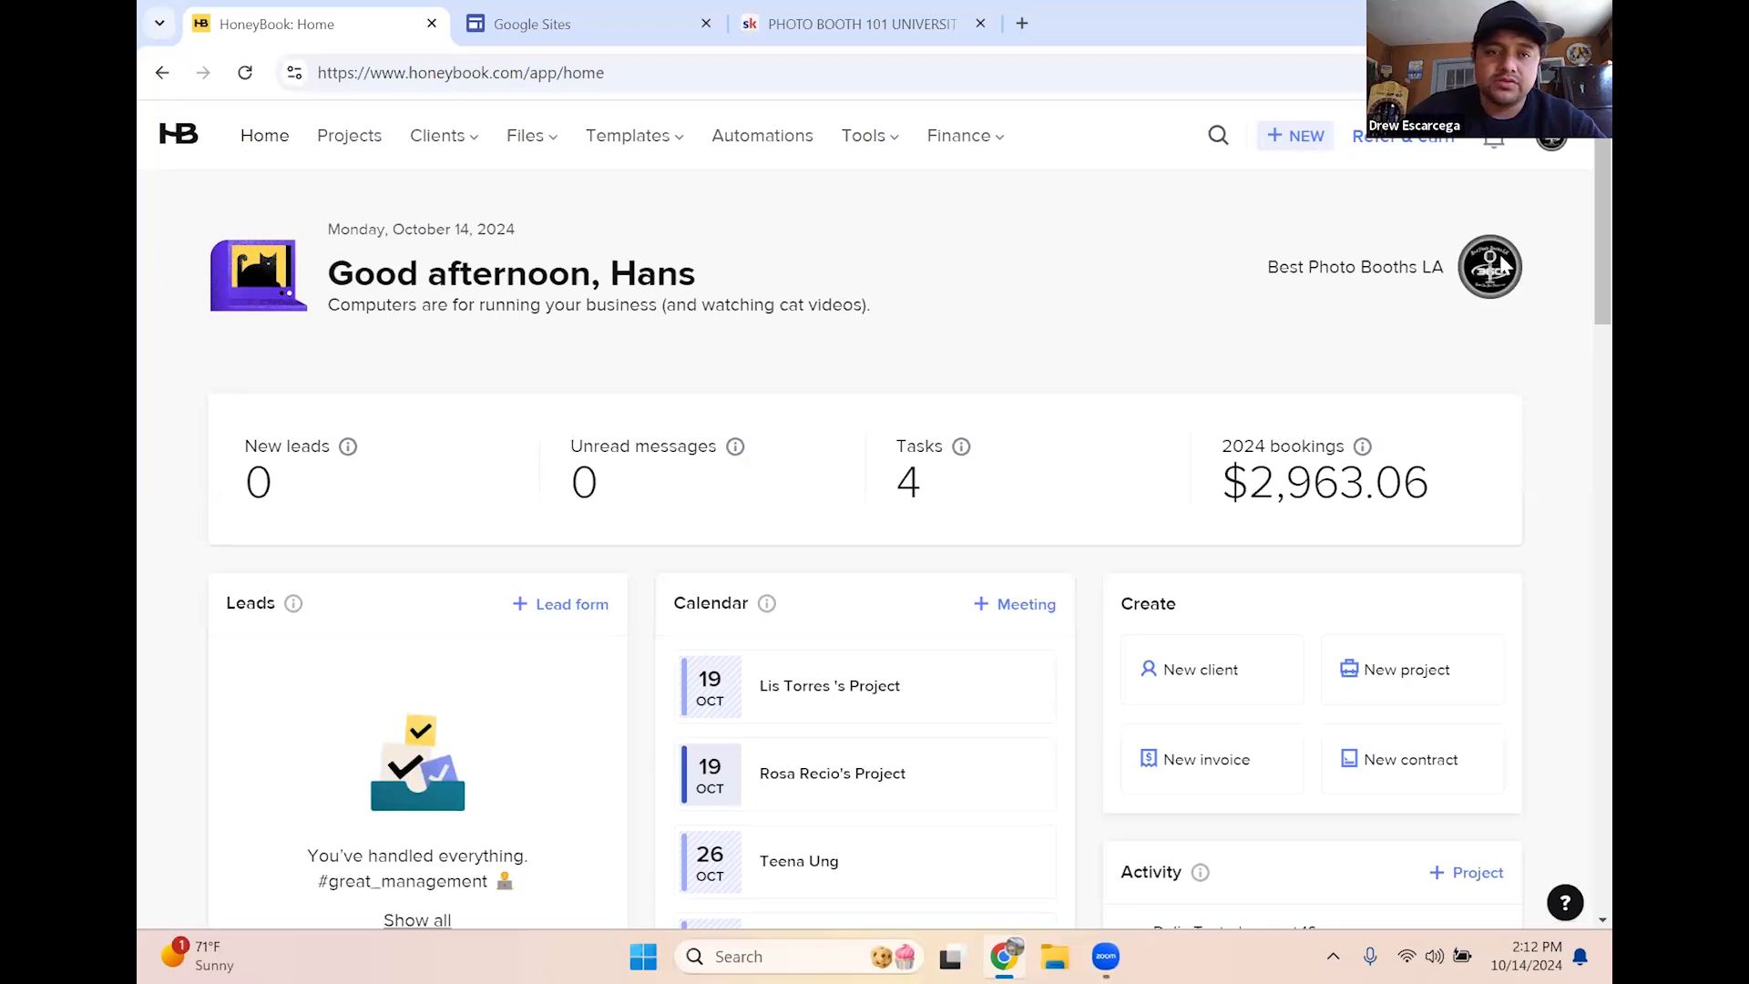
Open My account settings and scroll to the Out of office auto-reply section
{"action": "left_click", "coordinate": [1558, 144]}
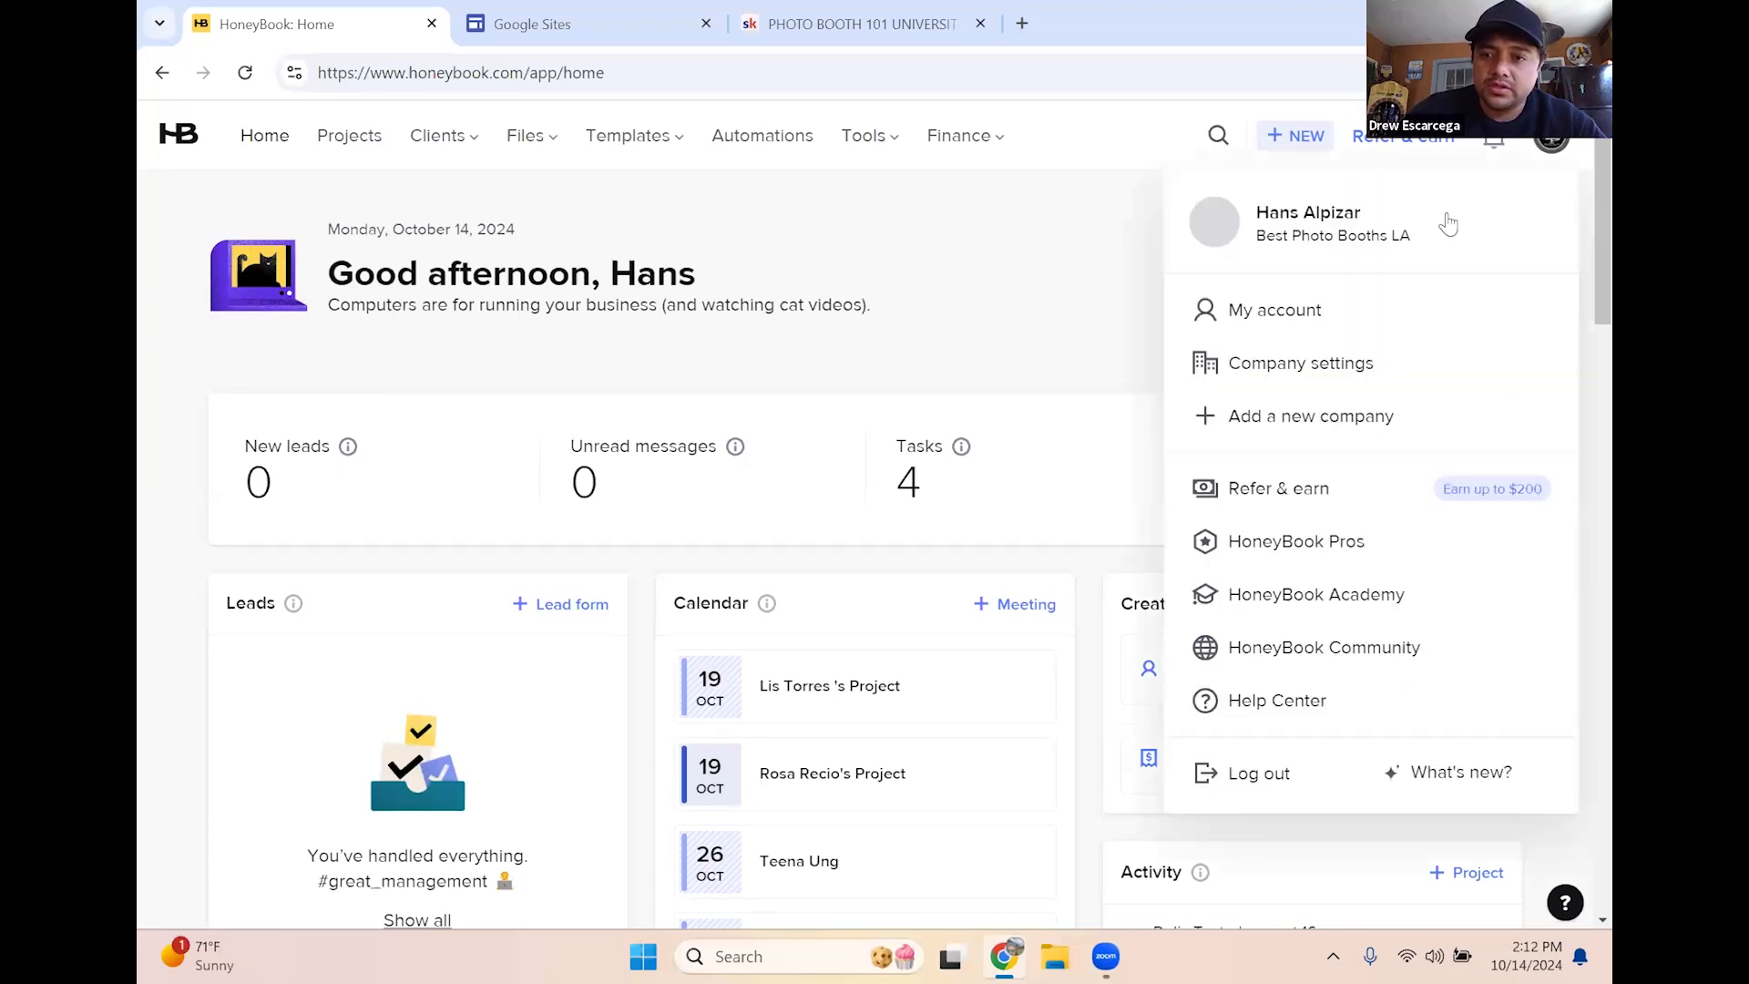
{"action": "left_click", "coordinate": [1276, 312]}
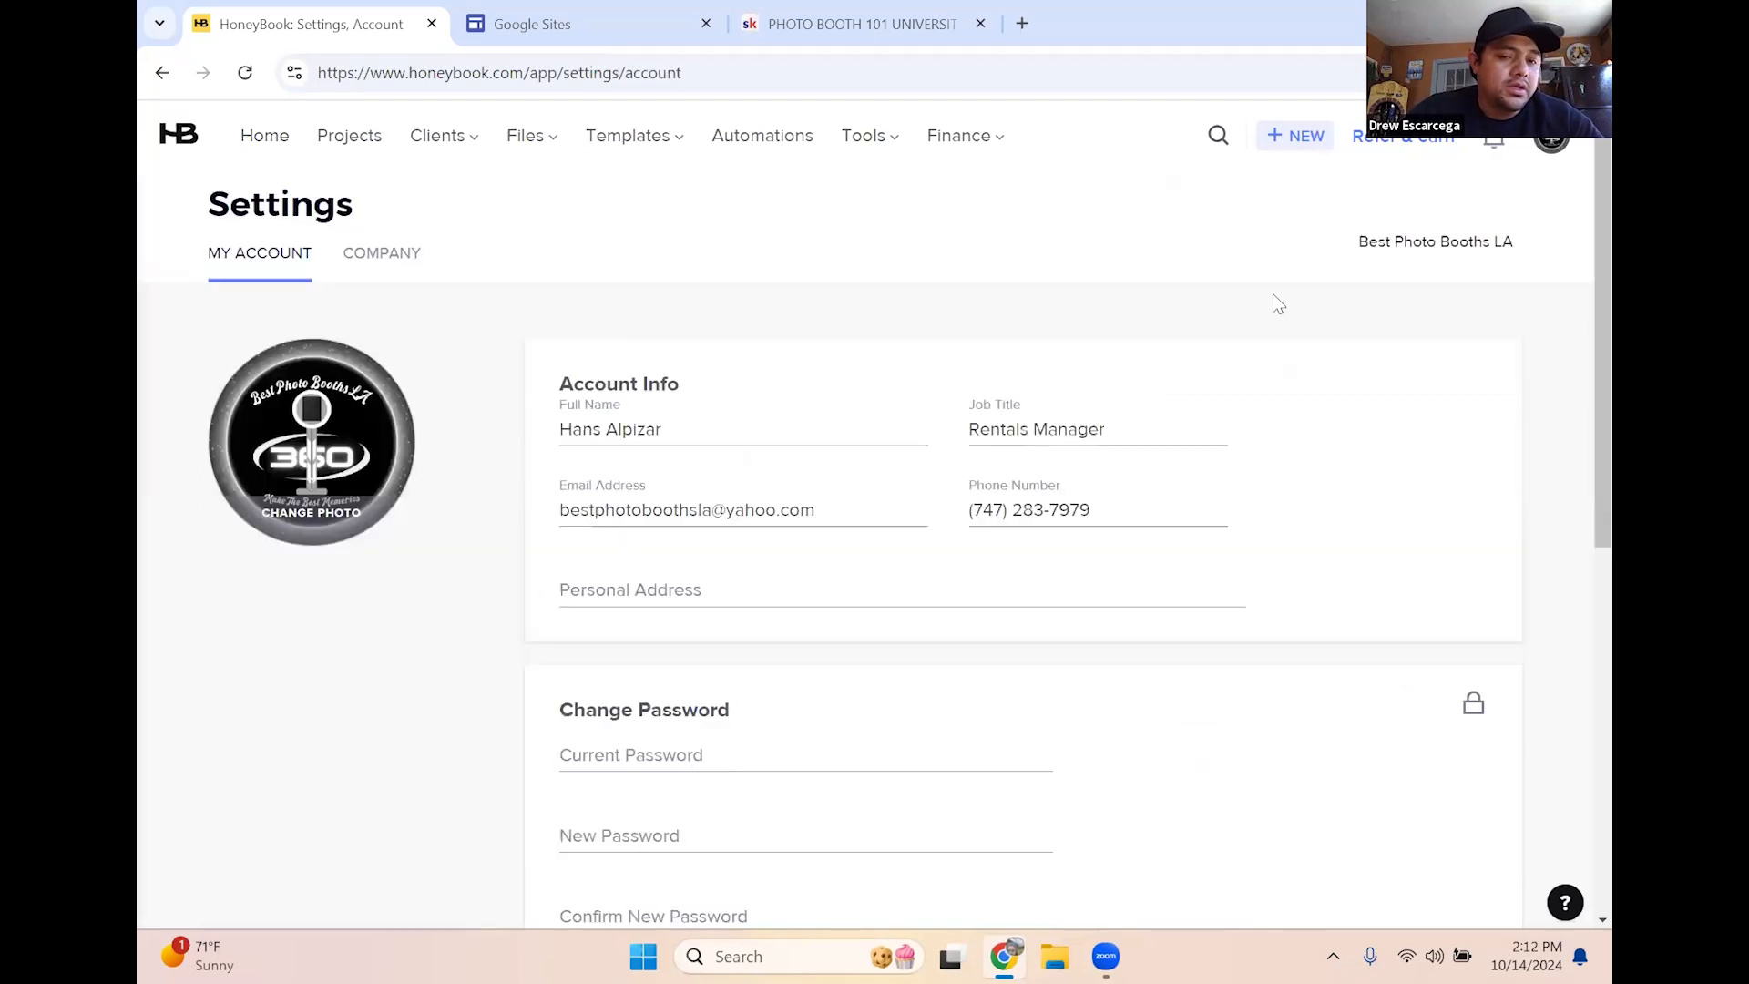
{"action": "scroll", "coordinate": [1357, 474], "scroll_direction": "down", "scroll_amount": 3}
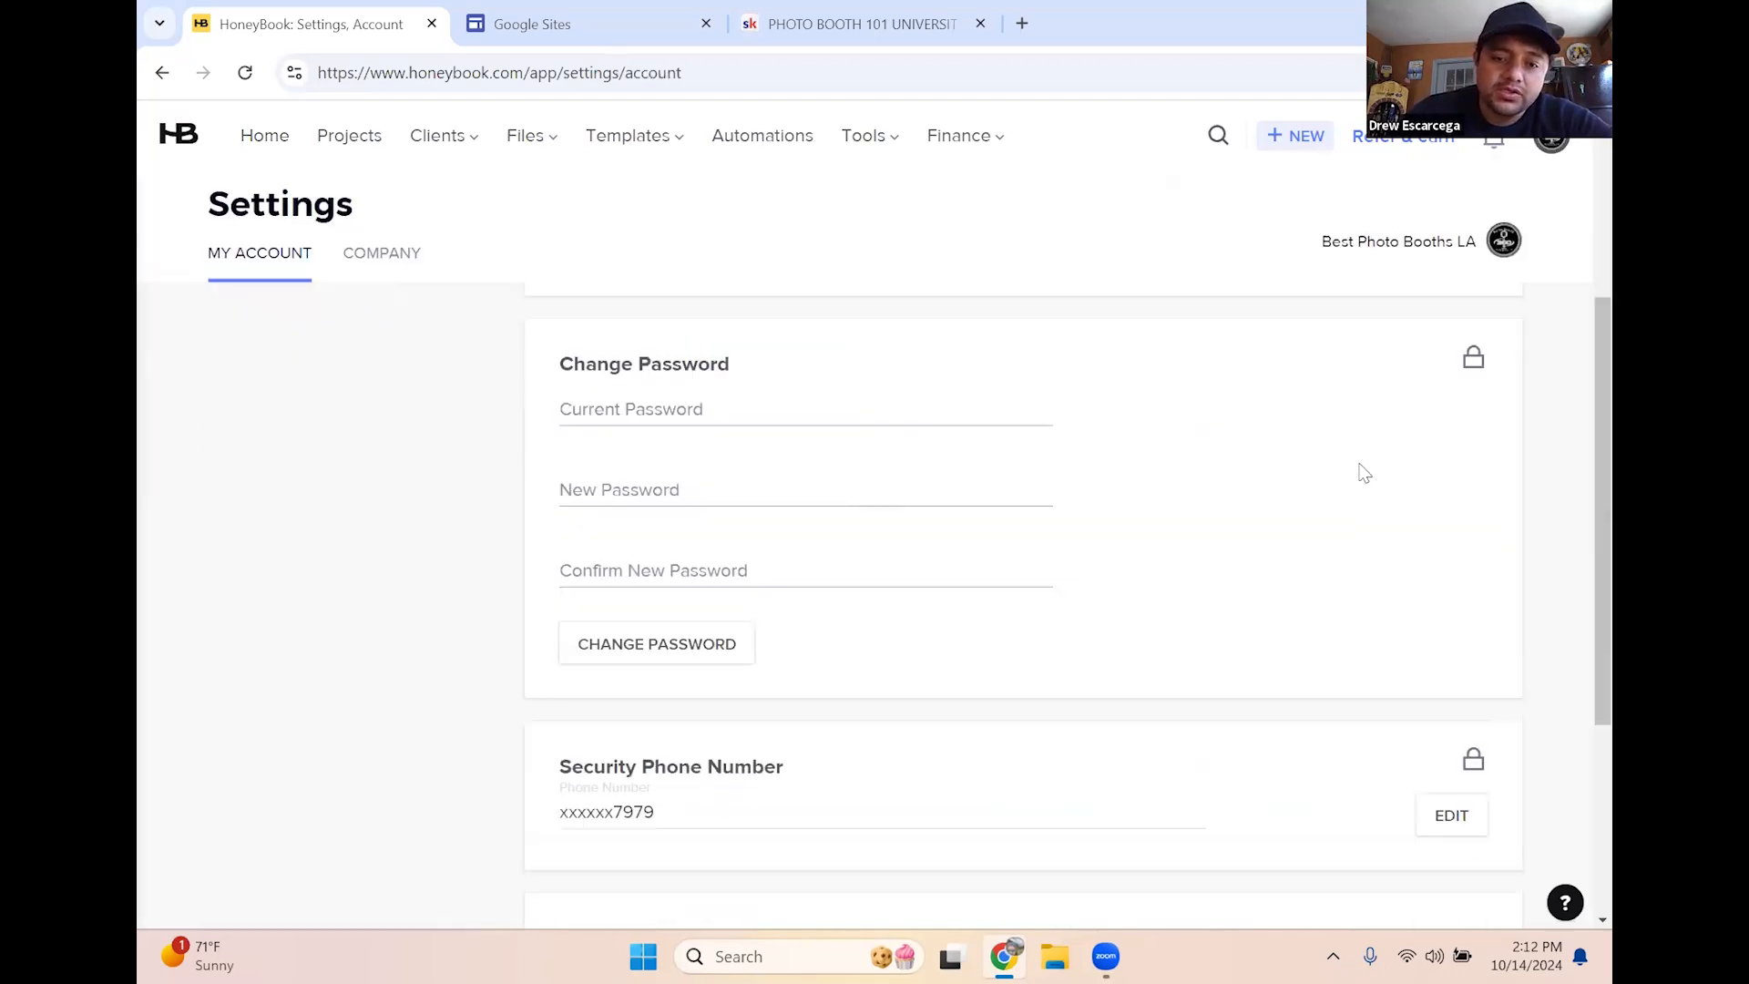
{"action": "scroll", "coordinate": [1364, 472], "scroll_direction": "down", "scroll_amount": 6}
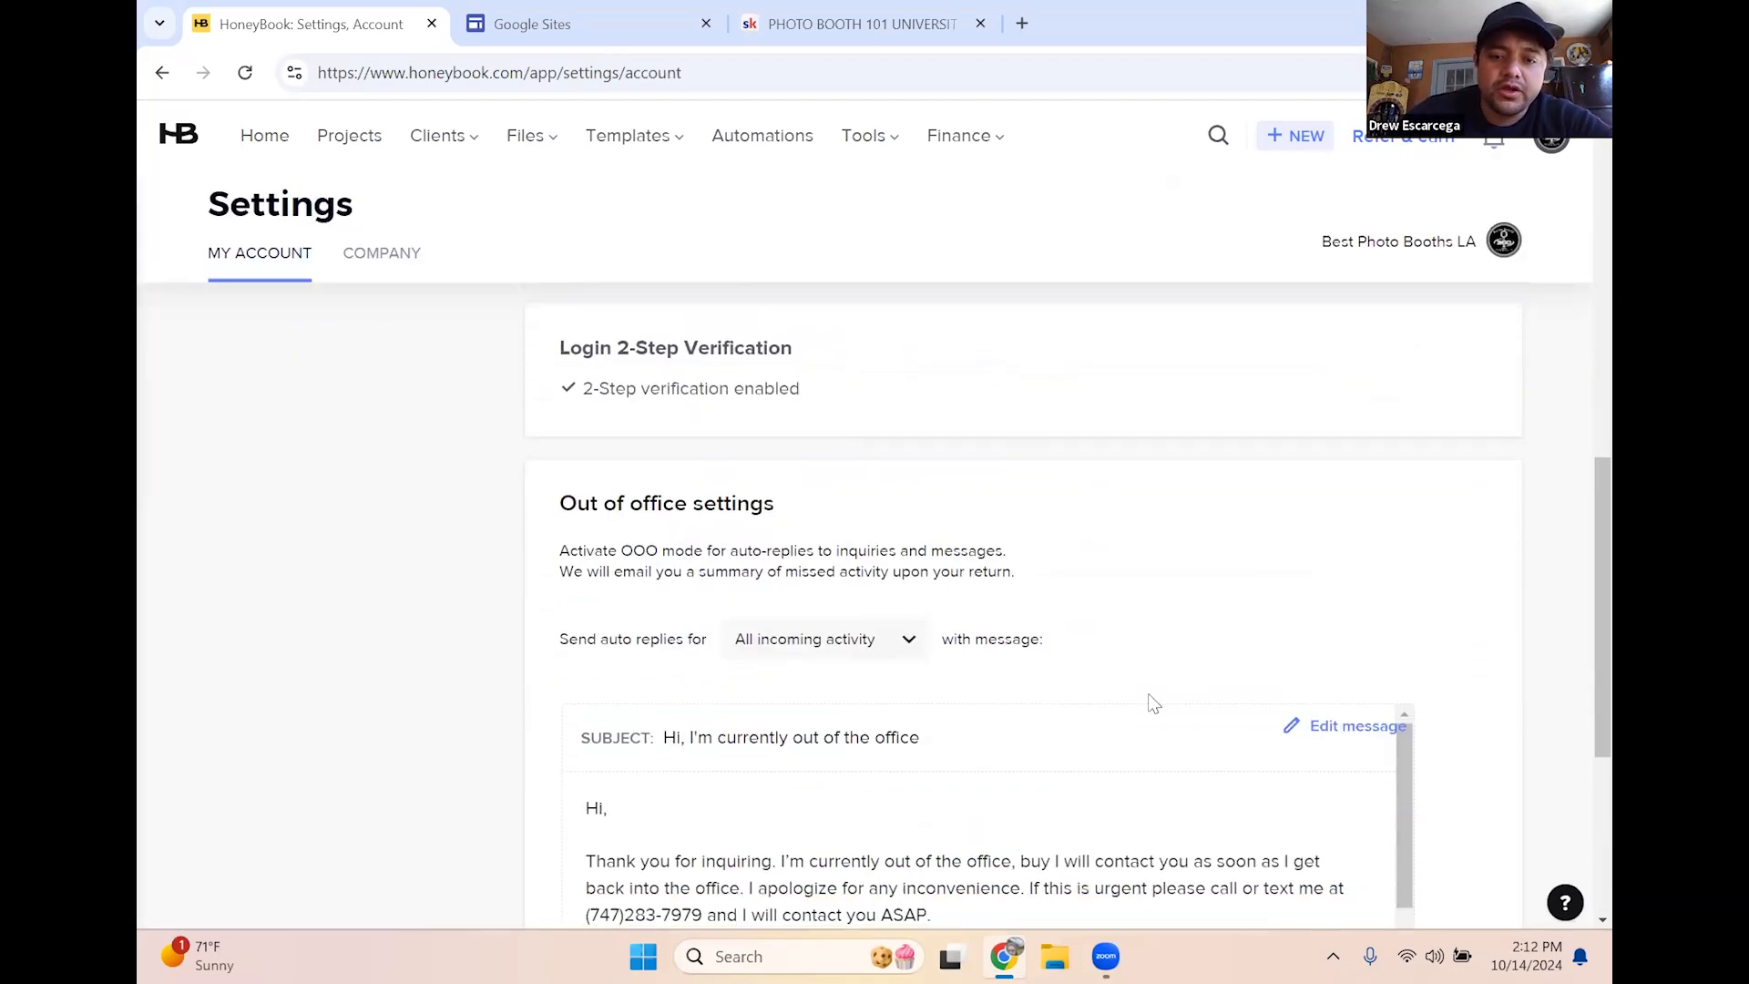
{"action": "scroll", "coordinate": [1000, 843], "scroll_direction": "down", "scroll_amount": 1}
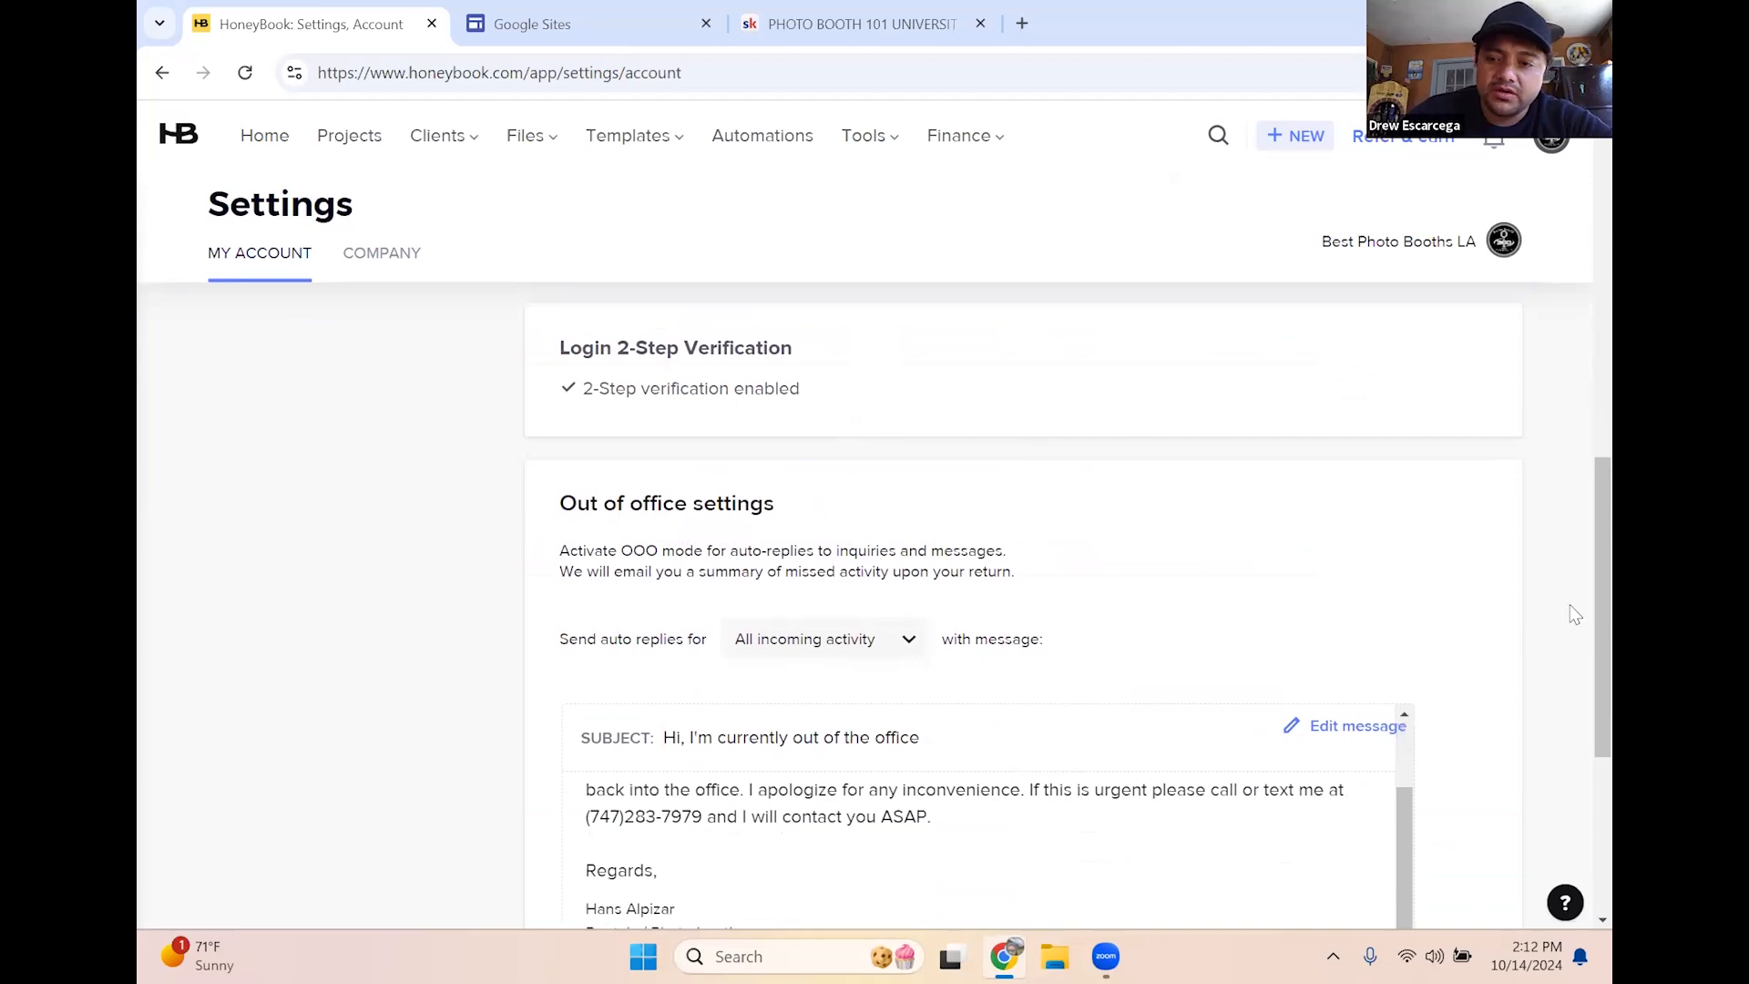
{"action": "scroll", "coordinate": [1573, 613], "scroll_direction": "down", "scroll_amount": 4}
{"action": "scroll", "coordinate": [1146, 547], "scroll_direction": "up", "scroll_amount": 1}
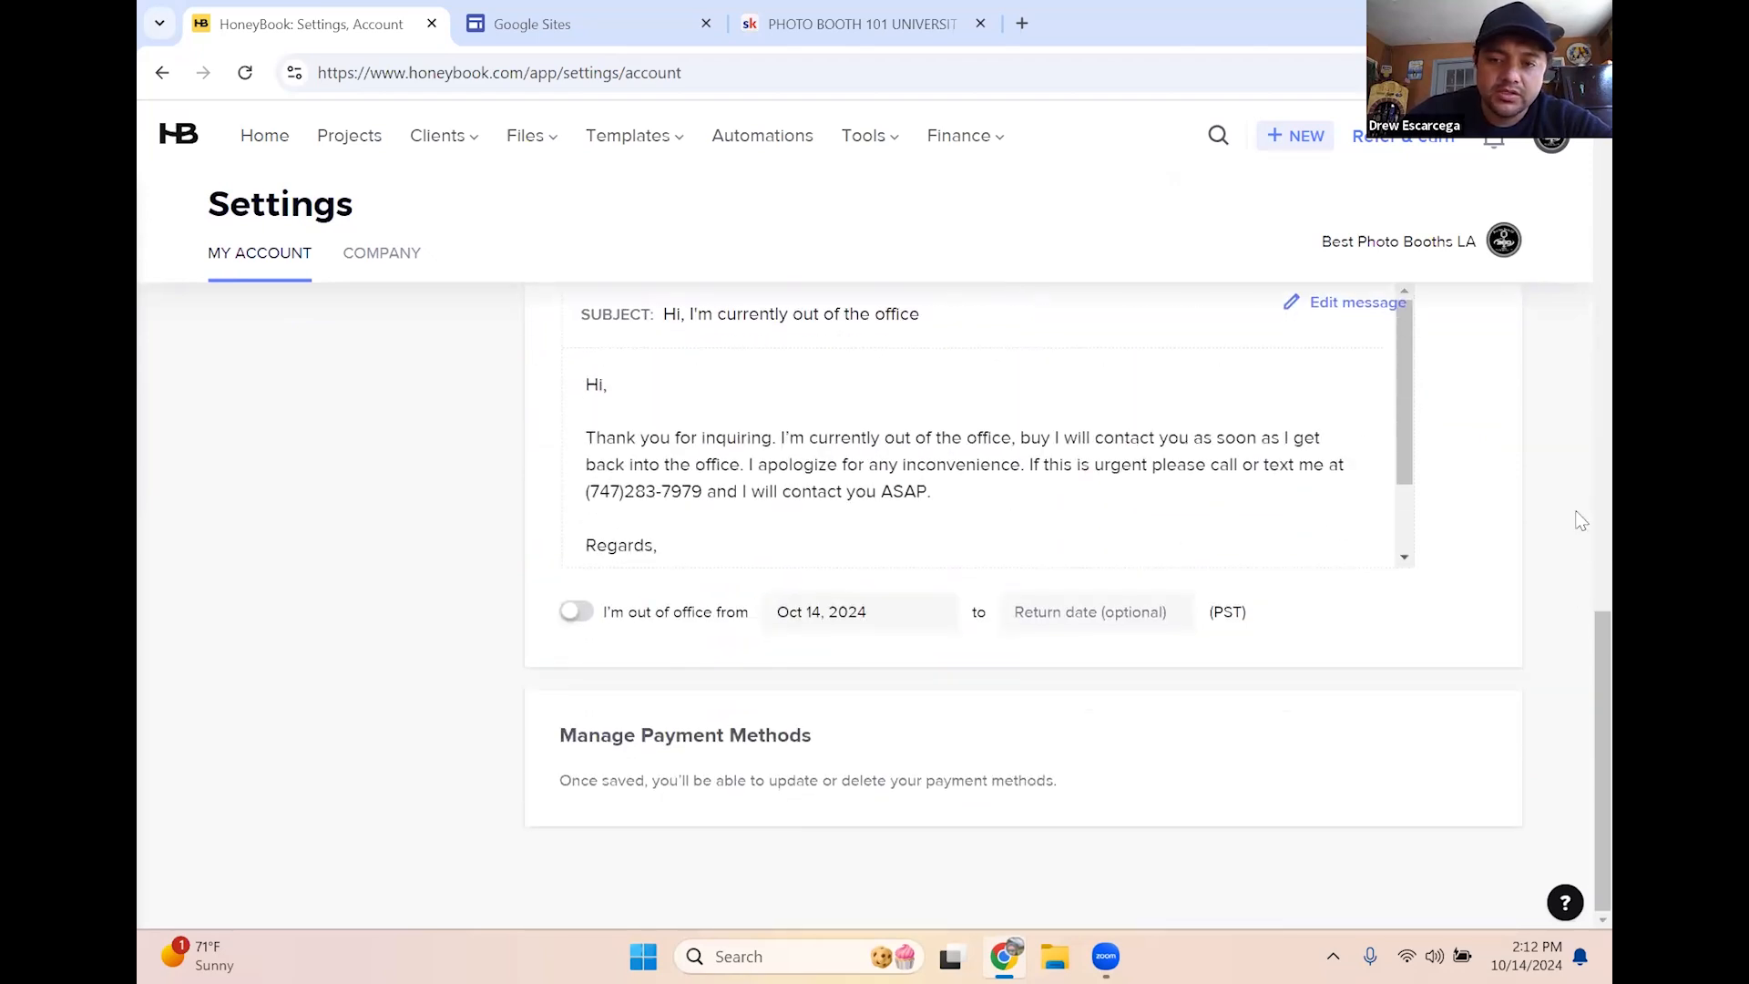
{"action": "scroll", "coordinate": [1561, 543], "scroll_direction": "up", "scroll_amount": 2}
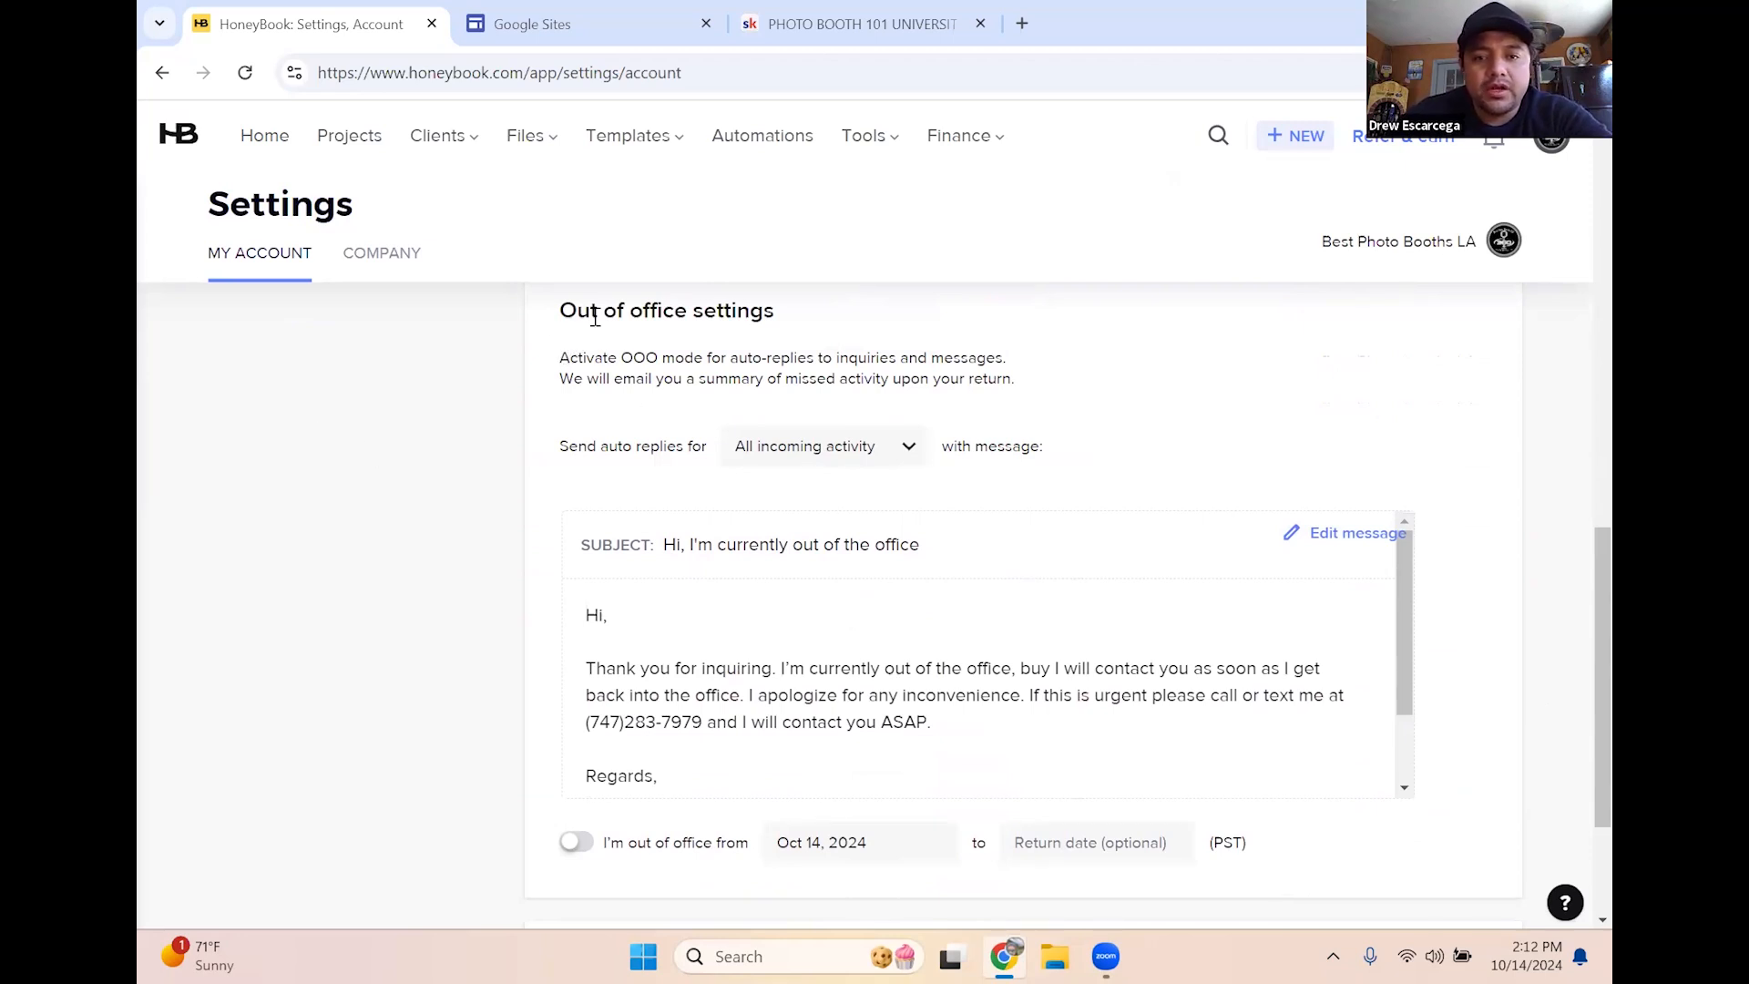
{"action": "left_click_drag", "start_coordinate": [630, 311], "coordinate": [804, 318]}
Review the auto-reply message, then enable 'I'm out of office from' starting Oct 14, 2024
{"action": "left_click", "coordinate": [805, 317]}
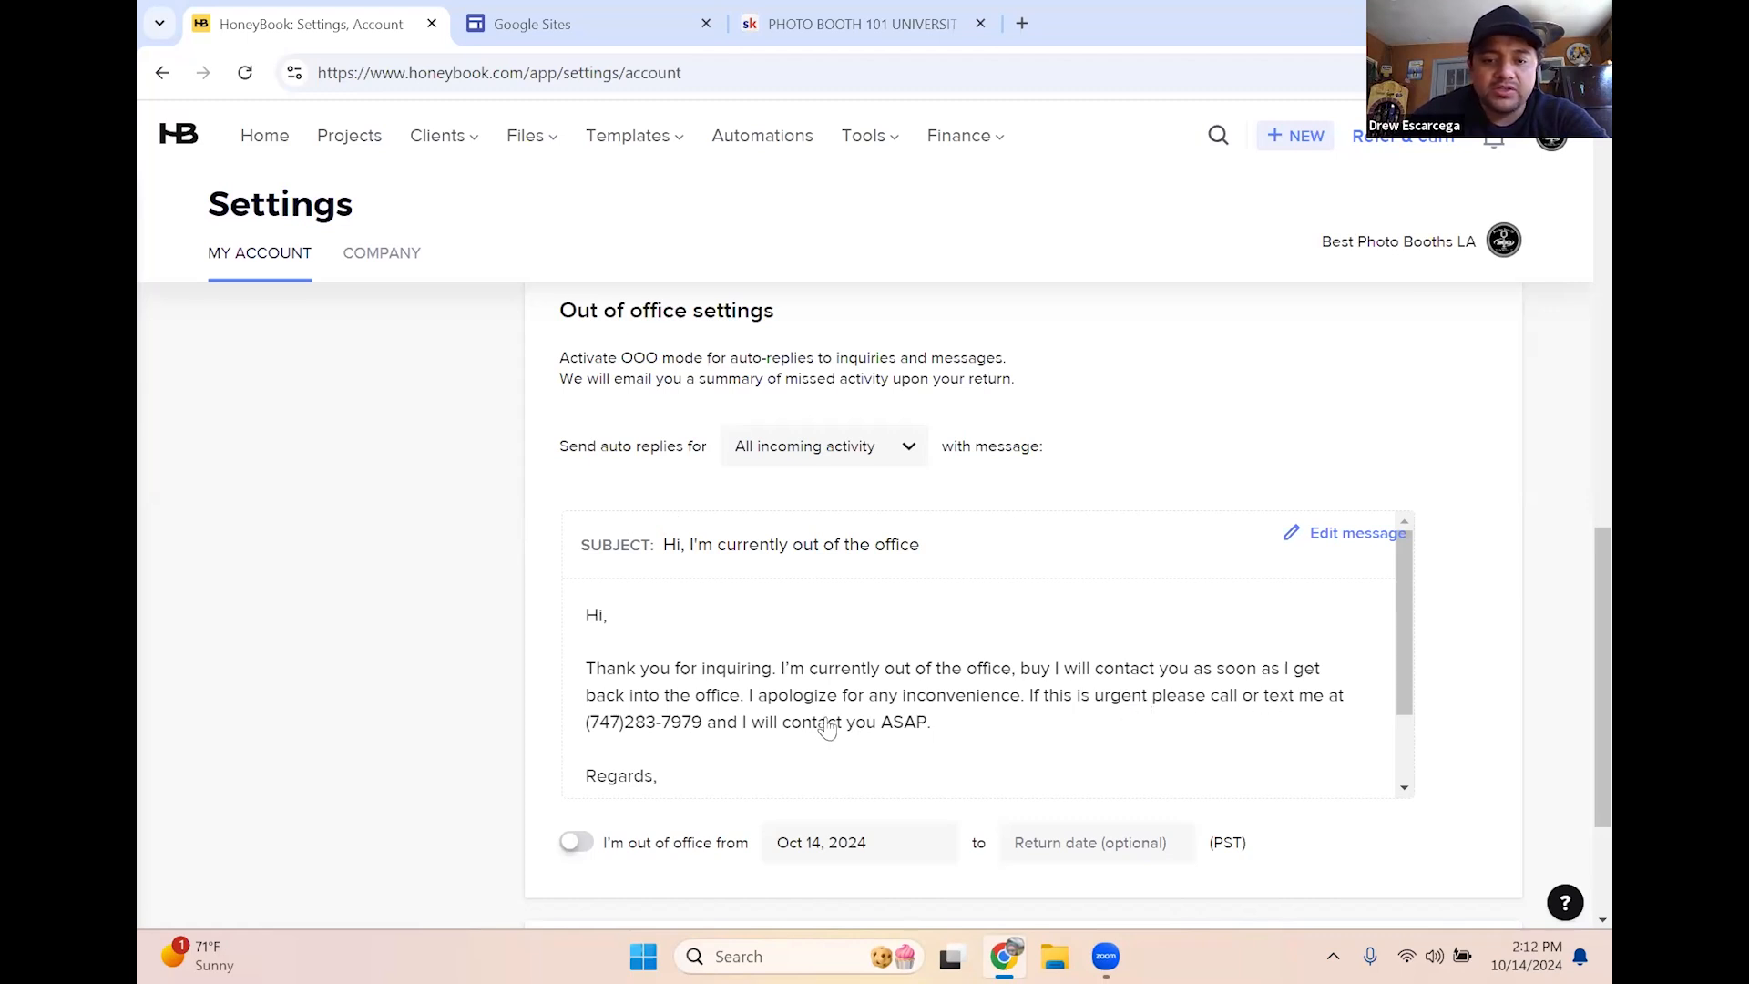
{"action": "scroll", "coordinate": [852, 720], "scroll_direction": "down", "scroll_amount": 1}
{"action": "scroll", "coordinate": [862, 727], "scroll_direction": "up", "scroll_amount": 1}
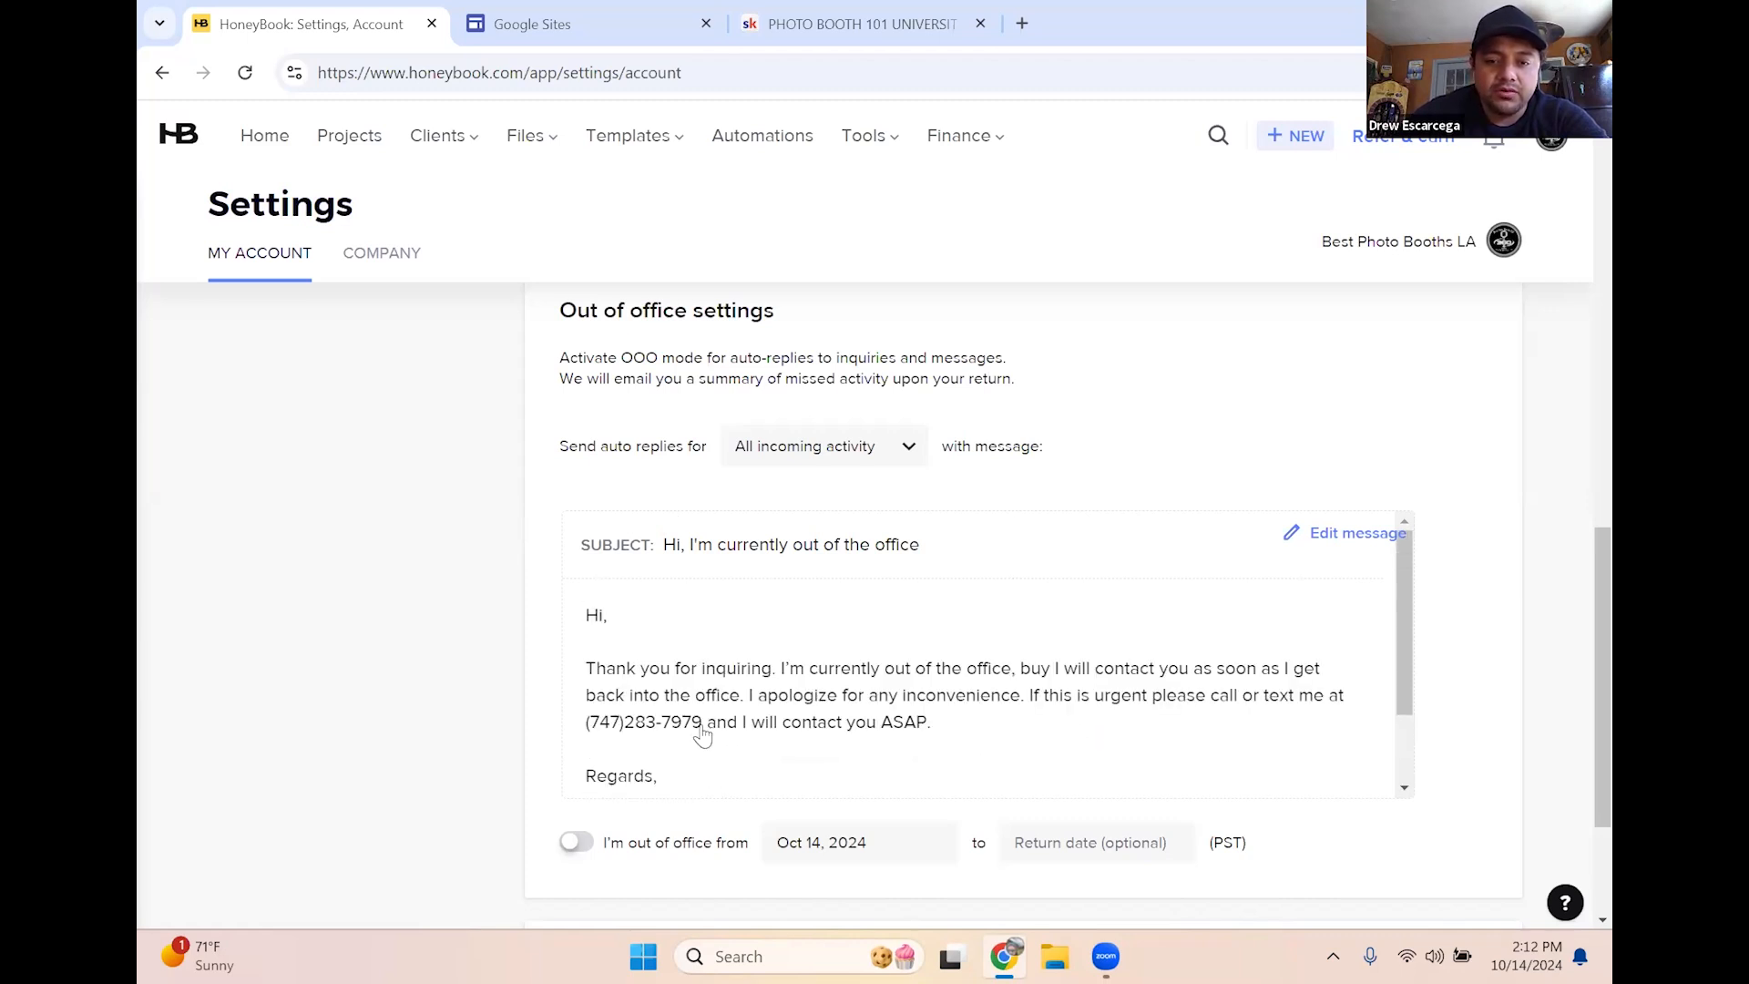
{"action": "scroll", "coordinate": [820, 694], "scroll_direction": "down", "scroll_amount": 1}
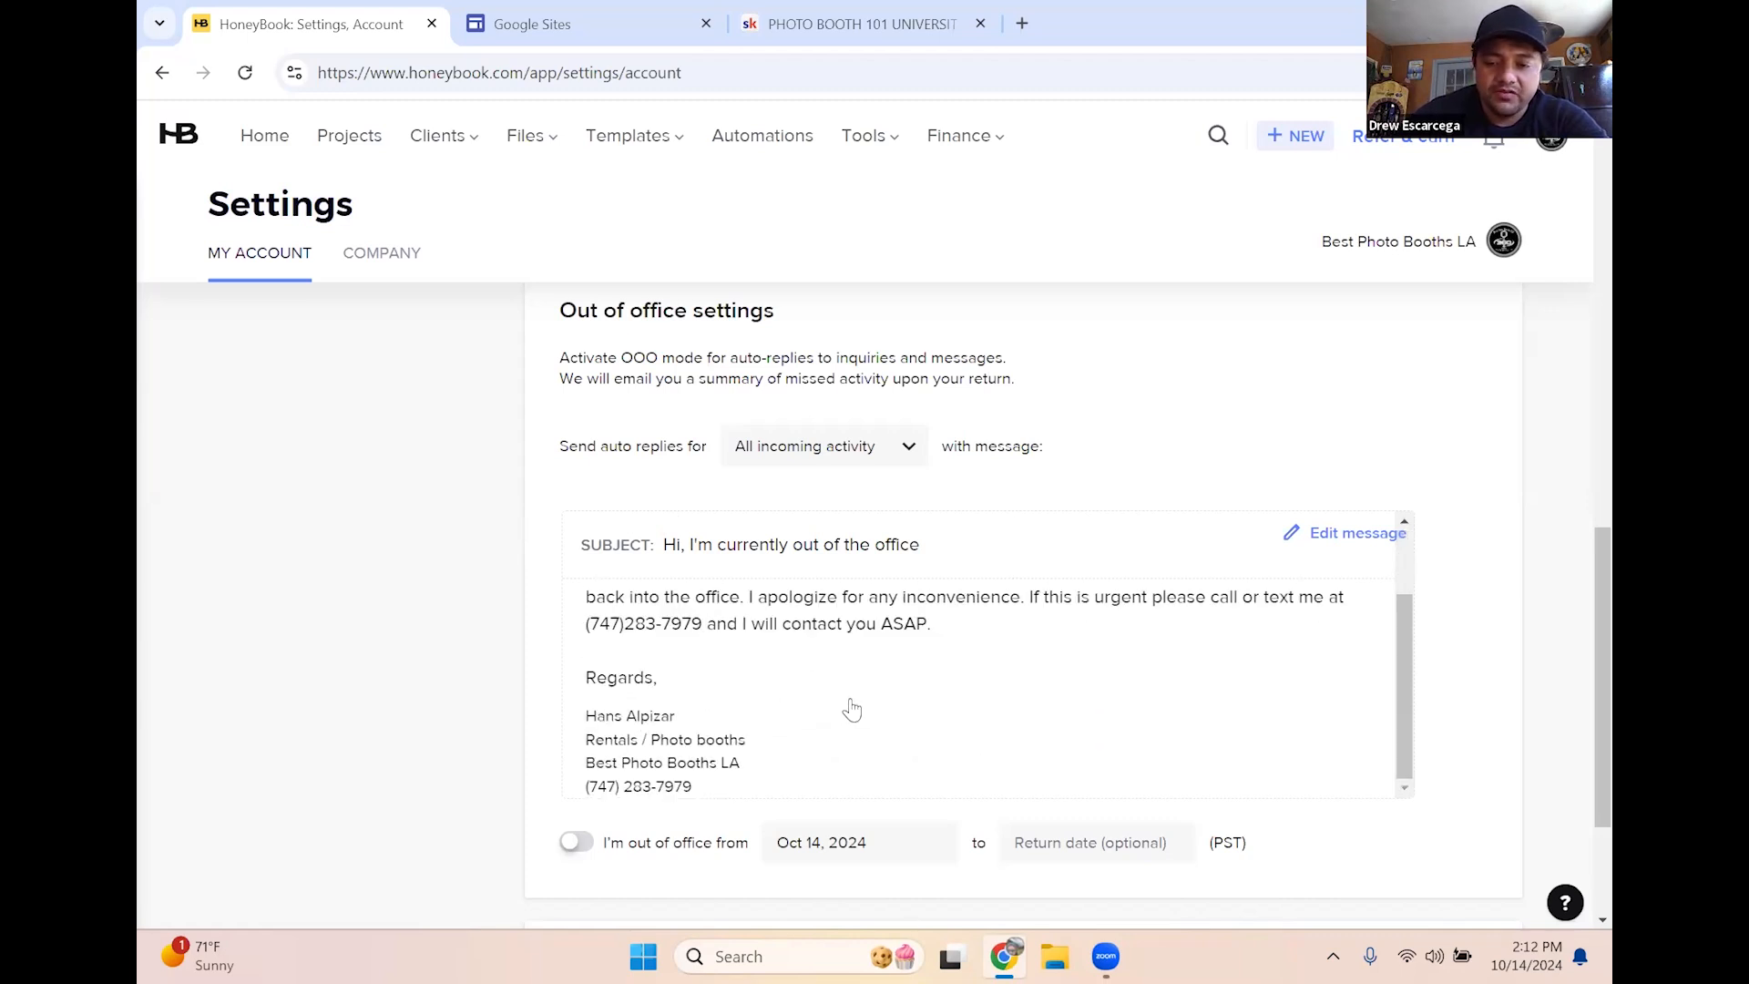
{"action": "scroll", "coordinate": [861, 707], "scroll_direction": "up", "scroll_amount": 1}
{"action": "scroll", "coordinate": [884, 709], "scroll_direction": "down", "scroll_amount": 1}
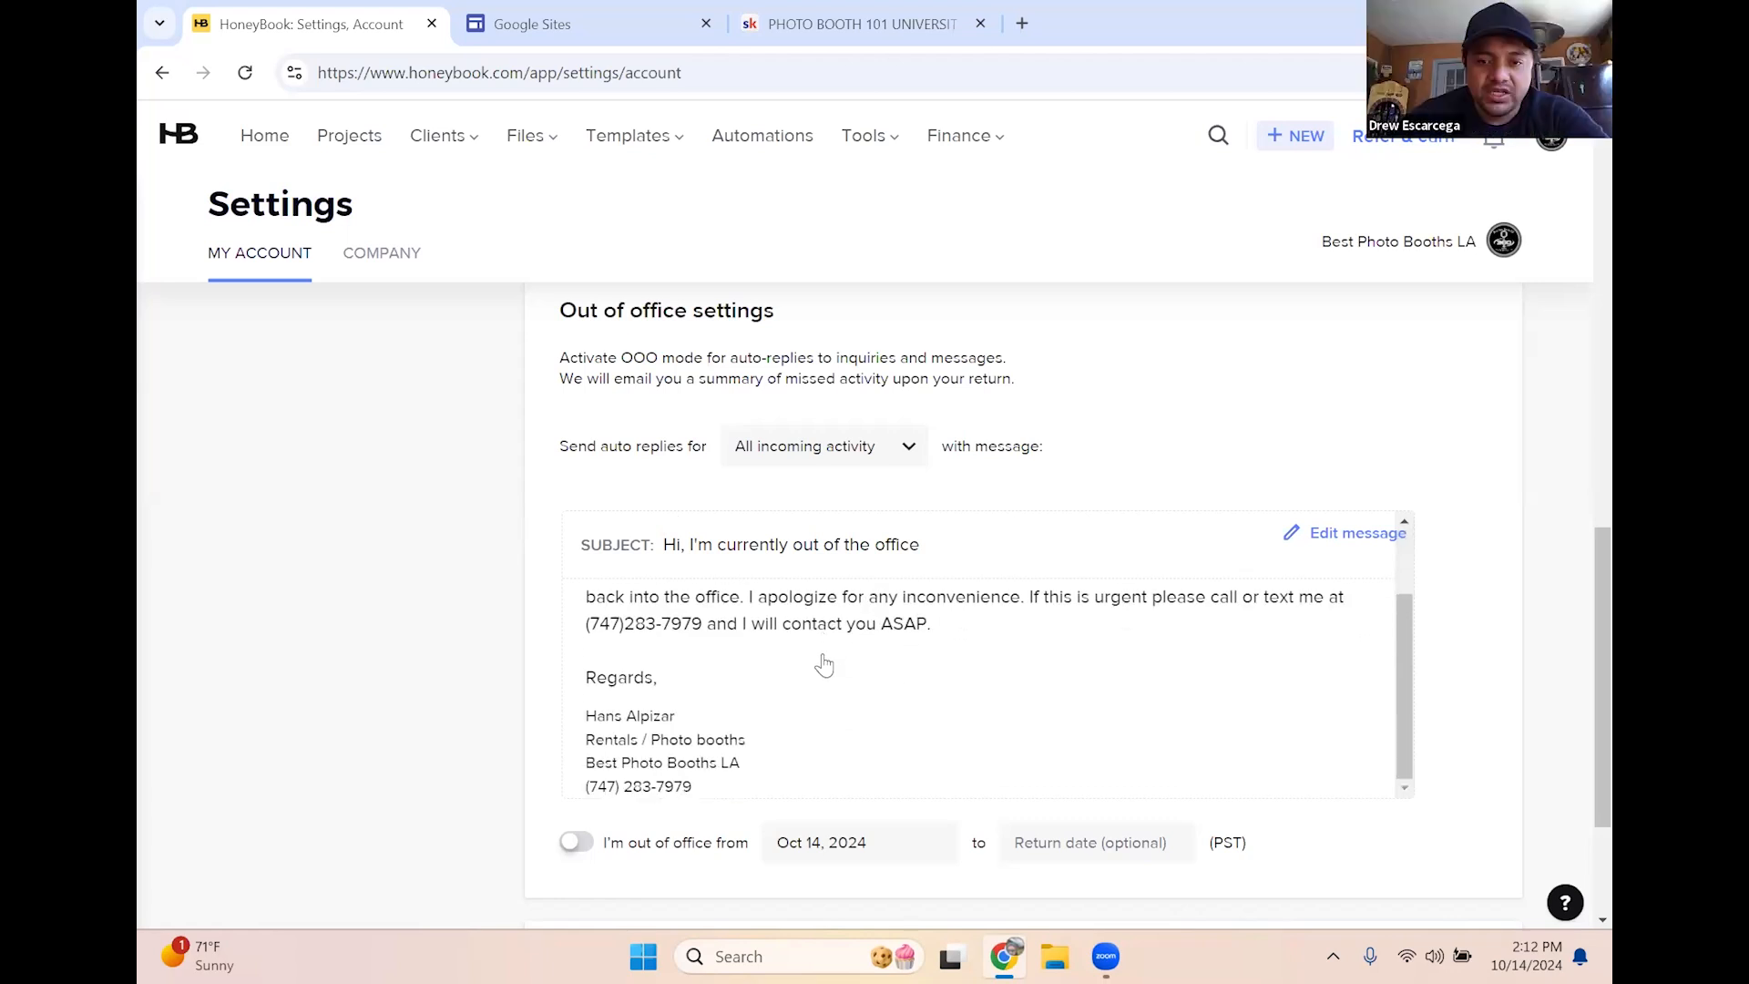
{"action": "scroll", "coordinate": [825, 665], "scroll_direction": "up", "scroll_amount": 1}
{"action": "scroll", "coordinate": [836, 696], "scroll_direction": "down", "scroll_amount": 1}
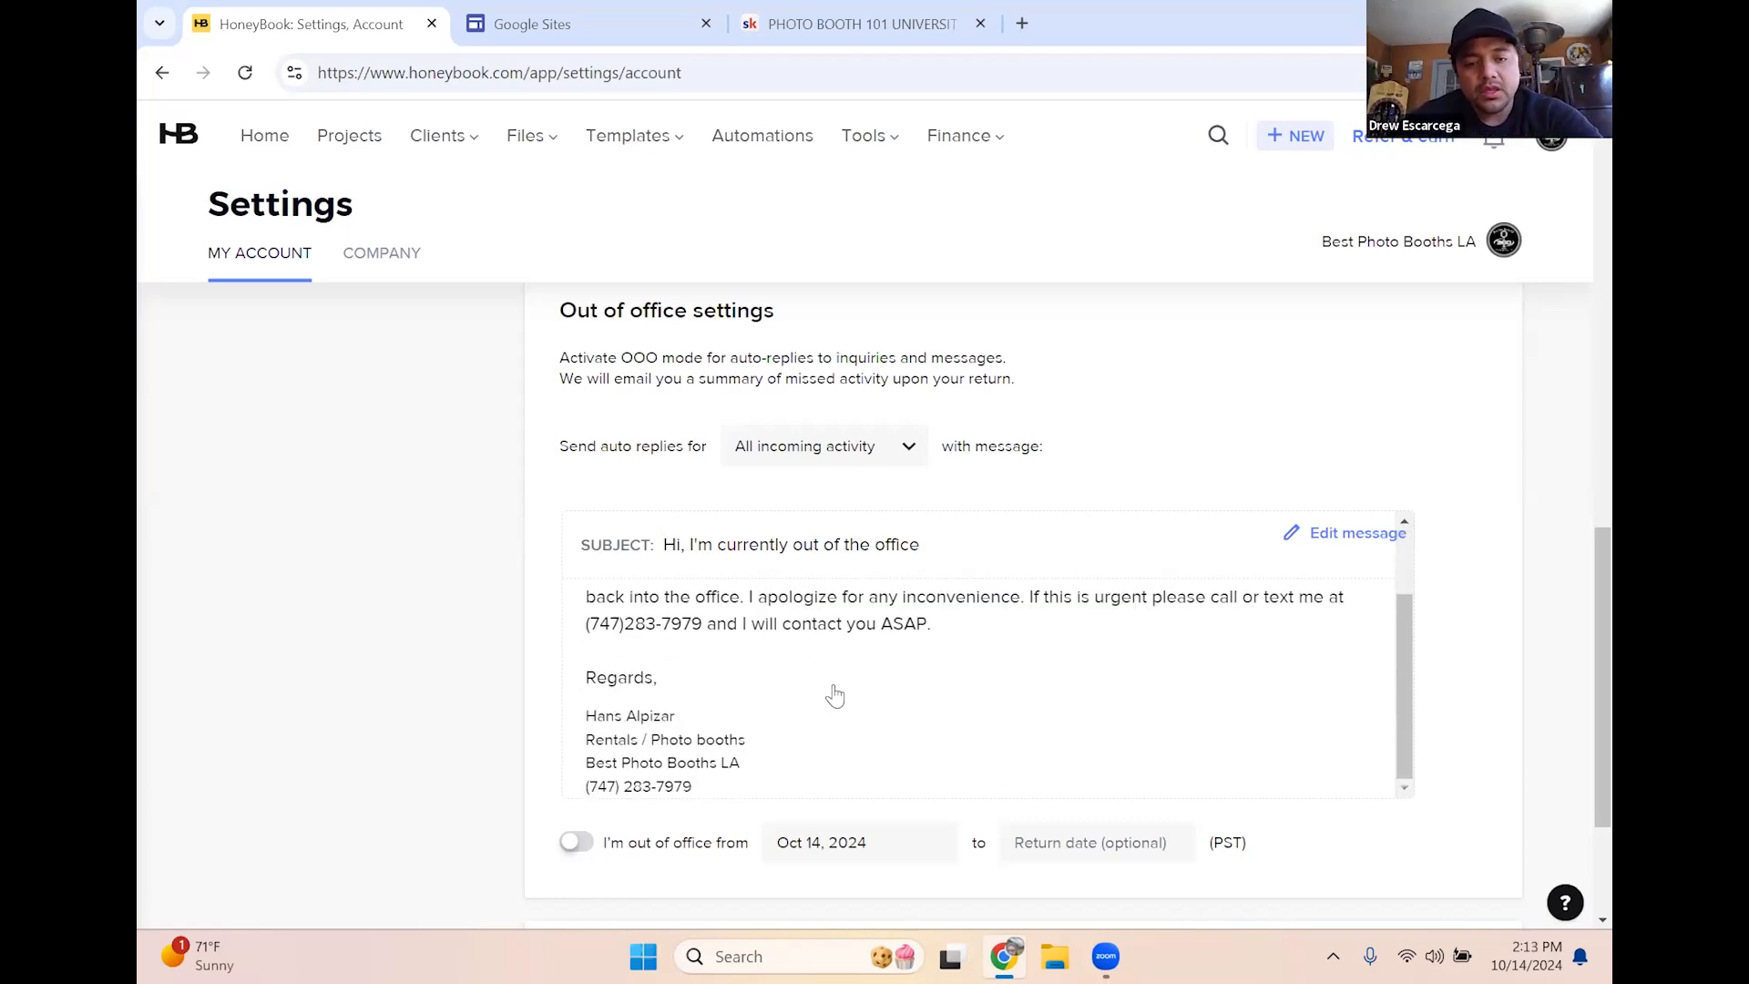
{"action": "scroll", "coordinate": [835, 695], "scroll_direction": "up", "scroll_amount": 1}
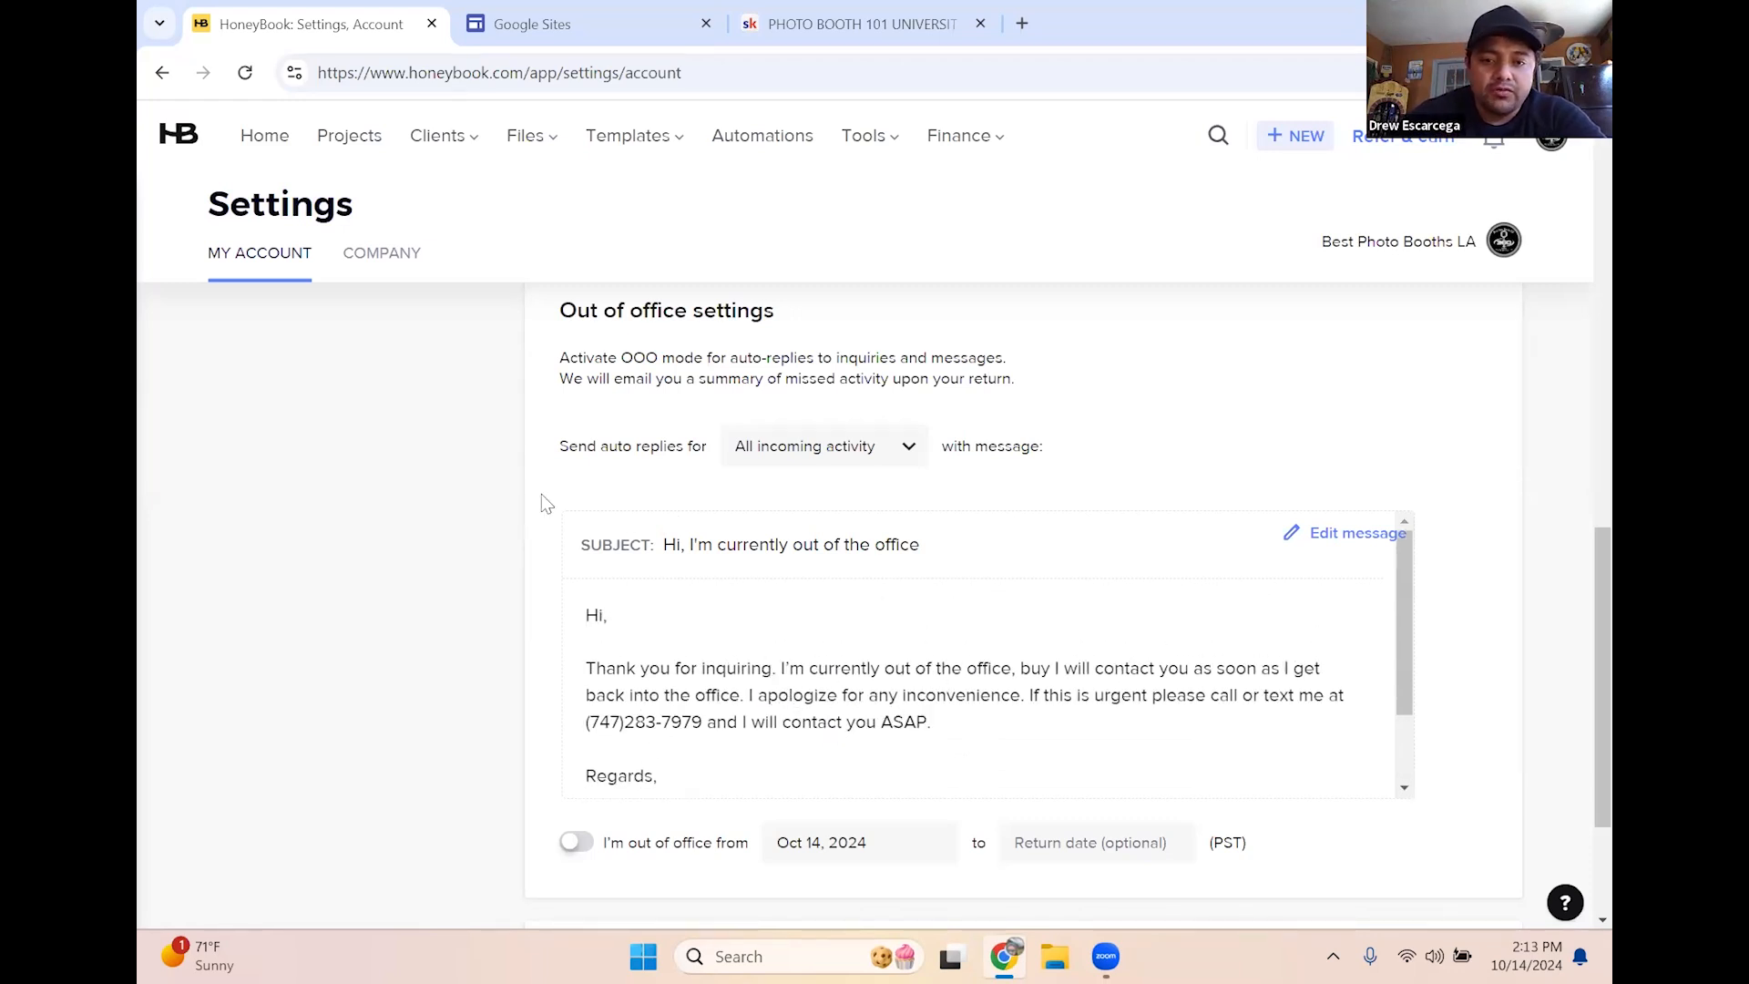
{"action": "left_click", "coordinate": [576, 842]}
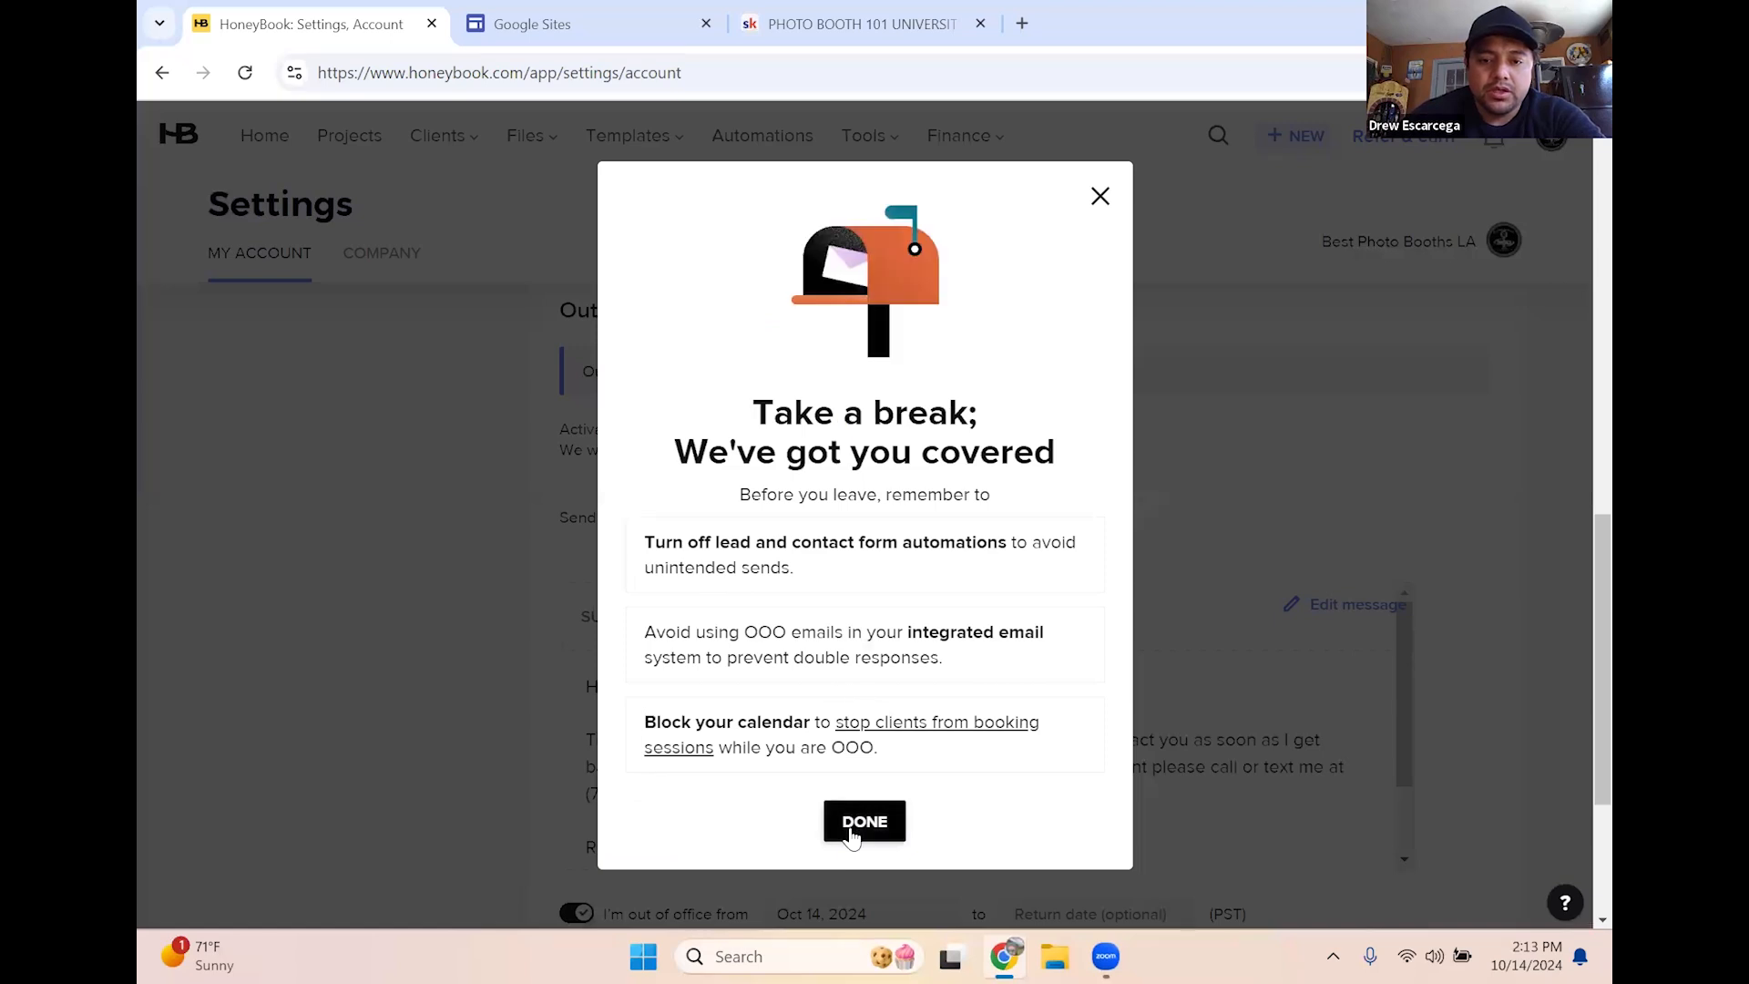
Dismiss the tips notice, switch out-of-office off, and close the 'You are back!' notice
{"action": "left_click", "coordinate": [851, 823]}
{"action": "scroll", "coordinate": [905, 723], "scroll_direction": "down", "scroll_amount": 2}
{"action": "scroll", "coordinate": [1494, 725], "scroll_direction": "down", "scroll_amount": 3}
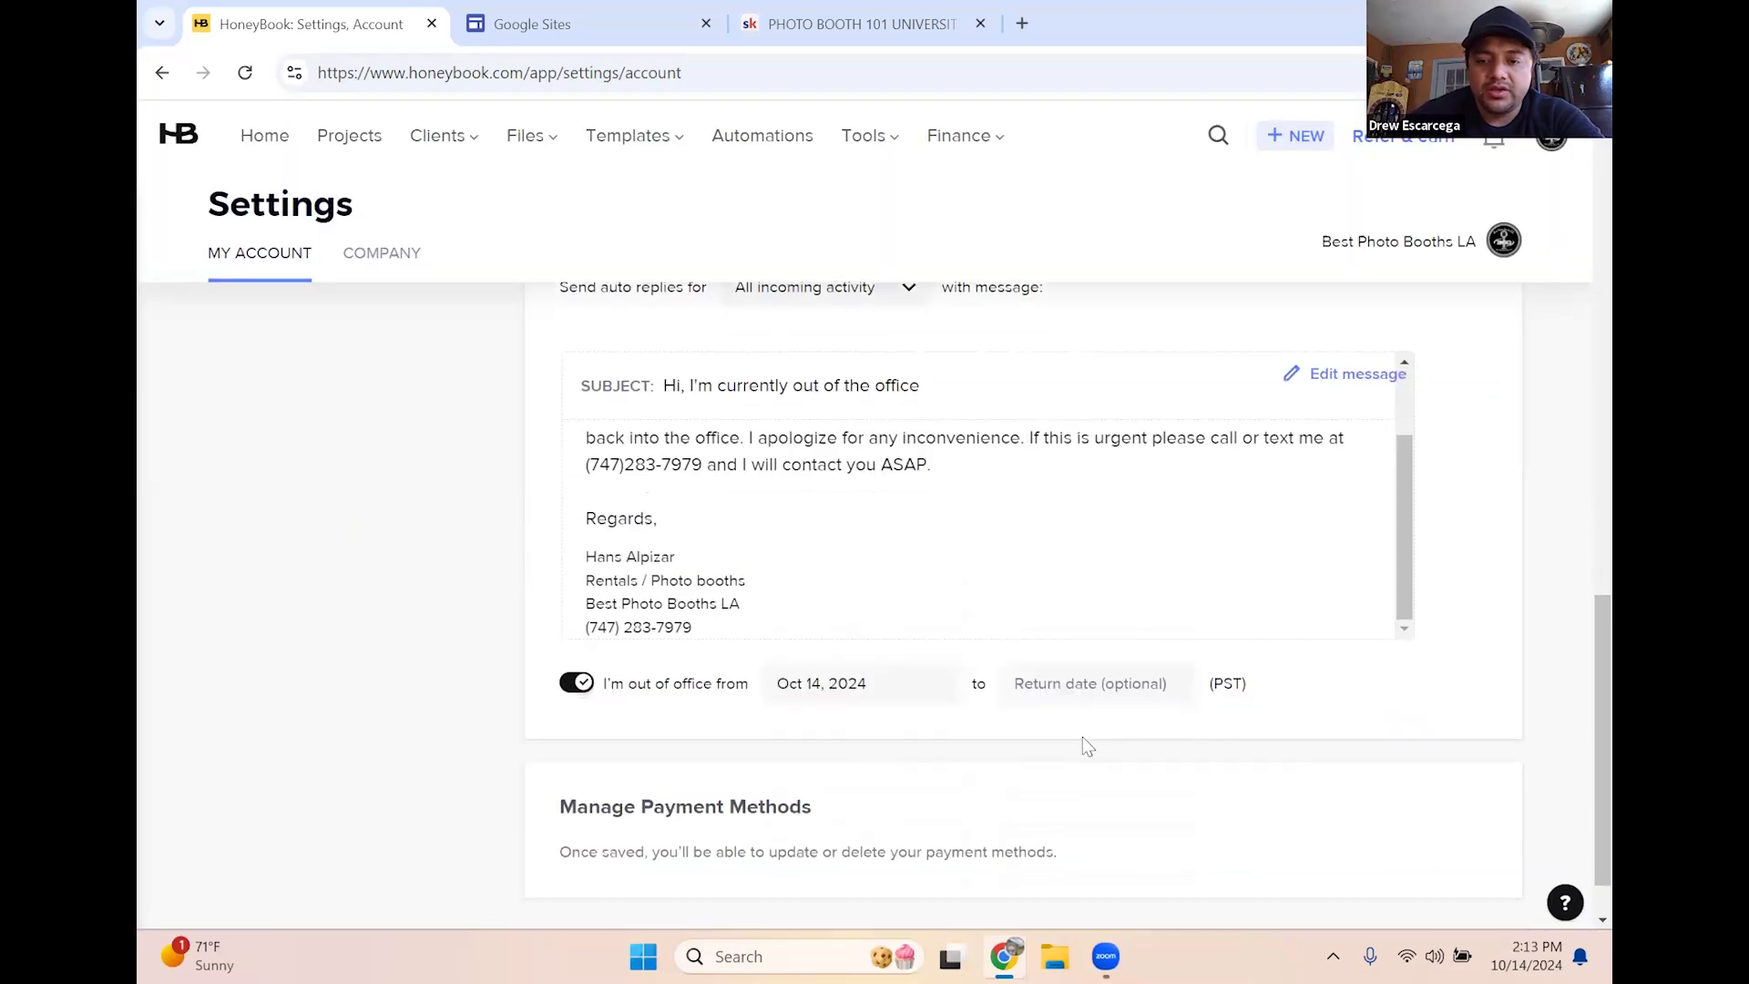
{"action": "left_click", "coordinate": [1111, 690]}
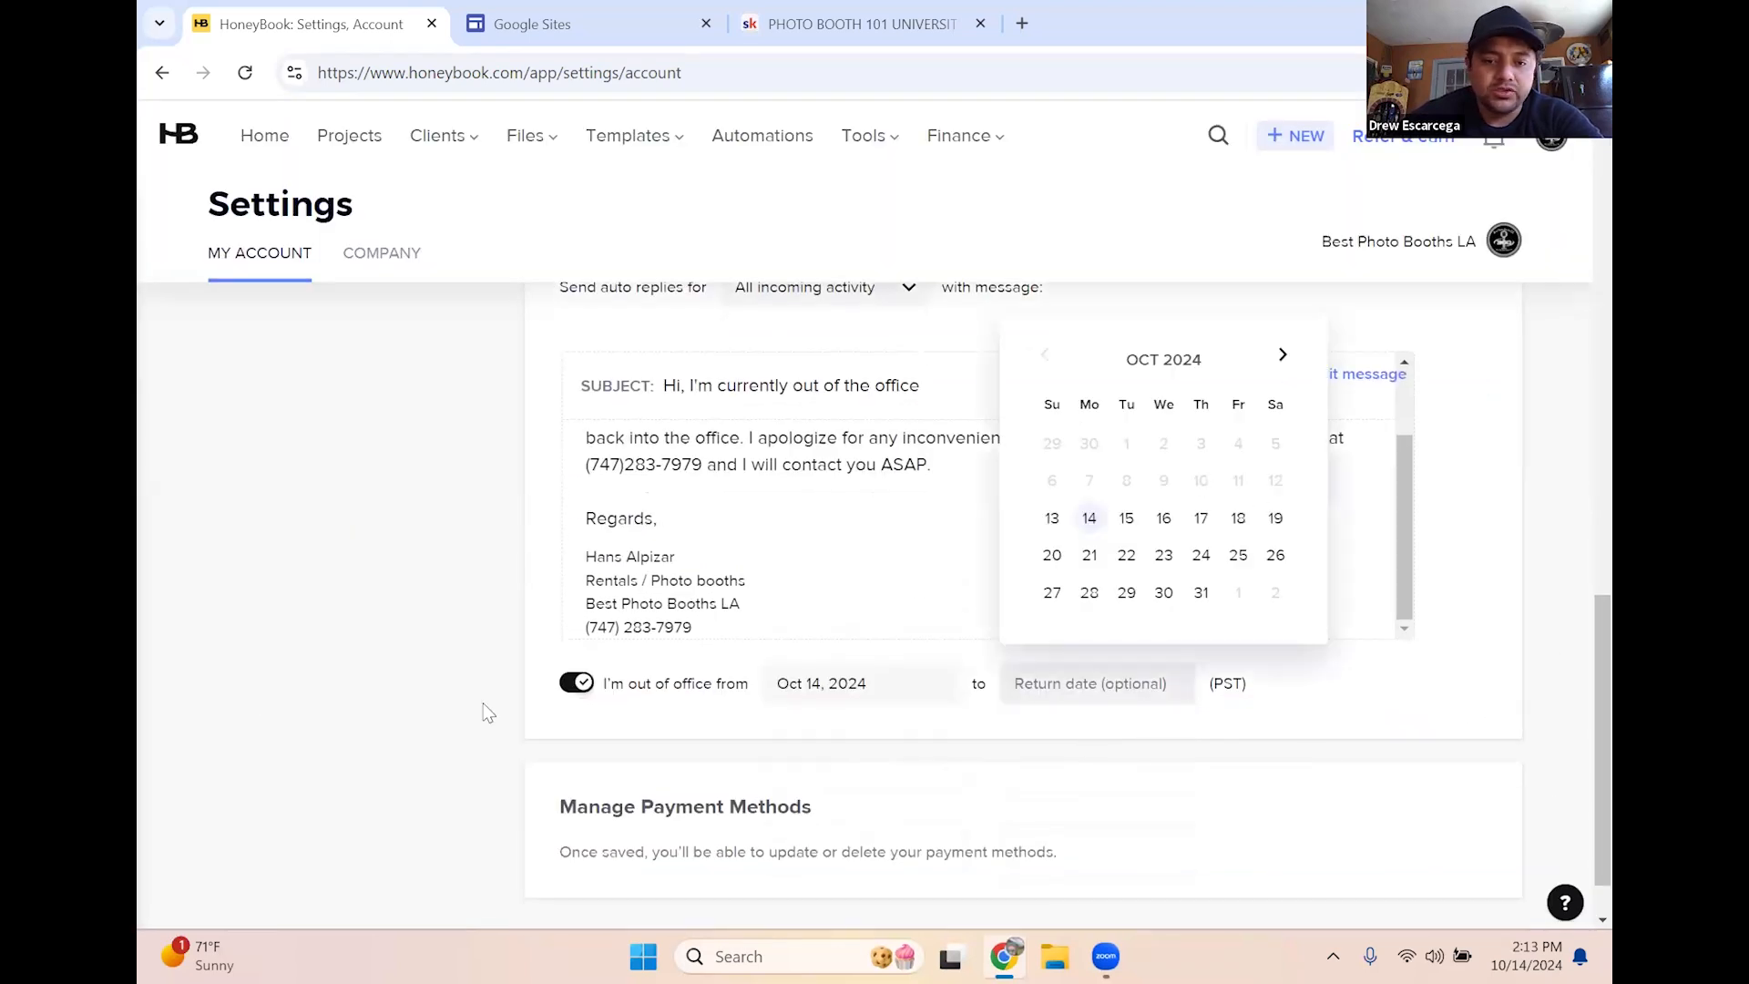
{"action": "left_click", "coordinate": [575, 683]}
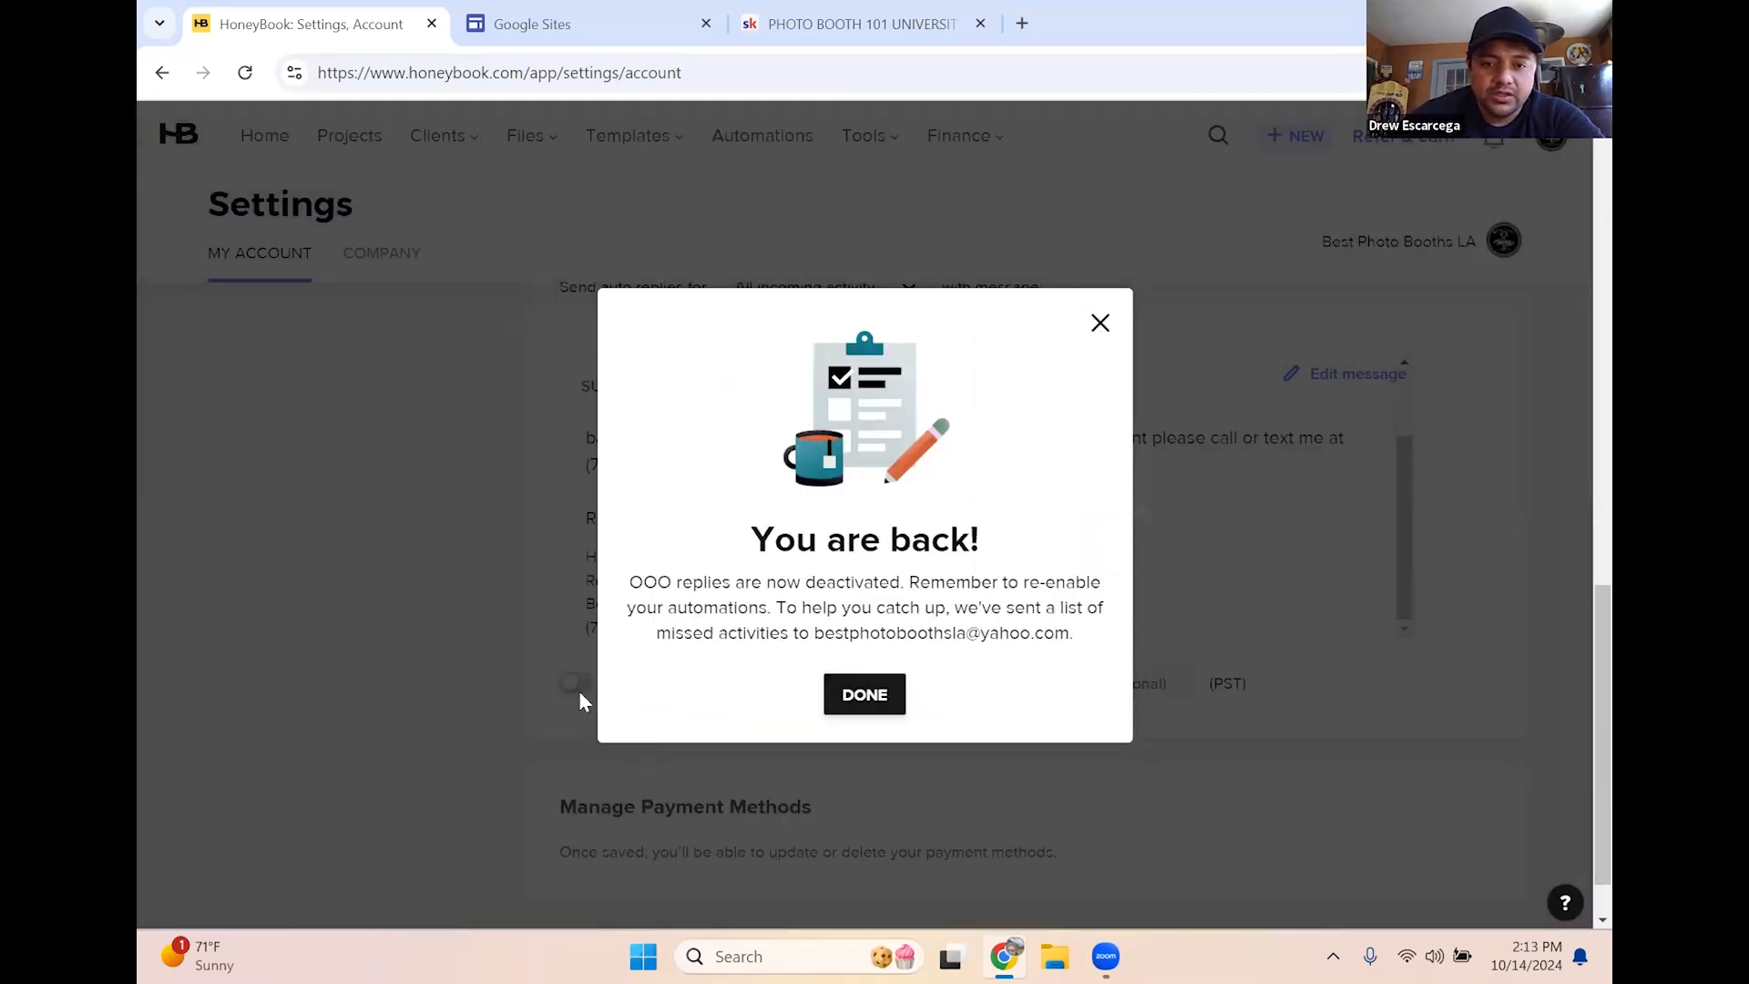
{"action": "left_click", "coordinate": [580, 697]}
{"action": "scroll", "coordinate": [547, 665], "scroll_direction": "up", "scroll_amount": 7}
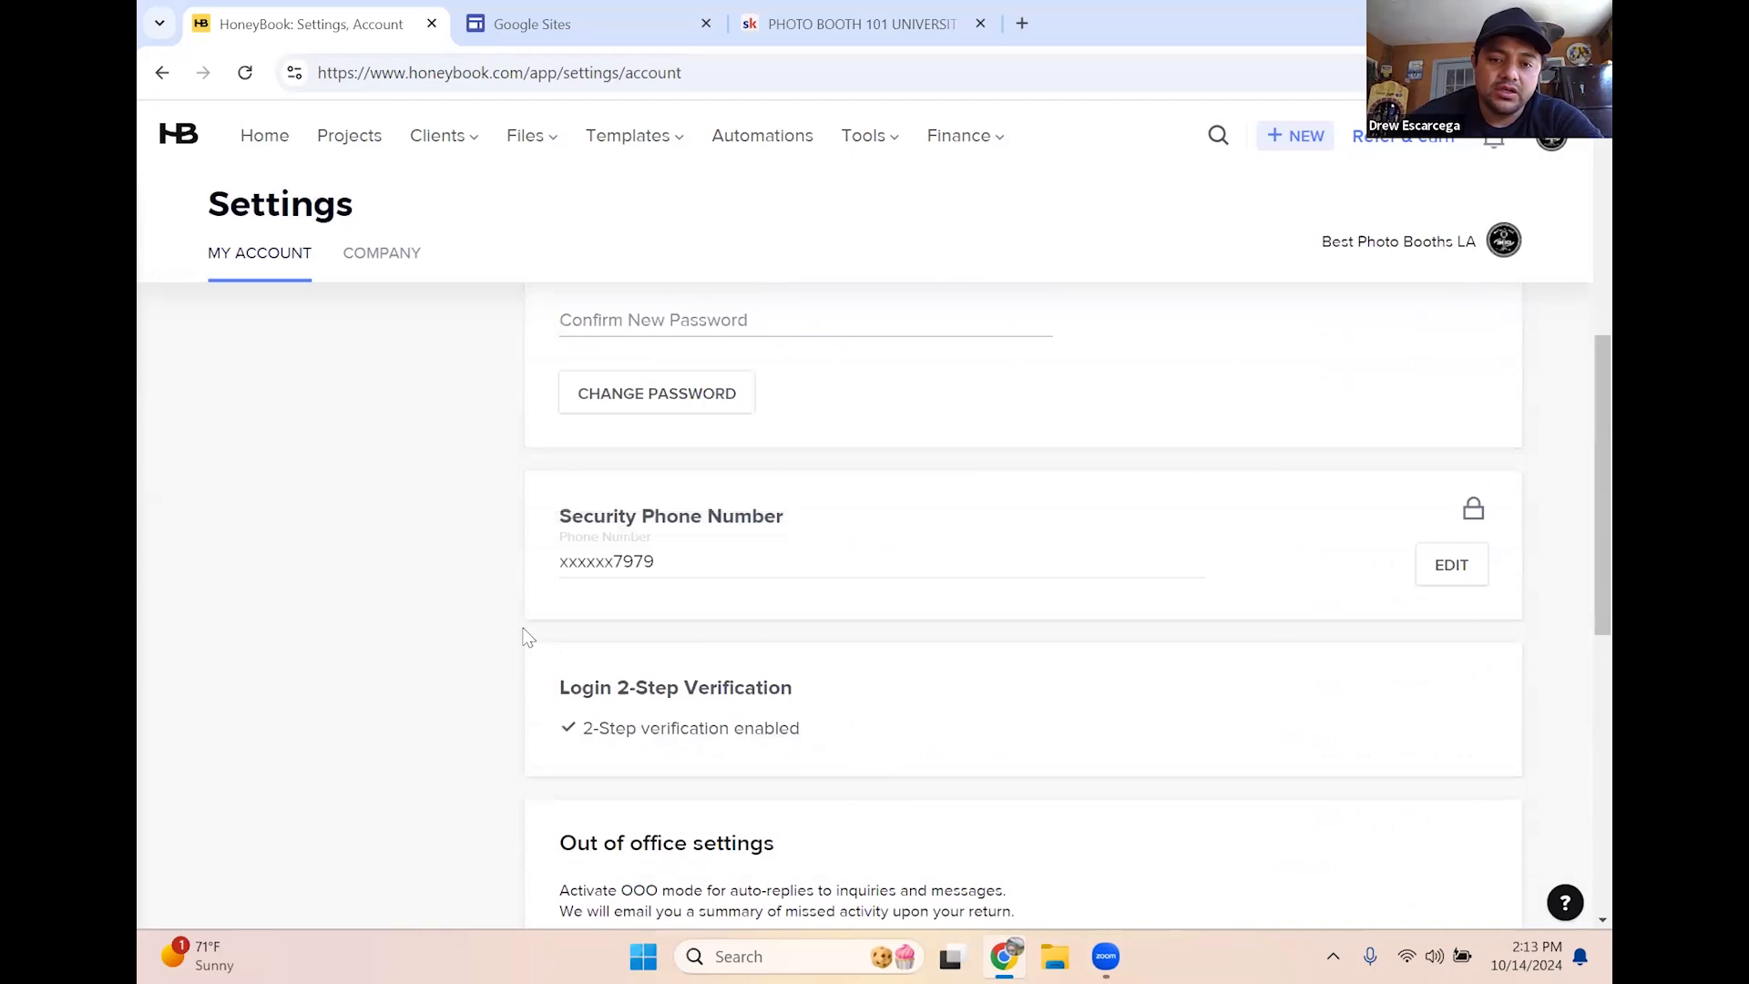
{"action": "scroll", "coordinate": [529, 638], "scroll_direction": "down", "scroll_amount": 5}
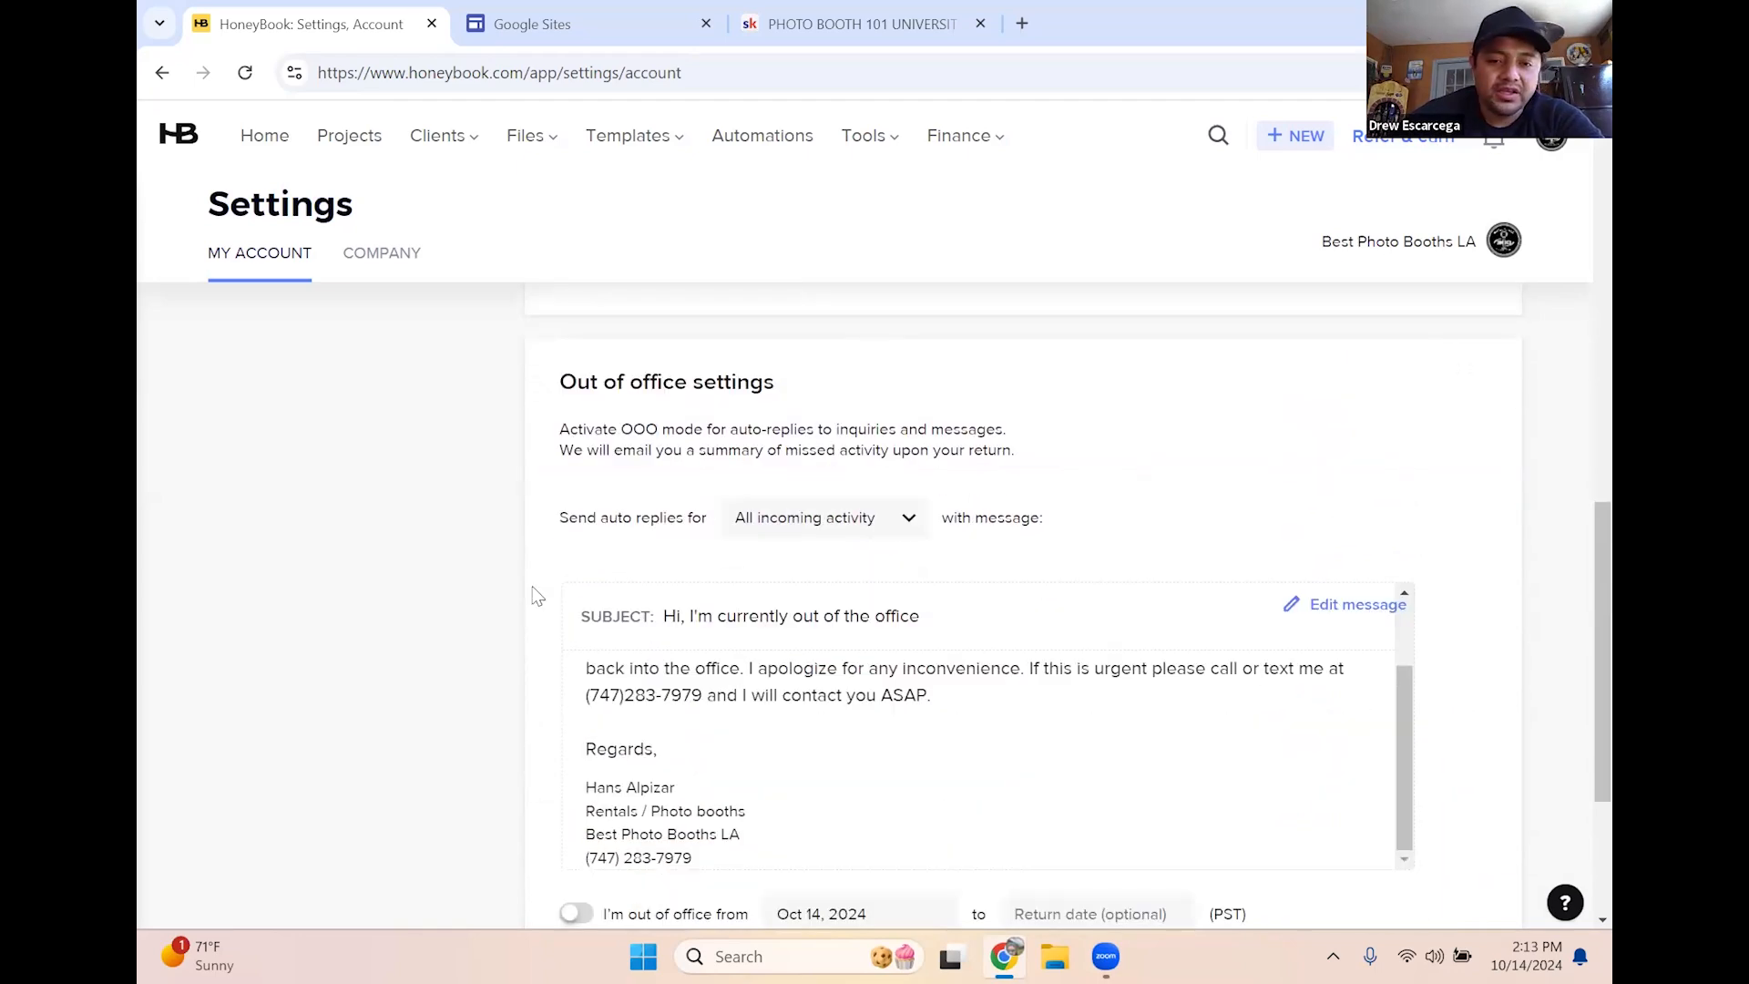
{"action": "scroll", "coordinate": [535, 594], "scroll_direction": "down", "scroll_amount": 3}
{"action": "scroll", "coordinate": [791, 579], "scroll_direction": "up", "scroll_amount": 2}
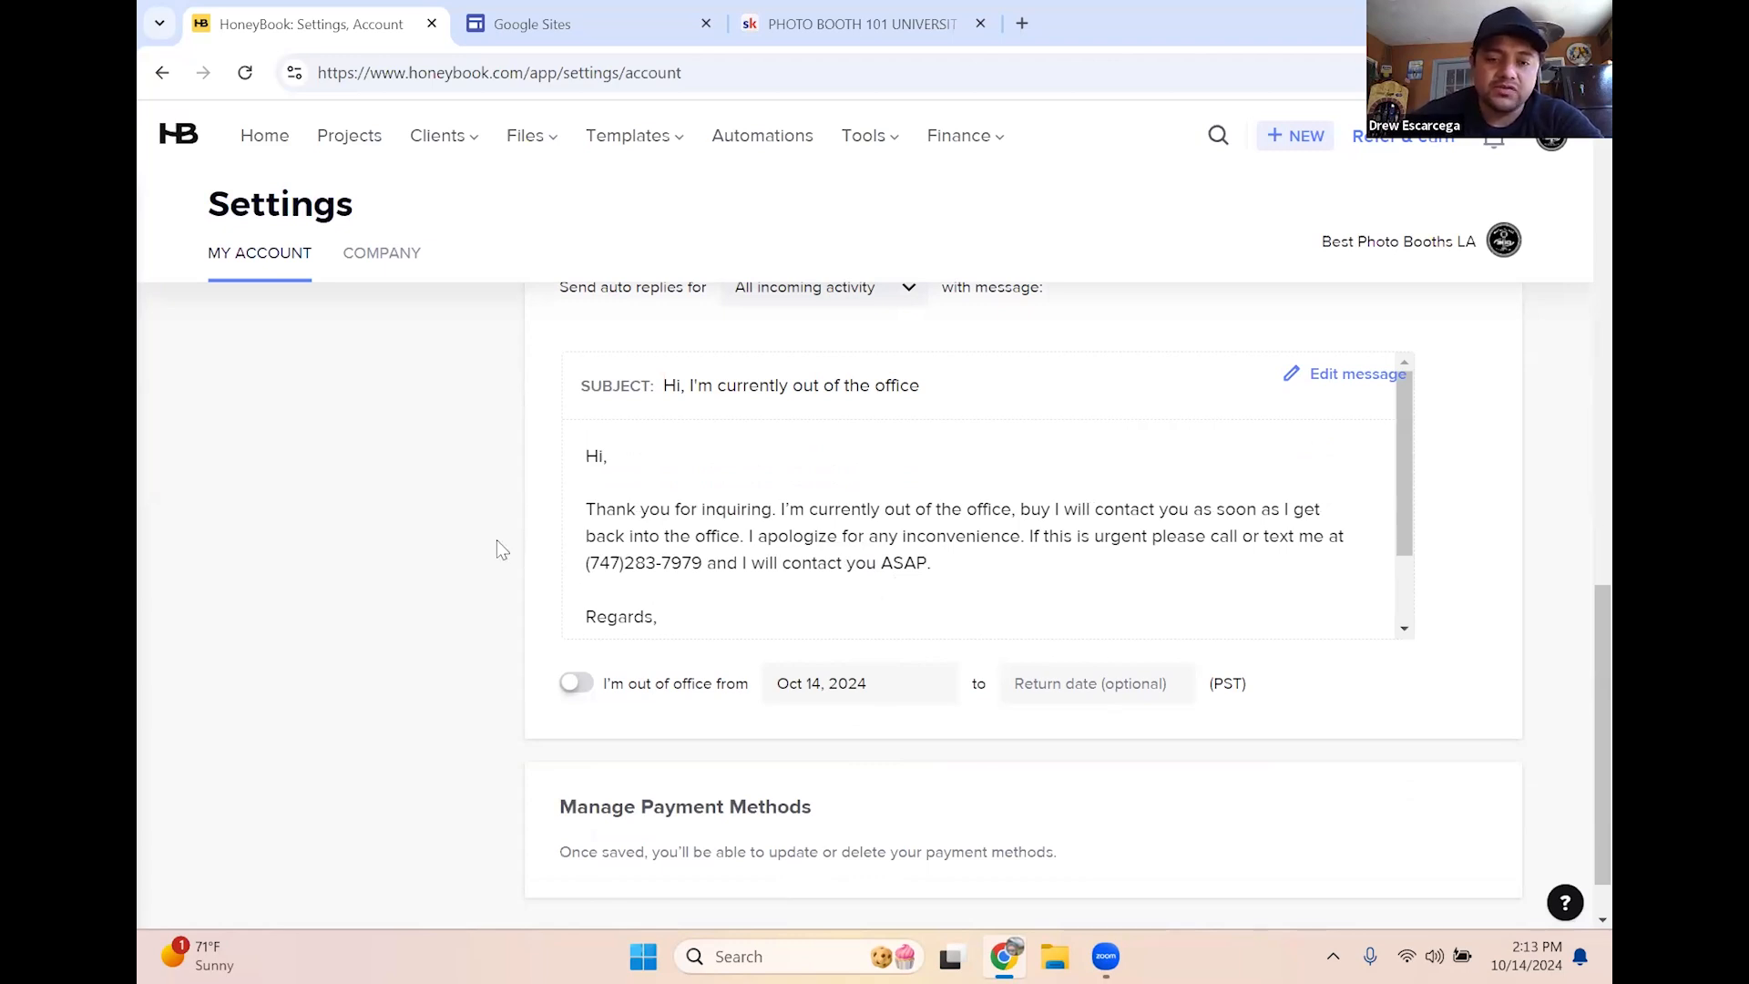
{"action": "scroll", "coordinate": [498, 550], "scroll_direction": "down", "scroll_amount": 1}
{"action": "scroll", "coordinate": [499, 550], "scroll_direction": "up", "scroll_amount": 10}
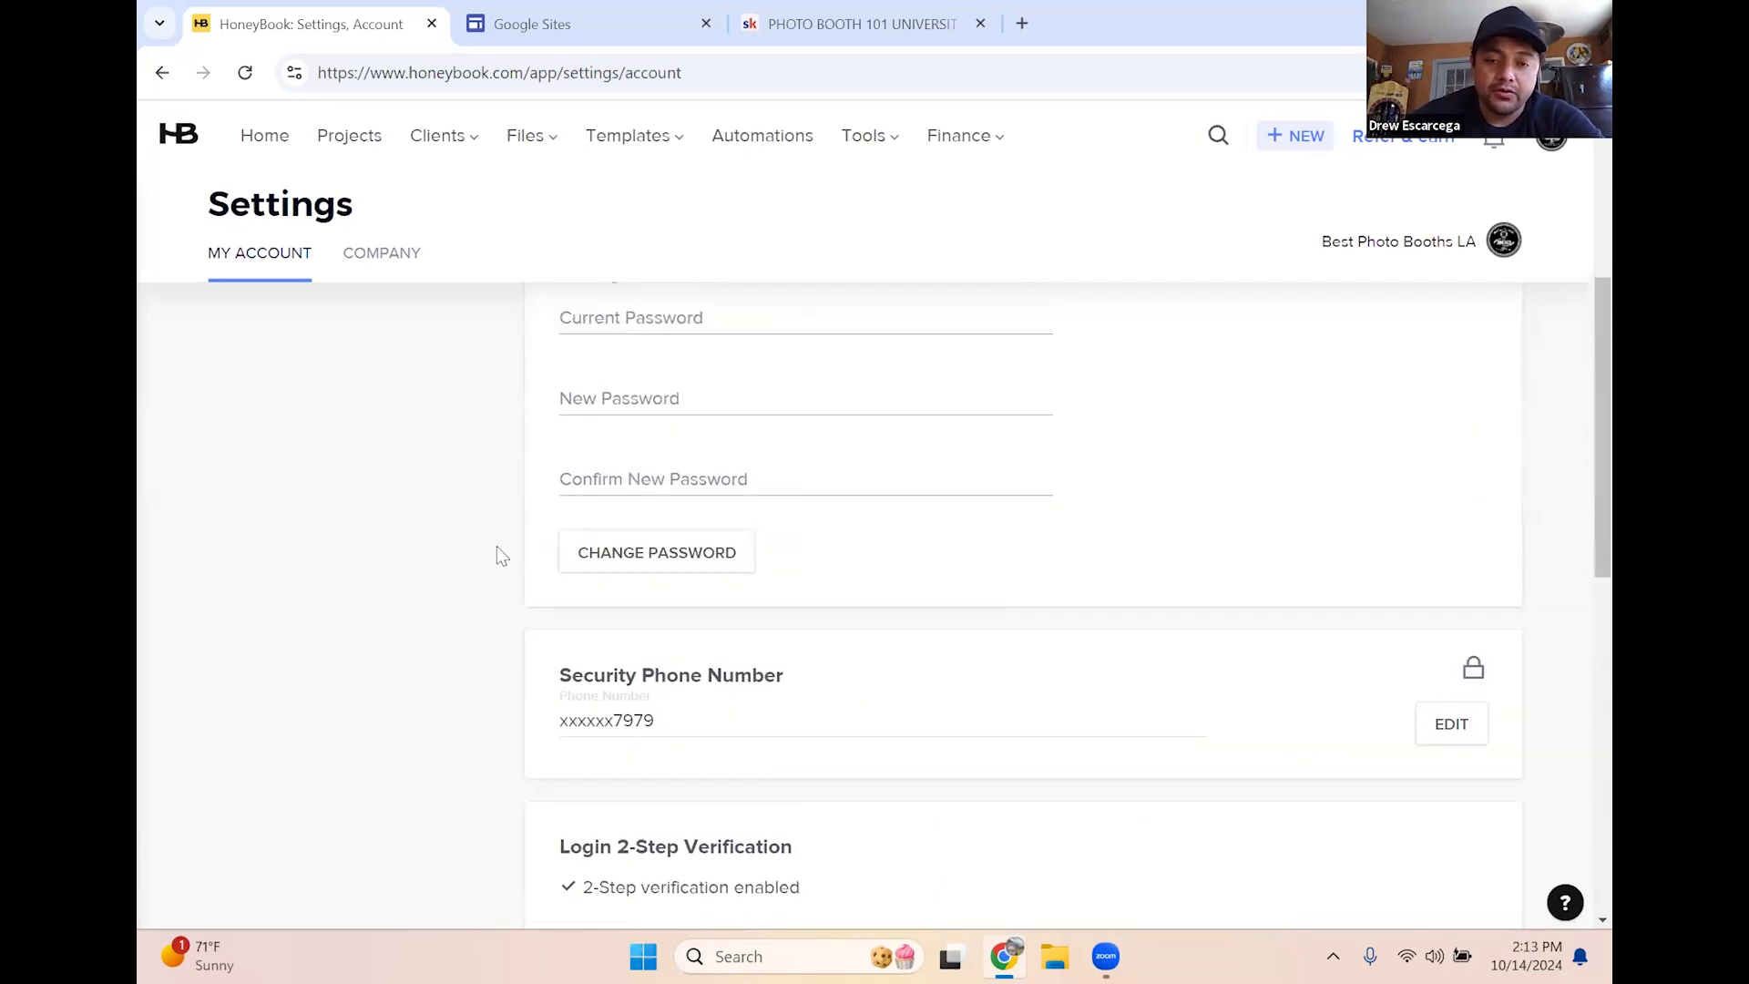
{"action": "scroll", "coordinate": [498, 550], "scroll_direction": "down", "scroll_amount": 10}
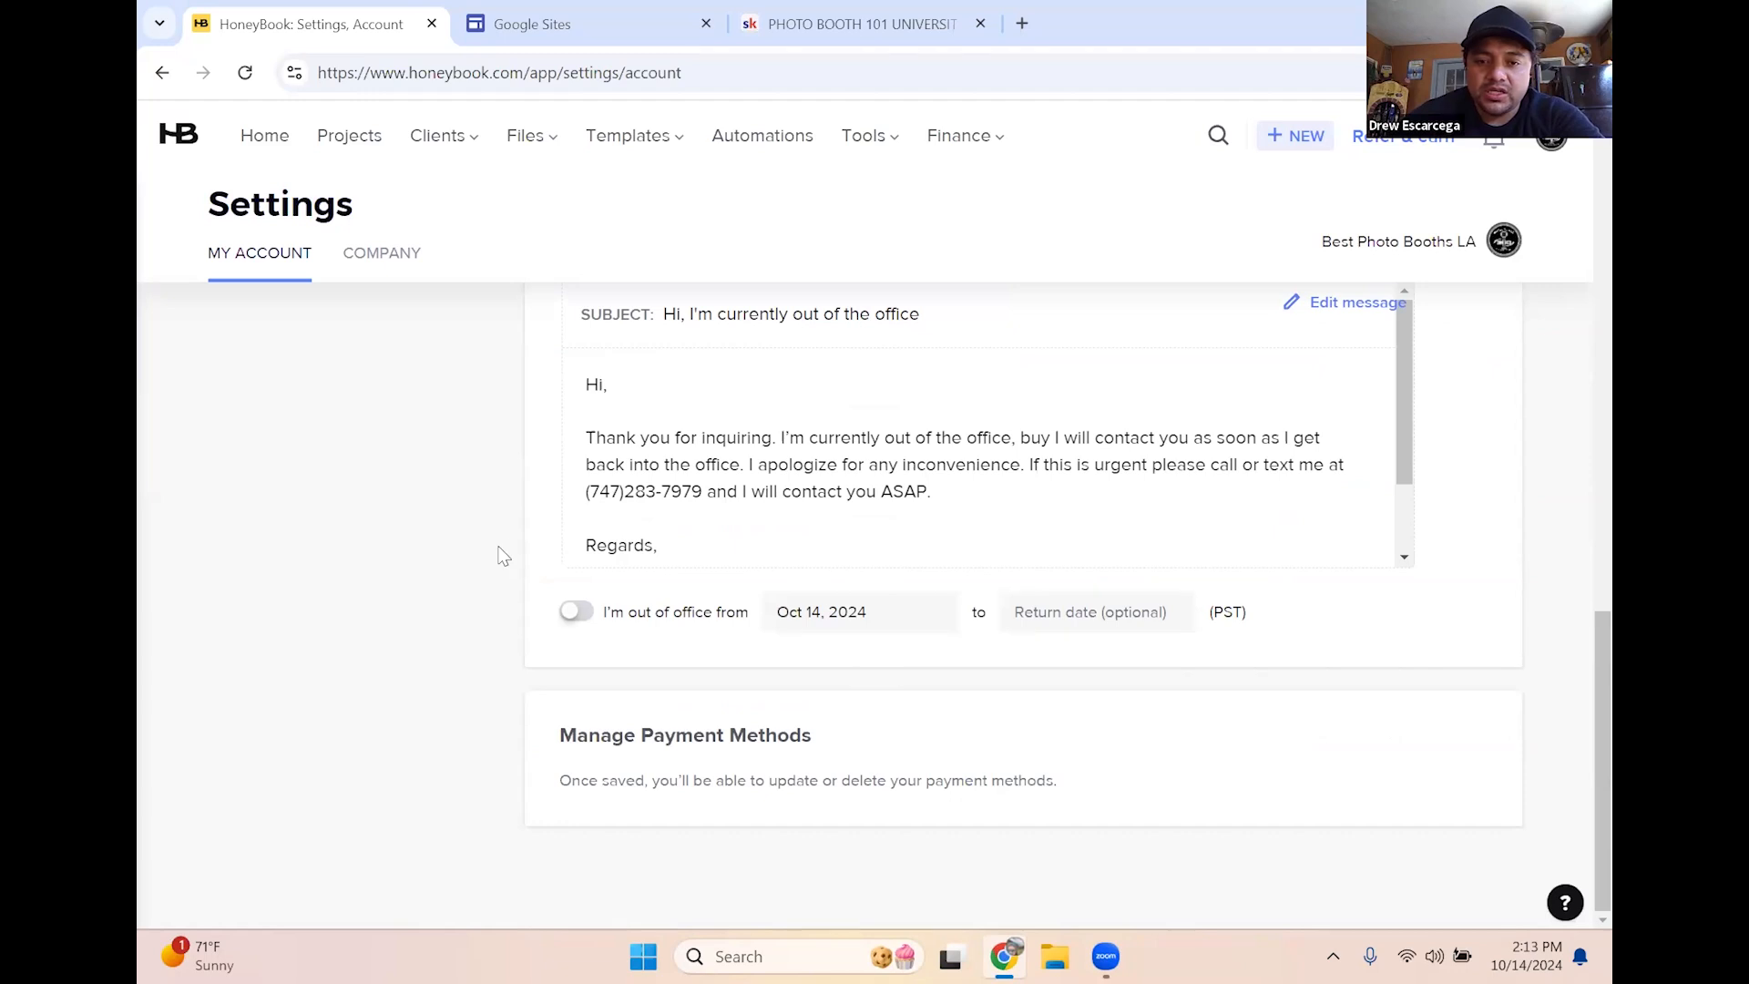
{"action": "scroll", "coordinate": [811, 527], "scroll_direction": "down", "scroll_amount": 1}
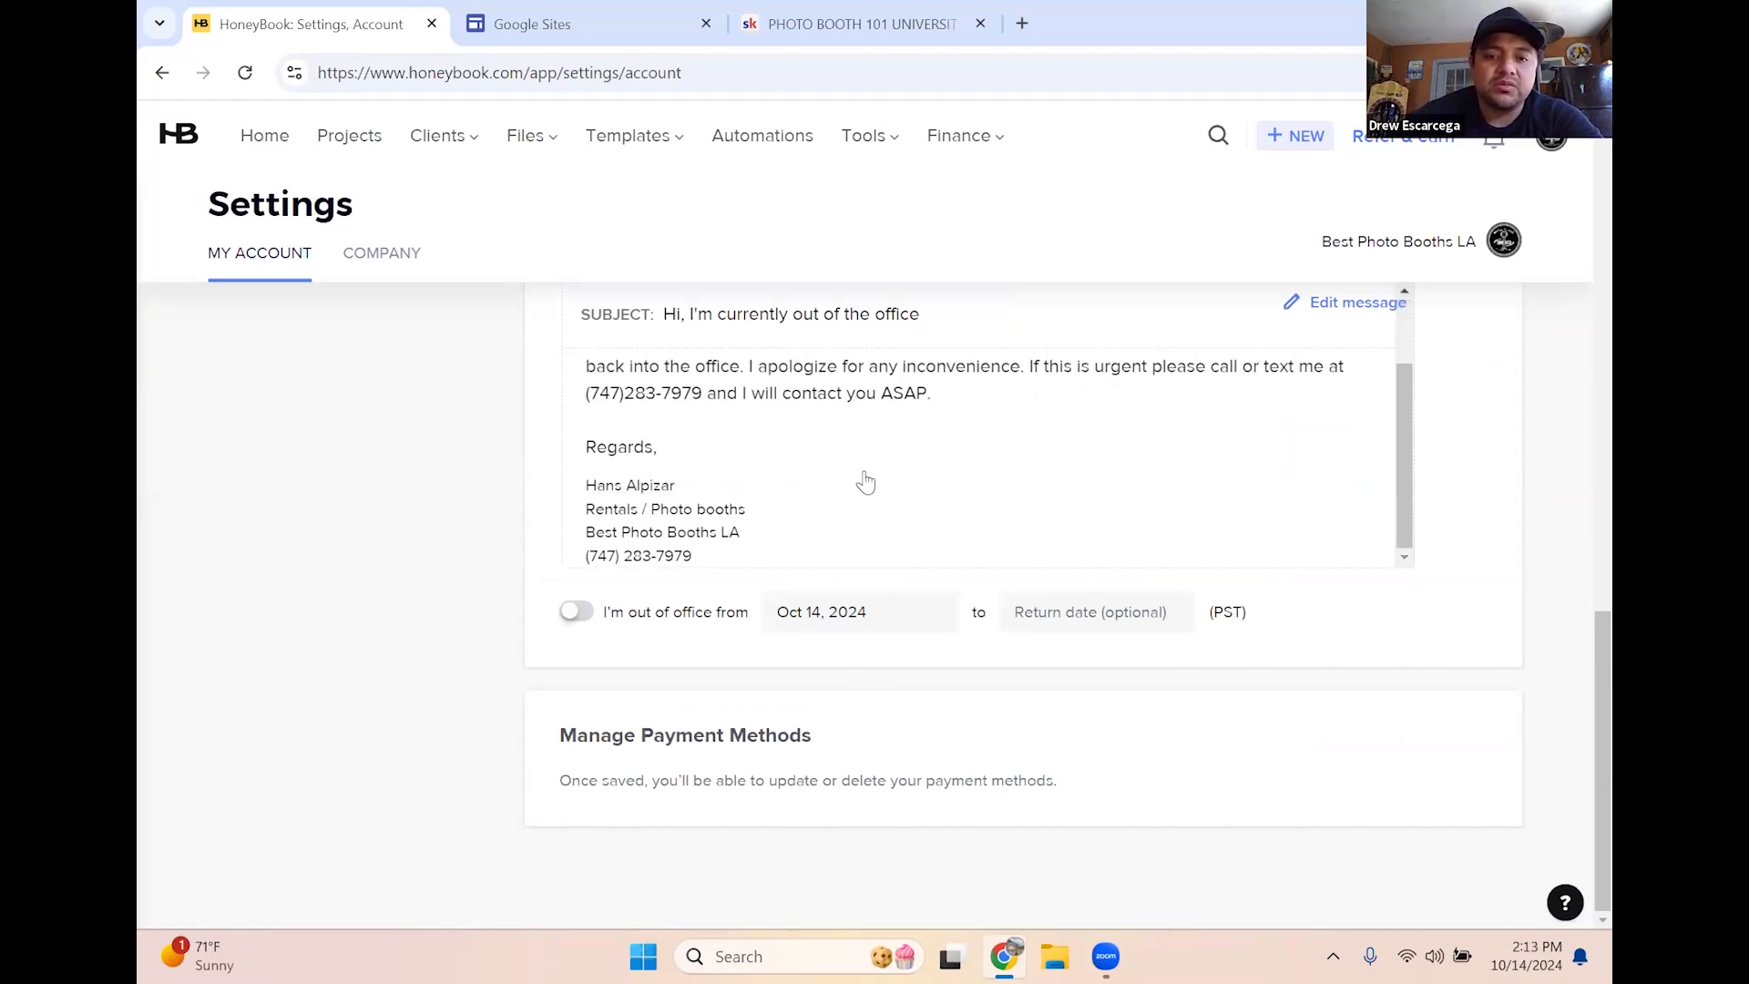
{"action": "scroll", "coordinate": [925, 492], "scroll_direction": "up", "scroll_amount": 1}
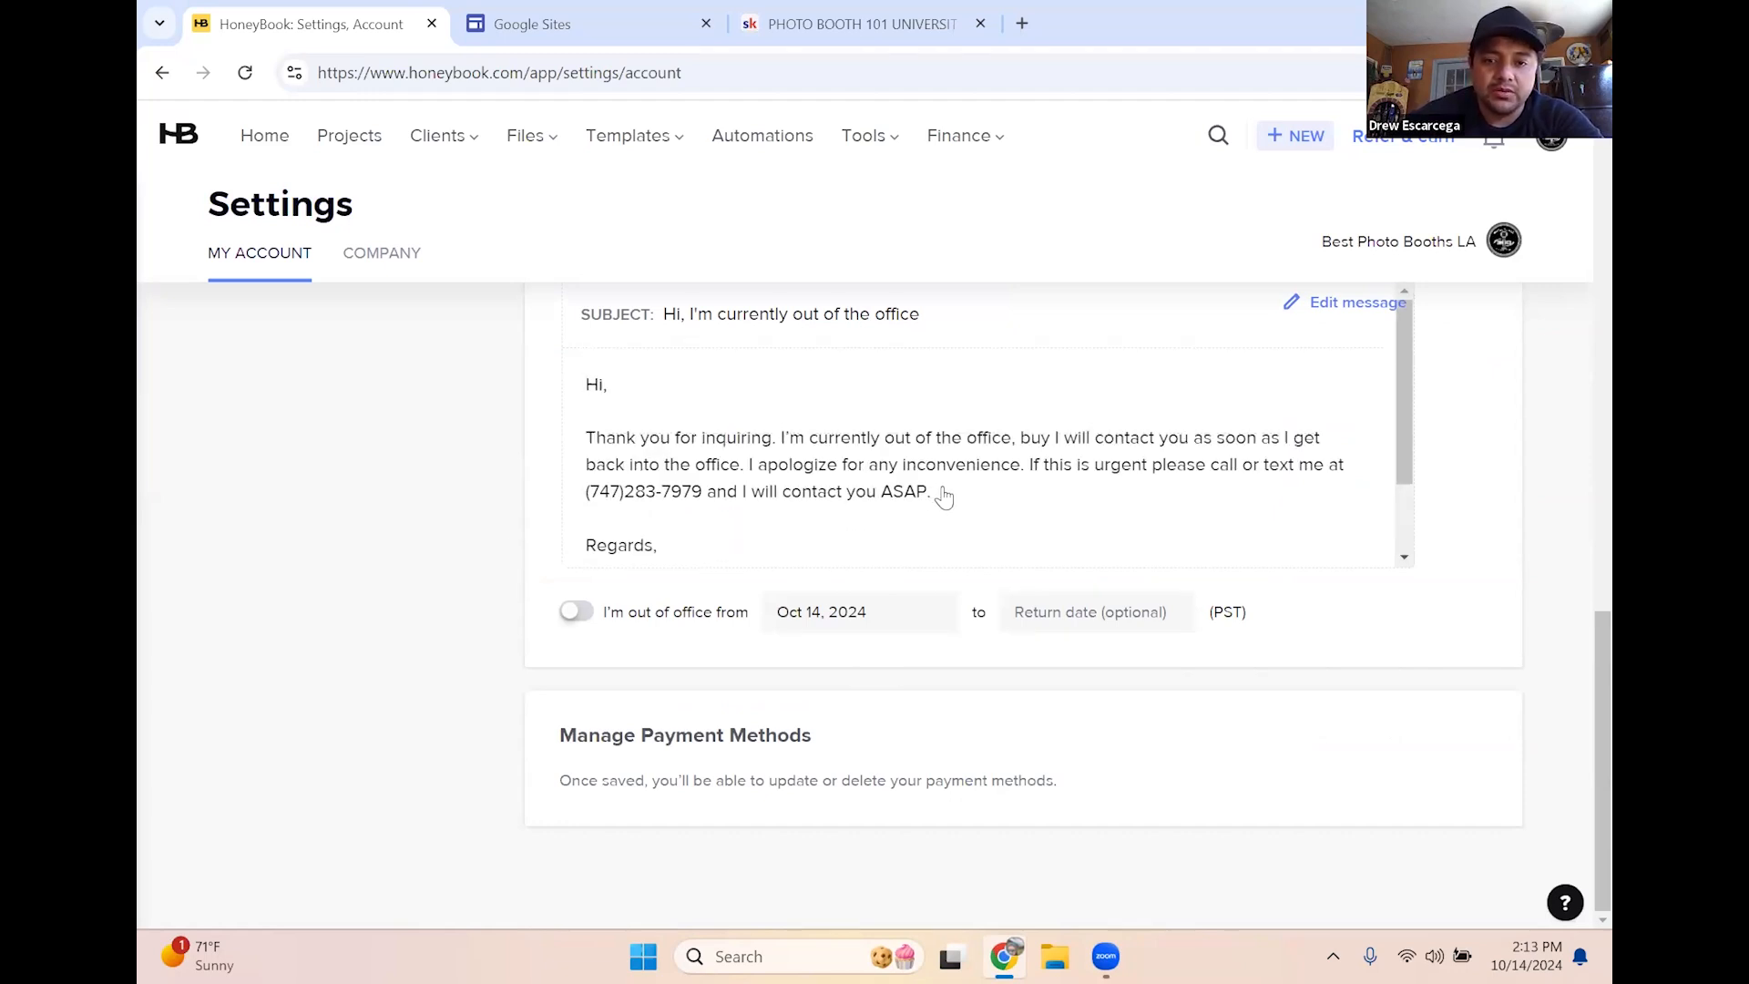
{"action": "scroll", "coordinate": [435, 553], "scroll_direction": "up", "scroll_amount": 2}
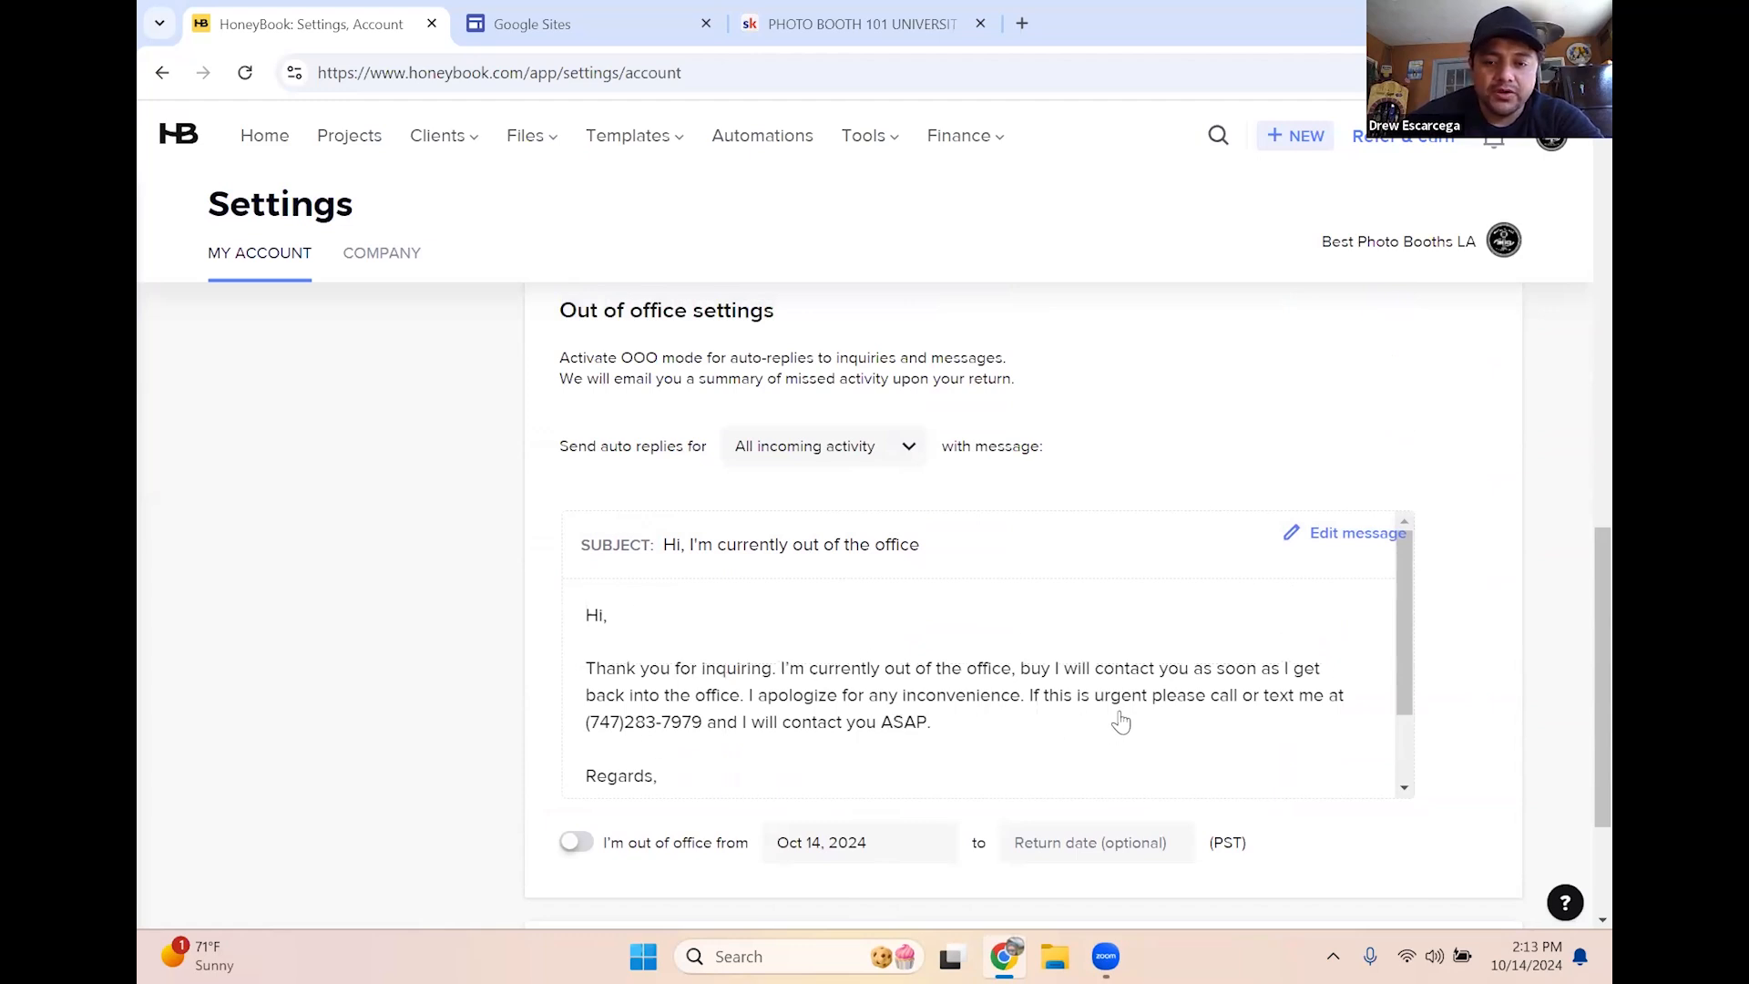
{"action": "scroll", "coordinate": [1119, 721], "scroll_direction": "down", "scroll_amount": 1}
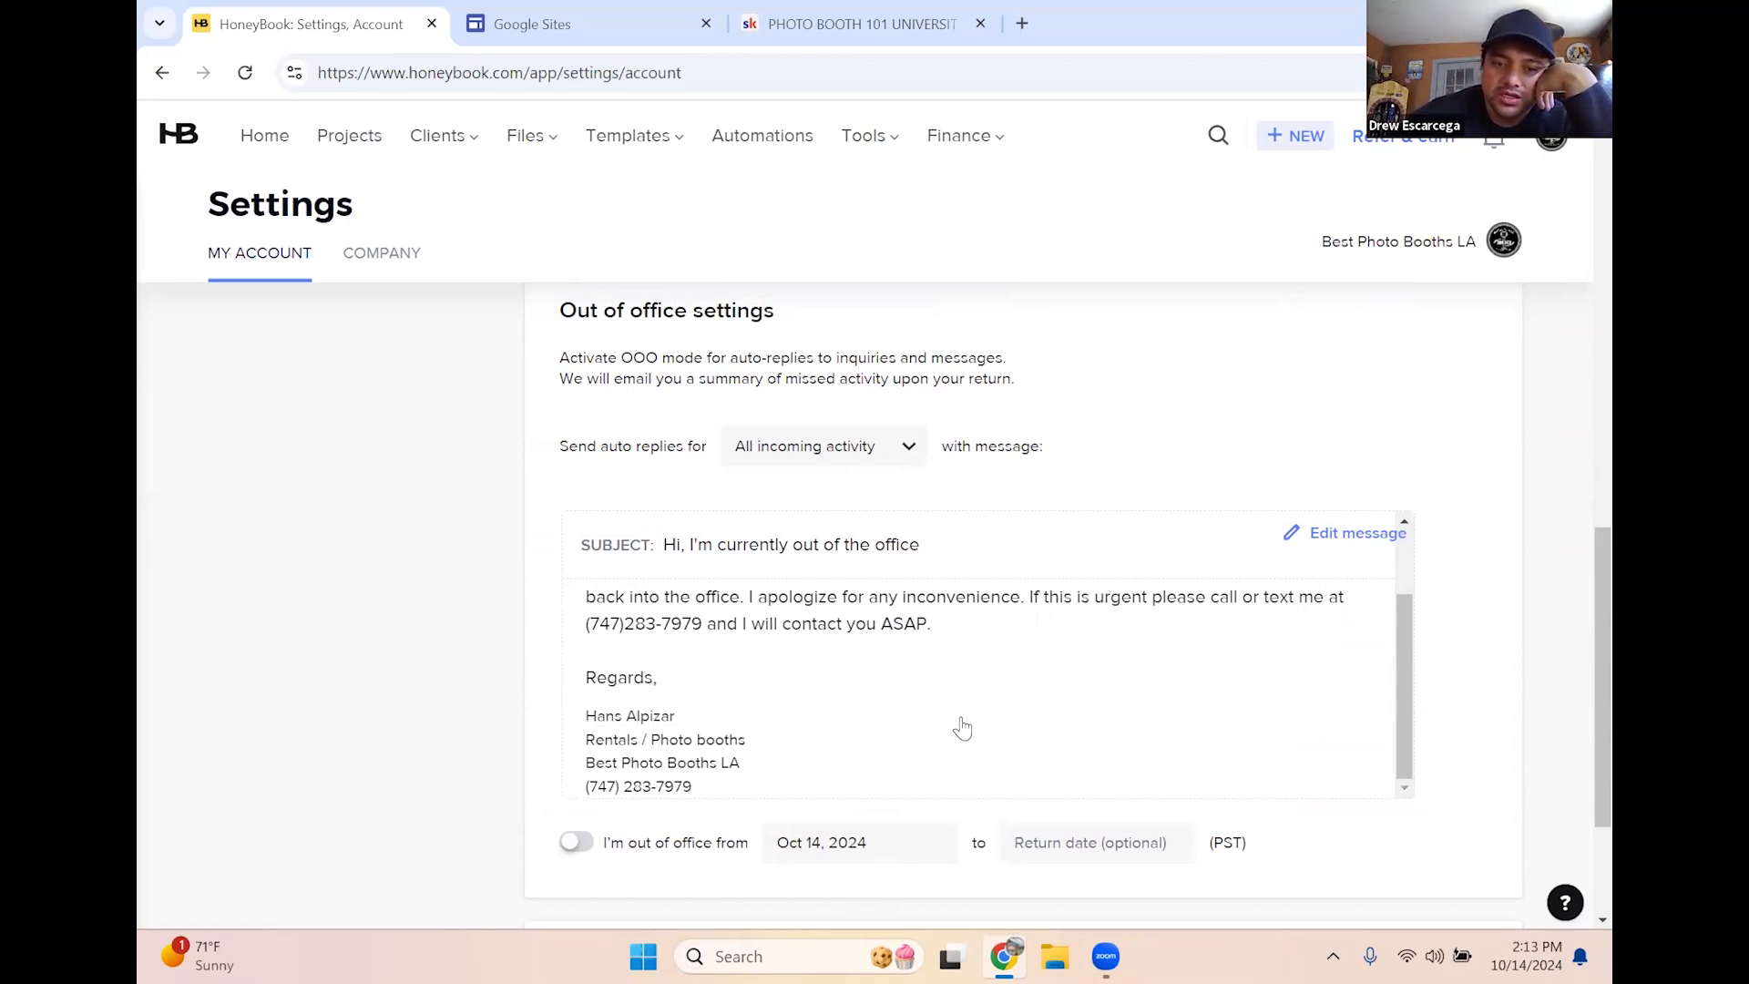
{"action": "scroll", "coordinate": [1257, 715], "scroll_direction": "up", "scroll_amount": 1}
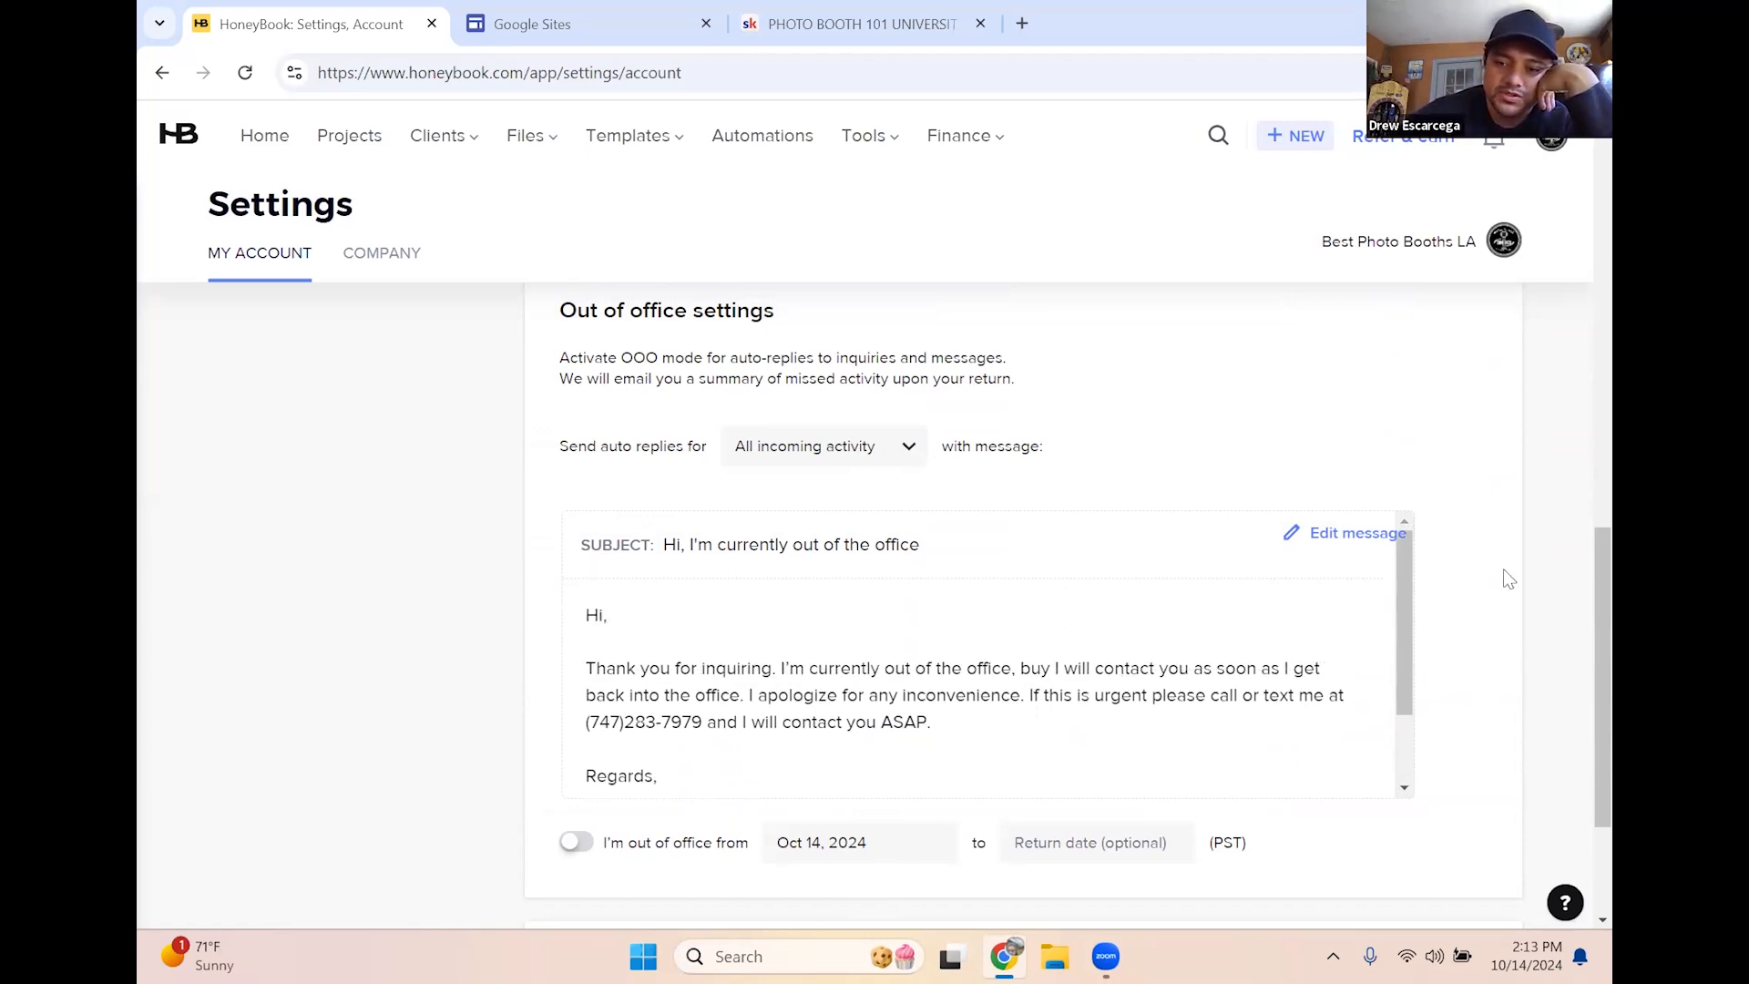
{"action": "scroll", "coordinate": [1520, 561], "scroll_direction": "up", "scroll_amount": 5}
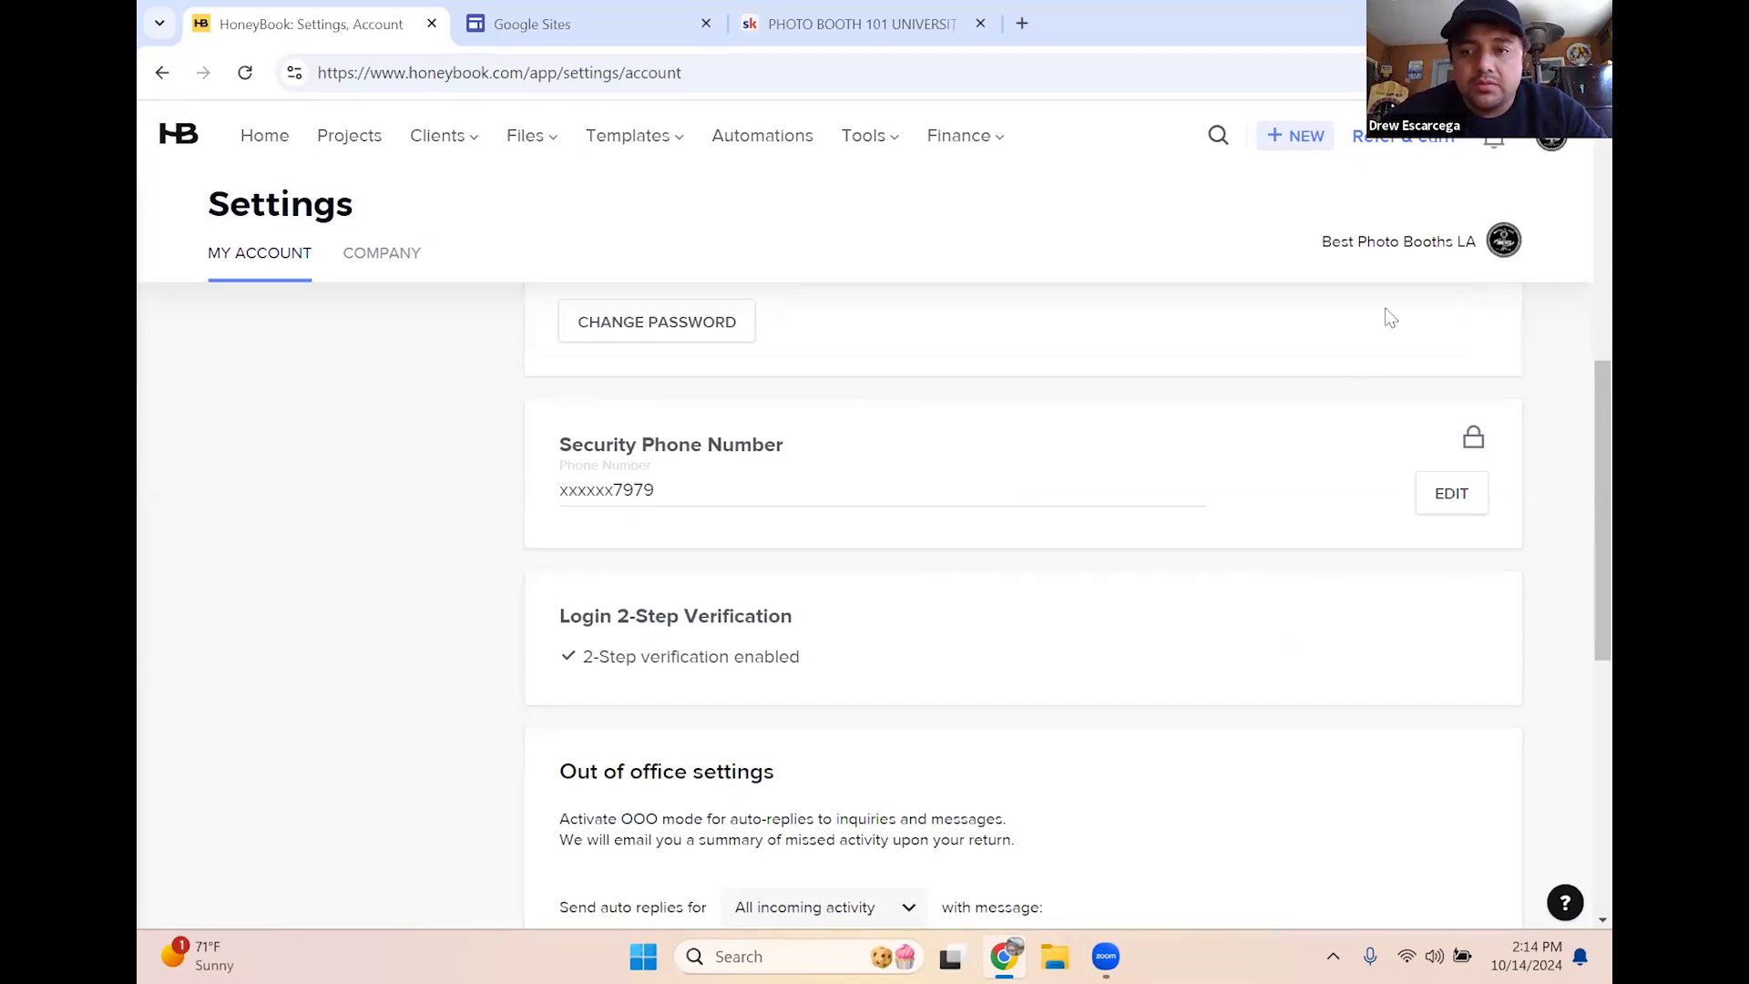
{"action": "scroll", "coordinate": [1385, 308], "scroll_direction": "down", "scroll_amount": 1}
{"action": "left_click", "coordinate": [1560, 144]}
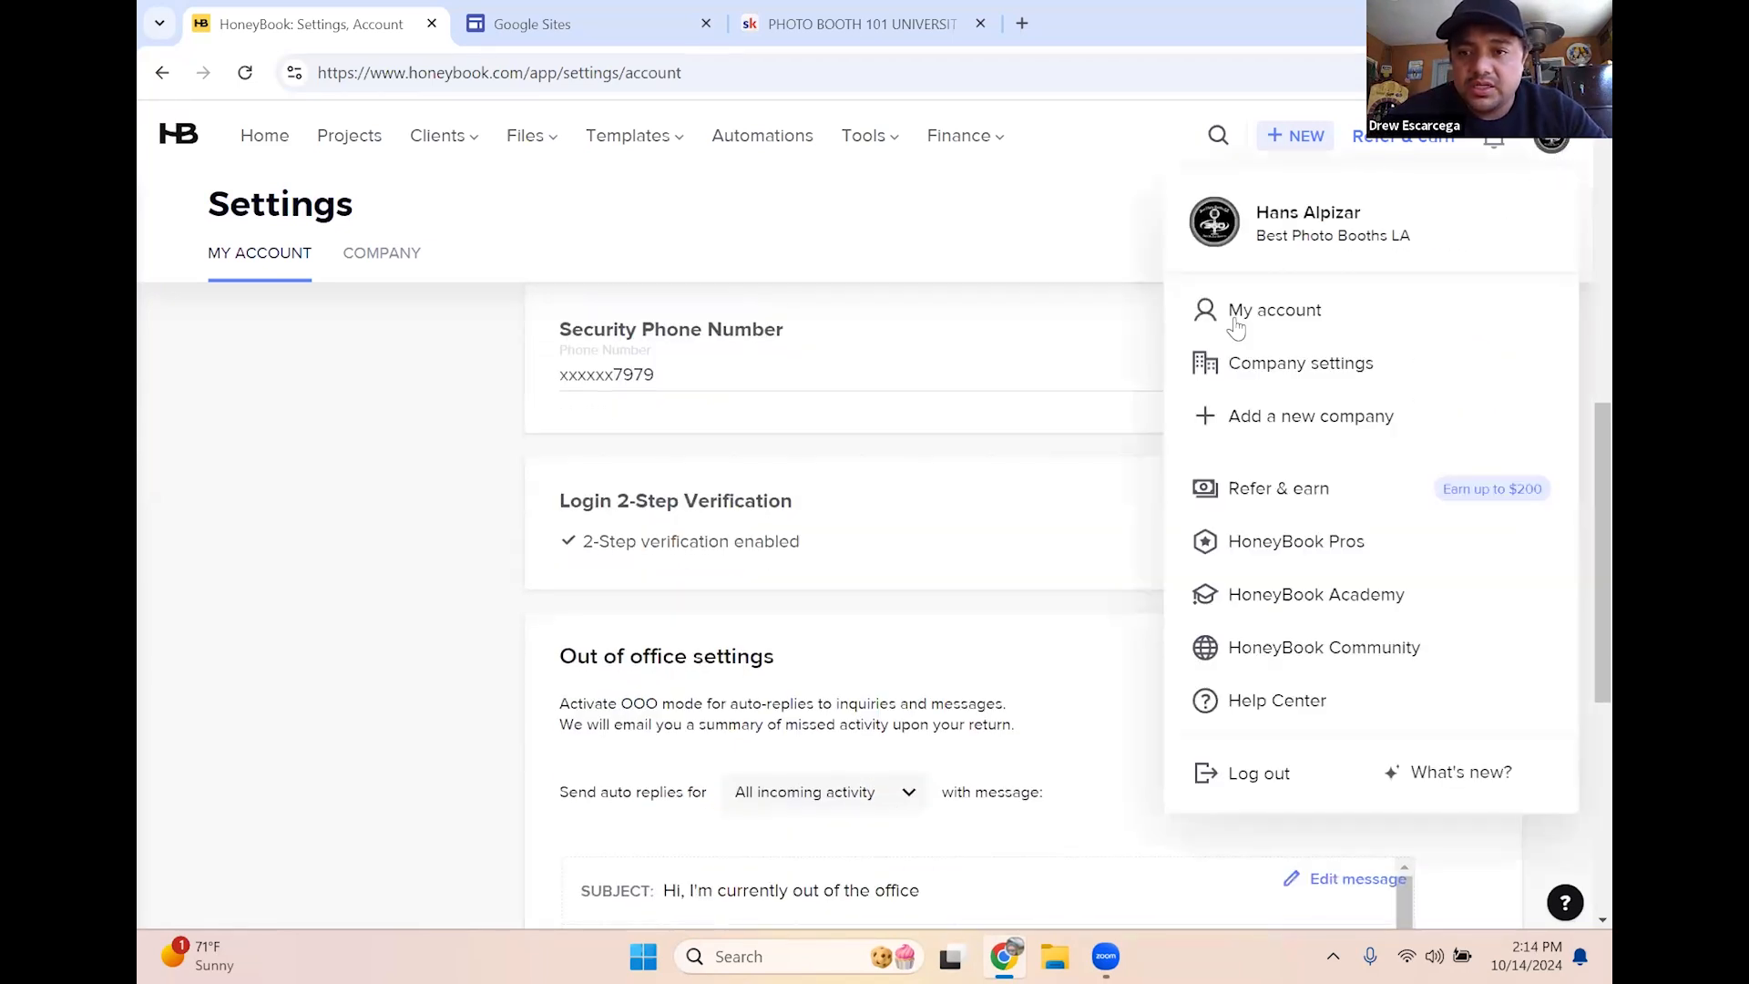
{"action": "left_click", "coordinate": [1216, 360]}
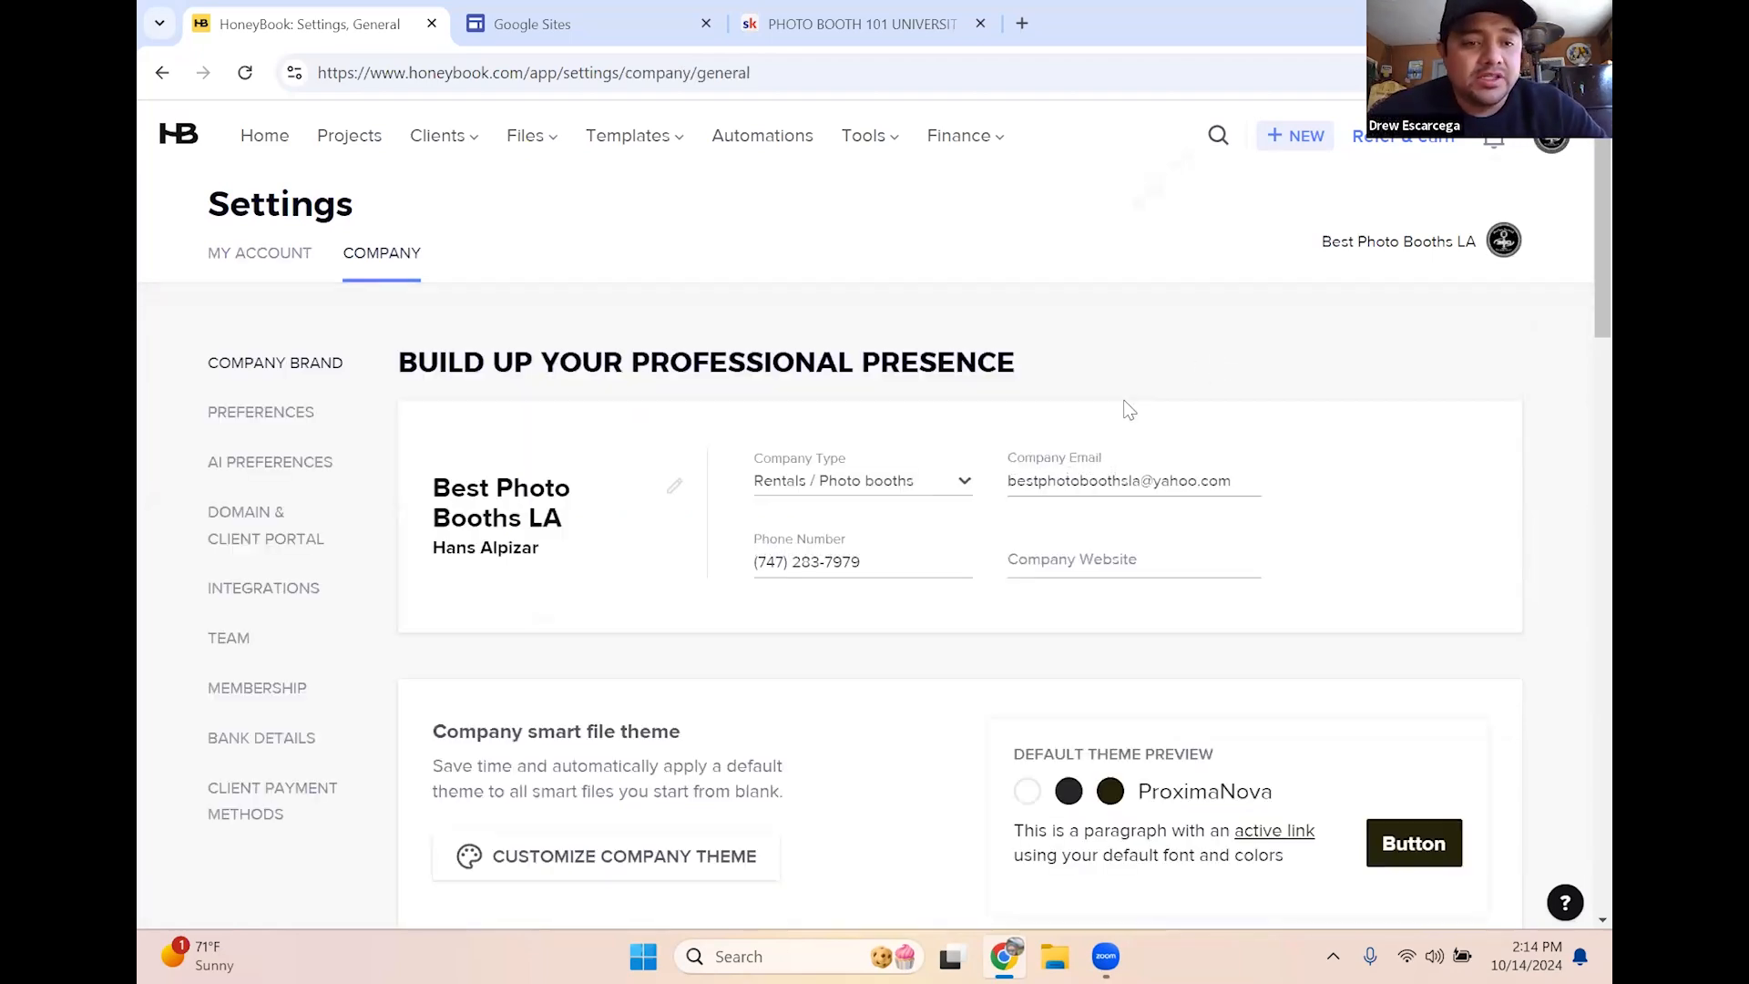
{"action": "scroll", "coordinate": [931, 552], "scroll_direction": "down", "scroll_amount": 5}
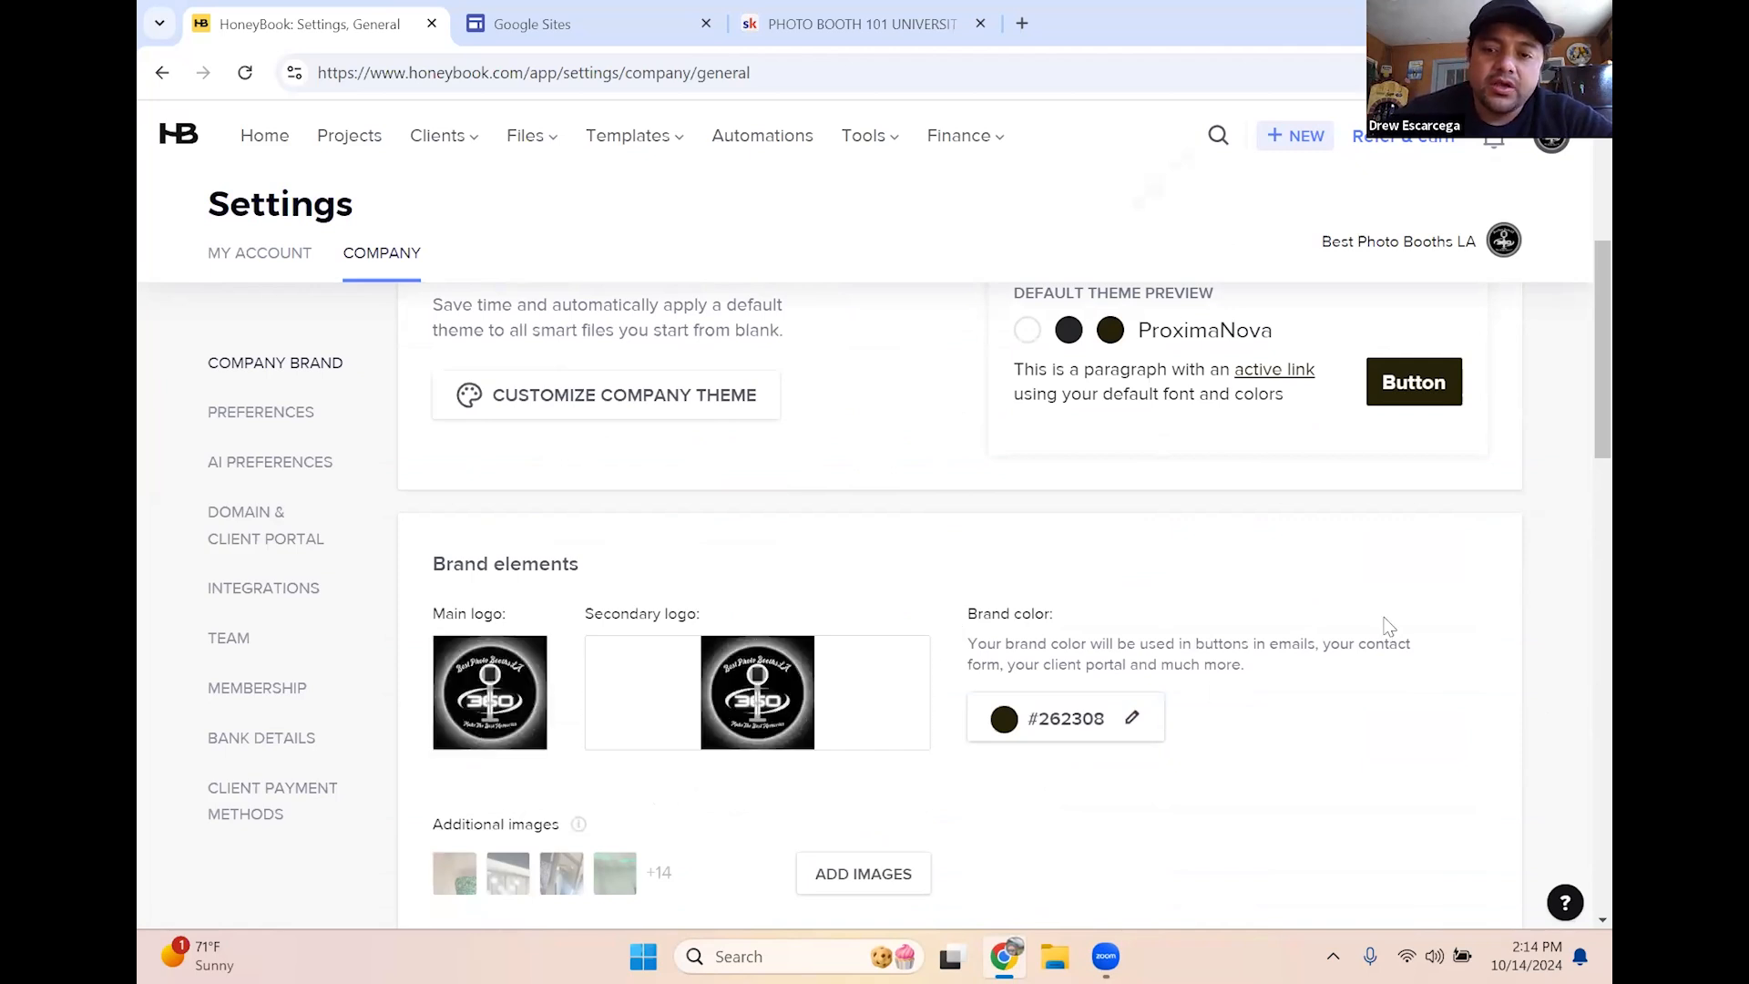
{"action": "scroll", "coordinate": [1383, 620], "scroll_direction": "down", "scroll_amount": 3}
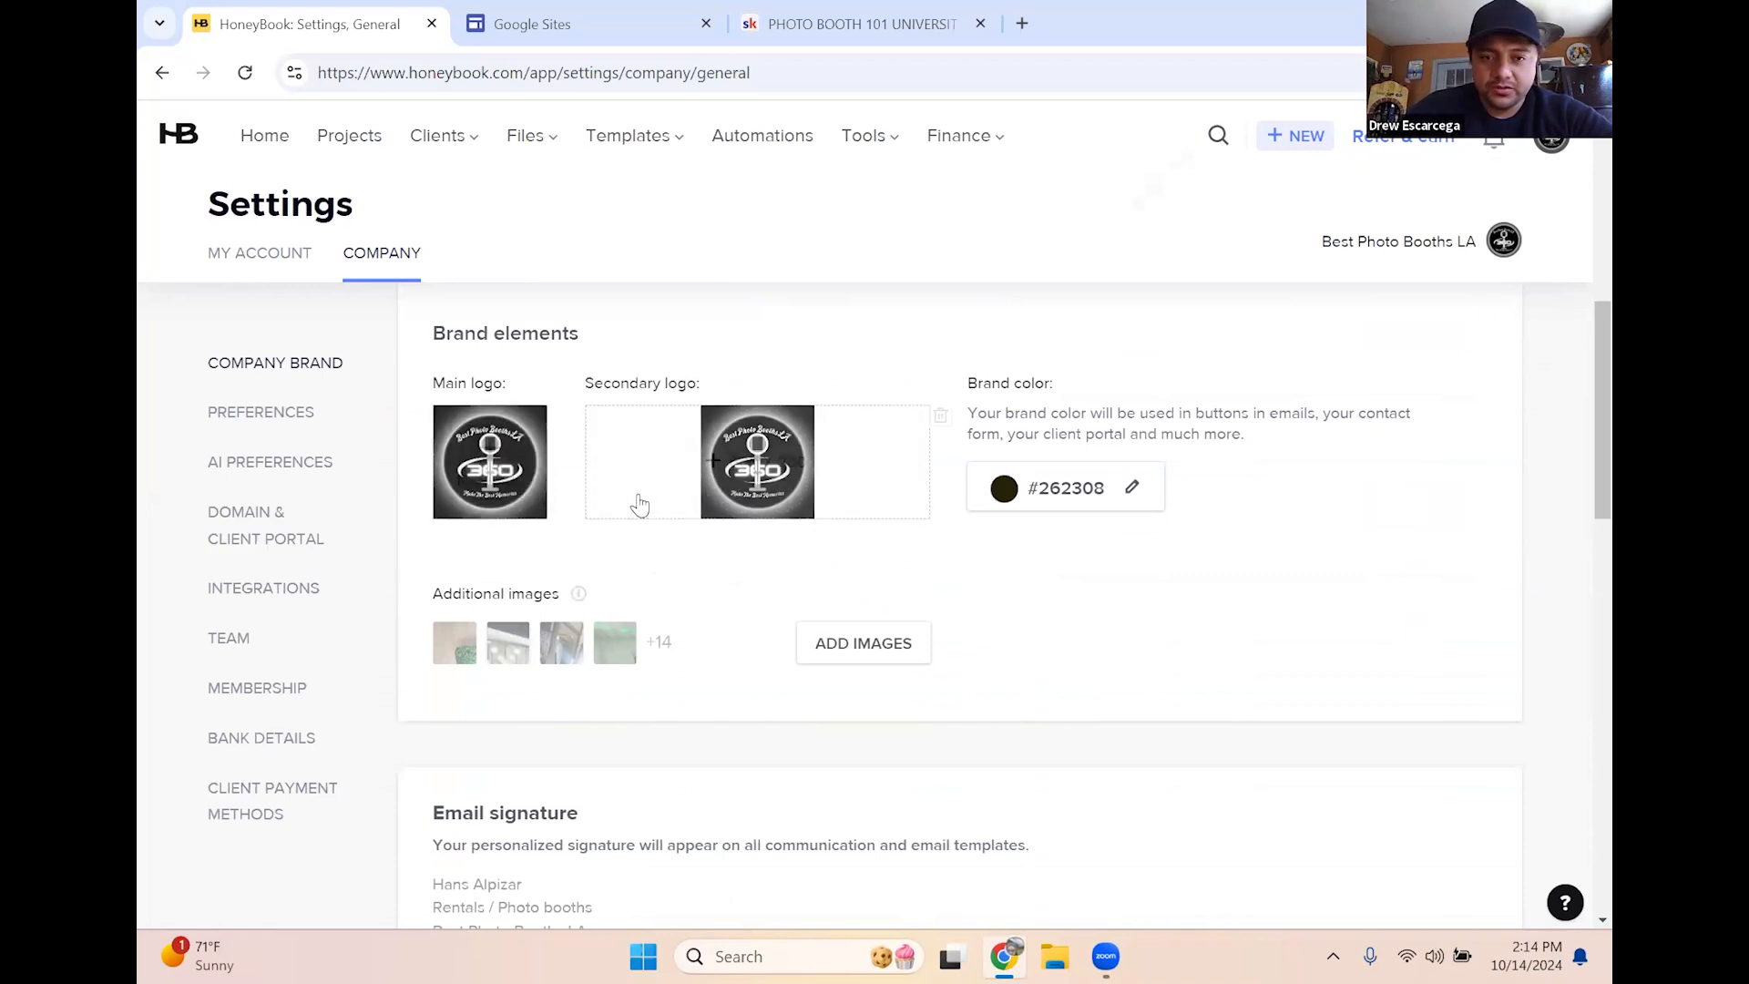
{"action": "mouse_move", "coordinate": [640, 506]}
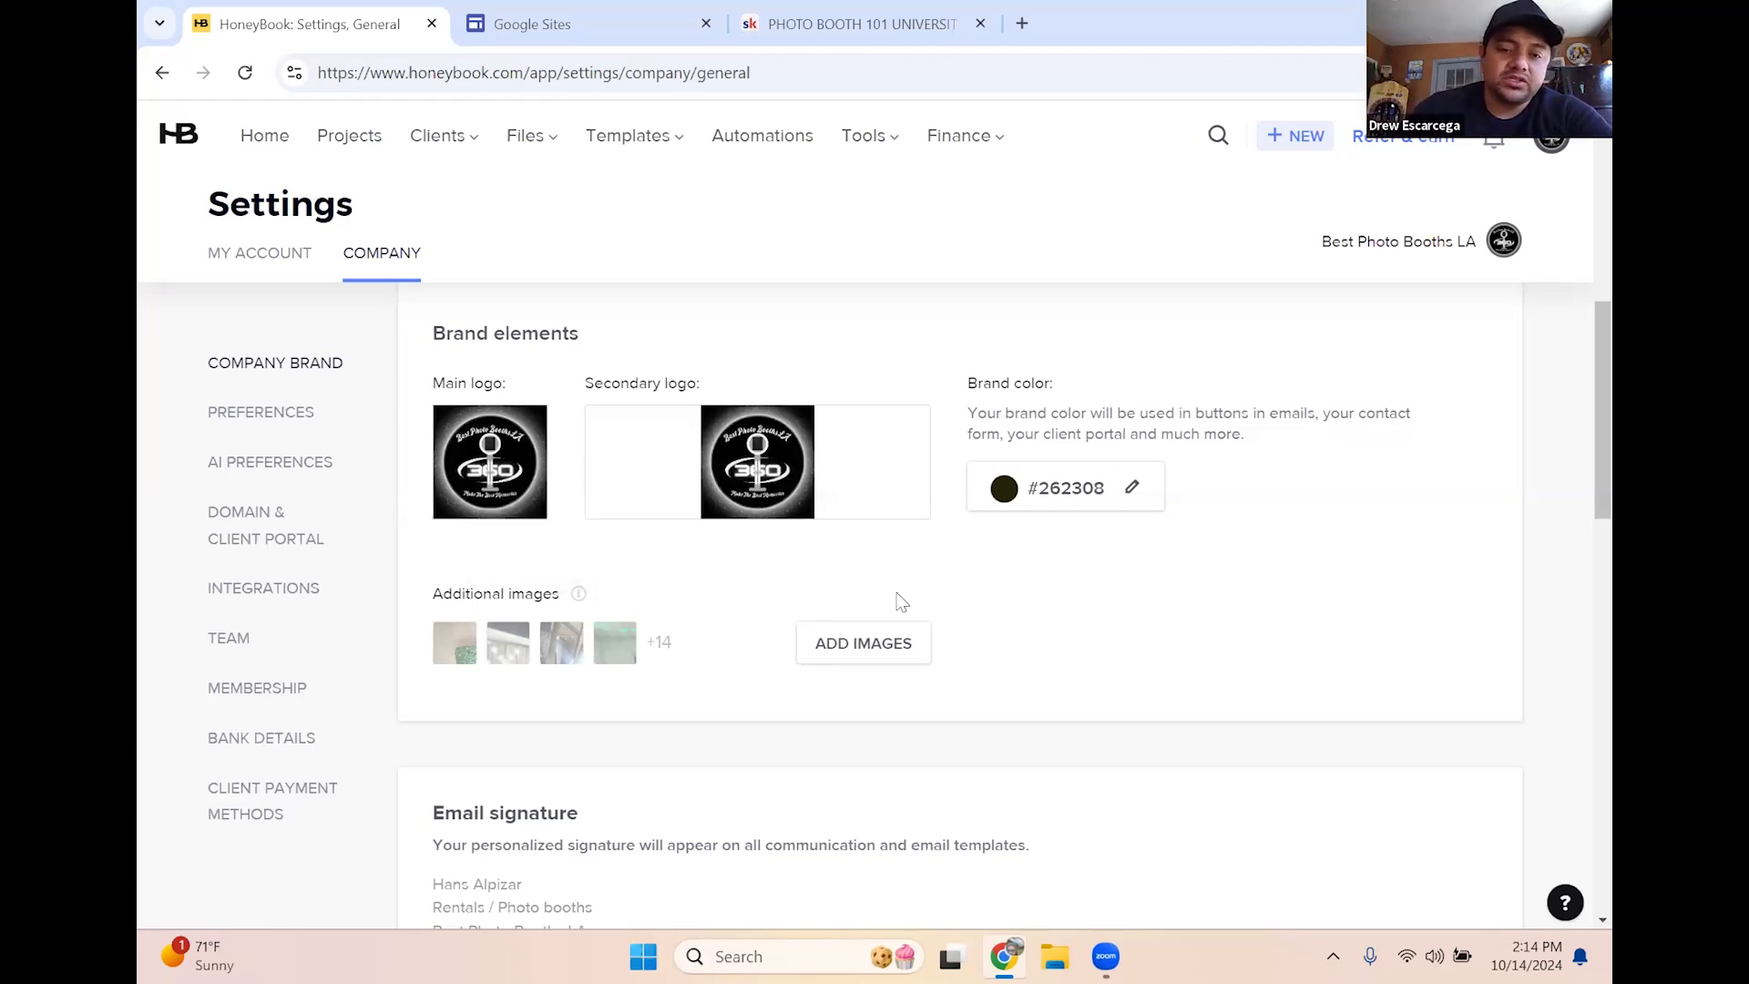
{"action": "scroll", "coordinate": [898, 605], "scroll_direction": "down", "scroll_amount": 4}
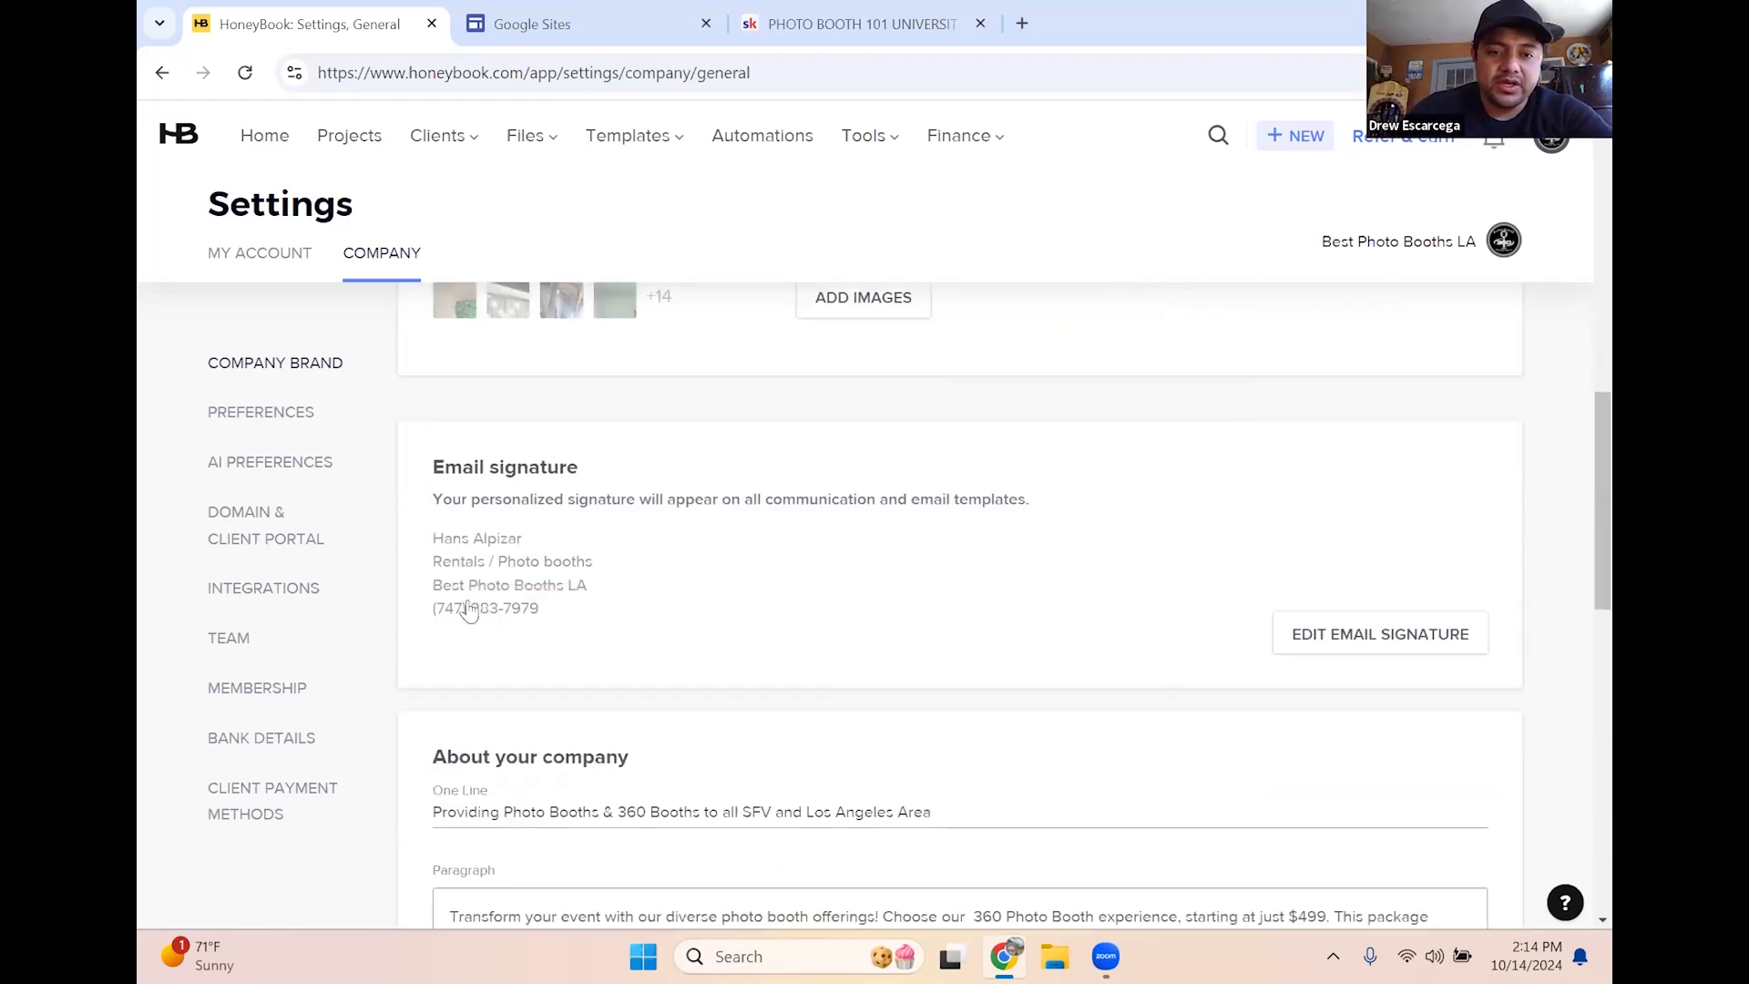
{"action": "scroll", "coordinate": [483, 574], "scroll_direction": "up", "scroll_amount": 3}
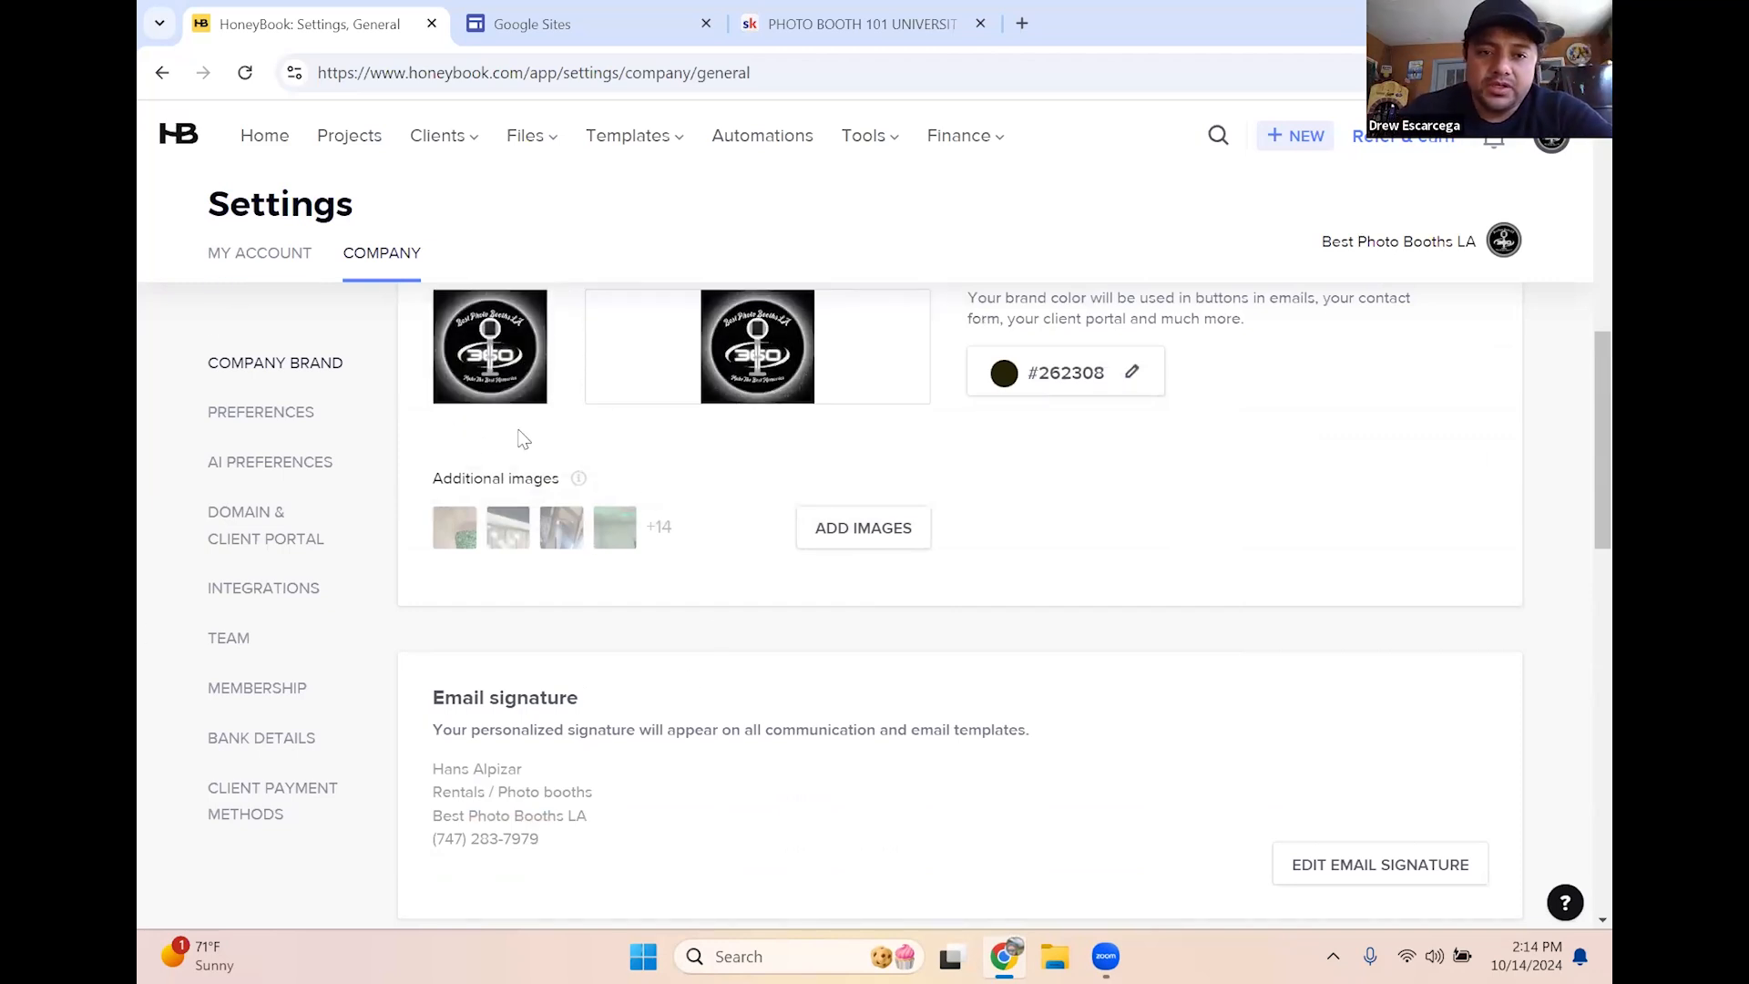
{"action": "scroll", "coordinate": [583, 438], "scroll_direction": "up", "scroll_amount": 5}
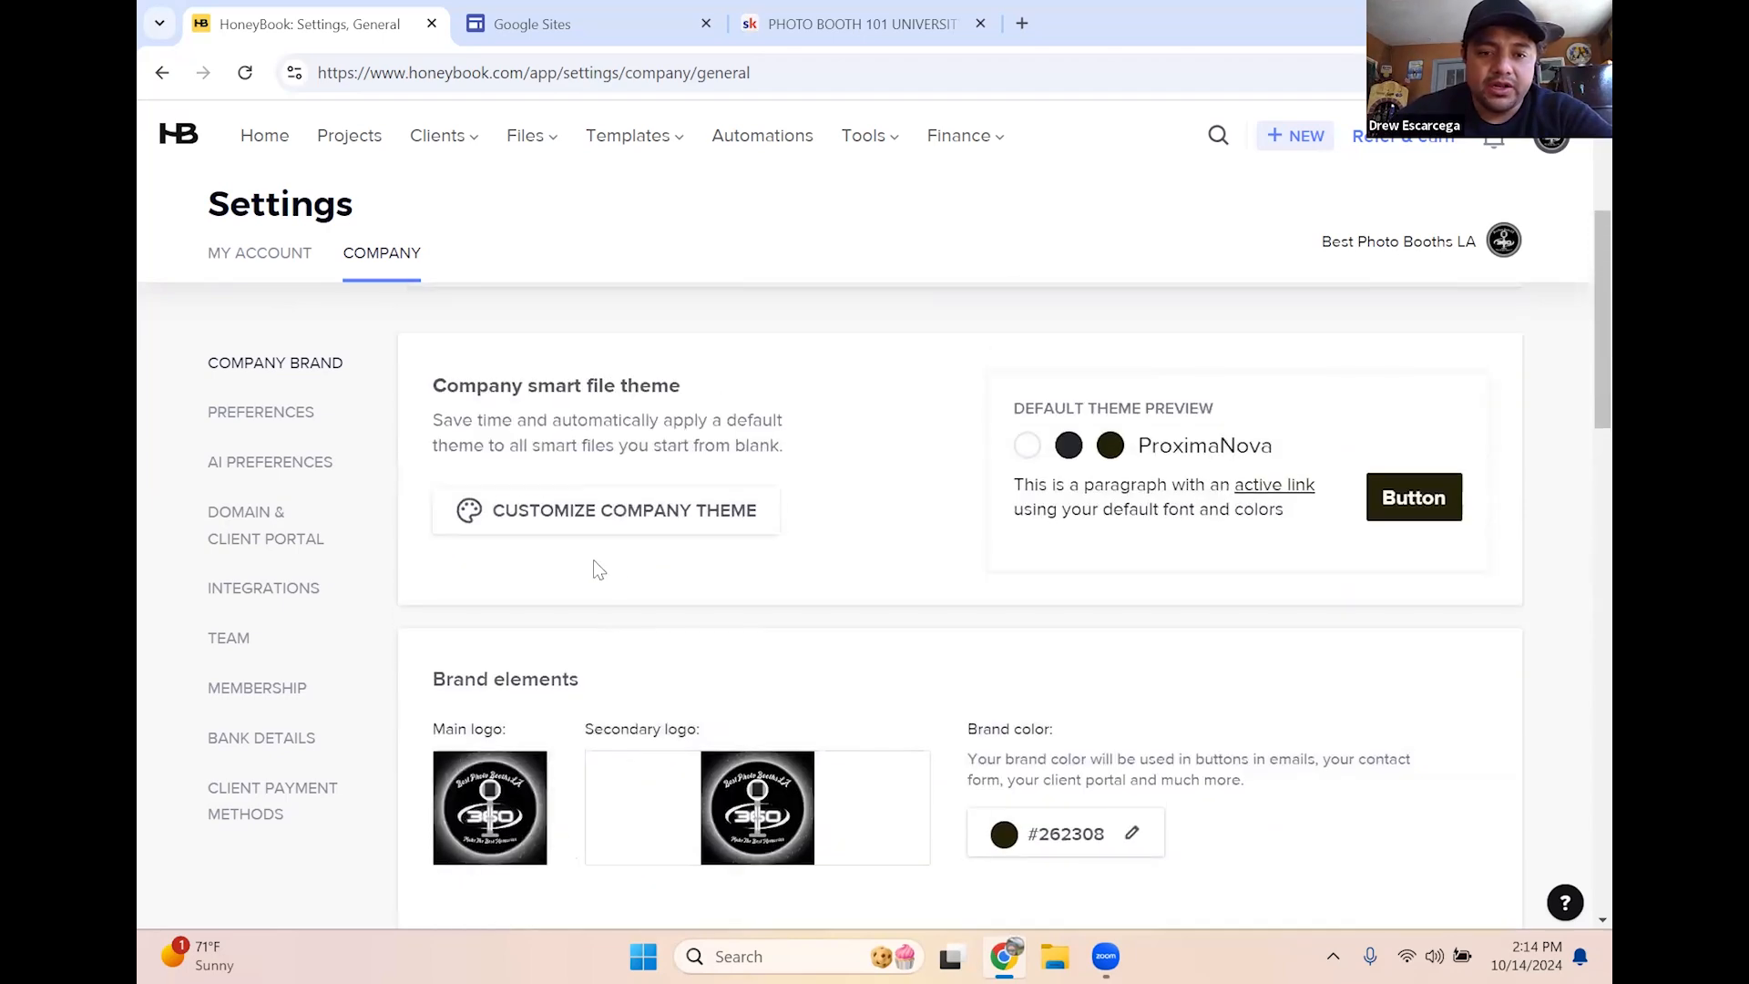
{"action": "scroll", "coordinate": [622, 574], "scroll_direction": "down", "scroll_amount": 3}
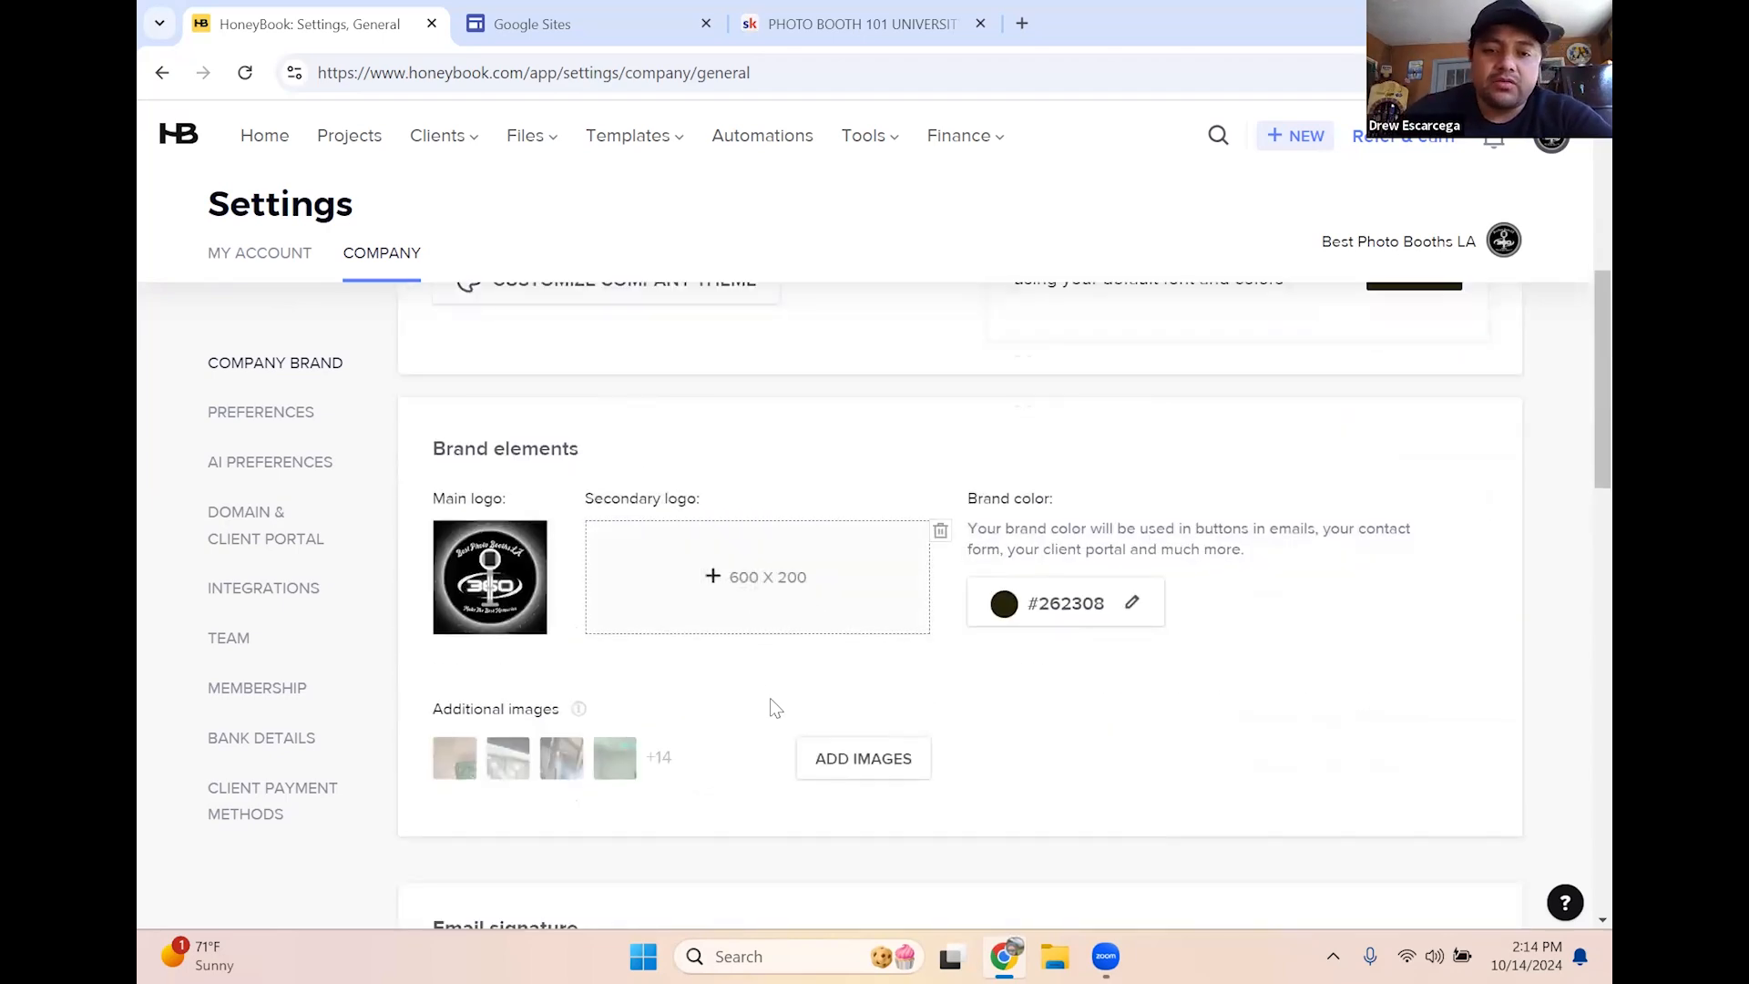
{"action": "scroll", "coordinate": [768, 710], "scroll_direction": "down", "scroll_amount": 5}
{"action": "scroll", "coordinate": [768, 722], "scroll_direction": "down", "scroll_amount": 3}
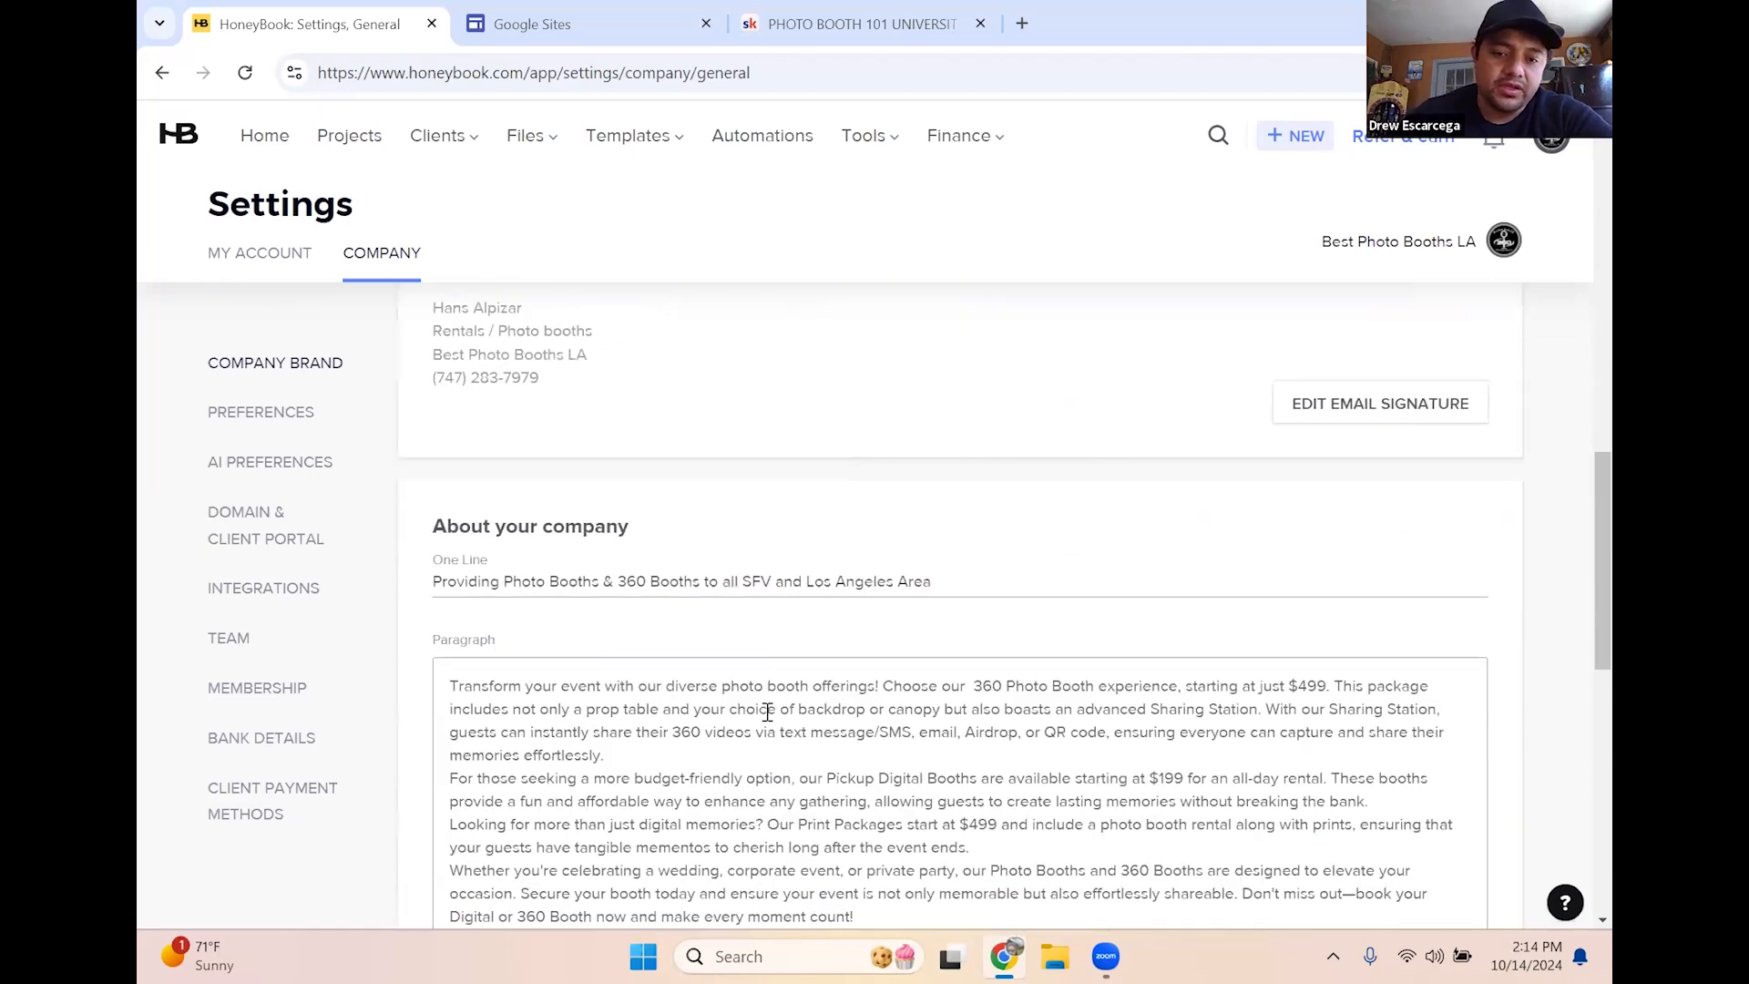
{"action": "scroll", "coordinate": [892, 734], "scroll_direction": "down", "scroll_amount": 3}
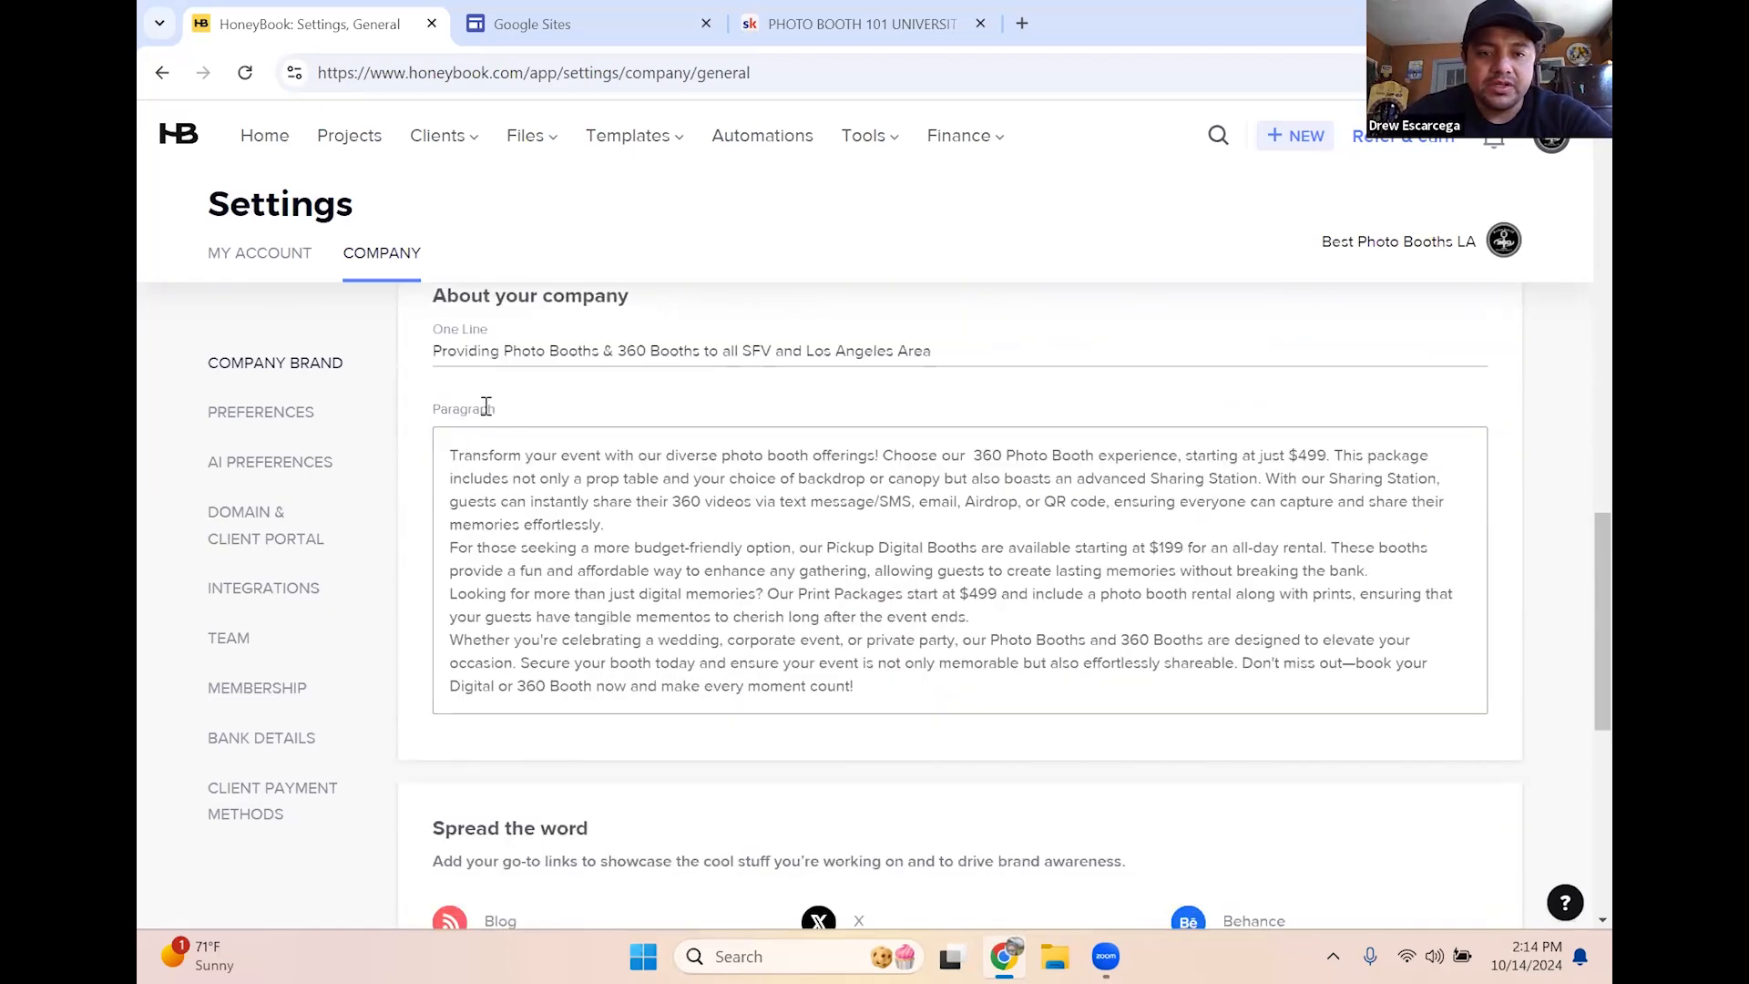
{"action": "scroll", "coordinate": [486, 407], "scroll_direction": "up", "scroll_amount": 1}
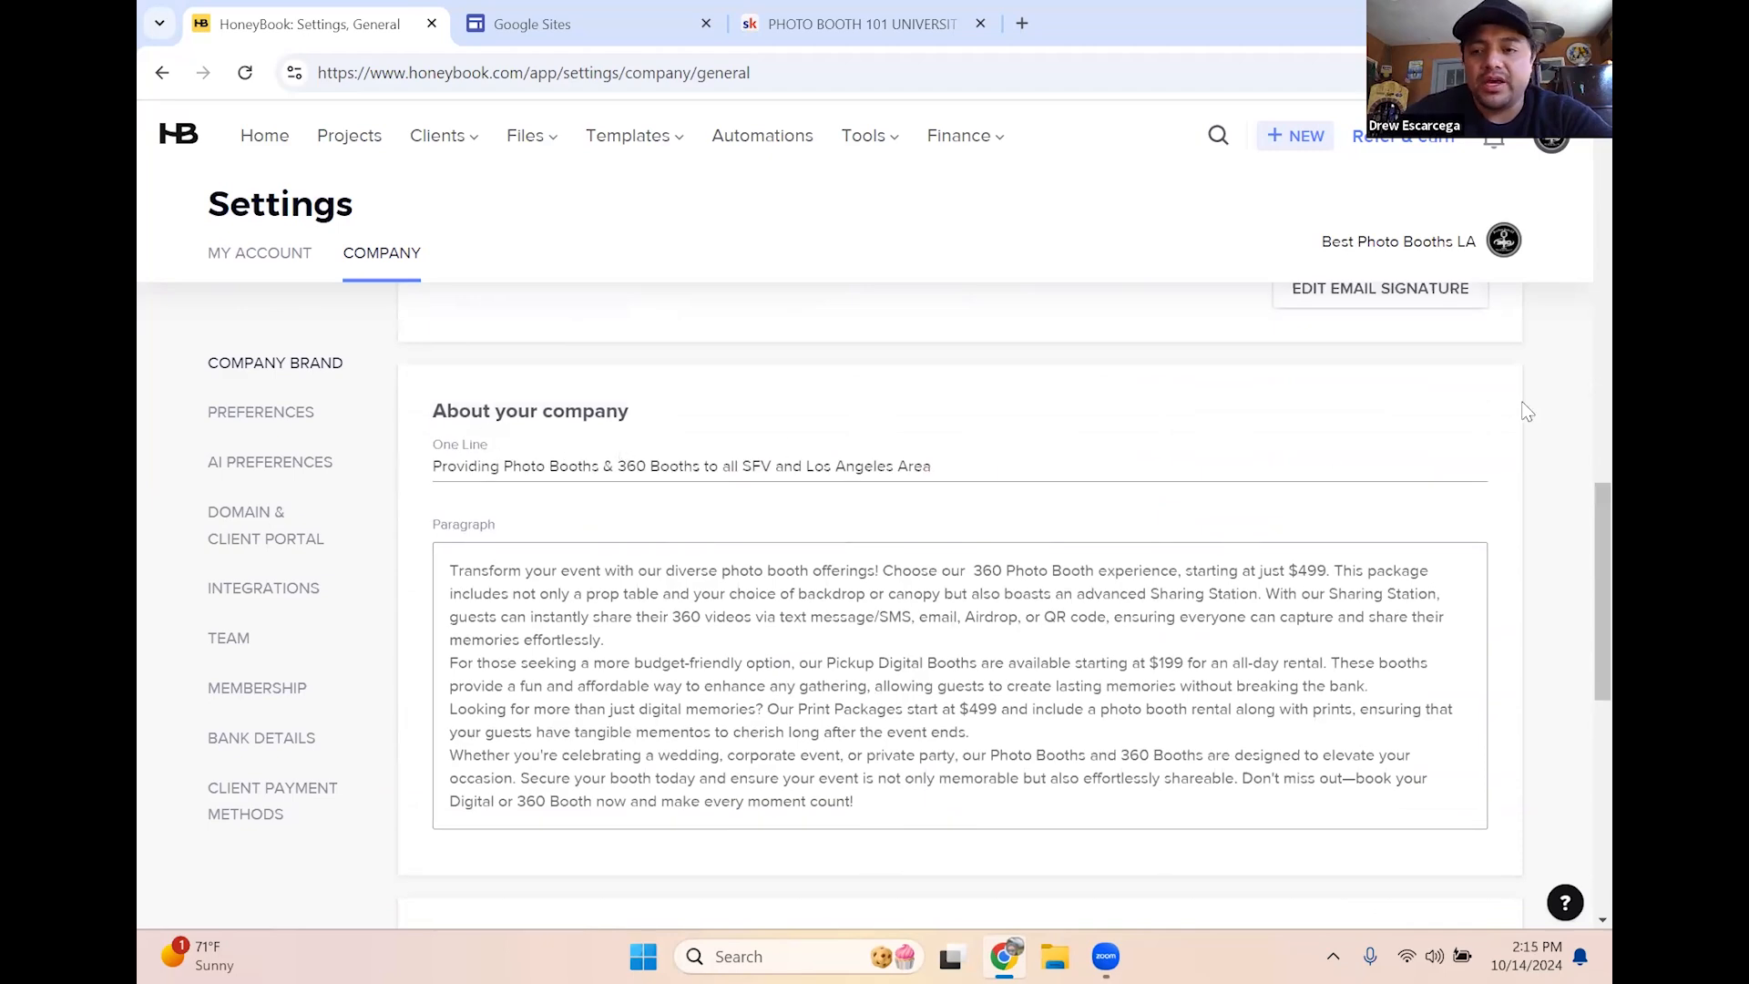
{"action": "scroll", "coordinate": [1533, 406], "scroll_direction": "down", "scroll_amount": 2}
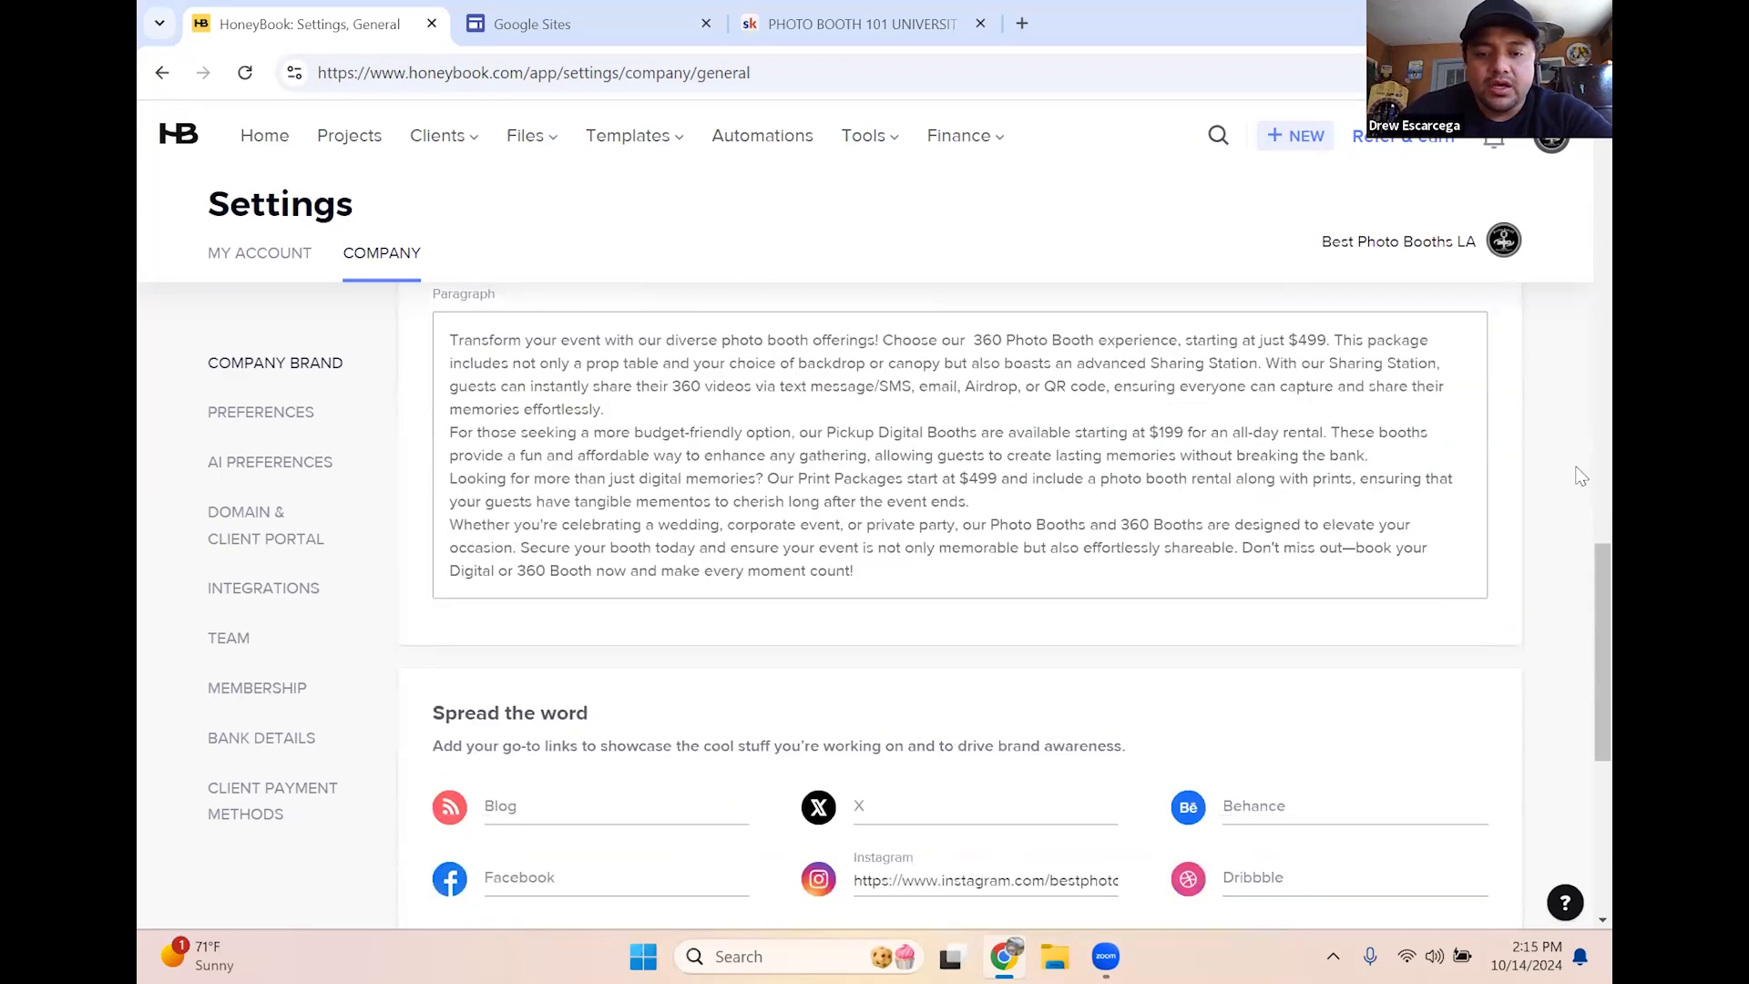
{"action": "scroll", "coordinate": [1469, 586], "scroll_direction": "down", "scroll_amount": 2}
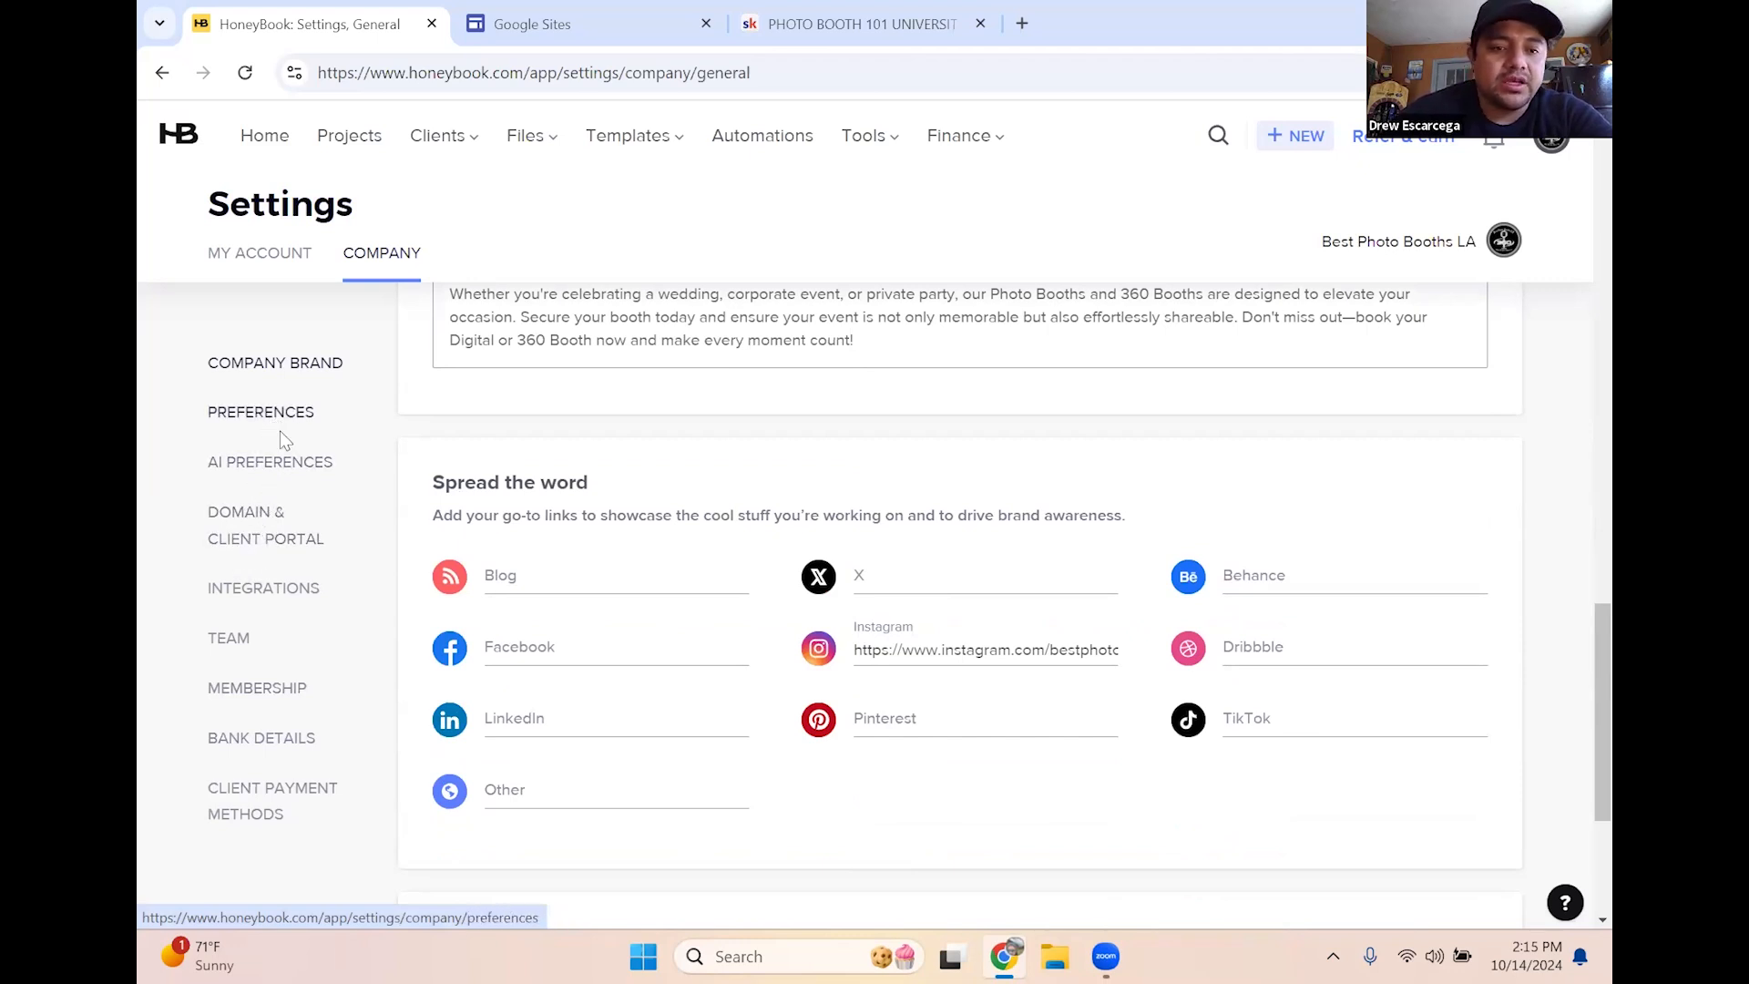
{"action": "scroll", "coordinate": [1539, 458], "scroll_direction": "up", "scroll_amount": 10}
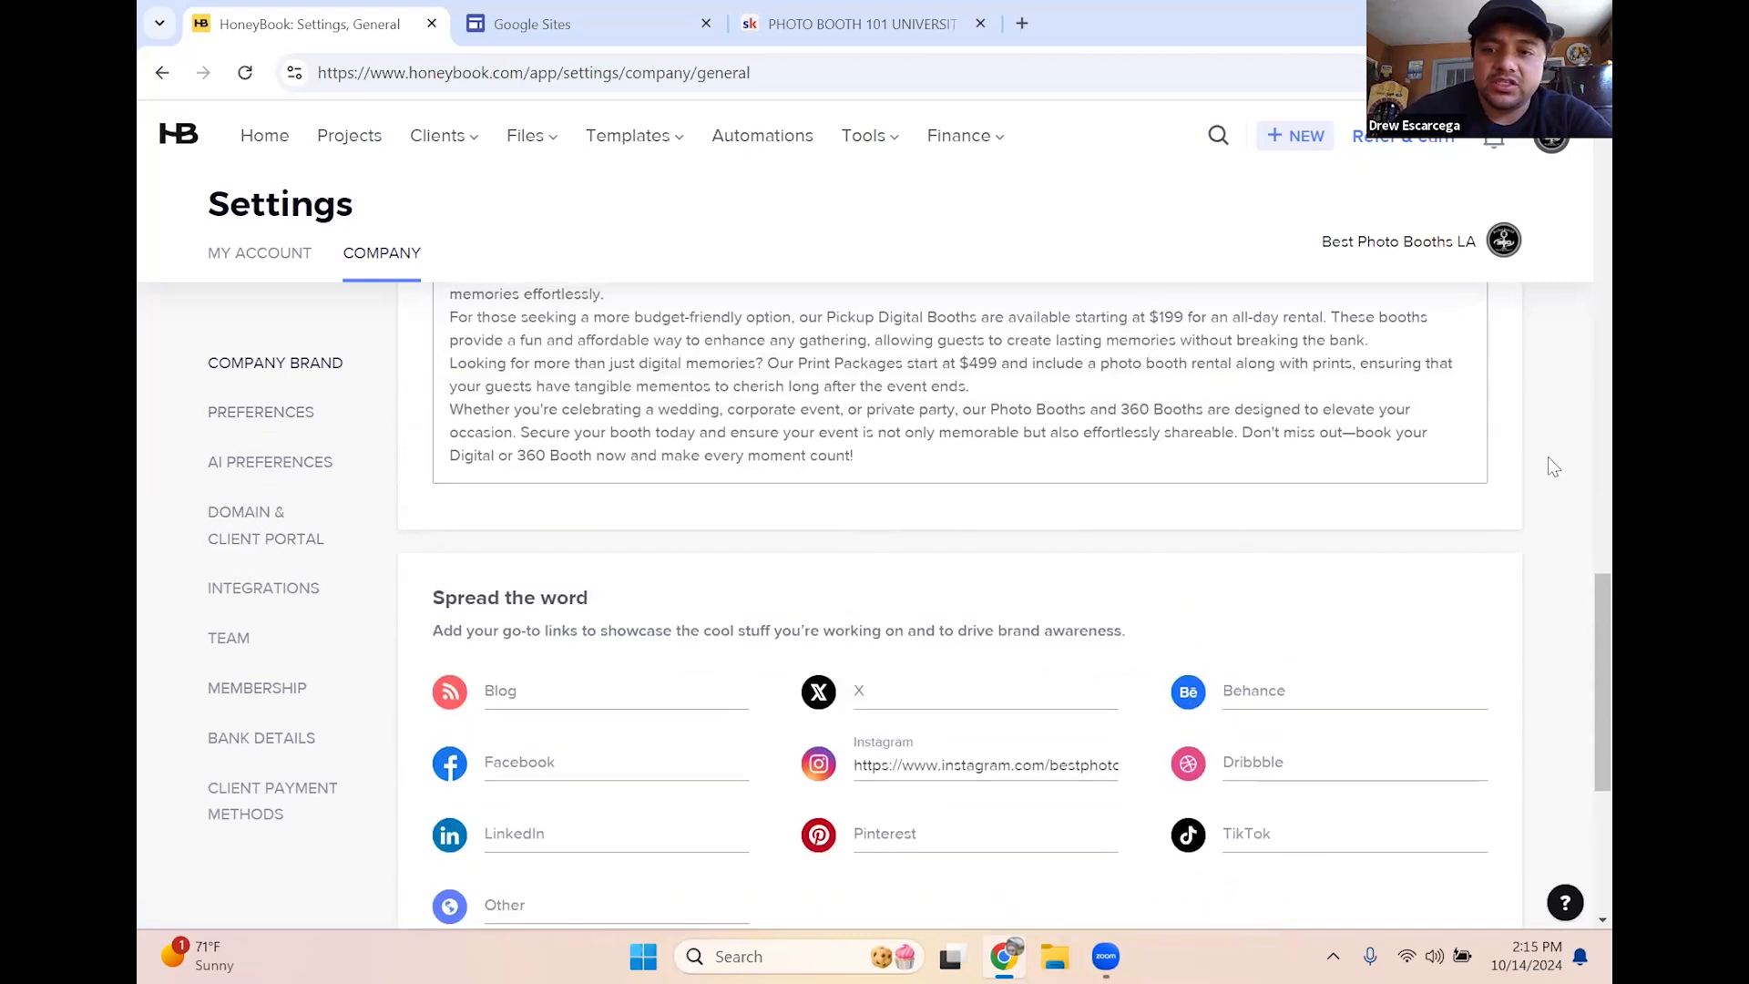
{"action": "scroll", "coordinate": [1524, 458], "scroll_direction": "up", "scroll_amount": 5}
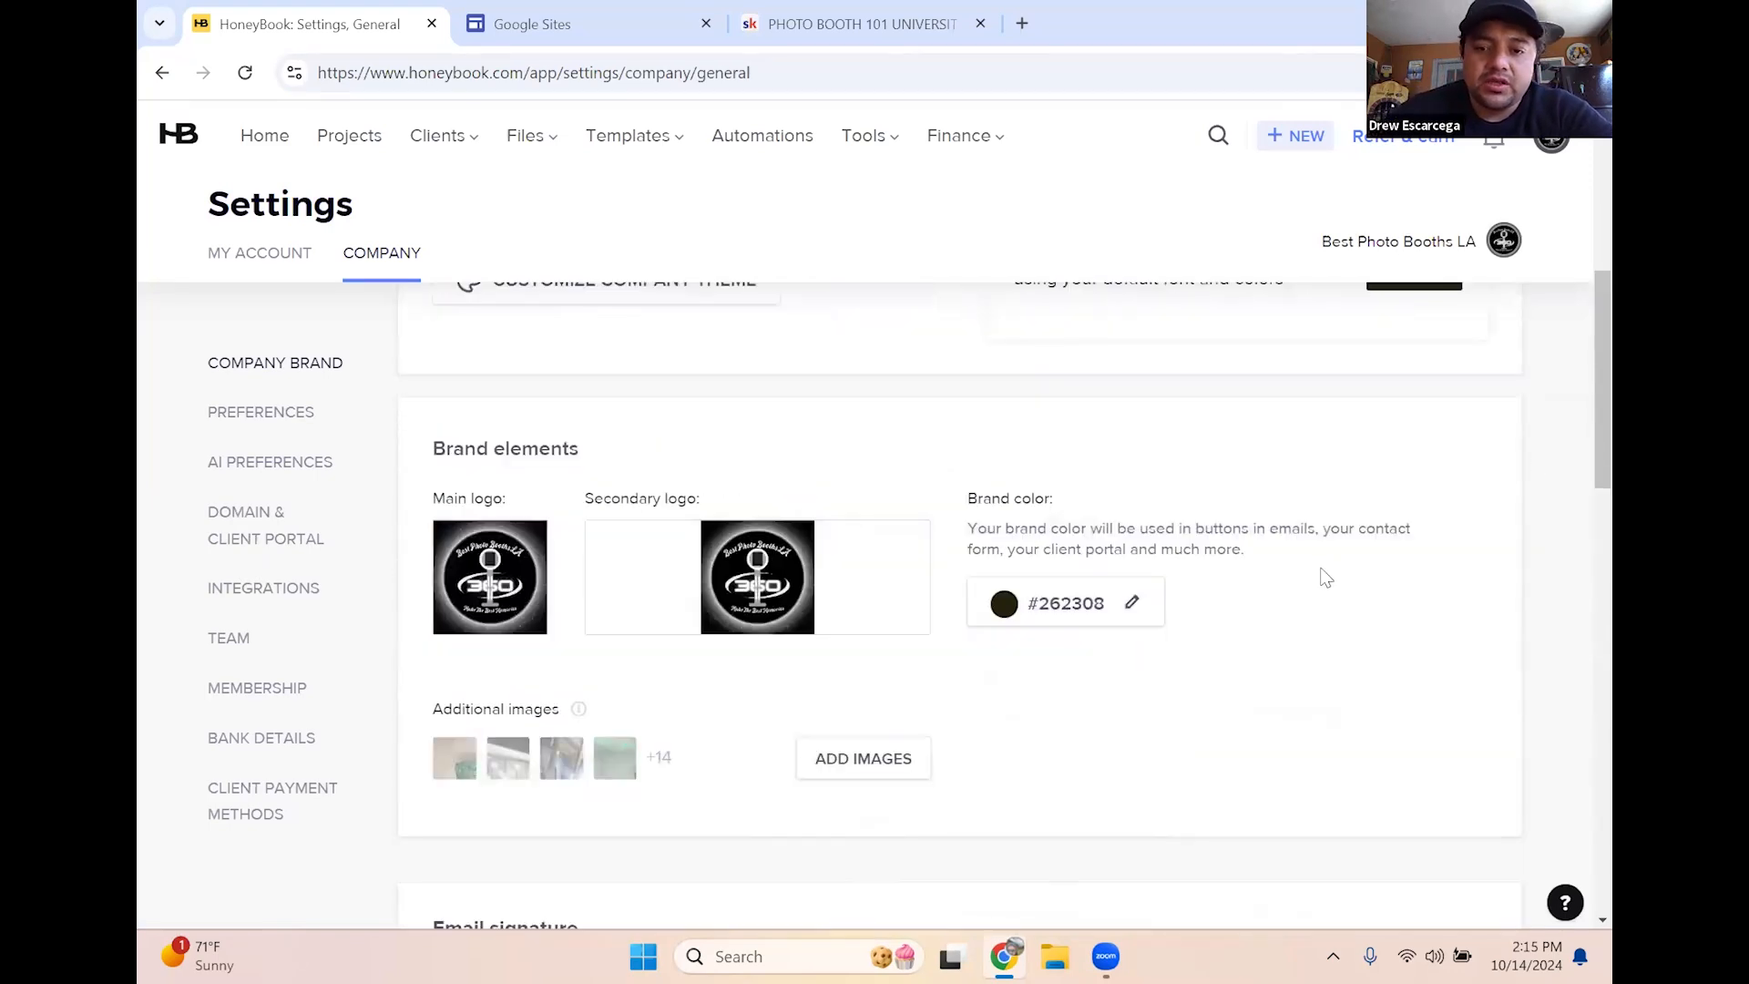
{"action": "scroll", "coordinate": [1281, 593], "scroll_direction": "down", "scroll_amount": 3}
{"action": "scroll", "coordinate": [613, 629], "scroll_direction": "up", "scroll_amount": 5}
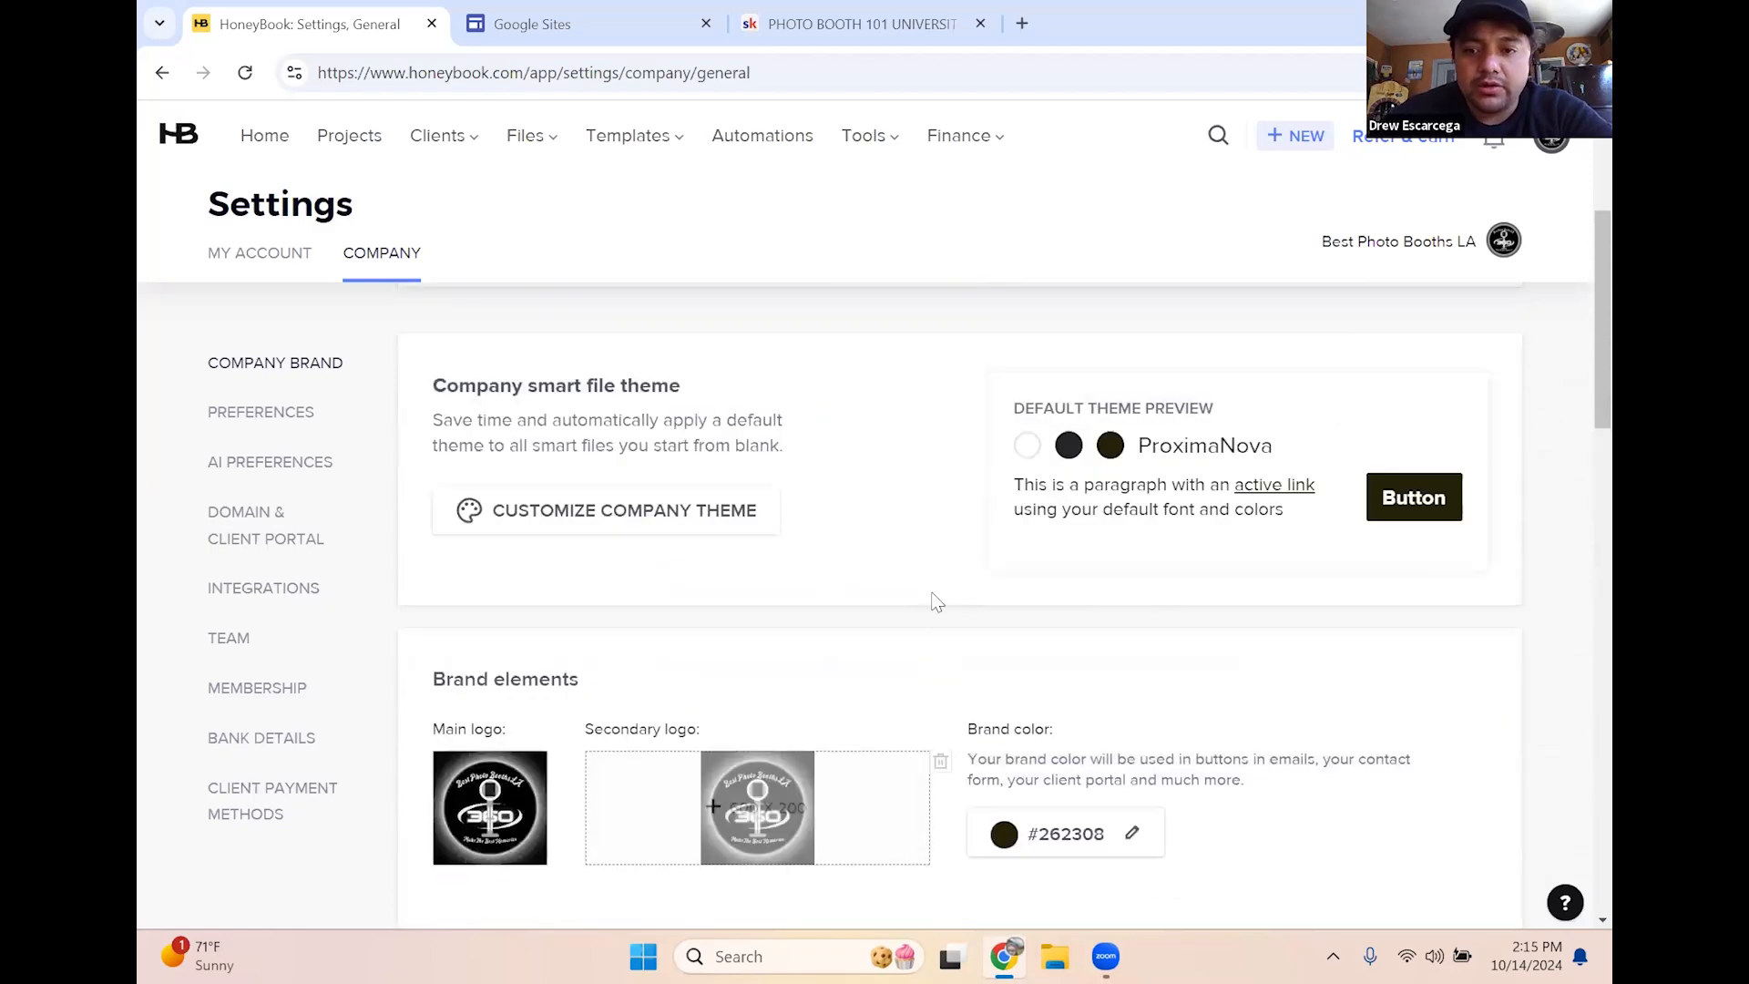
{"action": "scroll", "coordinate": [938, 601], "scroll_direction": "up", "scroll_amount": 3}
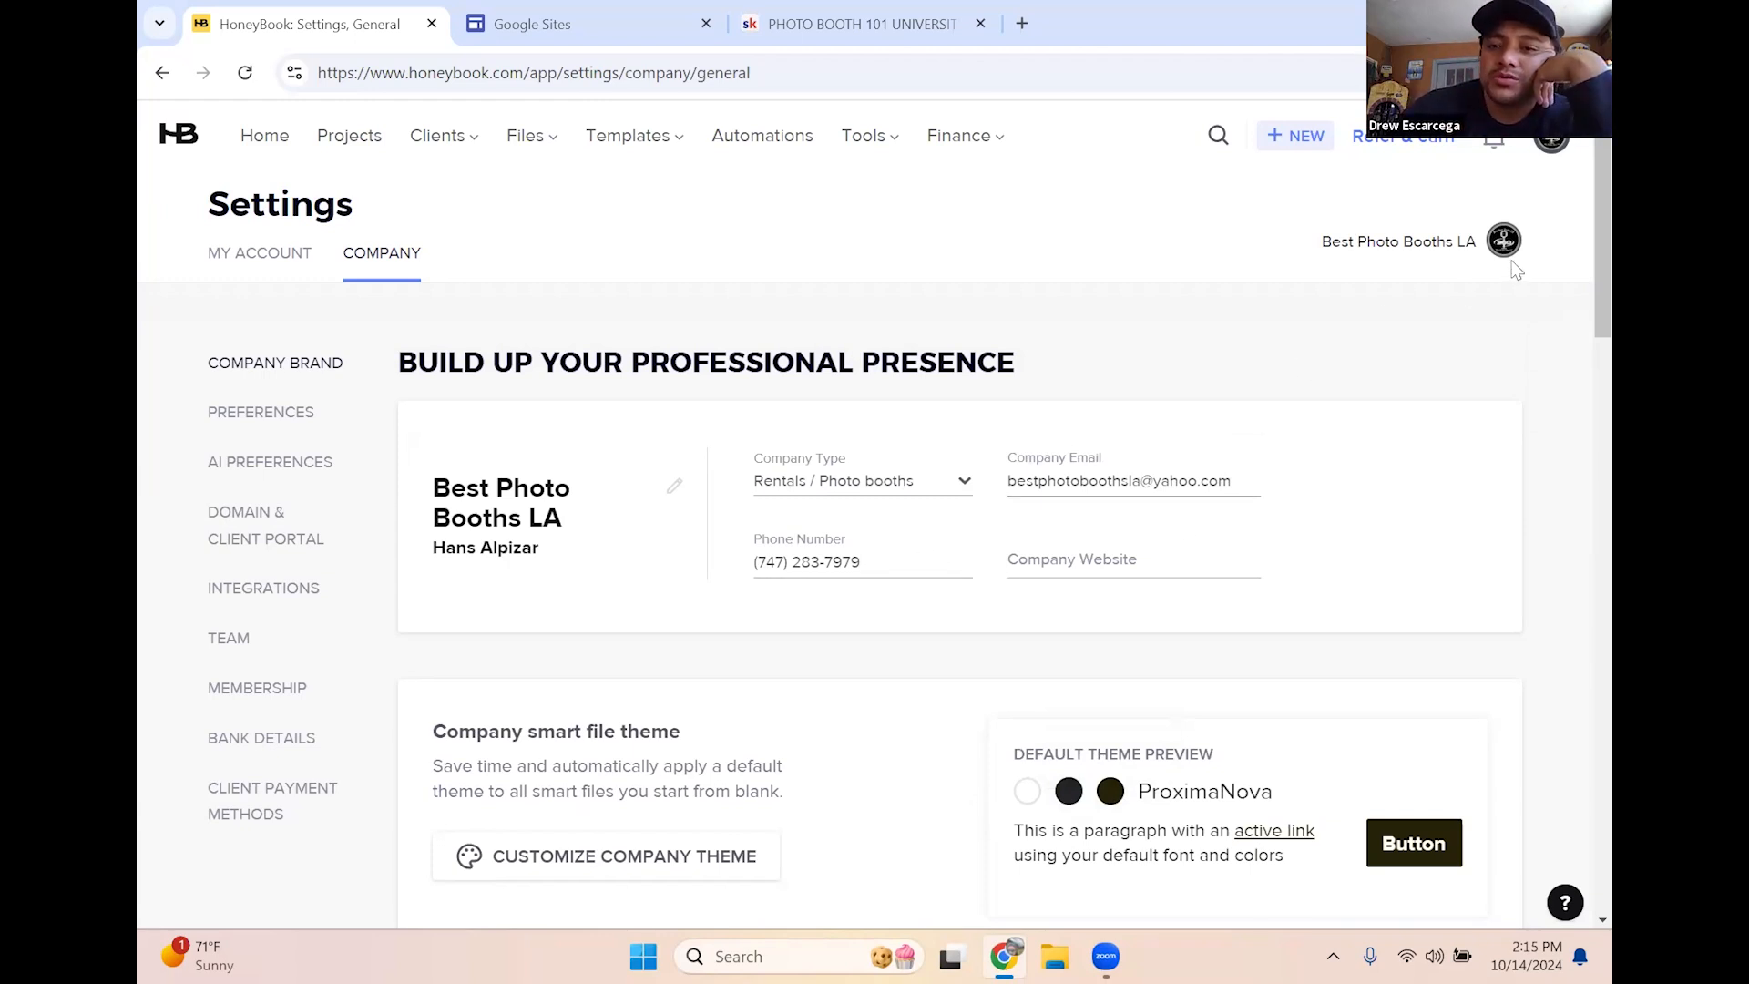
{"action": "left_click", "coordinate": [1548, 148]}
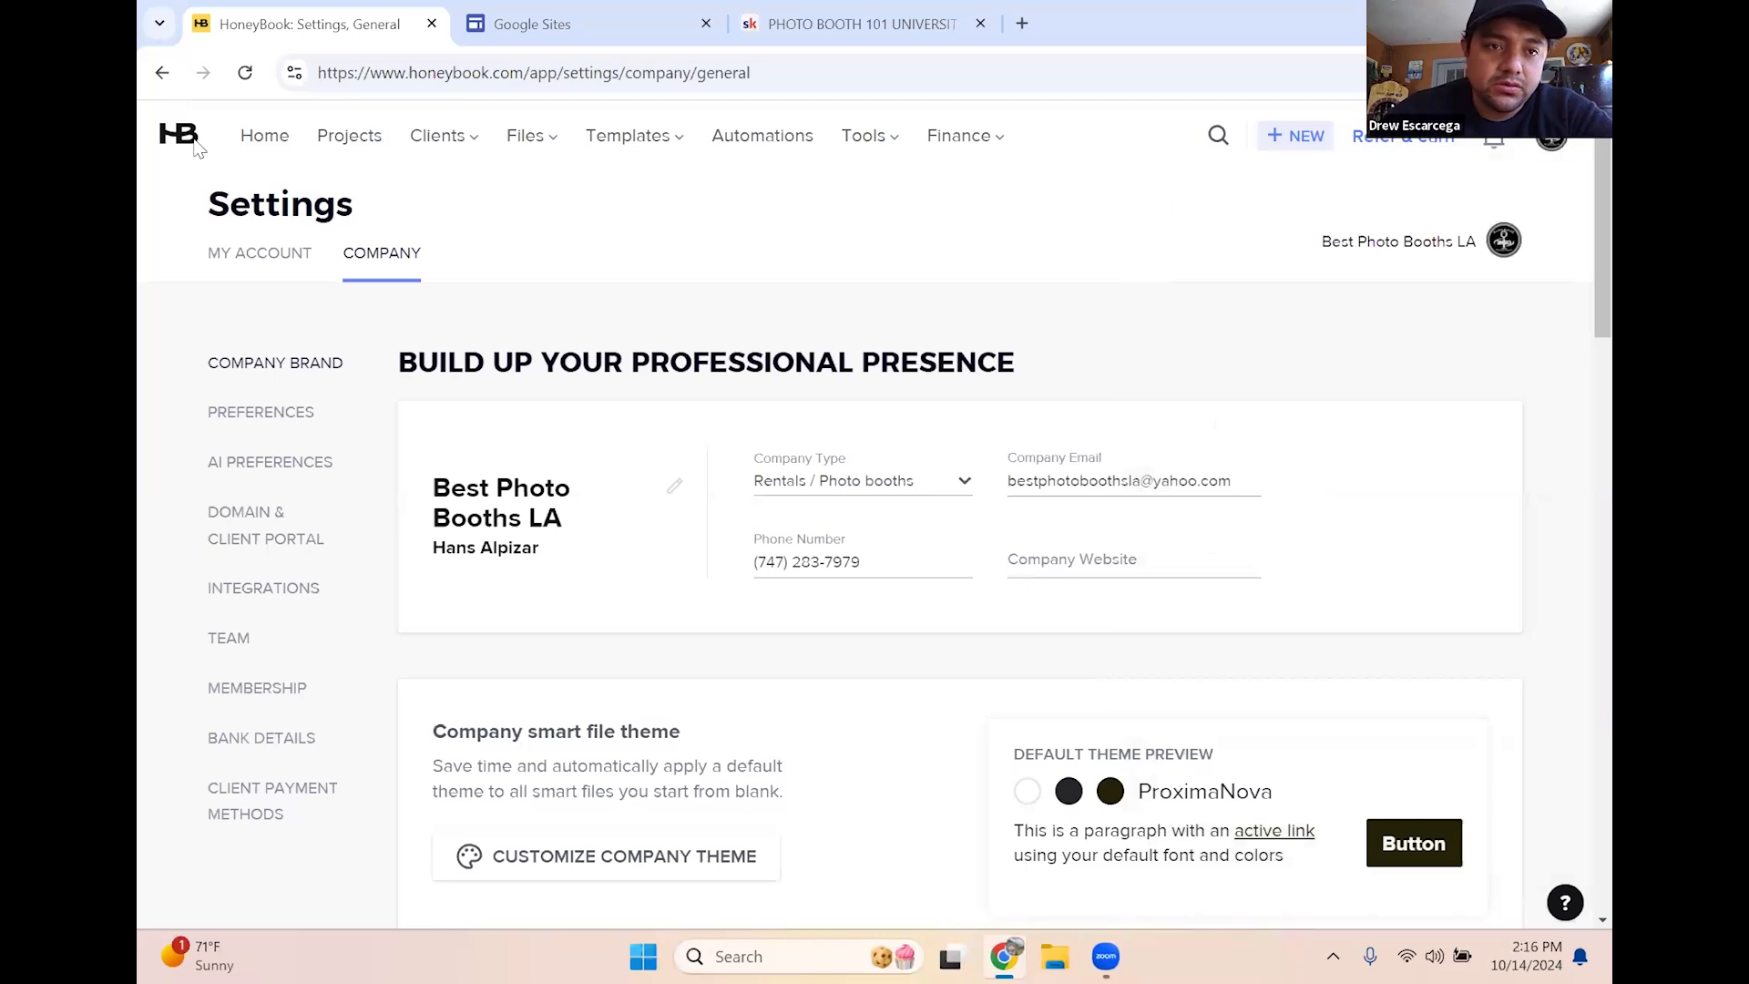
Go from Home to the saved File templates list
{"action": "left_click", "coordinate": [248, 138]}
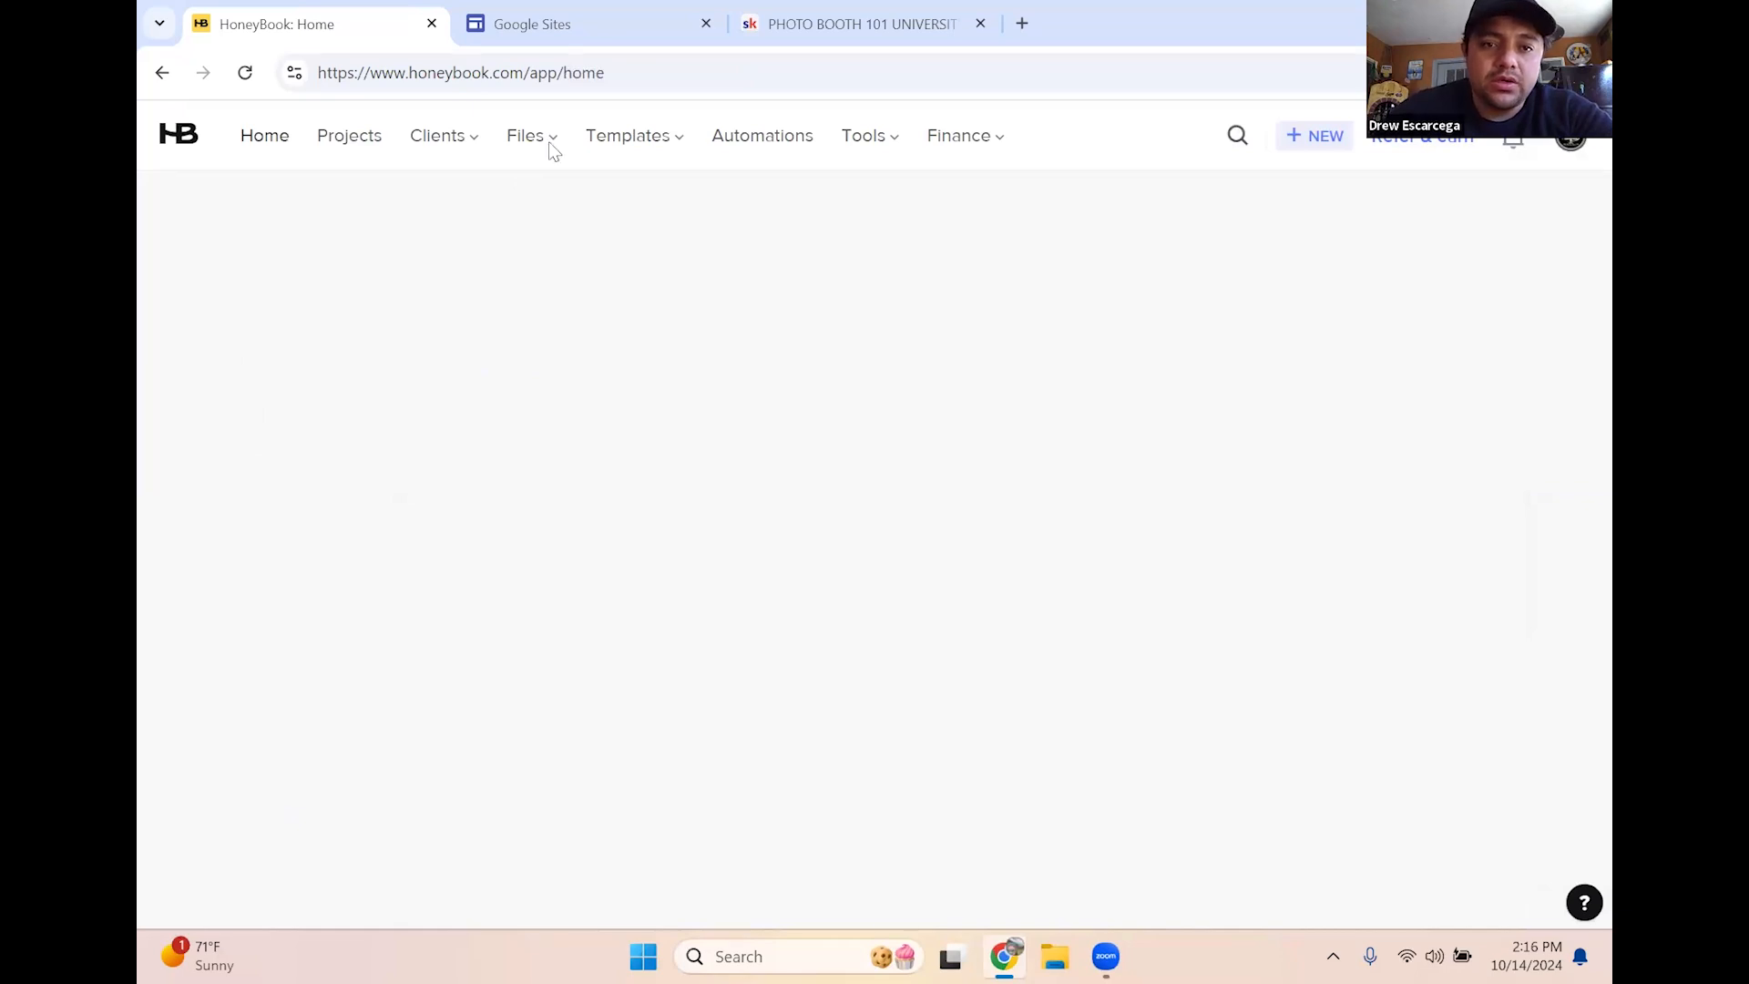
{"action": "mouse_move", "coordinate": [550, 146]}
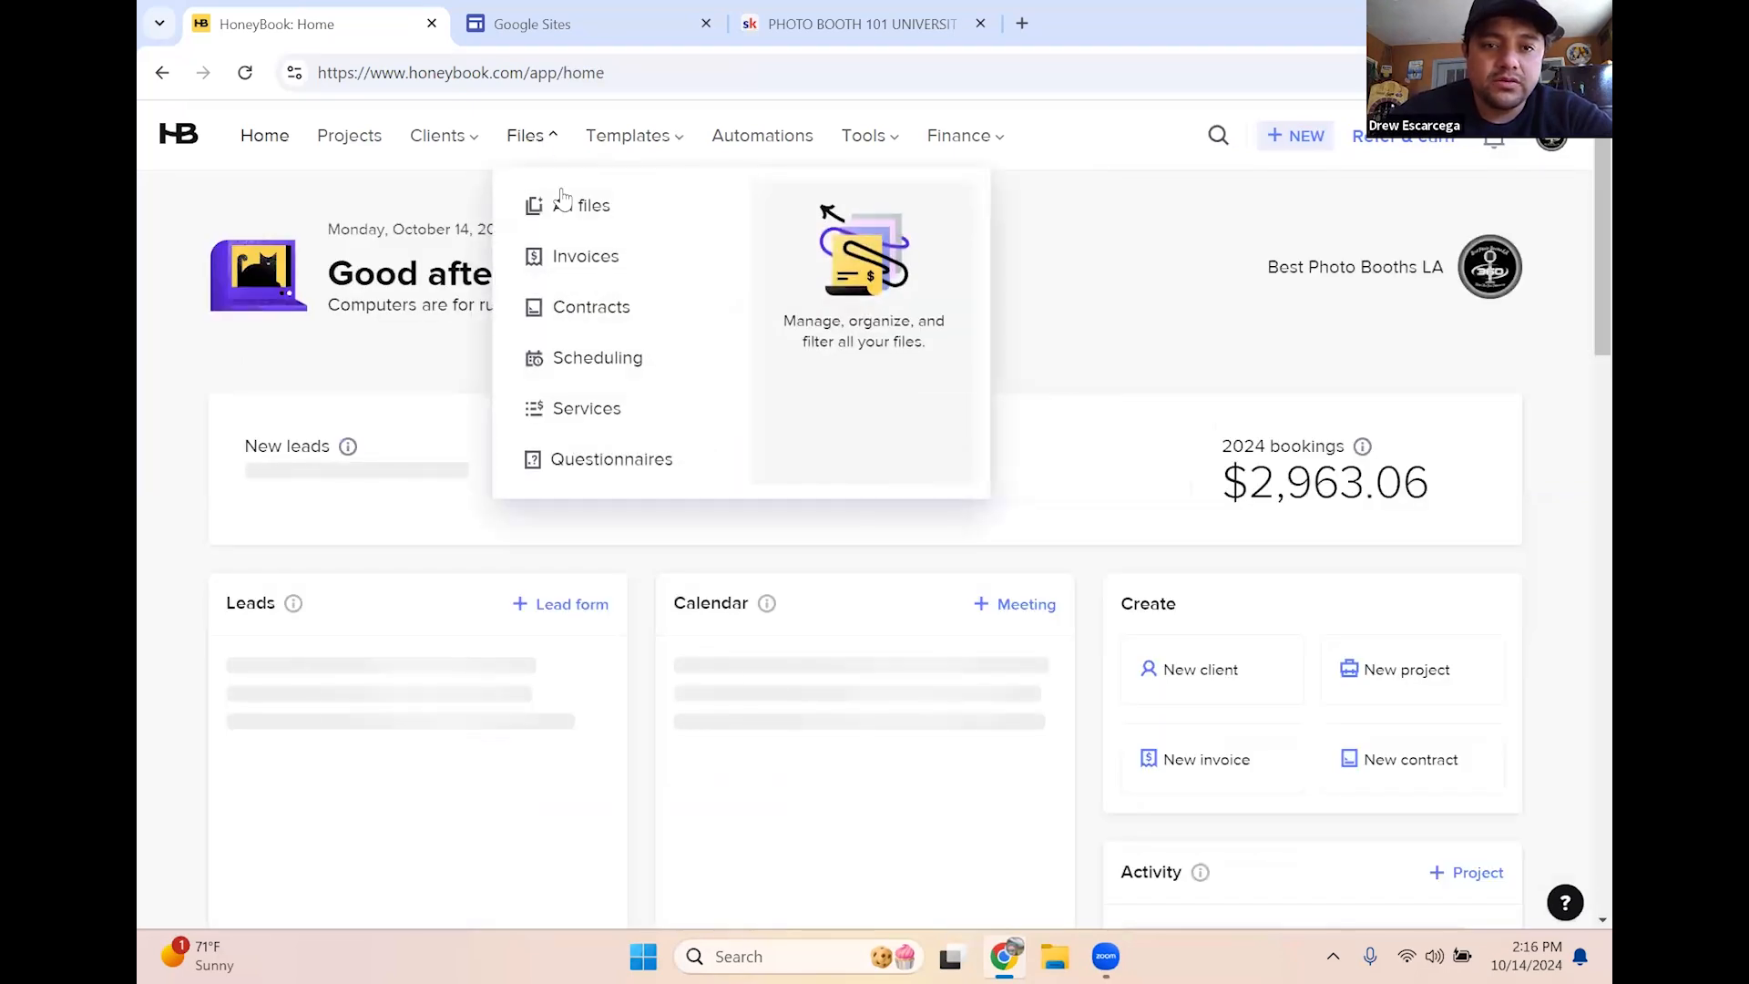
{"action": "left_click", "coordinate": [574, 308]}
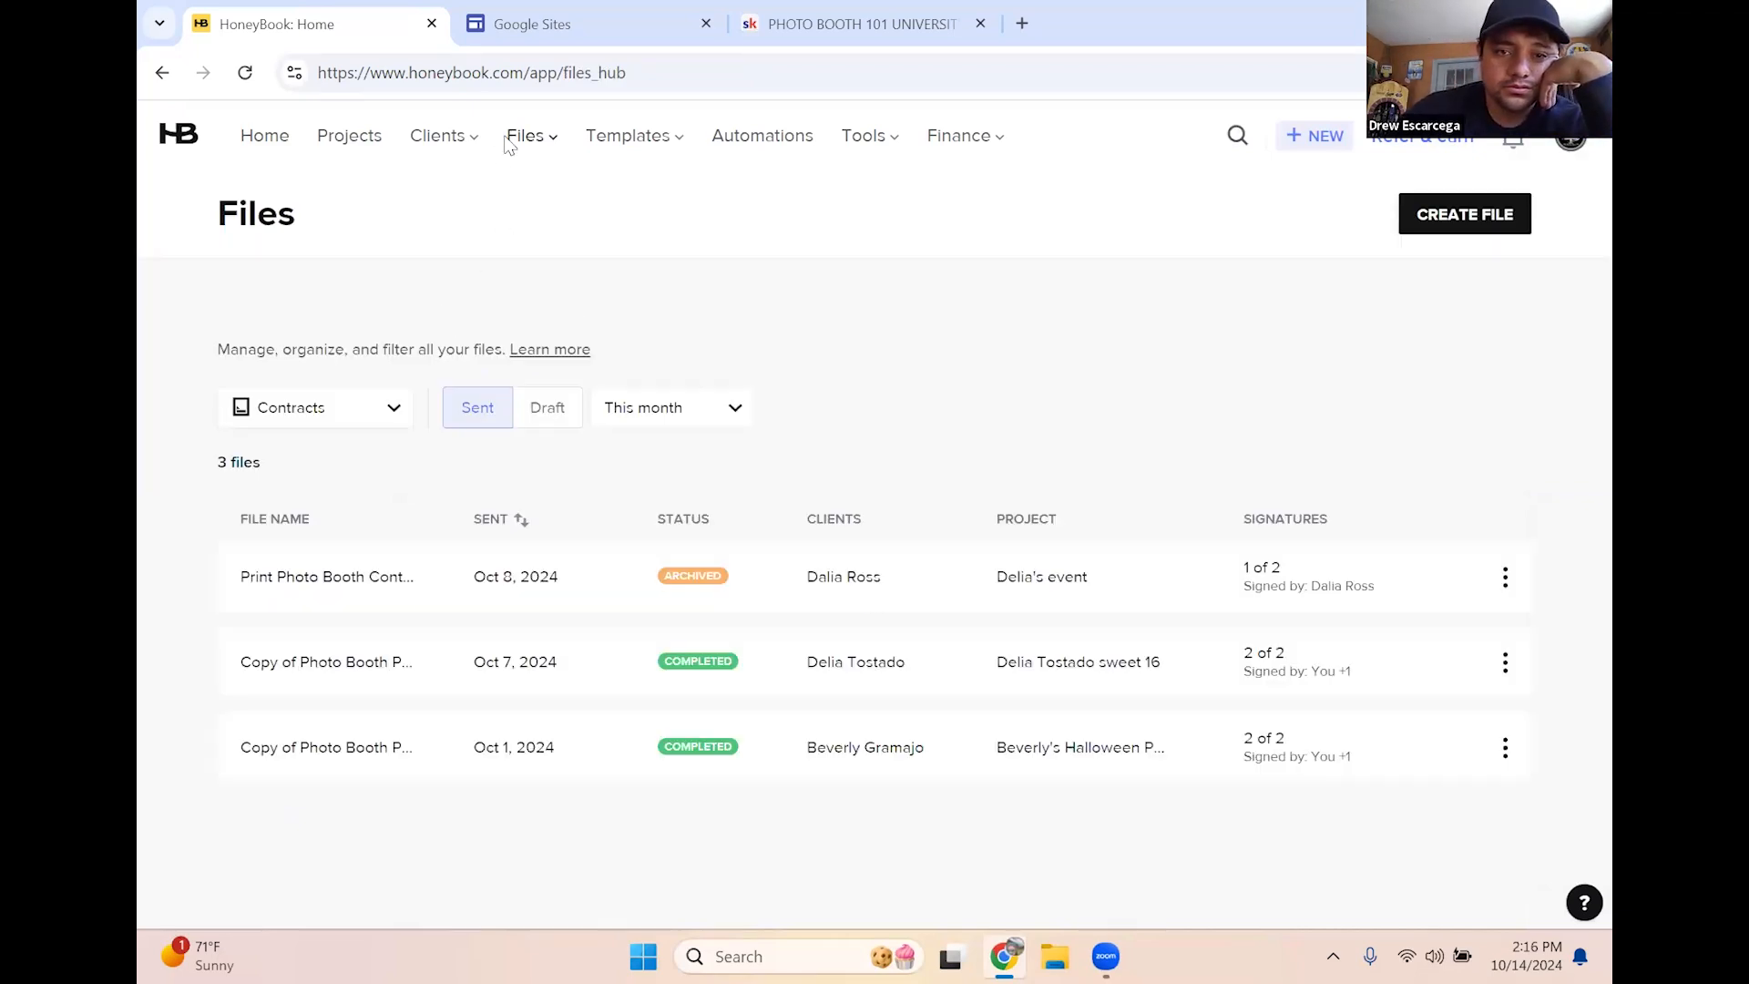
{"action": "mouse_move", "coordinate": [628, 137]}
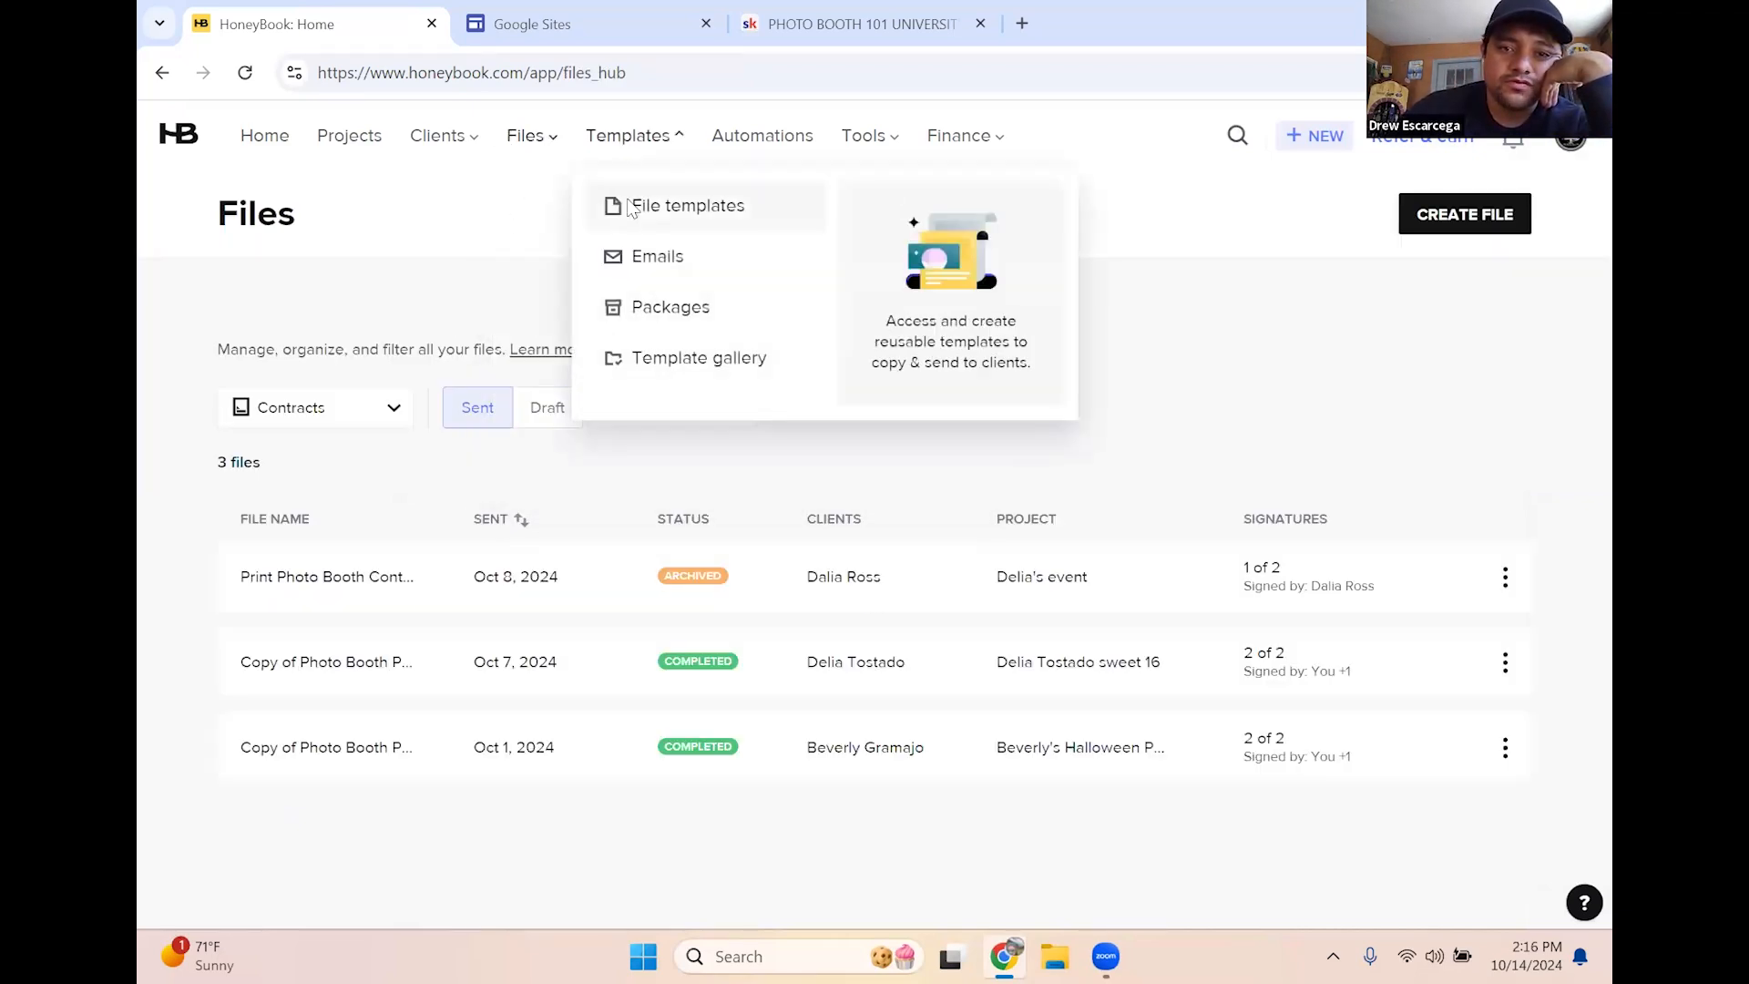
{"action": "left_click", "coordinate": [633, 208]}
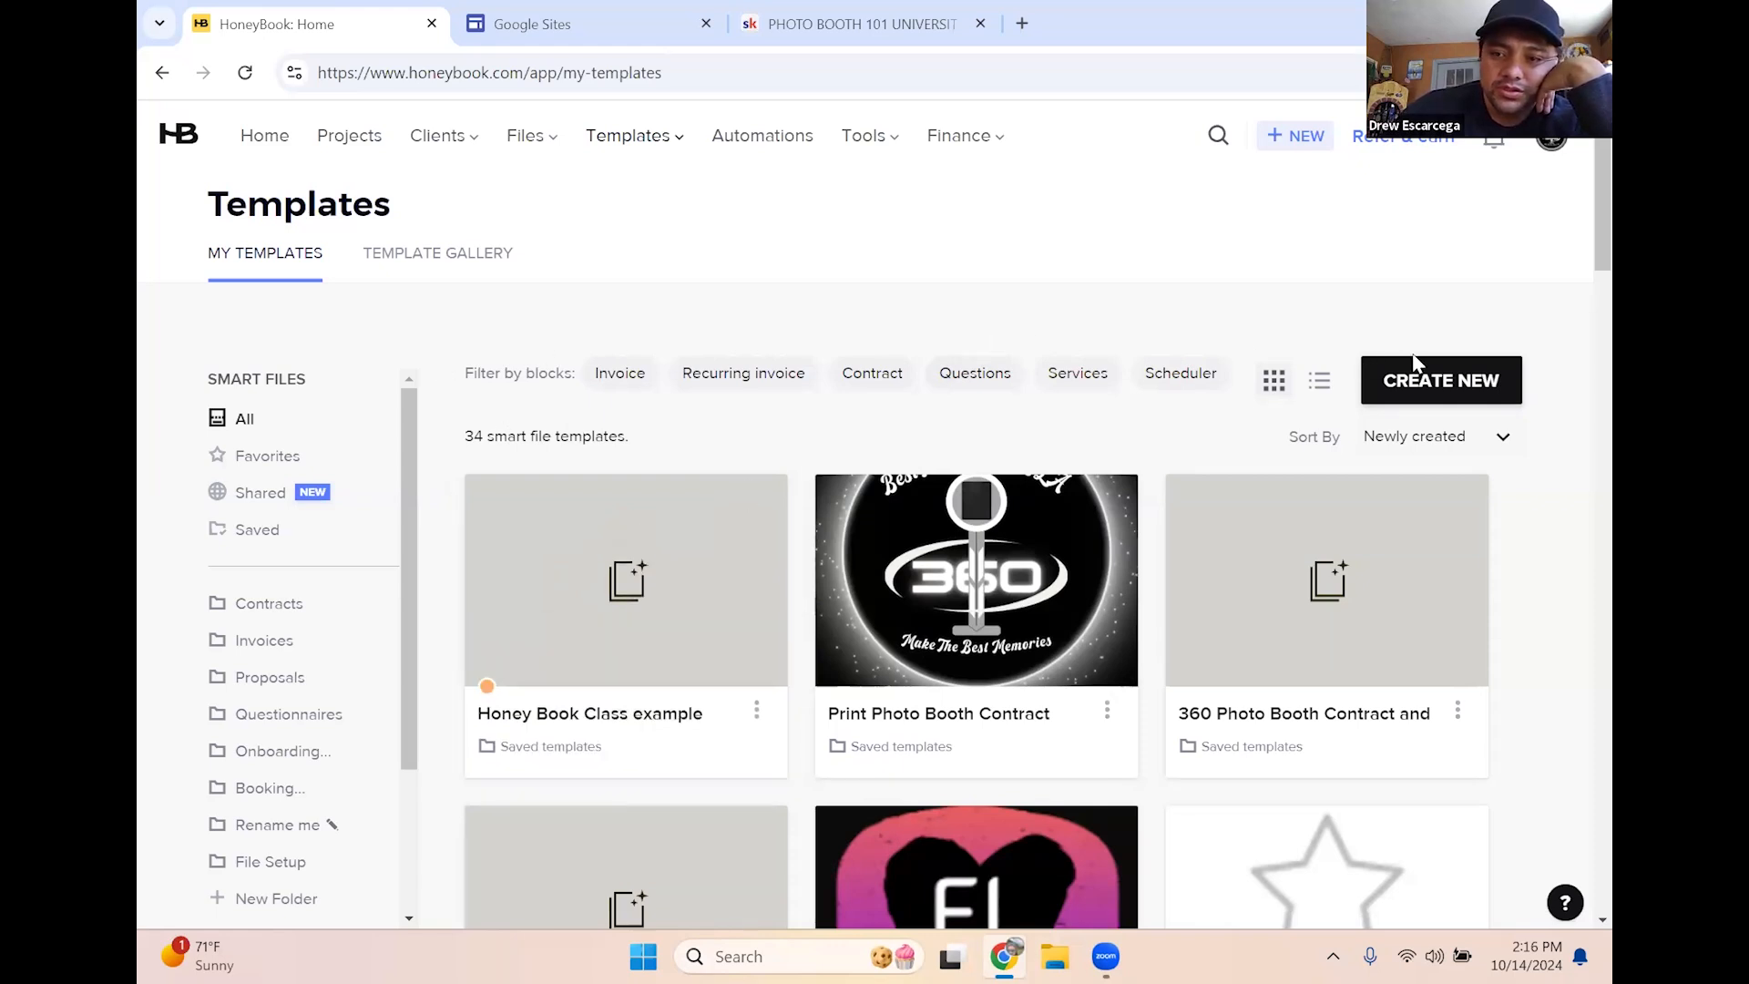
Create a new Contract template from the CREATE NEW template types
{"action": "left_click", "coordinate": [1416, 382]}
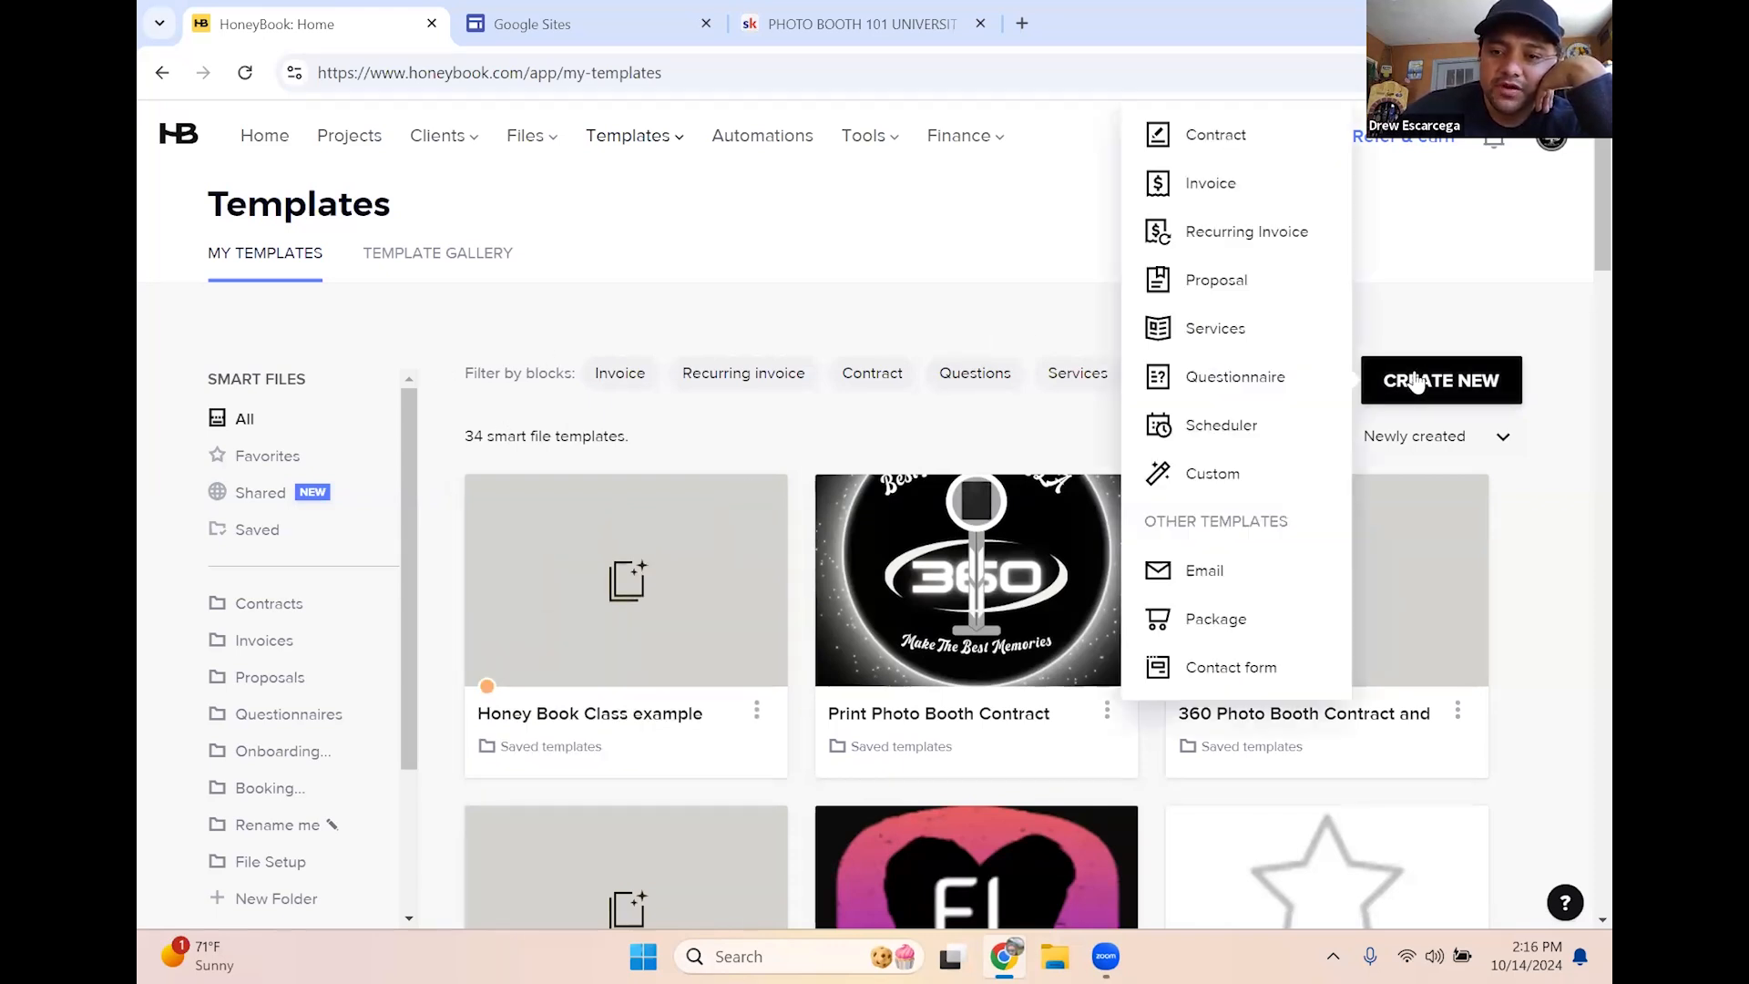
{"action": "left_click", "coordinate": [1464, 381]}
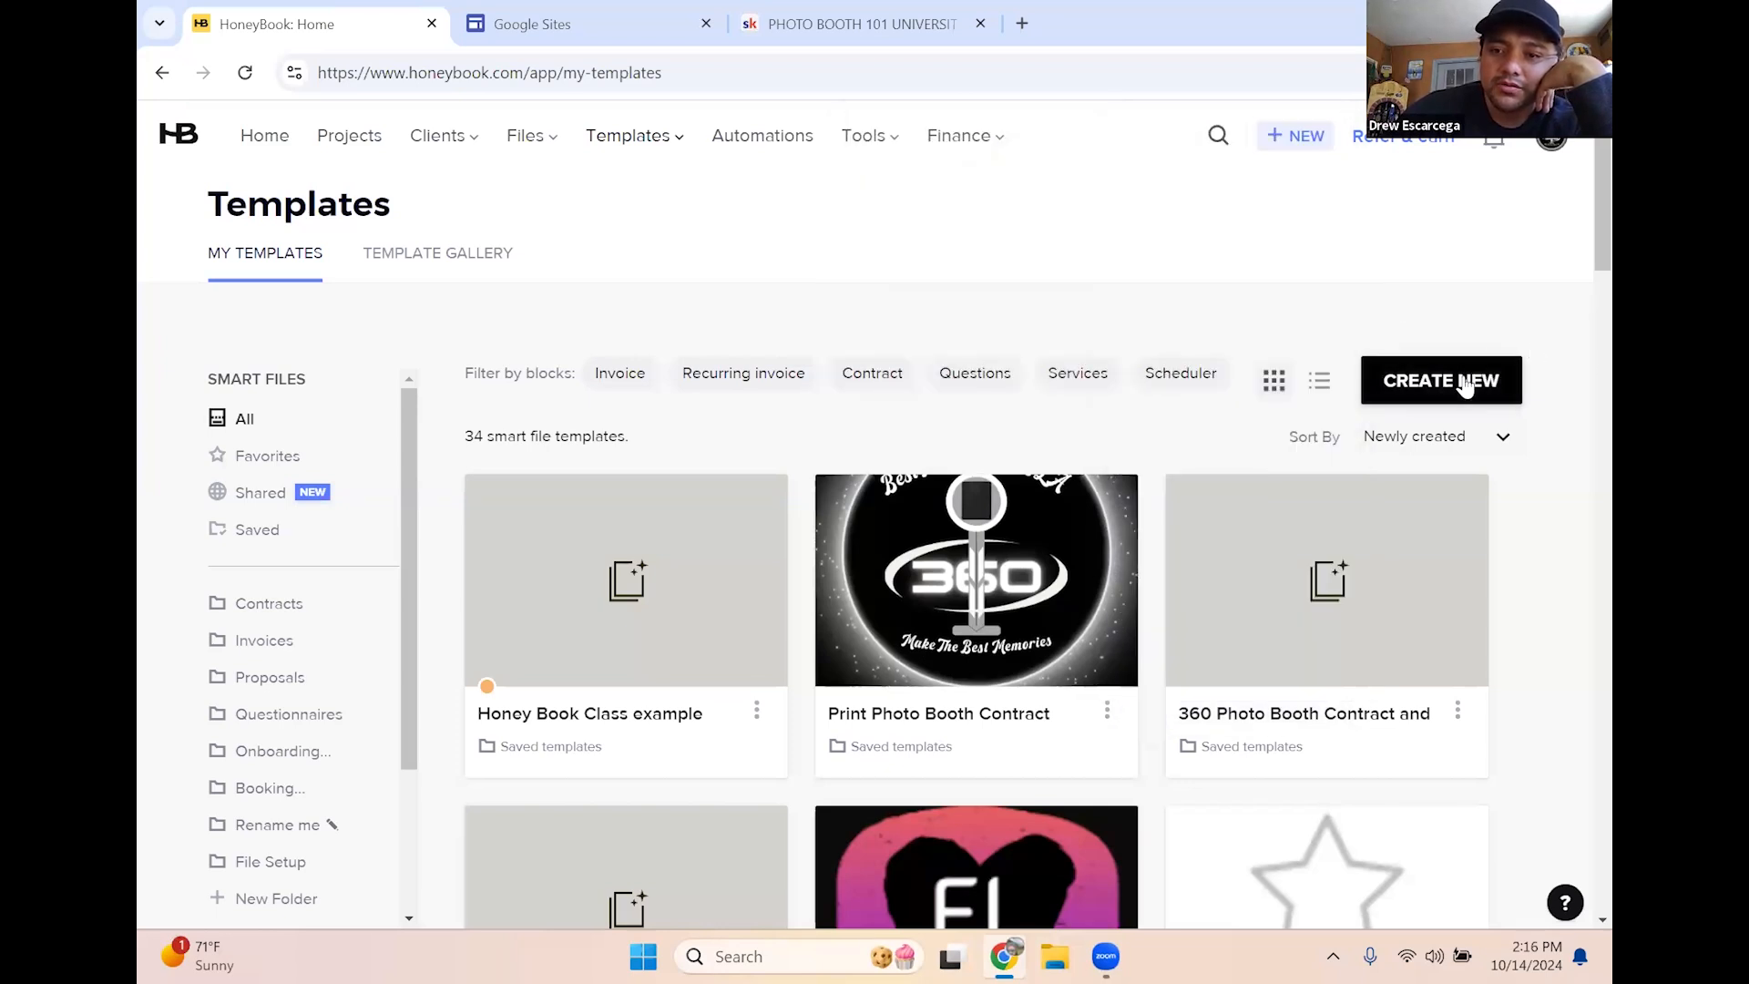
{"action": "left_click", "coordinate": [1464, 381]}
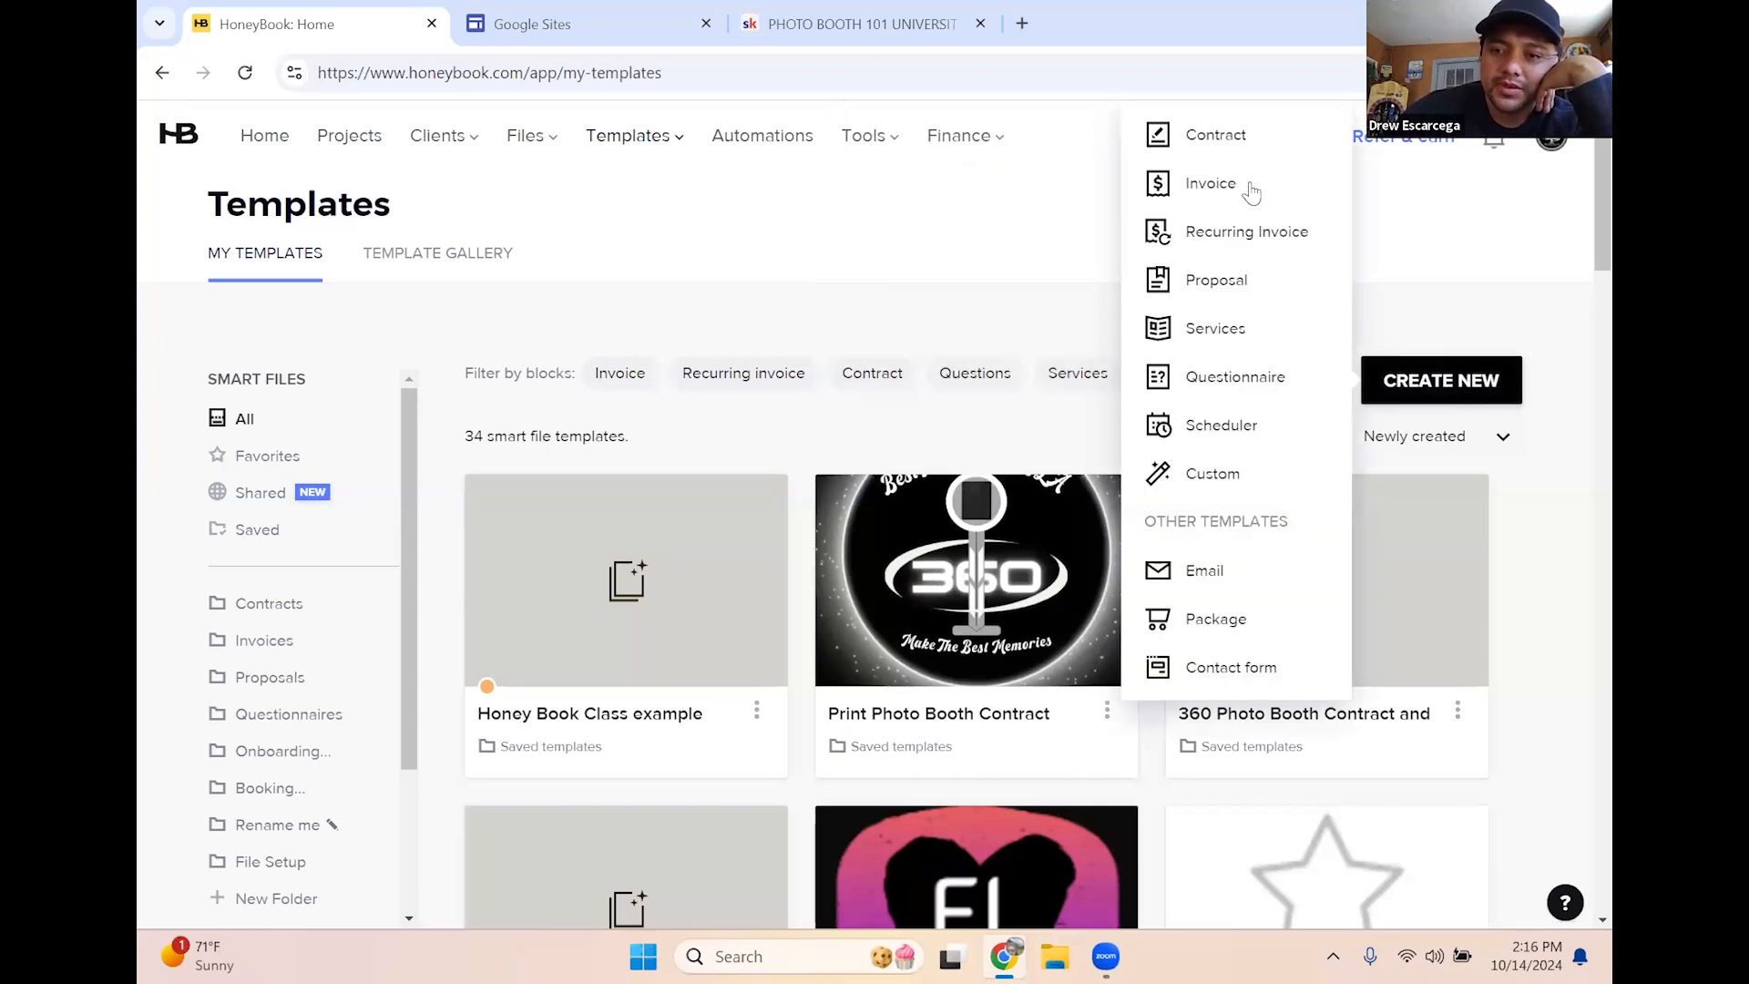
{"action": "left_click", "coordinate": [1215, 135]}
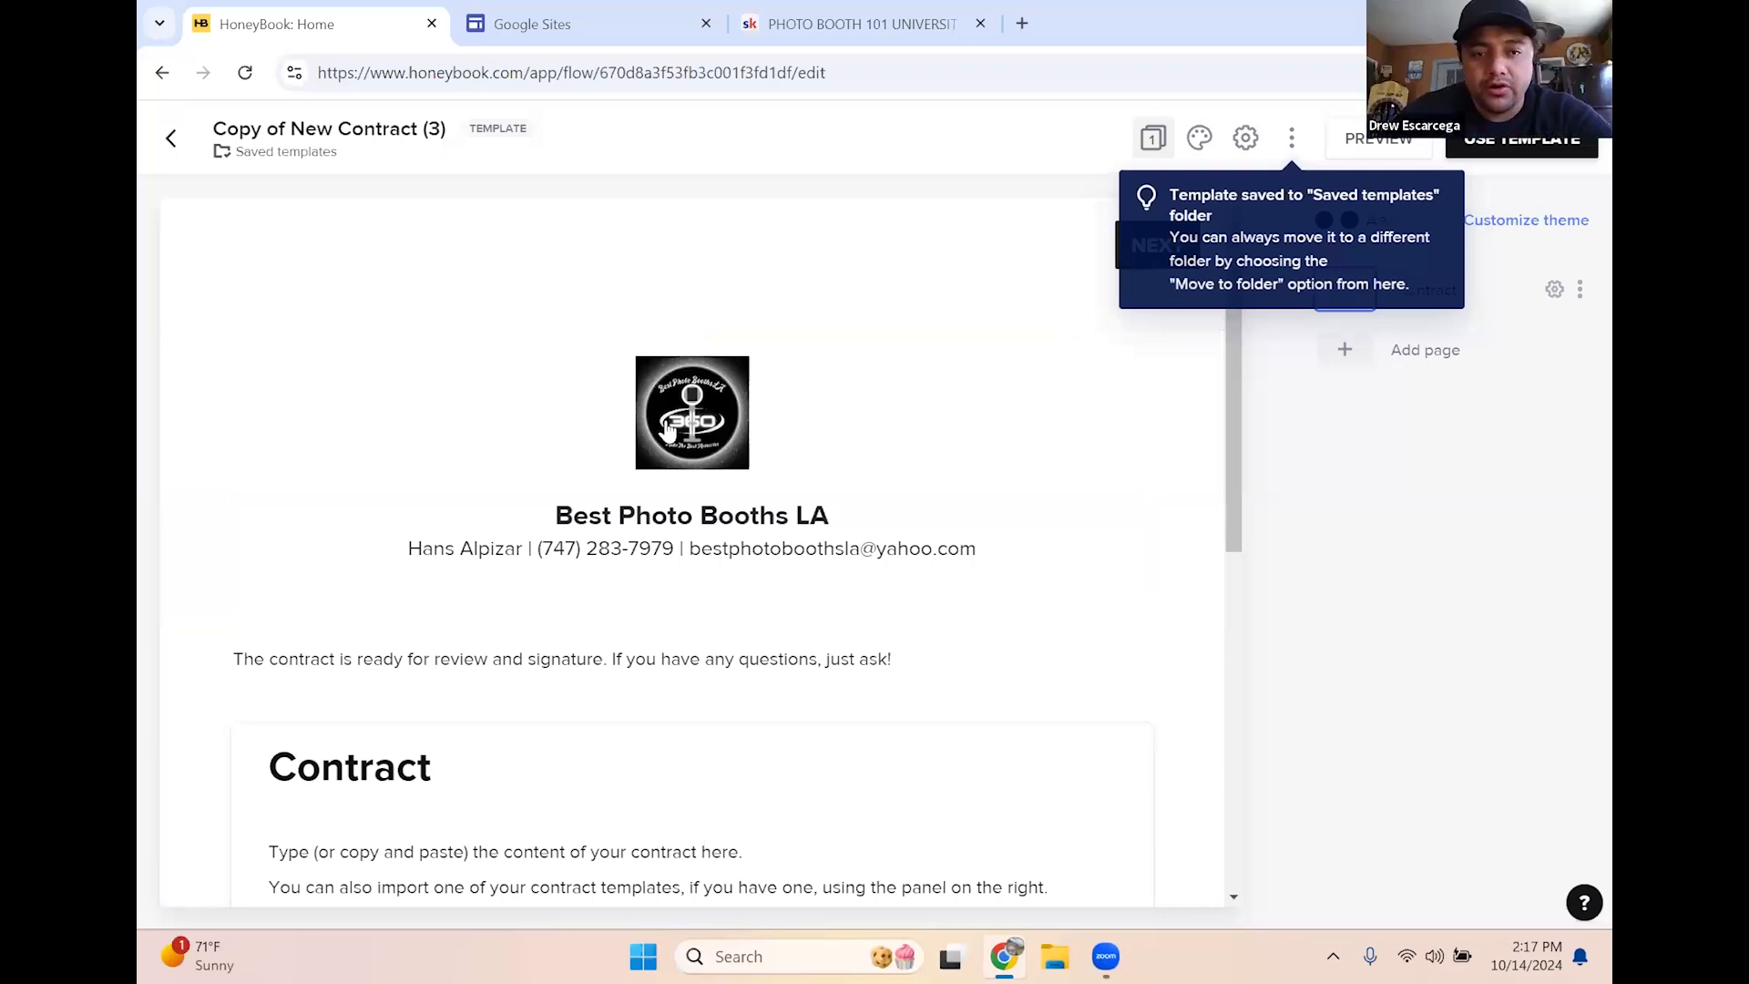
Dismiss the saved notice and delete the four placeholder lines under the Contract heading
{"action": "left_click", "coordinate": [680, 441]}
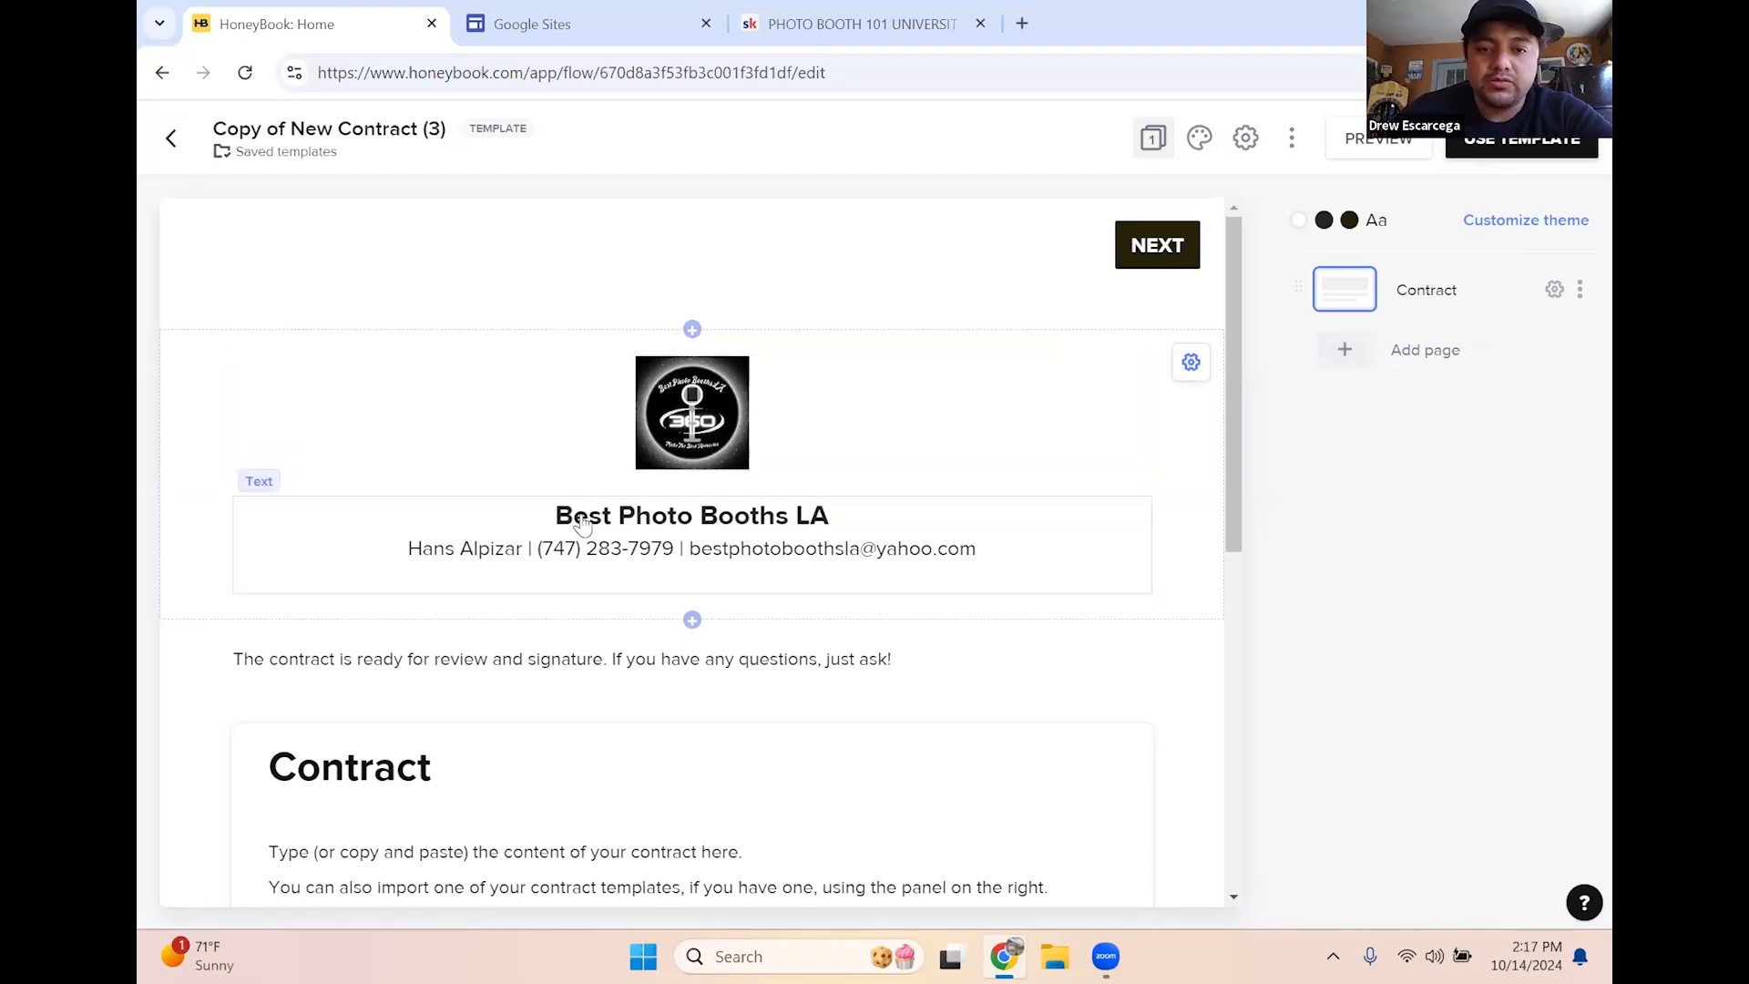
{"action": "scroll", "coordinate": [626, 582], "scroll_direction": "down", "scroll_amount": 1}
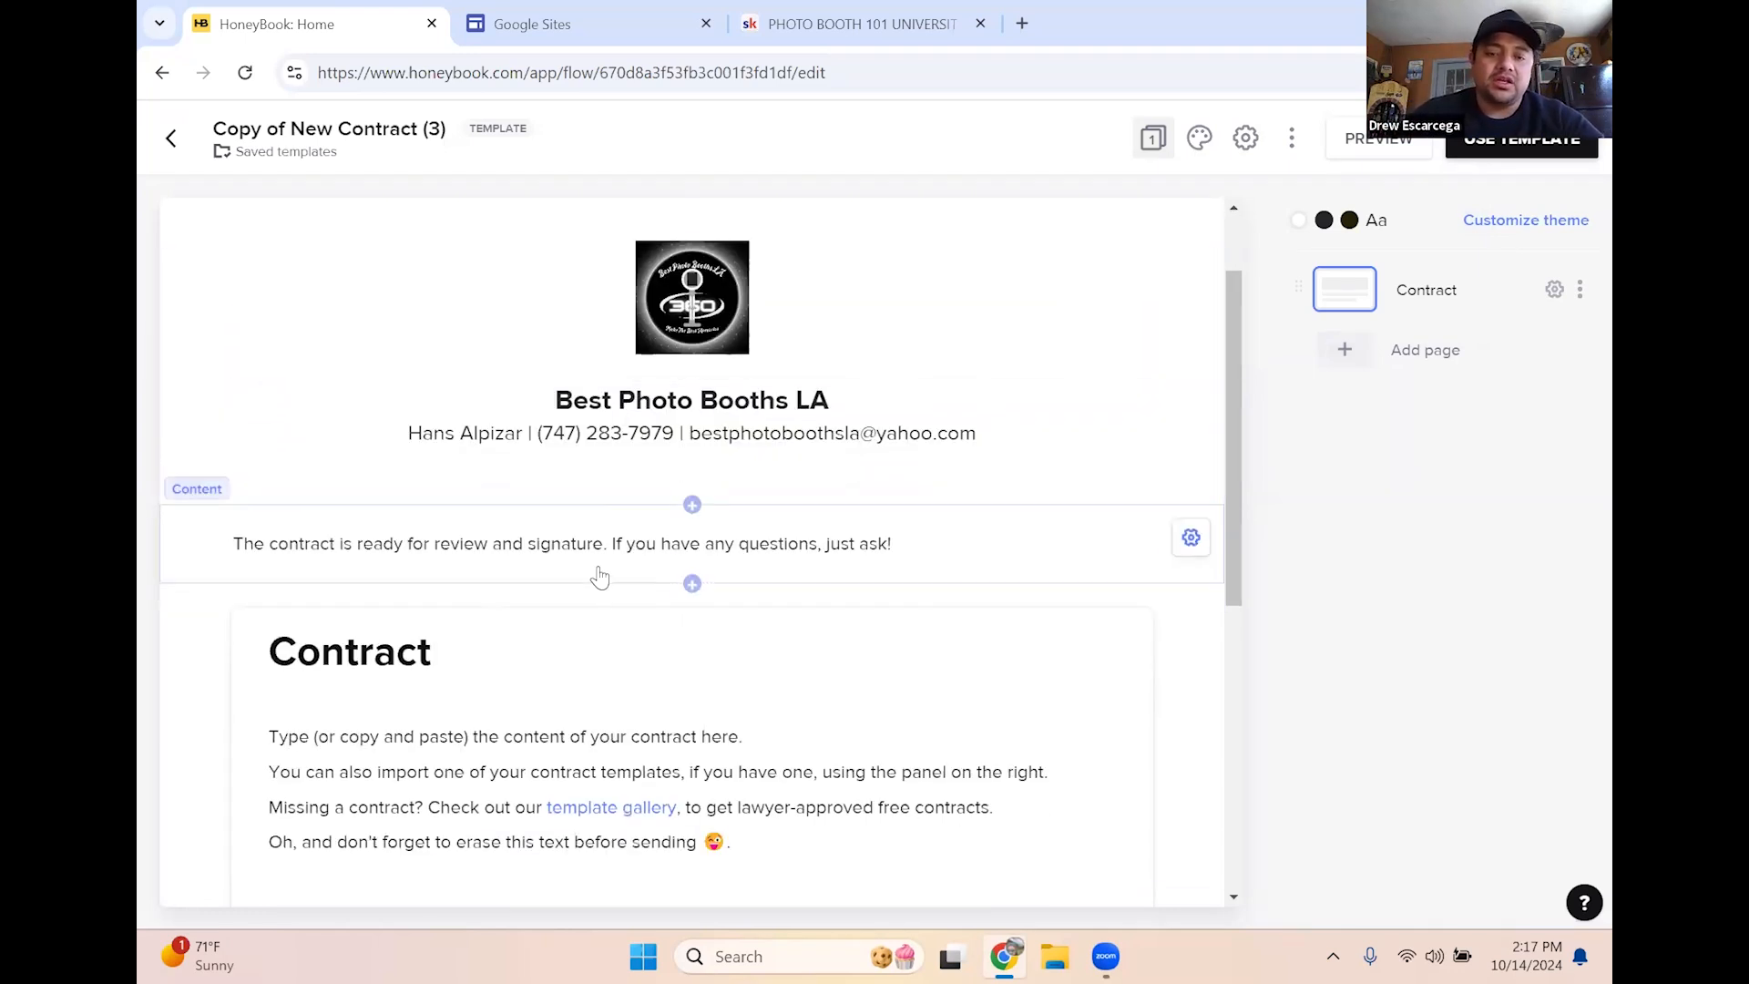
{"action": "scroll", "coordinate": [762, 646], "scroll_direction": "down", "scroll_amount": 2}
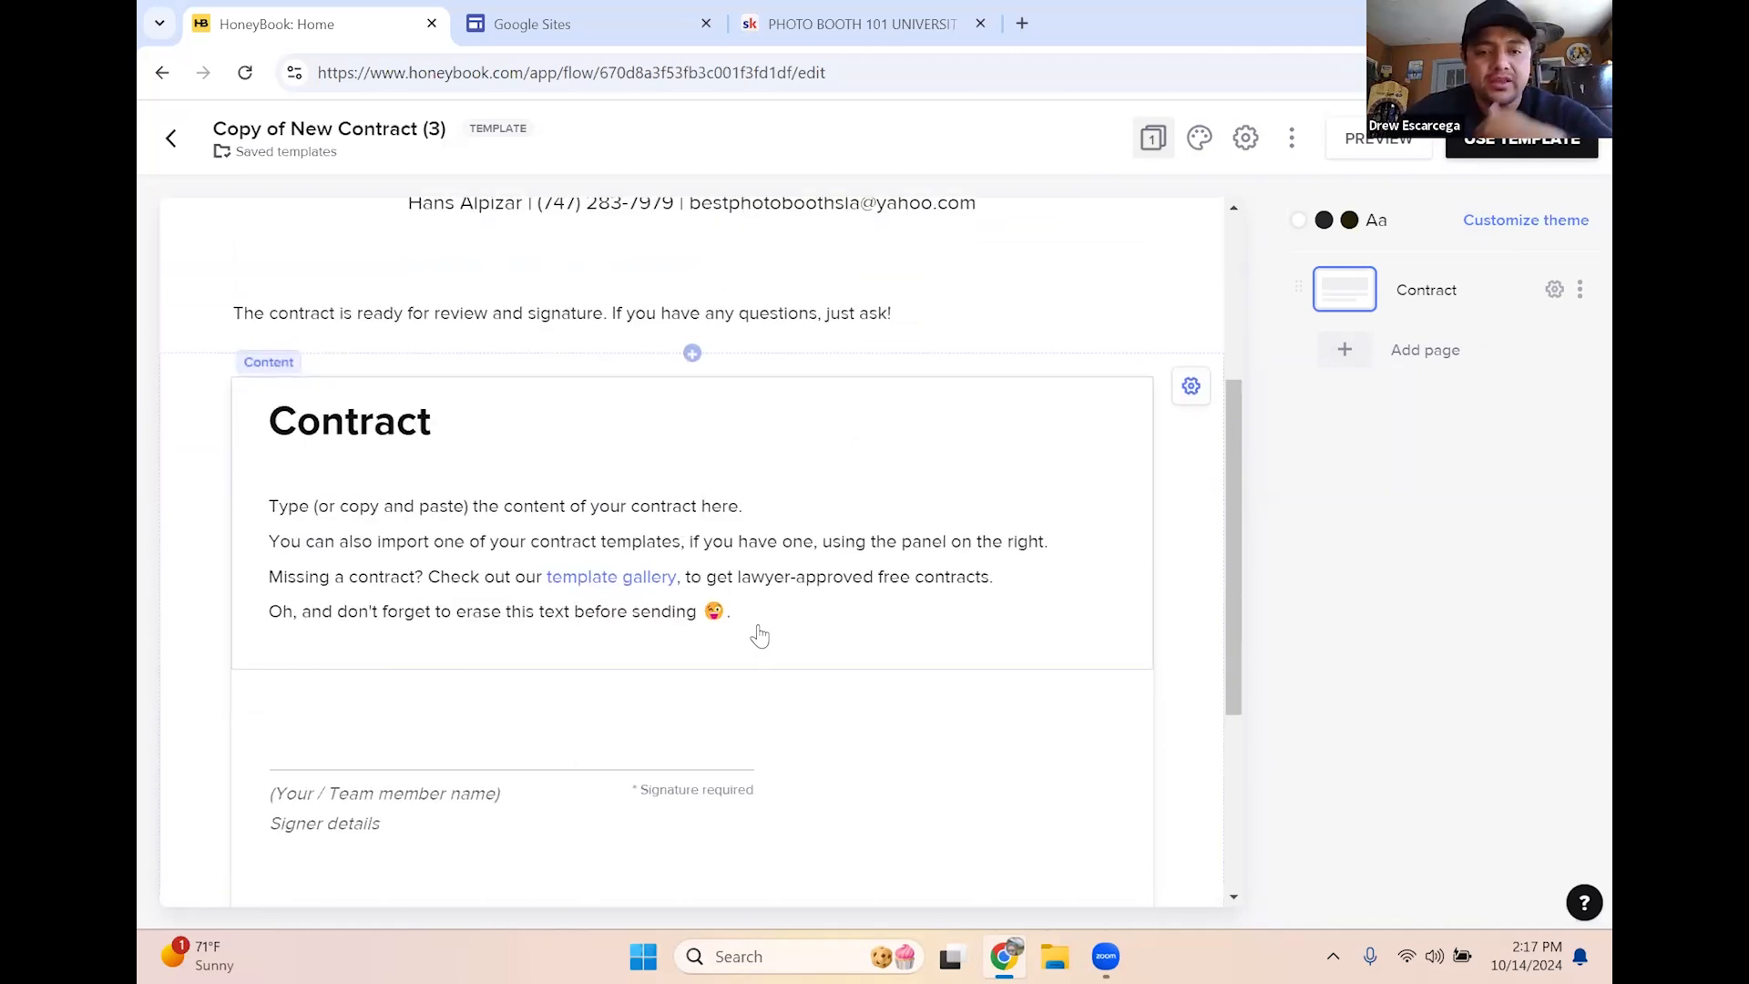
{"action": "left_click", "coordinate": [763, 615]}
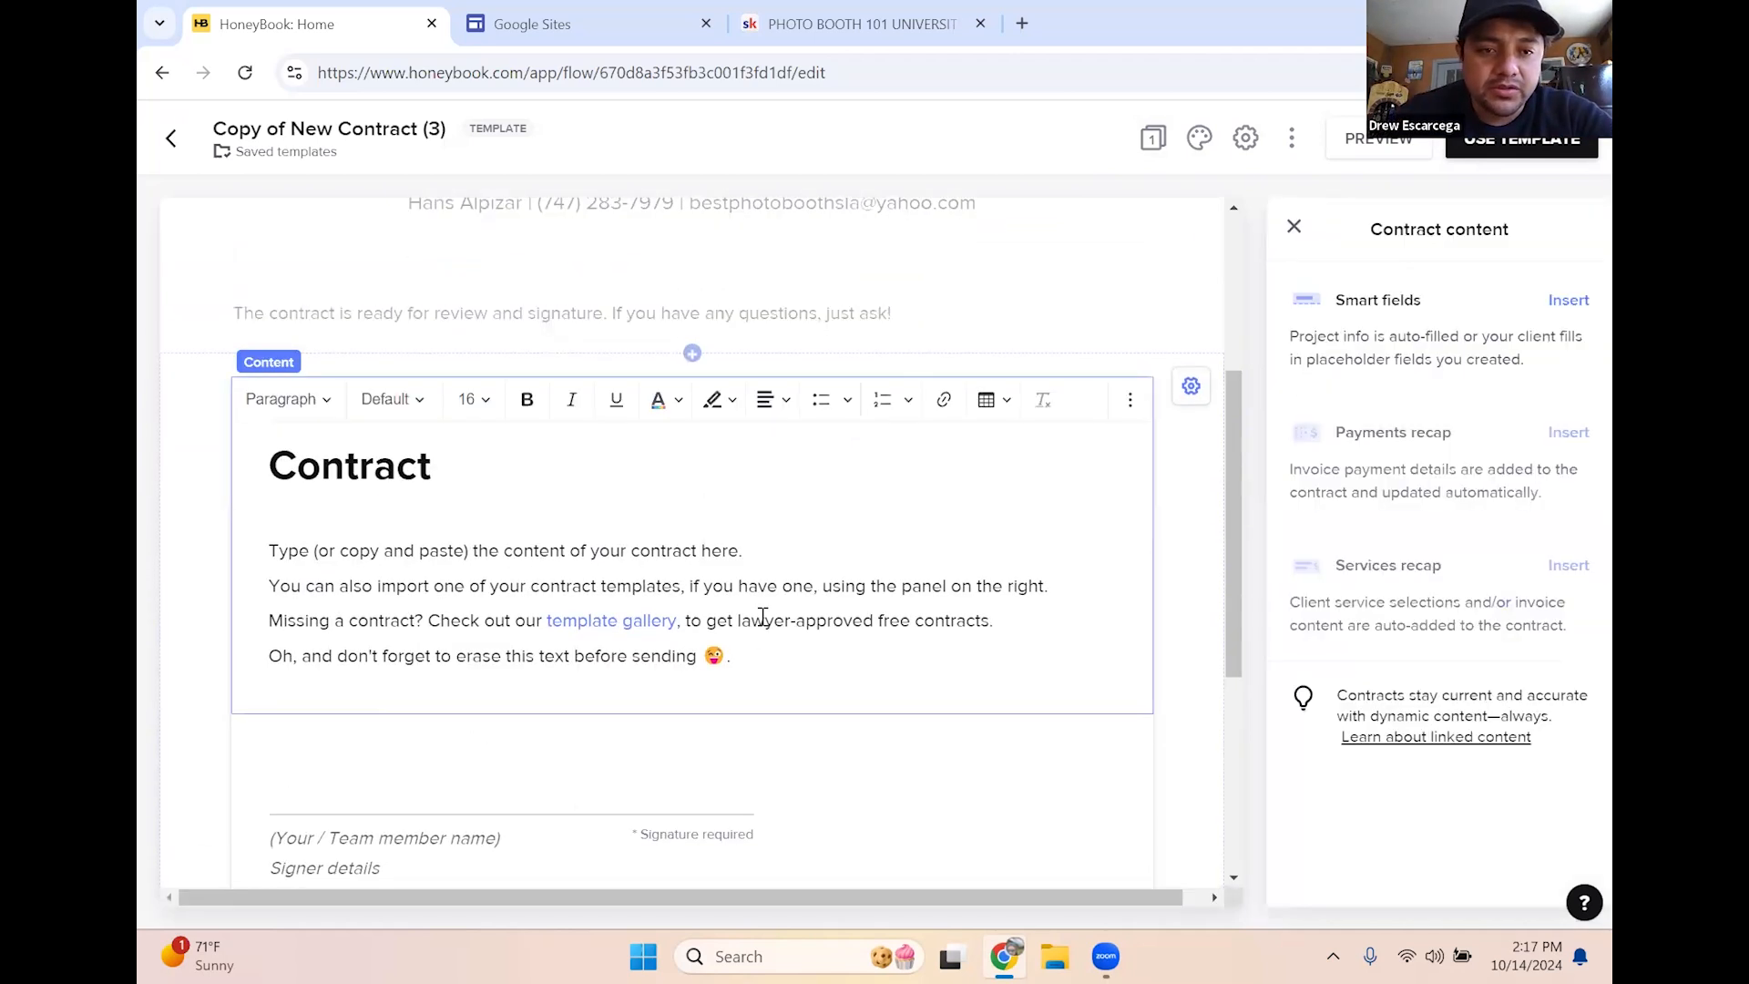
{"action": "left_click", "coordinate": [767, 671]}
{"action": "left_click_drag", "start_coordinate": [555, 632], "coordinate": [302, 510]}
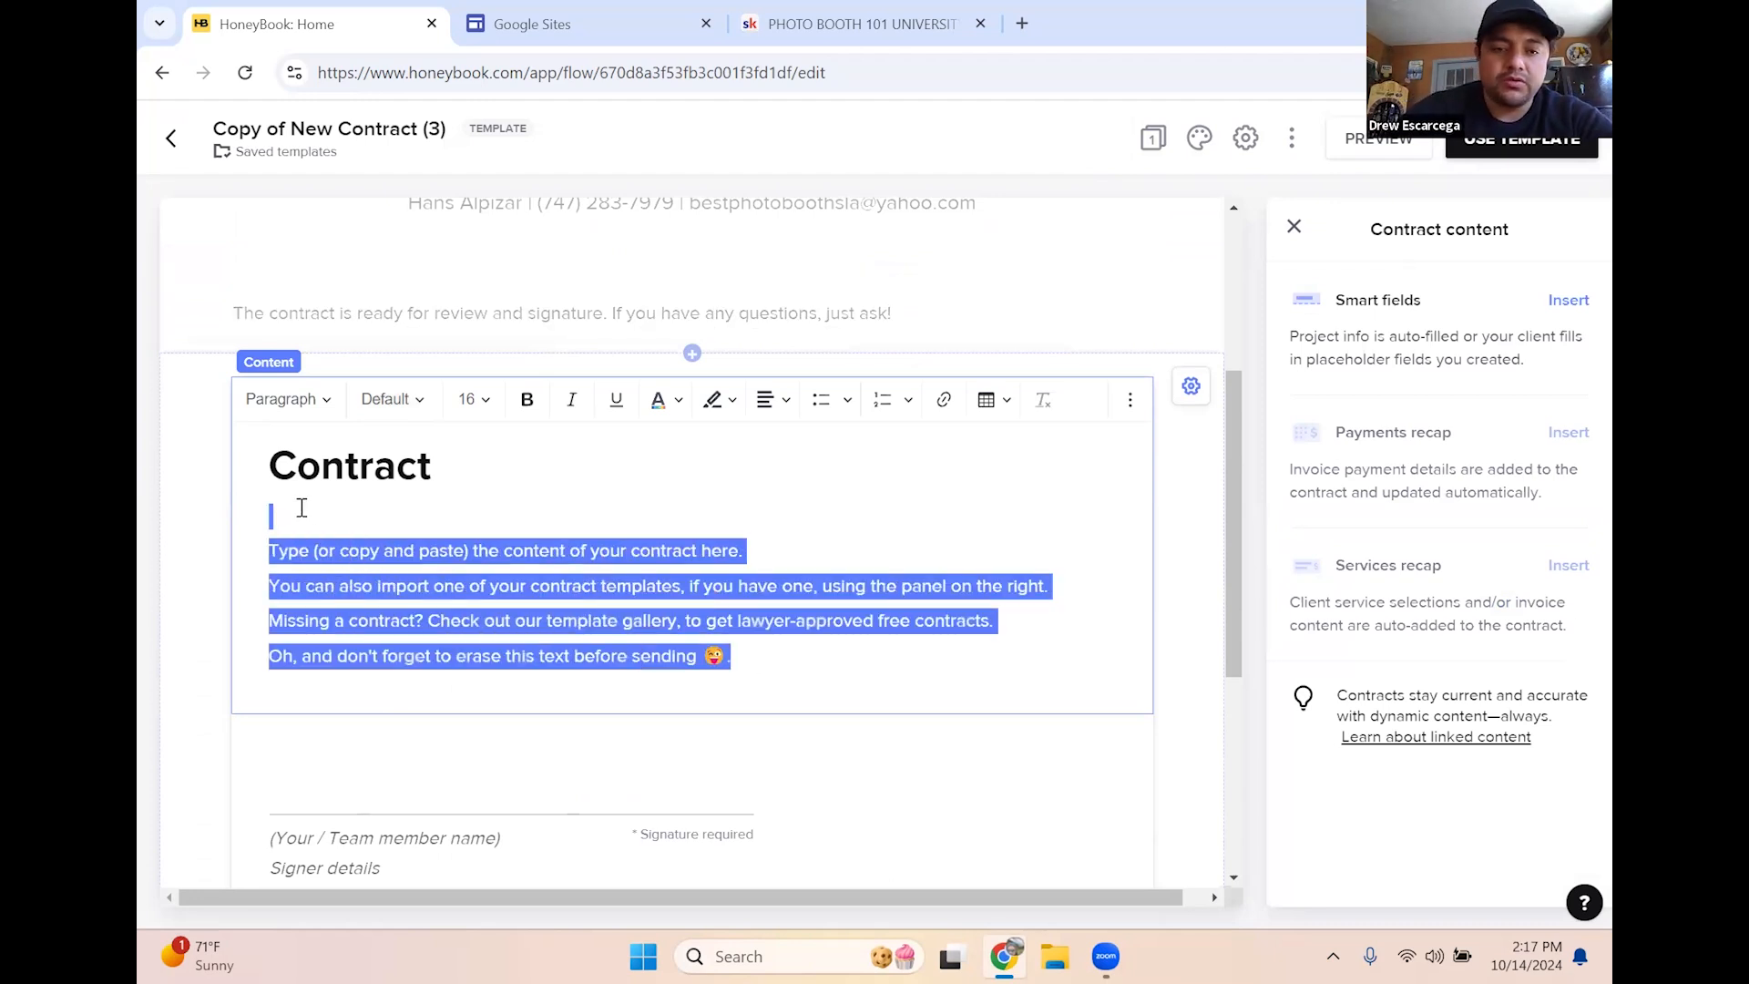
{"action": "key", "text": "BackSpace"}
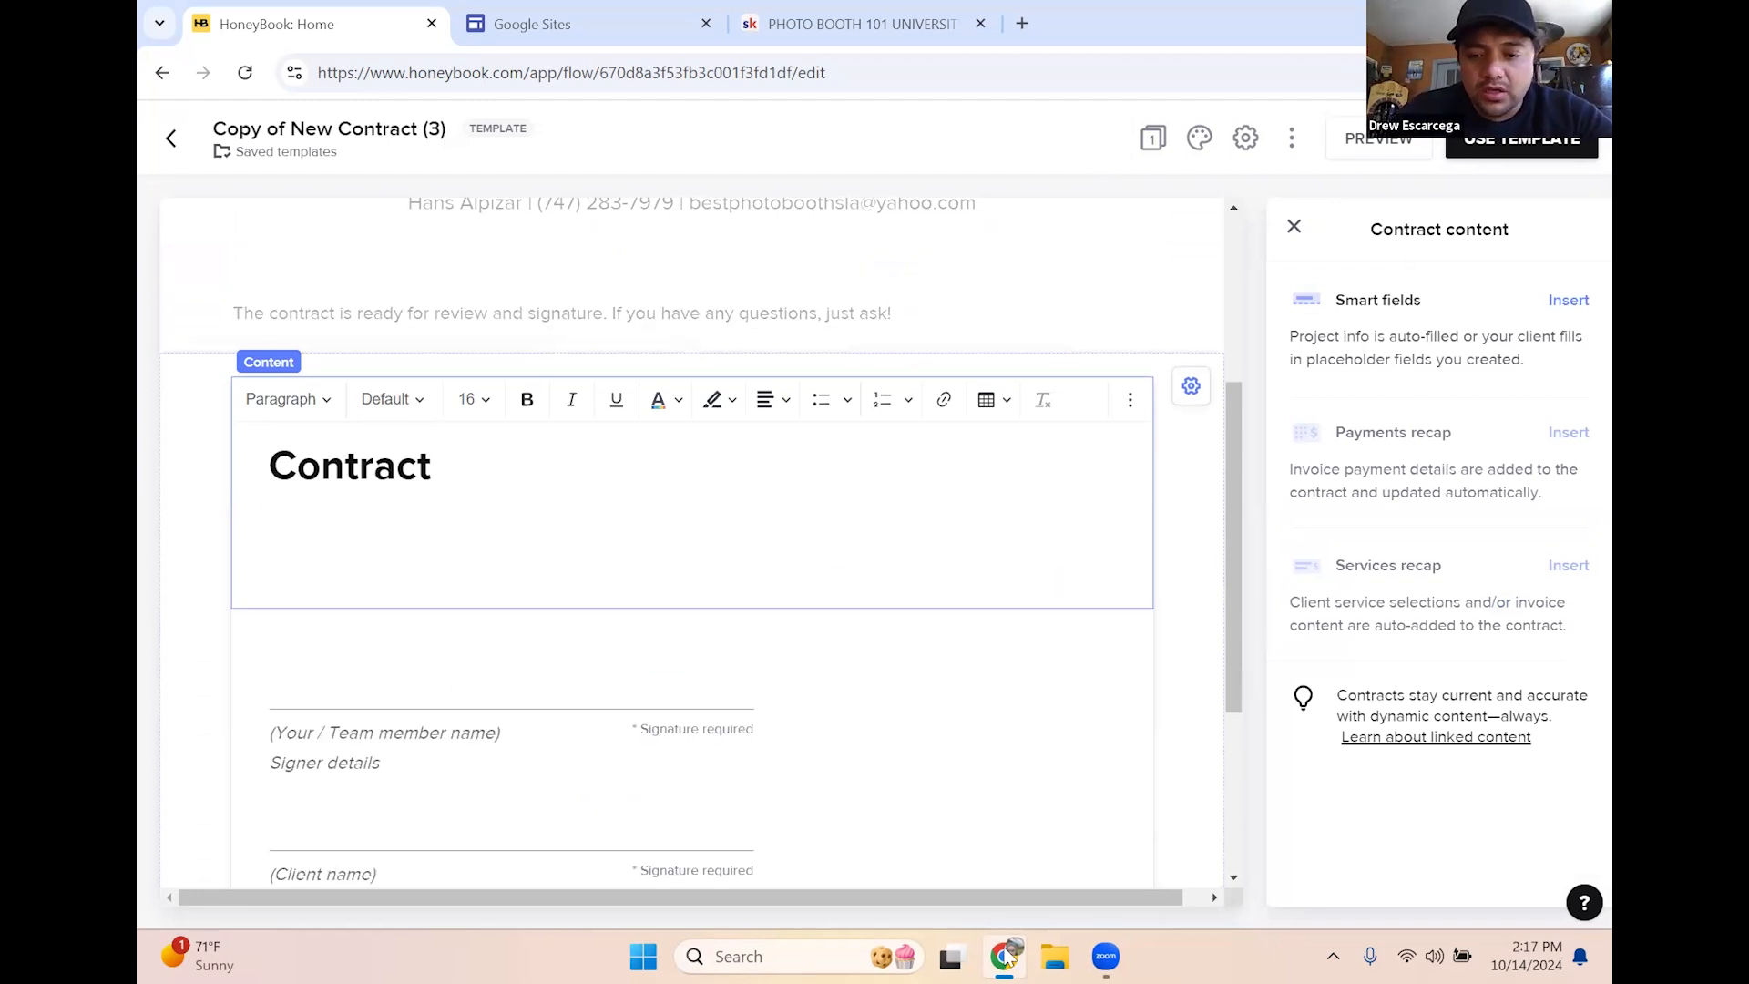
{"action": "left_click", "coordinate": [1064, 955]}
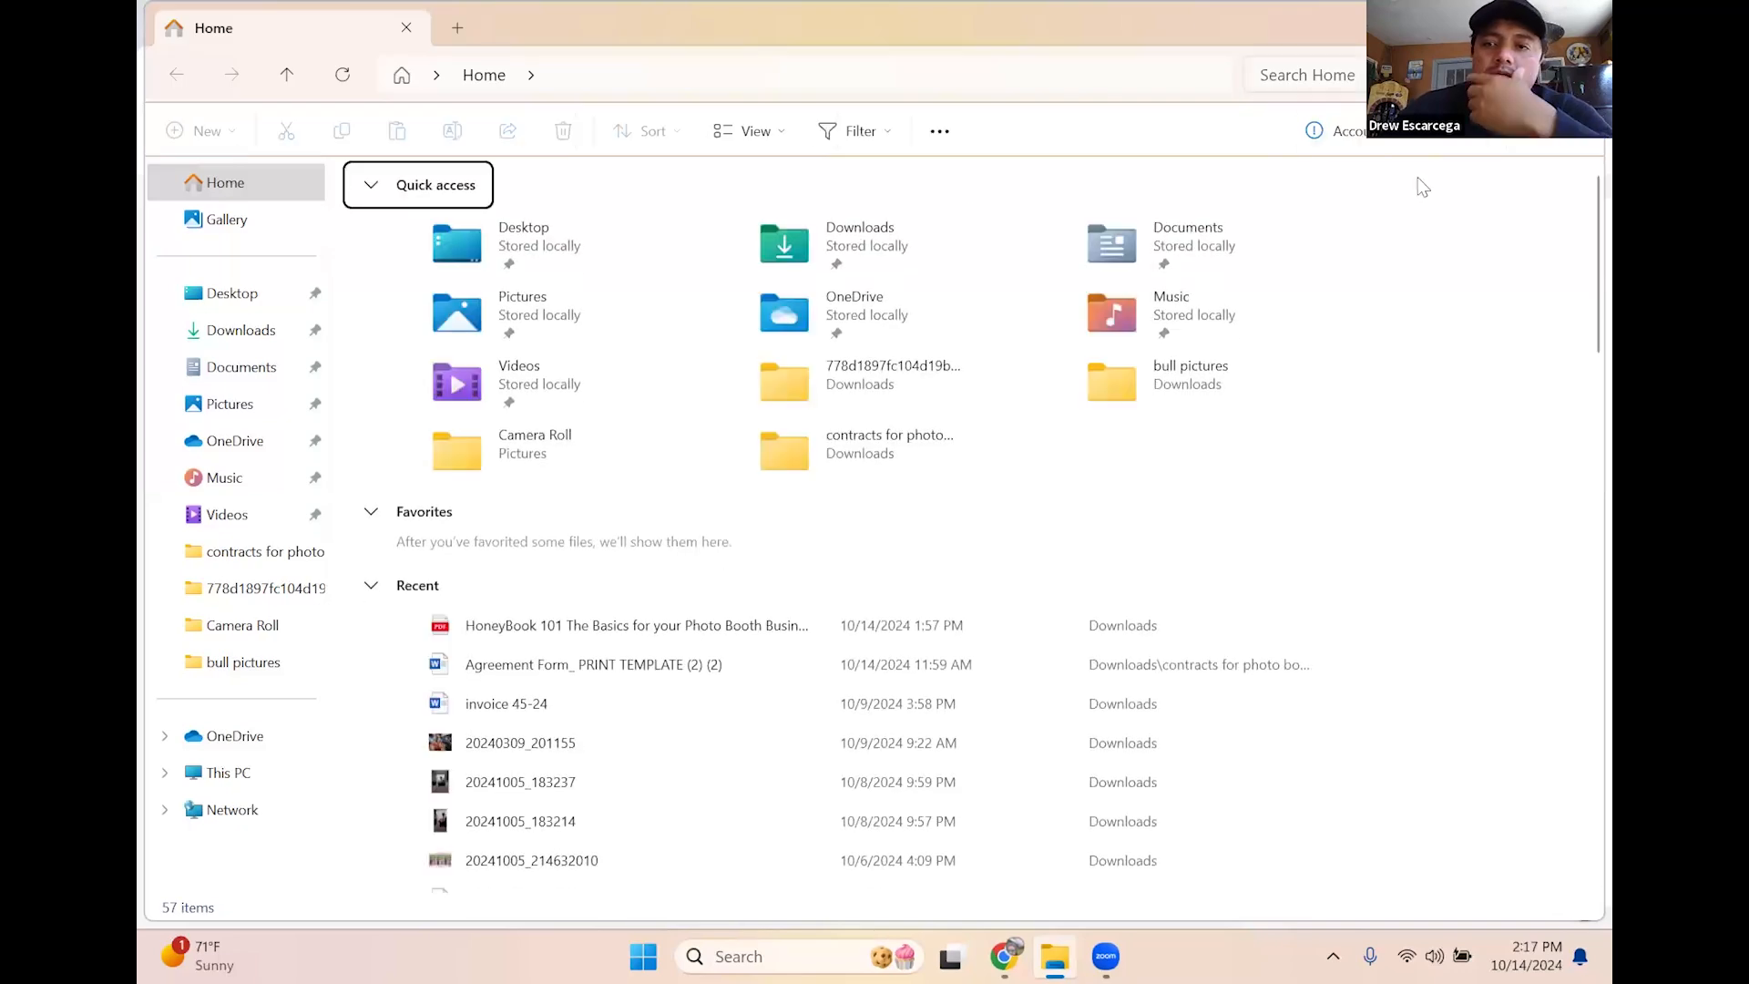
Search File Explorer for 'contract' and open 'Agreement Form_ DIGITAL TEMPLATE-2 (2) (2)'
{"action": "type", "text": "contract"}
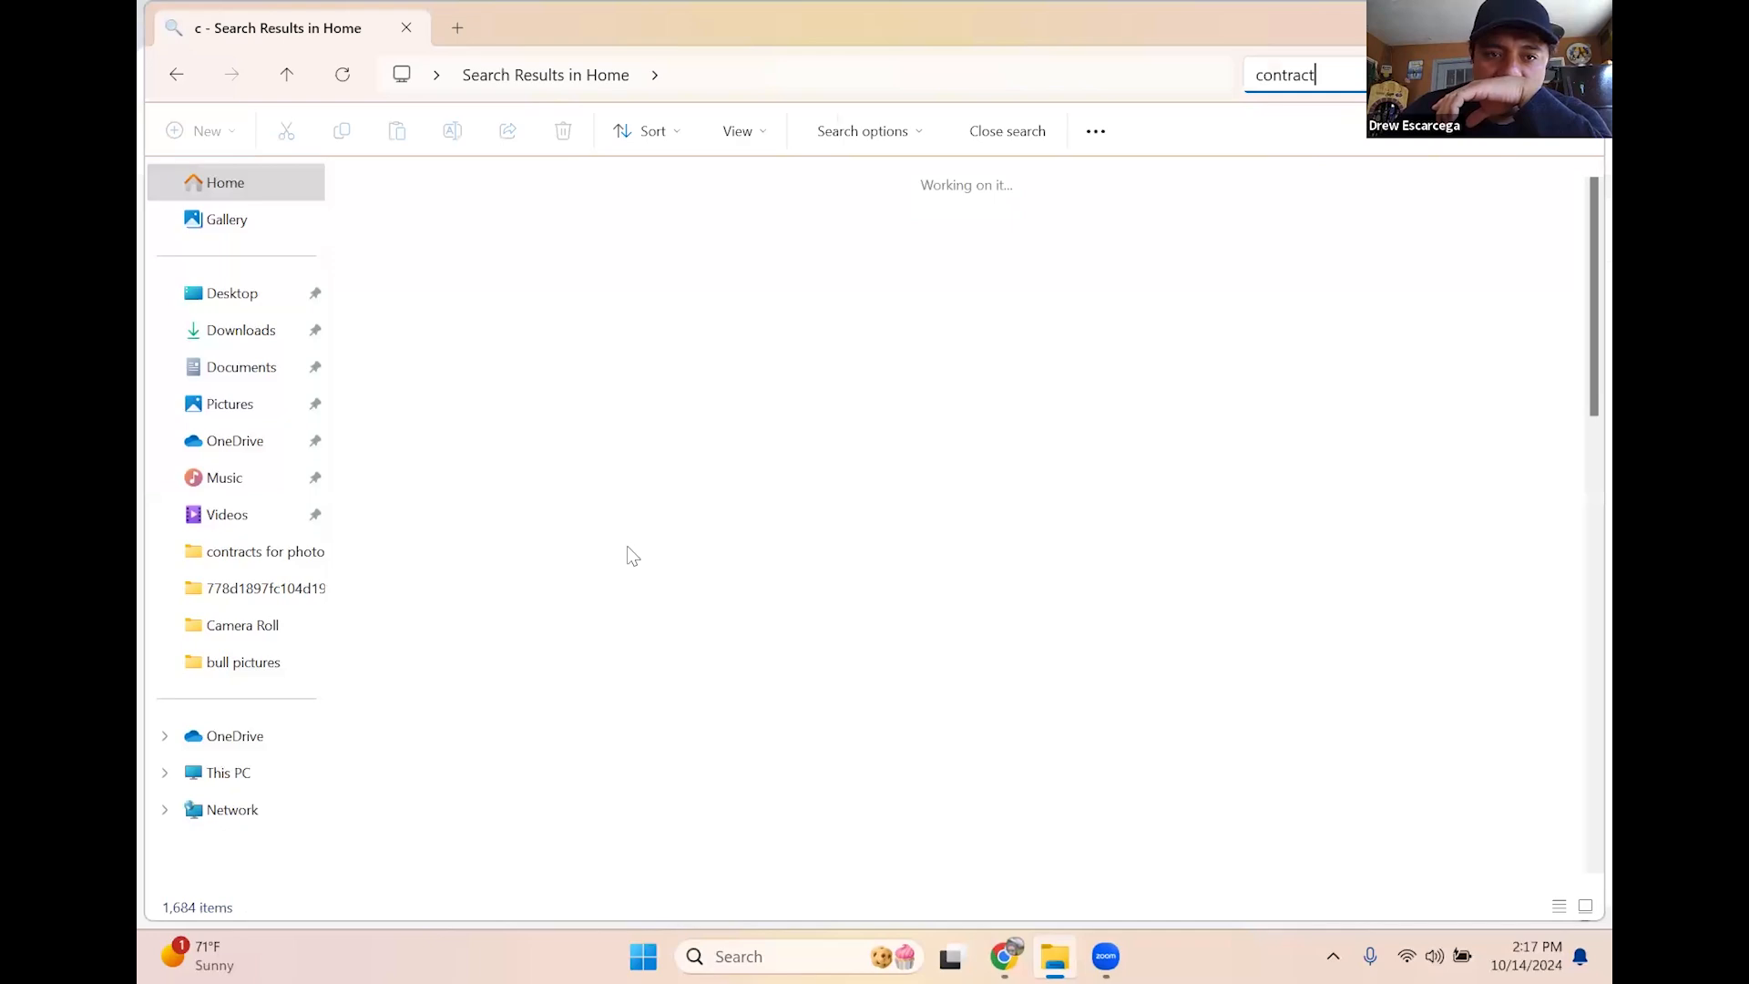
{"action": "scroll", "coordinate": [624, 430], "scroll_direction": "up", "scroll_amount": 5}
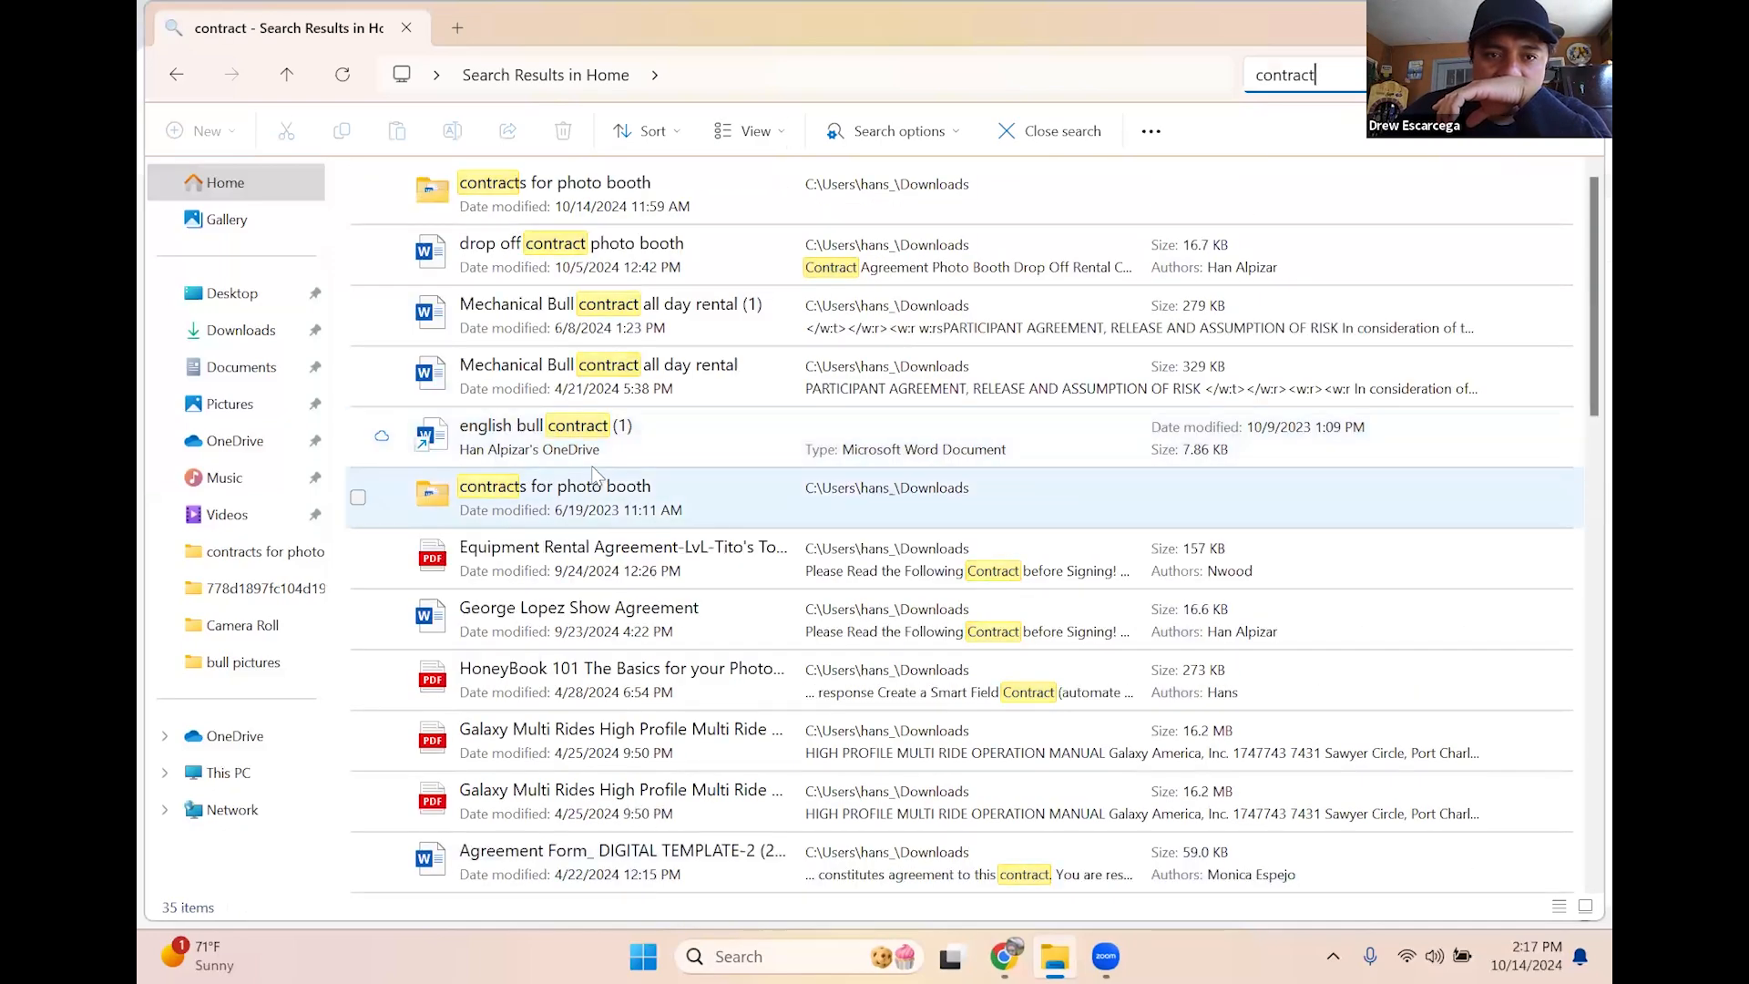
{"action": "scroll", "coordinate": [713, 611], "scroll_direction": "down", "scroll_amount": 15}
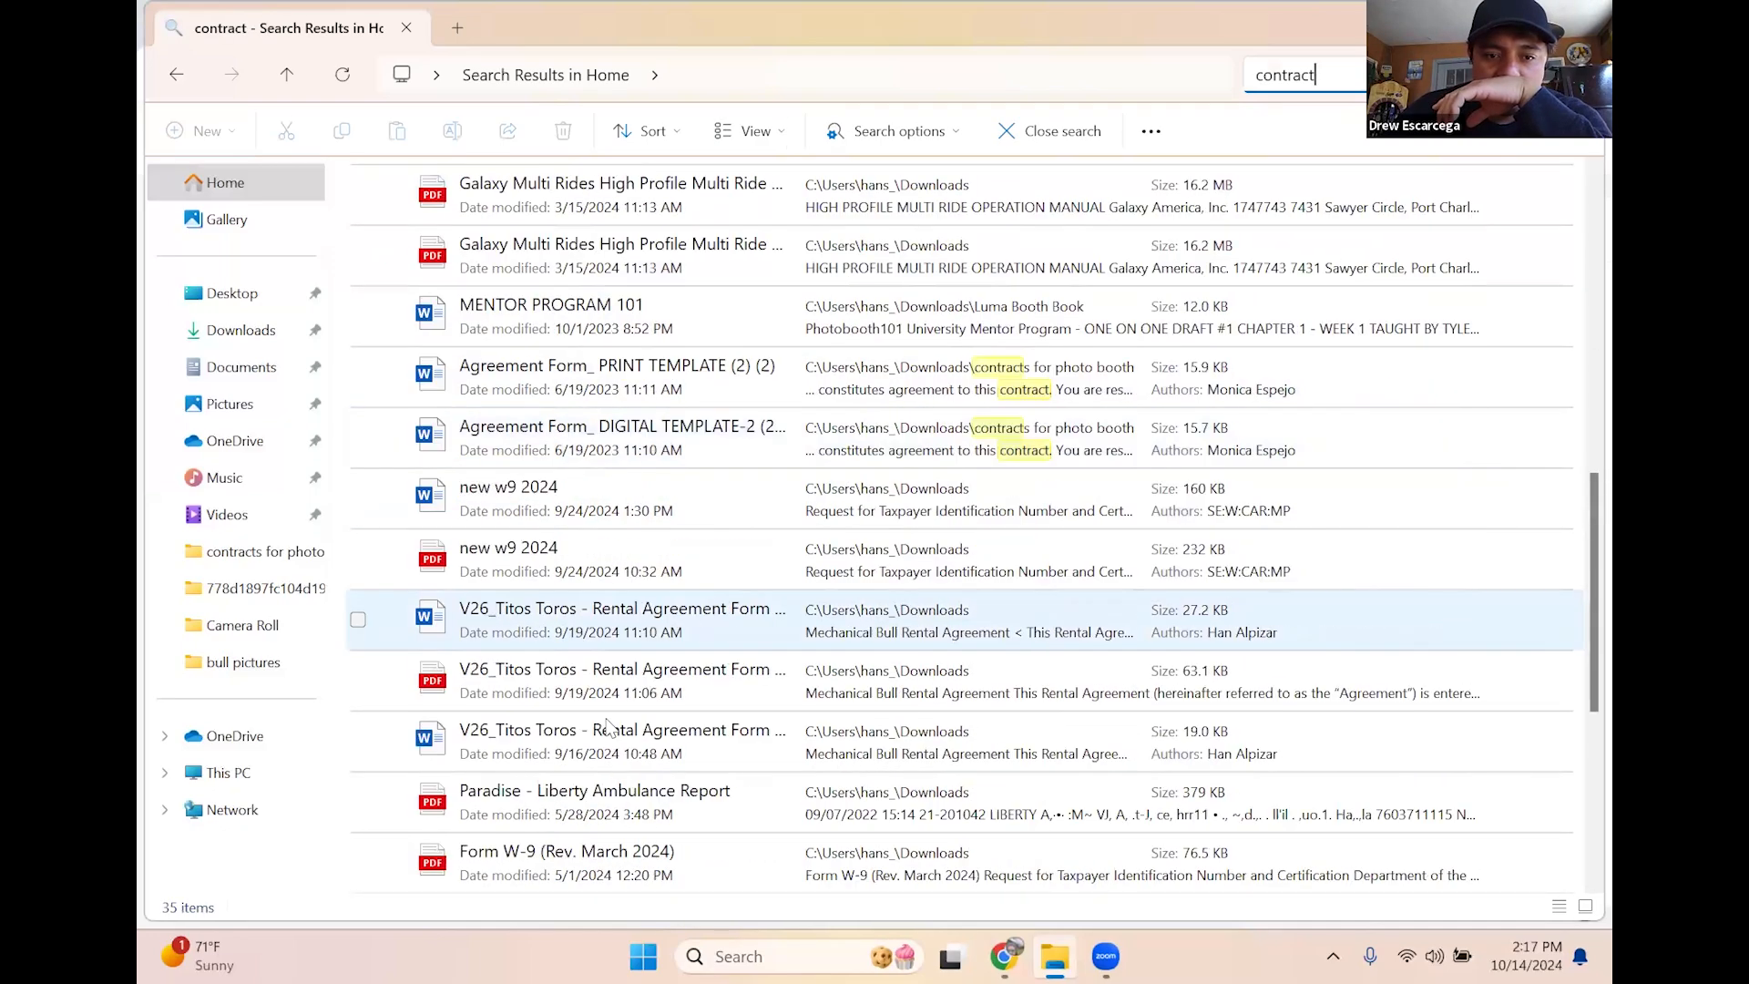
{"action": "left_click", "coordinate": [605, 261]}
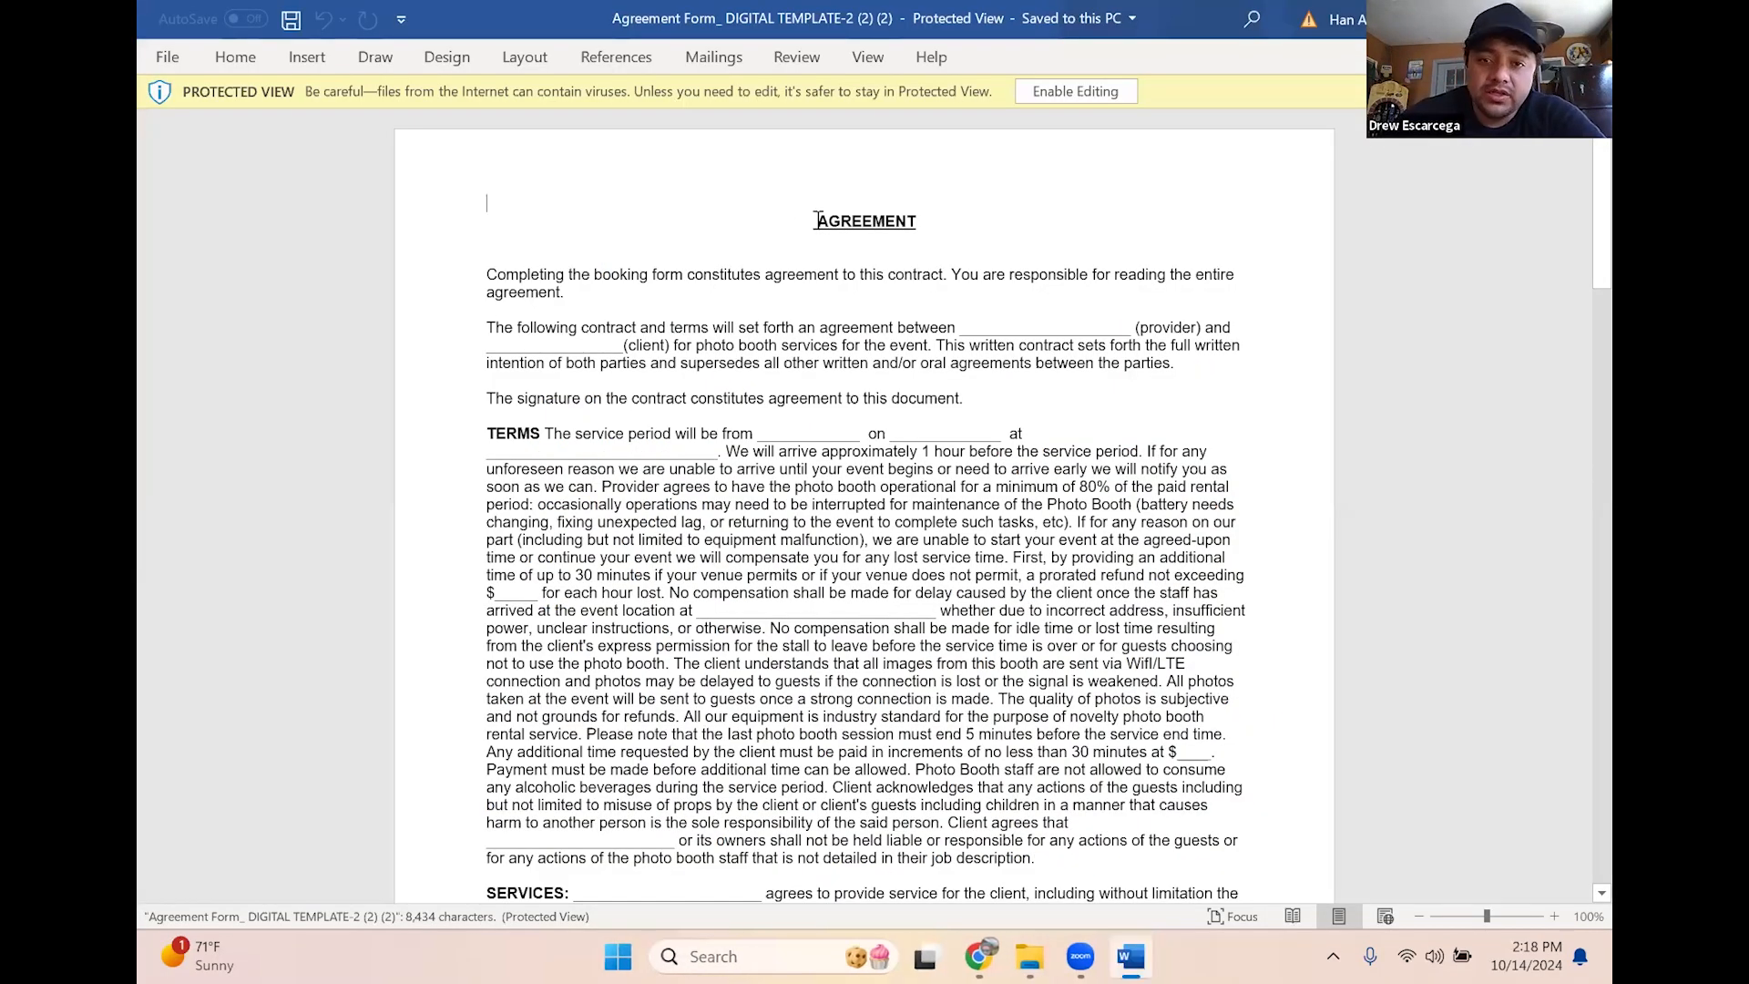
Copy the Word agreement from the AGREEMENT heading through Appendix A, then return to HoneyBook
{"action": "left_click_drag", "start_coordinate": [818, 221], "coordinate": [1046, 891]}
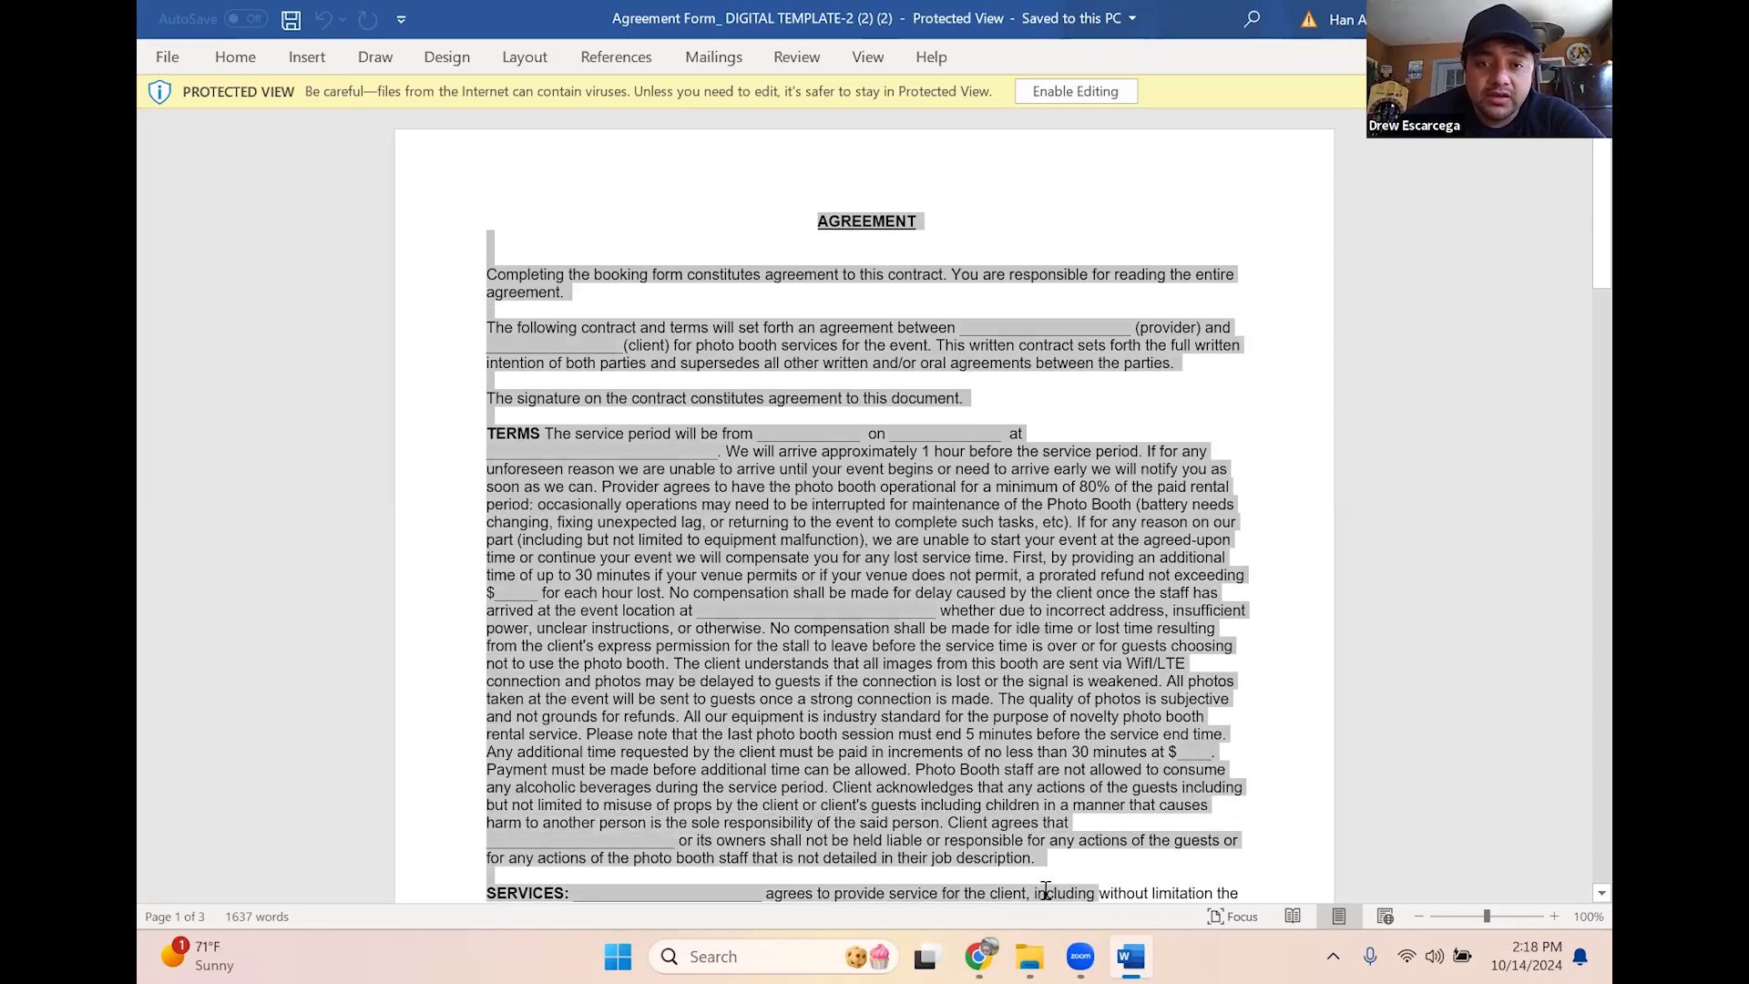
{"action": "scroll", "coordinate": [1070, 698], "scroll_direction": "down", "scroll_amount": 2}
{"action": "scroll", "coordinate": [828, 274], "scroll_direction": "up", "scroll_amount": 2}
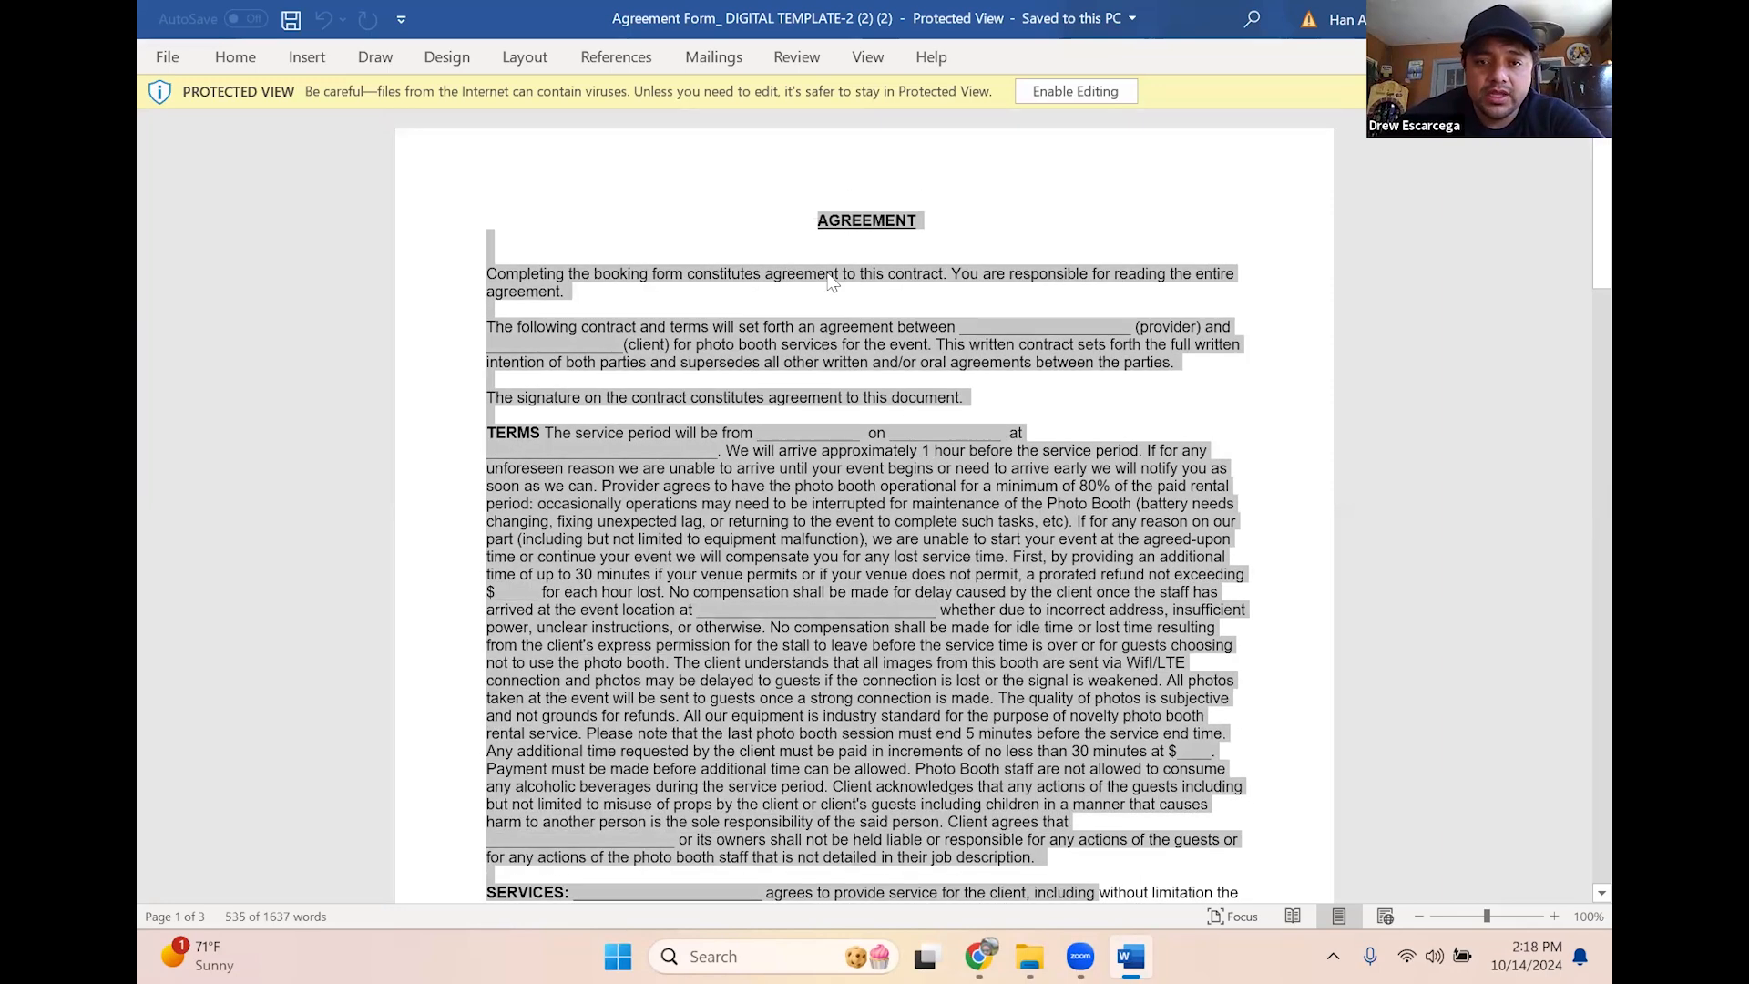
{"action": "left_click", "coordinate": [819, 223]}
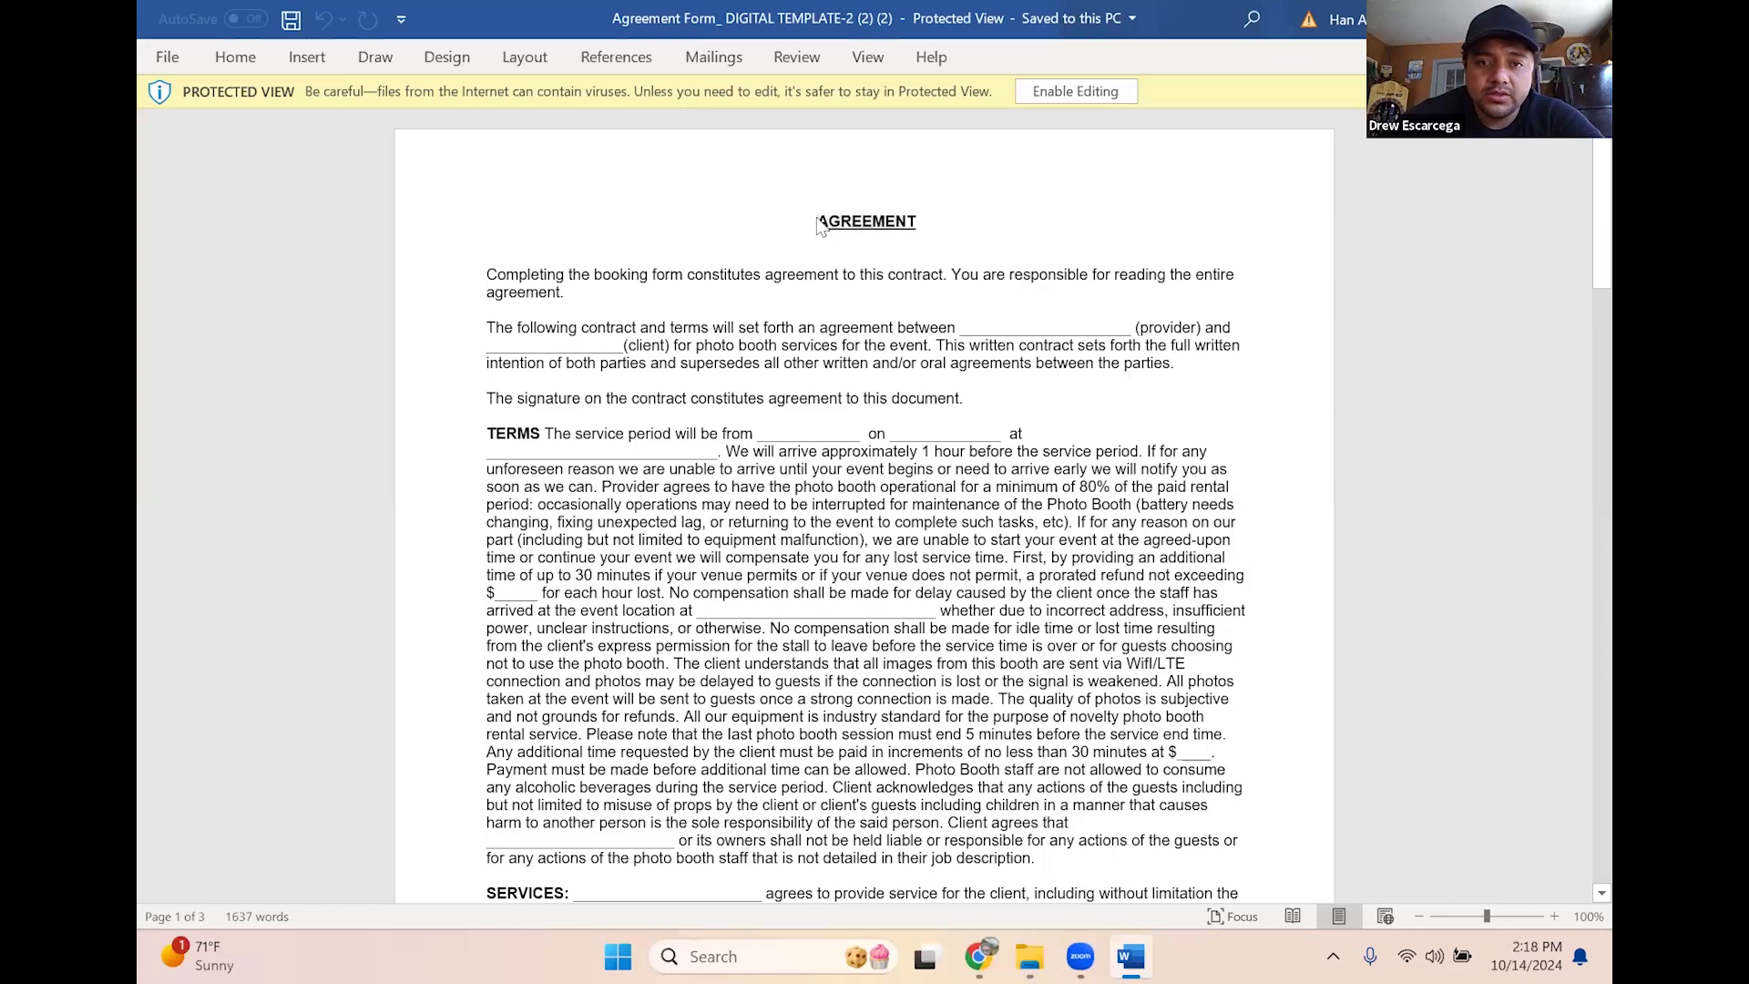
{"action": "mouse_move", "coordinate": [984, 470]}
{"action": "left_mouse_down"}
{"action": "mouse_move", "coordinate": [1133, 913]}
{"action": "mouse_move", "coordinate": [1191, 773]}
{"action": "mouse_move", "coordinate": [1220, 612]}
{"action": "left_mouse_up"}
{"action": "mouse_move", "coordinate": [1185, 757]}
{"action": "left_mouse_down"}
{"action": "mouse_move", "coordinate": [1218, 831]}
{"action": "mouse_move", "coordinate": [1153, 958]}
{"action": "left_mouse_up"}
{"action": "right_click", "coordinate": [665, 318]}
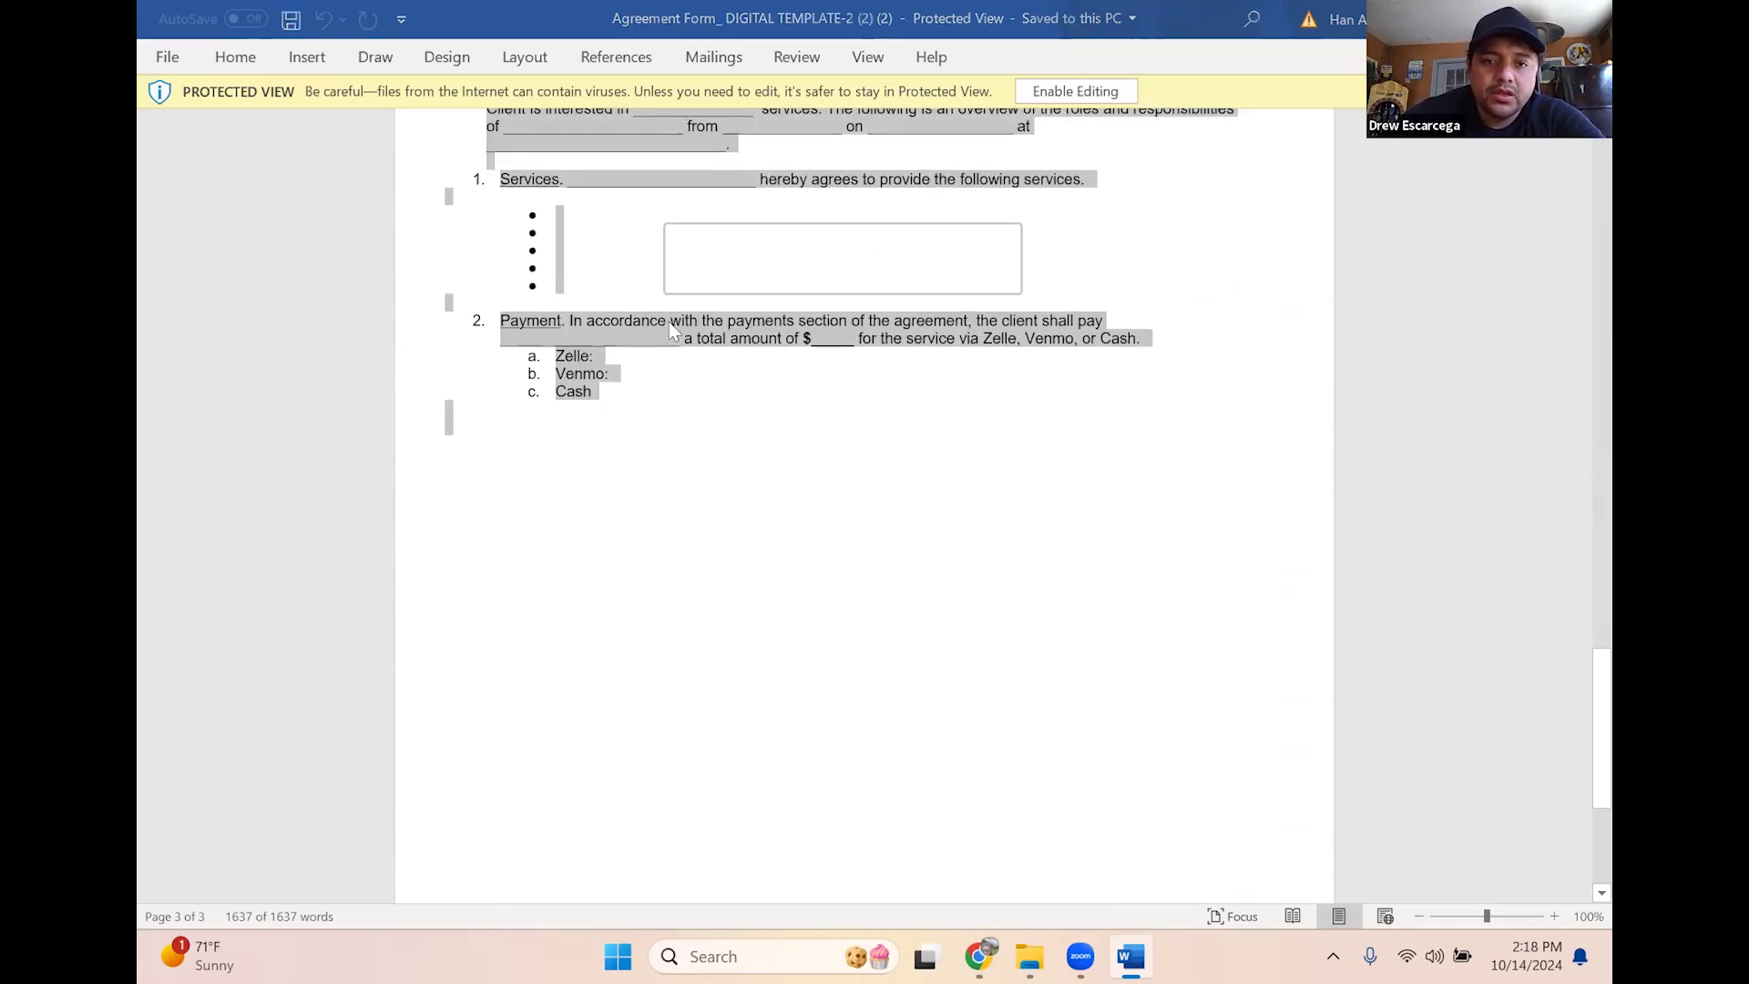
{"action": "left_click", "coordinate": [754, 369]}
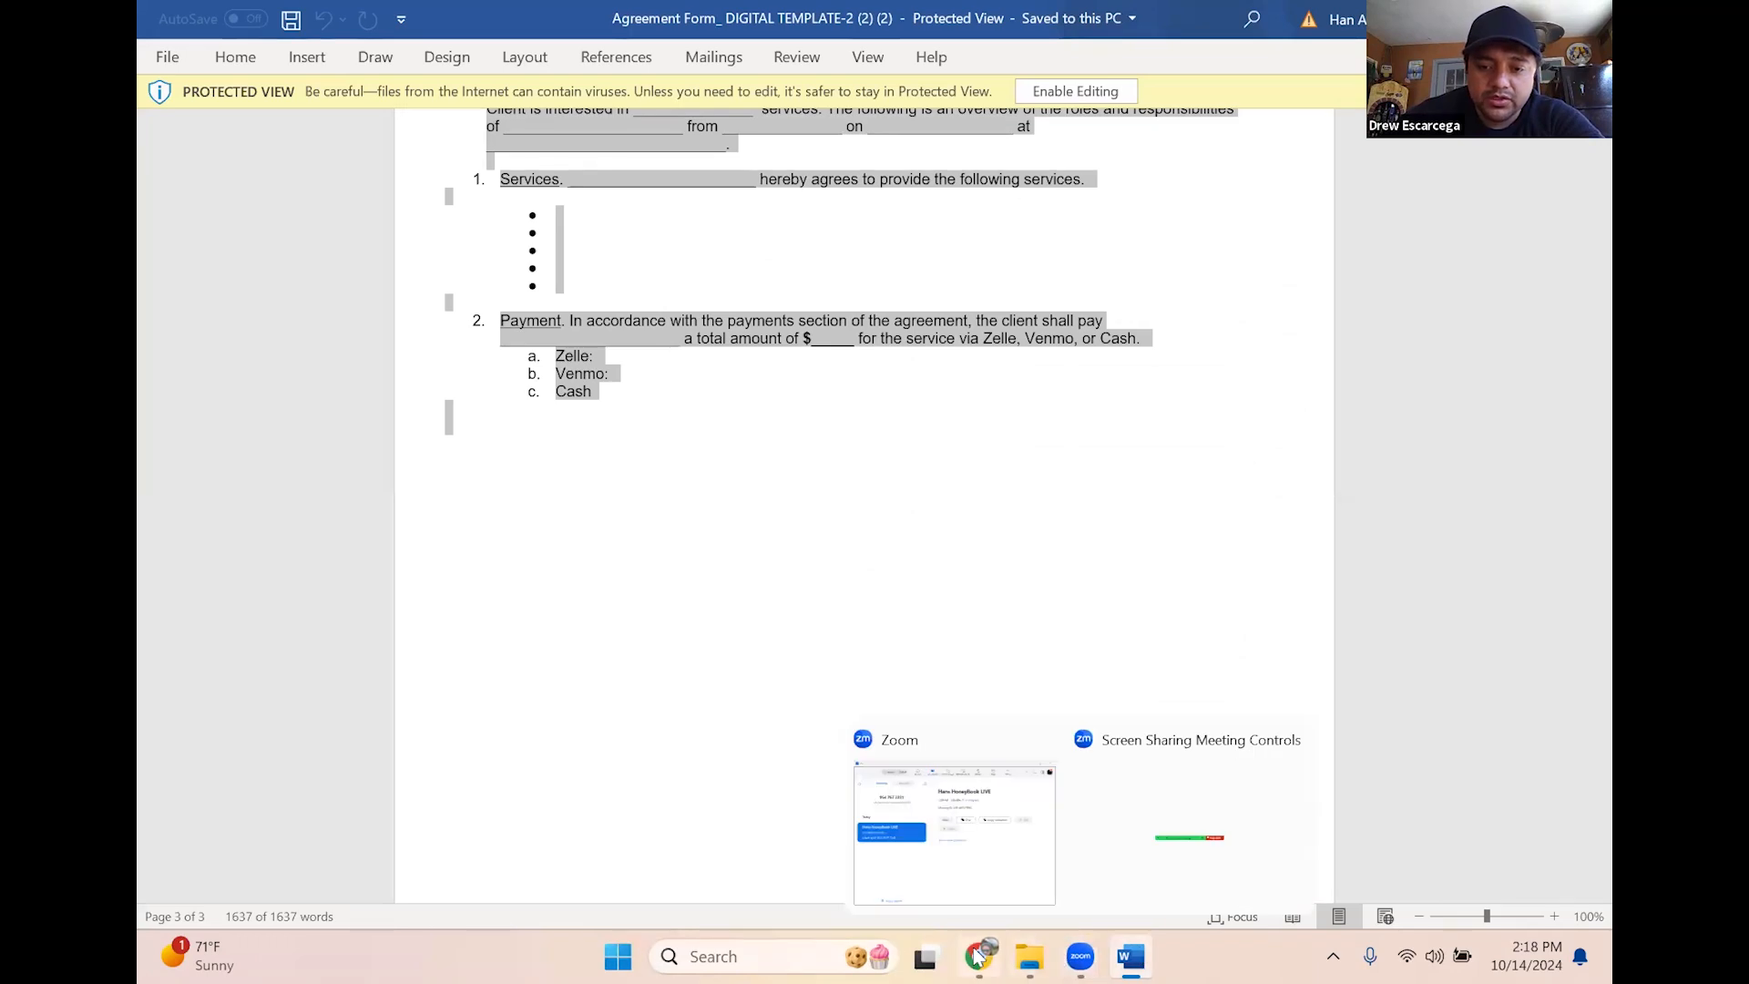
{"action": "key", "text": "alt+Tab"}
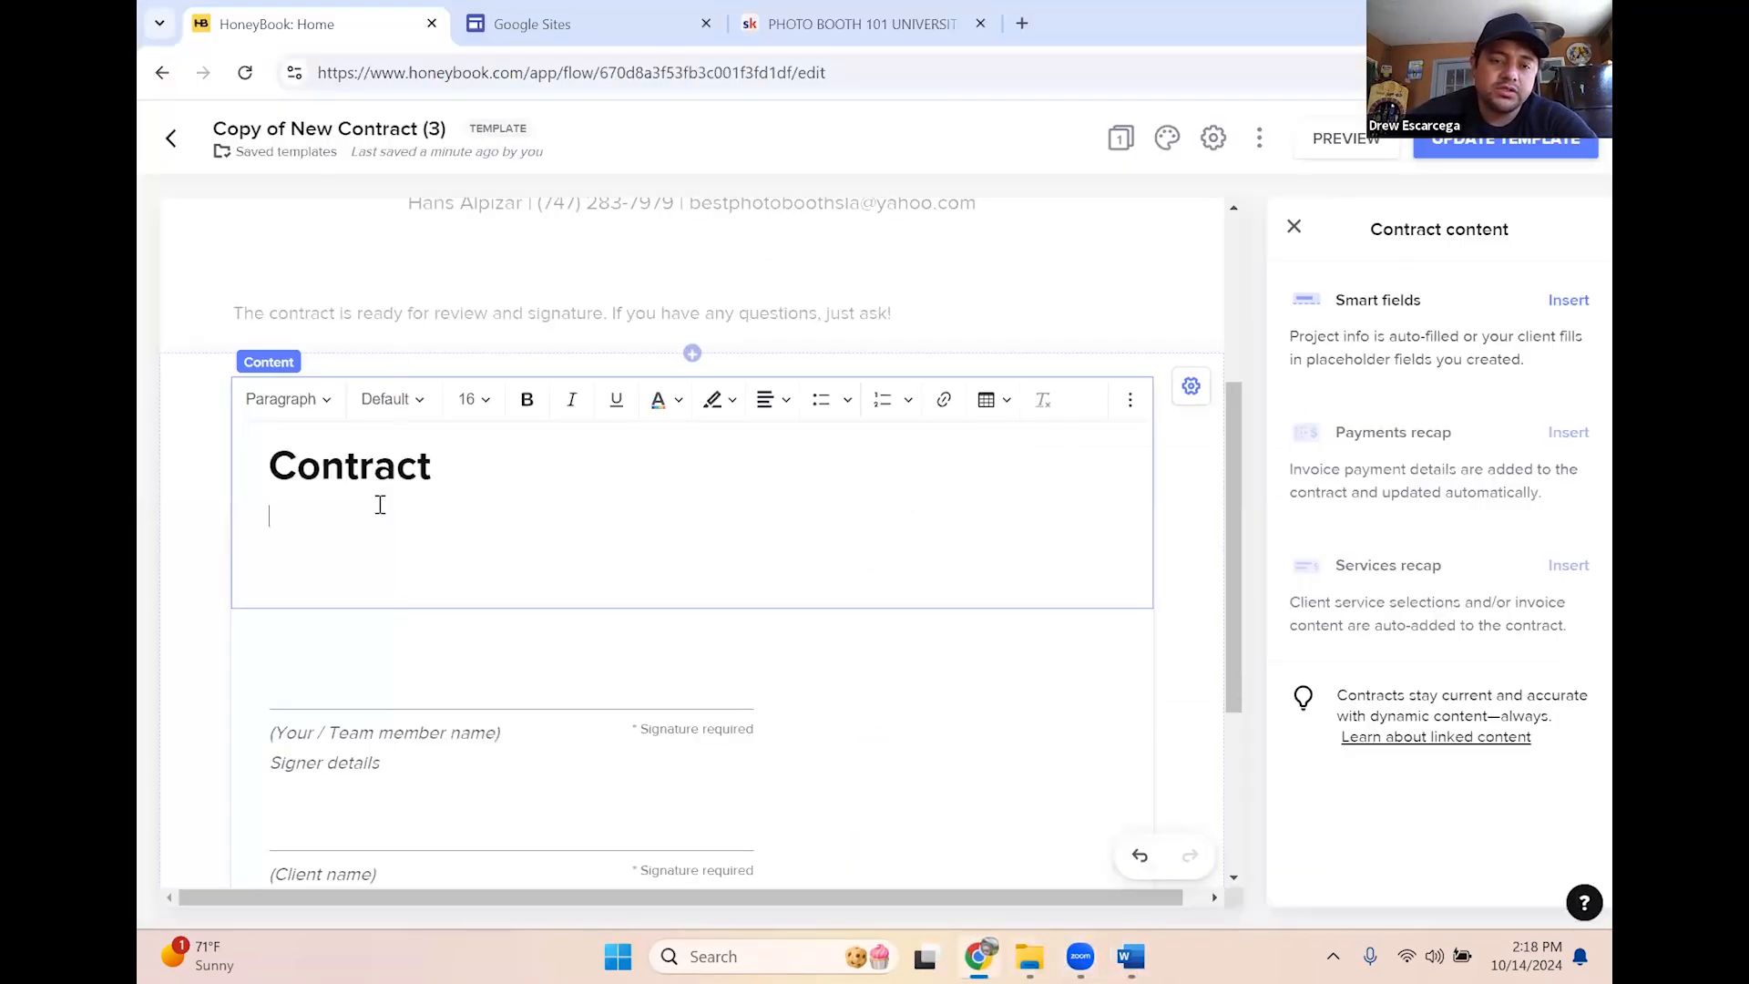
Replace the Contract heading with the pasted photo-booth agreement text
{"action": "double_click", "coordinate": [430, 451]}
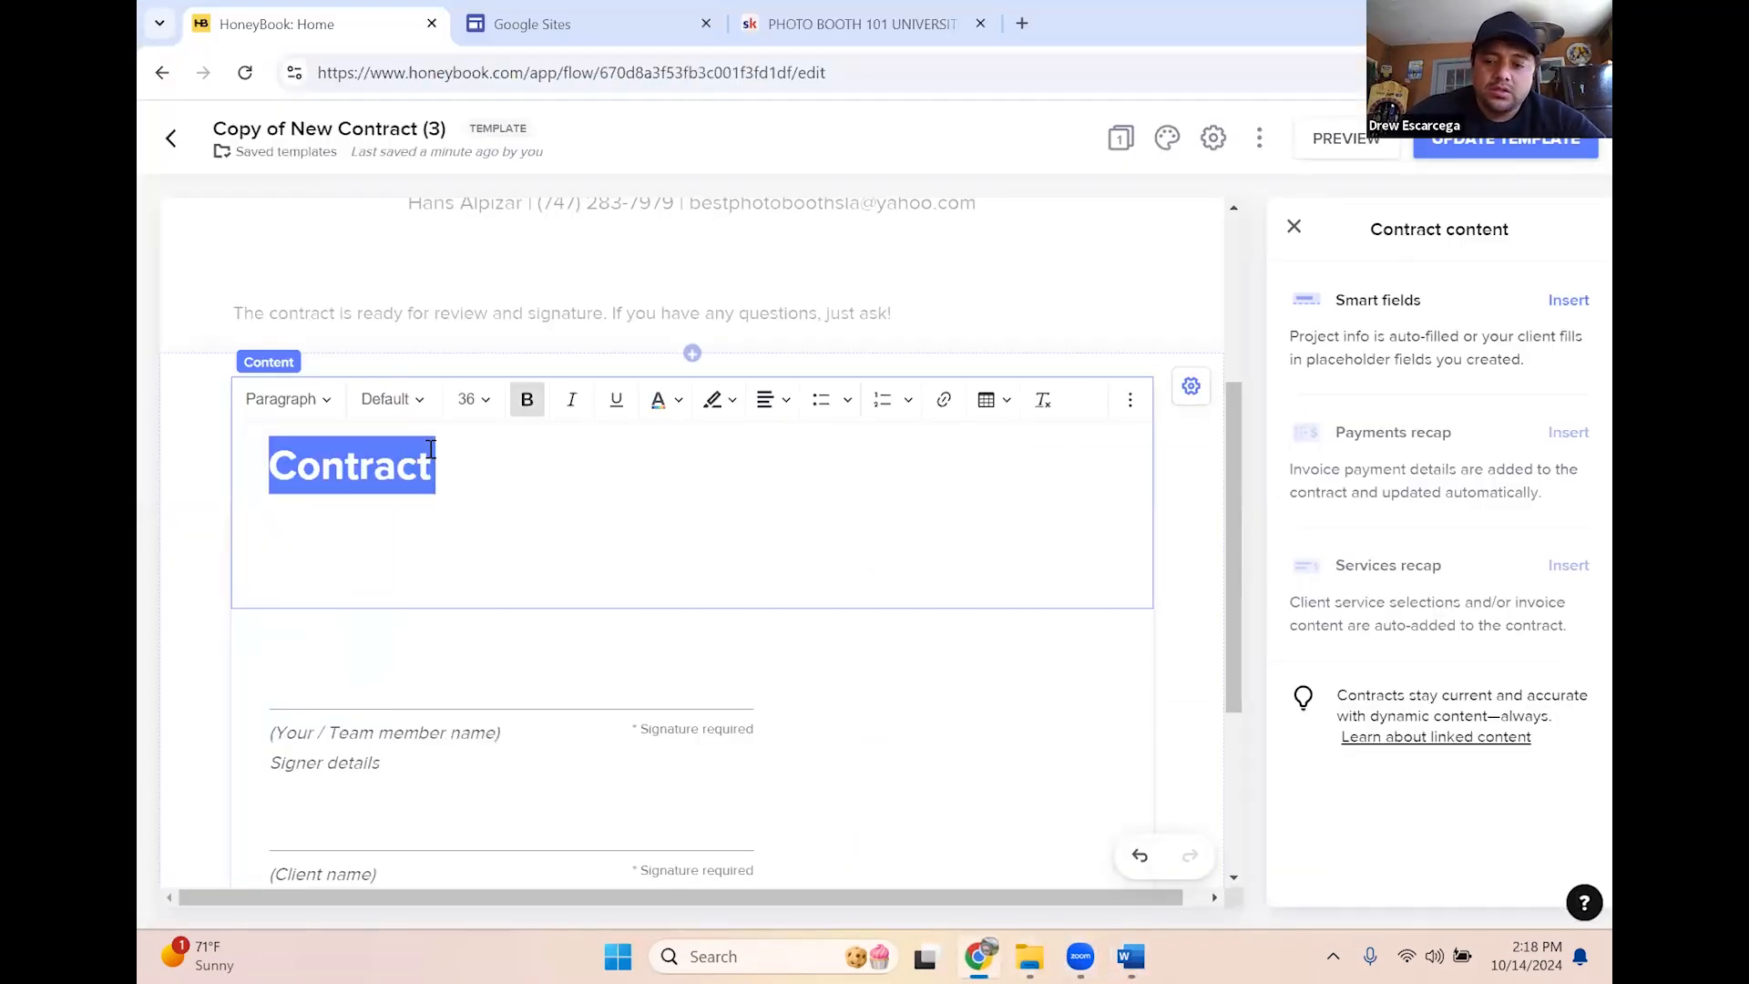
{"action": "key", "text": "BackSpace"}
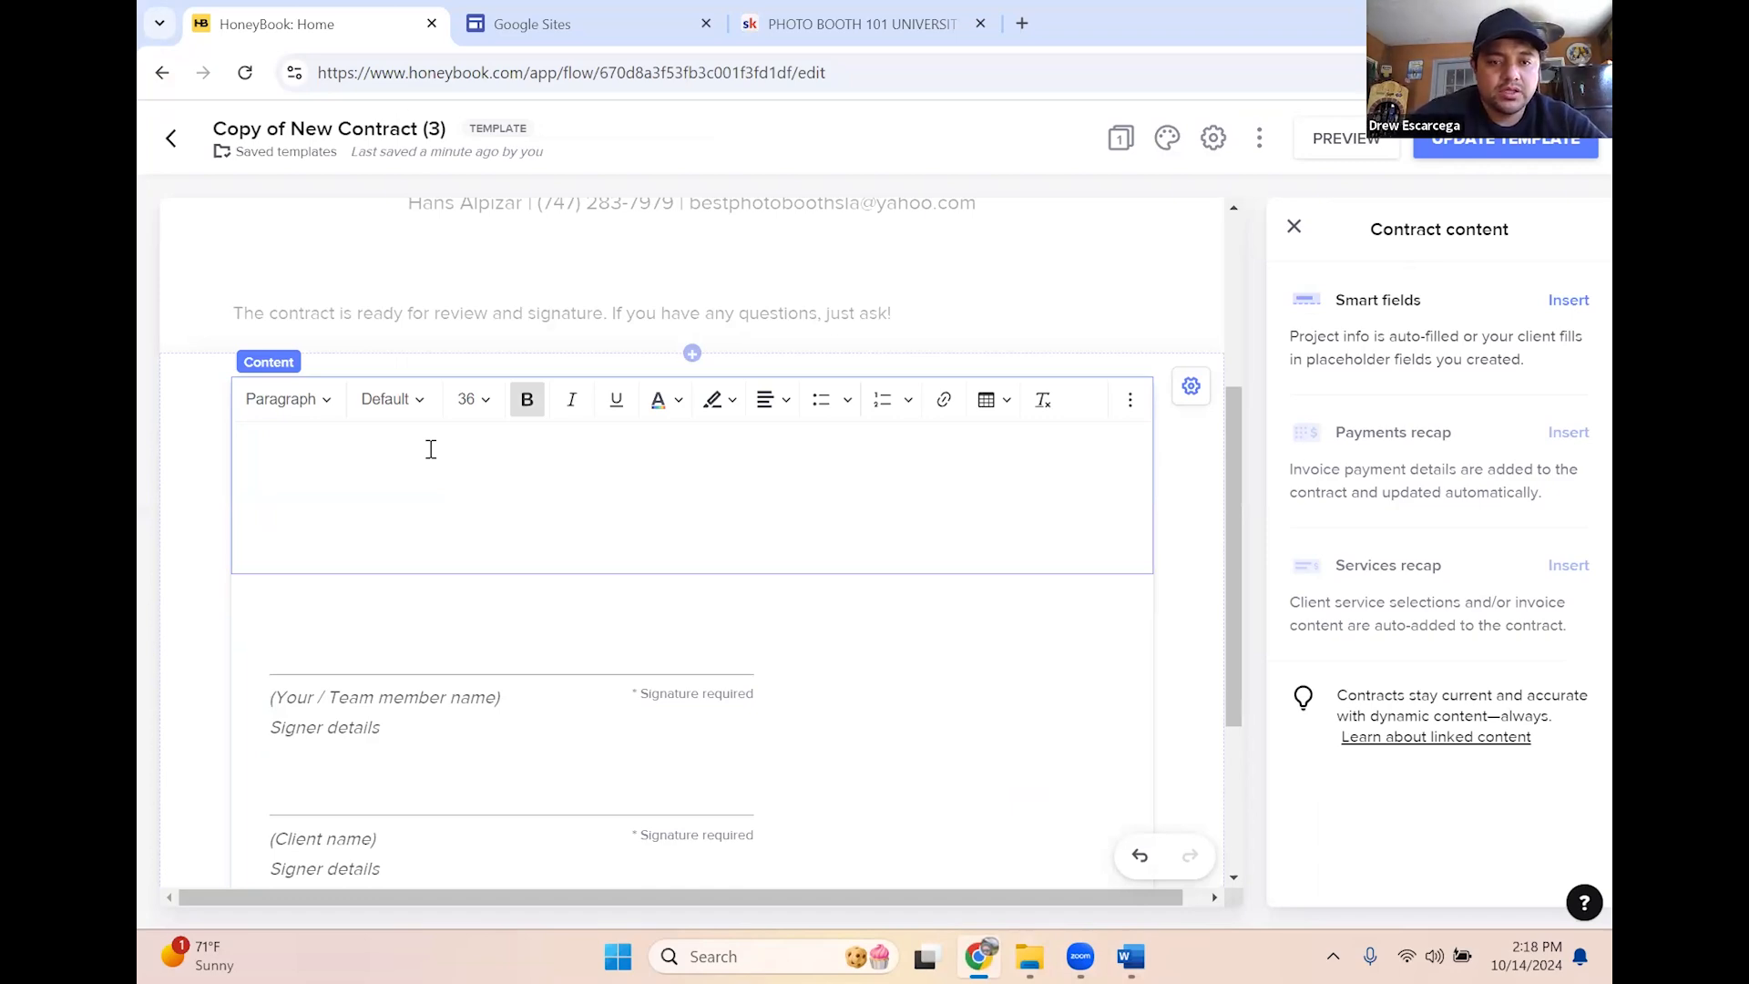
{"action": "key", "text": "ctrl+v"}
{"action": "scroll", "coordinate": [453, 456], "scroll_direction": "up", "scroll_amount": 15}
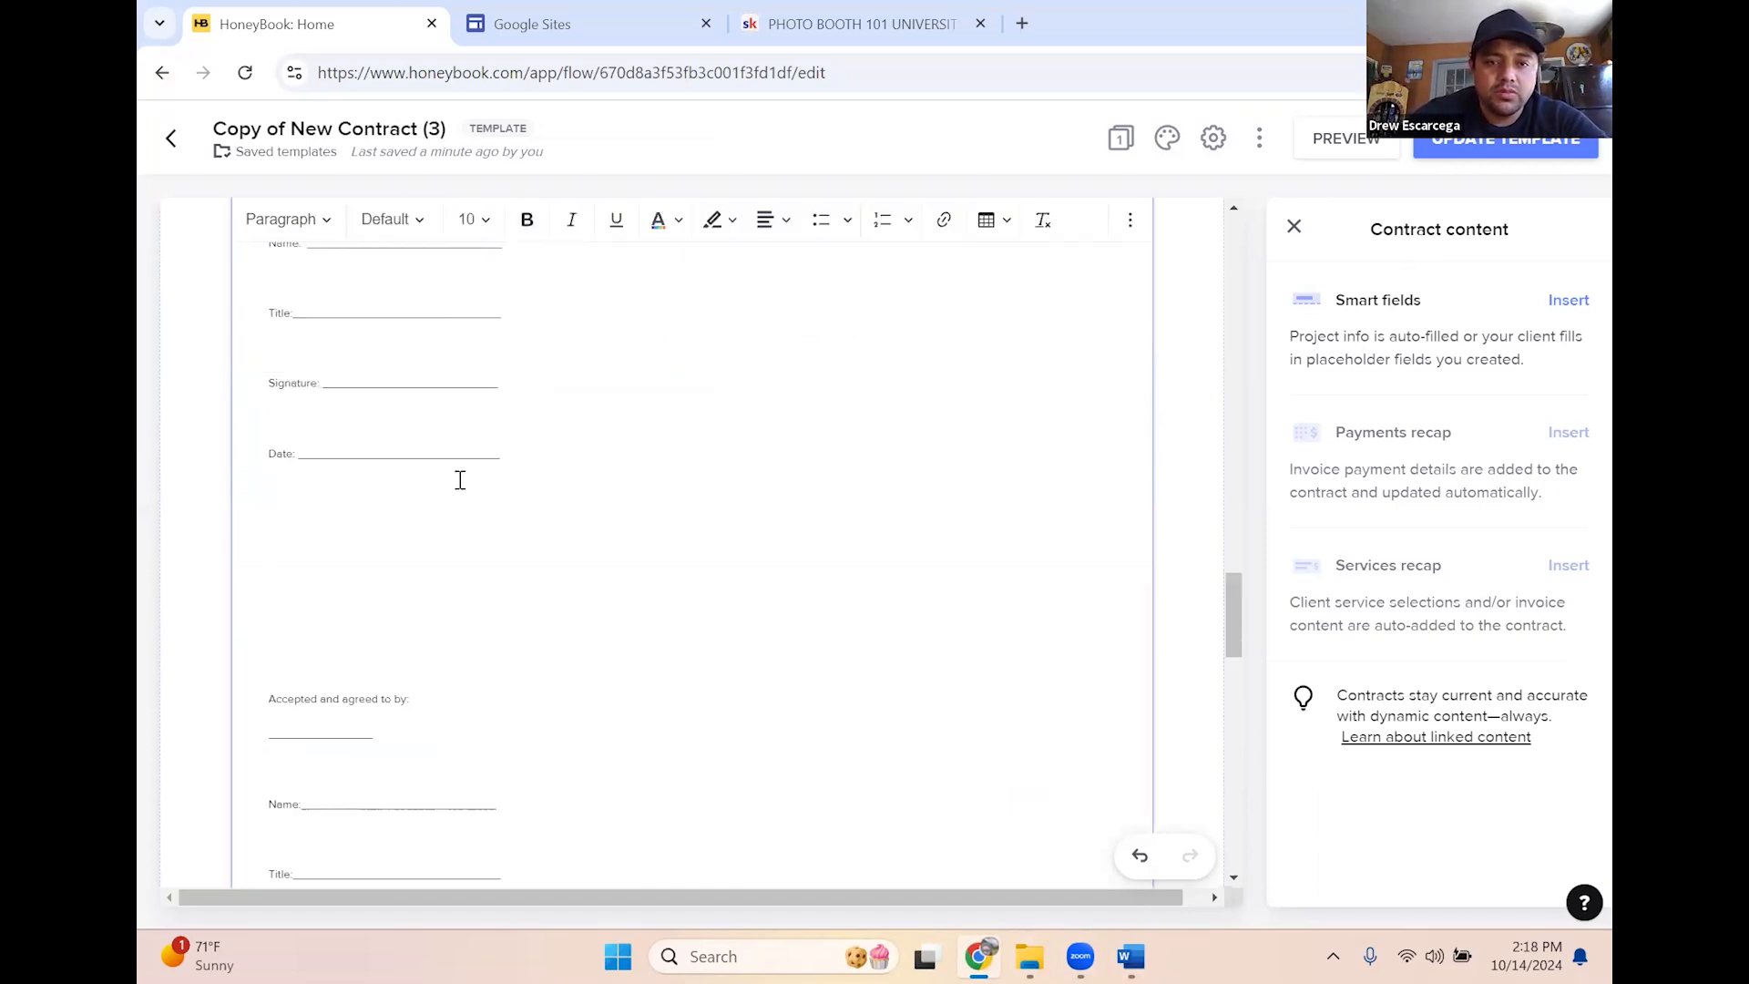
{"action": "scroll", "coordinate": [453, 490], "scroll_direction": "up", "scroll_amount": 15}
{"action": "scroll", "coordinate": [648, 500], "scroll_direction": "down", "scroll_amount": 3}
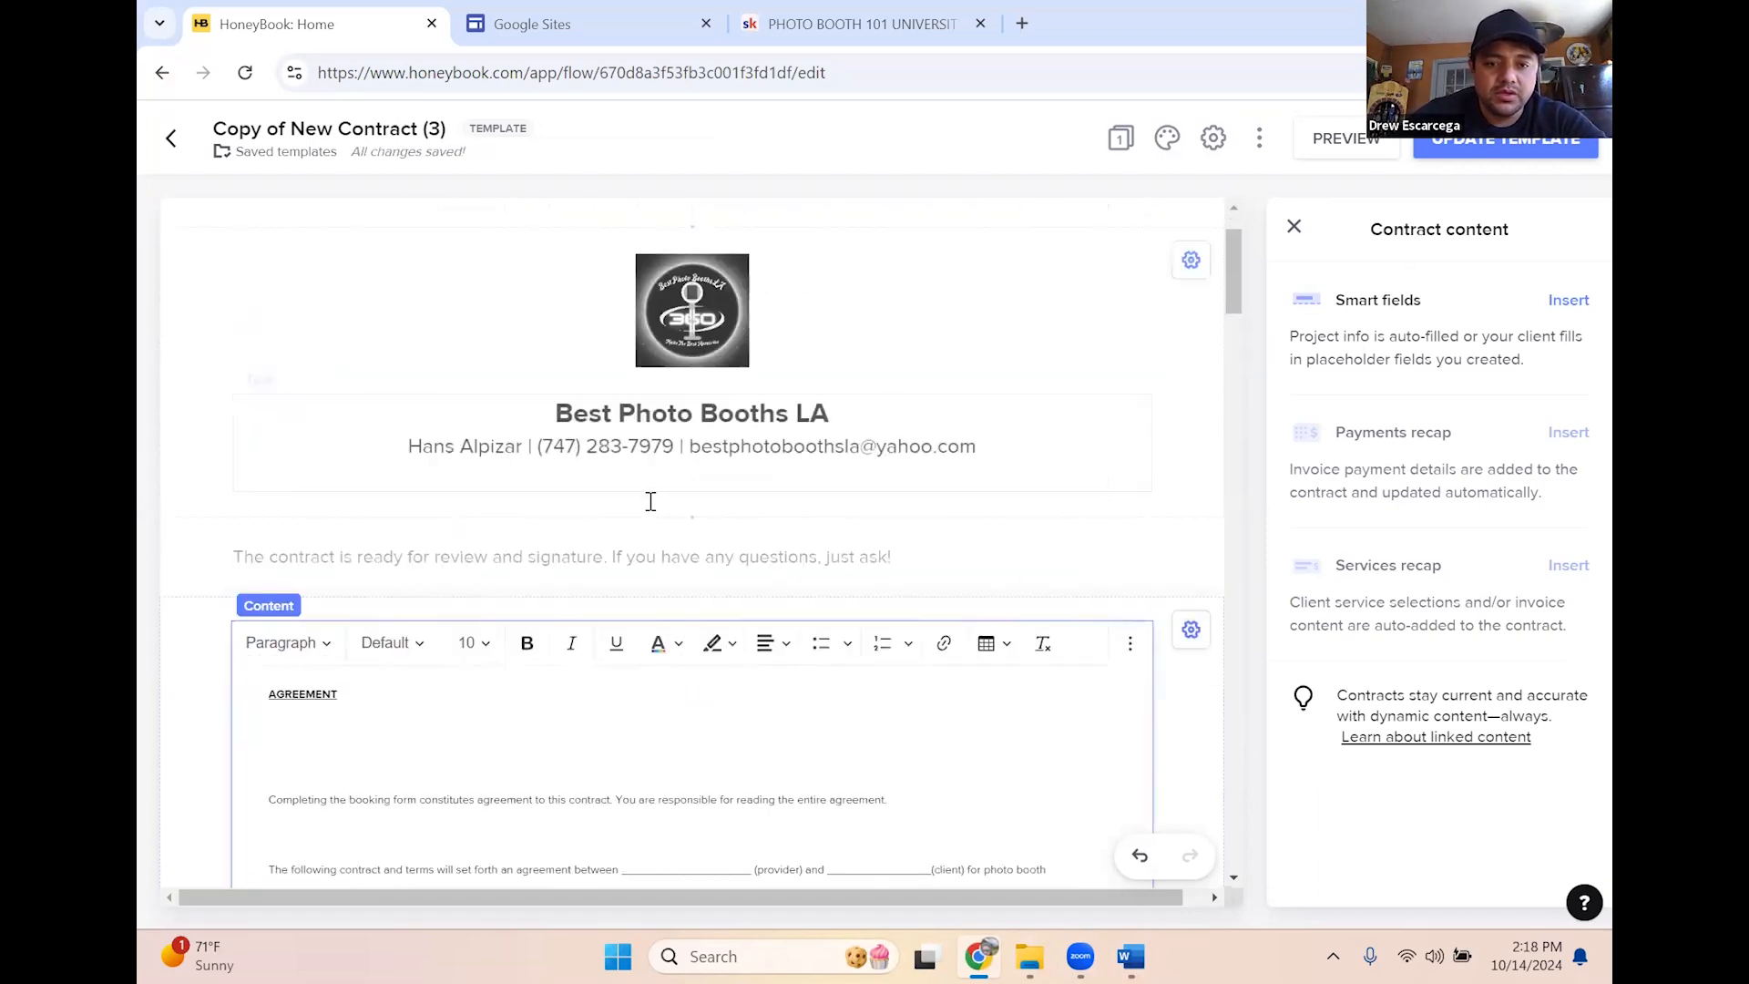
{"action": "scroll", "coordinate": [529, 637], "scroll_direction": "up", "scroll_amount": 3}
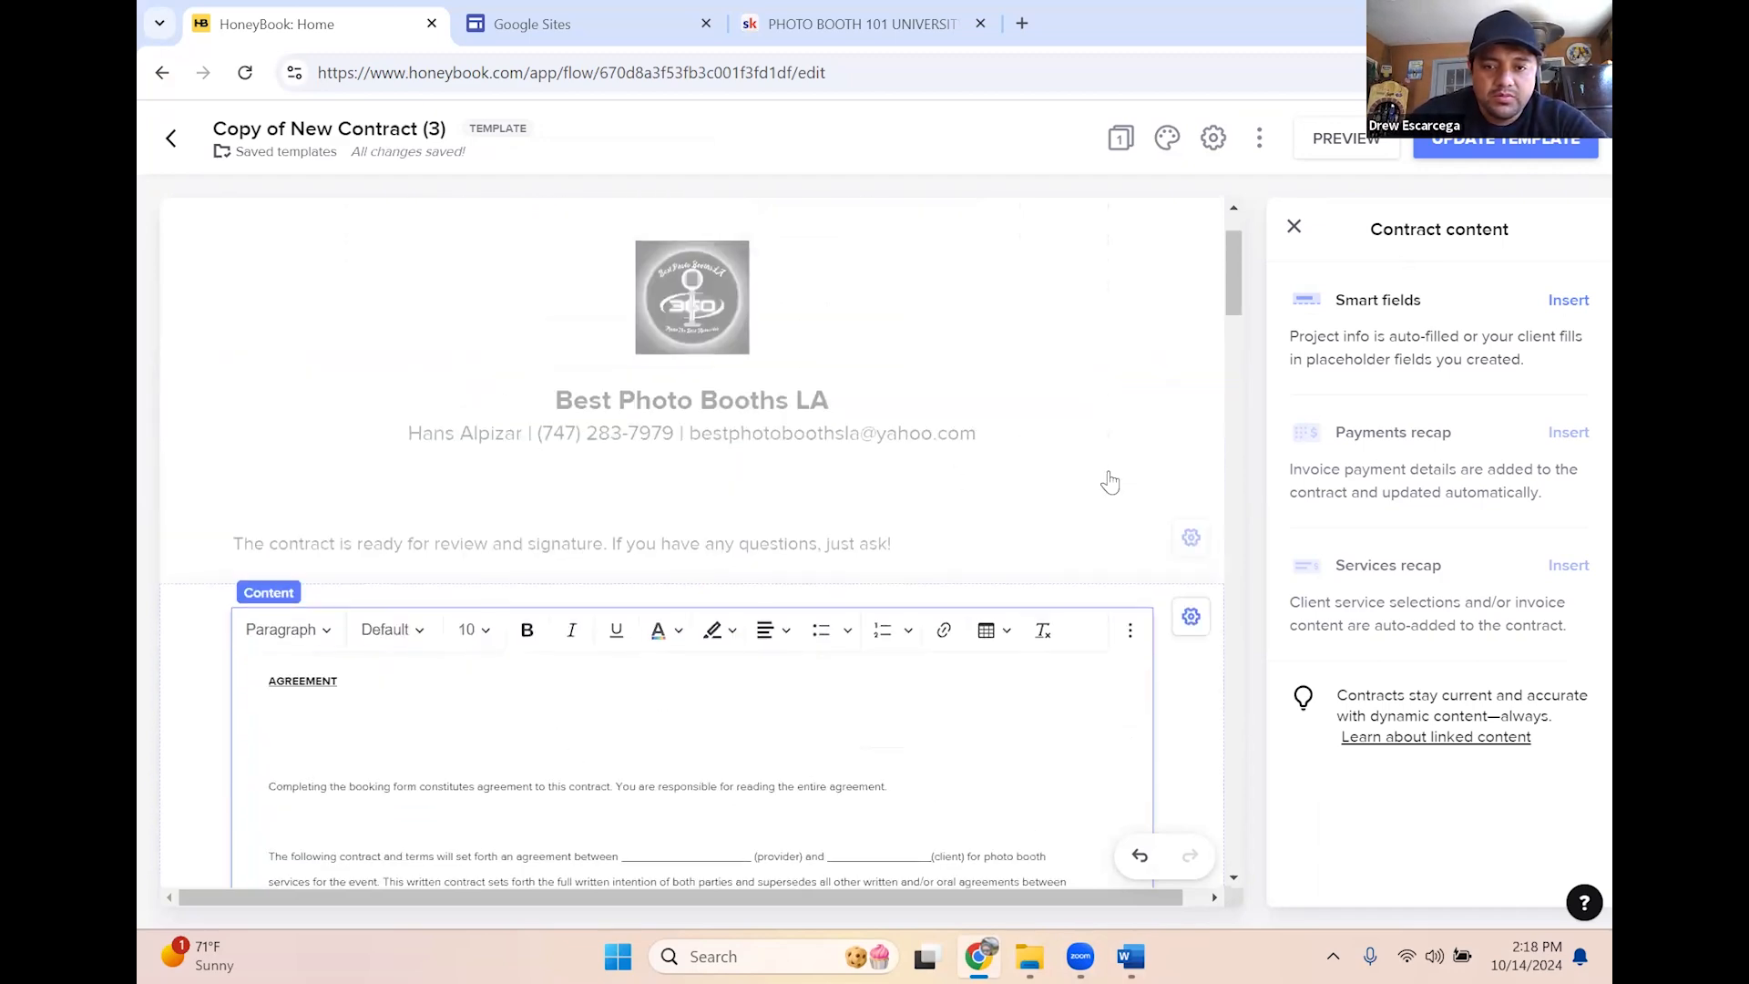
{"action": "scroll", "coordinate": [1130, 483], "scroll_direction": "up", "scroll_amount": 3}
{"action": "scroll", "coordinate": [384, 450], "scroll_direction": "down", "scroll_amount": 3}
{"action": "scroll", "coordinate": [309, 364], "scroll_direction": "down", "scroll_amount": 3}
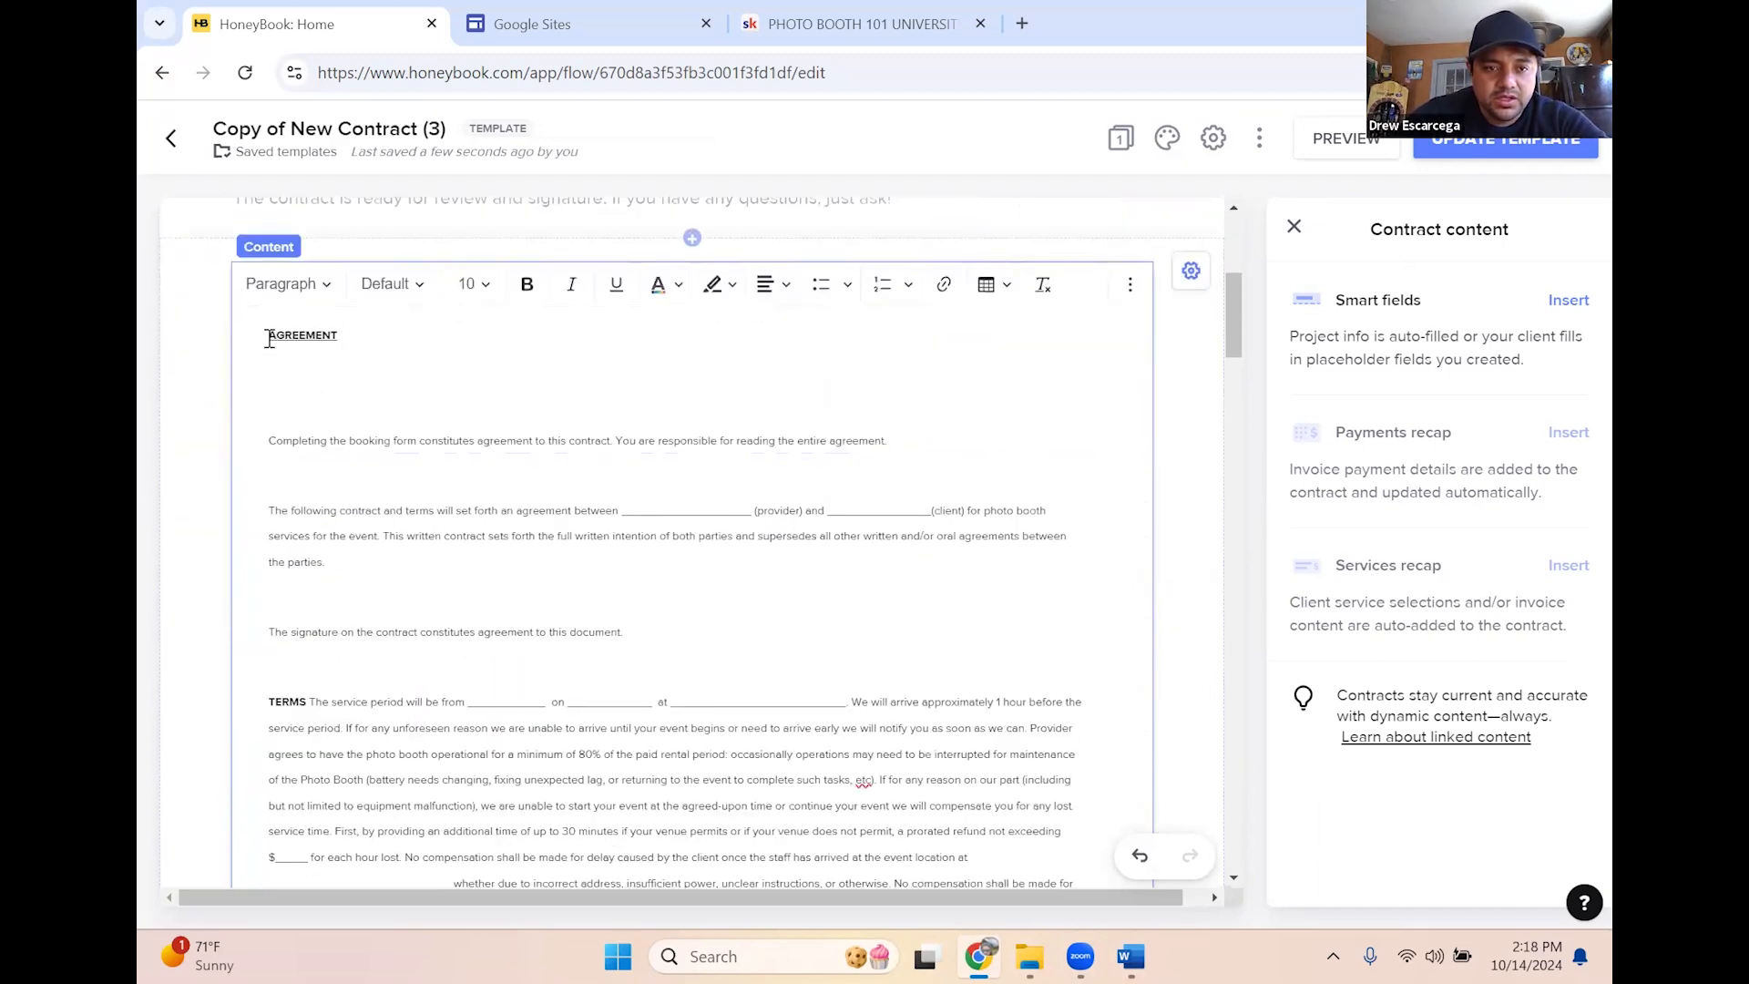
Centre the AGREEMENT heading and increase the font size of the contract body
{"action": "left_click_drag", "start_coordinate": [269, 339], "coordinate": [410, 333]}
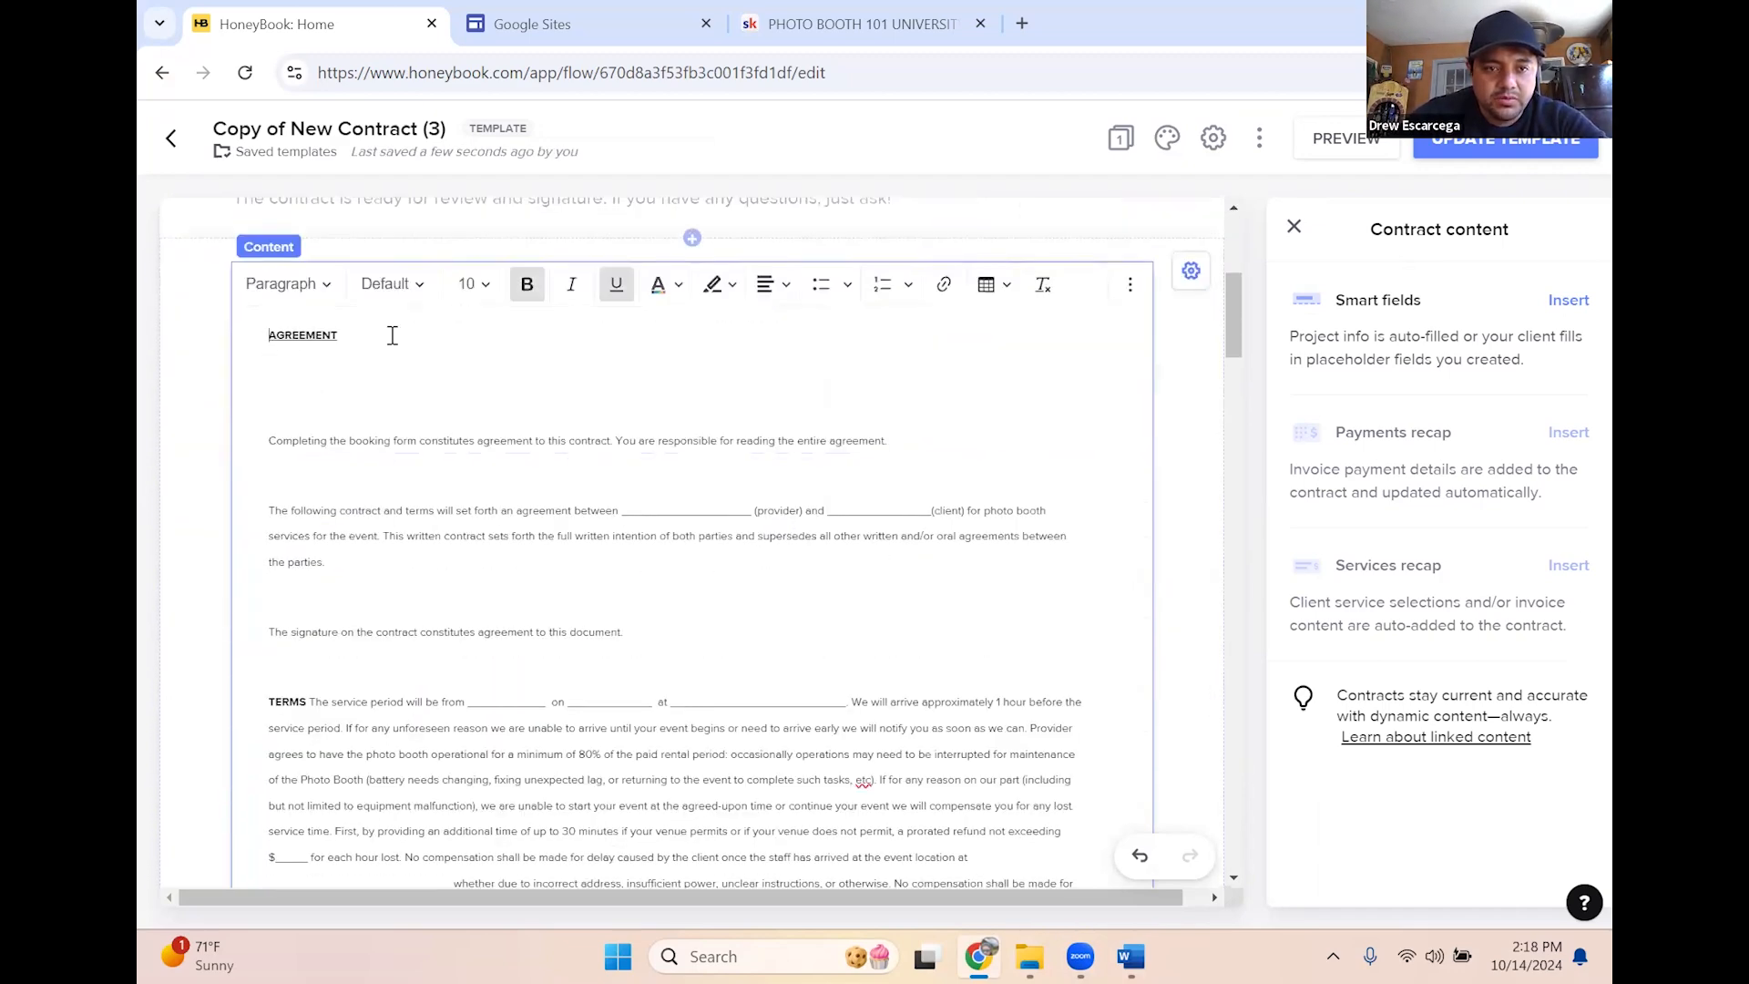
{"action": "left_click", "coordinate": [773, 289]}
{"action": "left_click", "coordinate": [813, 326]}
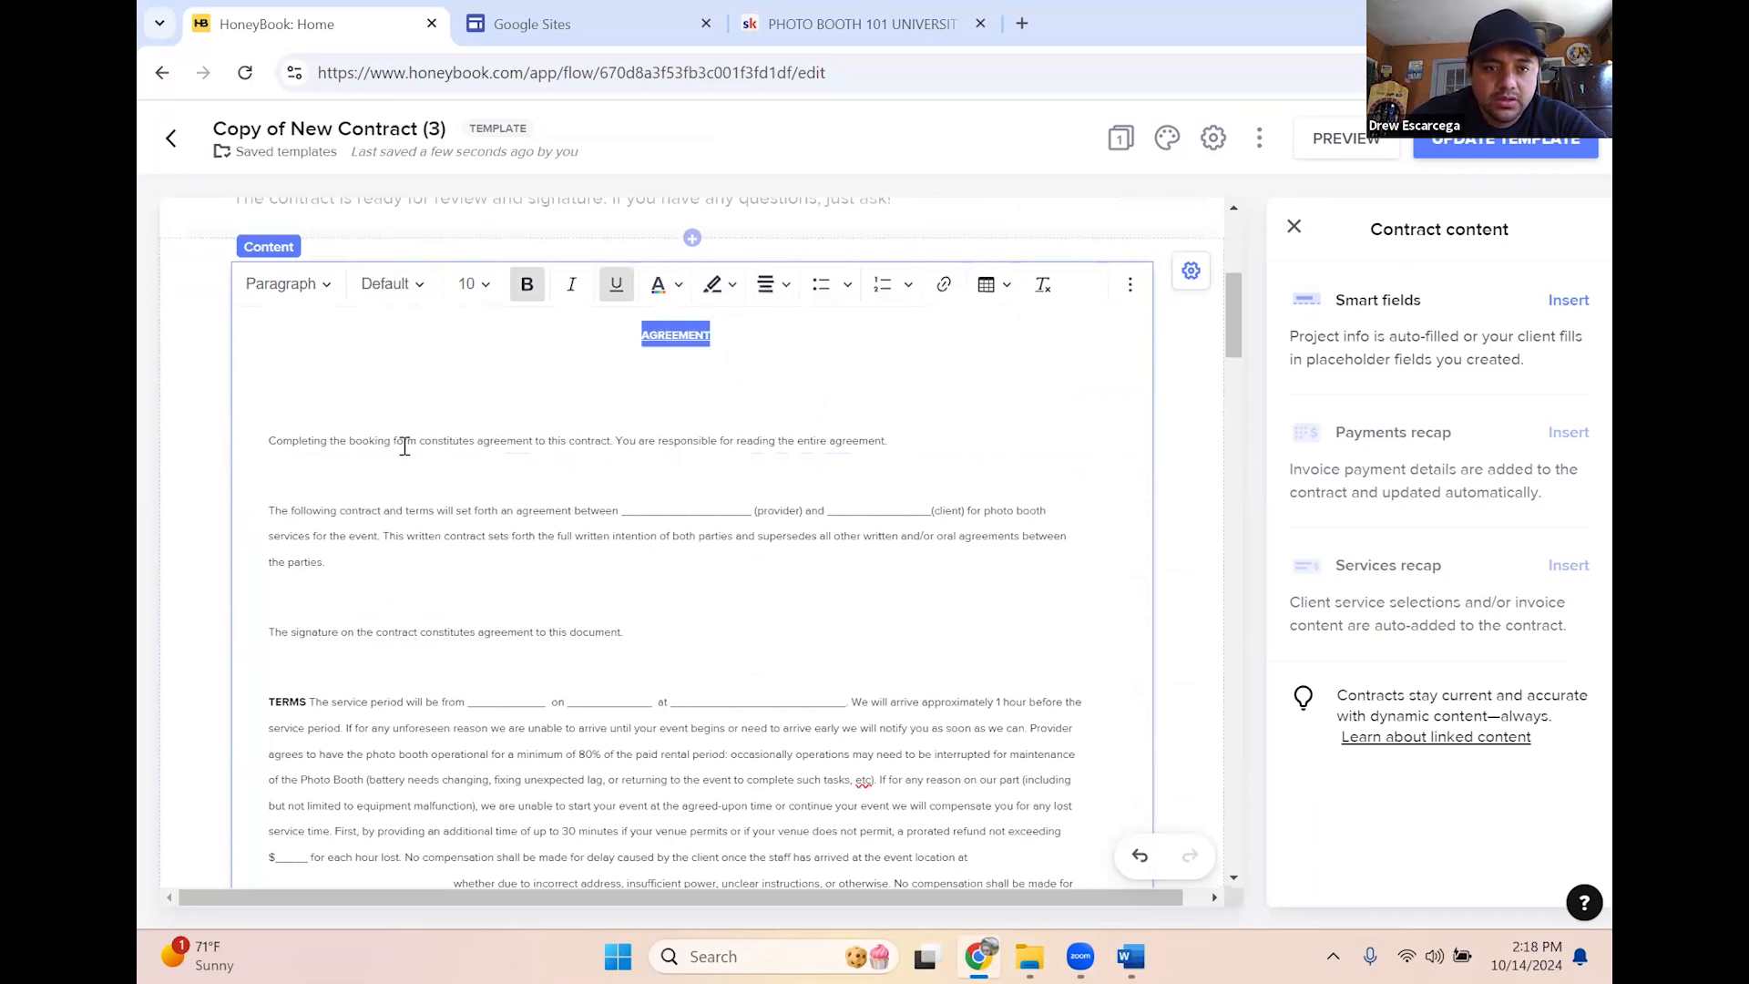
{"action": "left_click_drag", "start_coordinate": [266, 441], "coordinate": [670, 597]}
{"action": "mouse_move", "coordinate": [812, 750]}
{"action": "left_mouse_down"}
{"action": "mouse_move", "coordinate": [795, 948]}
{"action": "mouse_move", "coordinate": [788, 902]}
{"action": "left_mouse_up"}
{"action": "left_click_drag", "start_coordinate": [779, 681], "coordinate": [718, 262]}
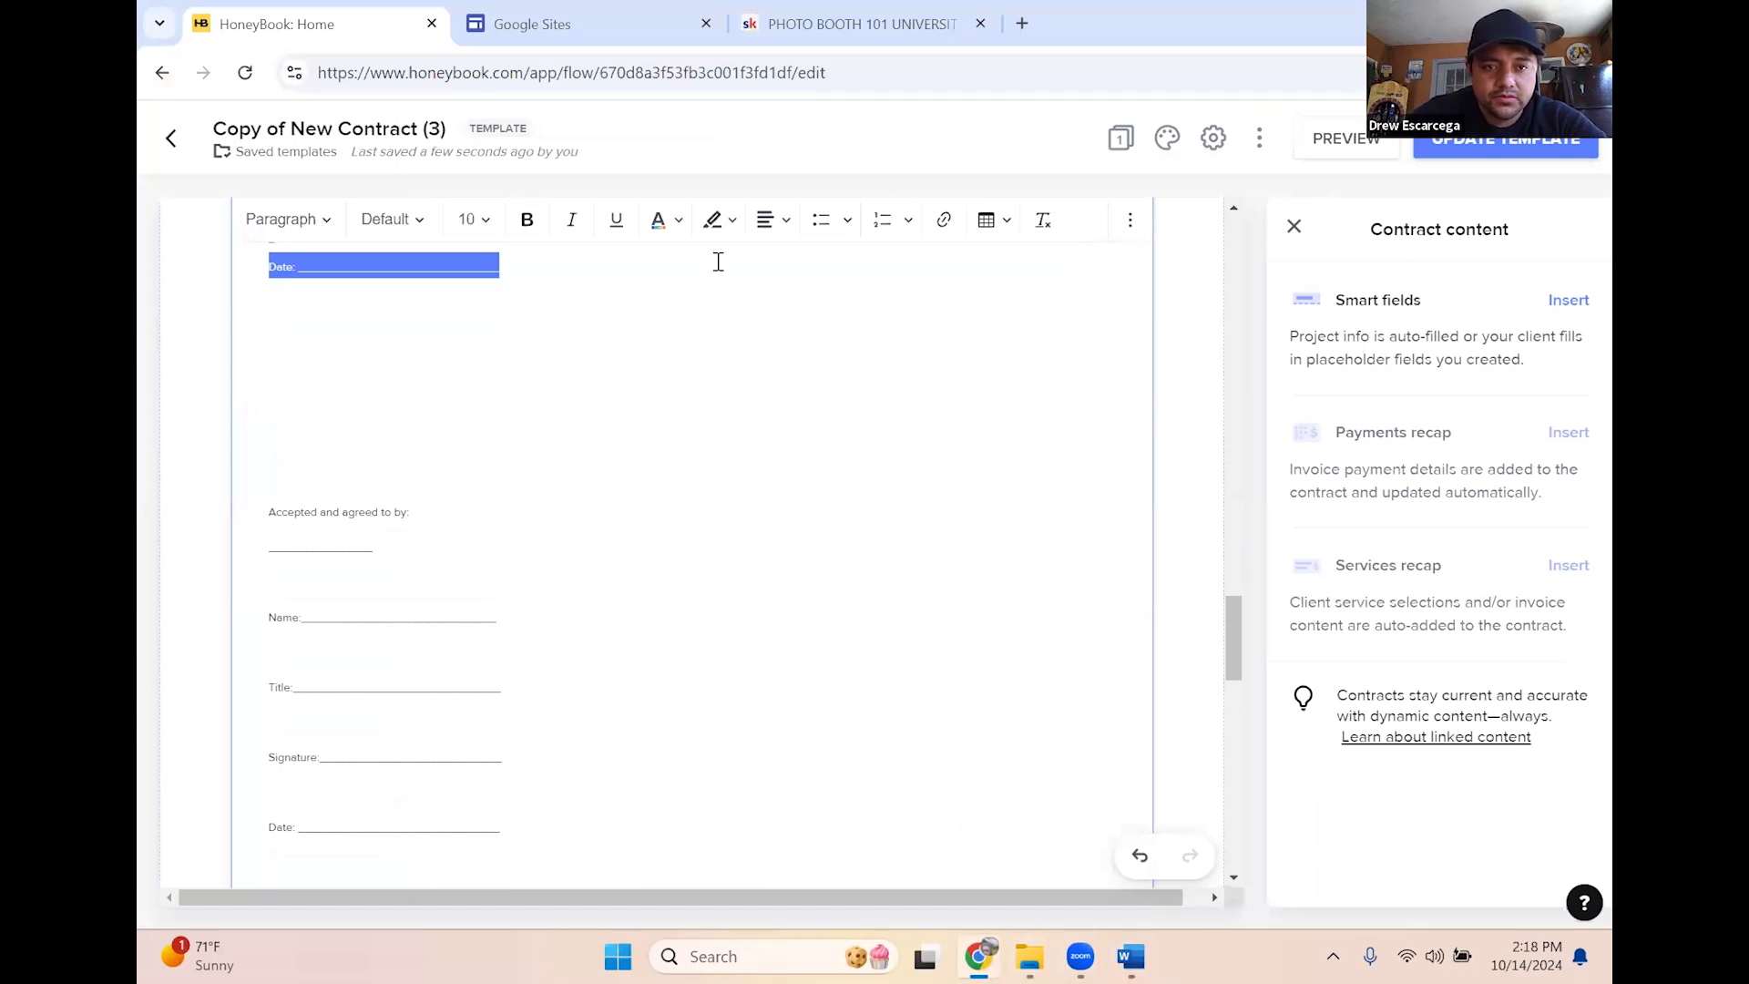
{"action": "scroll", "coordinate": [633, 414], "scroll_direction": "up", "scroll_amount": 6}
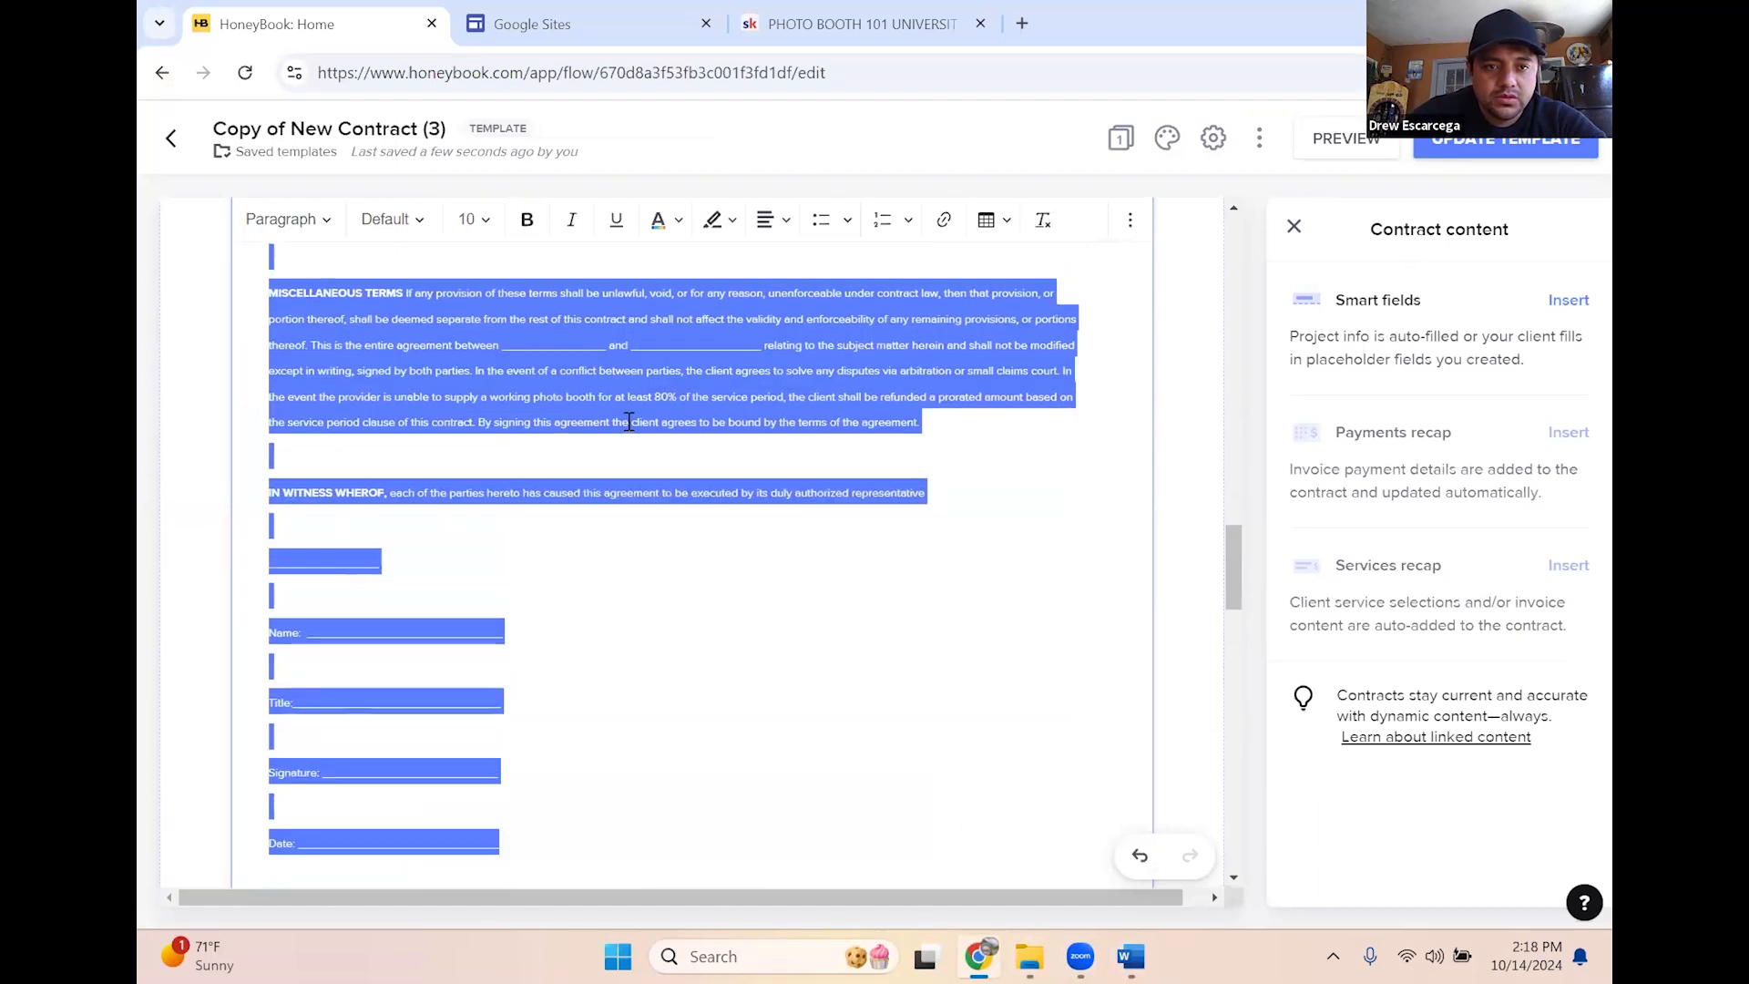
{"action": "left_click", "coordinate": [485, 215]}
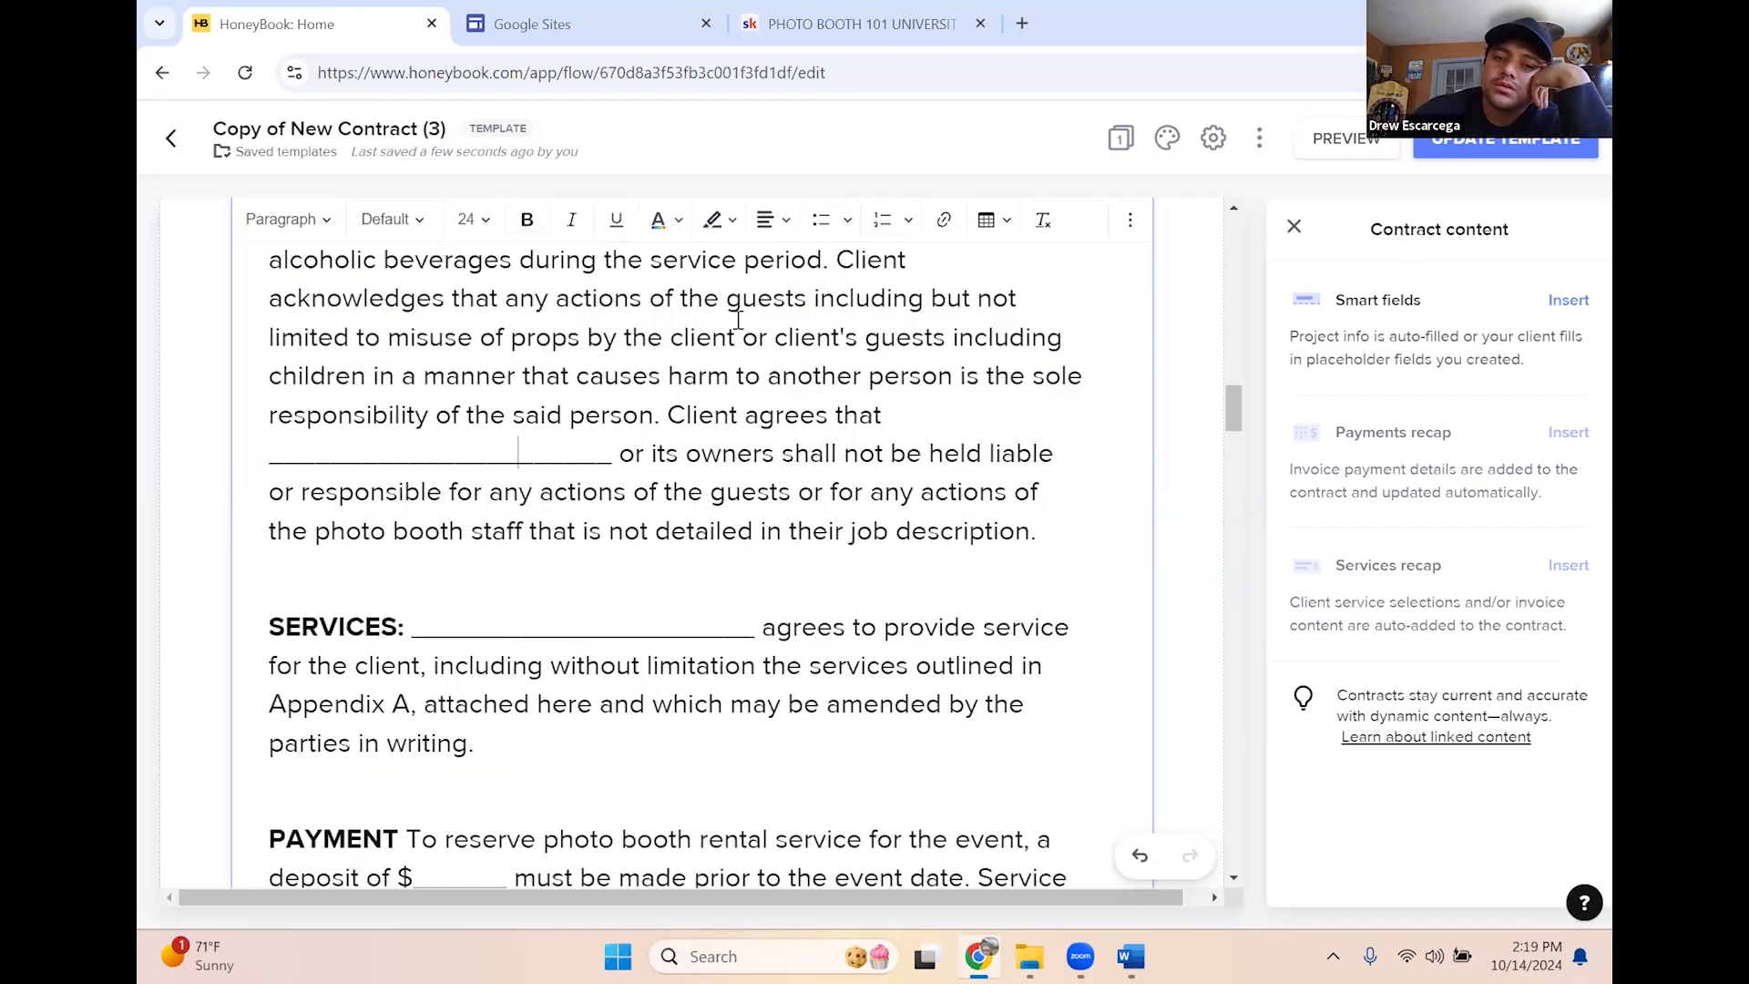
{"action": "scroll", "coordinate": [570, 481], "scroll_direction": "up", "scroll_amount": 15}
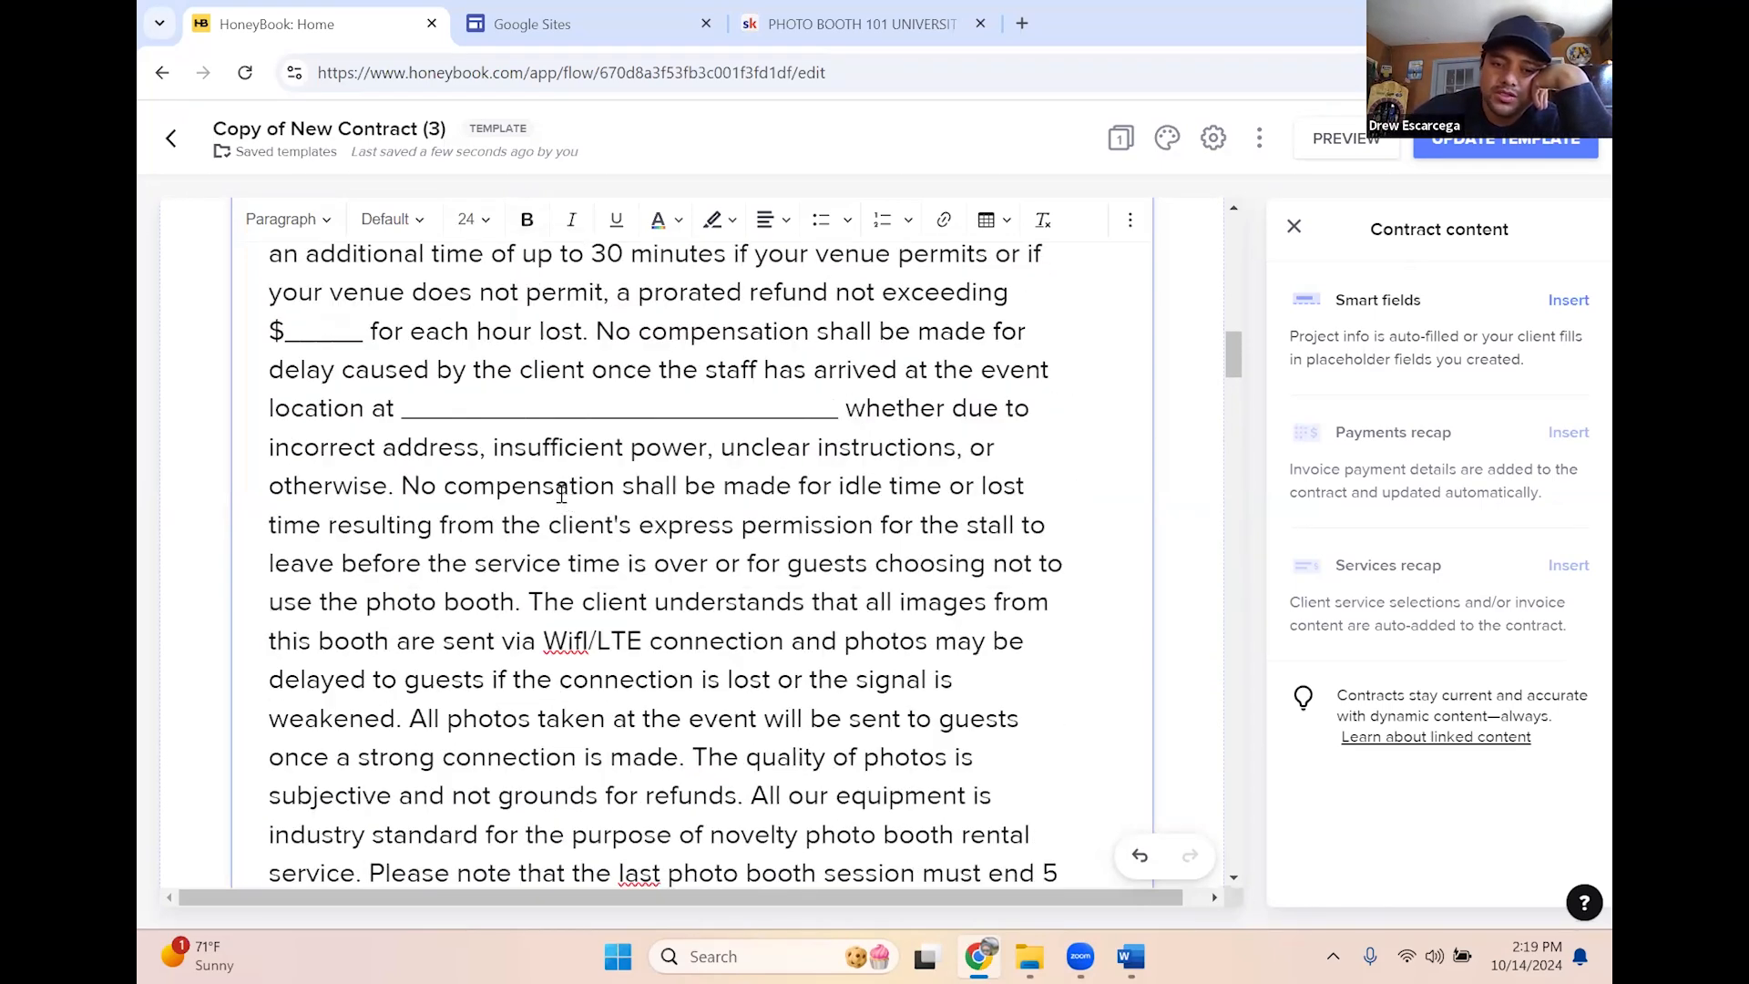
{"action": "scroll", "coordinate": [553, 526], "scroll_direction": "up", "scroll_amount": 10}
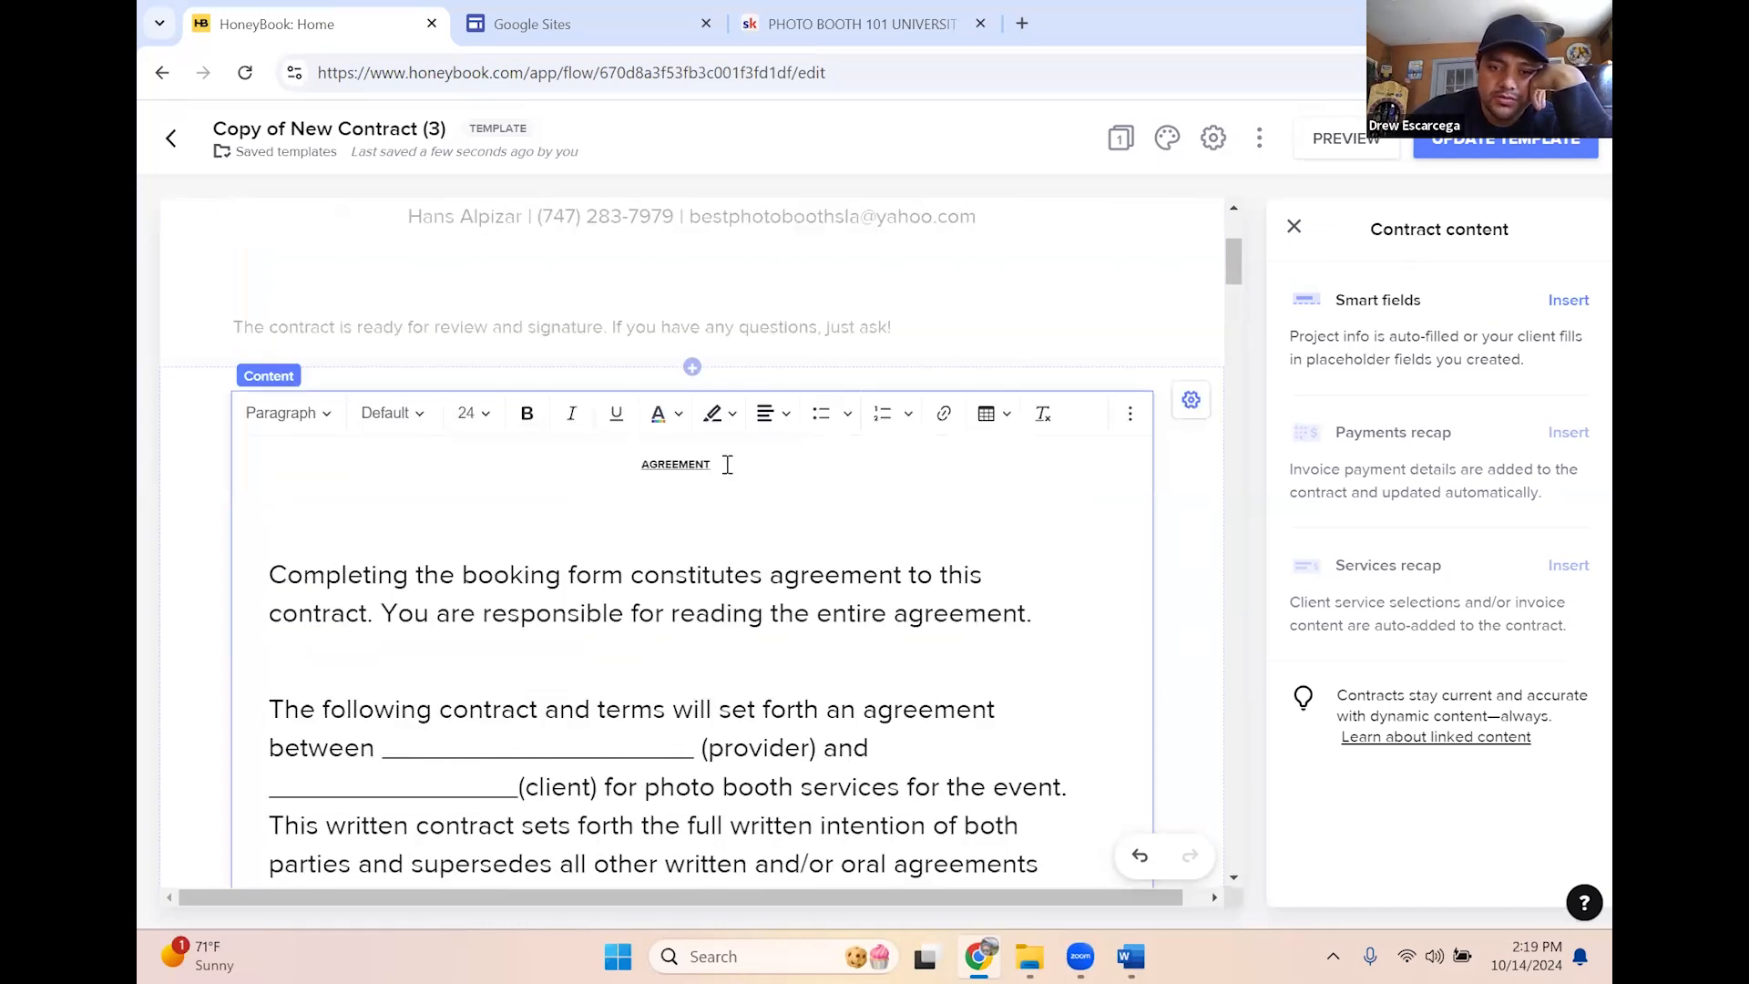
Set the AGREEMENT heading to Extra Large
{"action": "left_click_drag", "start_coordinate": [728, 464], "coordinate": [618, 464]}
{"action": "left_click", "coordinate": [474, 419]}
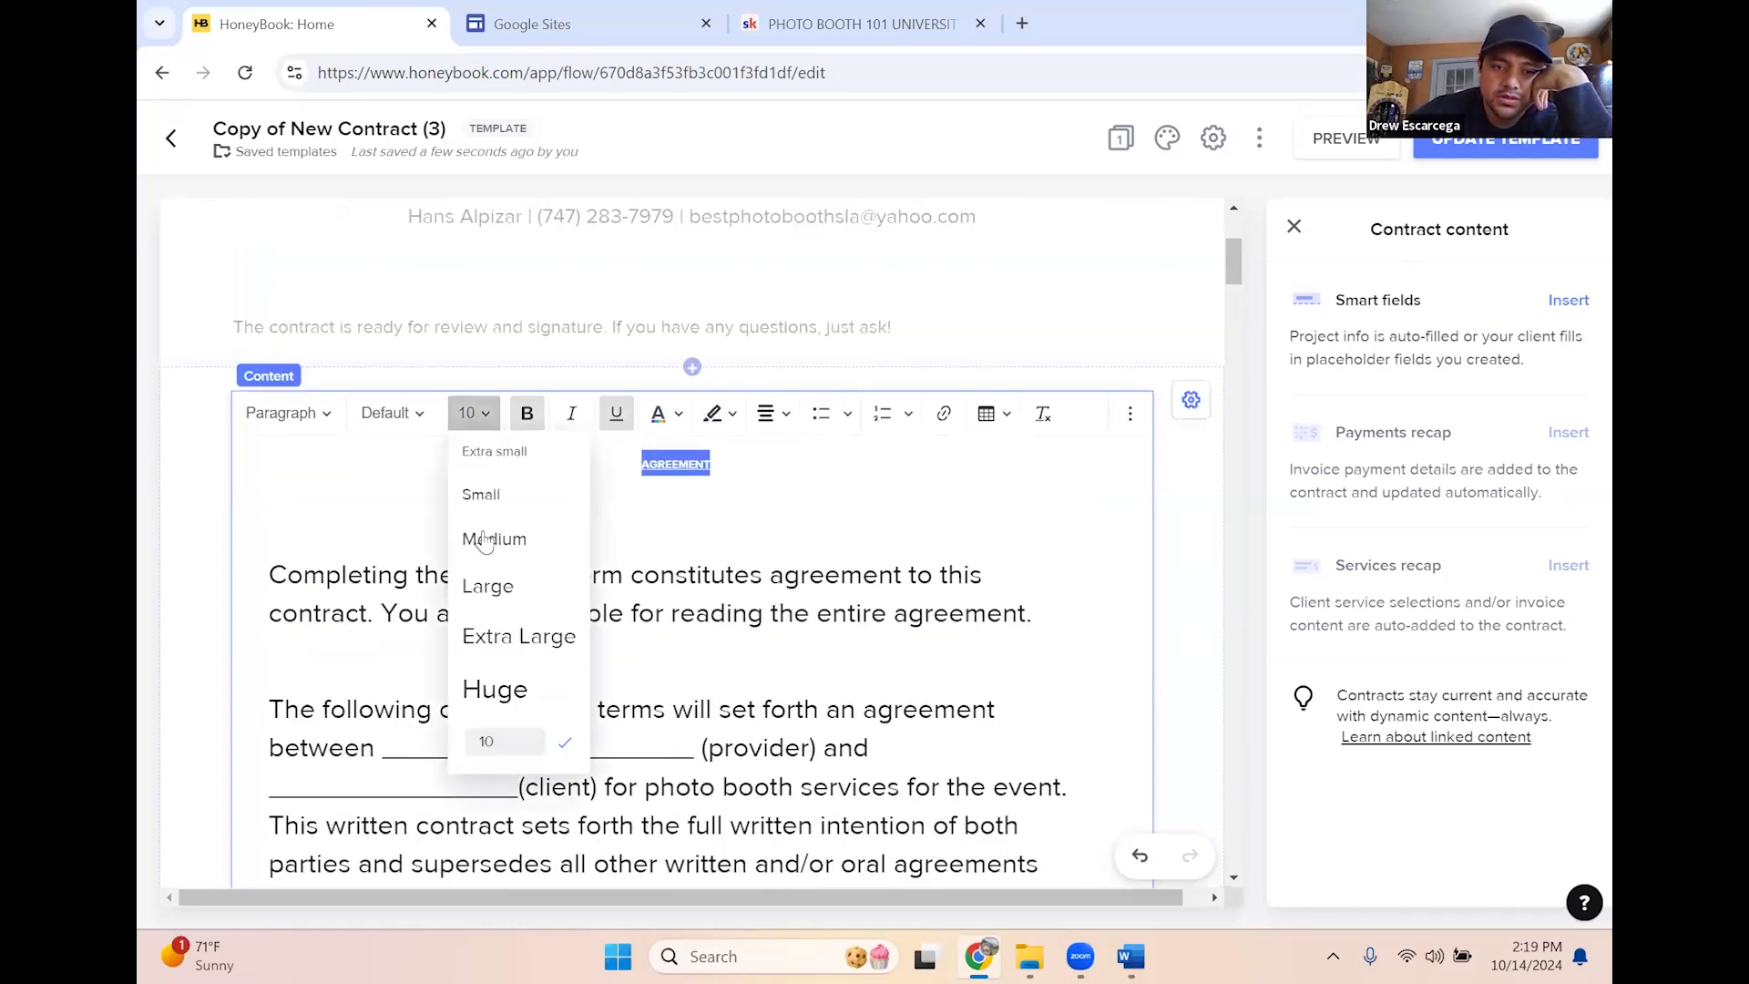
{"action": "left_click", "coordinate": [512, 635]}
{"action": "scroll", "coordinate": [657, 617], "scroll_direction": "down", "scroll_amount": 3}
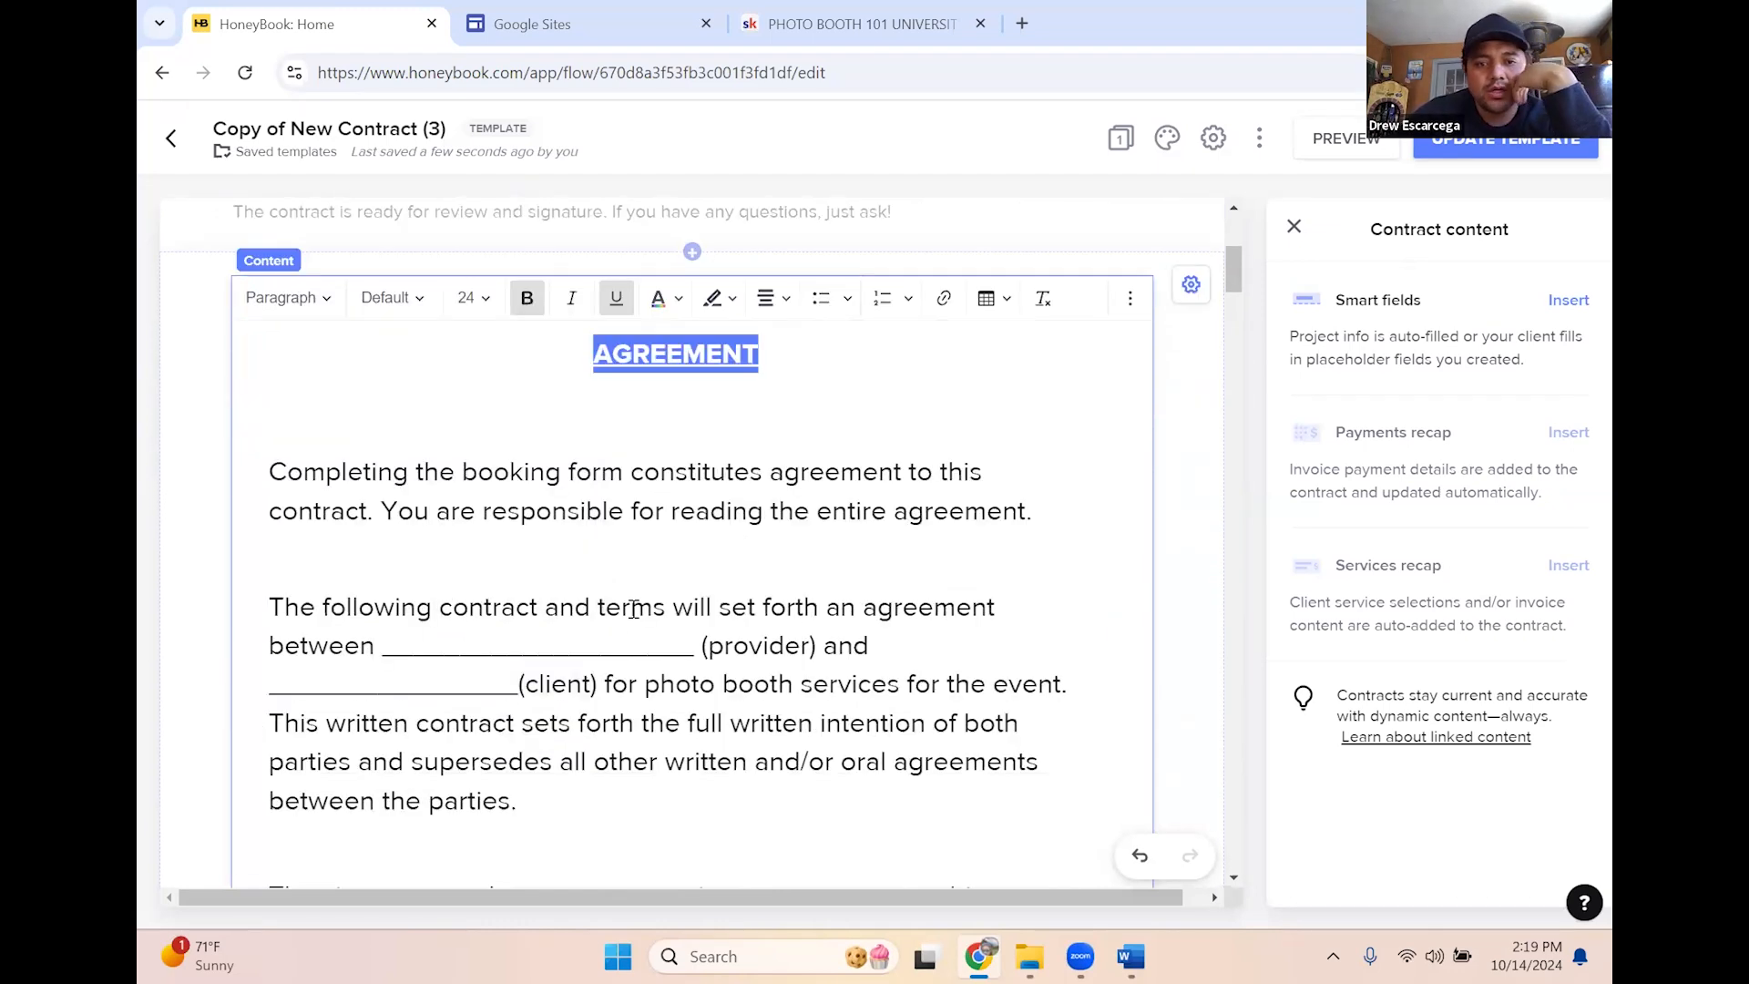
{"action": "scroll", "coordinate": [657, 408], "scroll_direction": "up", "scroll_amount": 2}
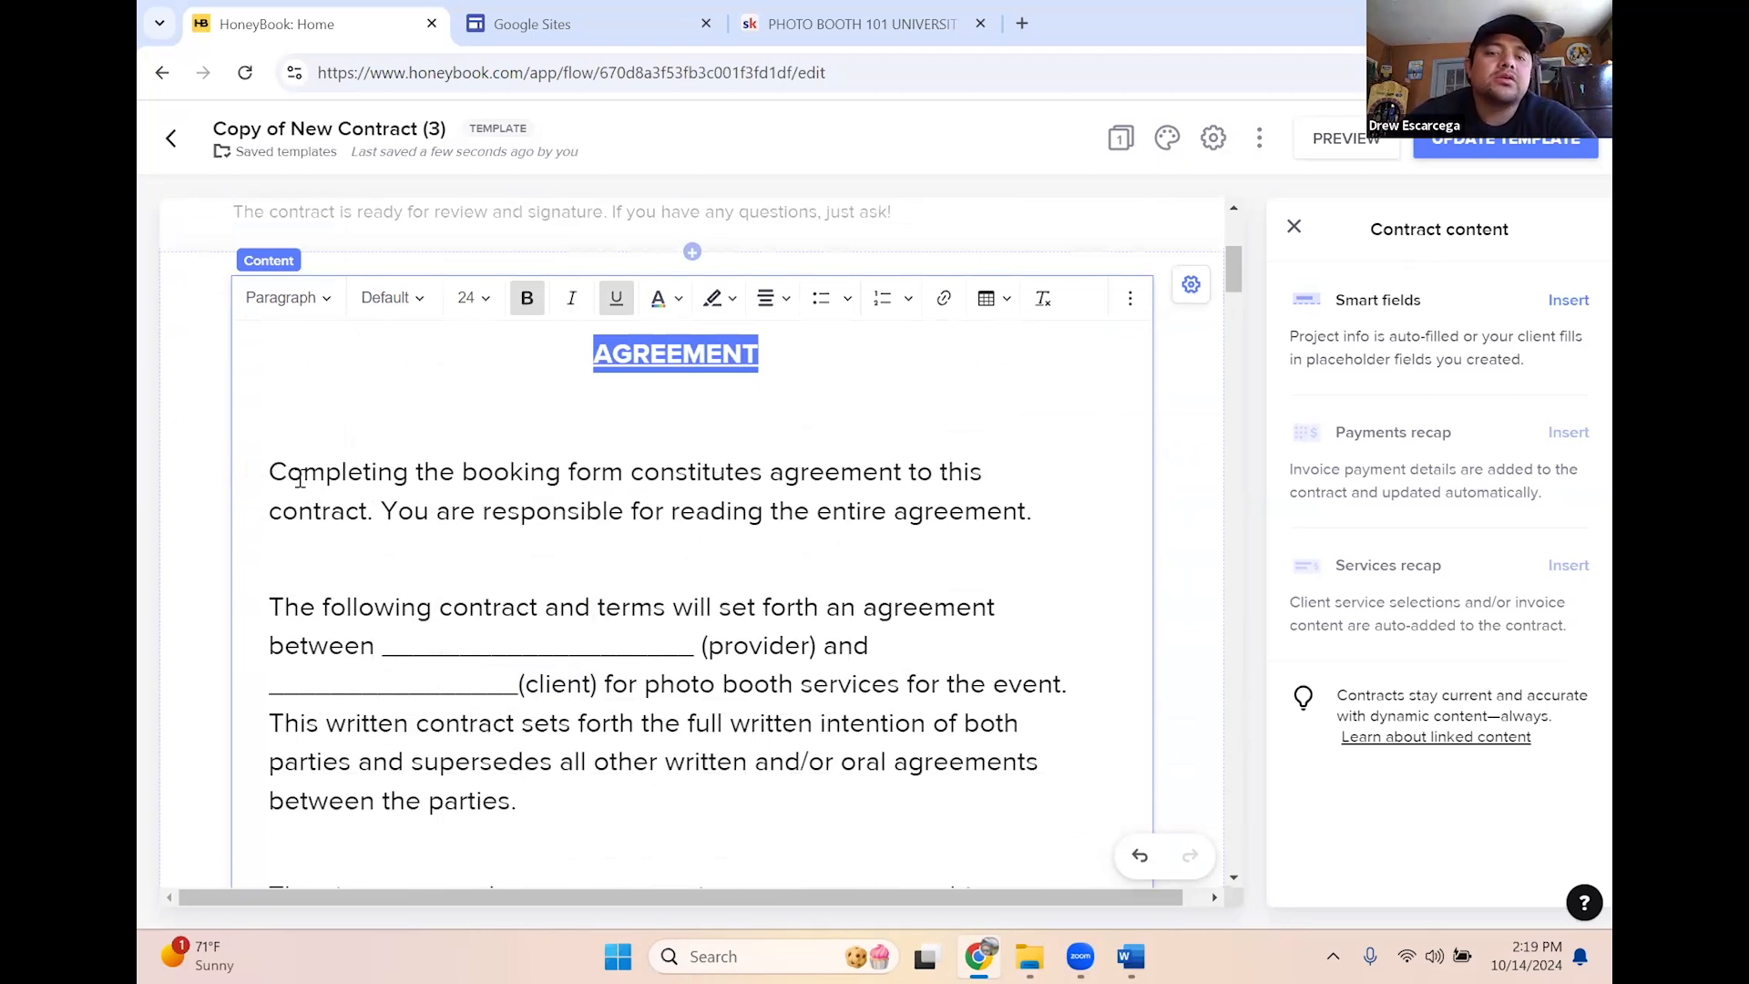
{"action": "left_click_drag", "start_coordinate": [340, 472], "coordinate": [802, 472]}
{"action": "left_click", "coordinate": [802, 472]}
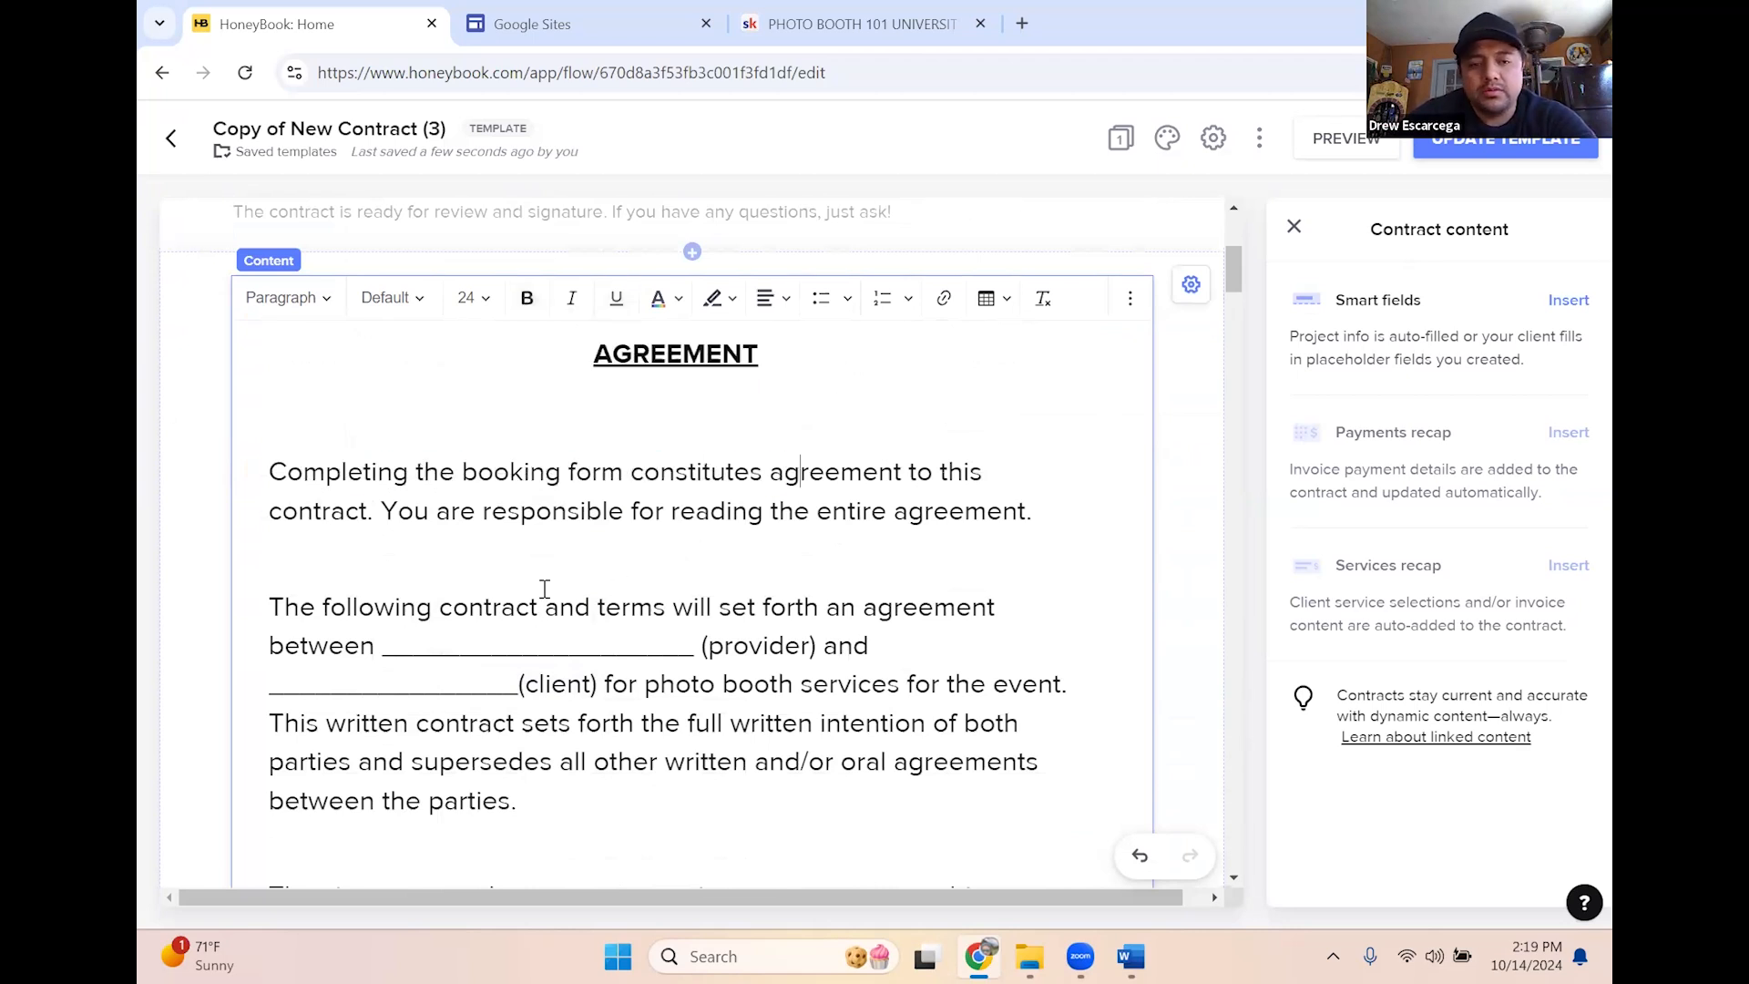
{"action": "scroll", "coordinate": [625, 605], "scroll_direction": "down", "scroll_amount": 1}
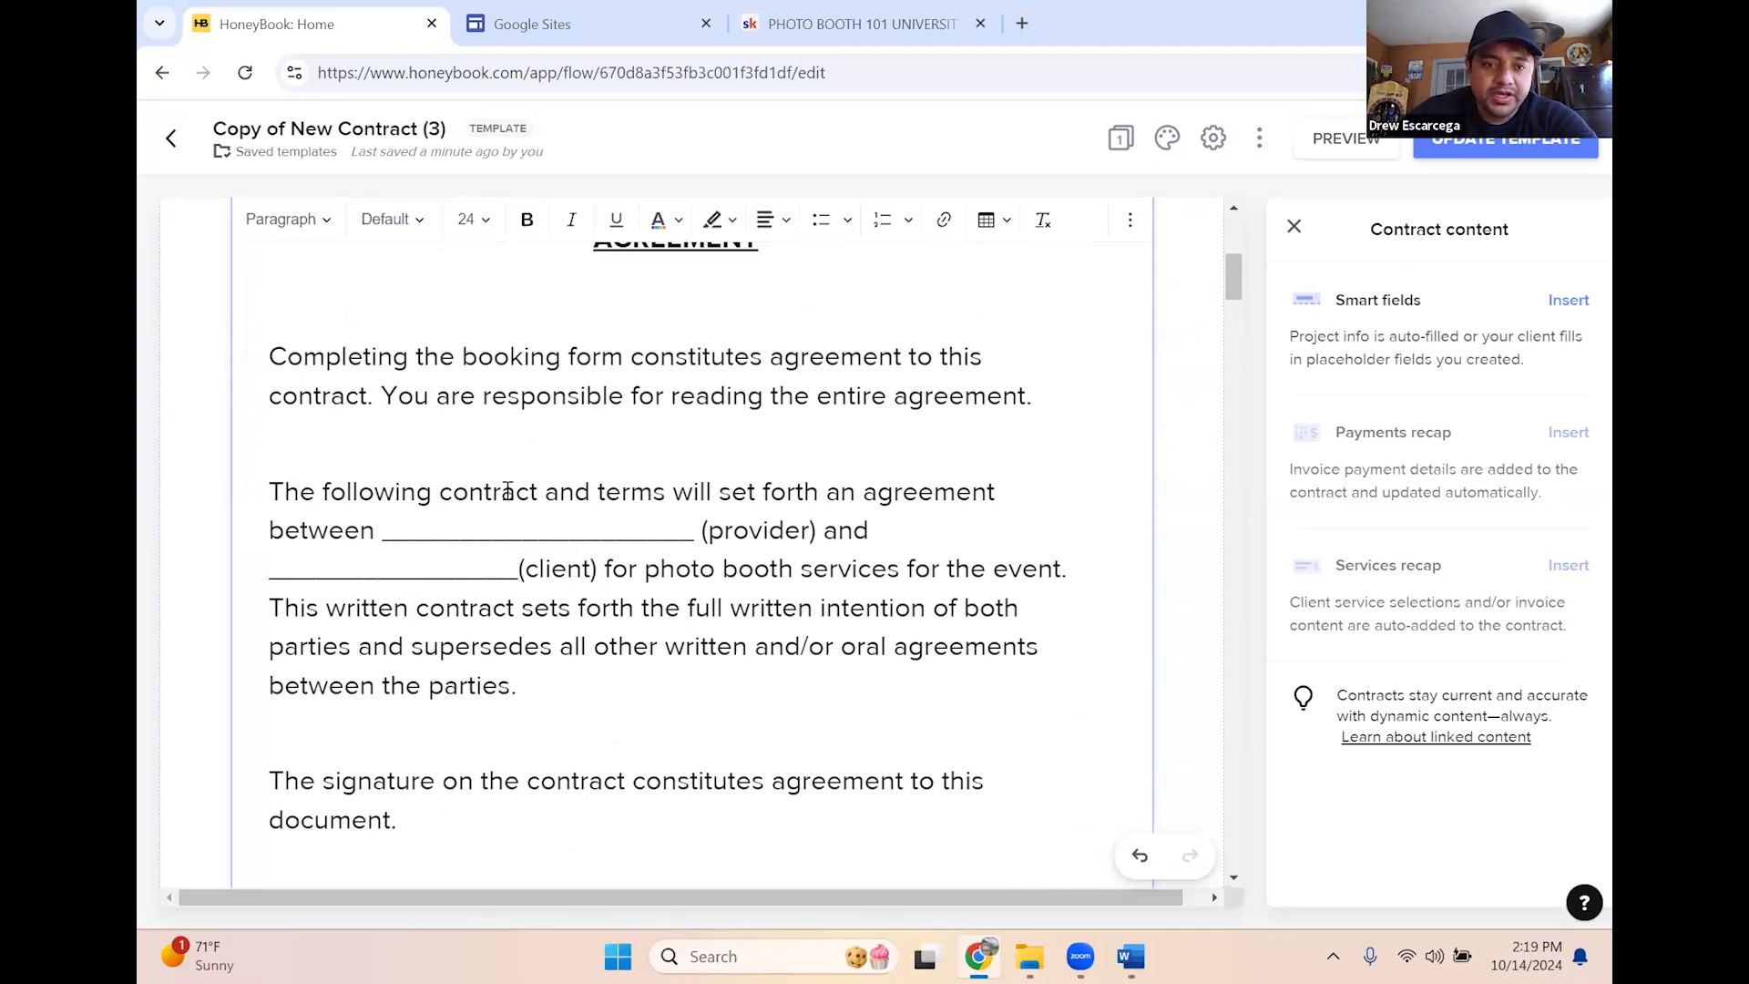
{"action": "left_click_drag", "start_coordinate": [285, 492], "coordinate": [387, 536]}
Replace the provider underscore blank with 'Best PhotoBooths LA'
{"action": "left_click", "coordinate": [601, 531]}
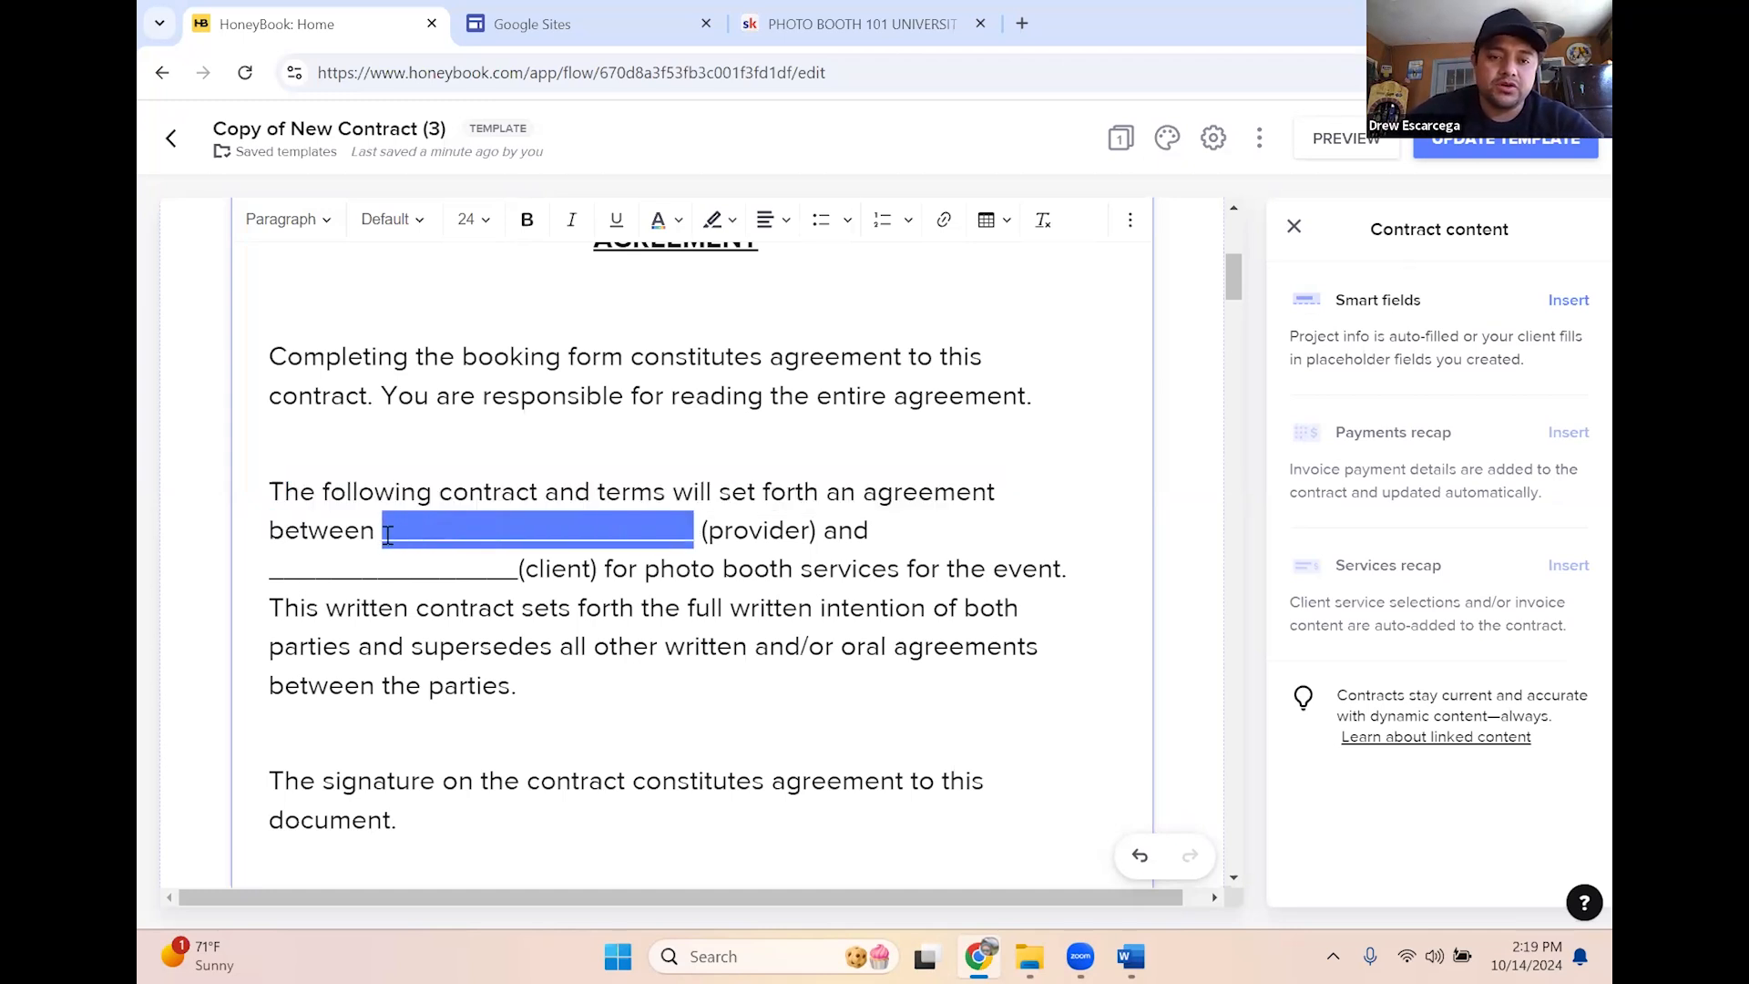
{"action": "key", "text": "BackSpace"}
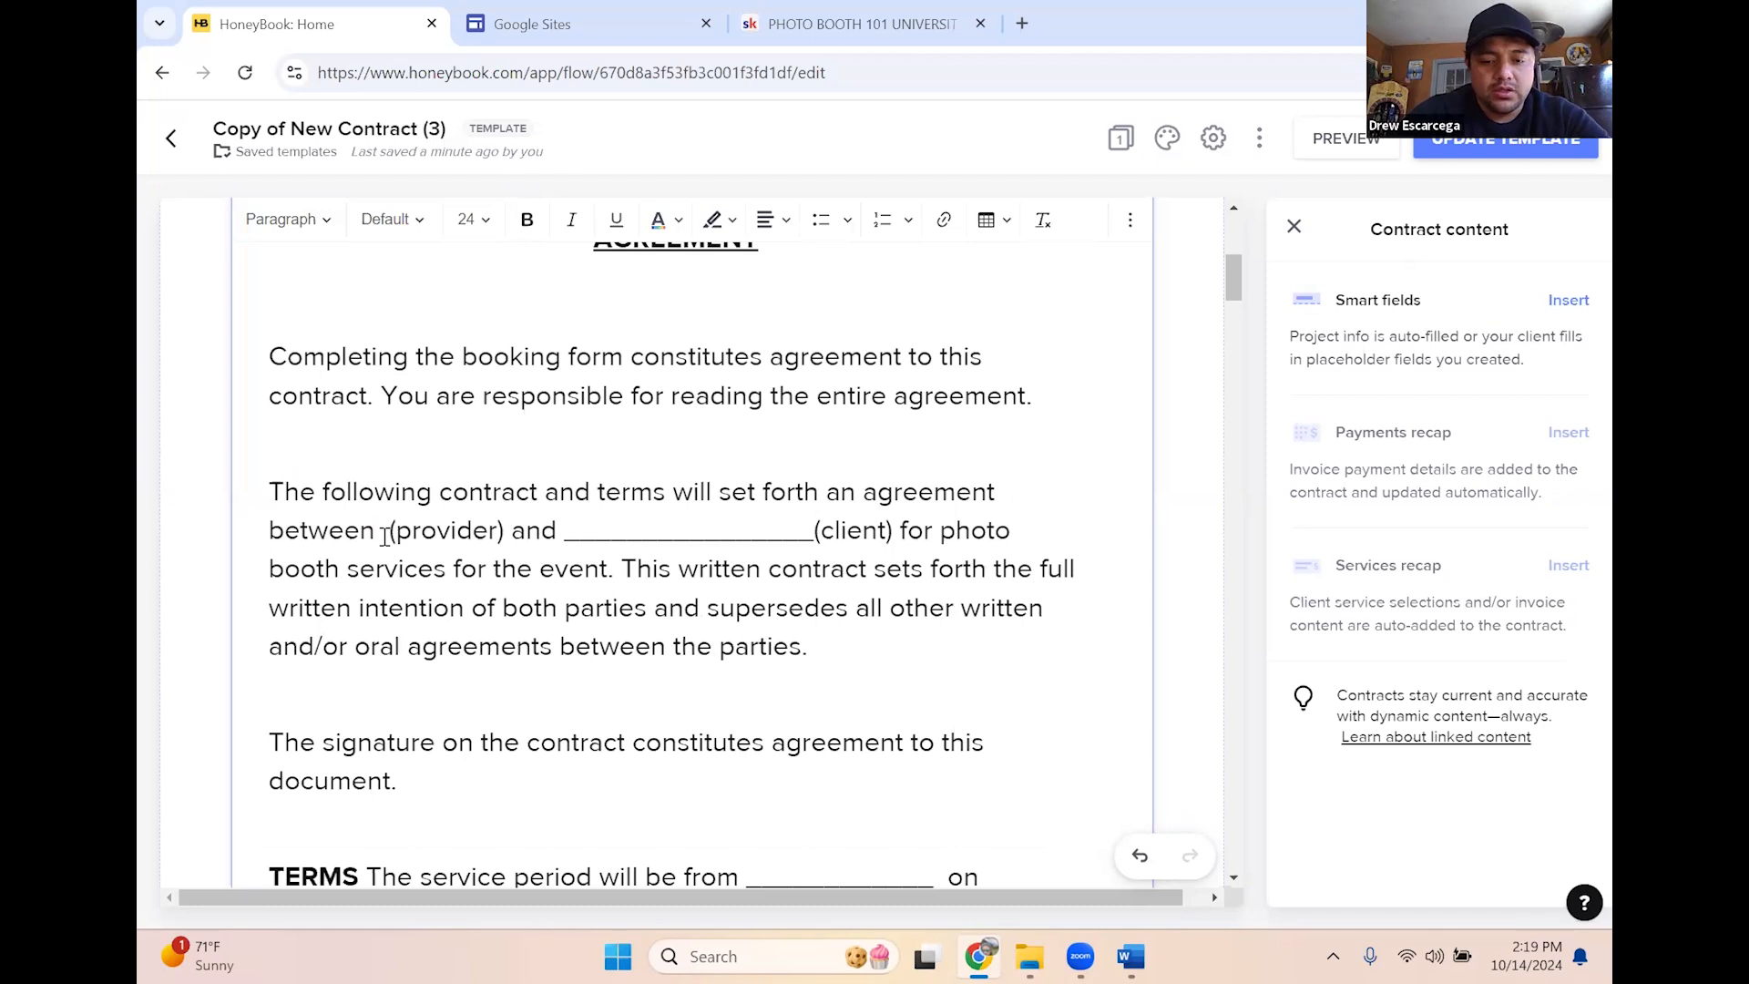
{"action": "type", "text": "Best PHoto"}
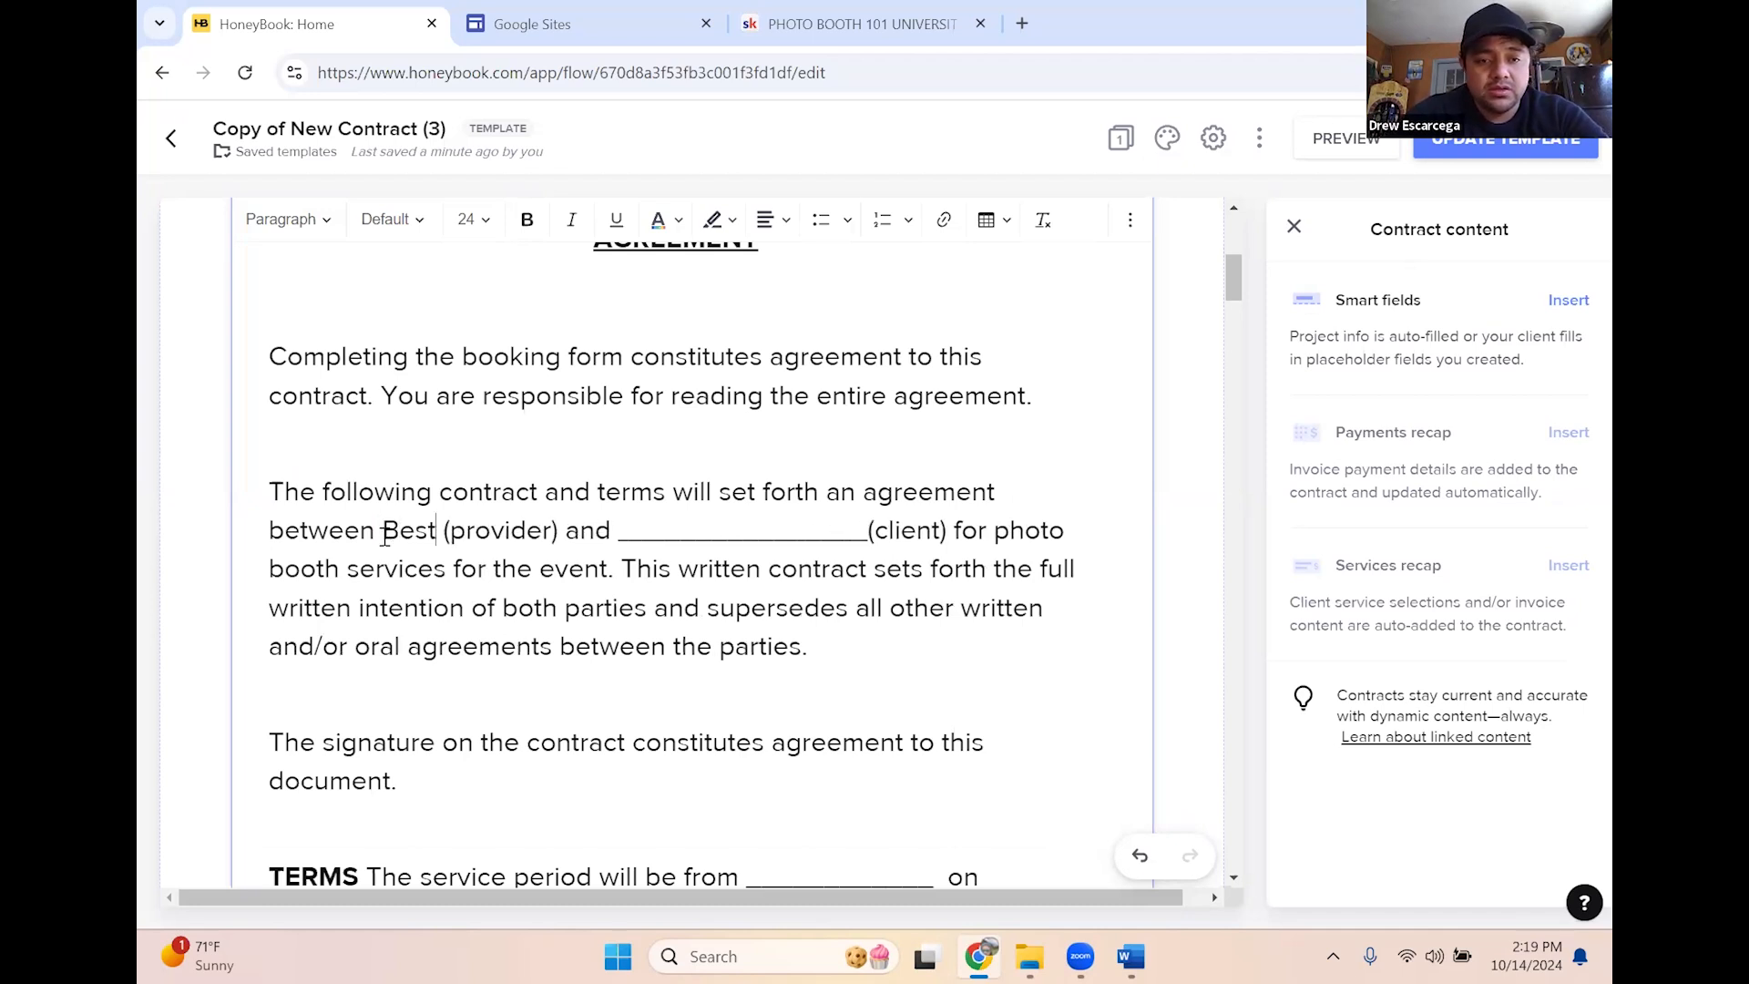
{"action": "key", "text": "BackSpace"}
{"action": "key", "text": "BackSpace"}
{"action": "key", "text": "BackSpace"}
{"action": "key", "text": "BackSpace"}
{"action": "type", "text": "hotob"}
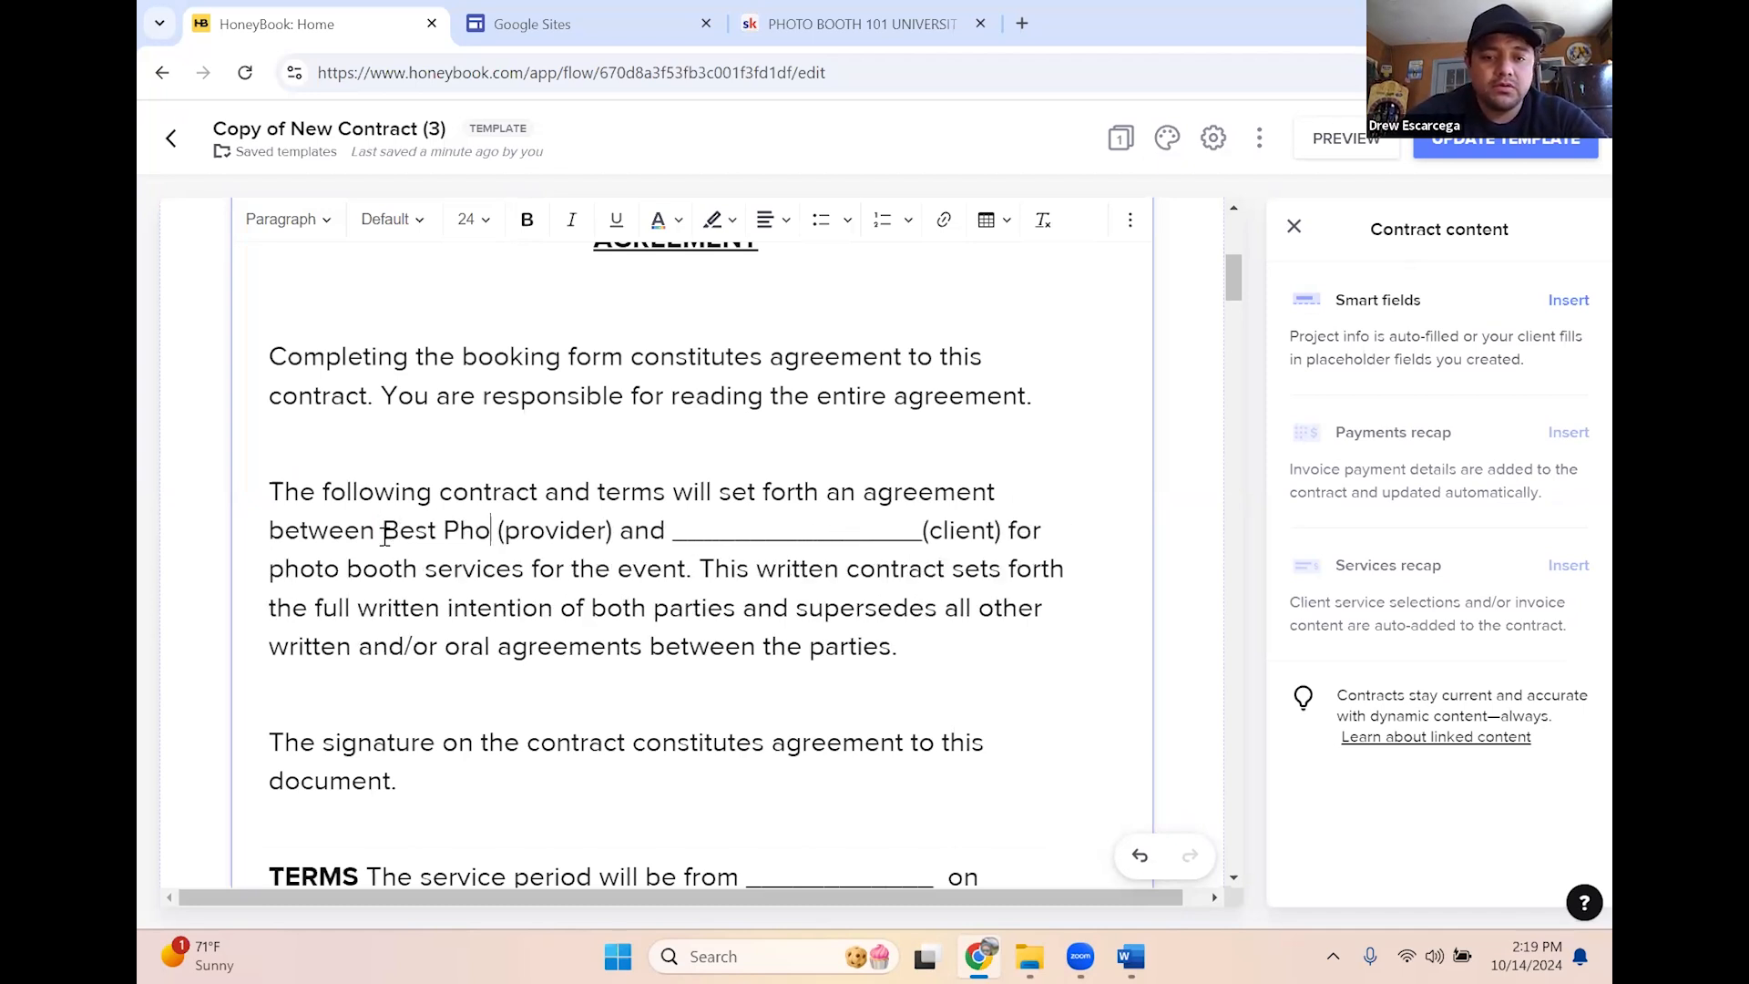
{"action": "key", "text": "BackSpace"}
{"action": "type", "text": "Booths LA (provider) and"}
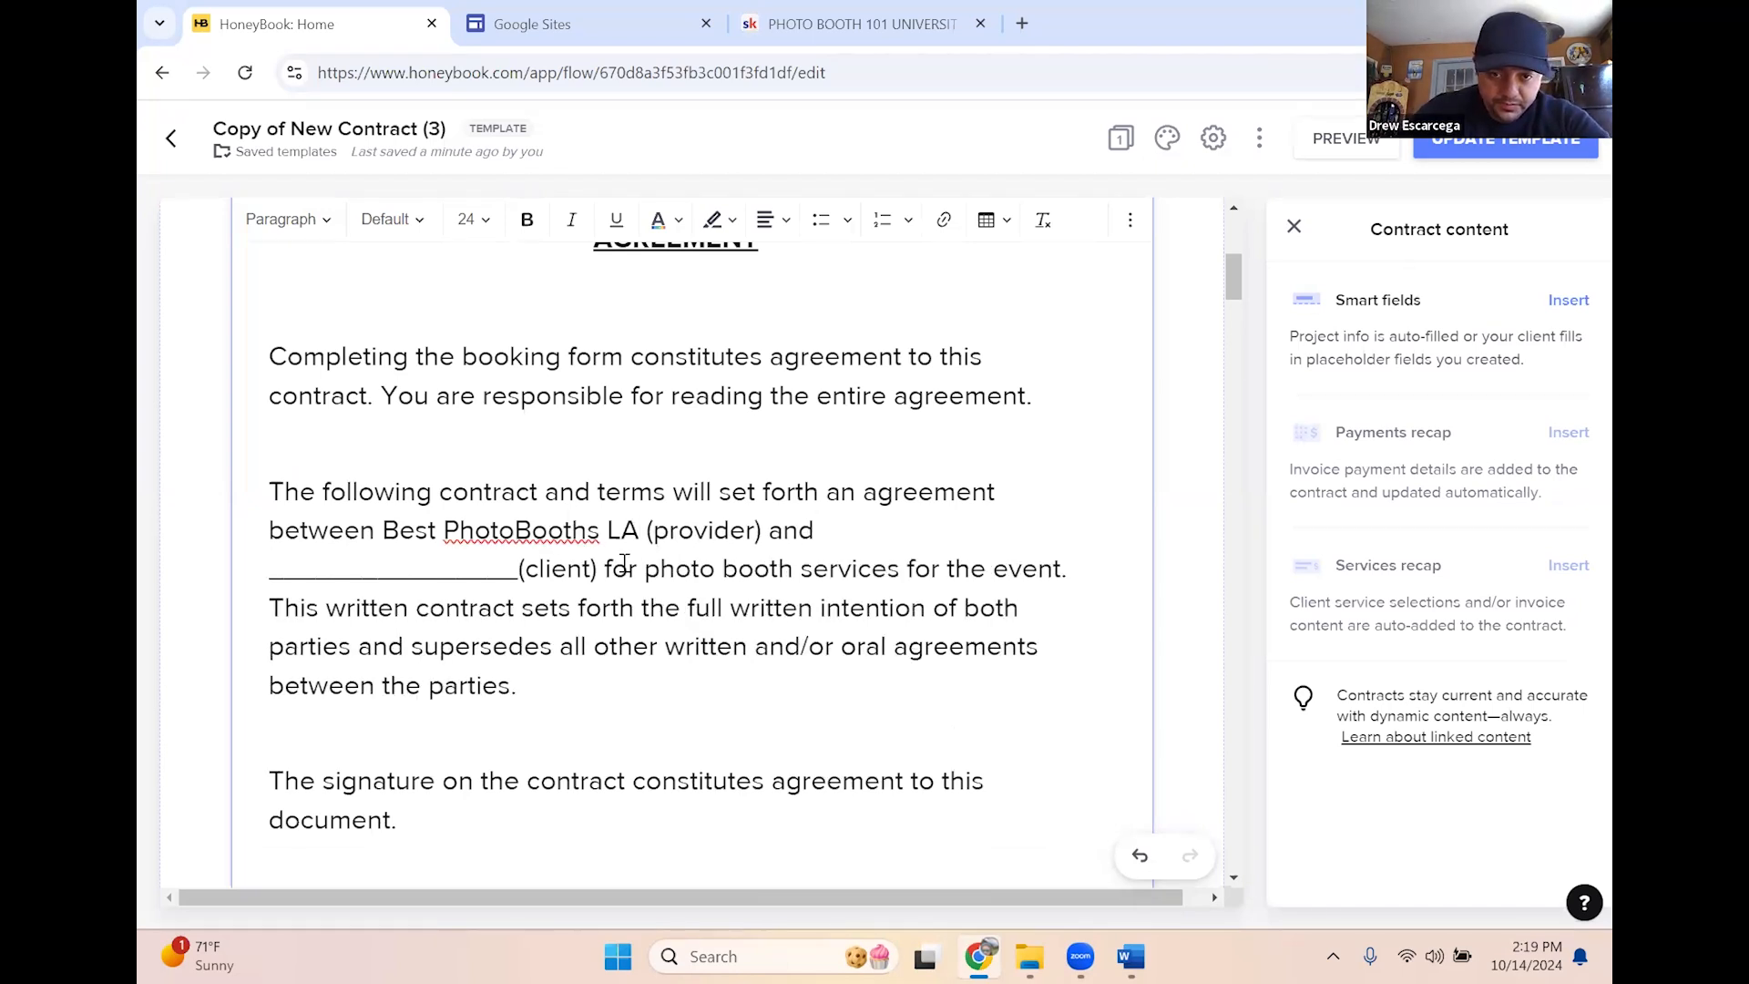
Delete the client blank and '(client)' so the sentence reads '(provider) and for photo booth'
{"action": "left_click", "coordinate": [831, 530]}
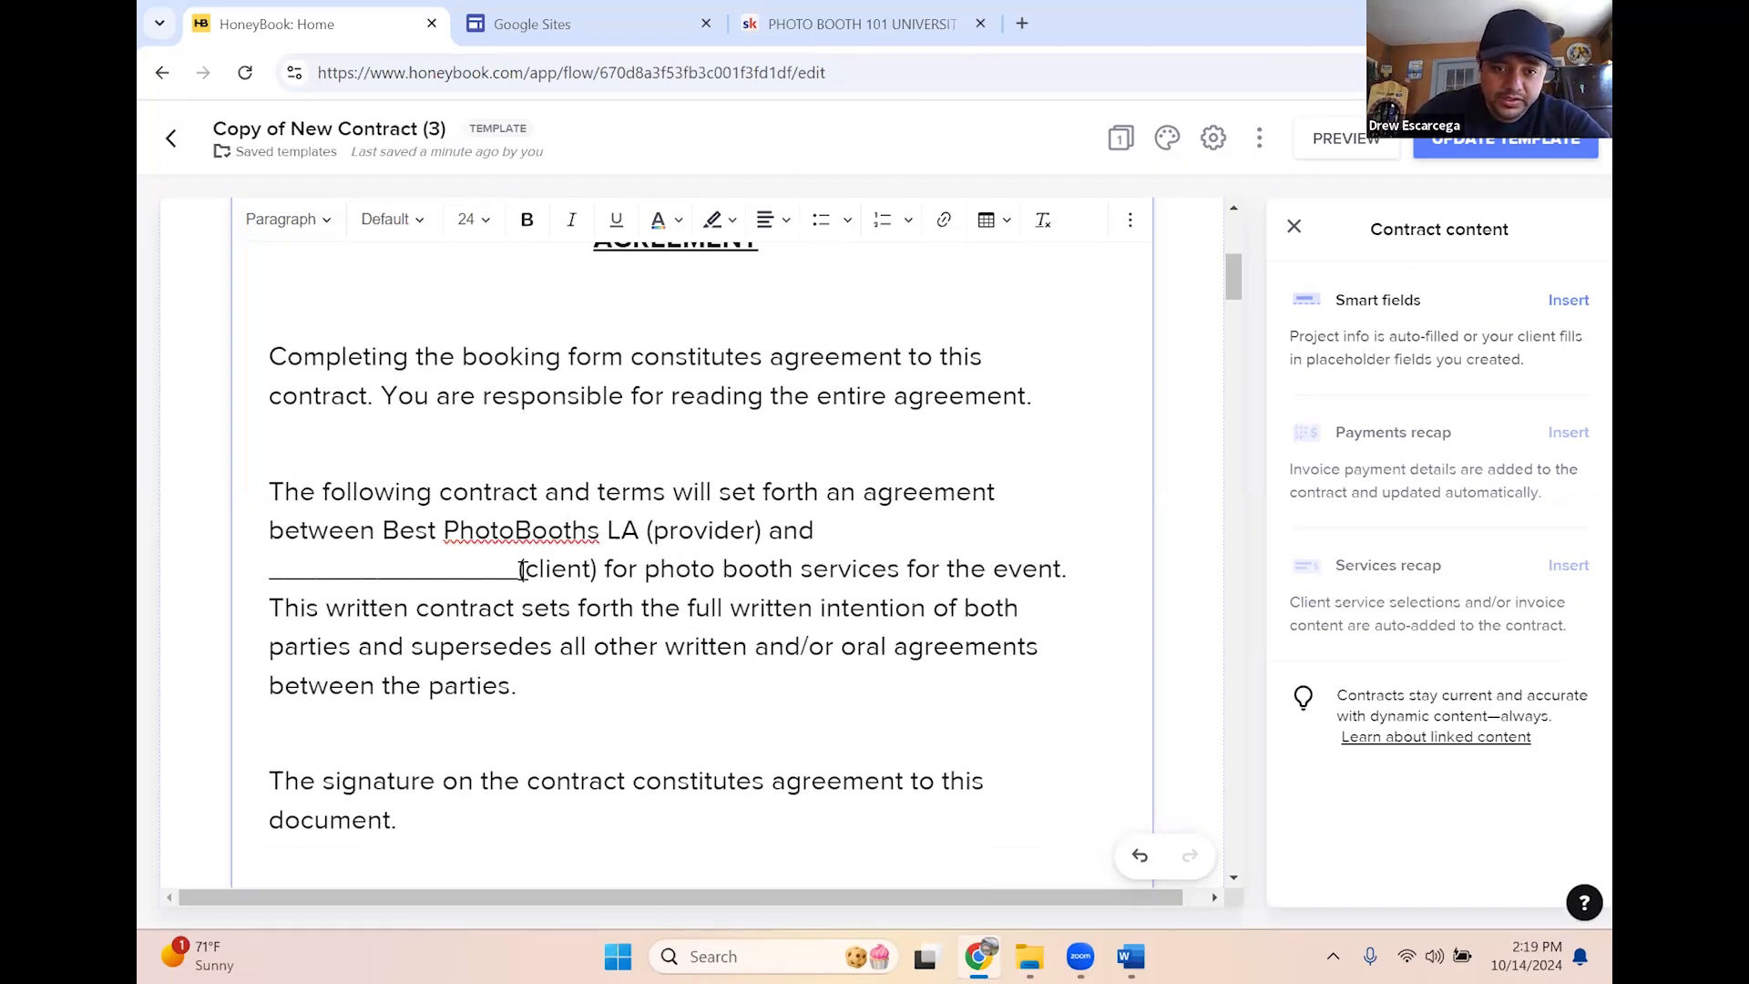
{"action": "left_click_drag", "start_coordinate": [597, 568], "coordinate": [516, 574]}
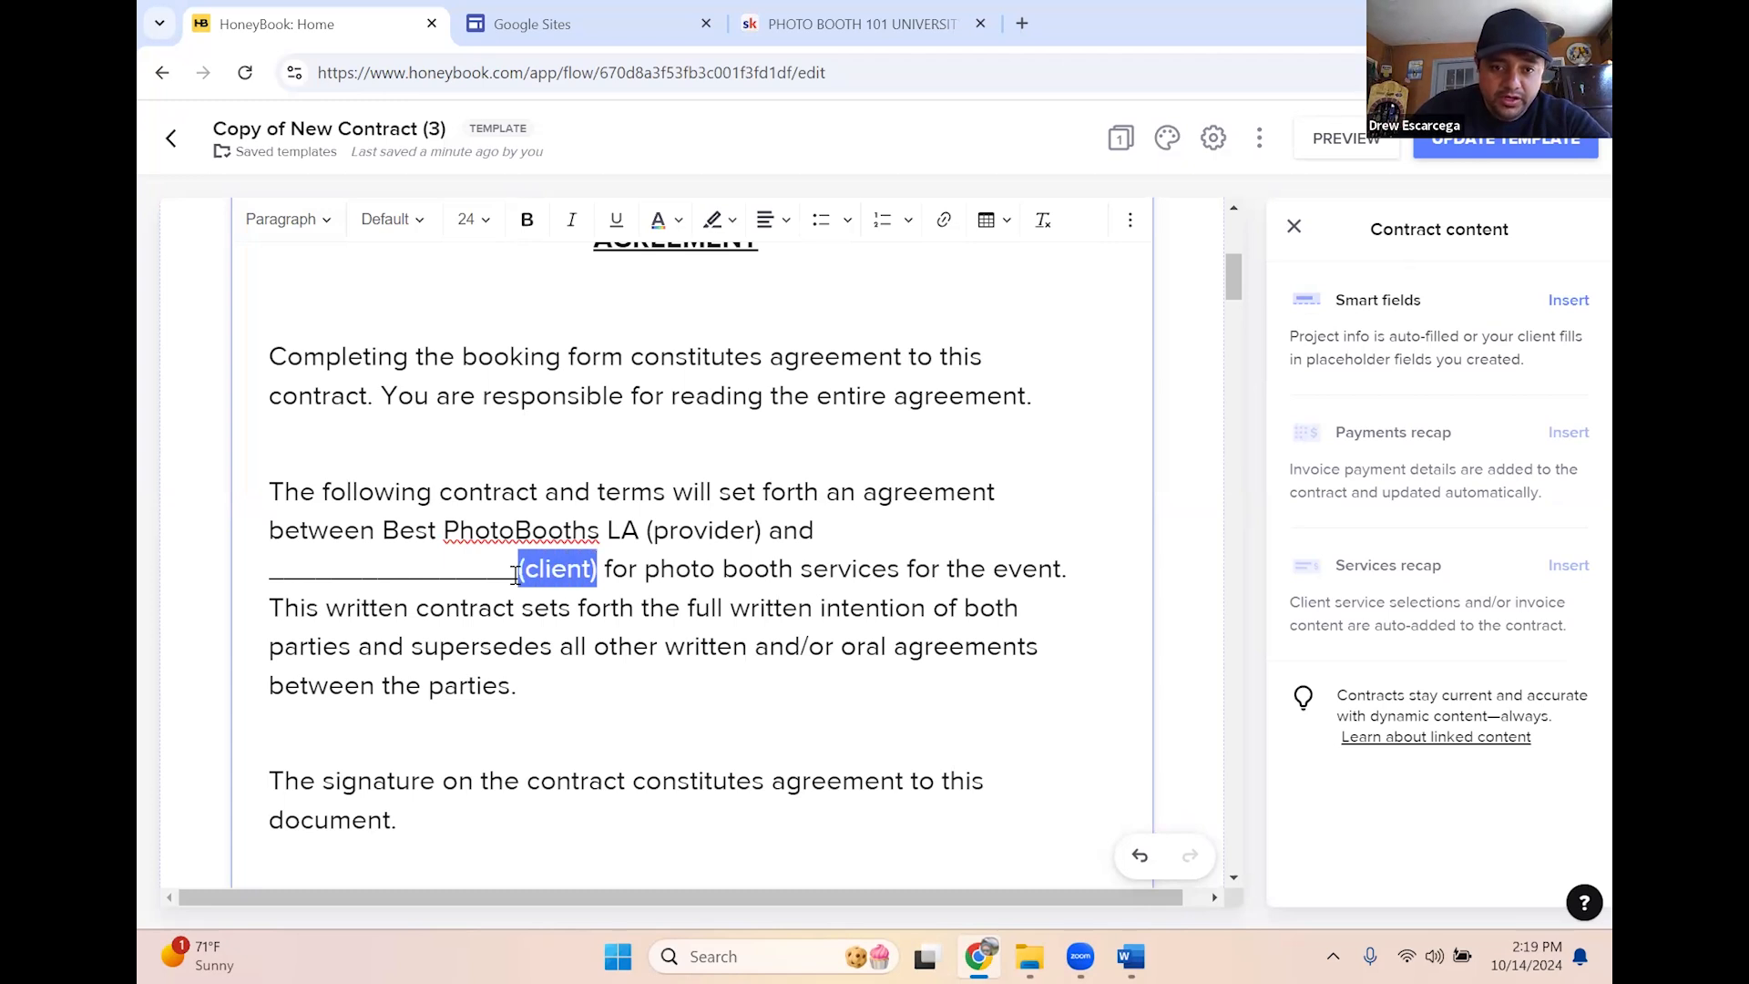
{"action": "key", "text": "BackSpace"}
{"action": "key", "text": "BackSpace"}
{"action": "key", "text": "BackSpace"}
{"action": "key", "text": "BackSpace"}
{"action": "key", "text": "BackSpace"}
{"action": "key", "text": "BackSpace"}
{"action": "key", "text": "BackSpace"}
{"action": "key", "text": "BackSpace"}
{"action": "key", "text": "BackSpace"}
{"action": "key", "text": "BackSpace"}
{"action": "key", "text": "BackSpace"}
{"action": "key", "text": "BackSpace"}
{"action": "key", "text": "BackSpace"}
{"action": "key", "text": "BackSpace"}
{"action": "key", "text": "BackSpace"}
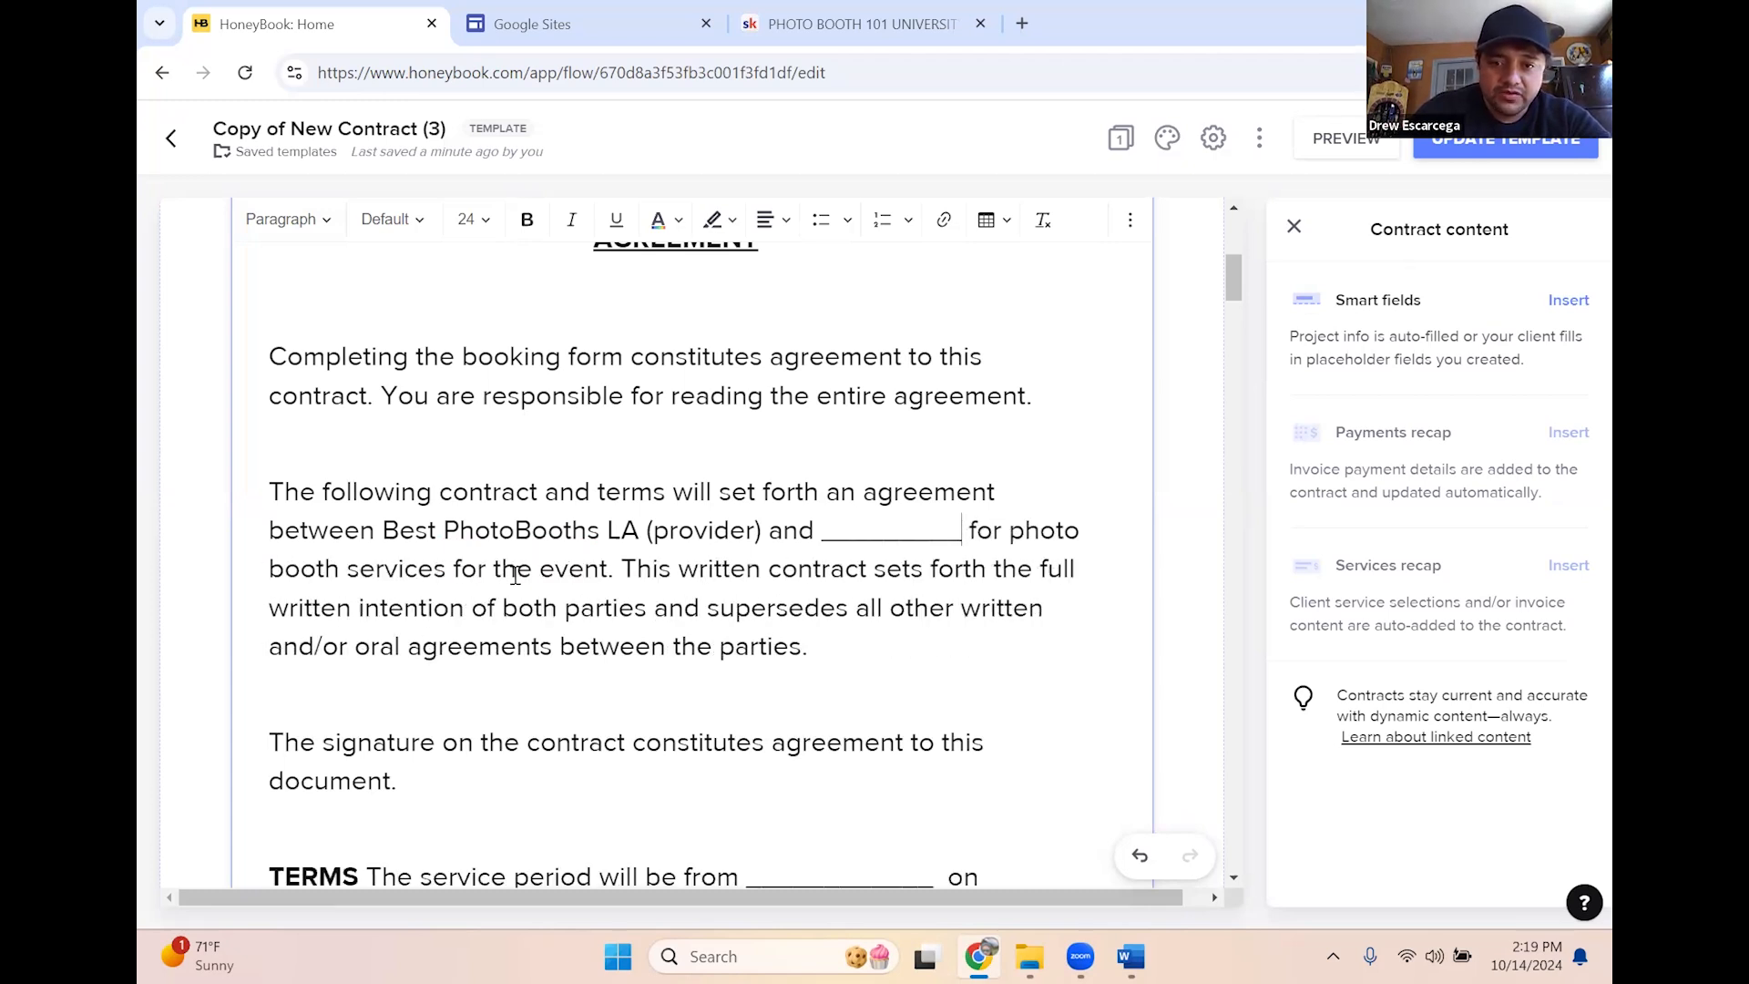
{"action": "key", "text": "BackSpace"}
{"action": "key", "text": "BackSpace"}
{"action": "key", "text": "BackSpace"}
{"action": "key", "text": "BackSpace"}
{"action": "key", "text": "BackSpace"}
{"action": "key", "text": "BackSpace"}
{"action": "key", "text": "BackSpace"}
{"action": "key", "text": "BackSpace"}
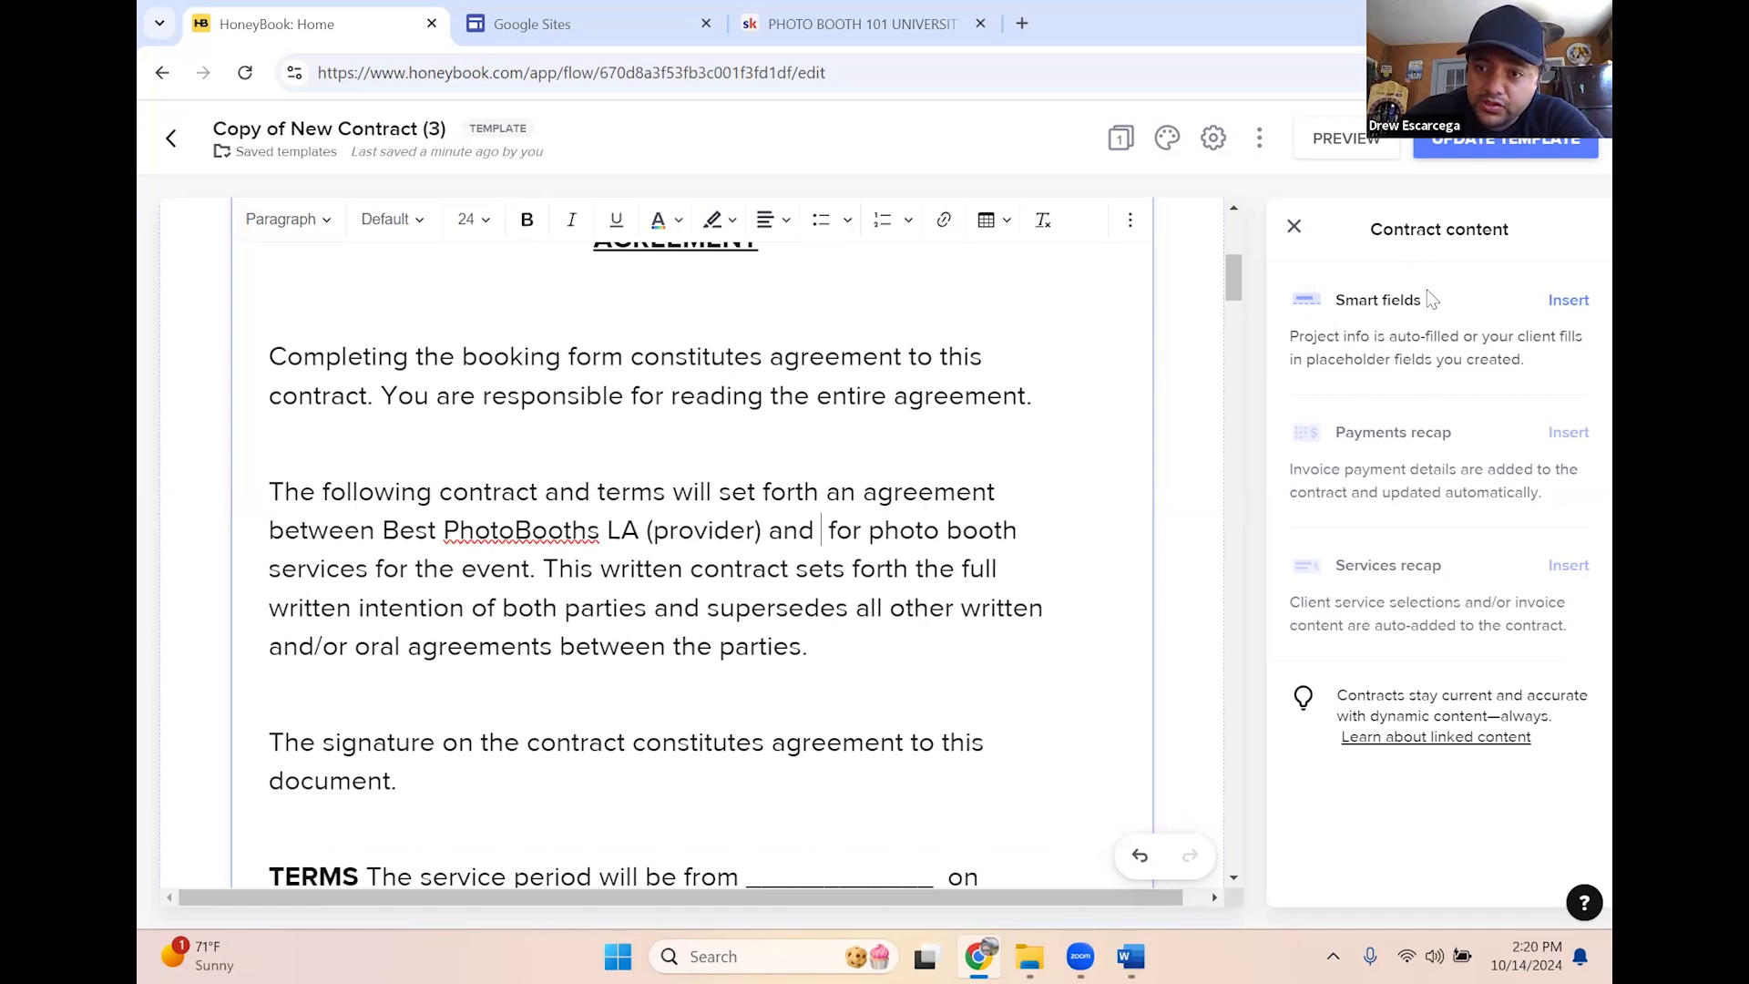
Insert a smart field after 'and' linked to First Client Full Name
{"action": "left_click", "coordinate": [1569, 302]}
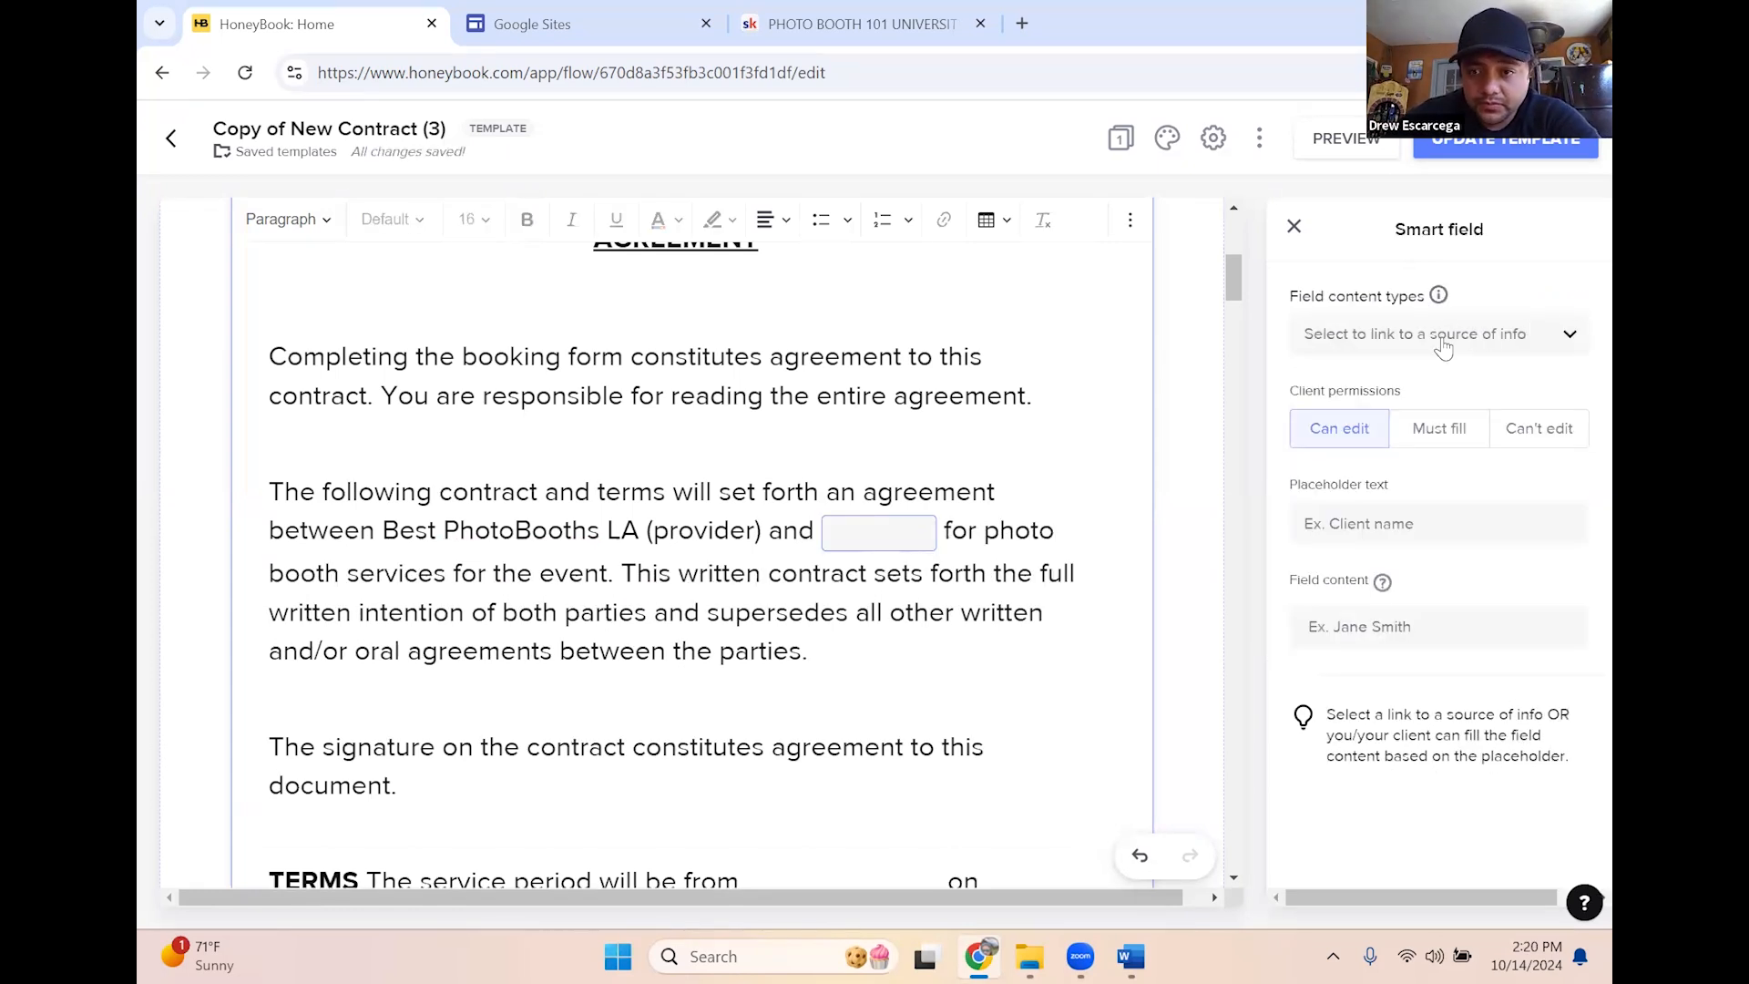
{"action": "left_click", "coordinate": [1444, 344]}
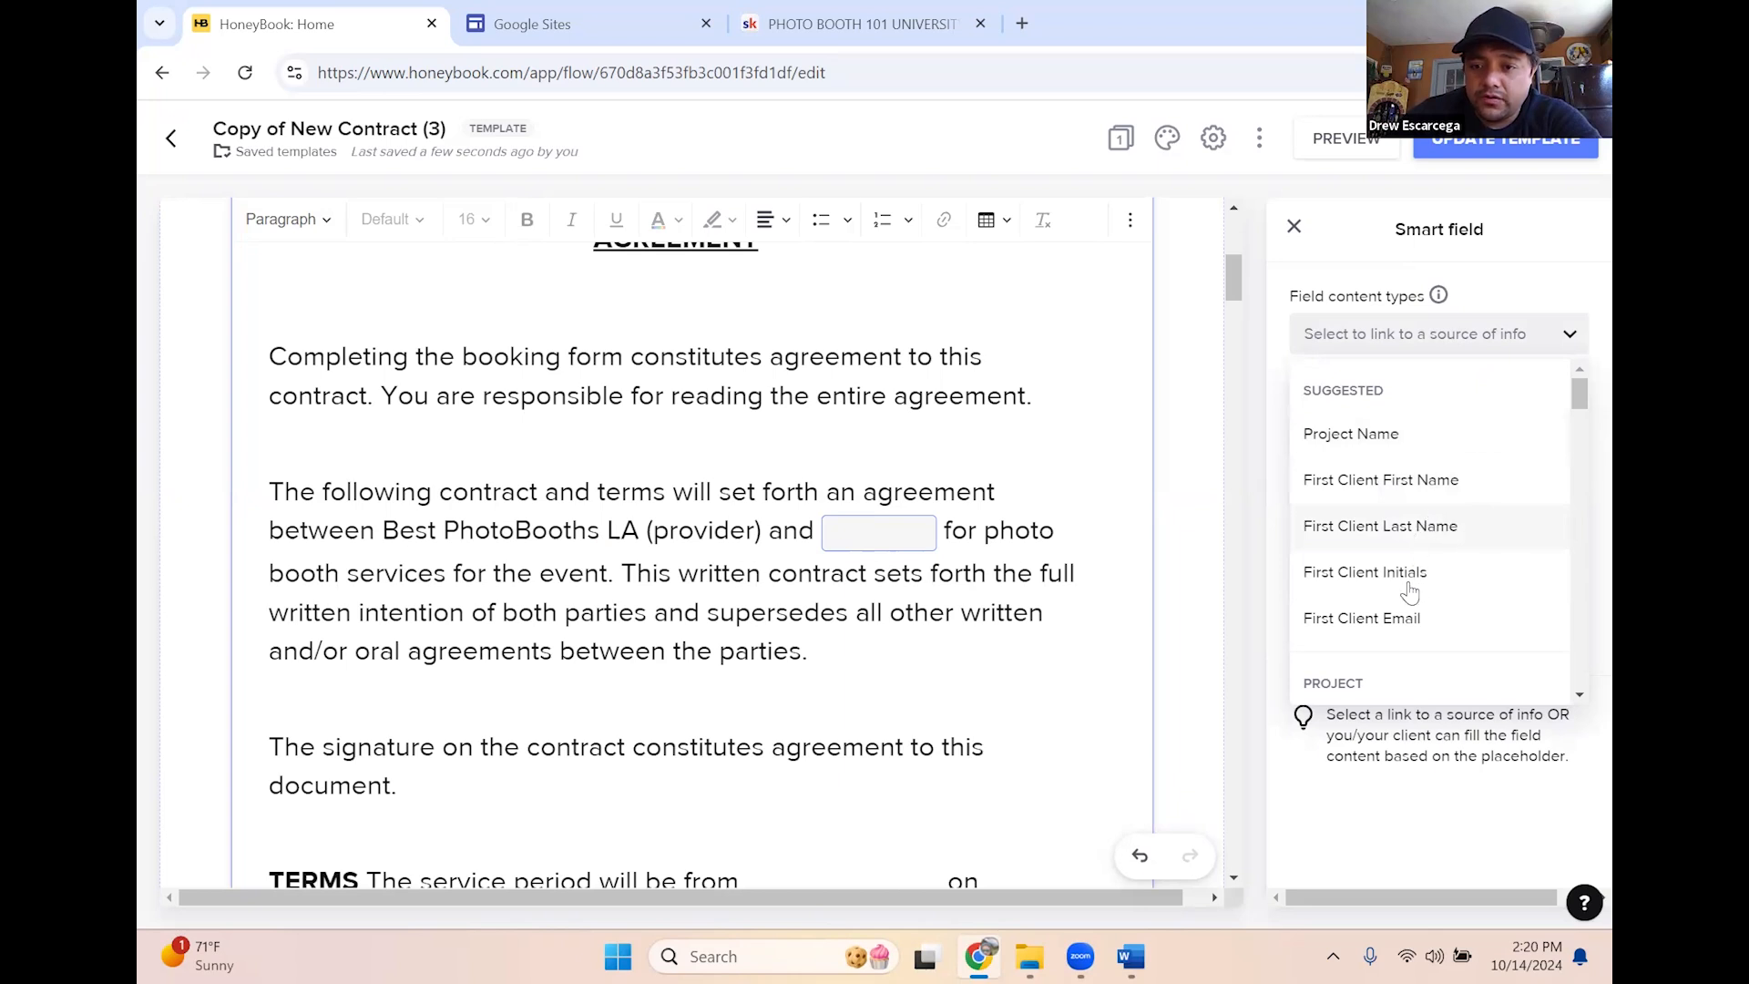
{"action": "scroll", "coordinate": [1412, 583], "scroll_direction": "down", "scroll_amount": 4}
{"action": "scroll", "coordinate": [1418, 558], "scroll_direction": "down", "scroll_amount": 4}
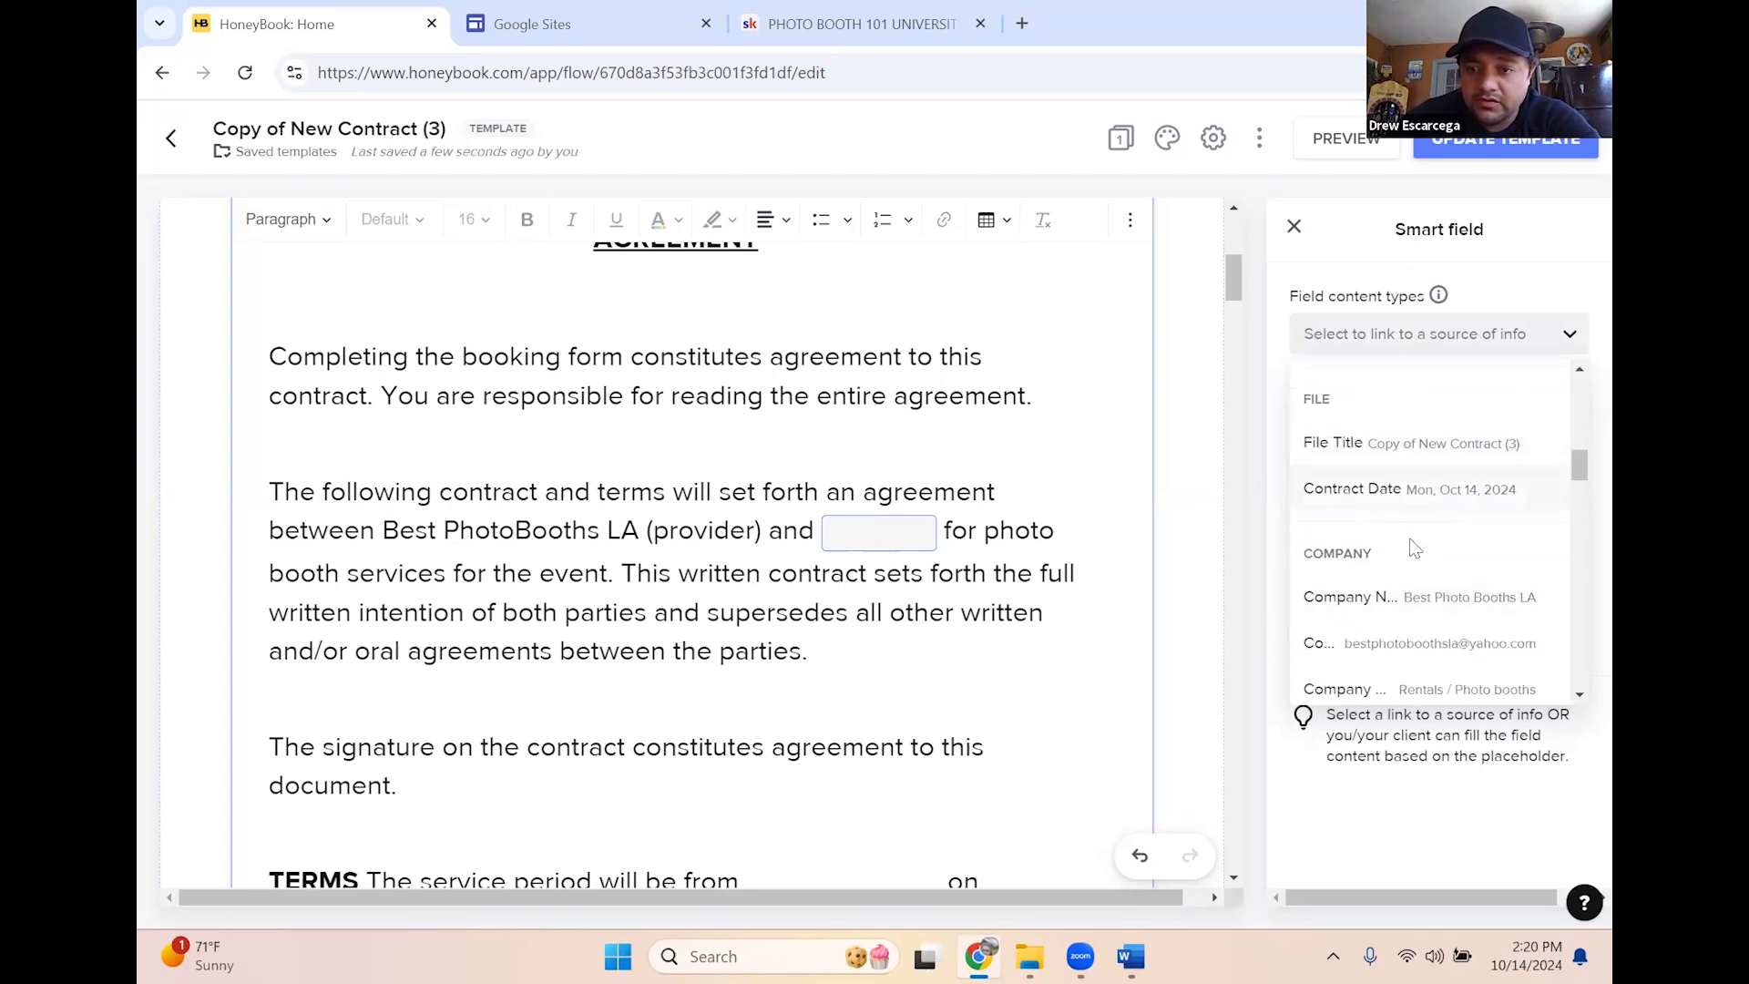
{"action": "scroll", "coordinate": [1413, 537], "scroll_direction": "down", "scroll_amount": 4}
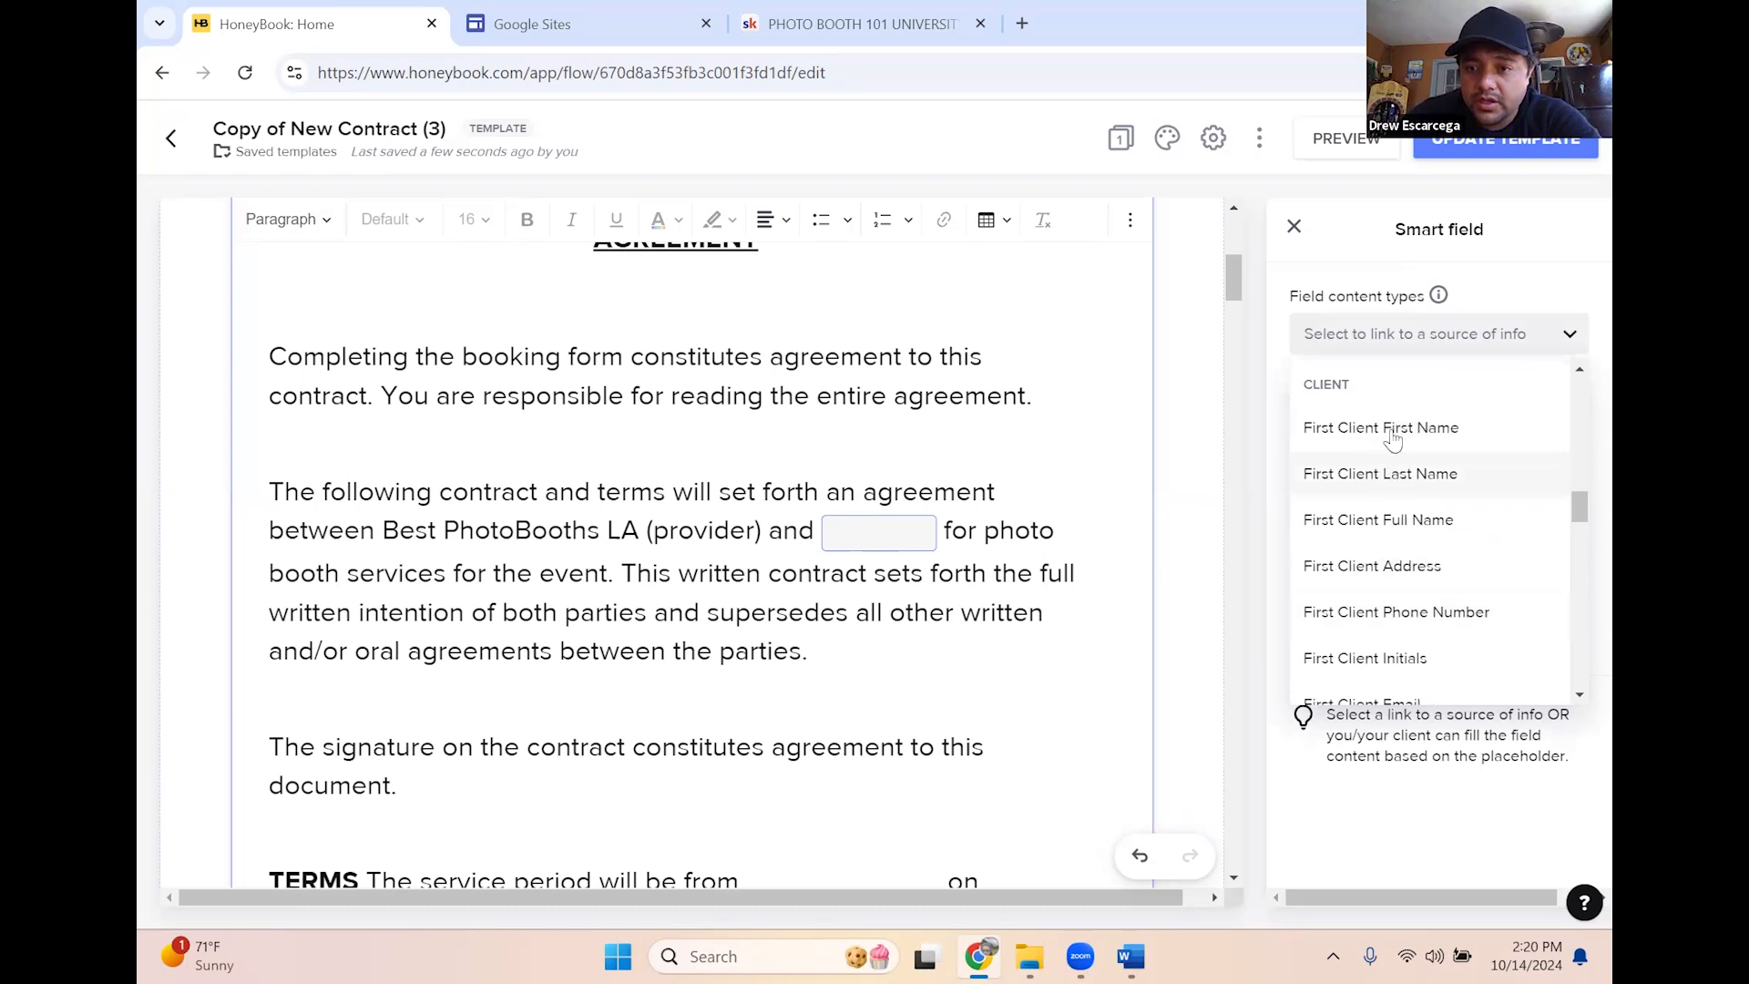
{"action": "left_click", "coordinate": [1394, 522]}
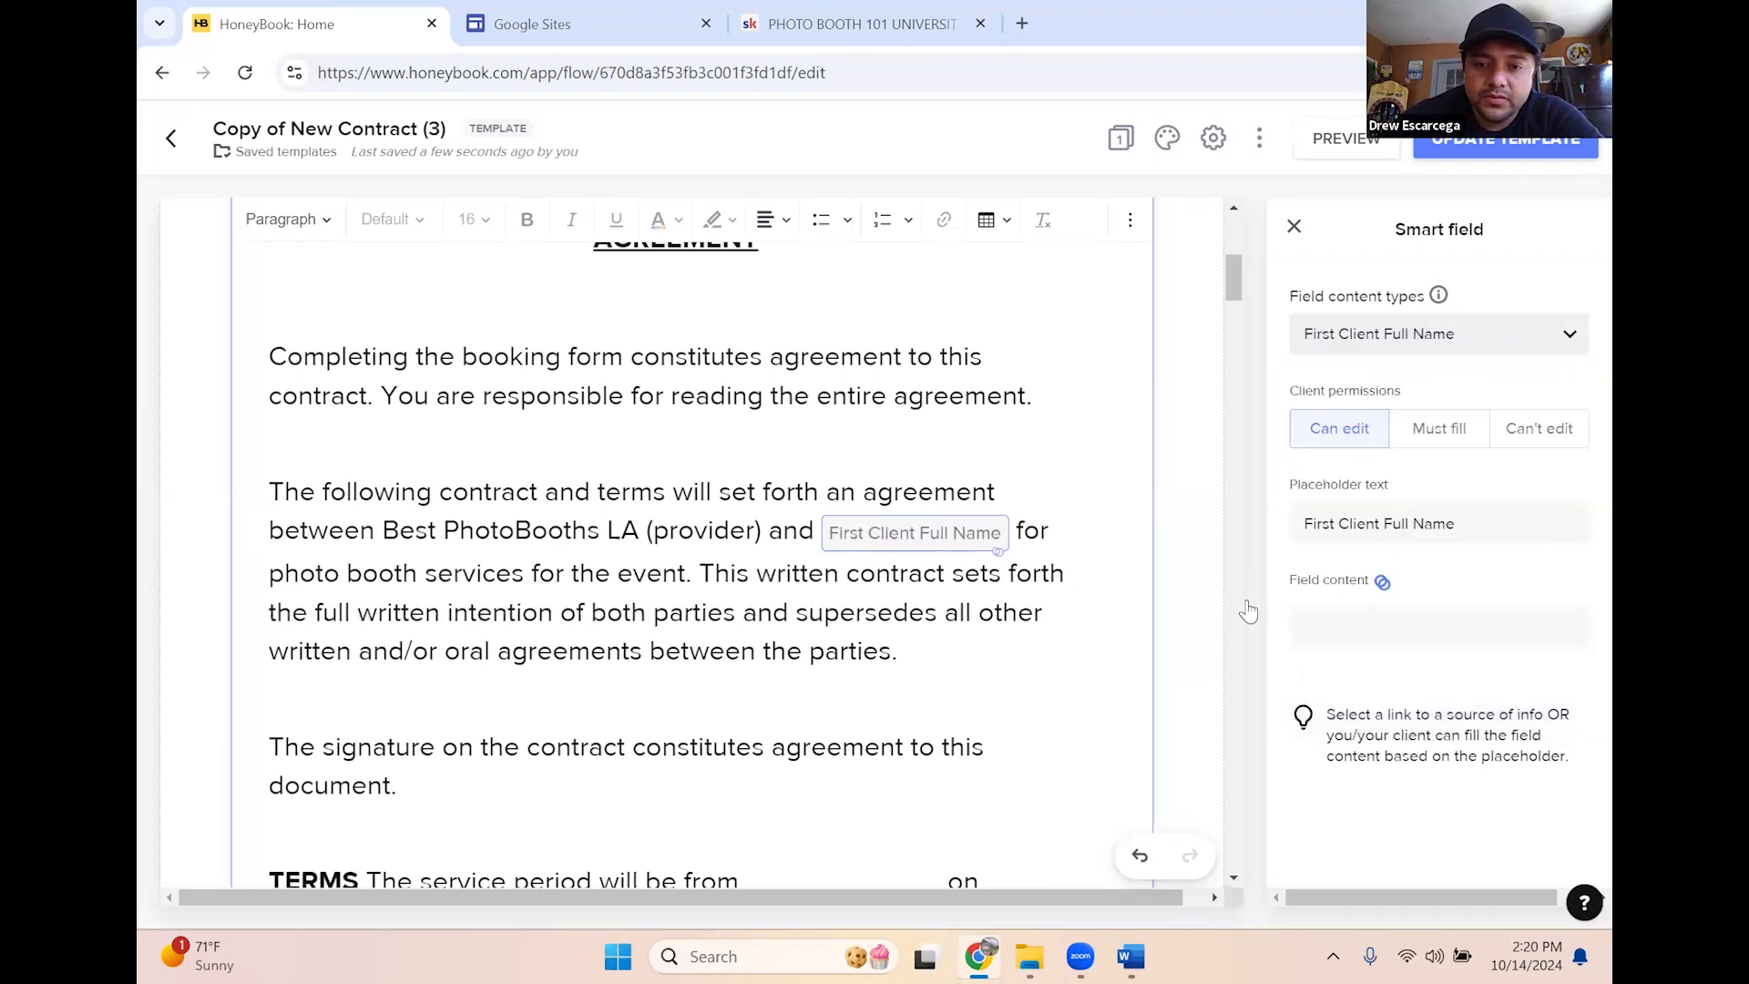
{"action": "left_click", "coordinate": [947, 592]}
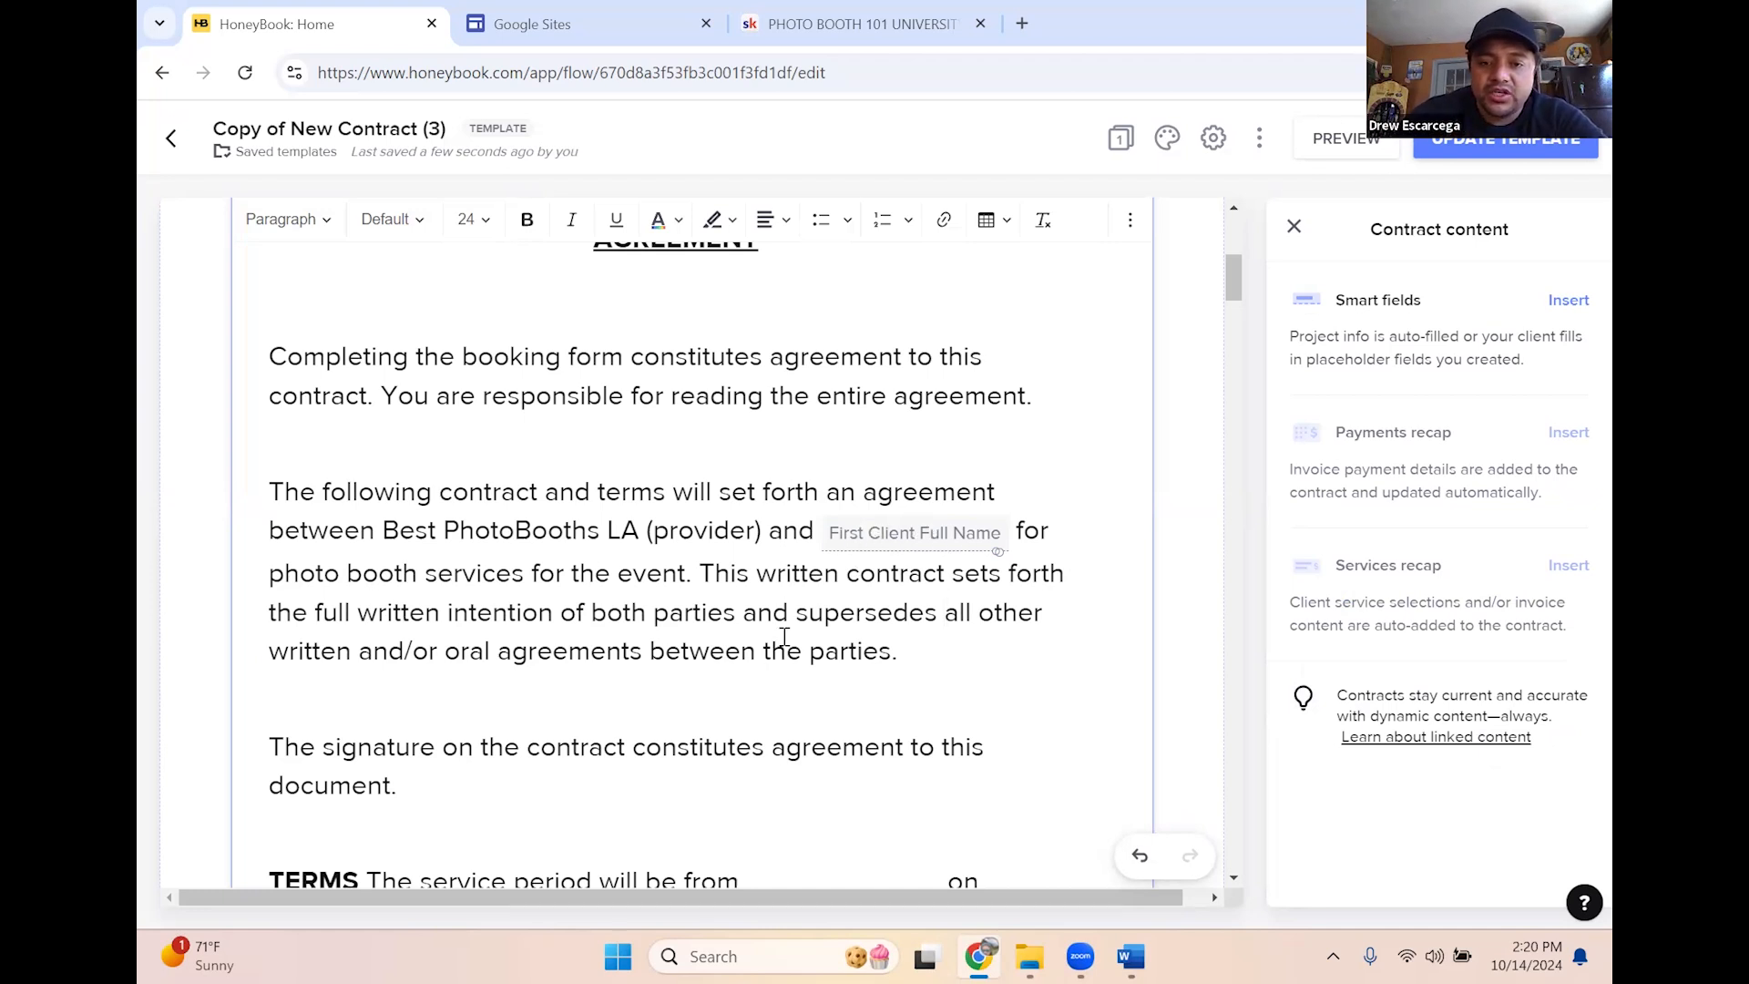
Set the name field's client permission to Can't edit
{"action": "left_click", "coordinate": [893, 546]}
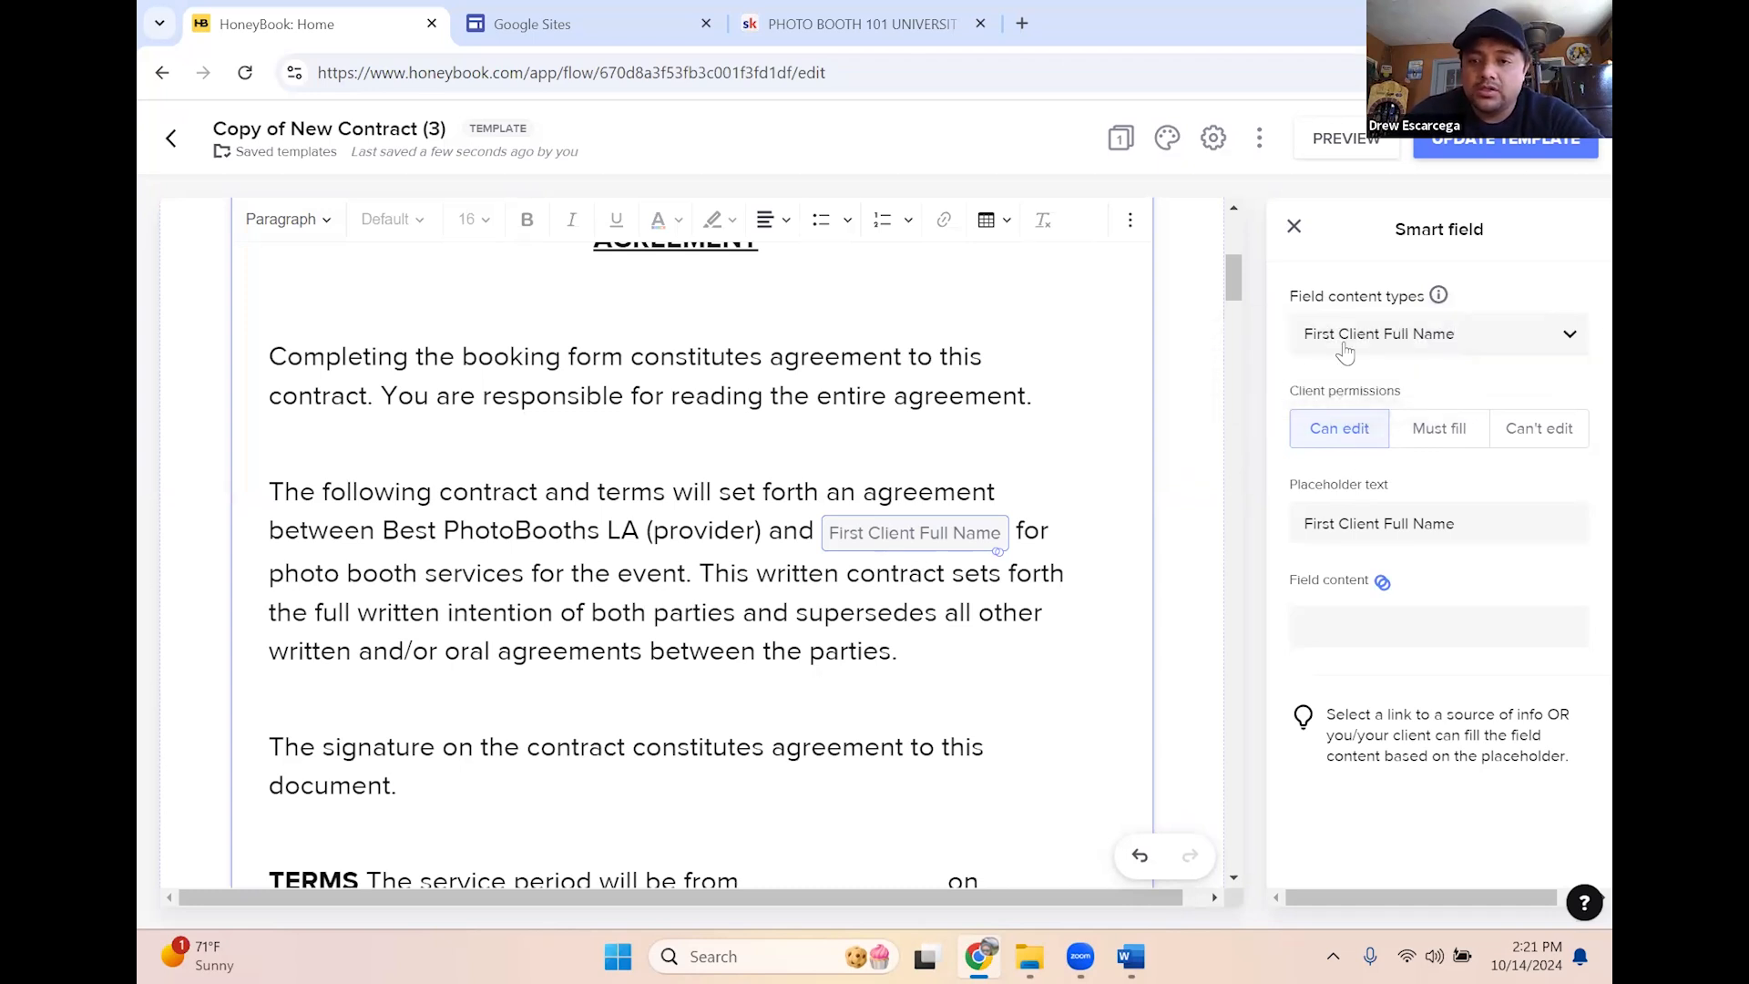
{"action": "left_click", "coordinate": [1555, 440]}
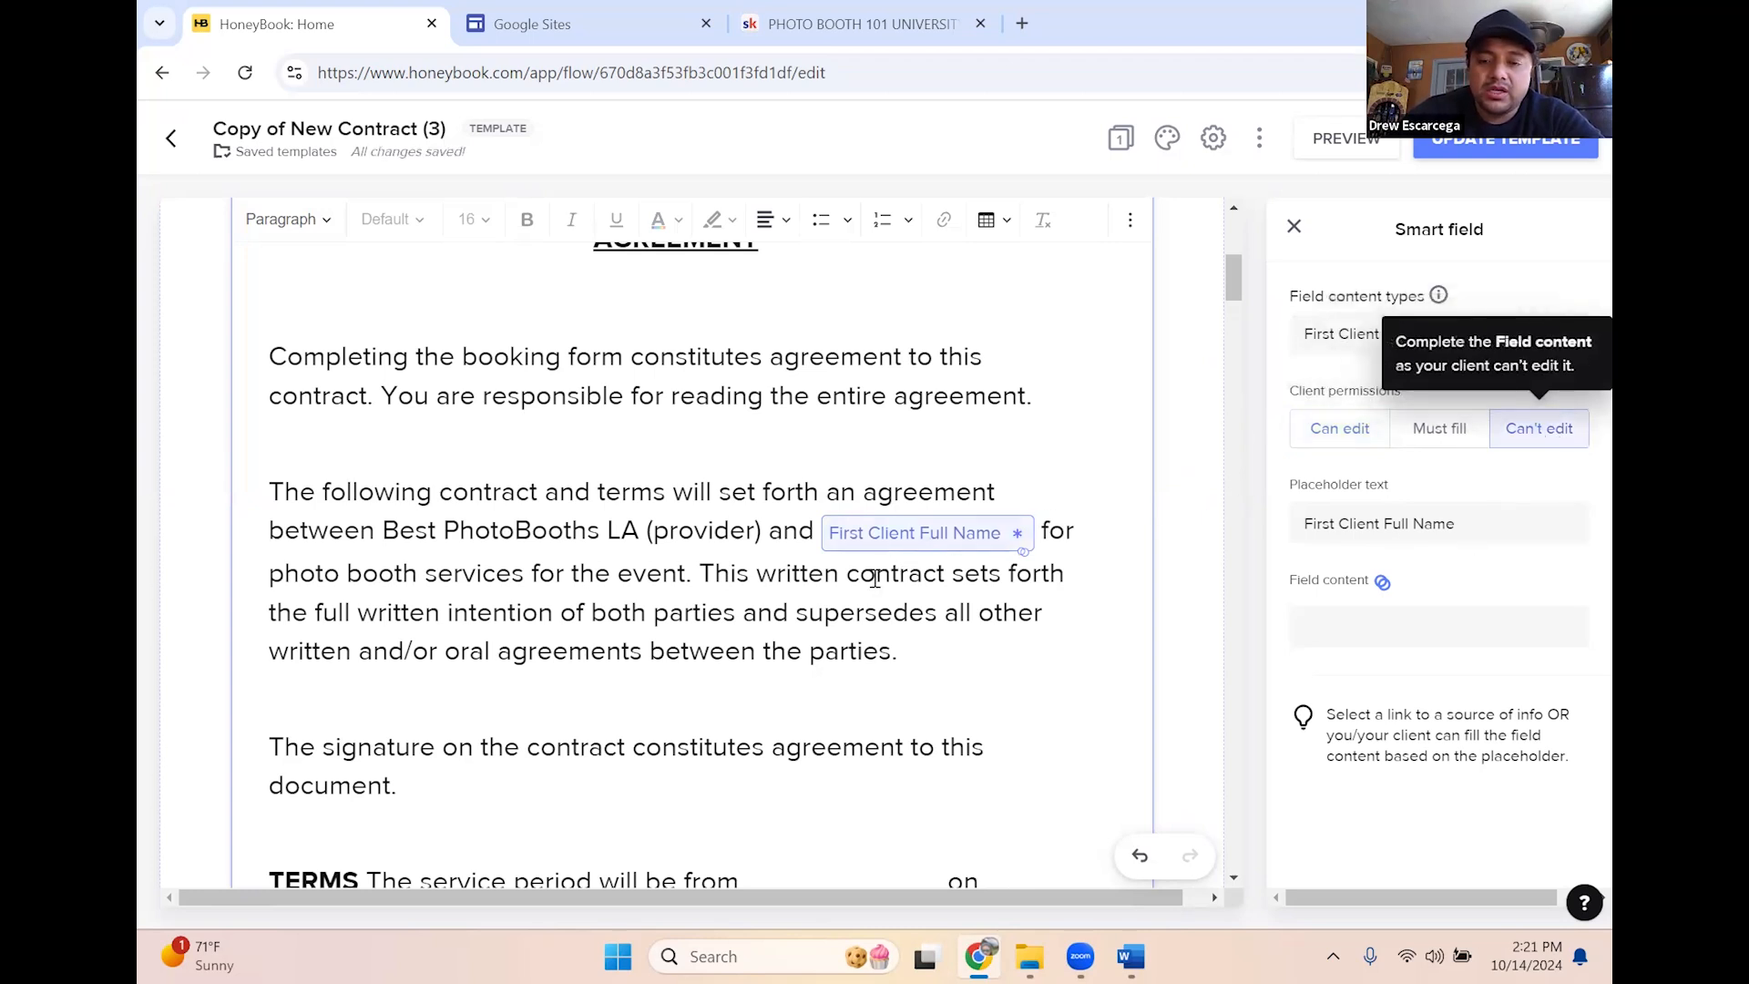
{"action": "left_click", "coordinate": [938, 576]}
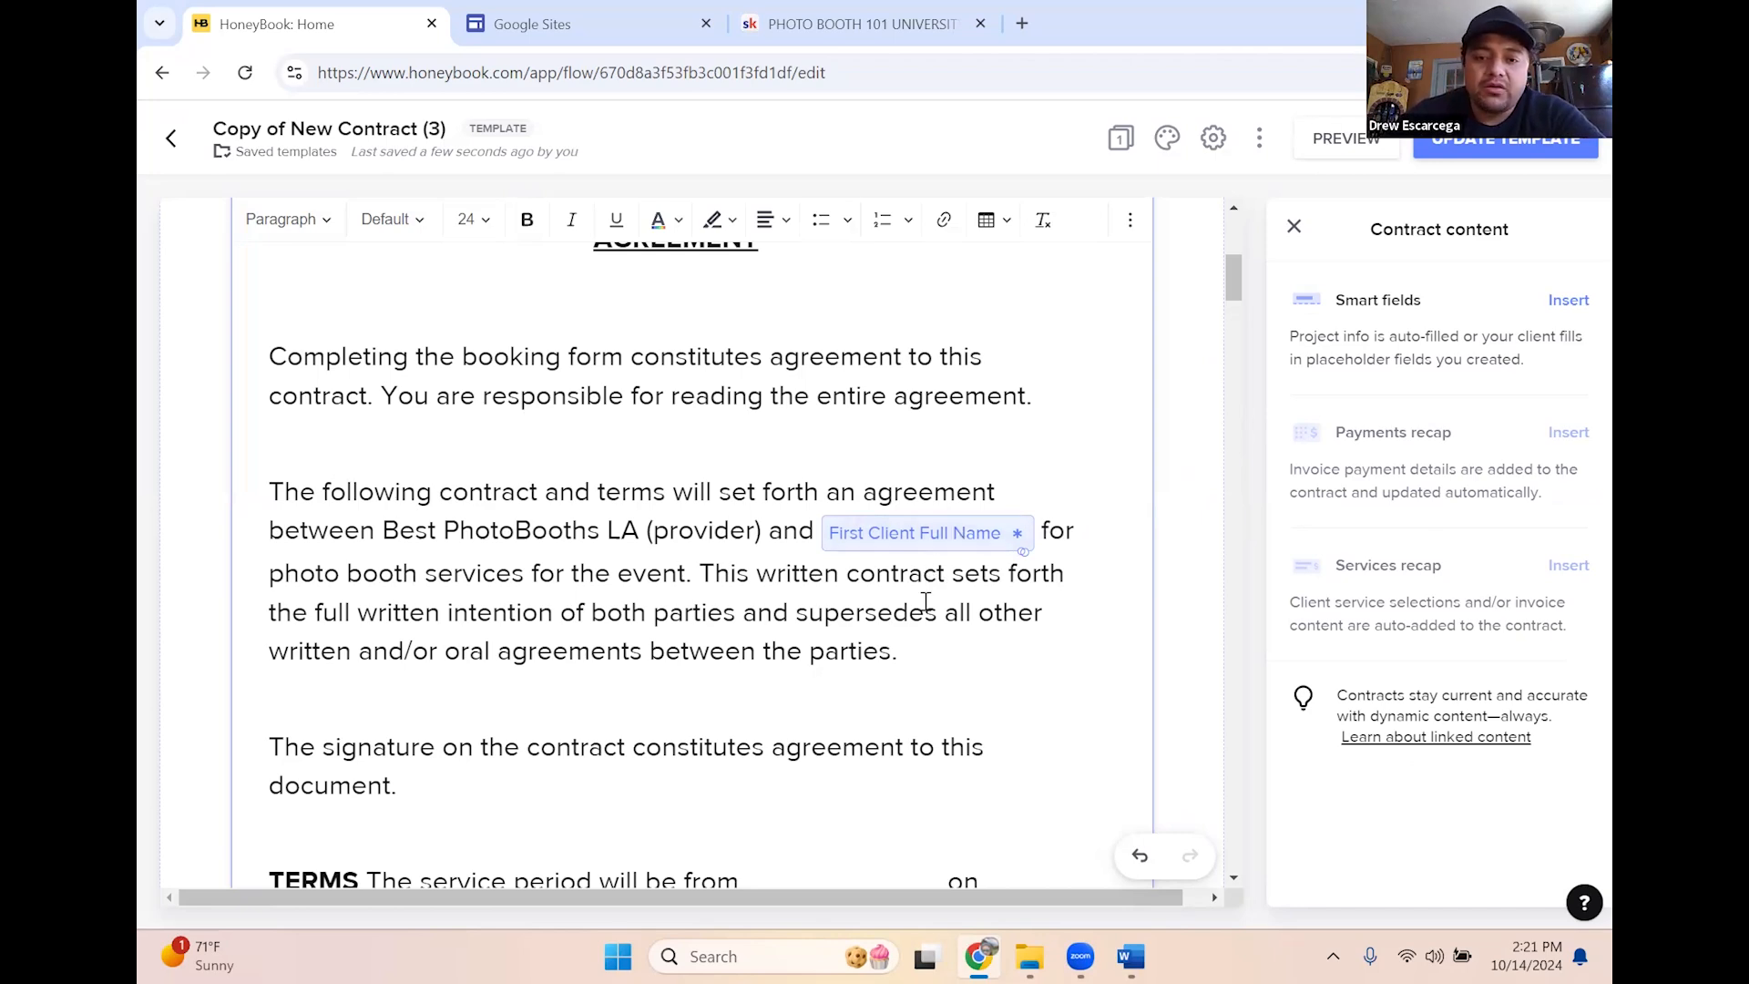
{"action": "scroll", "coordinate": [926, 603], "scroll_direction": "down", "scroll_amount": 1}
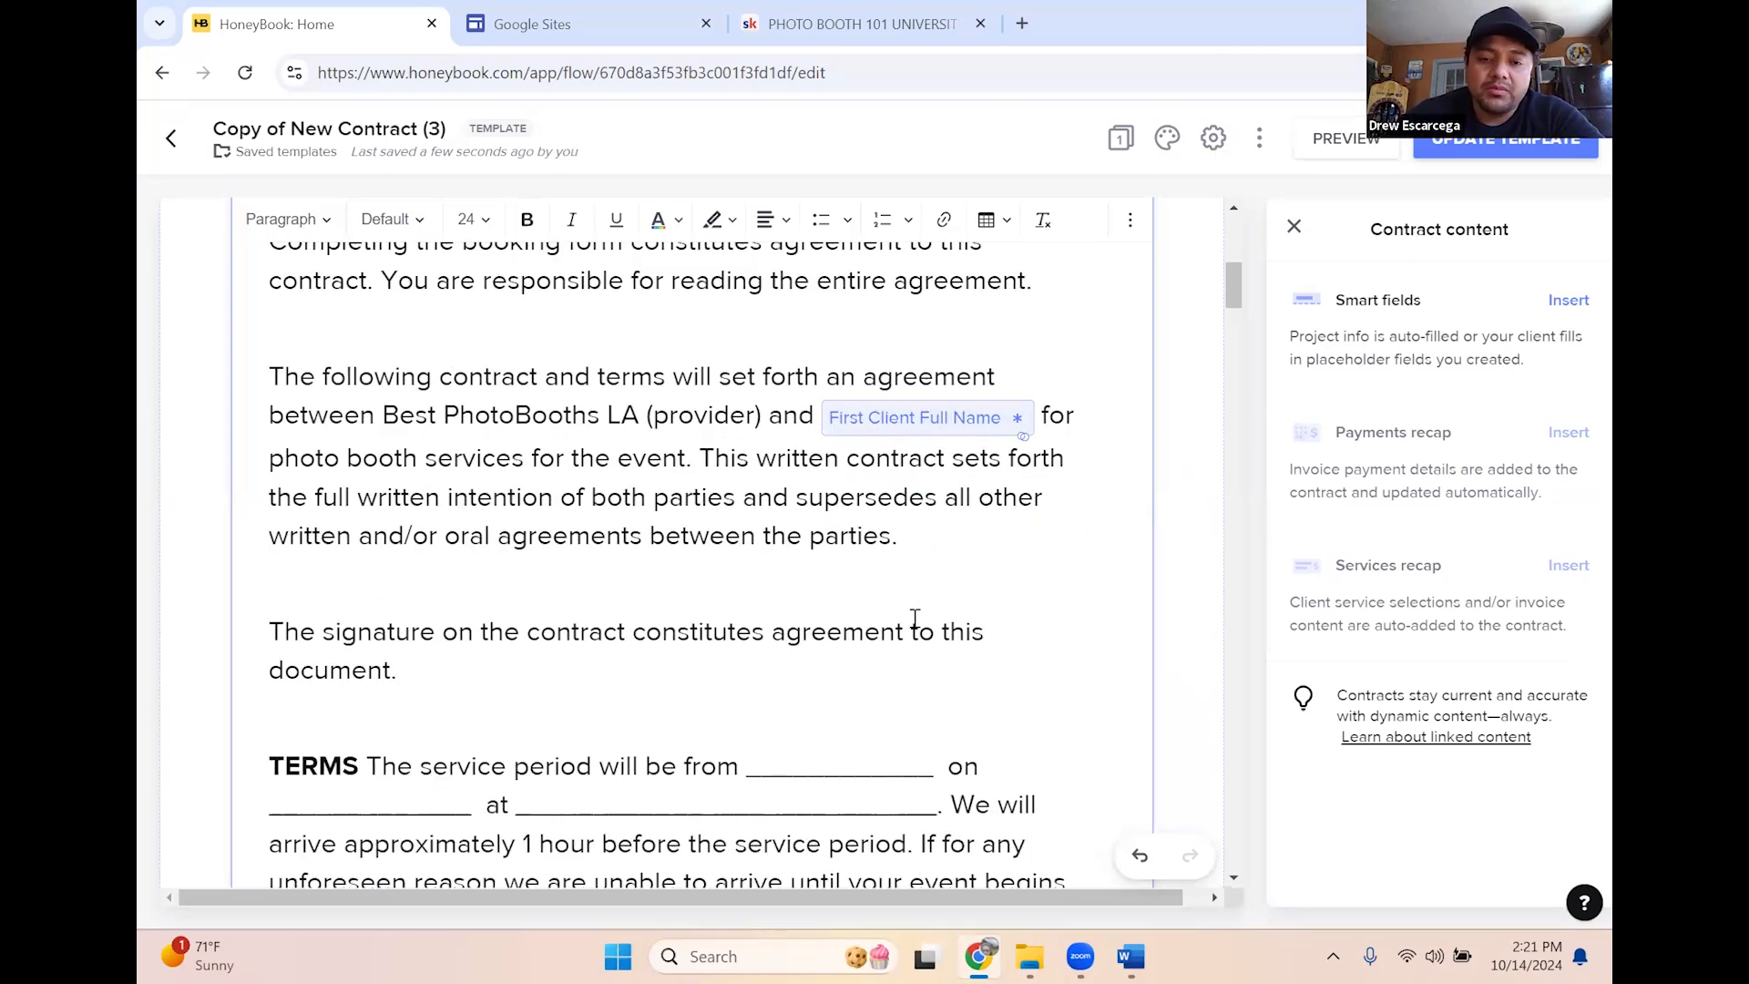
Replace the blank after 'from' with a Project Start Time smart field
{"action": "scroll", "coordinate": [810, 729], "scroll_direction": "down", "scroll_amount": 2}
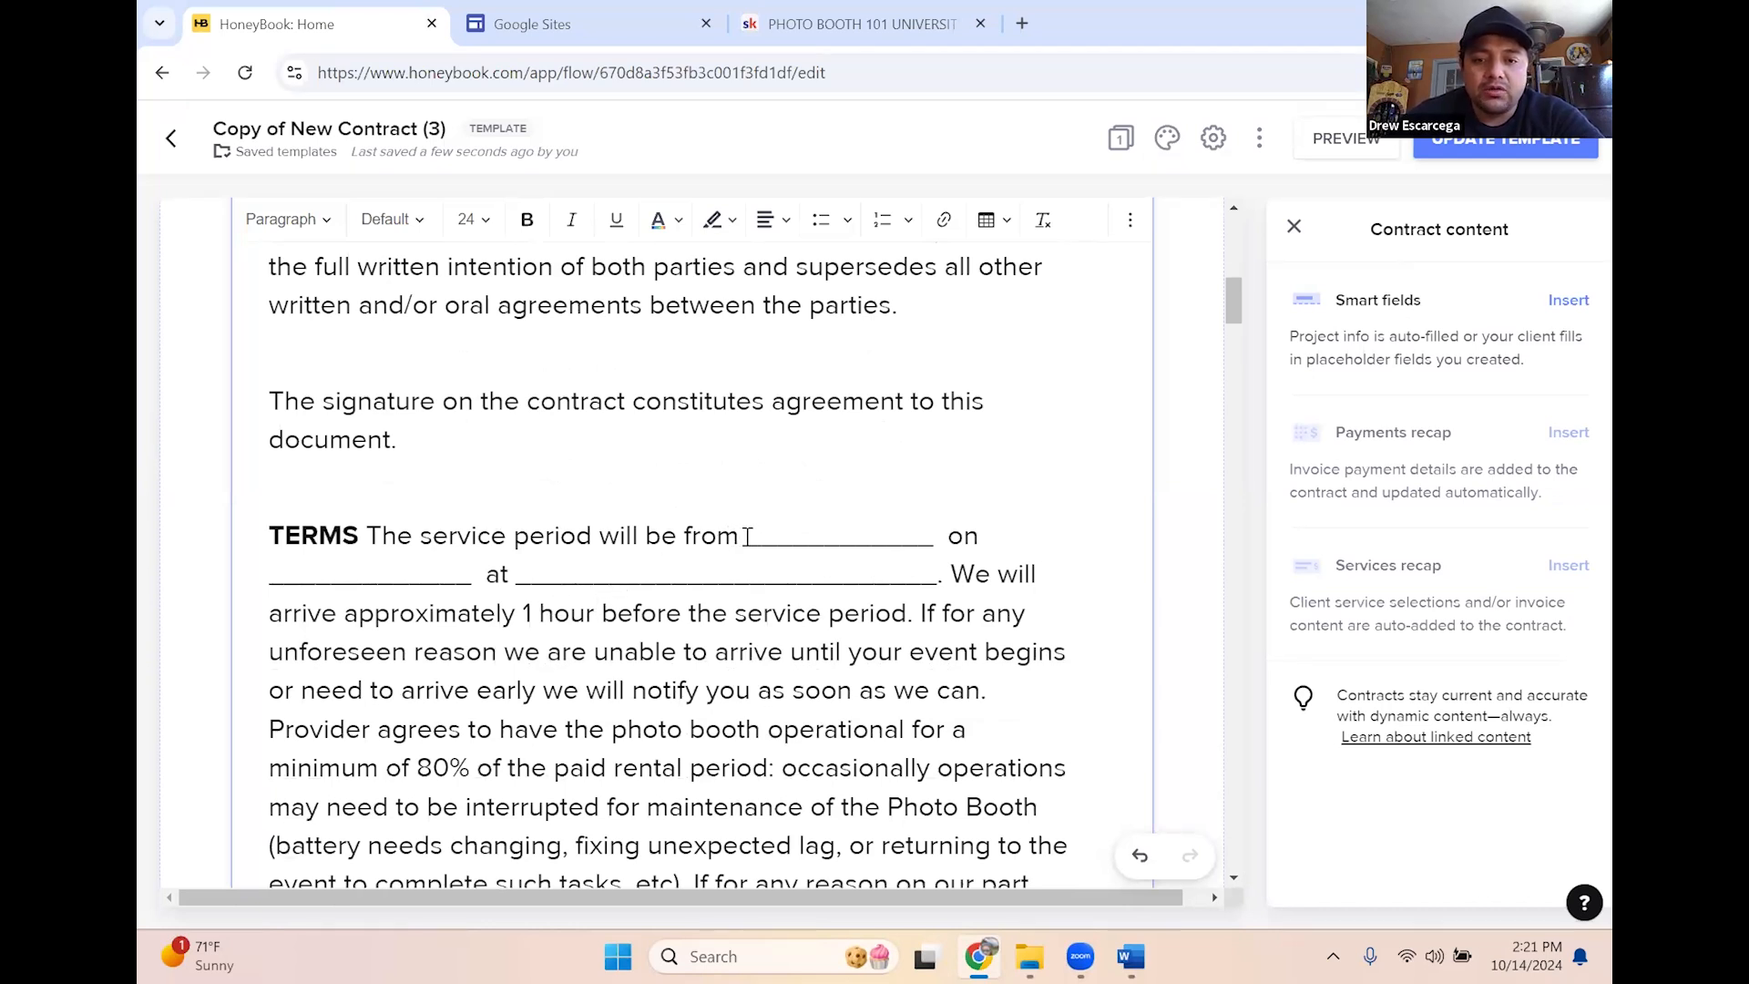
{"action": "left_click_drag", "start_coordinate": [772, 536], "coordinate": [942, 545]}
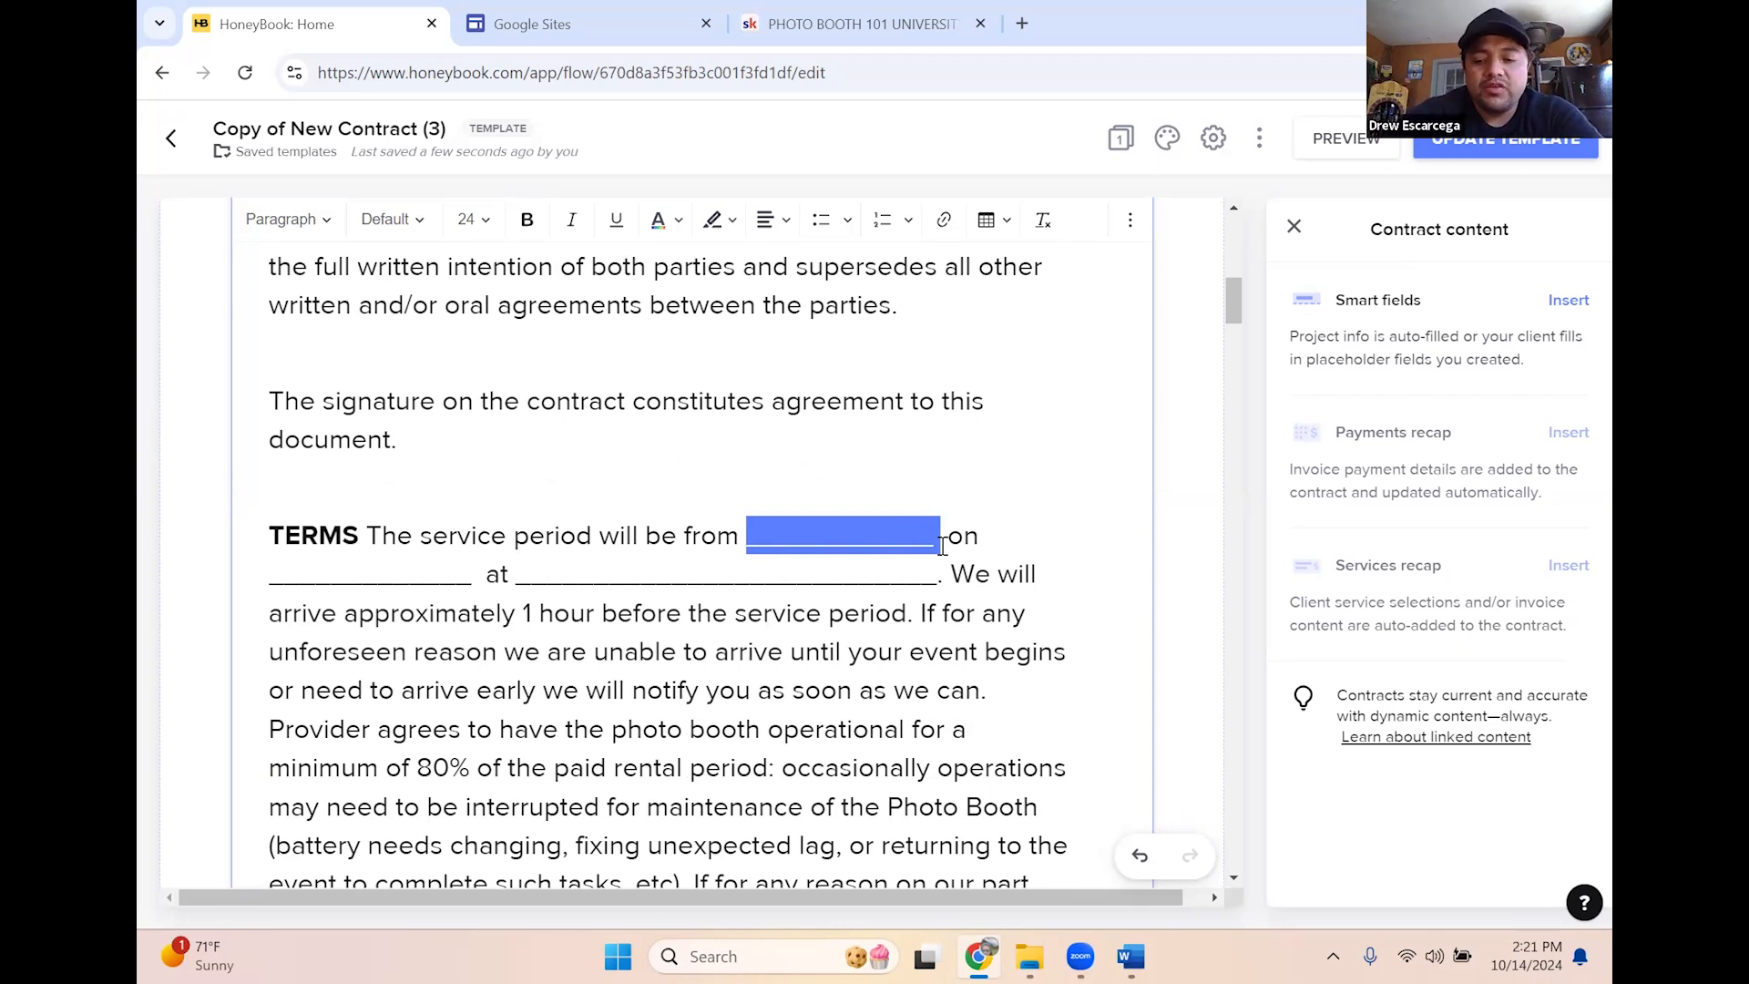
{"action": "key", "text": "BackSpace"}
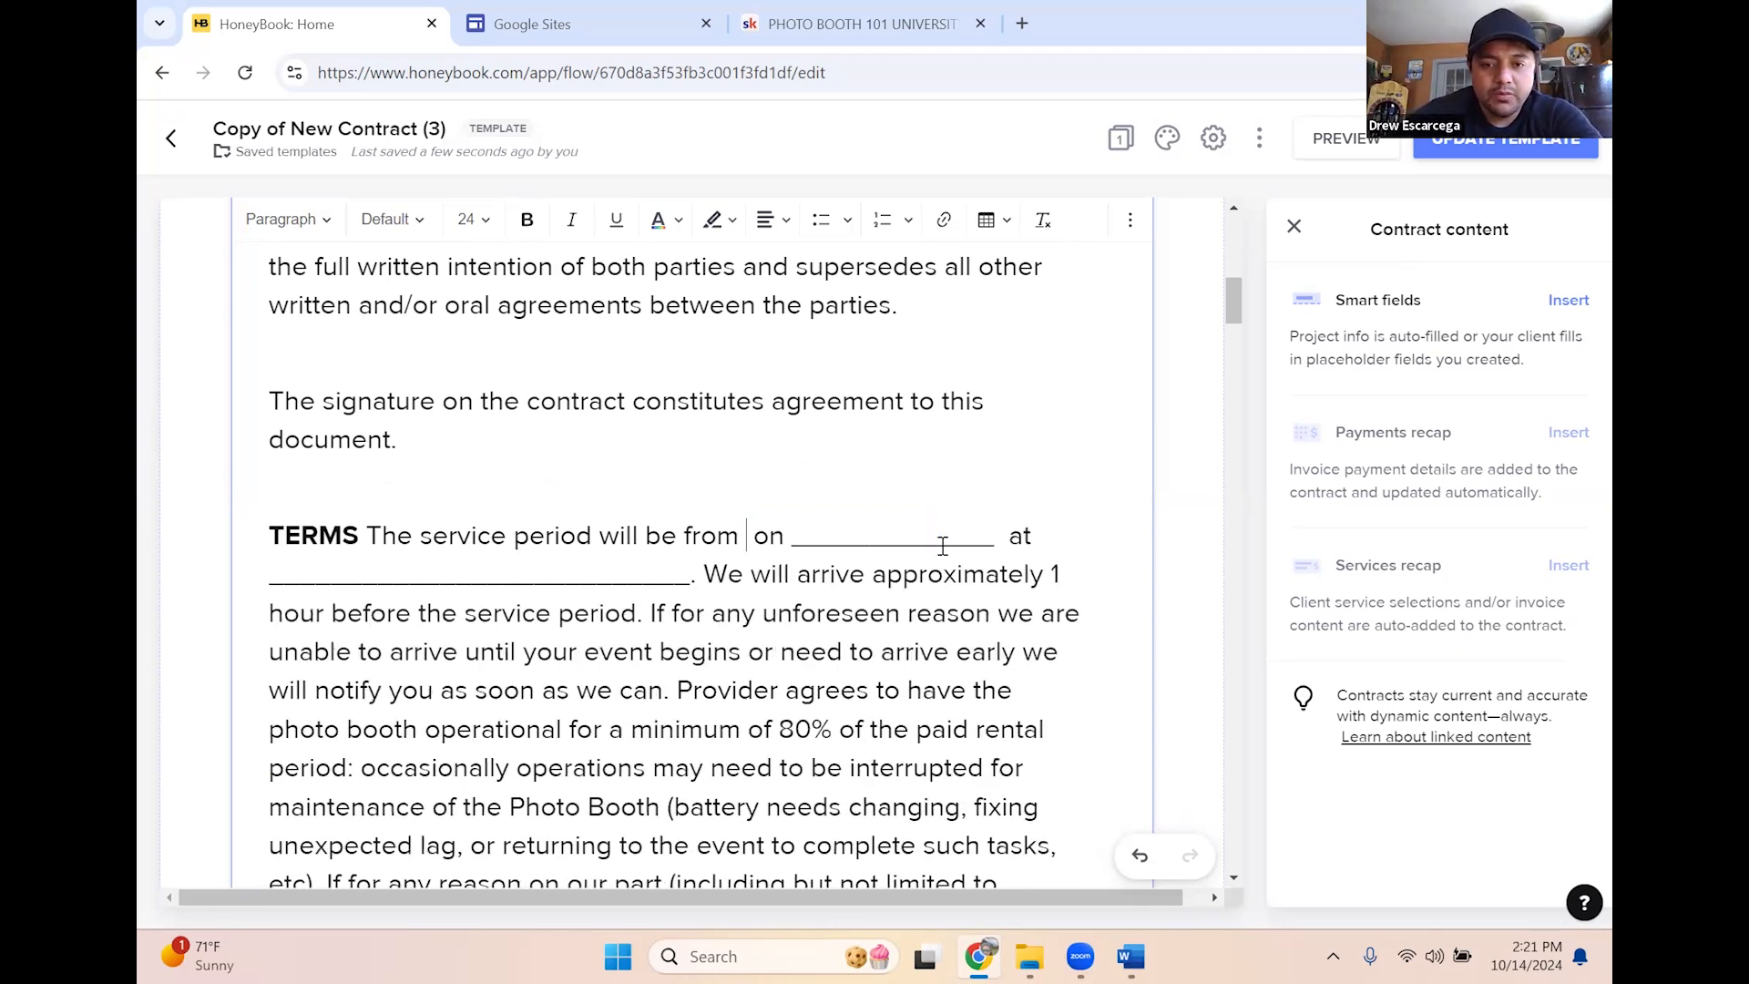
{"action": "left_click", "coordinate": [1558, 303]}
{"action": "left_click", "coordinate": [1449, 335]}
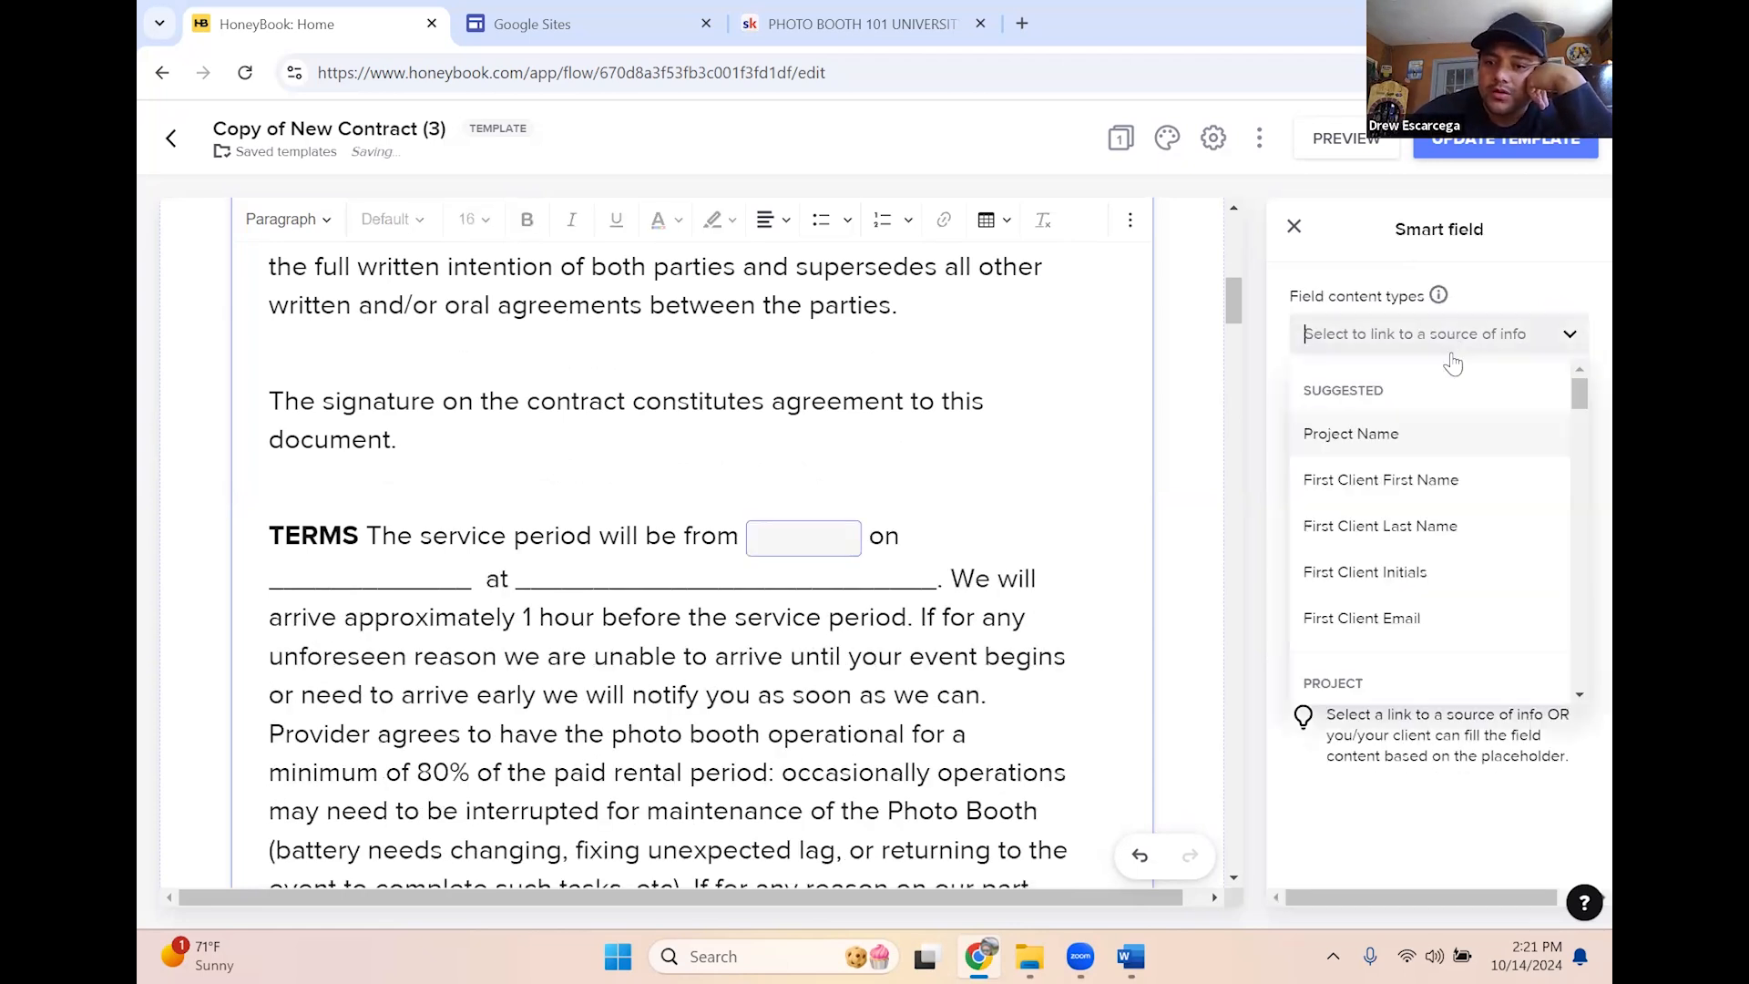
{"action": "scroll", "coordinate": [1426, 474], "scroll_direction": "down", "scroll_amount": 3}
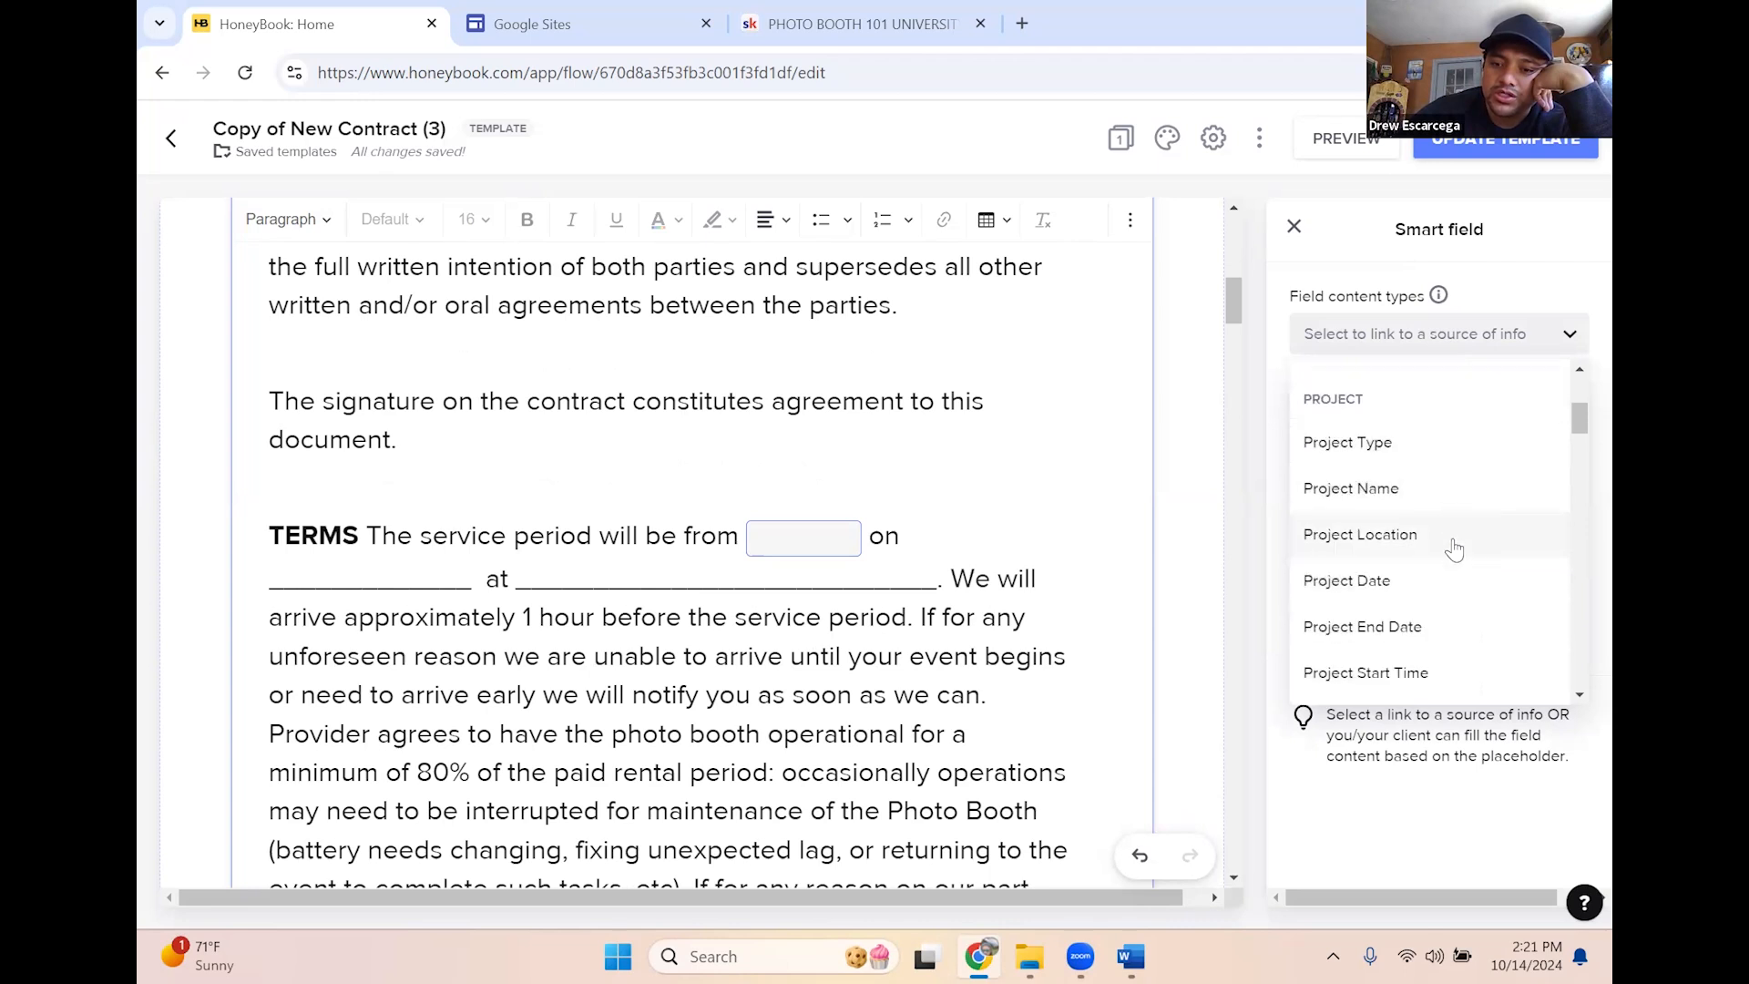
{"action": "scroll", "coordinate": [1456, 554], "scroll_direction": "down", "scroll_amount": 2}
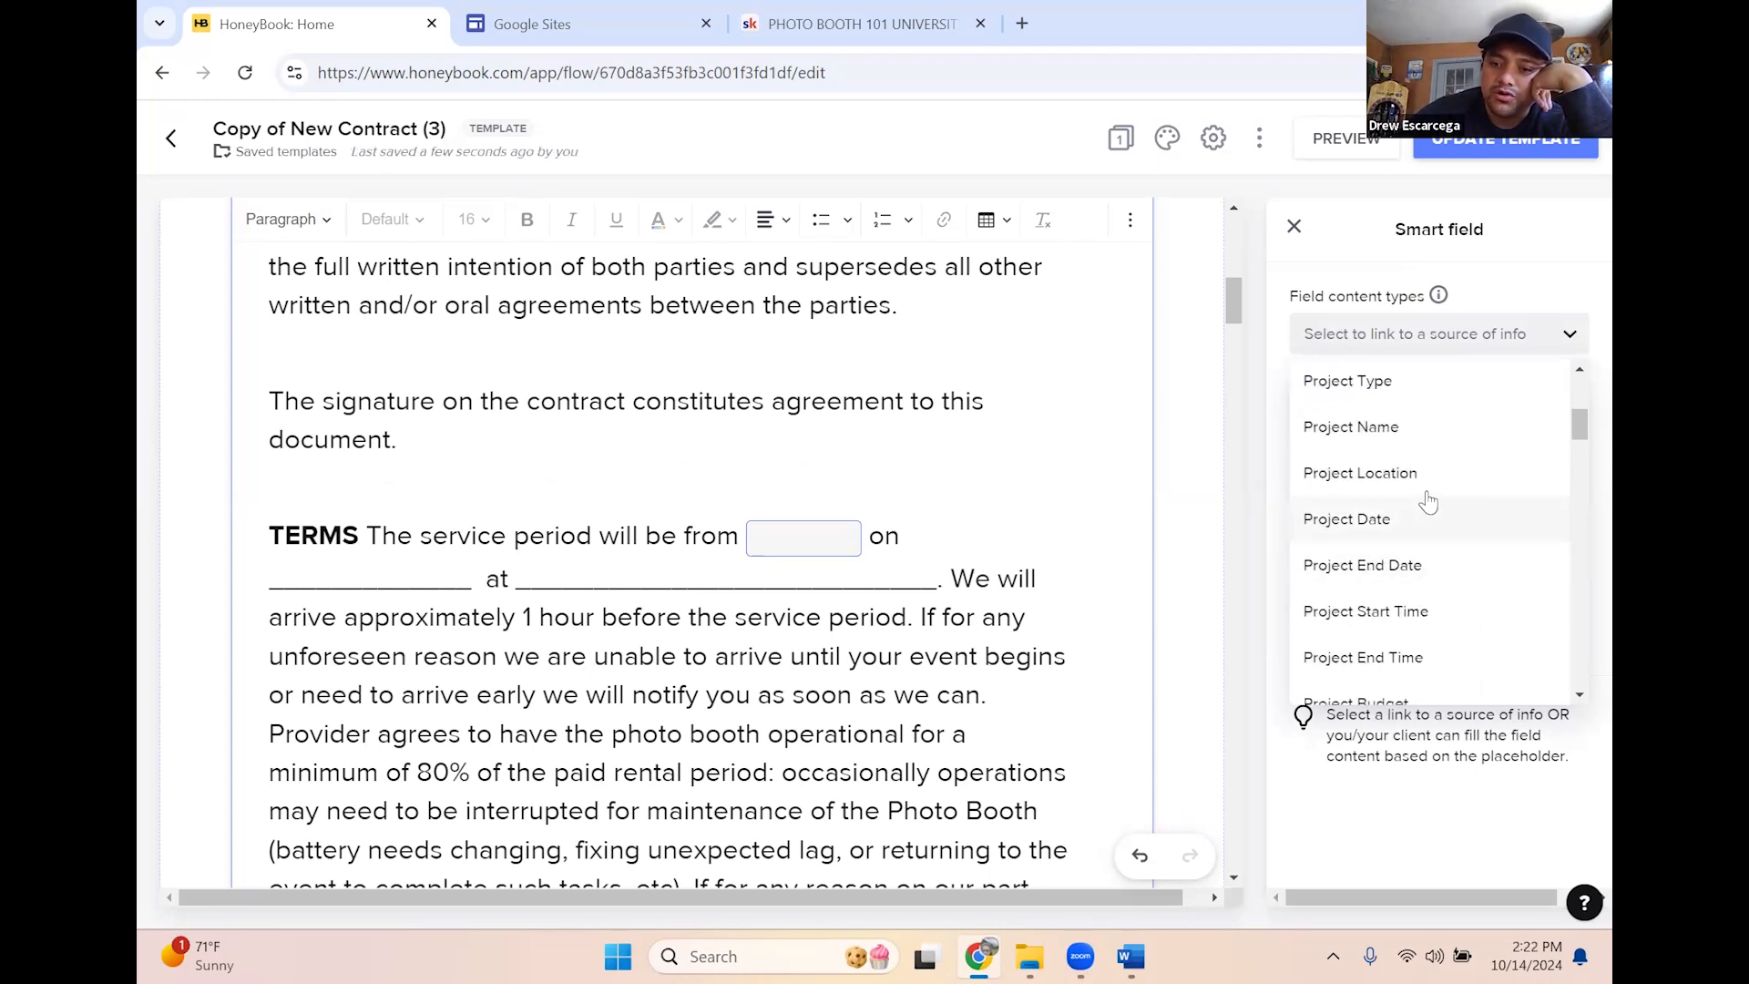
{"action": "left_click", "coordinate": [1409, 521]}
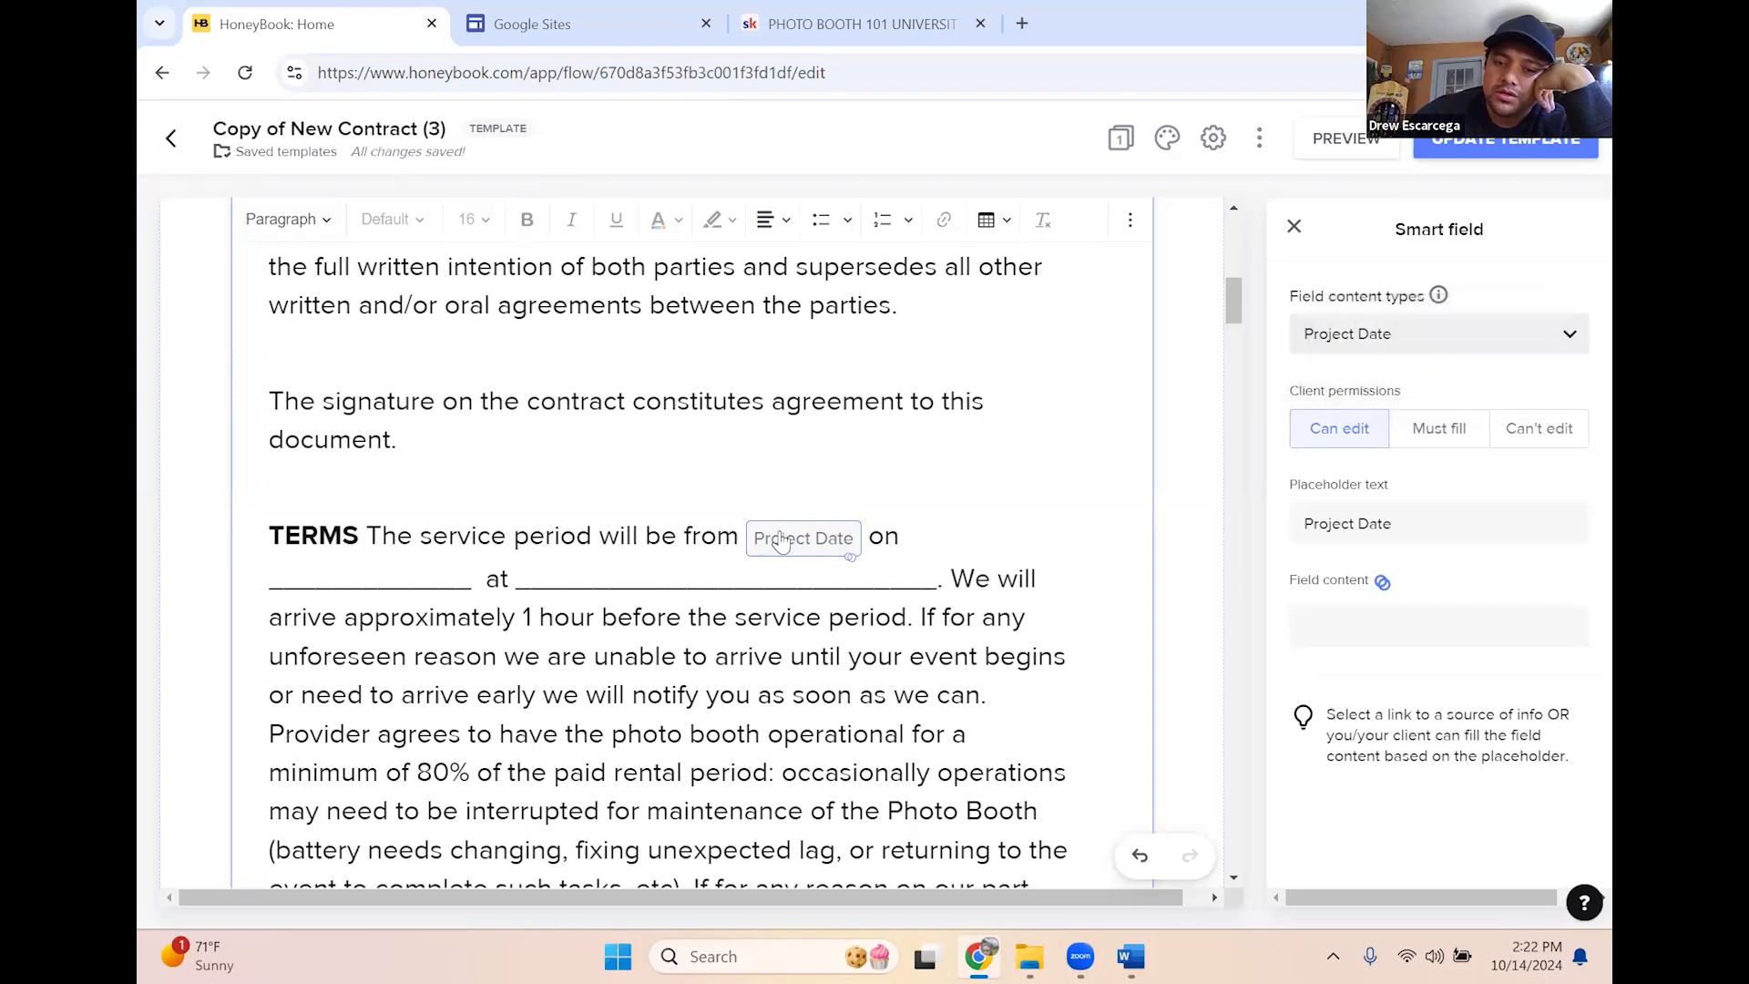
{"action": "left_click", "coordinate": [1389, 344]}
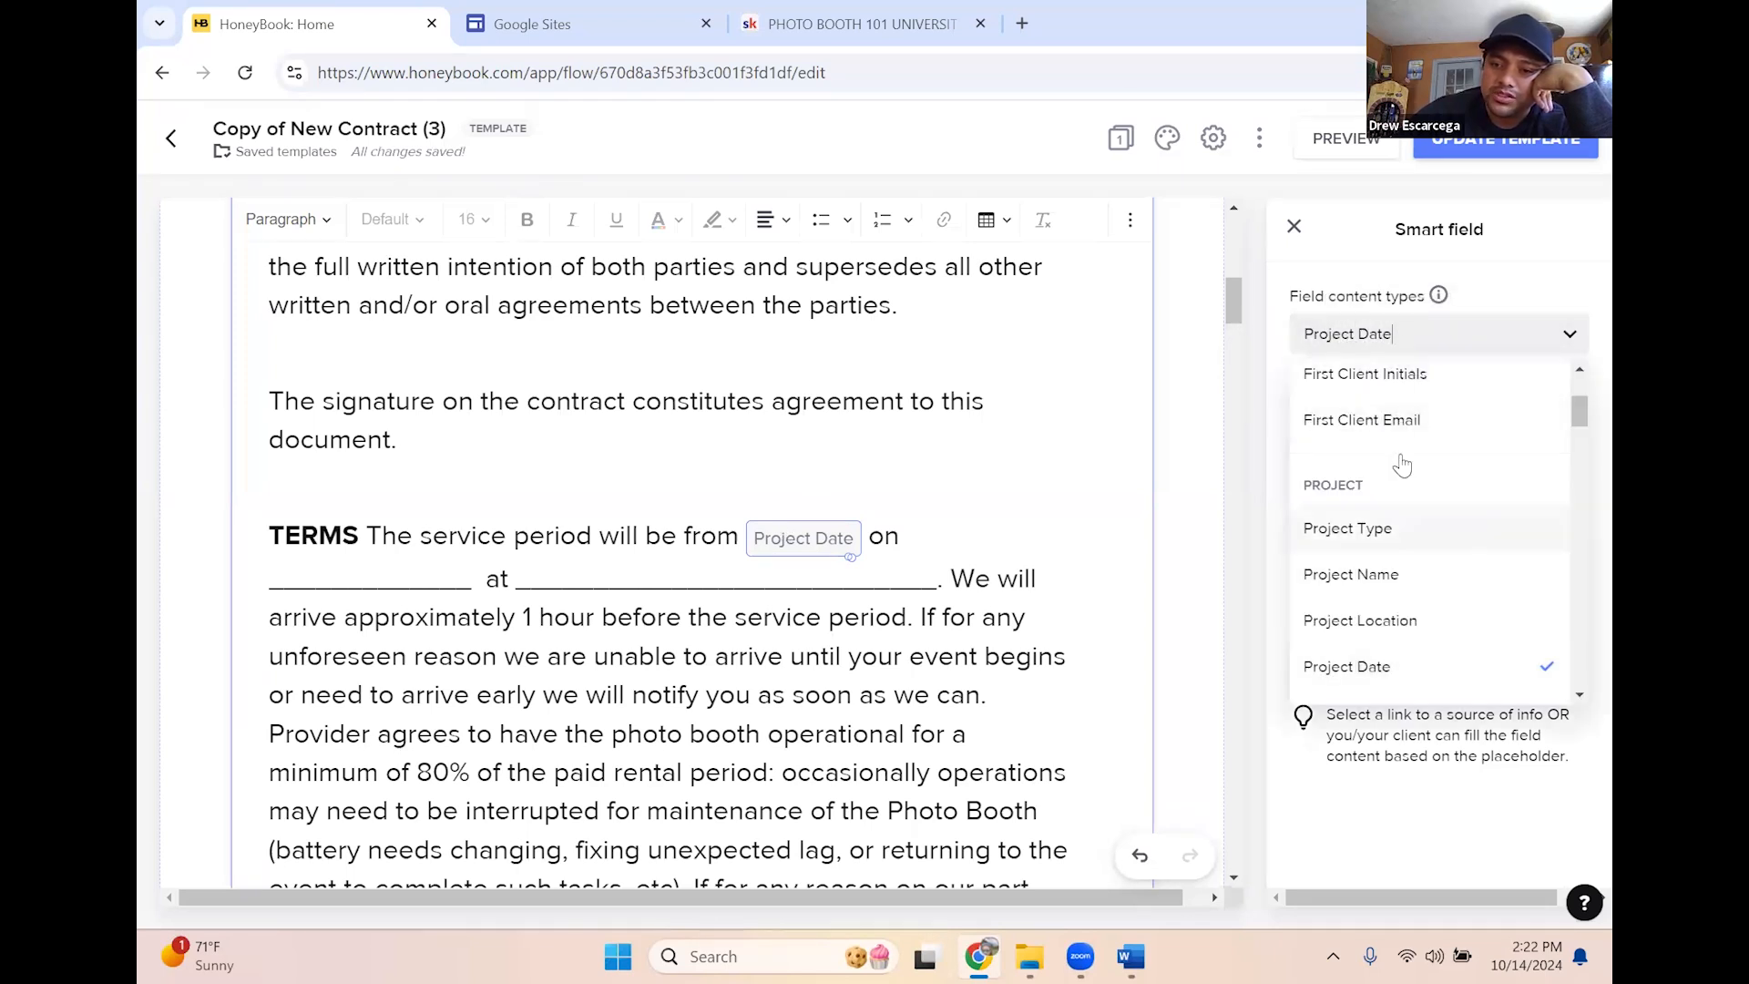
{"action": "scroll", "coordinate": [1365, 641], "scroll_direction": "down", "scroll_amount": 1}
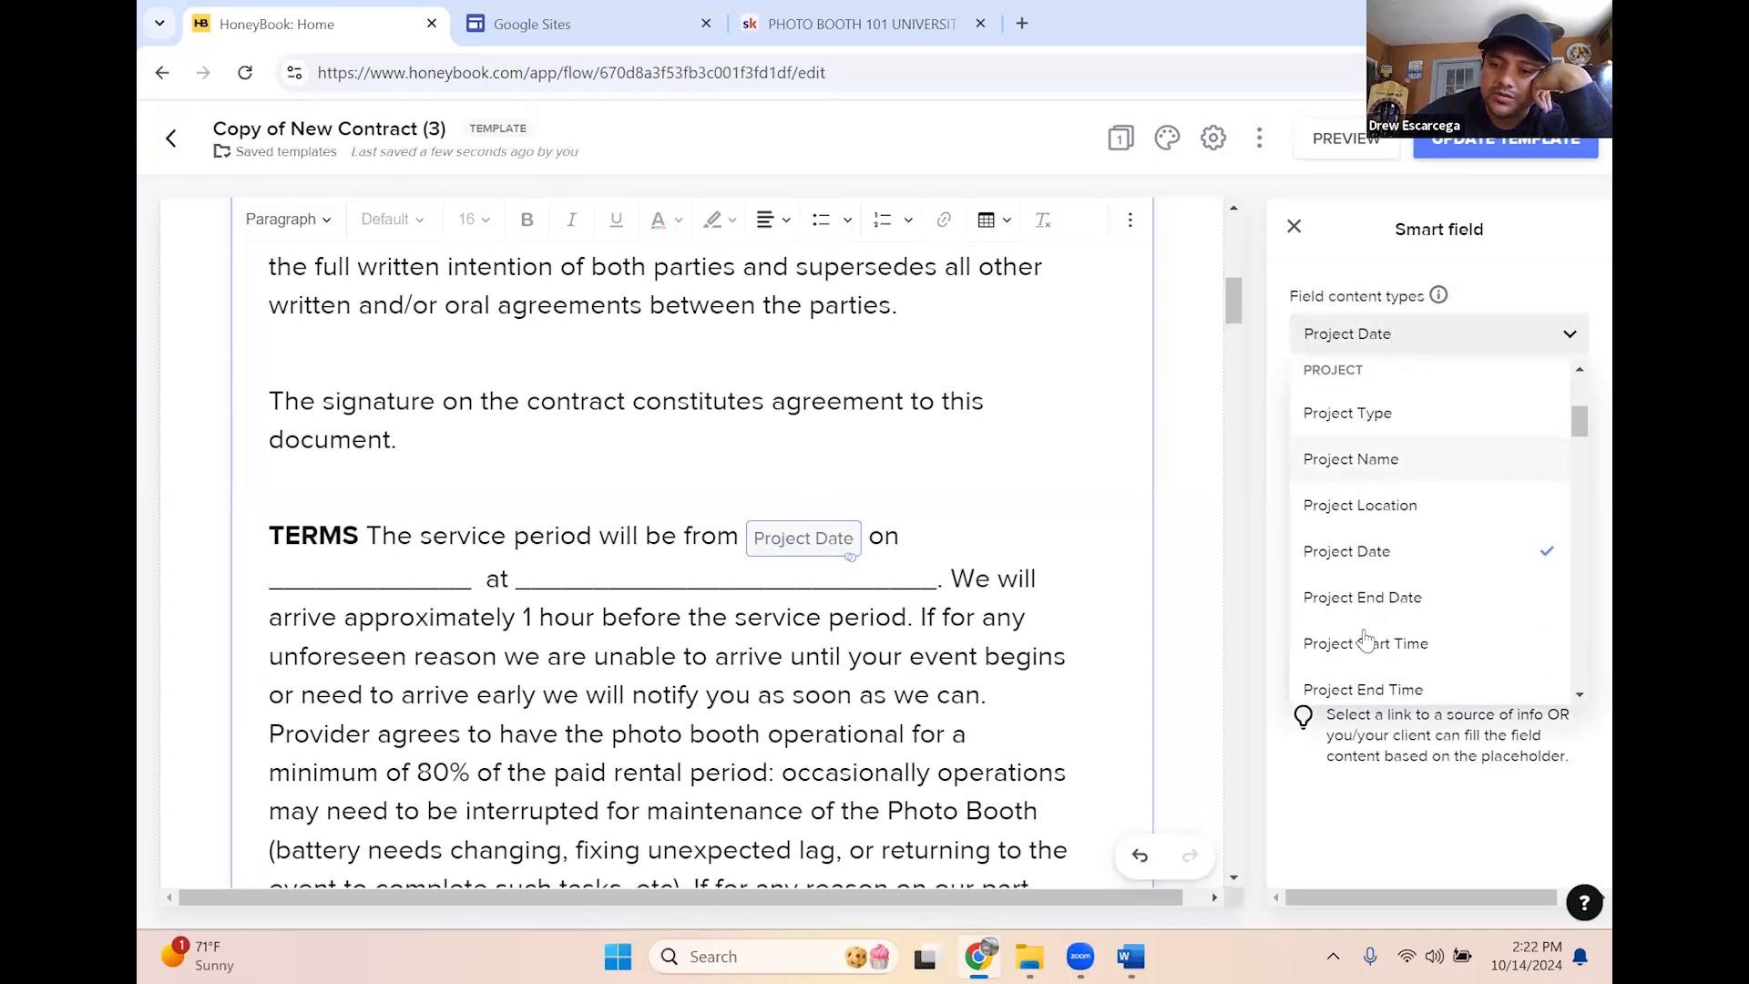
{"action": "left_click", "coordinate": [1417, 643]}
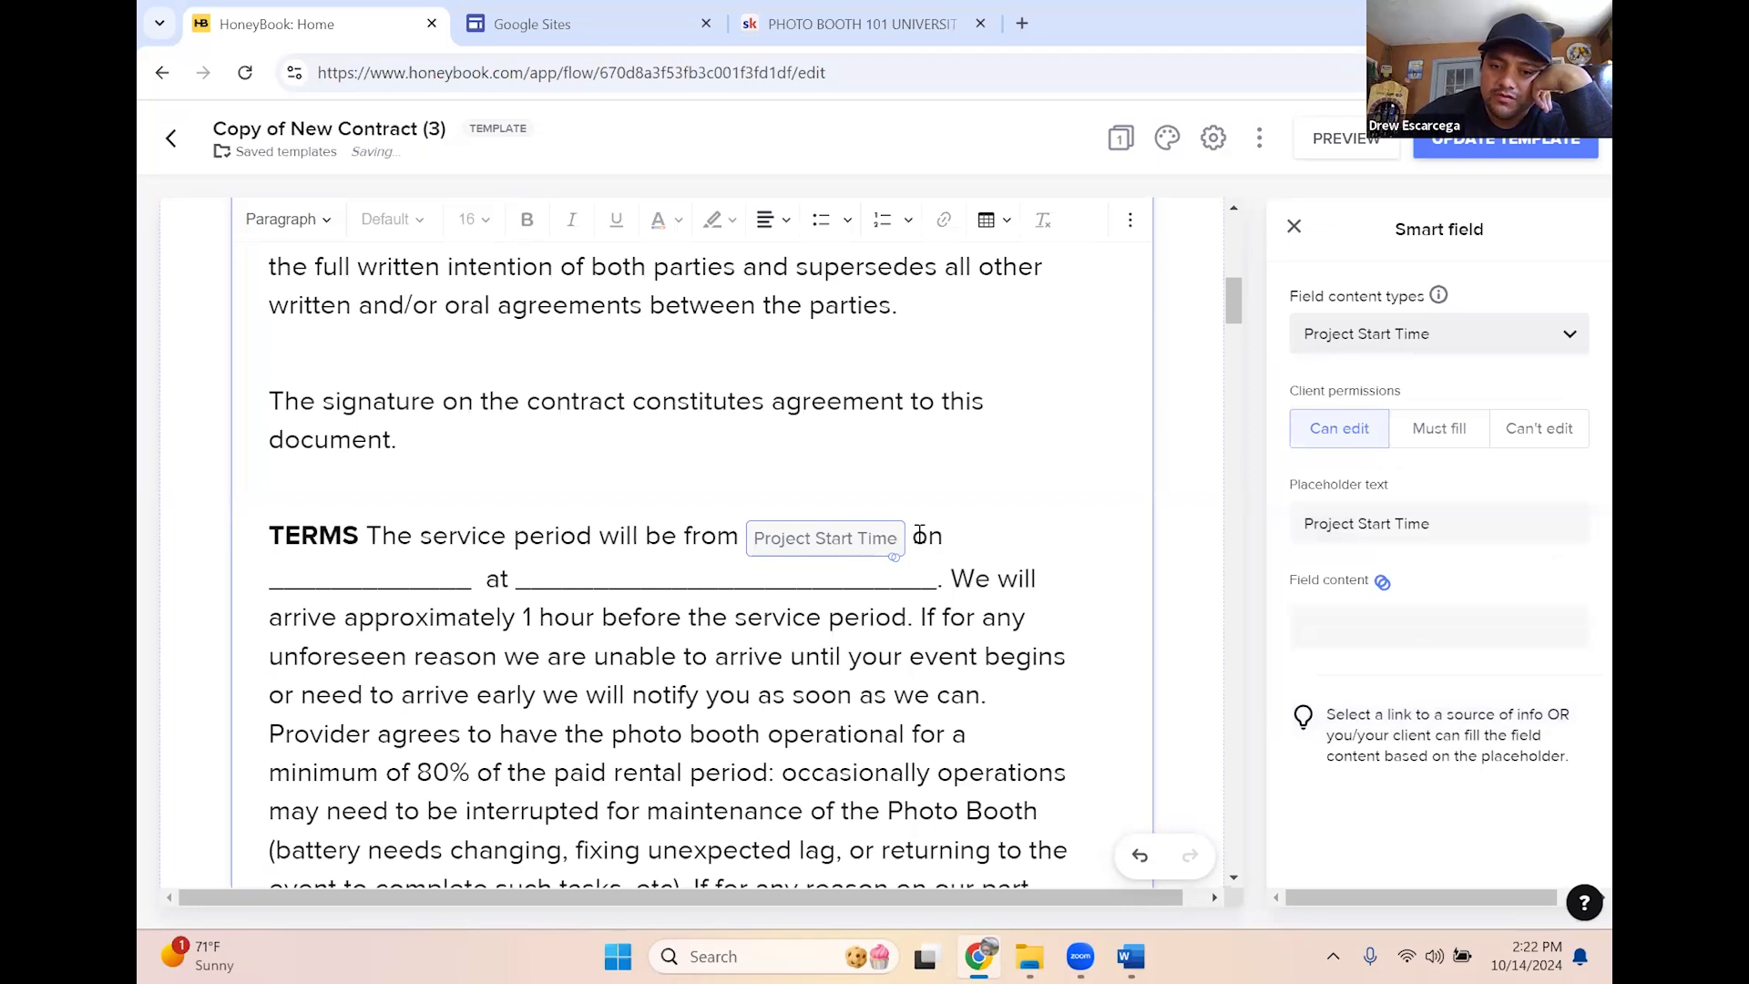
{"action": "left_click", "coordinate": [997, 517]}
Type 'to' and add a Project End Date smart field after it
{"action": "type", "text": "to"}
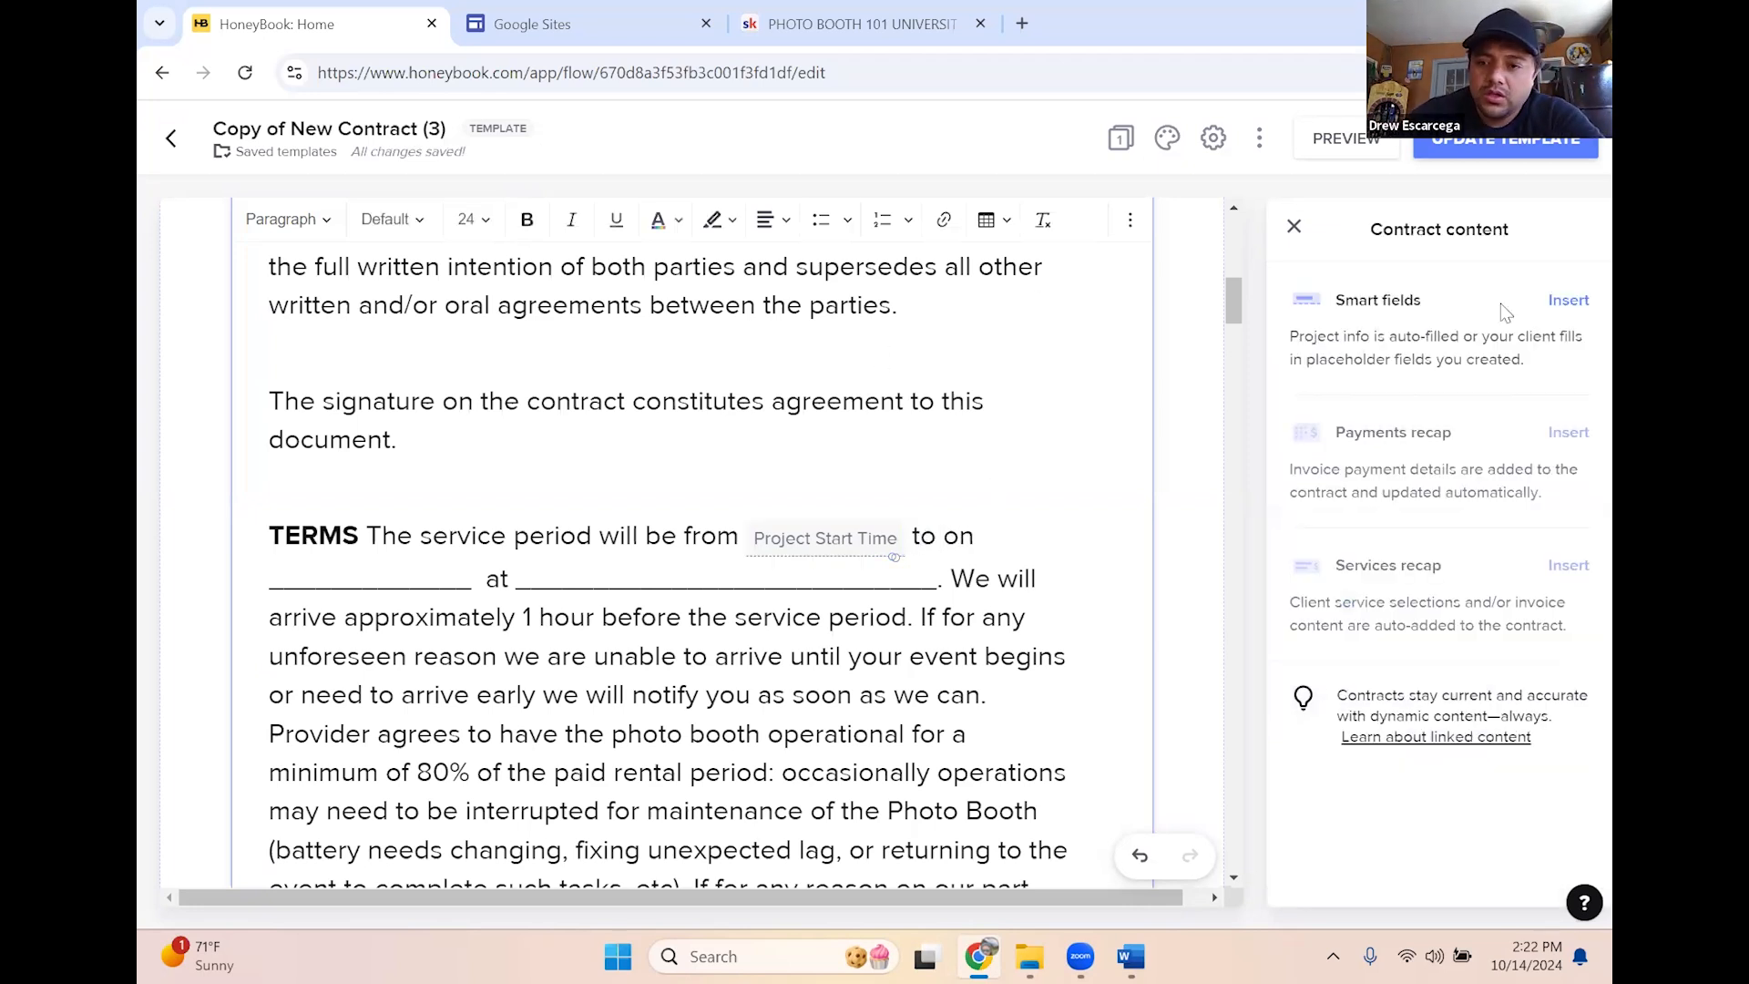
{"action": "left_click", "coordinate": [1568, 300]}
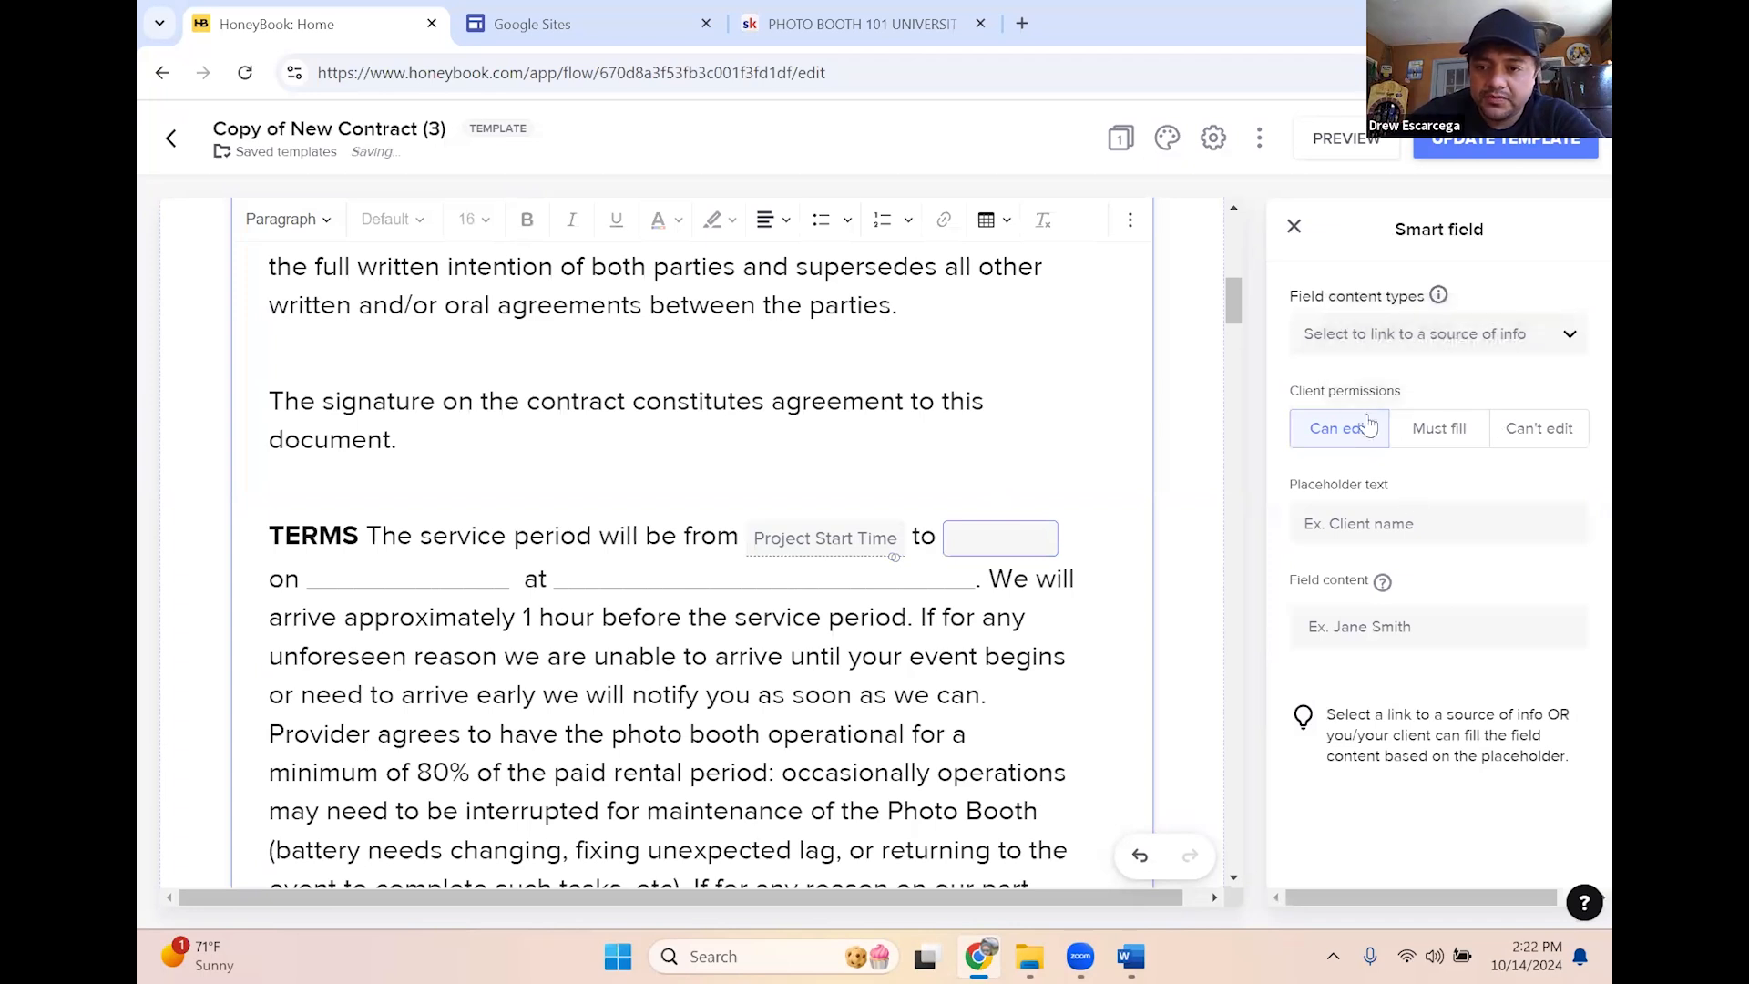
{"action": "left_click", "coordinate": [1417, 336]}
{"action": "scroll", "coordinate": [1413, 553], "scroll_direction": "down", "scroll_amount": 1}
{"action": "scroll", "coordinate": [1413, 553], "scroll_direction": "down", "scroll_amount": 3}
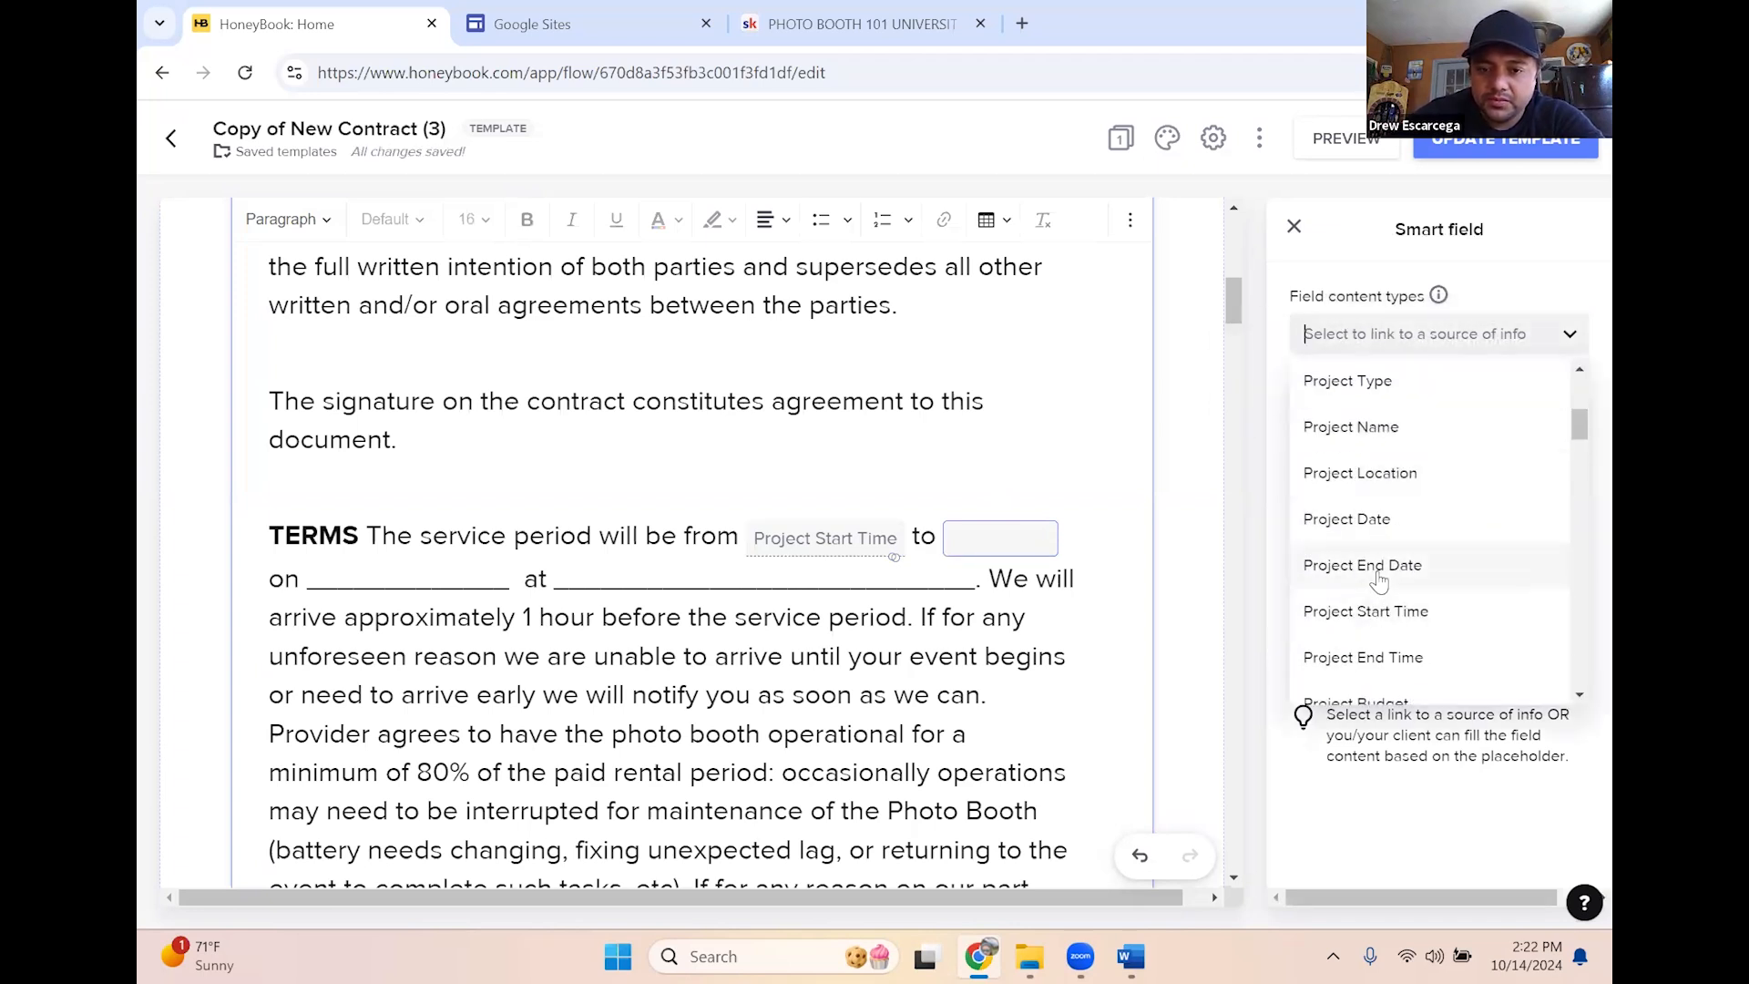
{"action": "left_click", "coordinate": [1380, 567]}
Set the Project Start Time and Project End Date fields to Can't edit for the client
{"action": "left_click", "coordinate": [827, 545]}
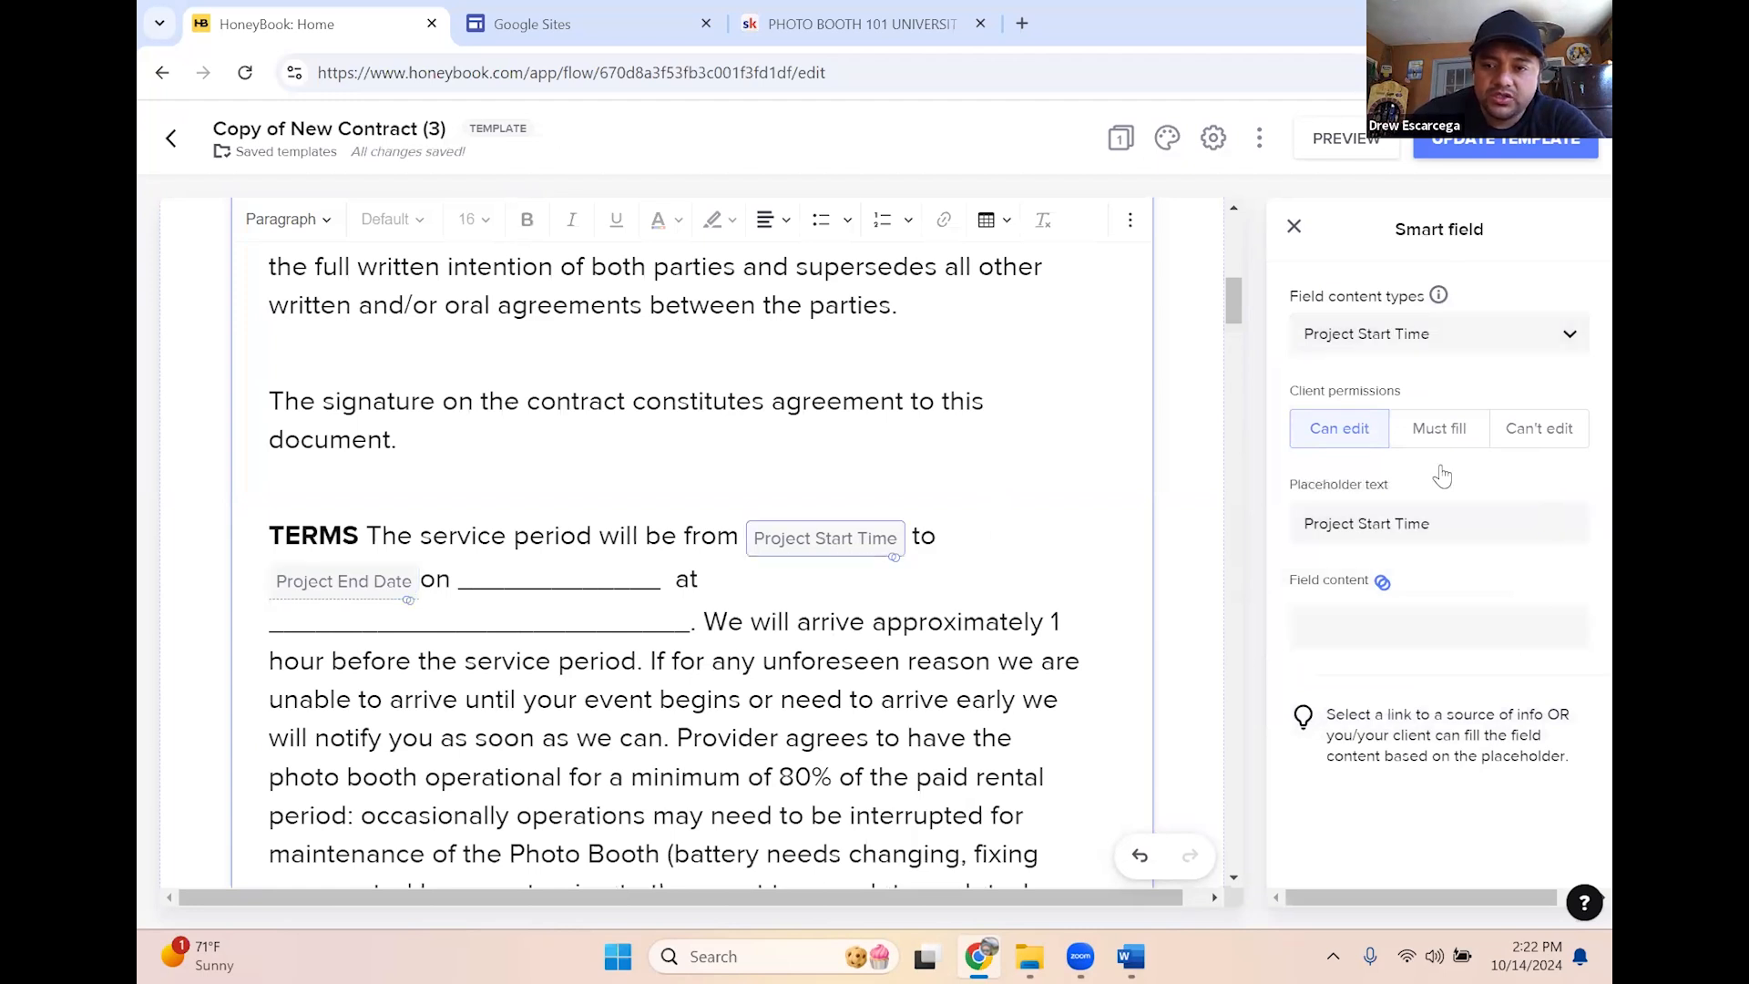
{"action": "left_click", "coordinate": [1531, 434]}
{"action": "left_click", "coordinate": [380, 593]}
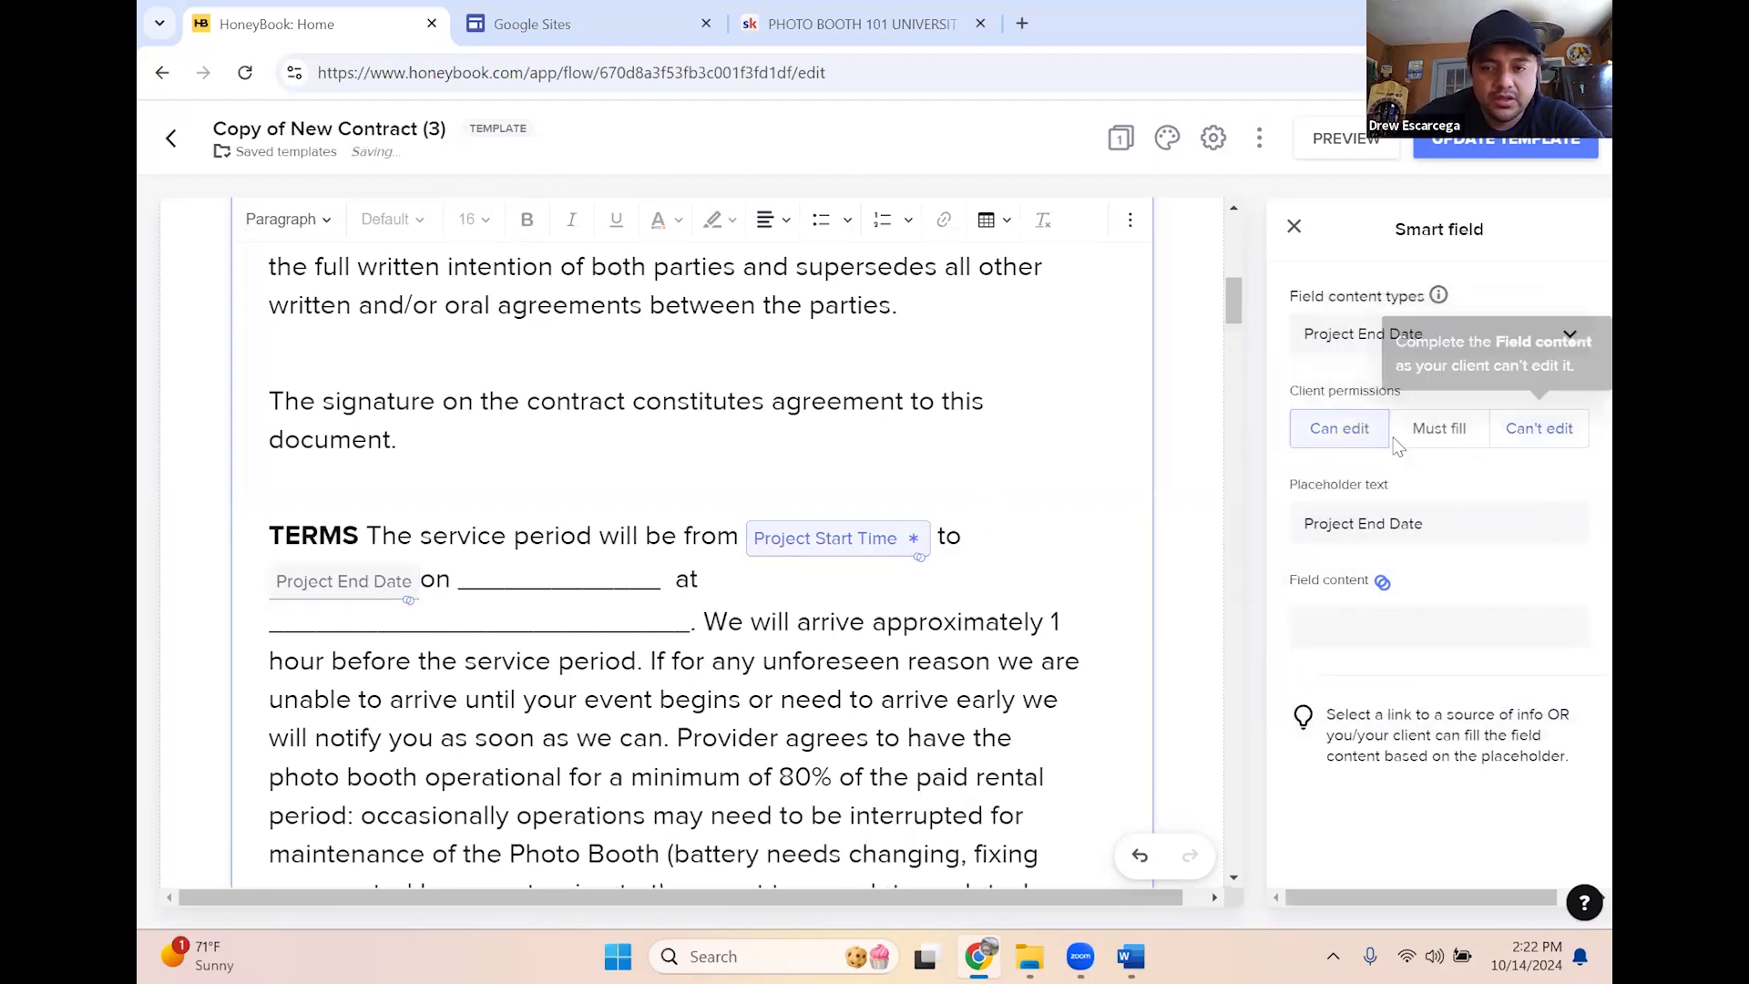
{"action": "left_click", "coordinate": [1537, 428]}
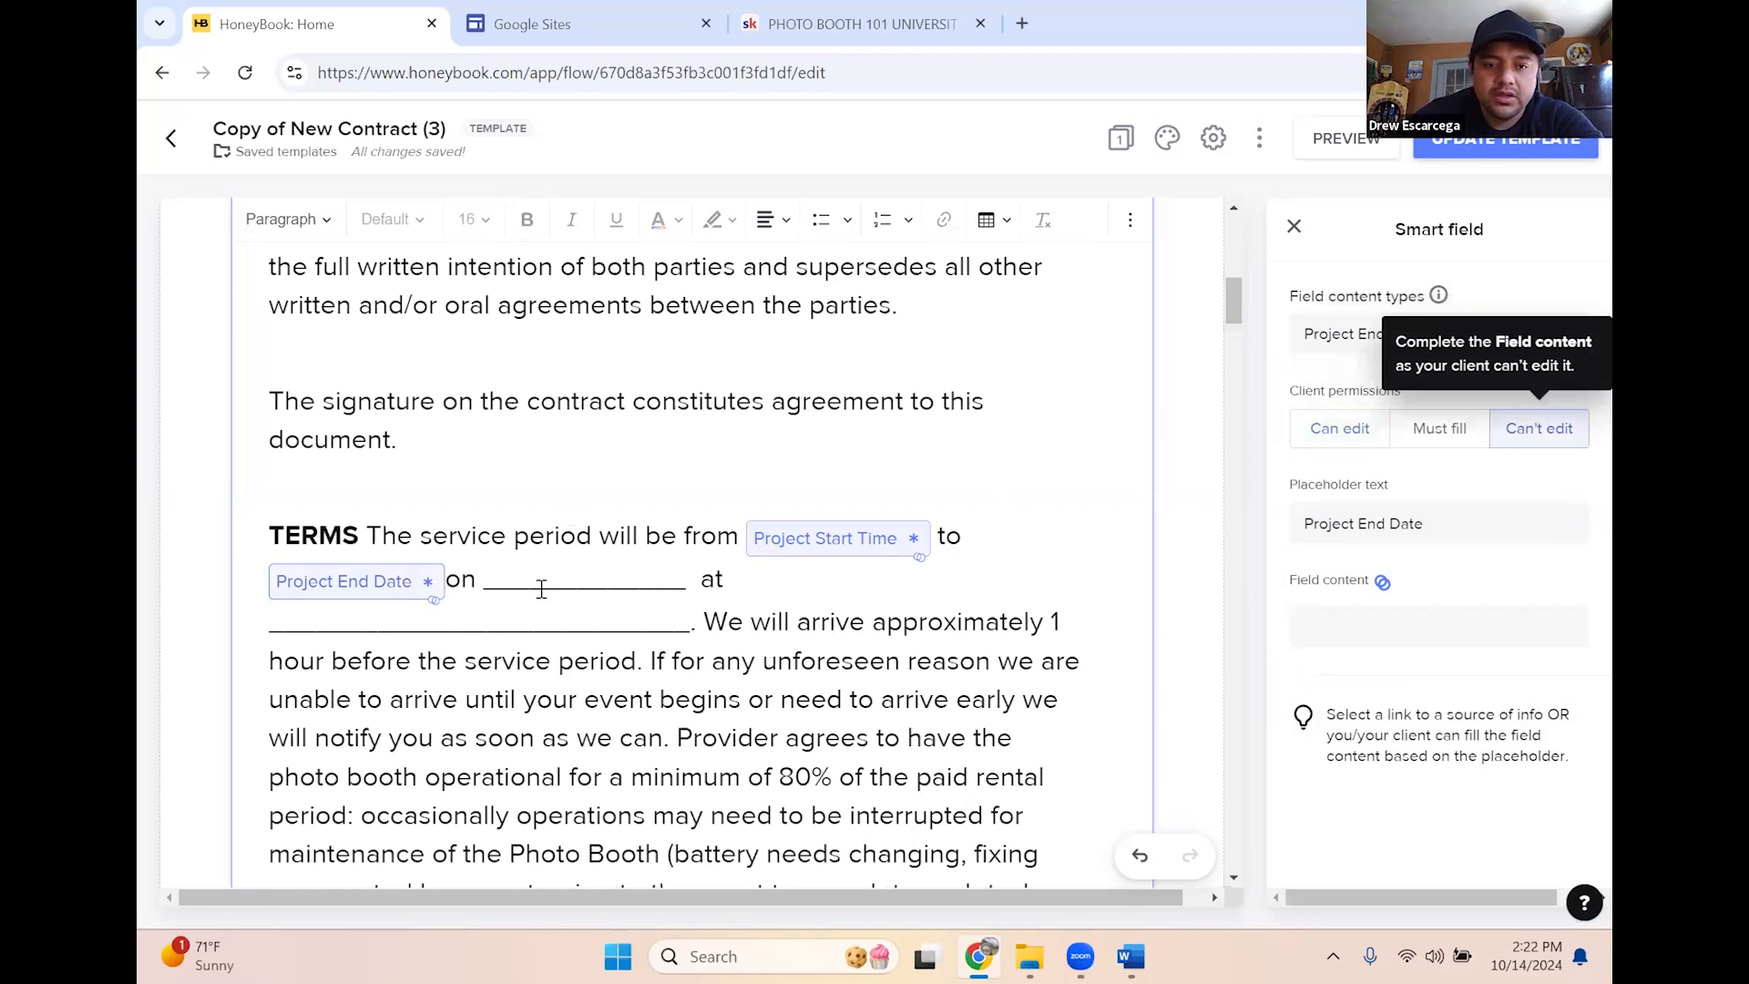
{"action": "left_click", "coordinate": [495, 571]}
Replace the blank after 'on' with a client-locked Project Date smart field
{"action": "left_click_drag", "start_coordinate": [488, 580], "coordinate": [705, 577]}
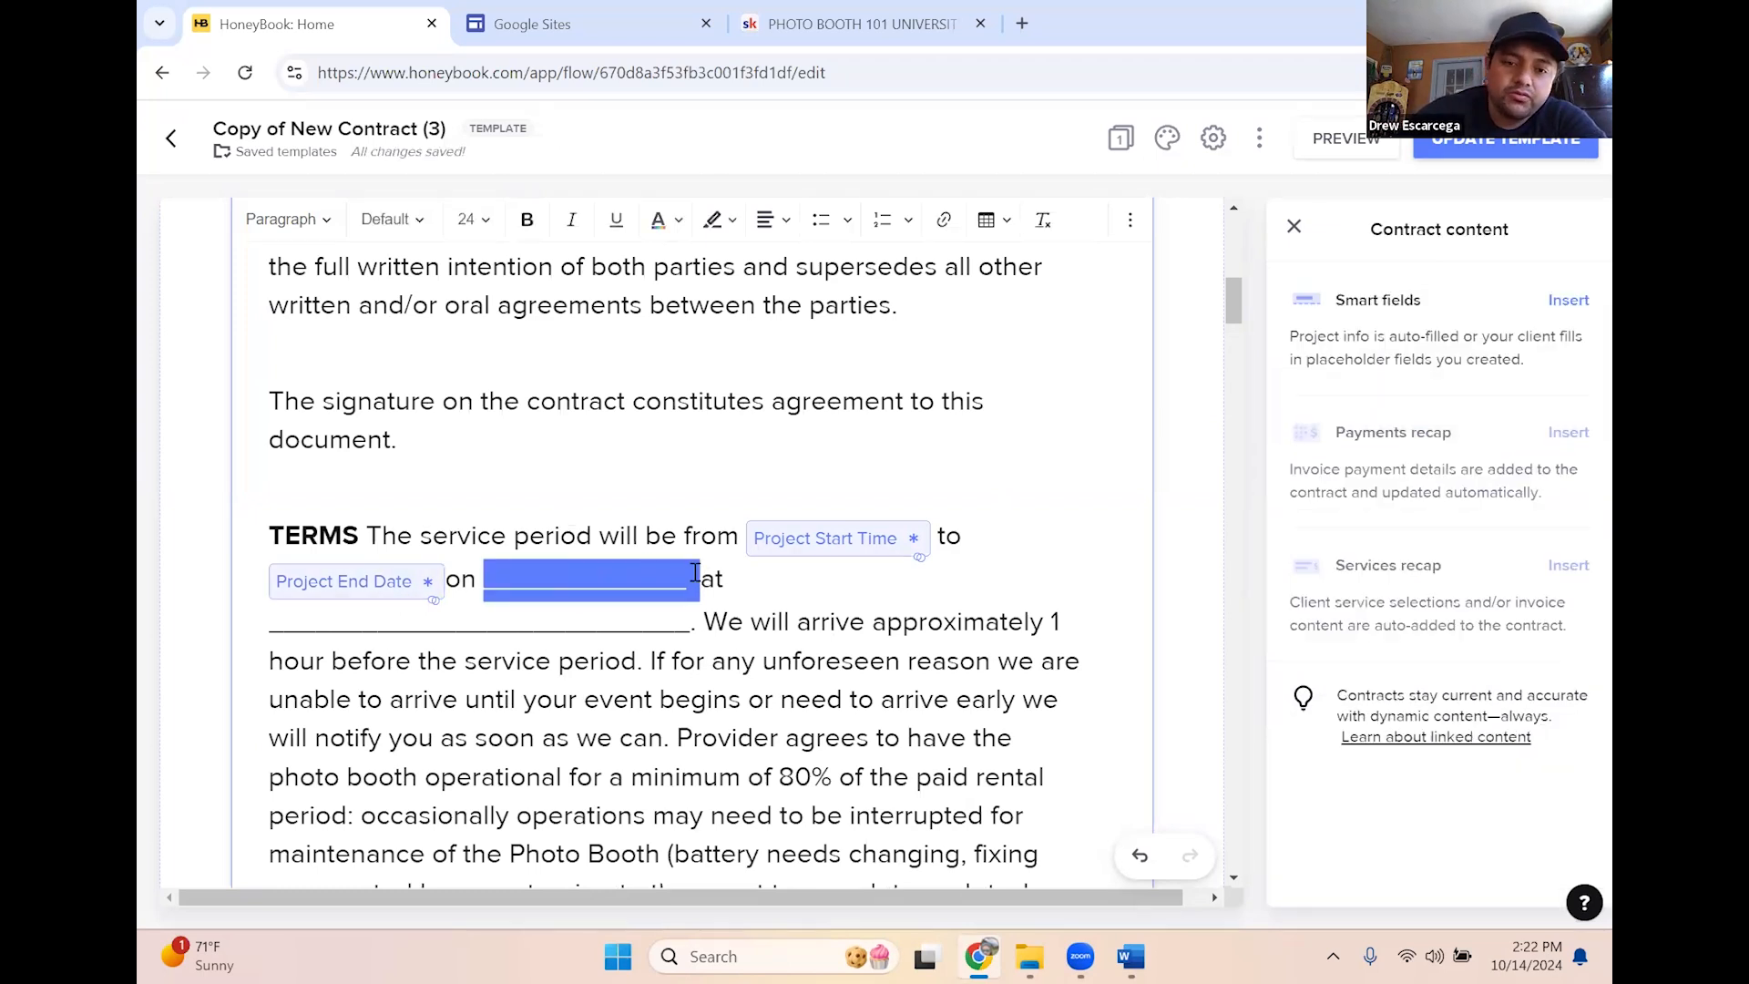
{"action": "key", "text": "BackSpace"}
{"action": "left_click", "coordinate": [1557, 308]}
{"action": "left_click", "coordinate": [1436, 356]}
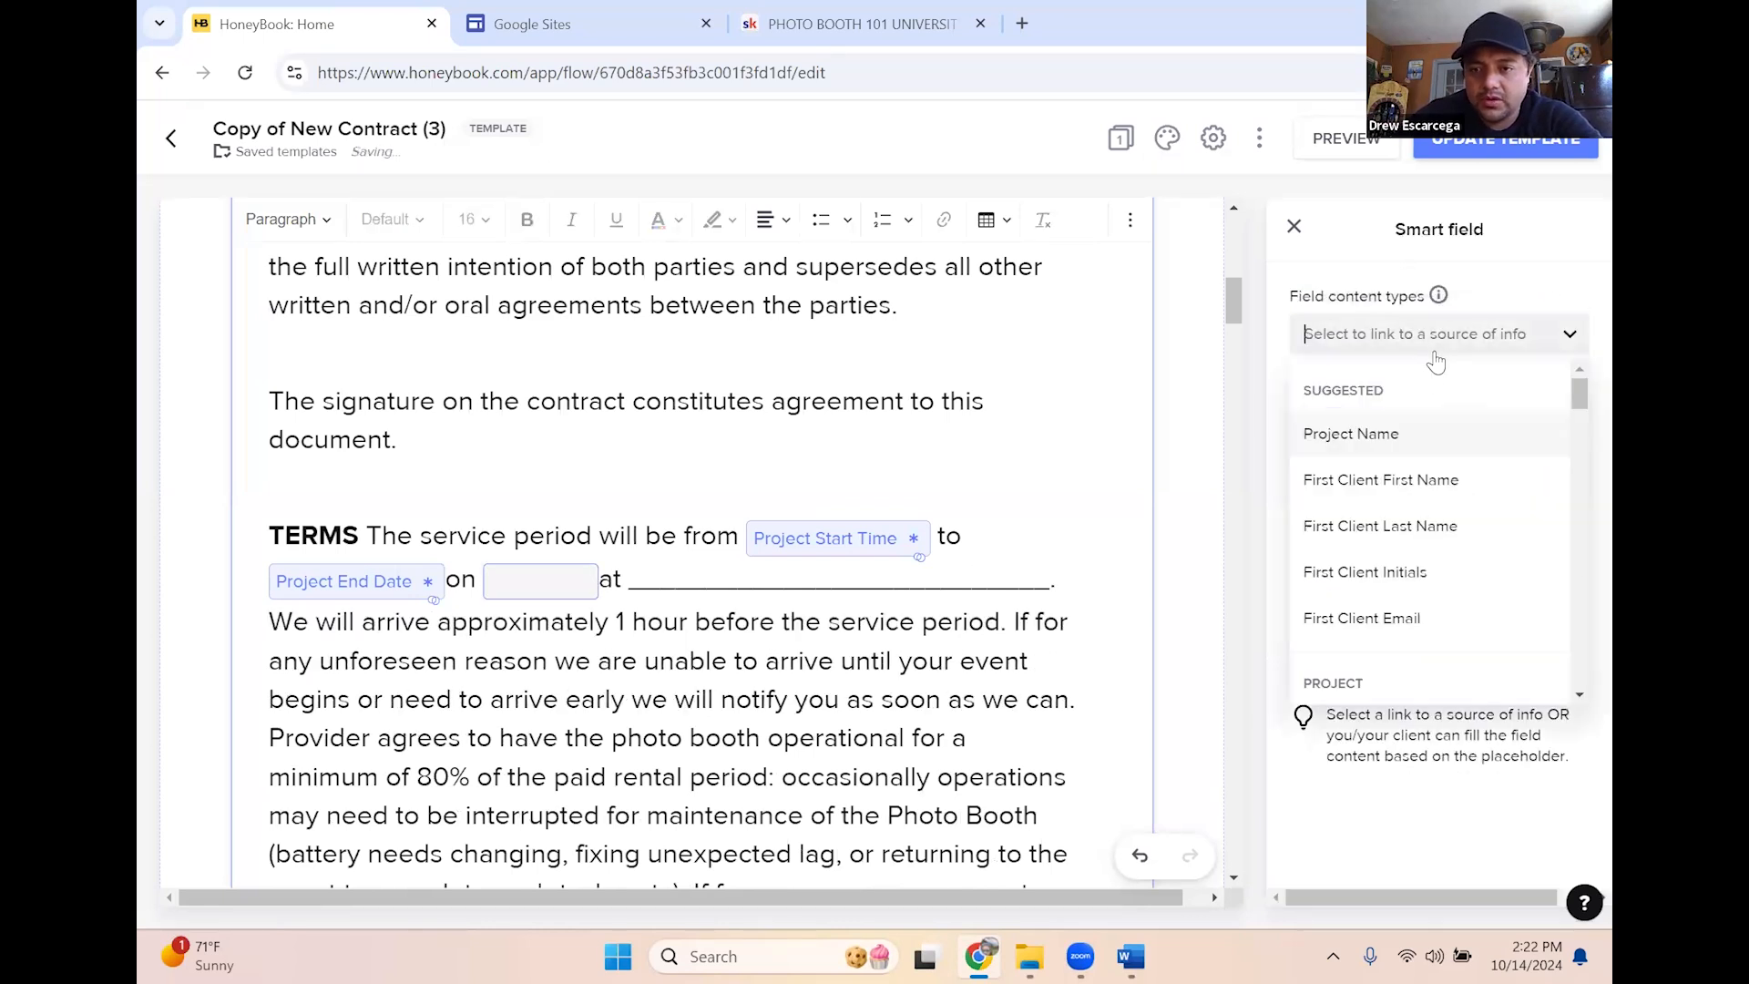
{"action": "scroll", "coordinate": [1418, 586], "scroll_direction": "down", "scroll_amount": 3}
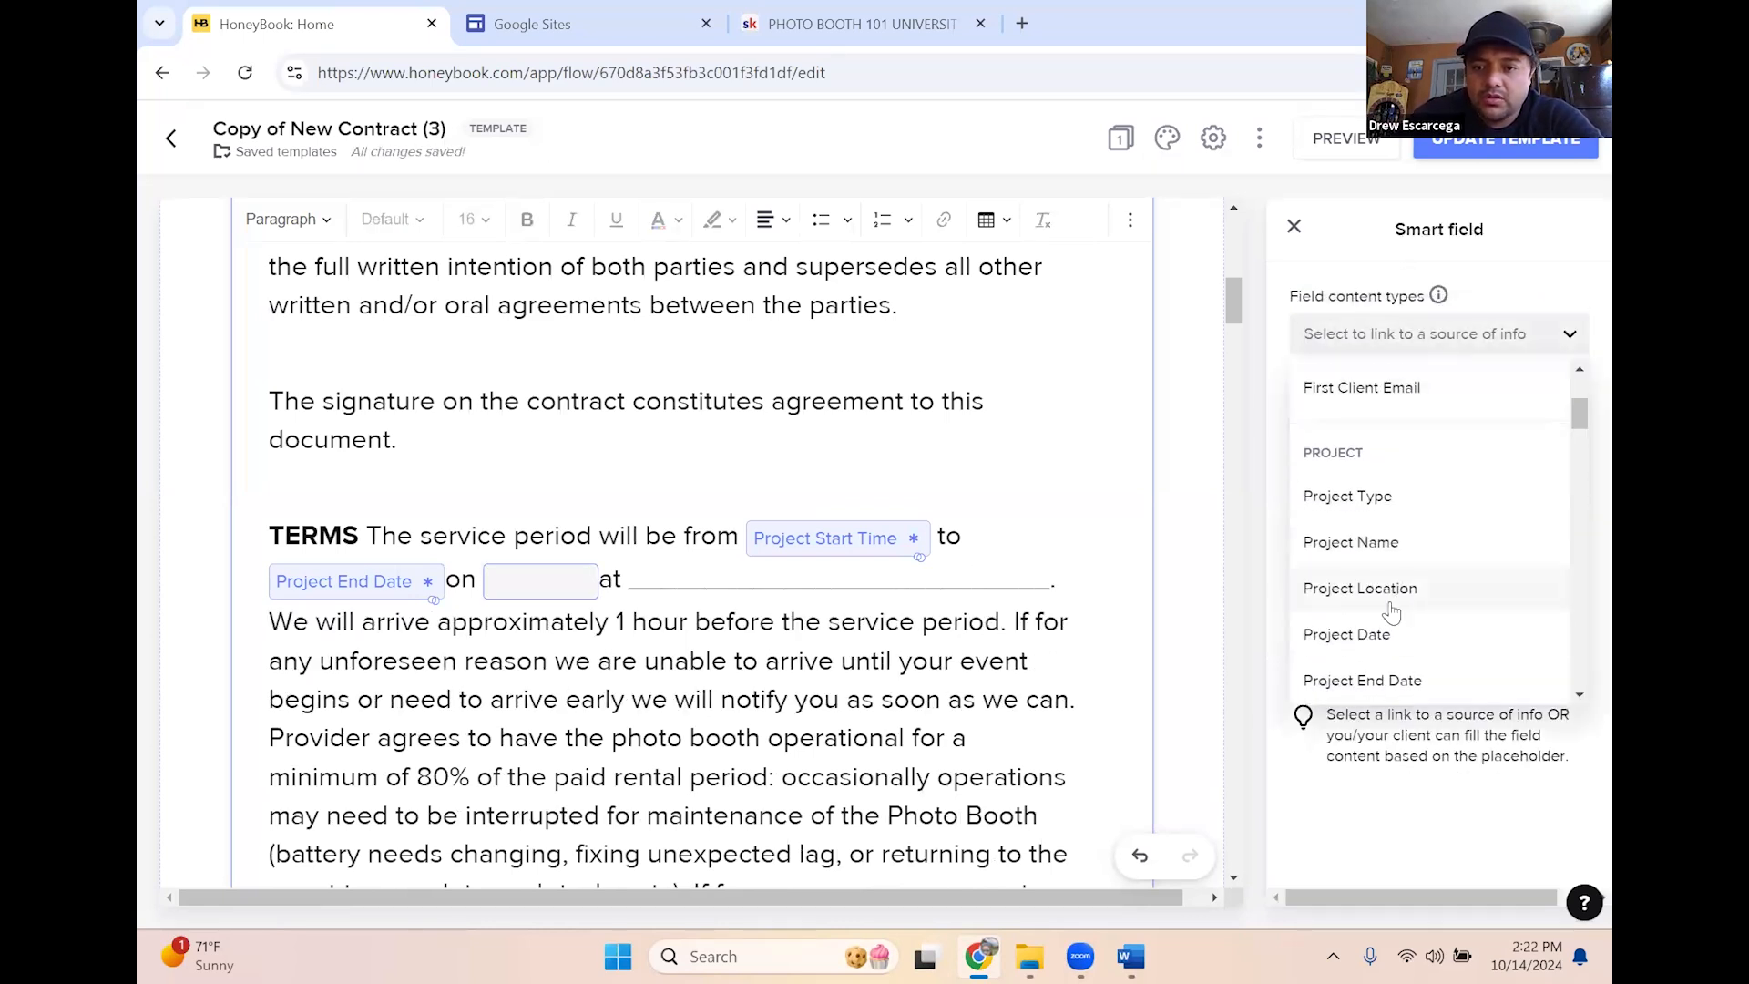
{"action": "scroll", "coordinate": [1392, 612], "scroll_direction": "down", "scroll_amount": 1}
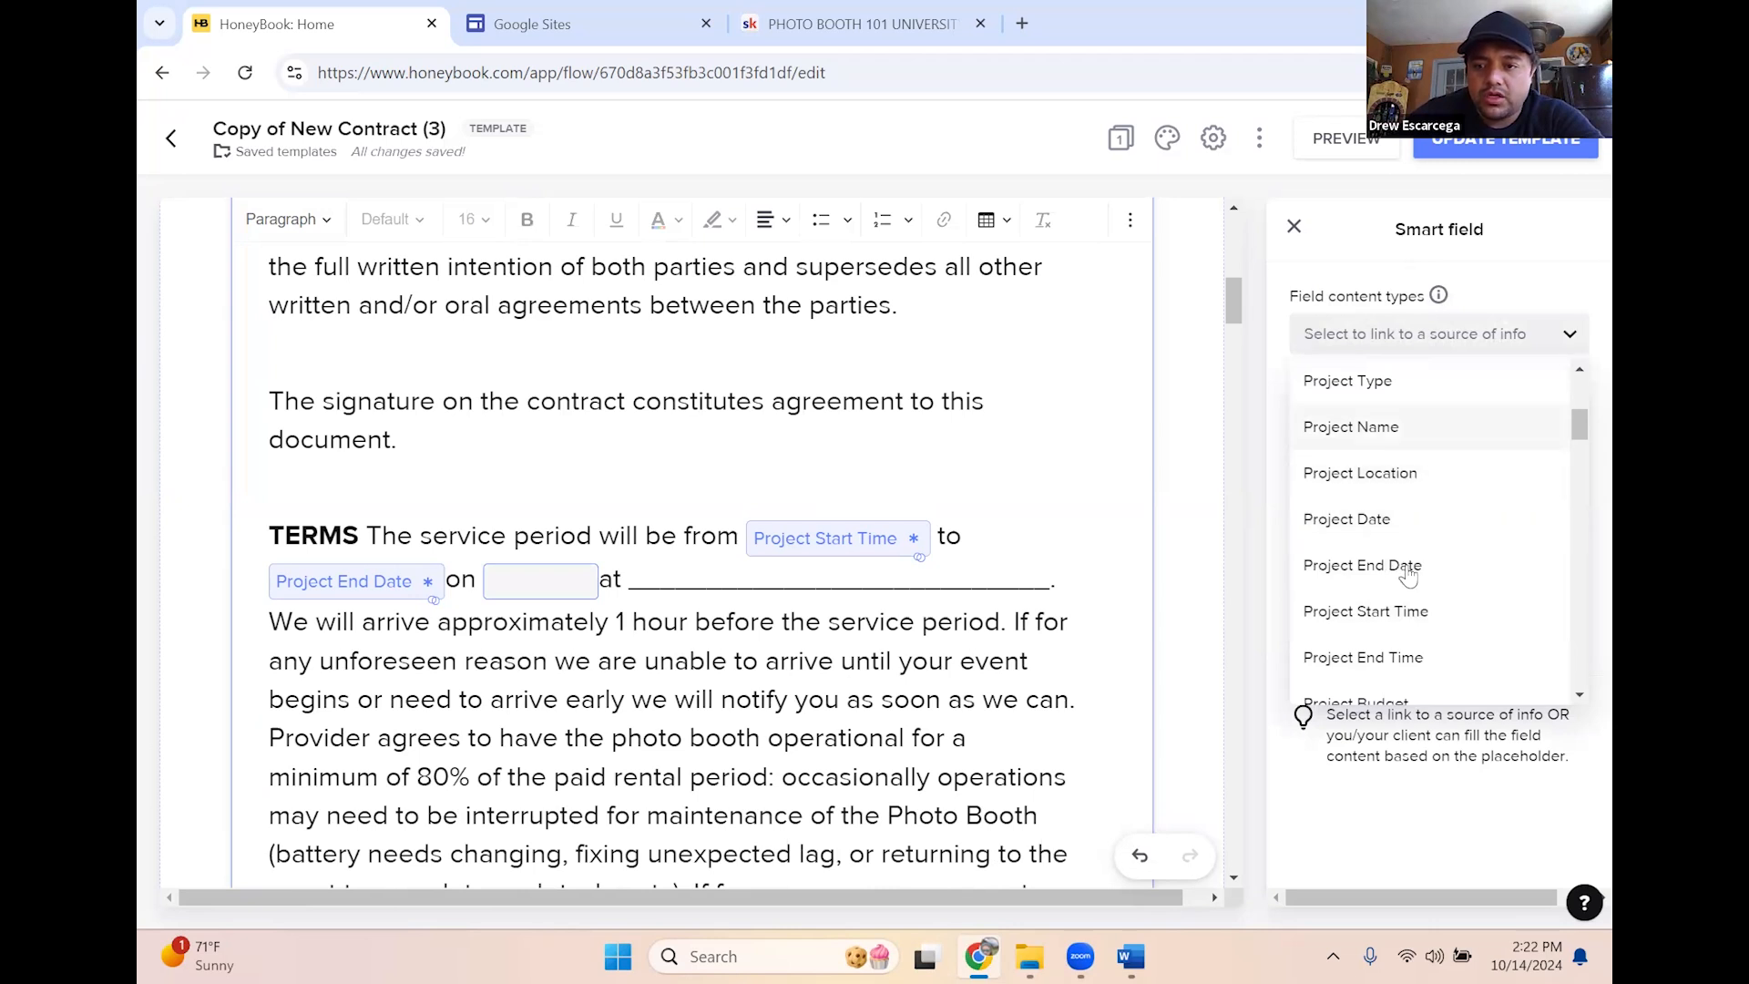
{"action": "left_click", "coordinate": [1366, 518]}
{"action": "left_click", "coordinate": [761, 586]}
{"action": "left_click", "coordinate": [535, 581]}
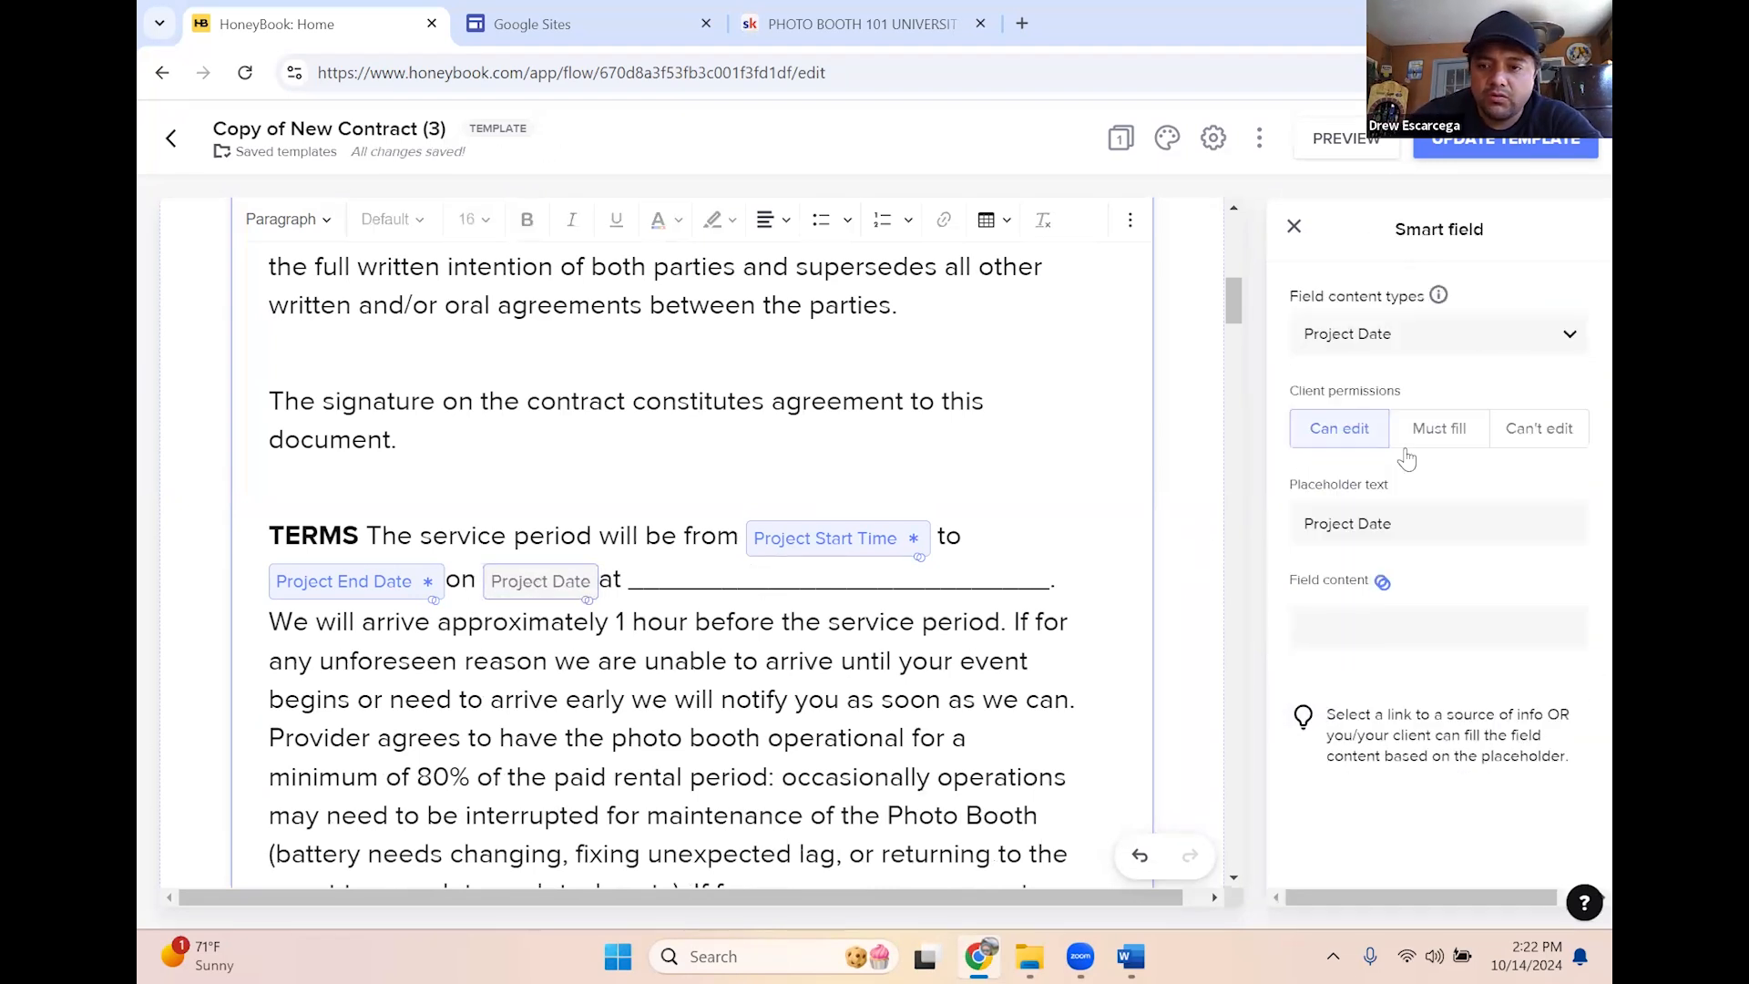
{"action": "left_click", "coordinate": [1539, 429]}
Replace the underline after 'at' with a client-locked Project Location smart field
{"action": "left_click_drag", "start_coordinate": [648, 576], "coordinate": [1076, 576]}
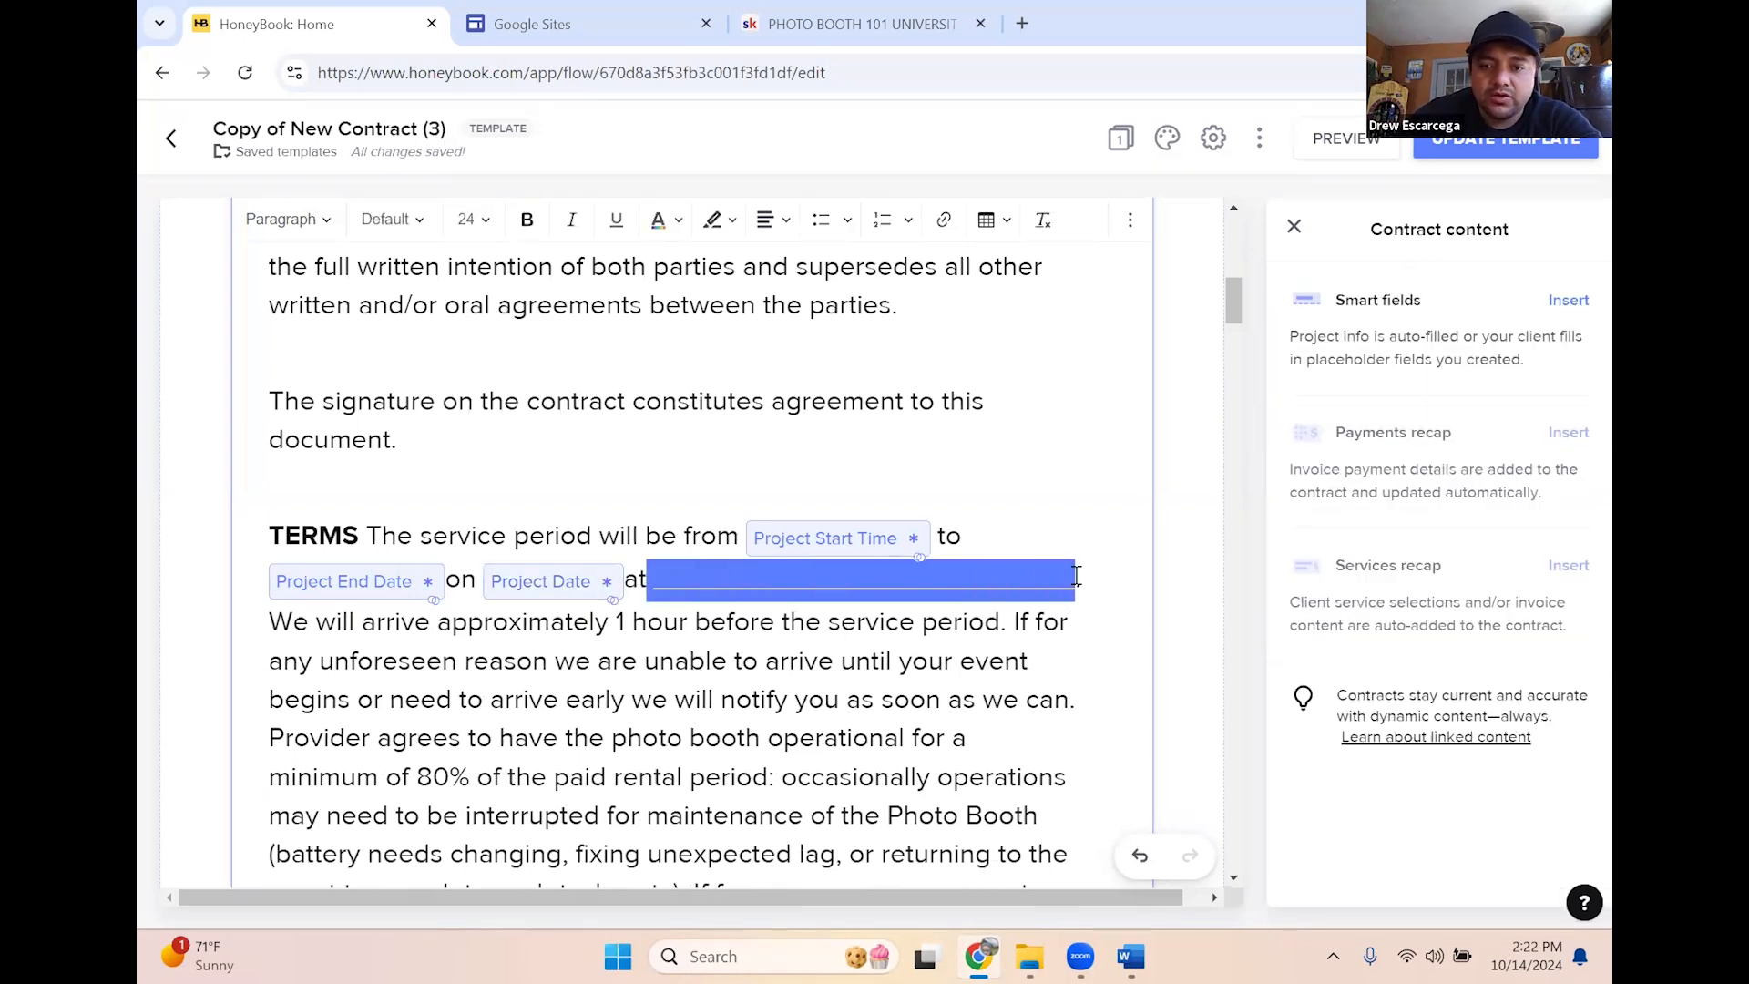
{"action": "key", "text": "BackSpace"}
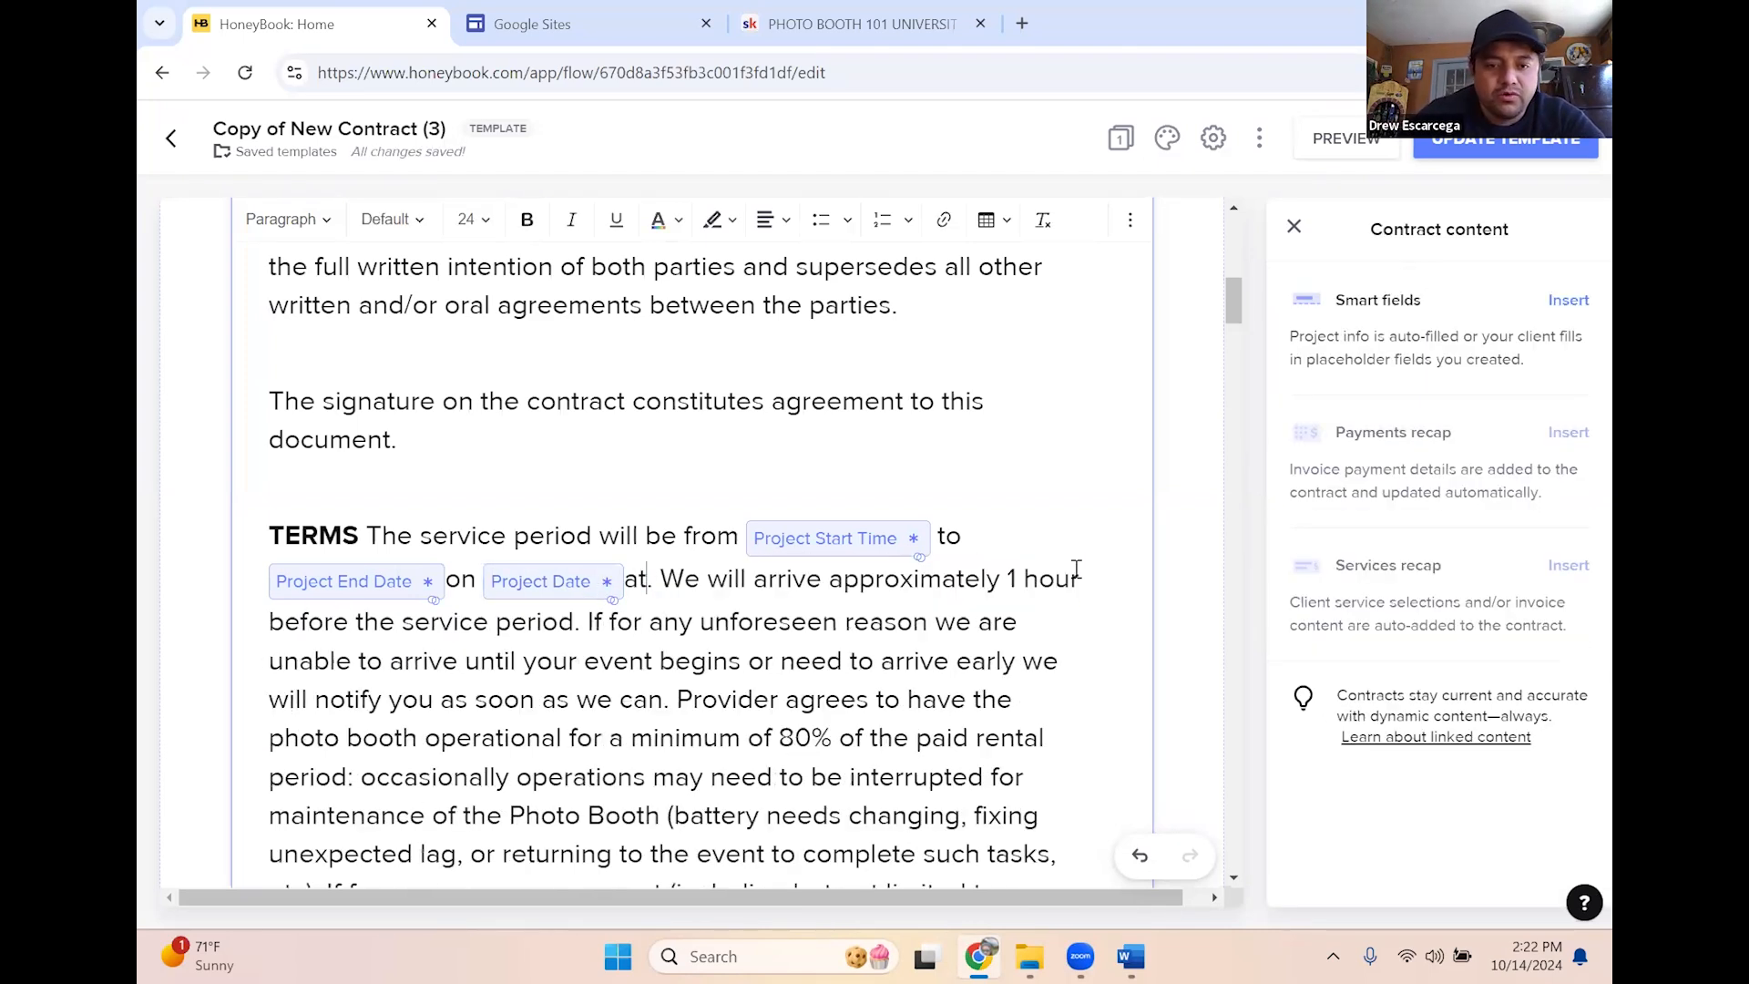
{"action": "left_click", "coordinate": [1569, 302]}
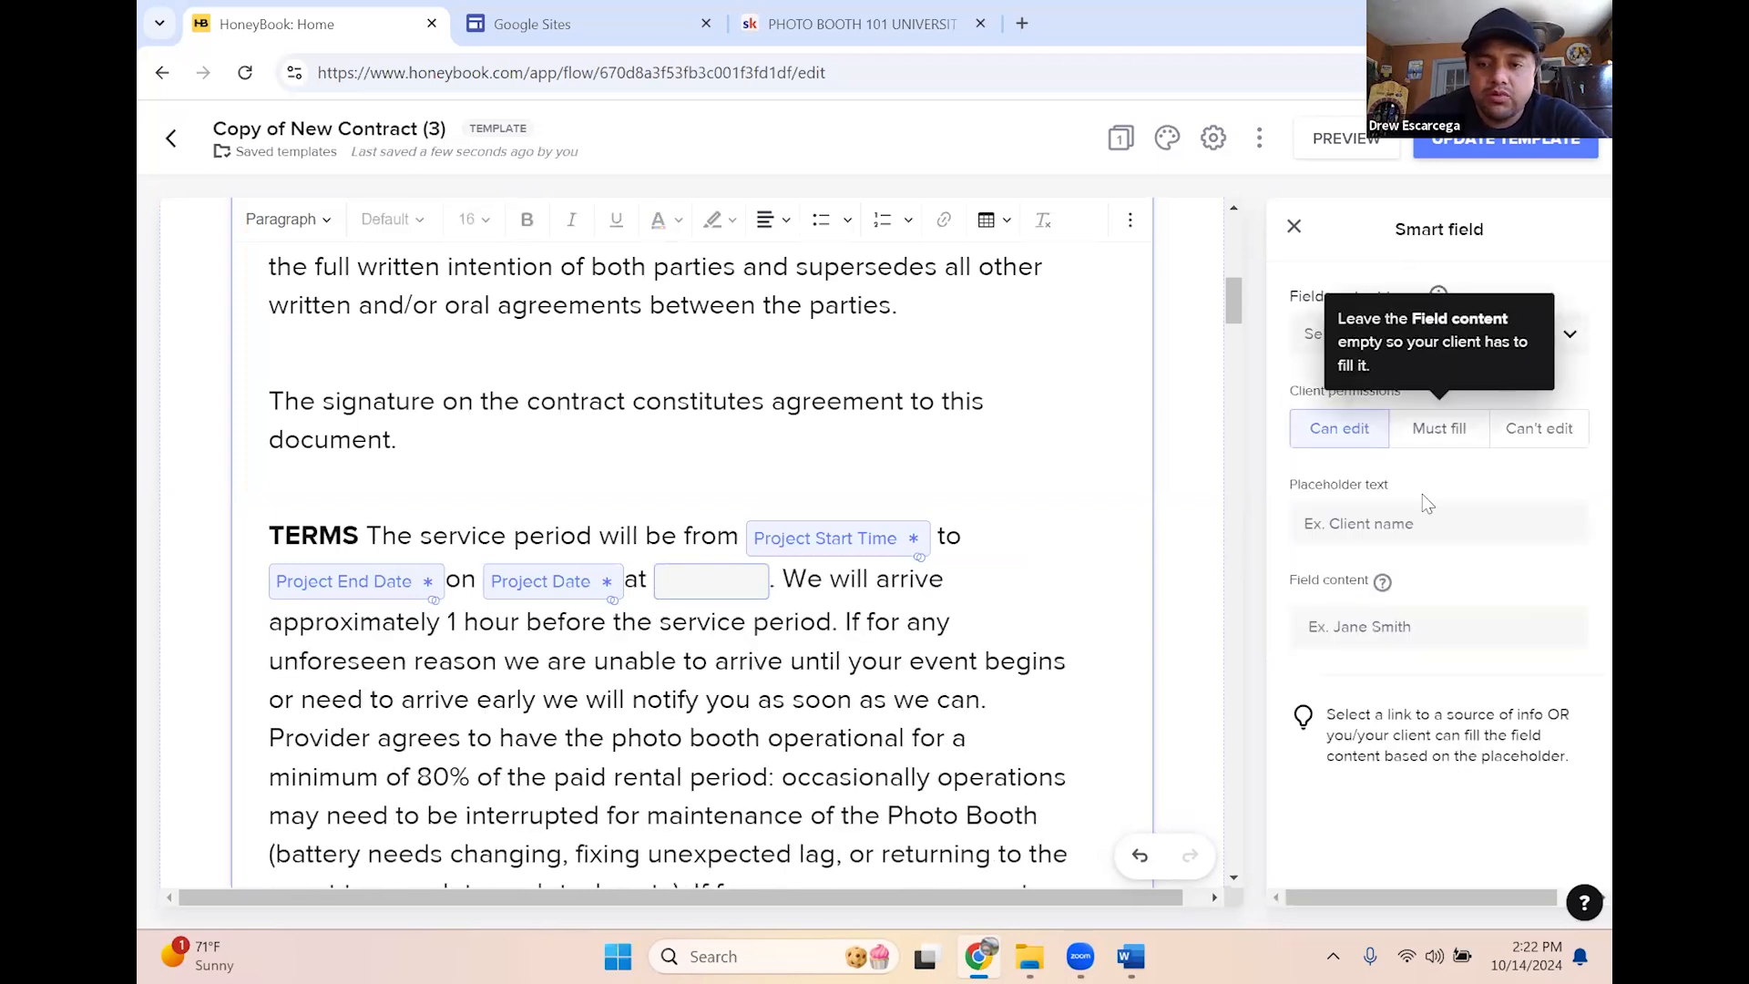
{"action": "left_click", "coordinate": [1449, 342]}
{"action": "scroll", "coordinate": [1437, 446], "scroll_direction": "down", "scroll_amount": 3}
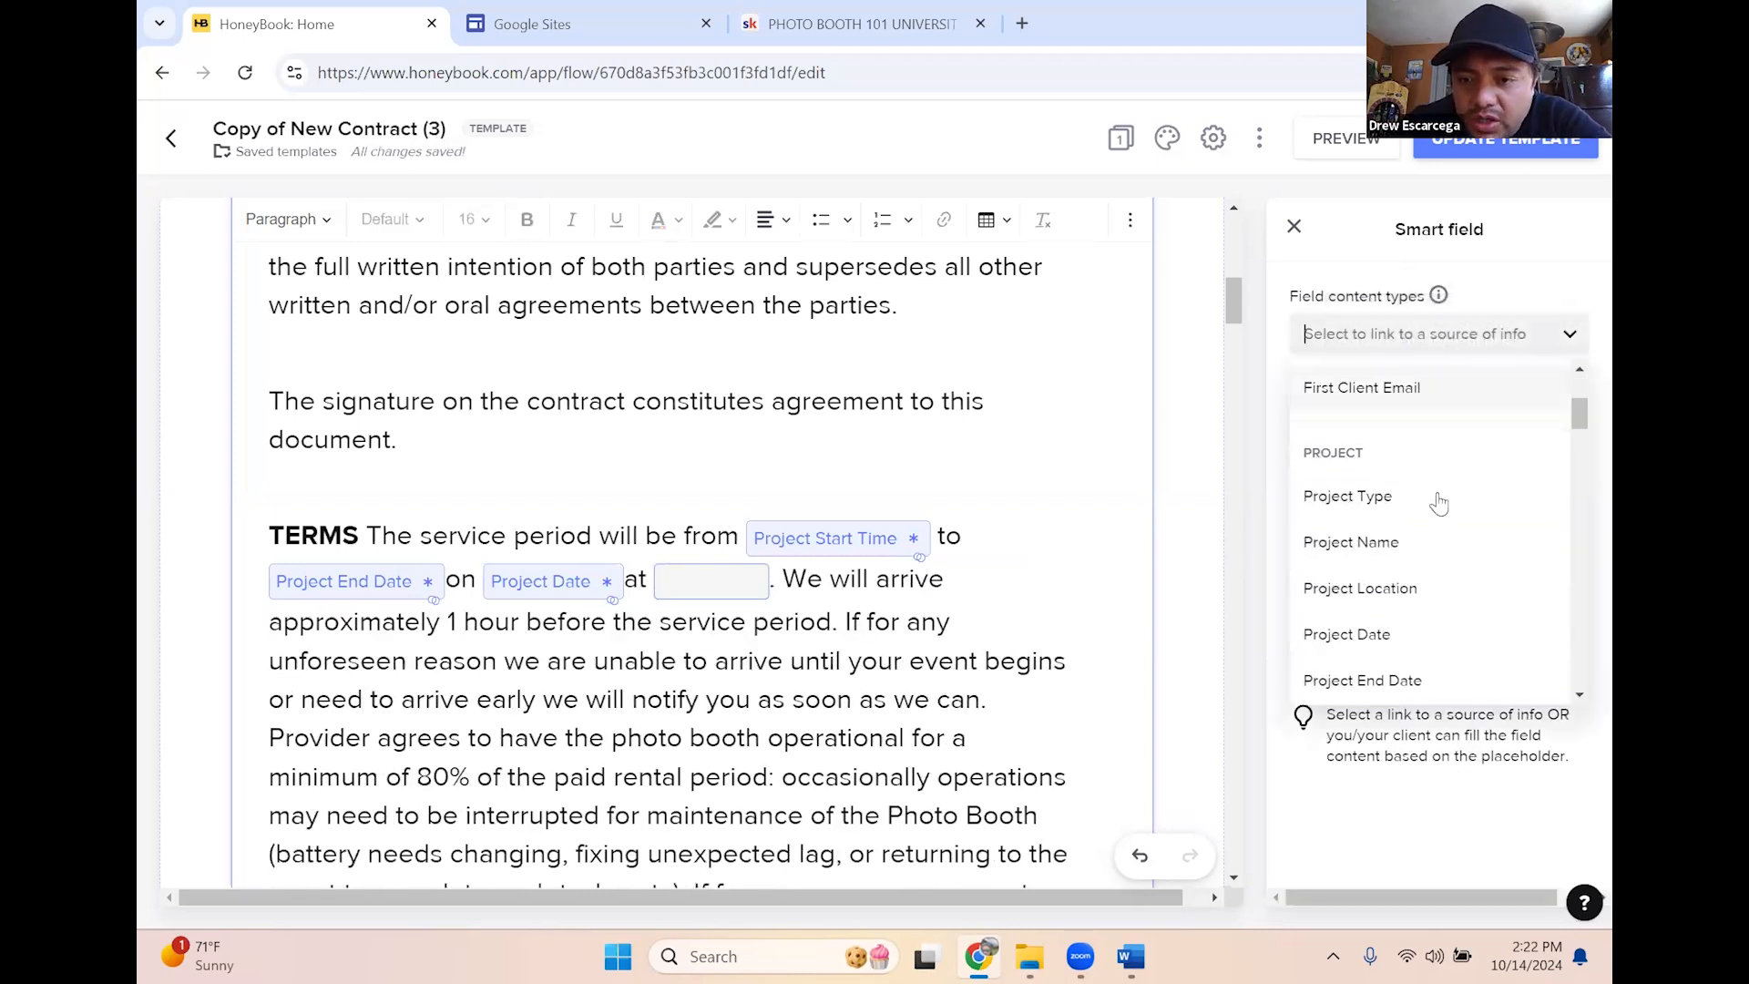
{"action": "left_click", "coordinate": [1411, 591]}
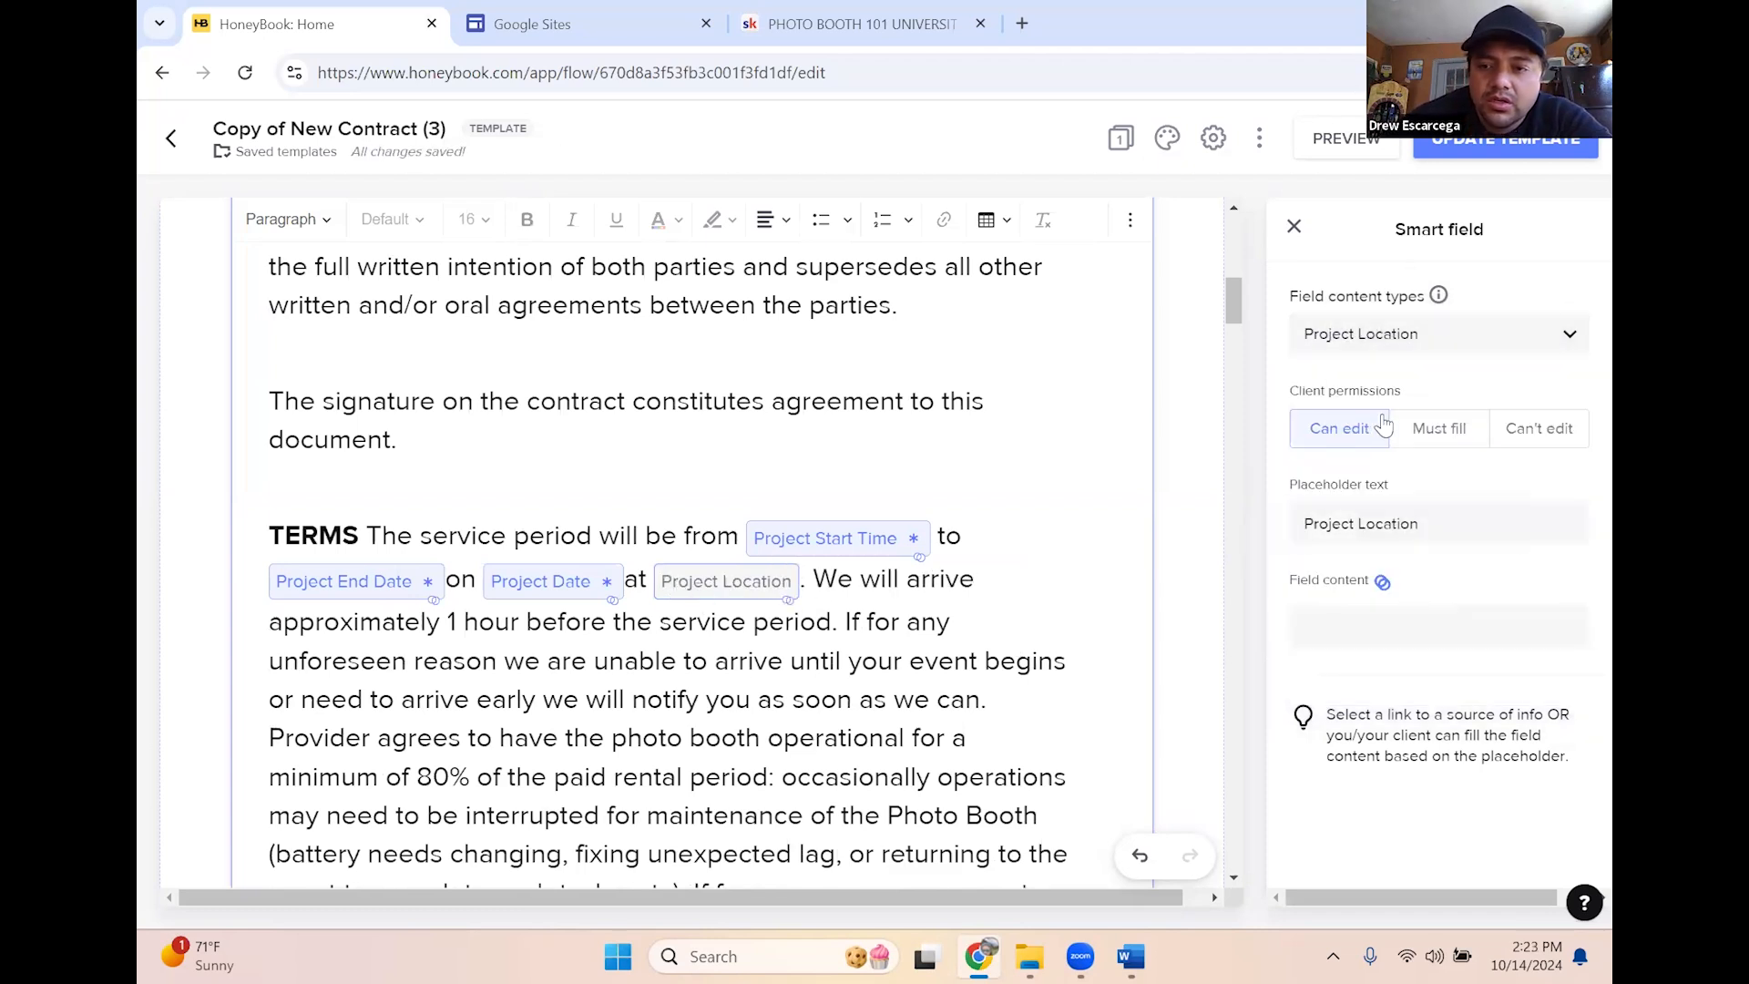
{"action": "left_click", "coordinate": [1539, 428]}
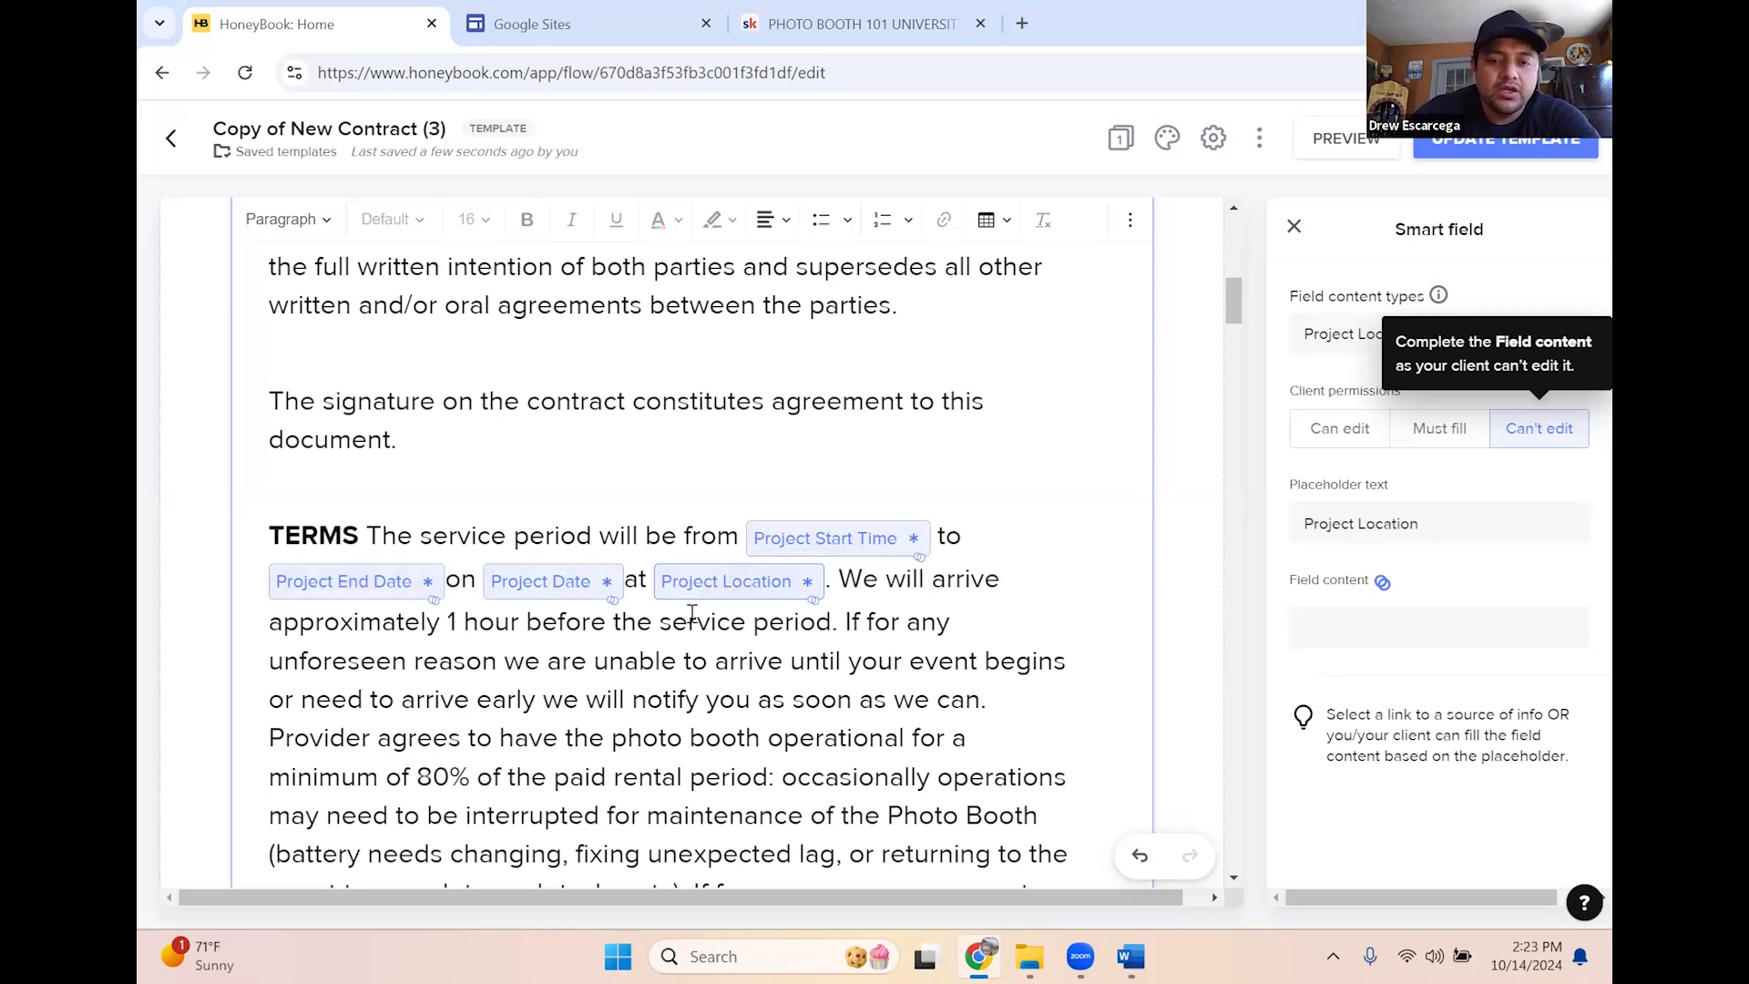
Replace the blank after the $ sign for additional time with 100
{"action": "scroll", "coordinate": [725, 606], "scroll_direction": "down", "scroll_amount": 1}
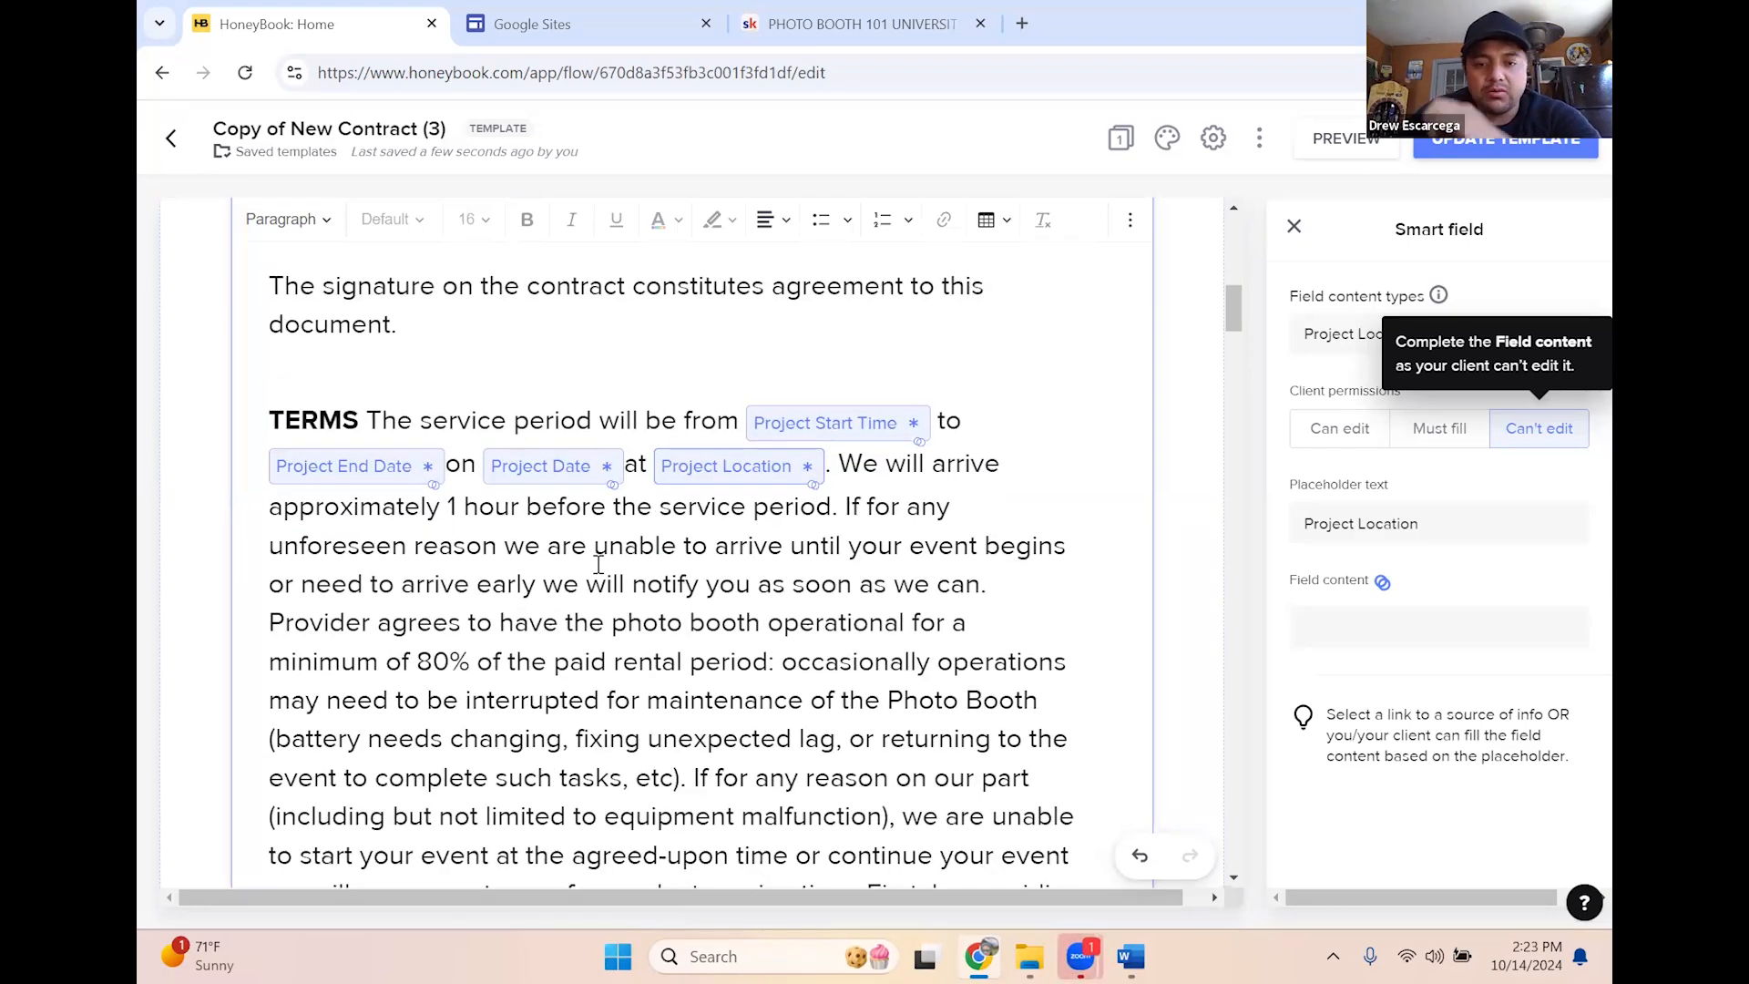
{"action": "scroll", "coordinate": [642, 566], "scroll_direction": "down", "scroll_amount": 1}
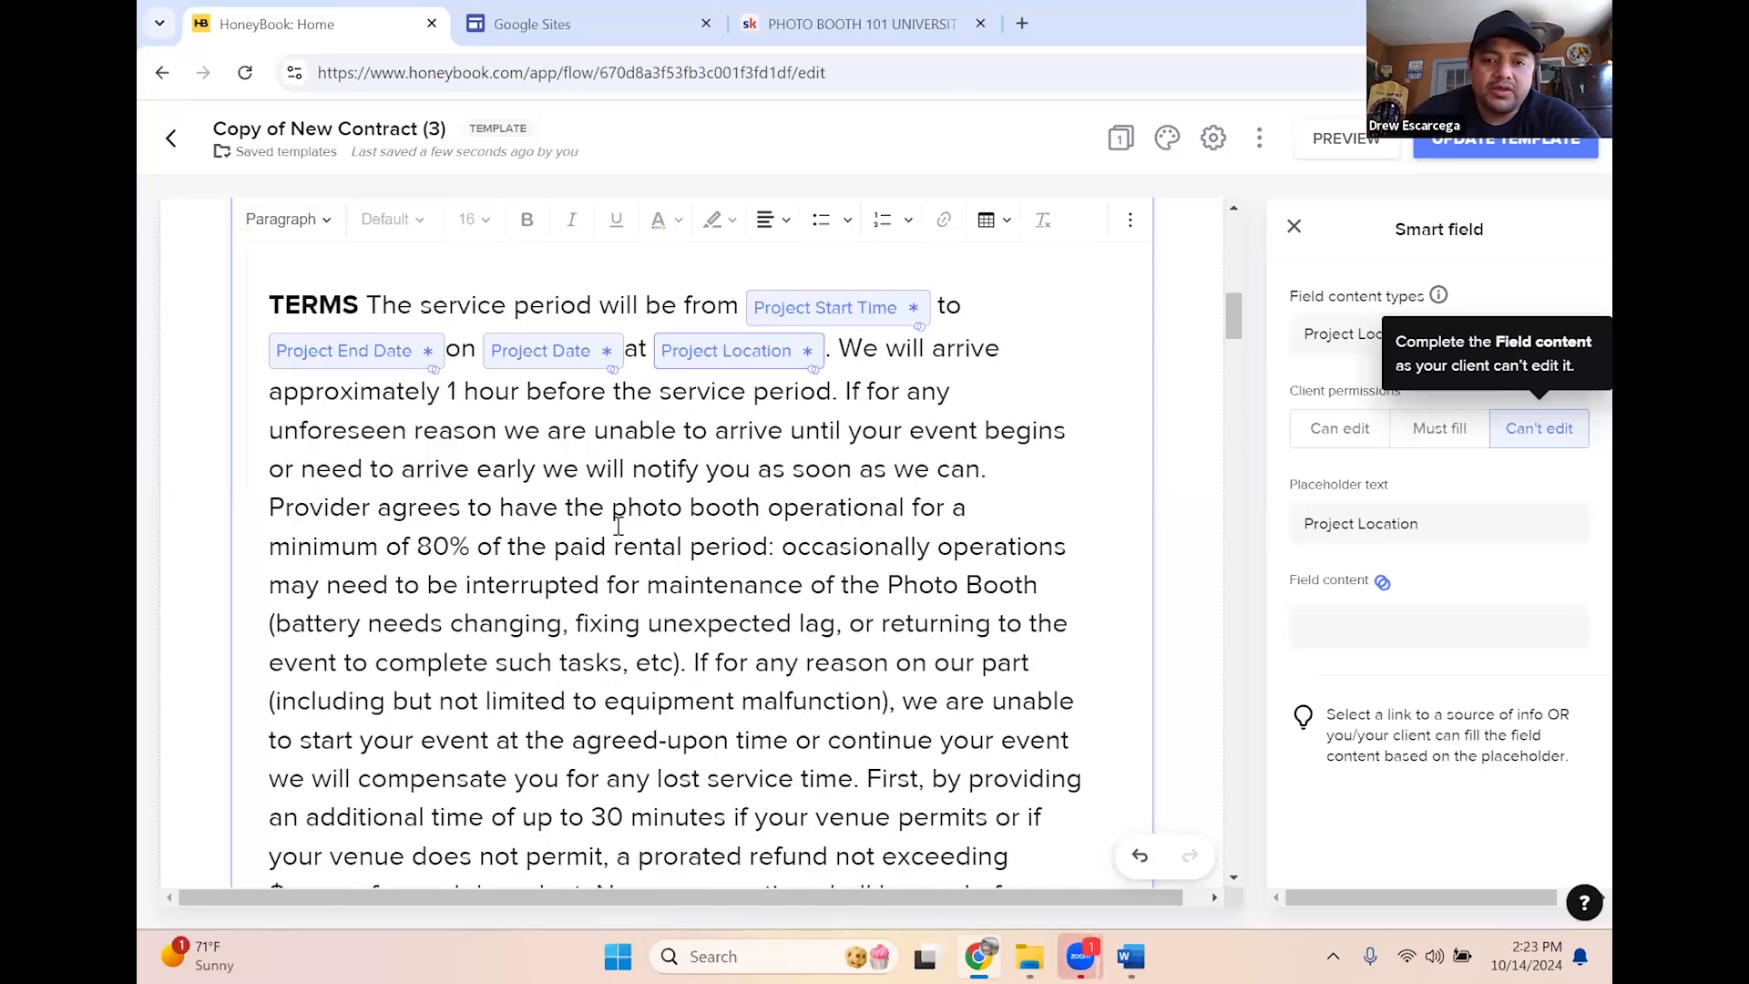
{"action": "scroll", "coordinate": [764, 517], "scroll_direction": "down", "scroll_amount": 1}
{"action": "scroll", "coordinate": [956, 709], "scroll_direction": "down", "scroll_amount": 1}
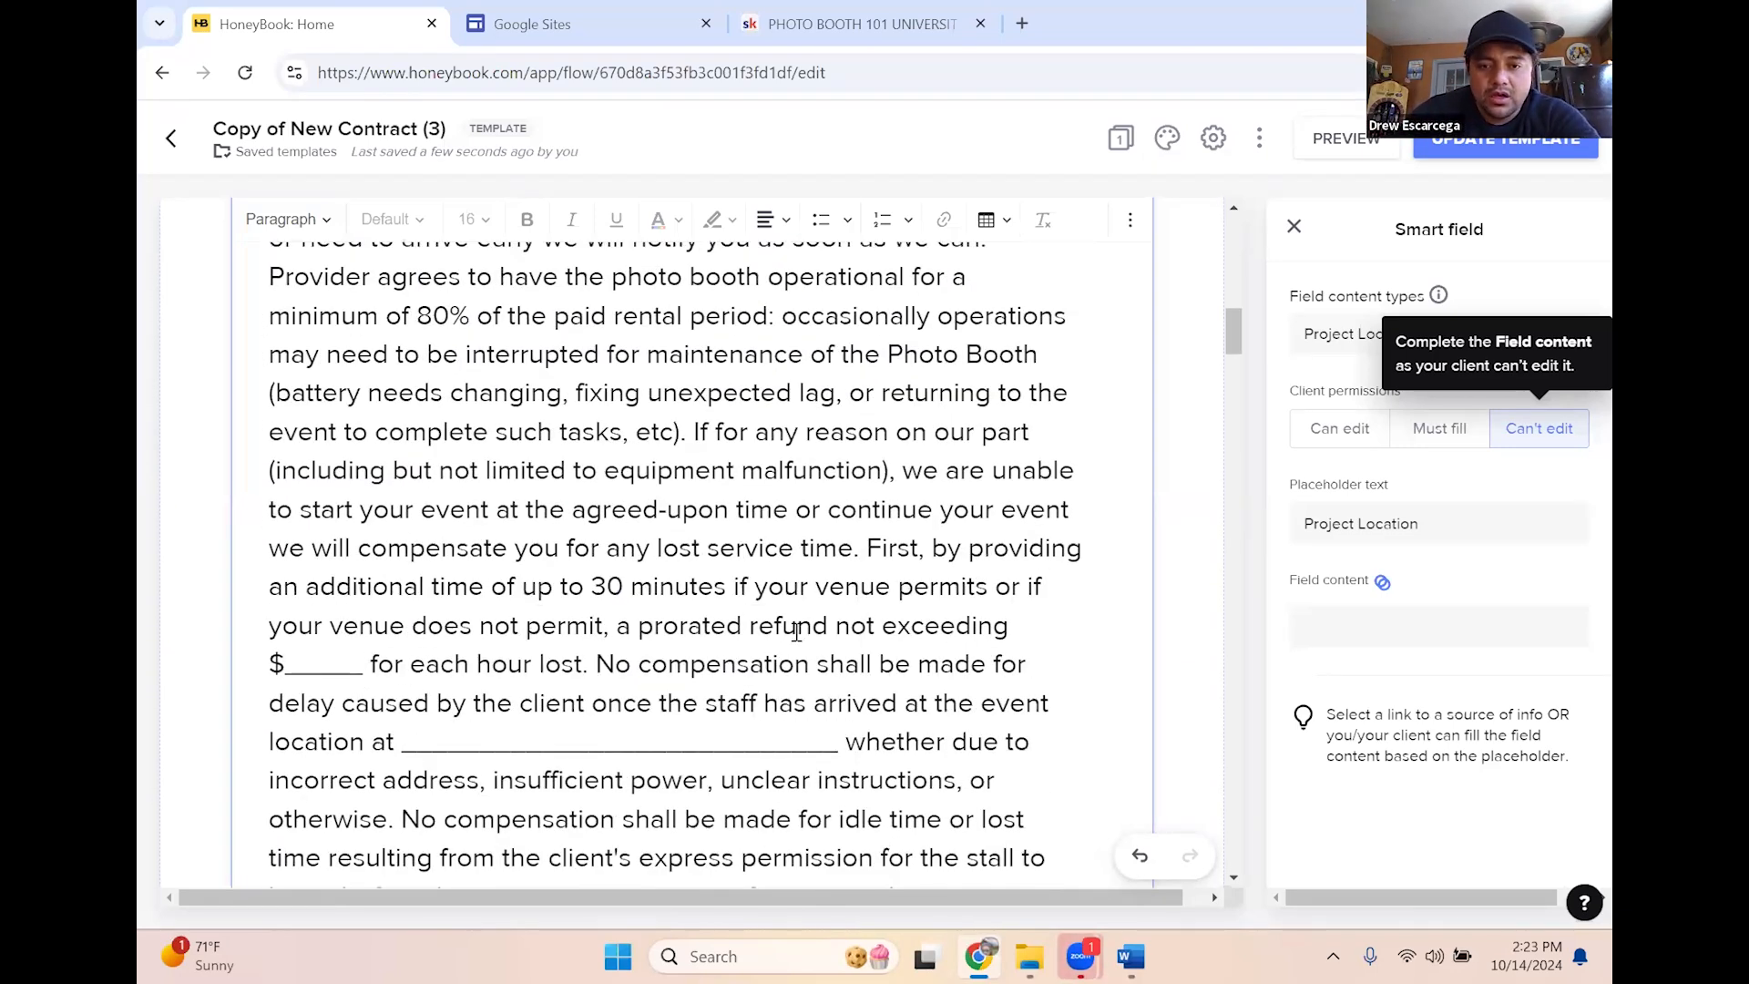
{"action": "left_click_drag", "start_coordinate": [372, 666], "coordinate": [297, 664]}
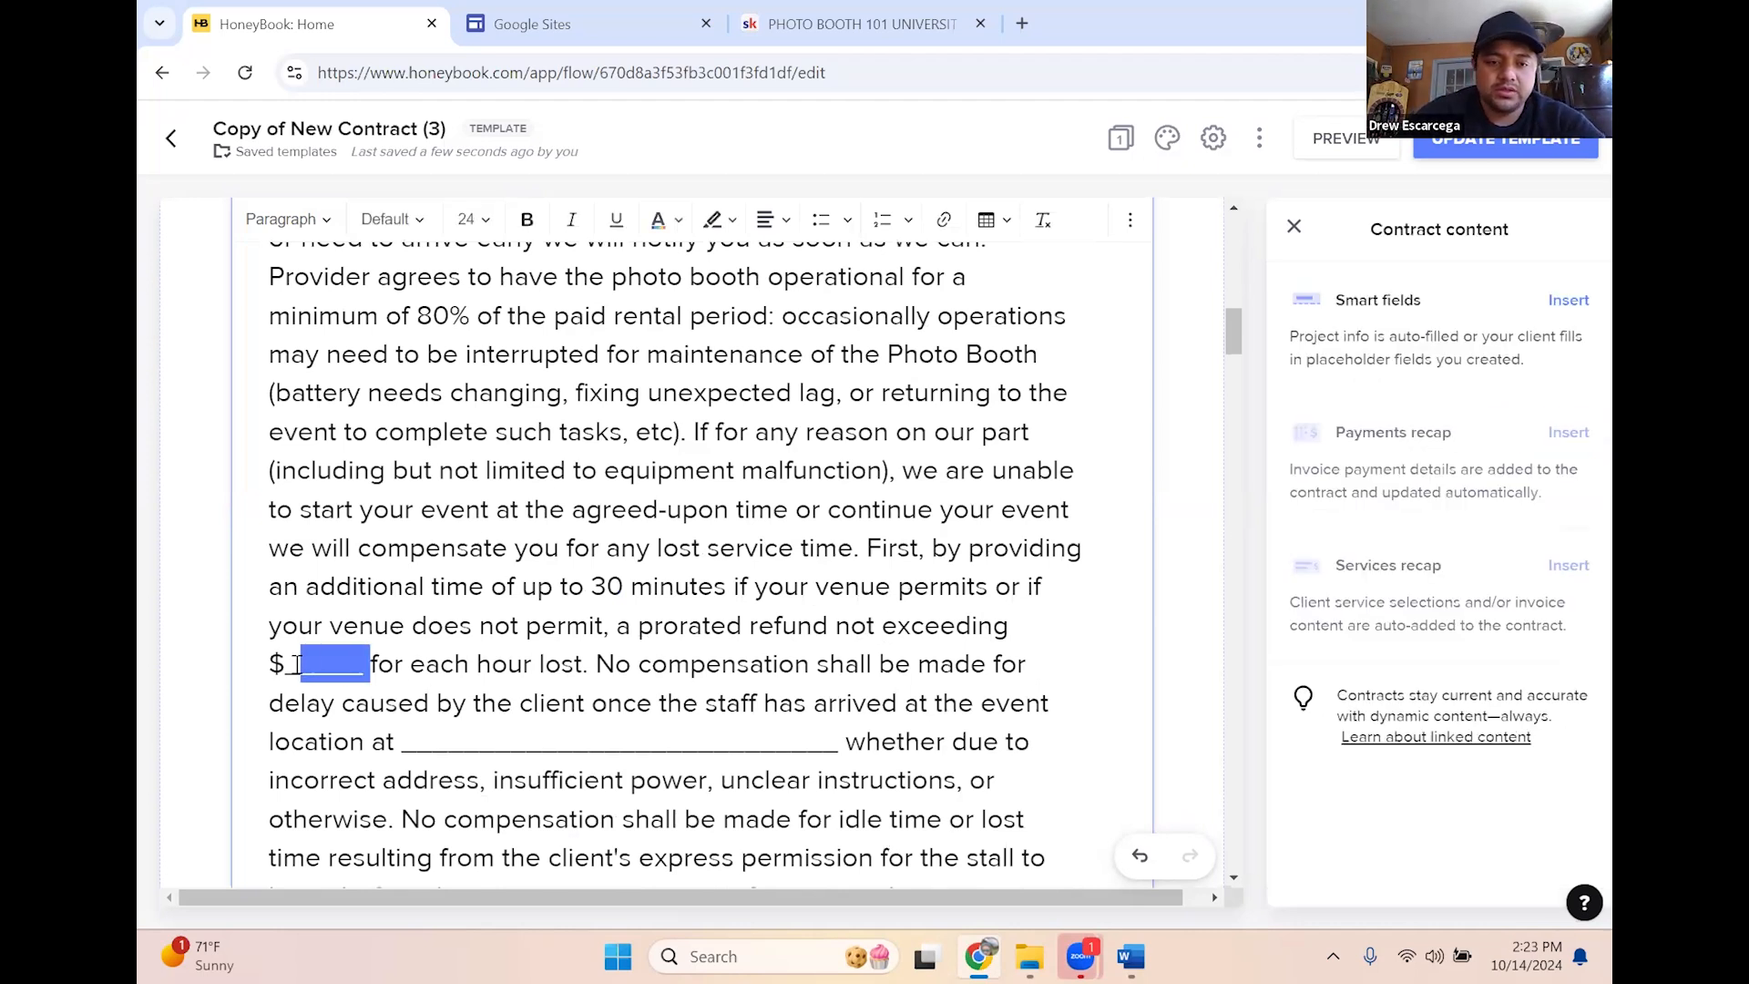
{"action": "key", "text": "BackSpace"}
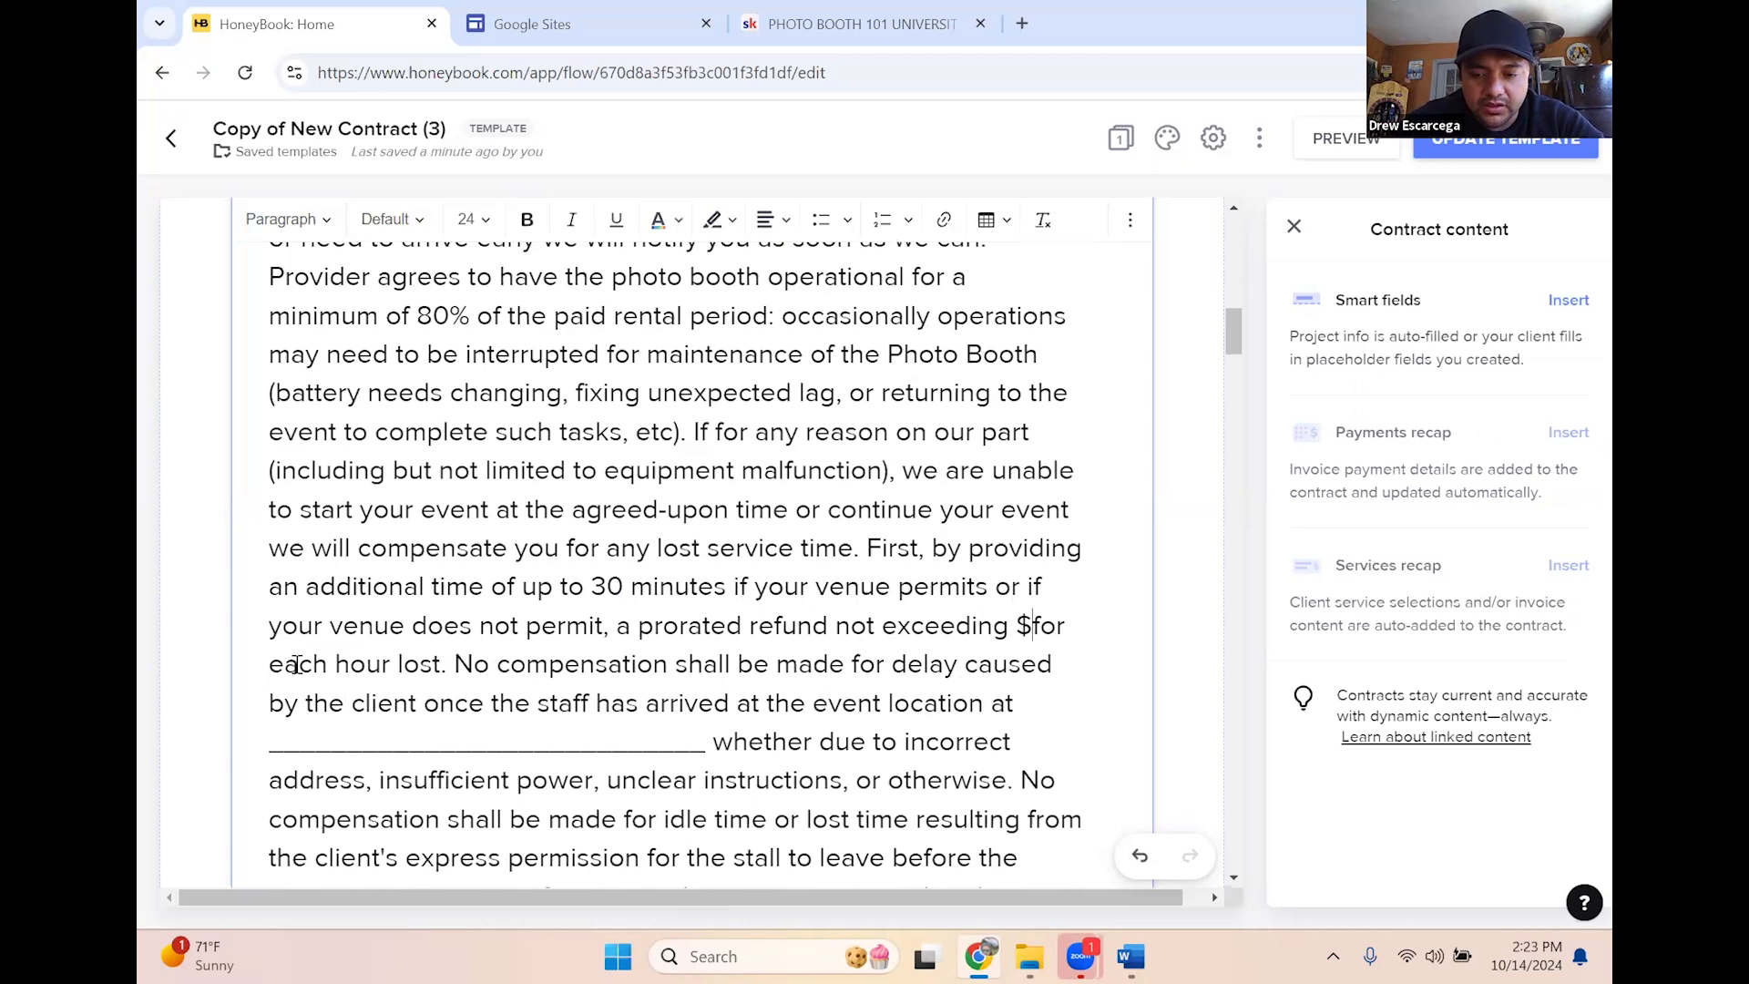
{"action": "type", "text": "100"}
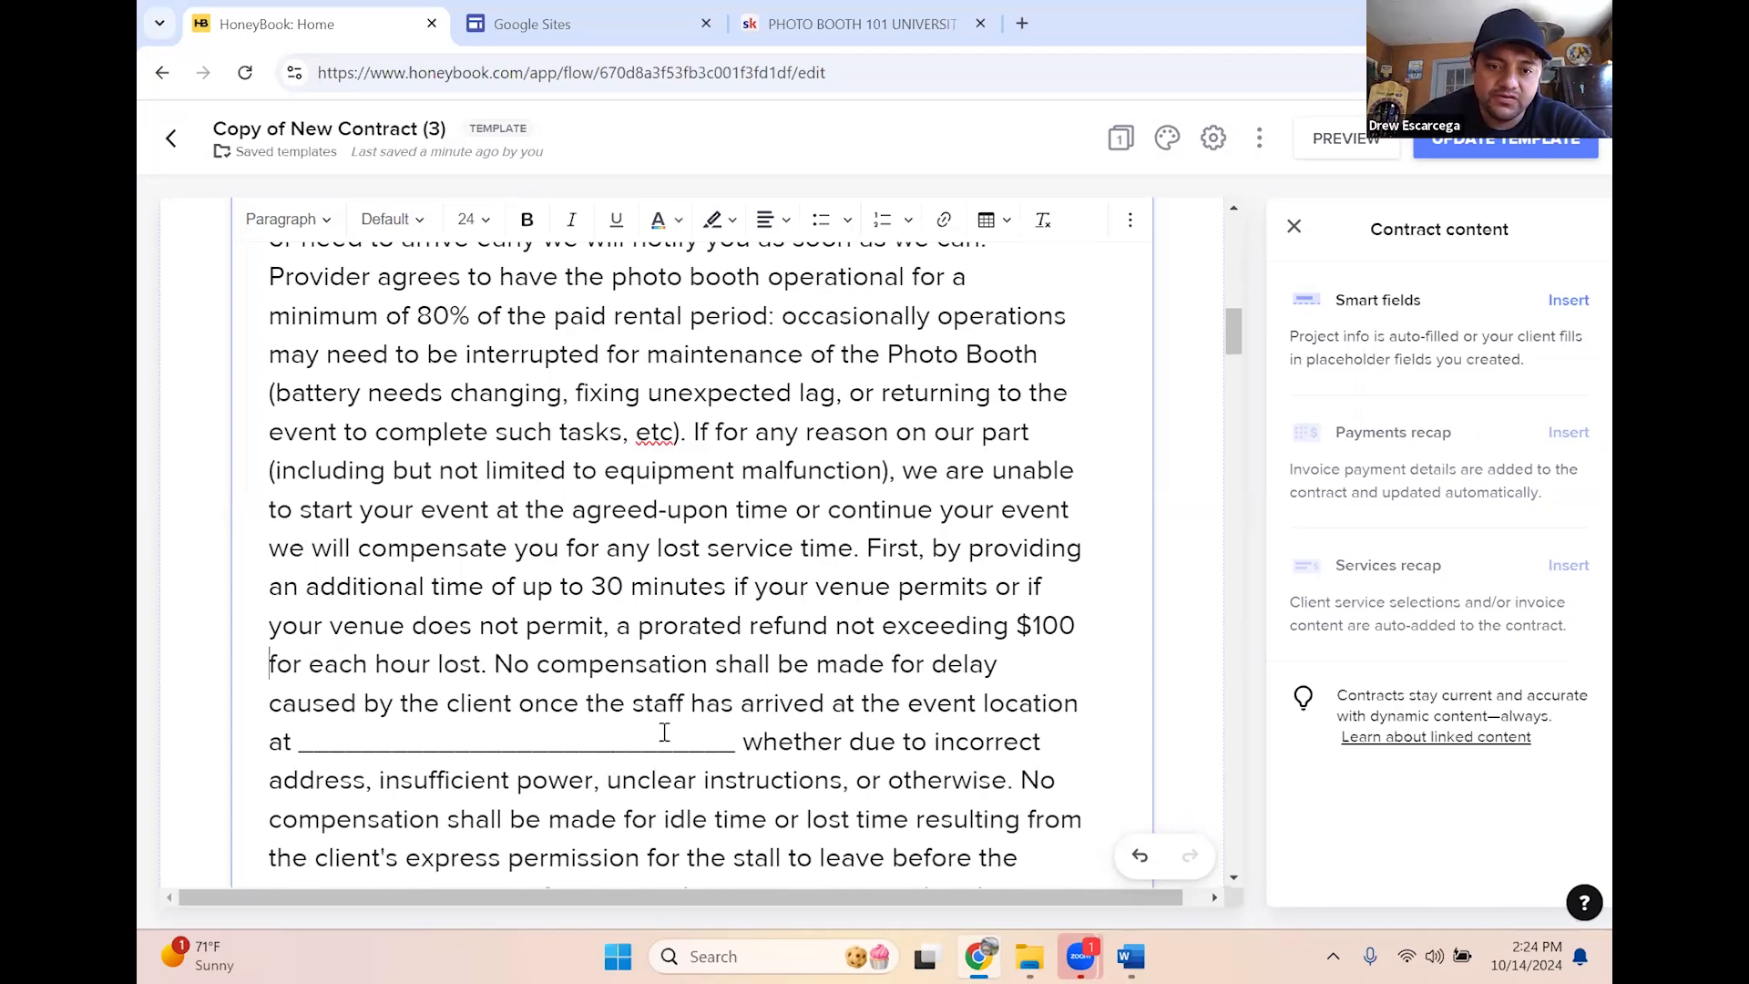
Replace the staff-arrival location blank after 'at' with a client-locked Project Location smart field
{"action": "scroll", "coordinate": [635, 743], "scroll_direction": "down", "scroll_amount": 1}
{"action": "left_click_drag", "start_coordinate": [714, 633], "coordinate": [333, 637]}
{"action": "key", "text": "BackSpace"}
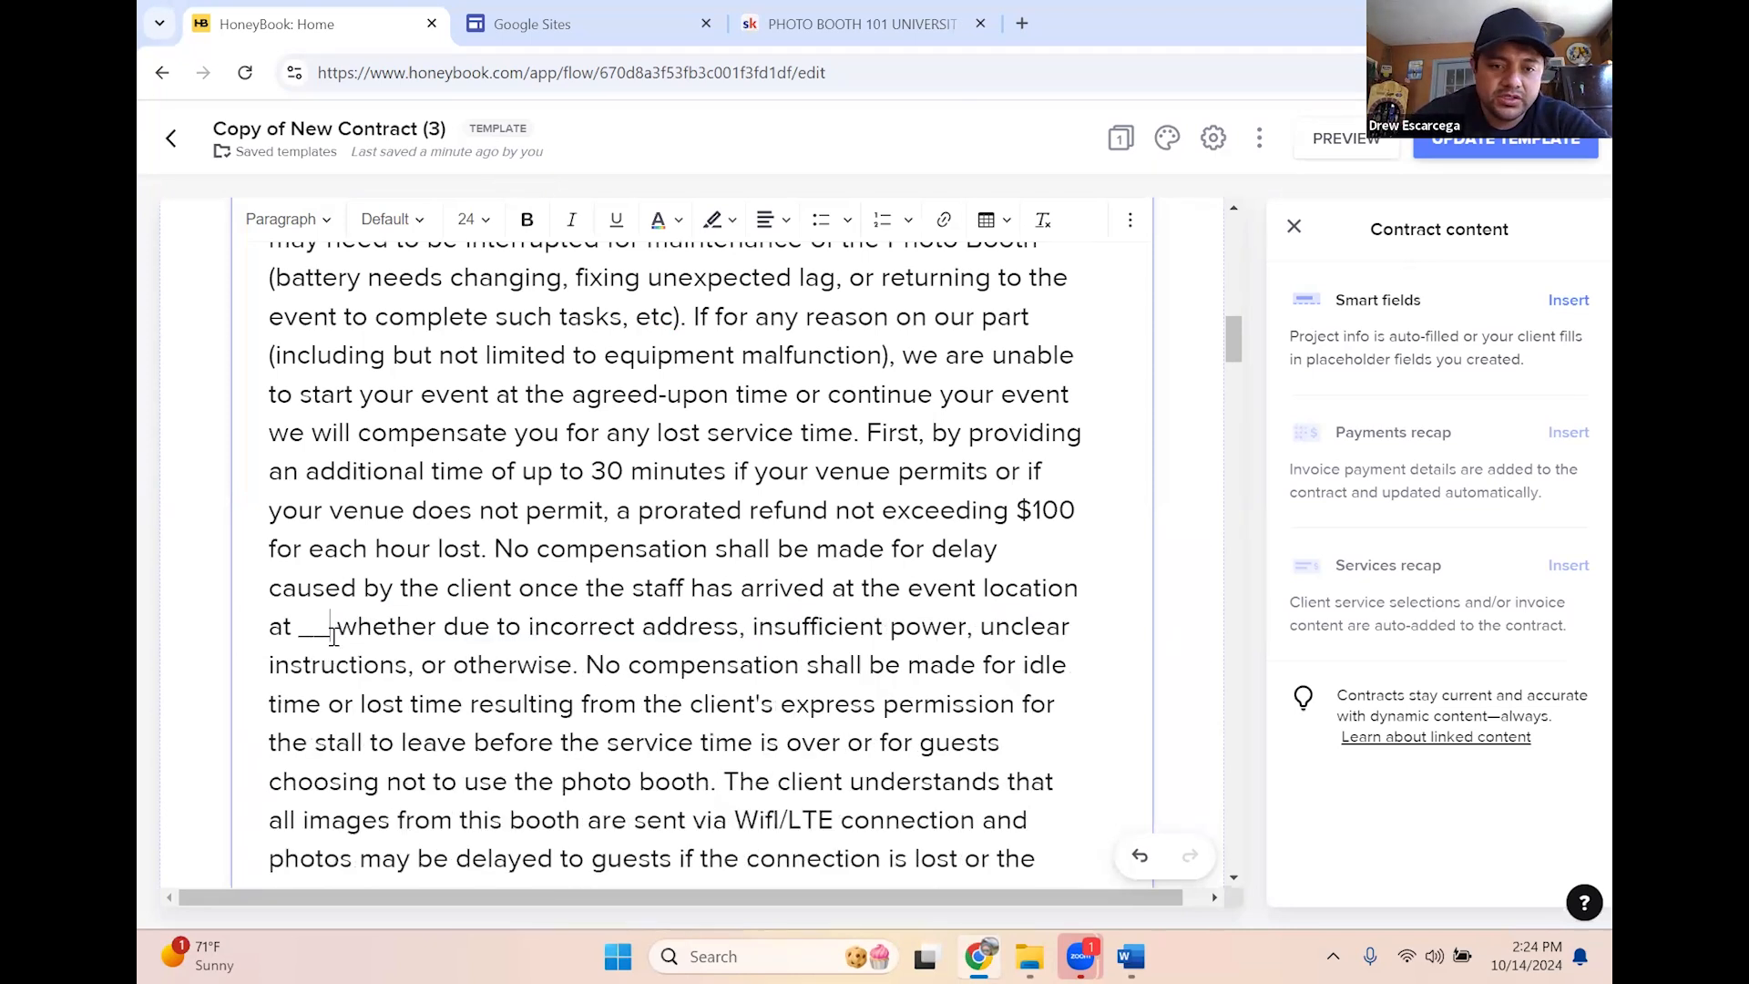
{"action": "key", "text": "BackSpace"}
{"action": "key", "text": "BackSpace"}
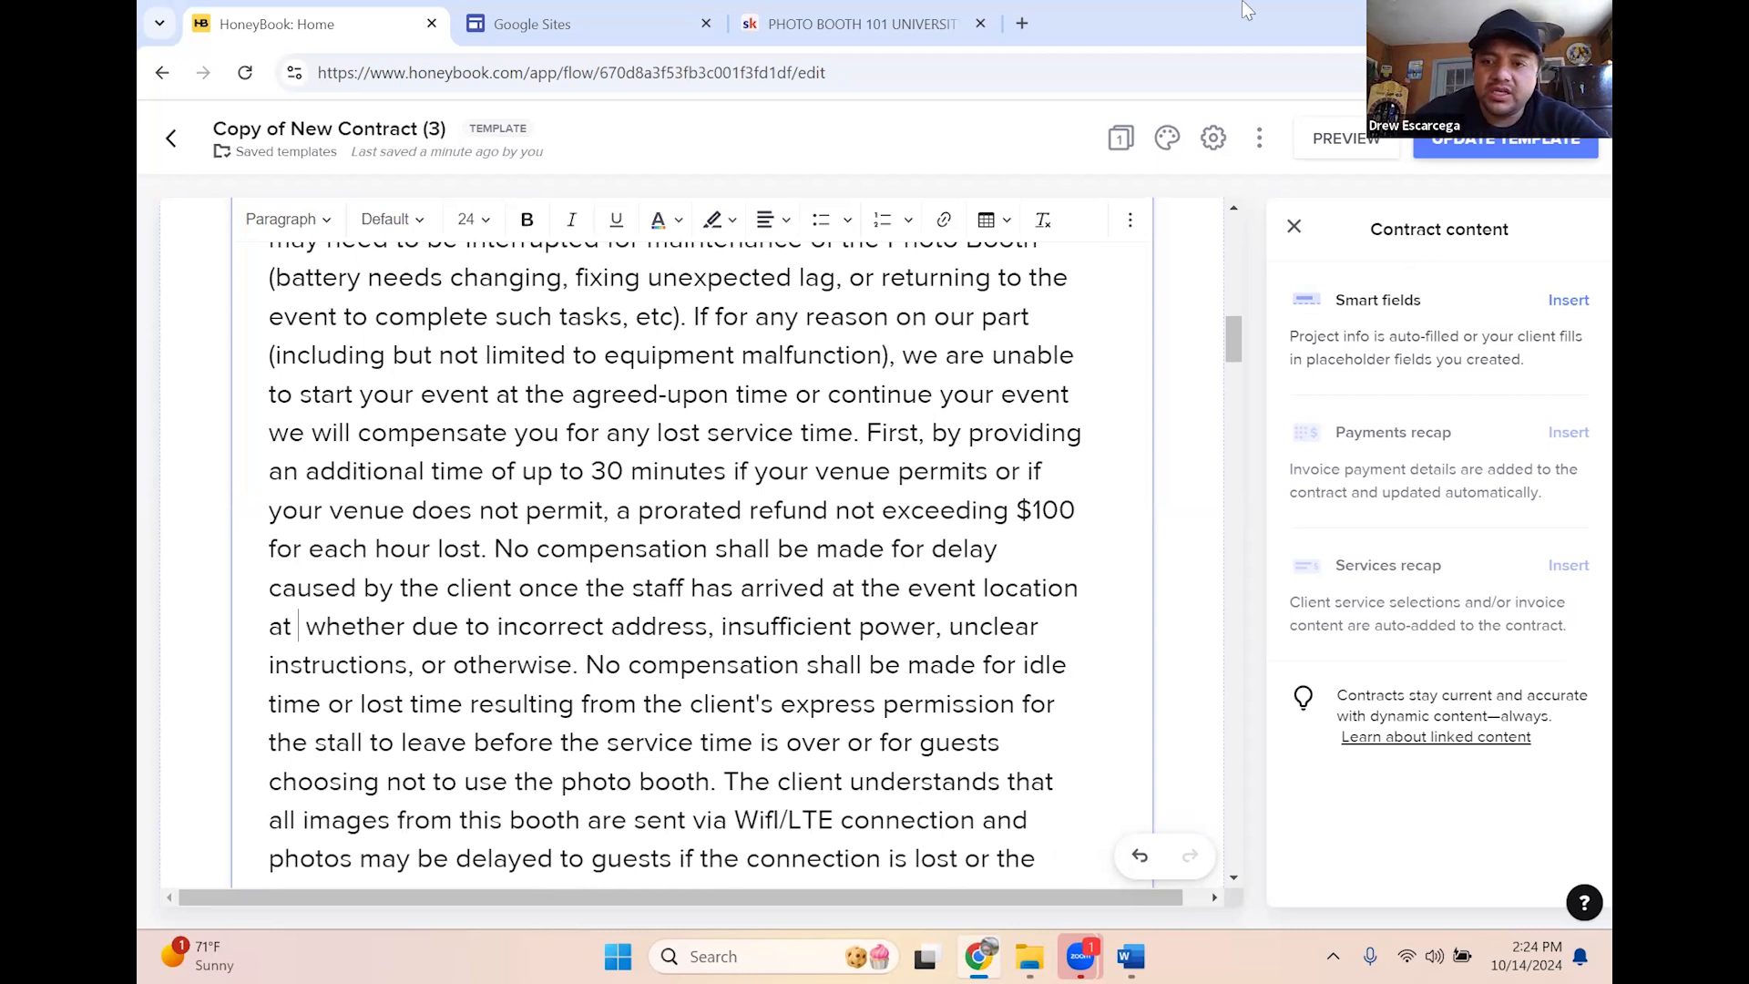
{"action": "left_click", "coordinate": [1542, 365]}
{"action": "left_click", "coordinate": [1567, 301]}
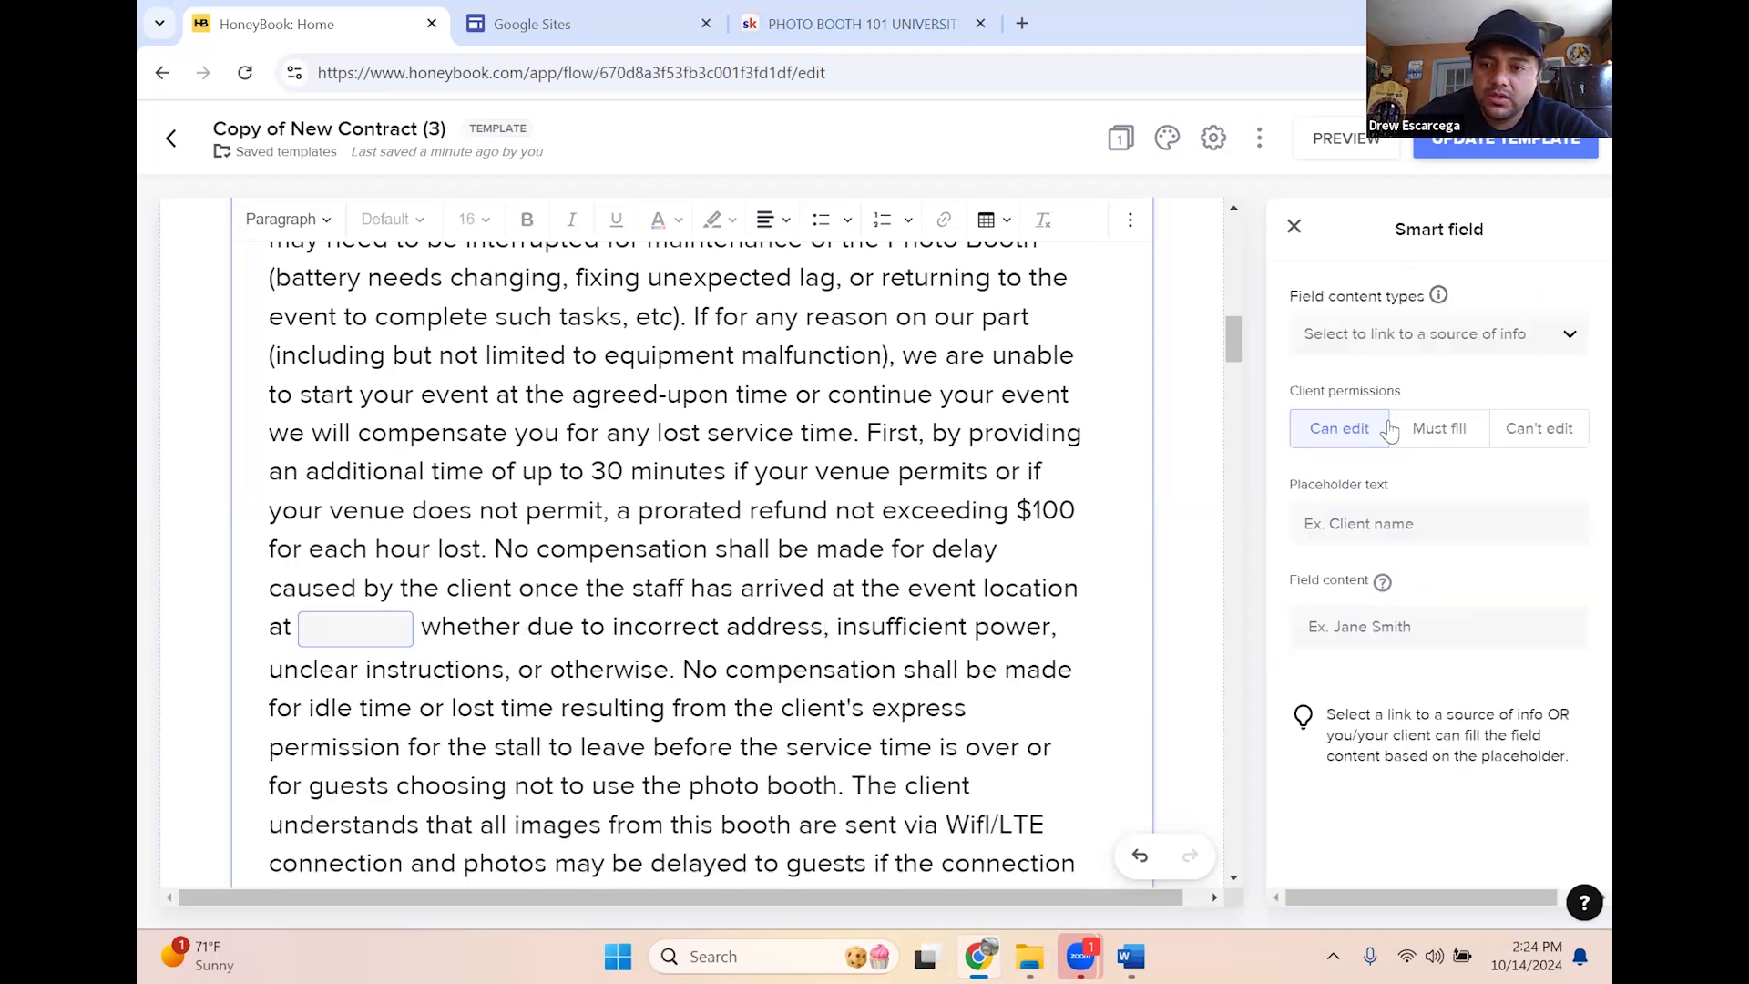
{"action": "left_click", "coordinate": [1438, 338]}
{"action": "scroll", "coordinate": [1411, 606], "scroll_direction": "down", "scroll_amount": 3}
{"action": "left_click", "coordinate": [1401, 593]}
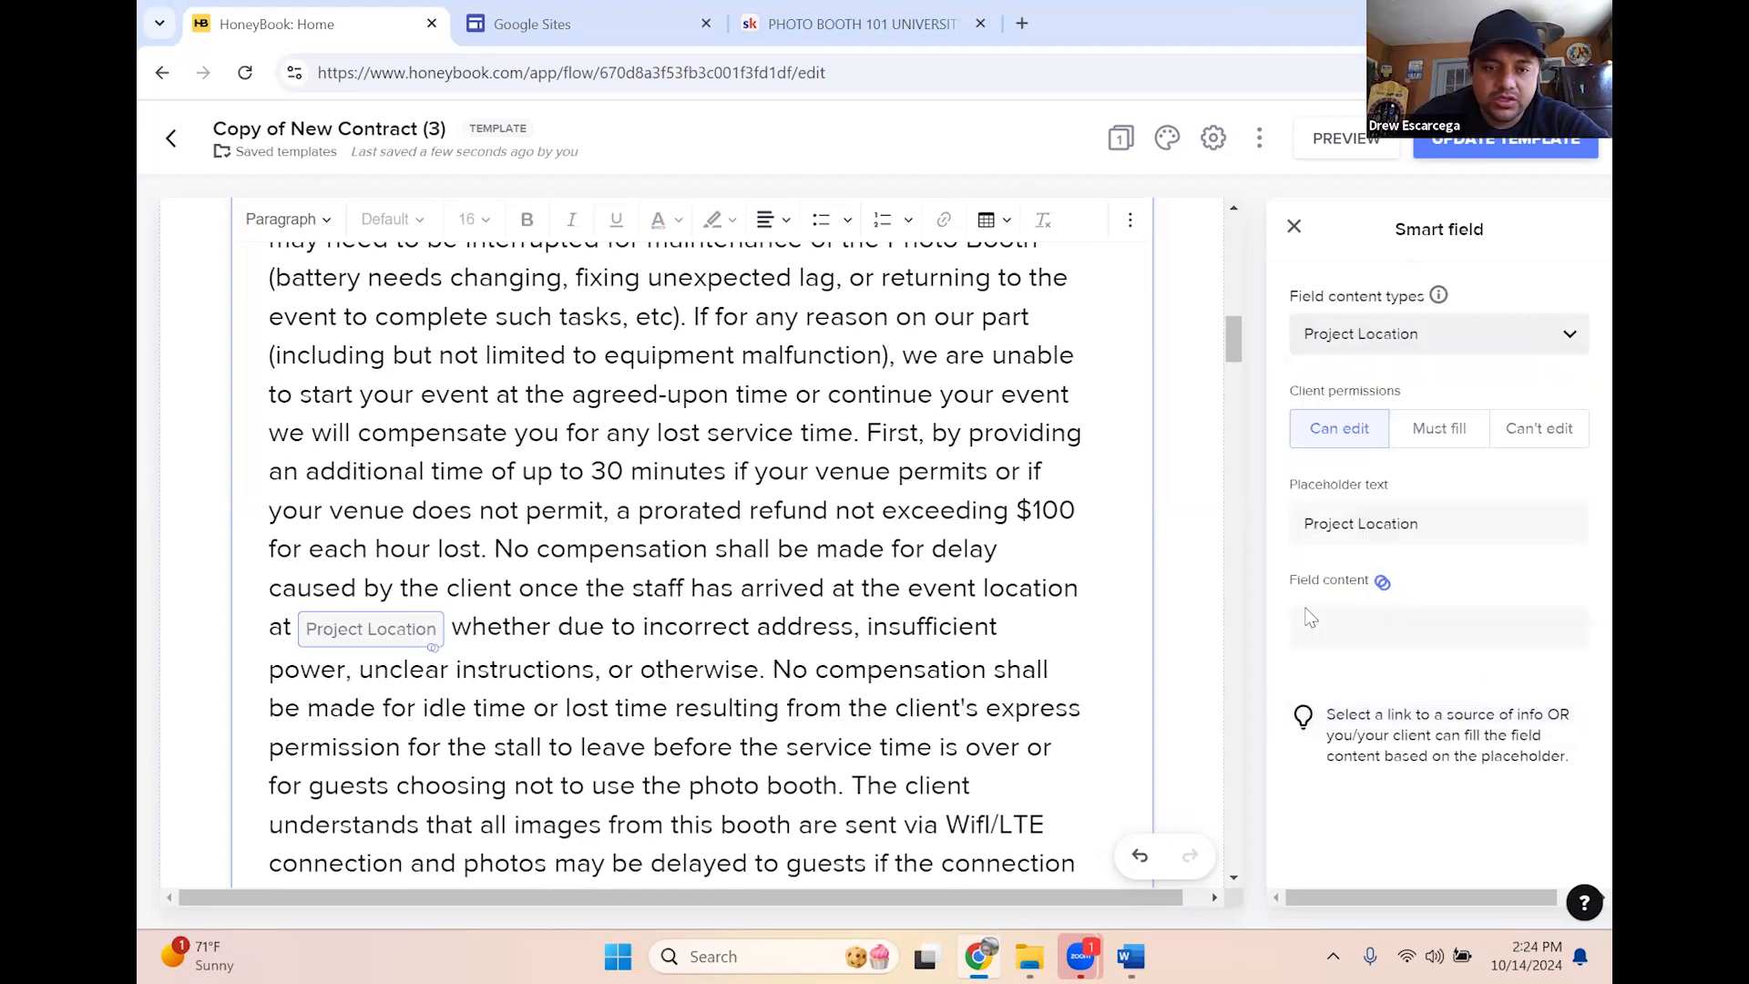
{"action": "left_click", "coordinate": [1537, 432]}
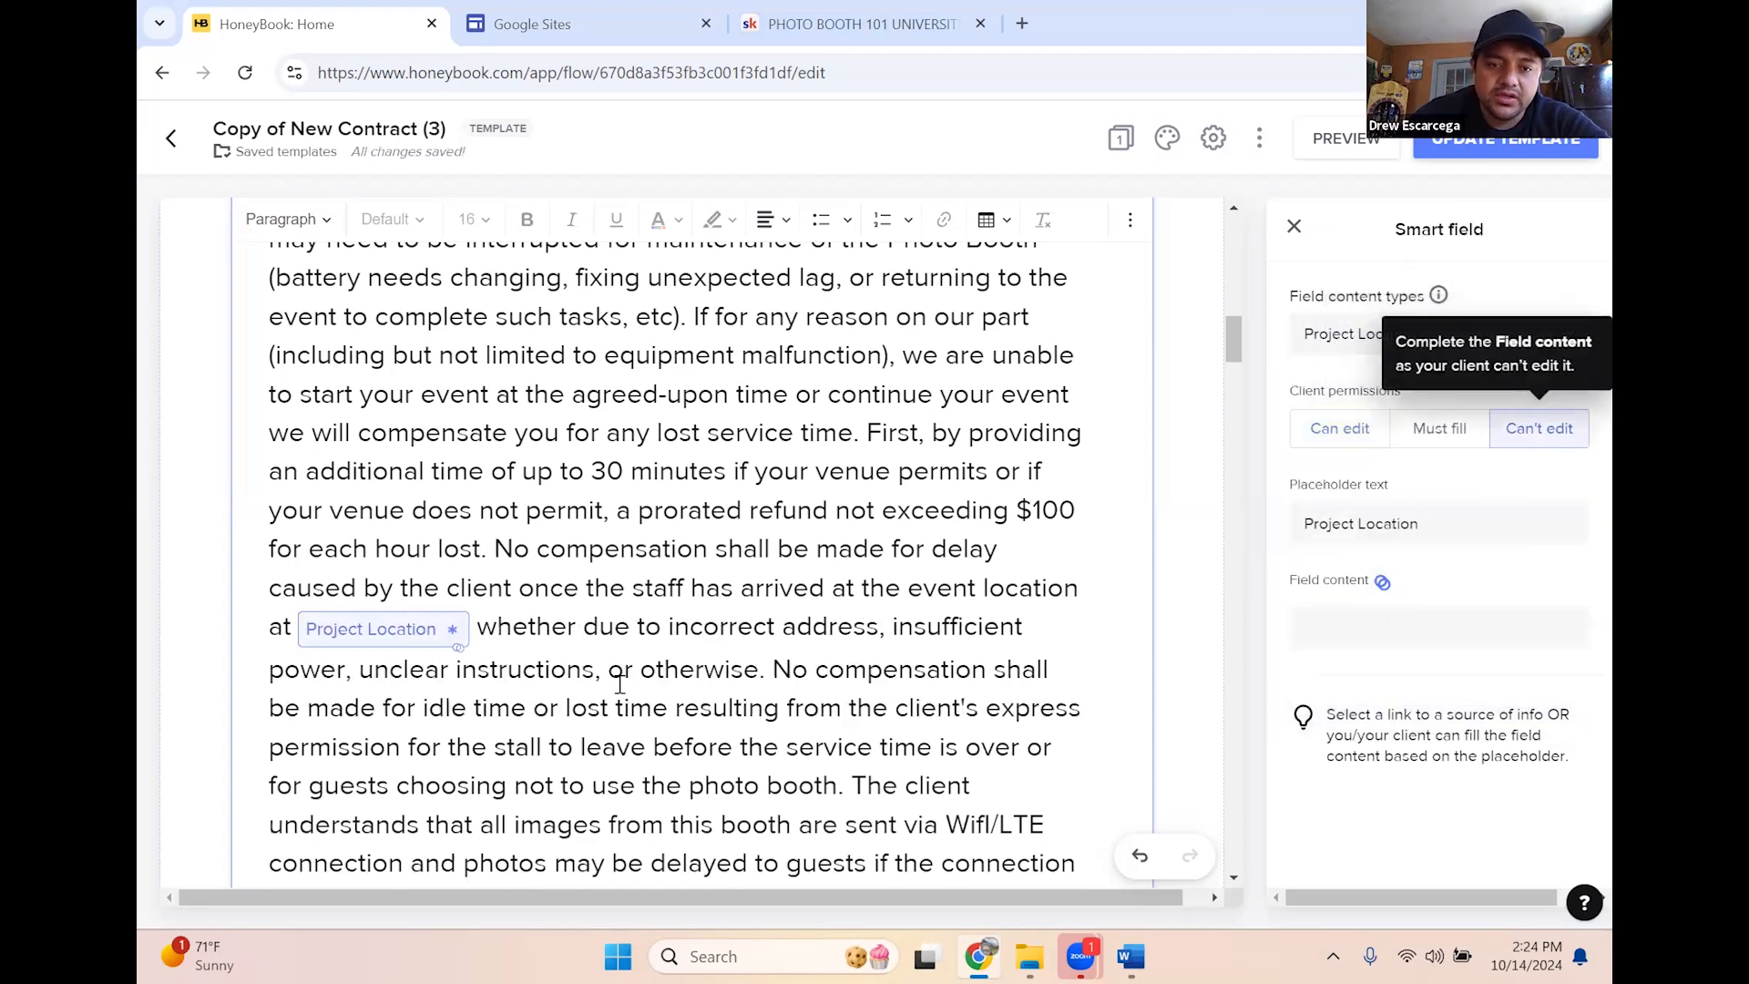
Return to the extra-time price blank after the $ sign
{"action": "scroll", "coordinate": [387, 647], "scroll_direction": "up", "scroll_amount": 6}
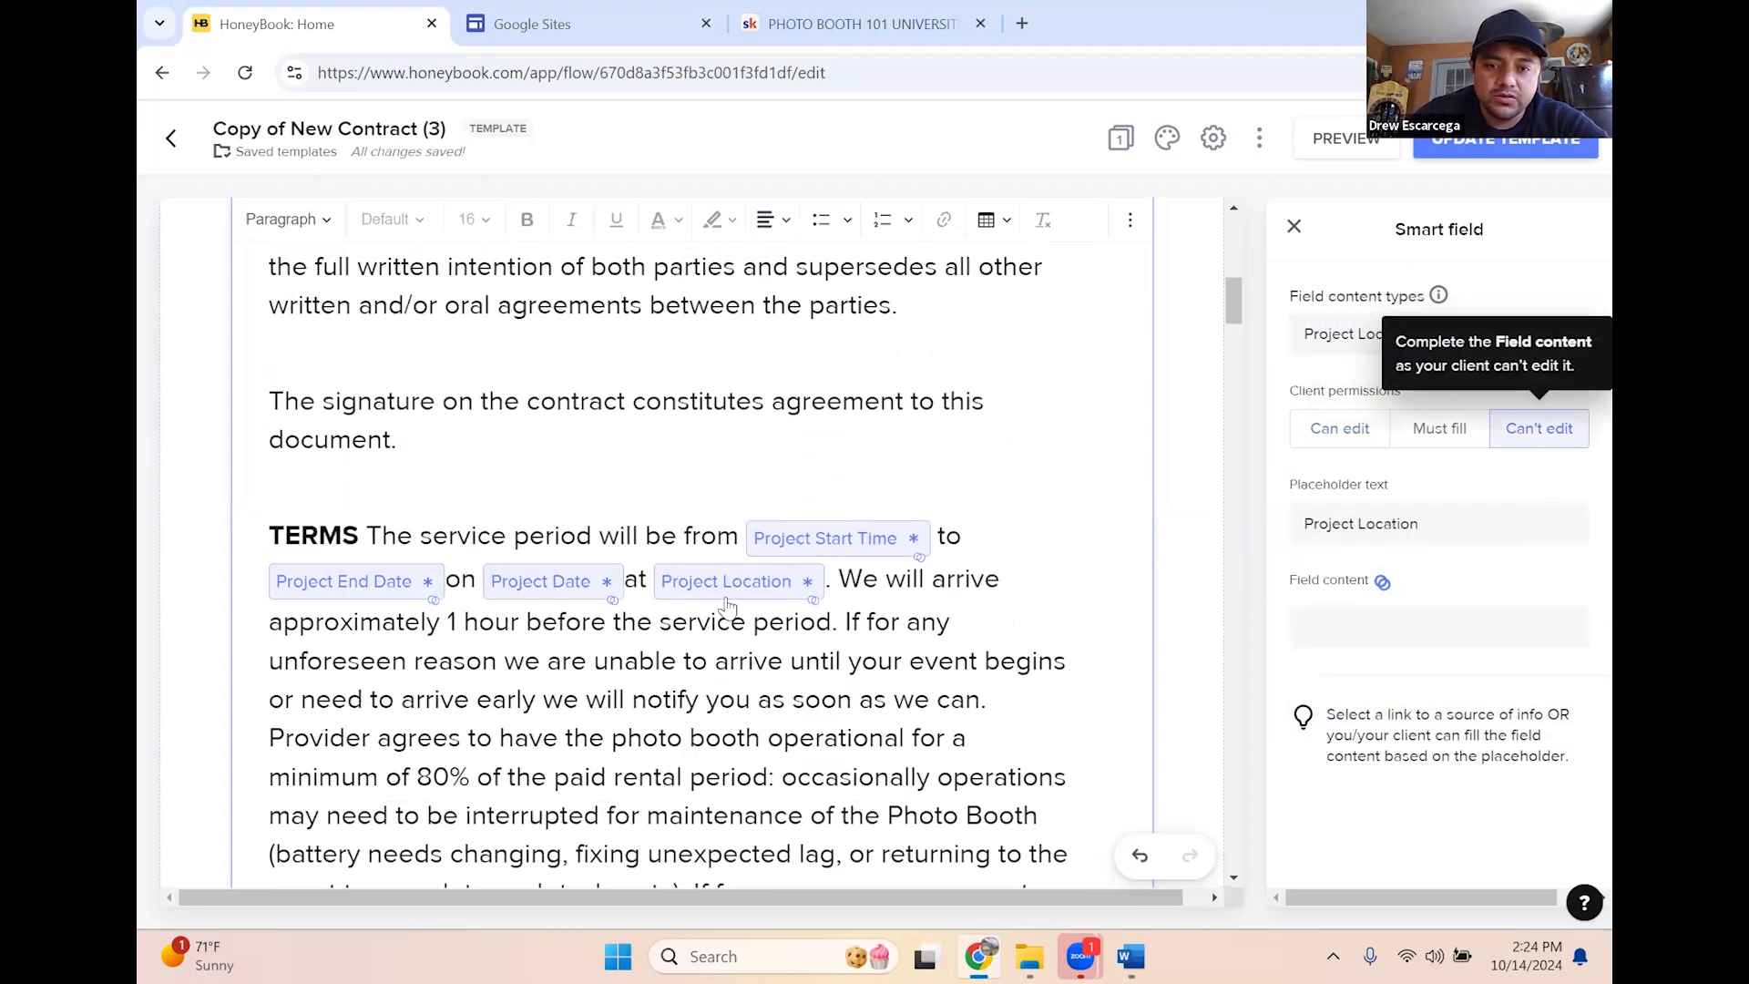
{"action": "scroll", "coordinate": [722, 601], "scroll_direction": "down", "scroll_amount": 10}
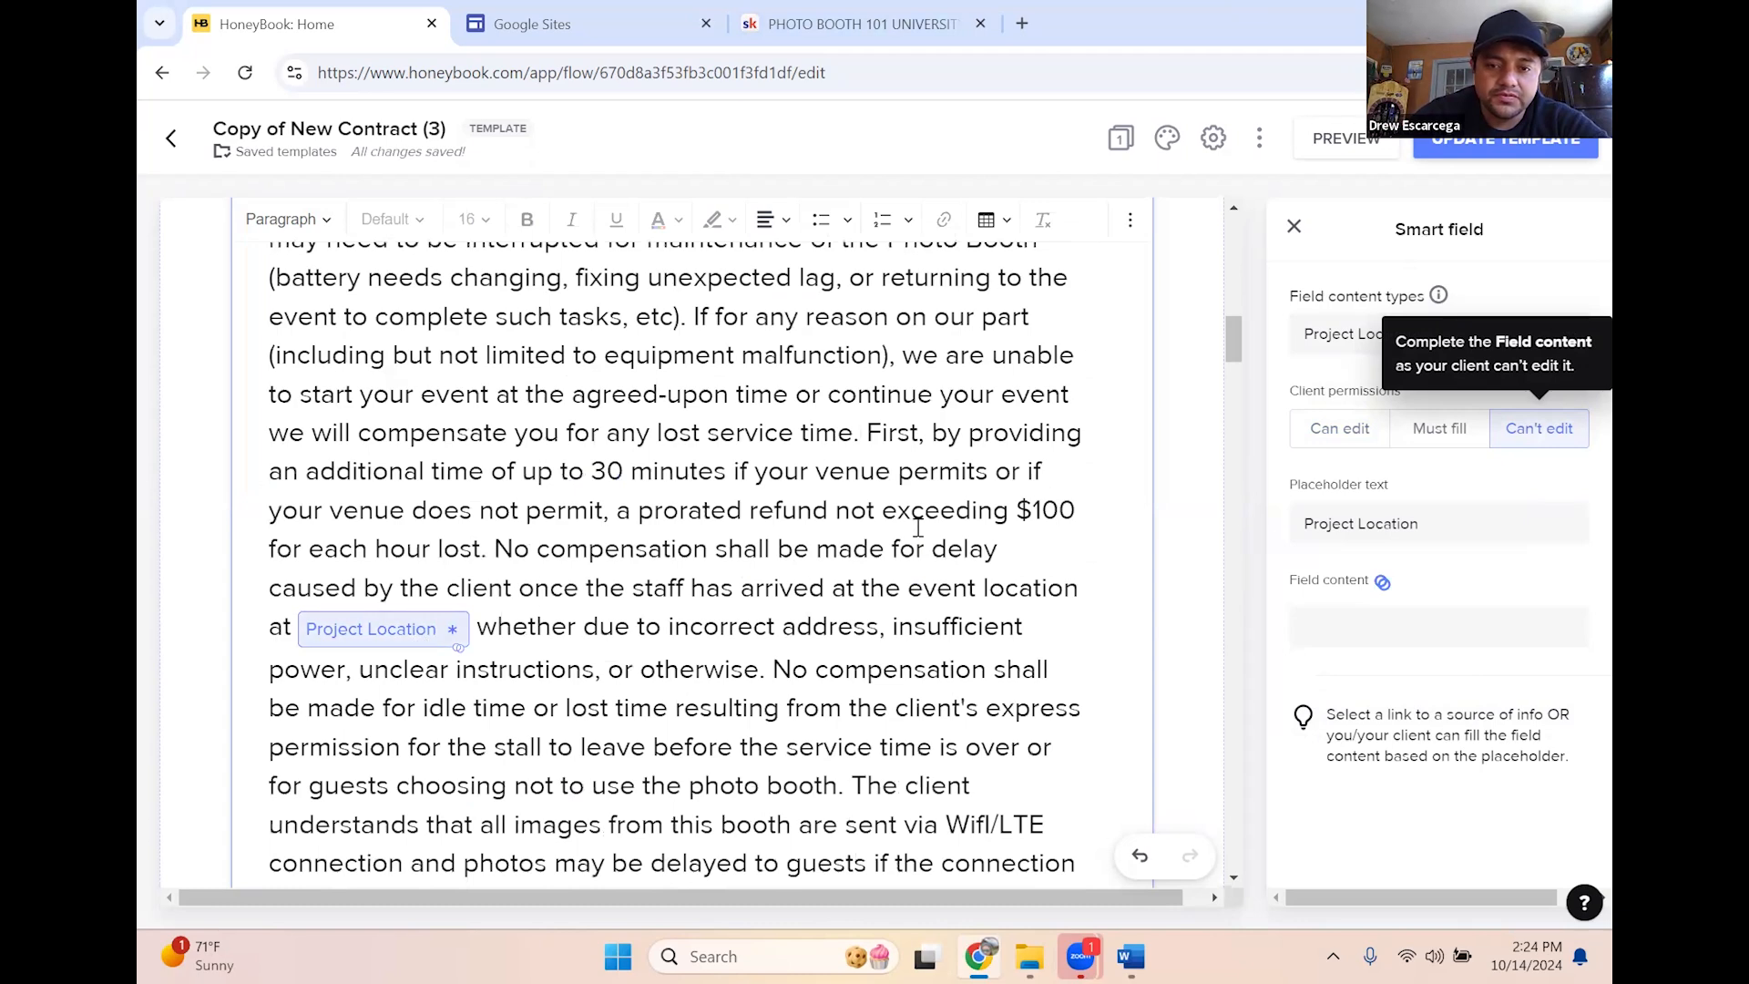
{"action": "scroll", "coordinate": [828, 522], "scroll_direction": "down", "scroll_amount": 4}
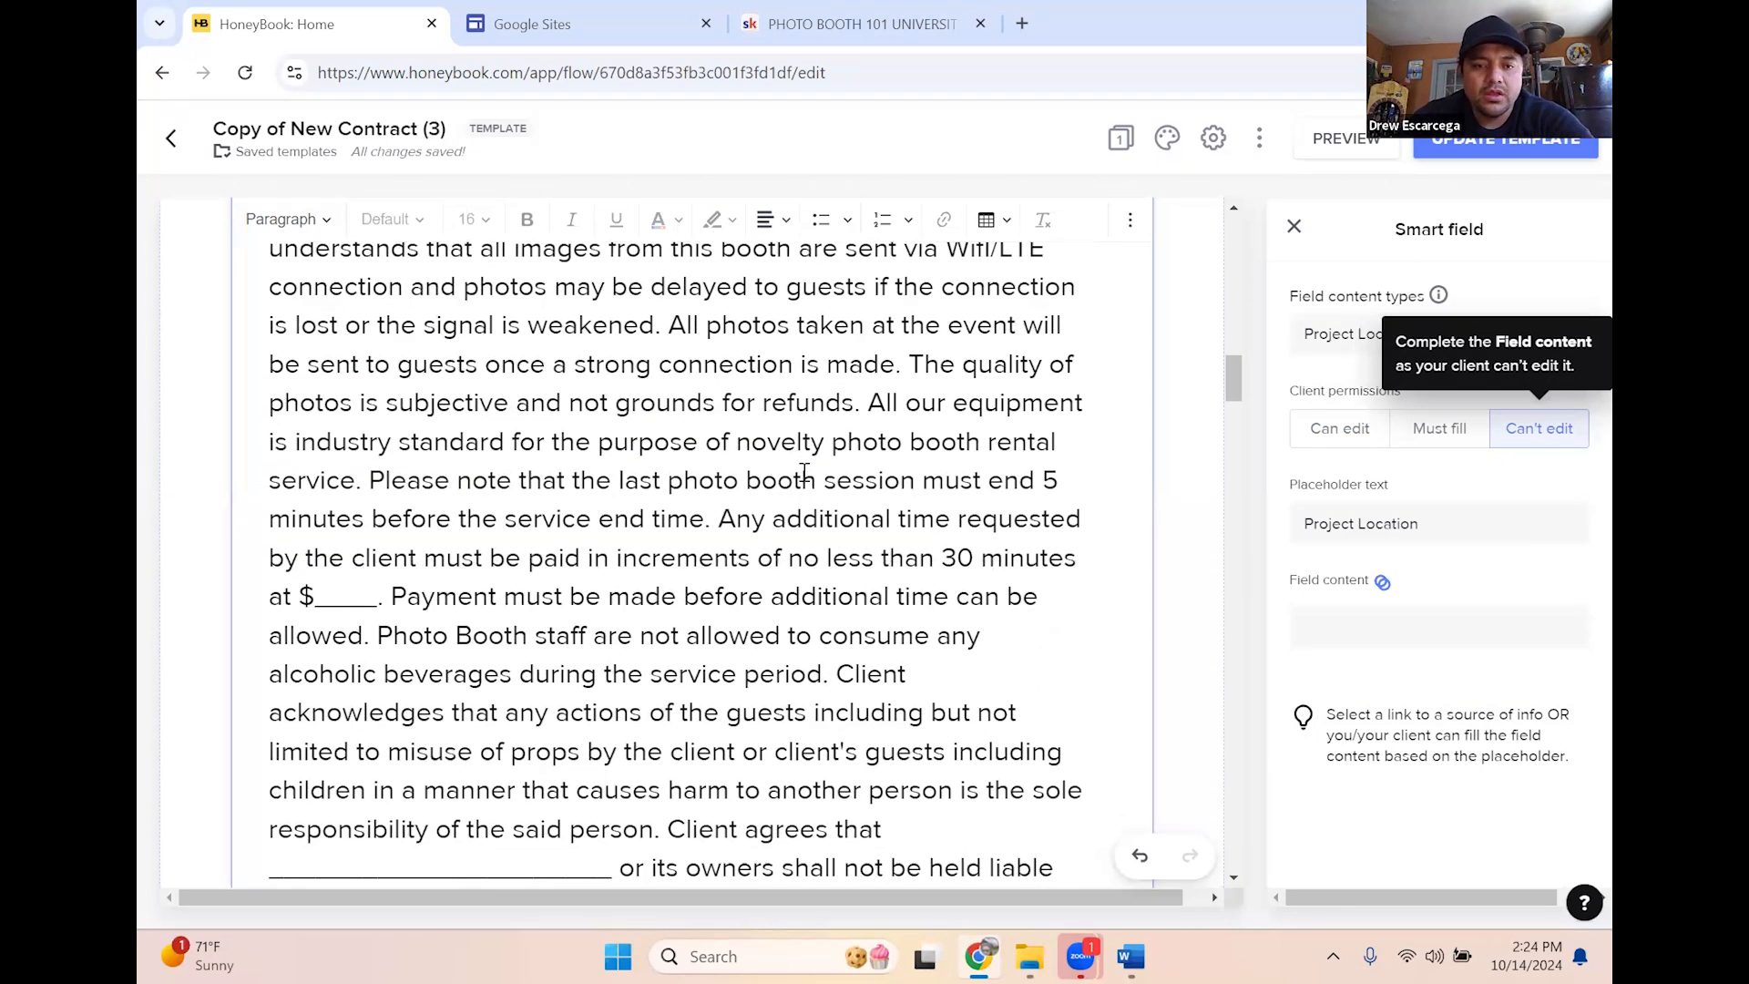
{"action": "left_click", "coordinate": [373, 613]}
Enter 100 as the extra-time price and fill 'Best PhotoBooths LA' before 'or its owners'
{"action": "key", "text": "BackSpace"}
{"action": "key", "text": "BackSpace"}
{"action": "key", "text": "BackSpace"}
{"action": "key", "text": "BackSpace"}
{"action": "key", "text": "BackSpace"}
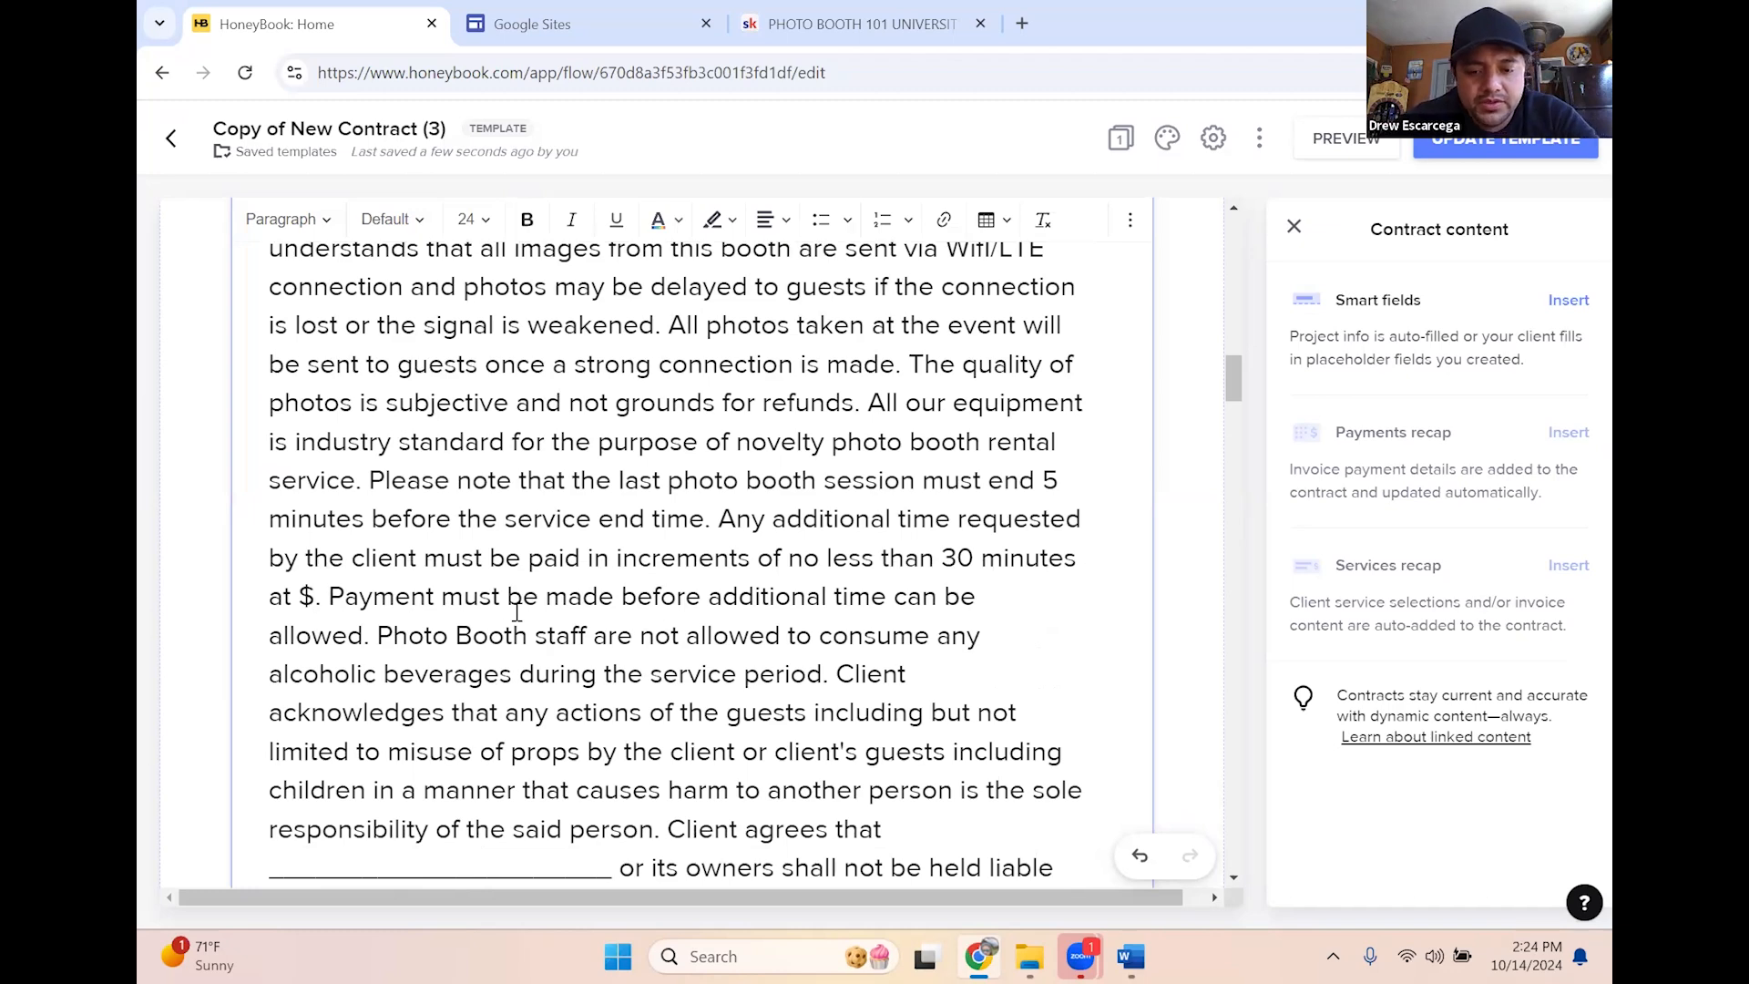
{"action": "type", "text": "100"}
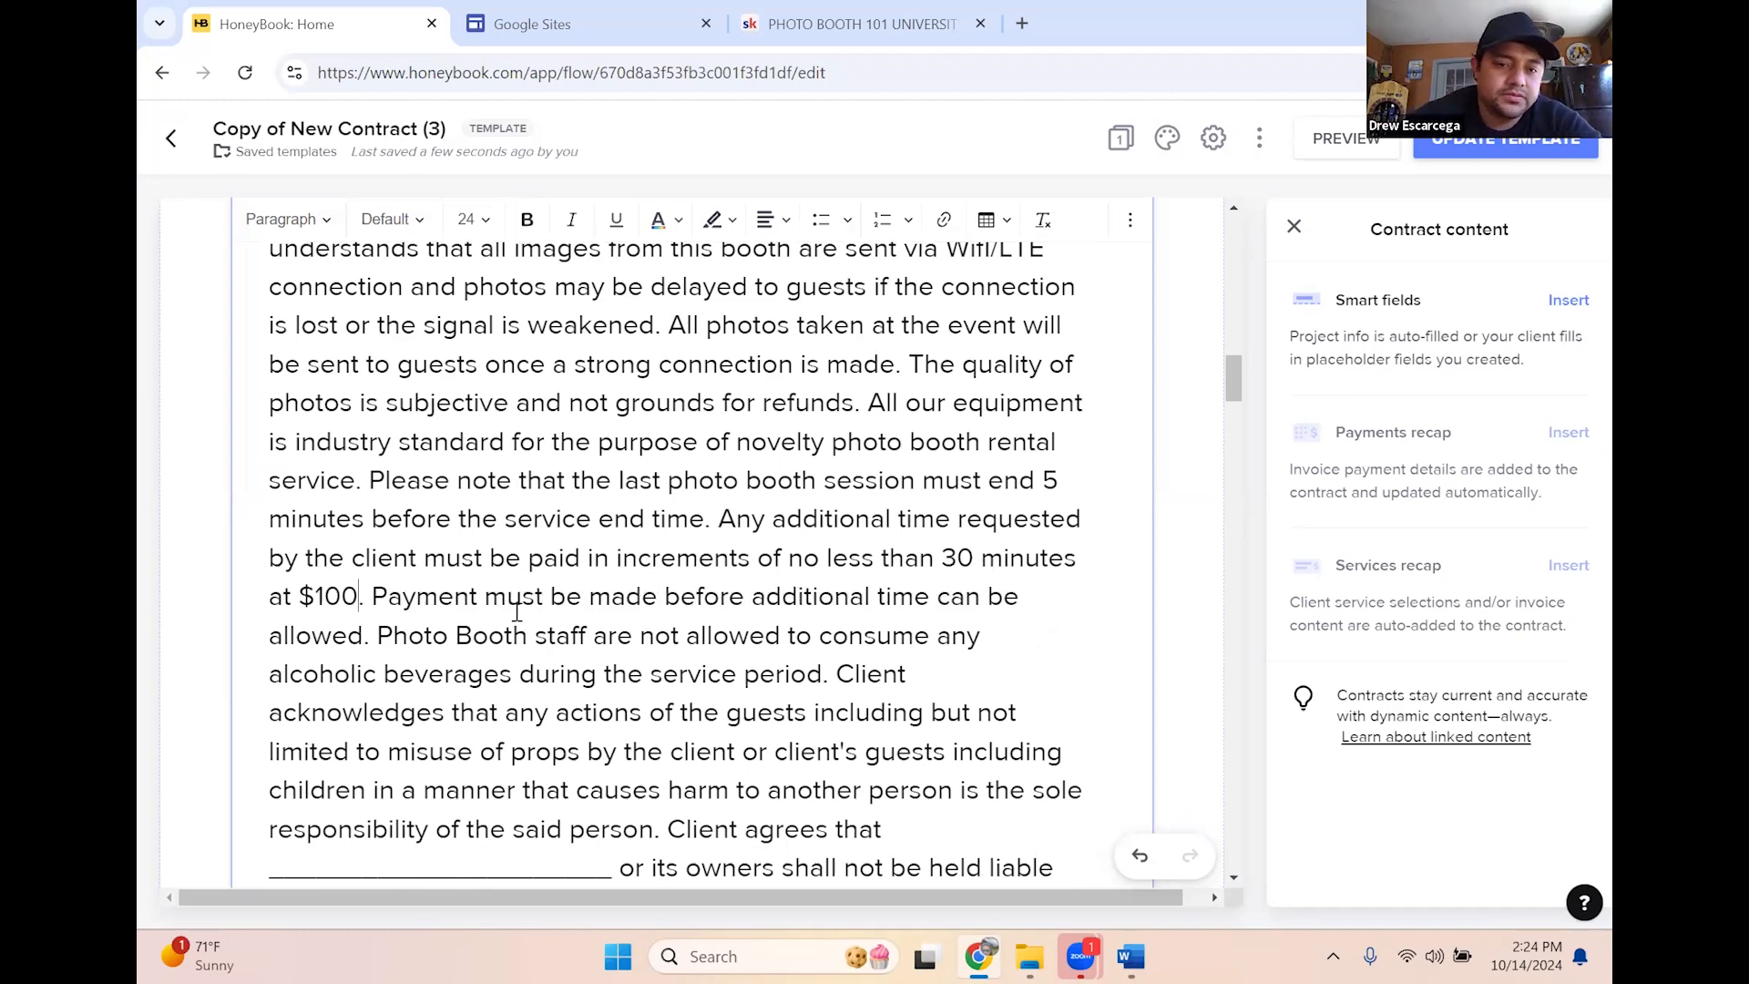
{"action": "scroll", "coordinate": [939, 633], "scroll_direction": "down", "scroll_amount": 3}
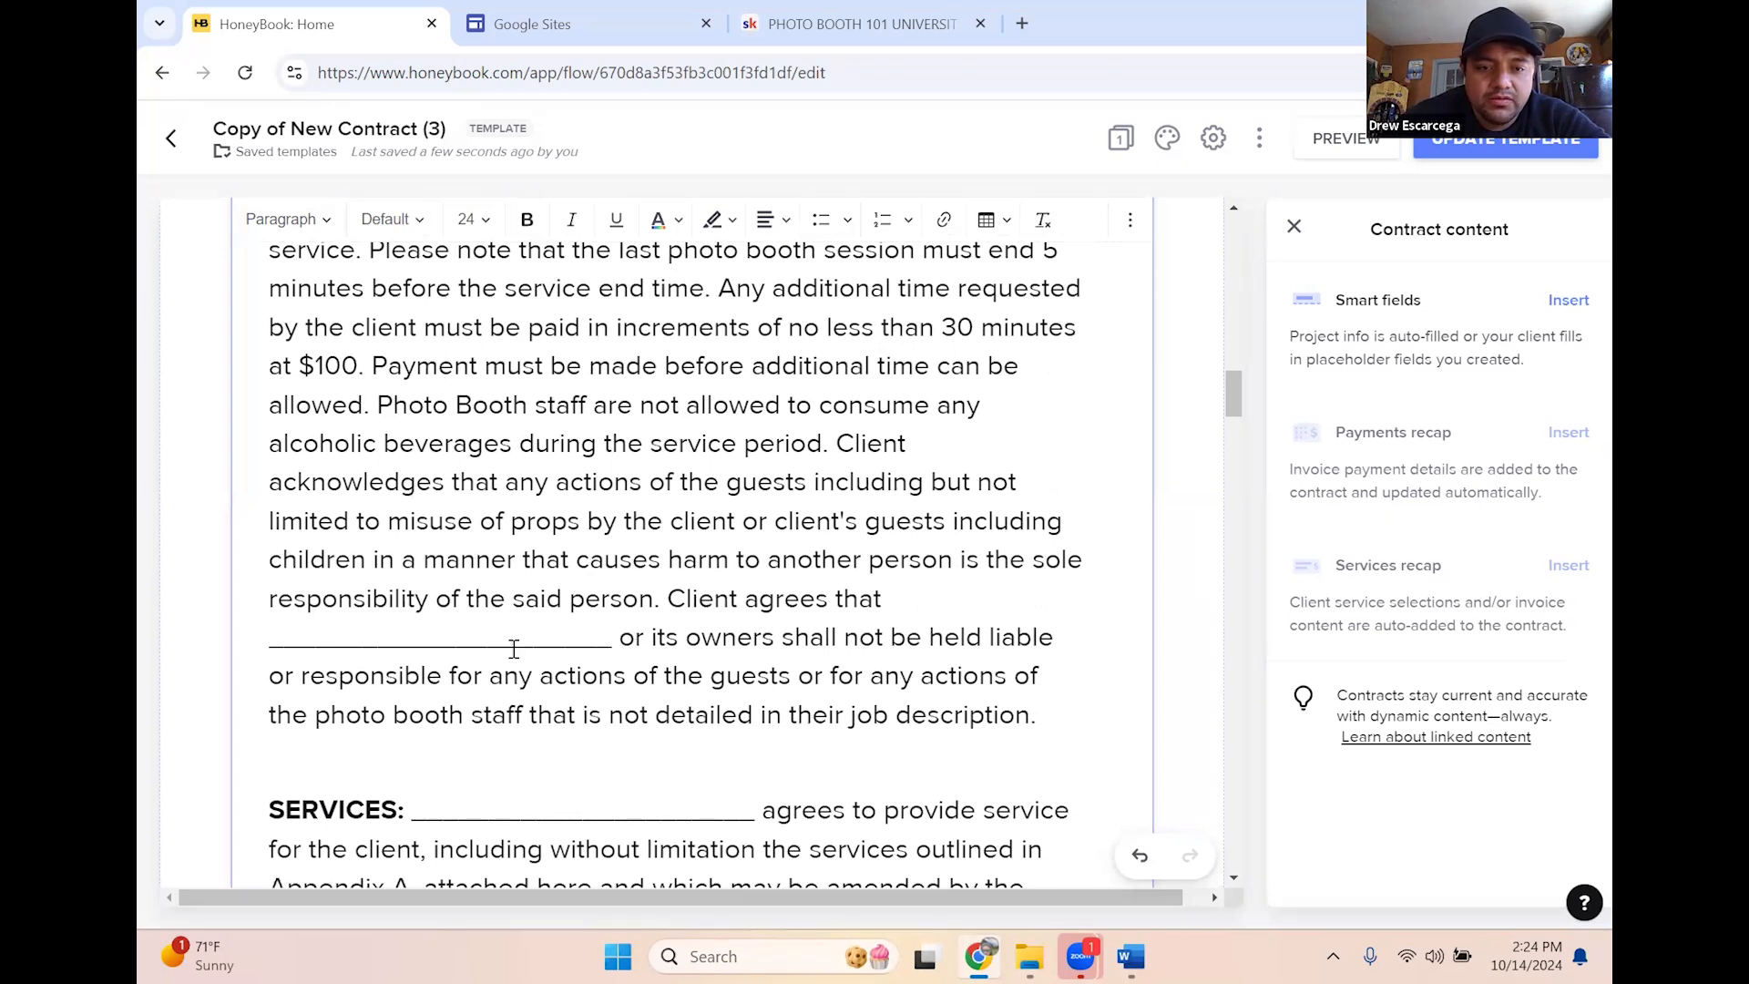
{"action": "left_click_drag", "start_coordinate": [613, 638], "coordinate": [316, 635]}
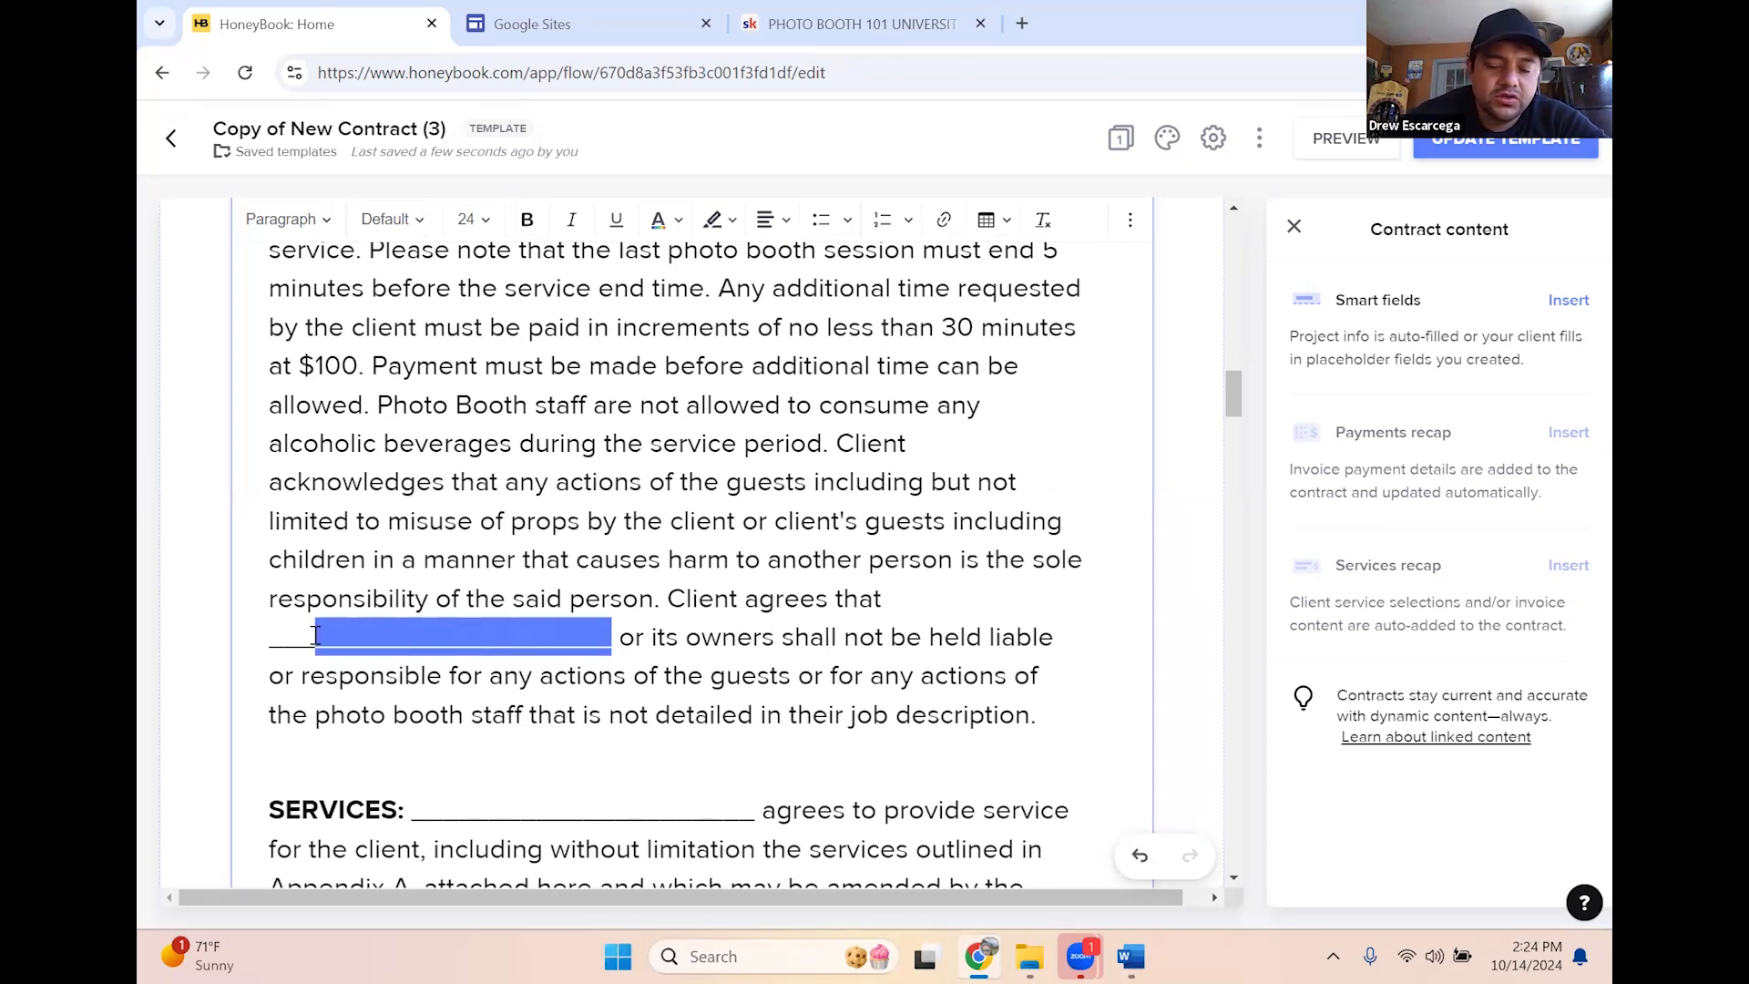
{"action": "key", "text": "BackSpace"}
{"action": "key", "text": "BackSpace"}
{"action": "type", "text": "Best PH or its o"}
{"action": "key", "text": "BackSpace"}
{"action": "key", "text": "BackSpace"}
{"action": "key", "text": "BackSpace"}
{"action": "key", "text": "BackSpace"}
{"action": "type", "text": "hotoBooths"}
{"action": "type", "text": "LA"}
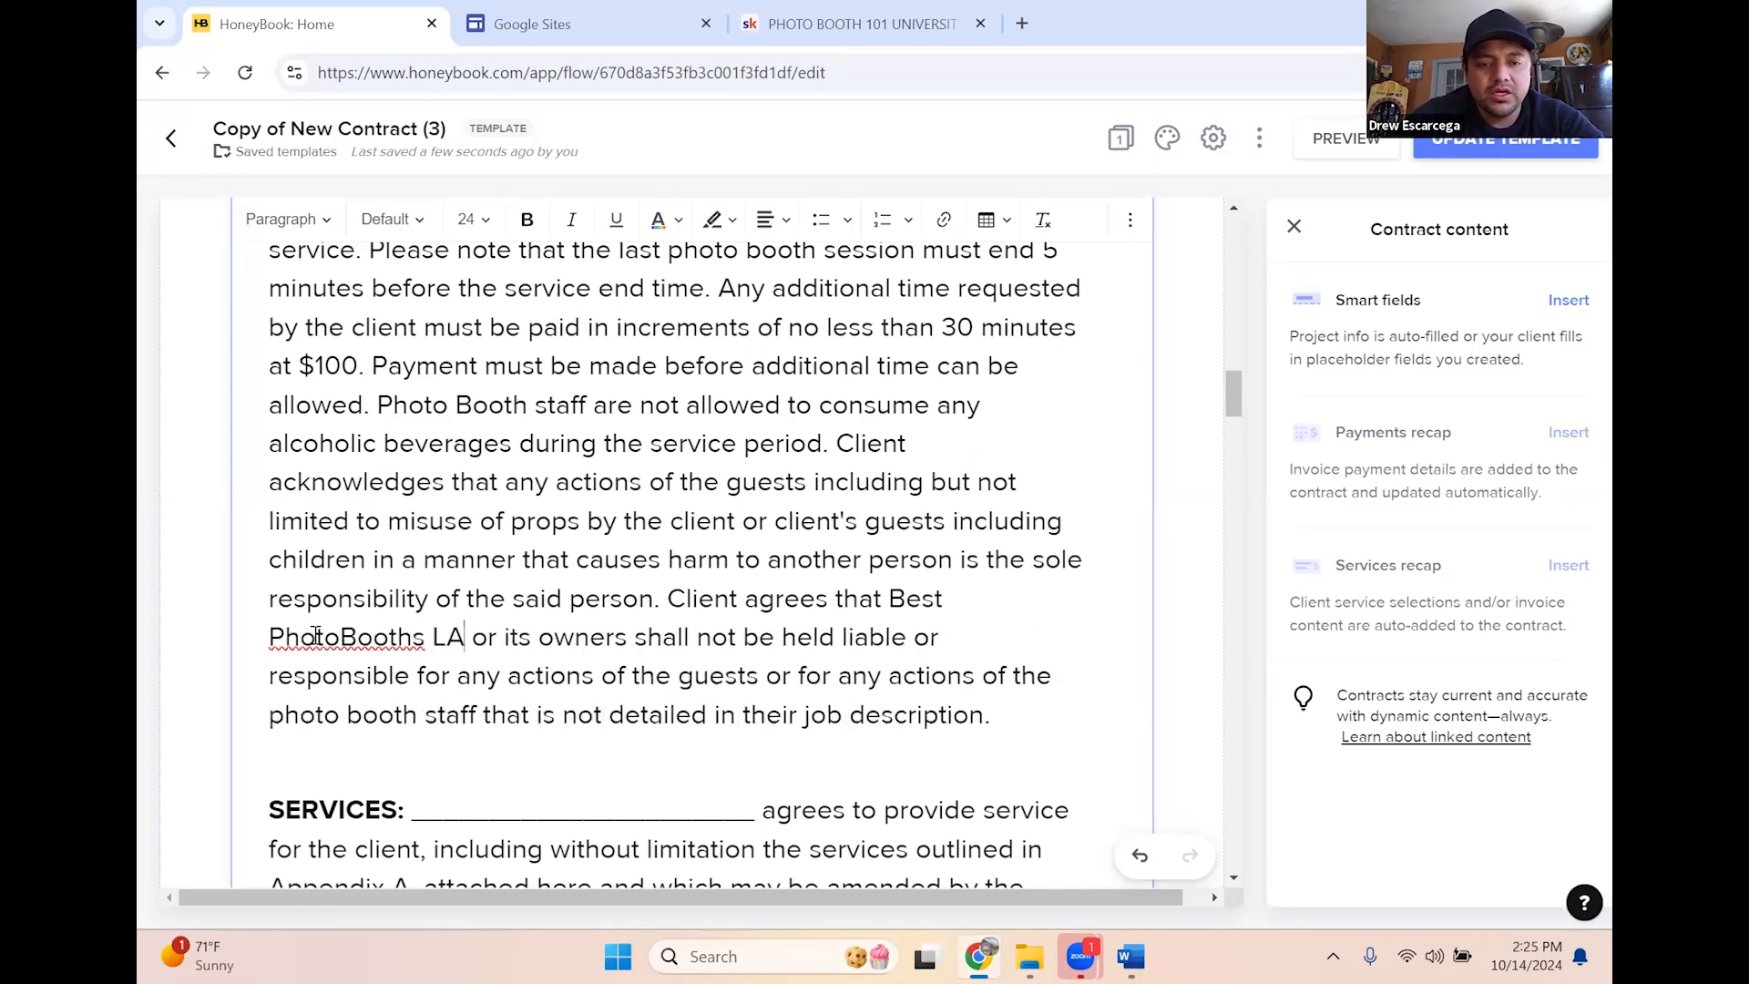
Replace the blank before 'agrees' with unbolded 'Best PhotoBooths LA'
{"action": "scroll", "coordinate": [703, 738], "scroll_direction": "down", "scroll_amount": 3}
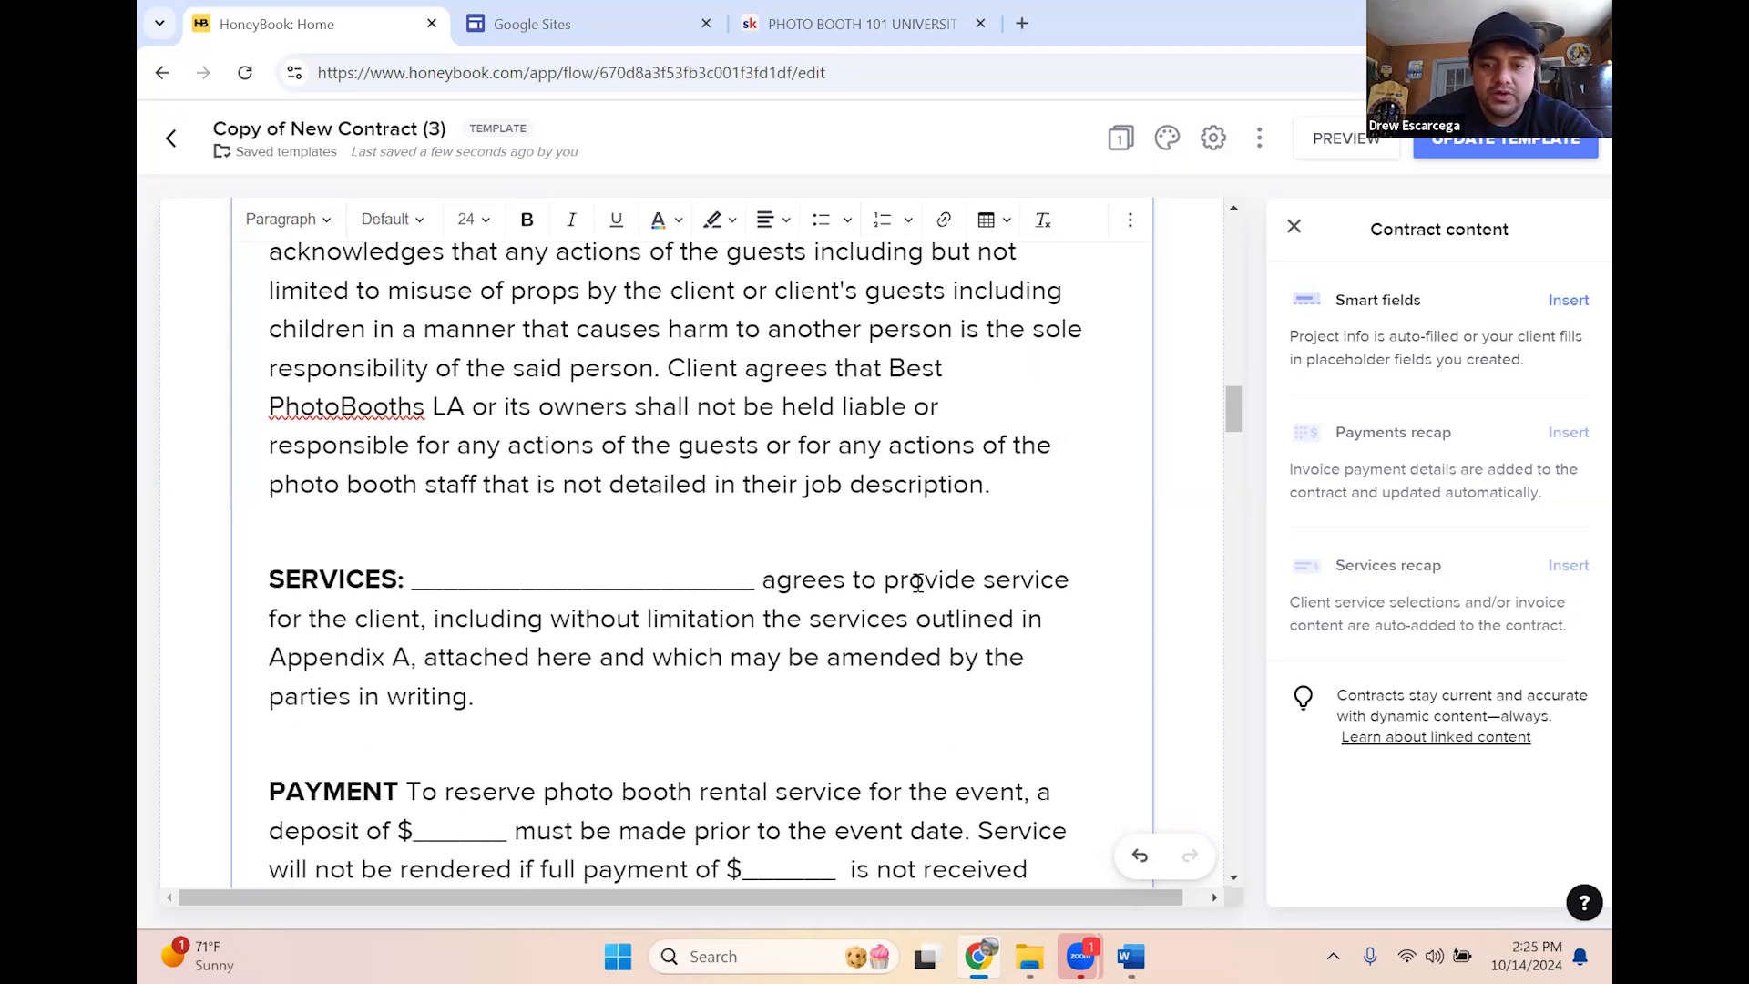
{"action": "left_click_drag", "start_coordinate": [761, 579], "coordinate": [455, 580]}
{"action": "key", "text": "BackSpace"}
{"action": "key", "text": "BackSpace"}
{"action": "key", "text": "BackSpace"}
{"action": "type", "text": "Bes"}
{"action": "key", "text": "BackSpace"}
{"action": "key", "text": "BackSpace"}
{"action": "key", "text": "BackSpace"}
{"action": "left_click", "coordinate": [526, 219]}
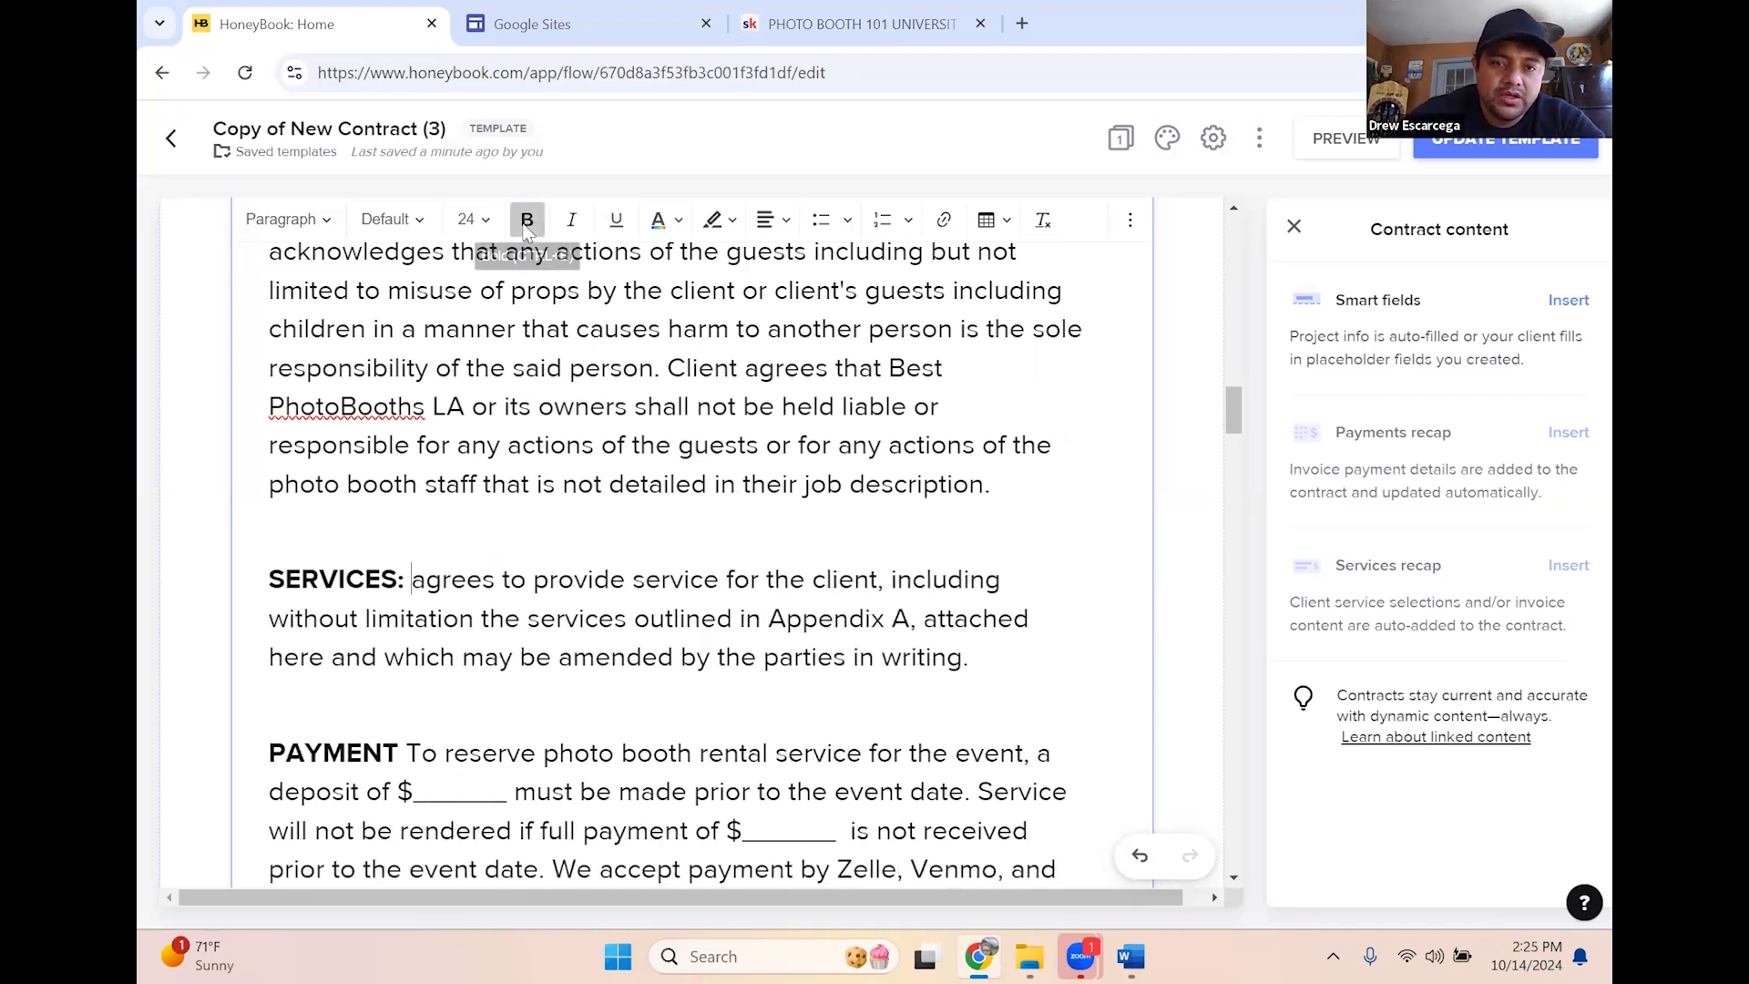
{"action": "type", "text": "Best "}
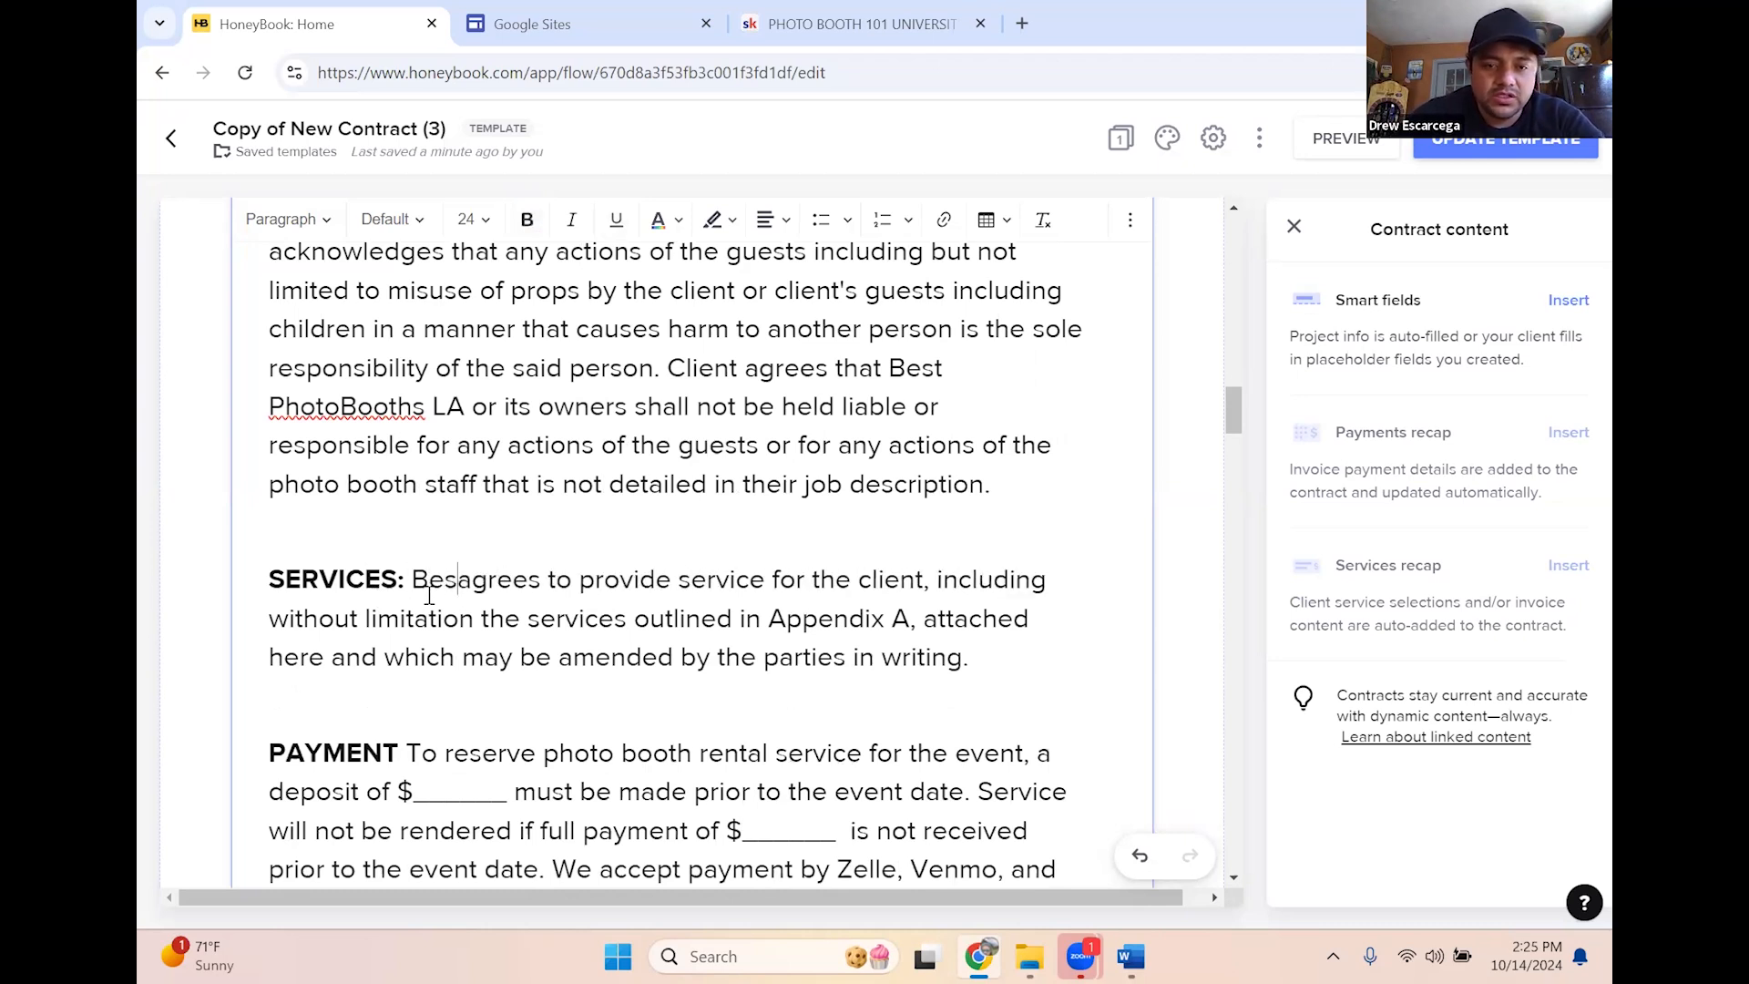
{"action": "type", "text": "Photo"}
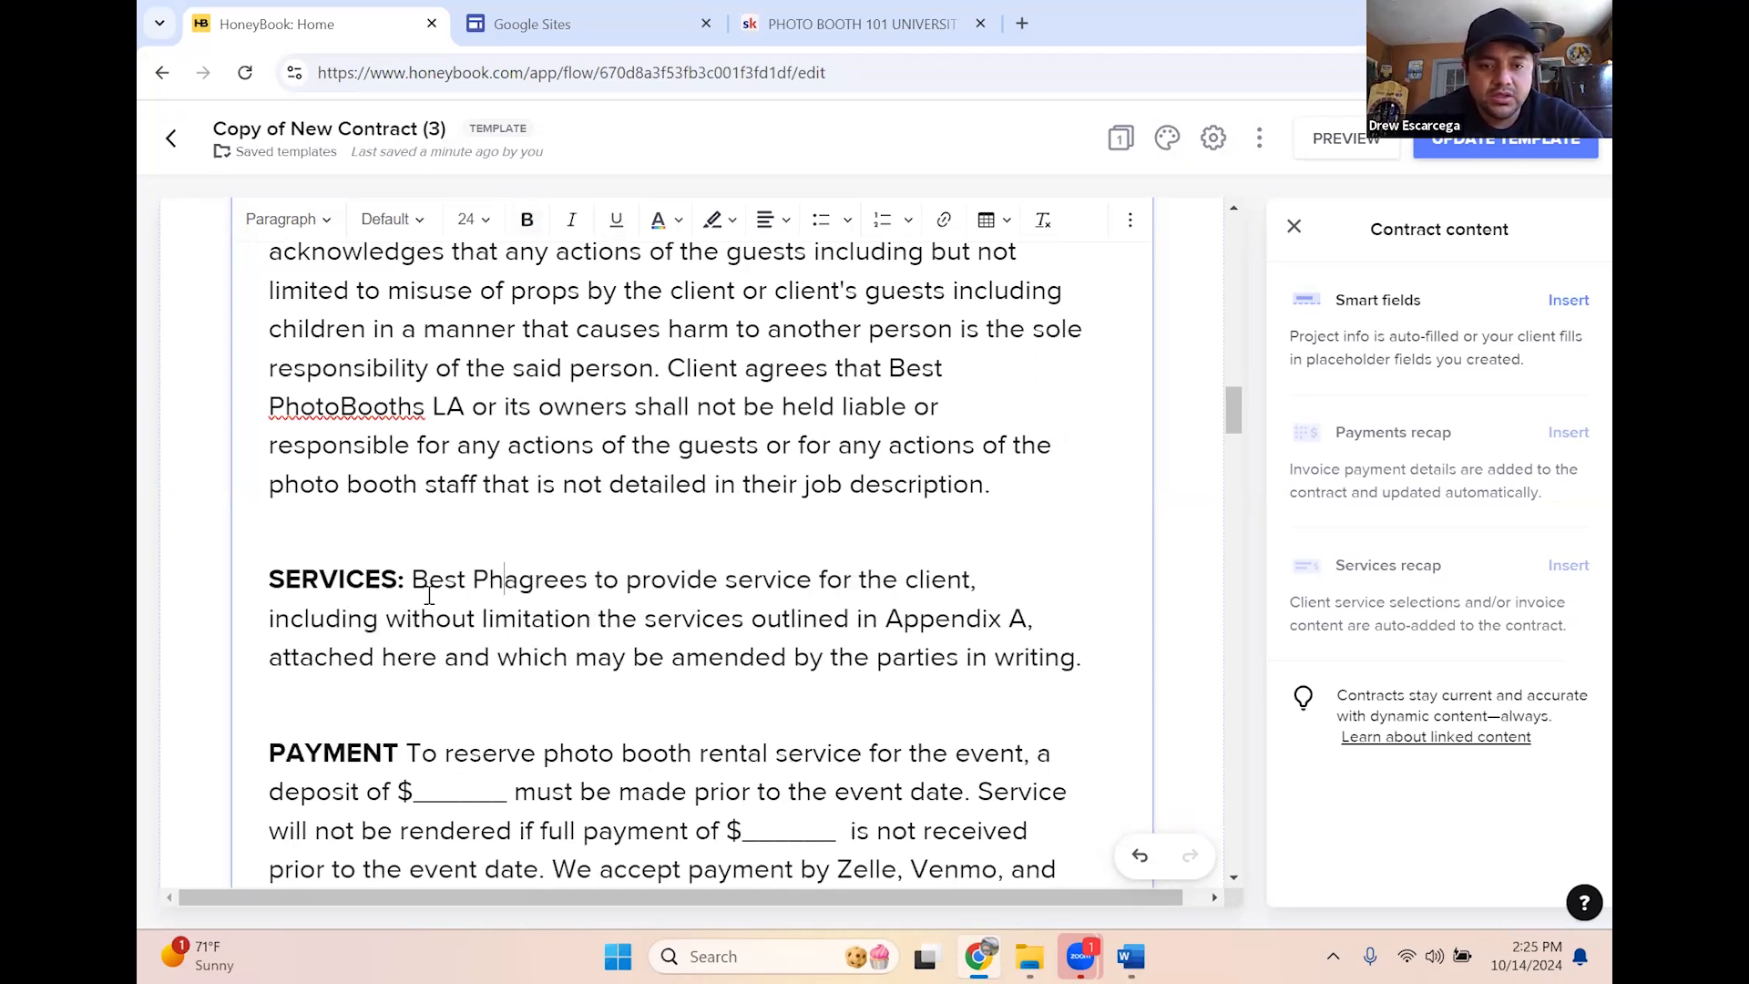
{"action": "key", "text": "BackSpace"}
{"action": "type", "text": "Booths"}
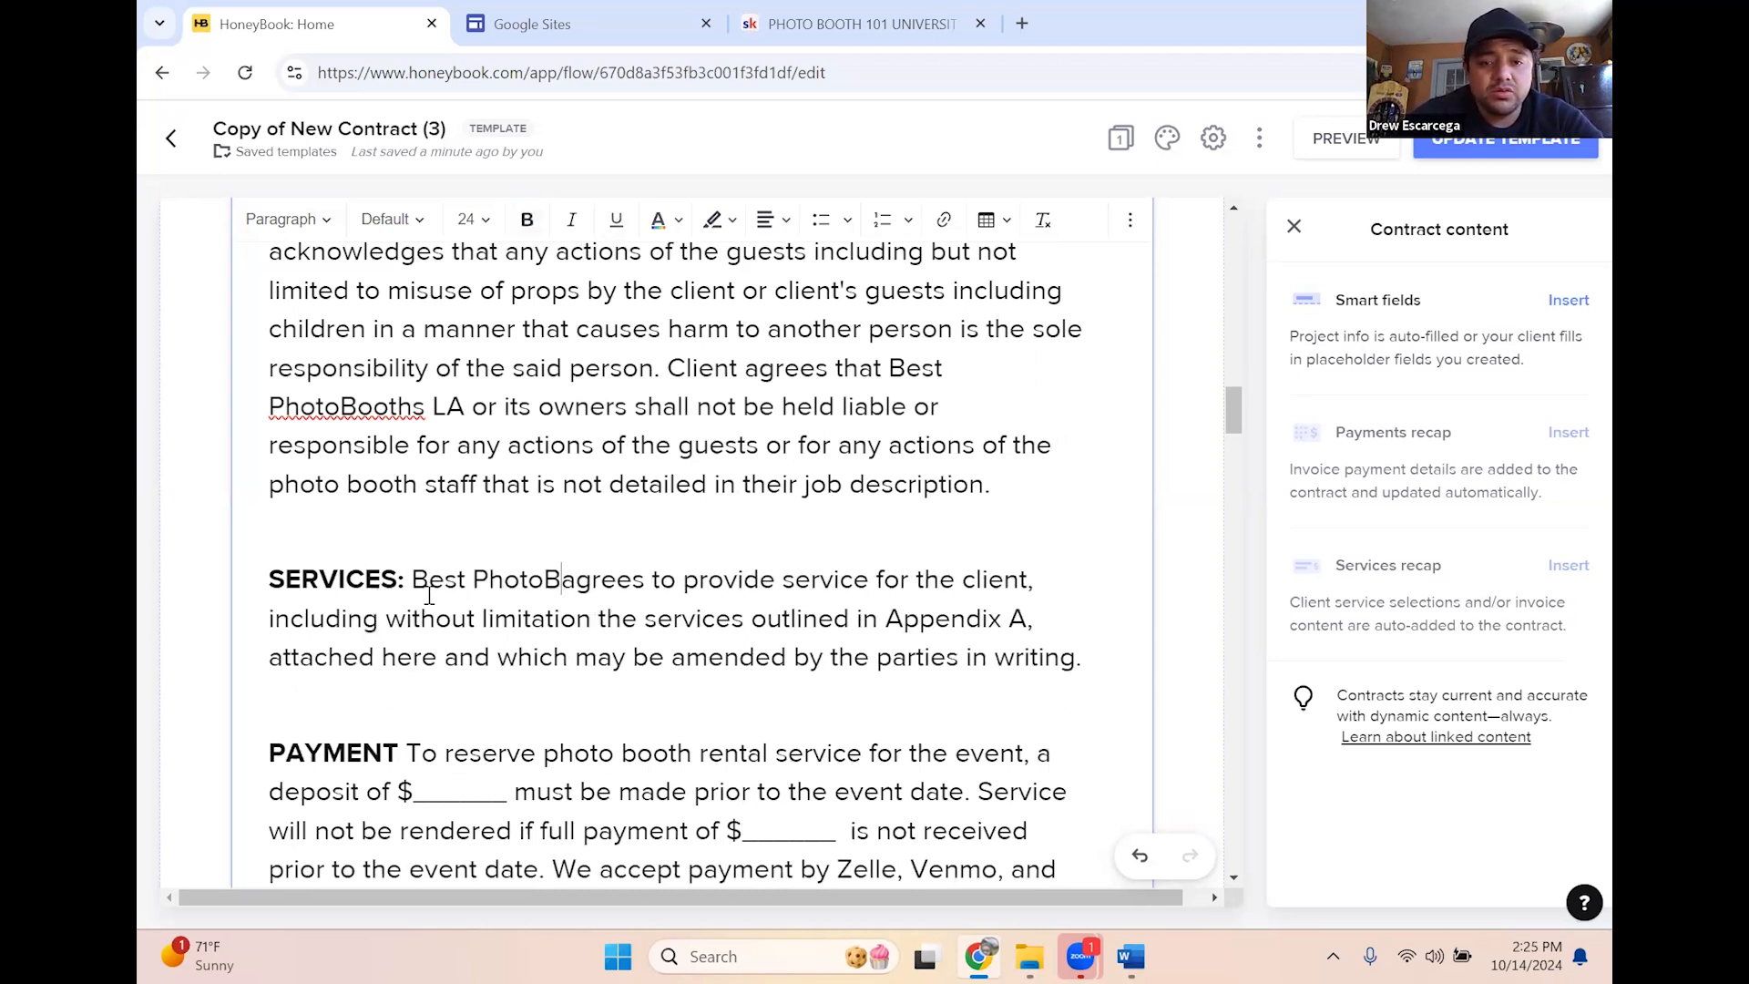
{"action": "type", "text": " LA"}
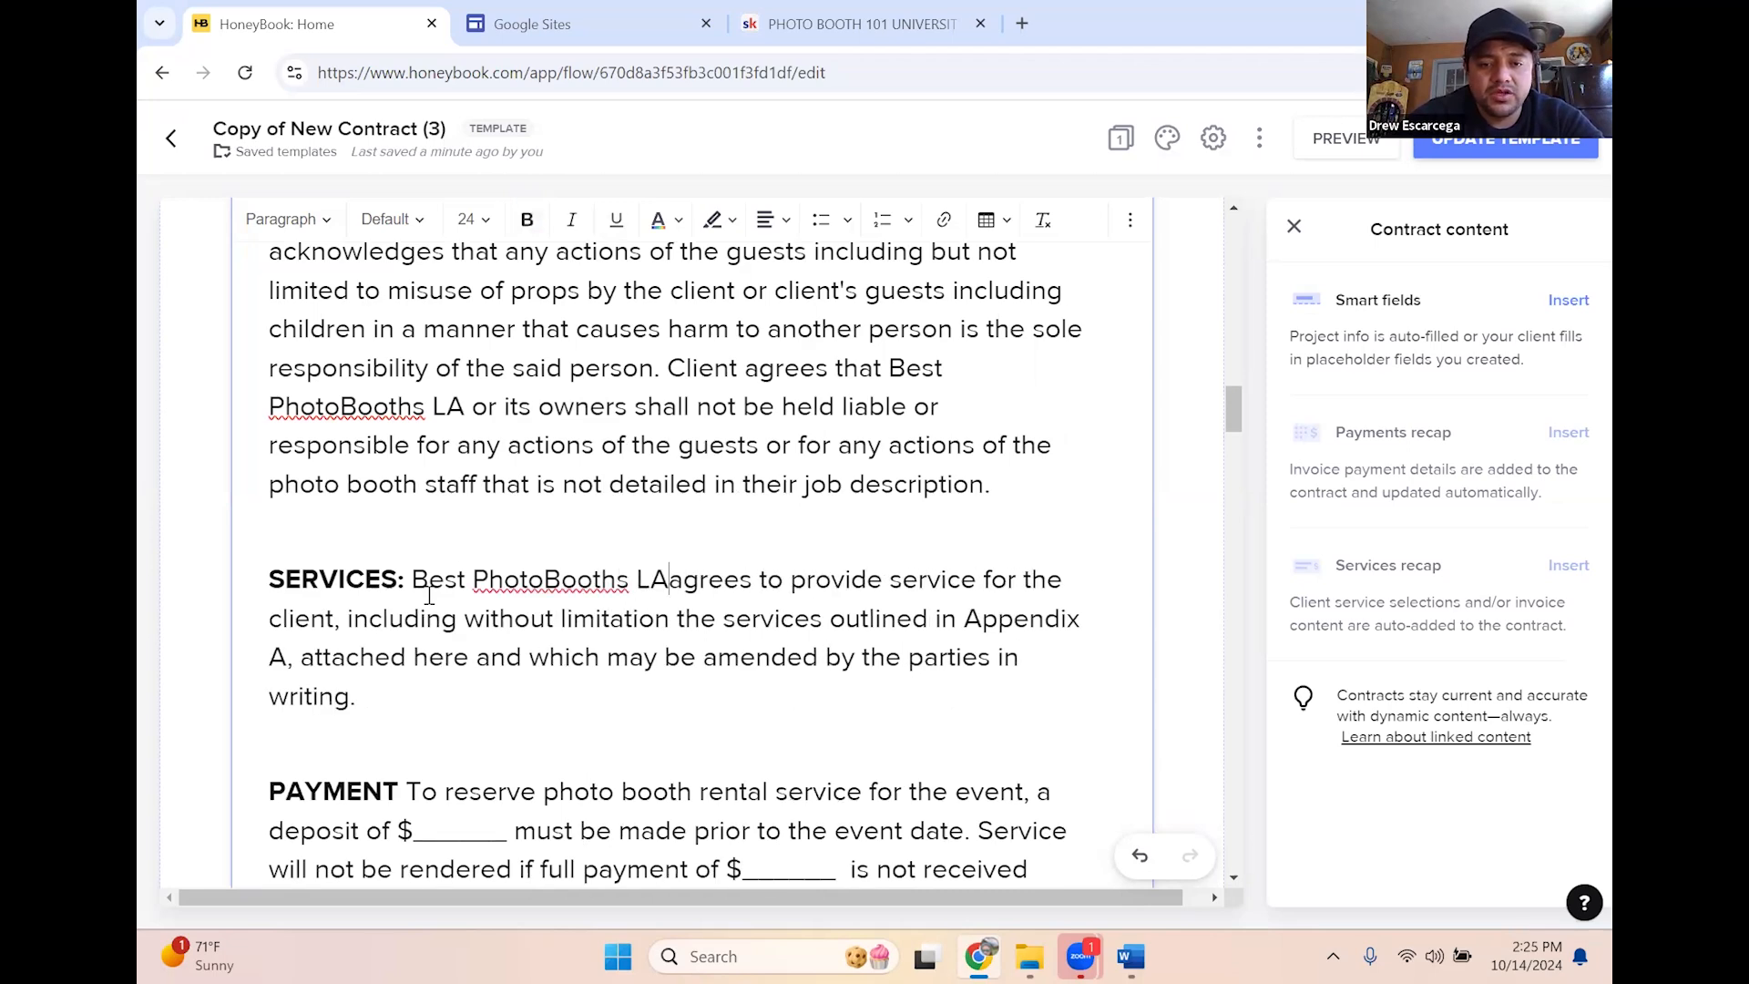
Clear the PAYMENT blanks and enter 50 for the deposit and 500 for full payment
{"action": "scroll", "coordinate": [574, 596], "scroll_direction": "down", "scroll_amount": 3}
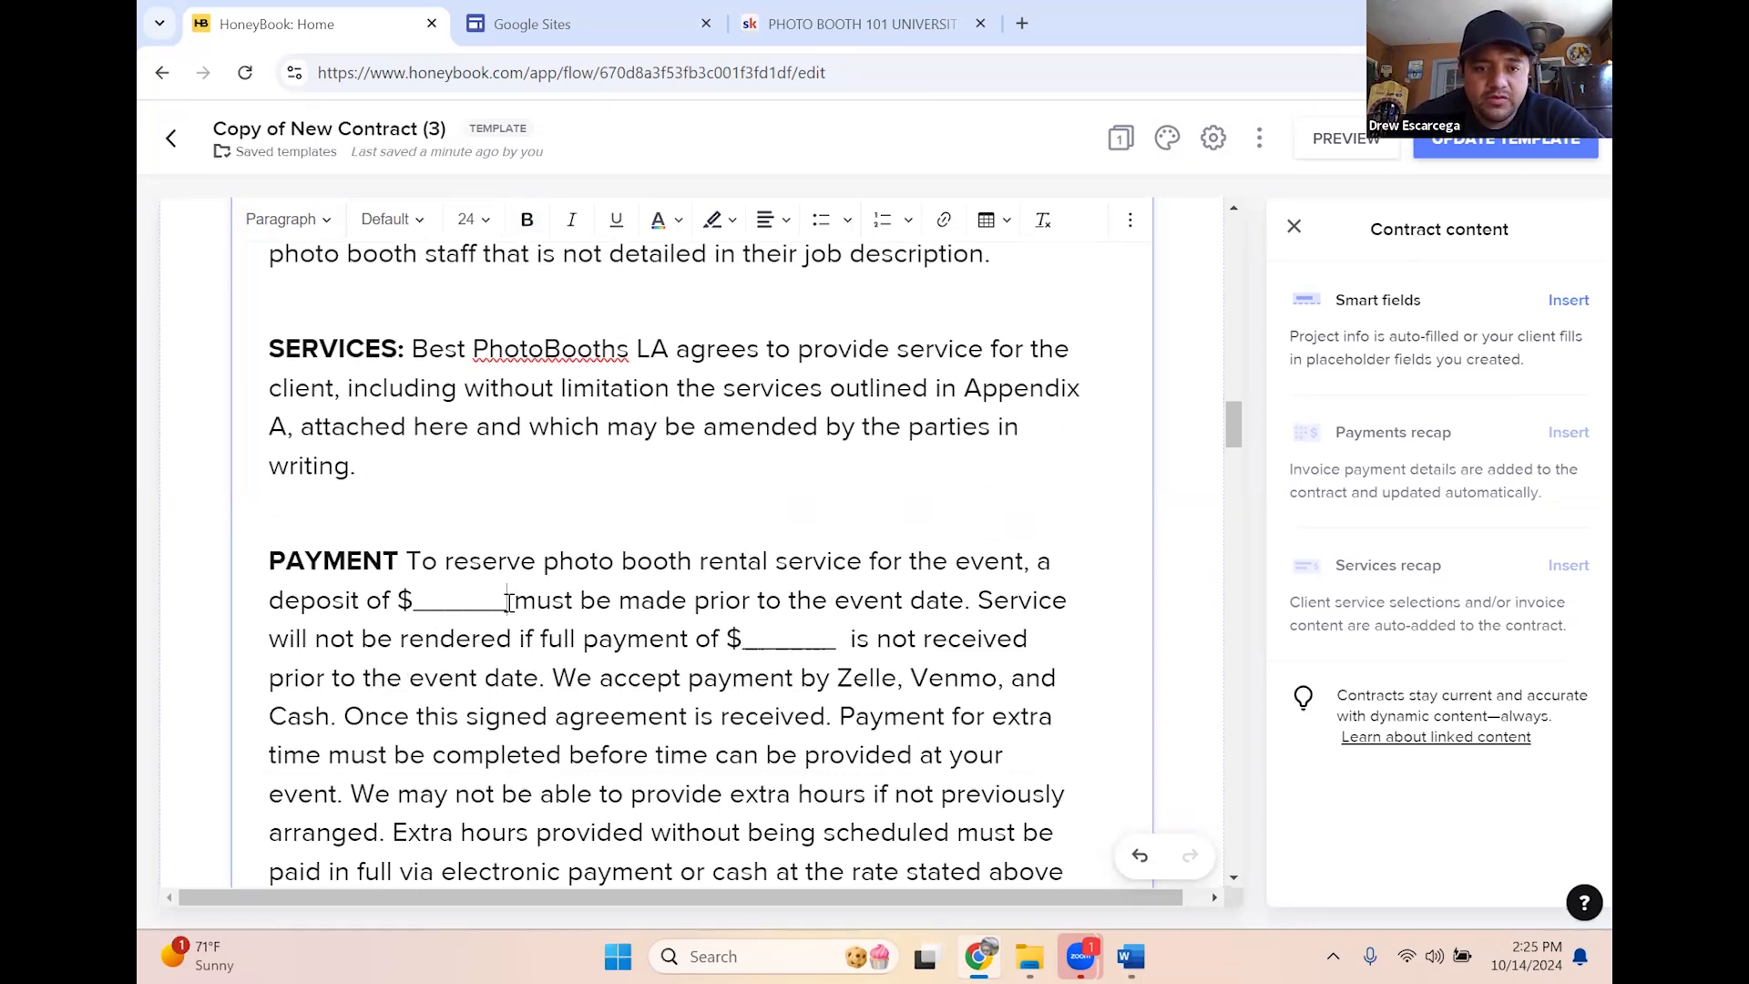
{"action": "key", "text": "BackSpace"}
{"action": "key", "text": "BackSpace"}
{"action": "key", "text": "BackSpace"}
{"action": "key", "text": "BackSpace"}
{"action": "key", "text": "BackSpace"}
{"action": "key", "text": "BackSpace"}
{"action": "key", "text": "BackSpace"}
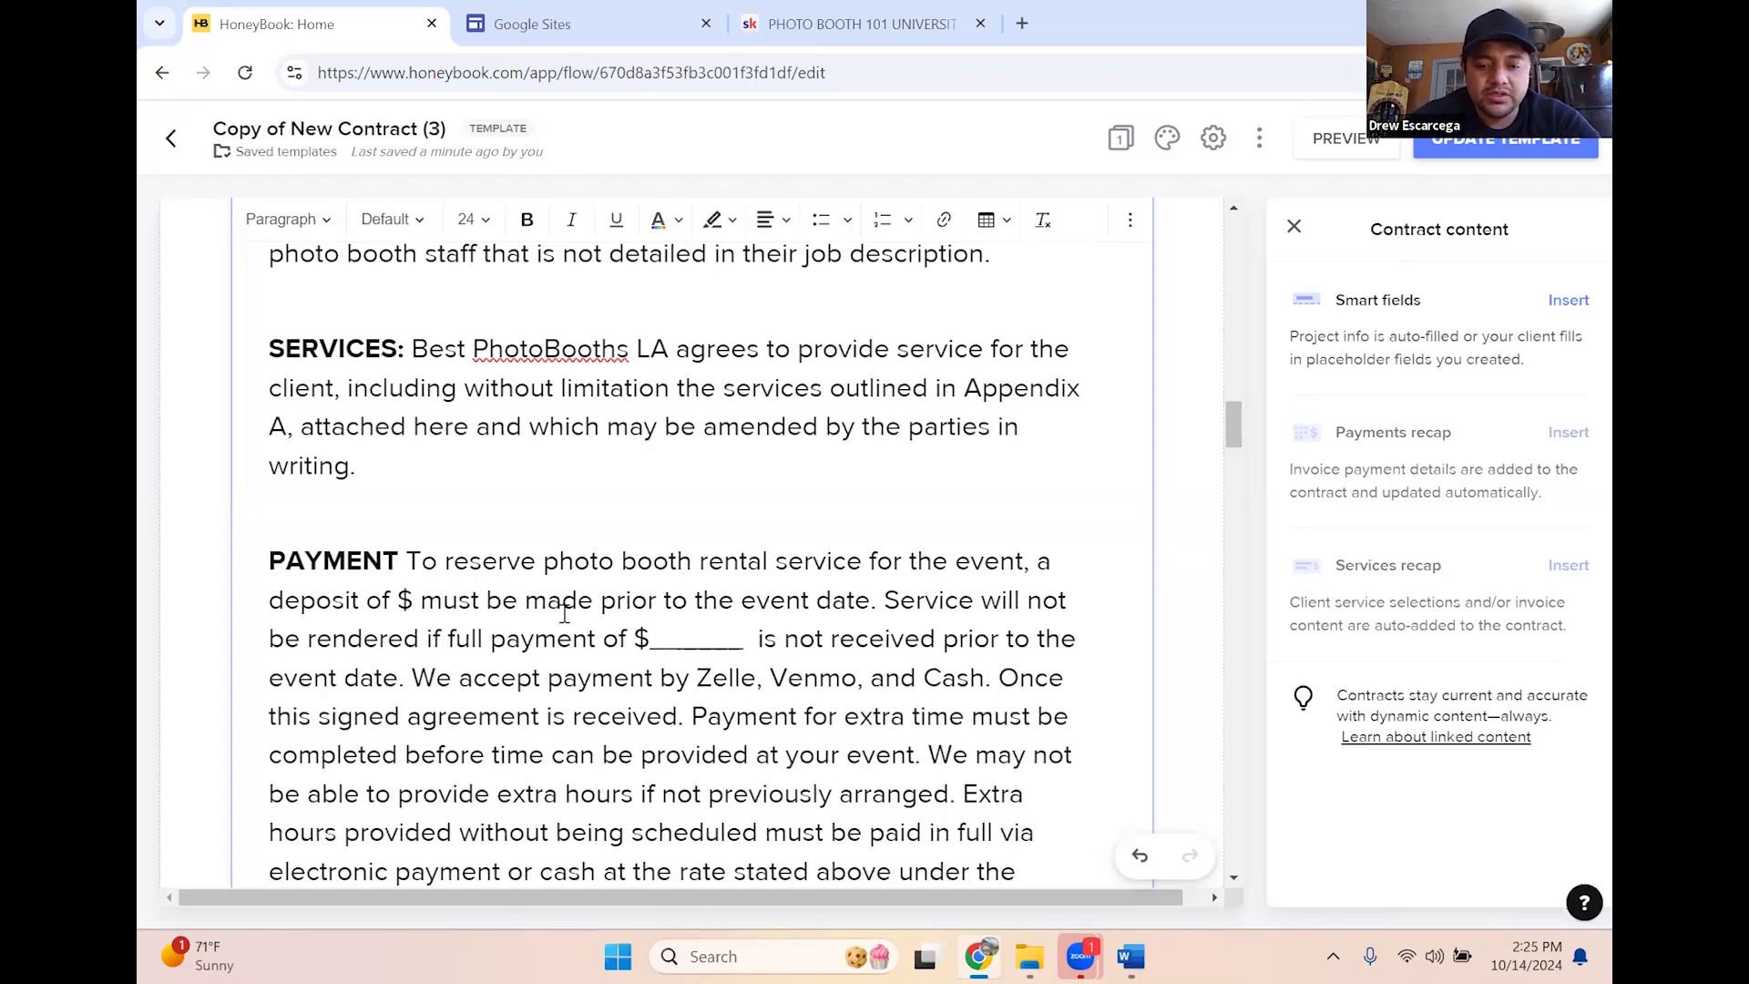
{"action": "type", "text": "50"}
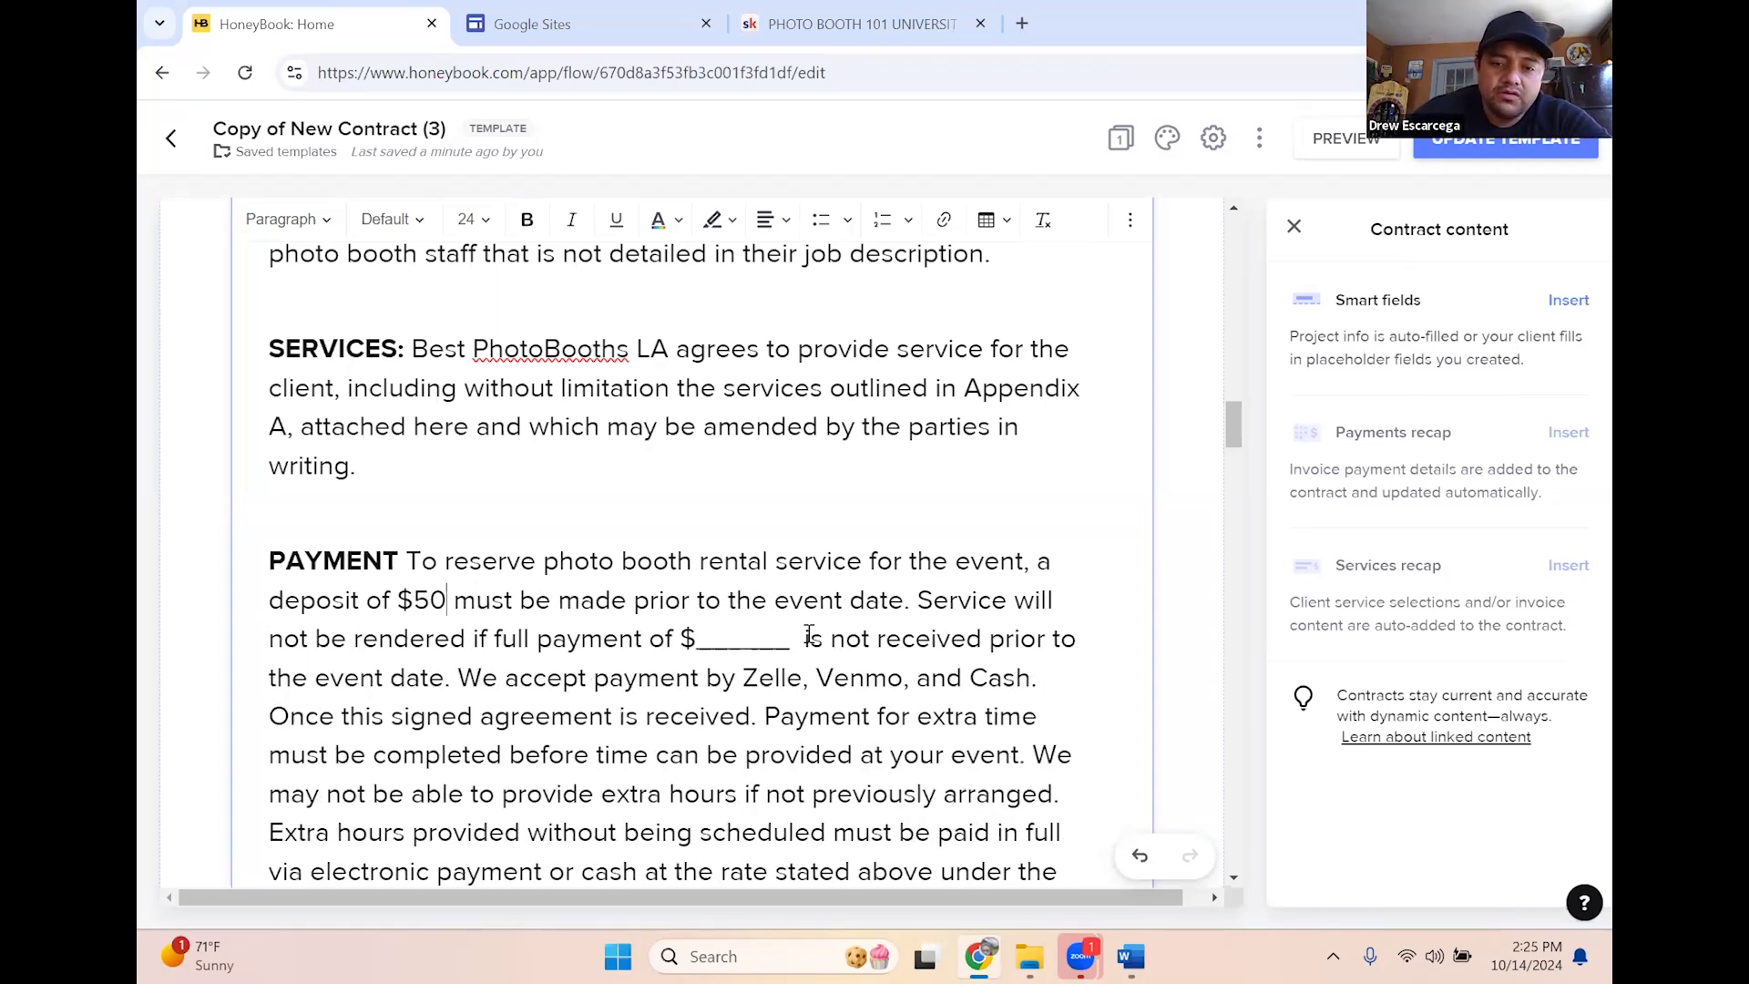
{"action": "key", "text": "BackSpace"}
{"action": "key", "text": "BackSpace"}
{"action": "key", "text": "BackSpace"}
{"action": "key", "text": "BackSpace"}
{"action": "key", "text": "BackSpace"}
{"action": "key", "text": "BackSpace"}
{"action": "key", "text": "BackSpace"}
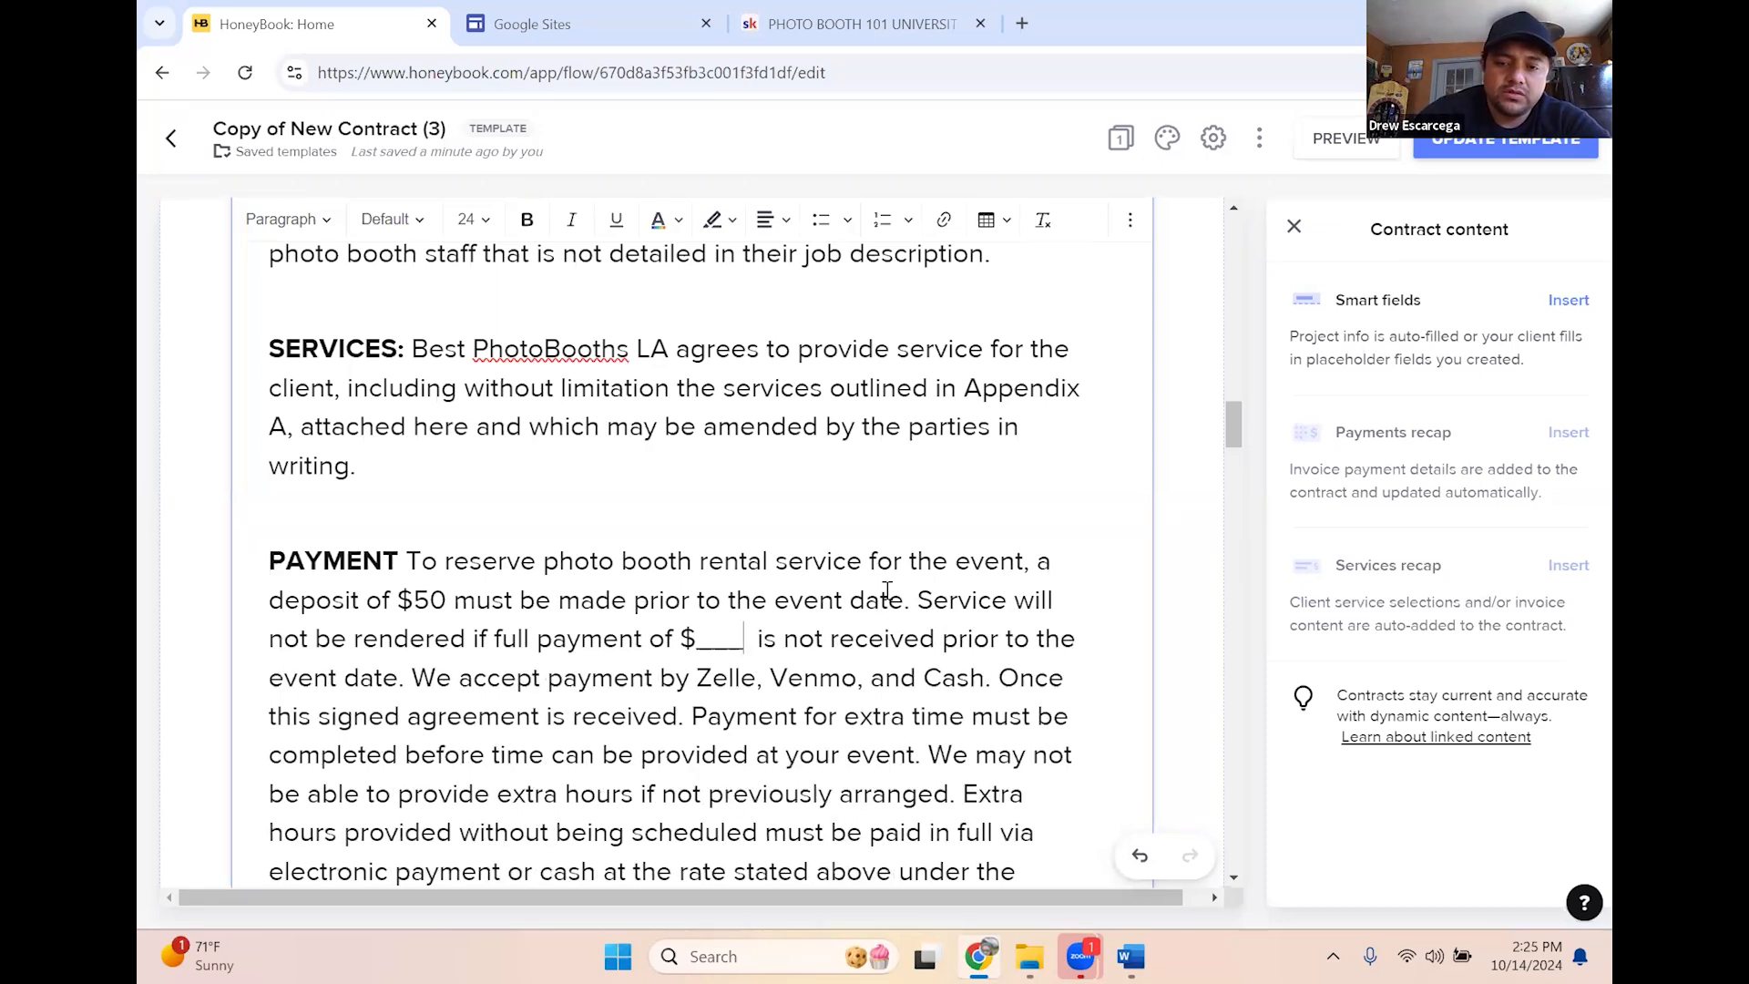
{"action": "type", "text": "500"}
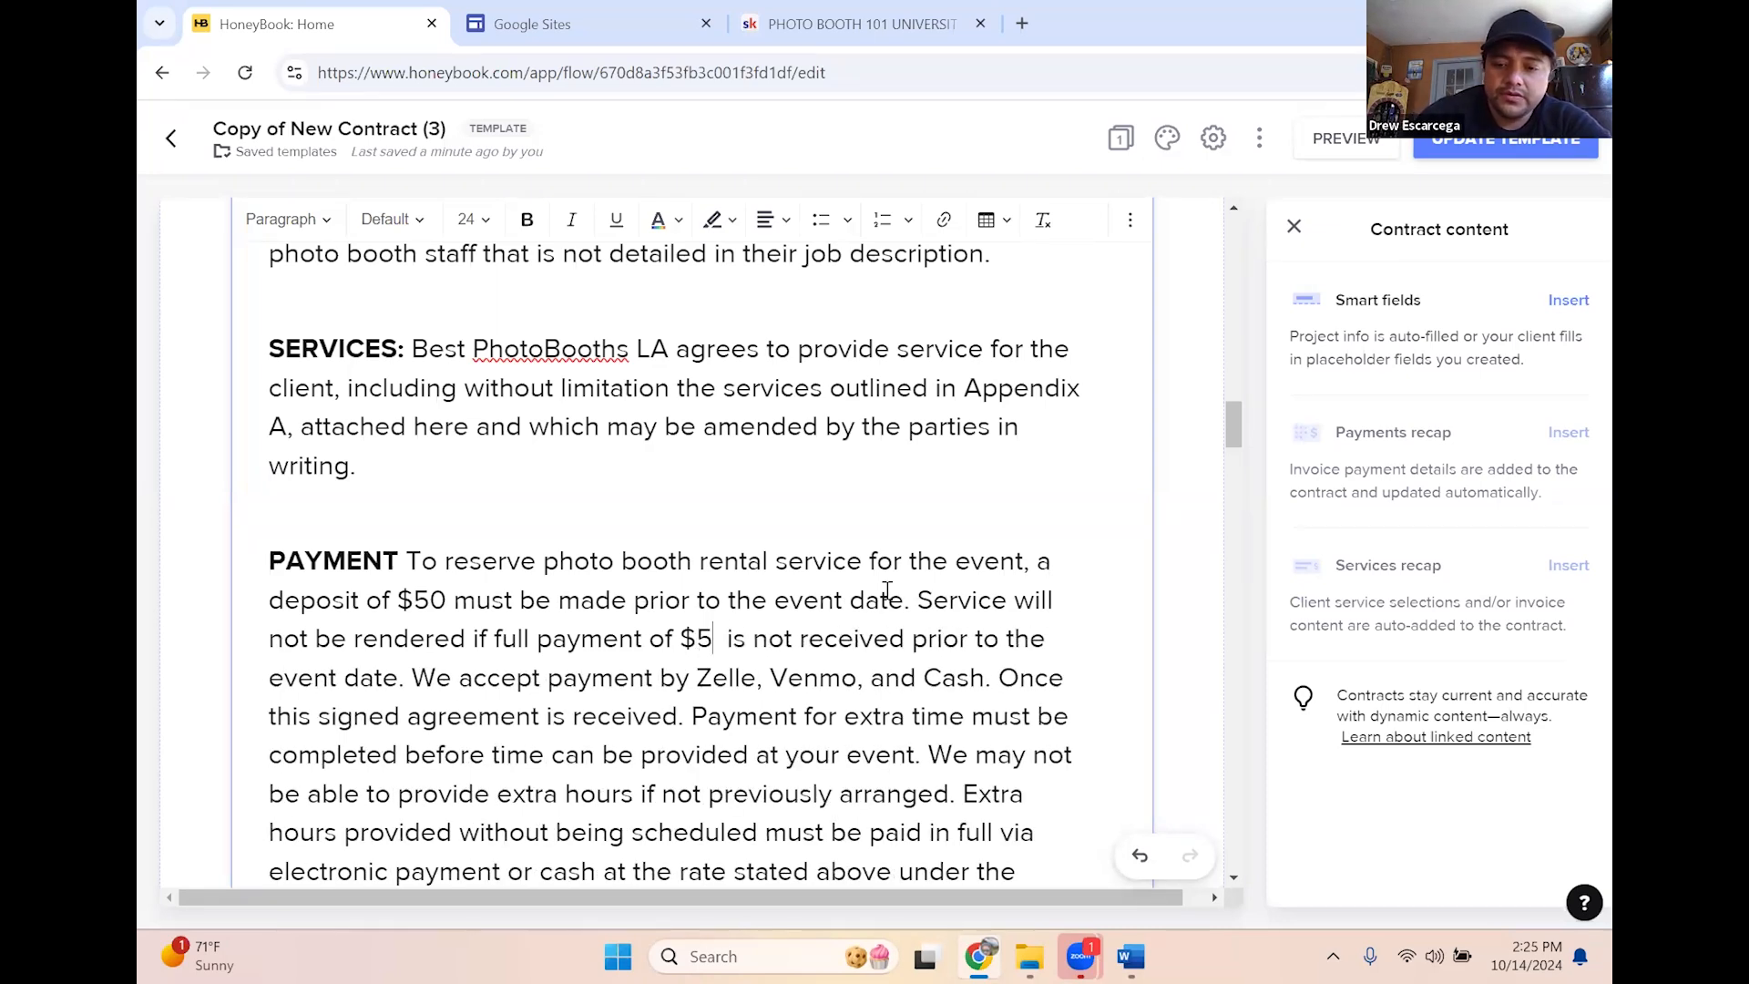
{"action": "scroll", "coordinate": [920, 602], "scroll_direction": "down", "scroll_amount": 6}
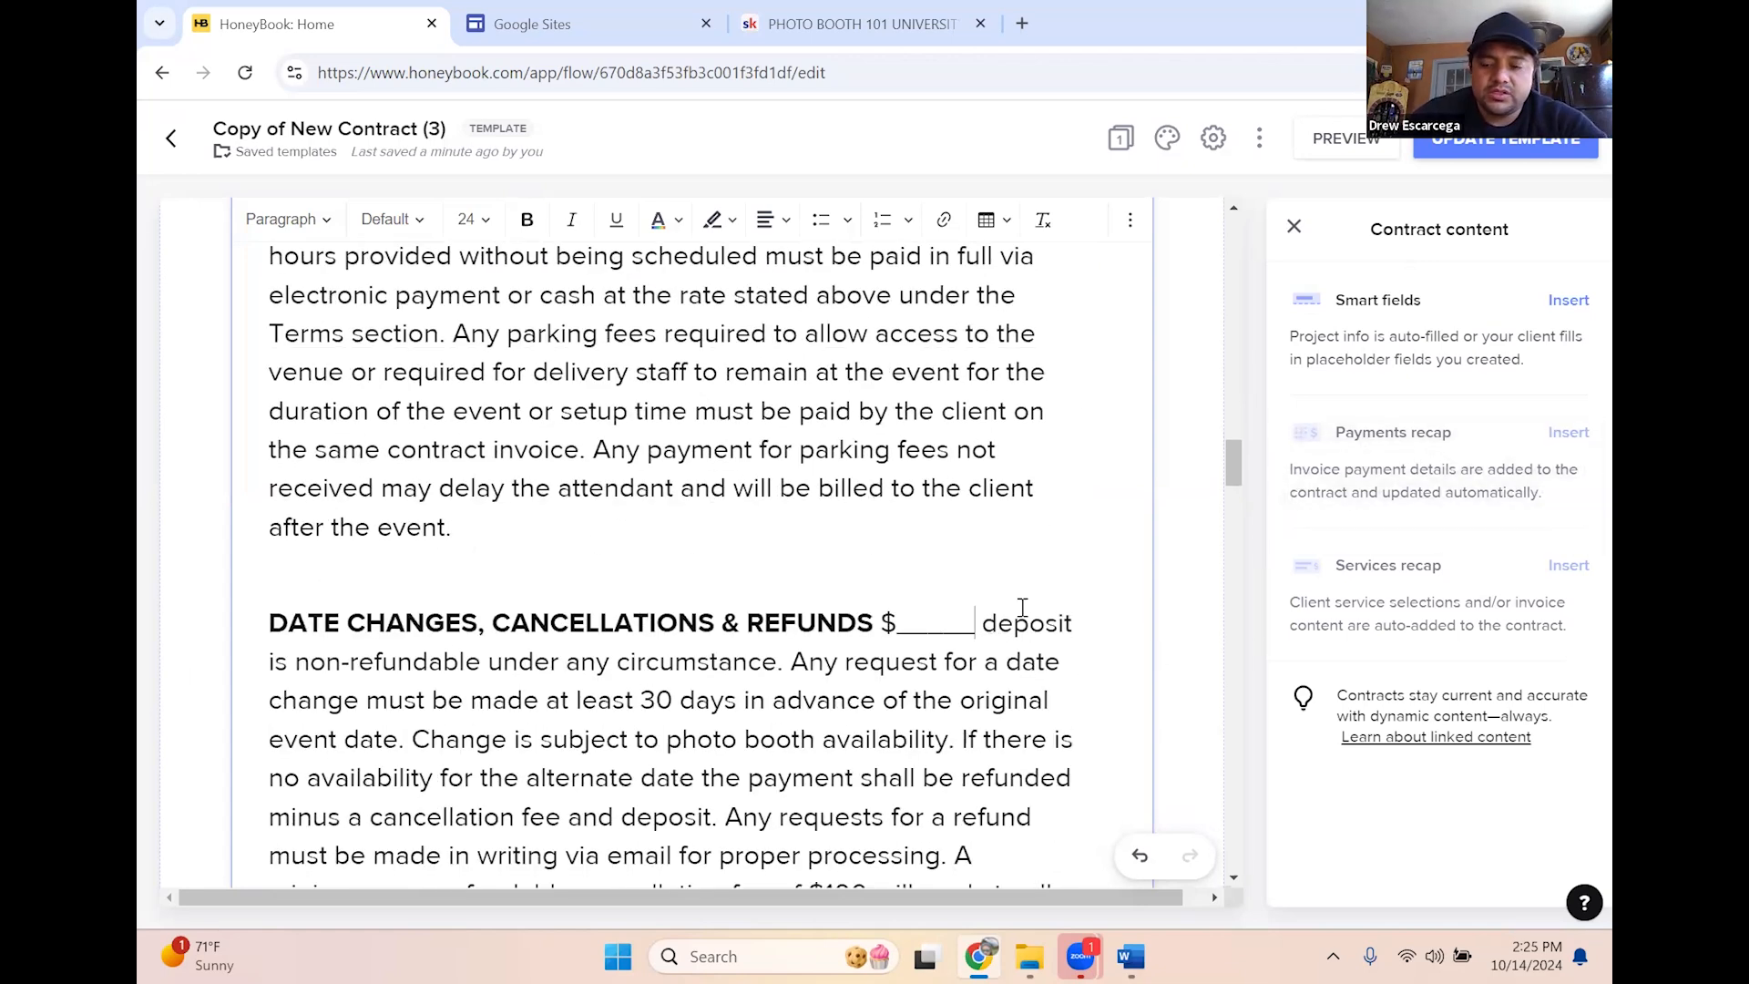
Enter 50 for the non-refundable deposit and 30 for the days-before cancellation window
{"action": "key", "text": "BackSpace"}
{"action": "key", "text": "BackSpace"}
{"action": "key", "text": "BackSpace"}
{"action": "key", "text": "BackSpace"}
{"action": "key", "text": "BackSpace"}
{"action": "key", "text": "BackSpace"}
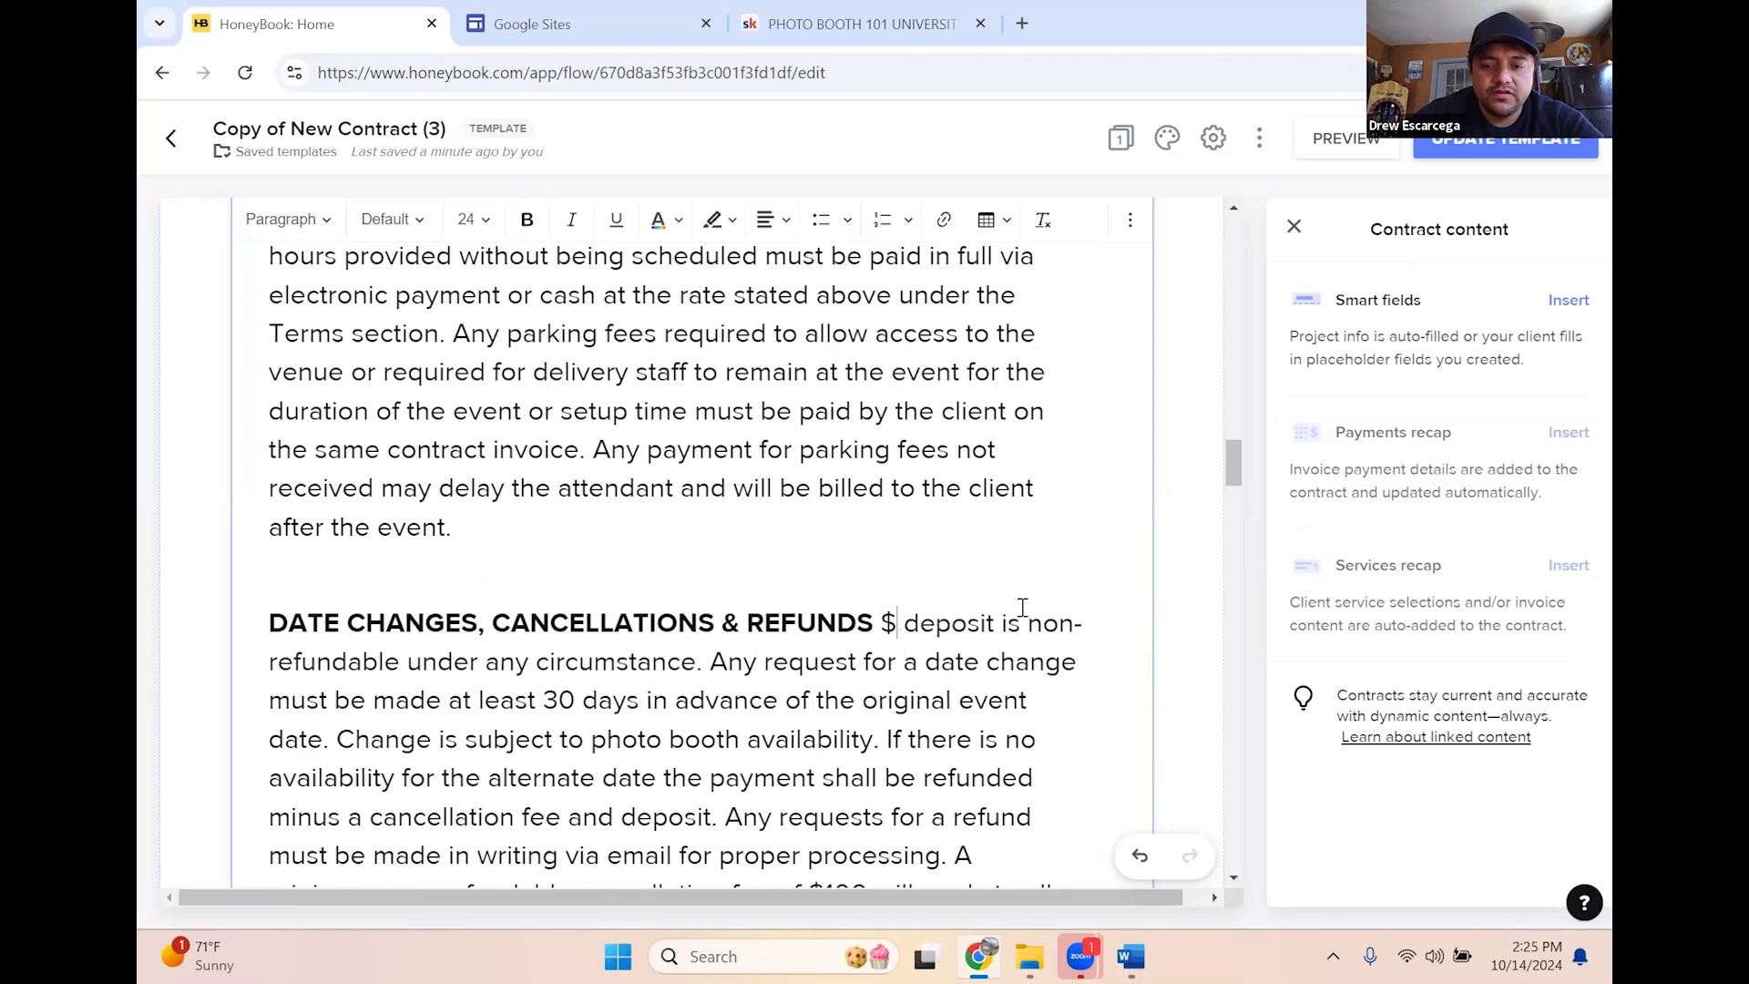
{"action": "type", "text": "50"}
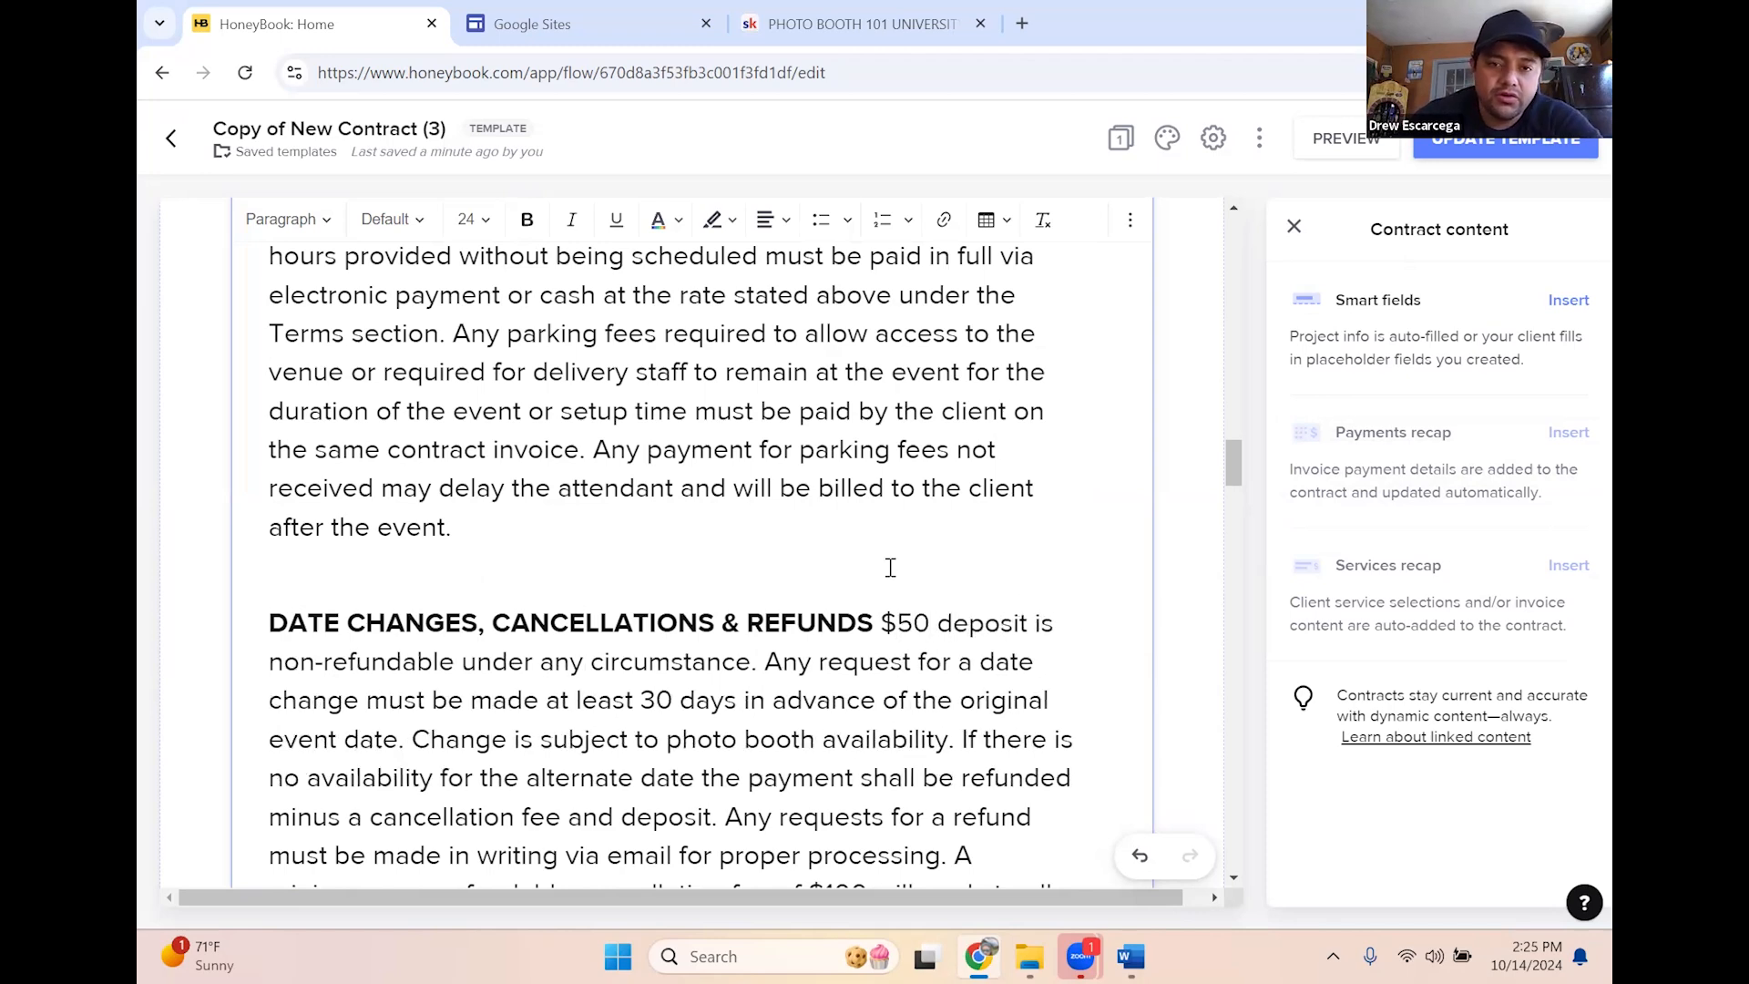
{"action": "scroll", "coordinate": [891, 566], "scroll_direction": "down", "scroll_amount": 4}
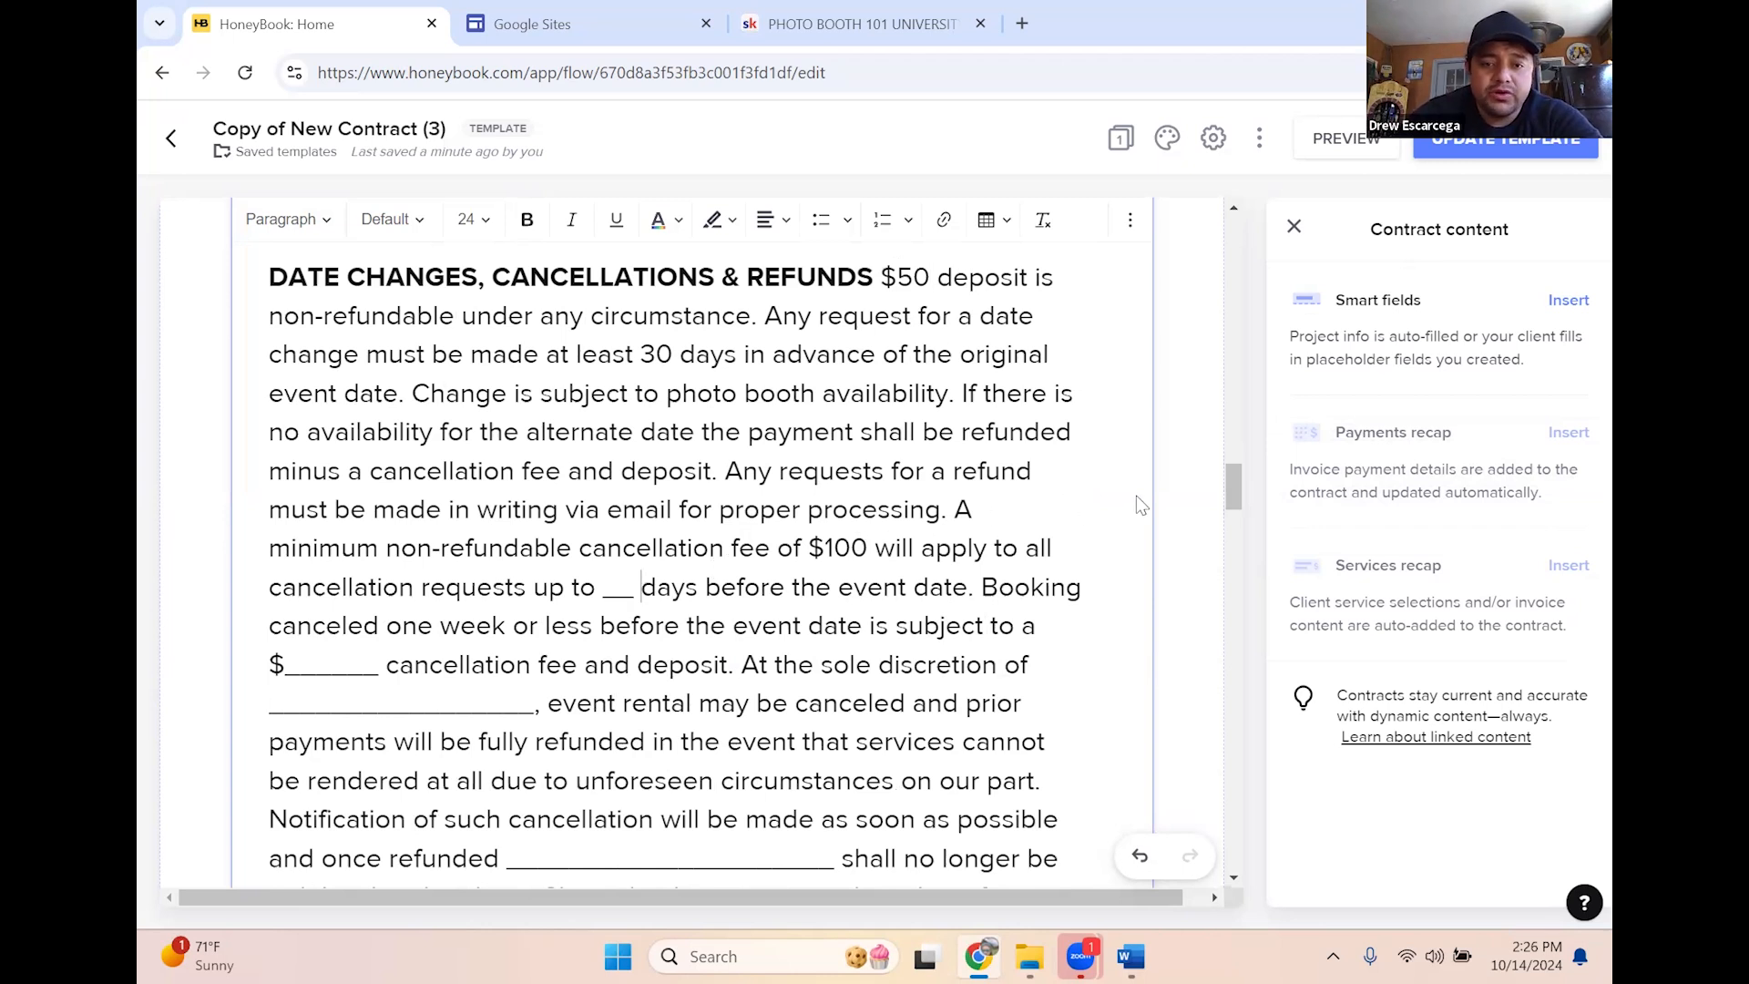
{"action": "key", "text": "BackSpace"}
{"action": "key", "text": "BackSpace"}
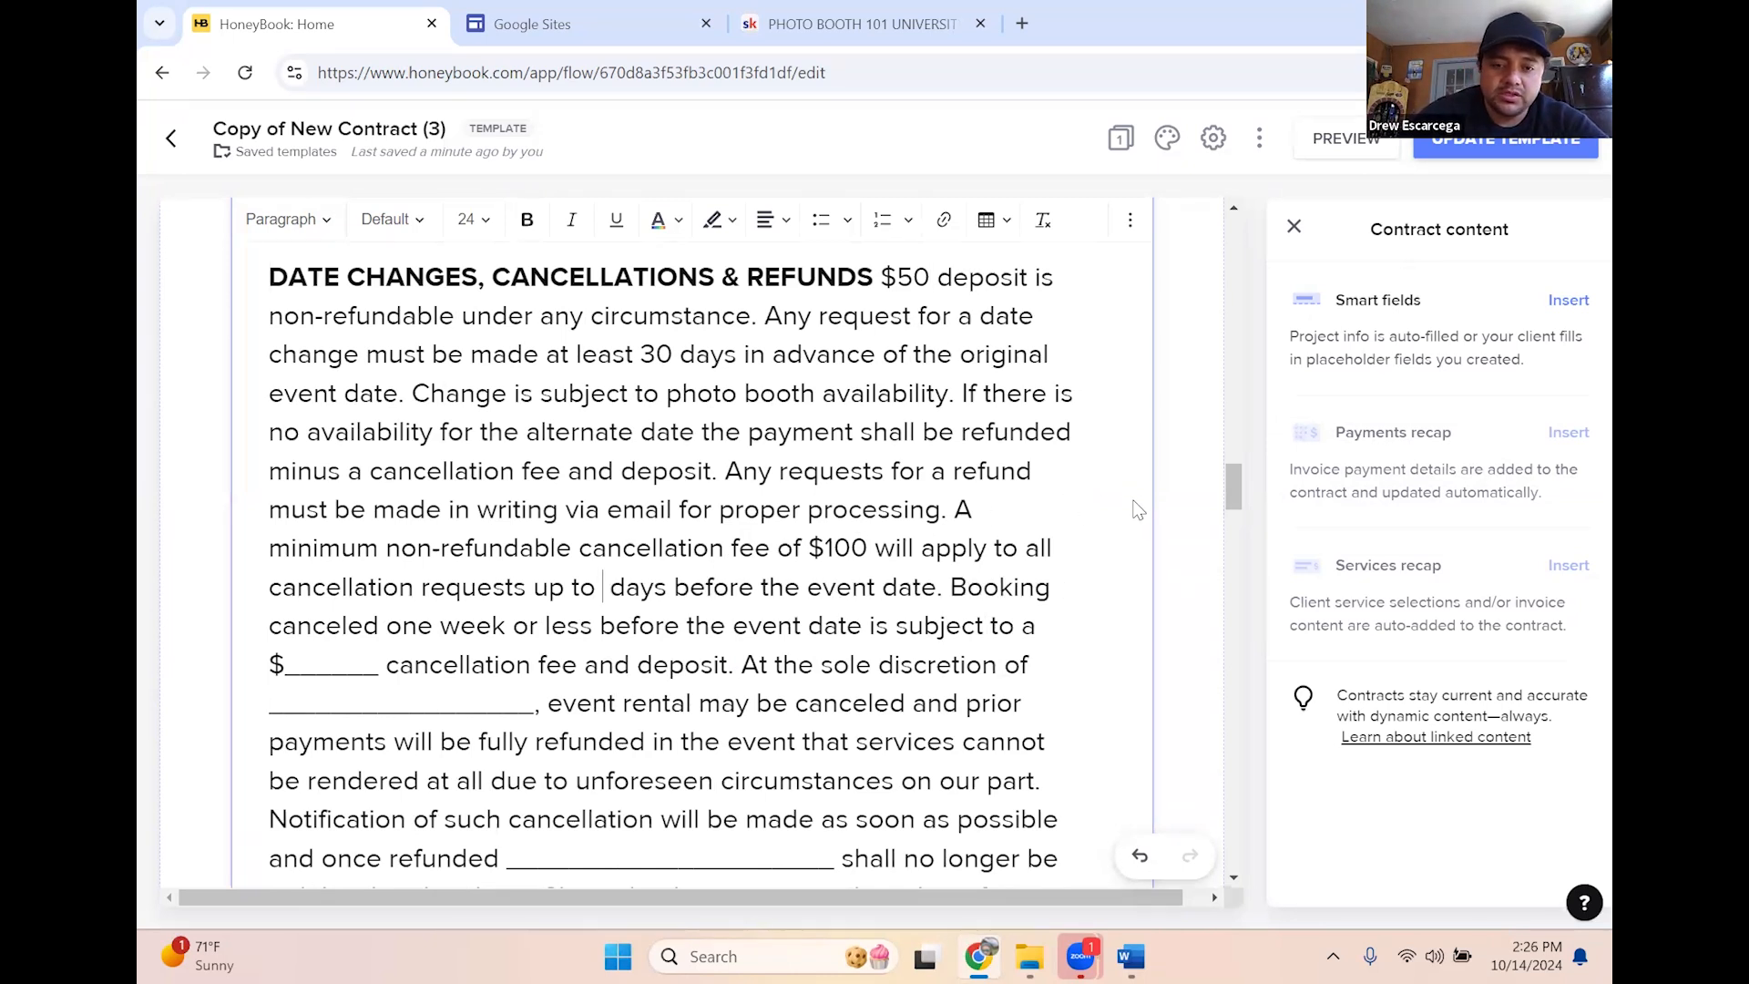
{"action": "type", "text": "30"}
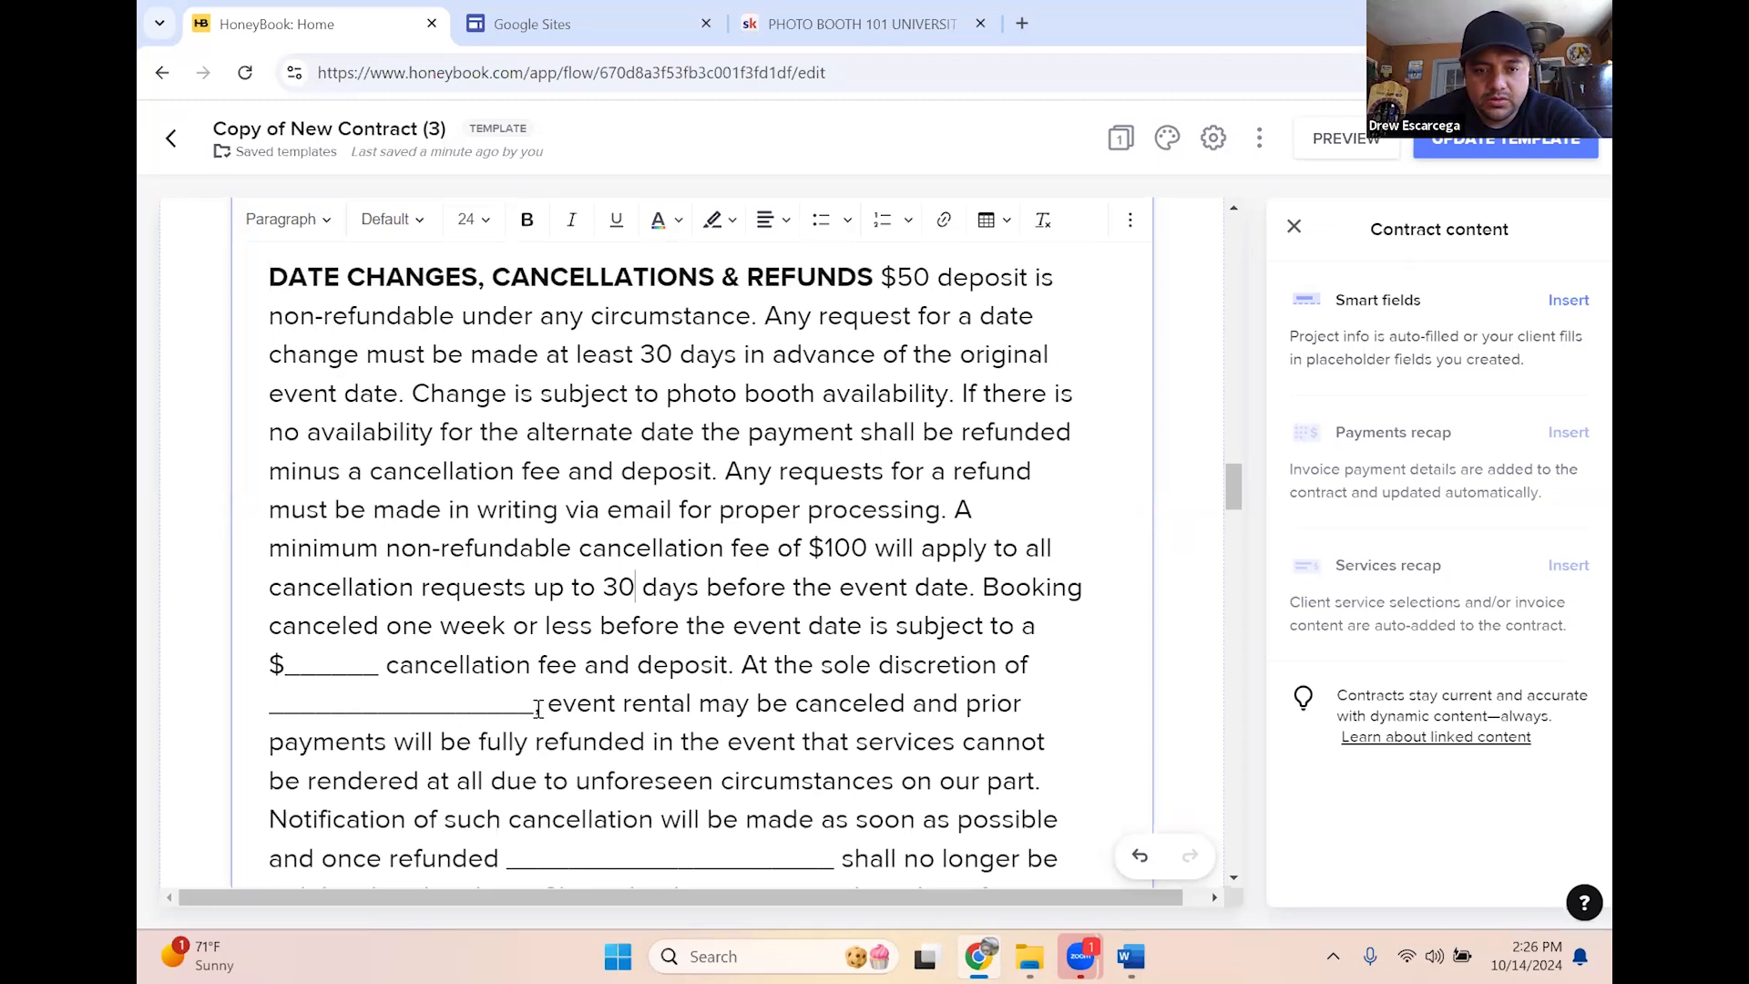
{"action": "scroll", "coordinate": [629, 664], "scroll_direction": "down", "scroll_amount": 3}
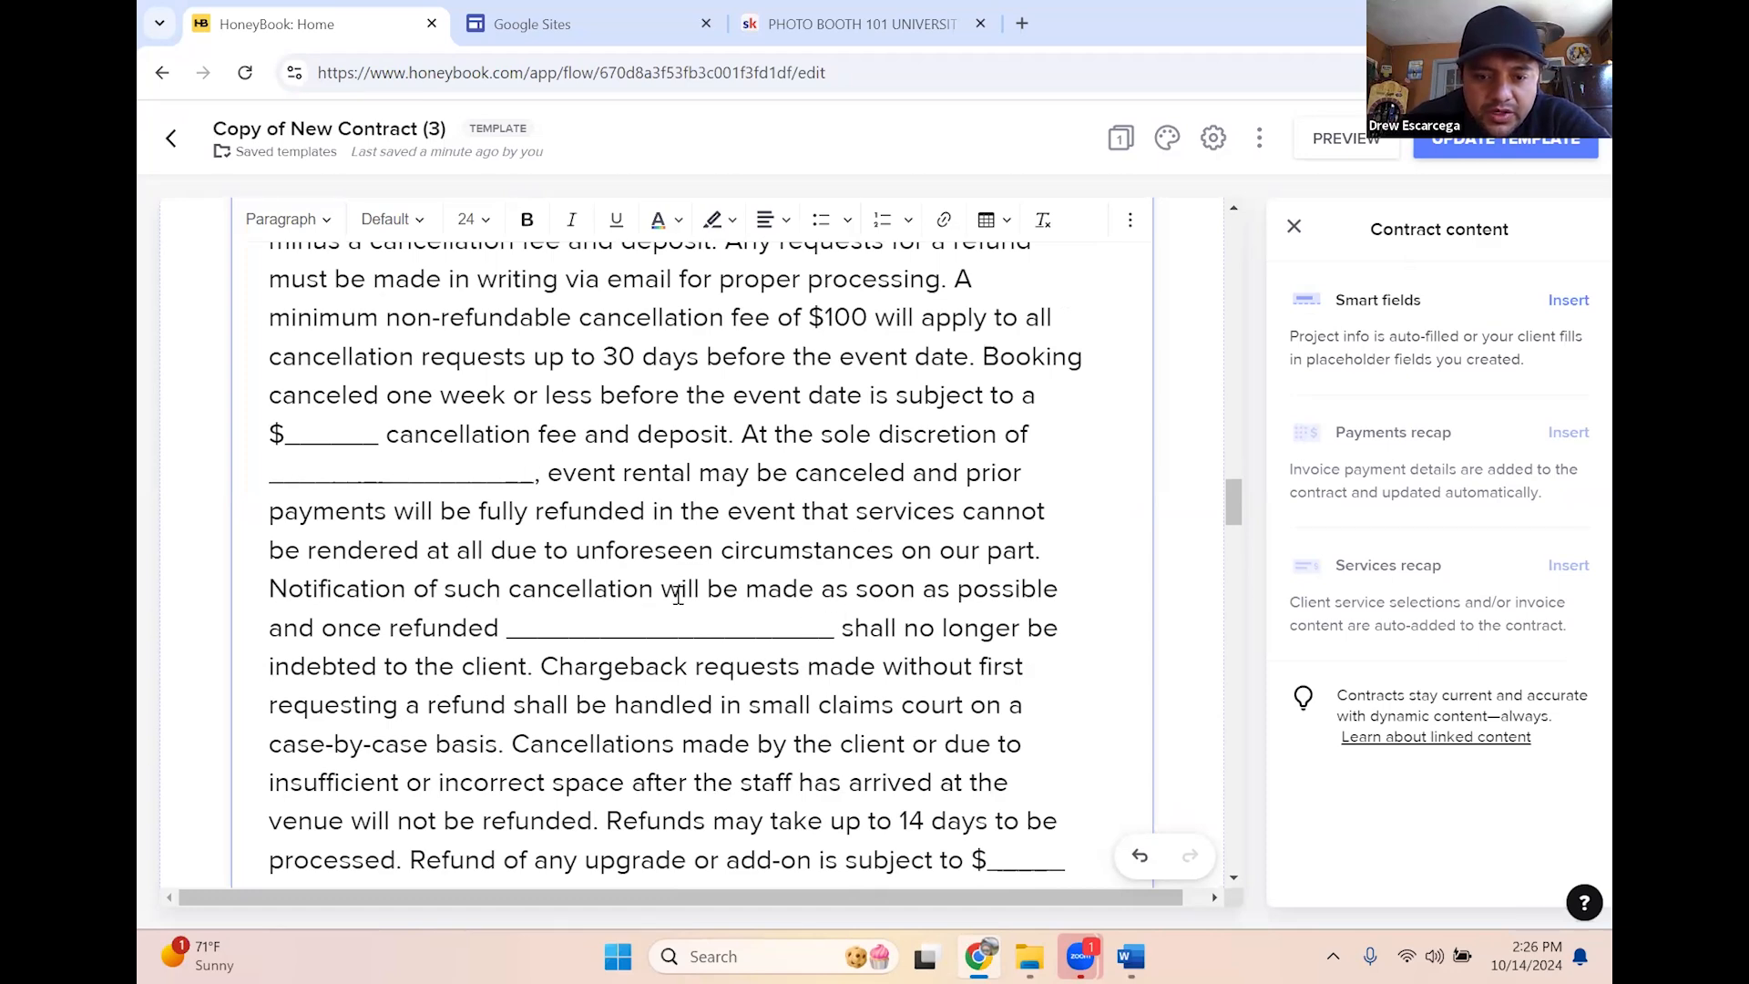
{"action": "scroll", "coordinate": [1035, 667], "scroll_direction": "down", "scroll_amount": 3}
{"action": "scroll", "coordinate": [955, 715], "scroll_direction": "down", "scroll_amount": 7}
{"action": "scroll", "coordinate": [917, 637], "scroll_direction": "up", "scroll_amount": 4}
{"action": "scroll", "coordinate": [916, 650], "scroll_direction": "up", "scroll_amount": 15}
{"action": "scroll", "coordinate": [617, 558], "scroll_direction": "down", "scroll_amount": 8}
{"action": "scroll", "coordinate": [617, 558], "scroll_direction": "down", "scroll_amount": 7}
{"action": "scroll", "coordinate": [656, 529], "scroll_direction": "up", "scroll_amount": 5}
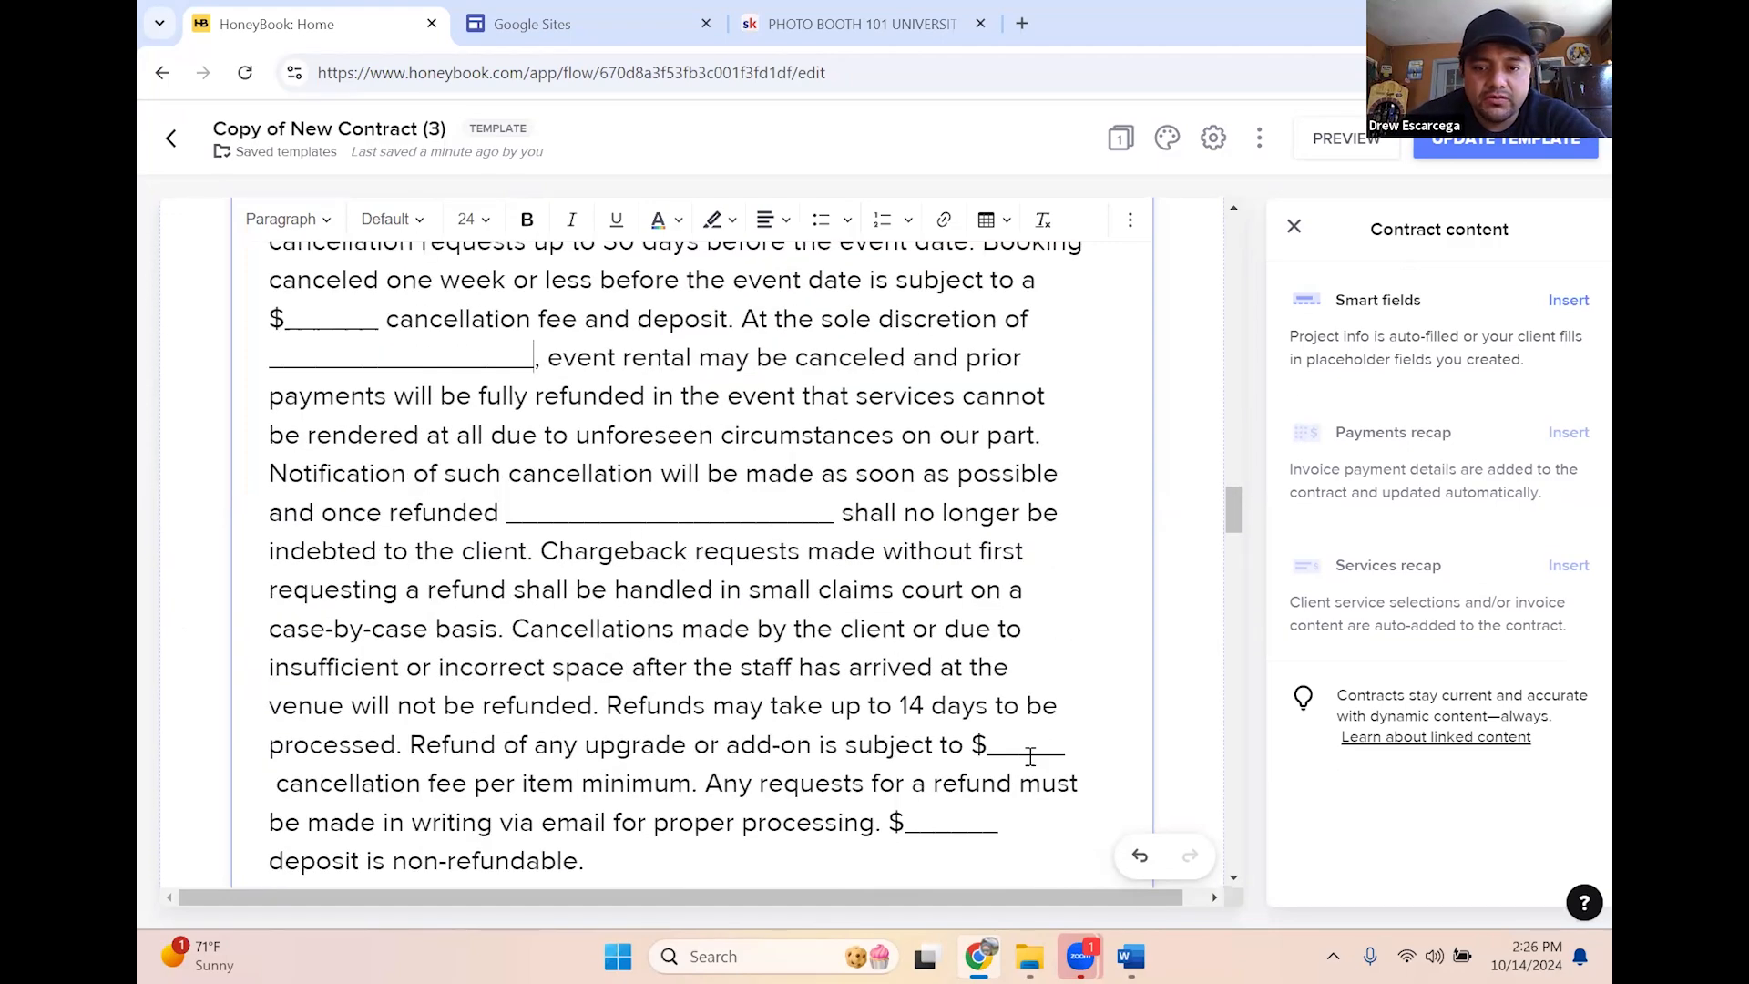
{"action": "scroll", "coordinate": [884, 579], "scroll_direction": "down", "scroll_amount": 10}
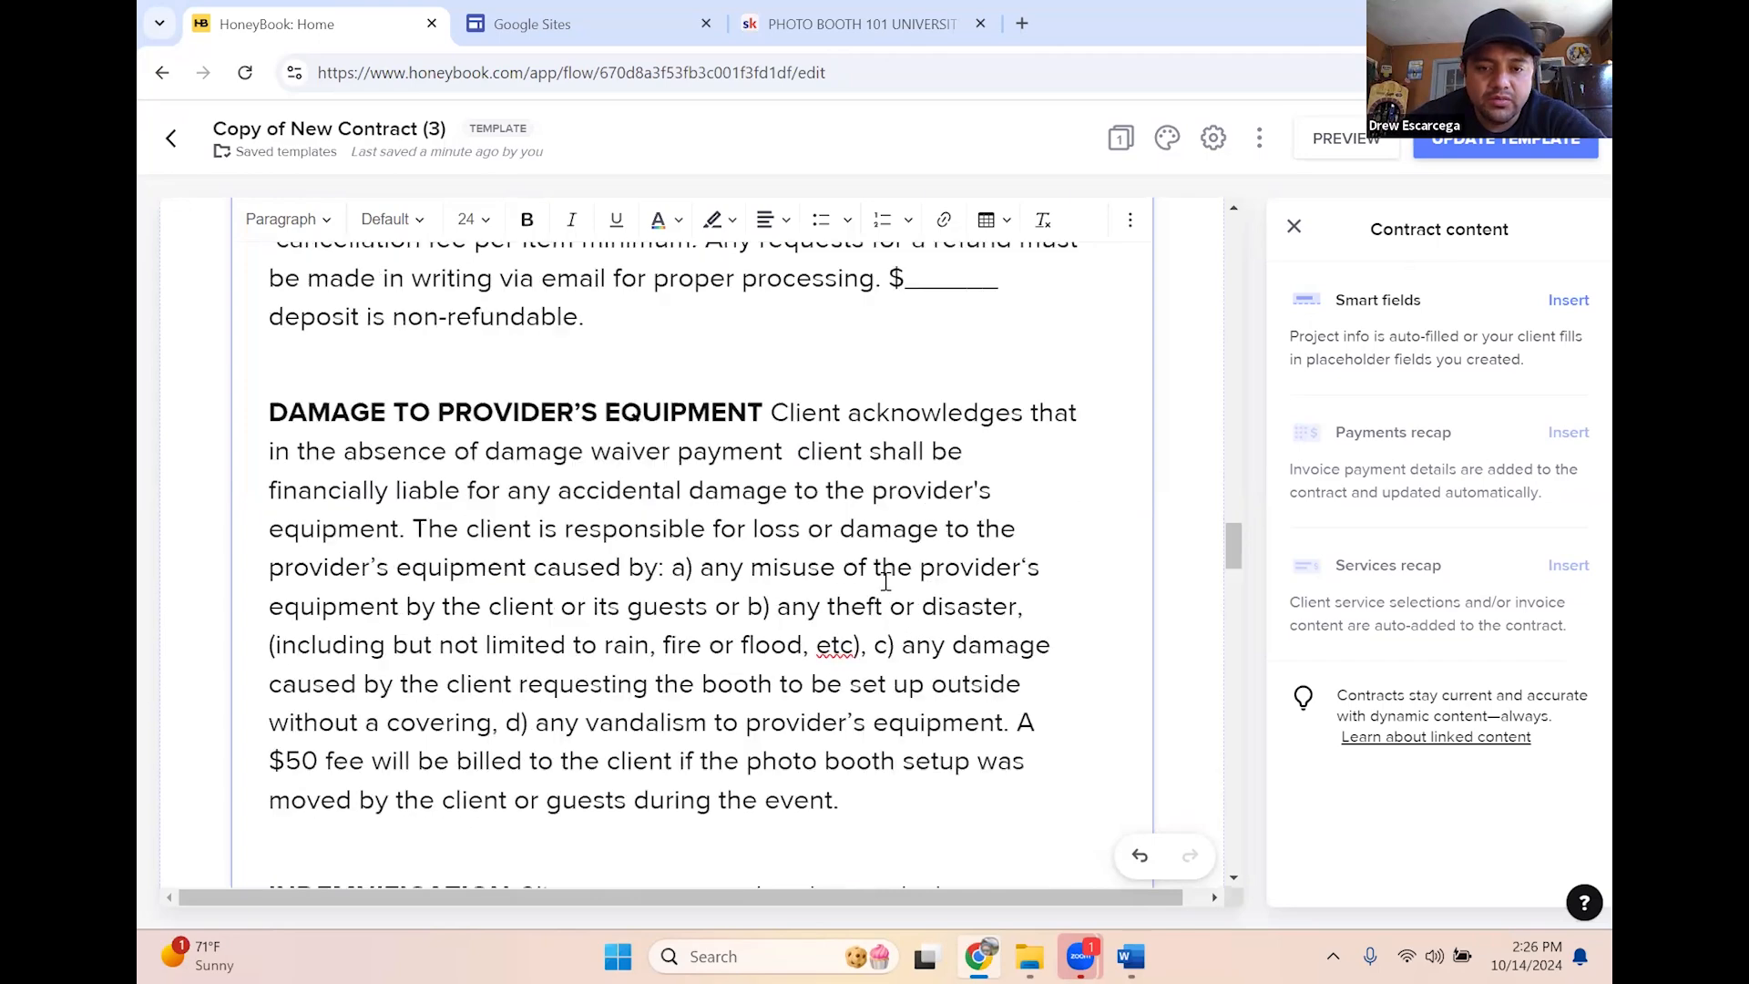
{"action": "scroll", "coordinate": [885, 574], "scroll_direction": "down", "scroll_amount": 6}
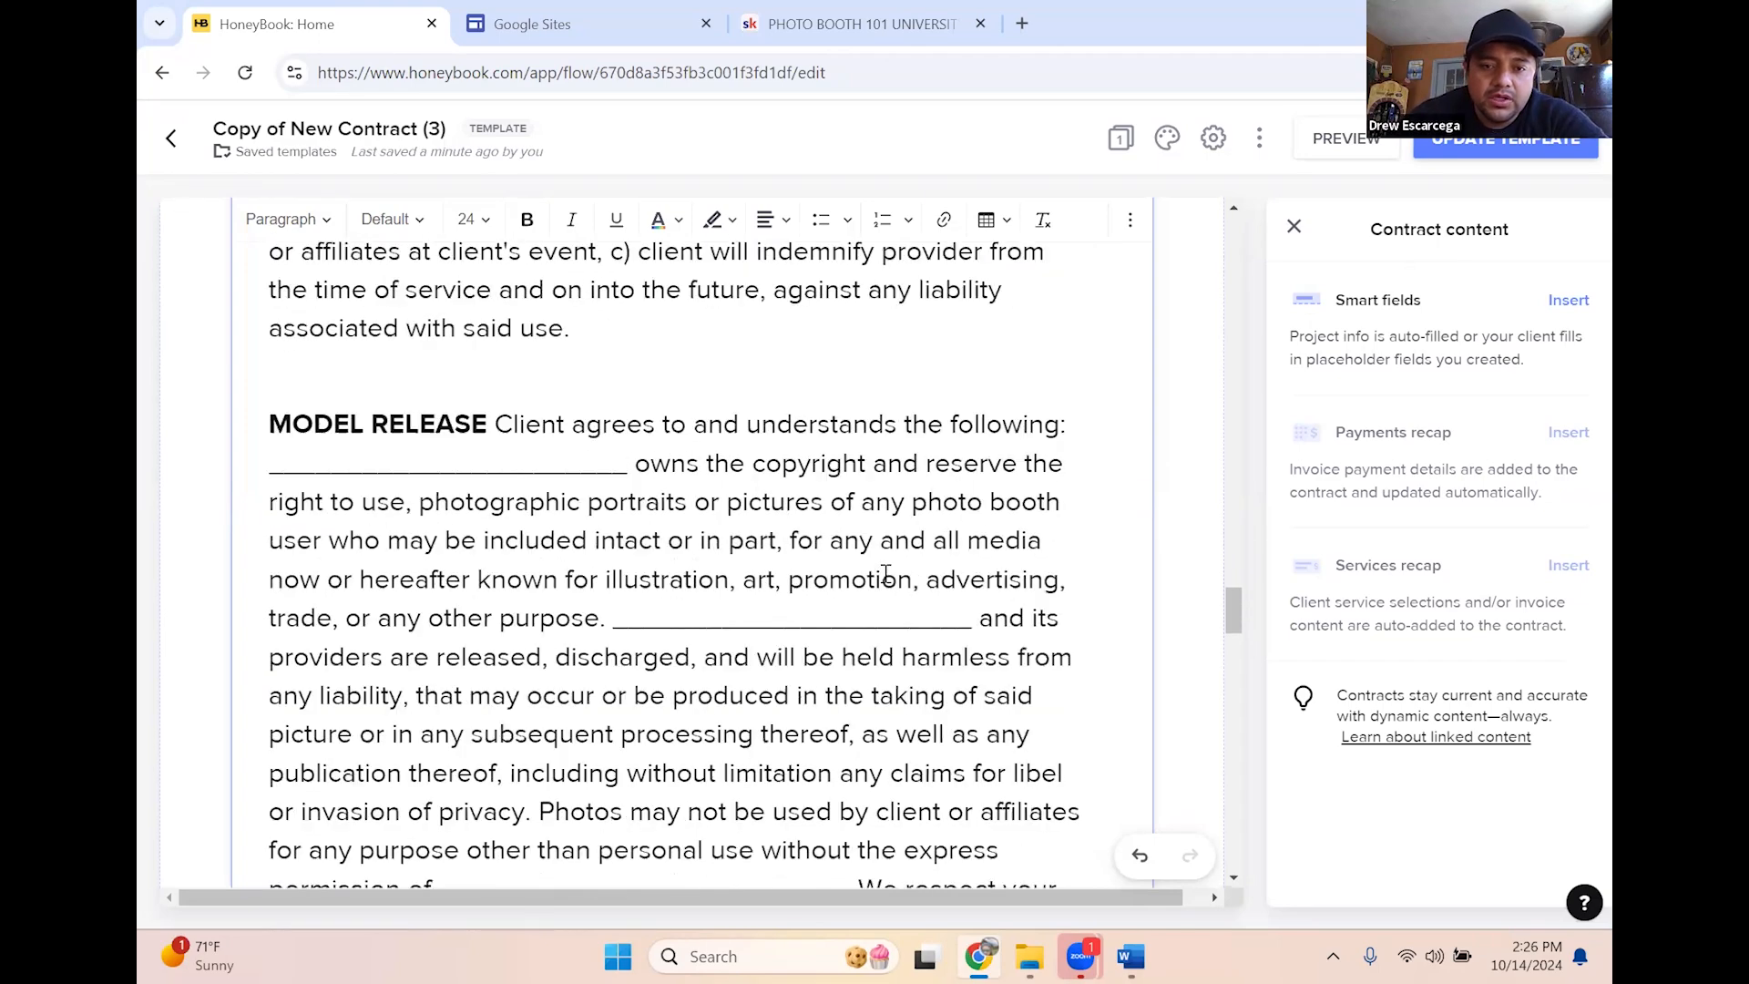
{"action": "scroll", "coordinate": [877, 525], "scroll_direction": "up", "scroll_amount": 20}
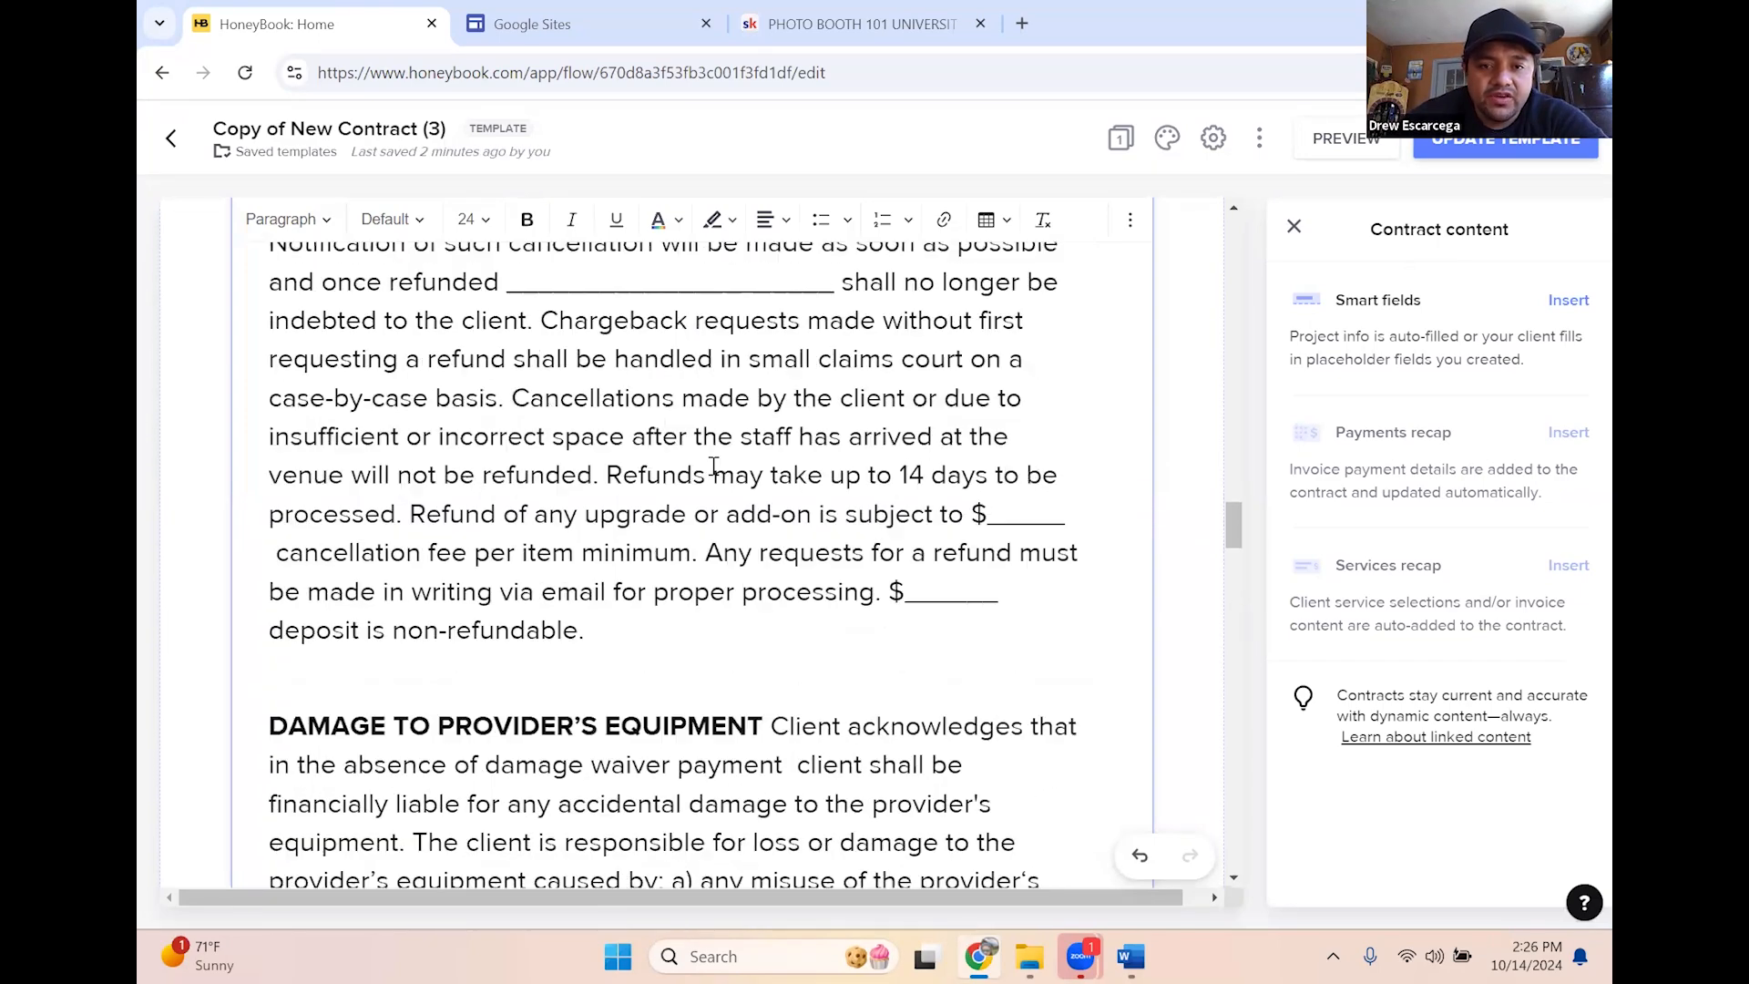
{"action": "scroll", "coordinate": [394, 495], "scroll_direction": "up", "scroll_amount": 13}
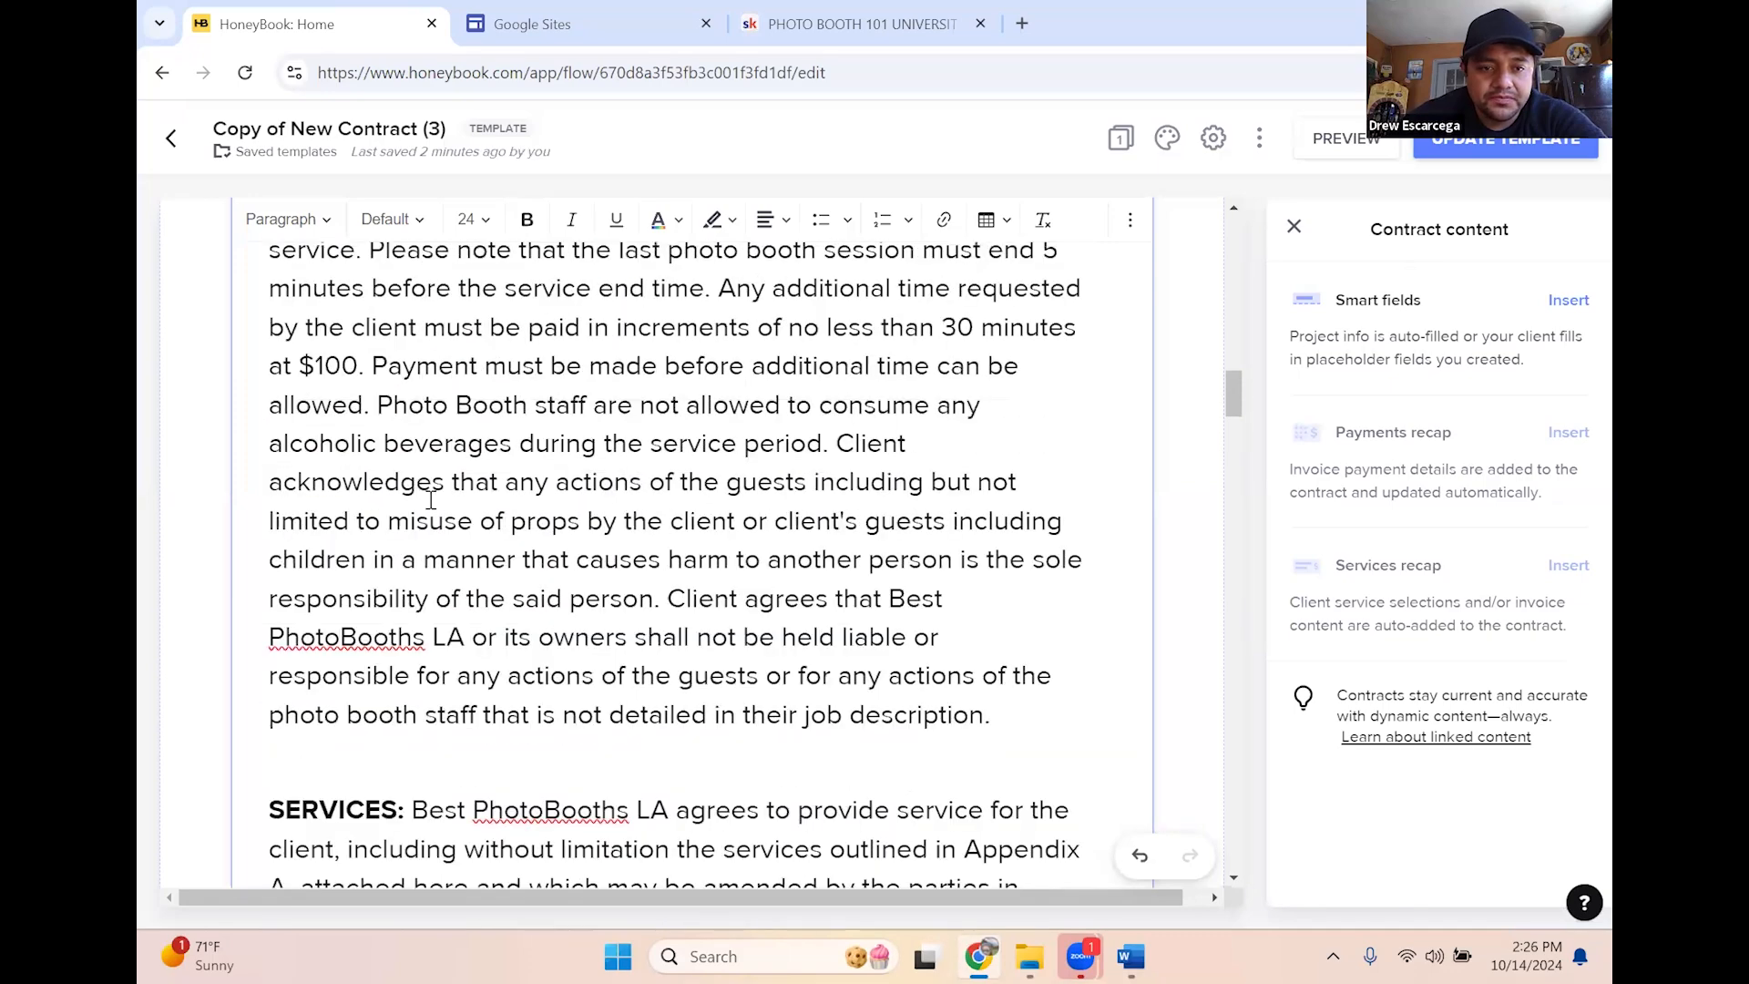
{"action": "scroll", "coordinate": [347, 460], "scroll_direction": "up", "scroll_amount": 10}
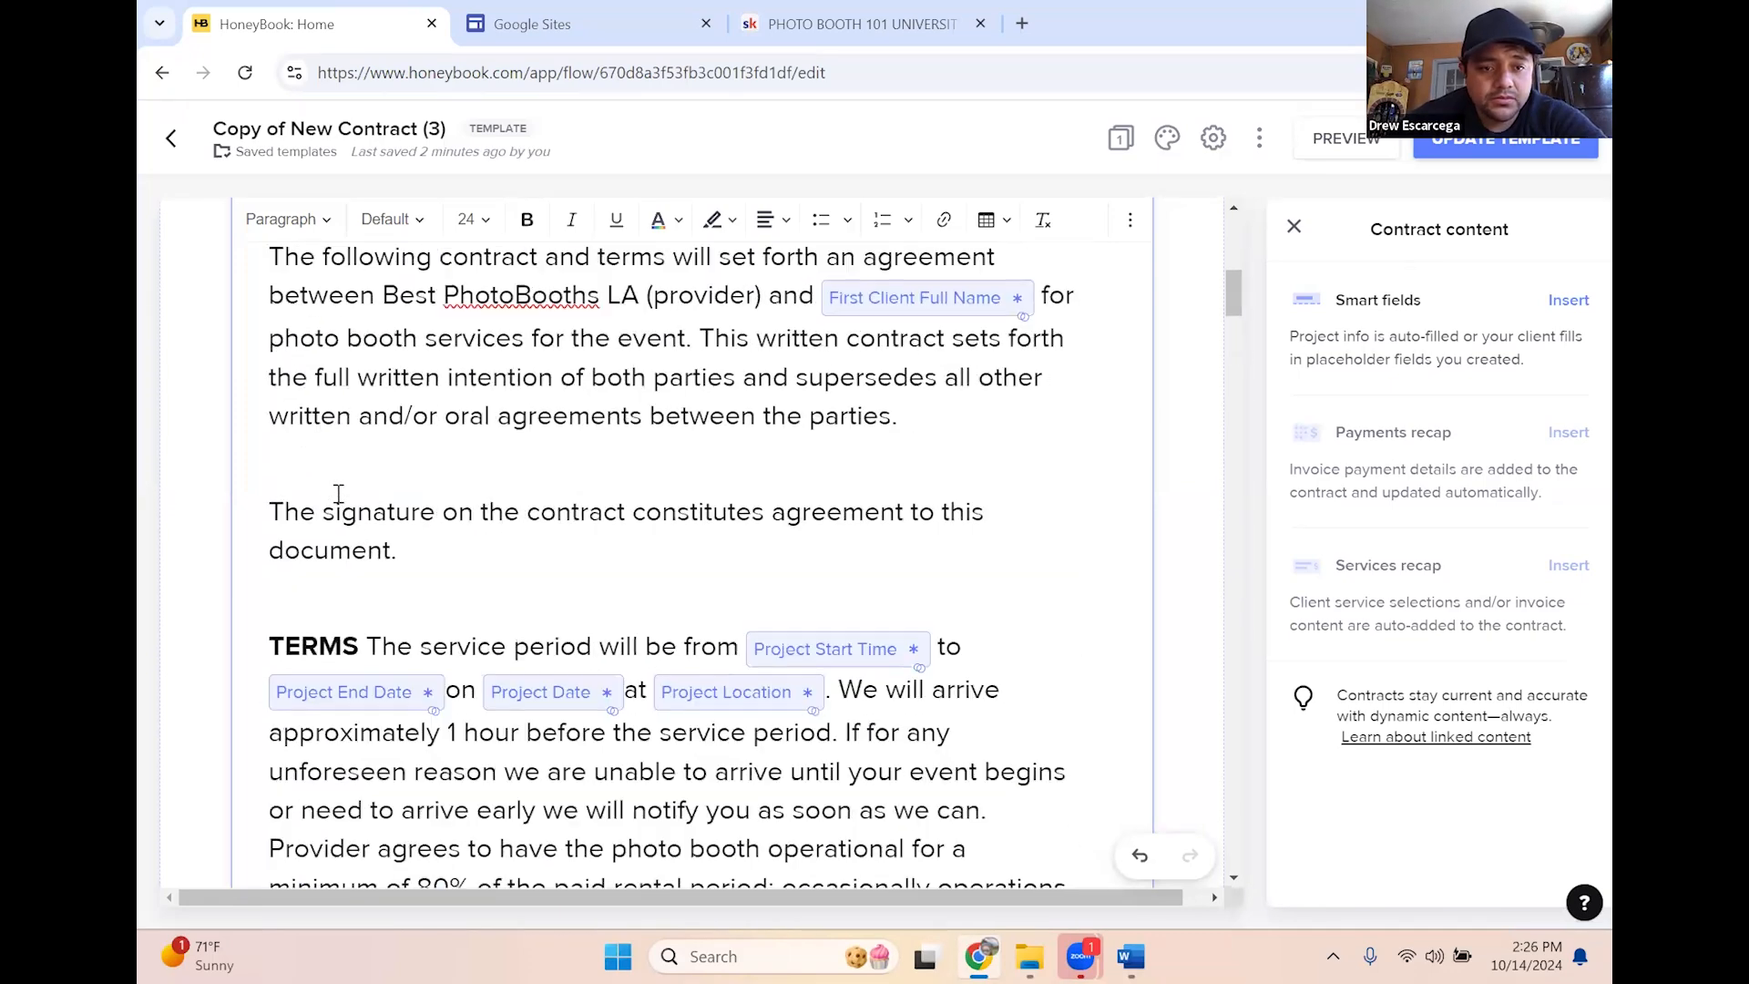
{"action": "scroll", "coordinate": [505, 634], "scroll_direction": "down", "scroll_amount": 12}
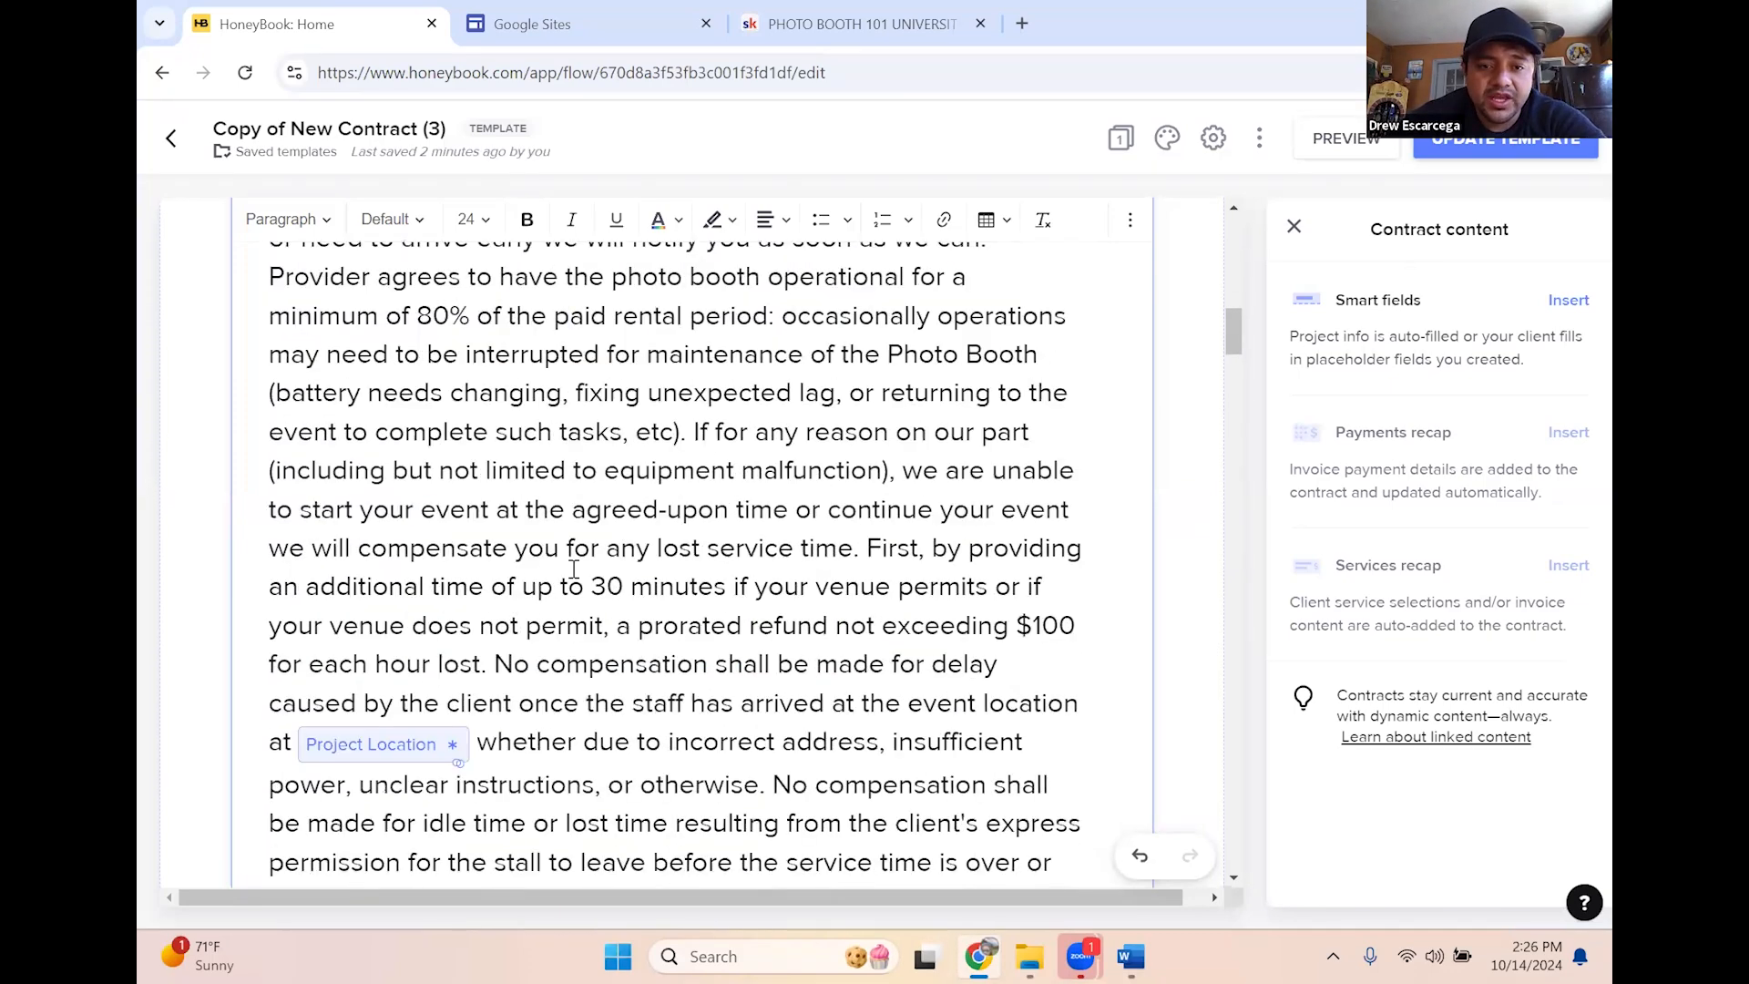
{"action": "scroll", "coordinate": [893, 638], "scroll_direction": "down", "scroll_amount": 5}
{"action": "left_click", "coordinate": [1031, 727]}
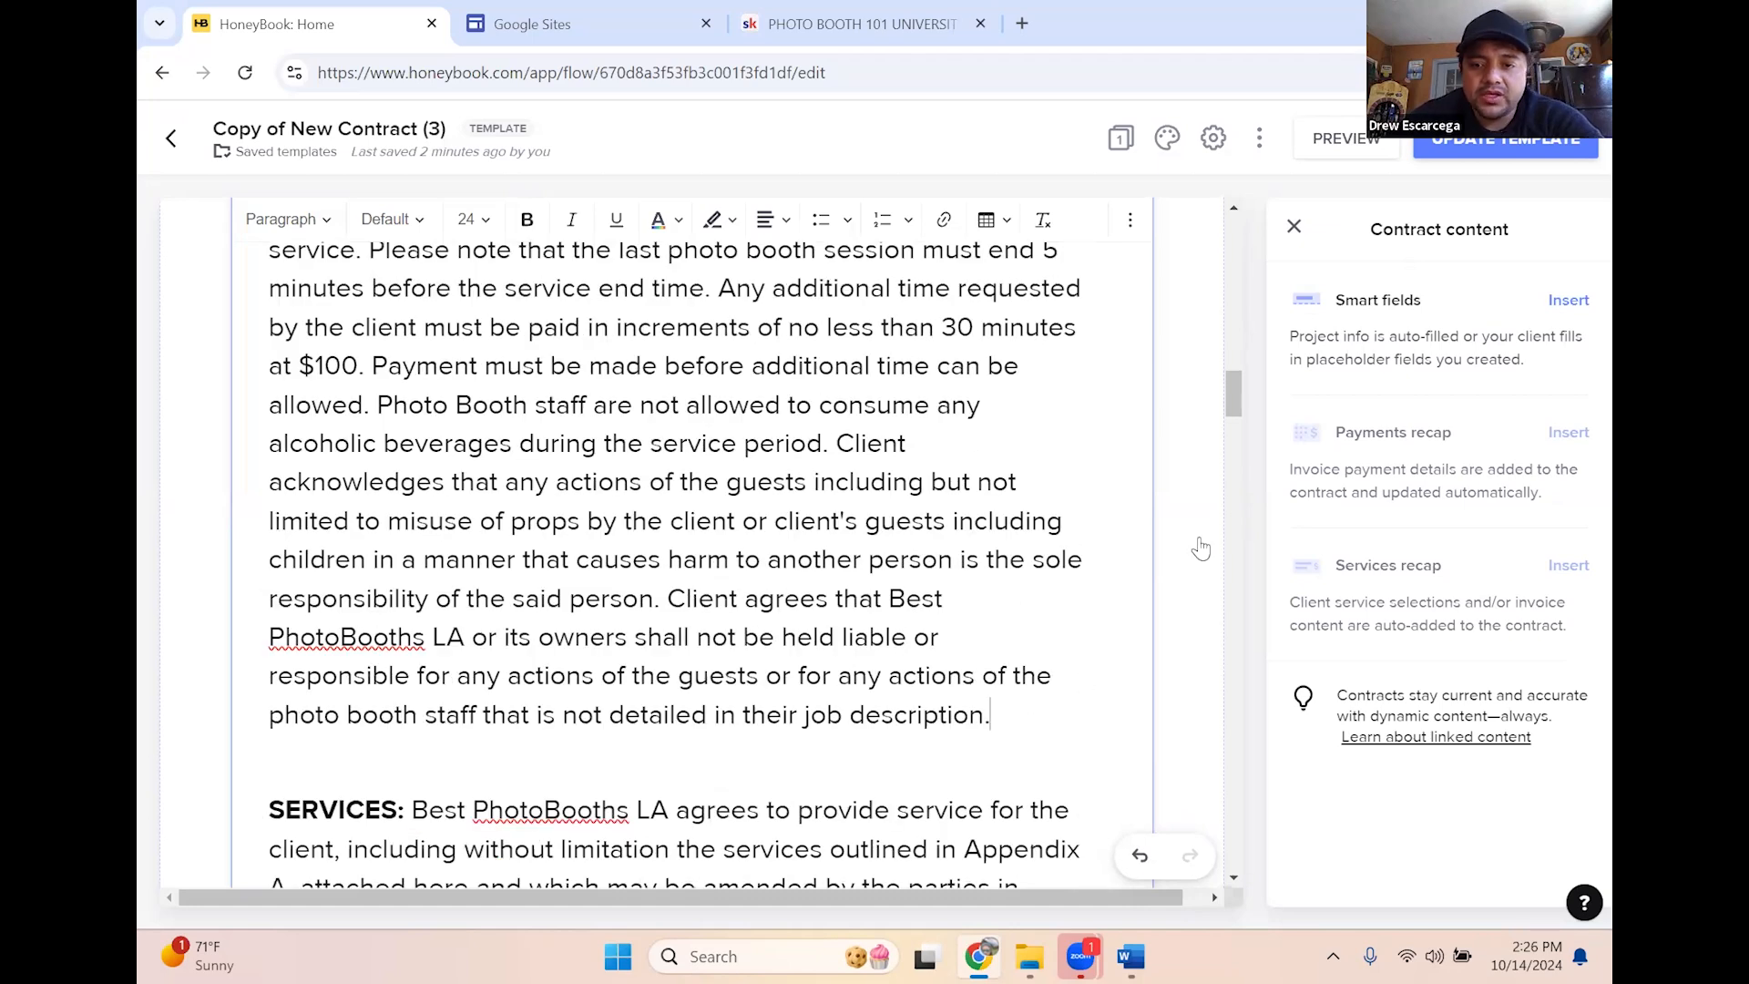
Add a First Client Initials smart field after 'job description.' with client permission set to Must fill
{"action": "left_click", "coordinate": [1577, 300]}
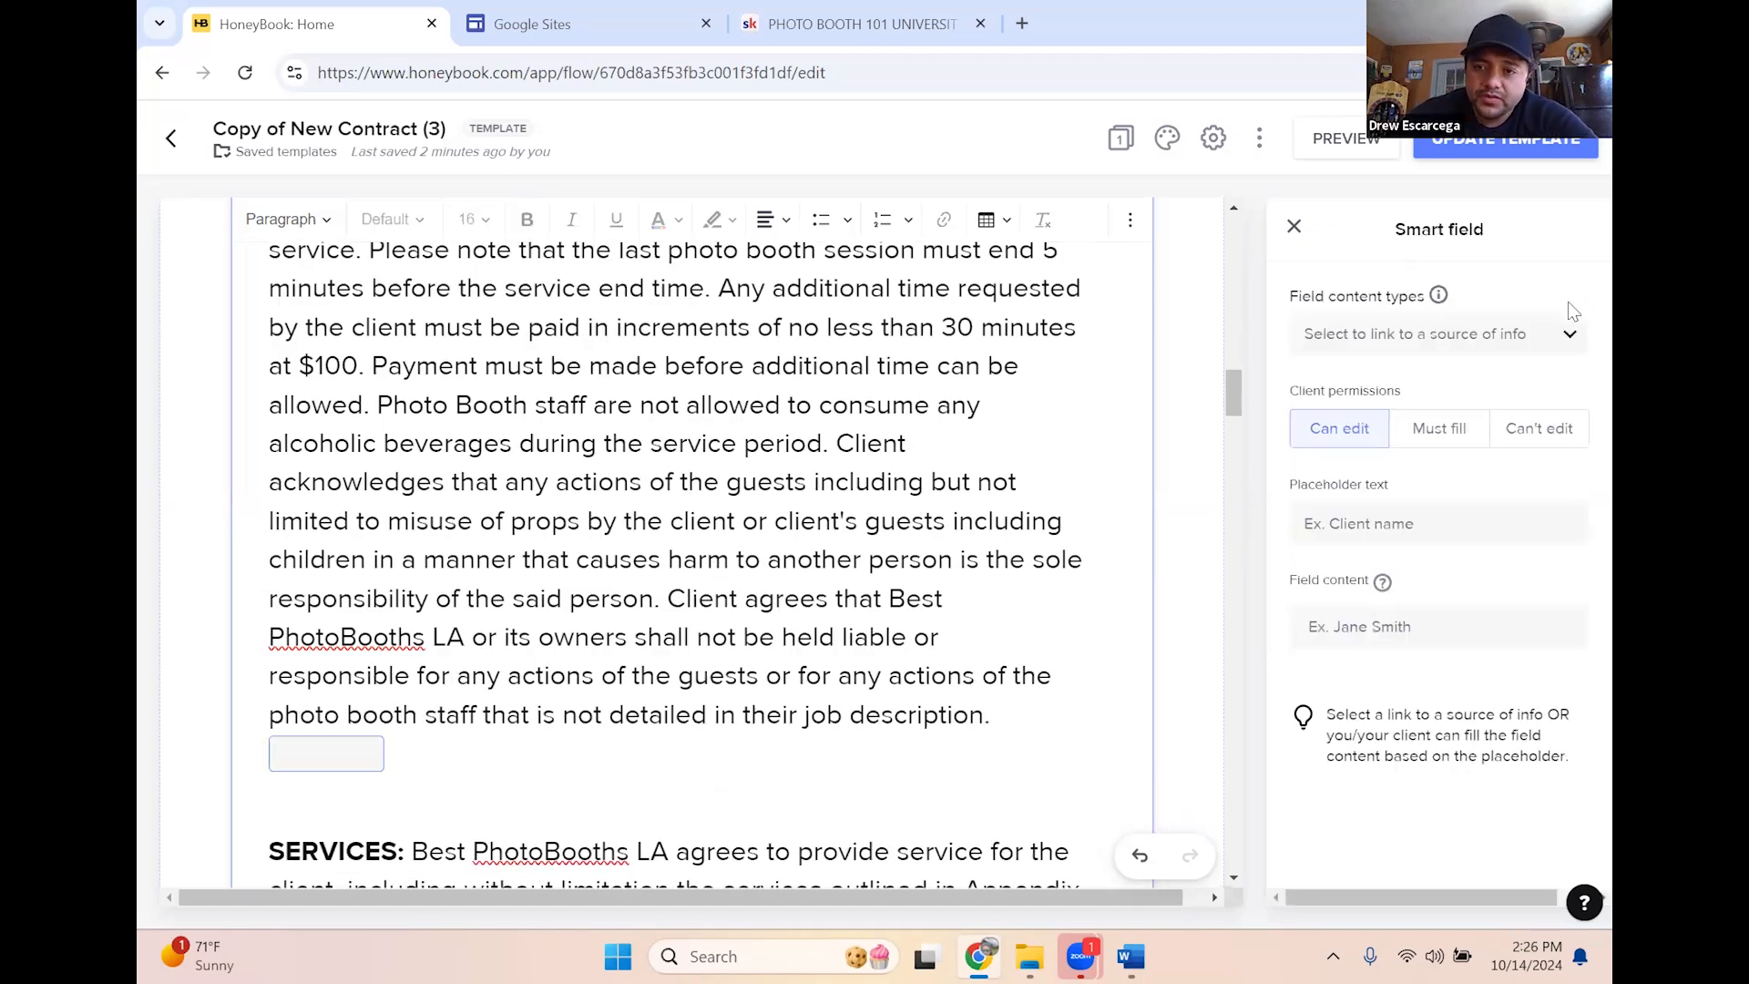
{"action": "left_click", "coordinate": [1476, 340]}
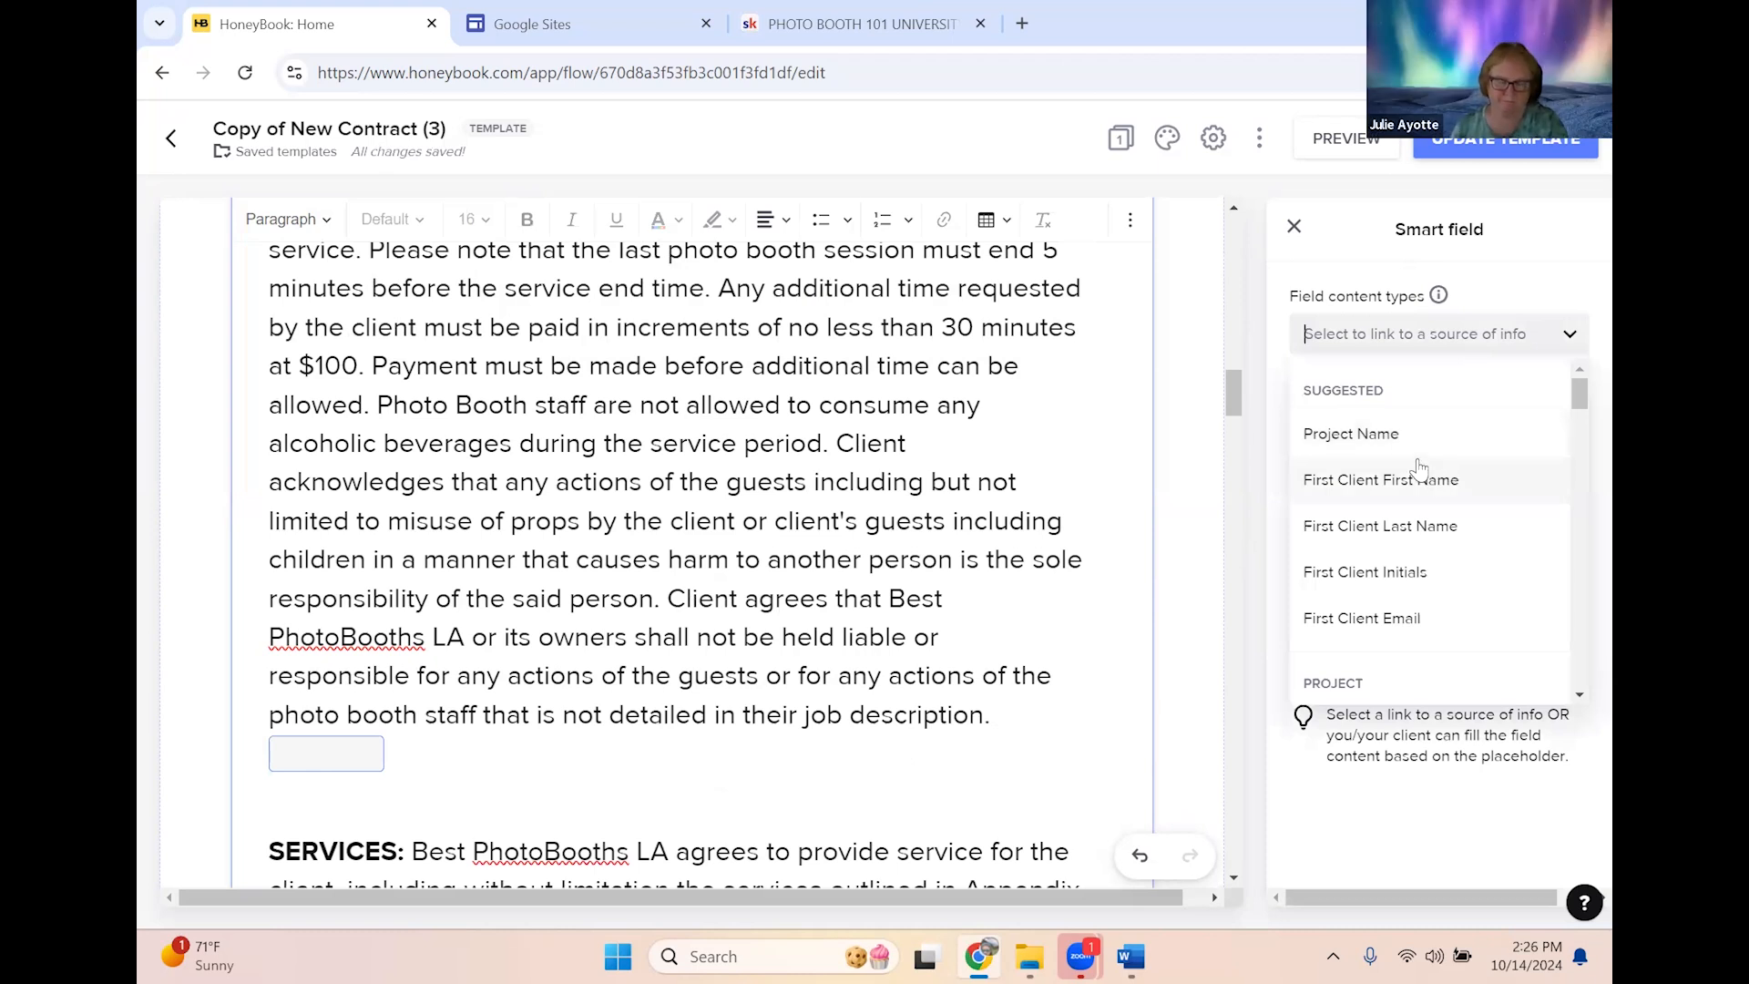
{"action": "scroll", "coordinate": [1418, 471], "scroll_direction": "down", "scroll_amount": 1}
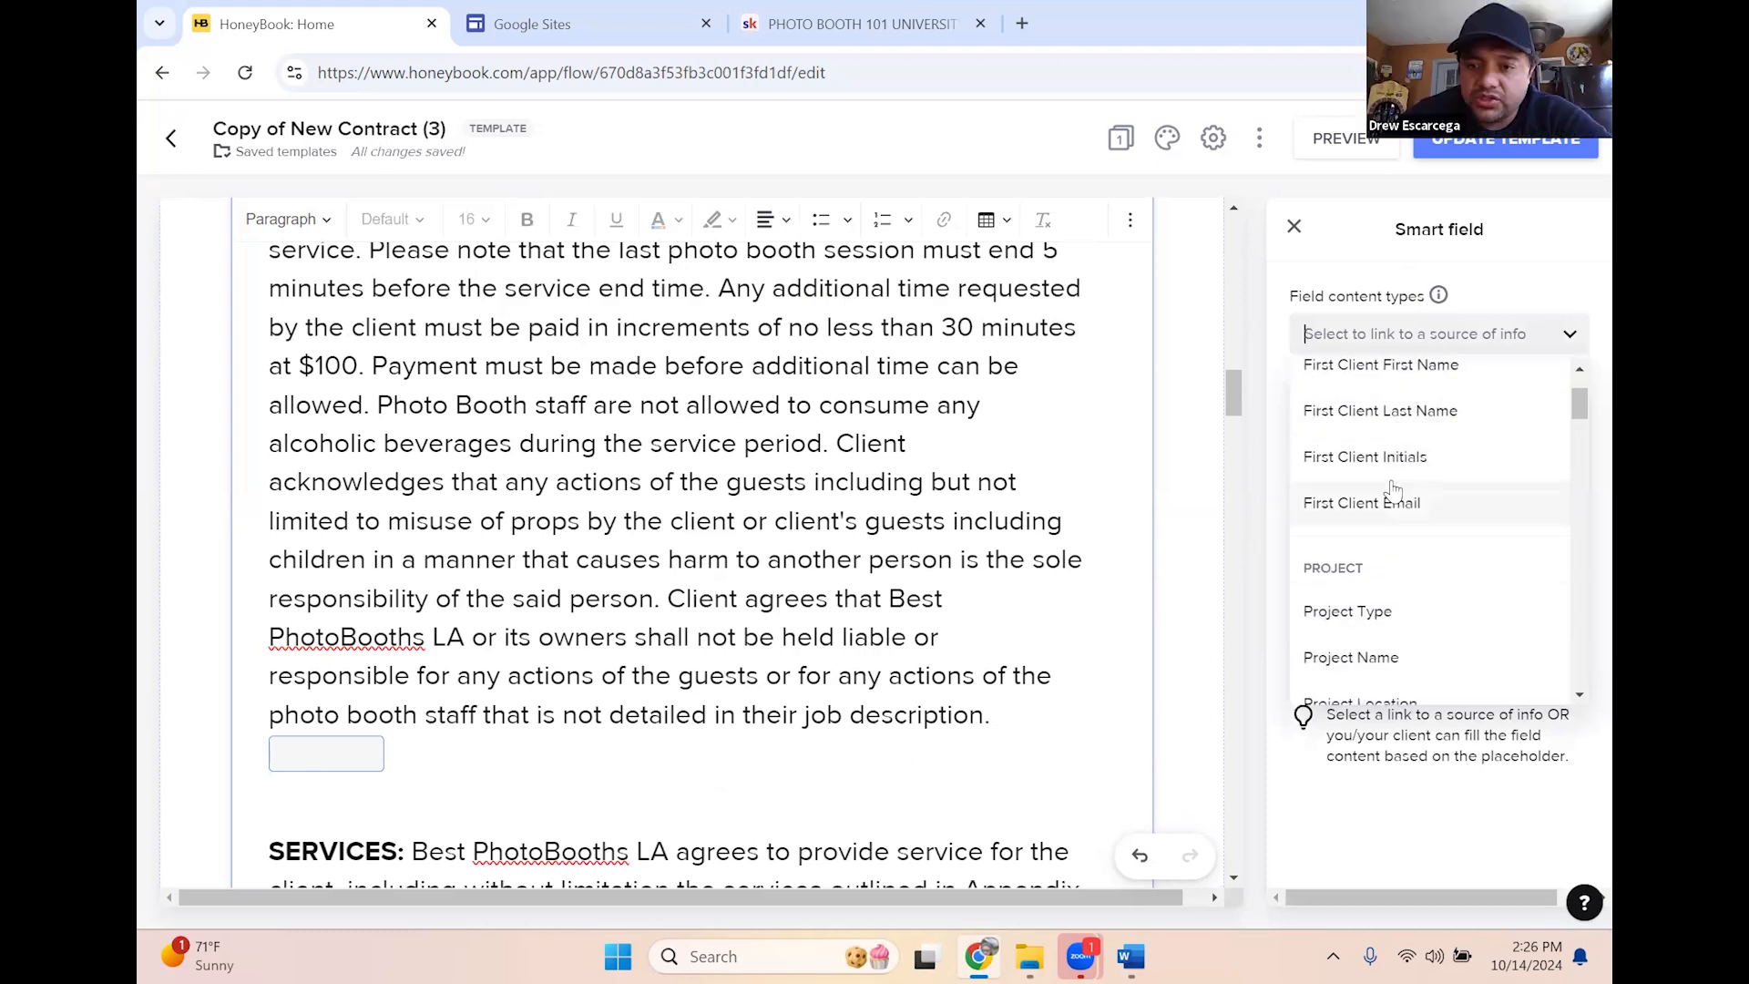
{"action": "left_click", "coordinate": [1390, 466]}
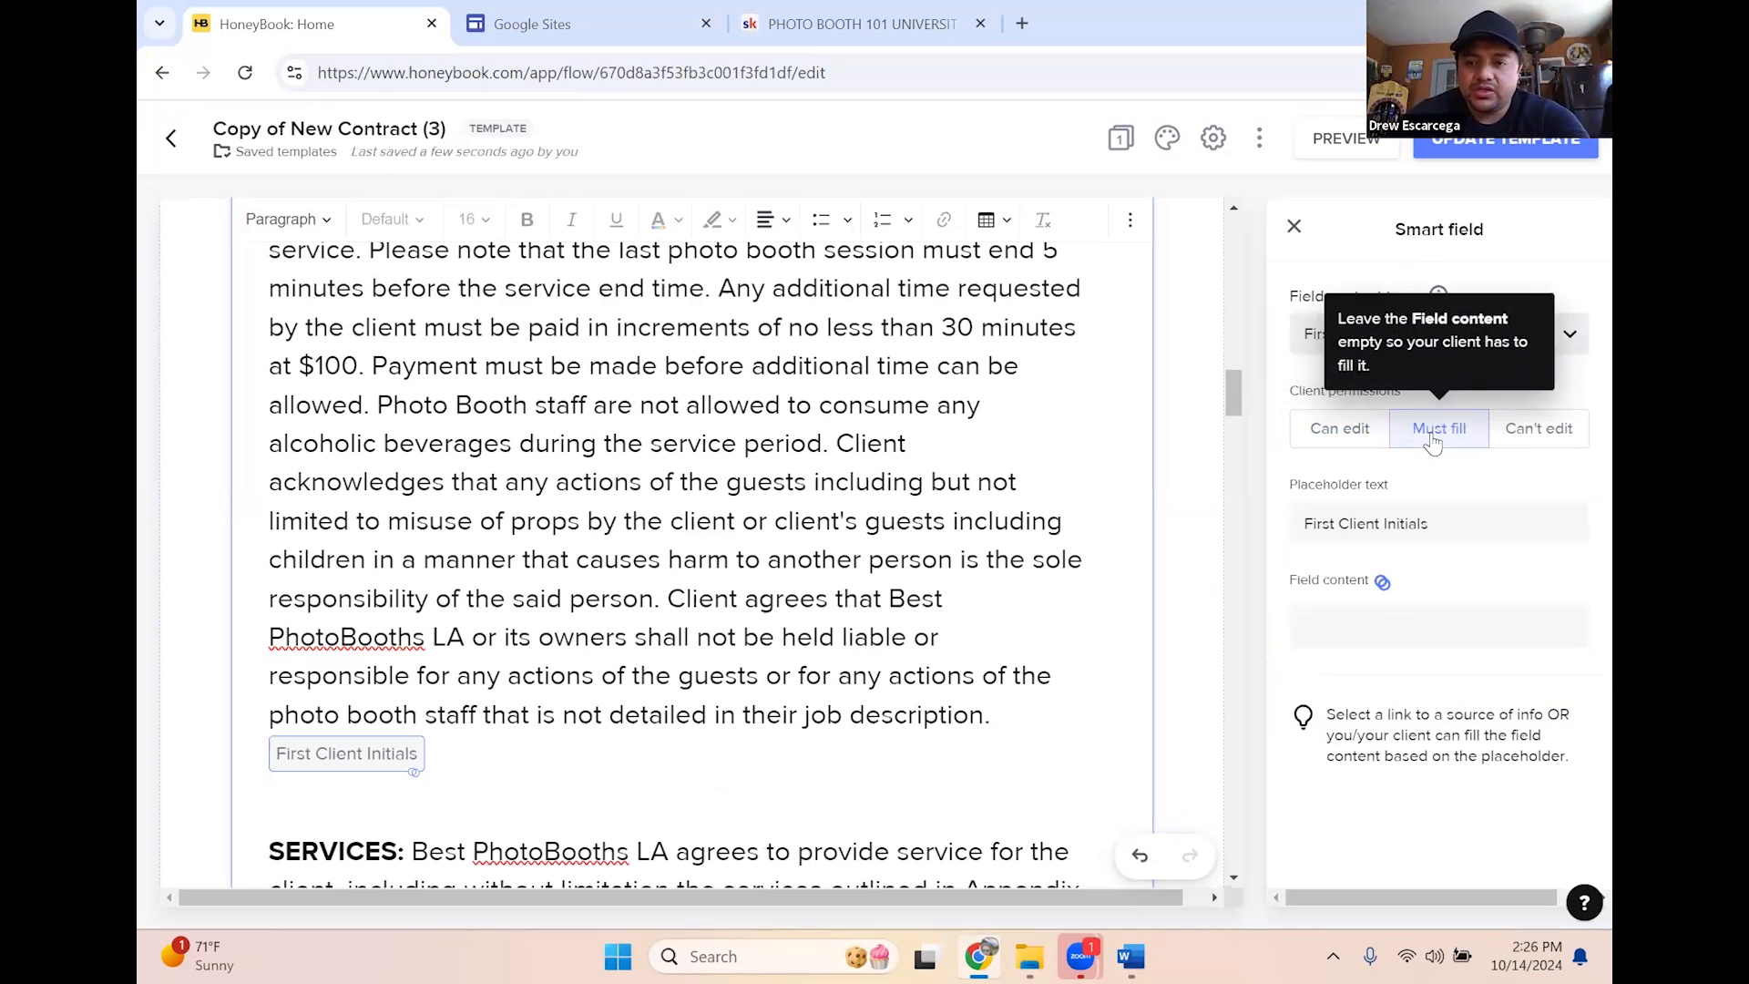
{"action": "left_click", "coordinate": [1361, 439]}
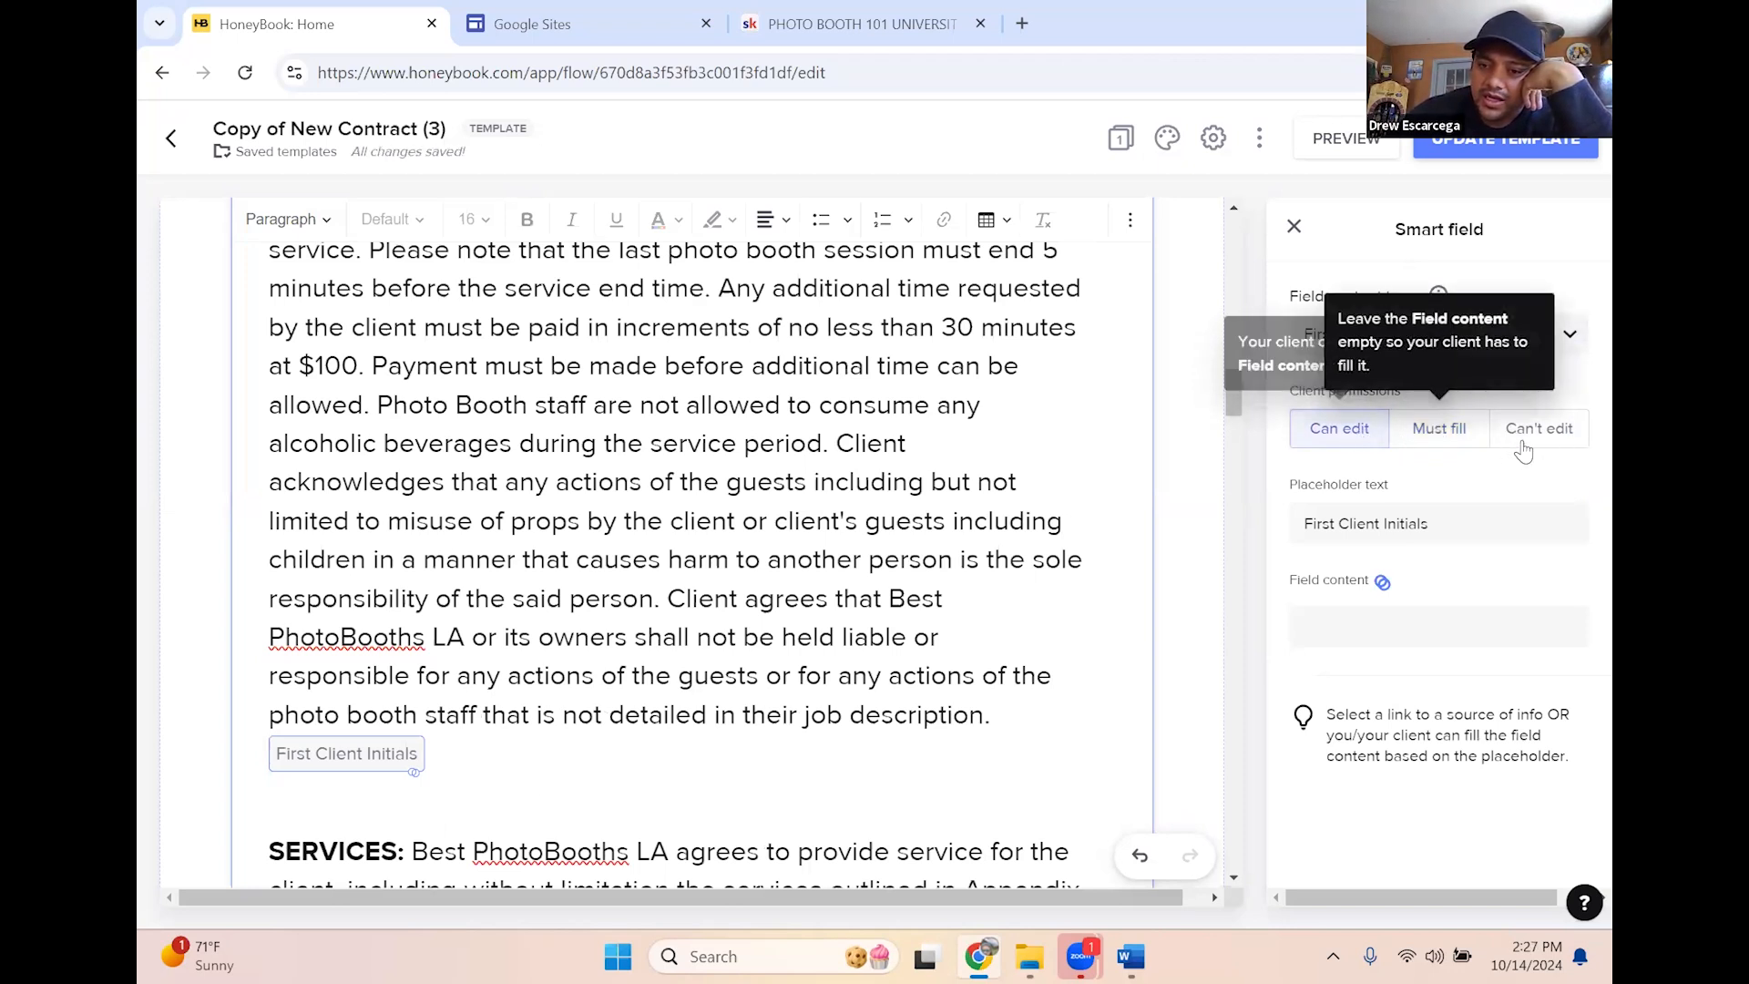
{"action": "left_click", "coordinate": [1457, 443]}
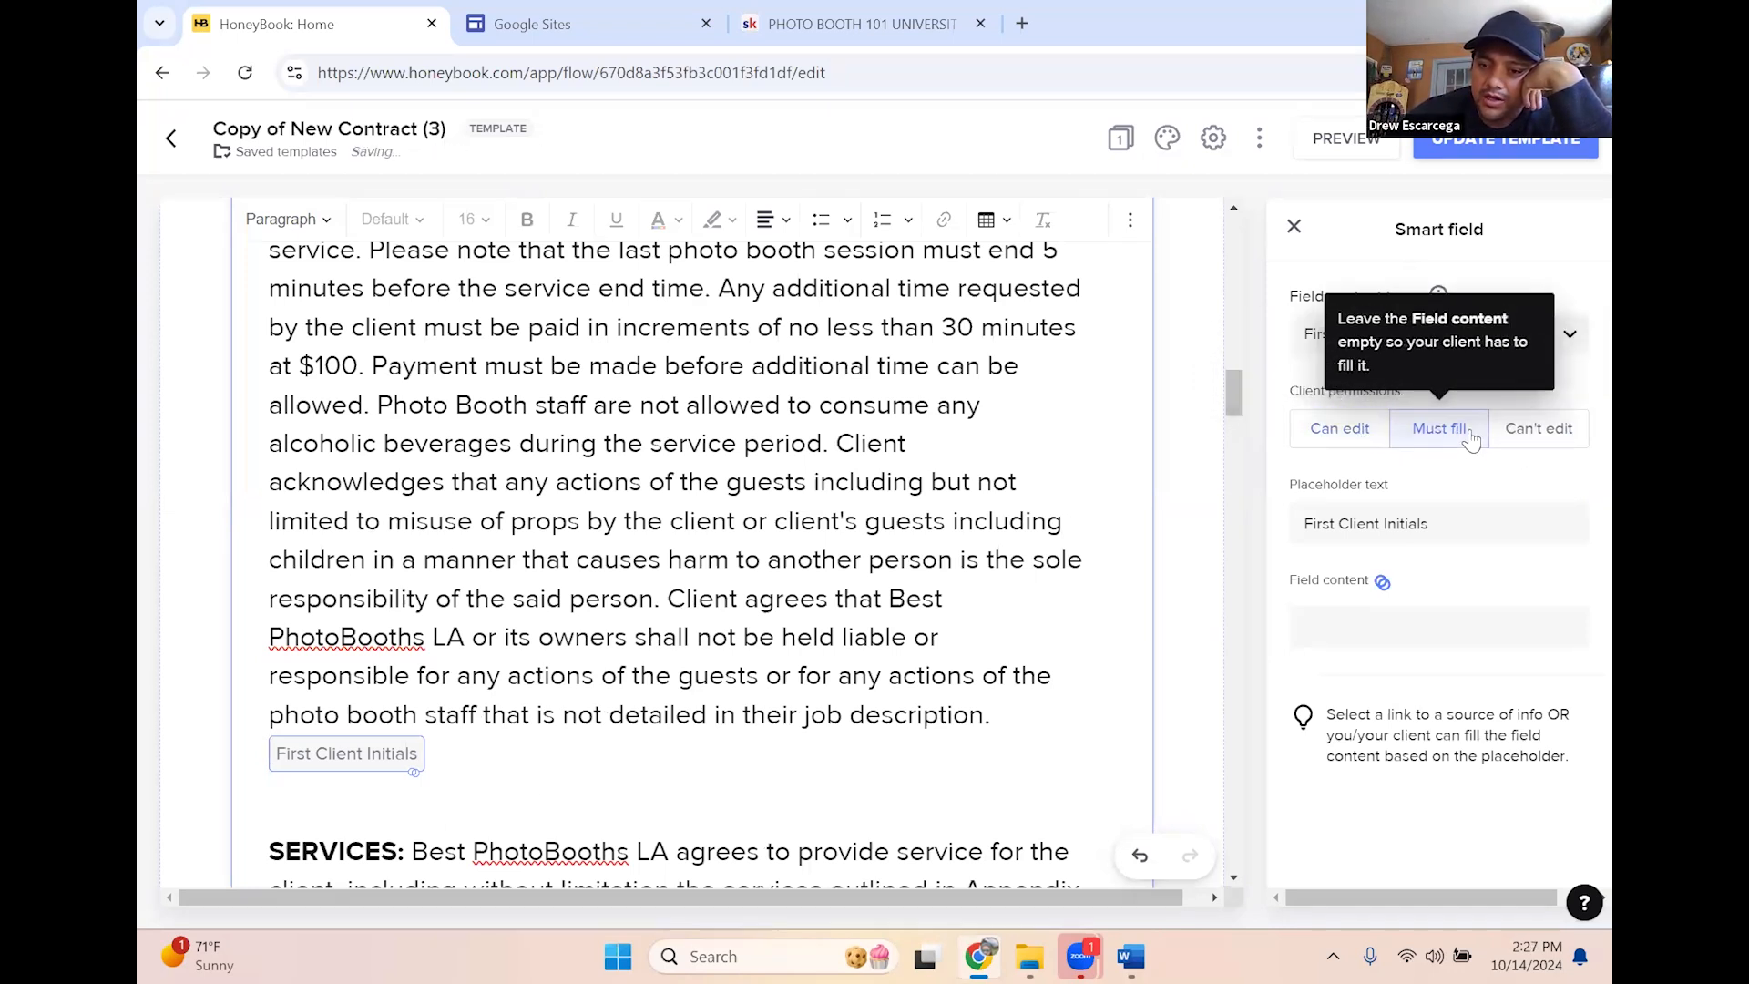
{"action": "left_click", "coordinate": [1342, 439]}
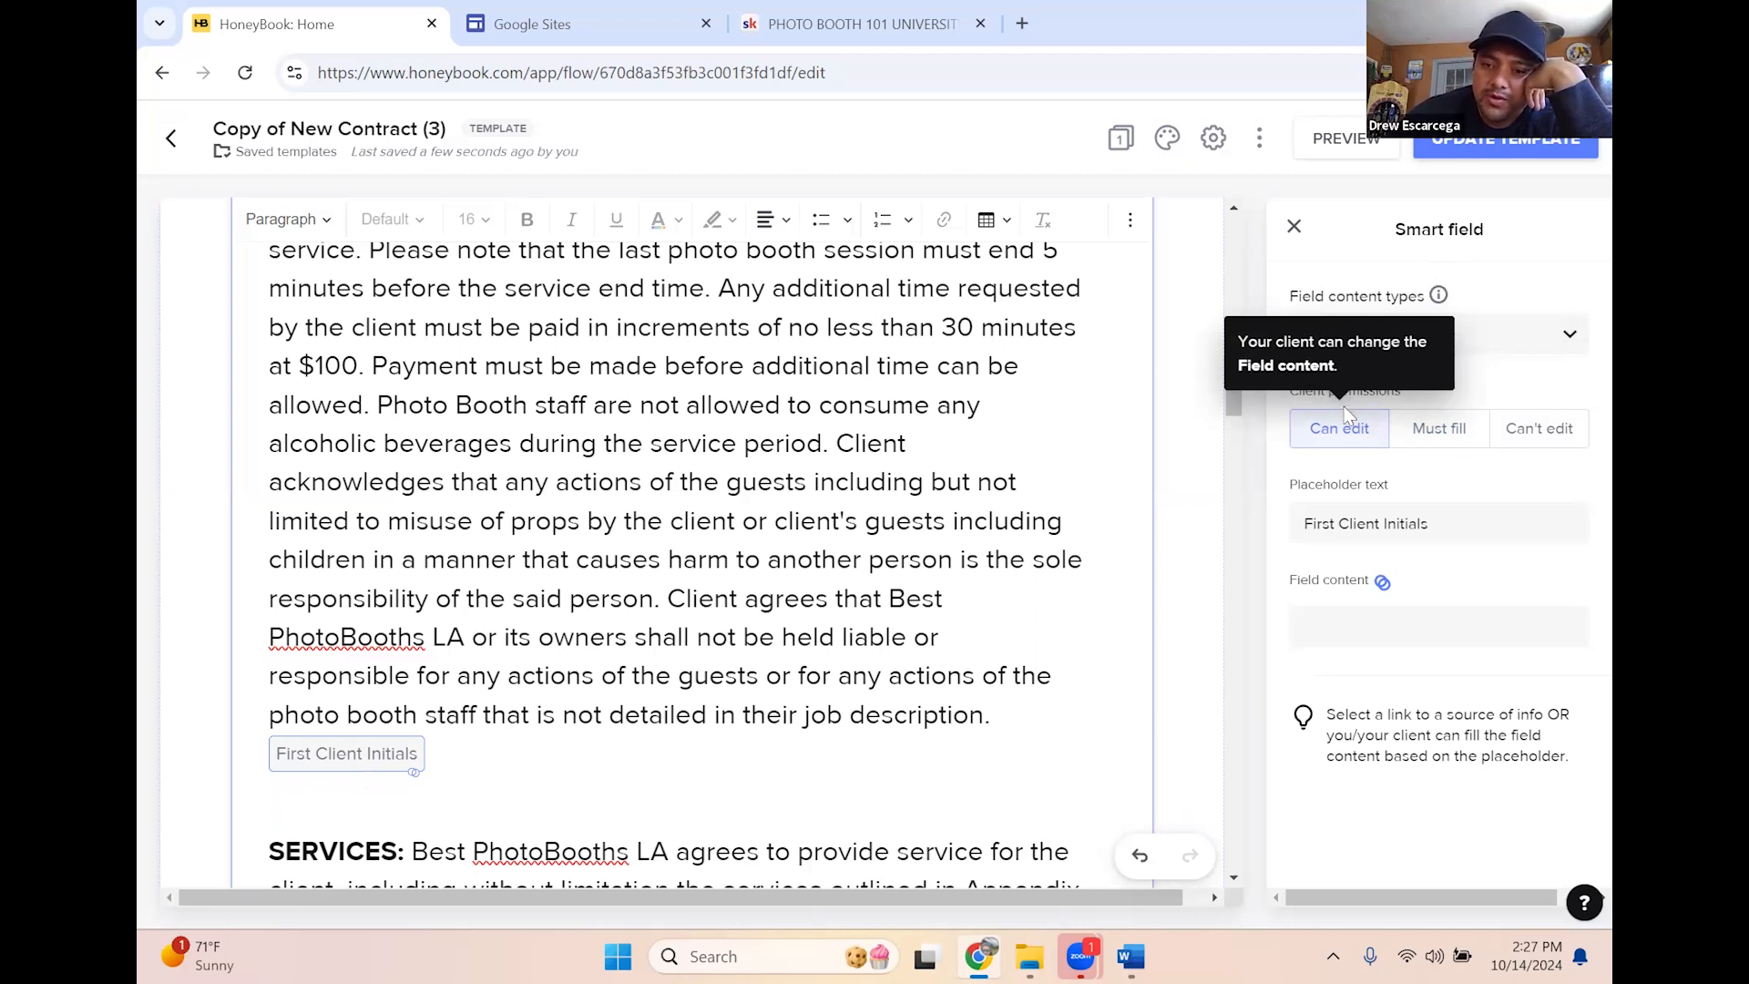
{"action": "left_click", "coordinate": [1427, 435]}
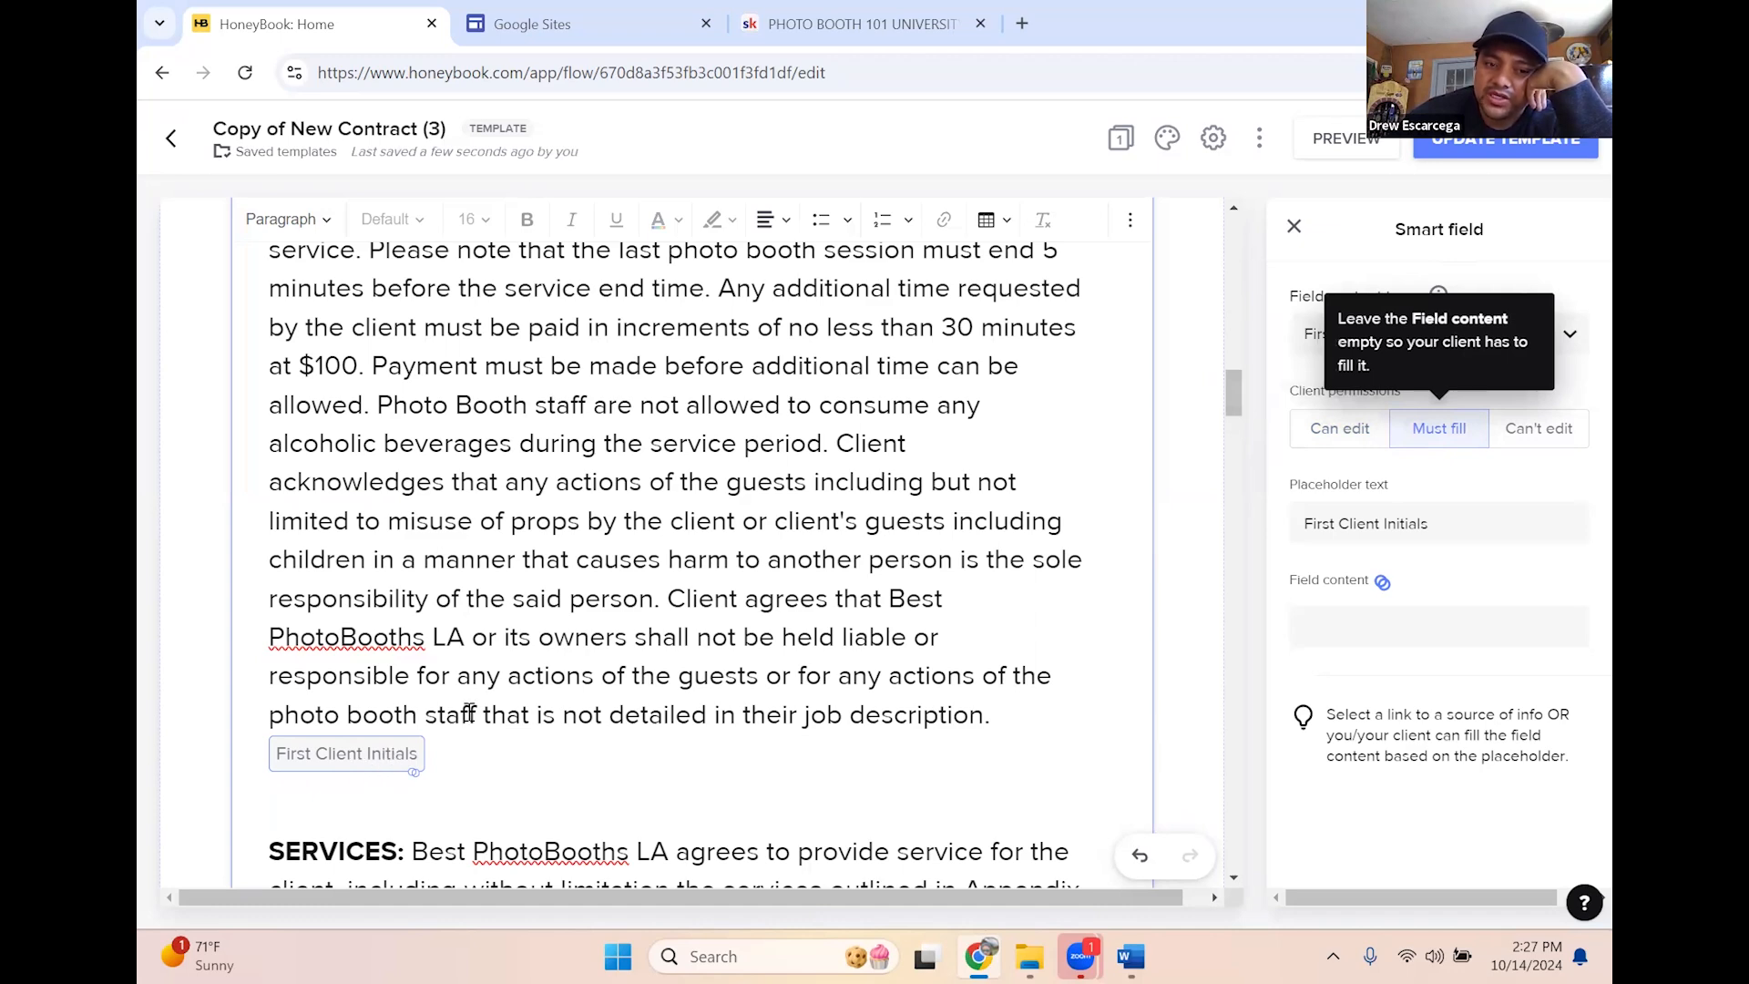
{"action": "scroll", "coordinate": [835, 358], "scroll_direction": "down", "scroll_amount": 3}
{"action": "scroll", "coordinate": [846, 572], "scroll_direction": "up", "scroll_amount": 10}
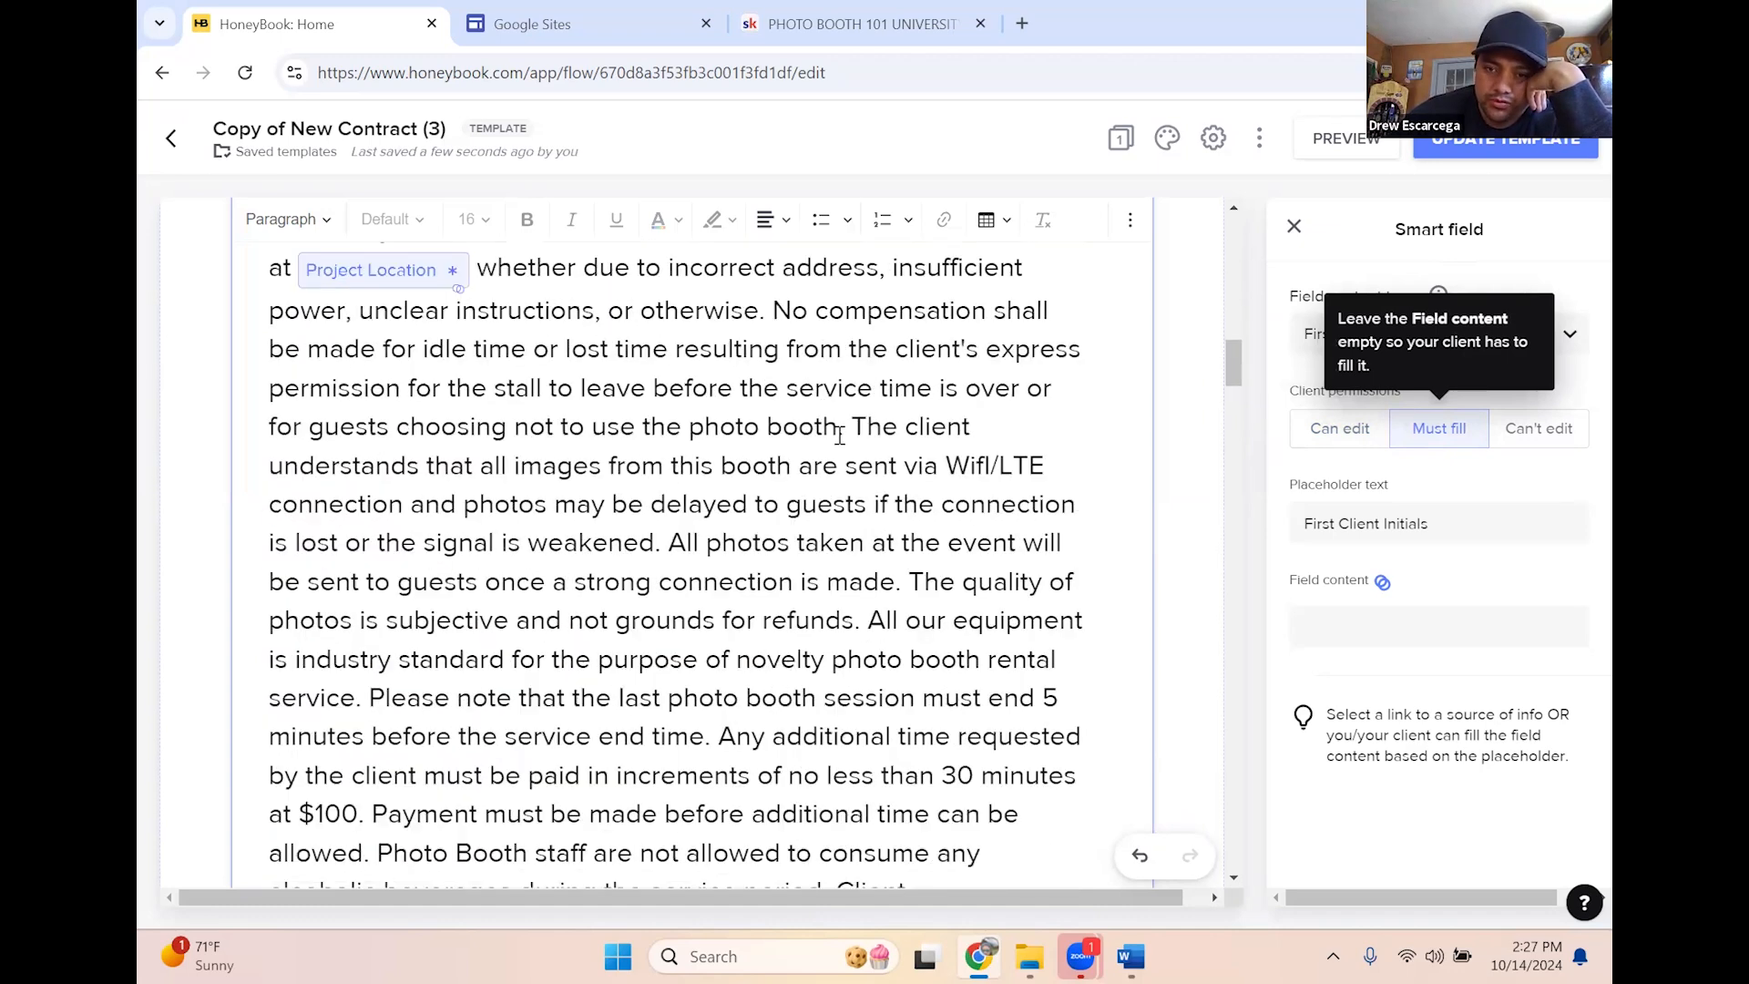
{"action": "scroll", "coordinate": [895, 501], "scroll_direction": "down", "scroll_amount": 8}
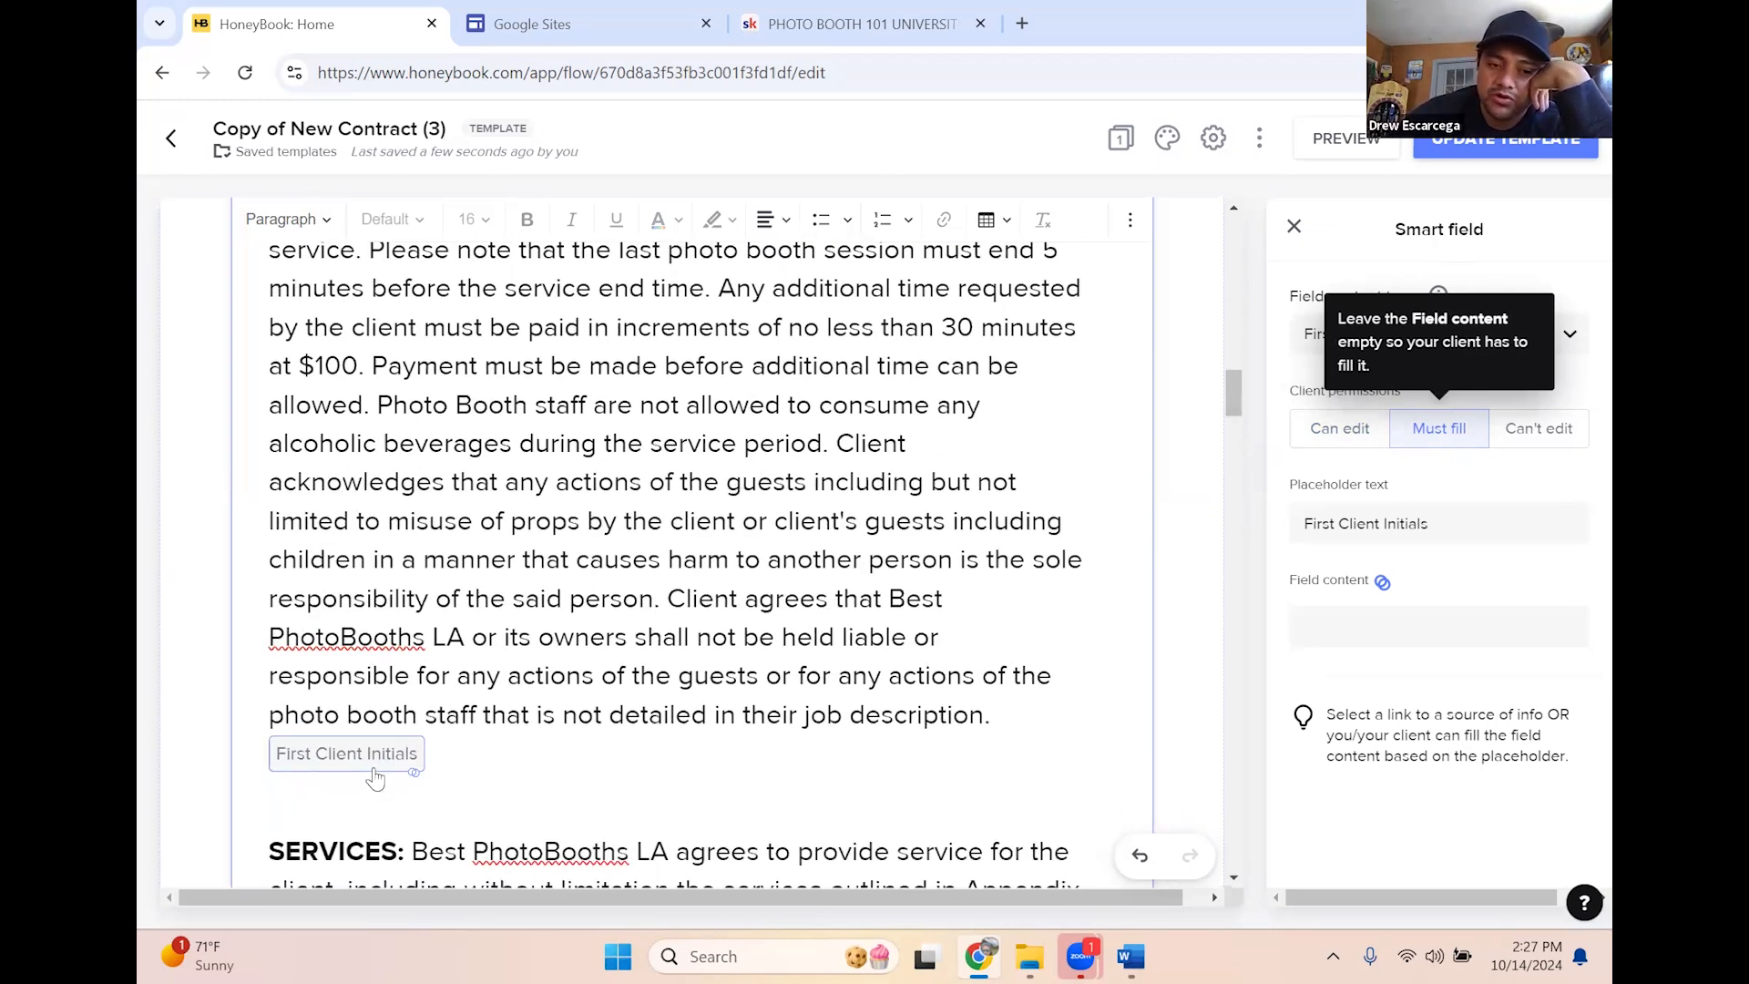
{"action": "scroll", "coordinate": [514, 779], "scroll_direction": "down", "scroll_amount": 2}
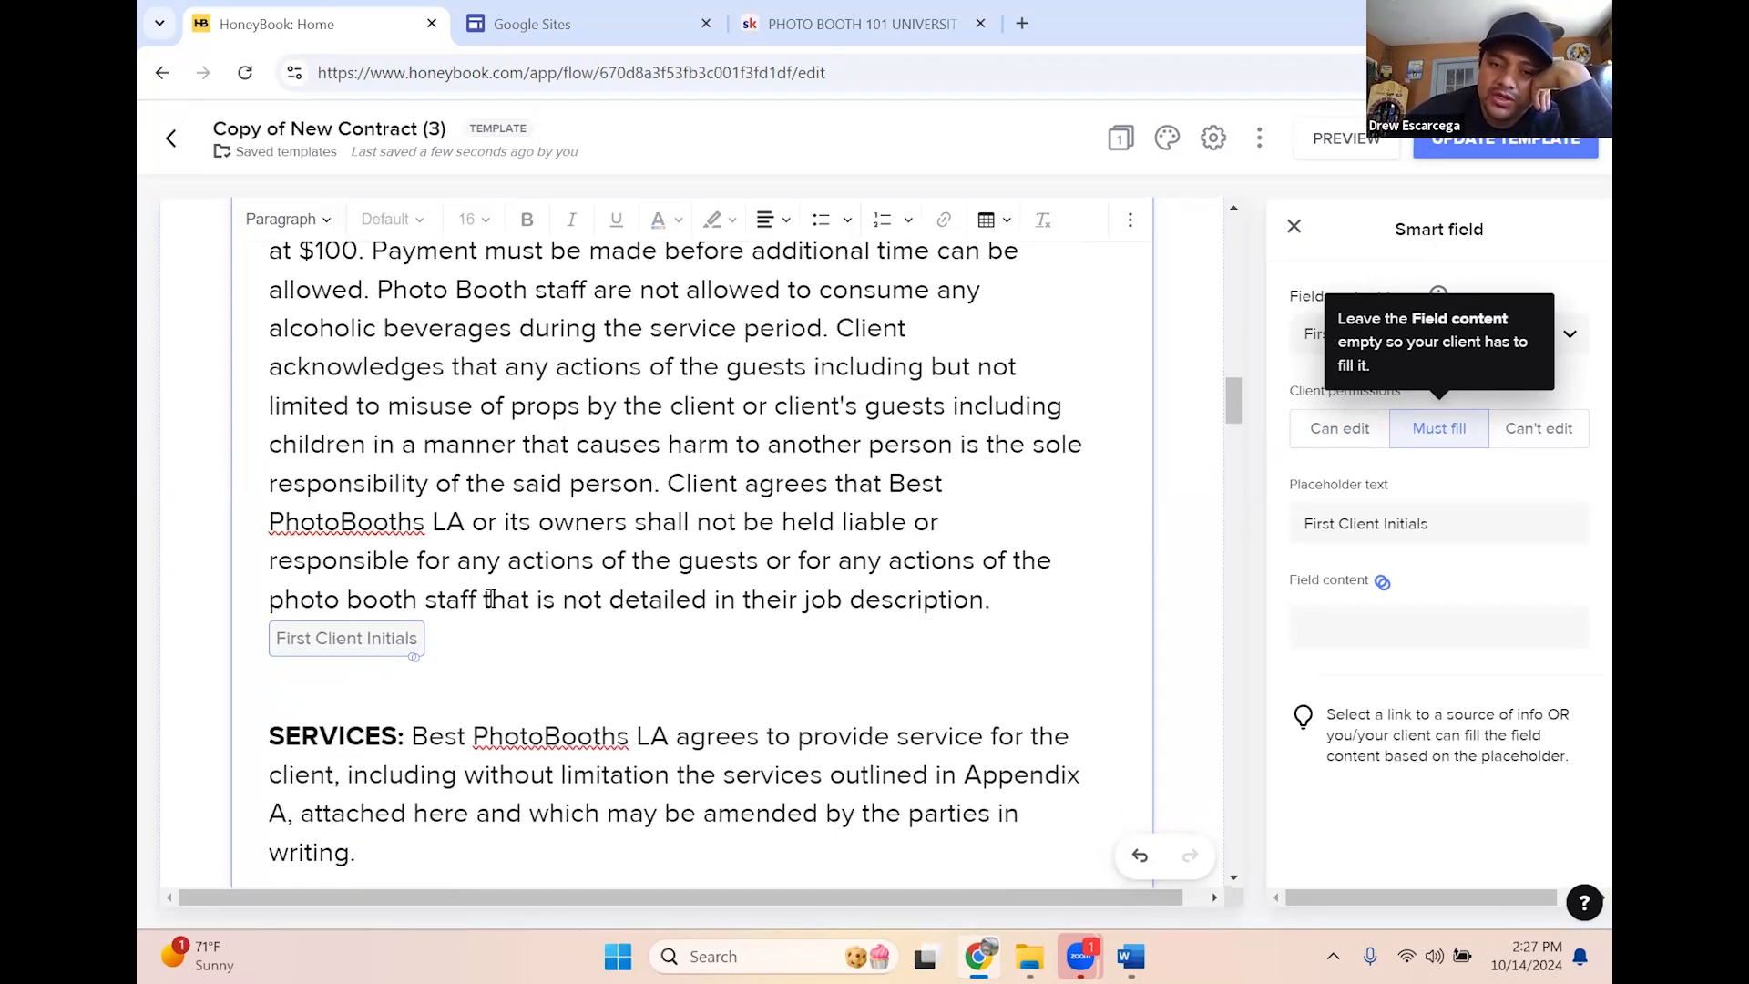
{"action": "scroll", "coordinate": [663, 644], "scroll_direction": "up", "scroll_amount": 8}
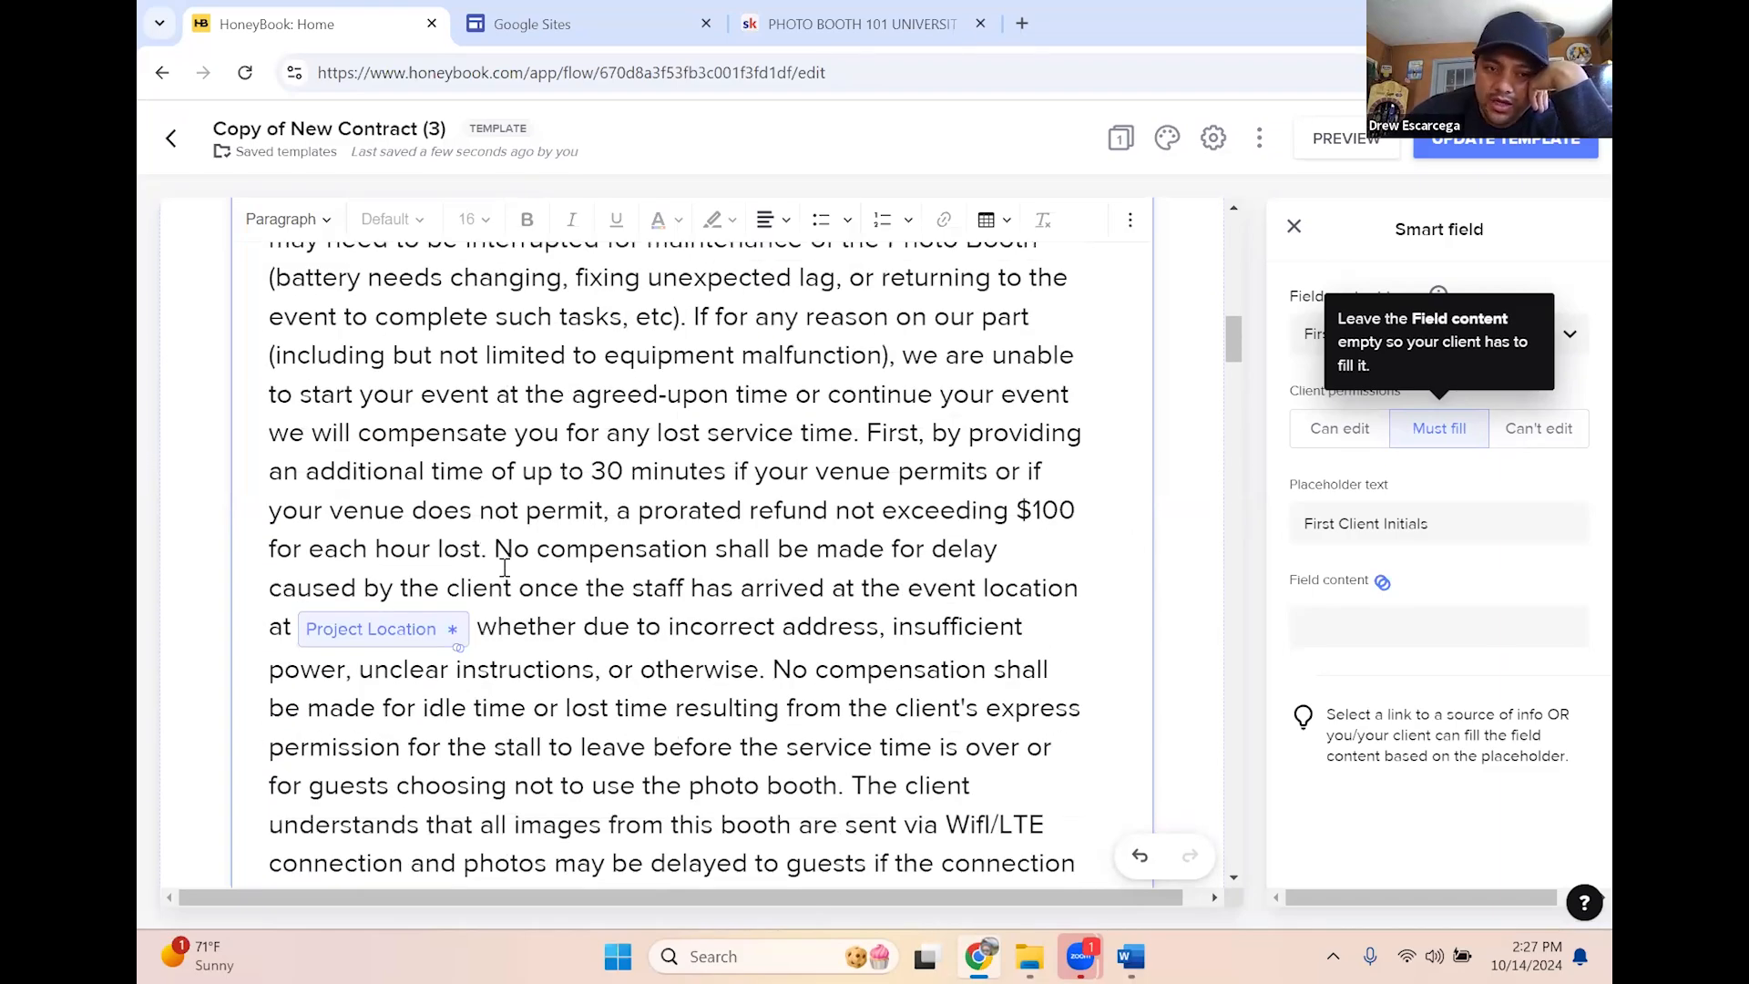
{"action": "scroll", "coordinate": [503, 567], "scroll_direction": "up", "scroll_amount": 5}
{"action": "scroll", "coordinate": [636, 590], "scroll_direction": "down", "scroll_amount": 9}
{"action": "scroll", "coordinate": [636, 590], "scroll_direction": "up", "scroll_amount": 3}
{"action": "scroll", "coordinate": [513, 532], "scroll_direction": "down", "scroll_amount": 11}
{"action": "scroll", "coordinate": [397, 529], "scroll_direction": "down", "scroll_amount": 3}
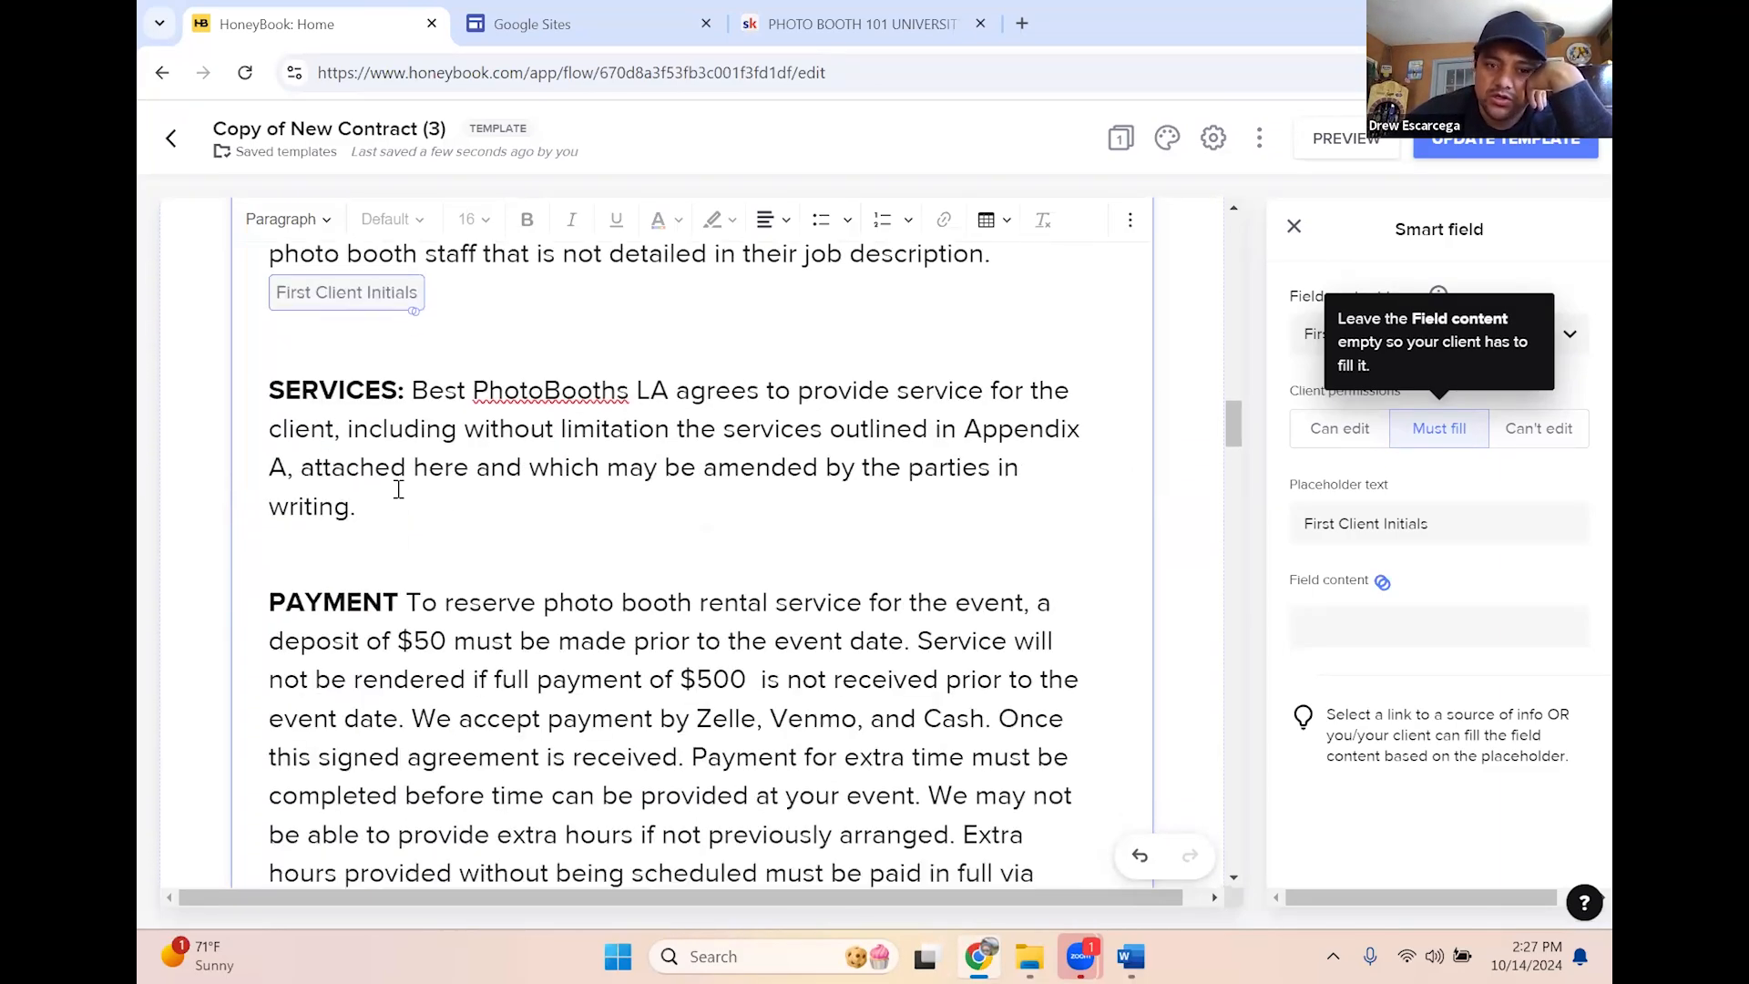
Add a First Client Initials smart field after 'writing.' at the end of SERVICES
{"action": "left_click", "coordinate": [427, 517]}
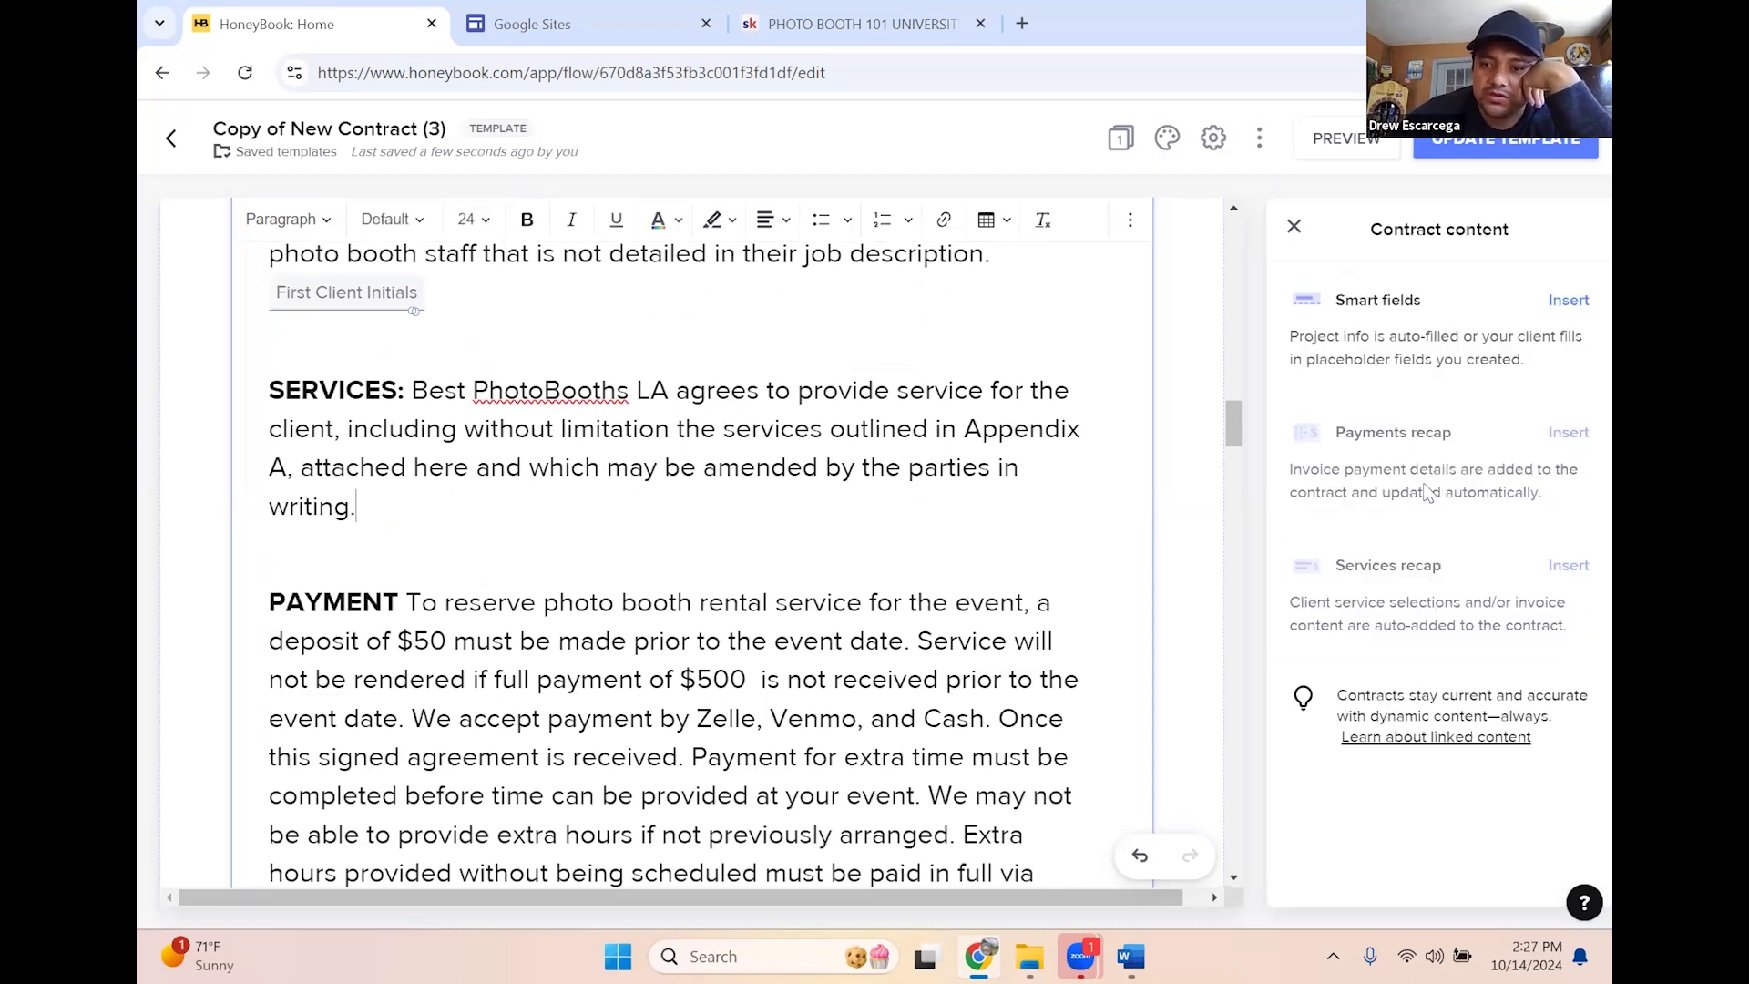
{"action": "left_click", "coordinate": [1568, 300]}
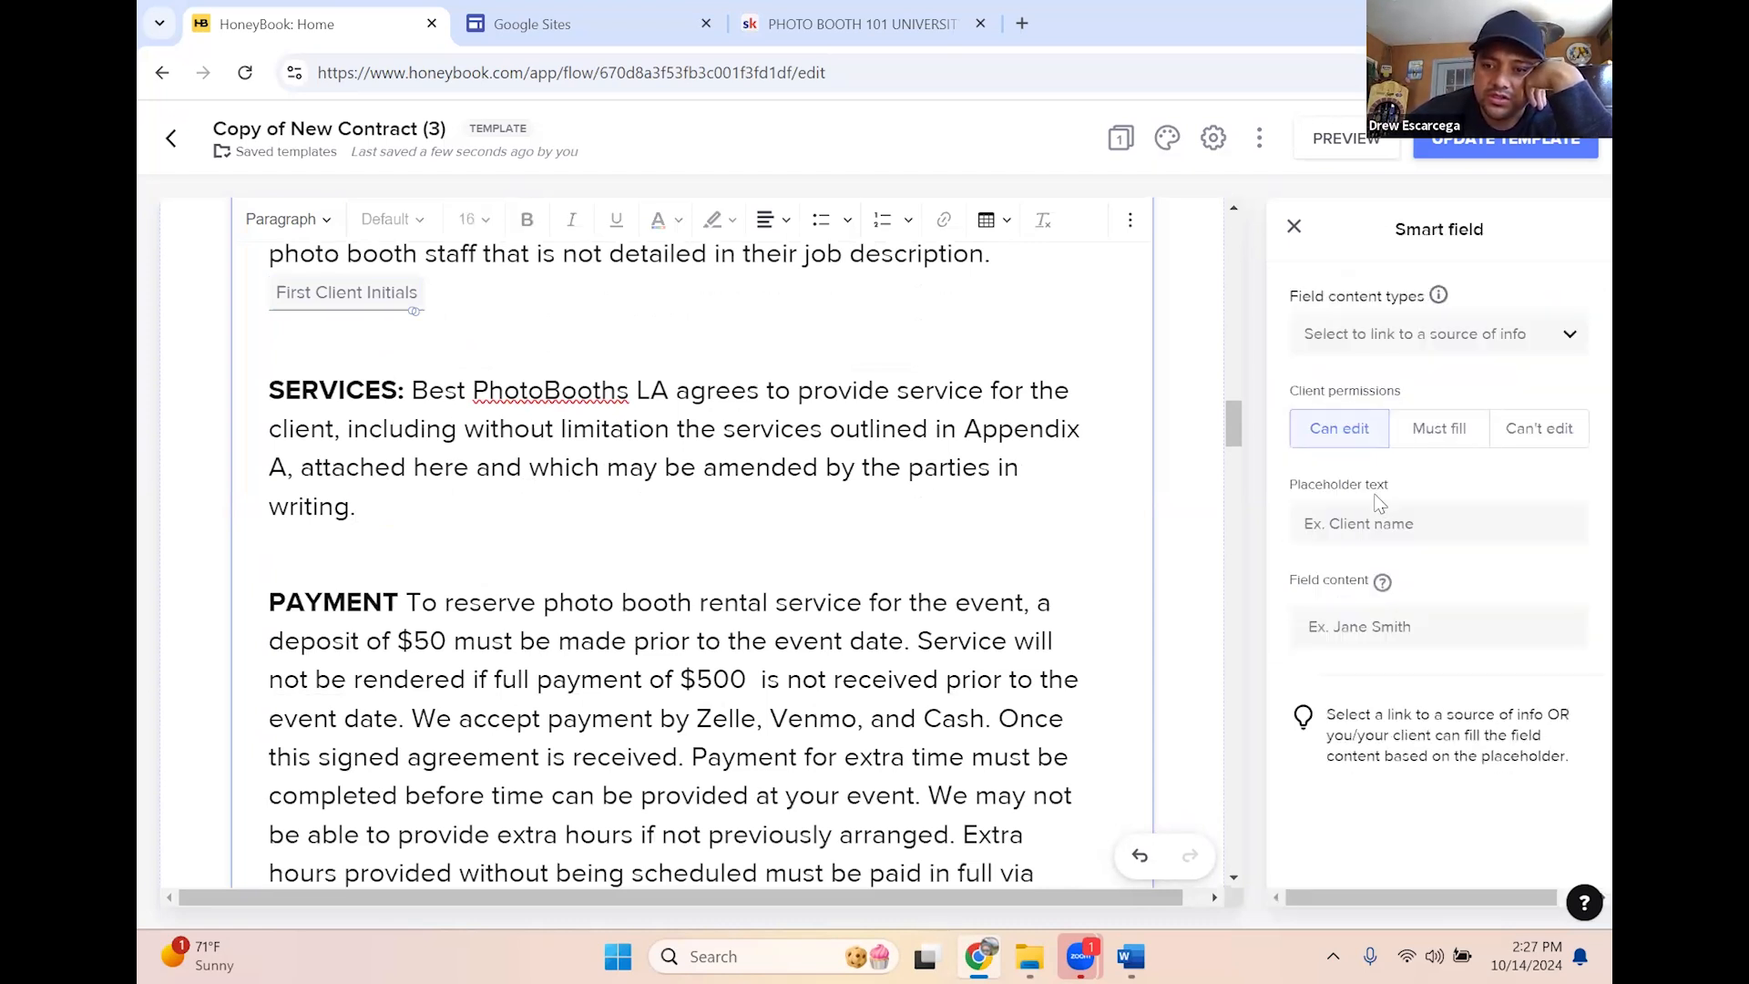
{"action": "left_click", "coordinate": [1392, 334]}
{"action": "left_click", "coordinate": [1357, 572]}
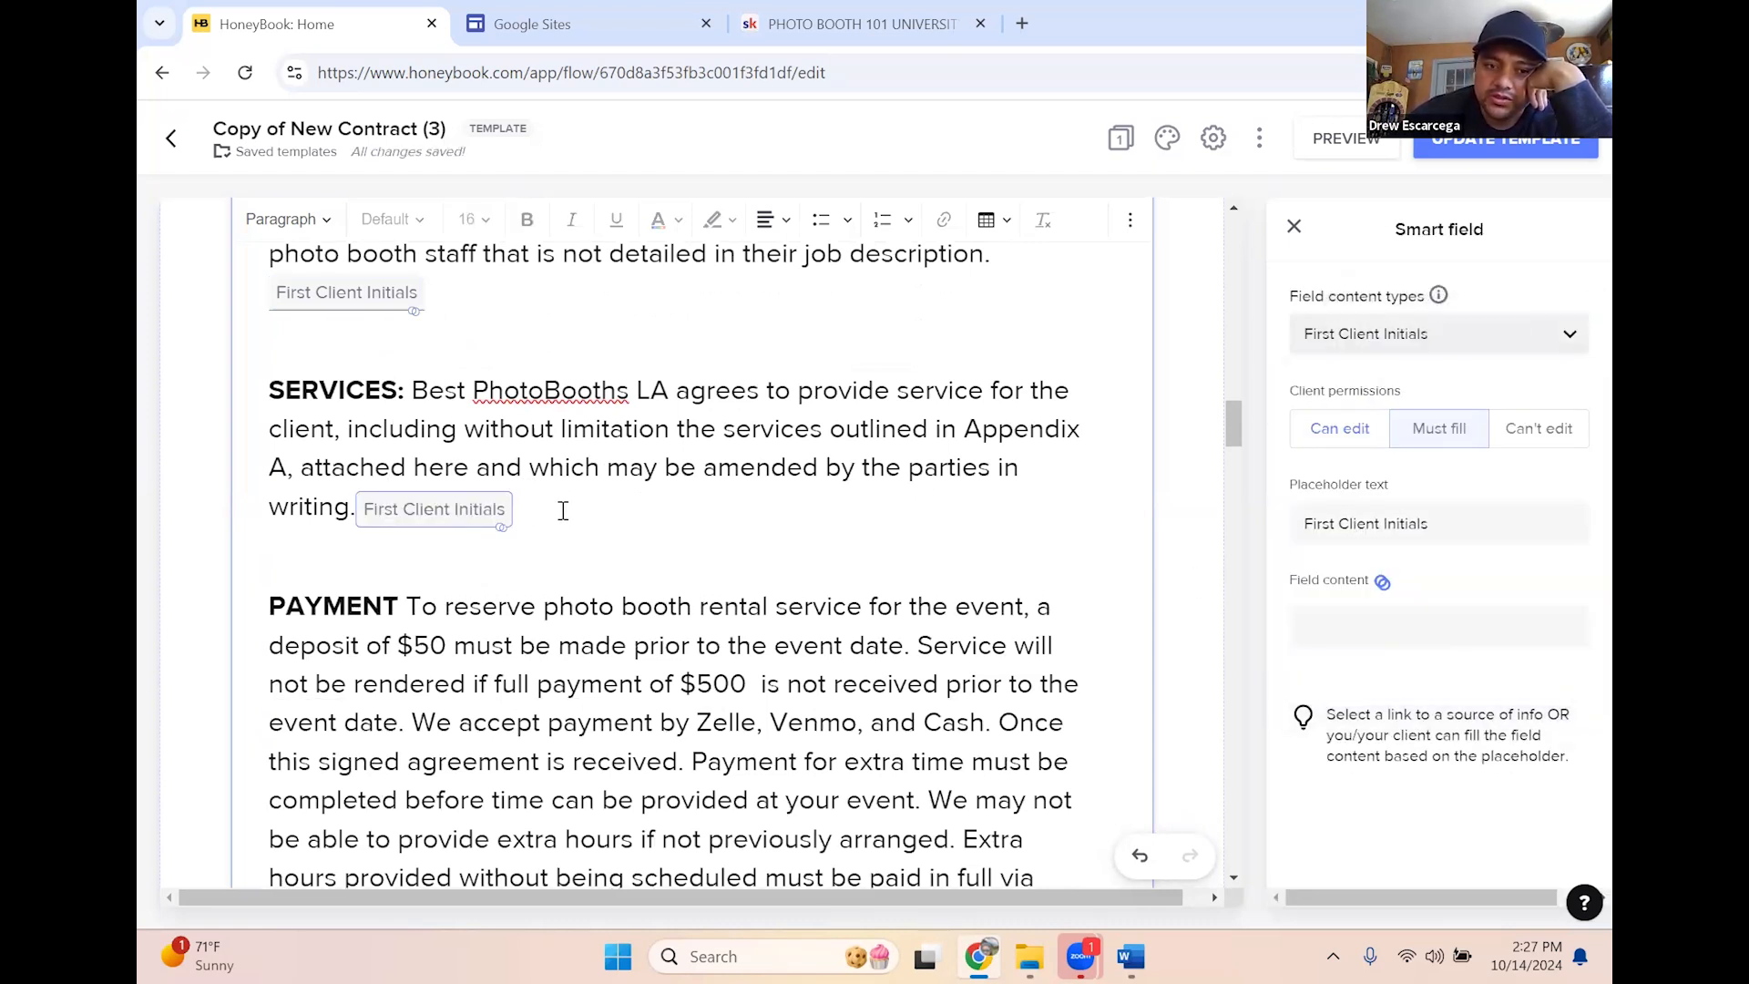
{"action": "scroll", "coordinate": [666, 536], "scroll_direction": "down", "scroll_amount": 2}
{"action": "scroll", "coordinate": [637, 437], "scroll_direction": "up", "scroll_amount": 3}
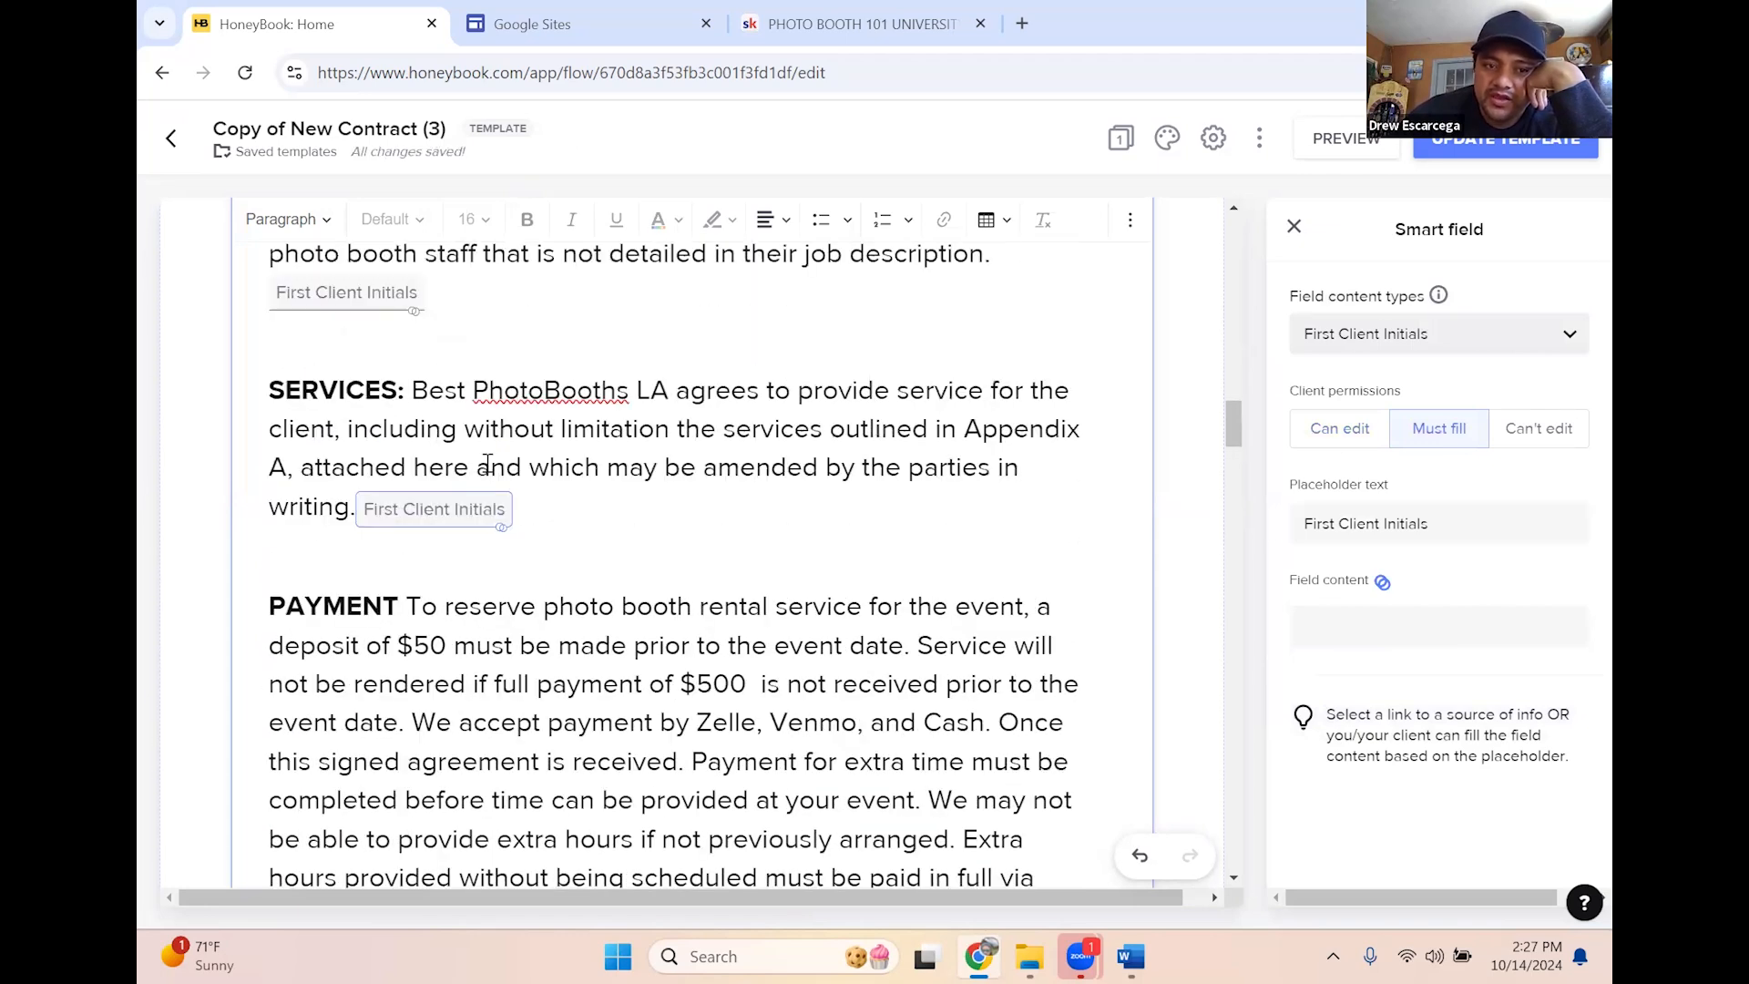
{"action": "scroll", "coordinate": [506, 584], "scroll_direction": "down", "scroll_amount": 5}
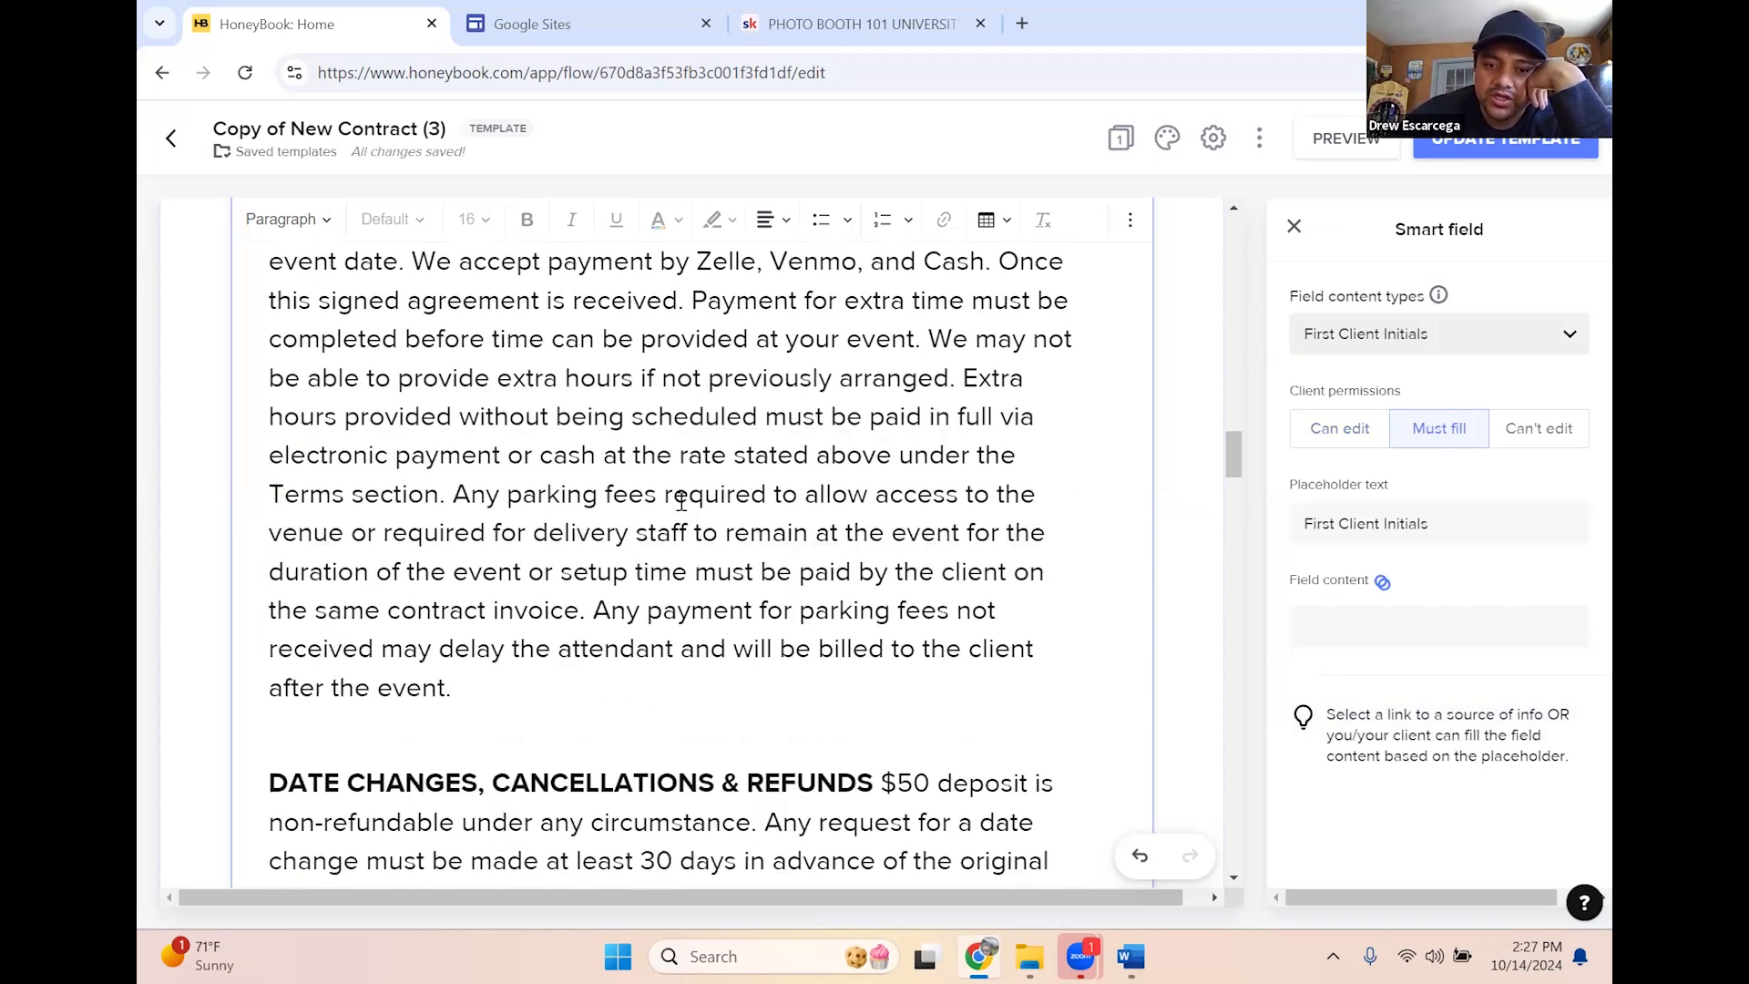
Add a First Client Initials smart field after 'after the event.' at the end of PAYMENT
{"action": "left_click", "coordinate": [579, 706]}
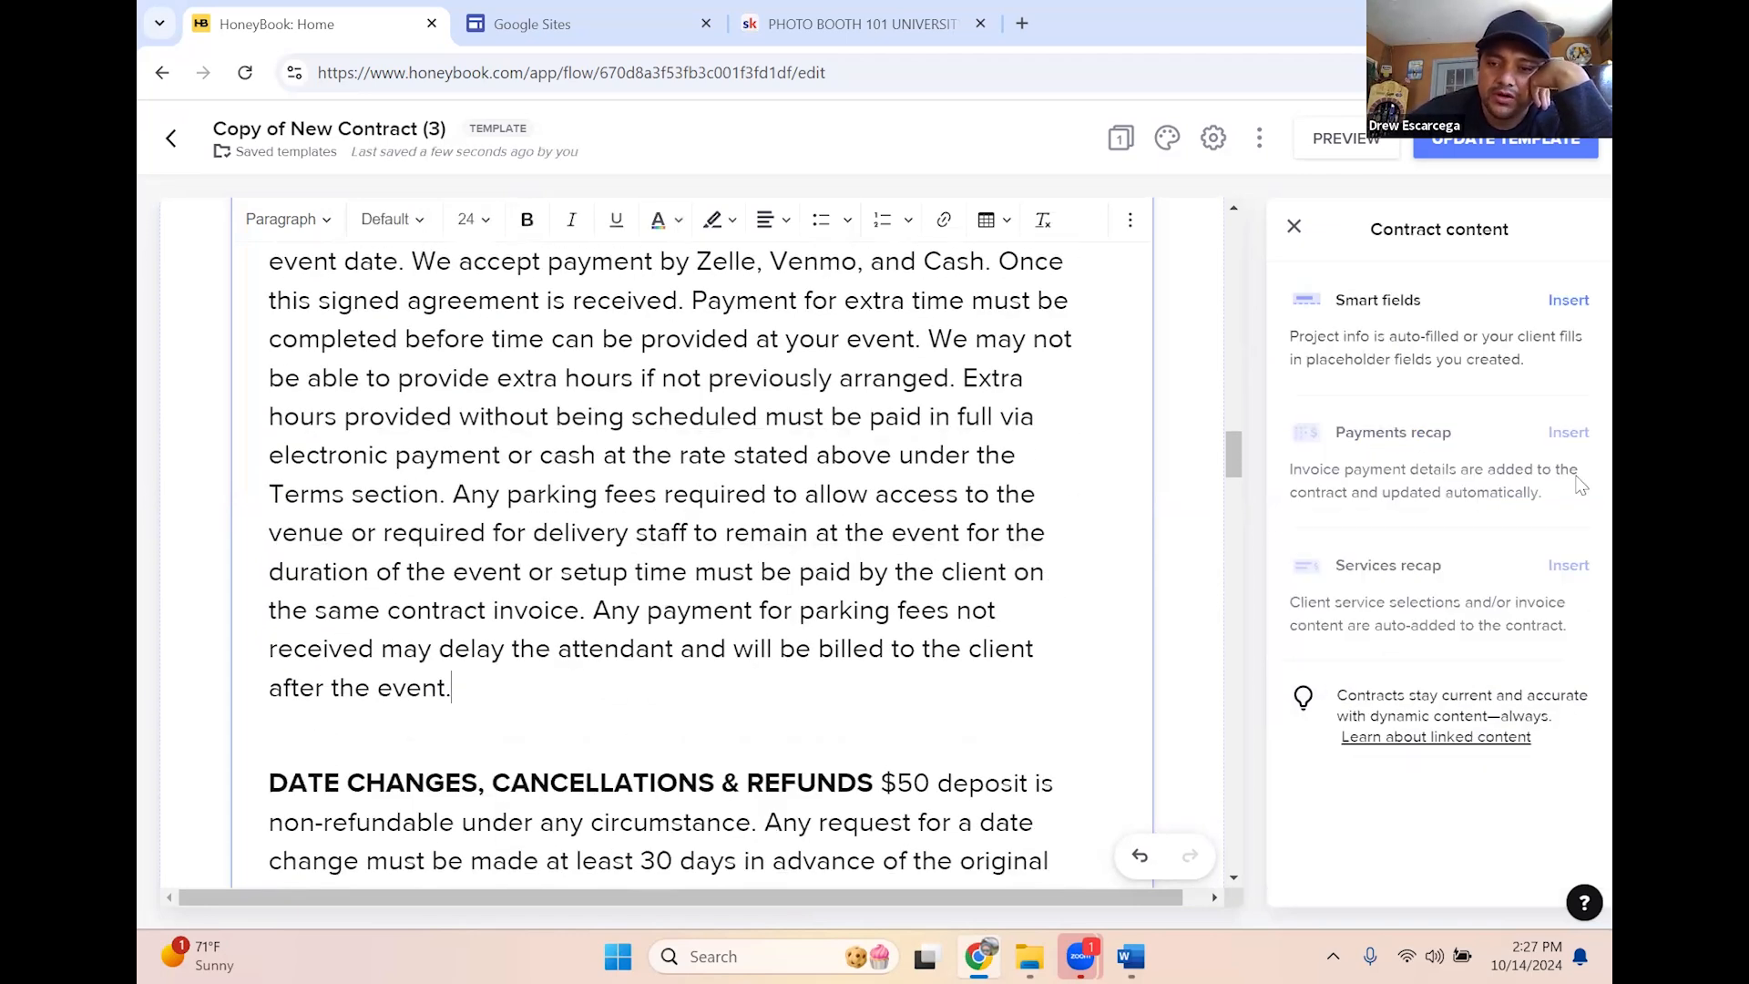
{"action": "left_click", "coordinate": [1569, 302]}
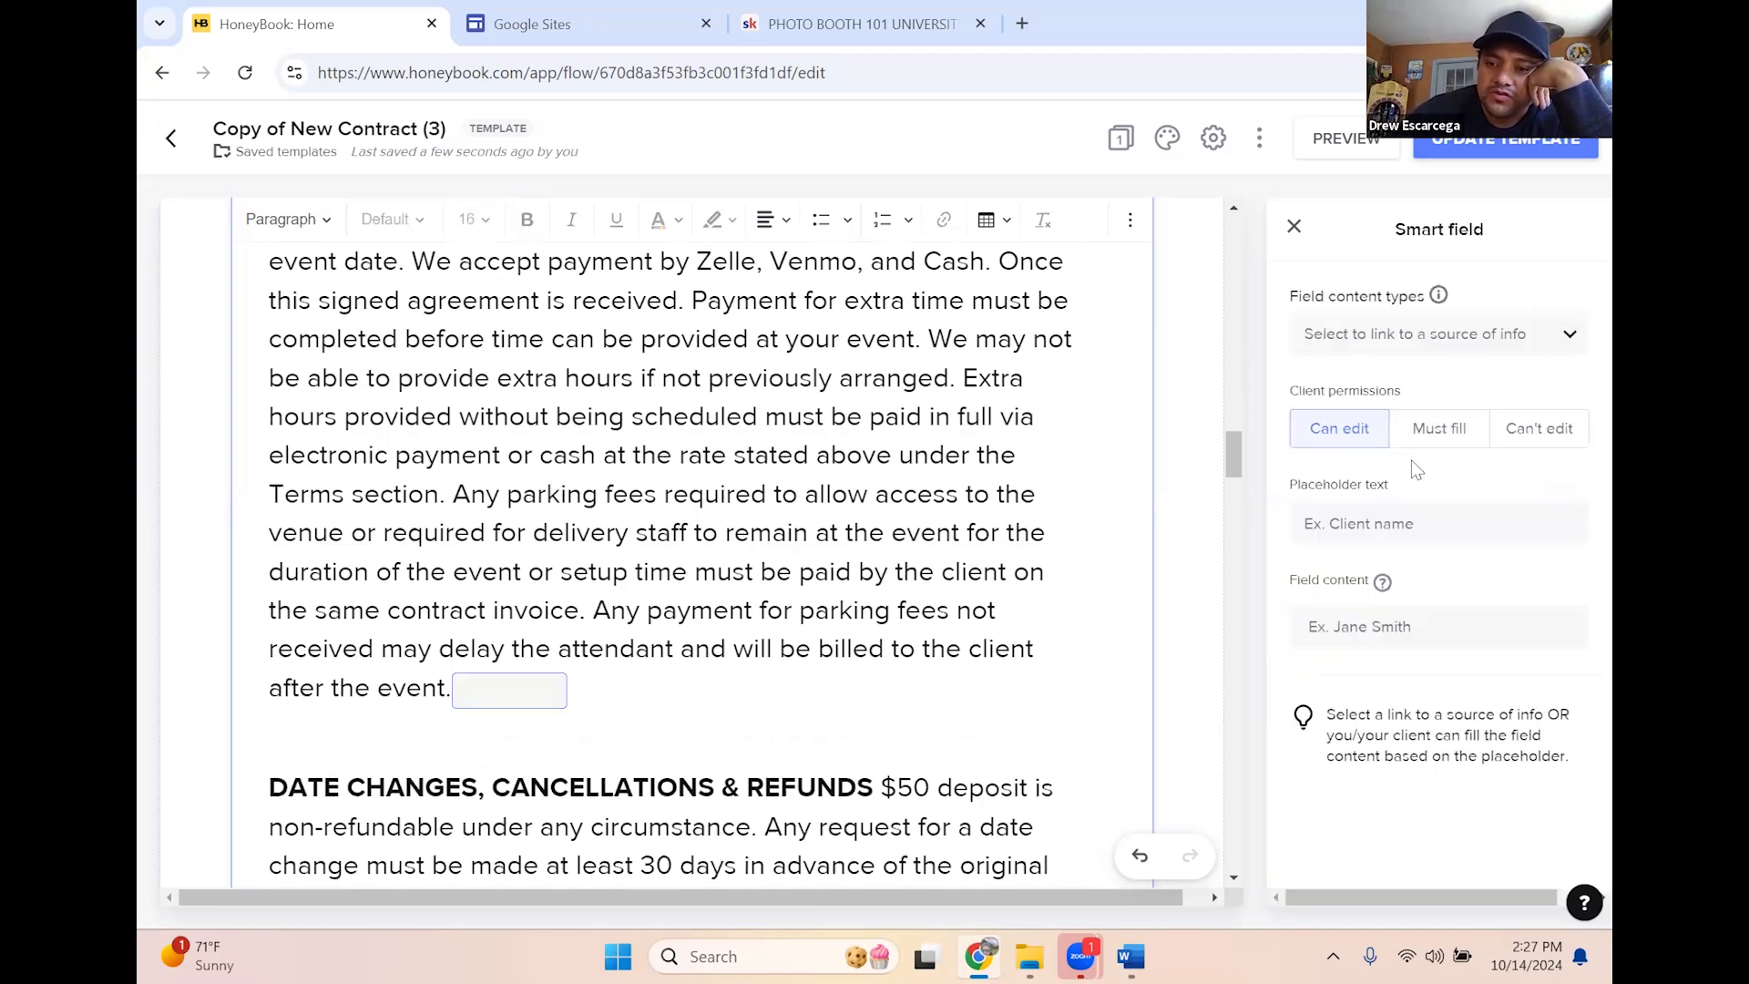
{"action": "left_click", "coordinate": [1436, 341]}
{"action": "left_click", "coordinate": [1394, 580]}
{"action": "scroll", "coordinate": [801, 605], "scroll_direction": "down", "scroll_amount": 1}
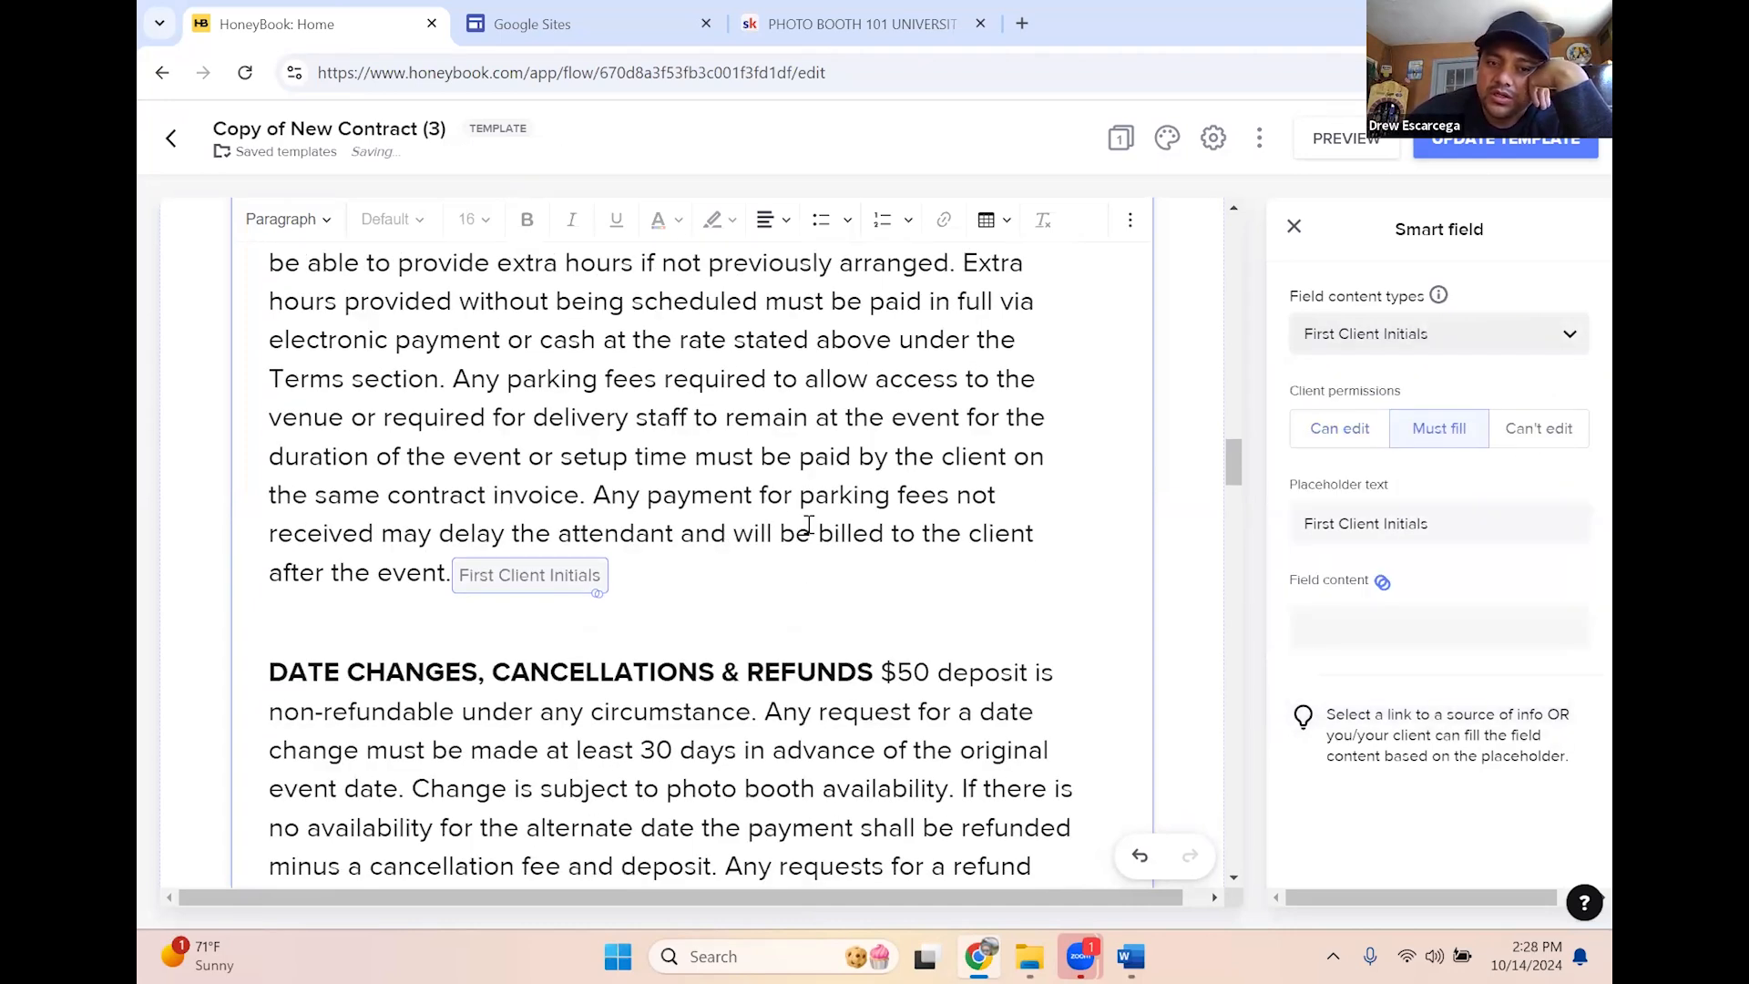
{"action": "scroll", "coordinate": [808, 526], "scroll_direction": "up", "scroll_amount": 1}
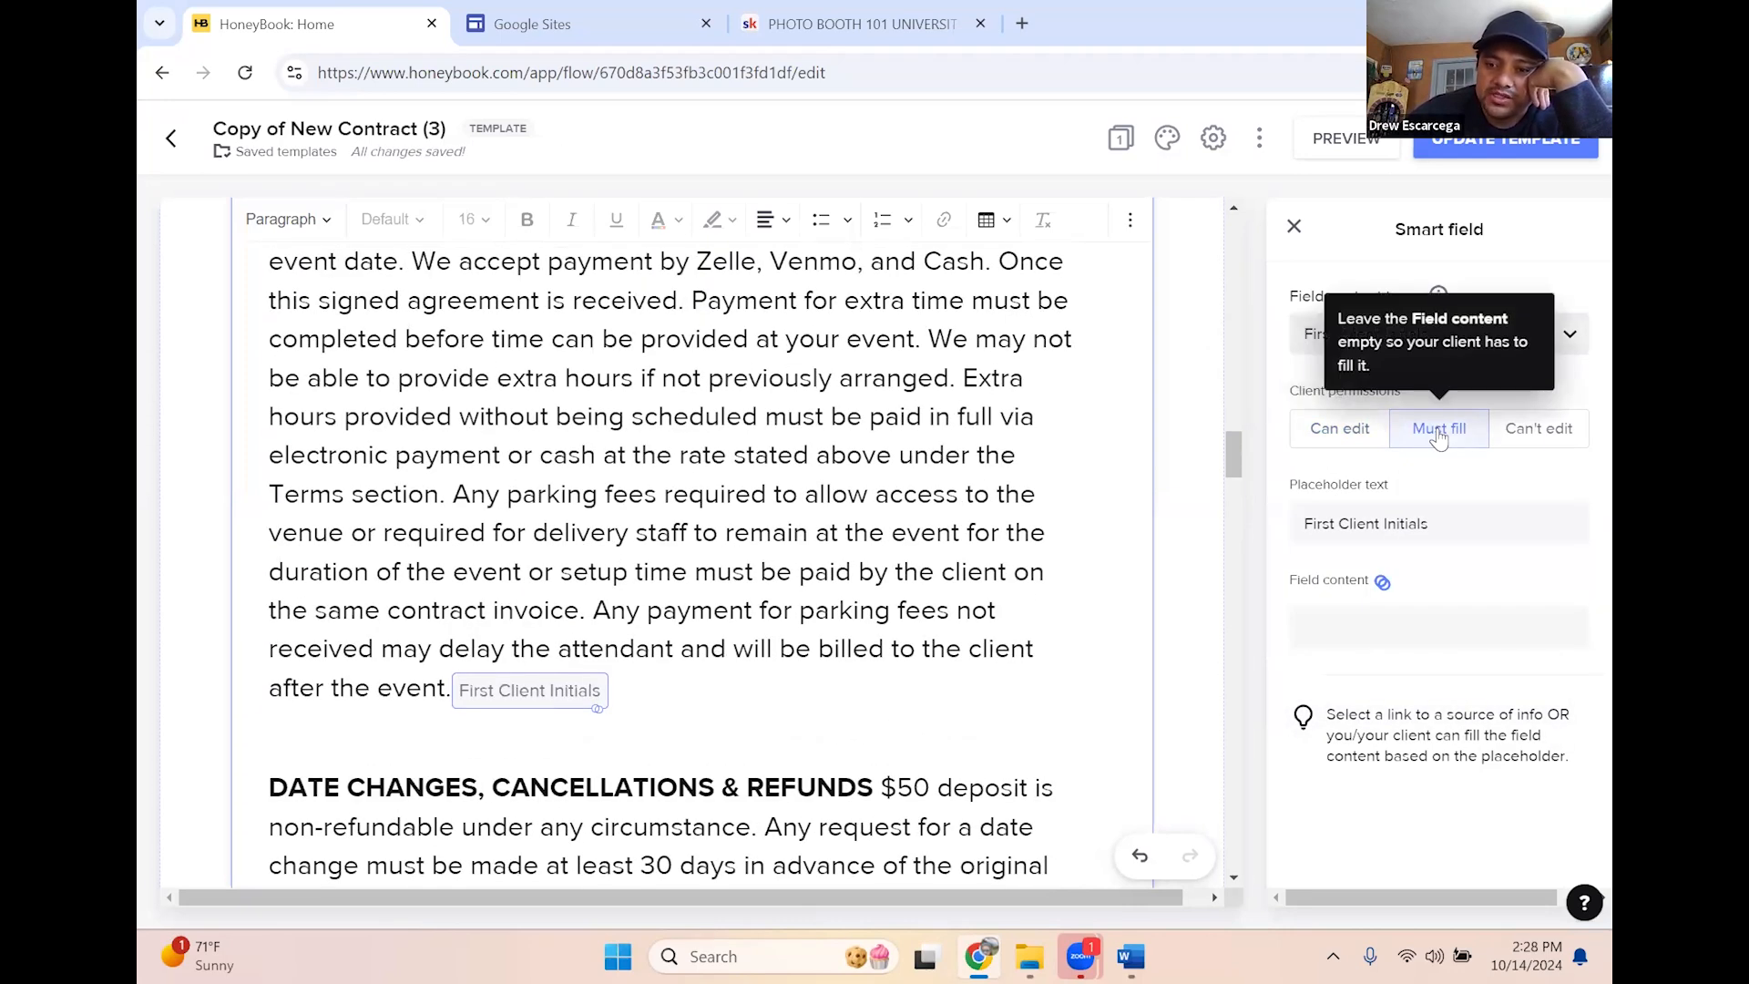
{"action": "scroll", "coordinate": [858, 572], "scroll_direction": "down", "scroll_amount": 3}
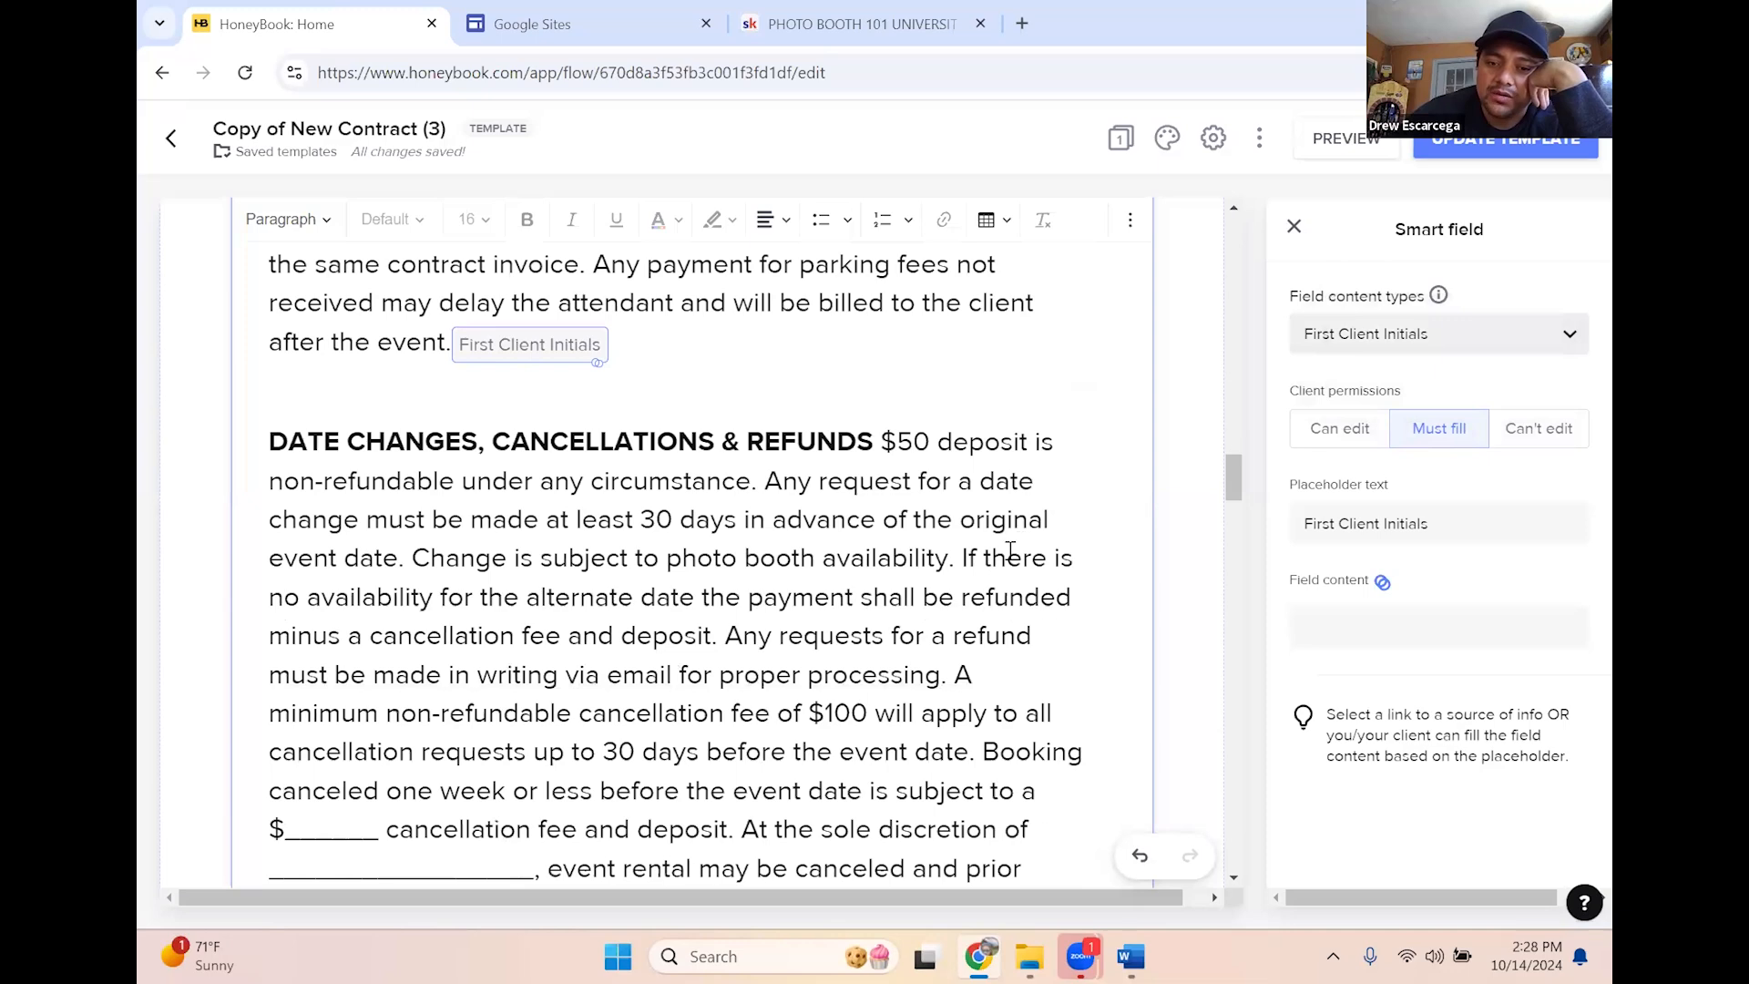
{"action": "scroll", "coordinate": [958, 572], "scroll_direction": "down", "scroll_amount": 7}
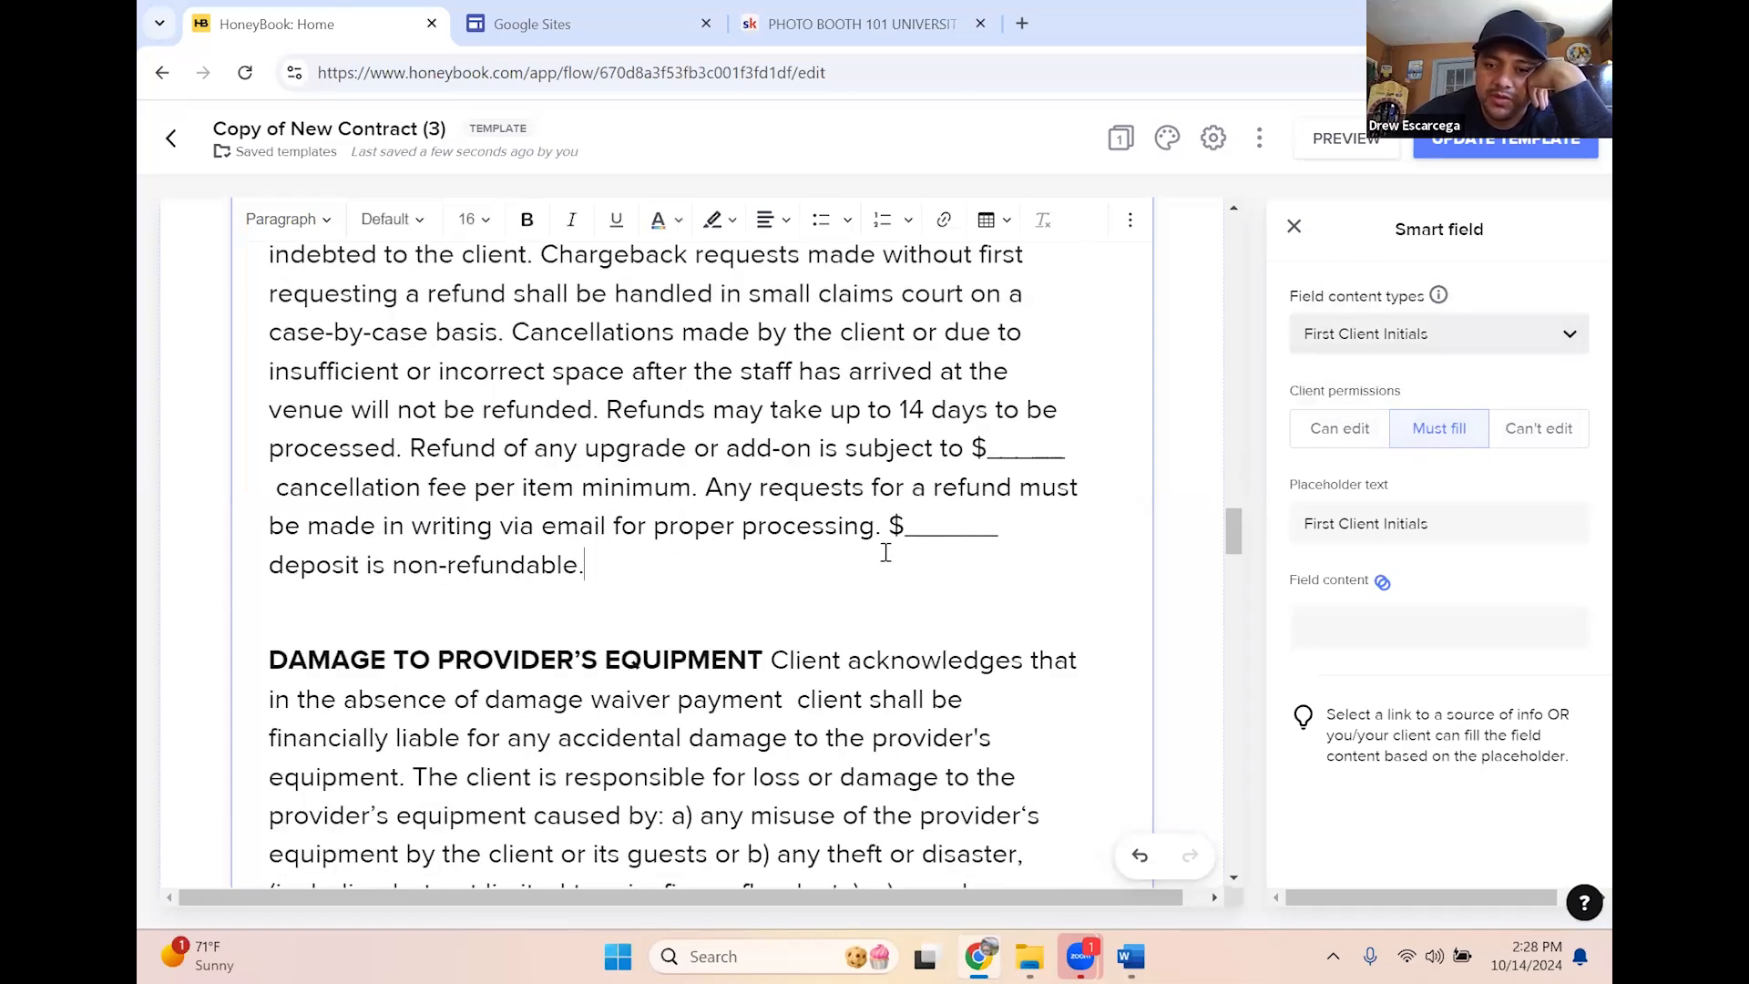
Add a First Client Initials smart field at the end of the refunds paragraph
{"action": "left_click", "coordinate": [886, 552]}
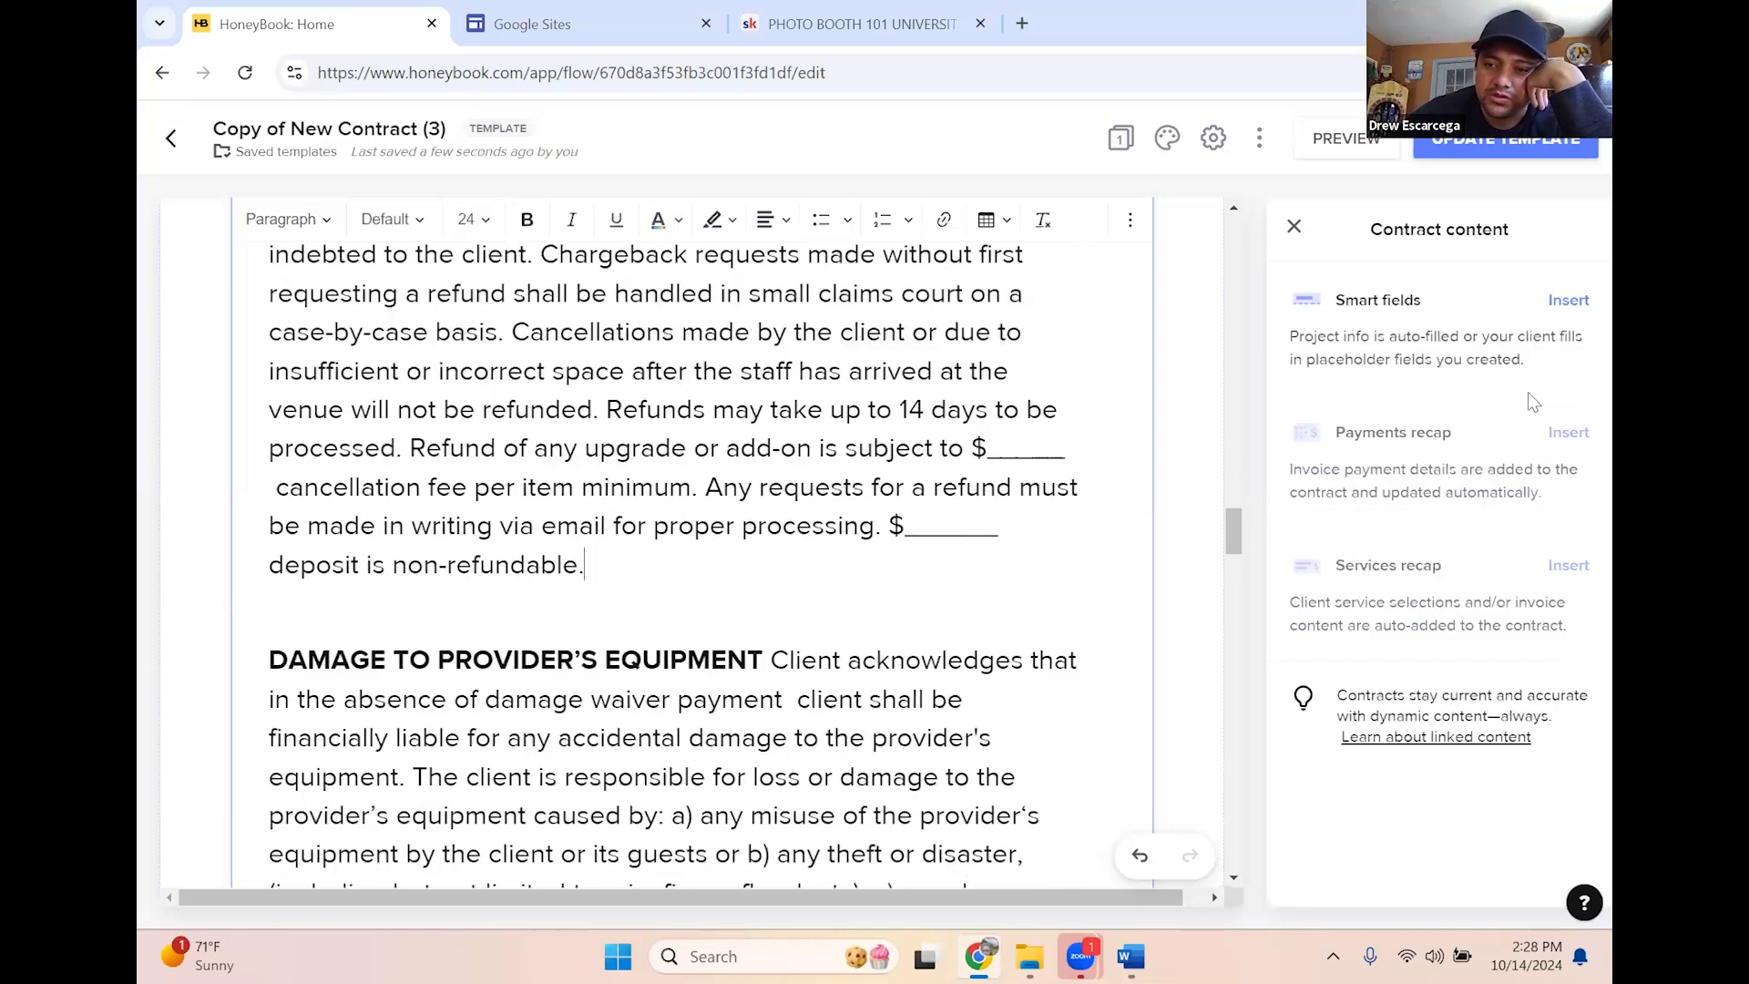
{"action": "left_click", "coordinate": [1569, 301]}
{"action": "left_click", "coordinate": [1458, 335]}
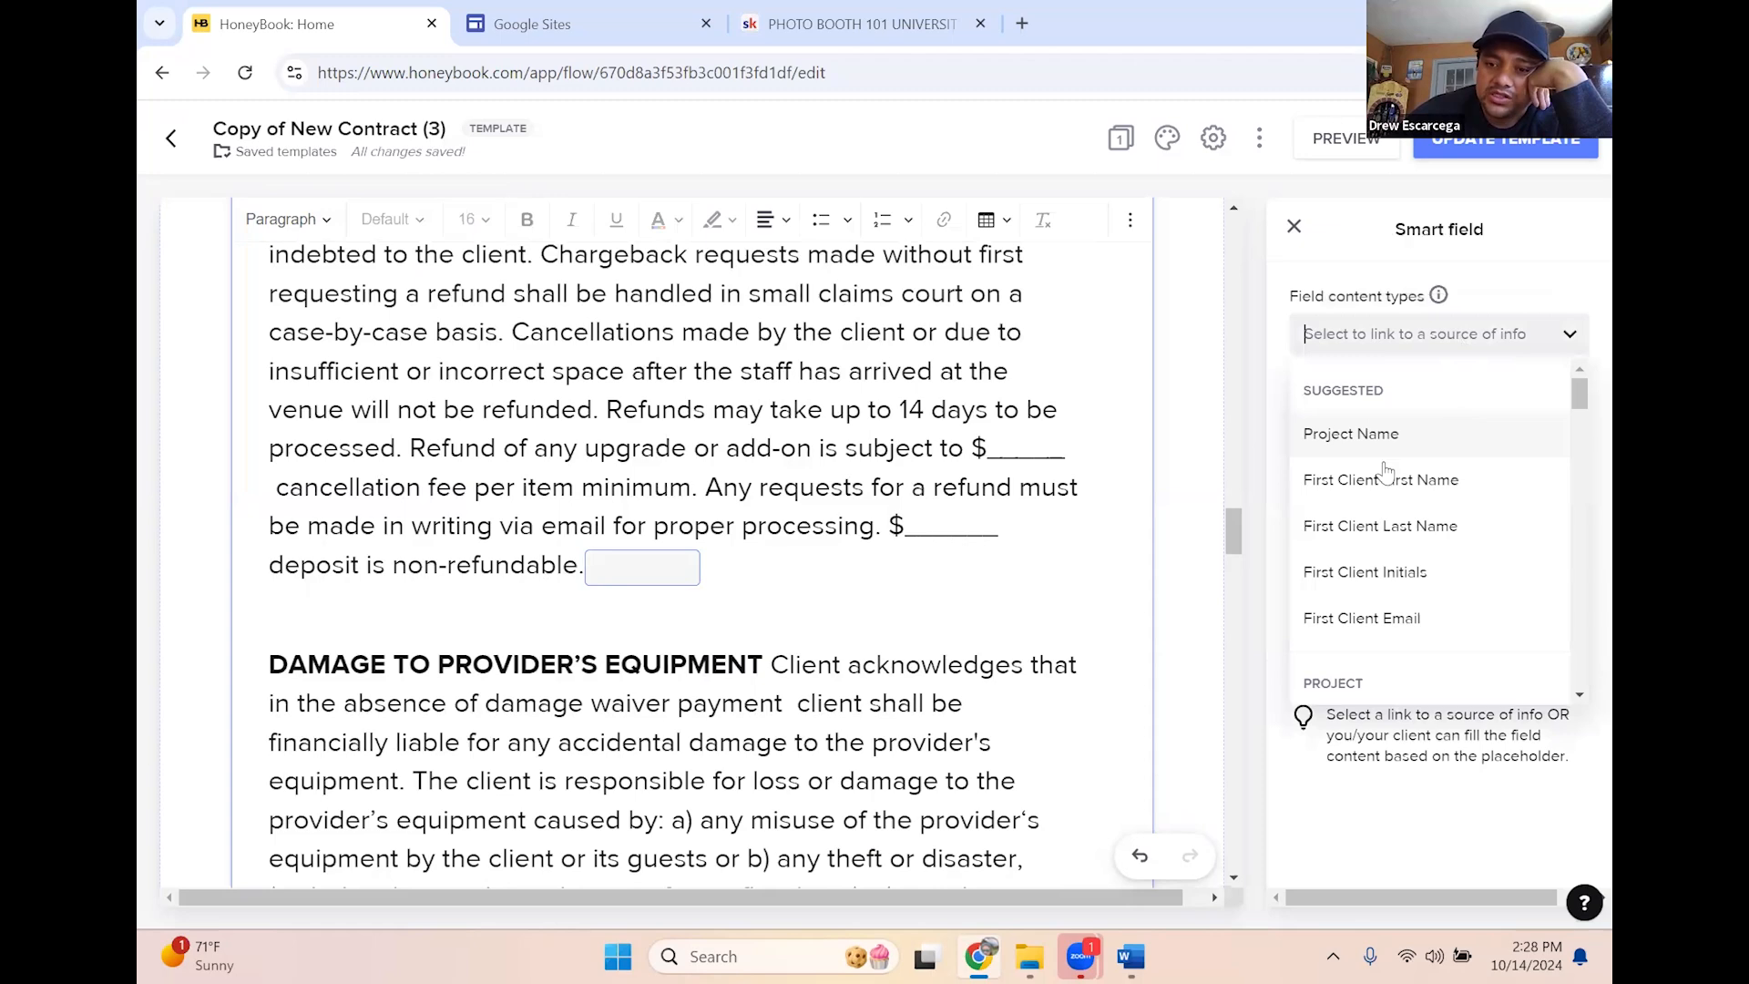
{"action": "left_click", "coordinate": [1403, 574]}
{"action": "scroll", "coordinate": [812, 487], "scroll_direction": "down", "scroll_amount": 3}
{"action": "scroll", "coordinate": [812, 487], "scroll_direction": "down", "scroll_amount": 3}
{"action": "scroll", "coordinate": [547, 456], "scroll_direction": "up", "scroll_amount": 3}
Add a First Client Initials smart field after the equipment damage paragraph
{"action": "left_click_drag", "start_coordinate": [361, 428], "coordinate": [839, 434]}
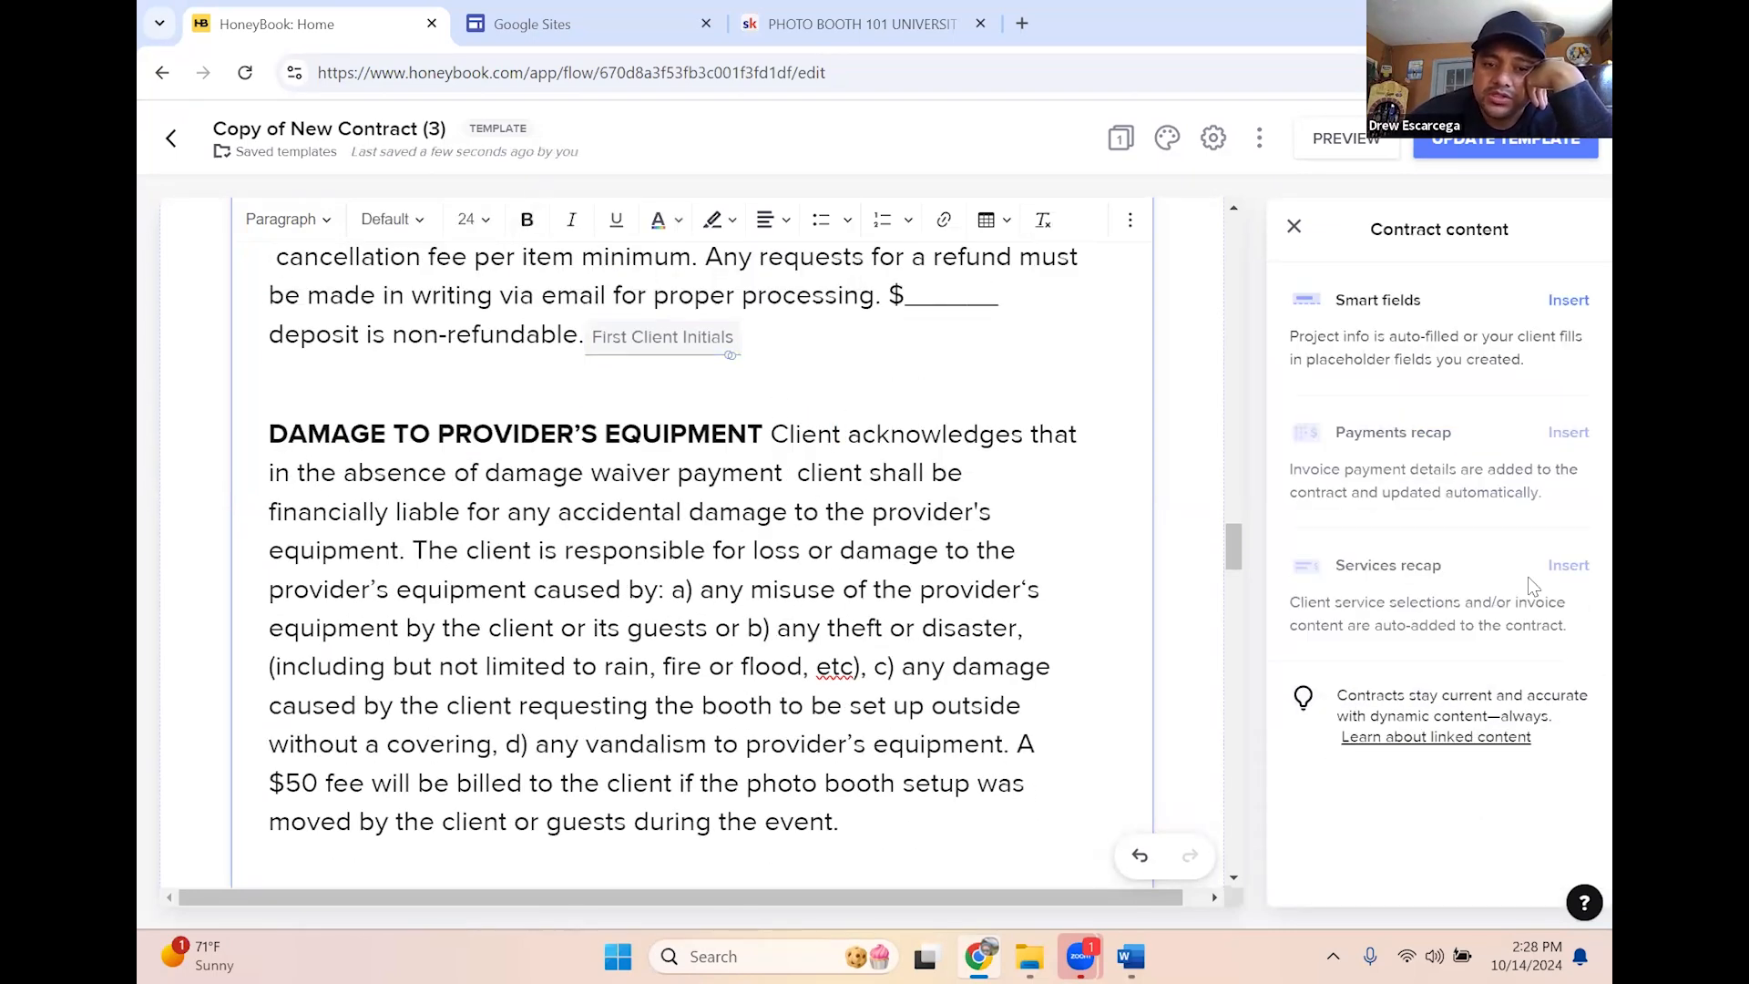
{"action": "left_click", "coordinate": [1568, 302]}
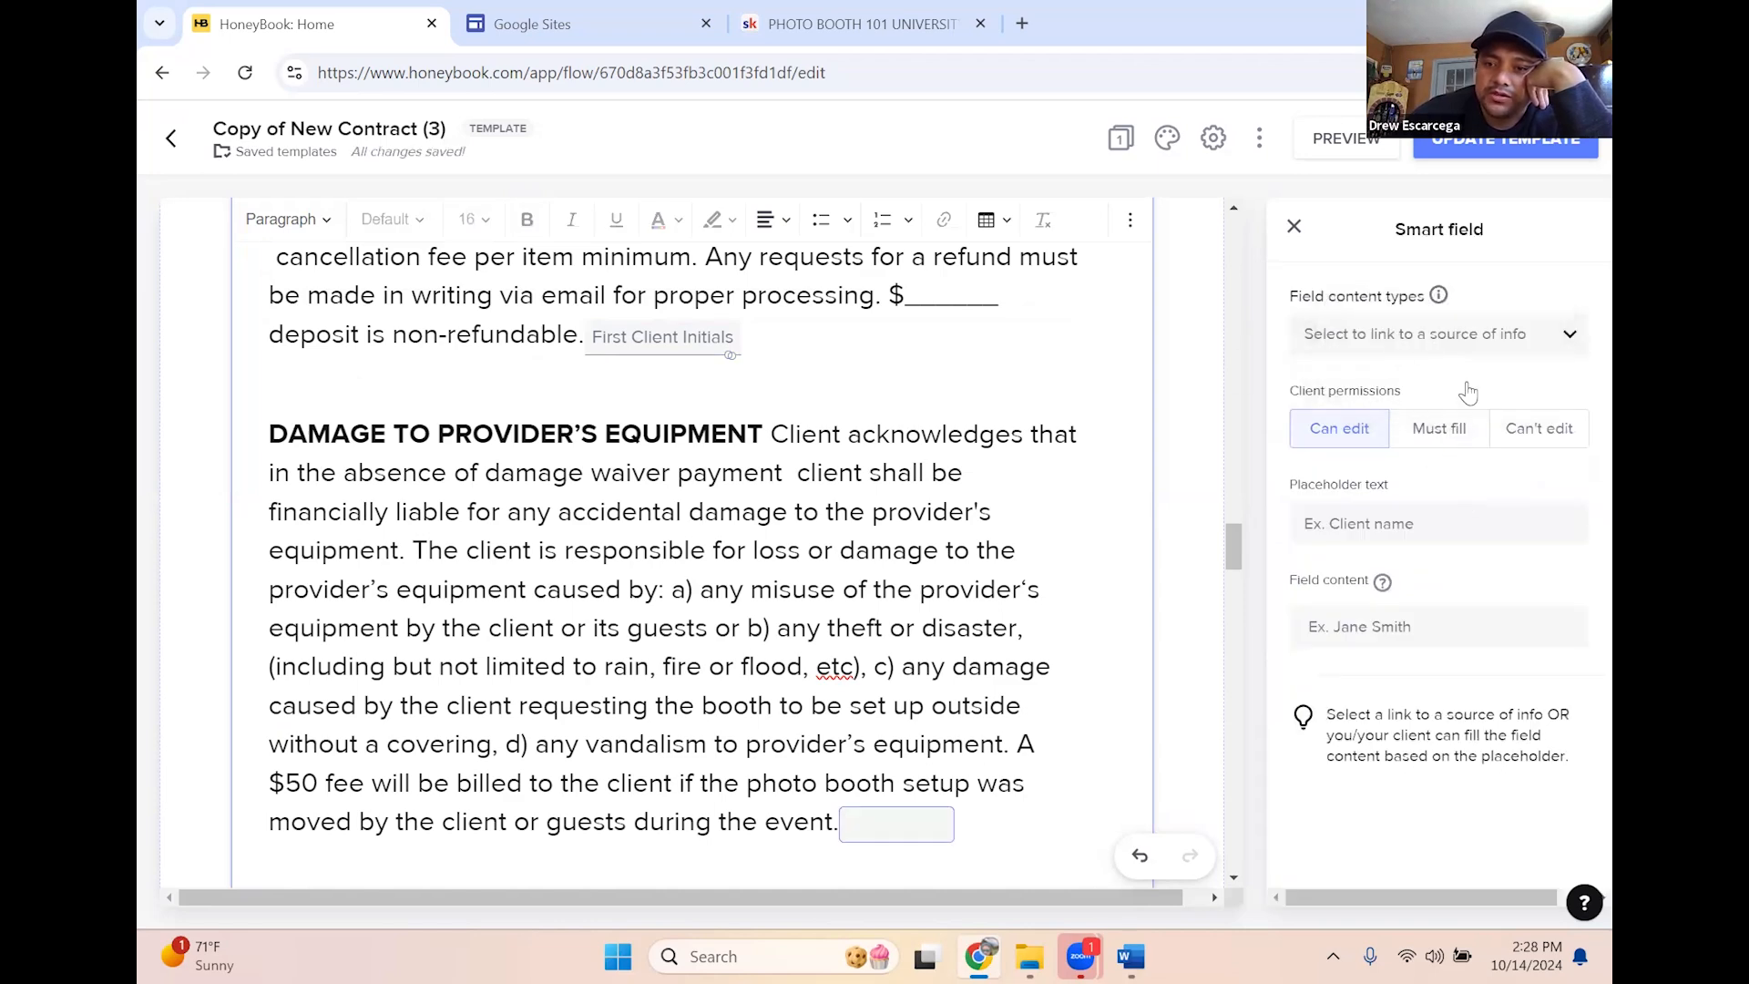
{"action": "left_click", "coordinate": [1442, 333]}
{"action": "left_click", "coordinate": [1413, 571]}
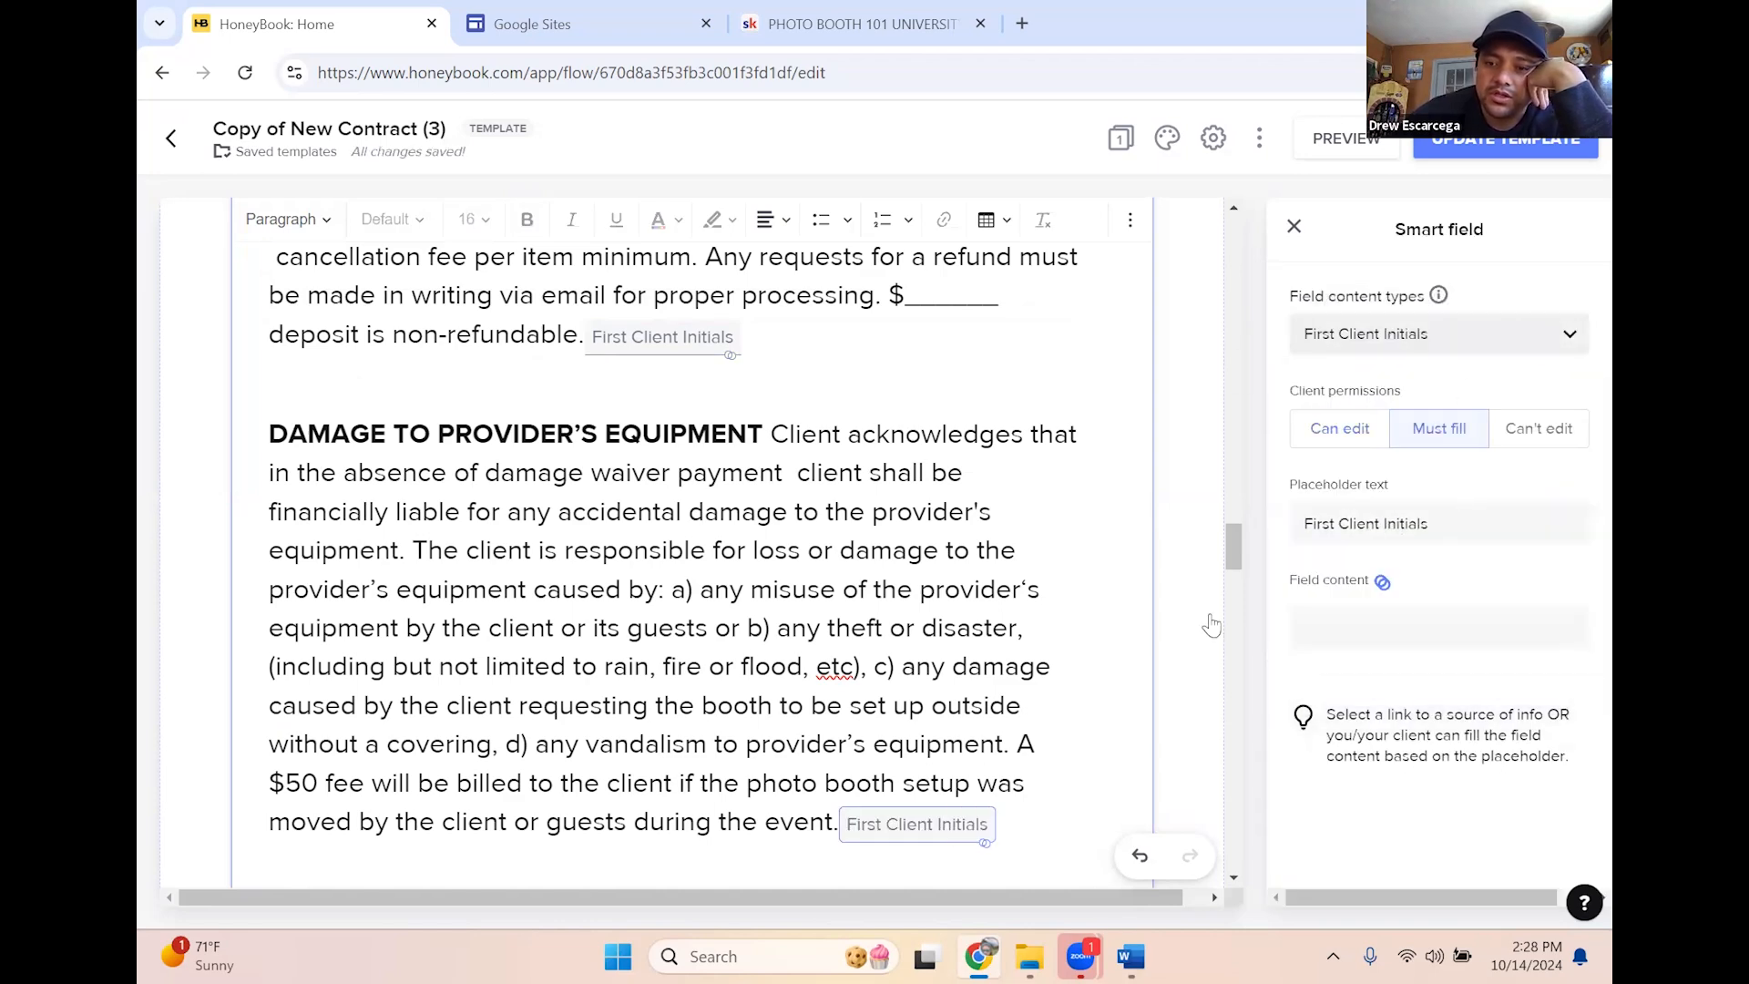
{"action": "scroll", "coordinate": [1062, 613], "scroll_direction": "down", "scroll_amount": 3}
{"action": "scroll", "coordinate": [727, 602], "scroll_direction": "down", "scroll_amount": 7}
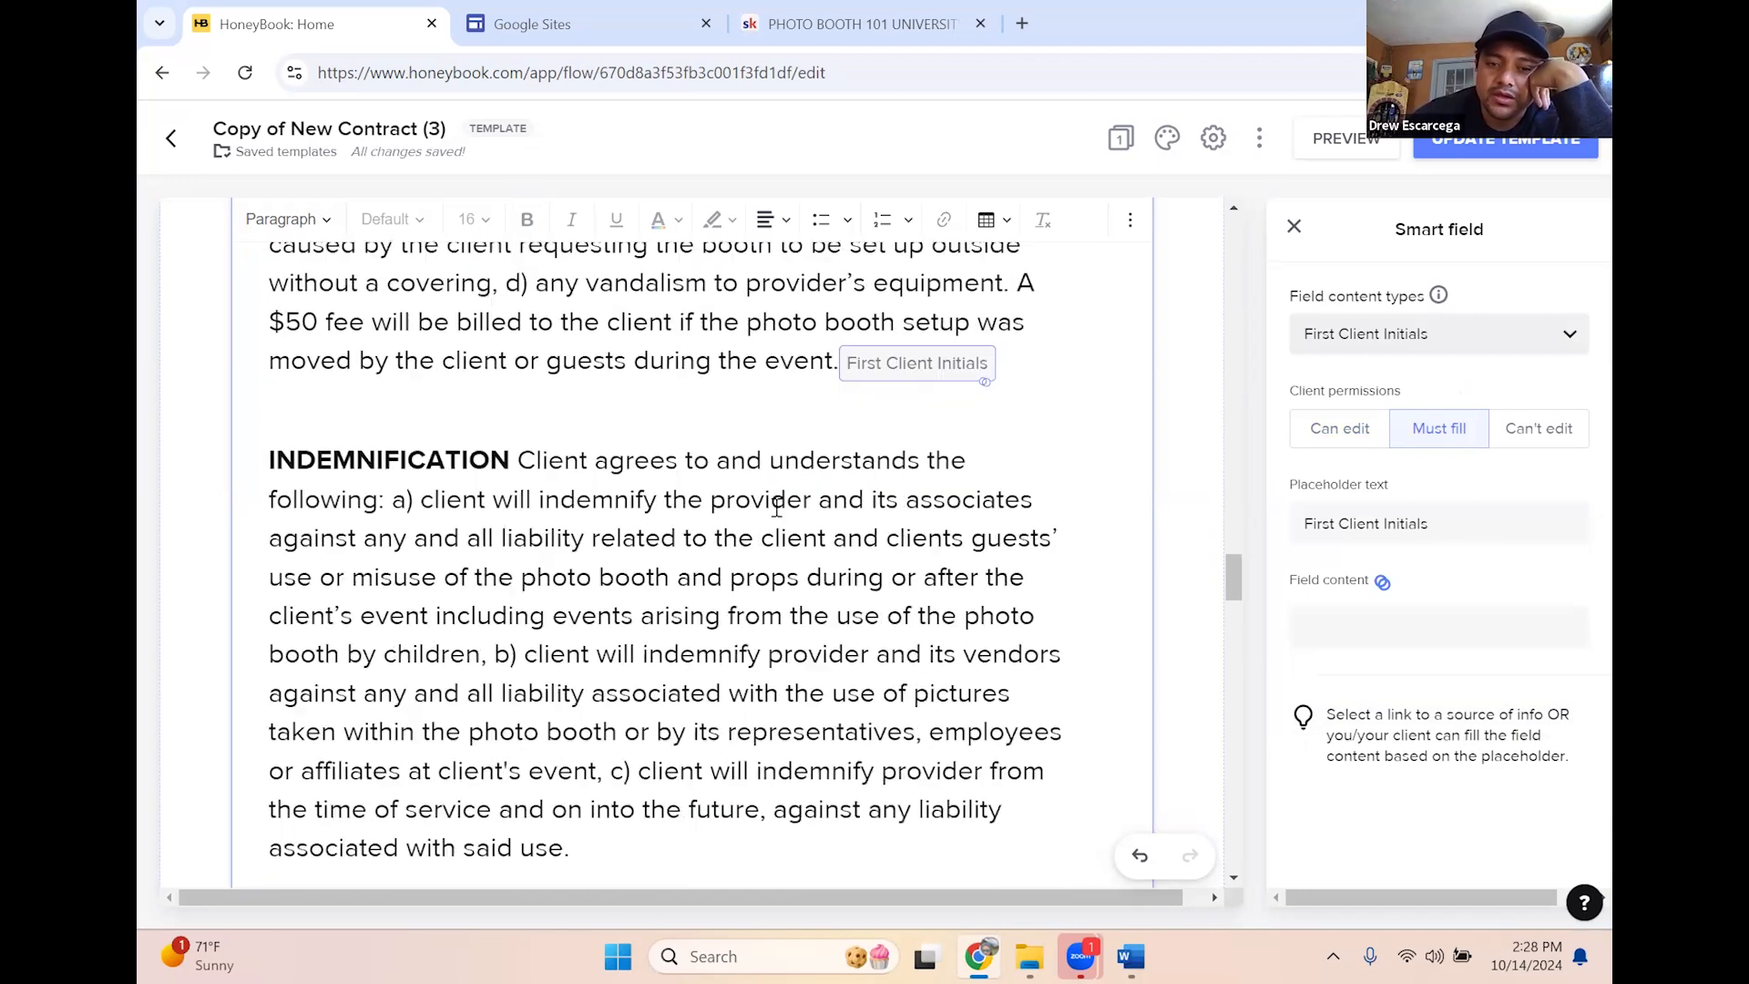
{"action": "scroll", "coordinate": [643, 570], "scroll_direction": "up", "scroll_amount": 3}
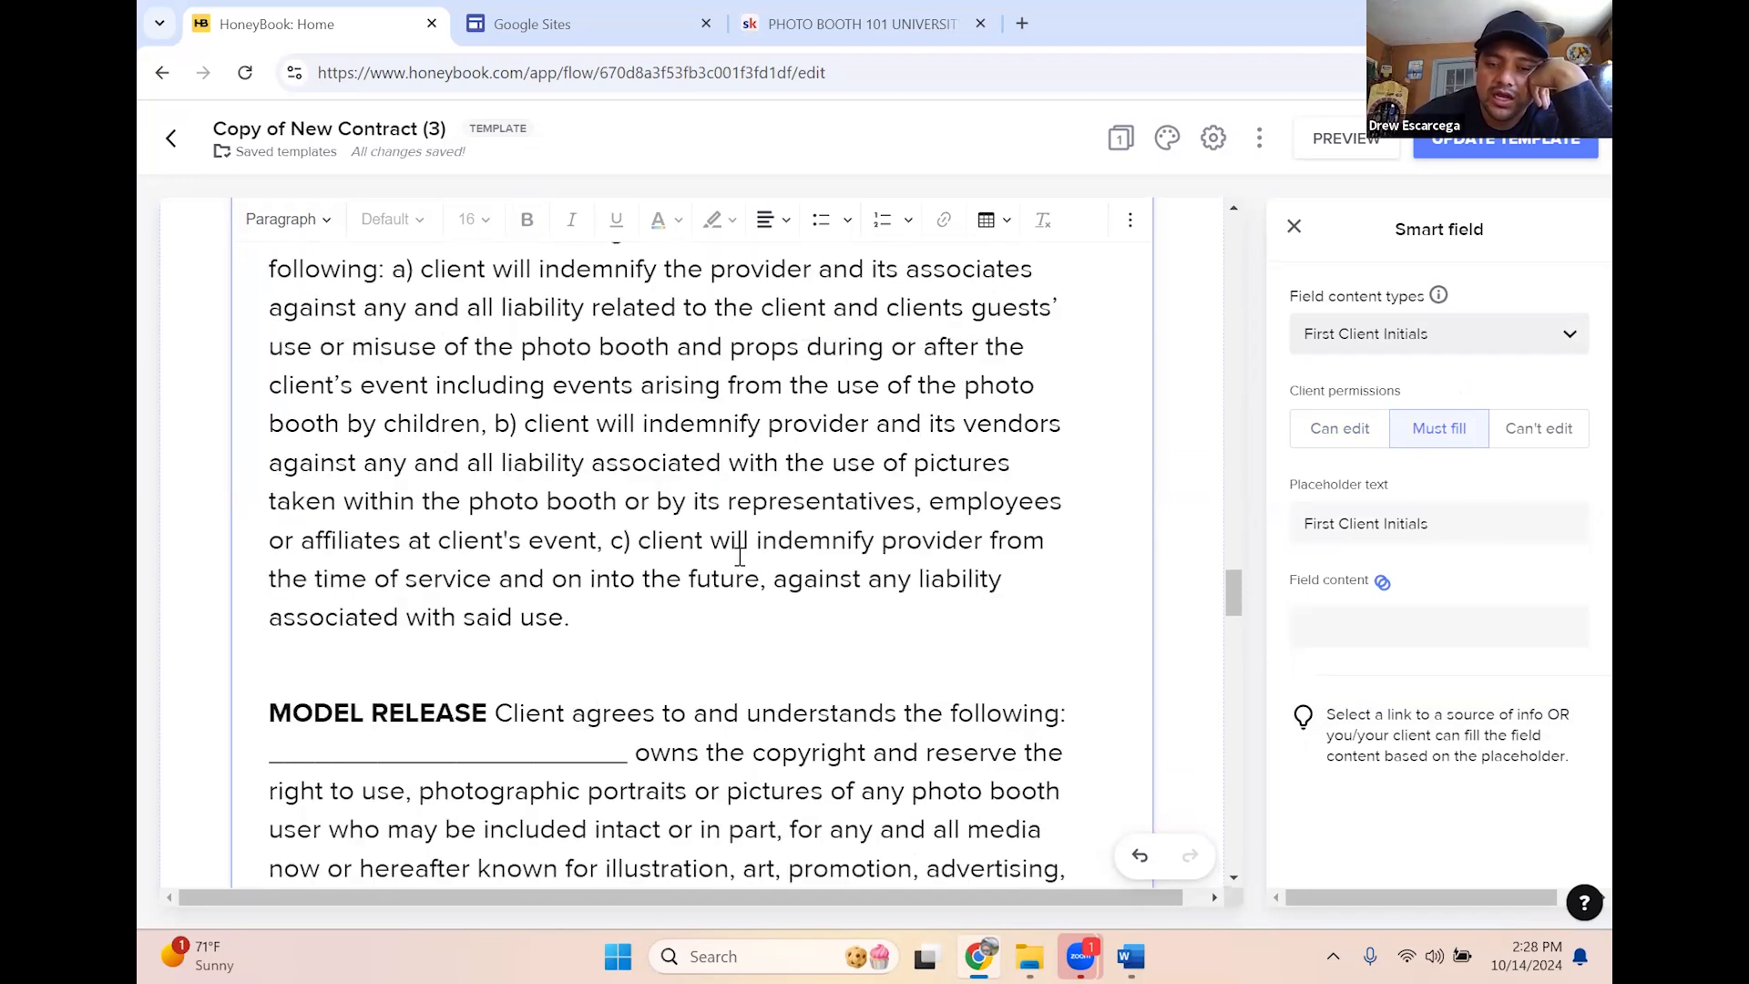
Add a must-fill First Client Initials smart field after the INDEMNIFICATION paragraph
{"action": "left_click", "coordinate": [702, 726]}
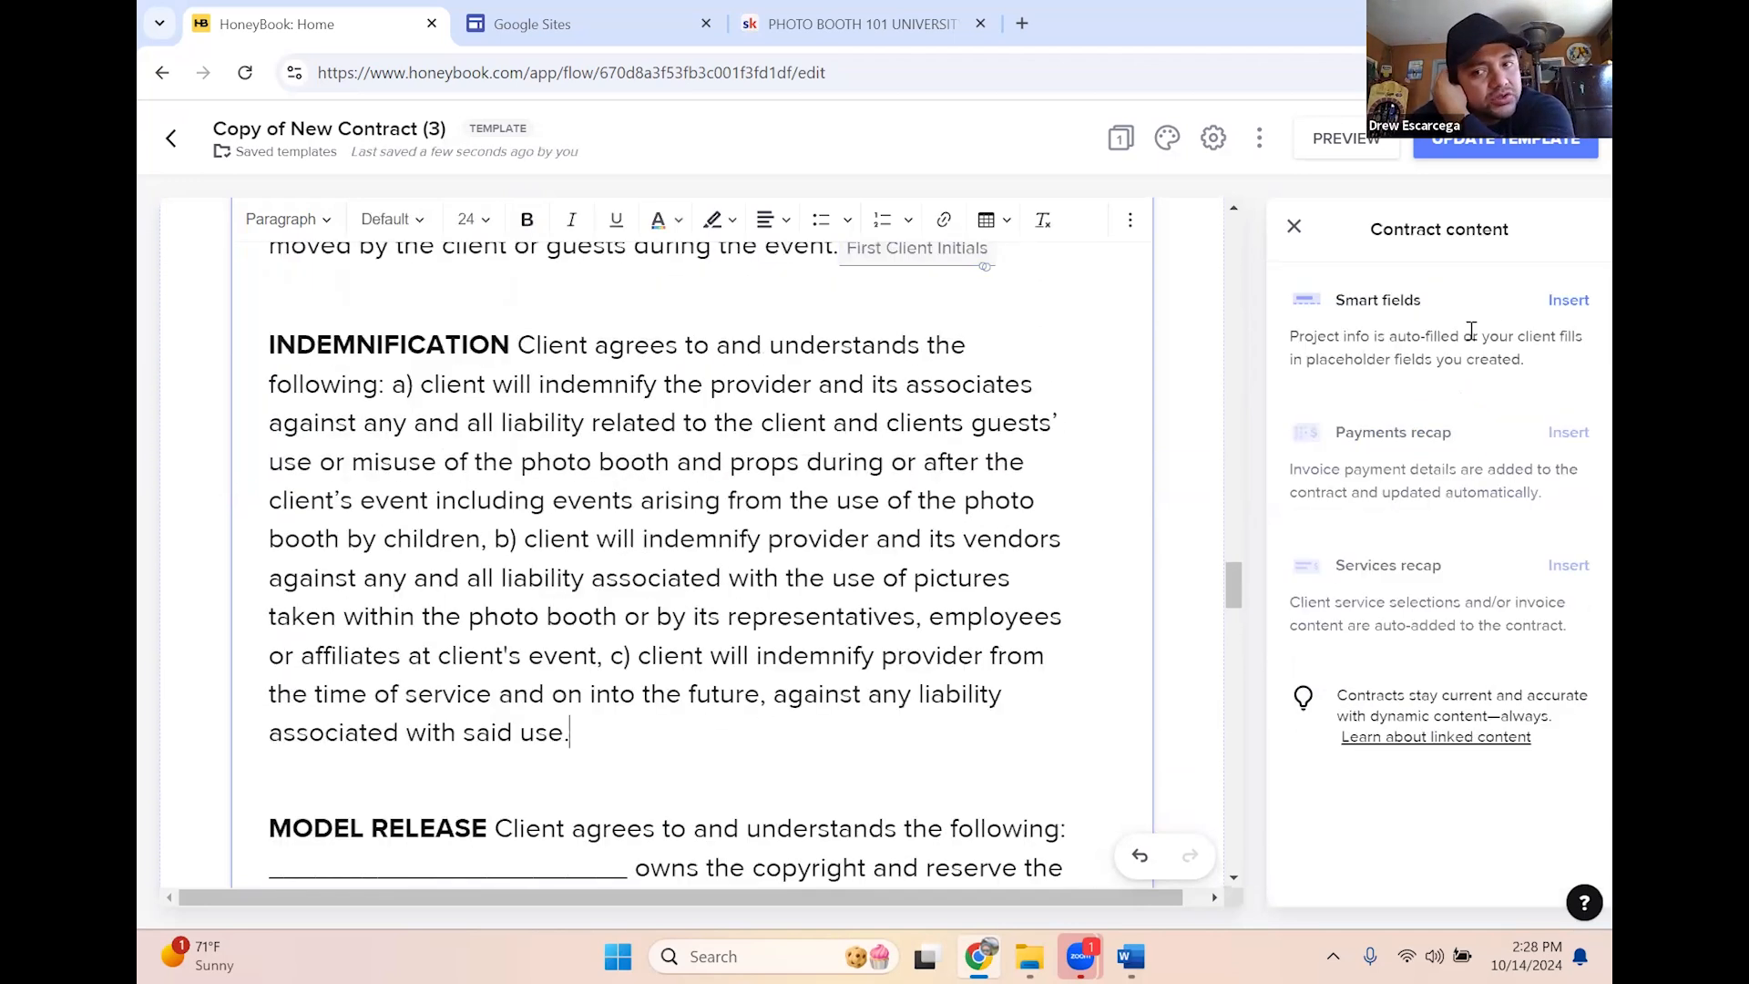
{"action": "left_click", "coordinate": [1563, 301]}
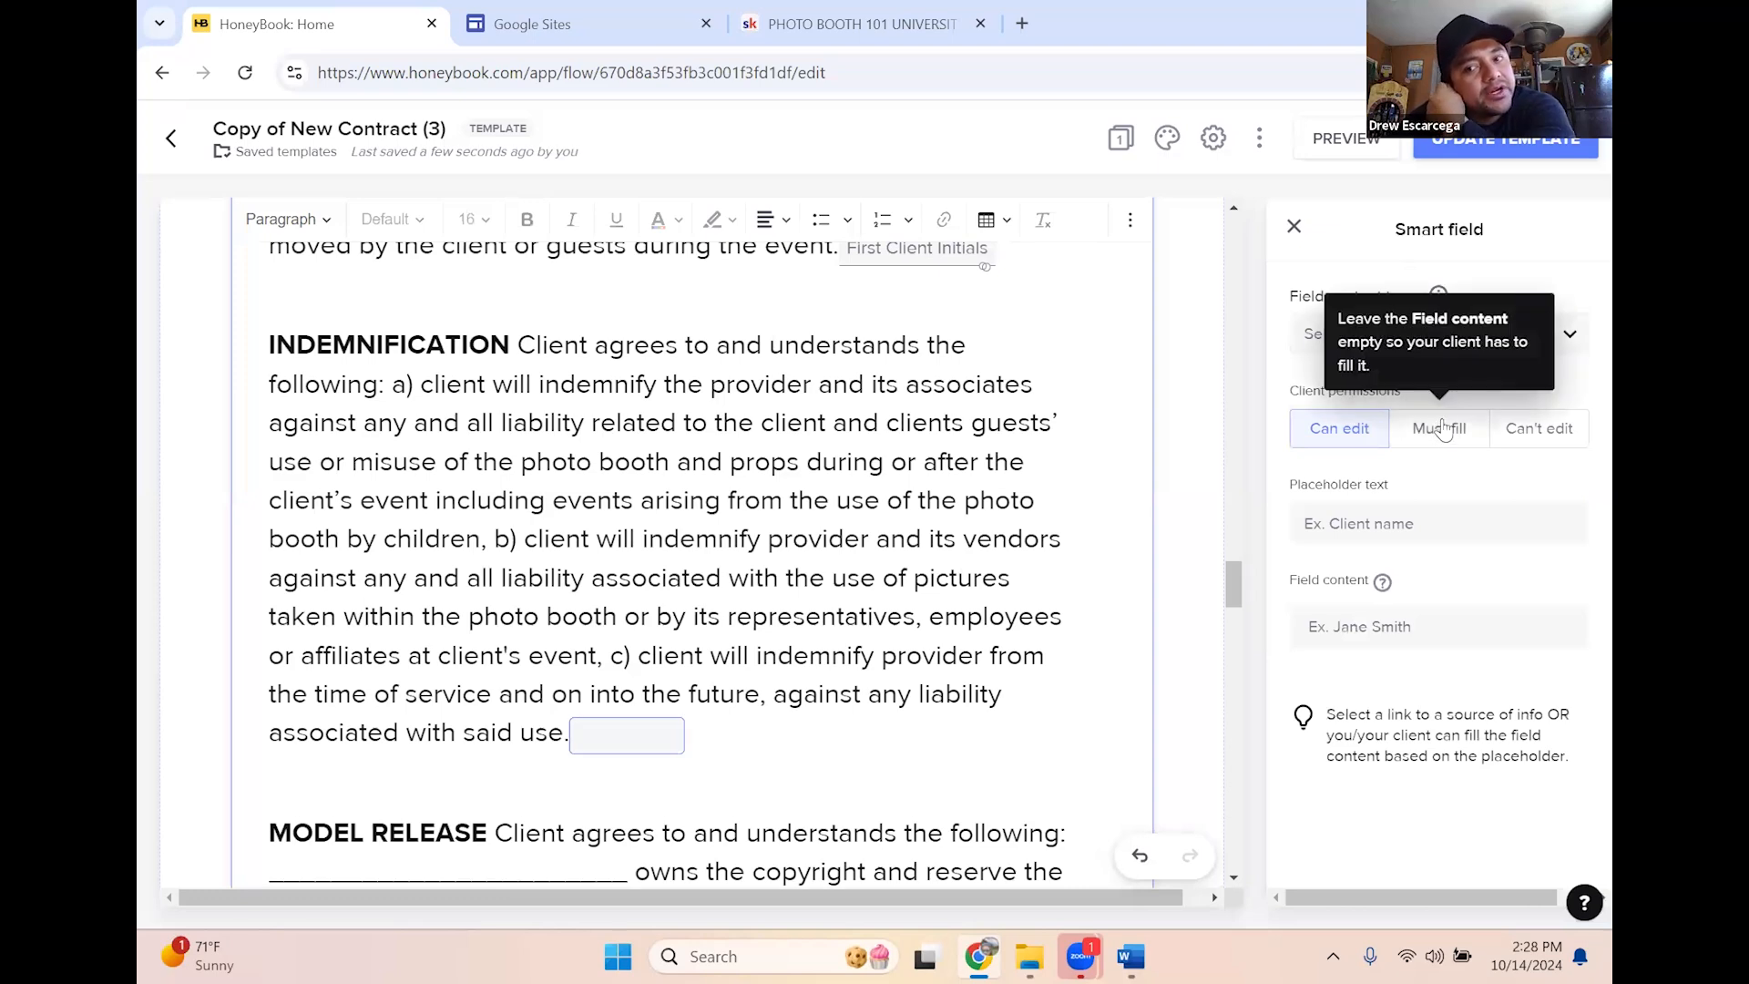
{"action": "left_click", "coordinate": [1429, 433]}
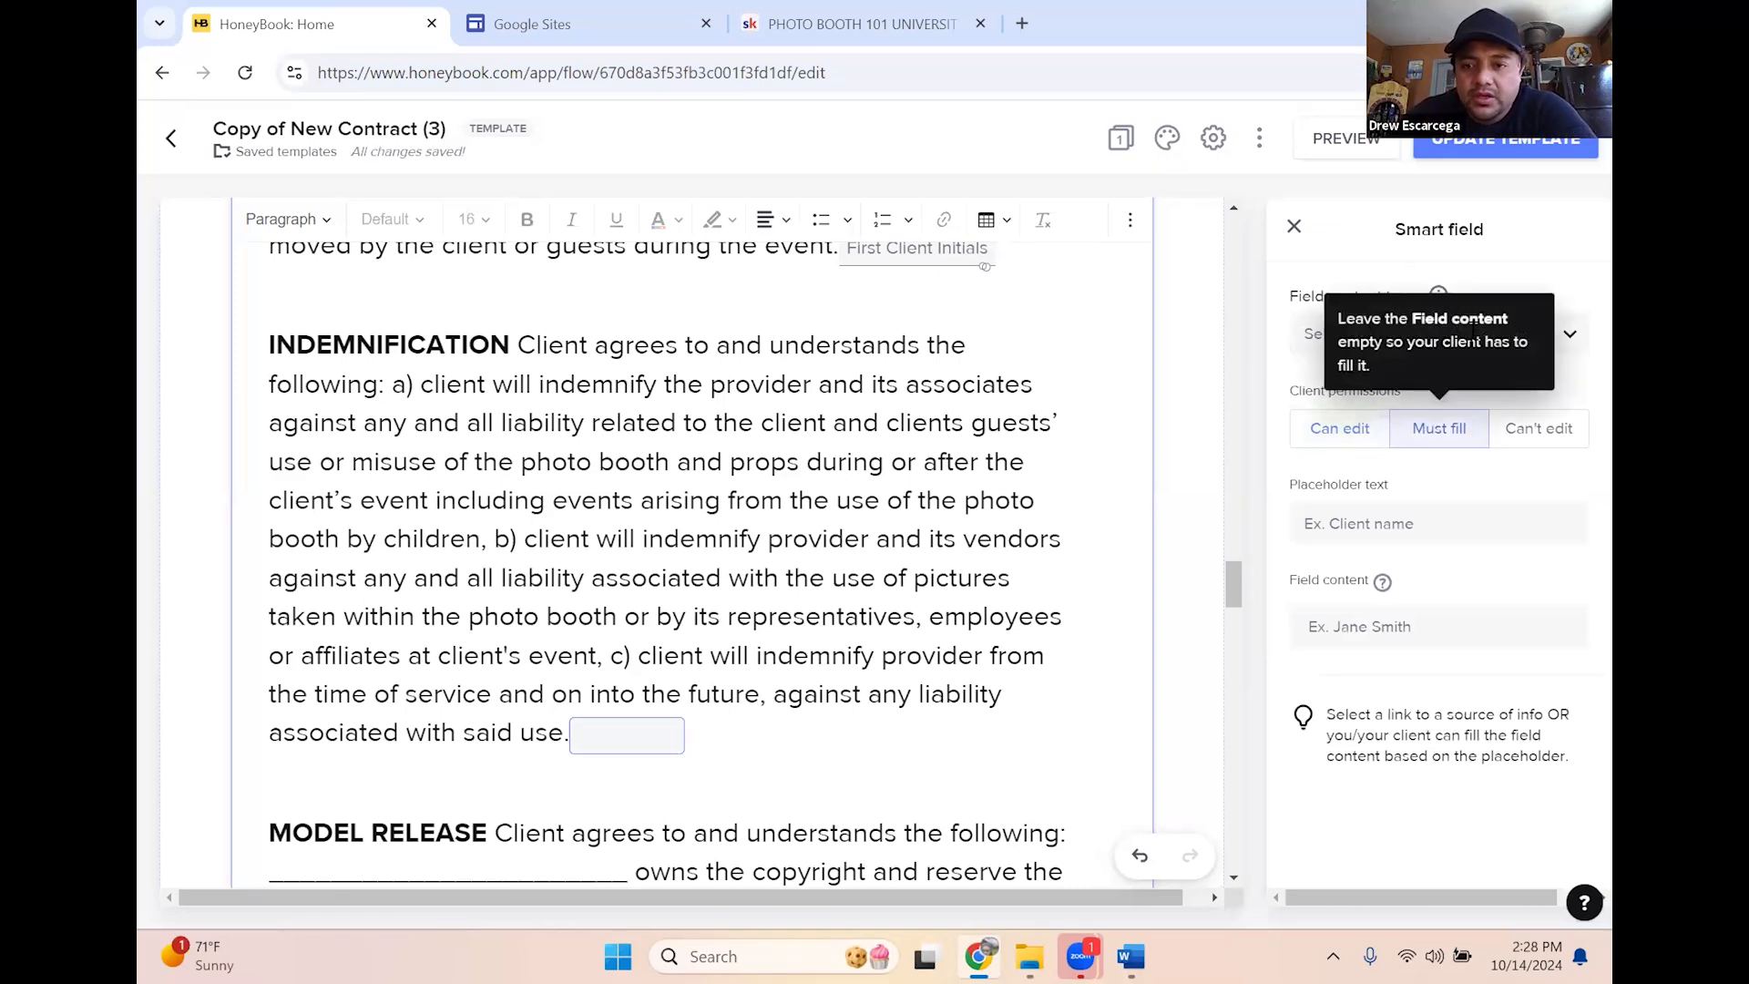
{"action": "left_click", "coordinate": [1385, 334]}
{"action": "left_click", "coordinate": [1433, 583]}
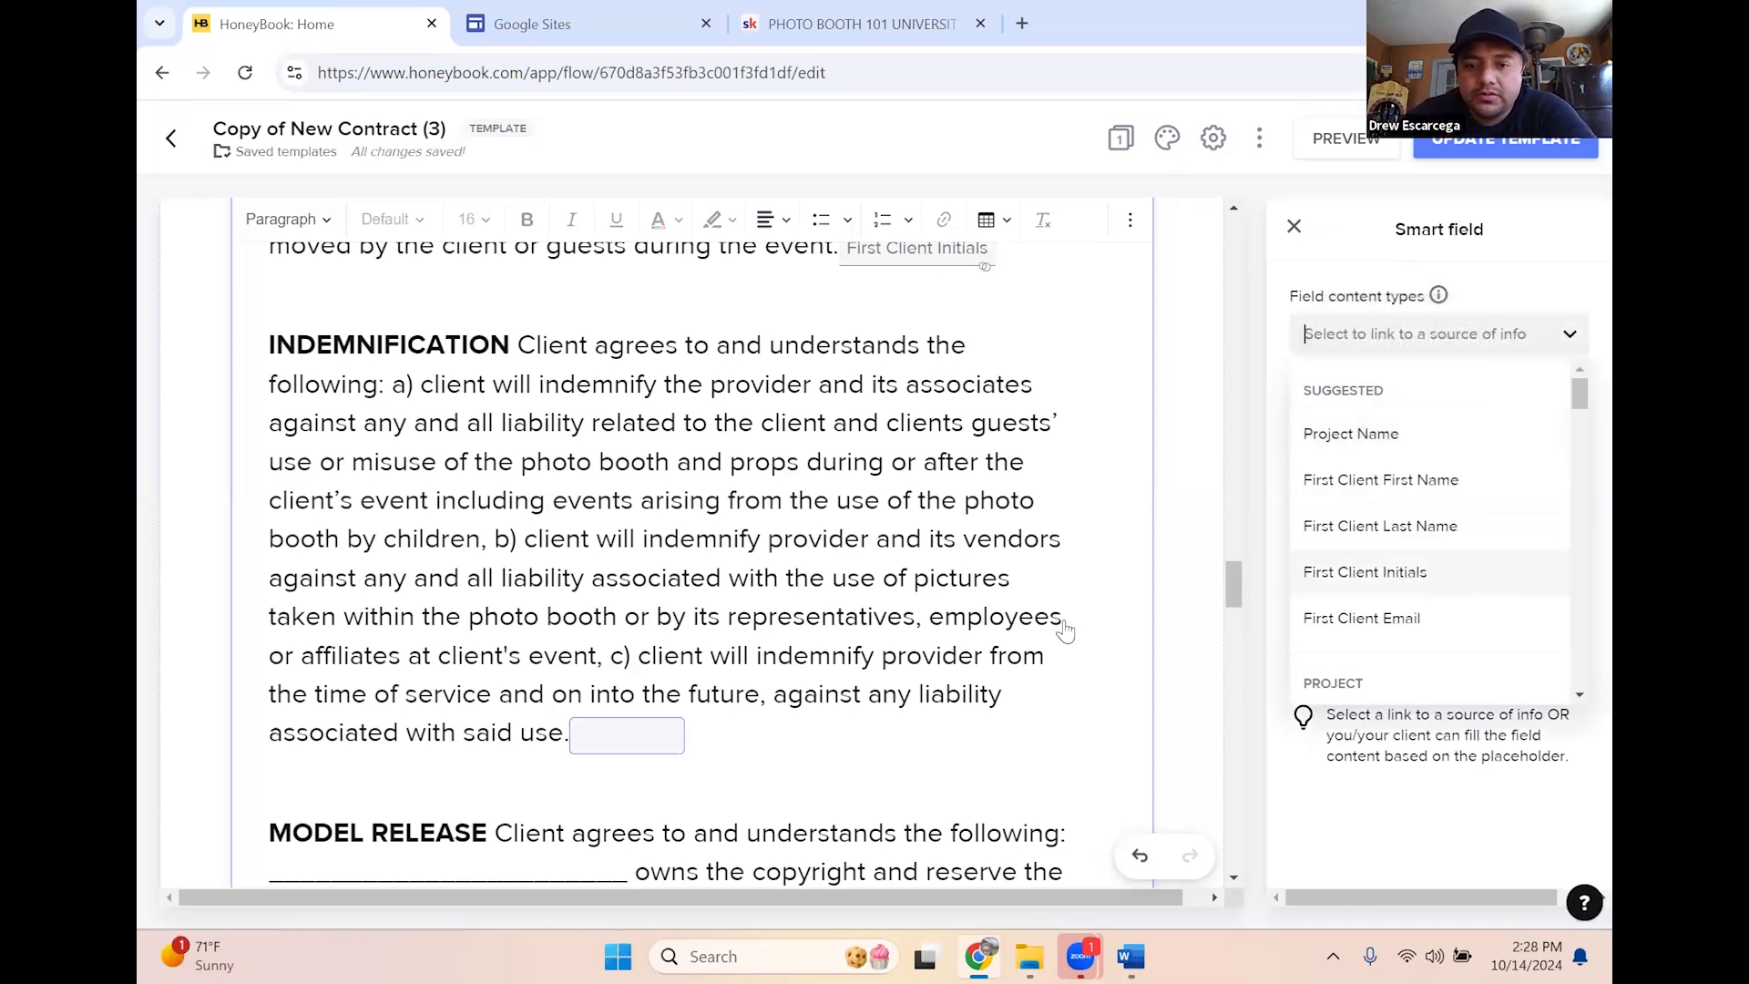
{"action": "scroll", "coordinate": [801, 528], "scroll_direction": "down", "scroll_amount": 6}
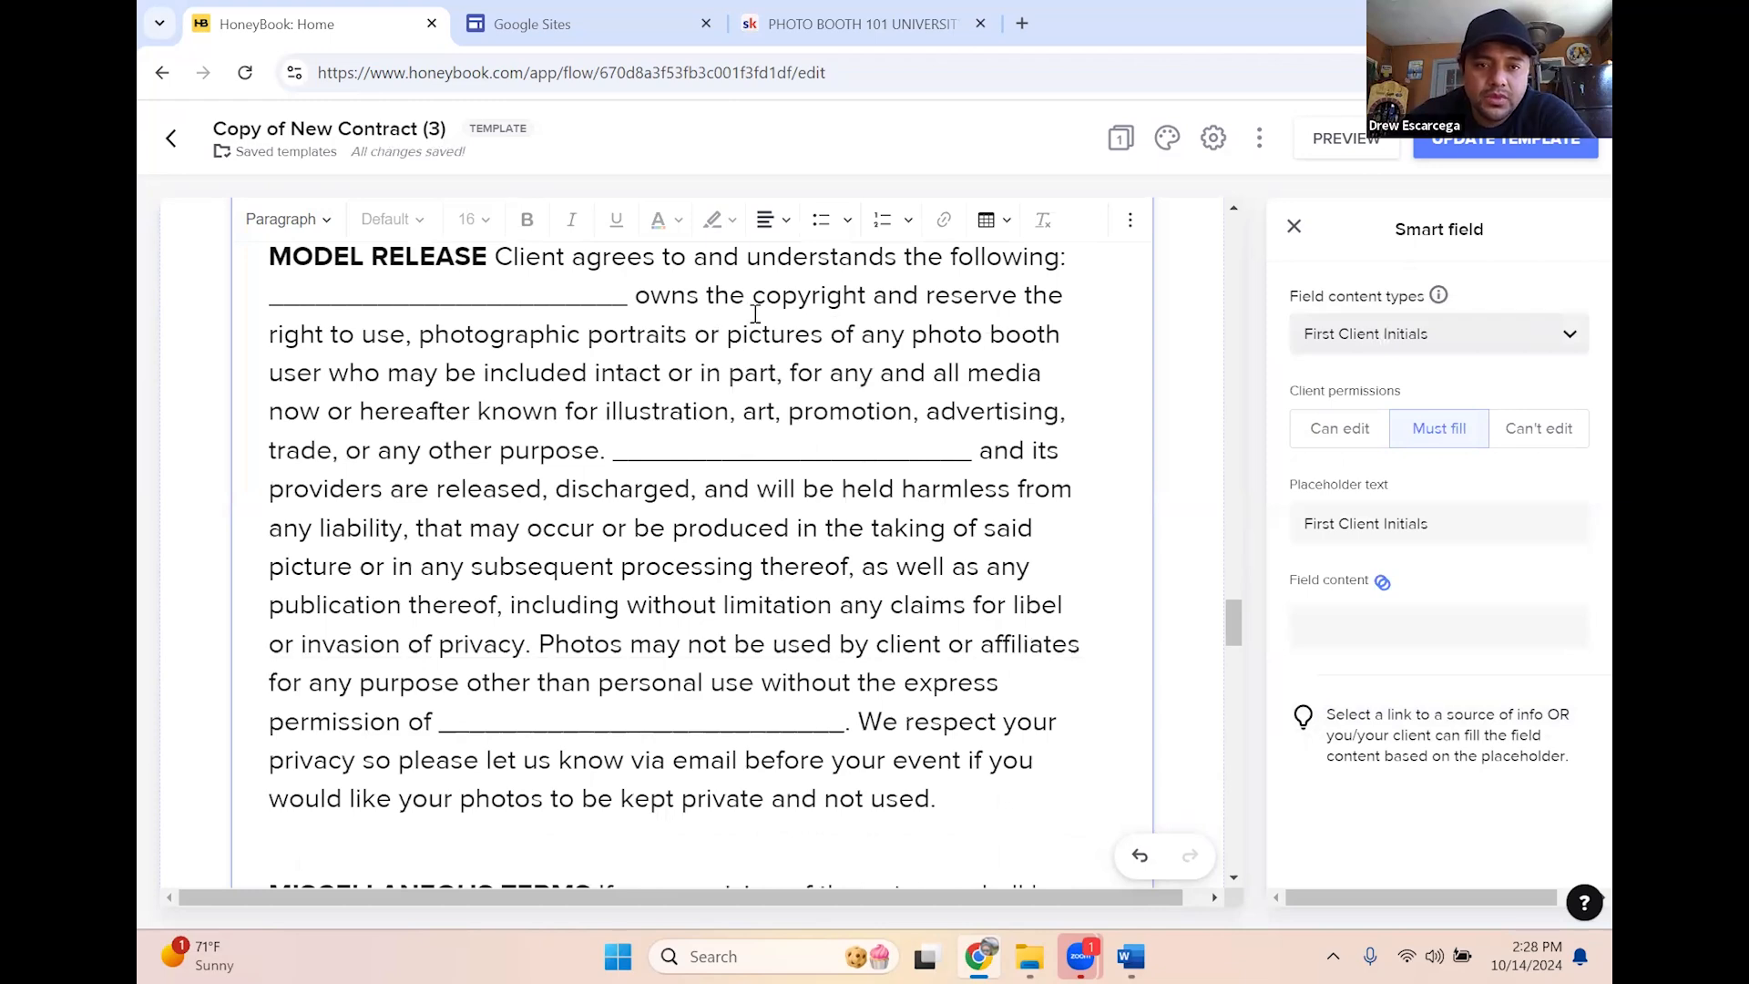
{"action": "scroll", "coordinate": [666, 425], "scroll_direction": "up", "scroll_amount": 1}
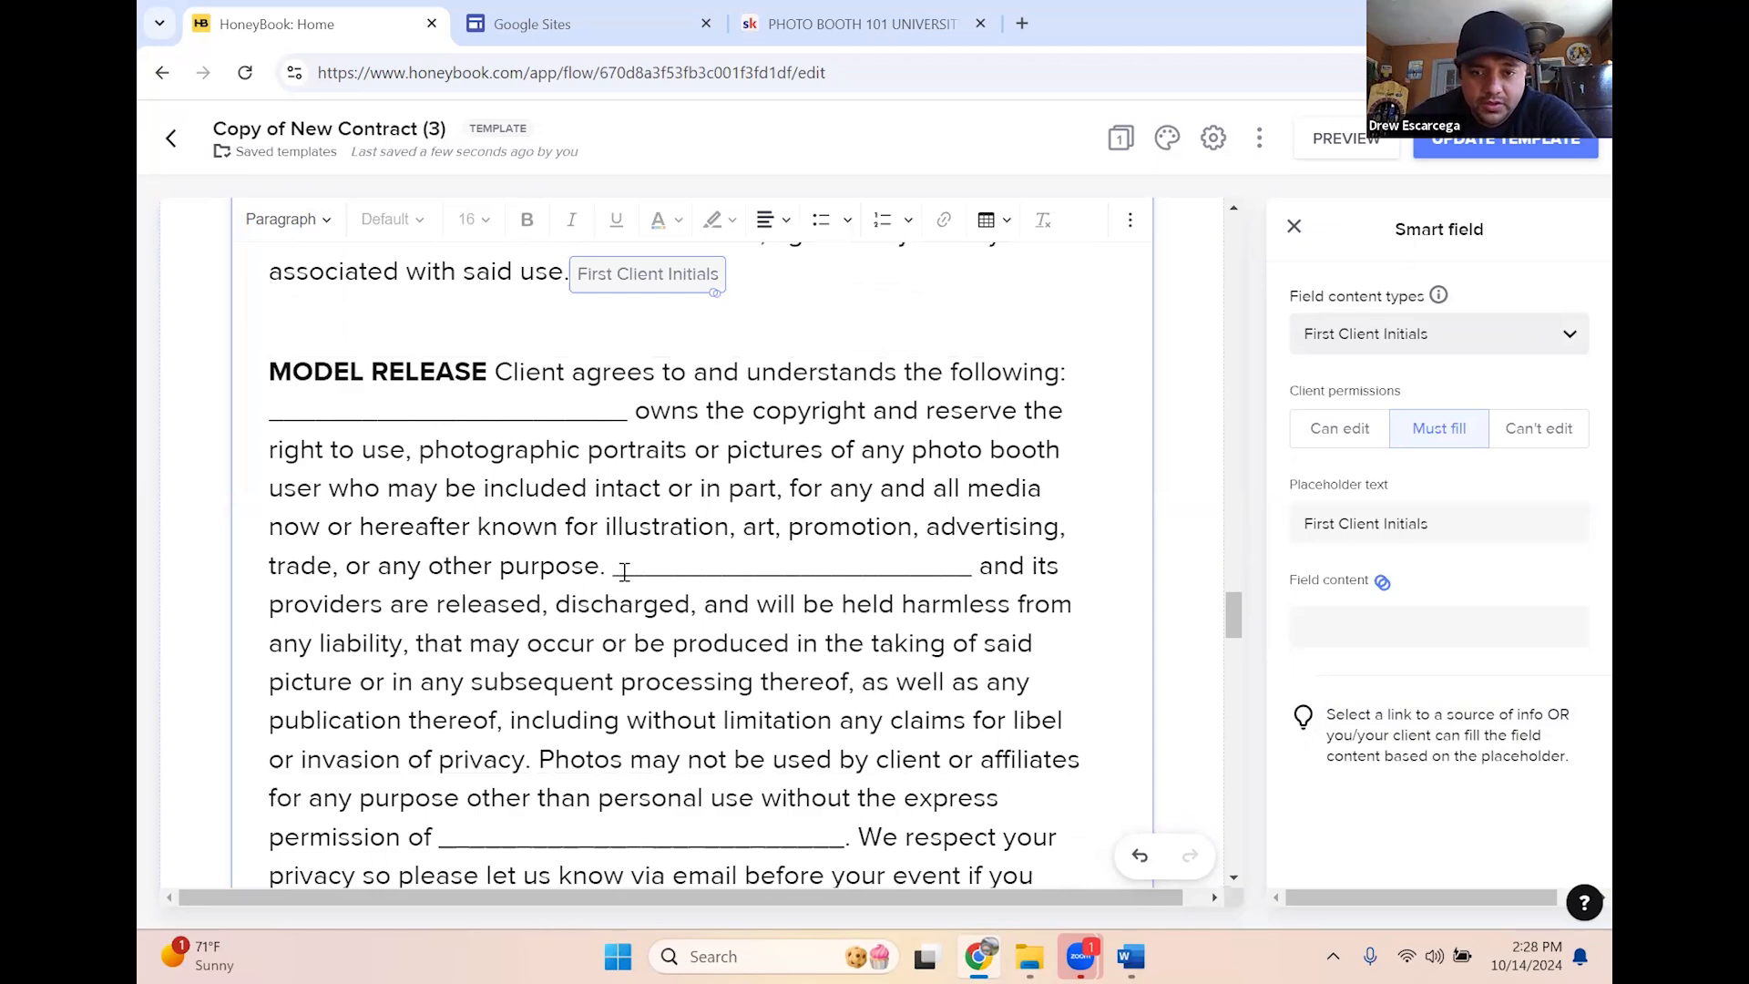
{"action": "scroll", "coordinate": [1029, 593], "scroll_direction": "down", "scroll_amount": 1}
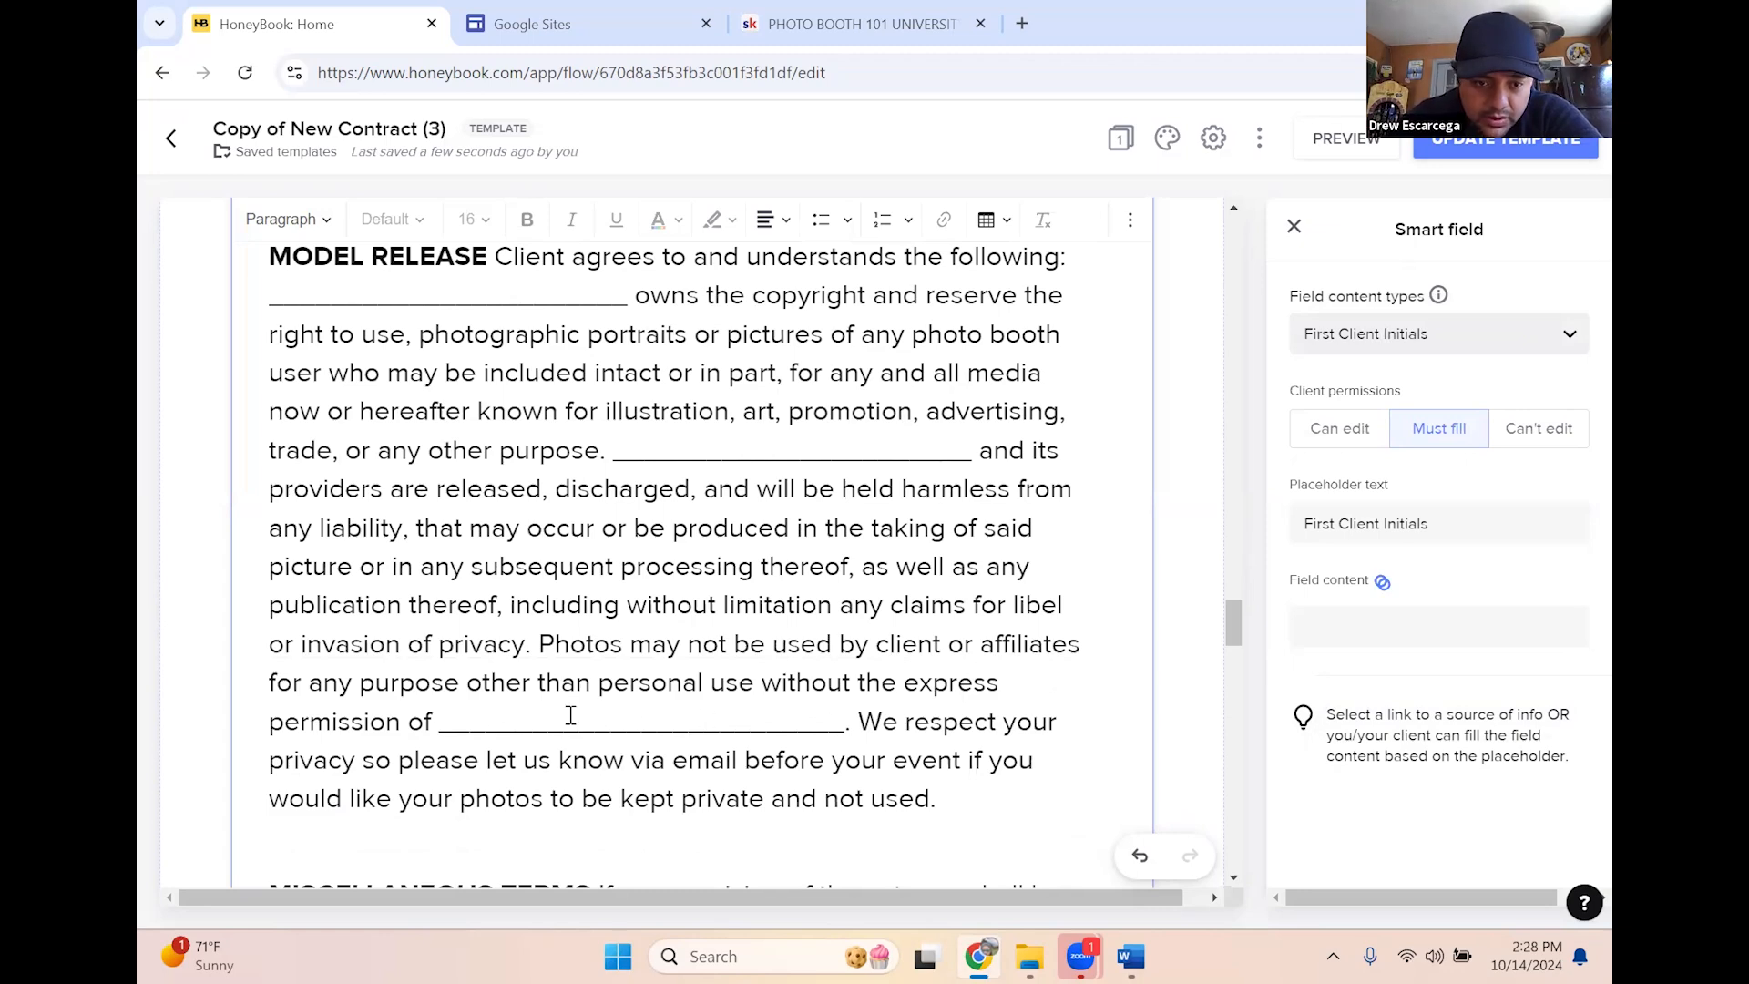
{"action": "scroll", "coordinate": [945, 623], "scroll_direction": "down", "scroll_amount": 2}
Add a First Client Initials smart field after the MODEL RELEASE paragraph
{"action": "left_click", "coordinate": [949, 579]}
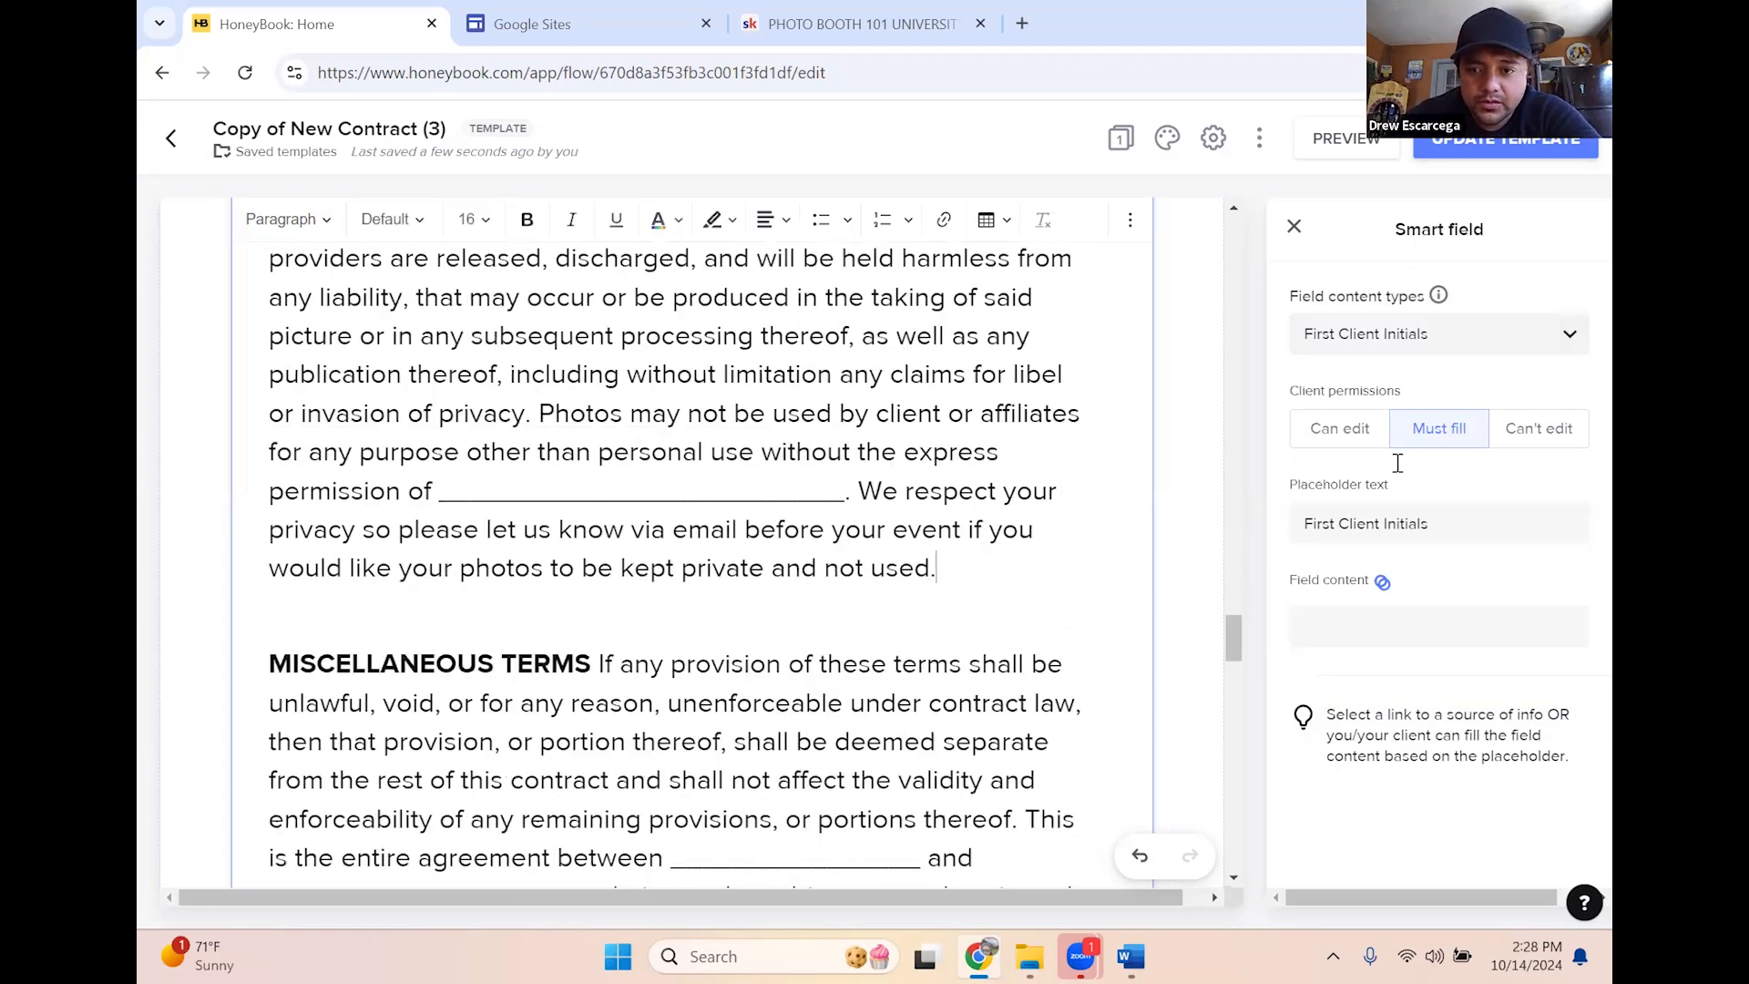
{"action": "left_click", "coordinate": [1570, 304]}
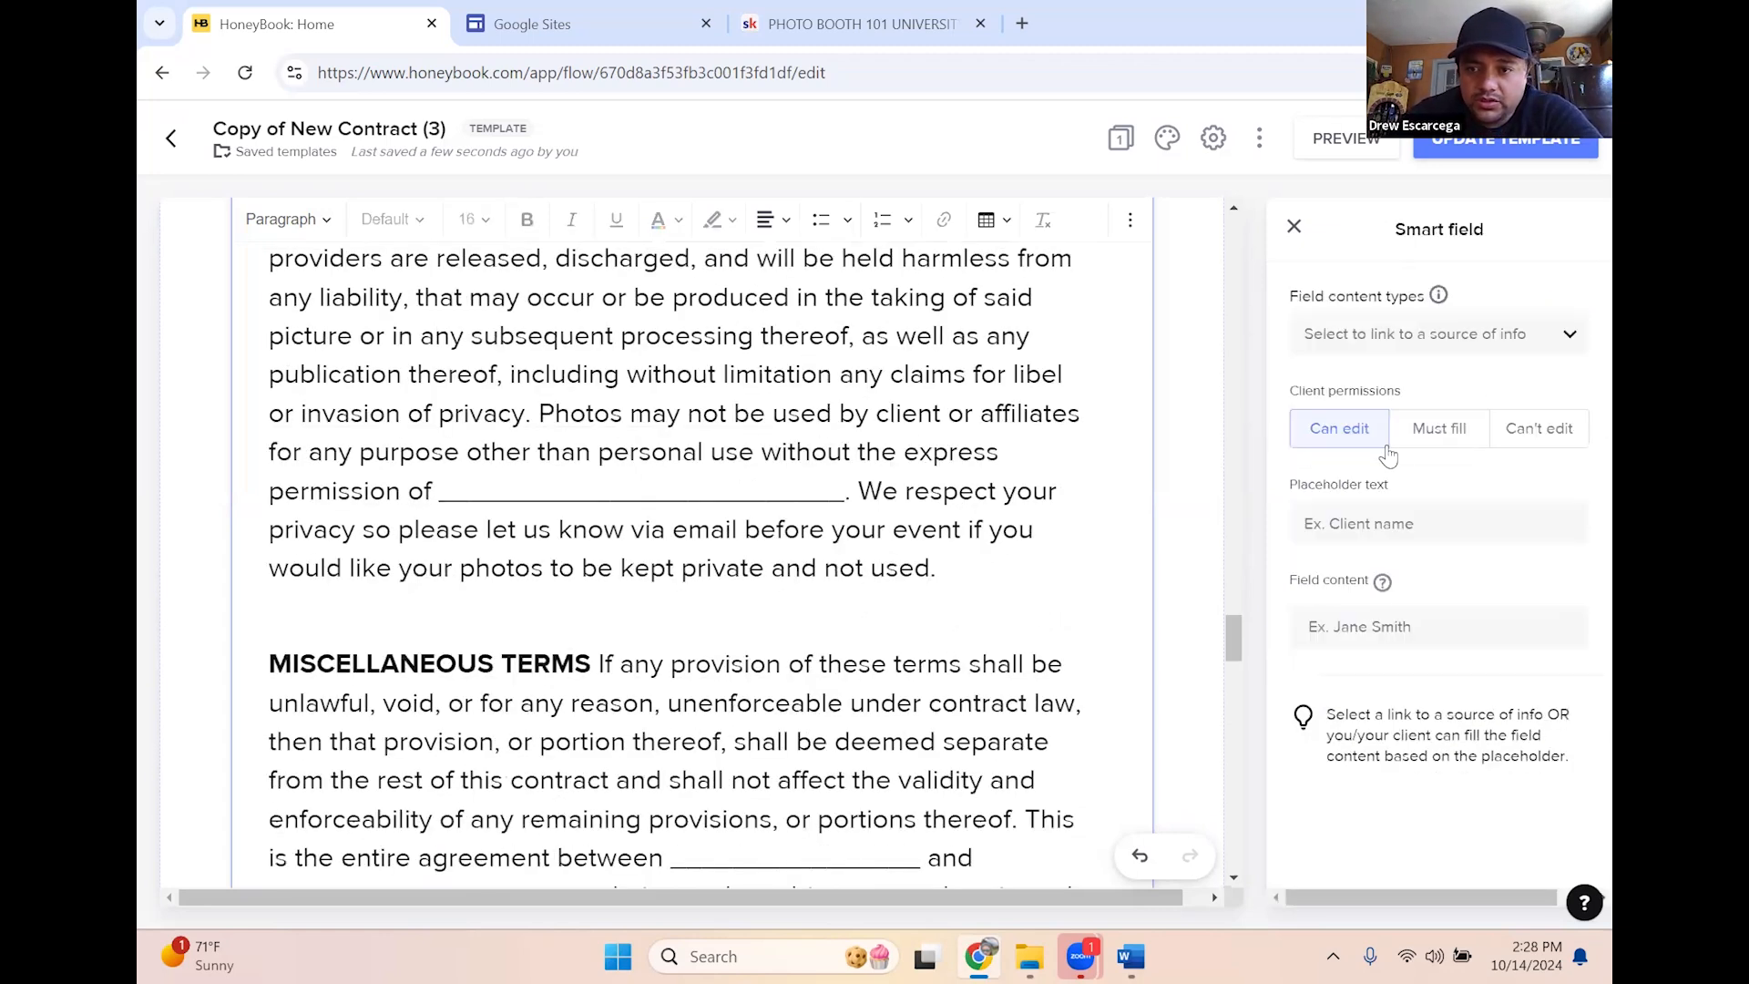
{"action": "left_click", "coordinate": [1492, 354]}
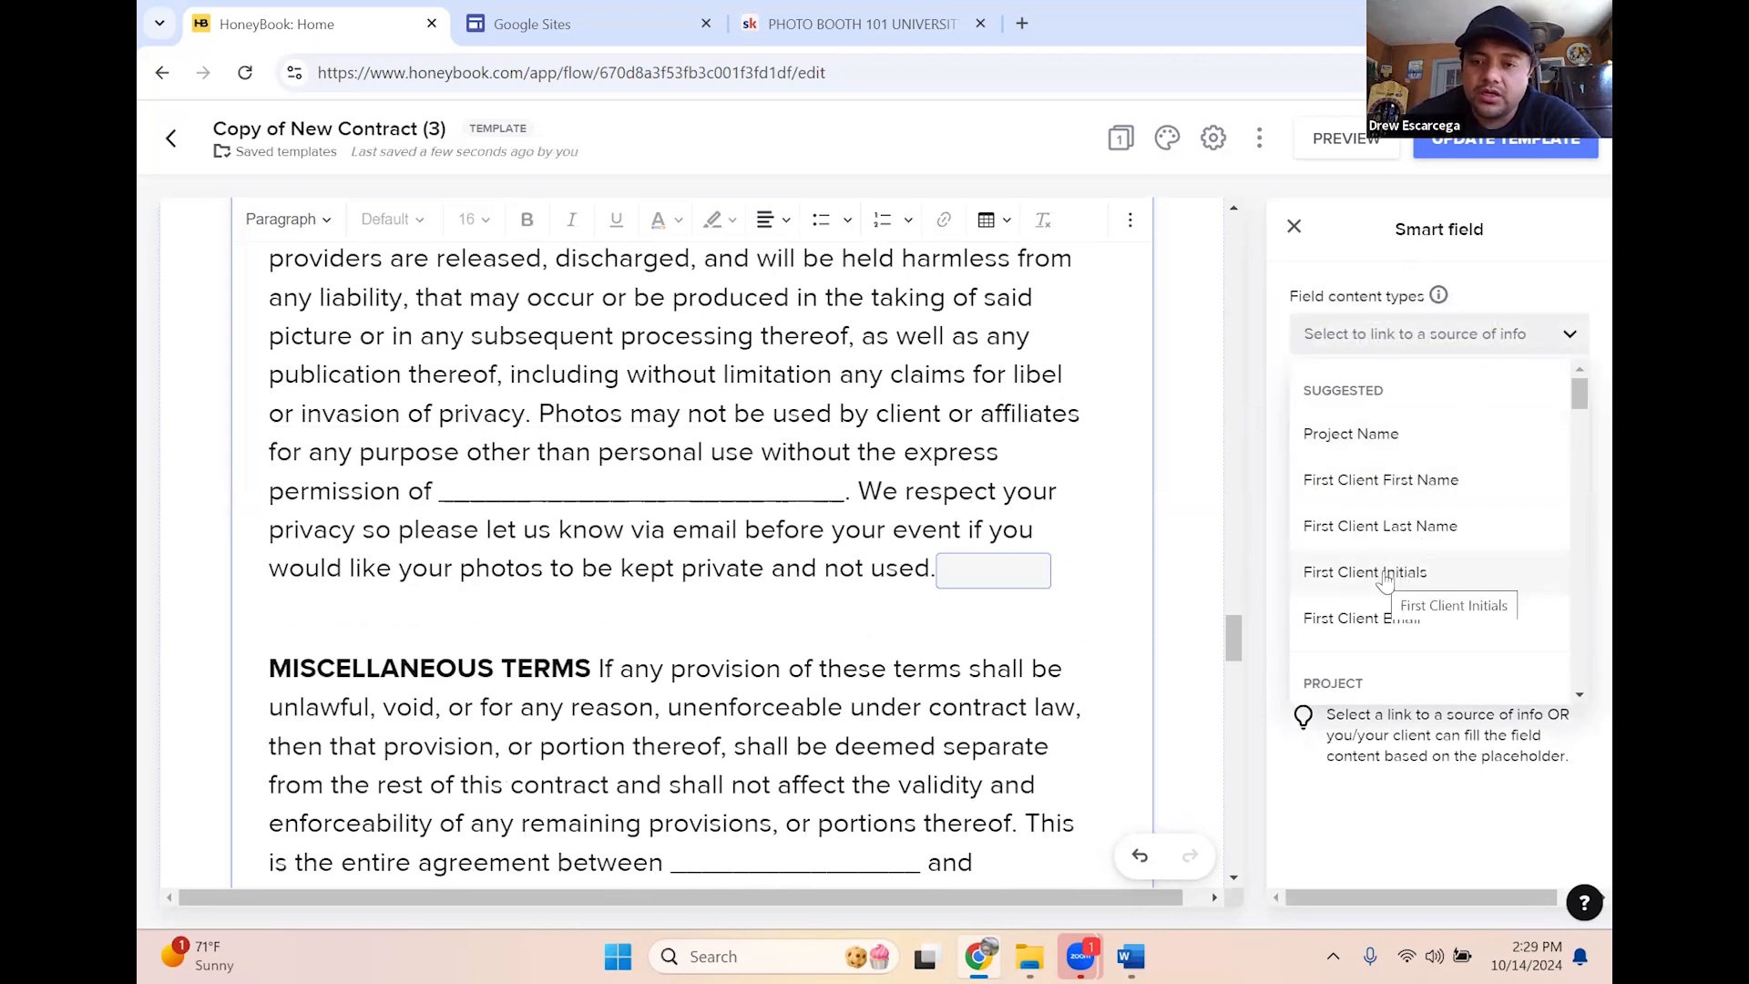
{"action": "left_click", "coordinate": [1385, 574]}
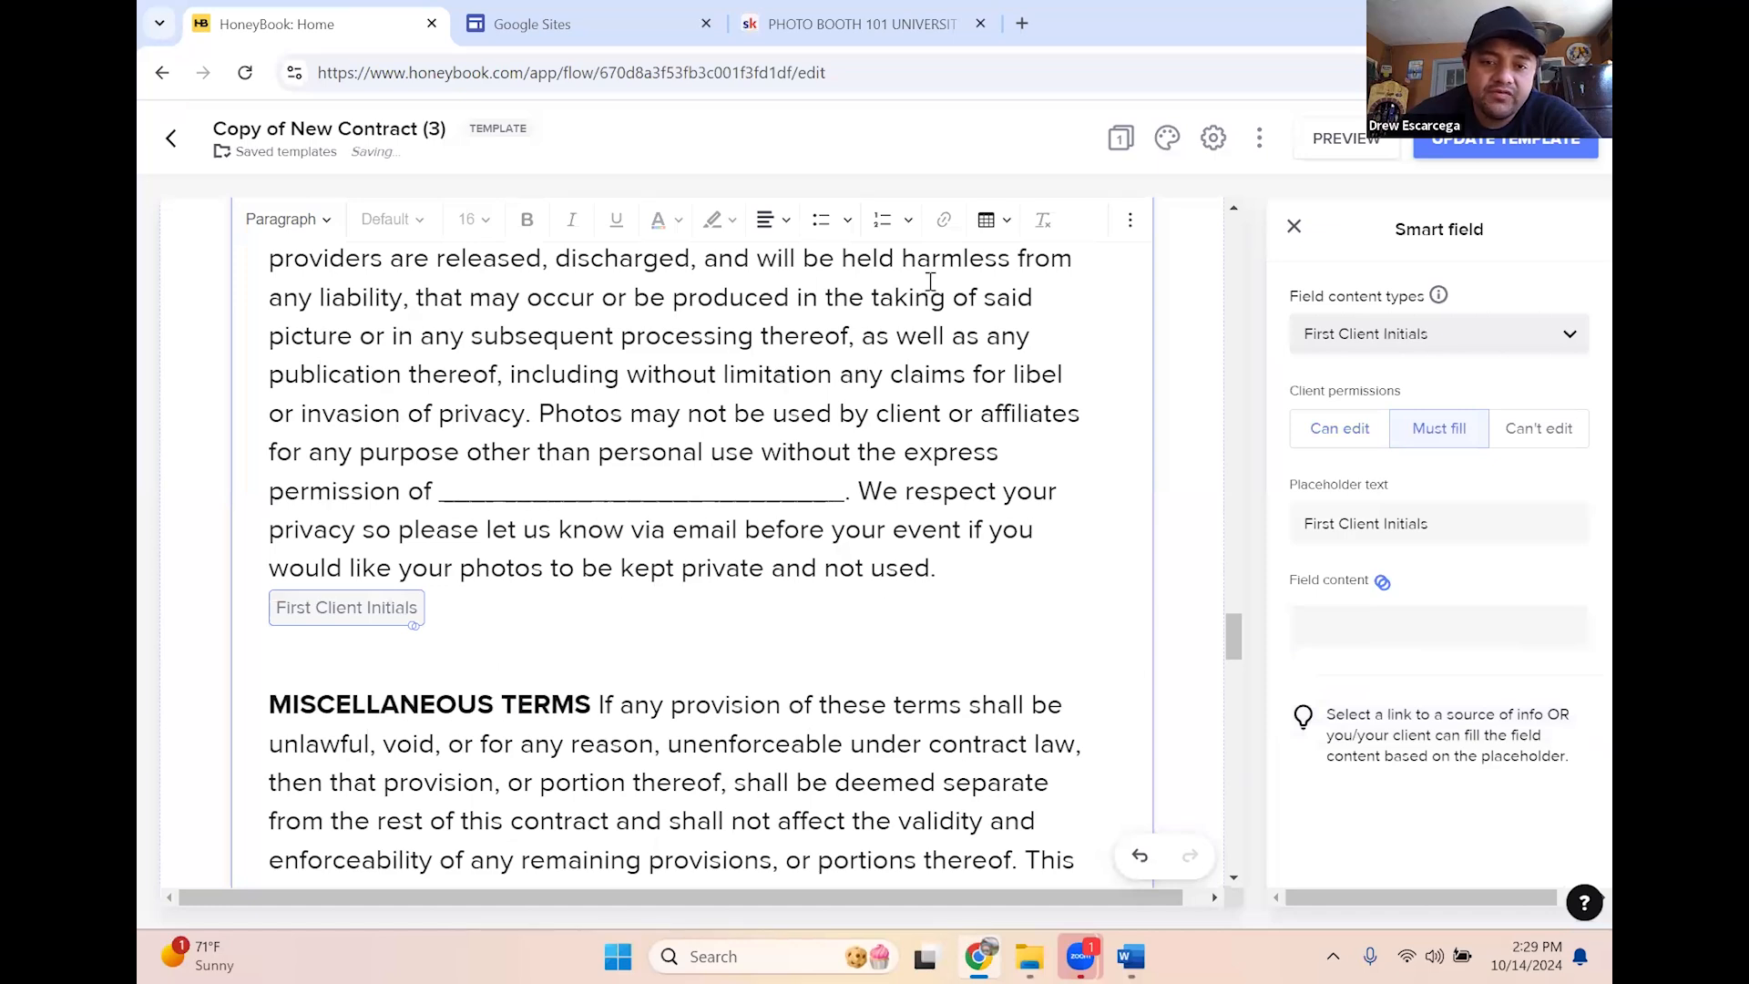
{"action": "scroll", "coordinate": [860, 597], "scroll_direction": "down", "scroll_amount": 4}
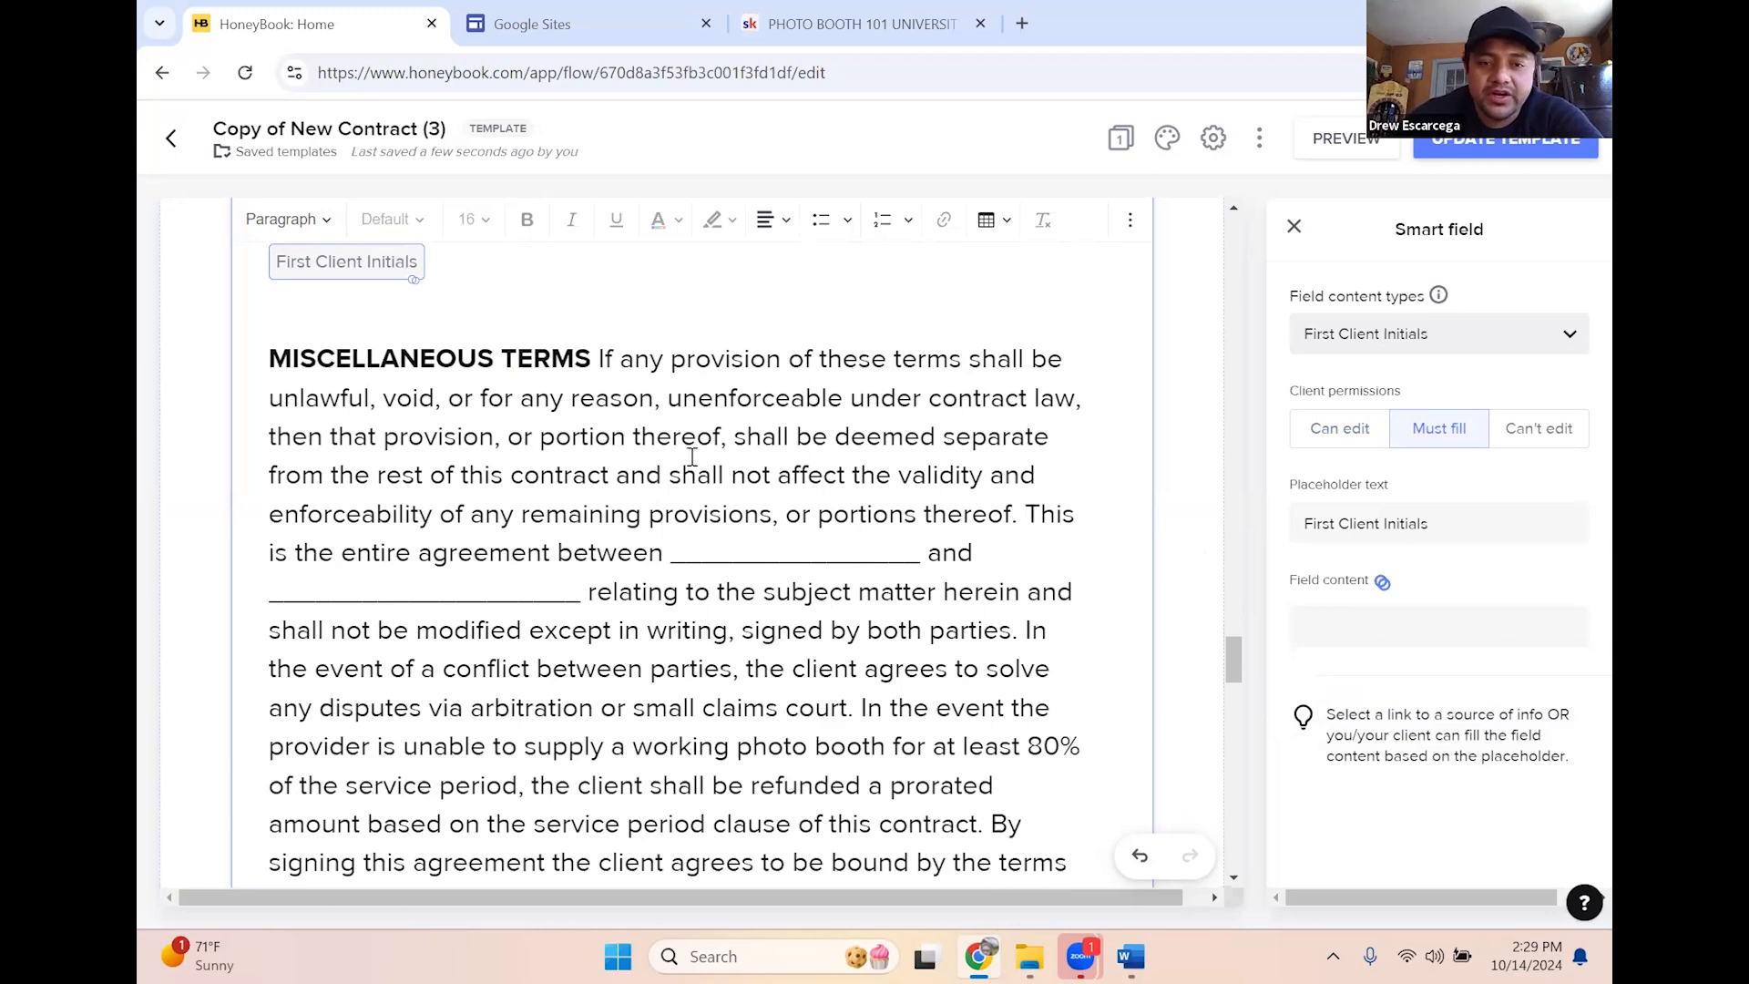
{"action": "scroll", "coordinate": [764, 453], "scroll_direction": "down", "scroll_amount": 1}
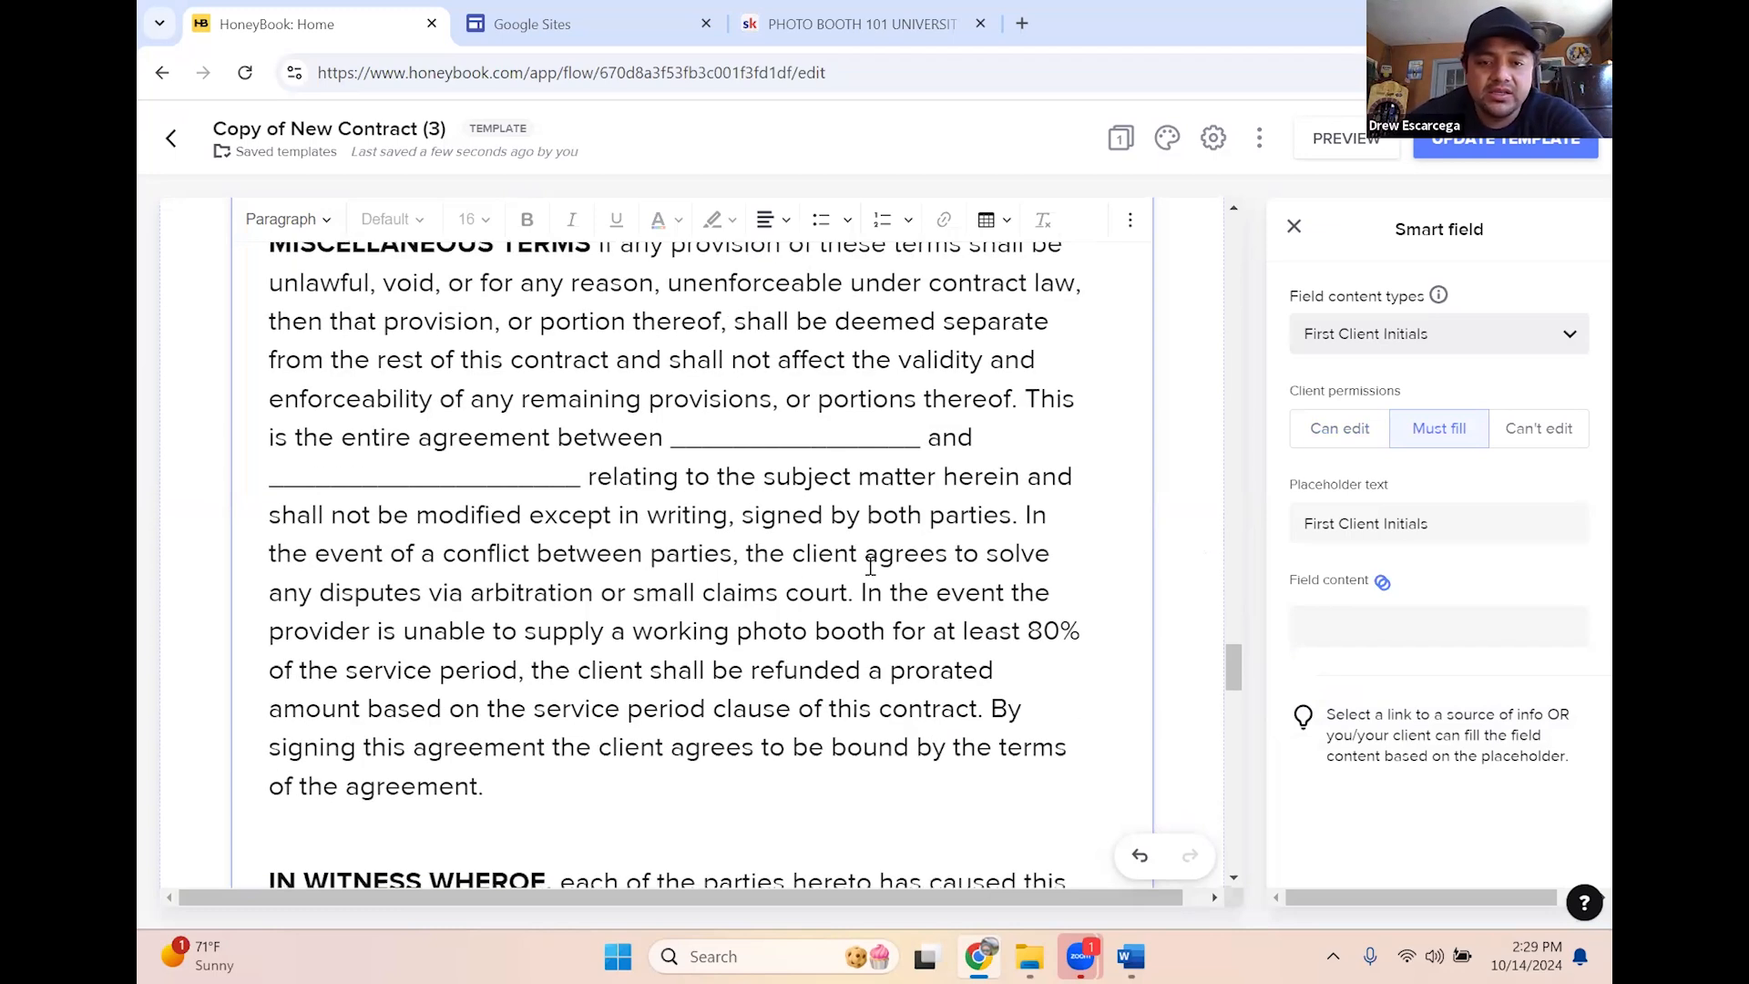
{"action": "scroll", "coordinate": [871, 567], "scroll_direction": "down", "scroll_amount": 1}
Insert a must-fill First Client Initials smart field after 'of the agreement.'
{"action": "left_click", "coordinate": [664, 668]}
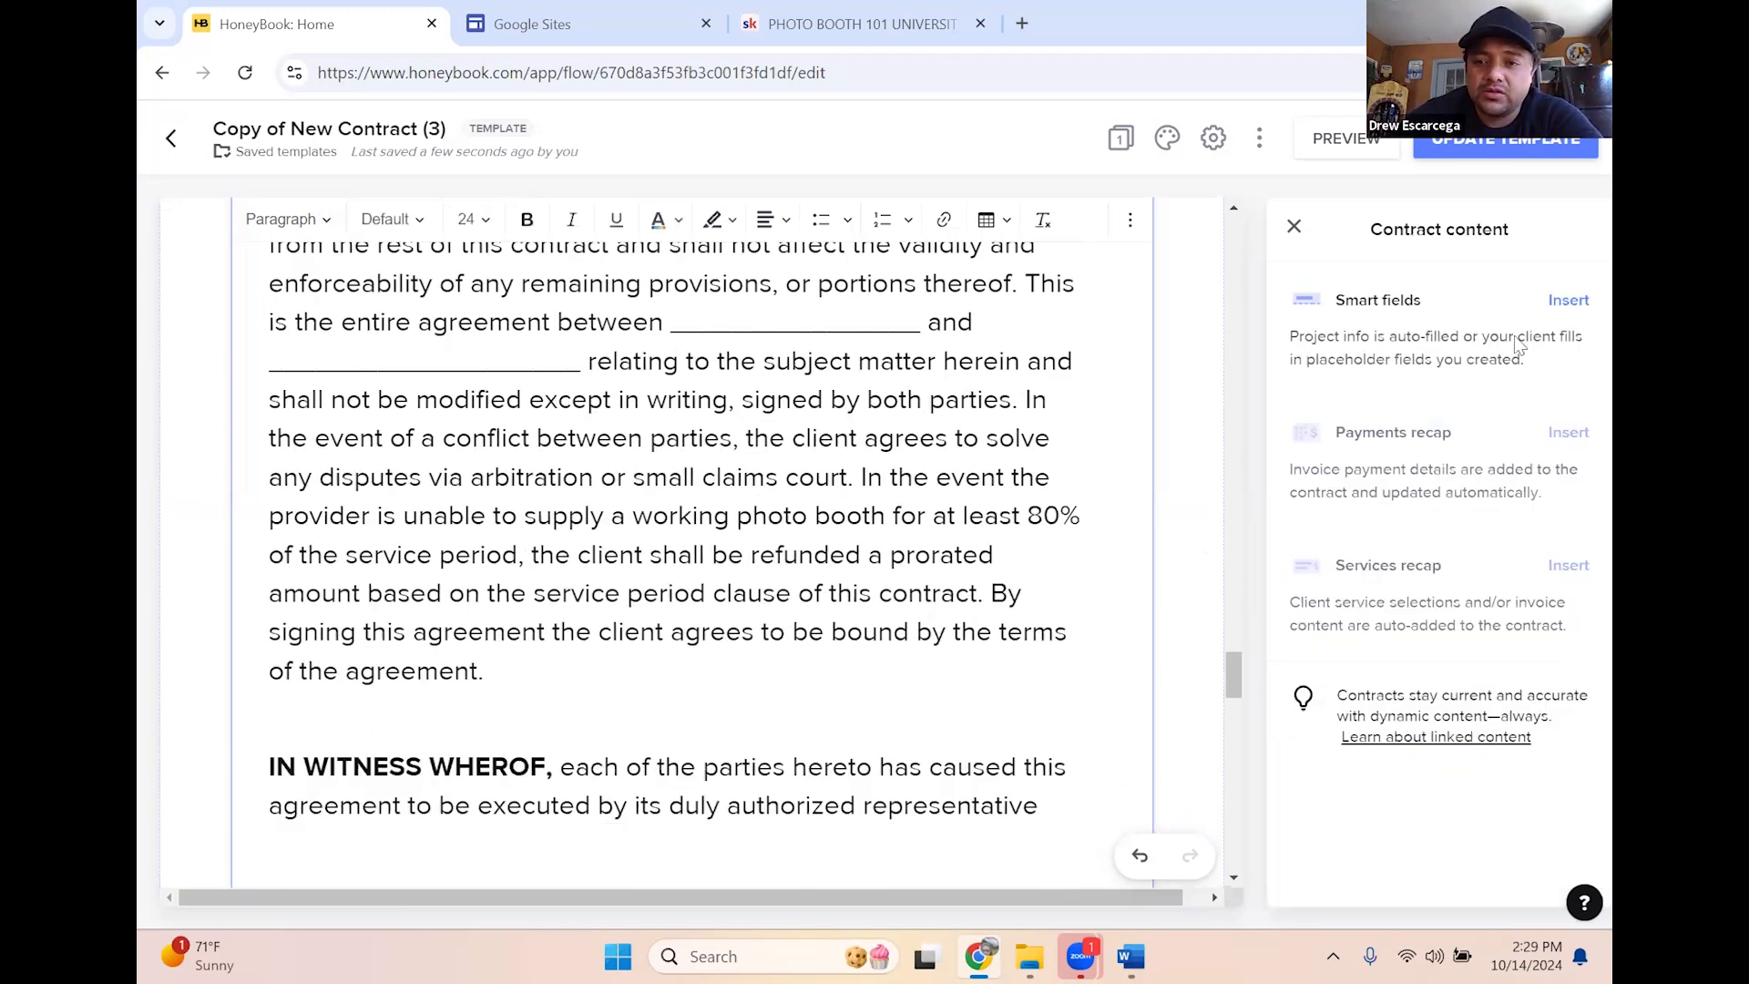
{"action": "left_click", "coordinate": [1568, 300]}
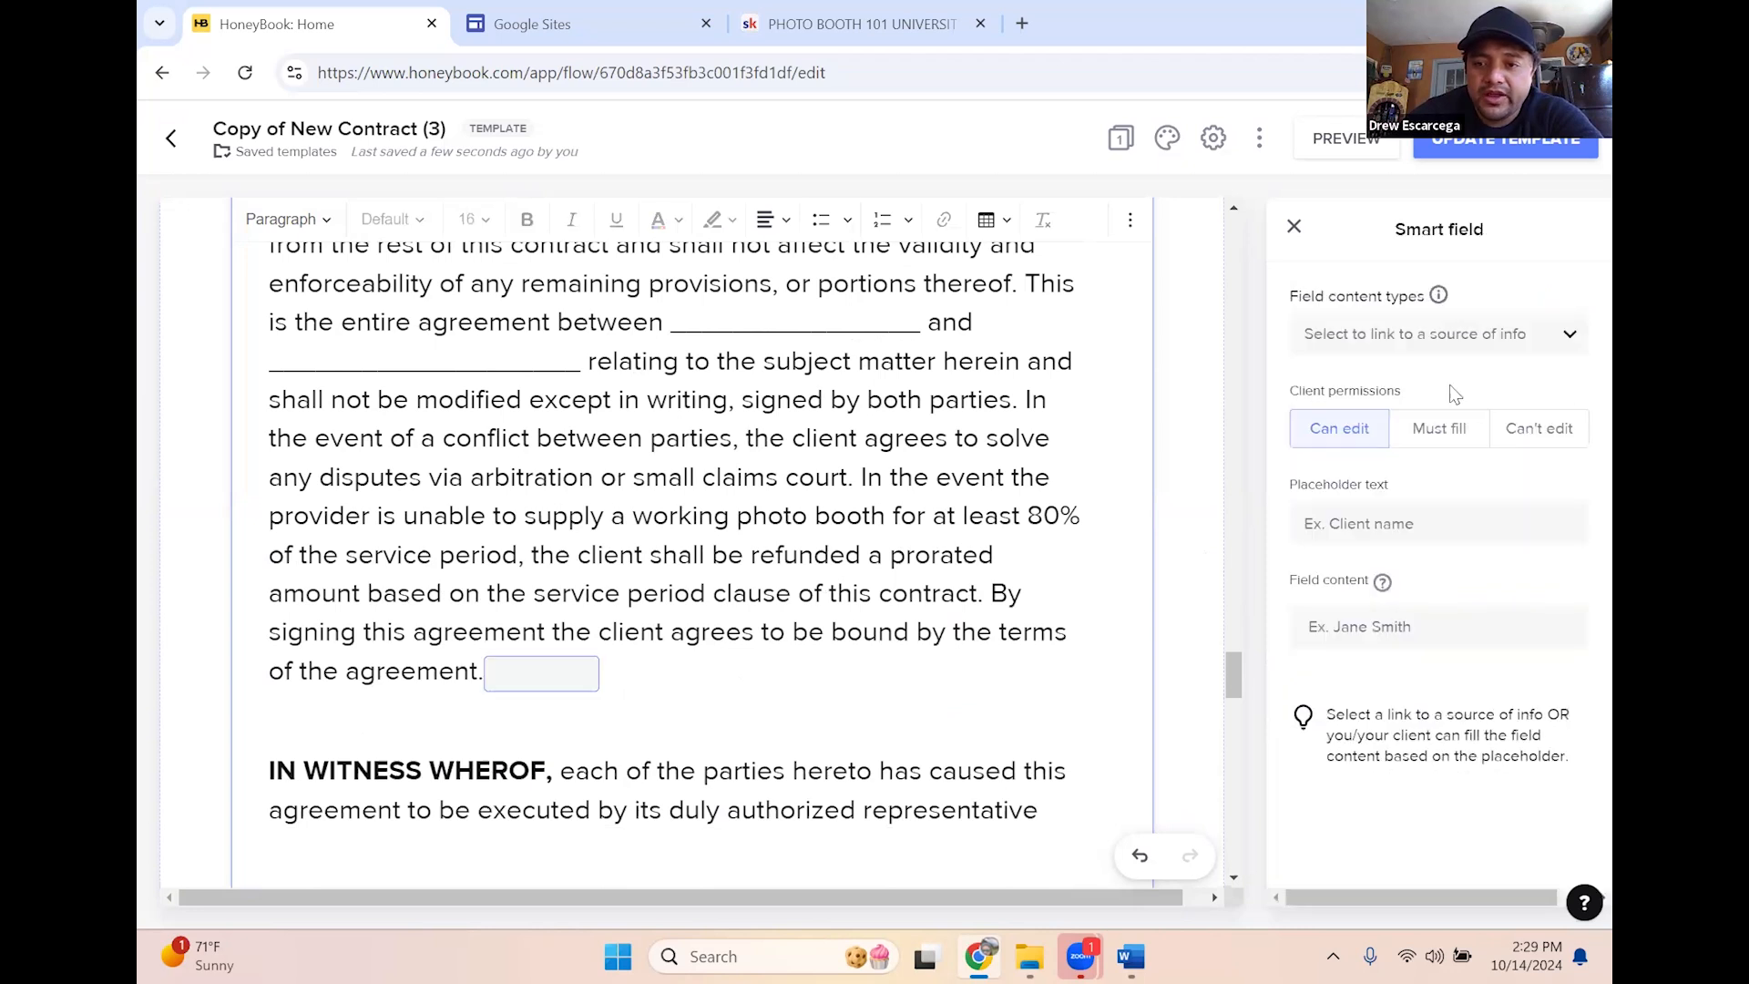
{"action": "left_click", "coordinate": [1485, 338]}
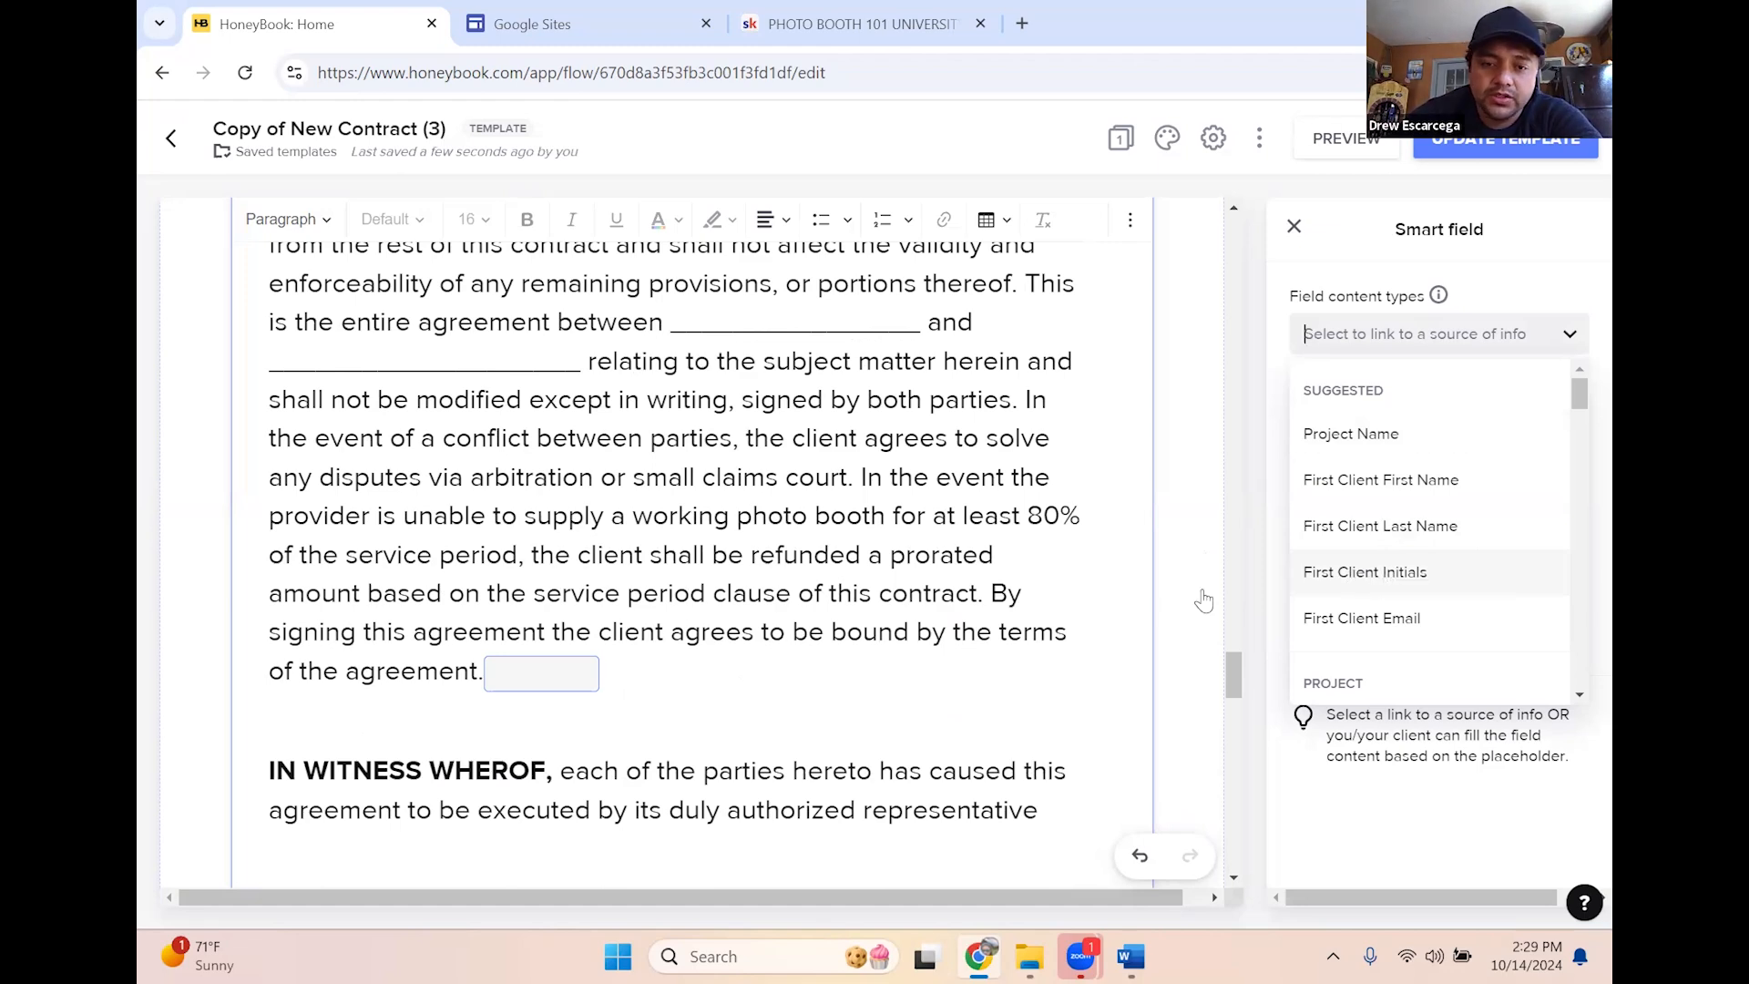
{"action": "scroll", "coordinate": [827, 565], "scroll_direction": "down", "scroll_amount": 4}
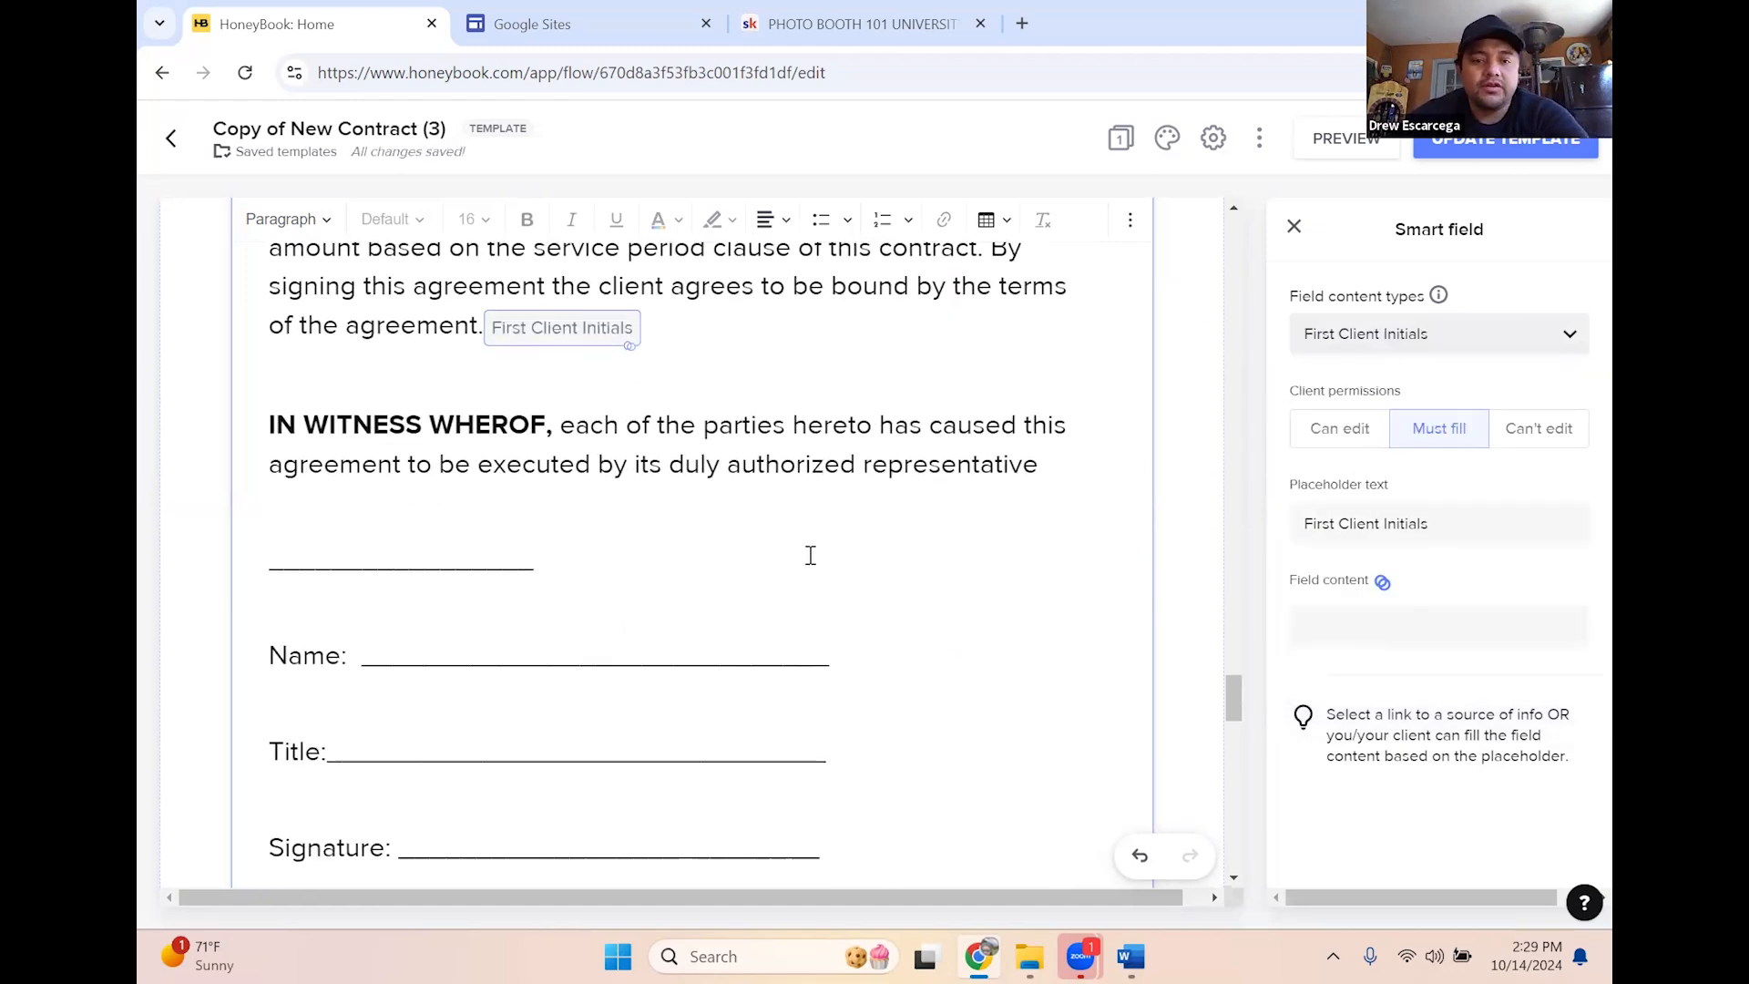
{"action": "scroll", "coordinate": [586, 652], "scroll_direction": "down", "scroll_amount": 3}
{"action": "scroll", "coordinate": [355, 707], "scroll_direction": "up", "scroll_amount": 5}
{"action": "scroll", "coordinate": [292, 555], "scroll_direction": "down", "scroll_amount": 2}
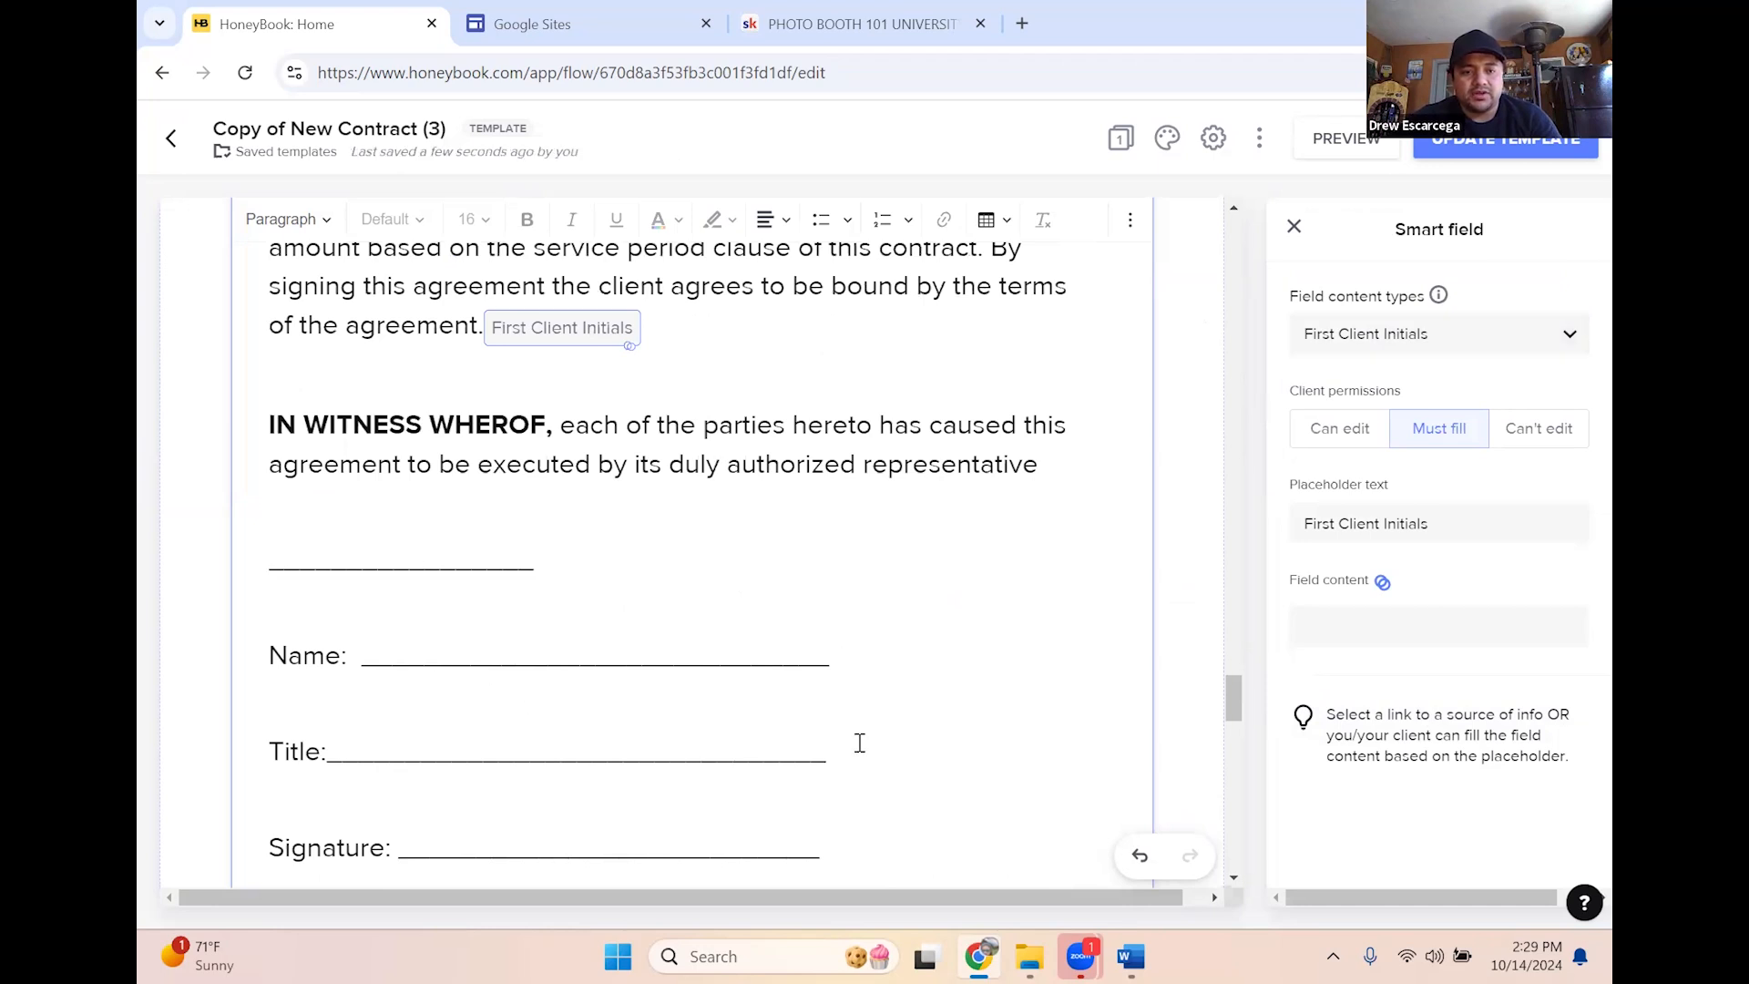
{"action": "scroll", "coordinate": [865, 734], "scroll_direction": "down", "scroll_amount": 3}
Delete the old Name, Title, Signature, Date and 'Accepted and agreed to by' lines
{"action": "left_click_drag", "start_coordinate": [874, 726], "coordinate": [269, 618]}
{"action": "left_click_drag", "start_coordinate": [460, 457], "coordinate": [367, 333]}
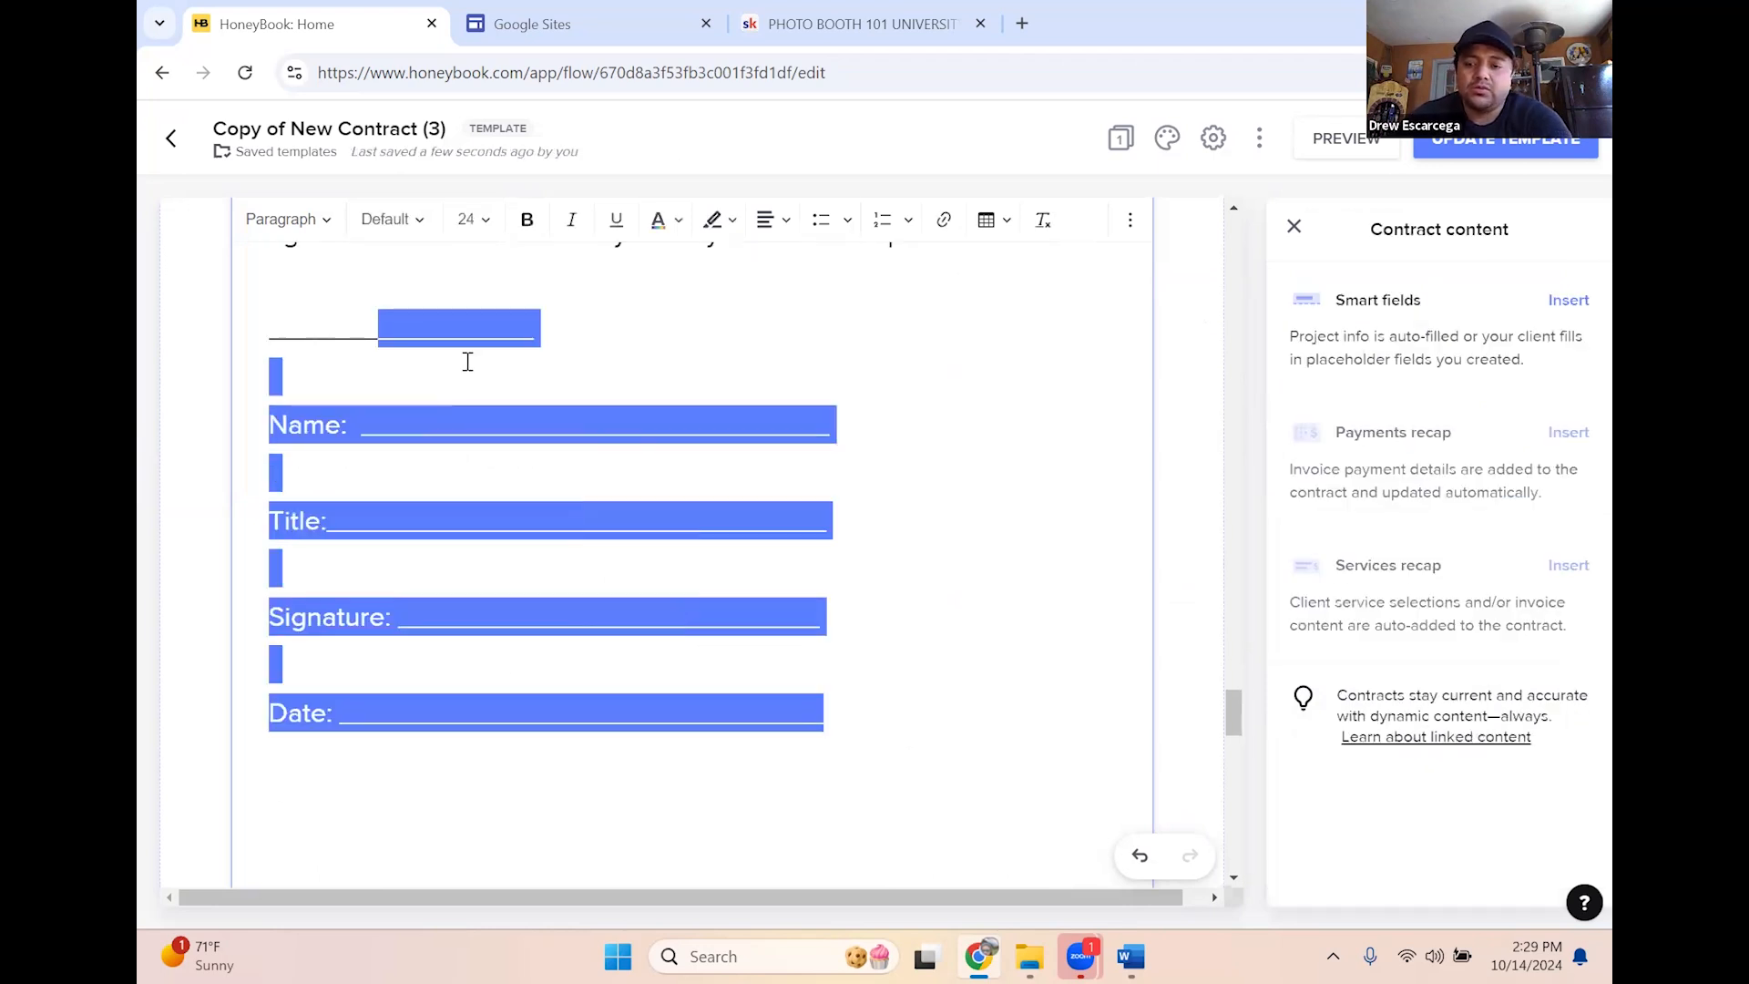
{"action": "key", "text": "BackSpace"}
{"action": "key", "text": "BackSpace"}
{"action": "key", "text": "BackSpace"}
{"action": "key", "text": "BackSpace"}
{"action": "key", "text": "BackSpace"}
{"action": "key", "text": "BackSpace"}
{"action": "key", "text": "BackSpace"}
{"action": "key", "text": "BackSpace"}
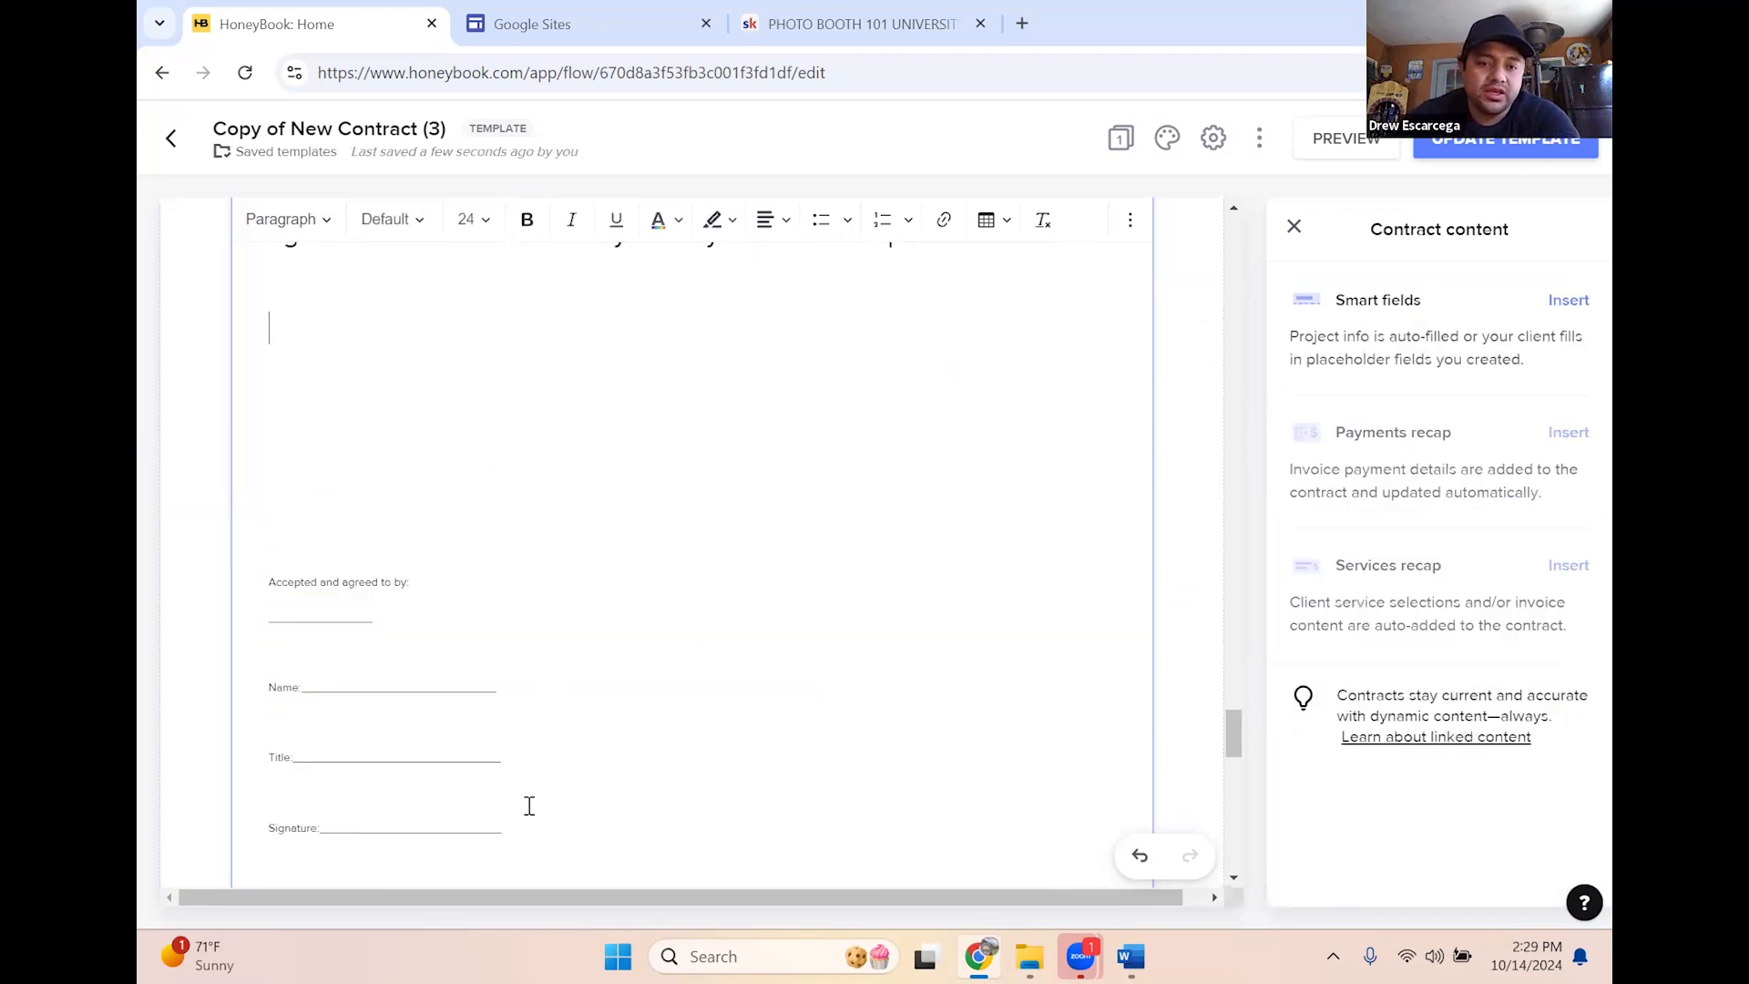
{"action": "left_click_drag", "start_coordinate": [492, 820], "coordinate": [296, 550]}
{"action": "key", "text": "BackSpace"}
{"action": "scroll", "coordinate": [492, 538], "scroll_direction": "down", "scroll_amount": 3}
{"action": "left_click_drag", "start_coordinate": [571, 394], "coordinate": [277, 334]}
{"action": "key", "text": "BackSpace"}
{"action": "scroll", "coordinate": [652, 512], "scroll_direction": "down", "scroll_amount": 3}
{"action": "scroll", "coordinate": [706, 660], "scroll_direction": "down", "scroll_amount": 5}
{"action": "scroll", "coordinate": [559, 649], "scroll_direction": "up", "scroll_amount": 6}
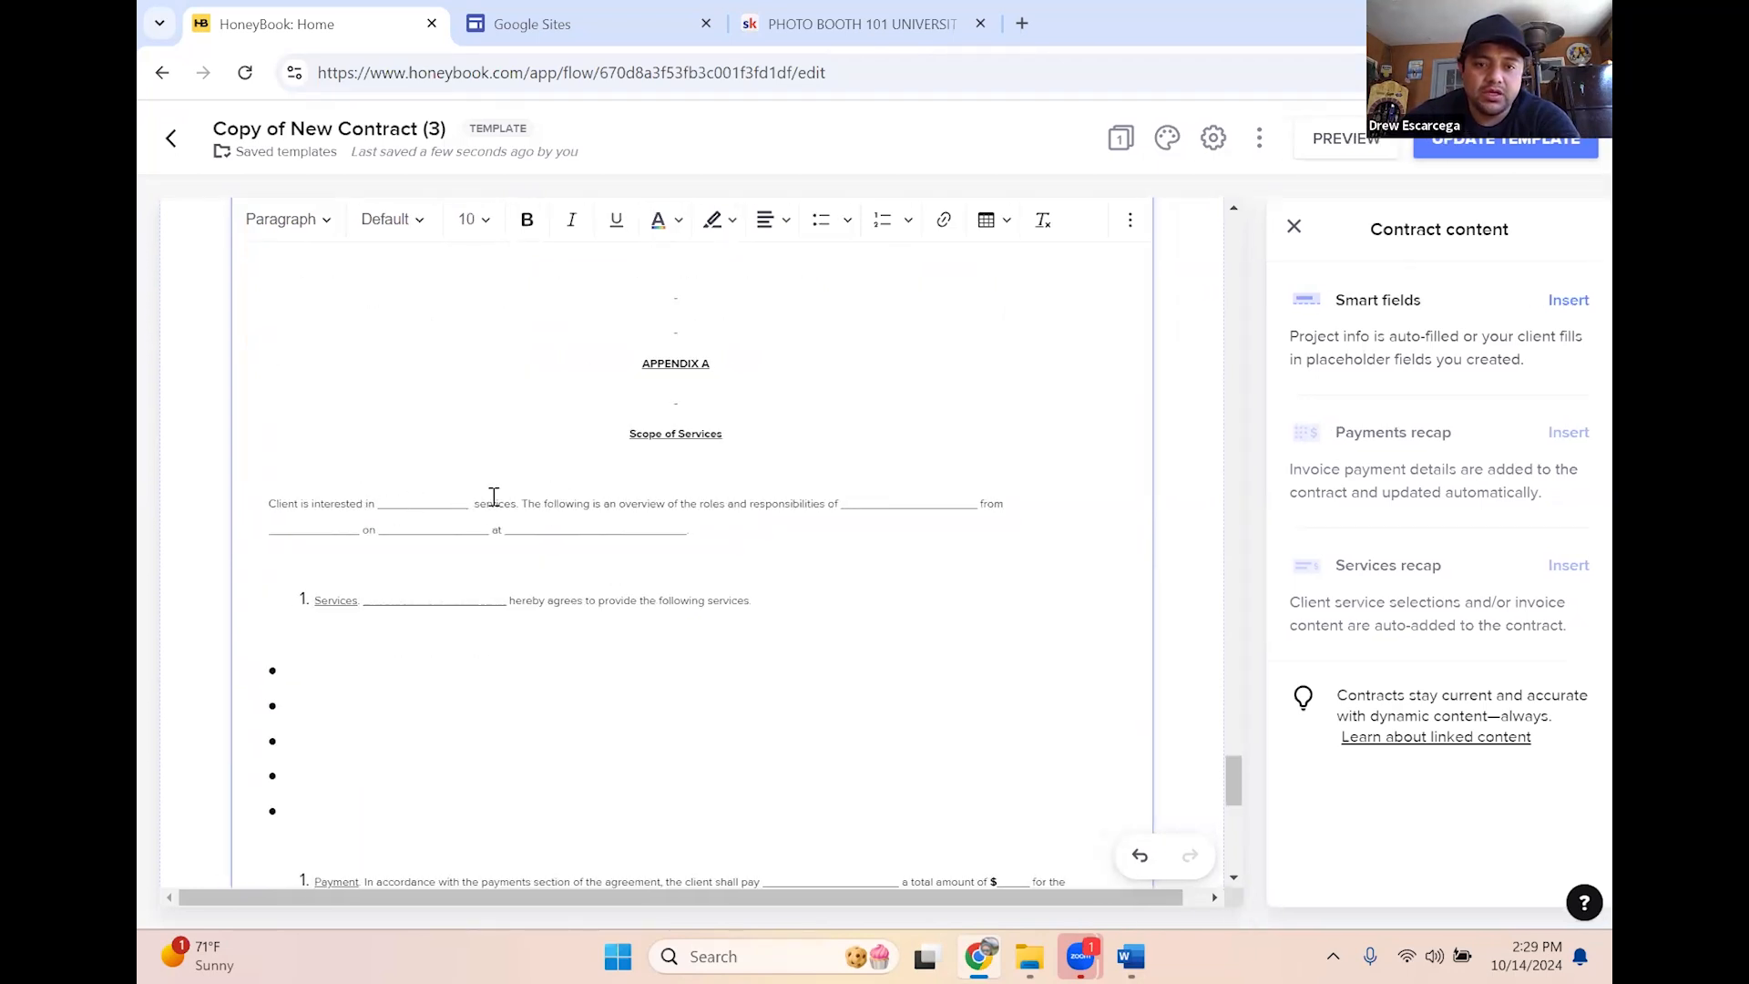
Delete Appendix A's blanks, empty bullets, Payment paragraph and Services item text
{"action": "left_click", "coordinate": [407, 498], "text": "shift"}
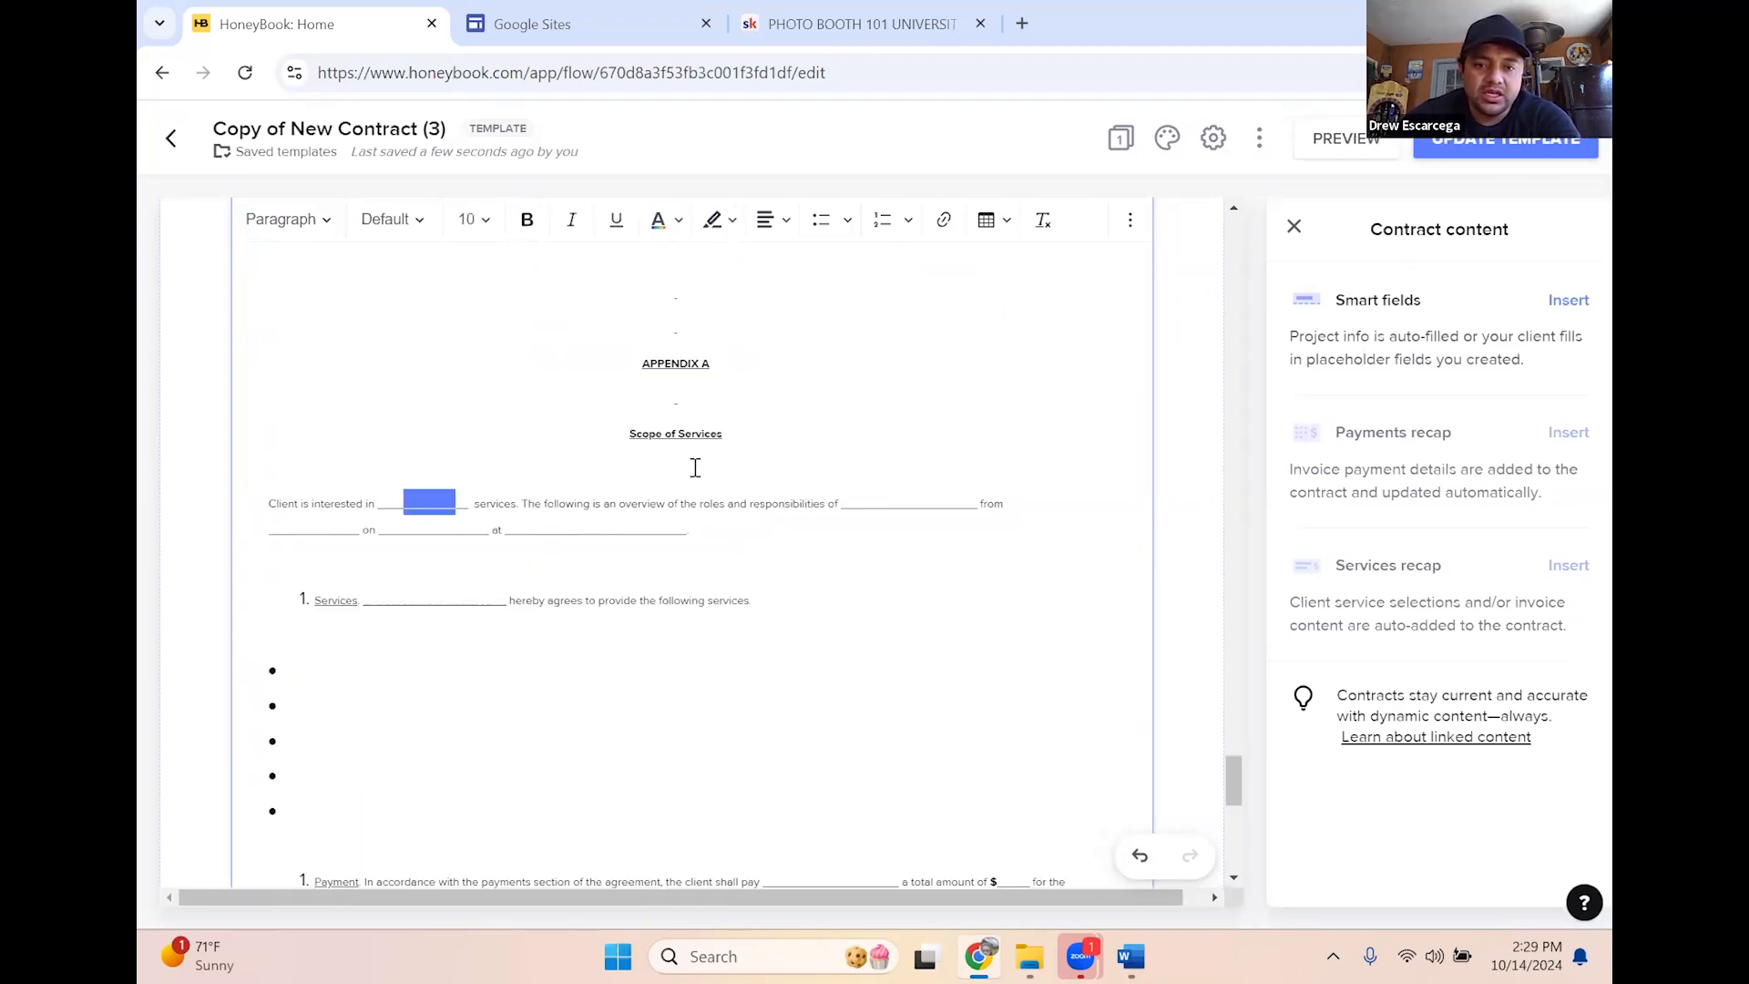
{"action": "left_click", "coordinate": [941, 493]}
{"action": "left_click_drag", "start_coordinate": [836, 506], "coordinate": [965, 500]}
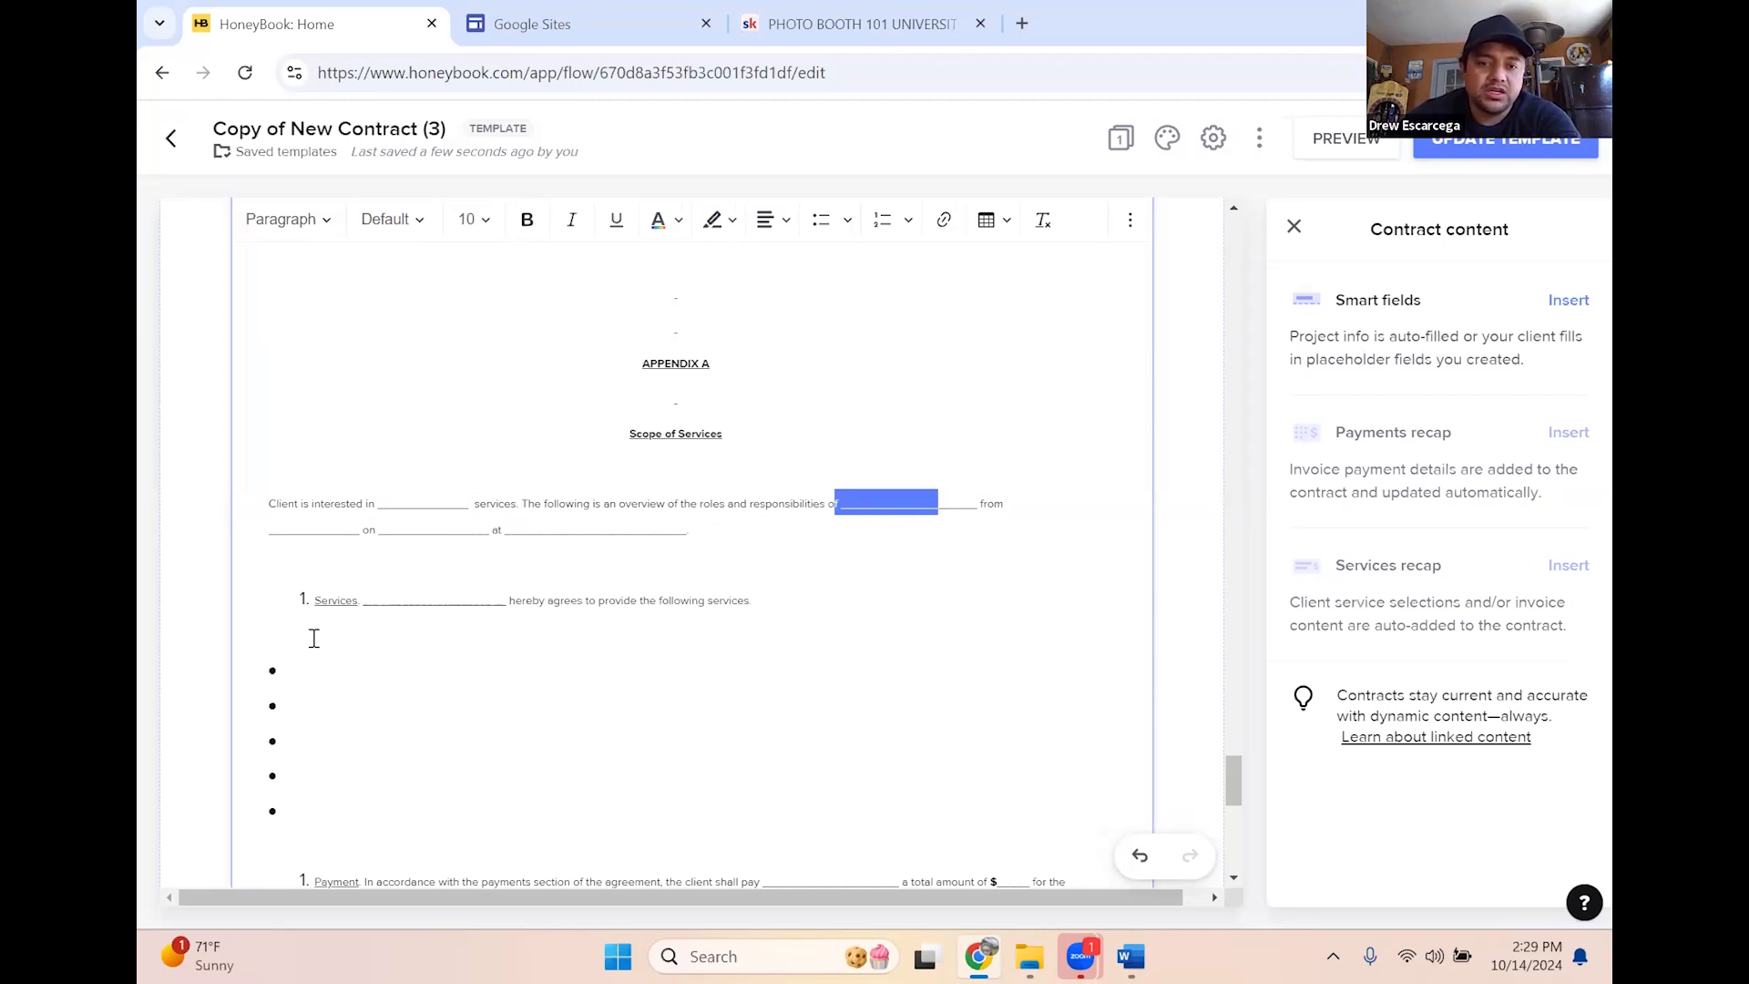
{"action": "scroll", "coordinate": [820, 679], "scroll_direction": "down", "scroll_amount": 4}
{"action": "left_click_drag", "start_coordinate": [674, 706], "coordinate": [379, 588]}
{"action": "left_click_drag", "start_coordinate": [407, 391], "coordinate": [343, 300]}
{"action": "key", "text": "BackSpace"}
{"action": "key", "text": "BackSpace"}
{"action": "key", "text": "BackSpace"}
{"action": "key", "text": "BackSpace"}
{"action": "key", "text": "BackSpace"}
{"action": "key", "text": "BackSpace"}
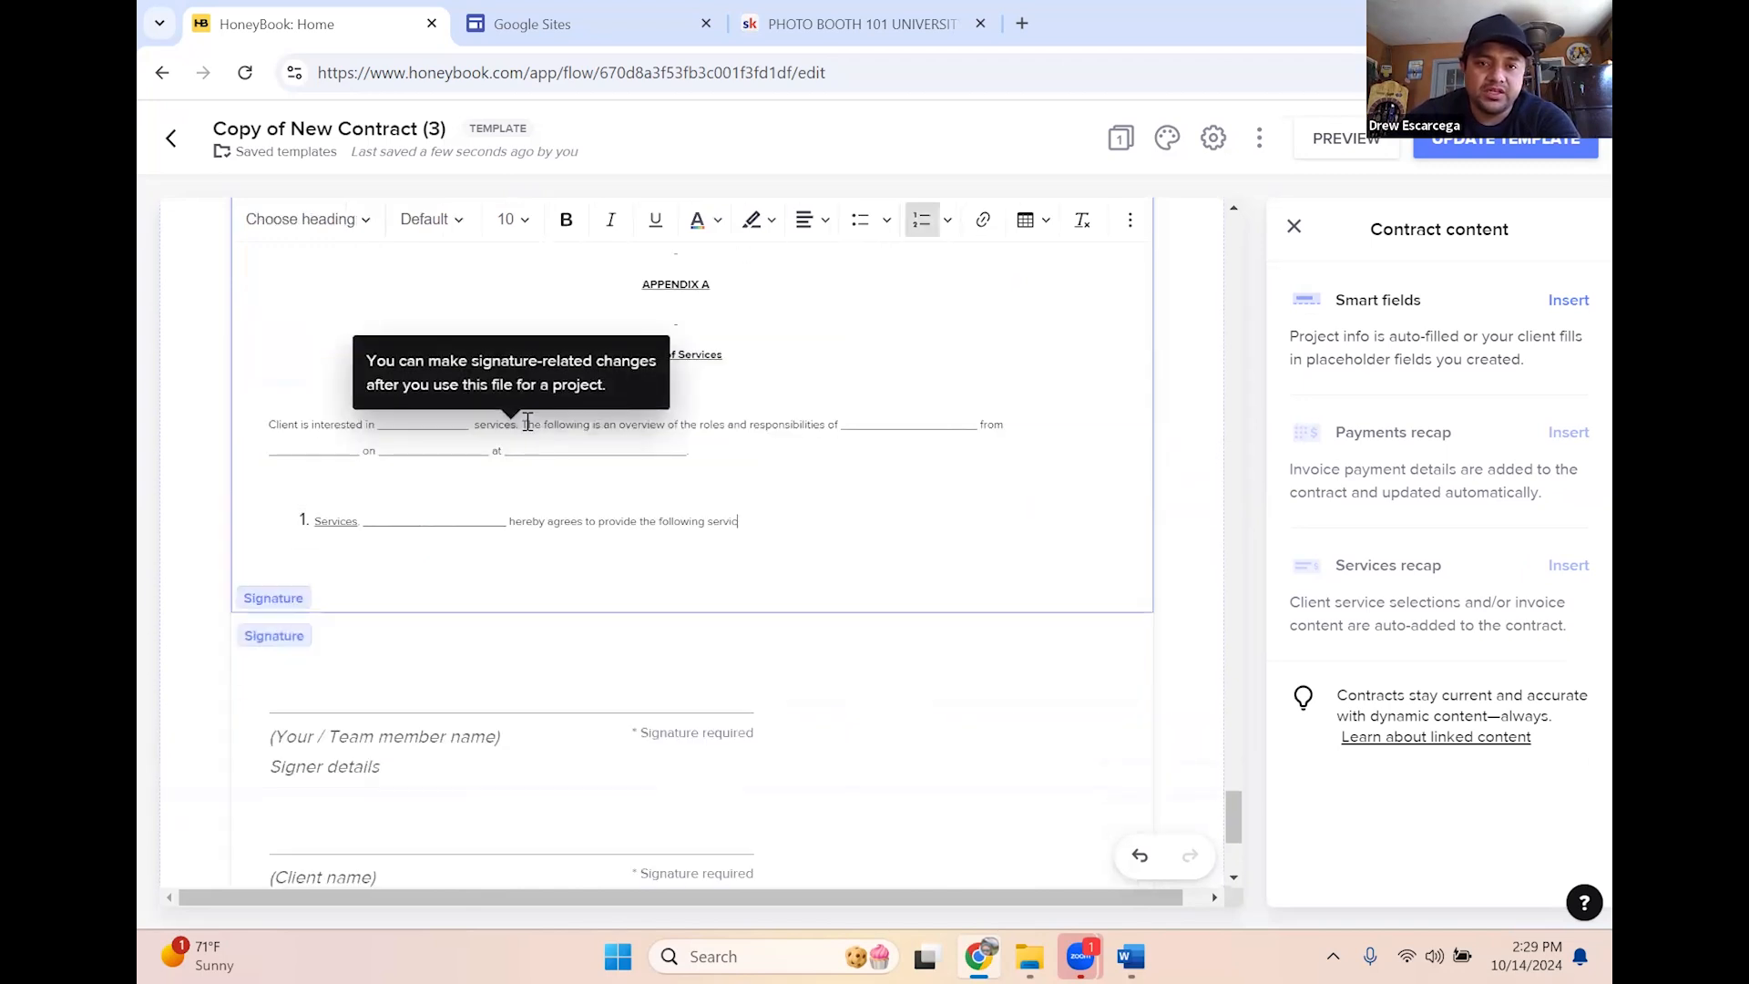
{"action": "key", "text": "BackSpace"}
{"action": "key", "text": "BackSpace"}
{"action": "key", "text": "BackSpace"}
{"action": "key", "text": "BackSpace"}
{"action": "key", "text": "BackSpace"}
{"action": "key", "text": "BackSpace"}
{"action": "key", "text": "BackSpace"}
{"action": "key", "text": "BackSpace"}
{"action": "key", "text": "BackSpace"}
{"action": "key", "text": "BackSpace"}
{"action": "key", "text": "BackSpace"}
{"action": "key", "text": "BackSpace"}
{"action": "key", "text": "BackSpace"}
{"action": "key", "text": "BackSpace"}
{"action": "key", "text": "BackSpace"}
{"action": "key", "text": "BackSpace"}
{"action": "key", "text": "BackSpace"}
{"action": "key", "text": "BackSpace"}
{"action": "key", "text": "BackSpace"}
{"action": "key", "text": "BackSpace"}
{"action": "key", "text": "BackSpace"}
{"action": "key", "text": "BackSpace"}
{"action": "key", "text": "BackSpace"}
{"action": "key", "text": "BackSpace"}
{"action": "key", "text": "BackSpace"}
{"action": "key", "text": "BackSpace"}
{"action": "key", "text": "BackSpace"}
{"action": "key", "text": "BackSpace"}
{"action": "key", "text": "BackSpace"}
{"action": "key", "text": "BackSpace"}
{"action": "key", "text": "BackSpace"}
{"action": "key", "text": "BackSpace"}
{"action": "key", "text": "BackSpace"}
{"action": "key", "text": "BackSpace"}
{"action": "key", "text": "BackSpace"}
{"action": "key", "text": "BackSpace"}
{"action": "key", "text": "BackSpace"}
{"action": "key", "text": "BackSpace"}
{"action": "key", "text": "BackSpace"}
{"action": "key", "text": "BackSpace"}
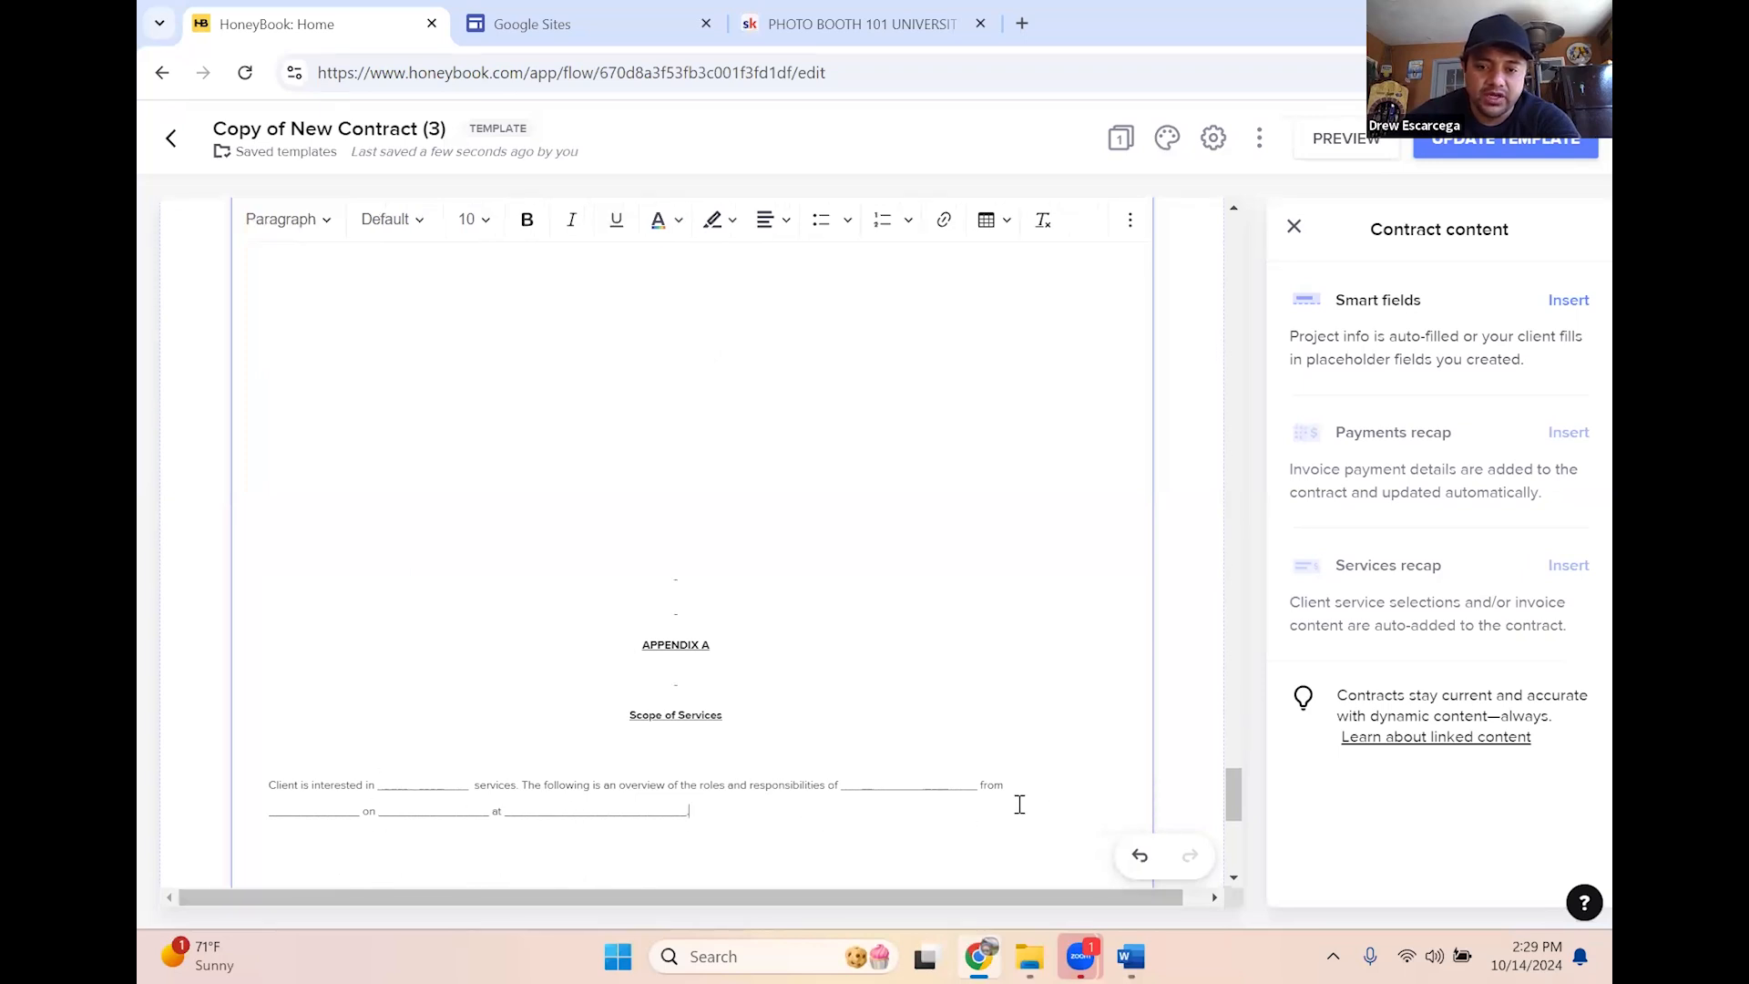
{"action": "key", "text": "BackSpace"}
{"action": "key", "text": "BackSpace"}
{"action": "key", "text": "BackSpace"}
{"action": "key", "text": "BackSpace"}
{"action": "key", "text": "BackSpace"}
{"action": "key", "text": "BackSpace"}
{"action": "key", "text": "BackSpace"}
{"action": "key", "text": "BackSpace"}
{"action": "key", "text": "BackSpace"}
{"action": "key", "text": "BackSpace"}
{"action": "key", "text": "BackSpace"}
{"action": "key", "text": "BackSpace"}
{"action": "key", "text": "BackSpace"}
{"action": "key", "text": "BackSpace"}
{"action": "key", "text": "BackSpace"}
{"action": "key", "text": "BackSpace"}
{"action": "key", "text": "BackSpace"}
{"action": "key", "text": "BackSpace"}
{"action": "key", "text": "BackSpace"}
{"action": "key", "text": "BackSpace"}
{"action": "key", "text": "BackSpace"}
{"action": "key", "text": "BackSpace"}
{"action": "key", "text": "BackSpace"}
{"action": "key", "text": "BackSpace"}
{"action": "key", "text": "BackSpace"}
{"action": "key", "text": "BackSpace"}
{"action": "key", "text": "BackSpace"}
{"action": "key", "text": "BackSpace"}
{"action": "key", "text": "BackSpace"}
{"action": "key", "text": "BackSpace"}
{"action": "key", "text": "BackSpace"}
{"action": "key", "text": "BackSpace"}
{"action": "key", "text": "BackSpace"}
{"action": "key", "text": "BackSpace"}
{"action": "key", "text": "BackSpace"}
{"action": "key", "text": "BackSpace"}
{"action": "key", "text": "BackSpace"}
{"action": "key", "text": "BackSpace"}
{"action": "key", "text": "BackSpace"}
{"action": "key", "text": "BackSpace"}
{"action": "key", "text": "BackSpace"}
{"action": "key", "text": "BackSpace"}
{"action": "key", "text": "BackSpace"}
{"action": "key", "text": "BackSpace"}
{"action": "key", "text": "BackSpace"}
{"action": "key", "text": "BackSpace"}
{"action": "key", "text": "BackSpace"}
{"action": "key", "text": "BackSpace"}
{"action": "key", "text": "BackSpace"}
{"action": "key", "text": "BackSpace"}
{"action": "key", "text": "BackSpace"}
{"action": "key", "text": "BackSpace"}
{"action": "key", "text": "BackSpace"}
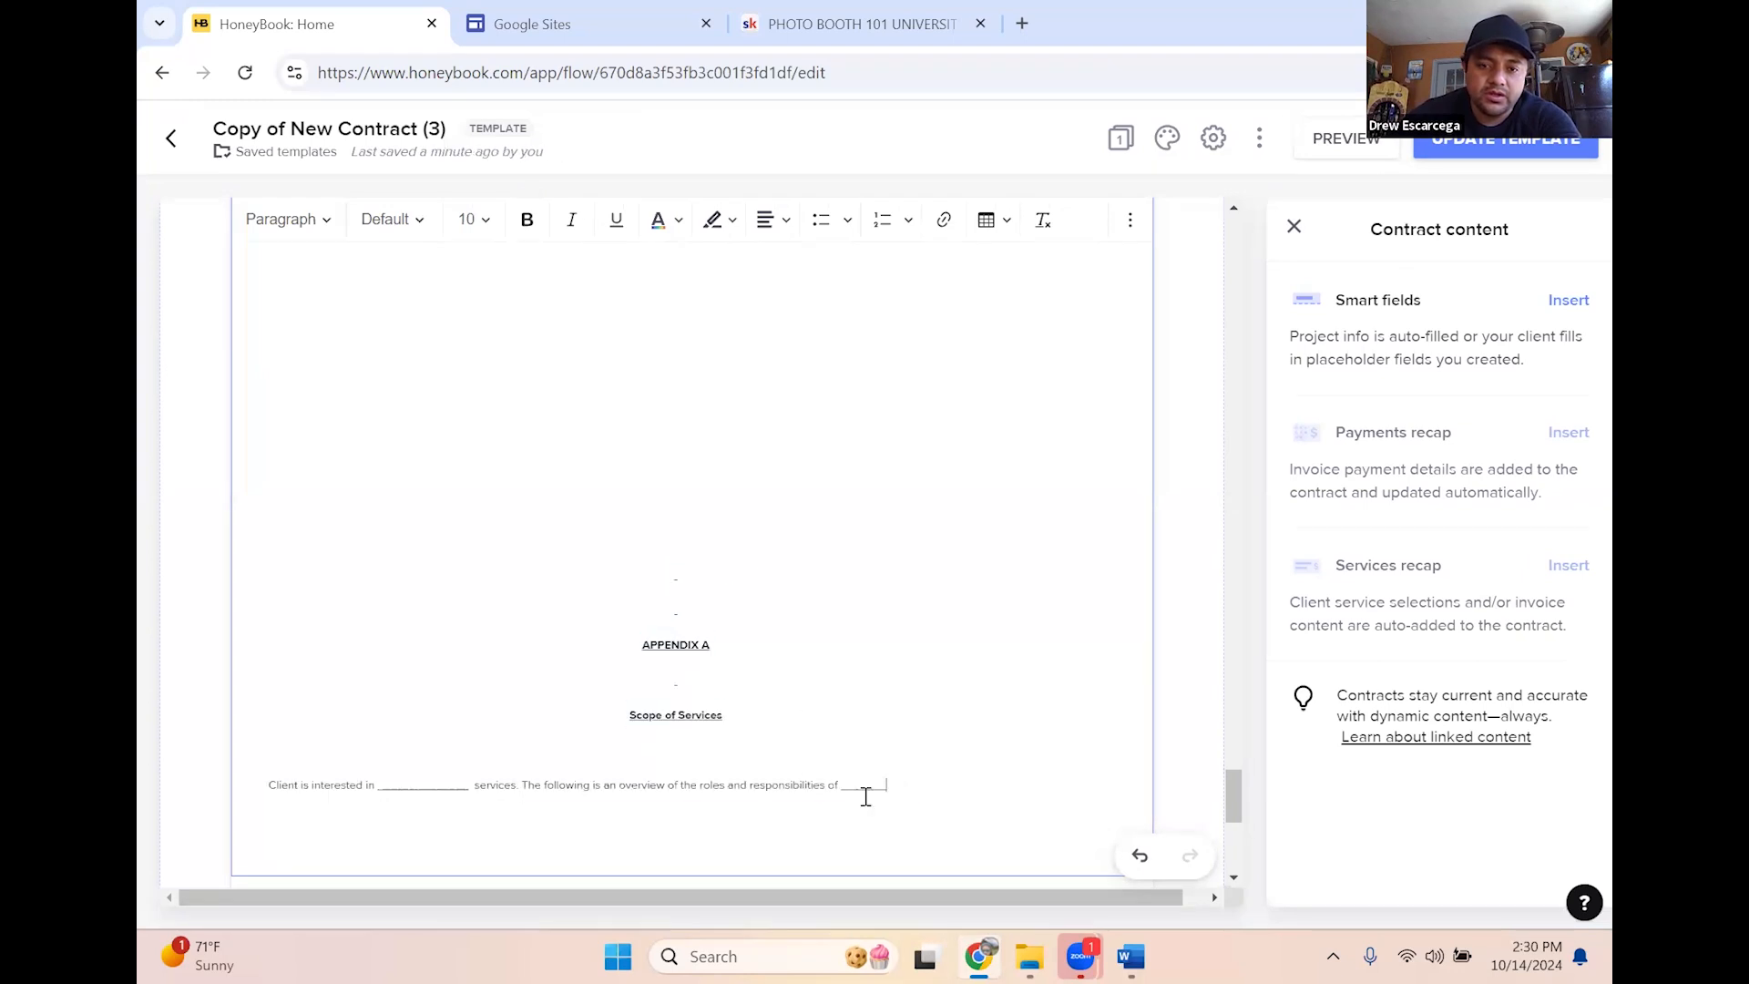
Remove the remaining Appendix A lines and headings so the signature block follows IN WITNESS WHEROF
{"action": "left_click_drag", "start_coordinate": [895, 784], "coordinate": [726, 629]}
{"action": "key", "text": "BackSpace"}
{"action": "key", "text": "BackSpace"}
{"action": "key", "text": "BackSpace"}
{"action": "key", "text": "BackSpace"}
{"action": "key", "text": "BackSpace"}
{"action": "key", "text": "BackSpace"}
{"action": "key", "text": "BackSpace"}
{"action": "key", "text": "BackSpace"}
{"action": "key", "text": "BackSpace"}
{"action": "key", "text": "BackSpace"}
{"action": "key", "text": "BackSpace"}
{"action": "key", "text": "BackSpace"}
{"action": "key", "text": "BackSpace"}
{"action": "key", "text": "BackSpace"}
{"action": "key", "text": "BackSpace"}
{"action": "key", "text": "BackSpace"}
{"action": "key", "text": "BackSpace"}
{"action": "key", "text": "BackSpace"}
{"action": "key", "text": "BackSpace"}
{"action": "key", "text": "BackSpace"}
{"action": "key", "text": "BackSpace"}
{"action": "key", "text": "BackSpace"}
{"action": "key", "text": "BackSpace"}
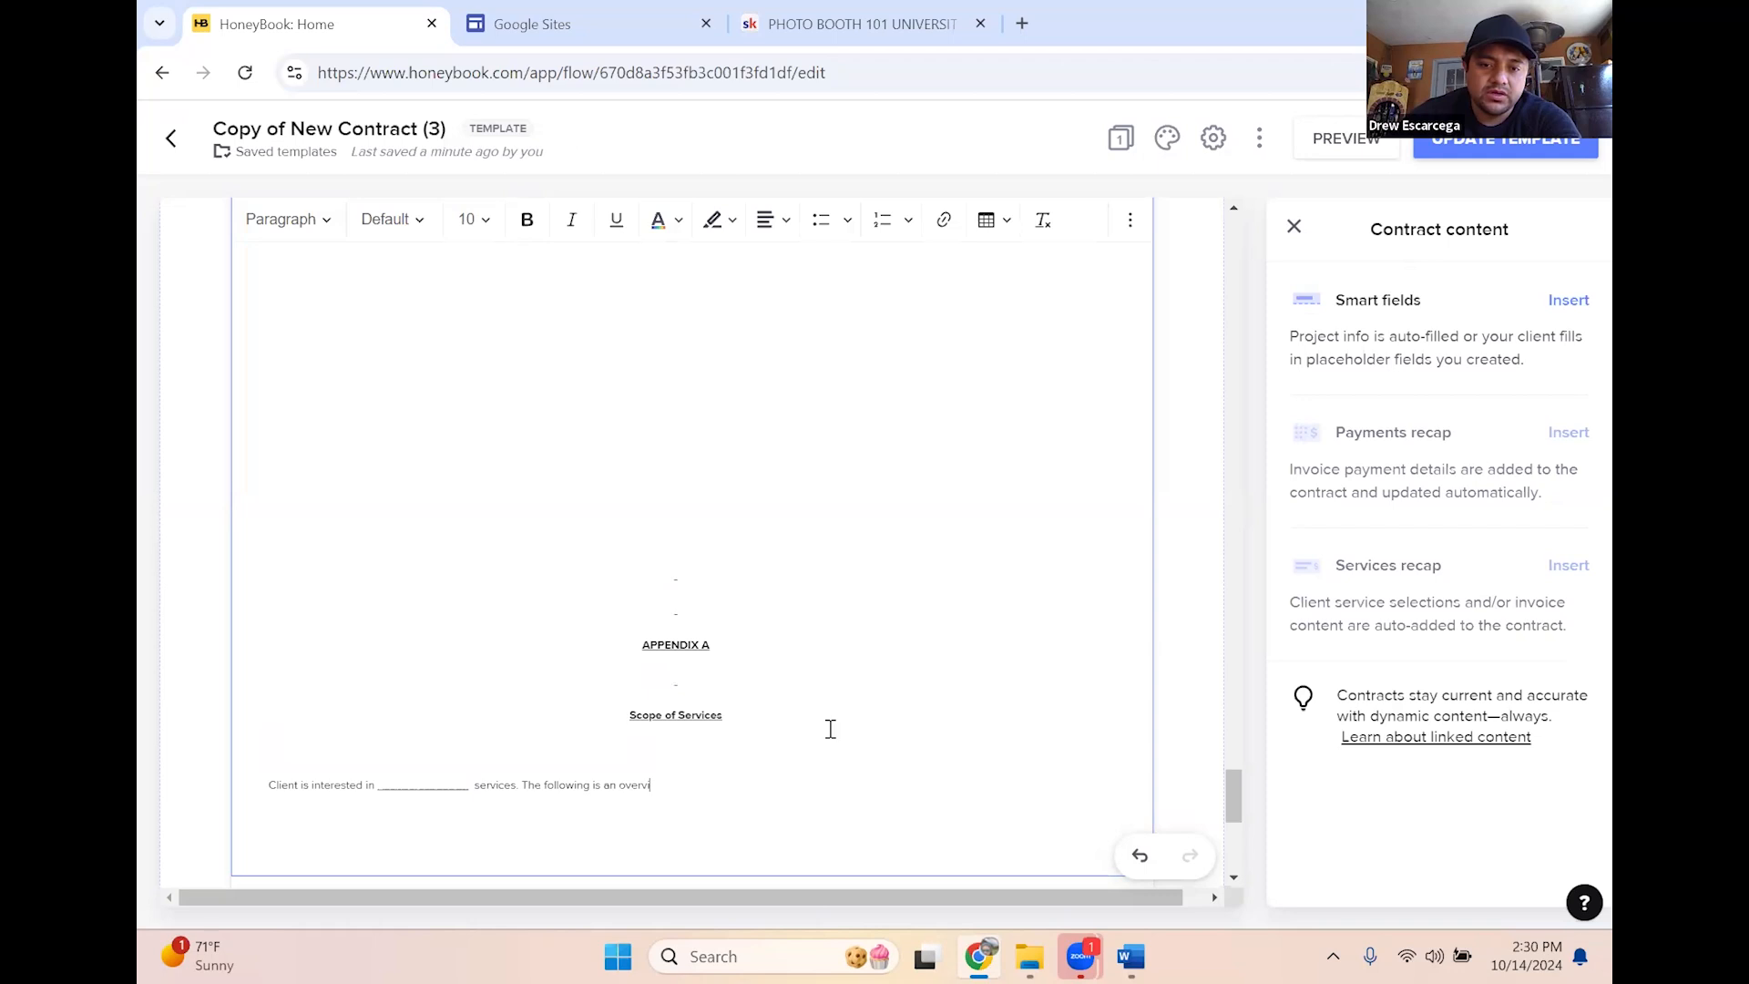
{"action": "key", "text": "BackSpace"}
{"action": "key", "text": "BackSpace"}
{"action": "key", "text": "BackSpace"}
{"action": "key", "text": "BackSpace"}
{"action": "key", "text": "BackSpace"}
{"action": "key", "text": "BackSpace"}
{"action": "key", "text": "BackSpace"}
{"action": "key", "text": "BackSpace"}
{"action": "key", "text": "BackSpace"}
{"action": "key", "text": "BackSpace"}
{"action": "key", "text": "BackSpace"}
{"action": "key", "text": "BackSpace"}
{"action": "key", "text": "BackSpace"}
{"action": "key", "text": "BackSpace"}
{"action": "key", "text": "BackSpace"}
{"action": "key", "text": "BackSpace"}
{"action": "key", "text": "BackSpace"}
{"action": "key", "text": "BackSpace"}
{"action": "key", "text": "BackSpace"}
{"action": "key", "text": "BackSpace"}
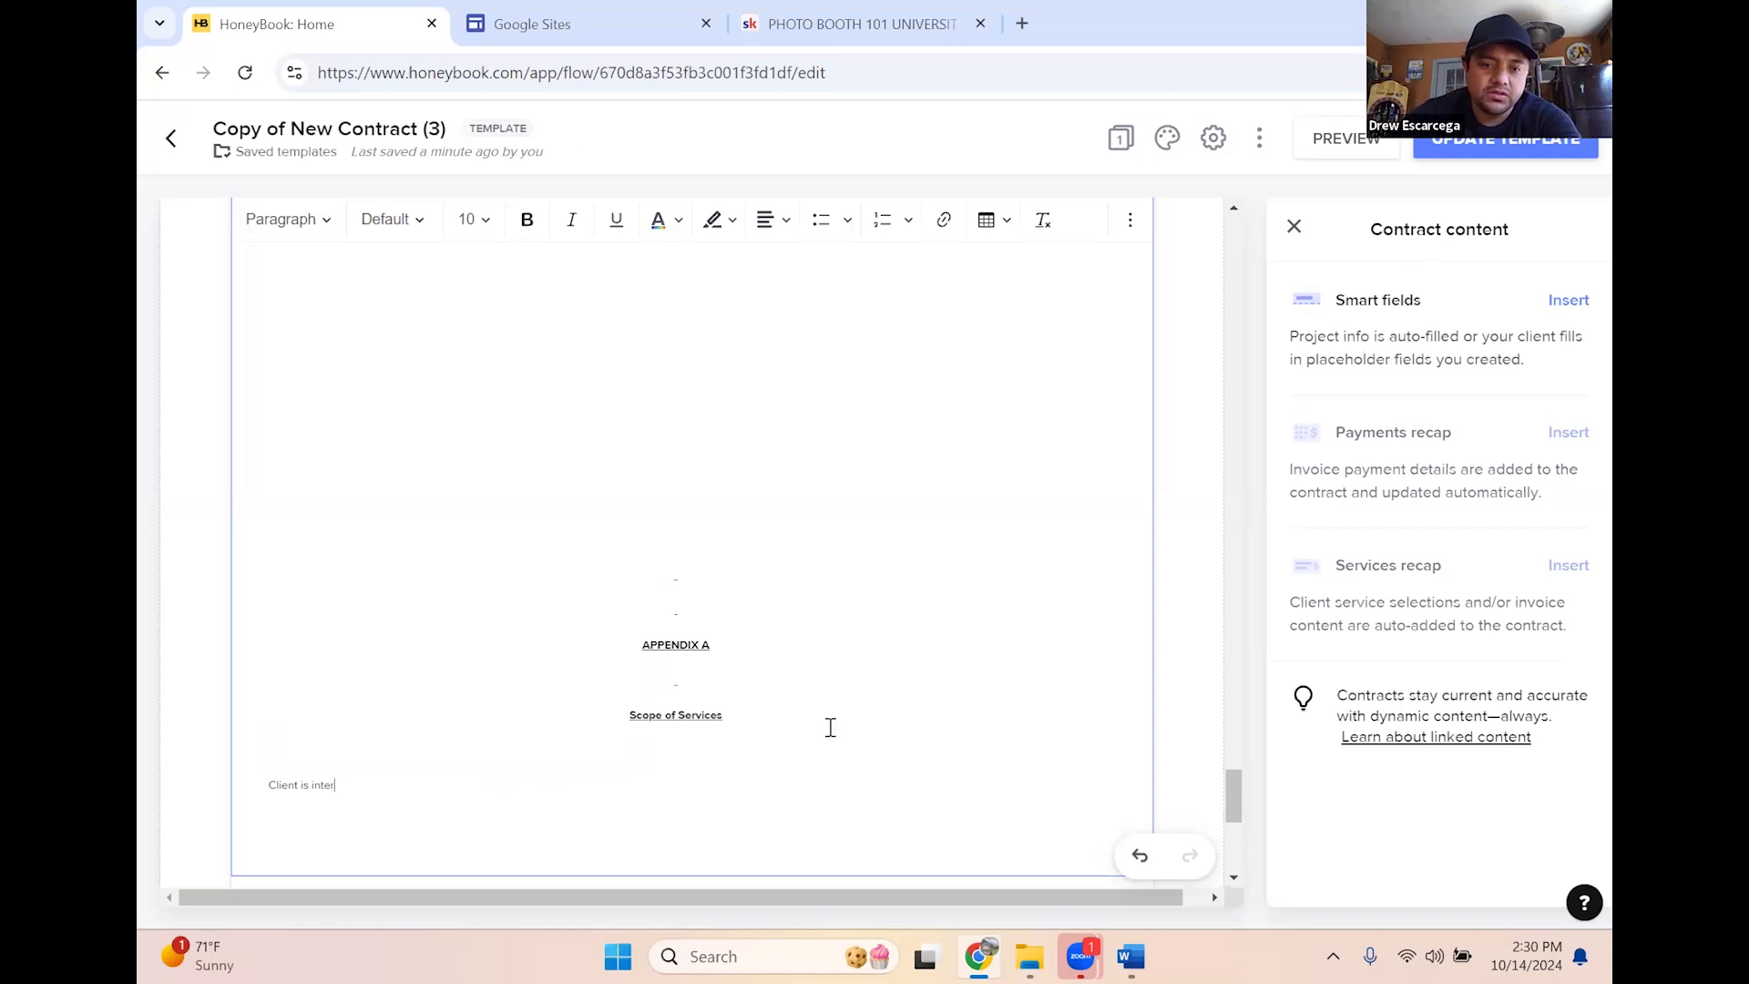
{"action": "key", "text": "BackSpace"}
{"action": "key", "text": "BackSpace"}
{"action": "key", "text": "BackSpace"}
{"action": "key", "text": "BackSpace"}
{"action": "key", "text": "BackSpace"}
{"action": "key", "text": "BackSpace"}
{"action": "key", "text": "BackSpace"}
{"action": "key", "text": "BackSpace"}
{"action": "key", "text": "BackSpace"}
{"action": "key", "text": "BackSpace"}
{"action": "key", "text": "BackSpace"}
{"action": "key", "text": "BackSpace"}
{"action": "key", "text": "BackSpace"}
{"action": "key", "text": "BackSpace"}
{"action": "key", "text": "BackSpace"}
{"action": "key", "text": "BackSpace"}
{"action": "key", "text": "BackSpace"}
{"action": "key", "text": "BackSpace"}
{"action": "key", "text": "BackSpace"}
{"action": "key", "text": "BackSpace"}
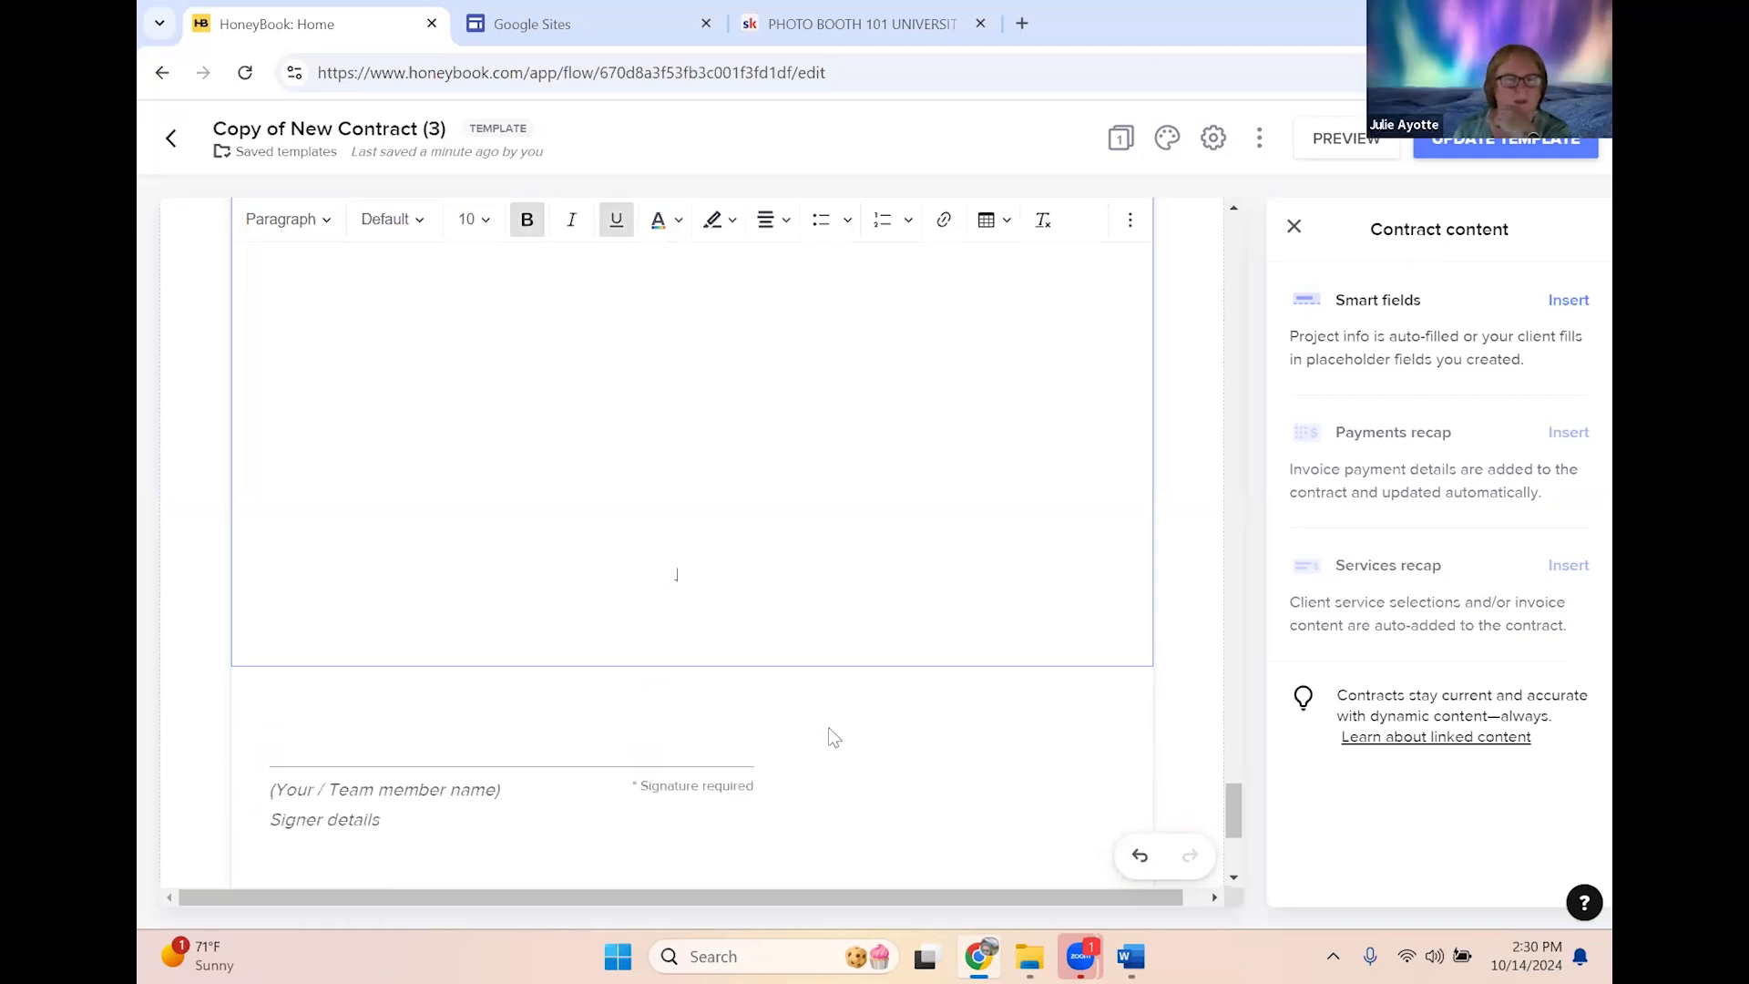
{"action": "key", "text": "BackSpace"}
{"action": "key", "text": "BackSpace"}
{"action": "key", "text": "BackSpace"}
{"action": "key", "text": "BackSpace"}
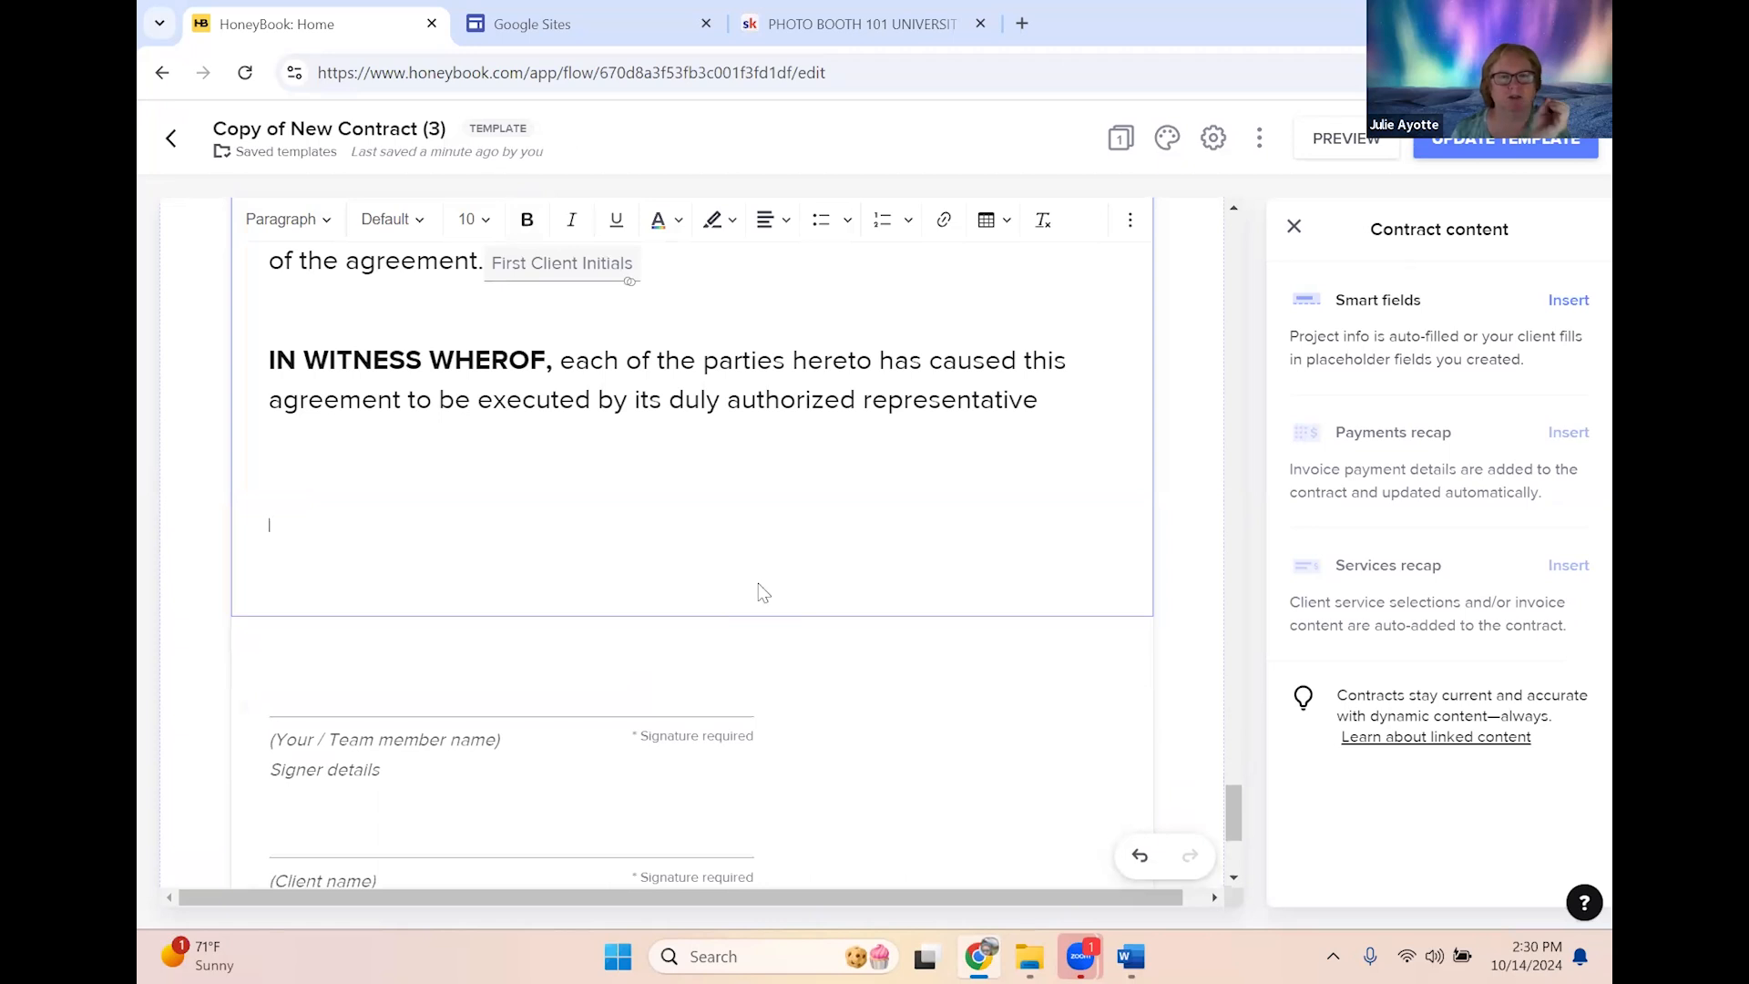
{"action": "key", "text": "BackSpace"}
{"action": "key", "text": "BackSpace"}
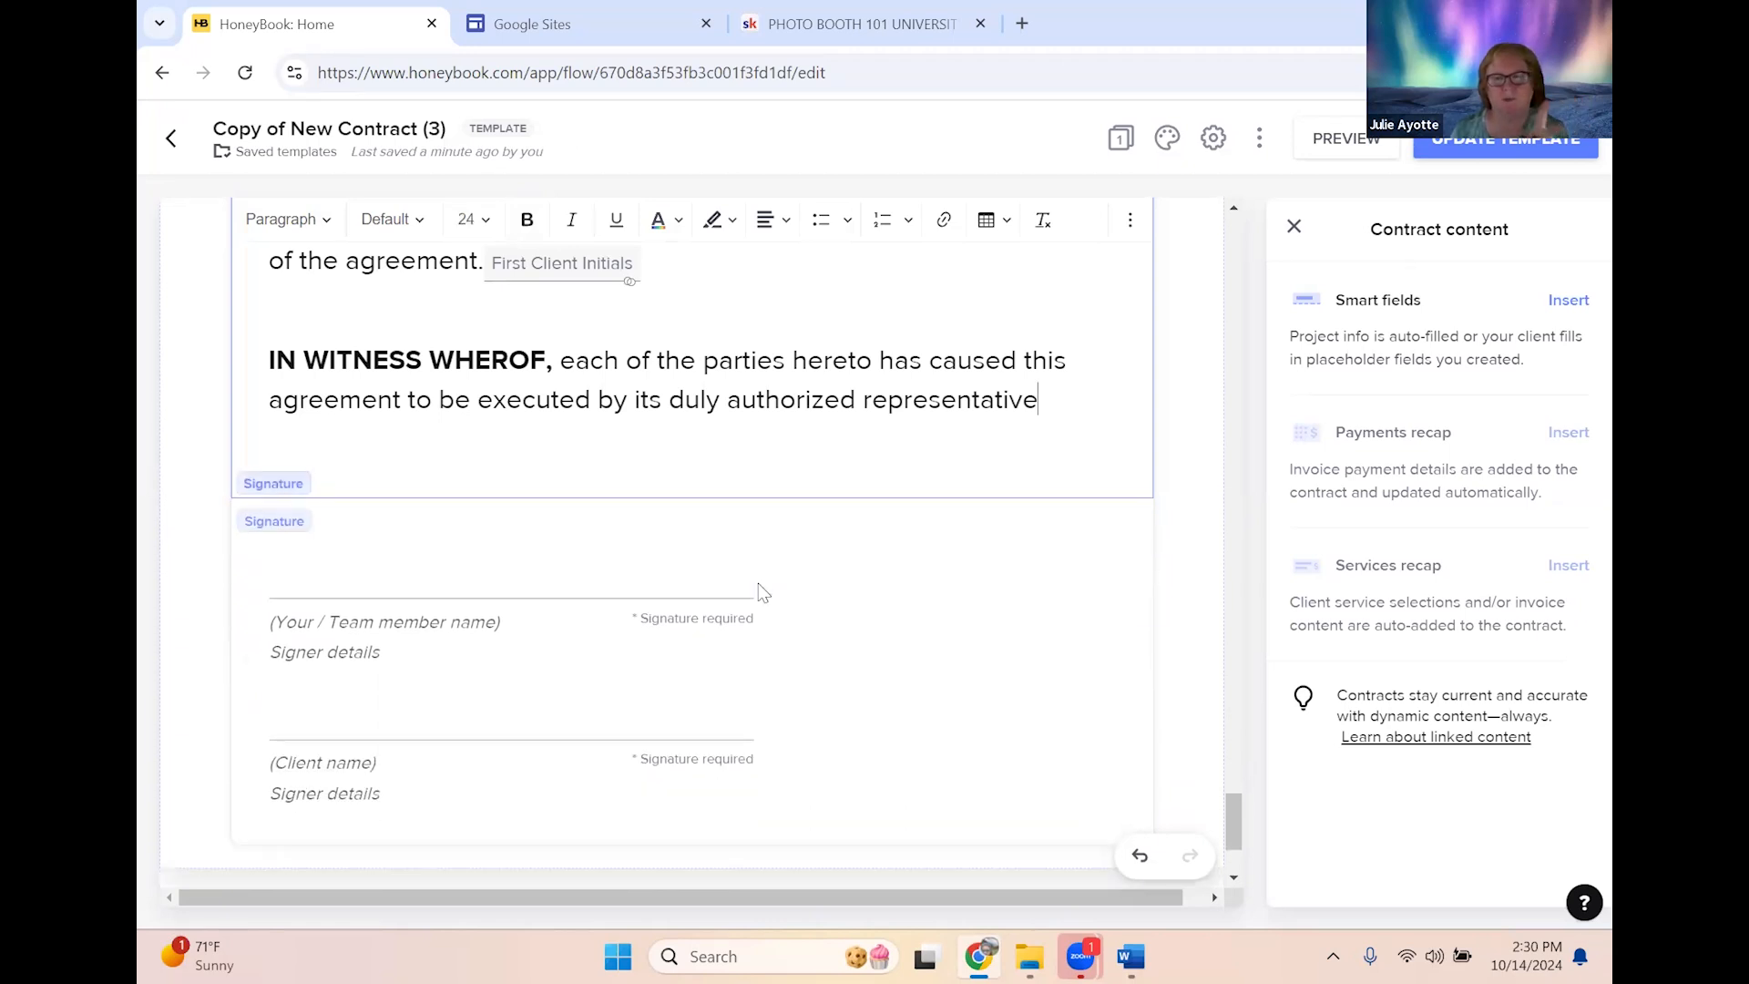
{"action": "mouse_move", "coordinate": [625, 583]}
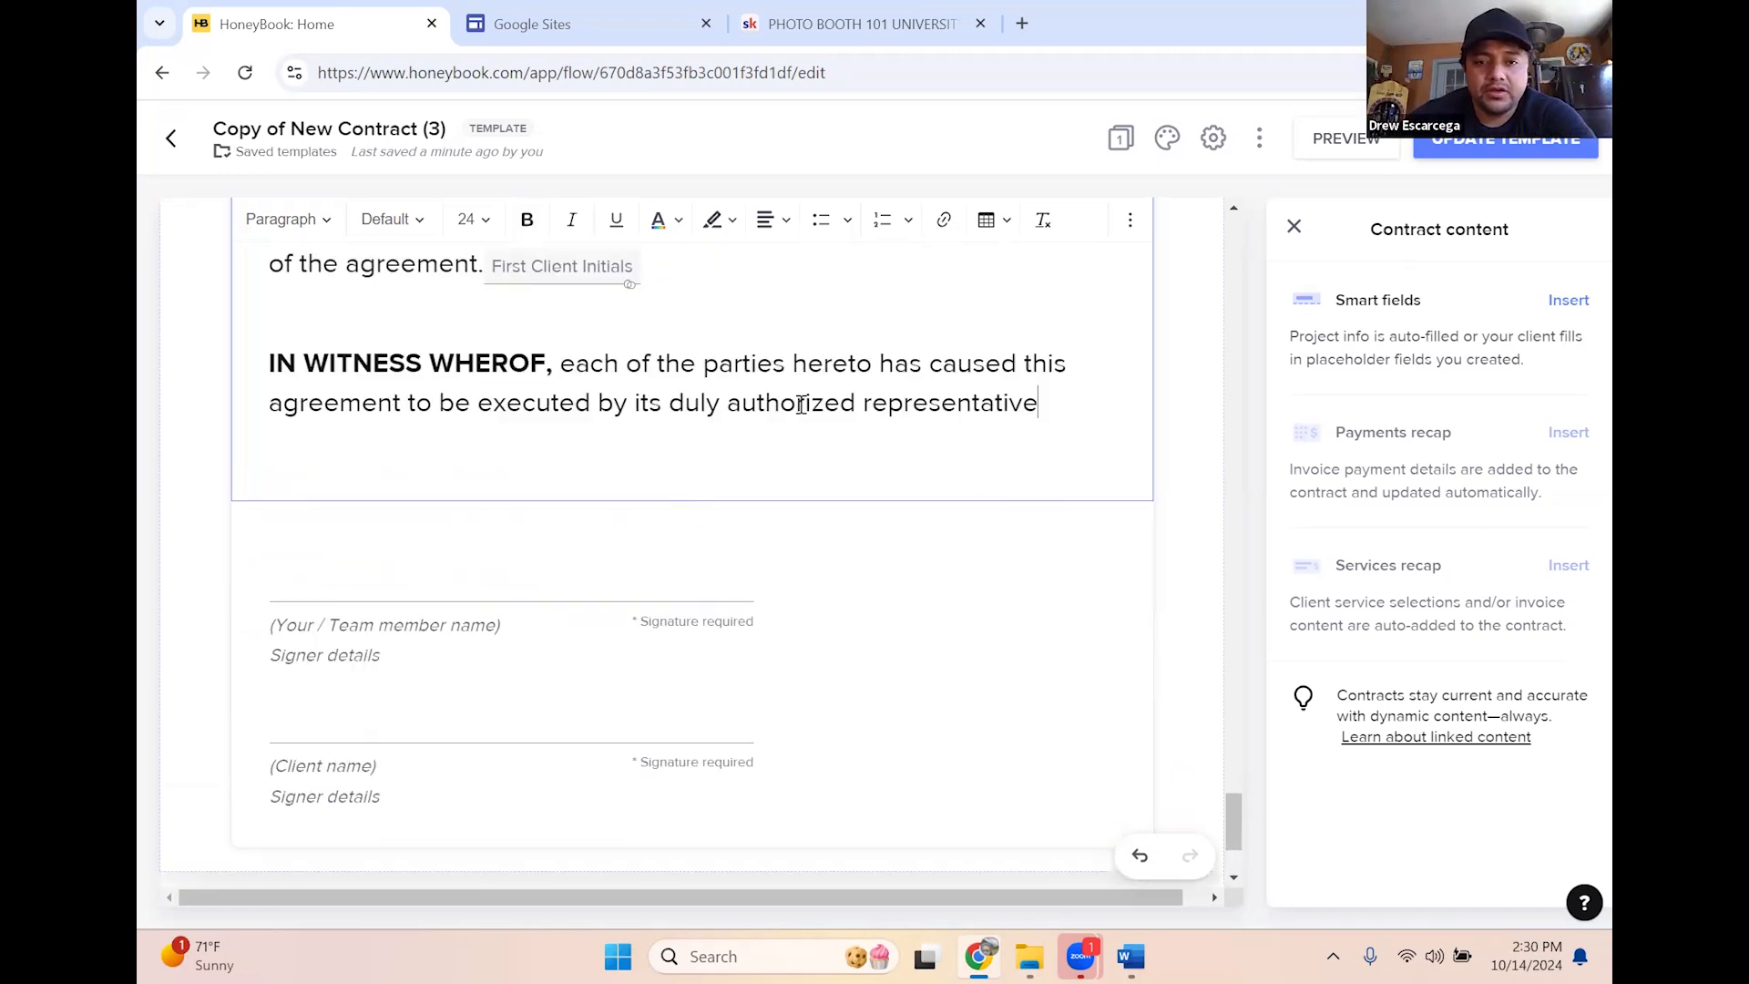
{"action": "scroll", "coordinate": [1002, 374], "scroll_direction": "down", "scroll_amount": 2}
{"action": "scroll", "coordinate": [911, 424], "scroll_direction": "up", "scroll_amount": 4}
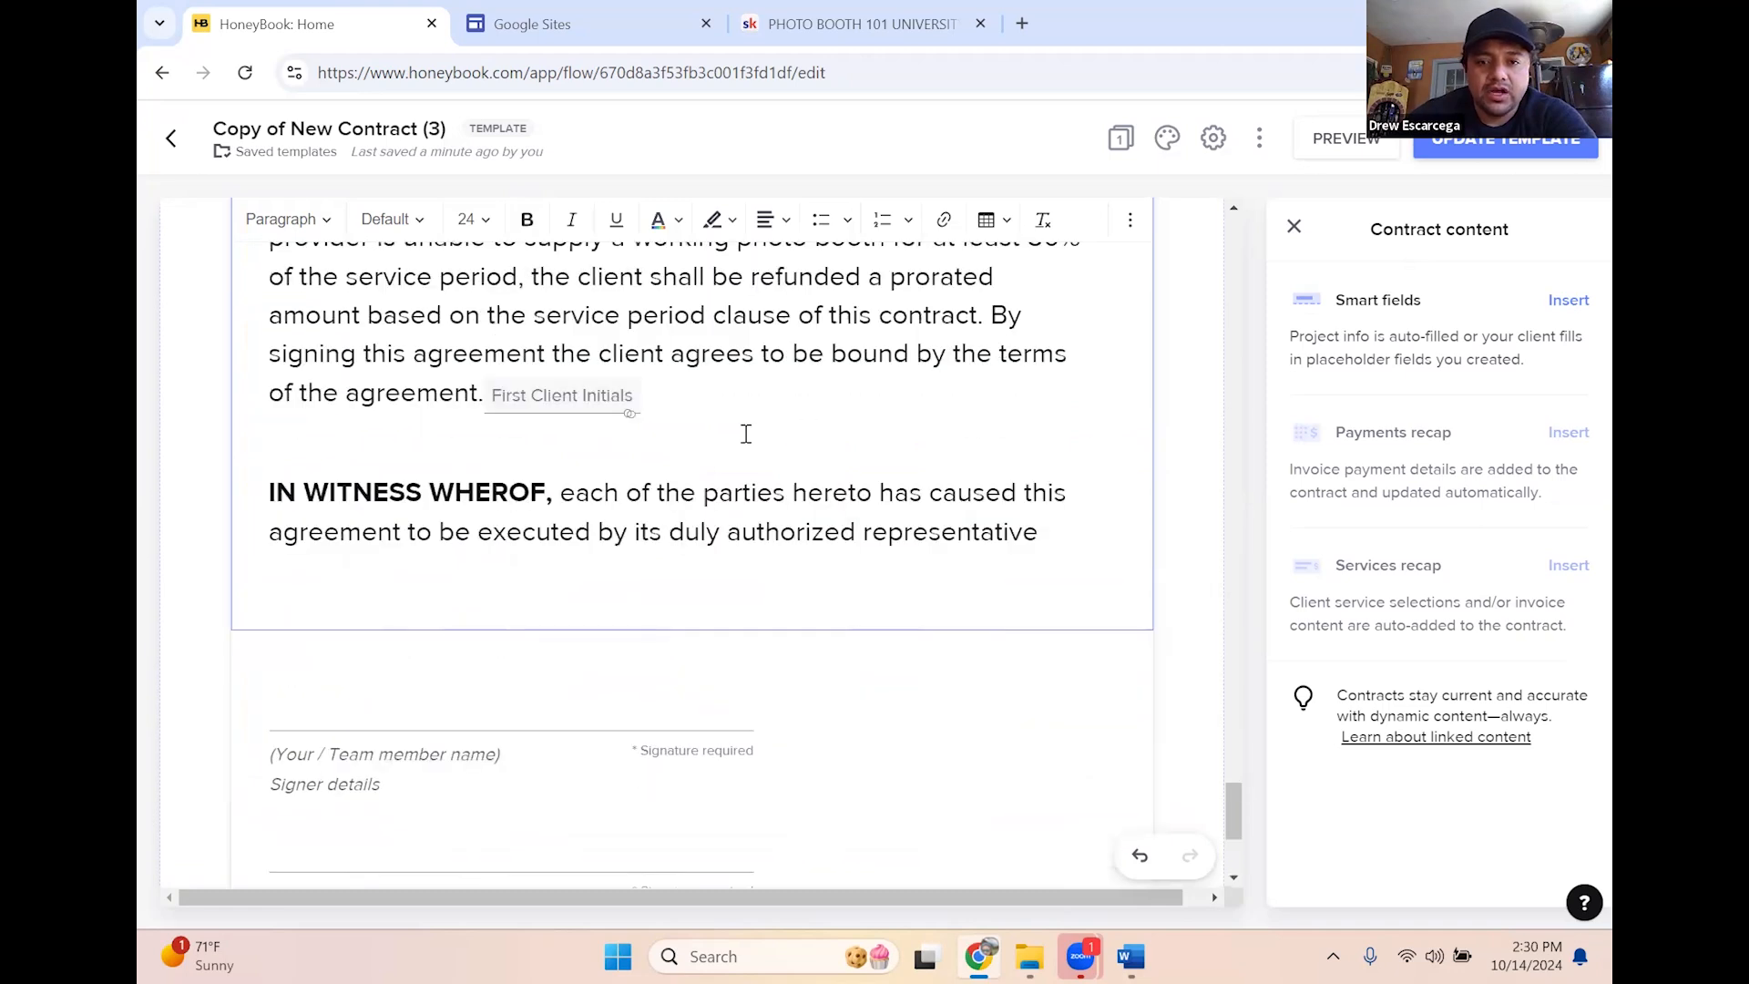
{"action": "scroll", "coordinate": [1062, 382], "scroll_direction": "down", "scroll_amount": 4}
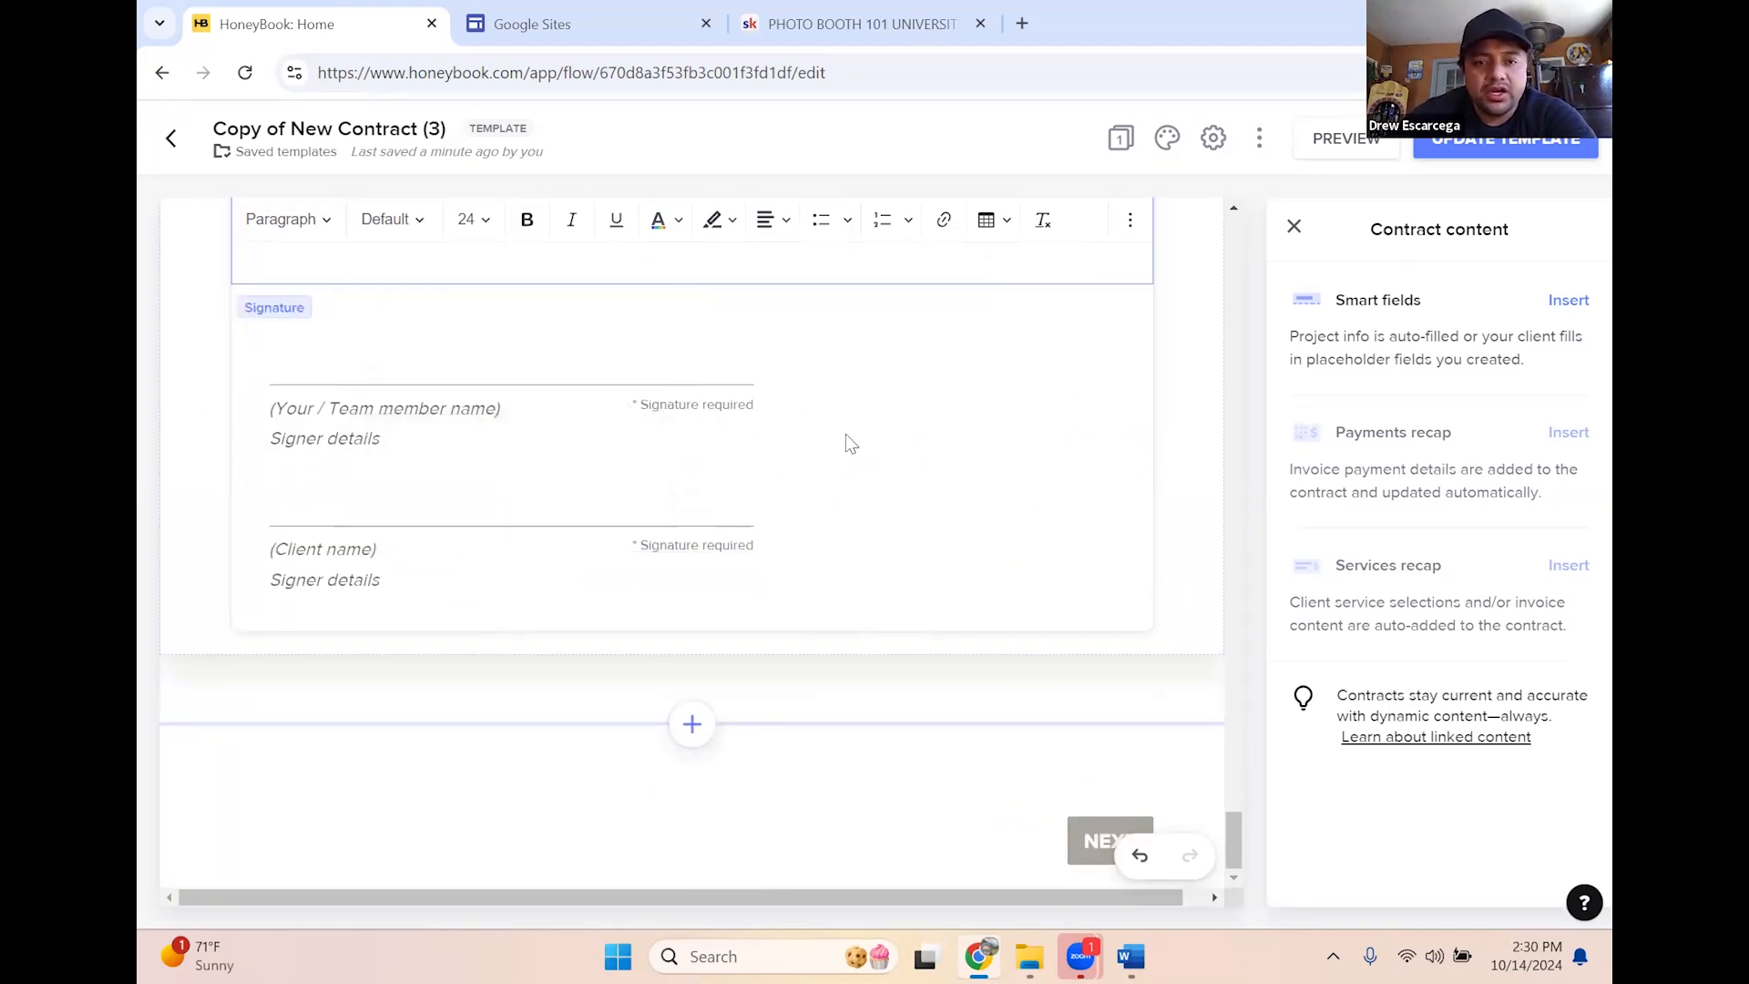
Exit text editing to show the Contract settings panel, then scroll back up through the contract
{"action": "left_click", "coordinate": [689, 426]}
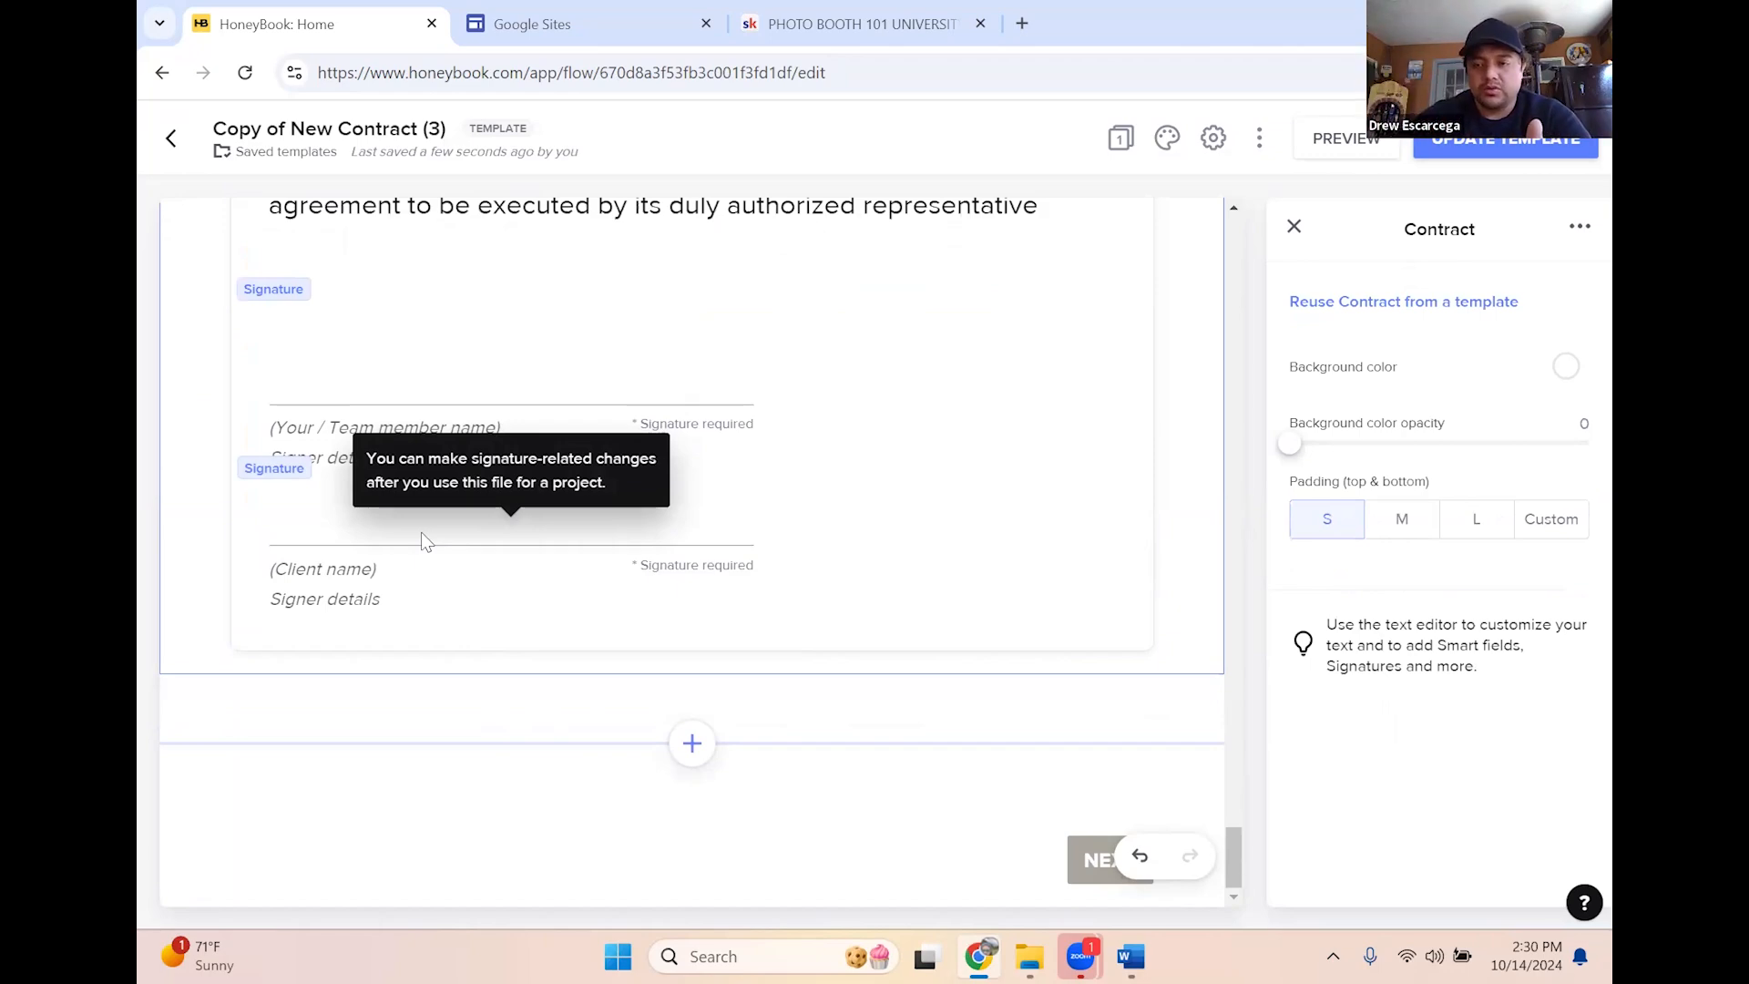
{"action": "scroll", "coordinate": [1101, 652], "scroll_direction": "up", "scroll_amount": 14}
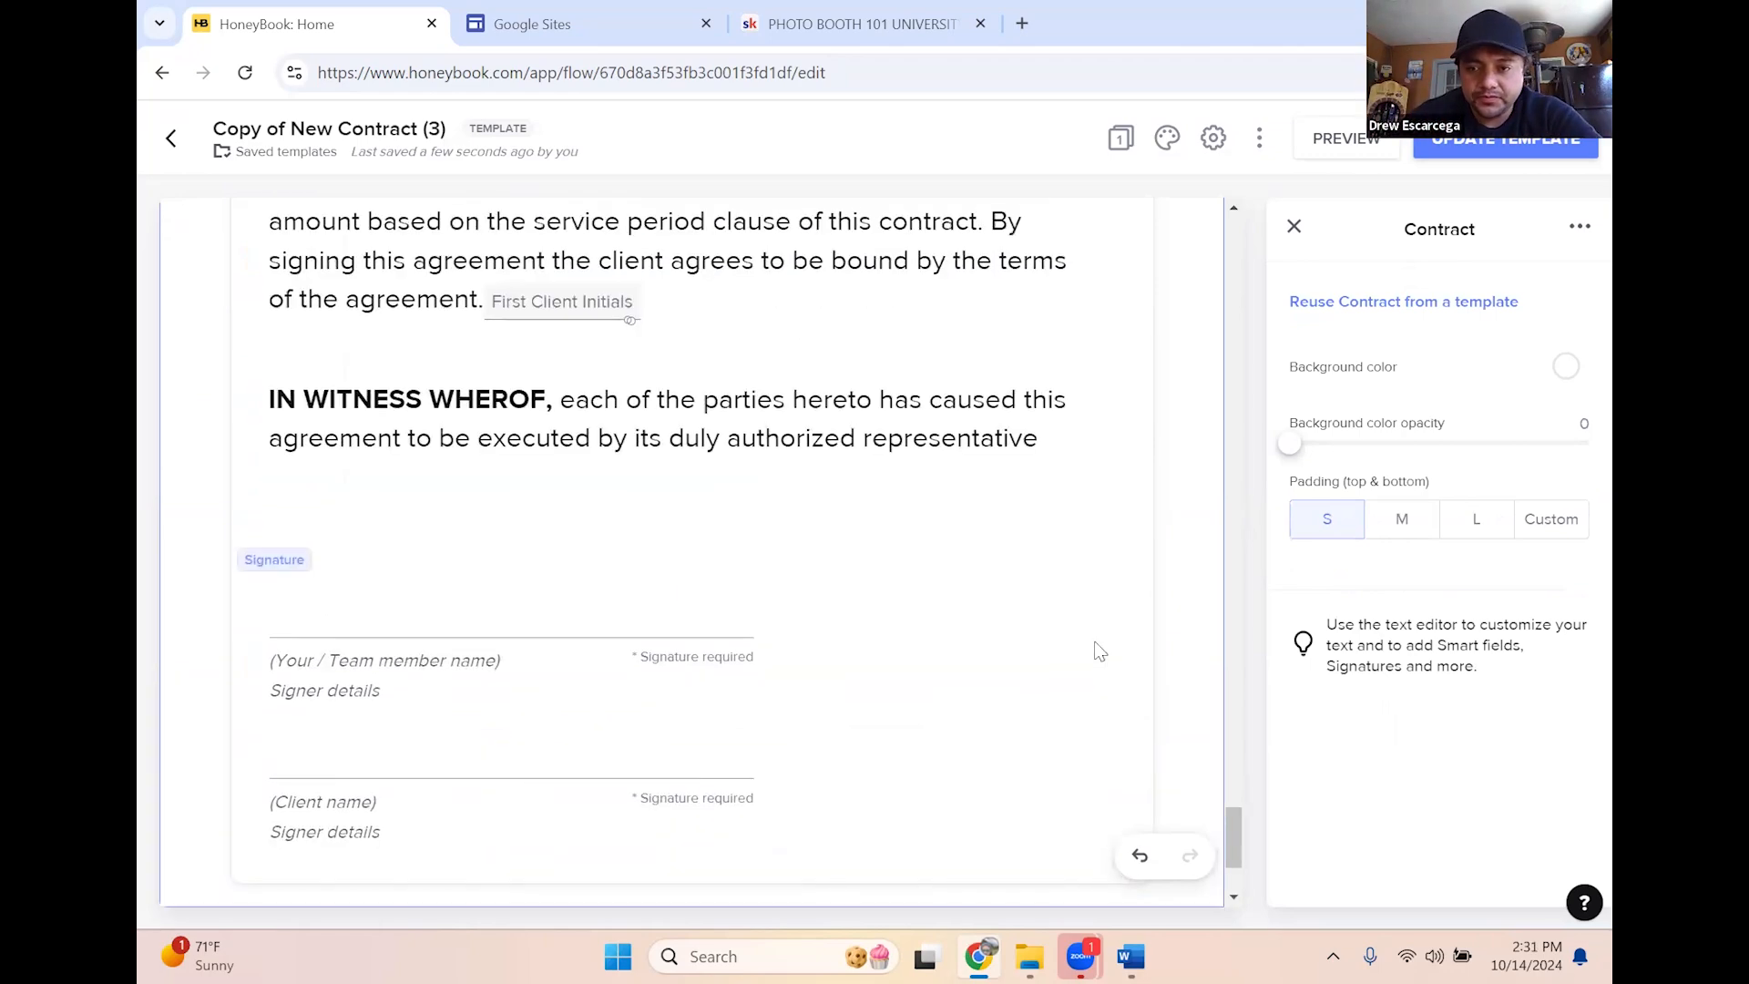
{"action": "scroll", "coordinate": [1113, 645], "scroll_direction": "up", "scroll_amount": 15}
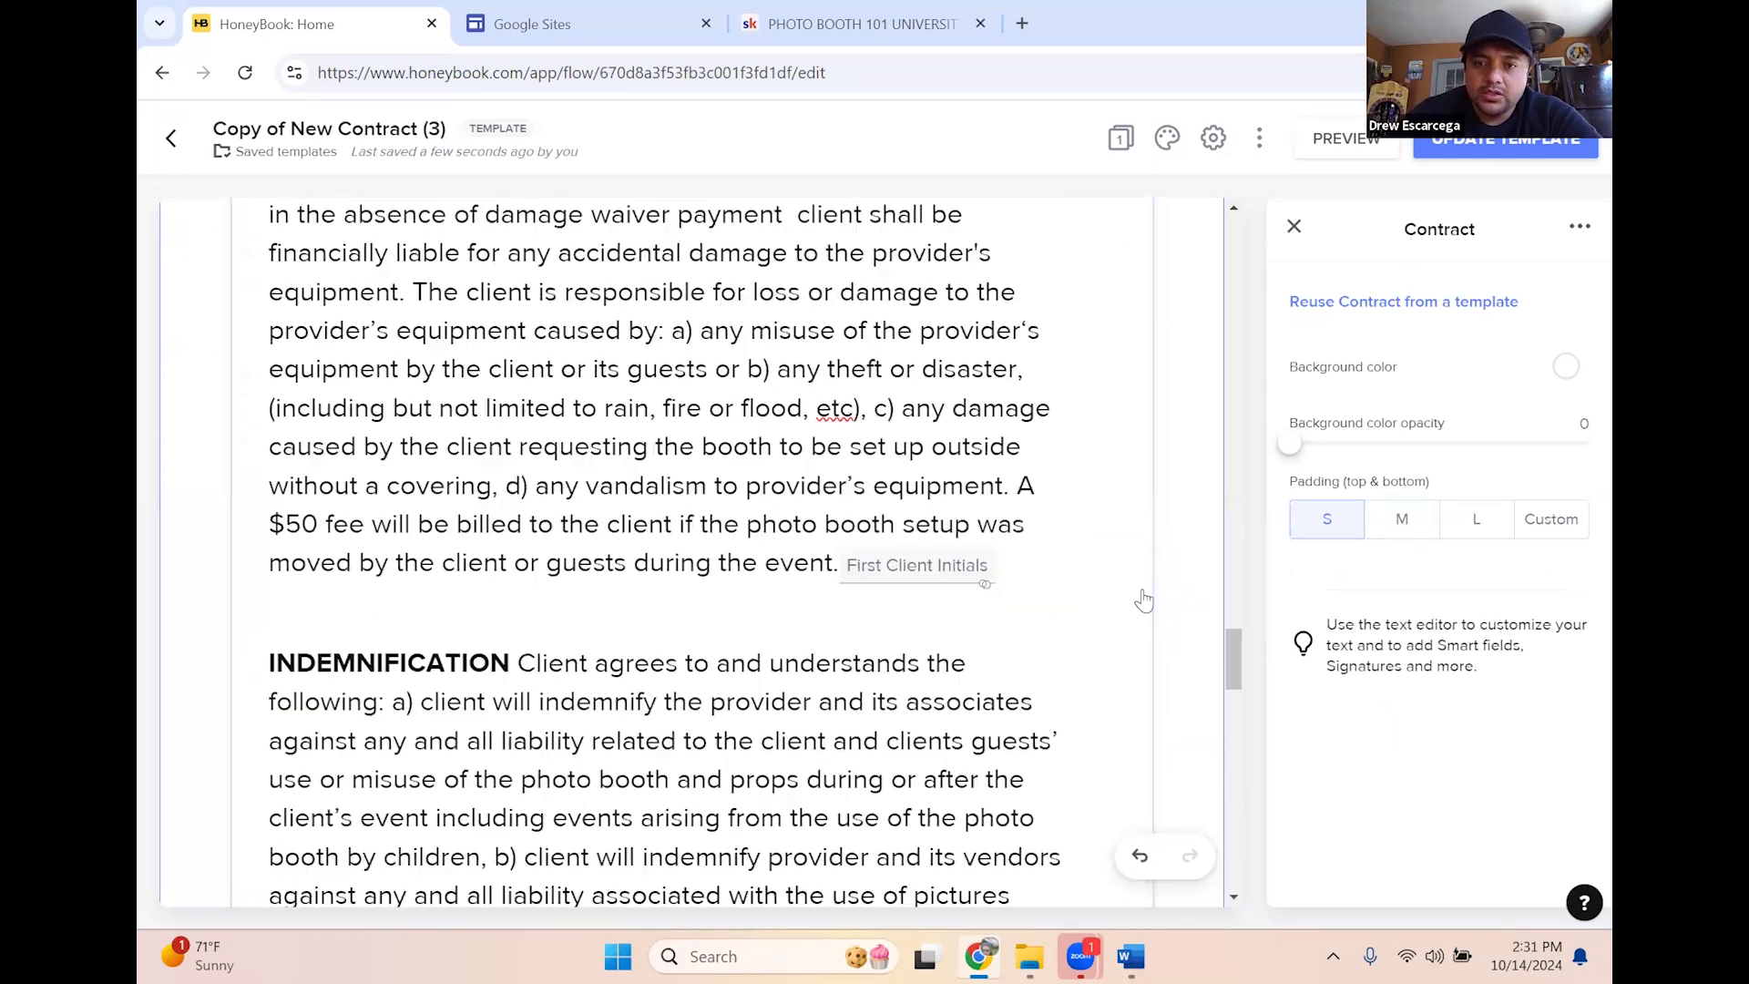
{"action": "scroll", "coordinate": [1410, 339], "scroll_direction": "up", "scroll_amount": 13}
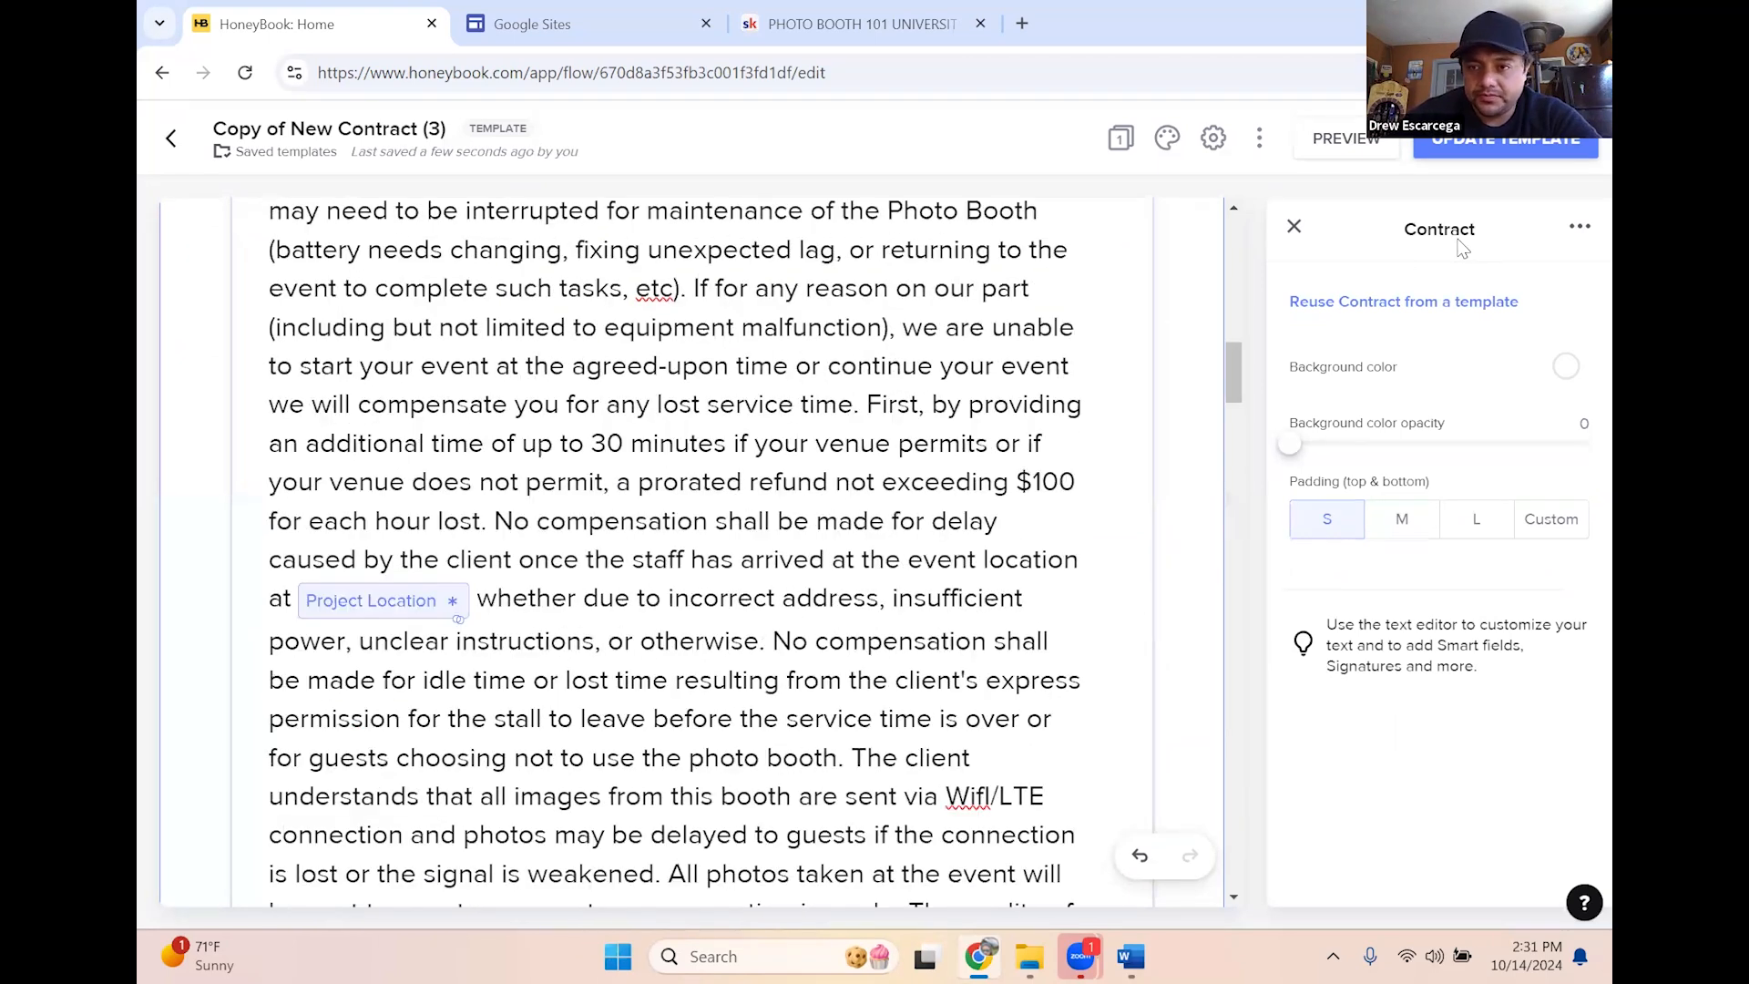
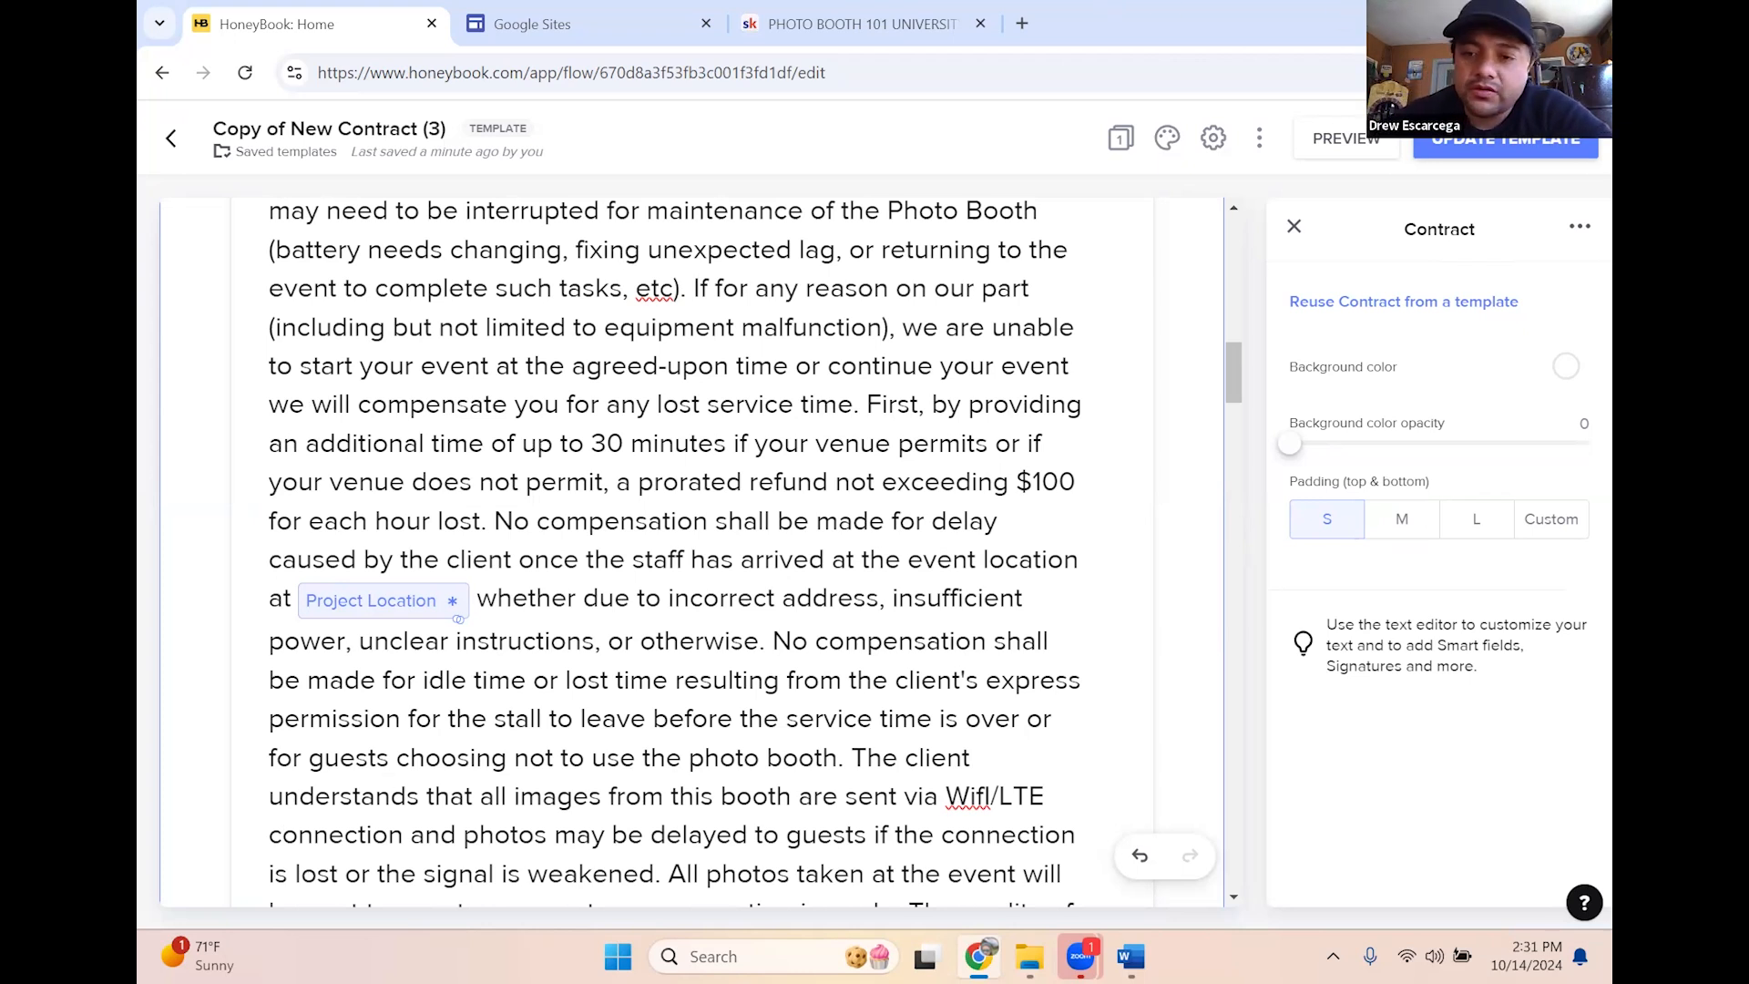
Close the Contract settings panel and bring up the Add Page choices from the pages view
{"action": "left_click", "coordinate": [1294, 226]}
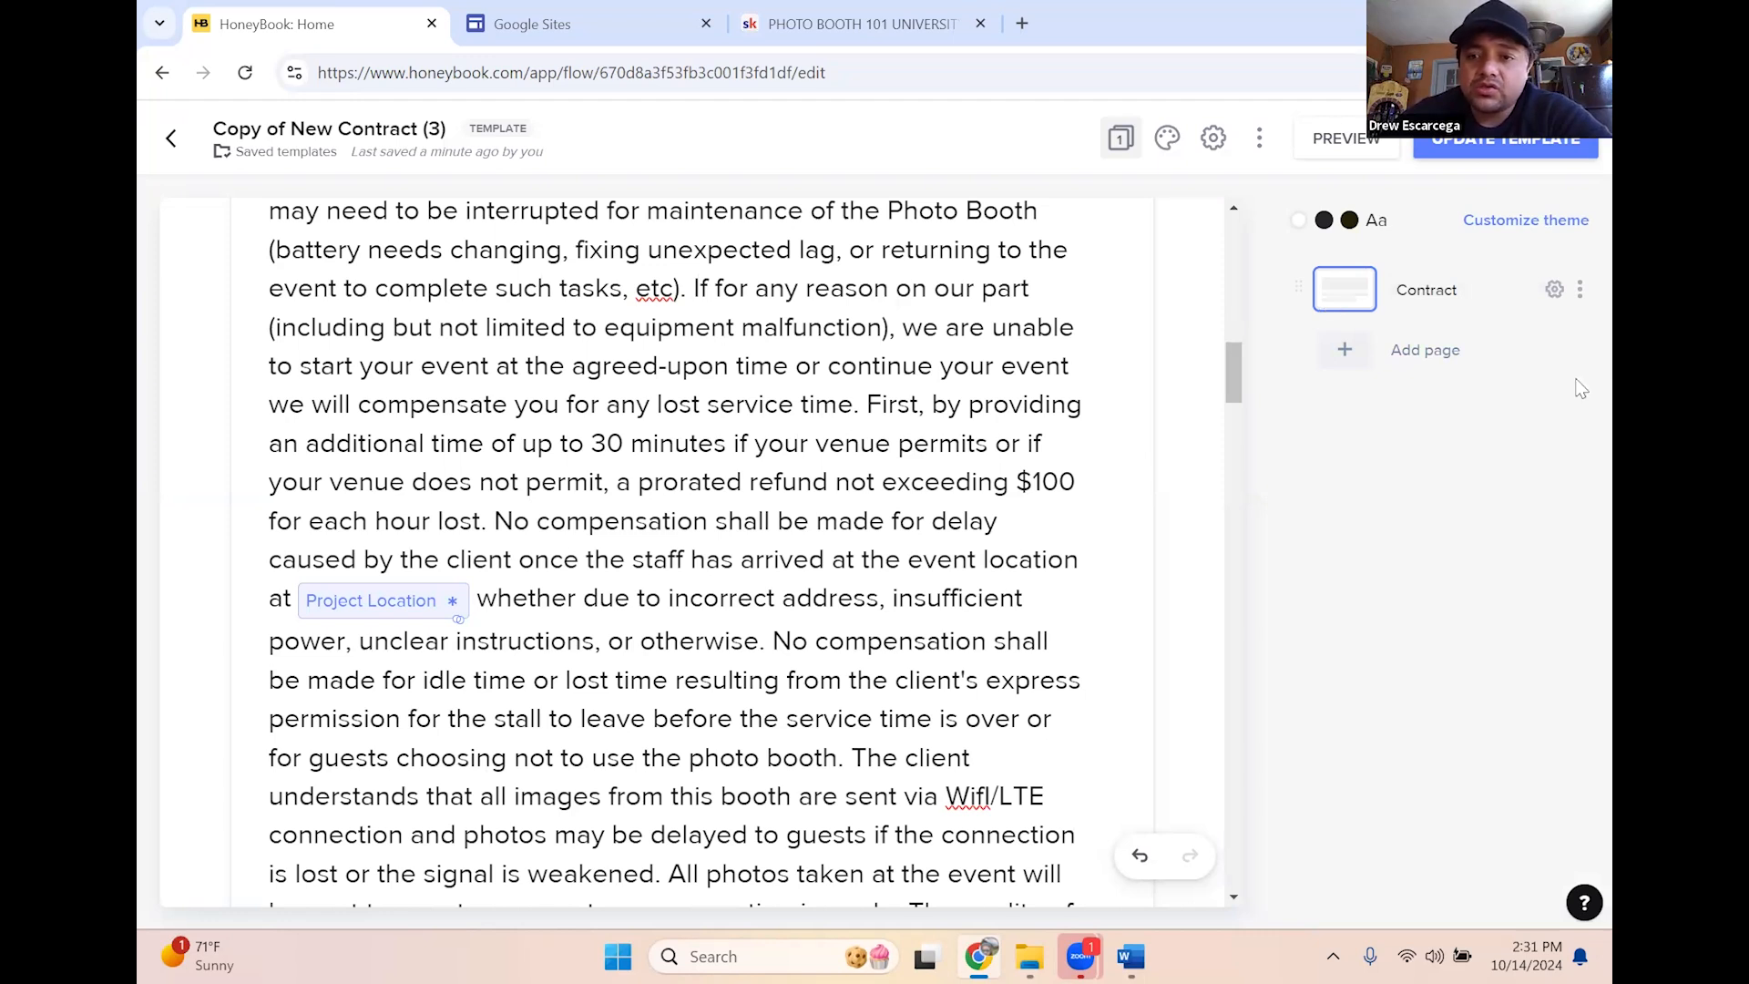
{"action": "left_click", "coordinate": [1455, 365]}
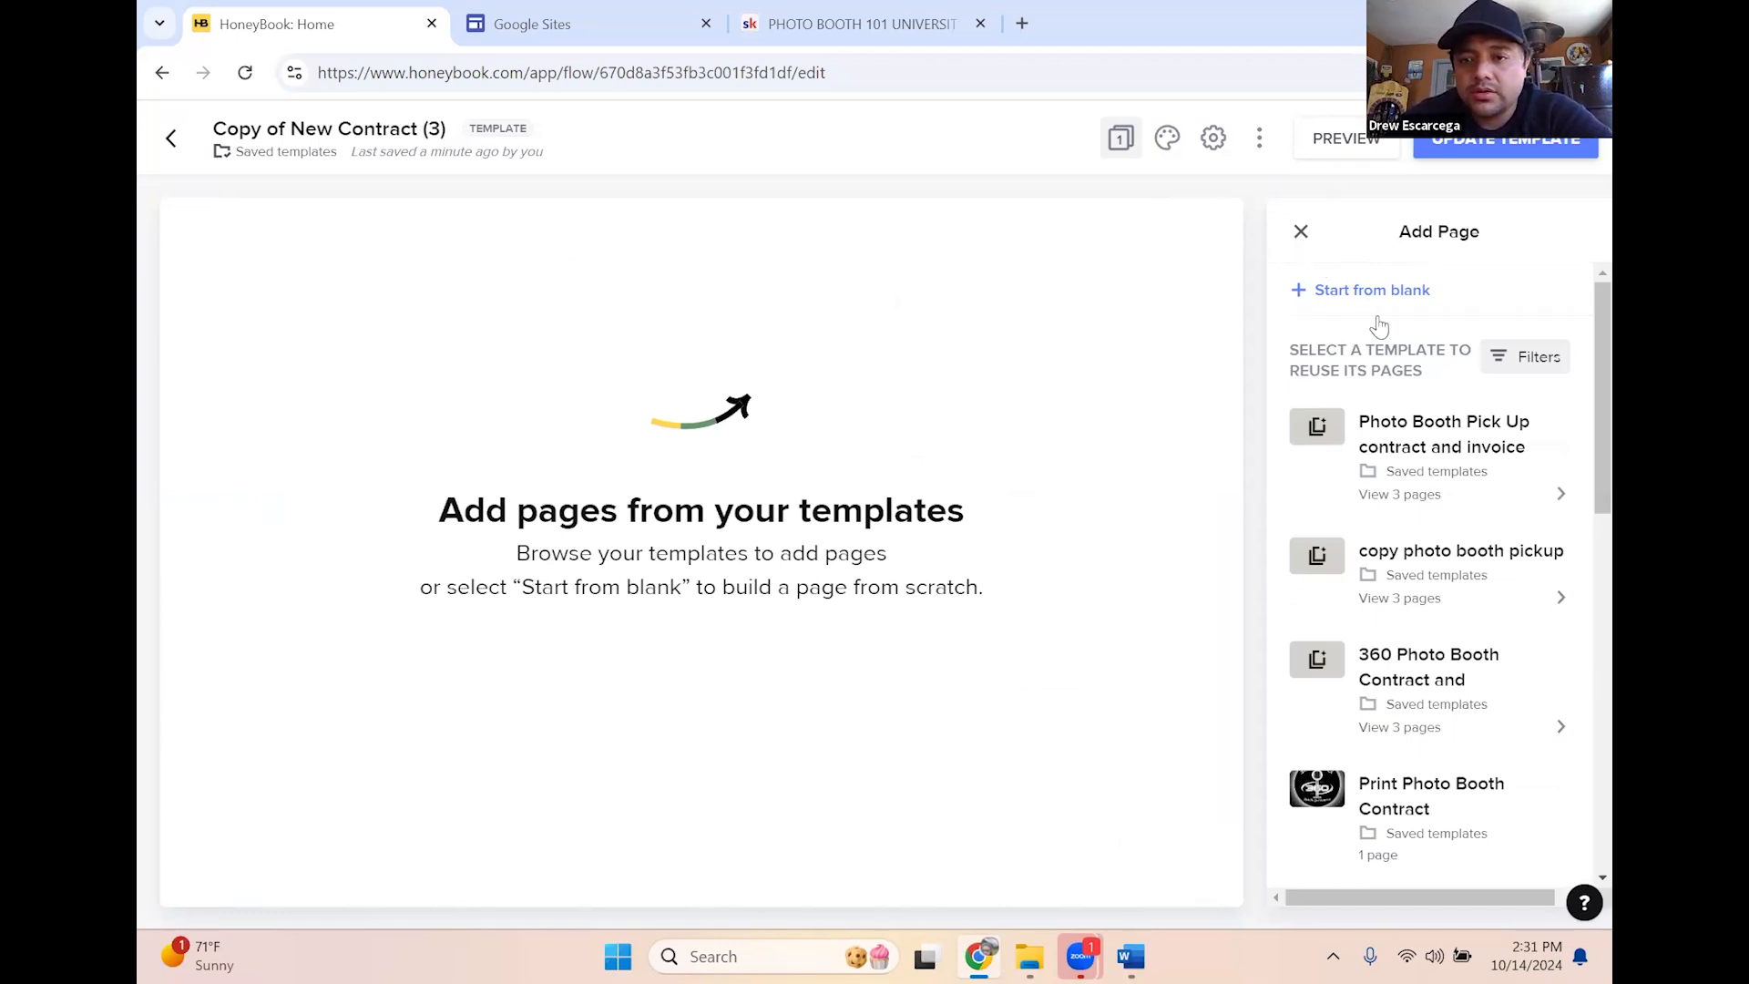
Add a new blank page to the contract template
{"action": "left_click", "coordinate": [1304, 237]}
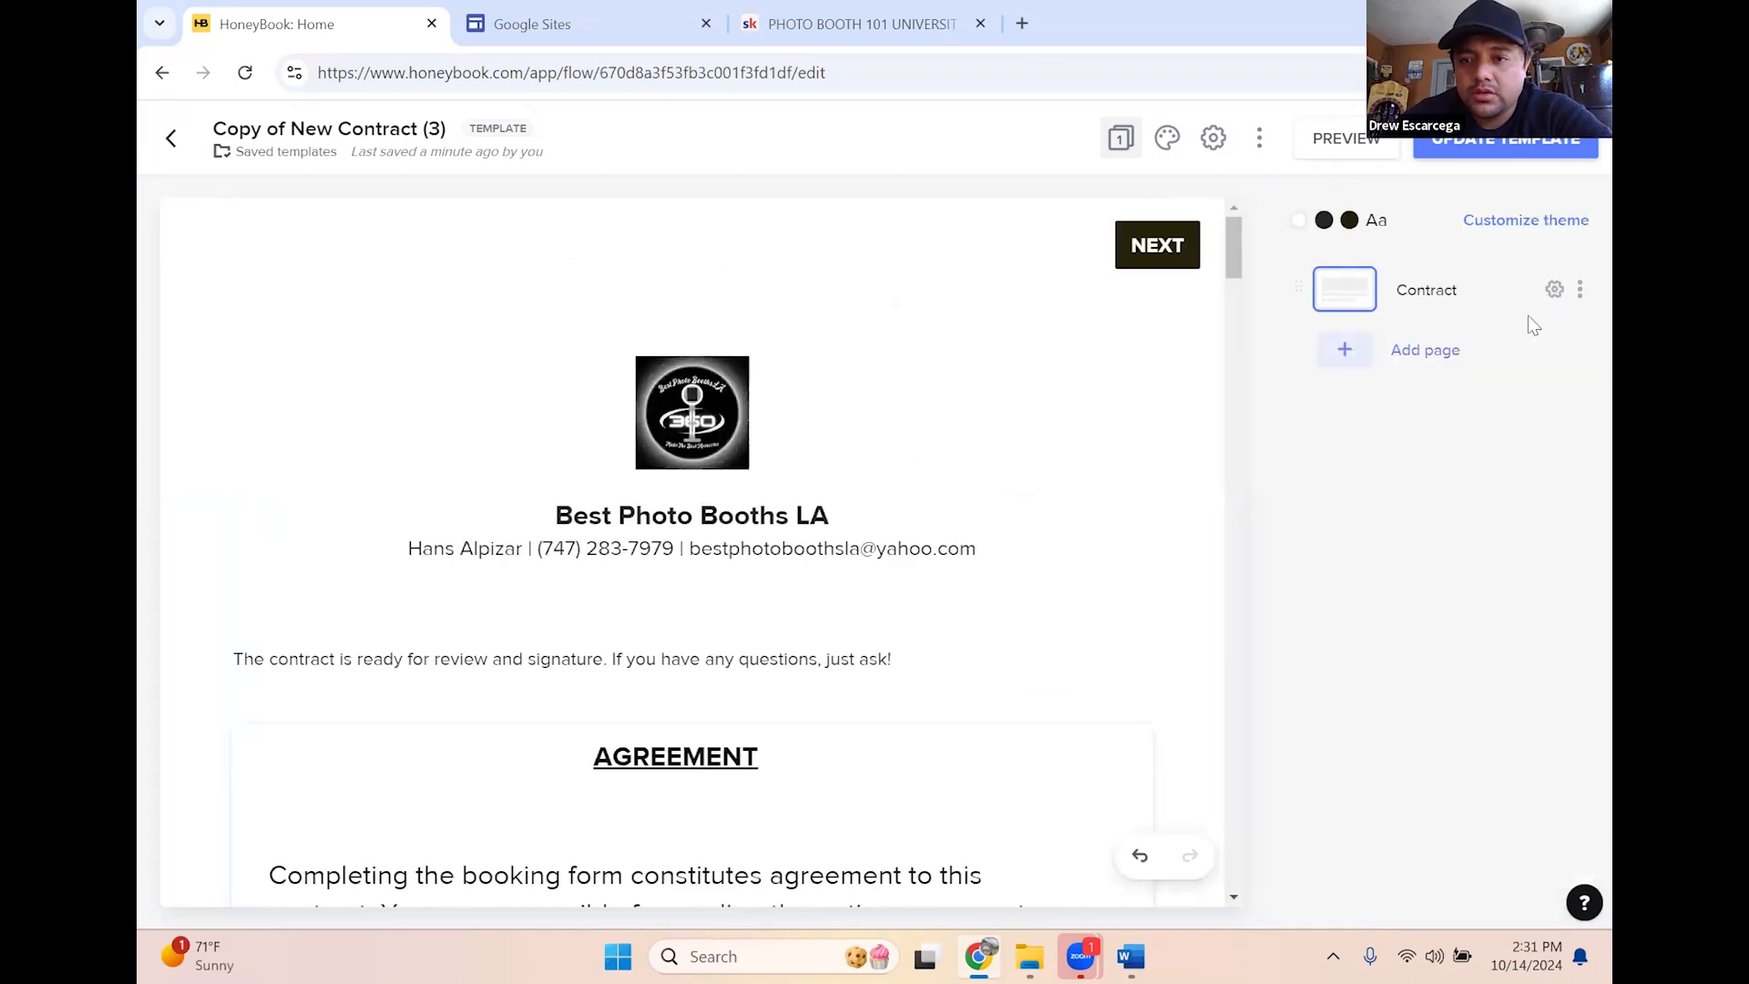
{"action": "left_click", "coordinate": [1403, 354]}
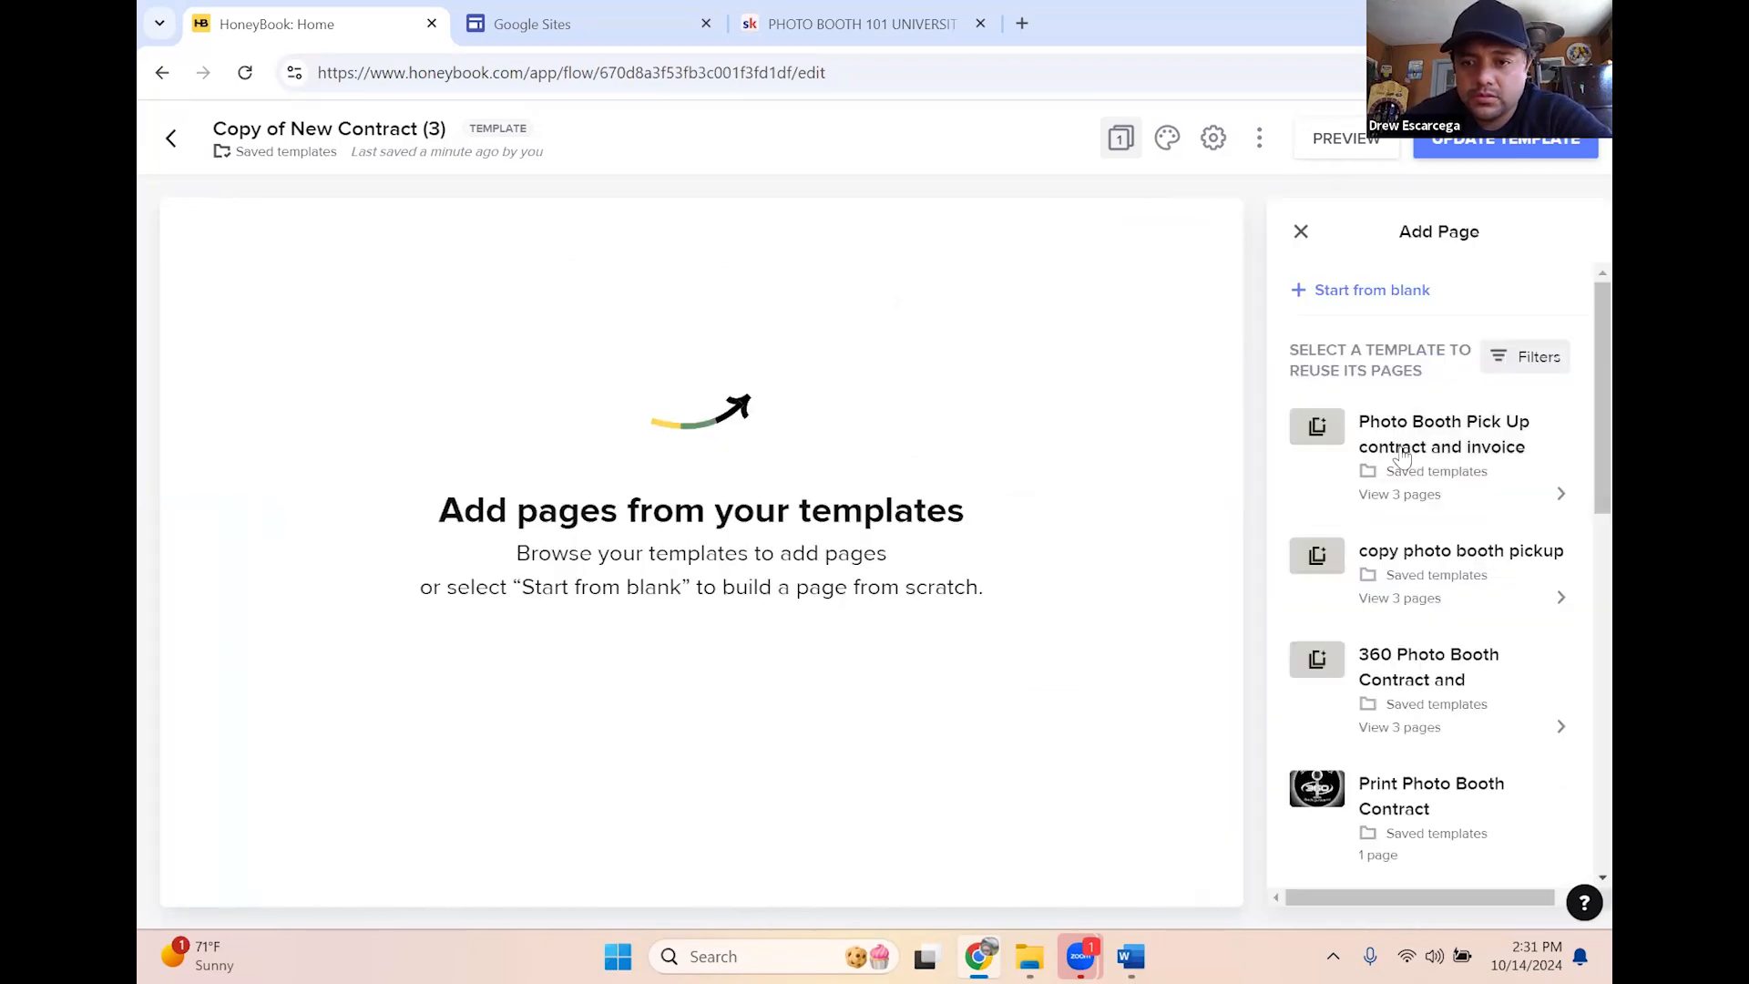
{"action": "scroll", "coordinate": [1458, 583], "scroll_direction": "down", "scroll_amount": 5}
{"action": "scroll", "coordinate": [1430, 597], "scroll_direction": "down", "scroll_amount": 4}
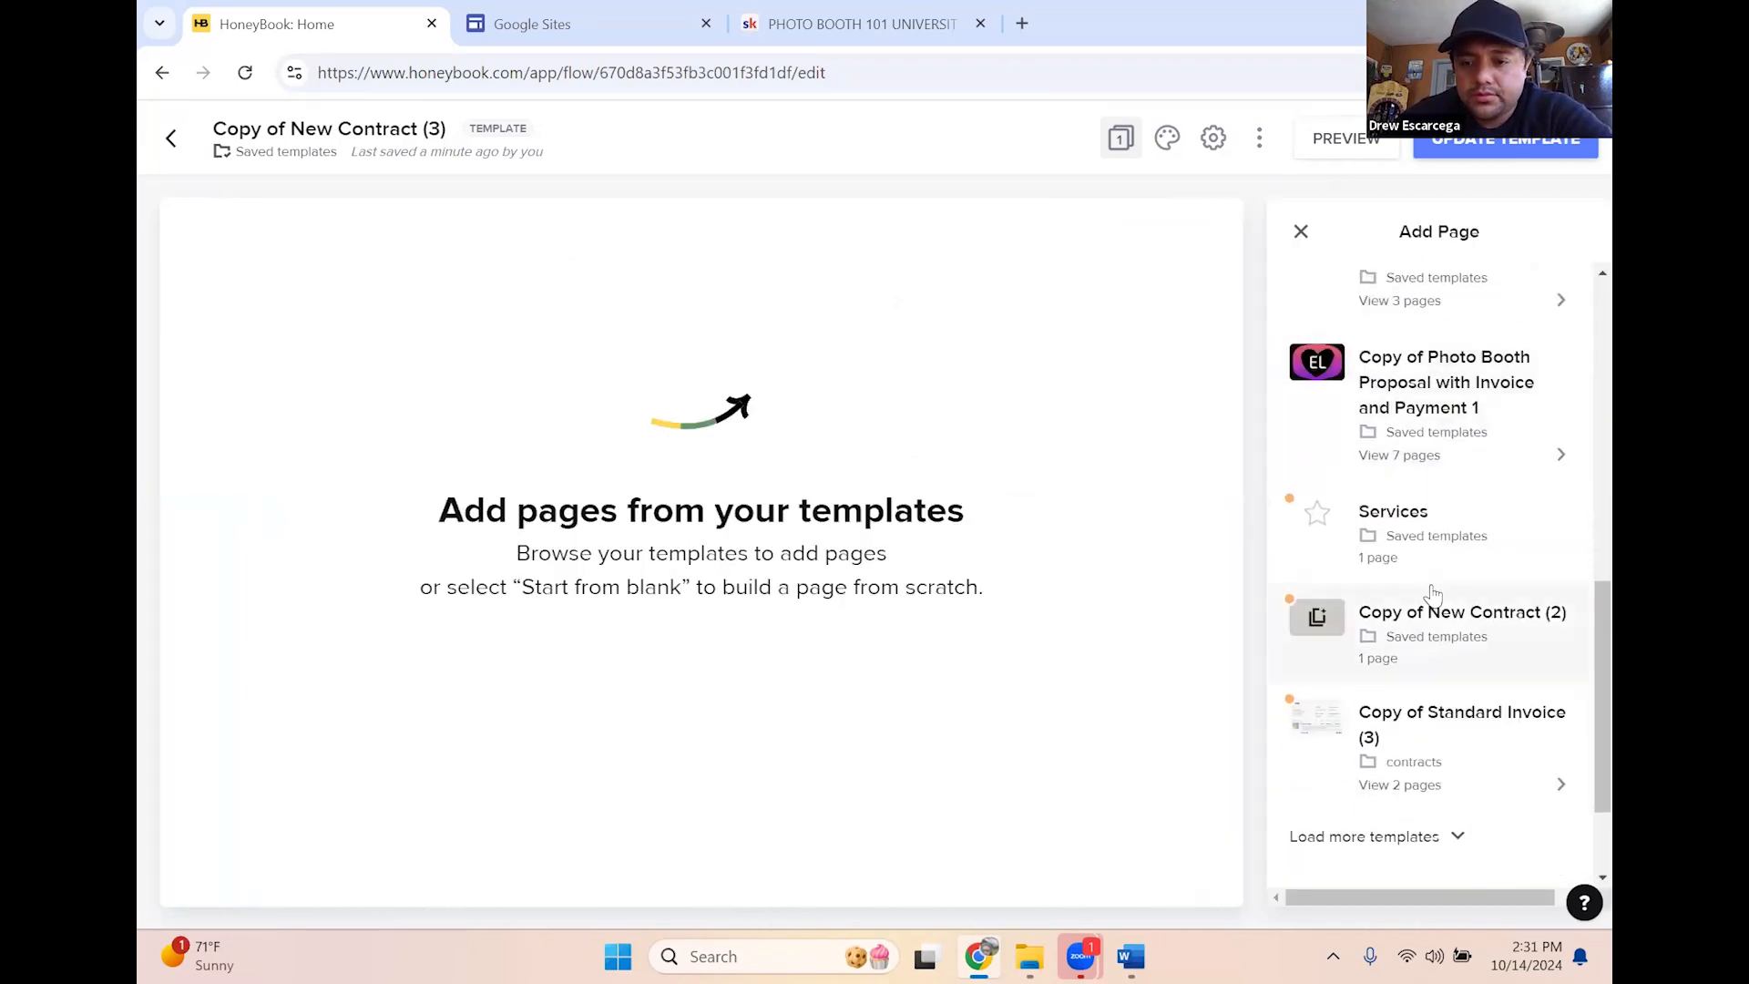
{"action": "scroll", "coordinate": [1408, 715], "scroll_direction": "up", "scroll_amount": 6}
{"action": "scroll", "coordinate": [1408, 715], "scroll_direction": "up", "scroll_amount": 3}
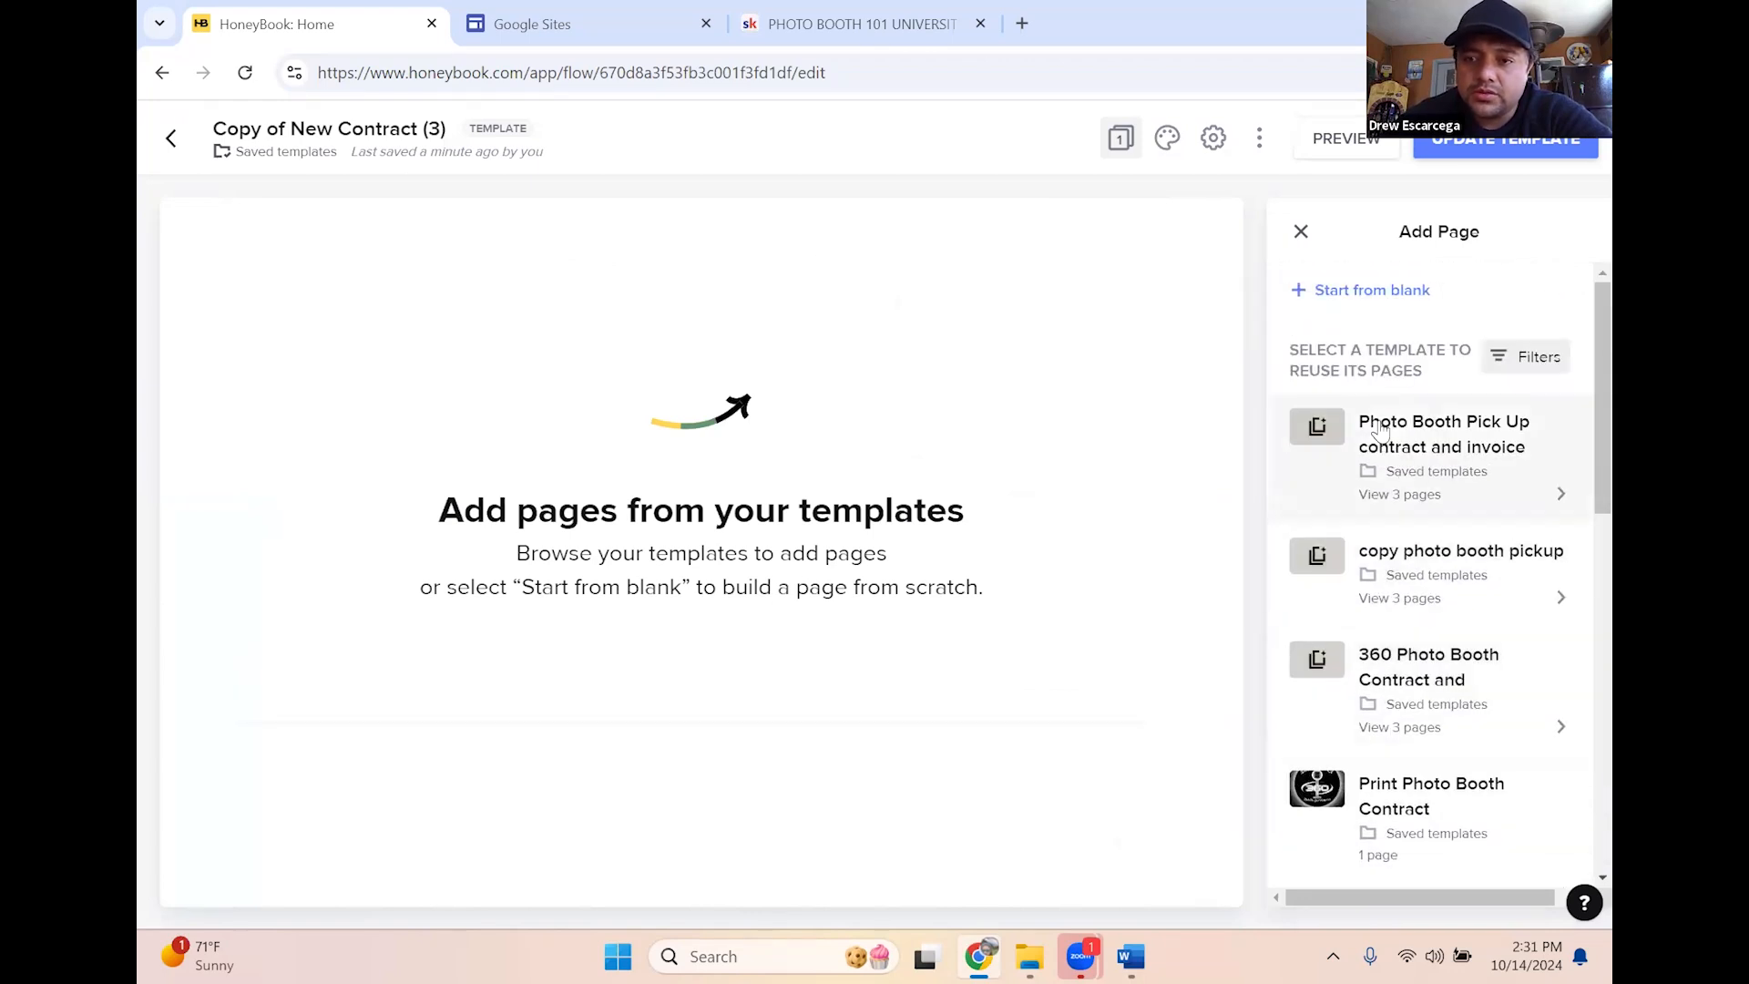
{"action": "left_click", "coordinate": [1366, 292]}
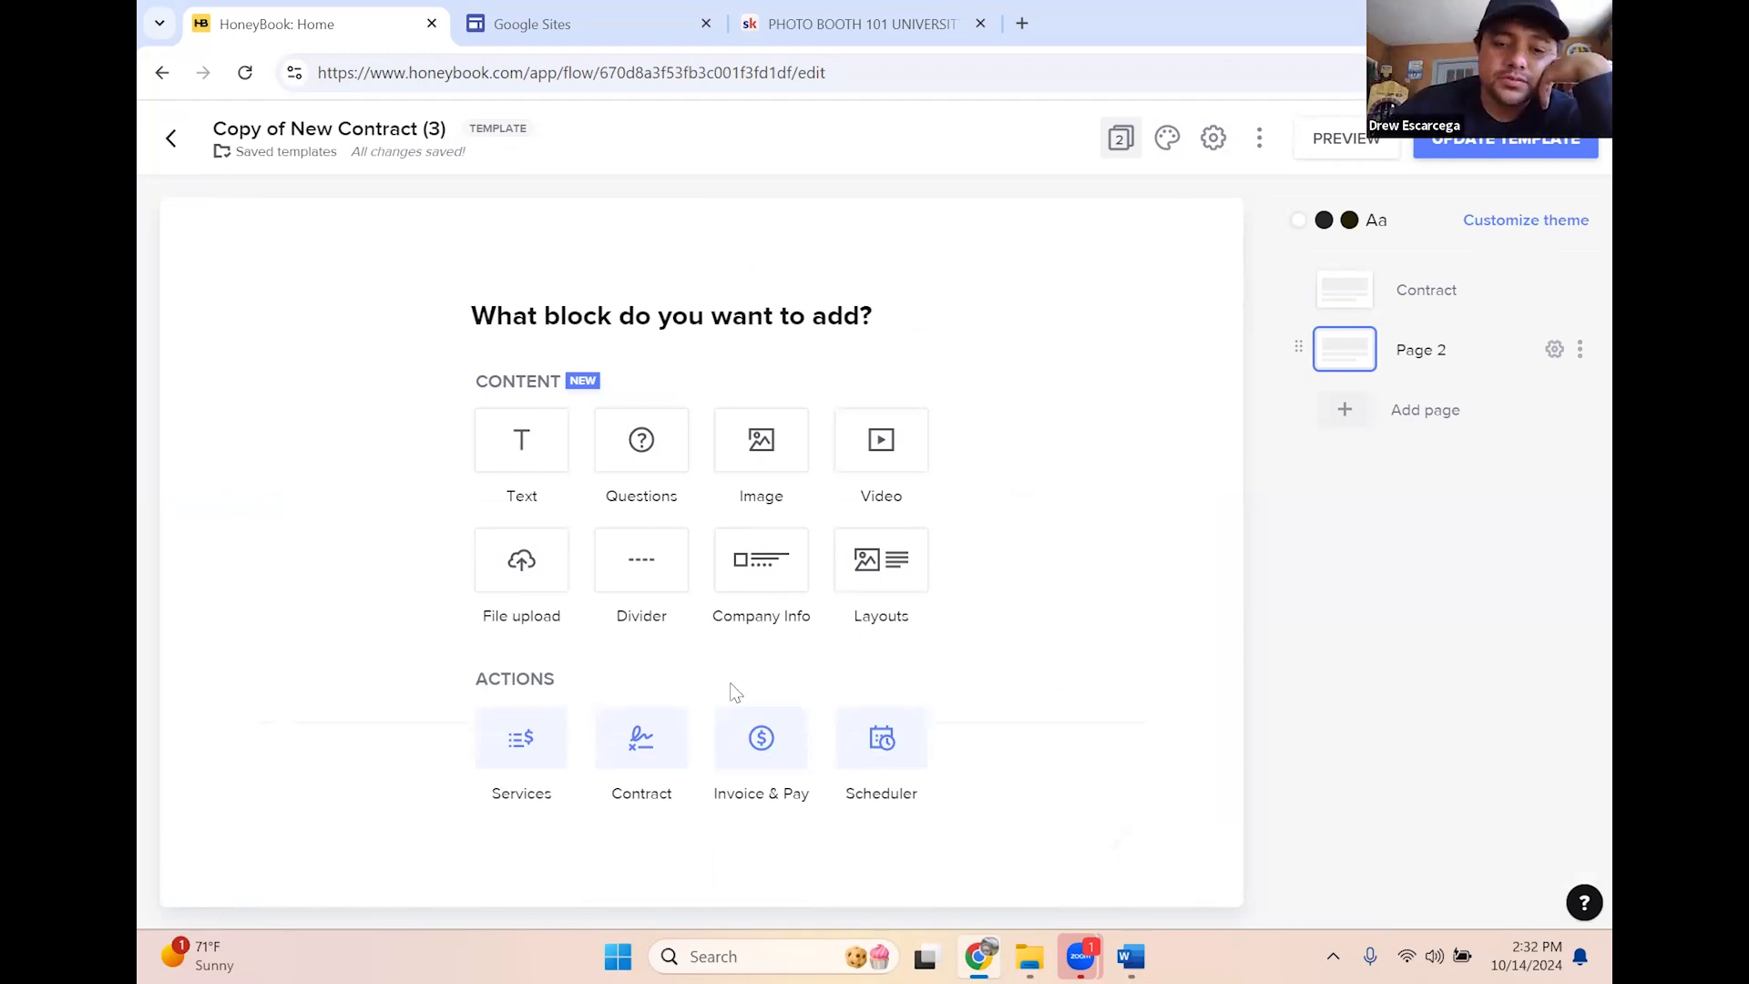
Fill the page with an Invoice & Pay block as a blank standard invoice
{"action": "left_click", "coordinate": [748, 758]}
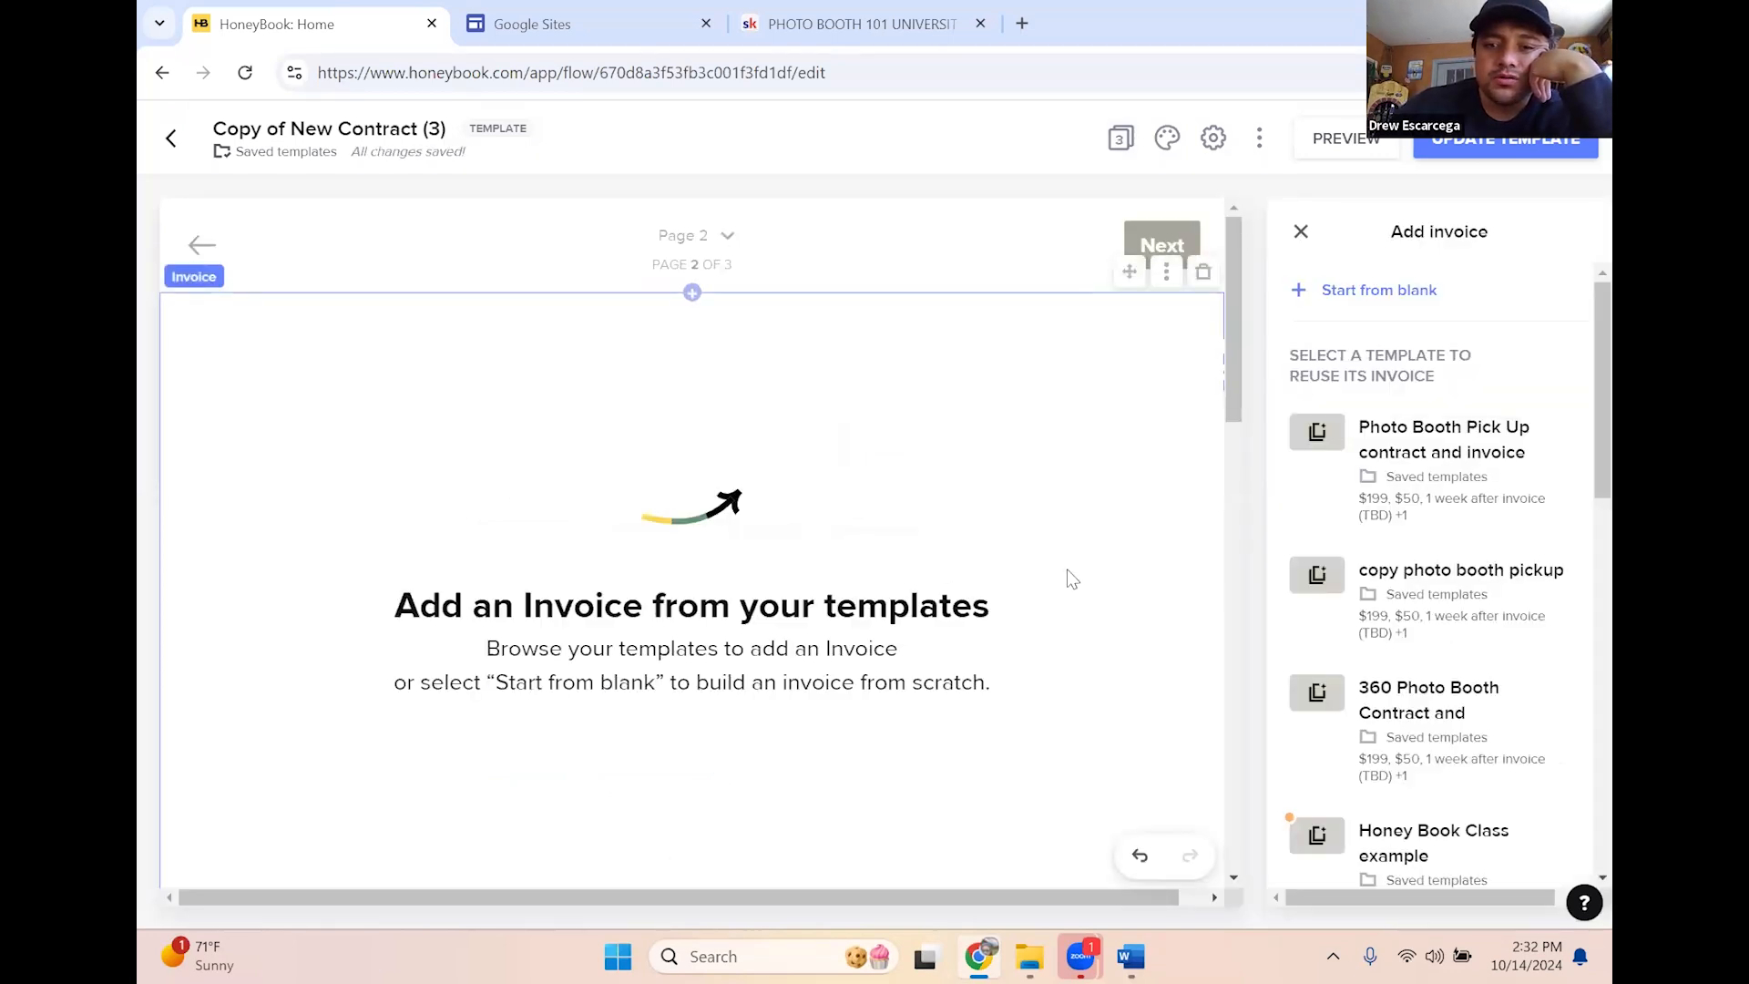
{"action": "left_click", "coordinate": [1367, 290]}
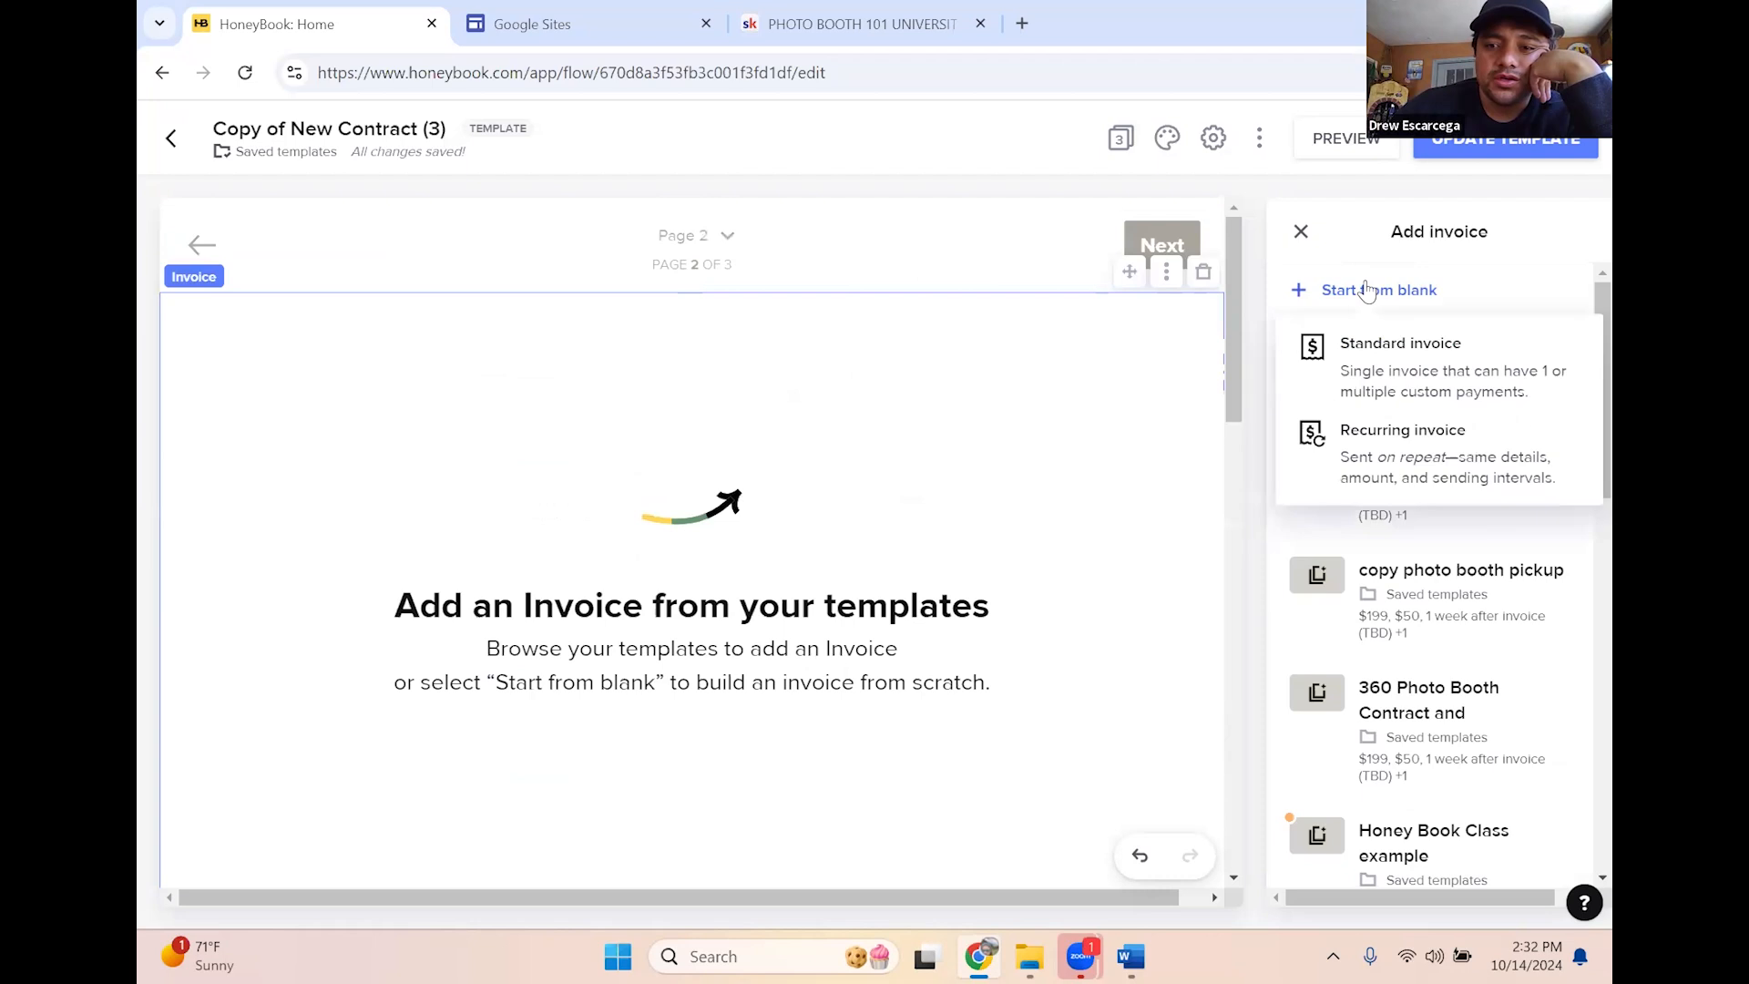
{"action": "left_click", "coordinate": [1395, 374]}
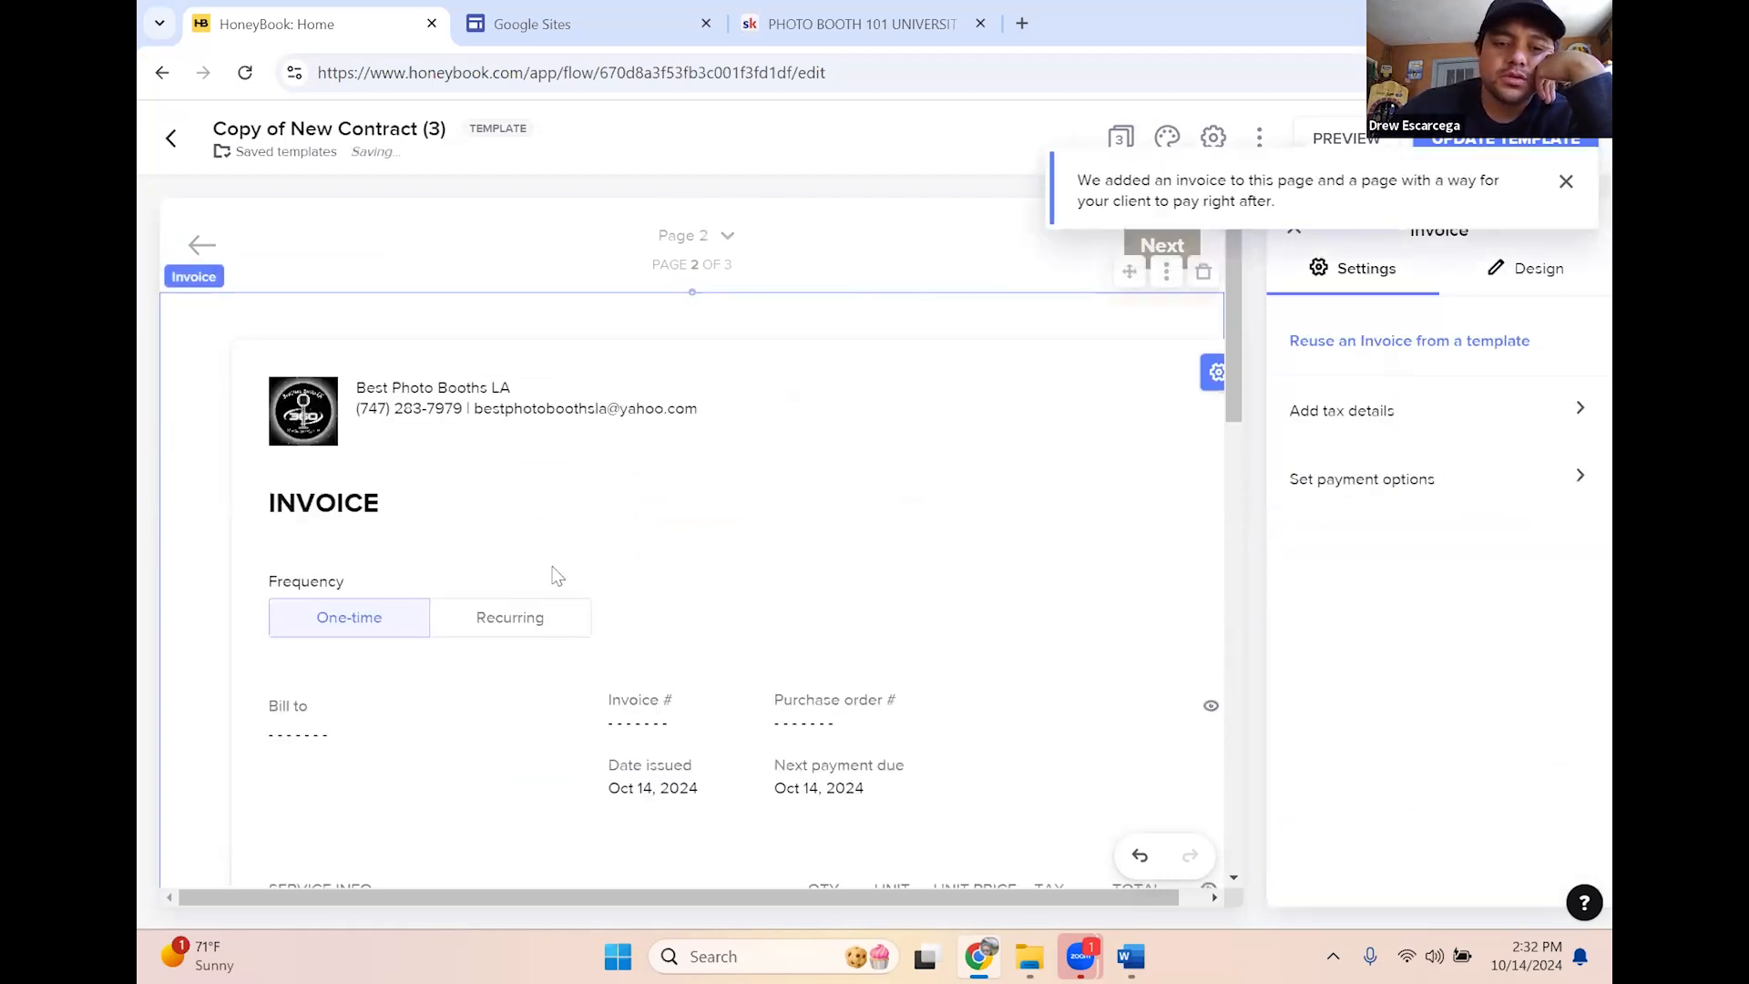
Try Recurring, then set Frequency back to One-time with credit card and bank transfer payments
{"action": "scroll", "coordinate": [649, 597], "scroll_direction": "down", "scroll_amount": 2}
{"action": "scroll", "coordinate": [441, 460], "scroll_direction": "up", "scroll_amount": 3}
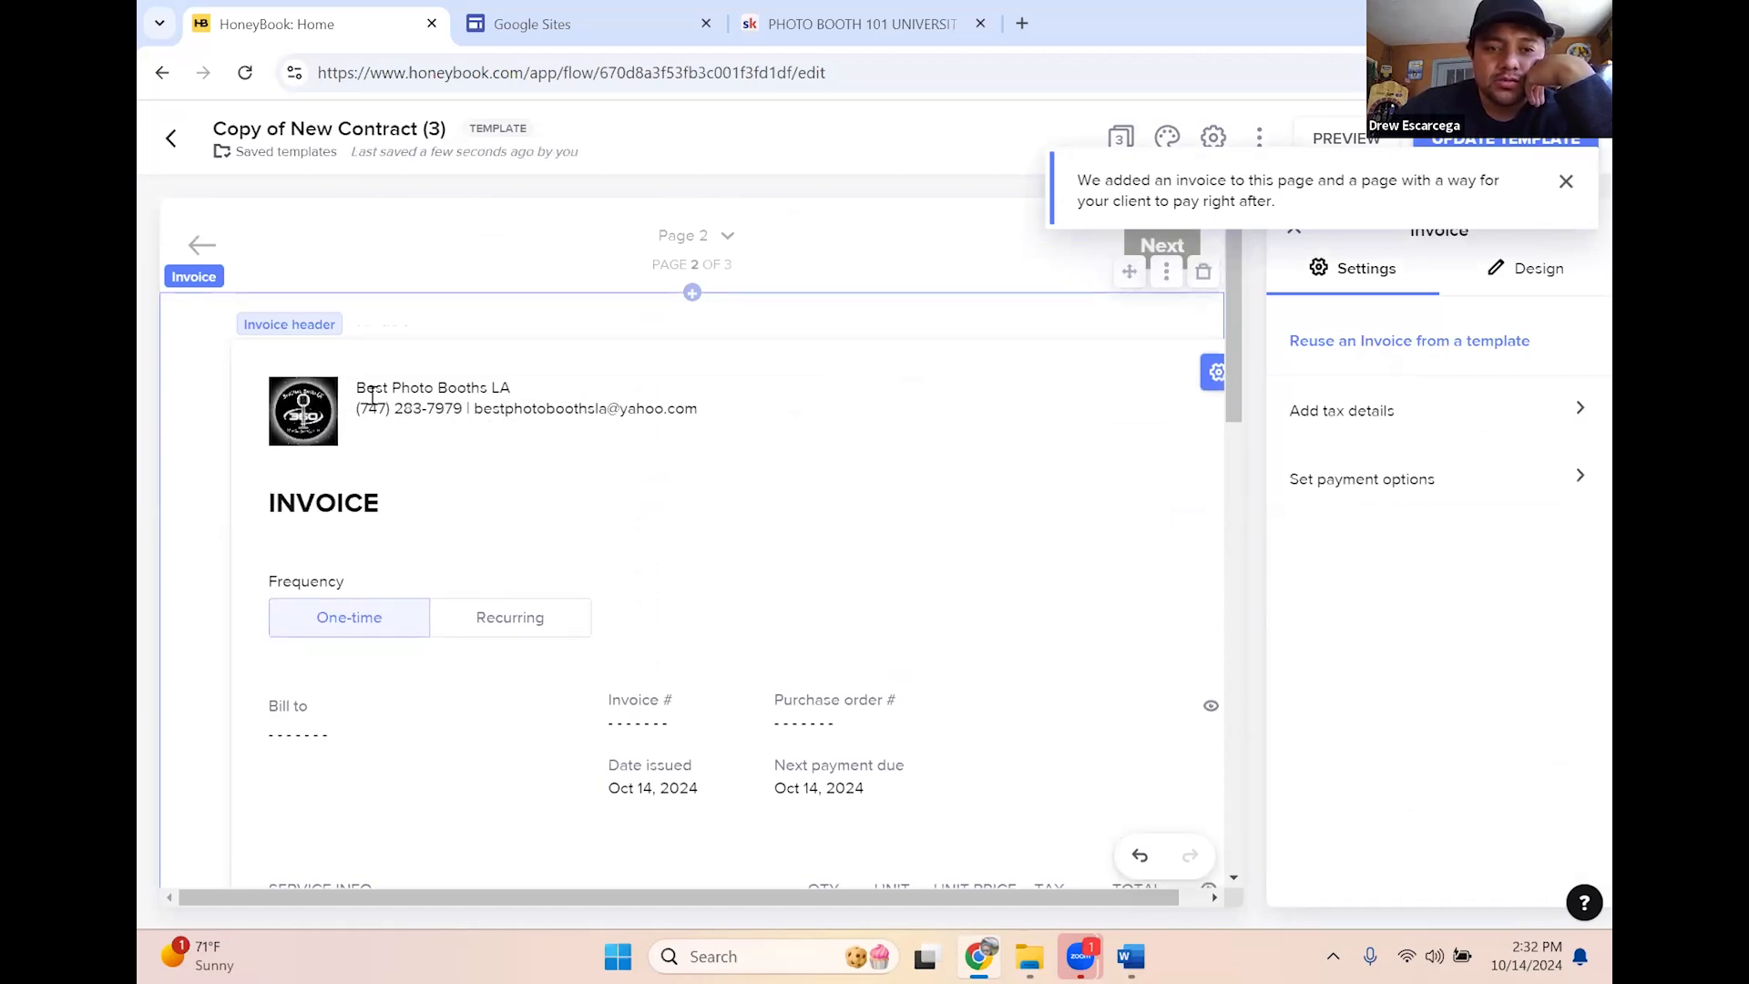
{"action": "scroll", "coordinate": [1176, 565], "scroll_direction": "down", "scroll_amount": 2}
{"action": "scroll", "coordinate": [1175, 565], "scroll_direction": "down", "scroll_amount": 1}
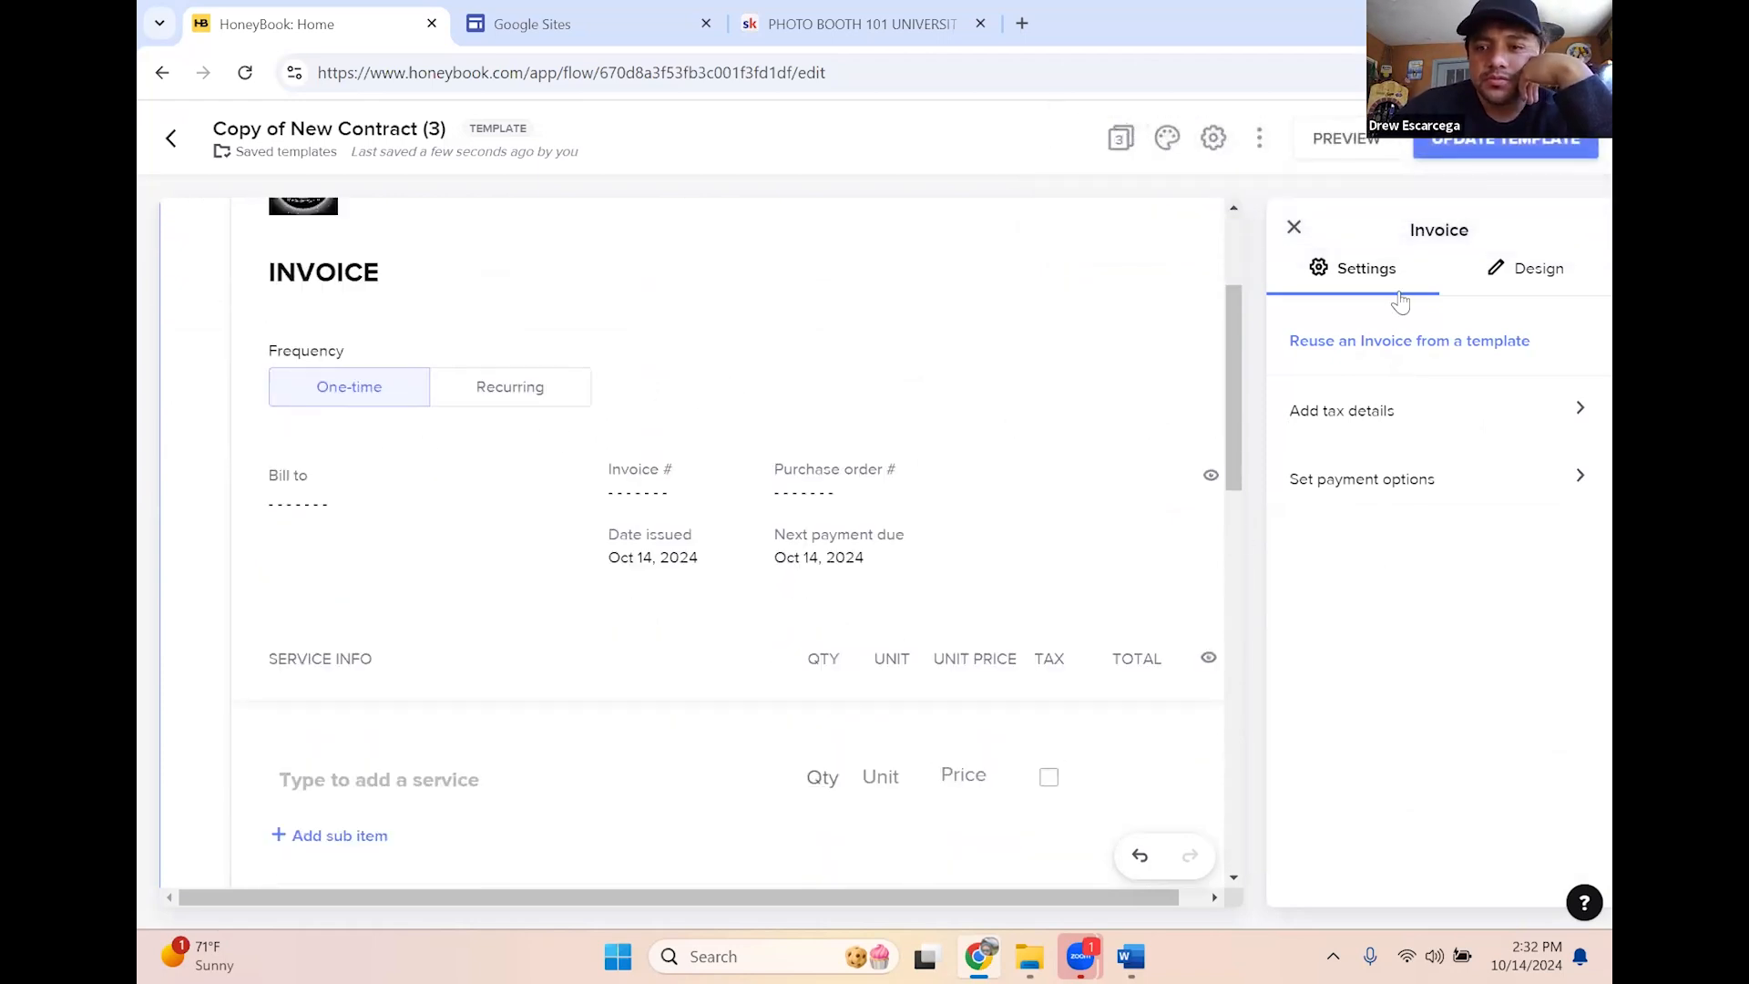
{"action": "scroll", "coordinate": [546, 337], "scroll_direction": "down", "scroll_amount": 1}
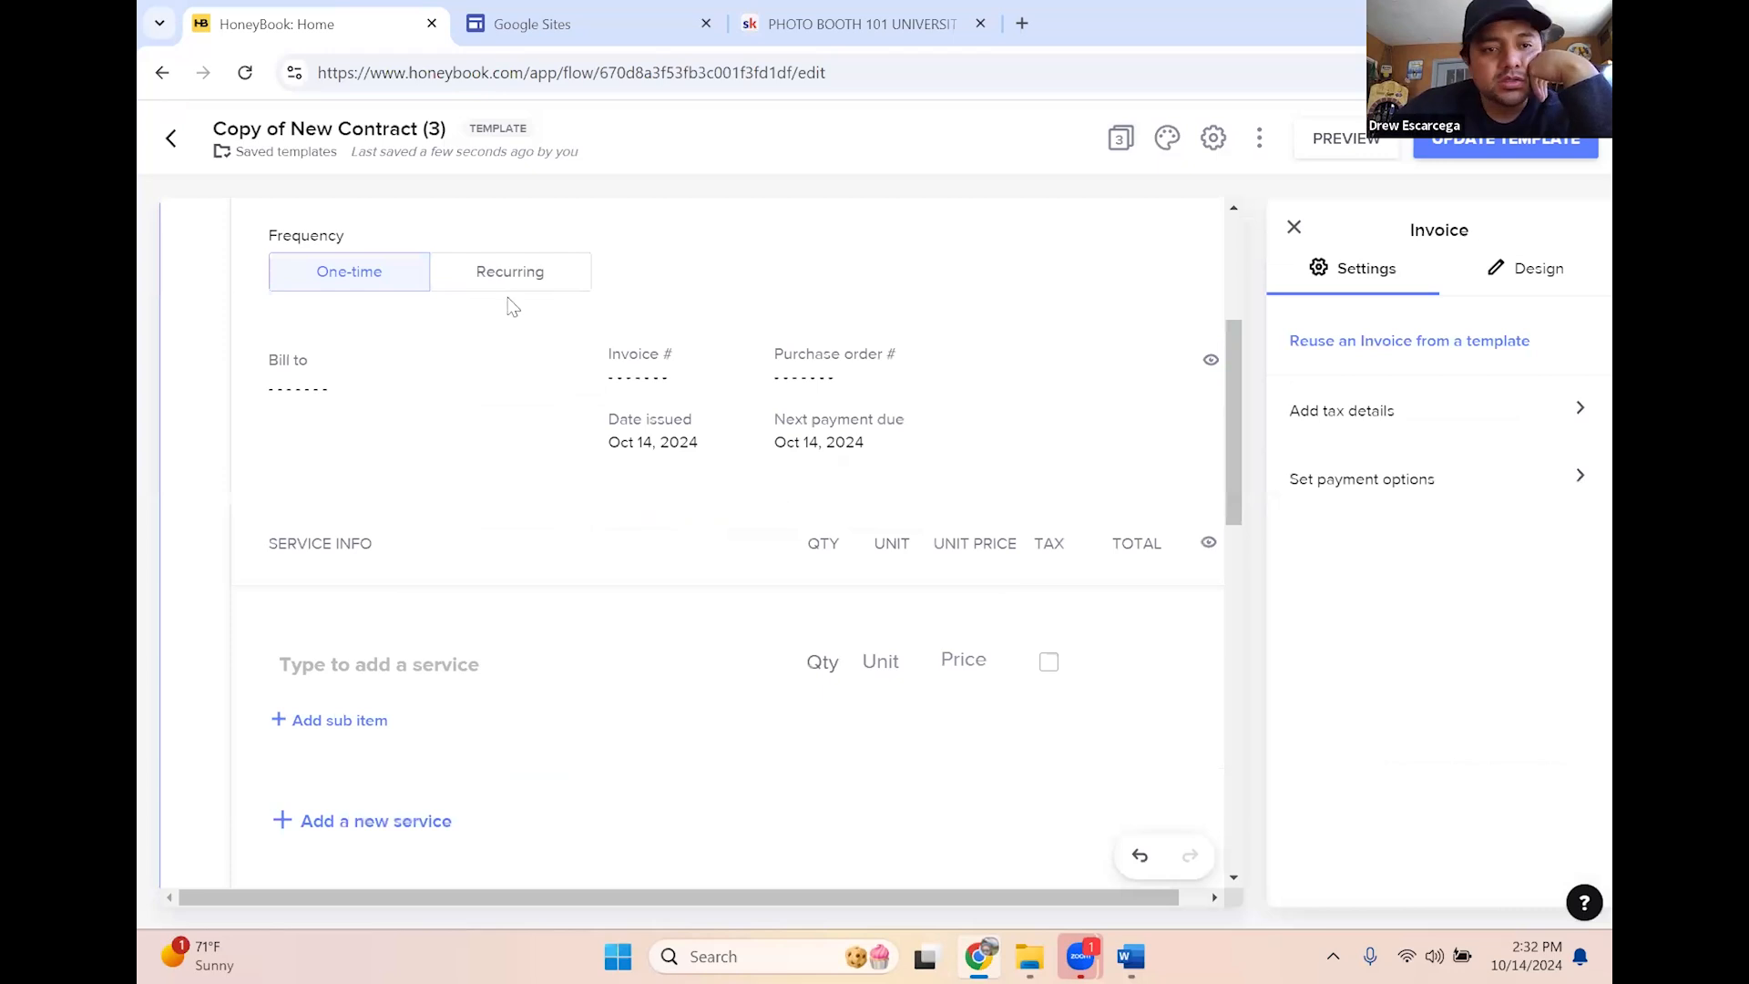
{"action": "scroll", "coordinate": [510, 306], "scroll_direction": "up", "scroll_amount": 1}
{"action": "left_click", "coordinate": [462, 397]}
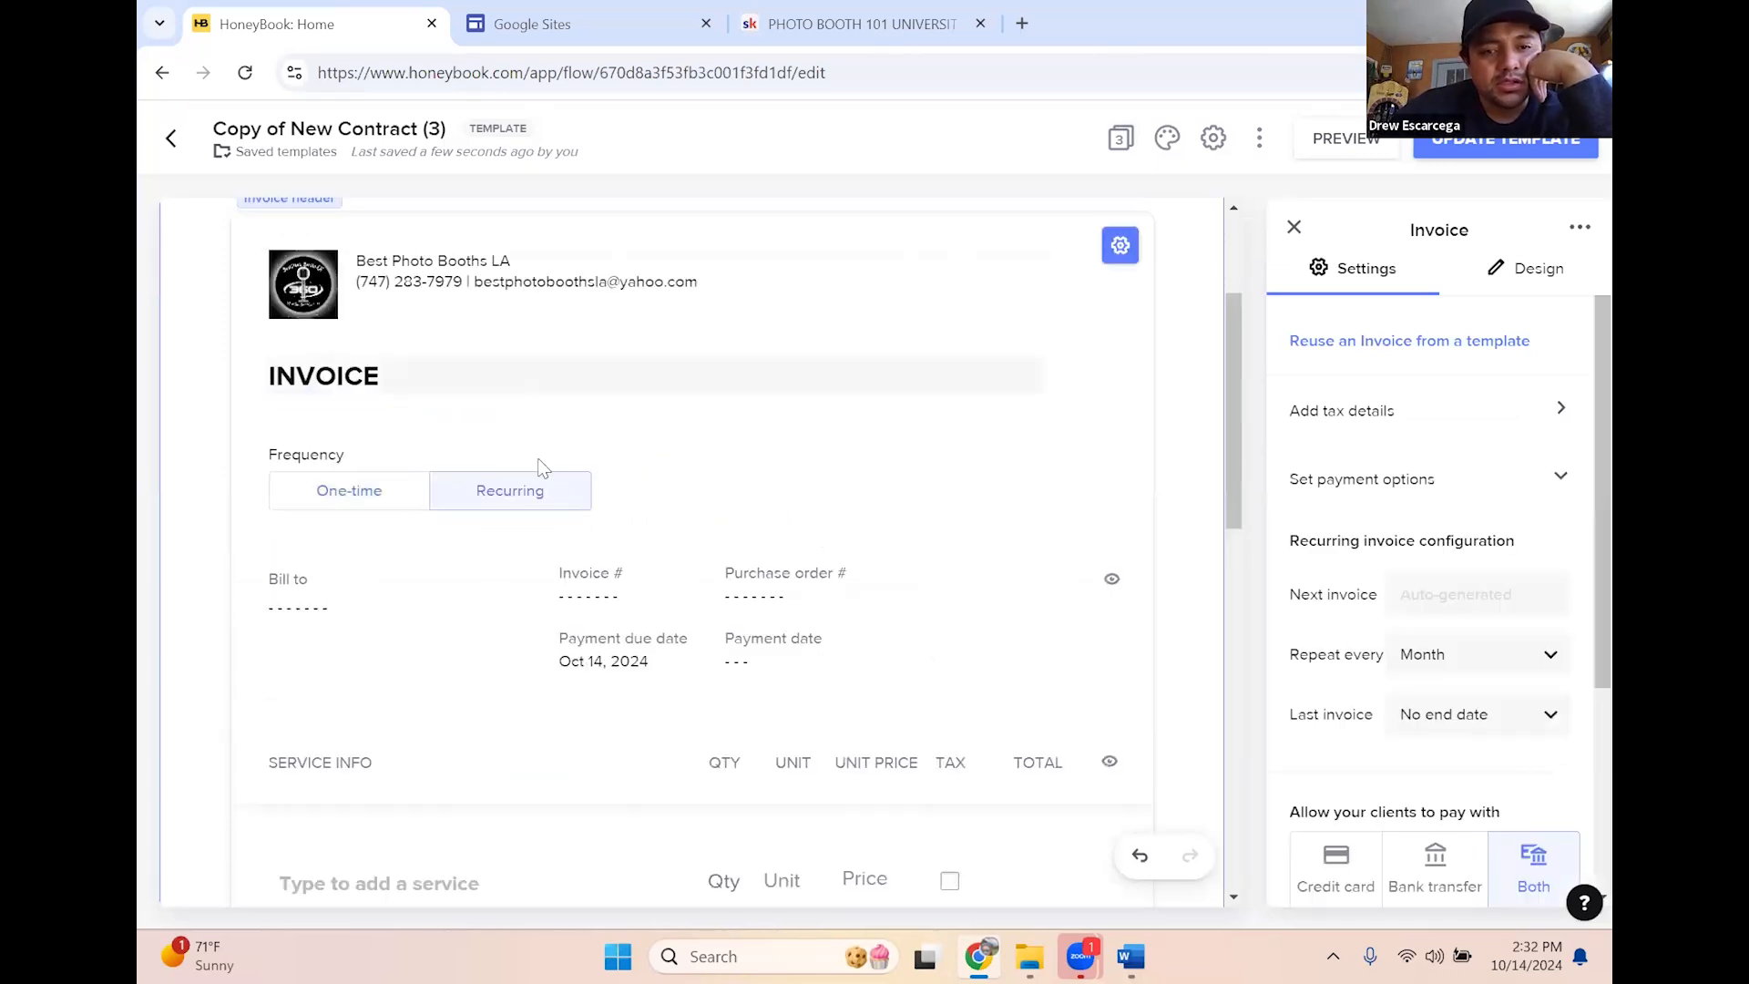
{"action": "left_click", "coordinate": [352, 494]}
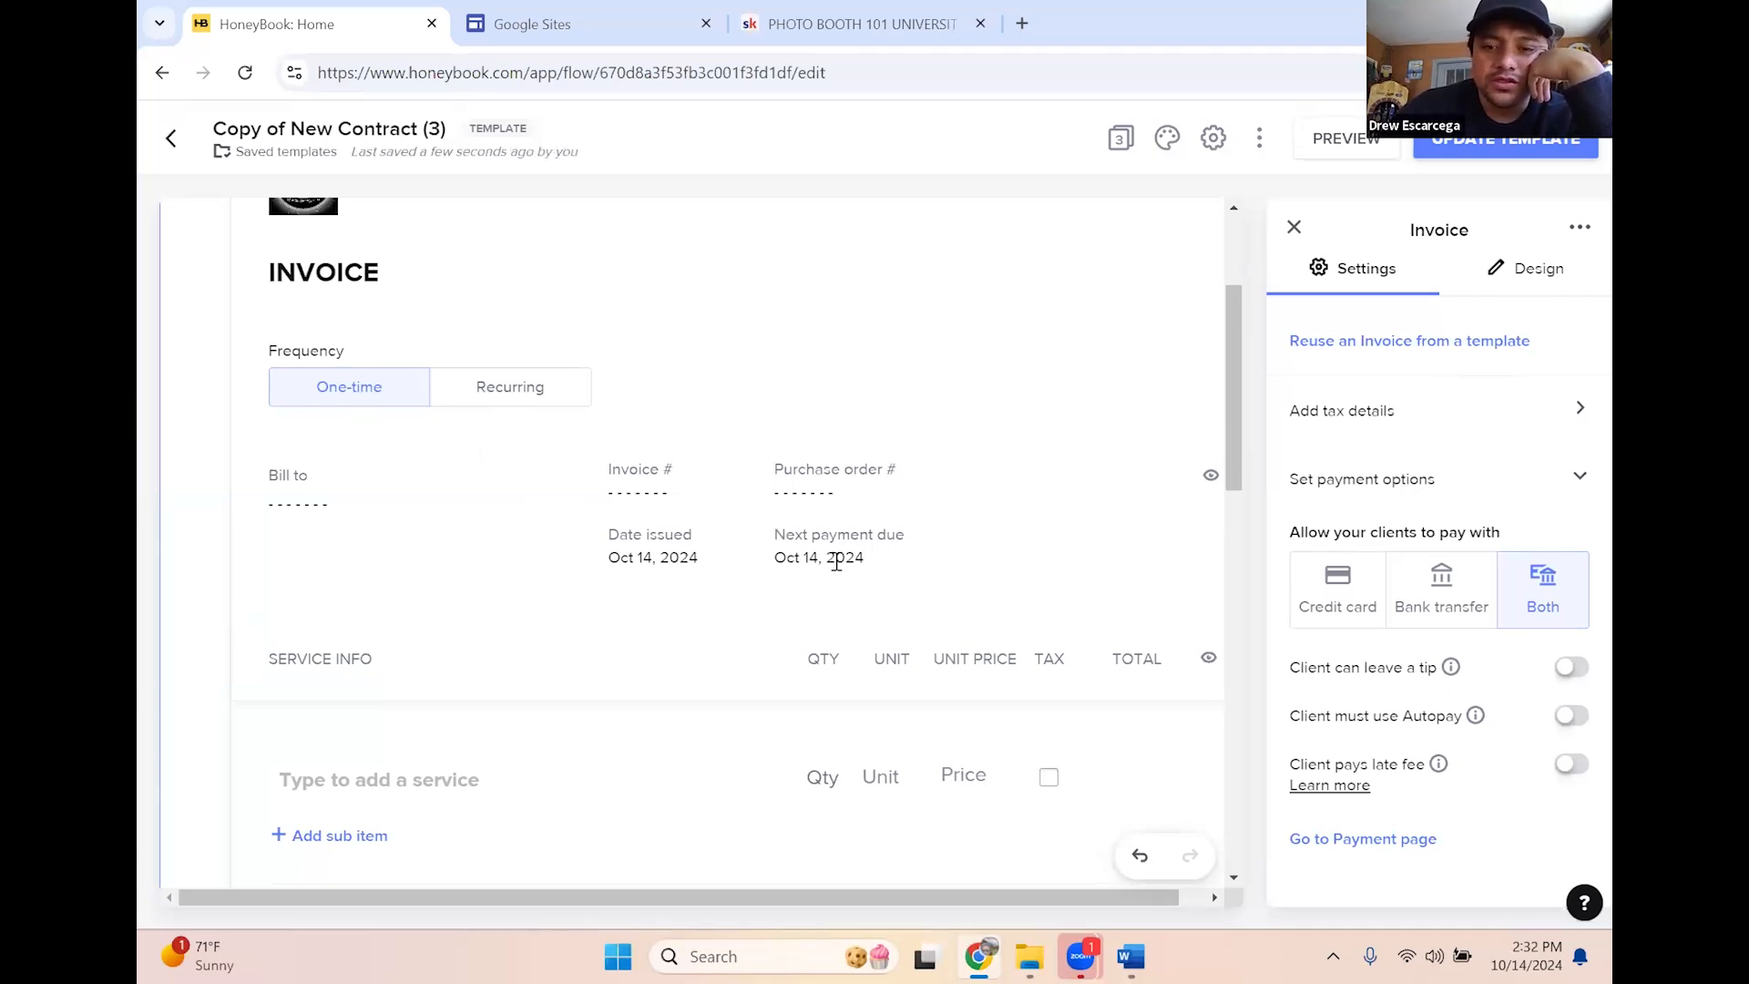
{"action": "scroll", "coordinate": [438, 465], "scroll_direction": "down", "scroll_amount": 2}
{"action": "scroll", "coordinate": [309, 410], "scroll_direction": "up", "scroll_amount": 1}
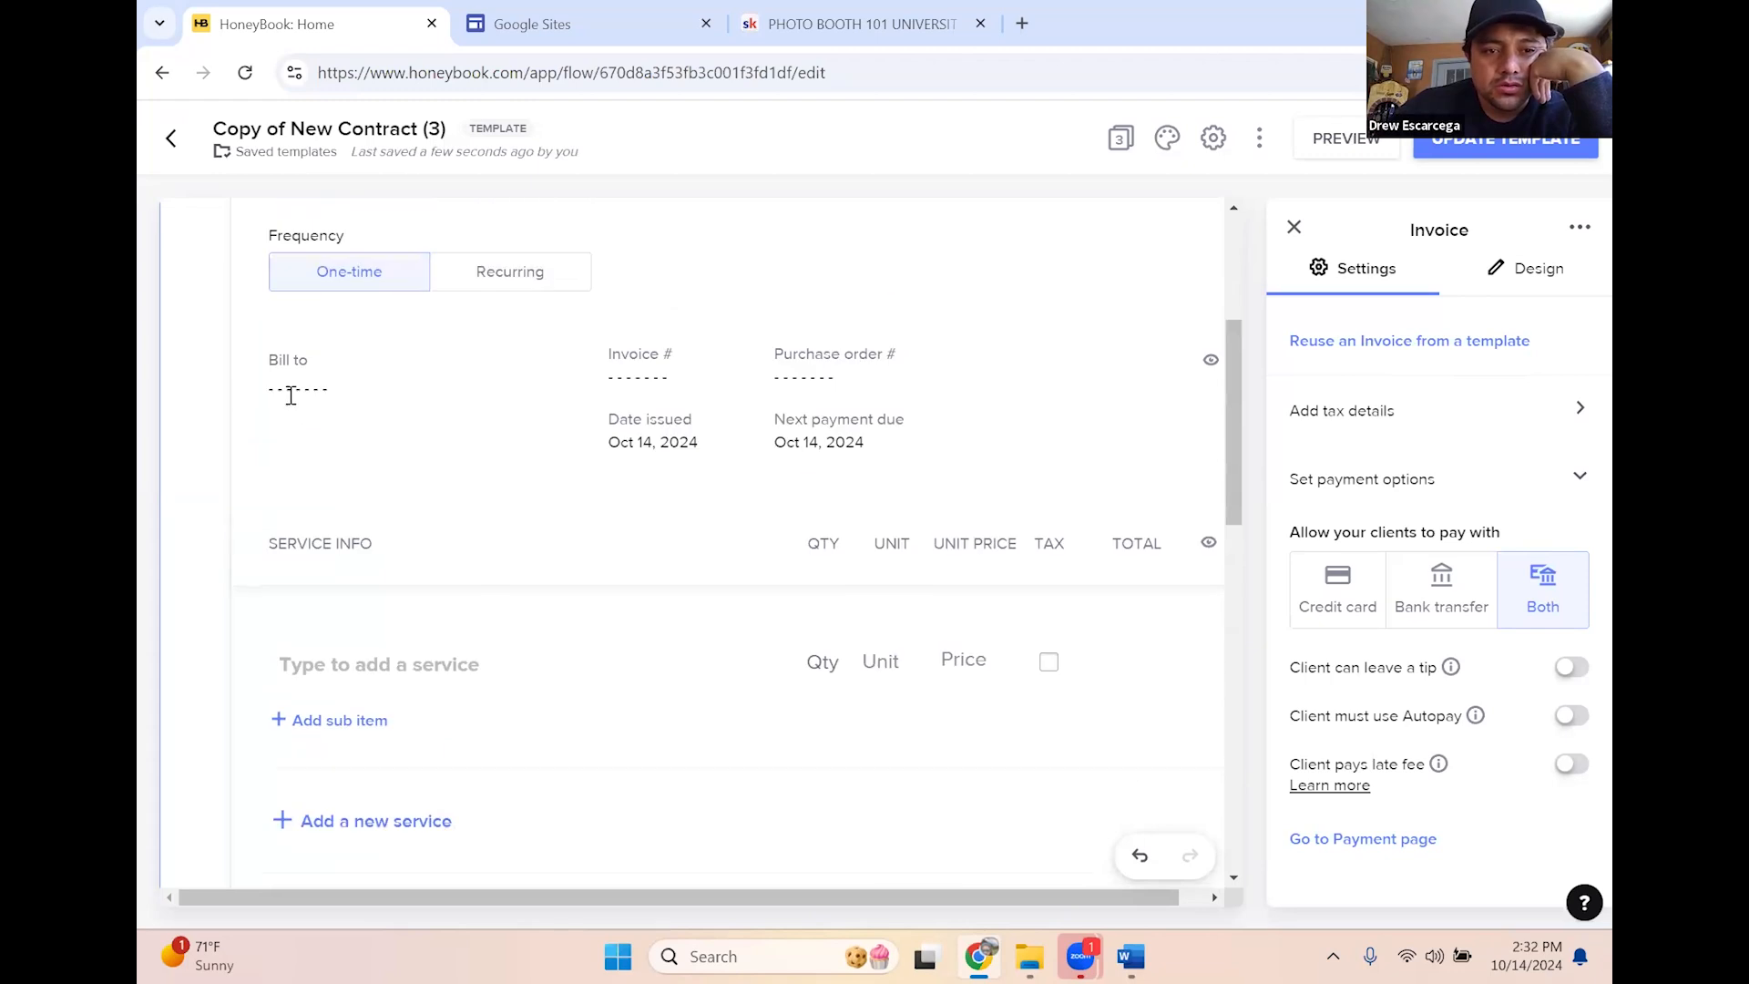
{"action": "mouse_move", "coordinate": [292, 389]}
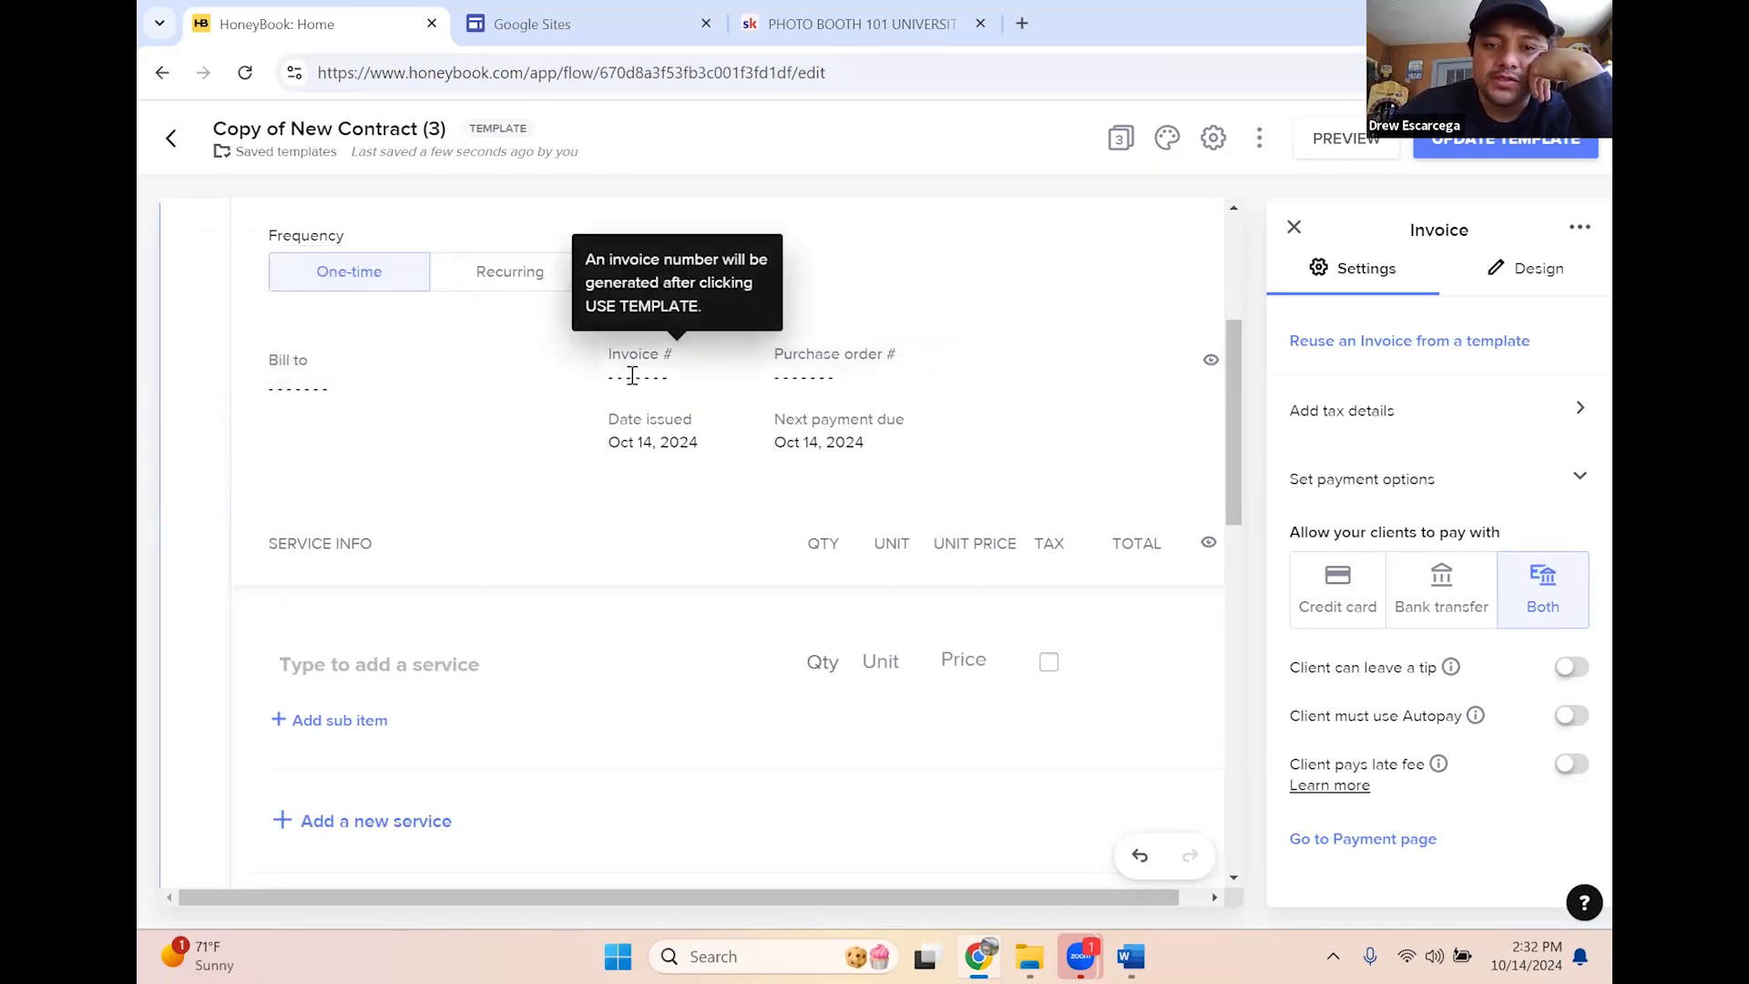
{"action": "scroll", "coordinate": [359, 557], "scroll_direction": "down", "scroll_amount": 1}
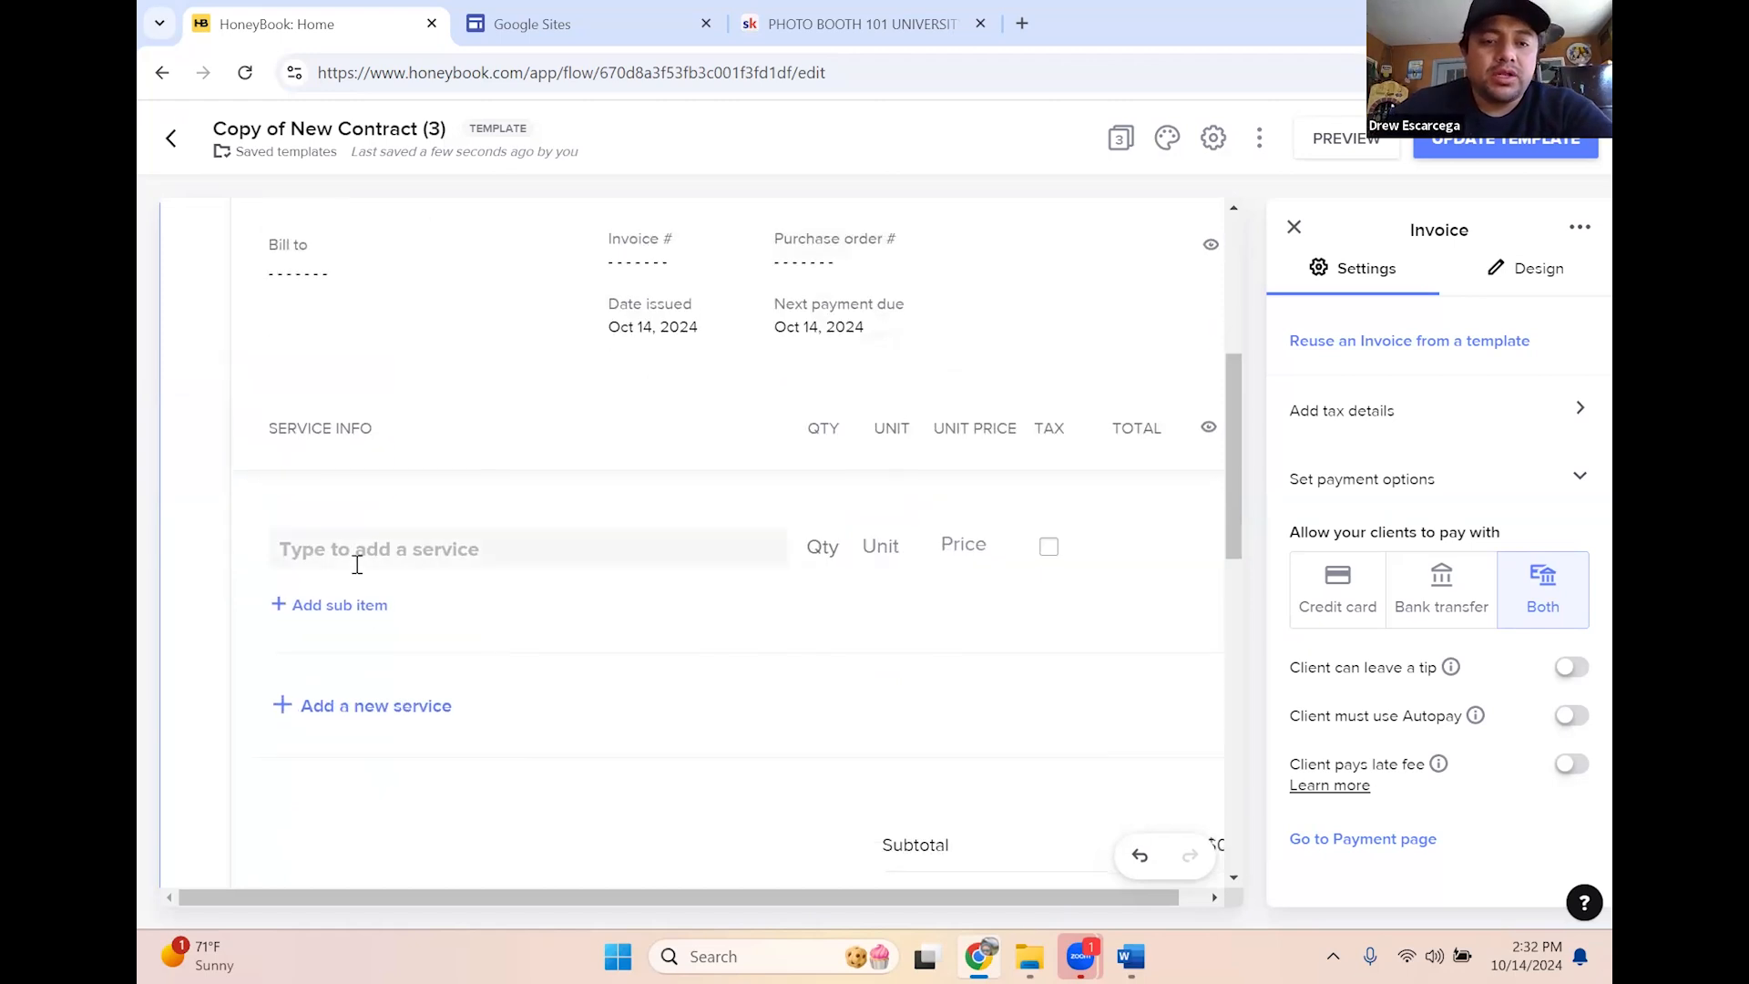
Add the service 'Print with Backdrop and Props' described as 'Comes with Prints, unlimited sessions'
{"action": "left_click", "coordinate": [357, 552]}
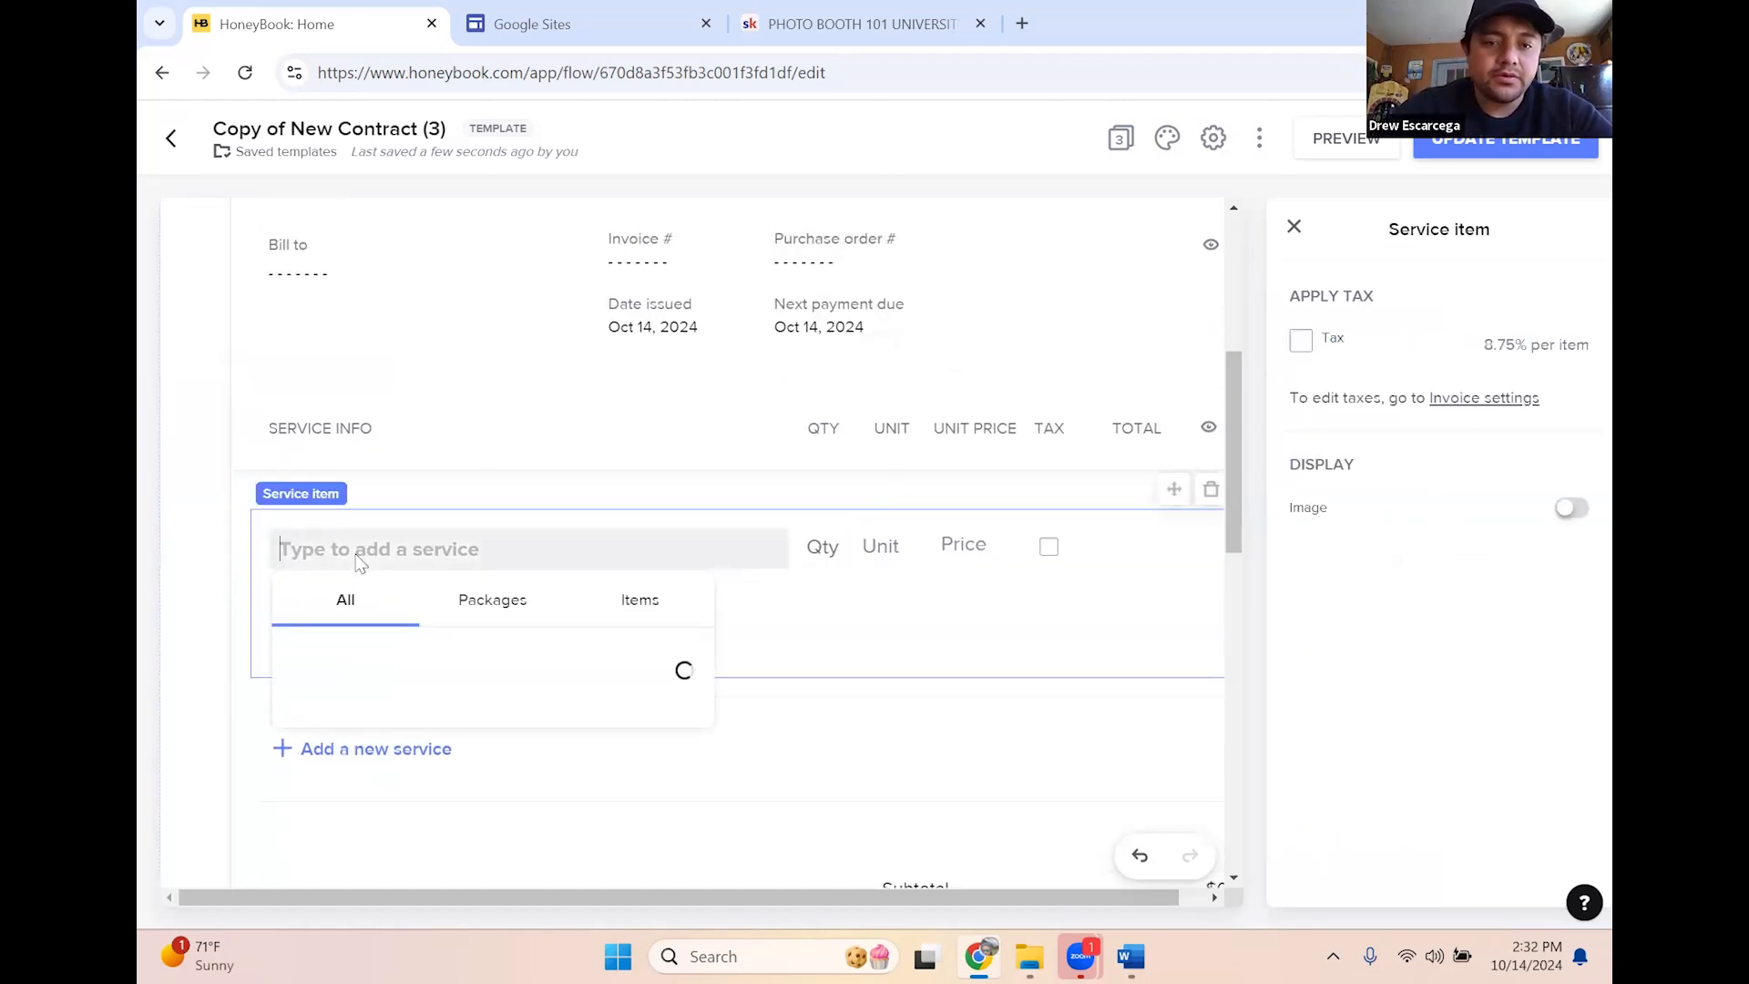
{"action": "type", "text": "500"}
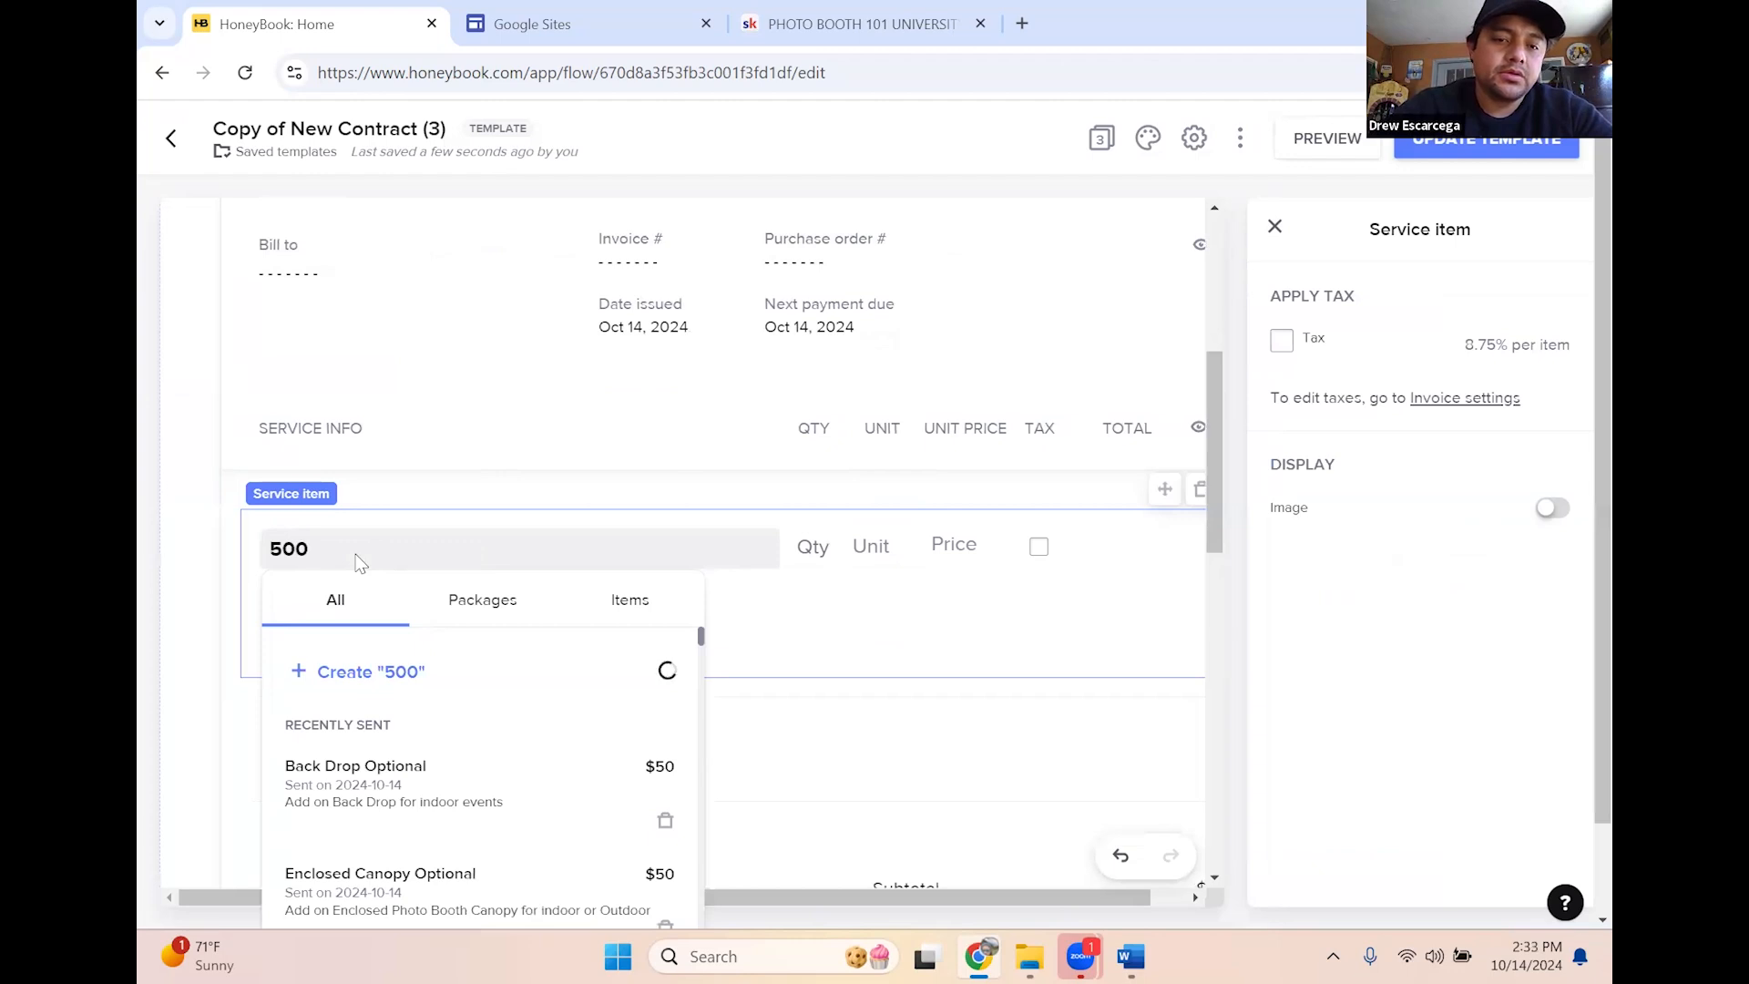
{"action": "key", "text": "BackSpace"}
{"action": "key", "text": "BackSpace"}
{"action": "key", "text": "BackSpace"}
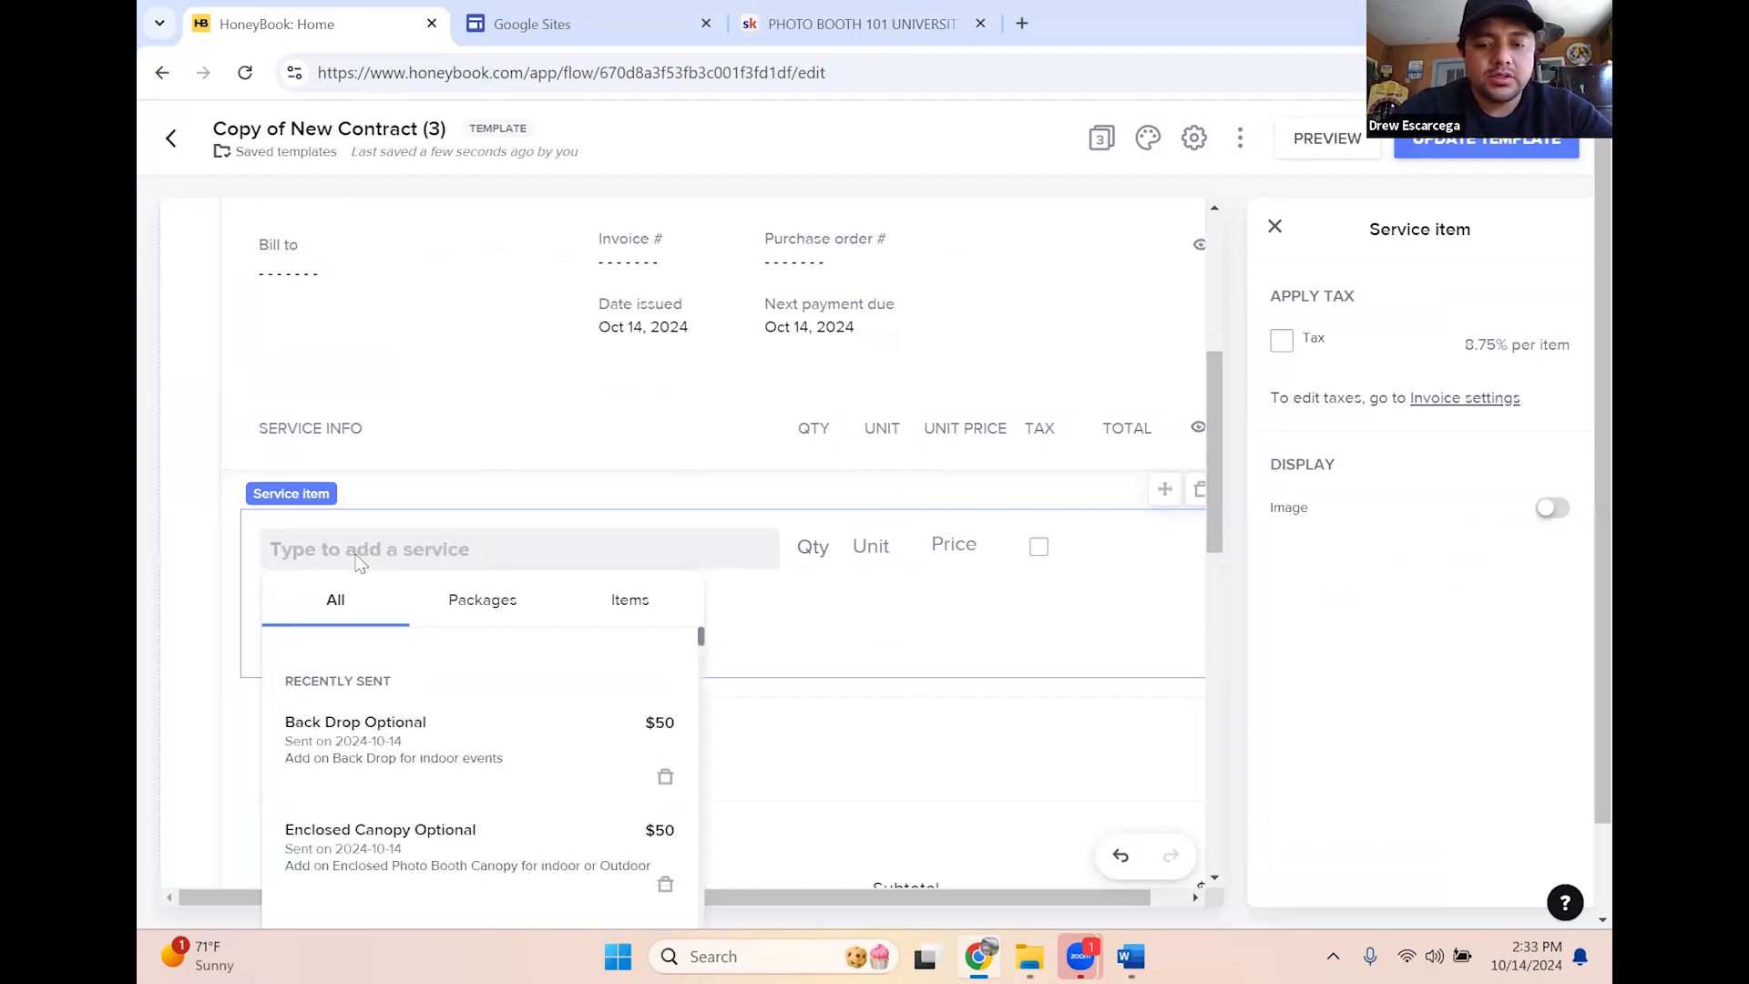
{"action": "type", "text": "Prin"}
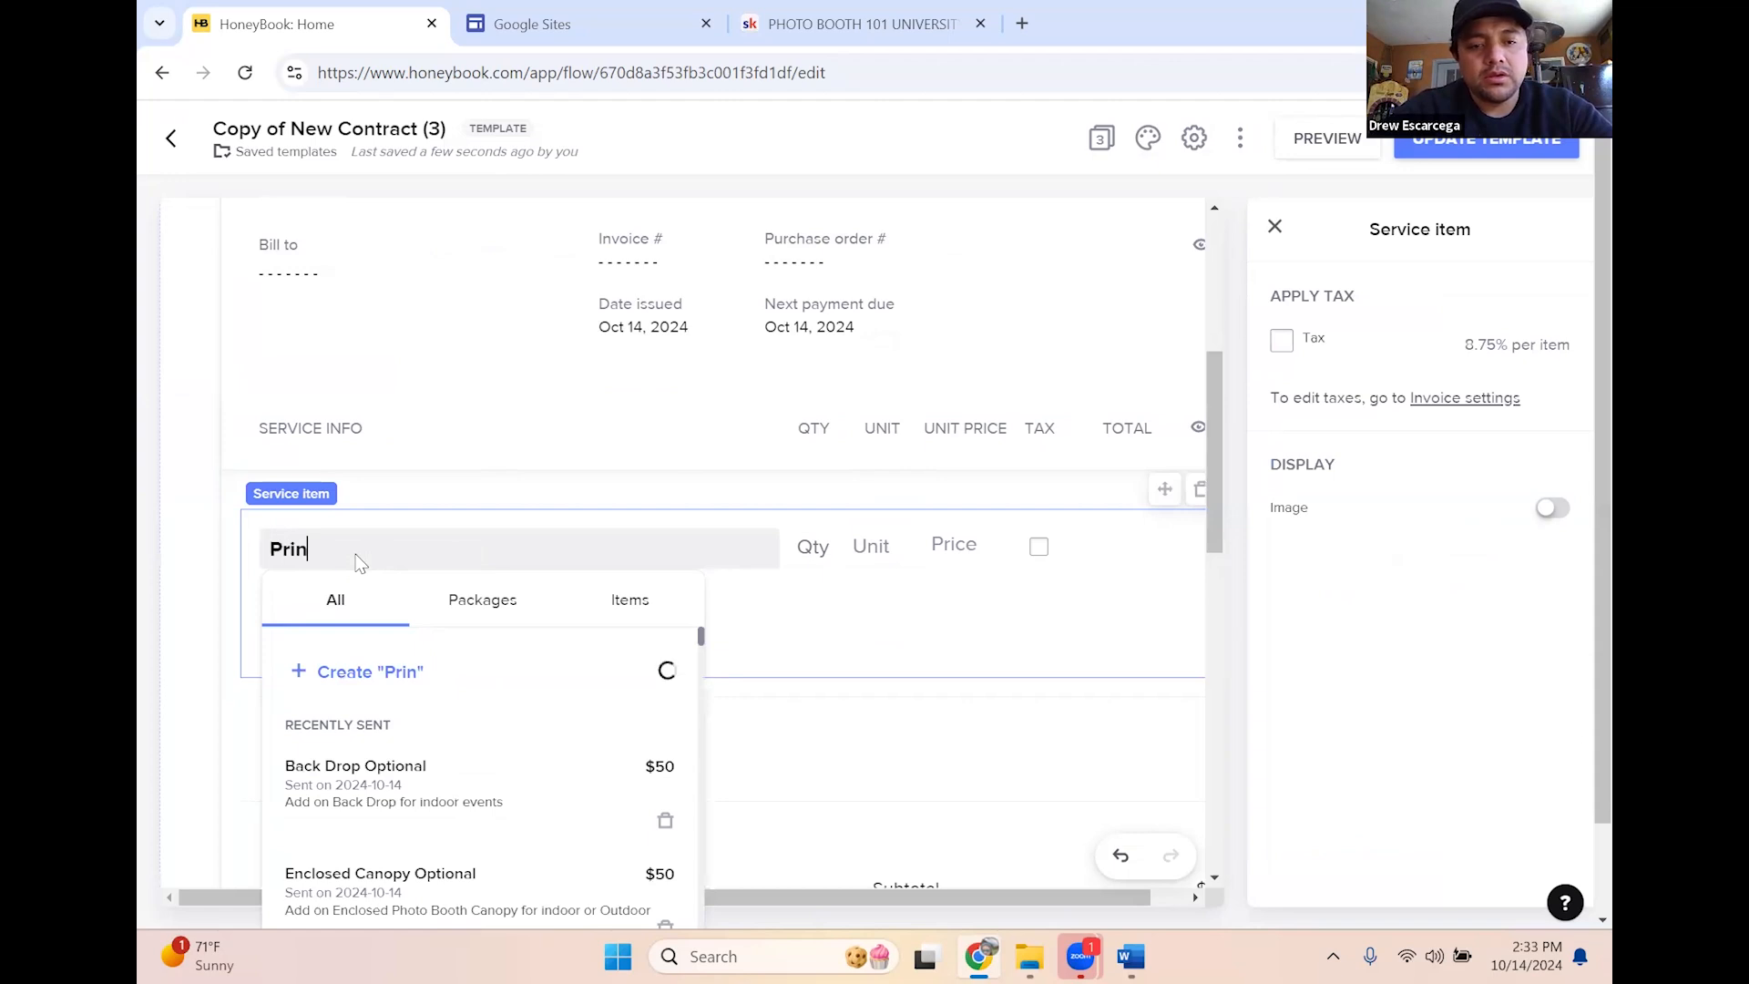
{"action": "type", "text": "t with Back"}
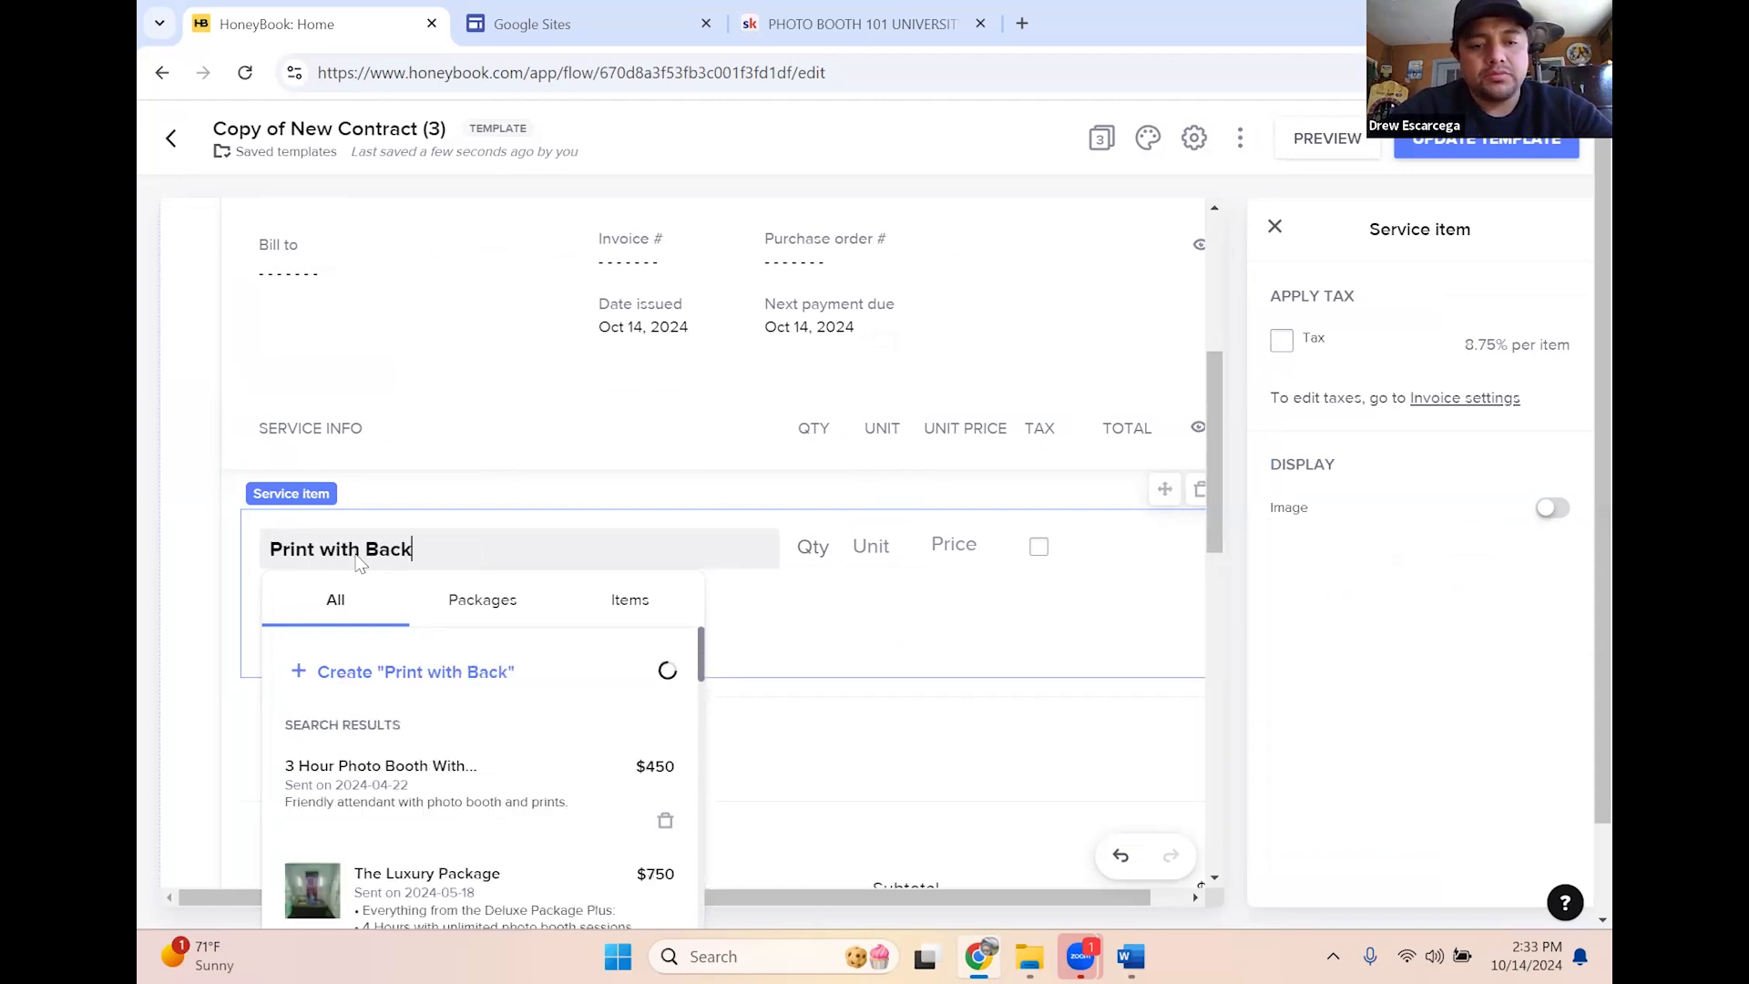
{"action": "type", "text": "drop"}
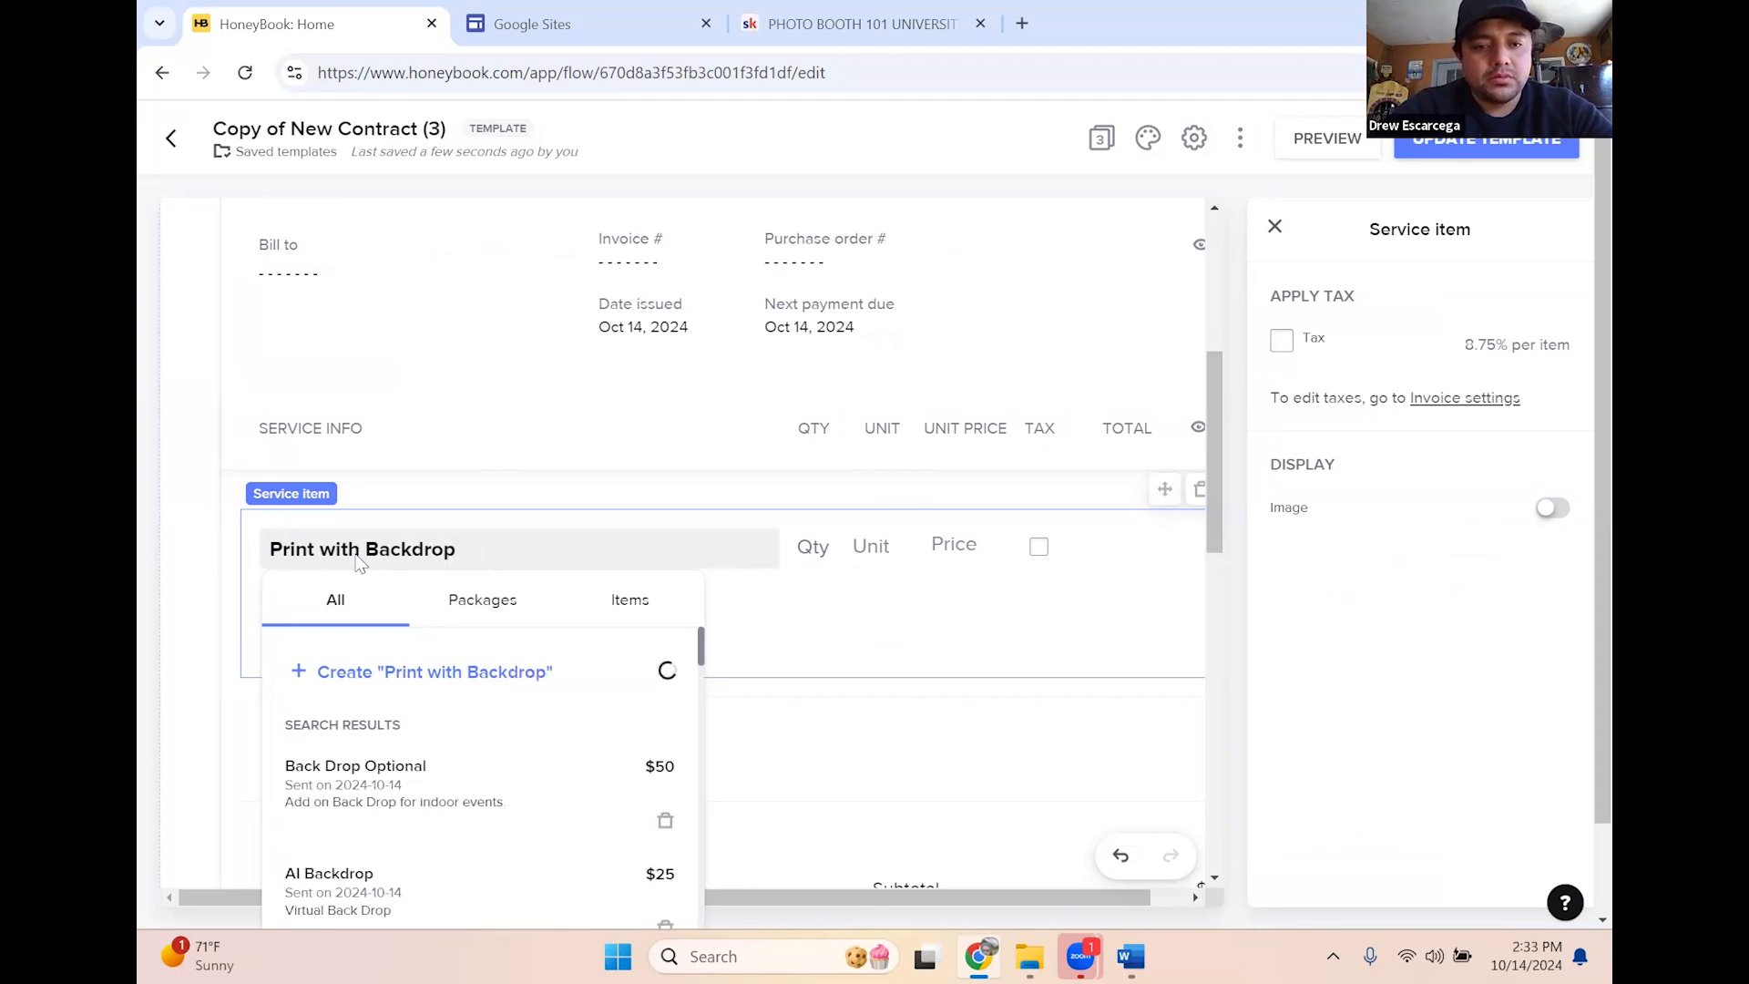
{"action": "type", "text": " a"}
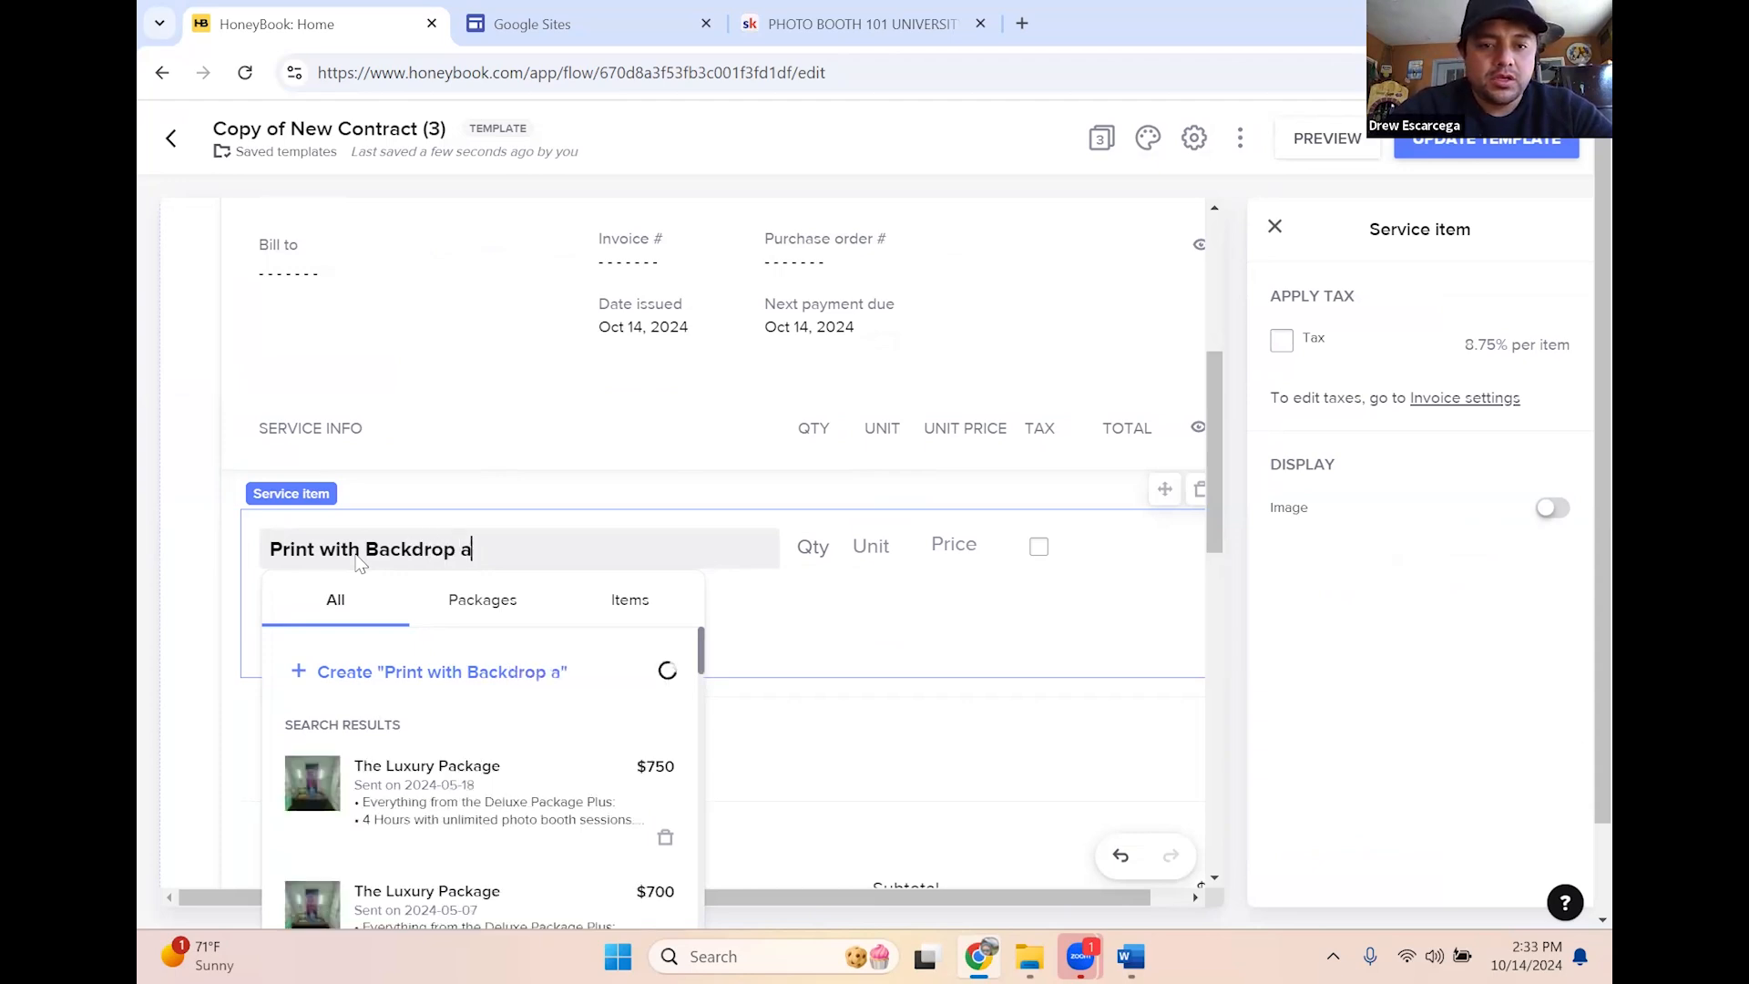
{"action": "type", "text": "nd Props"}
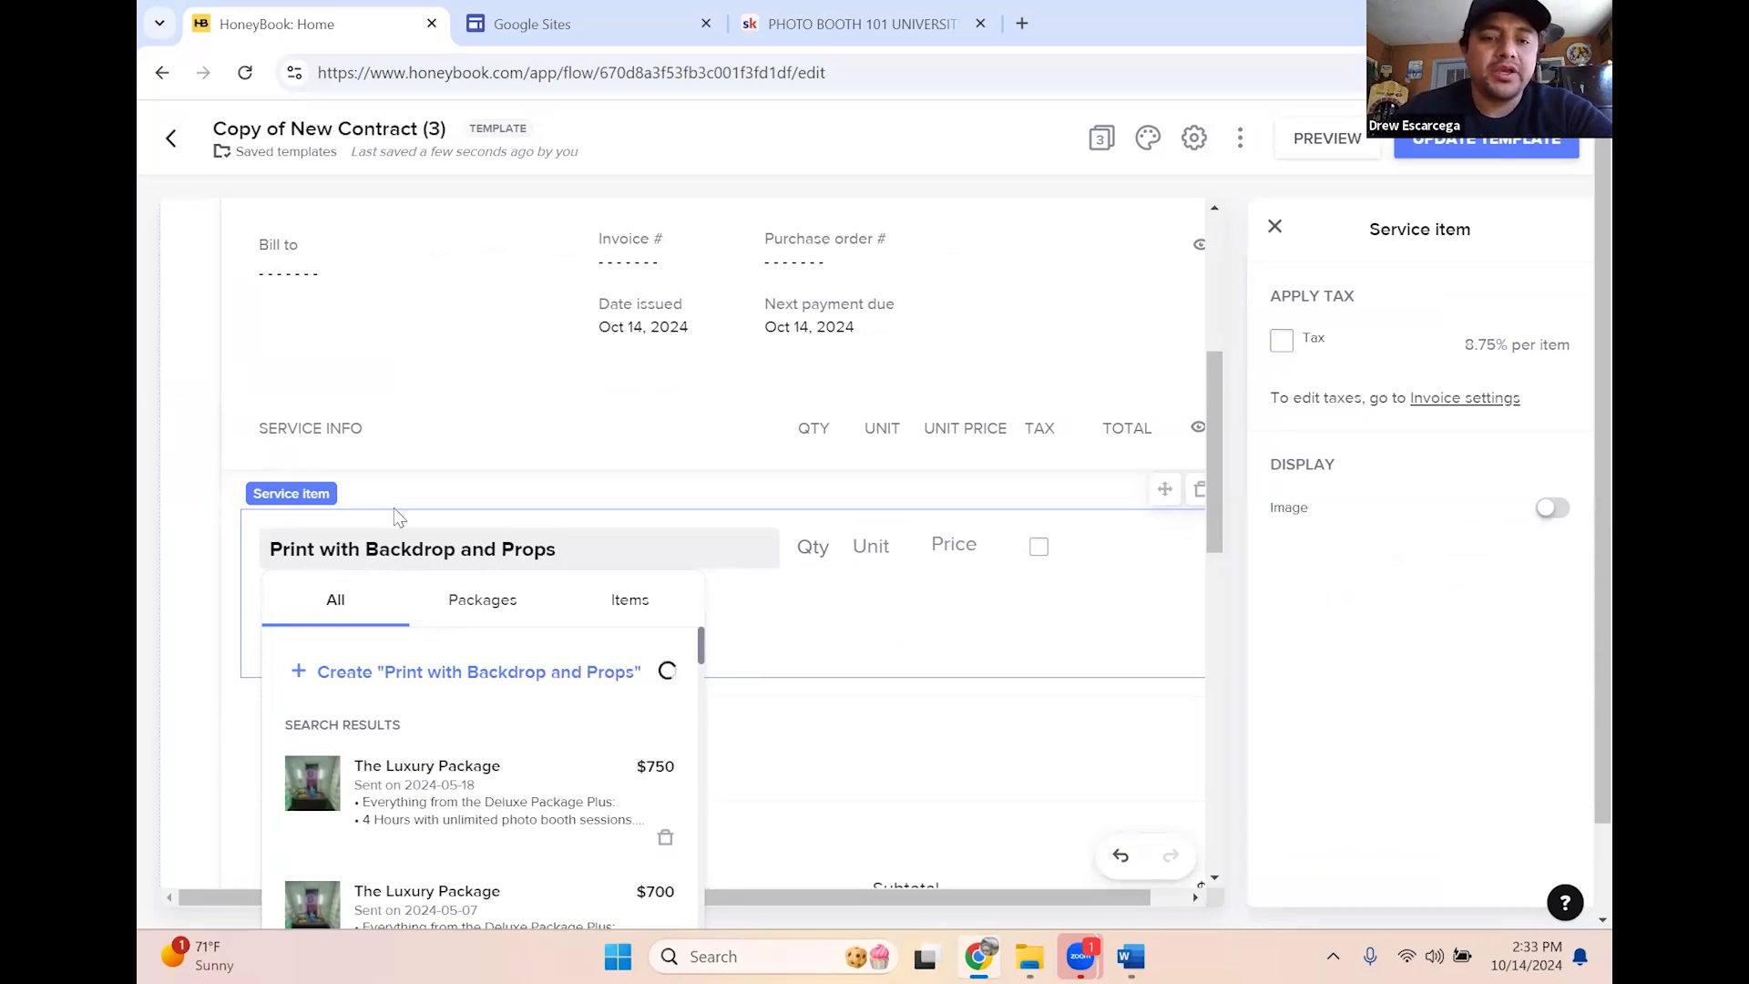
{"action": "left_click", "coordinate": [1055, 595]}
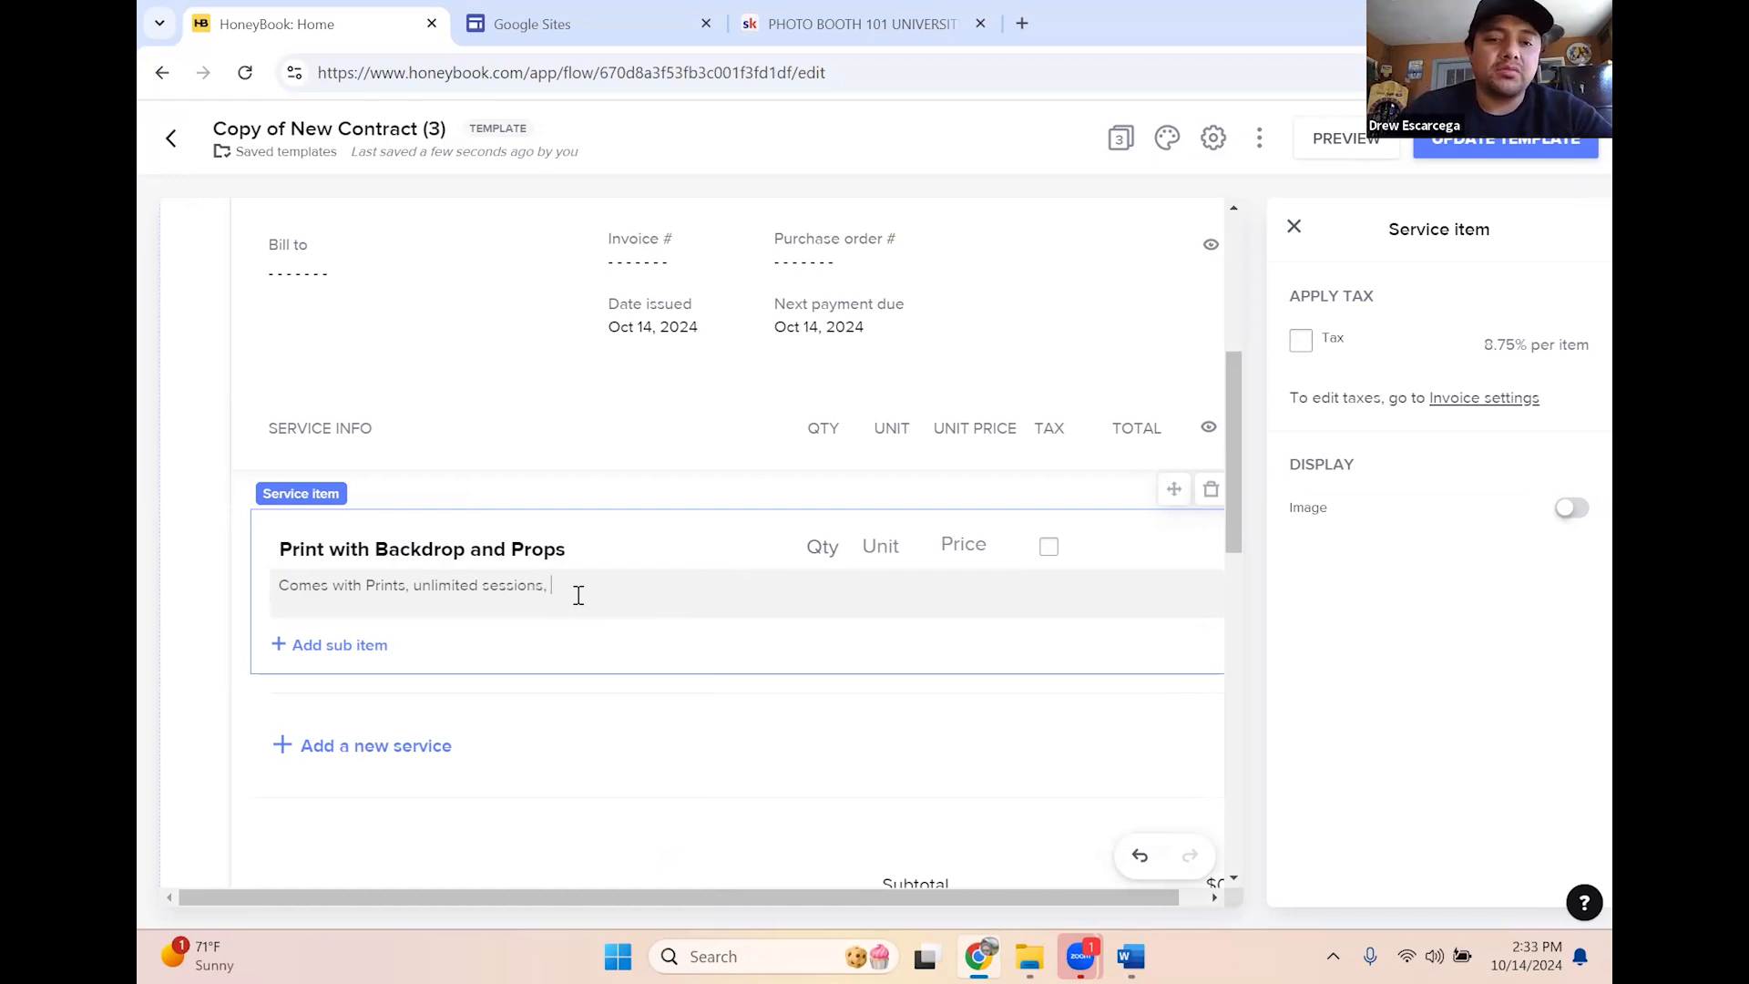
{"action": "left_click_drag", "start_coordinate": [472, 604], "coordinate": [281, 602]}
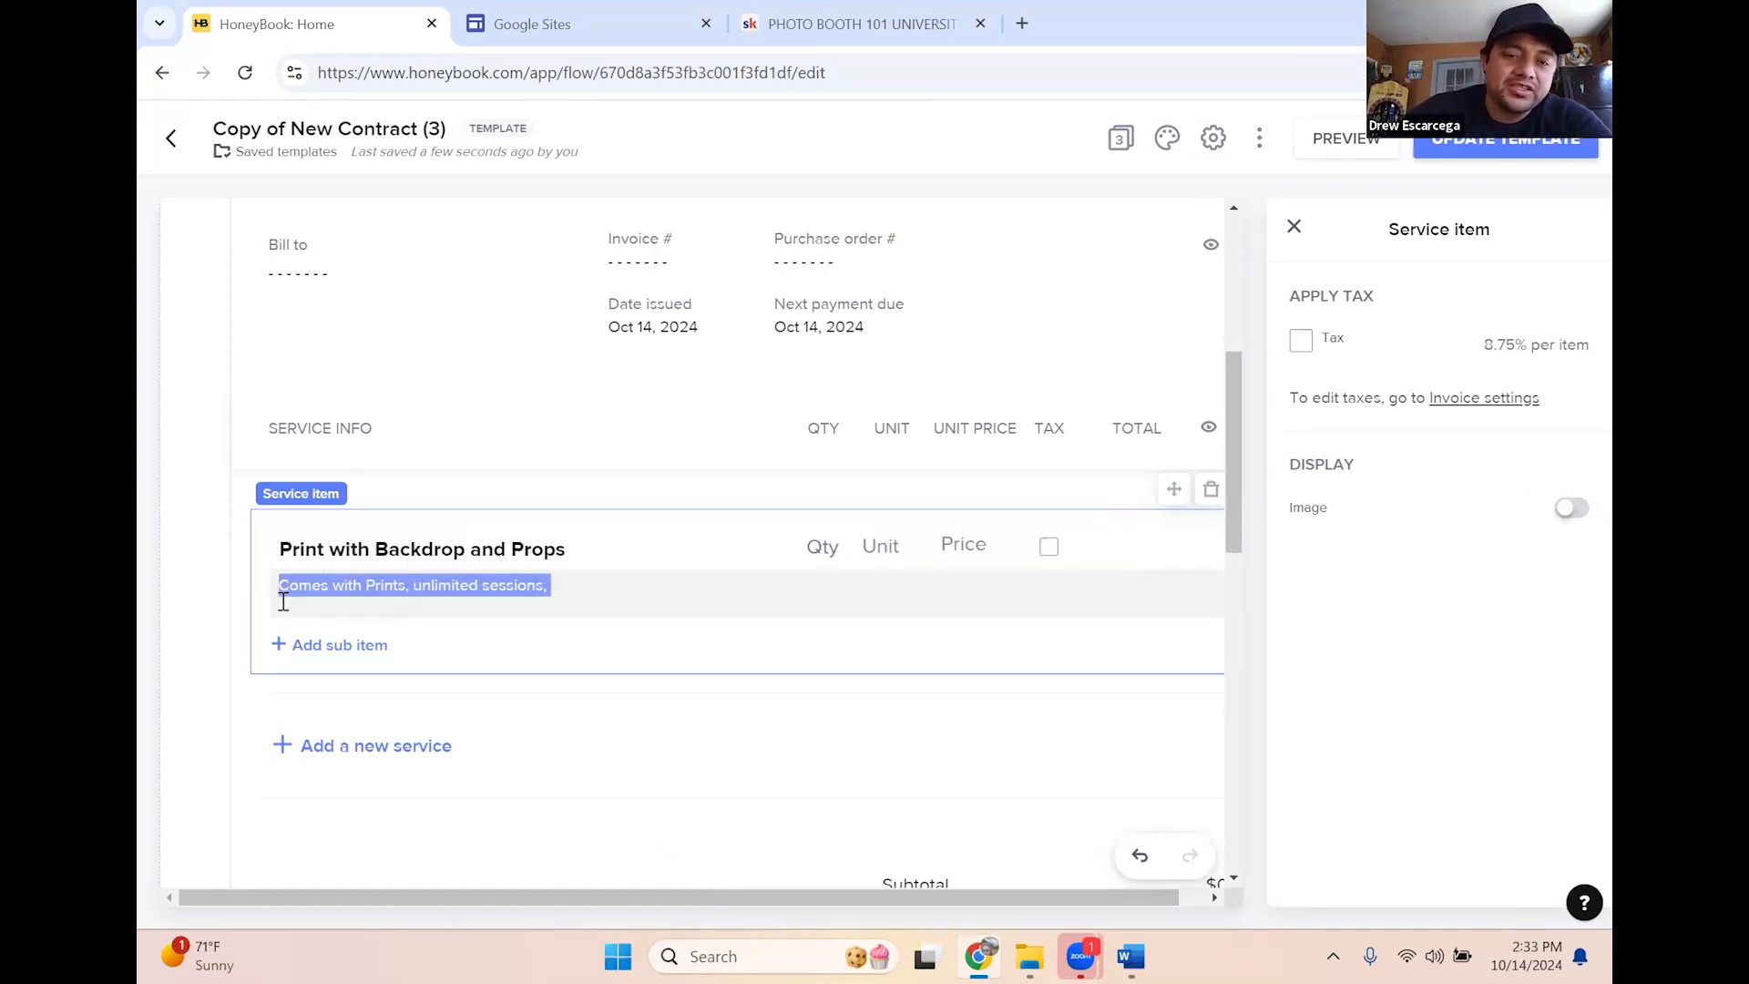
{"action": "left_click", "coordinate": [599, 590]}
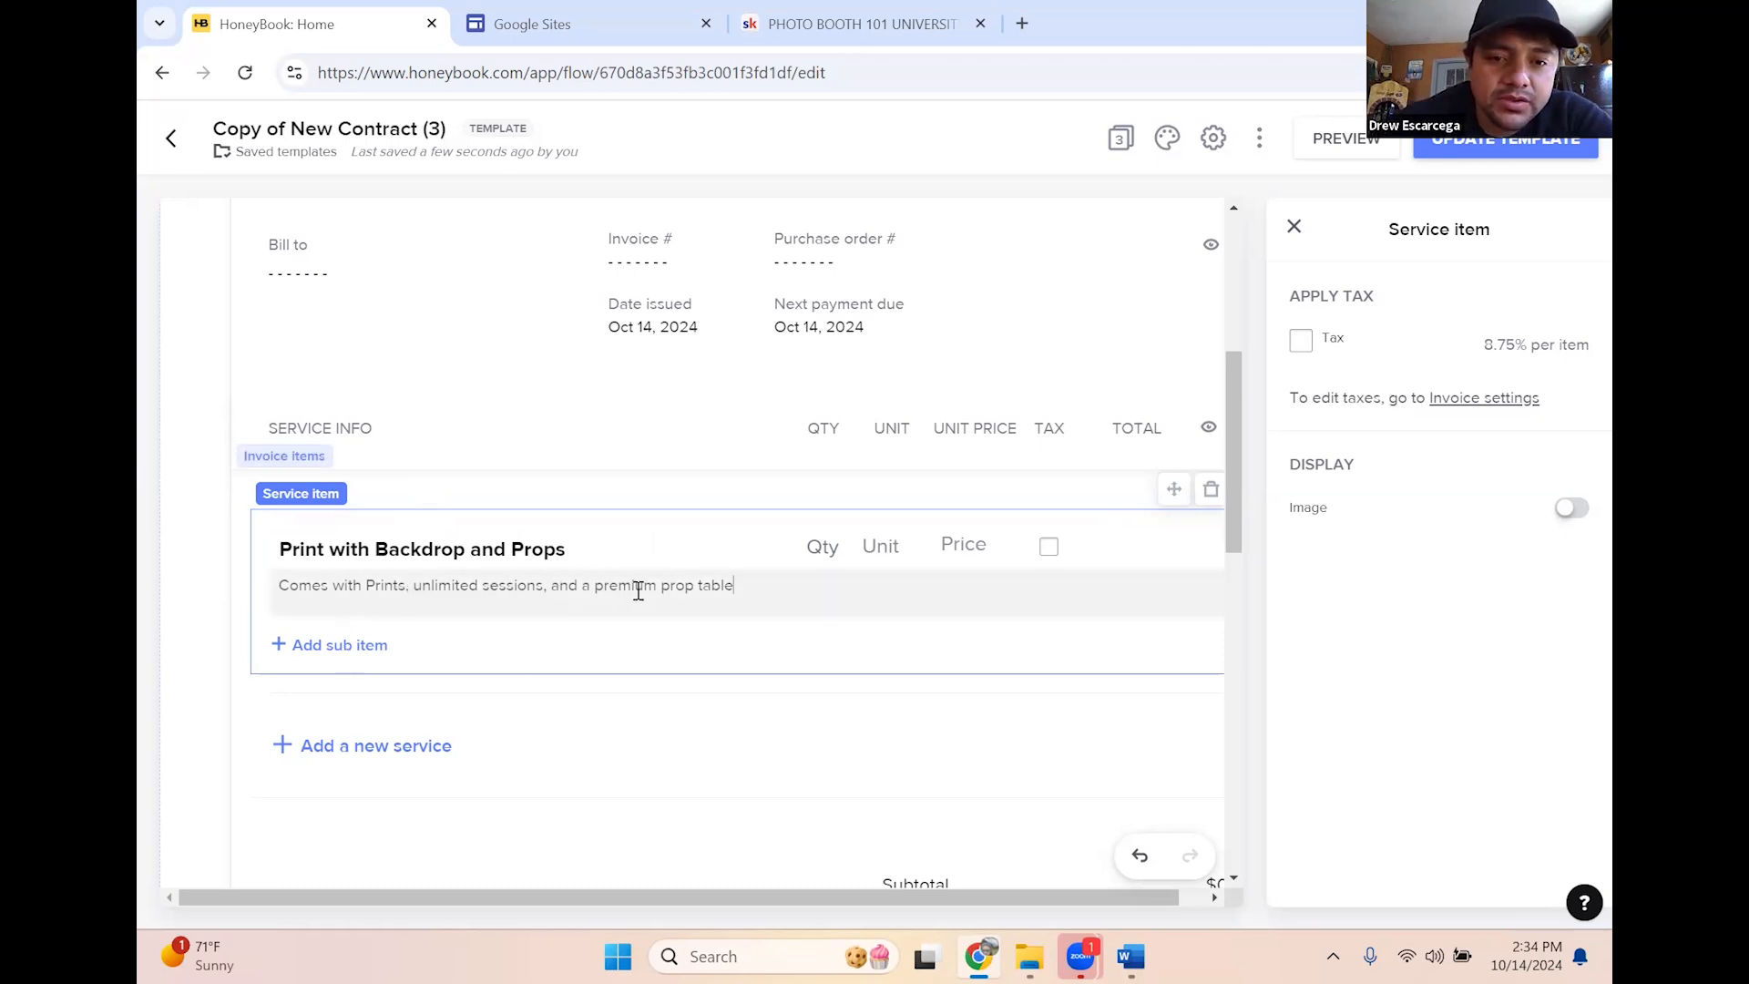
Give the service quantity 1 and a price of $500
{"action": "left_click", "coordinate": [838, 544]}
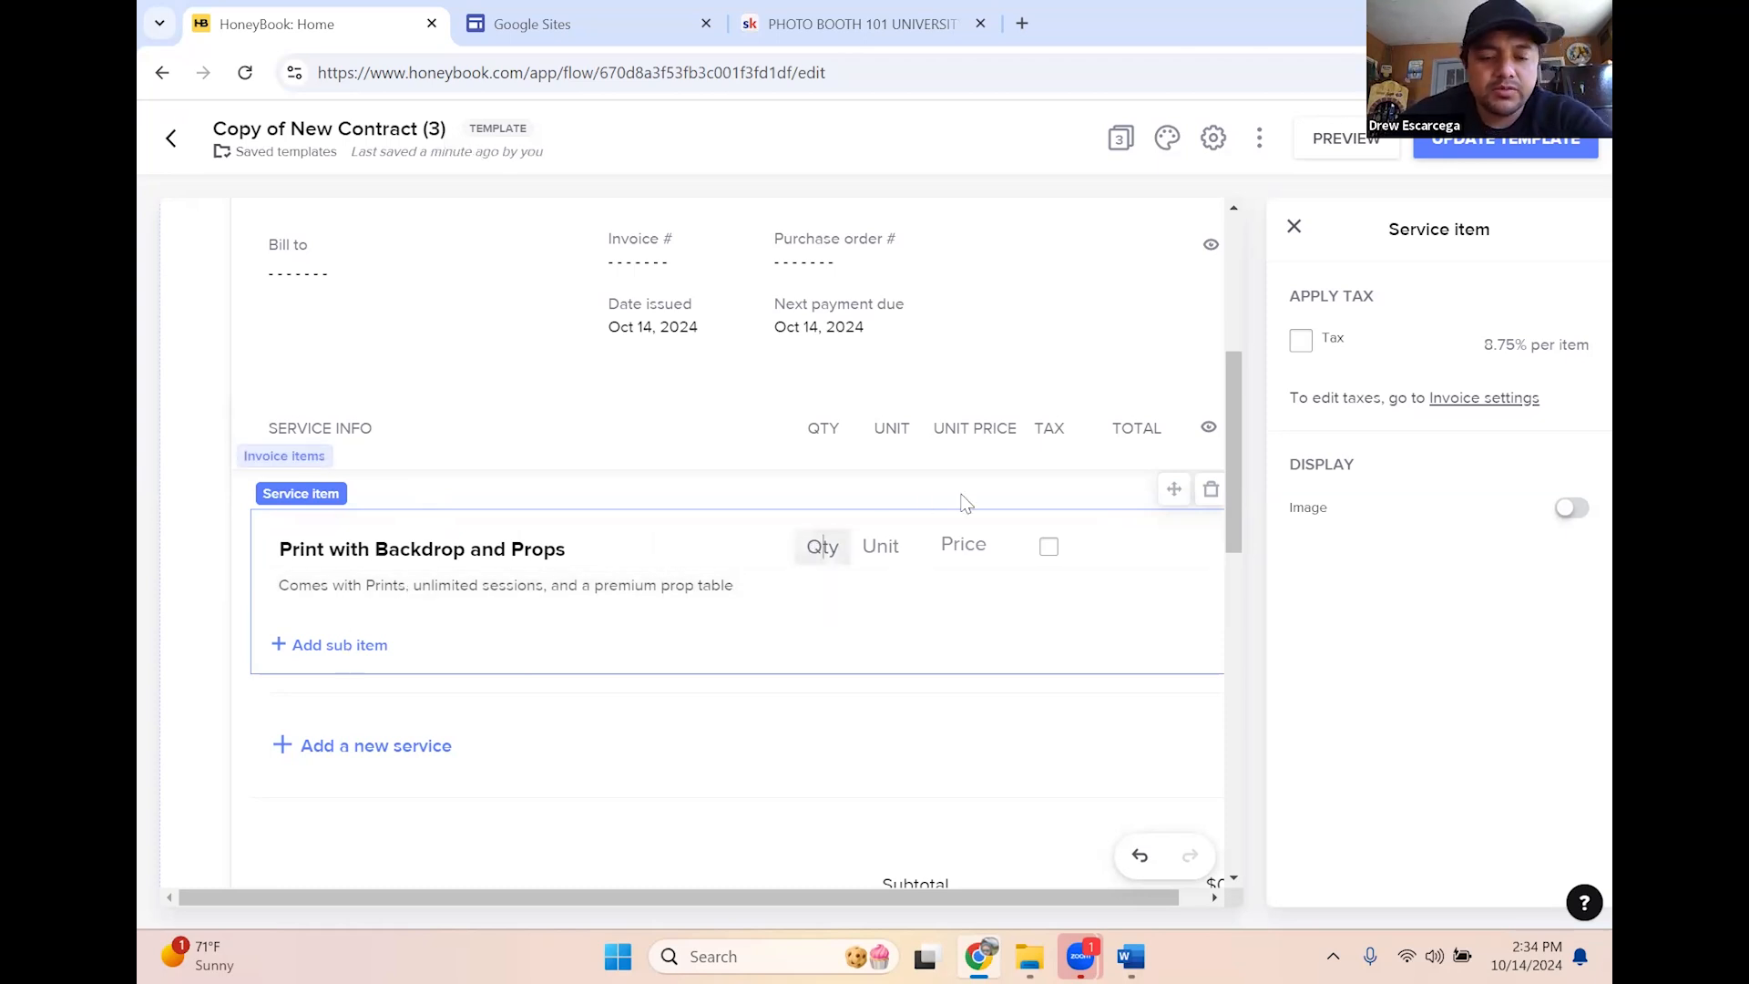
{"action": "type", "text": "1"}
{"action": "left_click", "coordinate": [999, 543]}
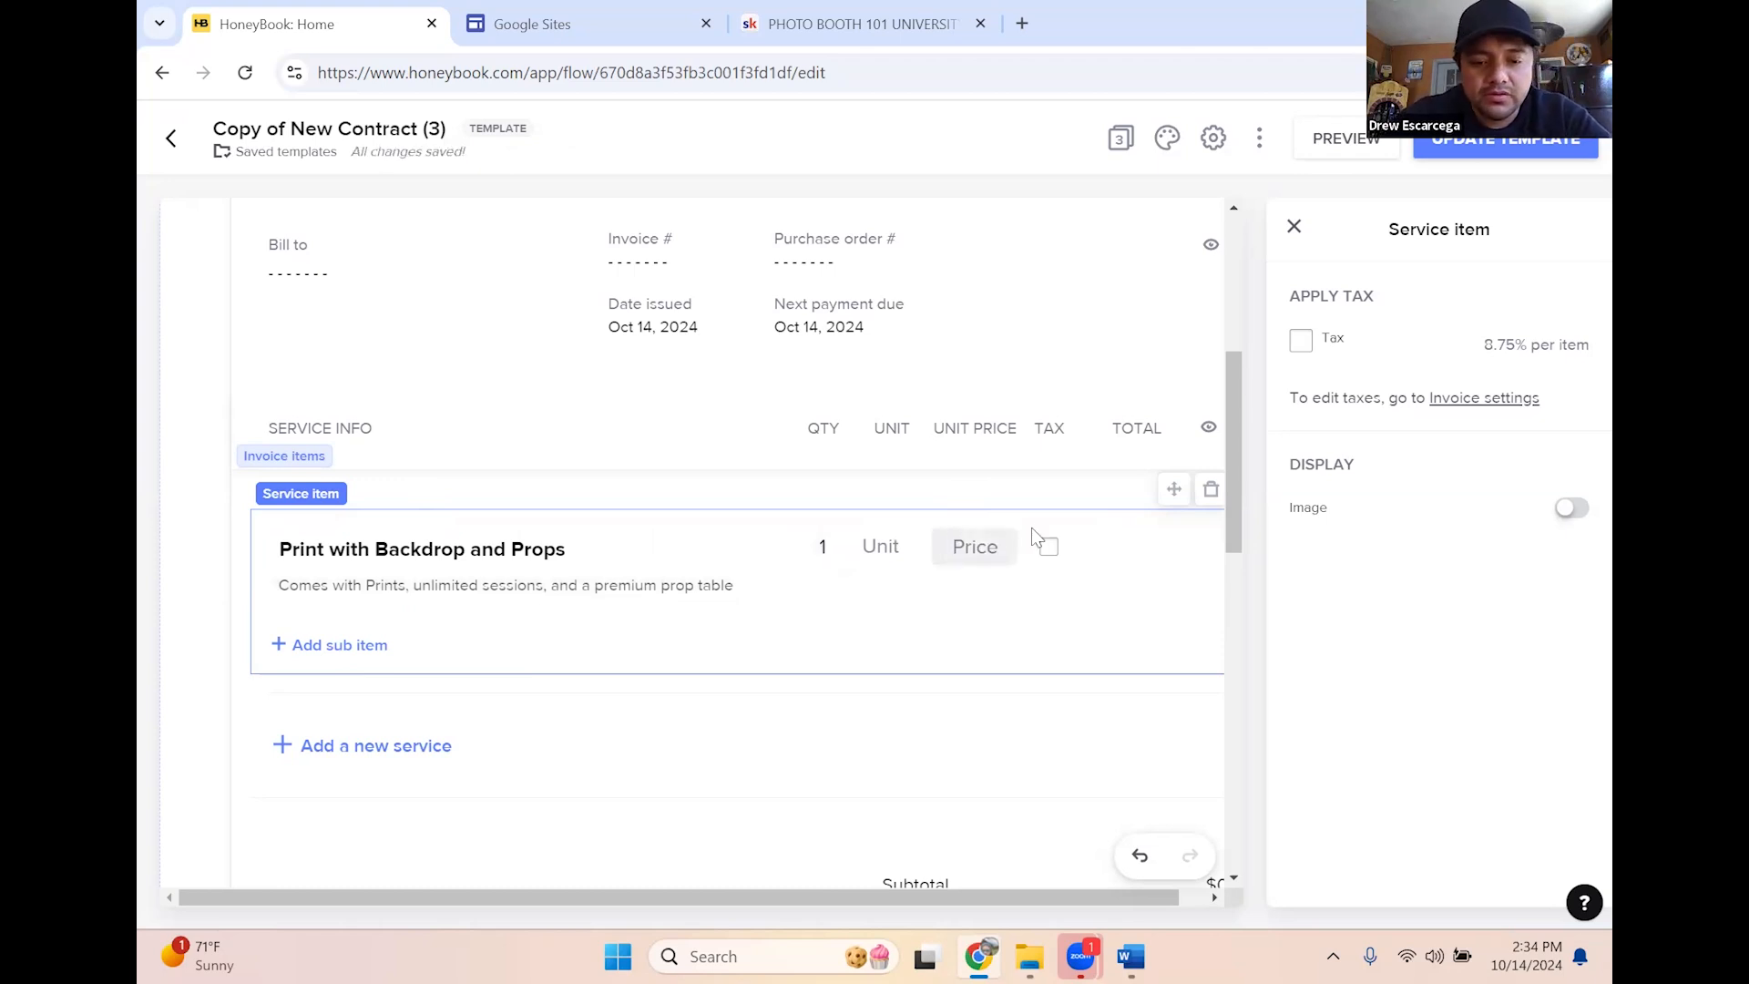
{"action": "type", "text": "500"}
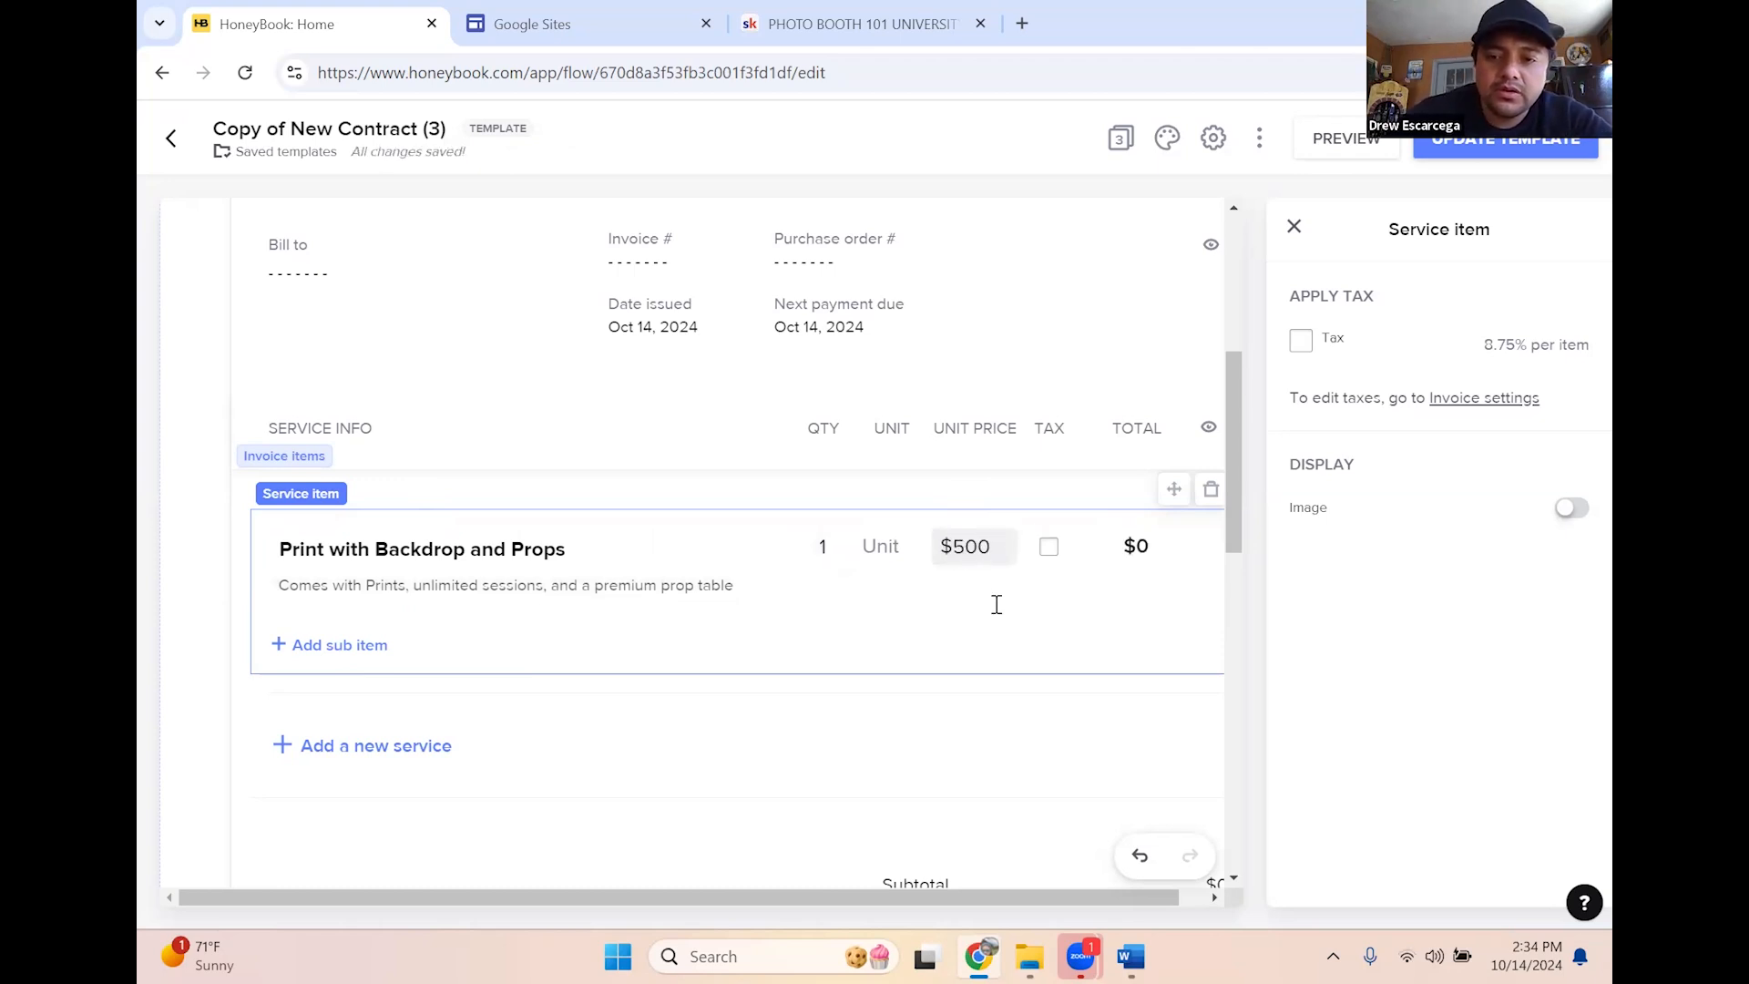
{"action": "left_click", "coordinate": [1005, 698]}
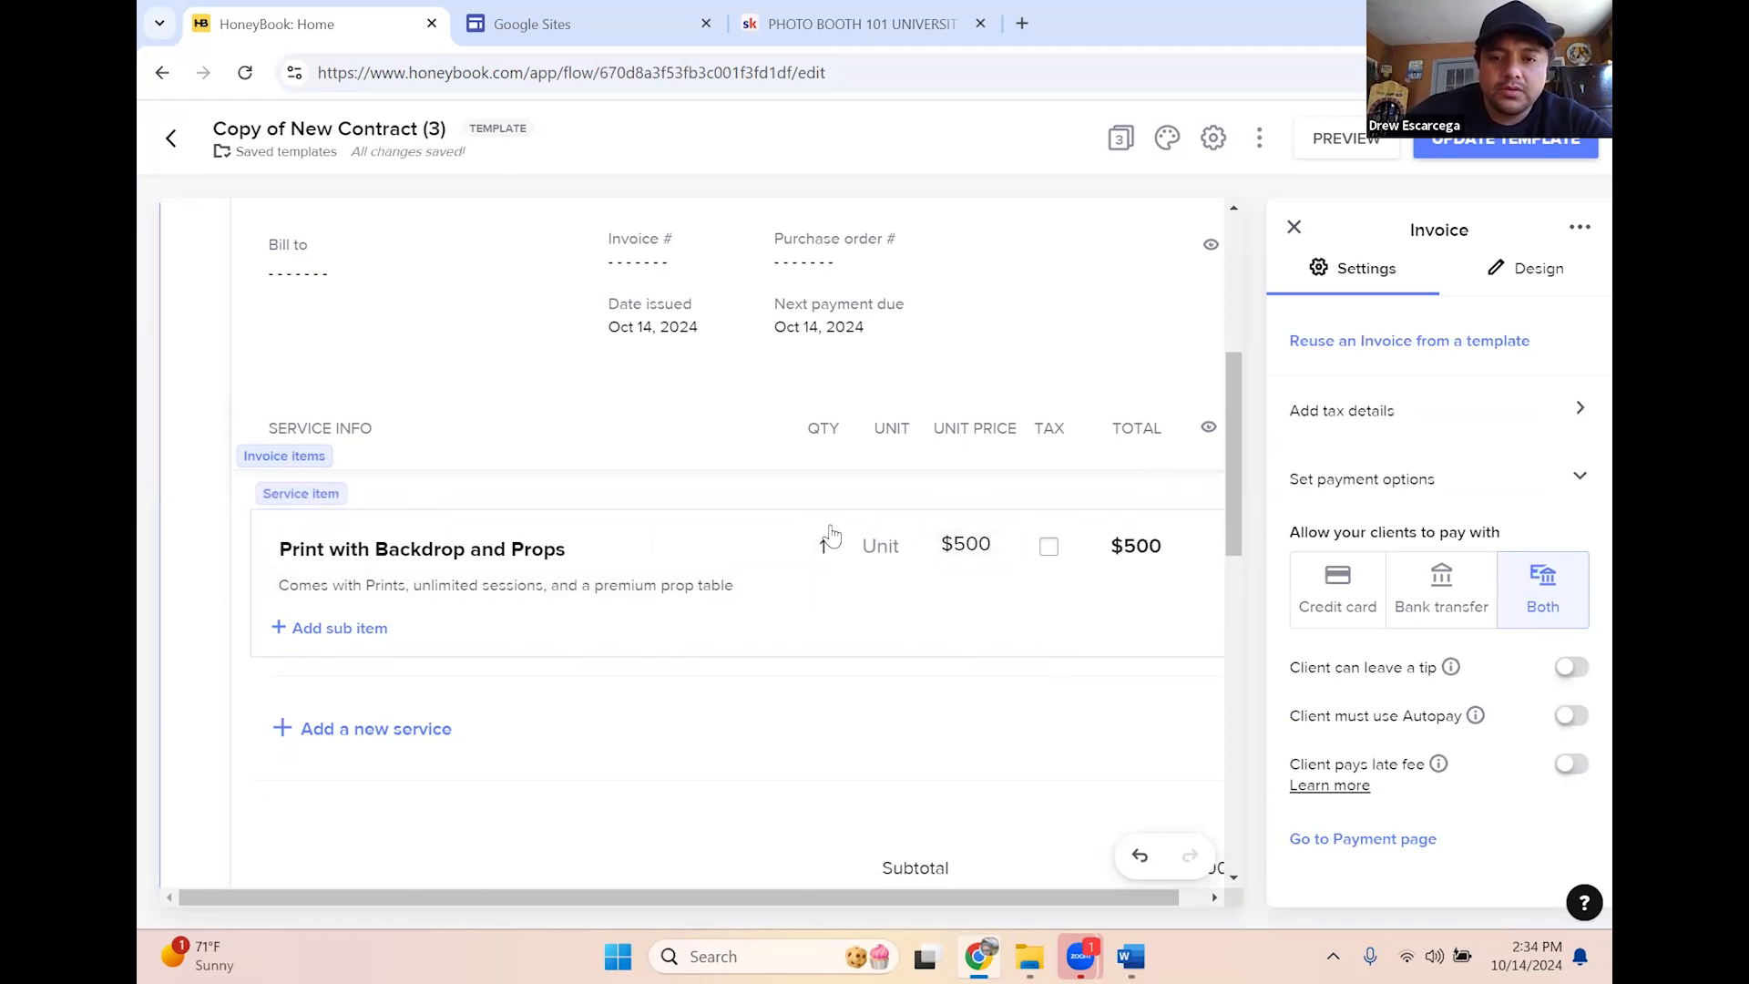
{"action": "scroll", "coordinate": [955, 359], "scroll_direction": "down", "scroll_amount": 3}
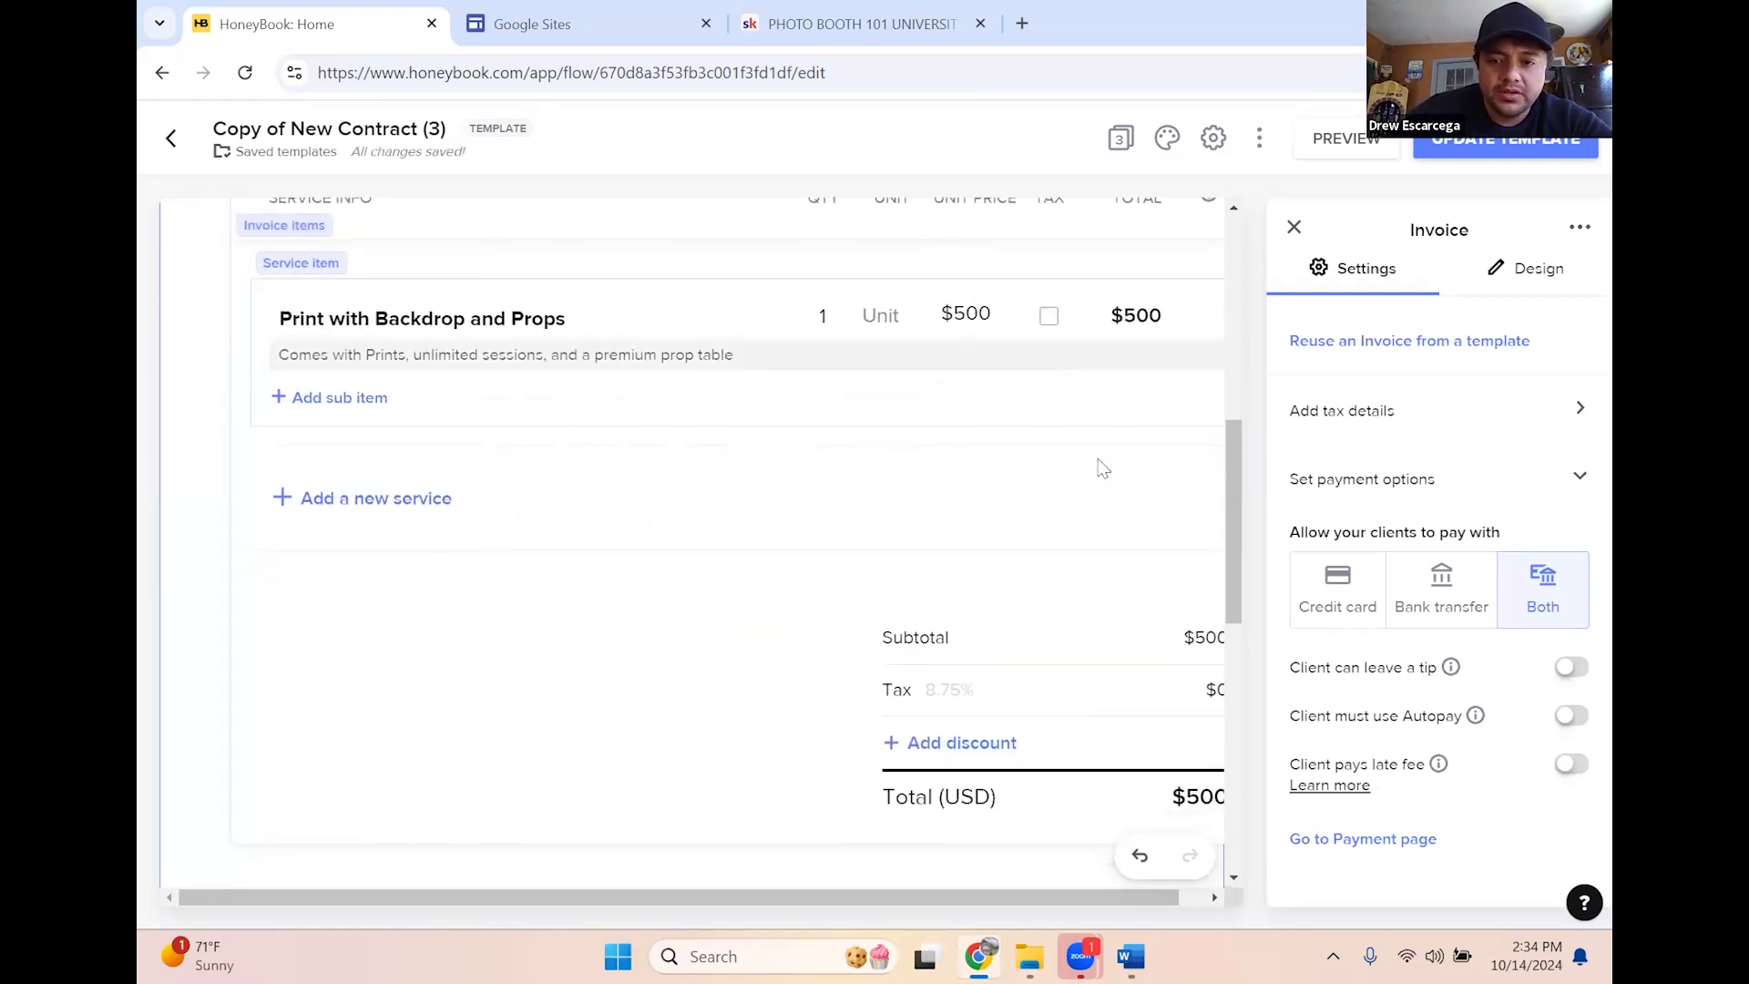
{"action": "scroll", "coordinate": [1084, 520], "scroll_direction": "down", "scroll_amount": 3}
{"action": "scroll", "coordinate": [1074, 470], "scroll_direction": "up", "scroll_amount": 6}
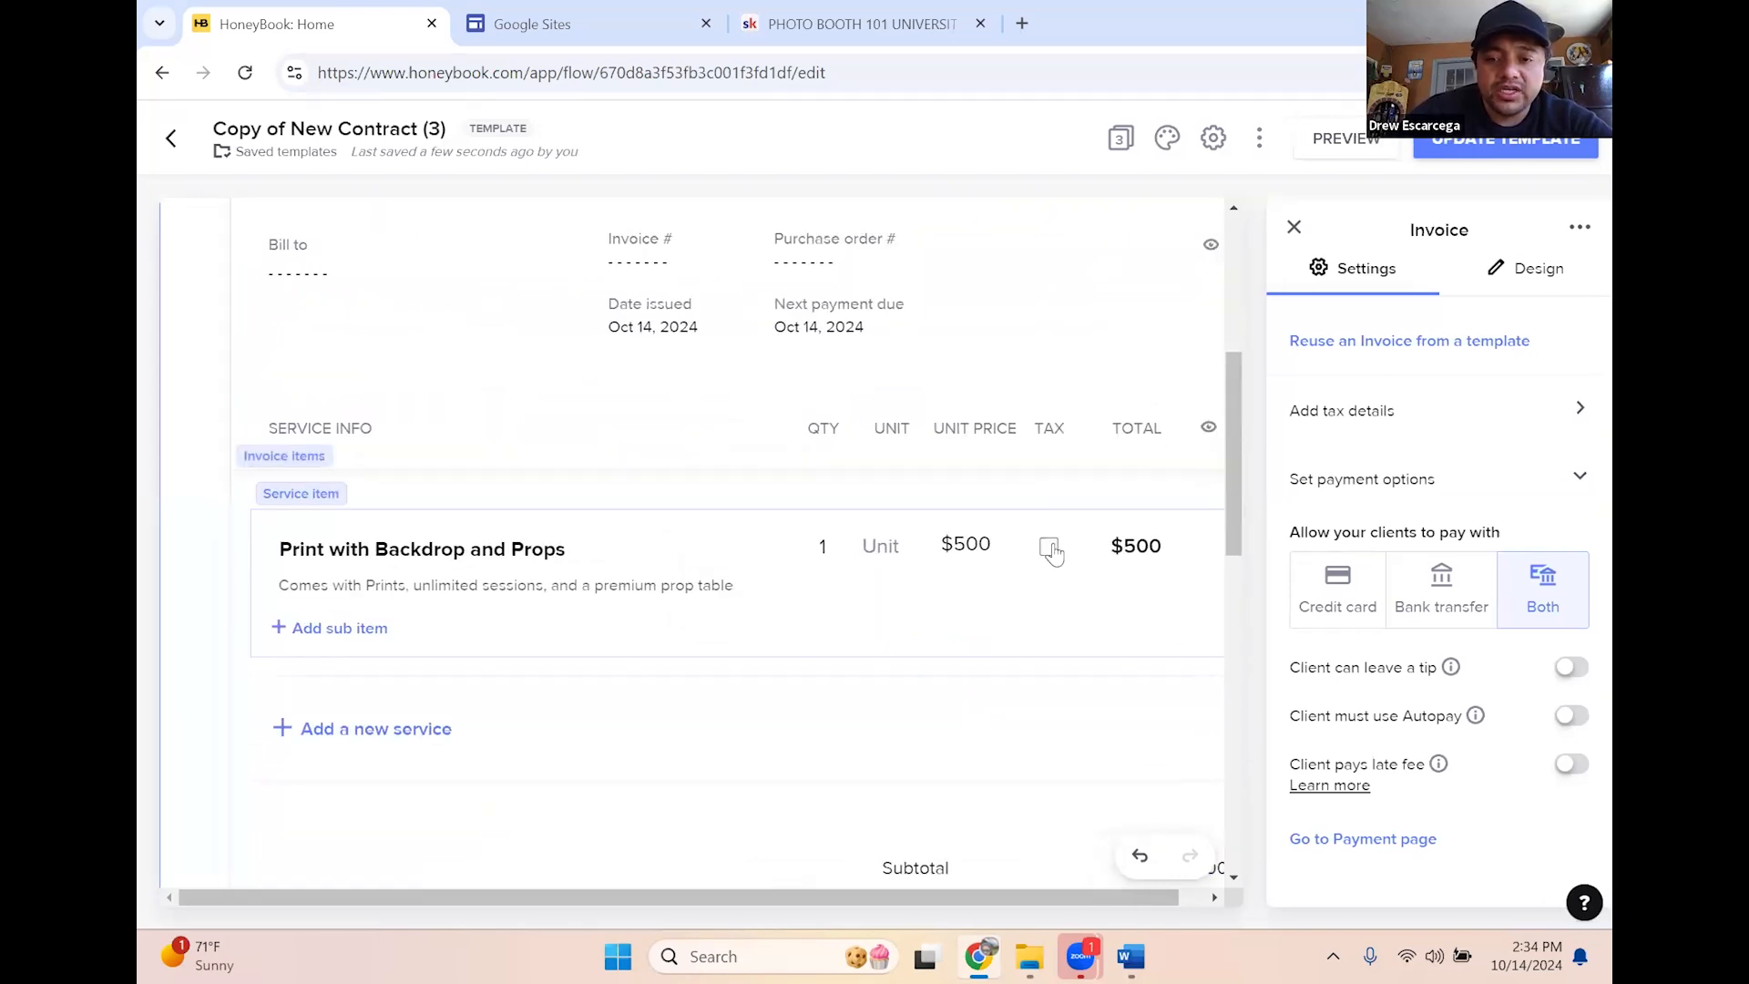
{"action": "scroll", "coordinate": [1046, 506], "scroll_direction": "down", "scroll_amount": 3}
{"action": "scroll", "coordinate": [1075, 446], "scroll_direction": "up", "scroll_amount": 3}
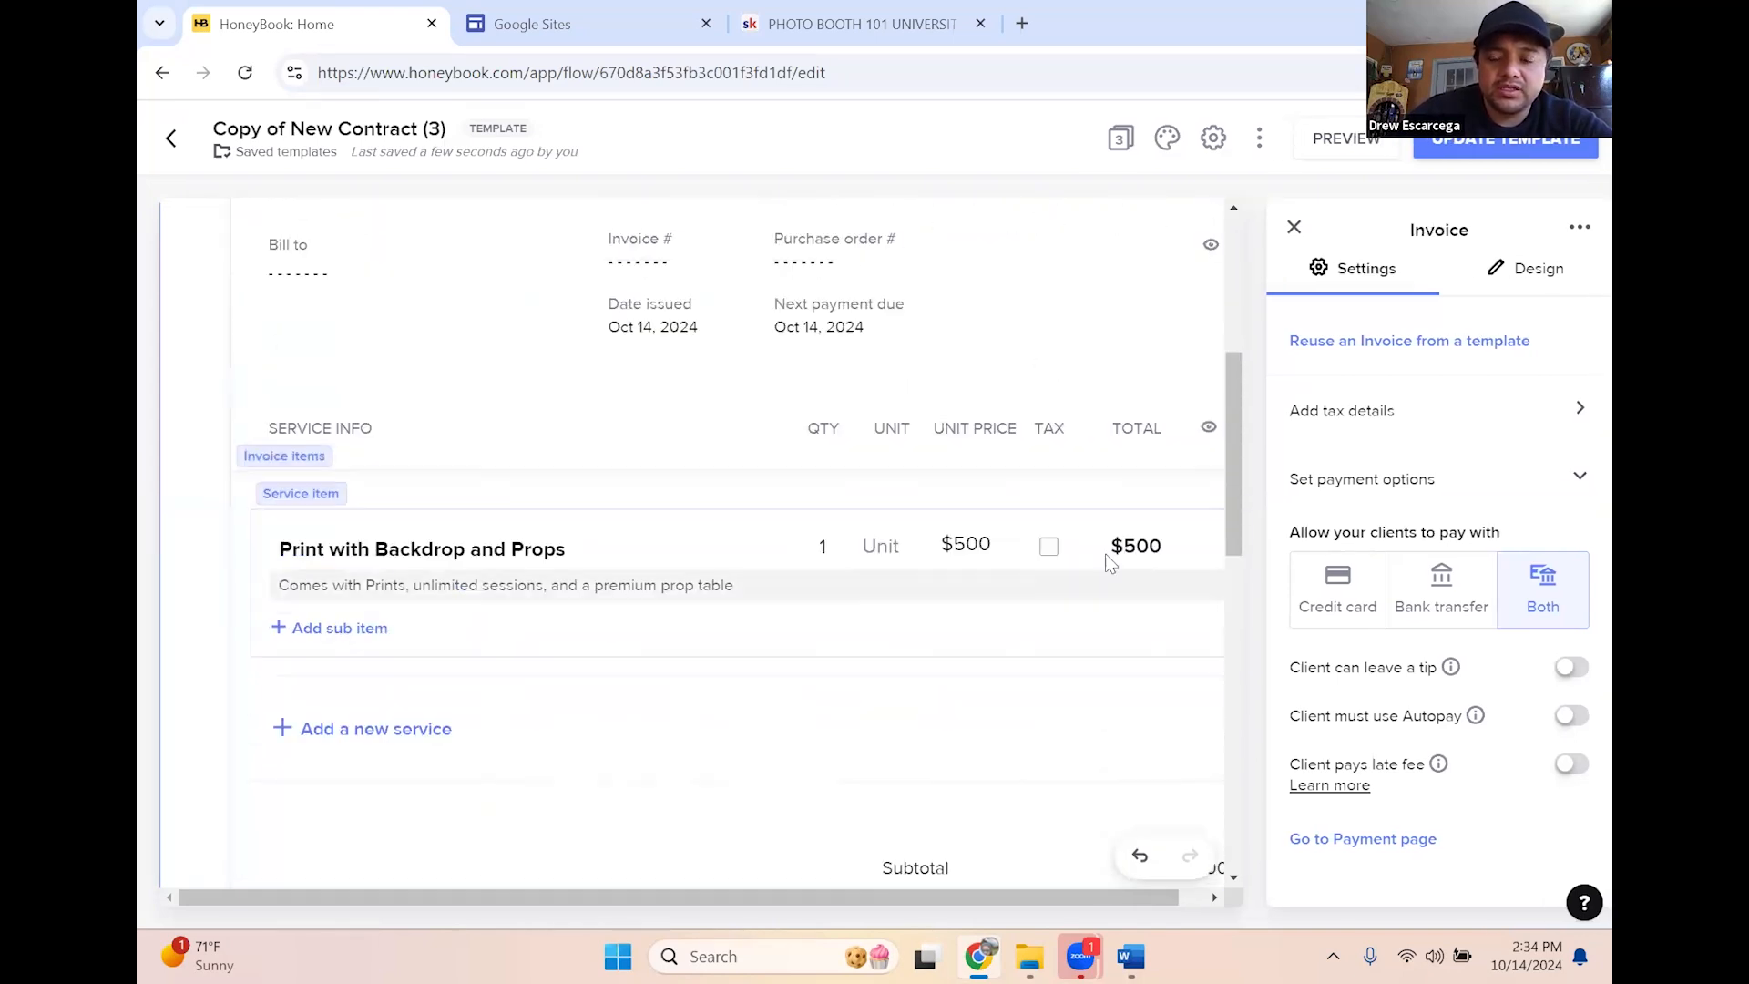
Test the Tax checkbox, then untick it so the service totals $500 untaxed
{"action": "left_click", "coordinate": [1049, 546]}
{"action": "scroll", "coordinate": [1094, 565], "scroll_direction": "down", "scroll_amount": 3}
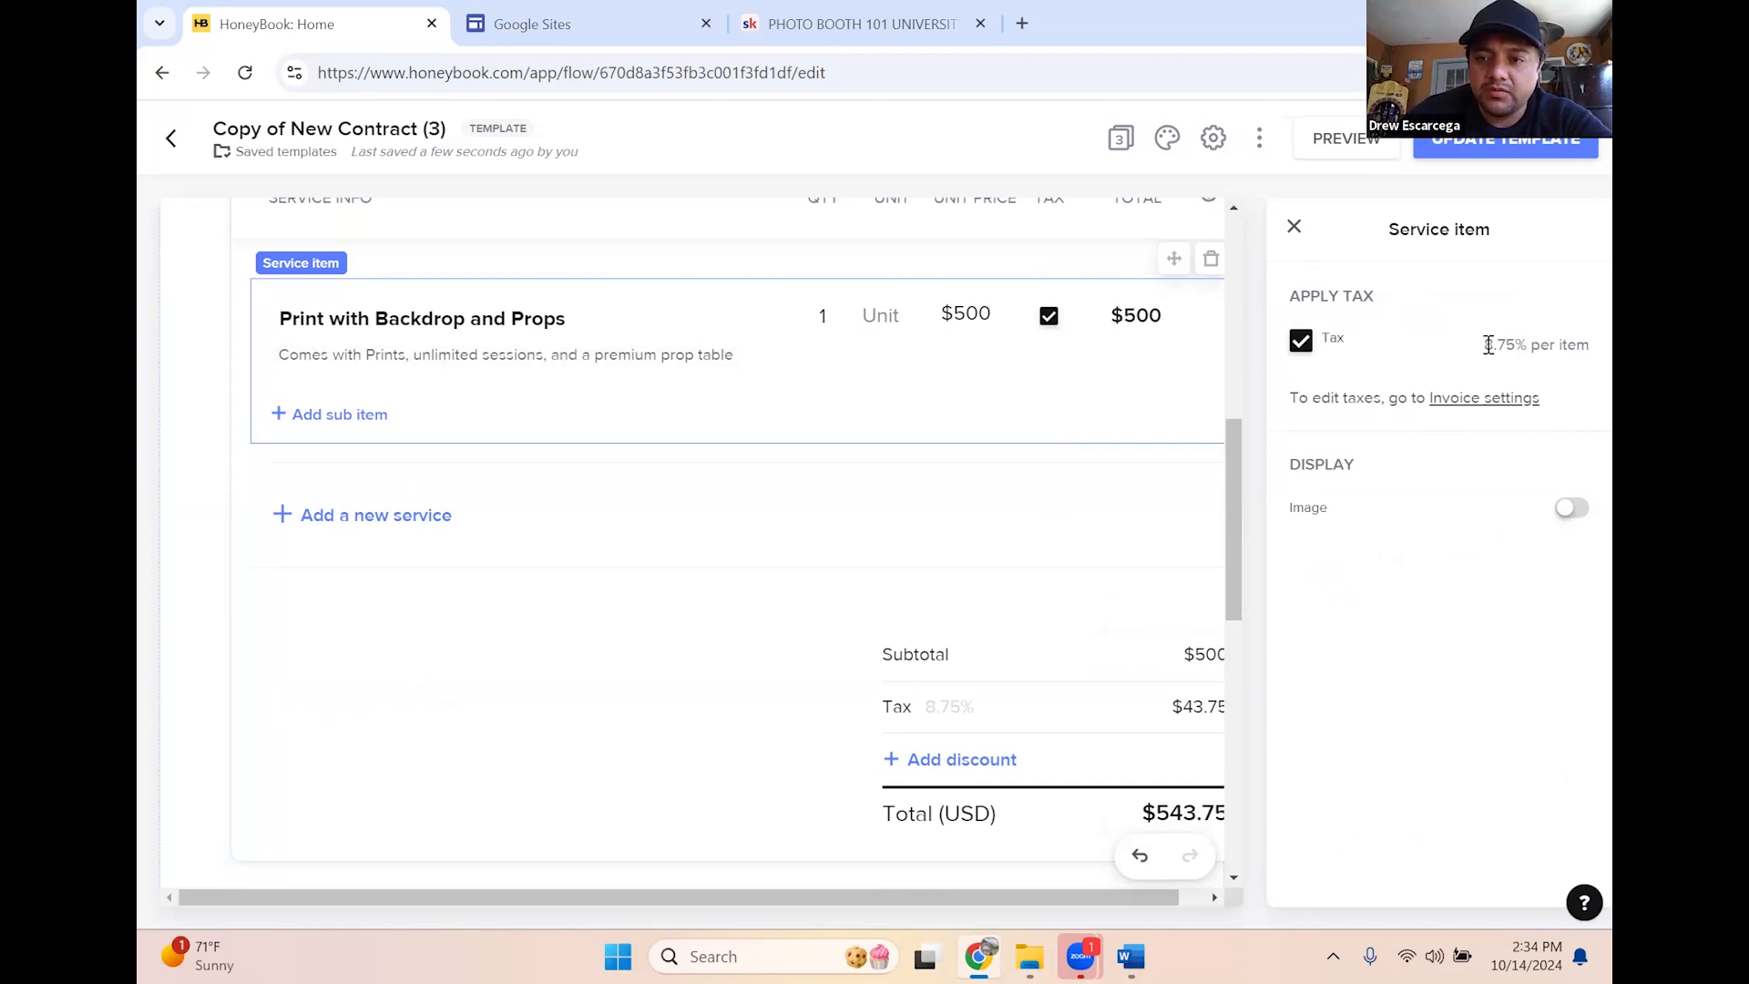
{"action": "left_click_drag", "start_coordinate": [1487, 351], "coordinate": [1591, 347]}
{"action": "left_click", "coordinate": [1336, 381]}
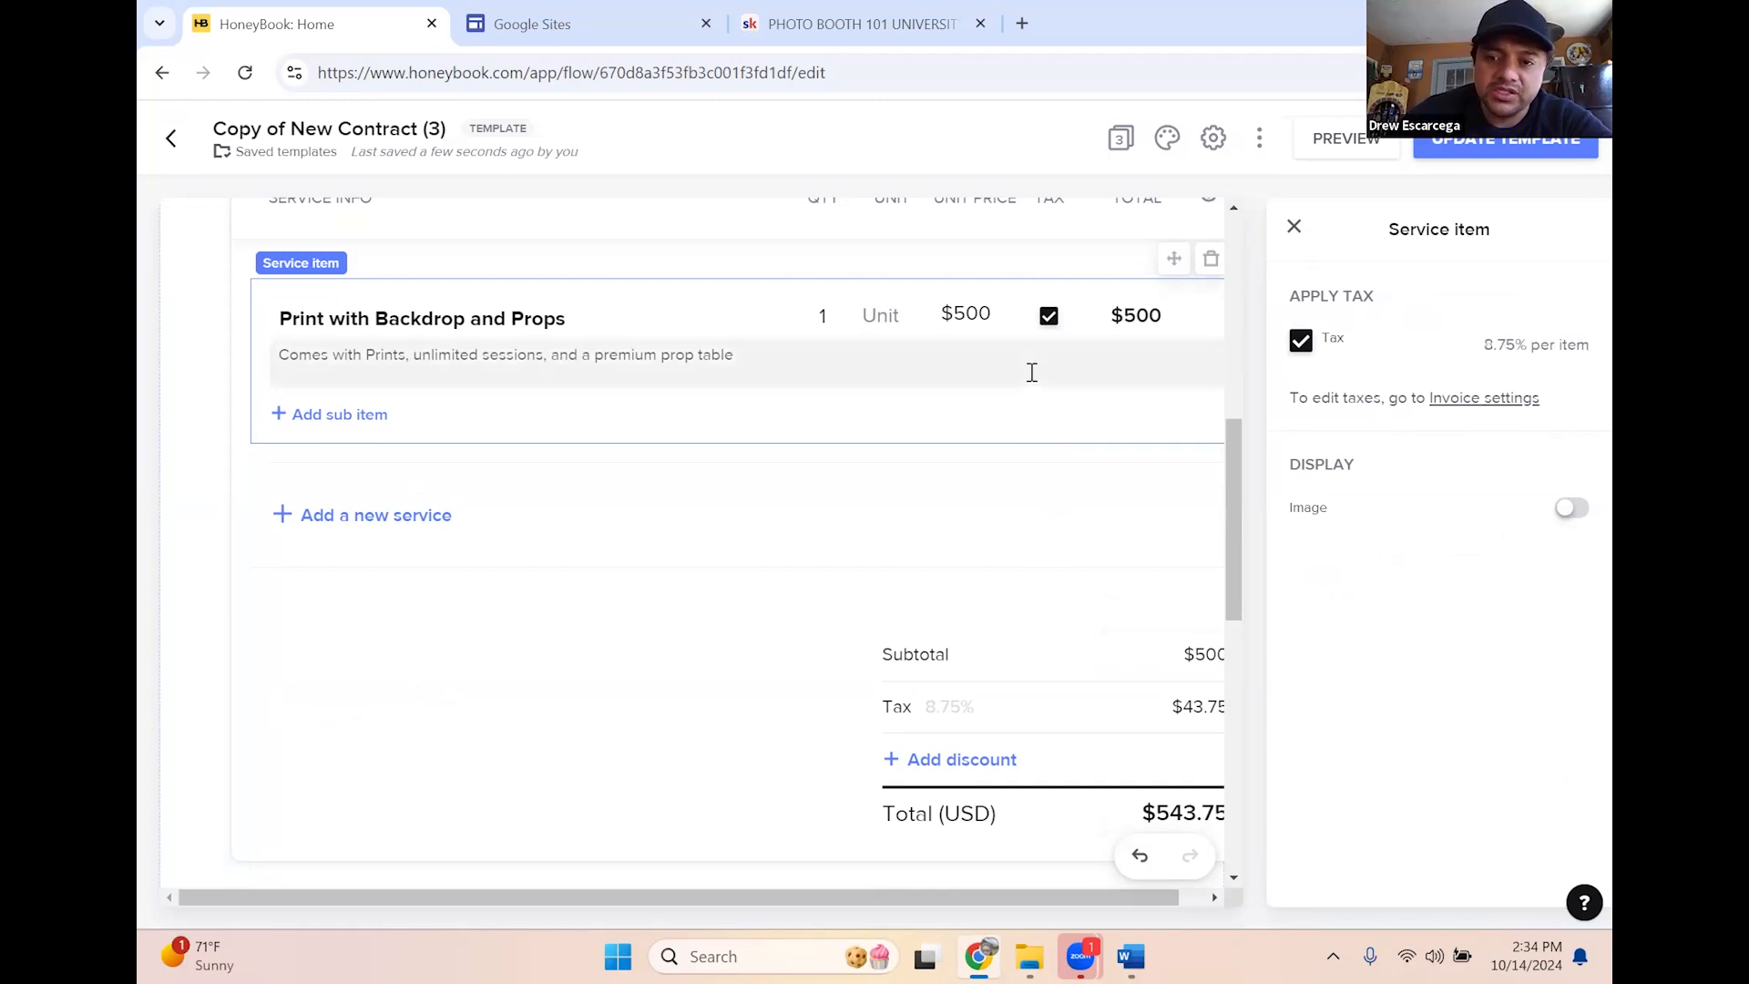
{"action": "scroll", "coordinate": [1080, 400], "scroll_direction": "up", "scroll_amount": 1}
{"action": "scroll", "coordinate": [1081, 401], "scroll_direction": "up", "scroll_amount": 3}
{"action": "left_click", "coordinate": [1049, 545]}
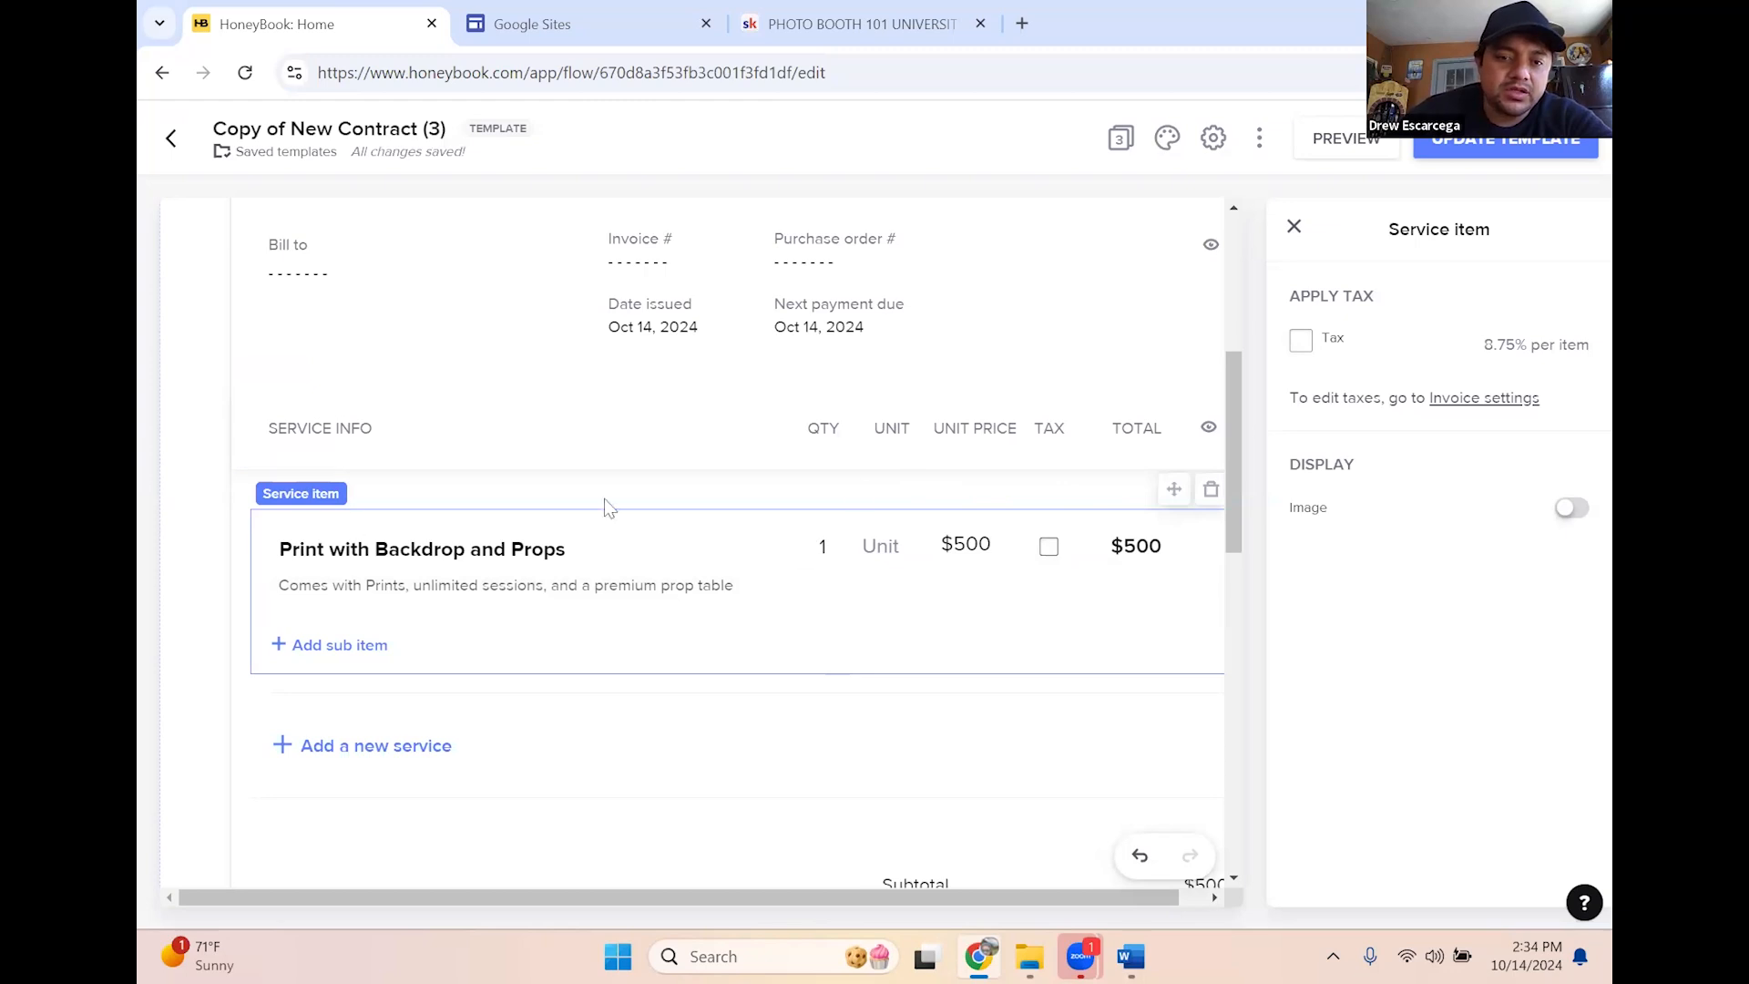
{"action": "scroll", "coordinate": [1034, 415], "scroll_direction": "down", "scroll_amount": 4}
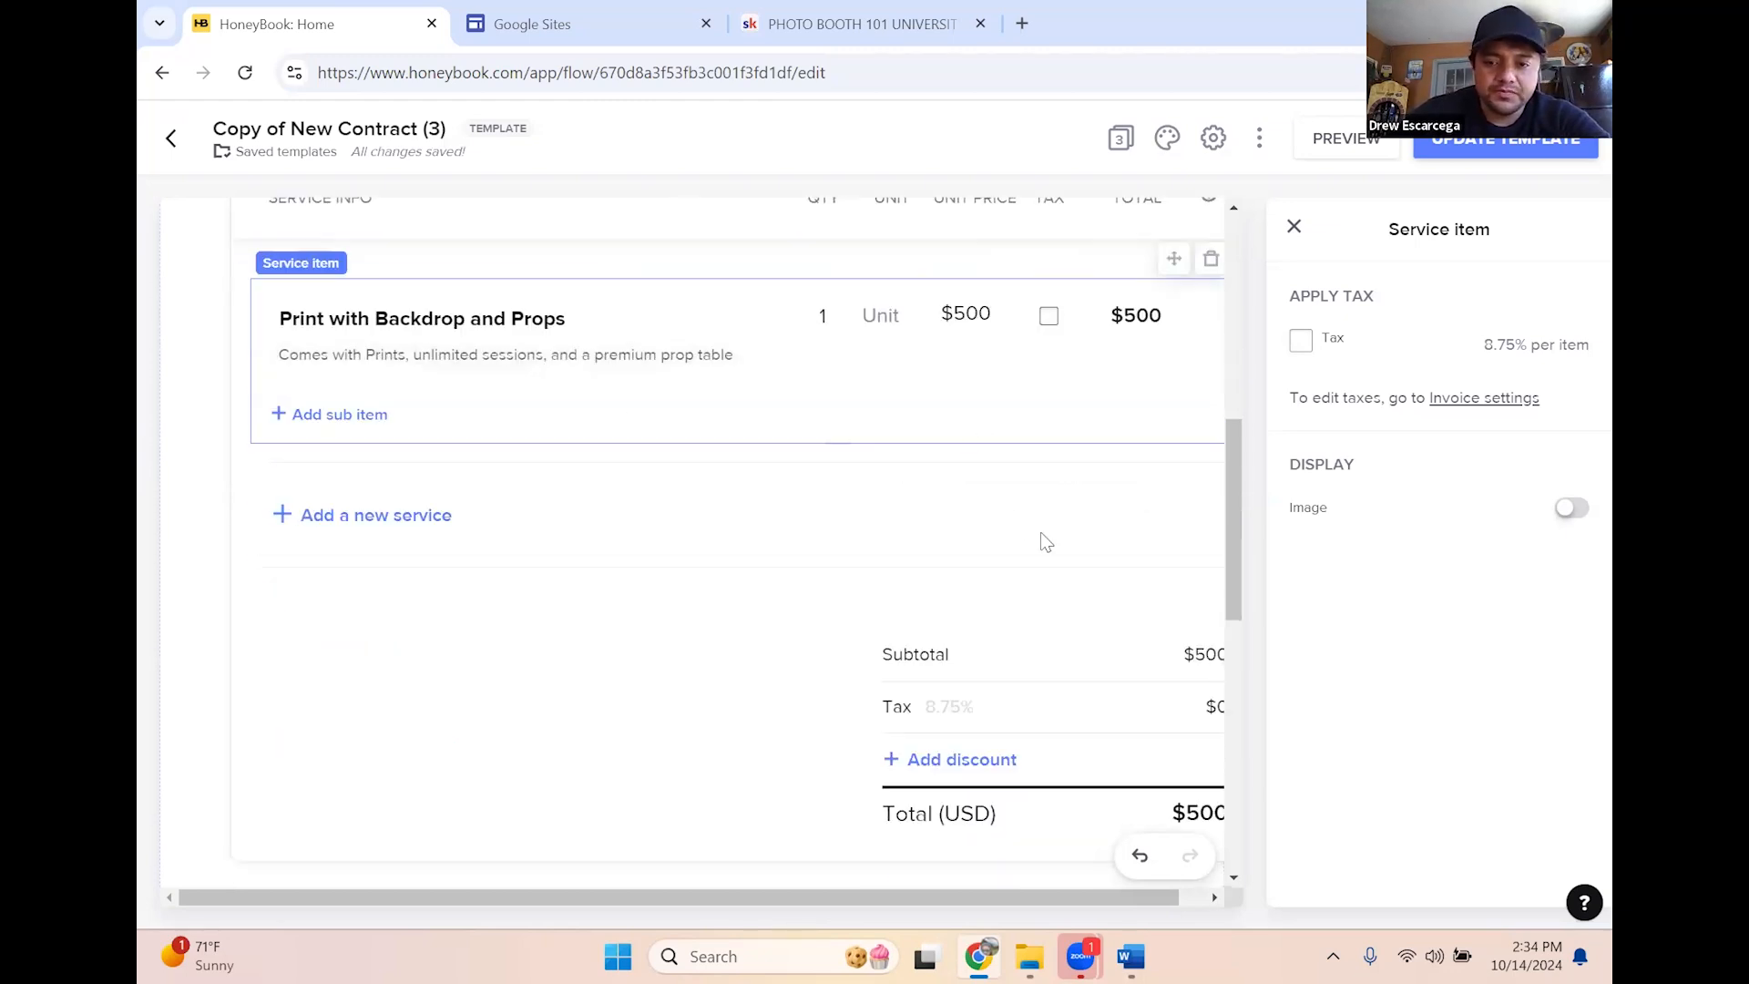
{"action": "scroll", "coordinate": [1043, 543], "scroll_direction": "down", "scroll_amount": 4}
{"action": "scroll", "coordinate": [742, 707], "scroll_direction": "down", "scroll_amount": 5}
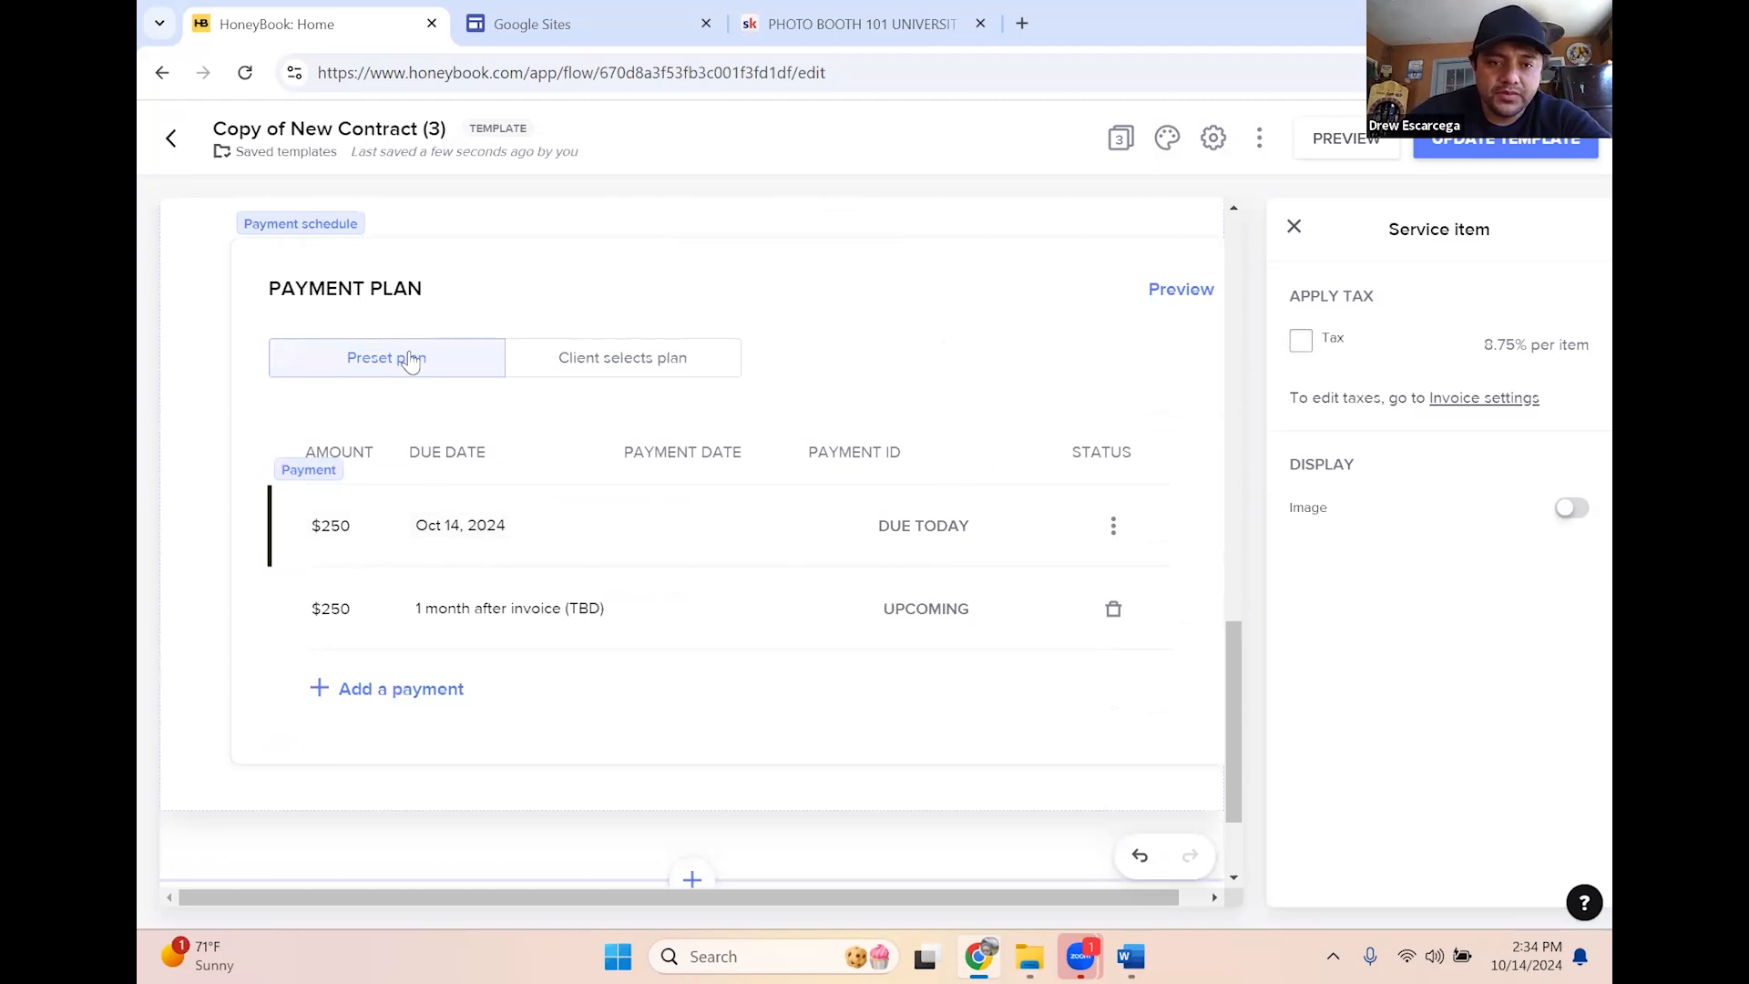
{"action": "scroll", "coordinate": [450, 361], "scroll_direction": "up", "scroll_amount": 1}
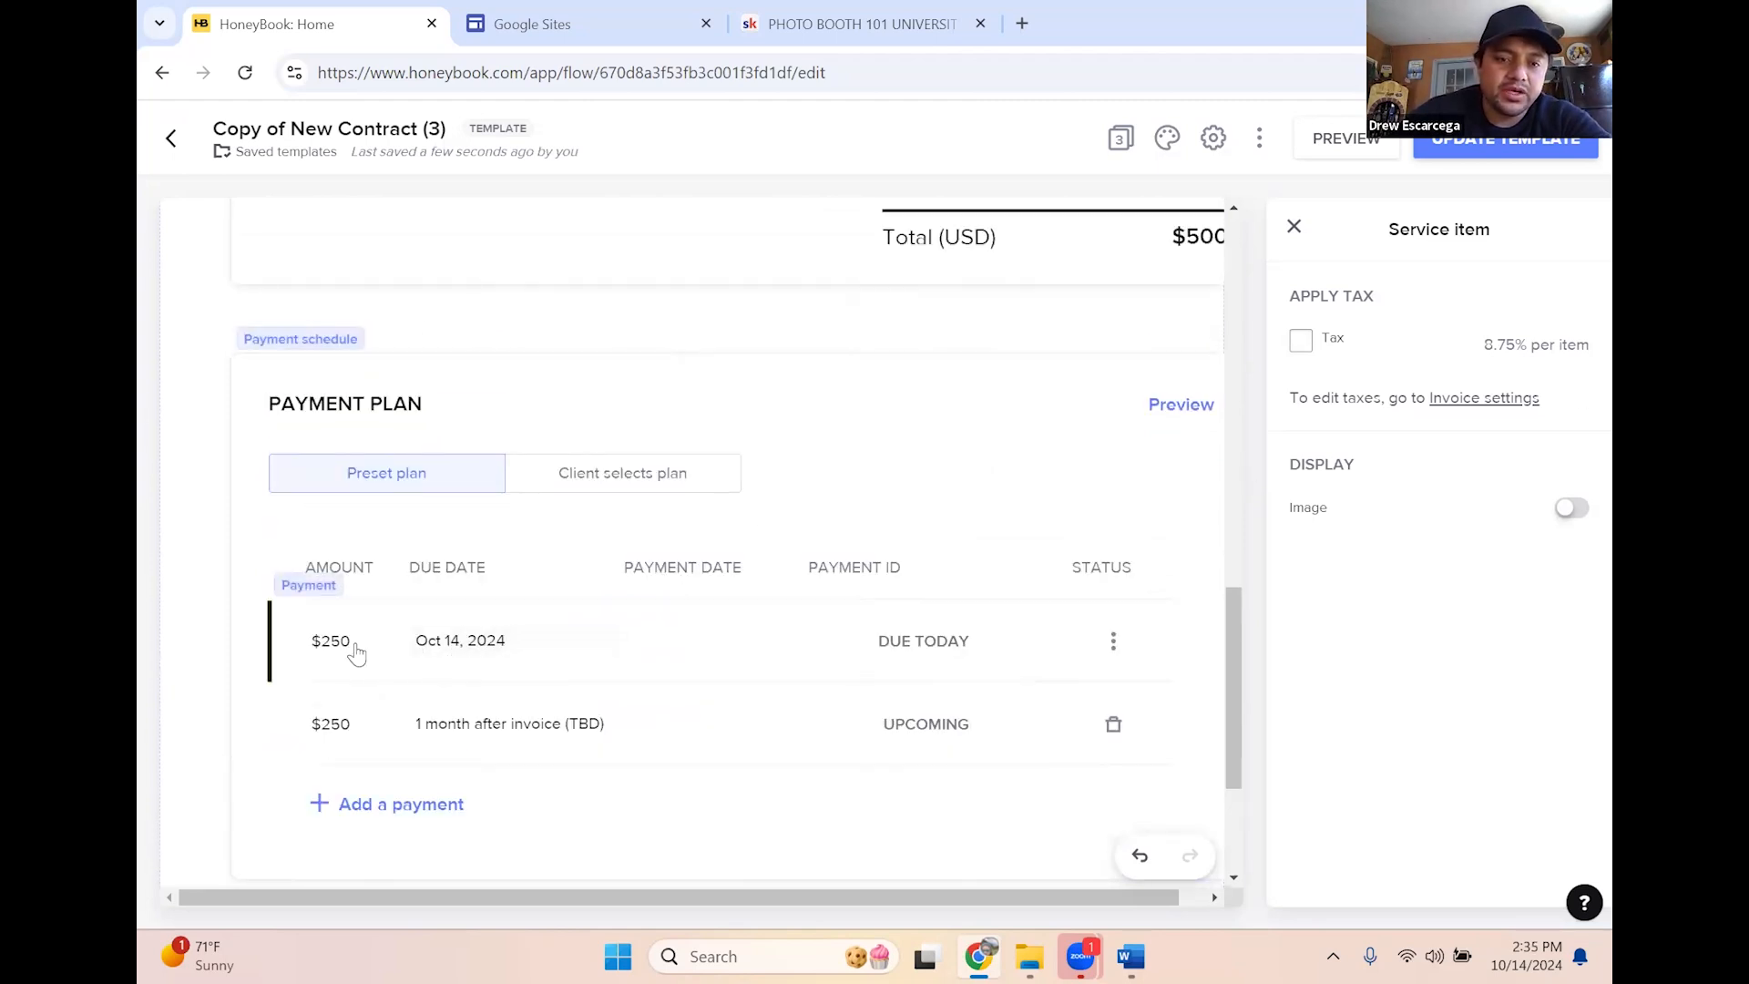
Set the second payment's smart due date to 1 week before the project date
{"action": "left_click", "coordinate": [469, 736]}
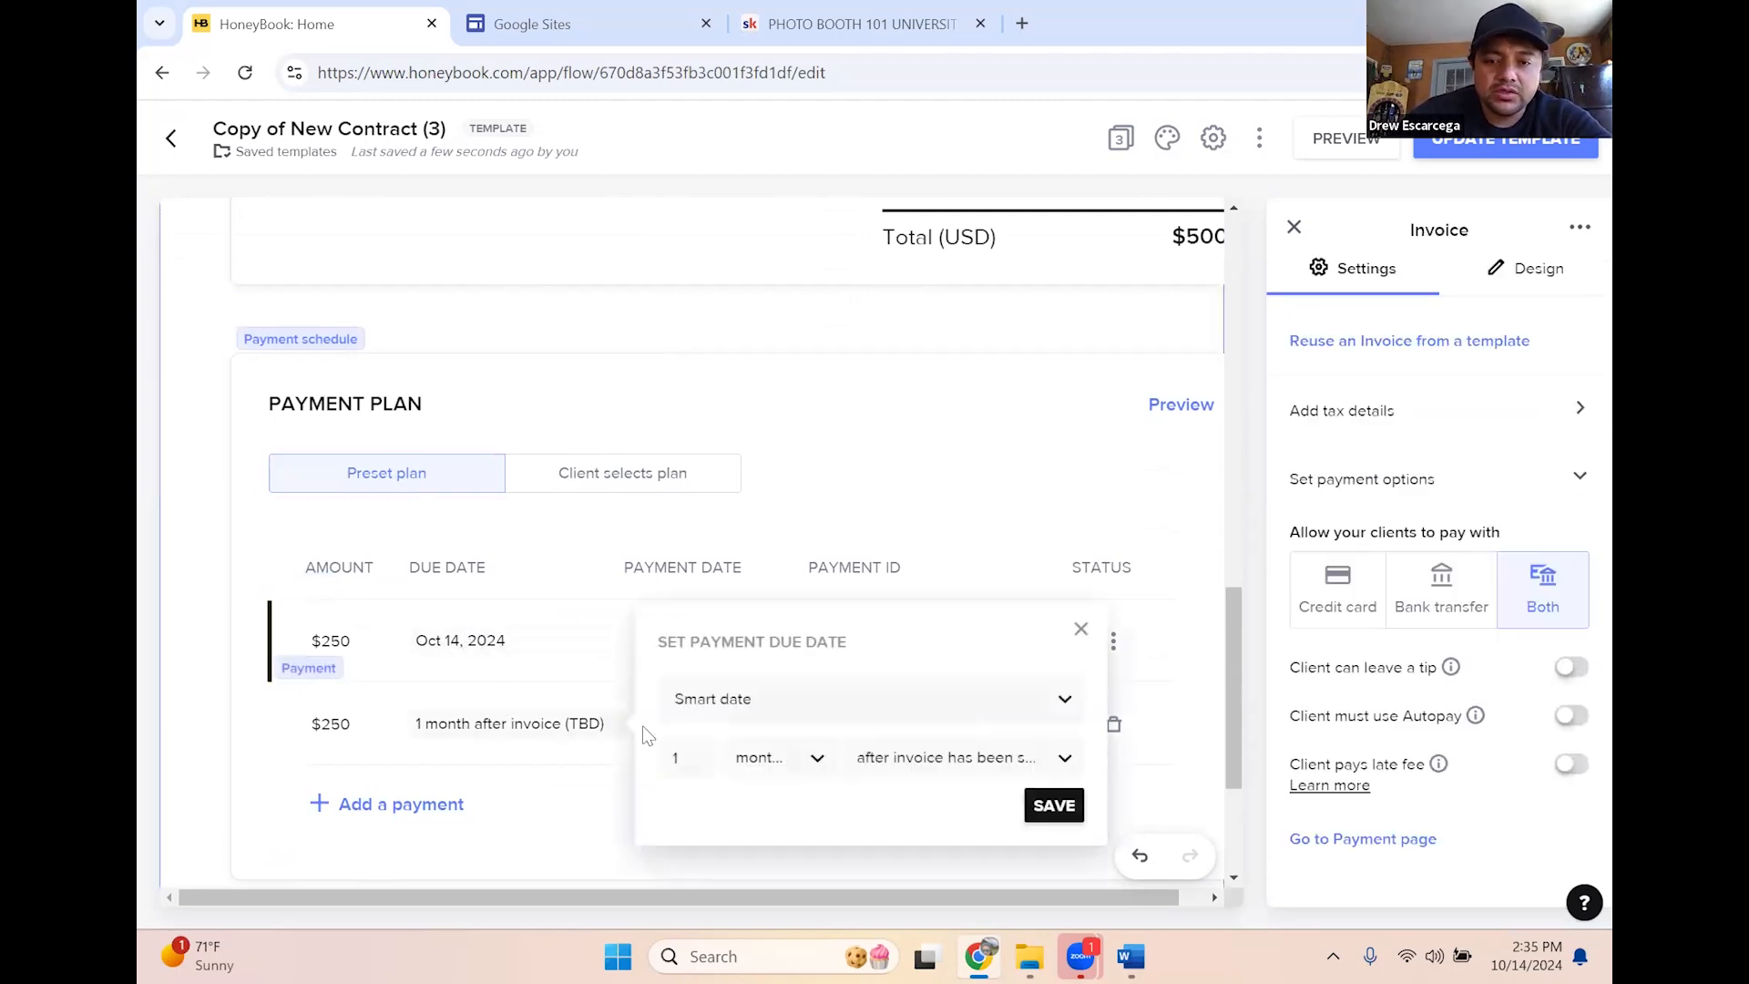
{"action": "left_click", "coordinate": [807, 709]}
{"action": "left_click", "coordinate": [773, 717]}
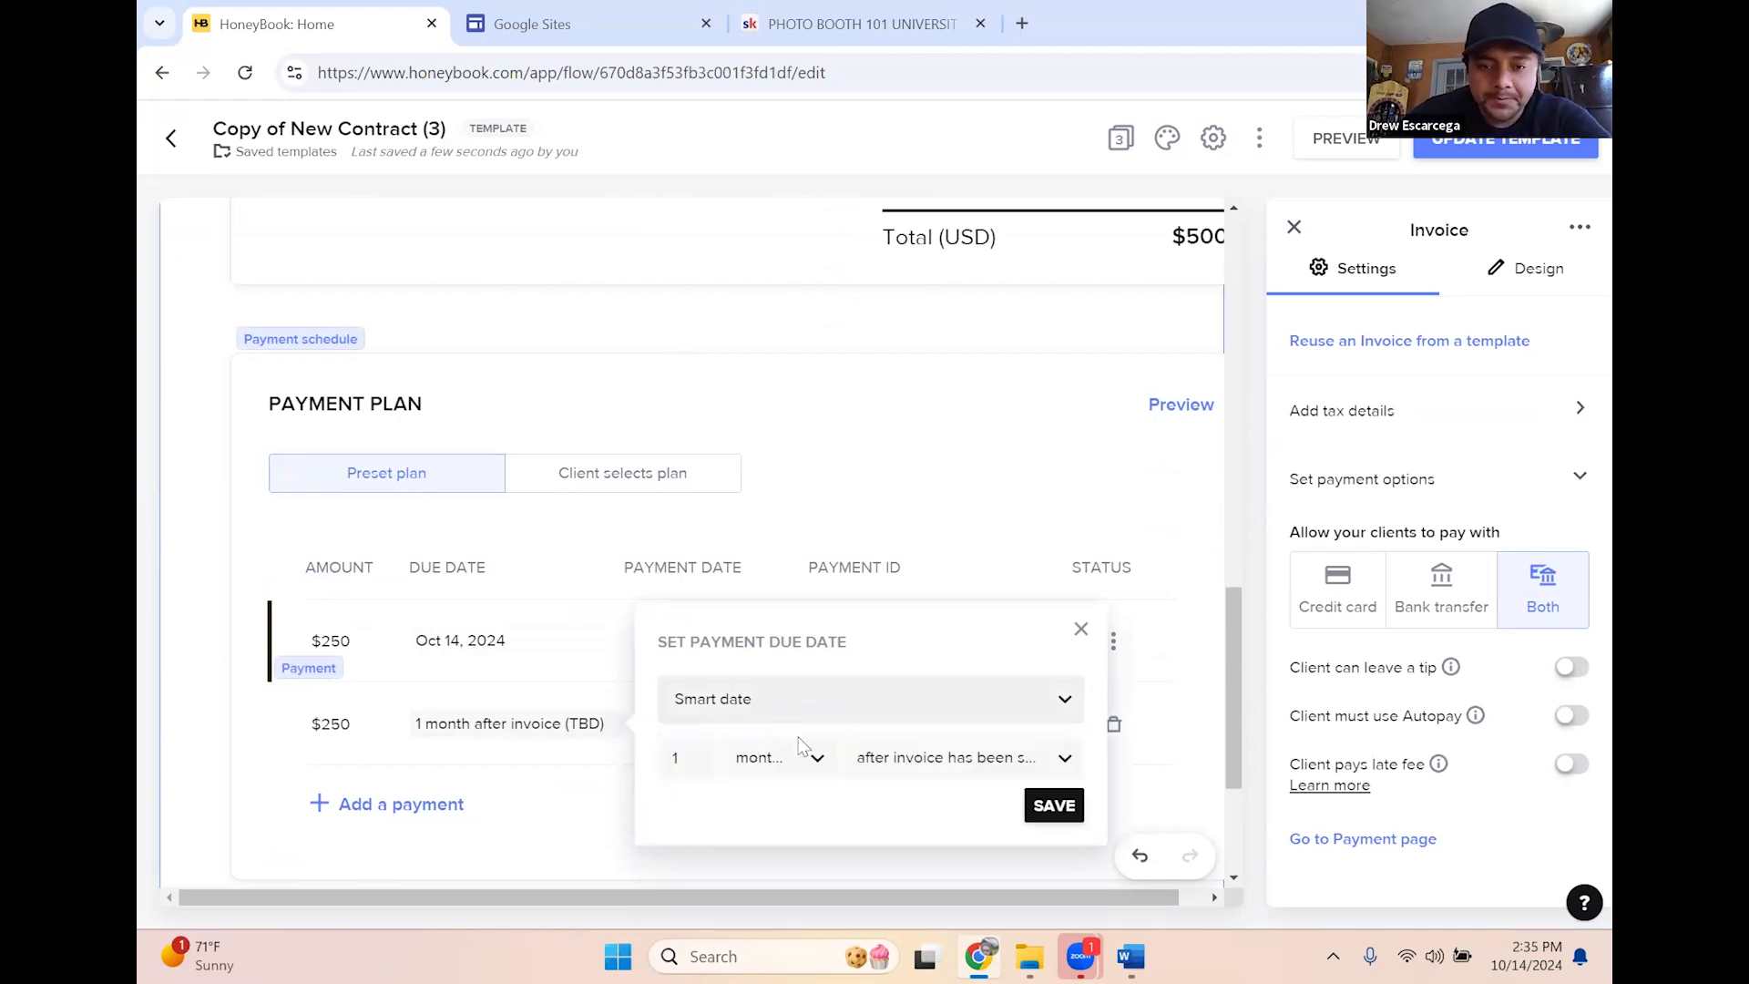
{"action": "left_click", "coordinate": [693, 758]}
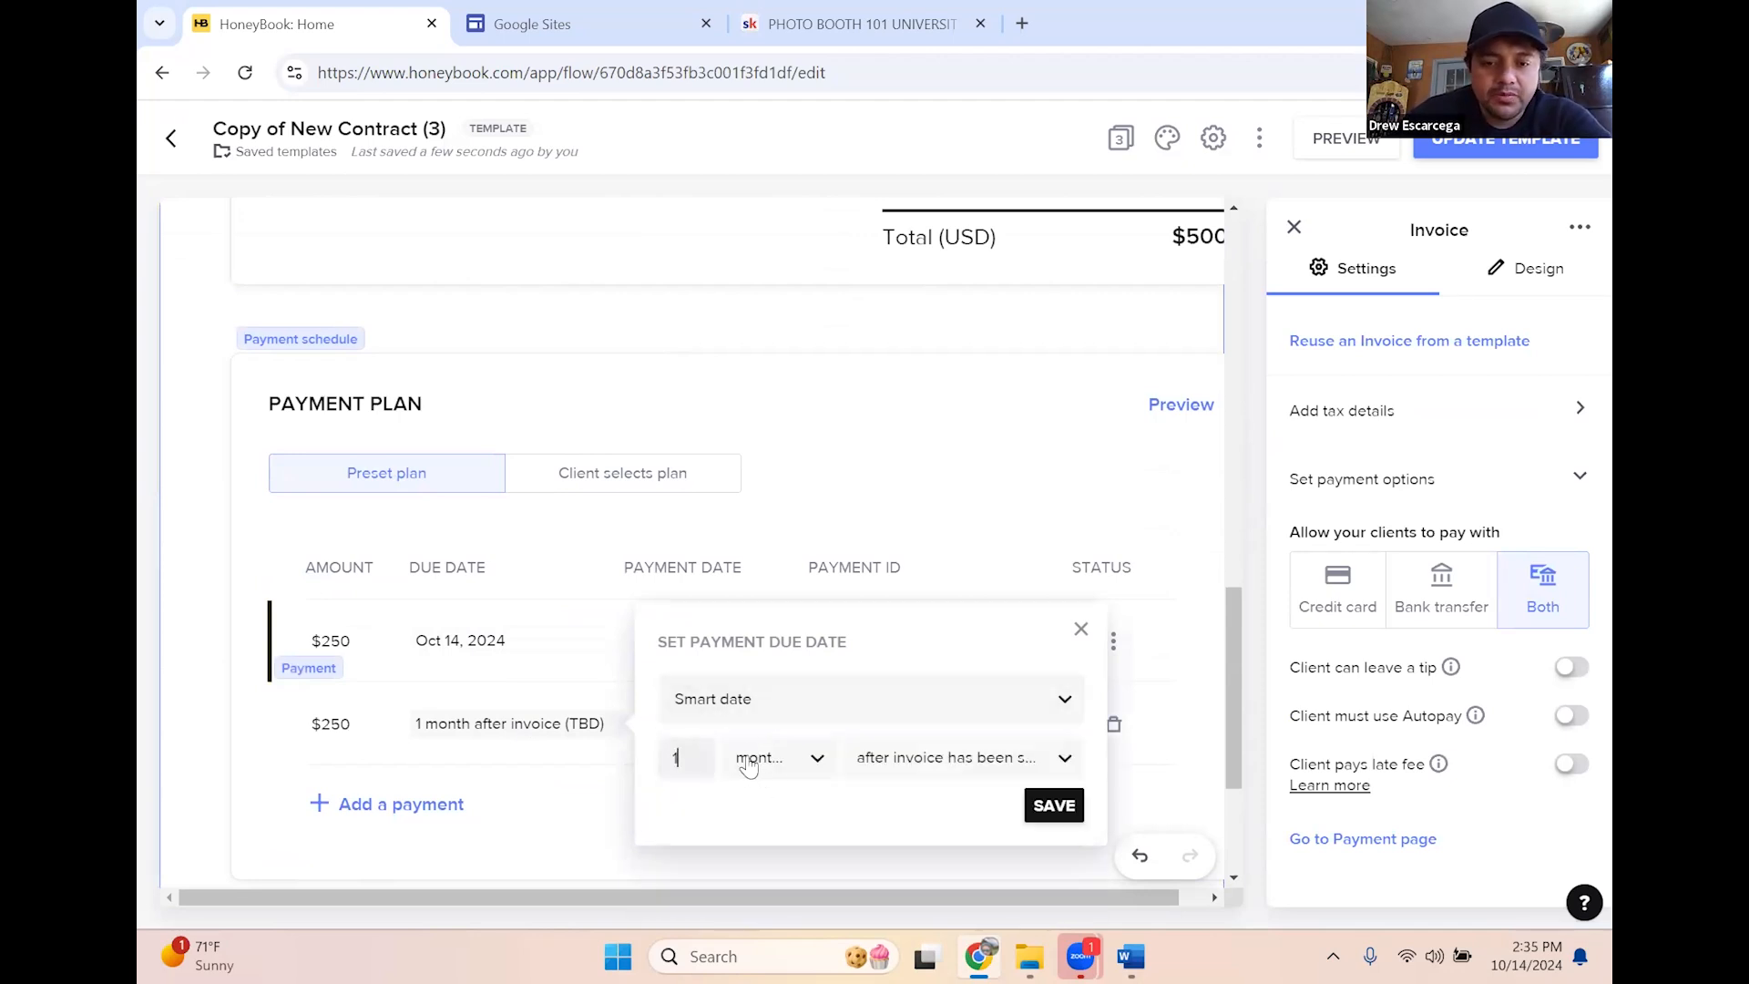
{"action": "left_click", "coordinate": [772, 770]}
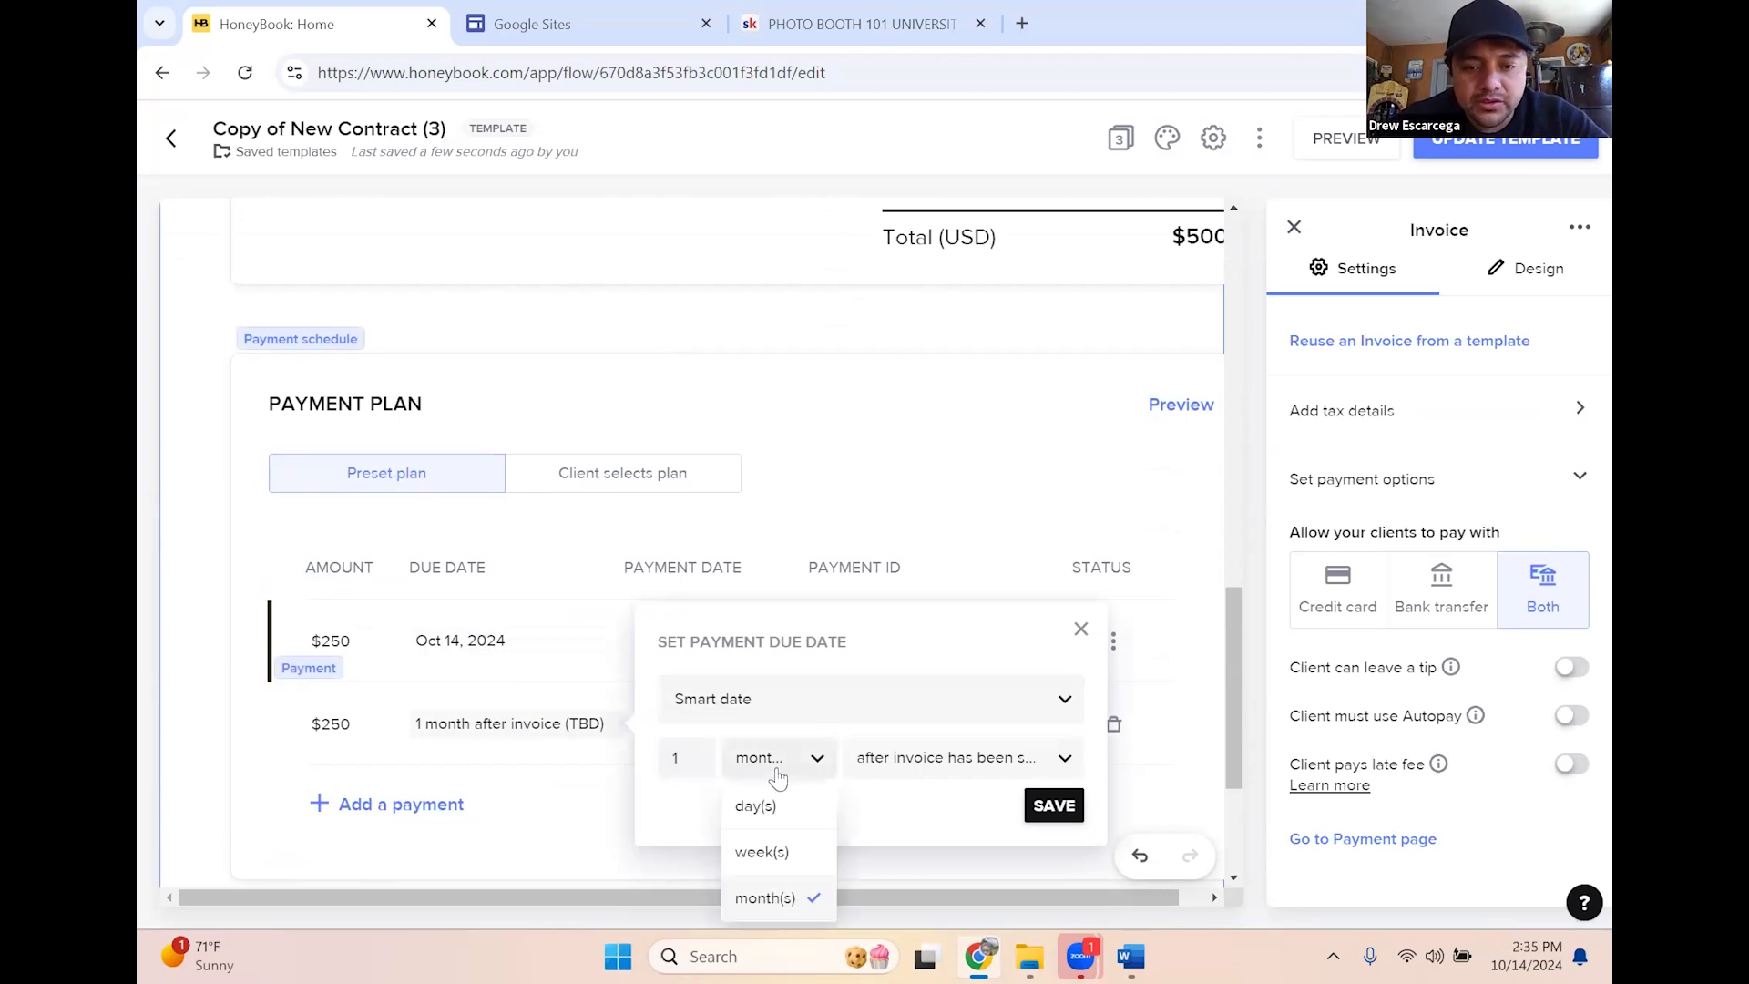
{"action": "left_click", "coordinate": [763, 853]}
{"action": "left_click", "coordinate": [916, 774]}
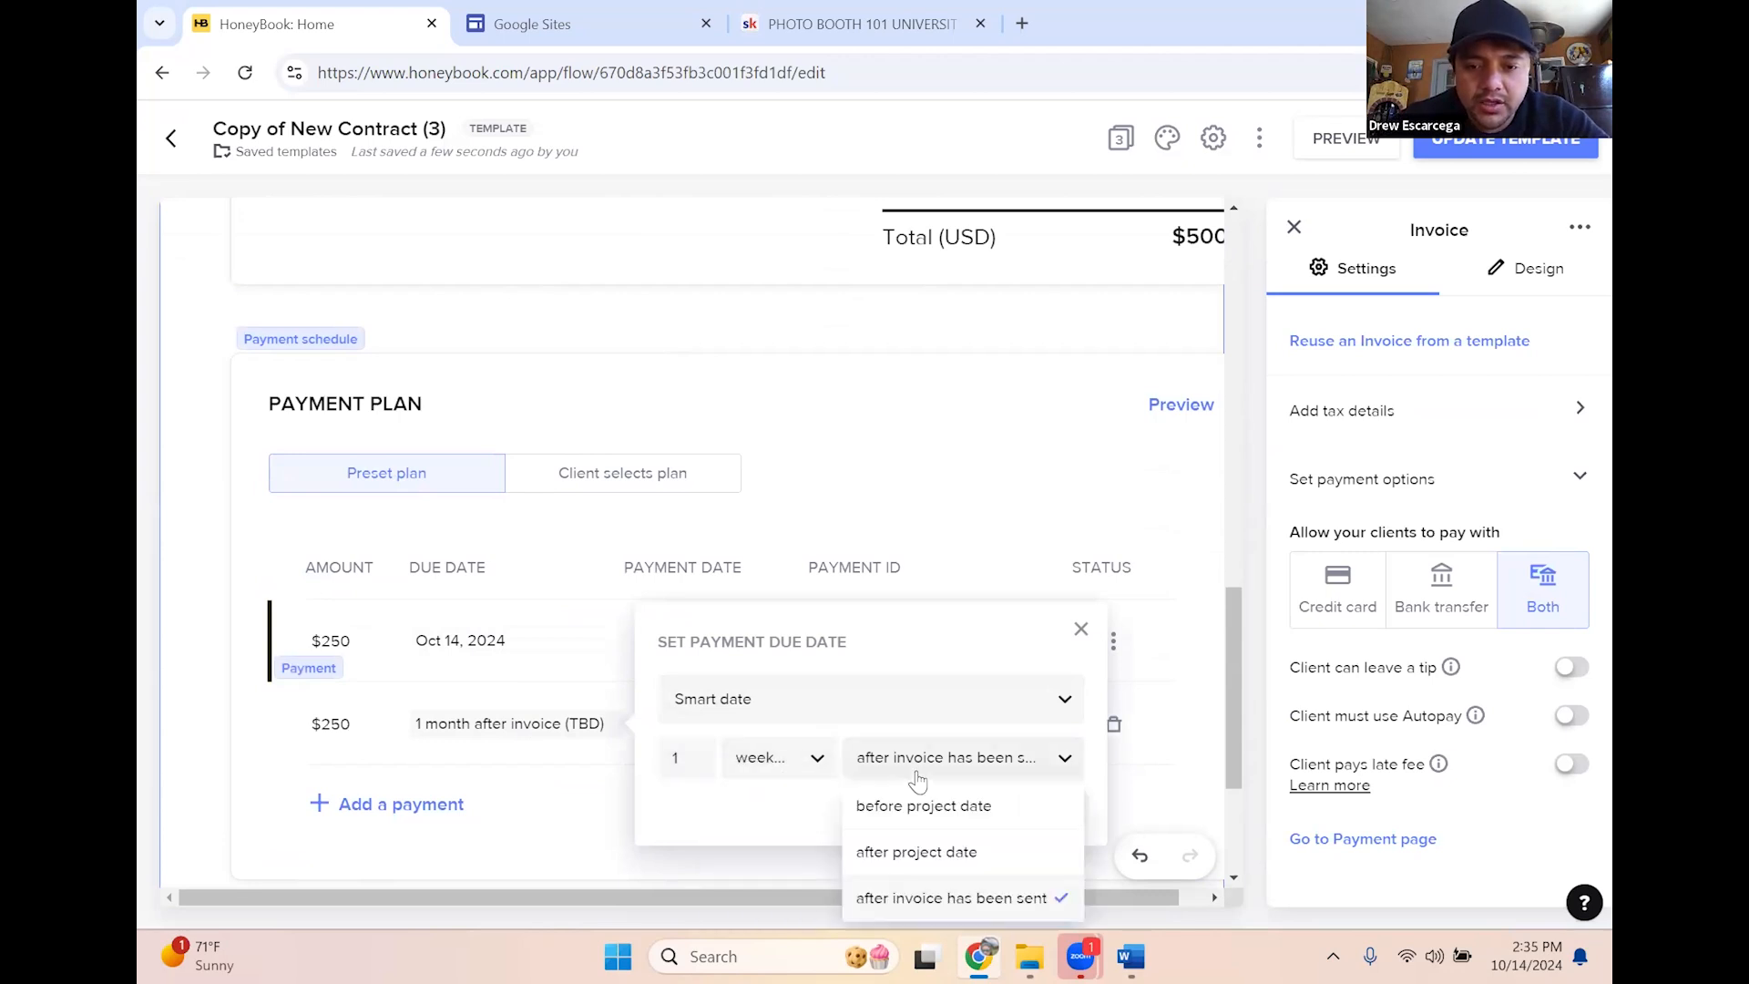
{"action": "left_click", "coordinate": [920, 817]}
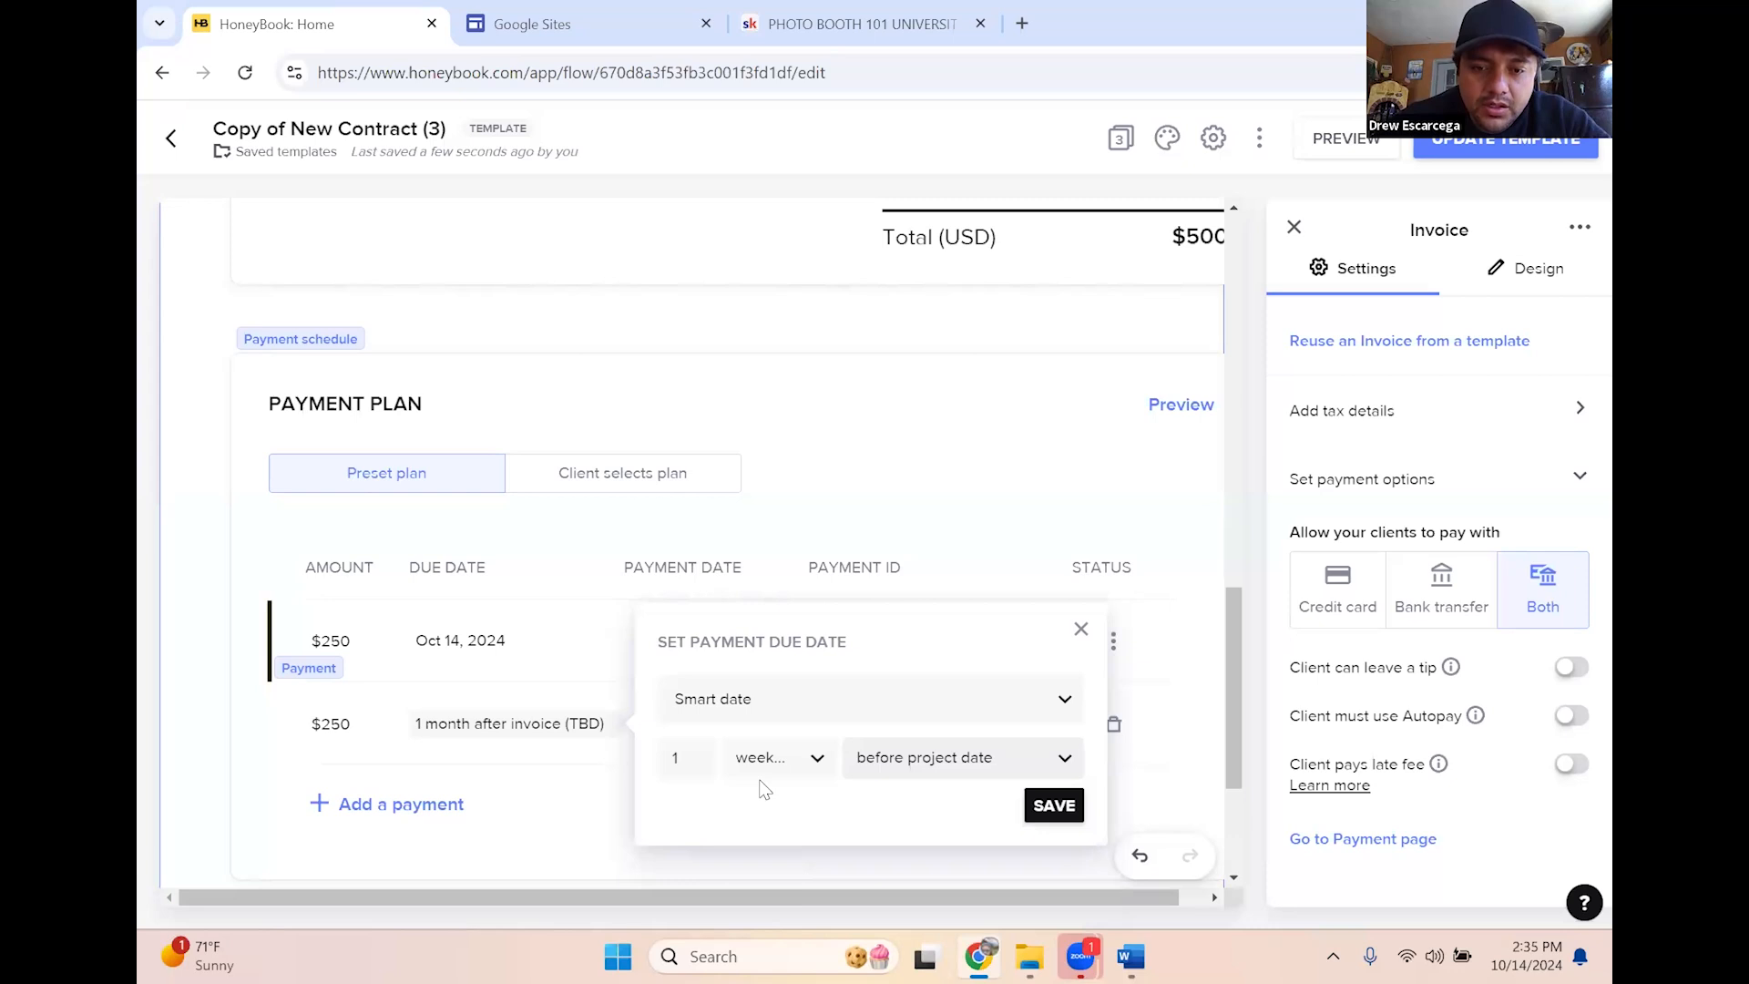
{"action": "left_click", "coordinate": [1039, 808]}
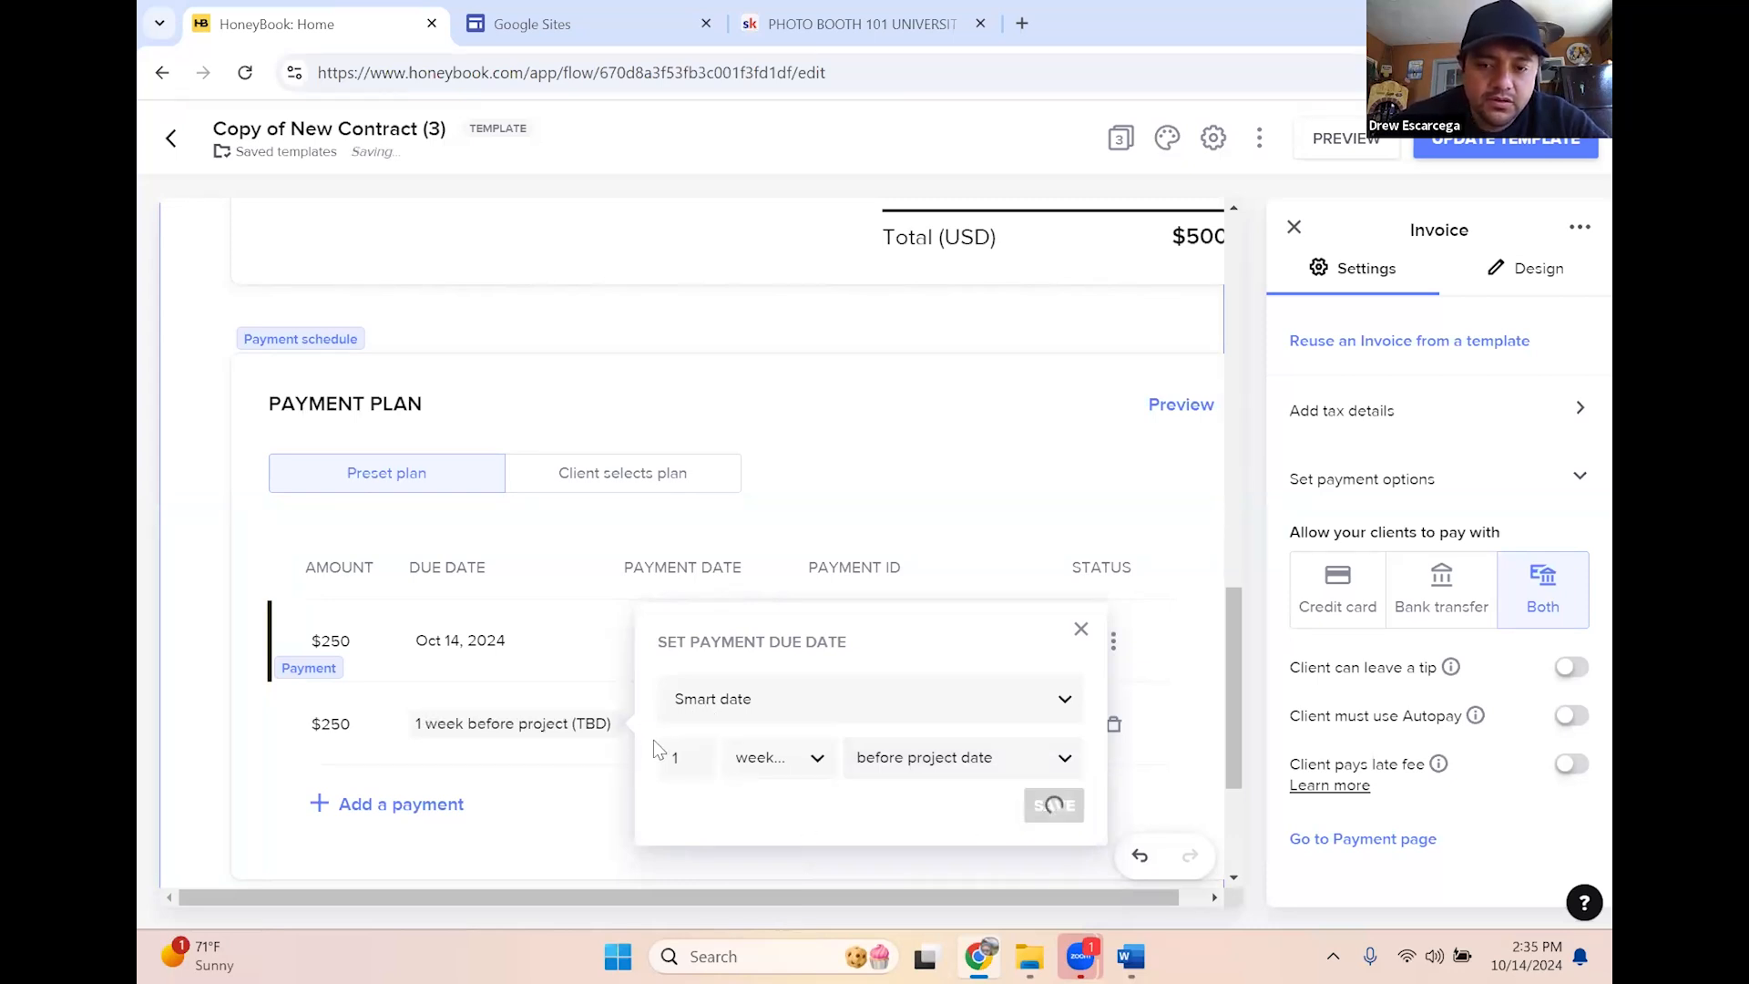
Keep the first payment due on the invoice date
{"action": "left_click", "coordinate": [470, 648]}
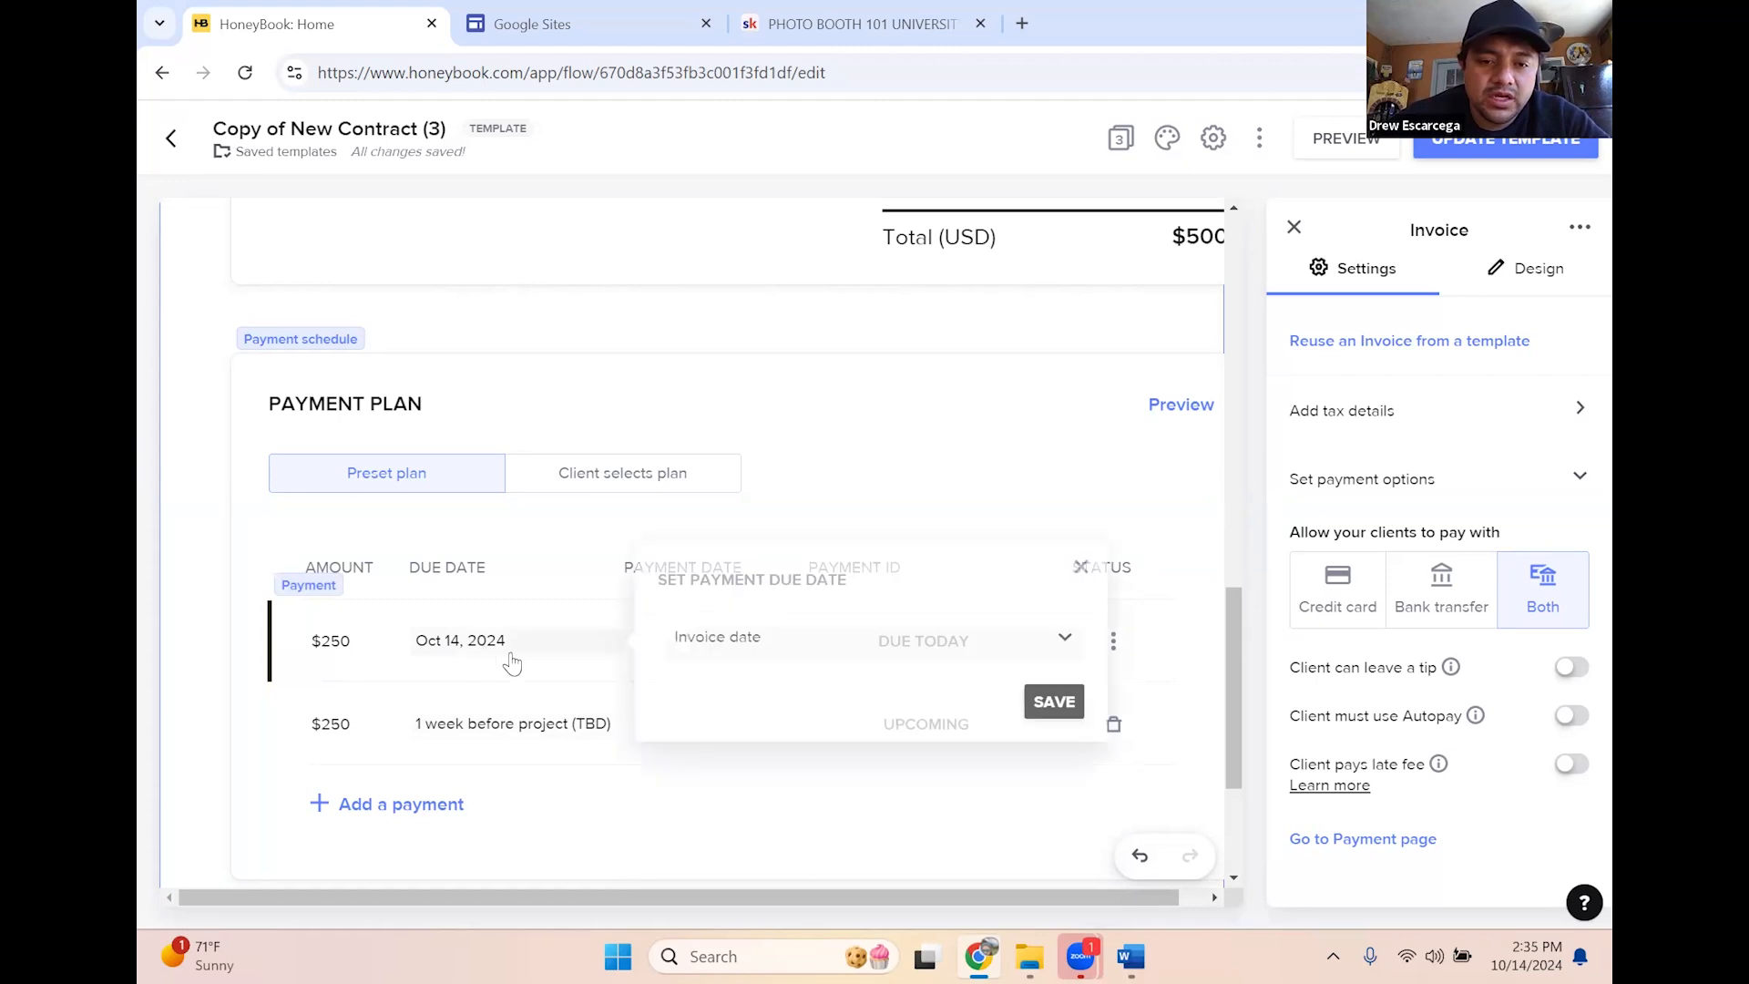
{"action": "left_click", "coordinate": [854, 656]}
{"action": "left_click", "coordinate": [862, 725]}
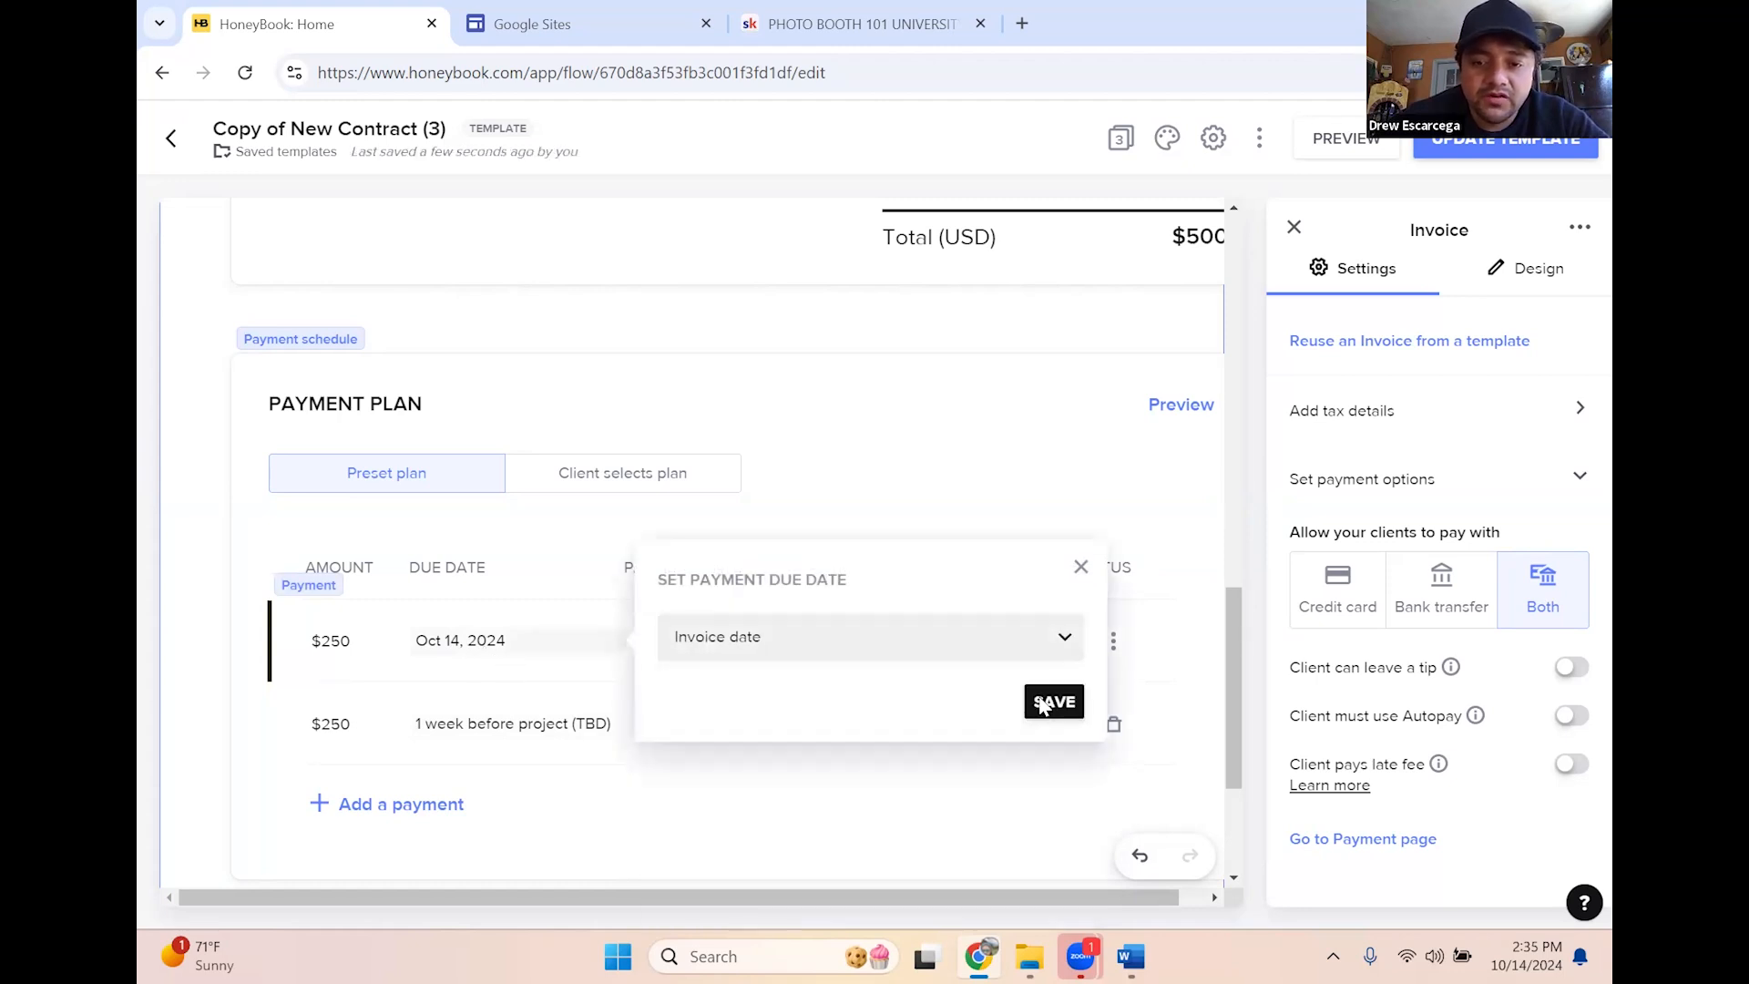
{"action": "left_click", "coordinate": [1066, 706]}
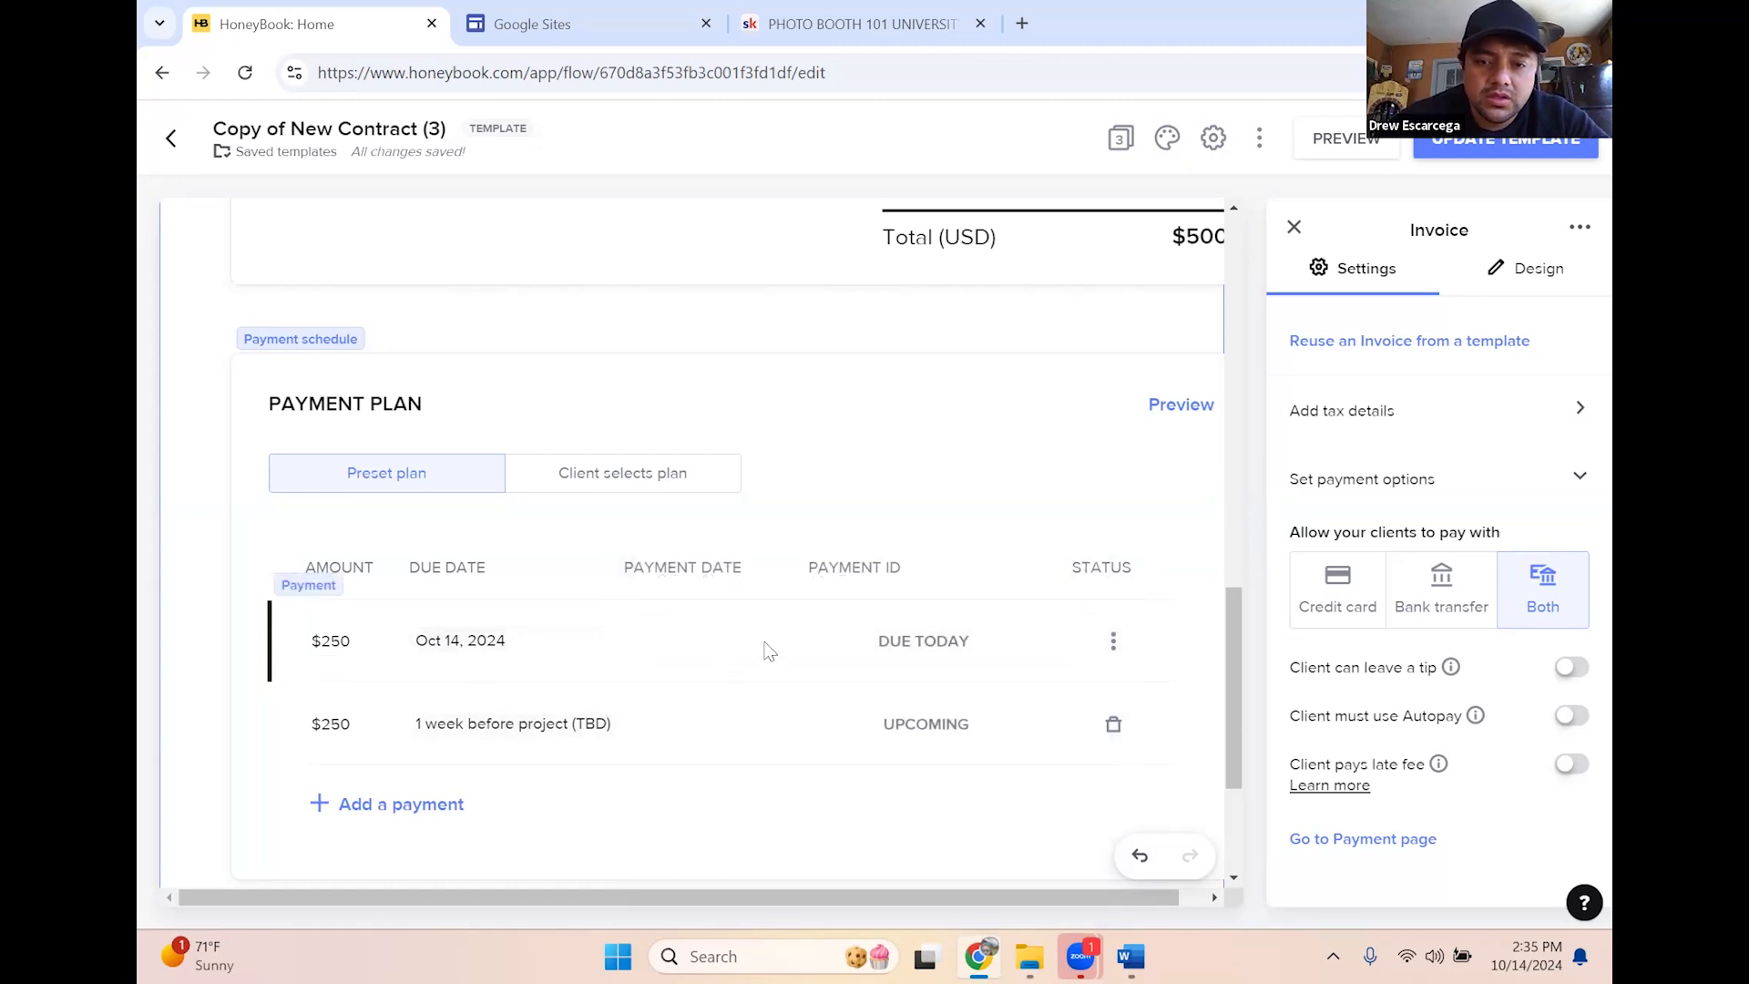
{"action": "left_click", "coordinate": [331, 641]}
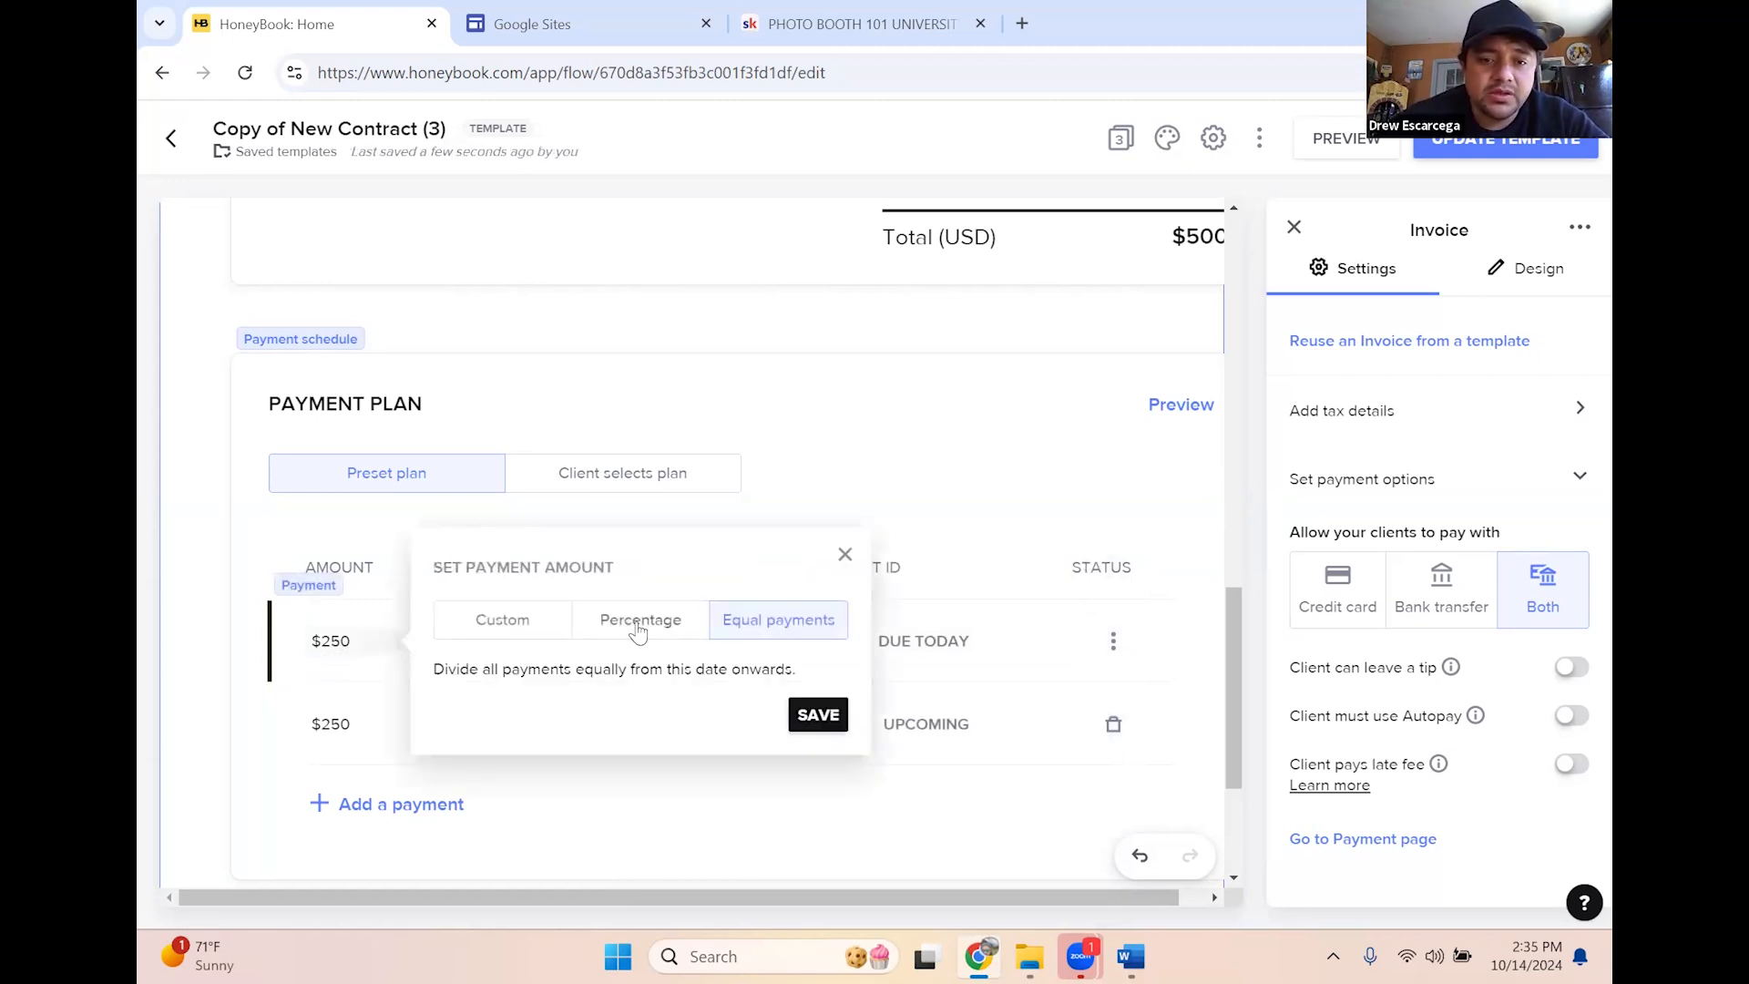
Try a fixed $100 amount for the first payment instead of the percentage
{"action": "left_click", "coordinate": [639, 629]}
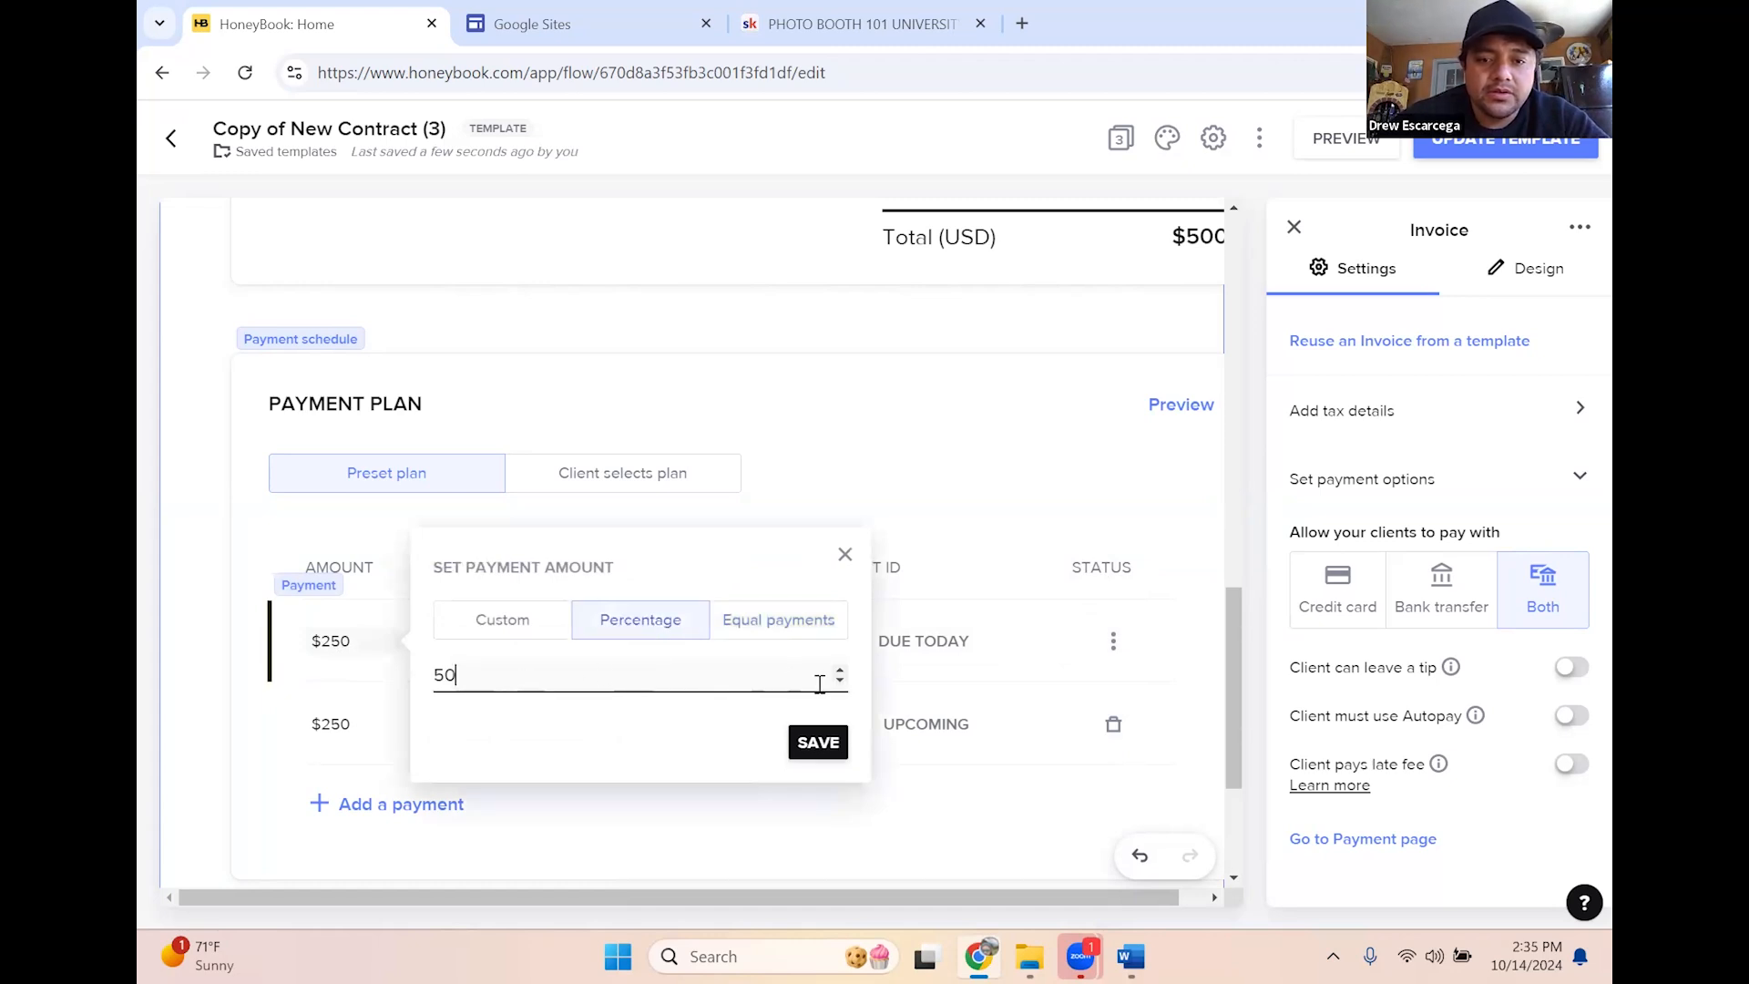
{"action": "double_click", "coordinate": [443, 675]}
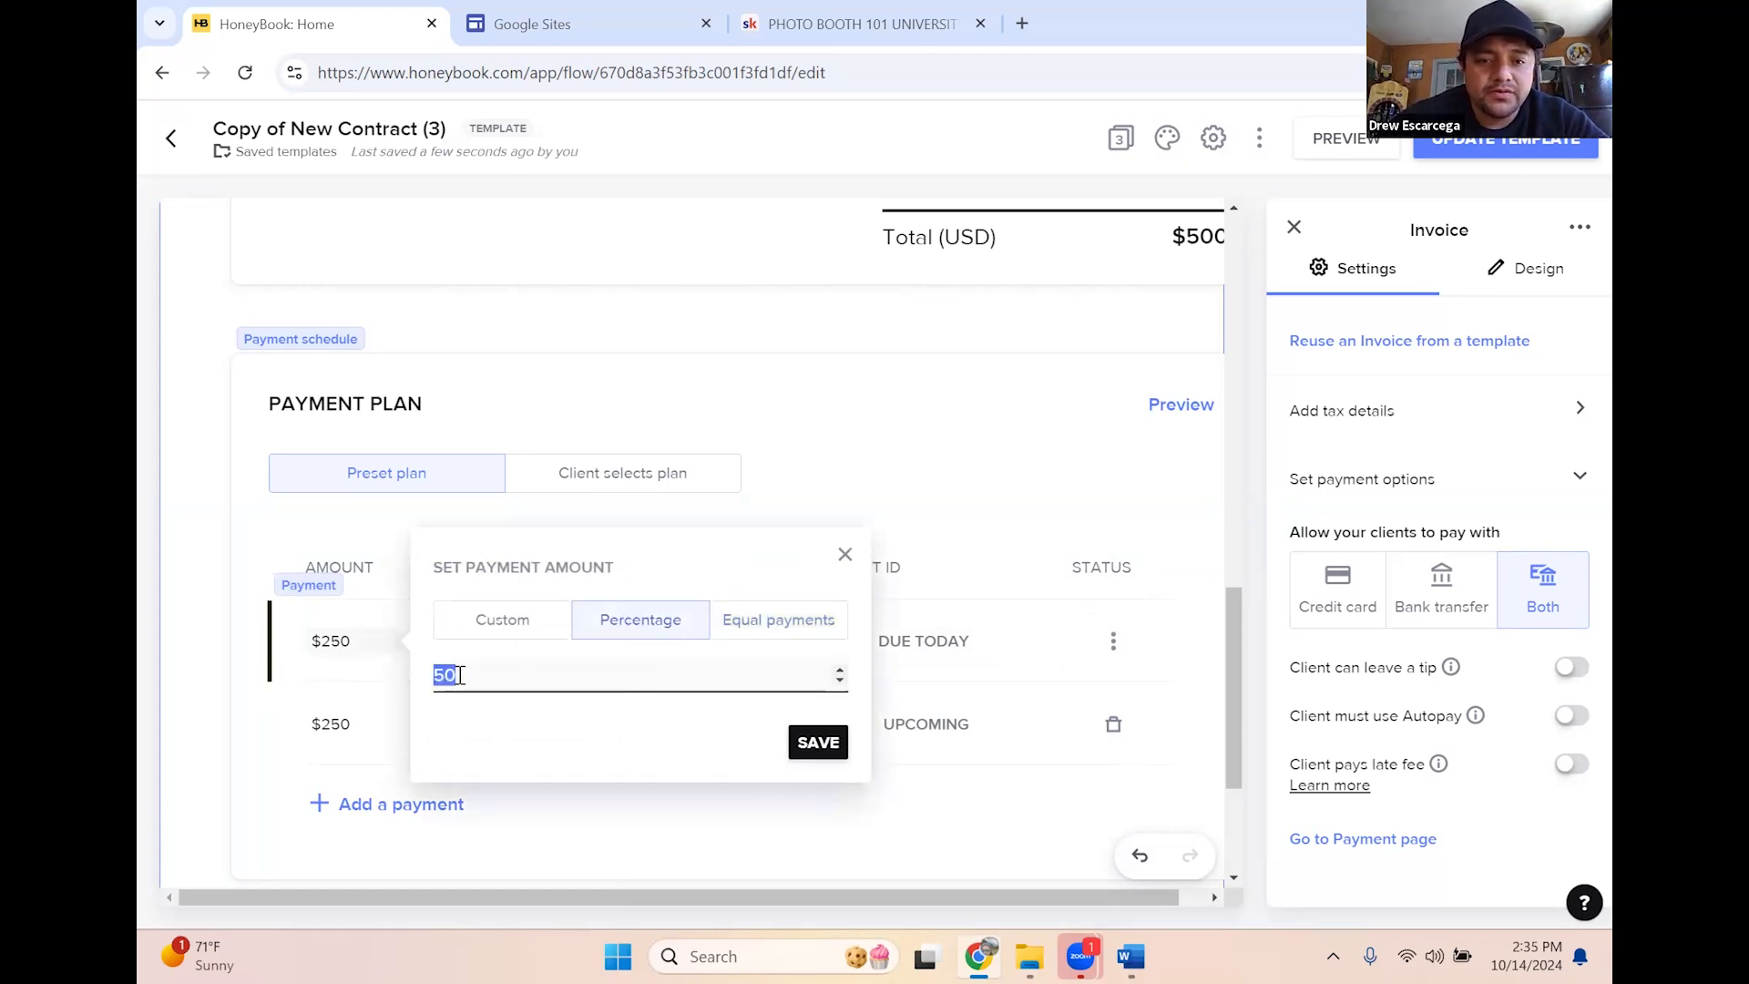
{"action": "left_click", "coordinate": [528, 635]}
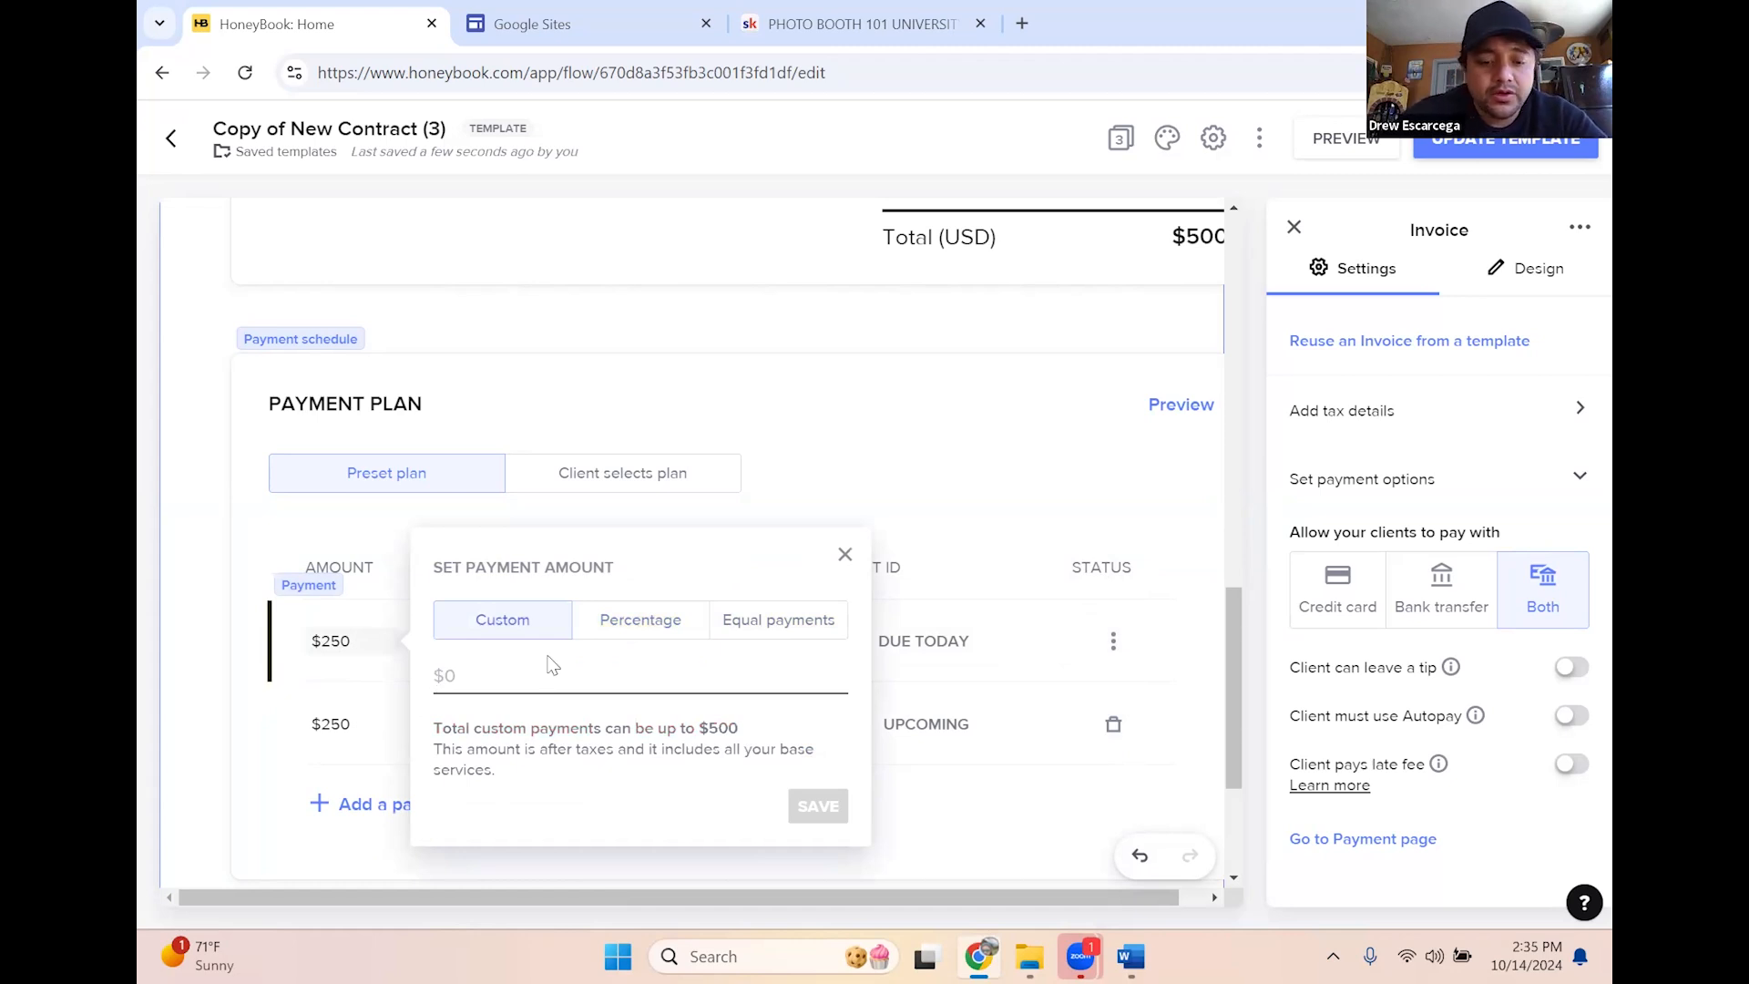
{"action": "type", "text": "100"}
{"action": "left_click", "coordinate": [818, 806]}
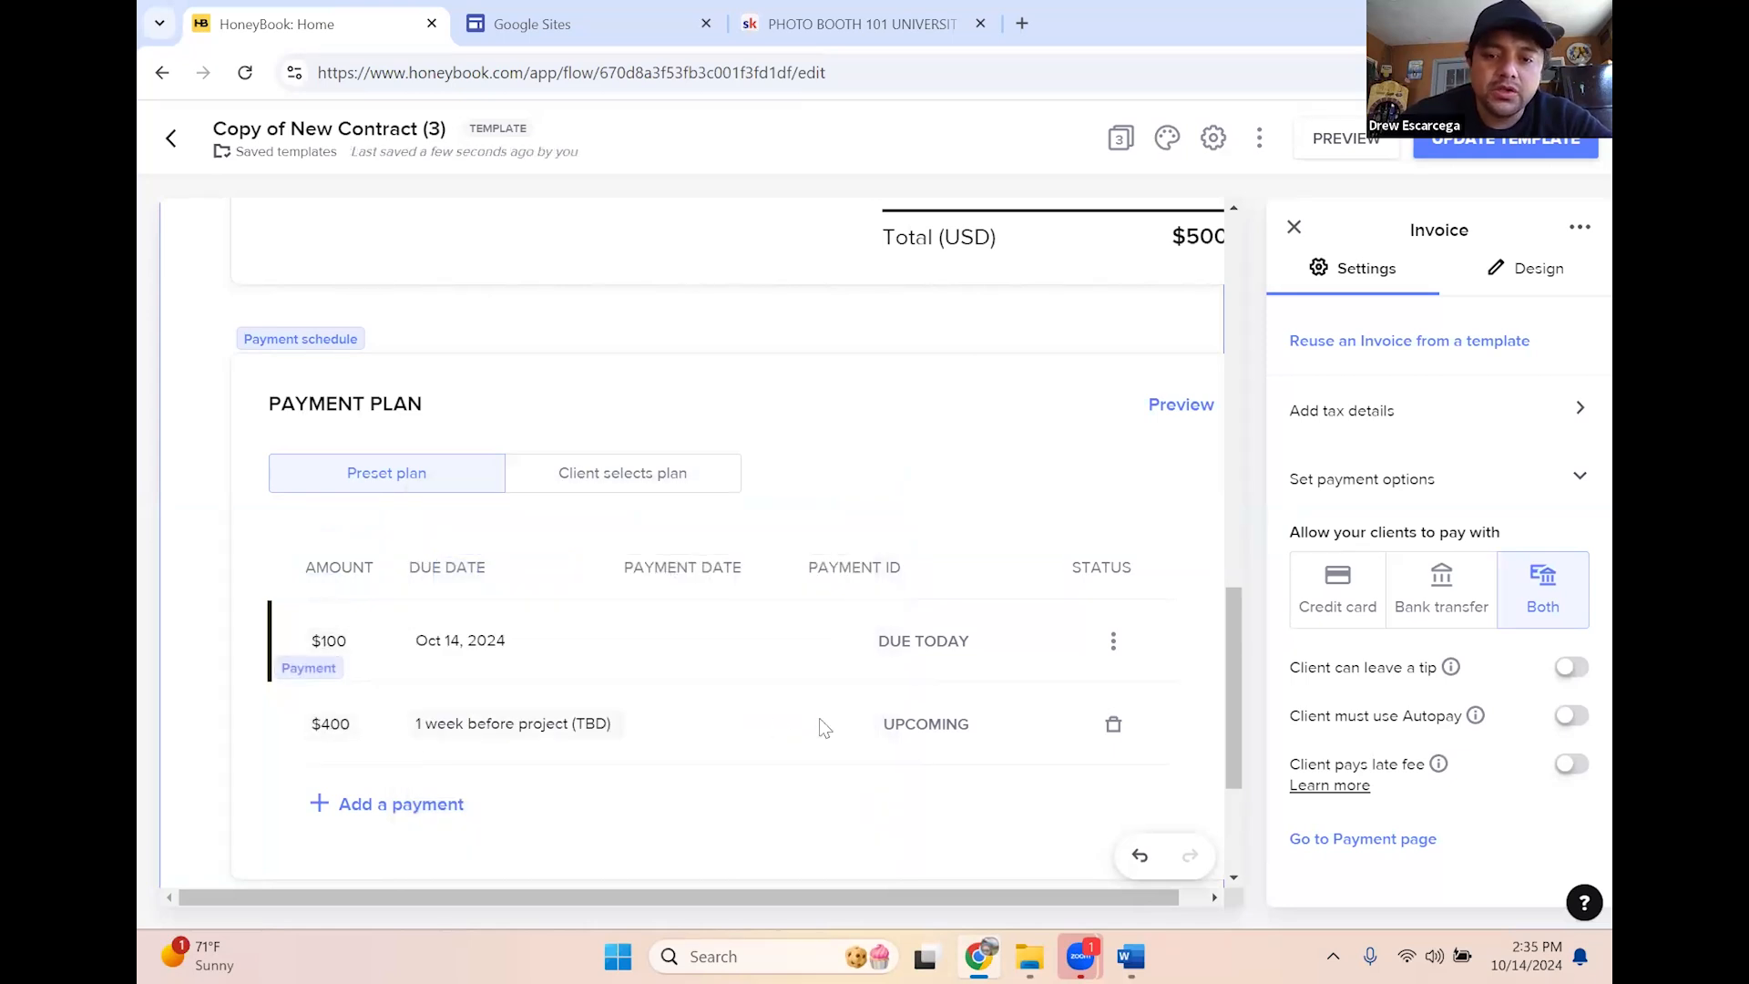
Switch the first payment back to a percentage and set it to 25% ($125)
{"action": "left_click", "coordinate": [337, 641]}
{"action": "left_click", "coordinate": [619, 588]}
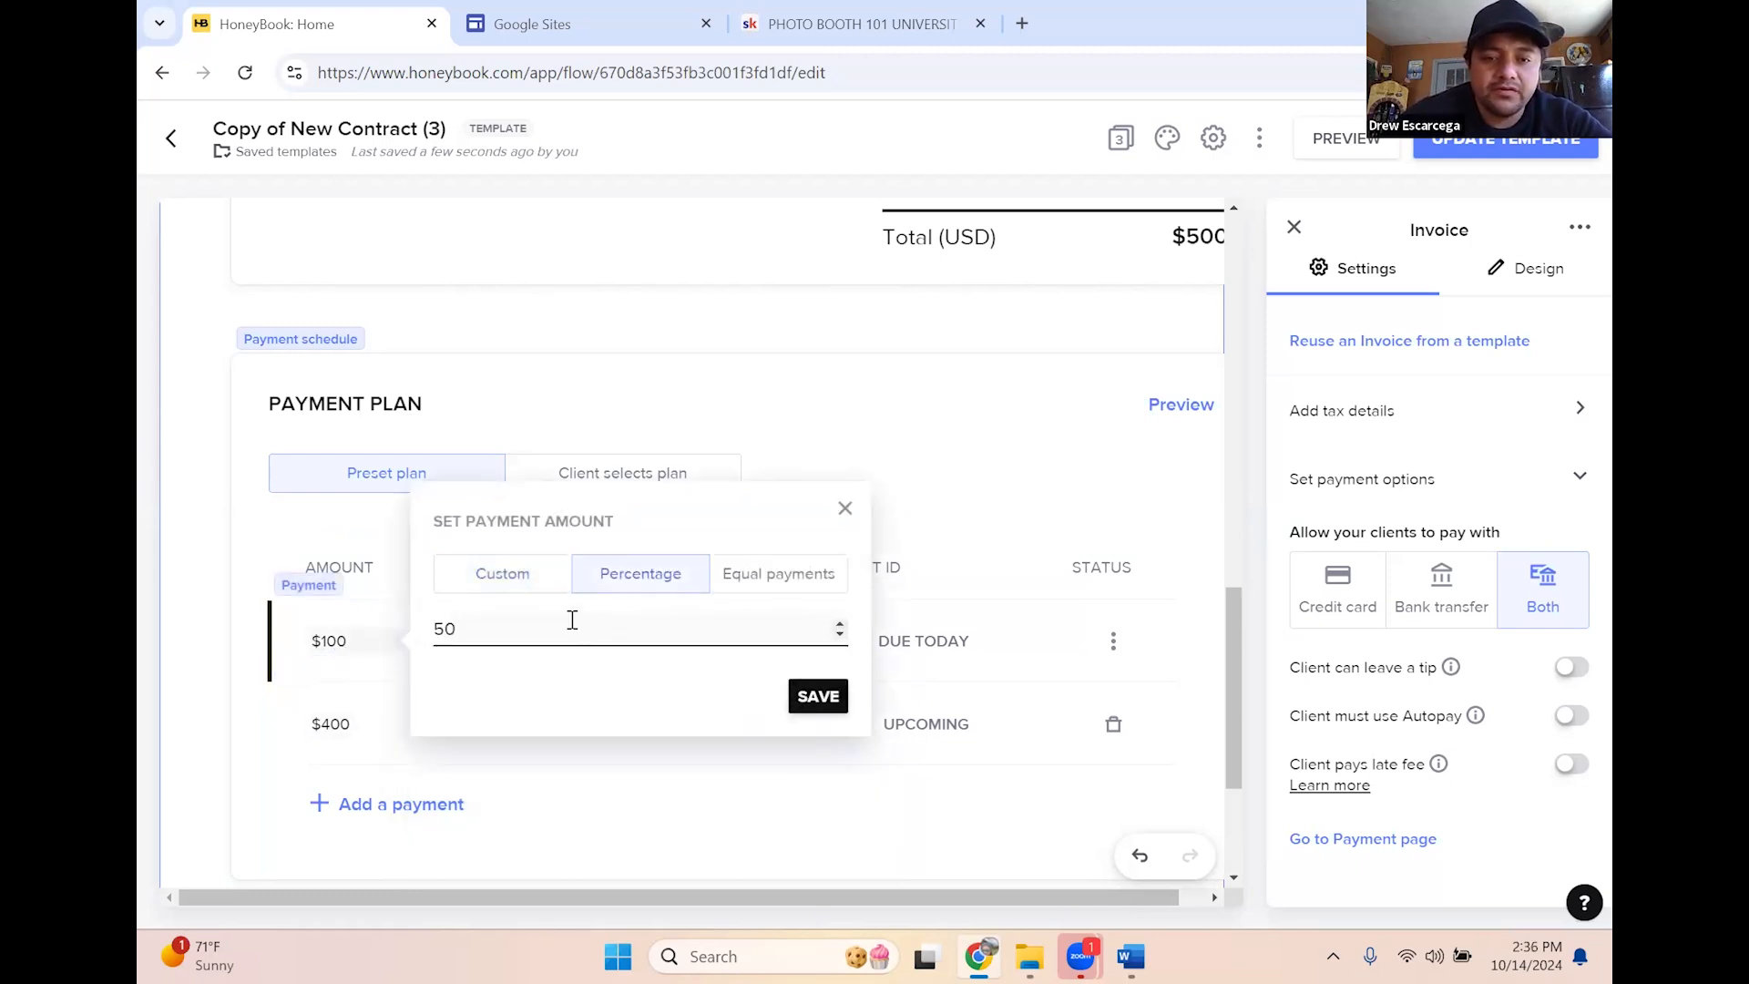
{"action": "key", "text": "BackSpace"}
{"action": "key", "text": "BackSpace"}
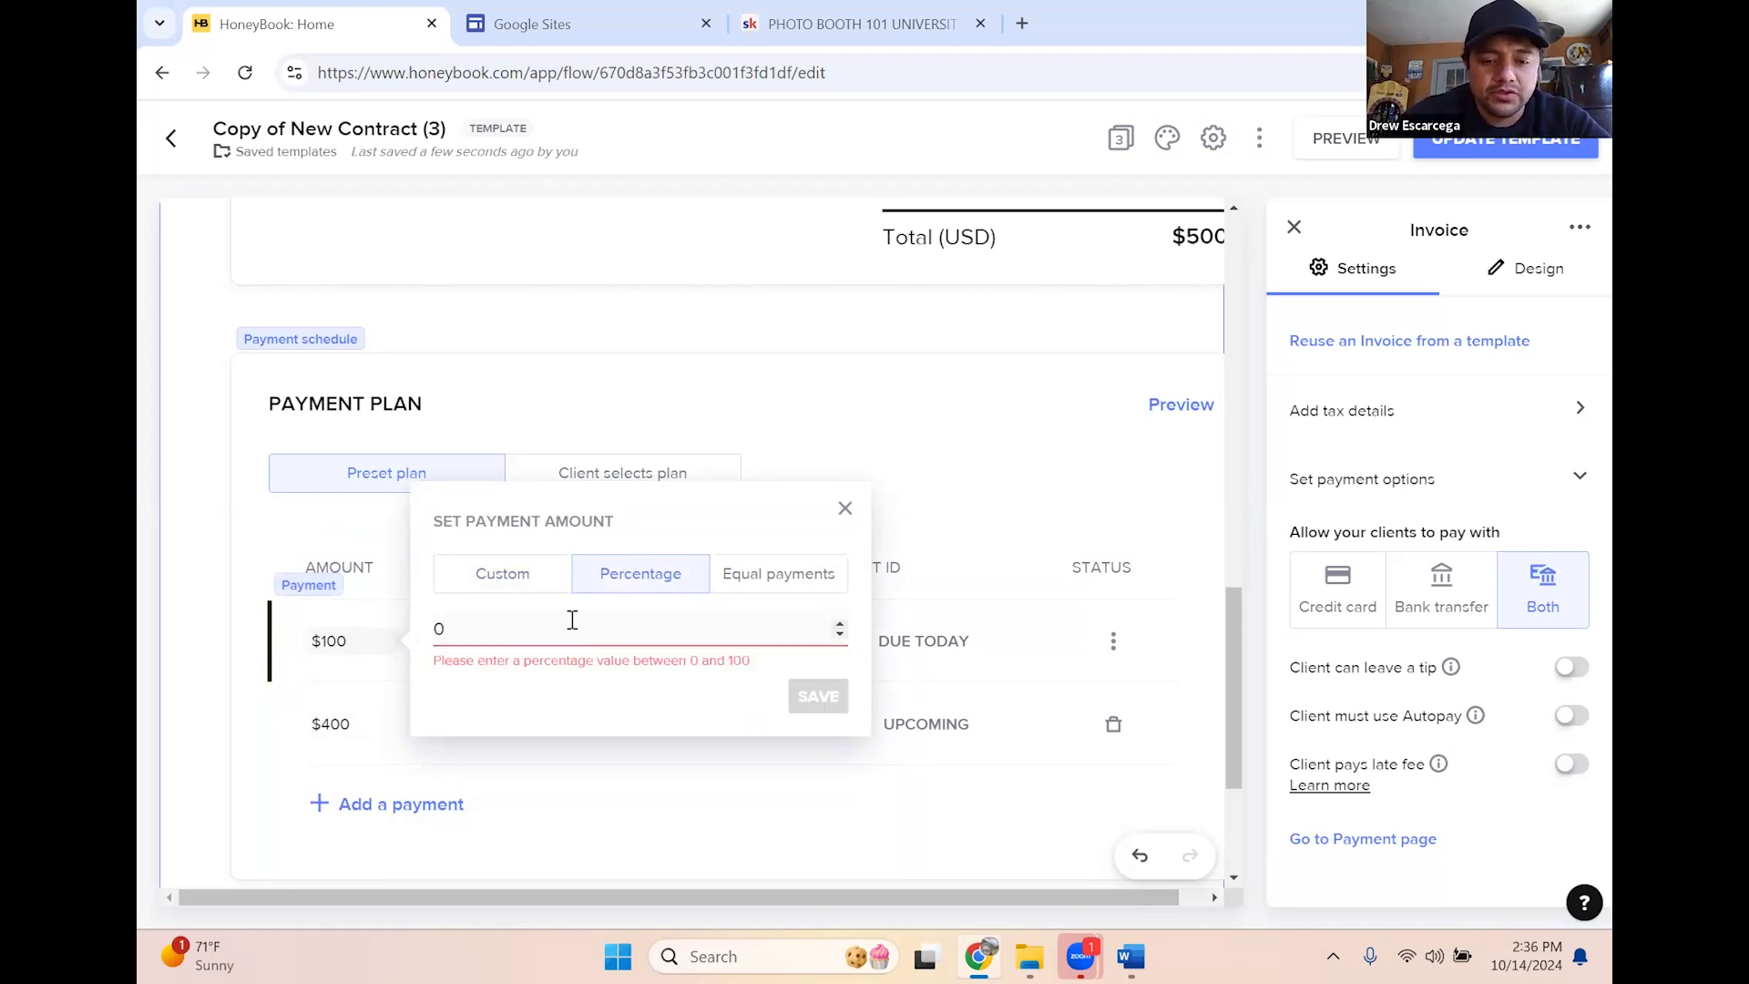
{"action": "type", "text": "2"}
{"action": "key", "text": "BackSpace"}
{"action": "key", "text": "BackSpace"}
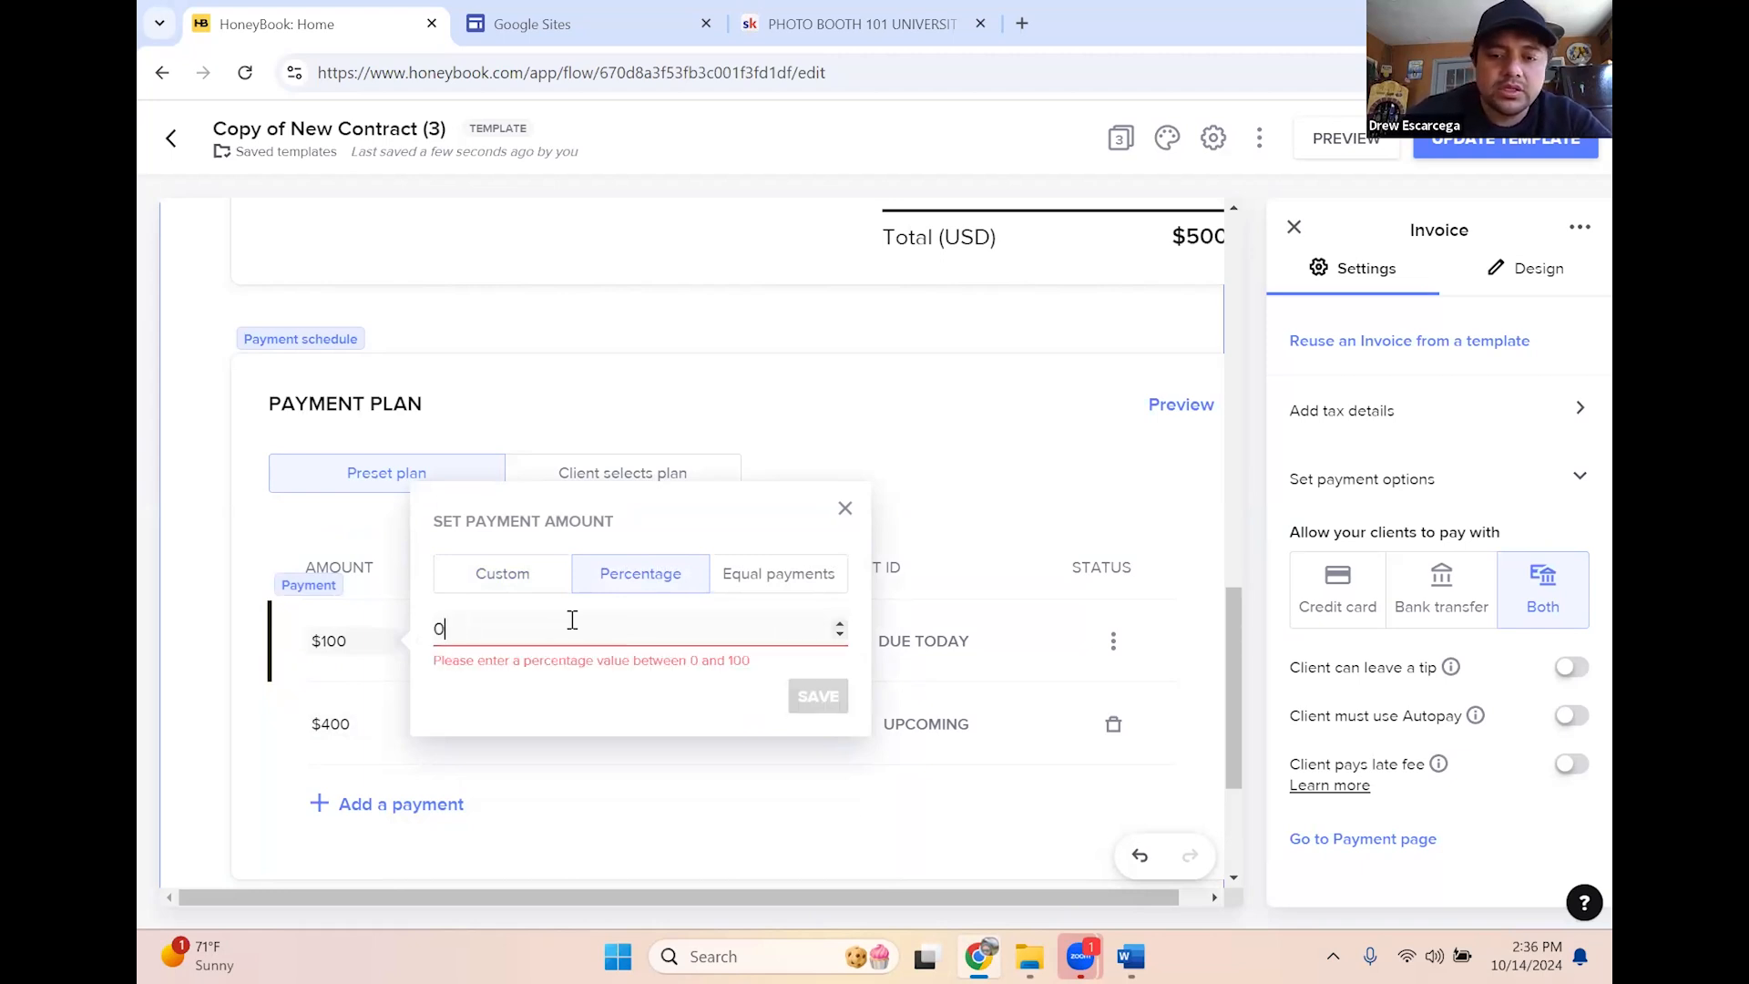
{"action": "left_click", "coordinate": [846, 624]}
{"action": "left_click", "coordinate": [846, 624]}
{"action": "left_click", "coordinate": [846, 624]}
{"action": "left_click", "coordinate": [845, 624]}
{"action": "left_click", "coordinate": [846, 624]}
{"action": "left_click", "coordinate": [846, 625]}
{"action": "left_click", "coordinate": [845, 625]}
{"action": "left_click", "coordinate": [845, 625]}
{"action": "left_click", "coordinate": [846, 625]}
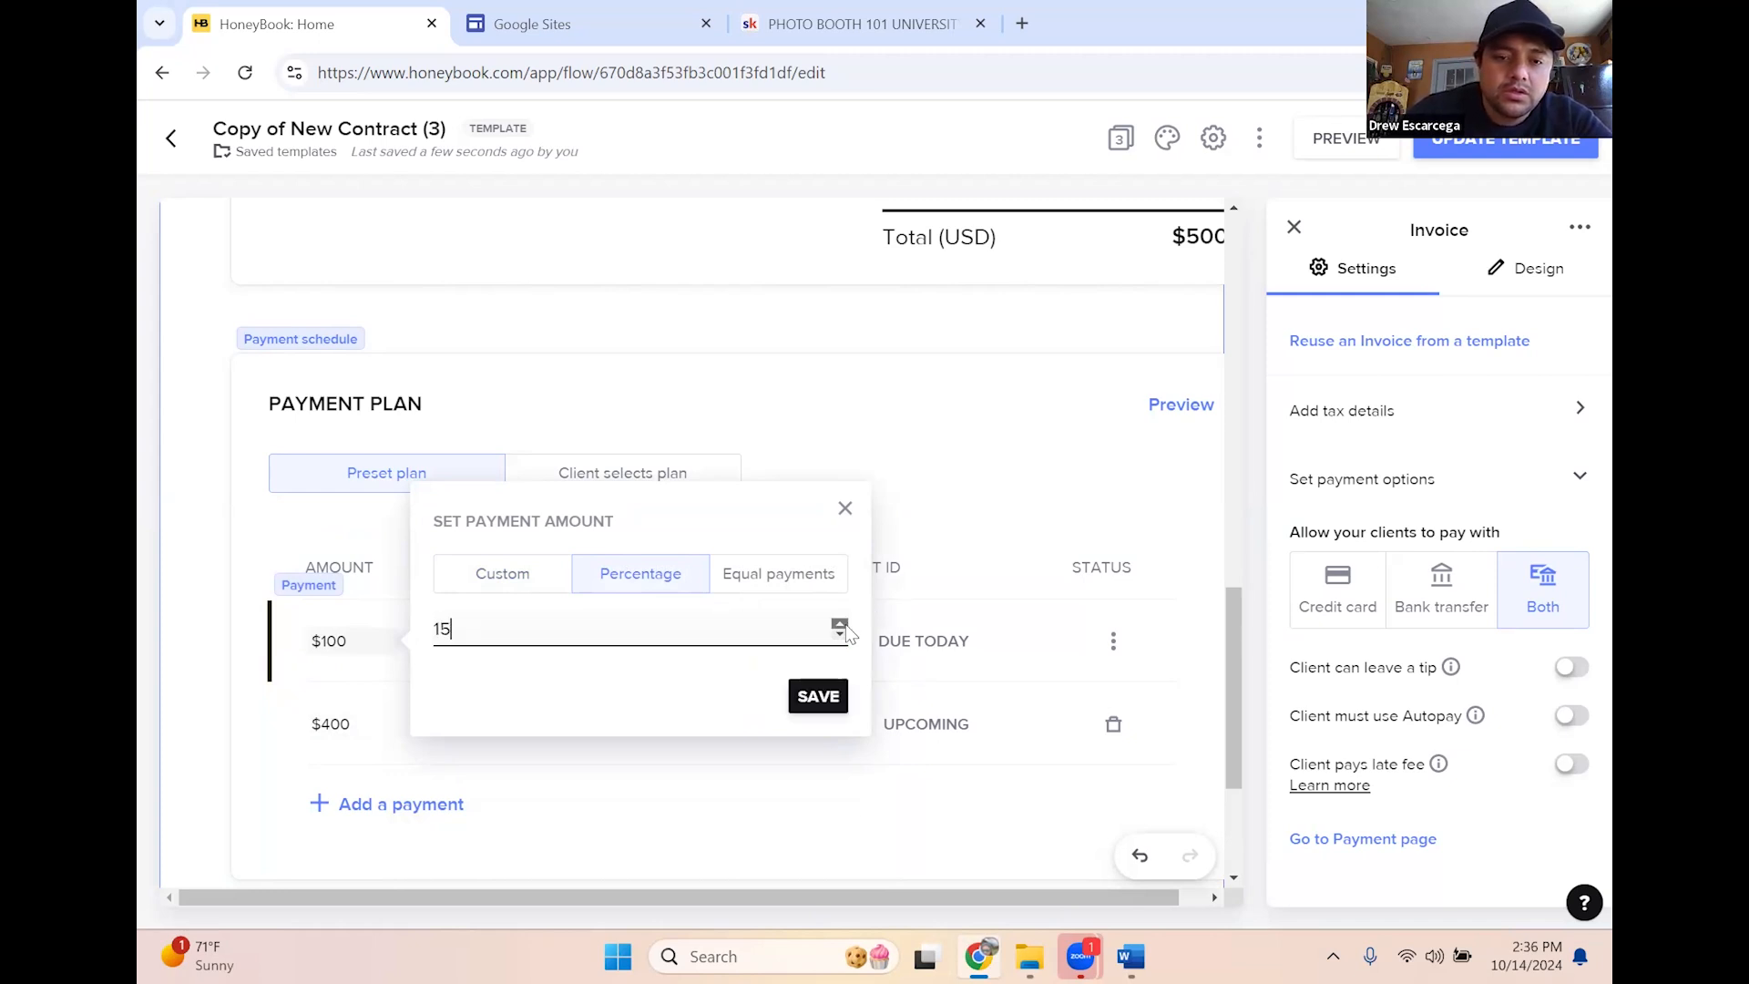
{"action": "left_click", "coordinate": [846, 625]}
{"action": "left_click", "coordinate": [845, 625]}
{"action": "left_click", "coordinate": [846, 625]}
{"action": "left_click", "coordinate": [840, 625]}
{"action": "left_click", "coordinate": [840, 625]}
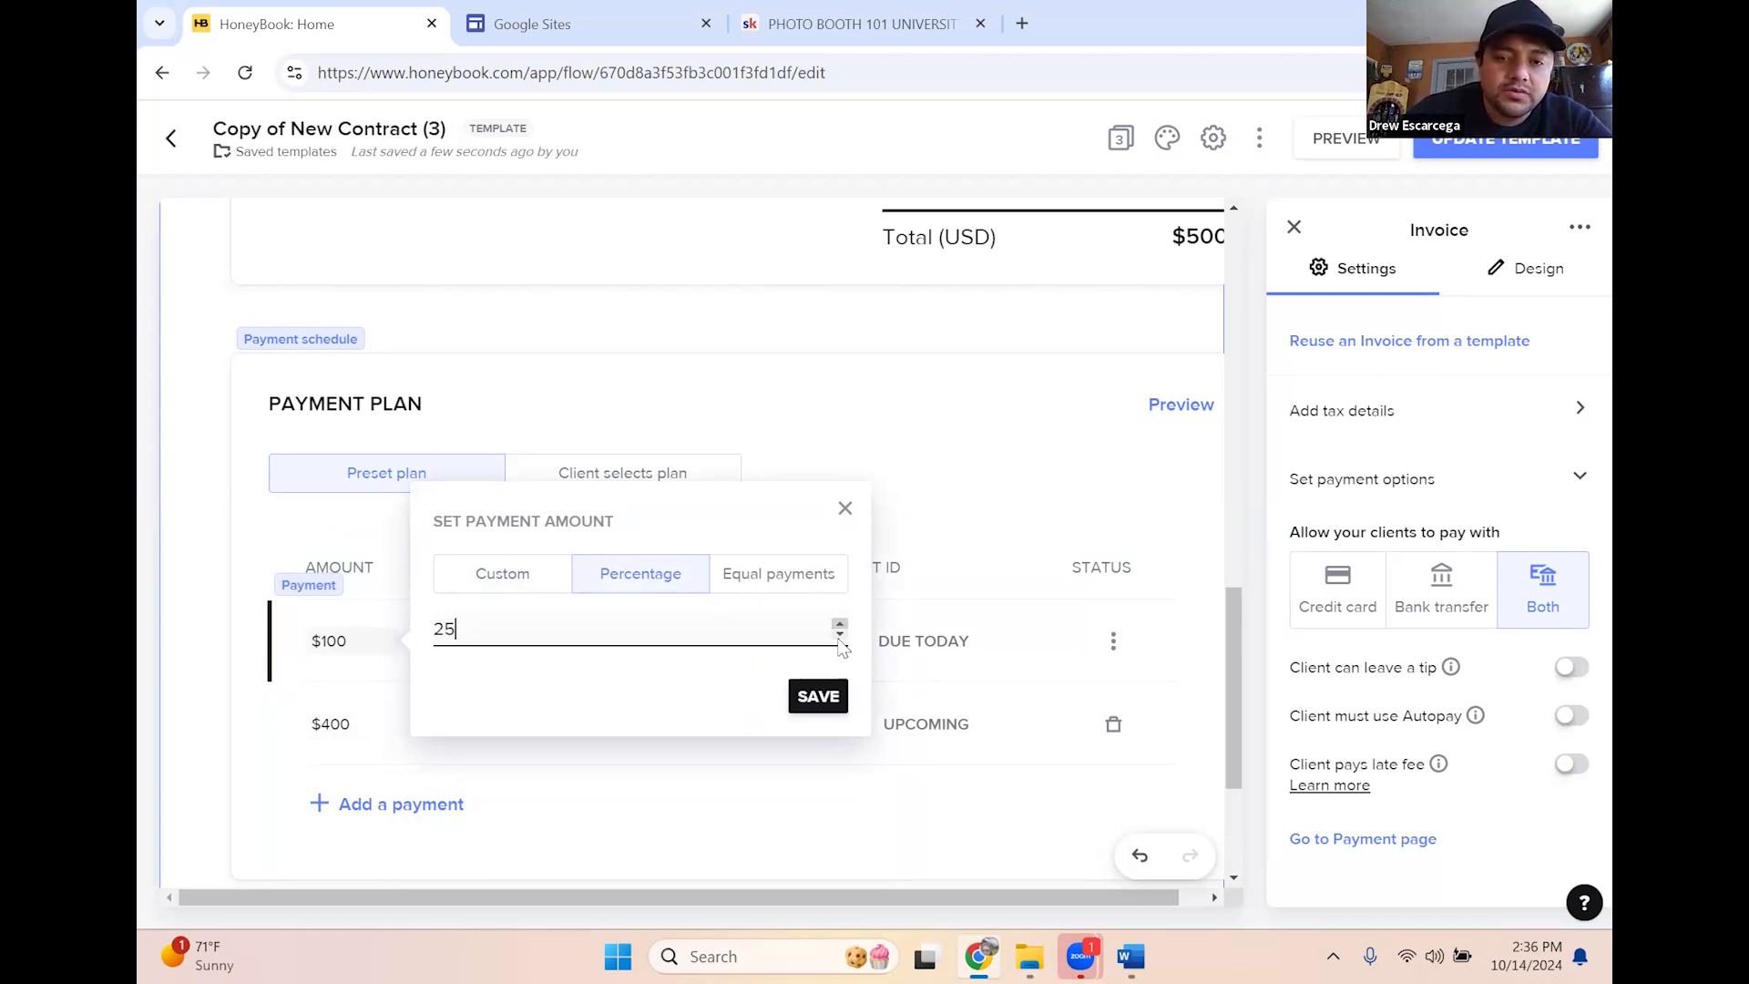
{"action": "left_click", "coordinate": [807, 698]}
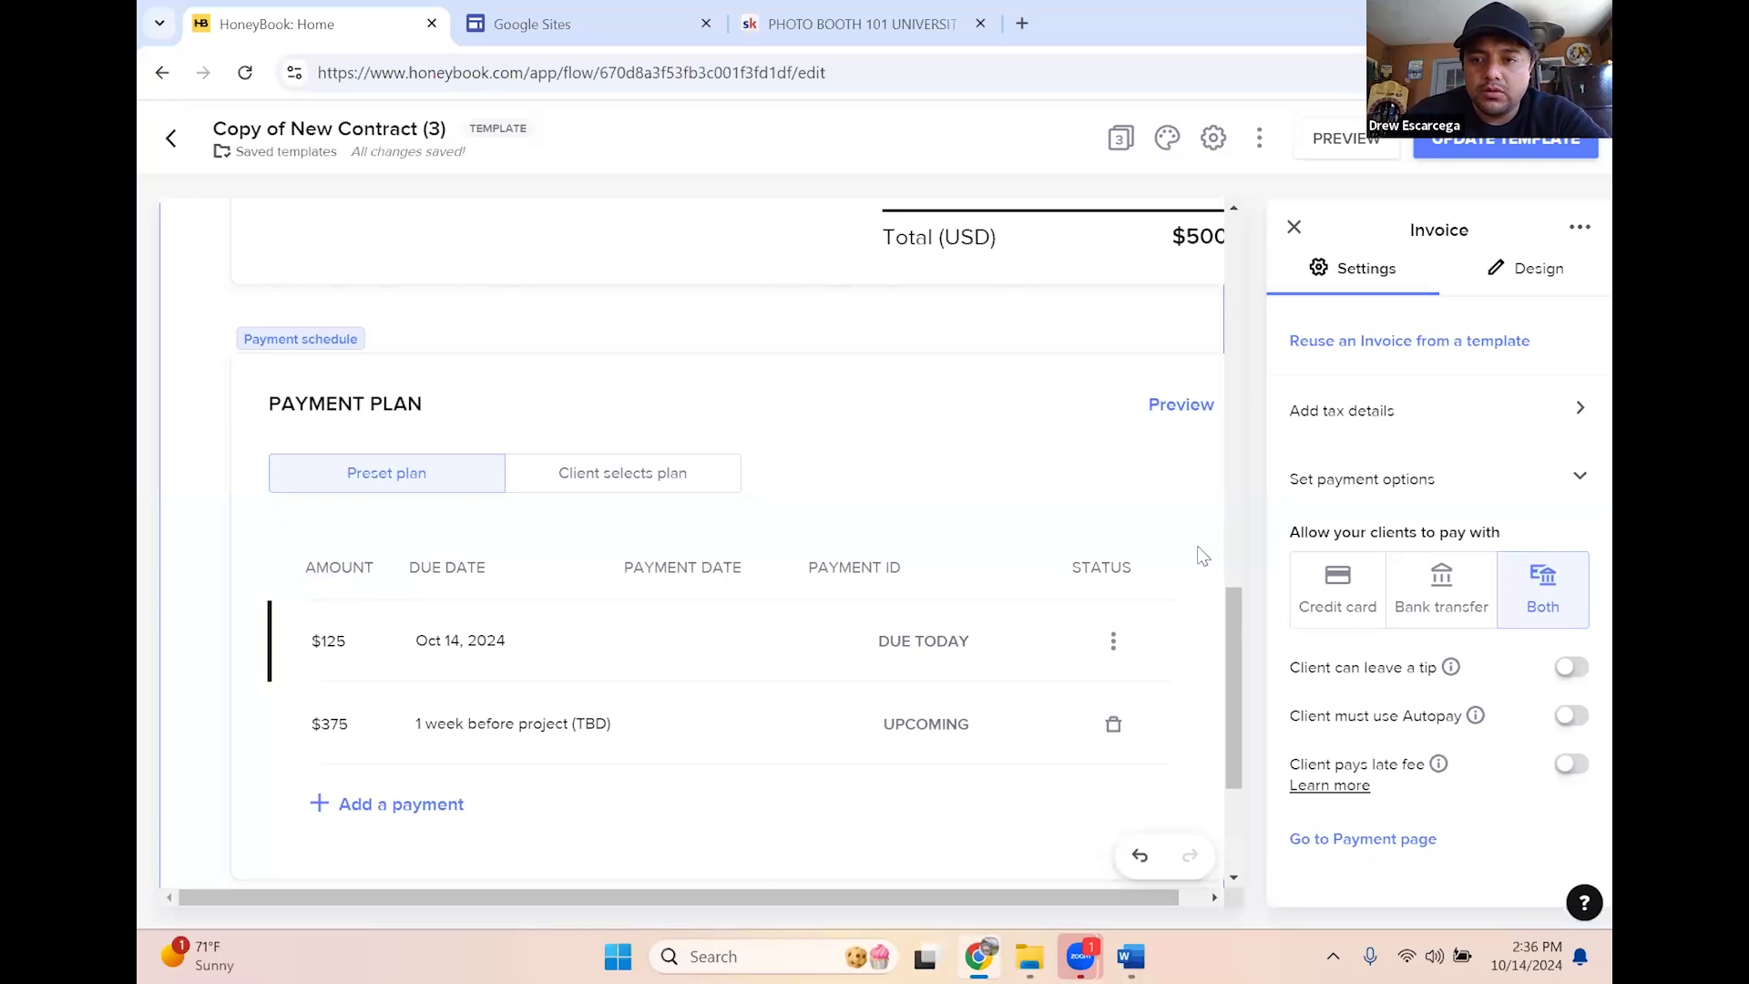
{"action": "scroll", "coordinate": [1202, 551], "scroll_direction": "up", "scroll_amount": 10}
Close the invoice settings and go to the template's Payment page
{"action": "scroll", "coordinate": [1257, 610], "scroll_direction": "down", "scroll_amount": 10}
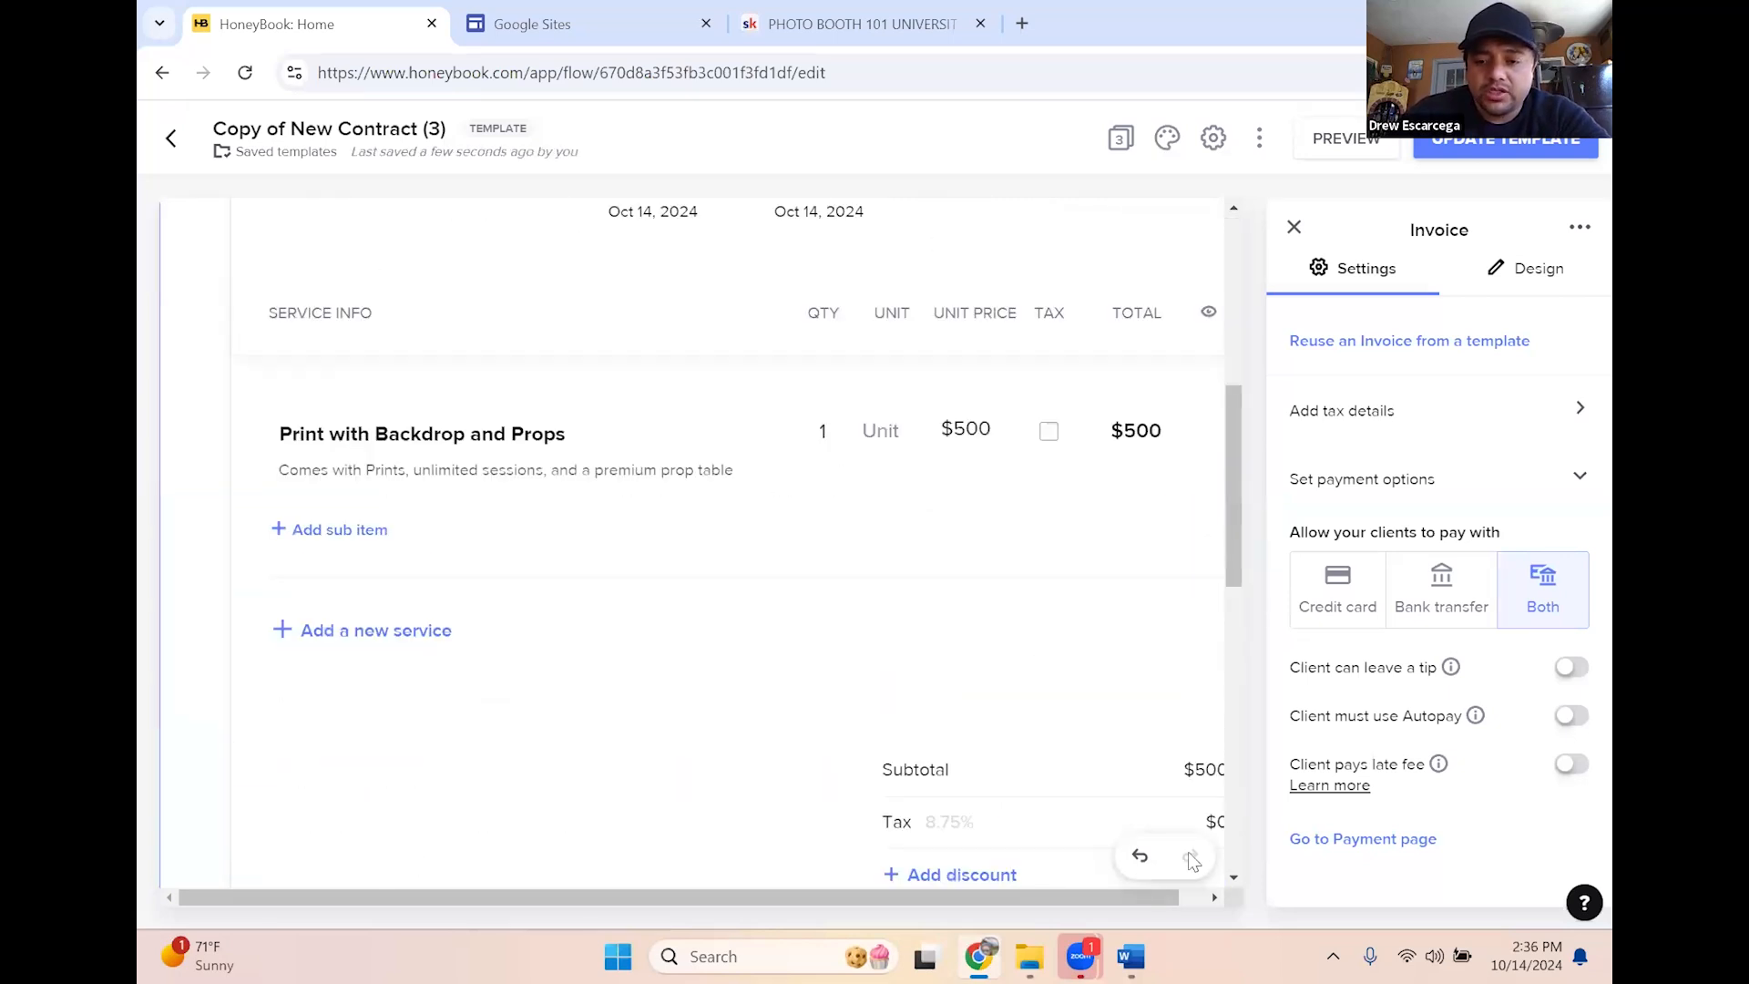
{"action": "scroll", "coordinate": [1229, 529], "scroll_direction": "down", "scroll_amount": 3}
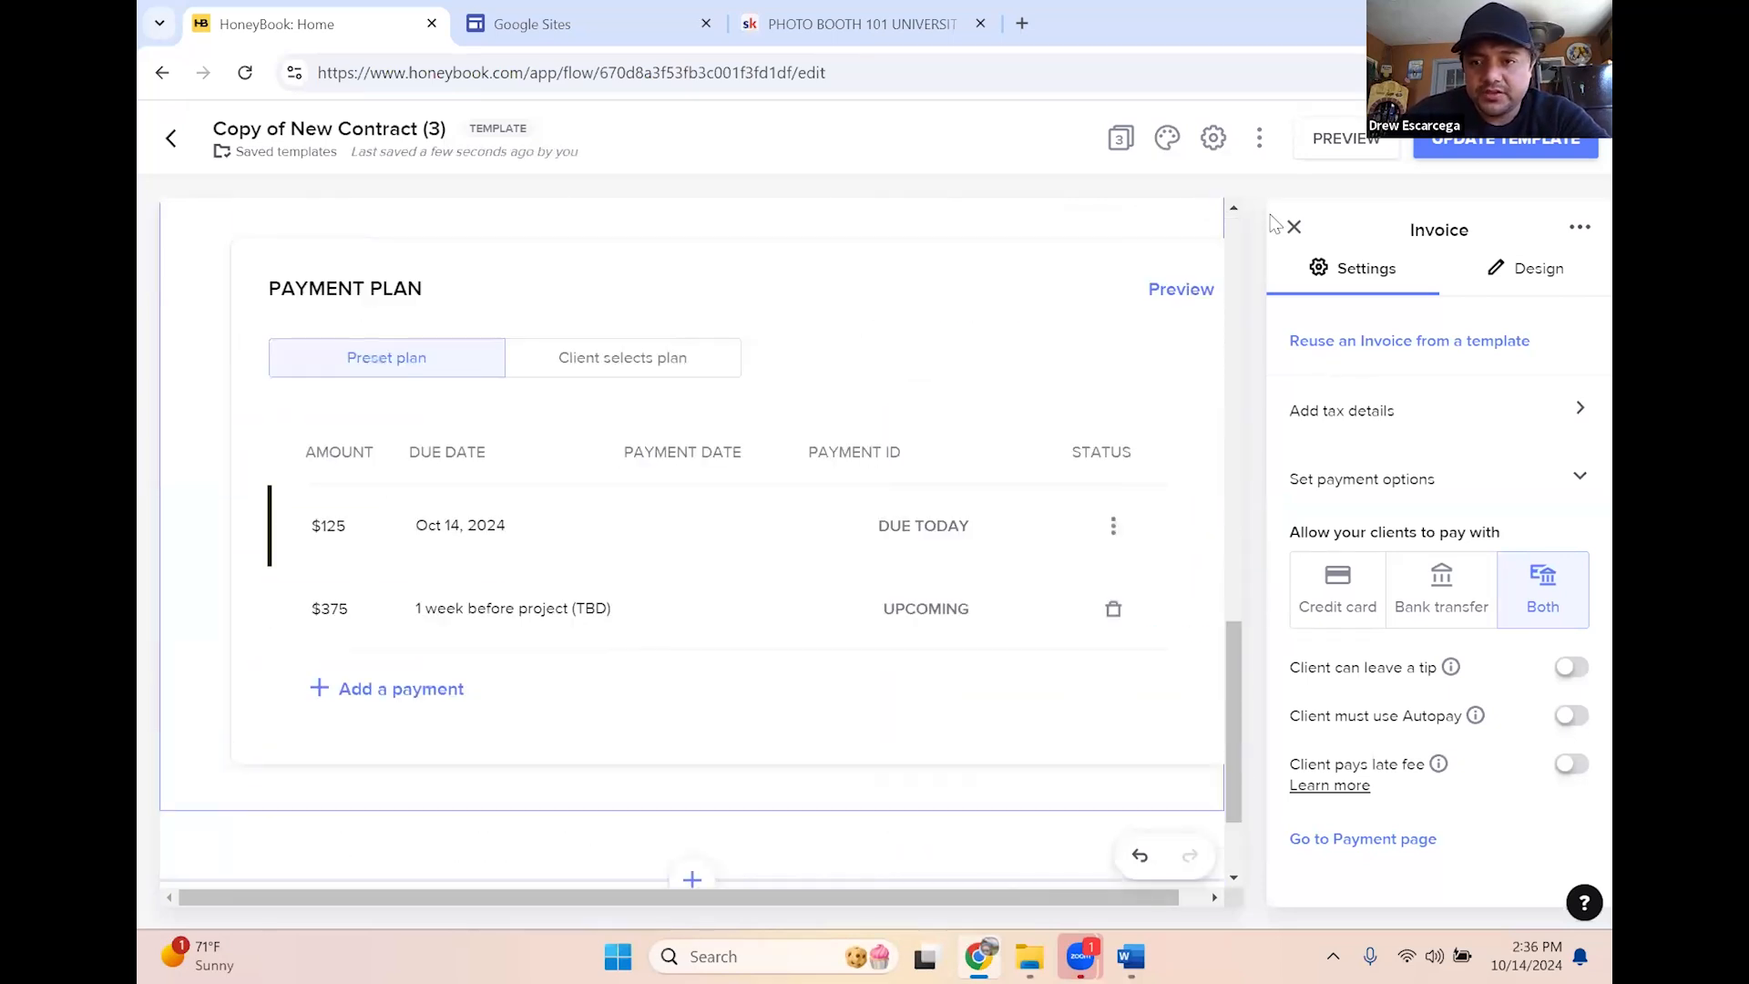
{"action": "left_click", "coordinate": [1295, 227]}
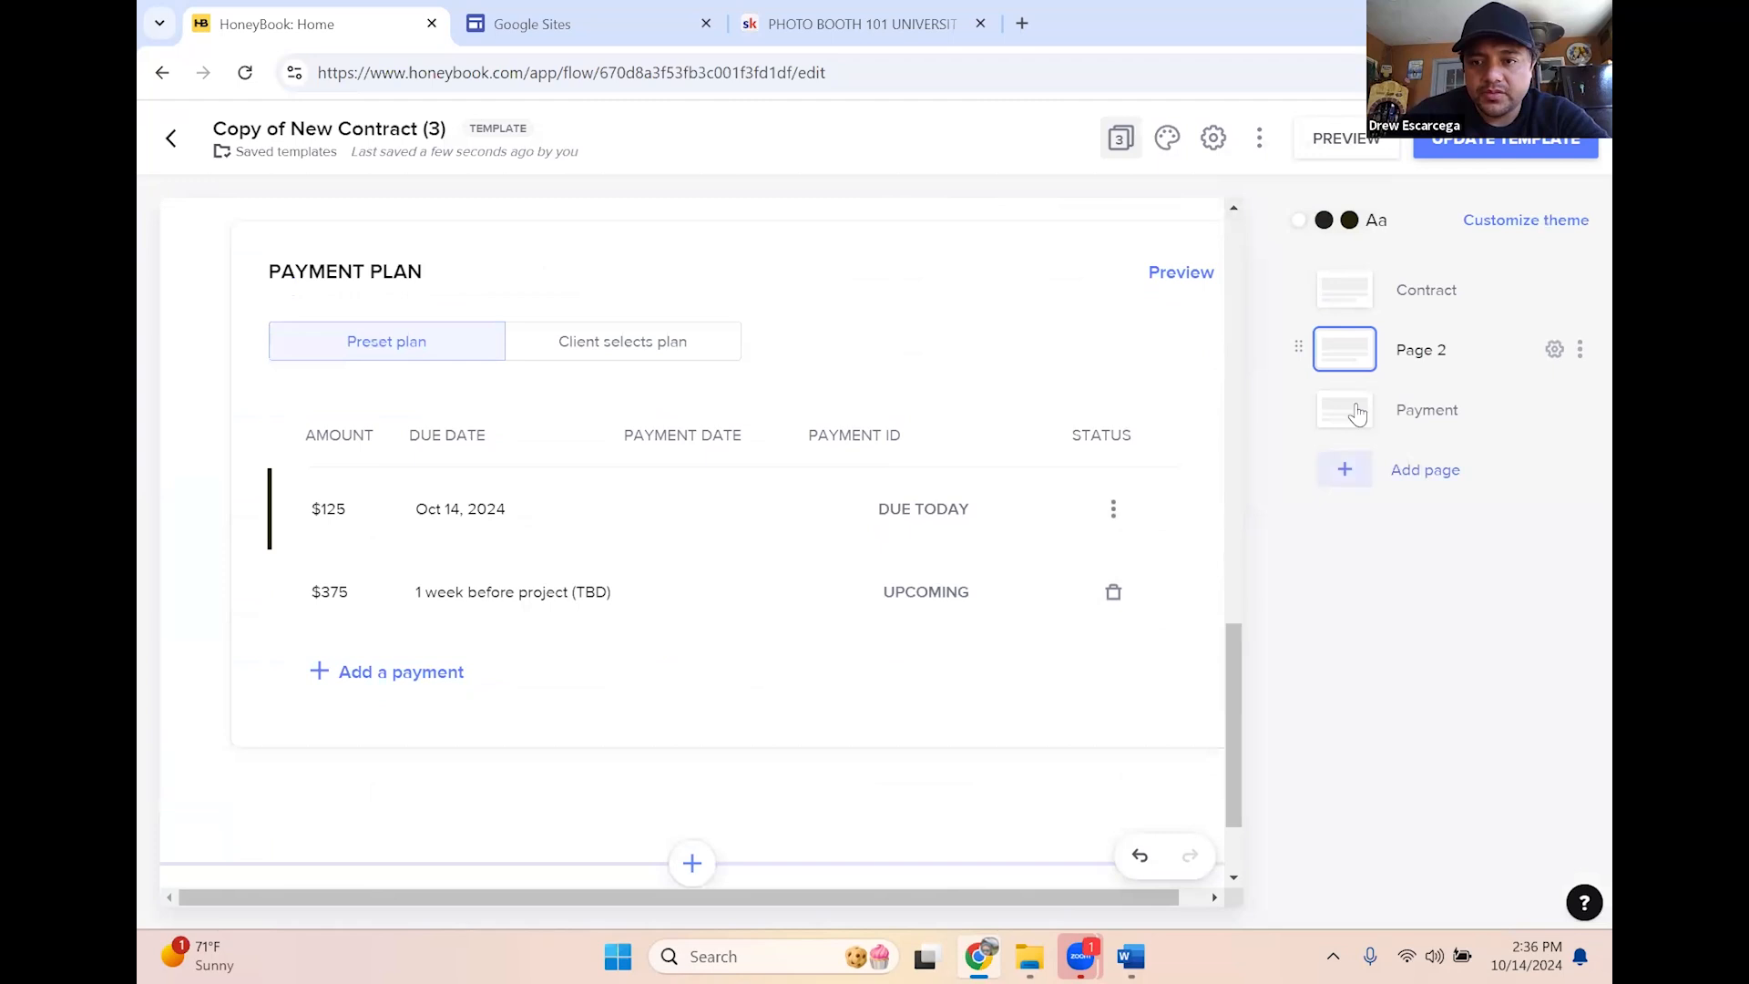
{"action": "scroll", "coordinate": [947, 643], "scroll_direction": "up", "scroll_amount": 3}
{"action": "scroll", "coordinate": [966, 602], "scroll_direction": "up", "scroll_amount": 8}
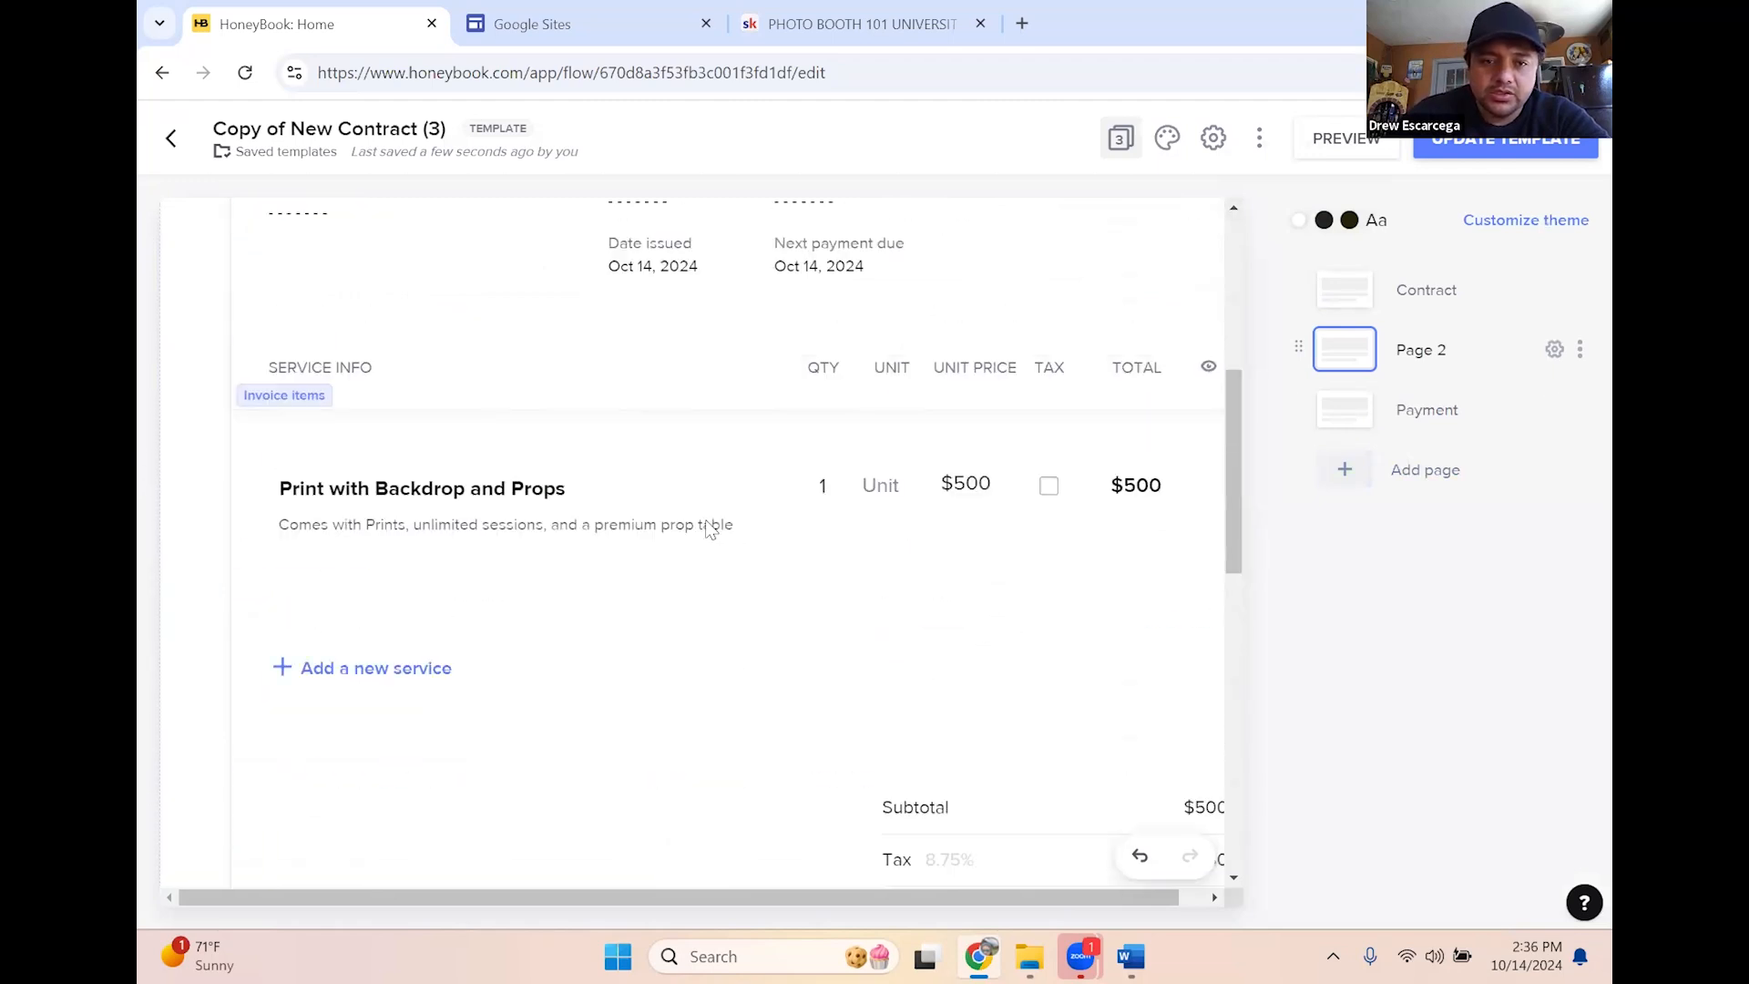
{"action": "scroll", "coordinate": [877, 533], "scroll_direction": "up", "scroll_amount": 3}
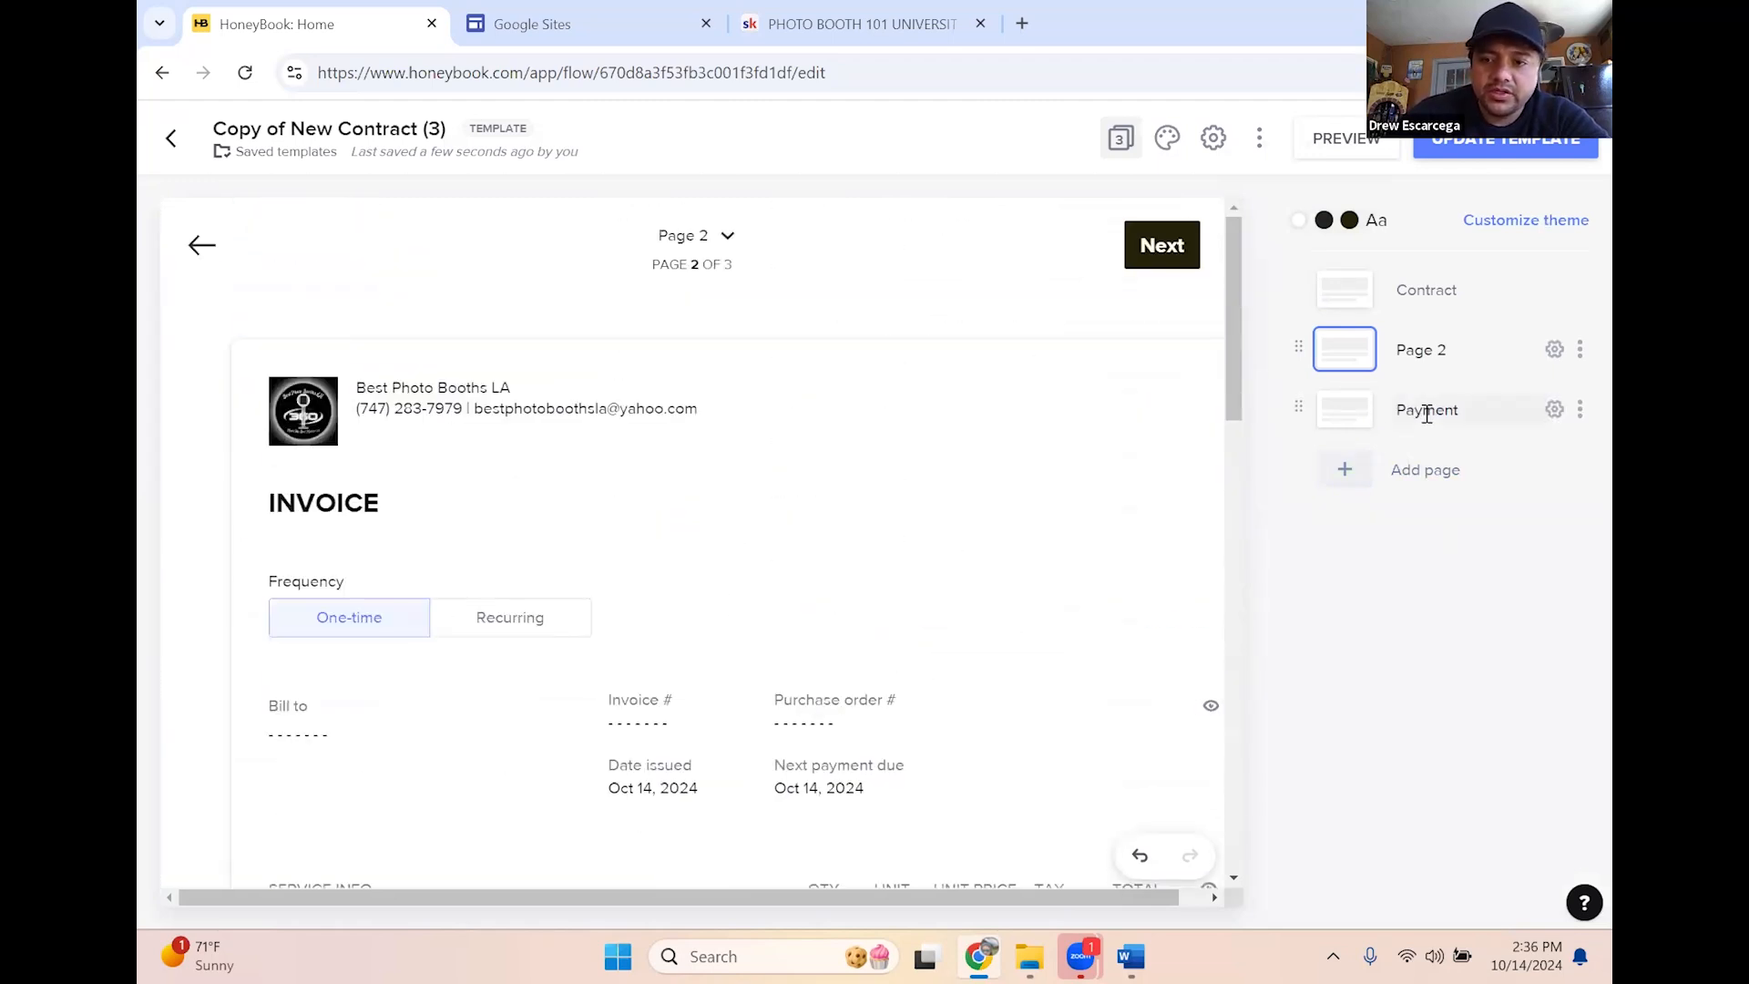
{"action": "left_click", "coordinate": [1351, 423]}
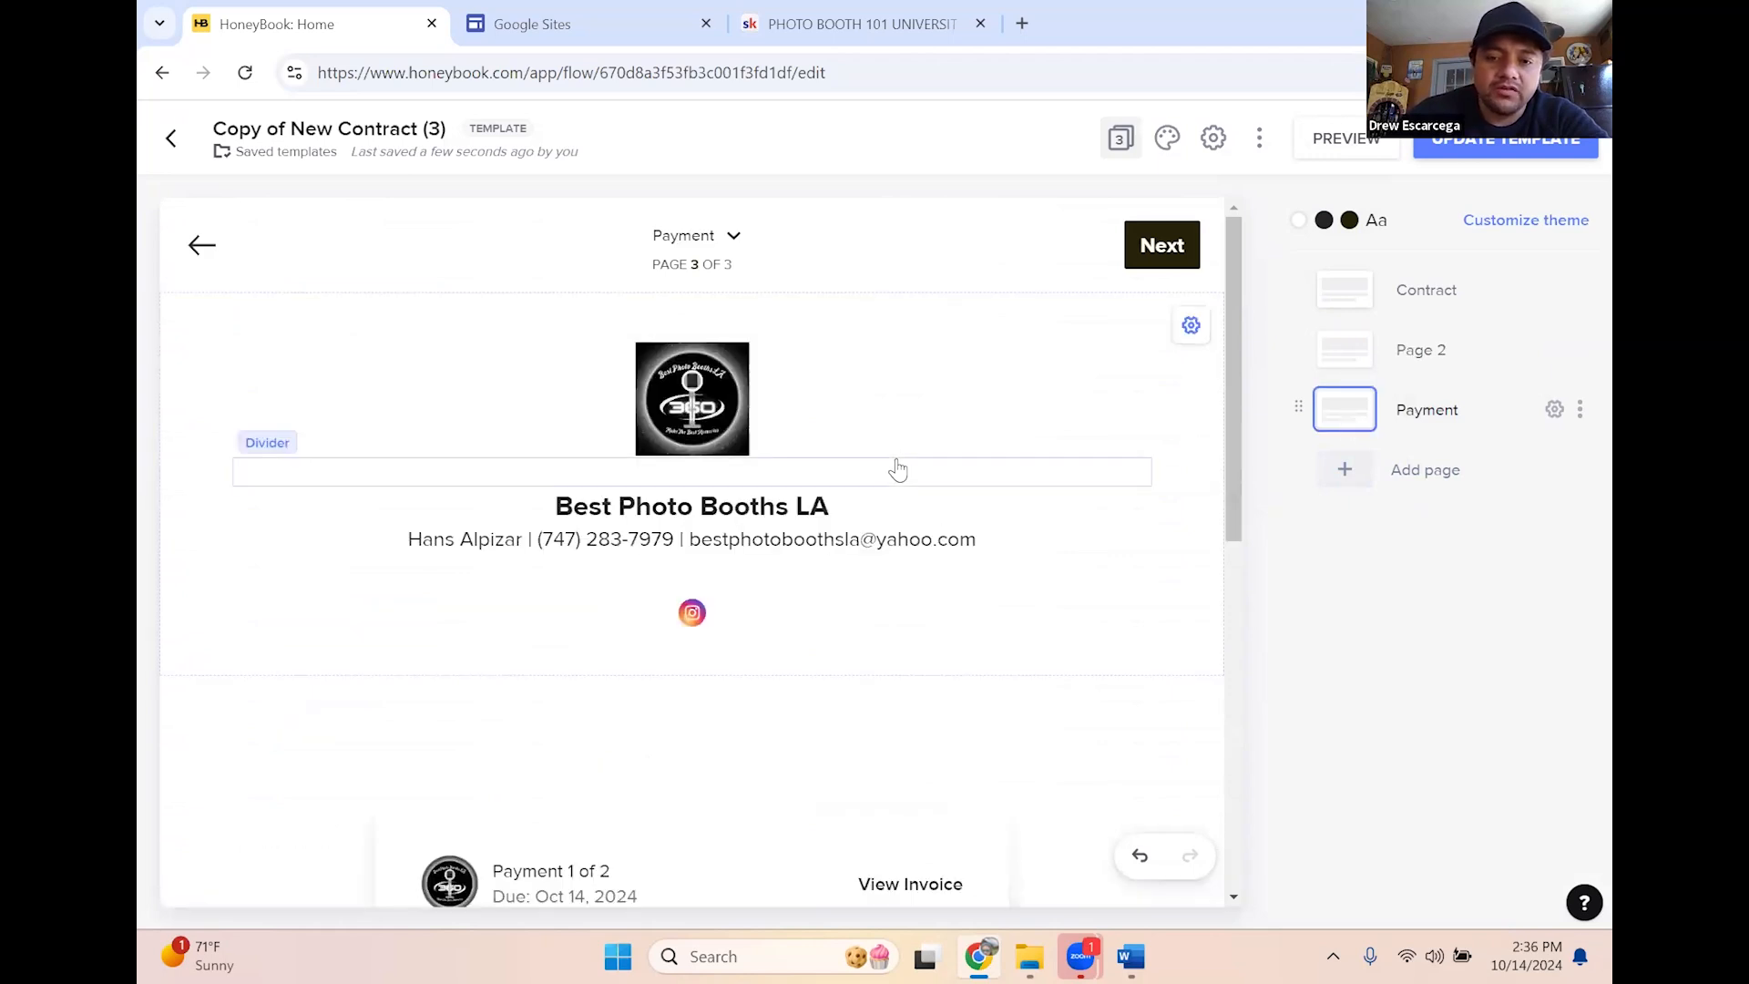
Review the $125.00 Payment 1 of 2 block and open its payment settings
{"action": "scroll", "coordinate": [828, 663], "scroll_direction": "down", "scroll_amount": 3}
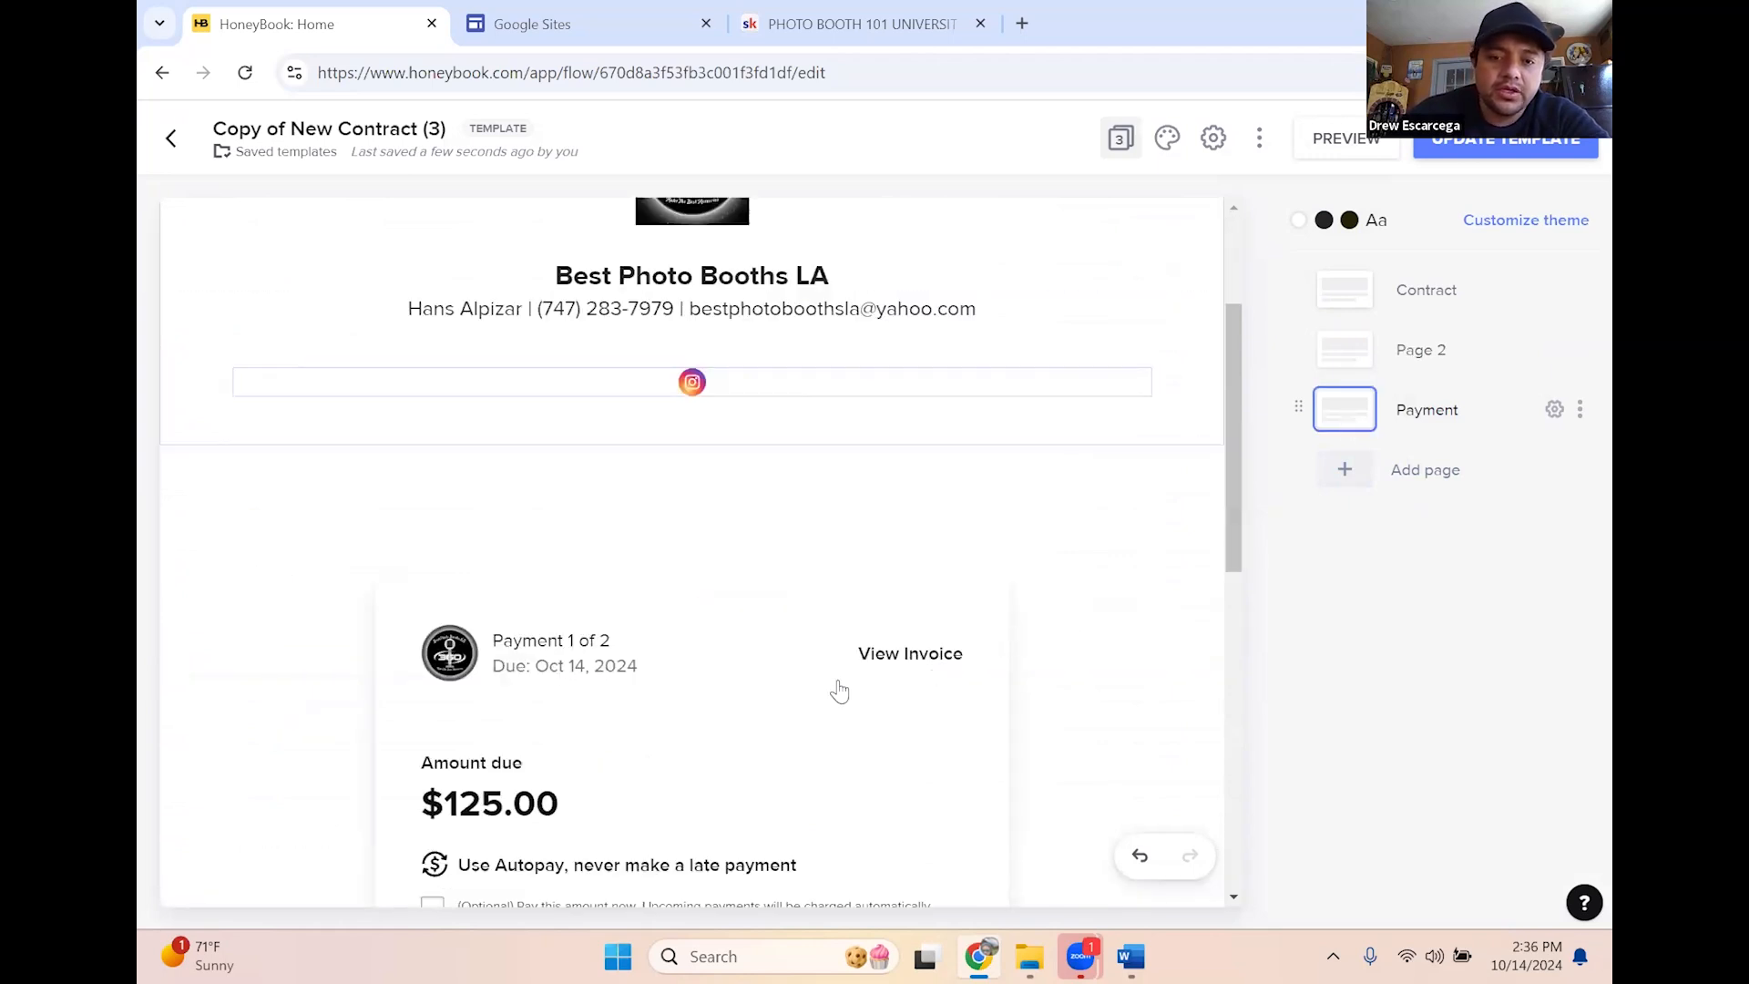
{"action": "scroll", "coordinate": [835, 691], "scroll_direction": "down", "scroll_amount": 3}
{"action": "scroll", "coordinate": [786, 543], "scroll_direction": "down", "scroll_amount": 3}
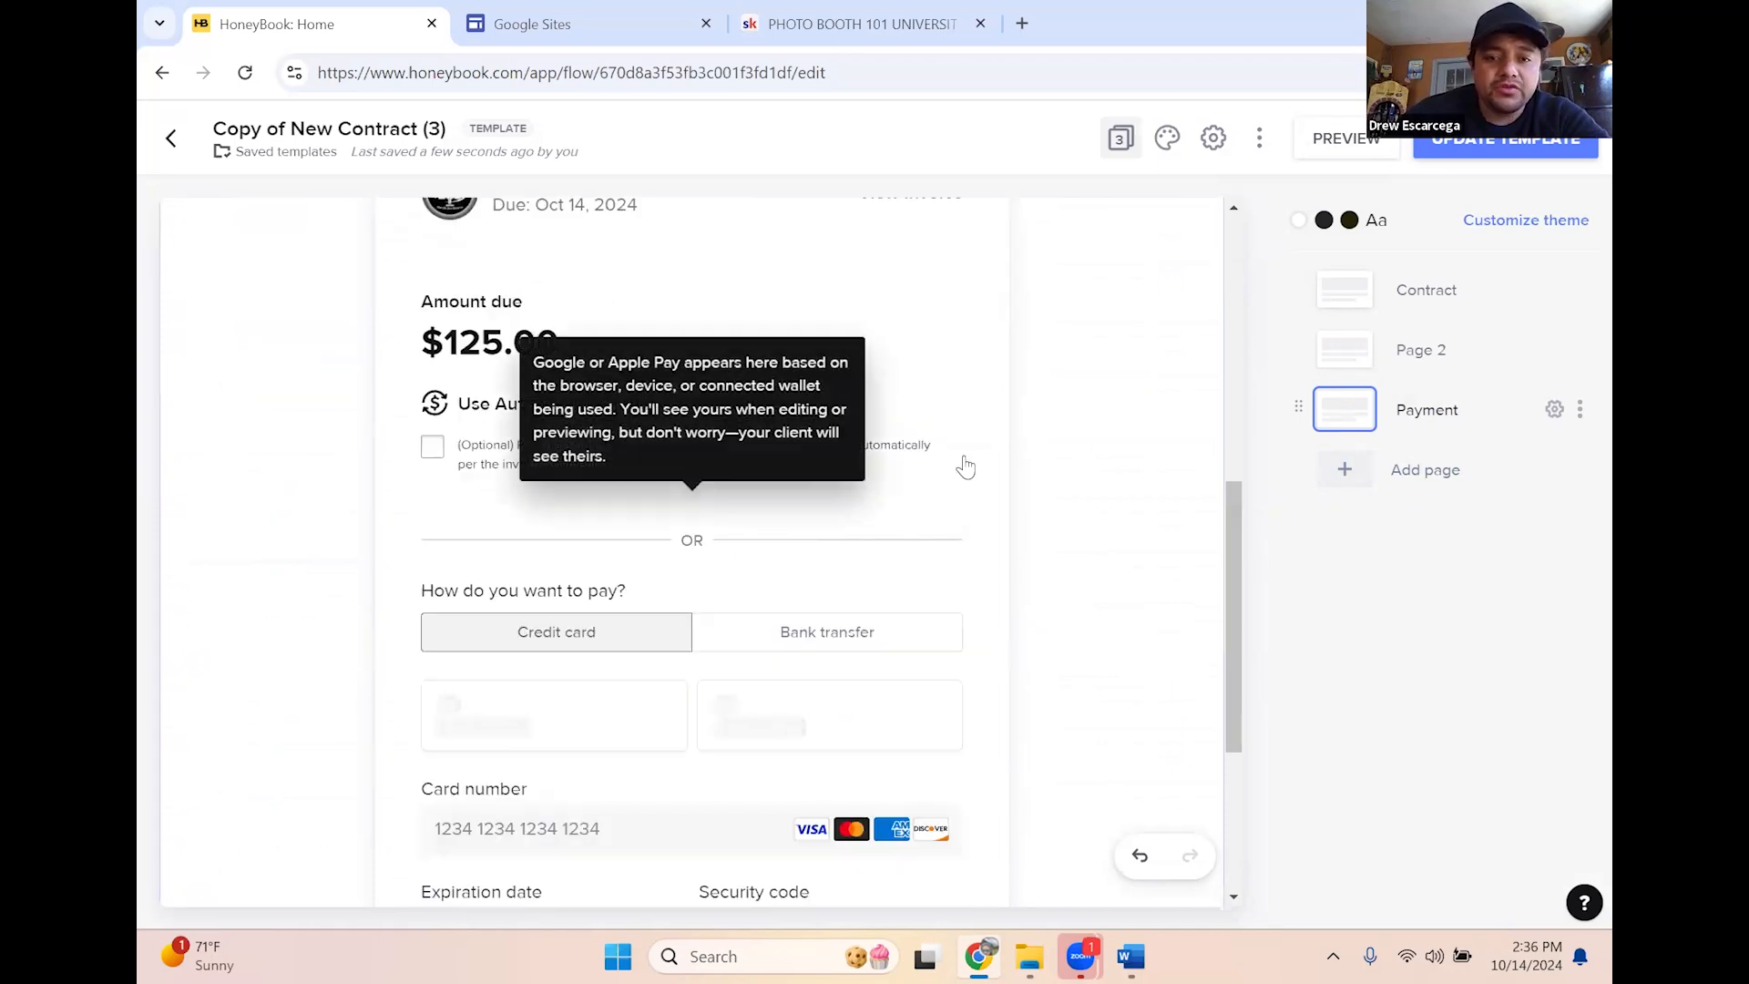
{"action": "mouse_move", "coordinate": [839, 521]}
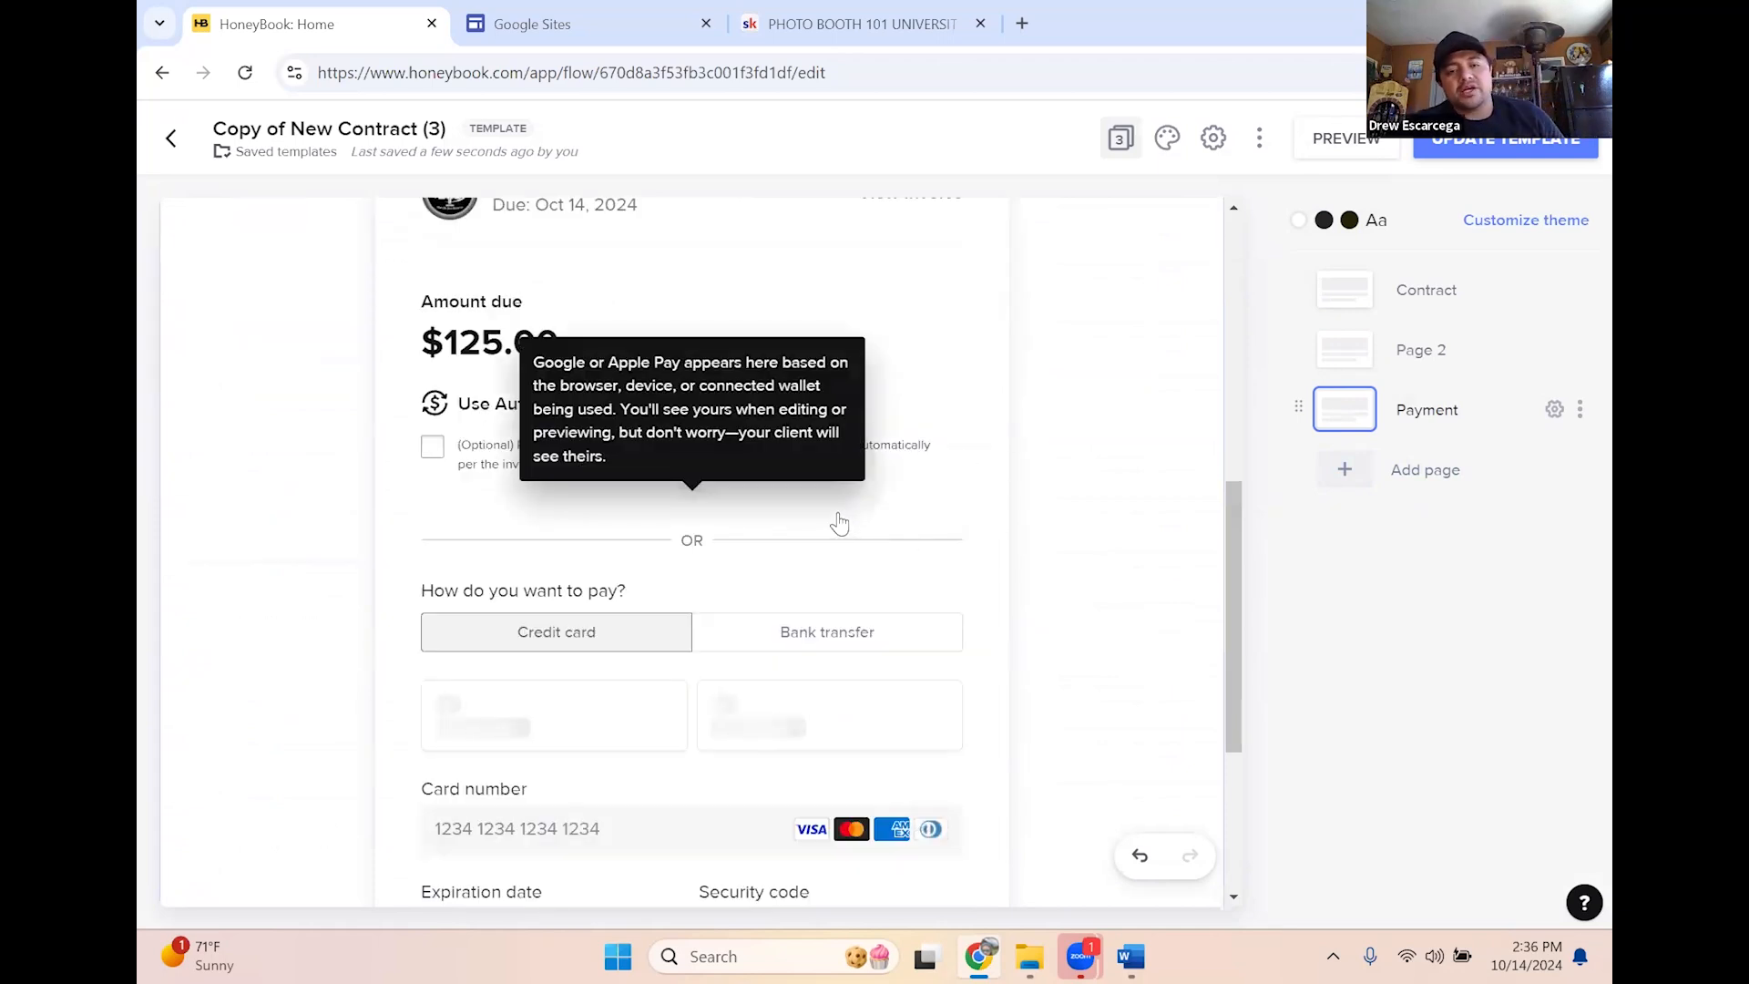
{"action": "scroll", "coordinate": [839, 521], "scroll_direction": "down", "scroll_amount": 3}
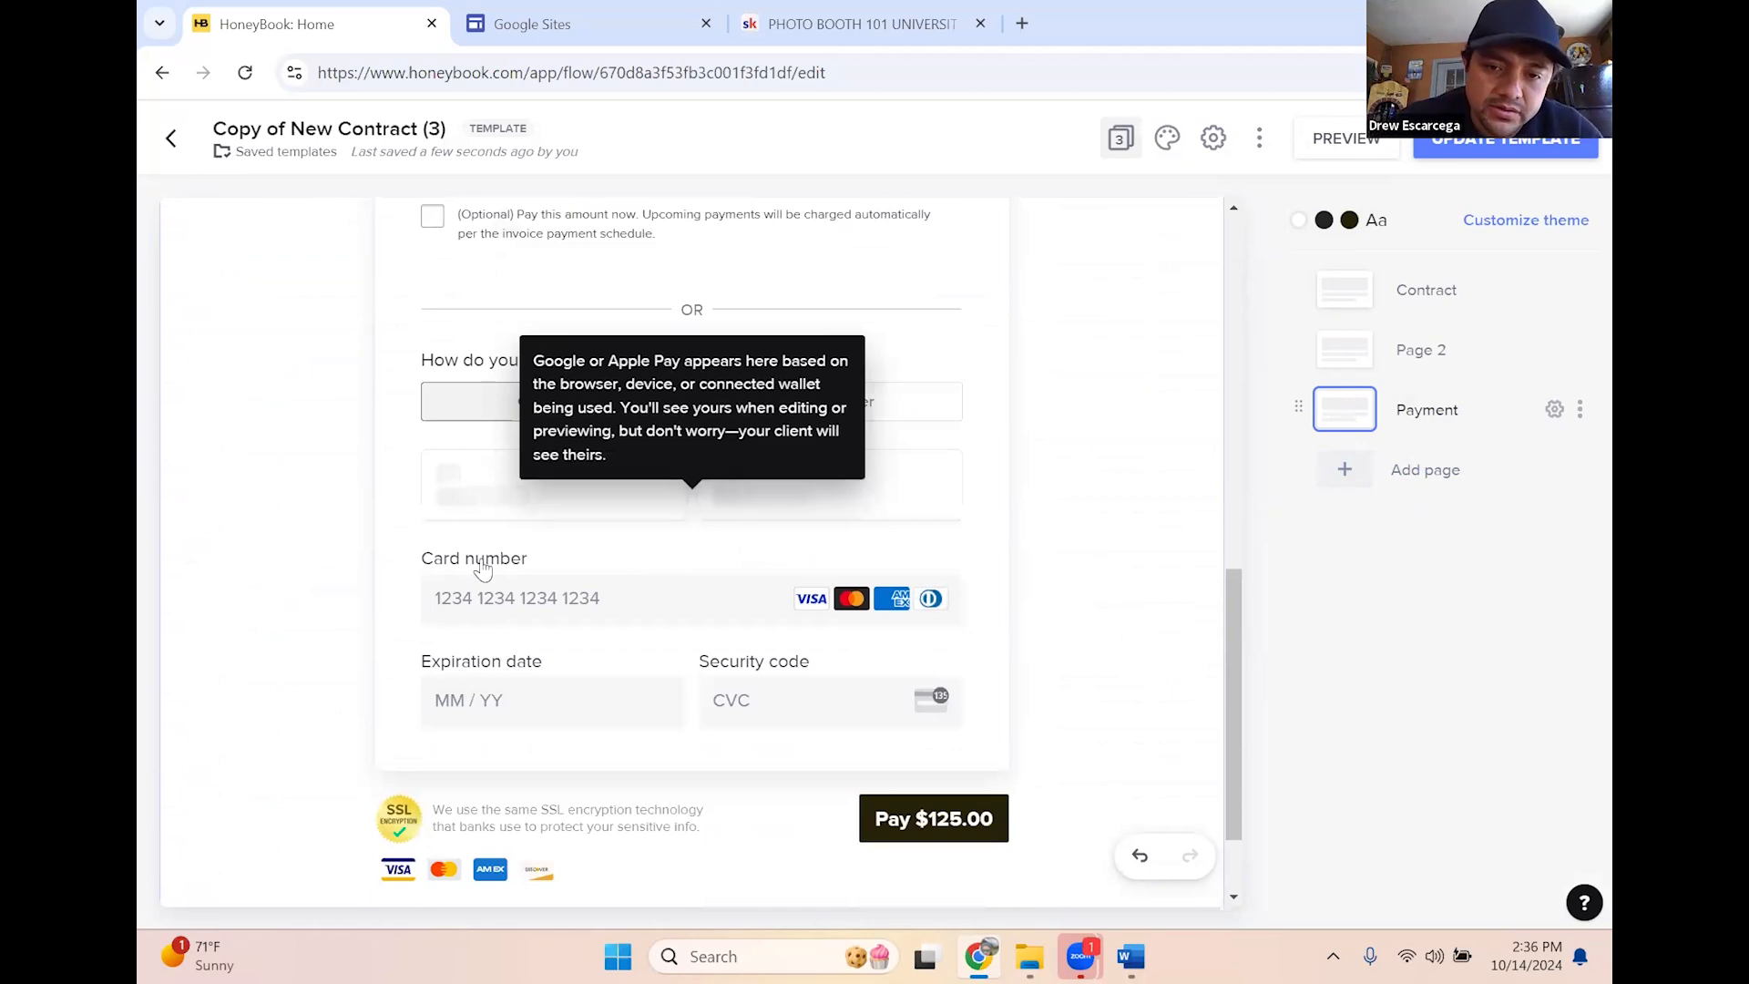
{"action": "scroll", "coordinate": [344, 535], "scroll_direction": "up", "scroll_amount": 1}
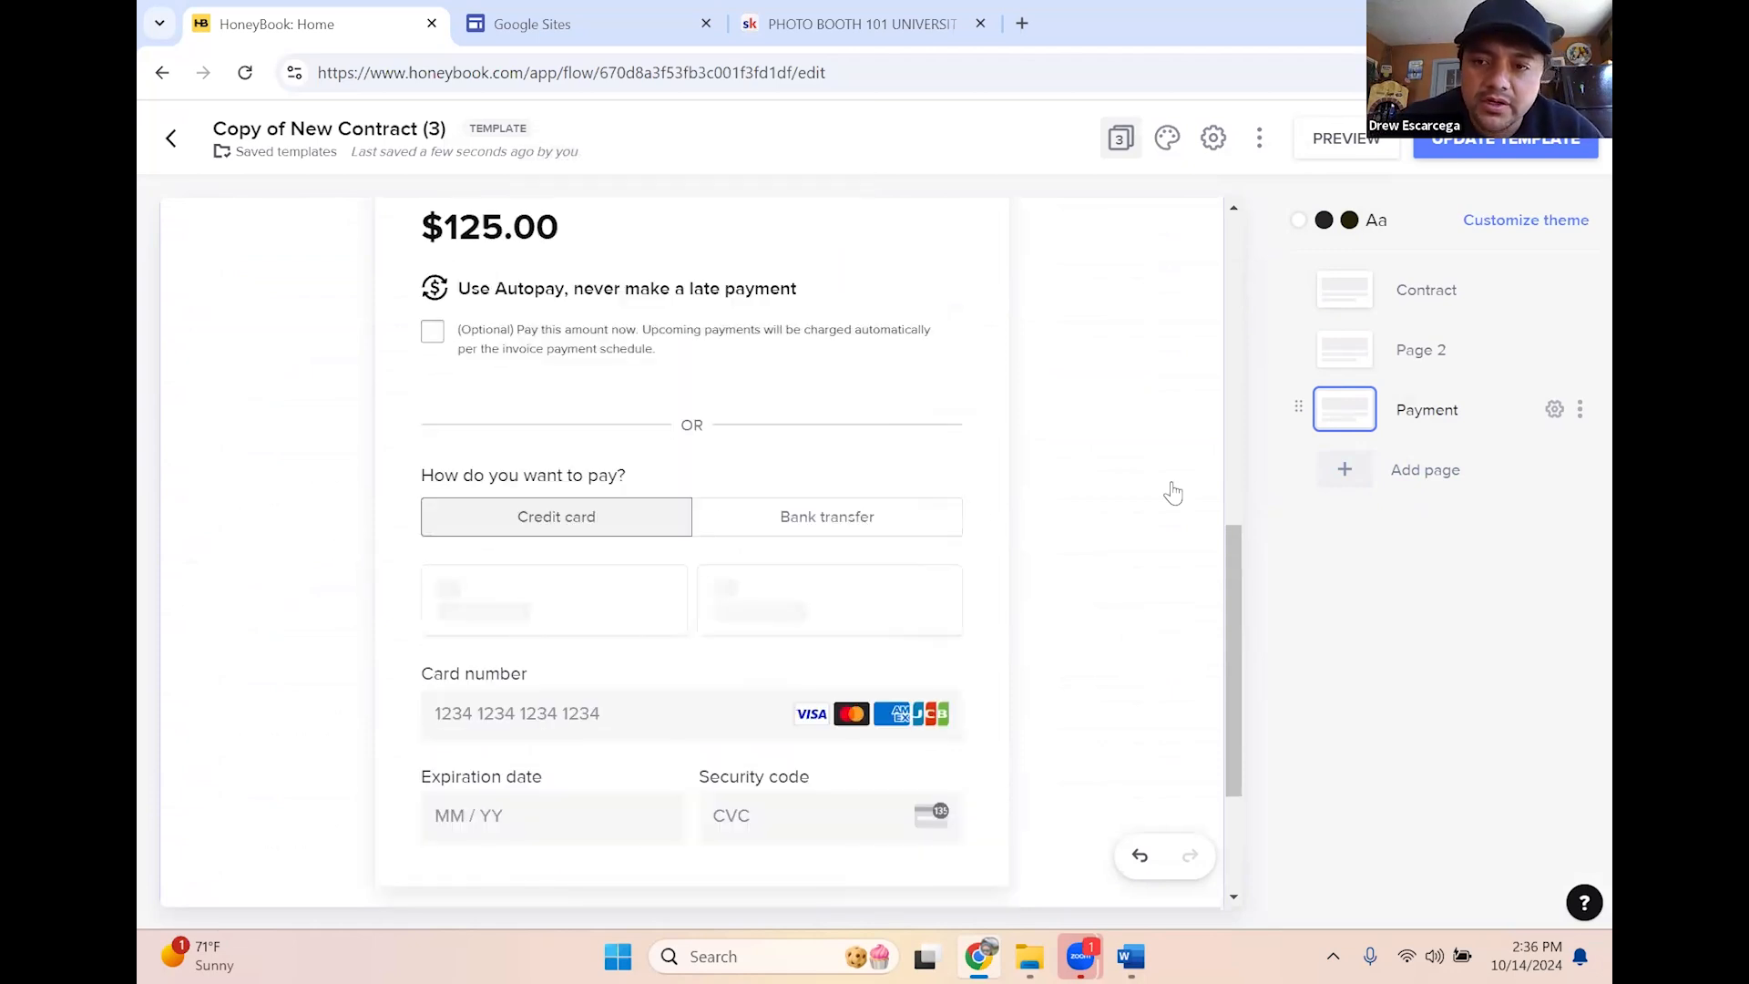
{"action": "scroll", "coordinate": [670, 592], "scroll_direction": "down", "scroll_amount": 2}
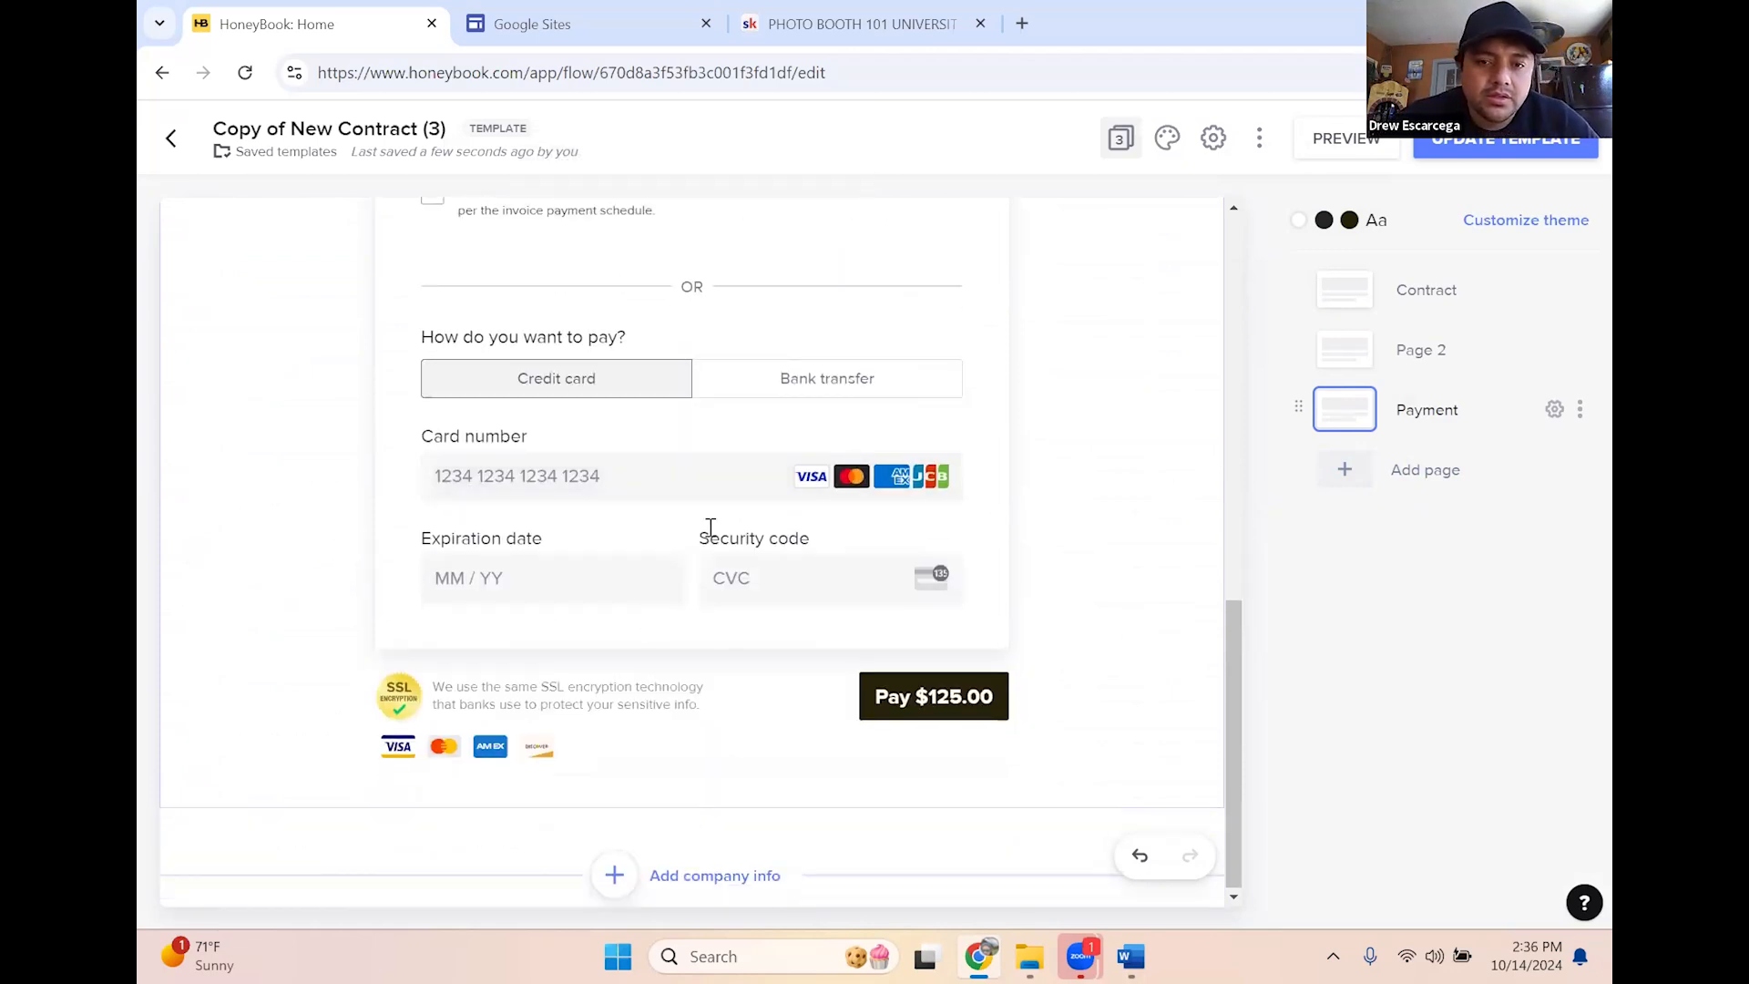
{"action": "scroll", "coordinate": [637, 574], "scroll_direction": "up", "scroll_amount": 4}
{"action": "scroll", "coordinate": [742, 524], "scroll_direction": "up", "scroll_amount": 3}
{"action": "scroll", "coordinate": [711, 610], "scroll_direction": "down", "scroll_amount": 3}
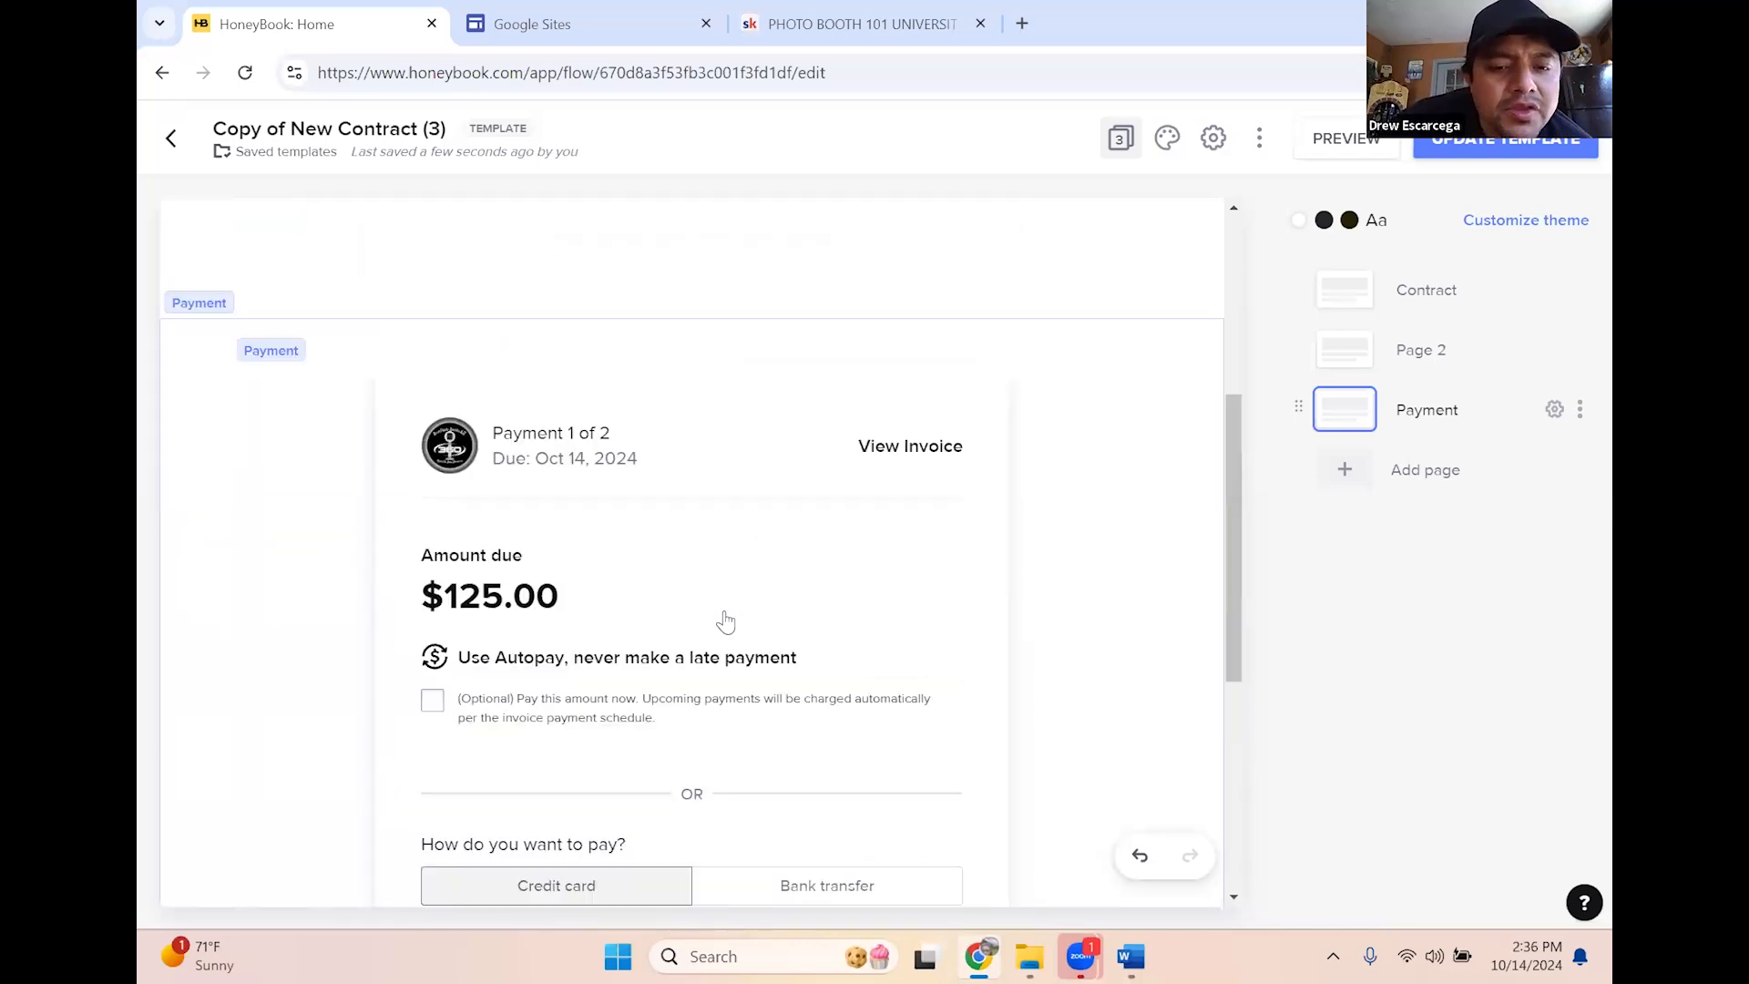
{"action": "mouse_move", "coordinate": [625, 628]}
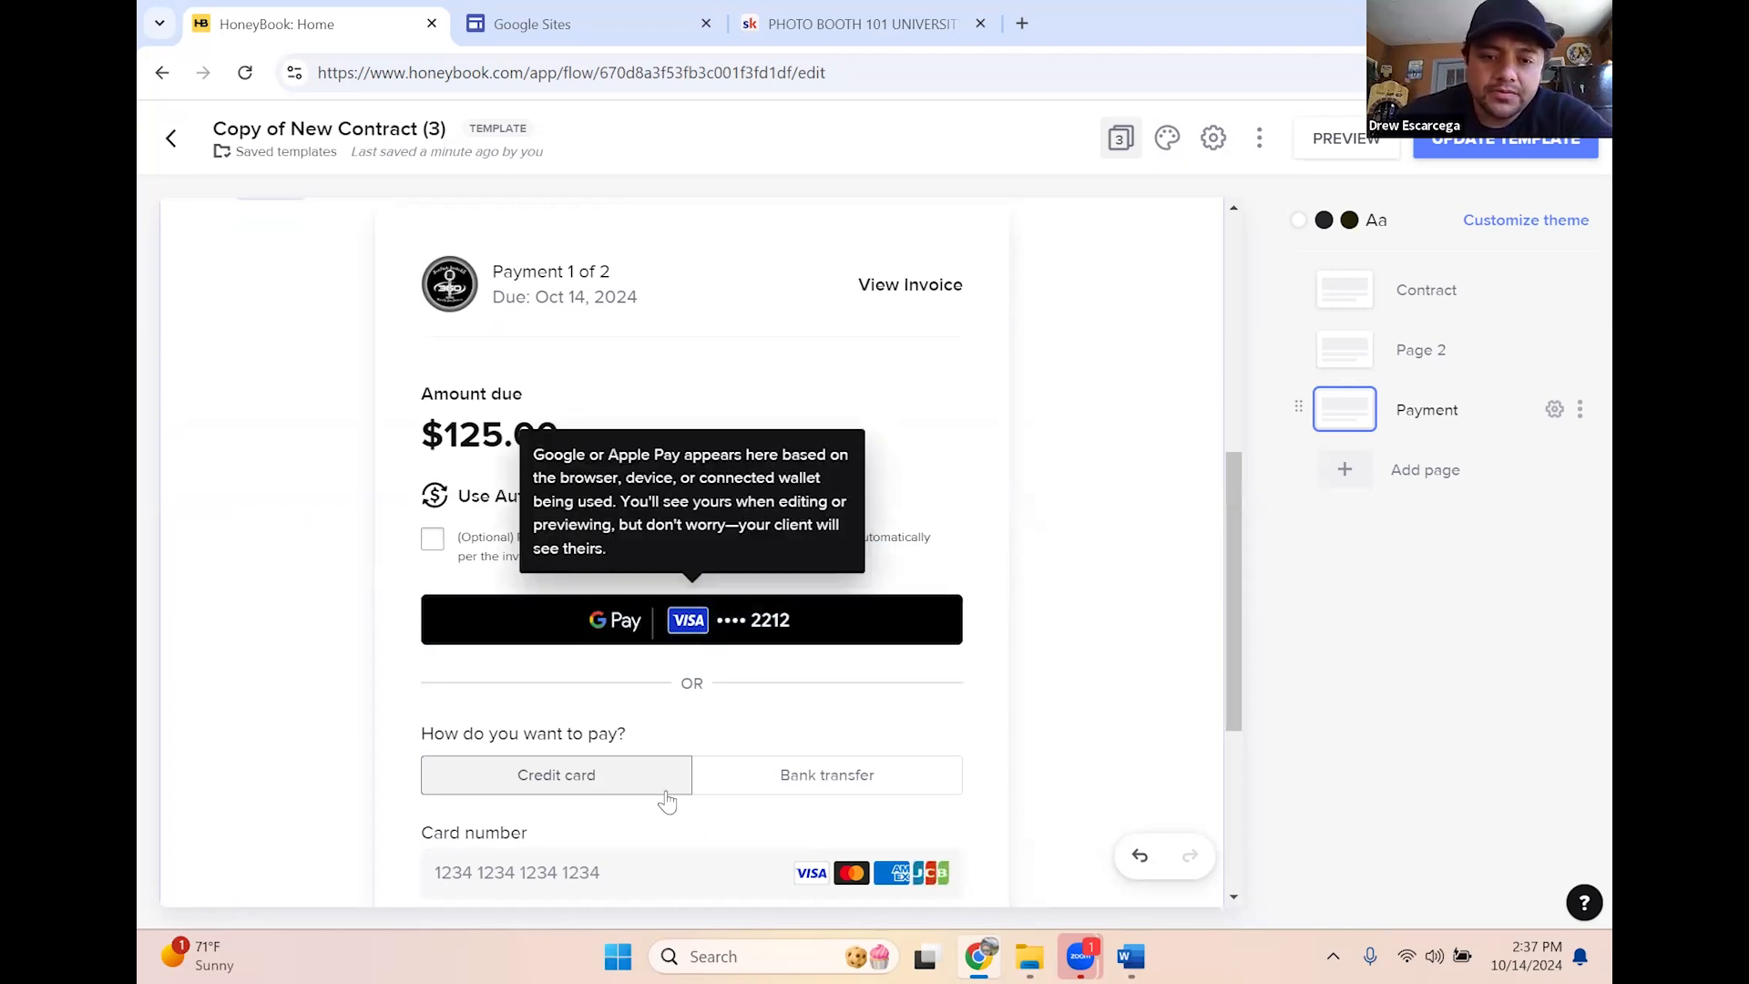
{"action": "scroll", "coordinate": [910, 753], "scroll_direction": "down", "scroll_amount": 3}
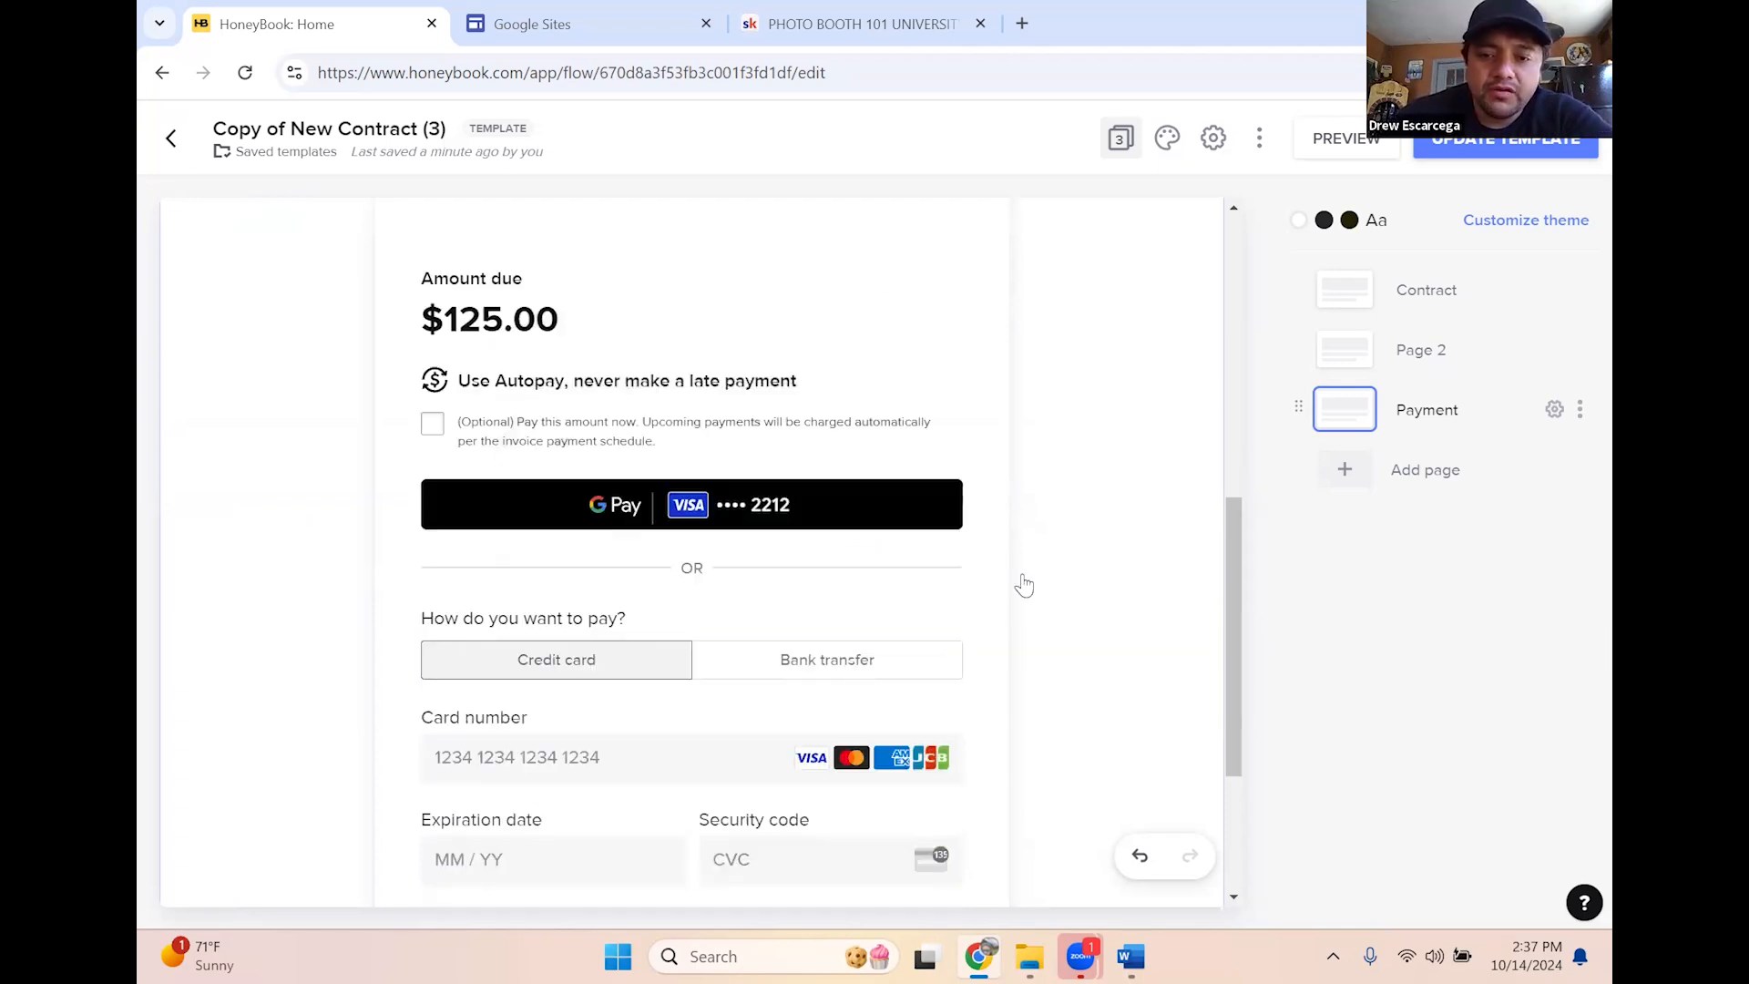
{"action": "left_click", "coordinate": [998, 510]}
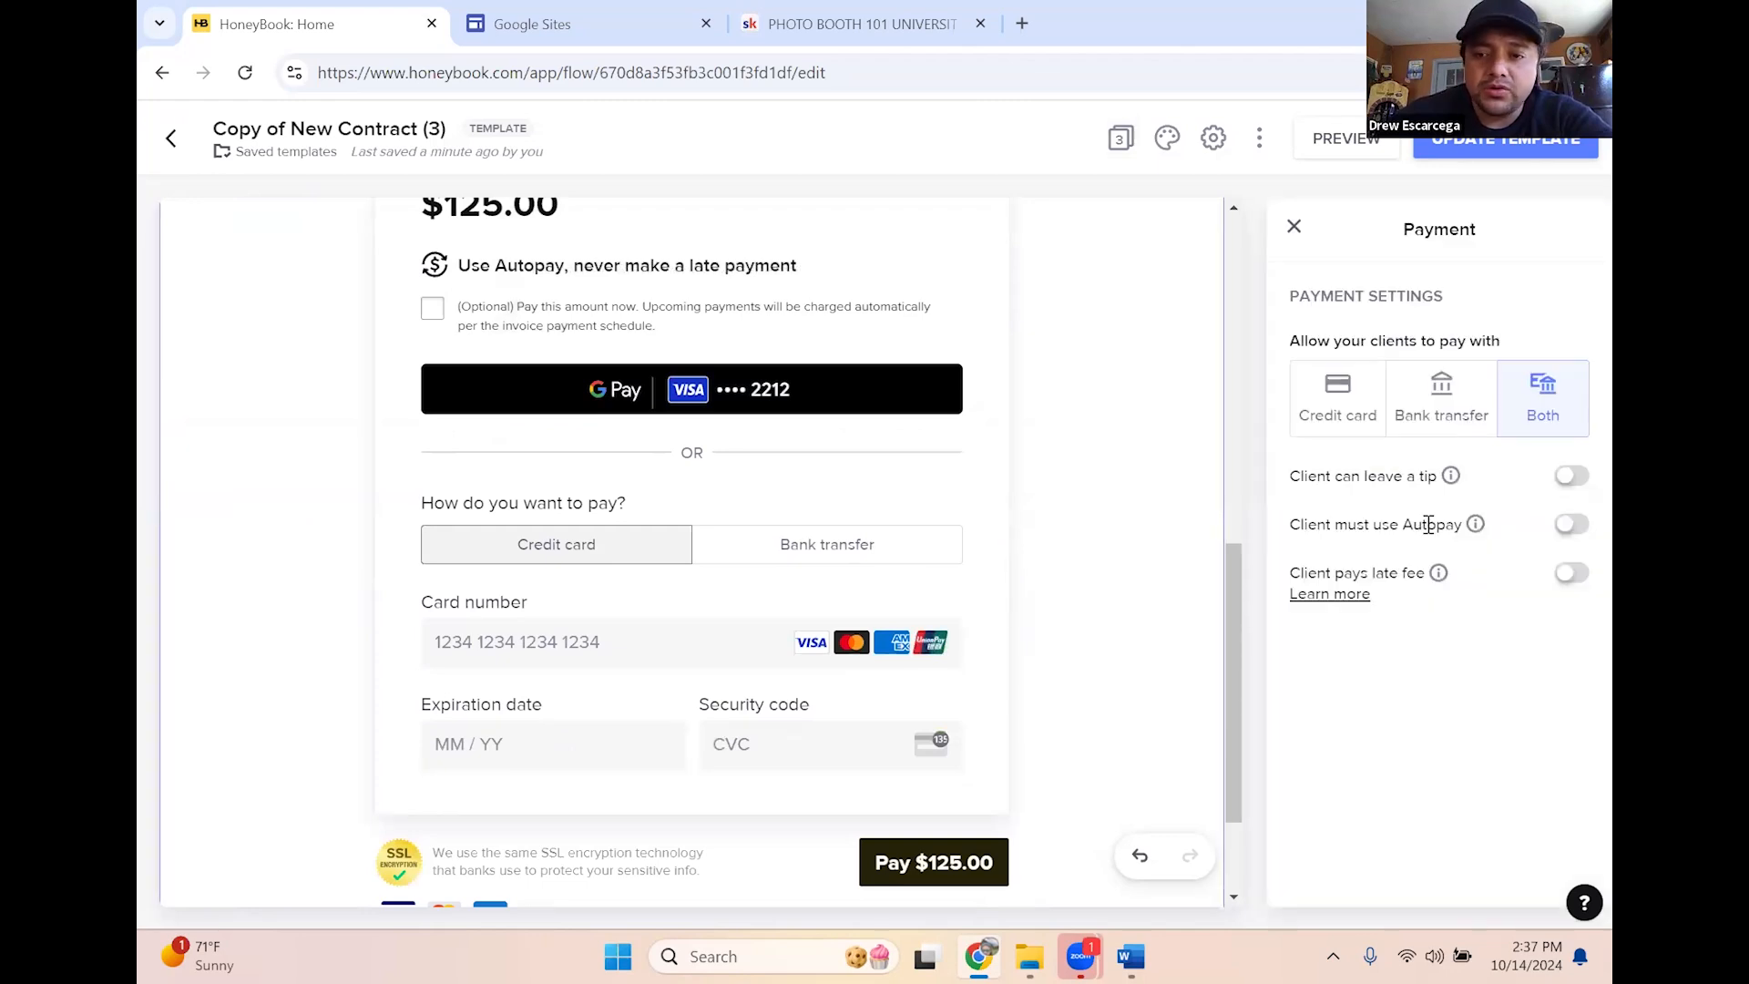
After trying bank transfer and both, let clients pay by credit card only
{"action": "left_click", "coordinate": [1339, 426]}
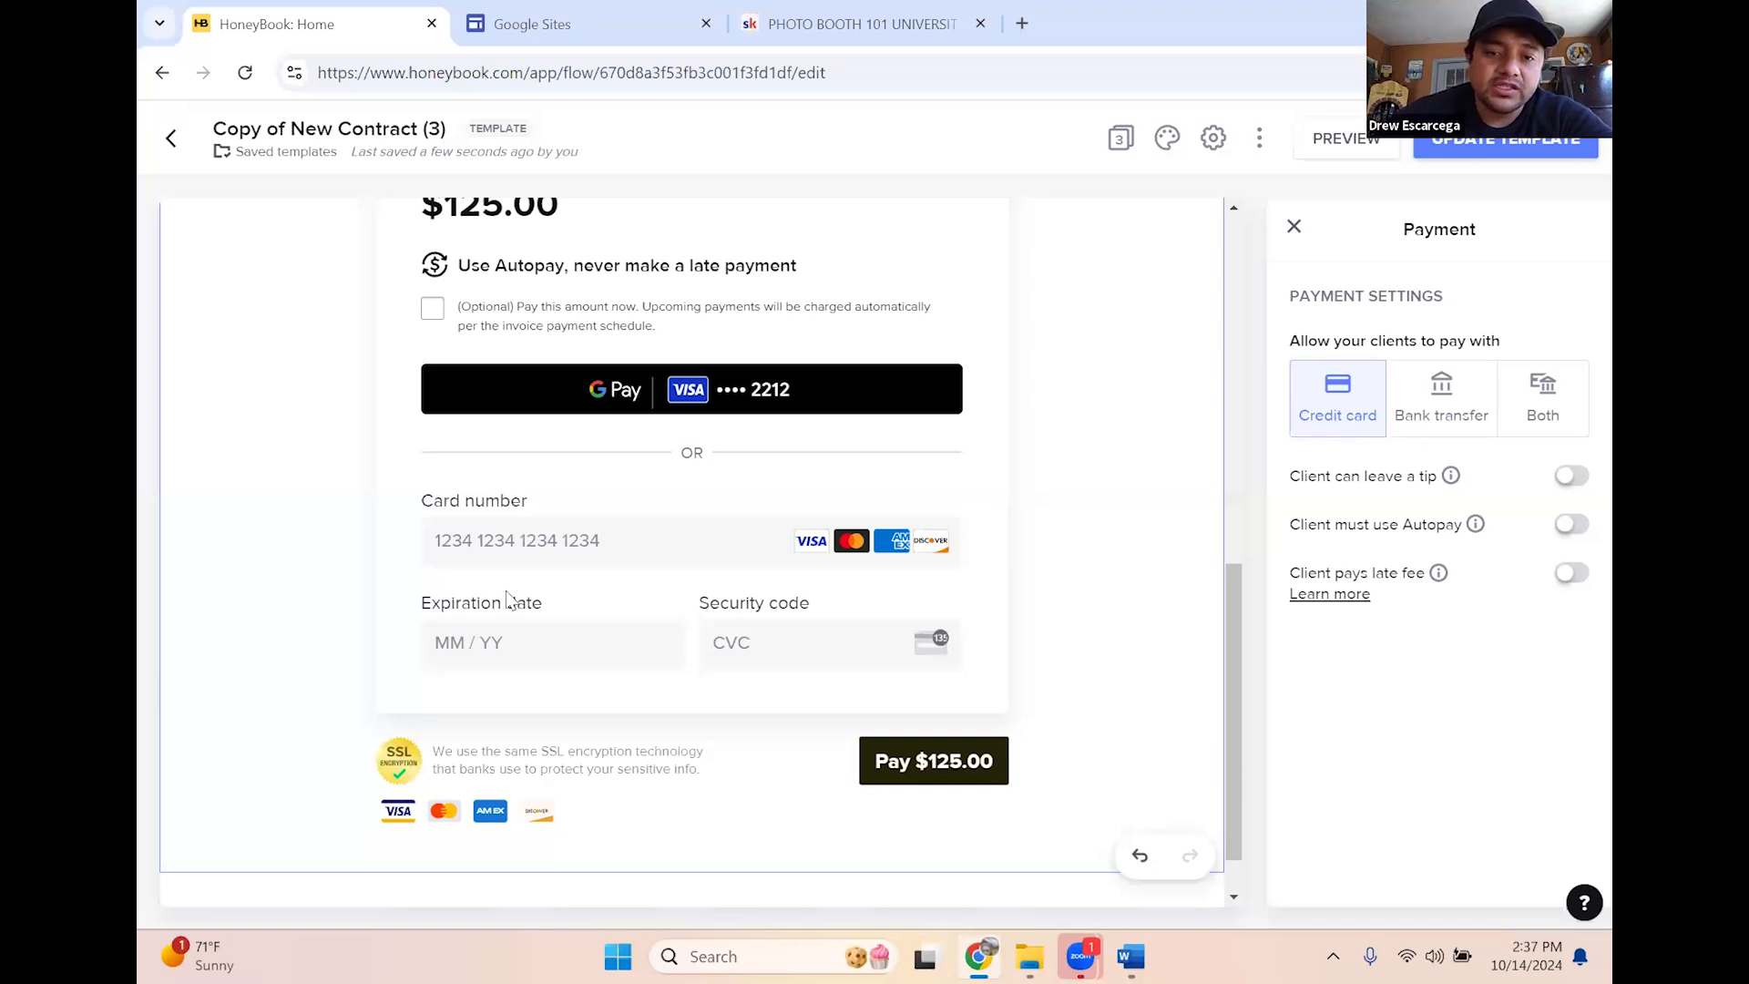
{"action": "scroll", "coordinate": [687, 504], "scroll_direction": "up", "scroll_amount": 3}
{"action": "scroll", "coordinate": [702, 526], "scroll_direction": "up", "scroll_amount": 2}
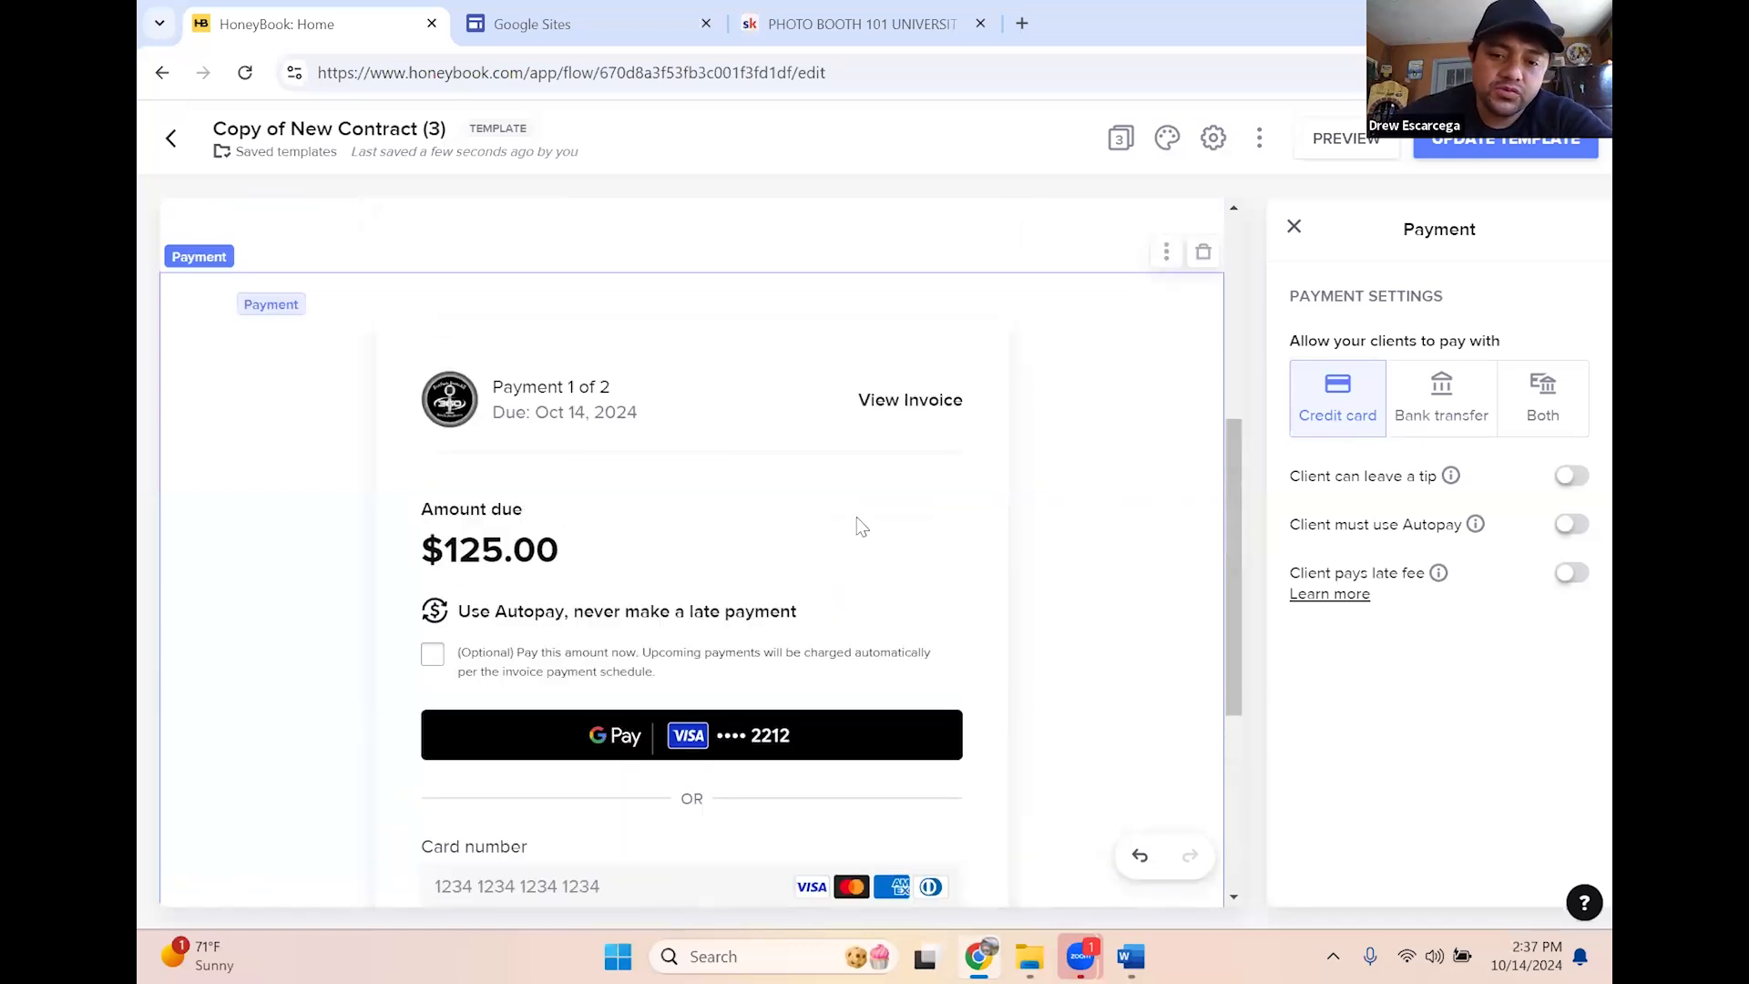
{"action": "scroll", "coordinate": [1048, 537], "scroll_direction": "down", "scroll_amount": 5}
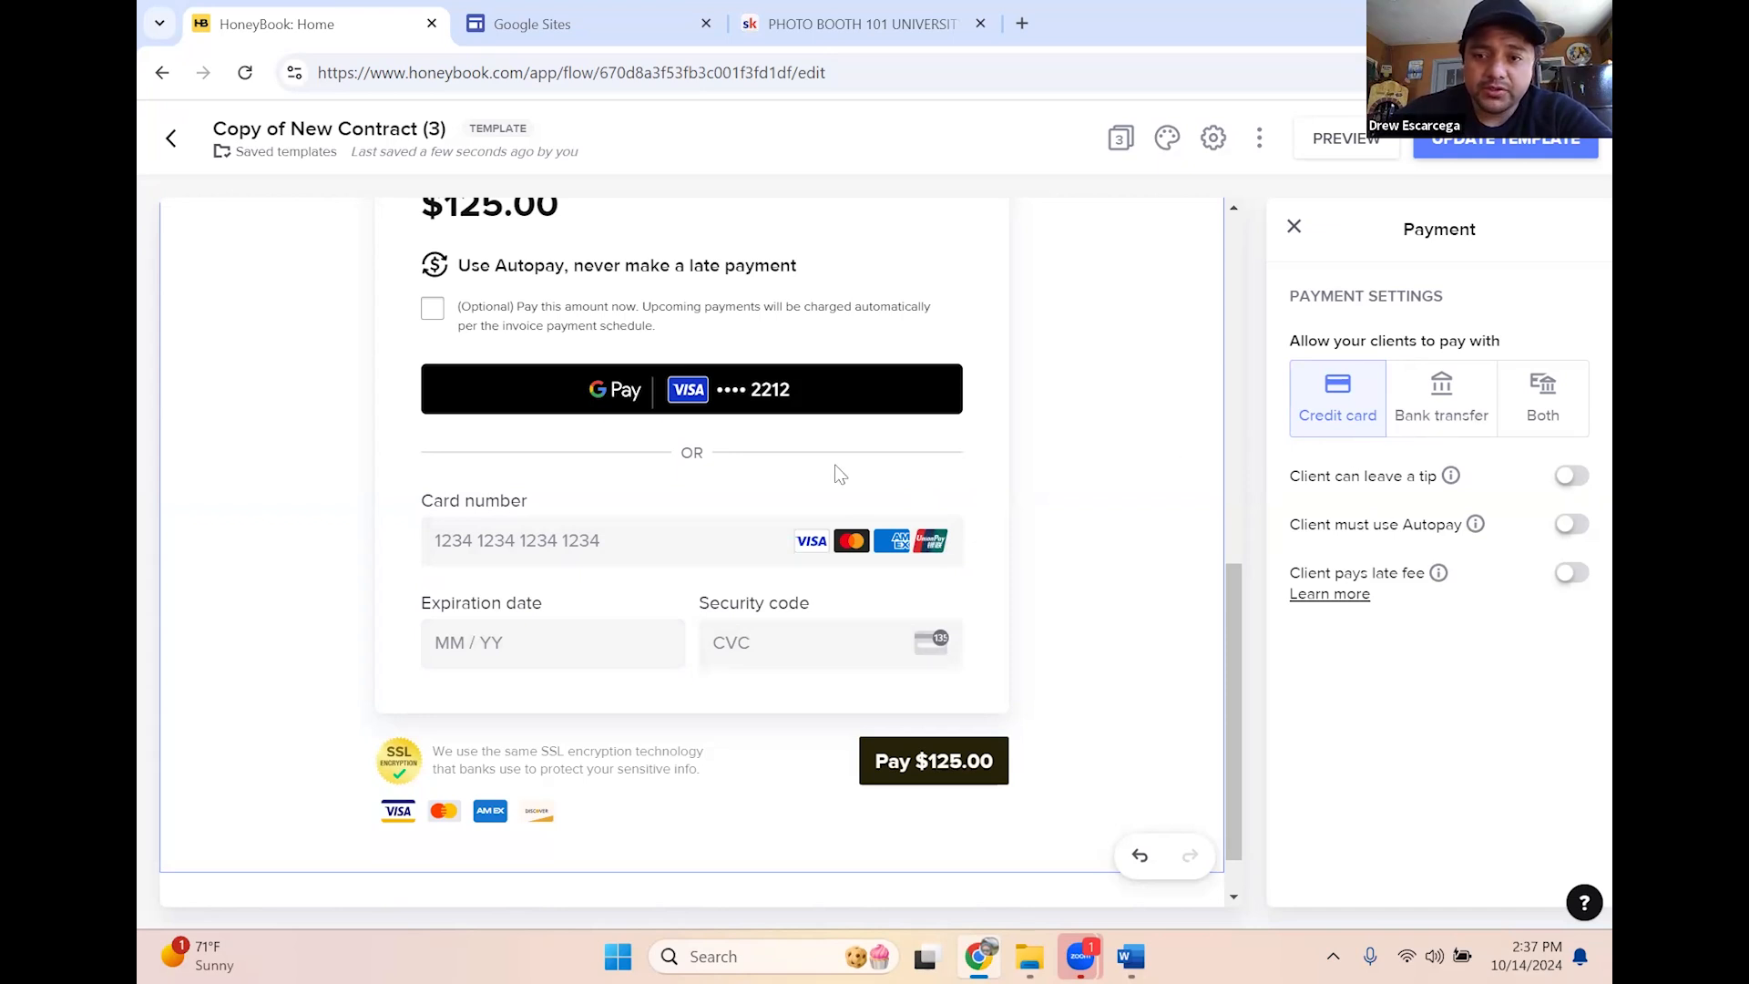
{"action": "scroll", "coordinate": [802, 466], "scroll_direction": "up", "scroll_amount": 1}
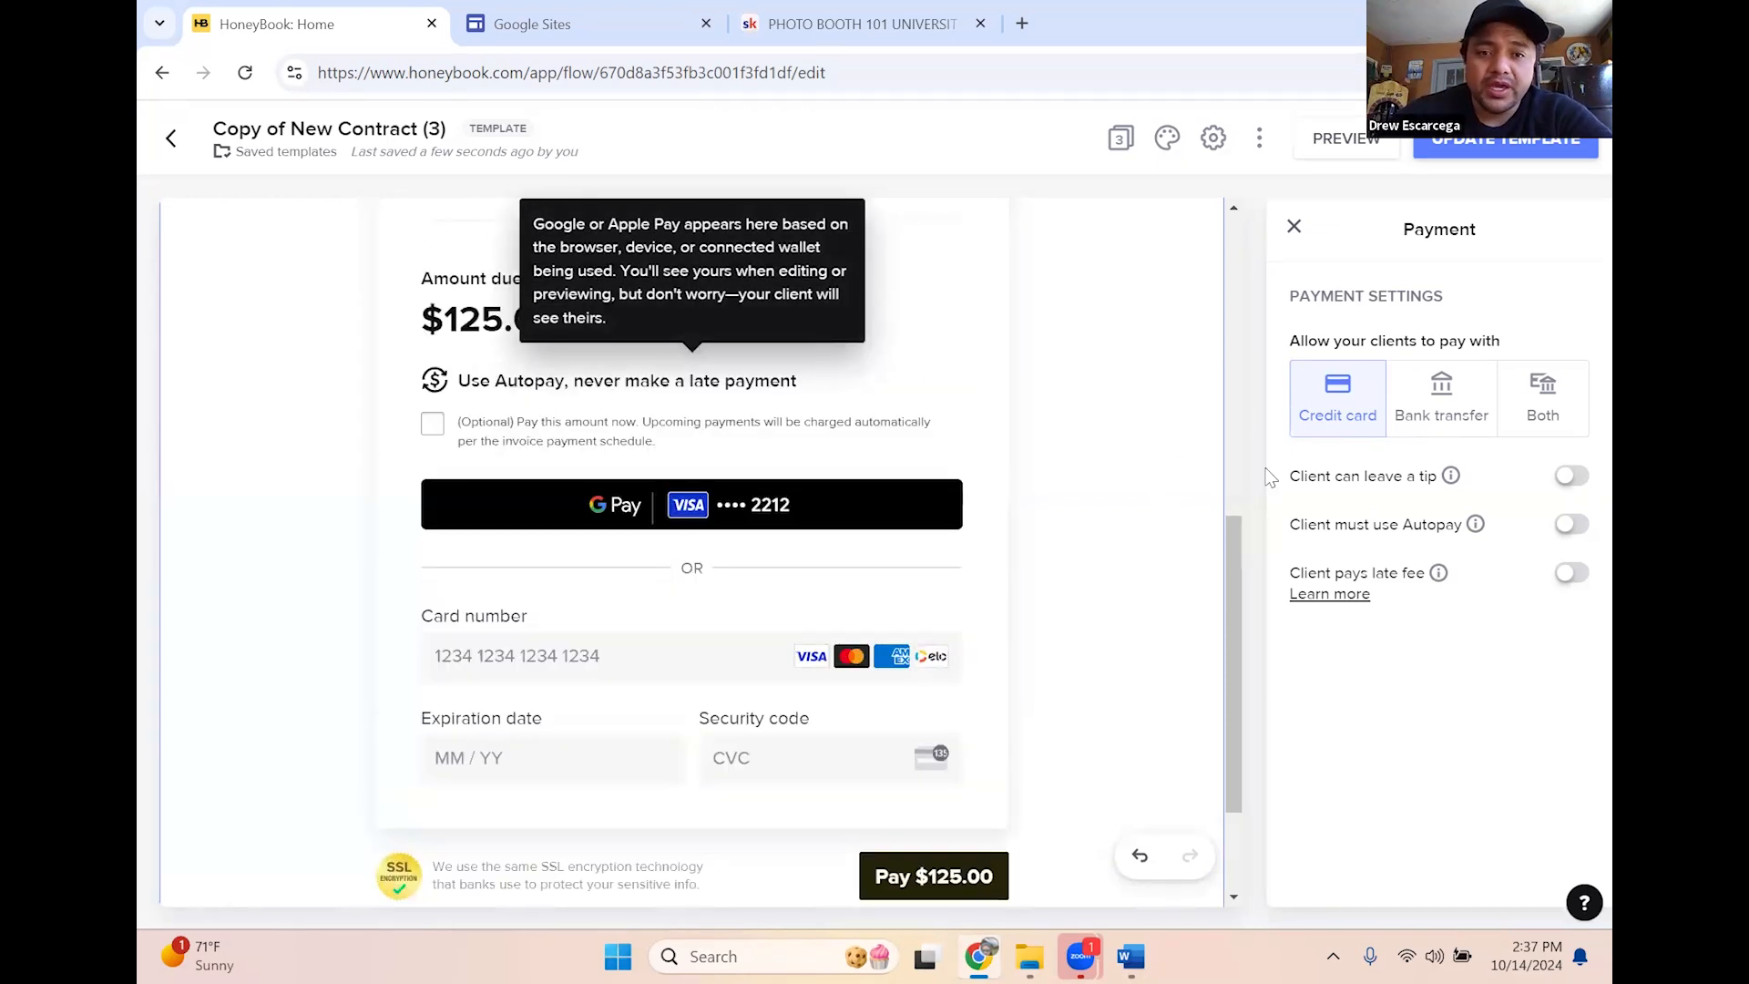
{"action": "left_click", "coordinate": [1455, 403]}
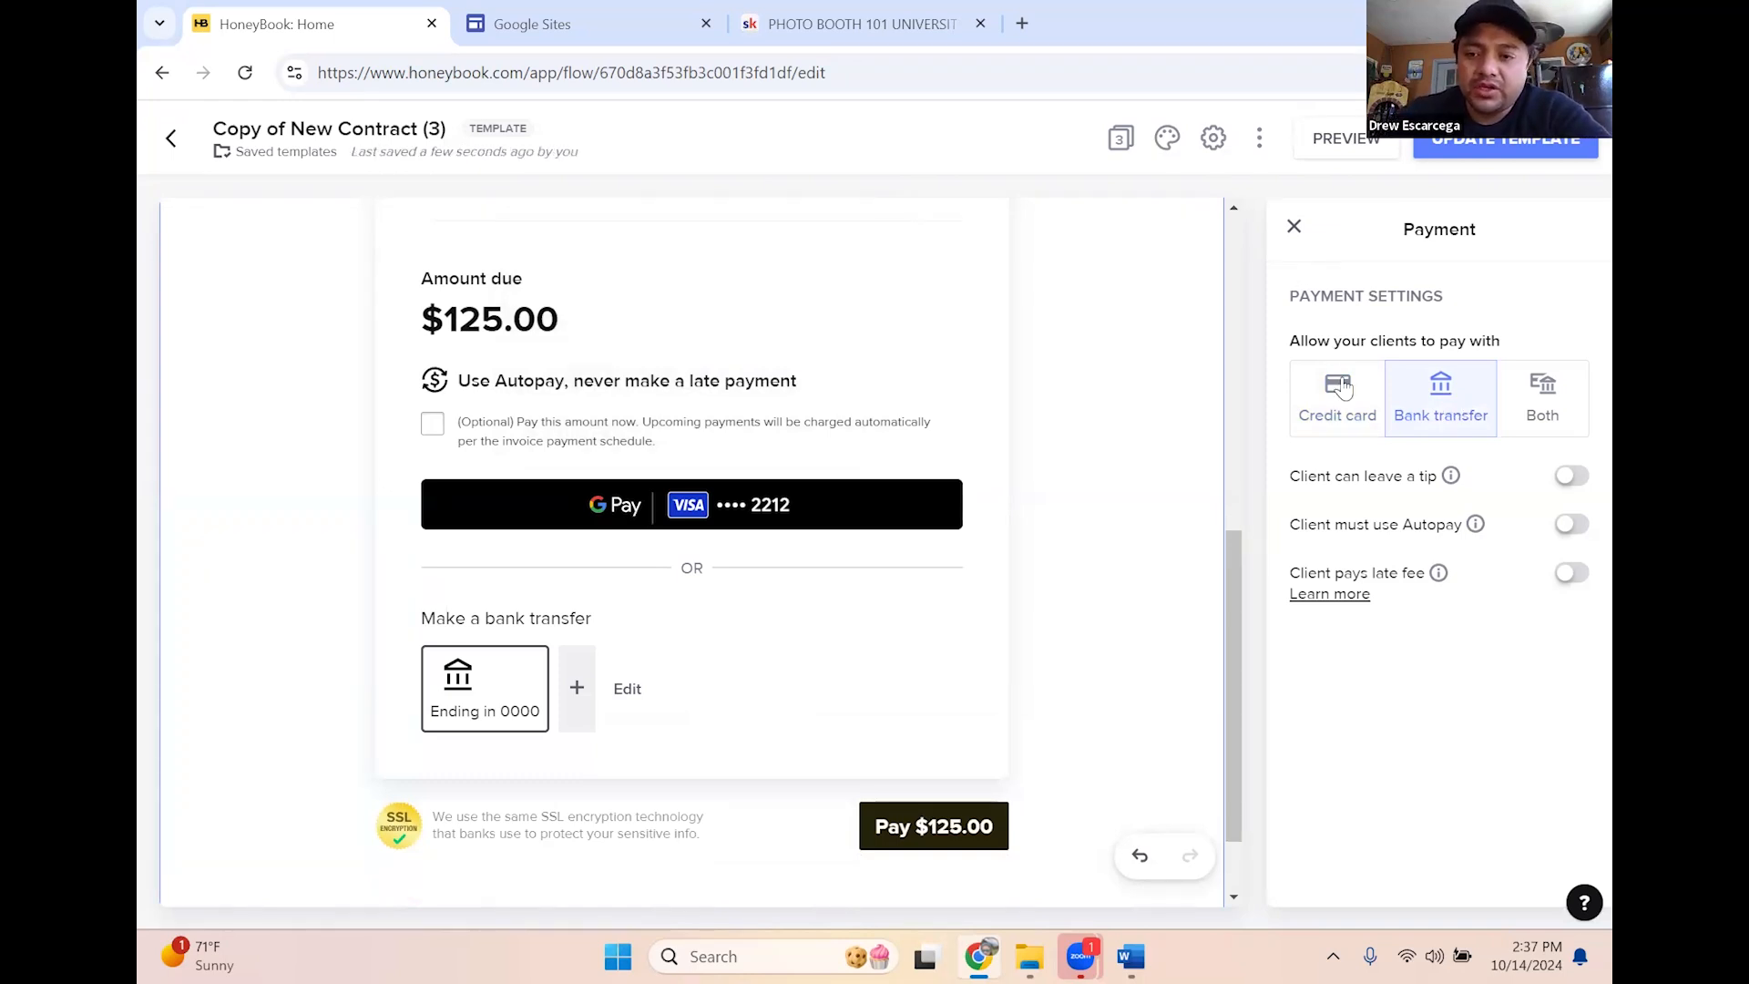
{"action": "left_click", "coordinate": [1565, 417]}
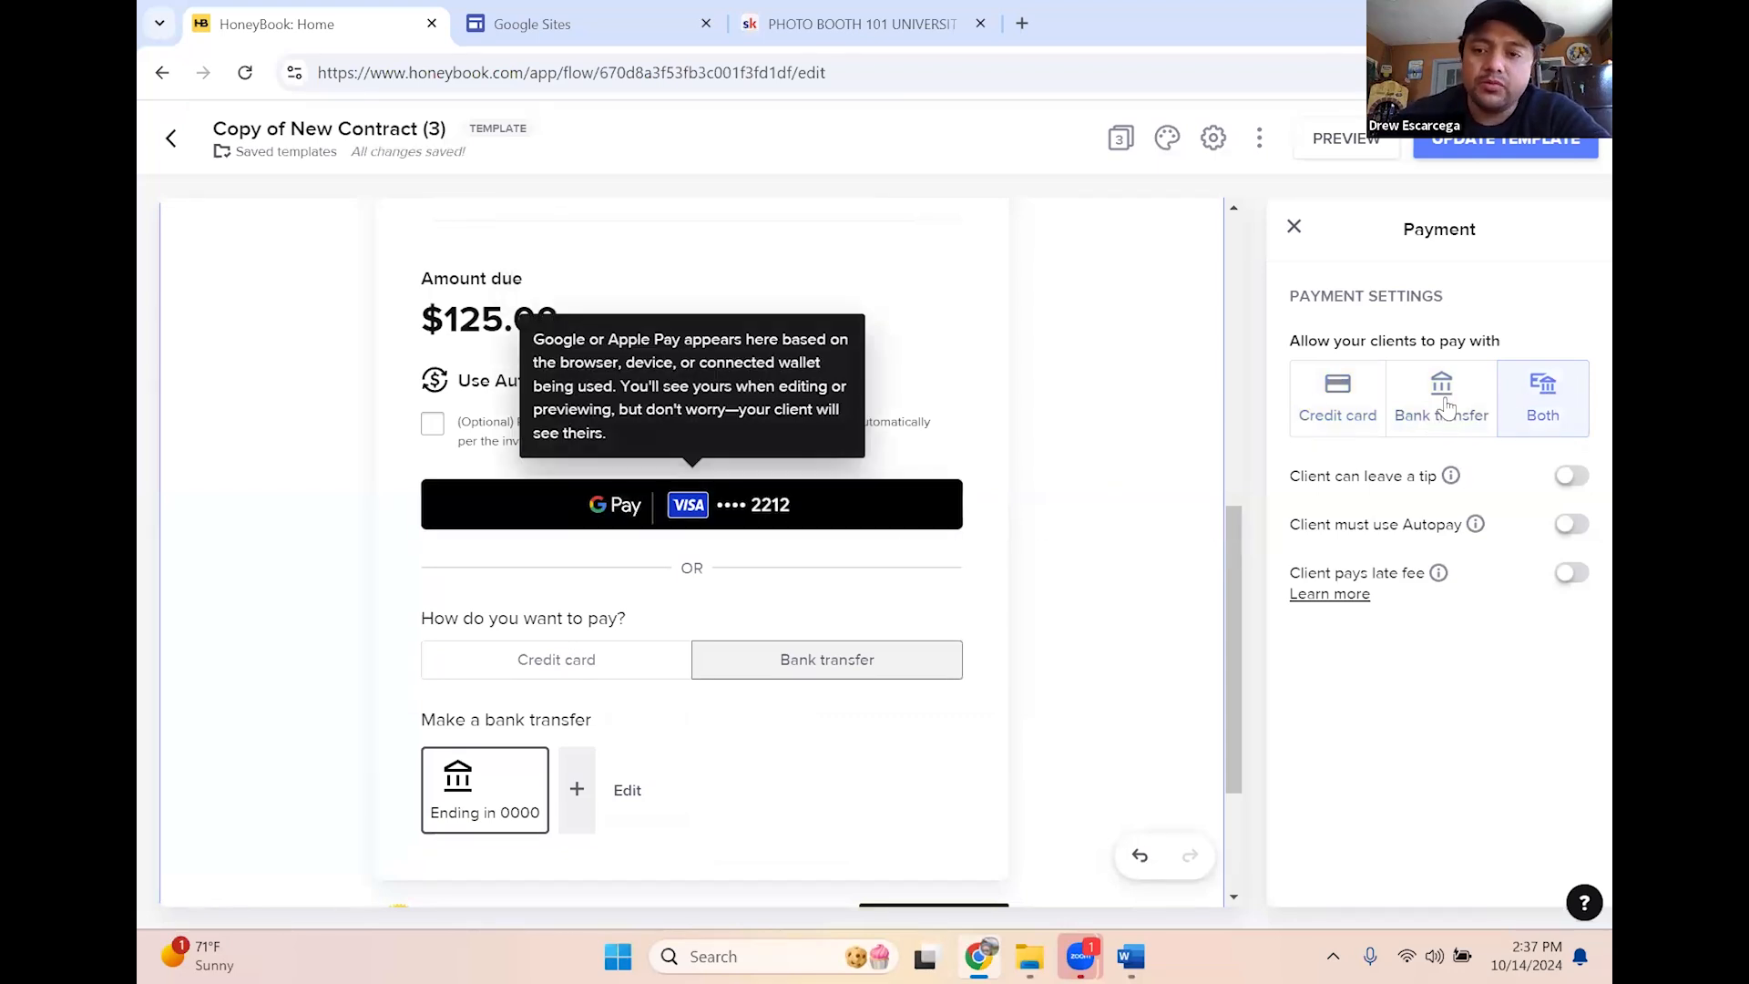
{"action": "left_click", "coordinate": [1318, 415]}
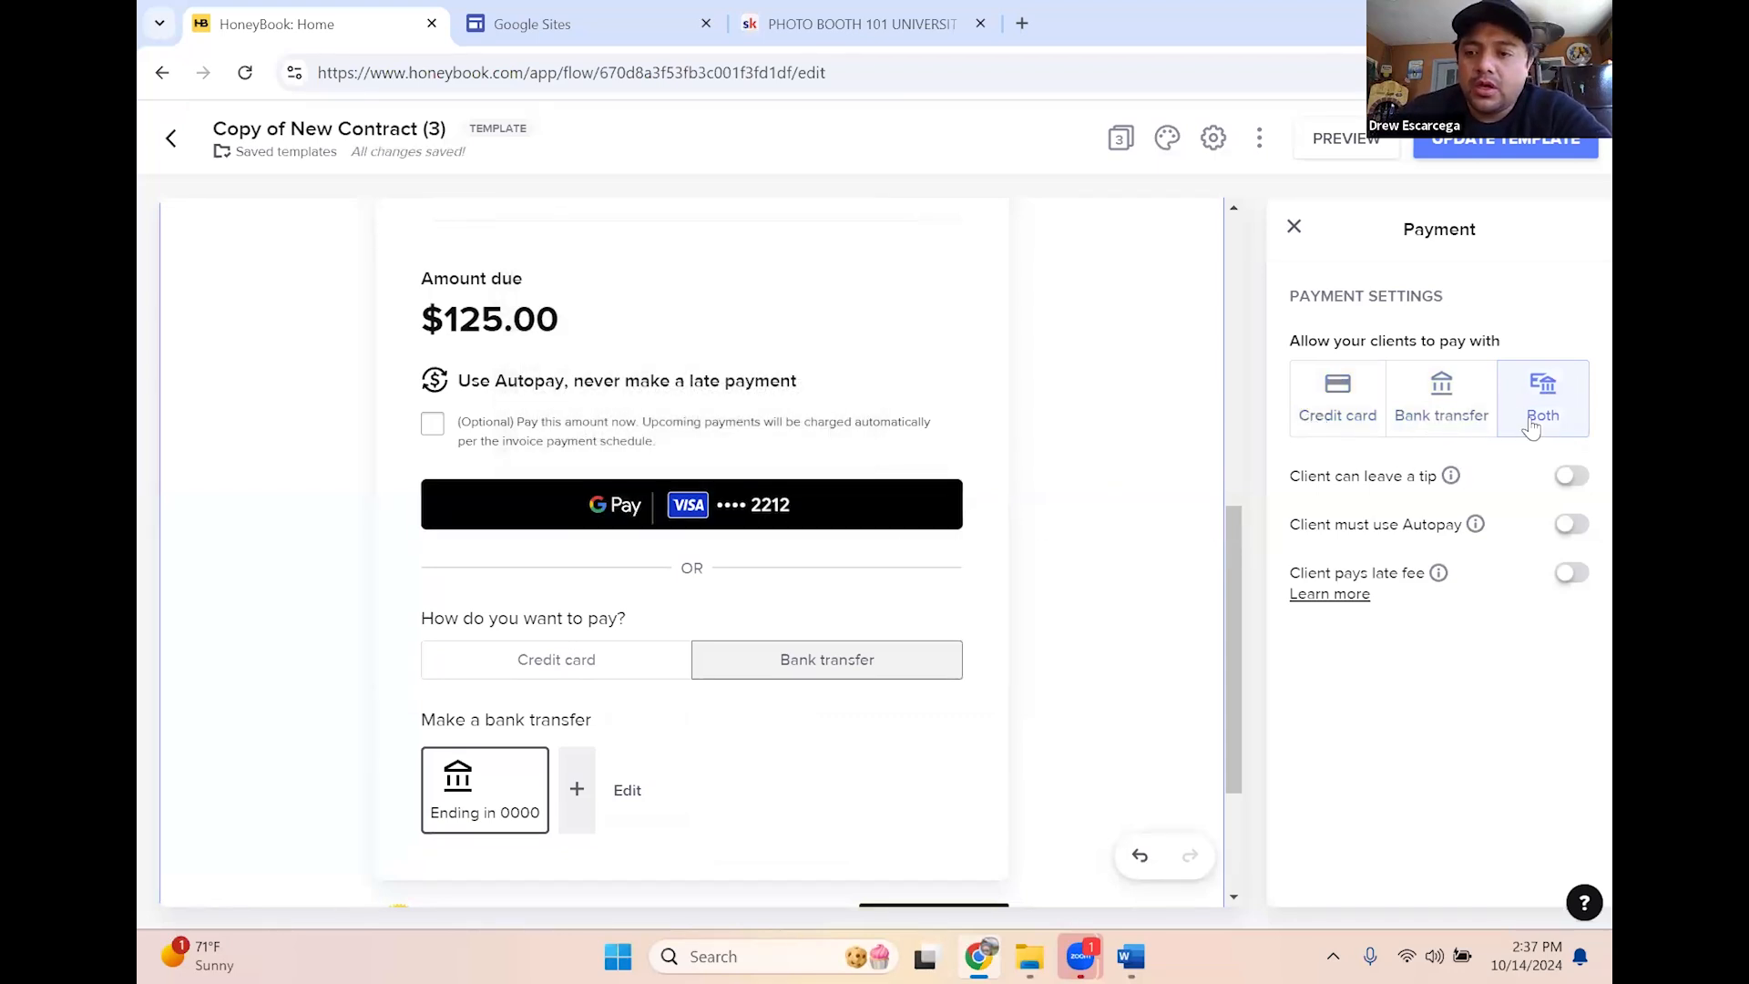
Leave tipping off and require clients to use Autopay
{"action": "left_click", "coordinate": [1571, 478]}
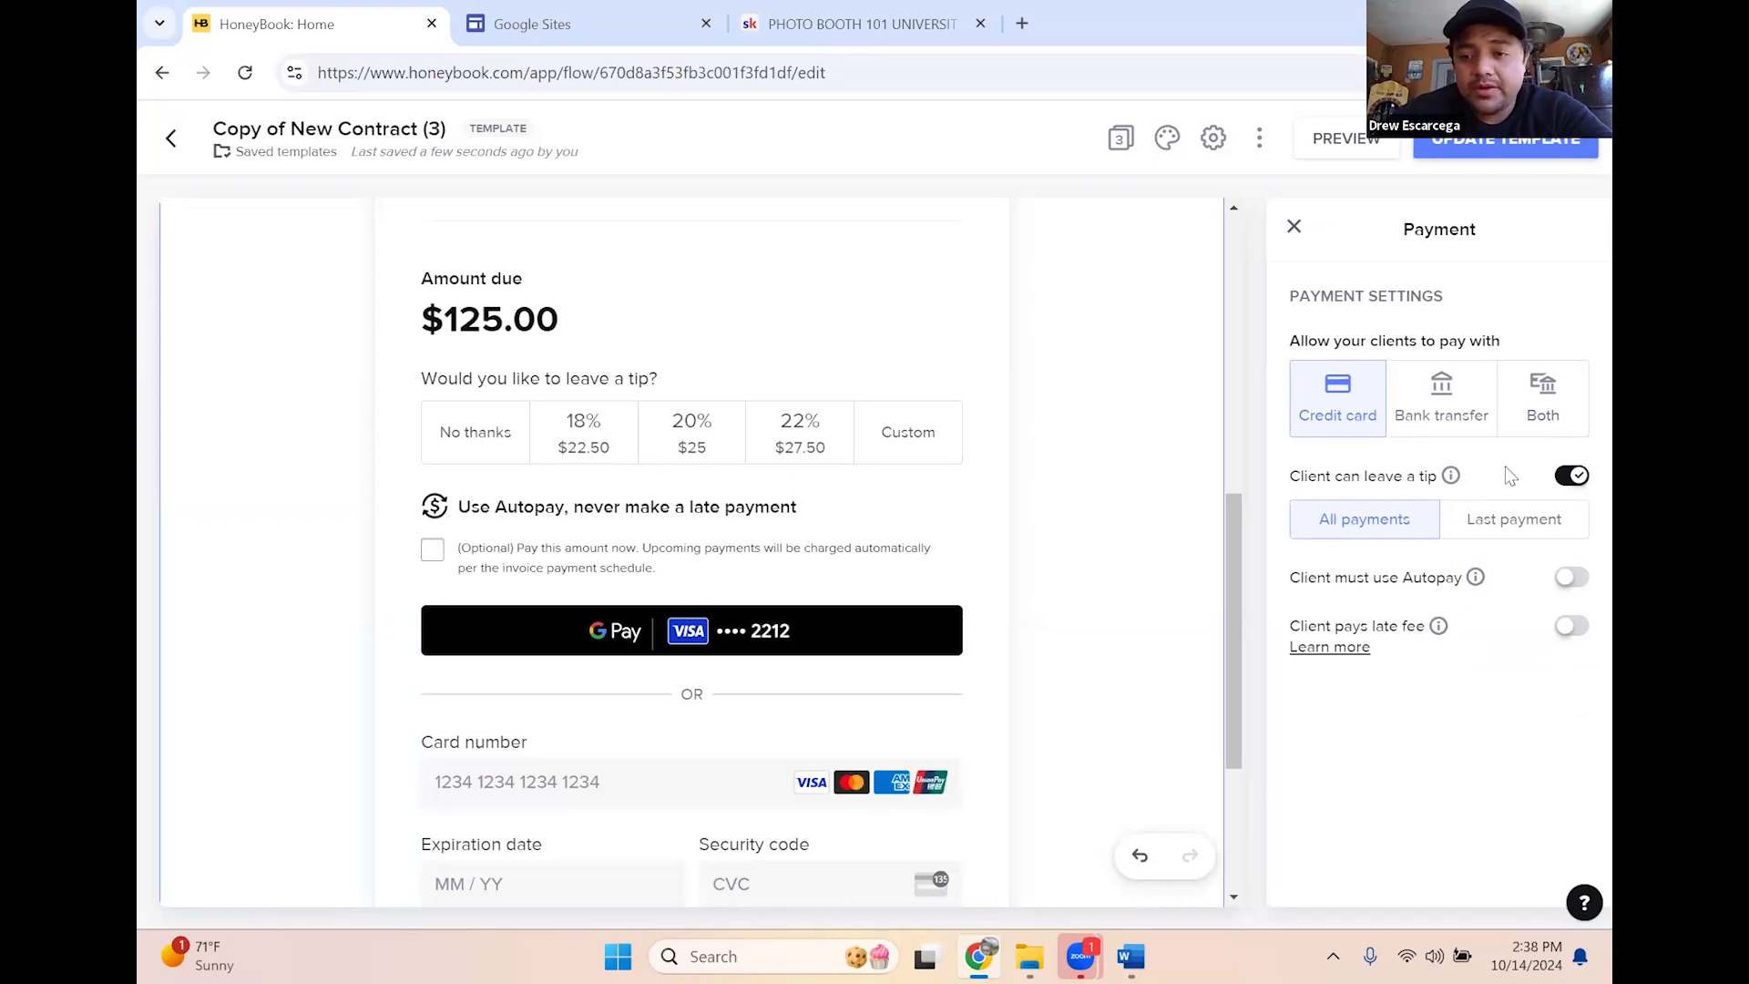
{"action": "left_click", "coordinate": [1487, 522]}
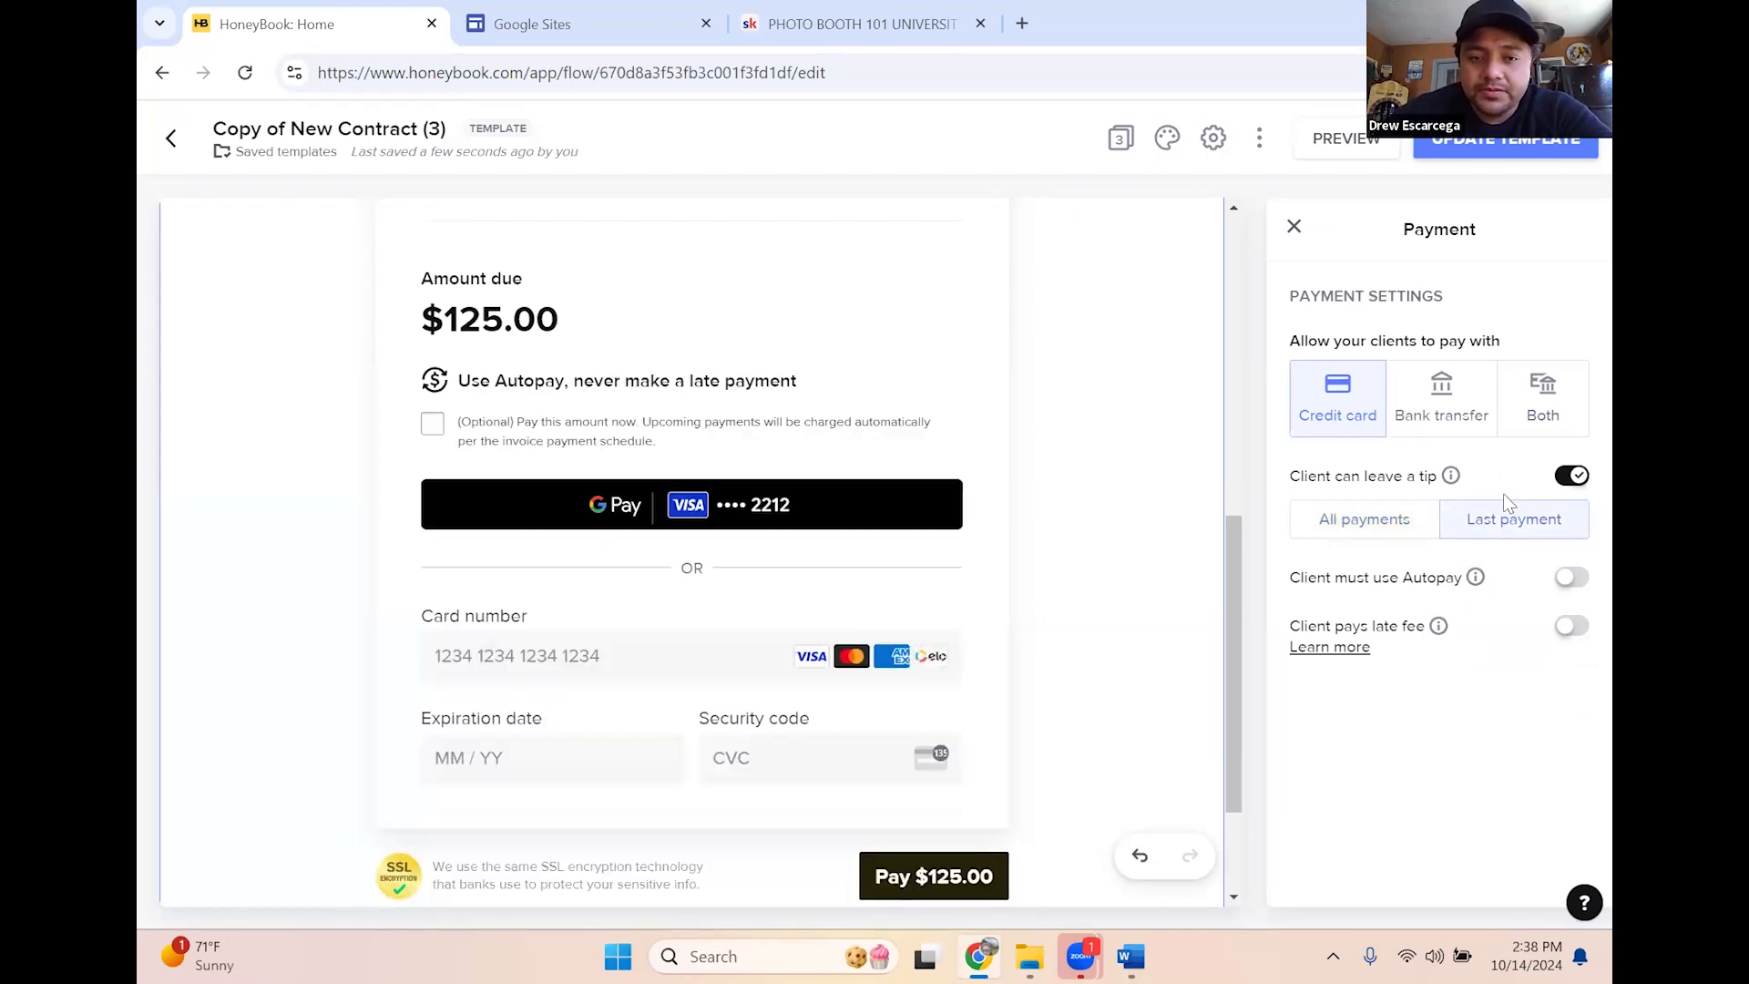
{"action": "left_click", "coordinate": [1573, 477]}
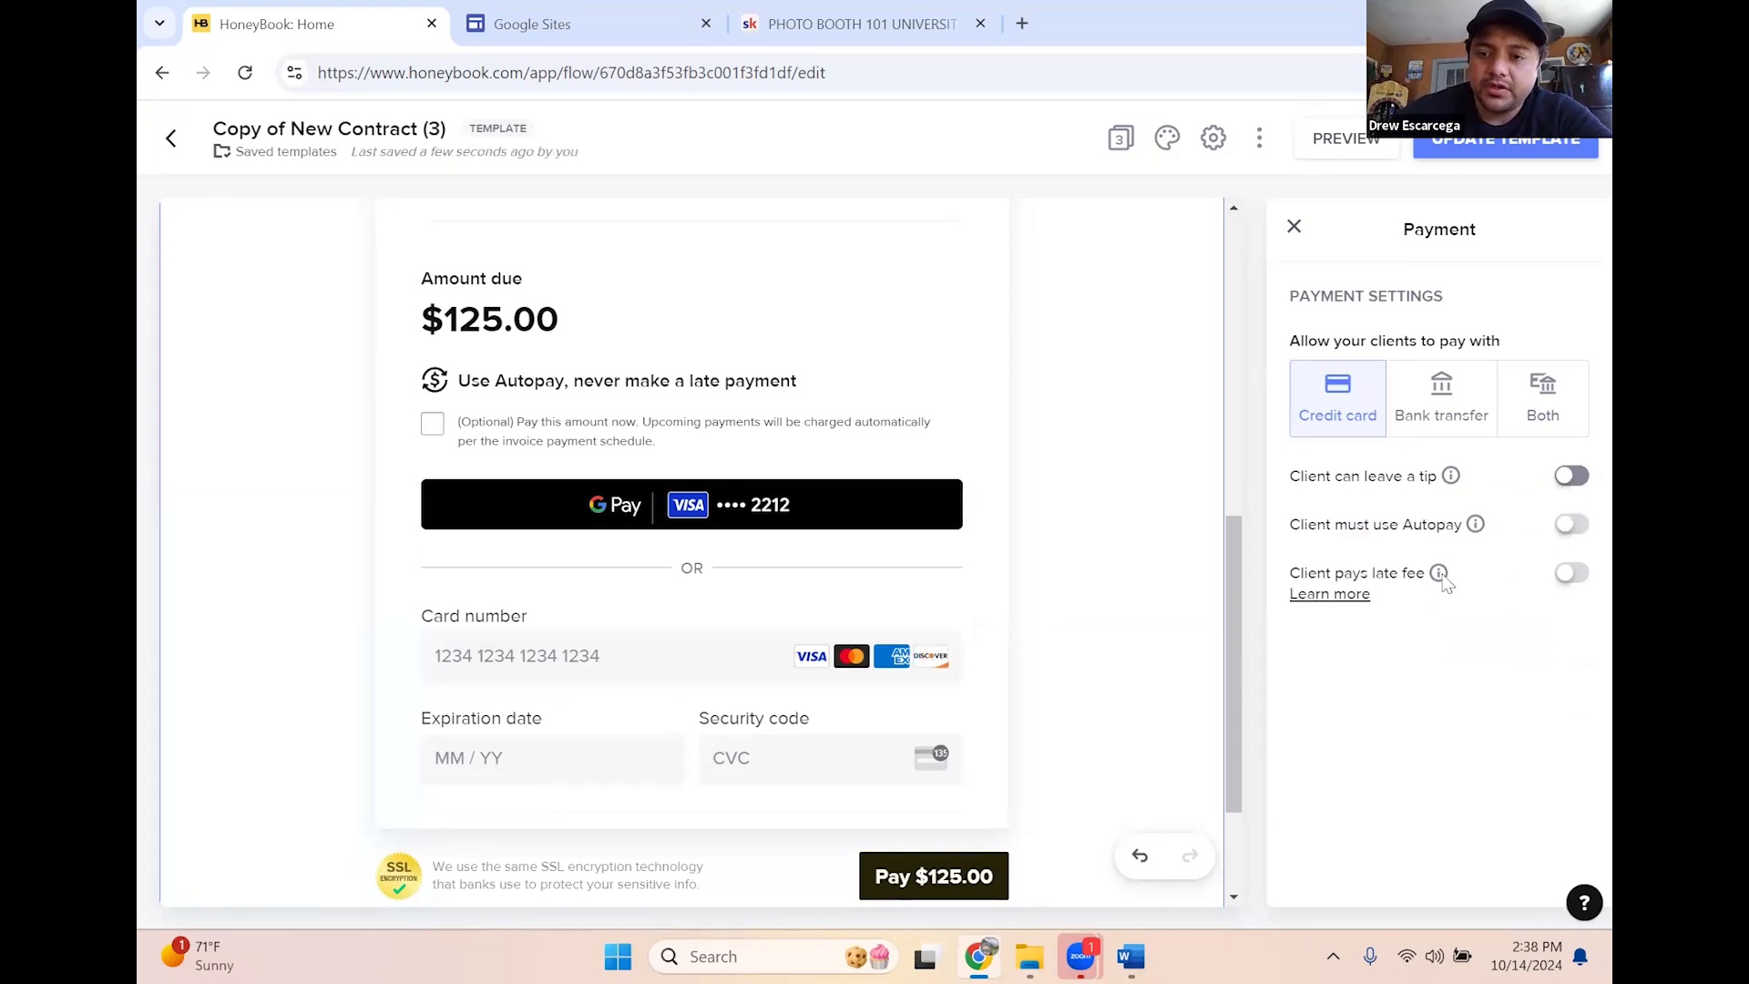
{"action": "left_click", "coordinate": [1572, 526]}
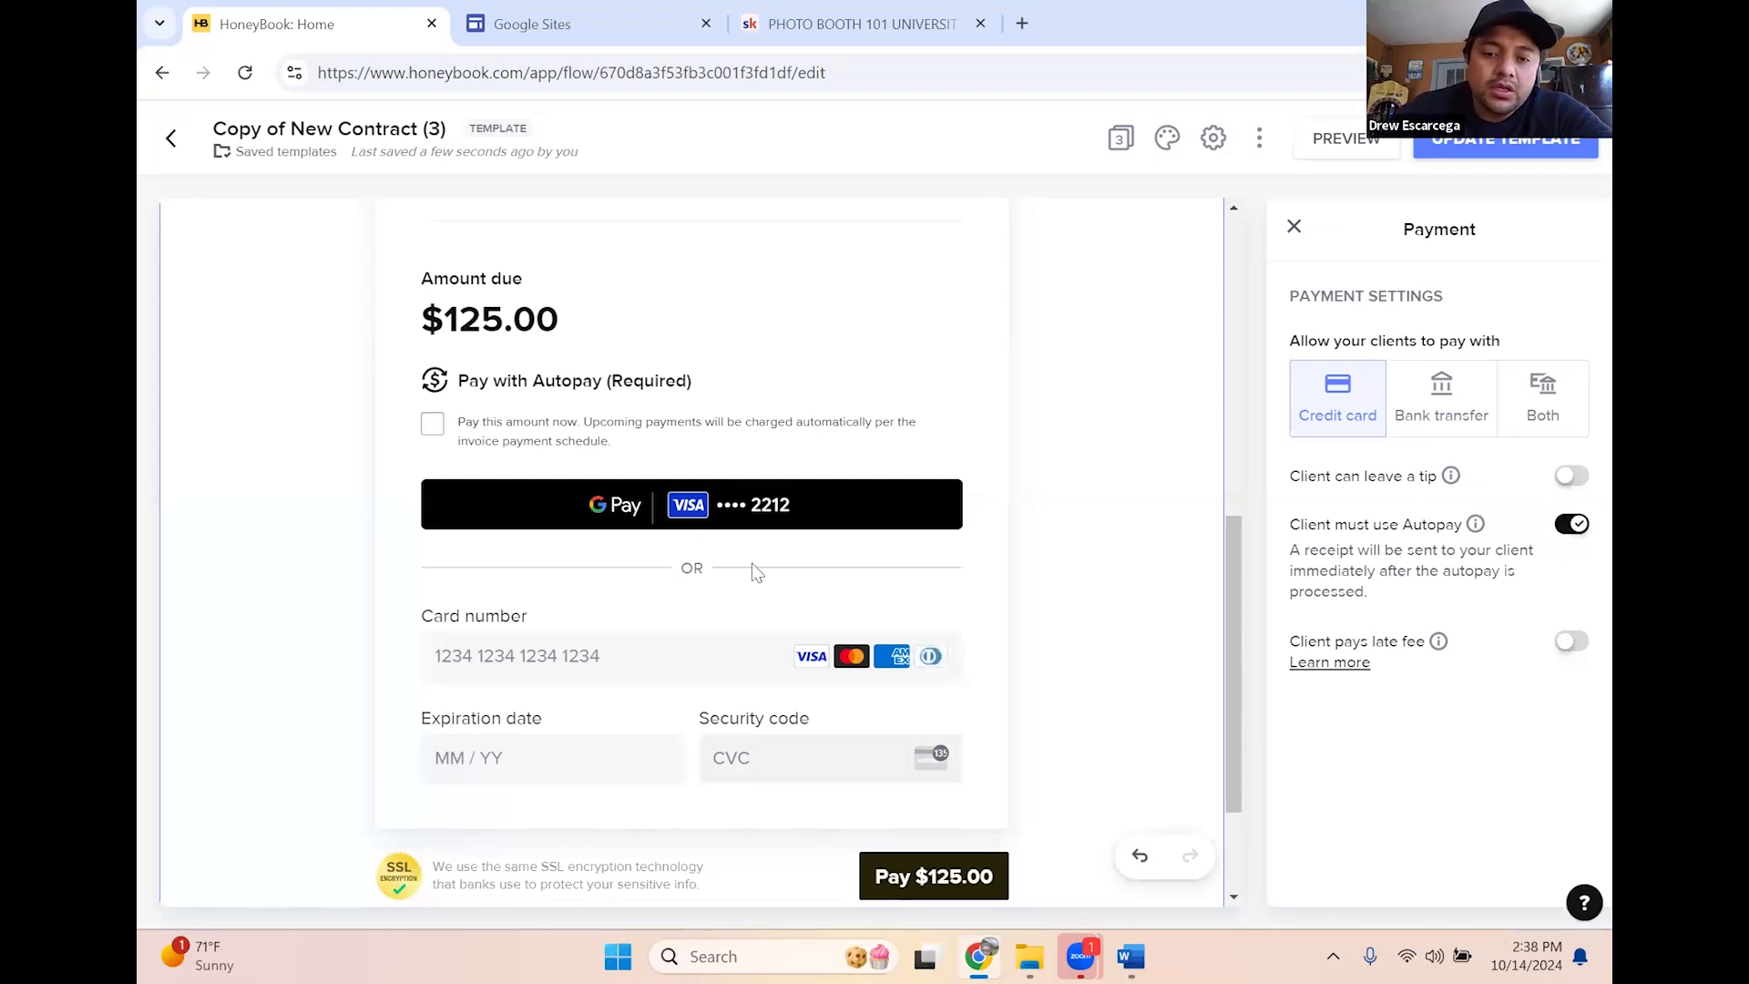
{"action": "scroll", "coordinate": [1054, 584], "scroll_direction": "down", "scroll_amount": 2}
{"action": "scroll", "coordinate": [1054, 584], "scroll_direction": "up", "scroll_amount": 10}
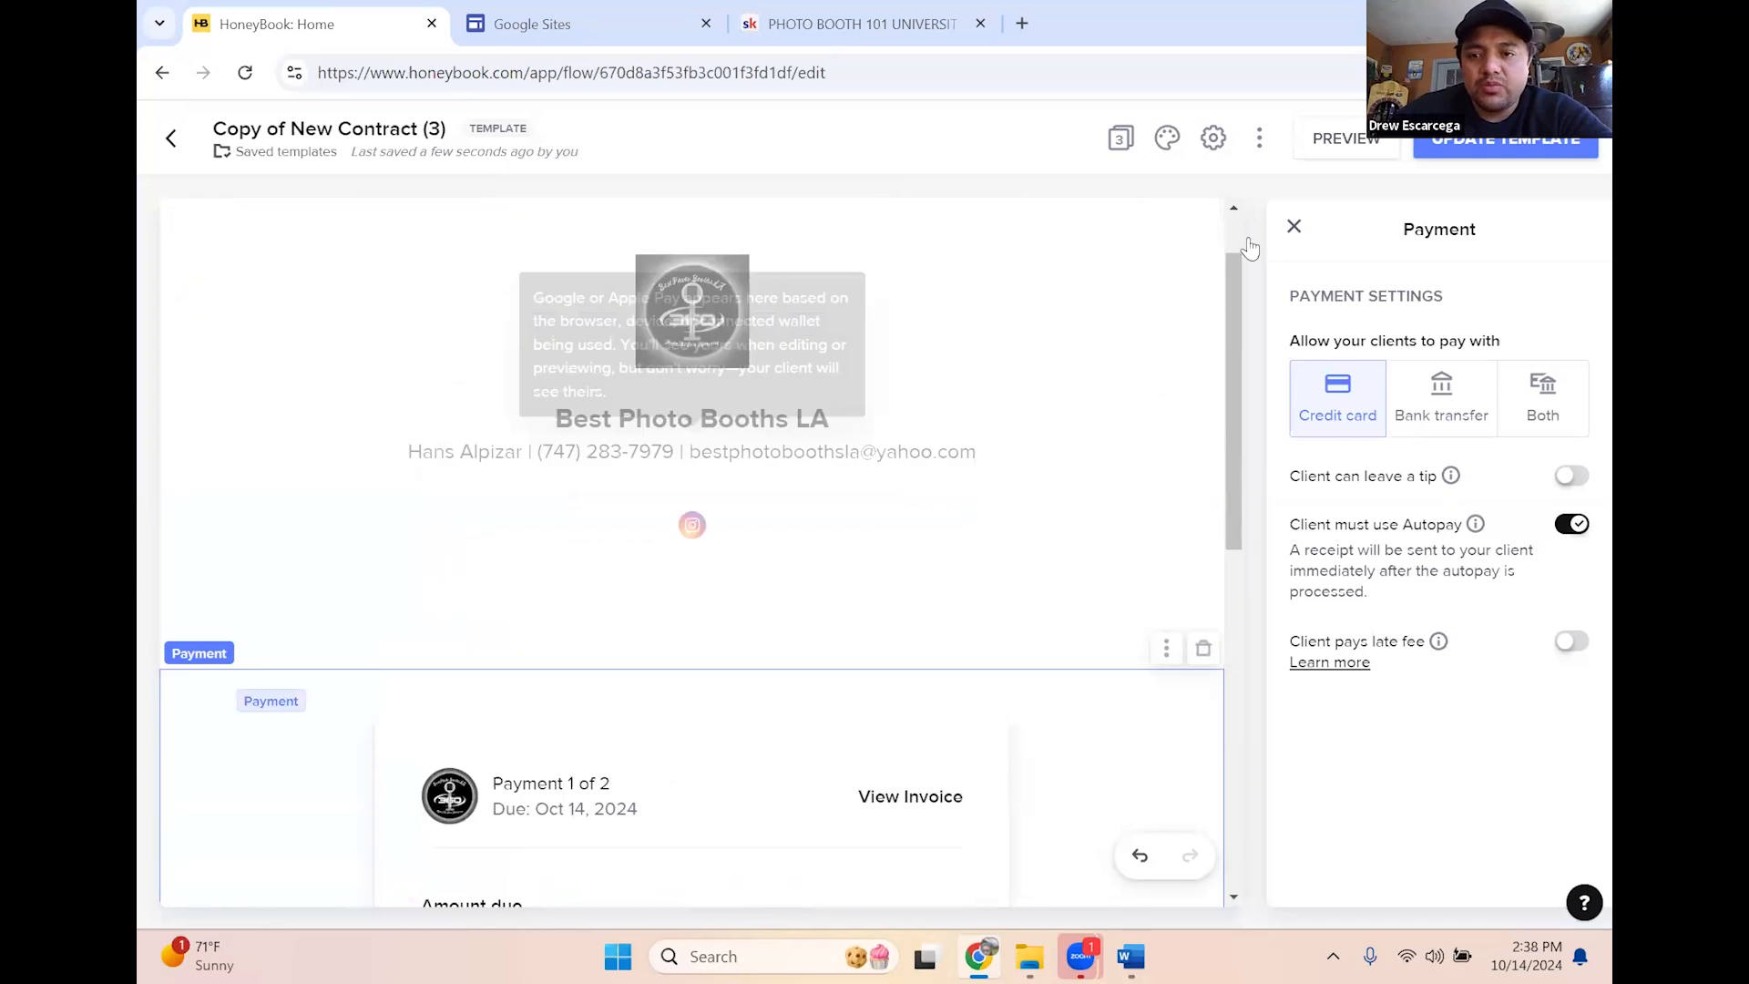
Close the payment settings, go to the Contract page, and move Page 2 up
{"action": "left_click", "coordinate": [1275, 227]}
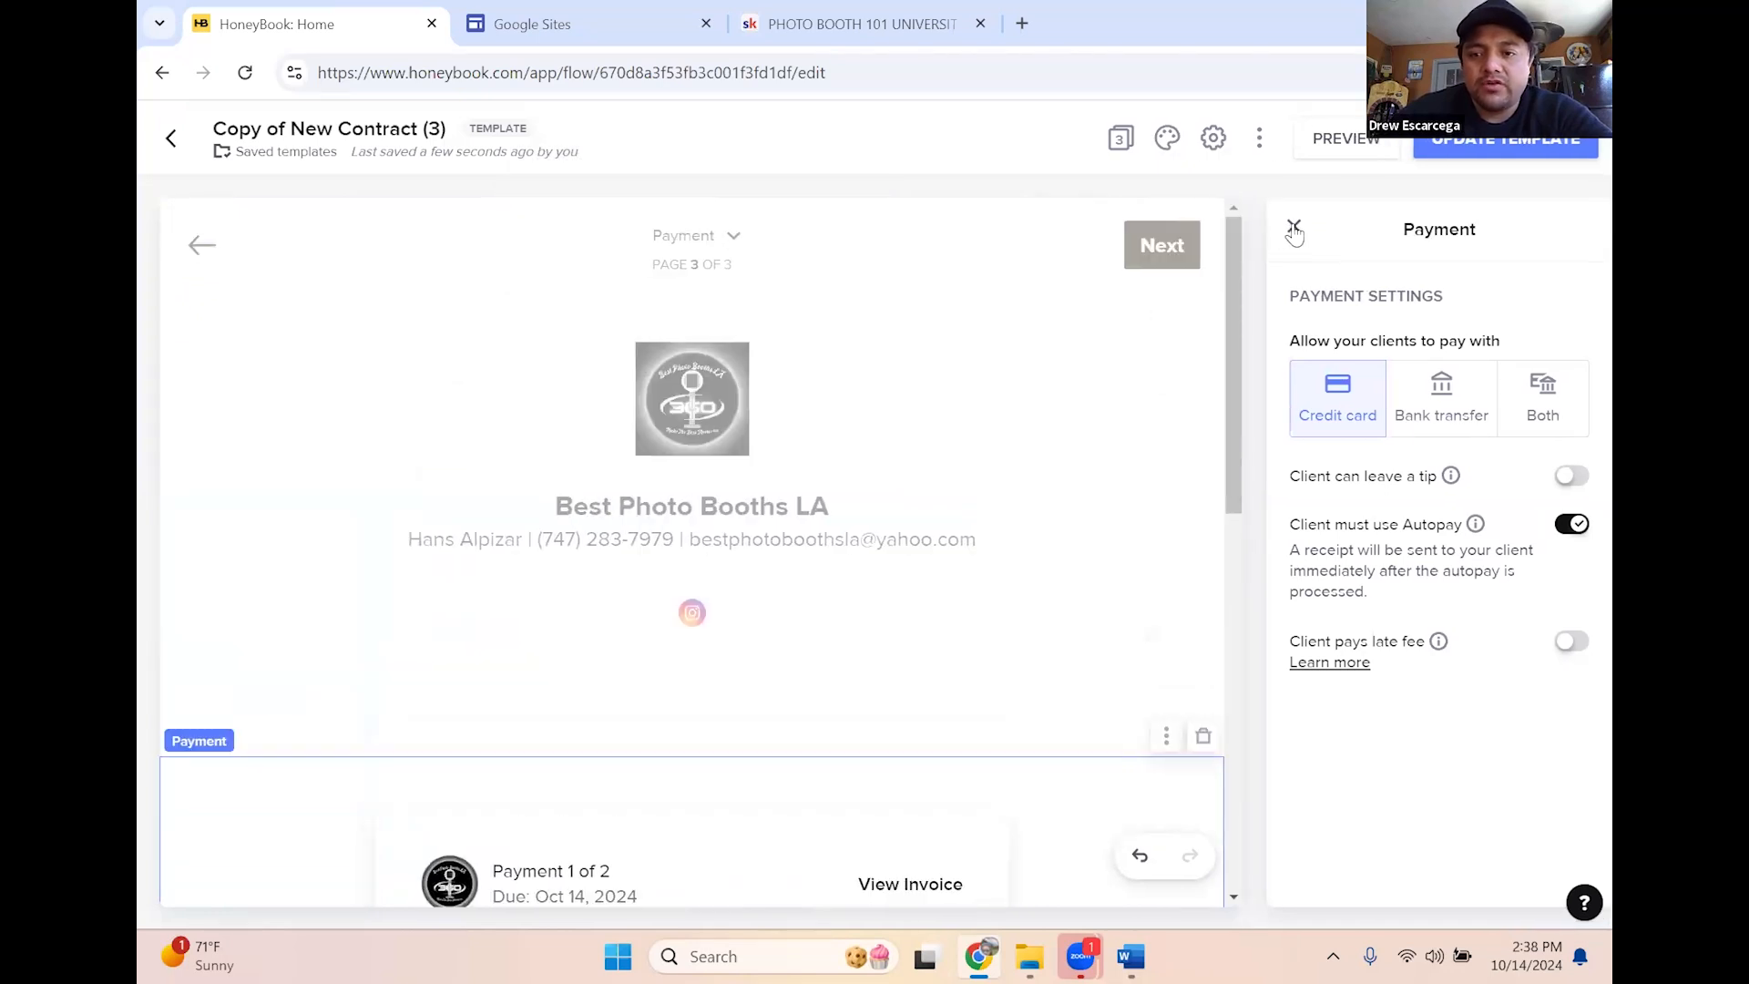
{"action": "left_click", "coordinate": [1294, 228]}
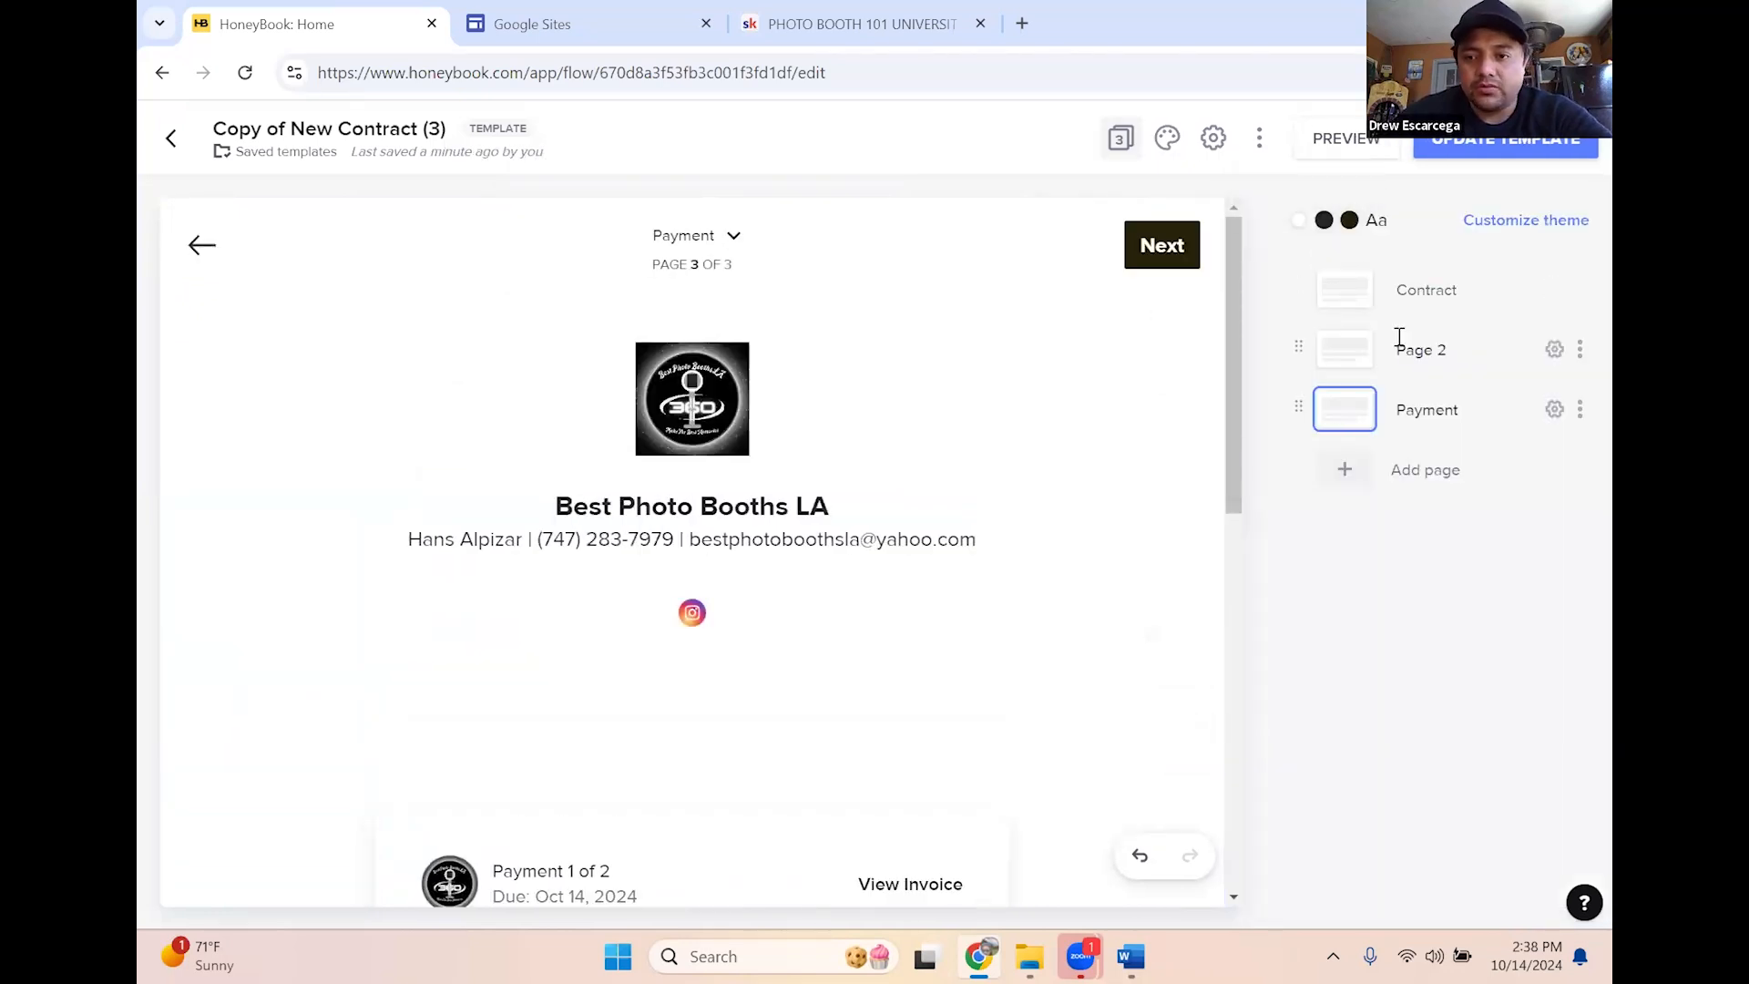
{"action": "left_click", "coordinate": [1334, 290]}
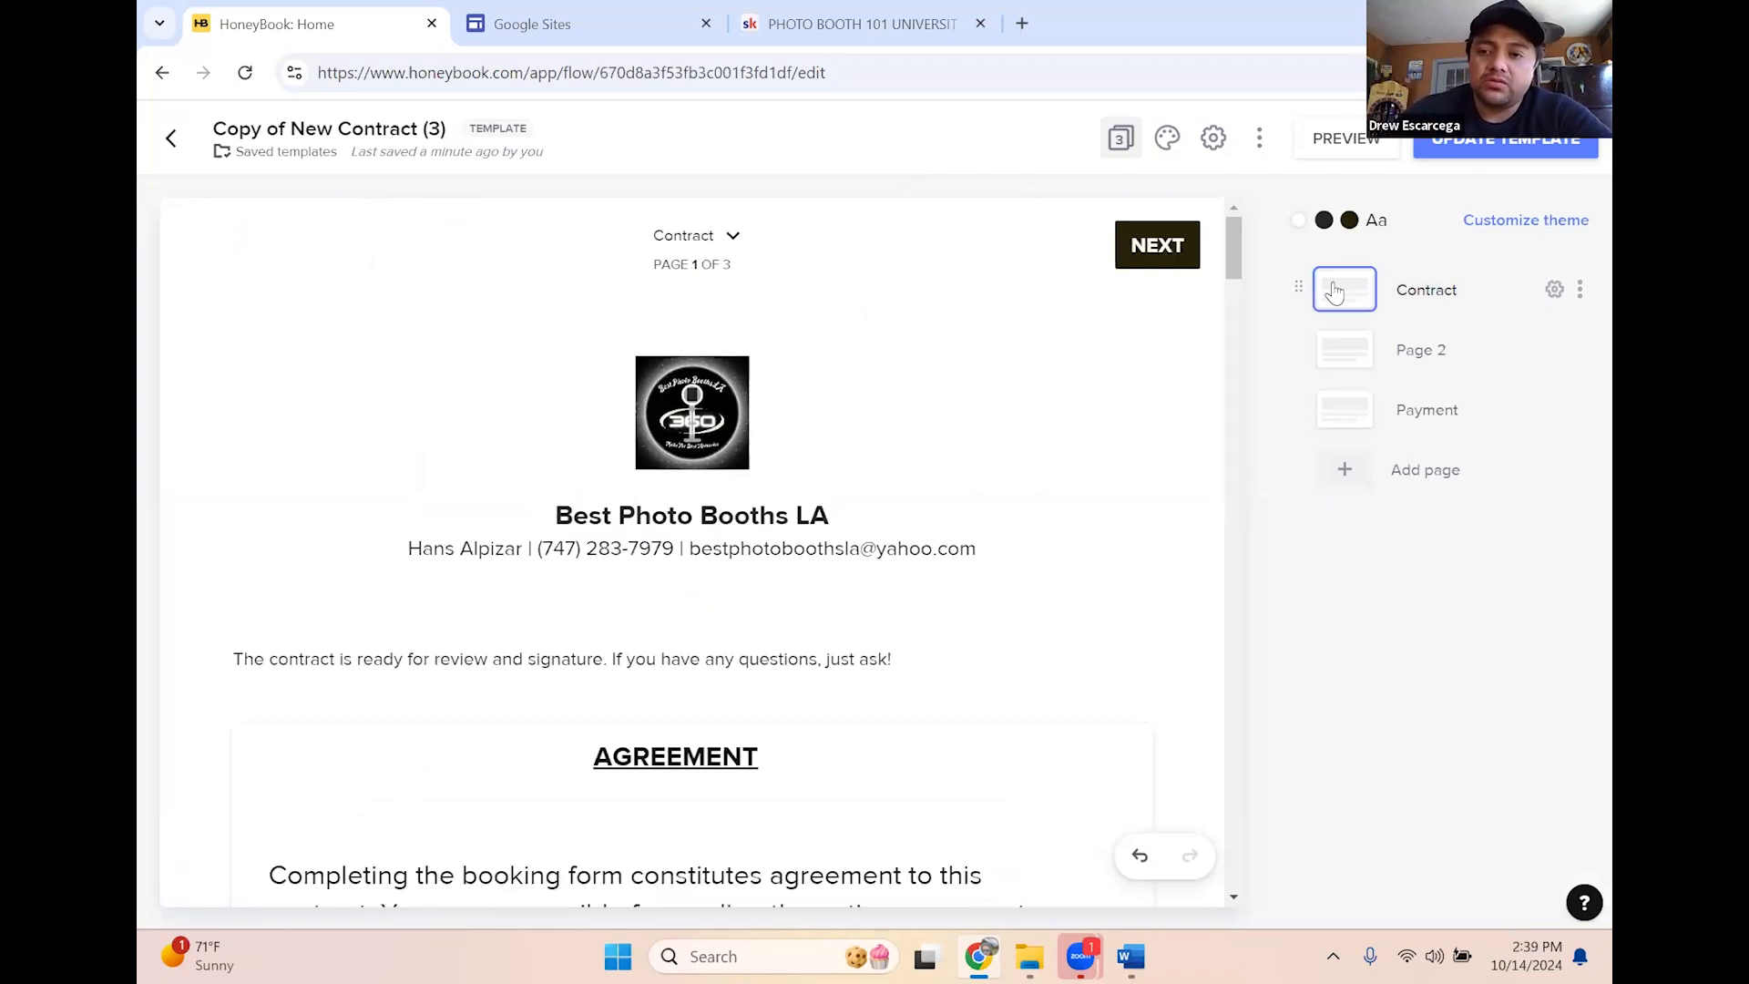
{"action": "scroll", "coordinate": [992, 461], "scroll_direction": "down", "scroll_amount": 1}
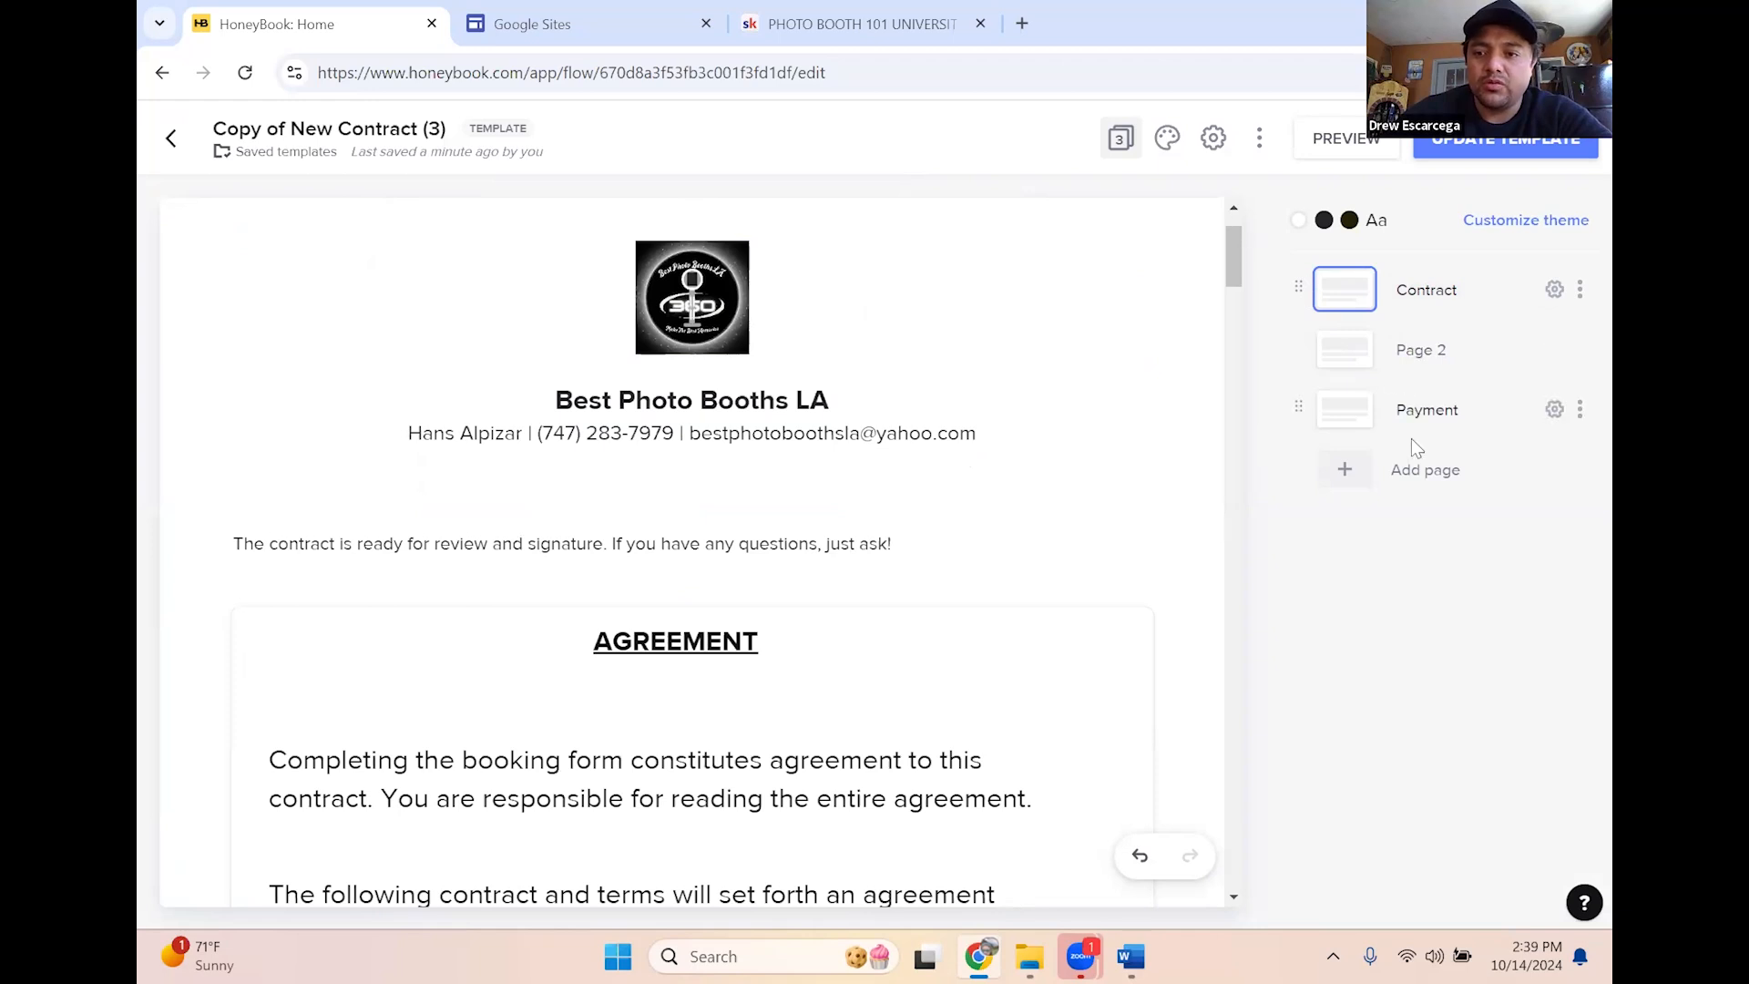
{"action": "mouse_move", "coordinate": [1300, 355]}
{"action": "left_mouse_down"}
{"action": "mouse_move", "coordinate": [1305, 286]}
{"action": "mouse_move", "coordinate": [1312, 405]}
{"action": "mouse_move", "coordinate": [1319, 358]}
{"action": "left_mouse_up"}
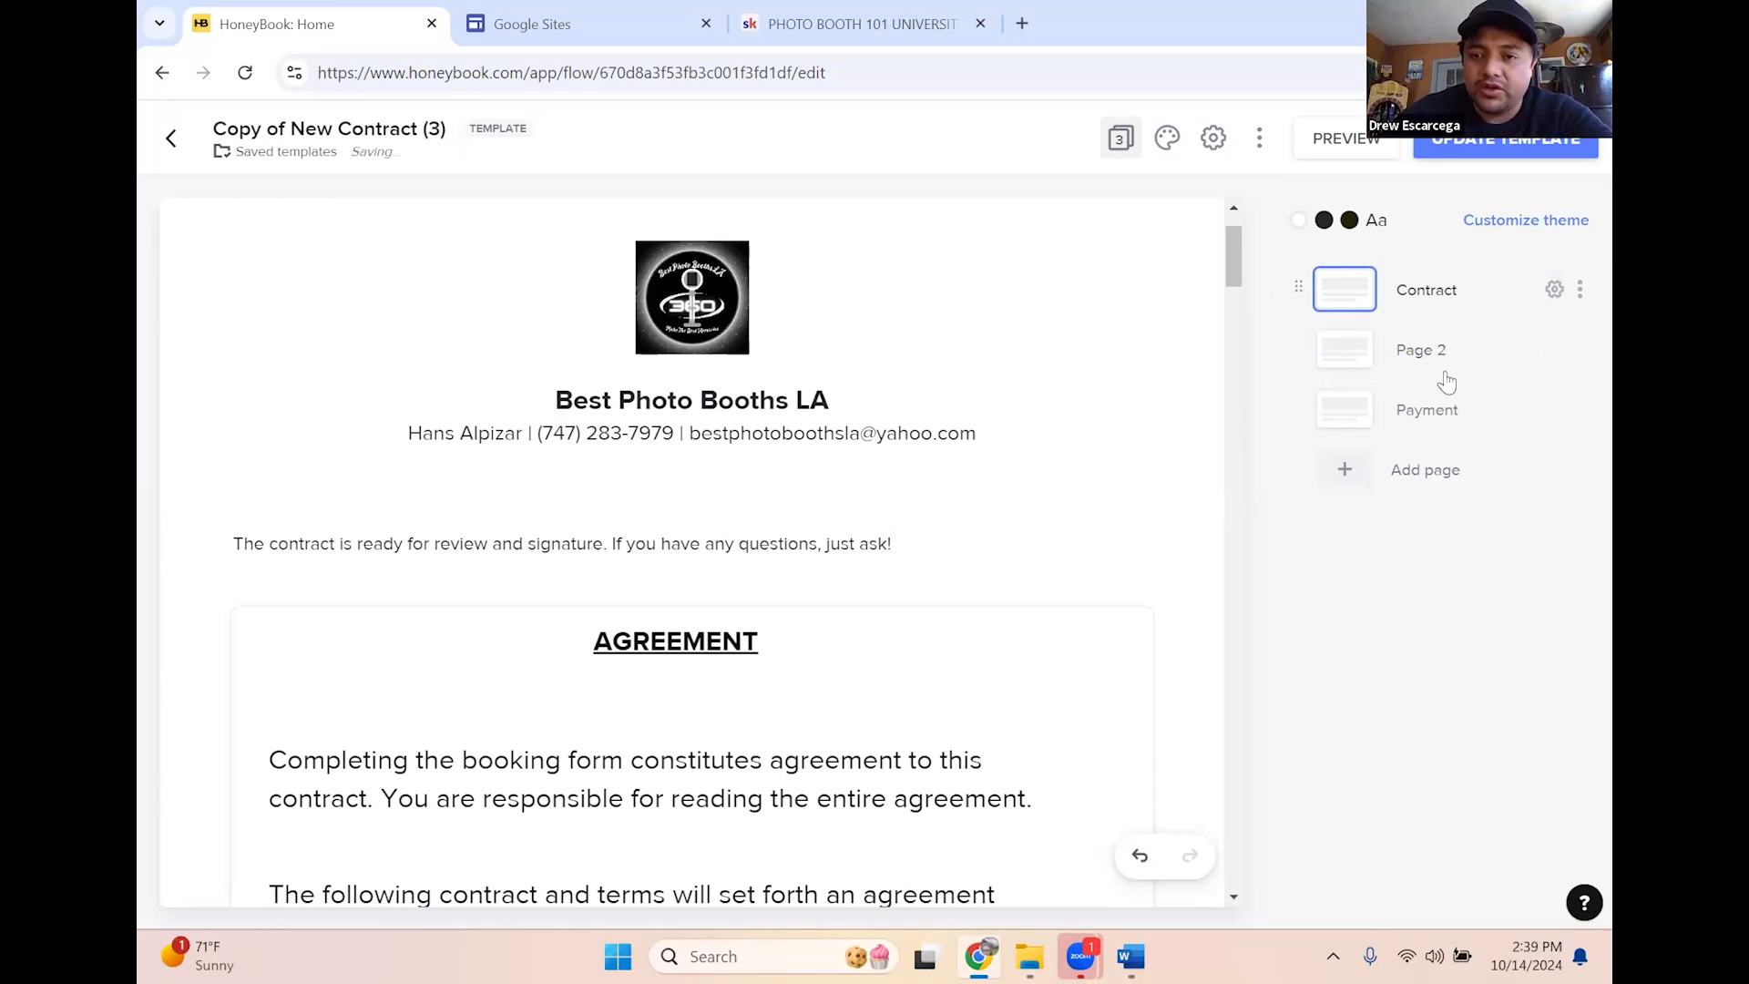
Review the contract and save its changes to the template with UPDATE TEMPLATE
{"action": "scroll", "coordinate": [902, 557], "scroll_direction": "down", "scroll_amount": 15}
{"action": "scroll", "coordinate": [937, 556], "scroll_direction": "down", "scroll_amount": 10}
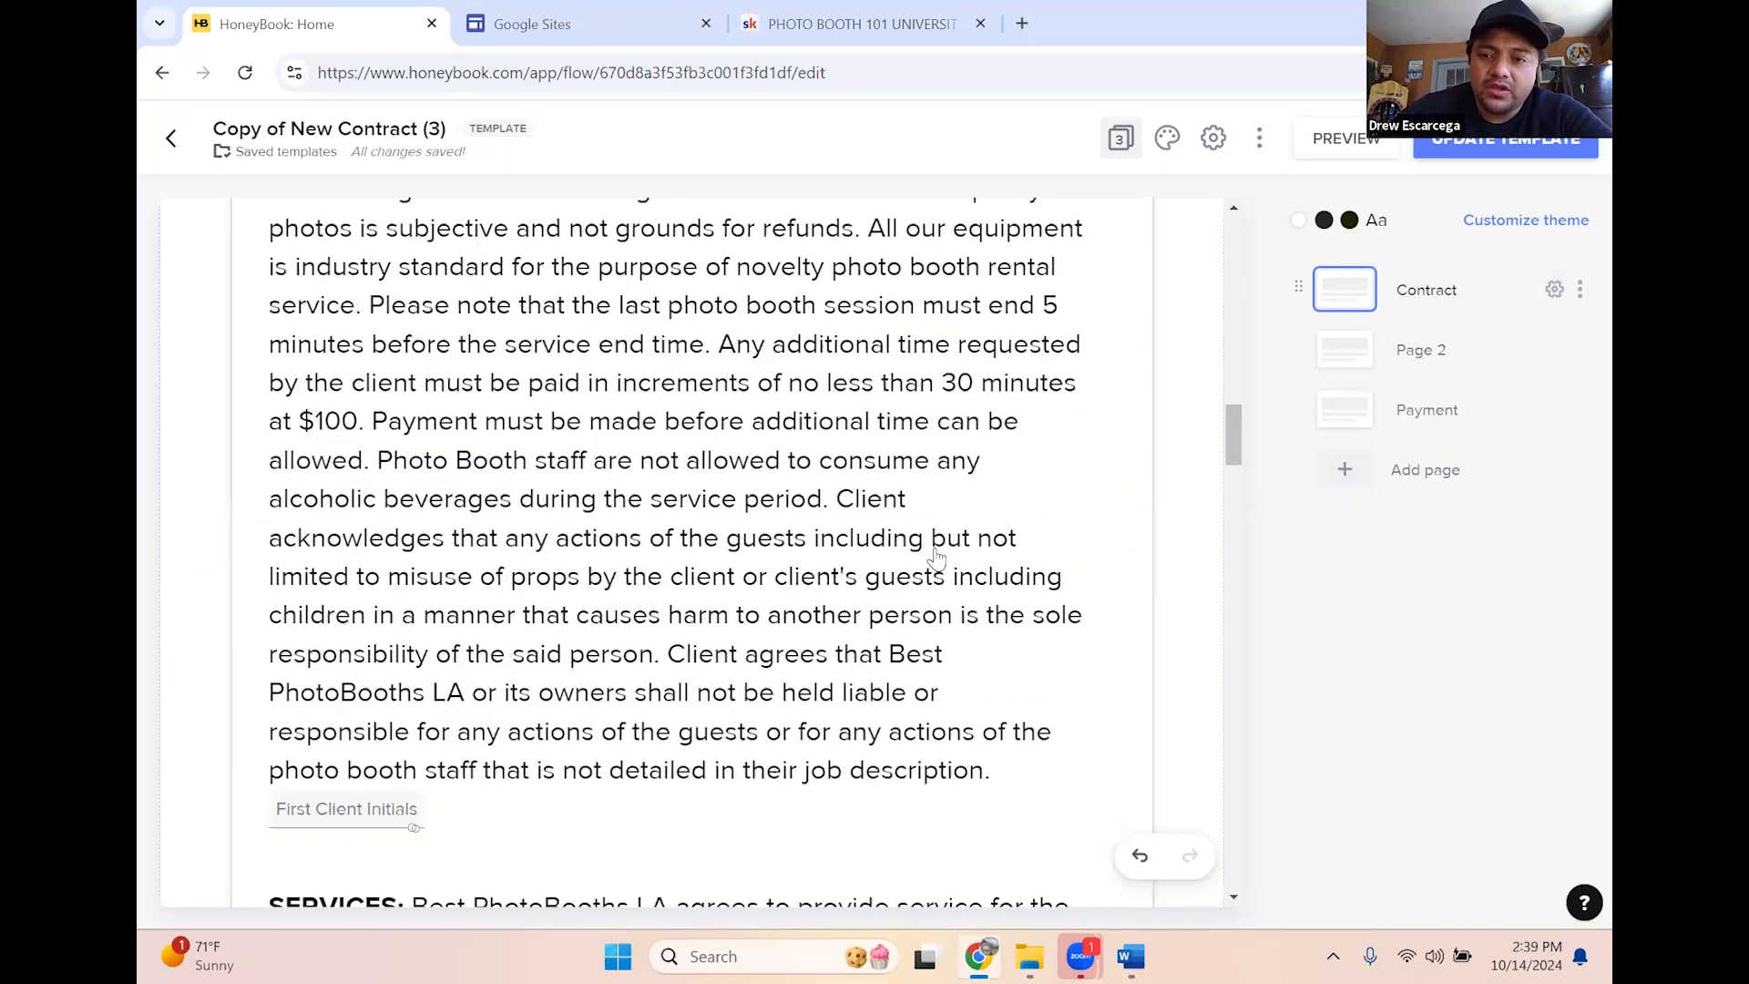
{"action": "scroll", "coordinate": [942, 534], "scroll_direction": "down", "scroll_amount": 1}
{"action": "scroll", "coordinate": [943, 536], "scroll_direction": "down", "scroll_amount": 12}
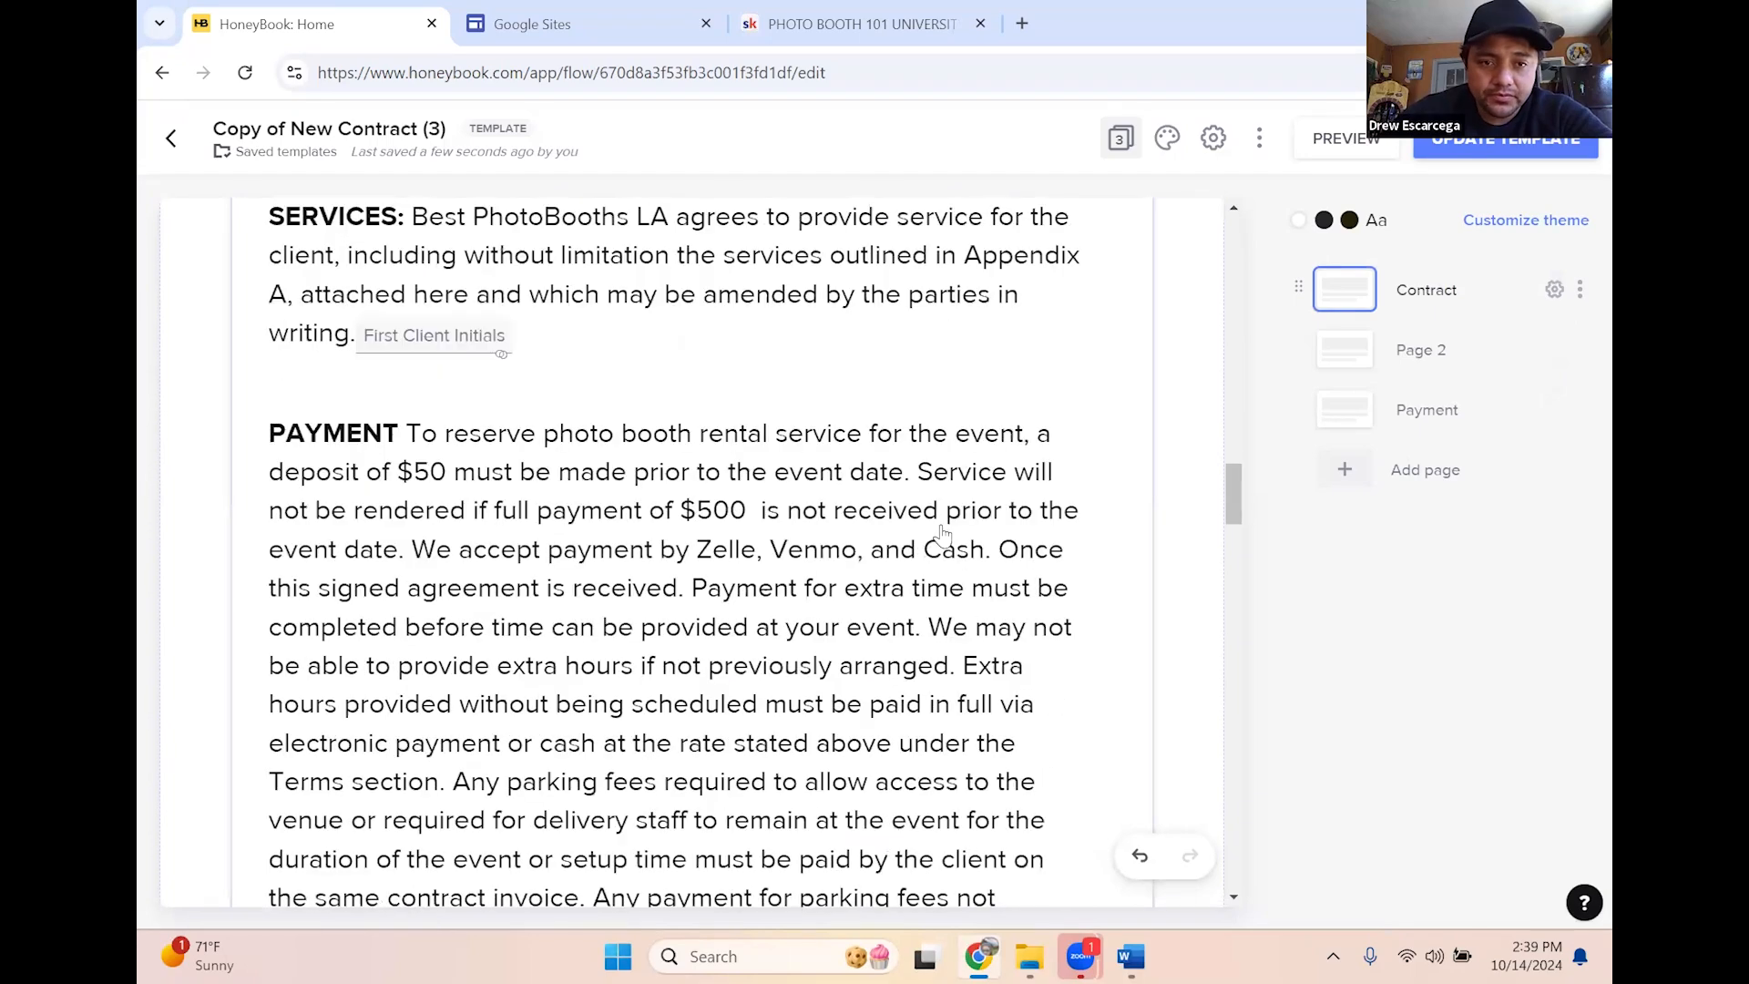
{"action": "scroll", "coordinate": [942, 535], "scroll_direction": "down", "scroll_amount": 20}
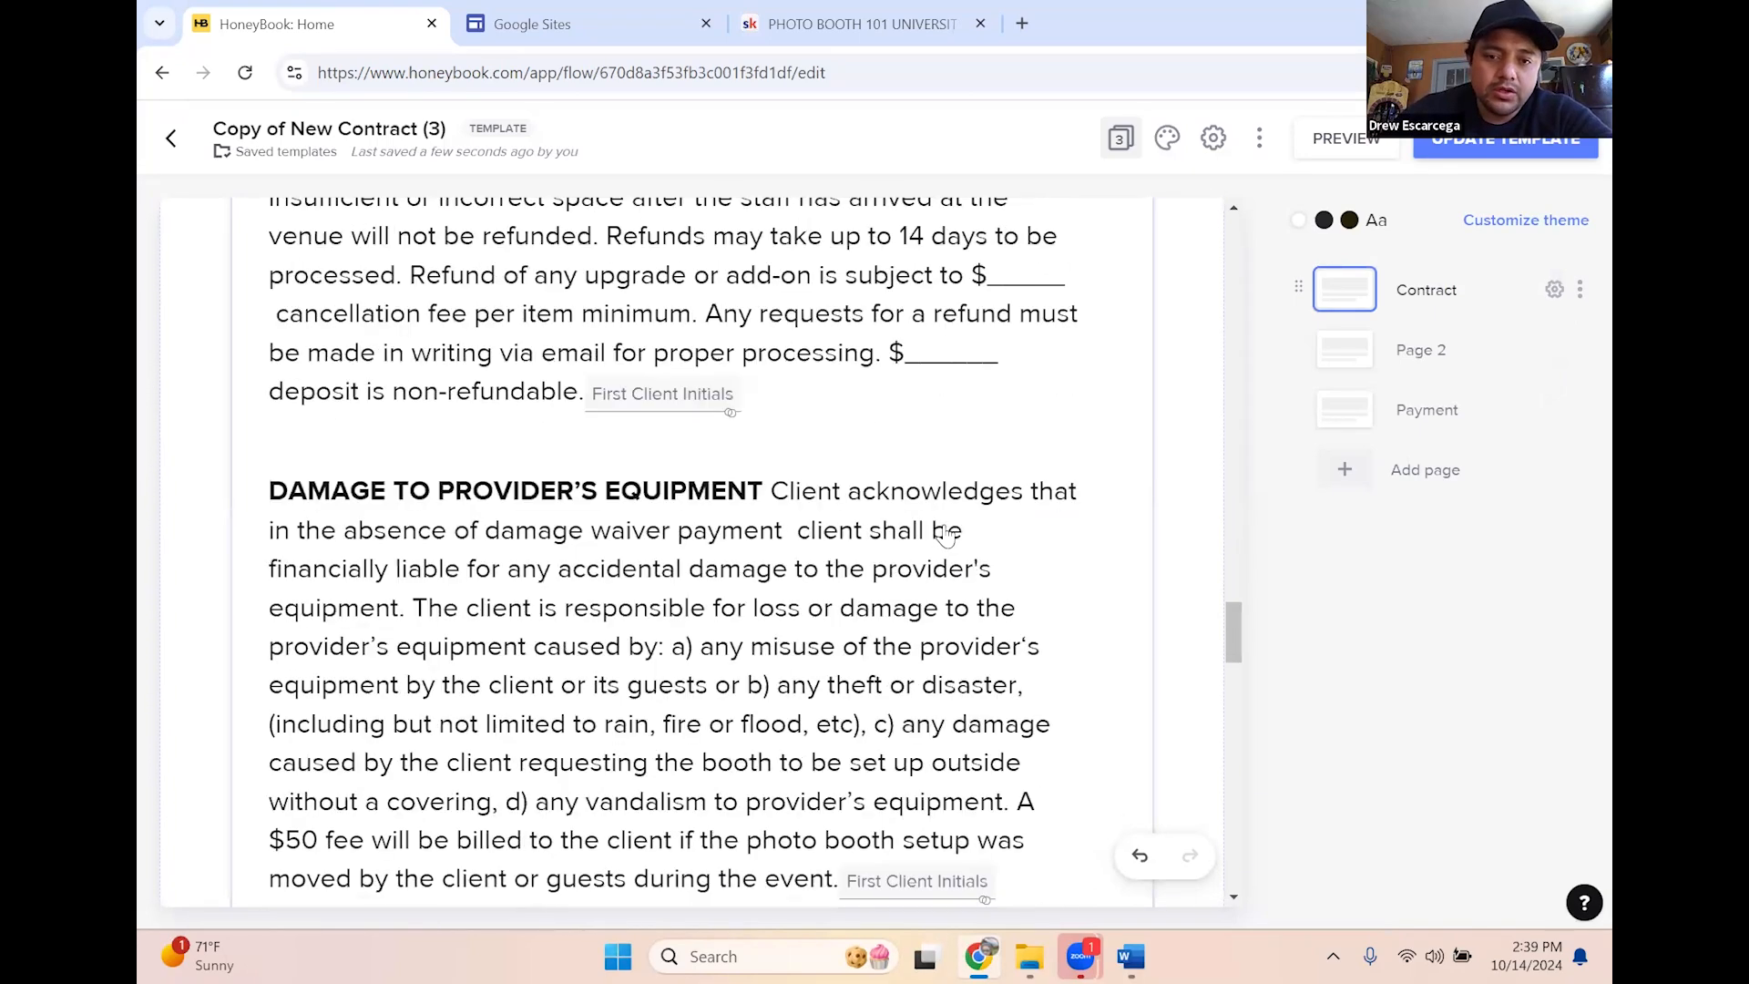
{"action": "scroll", "coordinate": [984, 536], "scroll_direction": "up", "scroll_amount": 8}
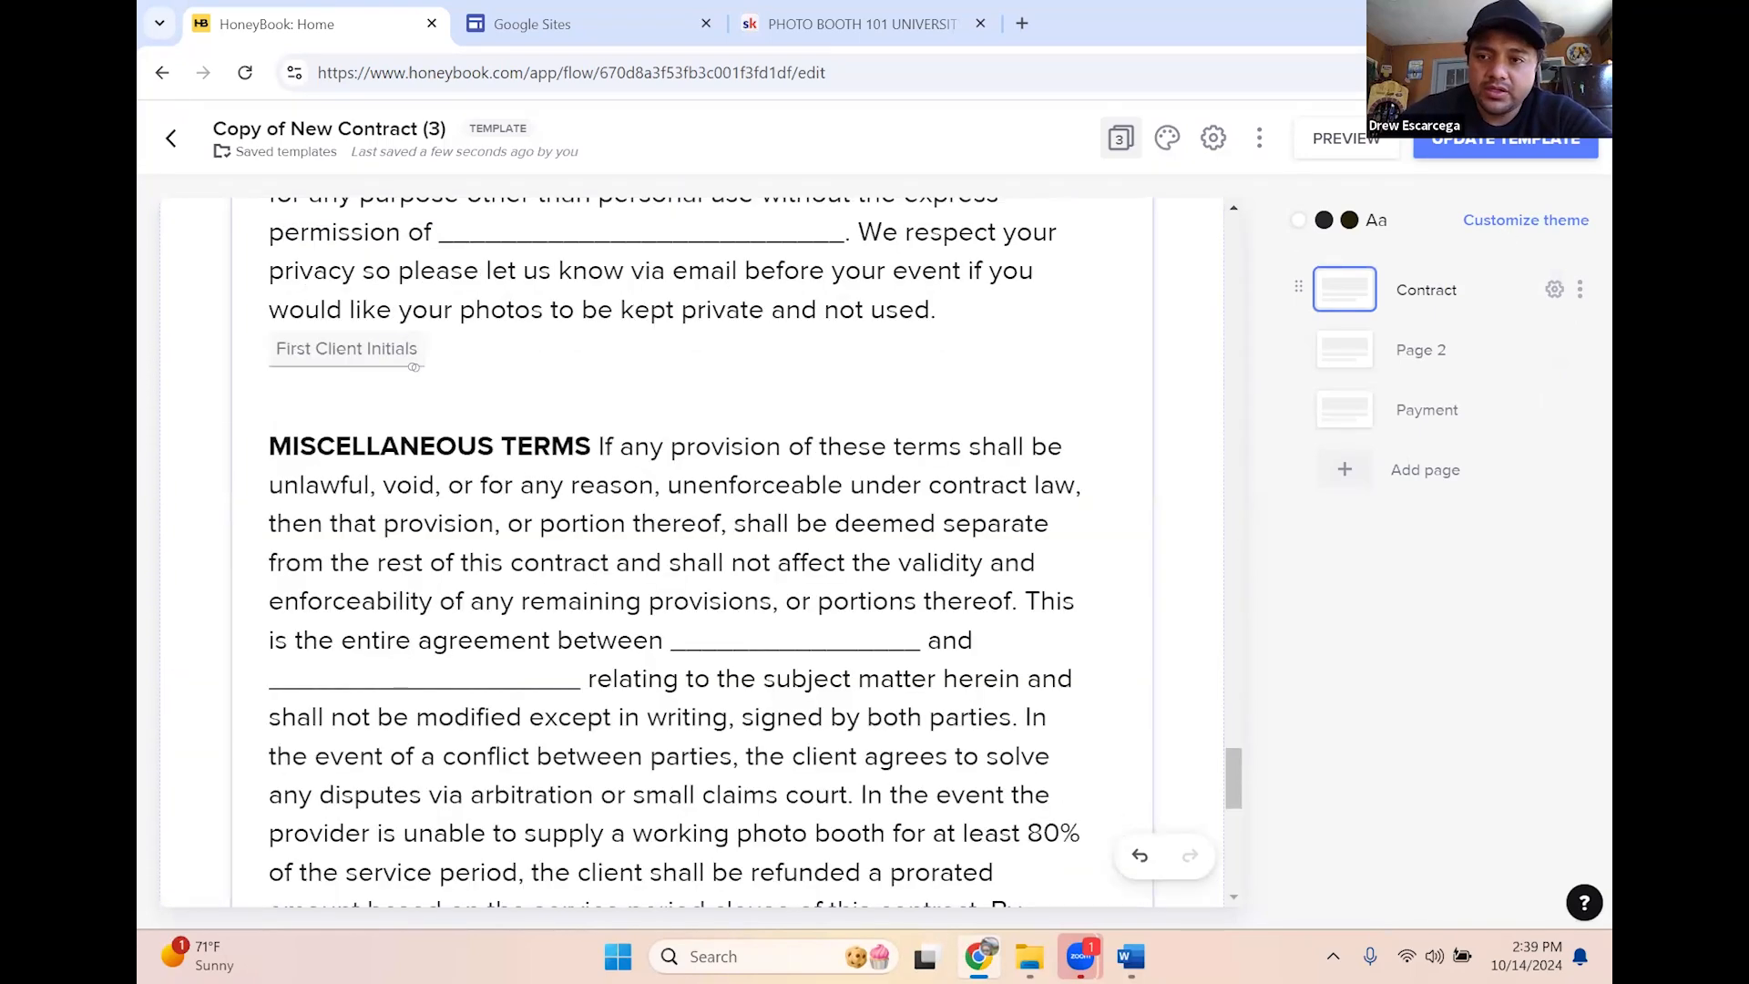
{"action": "left_click", "coordinate": [1473, 150]}
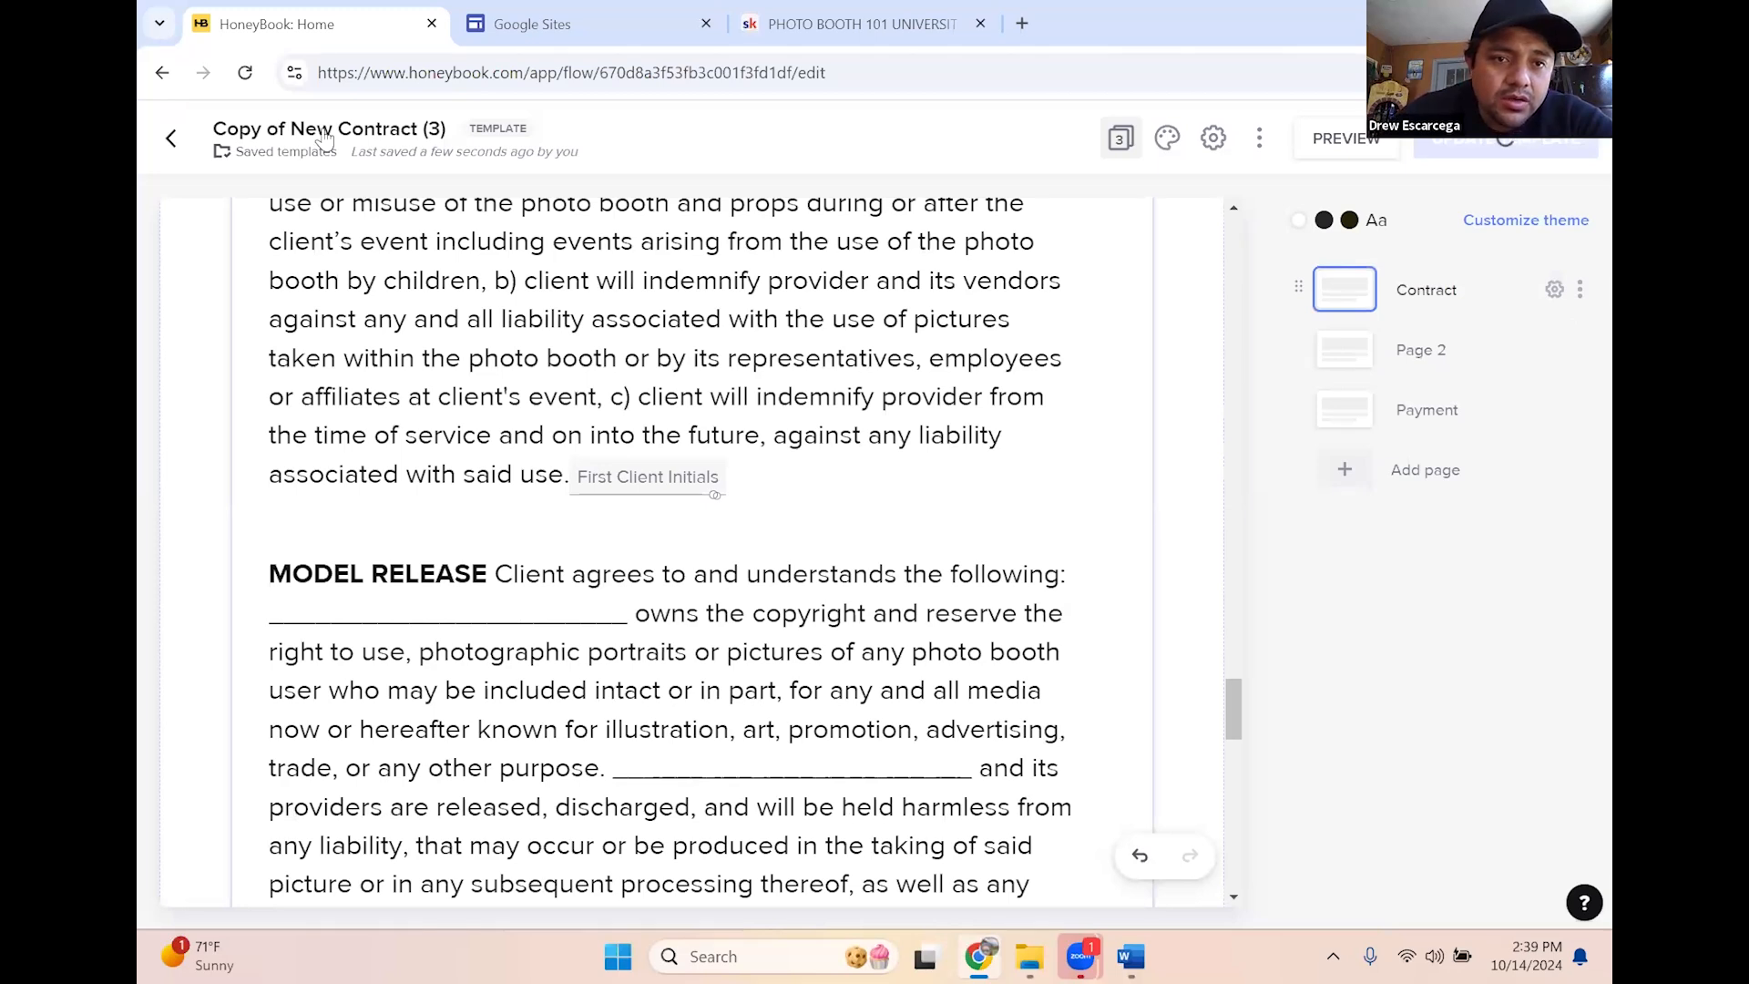
{"action": "scroll", "coordinate": [382, 139], "scroll_direction": "up", "scroll_amount": 4}
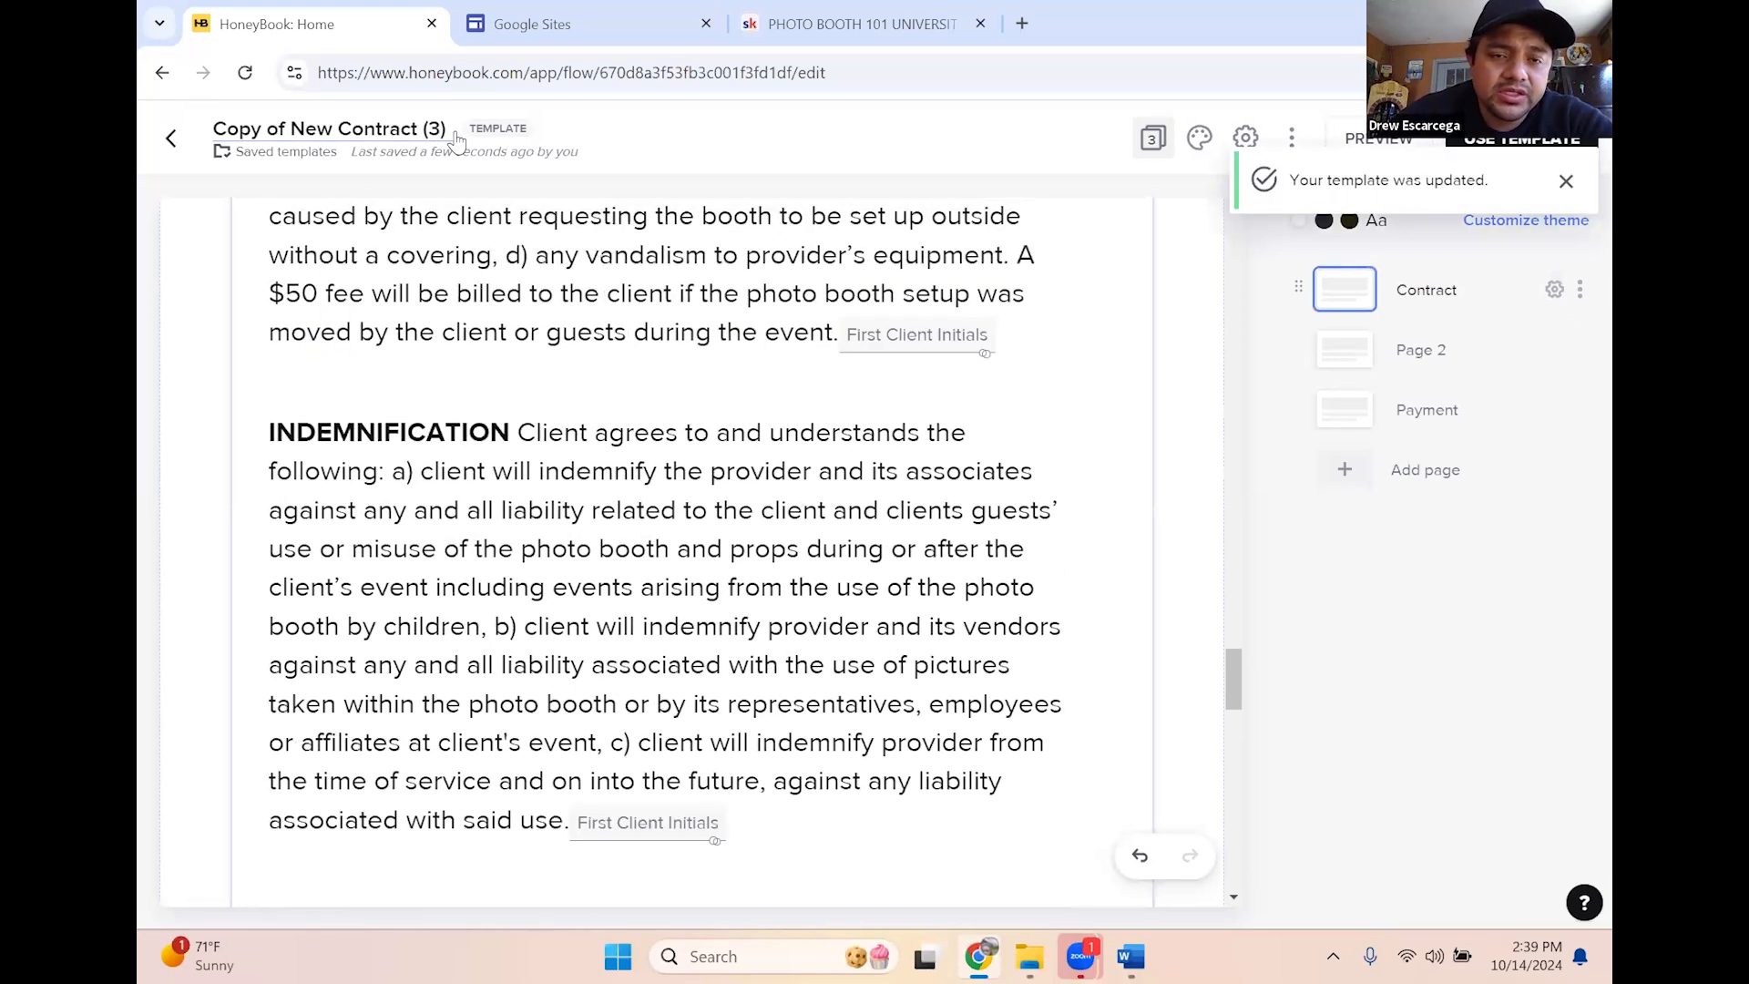
Replace the contract template's title with 'HoneyBook Class Example'
{"action": "key", "text": "BackSpace"}
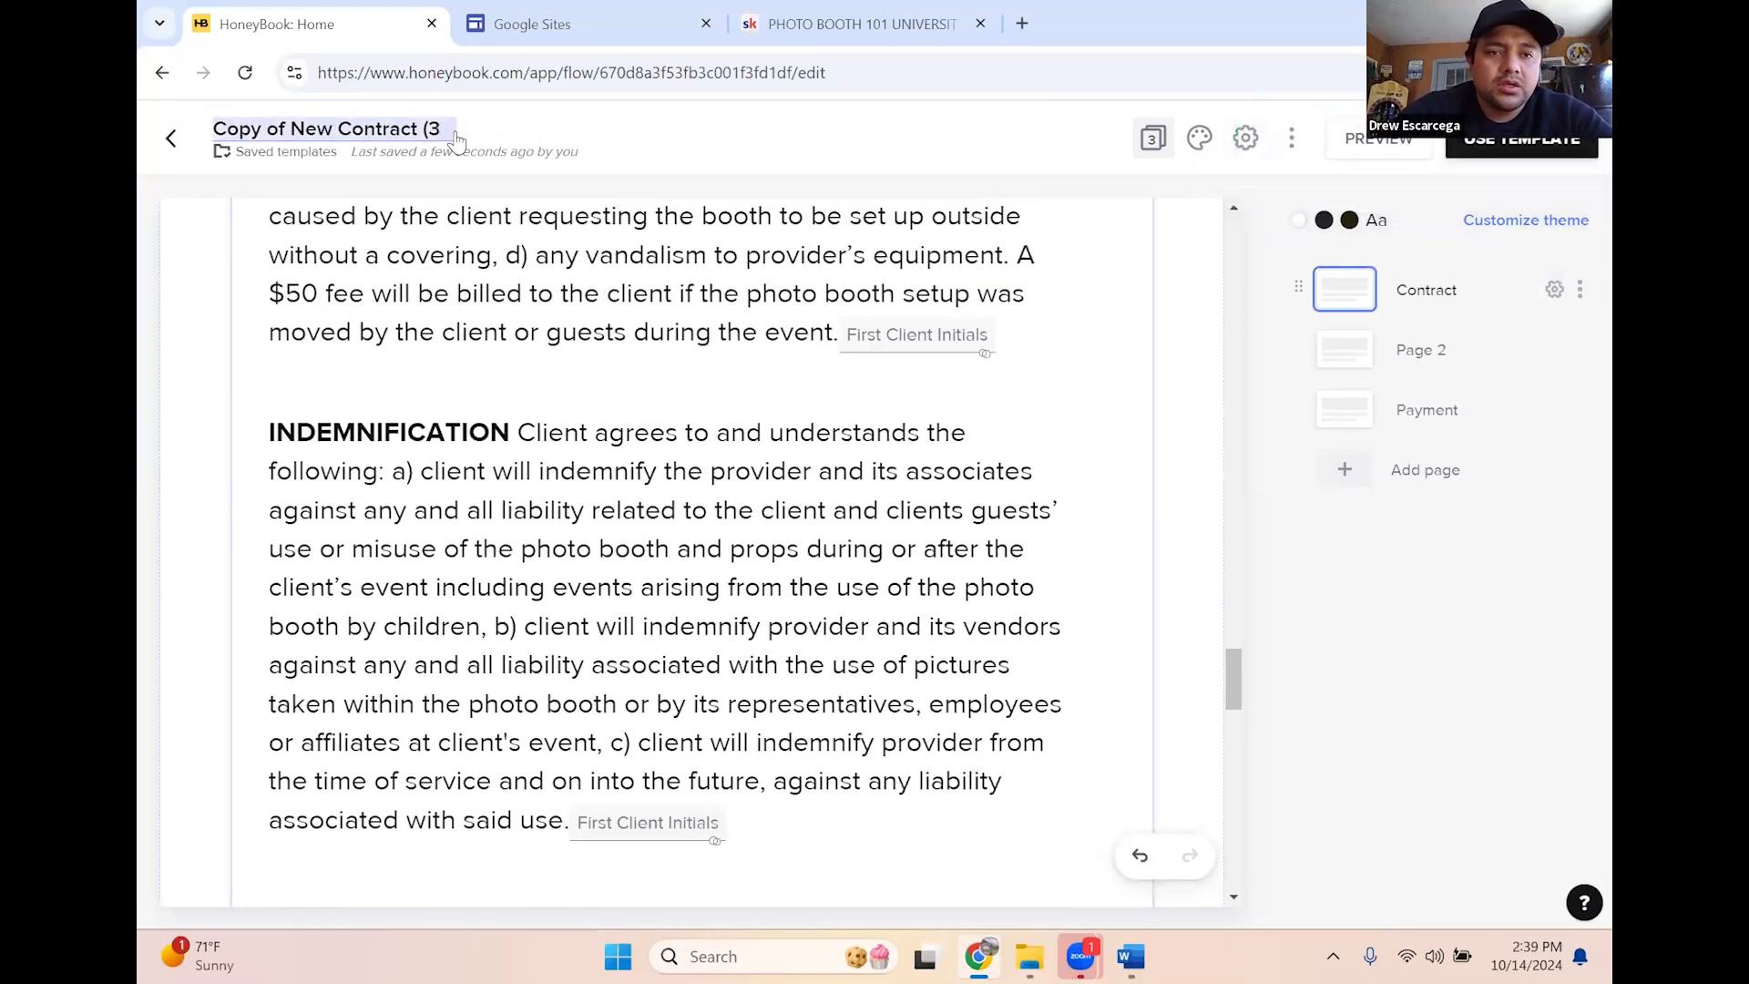
{"action": "key", "text": "BackSpace"}
{"action": "key", "text": "BackSpace"}
{"action": "key", "text": "BackSpace"}
{"action": "key", "text": "BackSpace"}
{"action": "key", "text": "BackSpace"}
{"action": "key", "text": "BackSpace"}
{"action": "key", "text": "BackSpace"}
{"action": "key", "text": "BackSpace"}
{"action": "key", "text": "BackSpace"}
{"action": "key", "text": "BackSpace"}
{"action": "key", "text": "BackSpace"}
{"action": "key", "text": "BackSpace"}
{"action": "key", "text": "BackSpace"}
{"action": "key", "text": "BackSpace"}
{"action": "key", "text": "BackSpace"}
{"action": "key", "text": "BackSpace"}
{"action": "key", "text": "BackSpace"}
{"action": "key", "text": "BackSpace"}
{"action": "key", "text": "BackSpace"}
{"action": "key", "text": "BackSpace"}
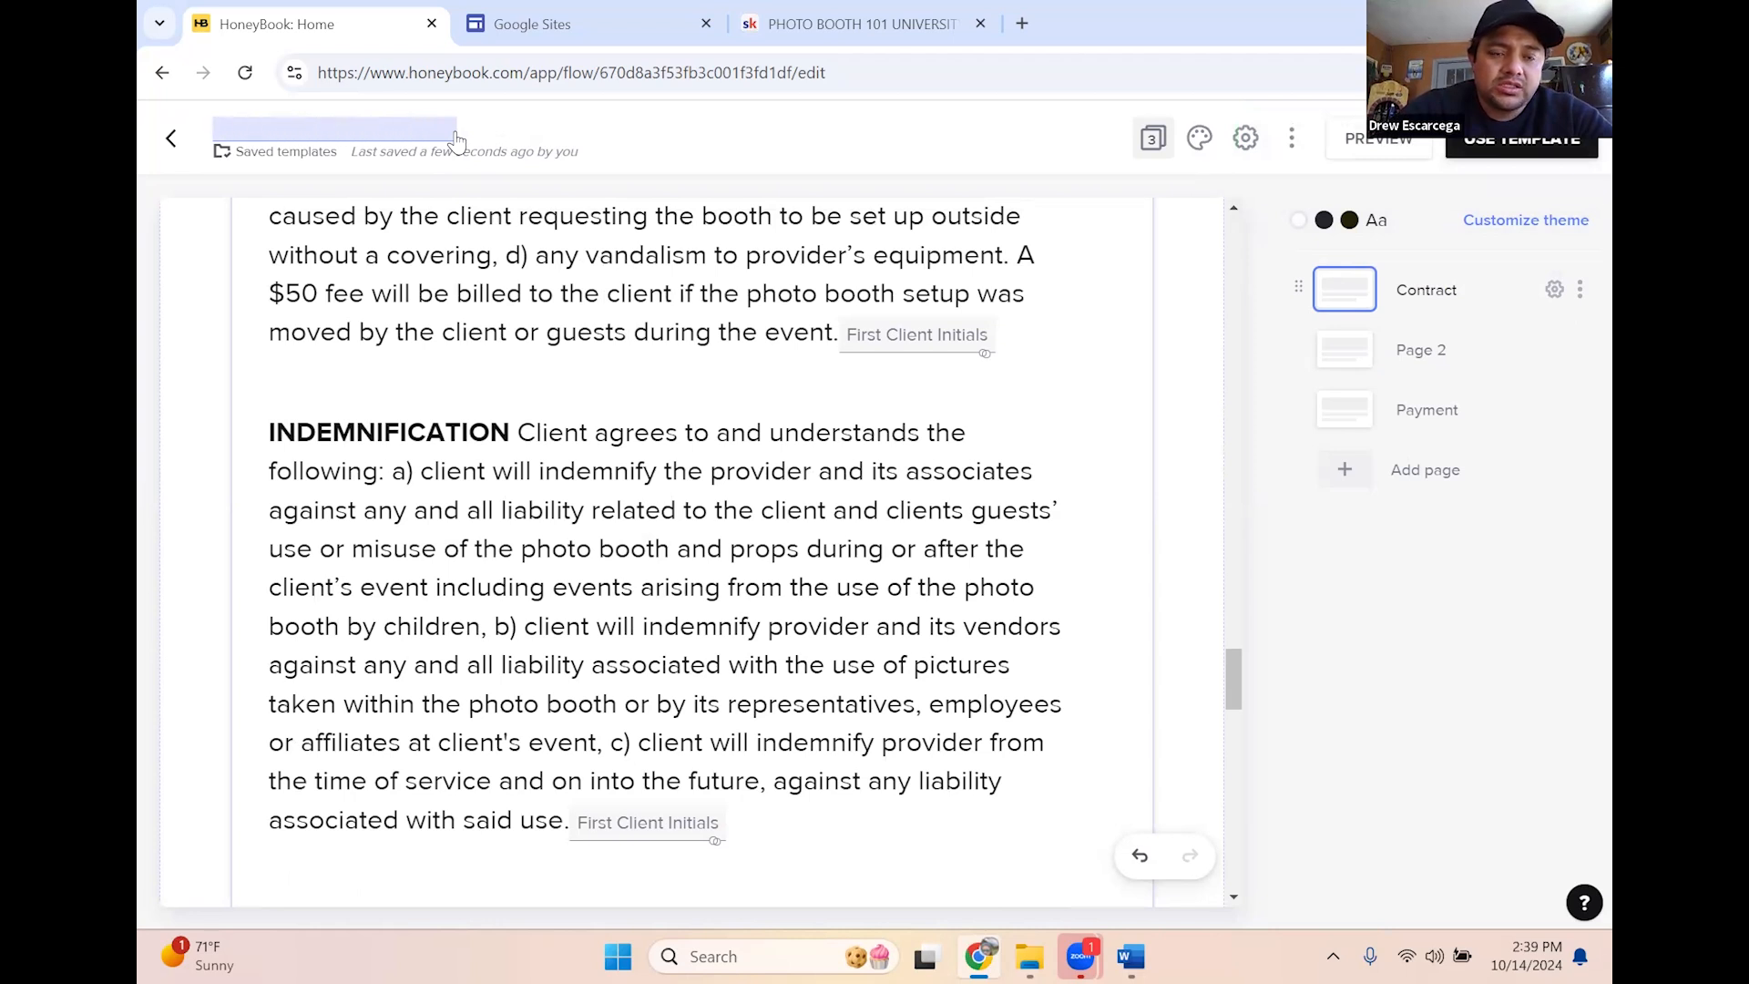
{"action": "type", "text": "Honey"}
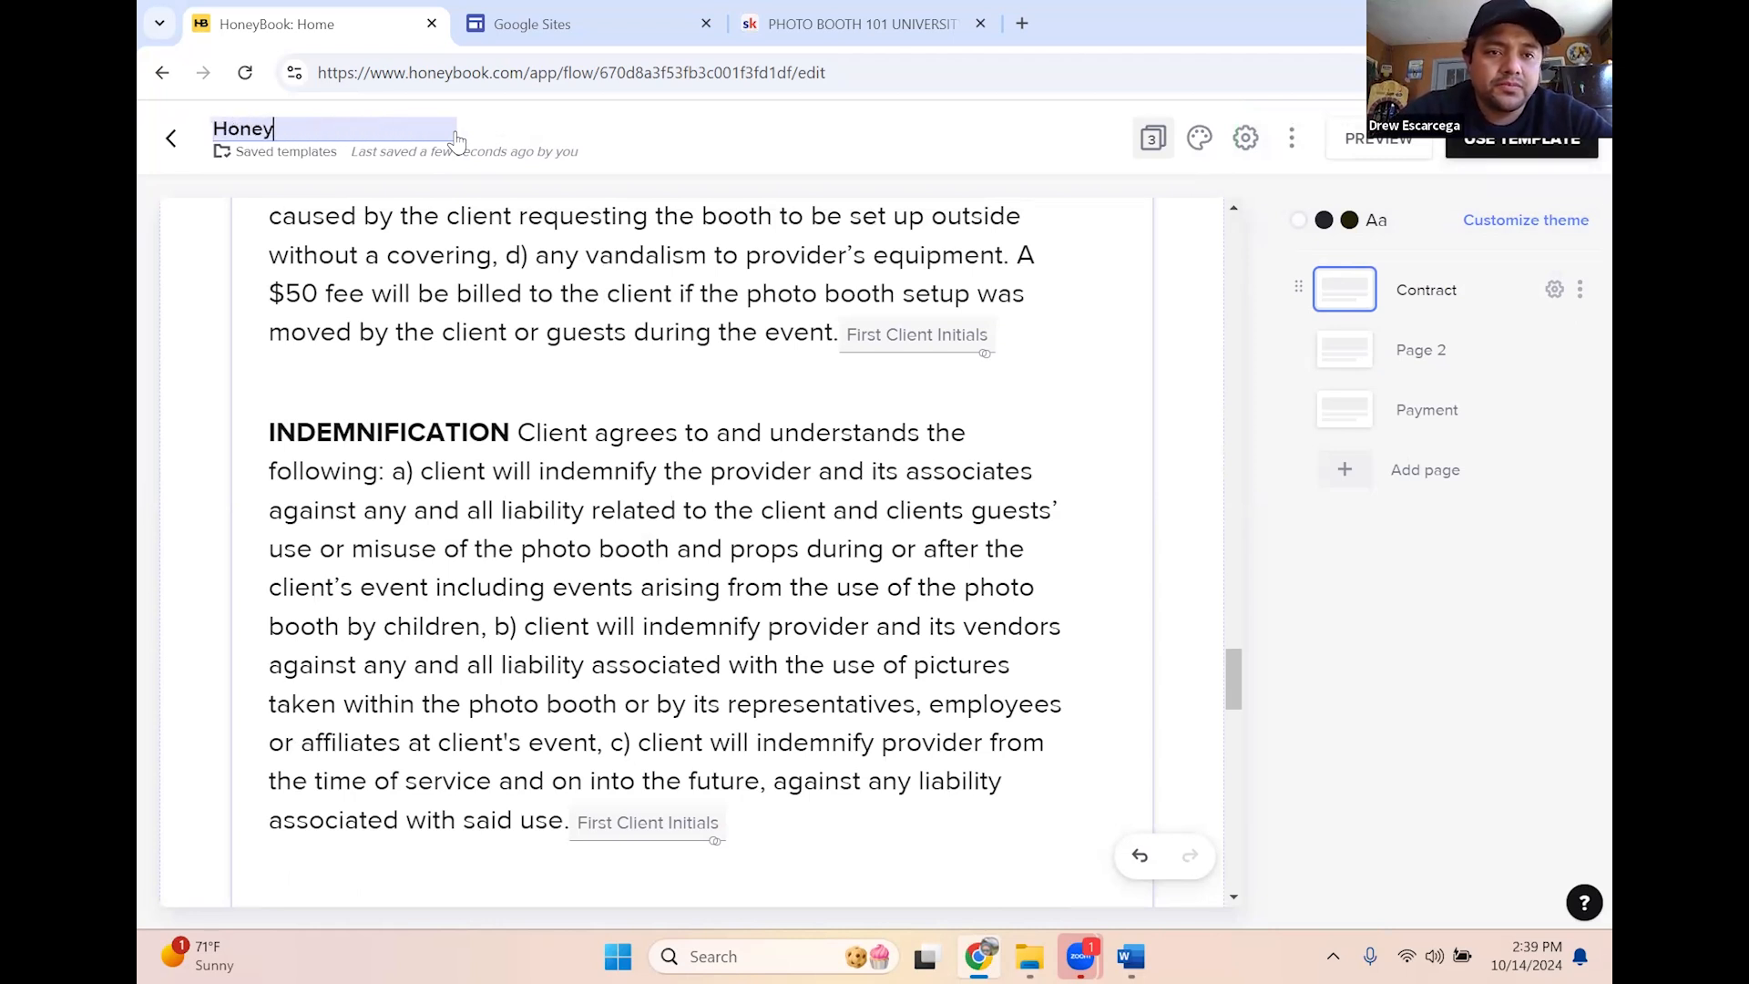
{"action": "type", "text": "Book Class "}
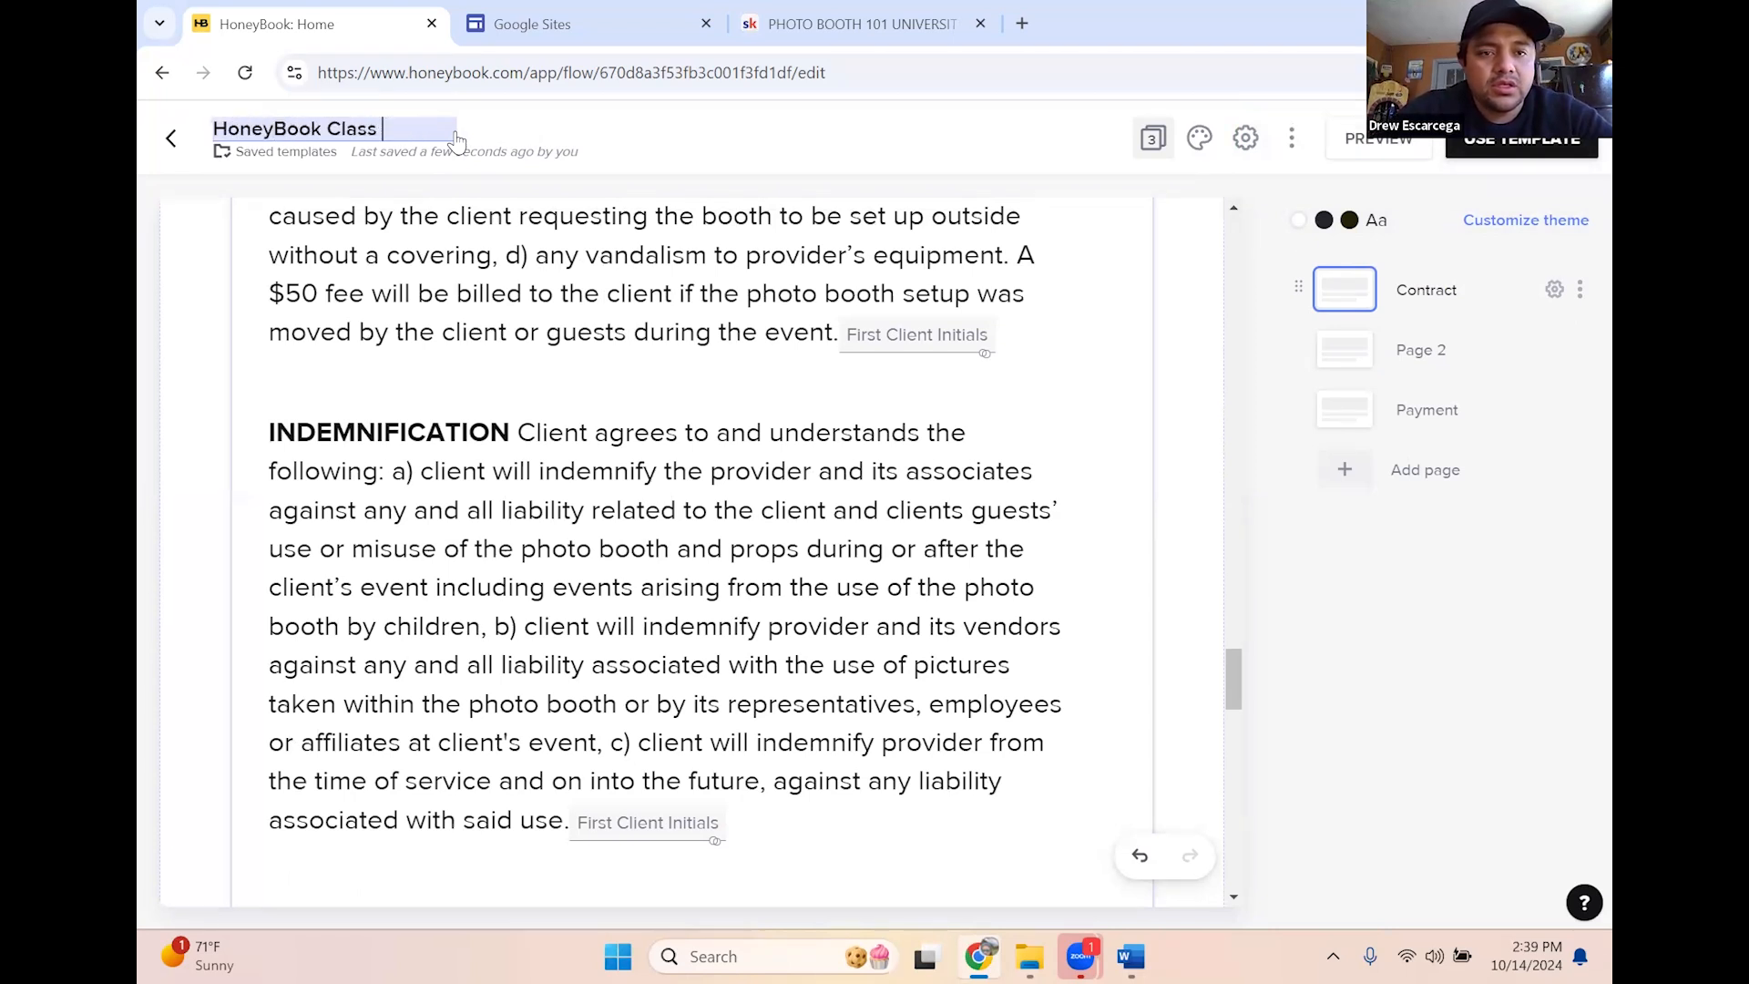
{"action": "type", "text": "Example"}
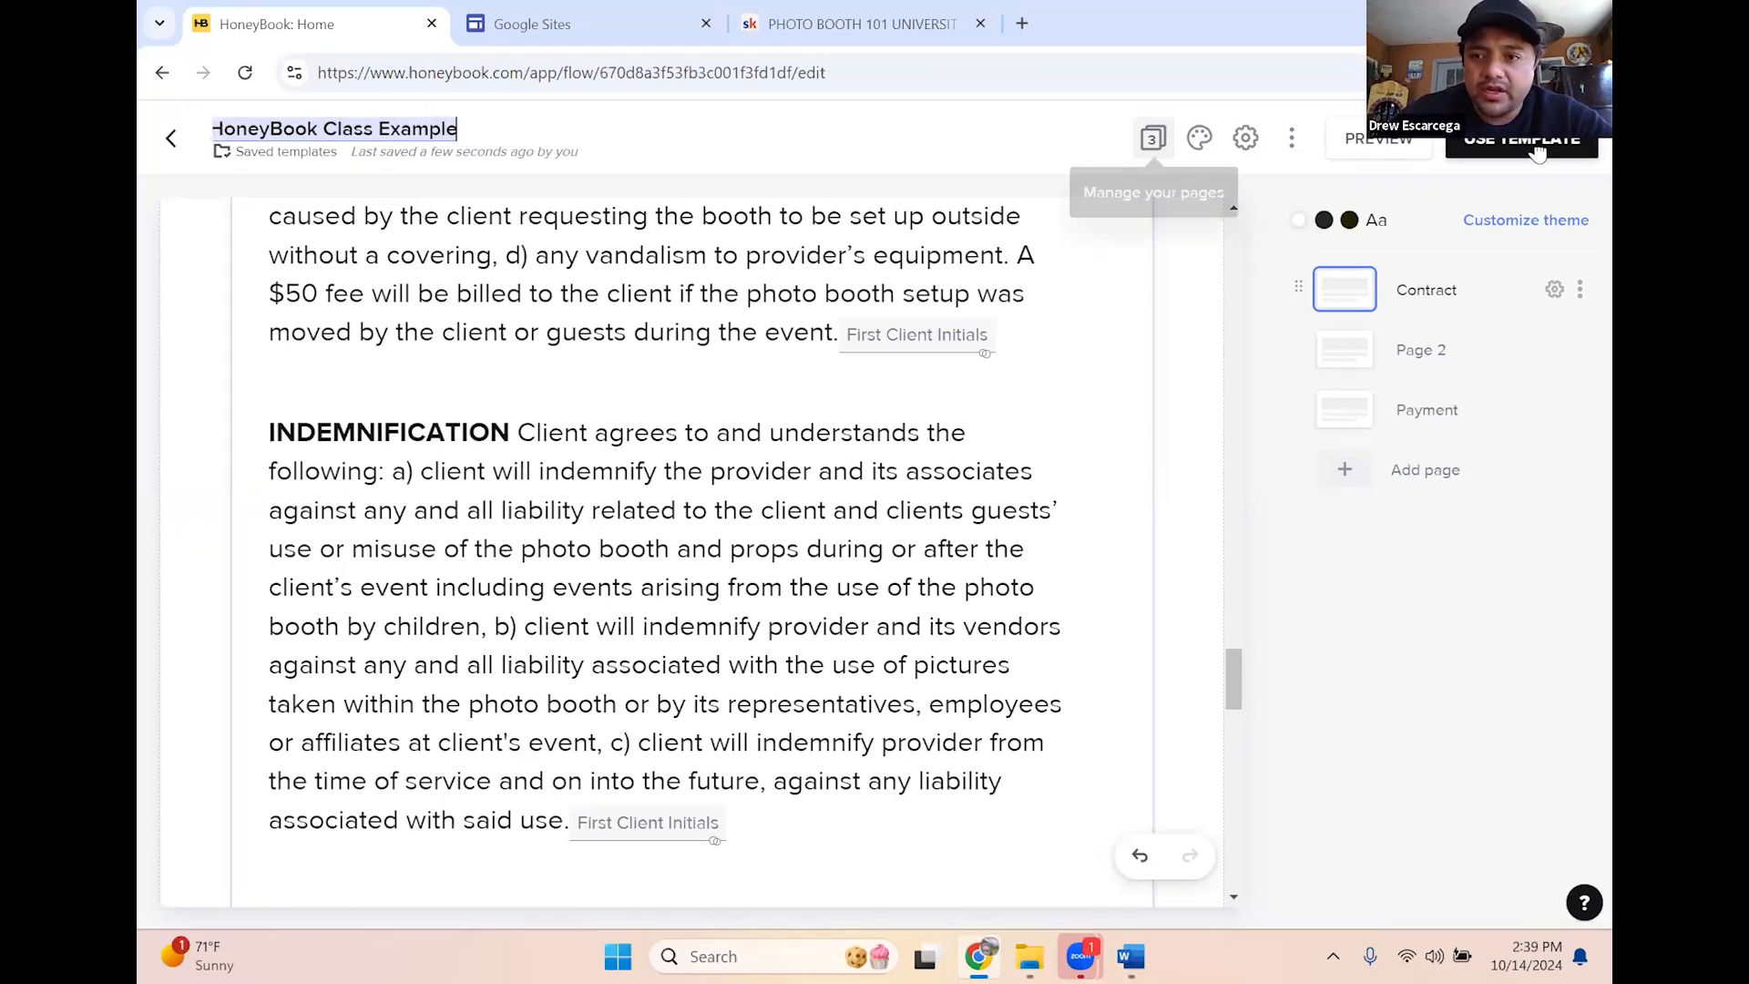
{"action": "left_click", "coordinate": [181, 162]}
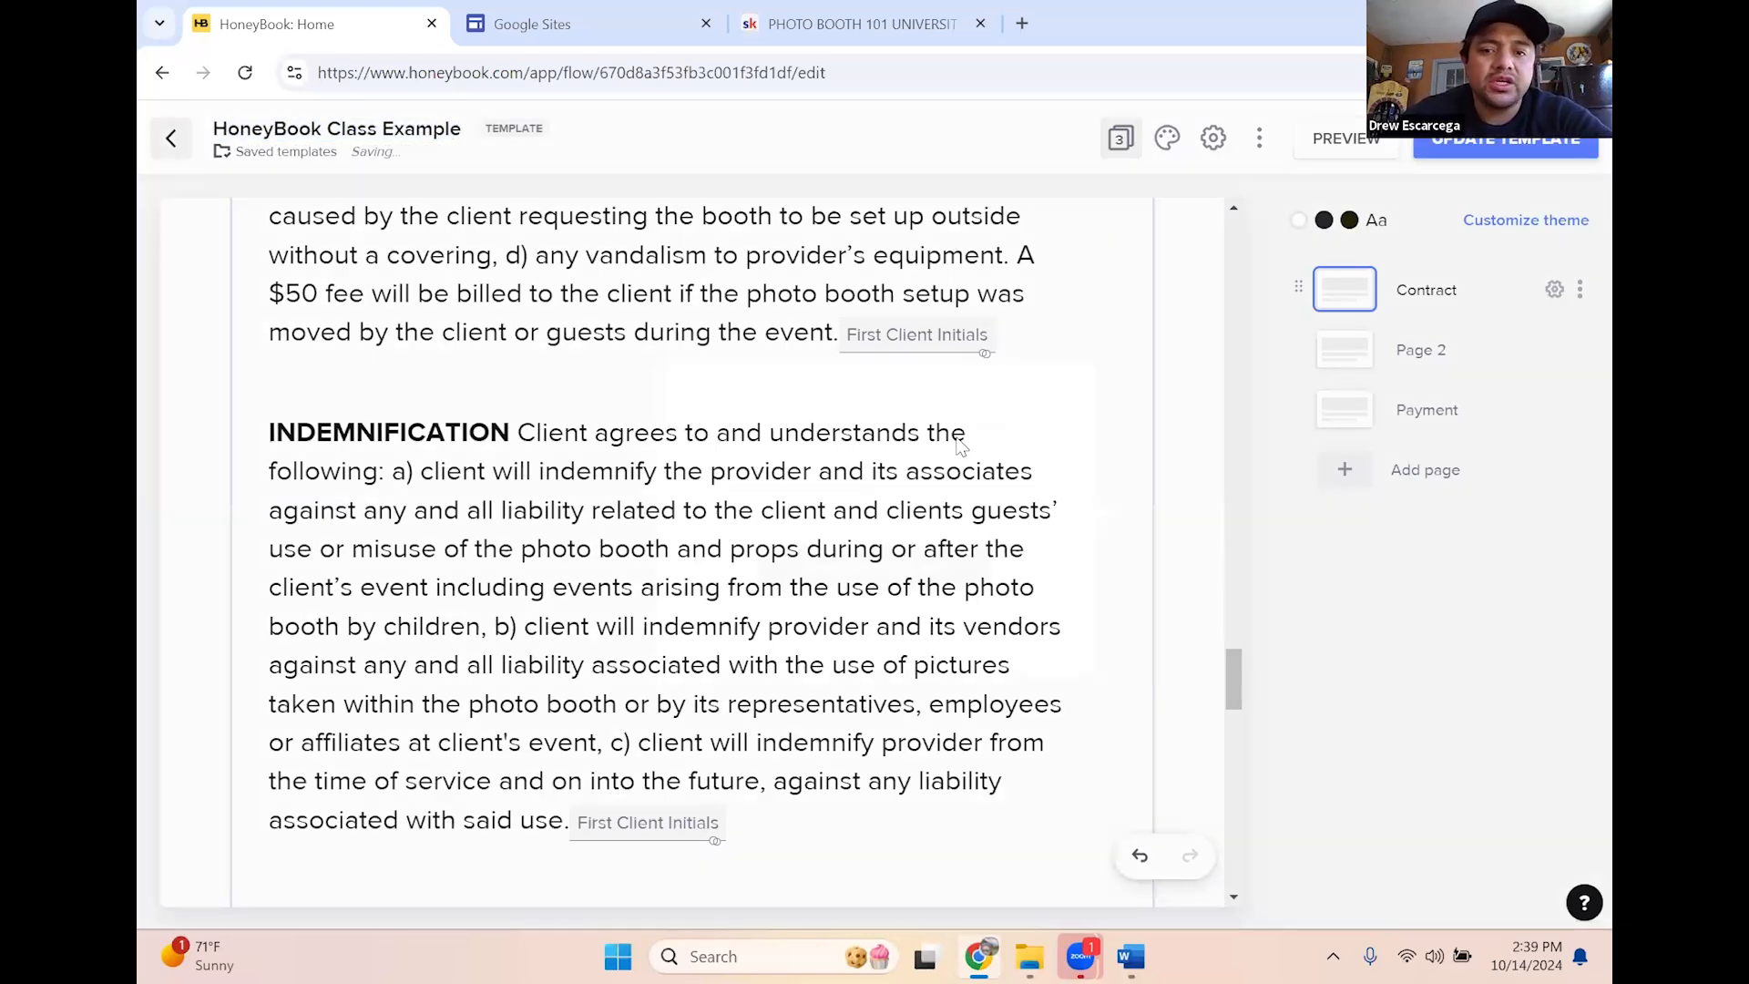
Leave the editor, saving the renamed template with Update Template
{"action": "left_click", "coordinate": [181, 146]}
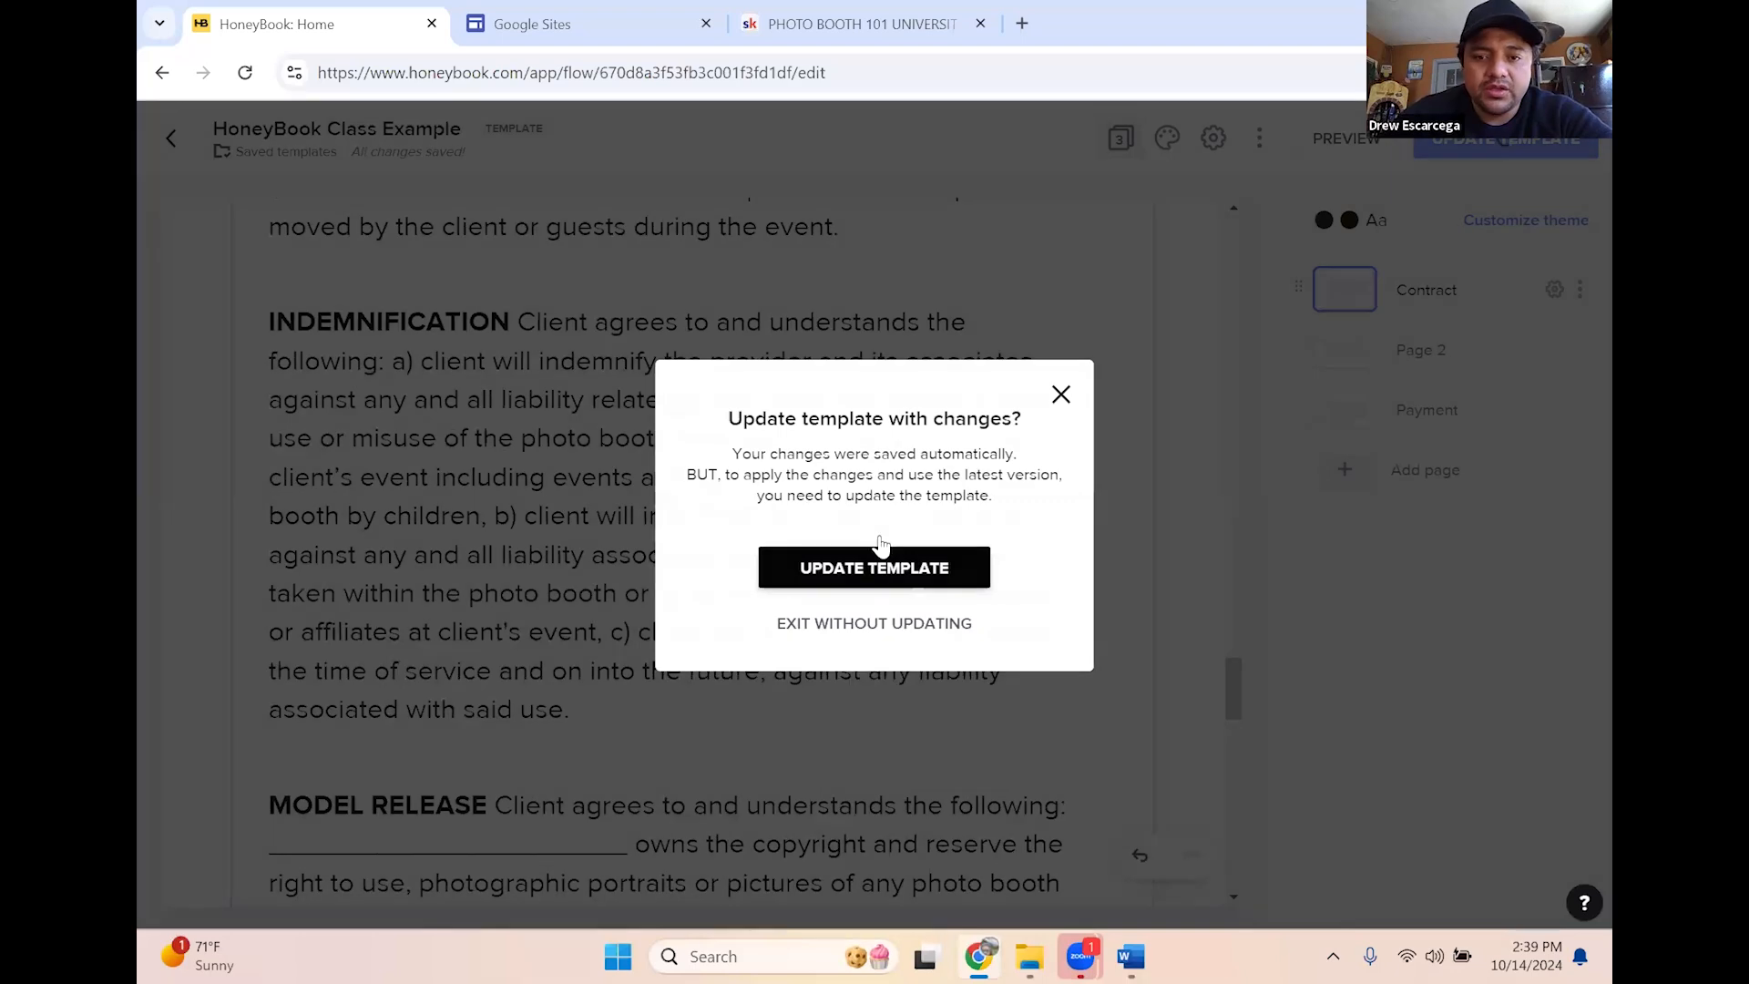
{"action": "left_click", "coordinate": [834, 566]}
{"action": "left_click", "coordinate": [172, 138]}
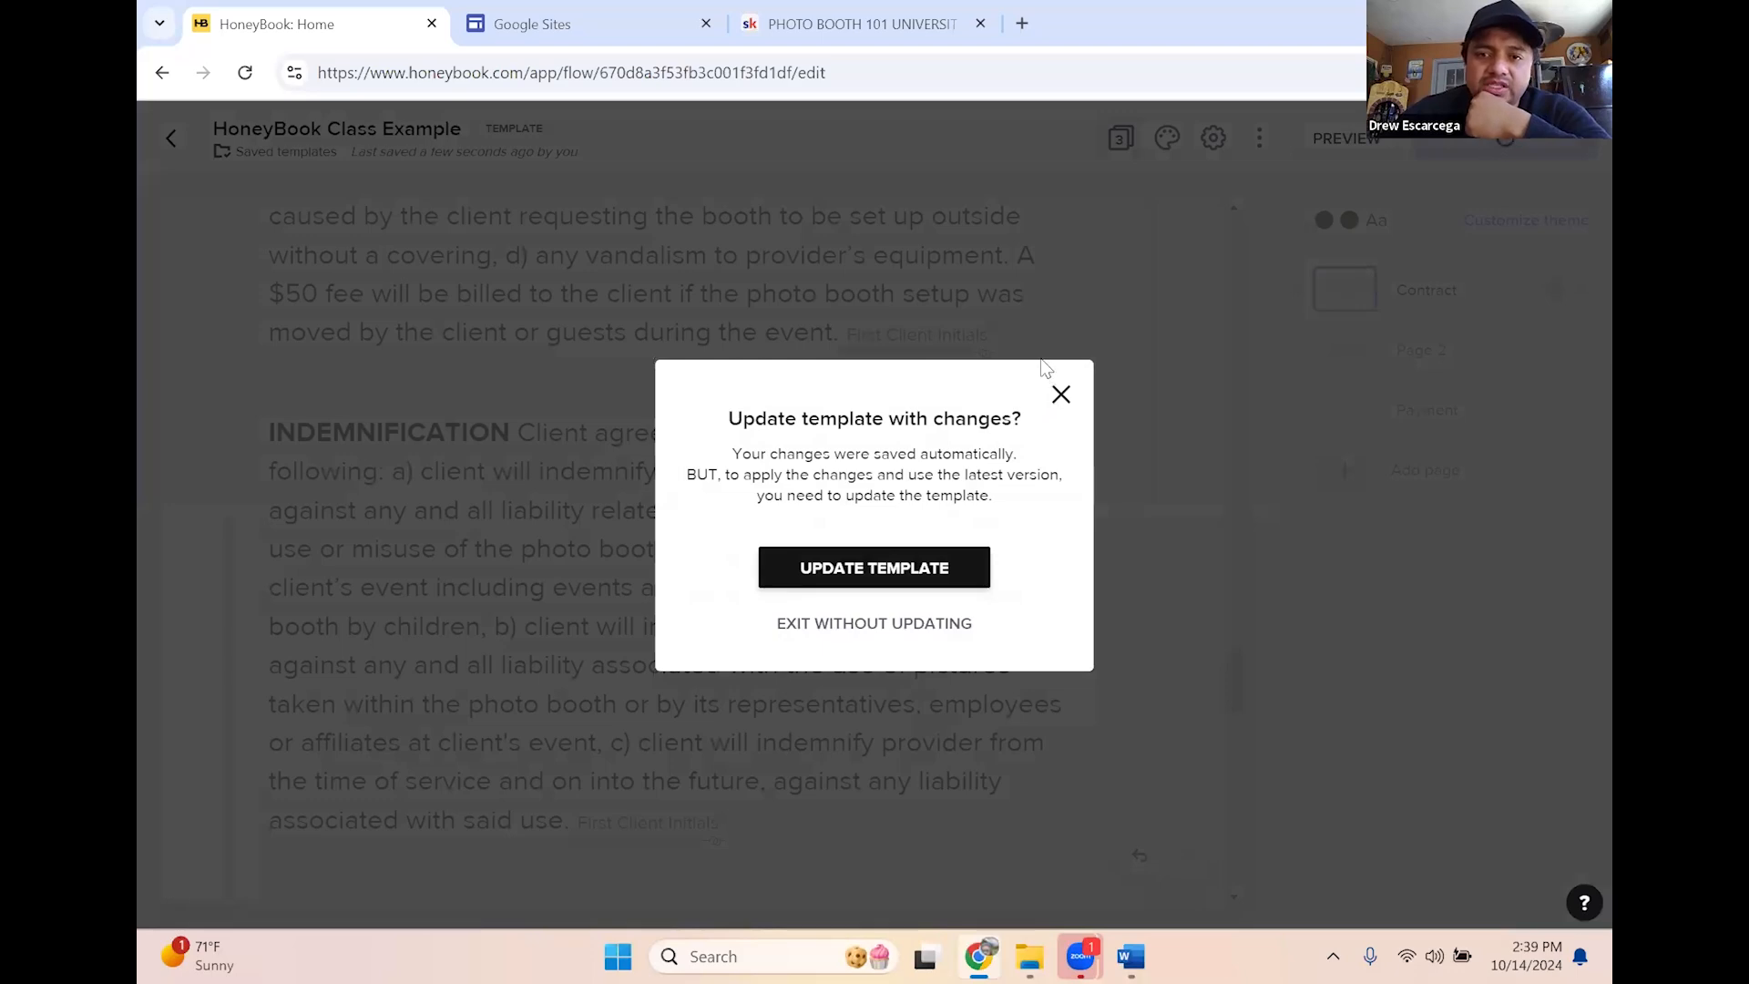
{"action": "left_click", "coordinate": [182, 222]}
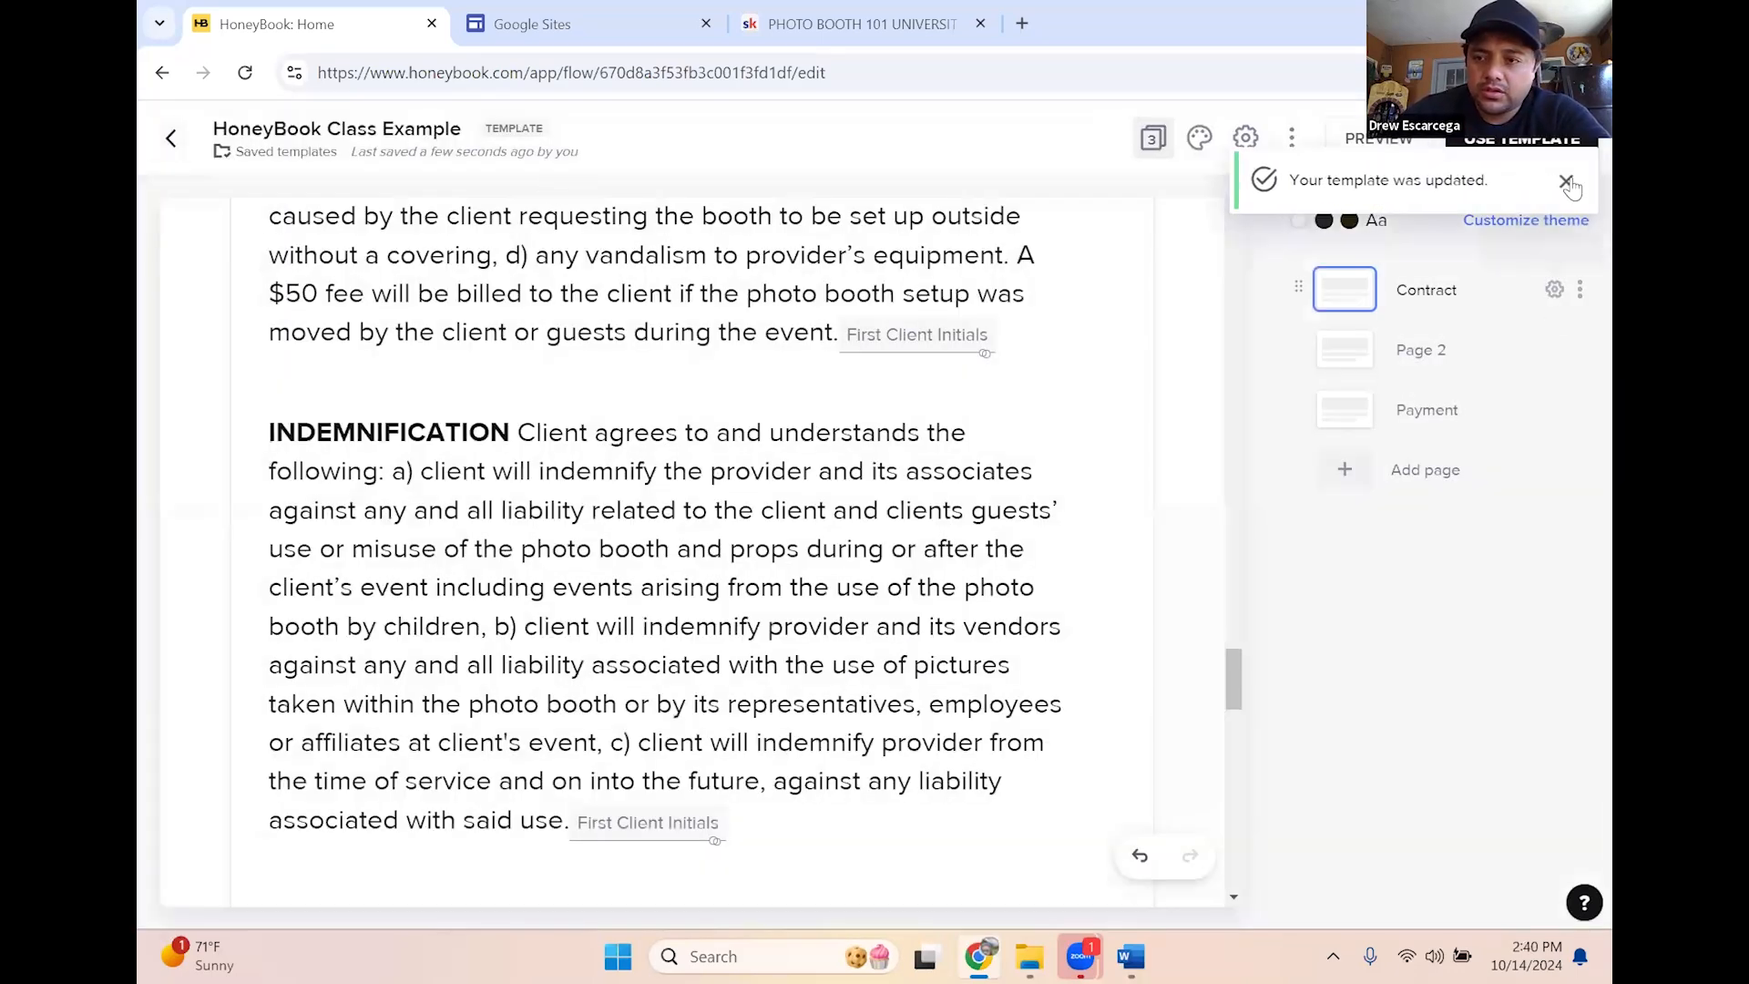
{"action": "left_click", "coordinate": [1568, 183]}
Return to My Templates and start a new Project from the + NEW menu
{"action": "left_click", "coordinate": [167, 144]}
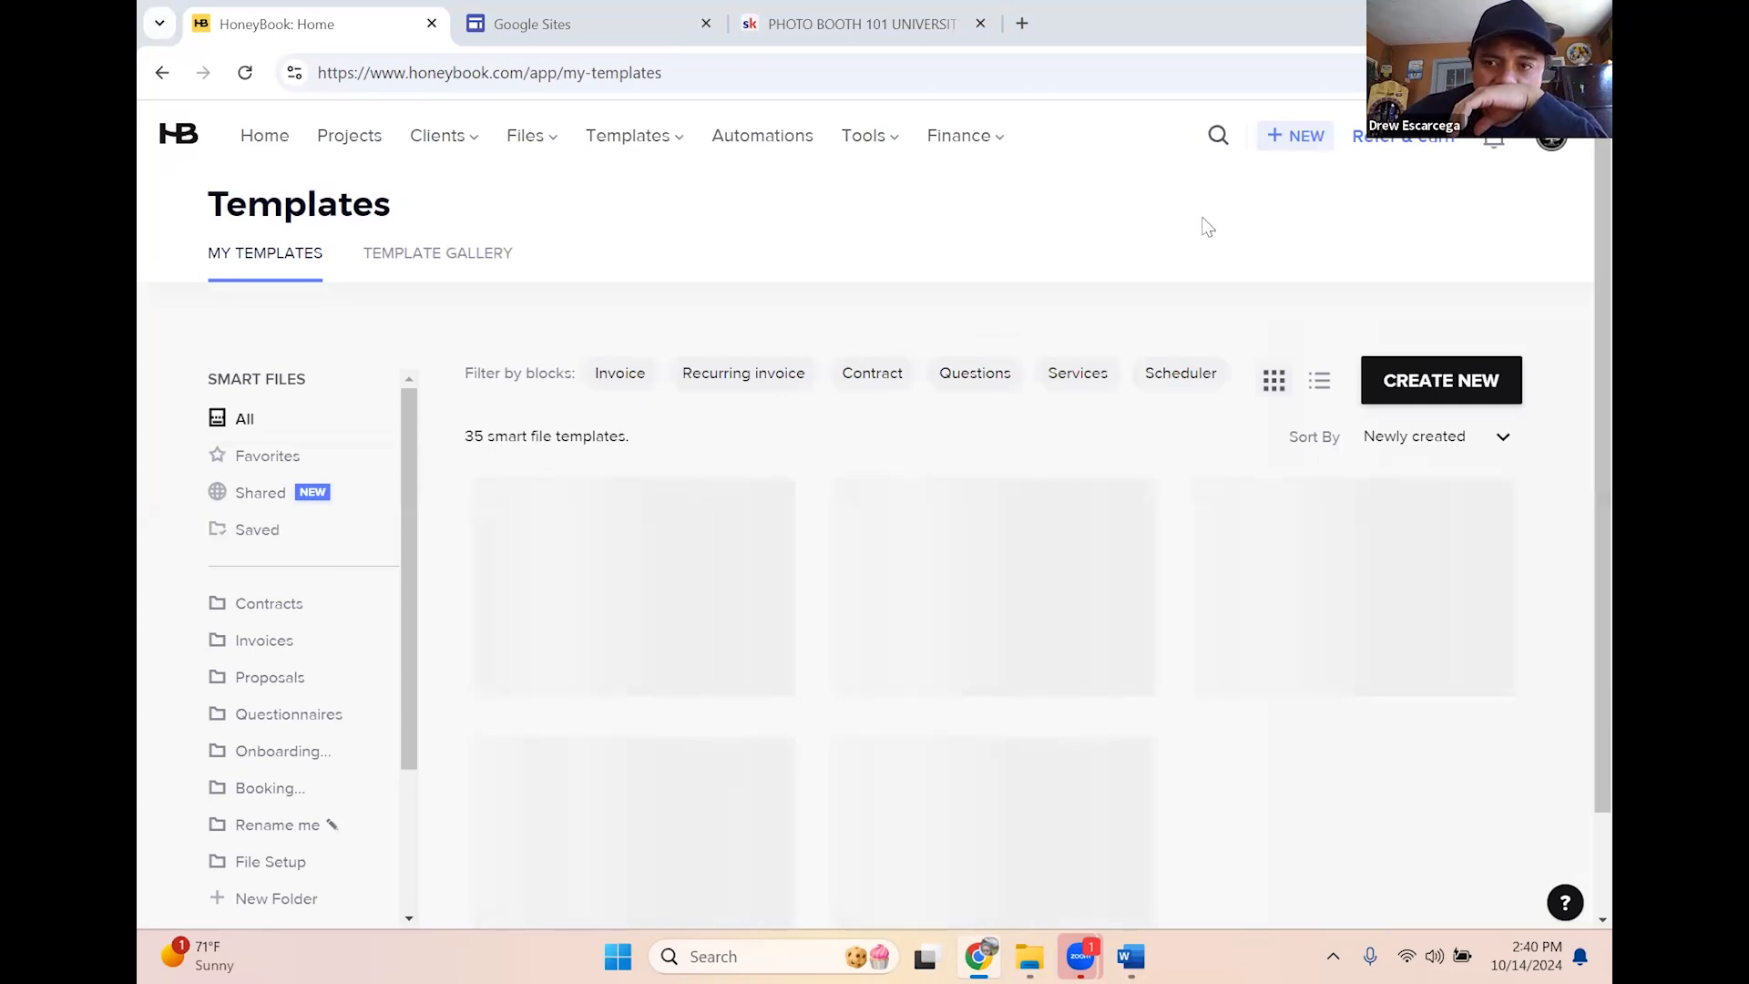
{"action": "left_click", "coordinate": [1282, 152]}
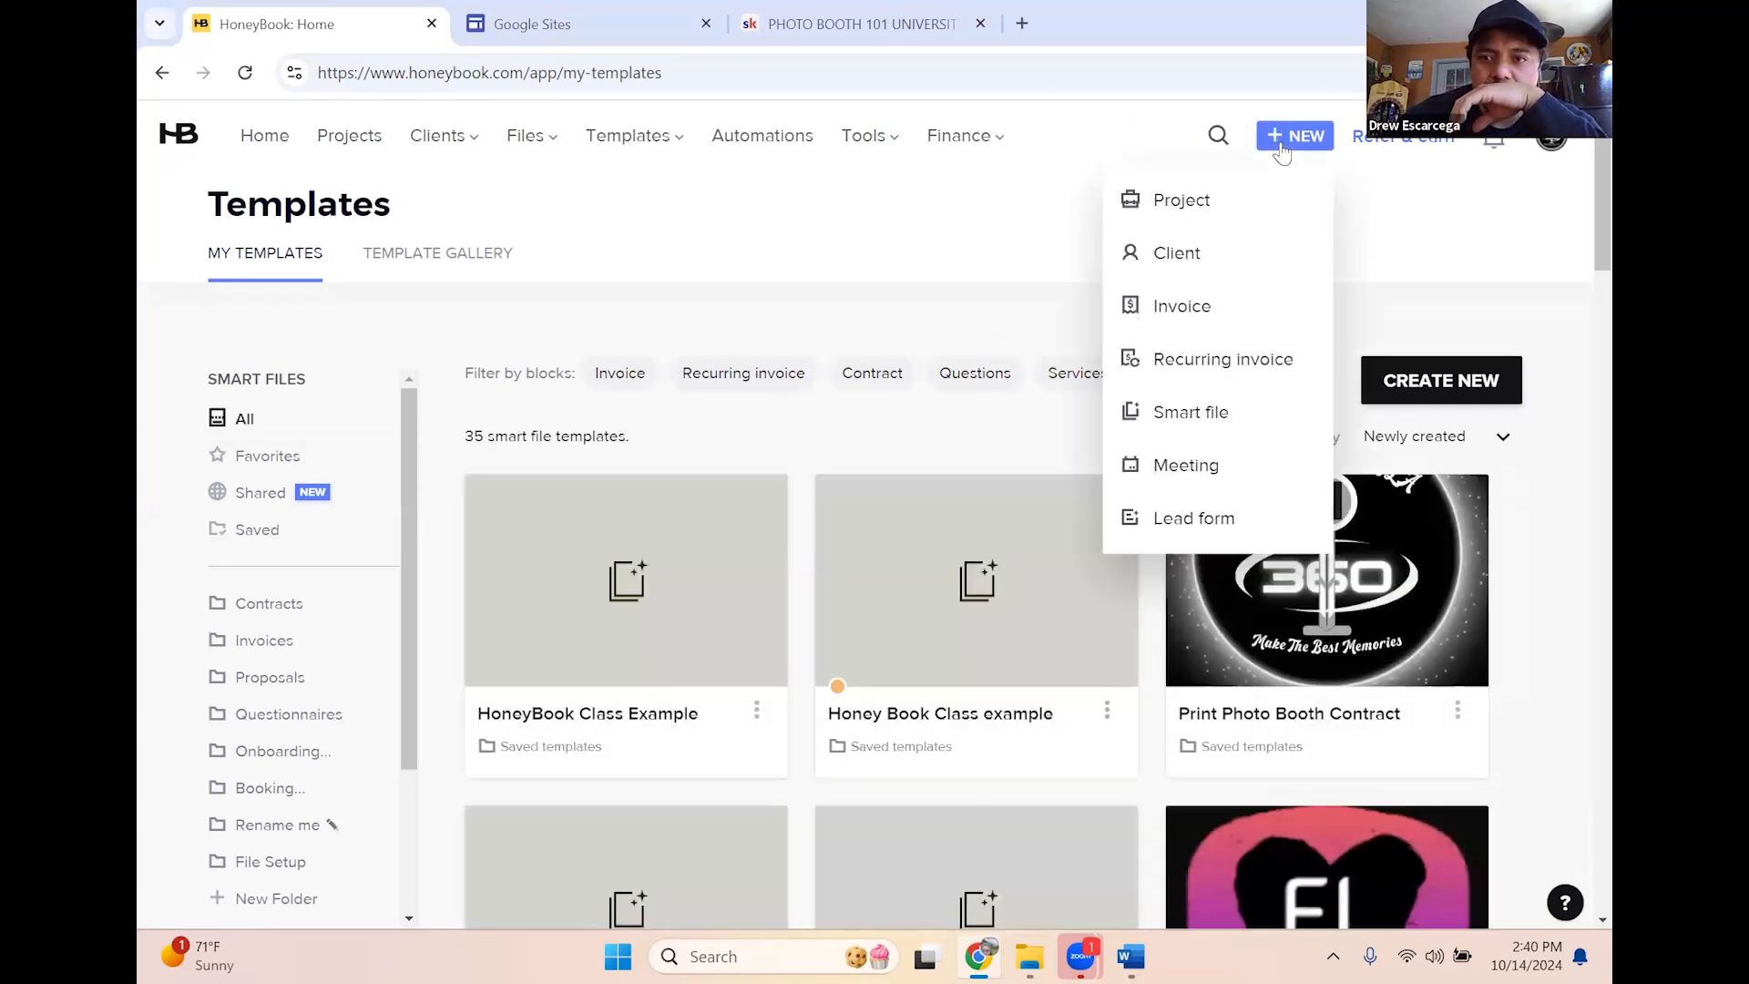
{"action": "left_click", "coordinate": [1195, 209]}
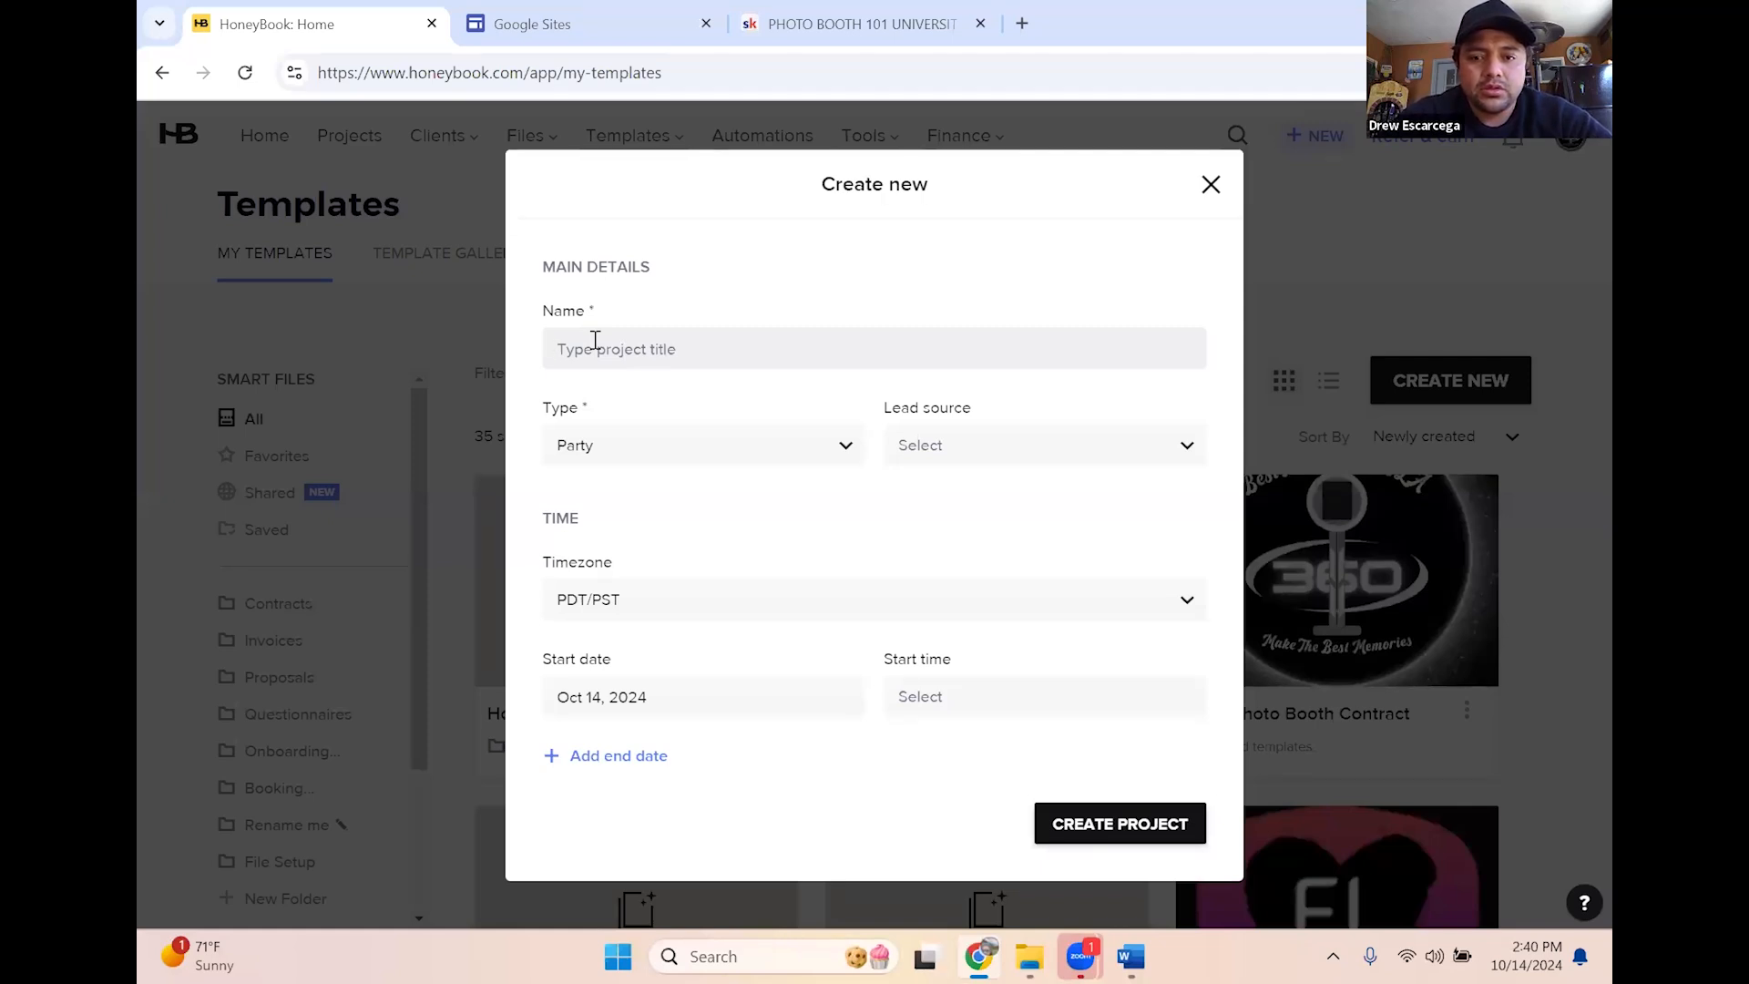
Create the Party project with the client's name, Client Referral lead source and start date Oct 31, 2024
{"action": "type", "text": "John Doe"}
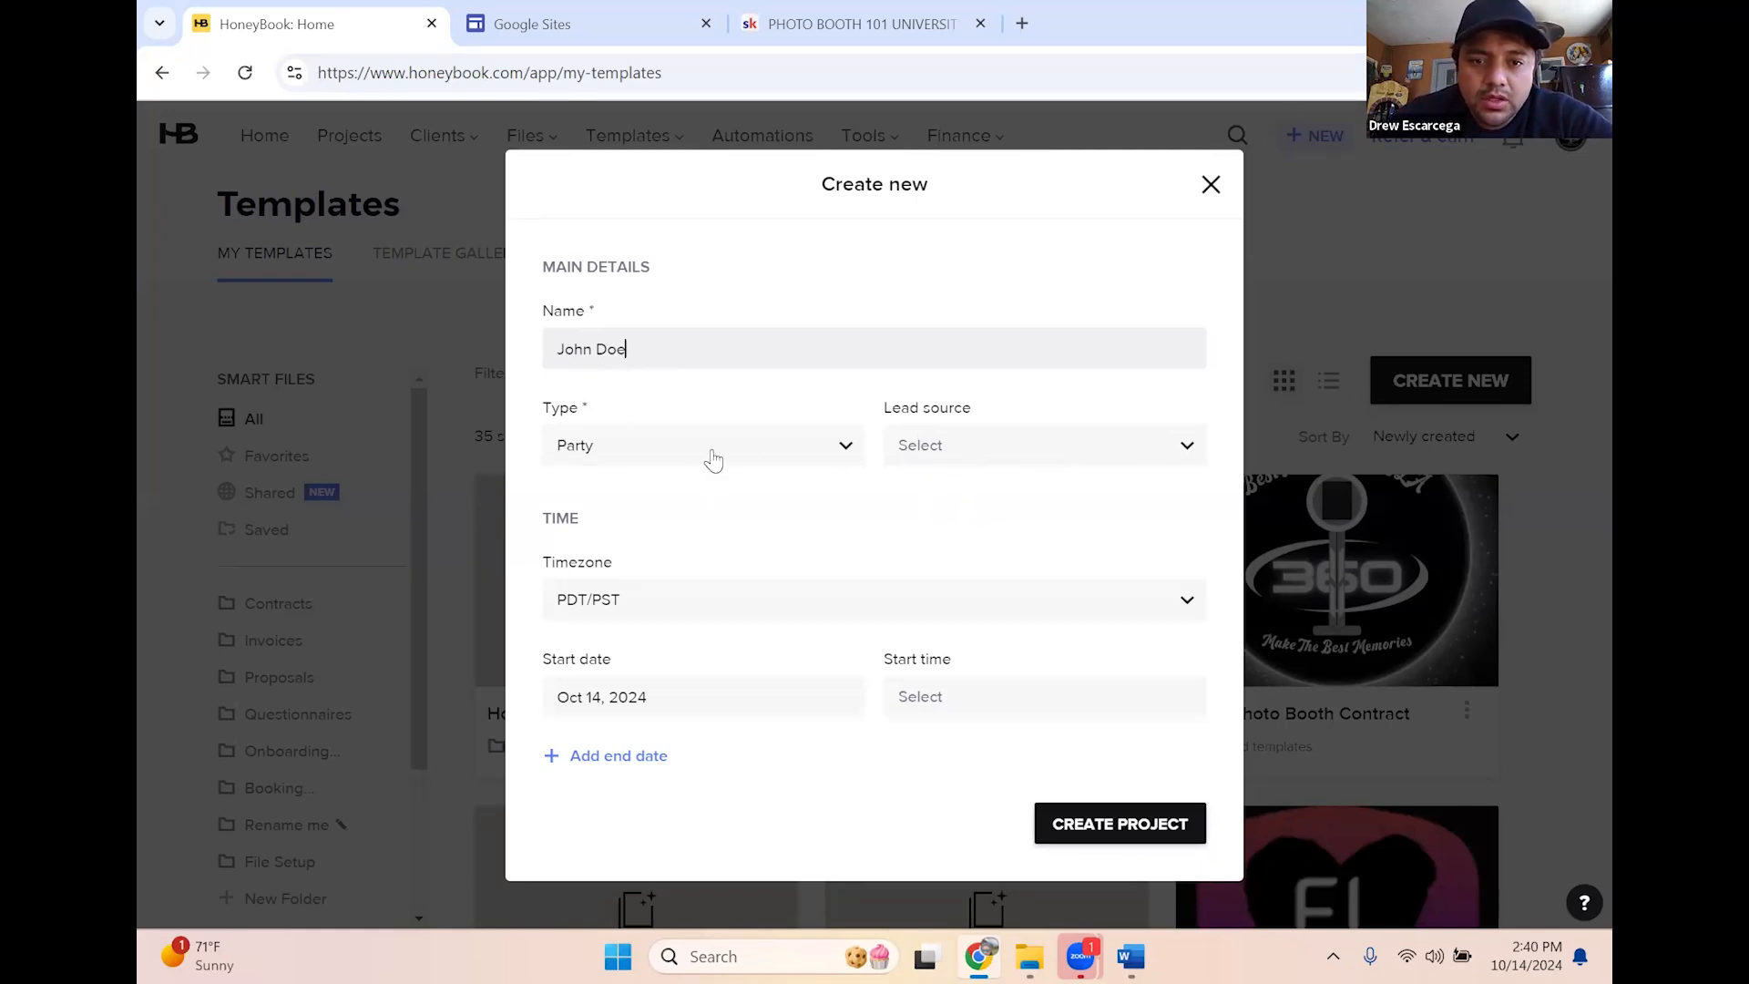
{"action": "left_click", "coordinate": [1102, 466]}
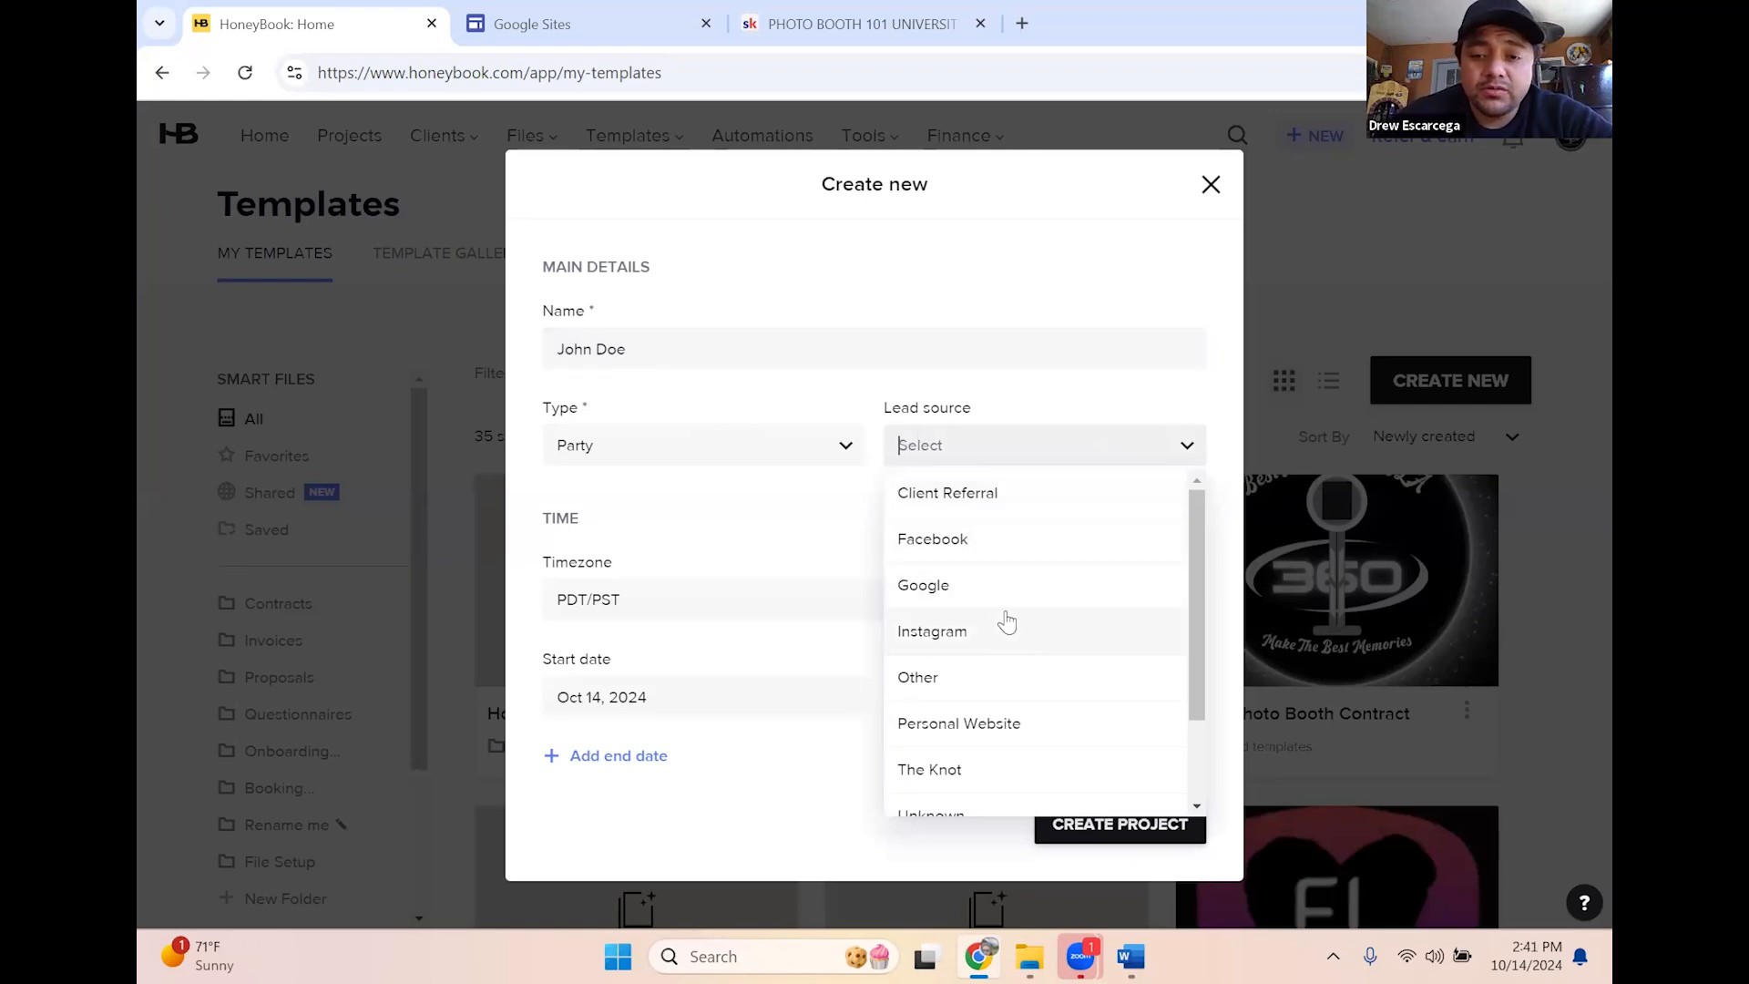
{"action": "left_click", "coordinate": [936, 445]}
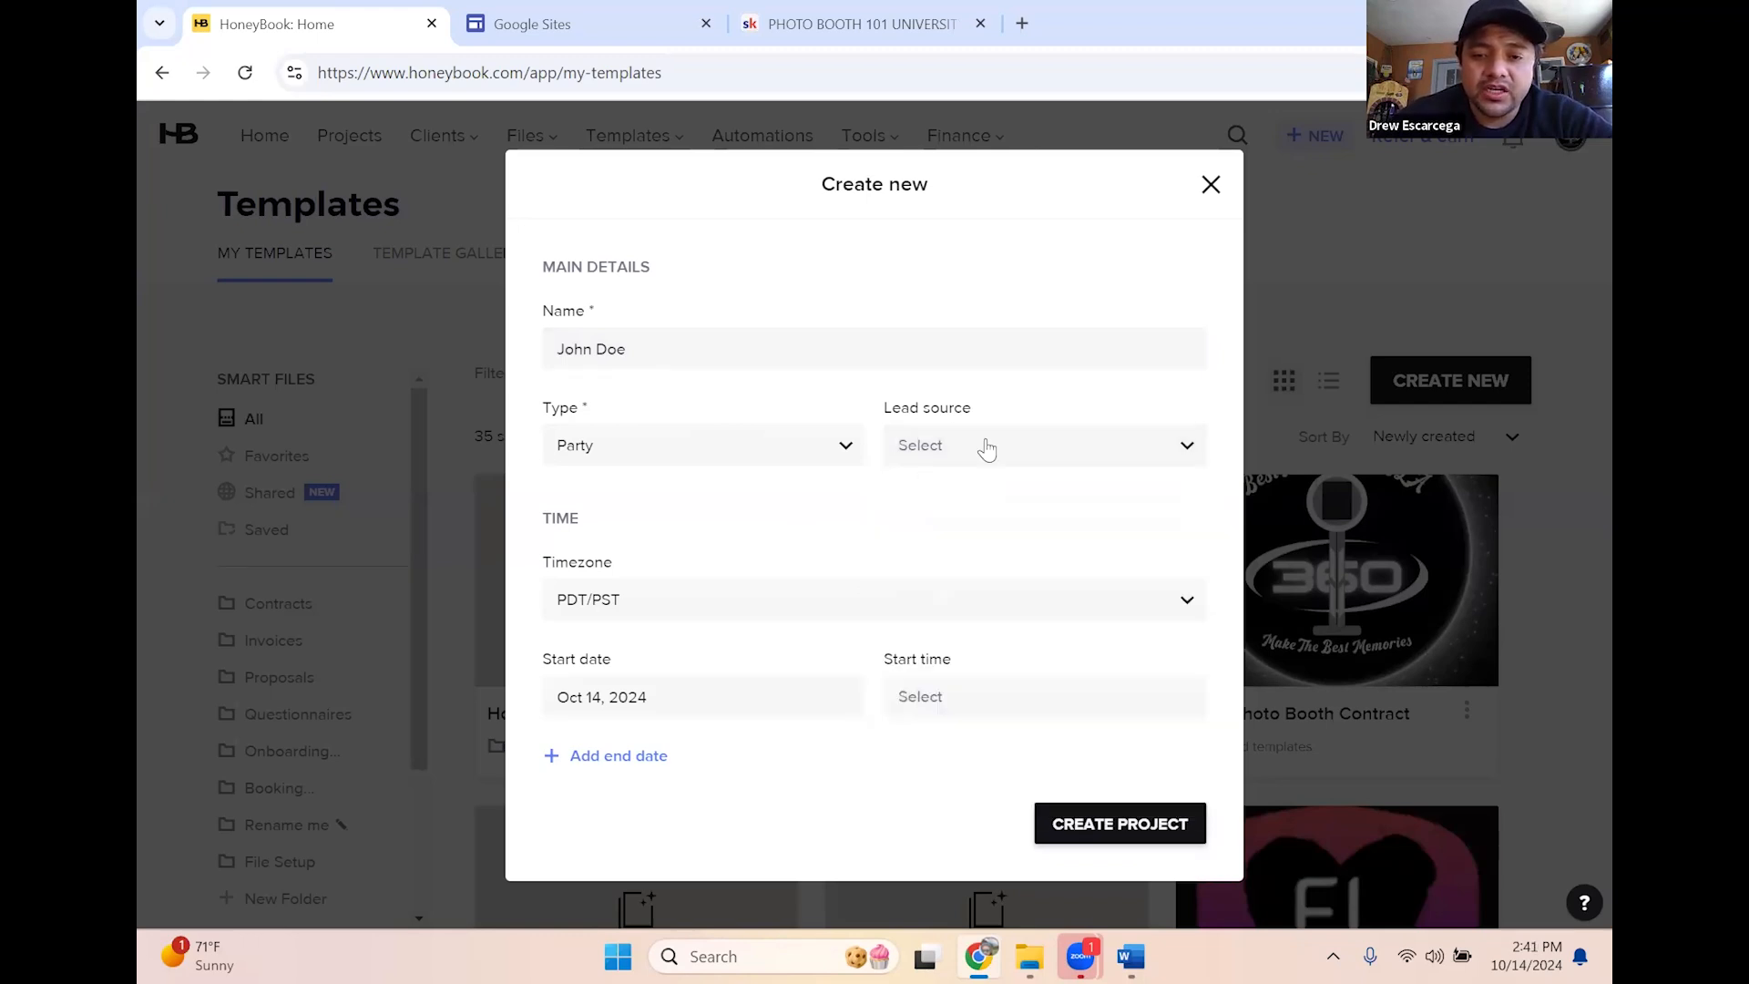
{"action": "left_click", "coordinate": [984, 445]}
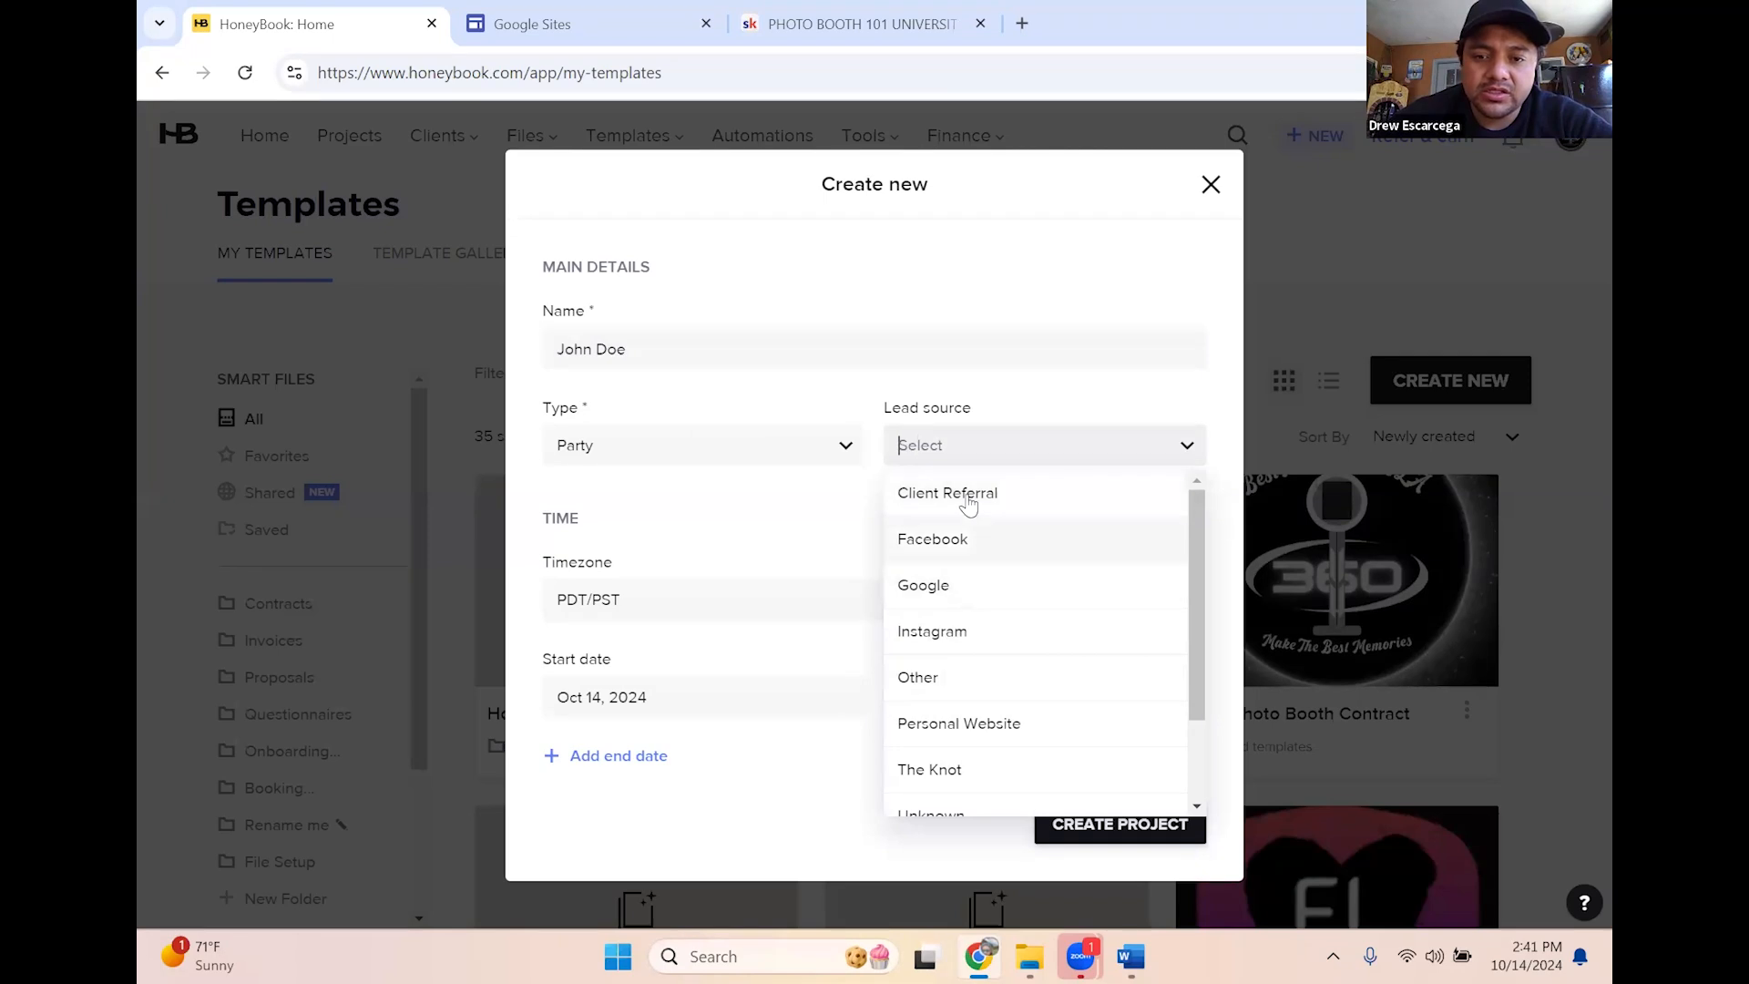
{"action": "left_click", "coordinate": [950, 495]}
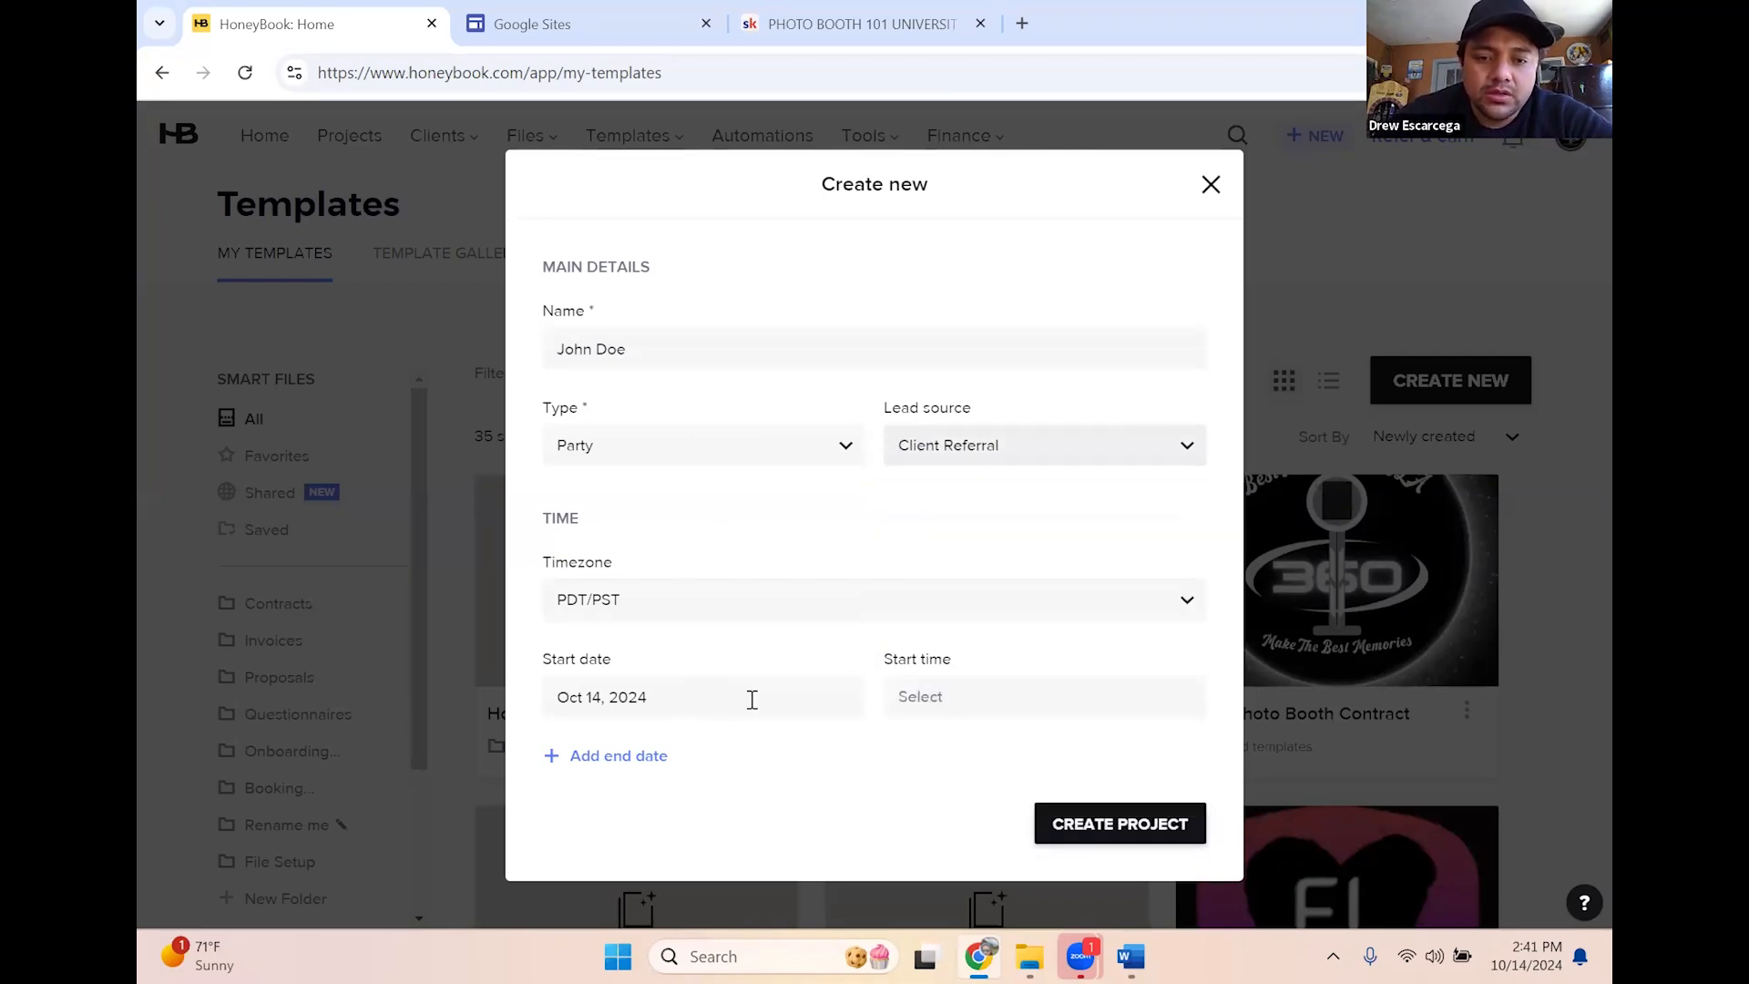
{"action": "left_click", "coordinate": [650, 706]}
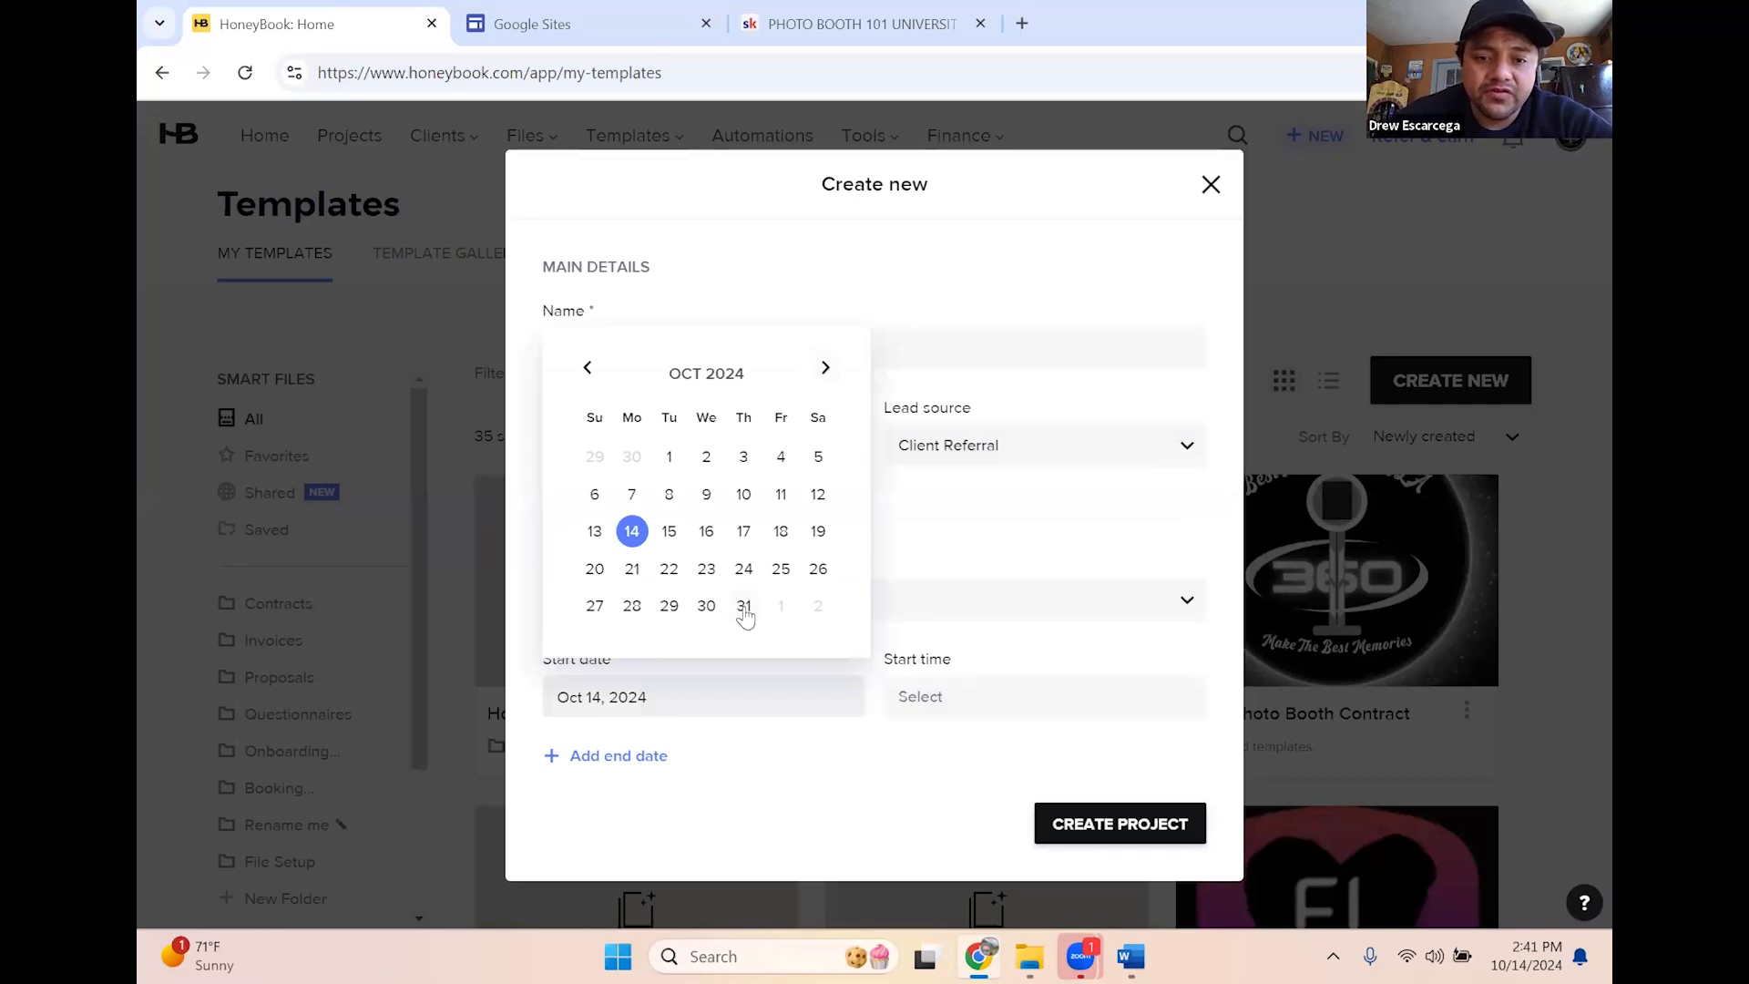
{"action": "left_click", "coordinate": [744, 606]}
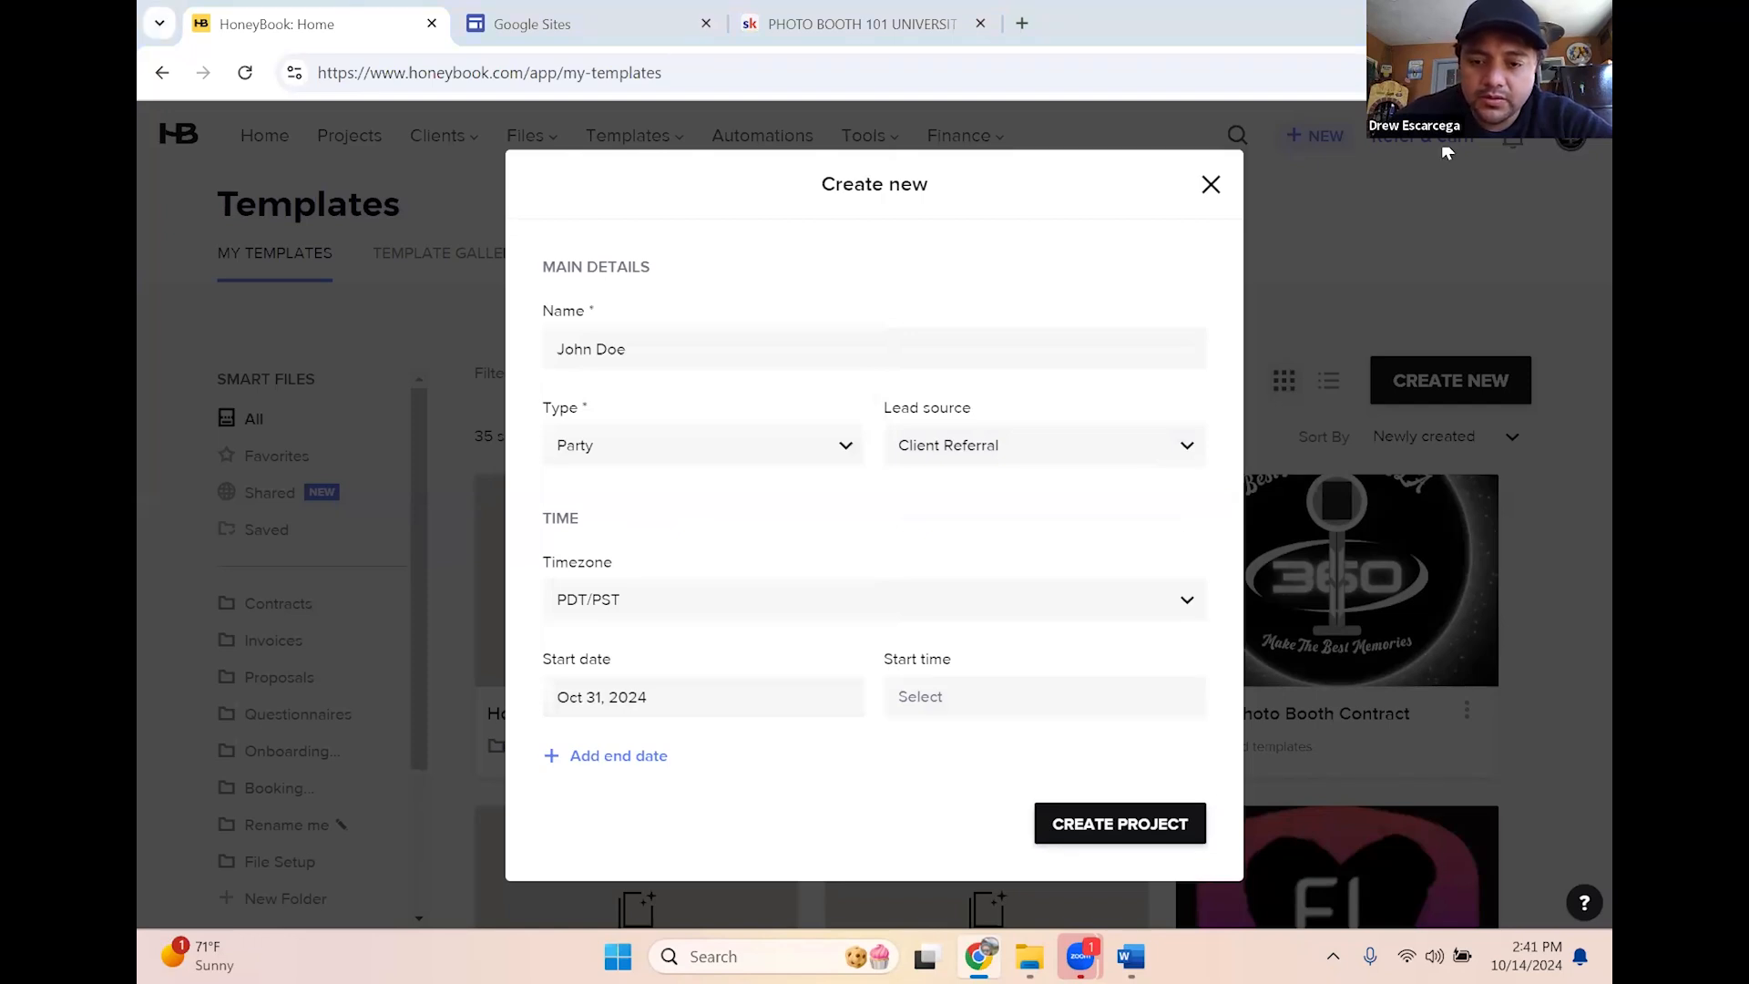
{"action": "left_click", "coordinate": [1074, 824]}
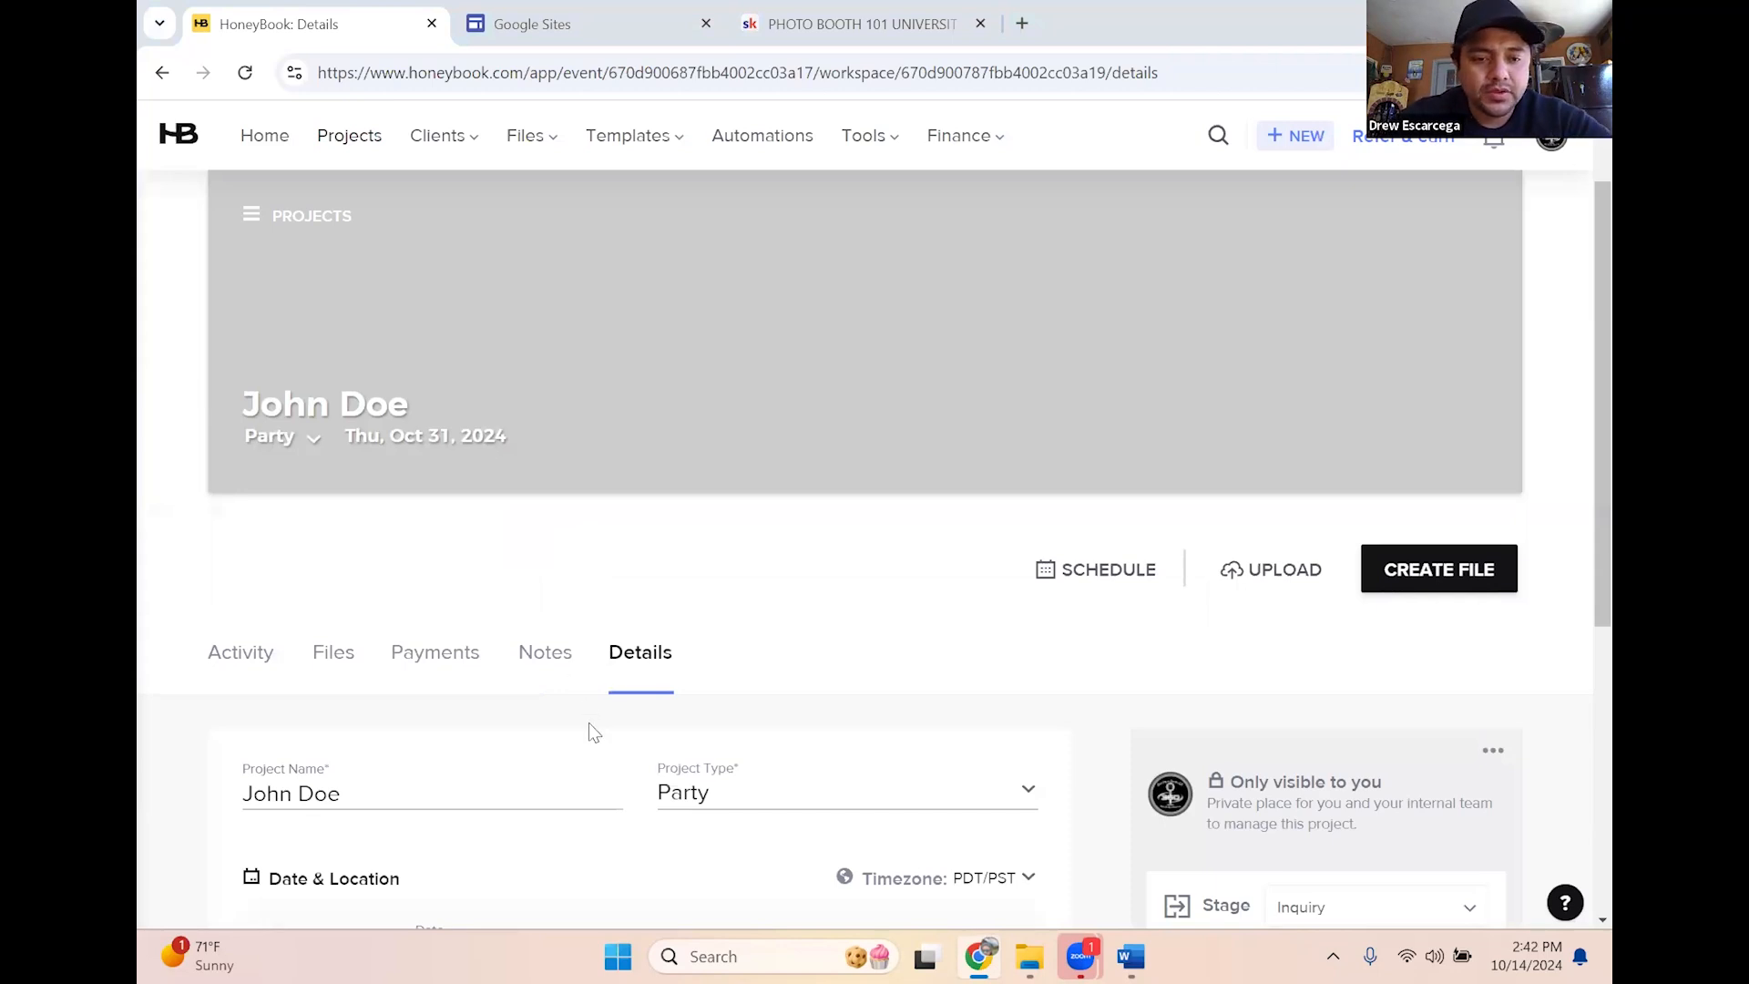
Scroll through the new project's Details to review its date and location sections
{"action": "scroll", "coordinate": [610, 756], "scroll_direction": "down", "scroll_amount": 5}
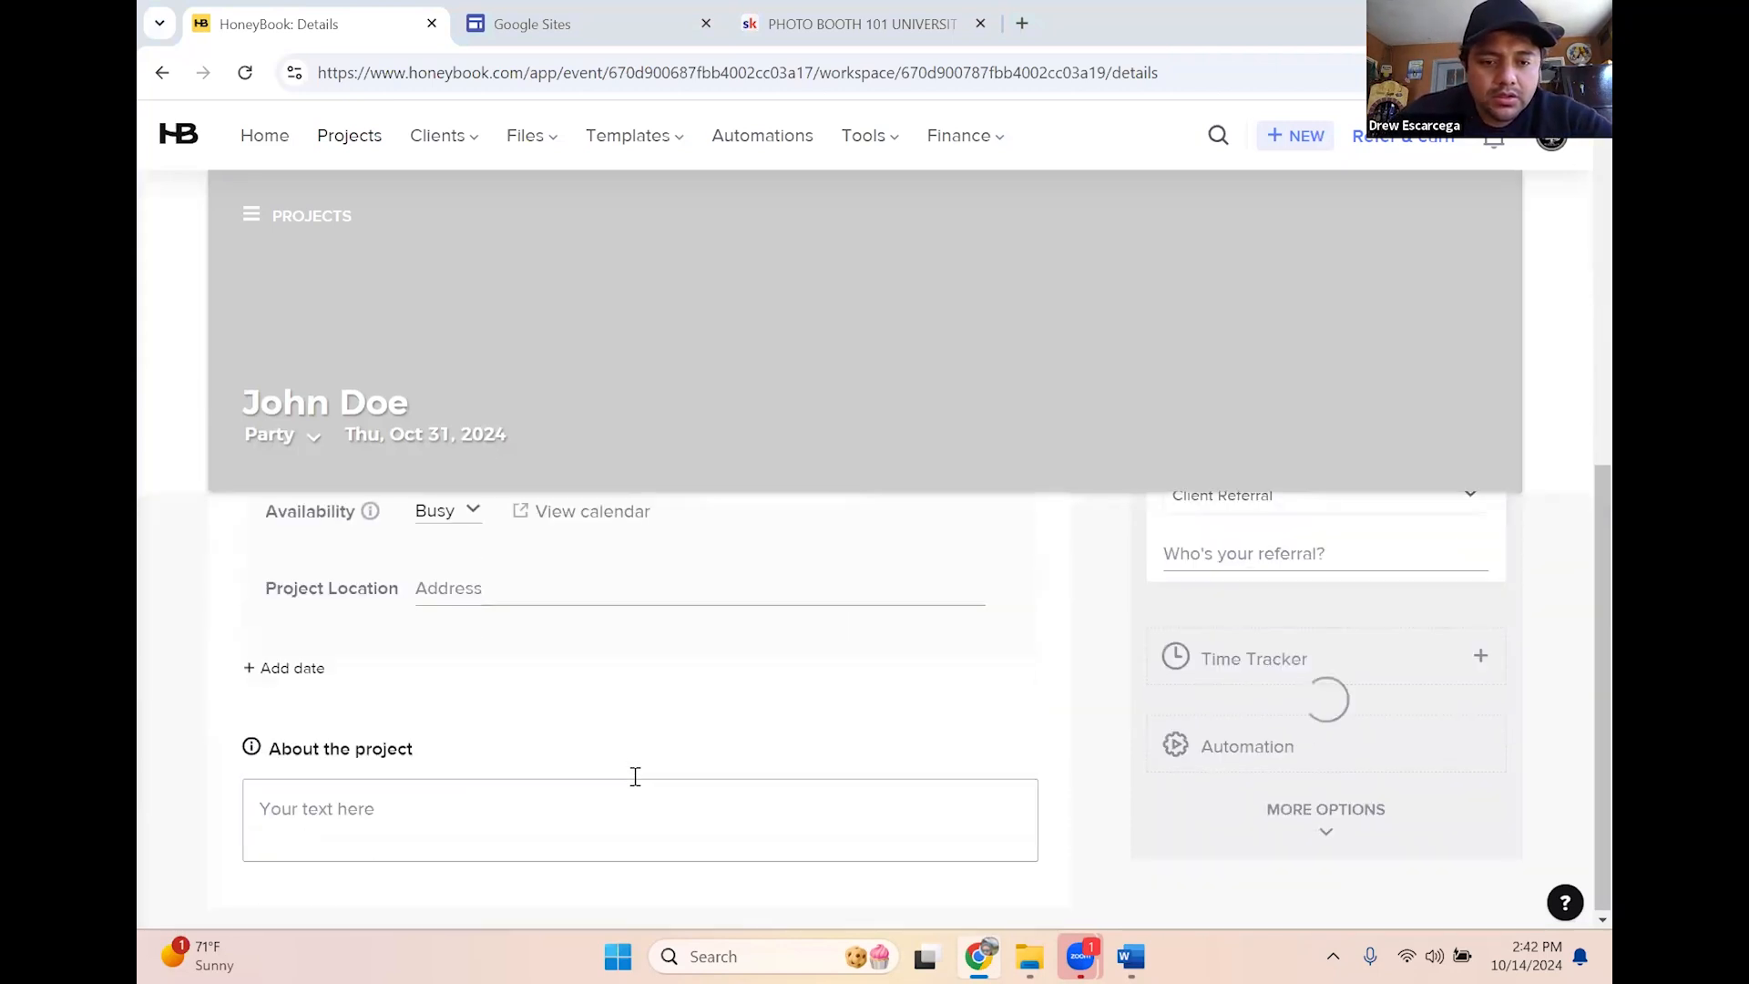
{"action": "scroll", "coordinate": [636, 776], "scroll_direction": "up", "scroll_amount": 5}
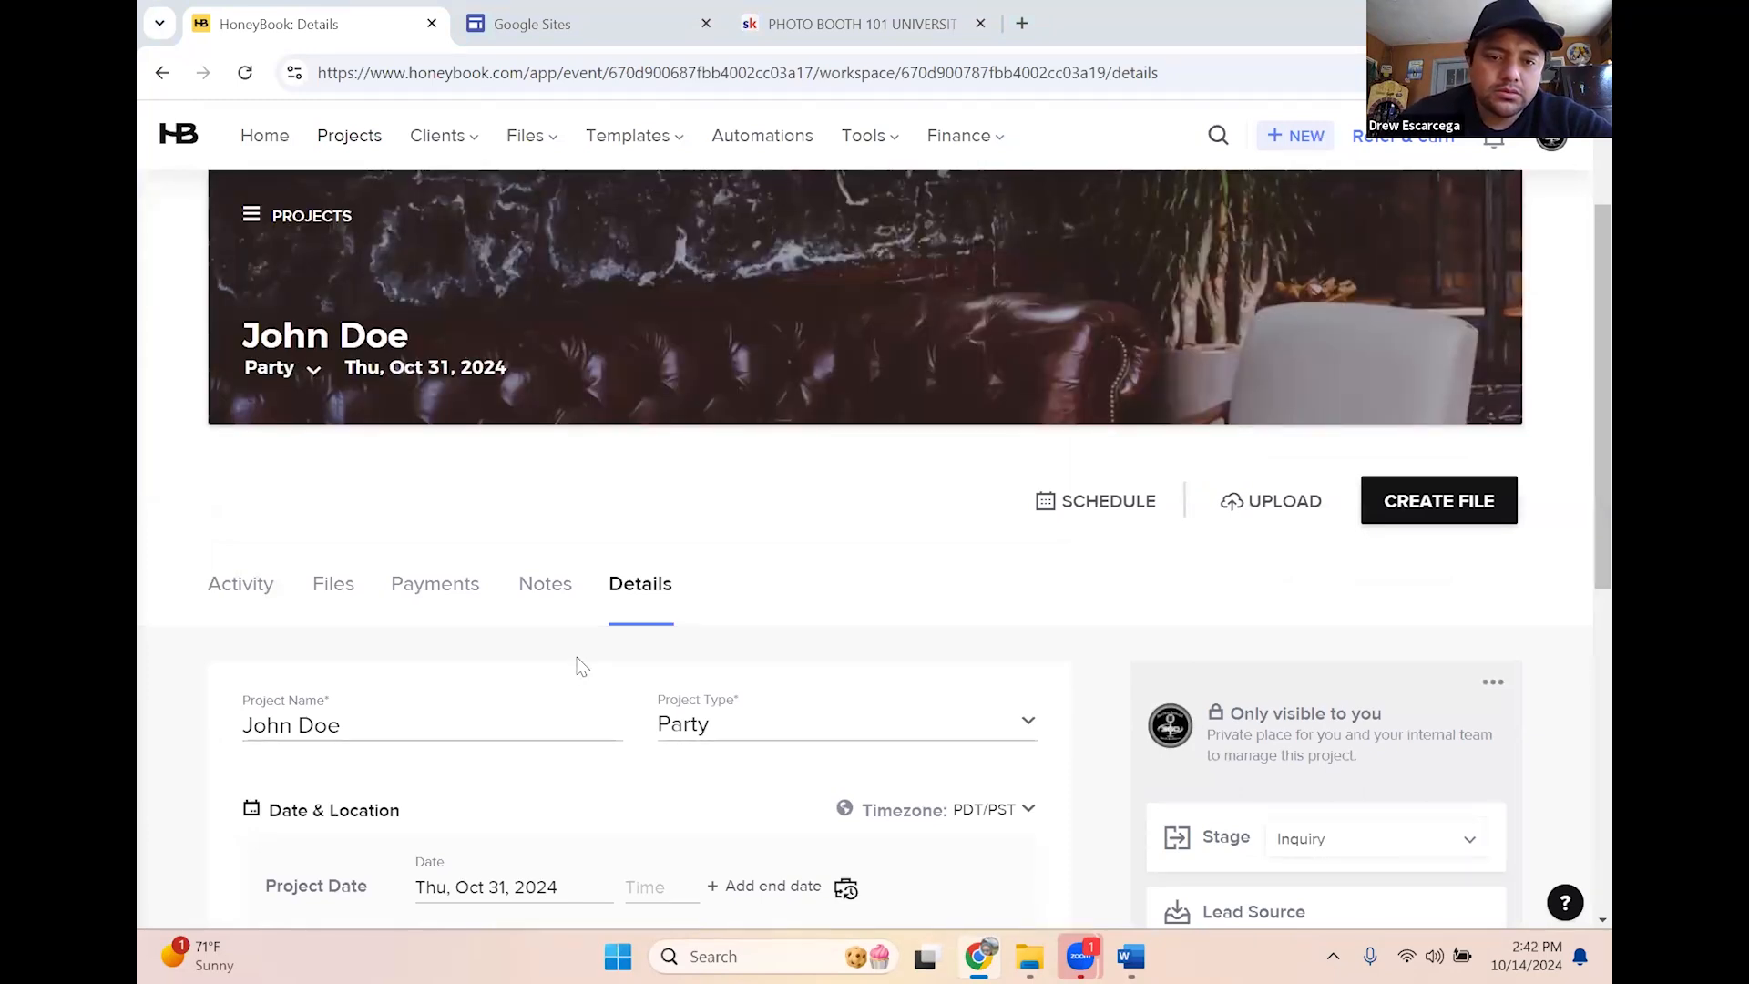
{"action": "scroll", "coordinate": [580, 665], "scroll_direction": "down", "scroll_amount": 3}
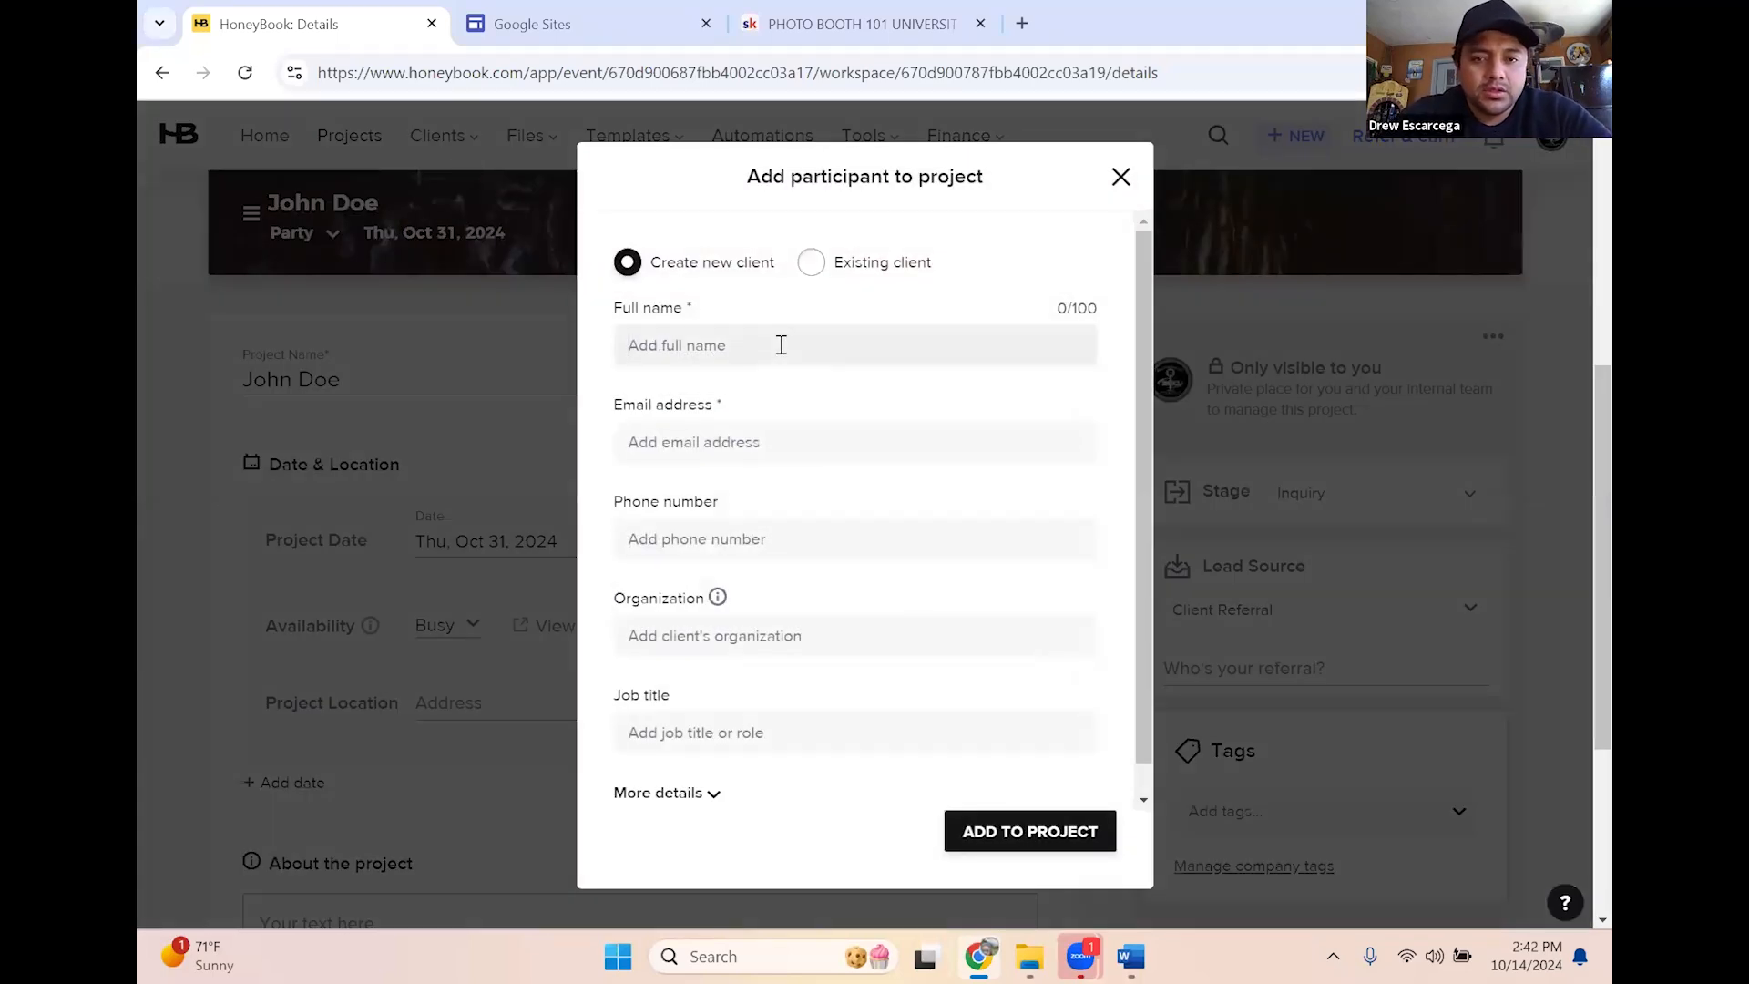
Search existing clients and add the first matching test client to the project
{"action": "type", "text": "John Doe"}
{"action": "left_click", "coordinate": [673, 451]}
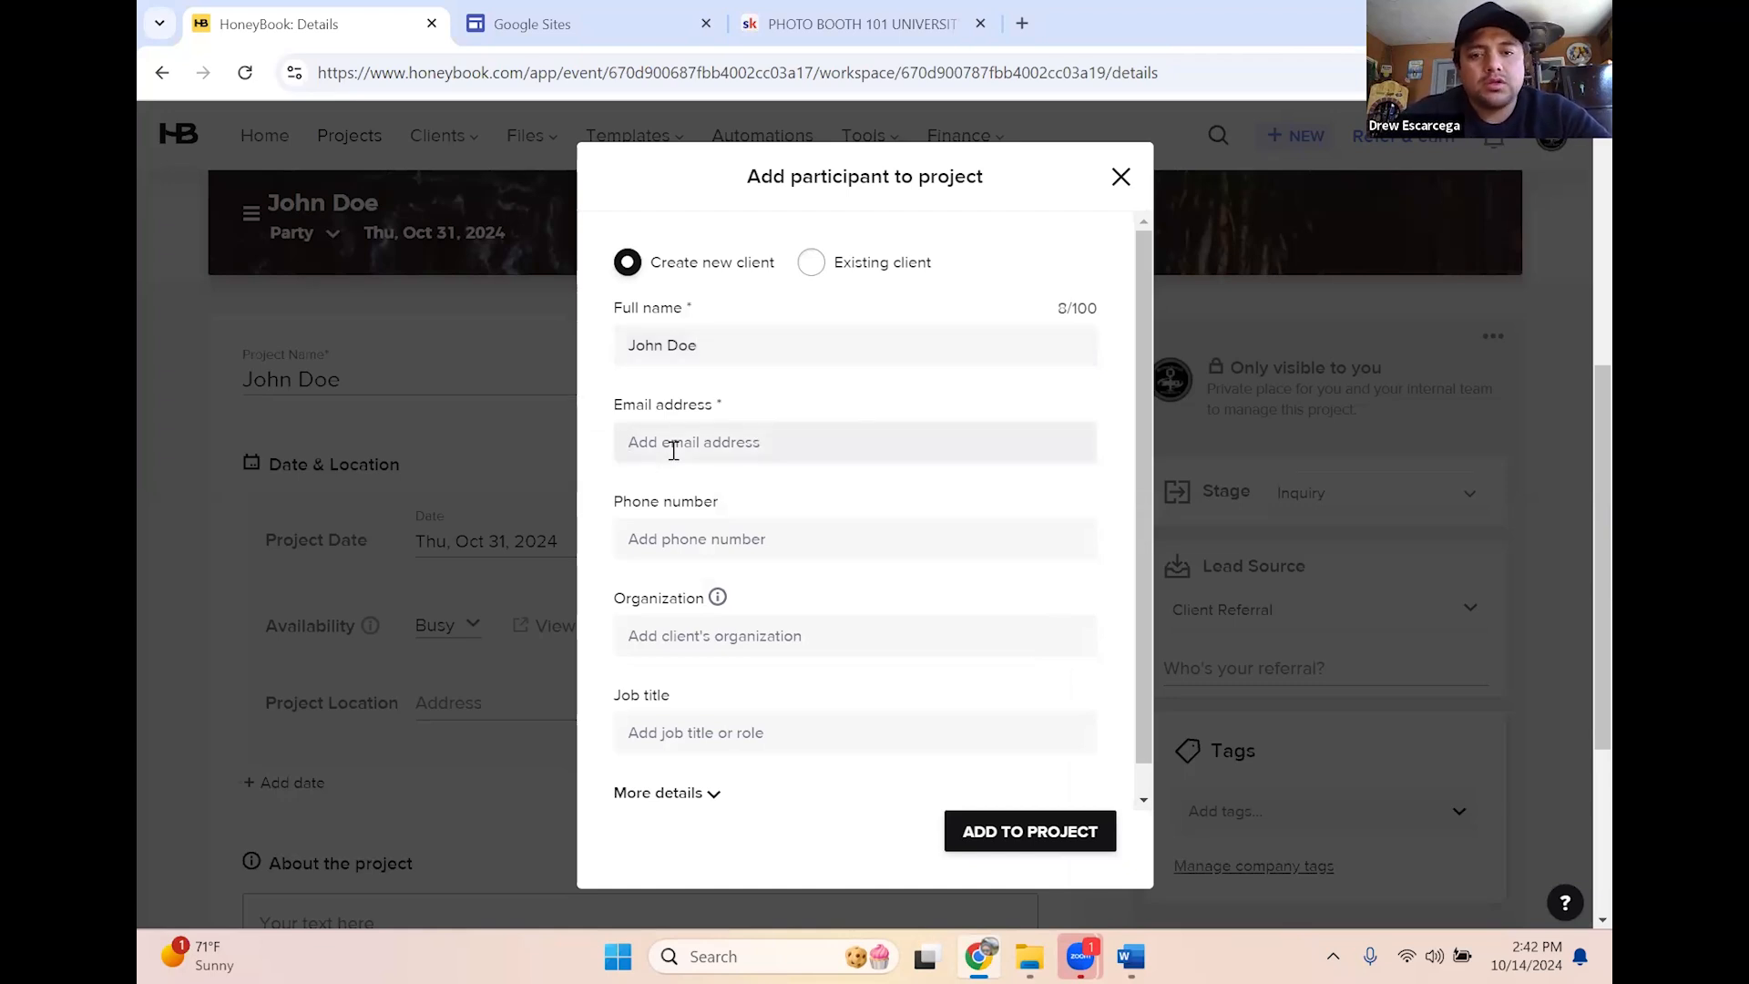
{"action": "type", "text": "hans"}
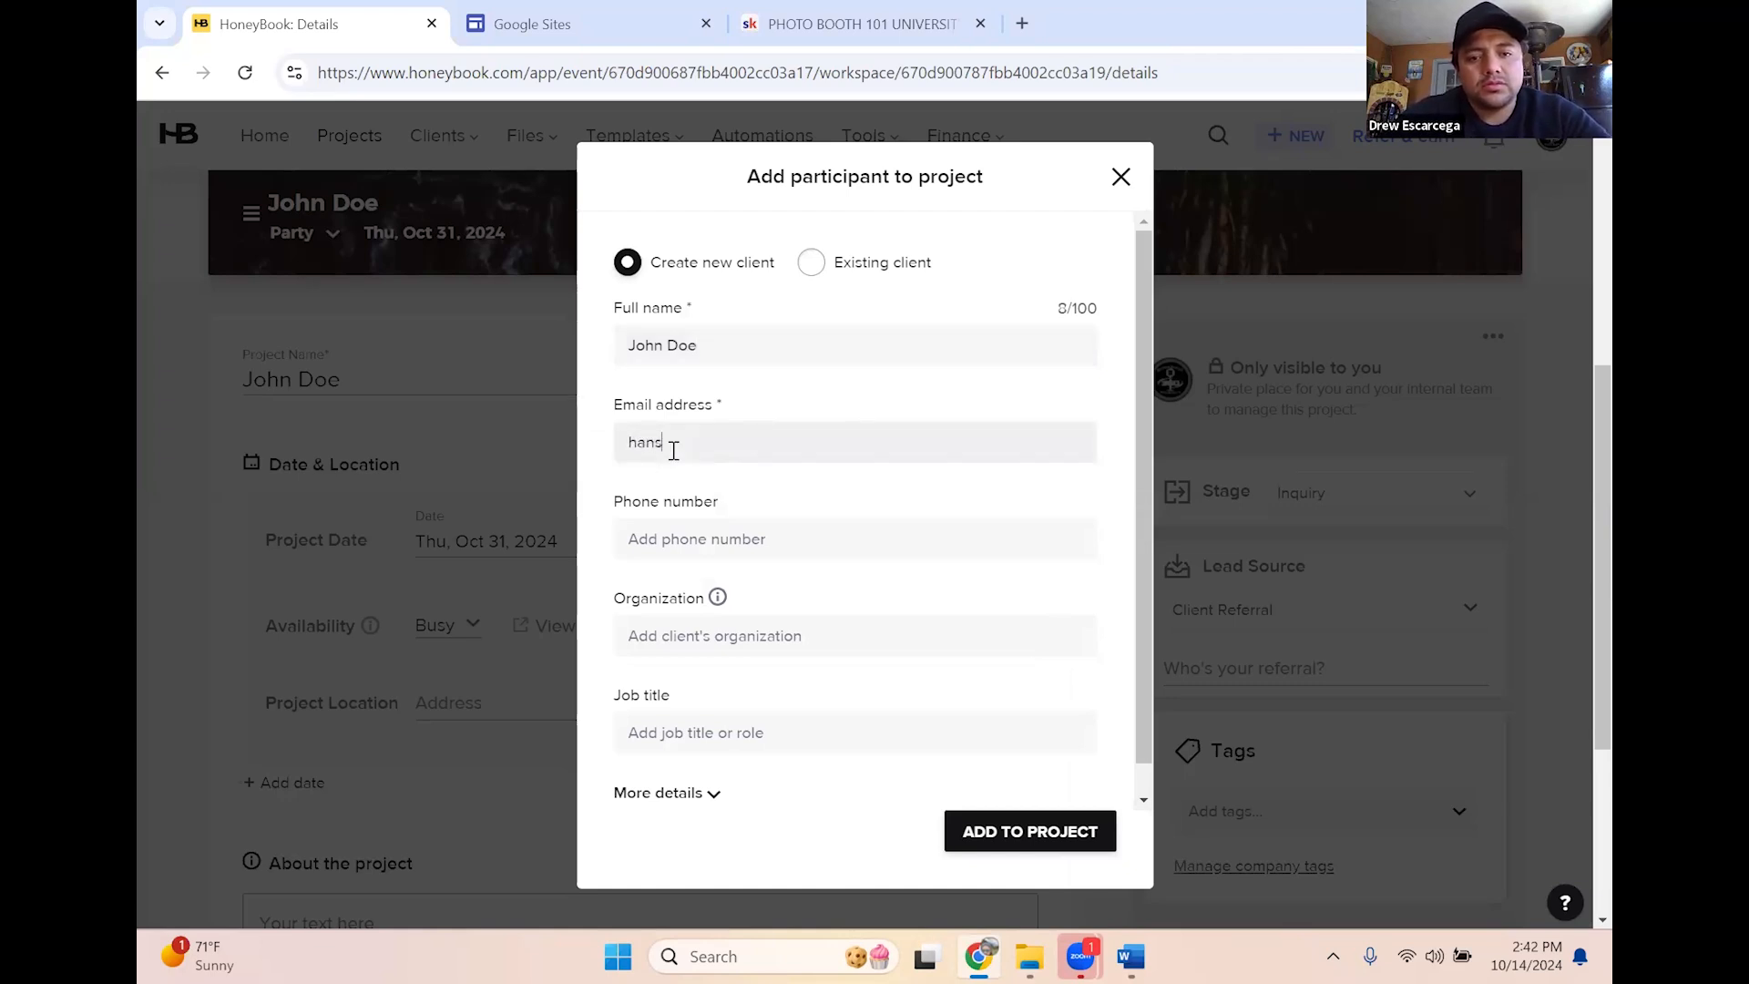
{"action": "key", "text": "BackSpace"}
{"action": "key", "text": "BackSpace"}
{"action": "key", "text": "BackSpace"}
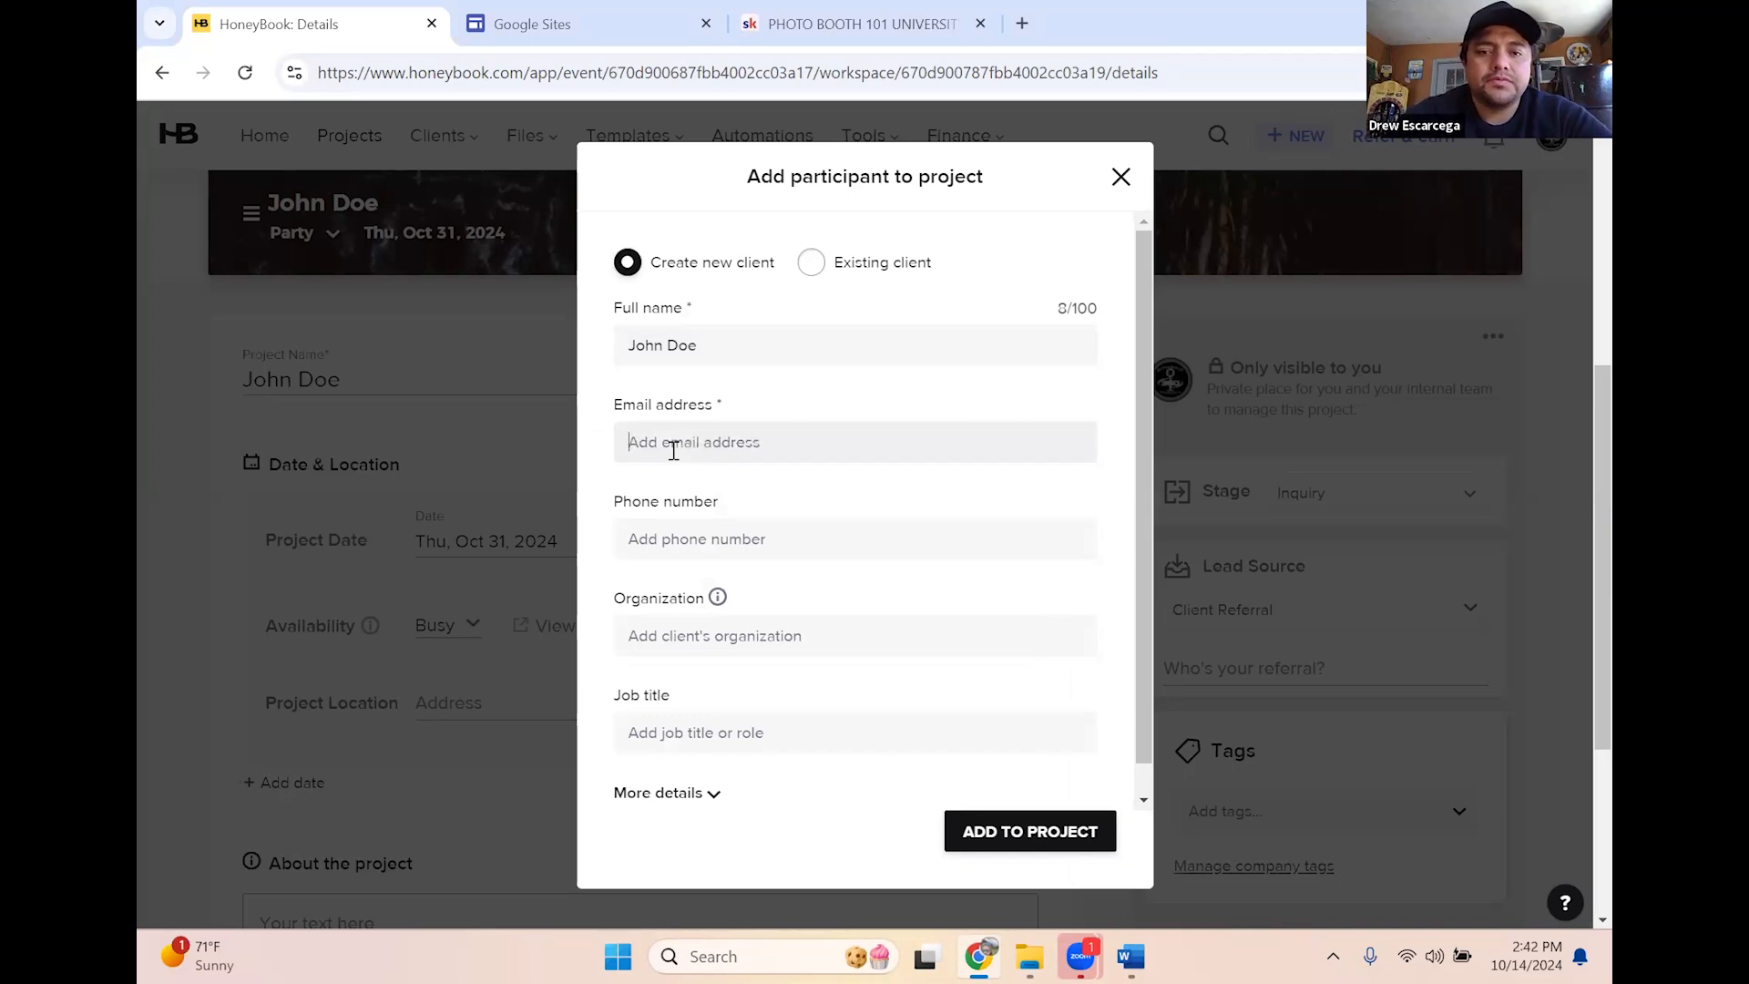
{"action": "left_click", "coordinate": [810, 265]}
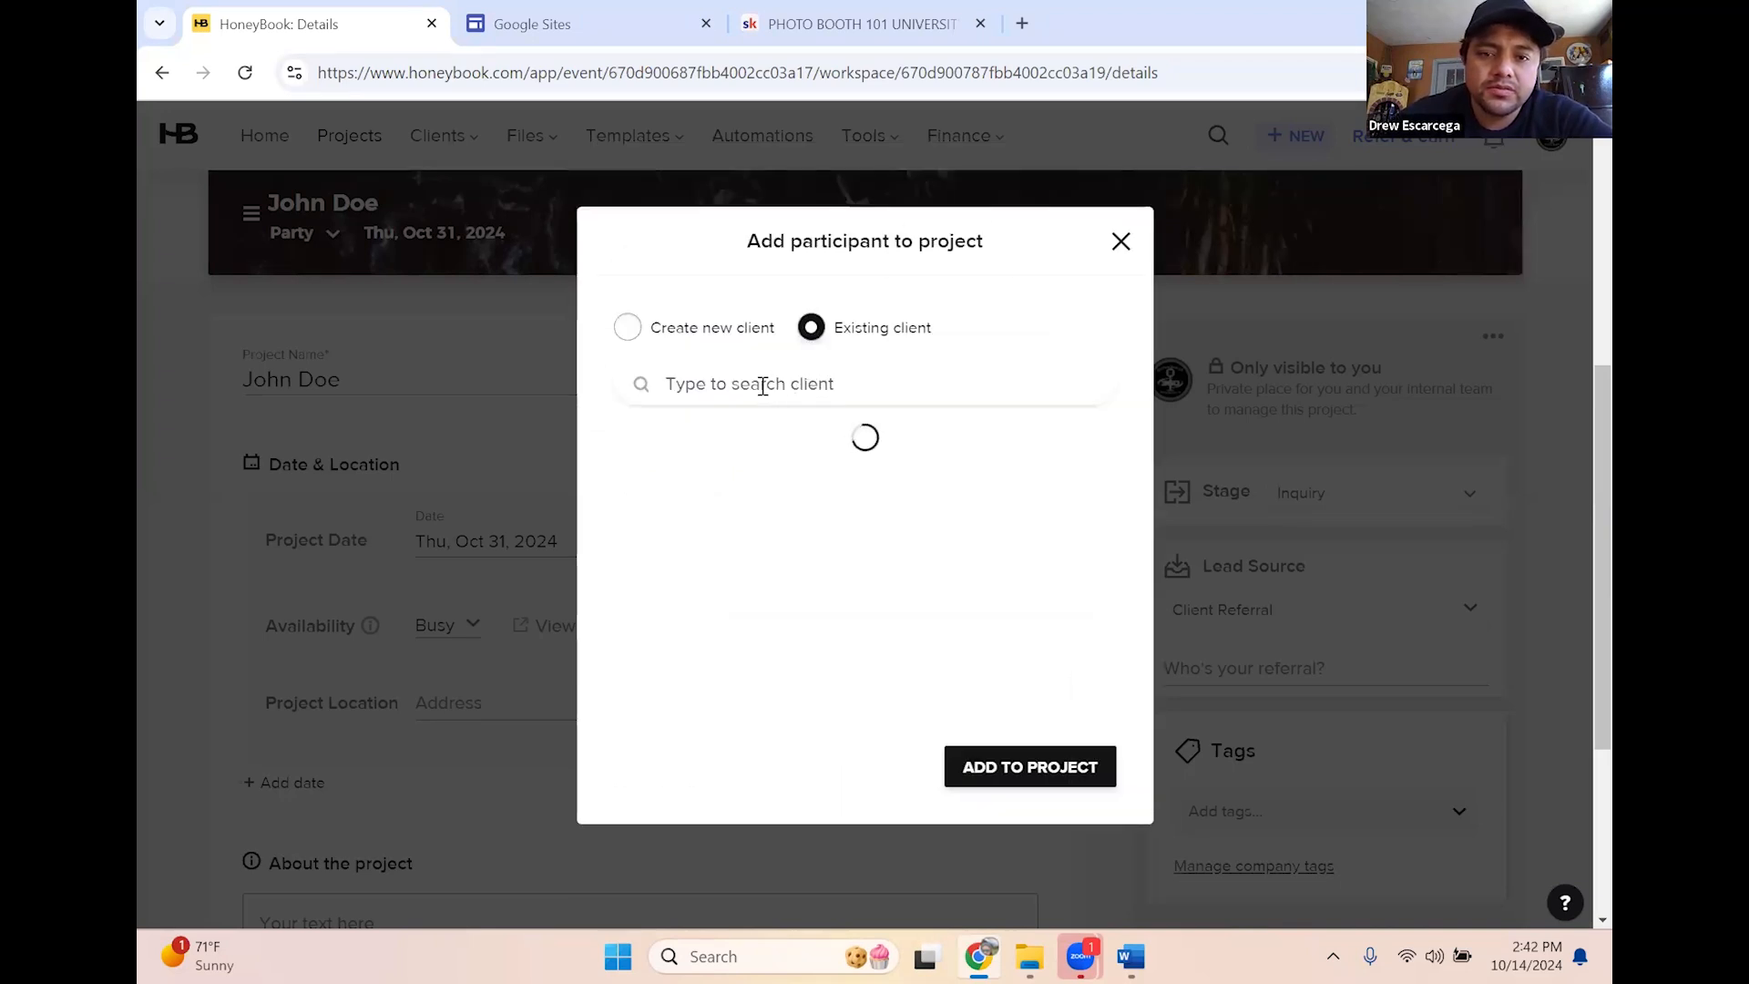
{"action": "type", "text": "hans"}
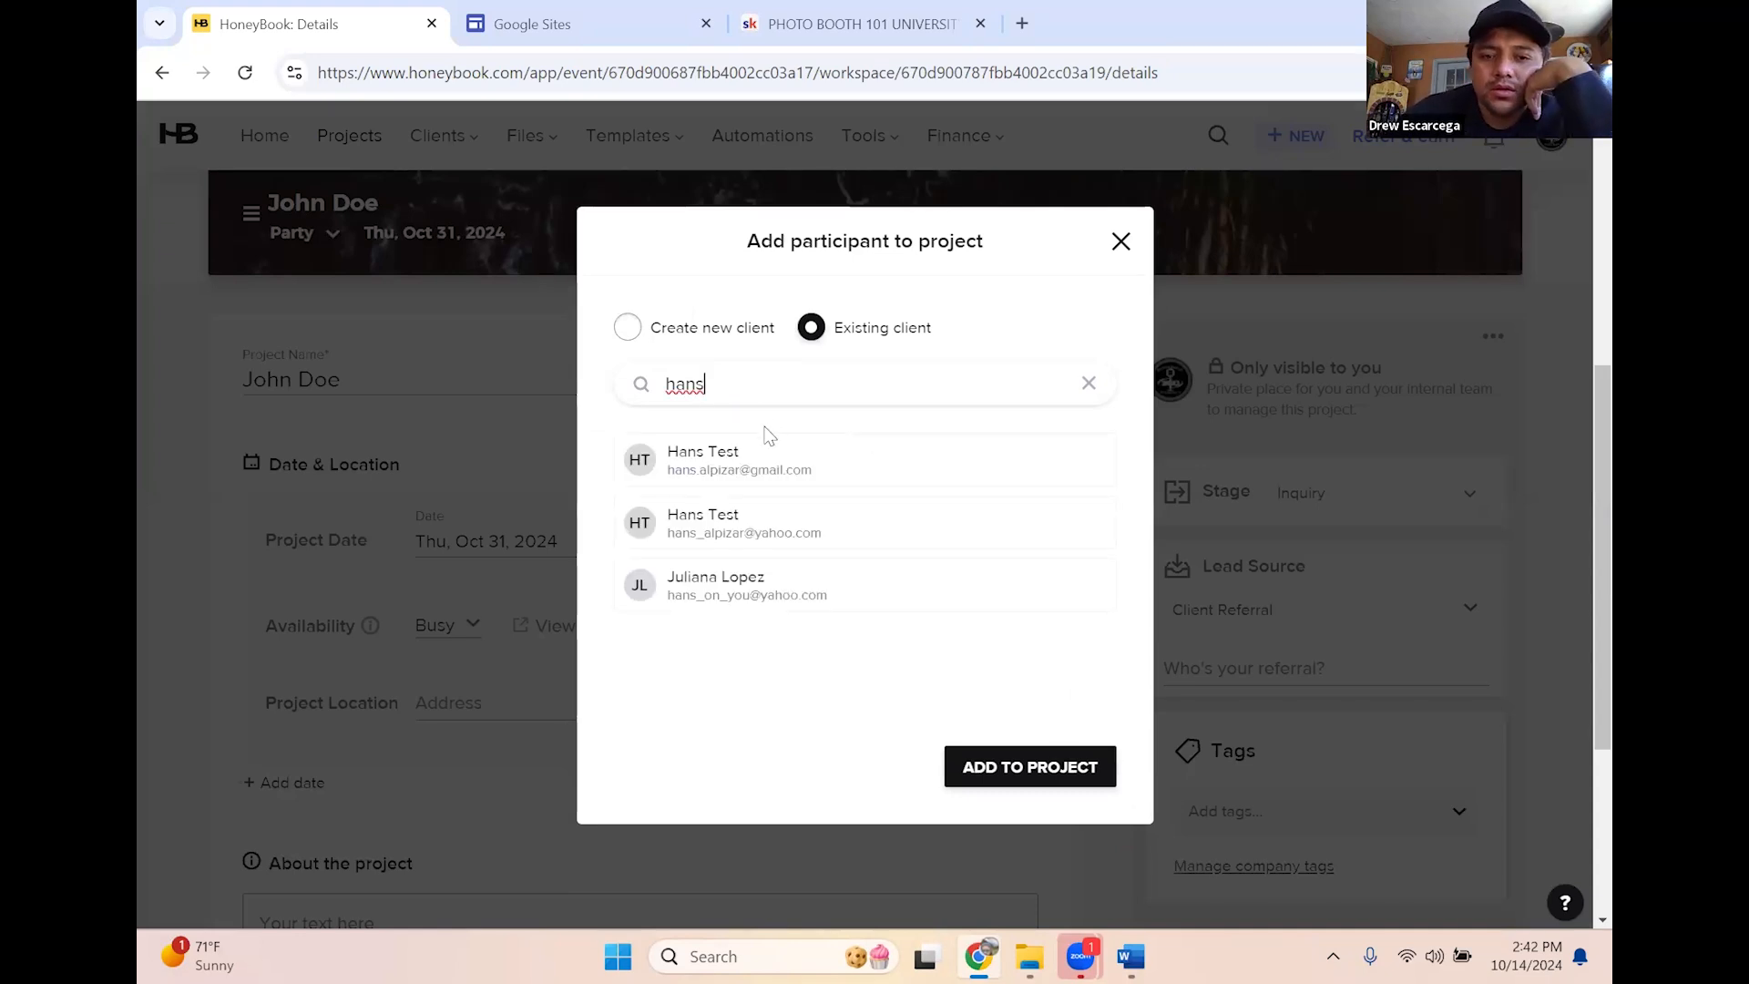
{"action": "left_click", "coordinate": [745, 463]}
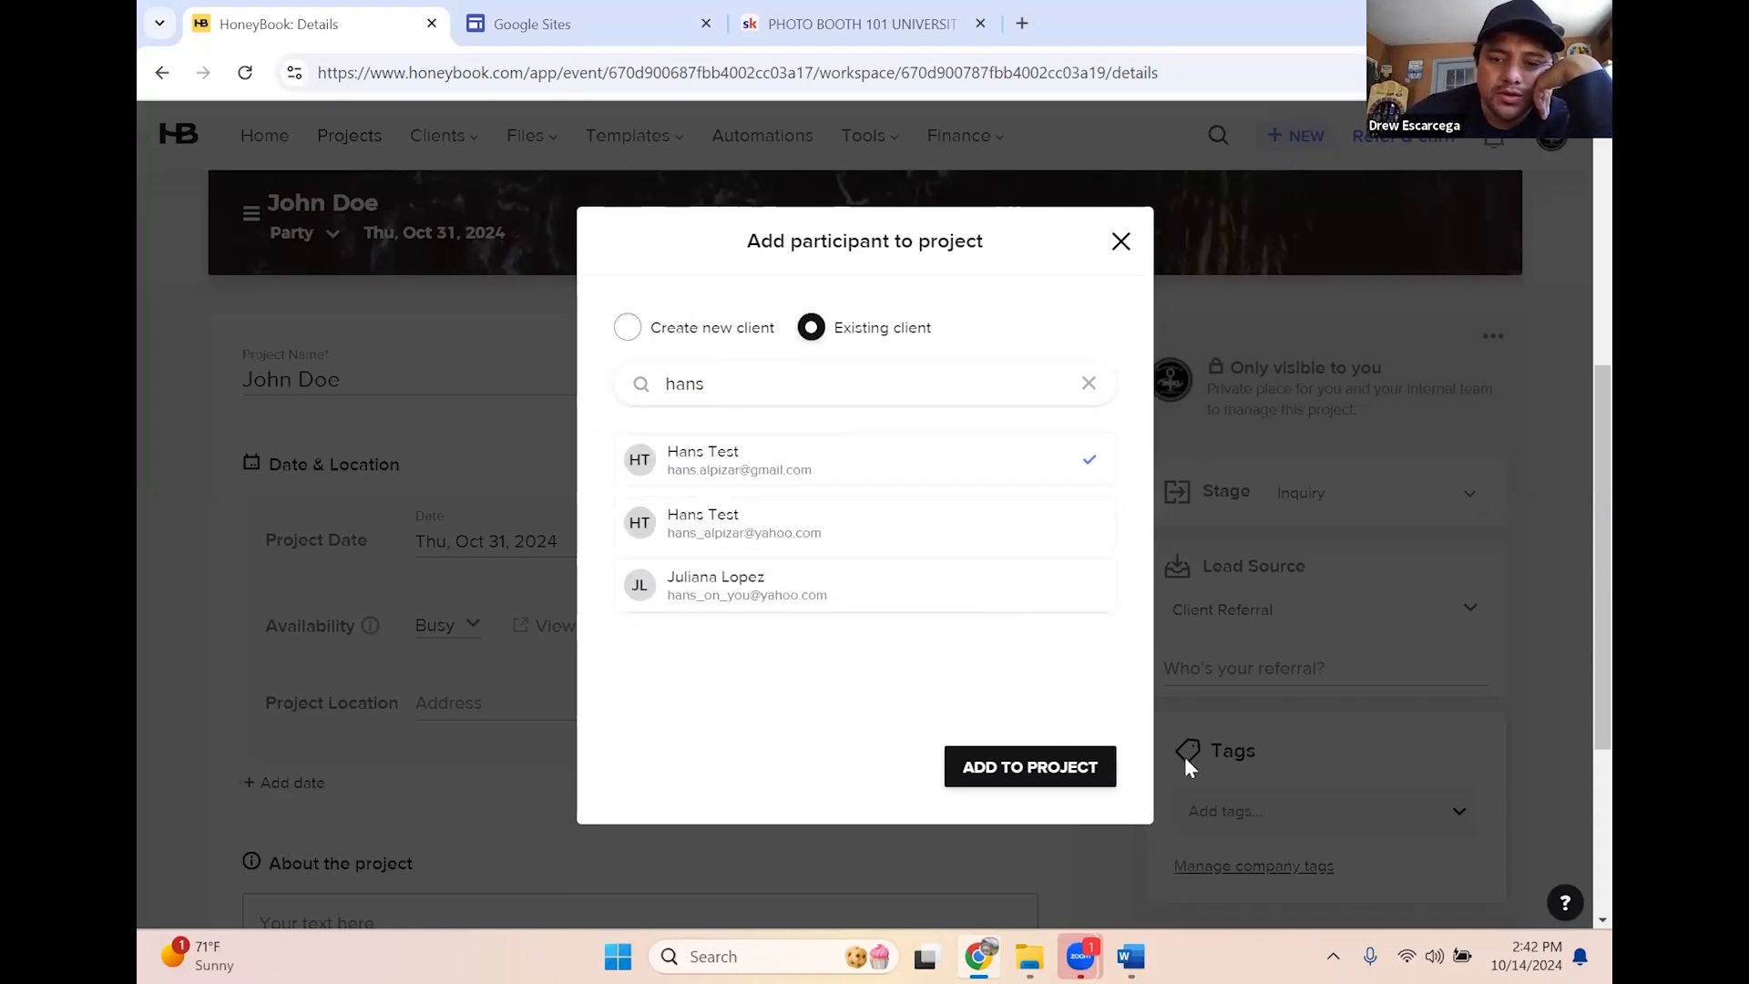
{"action": "left_click", "coordinate": [1033, 772]}
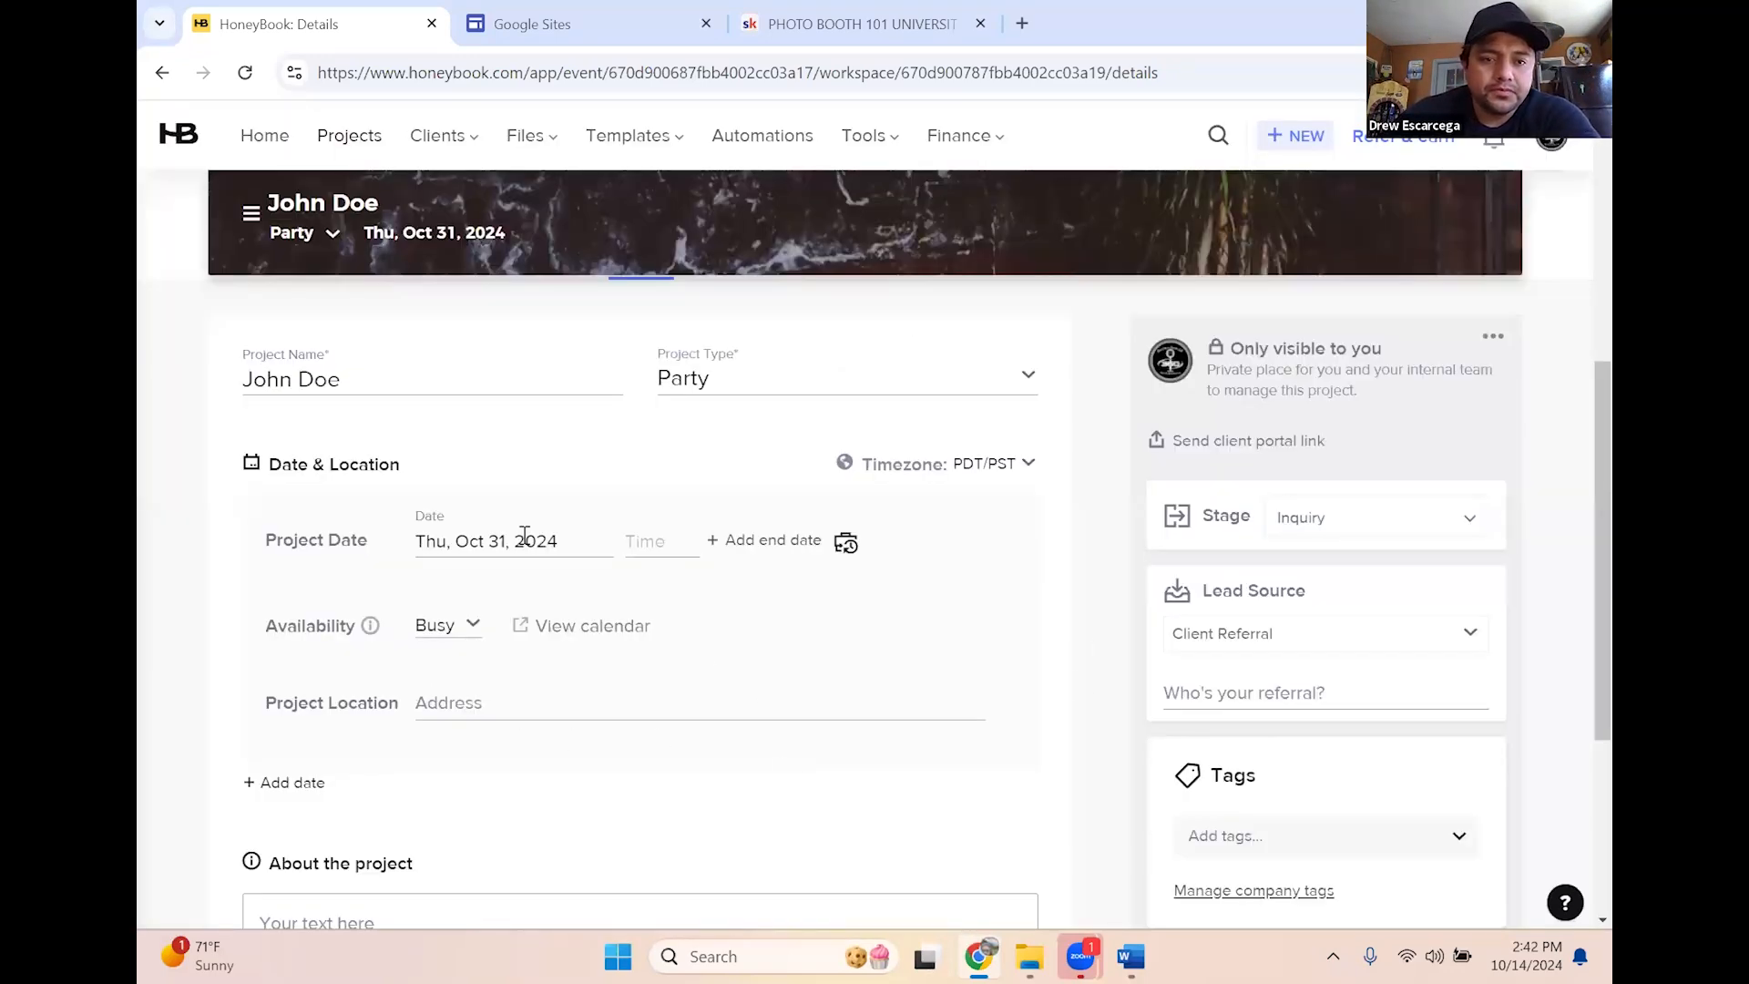
Set the project start time to 4:00 pm on Oct 31, keeping availability Busy
{"action": "scroll", "coordinate": [912, 660], "scroll_direction": "down", "scroll_amount": 1}
{"action": "scroll", "coordinate": [534, 682], "scroll_direction": "up", "scroll_amount": 3}
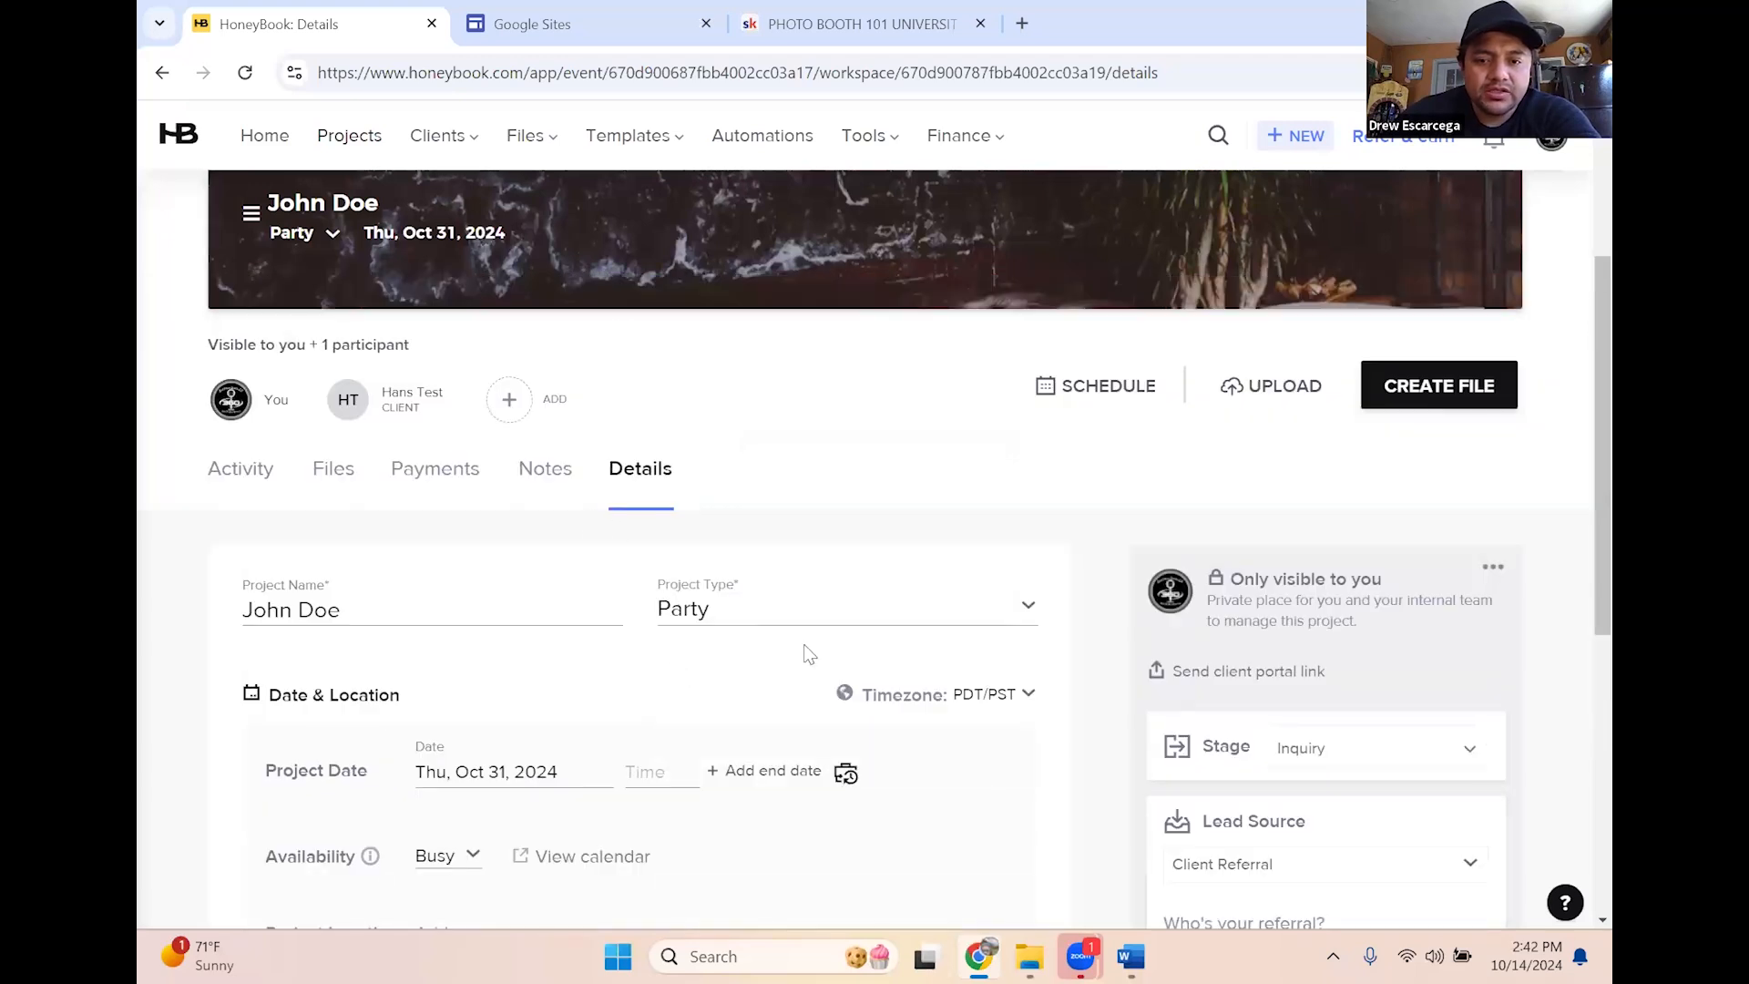
{"action": "scroll", "coordinate": [550, 756], "scroll_direction": "down", "scroll_amount": 1}
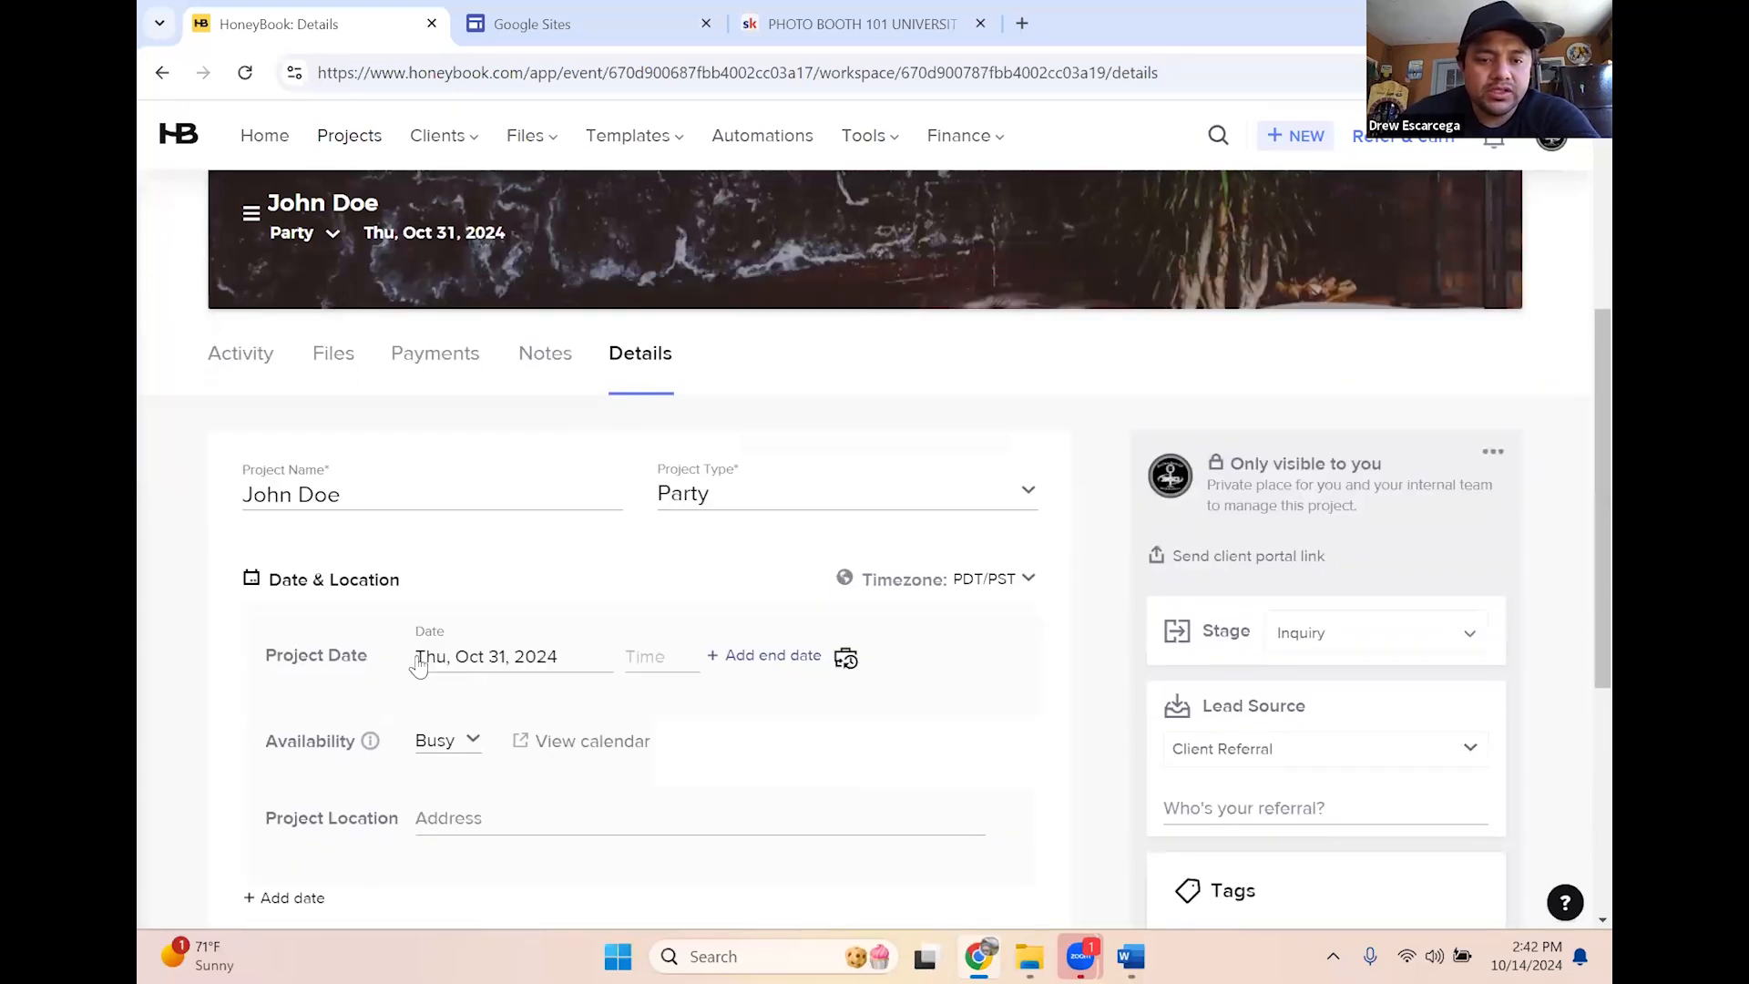
{"action": "left_click", "coordinate": [631, 657]}
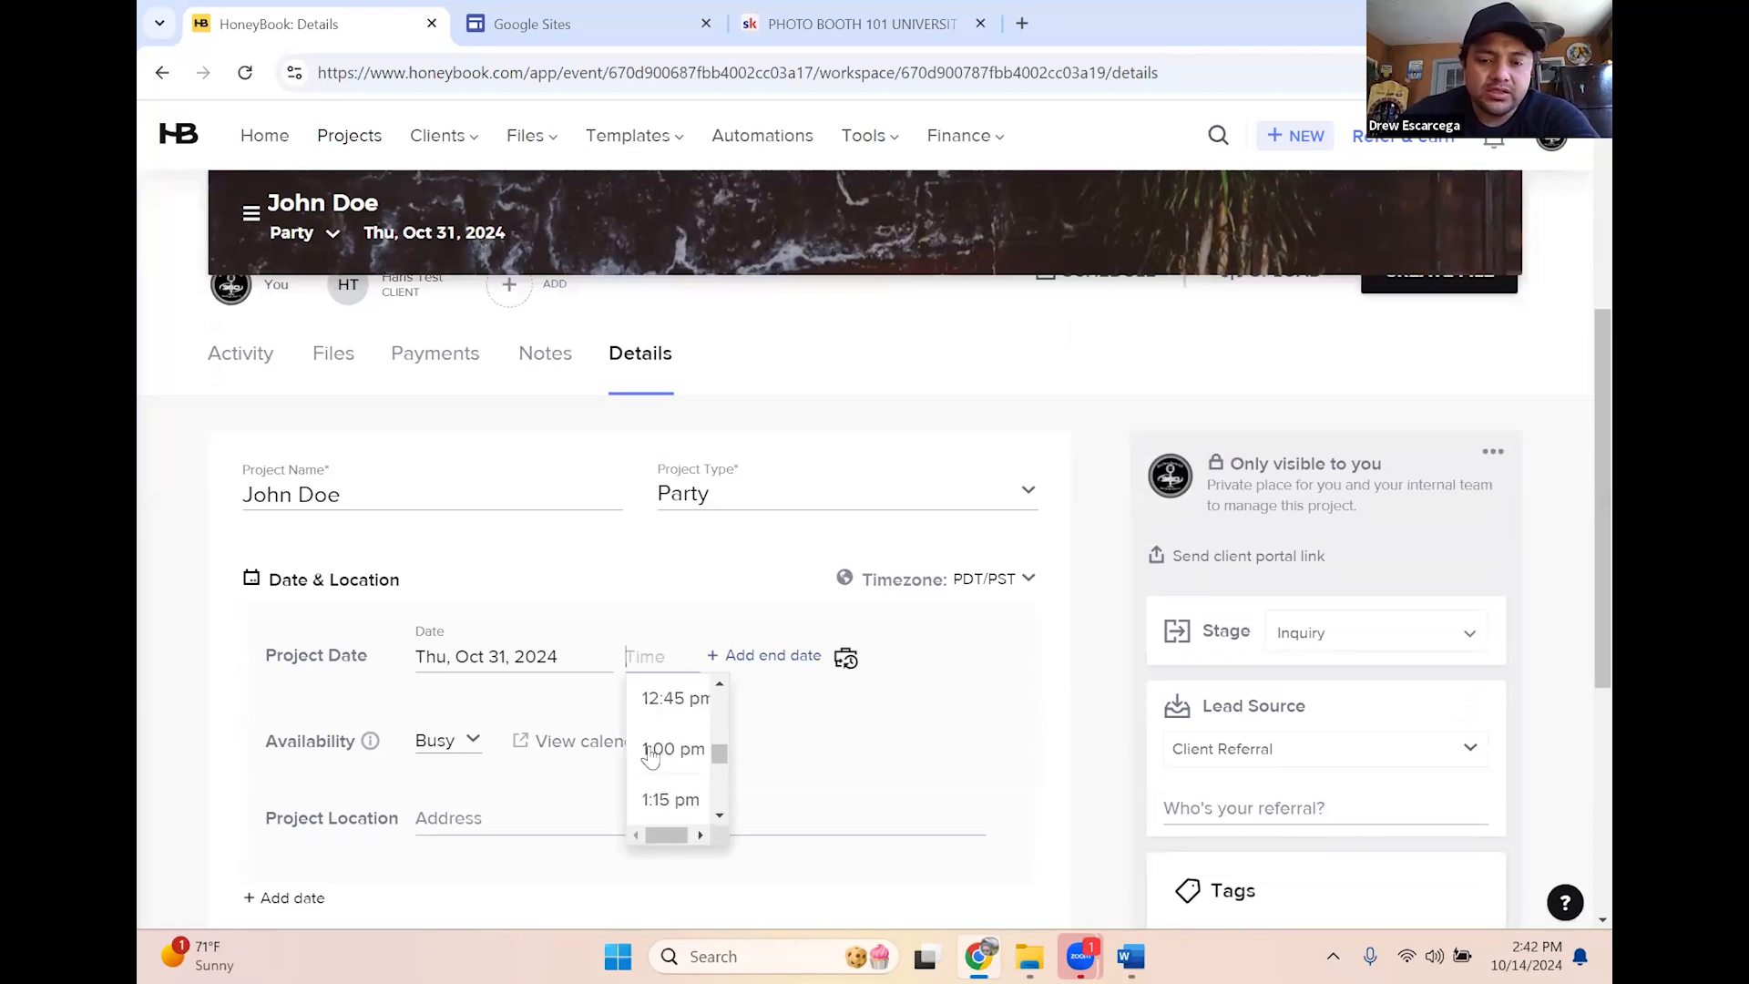
{"action": "scroll", "coordinate": [652, 761], "scroll_direction": "down", "scroll_amount": 4}
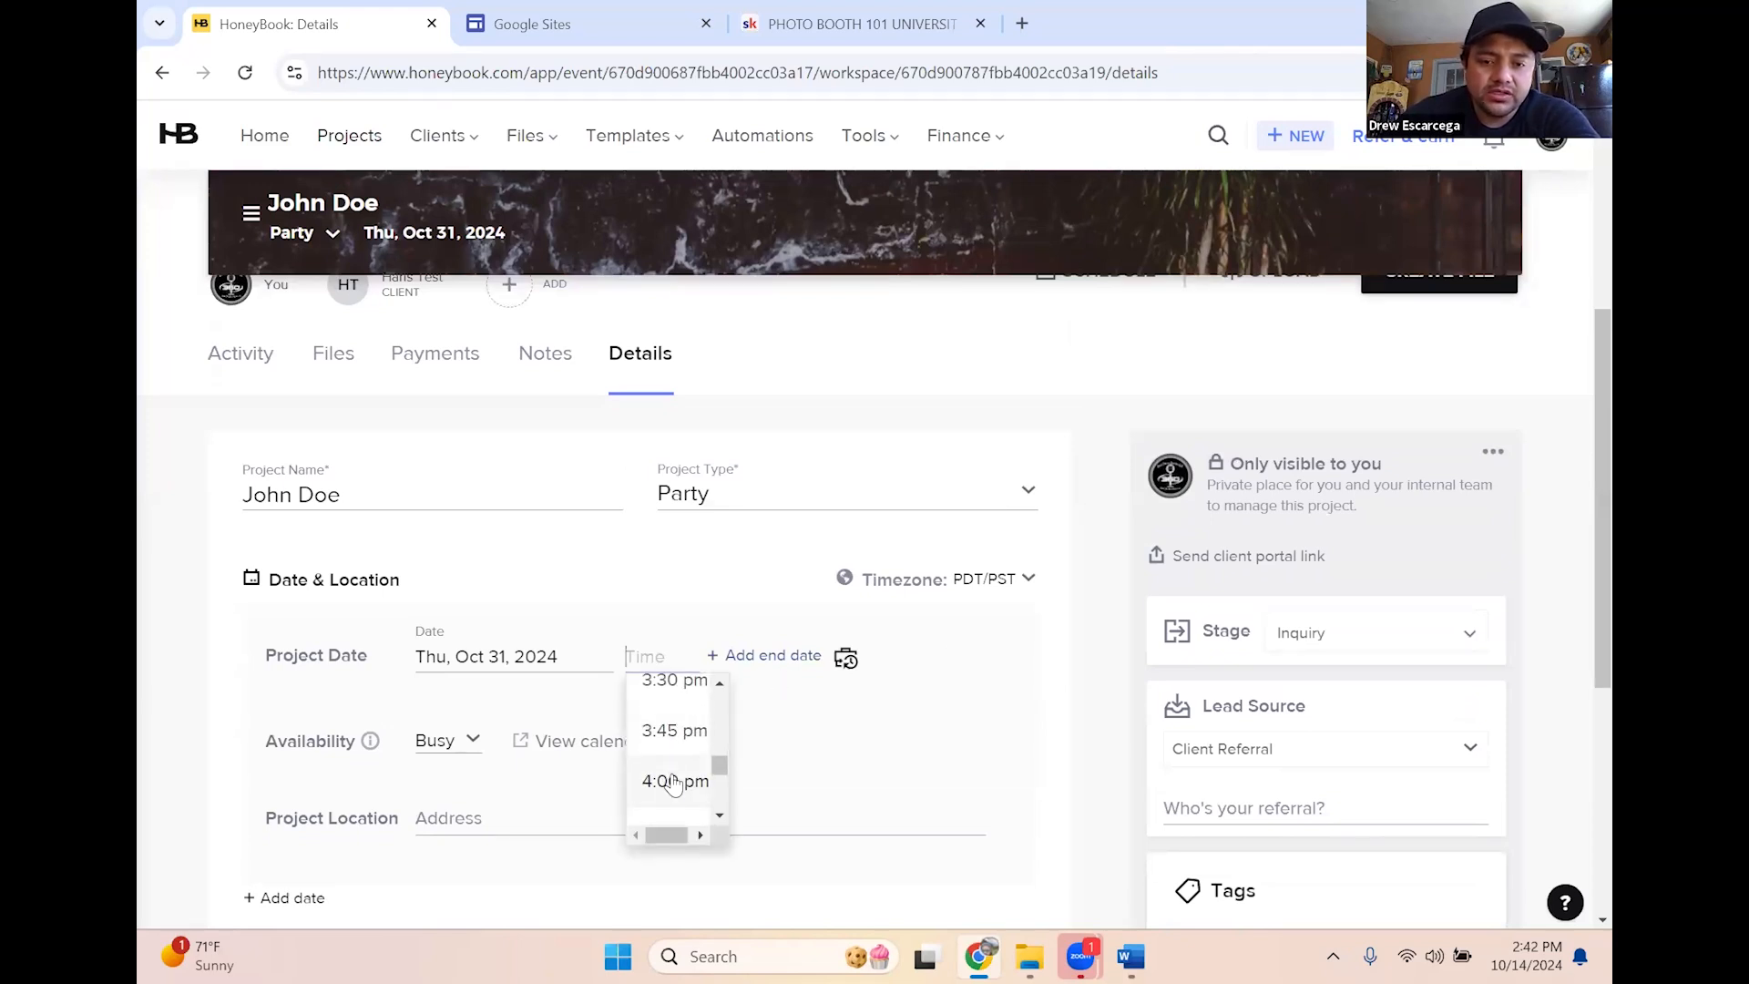
{"action": "left_click", "coordinate": [672, 782]}
{"action": "scroll", "coordinate": [470, 631], "scroll_direction": "down", "scroll_amount": 1}
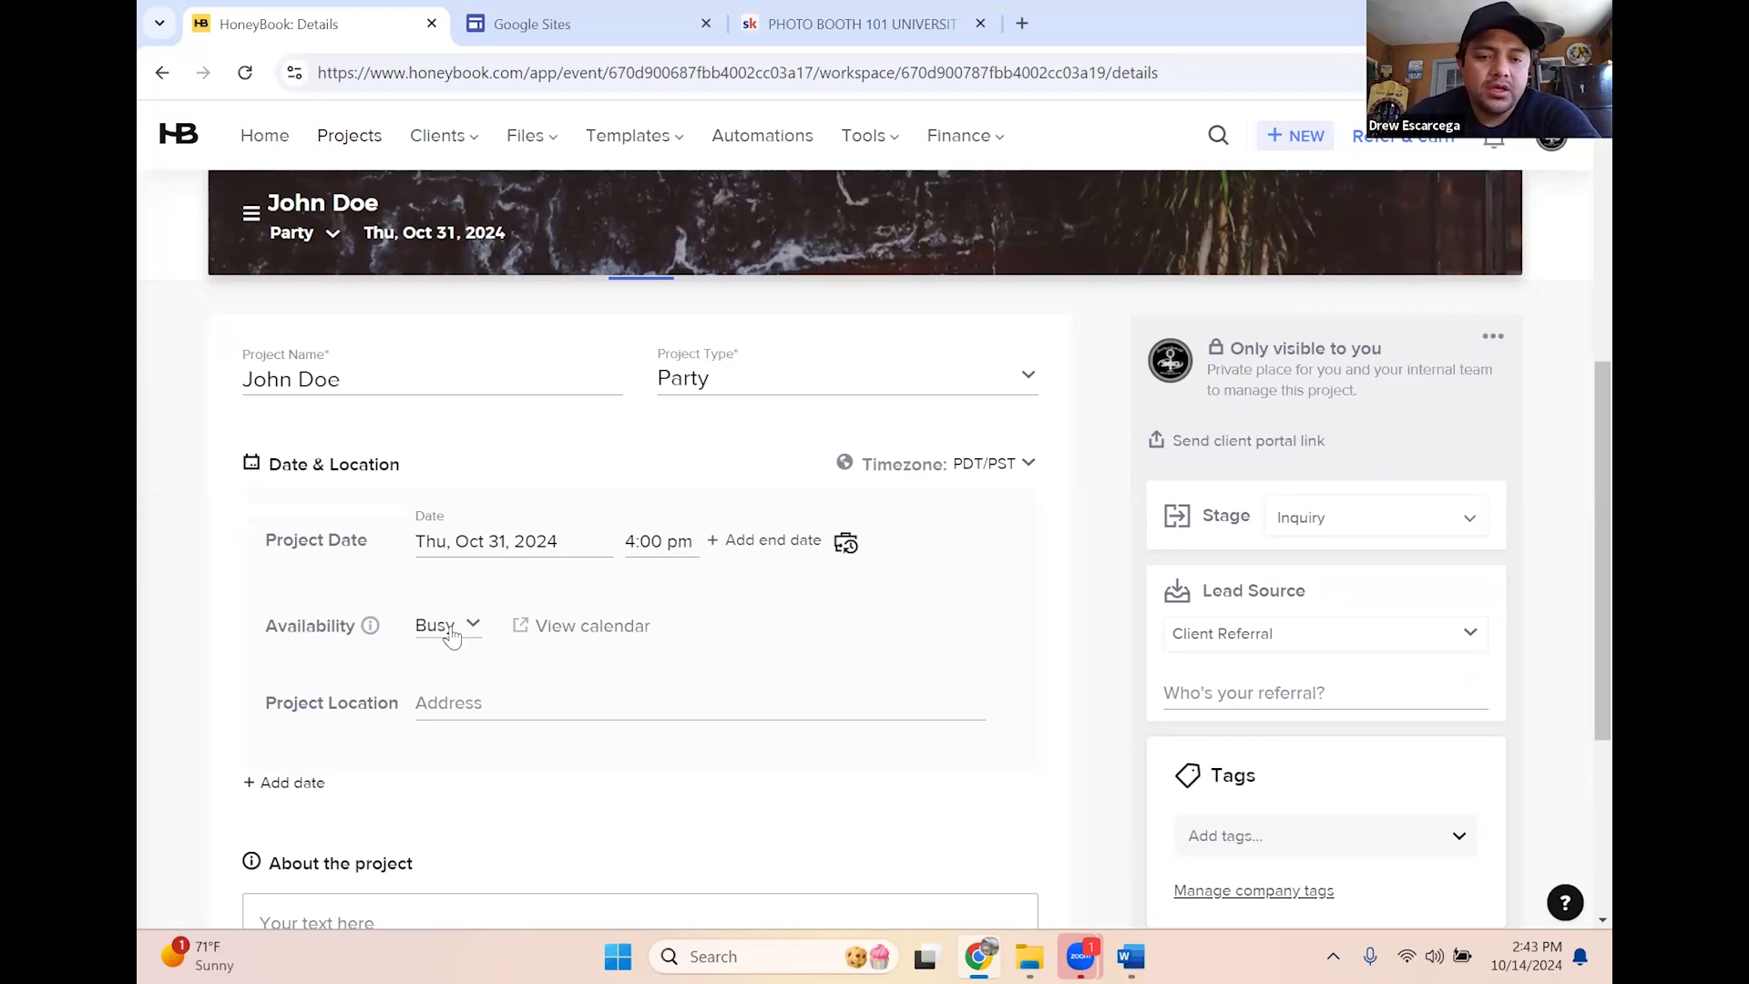
{"action": "left_click", "coordinate": [452, 633]}
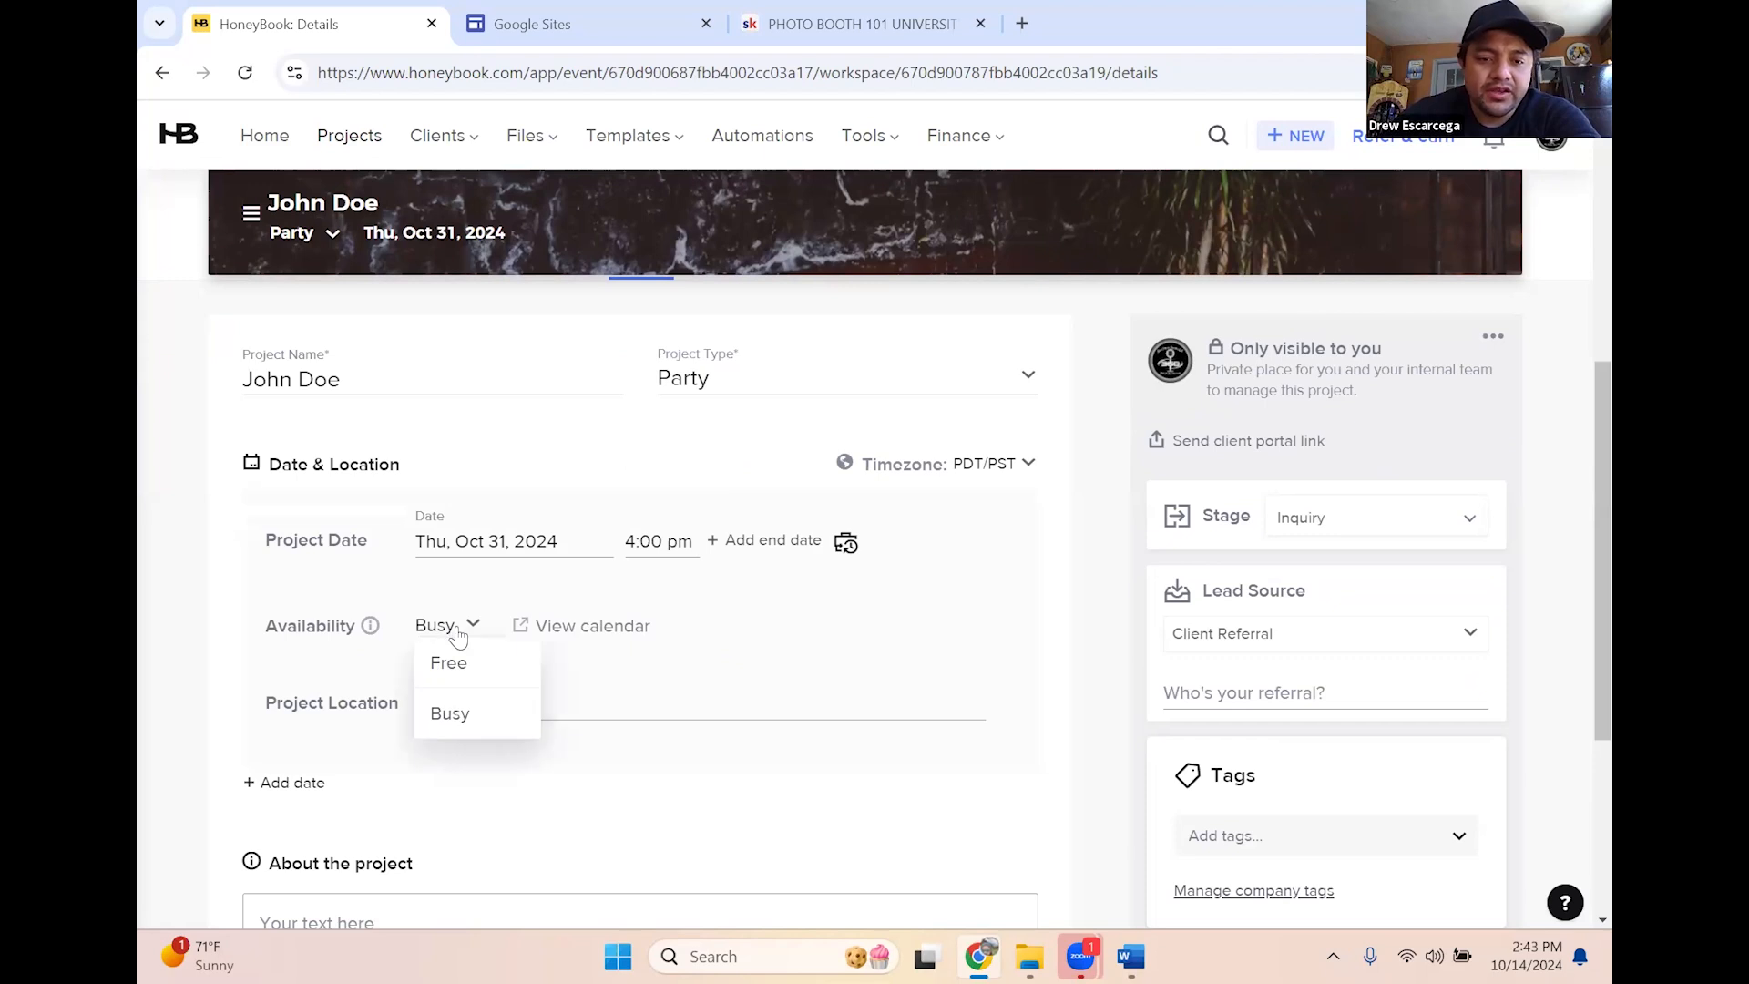
{"action": "left_click", "coordinate": [746, 629]}
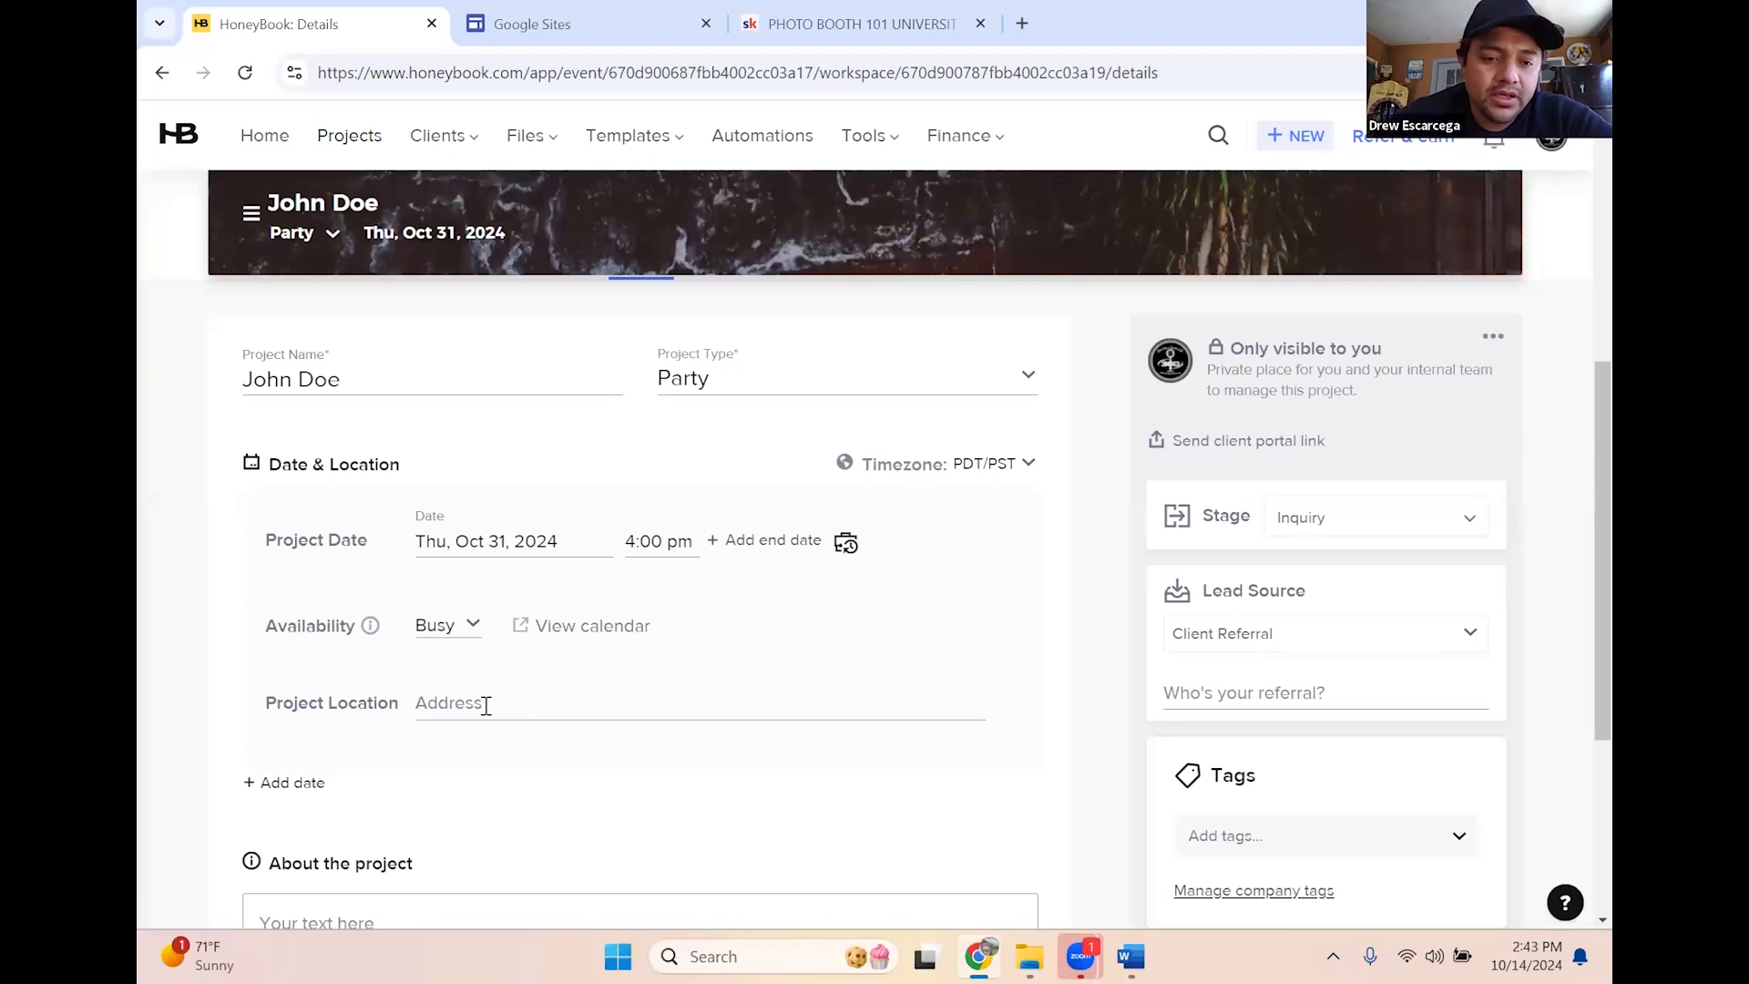
{"action": "scroll", "coordinate": [485, 707], "scroll_direction": "down", "scroll_amount": 3}
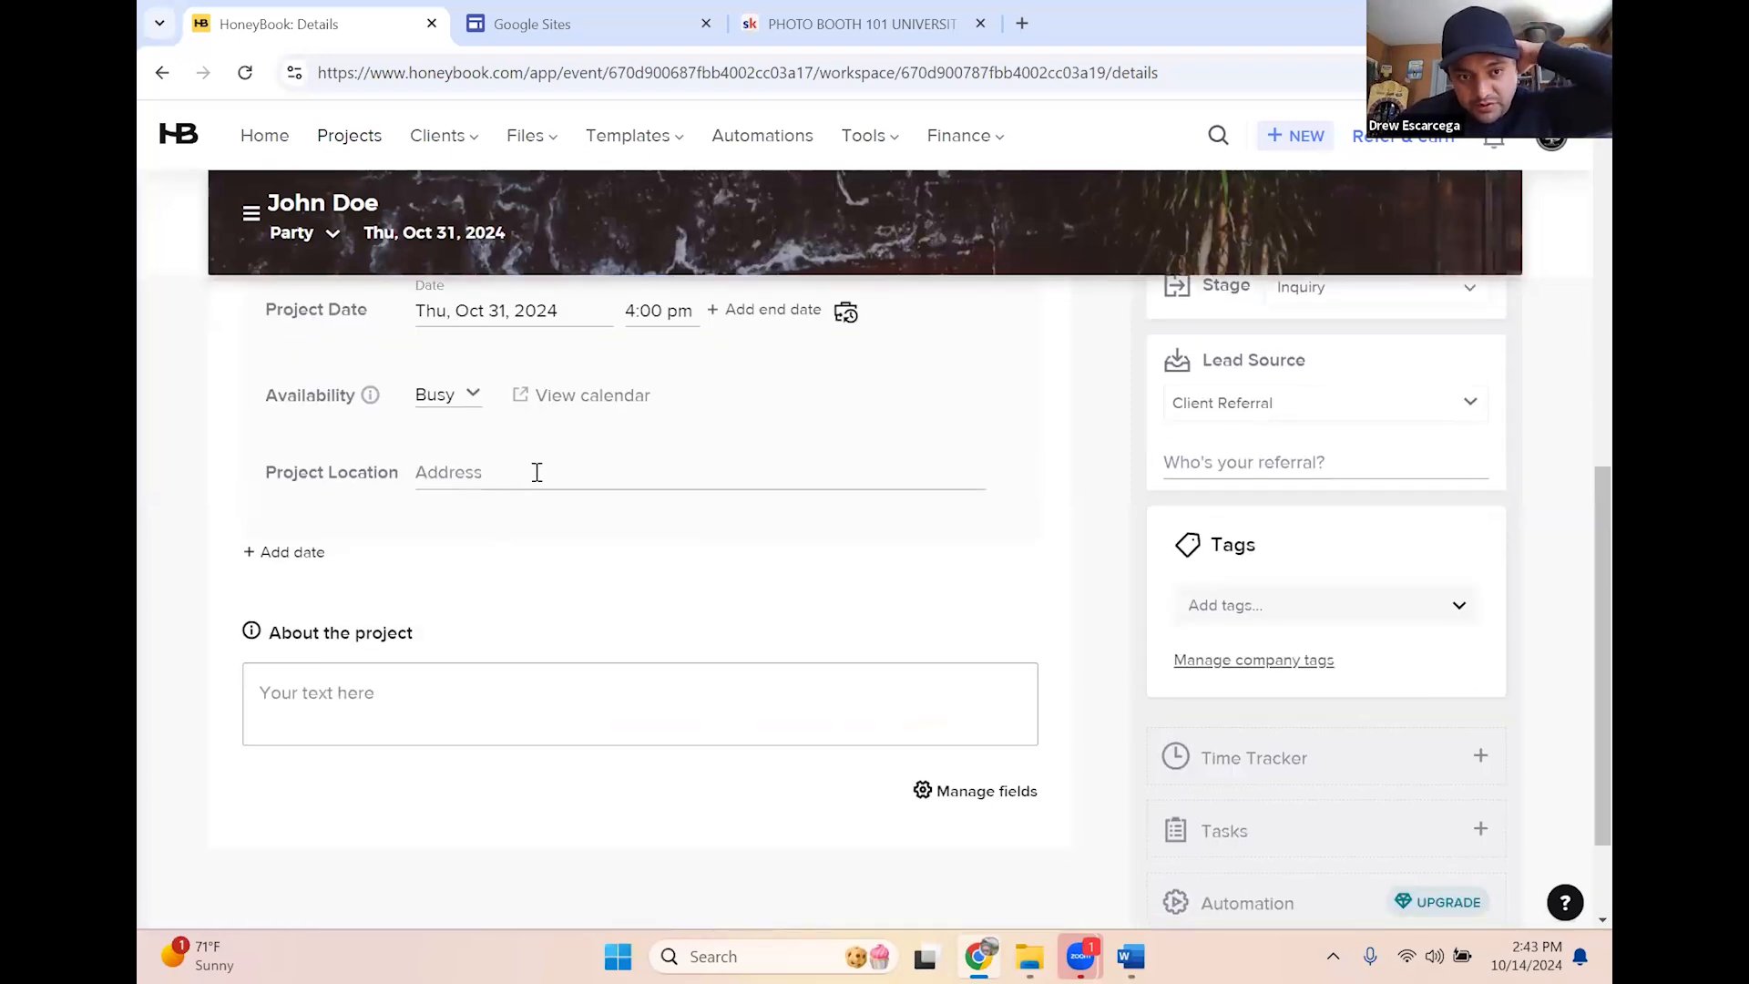
Fill in the project location by choosing the matching Alhambra street-address suggestion
{"action": "left_click", "coordinate": [593, 470]}
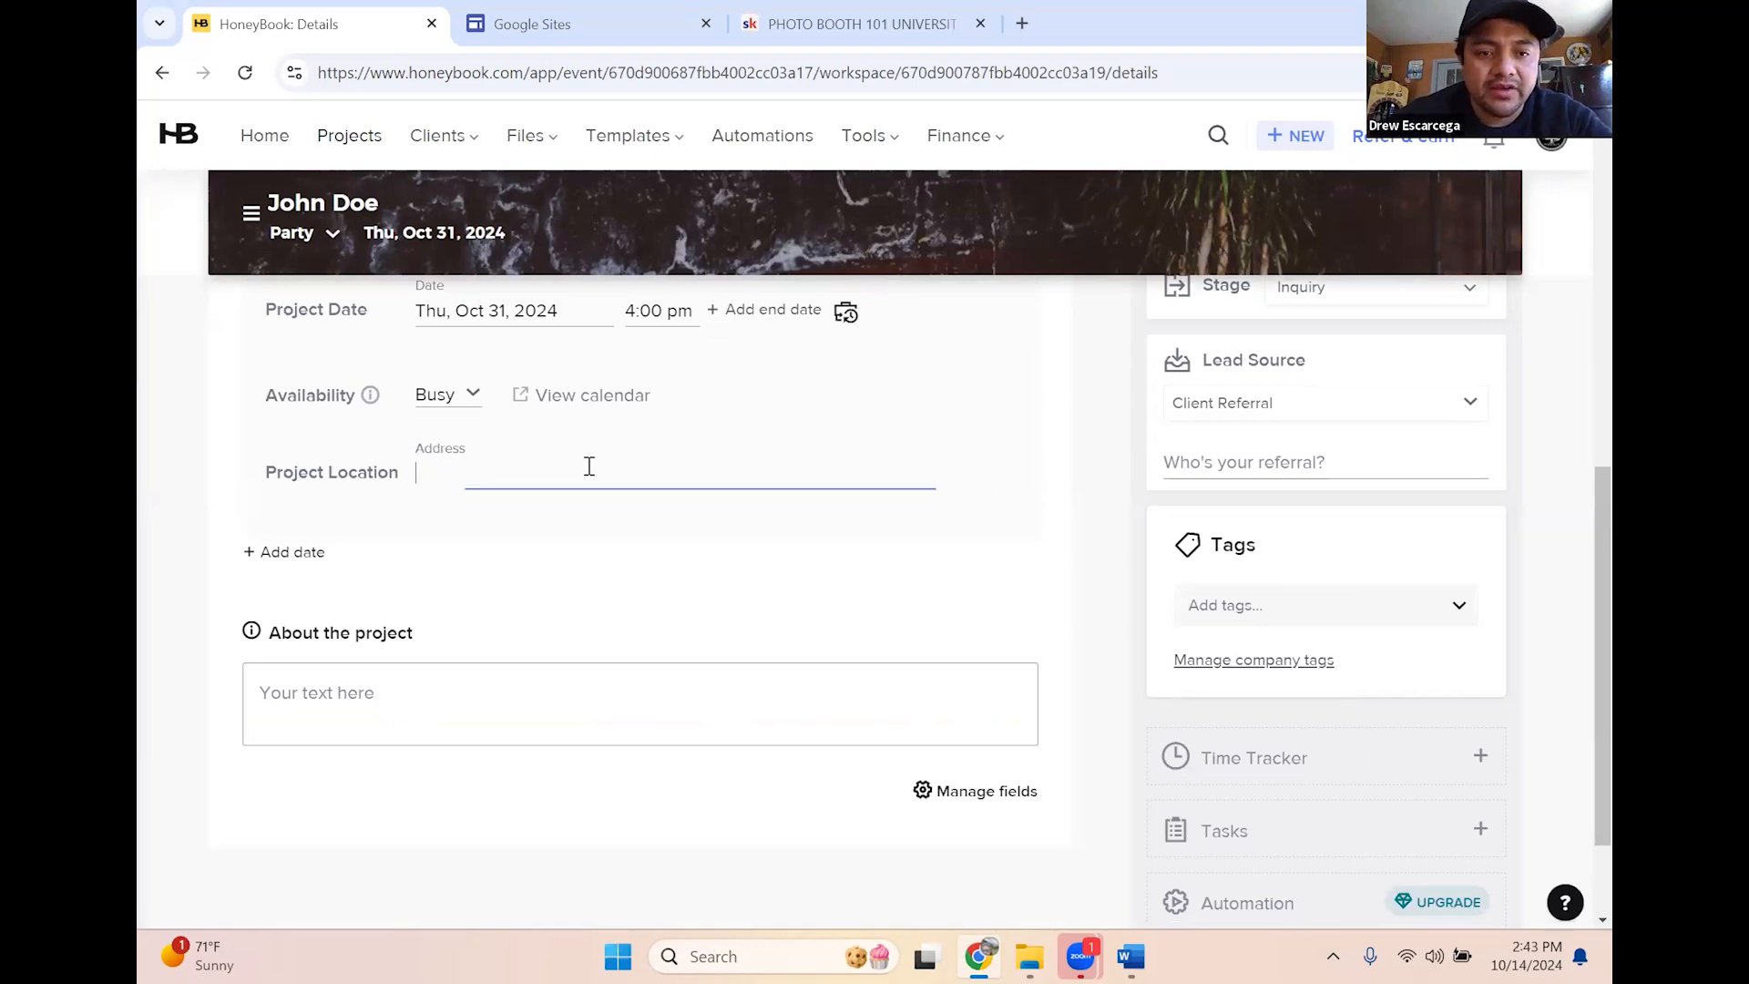
{"action": "scroll", "coordinate": [561, 612], "scroll_direction": "up", "scroll_amount": 3}
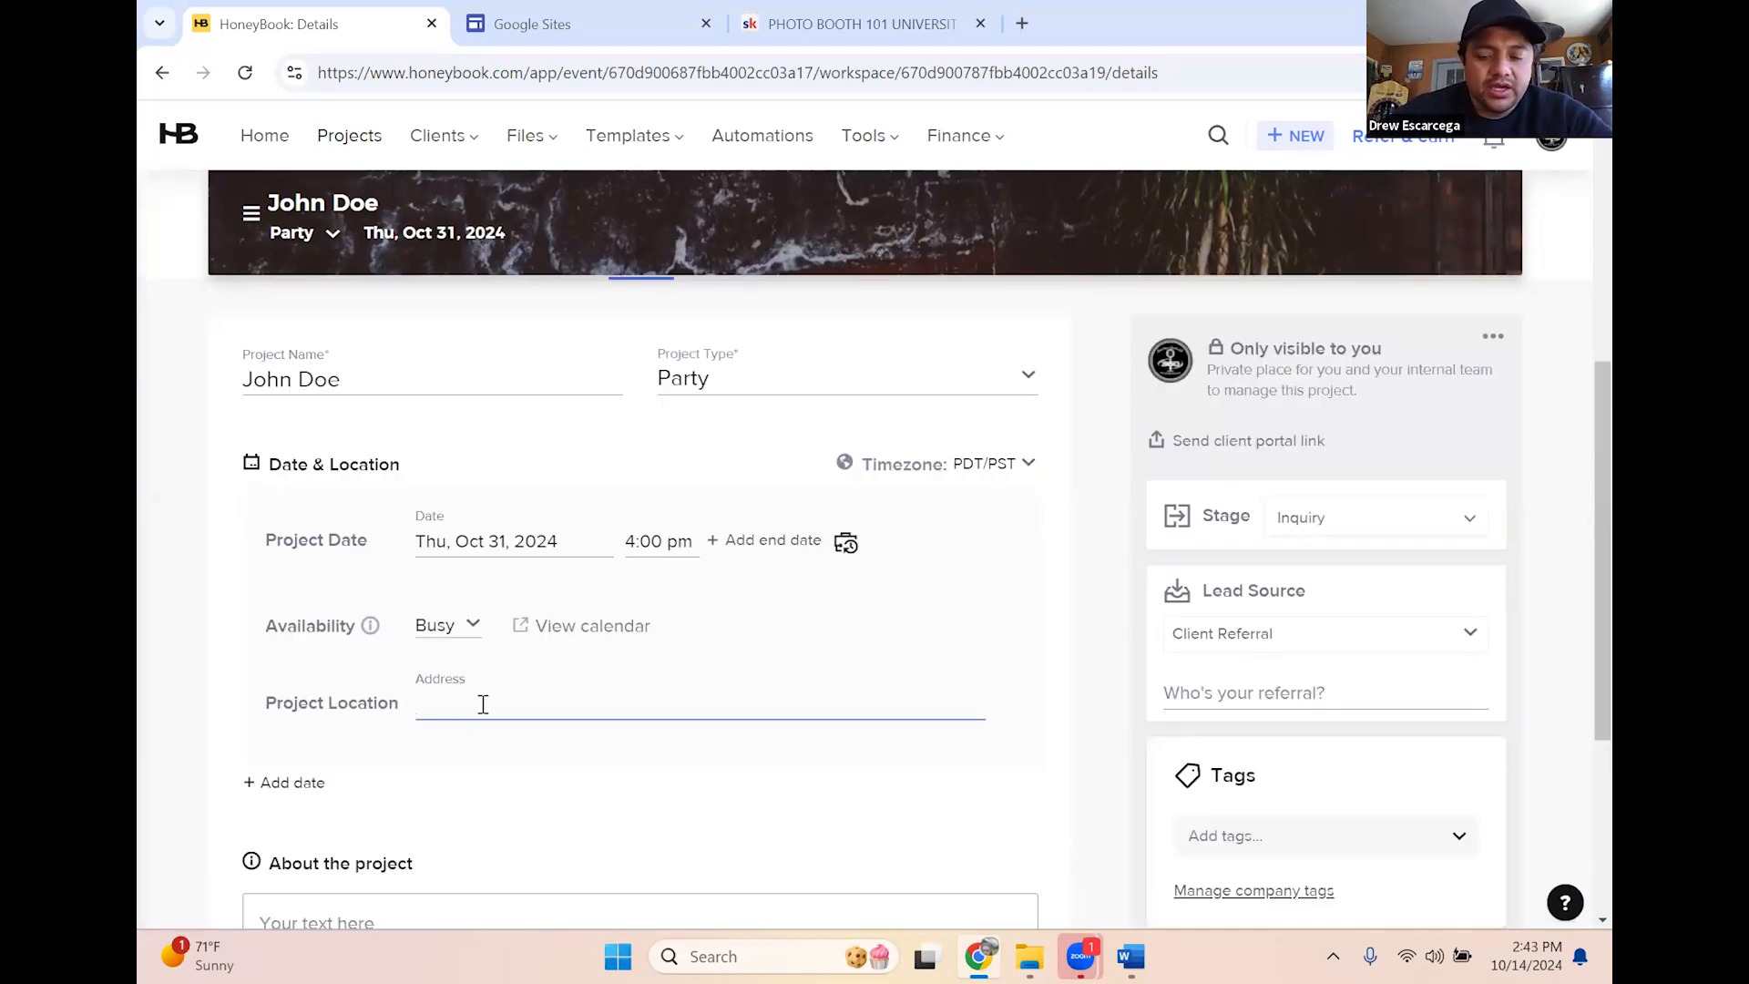
{"action": "type", "text": "123 "}
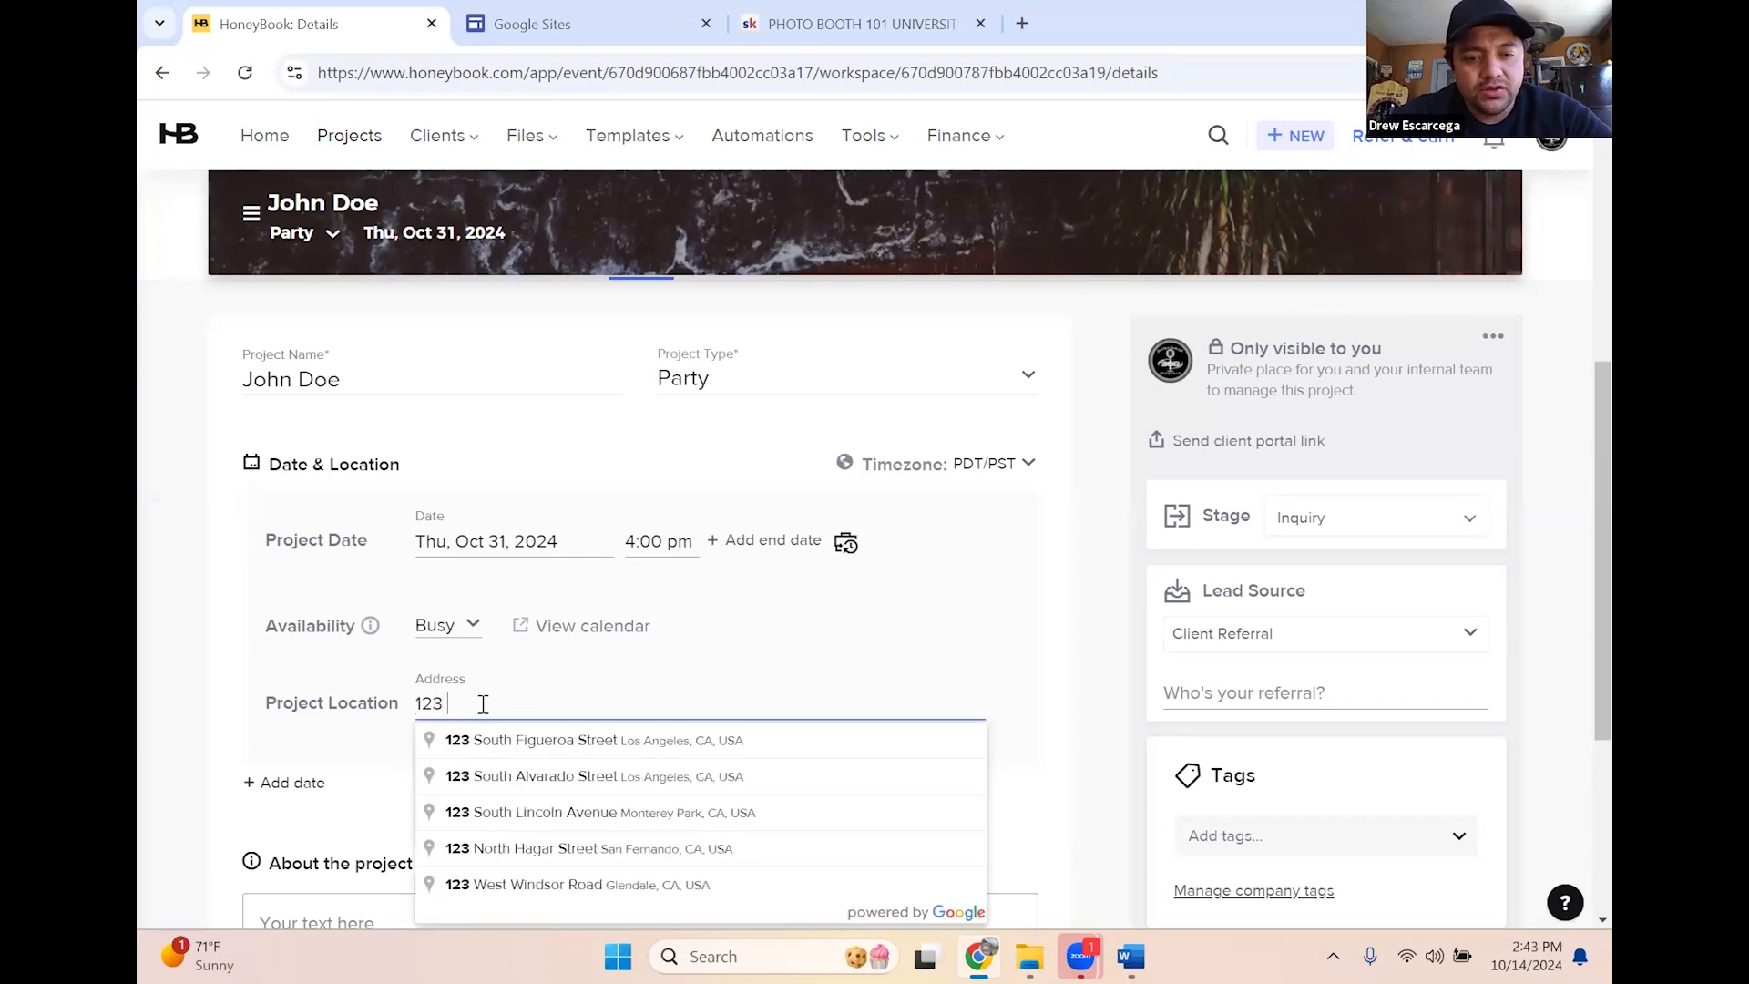
{"action": "type", "text": "elm str"}
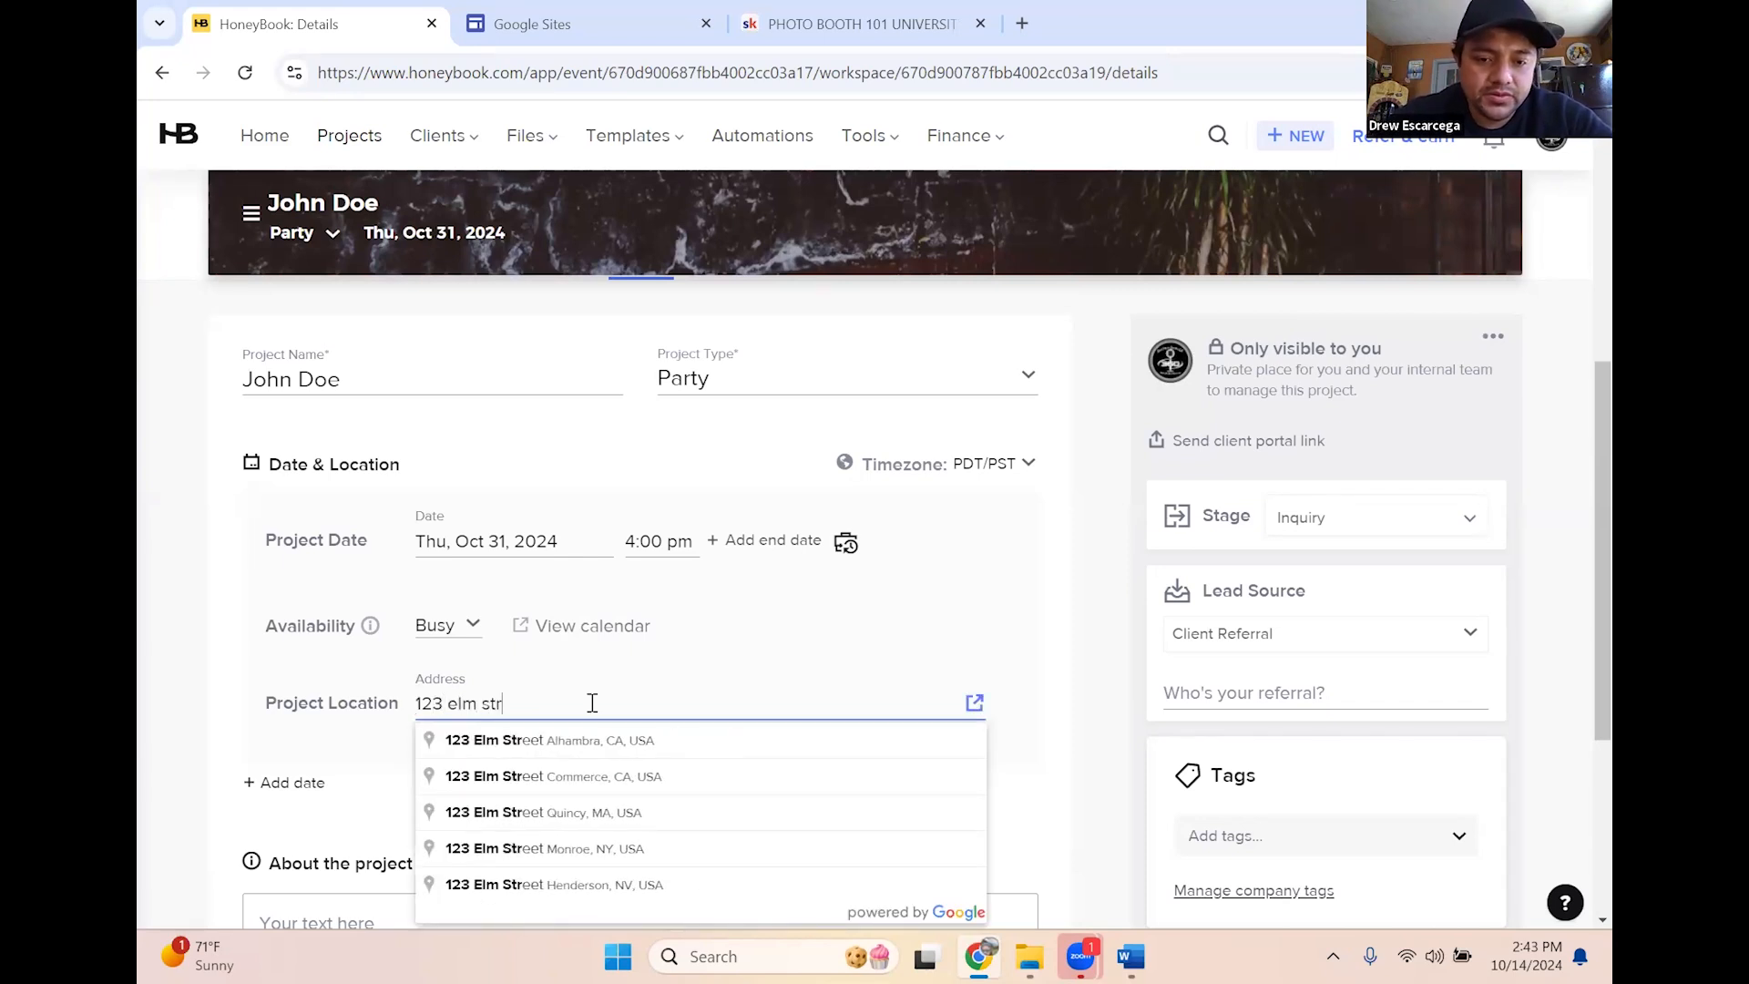
{"action": "left_click", "coordinate": [621, 747]}
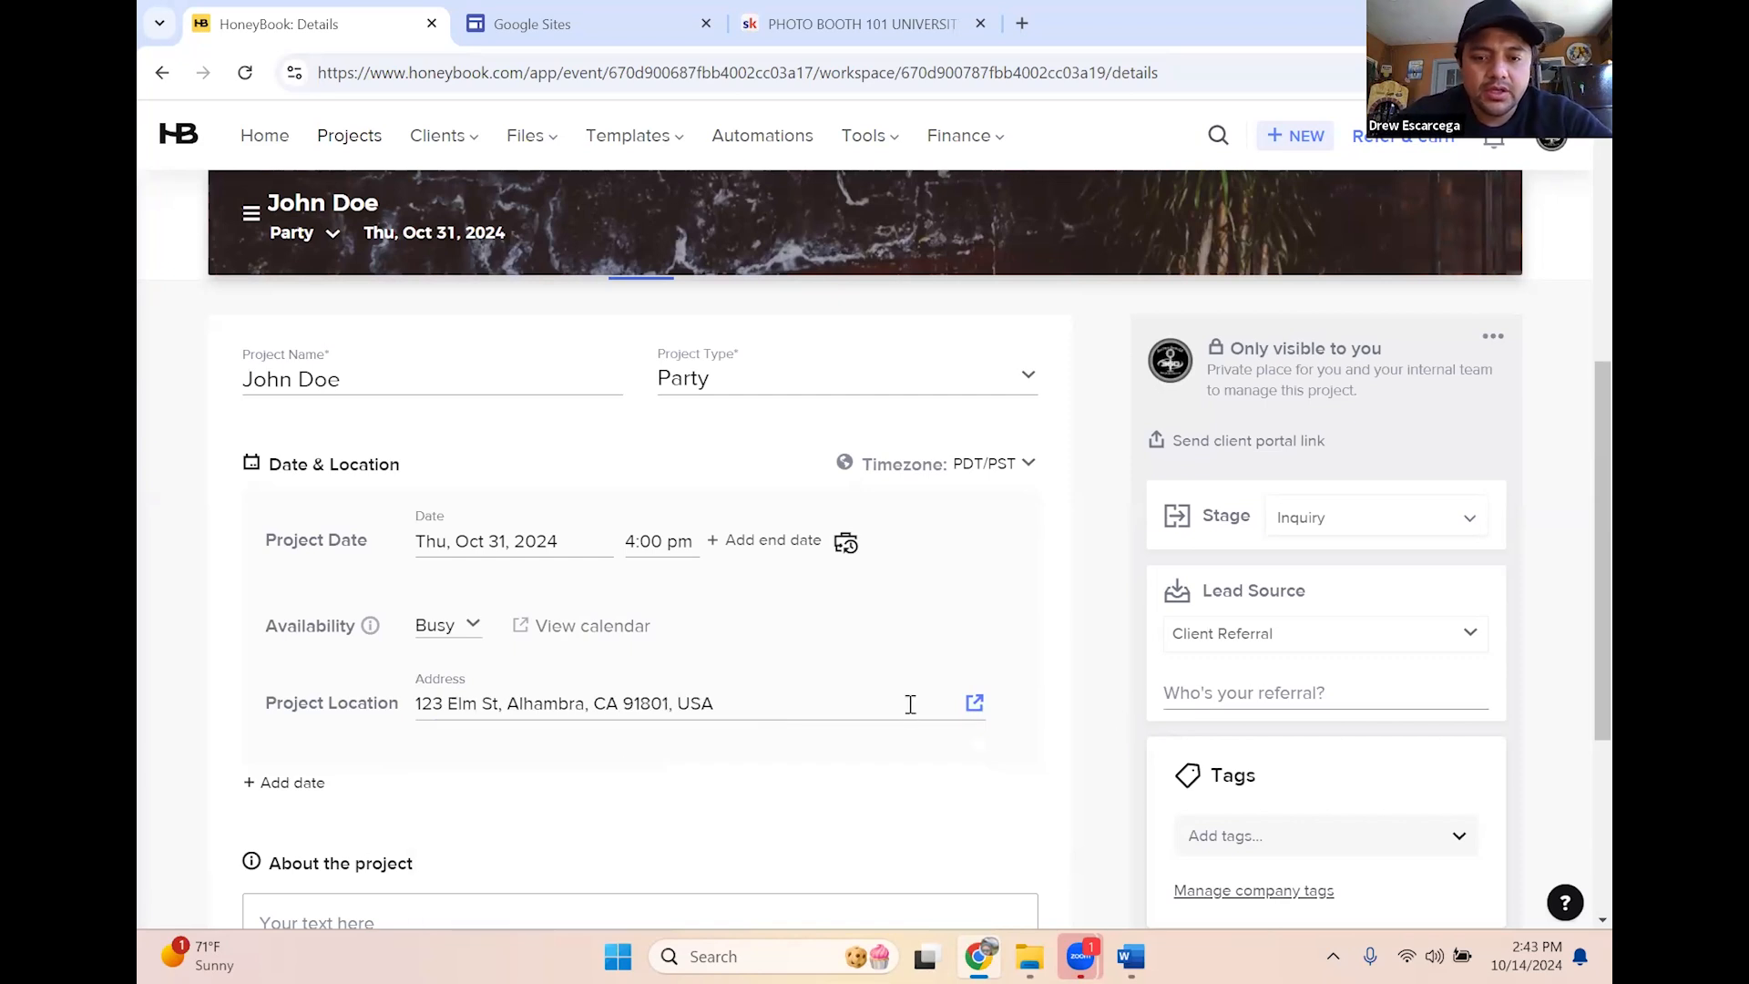
{"action": "scroll", "coordinate": [441, 785], "scroll_direction": "down", "scroll_amount": 1}
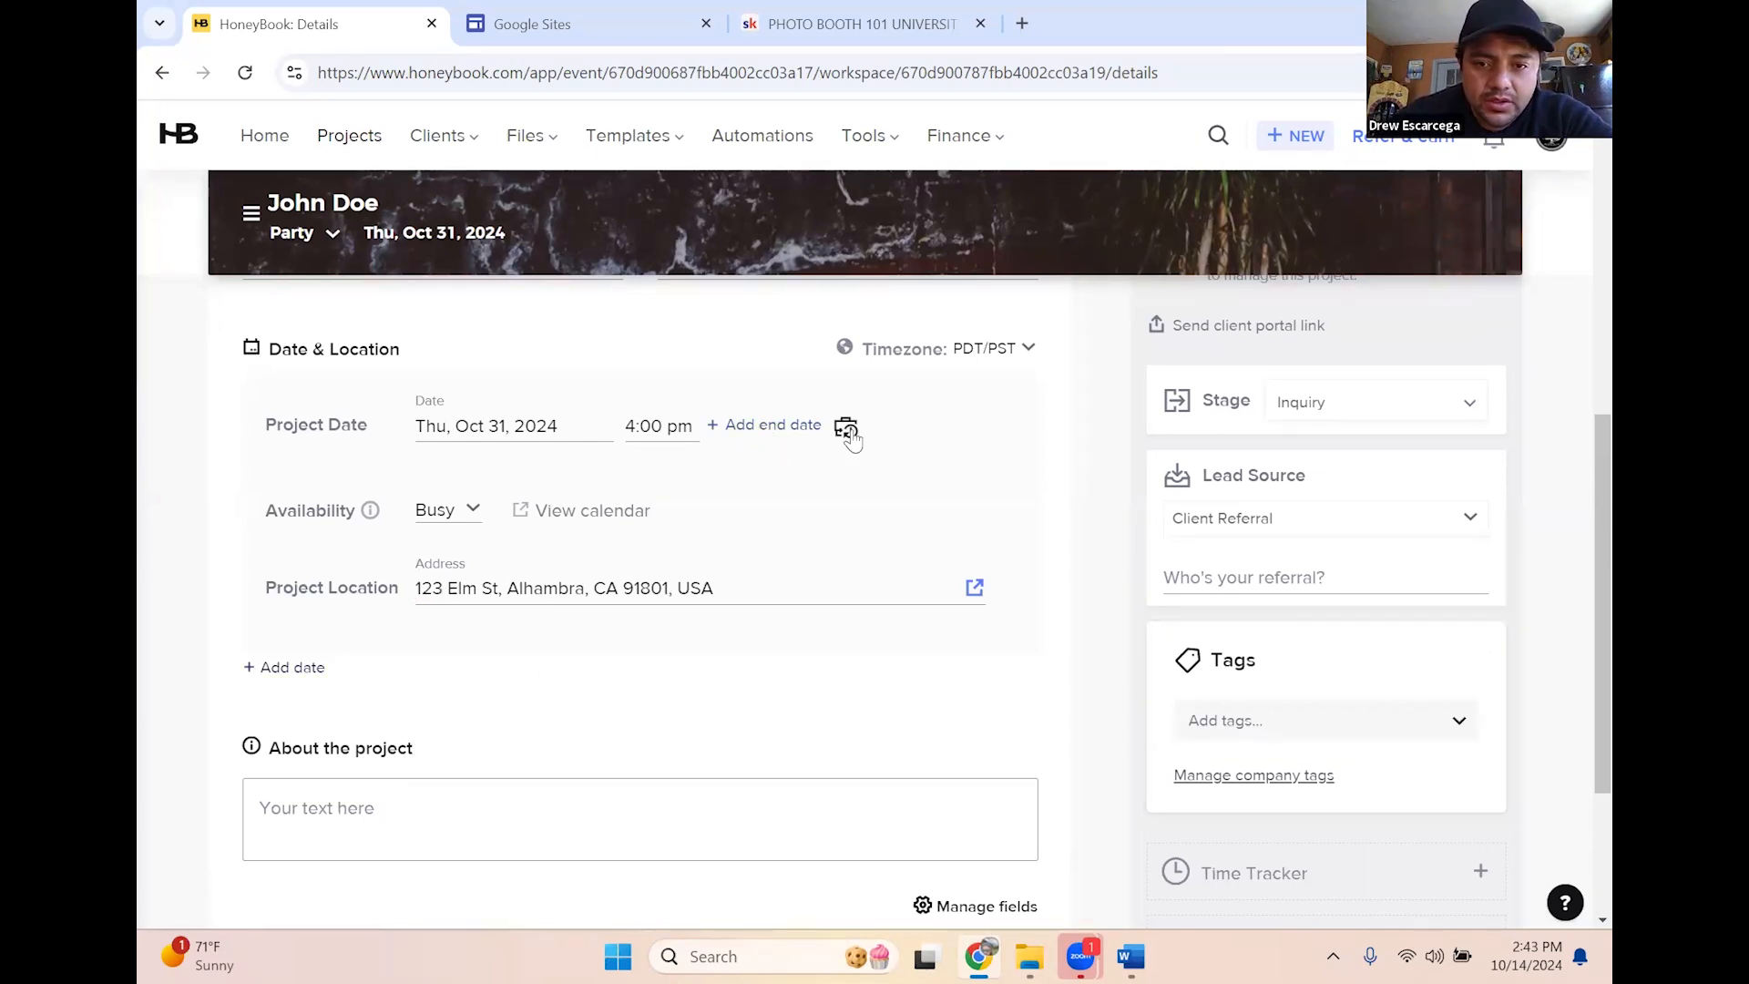
Add a project end of Oct 31, 2024 at 7:00 pm
{"action": "left_click", "coordinate": [752, 425]}
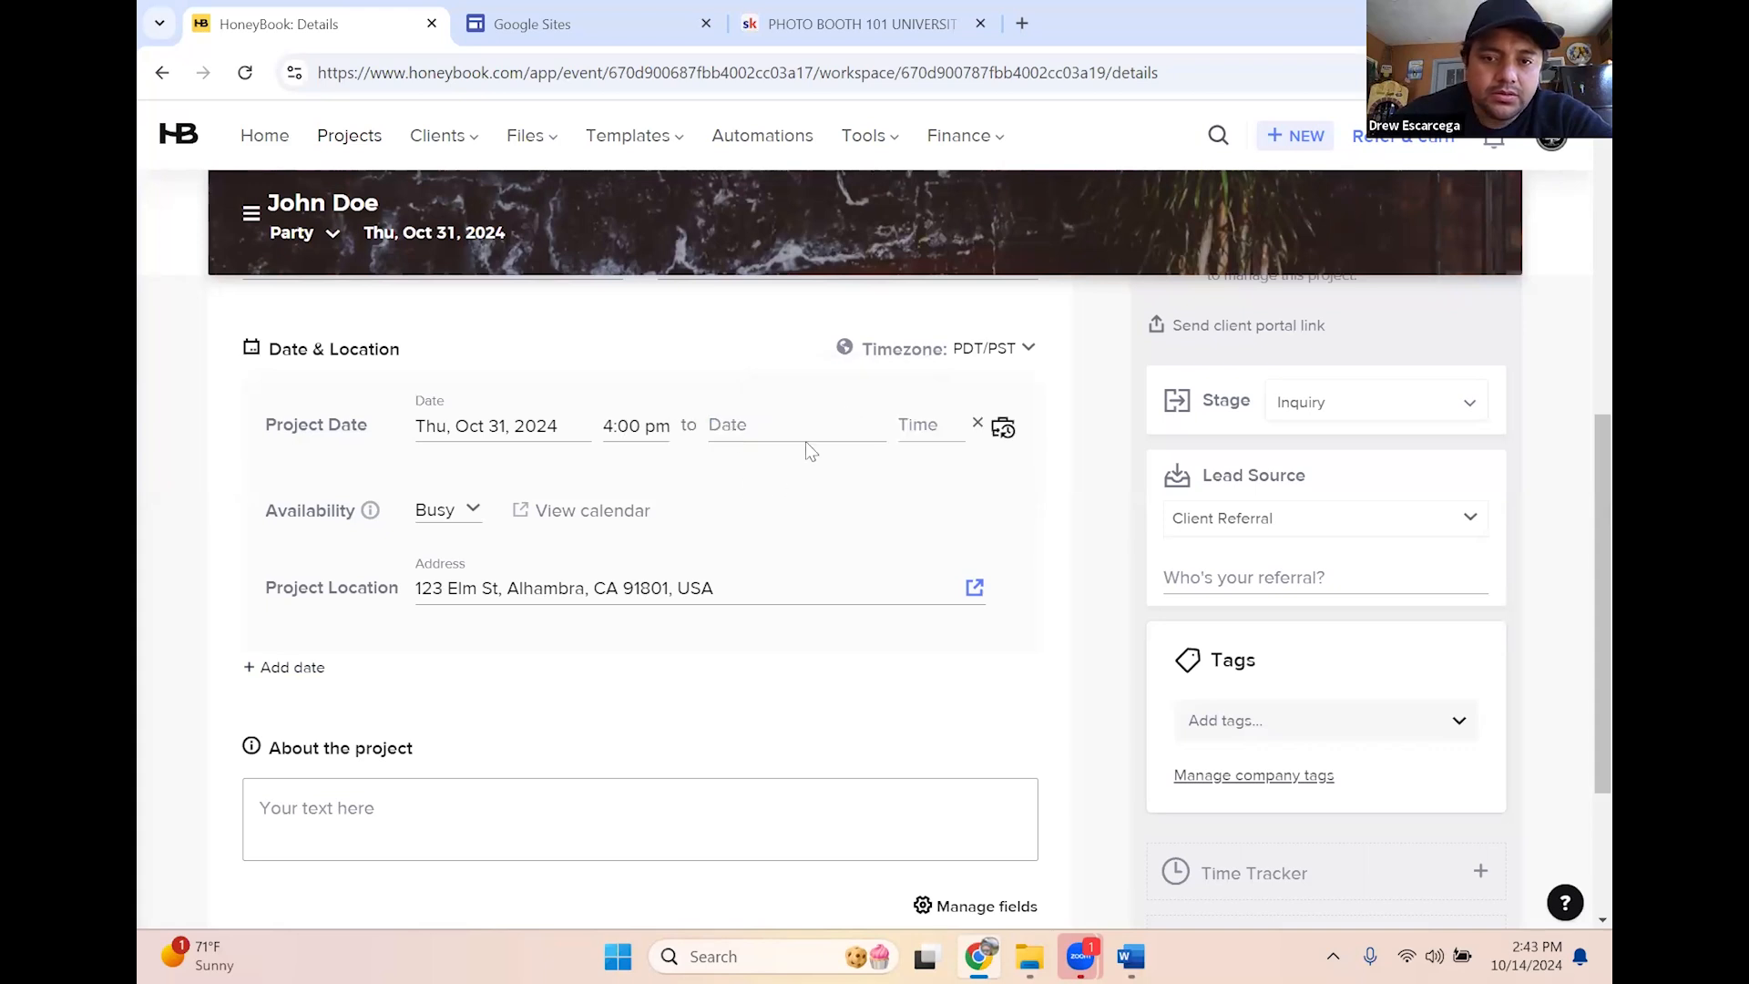
{"action": "left_click", "coordinate": [791, 432]}
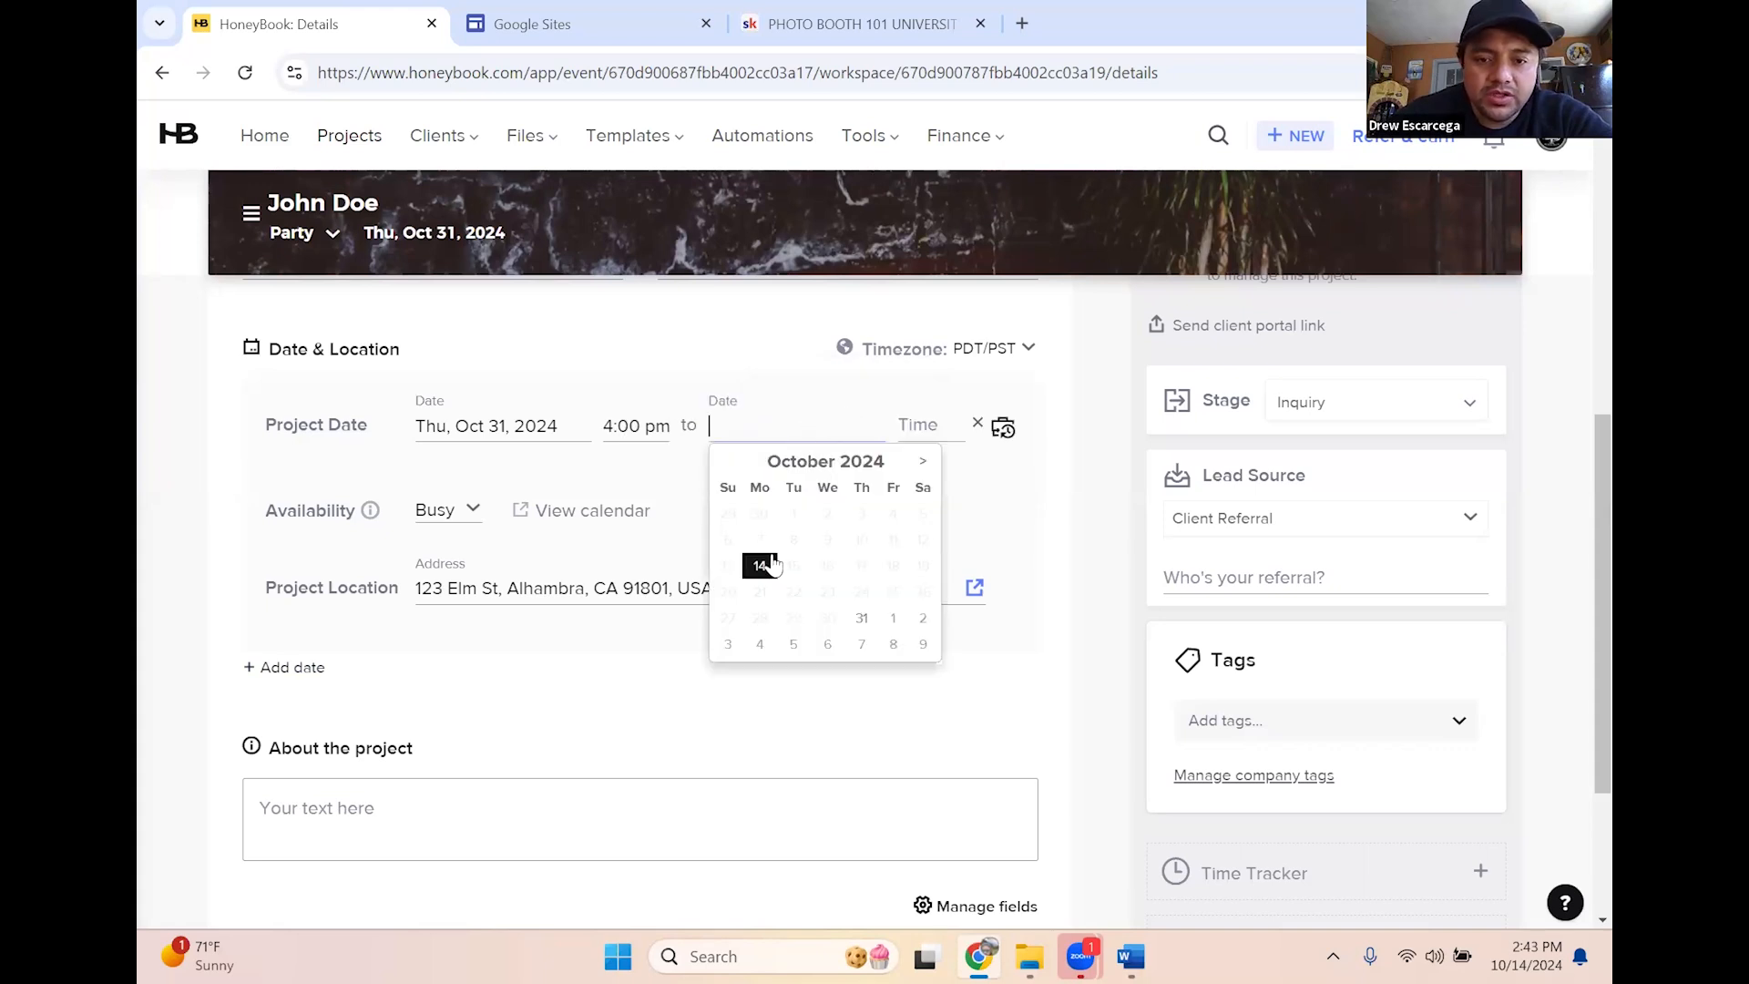
{"action": "left_click", "coordinate": [866, 616]}
{"action": "left_click", "coordinate": [929, 428]}
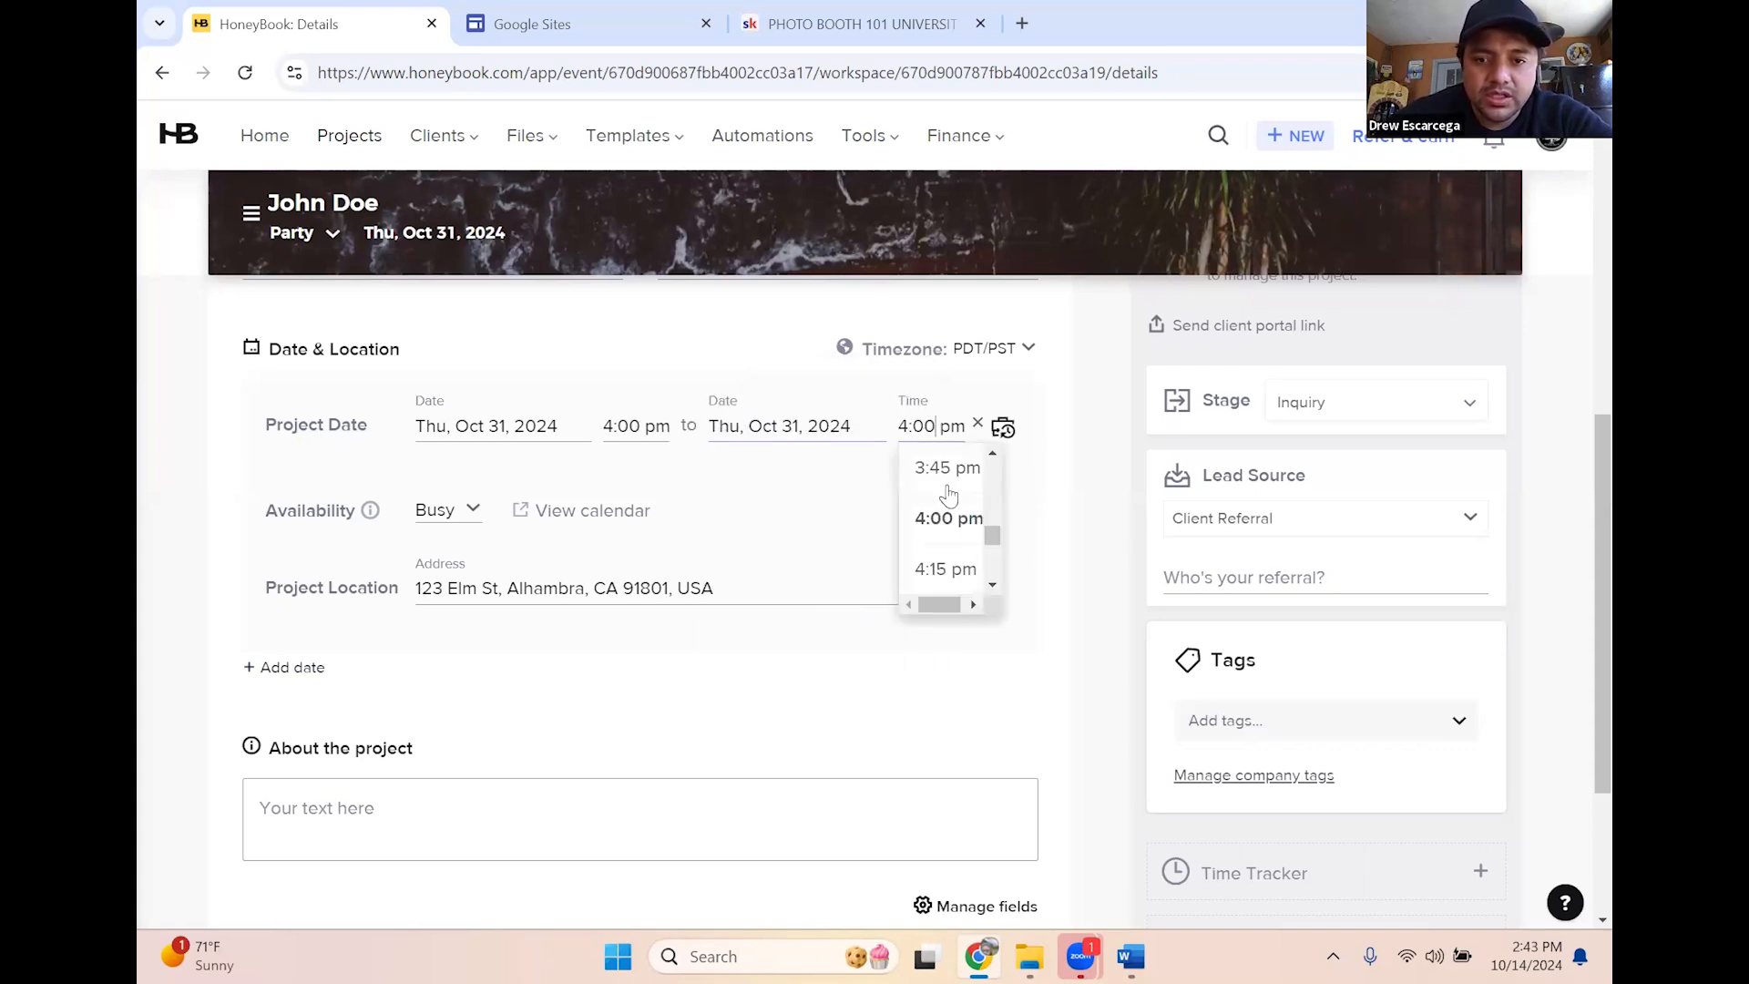
{"action": "scroll", "coordinate": [942, 558], "scroll_direction": "down", "scroll_amount": 5}
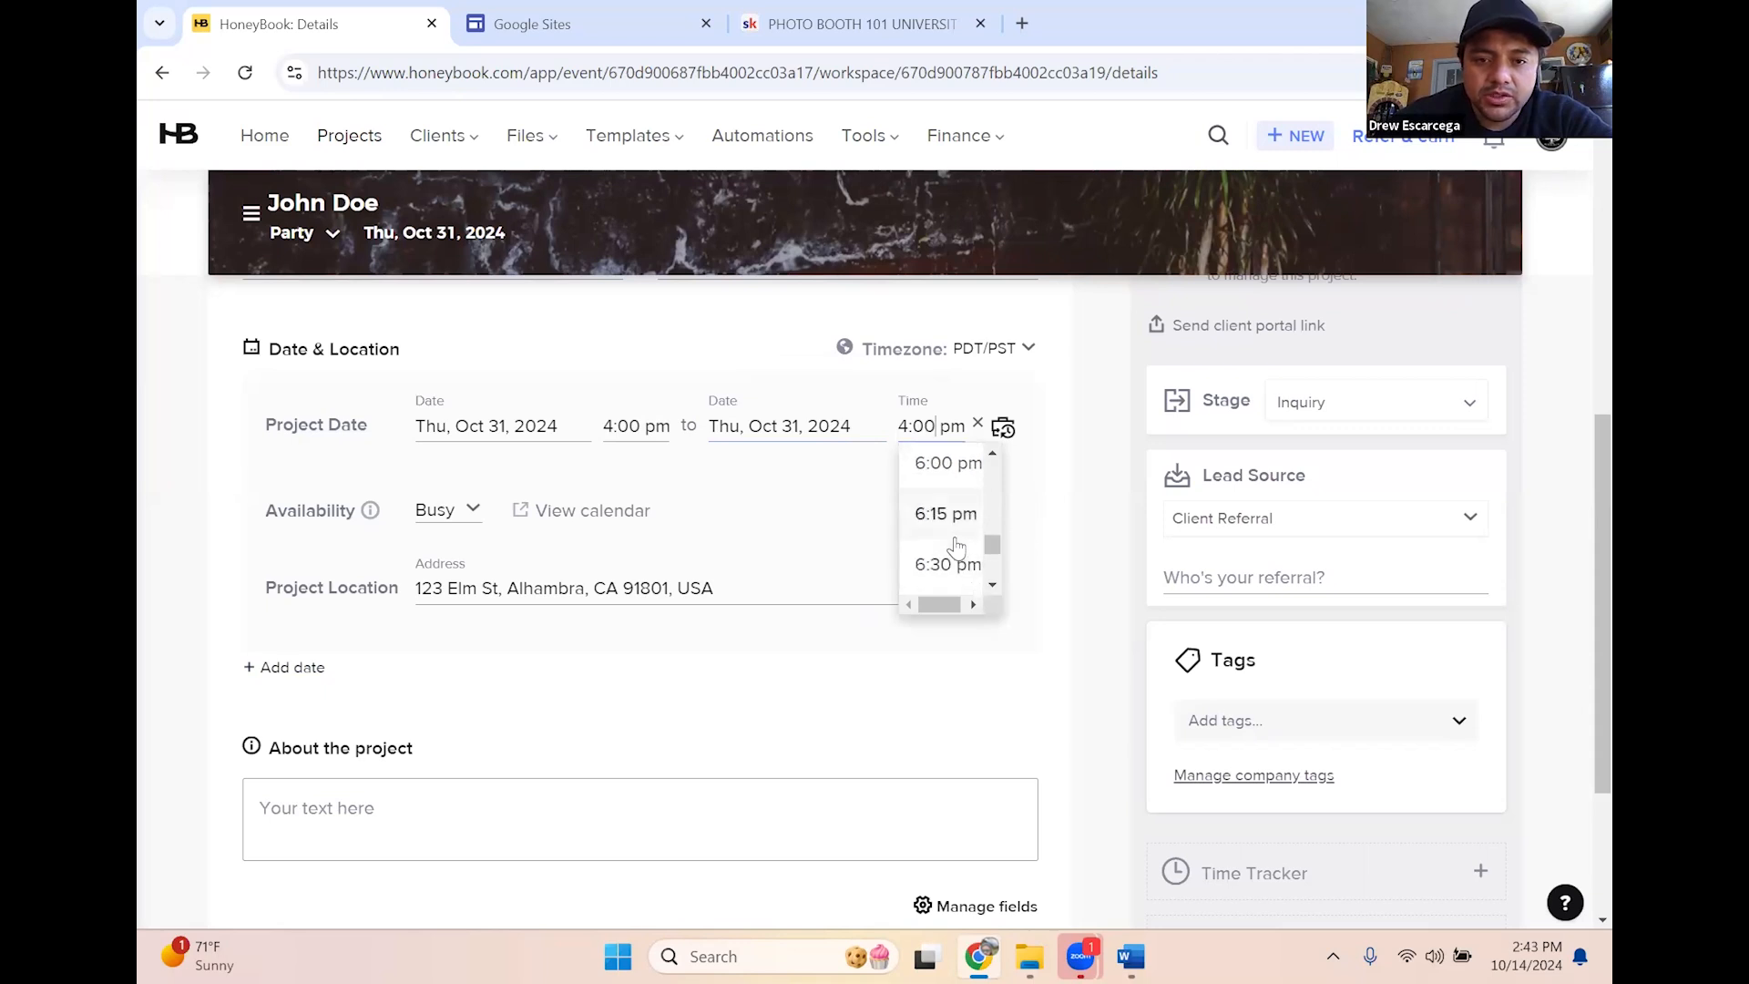
{"action": "left_click", "coordinate": [967, 556]}
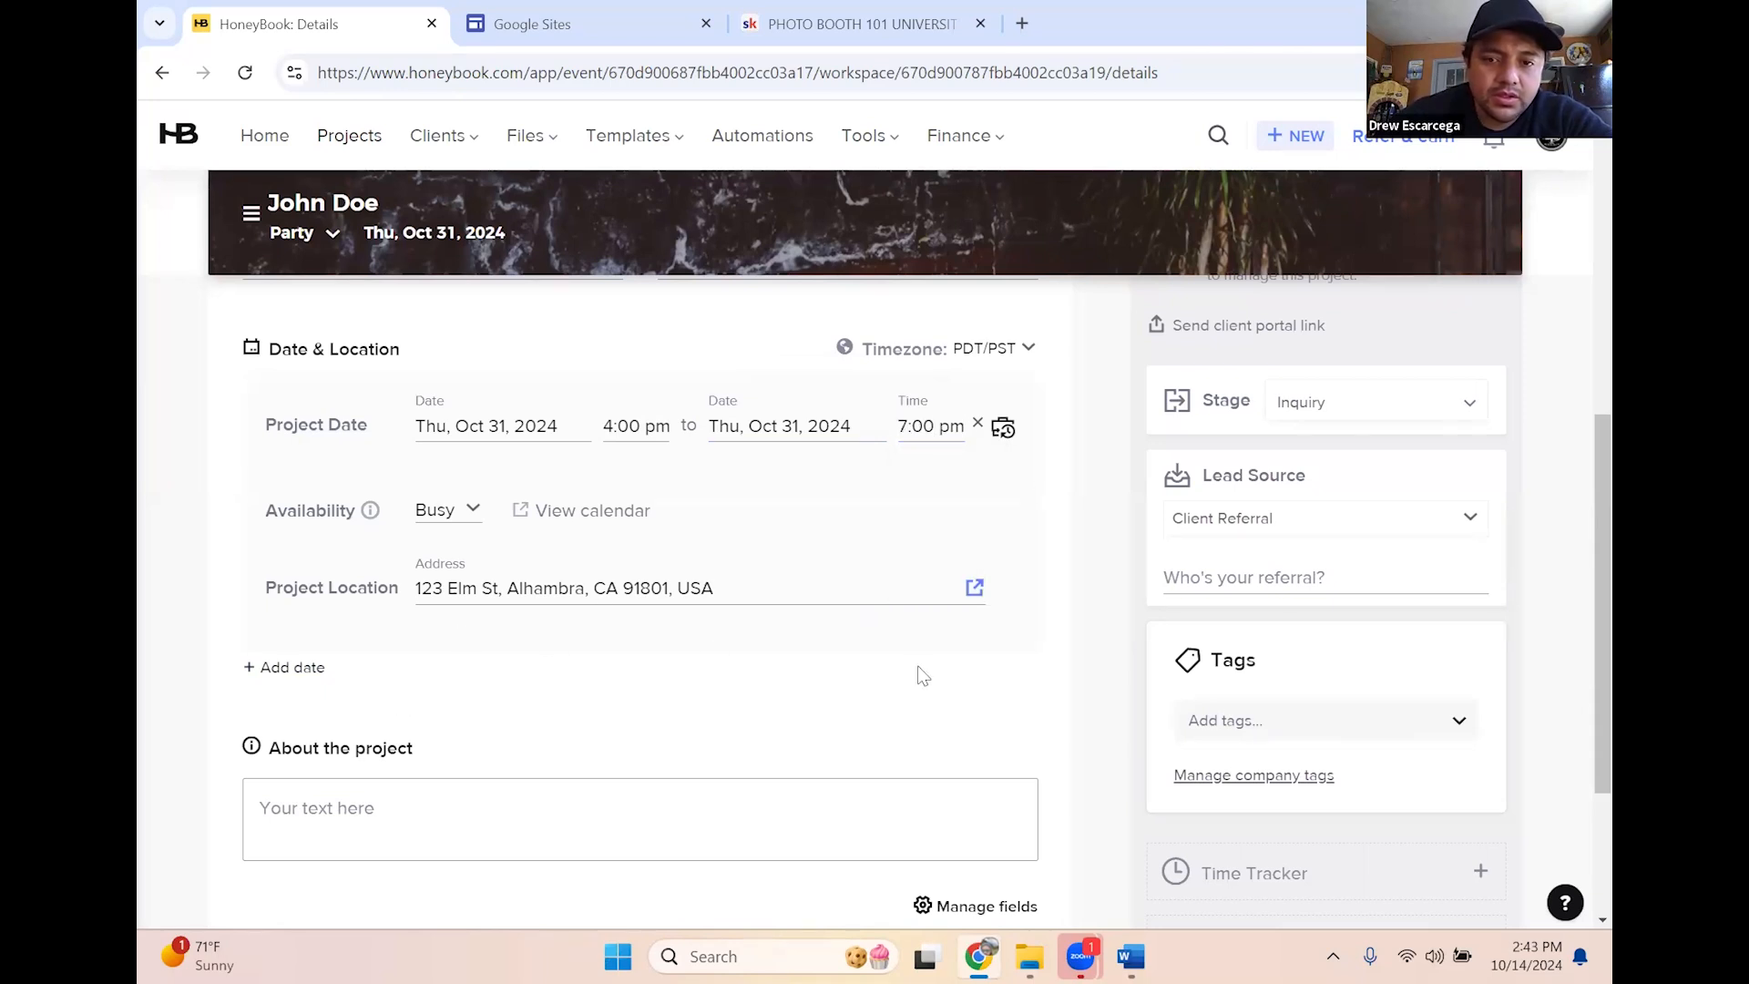
{"action": "scroll", "coordinate": [923, 670], "scroll_direction": "down", "scroll_amount": 1}
{"action": "scroll", "coordinate": [489, 437], "scroll_direction": "up", "scroll_amount": 1}
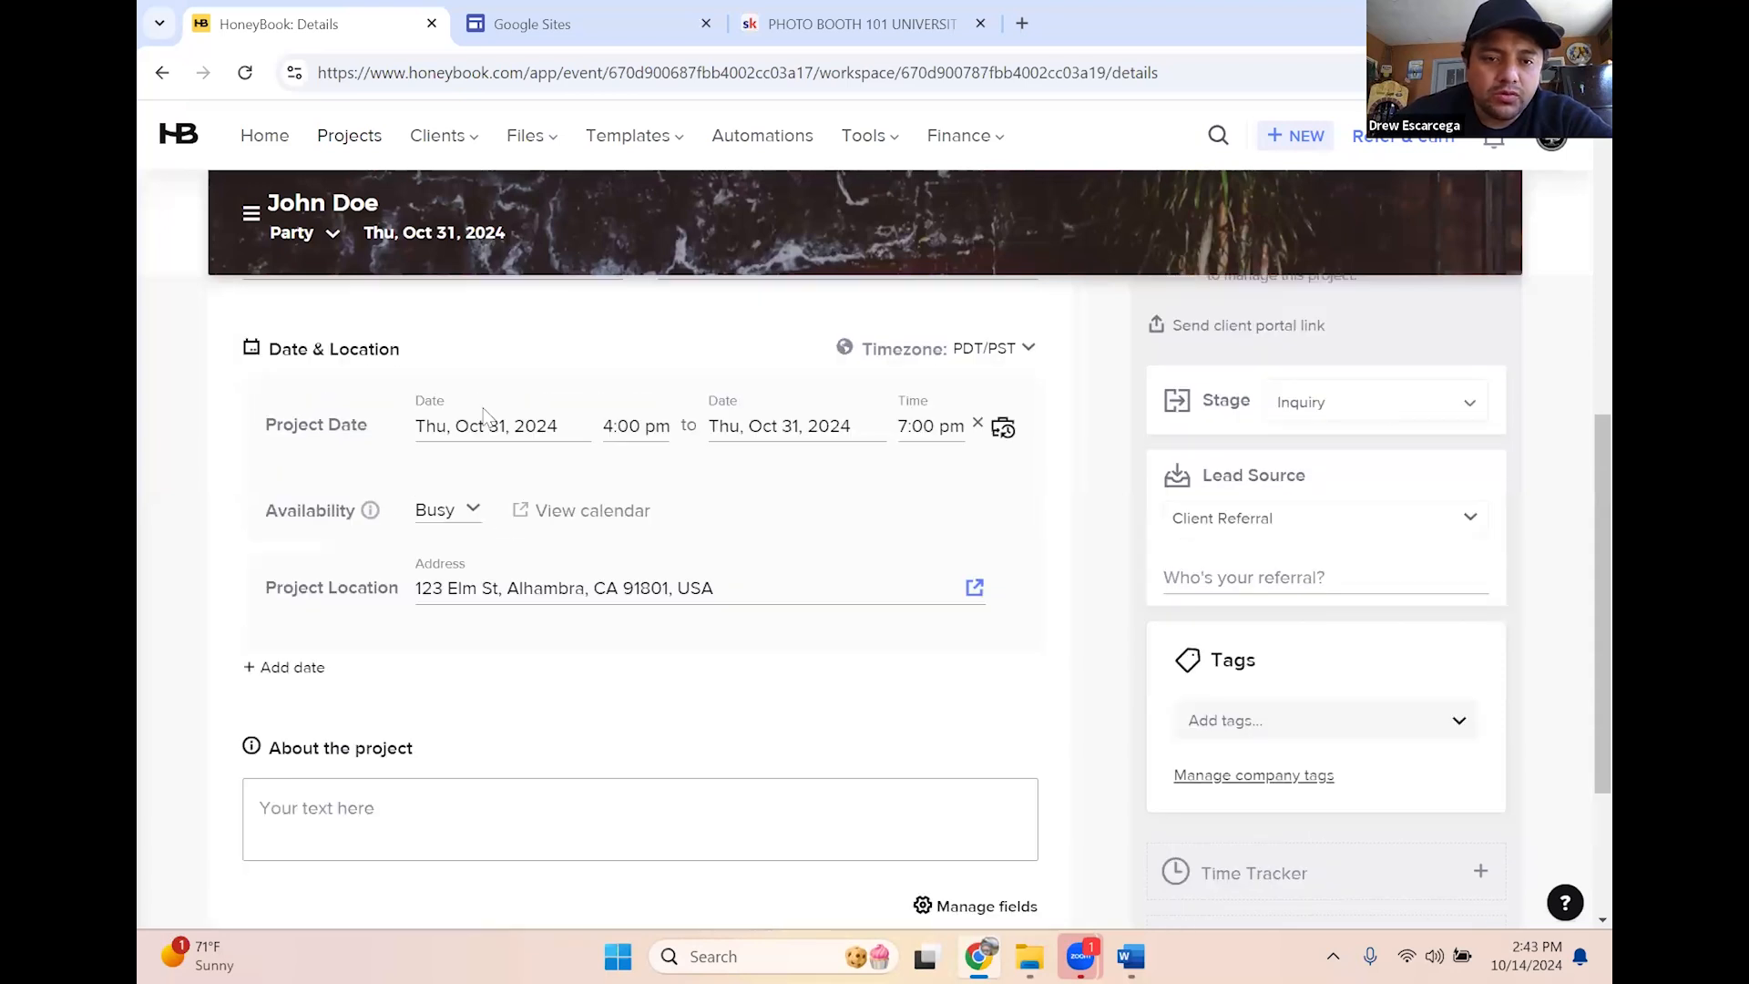
{"action": "scroll", "coordinate": [542, 558], "scroll_direction": "up", "scroll_amount": 3}
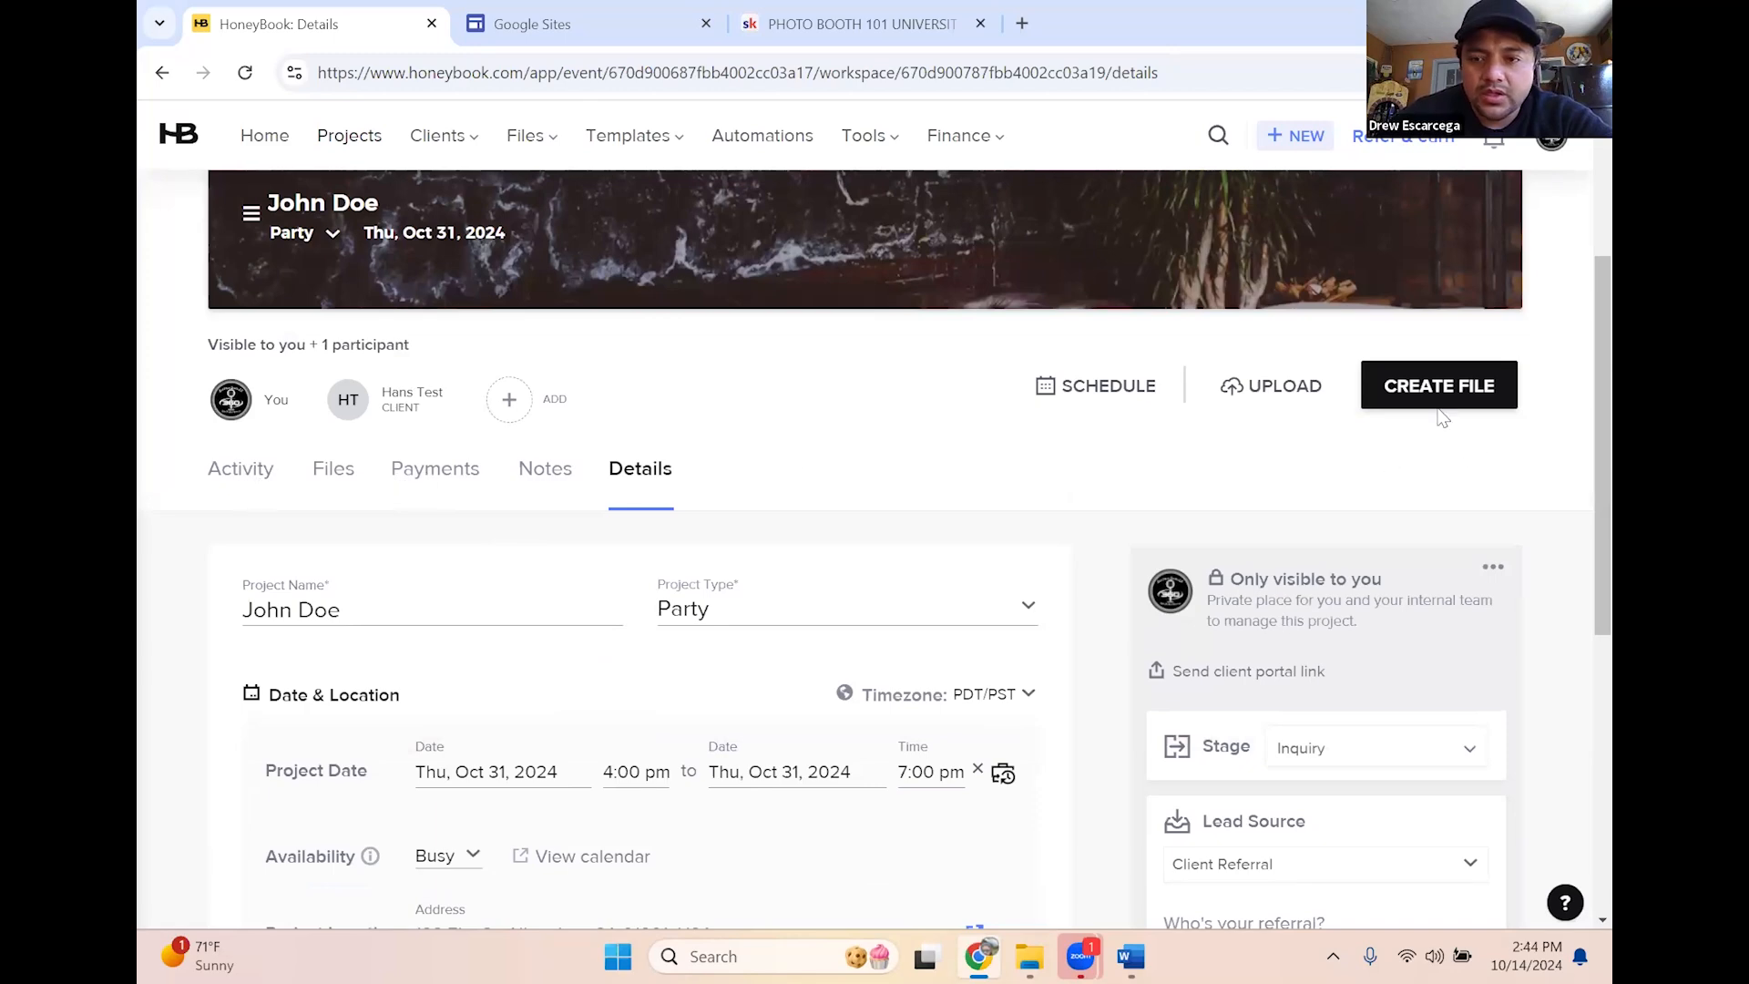
{"action": "scroll", "coordinate": [1276, 456], "scroll_direction": "up", "scroll_amount": 3}
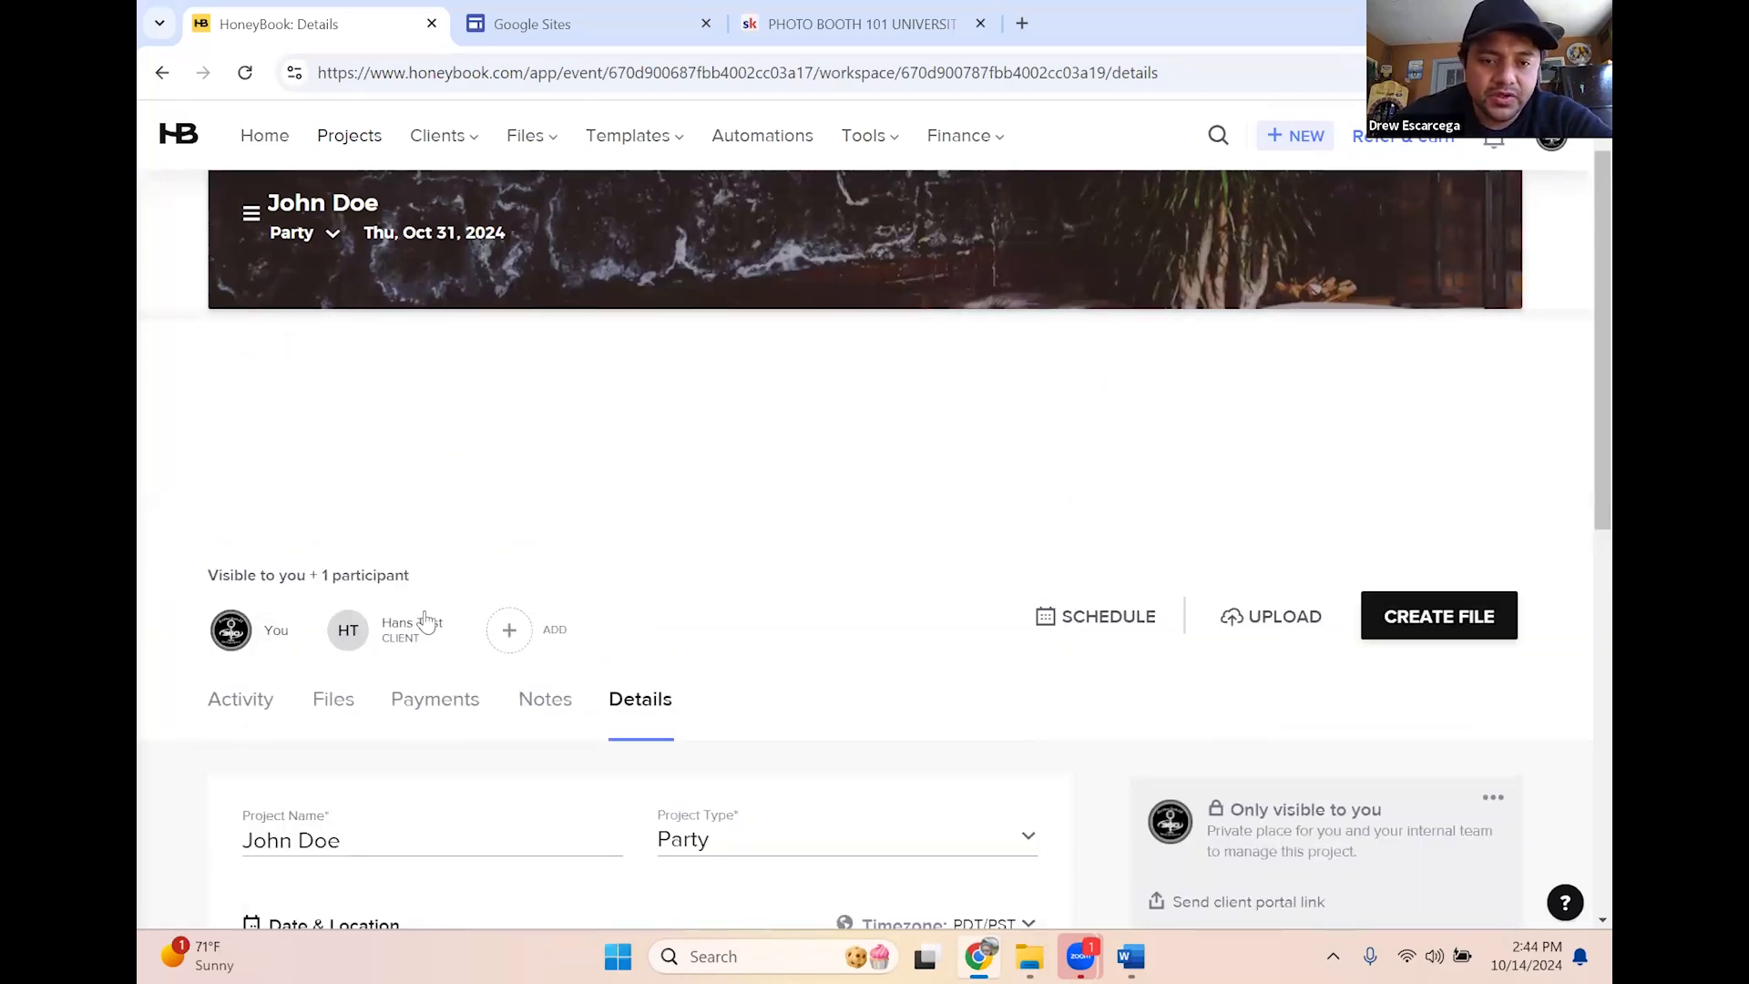
Create a contract smart file using the 'Honey Book Class example' template
{"action": "left_click", "coordinate": [1454, 627]}
{"action": "mouse_move", "coordinate": [1319, 715]}
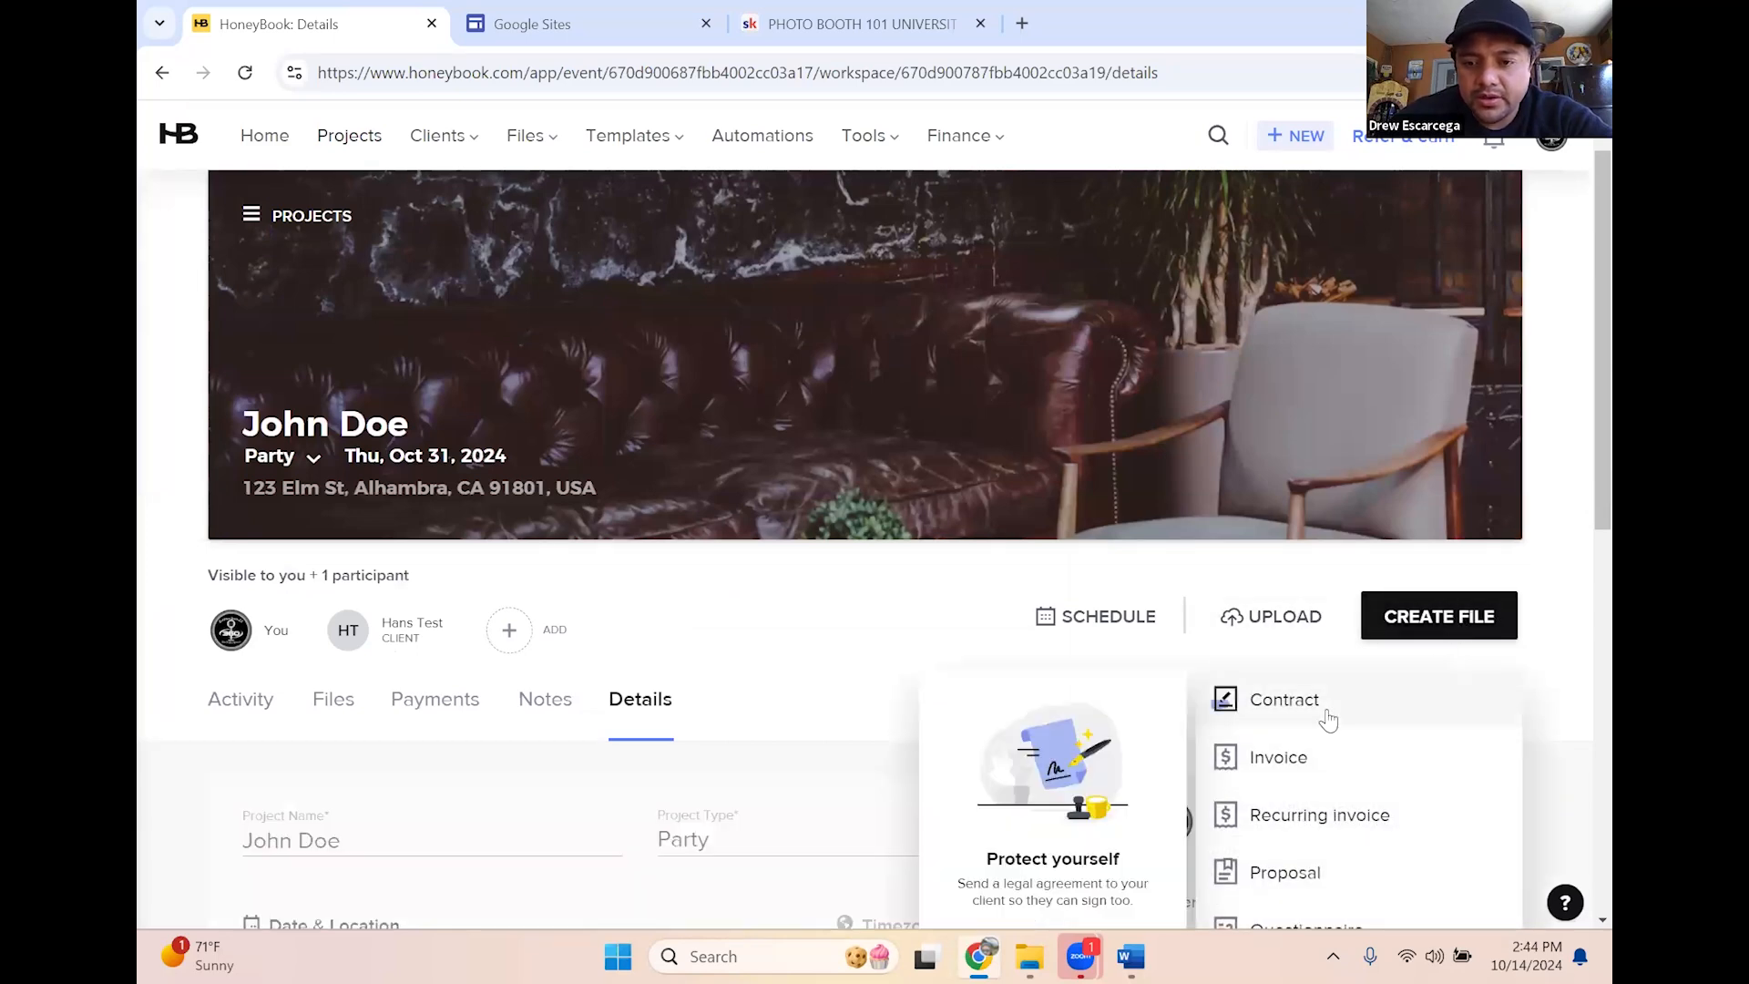
{"action": "left_click", "coordinate": [1312, 705]}
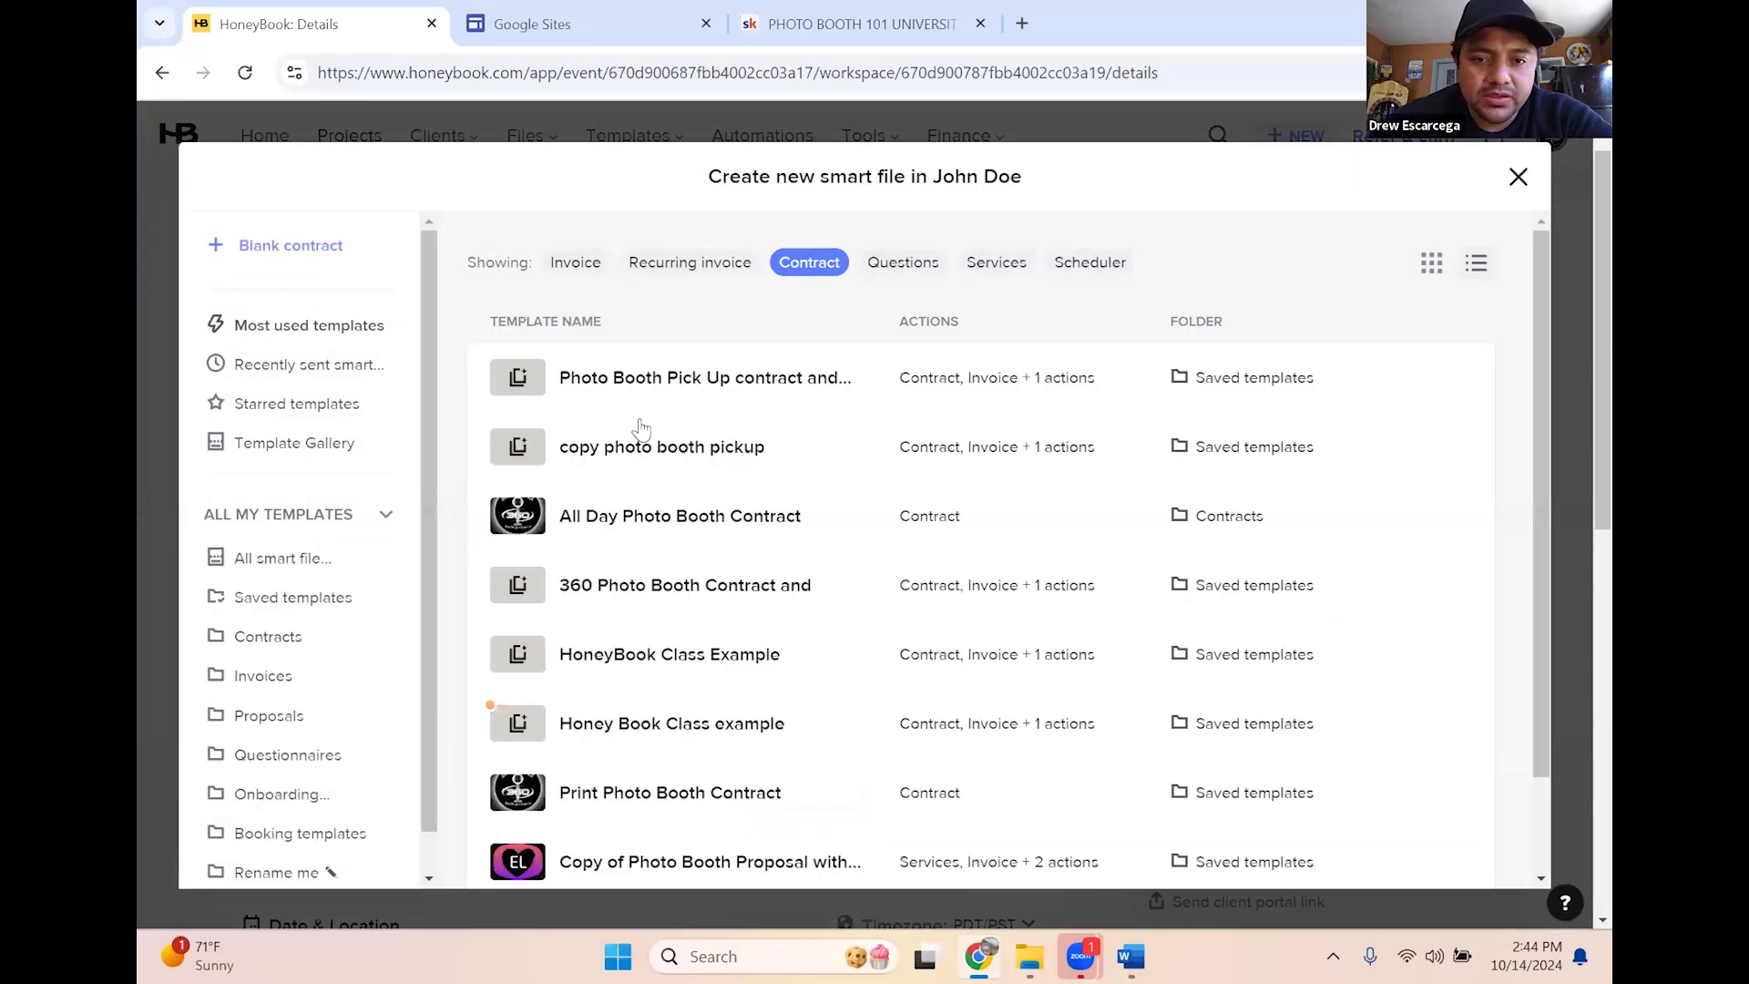
{"action": "scroll", "coordinate": [697, 565], "scroll_direction": "down", "scroll_amount": 2}
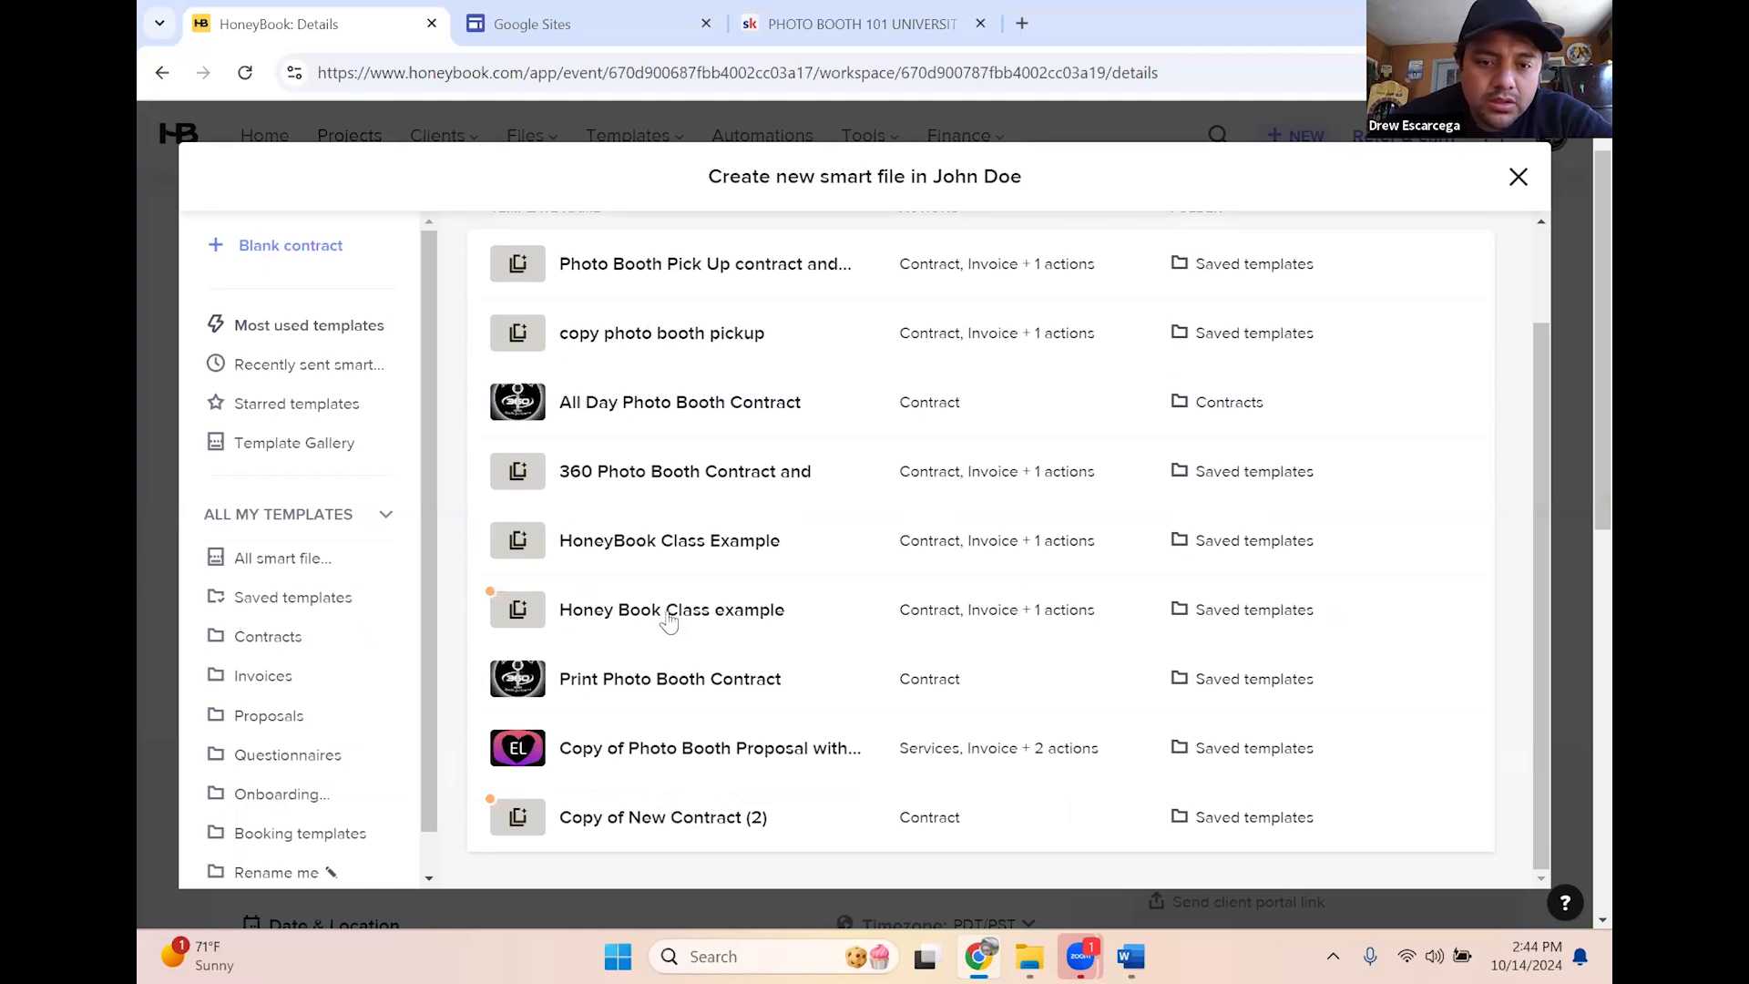
{"action": "left_click", "coordinate": [668, 624]}
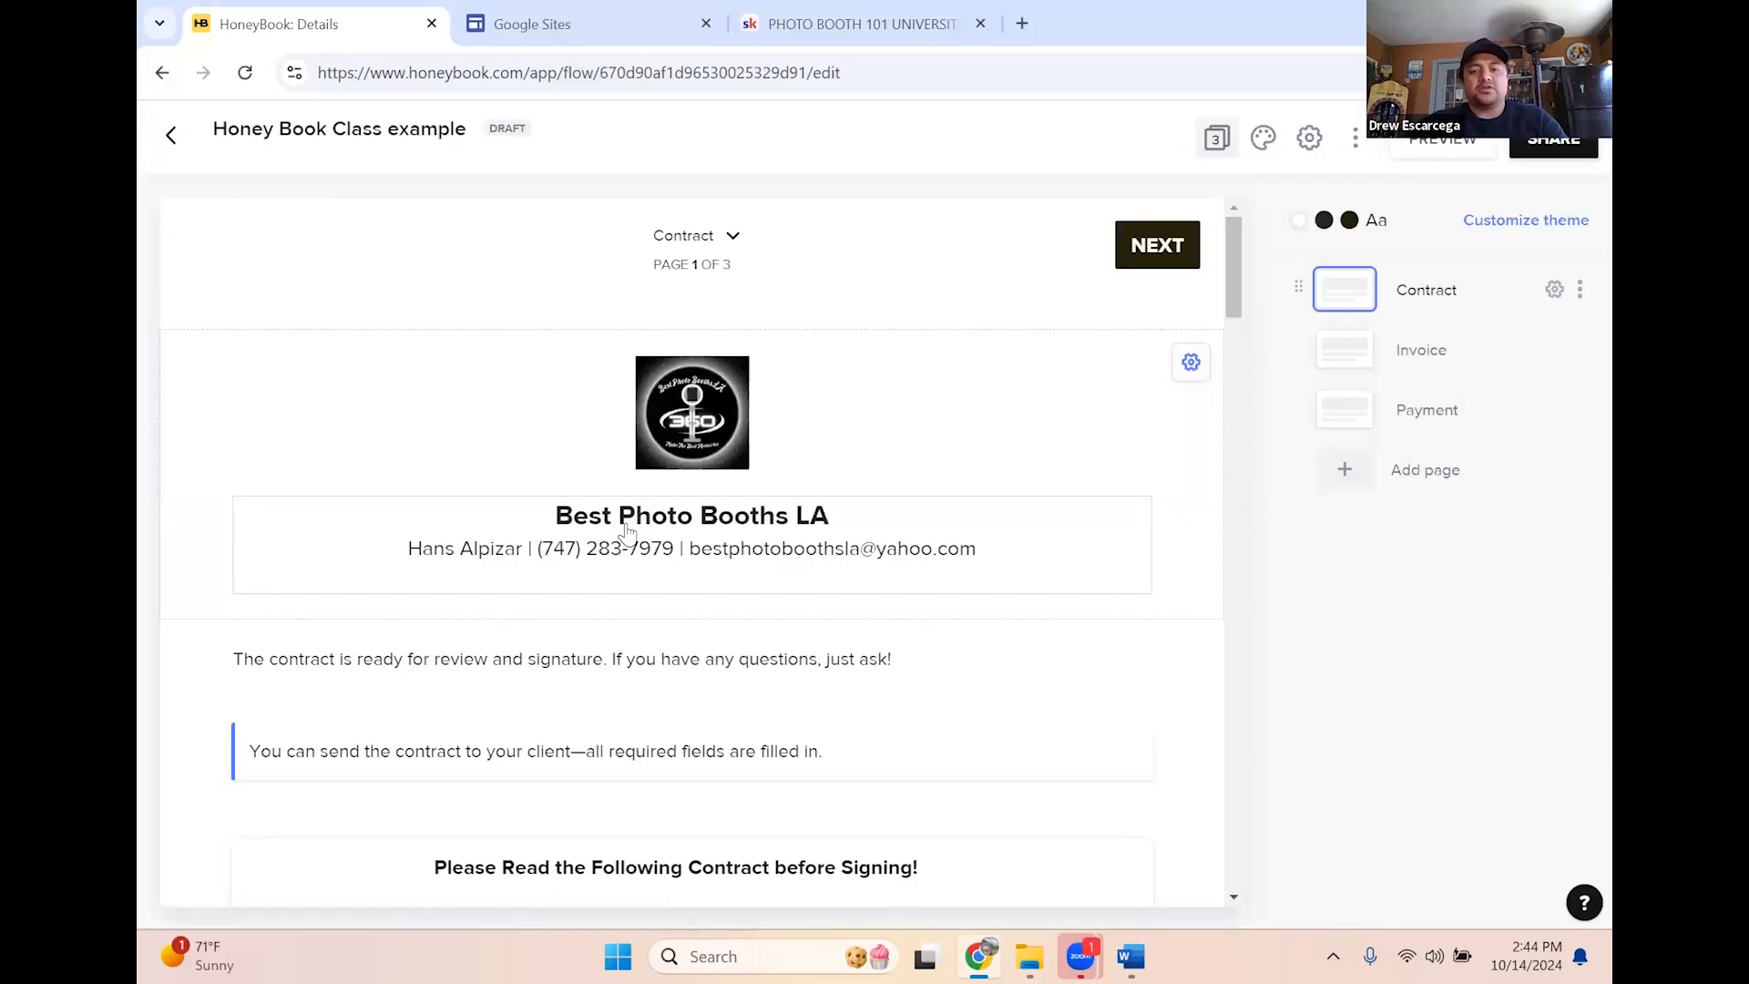
{"action": "scroll", "coordinate": [752, 683], "scroll_direction": "down", "scroll_amount": 5}
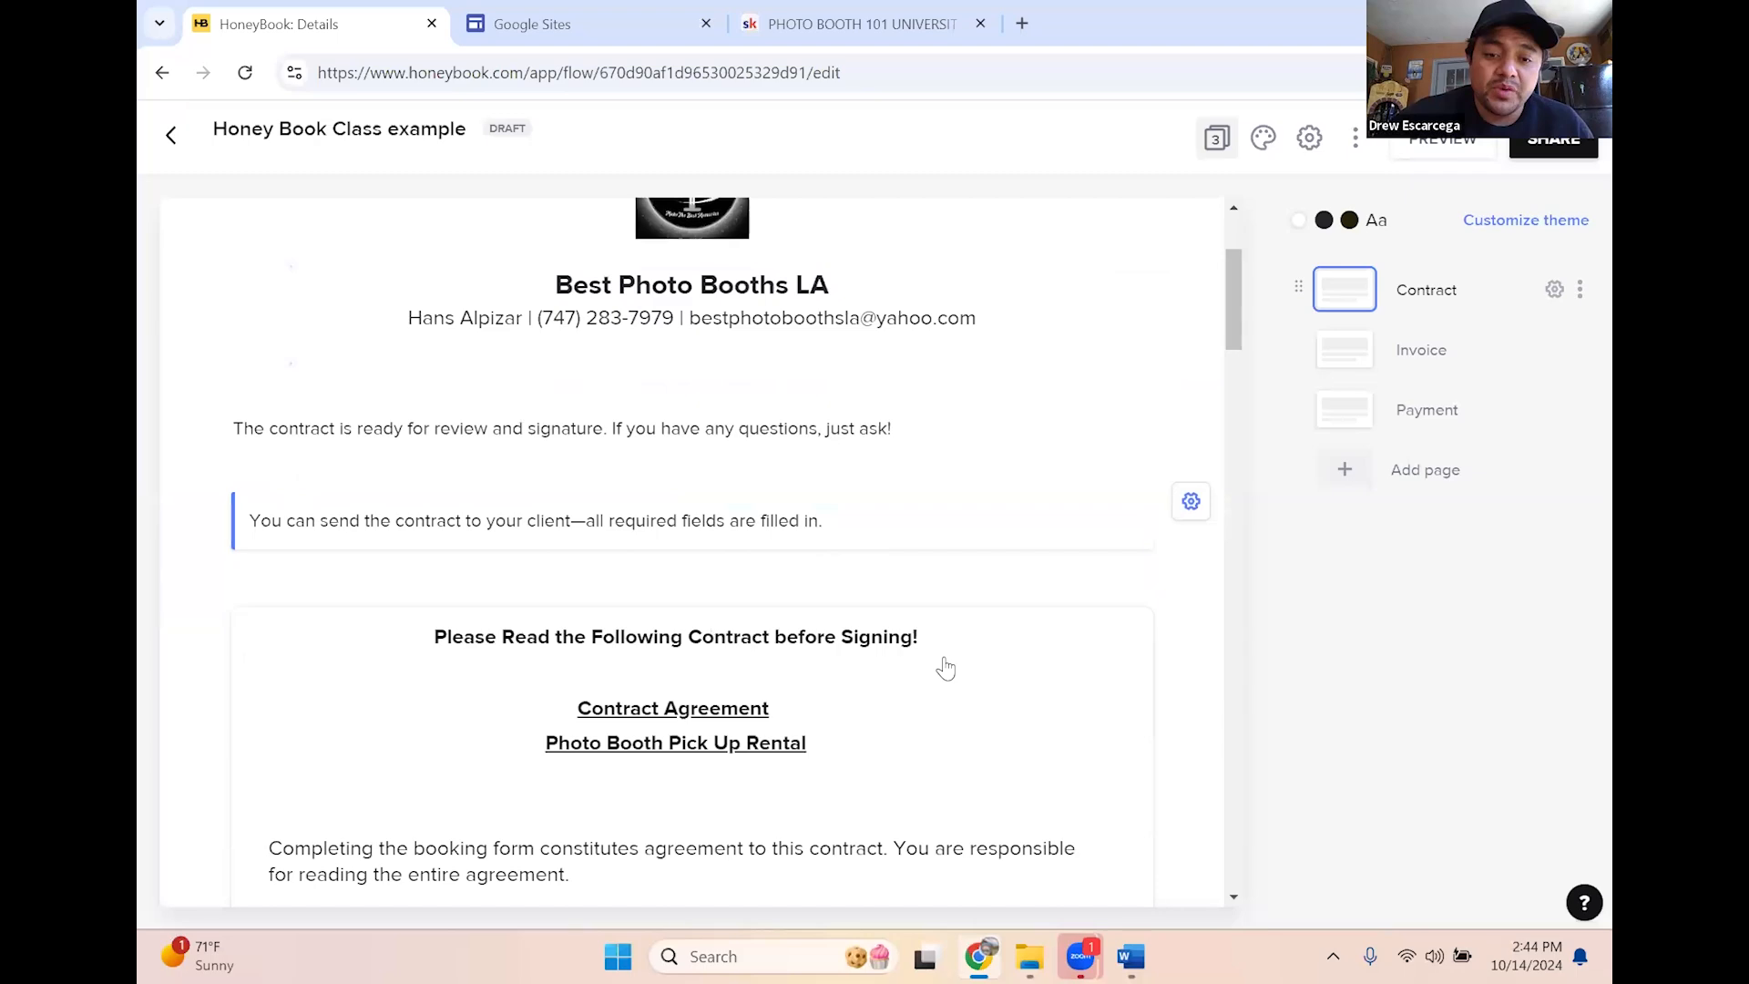
{"action": "scroll", "coordinate": [605, 664], "scroll_direction": "down", "scroll_amount": 4}
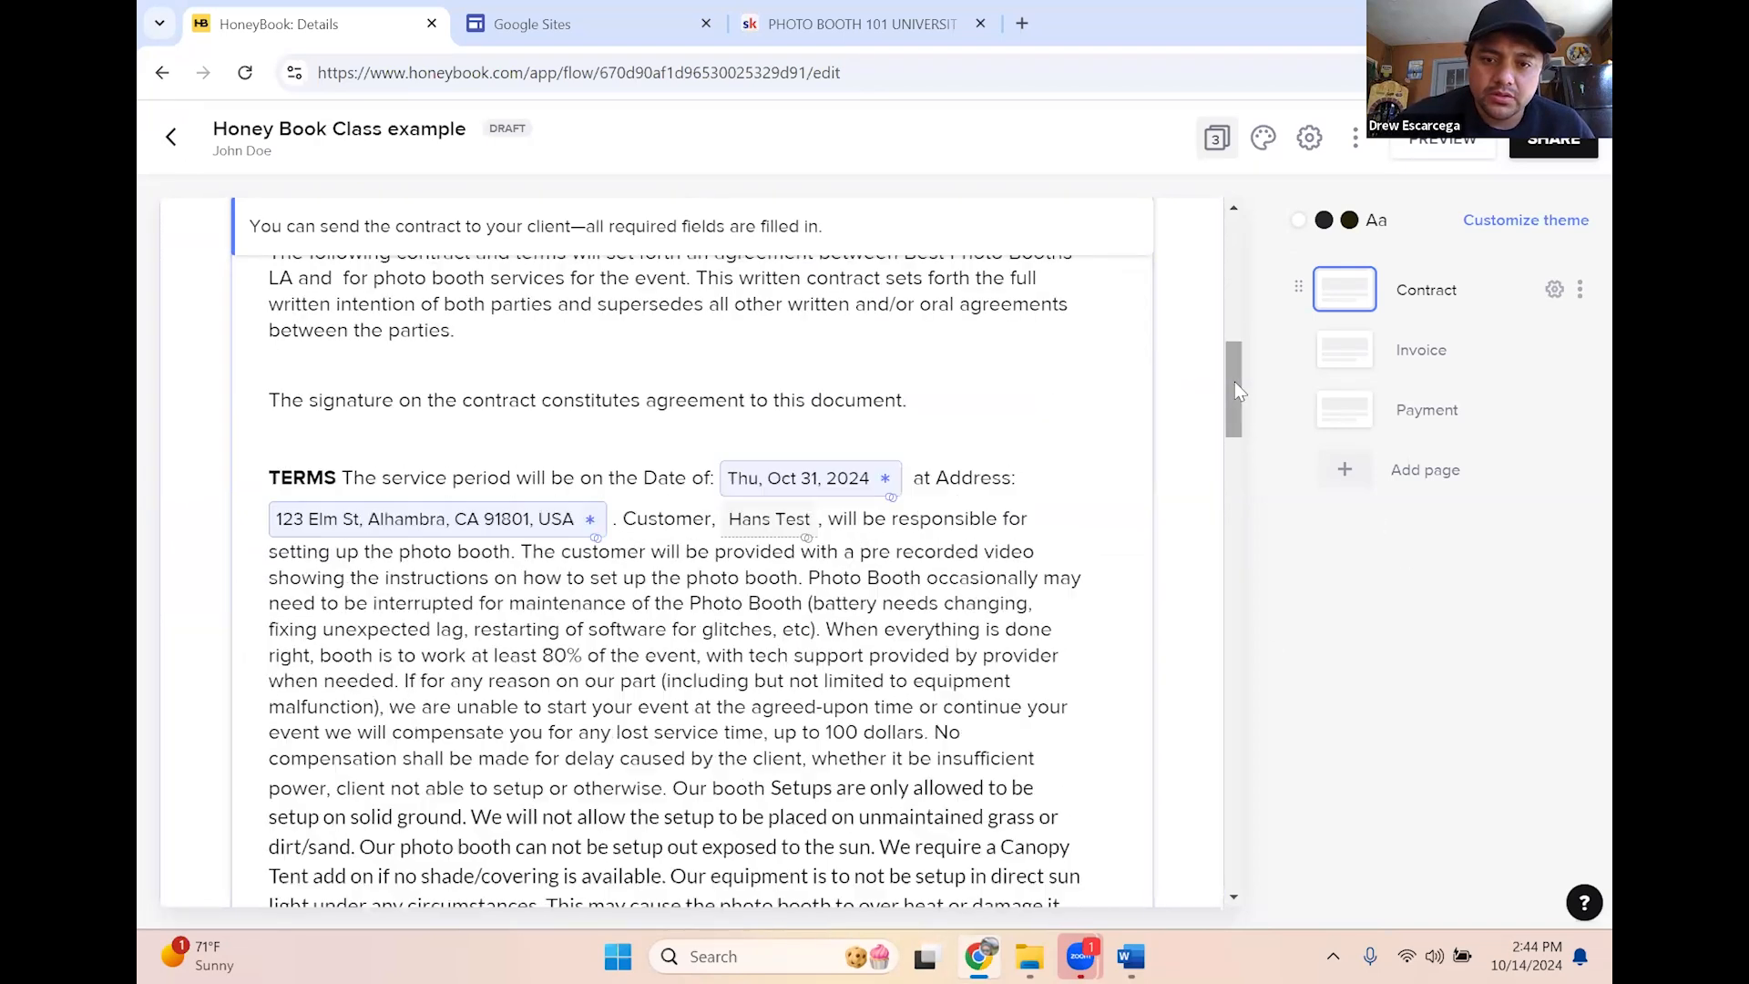
{"action": "scroll", "coordinate": [1239, 397], "scroll_direction": "down", "scroll_amount": 1}
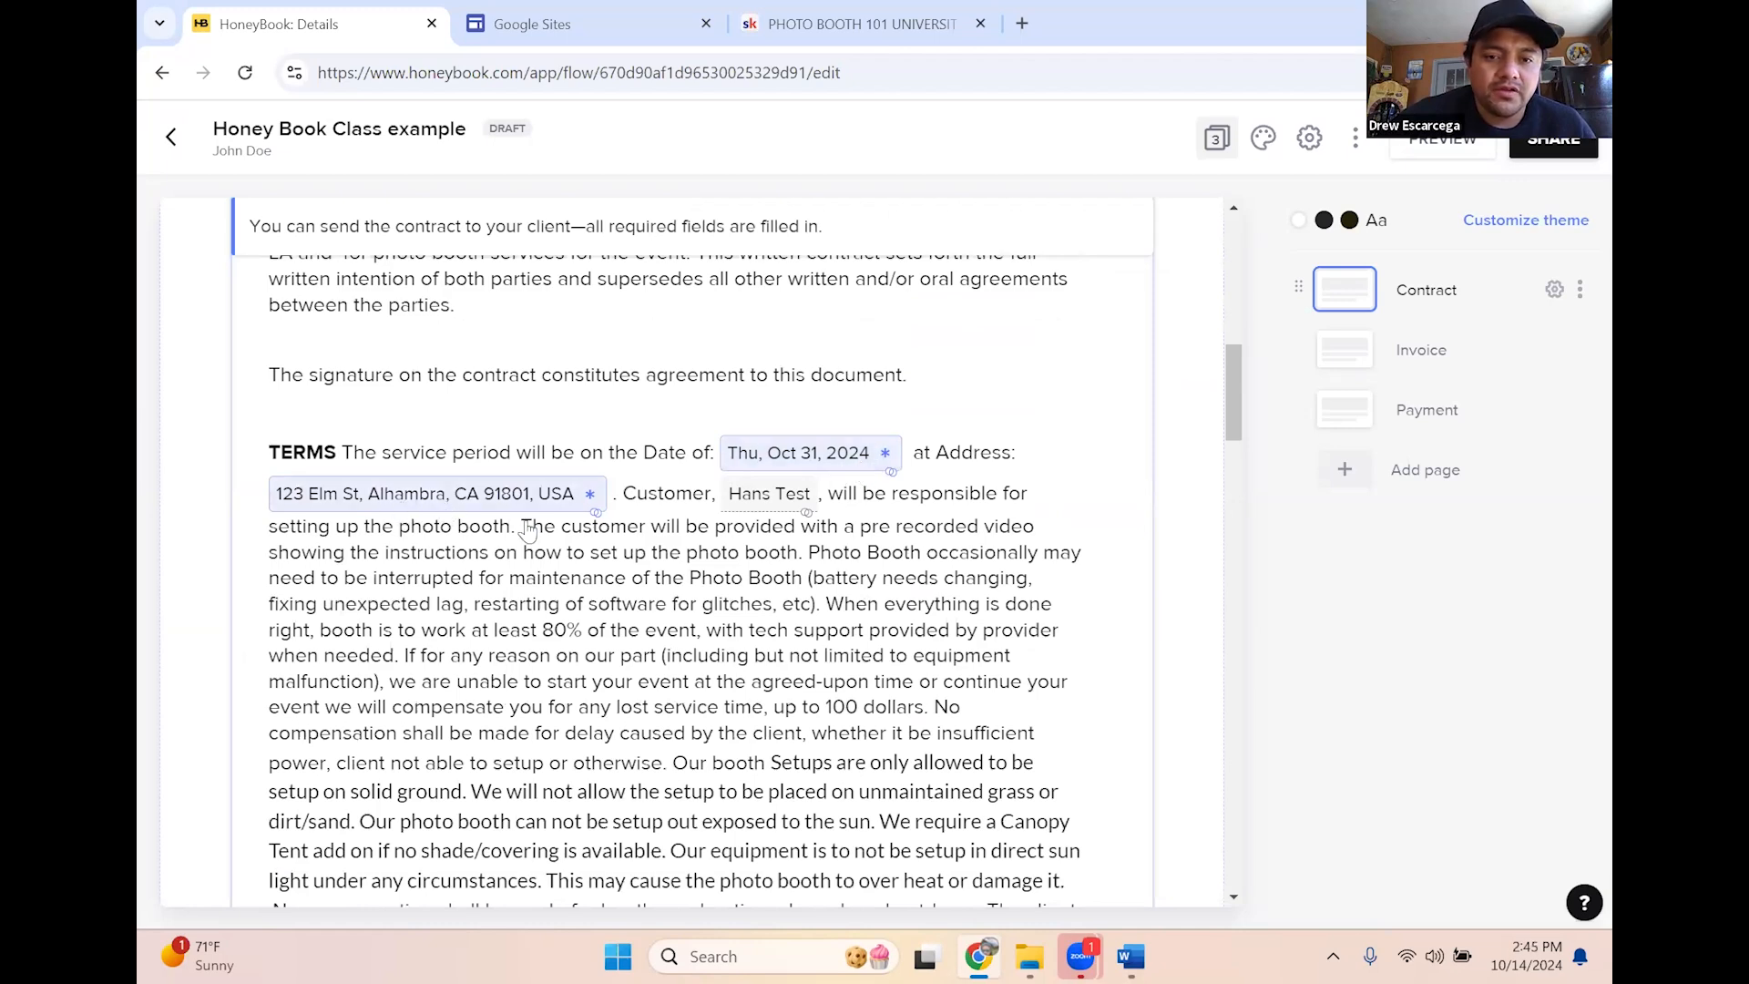
{"action": "scroll", "coordinate": [524, 533], "scroll_direction": "down", "scroll_amount": 1}
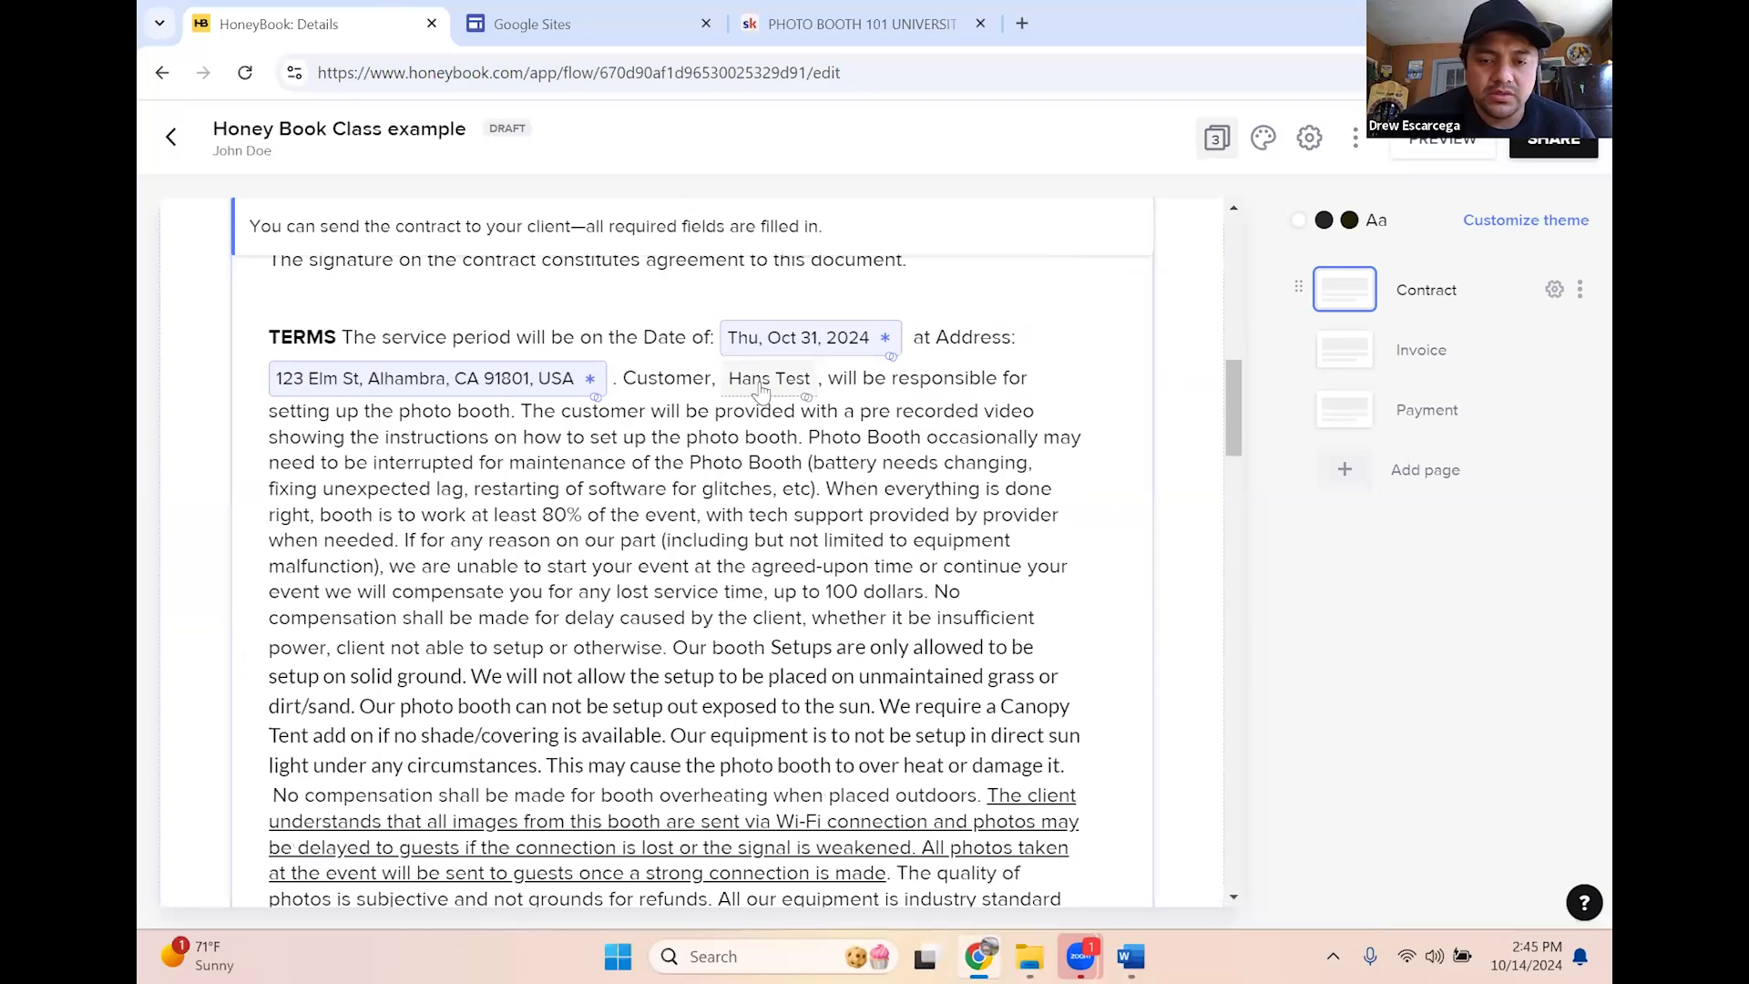
{"action": "scroll", "coordinate": [761, 390], "scroll_direction": "down", "scroll_amount": 5}
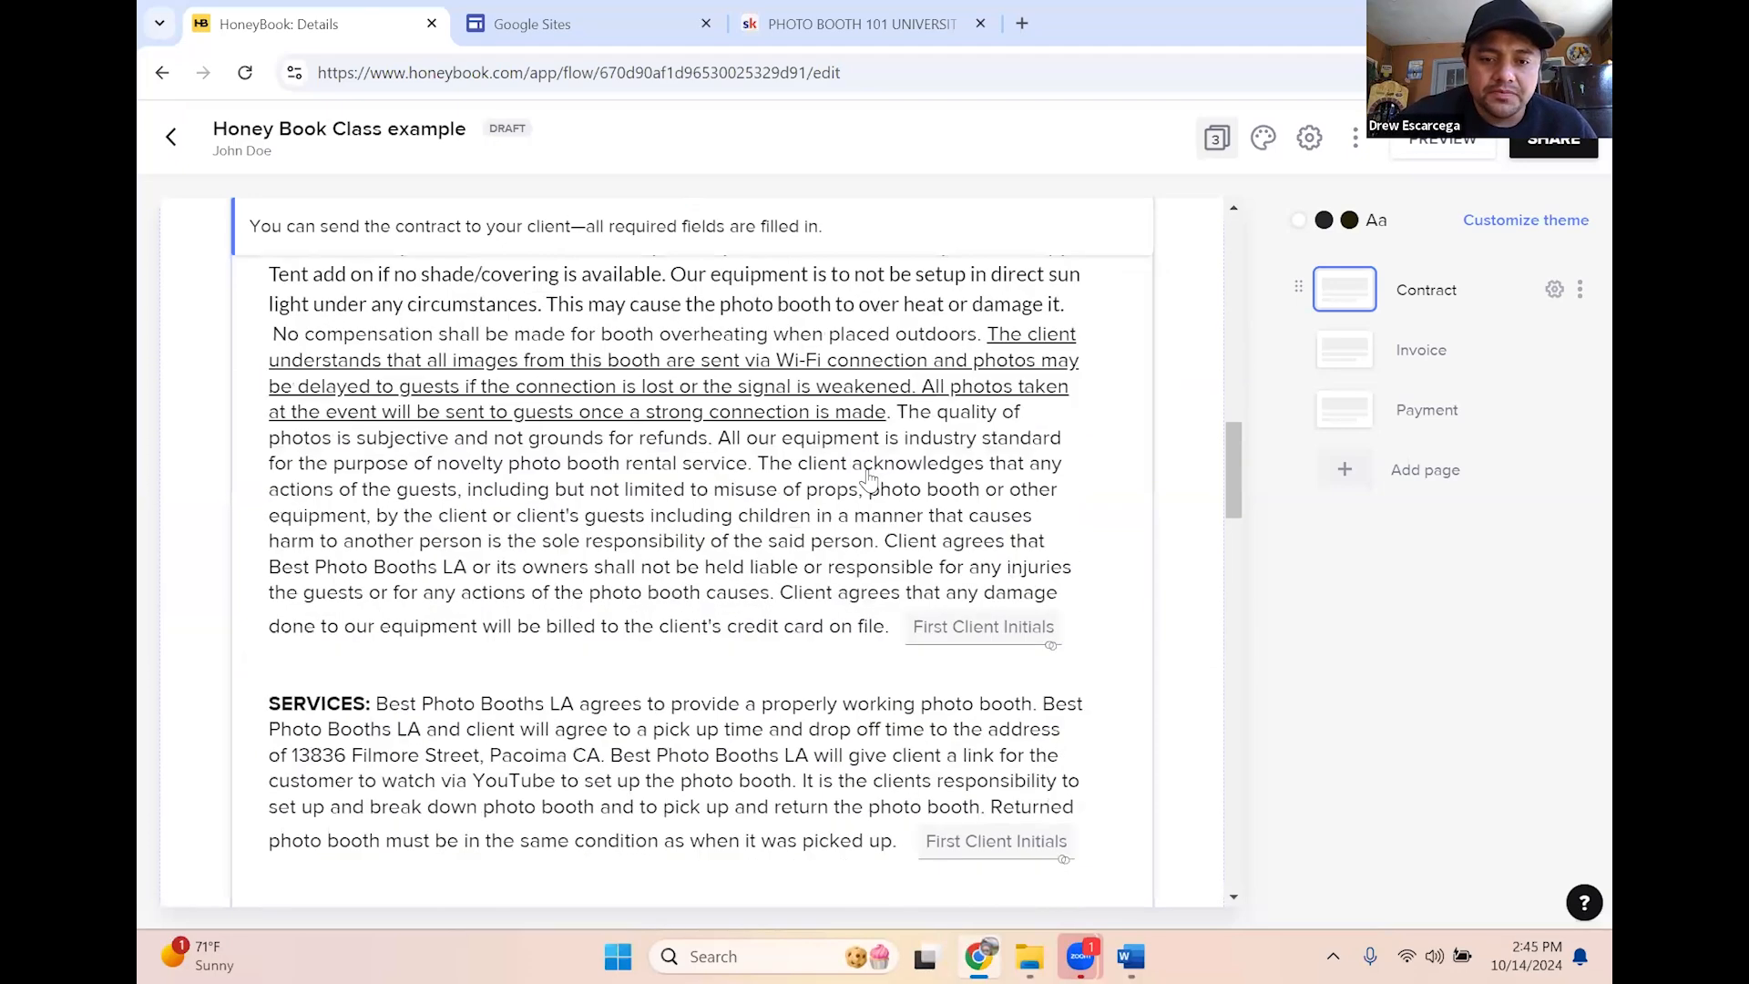
{"action": "scroll", "coordinate": [957, 697], "scroll_direction": "up", "scroll_amount": 3}
{"action": "scroll", "coordinate": [1016, 847], "scroll_direction": "down", "scroll_amount": 3}
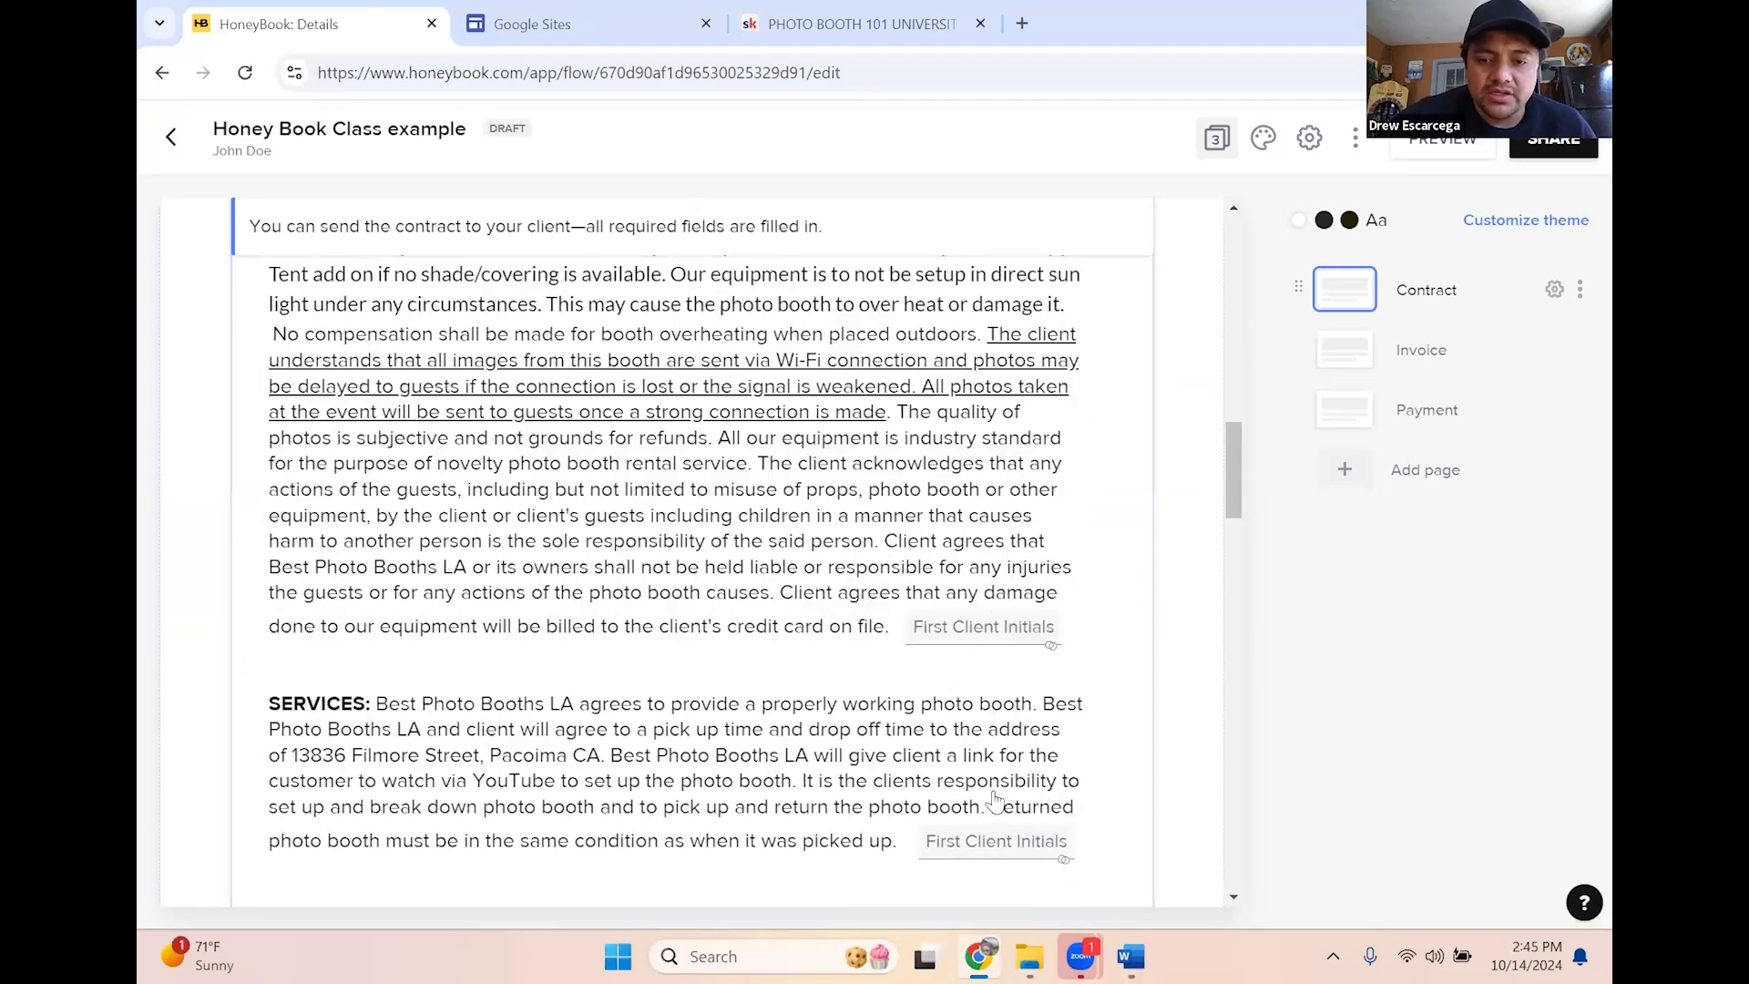
{"action": "scroll", "coordinate": [1001, 865], "scroll_direction": "down", "scroll_amount": 12}
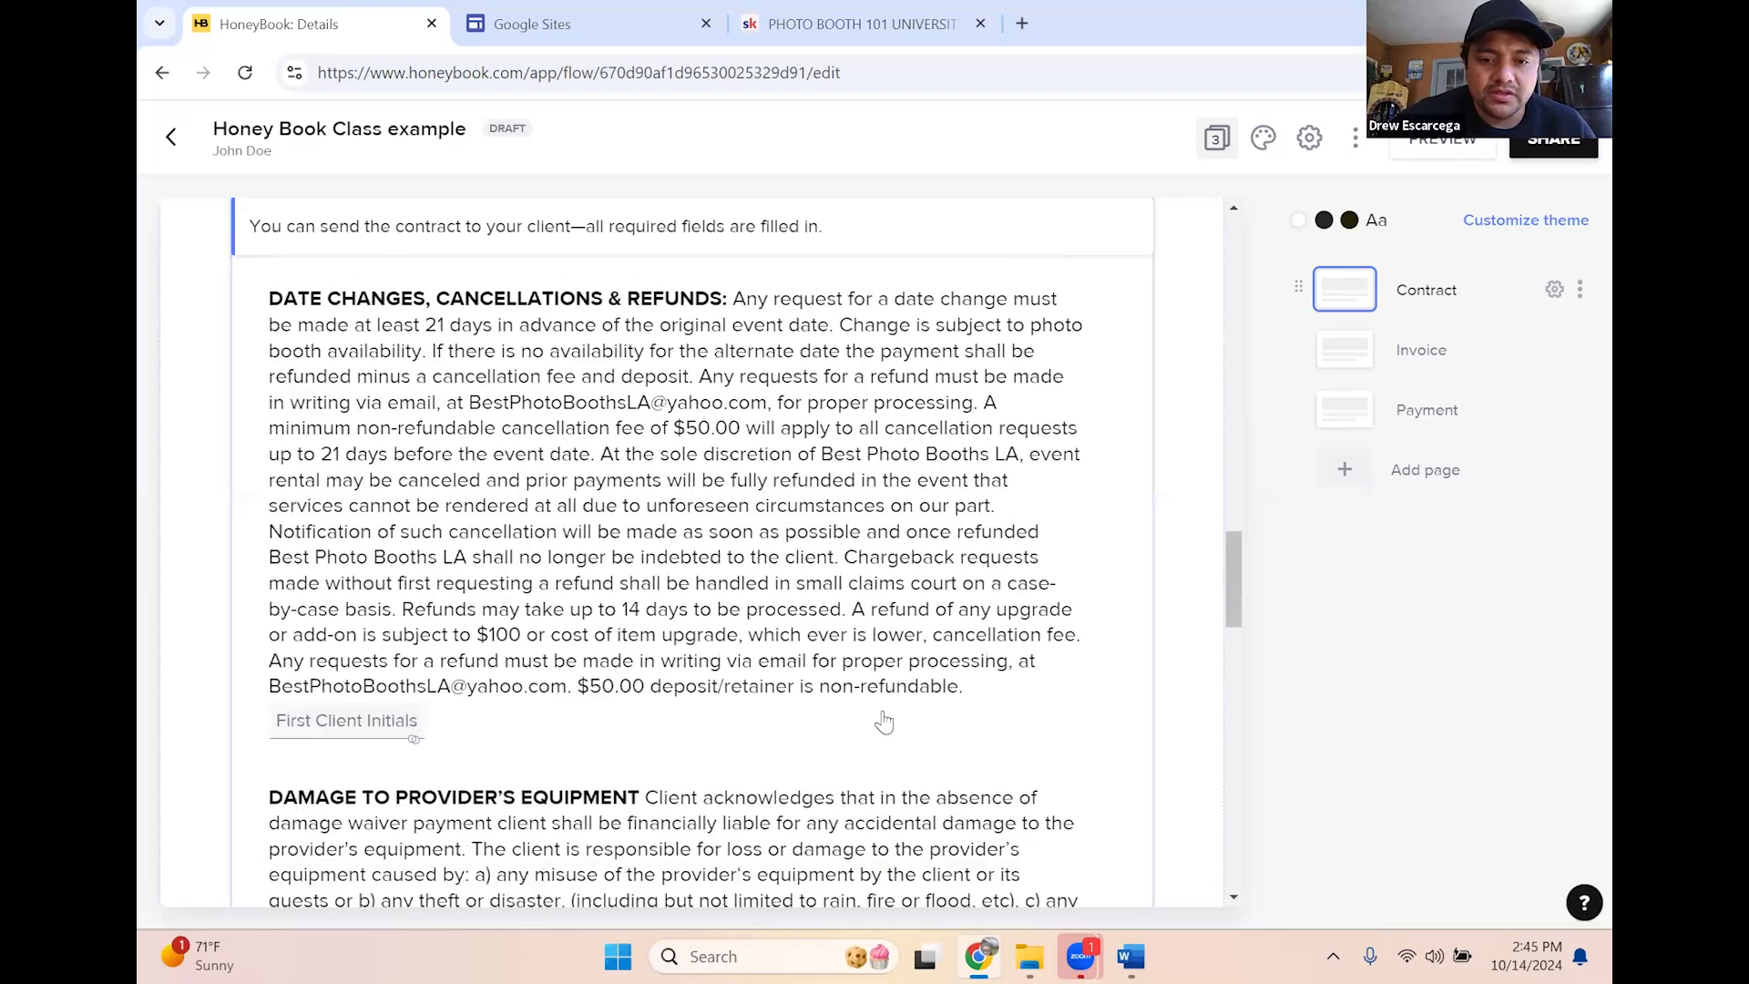
{"action": "scroll", "coordinate": [883, 720], "scroll_direction": "down", "scroll_amount": 13}
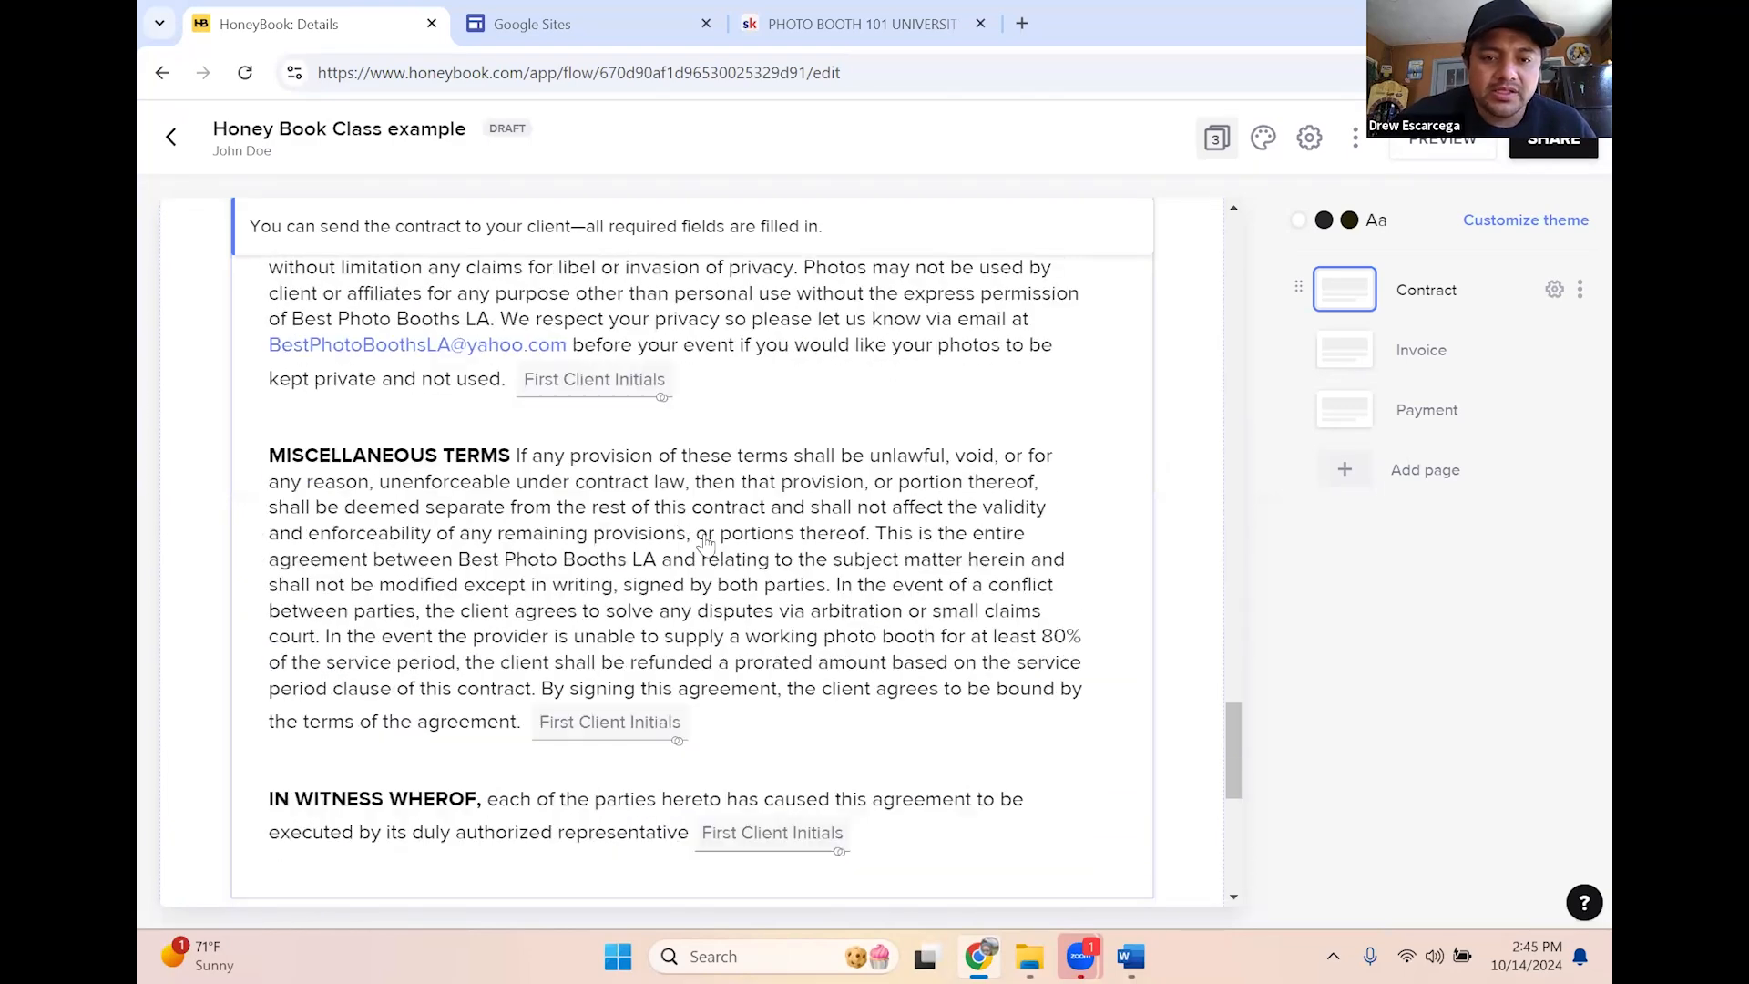
{"action": "scroll", "coordinate": [629, 474], "scroll_direction": "down", "scroll_amount": 6}
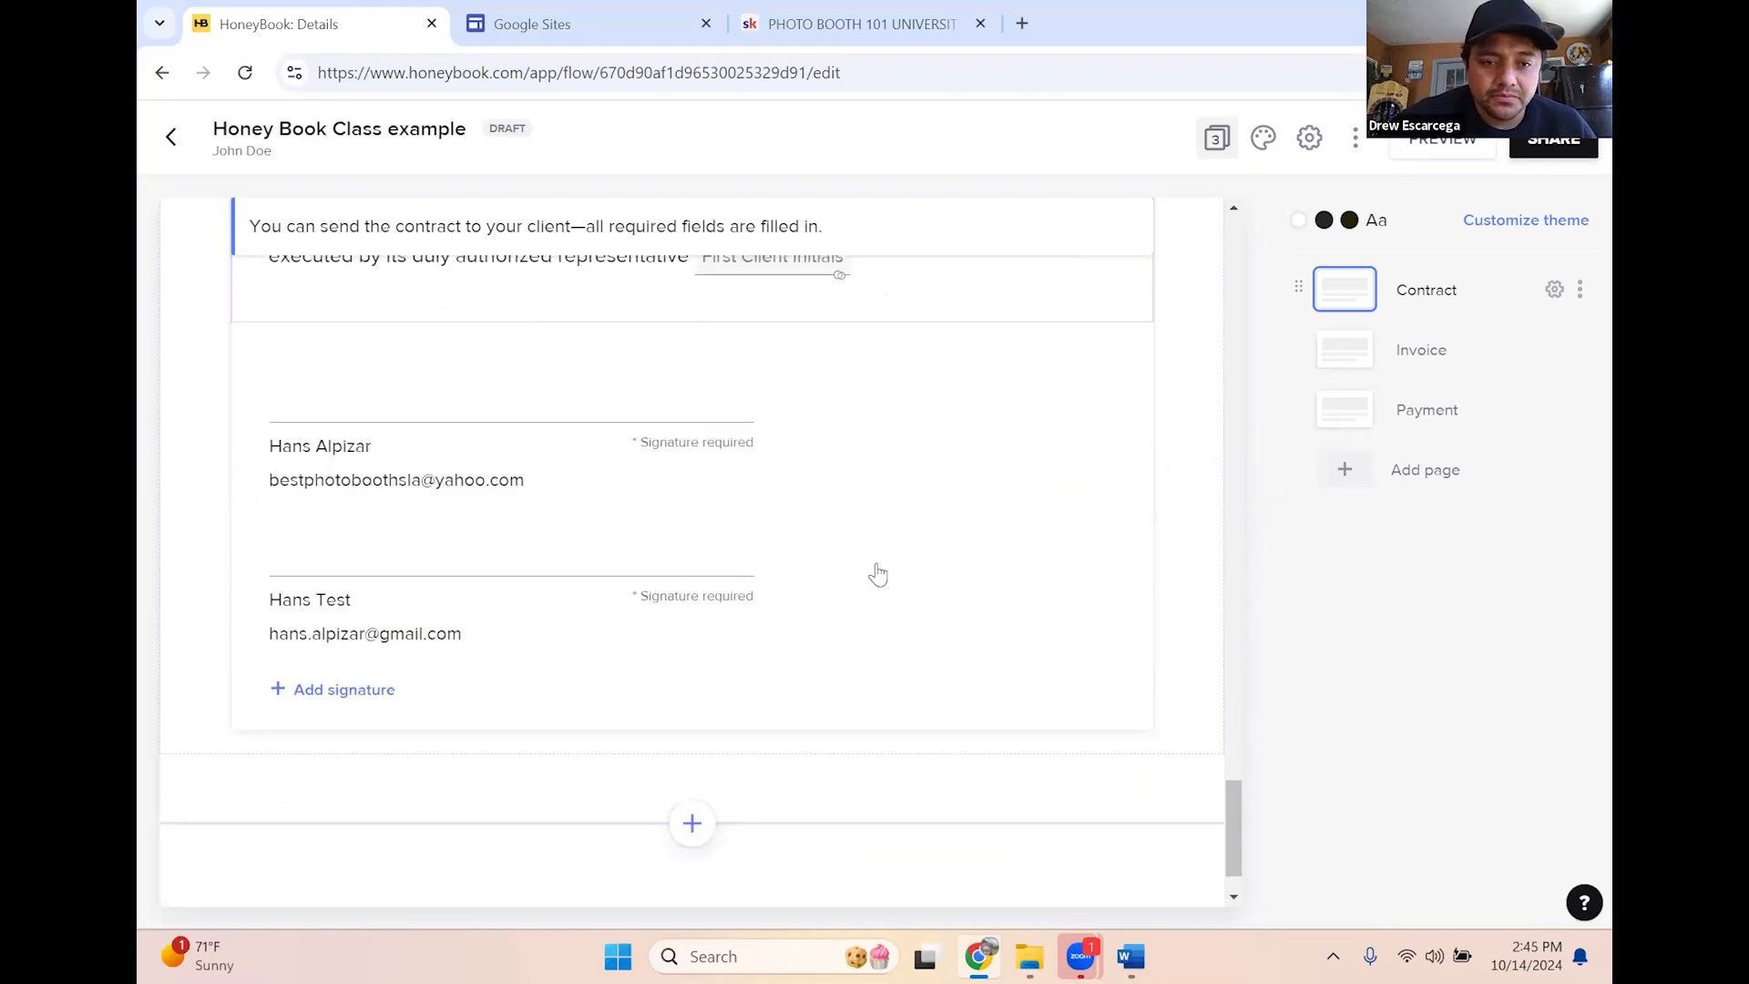
{"action": "scroll", "coordinate": [1085, 542], "scroll_direction": "up", "scroll_amount": 5}
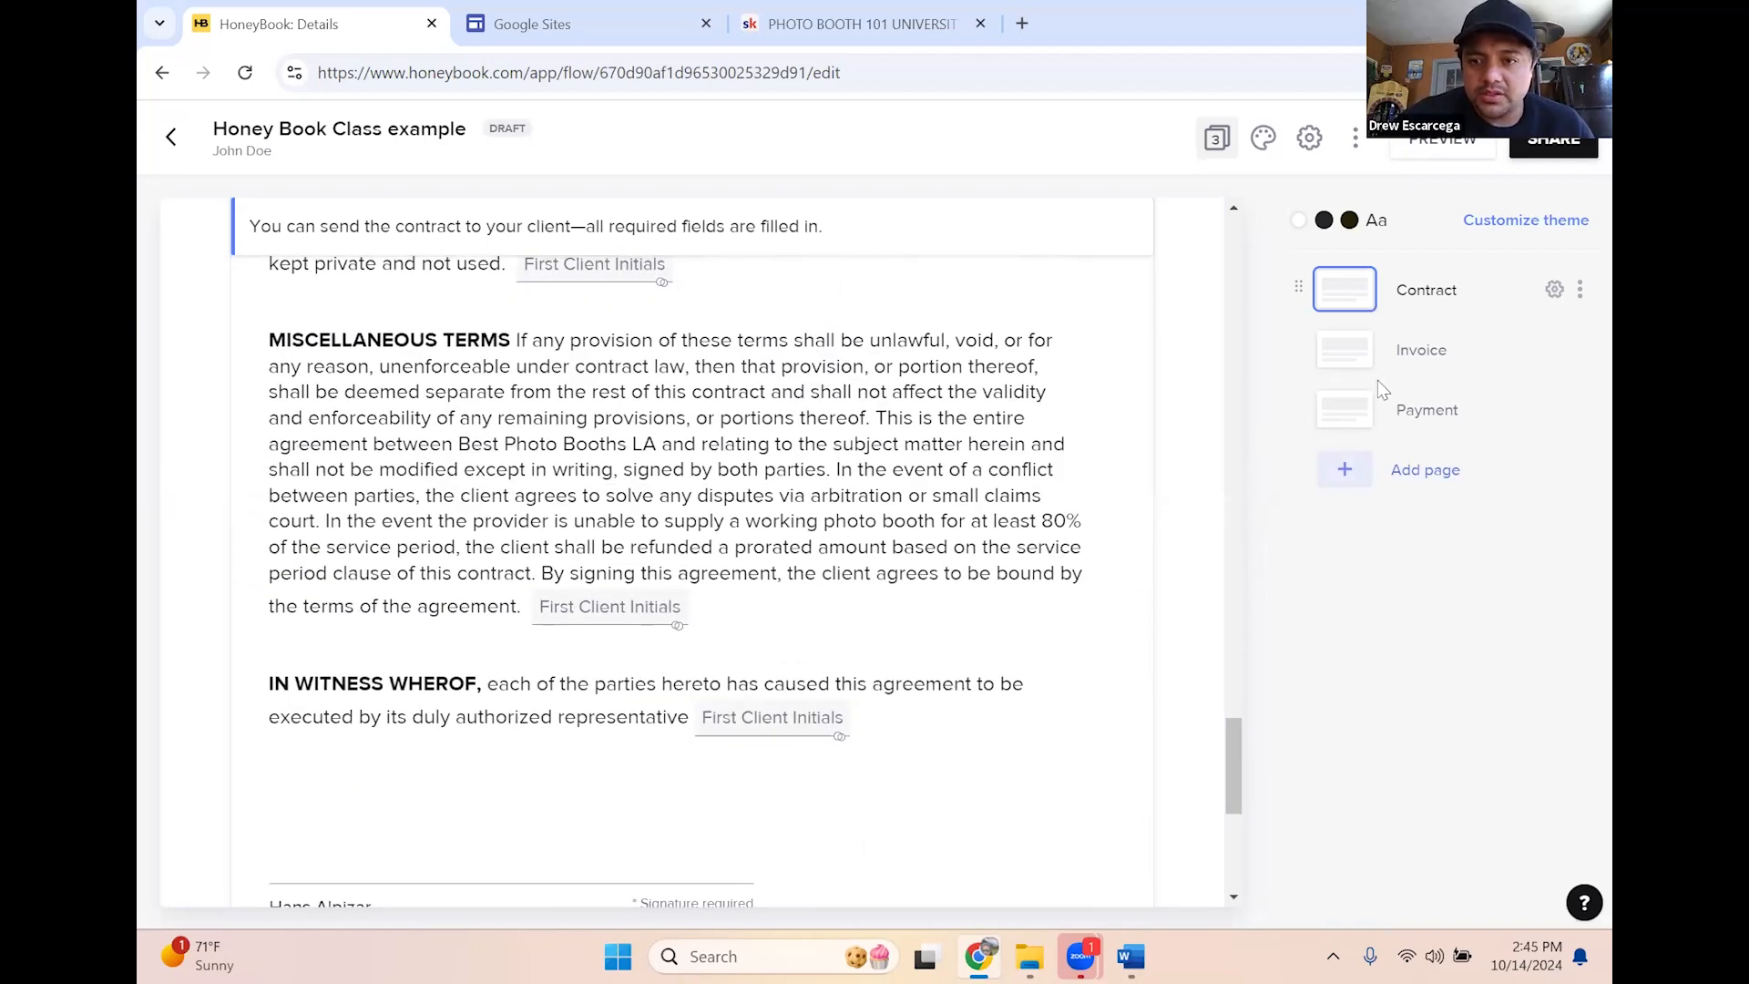
Go to the Invoice page and open the Photo Booth Pick Up item
{"action": "left_click", "coordinate": [1356, 367]}
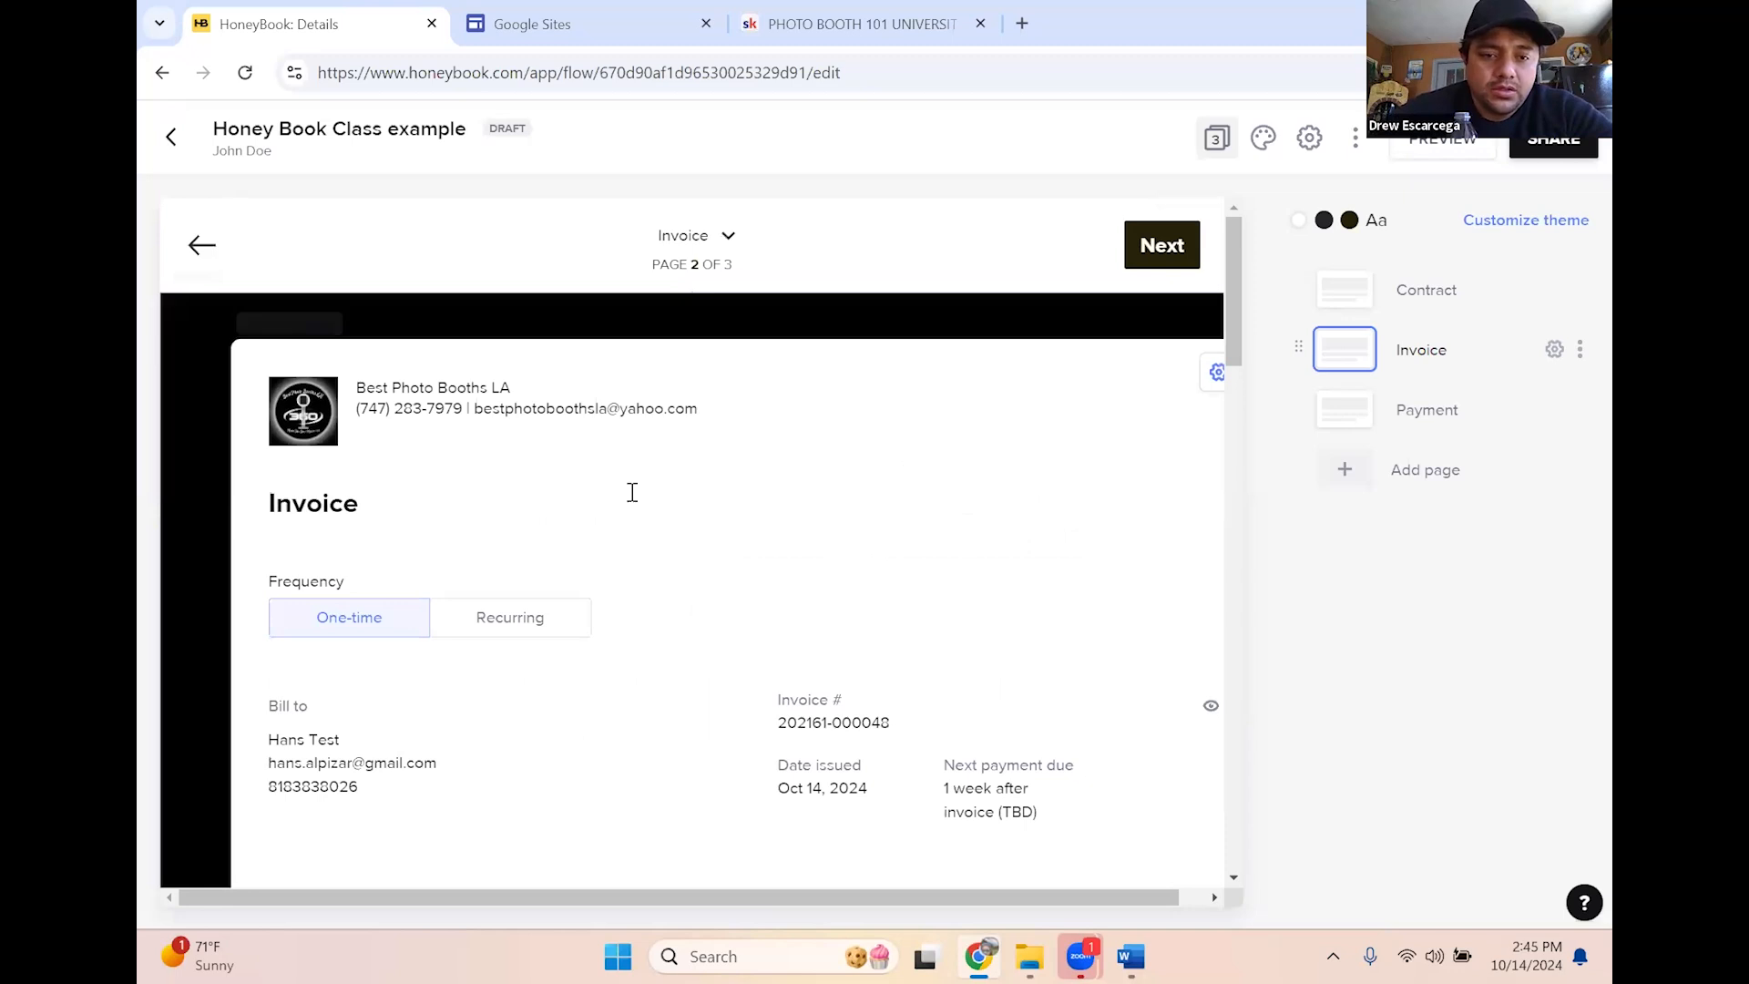
{"action": "scroll", "coordinate": [597, 558], "scroll_direction": "down", "scroll_amount": 6}
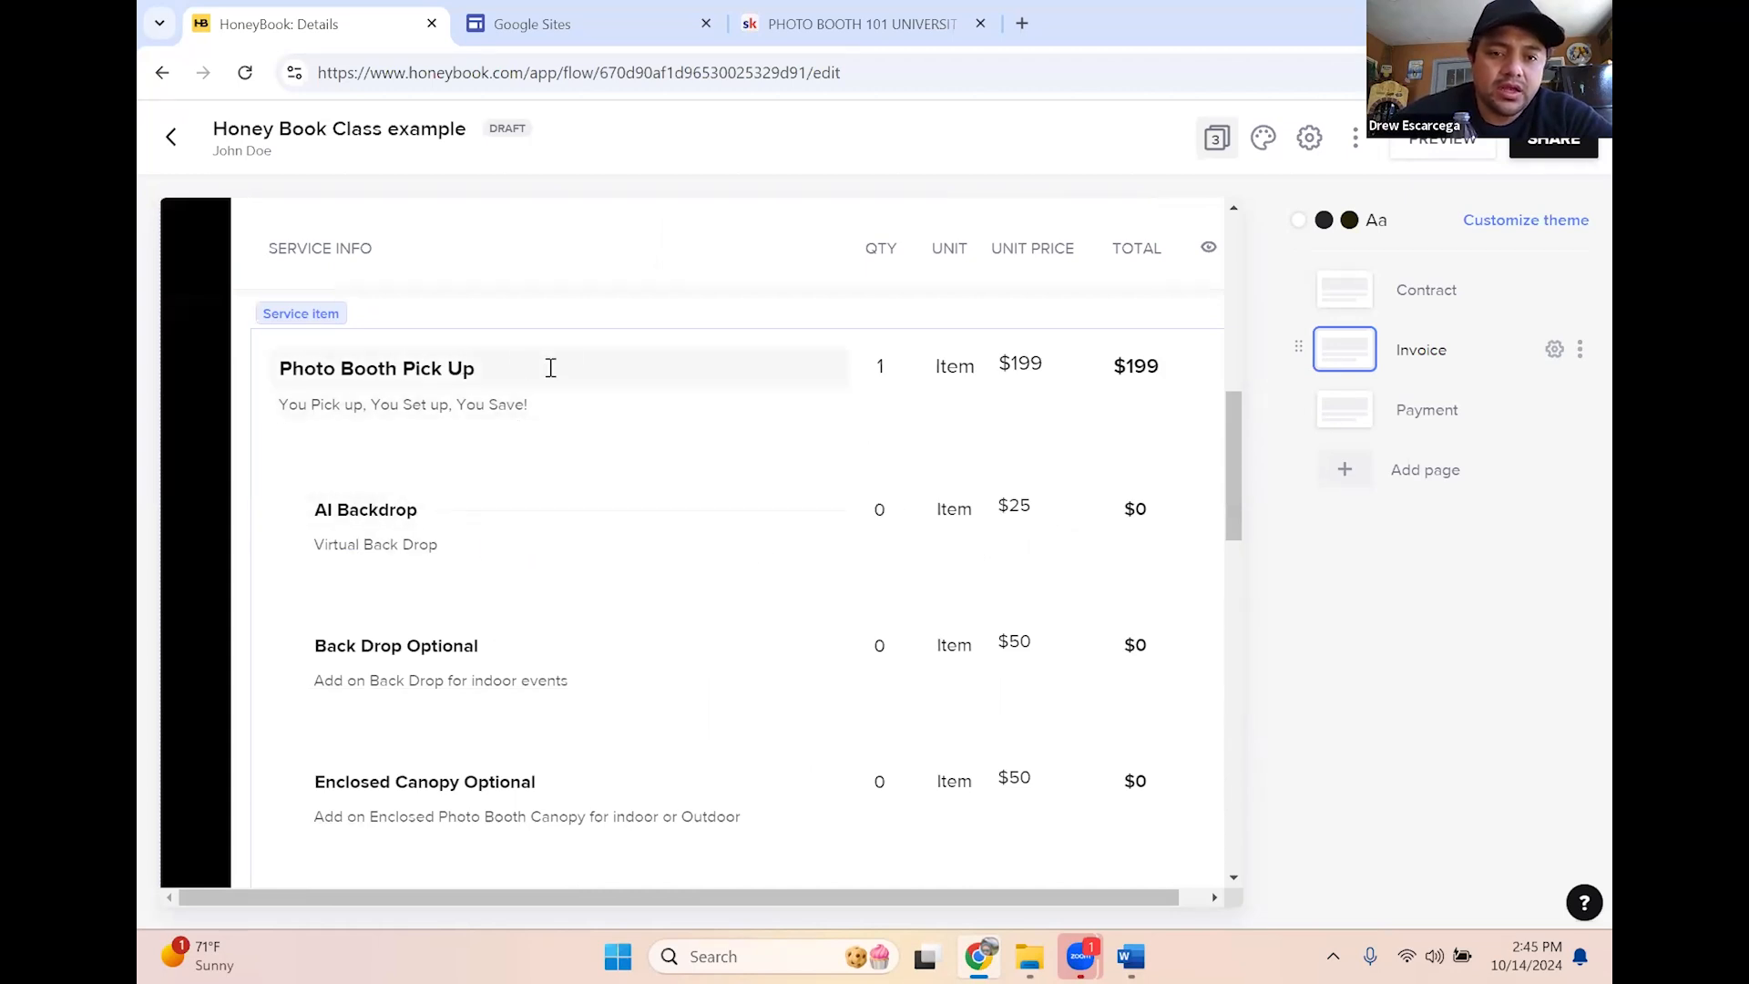
{"action": "scroll", "coordinate": [698, 489], "scroll_direction": "up", "scroll_amount": 3}
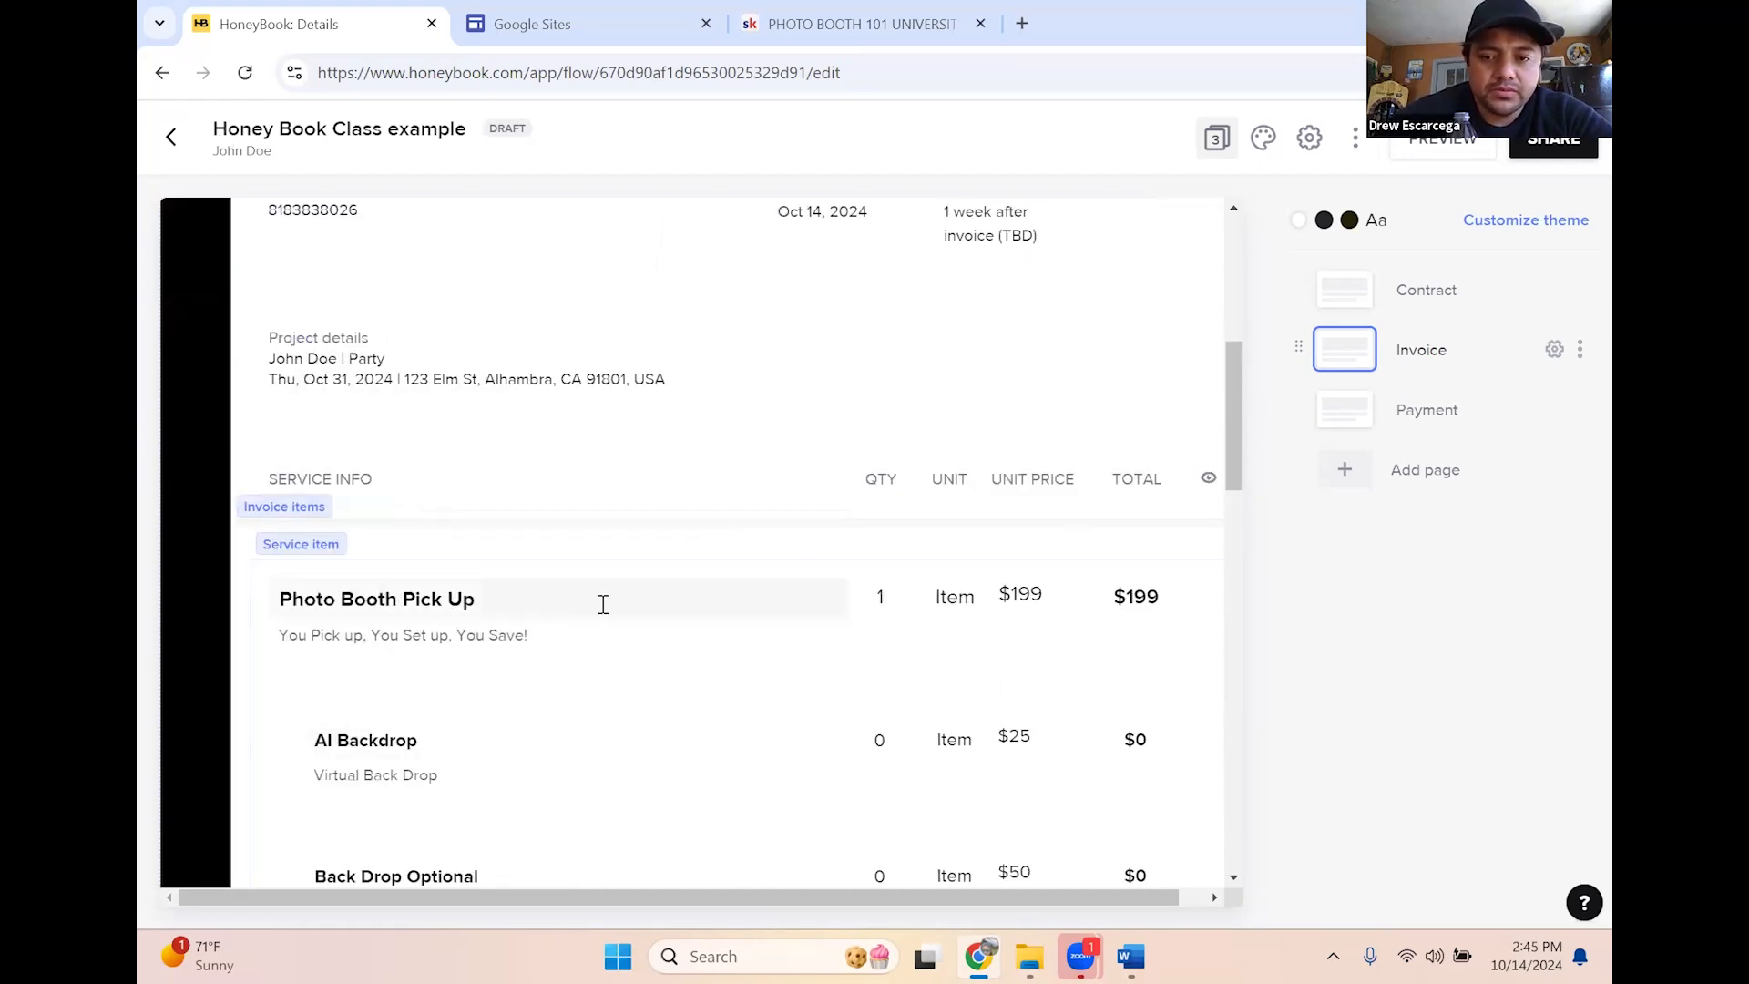
{"action": "left_click", "coordinate": [880, 595]}
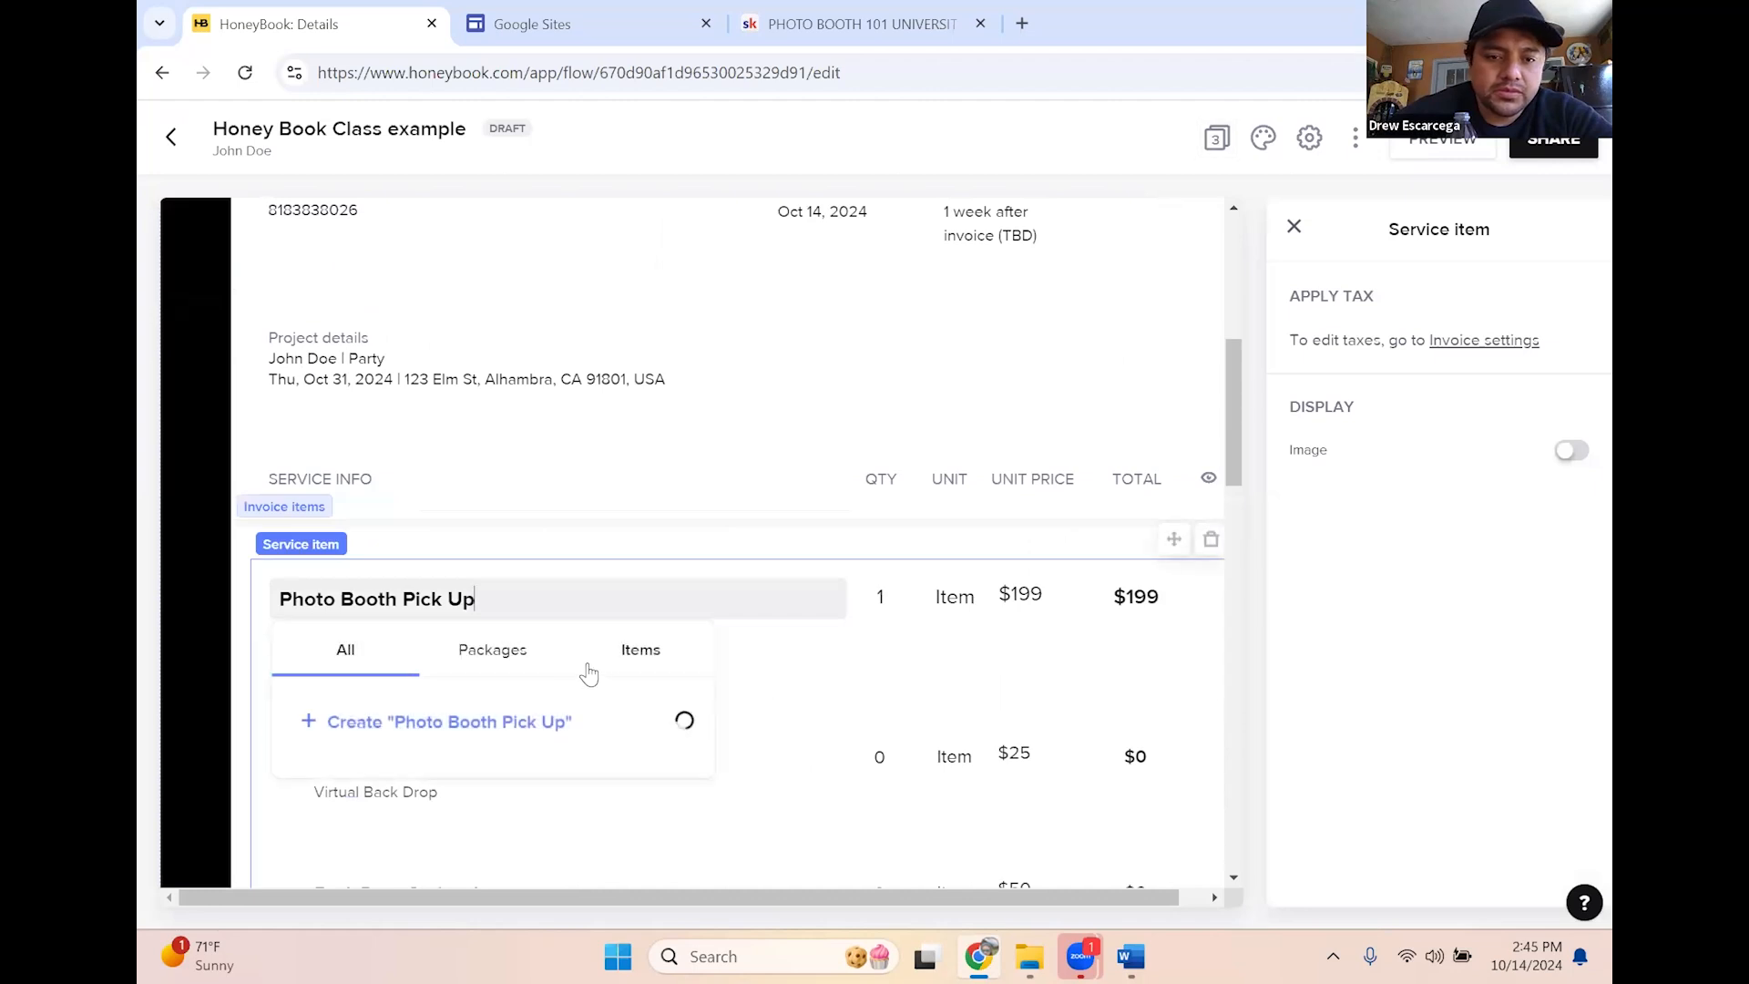
Clear the stray text selection and set the AI Backdrop quantity to 1
{"action": "left_click_drag", "start_coordinate": [1237, 419], "coordinate": [1228, 608]}
{"action": "left_click_drag", "start_coordinate": [1227, 608], "coordinate": [1232, 521]}
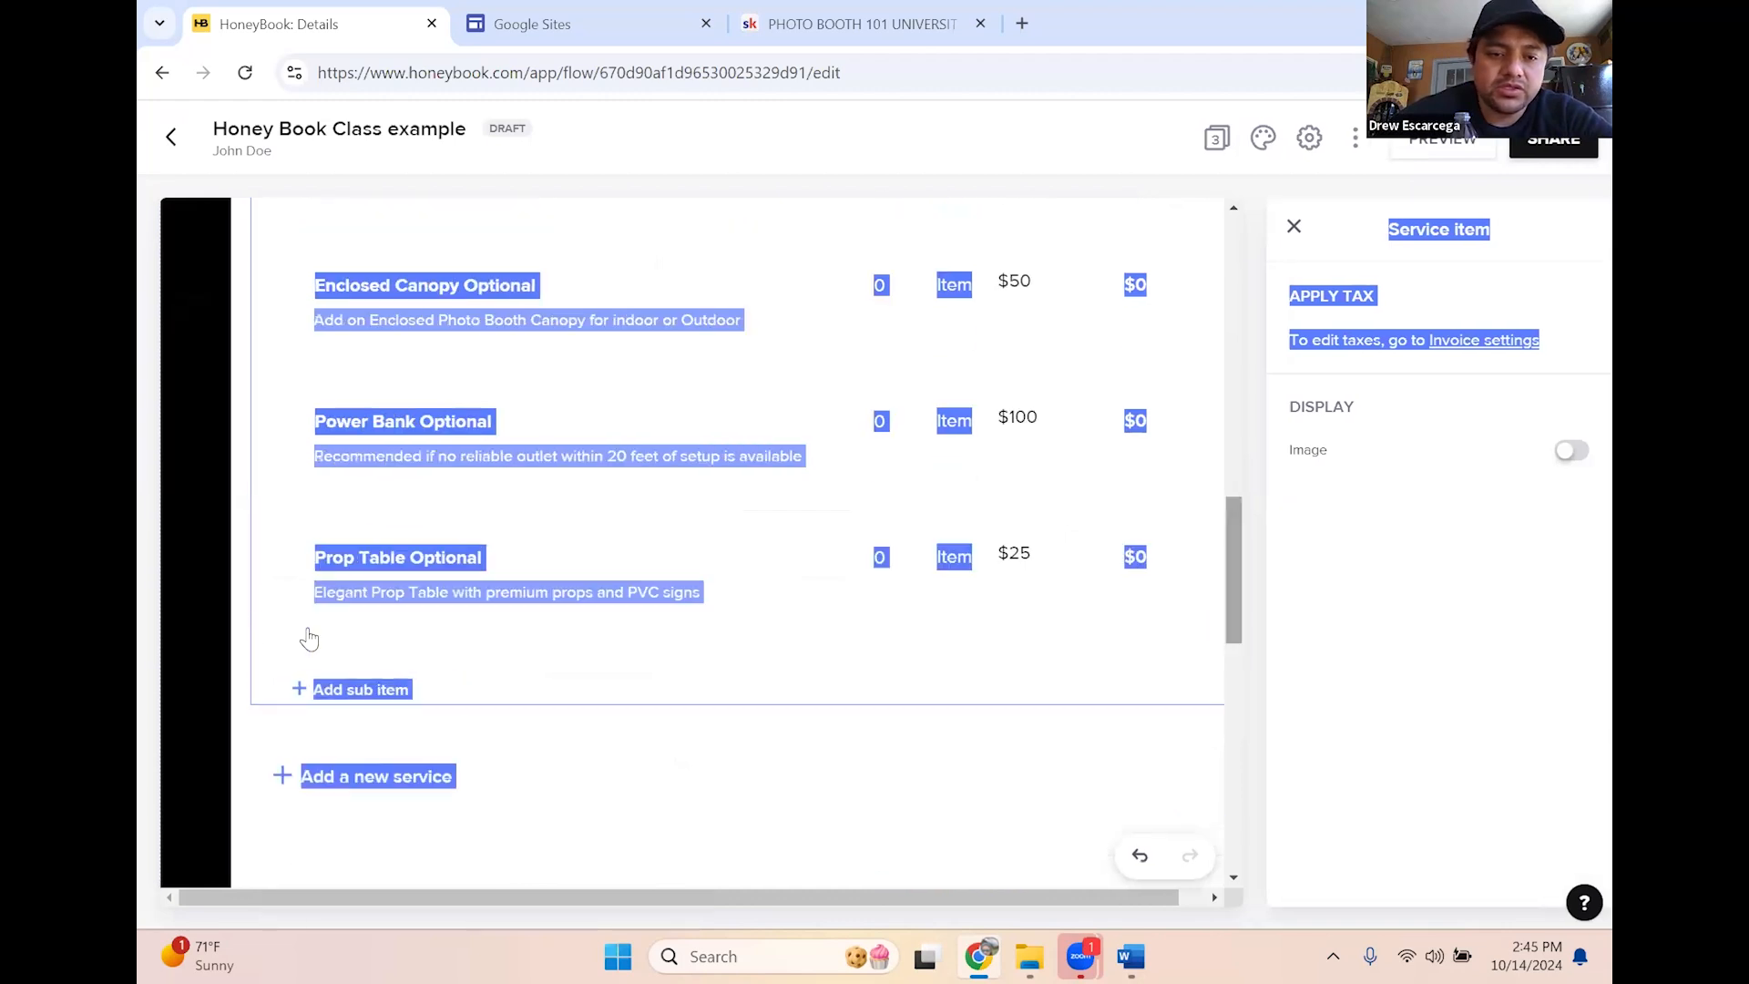
{"action": "left_click", "coordinate": [243, 623]}
{"action": "scroll", "coordinate": [340, 624], "scroll_direction": "up", "scroll_amount": 3}
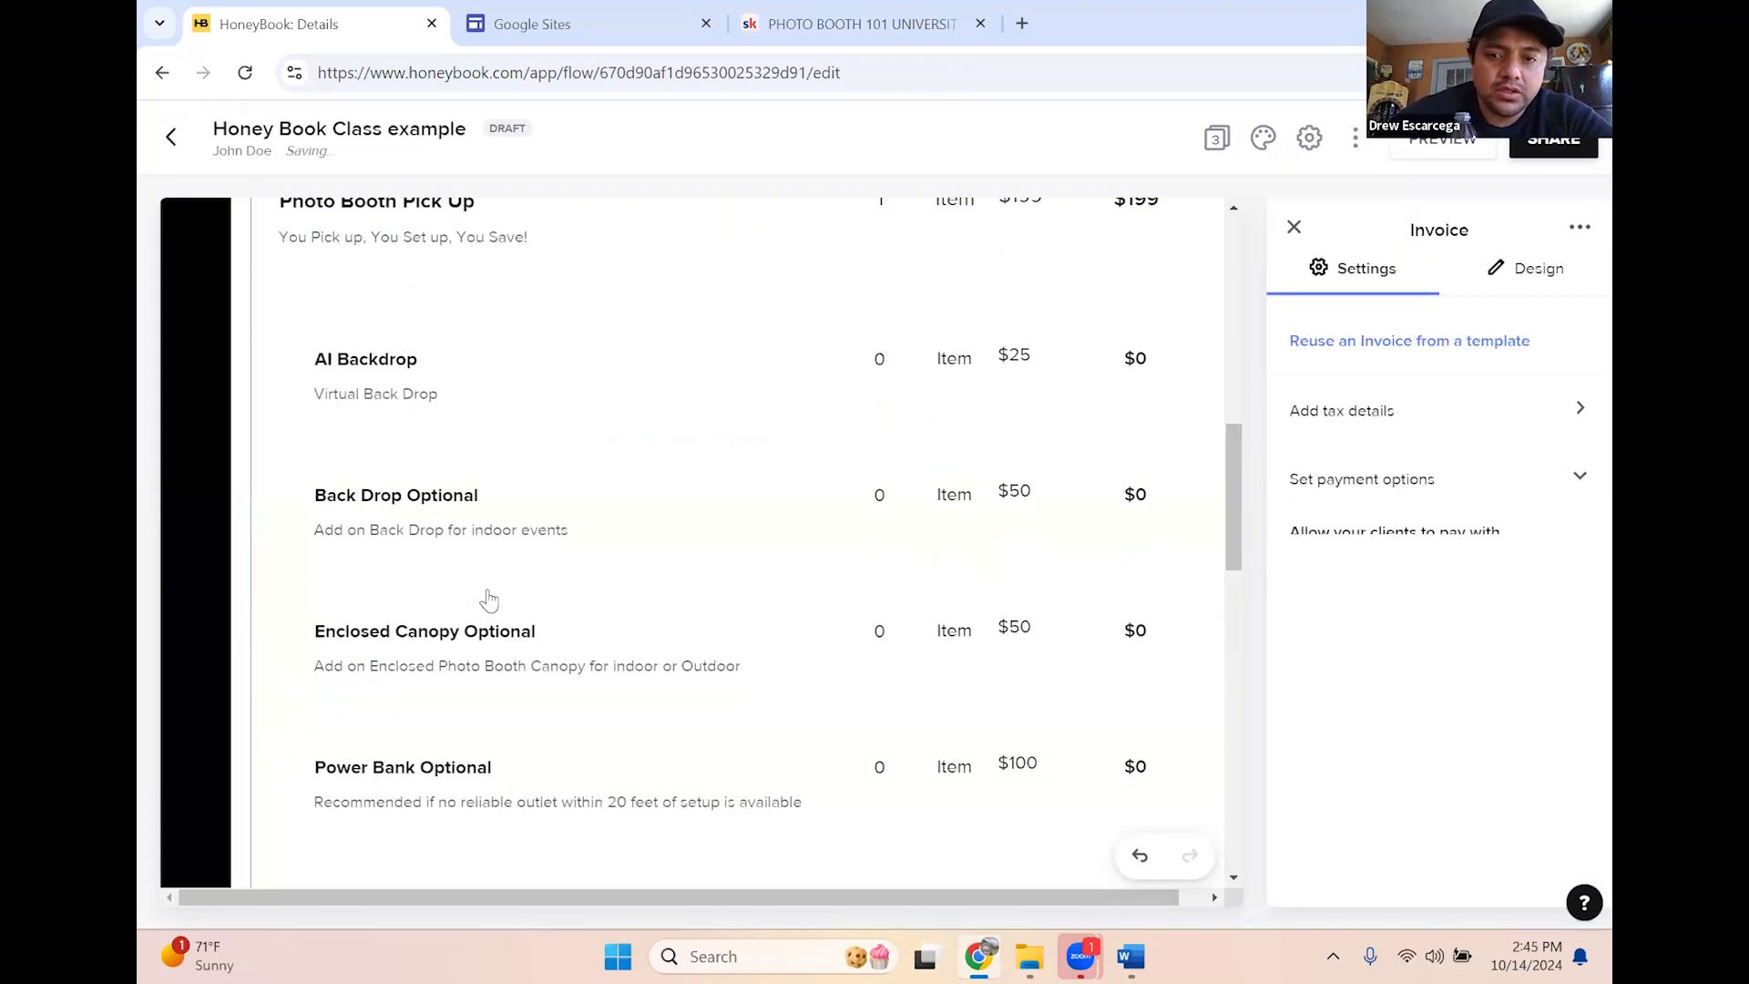
{"action": "scroll", "coordinate": [508, 584], "scroll_direction": "up", "scroll_amount": 5}
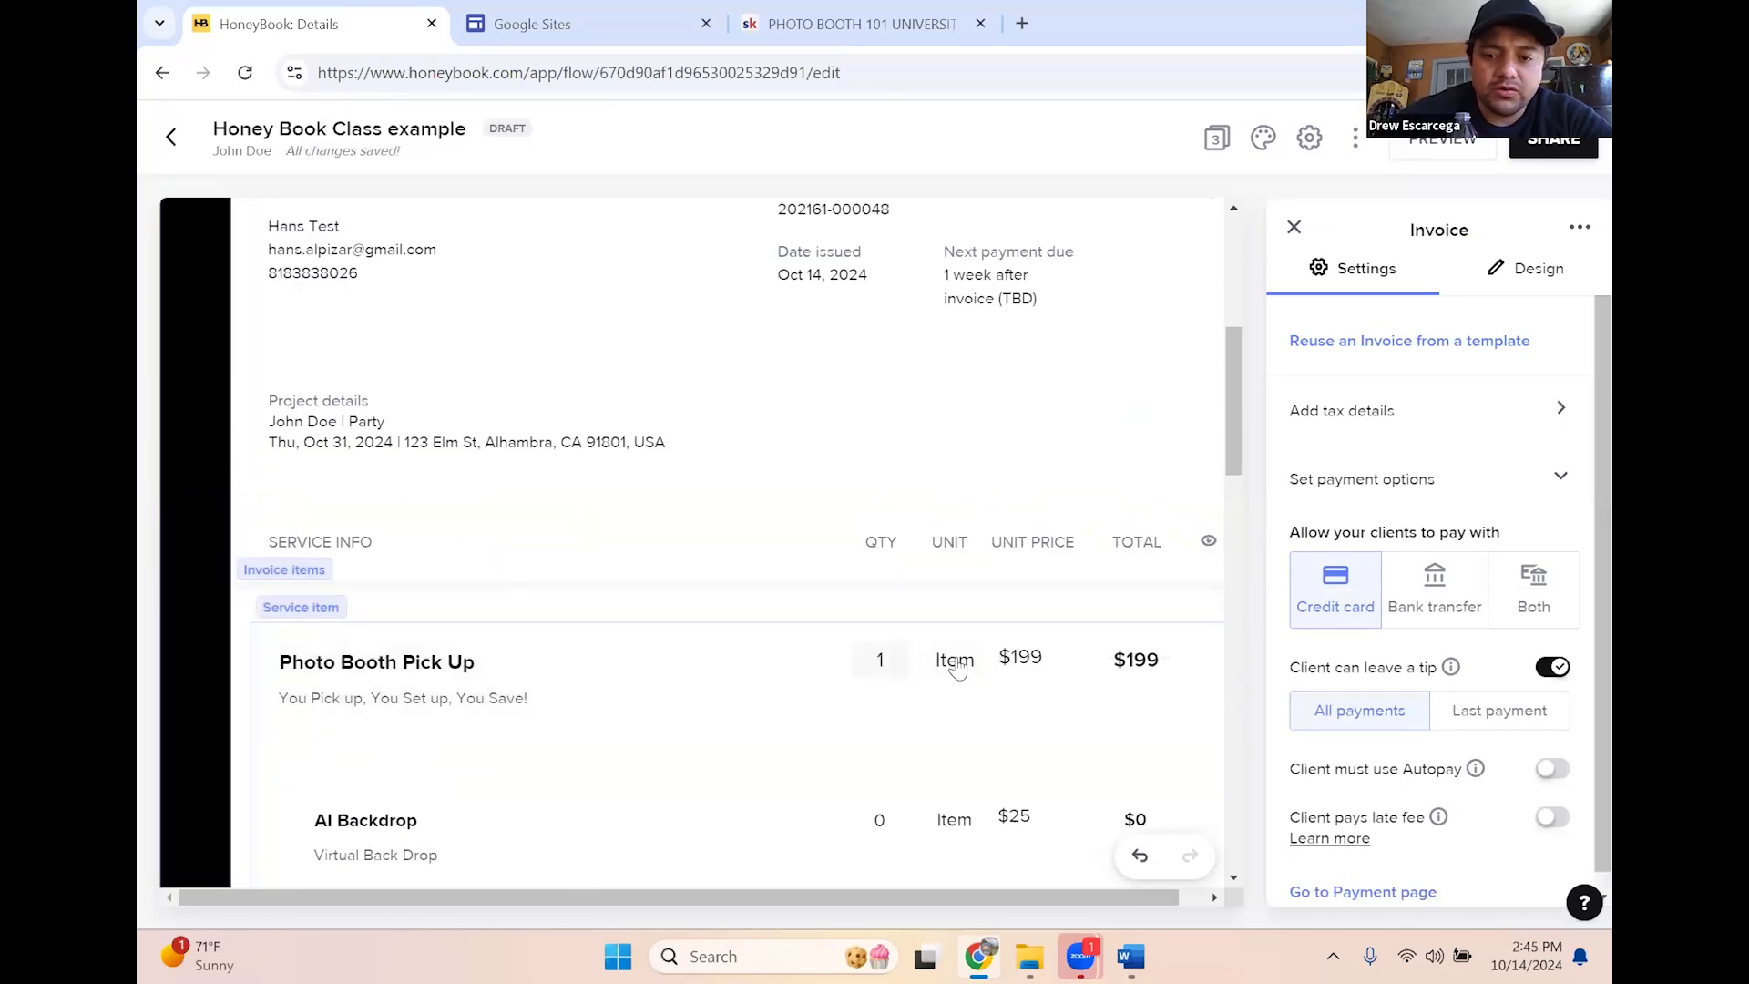
{"action": "scroll", "coordinate": [932, 701], "scroll_direction": "down", "scroll_amount": 1}
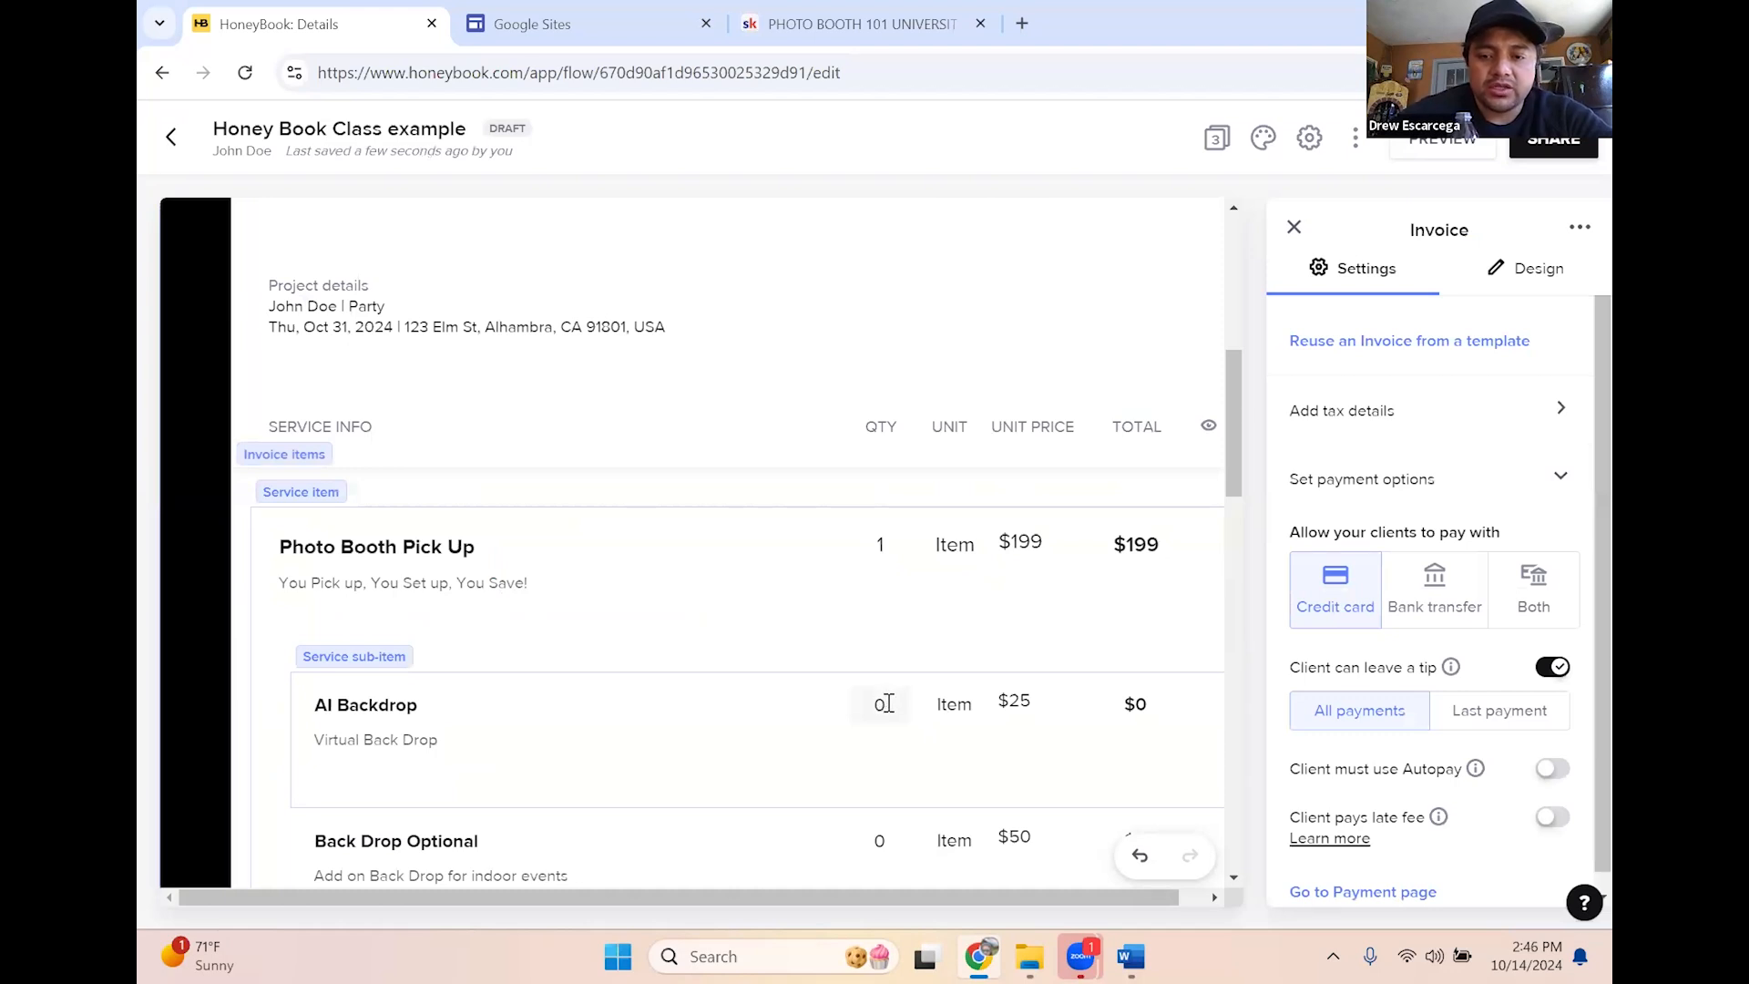
{"action": "left_click", "coordinate": [895, 703]}
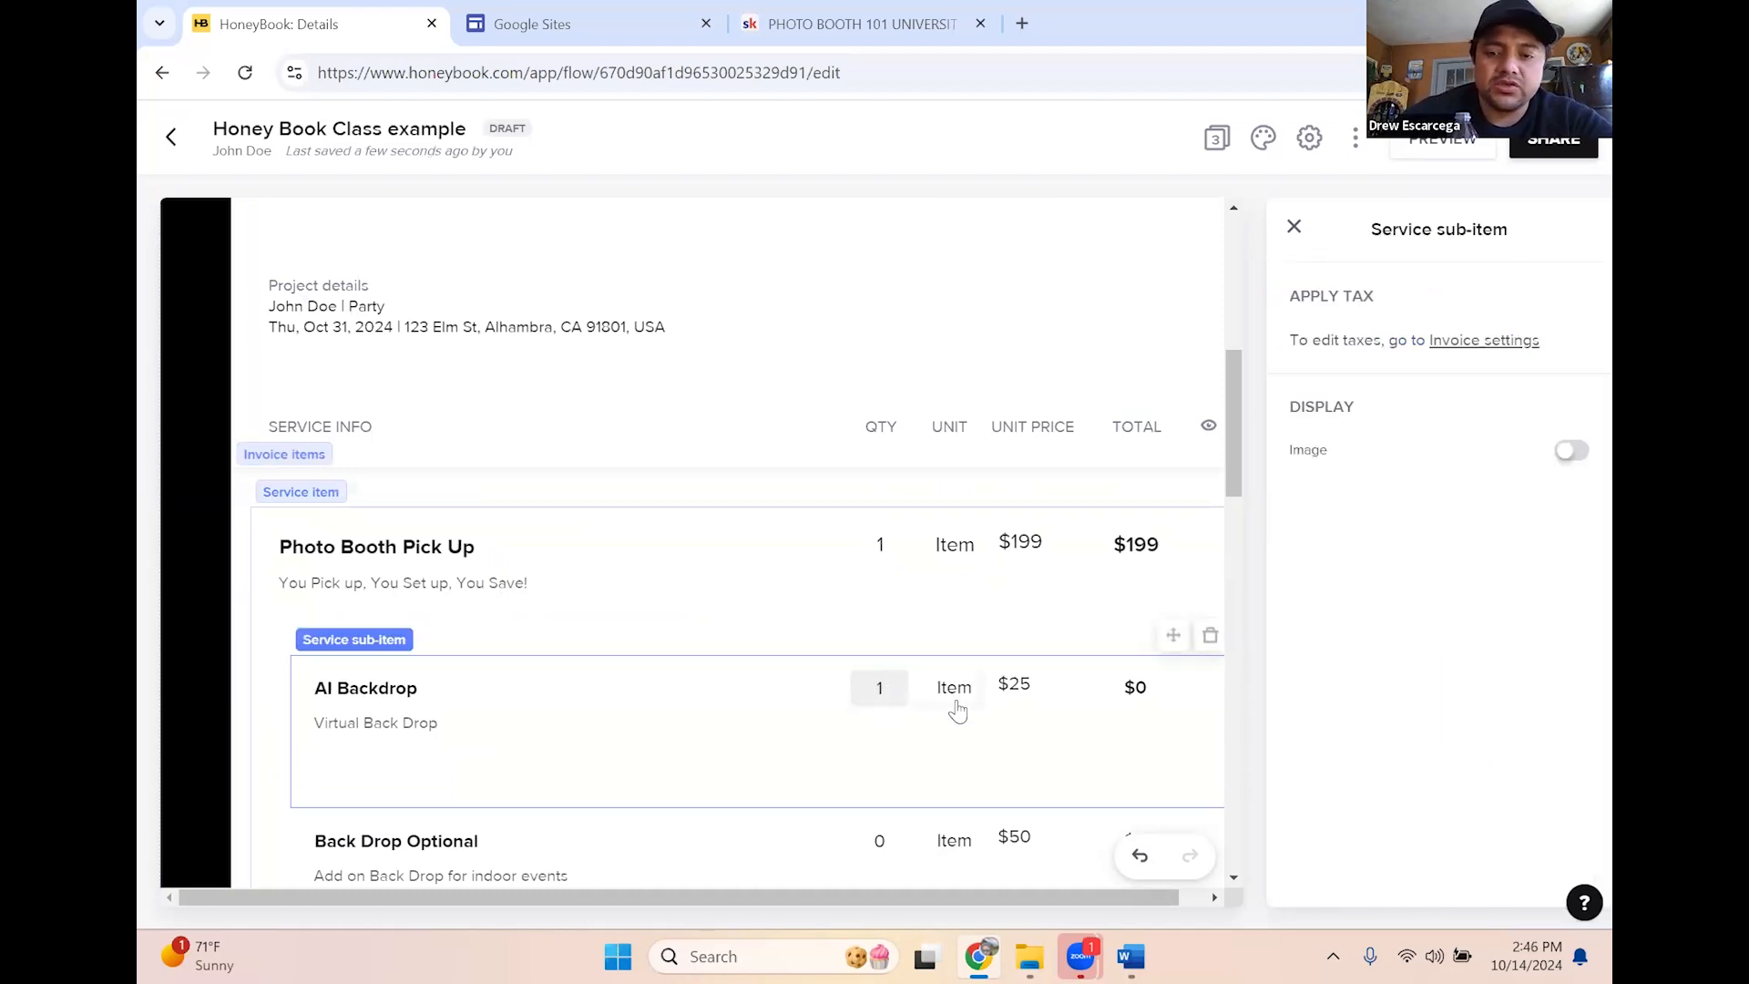
Set Power Bank Optional ($100) and Prop Table Optional ($25) quantities to 1
{"action": "scroll", "coordinate": [957, 711], "scroll_direction": "down", "scroll_amount": 2}
{"action": "scroll", "coordinate": [825, 649], "scroll_direction": "down", "scroll_amount": 1}
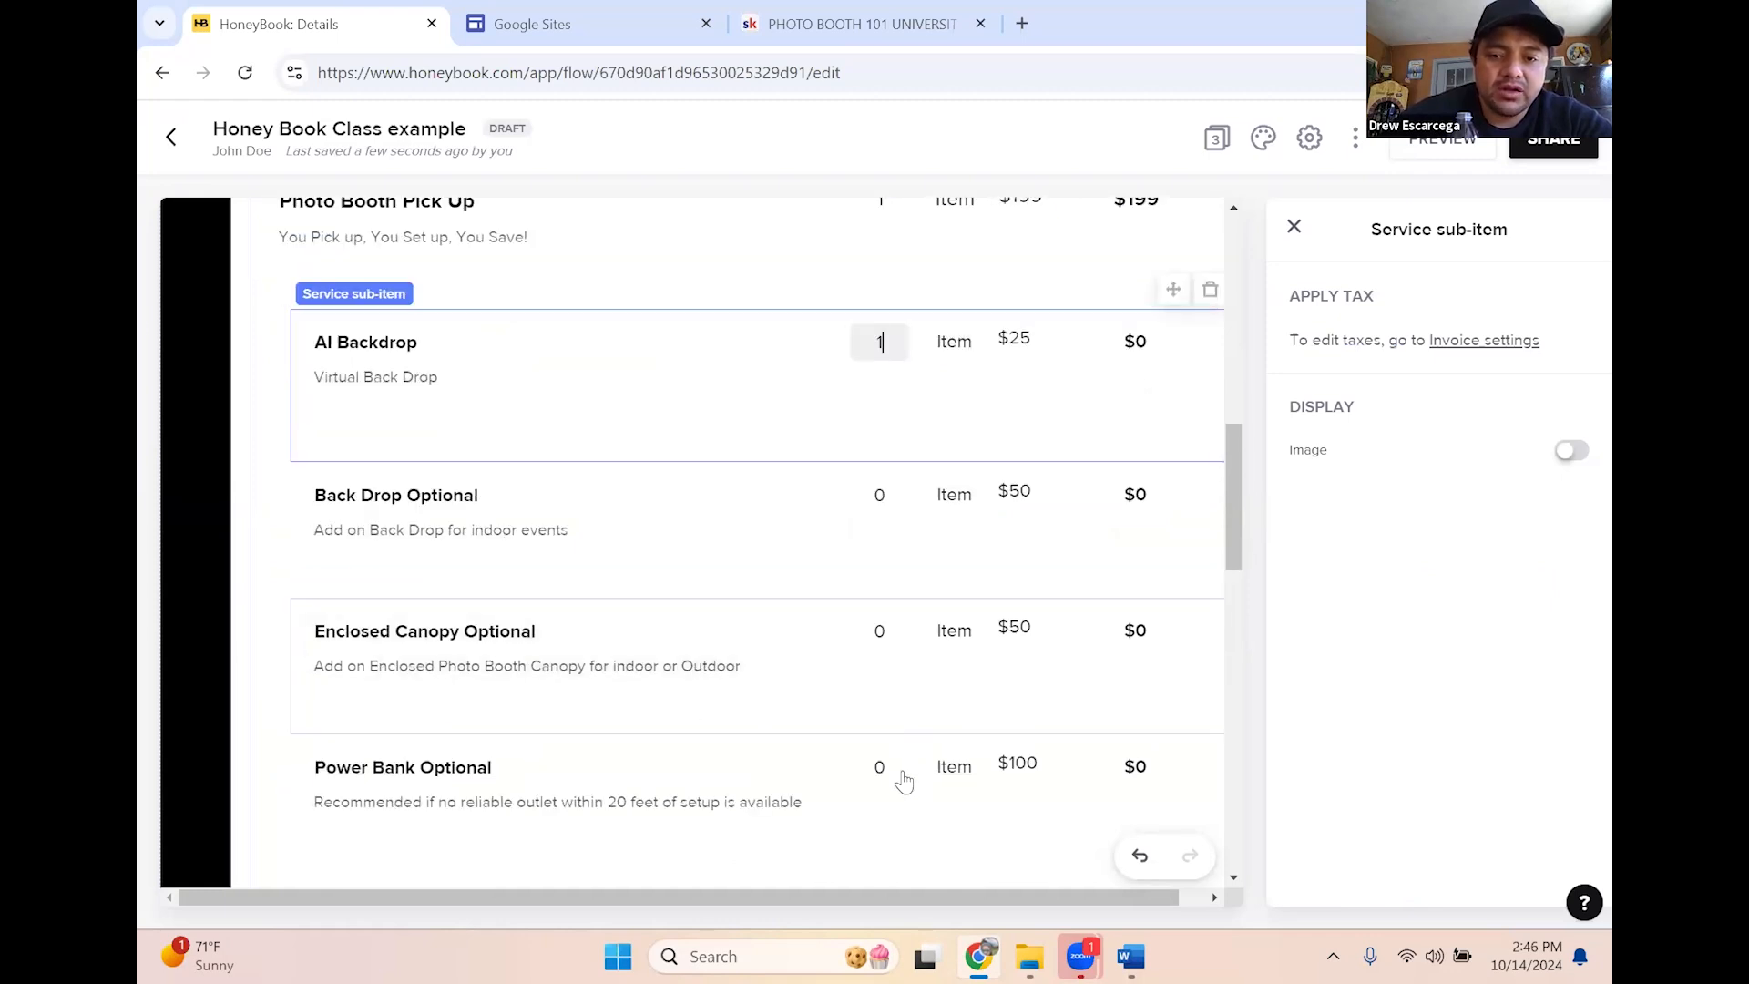
{"action": "scroll", "coordinate": [893, 729], "scroll_direction": "down", "scroll_amount": 1}
{"action": "scroll", "coordinate": [888, 674], "scroll_direction": "down", "scroll_amount": 1}
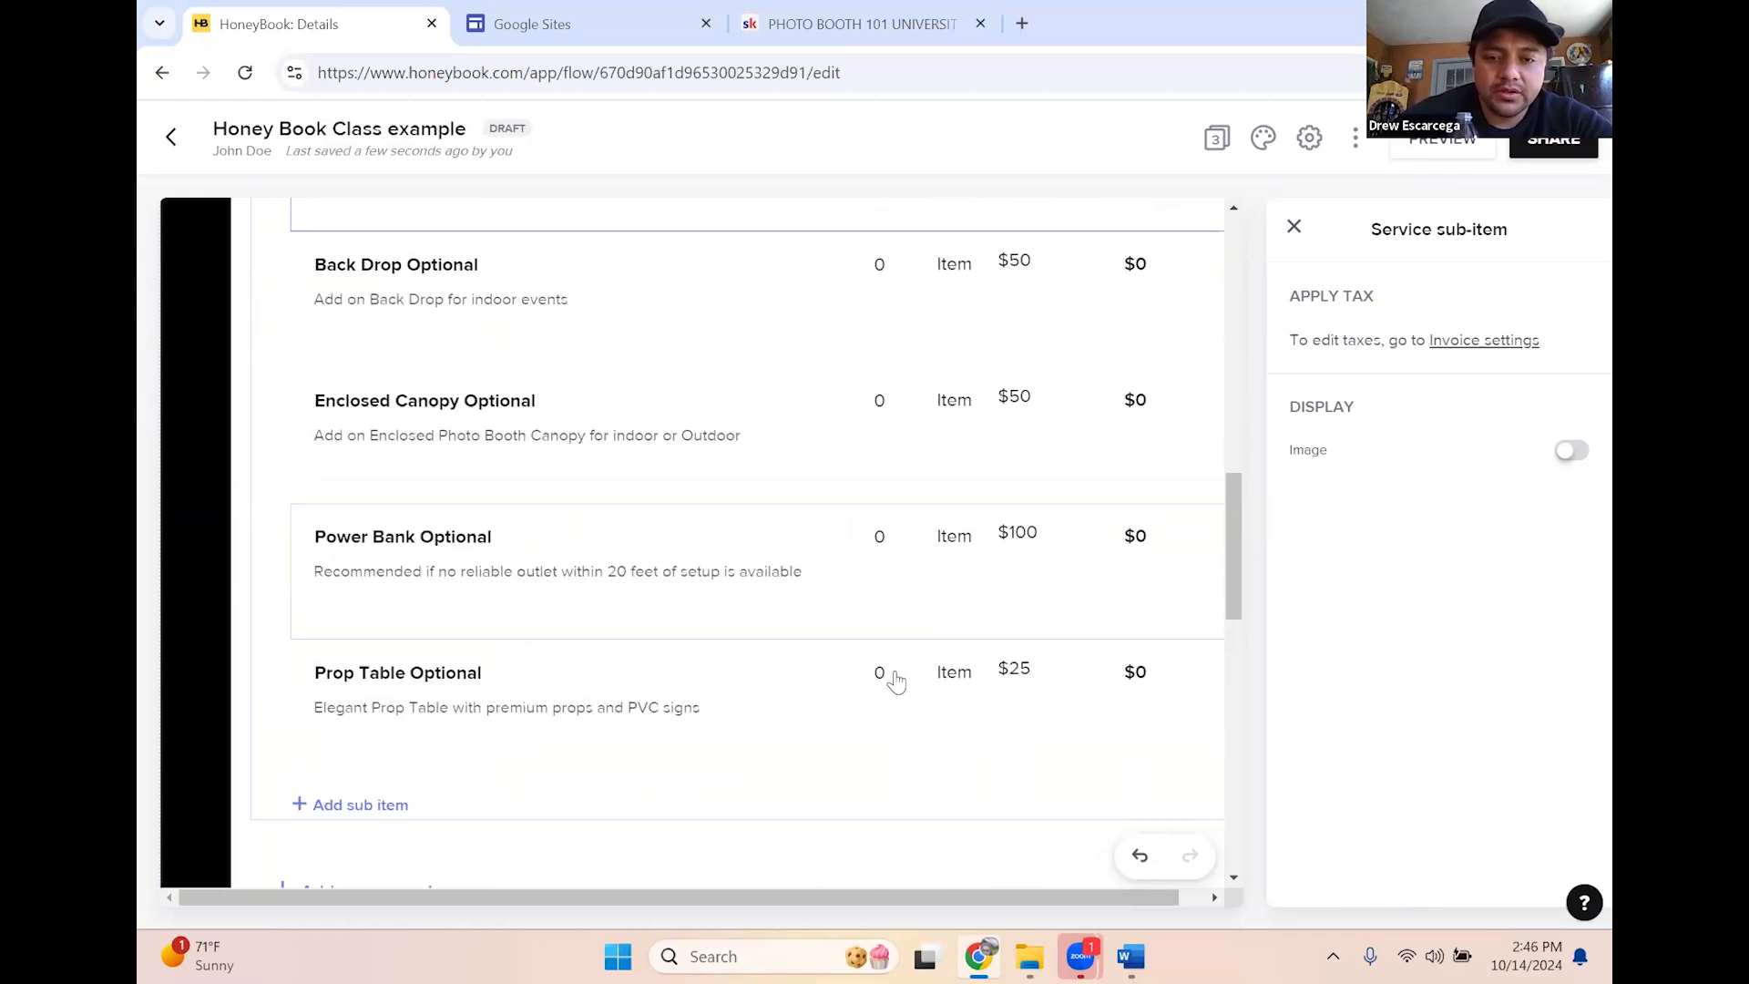
{"action": "left_click", "coordinate": [897, 537]}
{"action": "key", "text": "BackSpace"}
{"action": "type", "text": "1"}
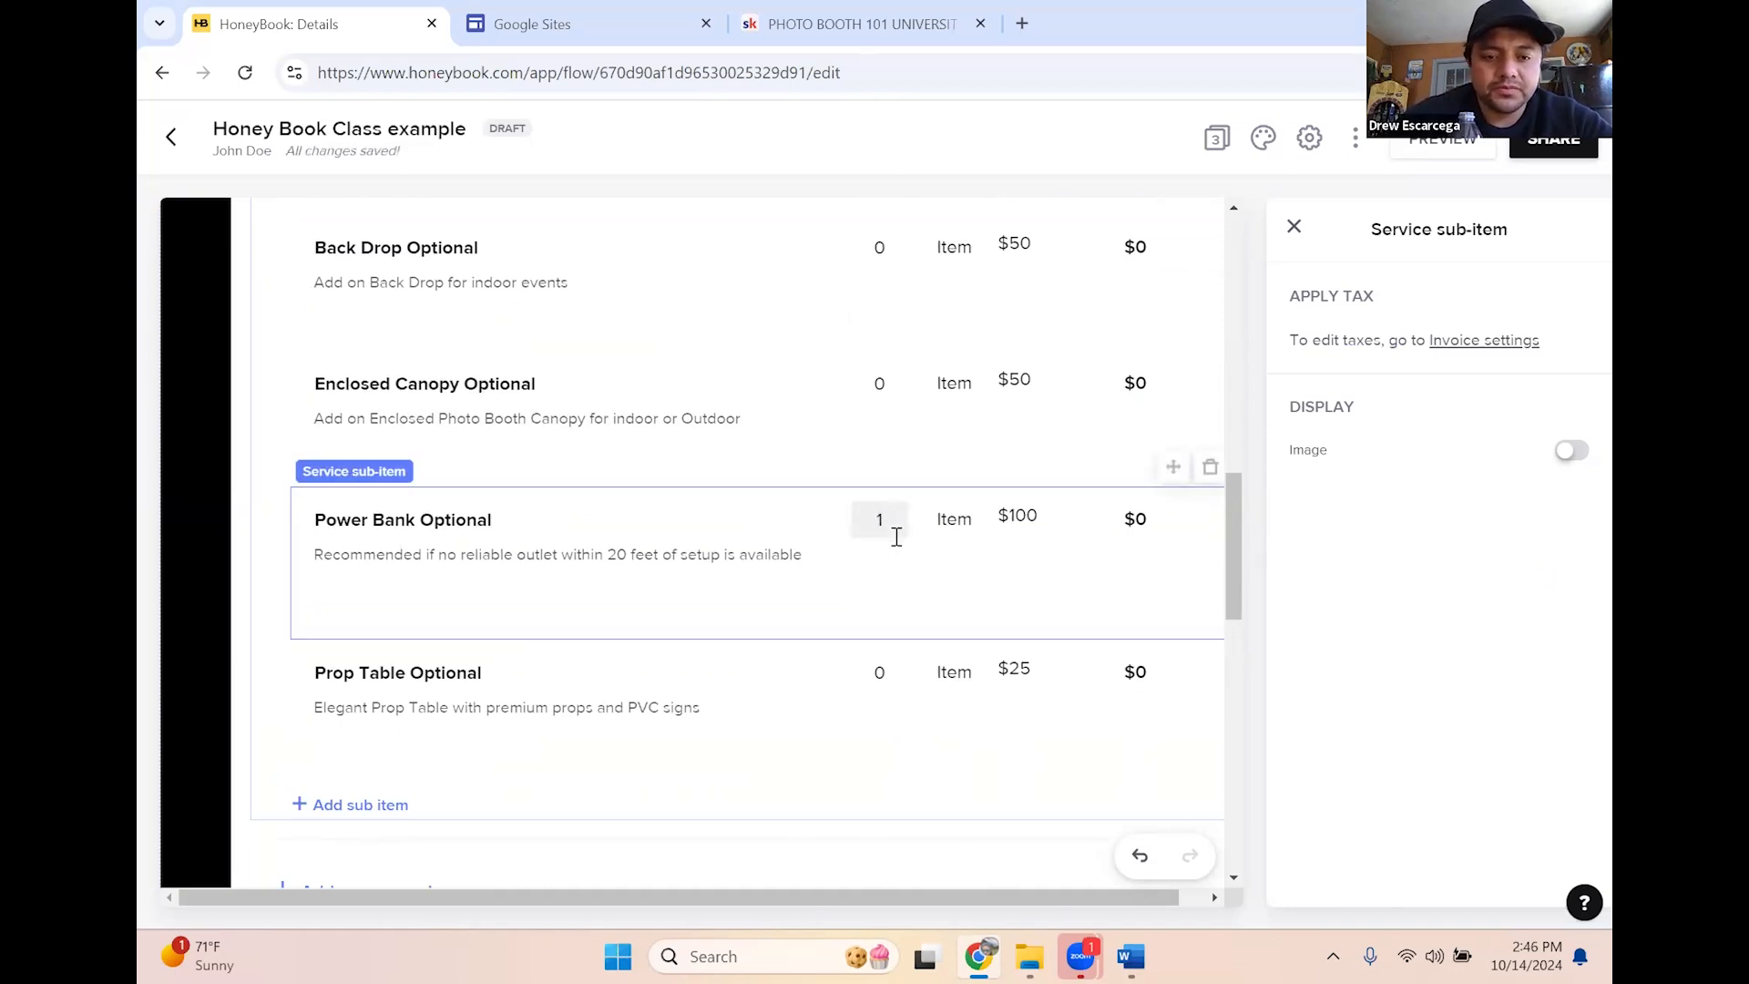
{"action": "left_click", "coordinate": [894, 671]}
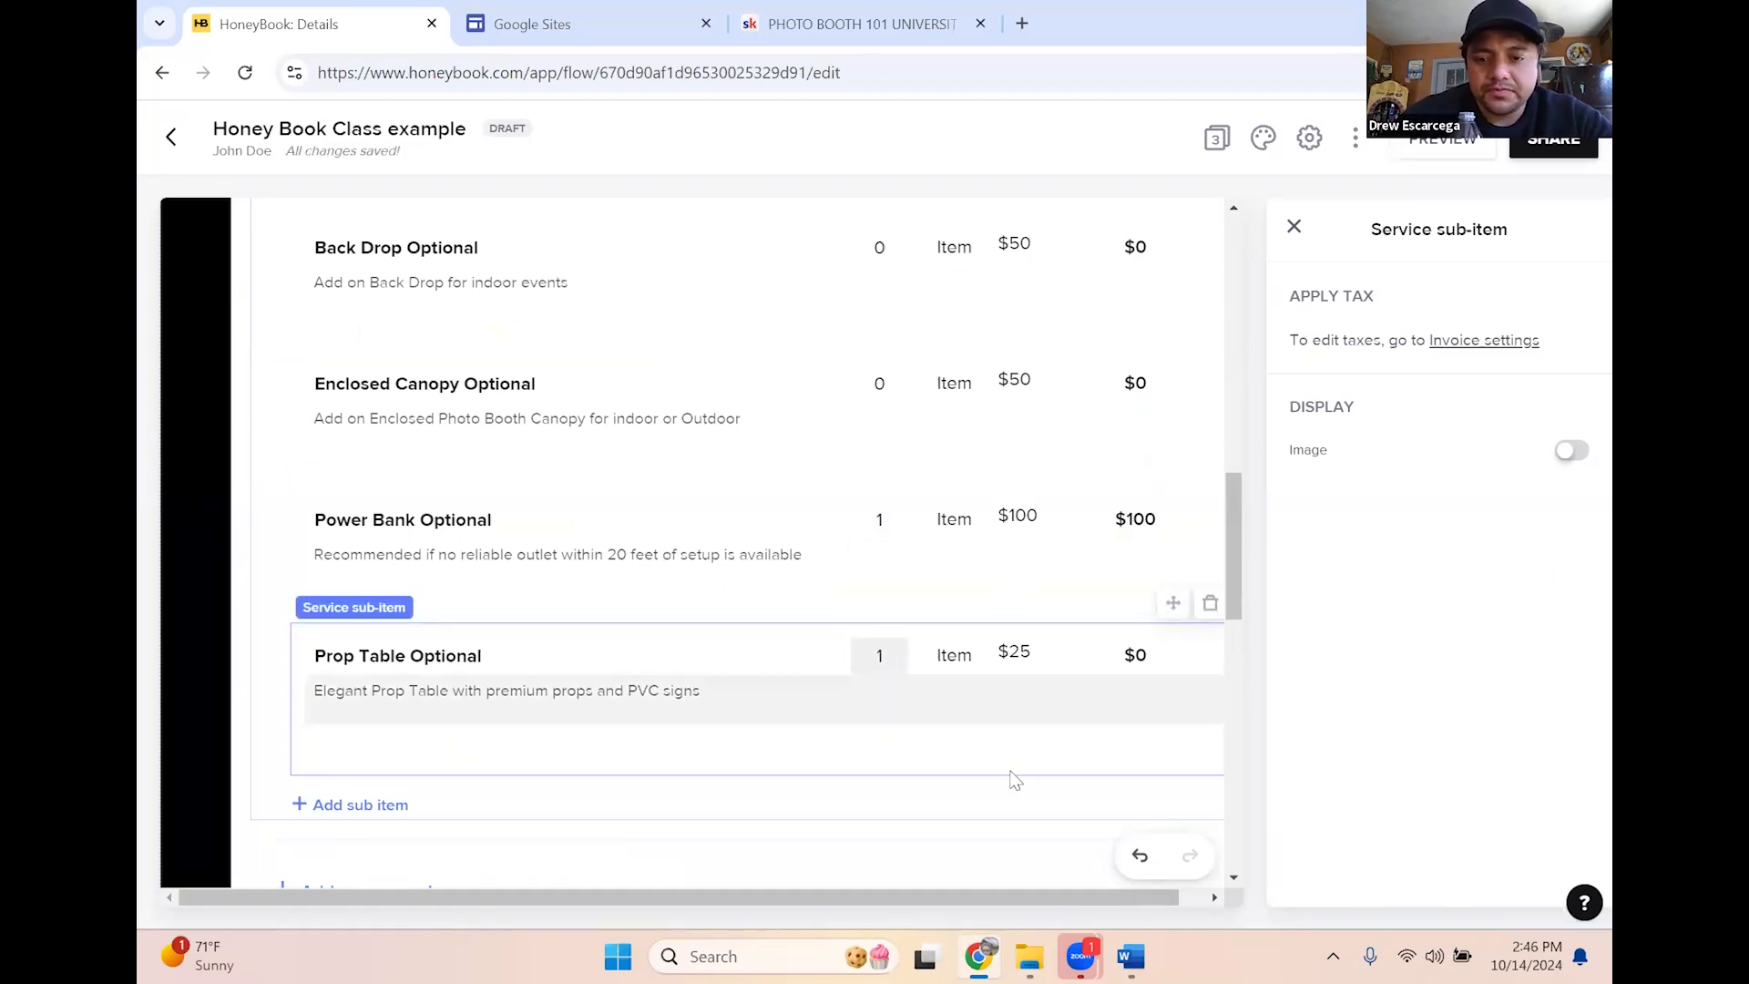
{"action": "scroll", "coordinate": [1007, 768], "scroll_direction": "down", "scroll_amount": 1}
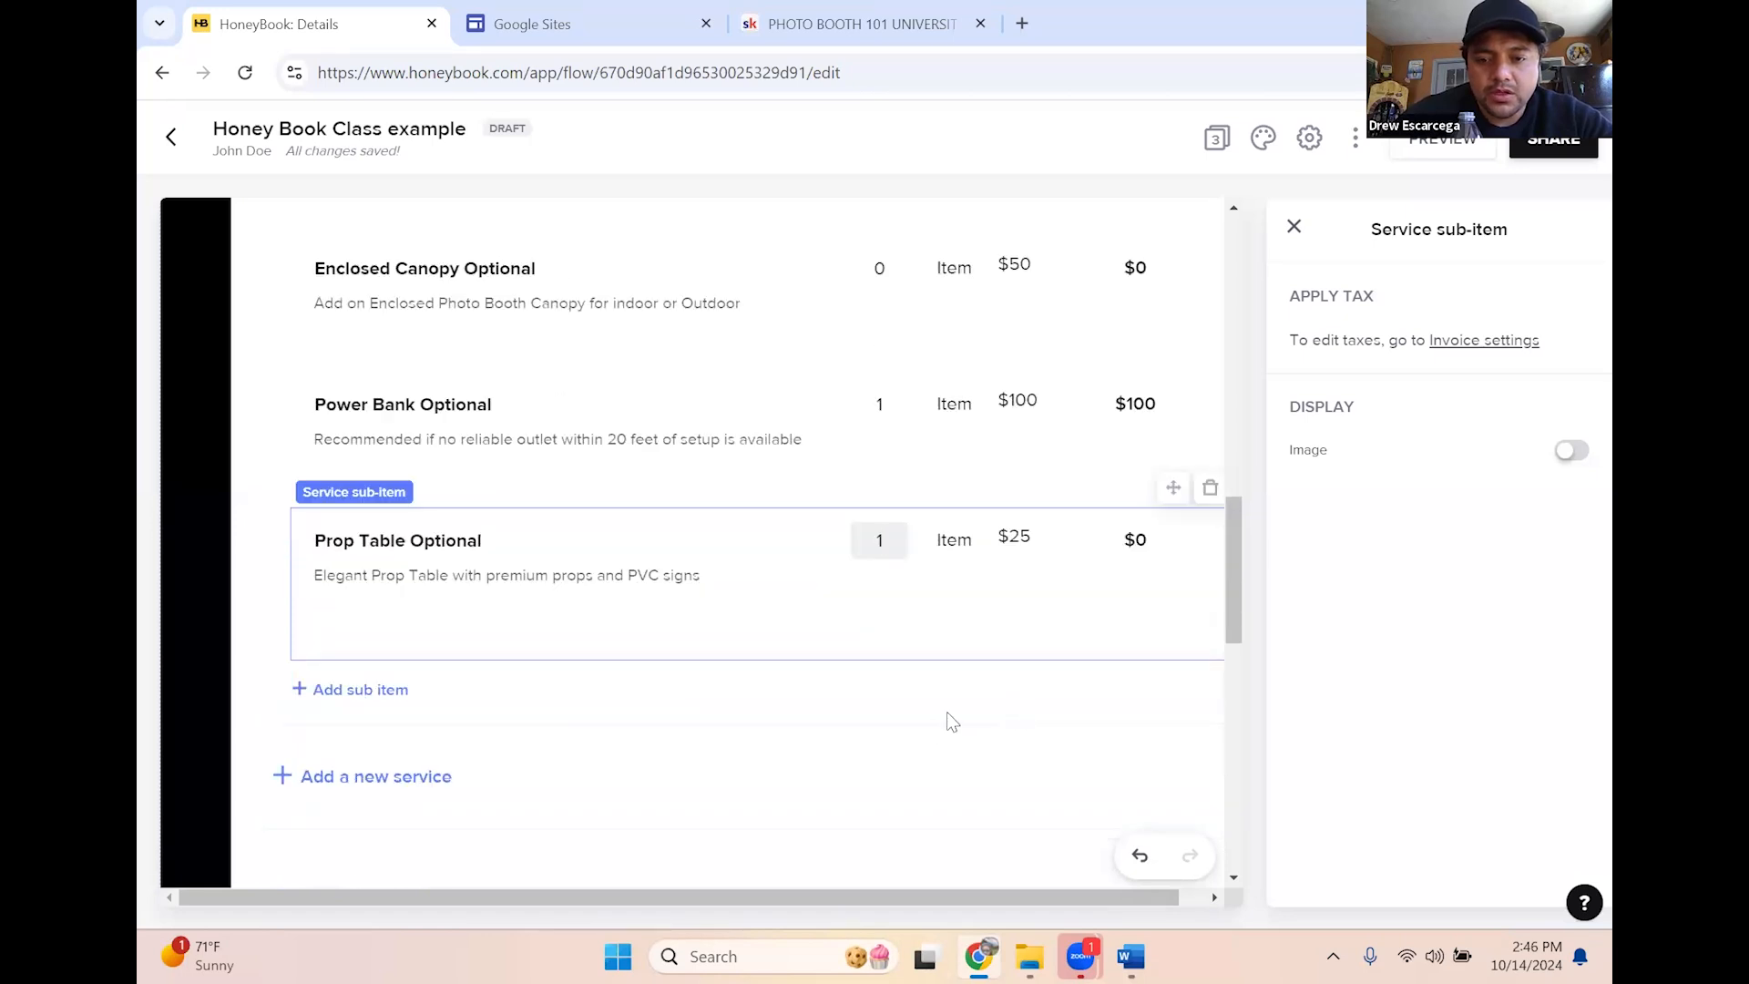
{"action": "left_click", "coordinate": [1124, 460]}
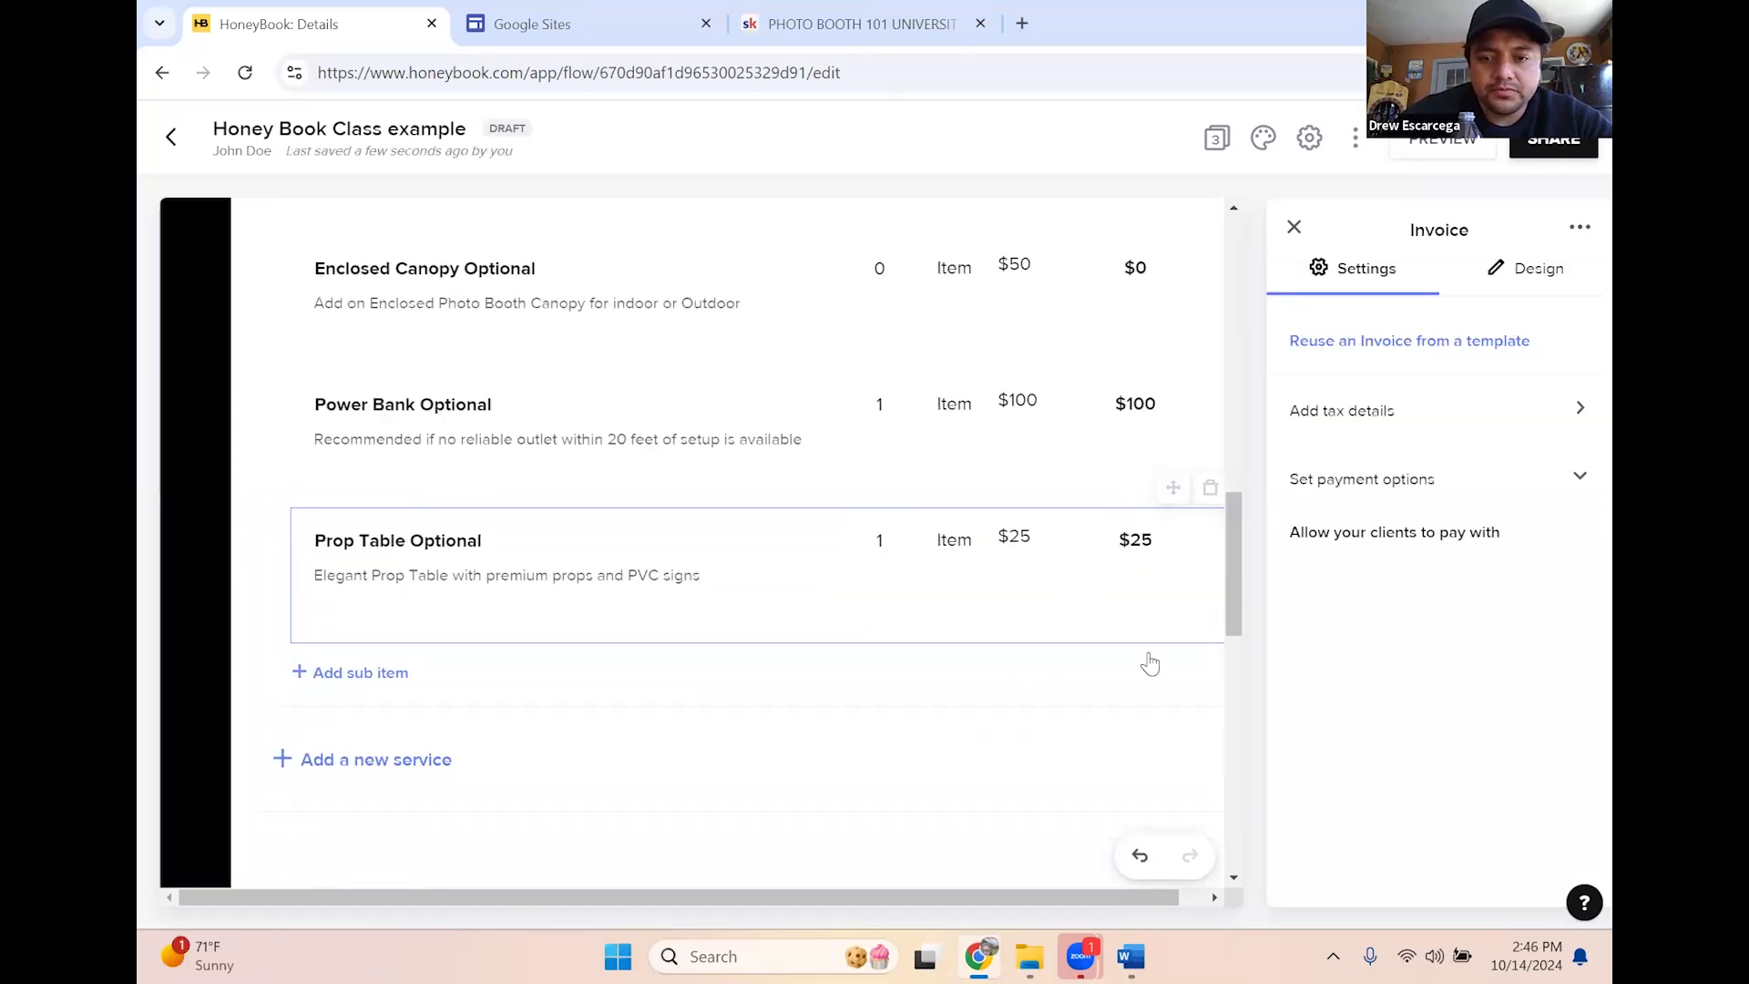
{"action": "scroll", "coordinate": [1150, 665], "scroll_direction": "down", "scroll_amount": 3}
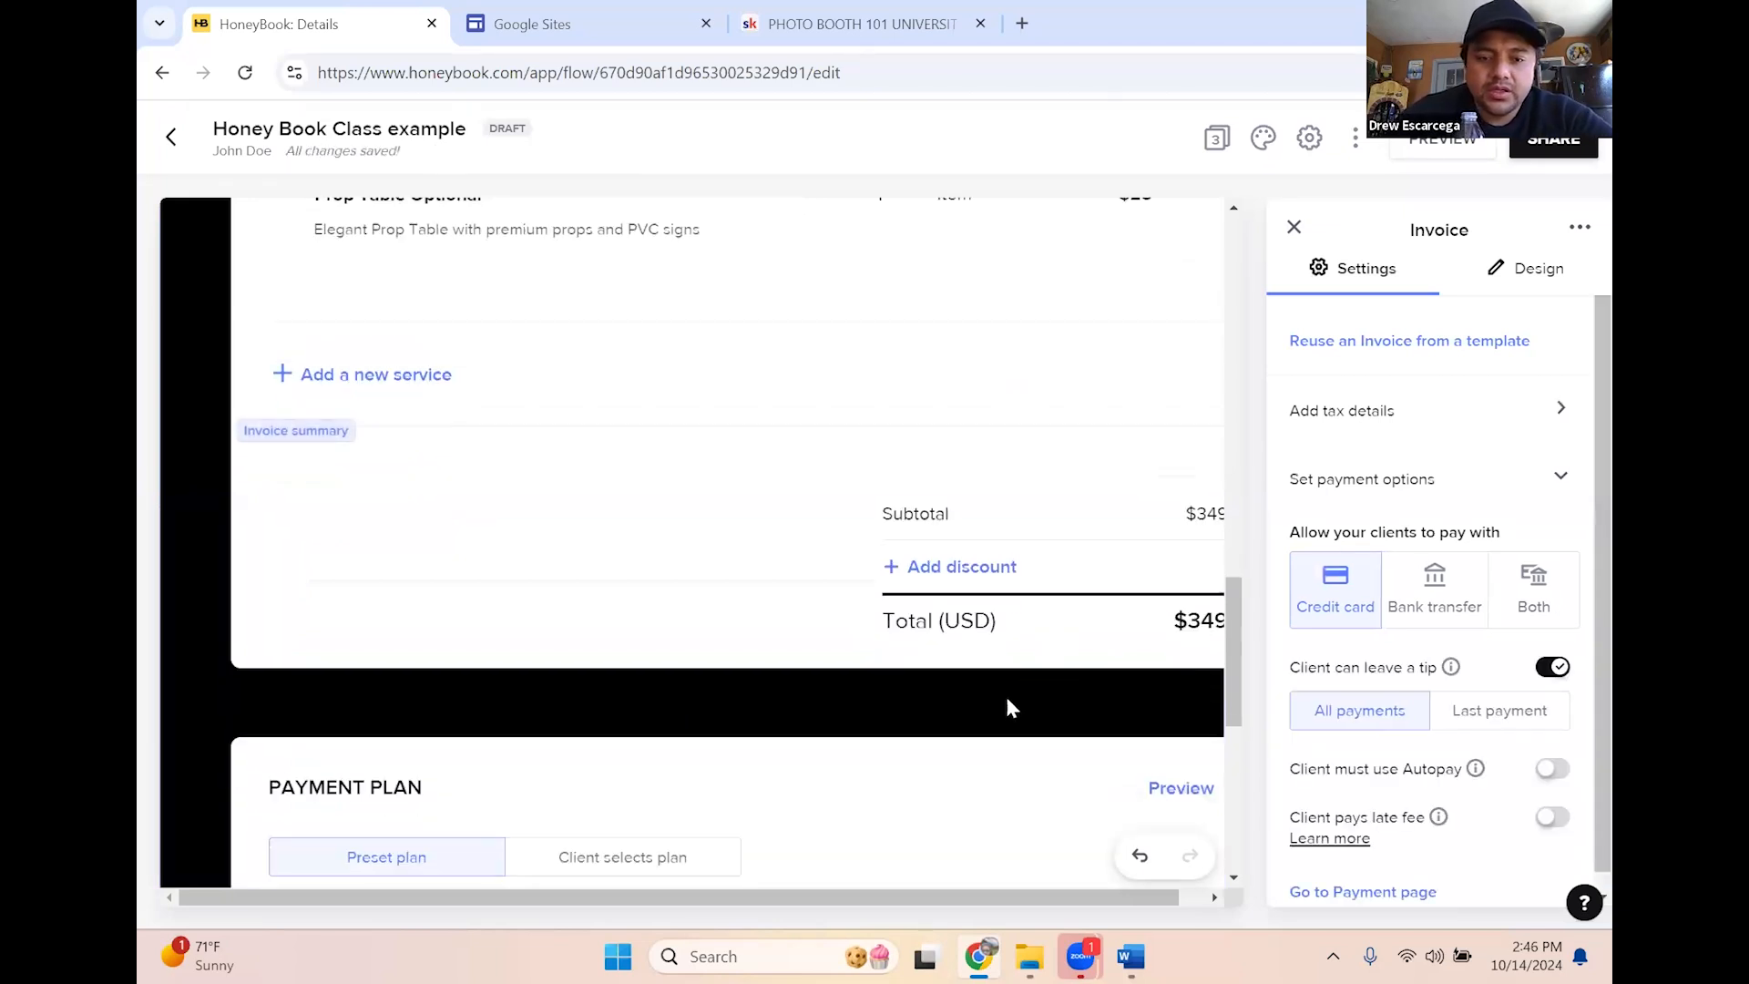
Change the $50 payment's due date to Invoice date (Oct 14, 2024) and save
{"action": "scroll", "coordinate": [1008, 708], "scroll_direction": "down", "scroll_amount": 5}
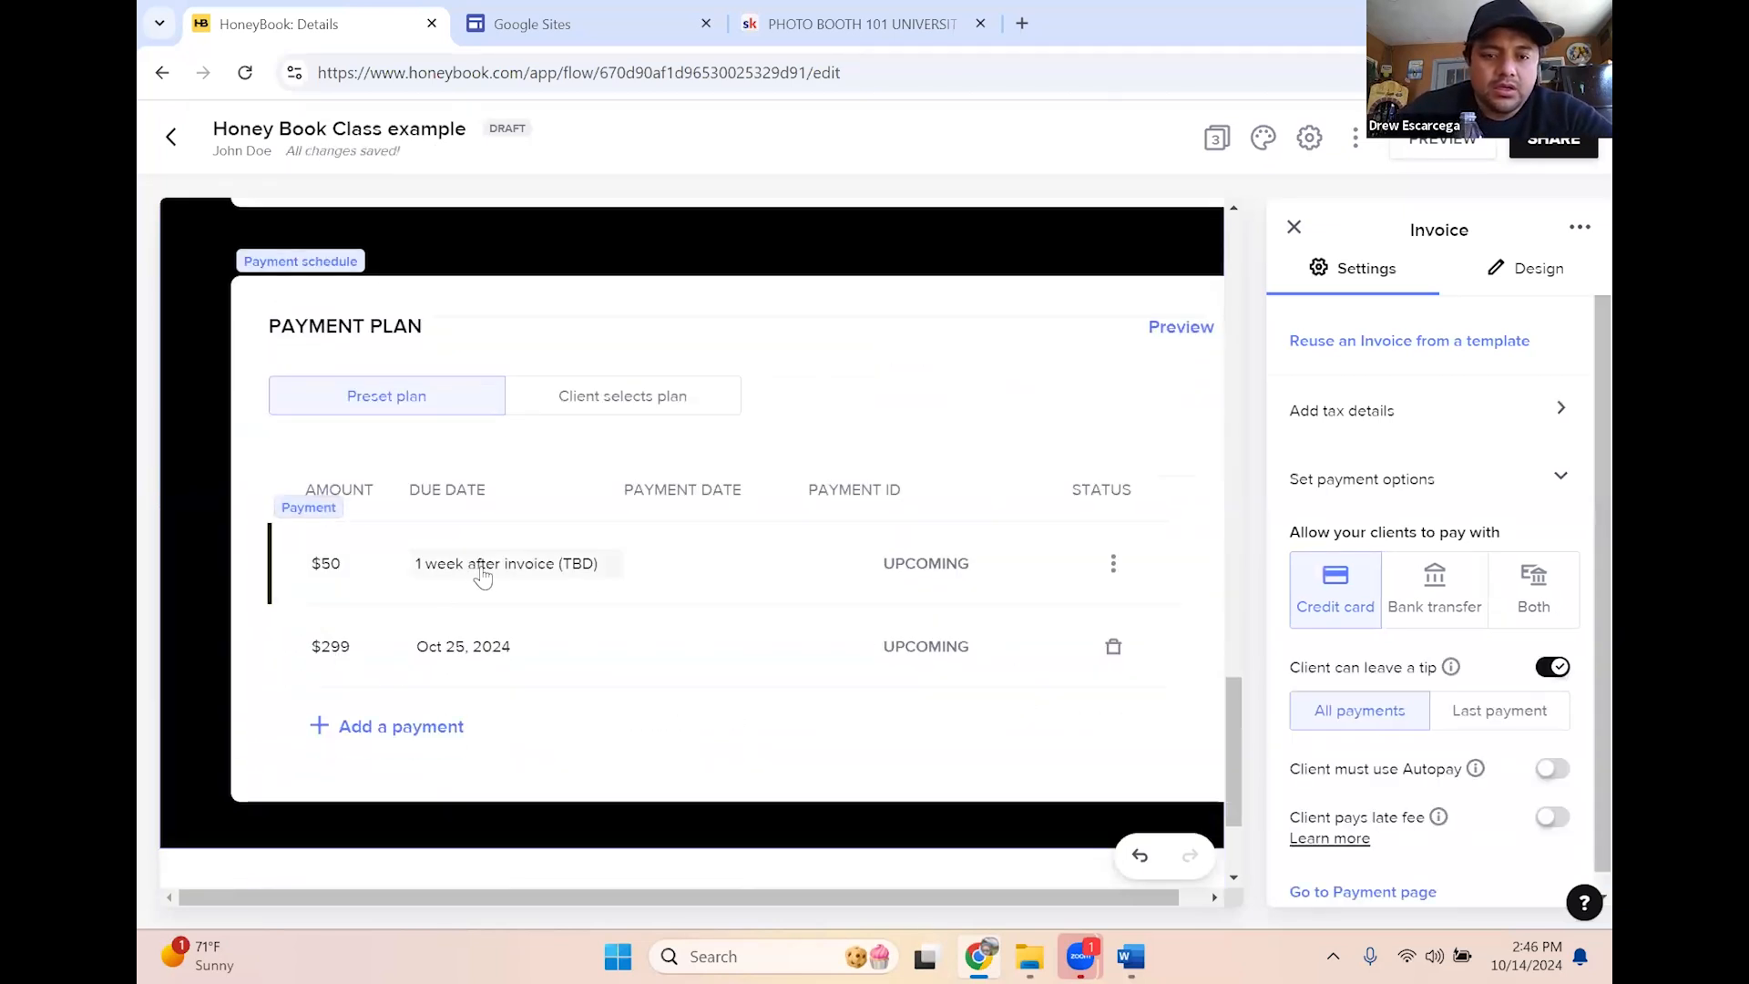
{"action": "left_click", "coordinate": [489, 569]}
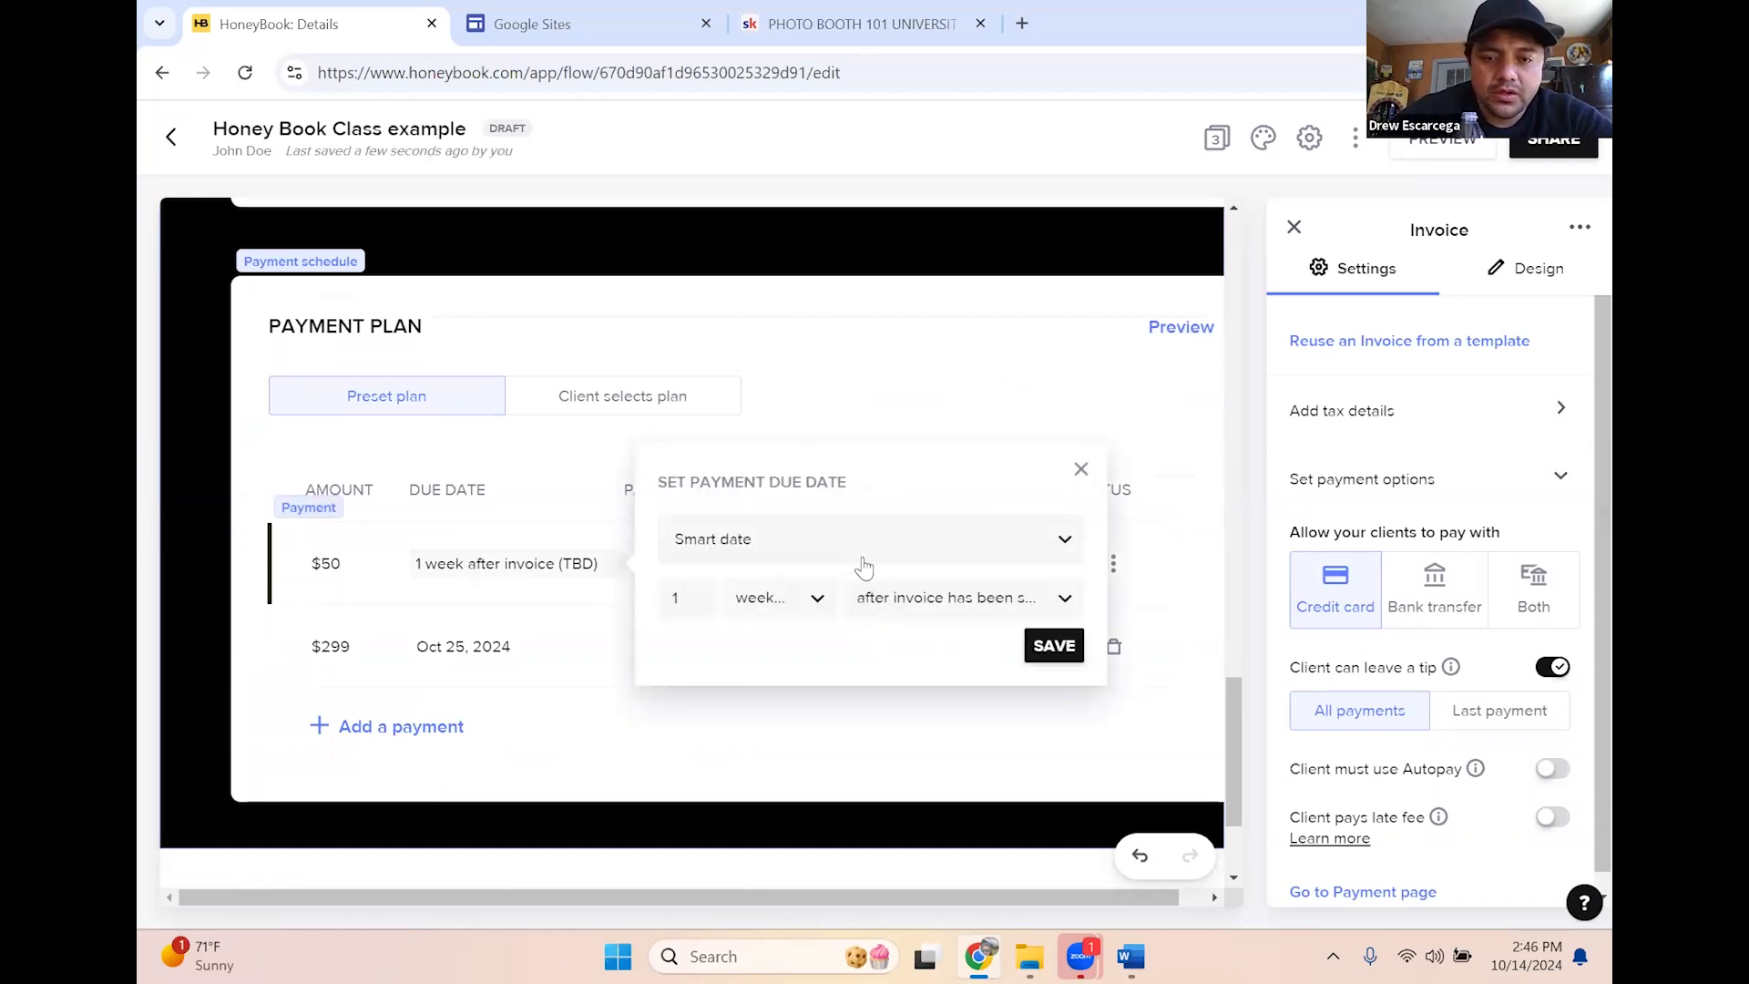
{"action": "left_click", "coordinate": [821, 538]}
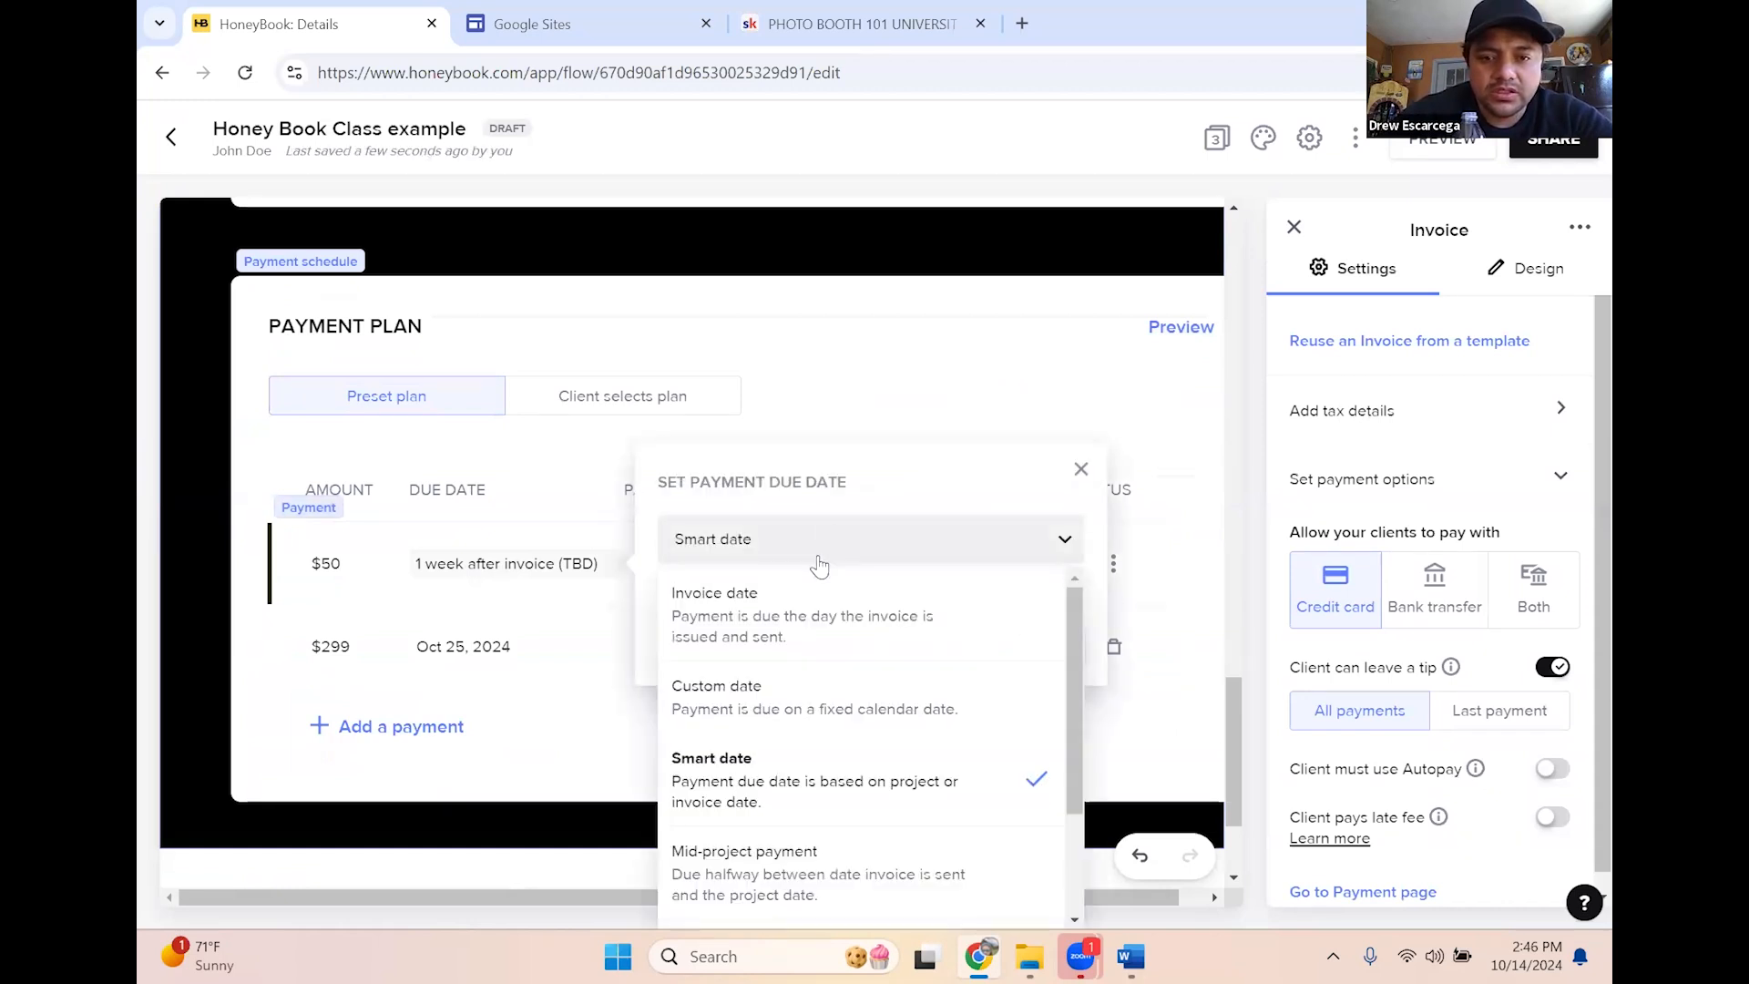
{"action": "left_click", "coordinate": [775, 613]}
{"action": "left_click", "coordinate": [1038, 612]}
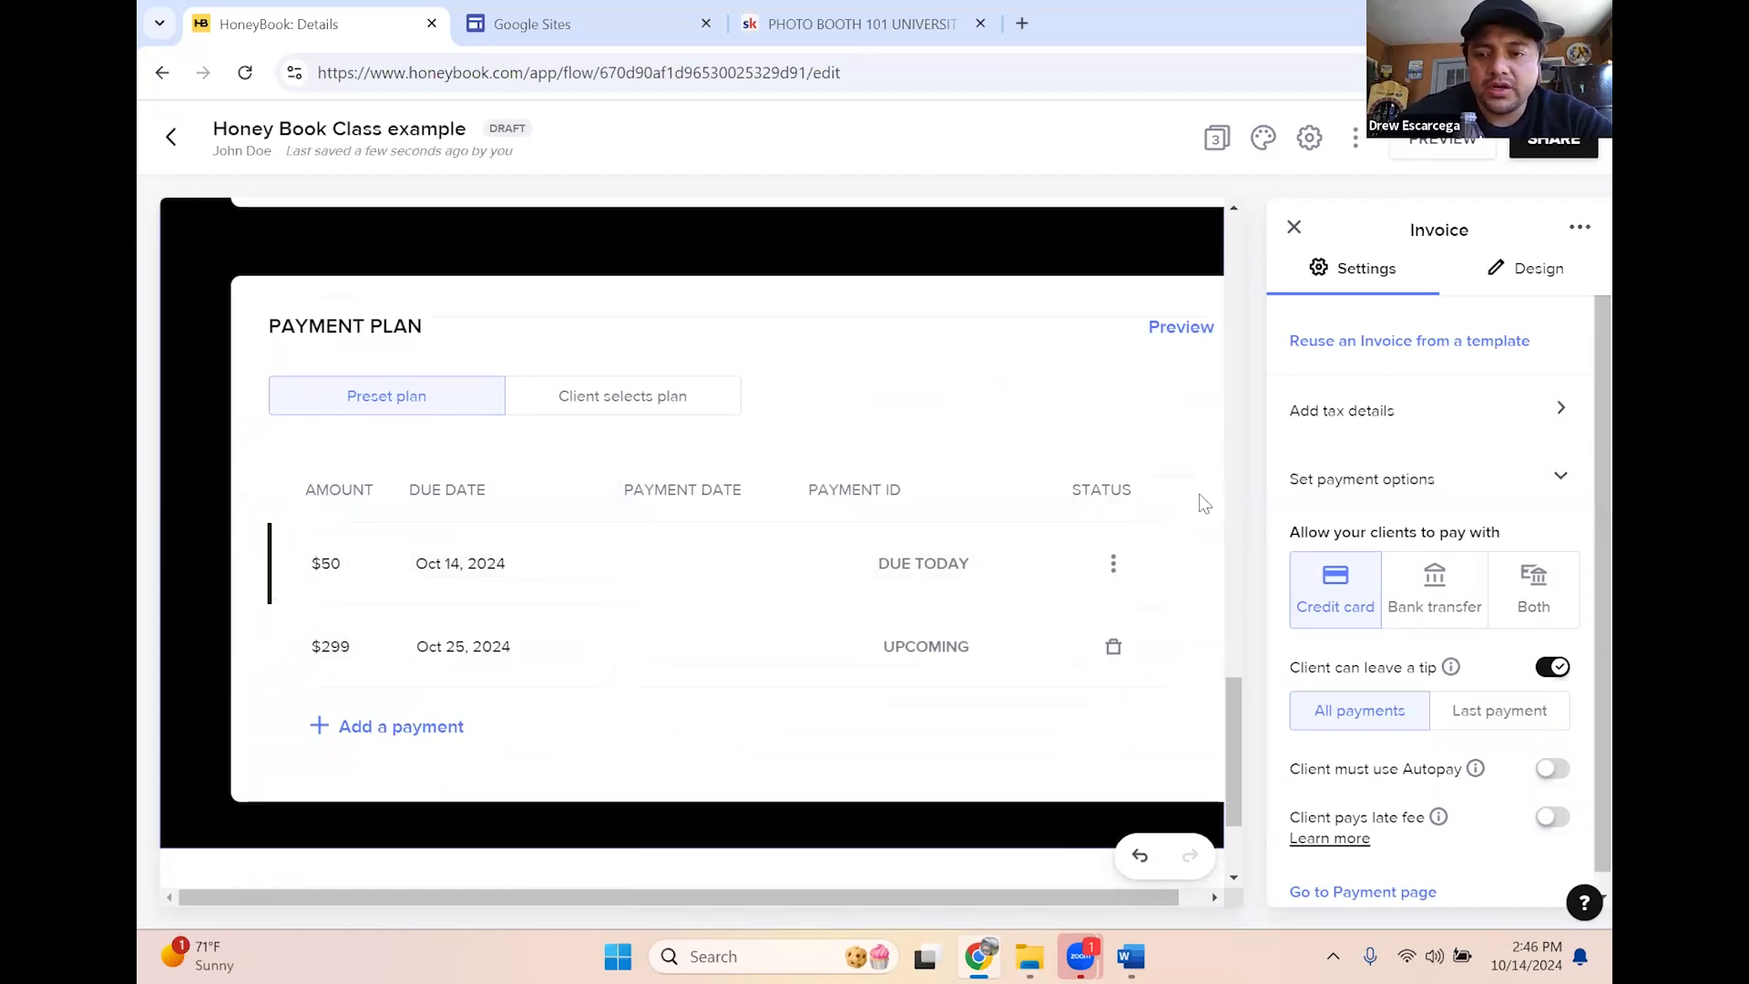
Close invoice settings, review the Payment page, then preview the smart file as the client
{"action": "left_click", "coordinate": [1294, 228]}
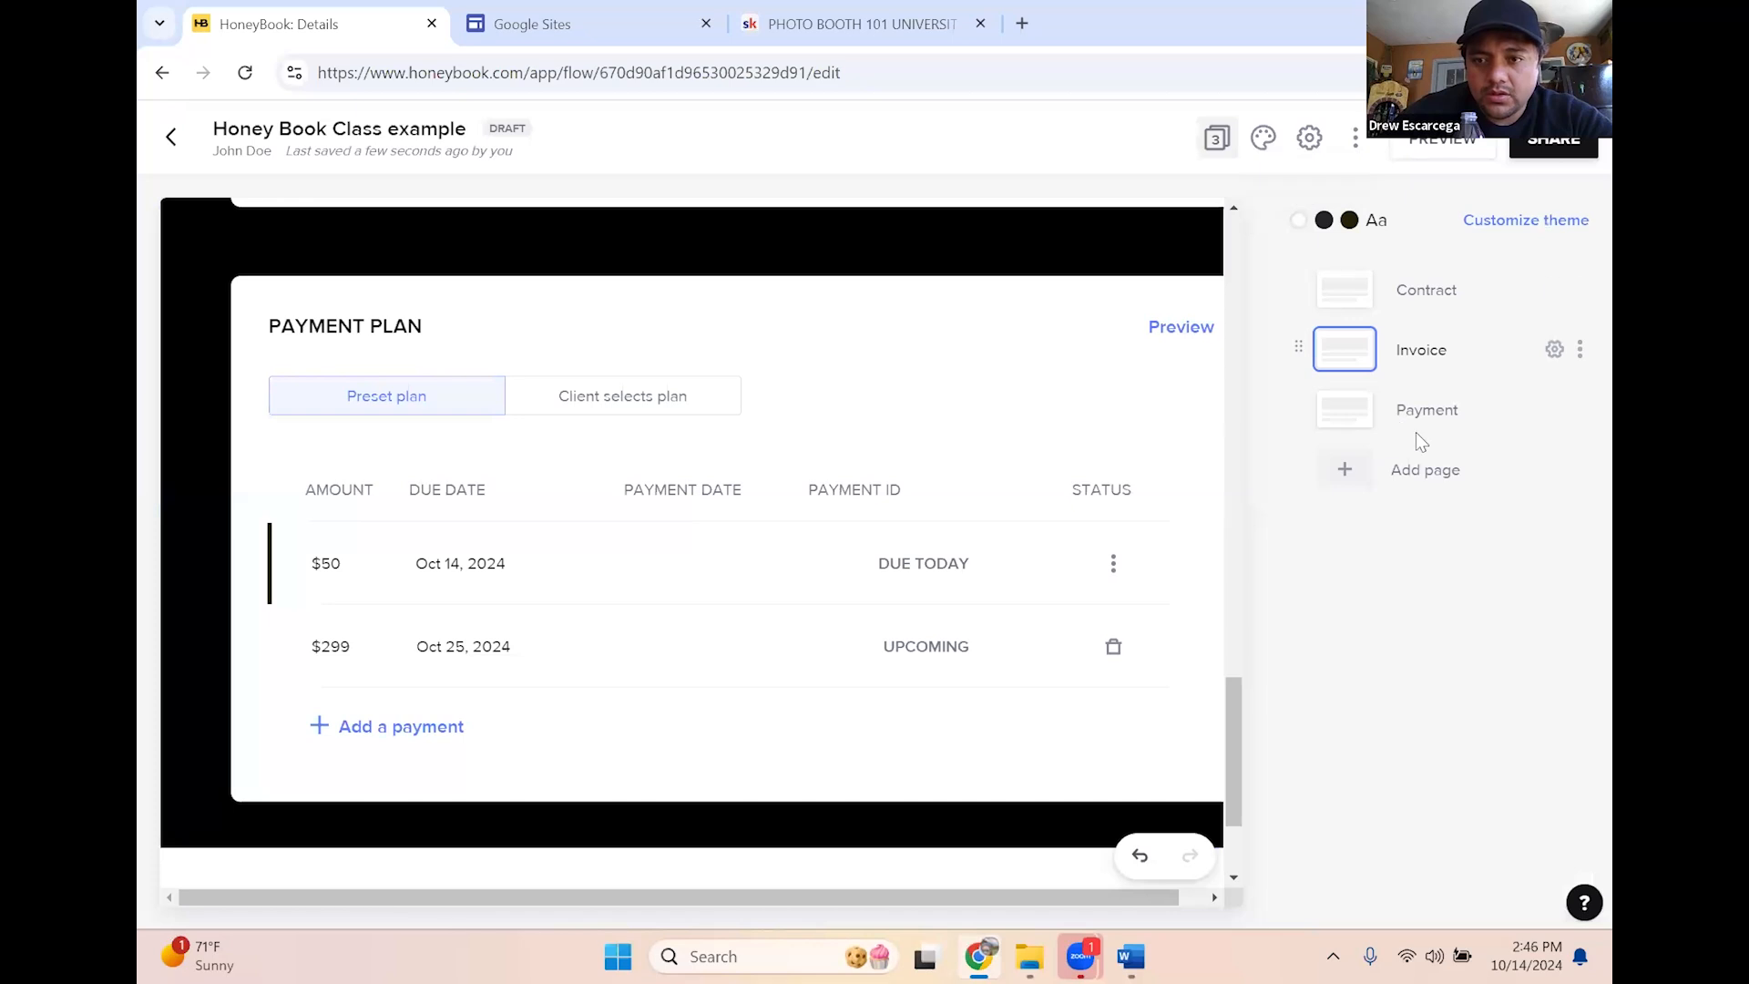
{"action": "left_click", "coordinate": [1347, 417]}
{"action": "scroll", "coordinate": [893, 566], "scroll_direction": "down", "scroll_amount": 3}
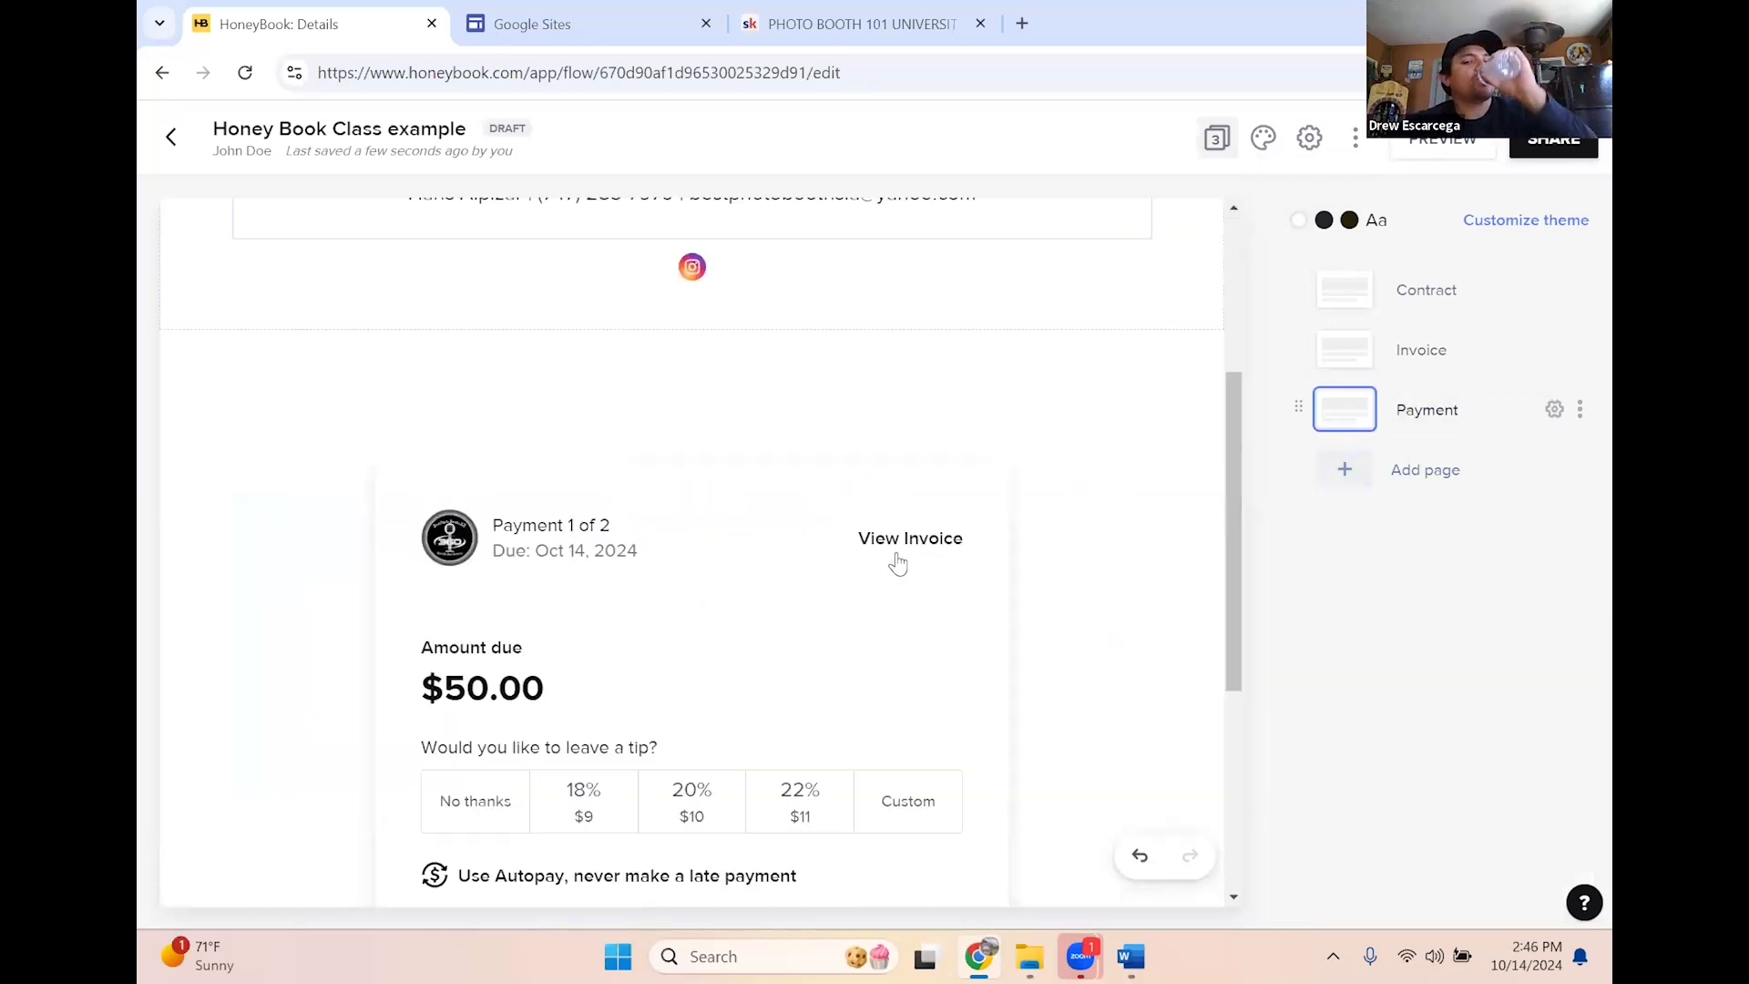
{"action": "scroll", "coordinate": [875, 506], "scroll_direction": "down", "scroll_amount": 2}
{"action": "scroll", "coordinate": [780, 505], "scroll_direction": "down", "scroll_amount": 2}
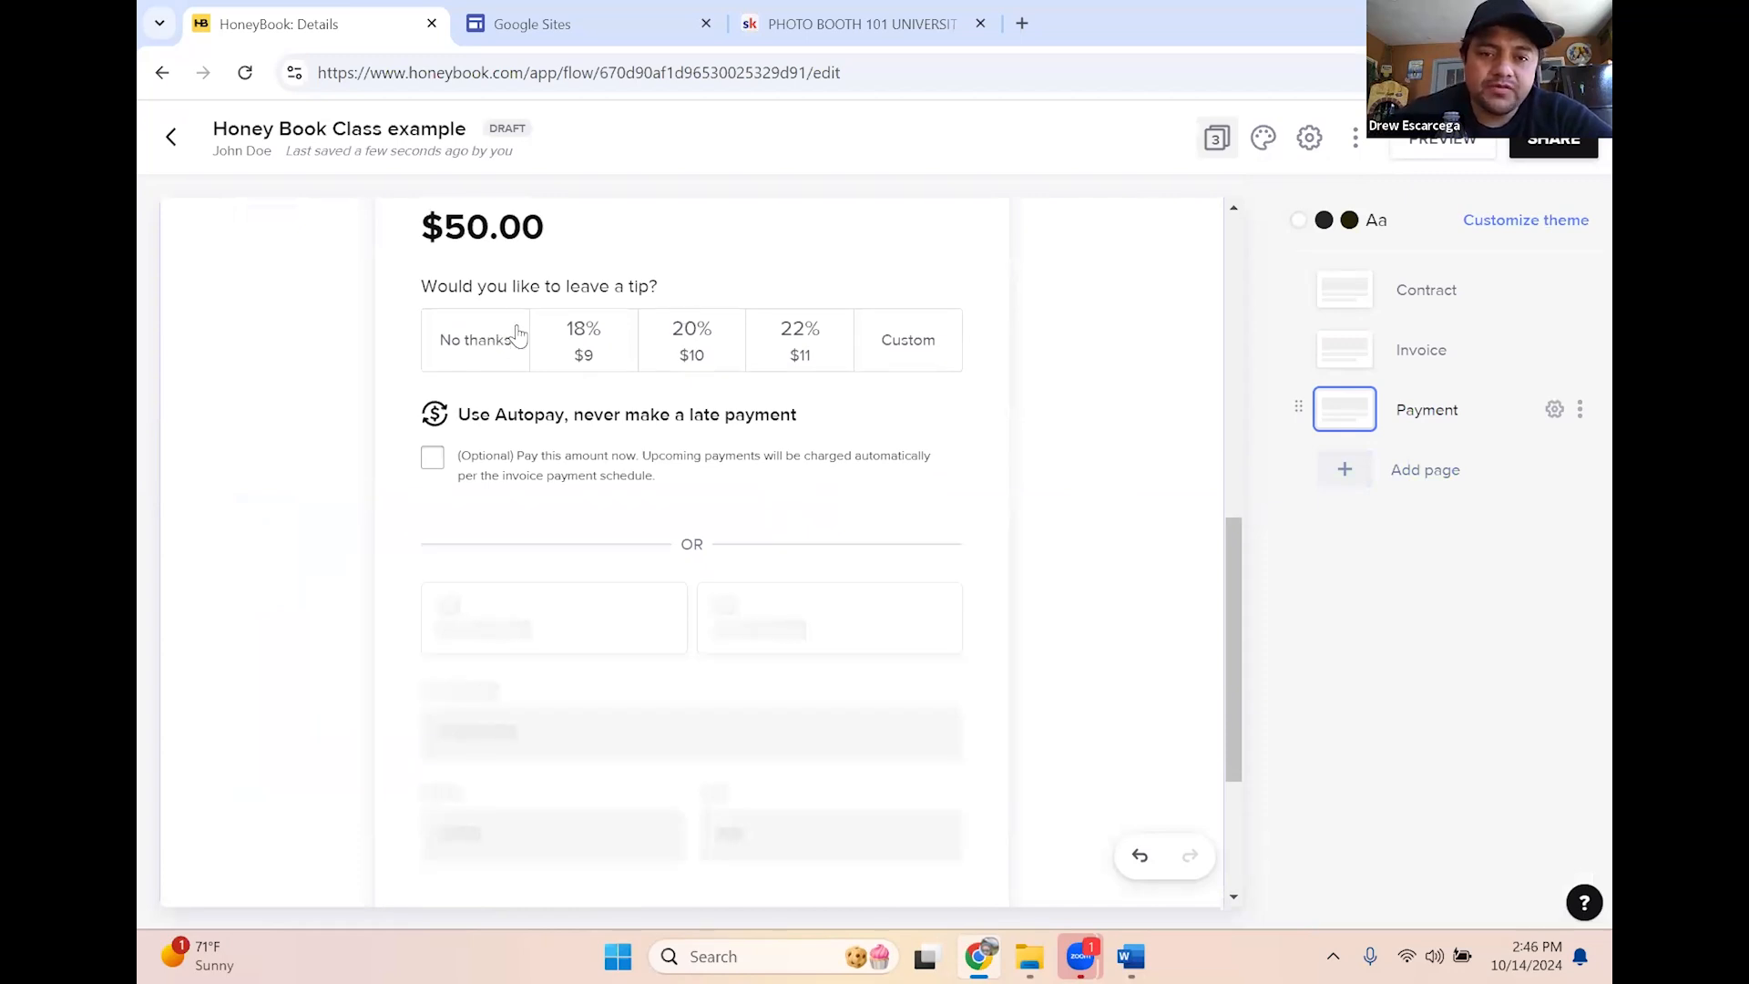
{"action": "scroll", "coordinate": [855, 449], "scroll_direction": "down", "scroll_amount": 1}
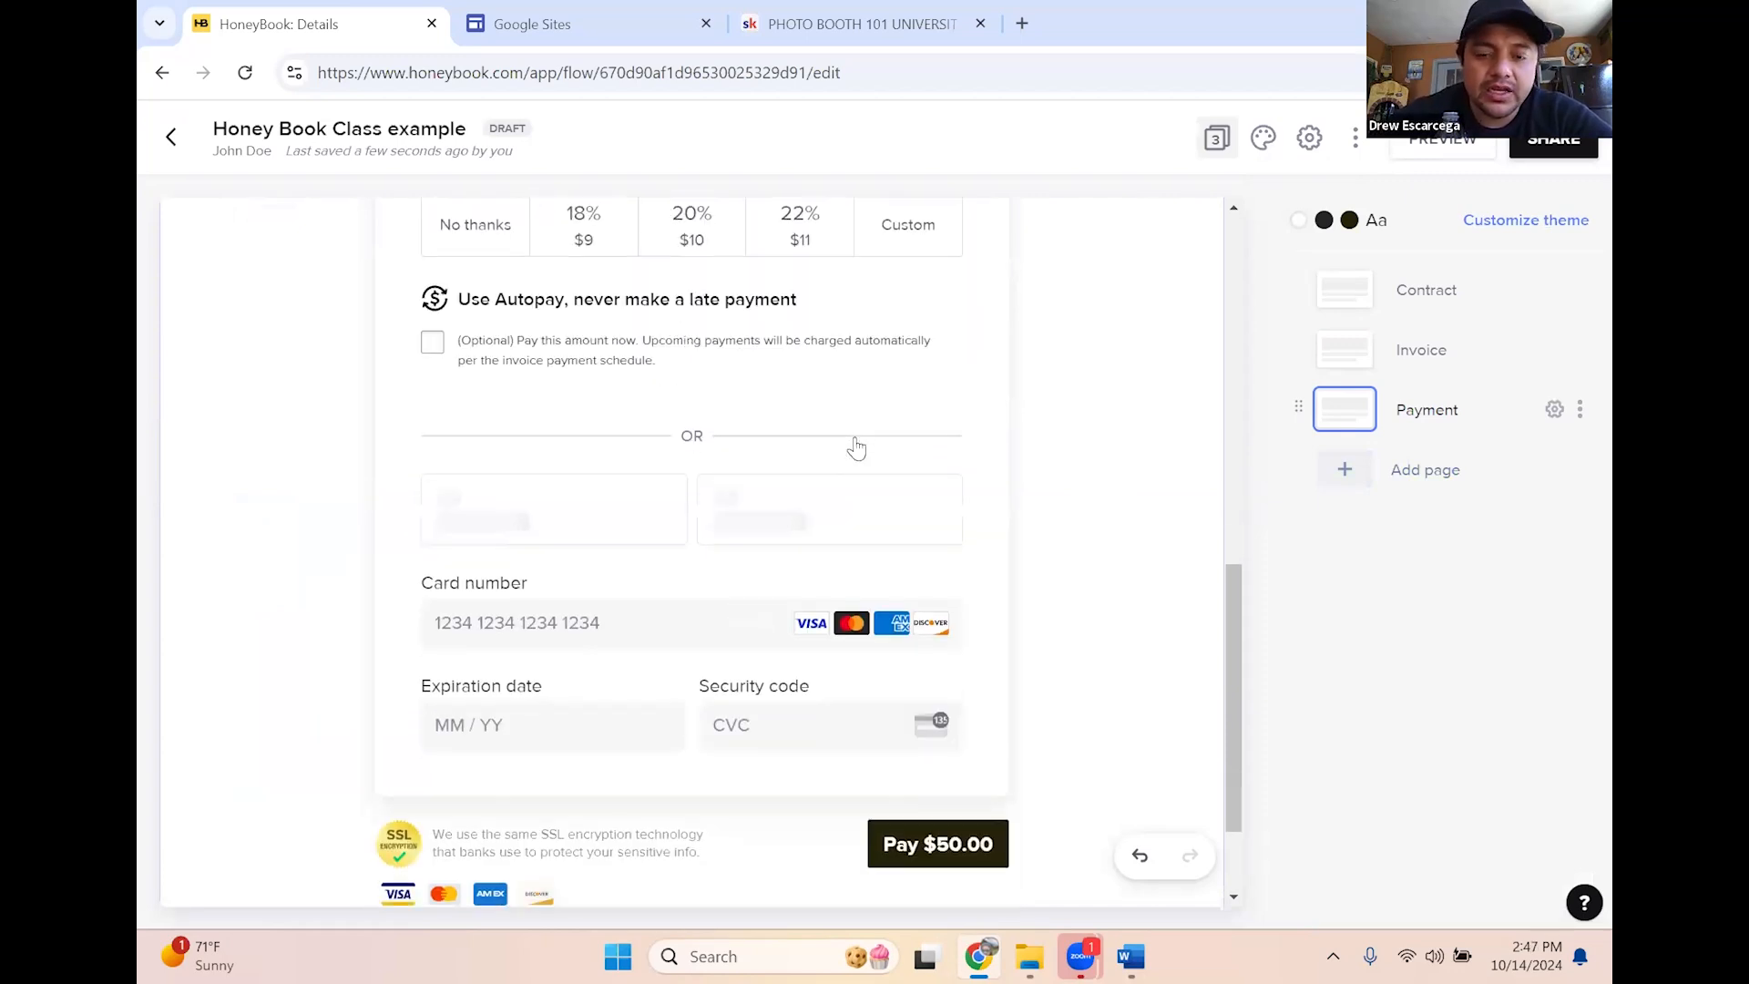
{"action": "scroll", "coordinate": [800, 550], "scroll_direction": "down", "scroll_amount": 1}
{"action": "scroll", "coordinate": [742, 535], "scroll_direction": "up", "scroll_amount": 5}
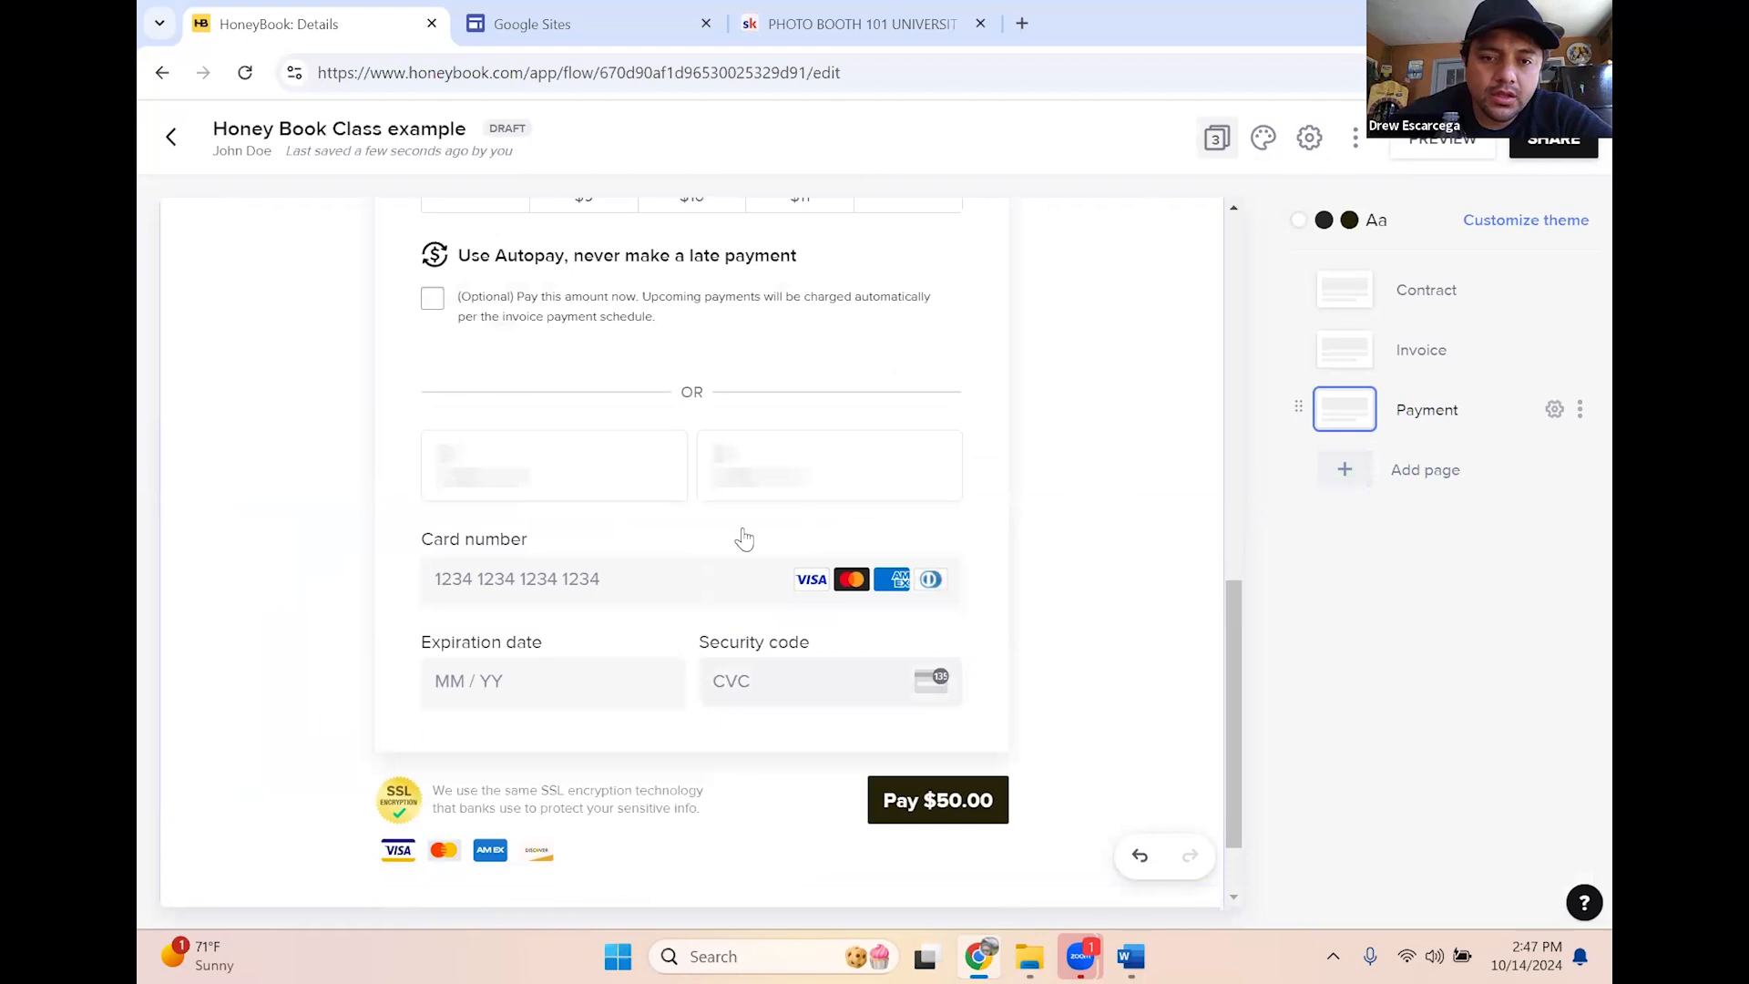
{"action": "scroll", "coordinate": [742, 580], "scroll_direction": "down", "scroll_amount": 3}
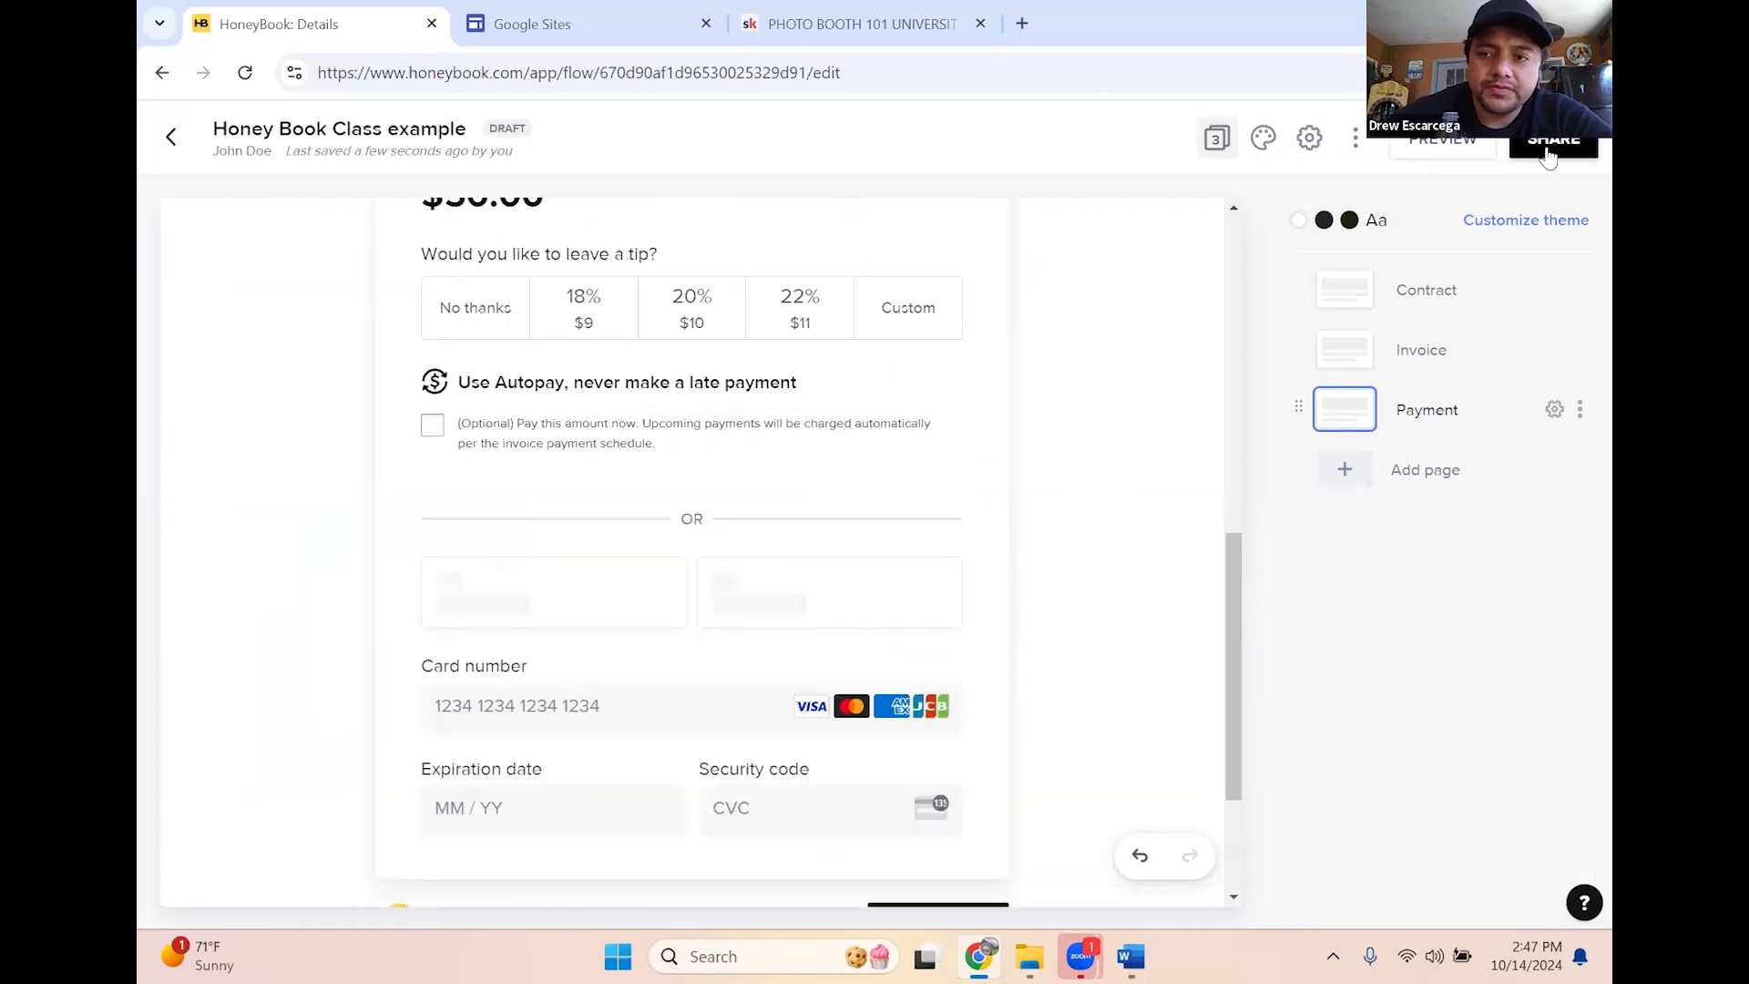
{"action": "left_click", "coordinate": [1447, 150]}
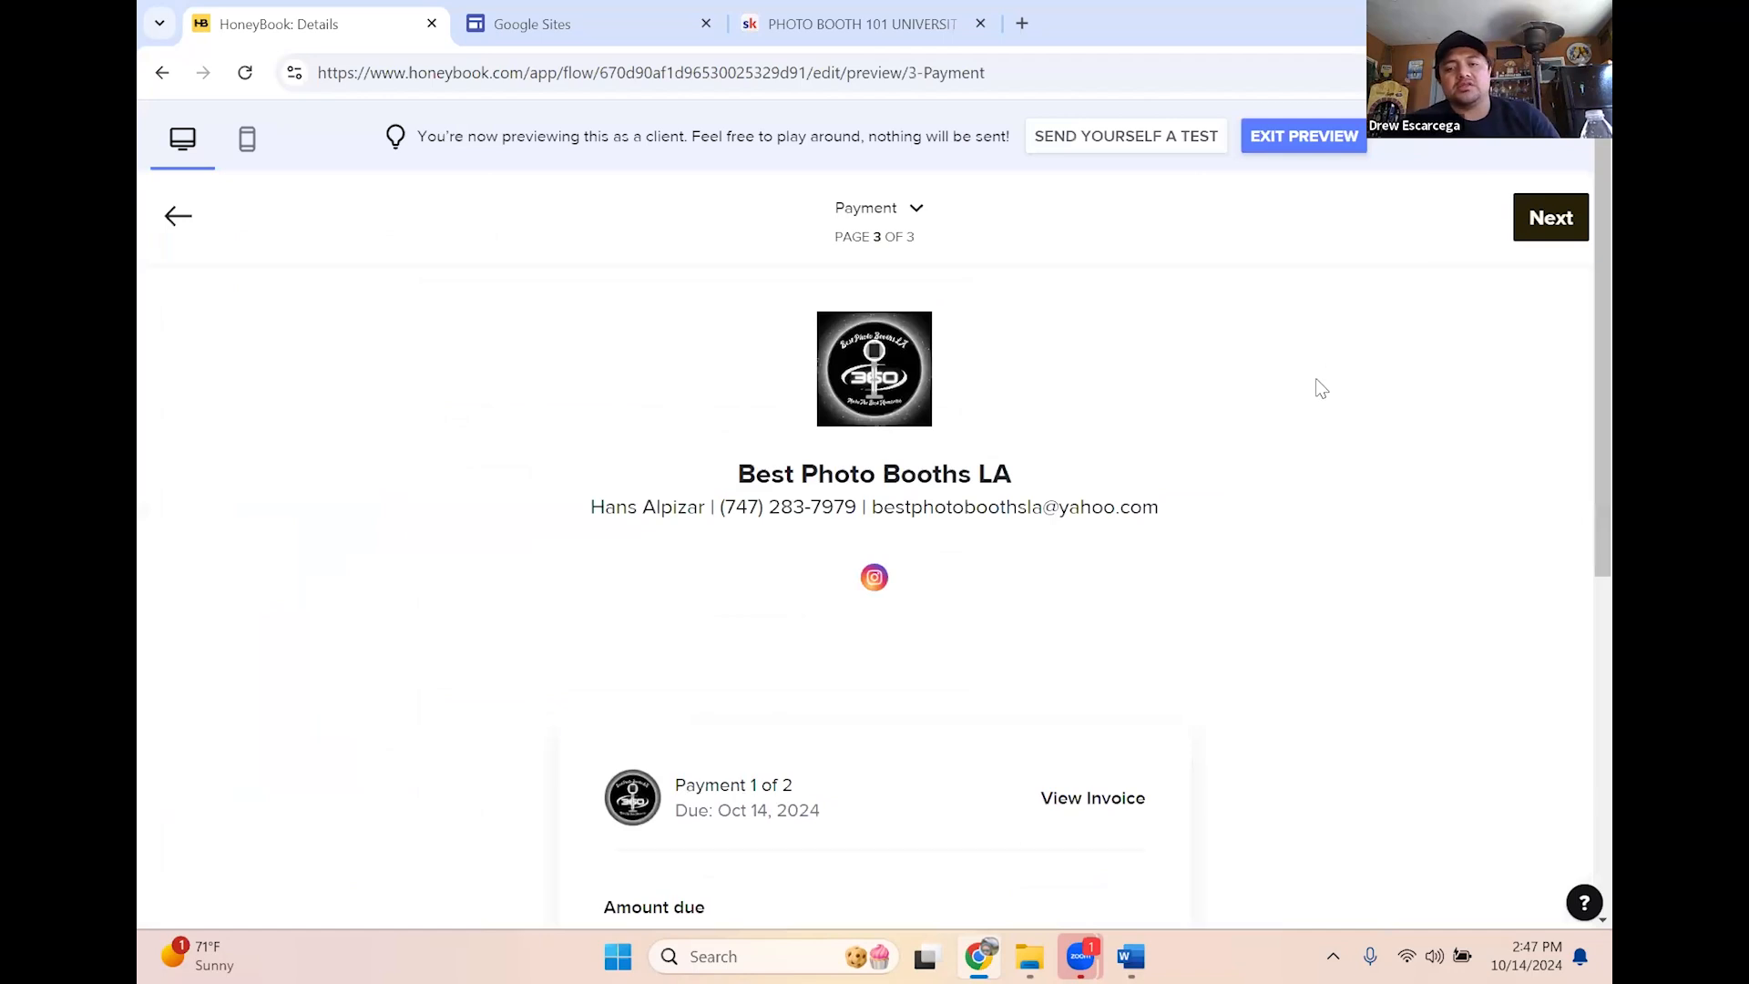
Switch the client preview from the Payment page to the Contract page
{"action": "scroll", "coordinate": [1332, 363], "scroll_direction": "down", "scroll_amount": 10}
{"action": "scroll", "coordinate": [1209, 683], "scroll_direction": "up", "scroll_amount": 10}
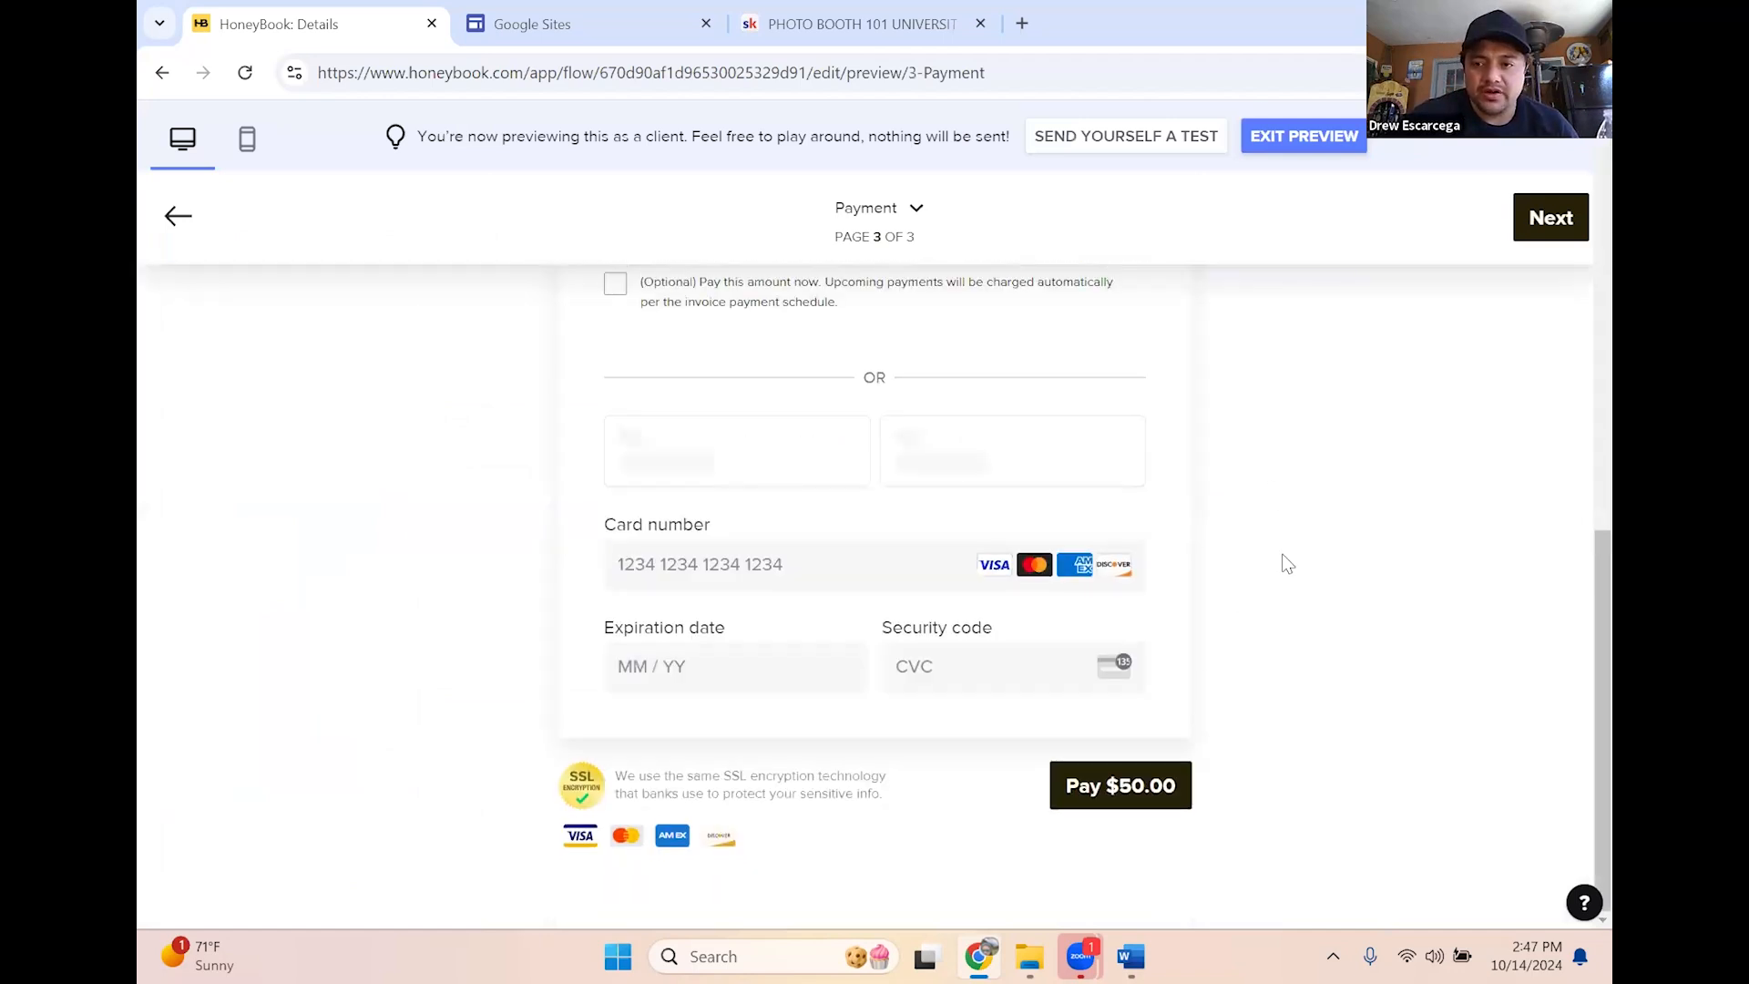
{"action": "left_click", "coordinate": [918, 212]}
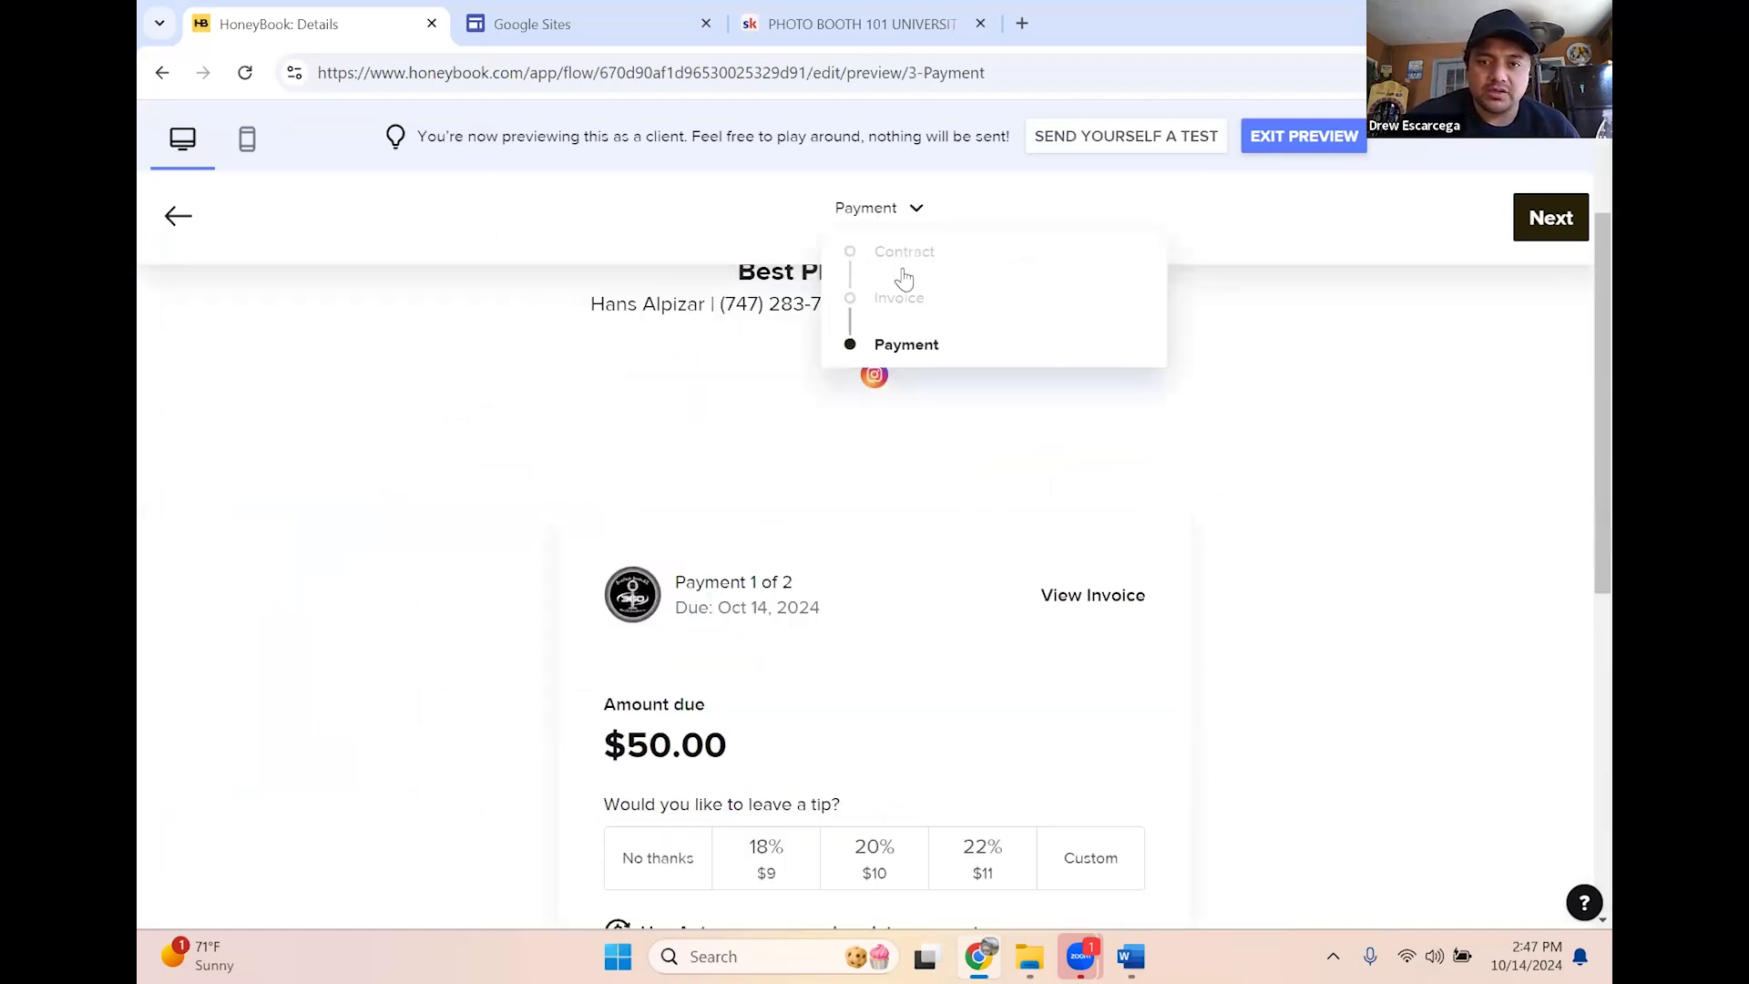
{"action": "left_click", "coordinate": [902, 263]}
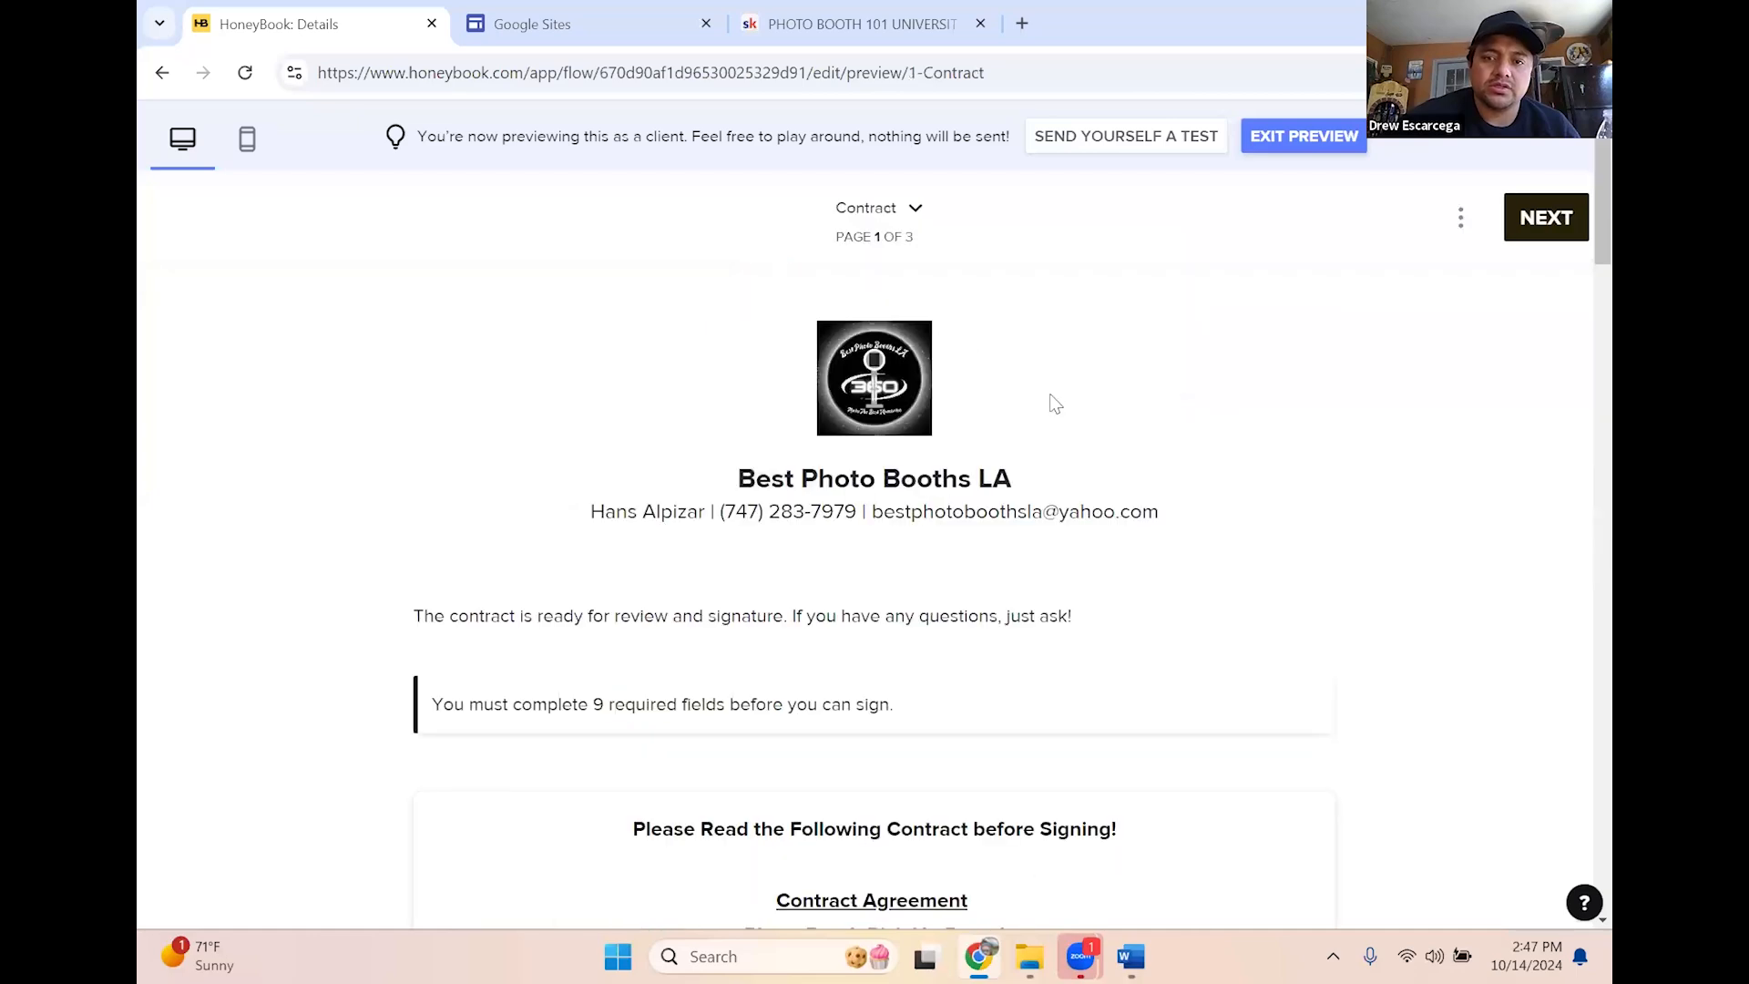
Read down to the contract's signature lines and try signing as the client
{"action": "scroll", "coordinate": [1134, 429], "scroll_direction": "down", "scroll_amount": 3}
{"action": "scroll", "coordinate": [1248, 474], "scroll_direction": "down", "scroll_amount": 3}
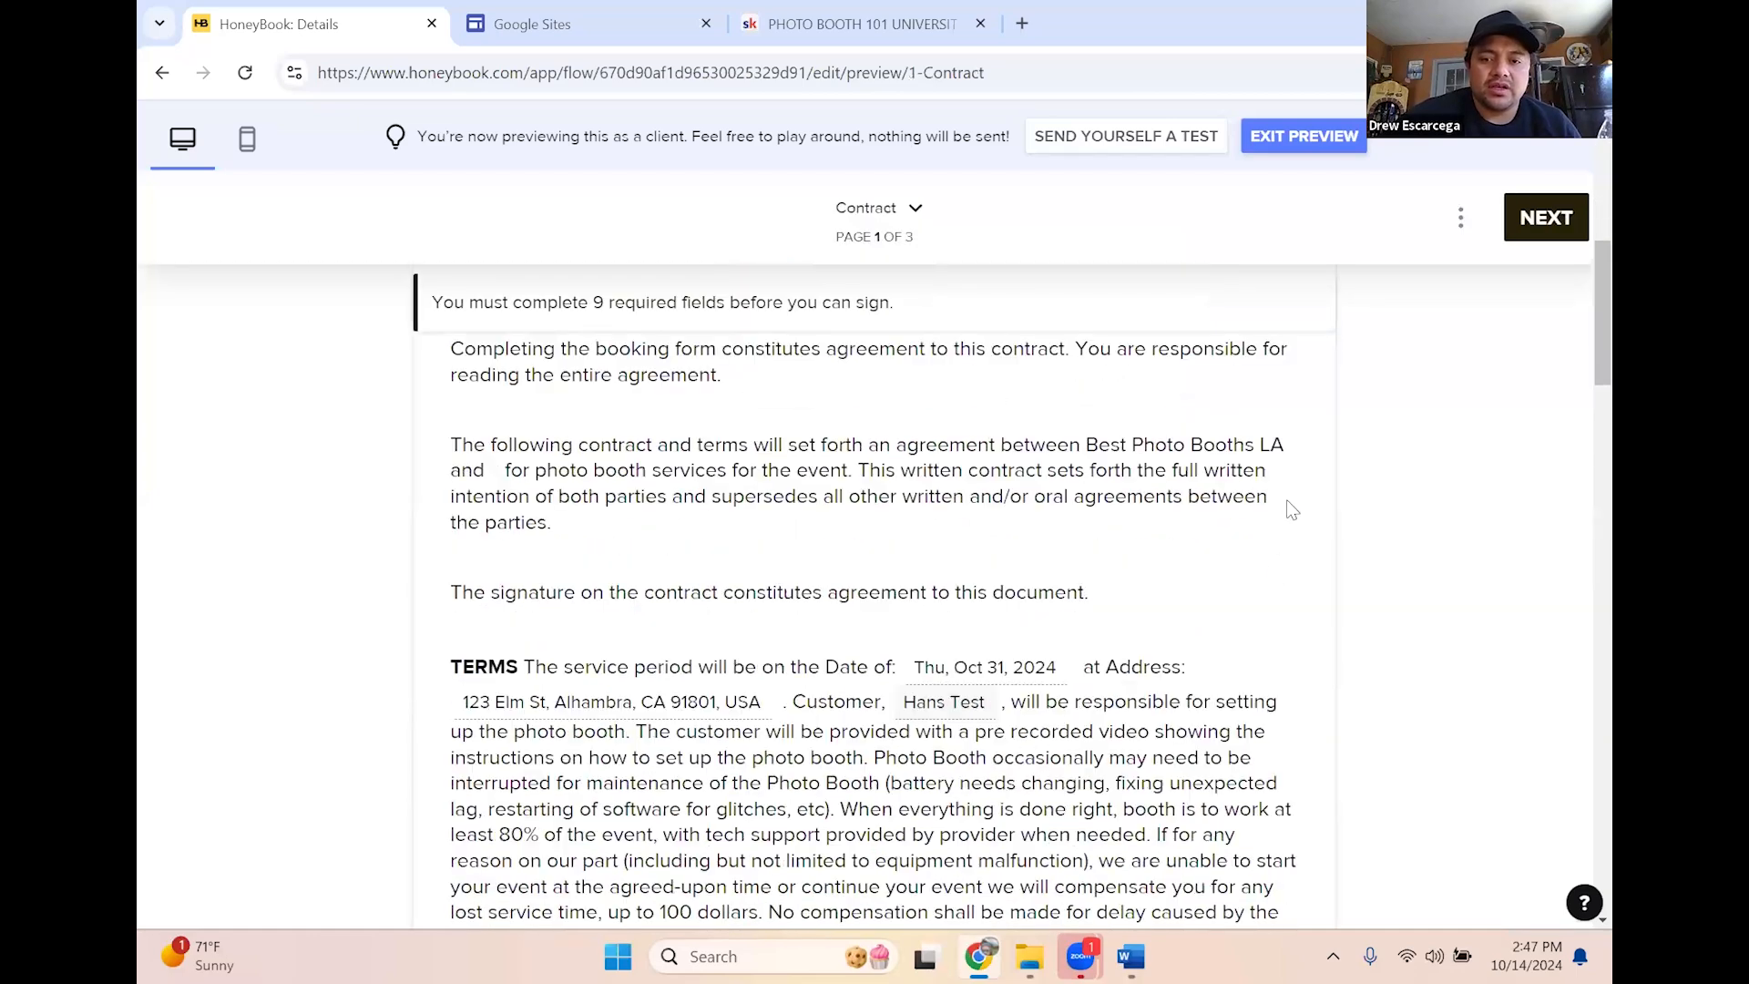
{"action": "scroll", "coordinate": [1276, 601], "scroll_direction": "down", "scroll_amount": 5}
{"action": "scroll", "coordinate": [1208, 547], "scroll_direction": "up", "scroll_amount": 2}
{"action": "scroll", "coordinate": [1208, 547], "scroll_direction": "down", "scroll_amount": 12}
{"action": "scroll", "coordinate": [1319, 591], "scroll_direction": "up", "scroll_amount": 5}
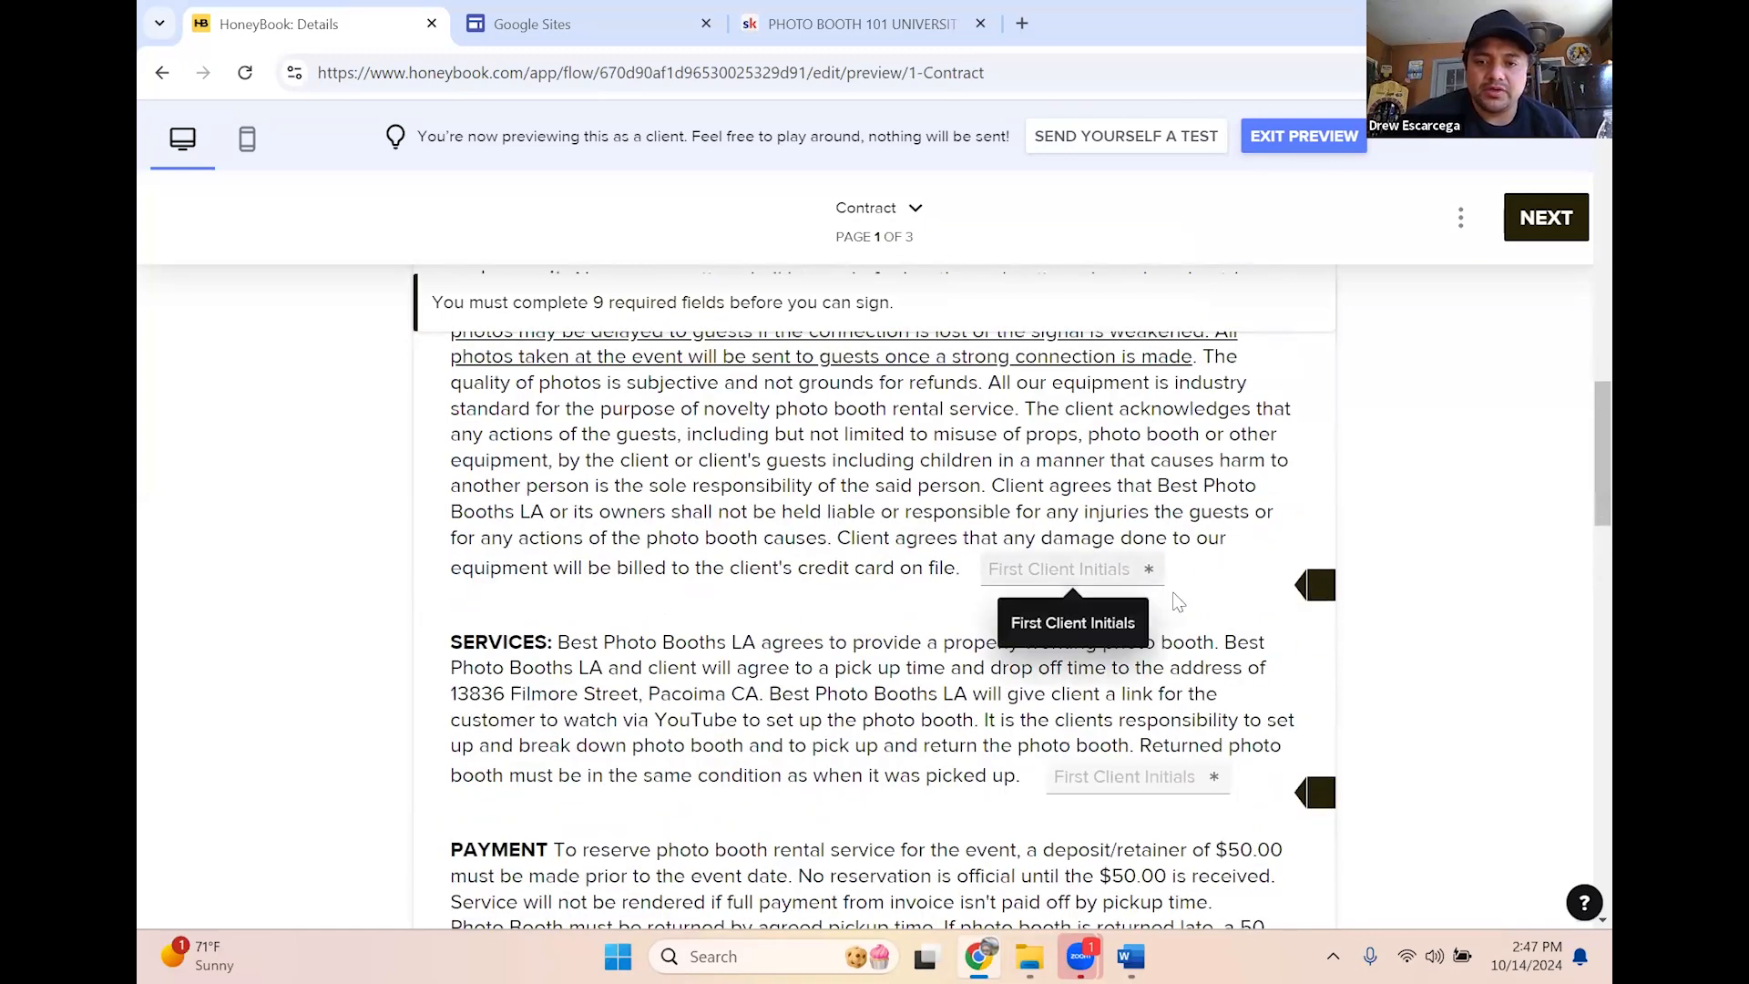
{"action": "scroll", "coordinate": [1167, 446], "scroll_direction": "down", "scroll_amount": 3}
{"action": "scroll", "coordinate": [937, 556], "scroll_direction": "down", "scroll_amount": 4}
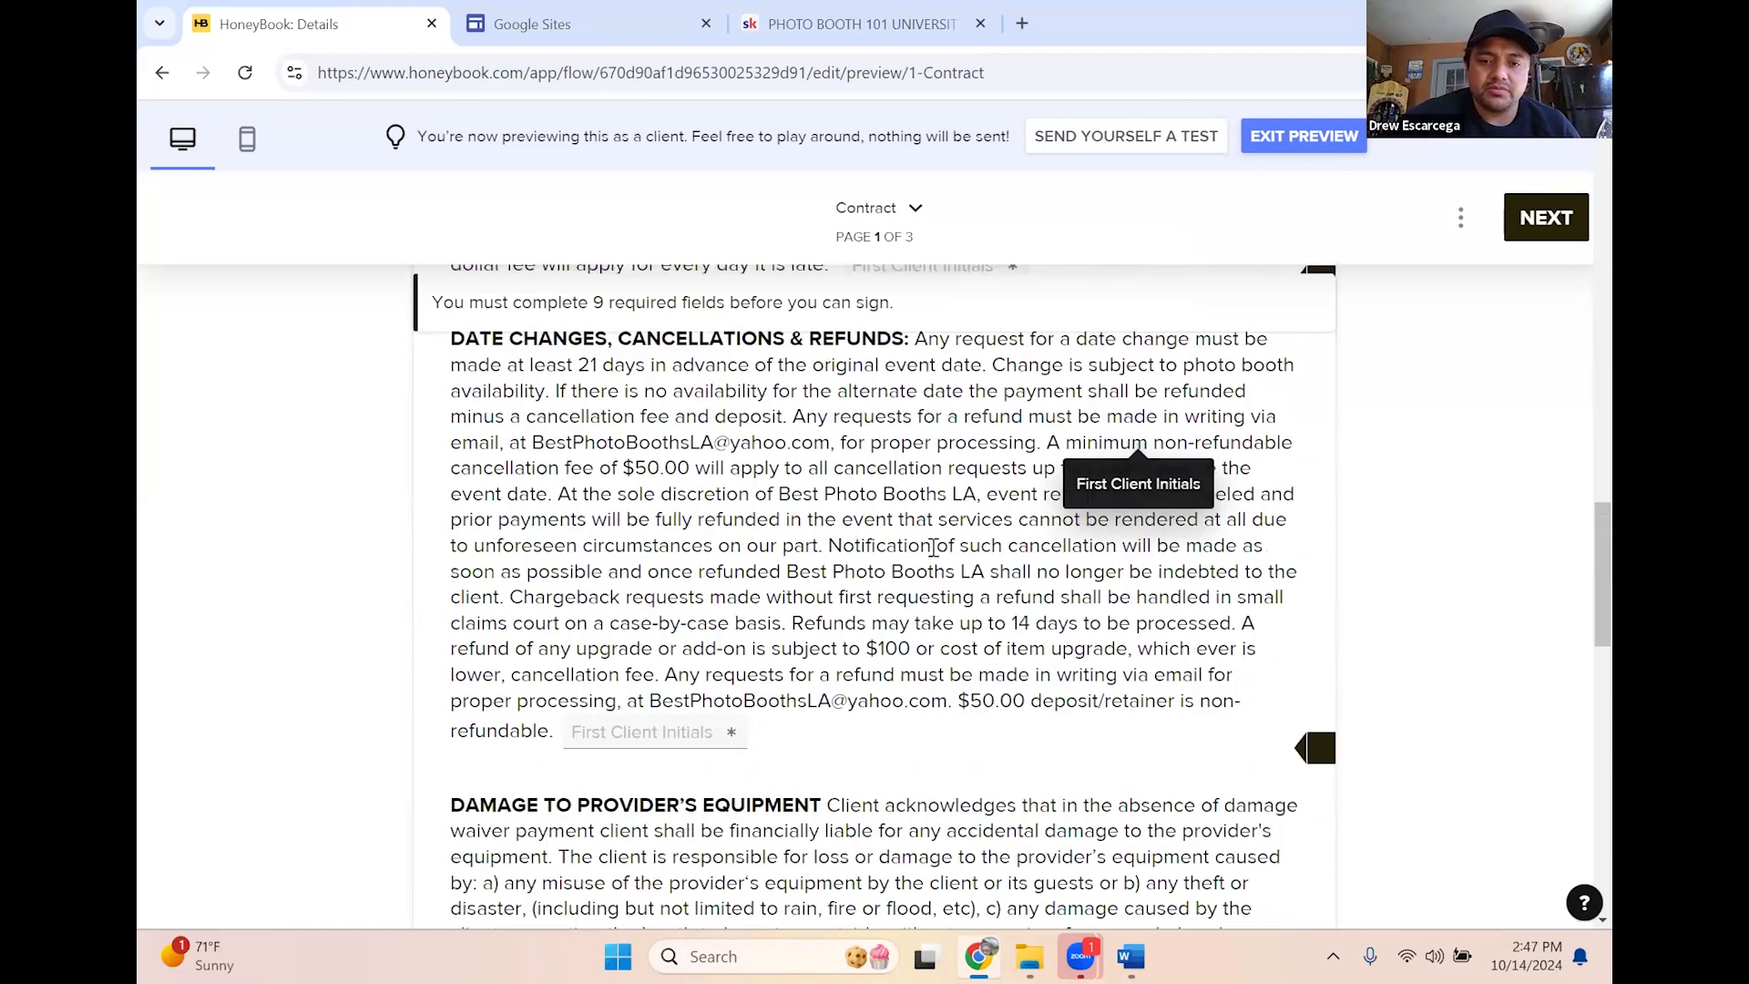
{"action": "scroll", "coordinate": [937, 555], "scroll_direction": "down", "scroll_amount": 15}
{"action": "left_click", "coordinate": [525, 619]}
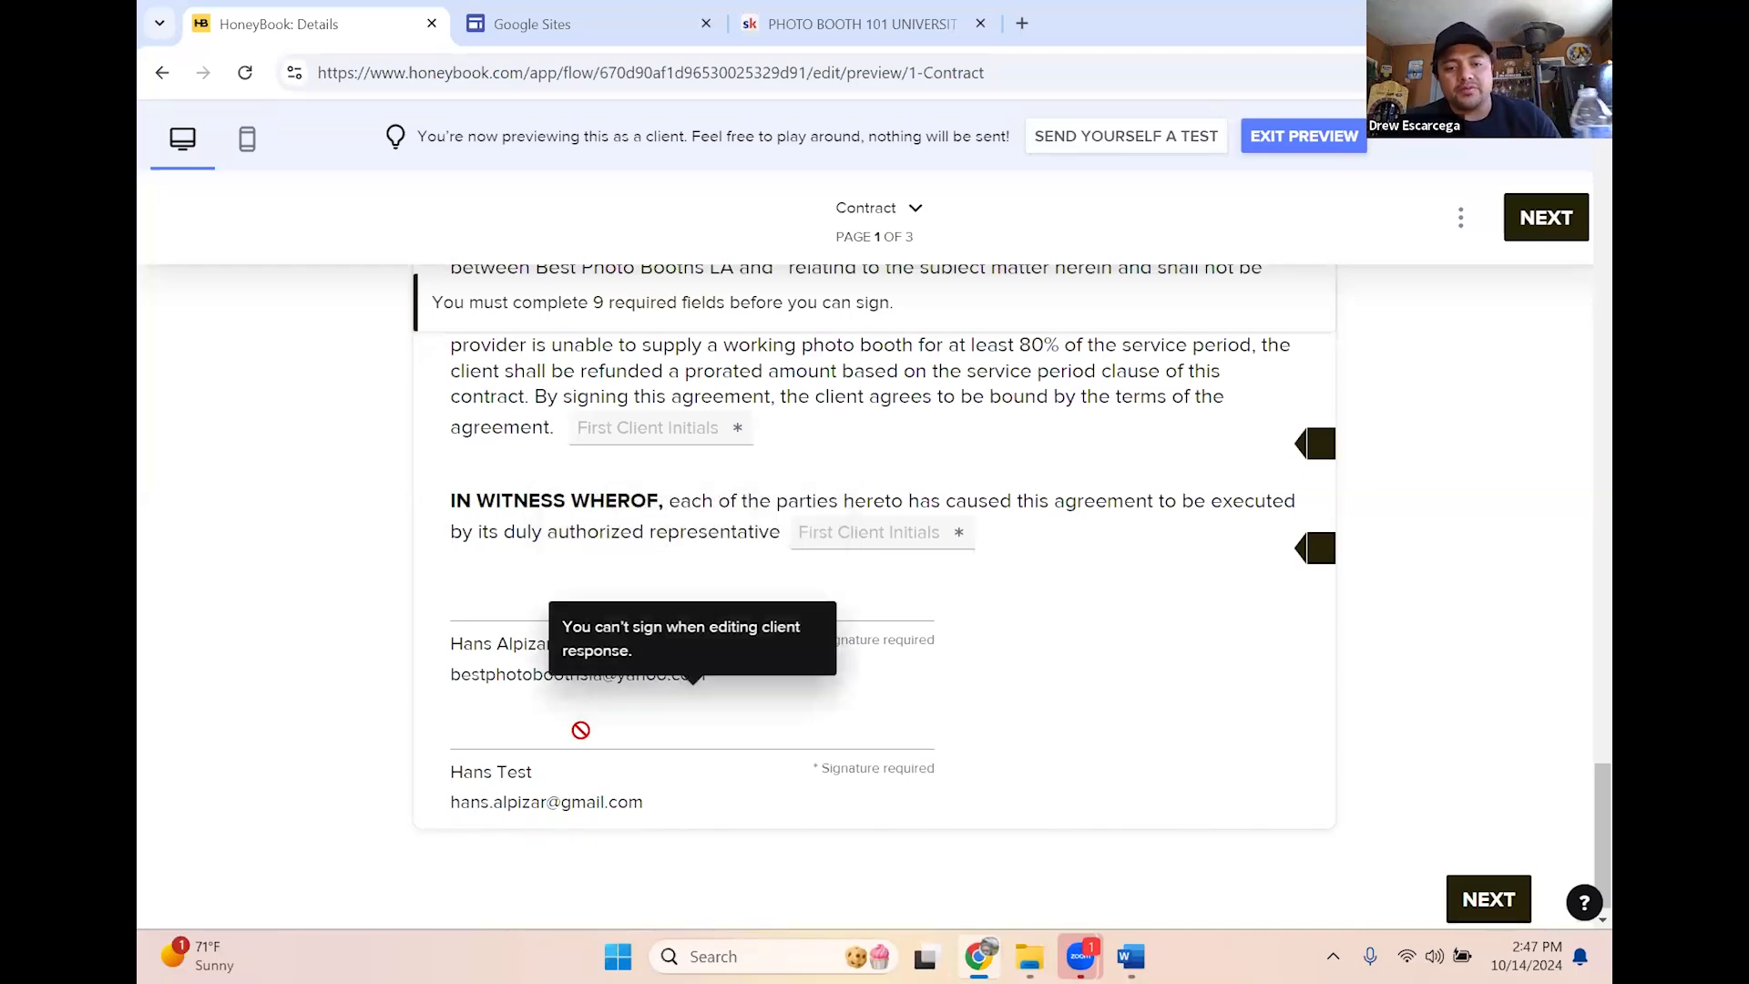
{"action": "scroll", "coordinate": [1358, 695], "scroll_direction": "up", "scroll_amount": 10}
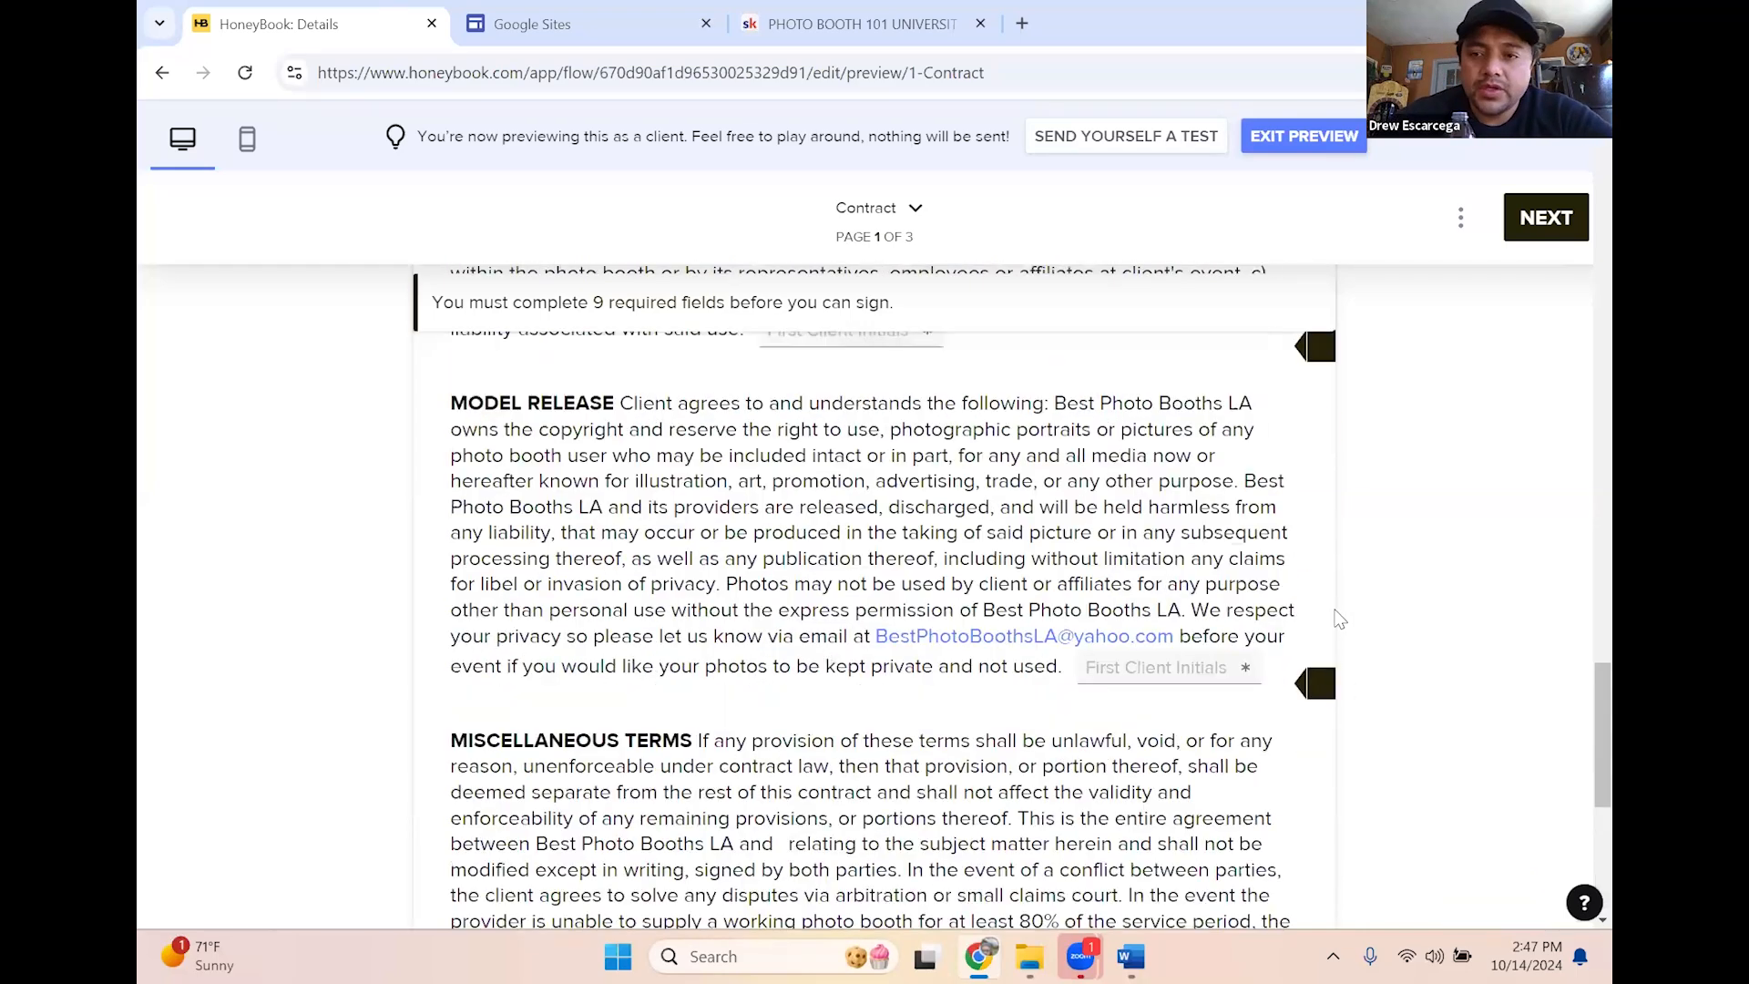
{"action": "scroll", "coordinate": [1339, 611], "scroll_direction": "up", "scroll_amount": 10}
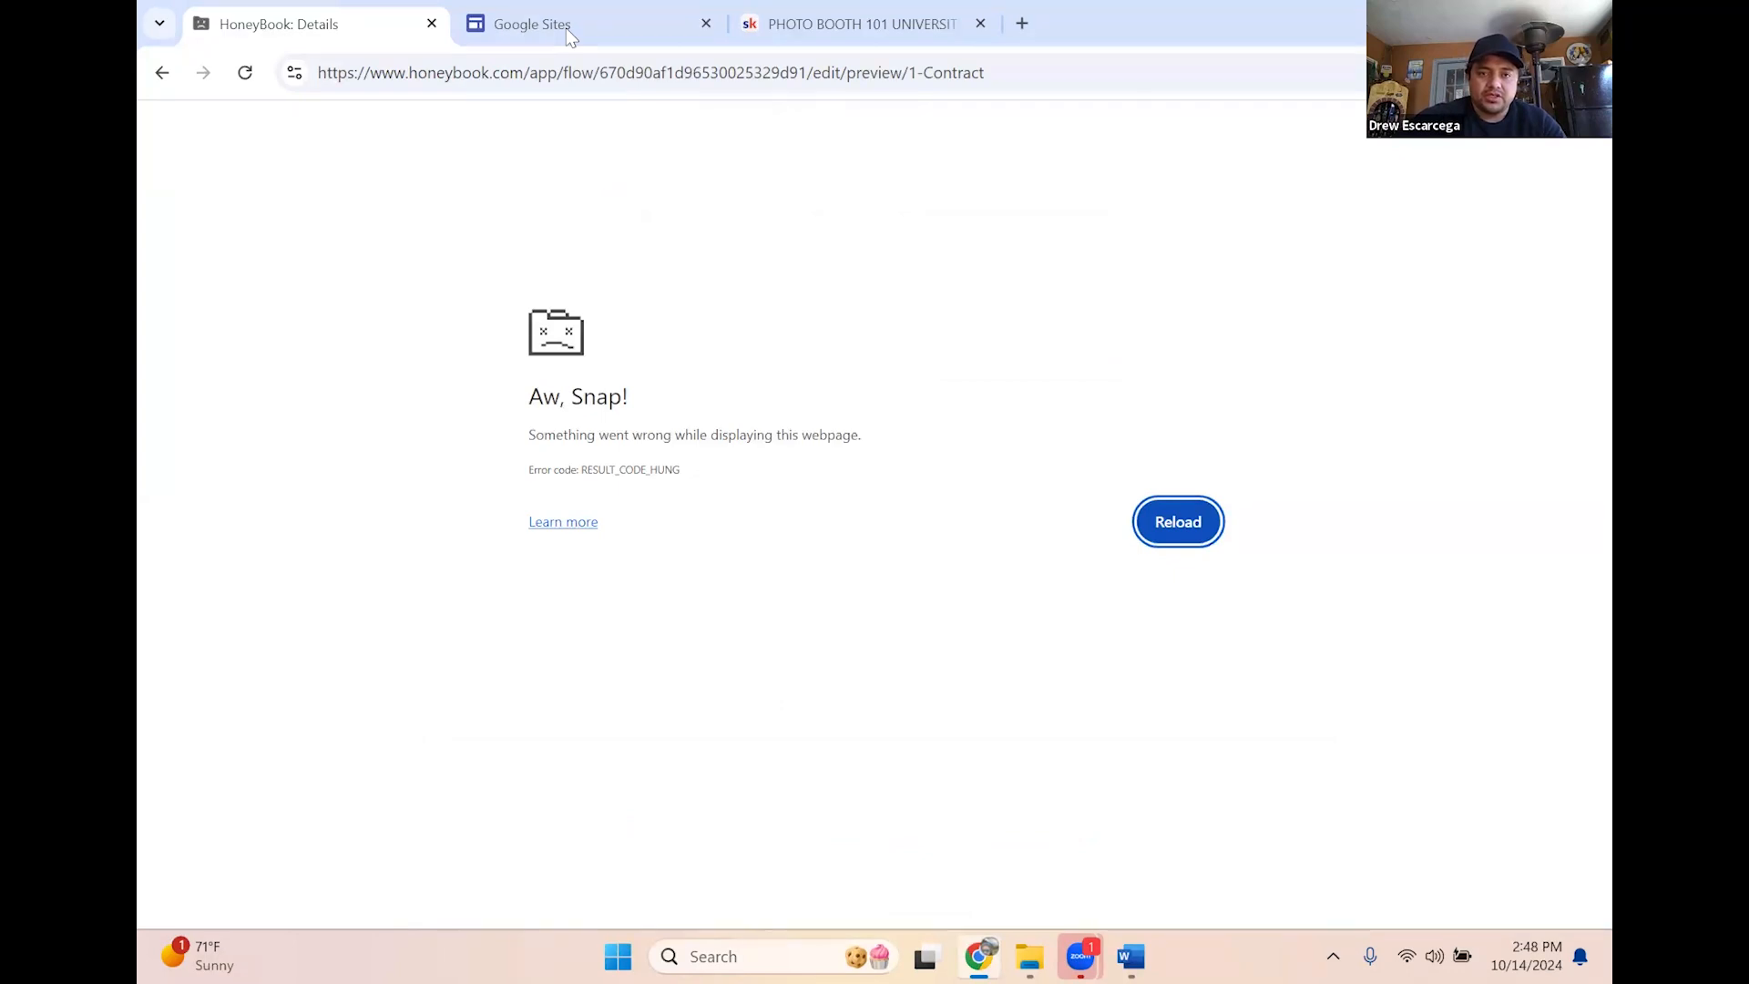
Reload the crashed tab, then enter the HoneyBook address 'honey' in the address bar
{"action": "left_click", "coordinate": [246, 73]}
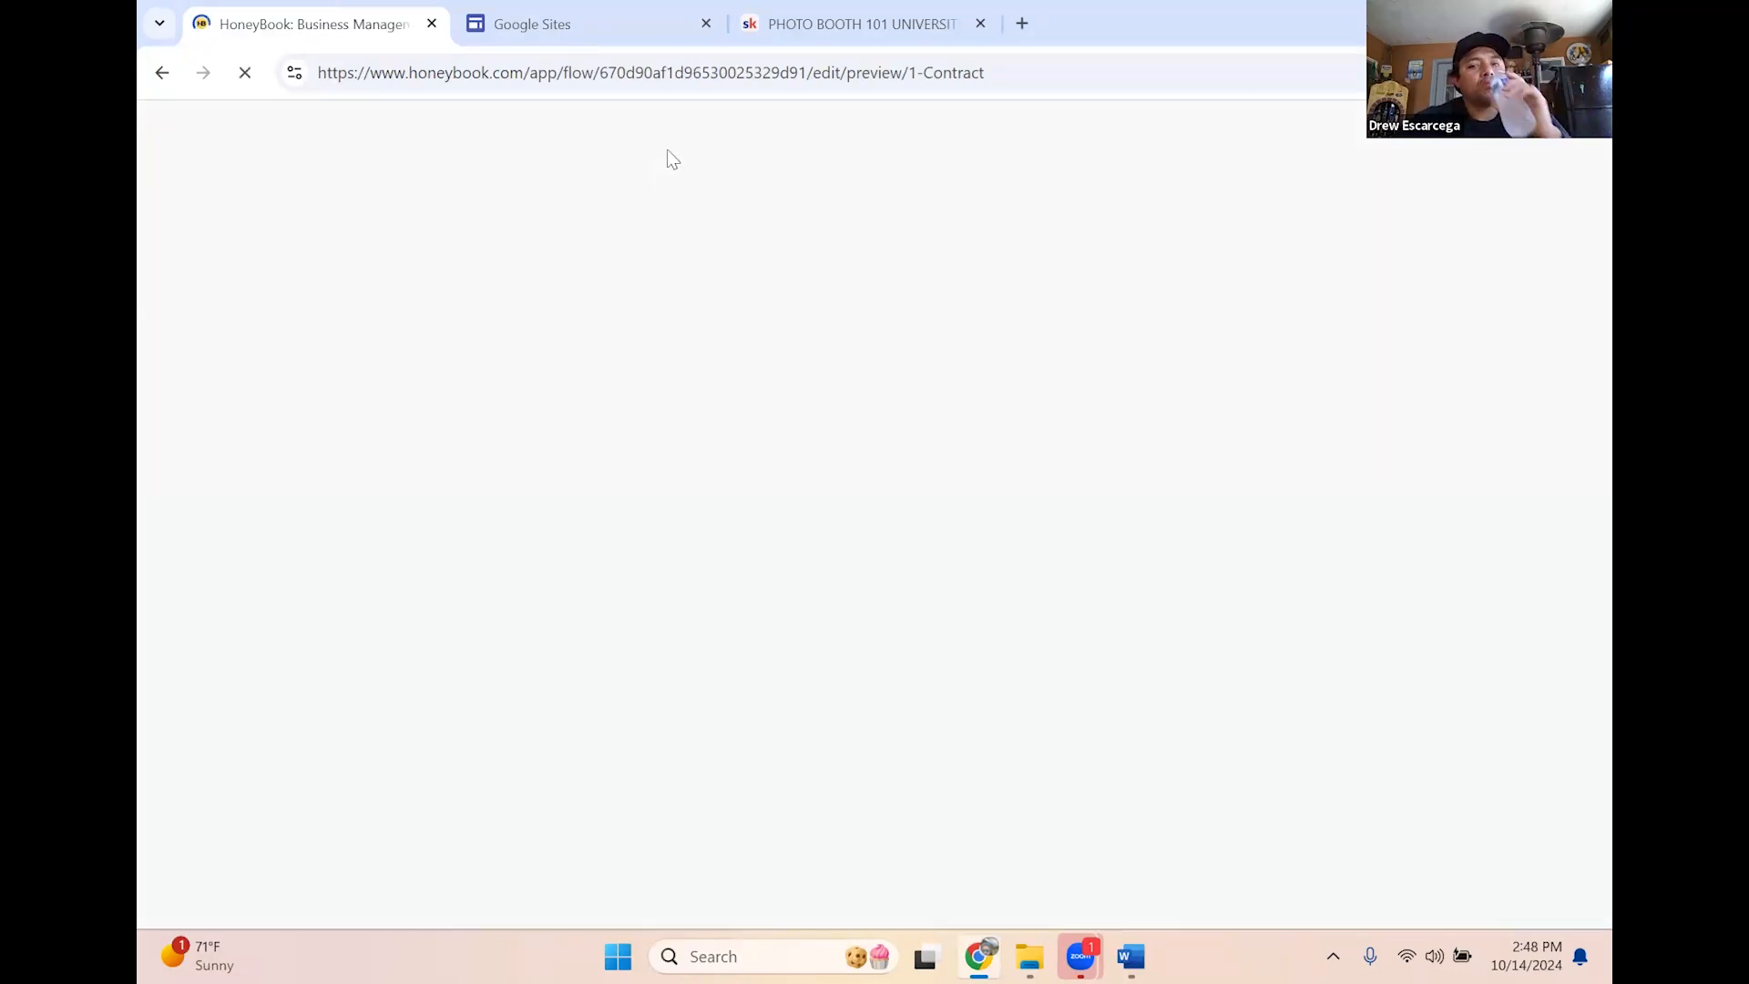
{"action": "left_click", "coordinate": [689, 72]}
{"action": "type", "text": "honey"}
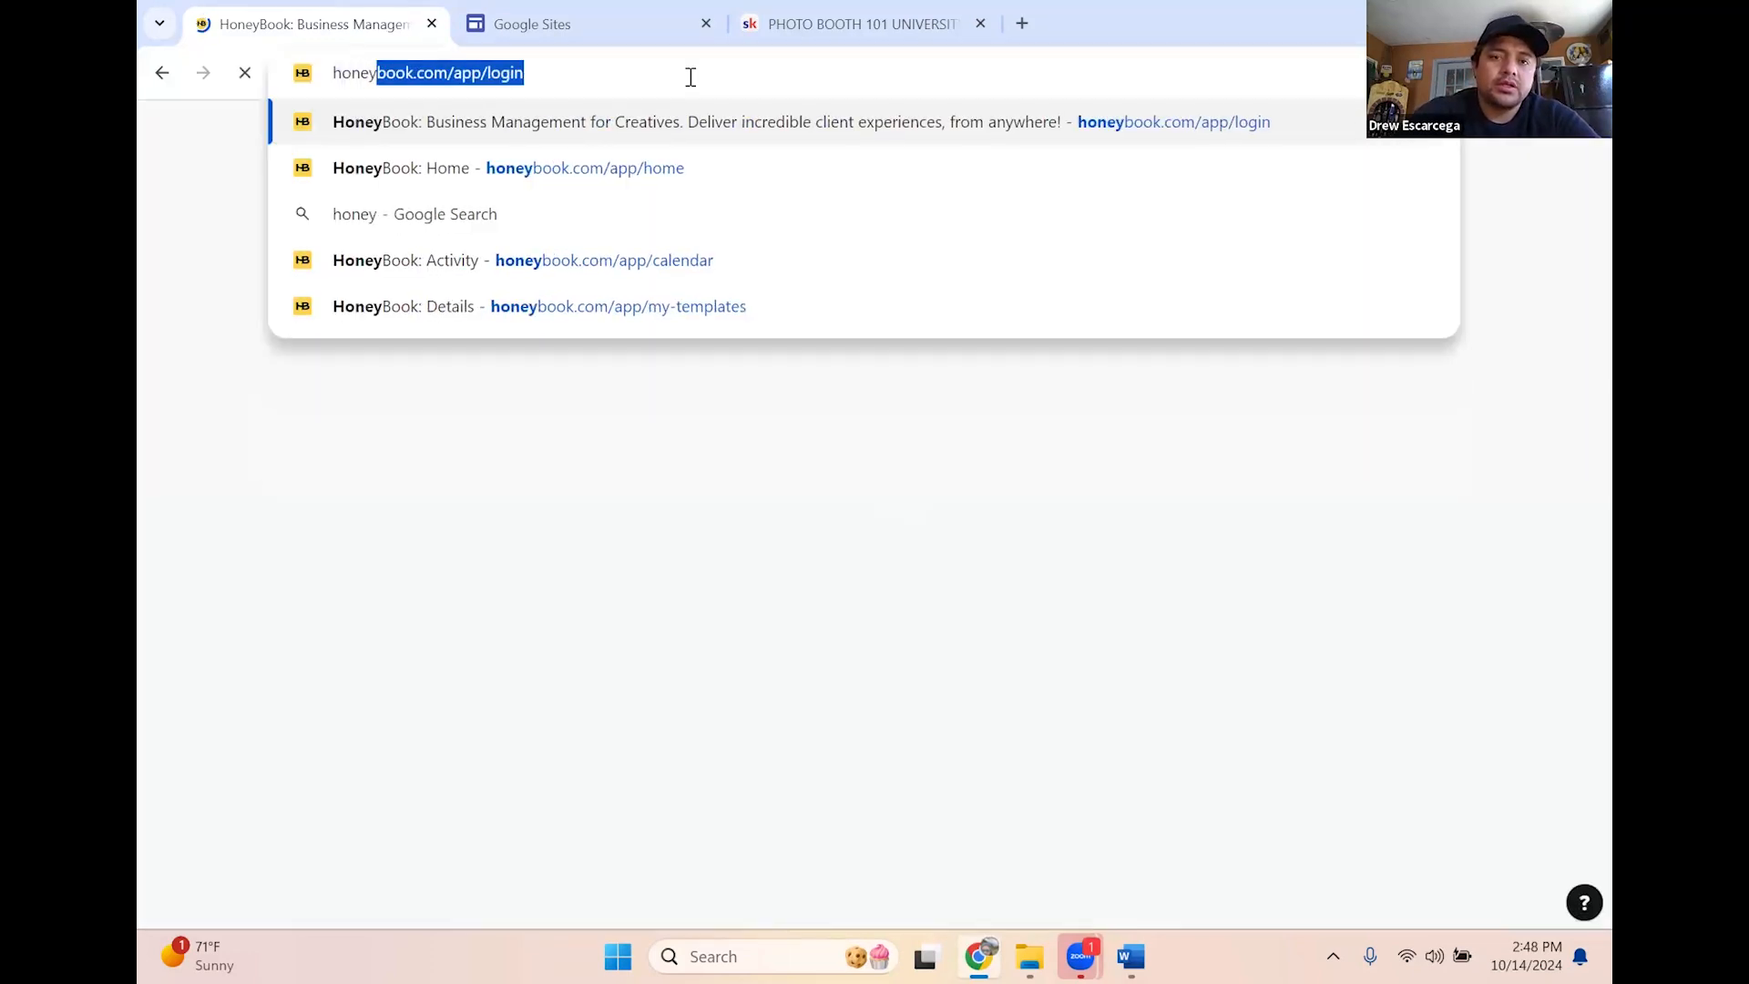
{"action": "key", "text": "Return"}
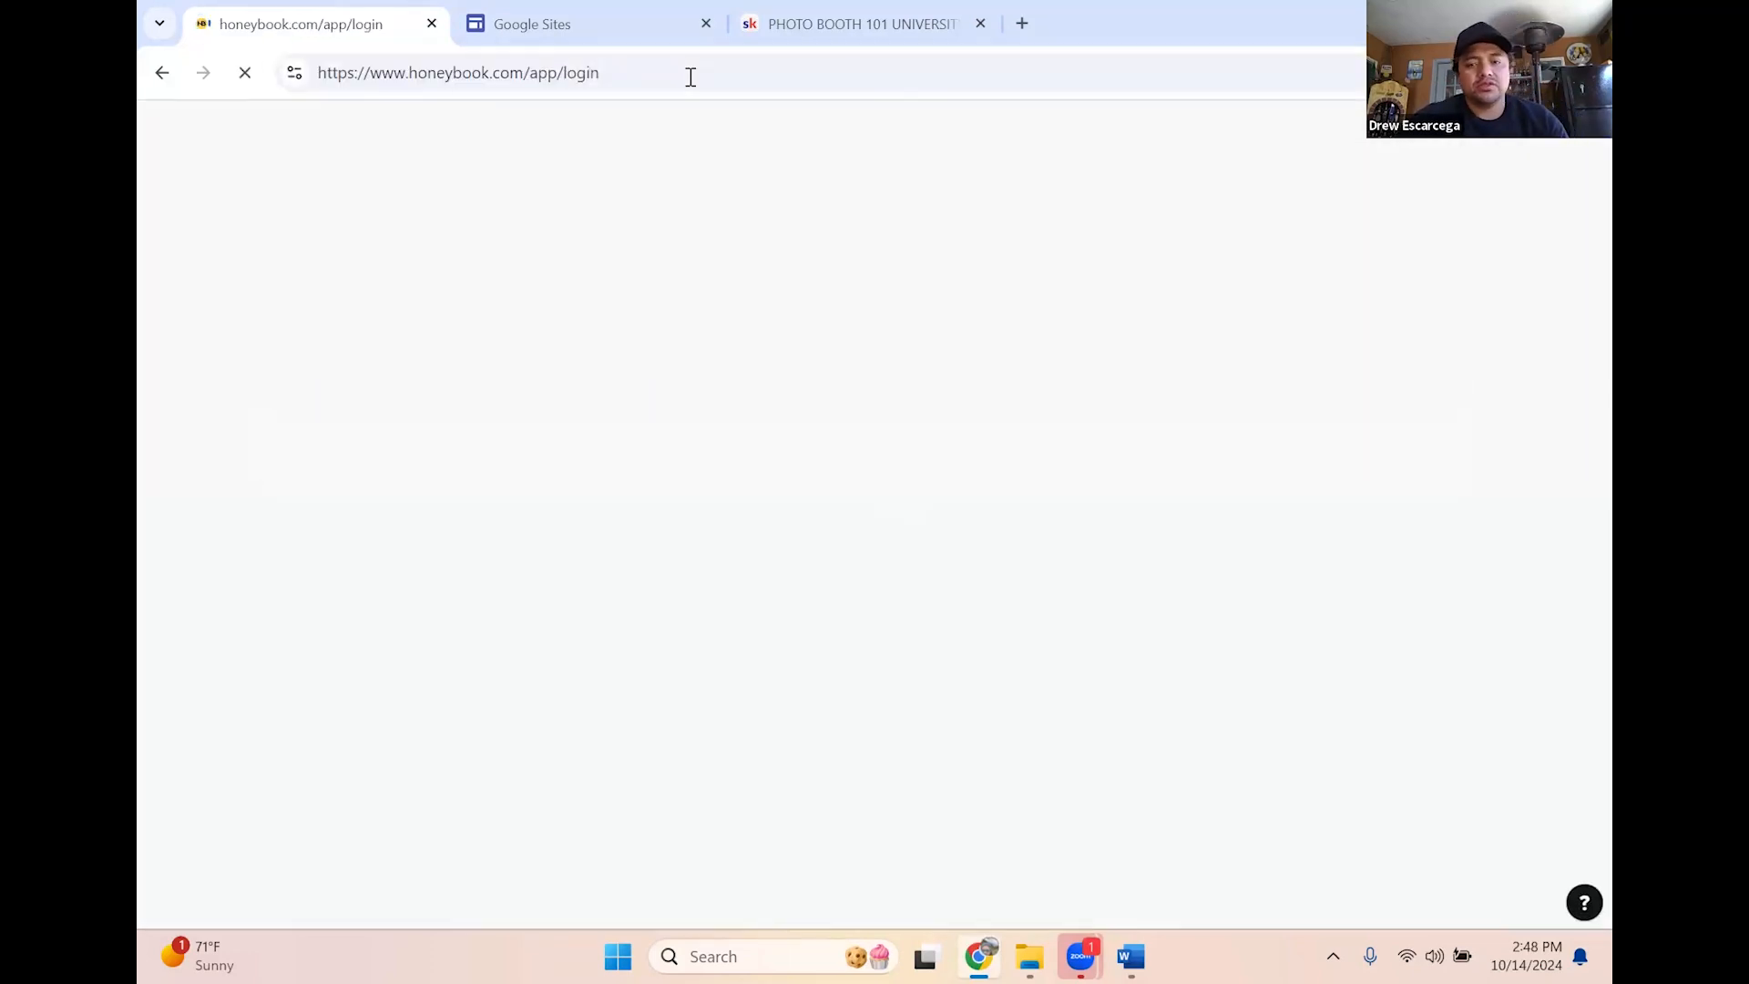
Bring the File Explorer contract search results window to the front from the taskbar
{"action": "left_click", "coordinate": [1130, 957]}
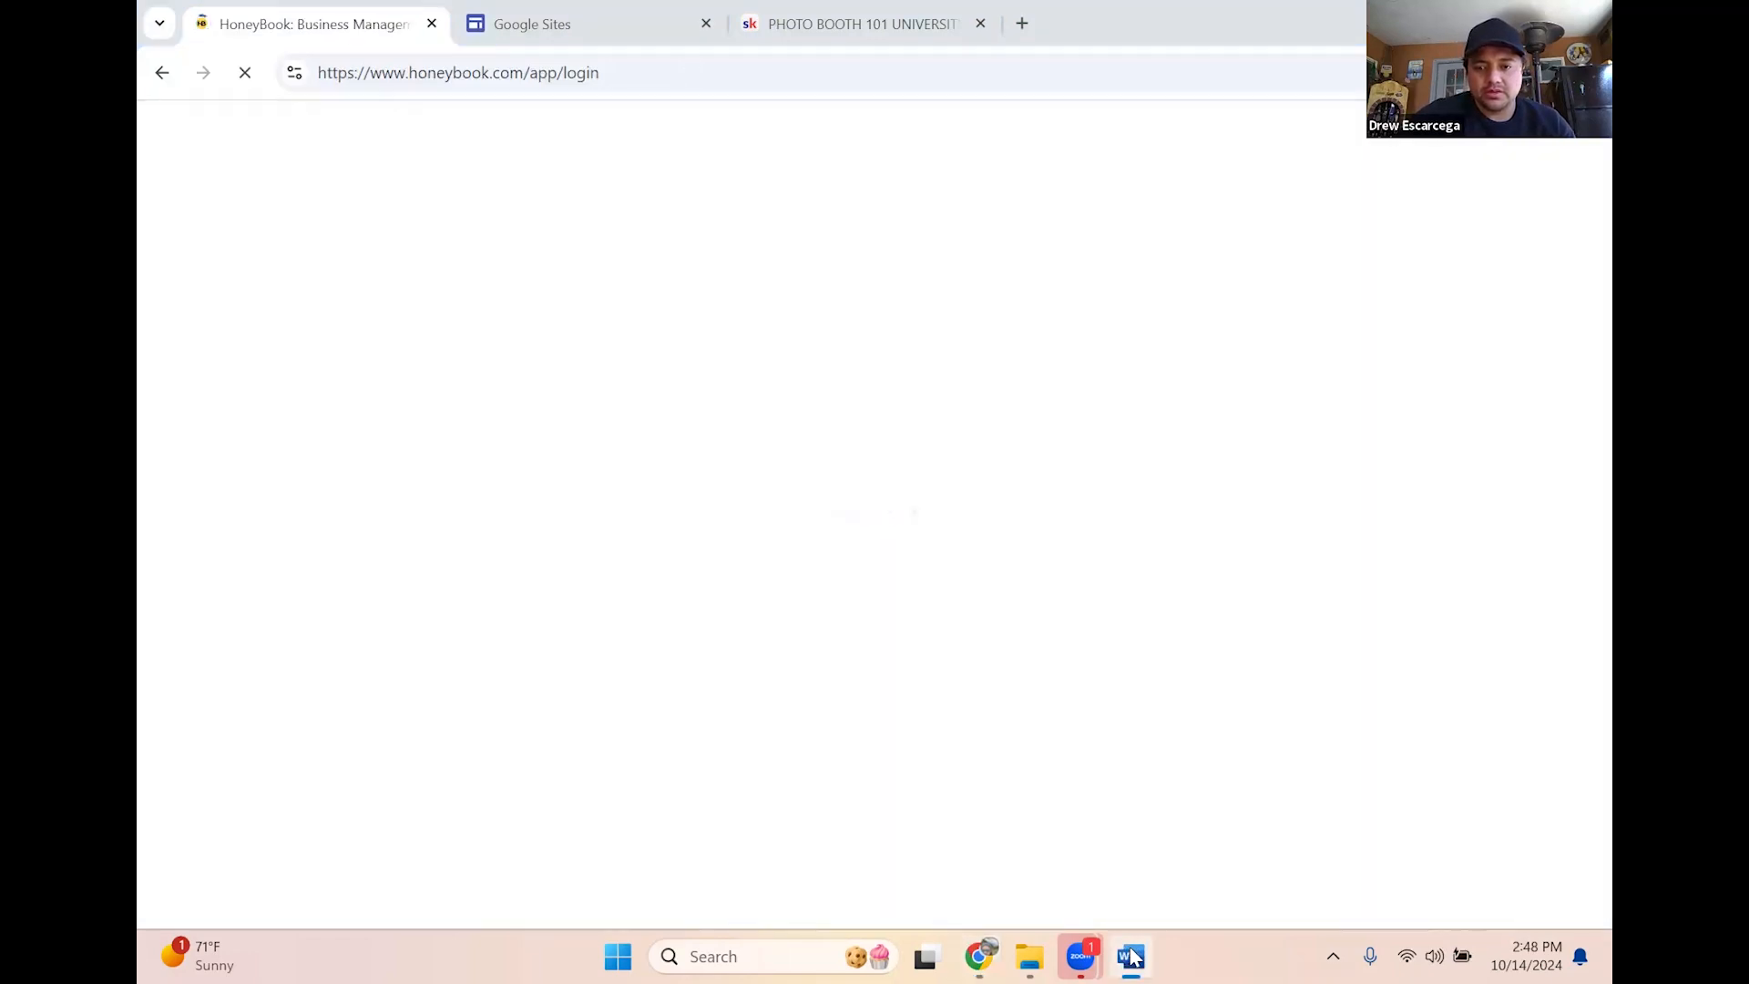
{"action": "right_click", "coordinate": [1131, 957]}
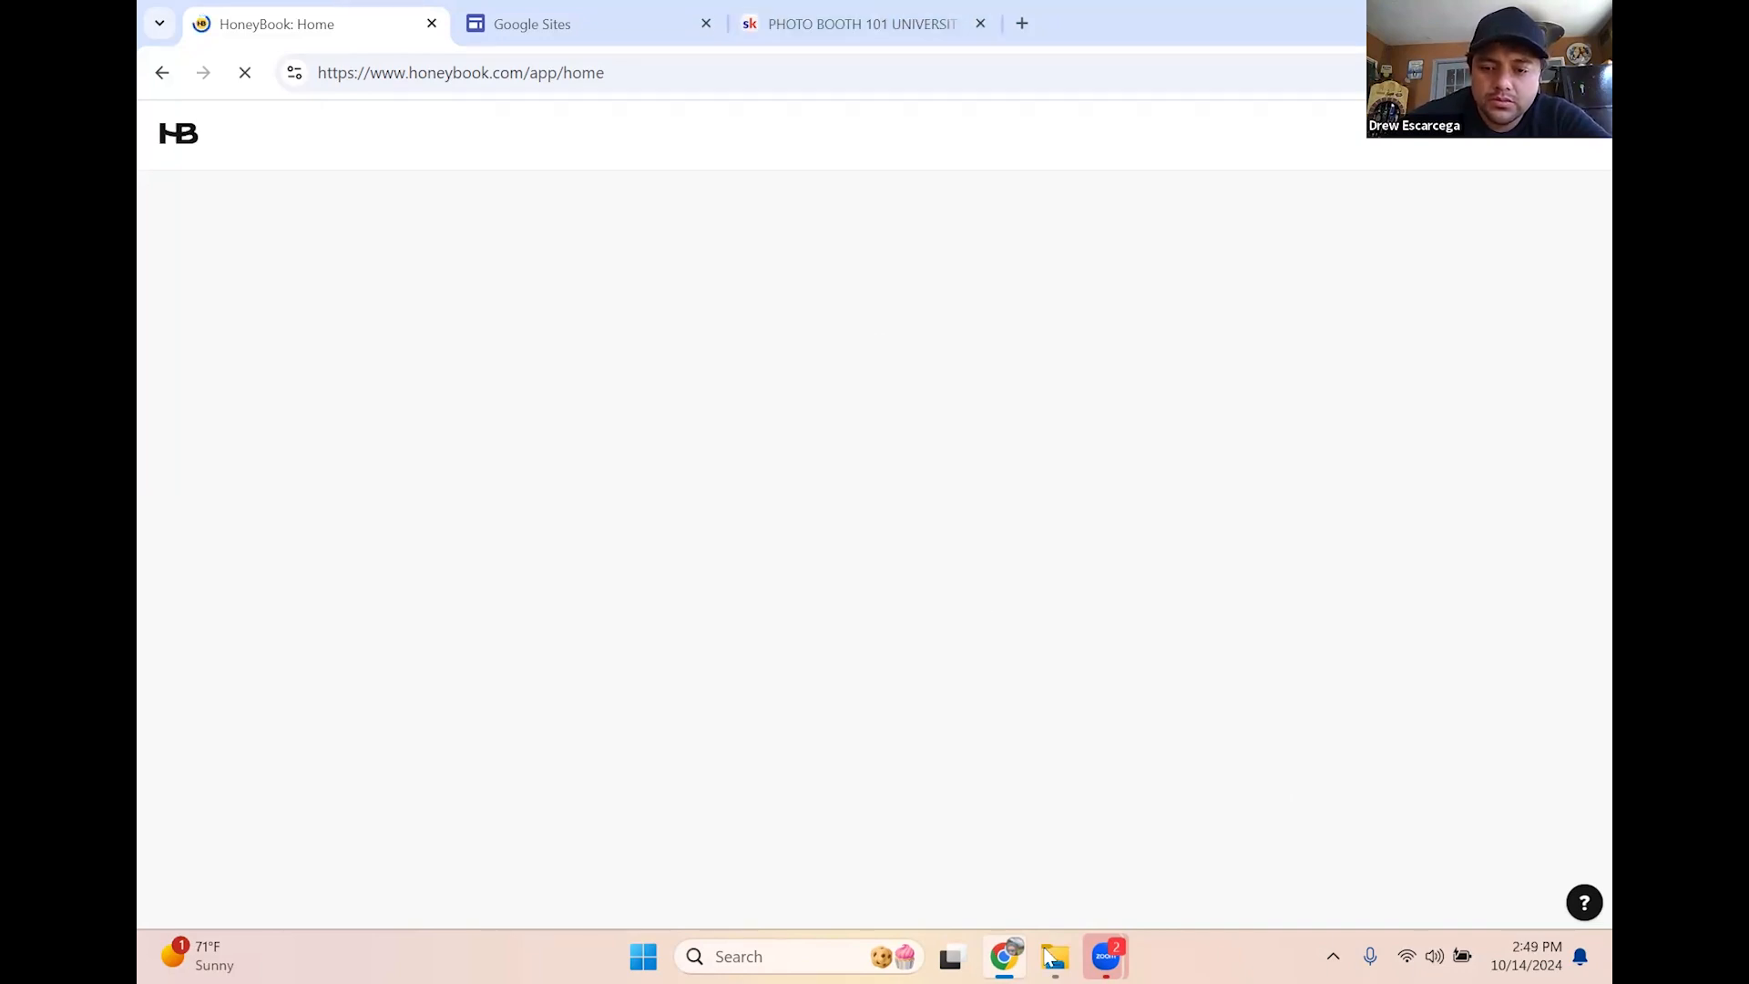
{"action": "mouse_move", "coordinate": [1054, 955]}
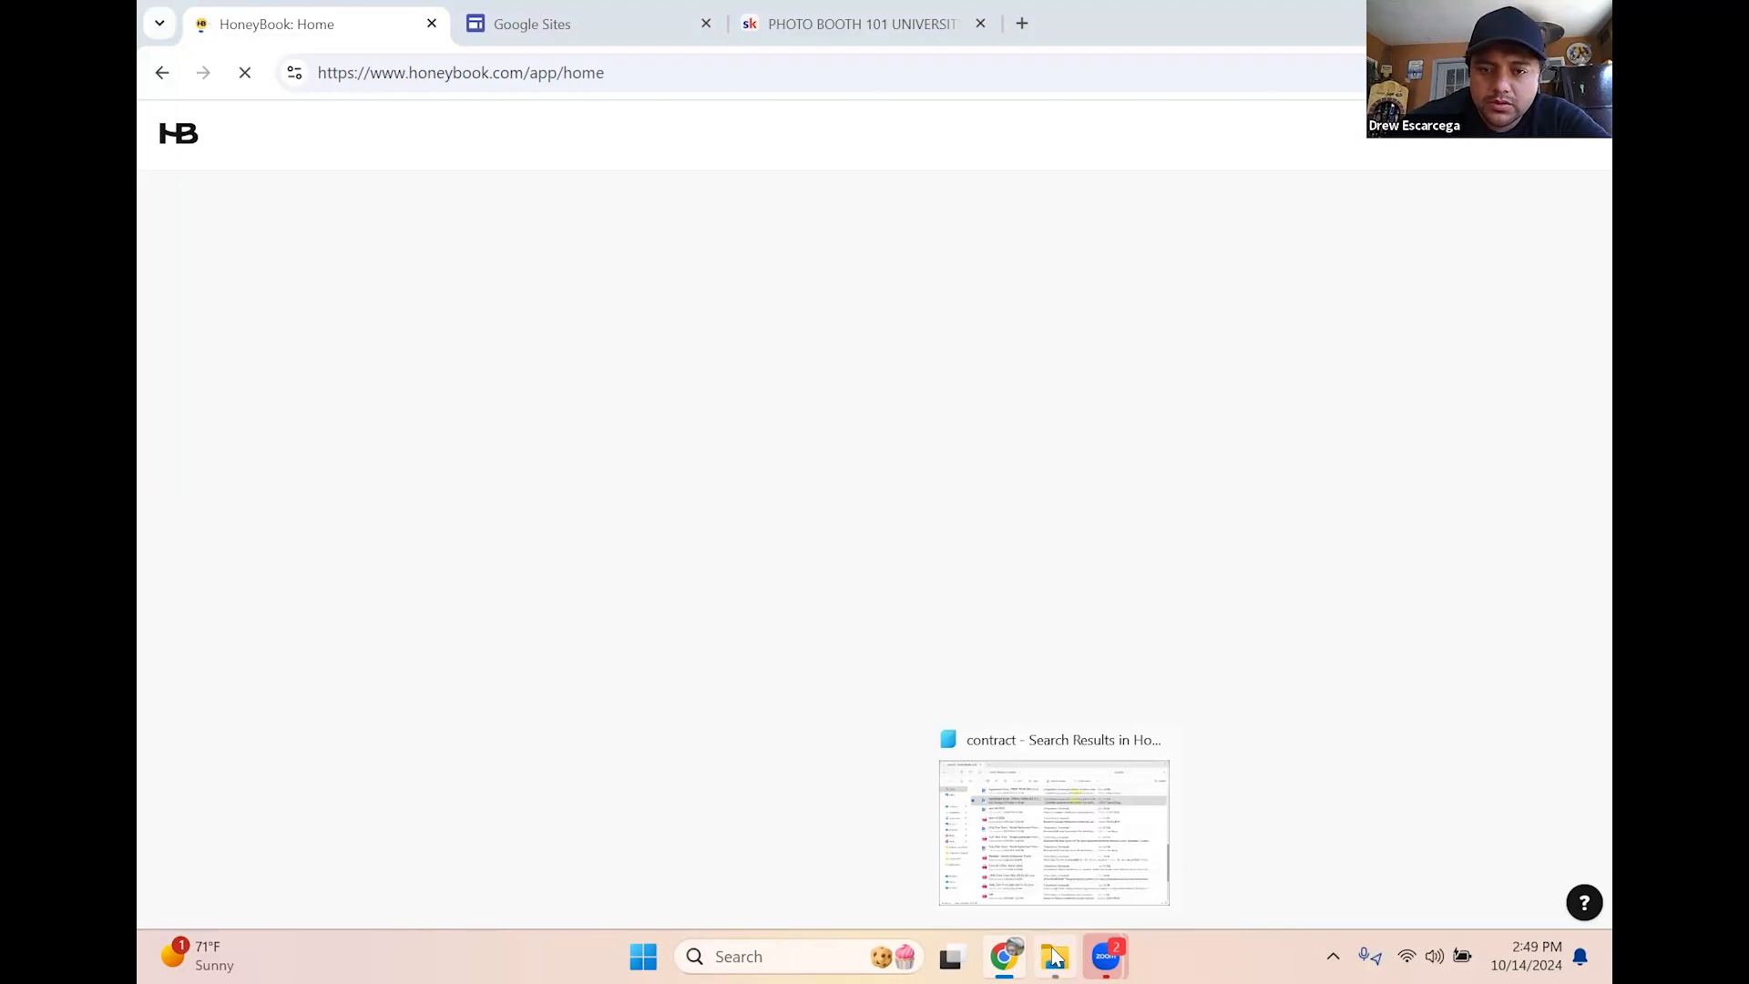
{"action": "left_click", "coordinate": [1054, 955]}
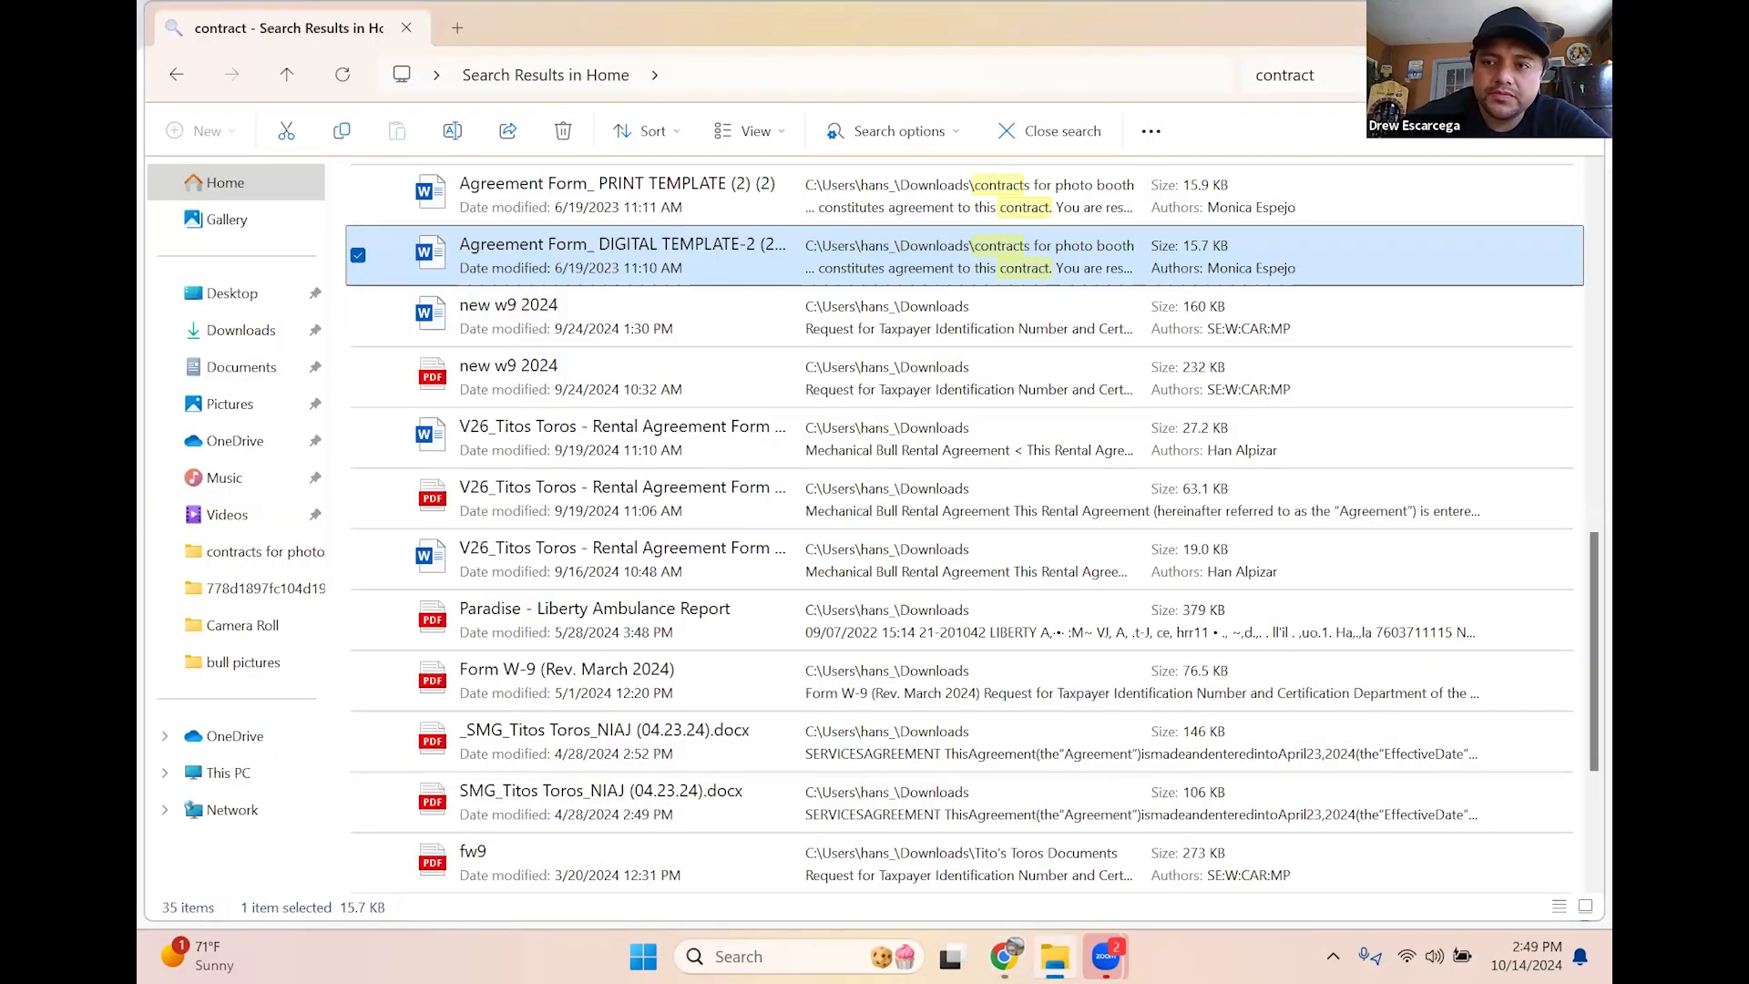
Close the File Explorer 'contract' search results window
{"action": "left_click", "coordinate": [1580, 26]}
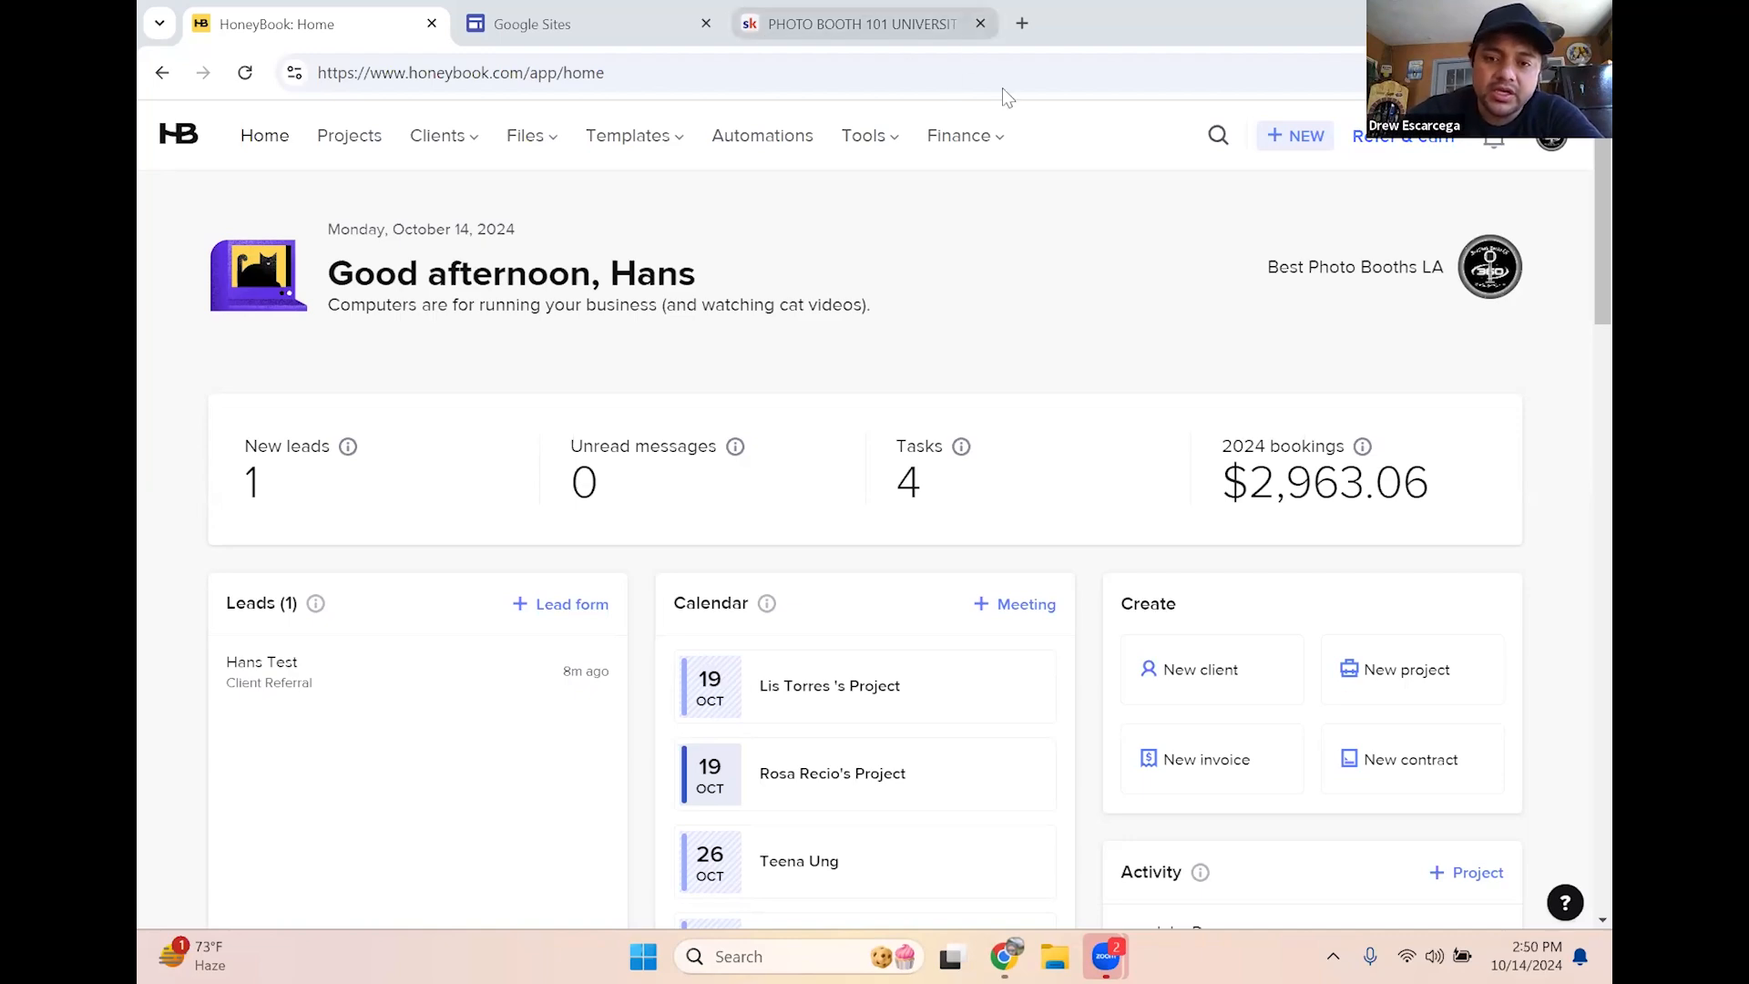
From the home page's + NEW menu, reveal the Templates list under Tools
{"action": "scroll", "coordinate": [873, 414], "scroll_direction": "down", "scroll_amount": 6}
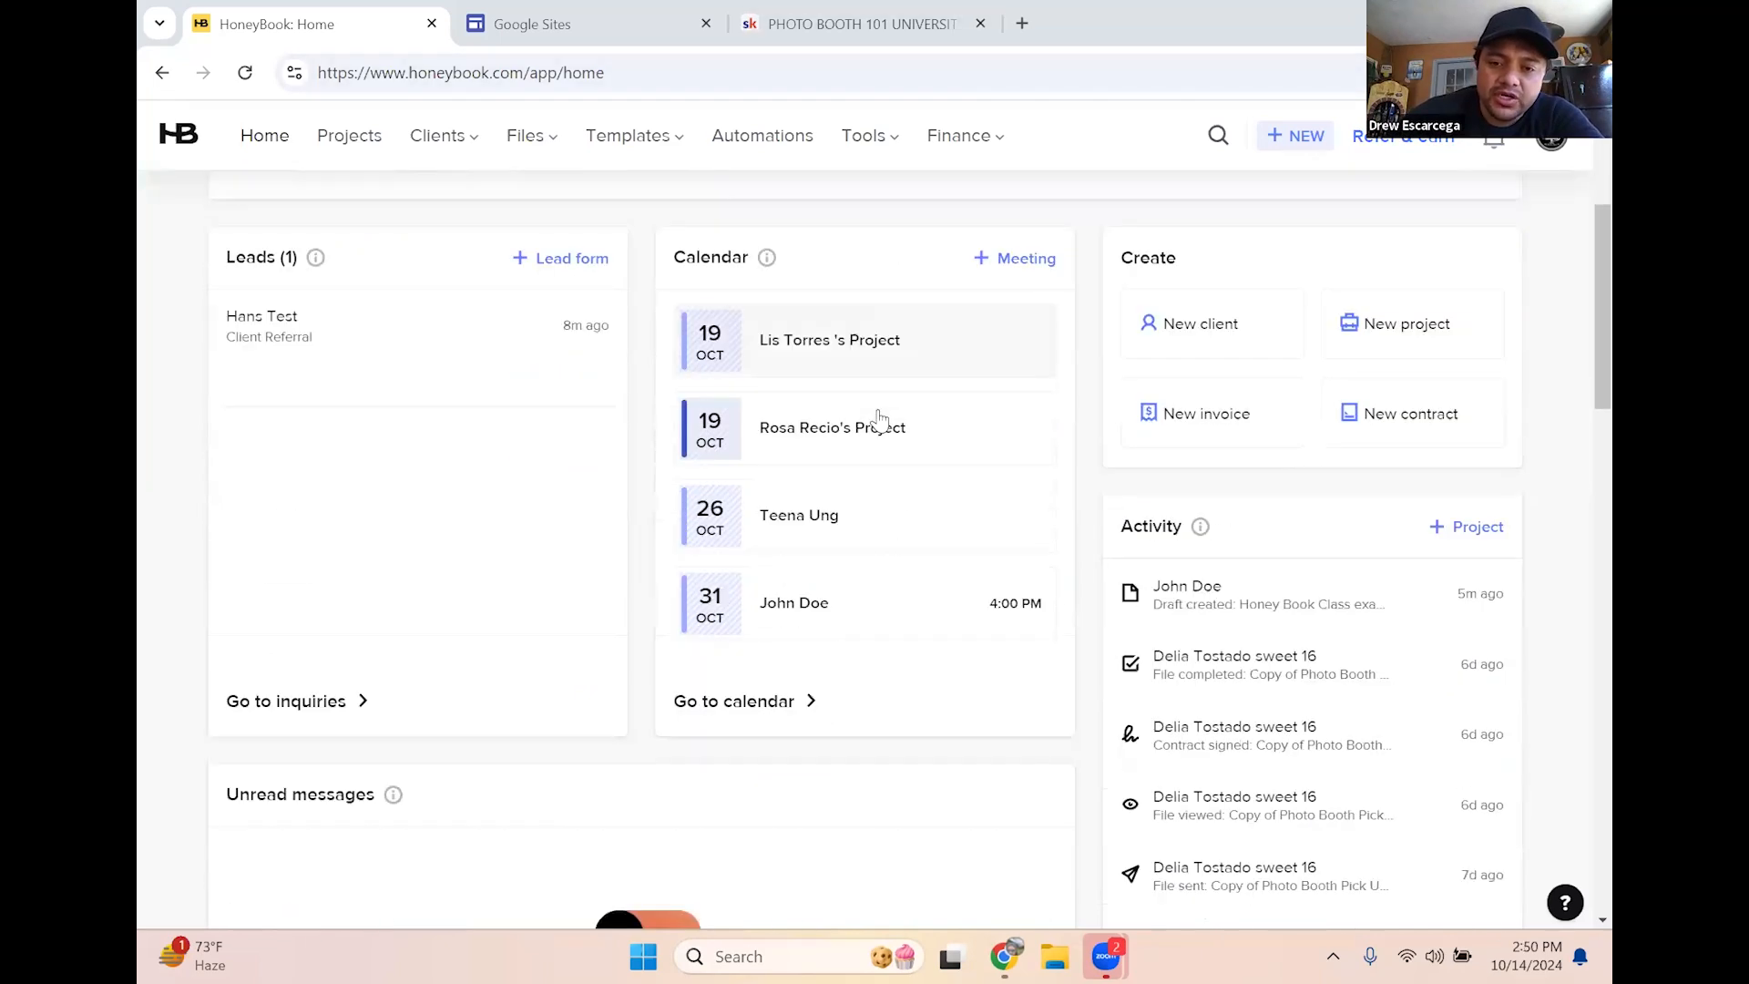
{"action": "scroll", "coordinate": [719, 553], "scroll_direction": "down", "scroll_amount": 6}
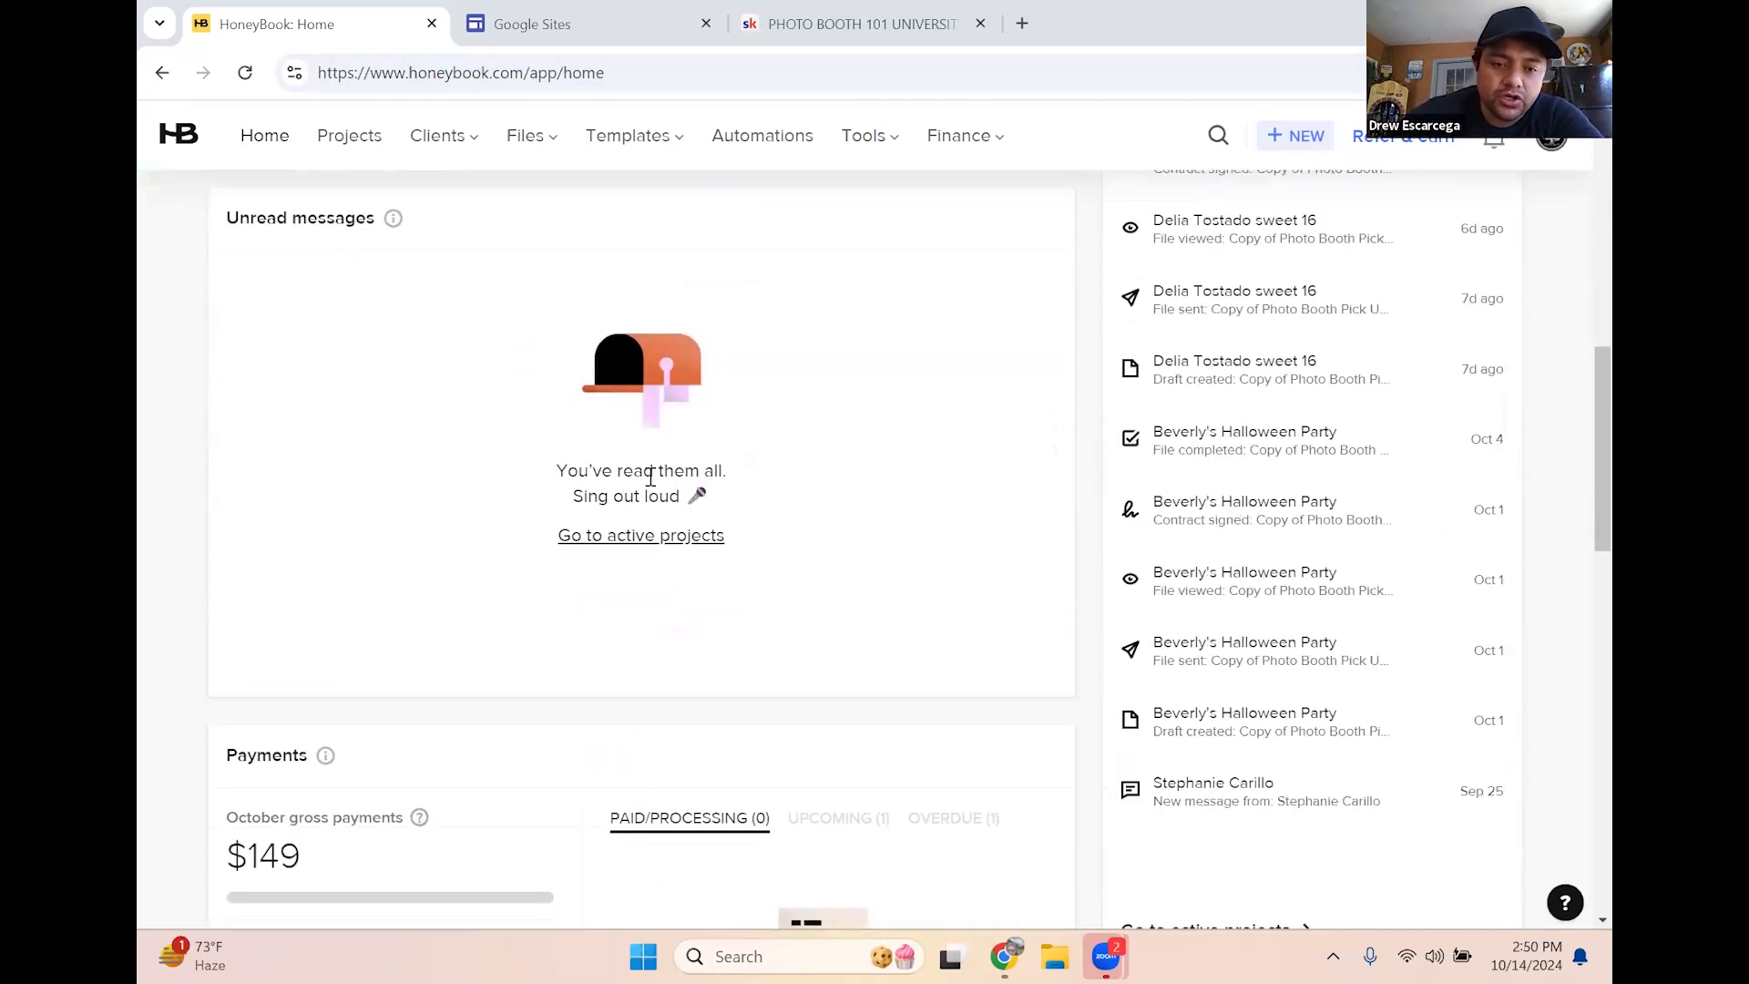
{"action": "scroll", "coordinate": [656, 531], "scroll_direction": "up", "scroll_amount": 13}
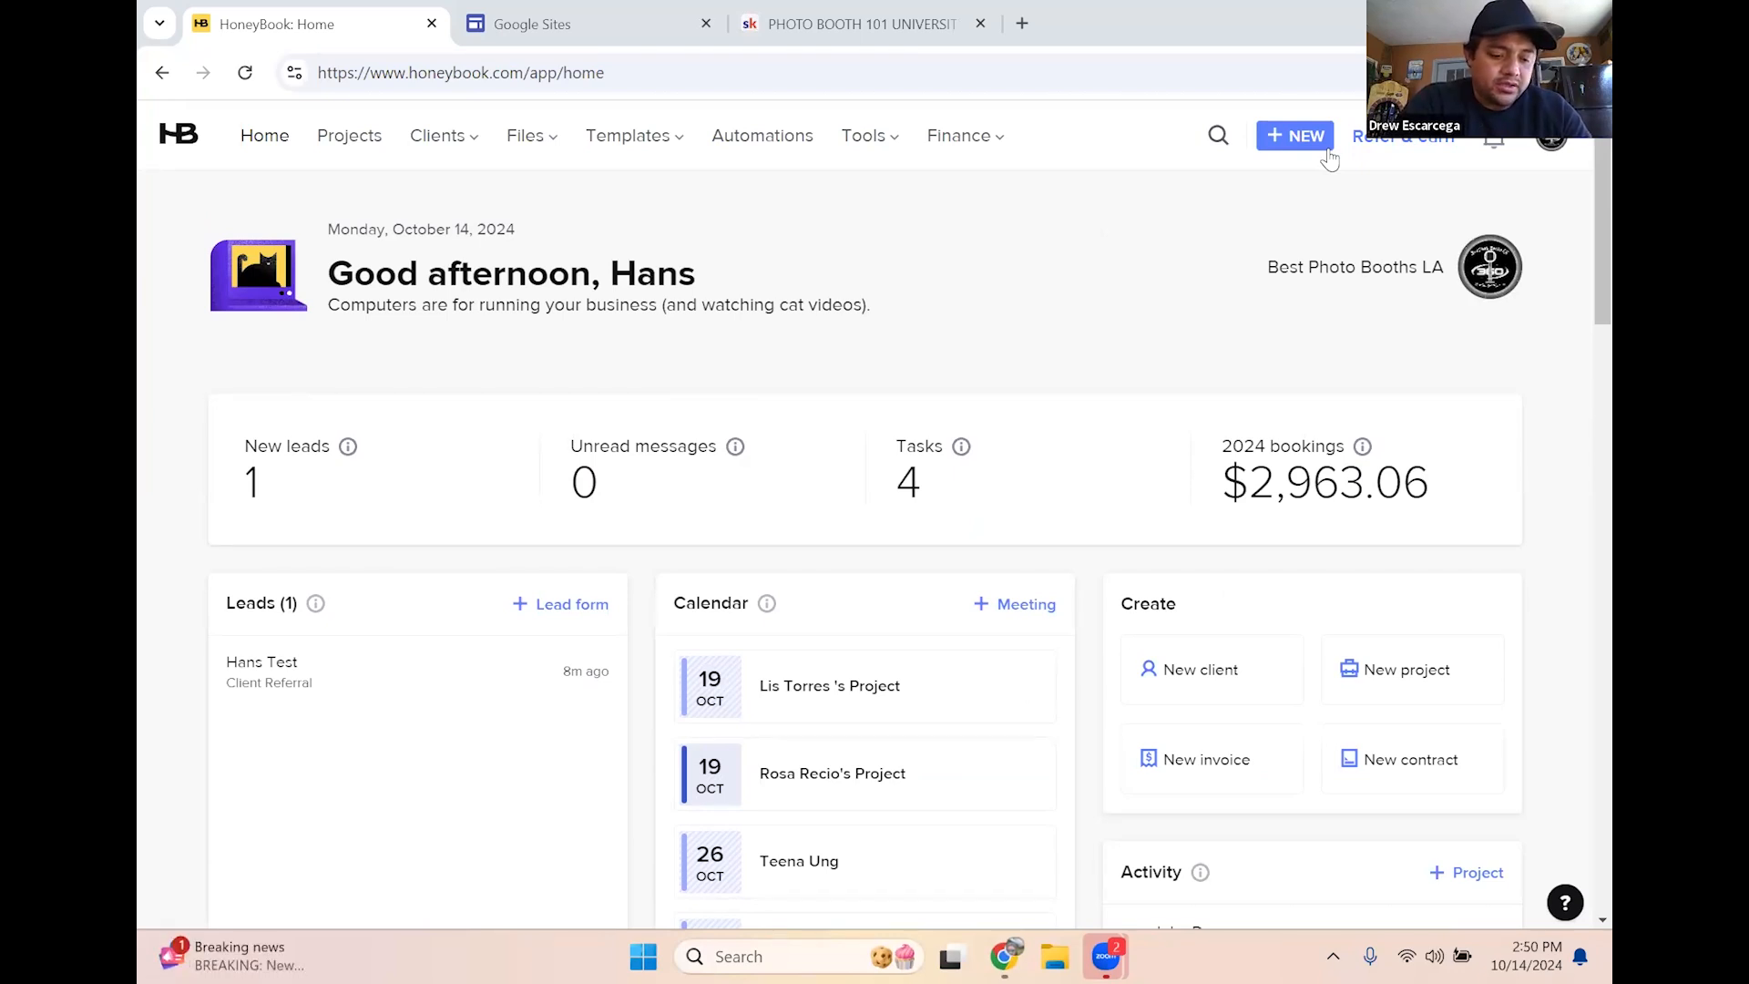
{"action": "left_click", "coordinate": [1328, 151]}
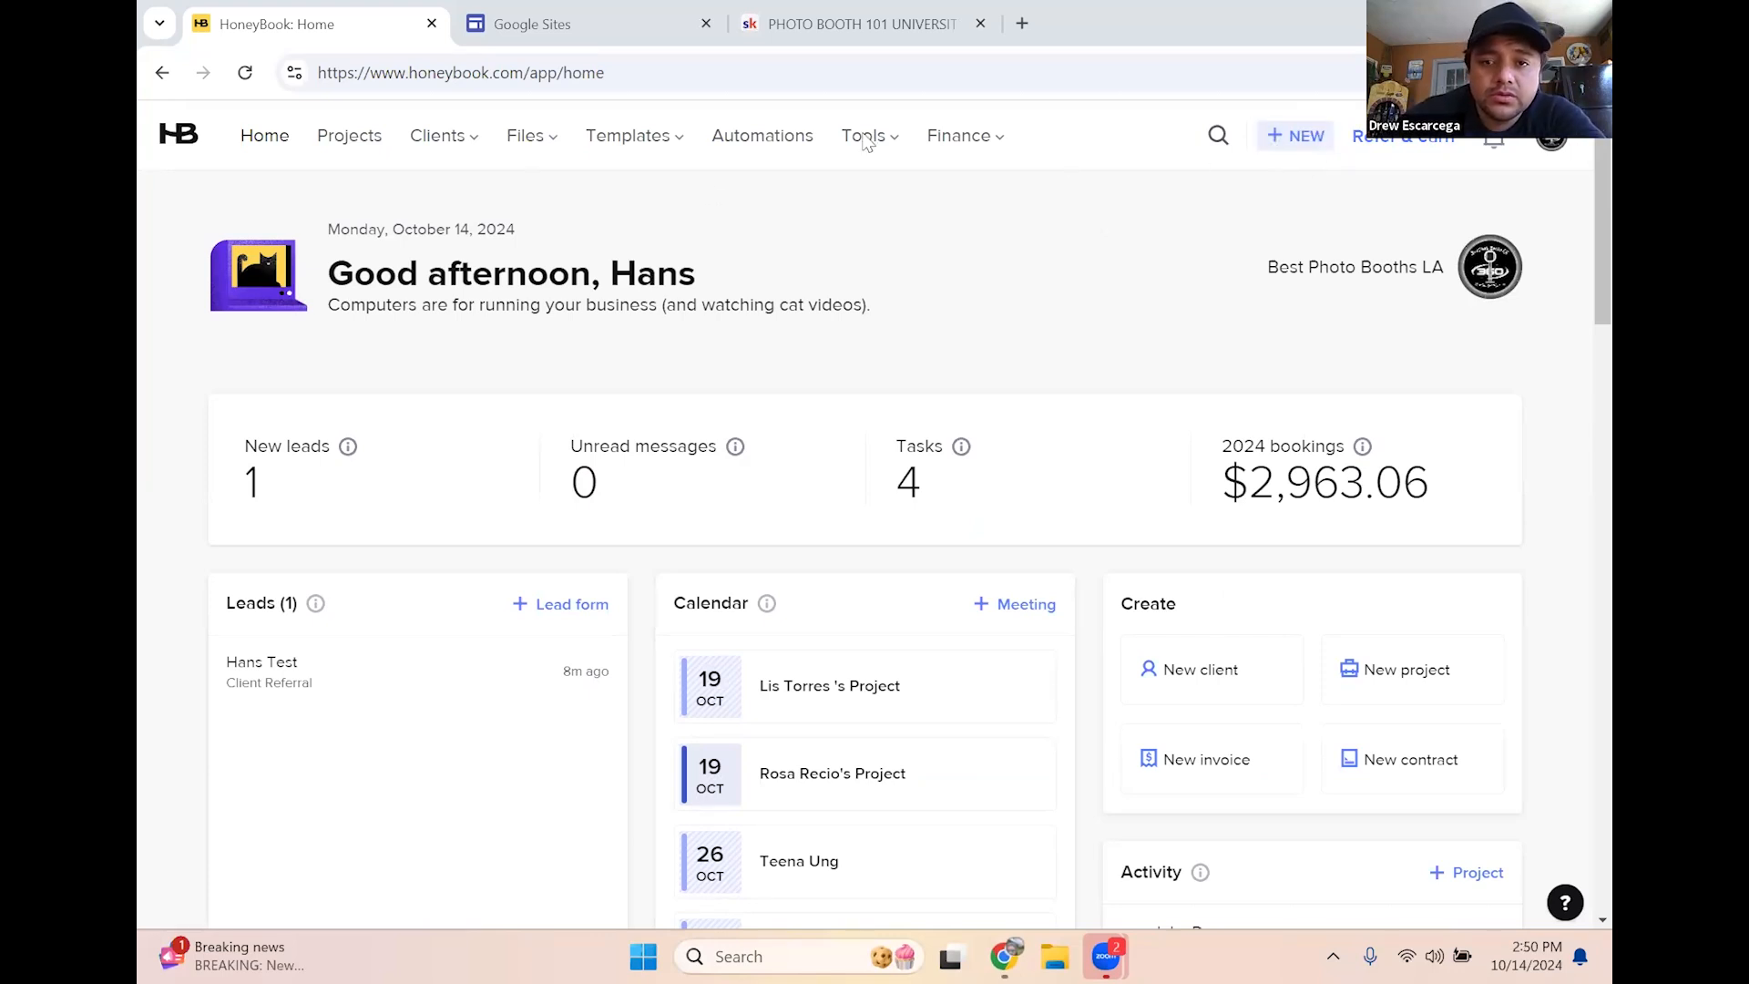
{"action": "mouse_move", "coordinate": [866, 144]}
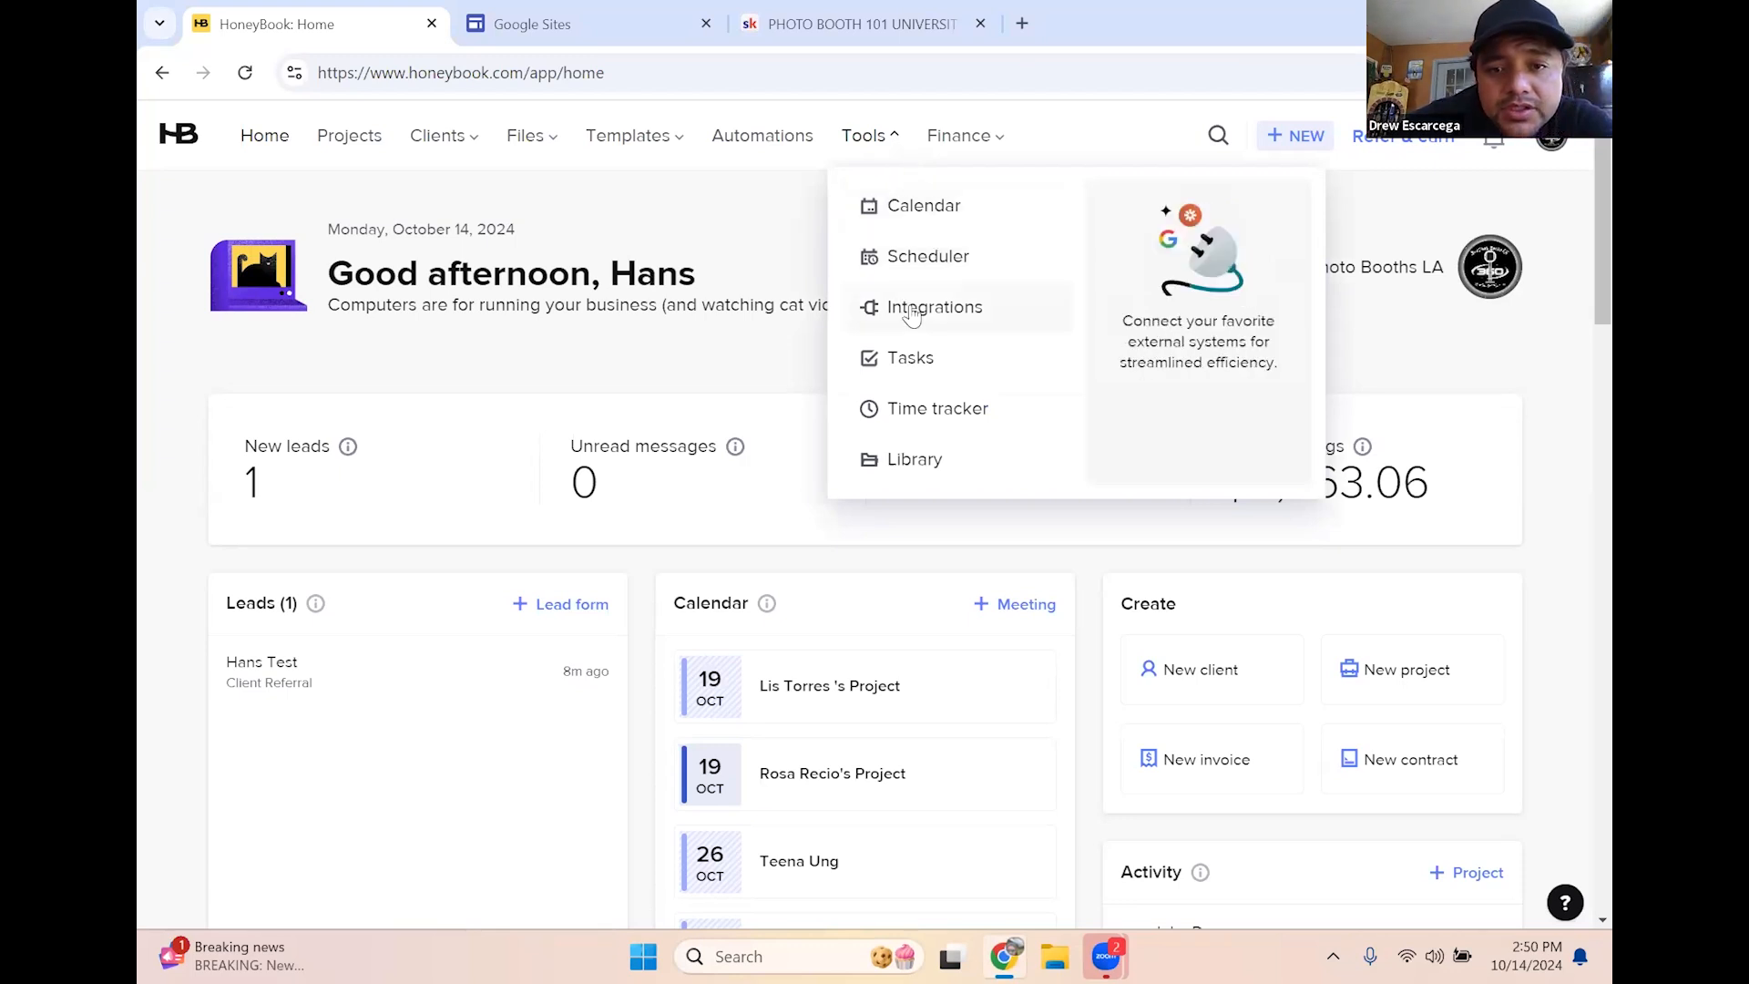
{"action": "mouse_move", "coordinate": [636, 144]}
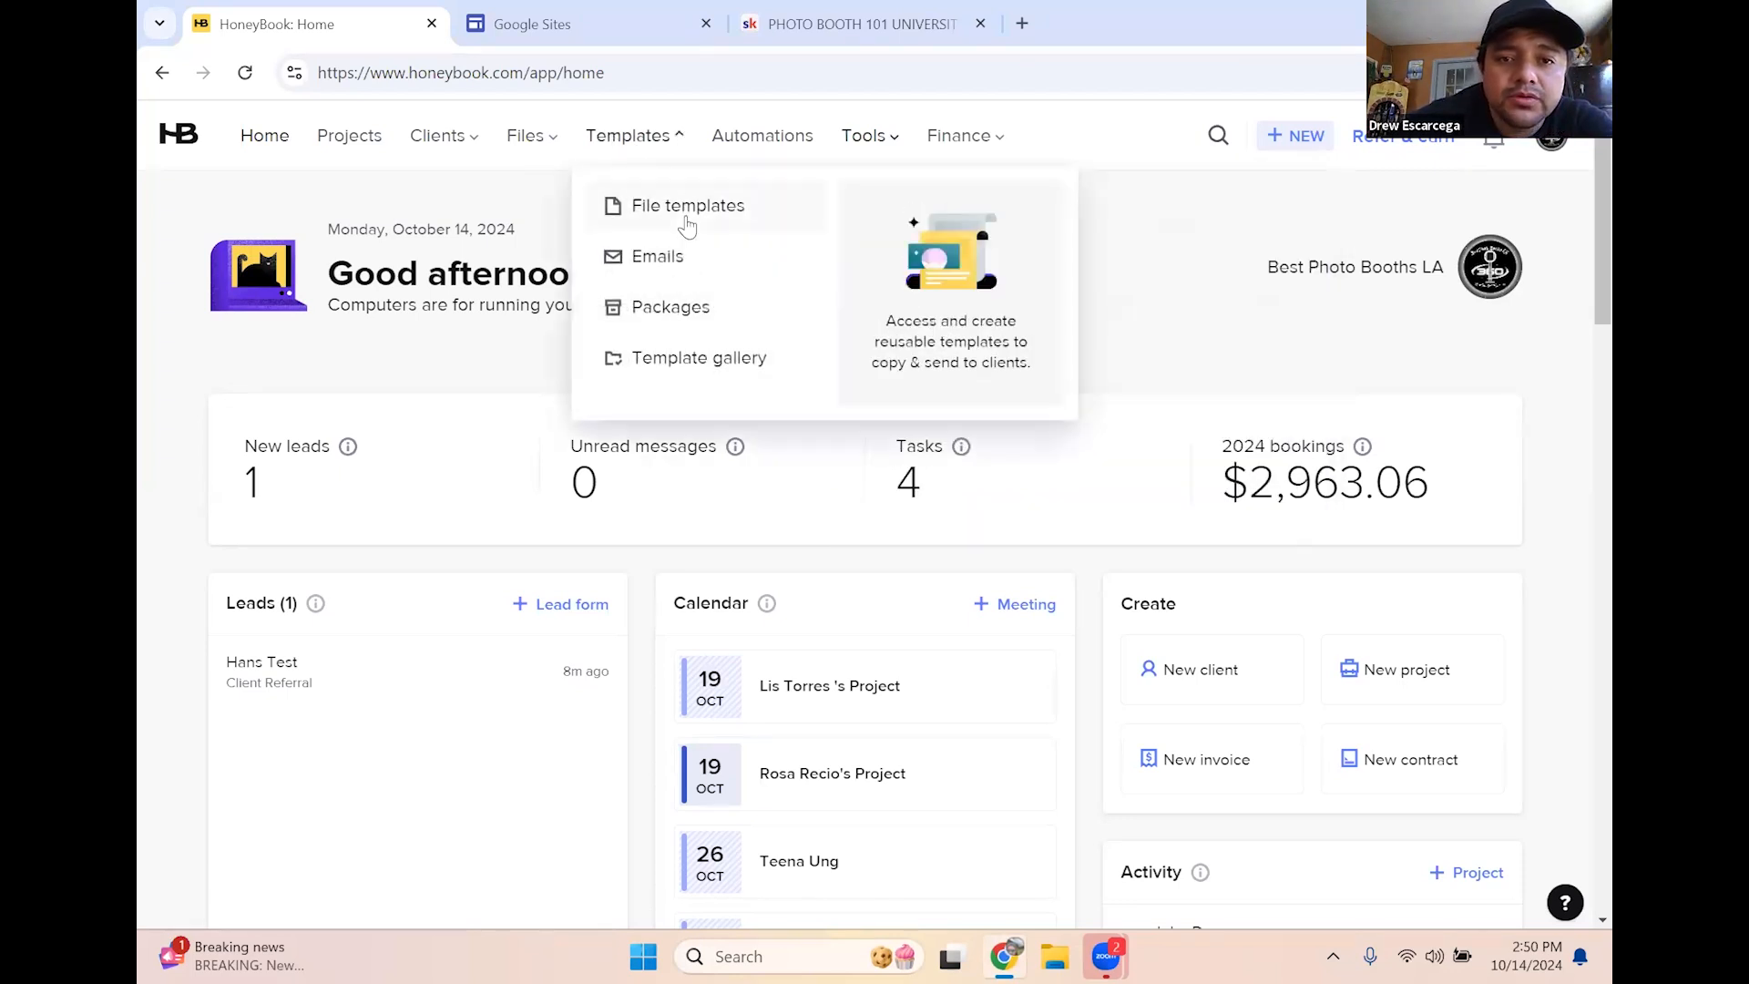
Go to My Templates, show Contact Forms, and create a new contact form
{"action": "left_click", "coordinate": [686, 206]}
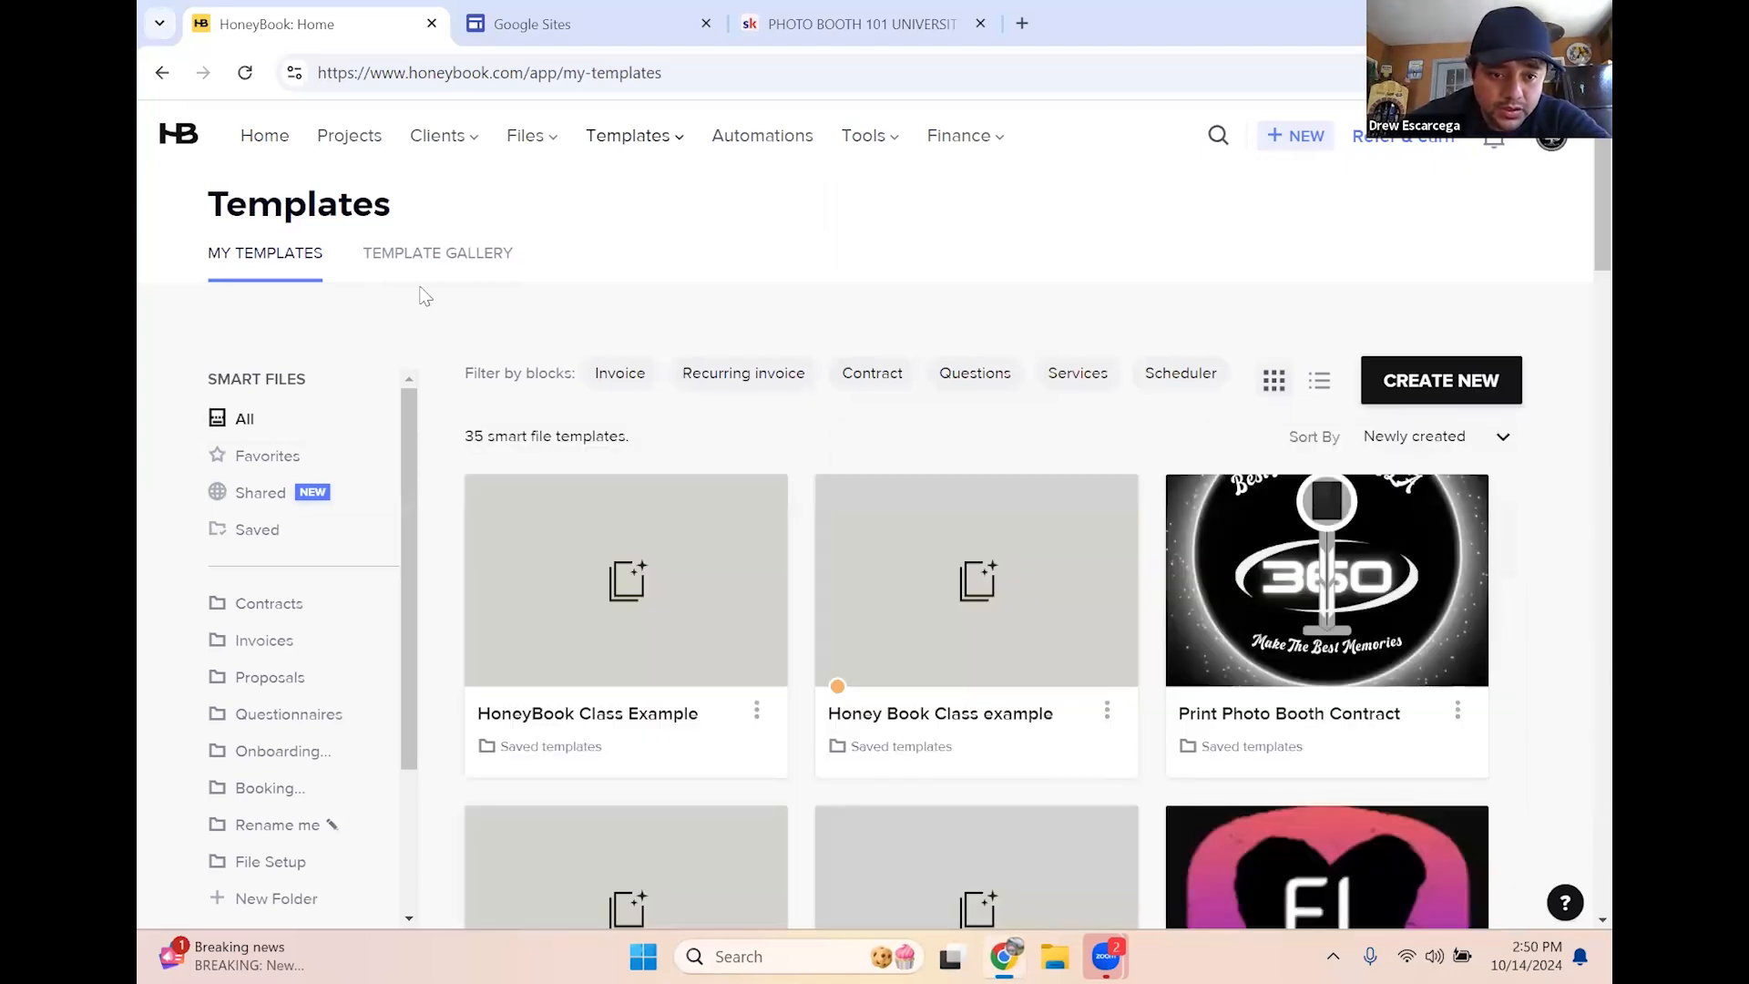
{"action": "scroll", "coordinate": [283, 783], "scroll_direction": "down", "scroll_amount": 2}
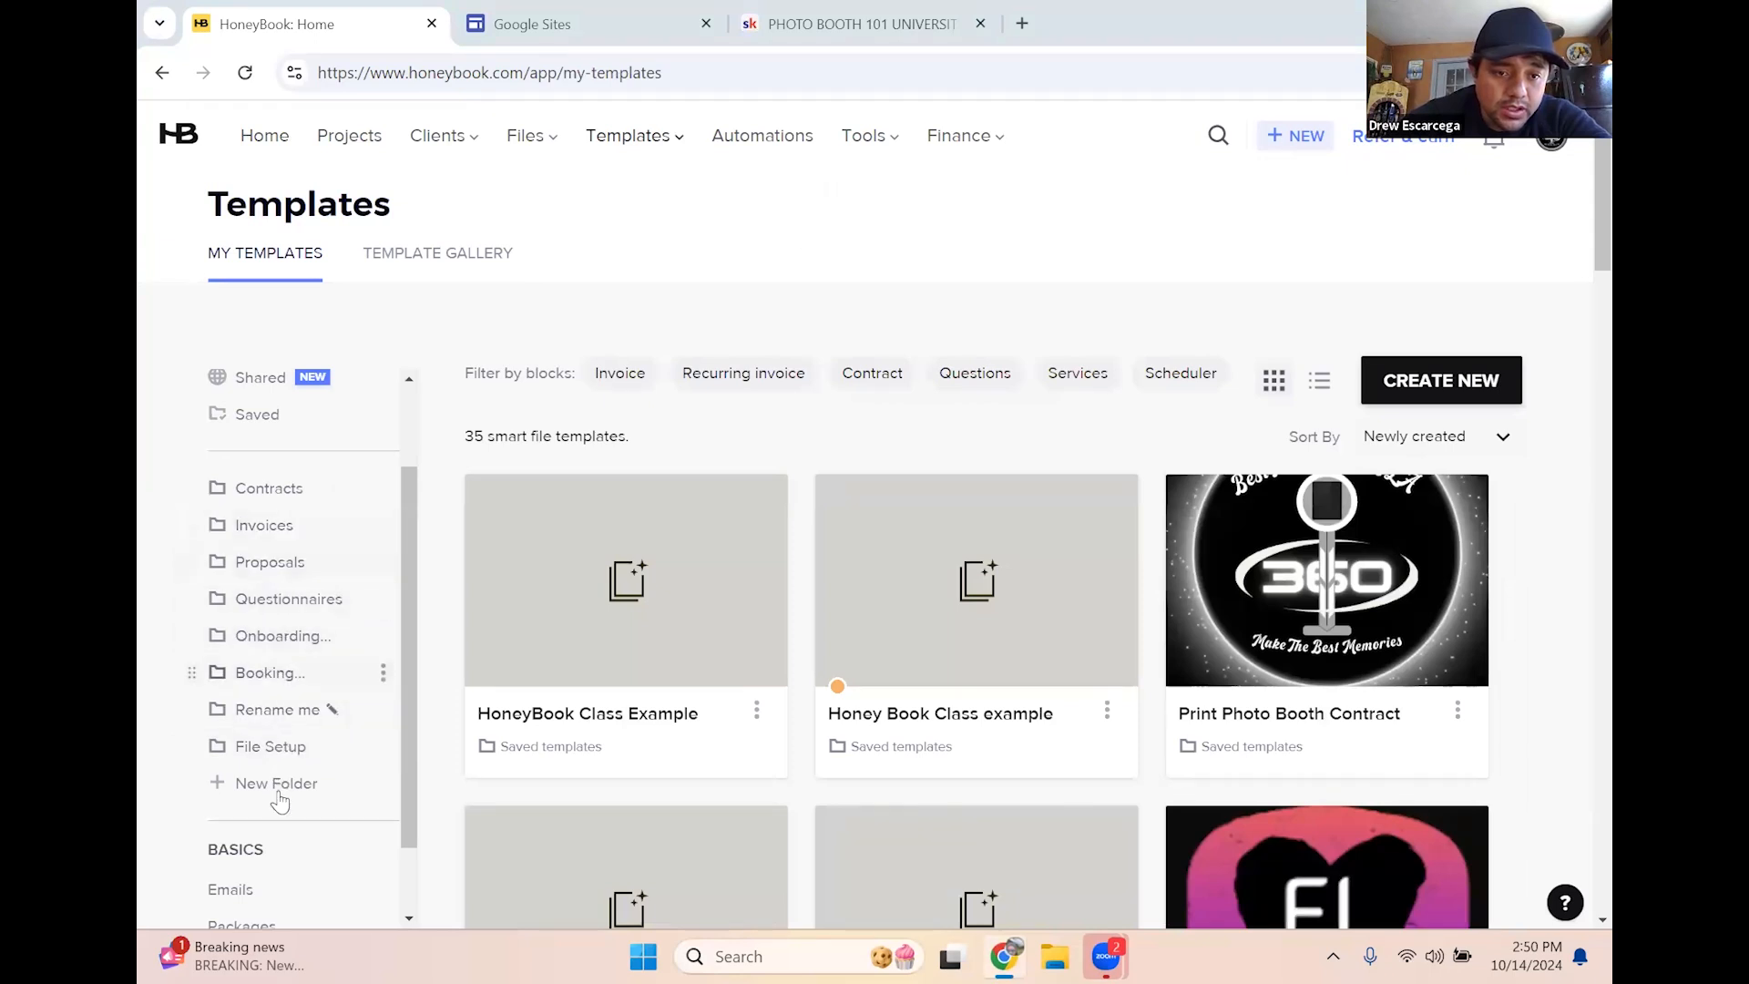
{"action": "scroll", "coordinate": [278, 793], "scroll_direction": "down", "scroll_amount": 4}
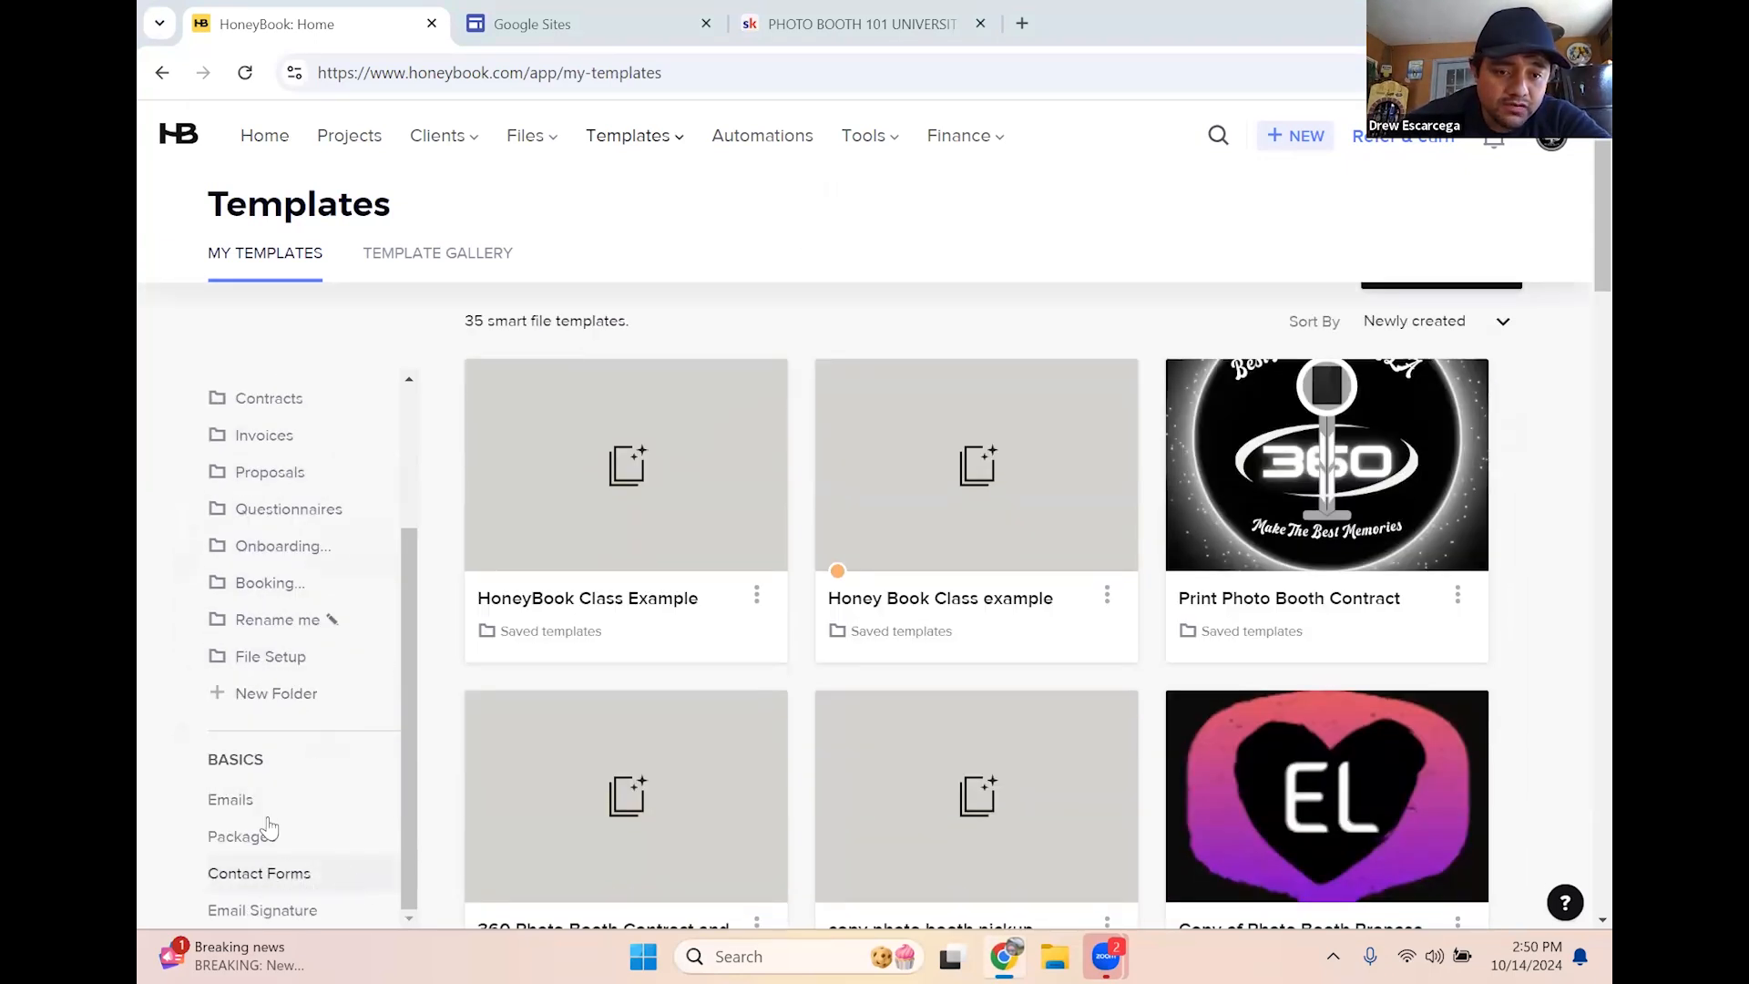
{"action": "scroll", "coordinate": [276, 861], "scroll_direction": "up", "scroll_amount": 2}
{"action": "scroll", "coordinate": [273, 870], "scroll_direction": "down", "scroll_amount": 2}
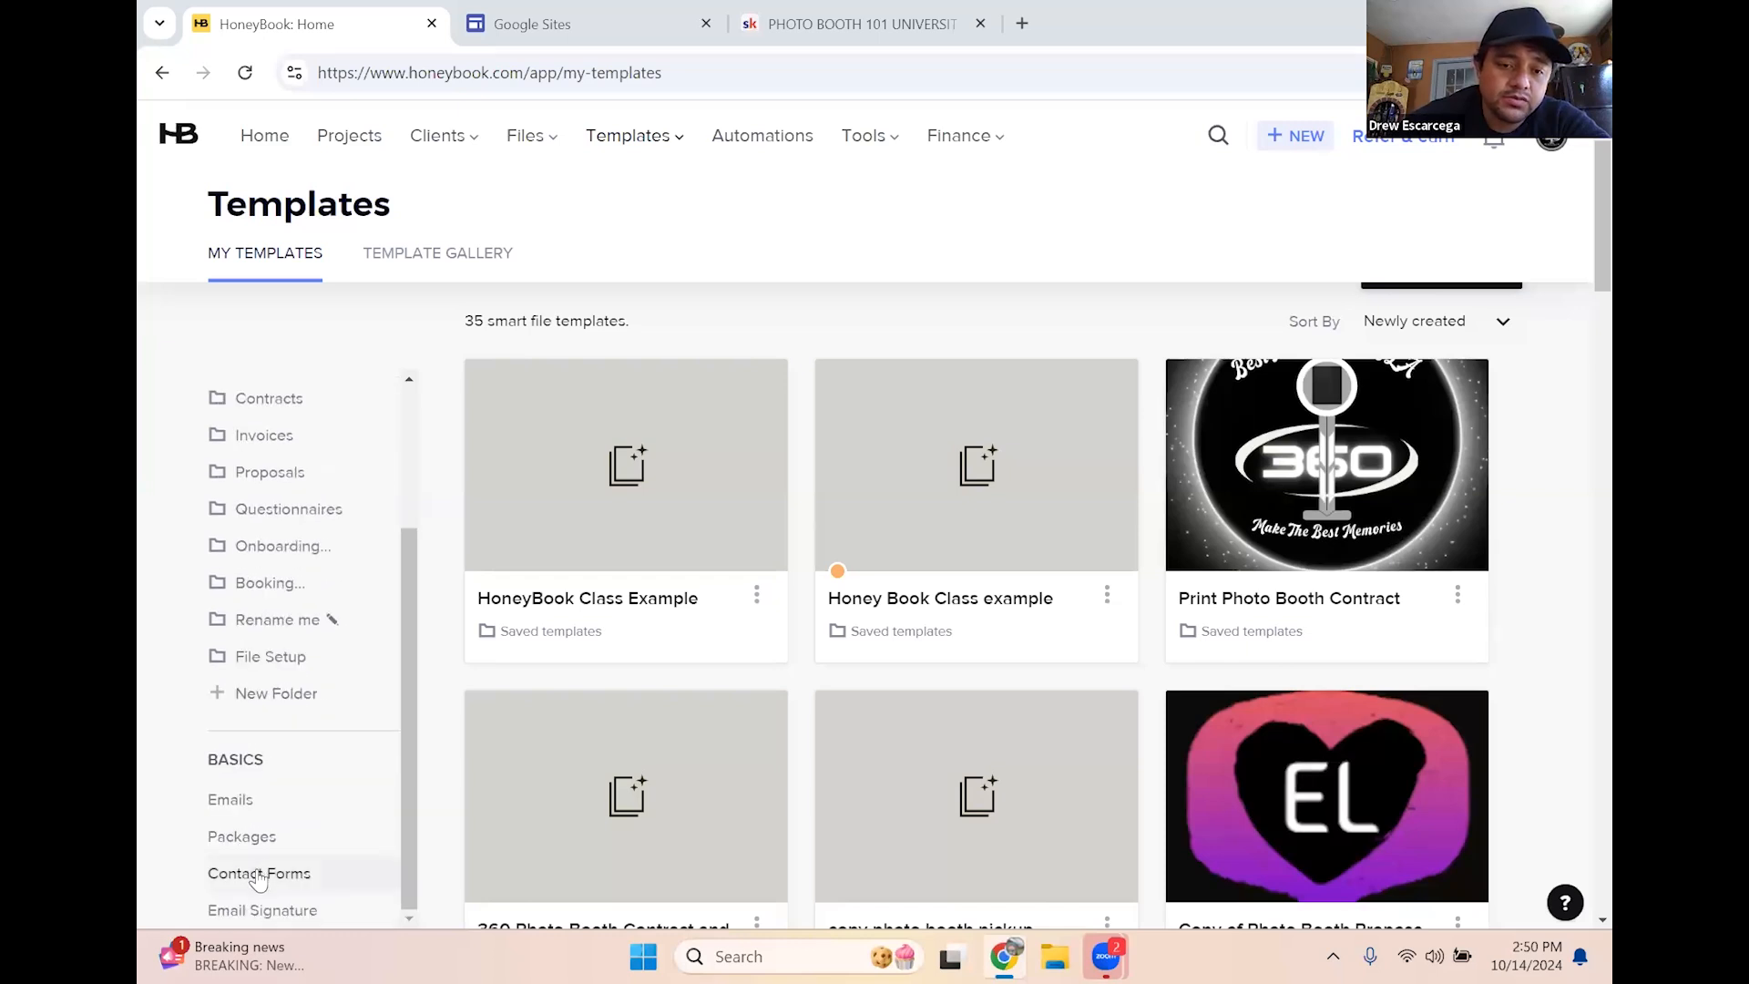
{"action": "left_click", "coordinate": [259, 875]}
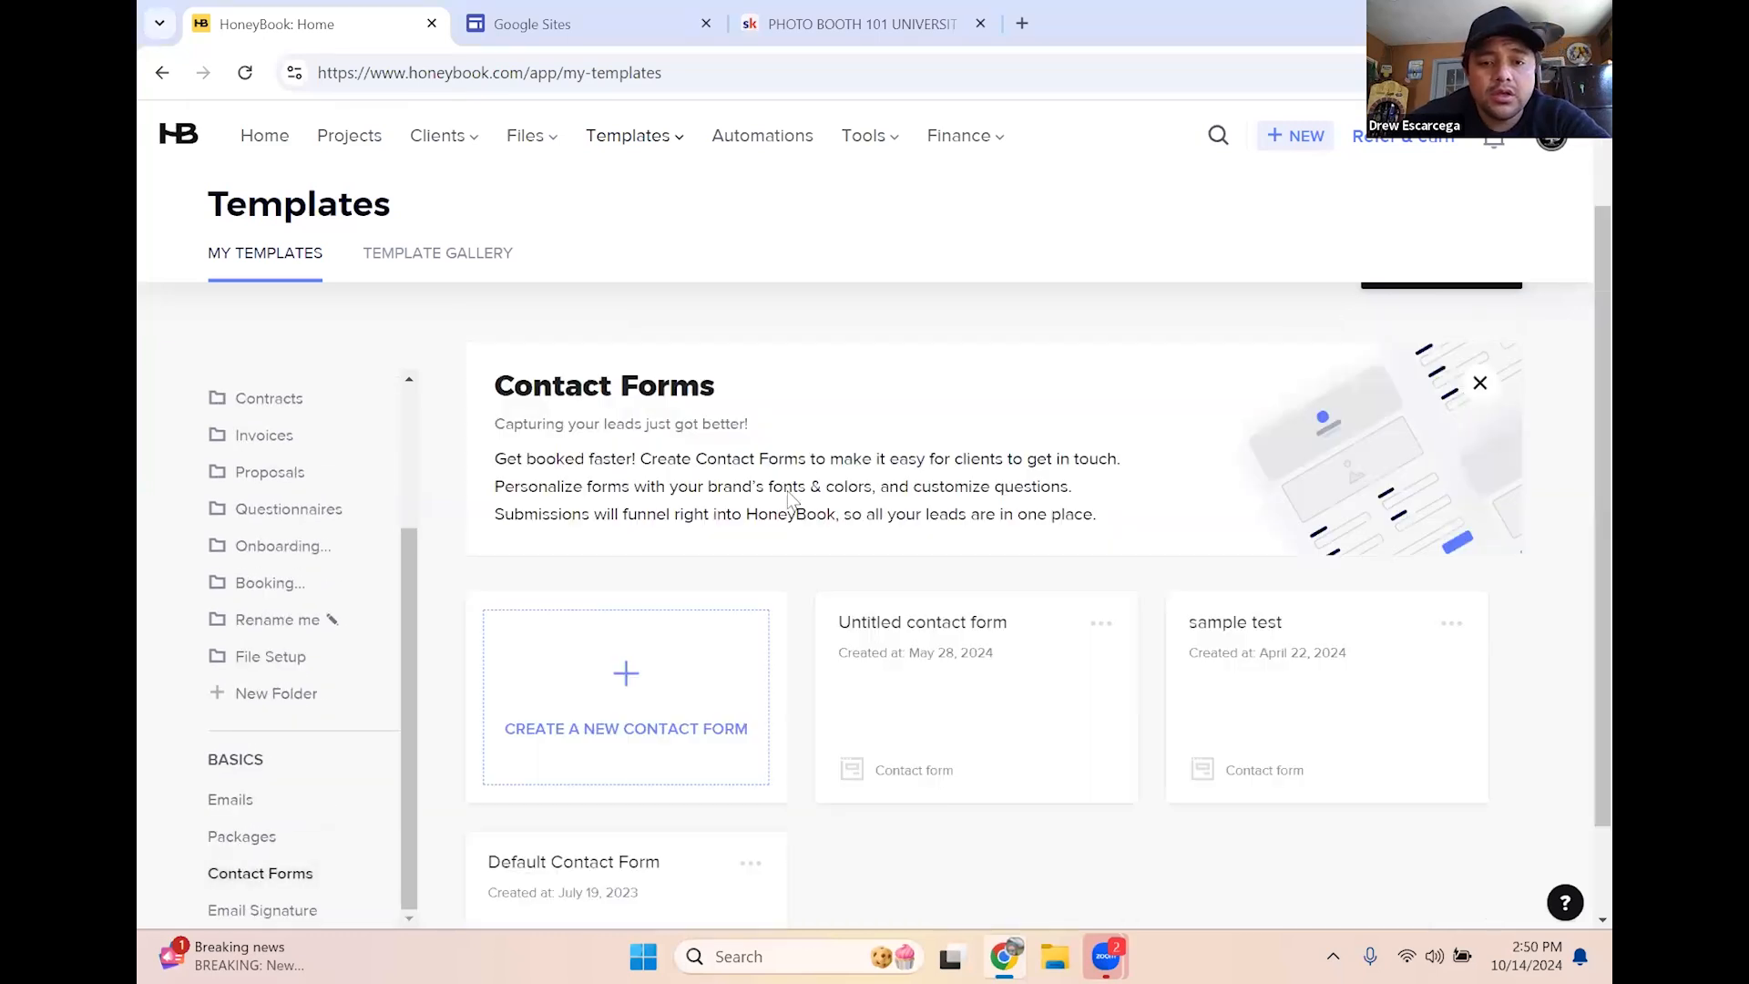
{"action": "scroll", "coordinate": [616, 602], "scroll_direction": "down", "scroll_amount": 1}
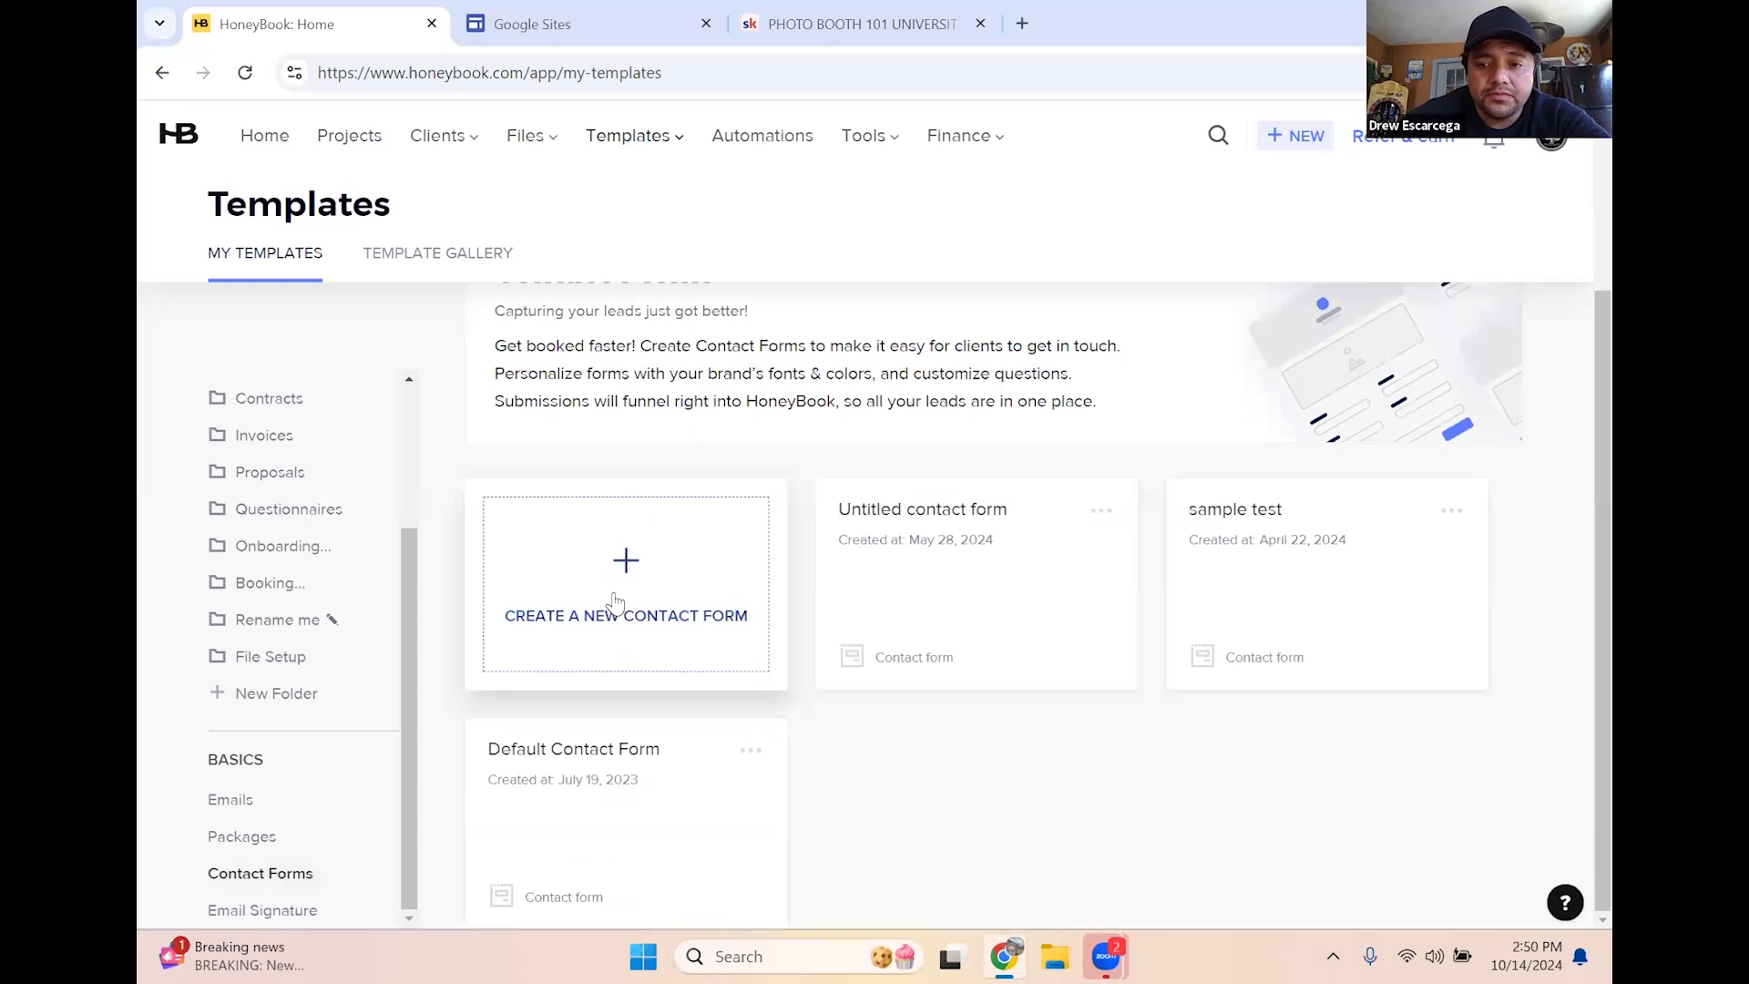
{"action": "left_click", "coordinate": [615, 603]}
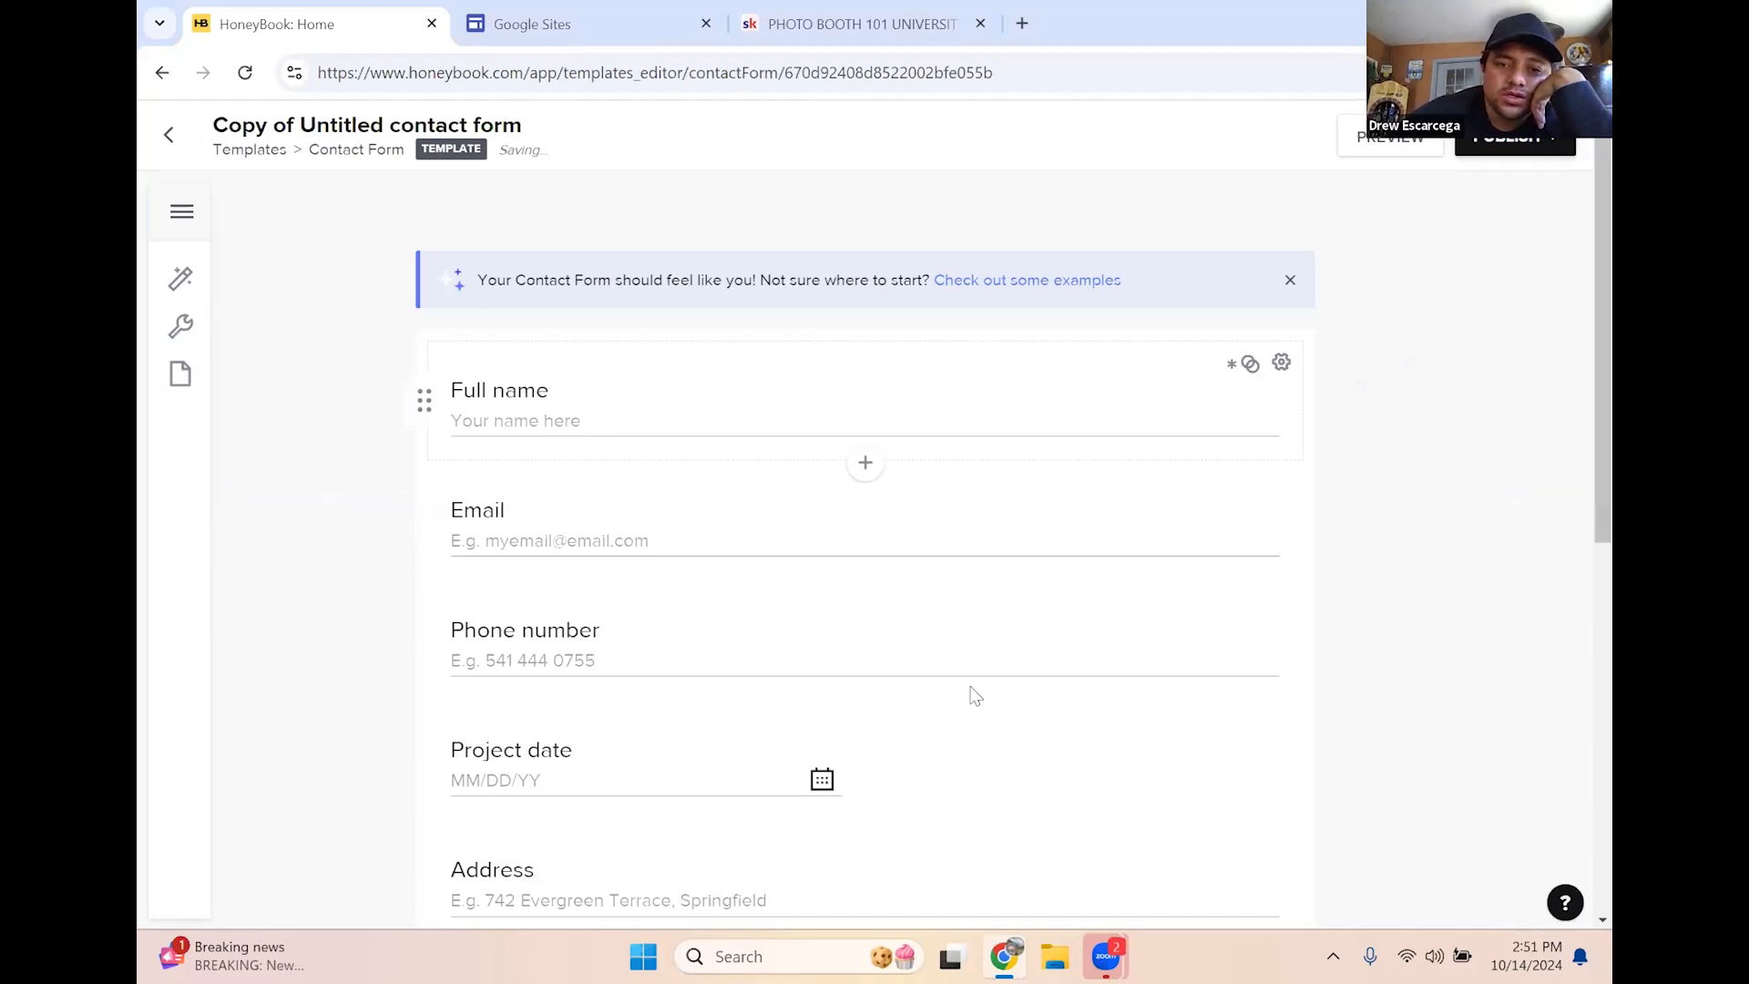
{"action": "scroll", "coordinate": [707, 575], "scroll_direction": "down", "scroll_amount": 3}
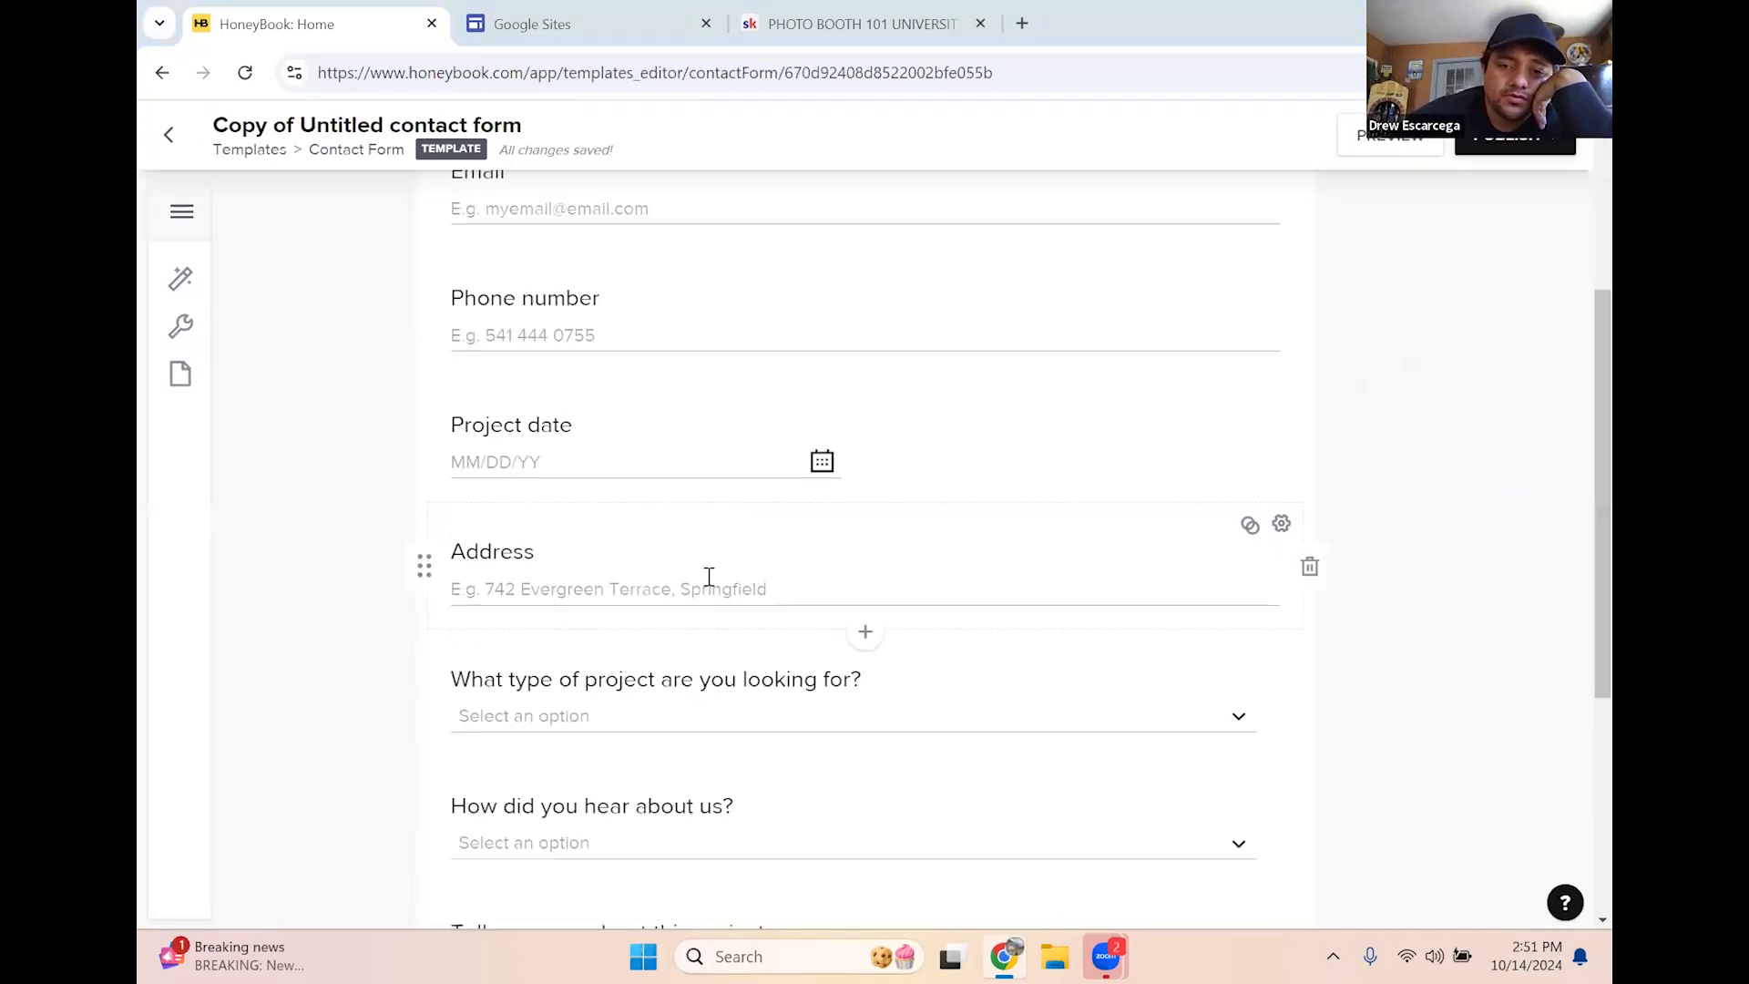
{"action": "scroll", "coordinate": [723, 578], "scroll_direction": "down", "scroll_amount": 2}
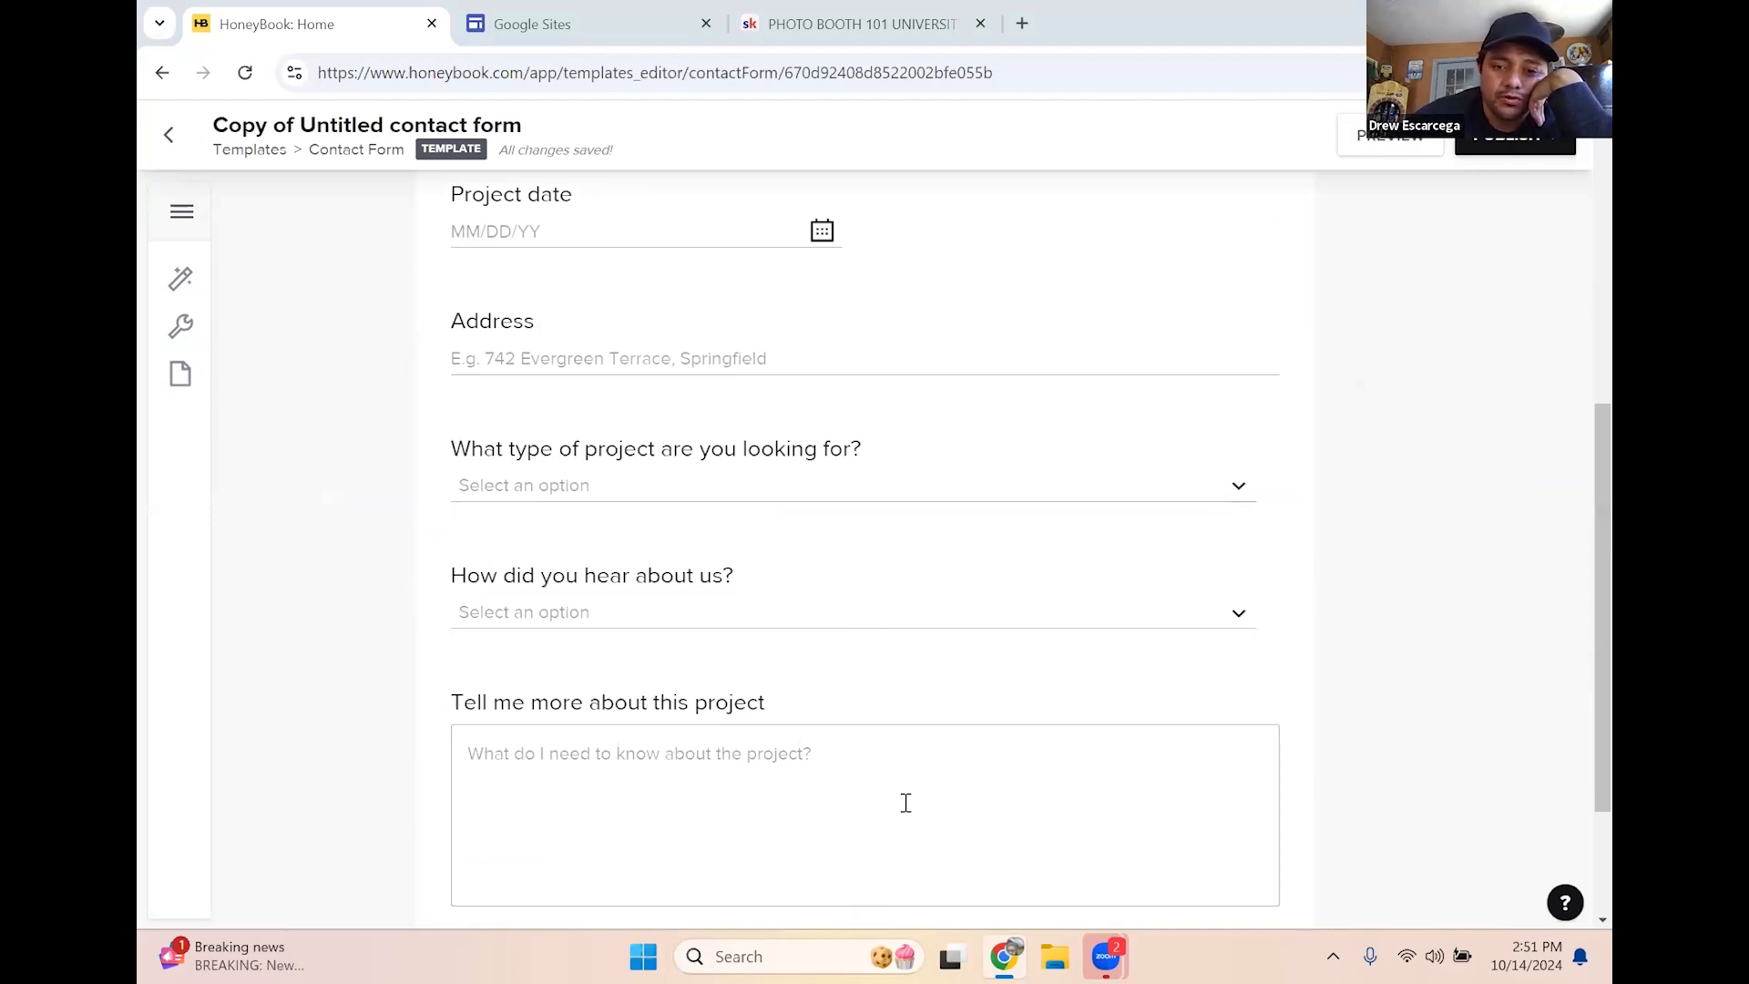
{"action": "scroll", "coordinate": [566, 429], "scroll_direction": "up", "scroll_amount": 5}
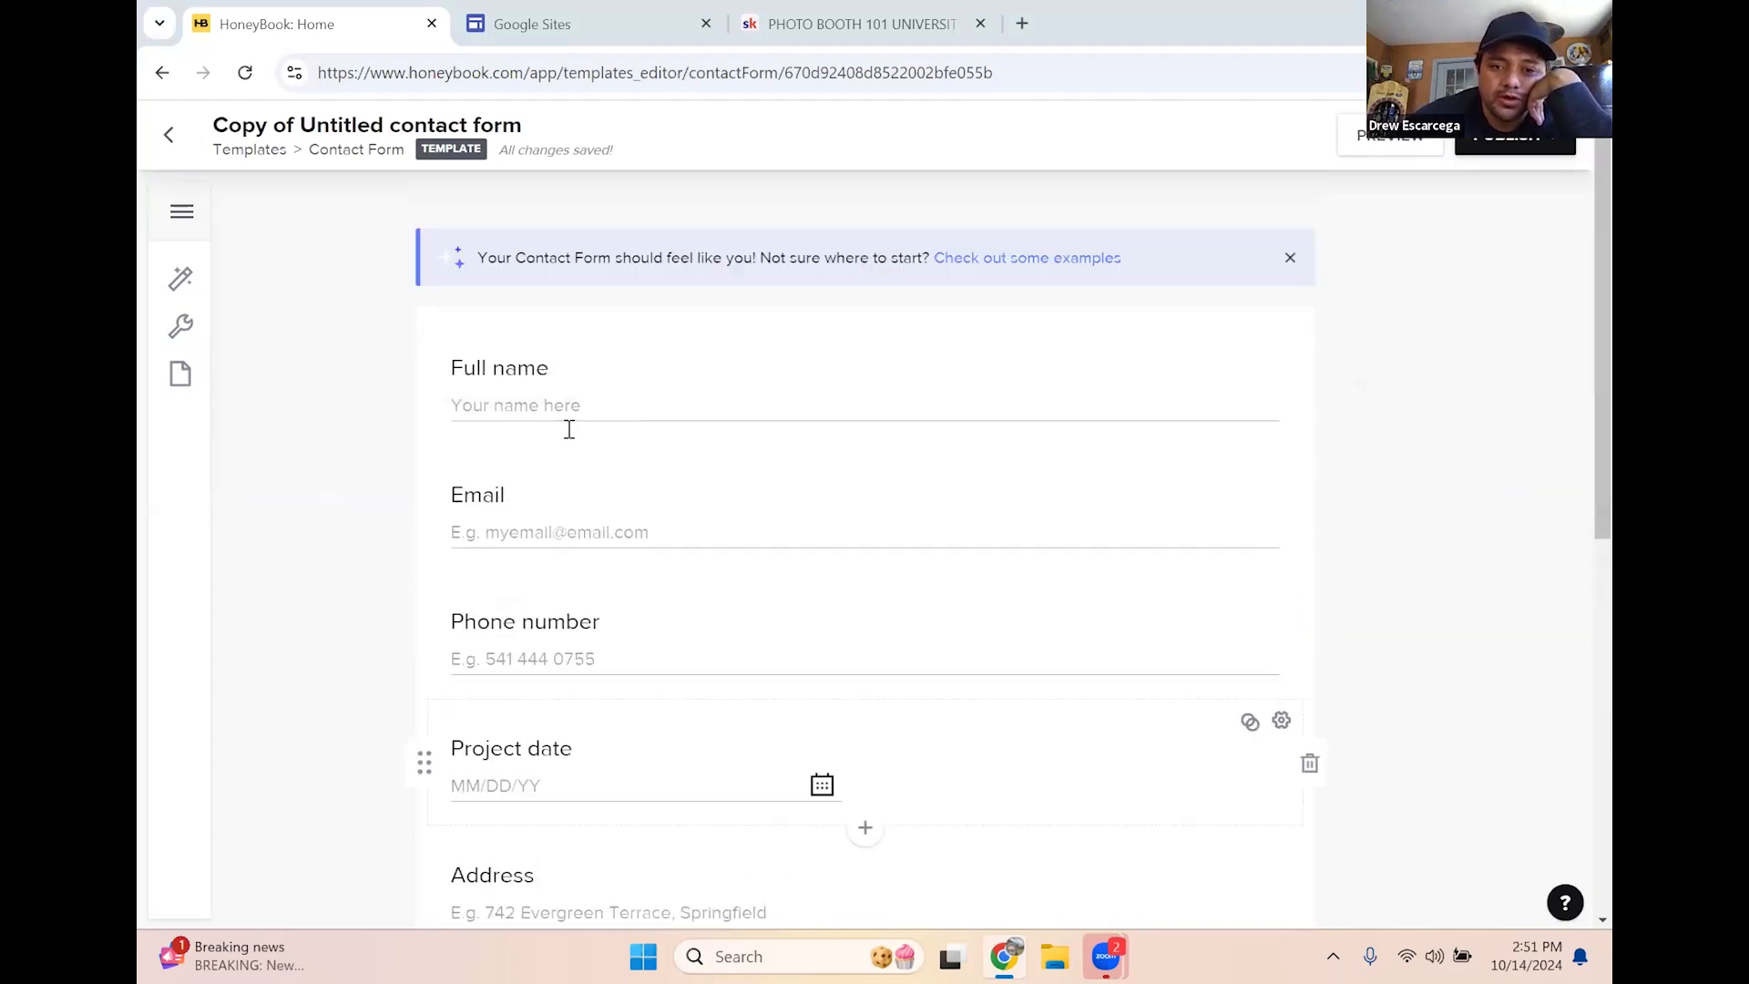
{"action": "left_click", "coordinate": [709, 427]}
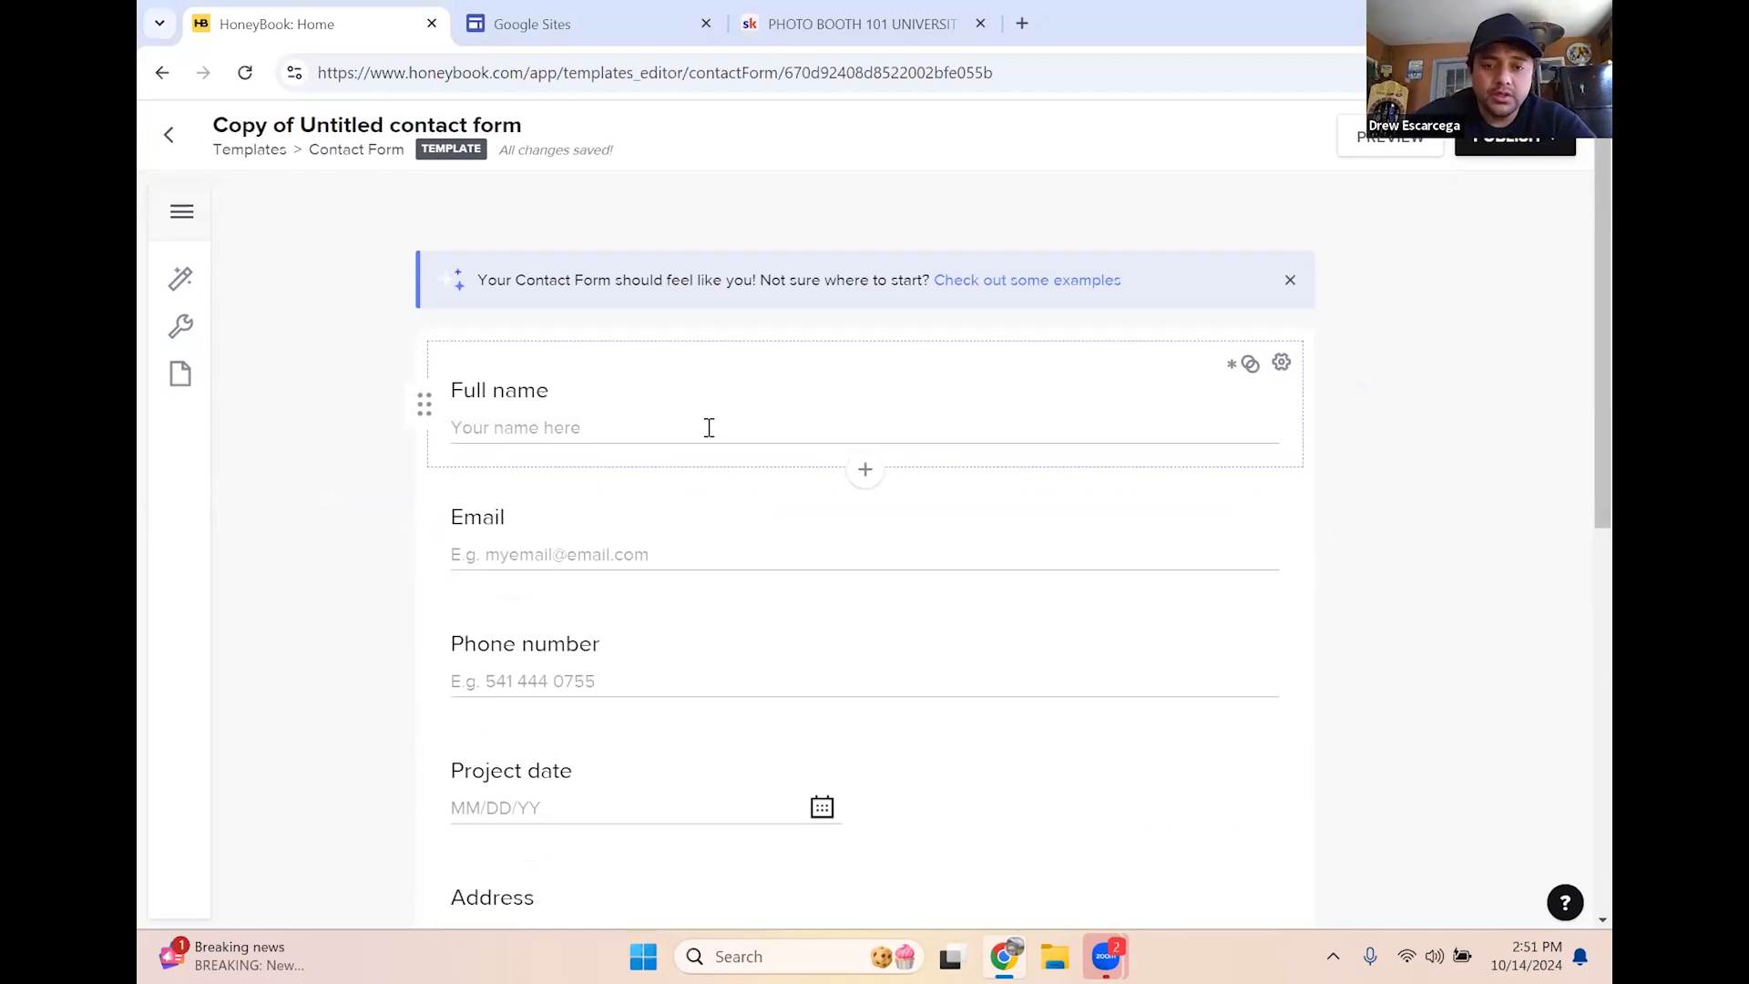
{"action": "mouse_move", "coordinate": [1240, 371]}
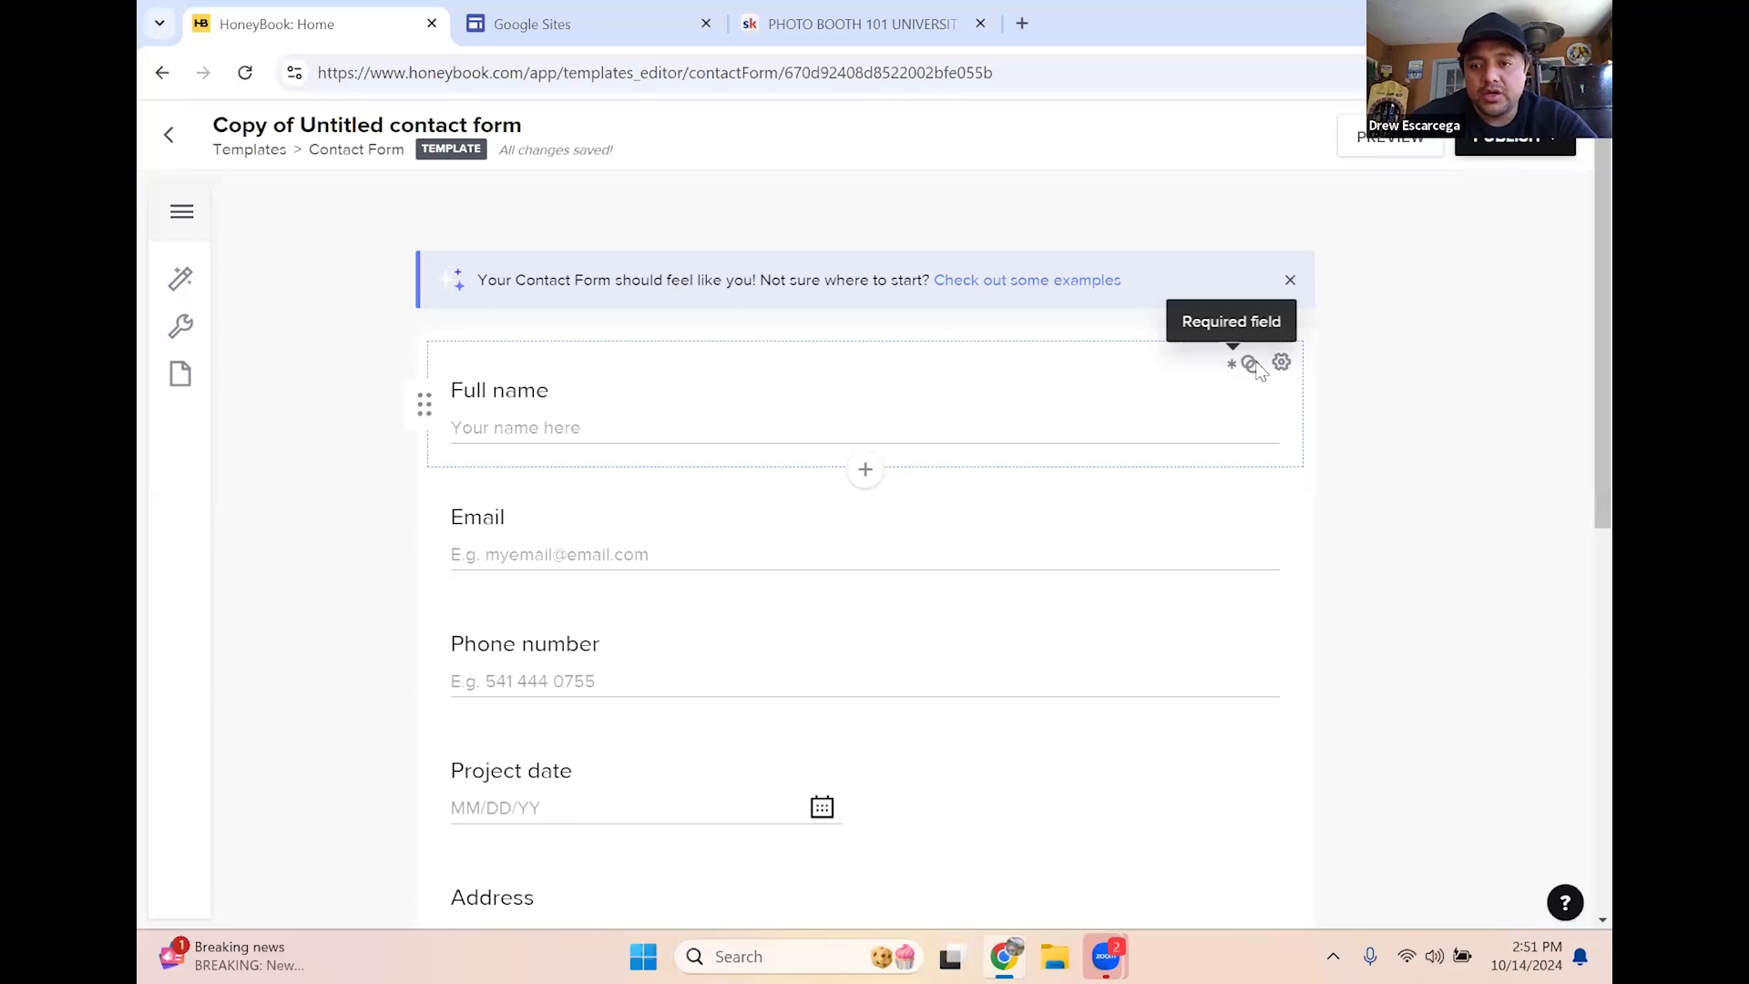
Check the Full name and Email settings, then turn on Is Required for Phone number
{"action": "left_click", "coordinate": [1282, 365]}
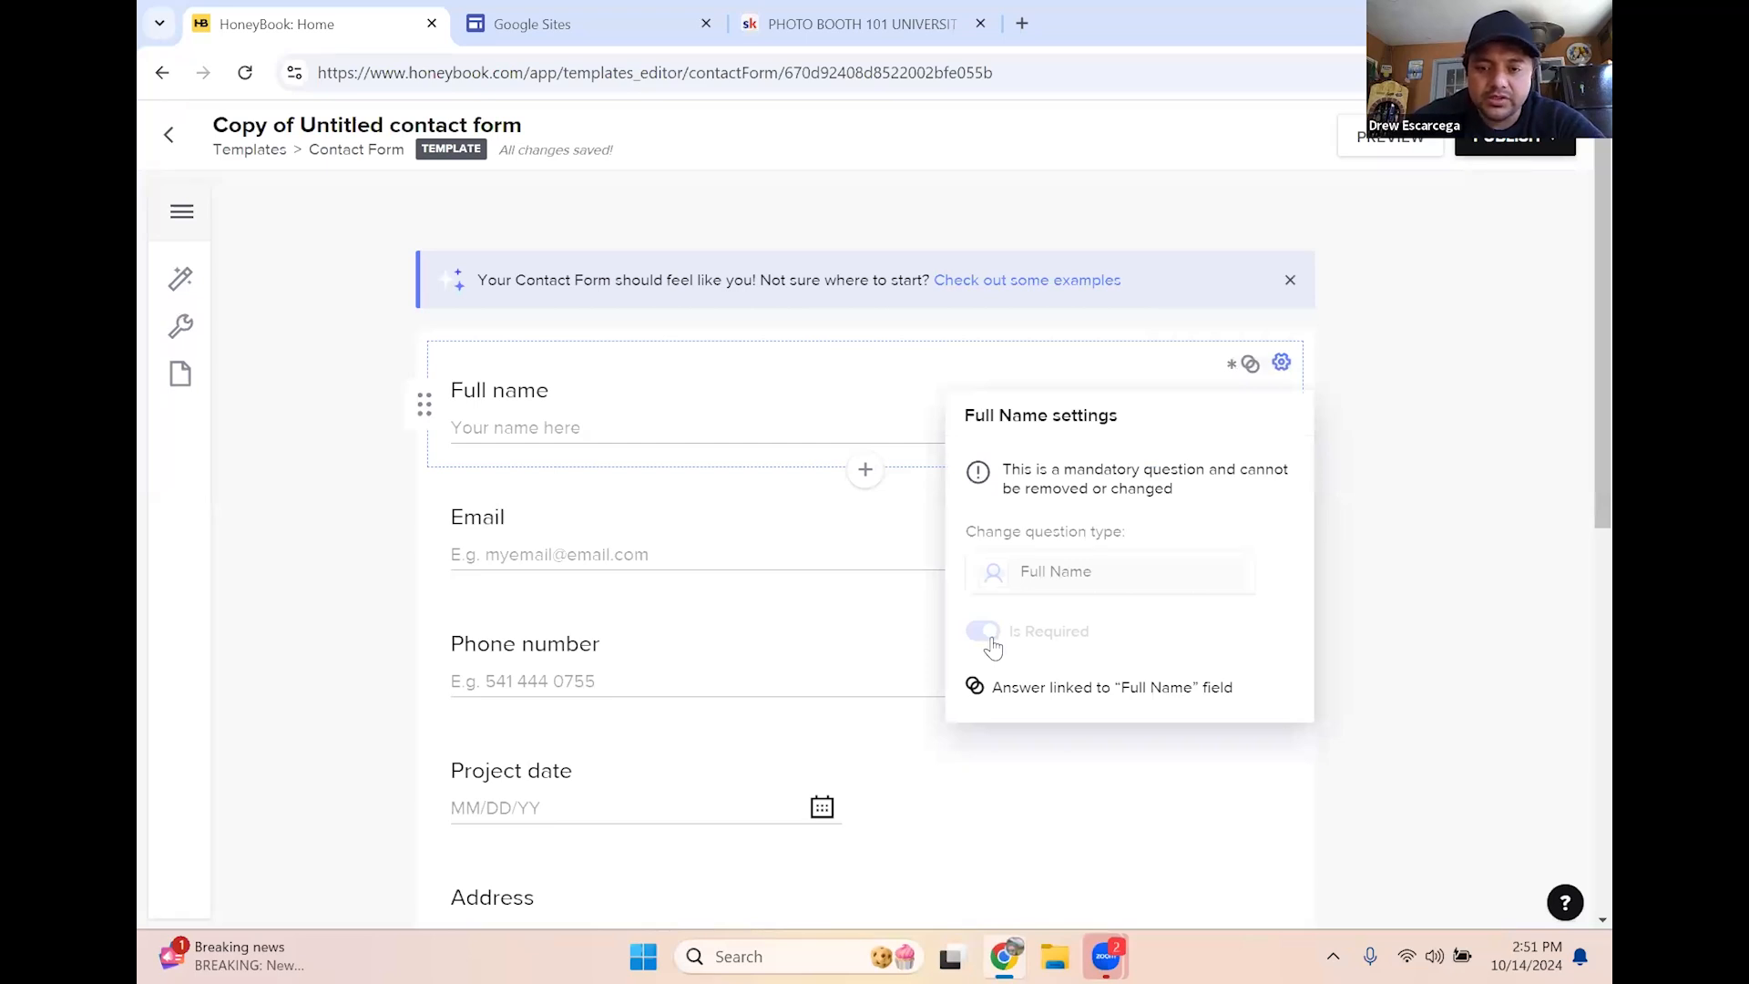
{"action": "left_click", "coordinate": [822, 529]}
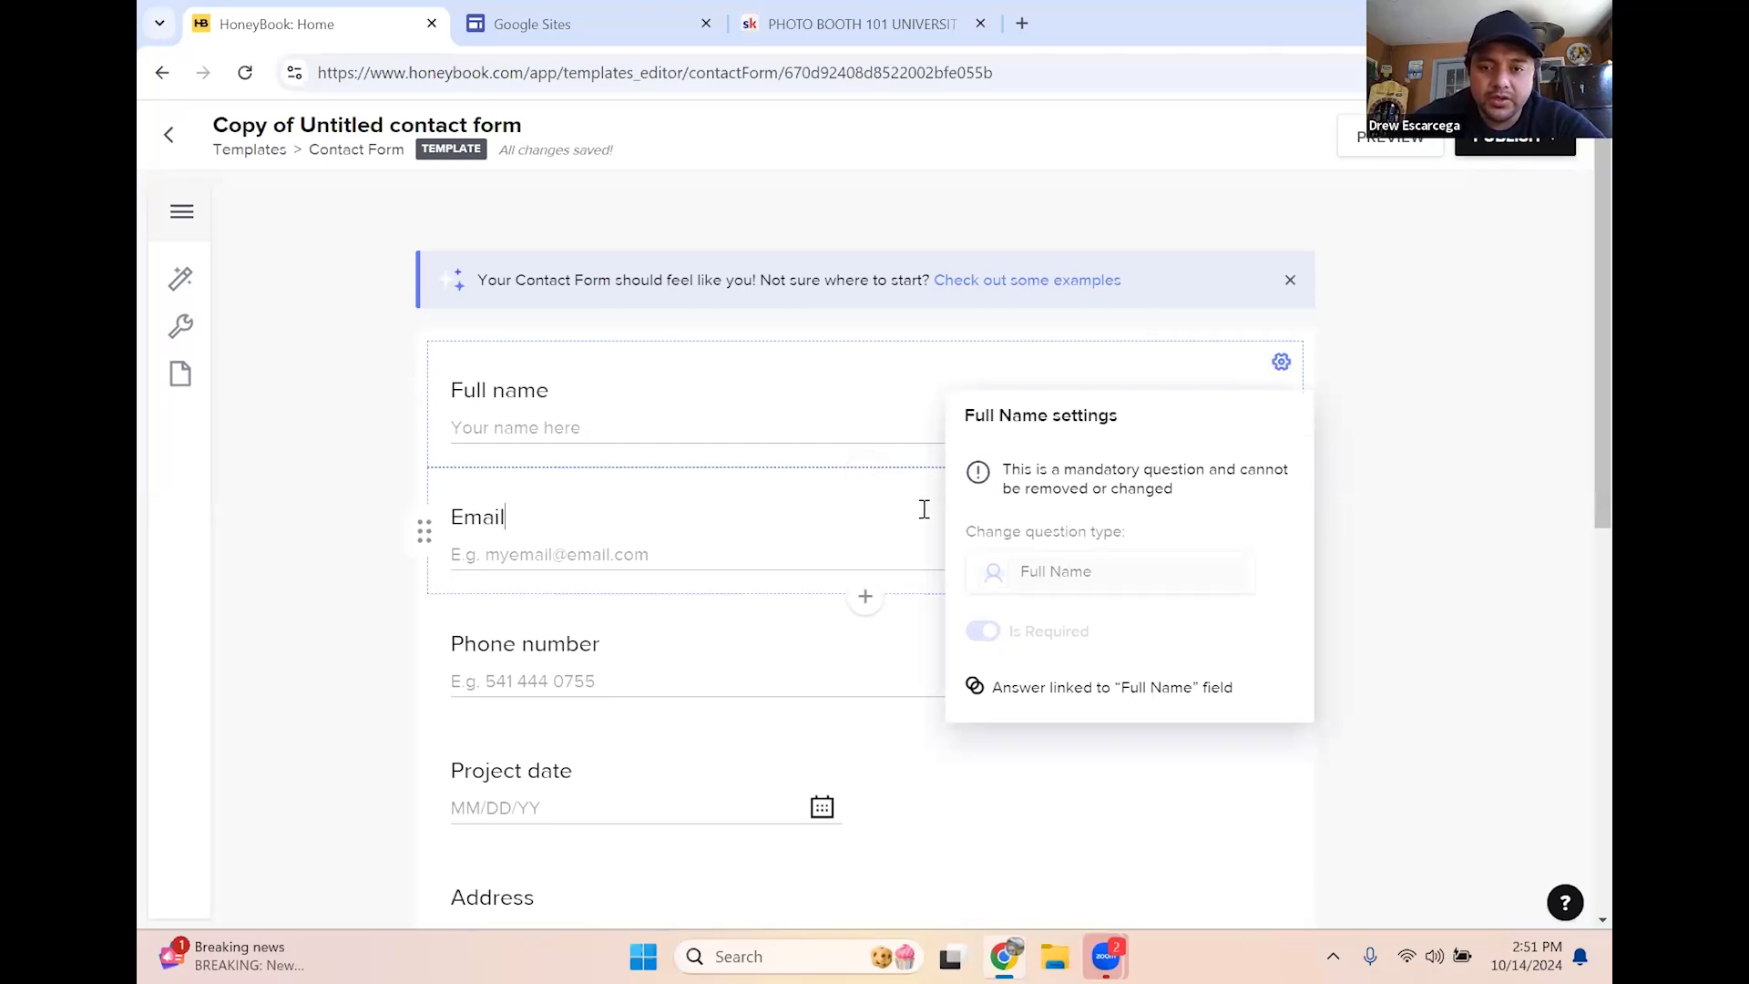
{"action": "left_click", "coordinate": [1281, 489]}
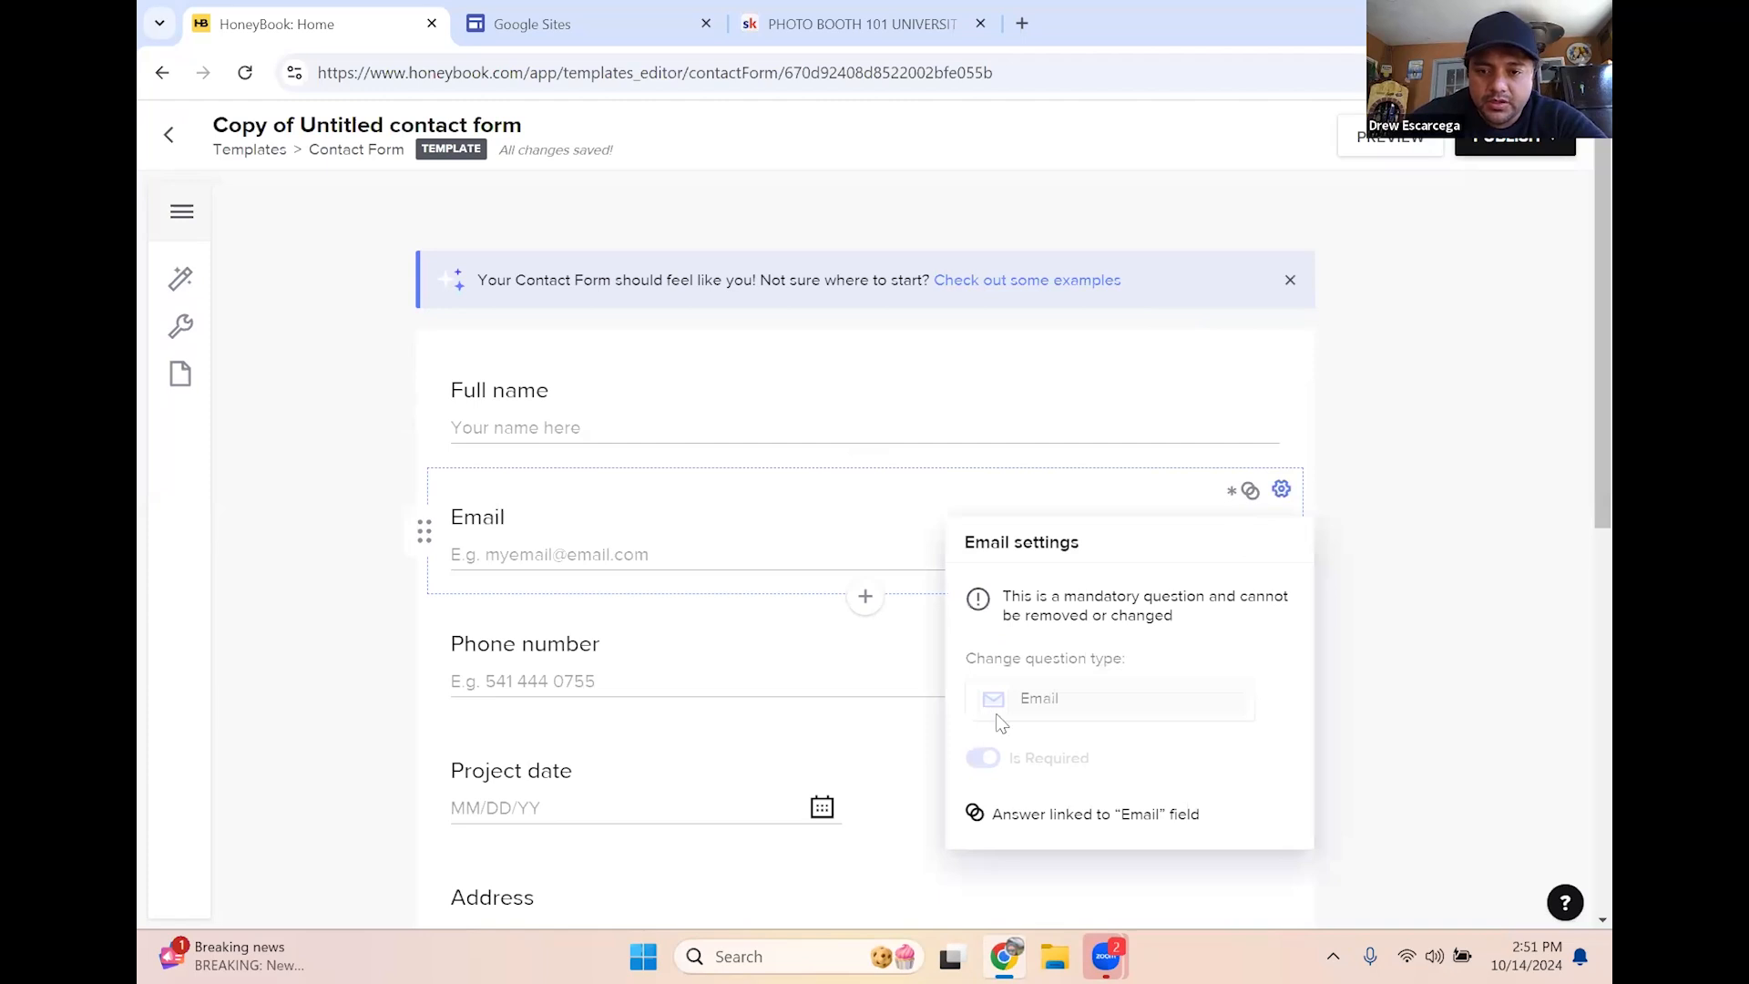
{"action": "scroll", "coordinate": [774, 547], "scroll_direction": "down", "scroll_amount": 1}
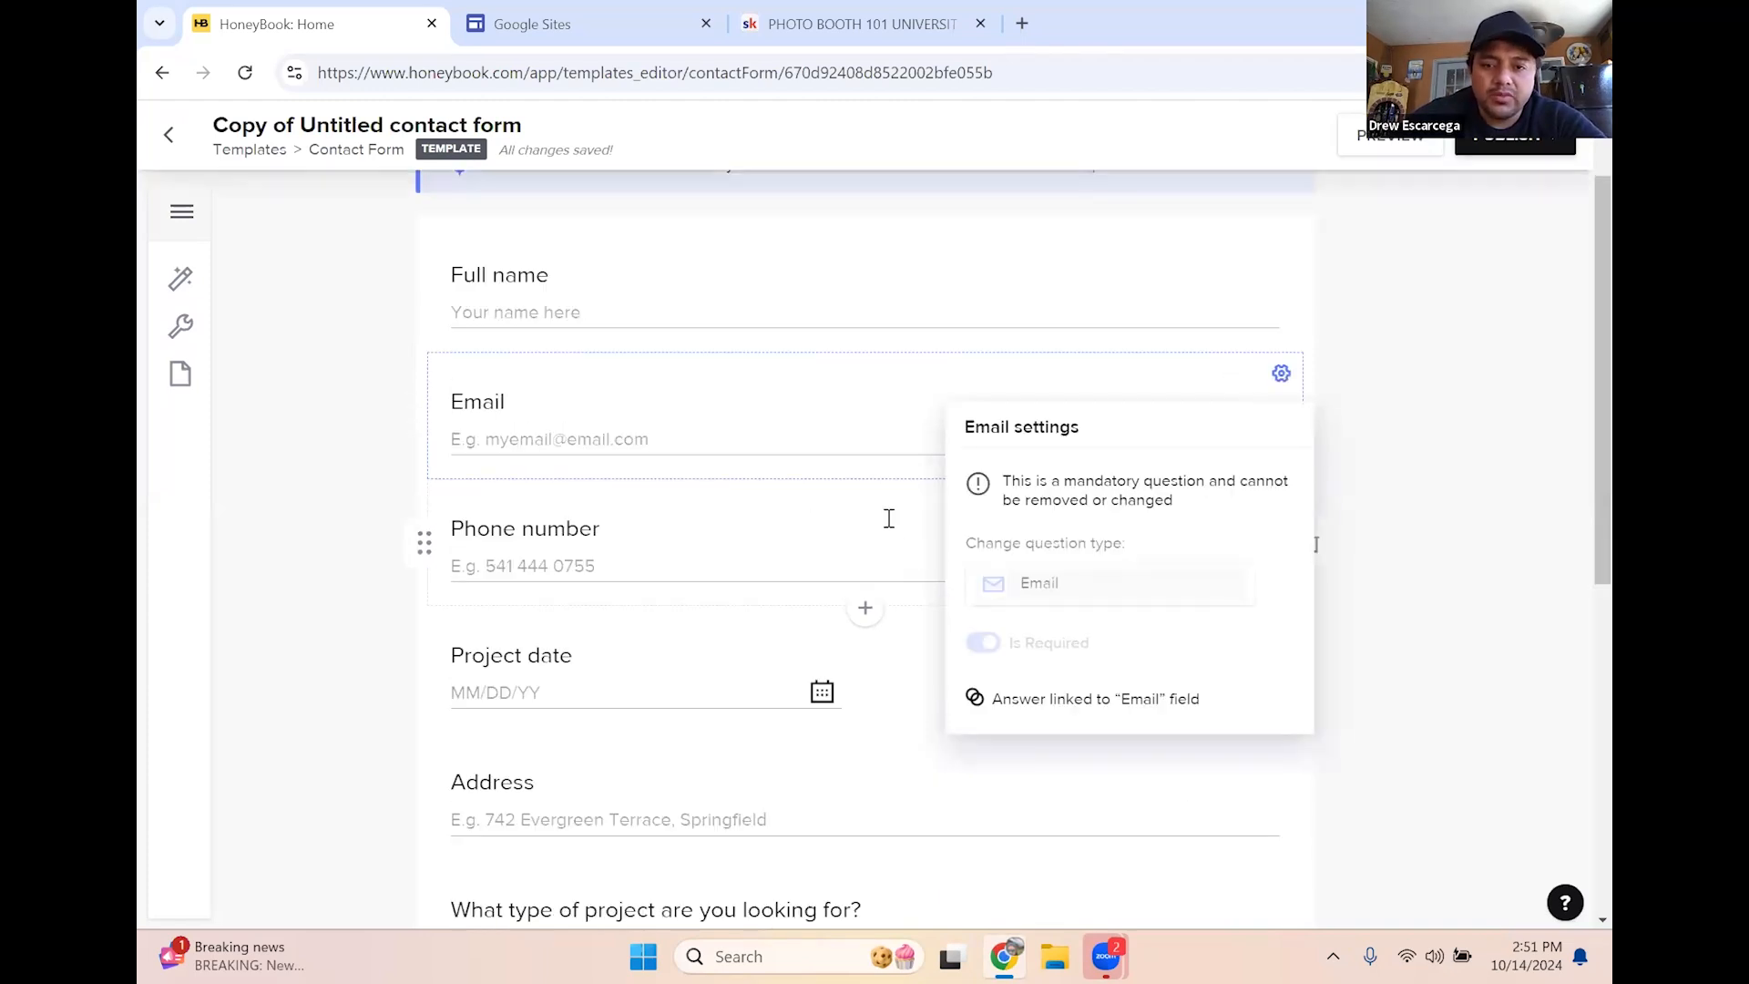
{"action": "left_click", "coordinate": [889, 519]}
{"action": "left_click", "coordinate": [1281, 500]}
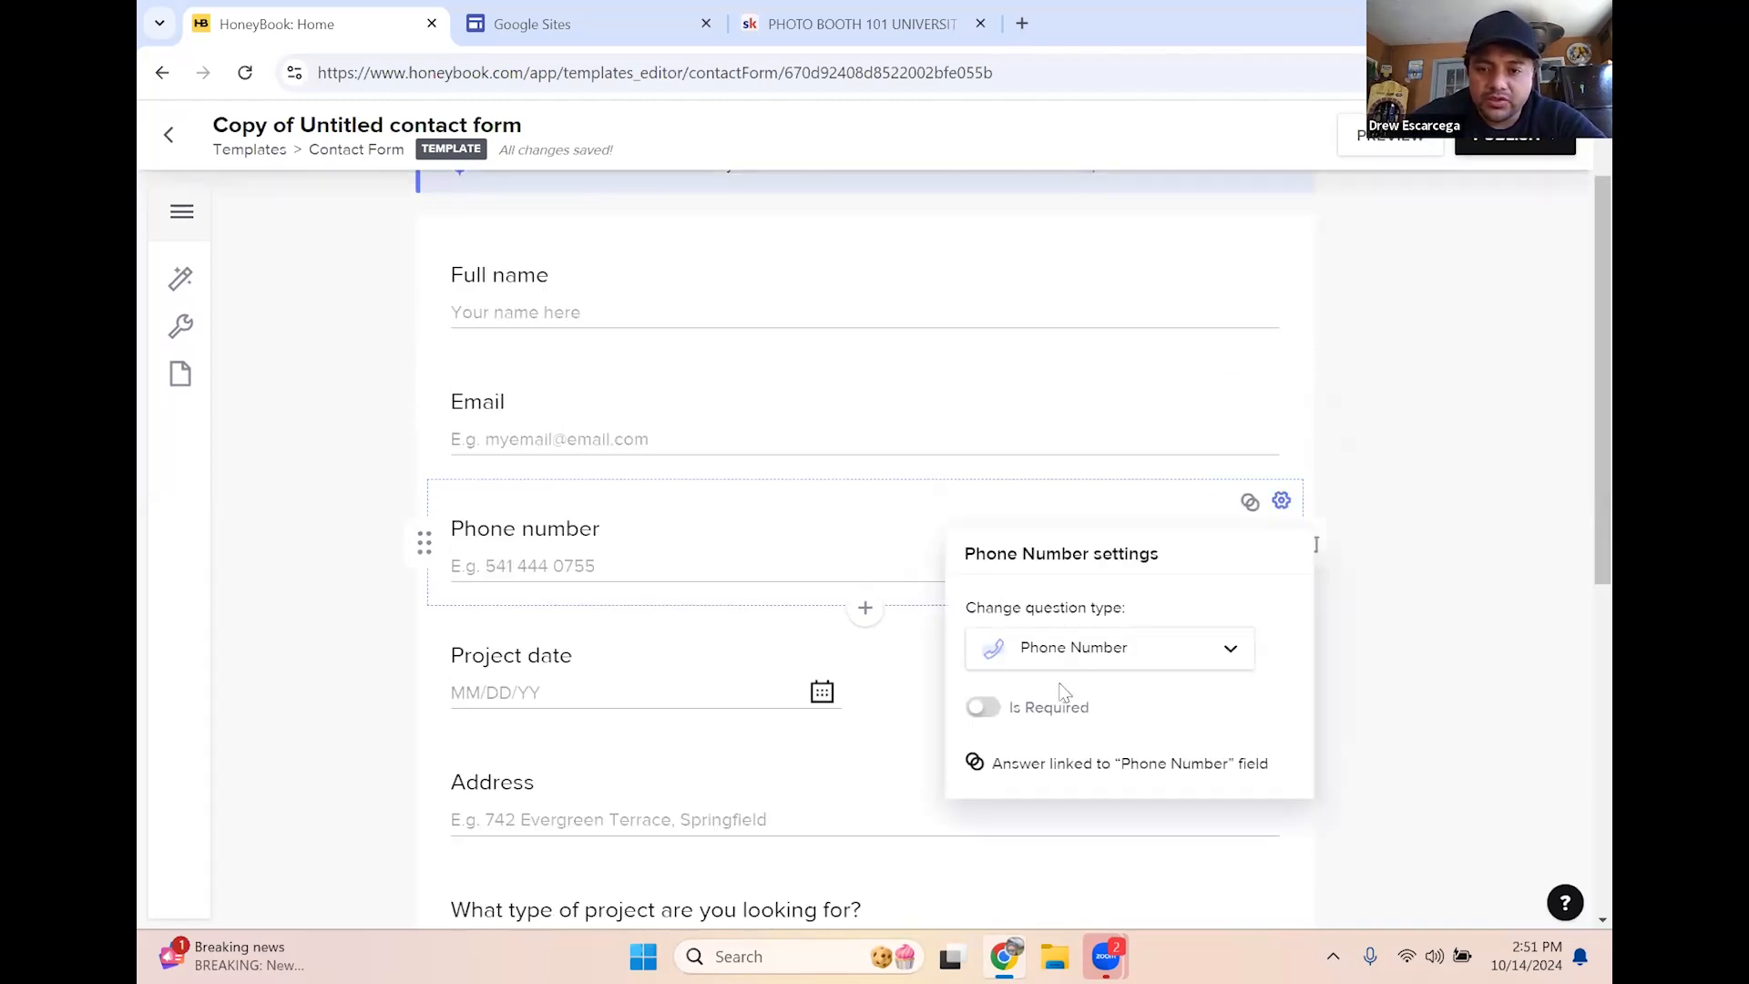
{"action": "left_click", "coordinate": [984, 710]}
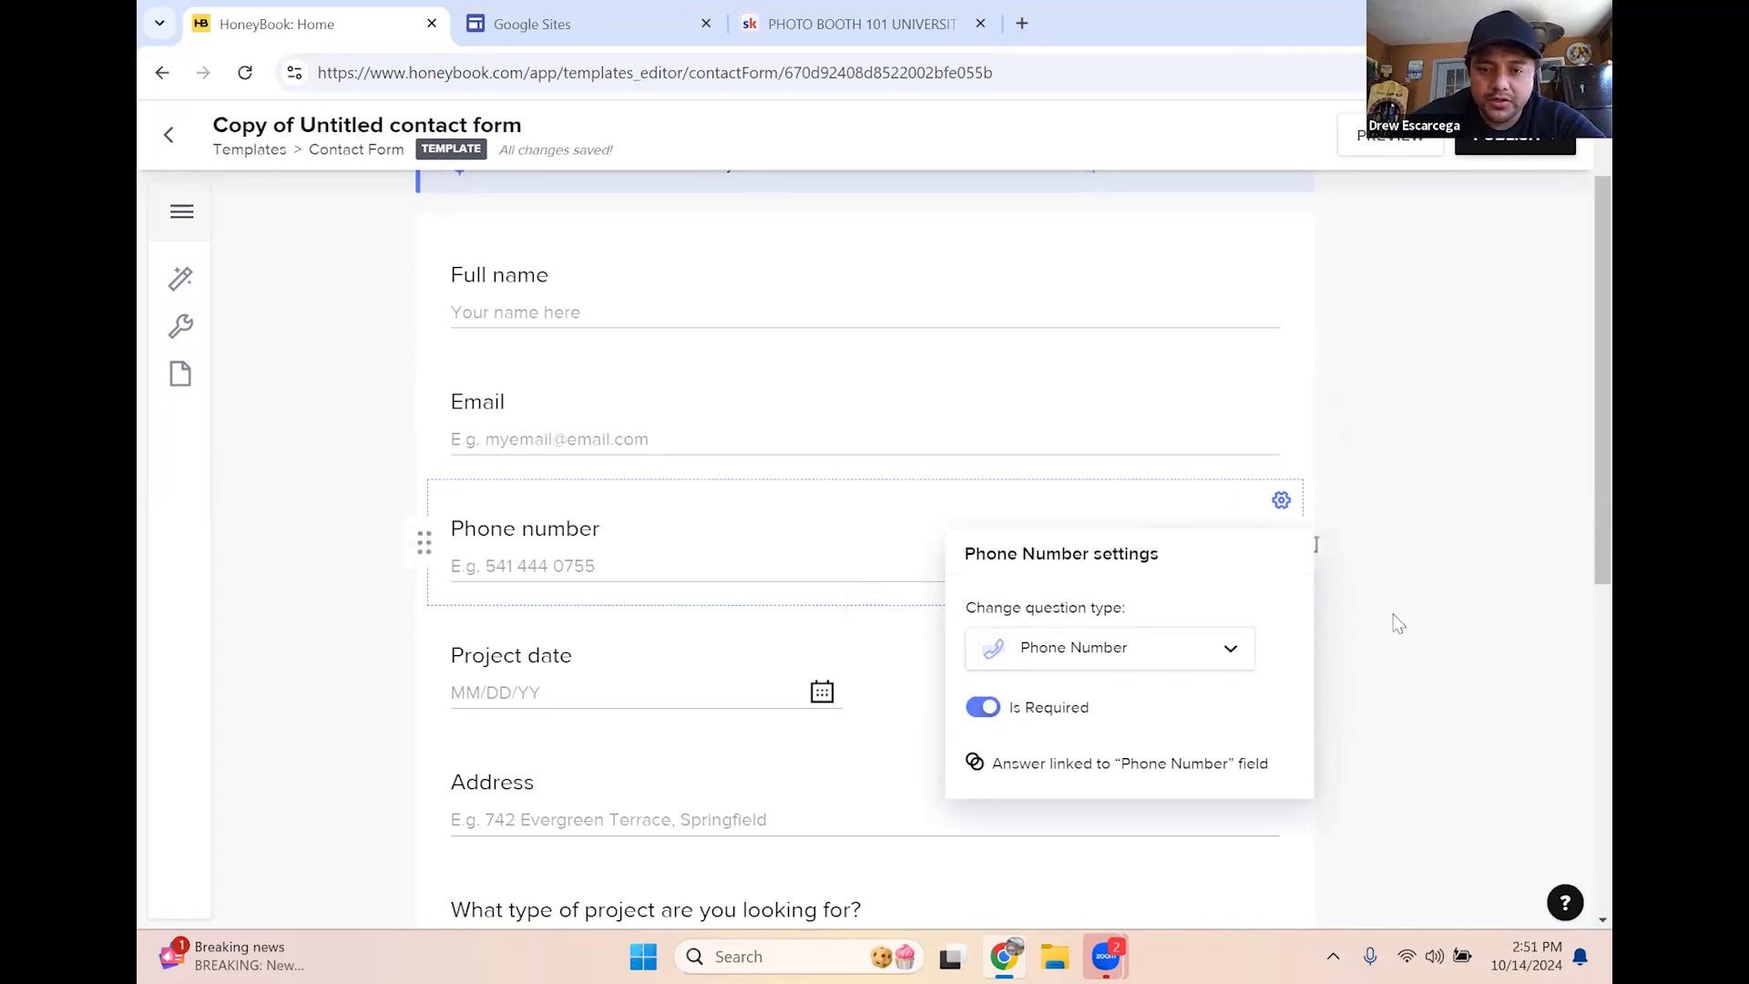
{"action": "left_click", "coordinate": [1431, 550]}
{"action": "scroll", "coordinate": [781, 690], "scroll_direction": "down", "scroll_amount": 1}
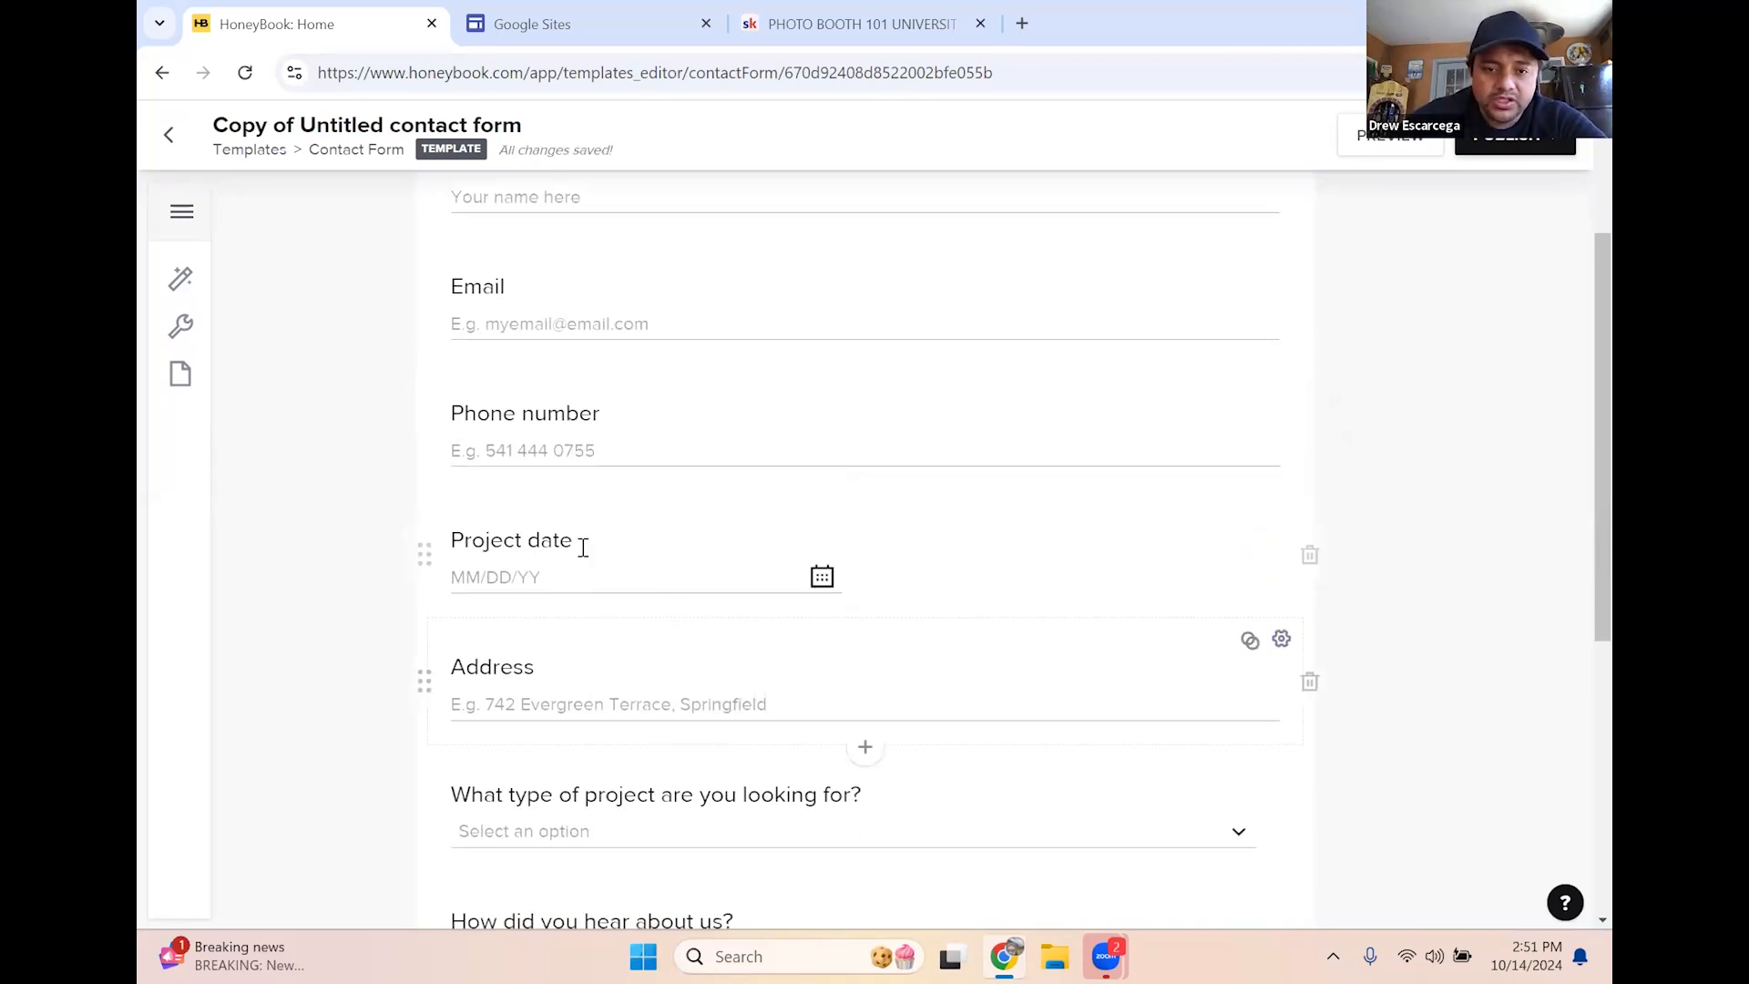
Relabel the 'Project date' question as 'Event Date' and turn on Is Required
{"action": "left_click_drag", "start_coordinate": [576, 540], "coordinate": [471, 545]}
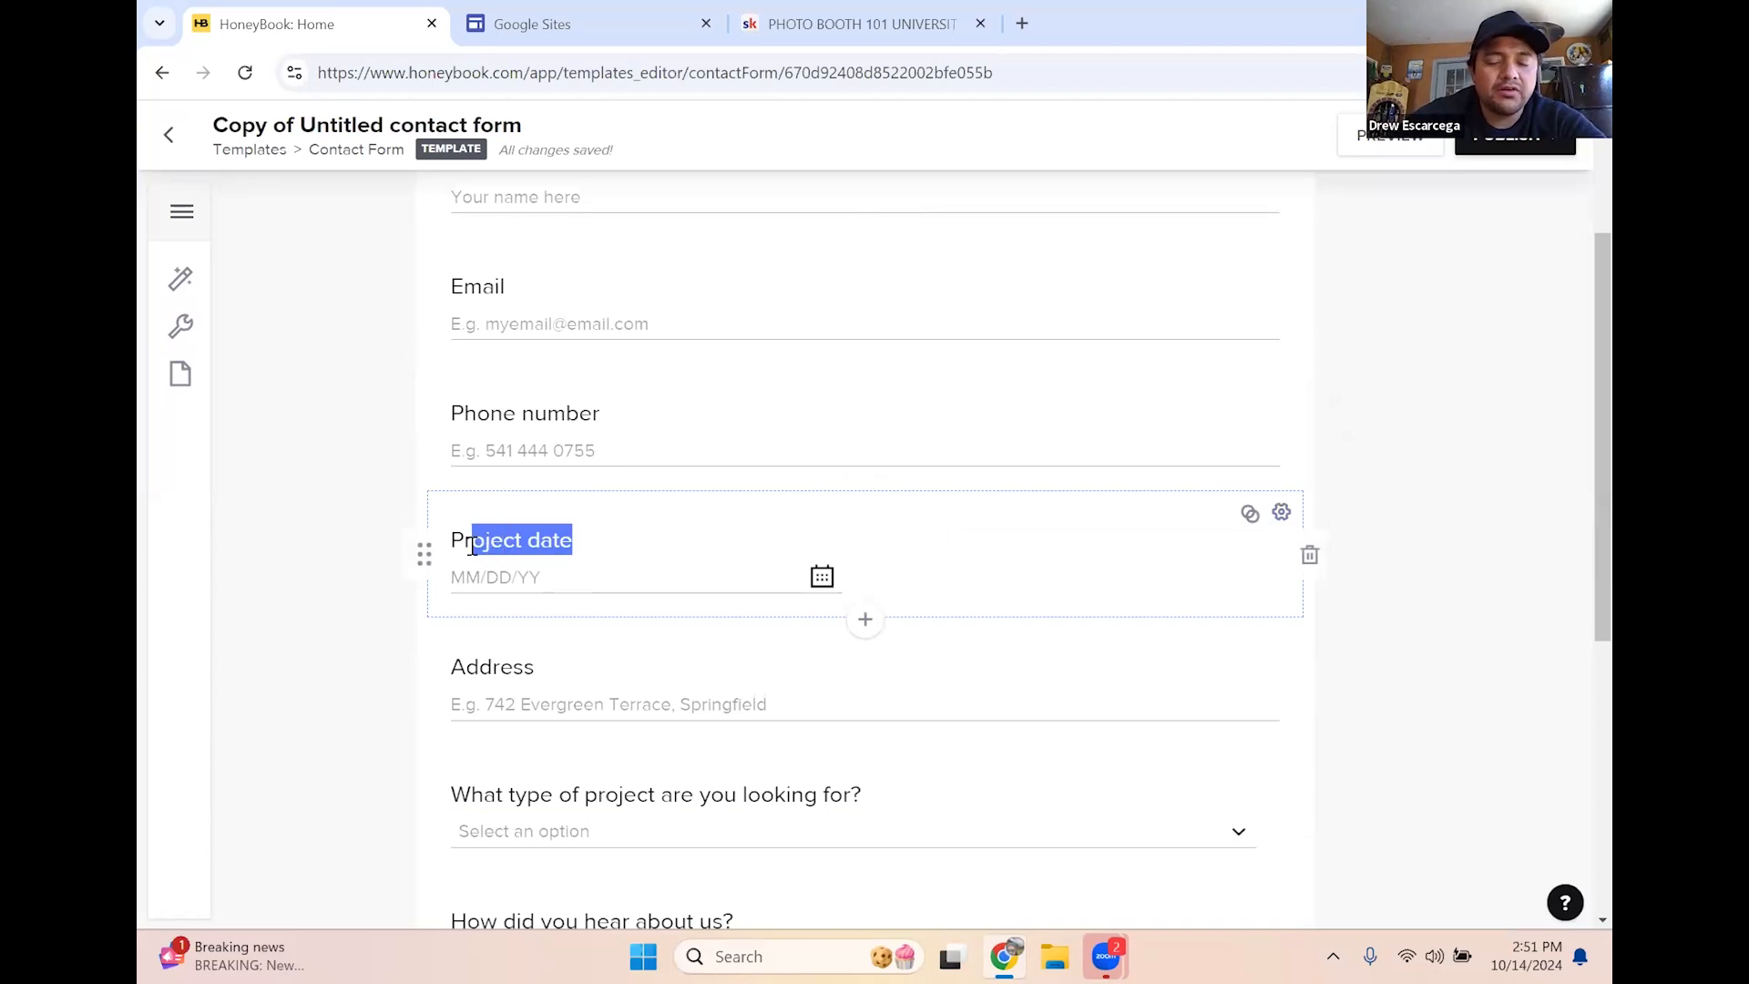
{"action": "key", "text": "BackSpace"}
{"action": "key", "text": "BackSpace"}
{"action": "key", "text": "BackSpace"}
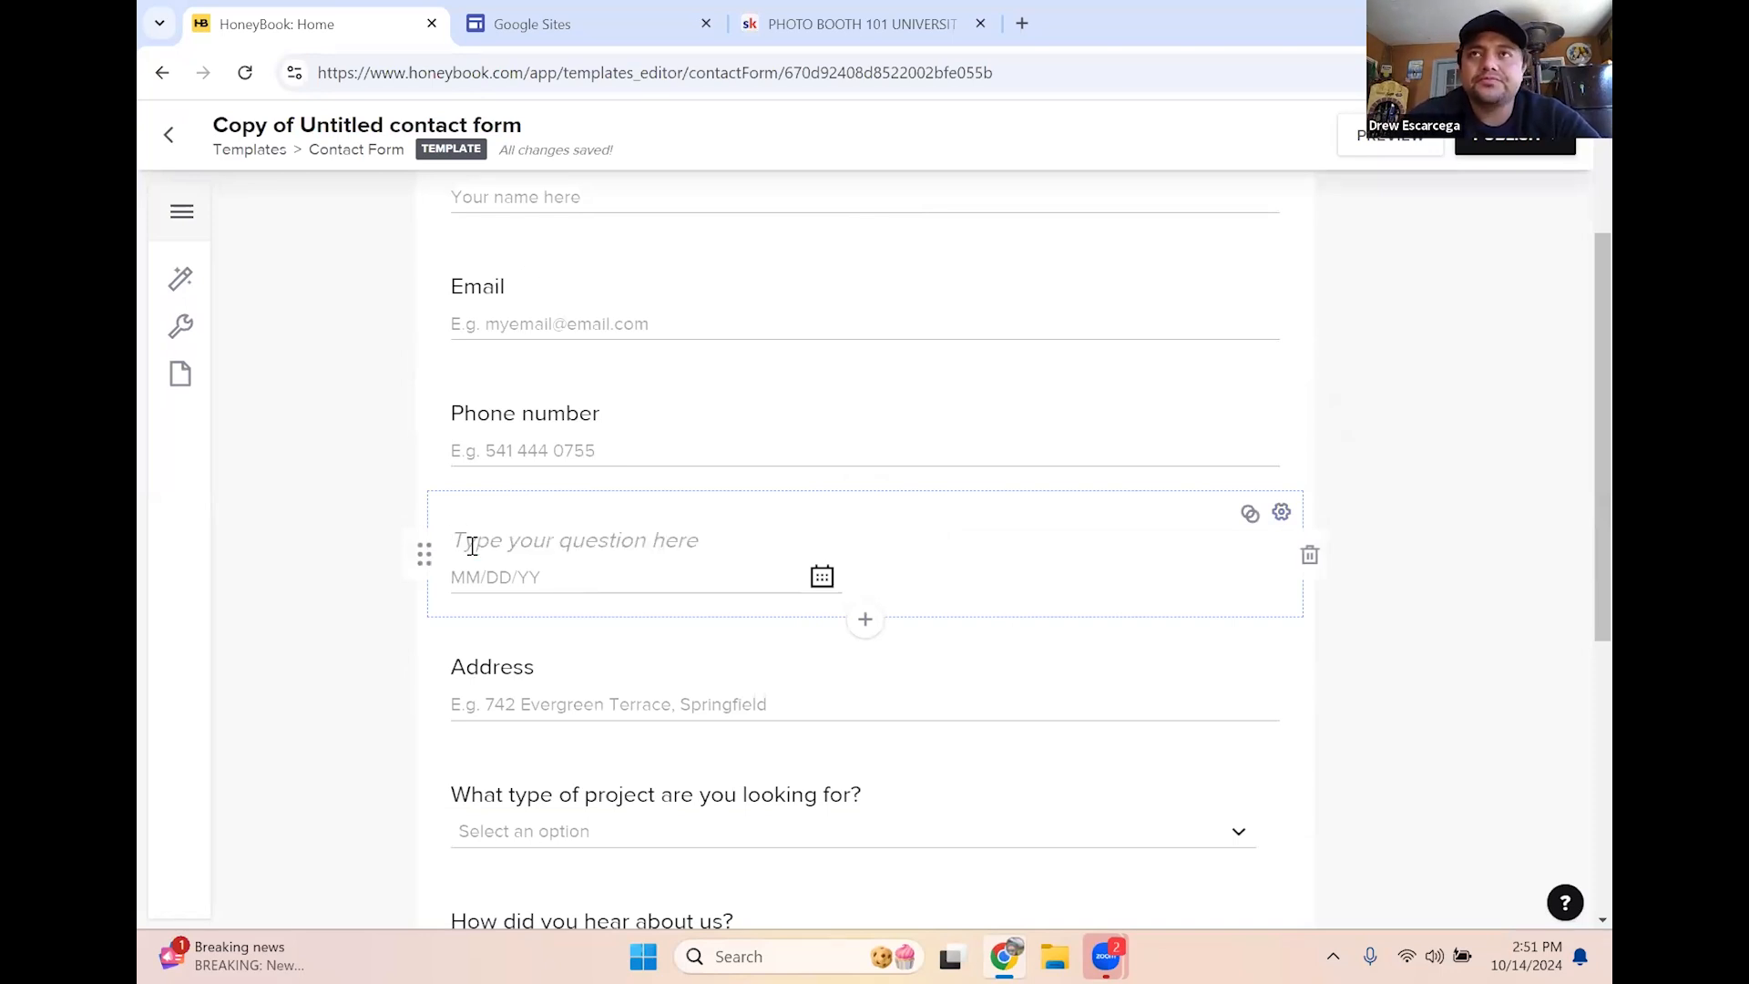
{"action": "type", "text": "Event Date"}
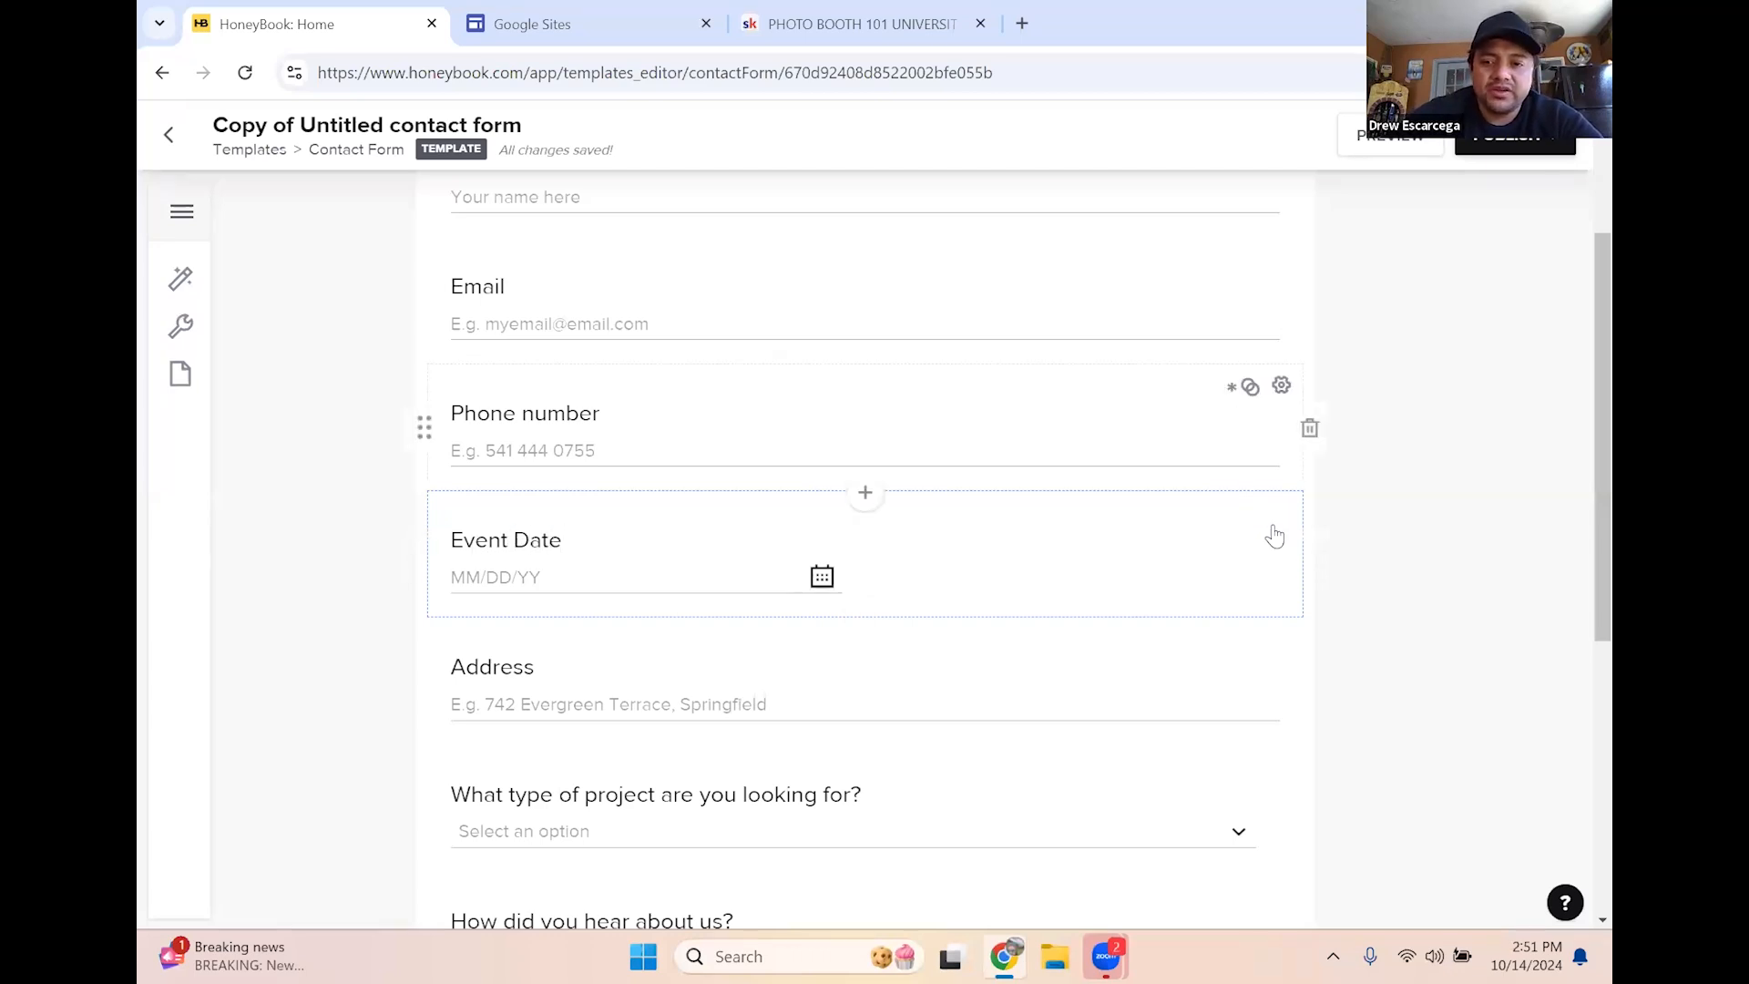
{"action": "left_click", "coordinate": [1283, 515]}
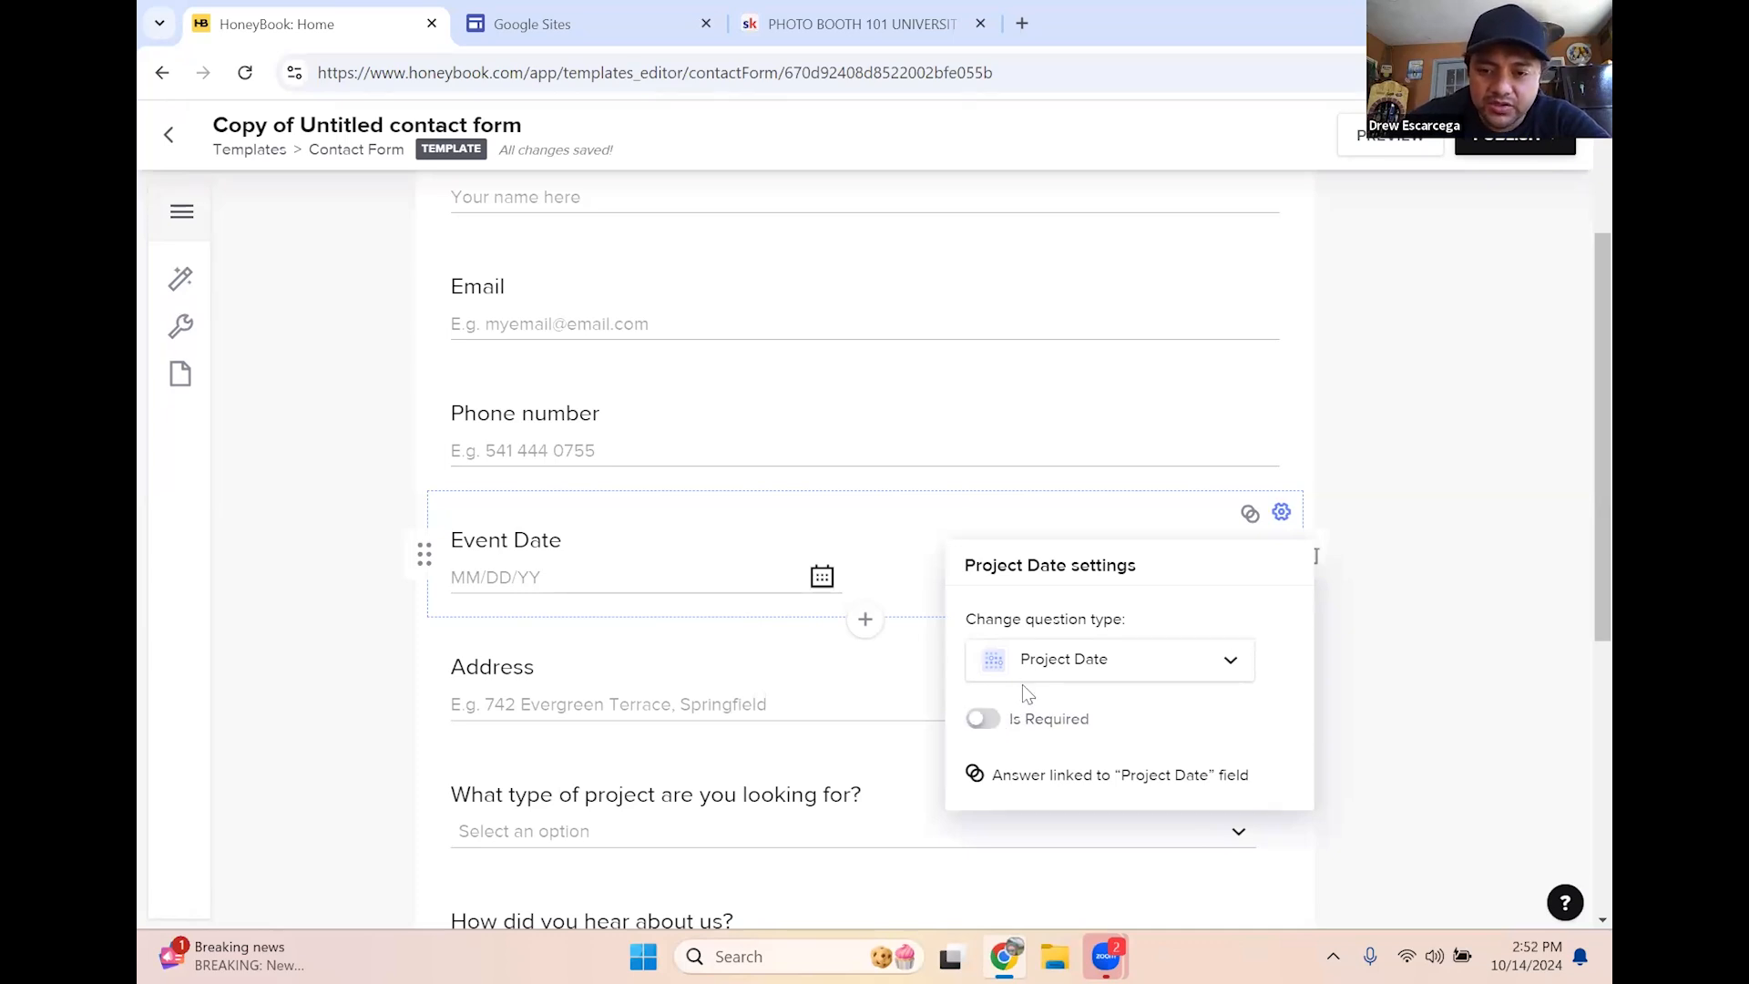
{"action": "left_click", "coordinate": [981, 729]}
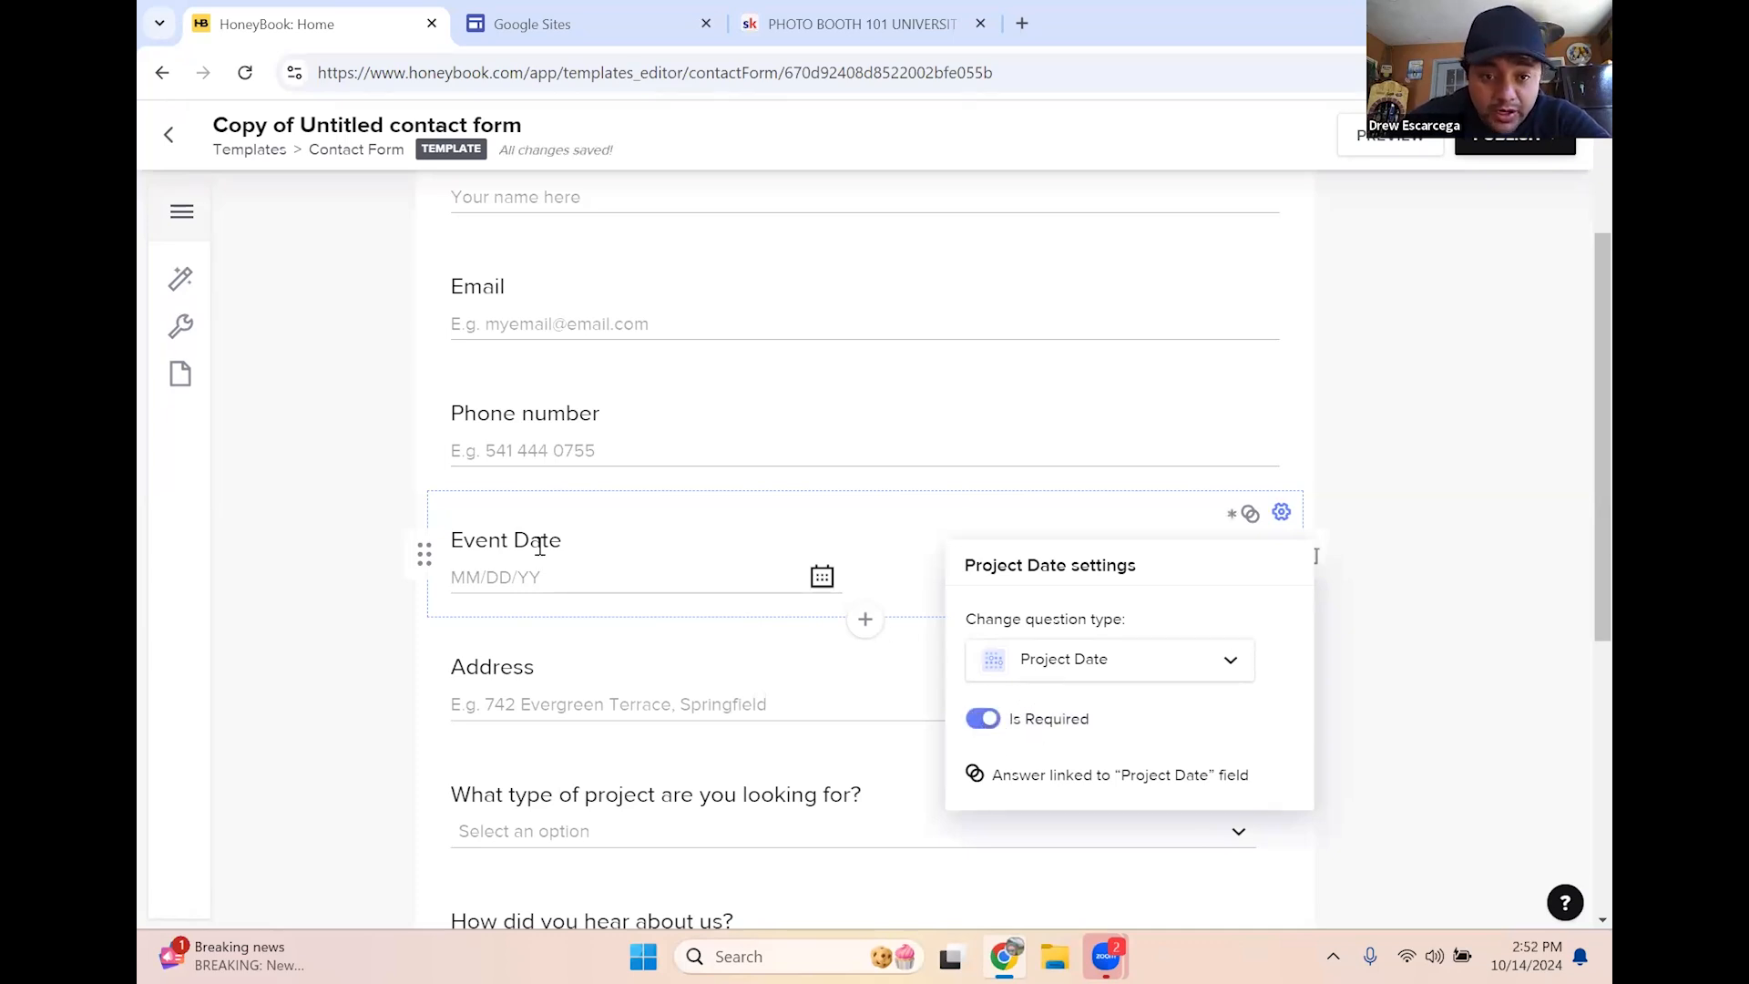
{"action": "left_click", "coordinate": [331, 489]}
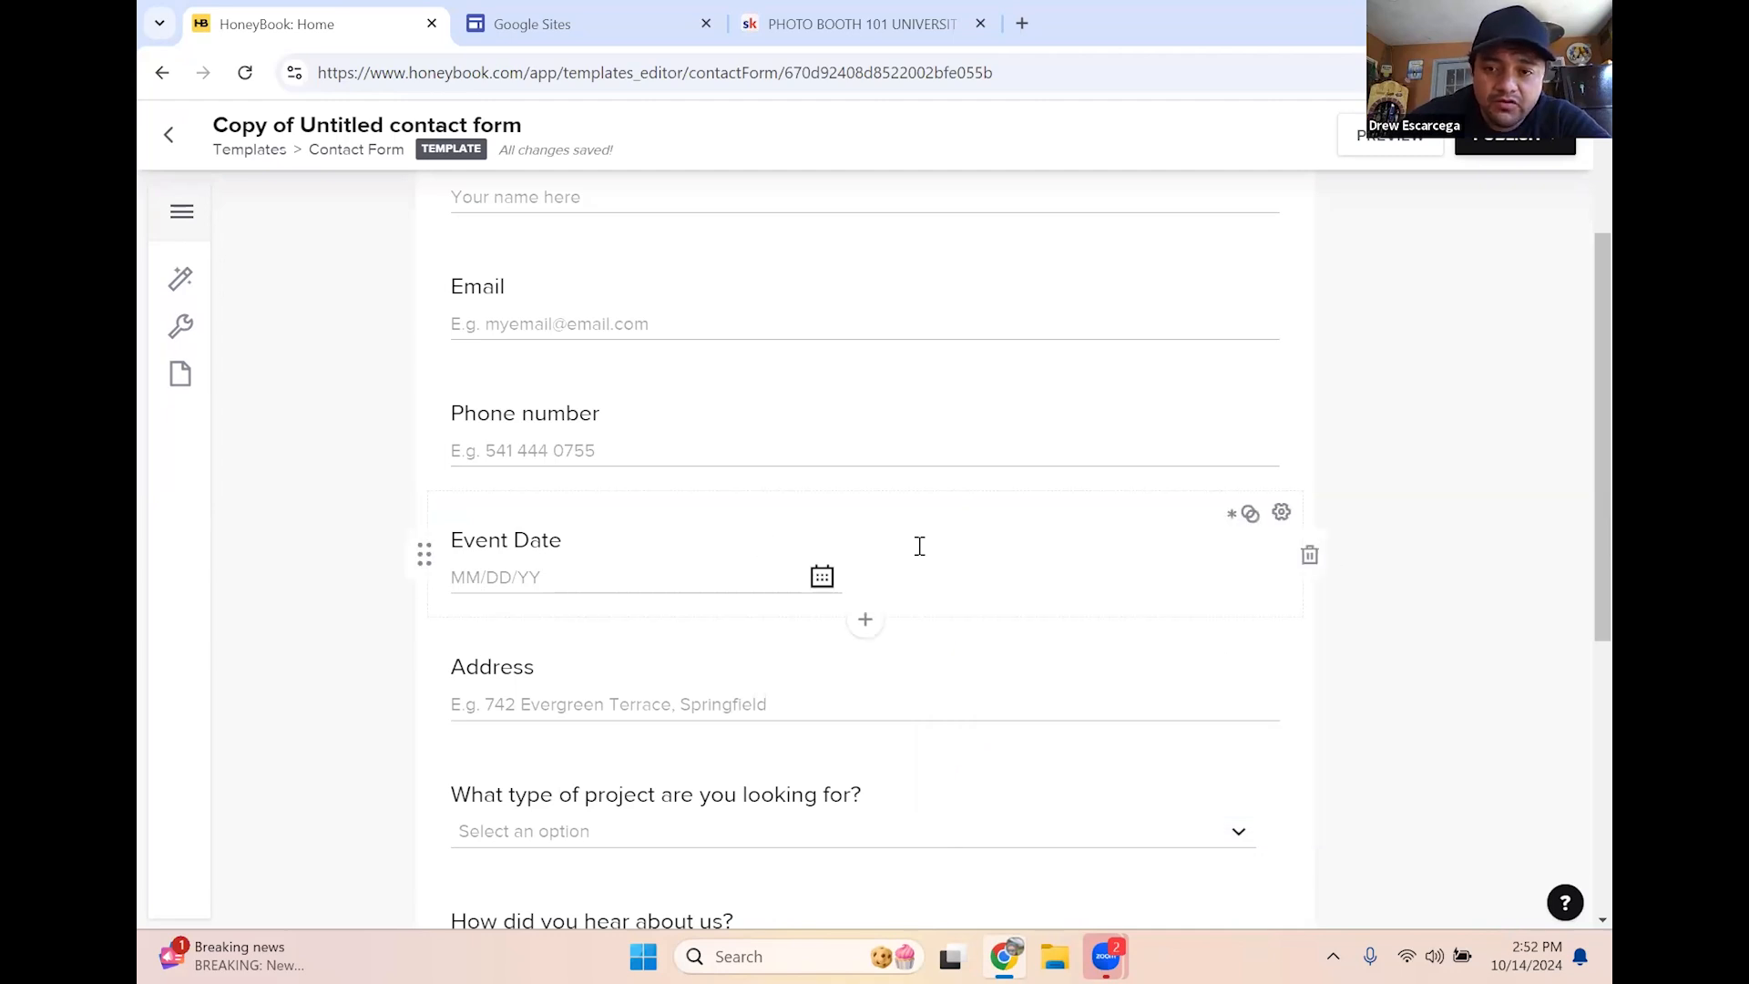
{"action": "scroll", "coordinate": [648, 695], "scroll_direction": "down", "scroll_amount": 3}
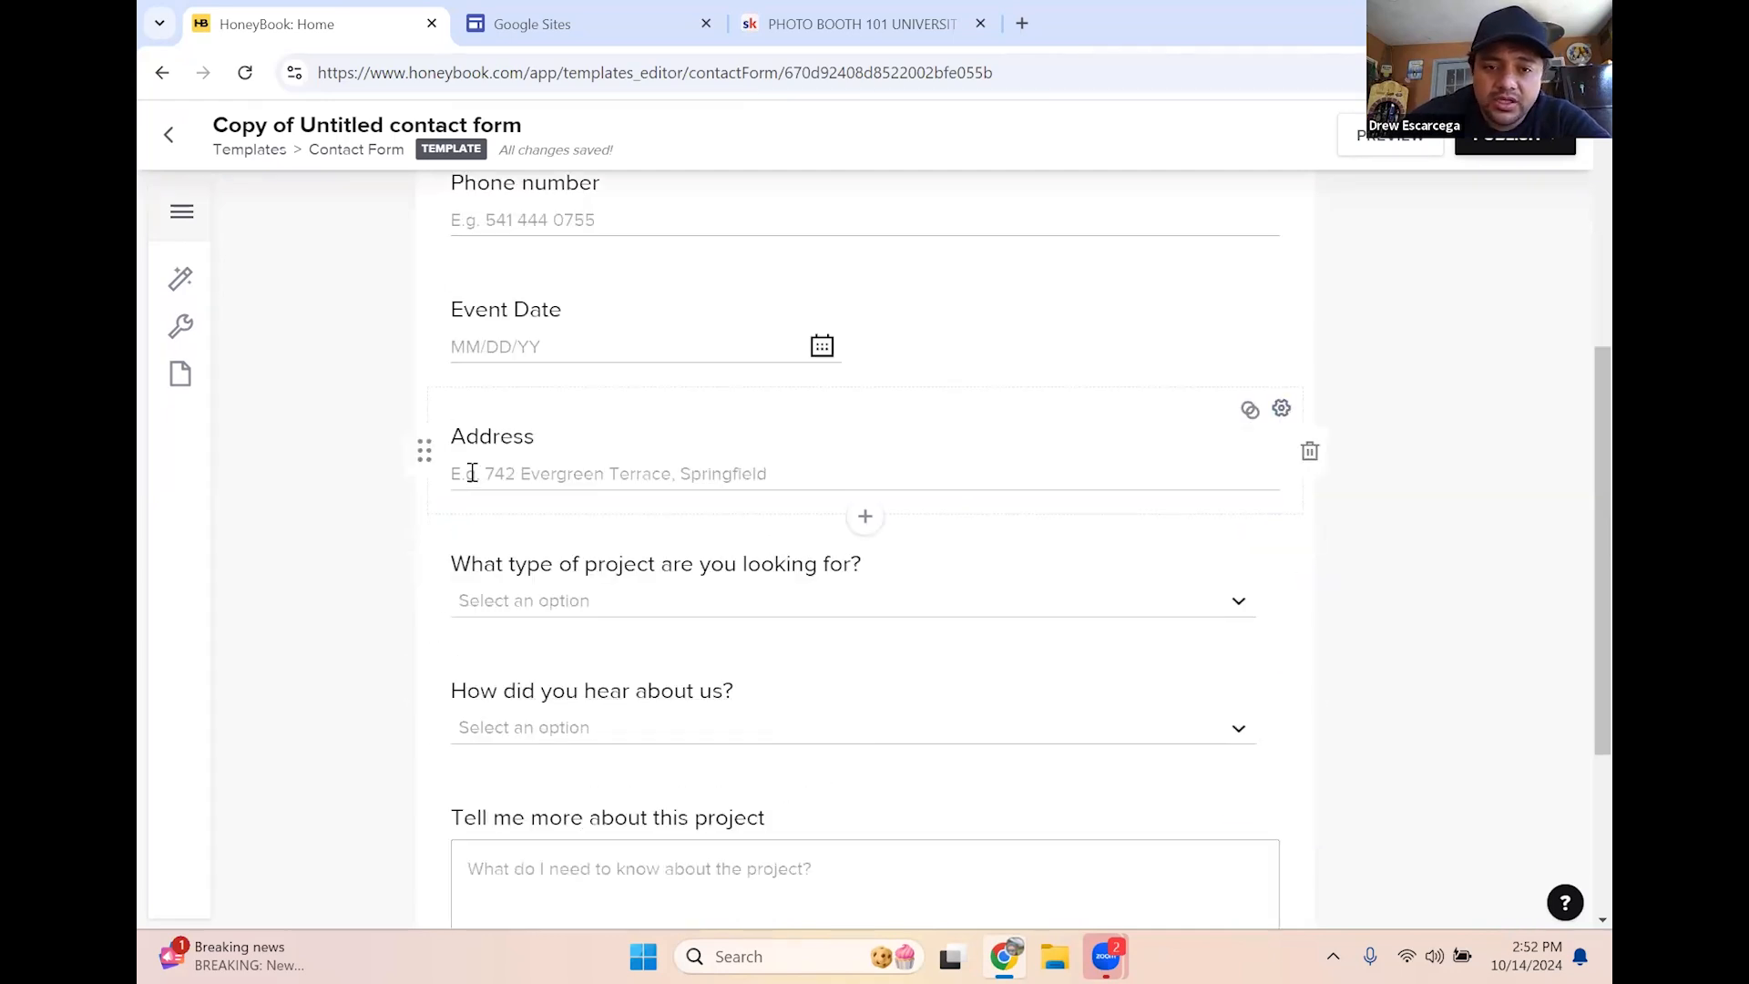
Change the contact form's Address label to 'Zip code, City OR Address' and turn on Is Required
{"action": "left_click_drag", "start_coordinate": [552, 431], "coordinate": [449, 440]}
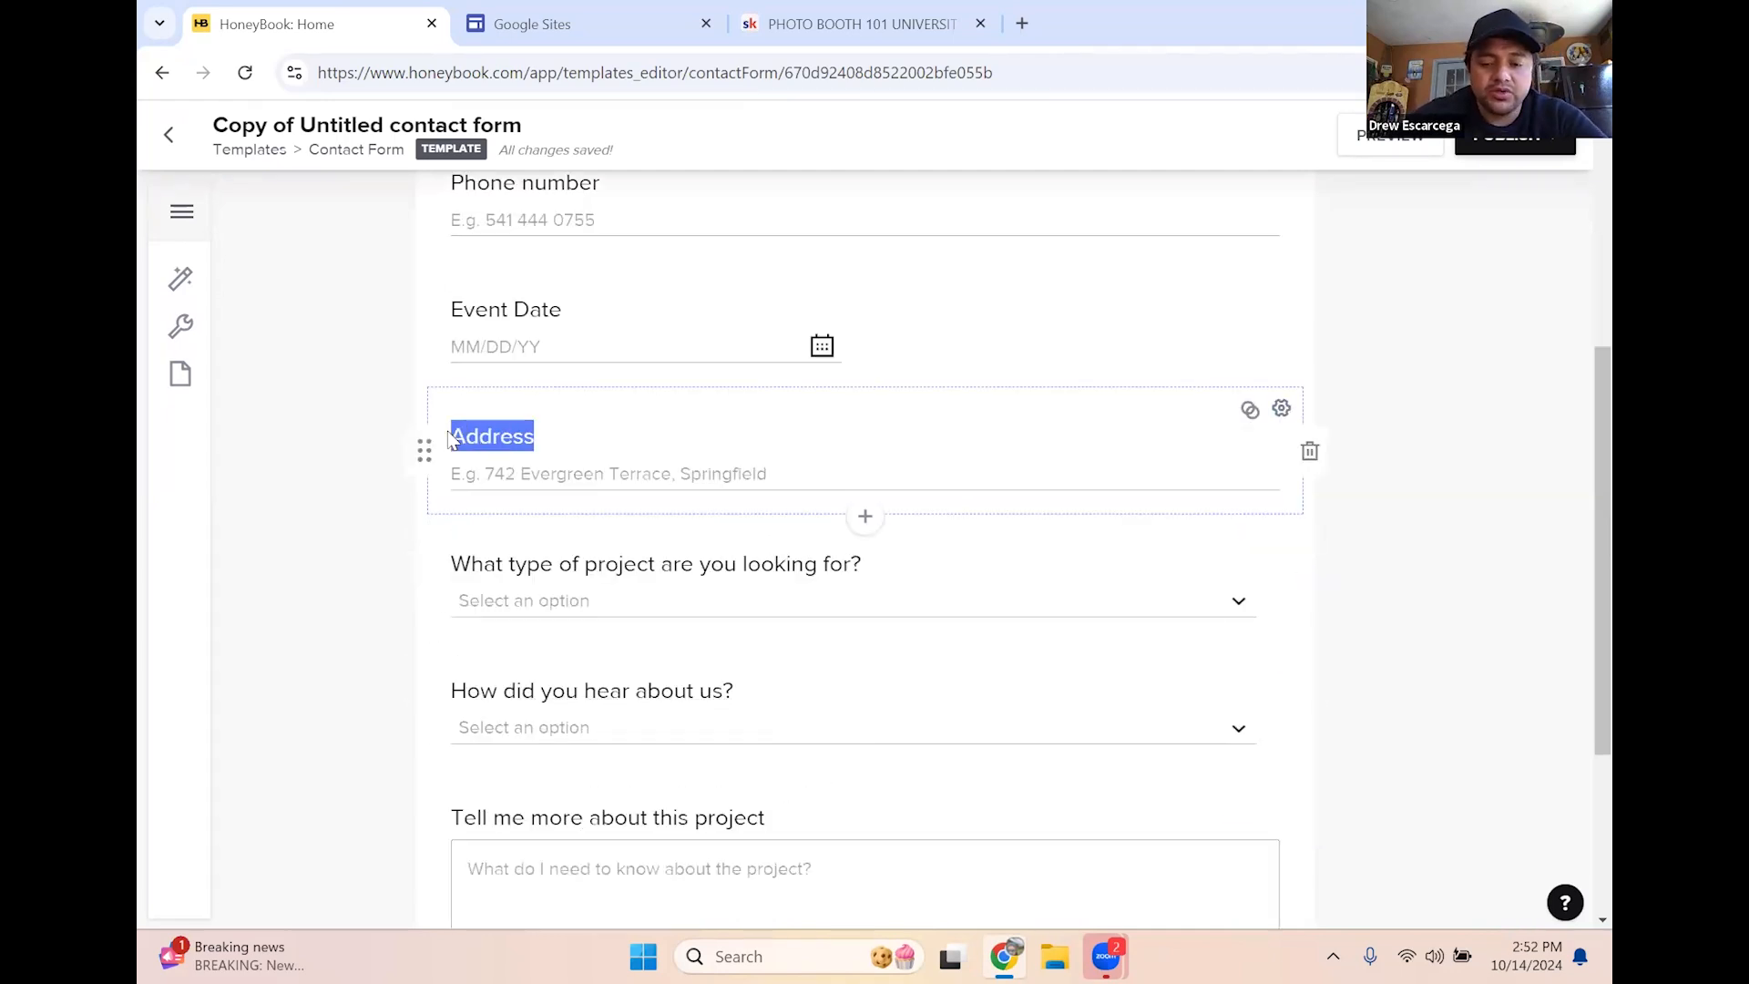
{"action": "type", "text": "Zip code,"}
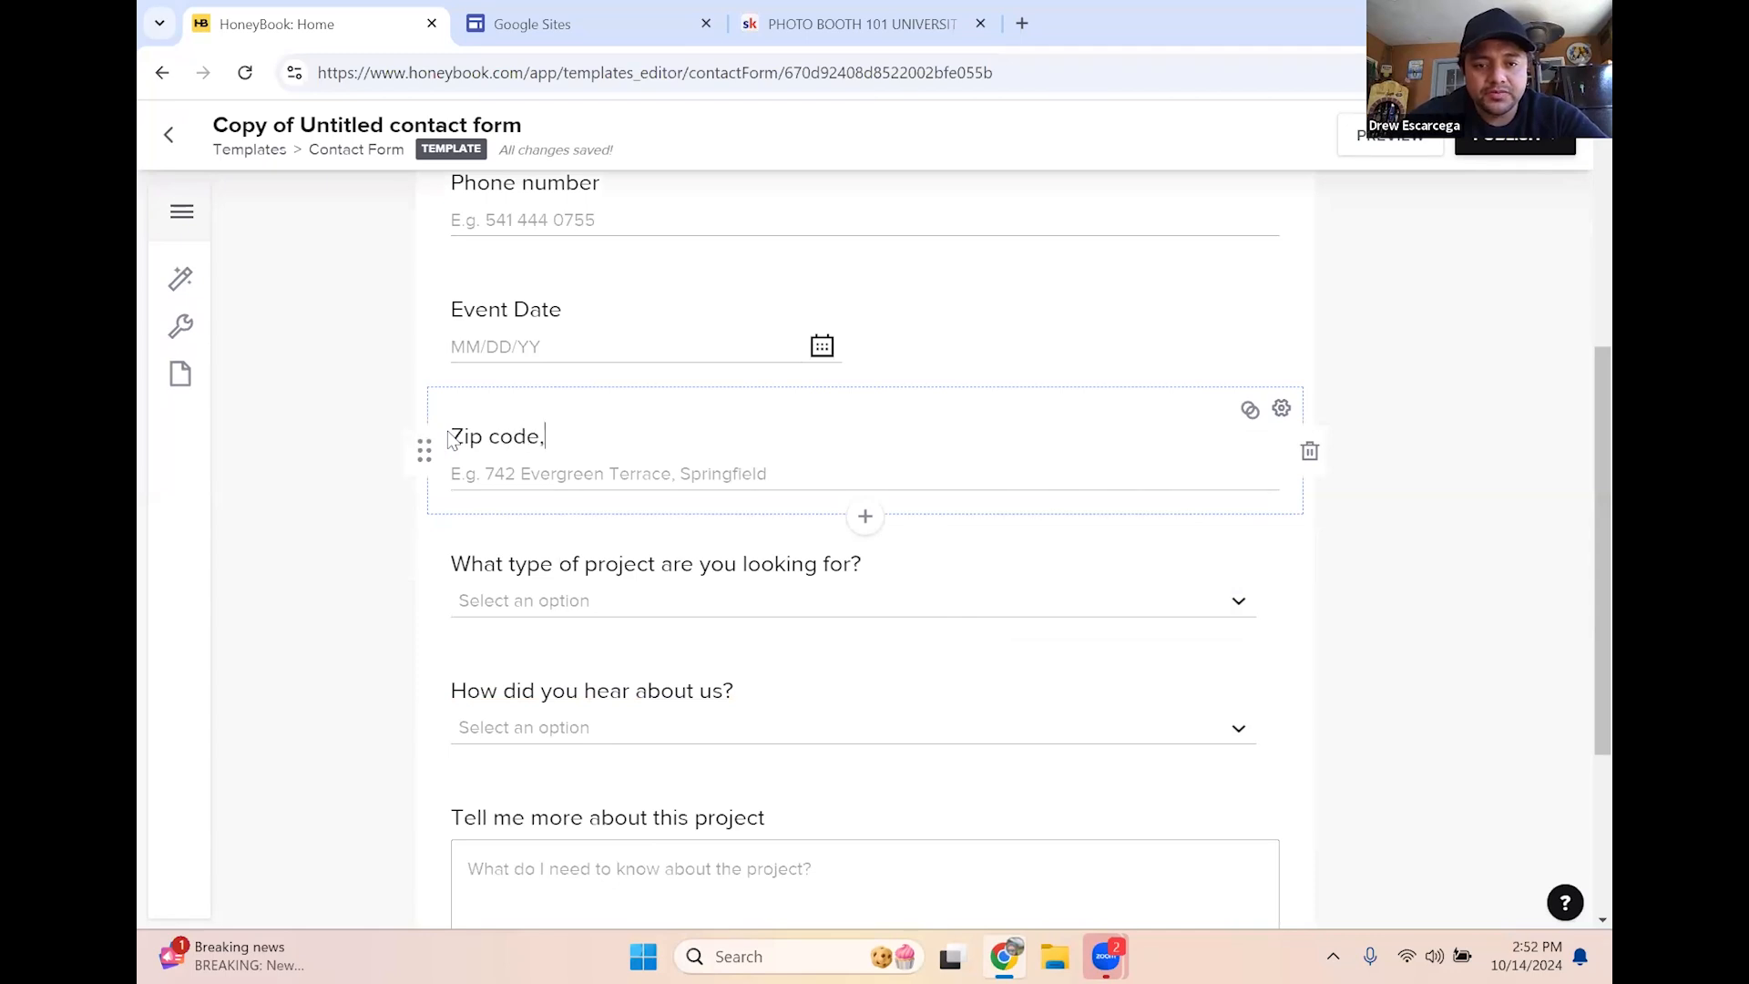
{"action": "type", "text": " City"}
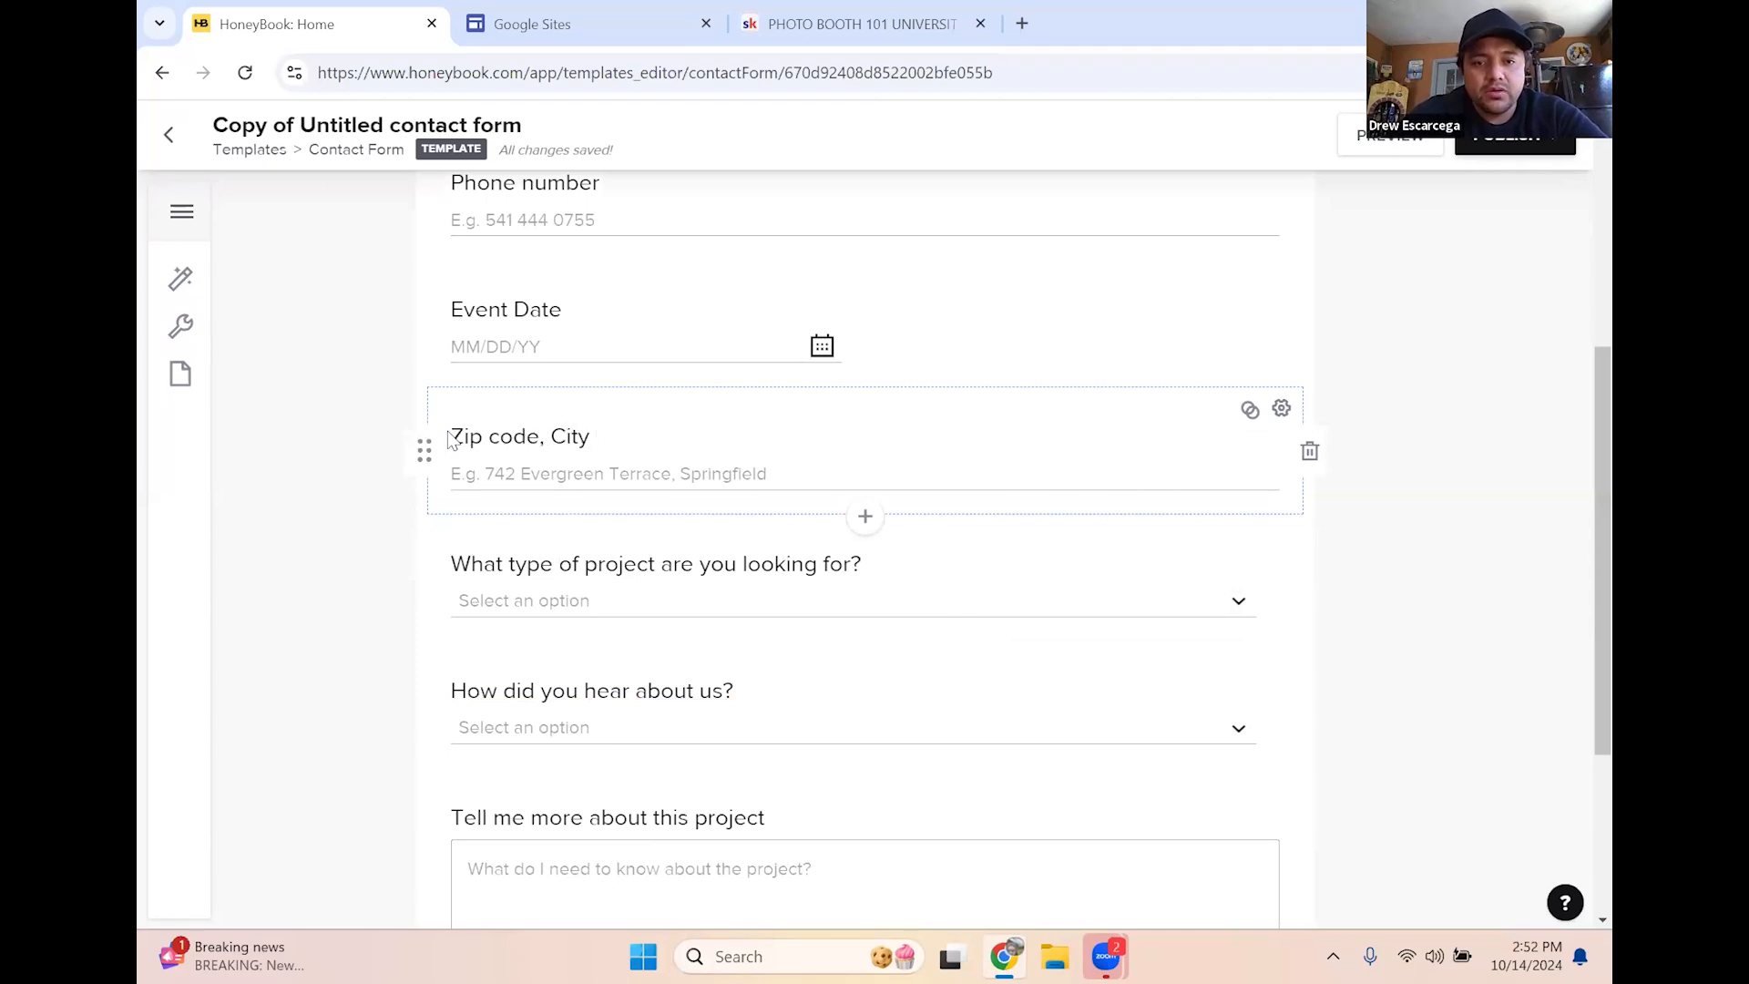
{"action": "type", "text": " OR Address"}
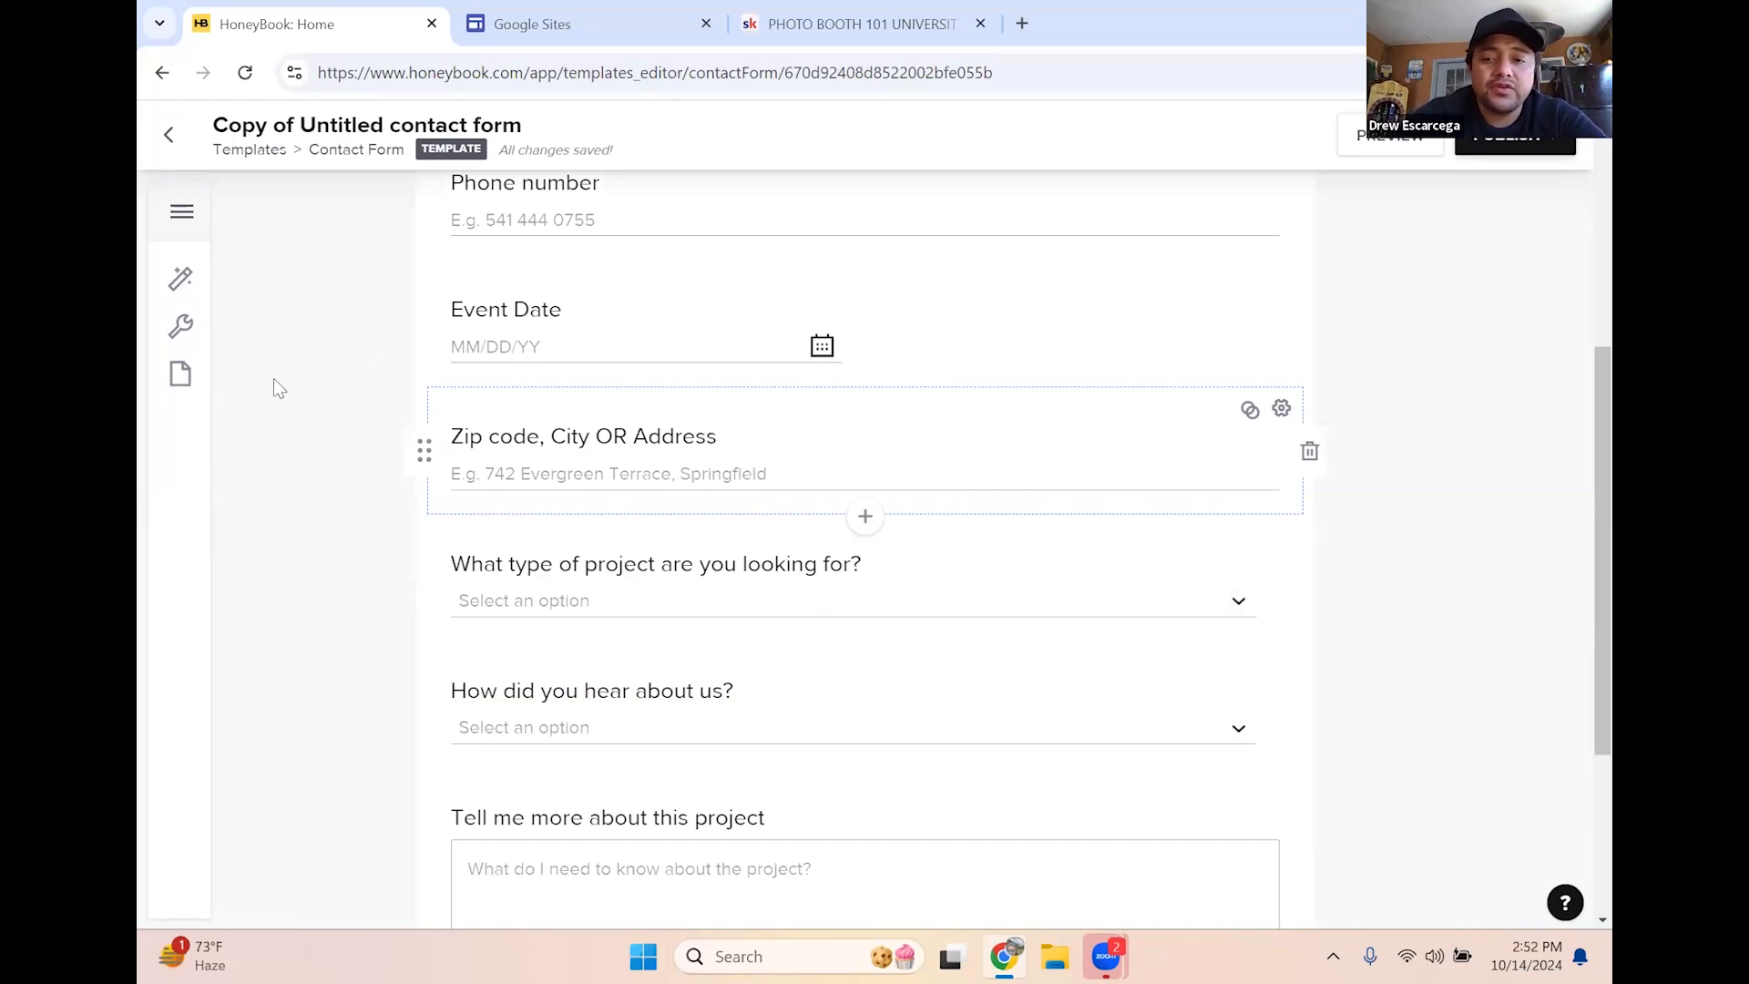
{"action": "left_click", "coordinate": [1279, 415]}
{"action": "scroll", "coordinate": [1285, 383], "scroll_direction": "down", "scroll_amount": 3}
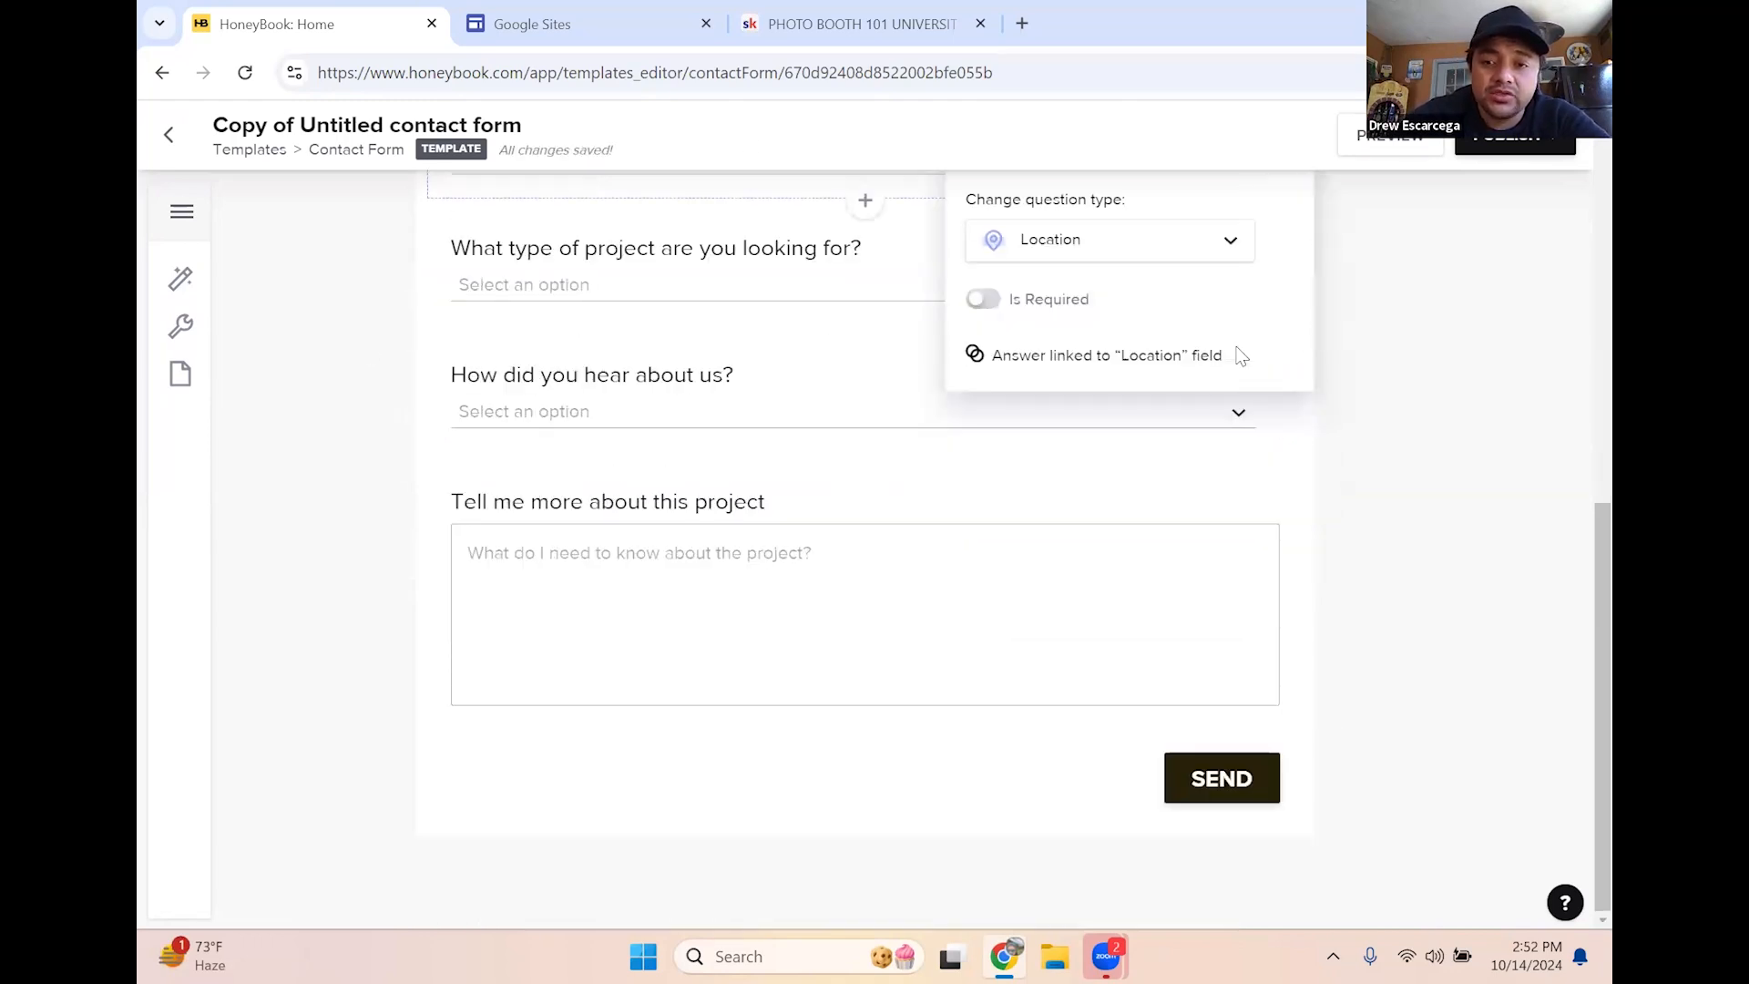
{"action": "left_click", "coordinate": [1404, 406]}
{"action": "scroll", "coordinate": [1371, 432], "scroll_direction": "up", "scroll_amount": 3}
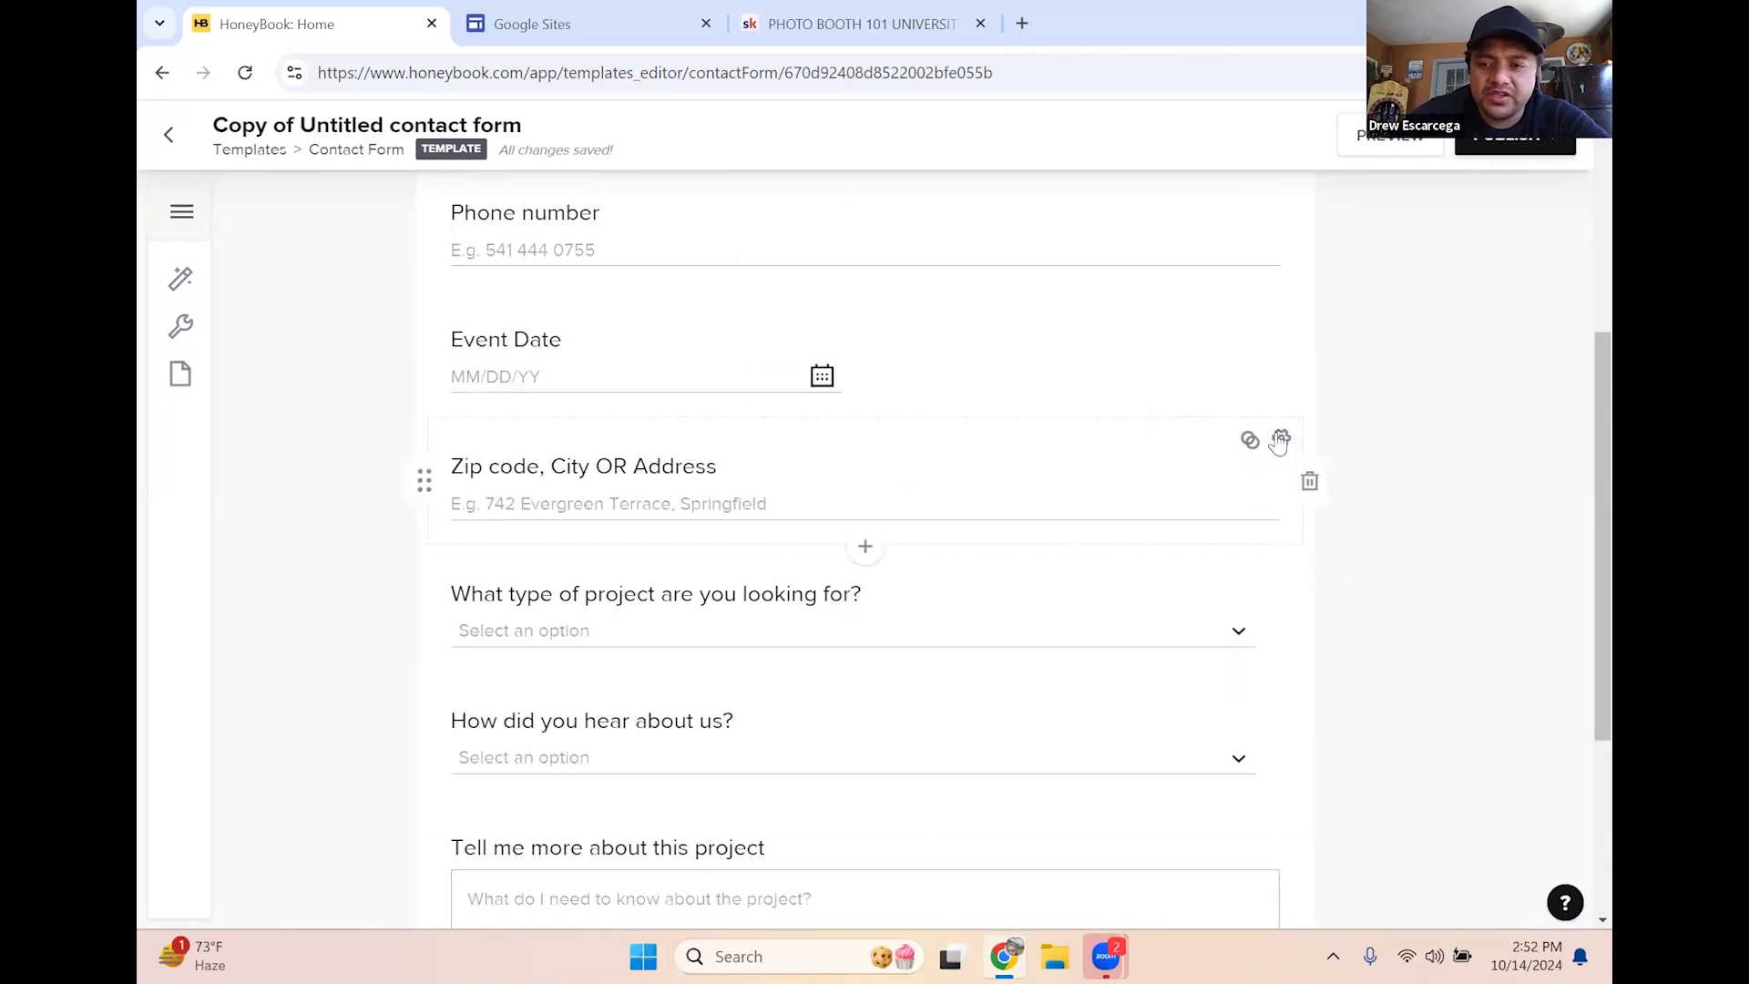
{"action": "left_click", "coordinate": [1279, 441]}
{"action": "scroll", "coordinate": [1185, 365], "scroll_direction": "down", "scroll_amount": 3}
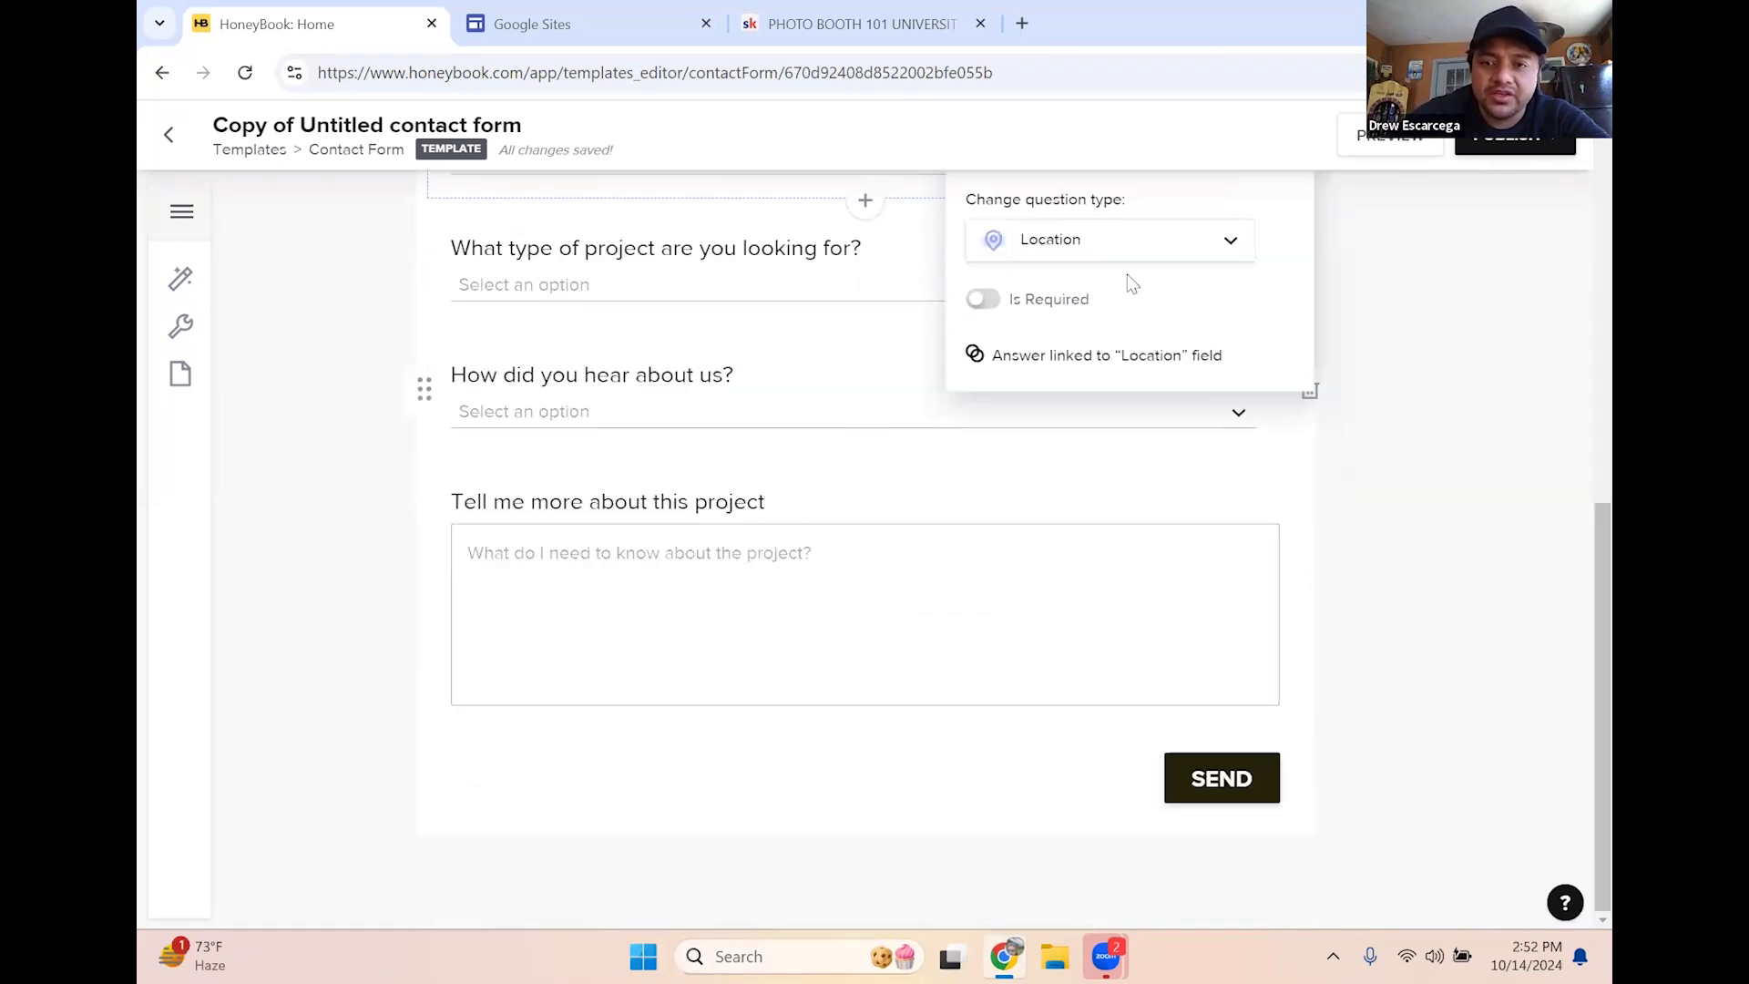
{"action": "left_click", "coordinate": [984, 299]}
{"action": "left_click", "coordinate": [1417, 437]}
{"action": "scroll", "coordinate": [1336, 508], "scroll_direction": "up", "scroll_amount": 5}
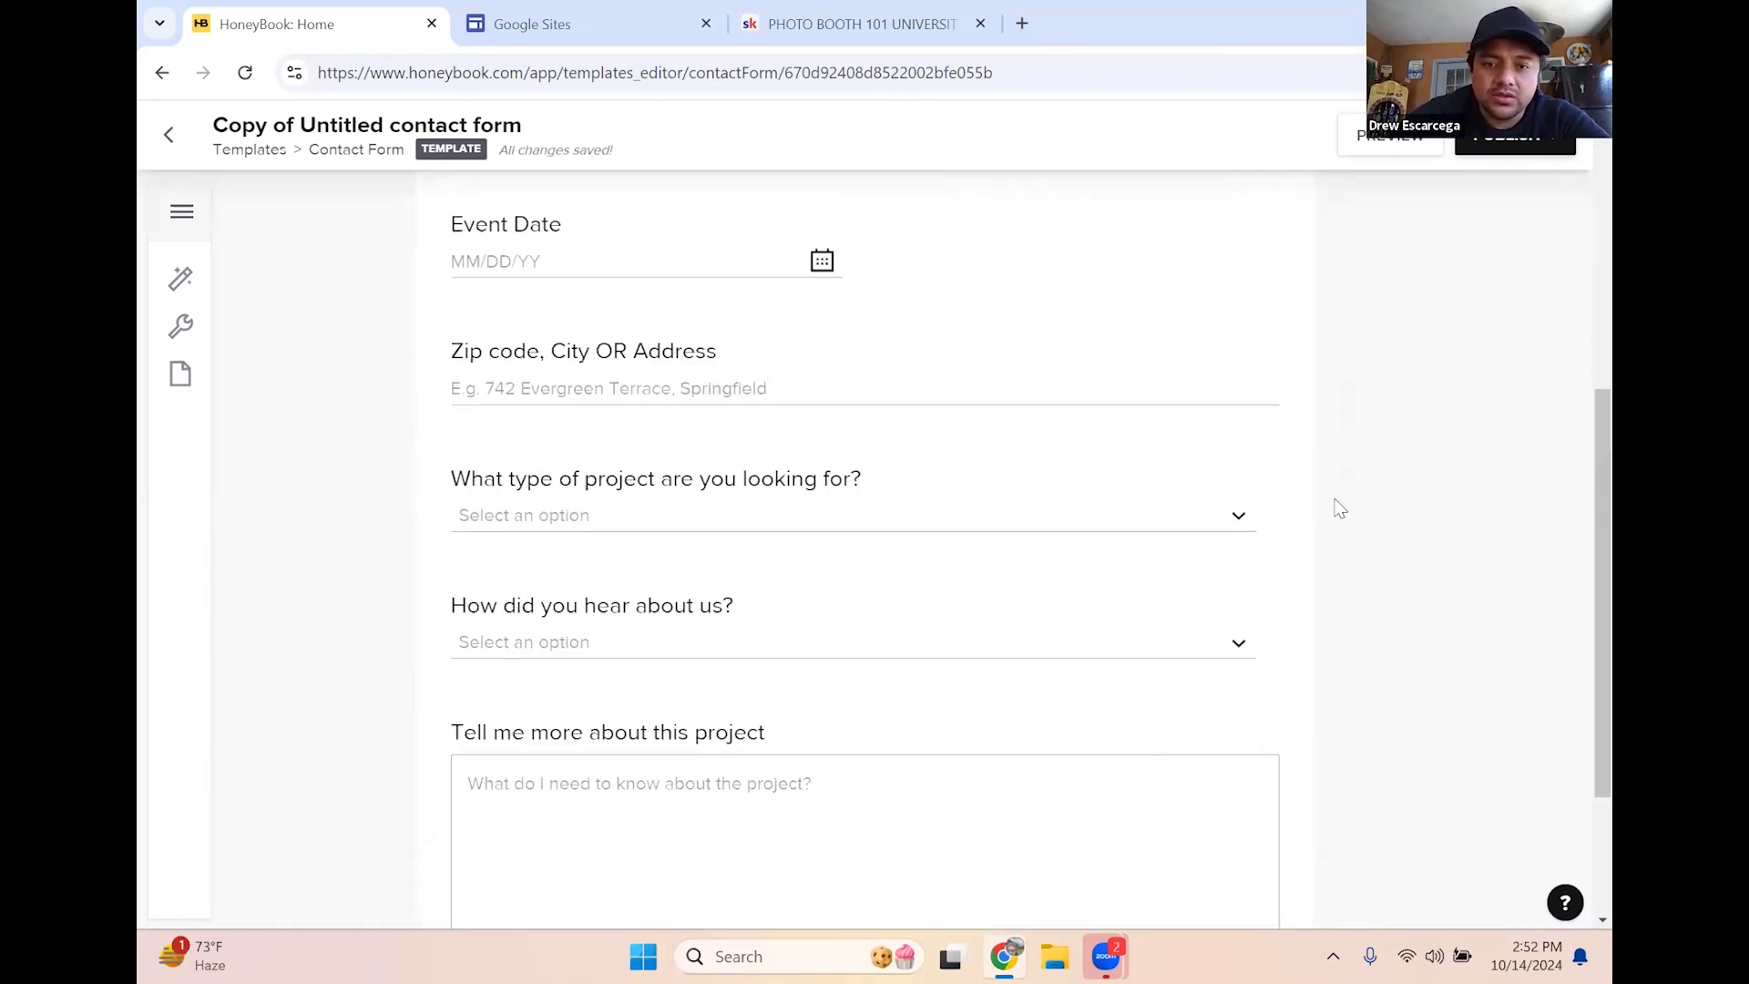
{"action": "scroll", "coordinate": [496, 512], "scroll_direction": "down", "scroll_amount": 1}
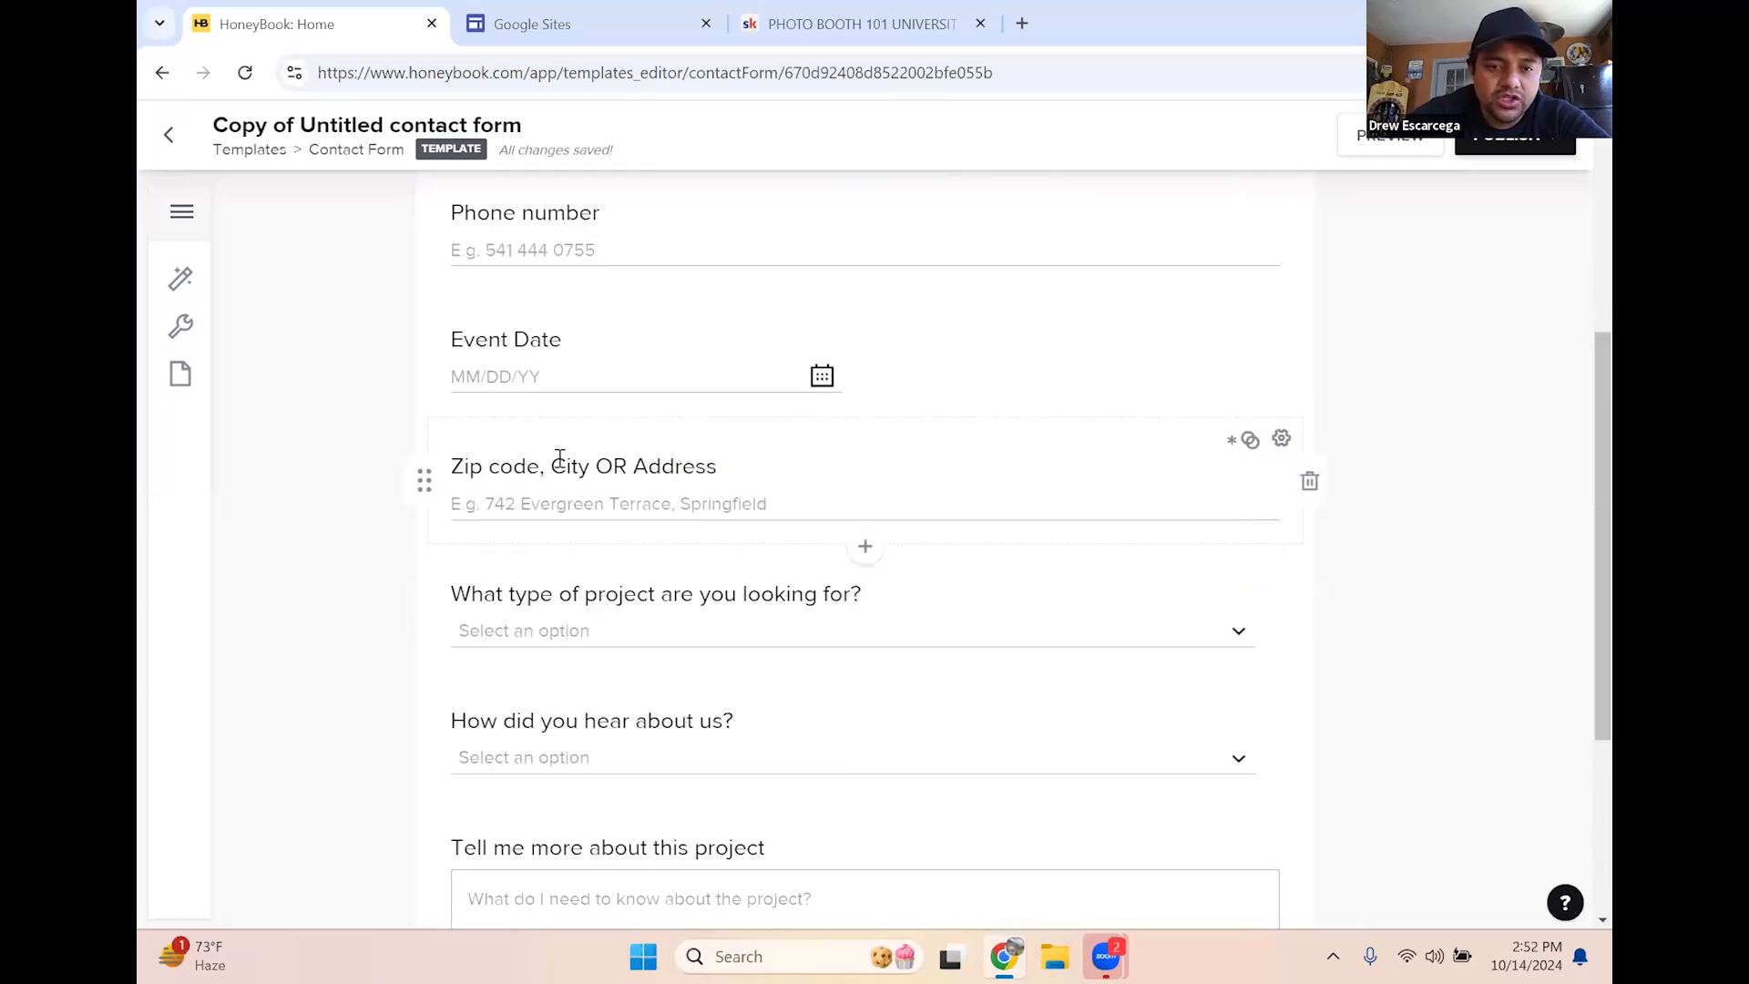
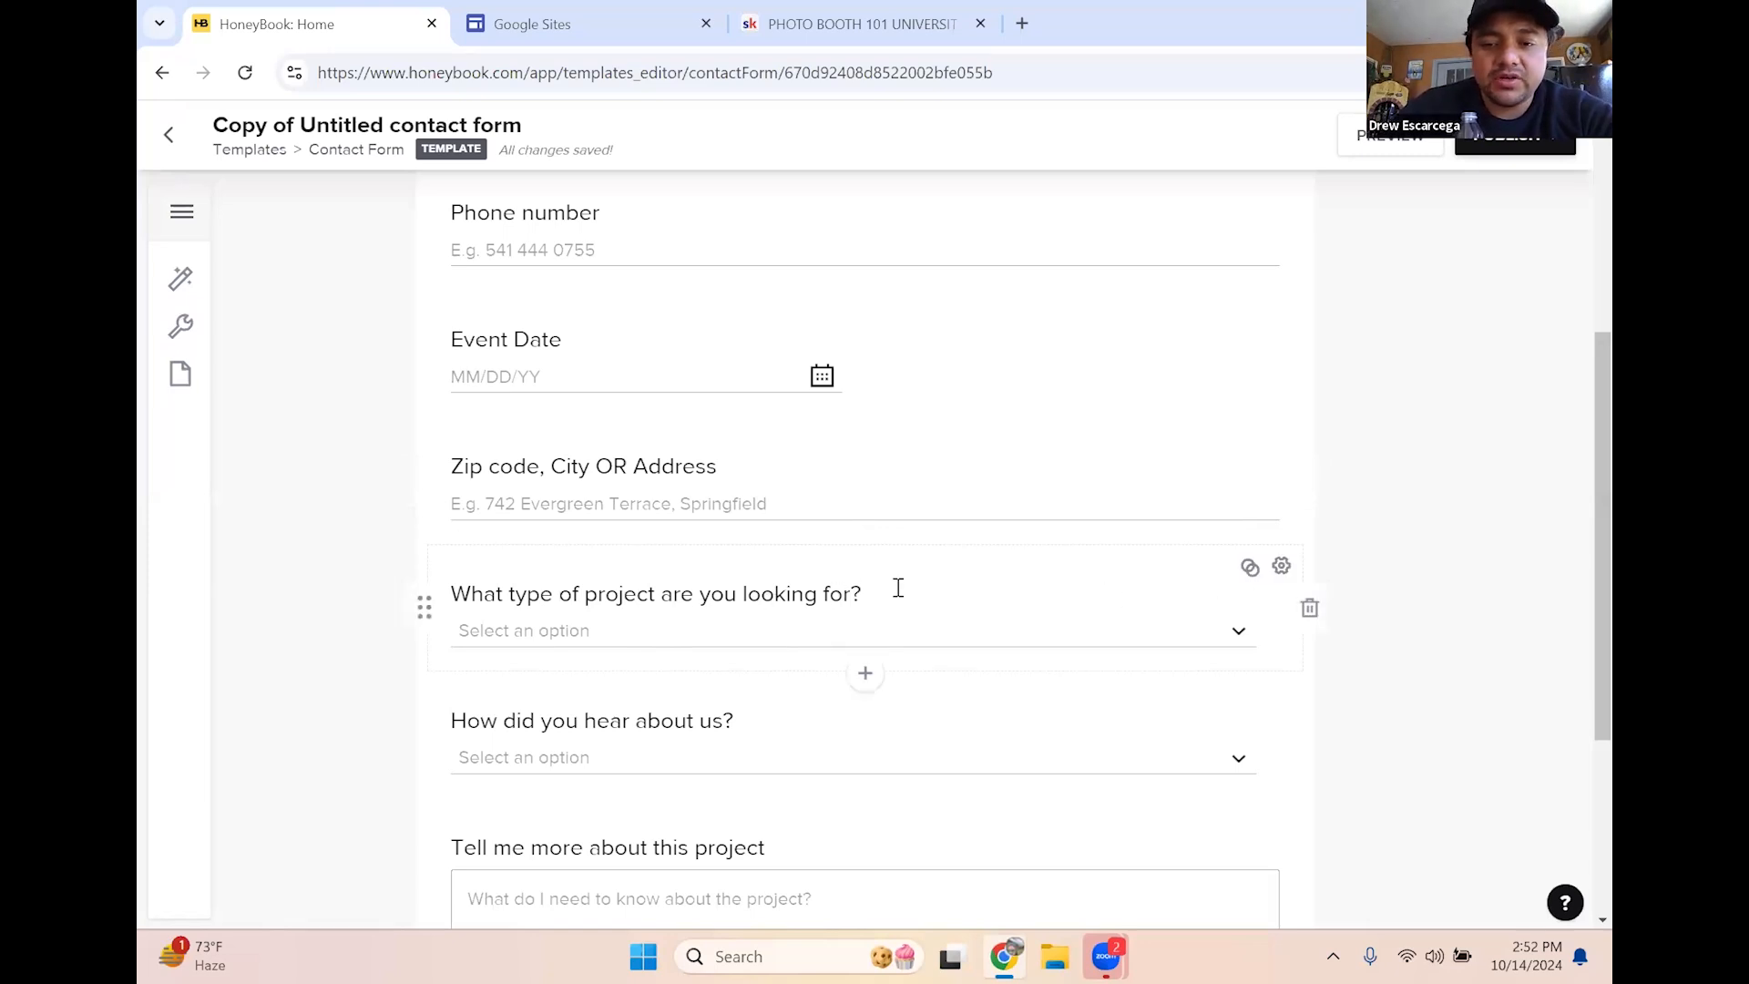
Retitle the project-type question to ask whether they want prints or digital only, and check its answer choices
{"action": "left_click_drag", "start_coordinate": [862, 597], "coordinate": [430, 605]}
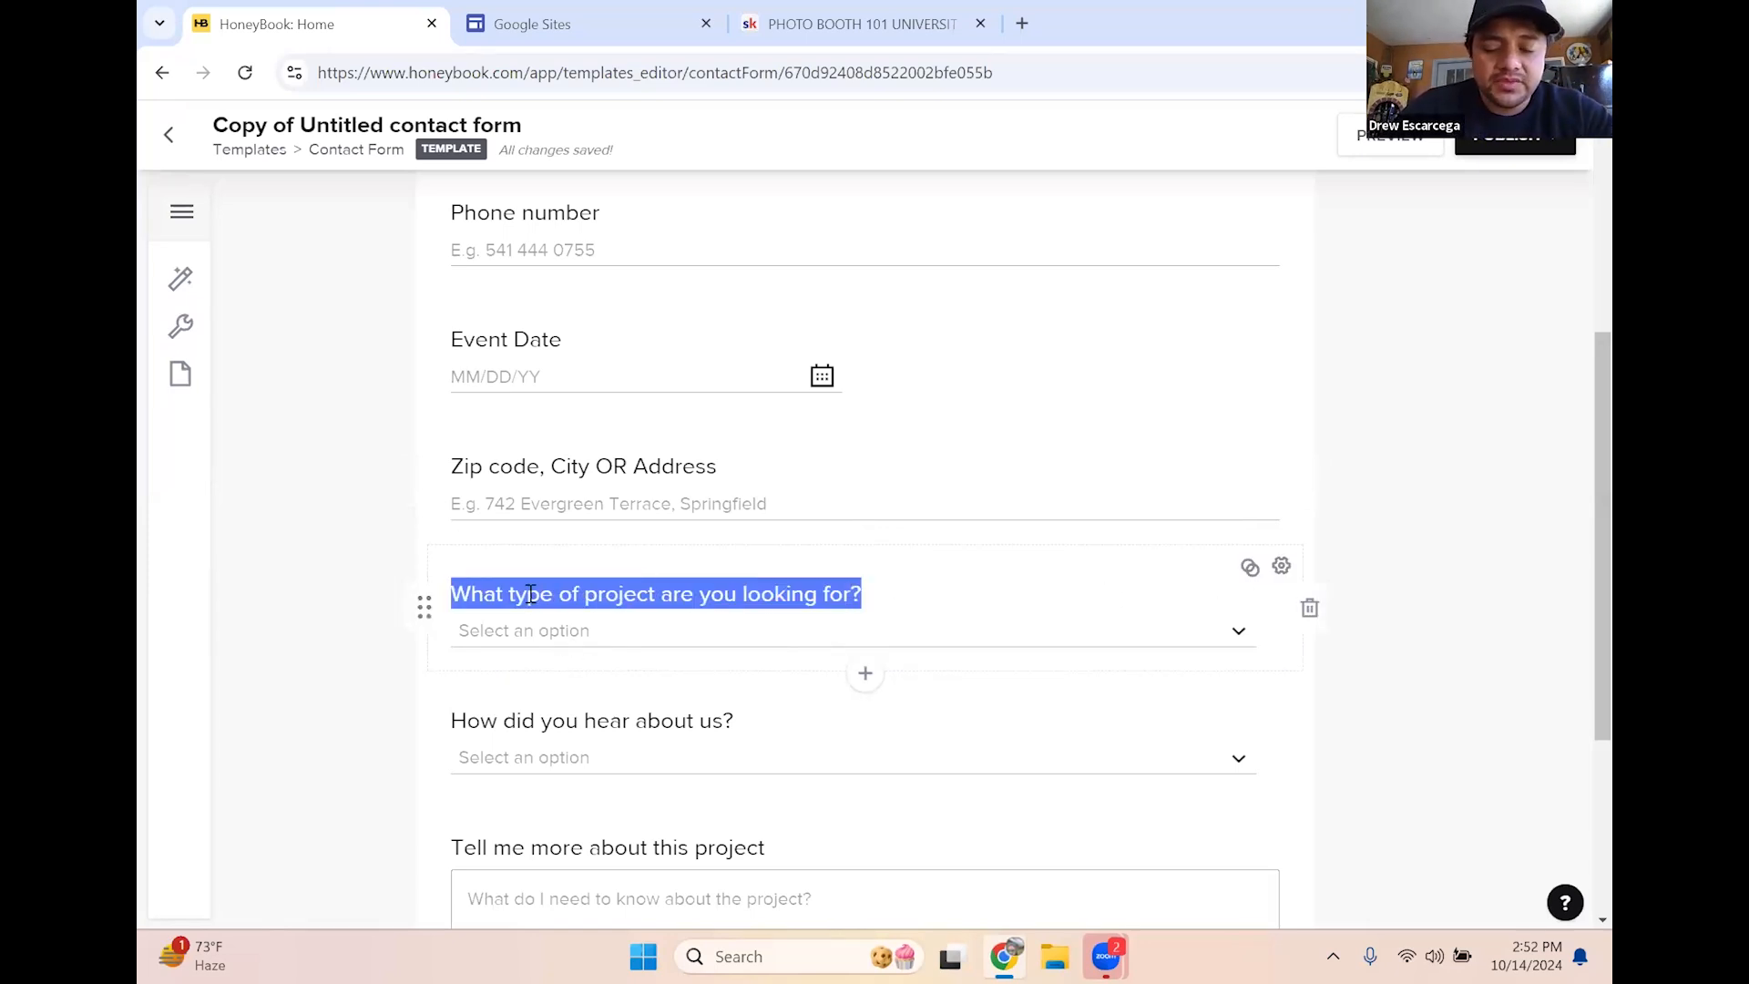
{"action": "type", "text": "What"}
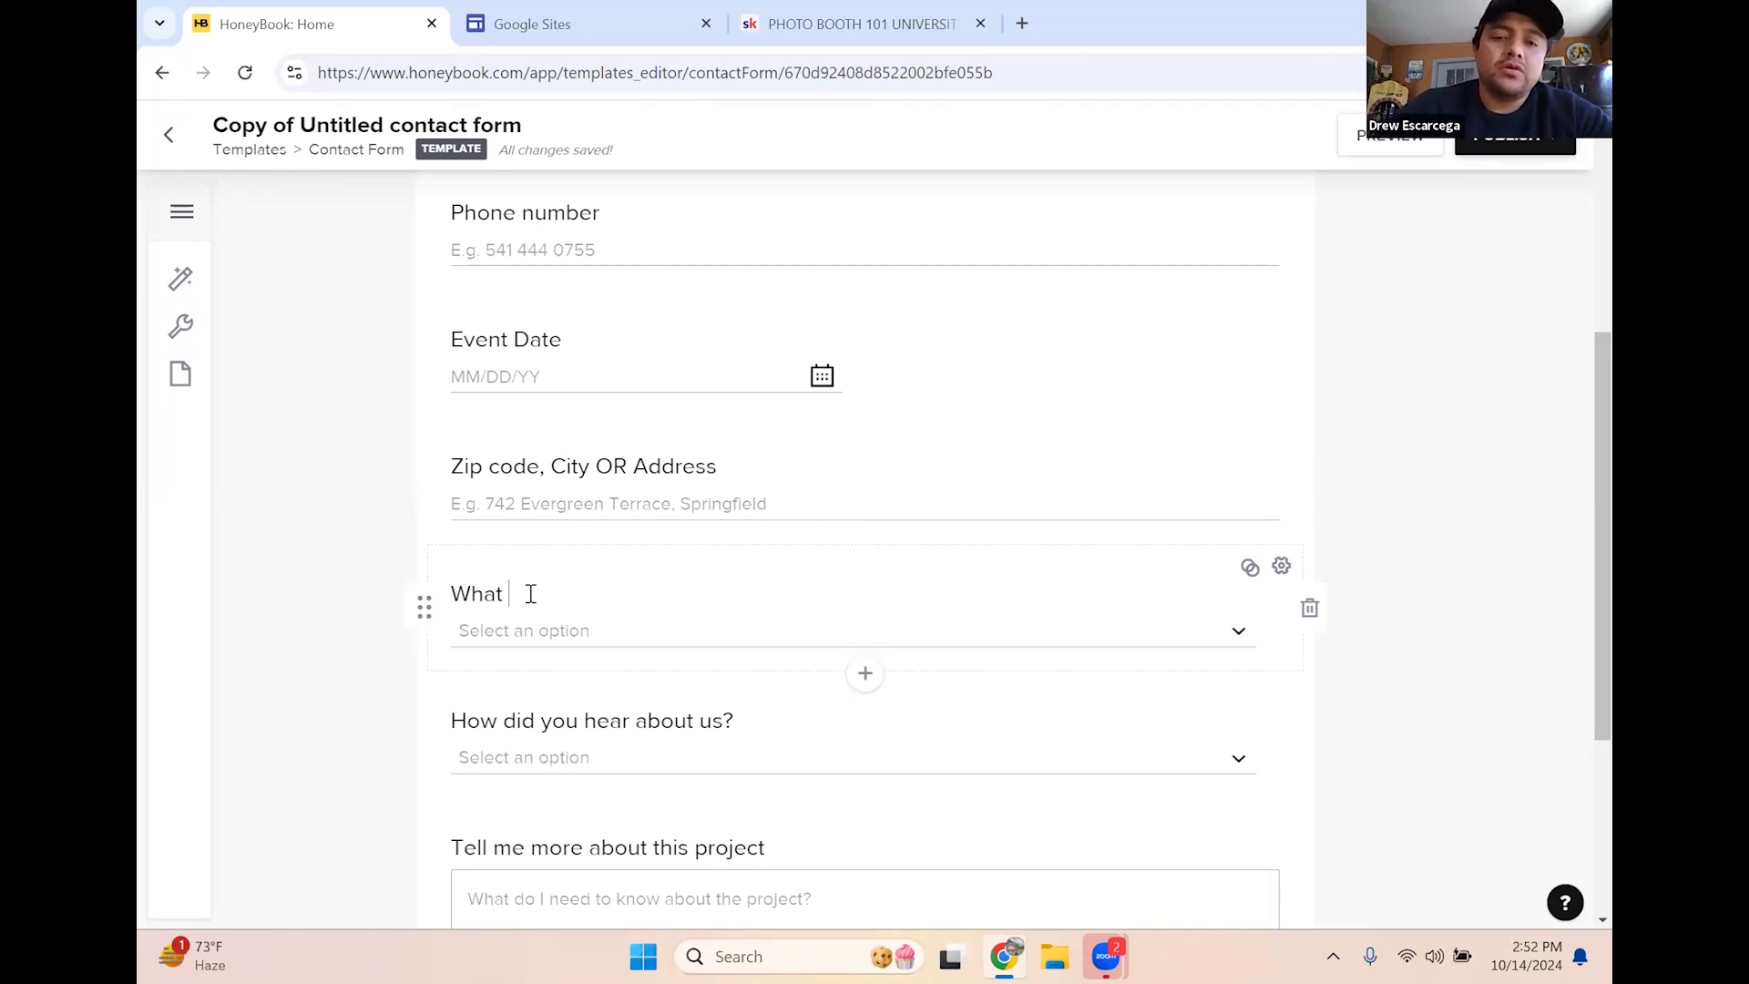
{"action": "key", "text": "BackSpace"}
{"action": "key", "text": "BackSpace"}
{"action": "type", "text": "Are"}
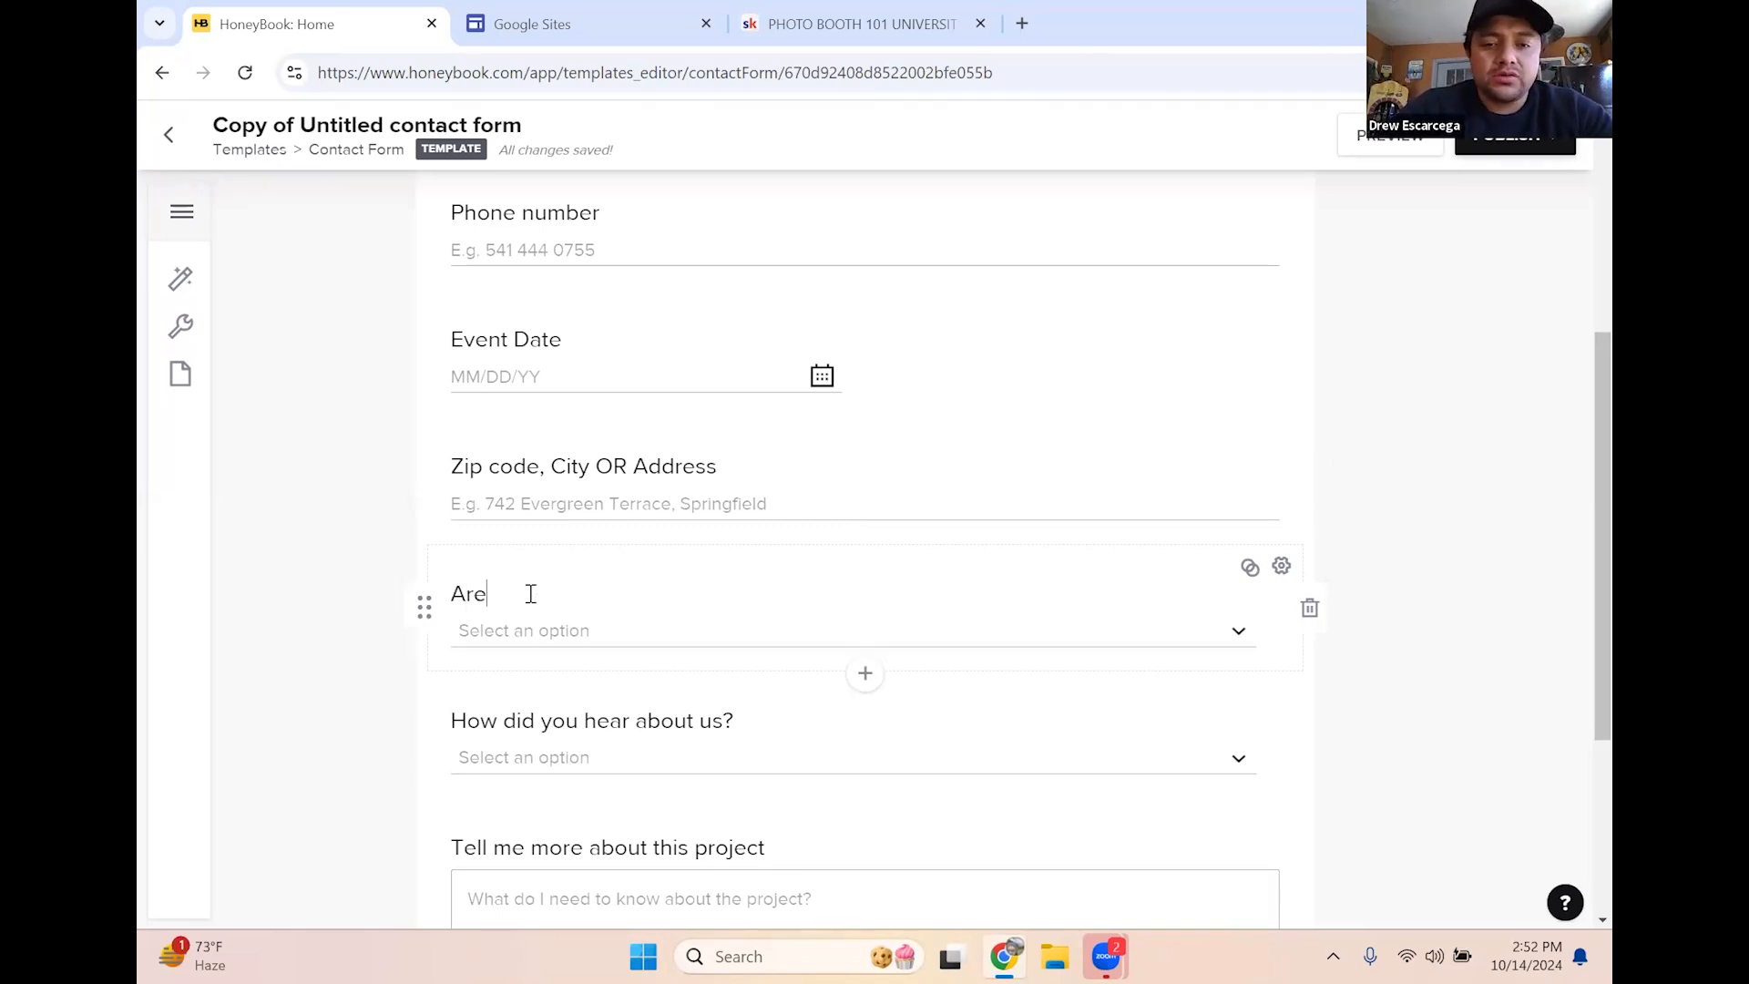
{"action": "type", "text": " you"}
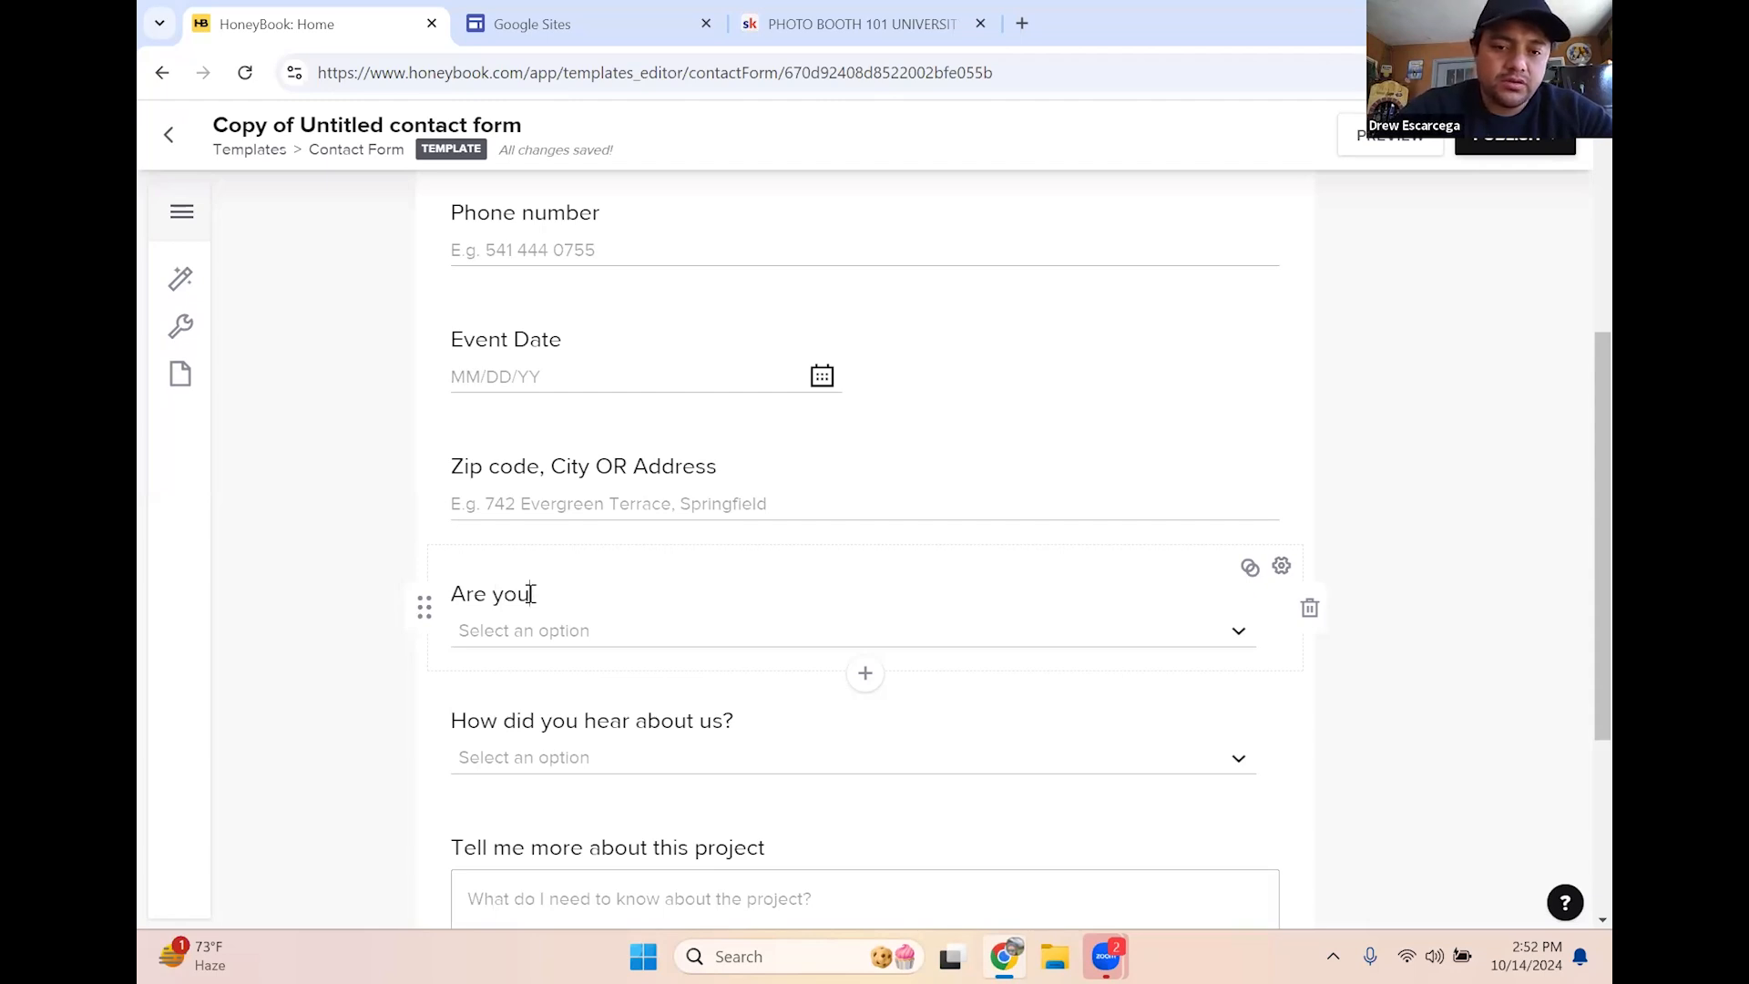
{"action": "type", "text": " loking fr"}
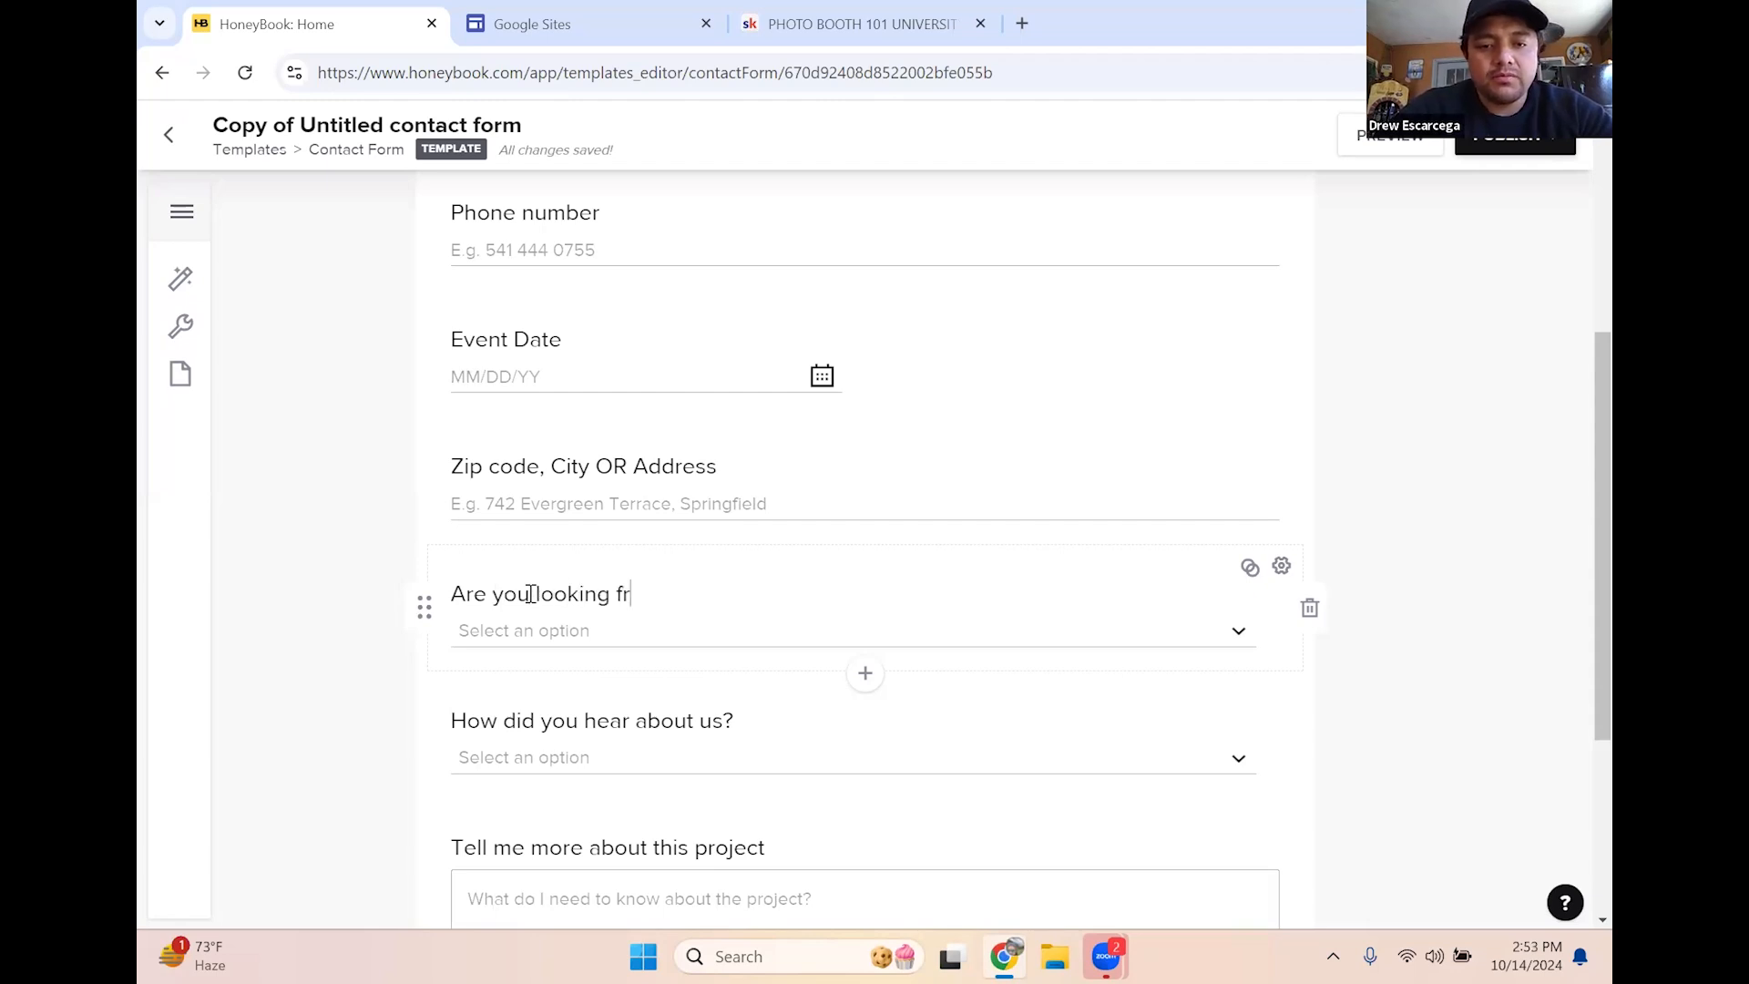
{"action": "type", "text": "o prints or digital only?"}
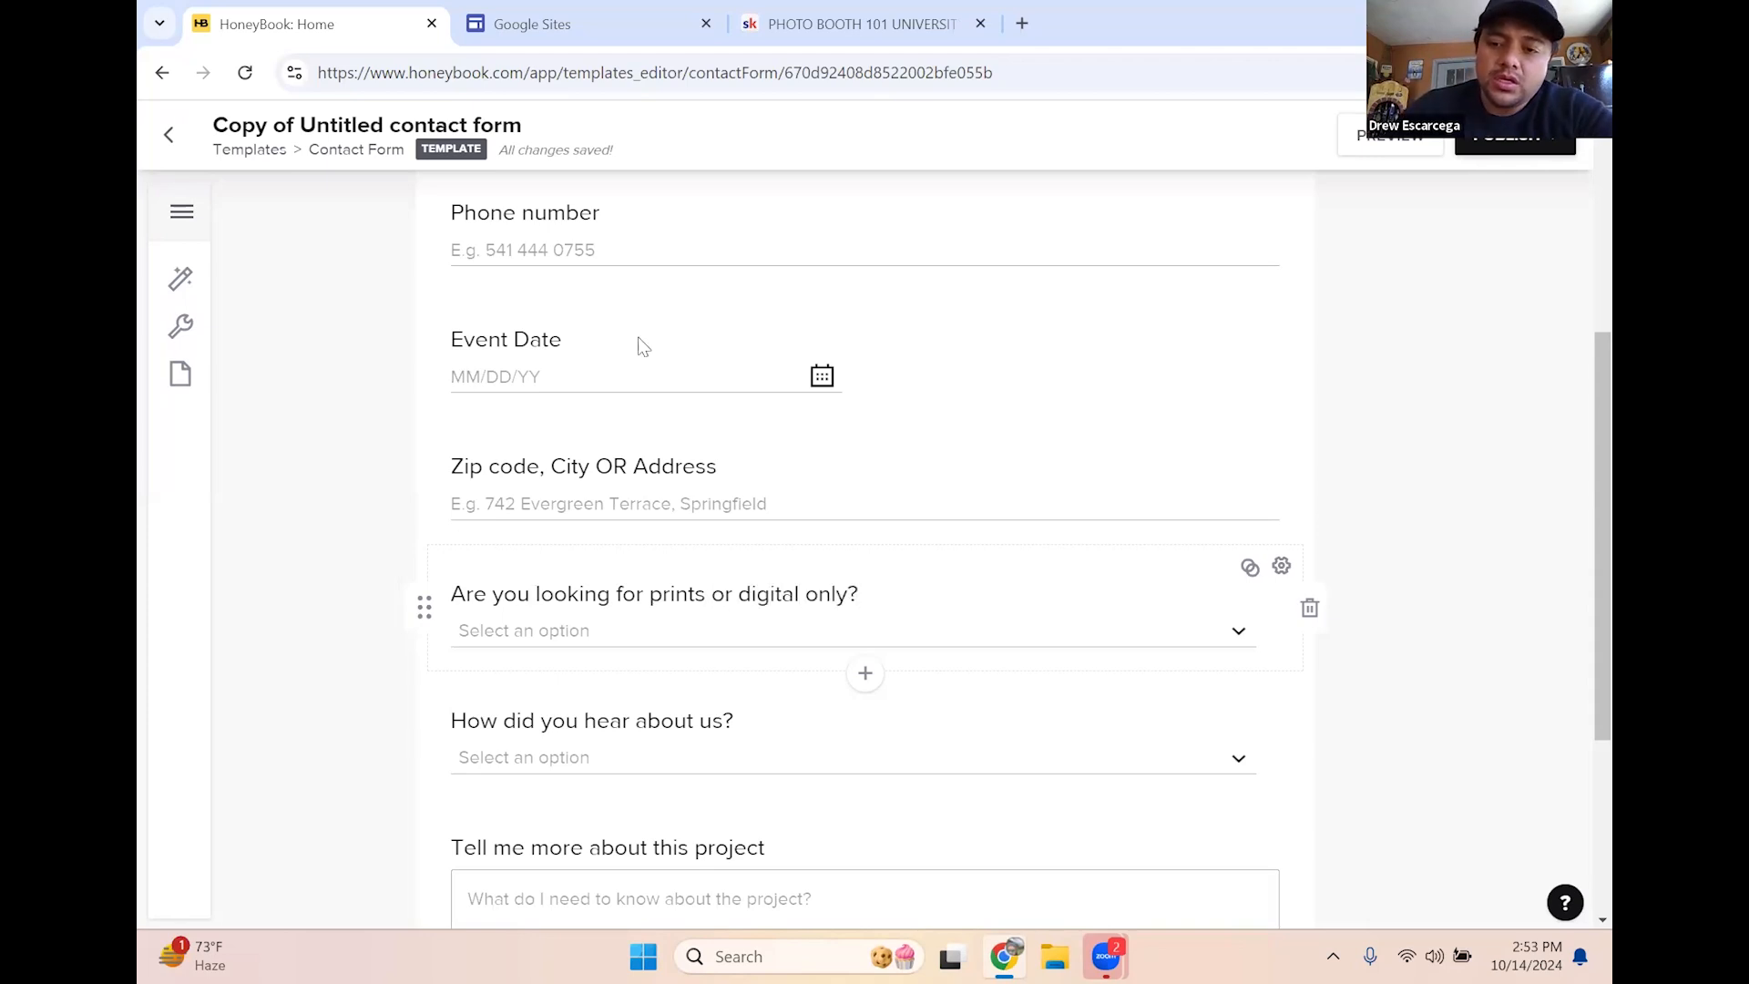
{"action": "left_click", "coordinate": [1241, 632]}
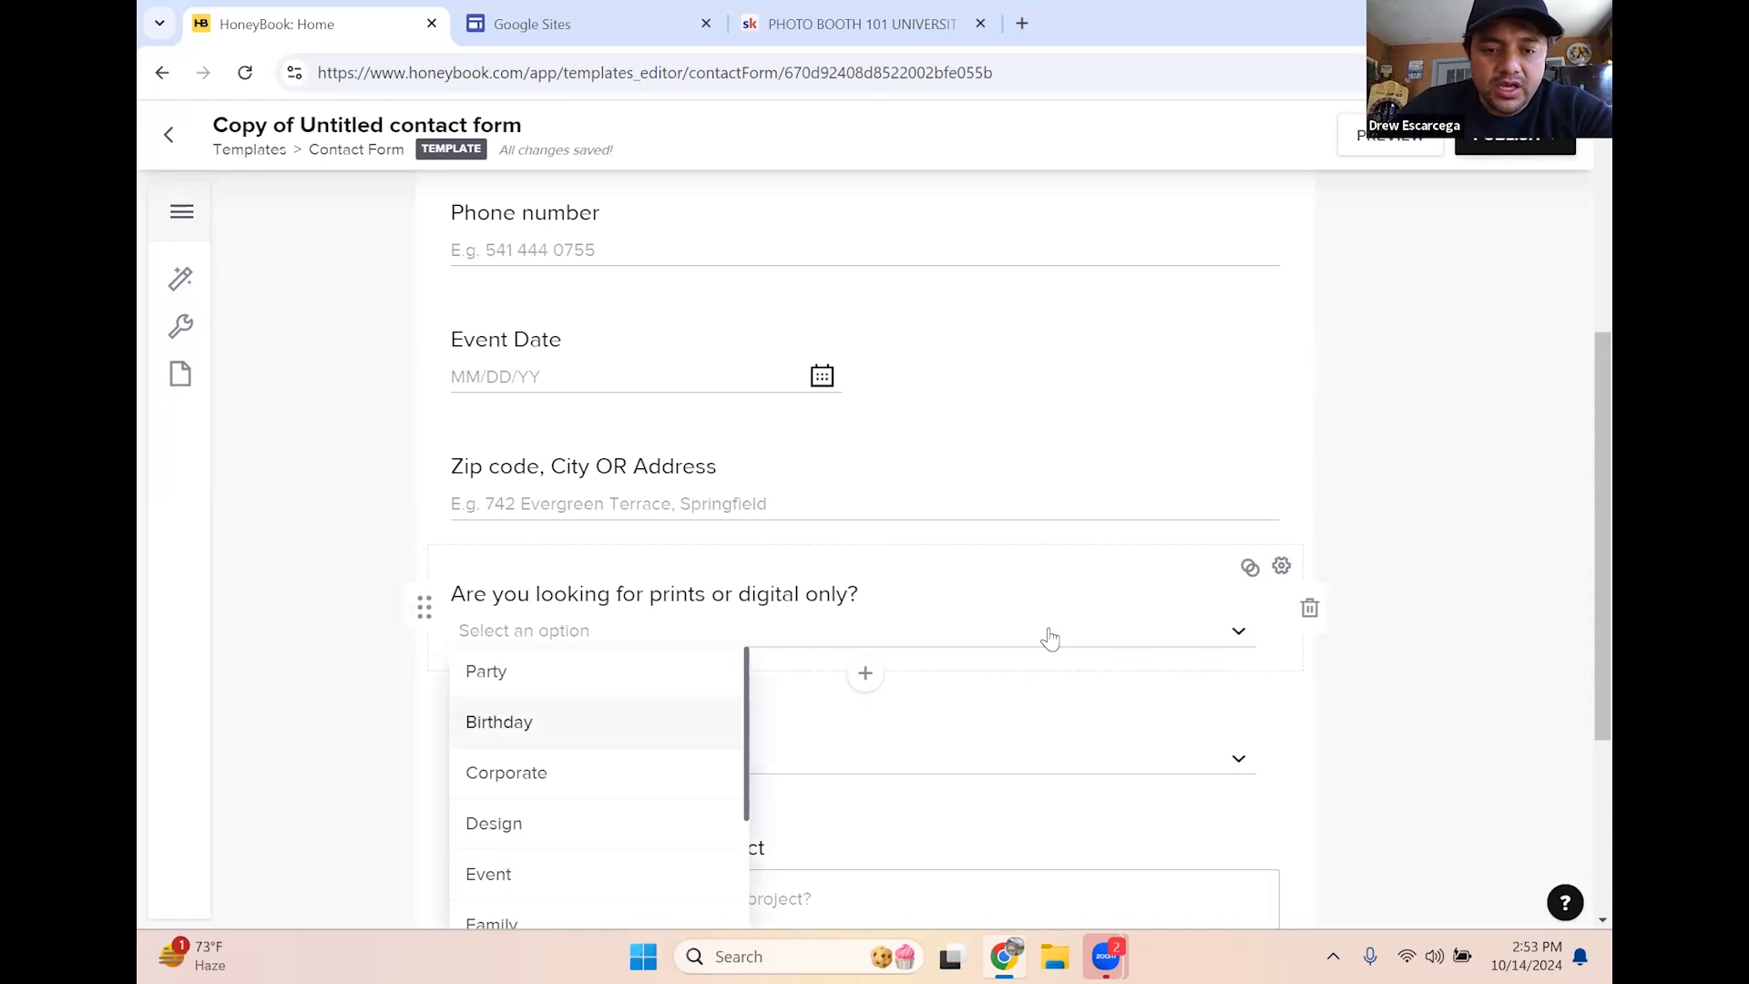
{"action": "left_click", "coordinate": [1254, 571]}
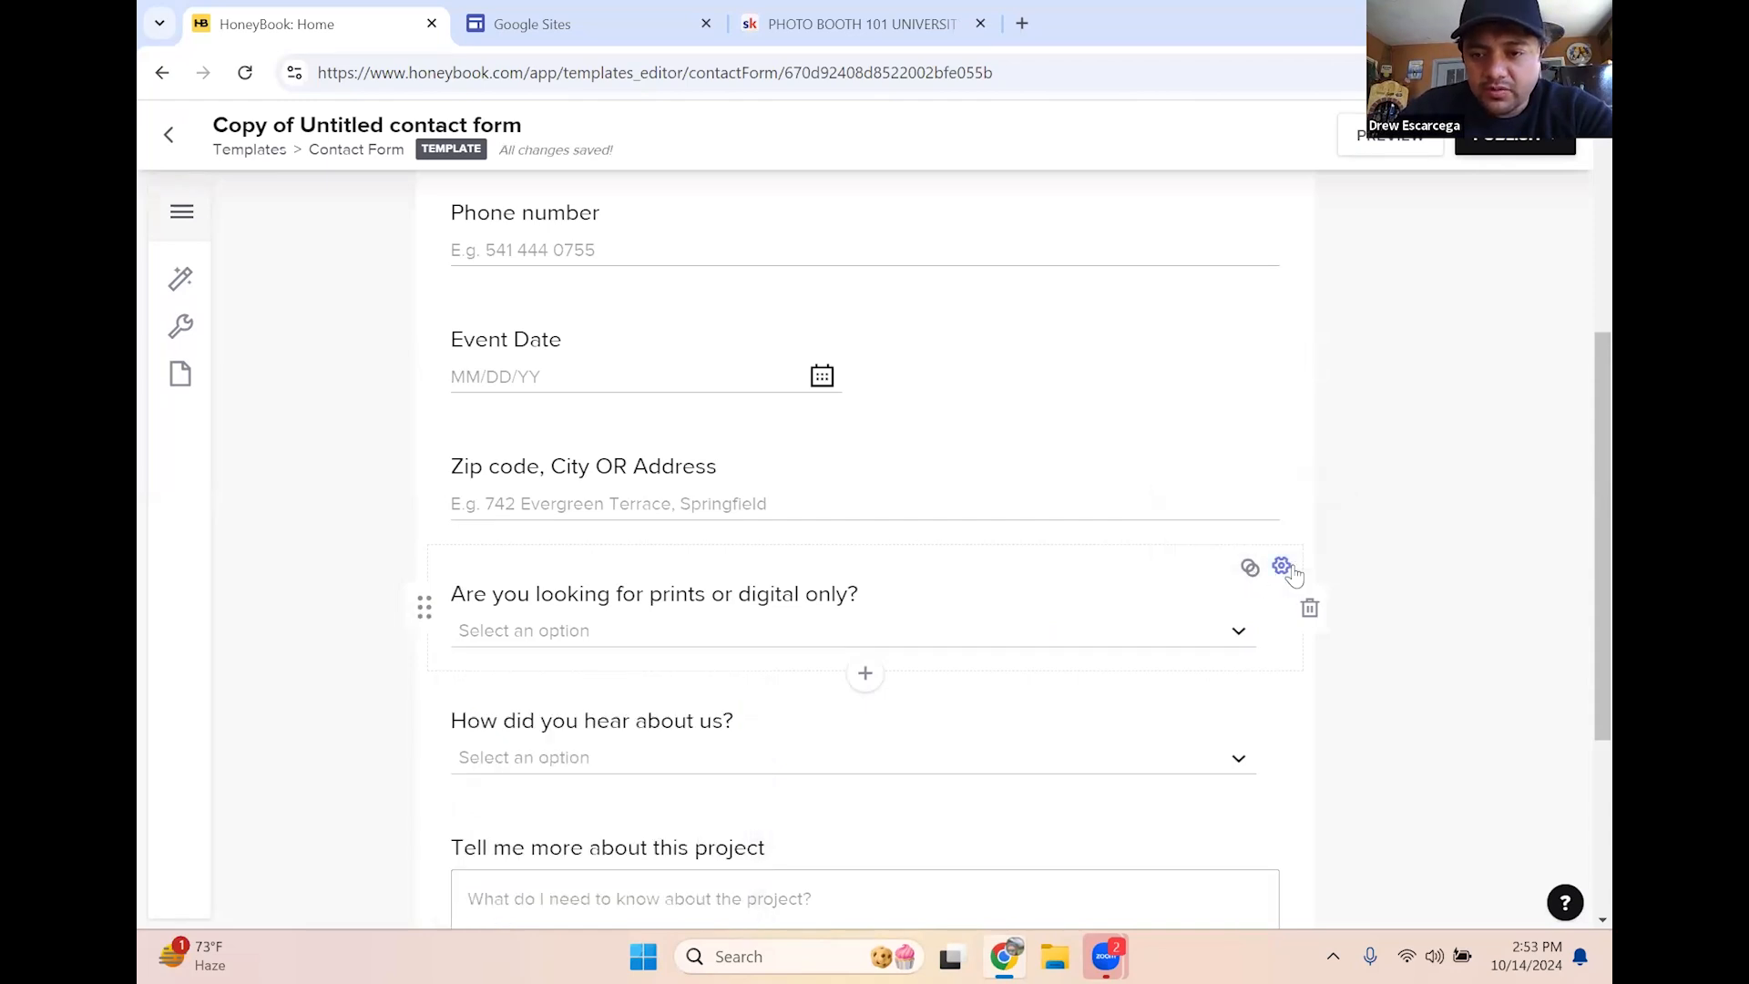
Look over the question's settings, then delete the prints-or-digital question from the form
{"action": "left_click", "coordinate": [1282, 566]}
{"action": "left_click", "coordinate": [588, 366]}
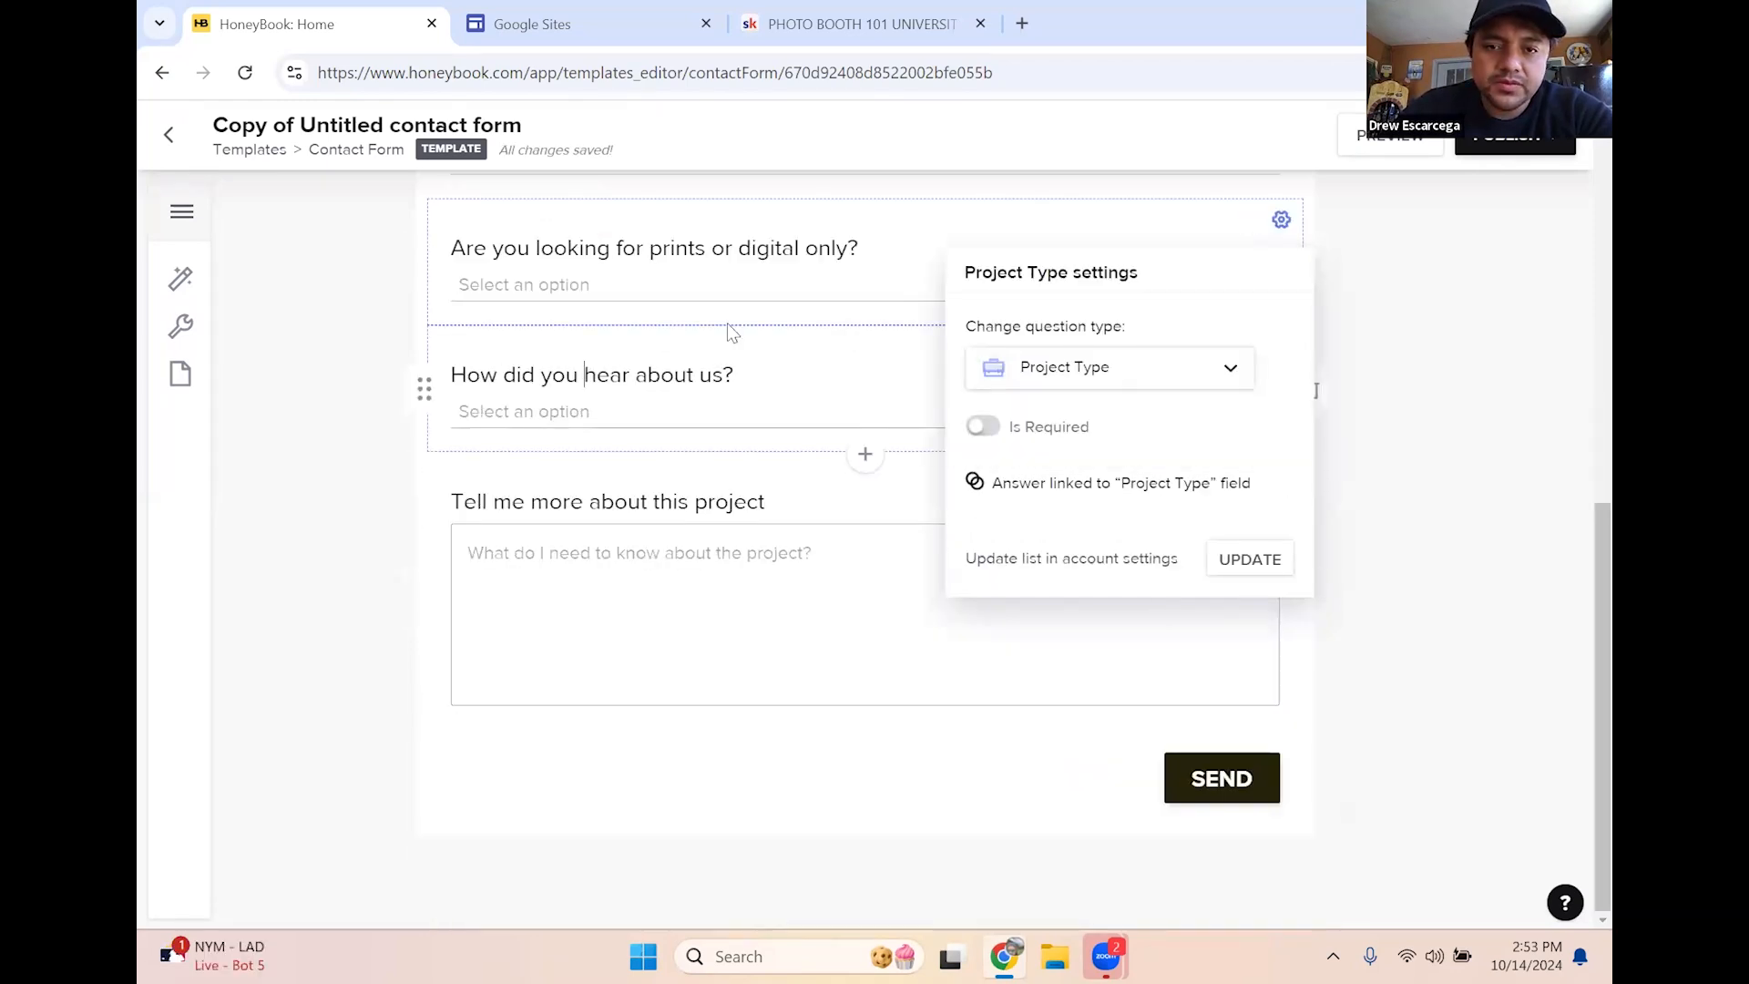
{"action": "left_click", "coordinate": [1282, 221]}
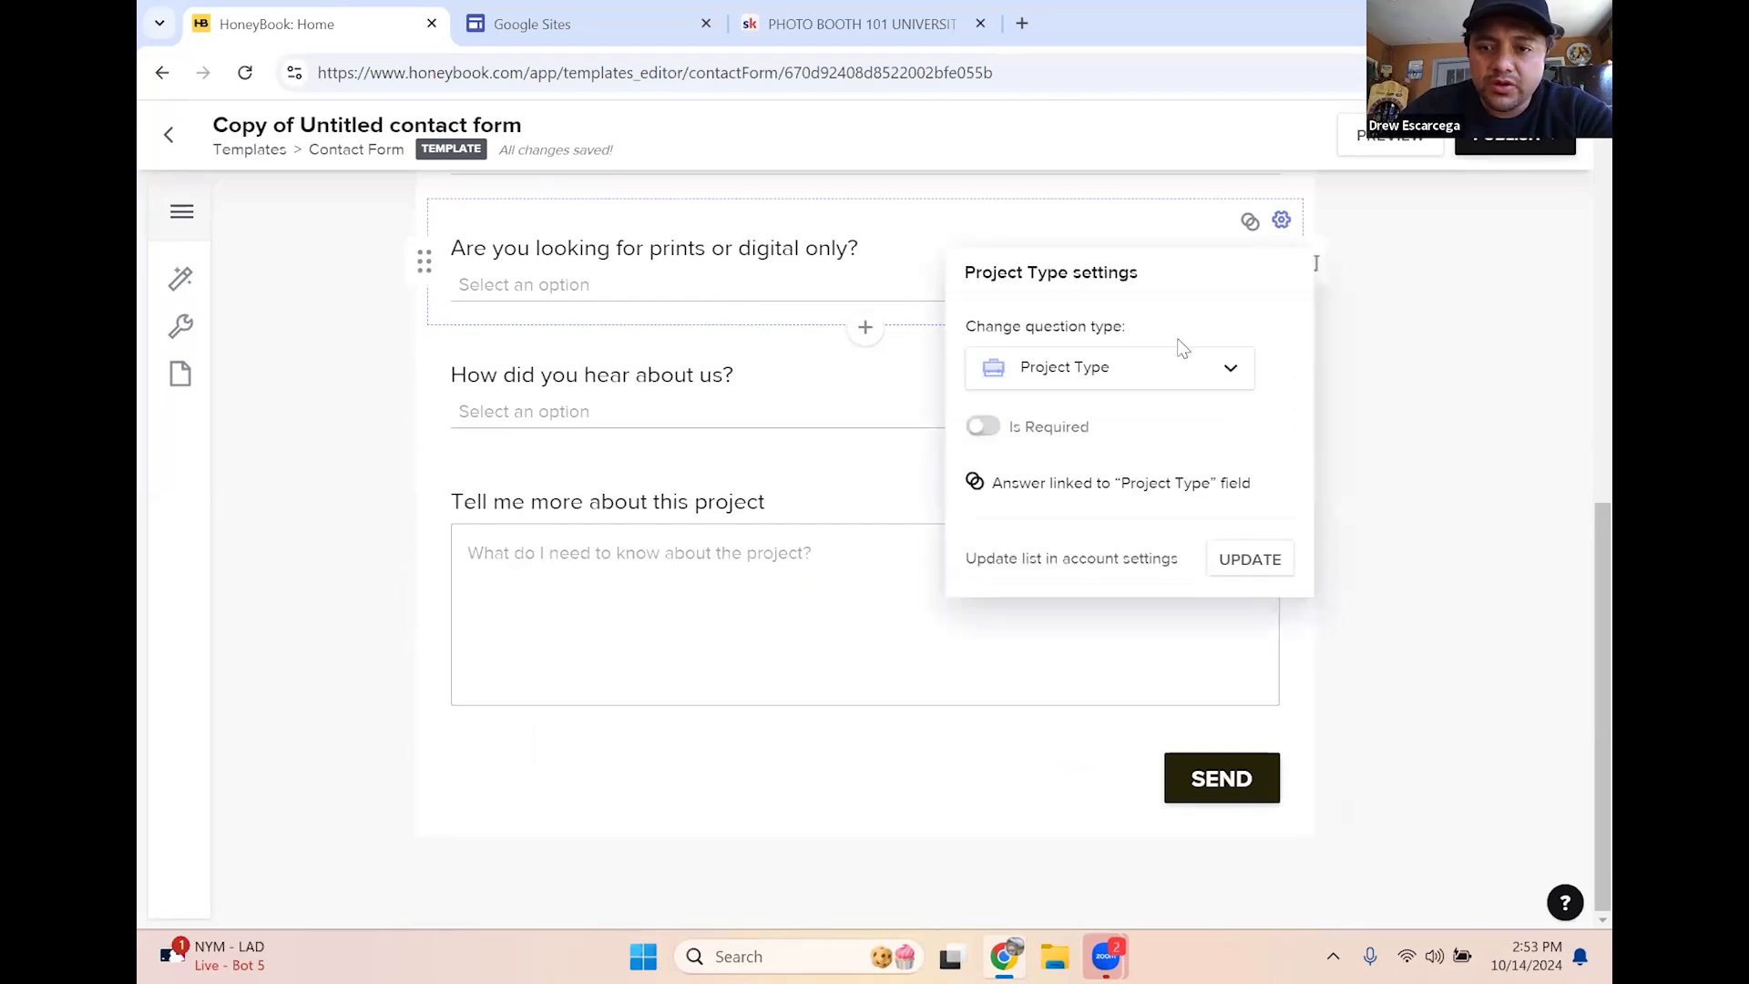
{"action": "left_click", "coordinate": [1335, 327]}
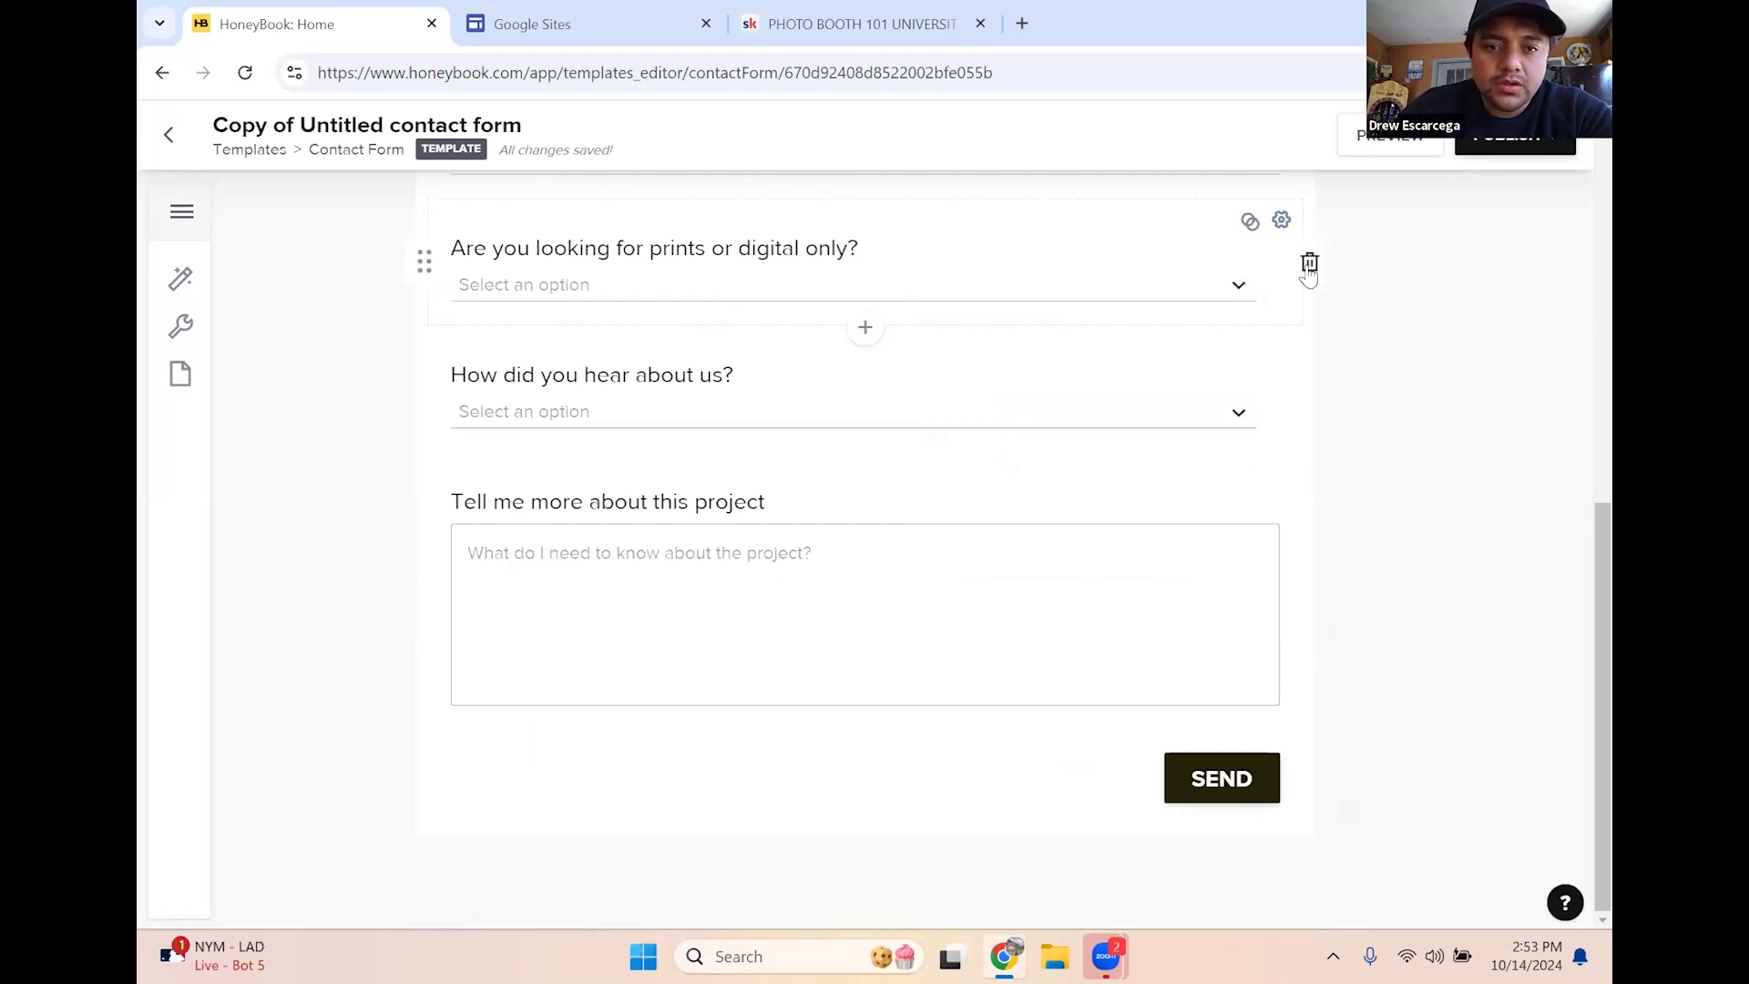
{"action": "left_click", "coordinate": [1310, 263]}
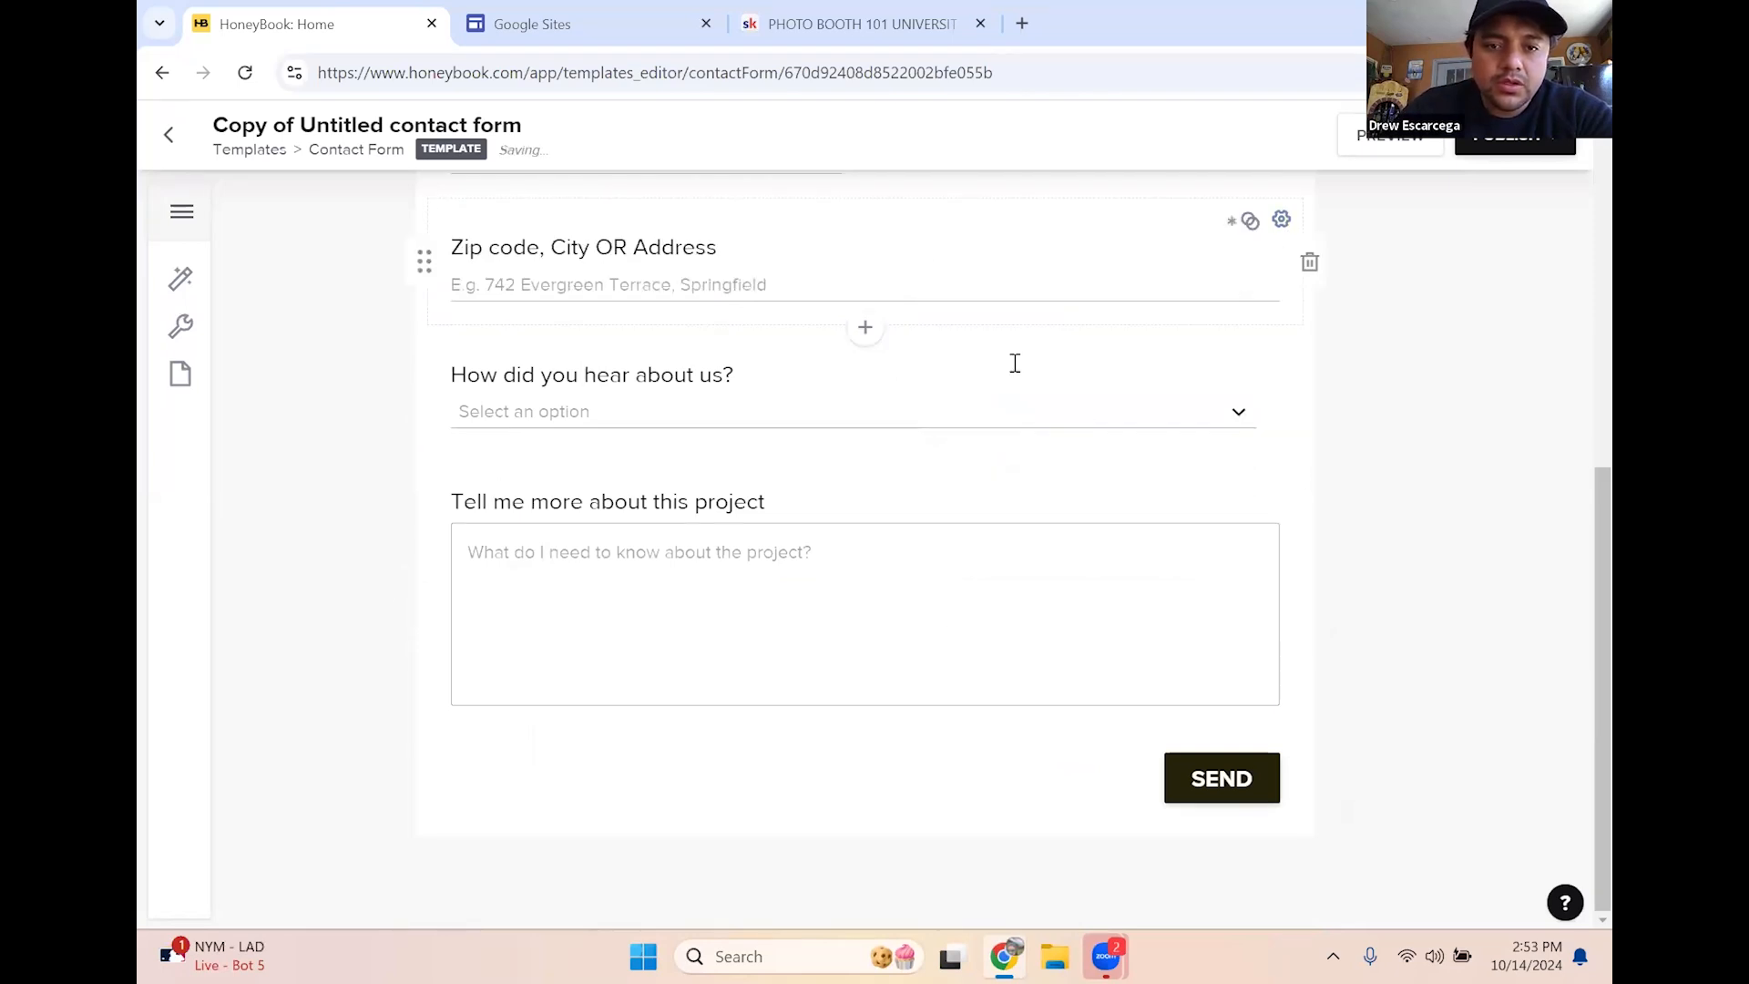
Turn on Is Required for the 'How did you hear about us?' lead source question
{"action": "left_click", "coordinate": [1183, 417]}
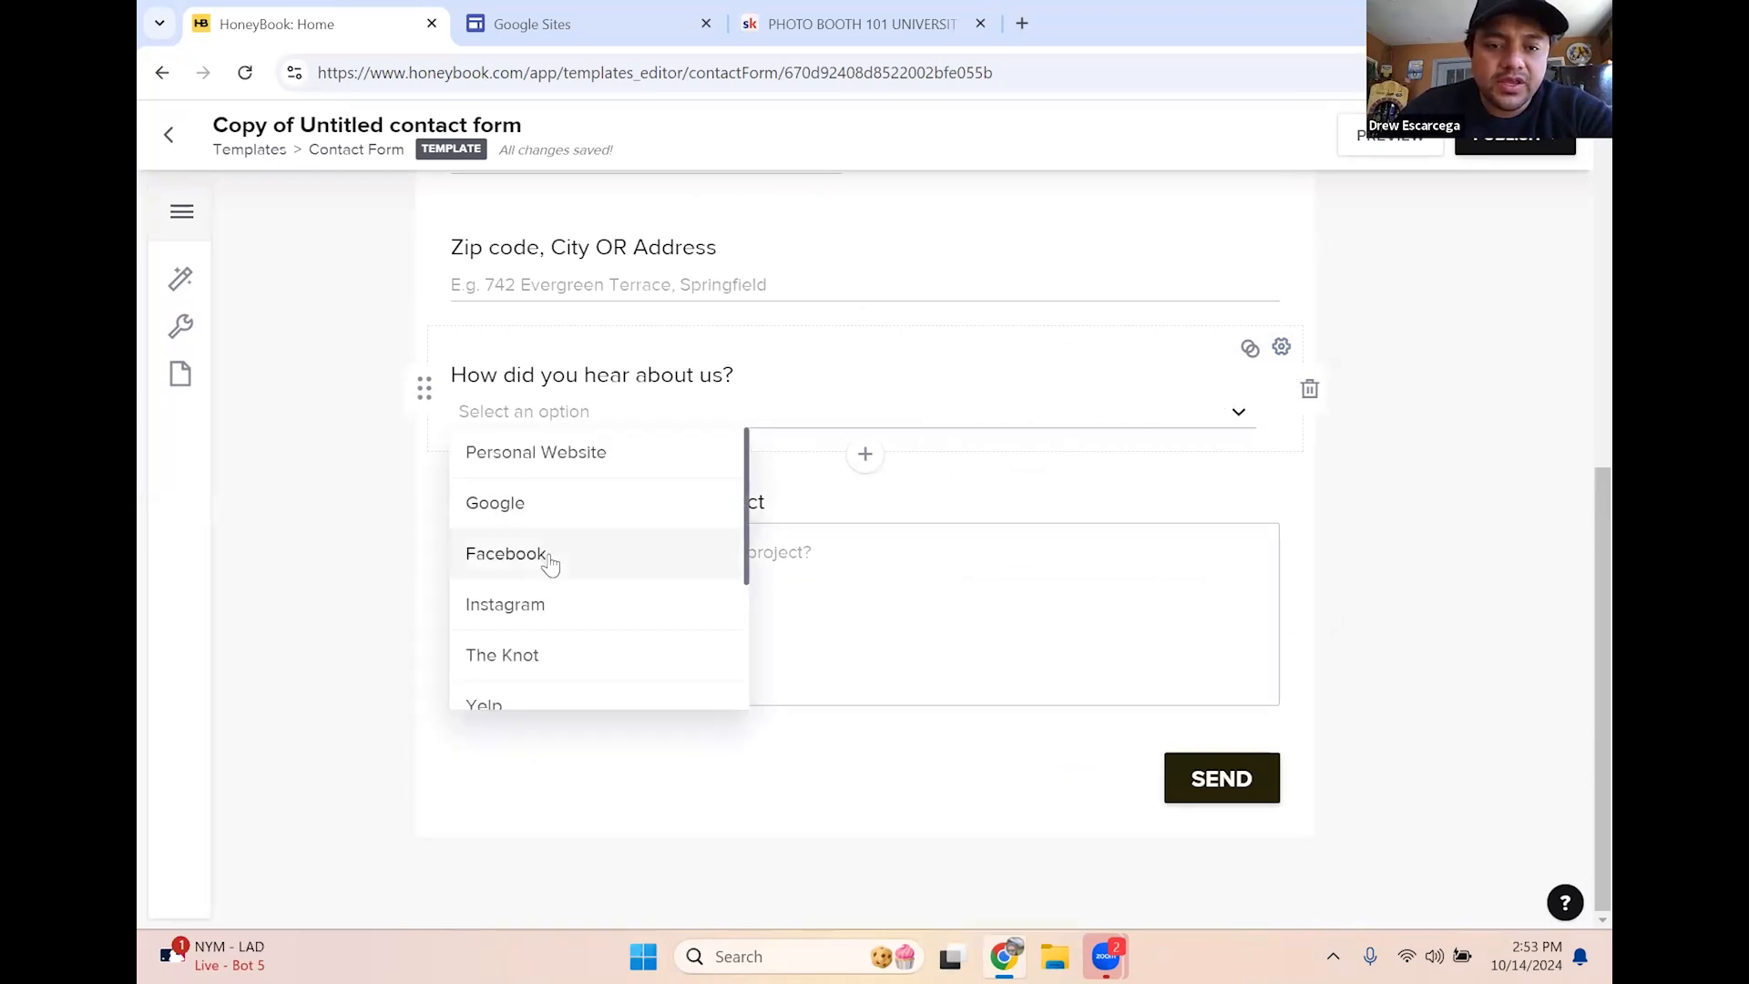
{"action": "scroll", "coordinate": [547, 583], "scroll_direction": "down", "scroll_amount": 3}
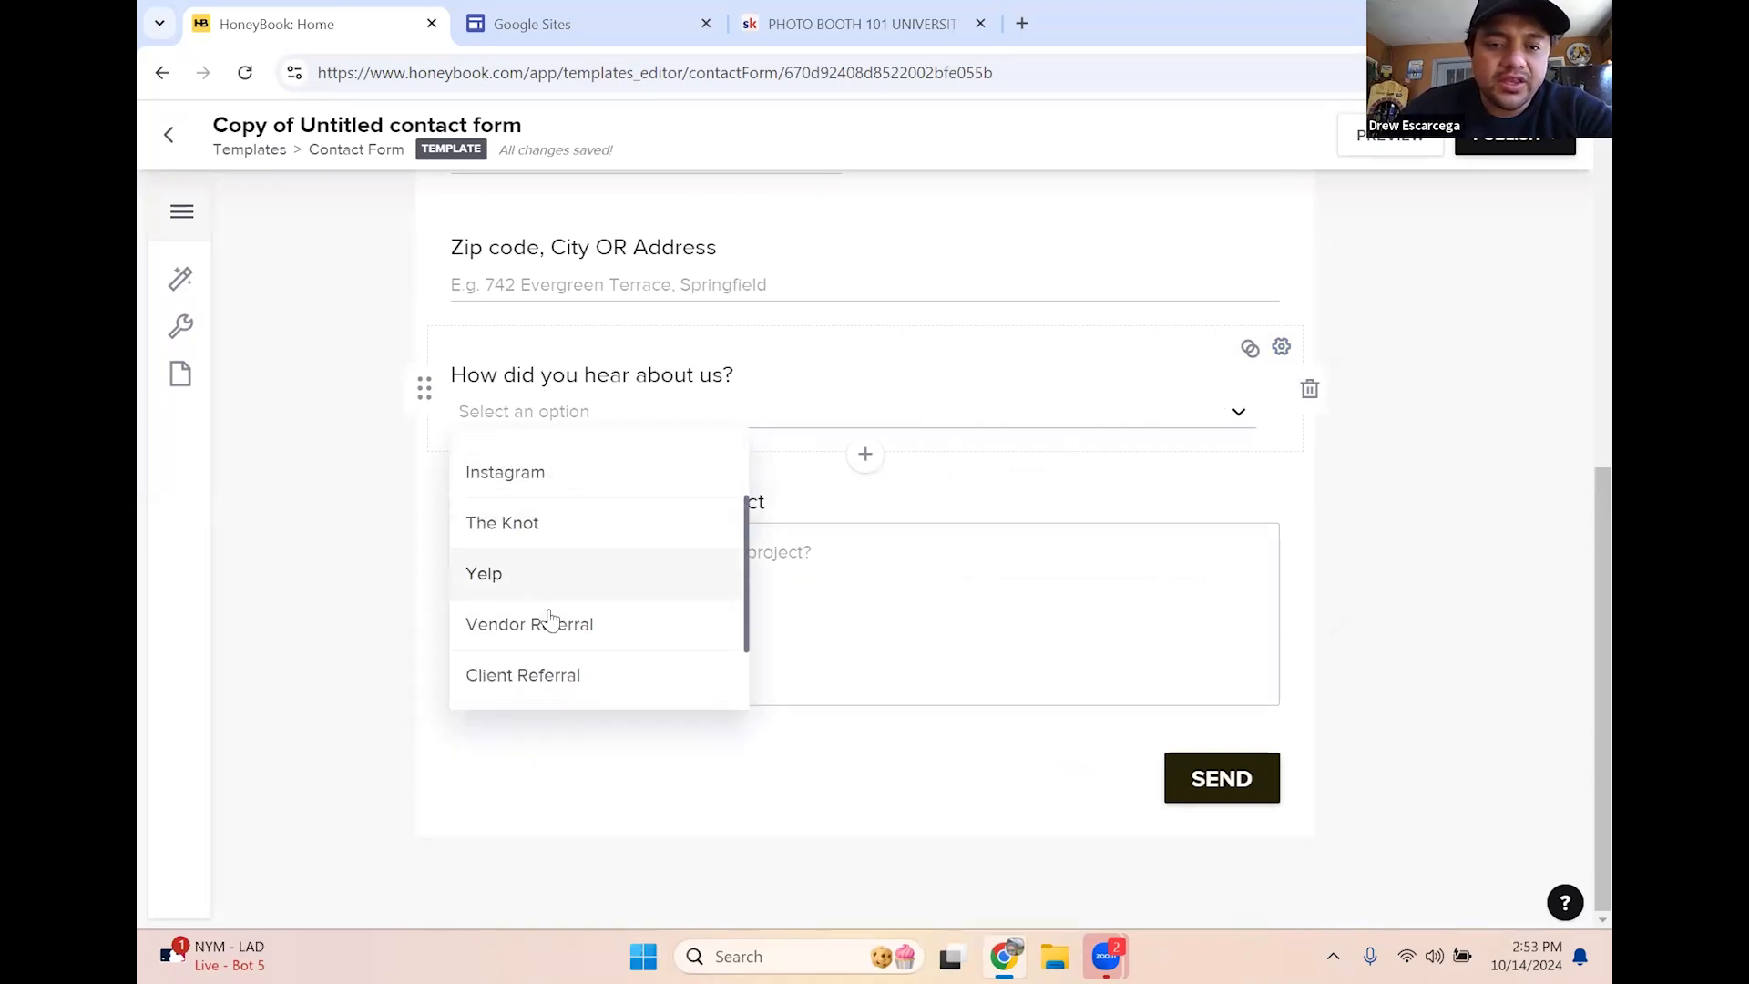
{"action": "left_click", "coordinate": [1282, 349]}
{"action": "left_click", "coordinate": [983, 554]}
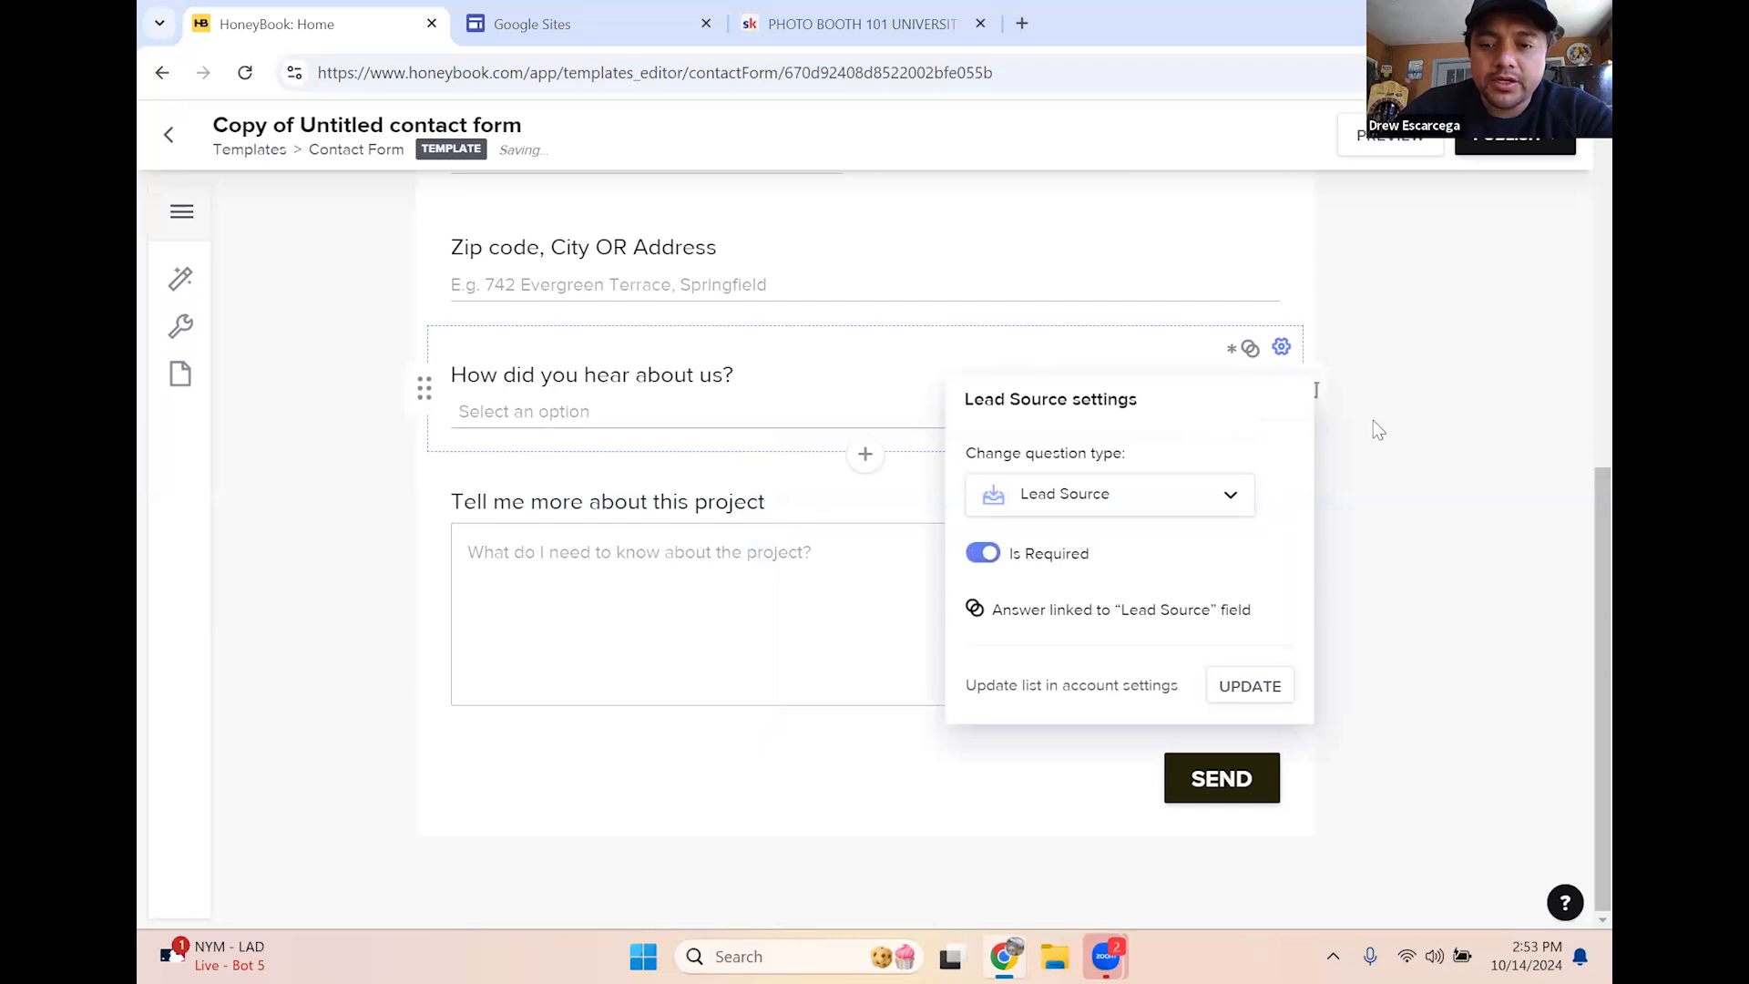
{"action": "left_click", "coordinate": [828, 472]}
{"action": "scroll", "coordinate": [750, 617], "scroll_direction": "up", "scroll_amount": 2}
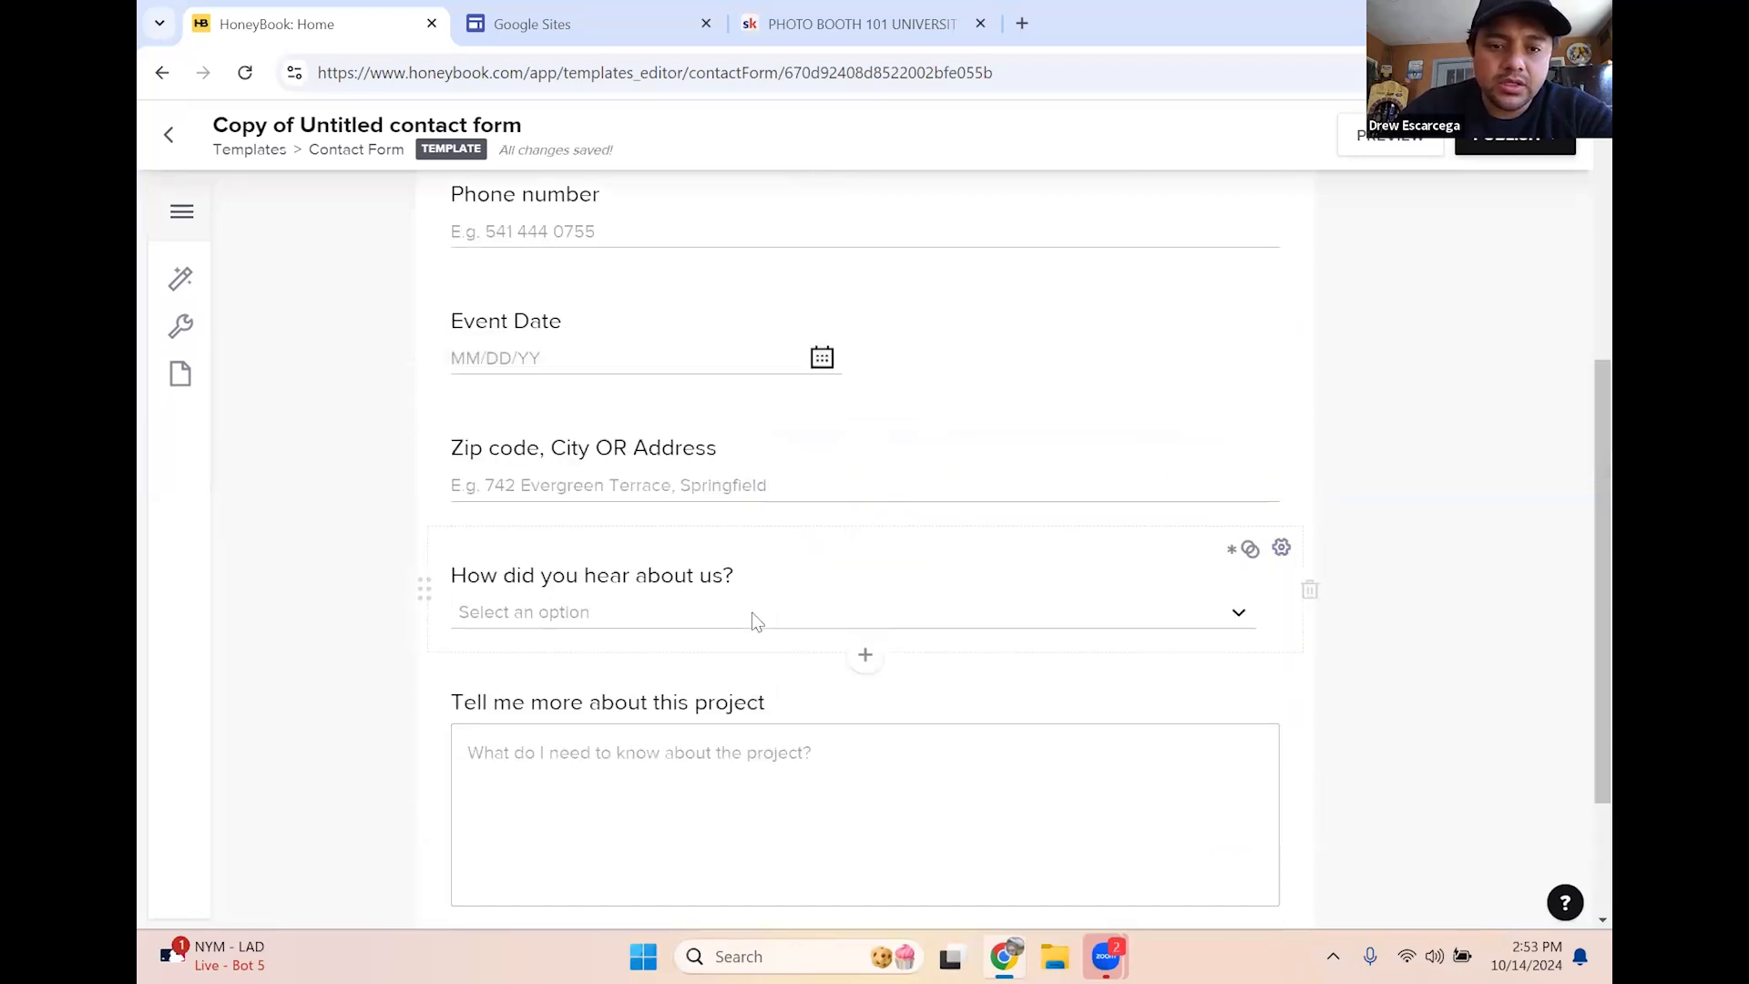
{"action": "scroll", "coordinate": [1366, 484], "scroll_direction": "down", "scroll_amount": 2}
{"action": "scroll", "coordinate": [736, 470], "scroll_direction": "up", "scroll_amount": 2}
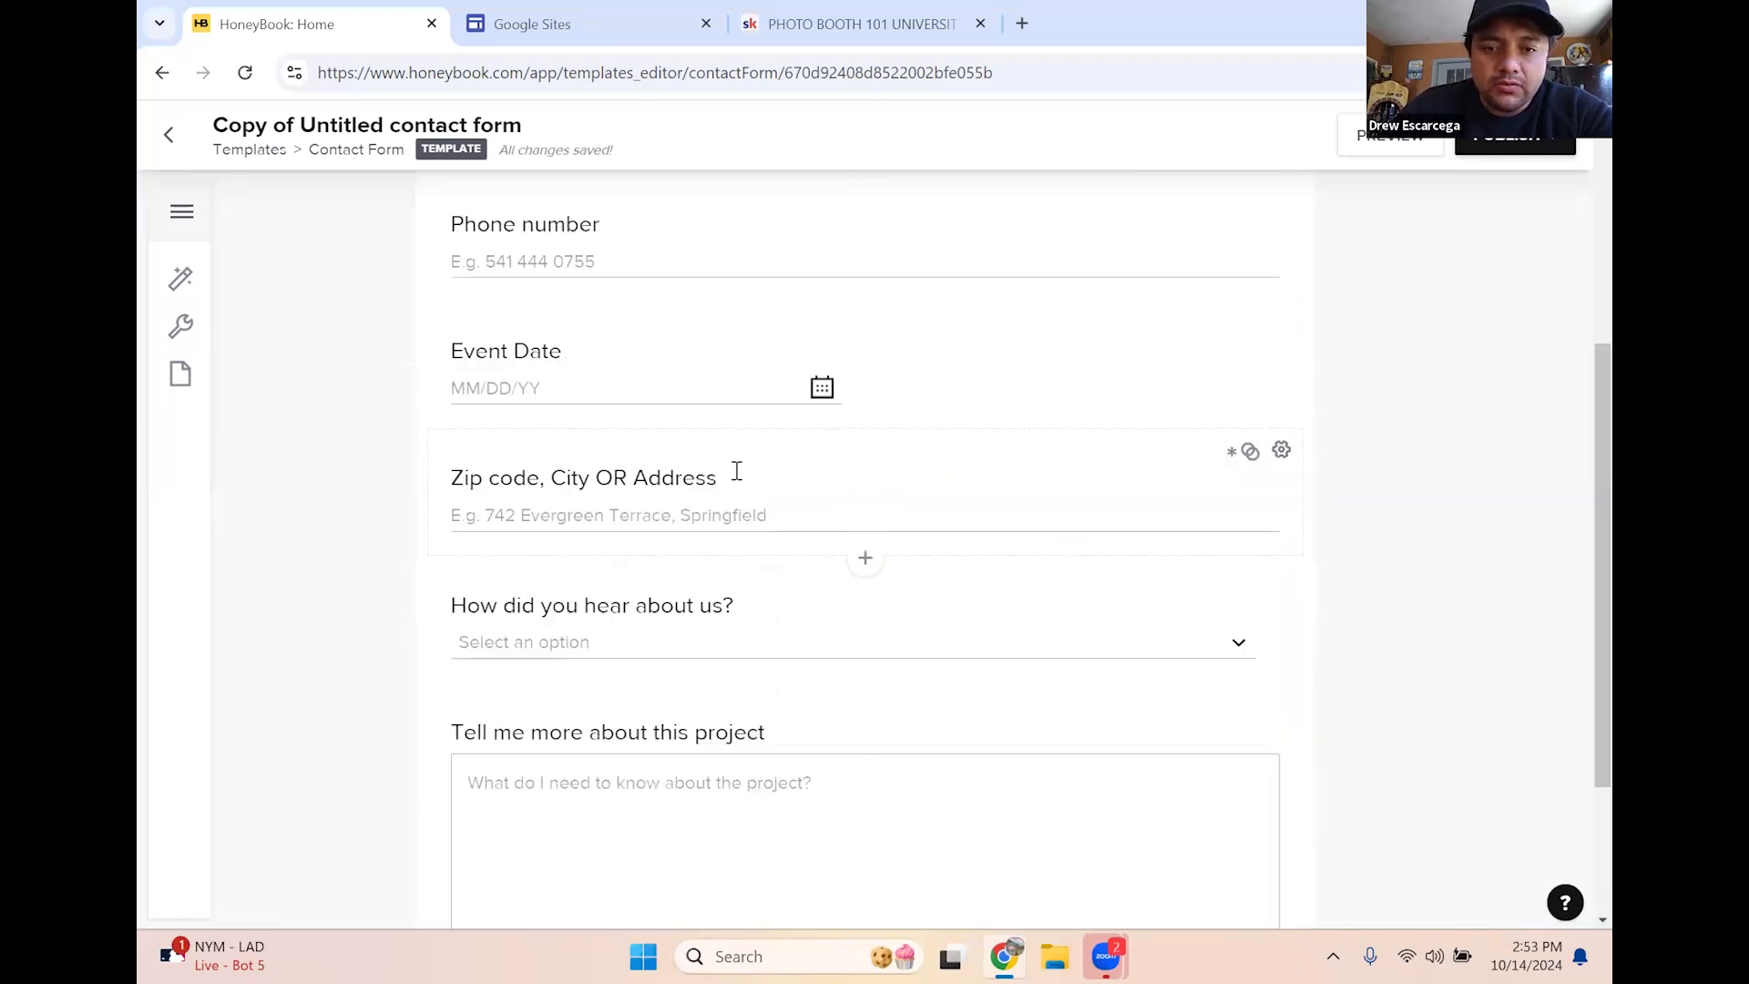
{"action": "left_click", "coordinate": [865, 559]}
{"action": "scroll", "coordinate": [702, 583], "scroll_direction": "down", "scroll_amount": 3}
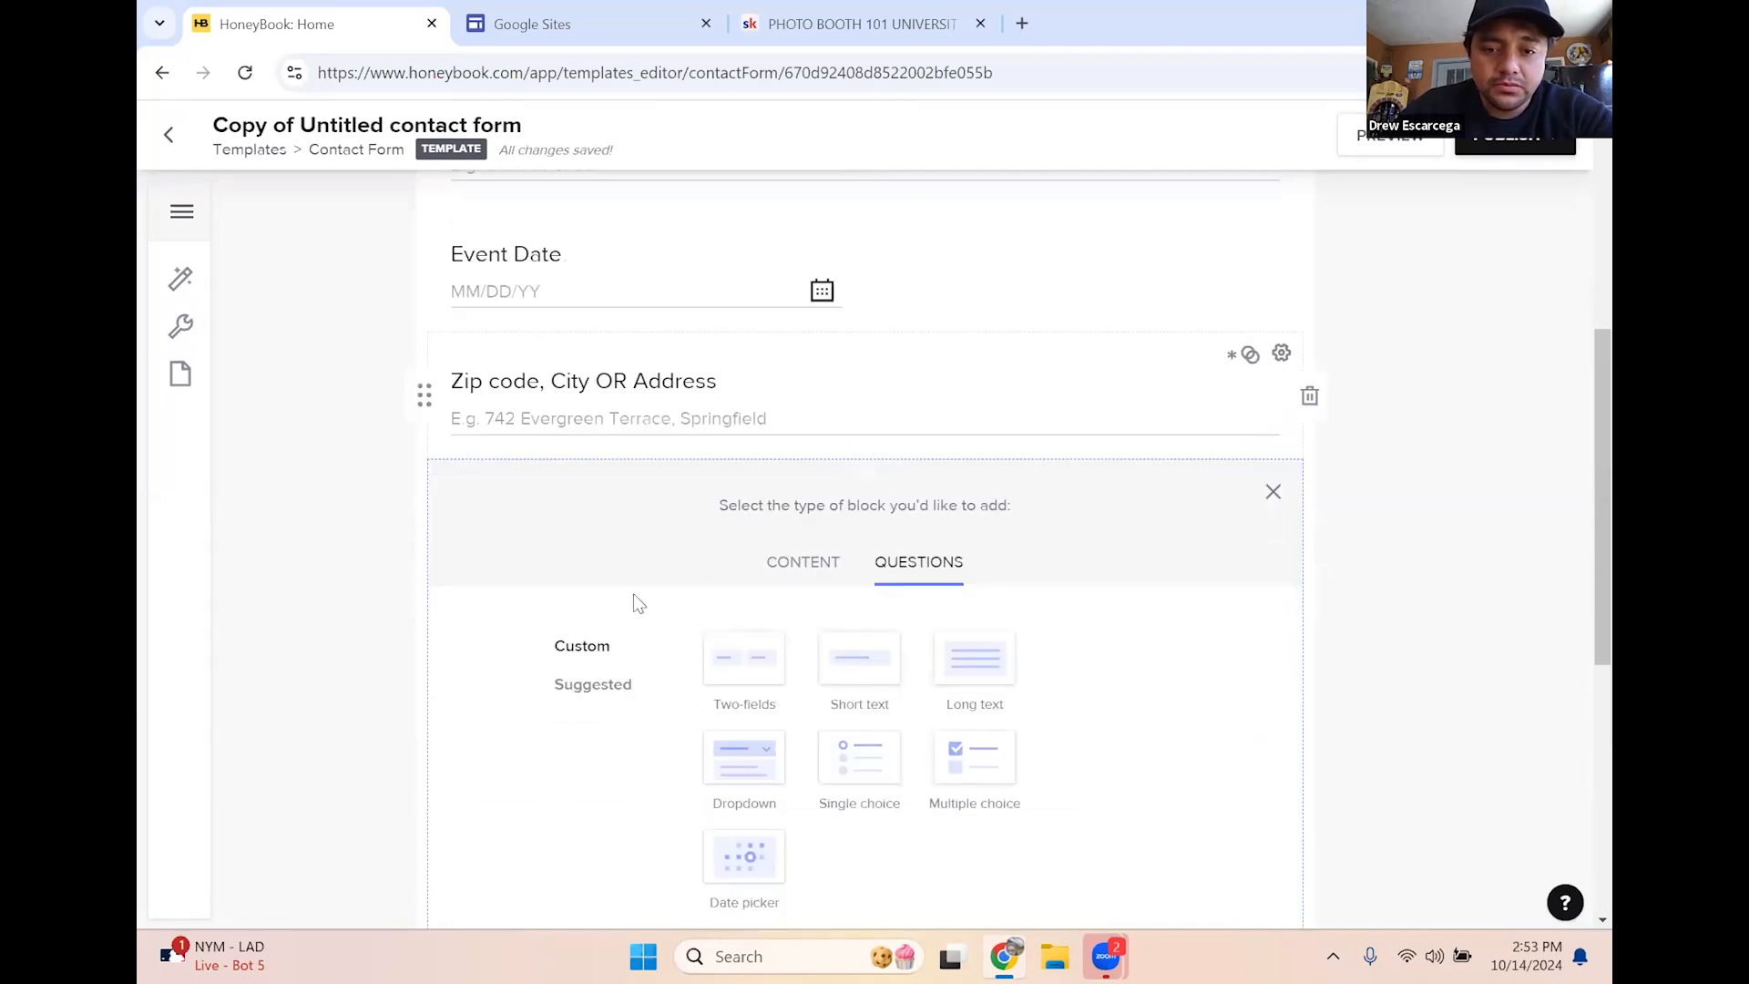
{"action": "scroll", "coordinate": [784, 538], "scroll_direction": "down", "scroll_amount": 1}
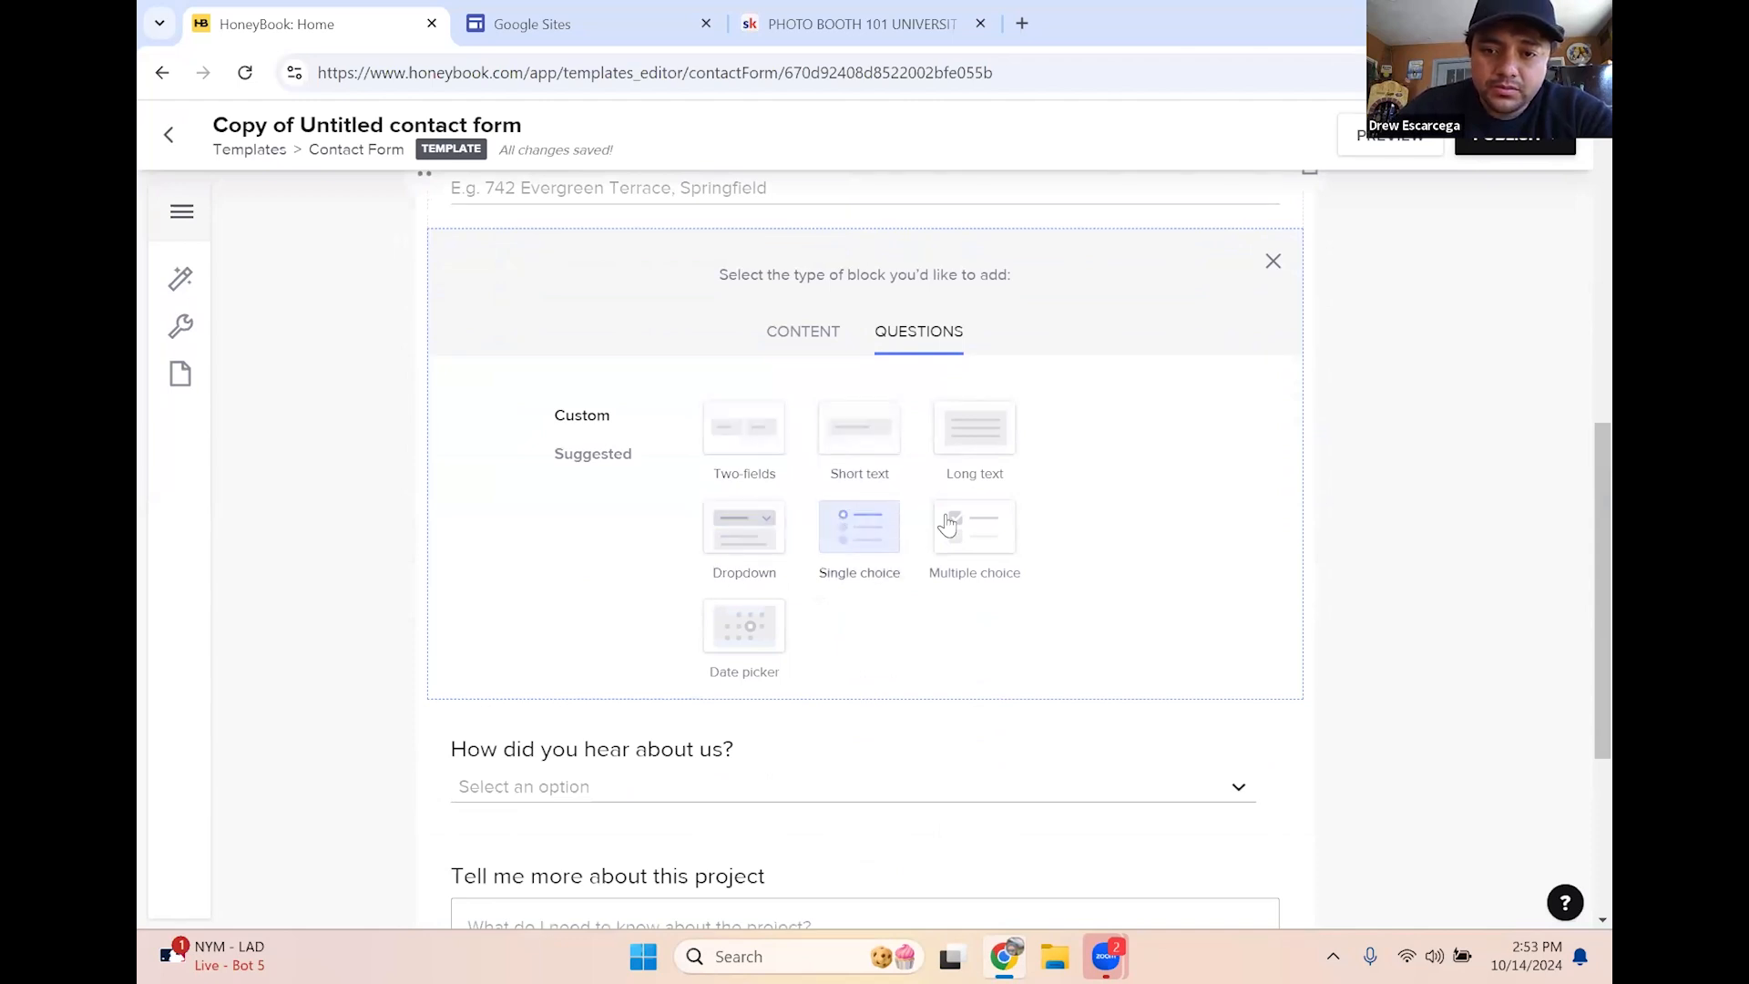
{"action": "left_click", "coordinate": [847, 527]}
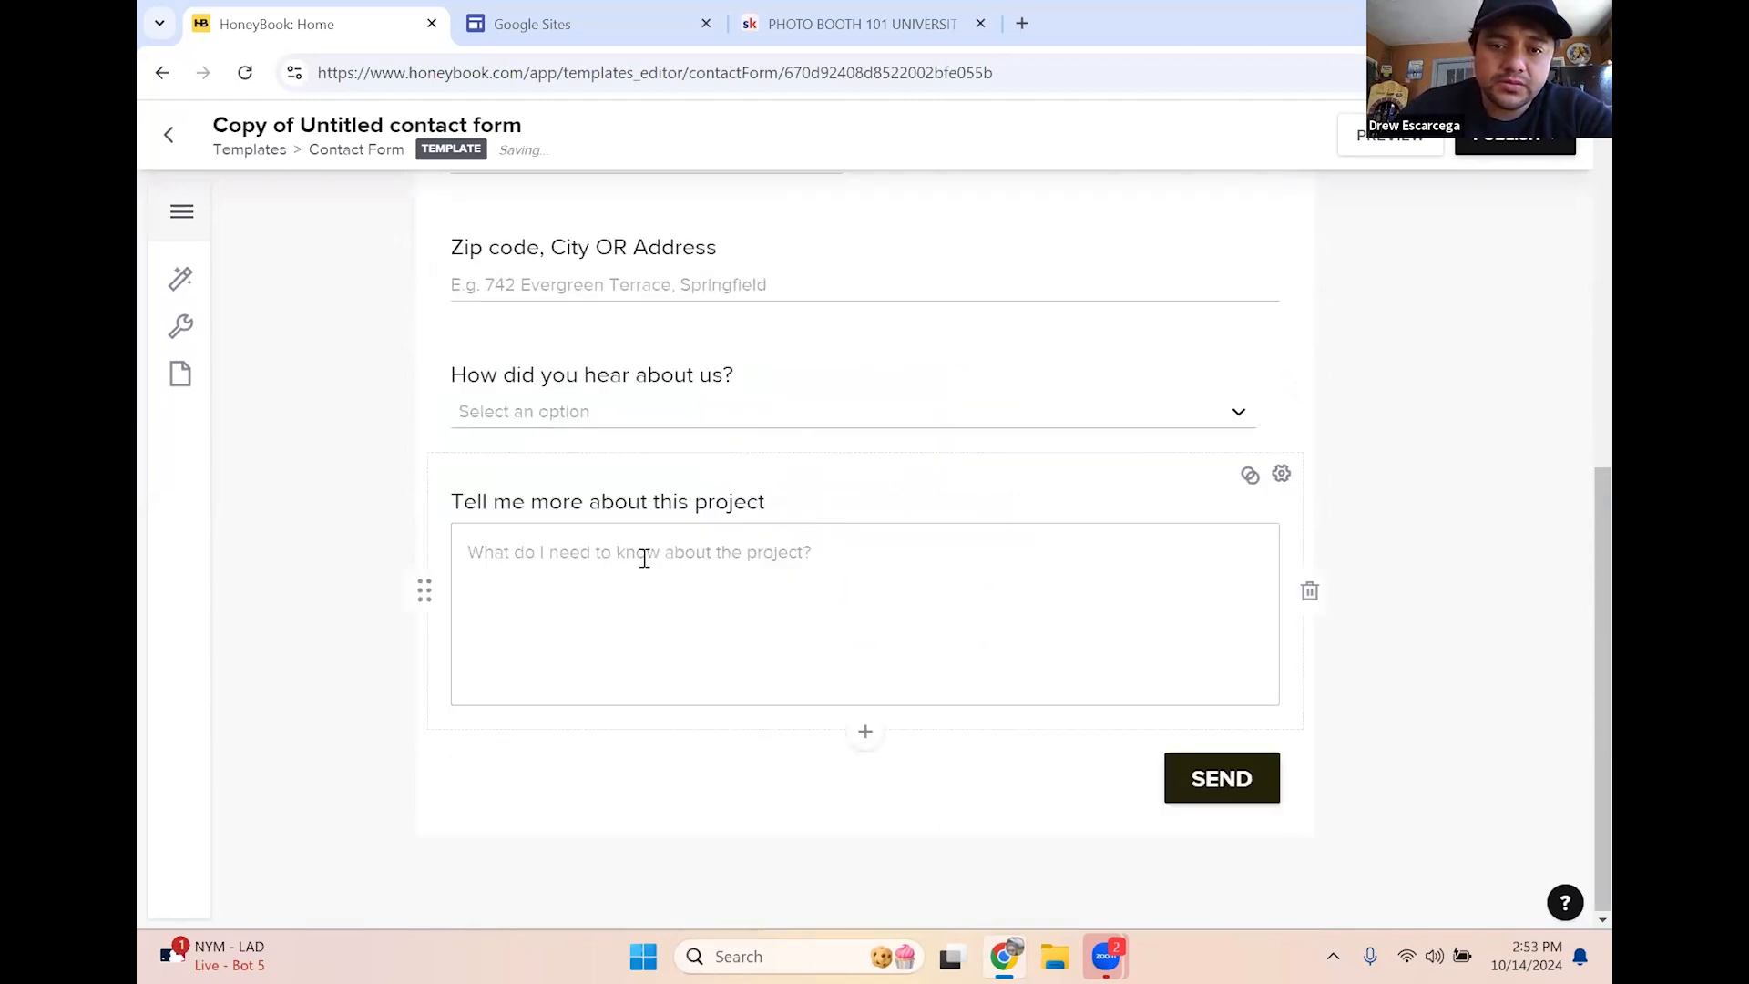
{"action": "left_click", "coordinate": [540, 286]}
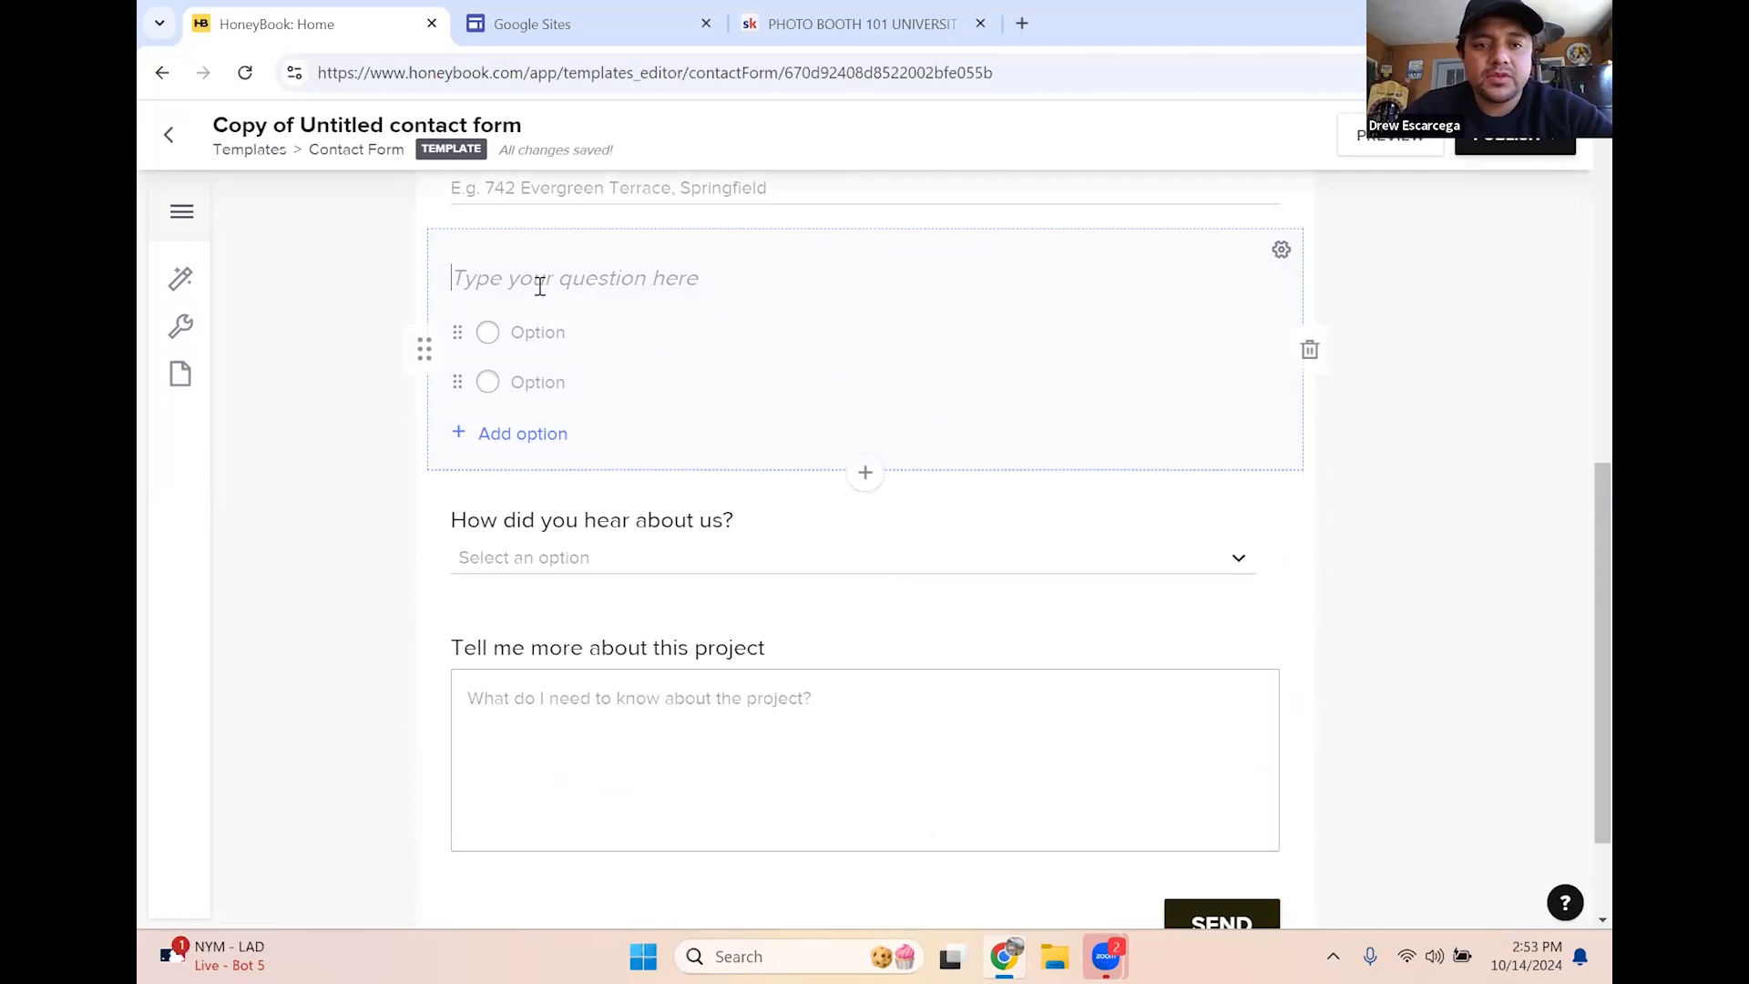
{"action": "type", "text": "W"}
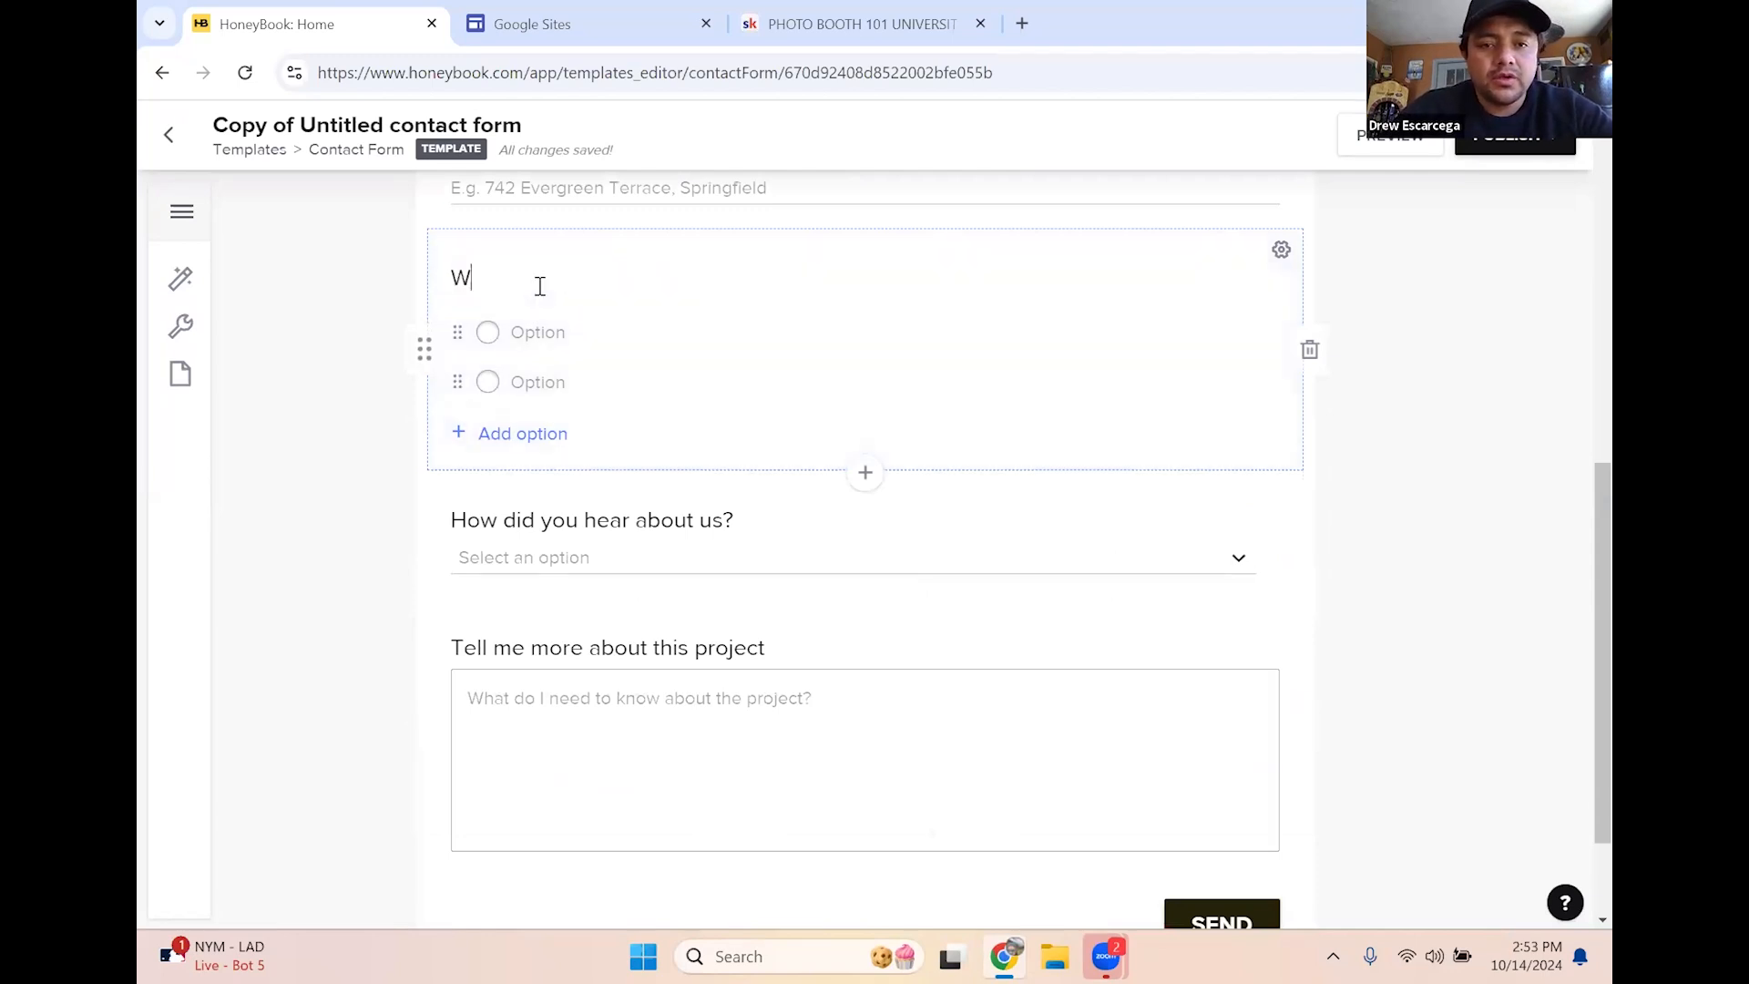
{"action": "key", "text": "BackSpace"}
{"action": "type", "text": "Are"}
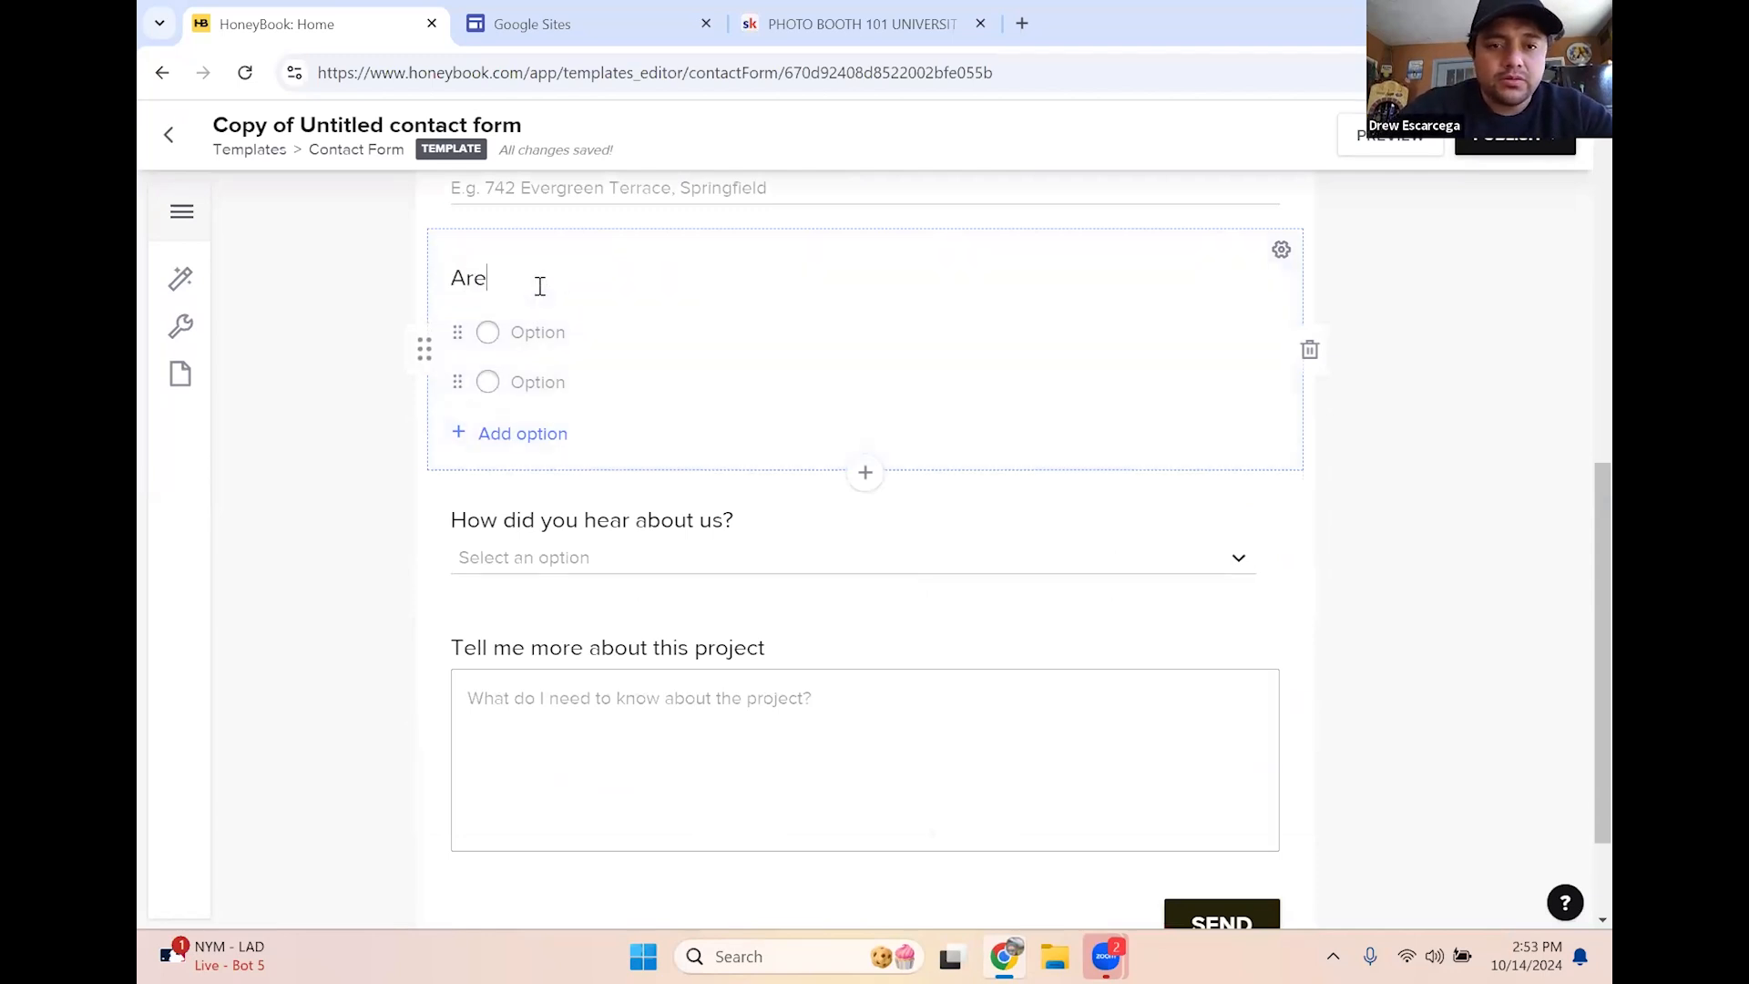
{"action": "type", "text": " you interested"}
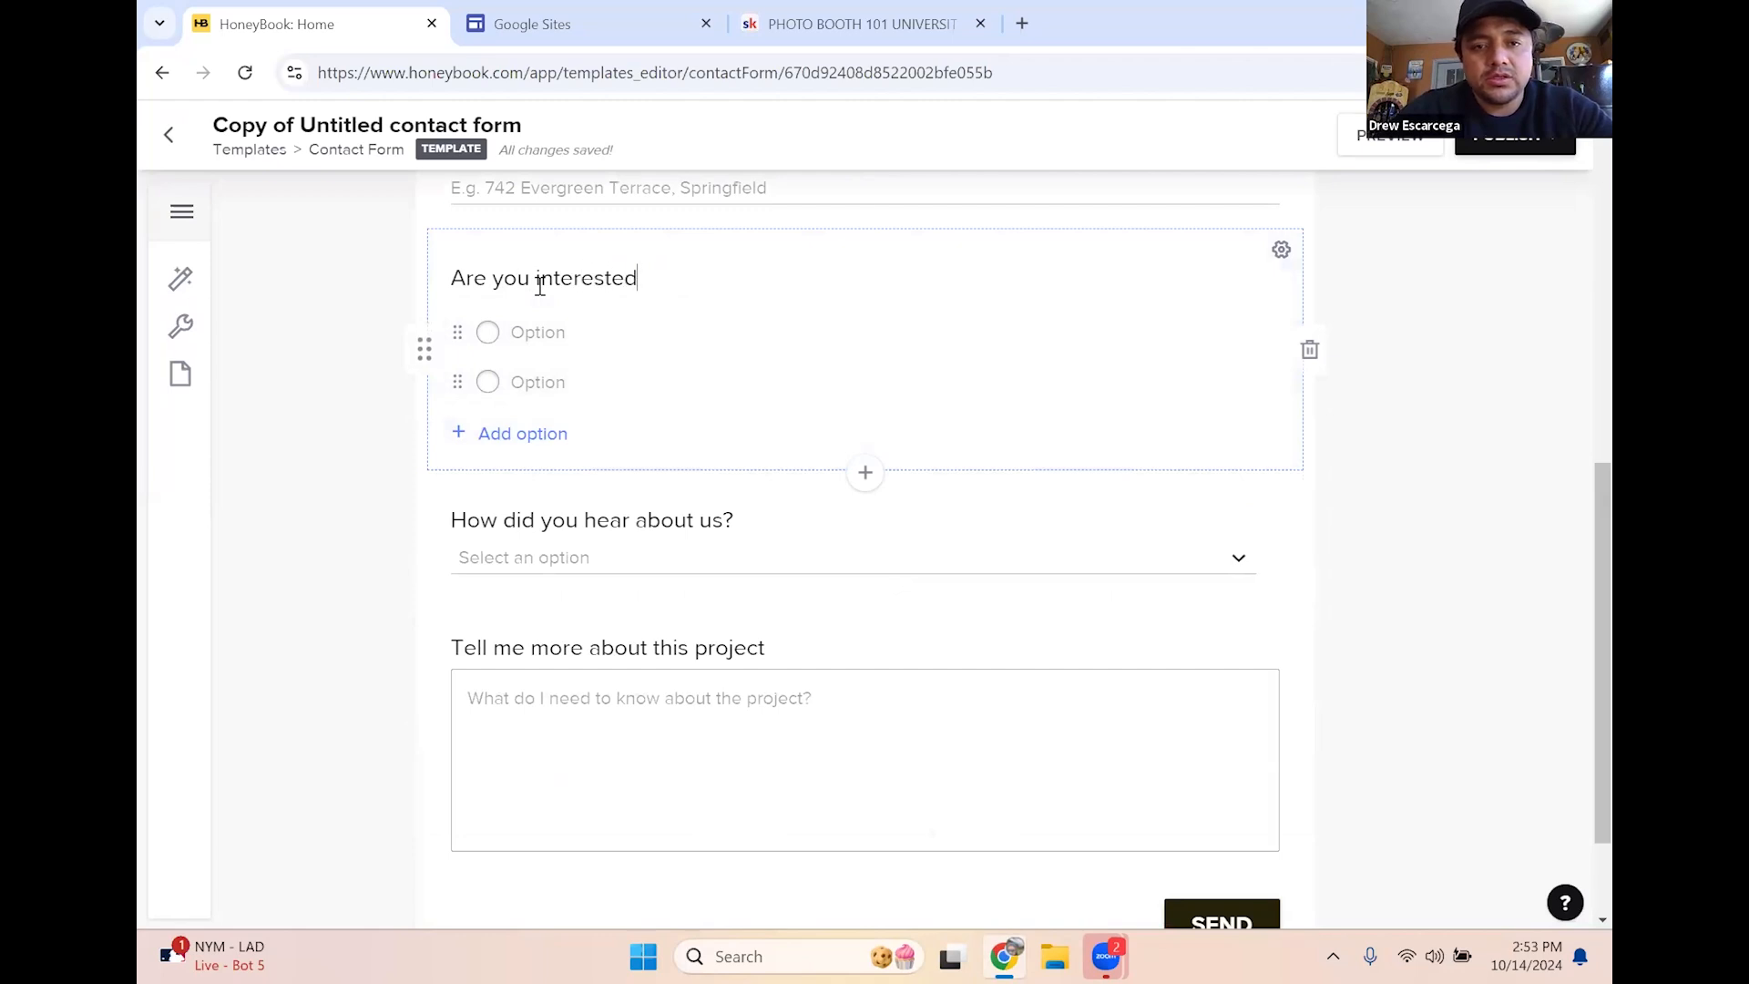
{"action": "type", "text": " in prints"}
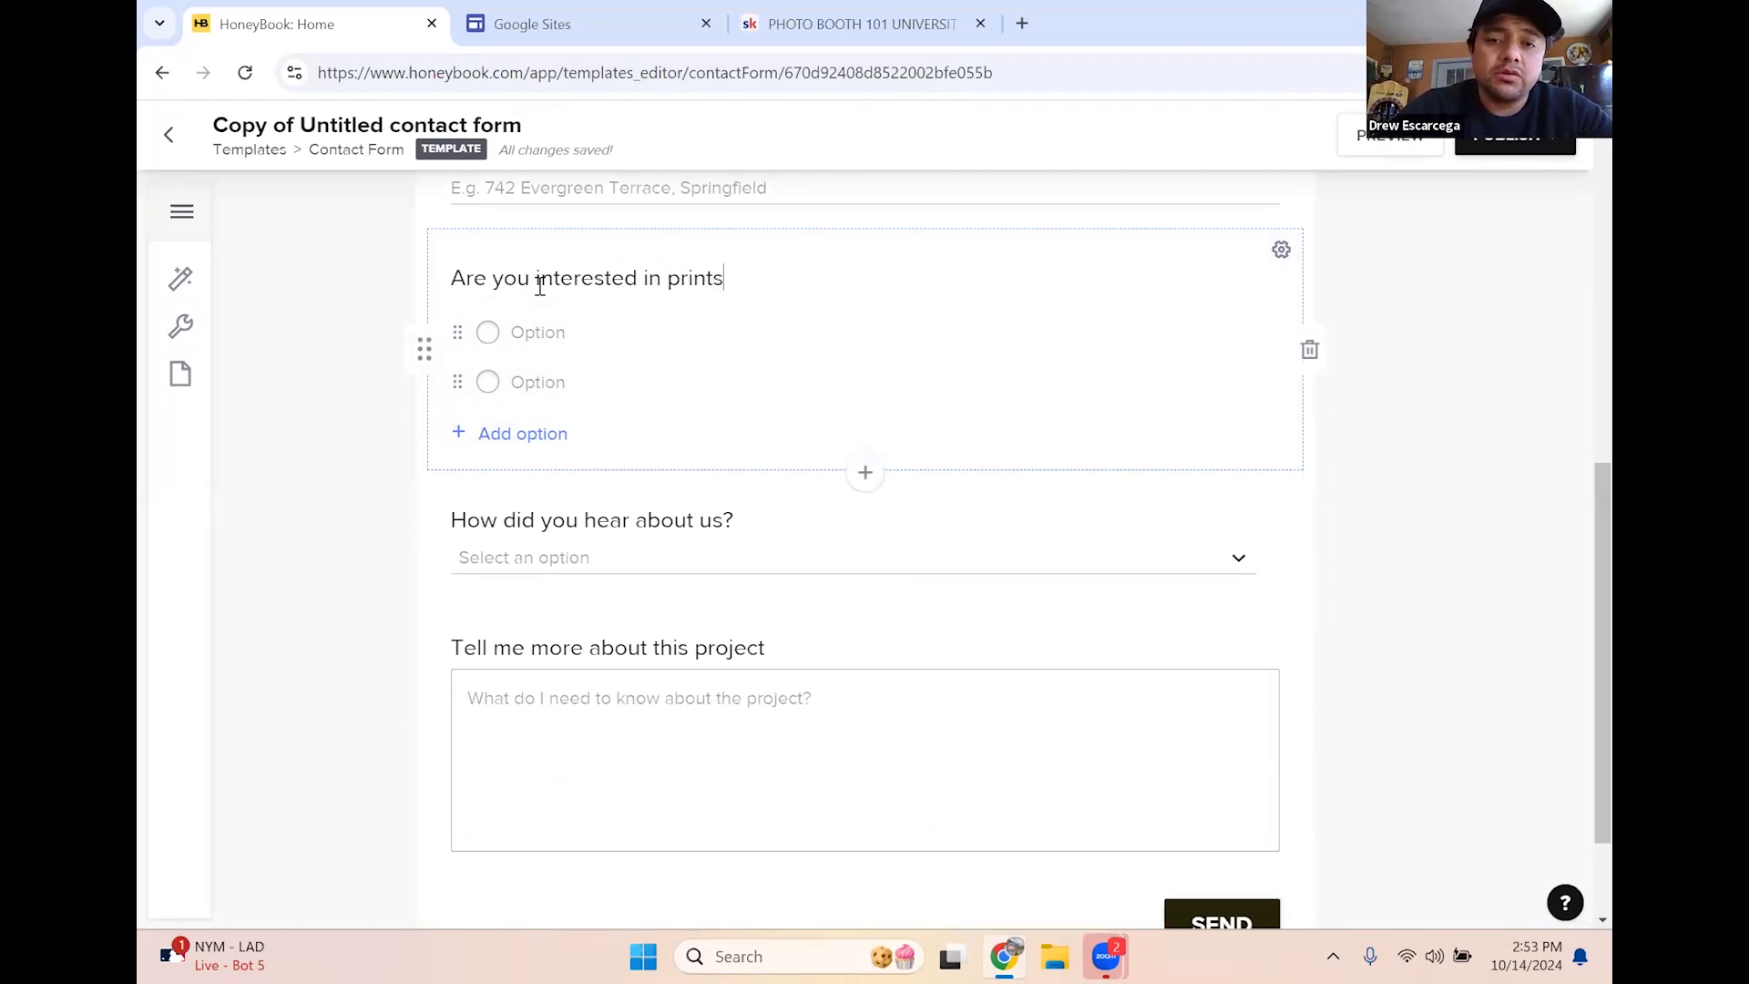
{"action": "type", "text": " or Dig"}
{"action": "key", "text": "BackSpace"}
{"action": "key", "text": "BackSpace"}
{"action": "key", "text": "BackSpace"}
{"action": "type", "text": "digital?"}
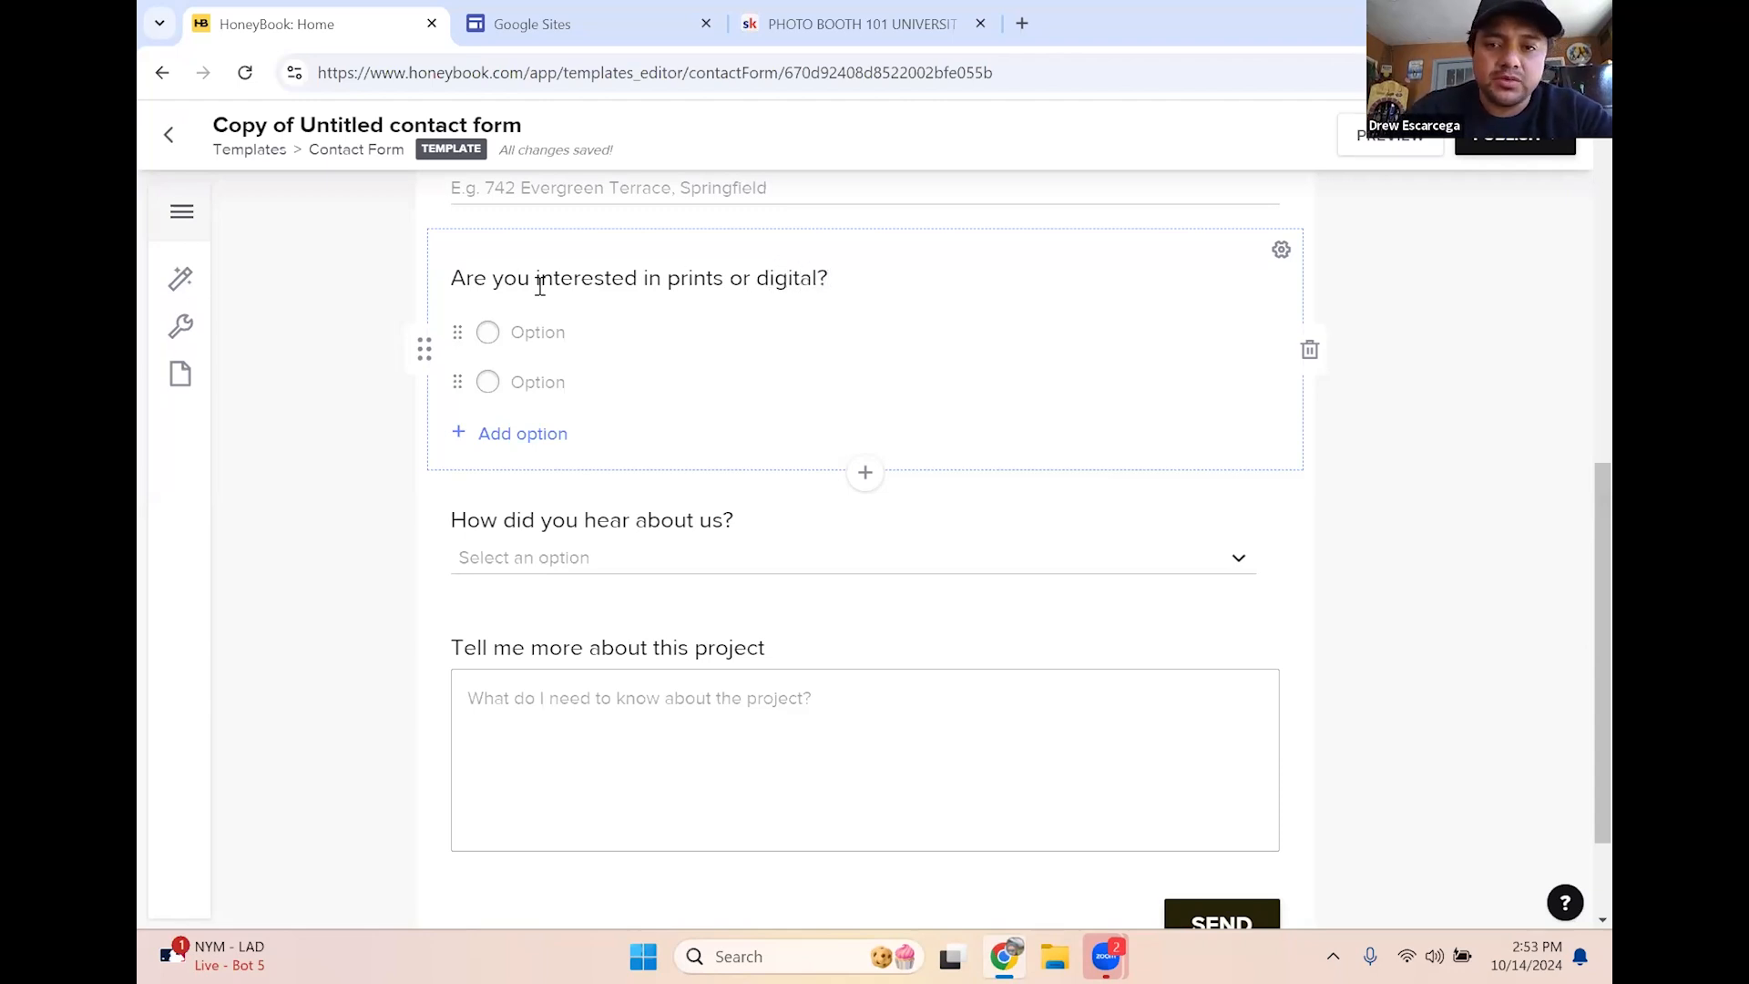
{"action": "left_click", "coordinate": [538, 332]}
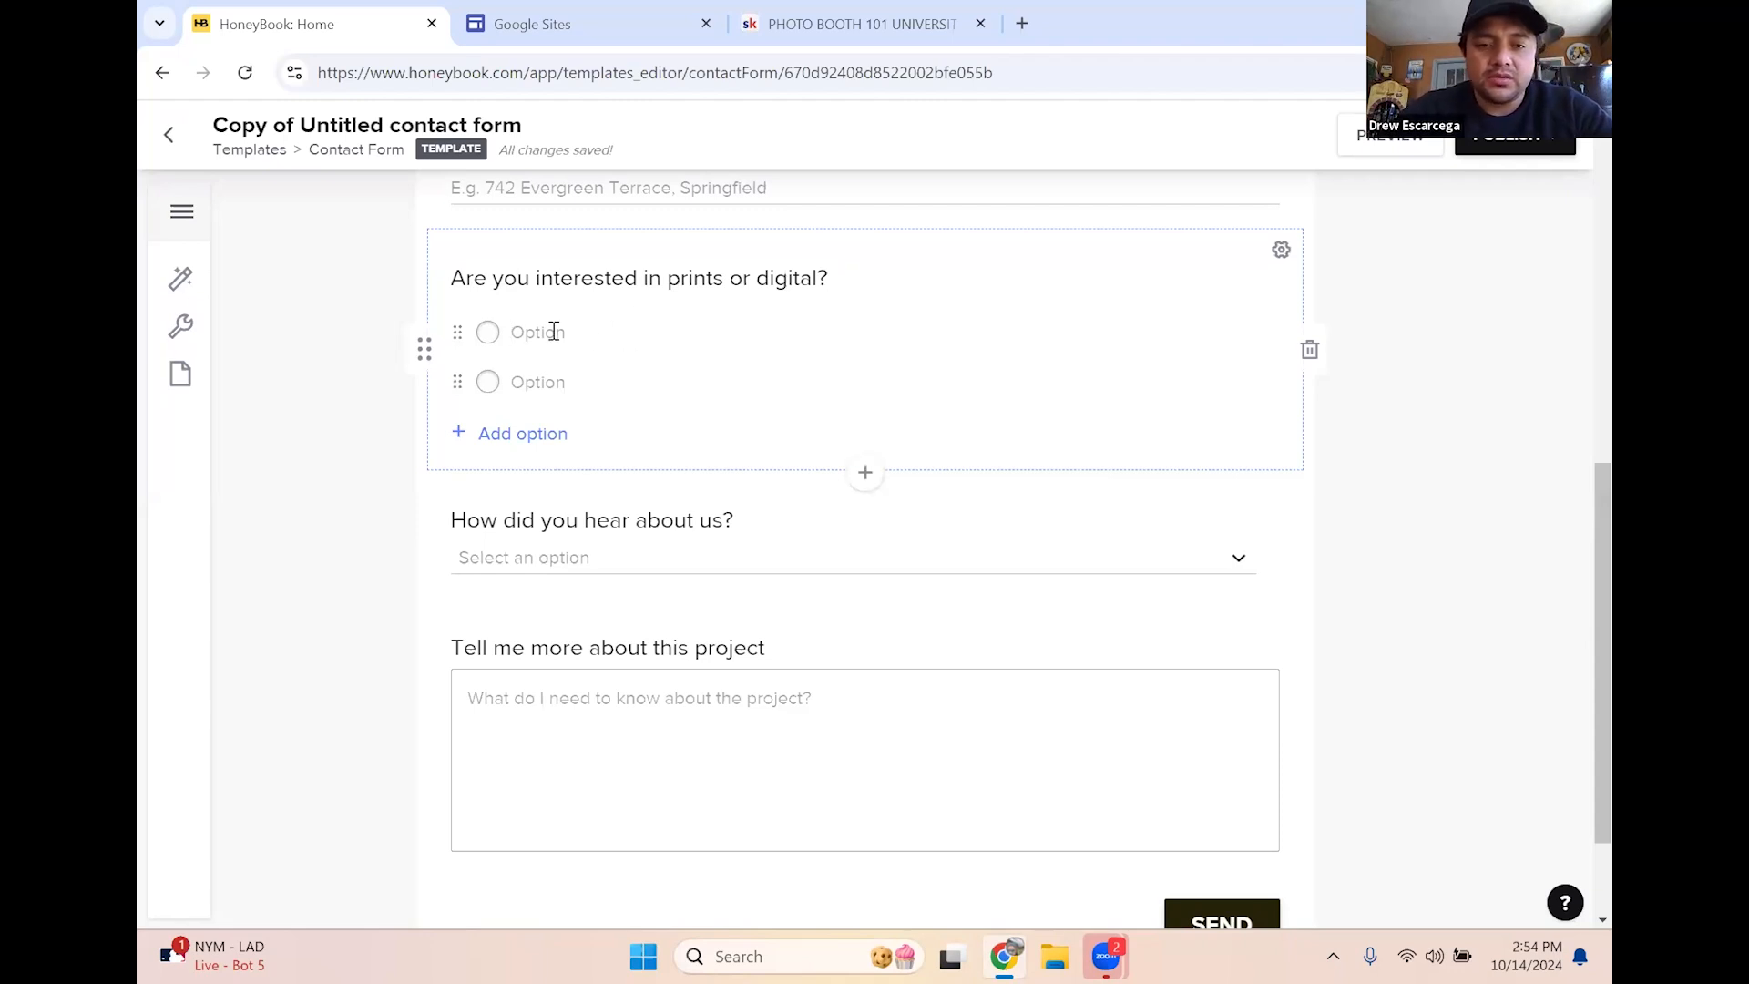
{"action": "type", "text": "Digital"}
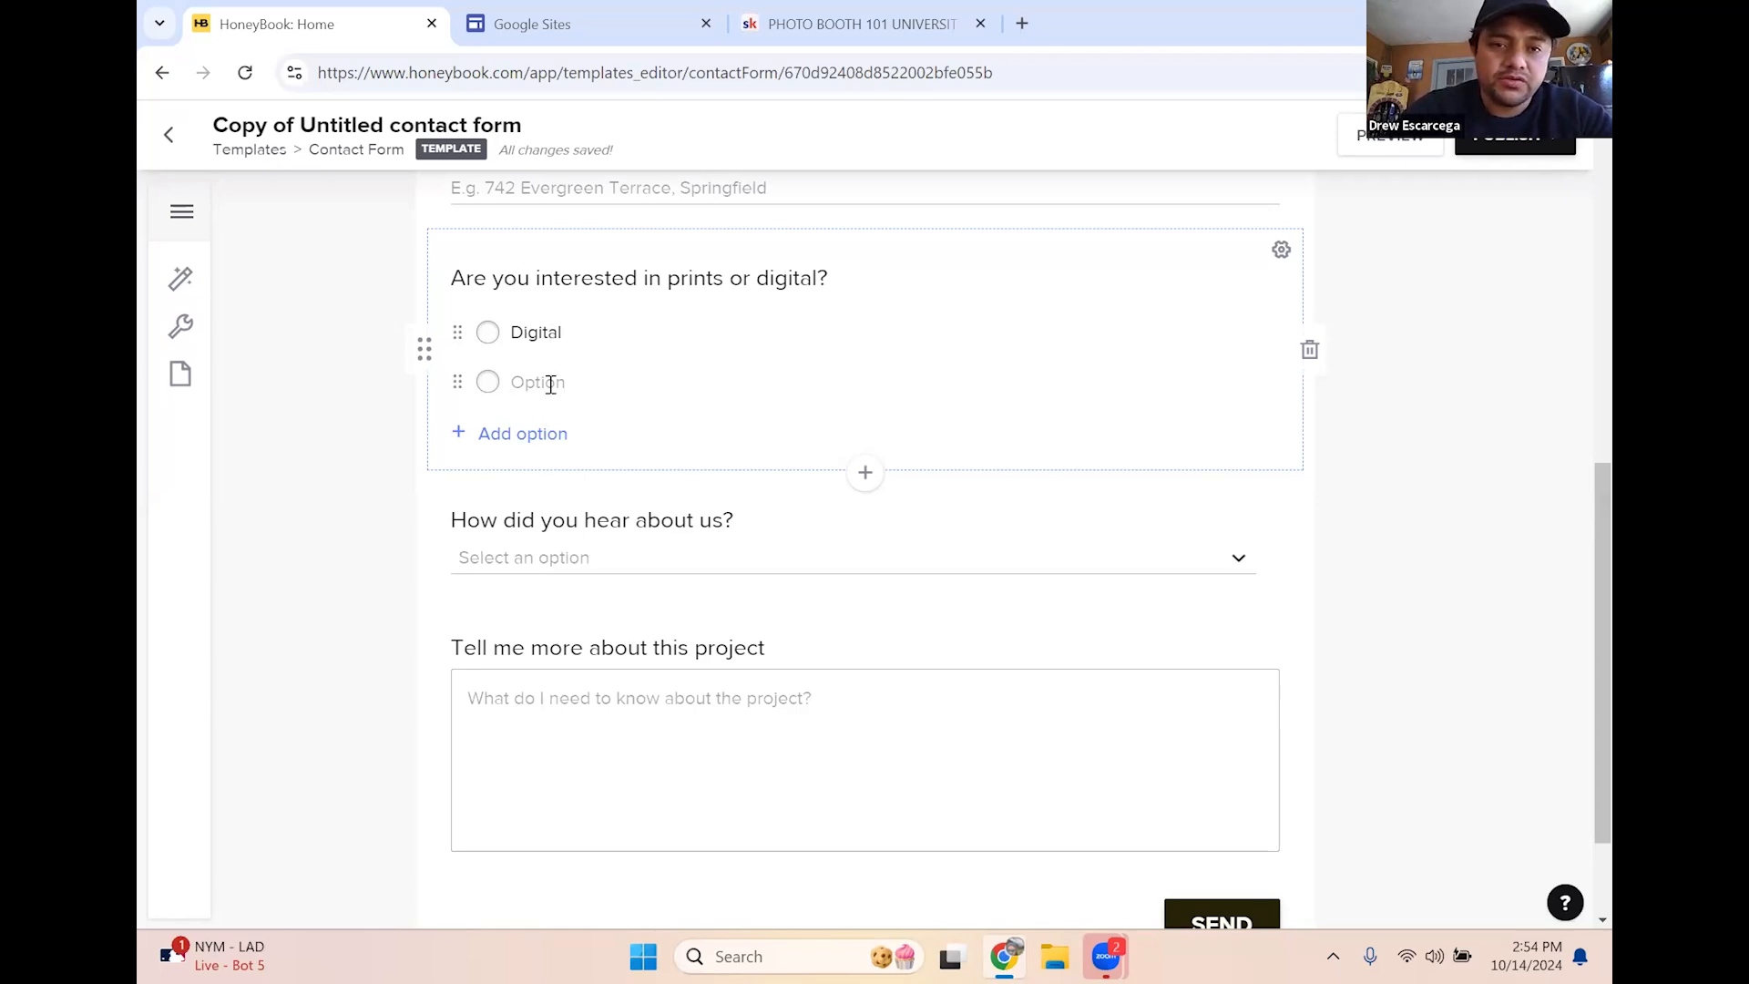
{"action": "type", "text": "Prints"}
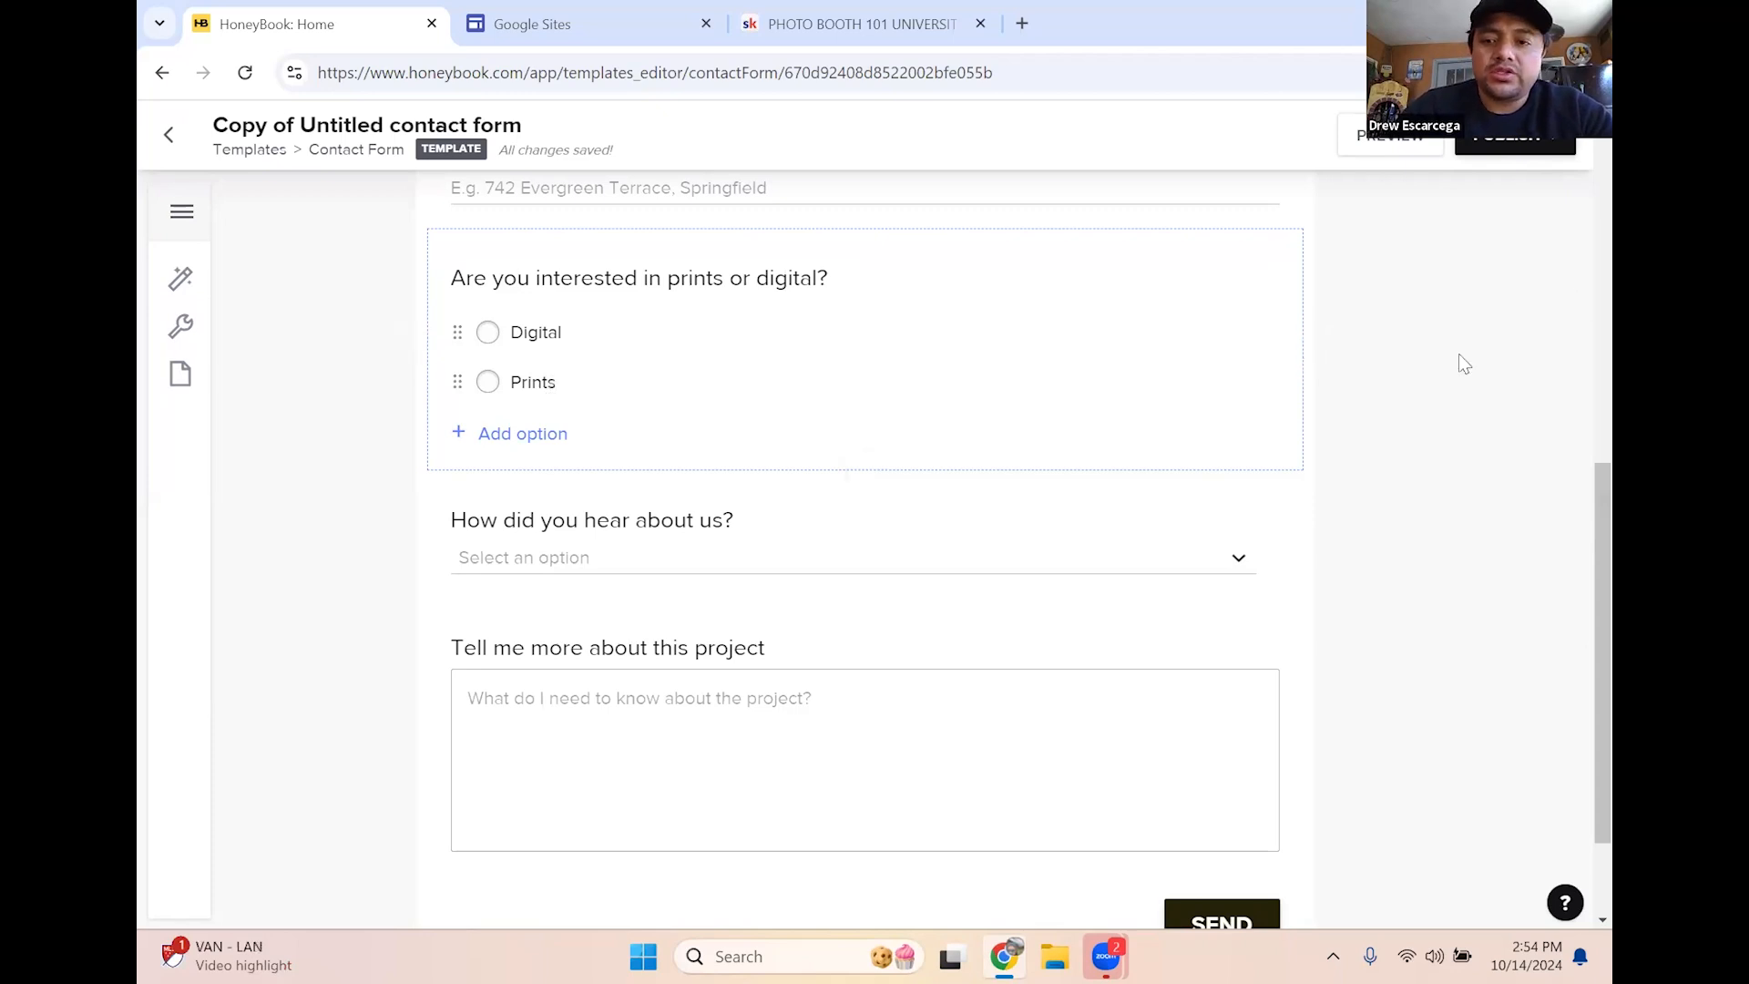
{"action": "left_click", "coordinate": [1363, 396]}
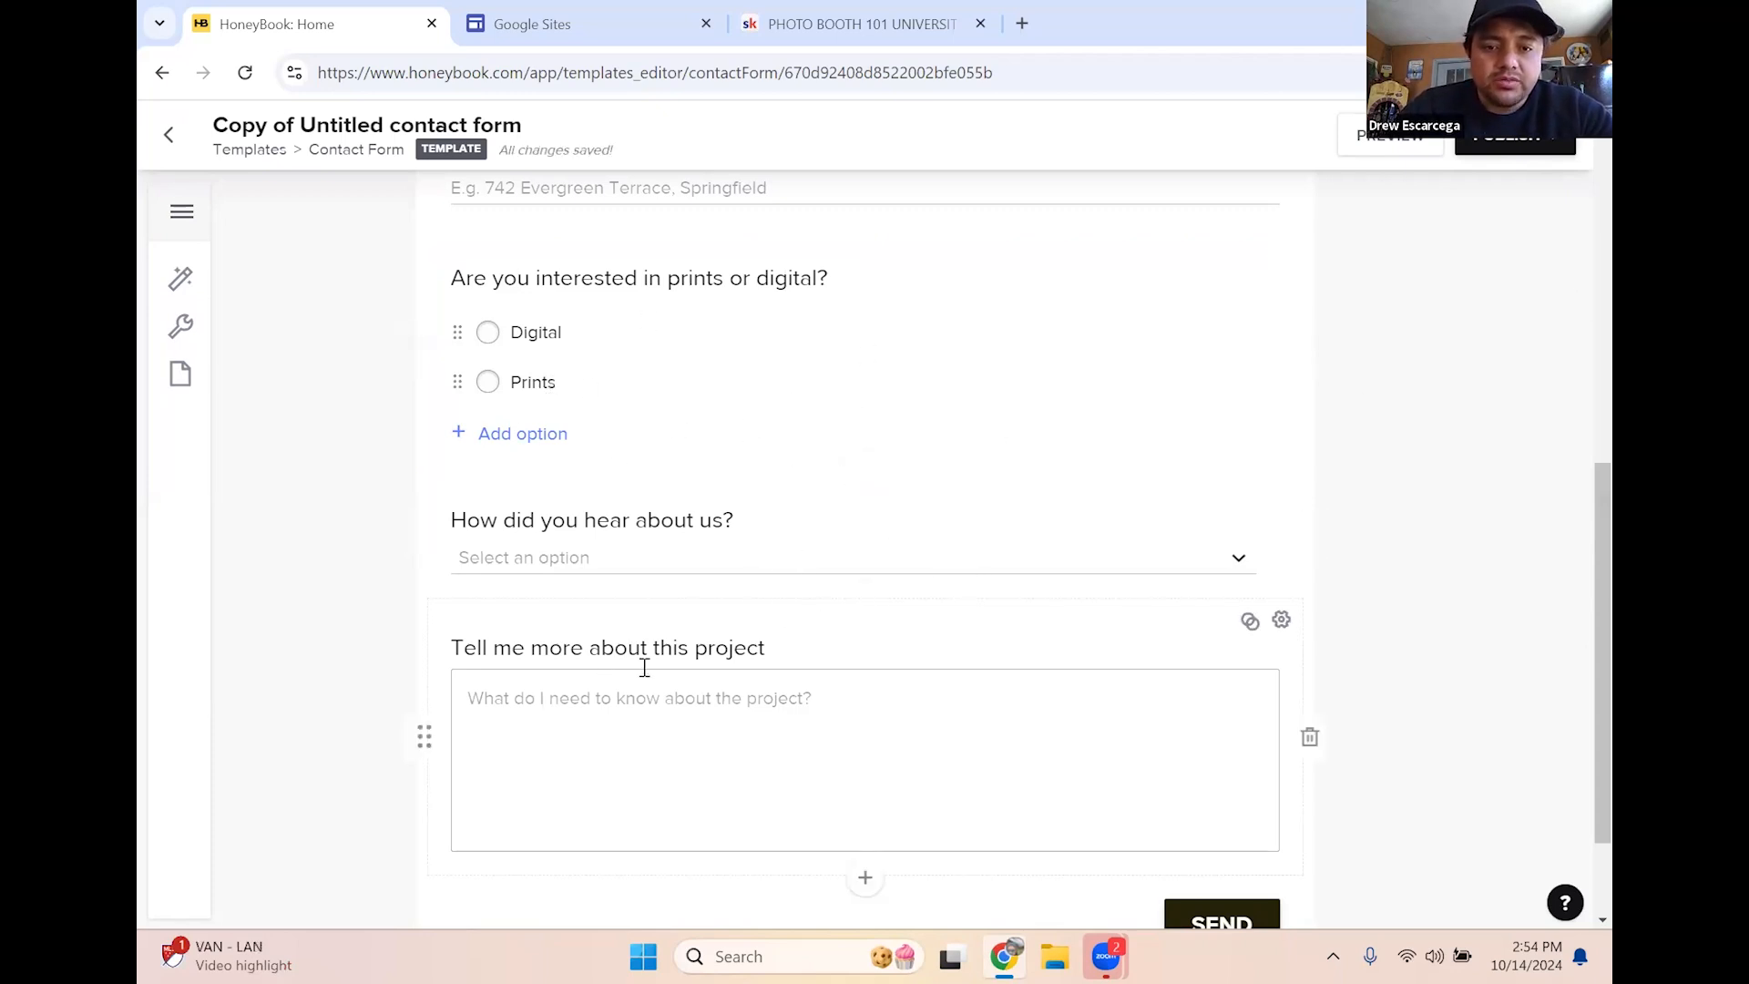
{"action": "scroll", "coordinate": [718, 502], "scroll_direction": "down", "scroll_amount": 2}
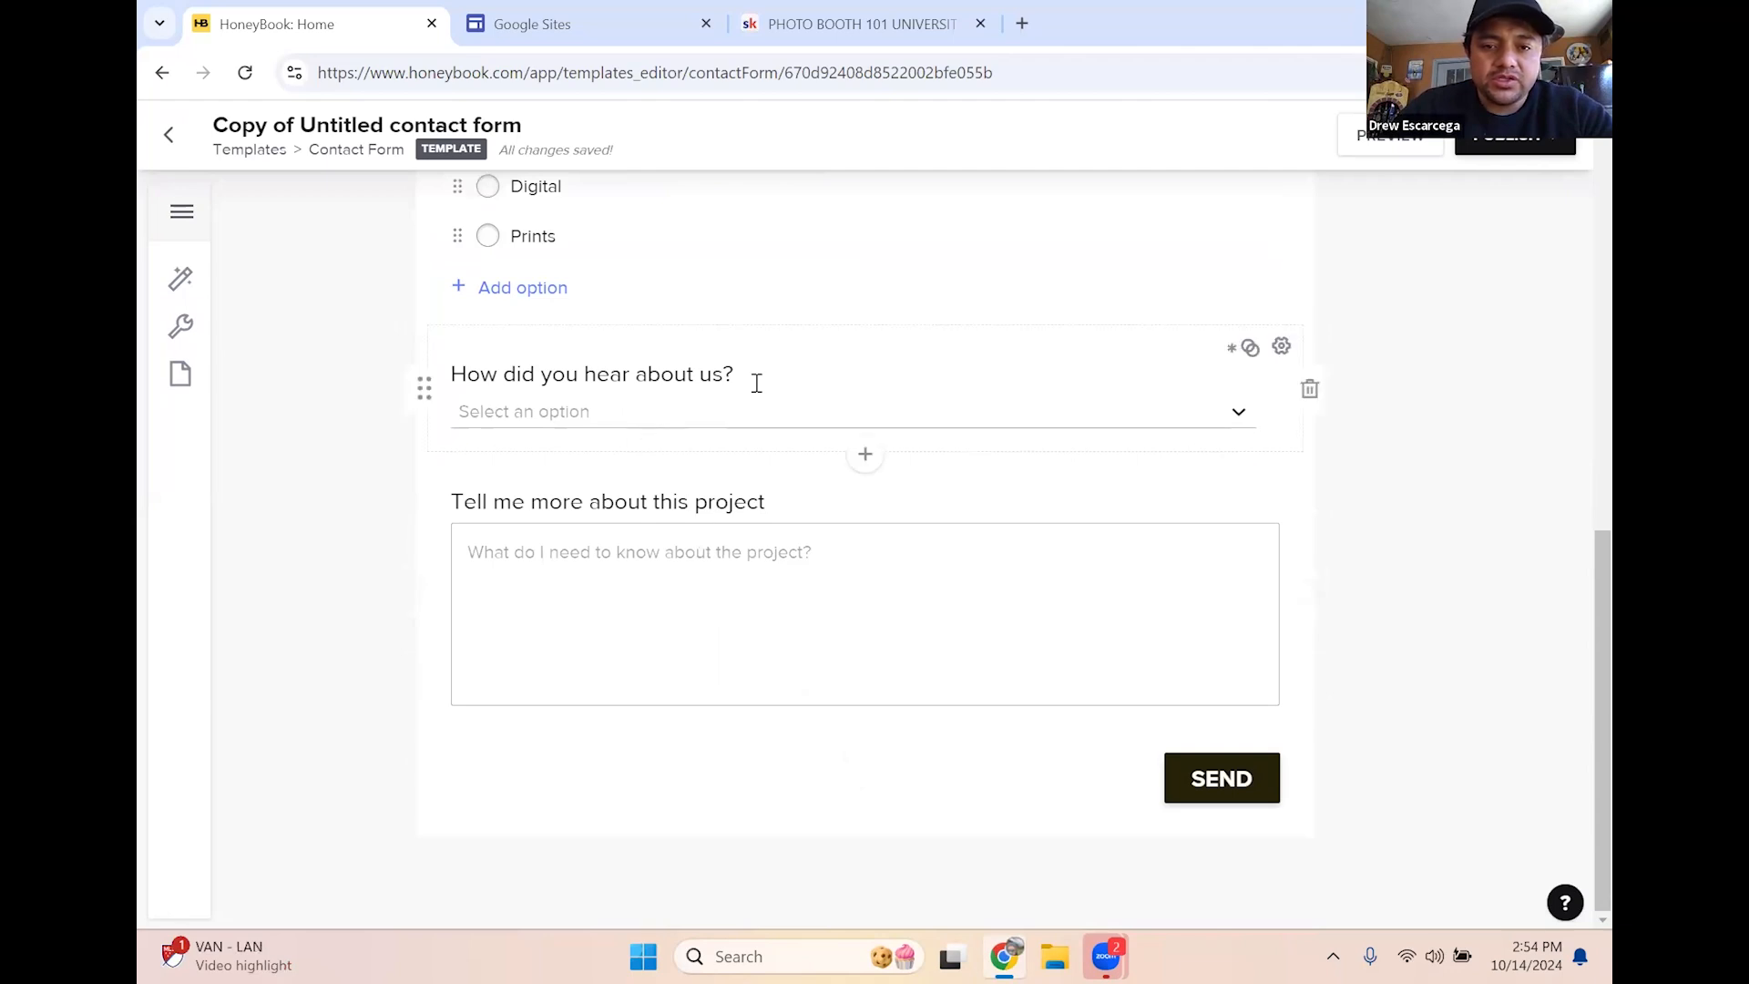
{"action": "scroll", "coordinate": [669, 515], "scroll_direction": "up", "scroll_amount": 5}
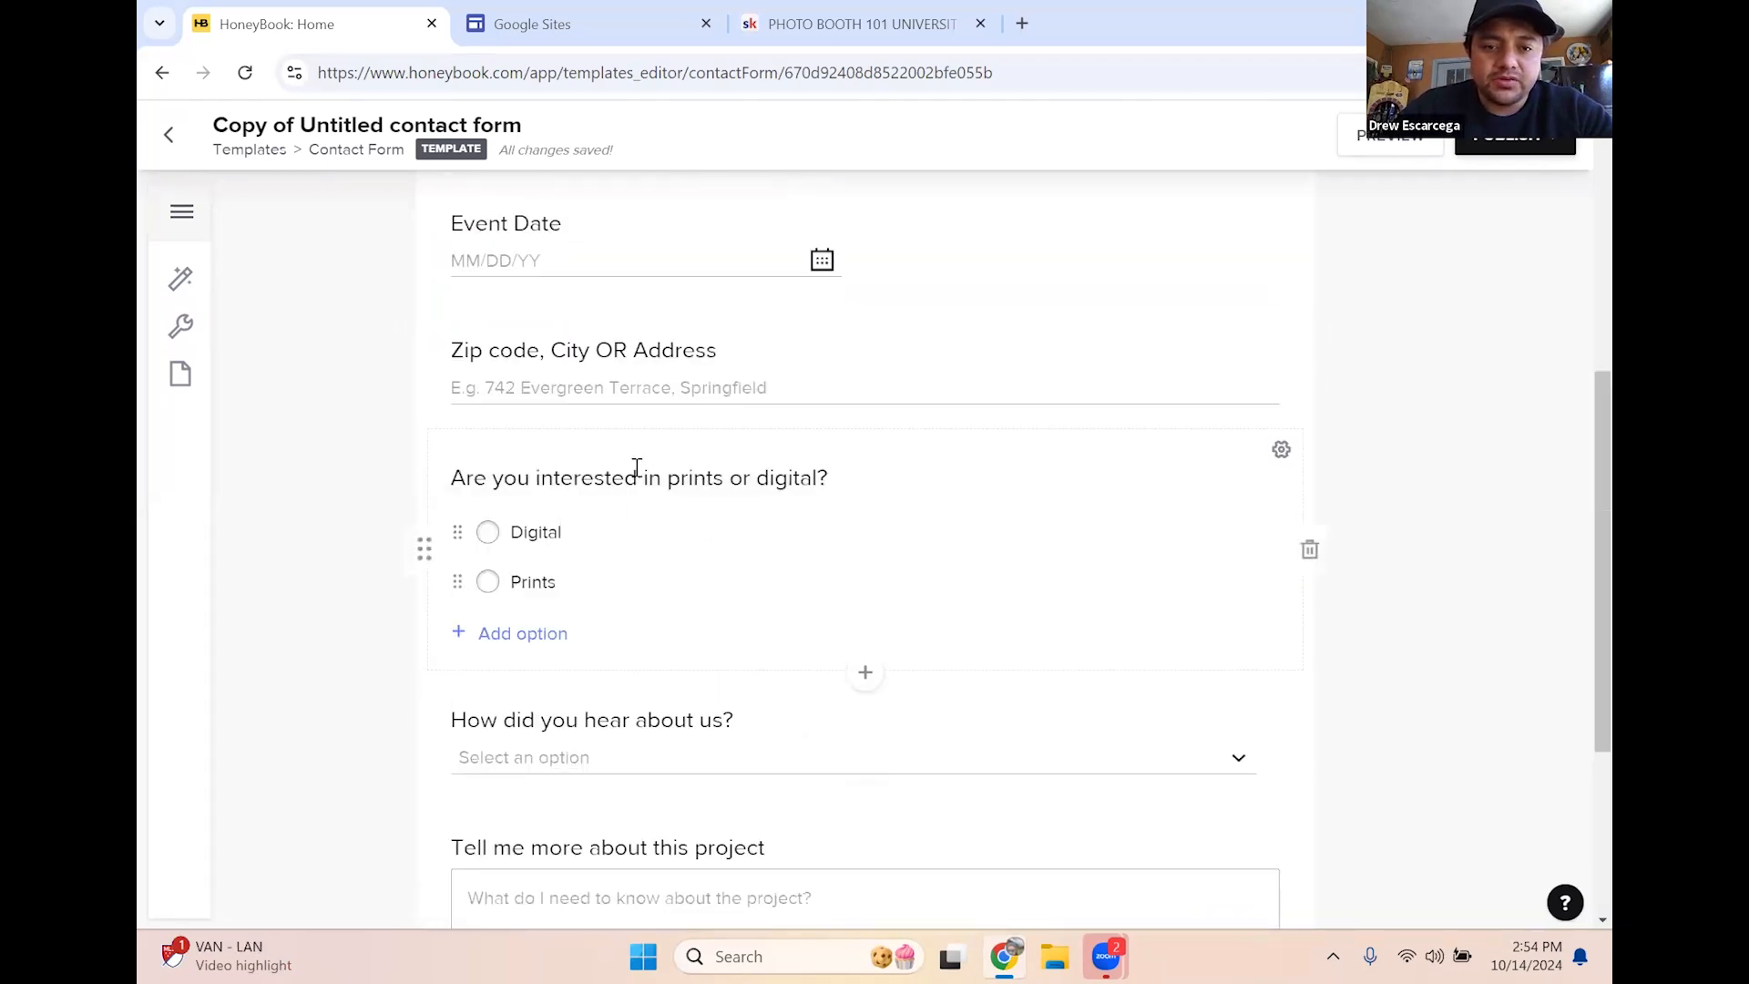
{"action": "scroll", "coordinate": [785, 527], "scroll_direction": "up", "scroll_amount": 7}
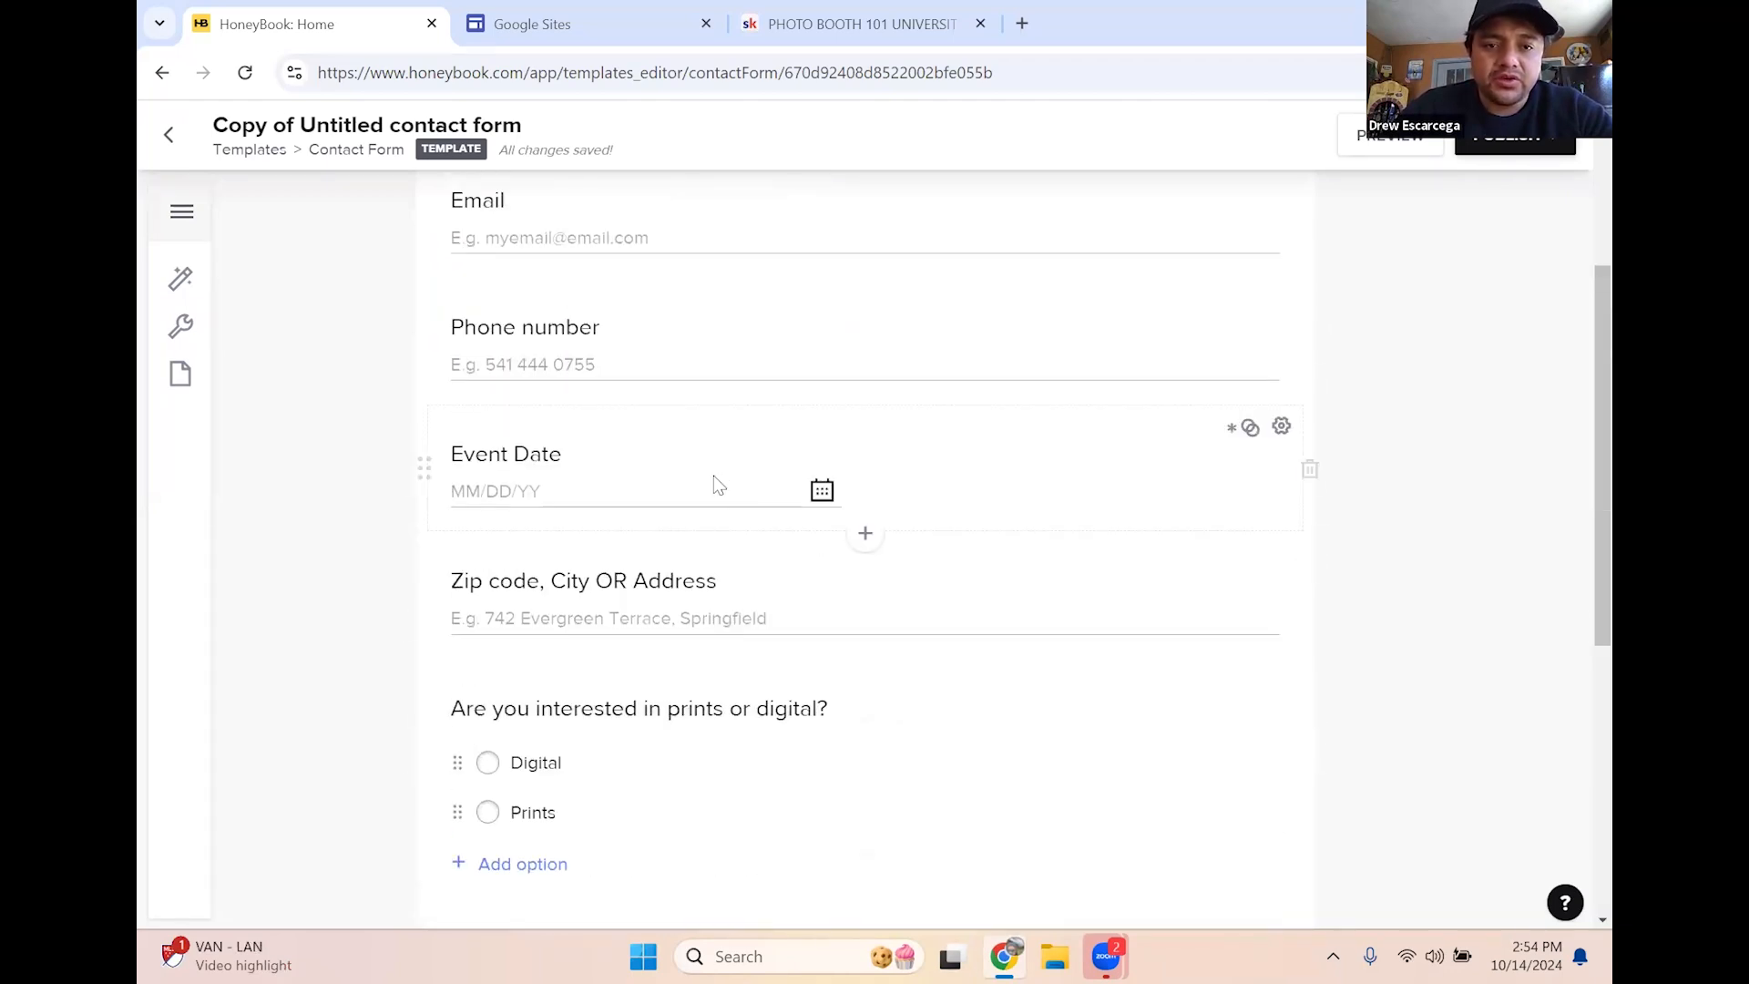
{"action": "scroll", "coordinate": [829, 496], "scroll_direction": "down", "scroll_amount": 5}
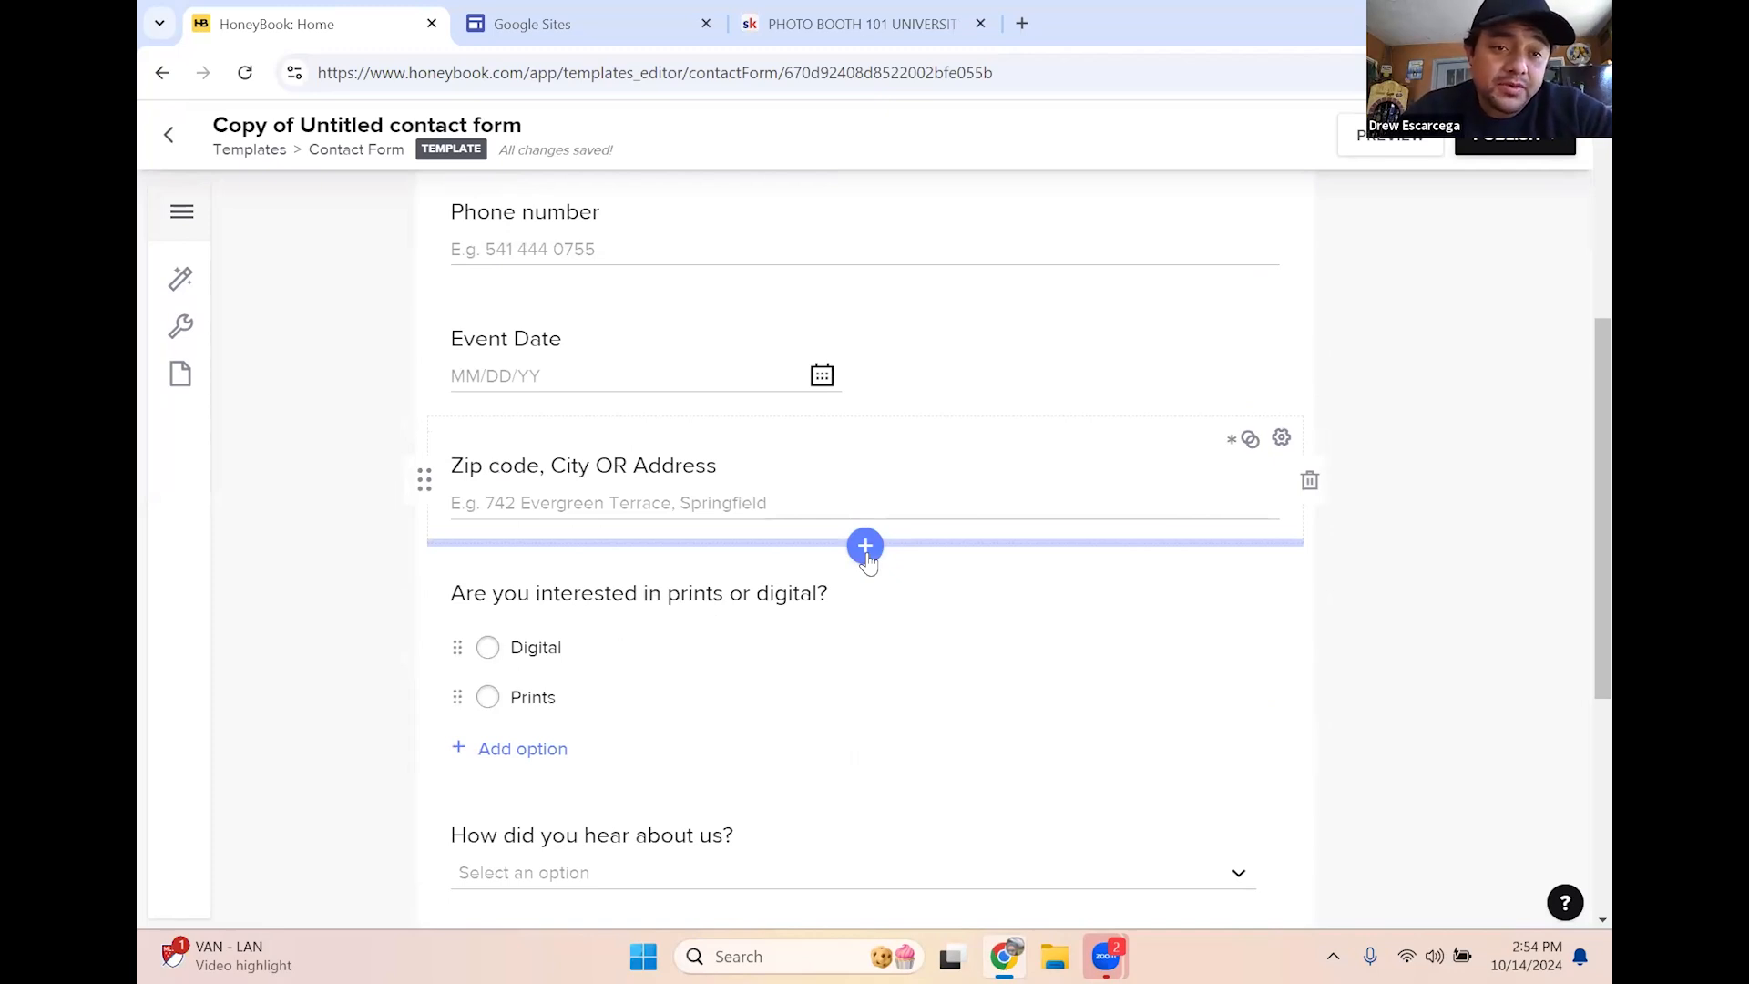
Insert a short-text question 'What is your budget?' below the Zip code field
{"action": "left_click", "coordinate": [865, 547]}
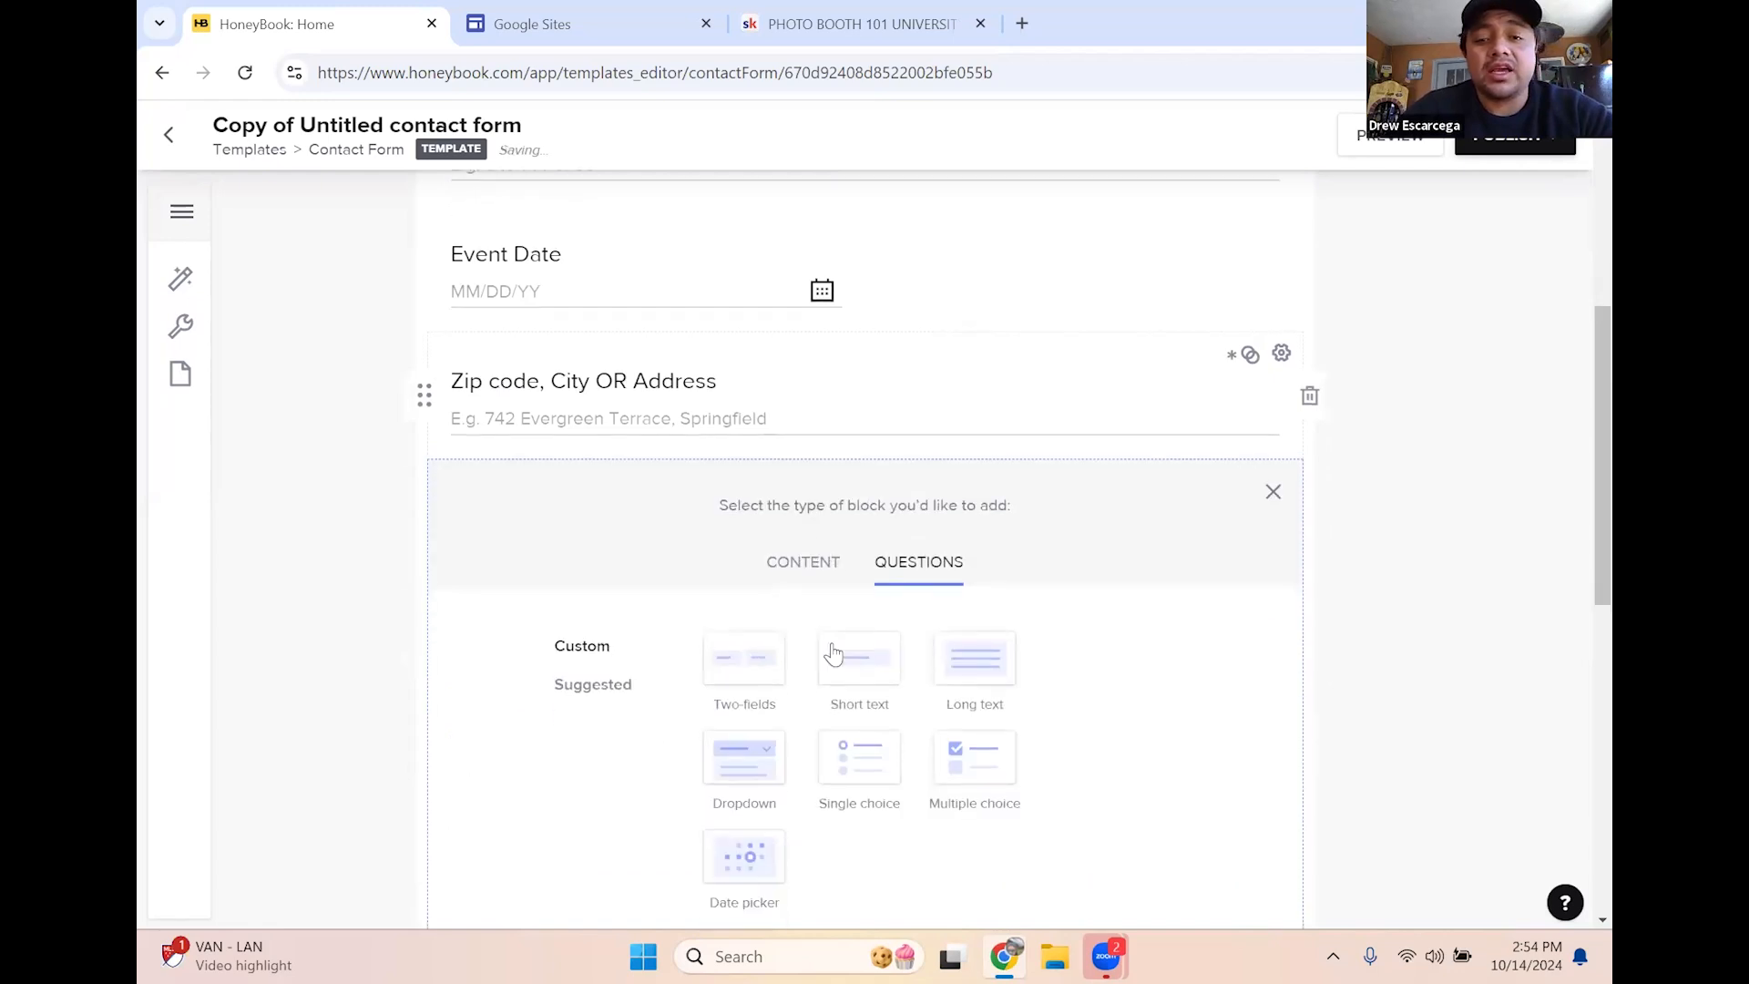
{"action": "scroll", "coordinate": [988, 601], "scroll_direction": "down", "scroll_amount": 2}
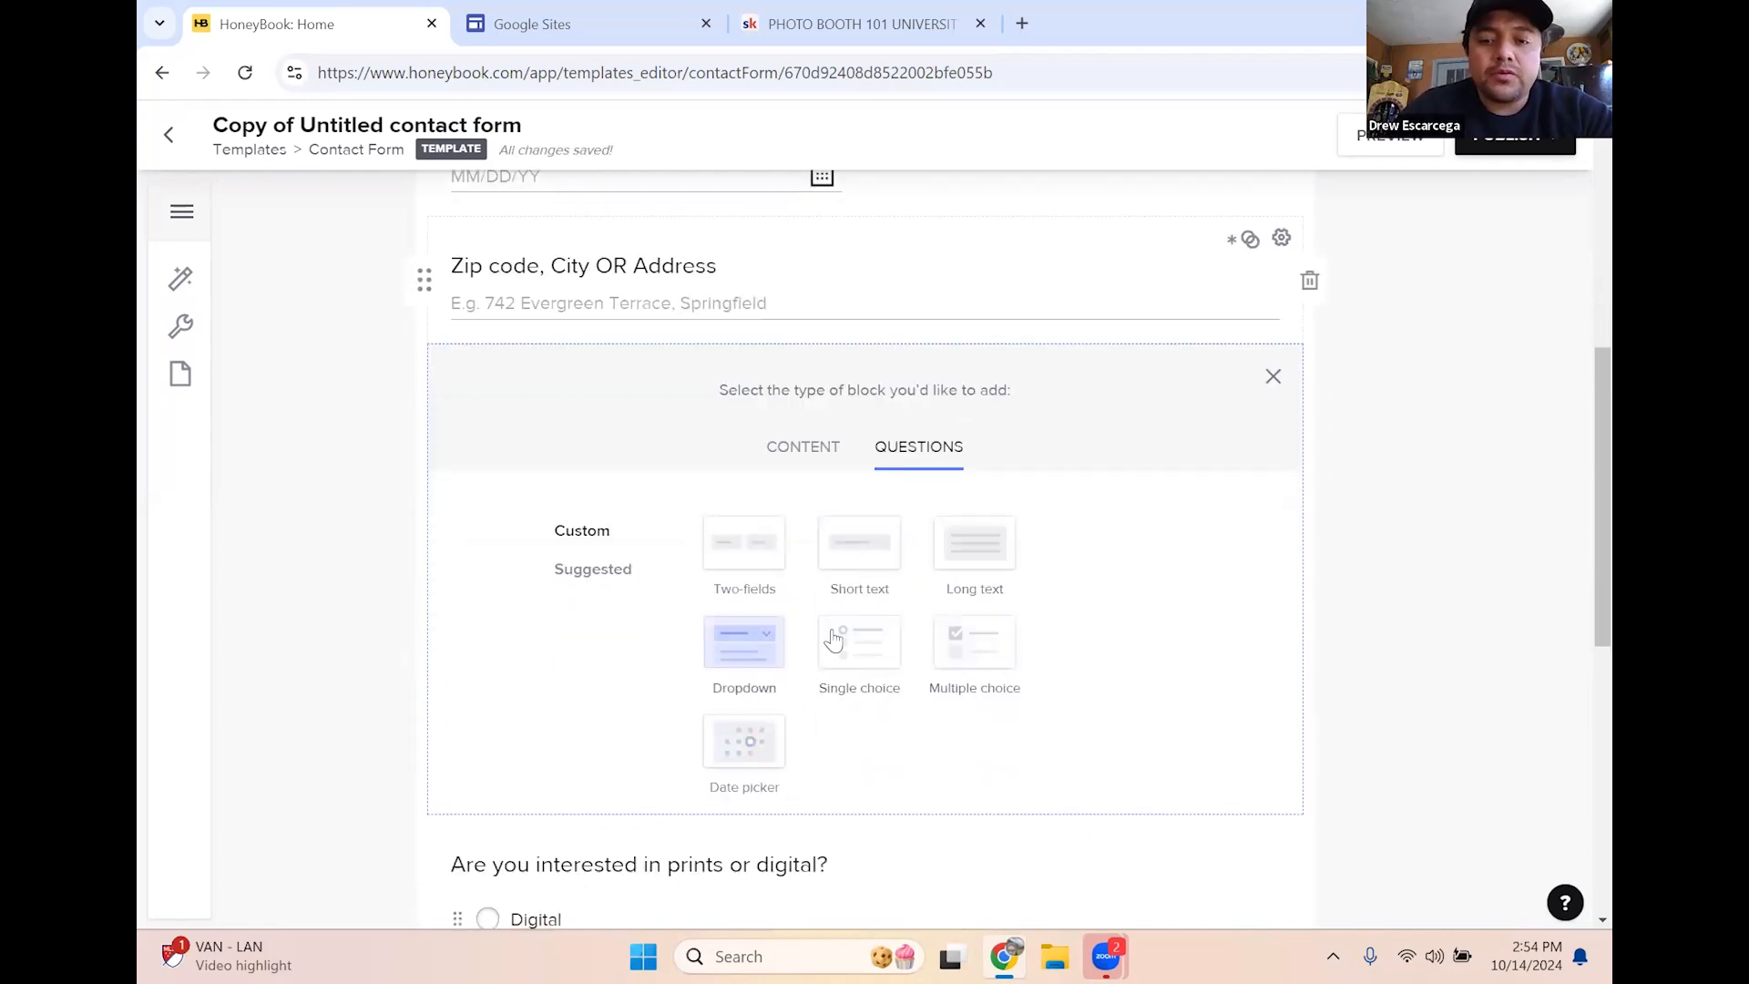
{"action": "left_click", "coordinate": [855, 550]}
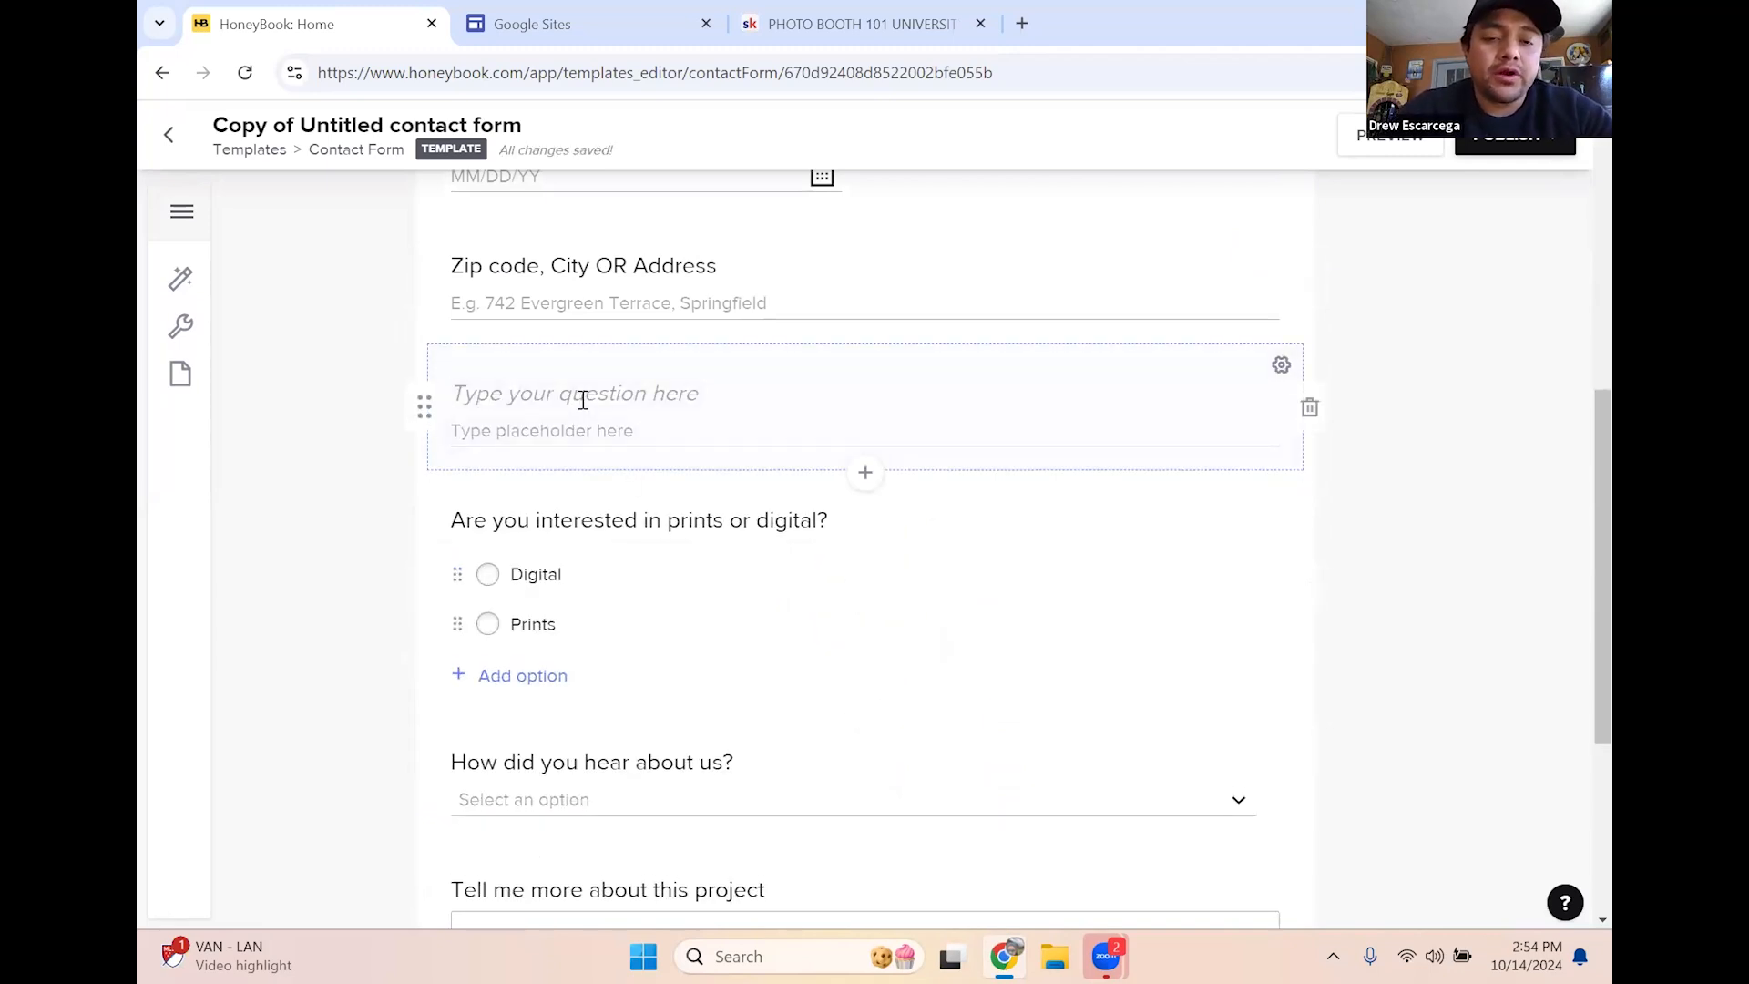
{"action": "type", "text": "What is your budget"}
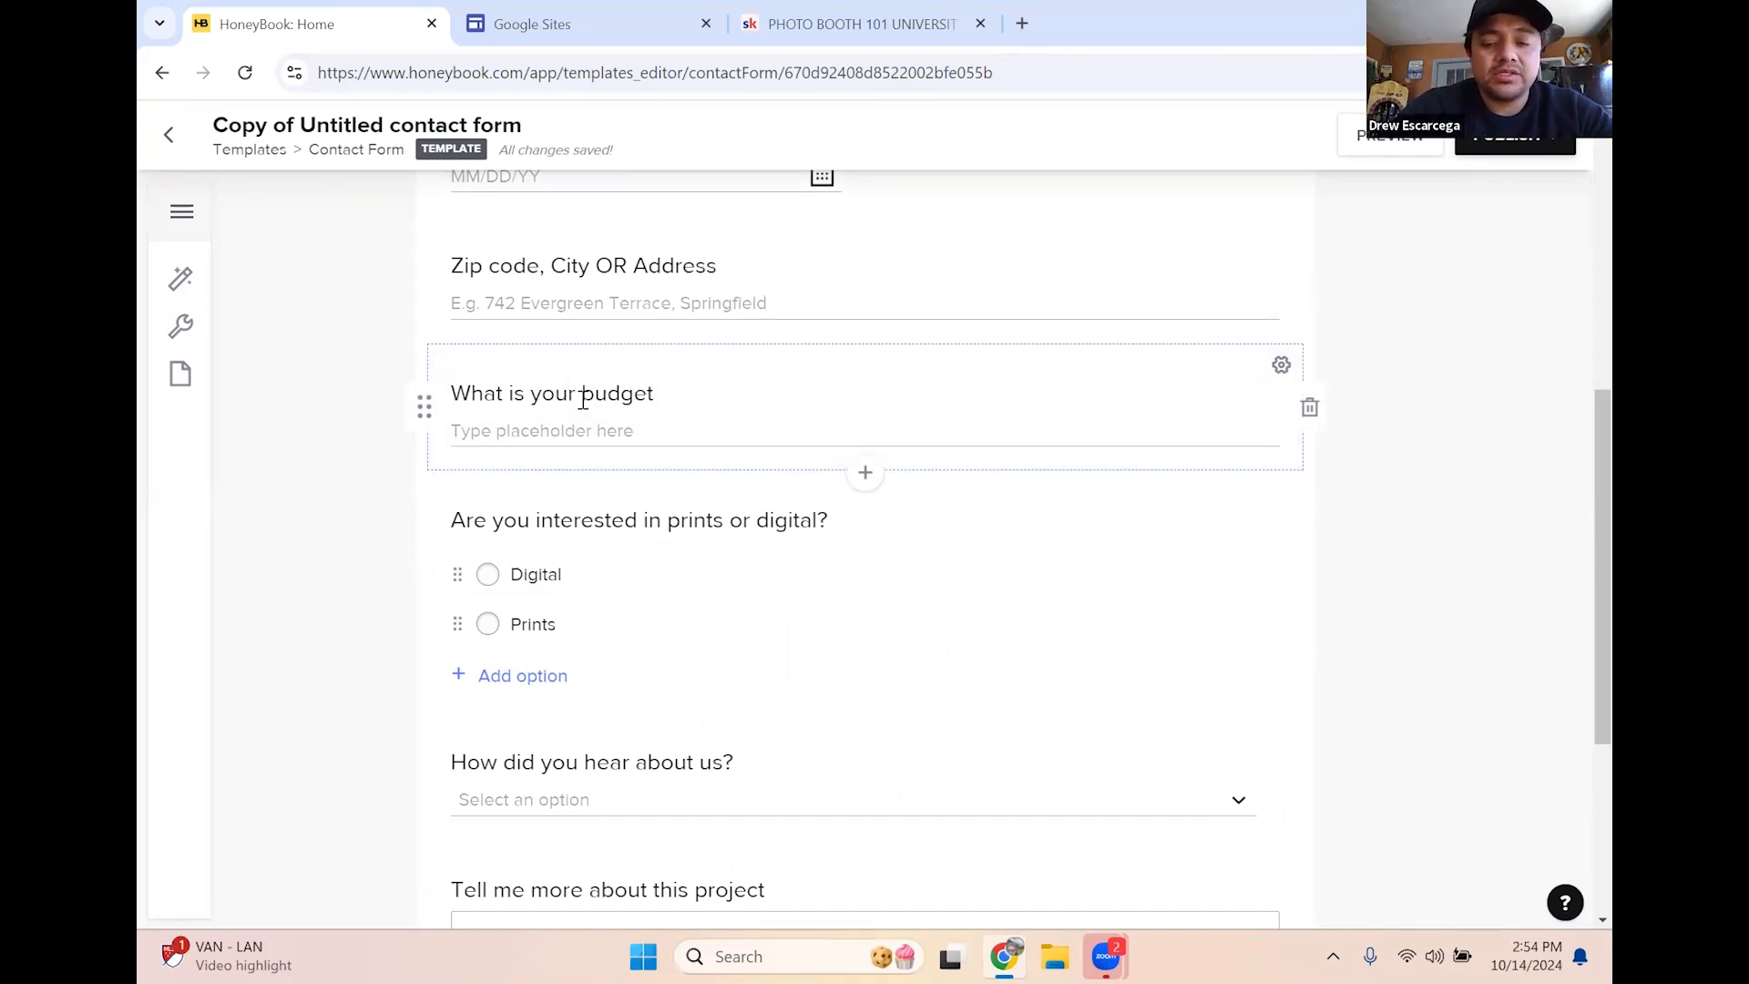
{"action": "type", "text": "?"}
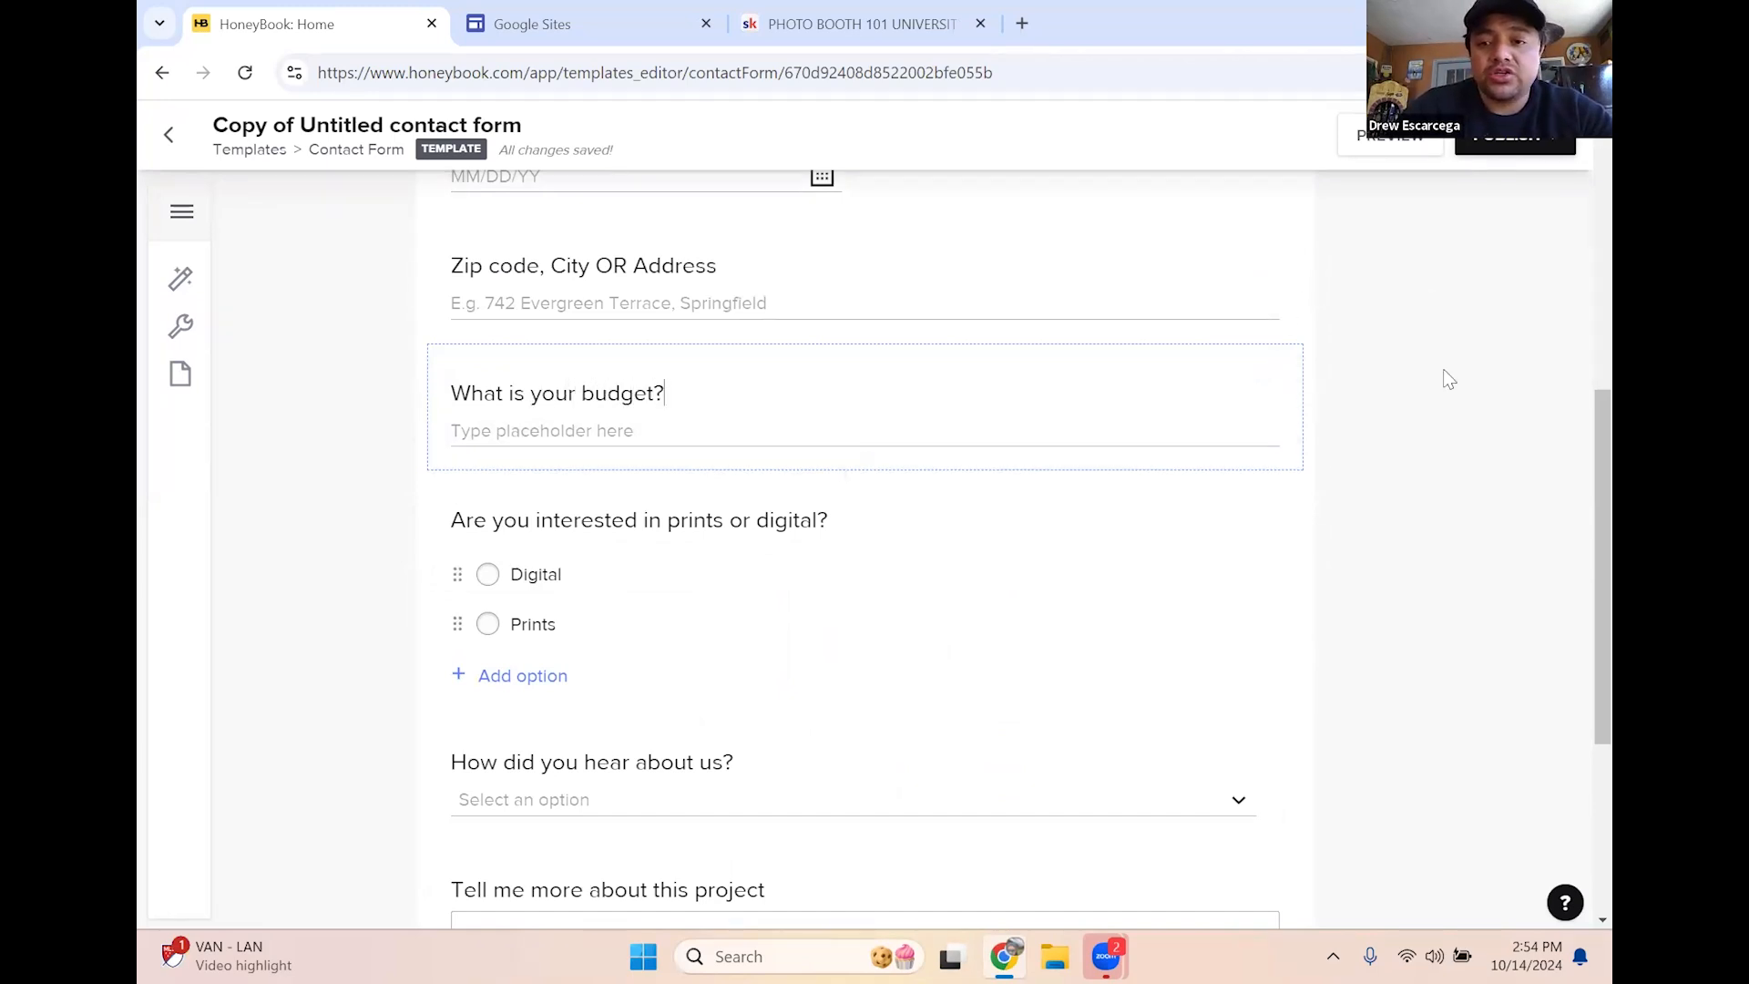
{"action": "left_click", "coordinate": [1398, 365]}
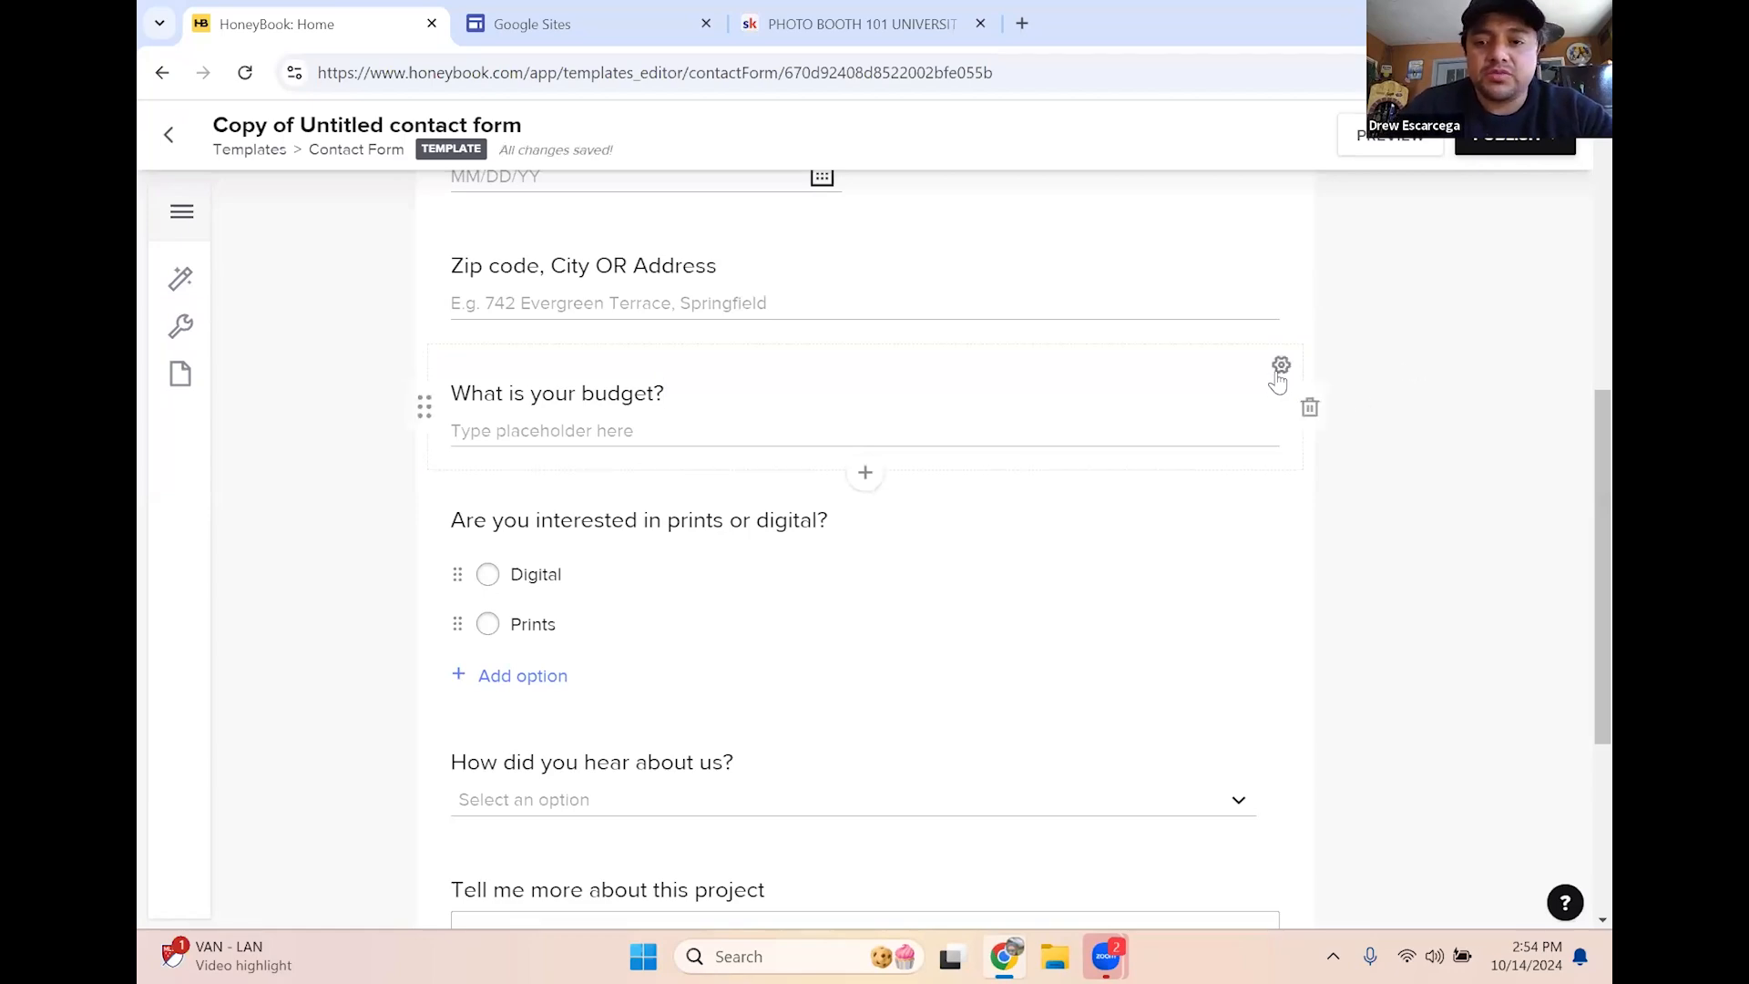
Review the budget question's settings and placeholder line
{"action": "left_click", "coordinate": [1278, 369]}
{"action": "scroll", "coordinate": [1294, 365], "scroll_direction": "down", "scroll_amount": 4}
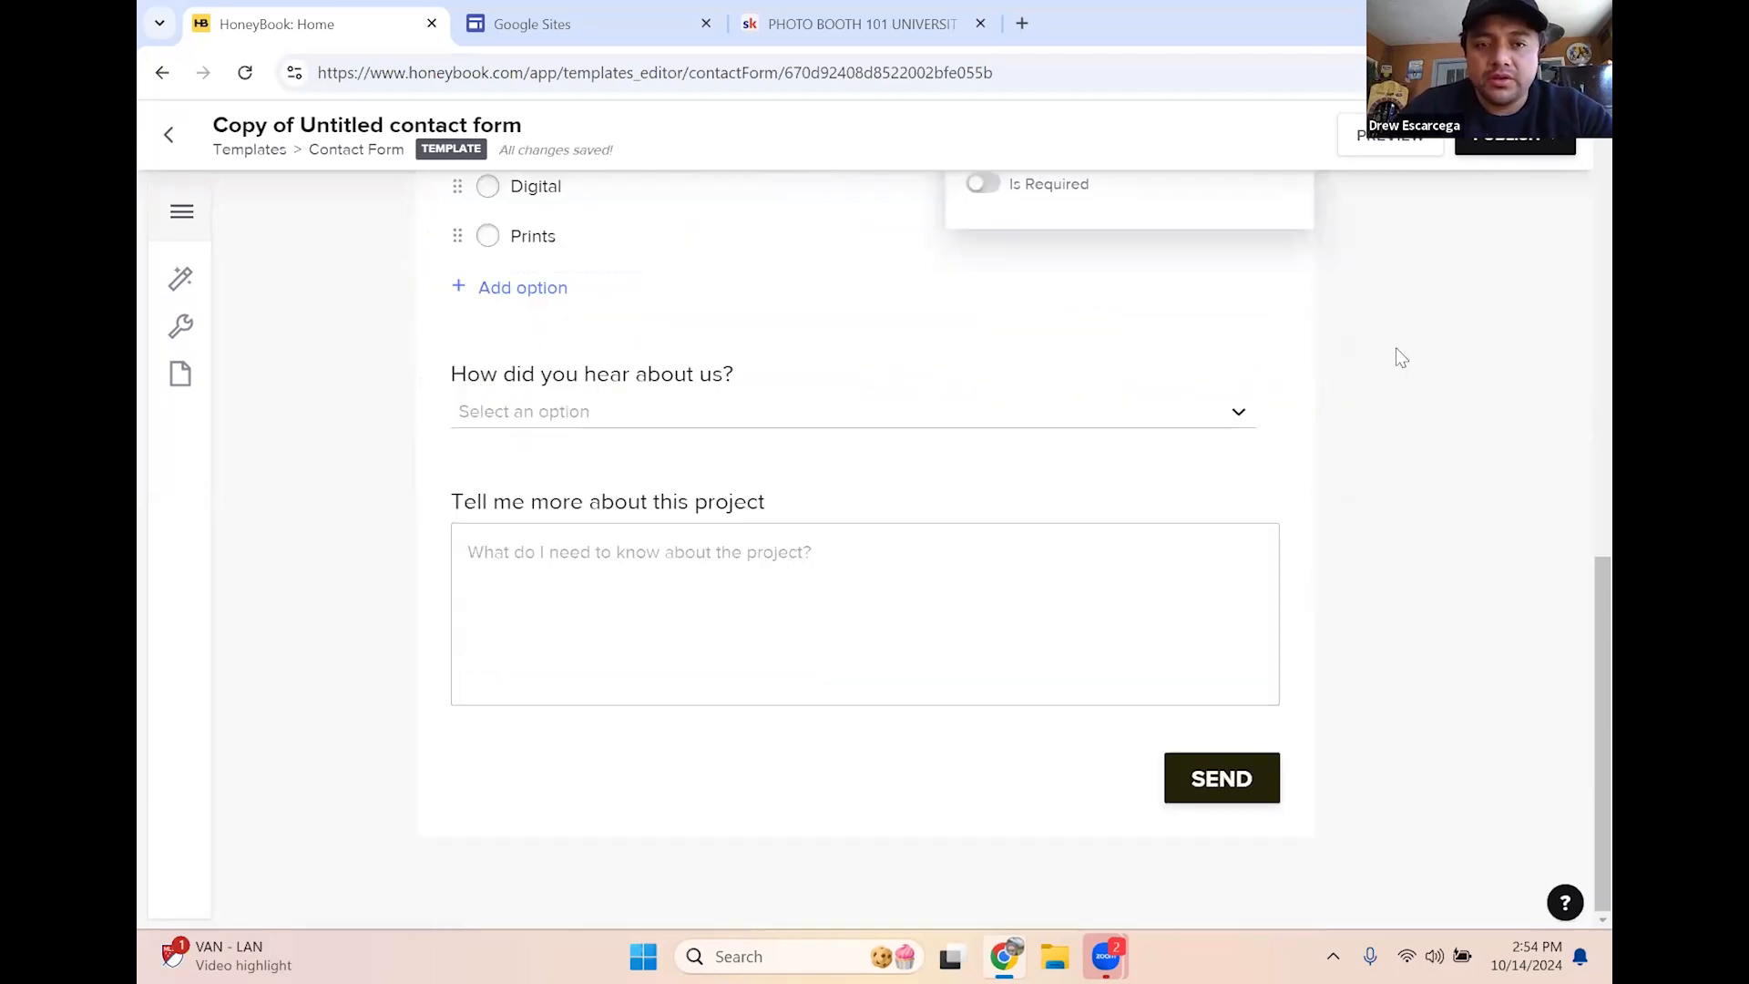
{"action": "scroll", "coordinate": [1394, 364], "scroll_direction": "up", "scroll_amount": 5}
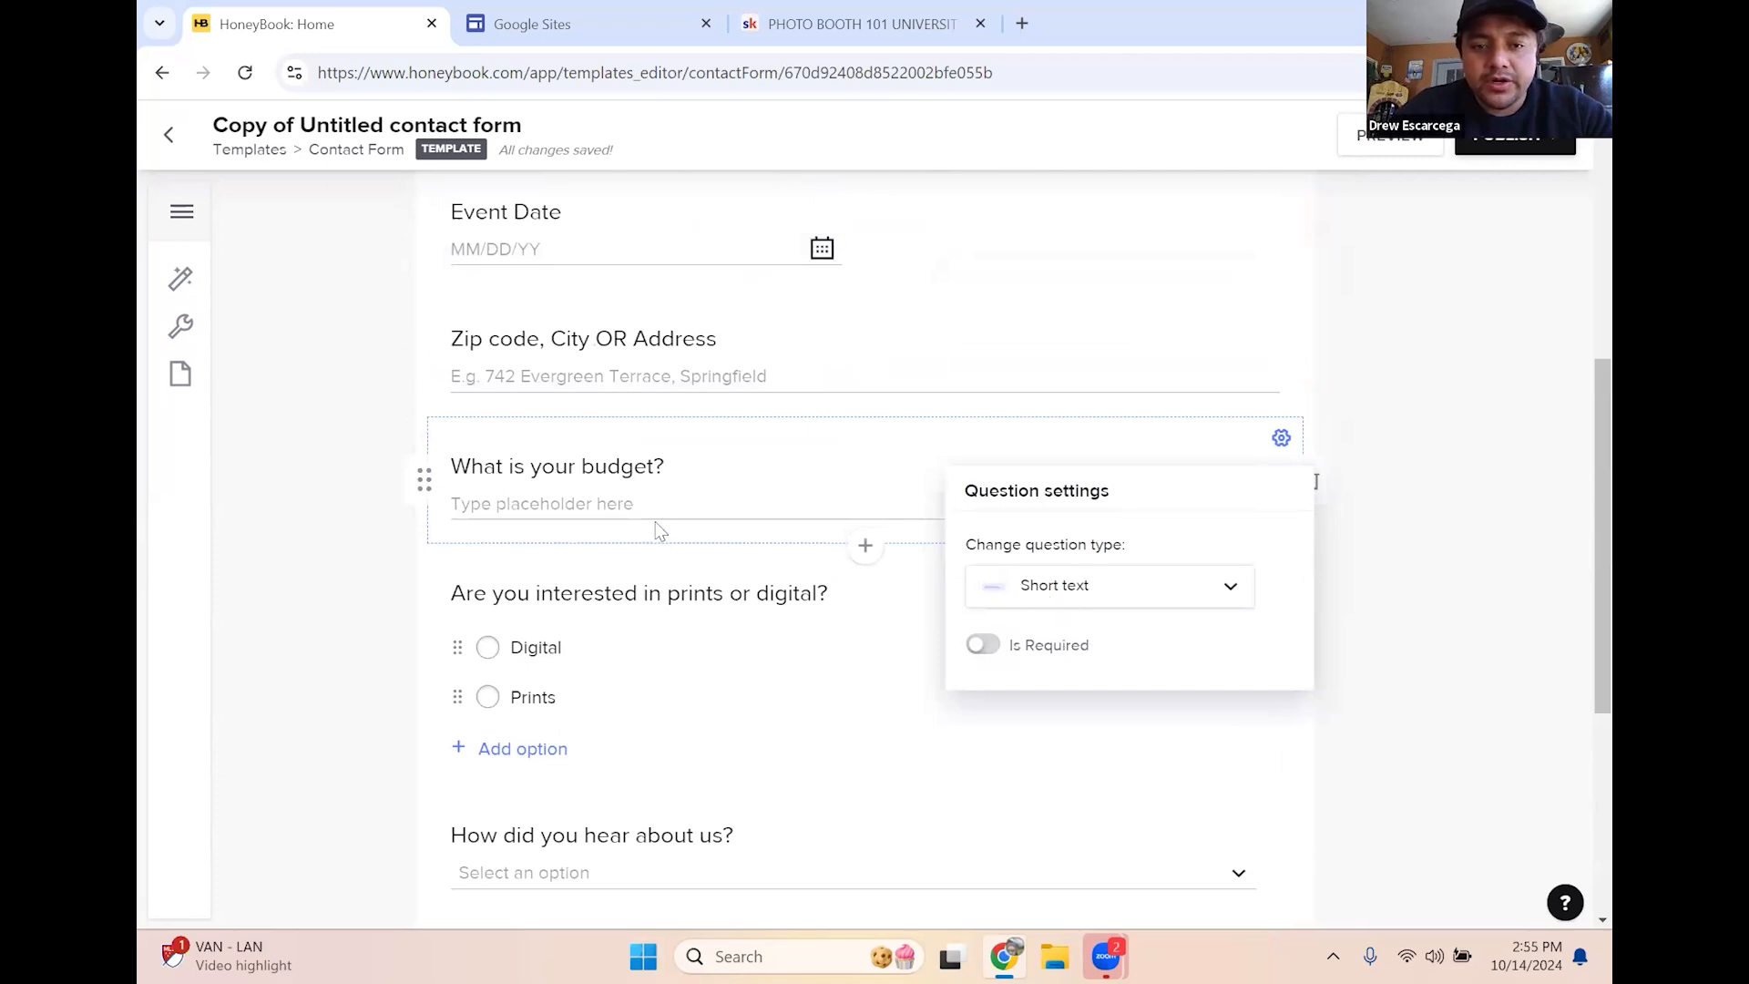
{"action": "left_click", "coordinate": [1542, 437]}
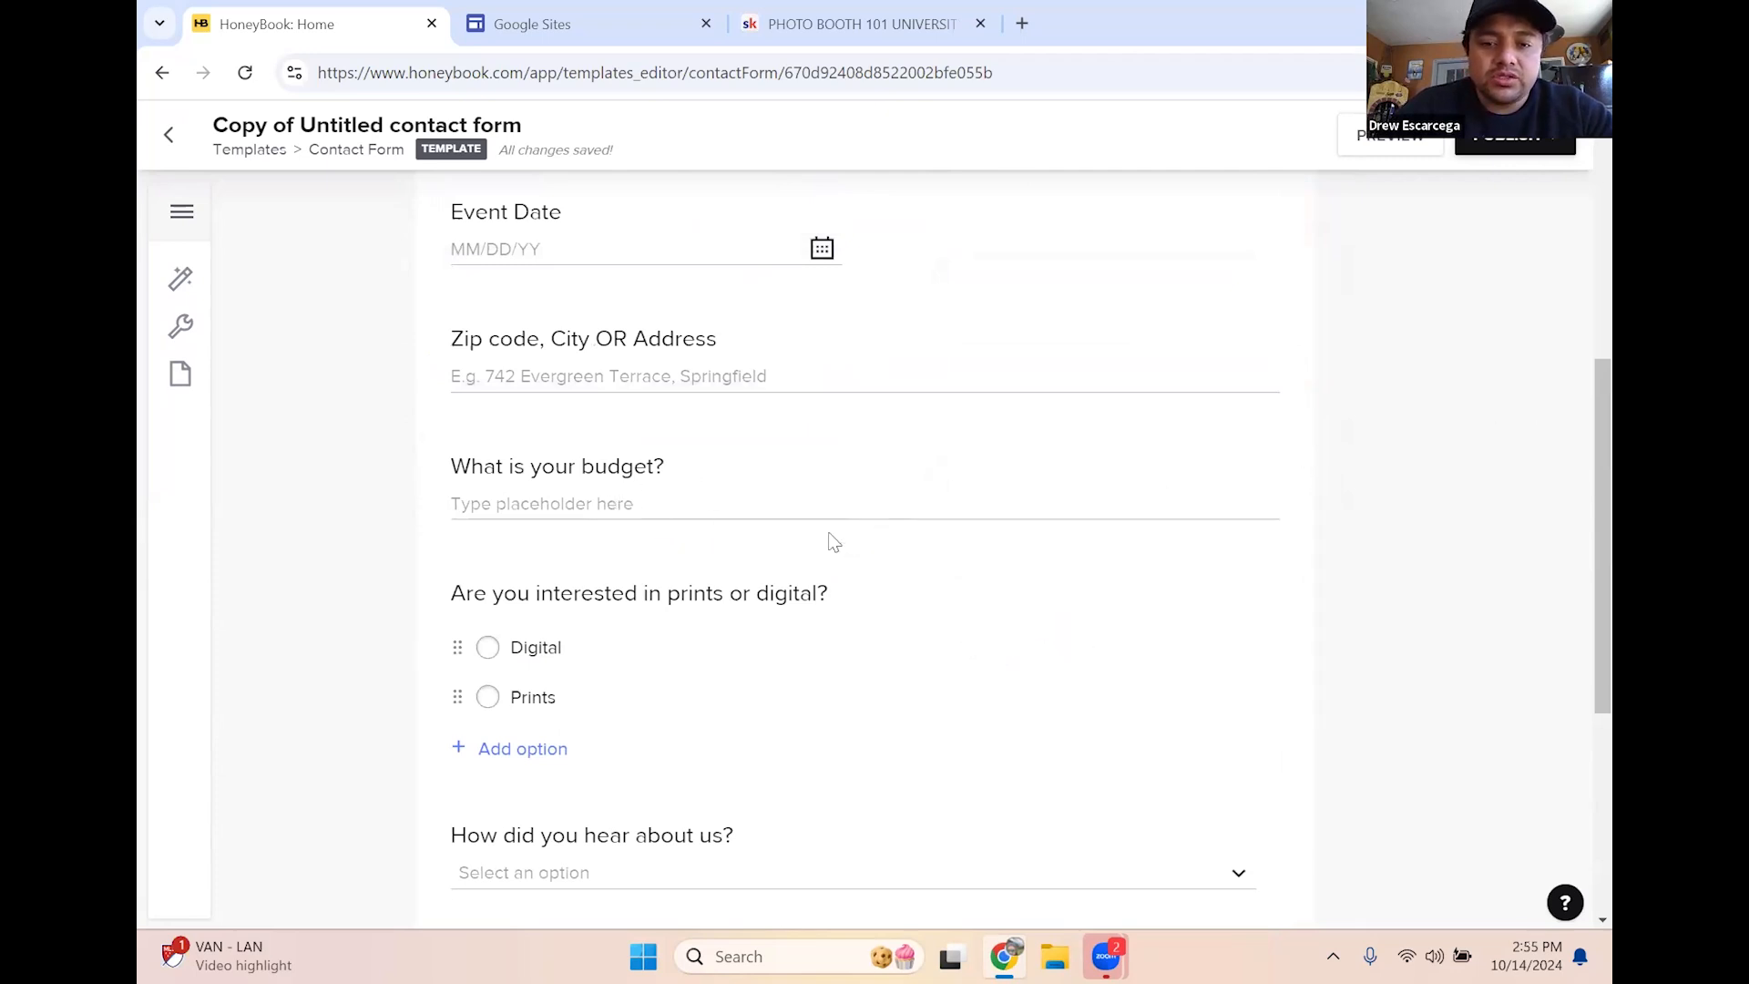
{"action": "left_click", "coordinate": [585, 500]}
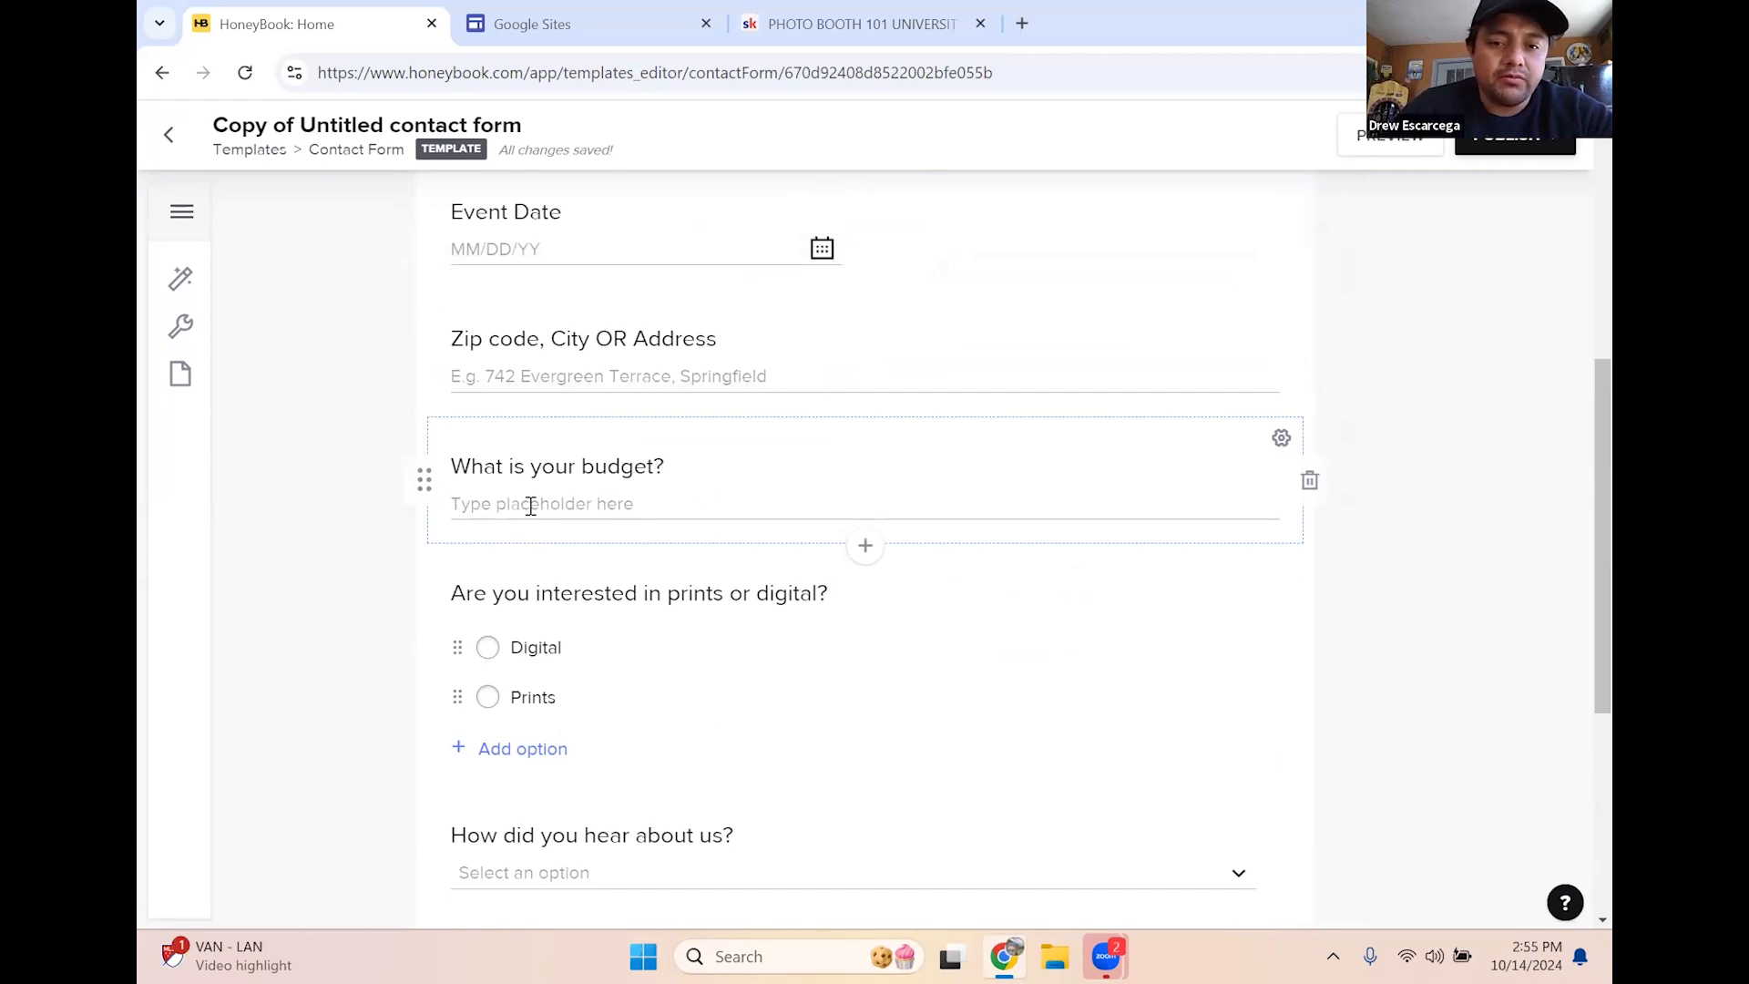
{"action": "left_click", "coordinate": [1387, 450]}
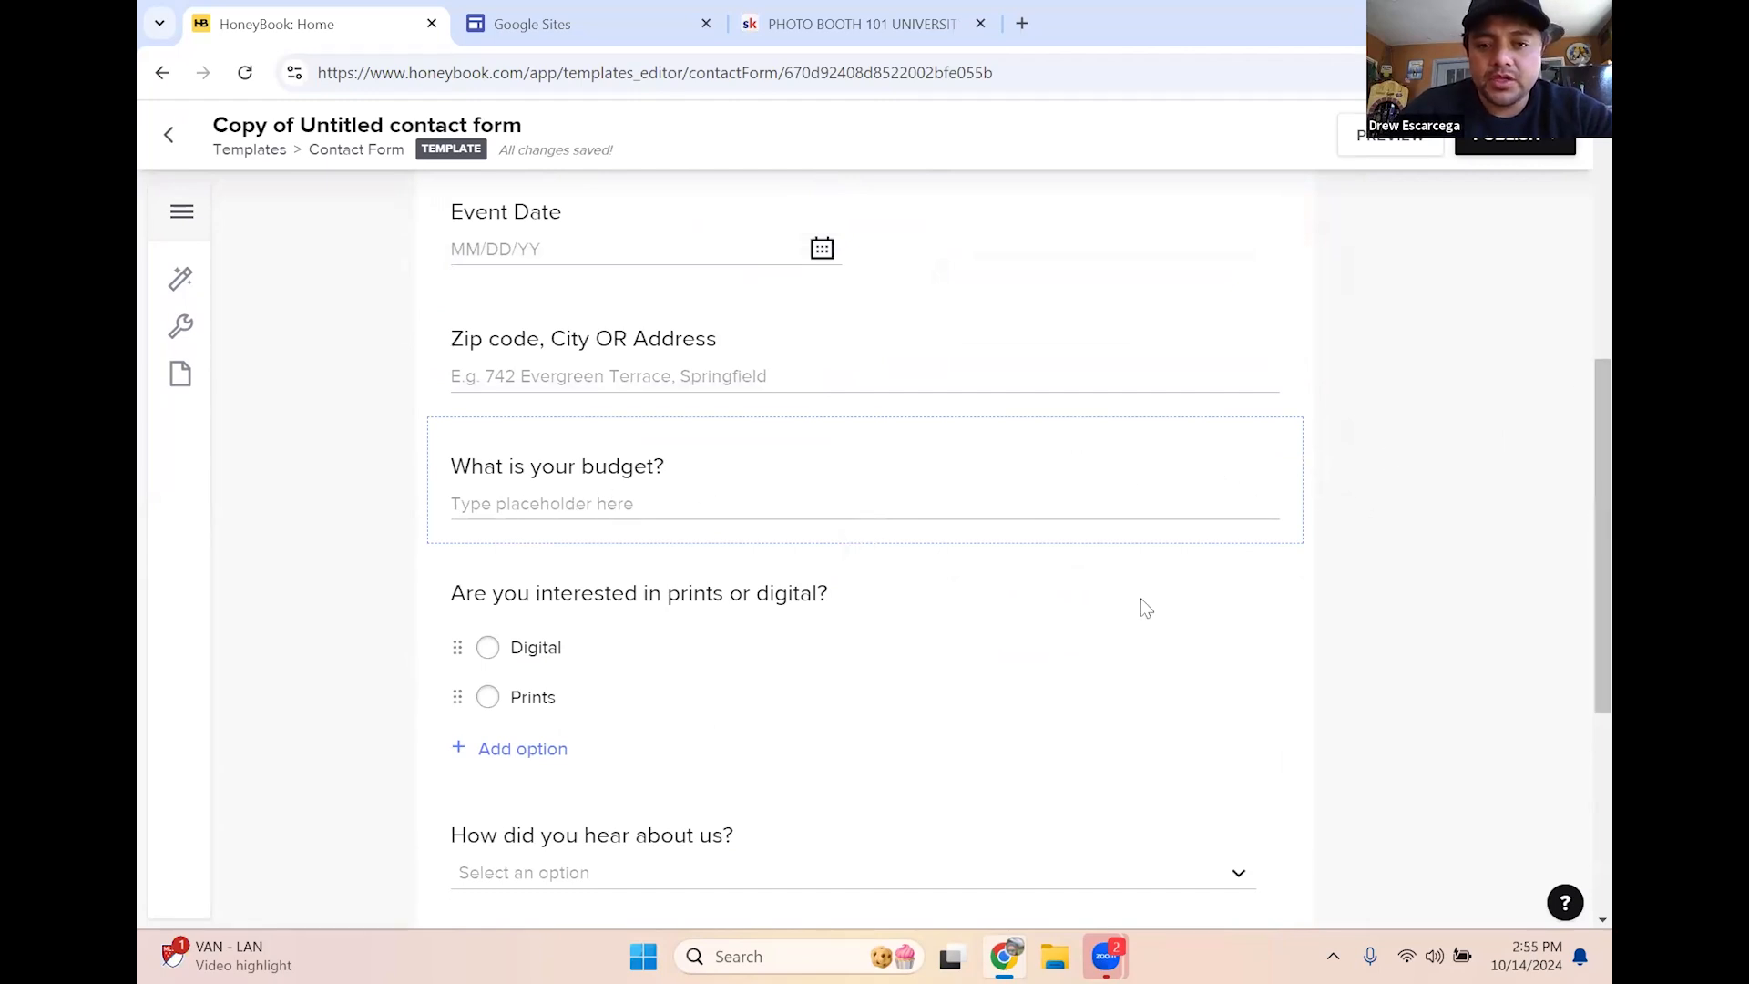
{"action": "left_click", "coordinate": [866, 541]}
Insert a new short-text question below the budget question and begin its title
{"action": "scroll", "coordinate": [954, 547], "scroll_direction": "down", "scroll_amount": 1}
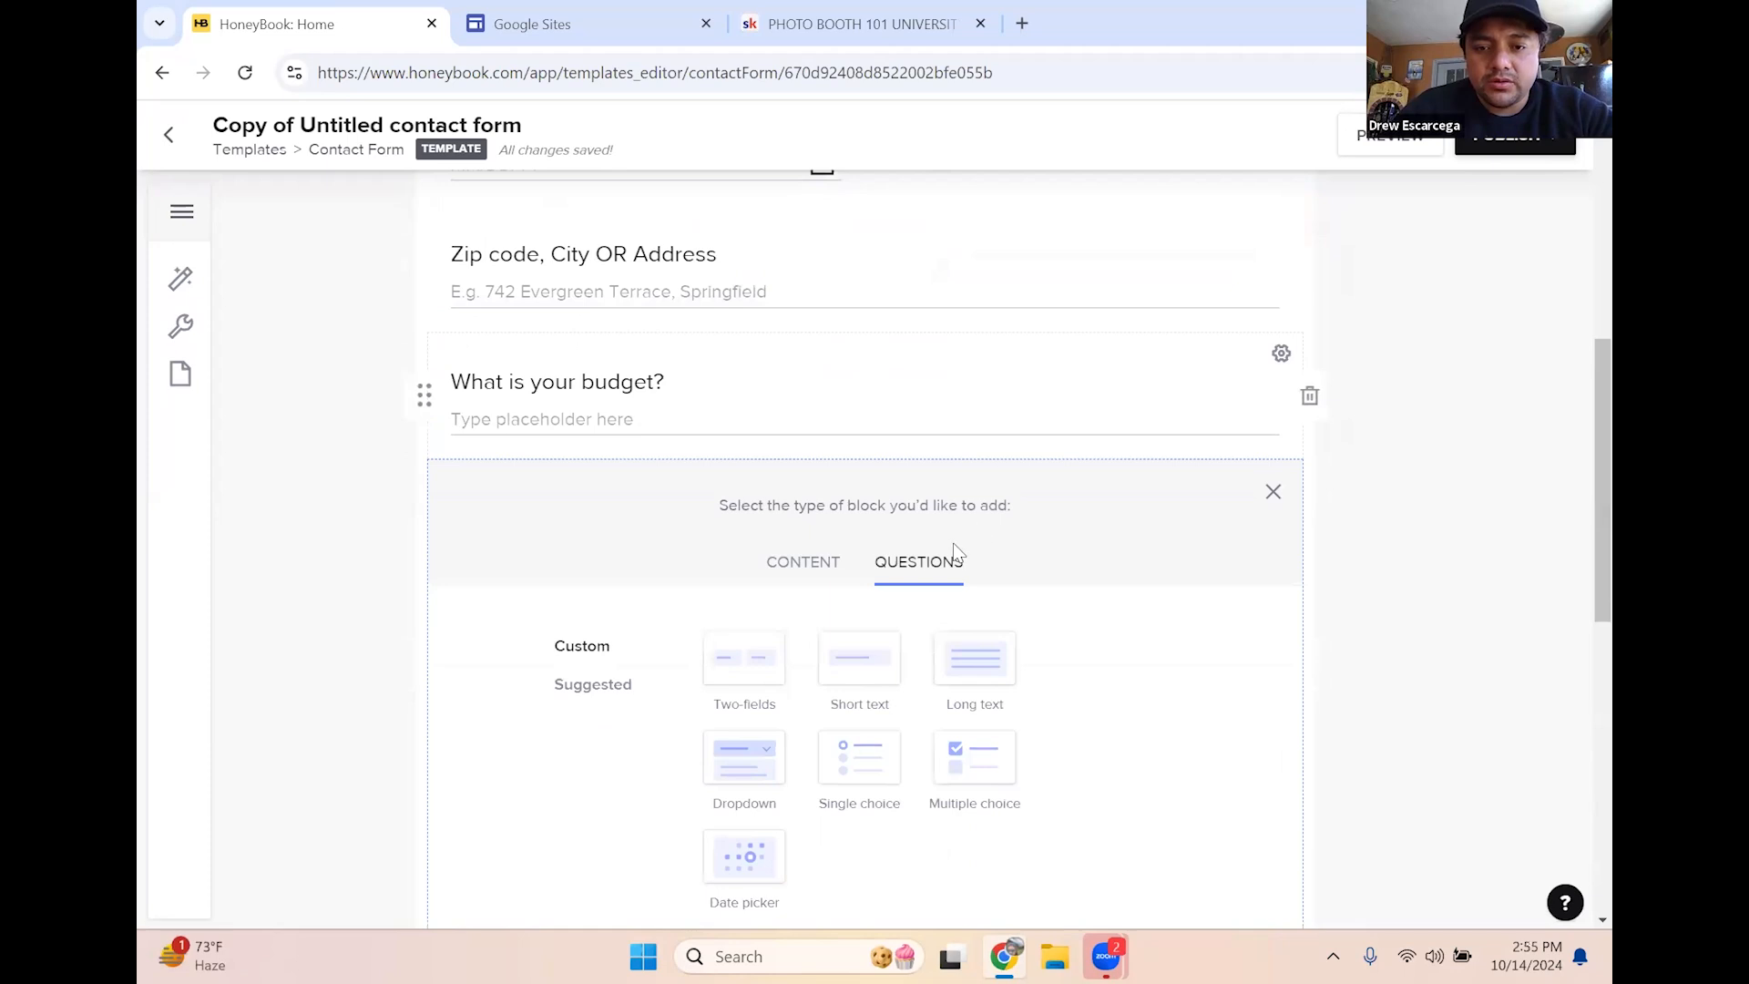
{"action": "left_click", "coordinate": [853, 654]}
{"action": "left_click", "coordinate": [583, 507]}
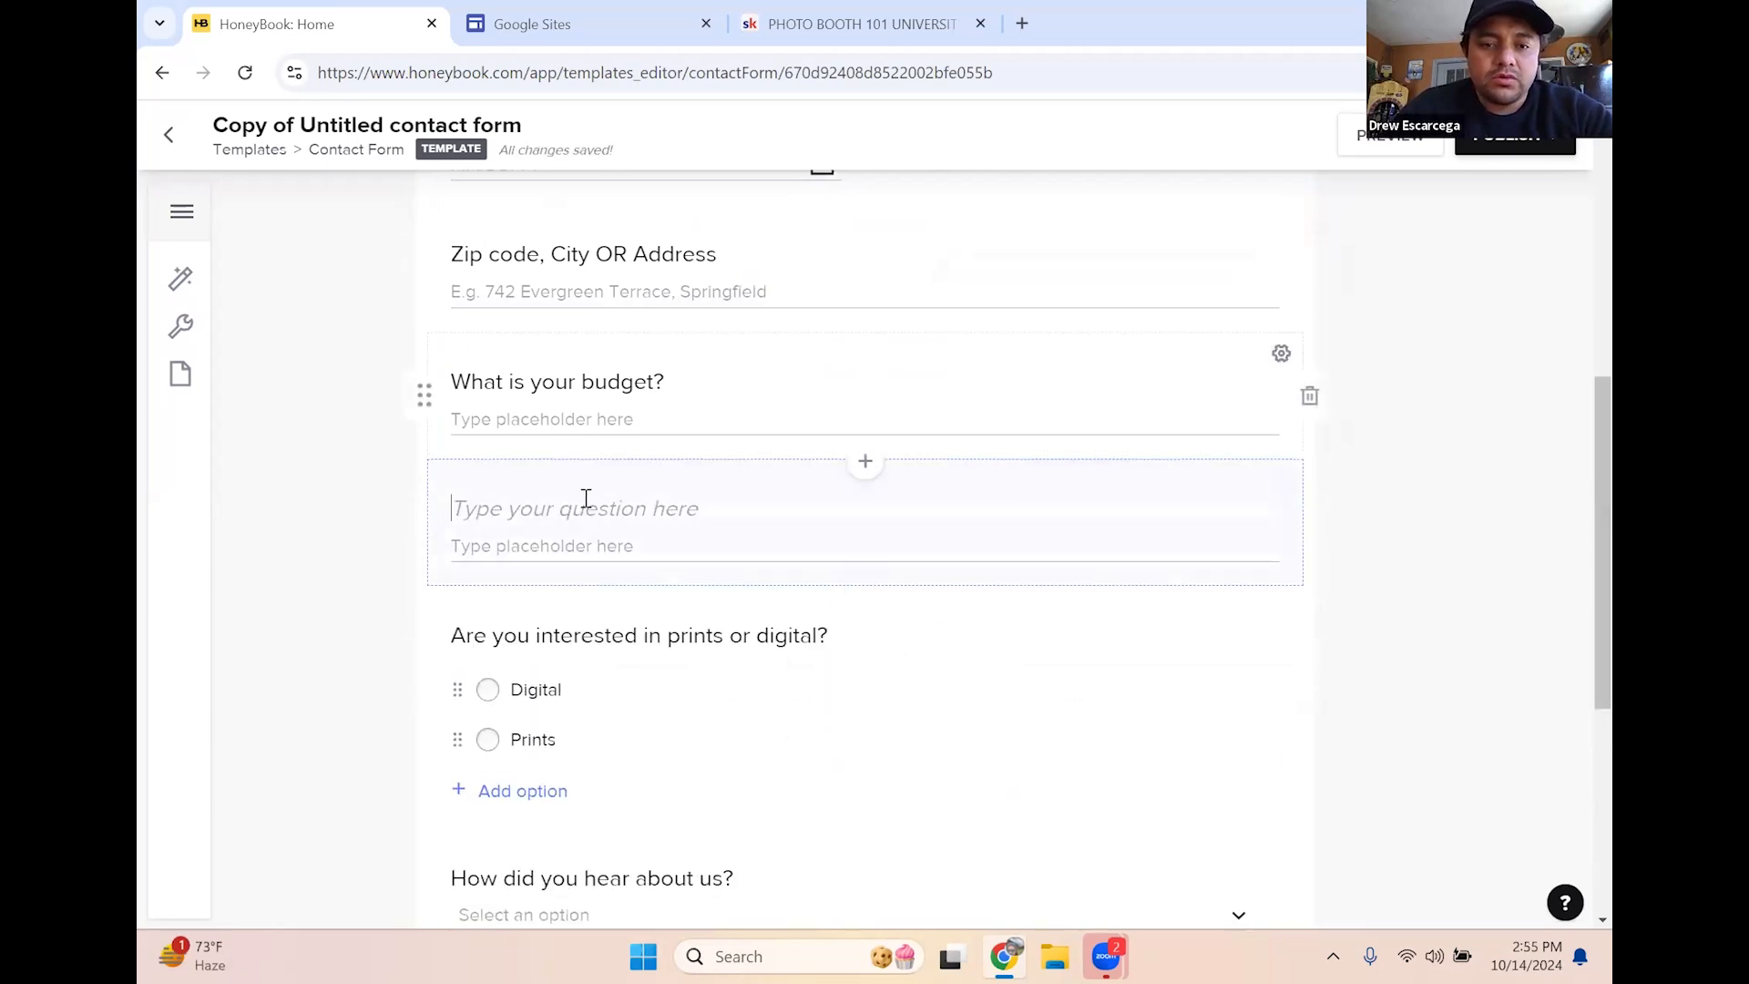
{"action": "type", "text": "What type of"}
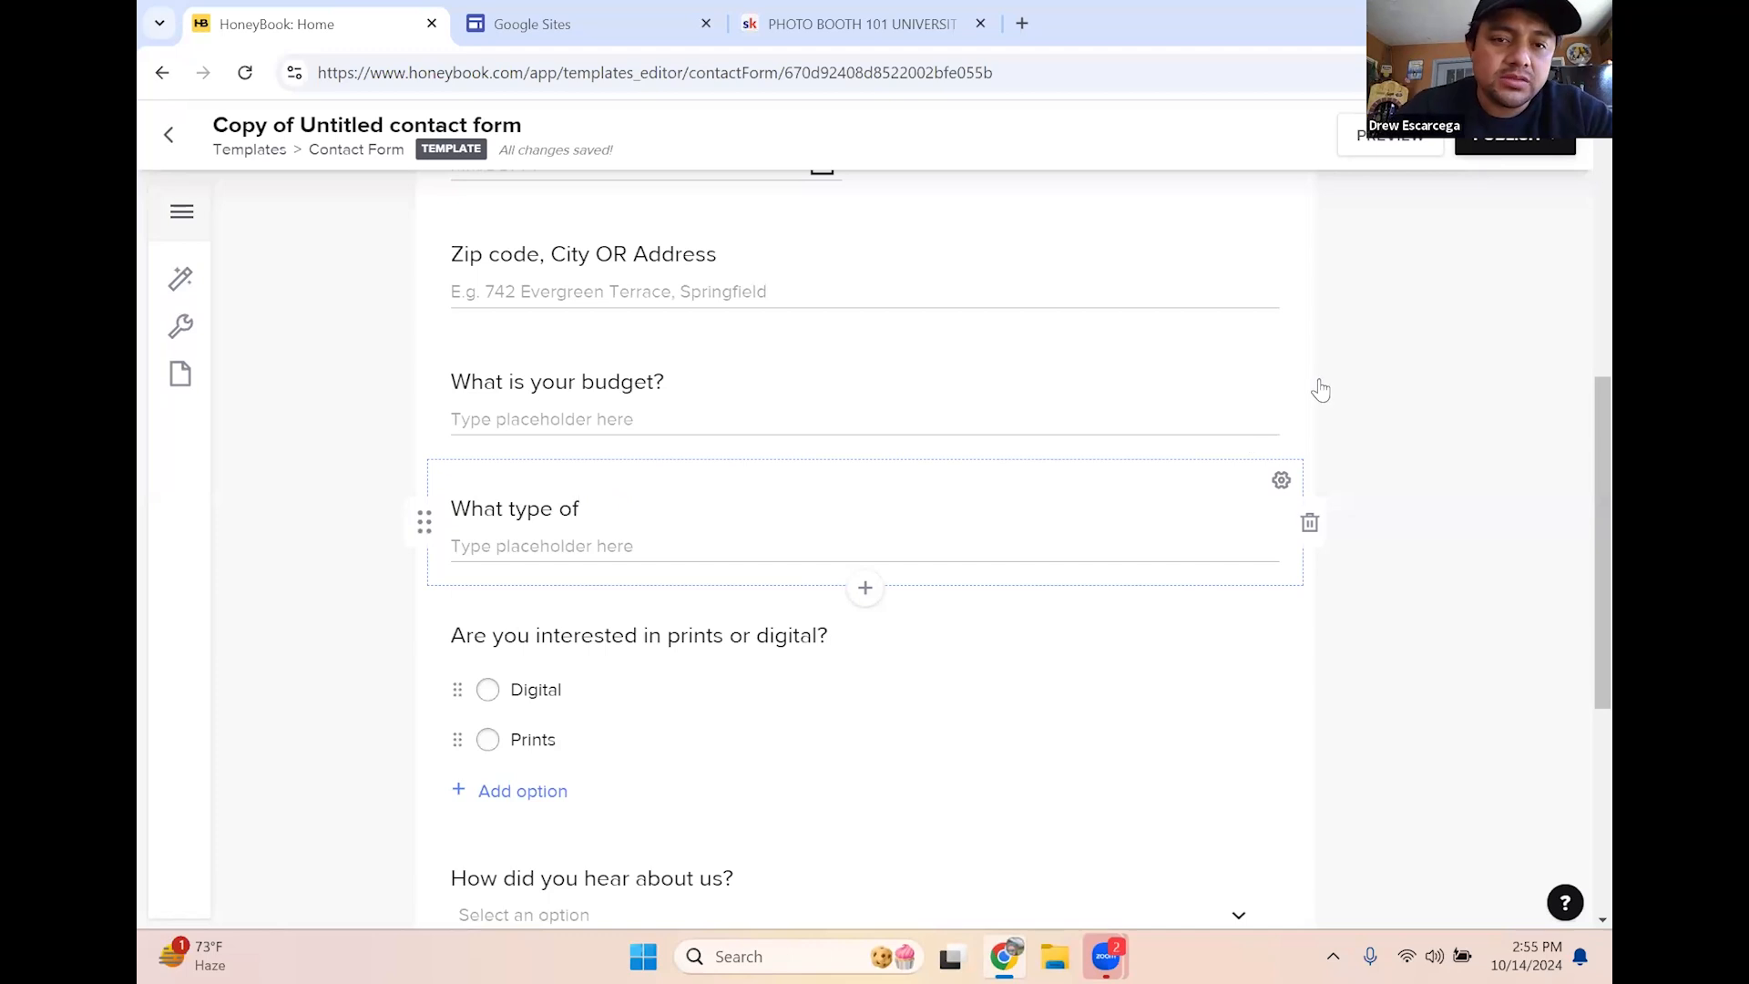
{"action": "scroll", "coordinate": [715, 316], "scroll_direction": "up", "scroll_amount": 6}
{"action": "scroll", "coordinate": [668, 578], "scroll_direction": "down", "scroll_amount": 5}
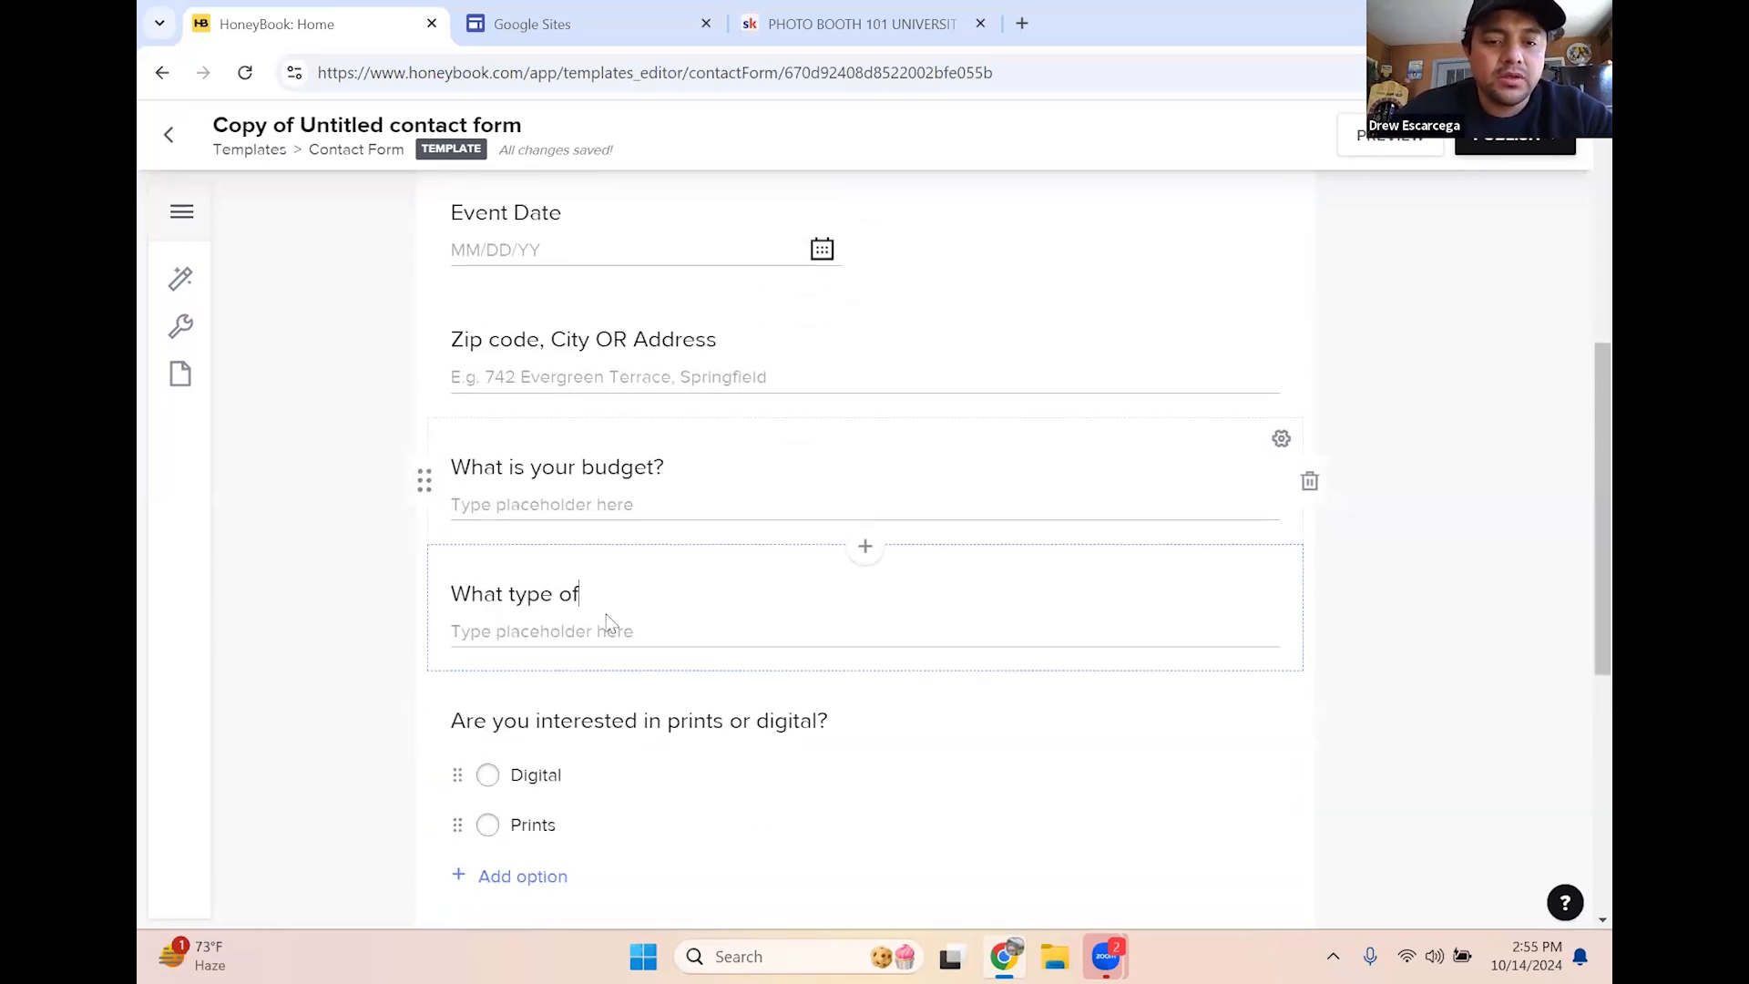
{"action": "scroll", "coordinate": [609, 624], "scroll_direction": "down", "scroll_amount": 5}
{"action": "scroll", "coordinate": [601, 625], "scroll_direction": "up", "scroll_amount": 3}
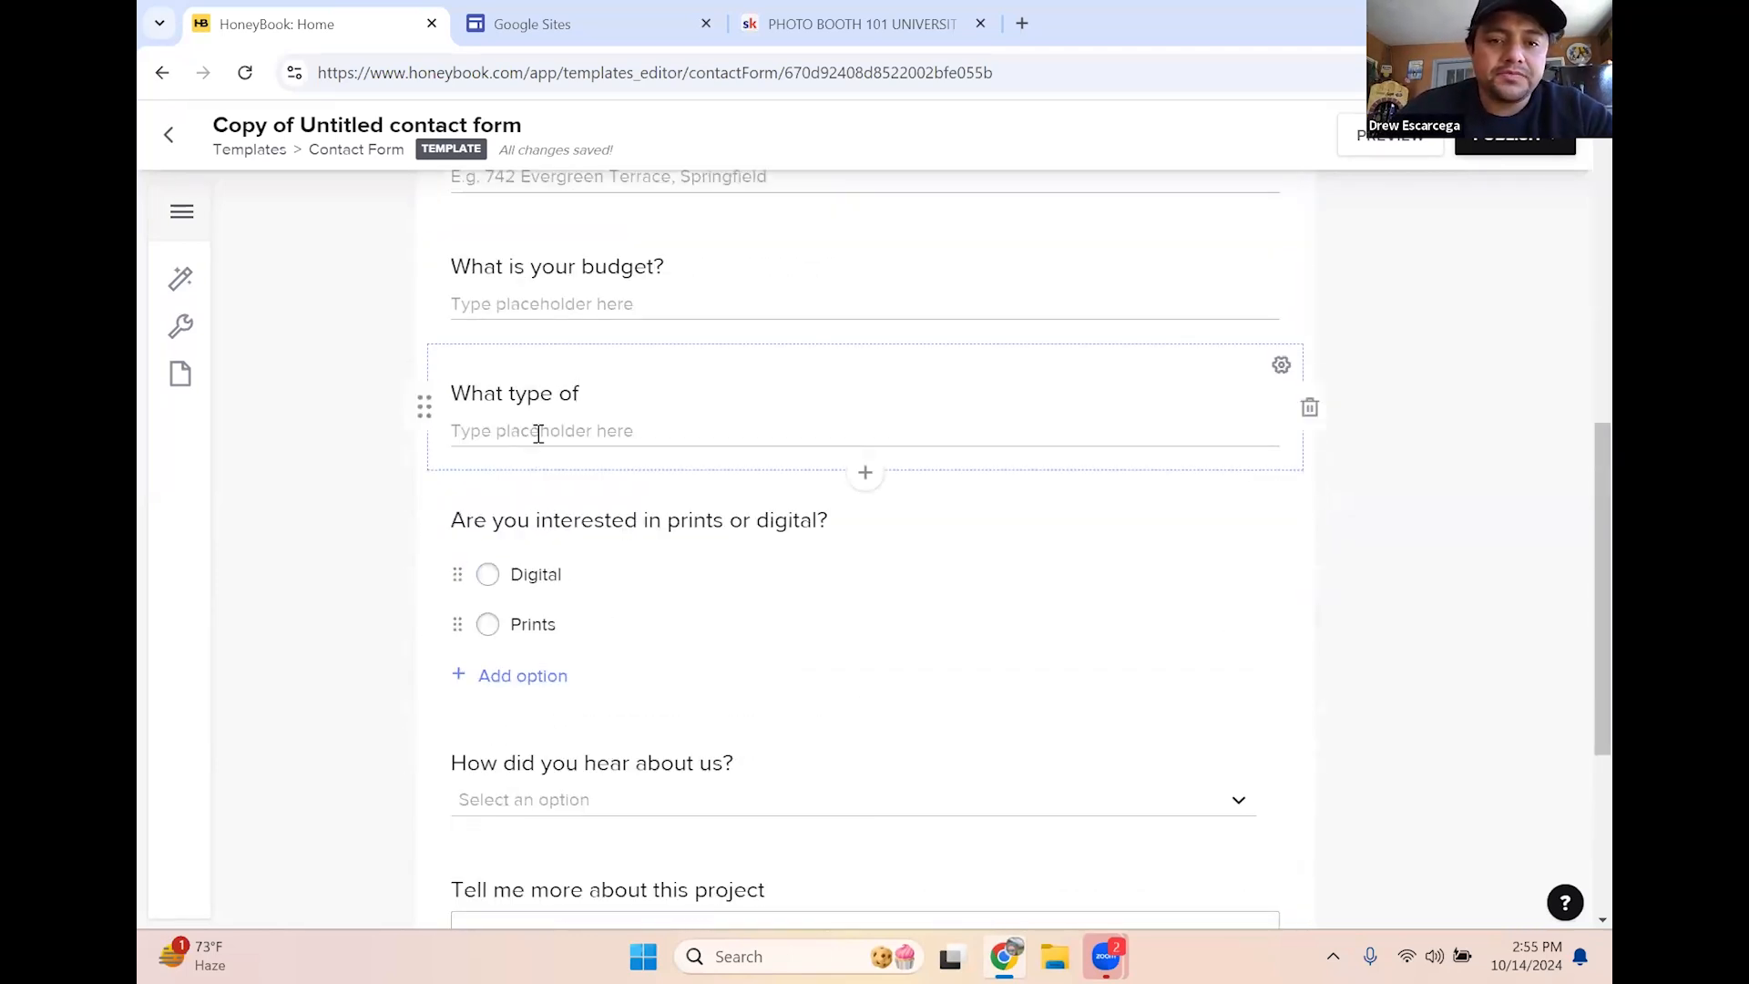
Title it 'What type of event is this? (examples: wedding, quince, engagement party)'
{"action": "key", "text": "BackSpace"}
{"action": "type", "text": "event is this"}
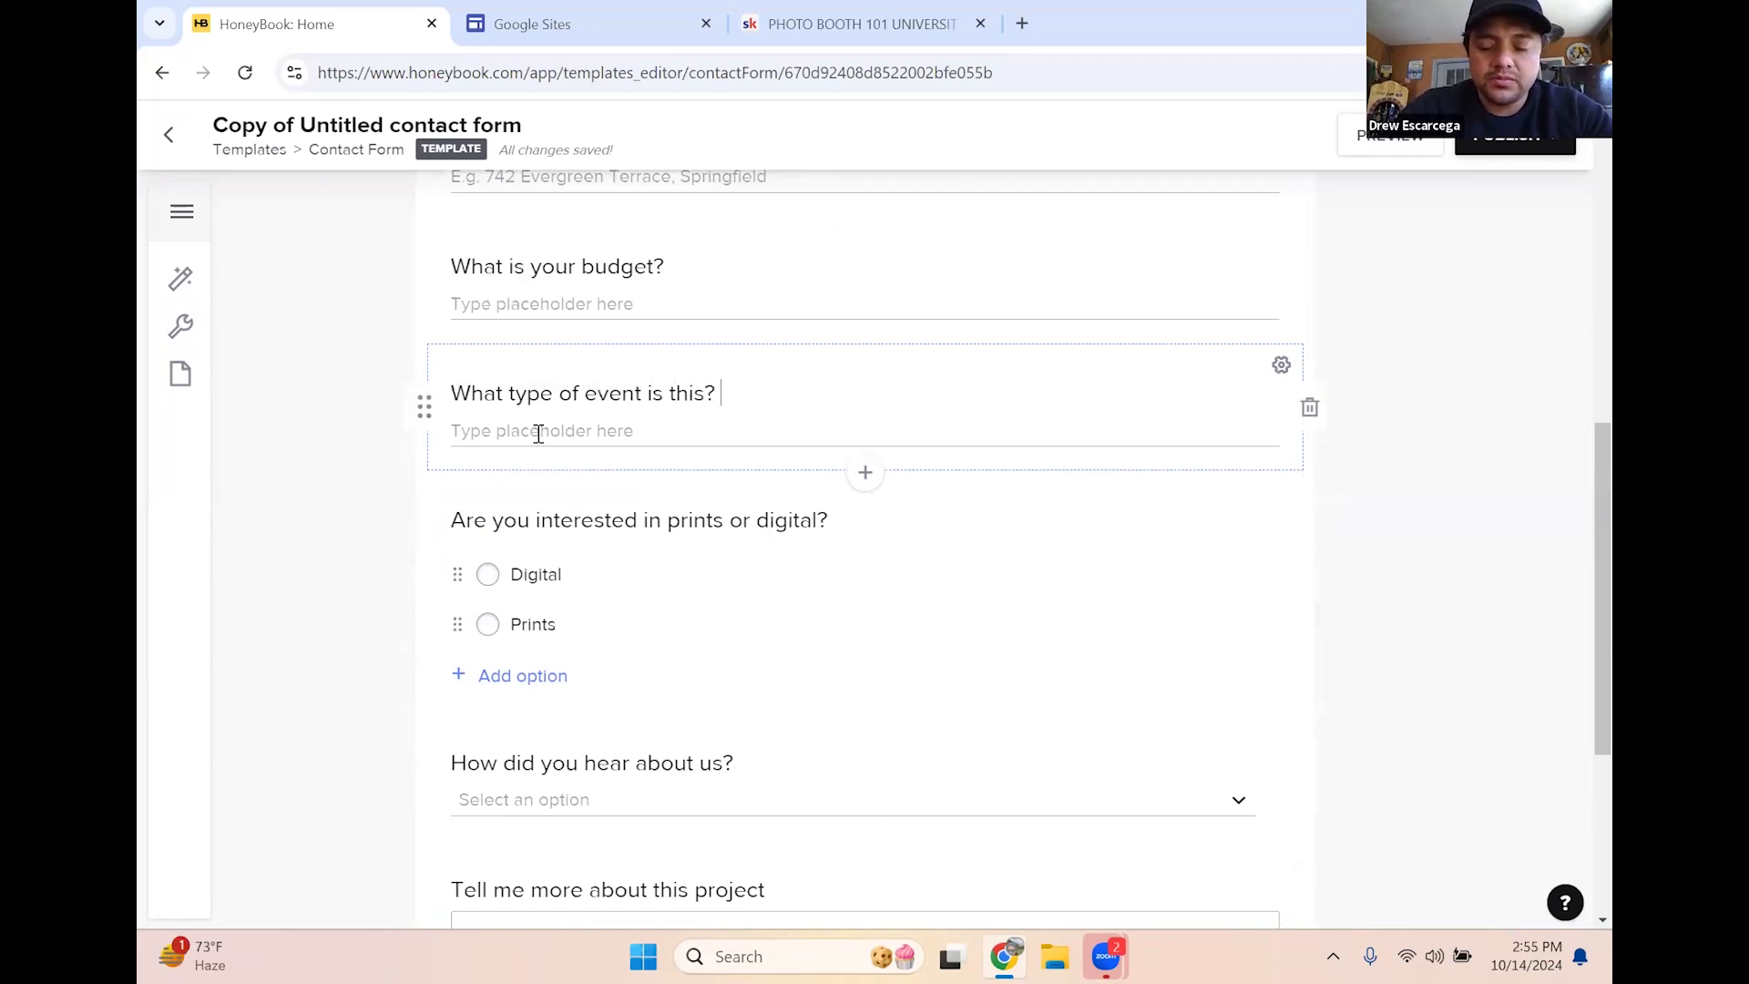
{"action": "type", "text": "? (exampeles: wedding, quien"}
{"action": "key", "text": "BackSpace"}
{"action": "type", "text": "nce,"}
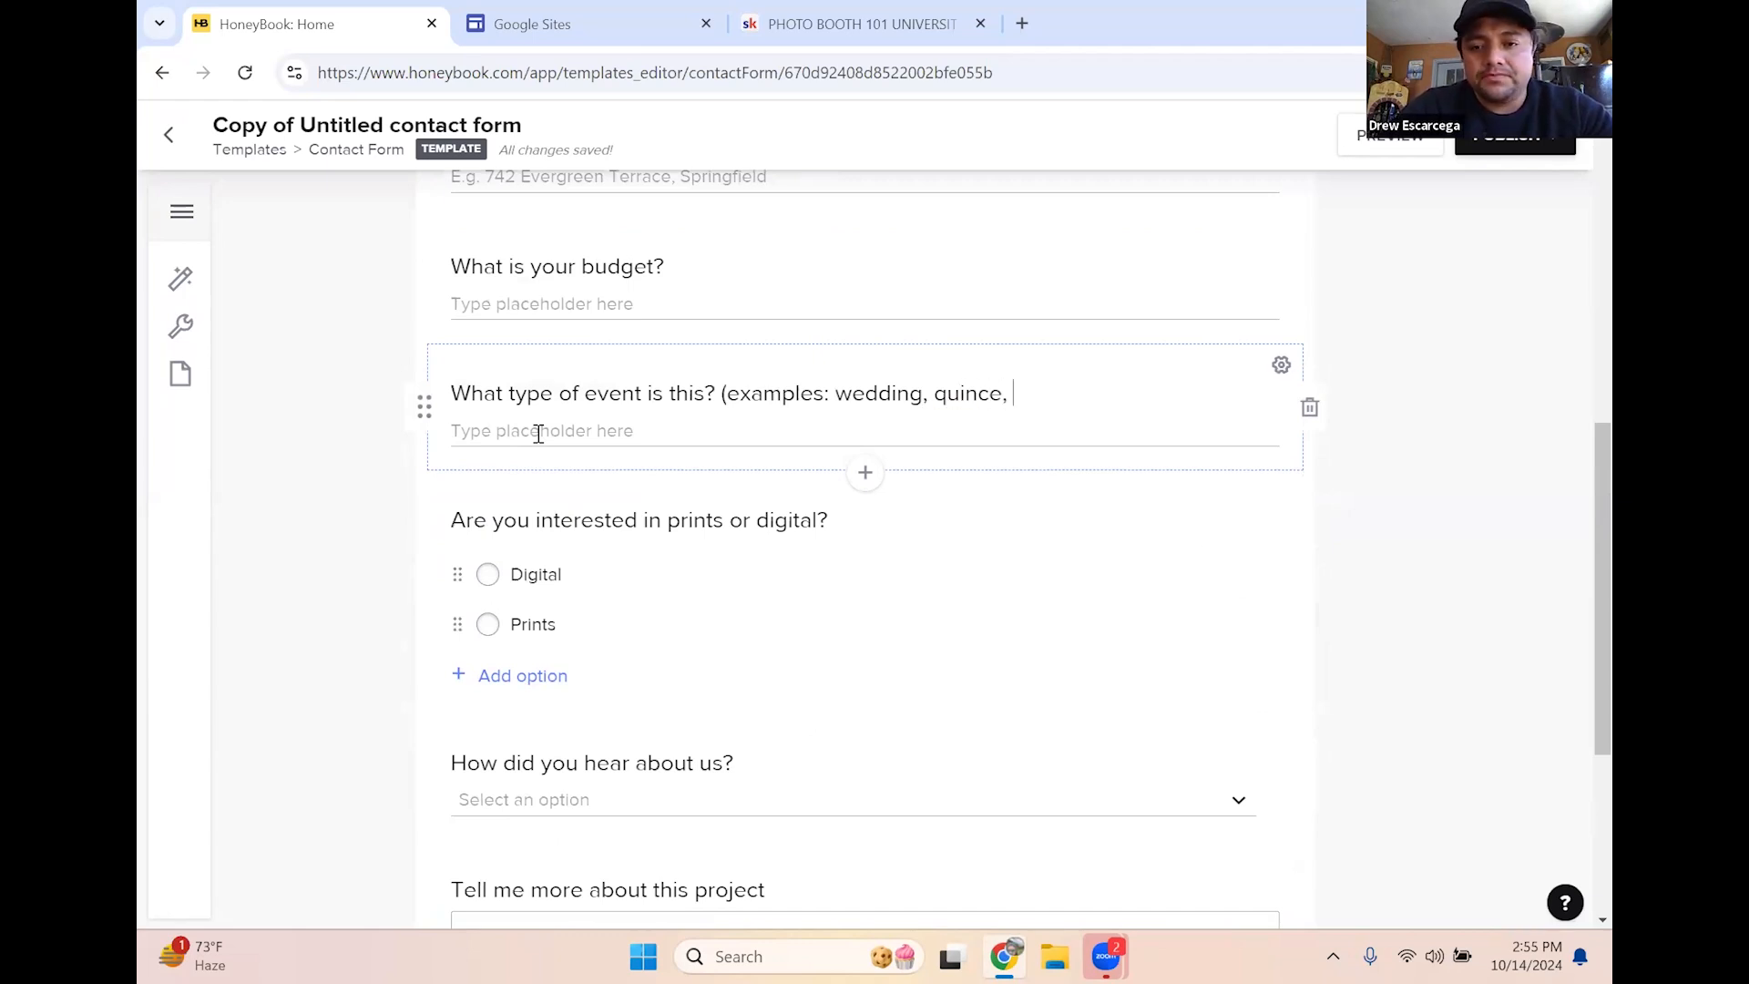
{"action": "type", "text": " engagement party"}
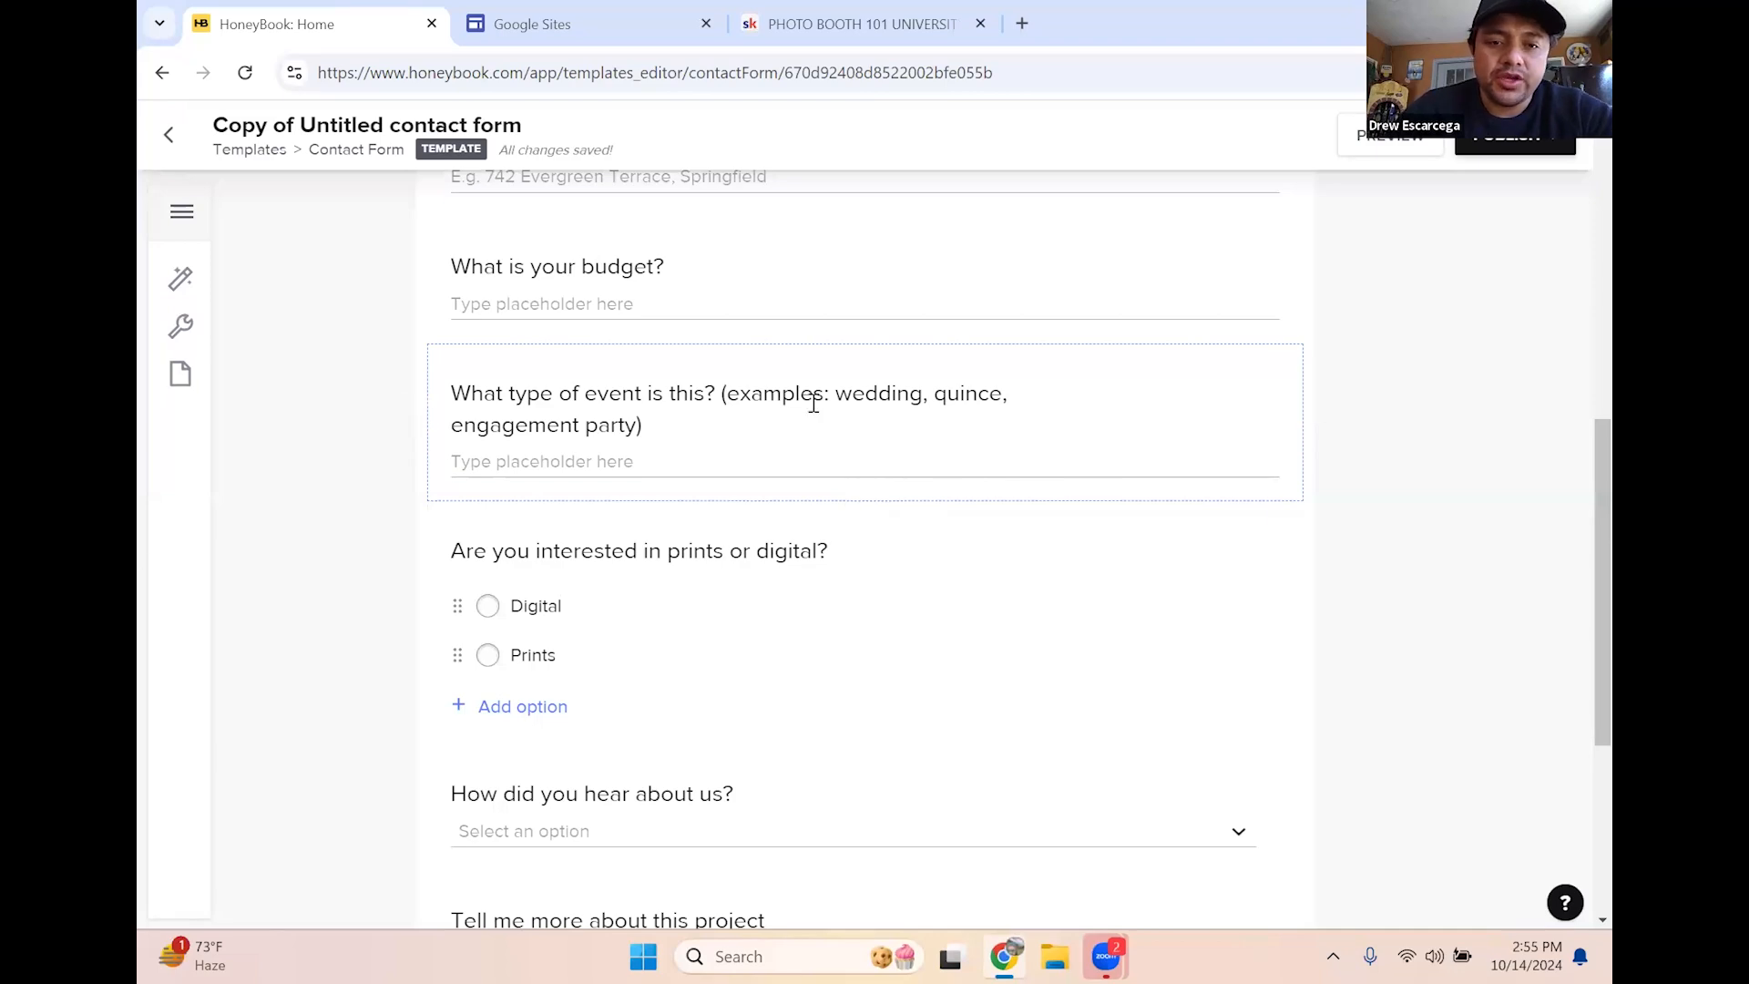
{"action": "scroll", "coordinate": [1310, 543], "scroll_direction": "down", "scroll_amount": 1}
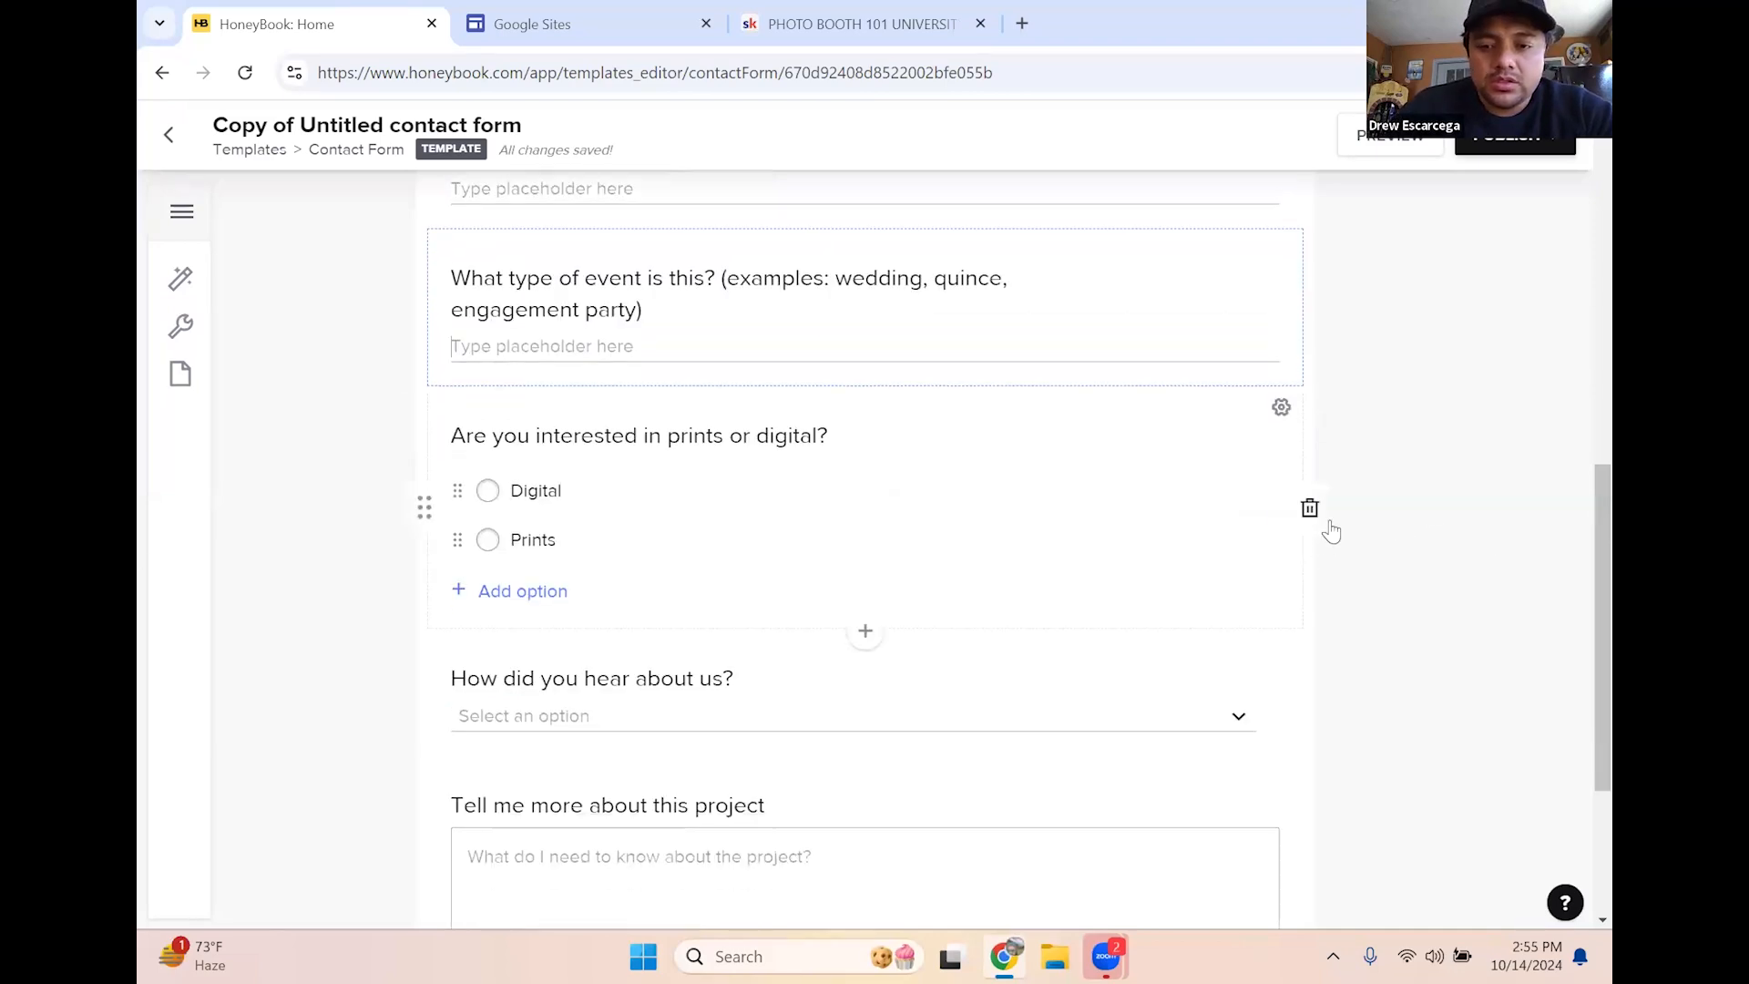
{"action": "scroll", "coordinate": [692, 419], "scroll_direction": "down", "scroll_amount": 2}
{"action": "scroll", "coordinate": [757, 449], "scroll_direction": "up", "scroll_amount": 5}
{"action": "scroll", "coordinate": [744, 398], "scroll_direction": "up", "scroll_amount": 5}
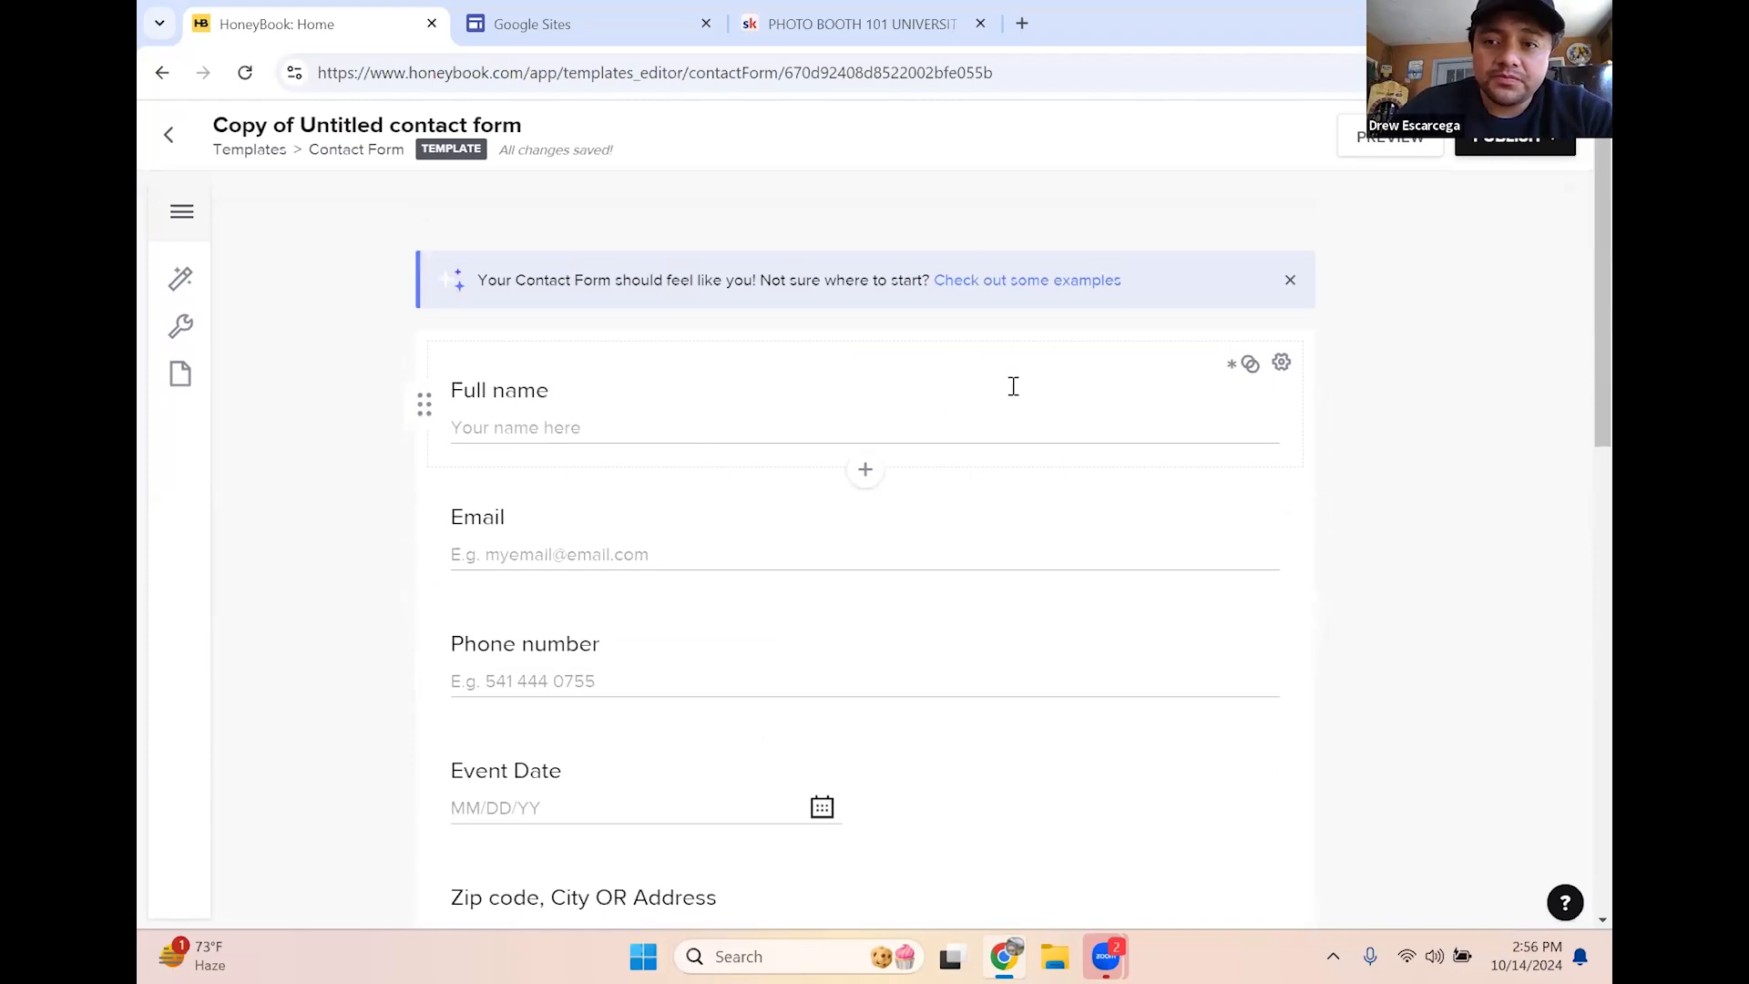
{"action": "scroll", "coordinate": [1014, 386], "scroll_direction": "down", "scroll_amount": 9}
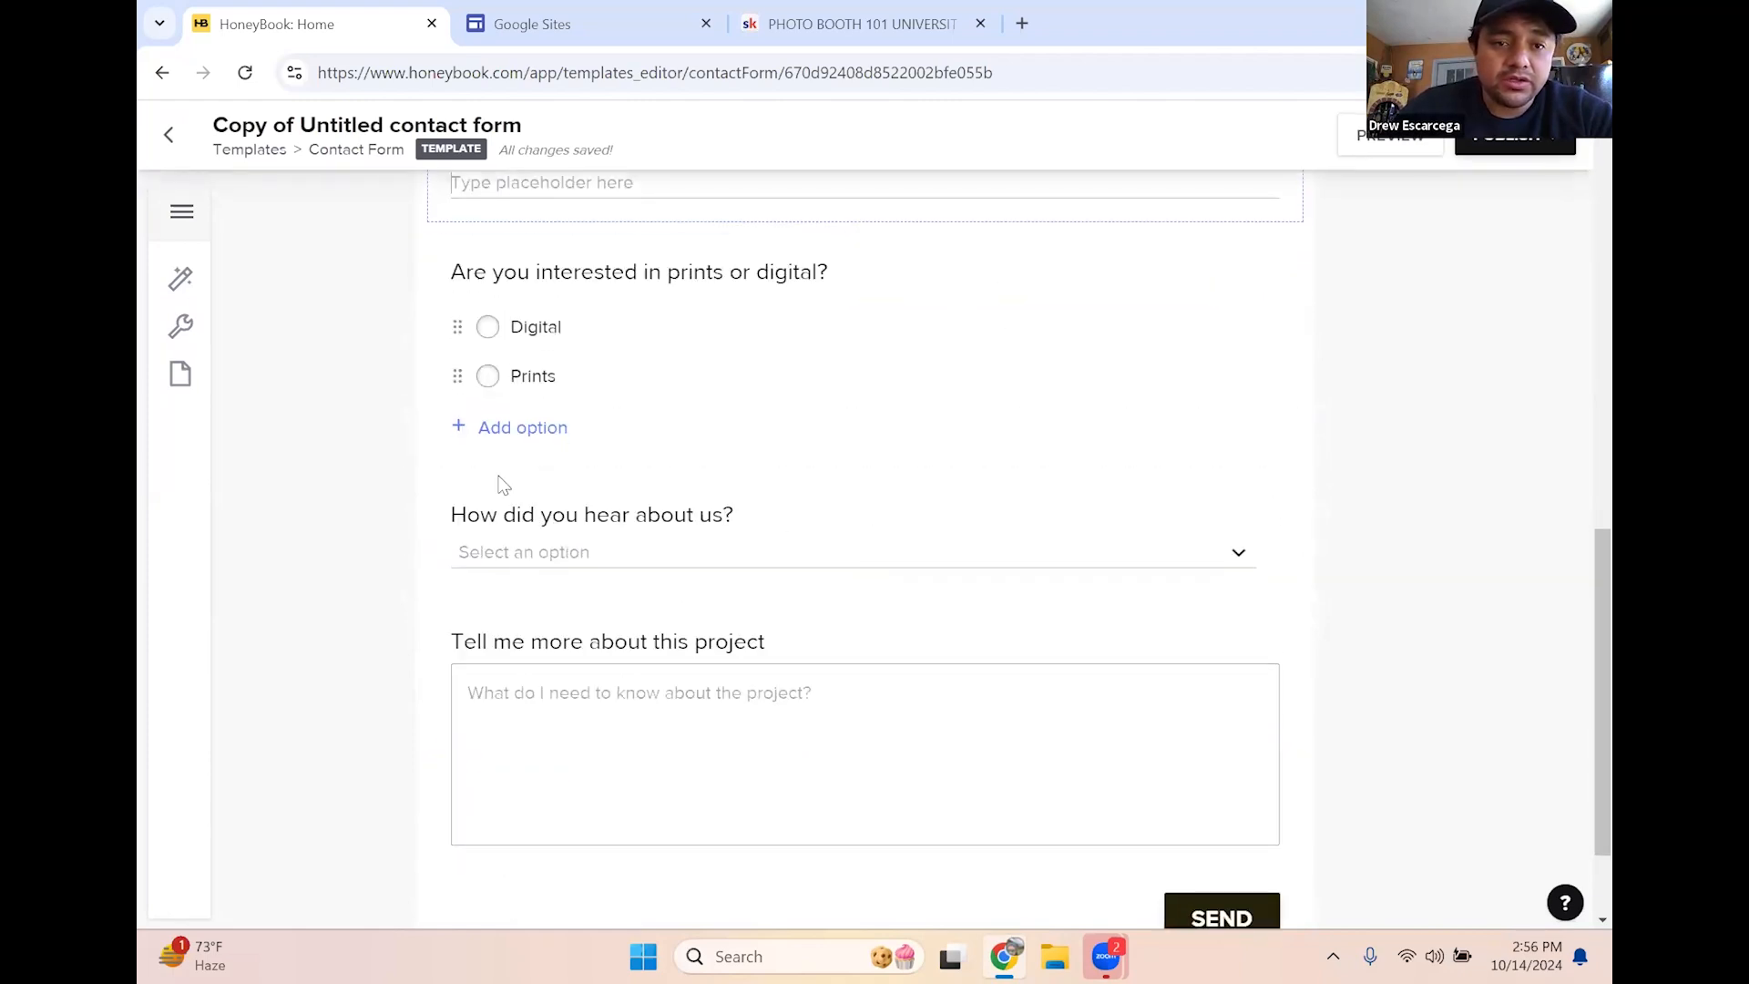
{"action": "scroll", "coordinate": [182, 289], "scroll_direction": "up", "scroll_amount": 2}
In Design > Colors, try a dark input background, then set it back to white
{"action": "left_click", "coordinate": [185, 289]}
{"action": "left_click", "coordinate": [337, 324]}
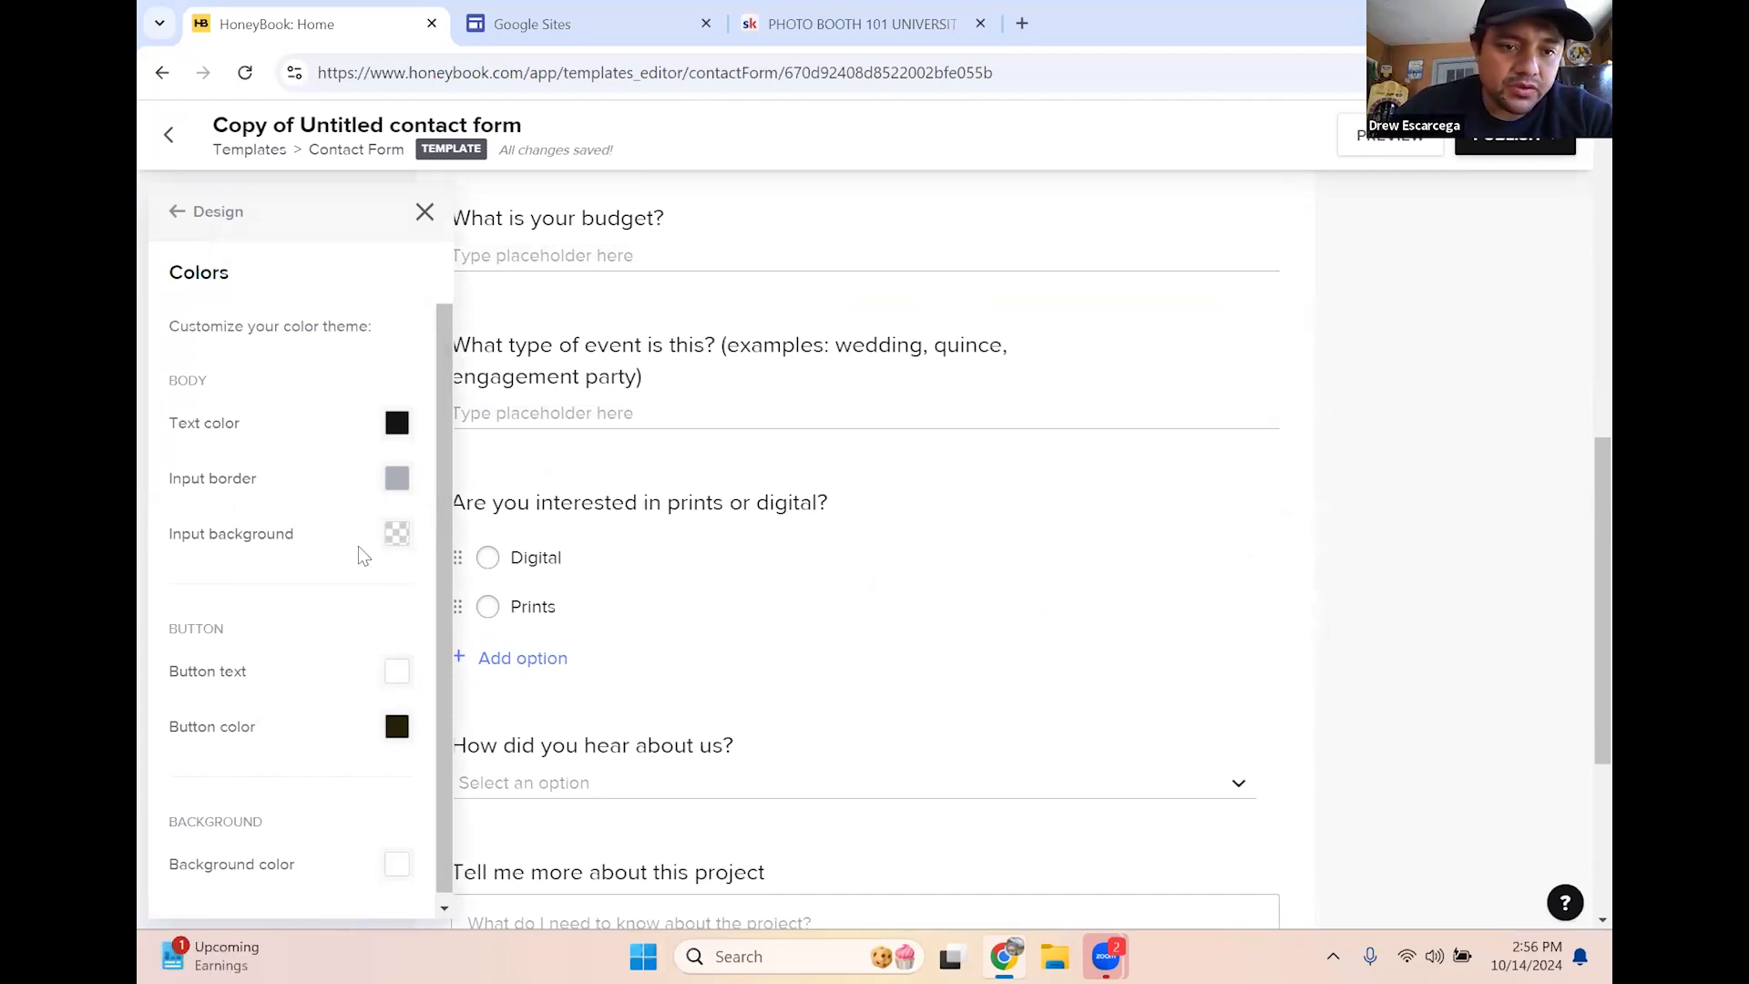
{"action": "left_click", "coordinate": [396, 536]}
{"action": "left_click_drag", "start_coordinate": [465, 665], "coordinate": [609, 751]}
{"action": "left_click", "coordinate": [559, 835]}
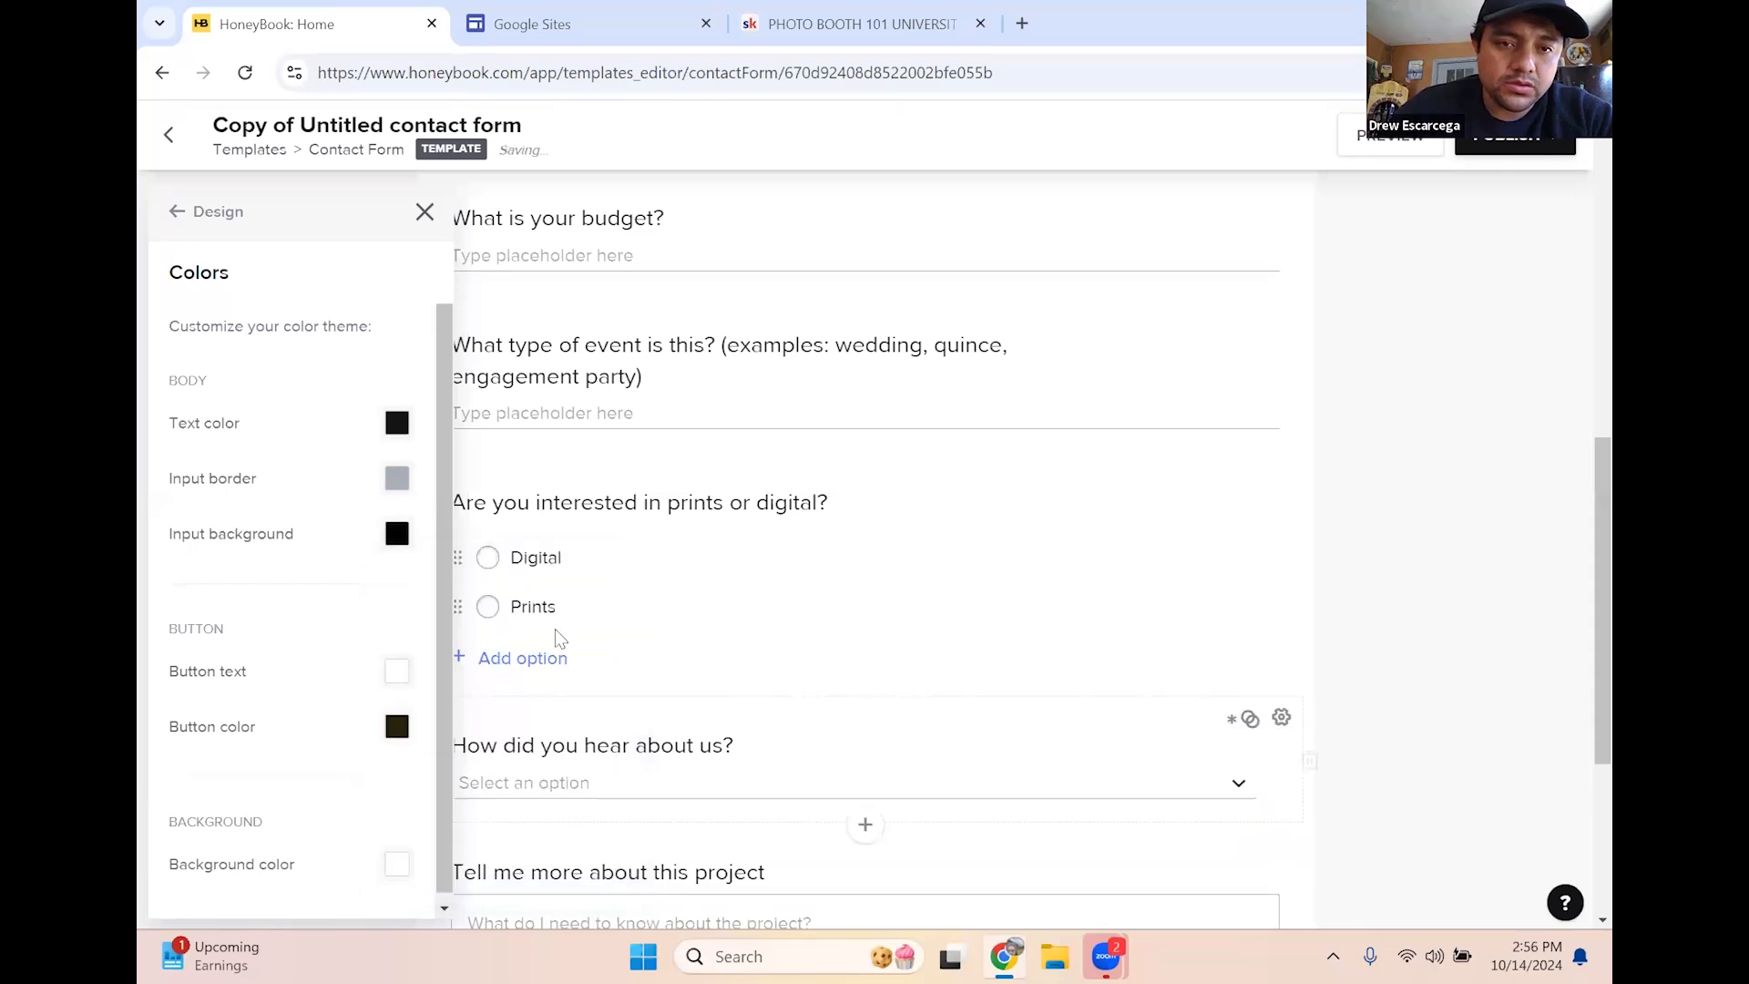
{"action": "left_click", "coordinate": [397, 534]}
{"action": "left_click", "coordinate": [410, 575]}
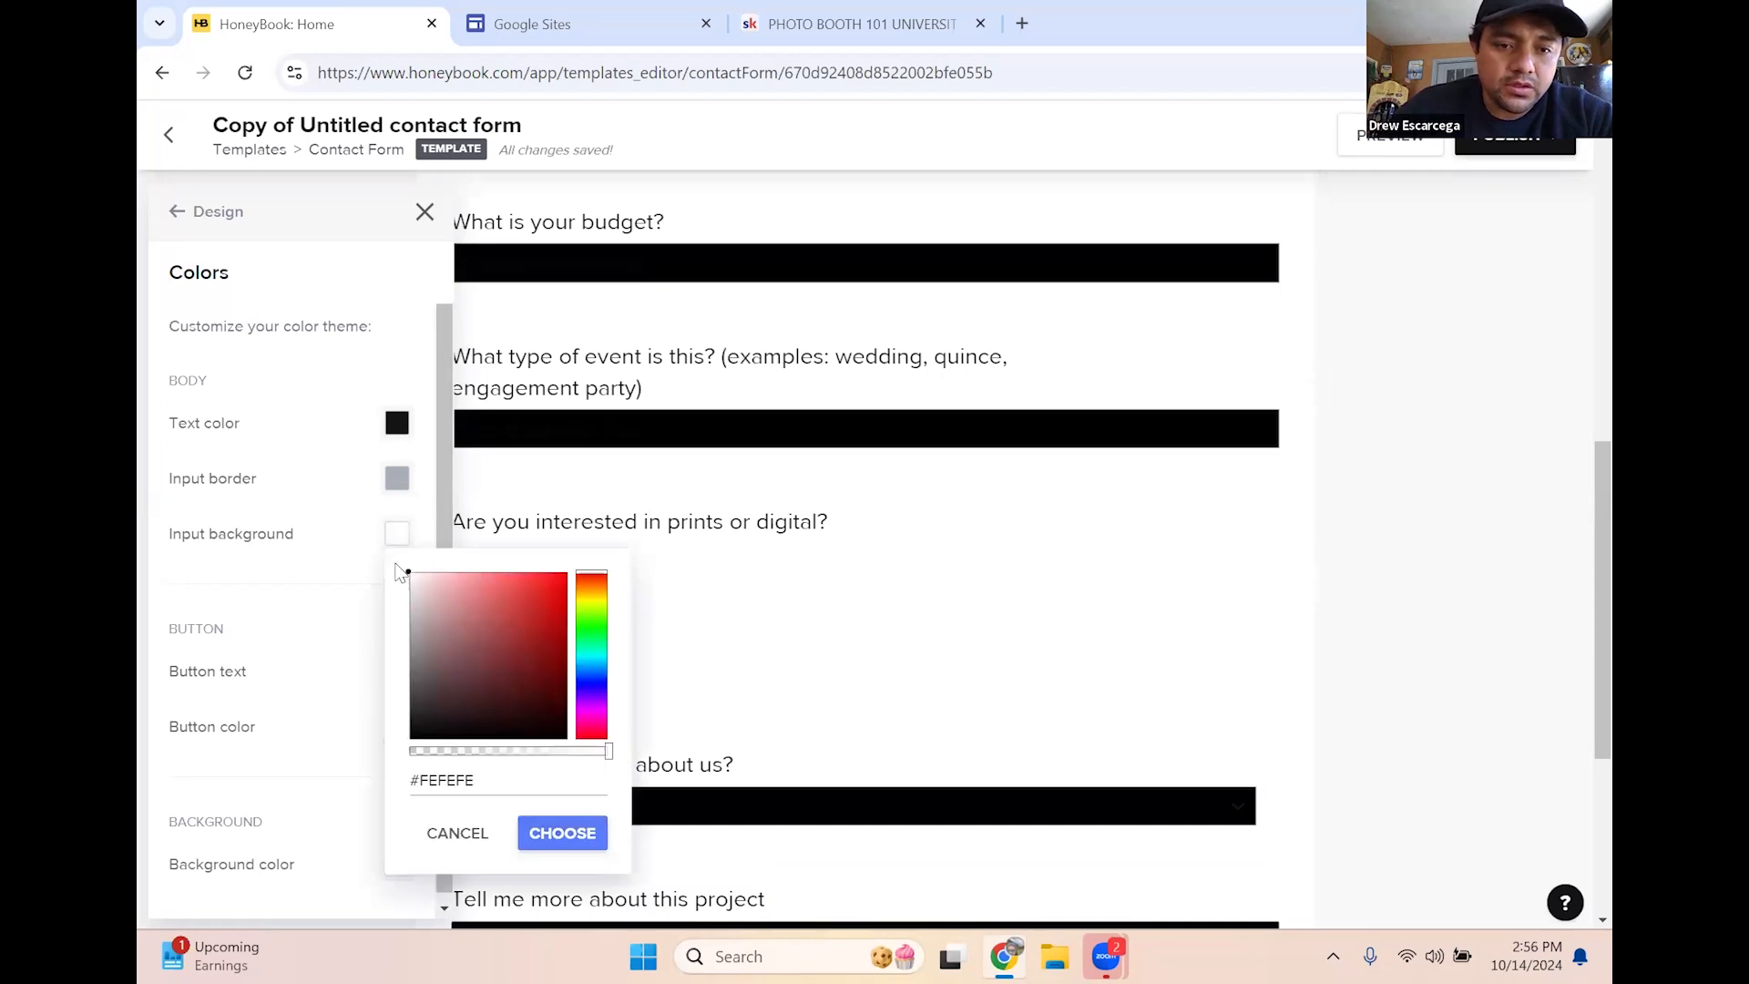
{"action": "left_click", "coordinate": [549, 833]}
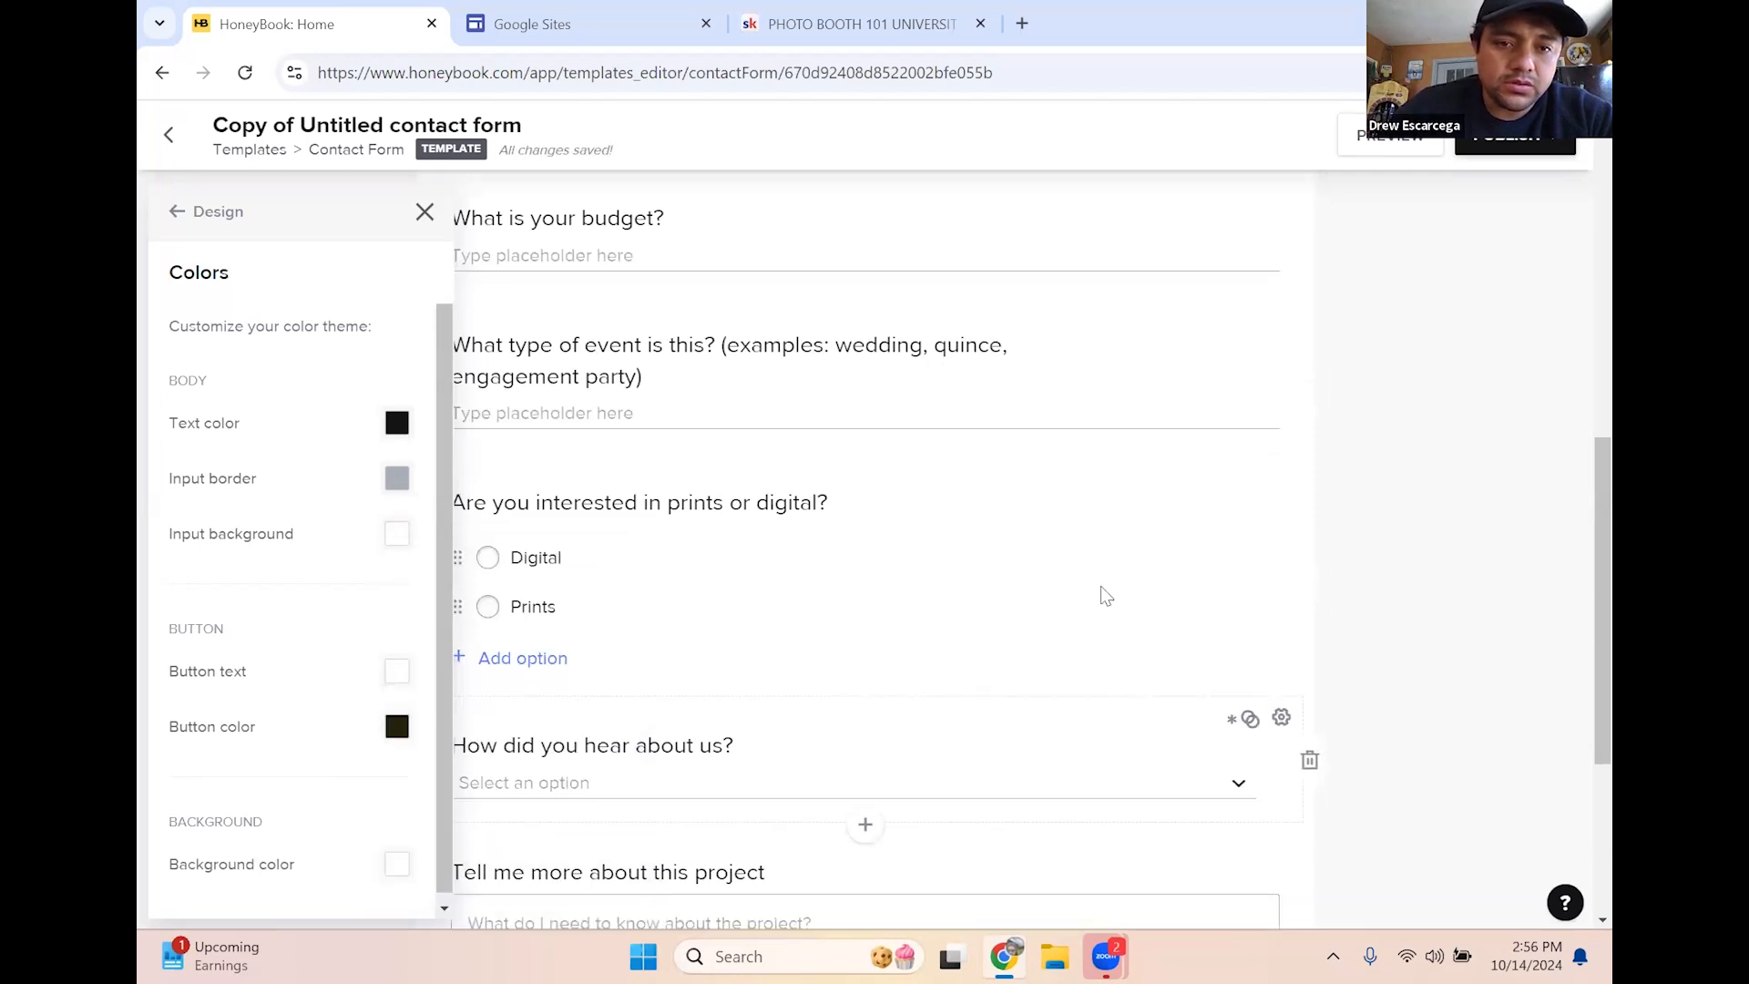
Switch the form background to black #000000, restore white #FFFFFF, and close Colors
{"action": "scroll", "coordinate": [333, 606], "scroll_direction": "down", "scroll_amount": 3}
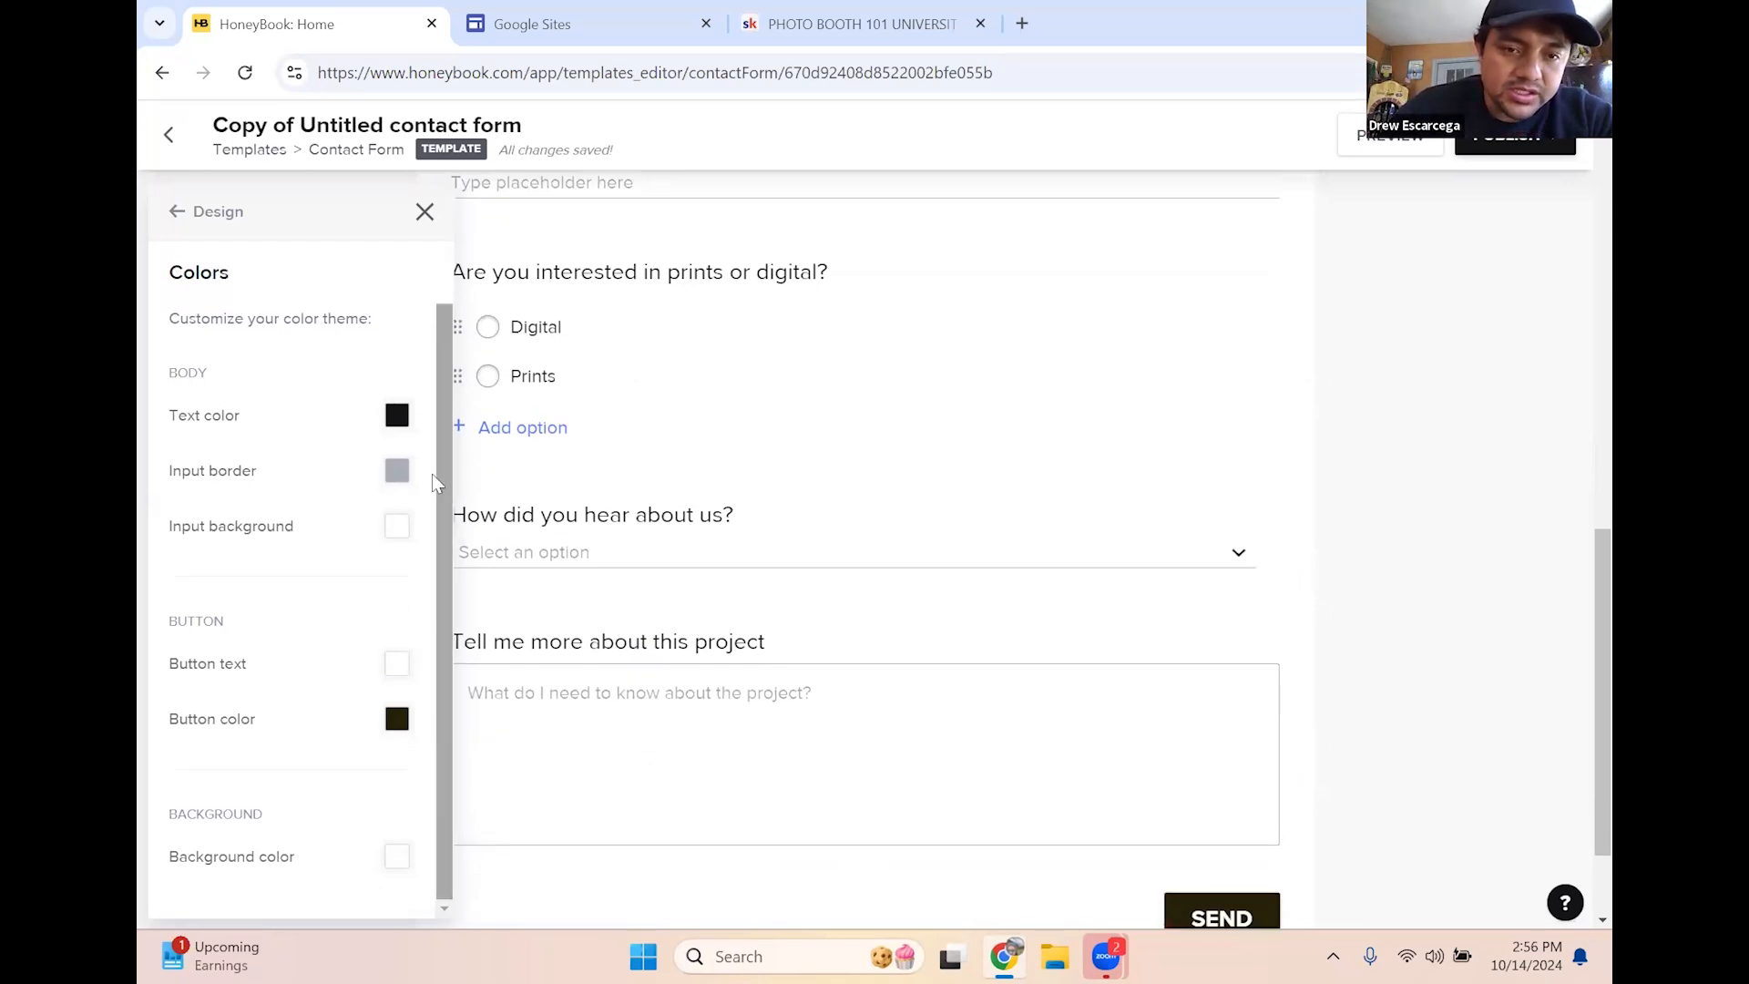
{"action": "scroll", "coordinate": [441, 369], "scroll_direction": "up", "scroll_amount": 1}
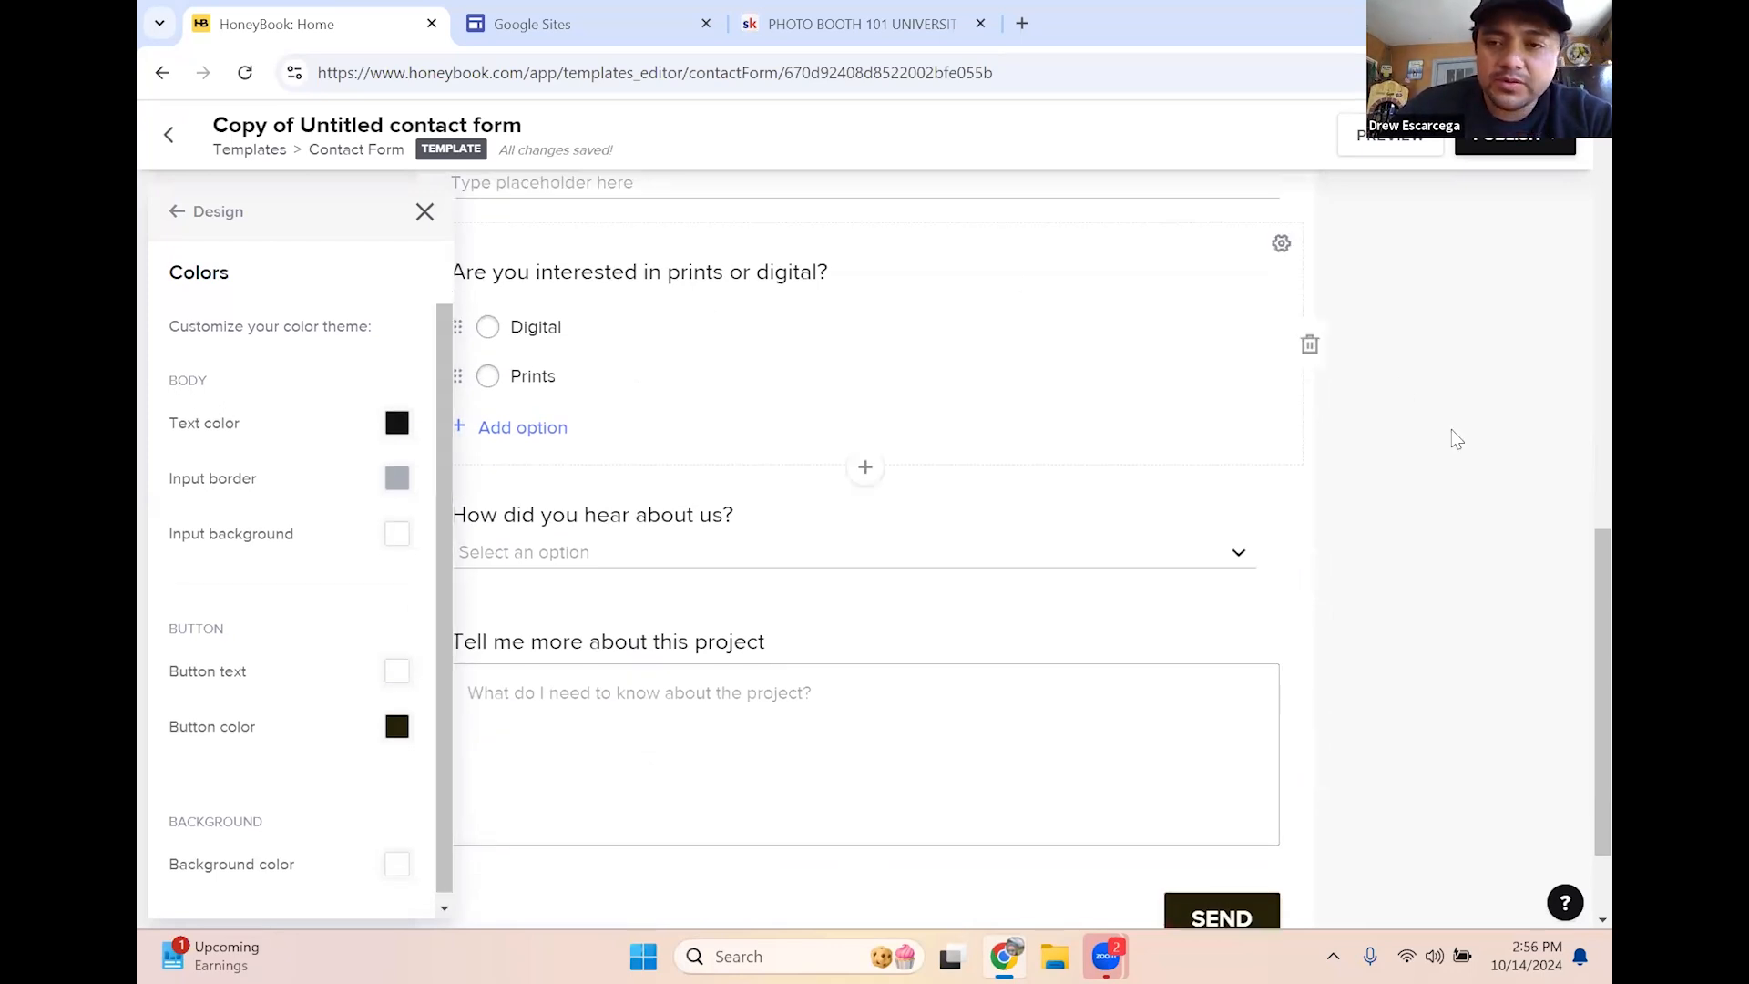
{"action": "scroll", "coordinate": [1394, 483], "scroll_direction": "up", "scroll_amount": 3}
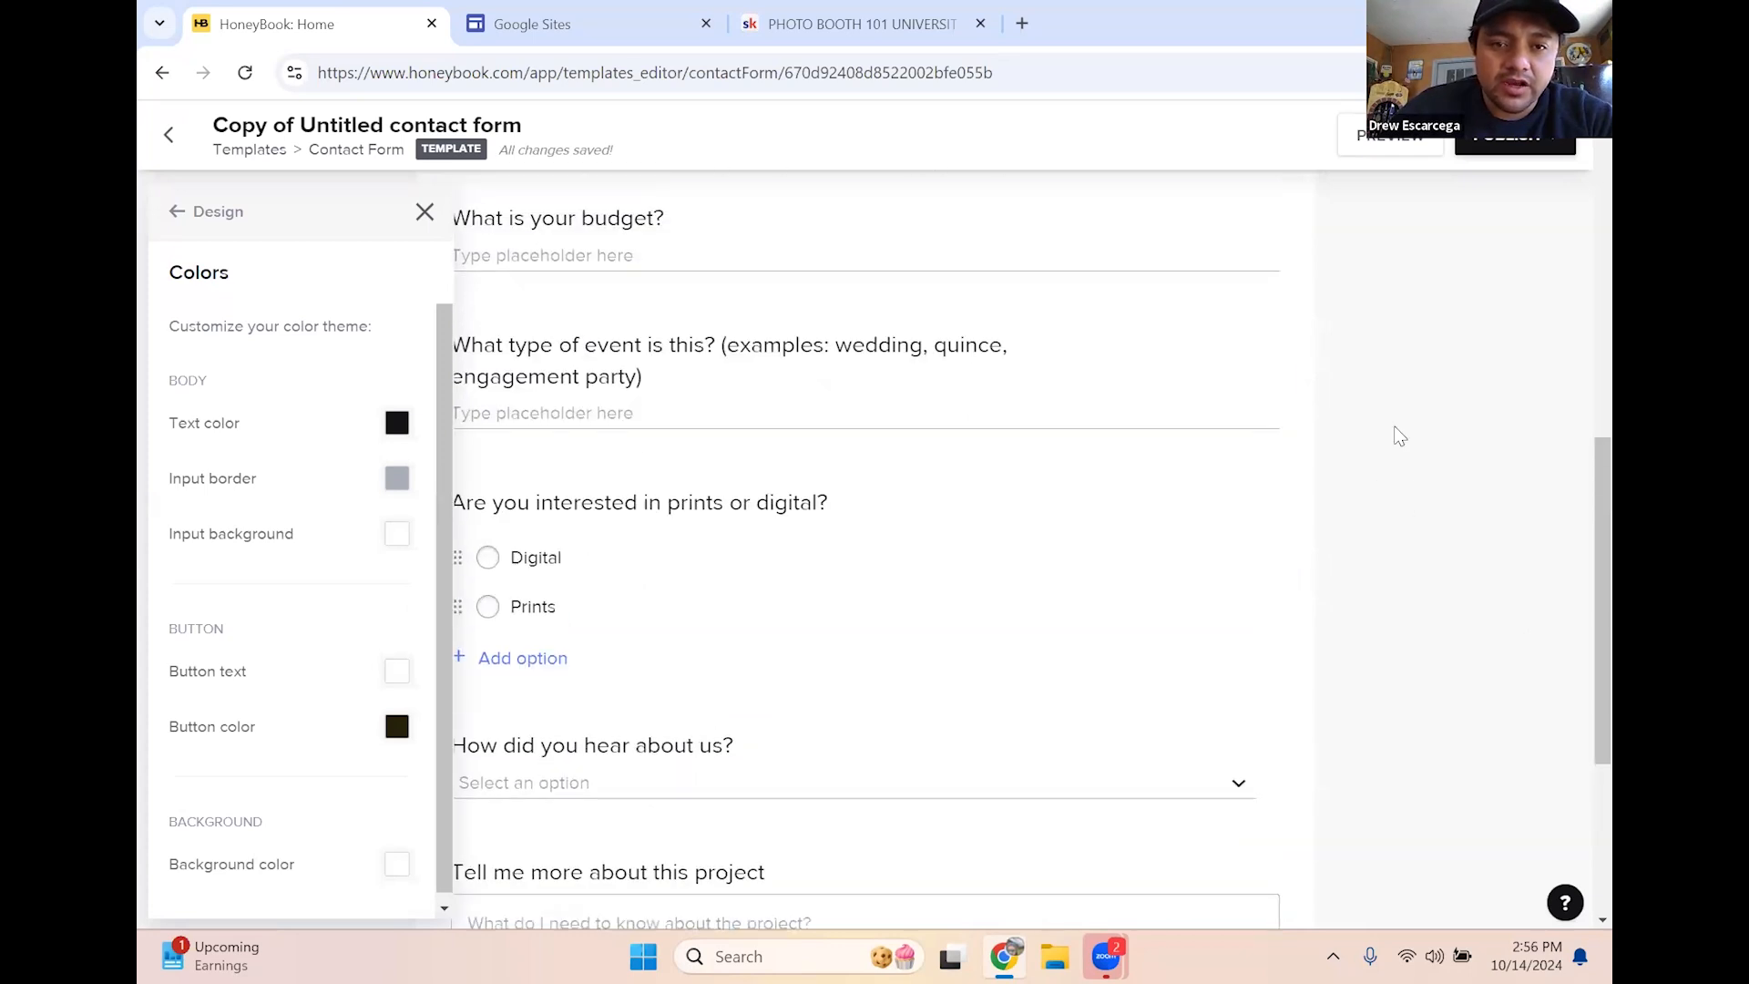
{"action": "scroll", "coordinate": [646, 380], "scroll_direction": "up", "scroll_amount": 3}
{"action": "scroll", "coordinate": [646, 381], "scroll_direction": "up", "scroll_amount": 3}
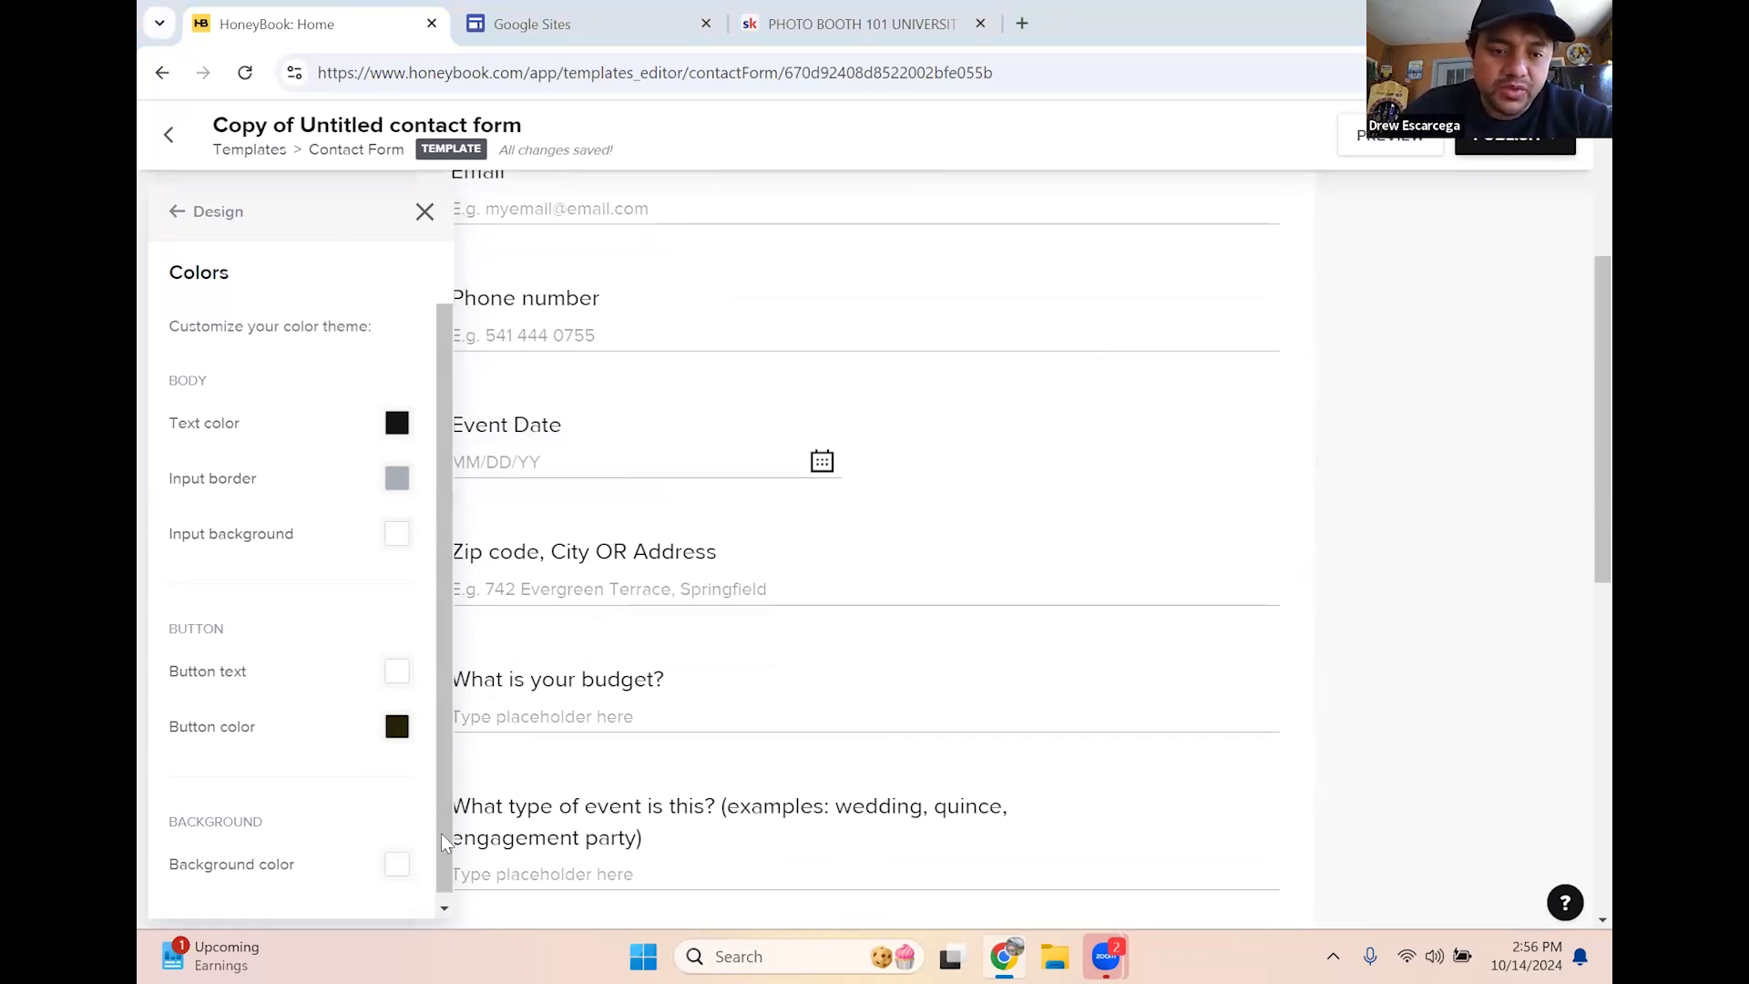
{"action": "left_click", "coordinate": [396, 864]}
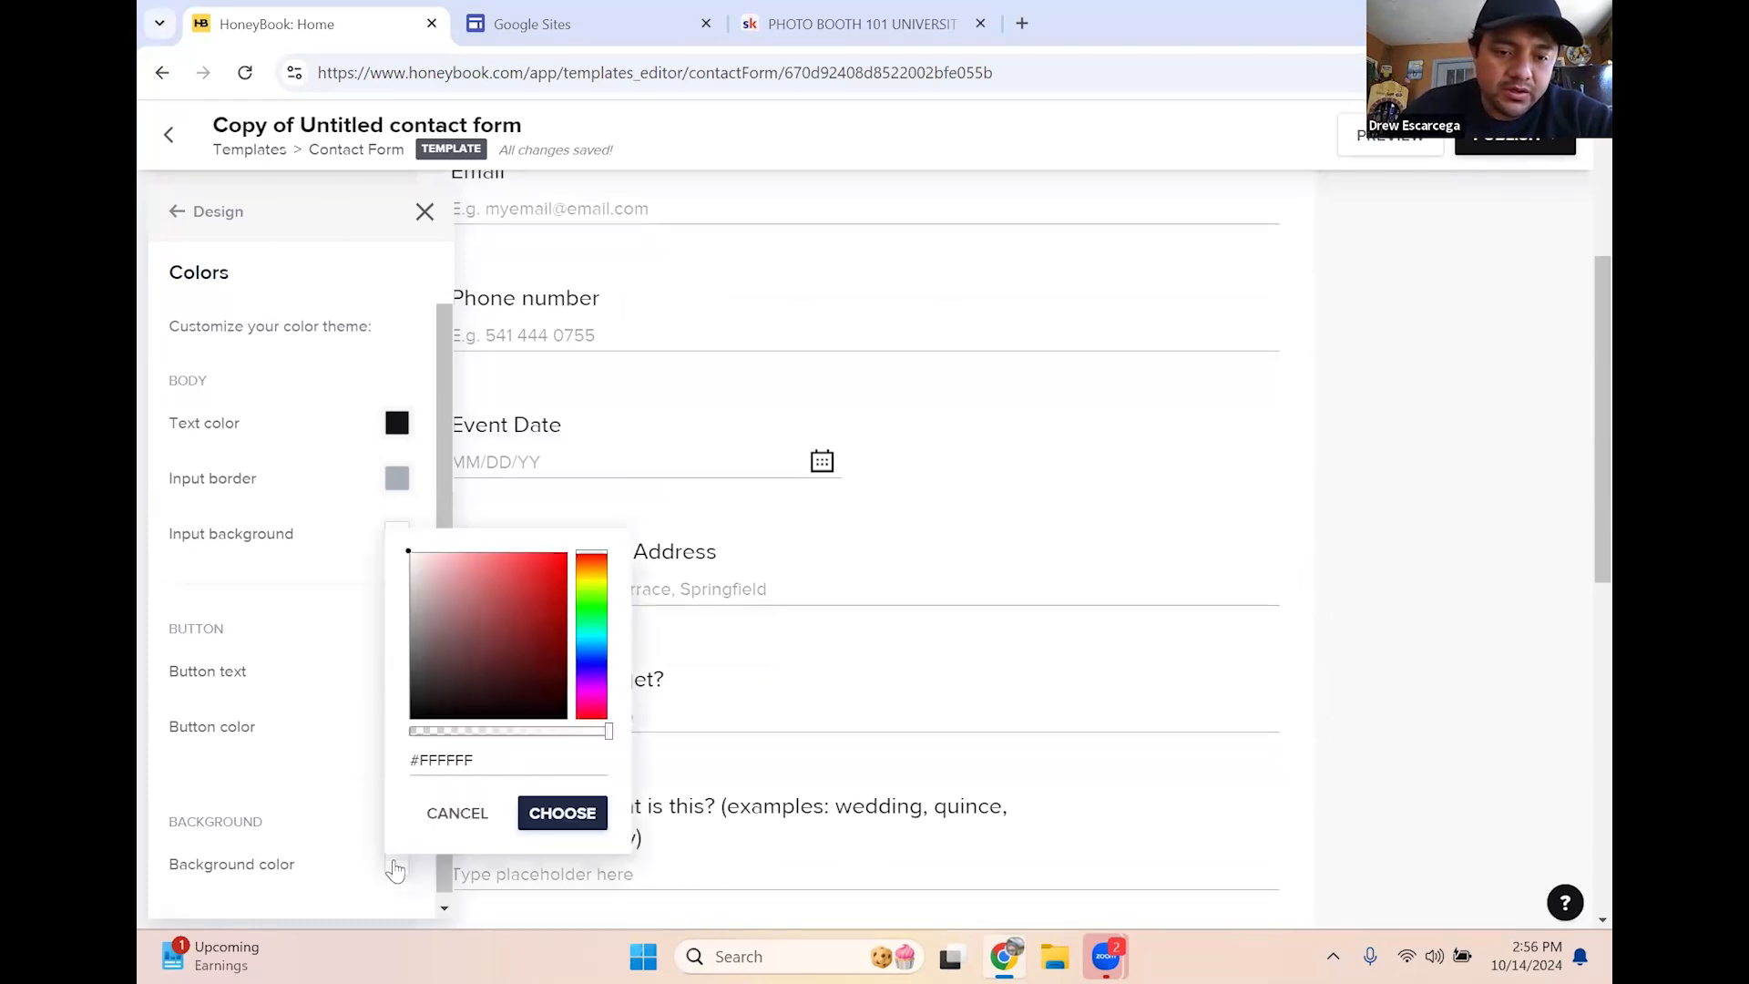
{"action": "left_click_drag", "start_coordinate": [437, 684], "coordinate": [412, 720]}
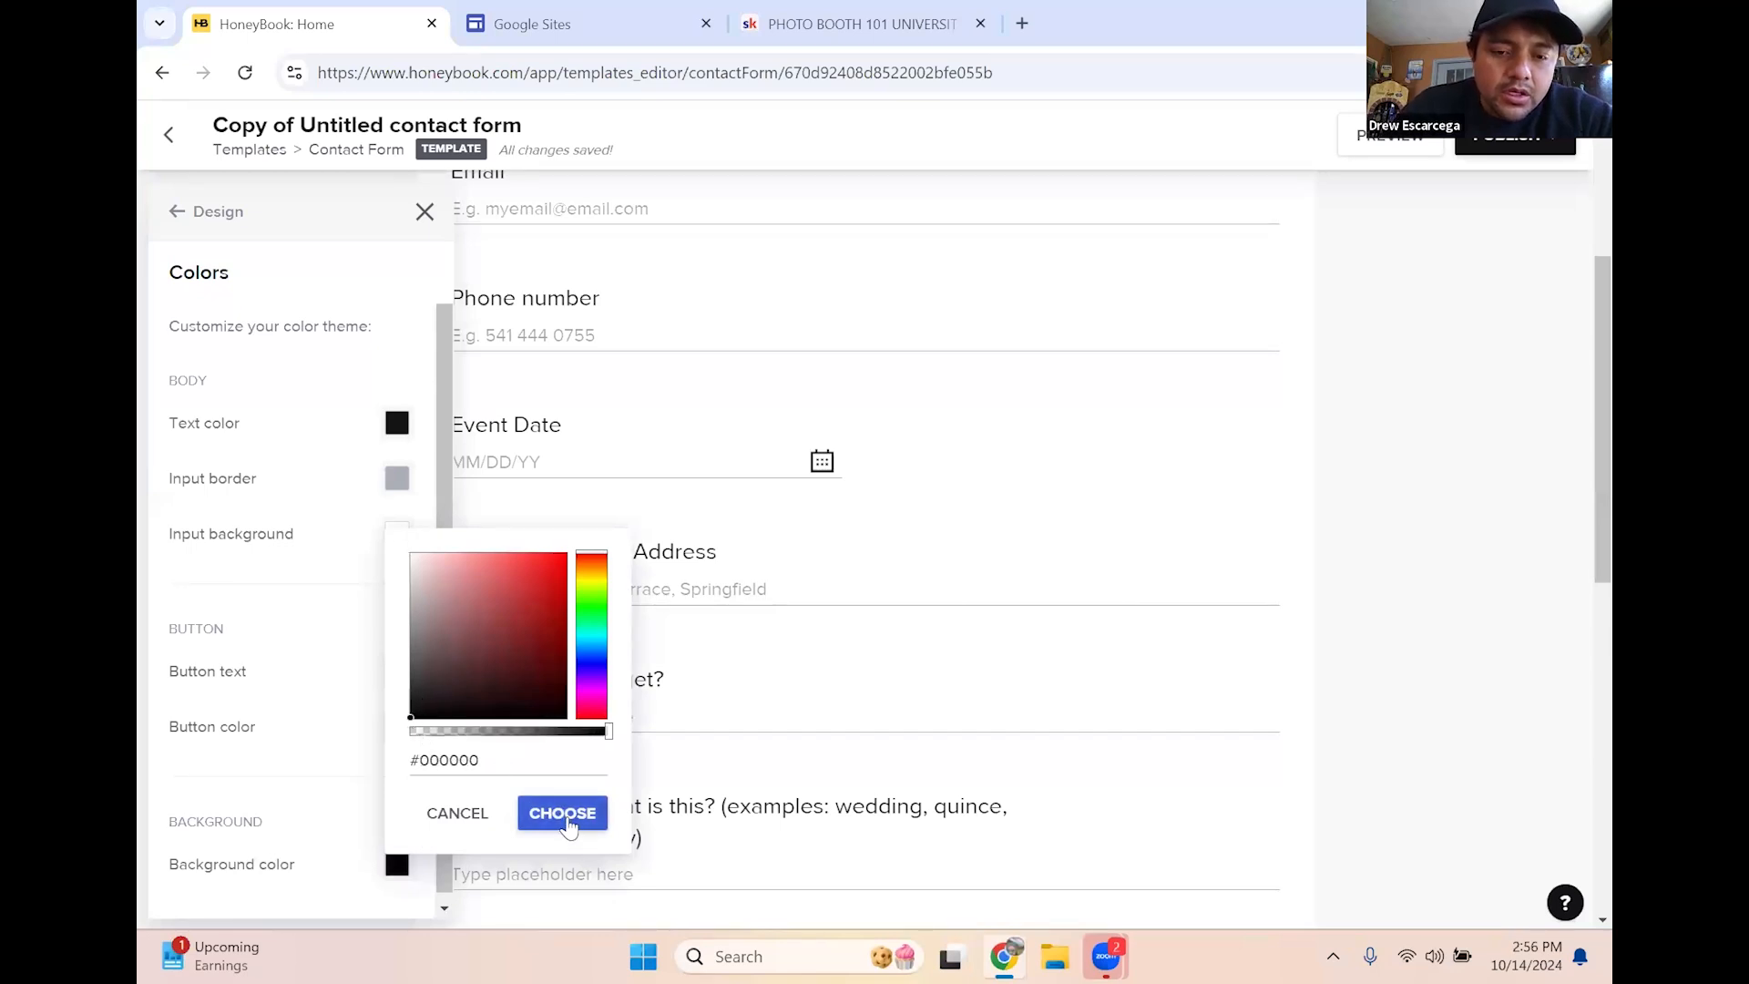
{"action": "left_click", "coordinate": [565, 818]}
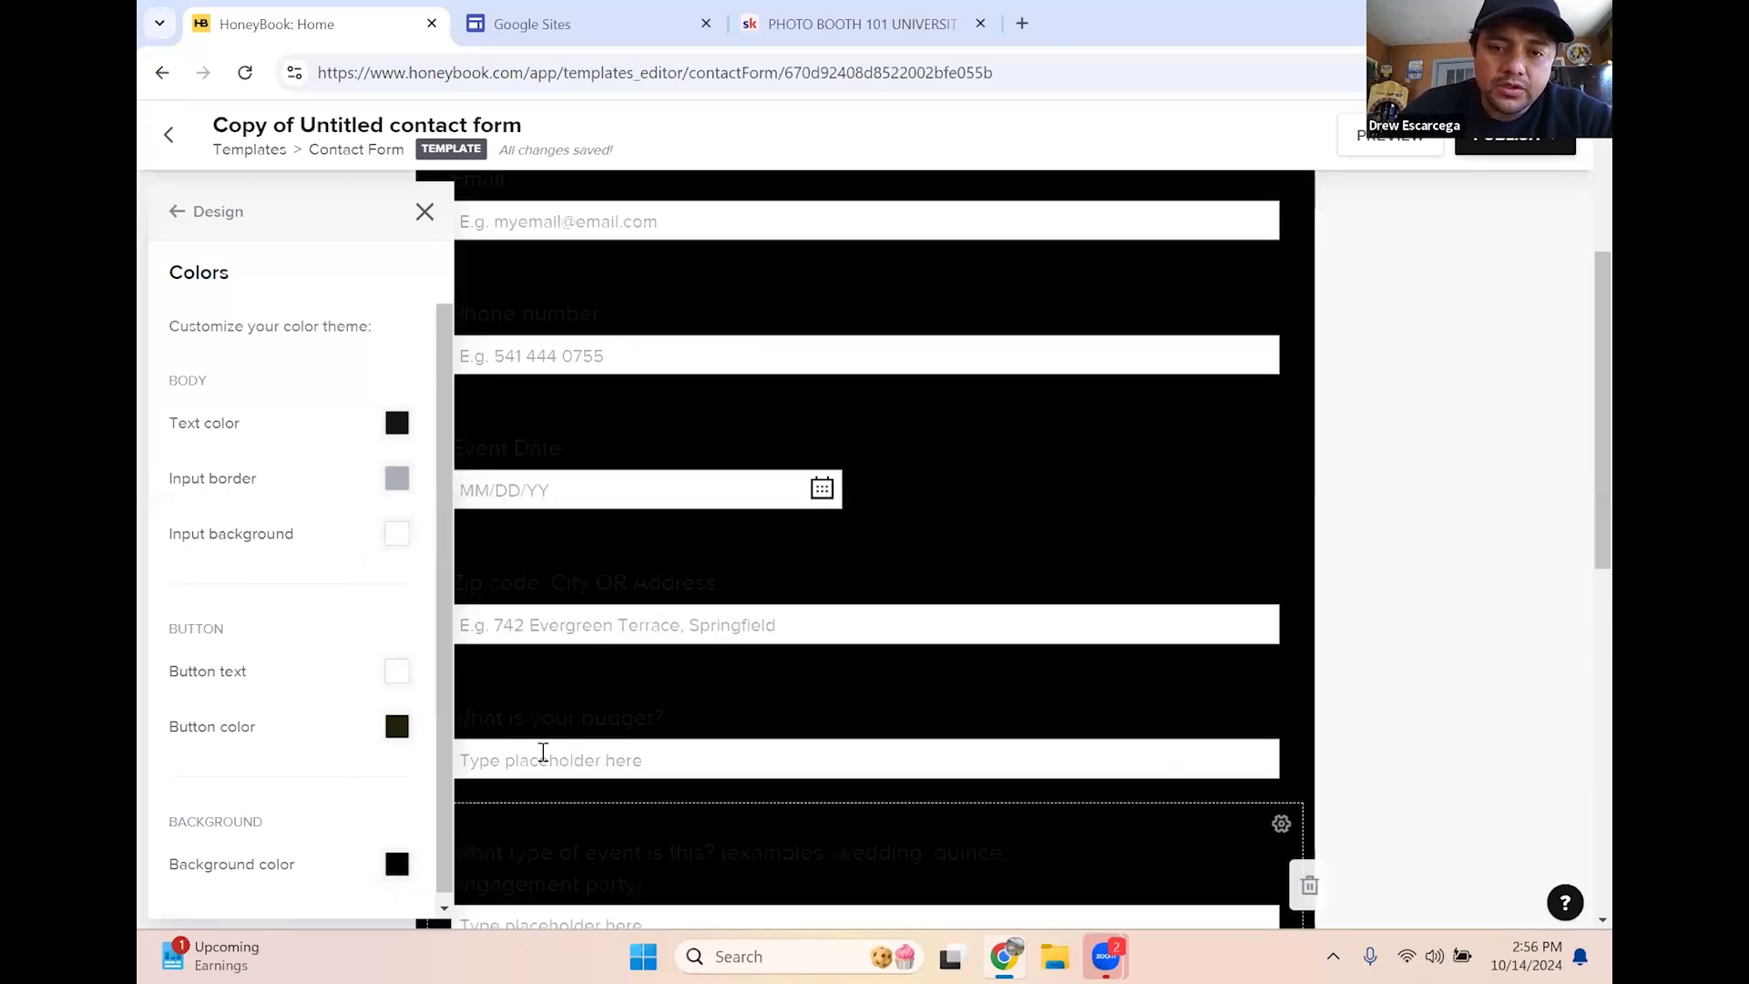
{"action": "left_click", "coordinate": [397, 866]}
{"action": "left_click_drag", "start_coordinate": [412, 558], "coordinate": [386, 545]}
{"action": "left_click", "coordinate": [571, 824]}
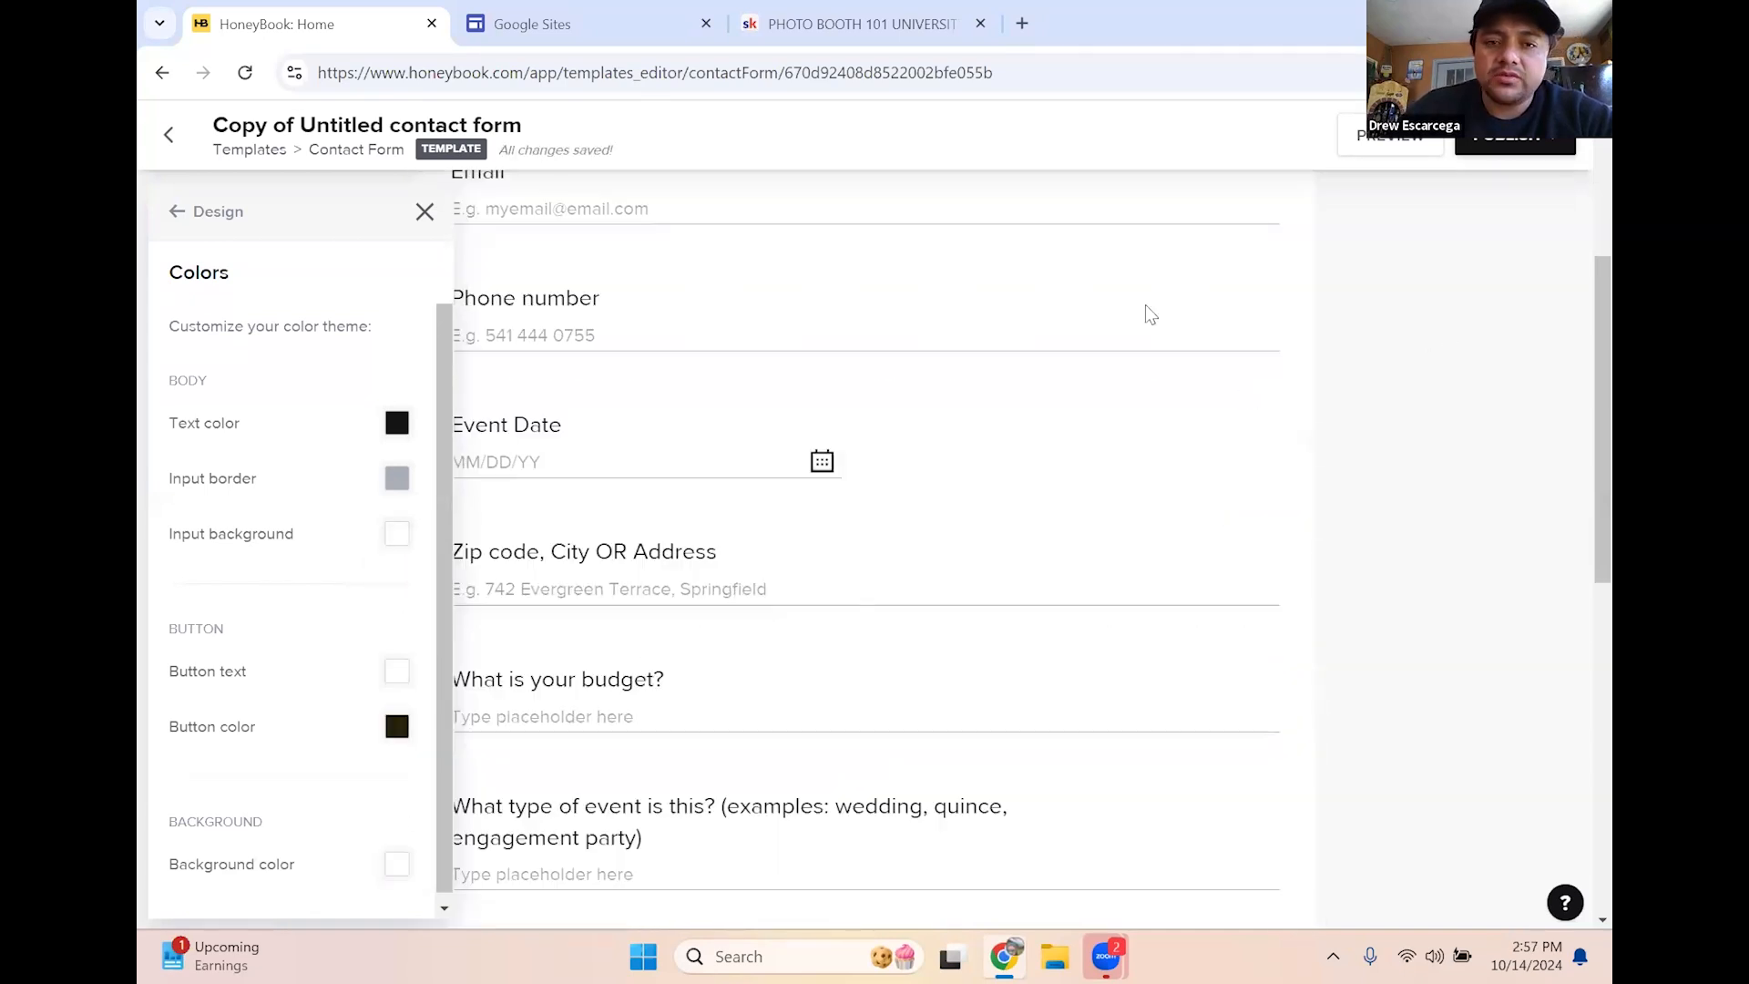
{"action": "left_click", "coordinate": [435, 221]}
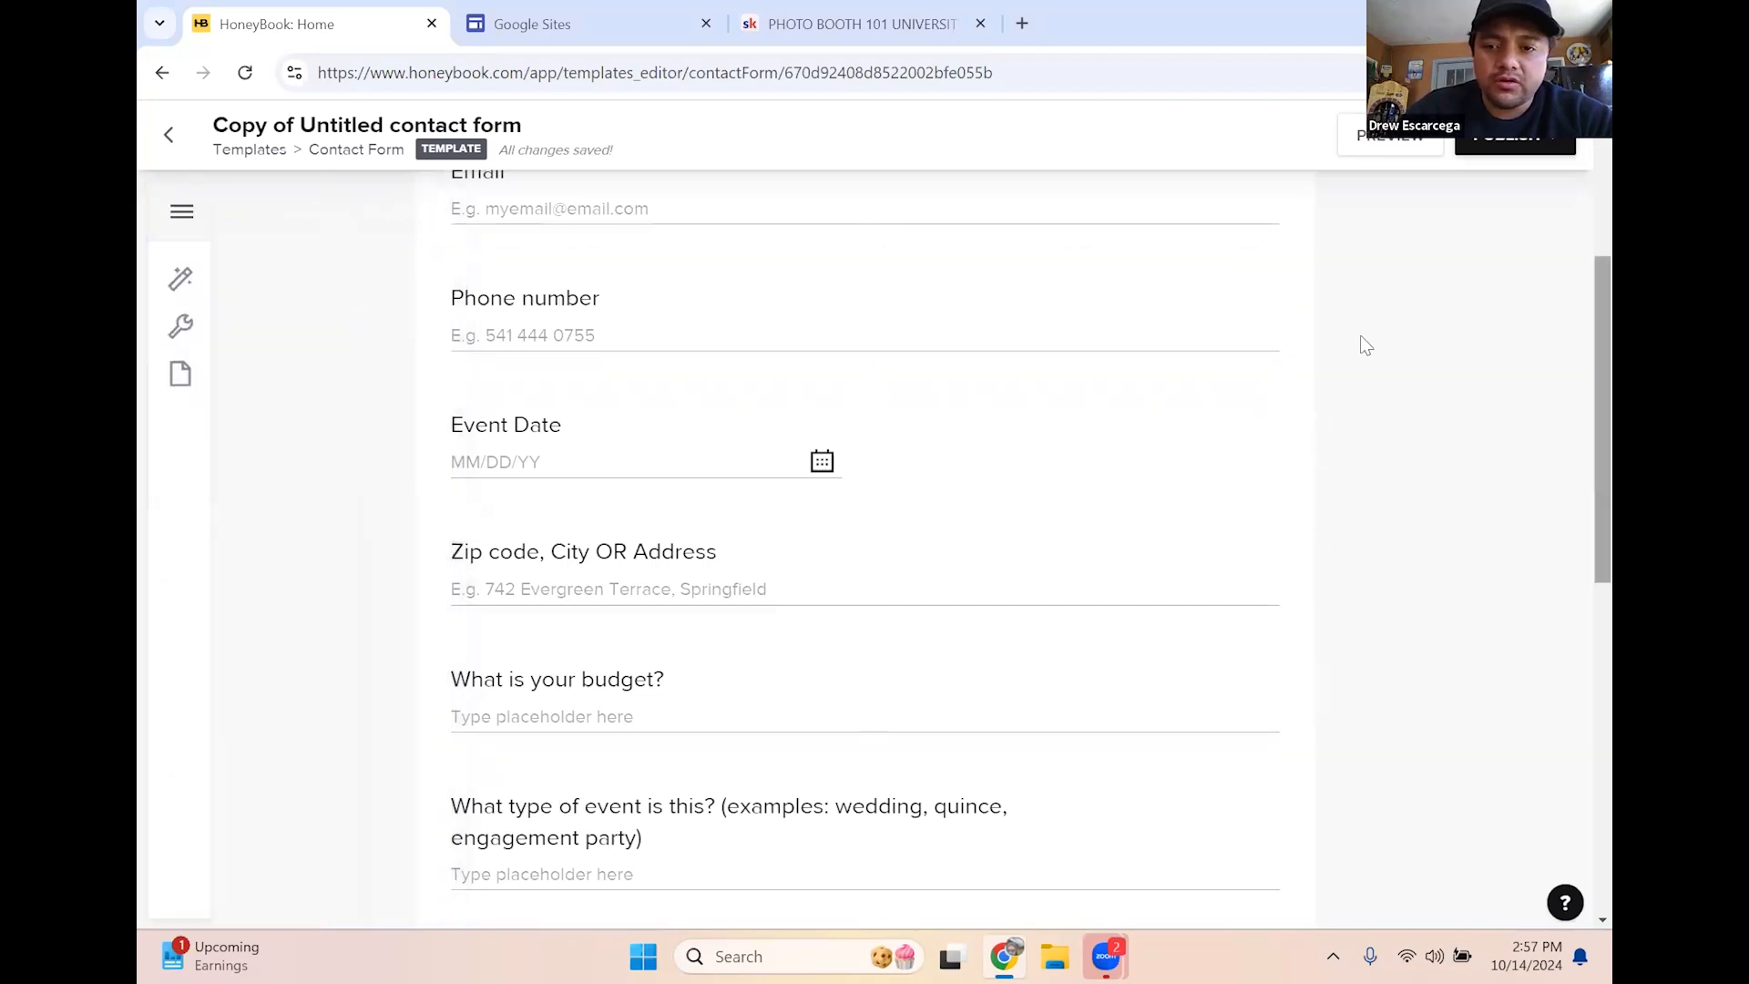
{"action": "scroll", "coordinate": [1385, 316], "scroll_direction": "up", "scroll_amount": 4}
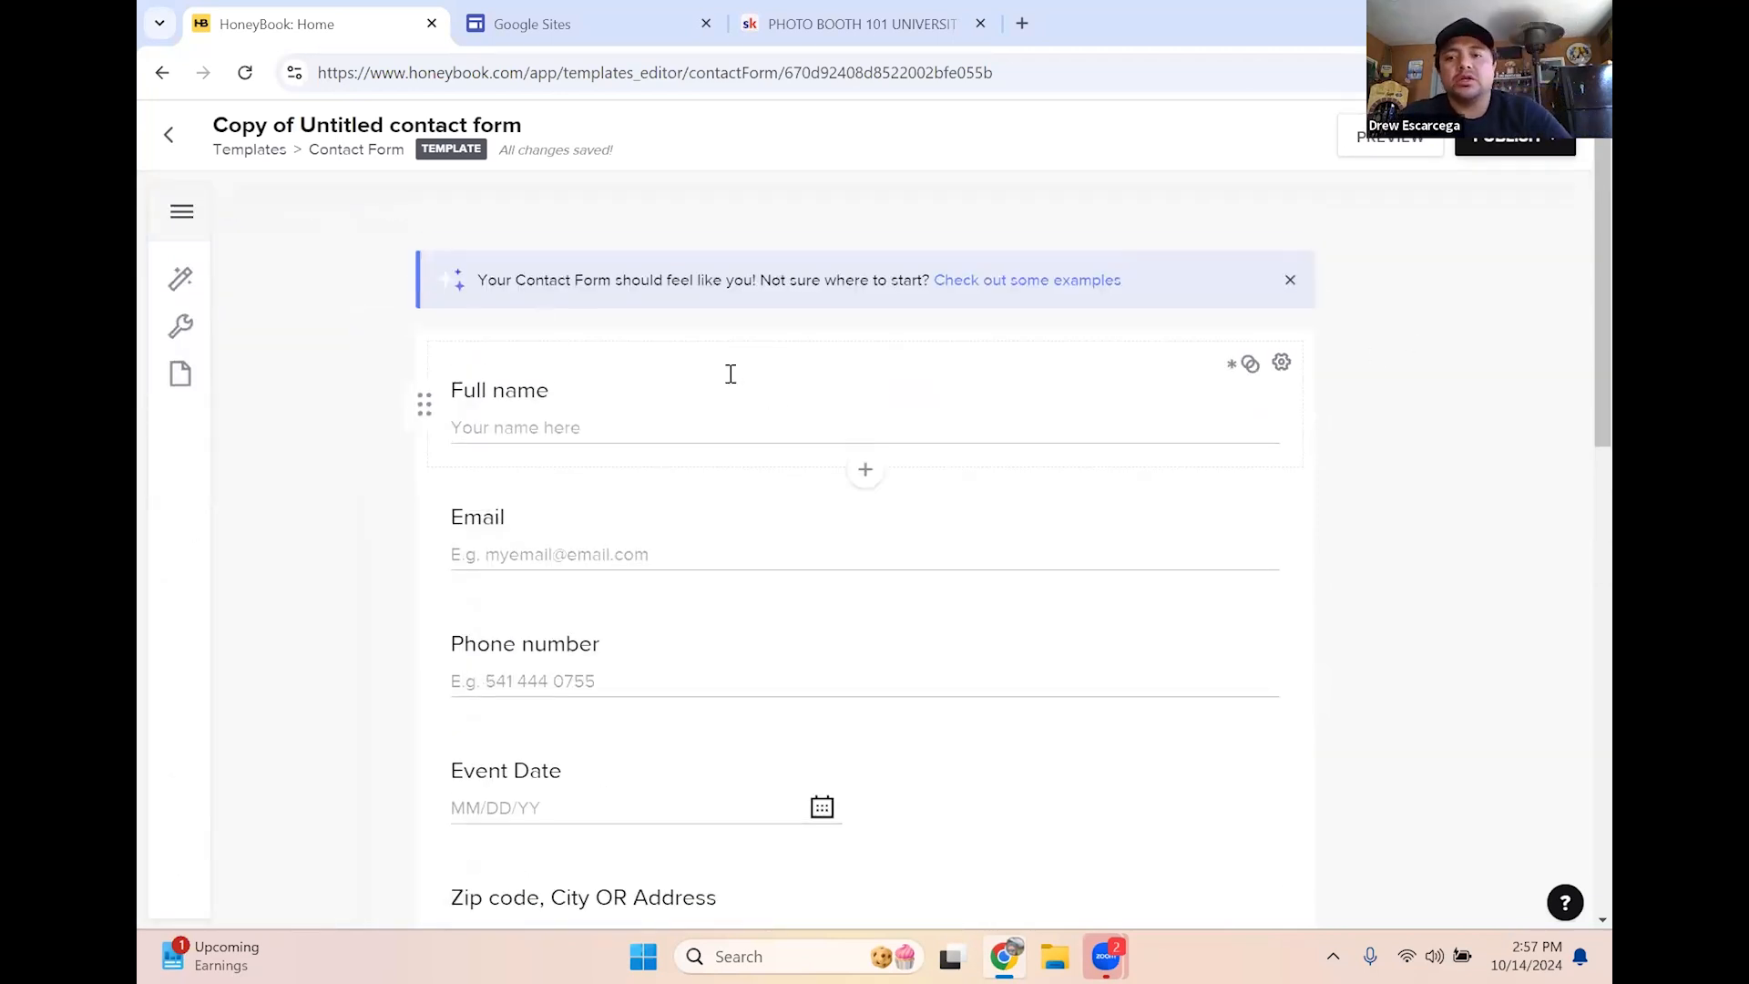
{"action": "left_click", "coordinate": [1362, 137]}
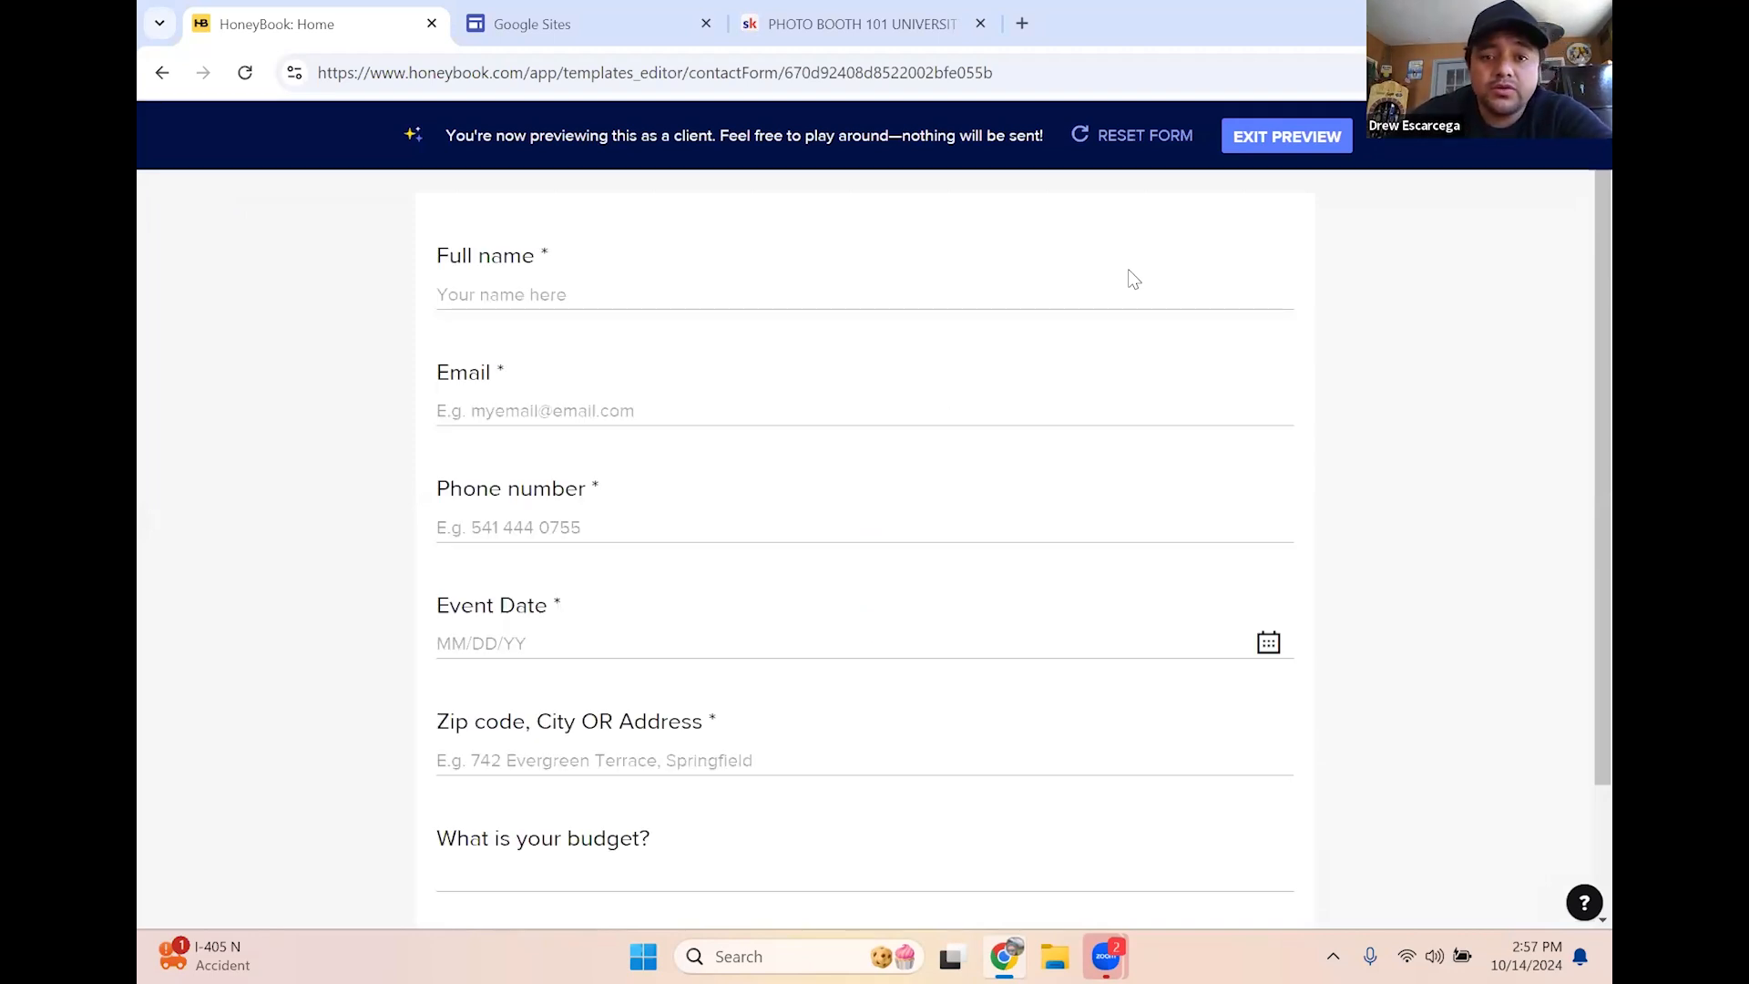
{"action": "scroll", "coordinate": [601, 519], "scroll_direction": "down", "scroll_amount": 8}
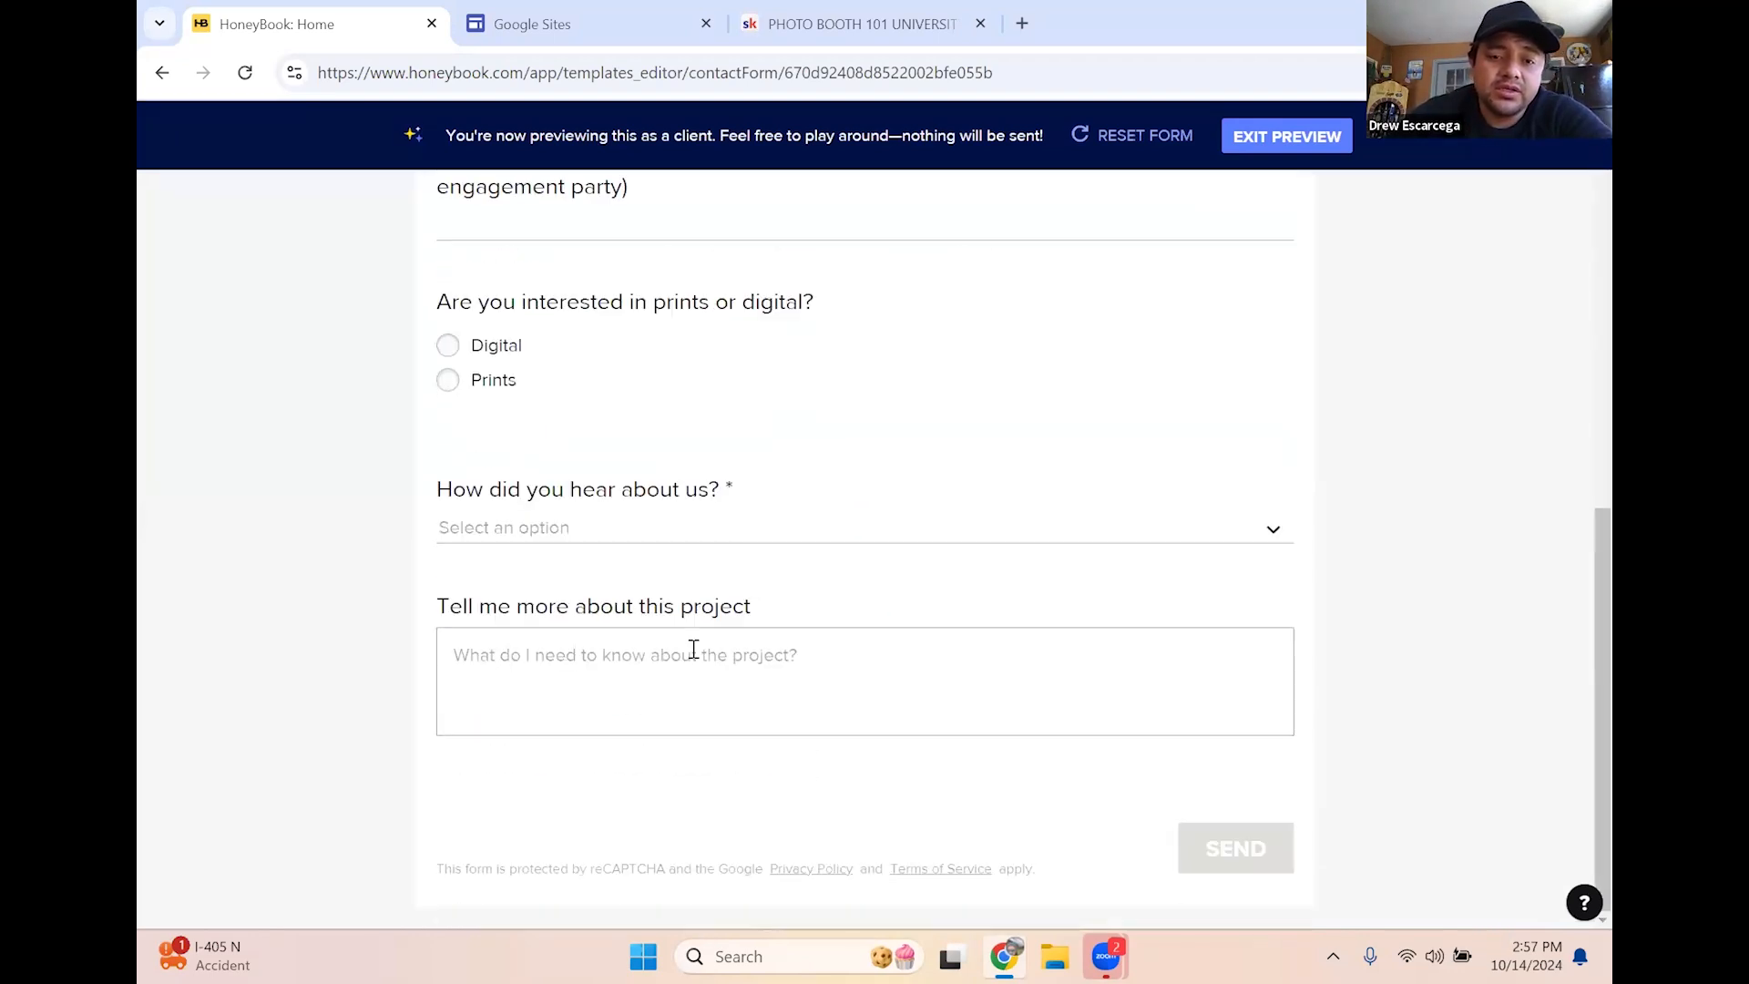
{"action": "scroll", "coordinate": [693, 648], "scroll_direction": "up", "scroll_amount": 10}
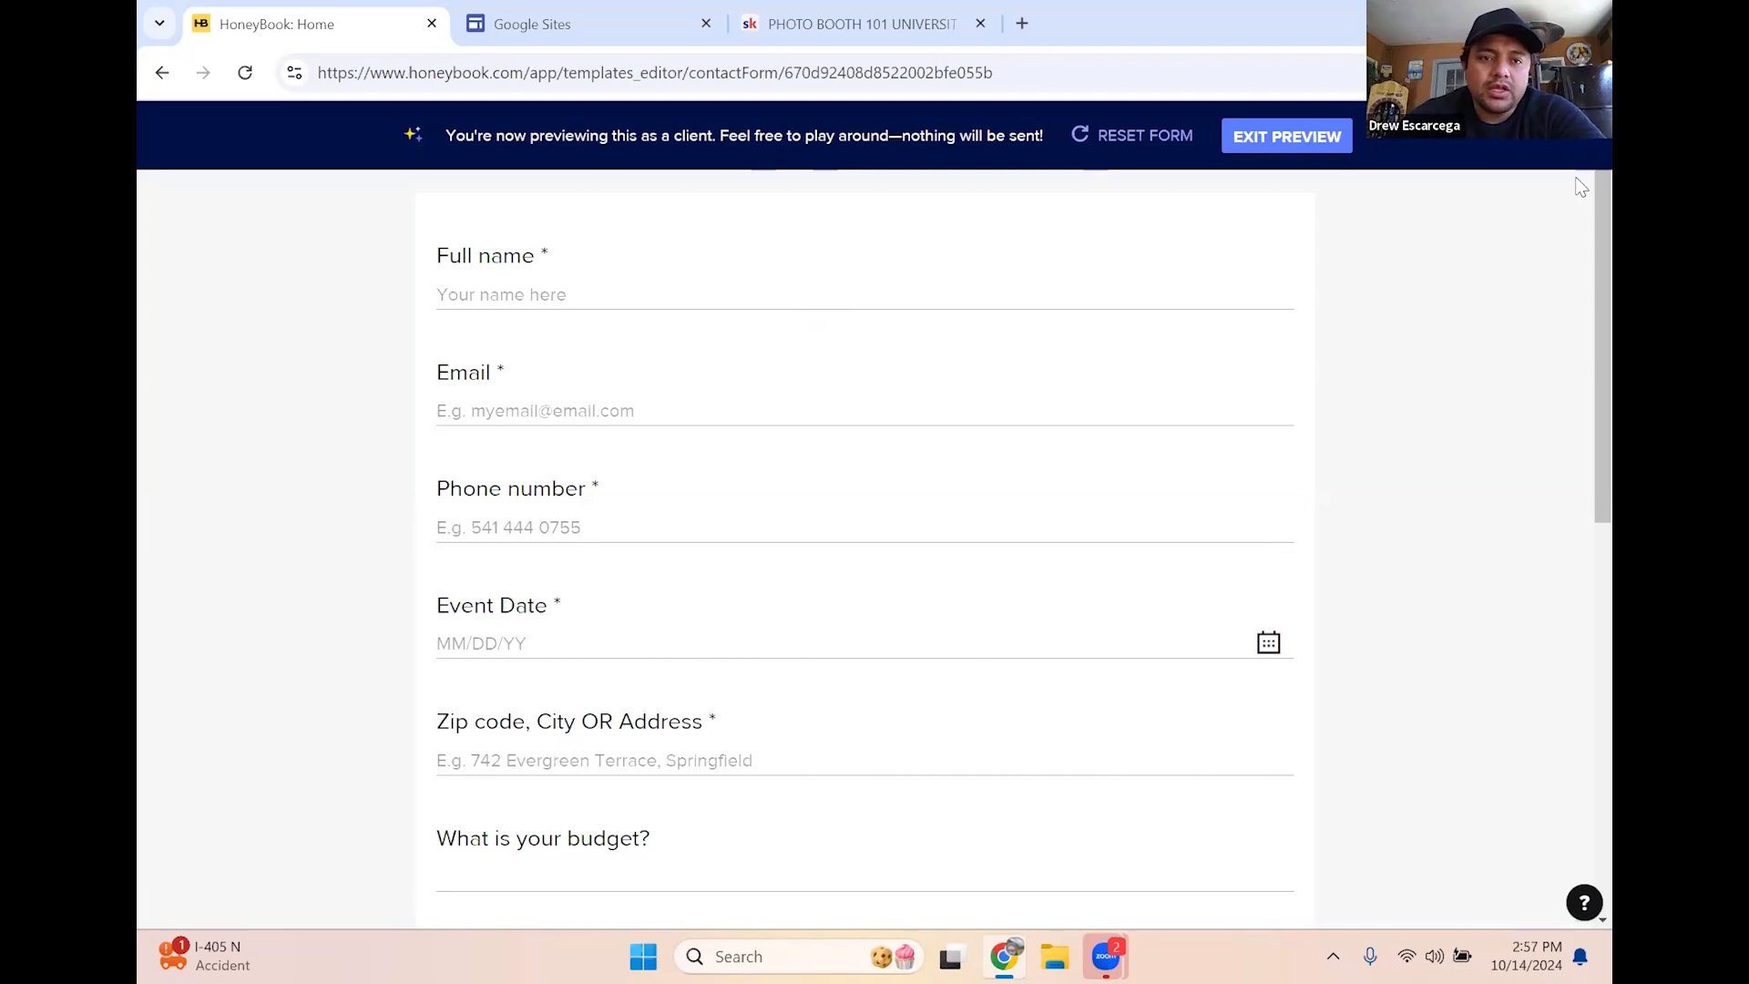
{"action": "left_click", "coordinate": [1288, 137]}
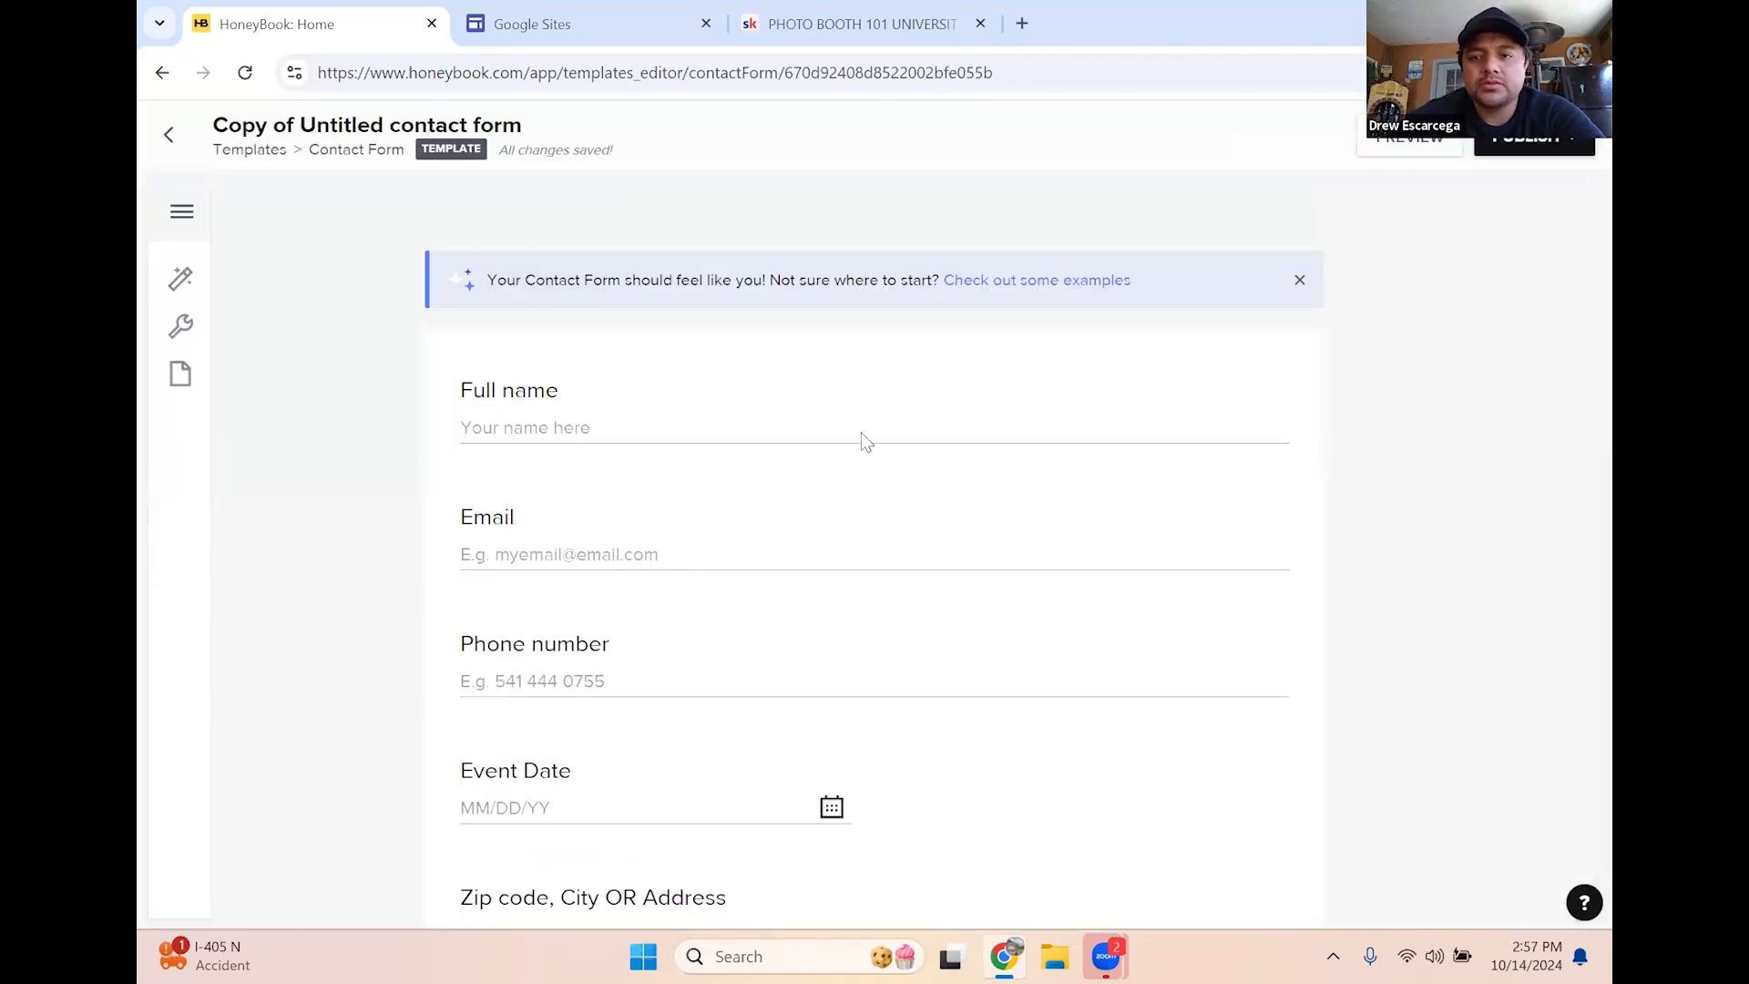
Publish the contact form, copy its embed code, and dismiss the success dialog
{"action": "left_click", "coordinate": [1501, 153]}
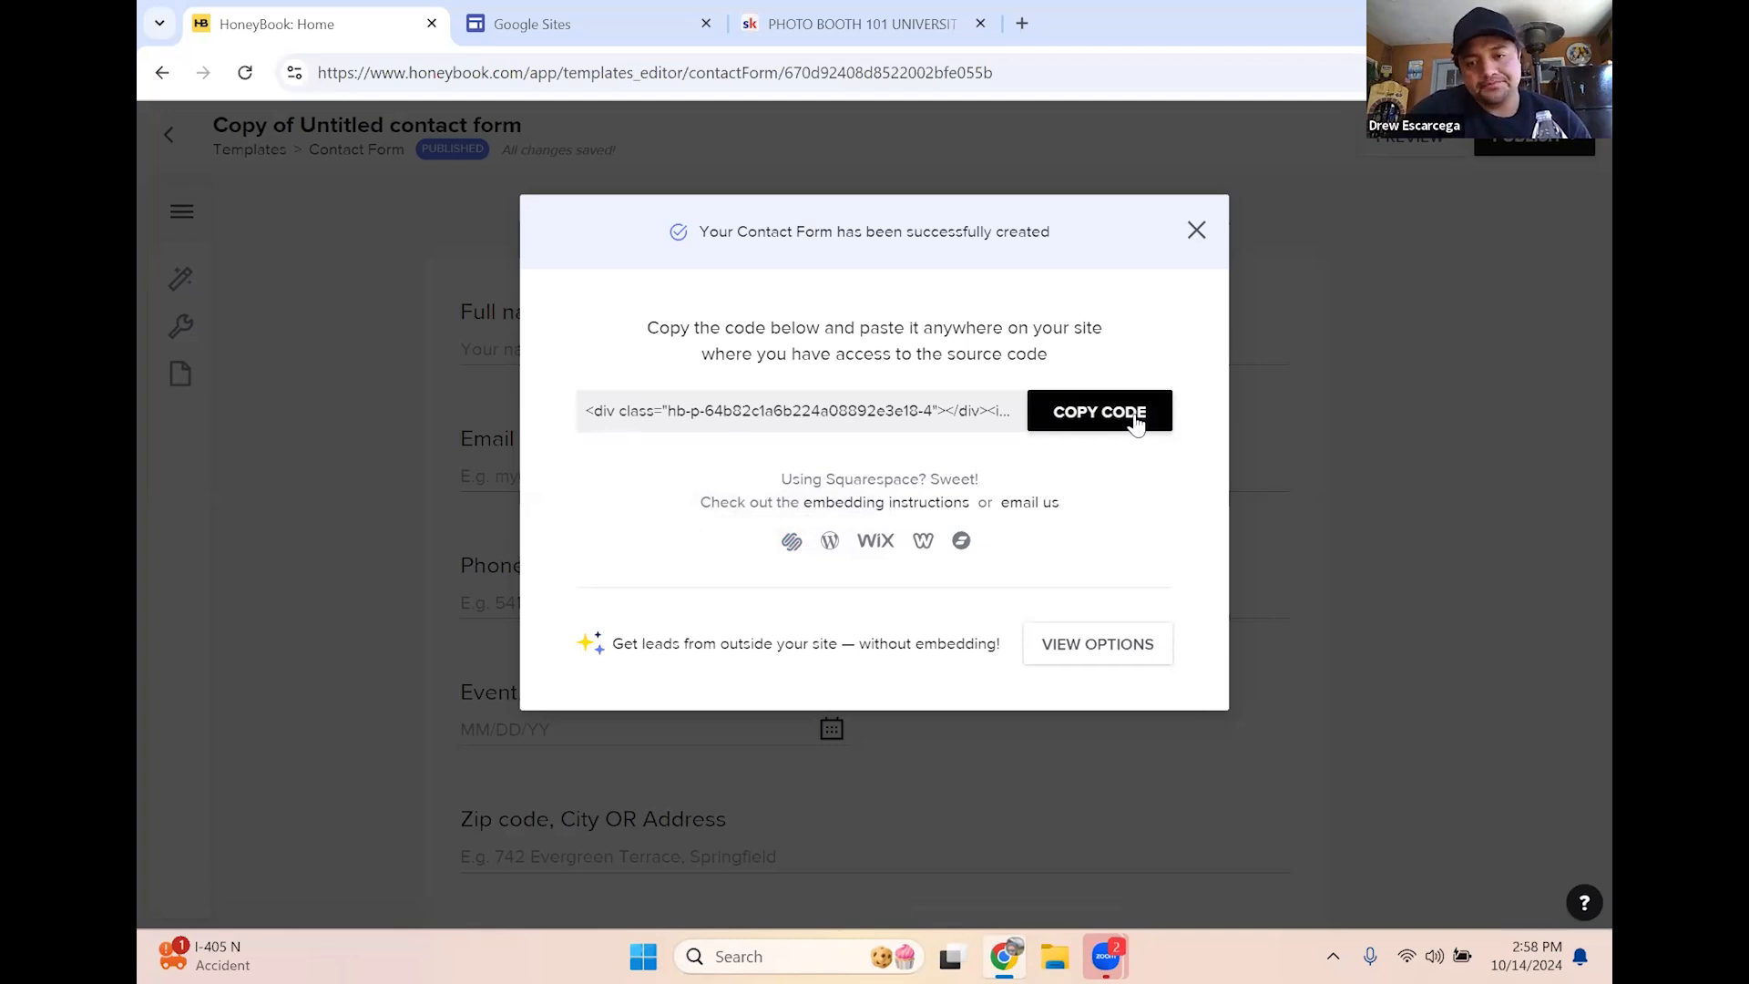
{"action": "left_click", "coordinate": [1108, 420]}
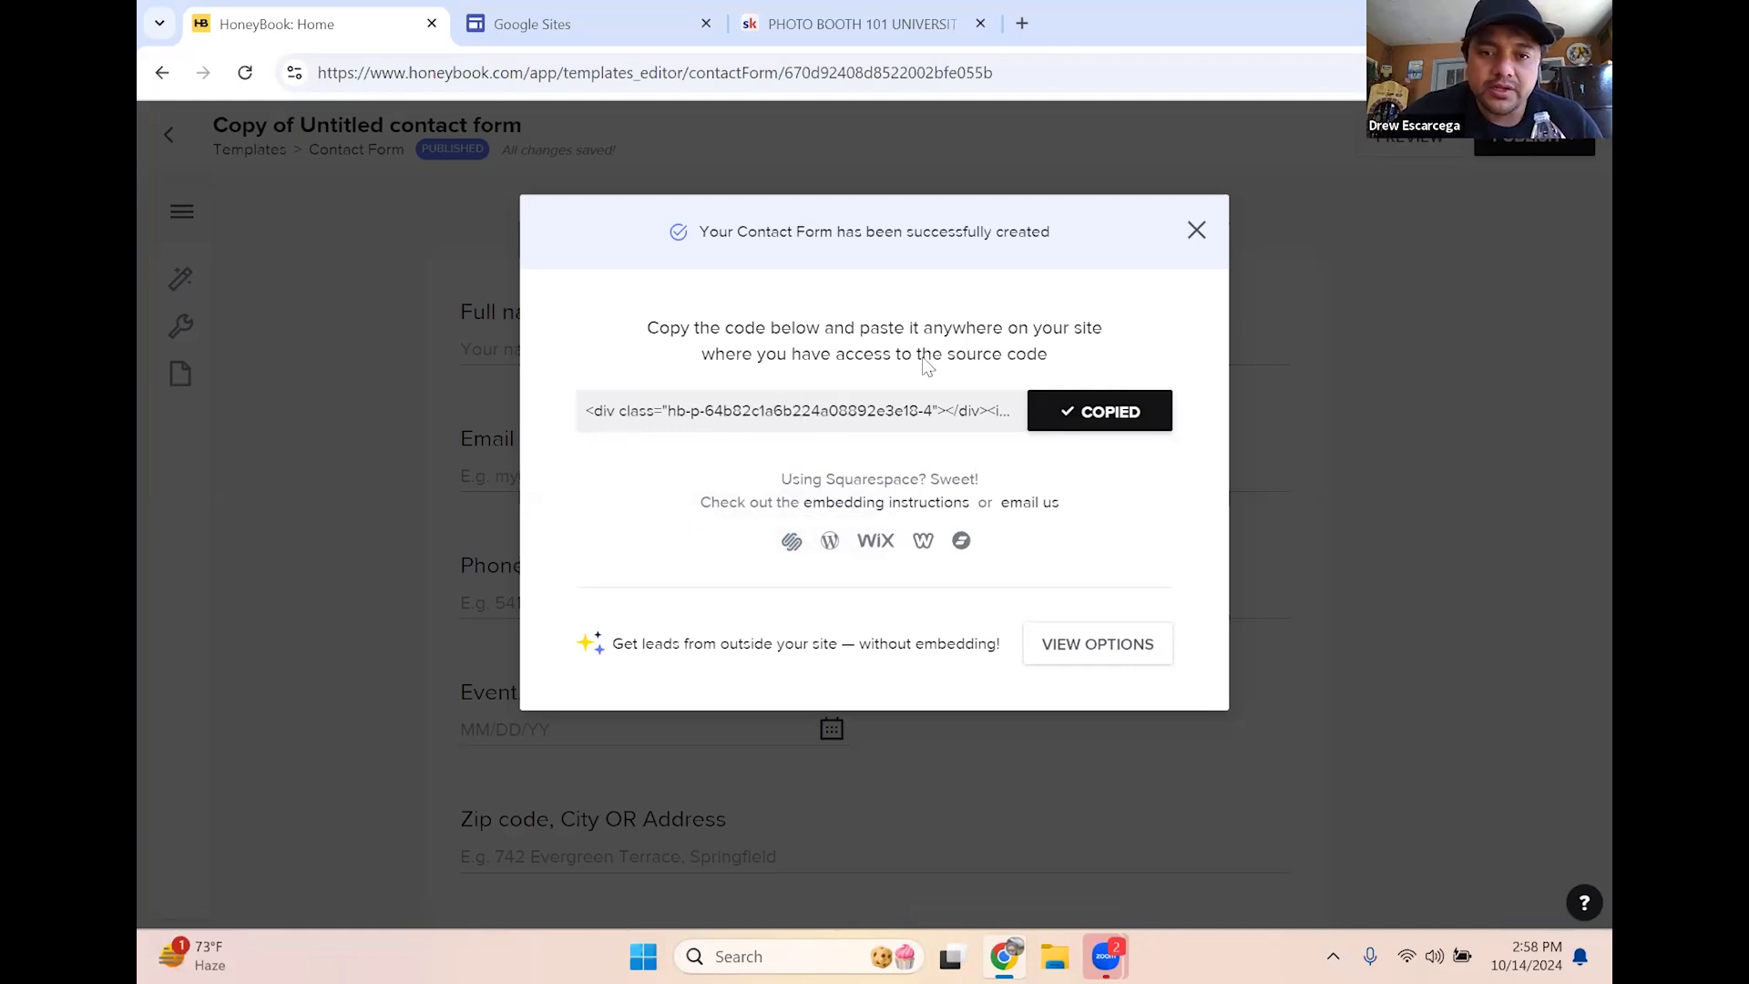
{"action": "left_click", "coordinate": [1196, 229]}
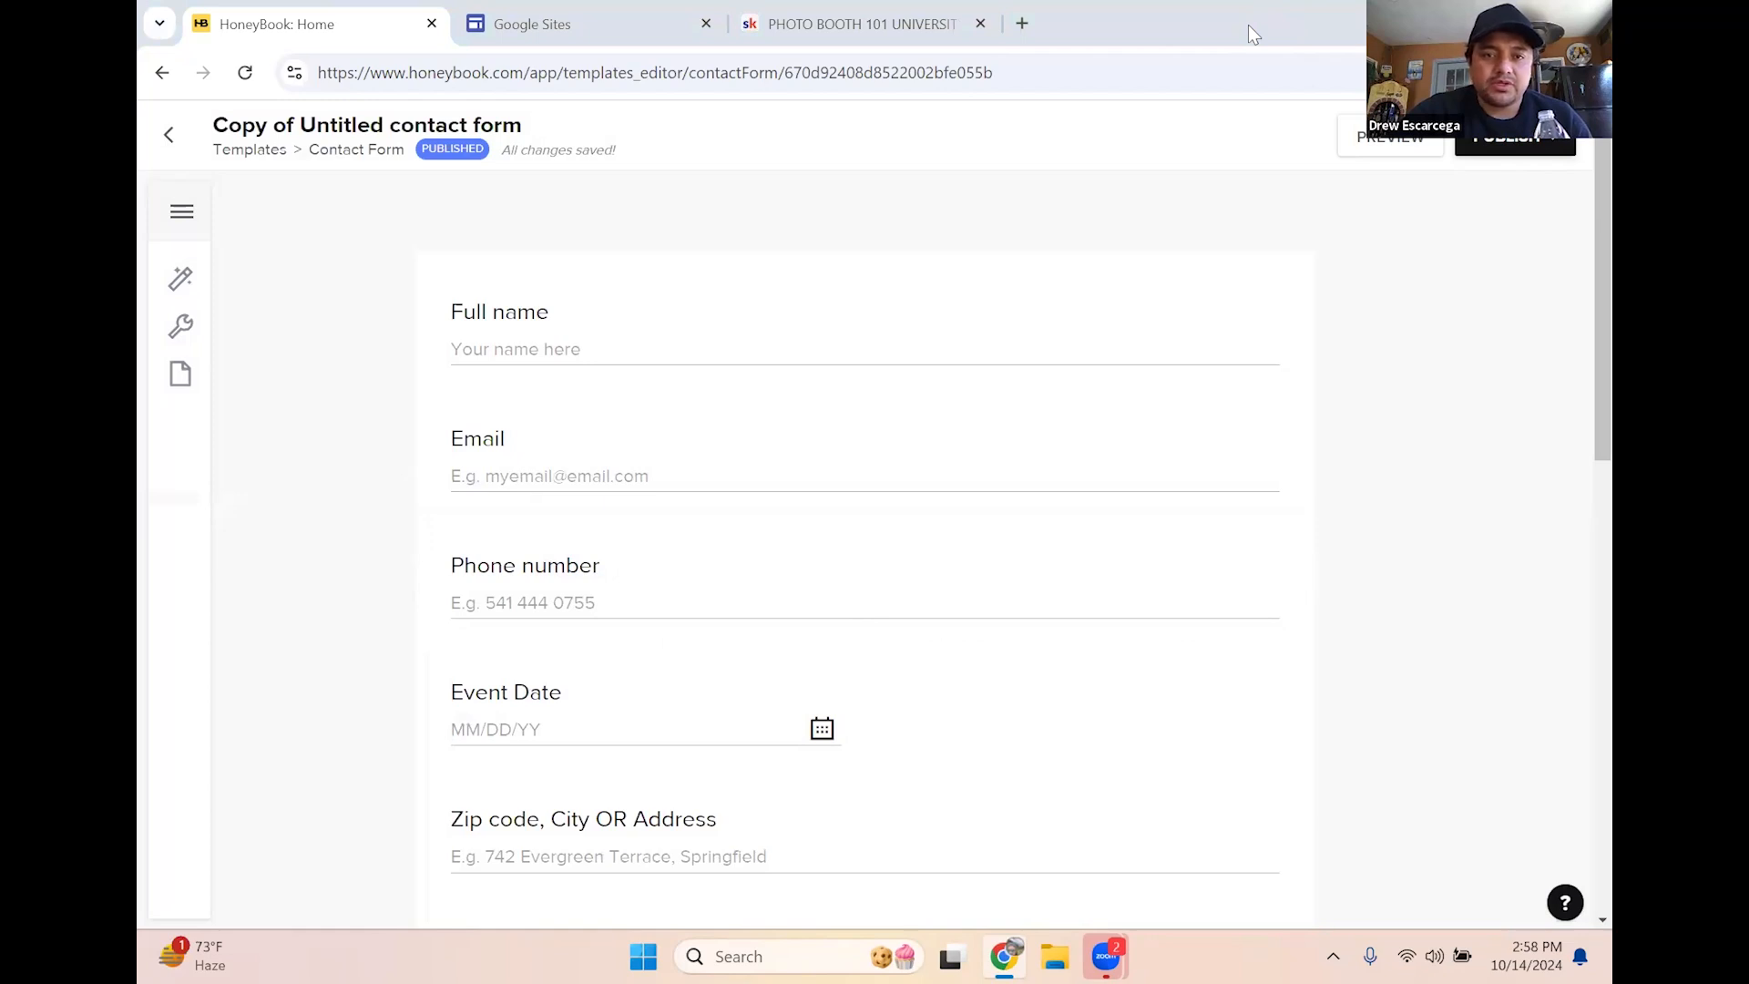
{"action": "left_click", "coordinate": [702, 34]}
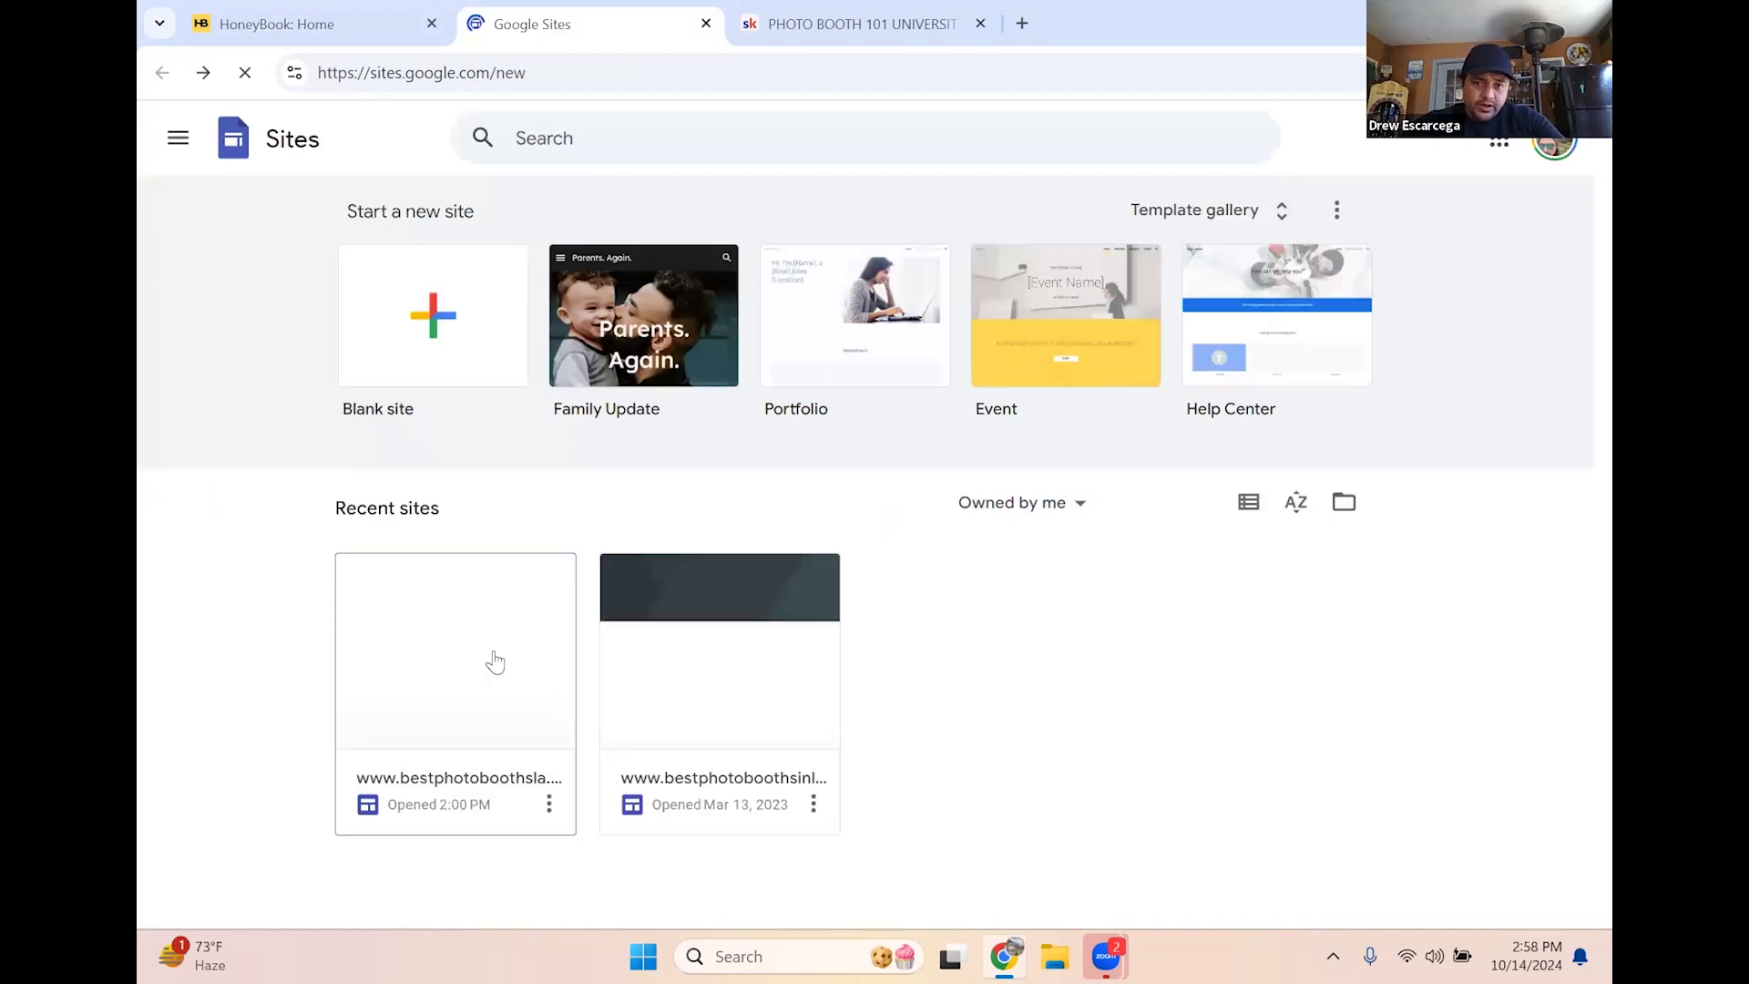
{"action": "left_click", "coordinate": [476, 573]}
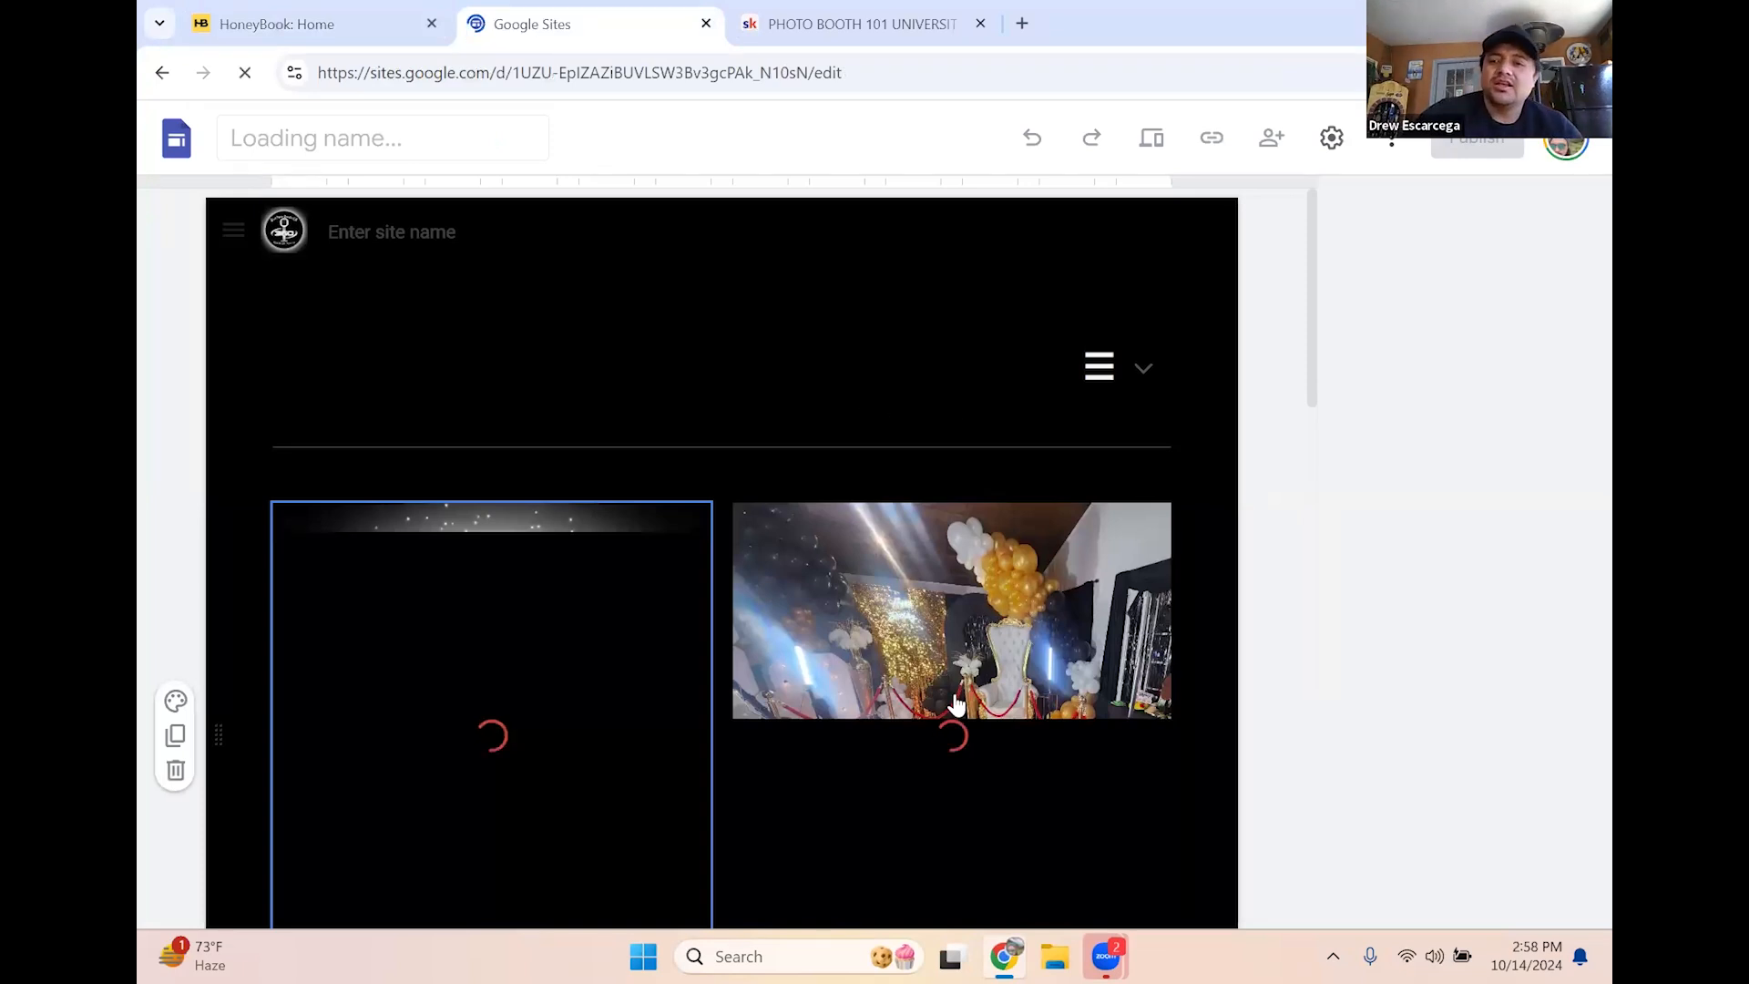
{"action": "scroll", "coordinate": [998, 442], "scroll_direction": "down", "scroll_amount": 10}
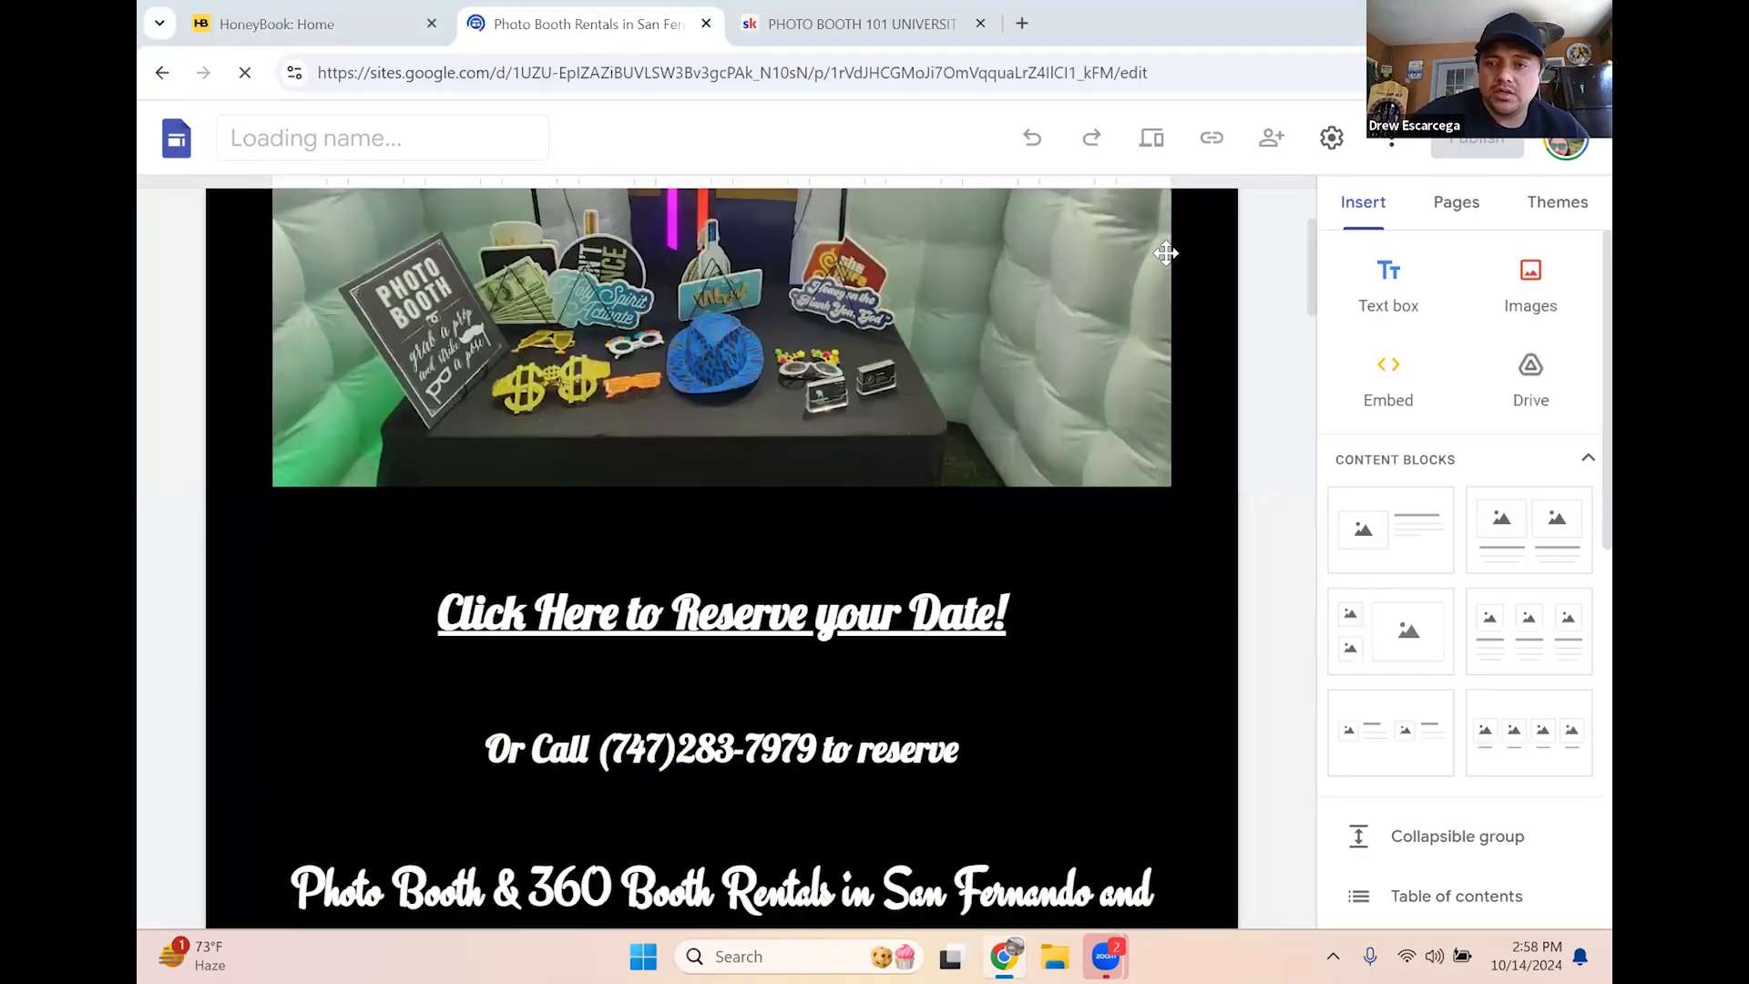
{"action": "scroll", "coordinate": [1165, 251], "scroll_direction": "up", "scroll_amount": 4}
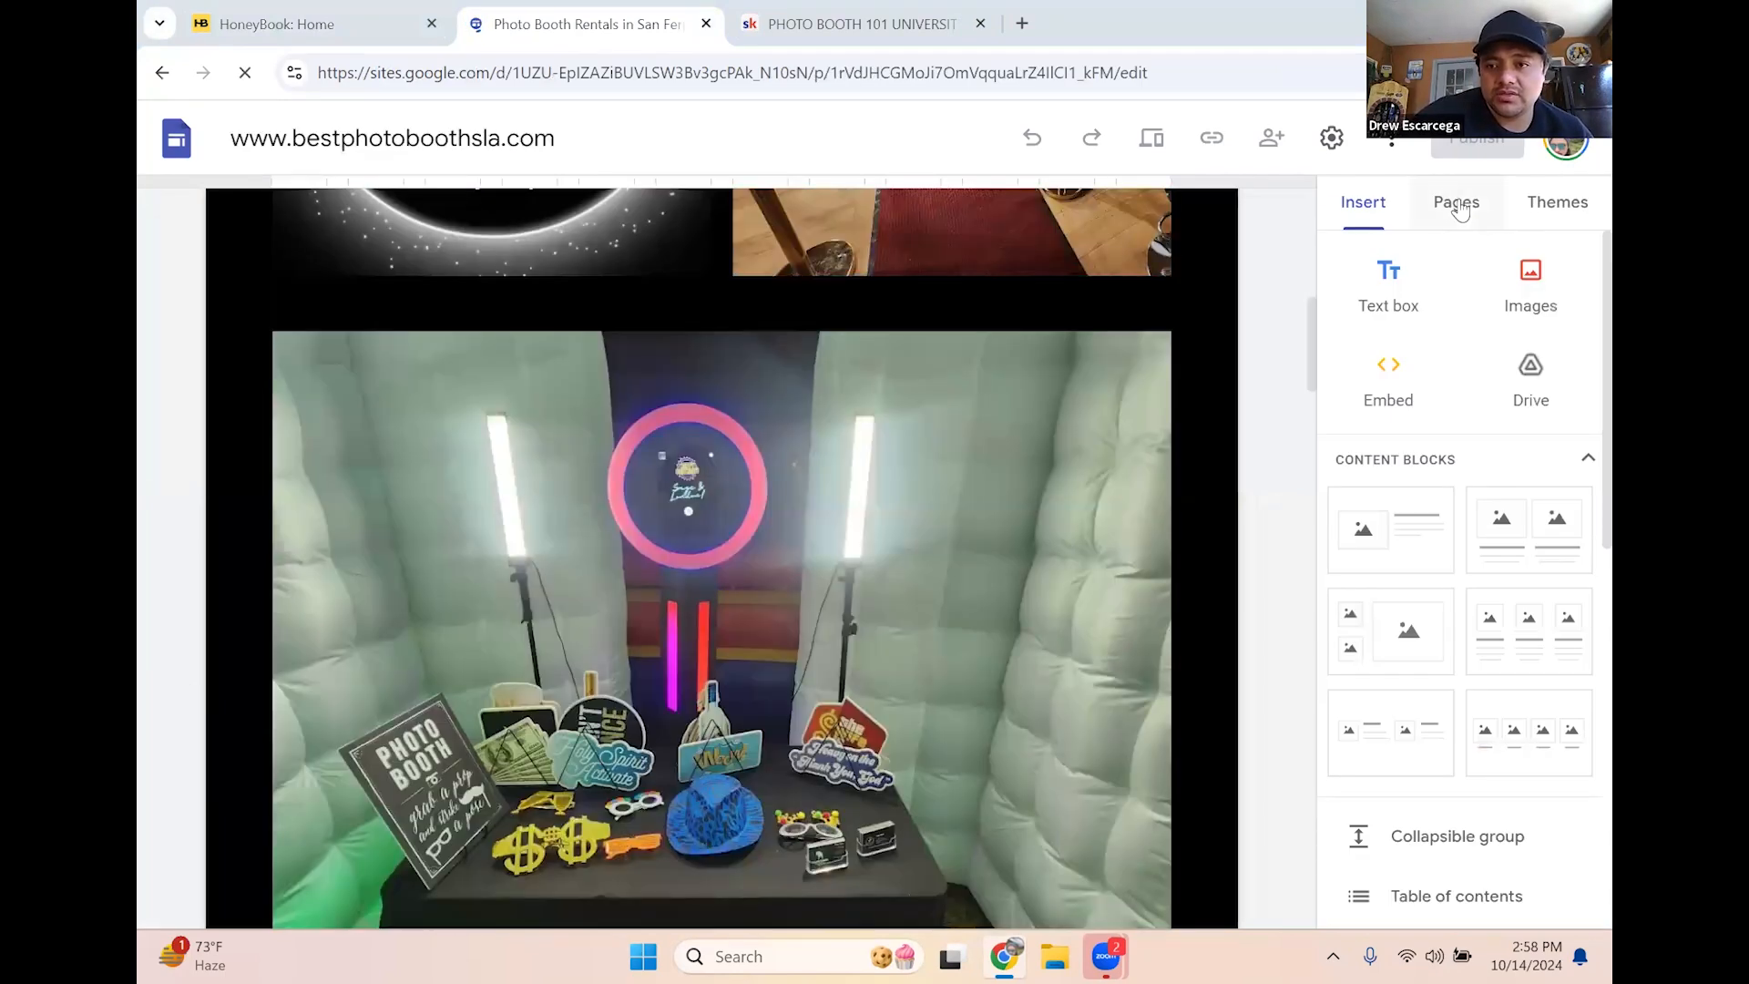
{"action": "left_click", "coordinate": [1459, 206]}
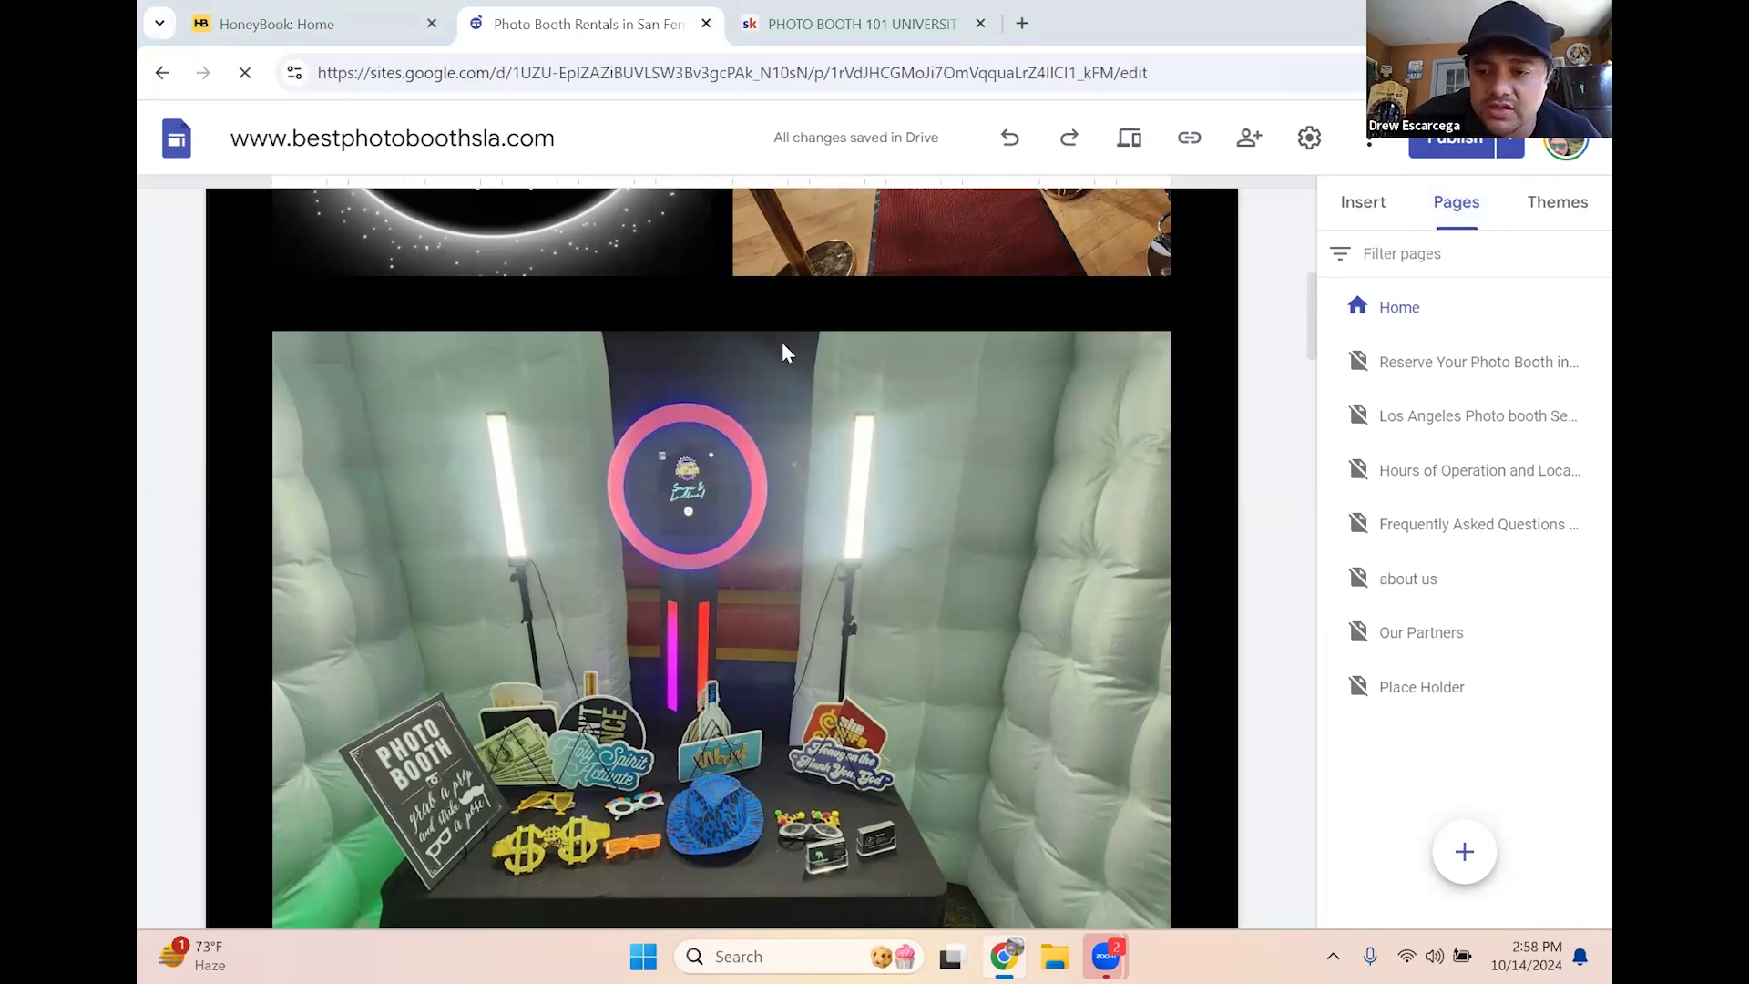
{"action": "mouse_move", "coordinate": [1465, 861]}
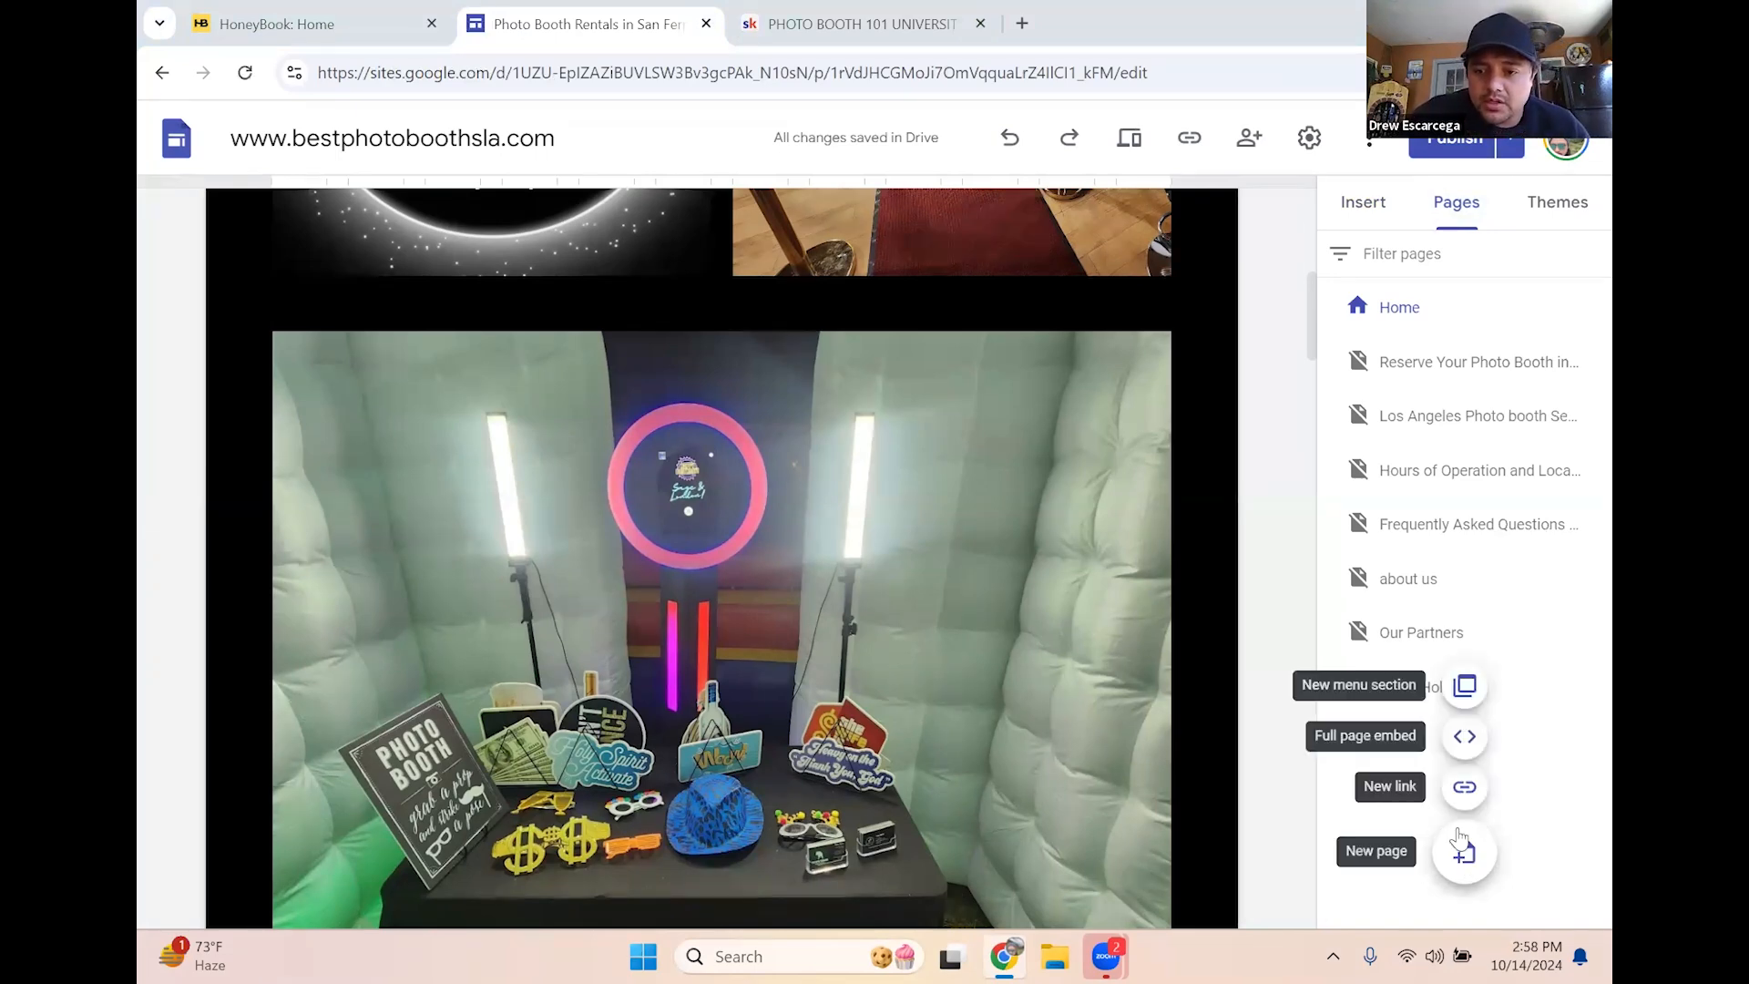
Create a new page named 'HoneyBook Class page example'
{"action": "left_click", "coordinate": [1465, 843]}
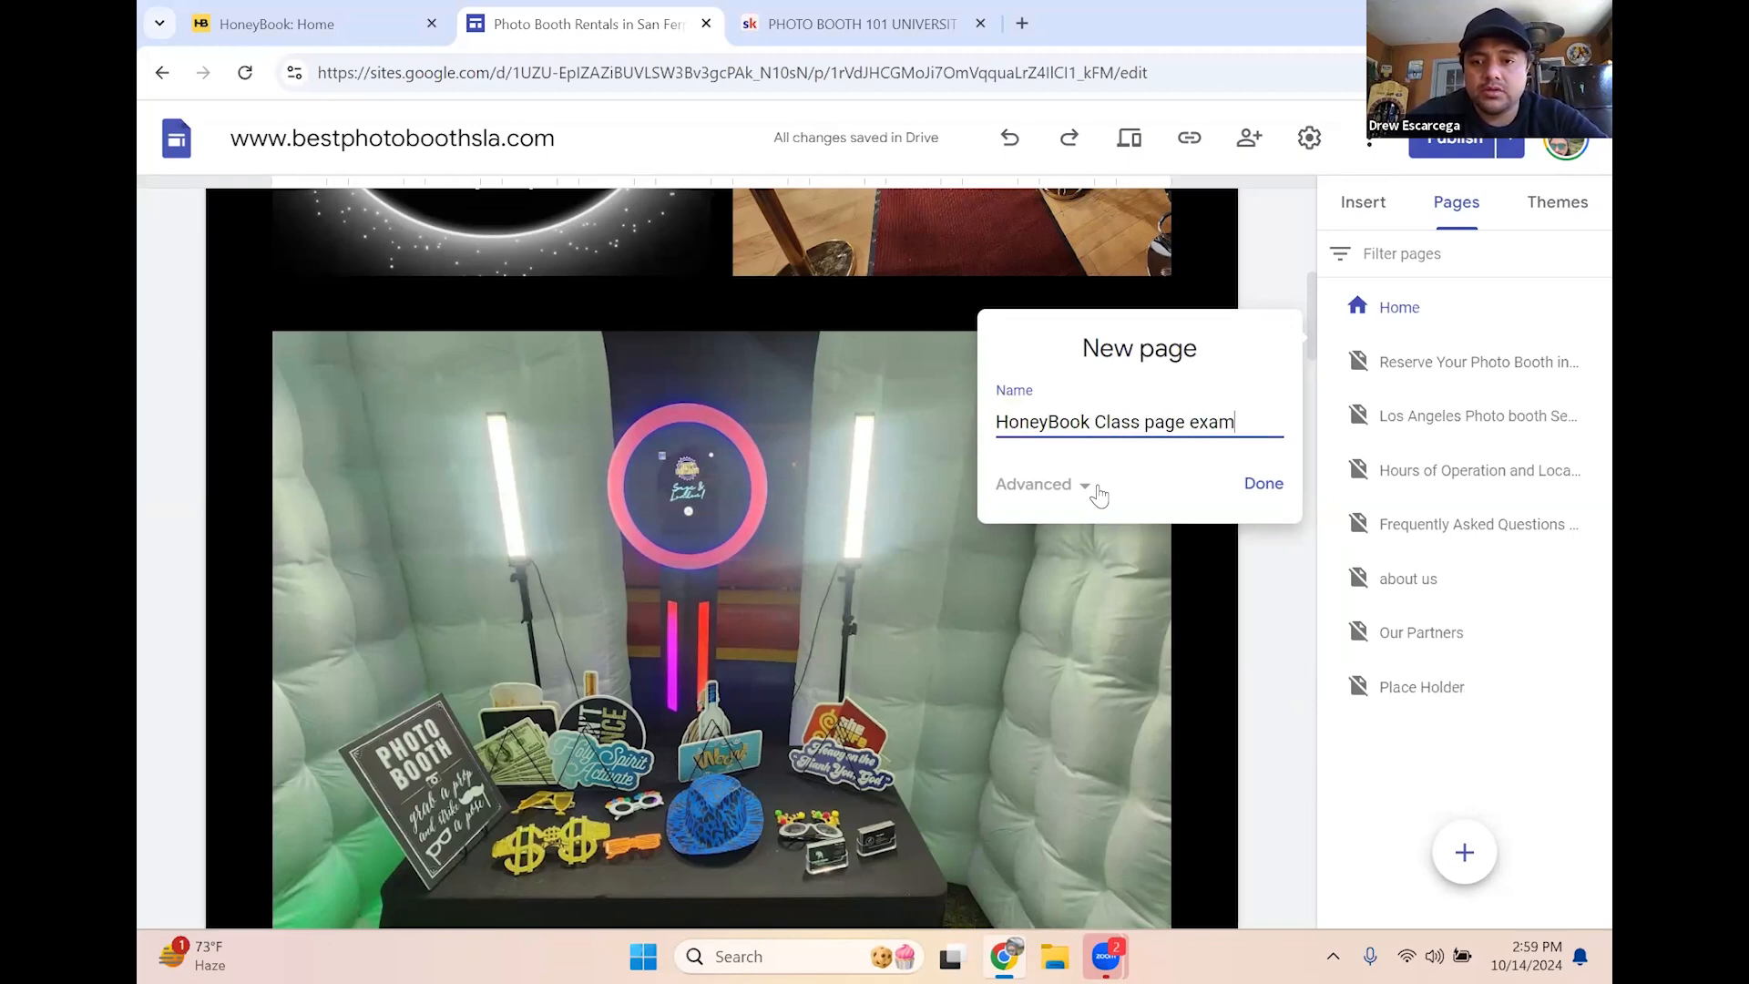
{"action": "left_click", "coordinate": [1242, 485]}
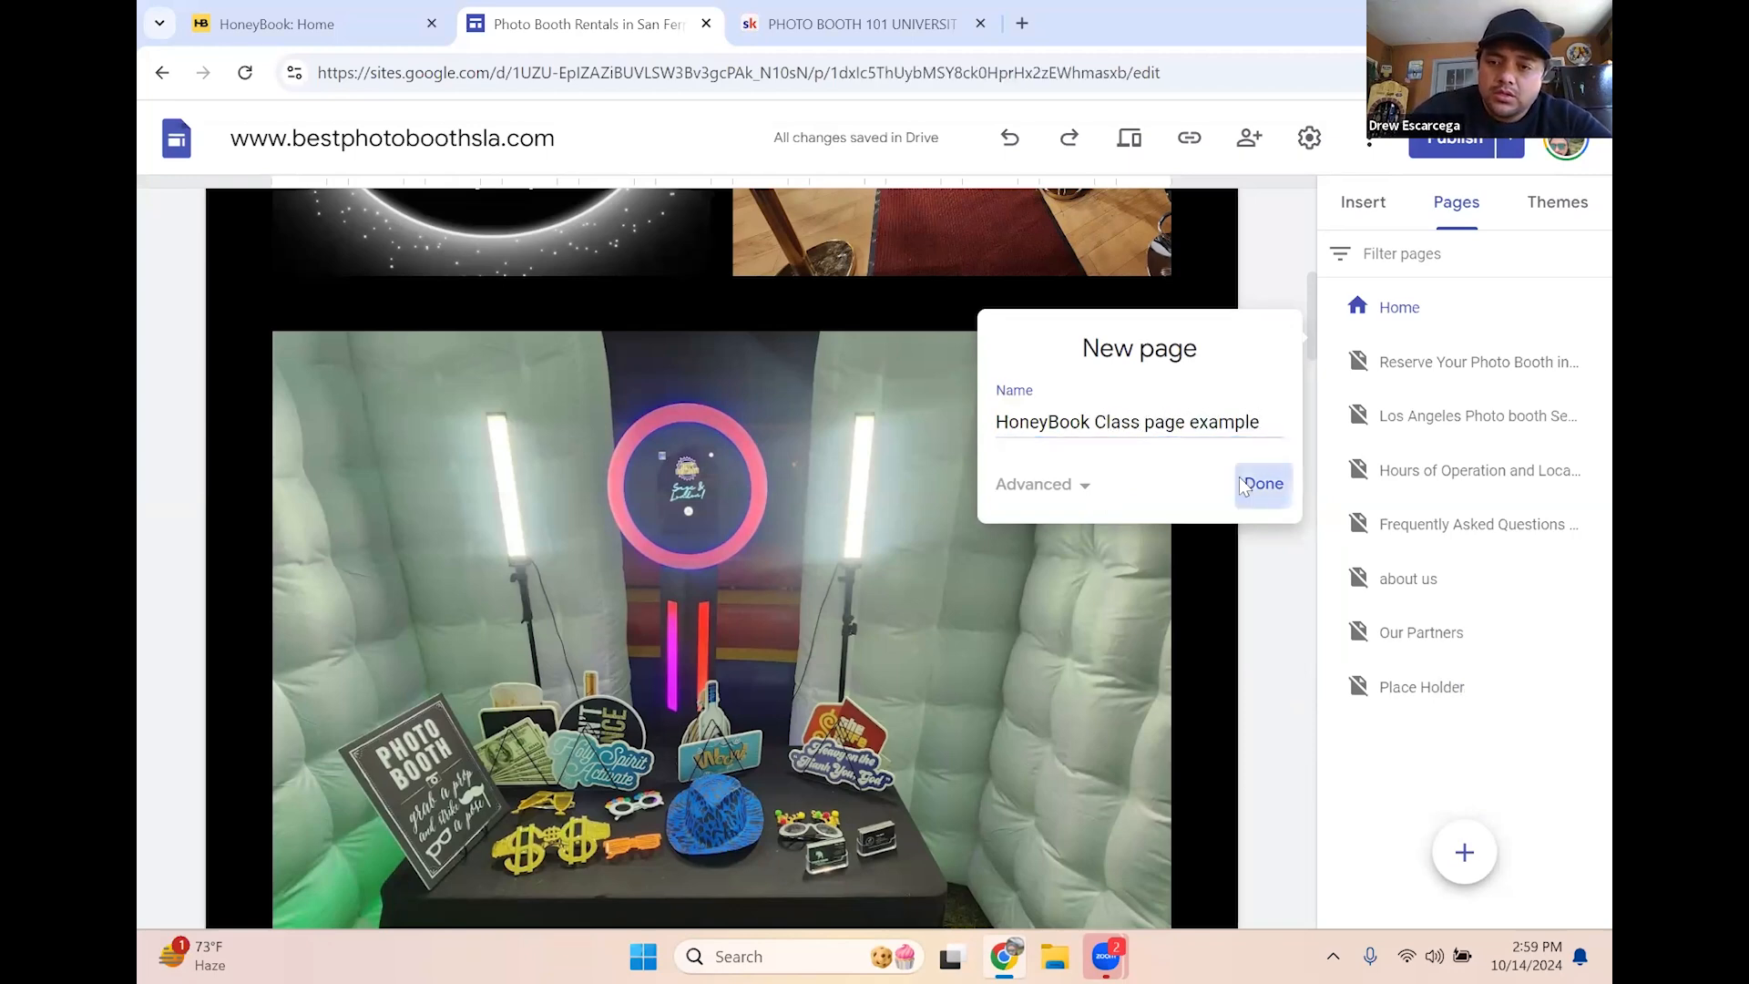
{"action": "left_click", "coordinate": [1591, 361]}
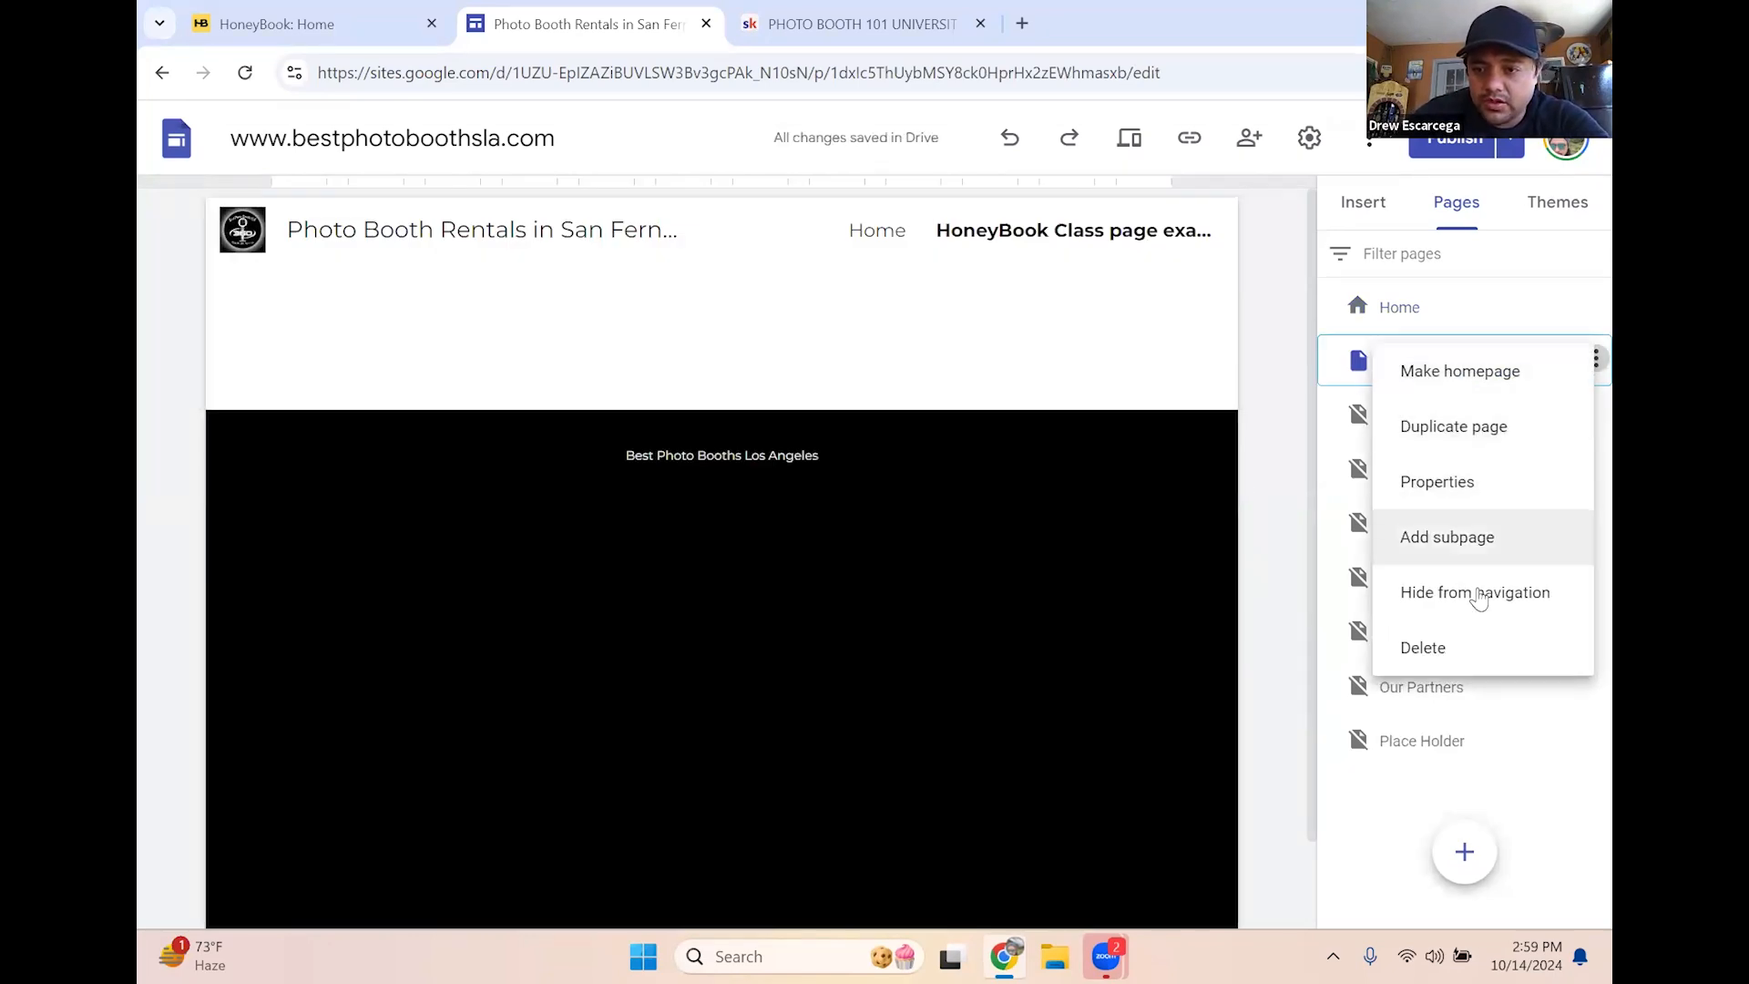
Hide 'HoneyBook Class page example' from navigation and move it below Place Holder
{"action": "left_click", "coordinate": [1472, 606]}
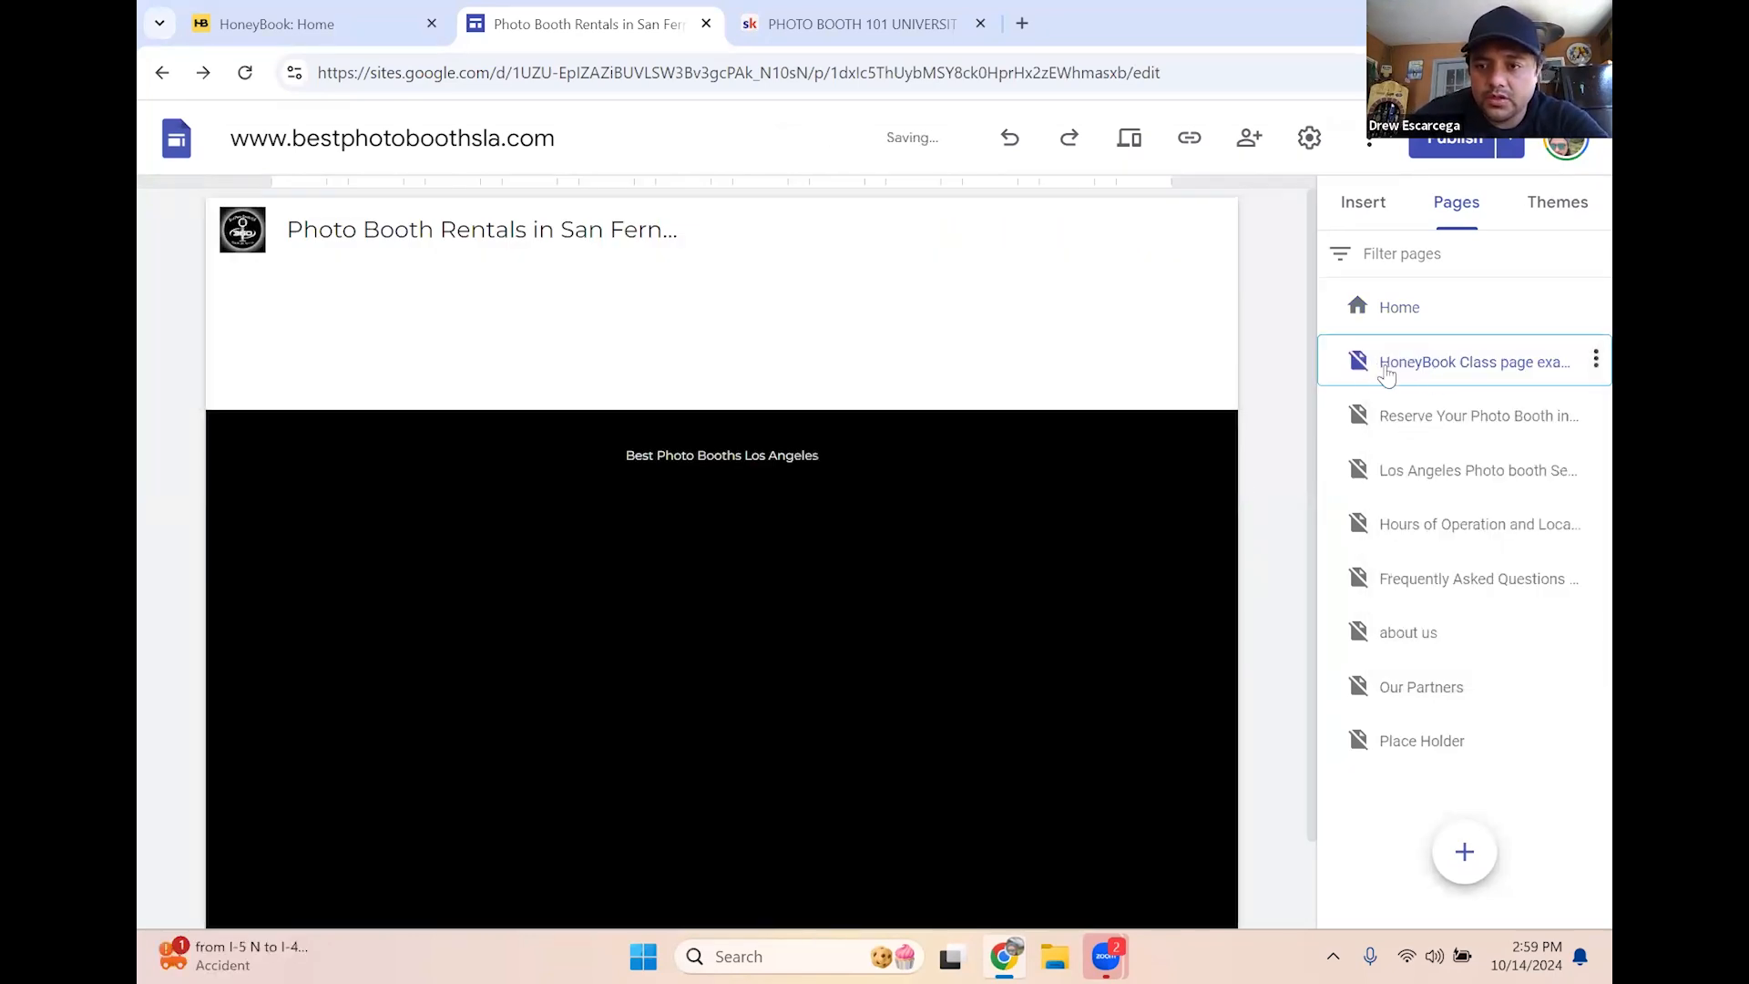
{"action": "left_click_drag", "start_coordinate": [1386, 373], "coordinate": [1288, 795]}
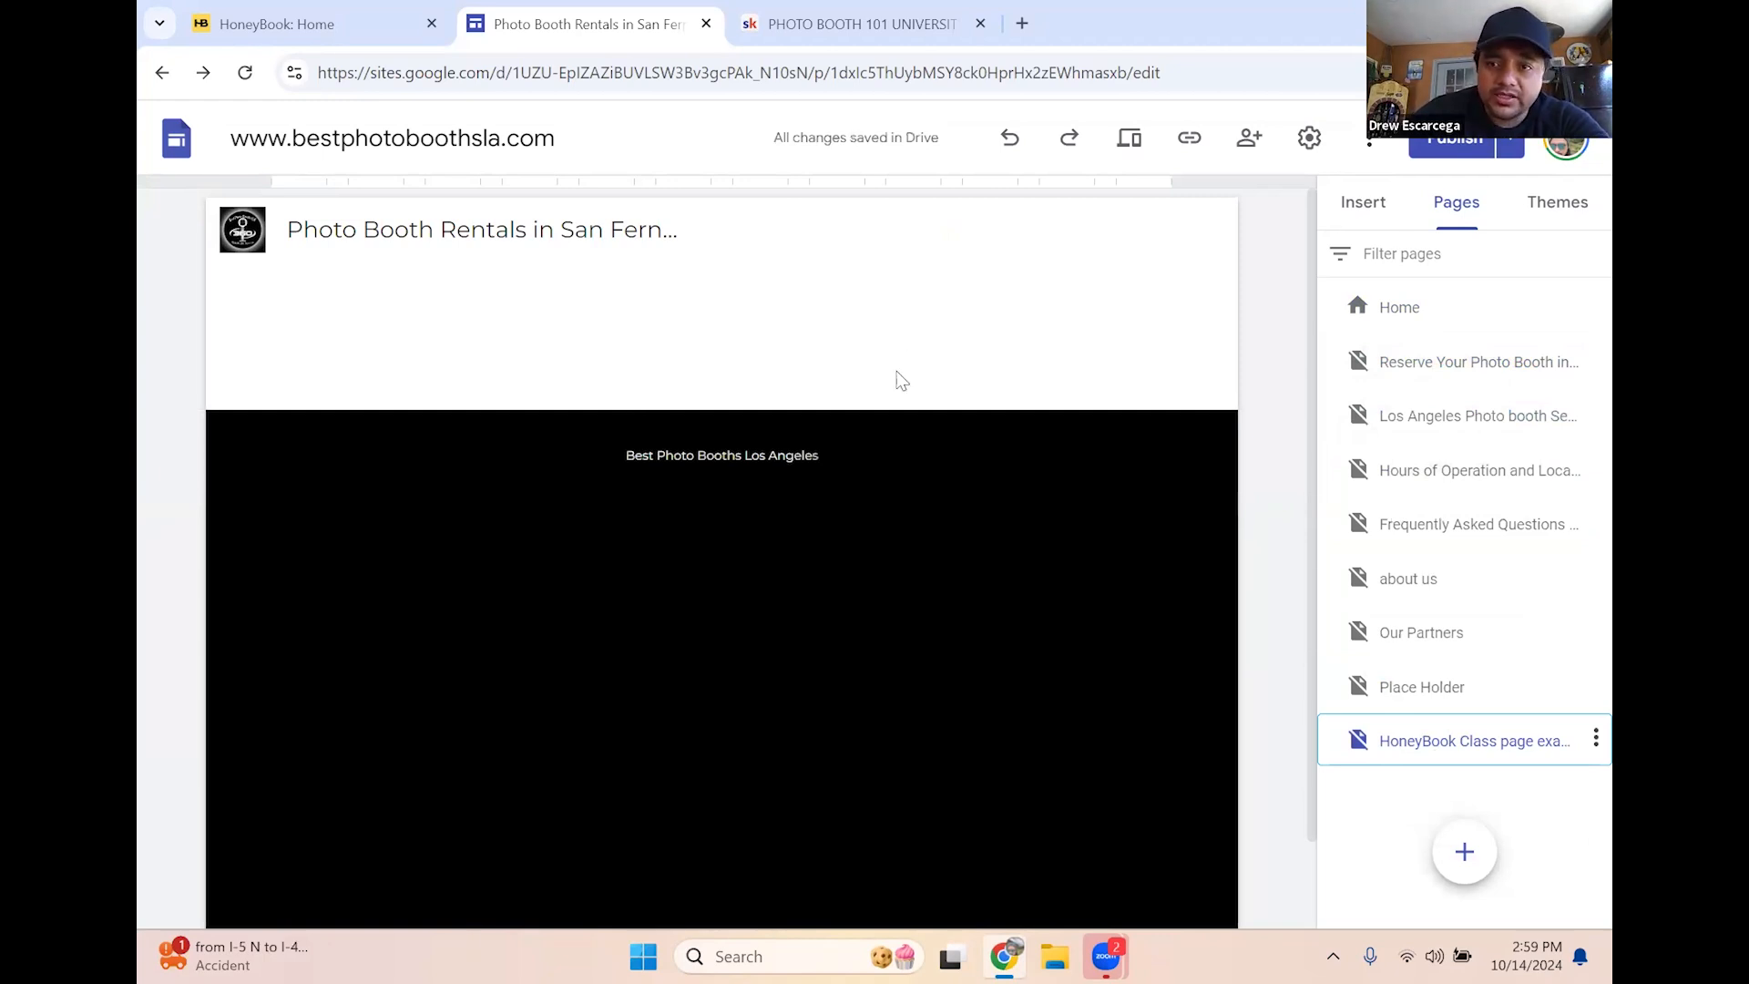
{"action": "left_click", "coordinate": [1363, 202]}
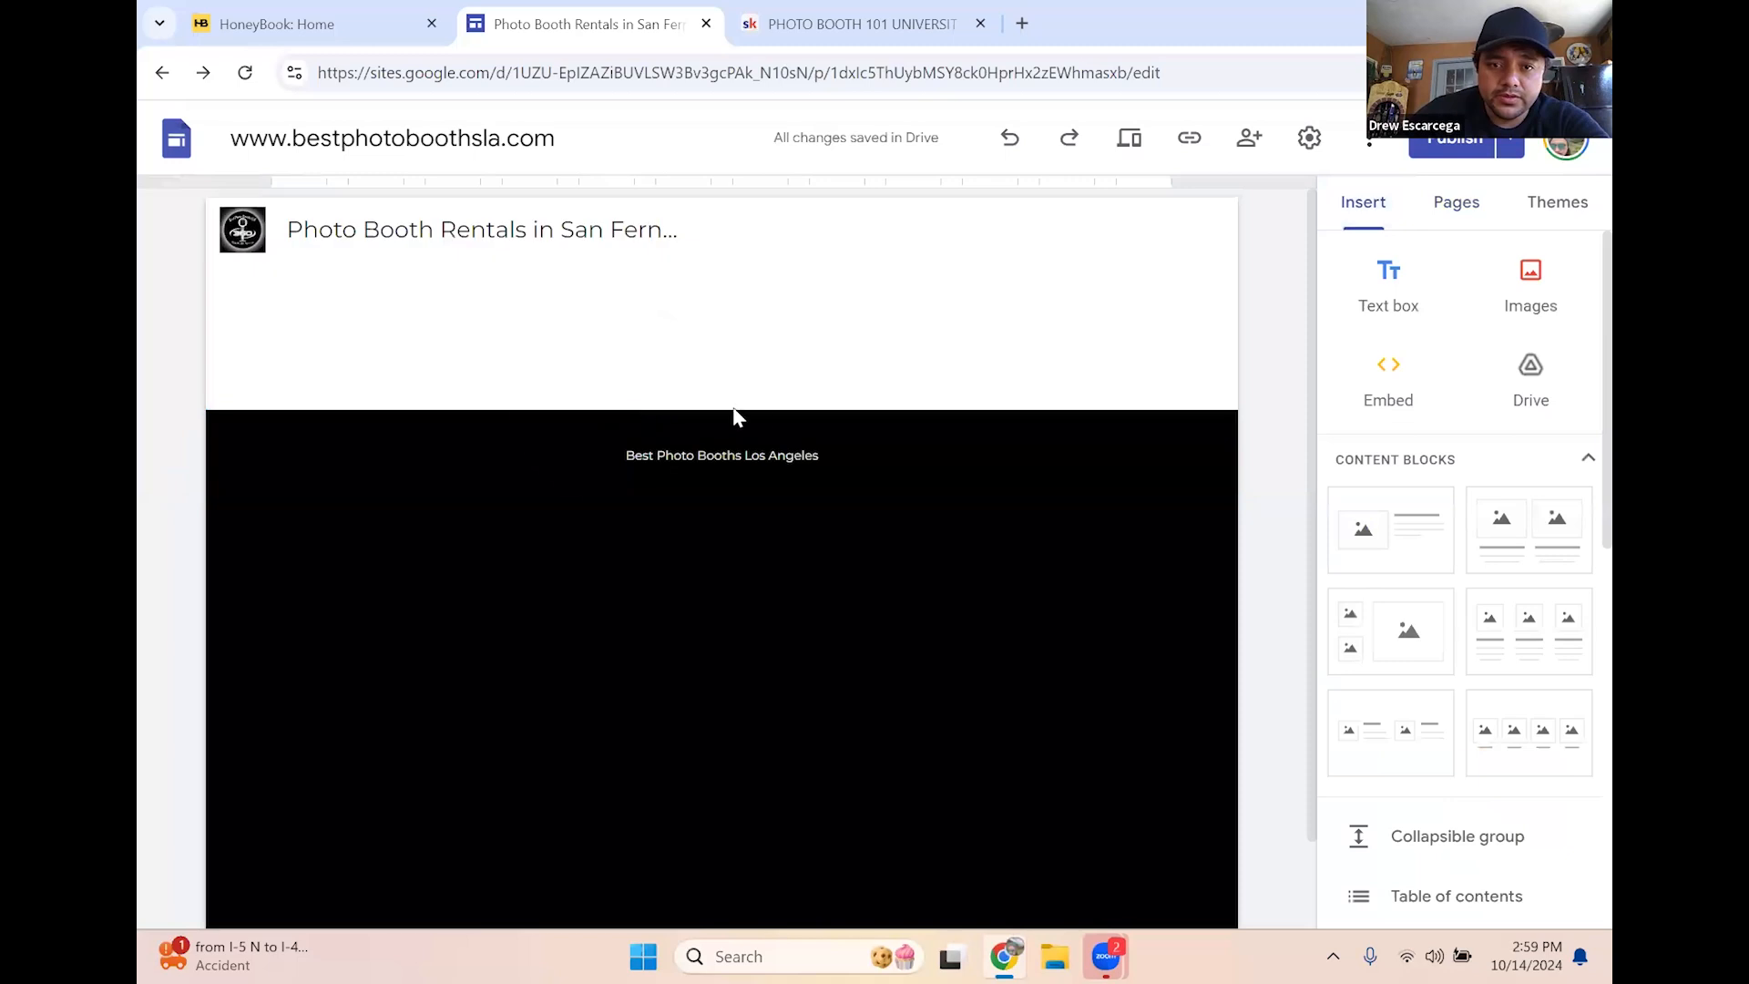
Paste the copied HoneyBook form code into an Embed code box and preview it
{"action": "left_click", "coordinate": [1380, 207]}
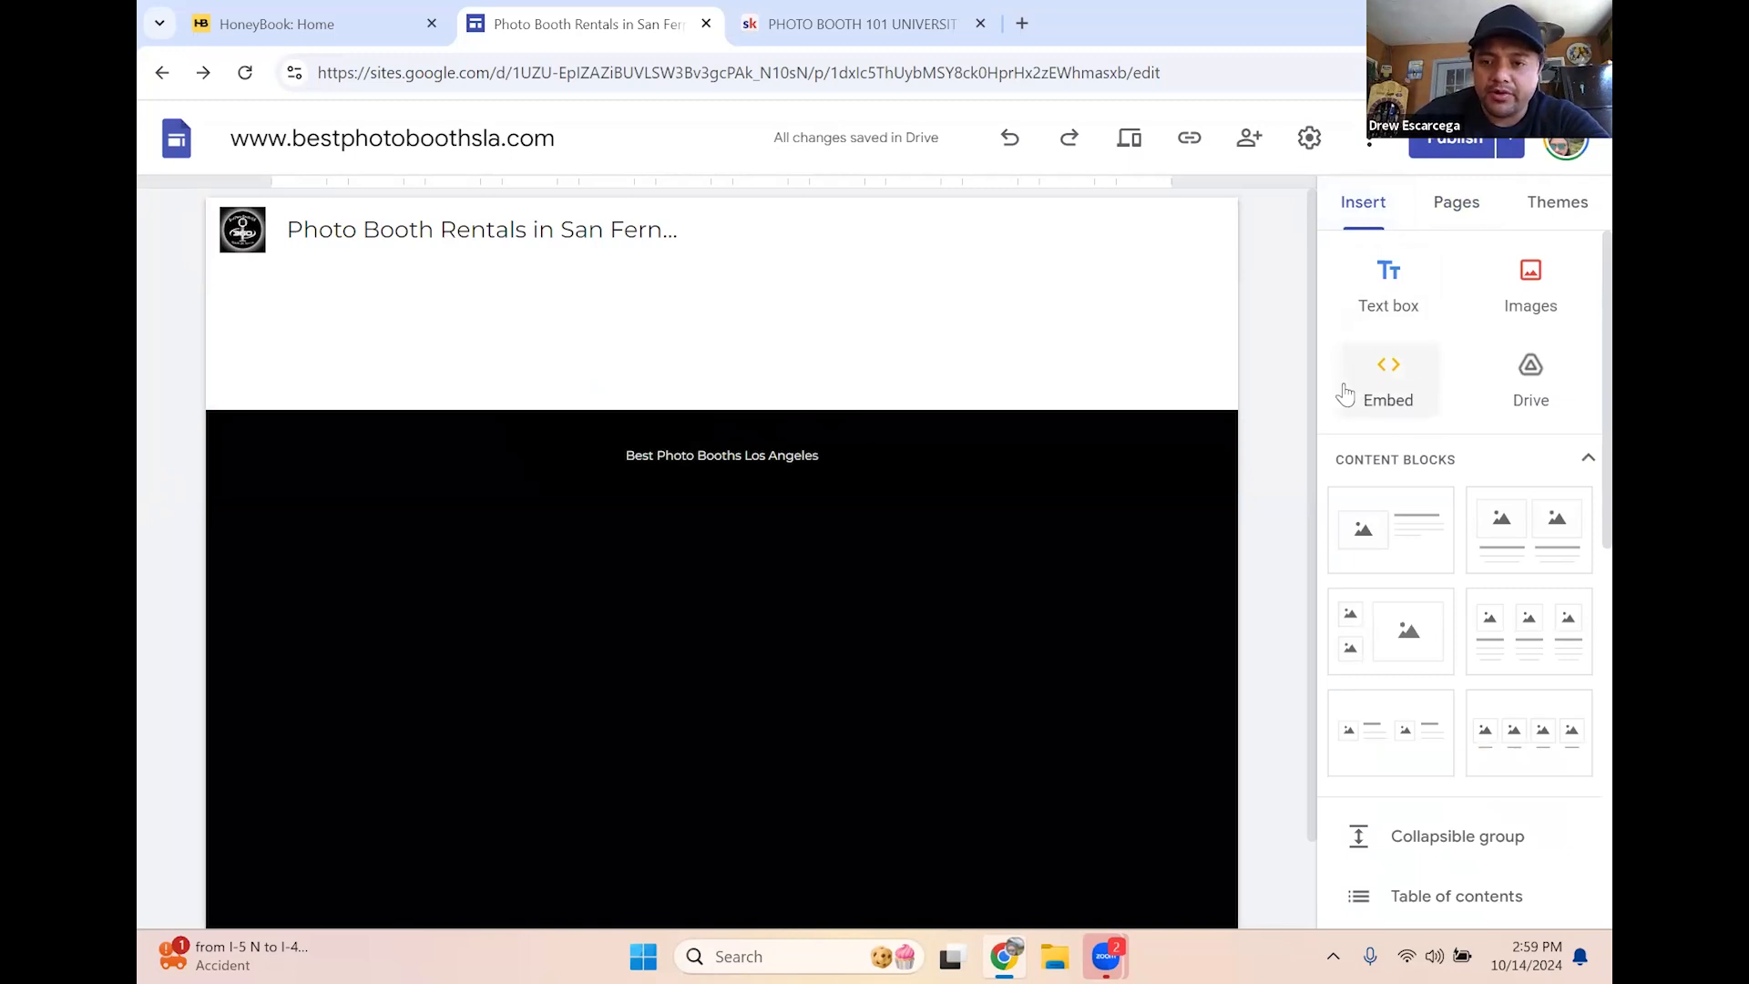
{"action": "left_click", "coordinate": [1389, 398]}
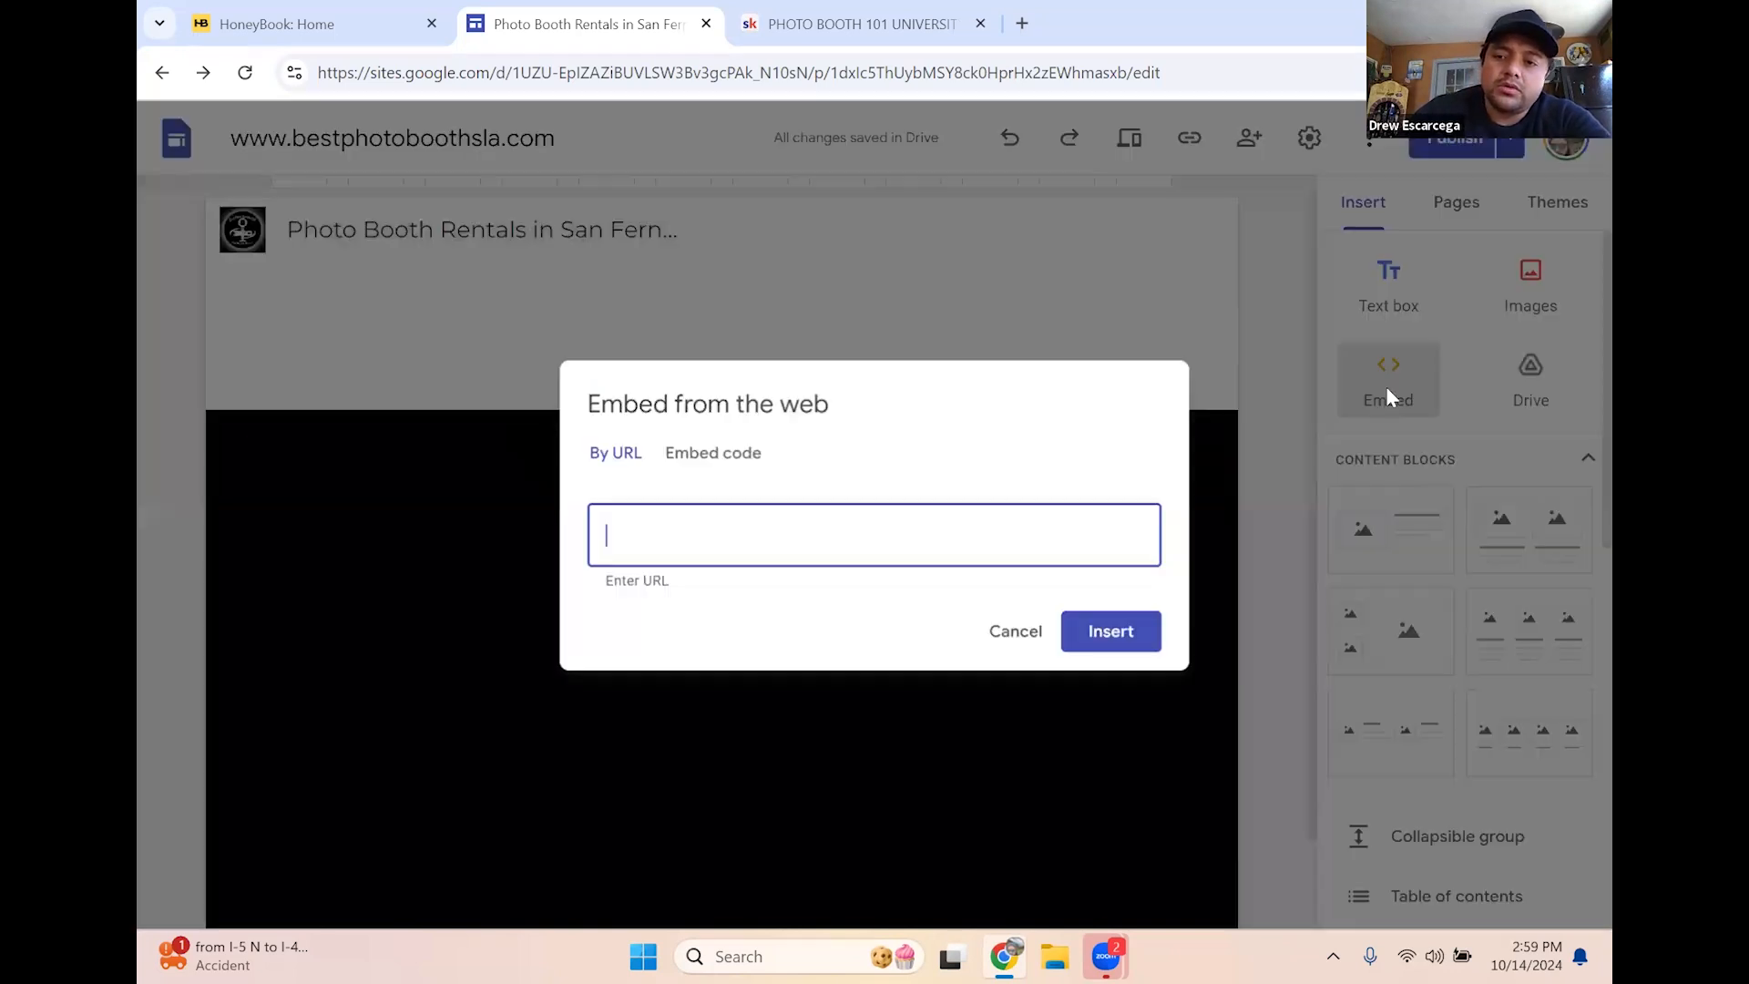
{"action": "left_click", "coordinate": [689, 467]}
{"action": "left_click", "coordinate": [613, 420]}
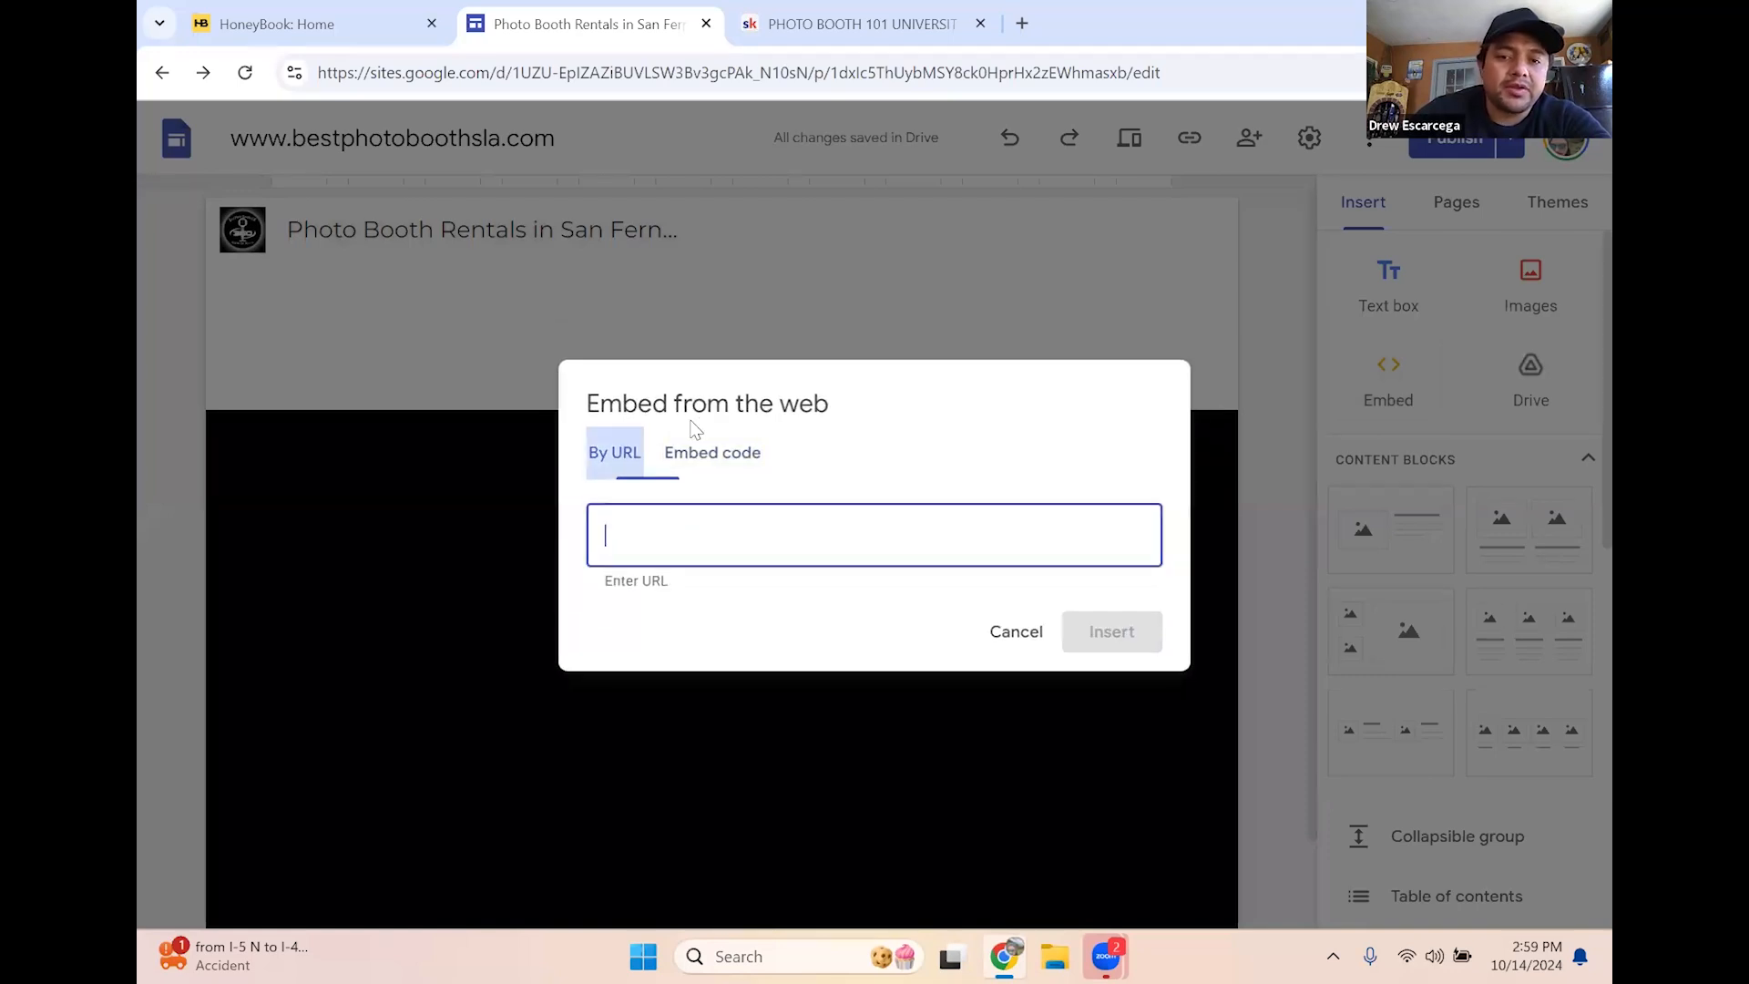
{"action": "left_click", "coordinate": [698, 464]}
{"action": "left_click", "coordinate": [612, 451]}
{"action": "left_click", "coordinate": [675, 467]}
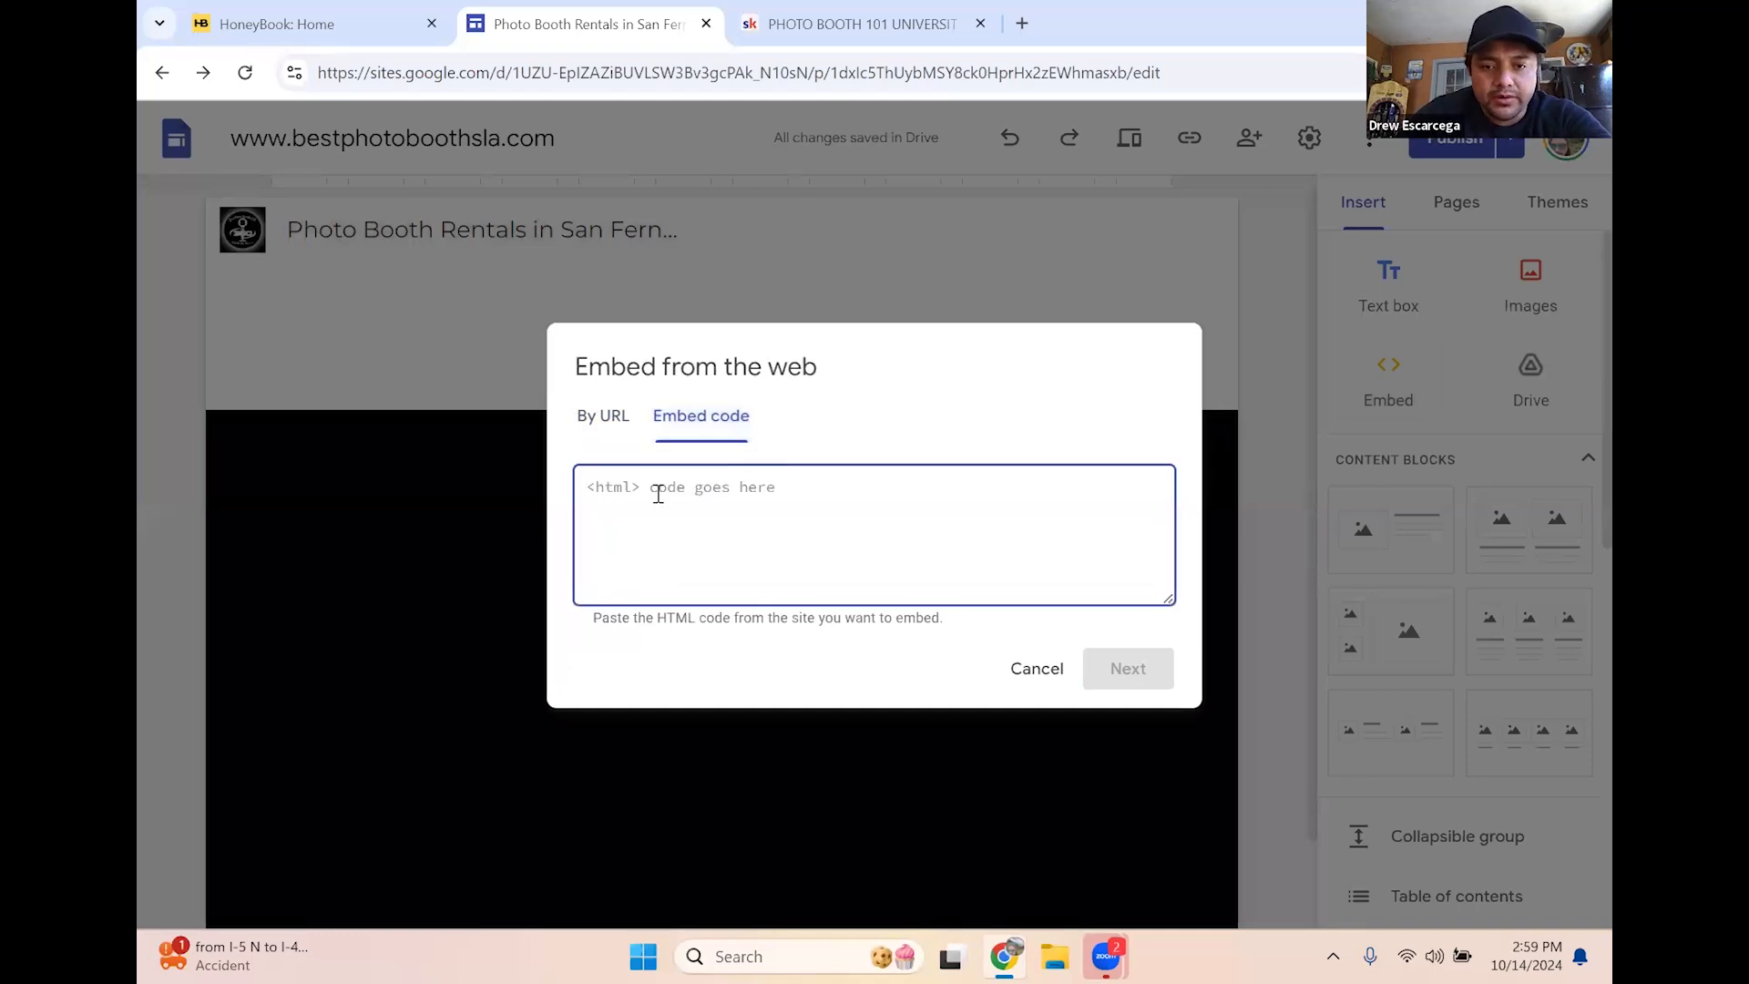
{"action": "right_click", "coordinate": [657, 492]}
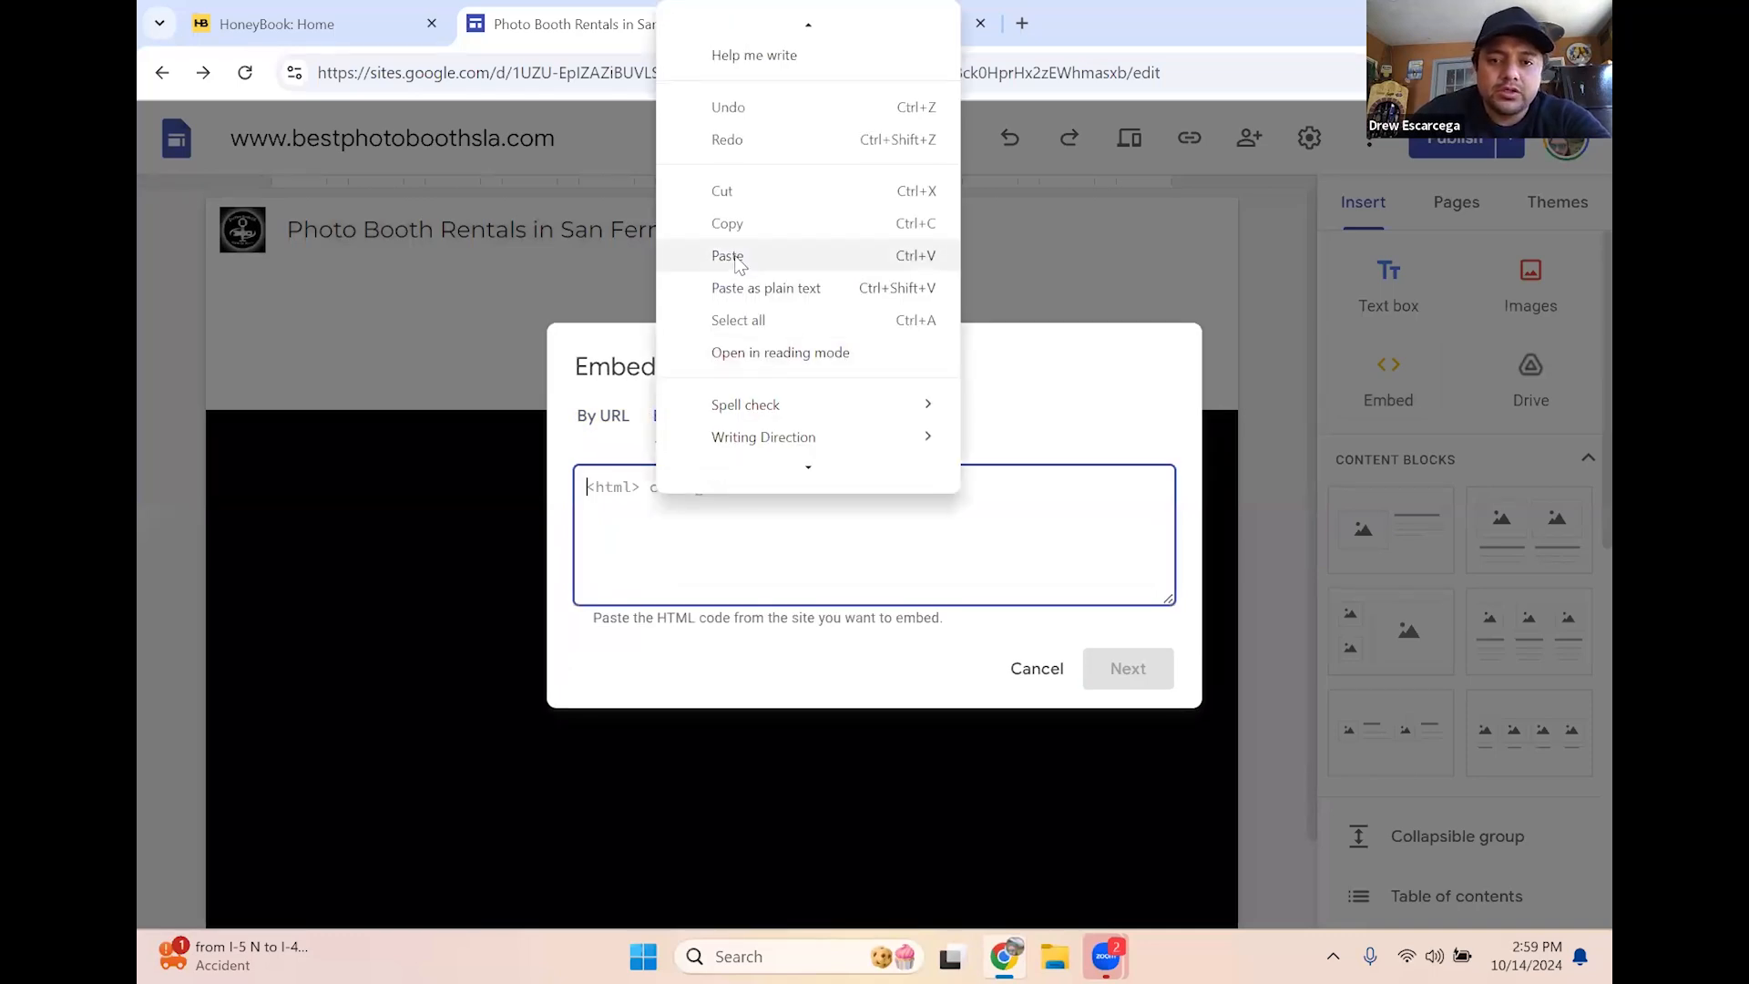
{"action": "key", "text": "ctrl+v"}
{"action": "left_click", "coordinate": [1135, 681]}
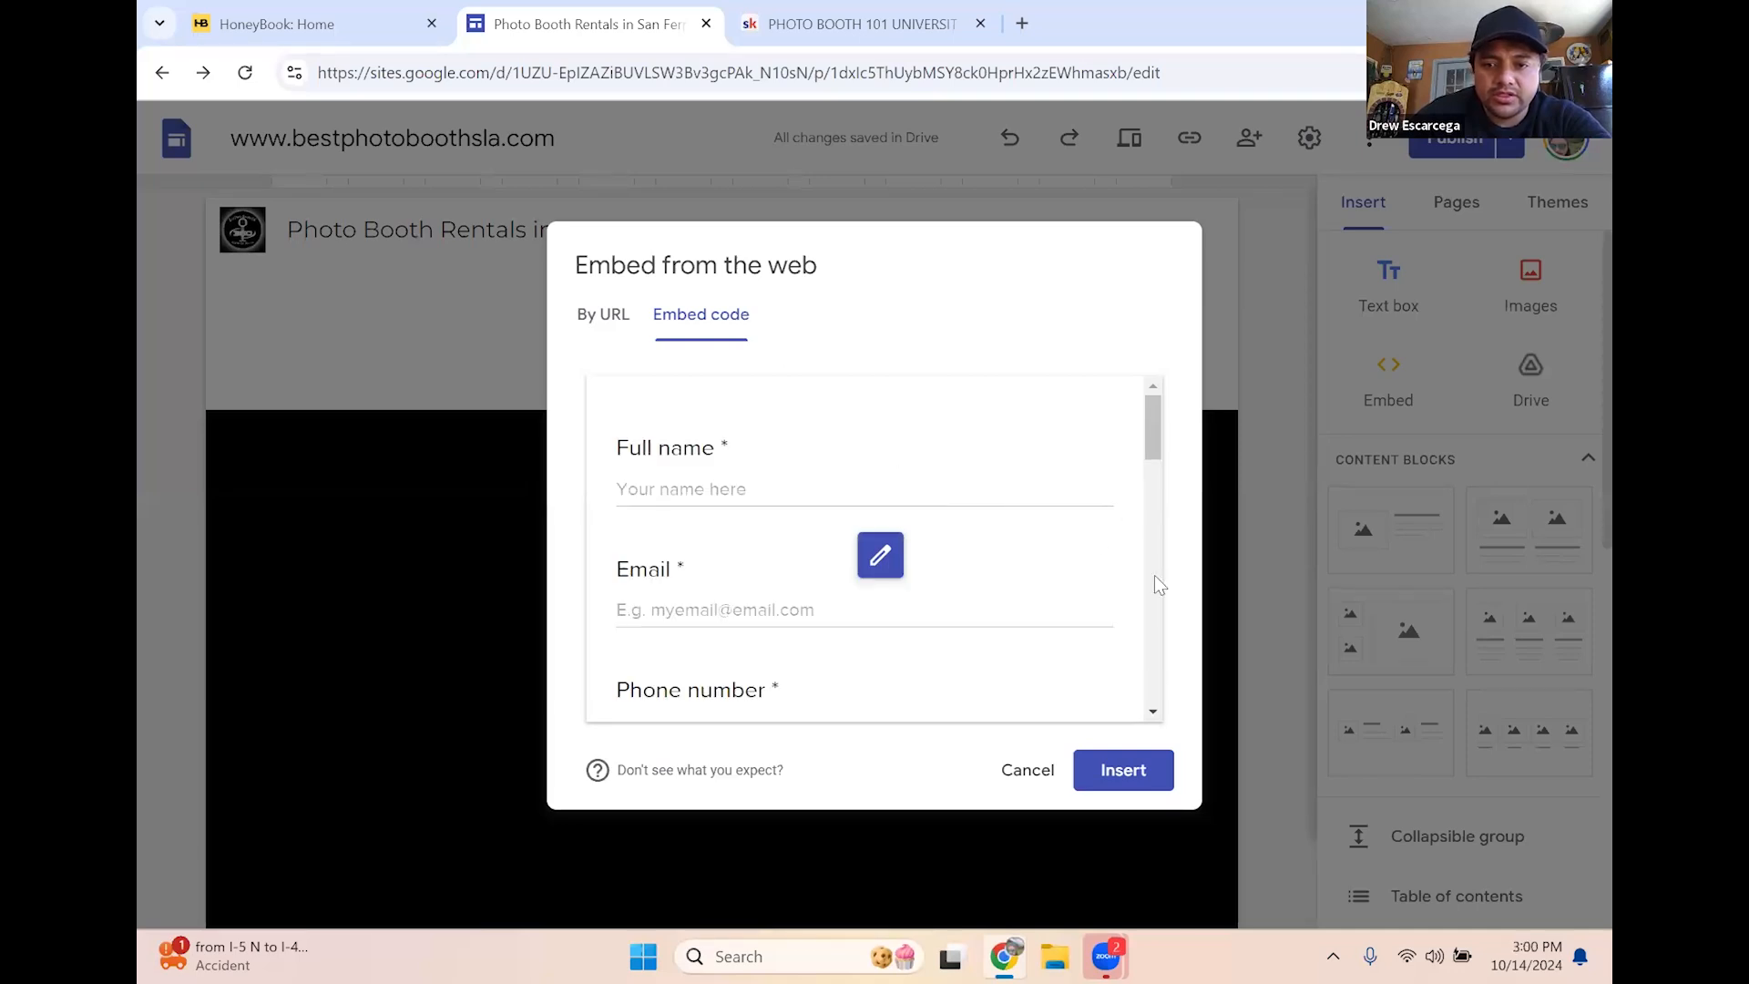
Place the form on the page, widen it across the page, and start lengthening it
{"action": "left_click", "coordinate": [1116, 770]}
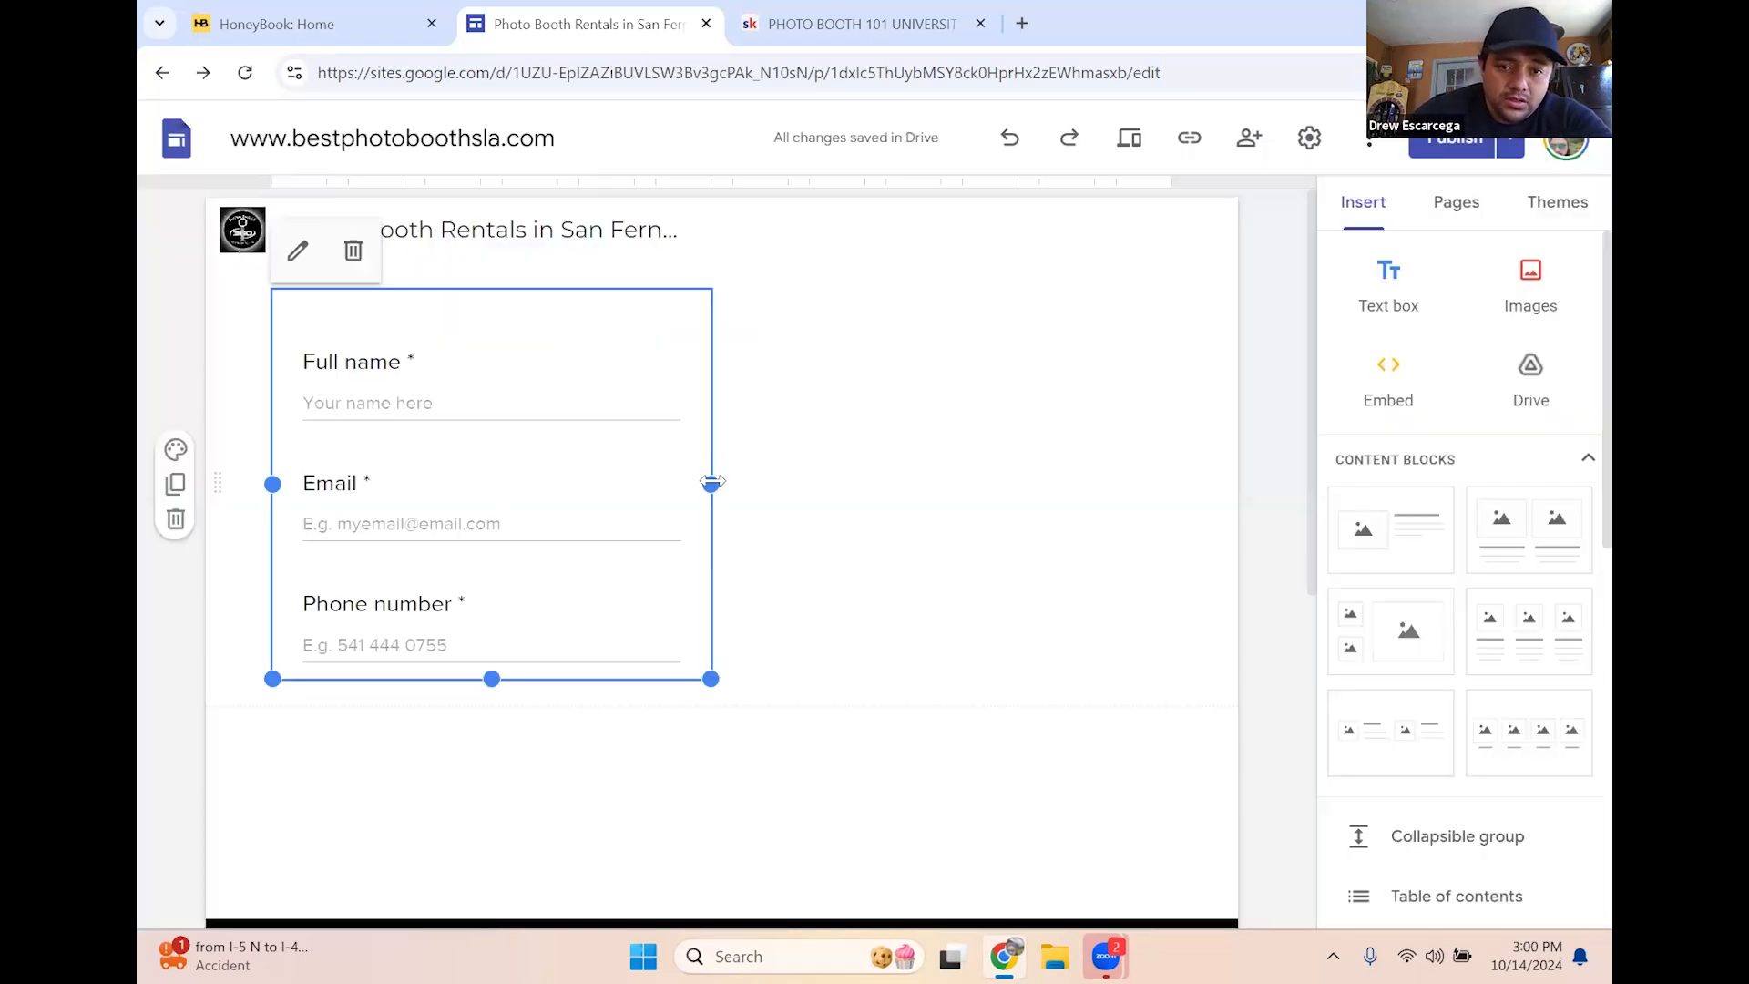
{"action": "left_click_drag", "start_coordinate": [886, 483], "coordinate": [1495, 461]}
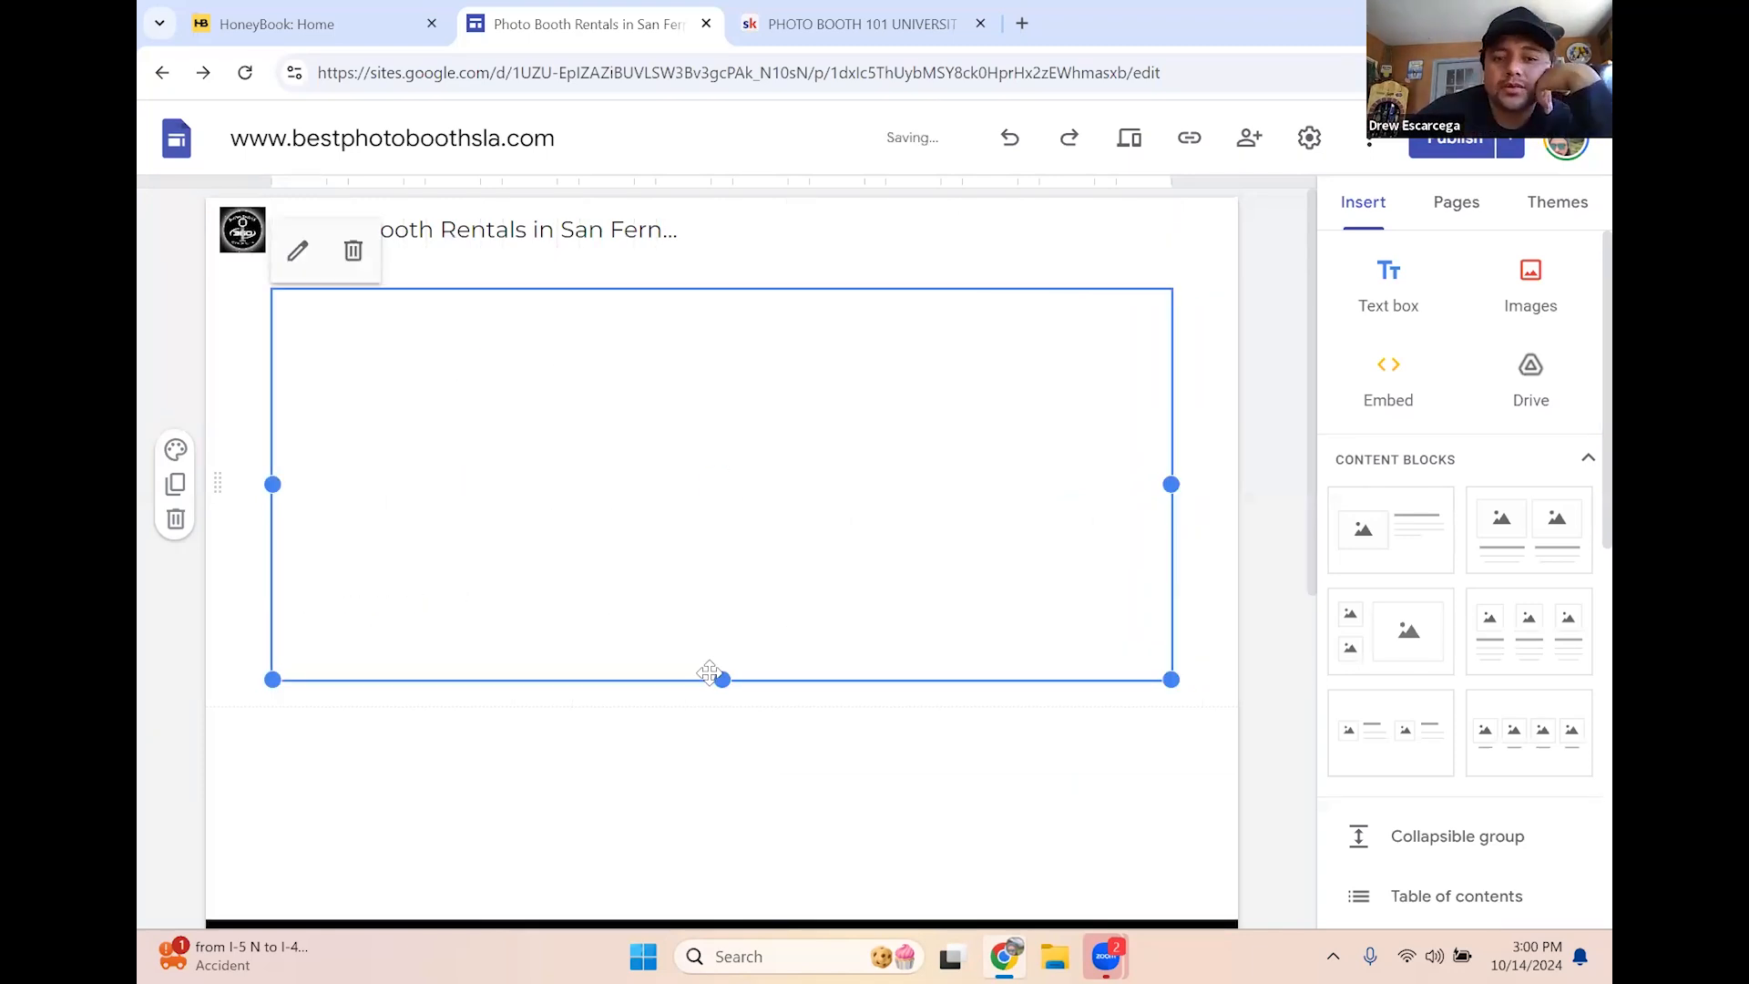
{"action": "left_click_drag", "start_coordinate": [719, 676], "coordinate": [756, 719]}
{"action": "scroll", "coordinate": [825, 688], "scroll_direction": "down", "scroll_amount": 3}
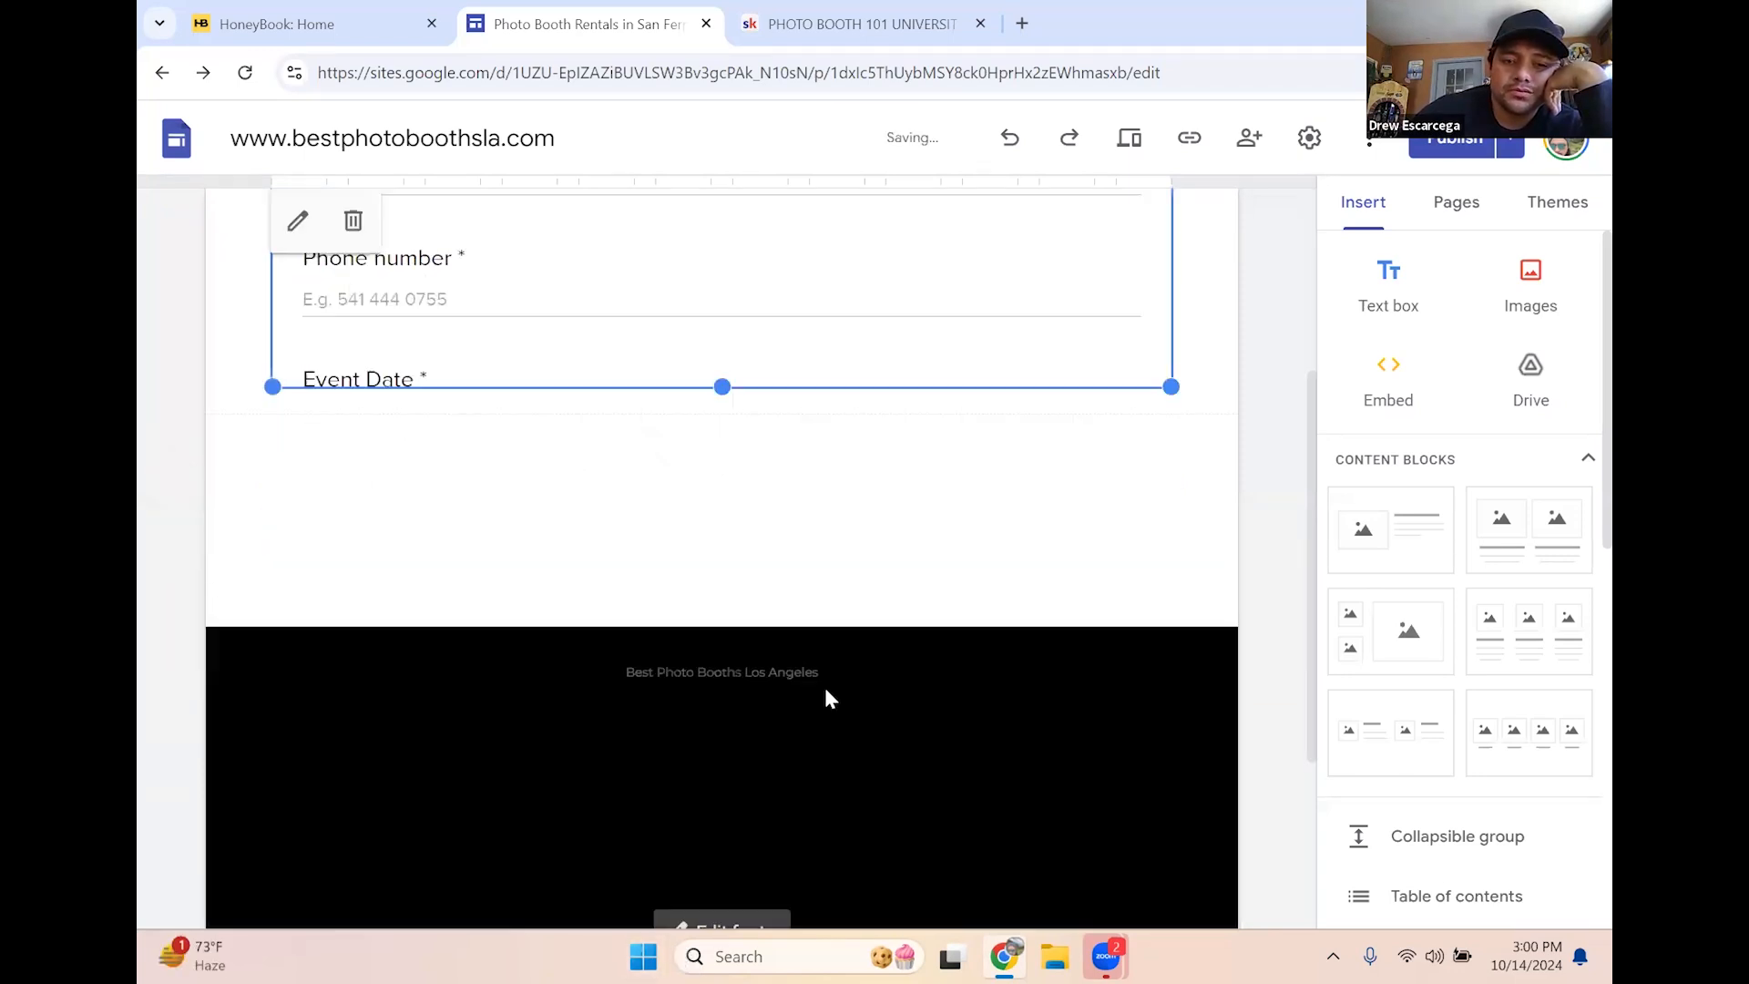
{"action": "scroll", "coordinate": [840, 676], "scroll_direction": "up", "scroll_amount": 2}
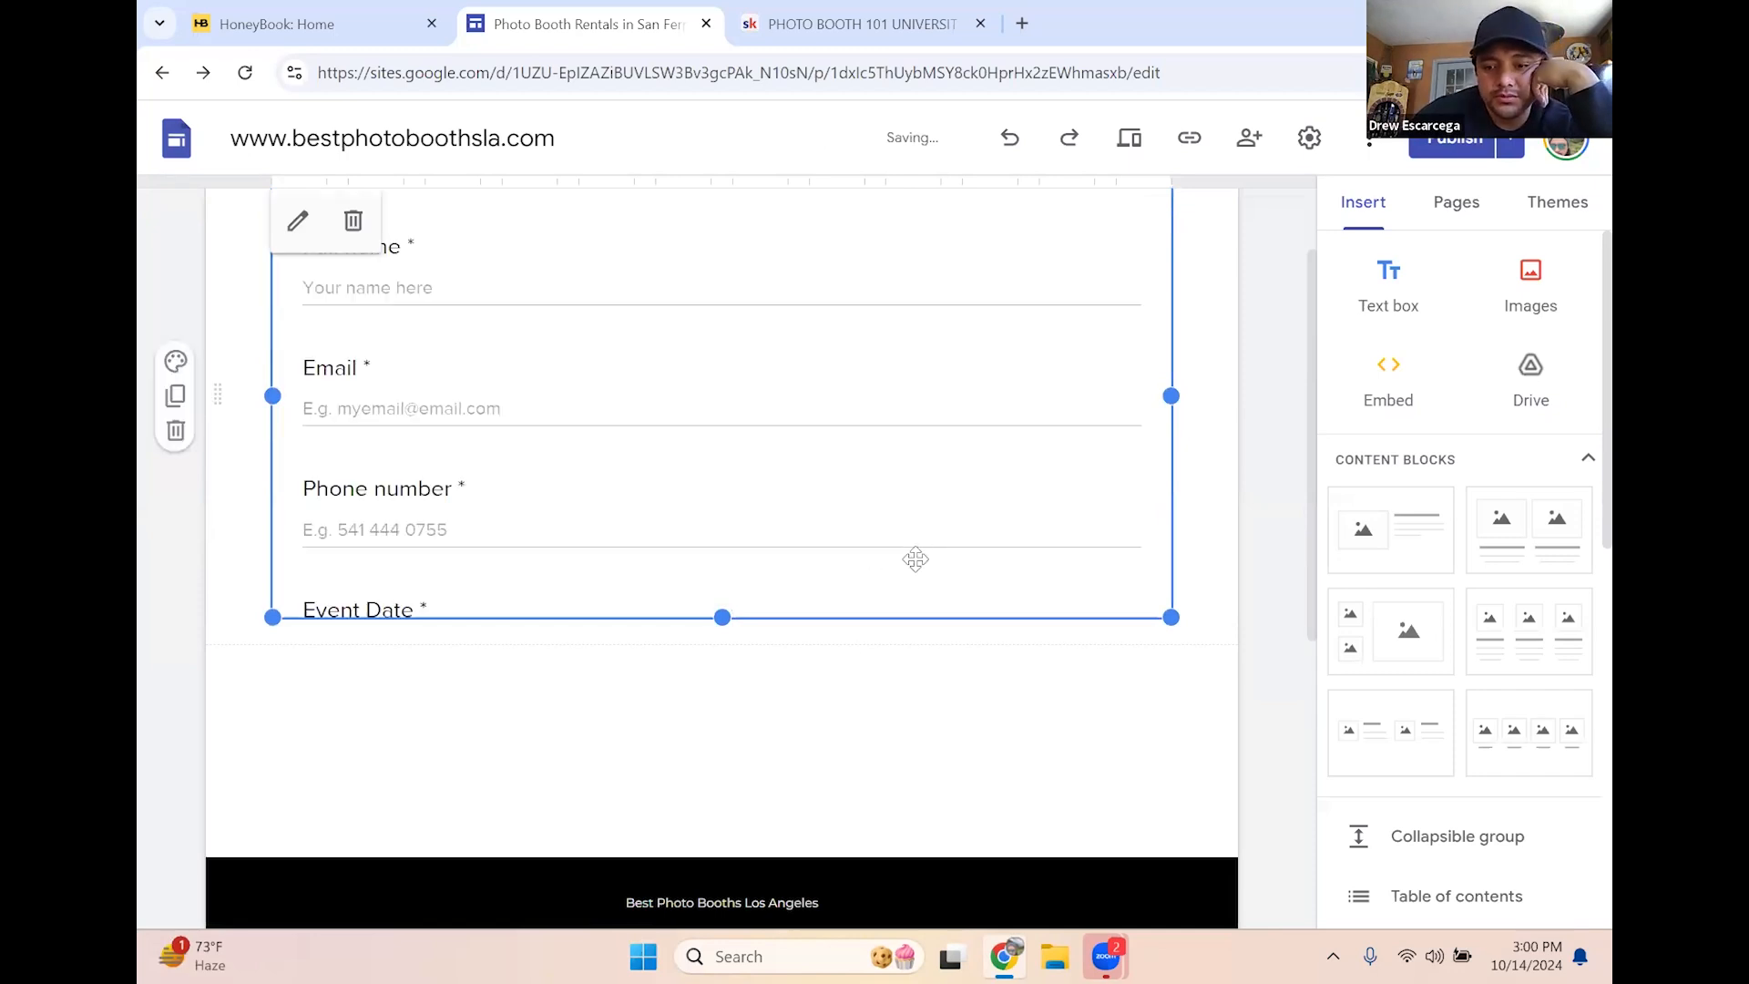
{"action": "scroll", "coordinate": [875, 559], "scroll_direction": "up", "scroll_amount": 1}
{"action": "left_click_drag", "start_coordinate": [727, 740], "coordinate": [699, 761]}
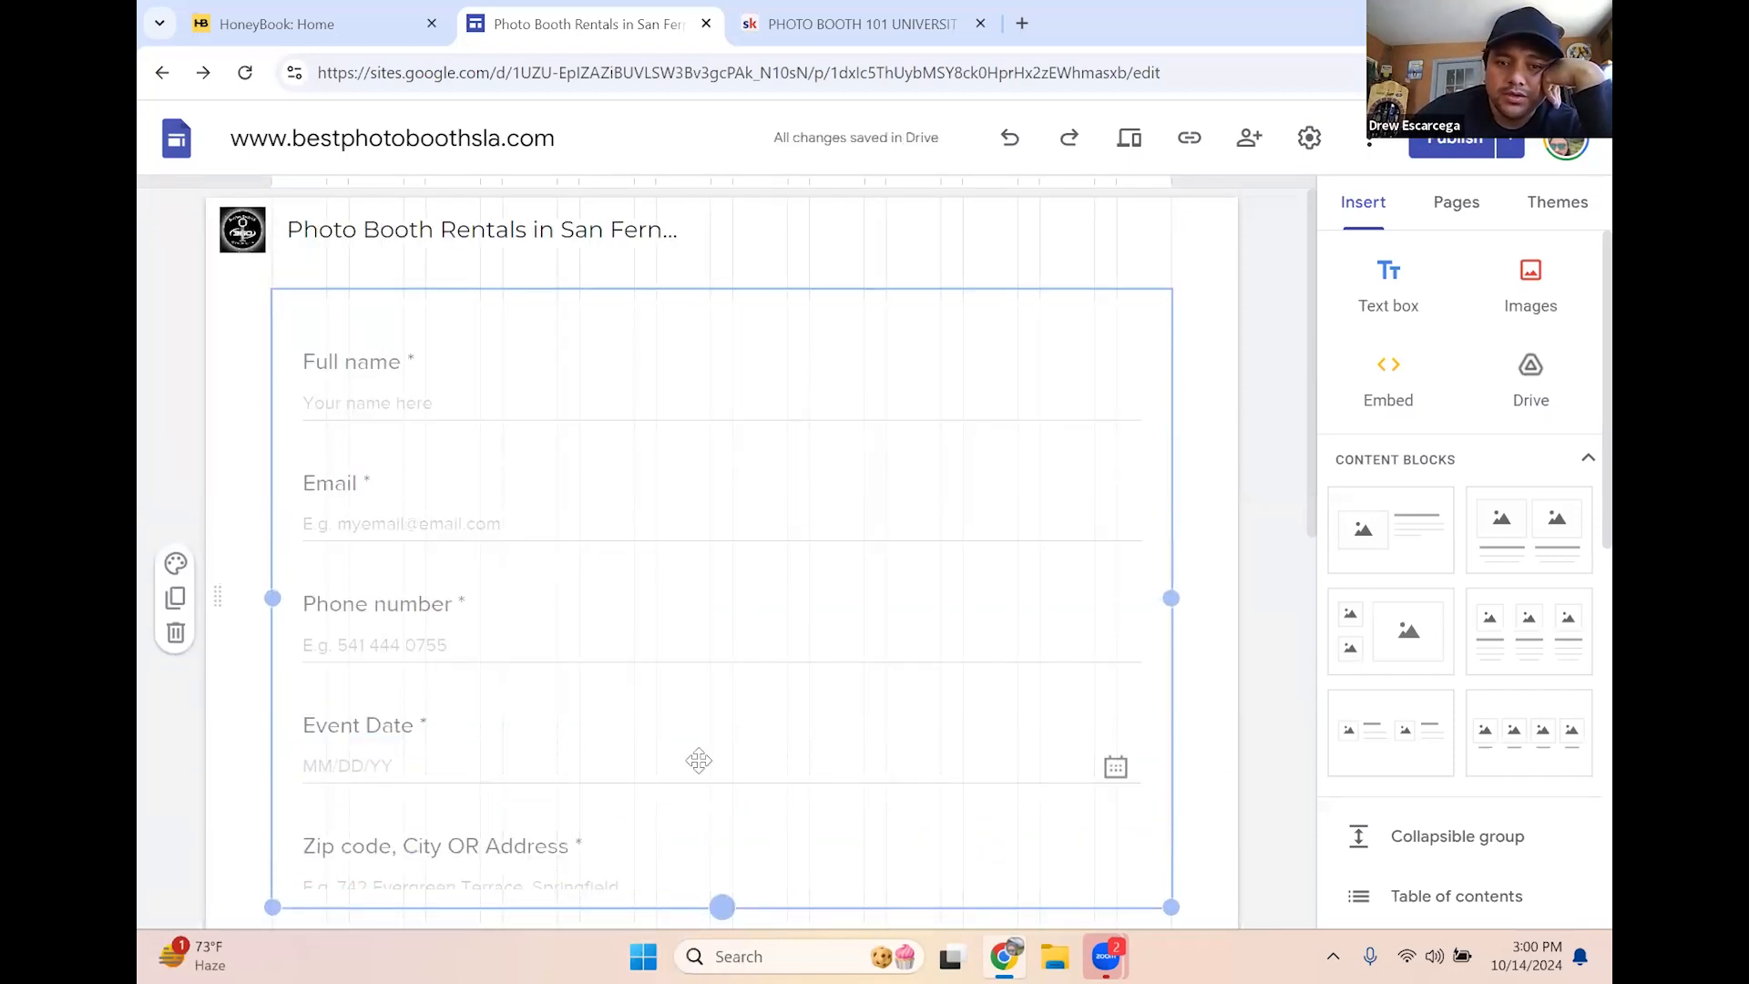
{"action": "scroll", "coordinate": [695, 754], "scroll_direction": "down", "scroll_amount": 4}
{"action": "left_click_drag", "start_coordinate": [722, 462], "coordinate": [725, 905]}
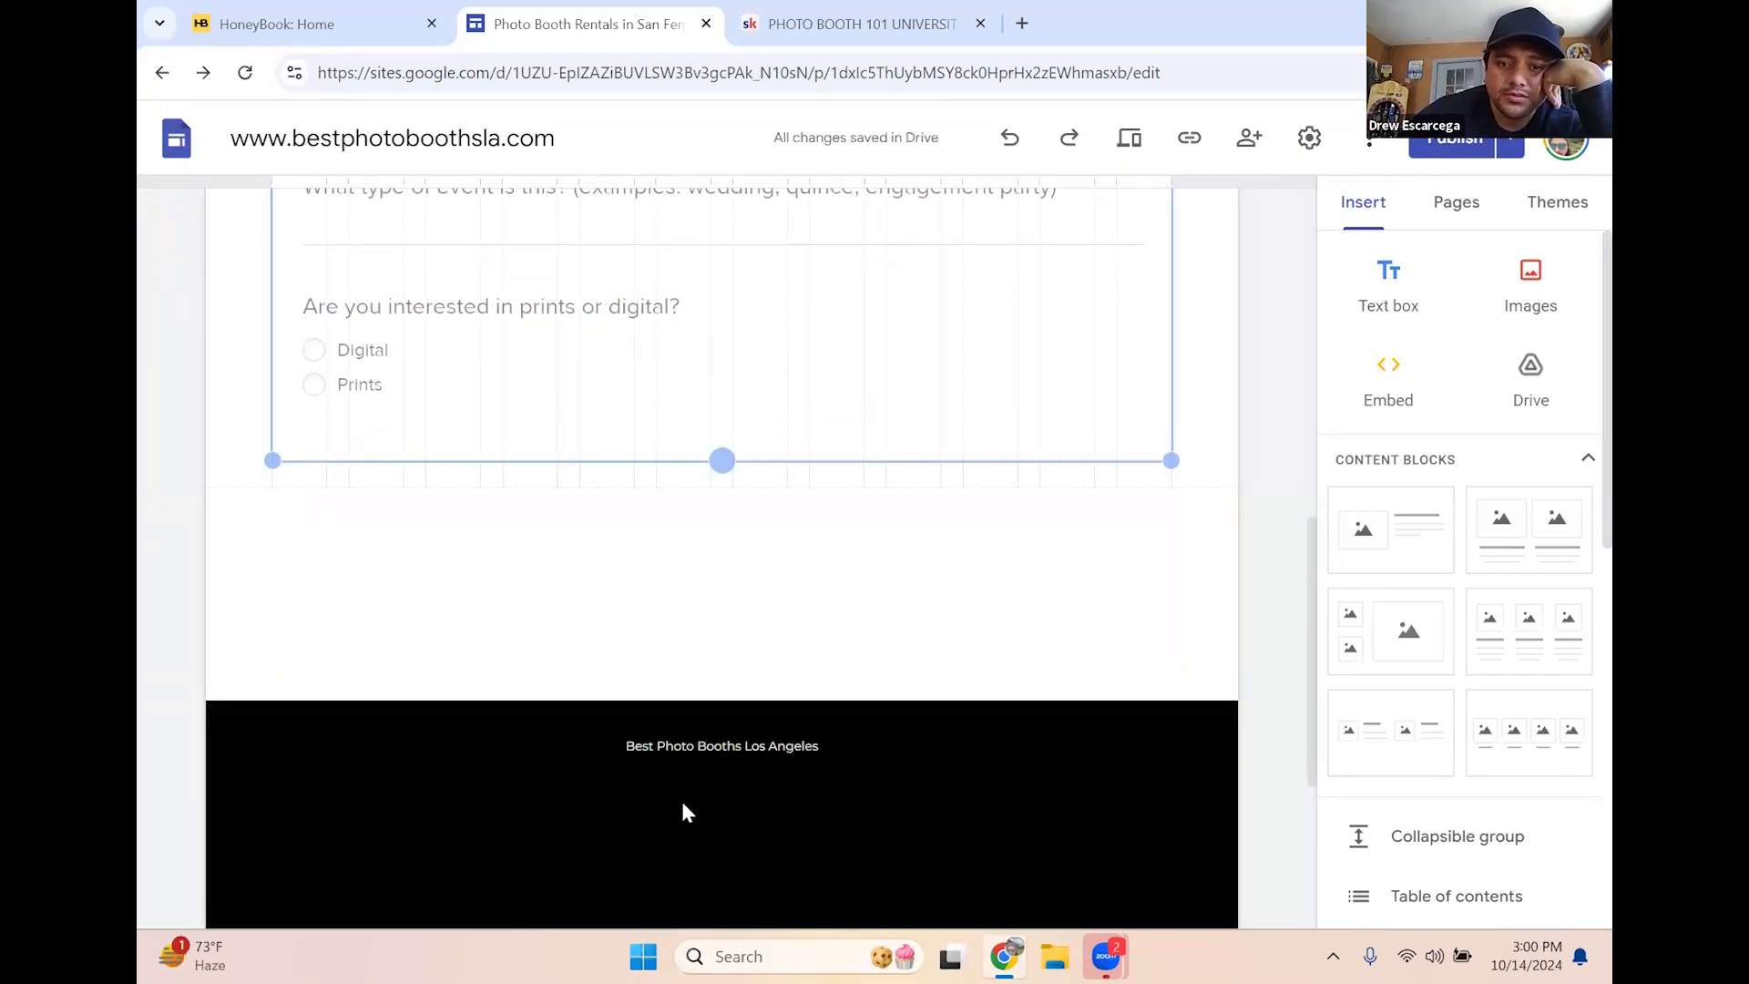
Lengthen the form through the referral question, project details and send area; set section Style 3
{"action": "scroll", "coordinate": [715, 656], "scroll_direction": "up", "scroll_amount": 3}
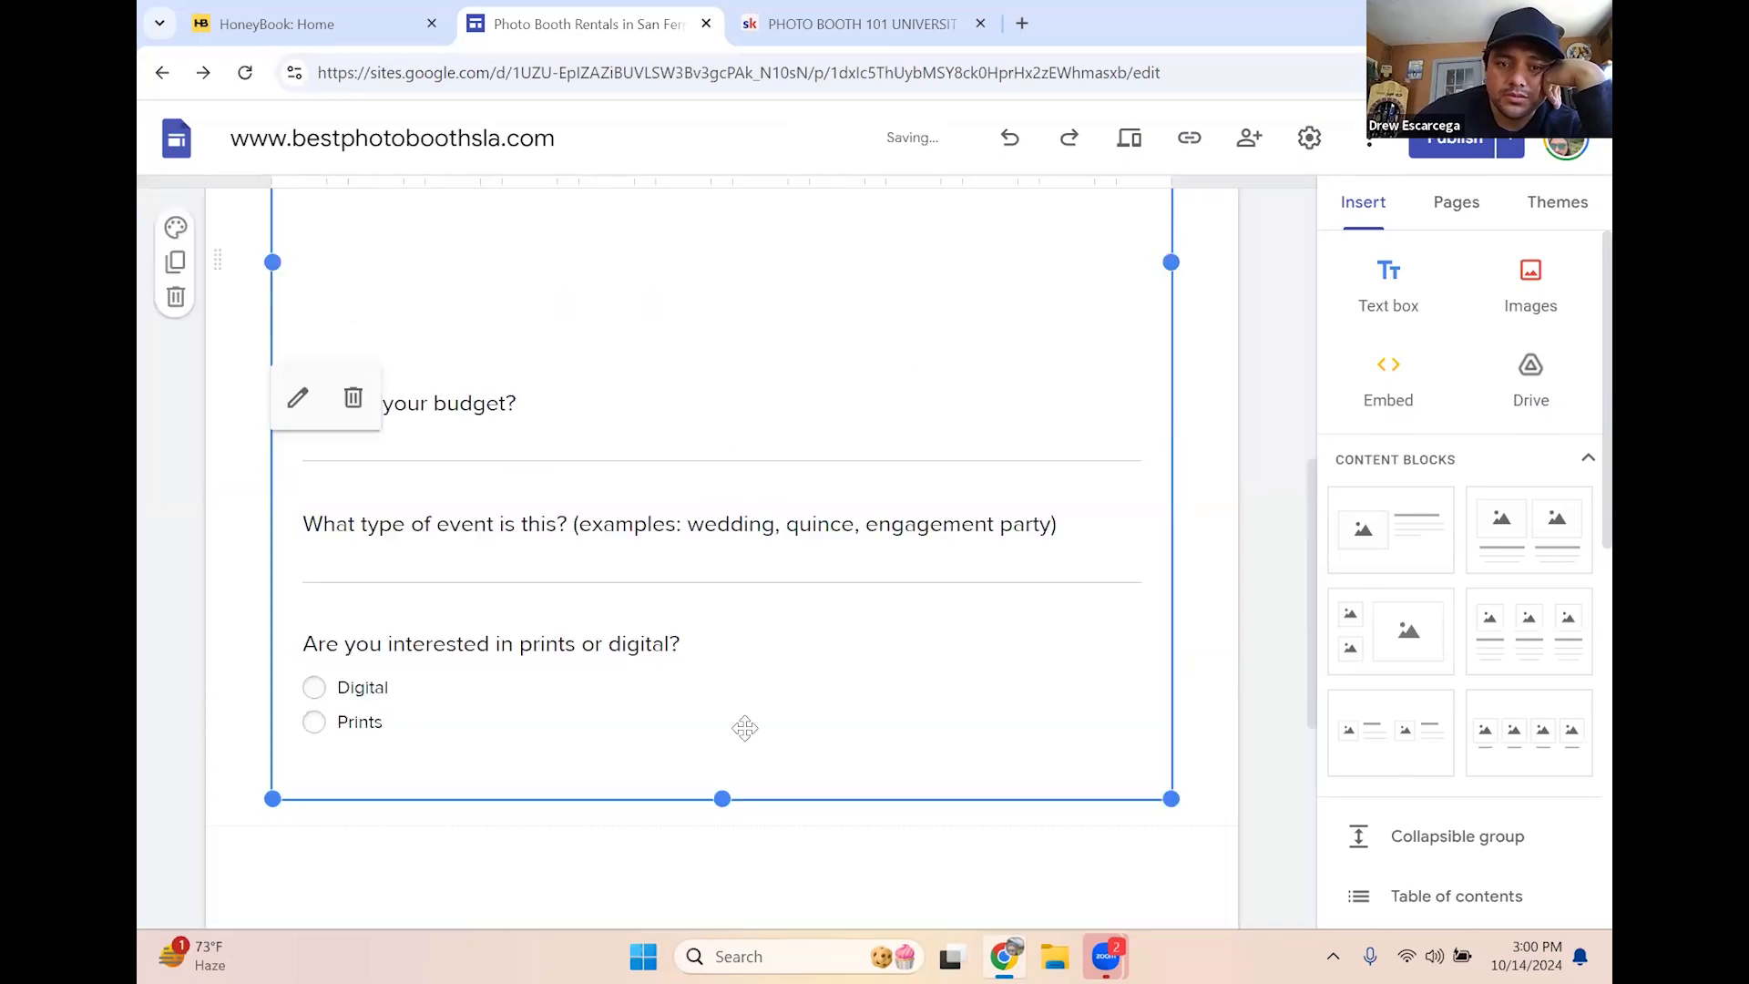
{"action": "mouse_move", "coordinate": [716, 846]}
{"action": "left_mouse_down"}
{"action": "mouse_move", "coordinate": [715, 917]}
{"action": "mouse_move", "coordinate": [689, 825]}
{"action": "left_mouse_up"}
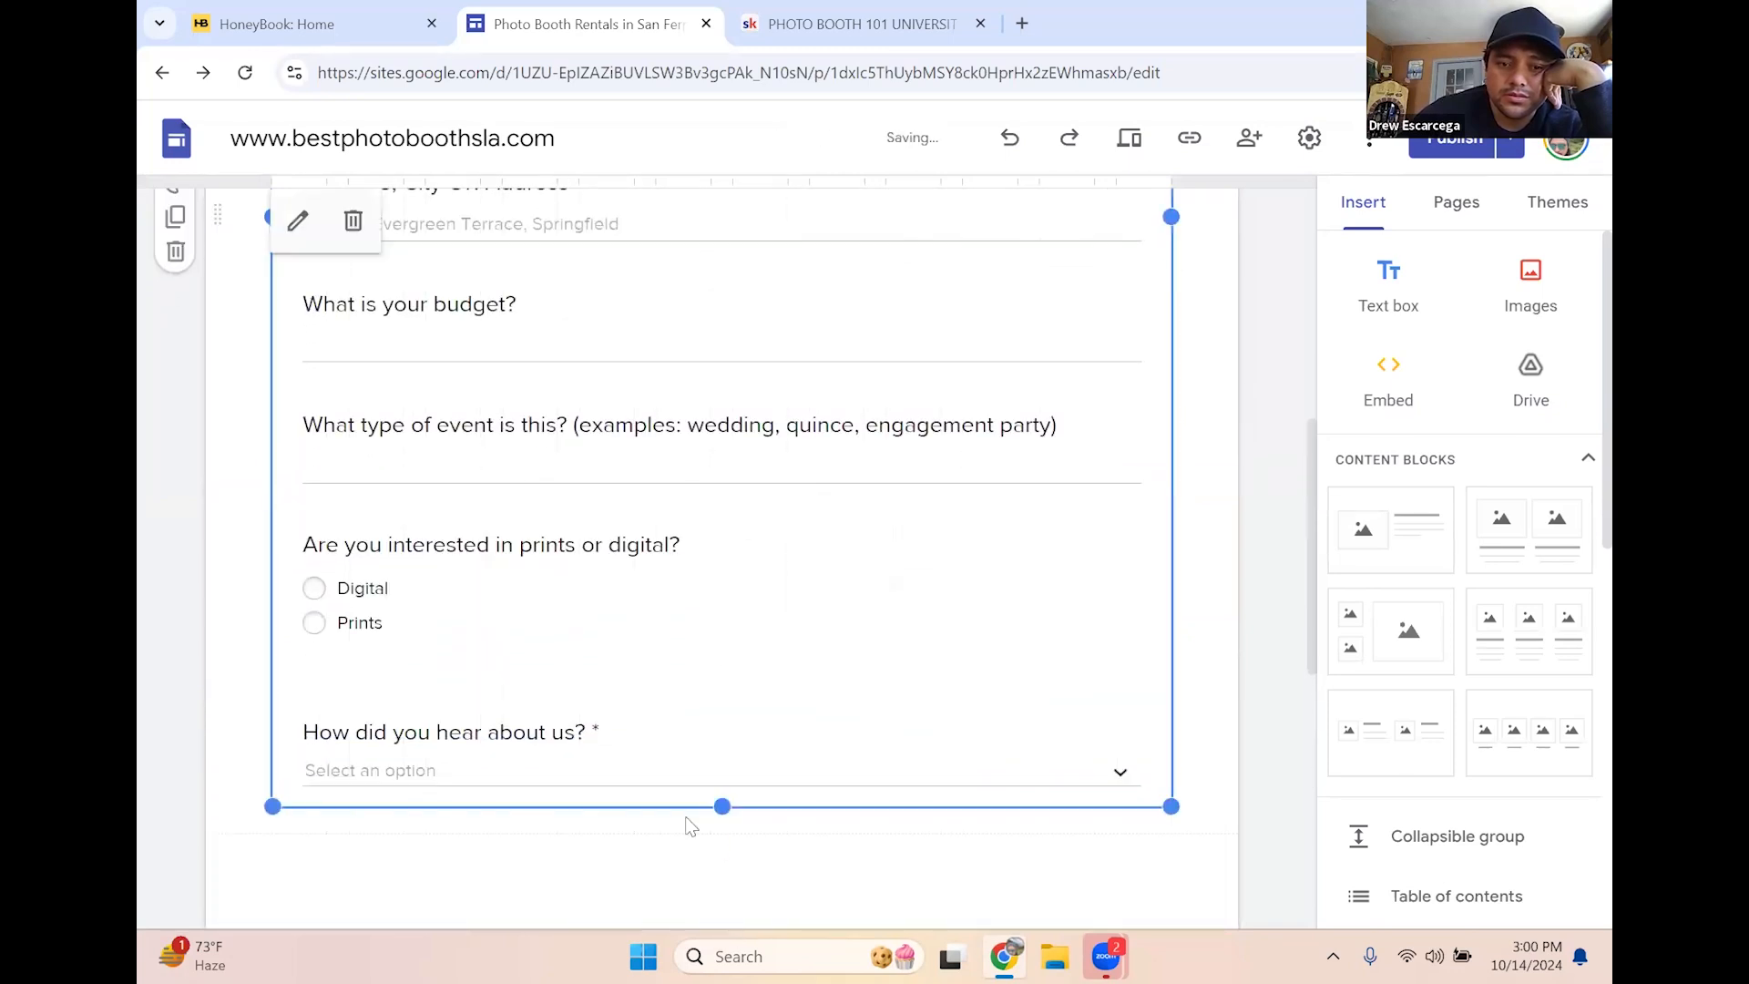
{"action": "scroll", "coordinate": [690, 802], "scroll_direction": "down", "scroll_amount": 2}
{"action": "left_click_drag", "start_coordinate": [727, 654], "coordinate": [757, 878]}
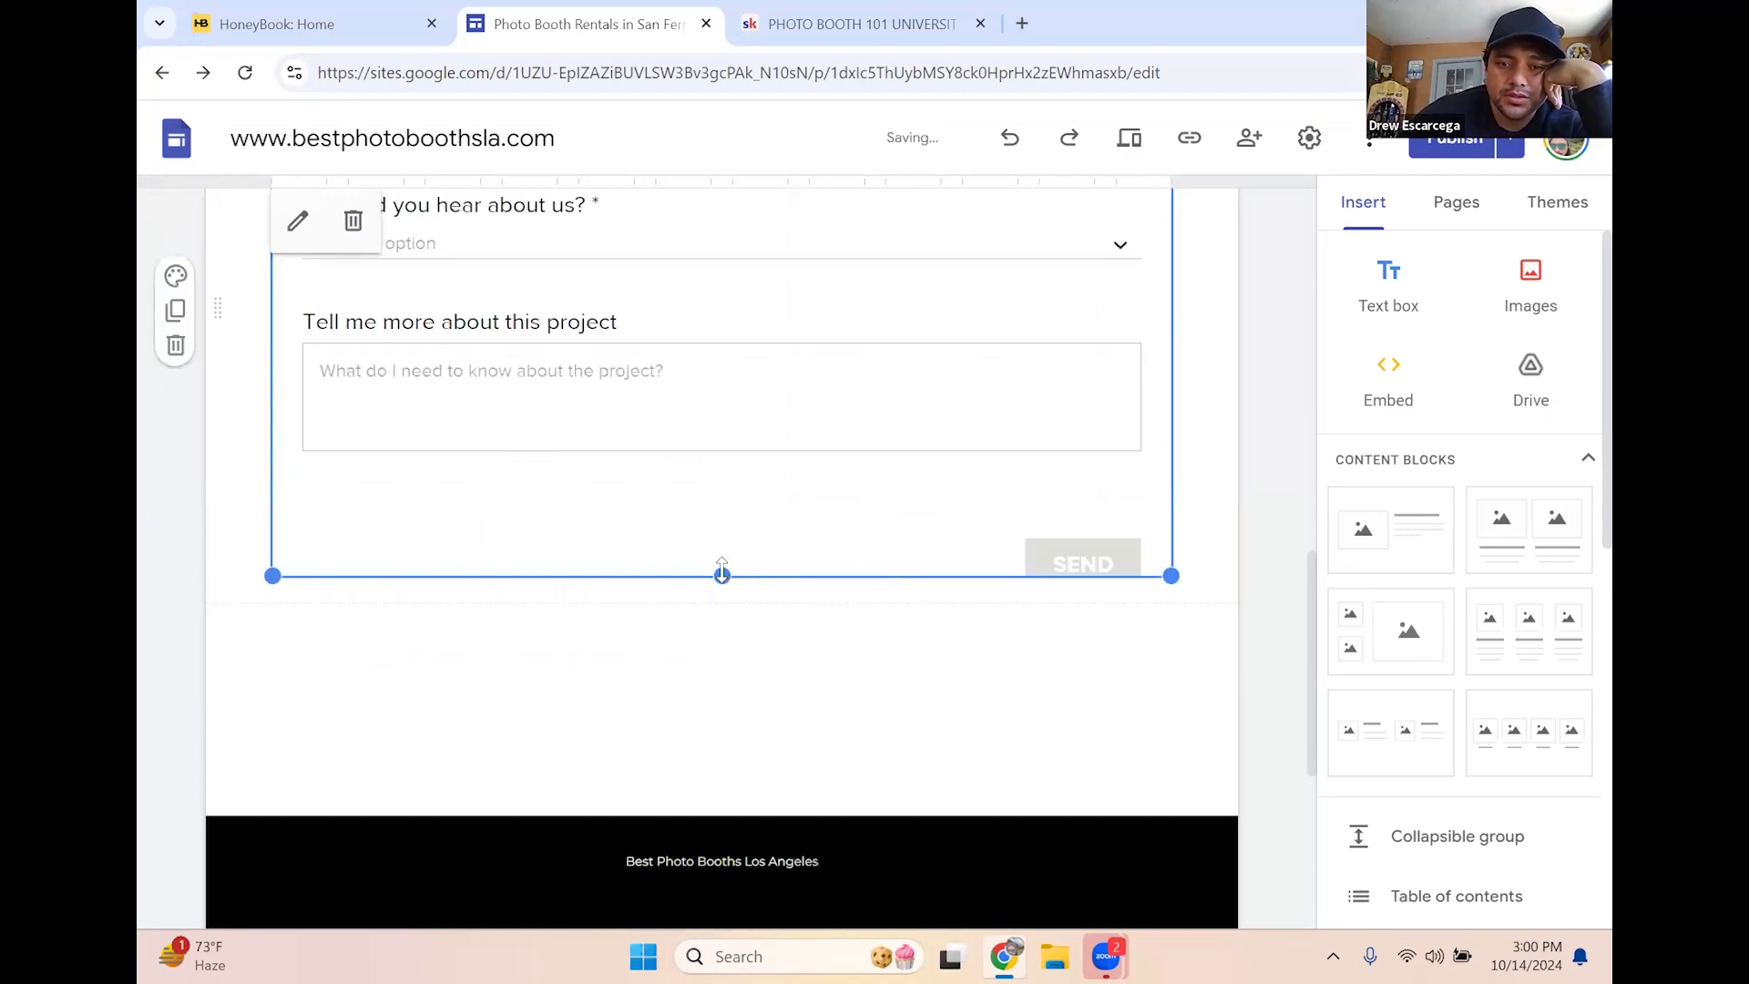
{"action": "left_click_drag", "start_coordinate": [738, 813], "coordinate": [736, 712]}
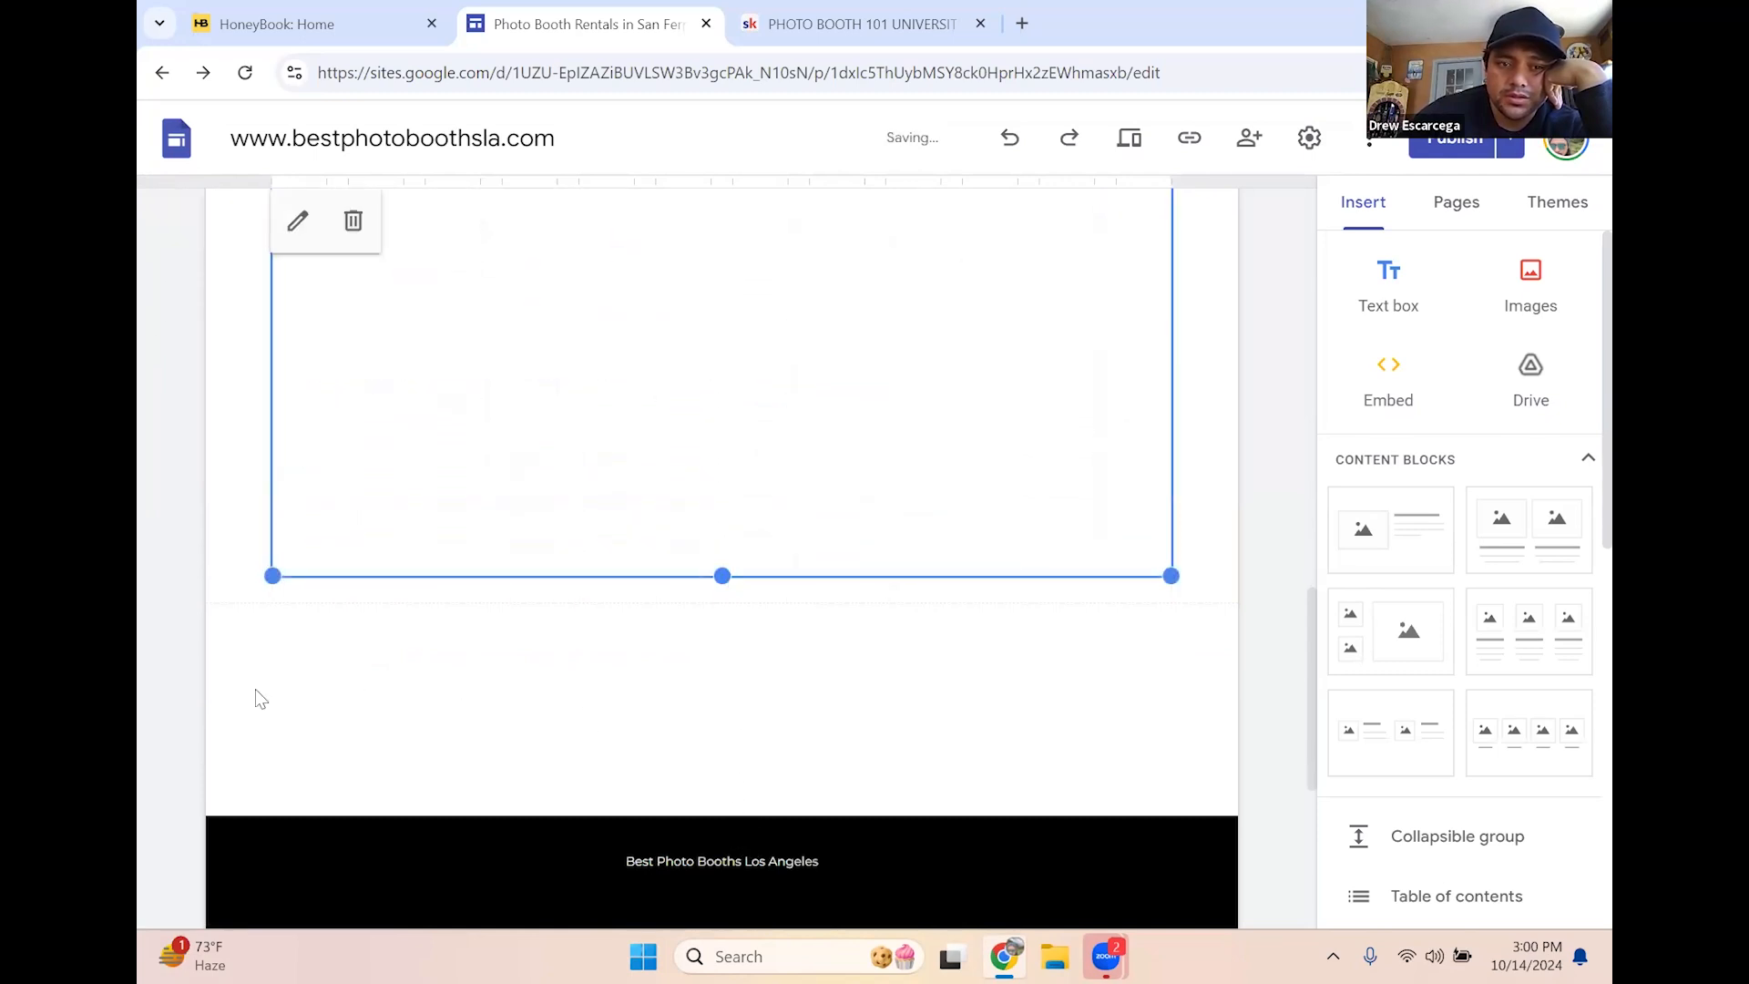
{"action": "scroll", "coordinate": [250, 691], "scroll_direction": "up", "scroll_amount": 10}
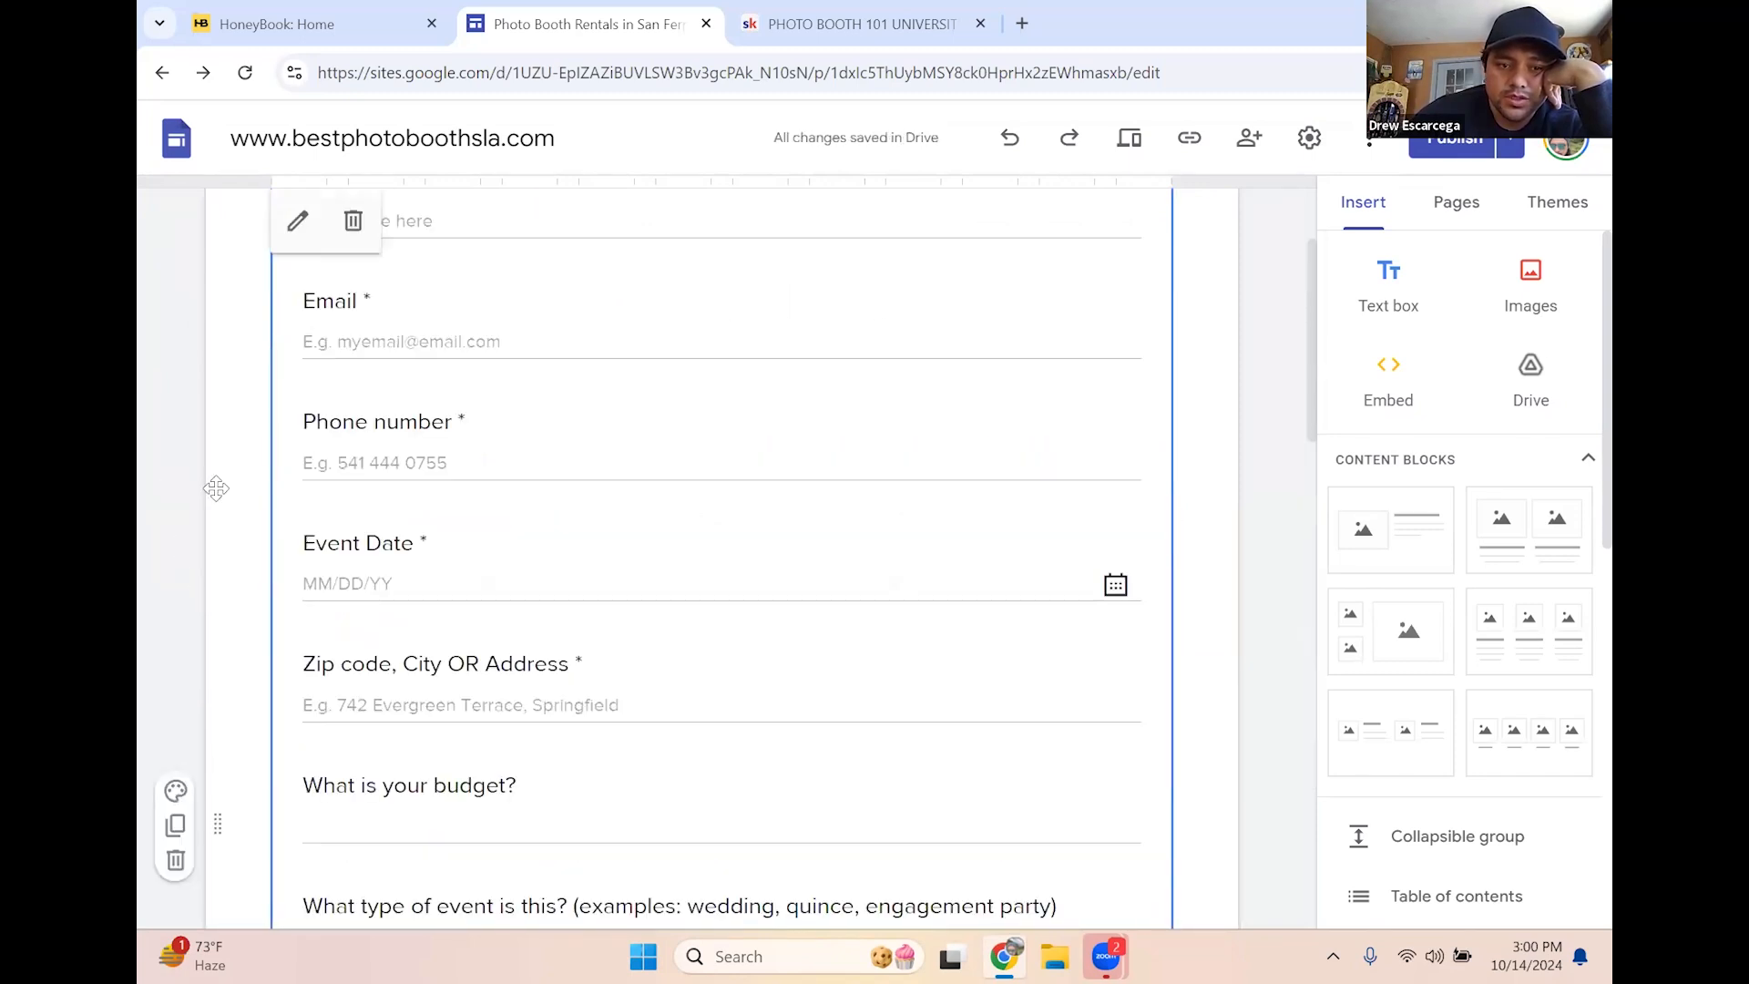
{"action": "left_click", "coordinate": [178, 792]}
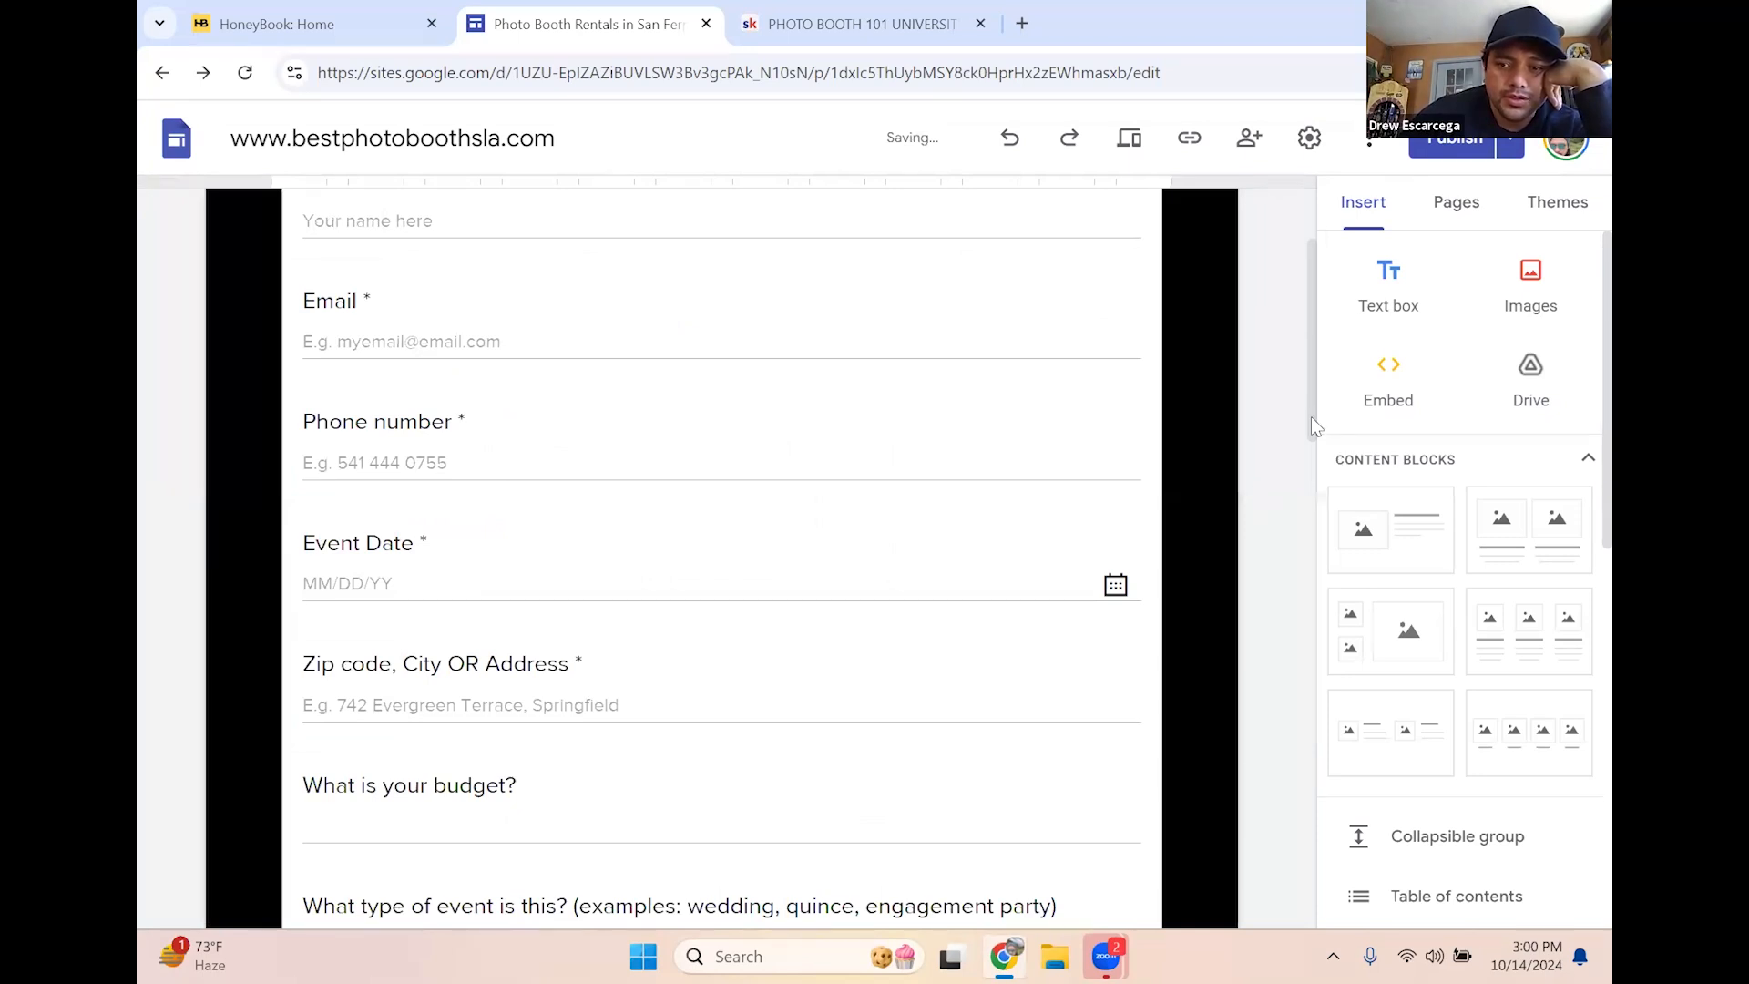
{"action": "scroll", "coordinate": [722, 250], "scroll_direction": "up", "scroll_amount": 2}
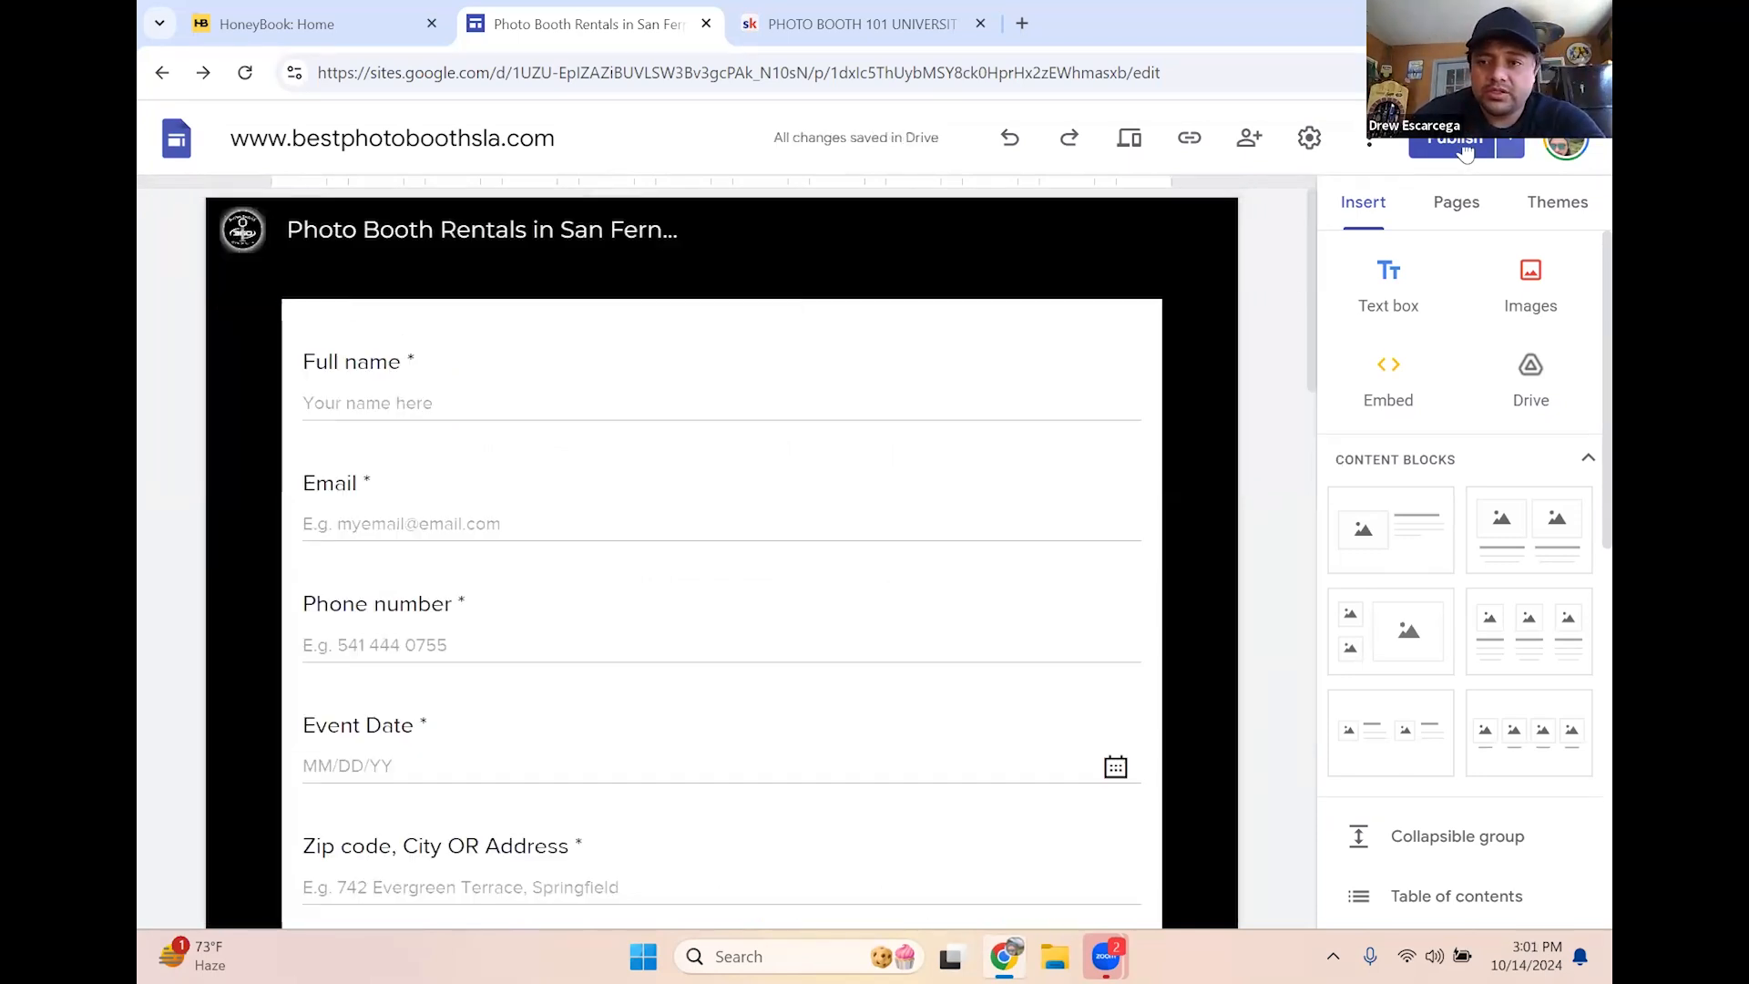
Preview the site without publishing, then return to its Home page via the logo
{"action": "left_click", "coordinate": [1510, 146]}
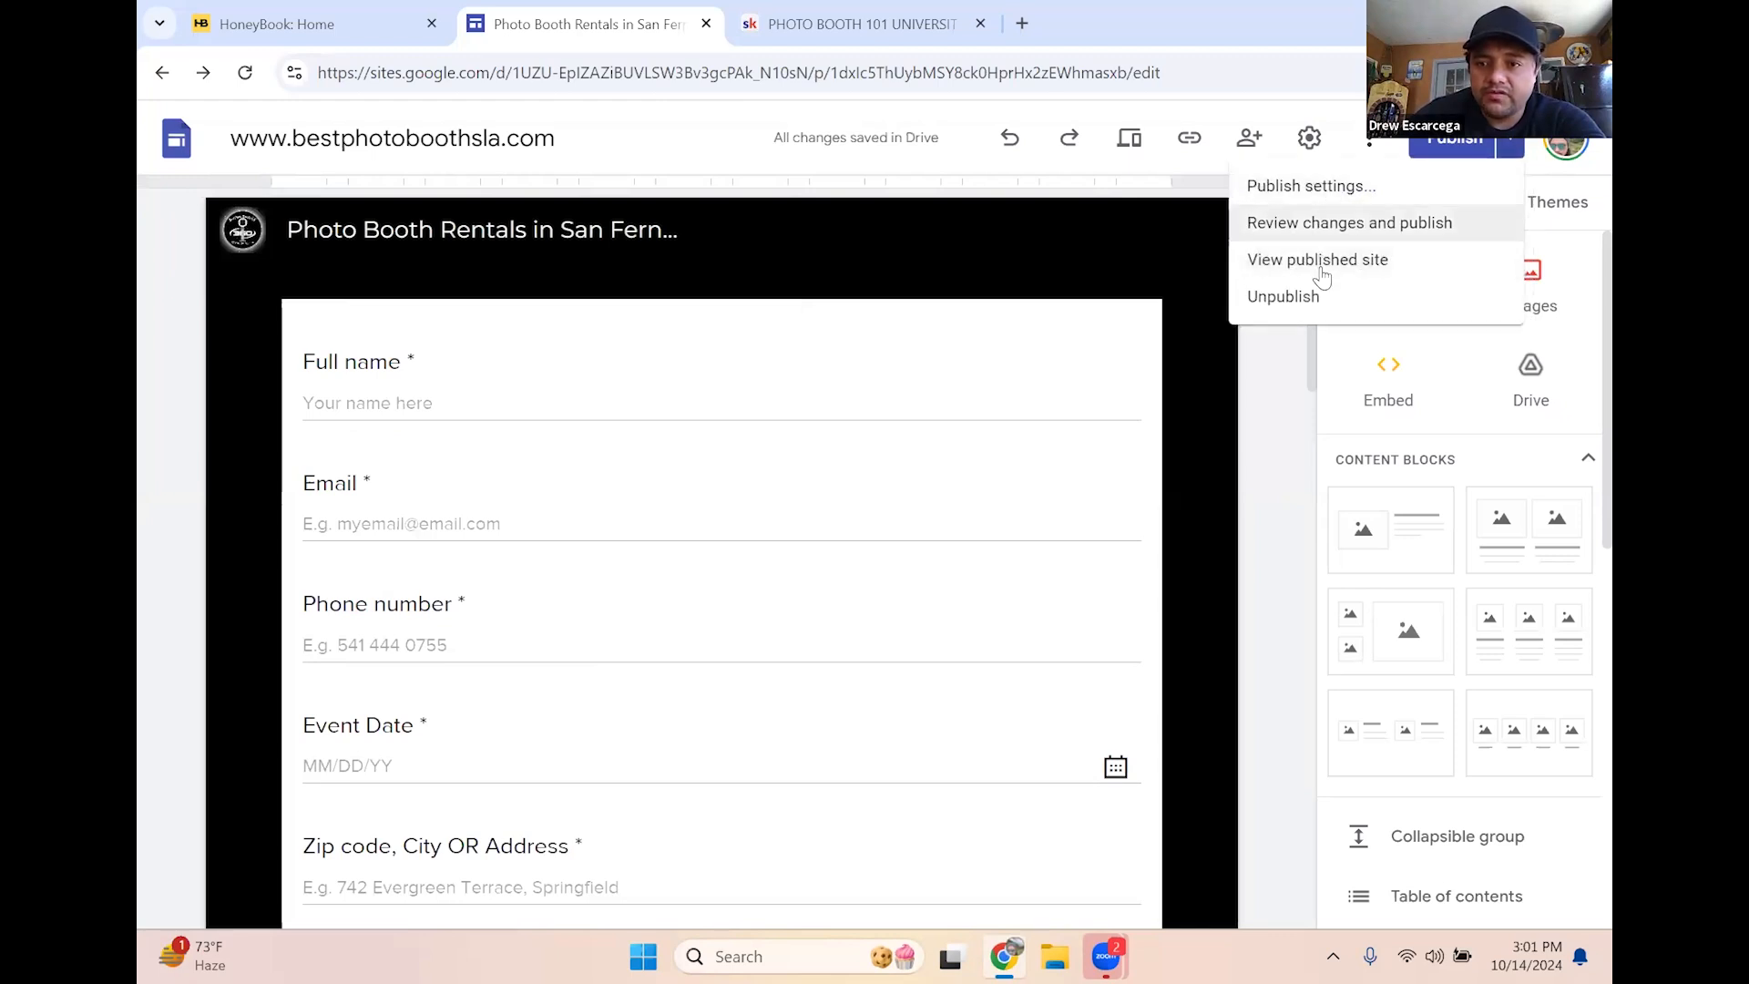
{"action": "left_click", "coordinate": [1275, 350]}
{"action": "left_click", "coordinate": [1131, 145]}
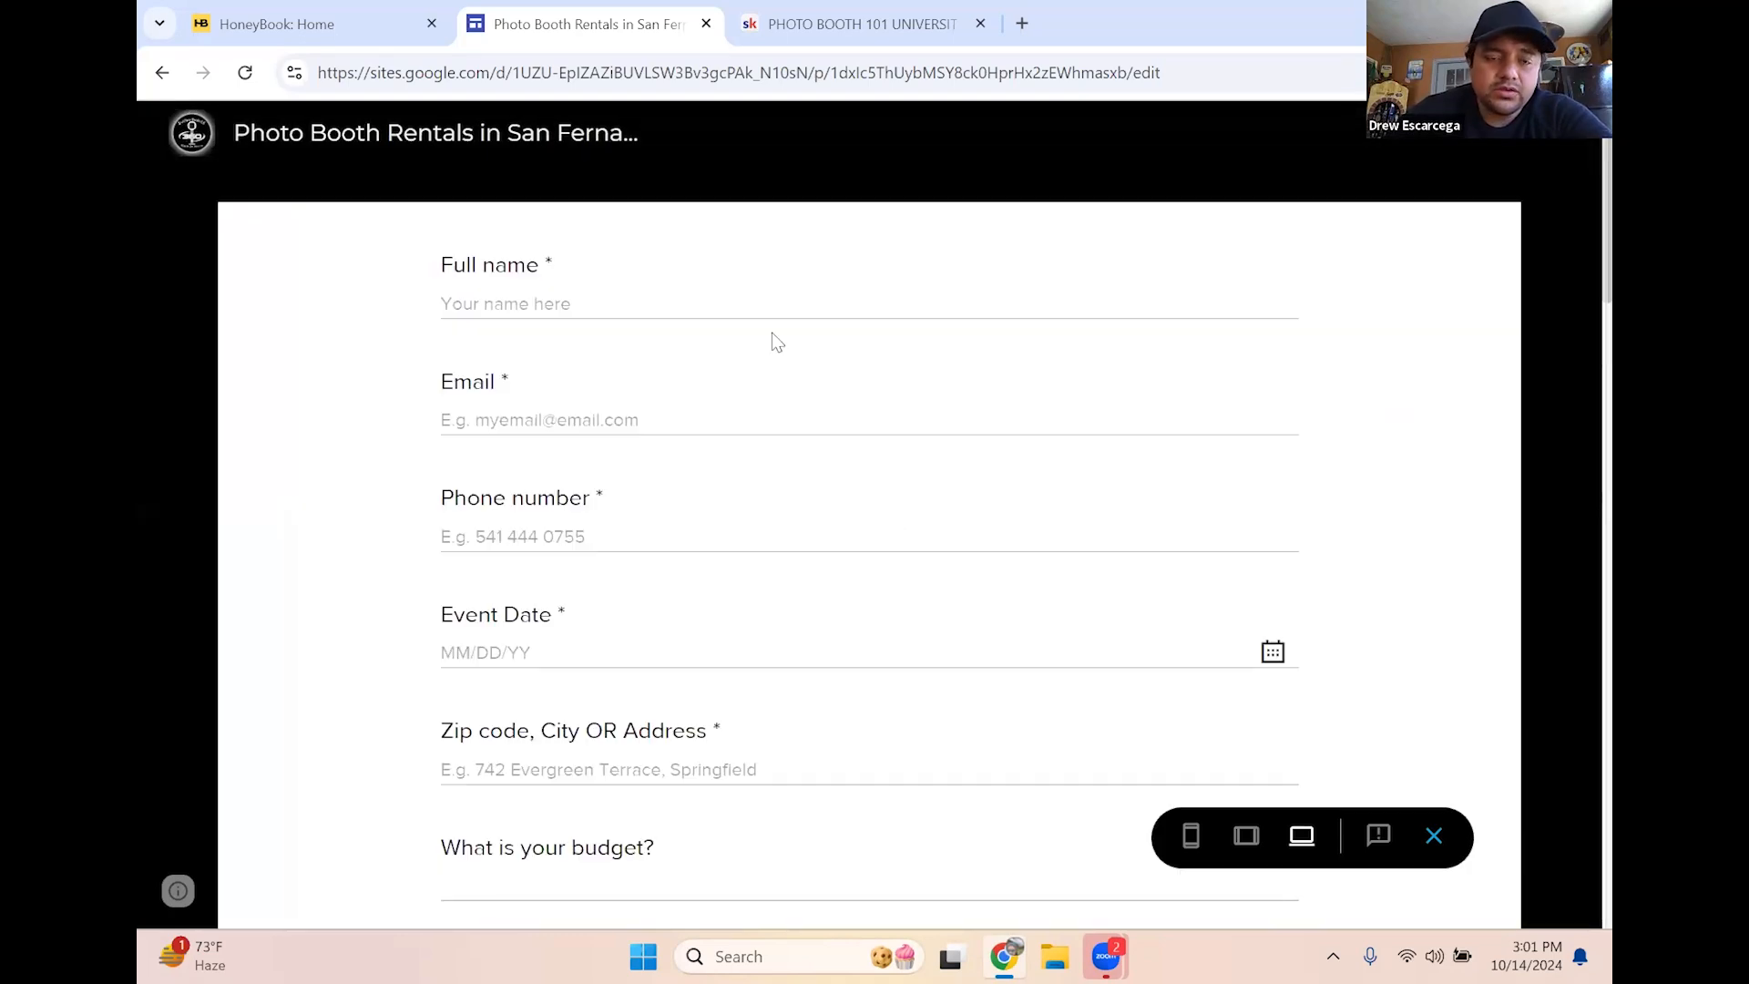
{"action": "scroll", "coordinate": [1538, 192], "scroll_direction": "down", "scroll_amount": 3}
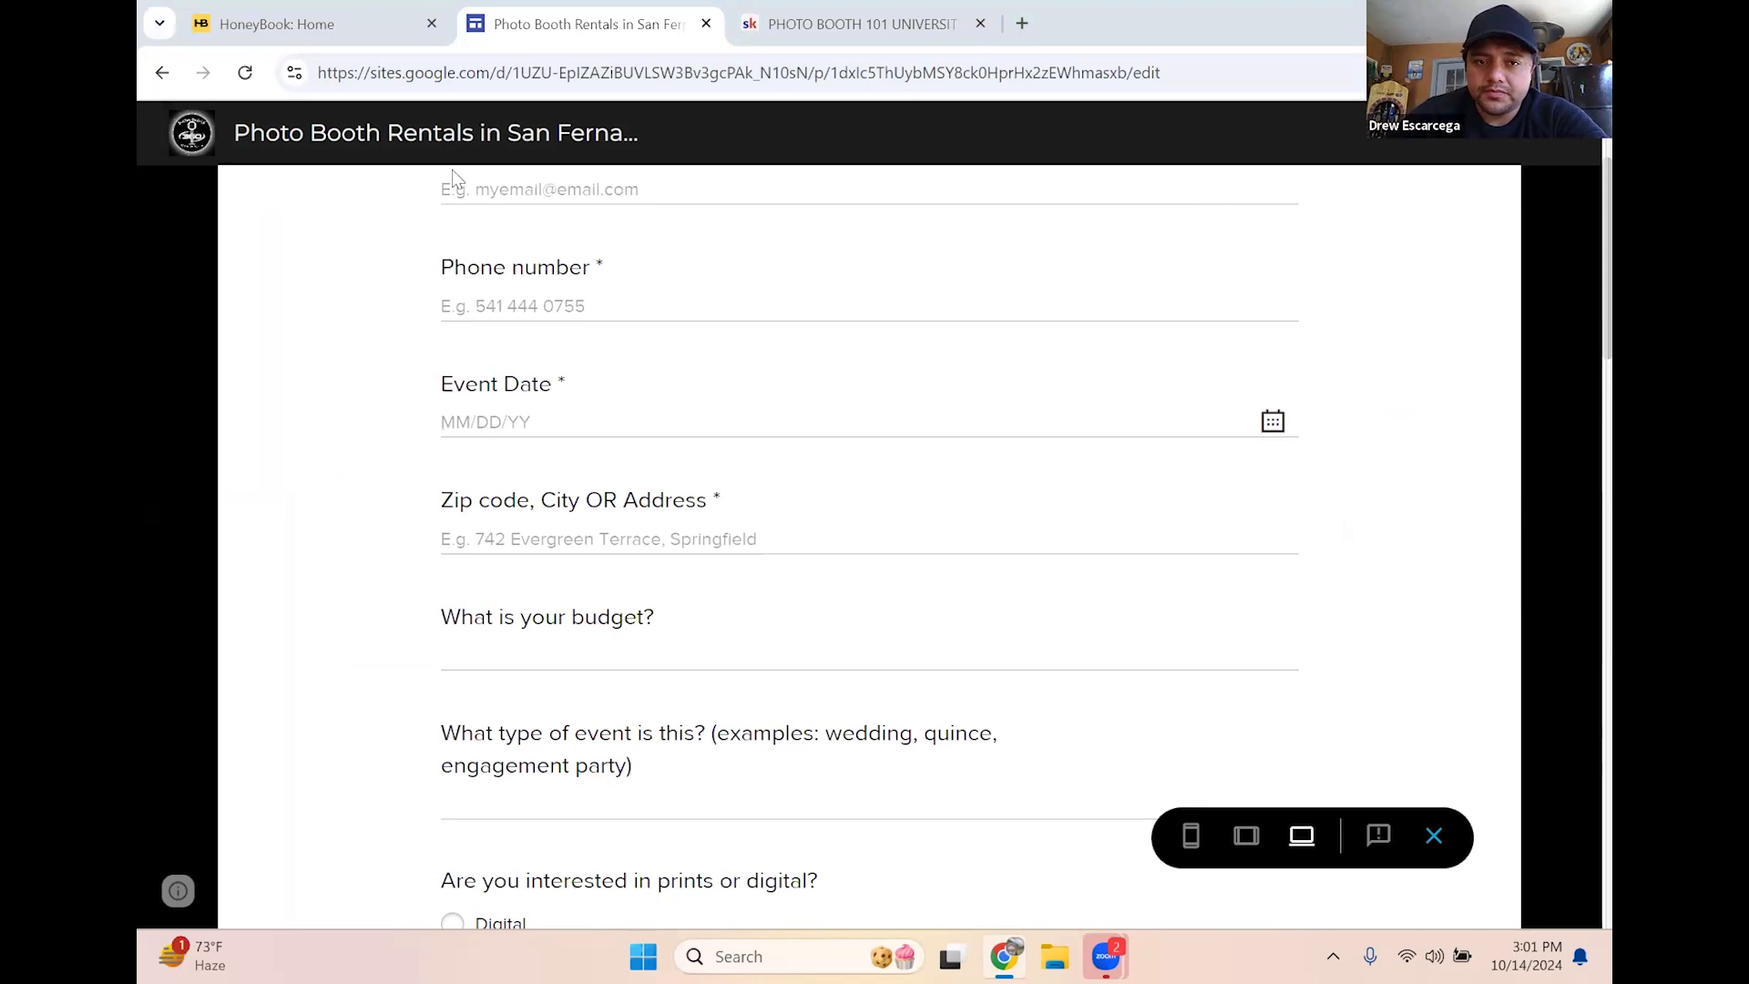
{"action": "scroll", "coordinate": [1192, 192], "scroll_direction": "up", "scroll_amount": 3}
{"action": "left_click", "coordinate": [189, 143]}
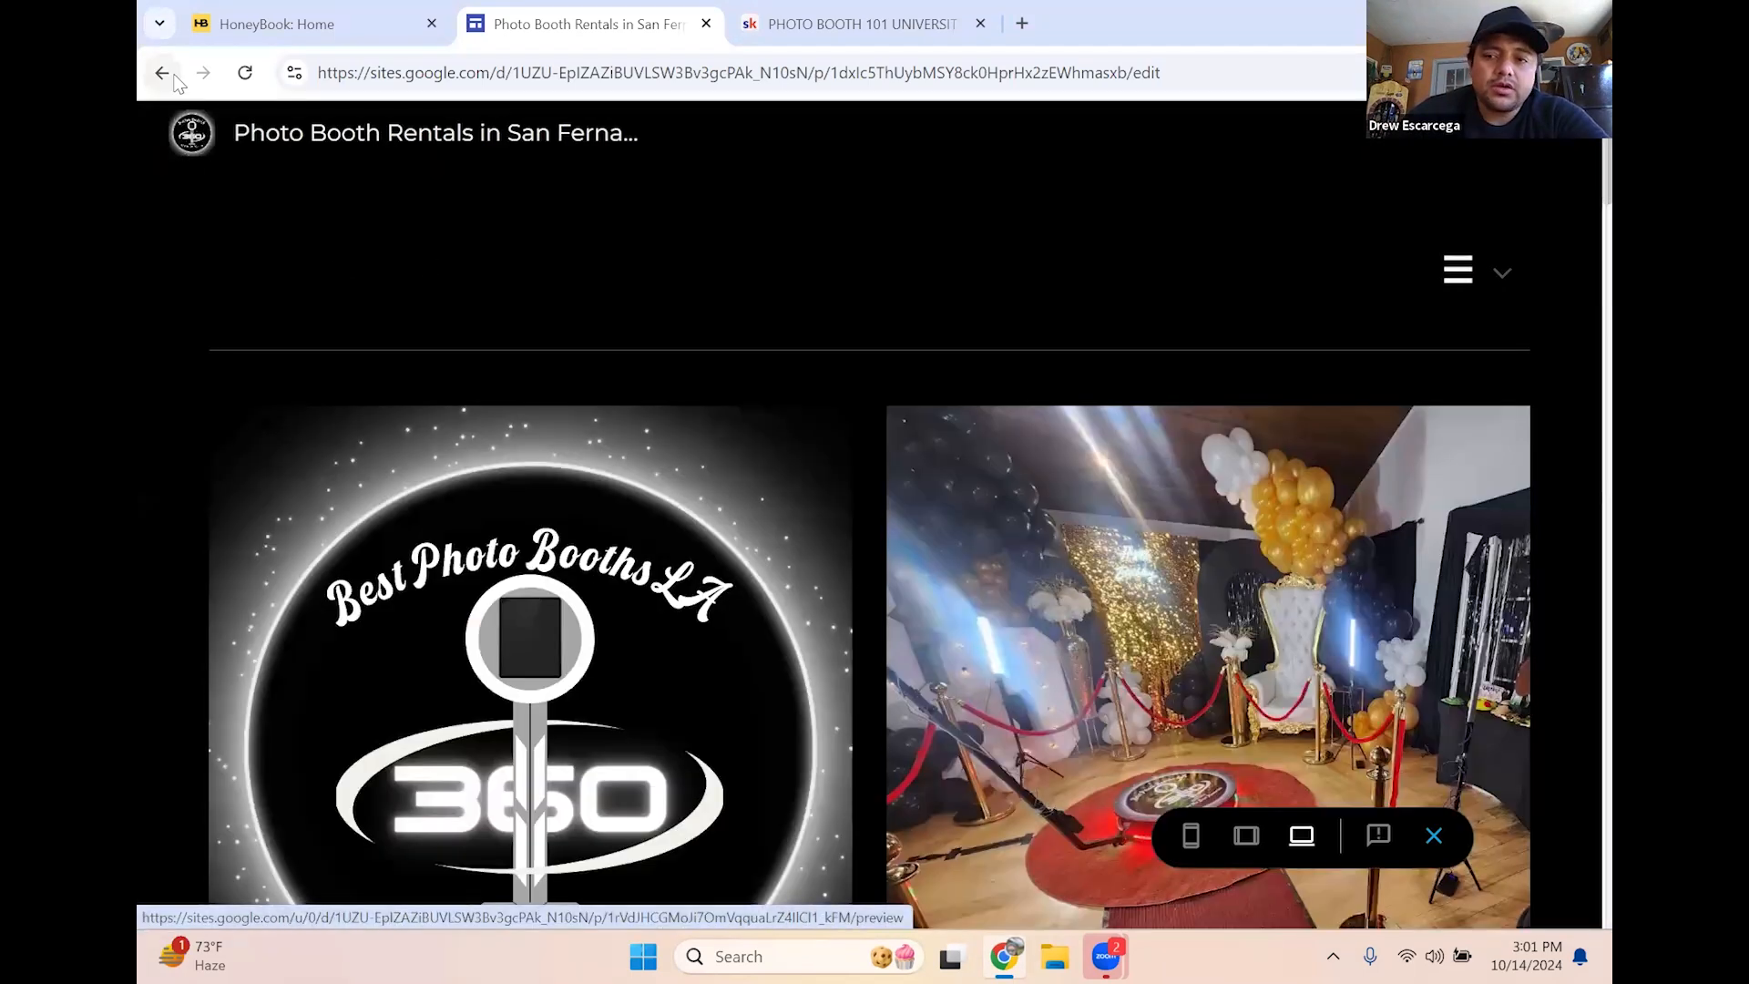
Go from the preview's Home page to the Reserve page and scroll down the form
{"action": "left_click", "coordinate": [168, 75]}
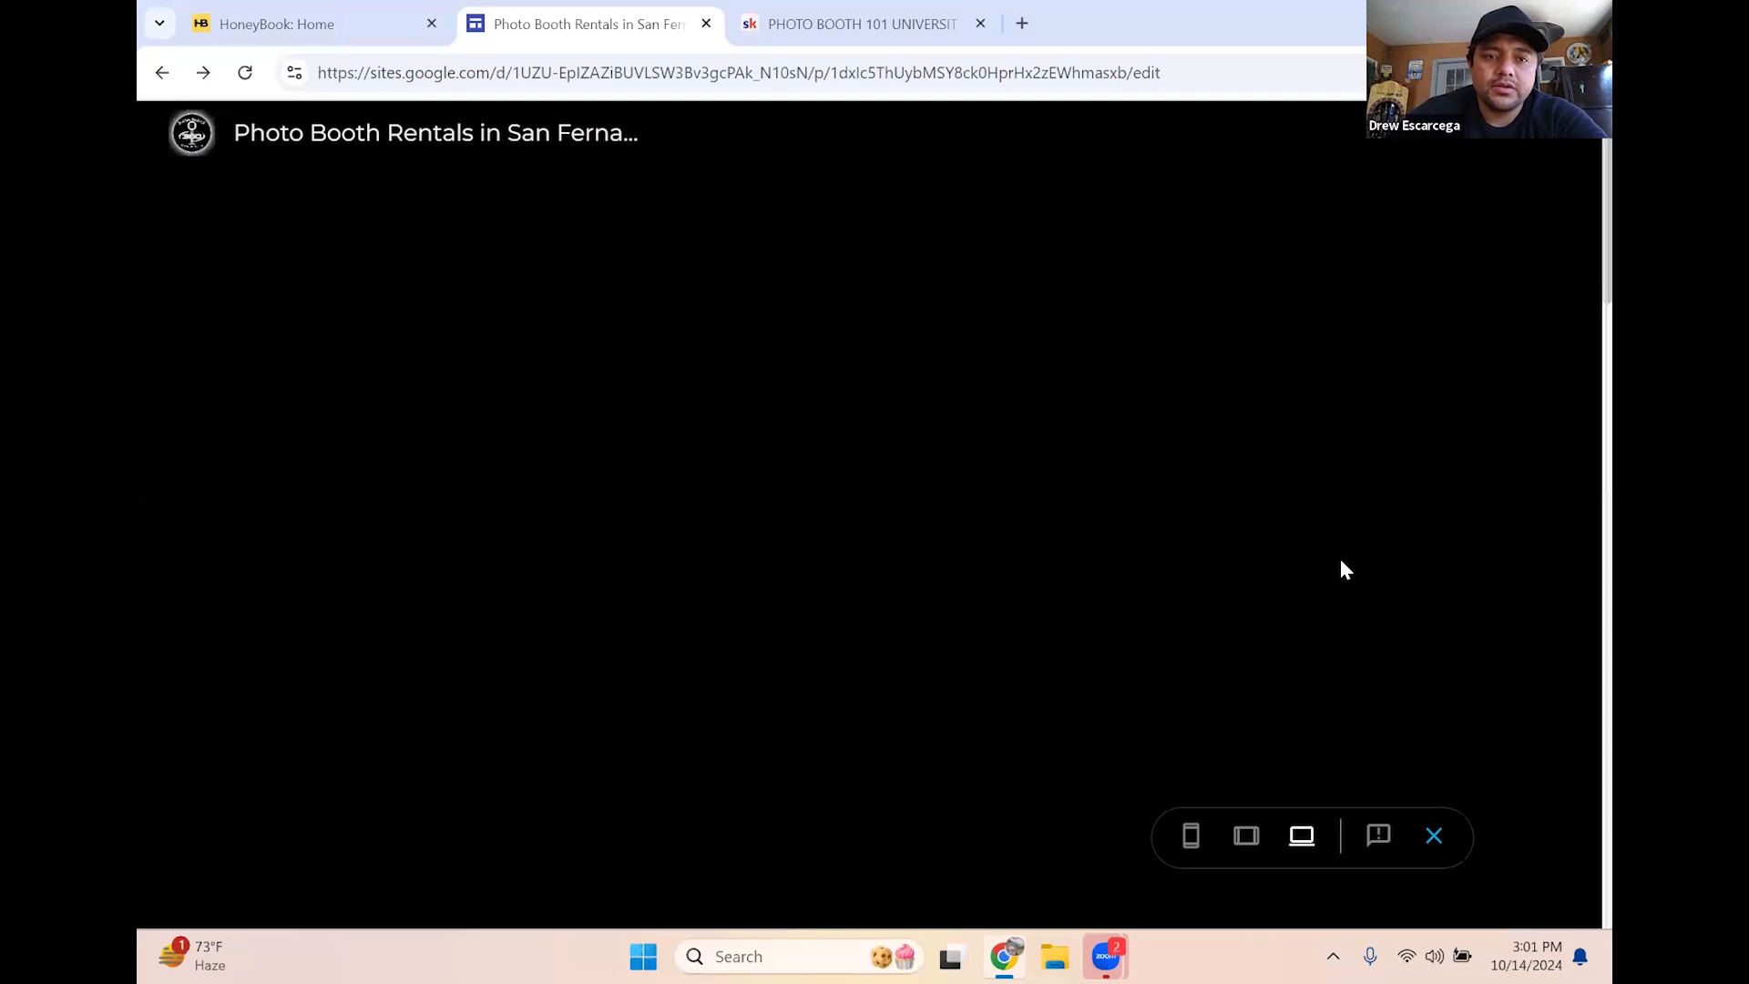
{"action": "left_click", "coordinate": [178, 148]}
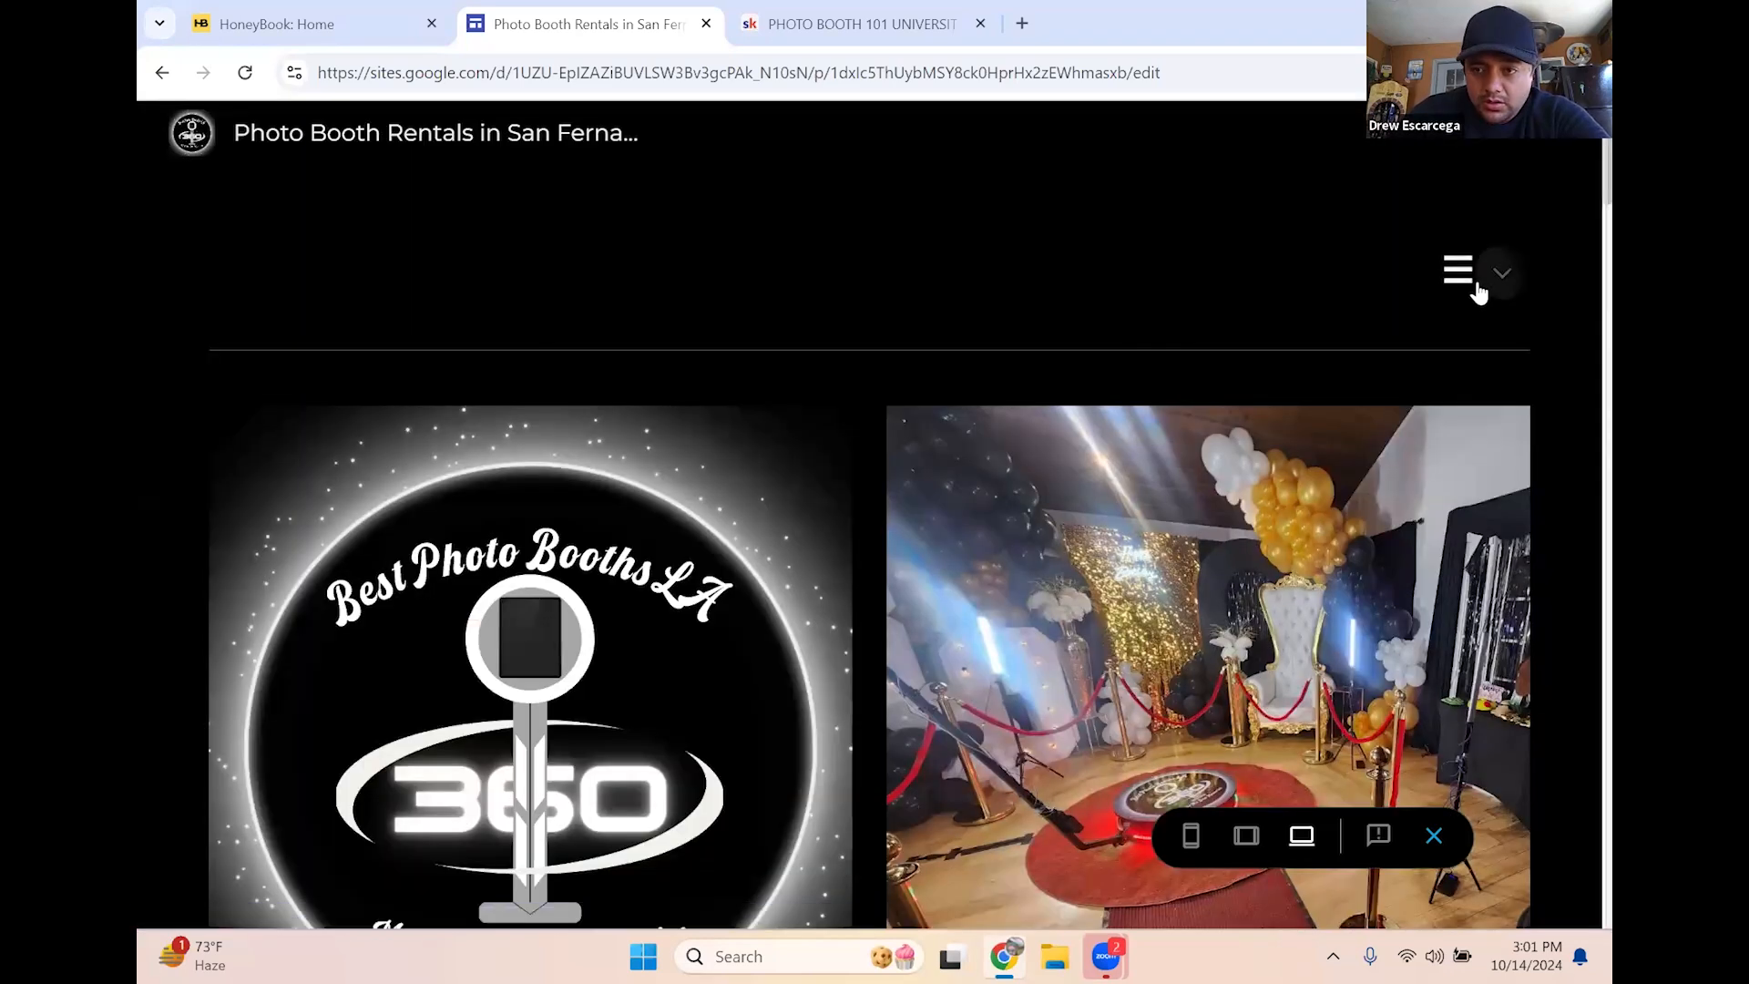
{"action": "left_click", "coordinate": [1467, 276]}
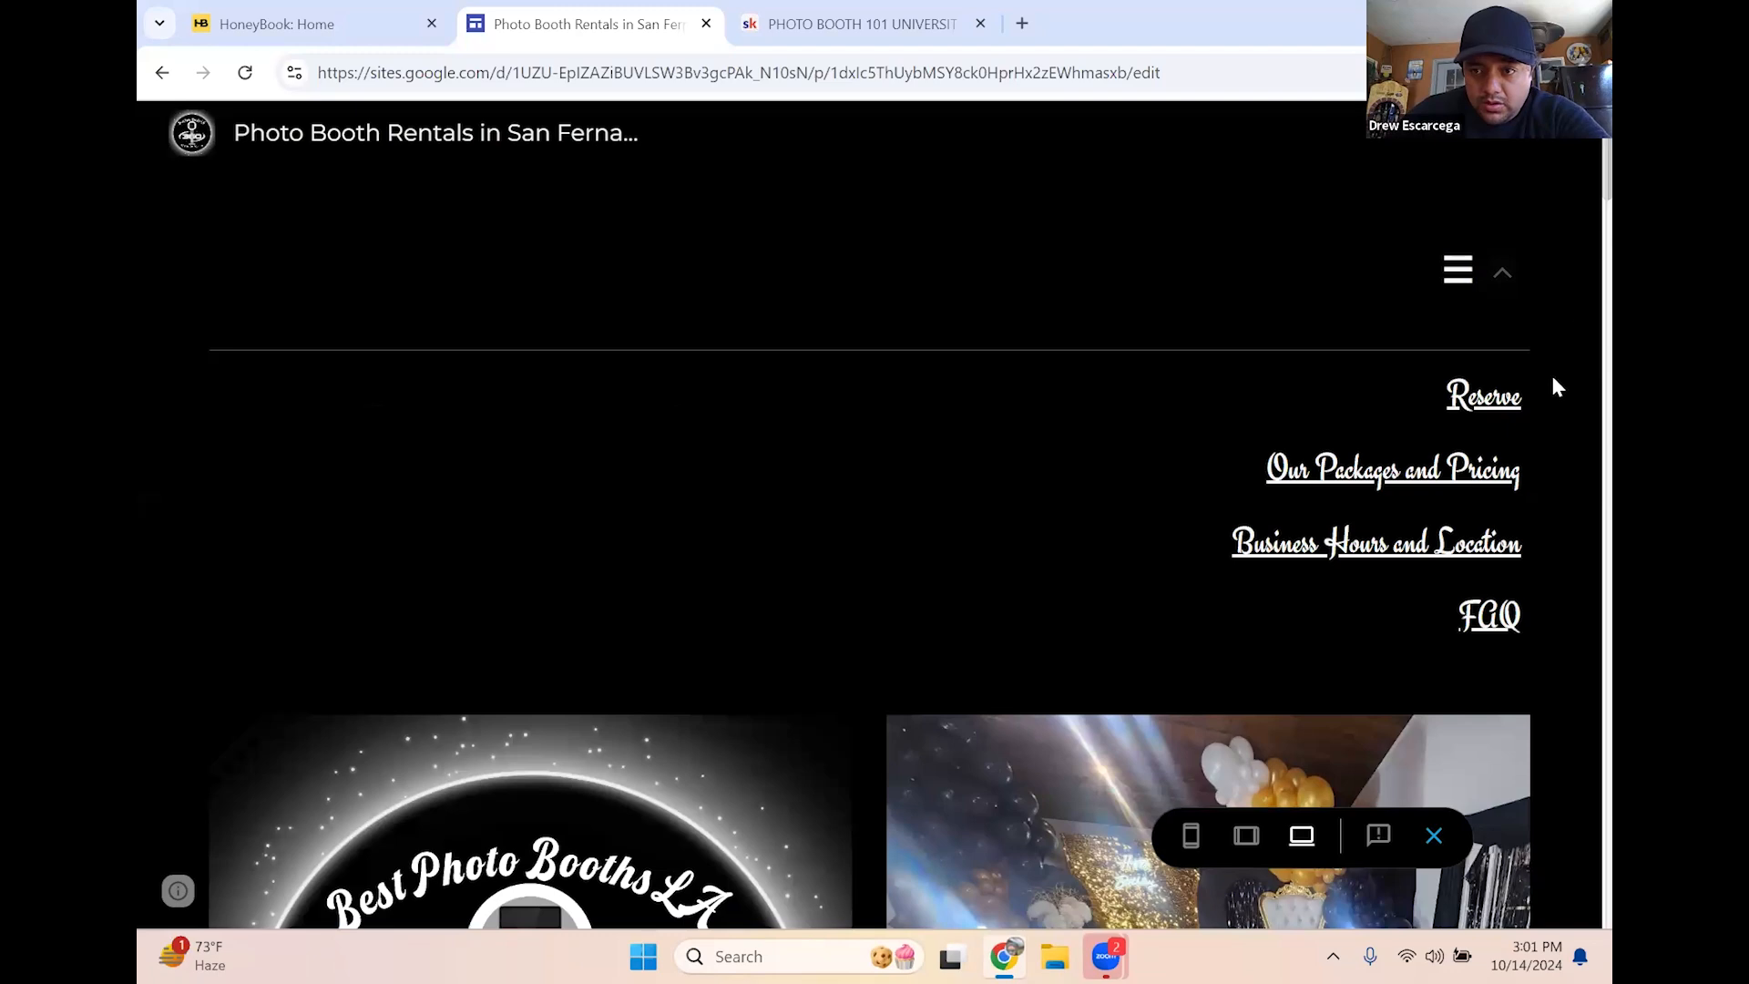
{"action": "left_click", "coordinate": [1485, 400]}
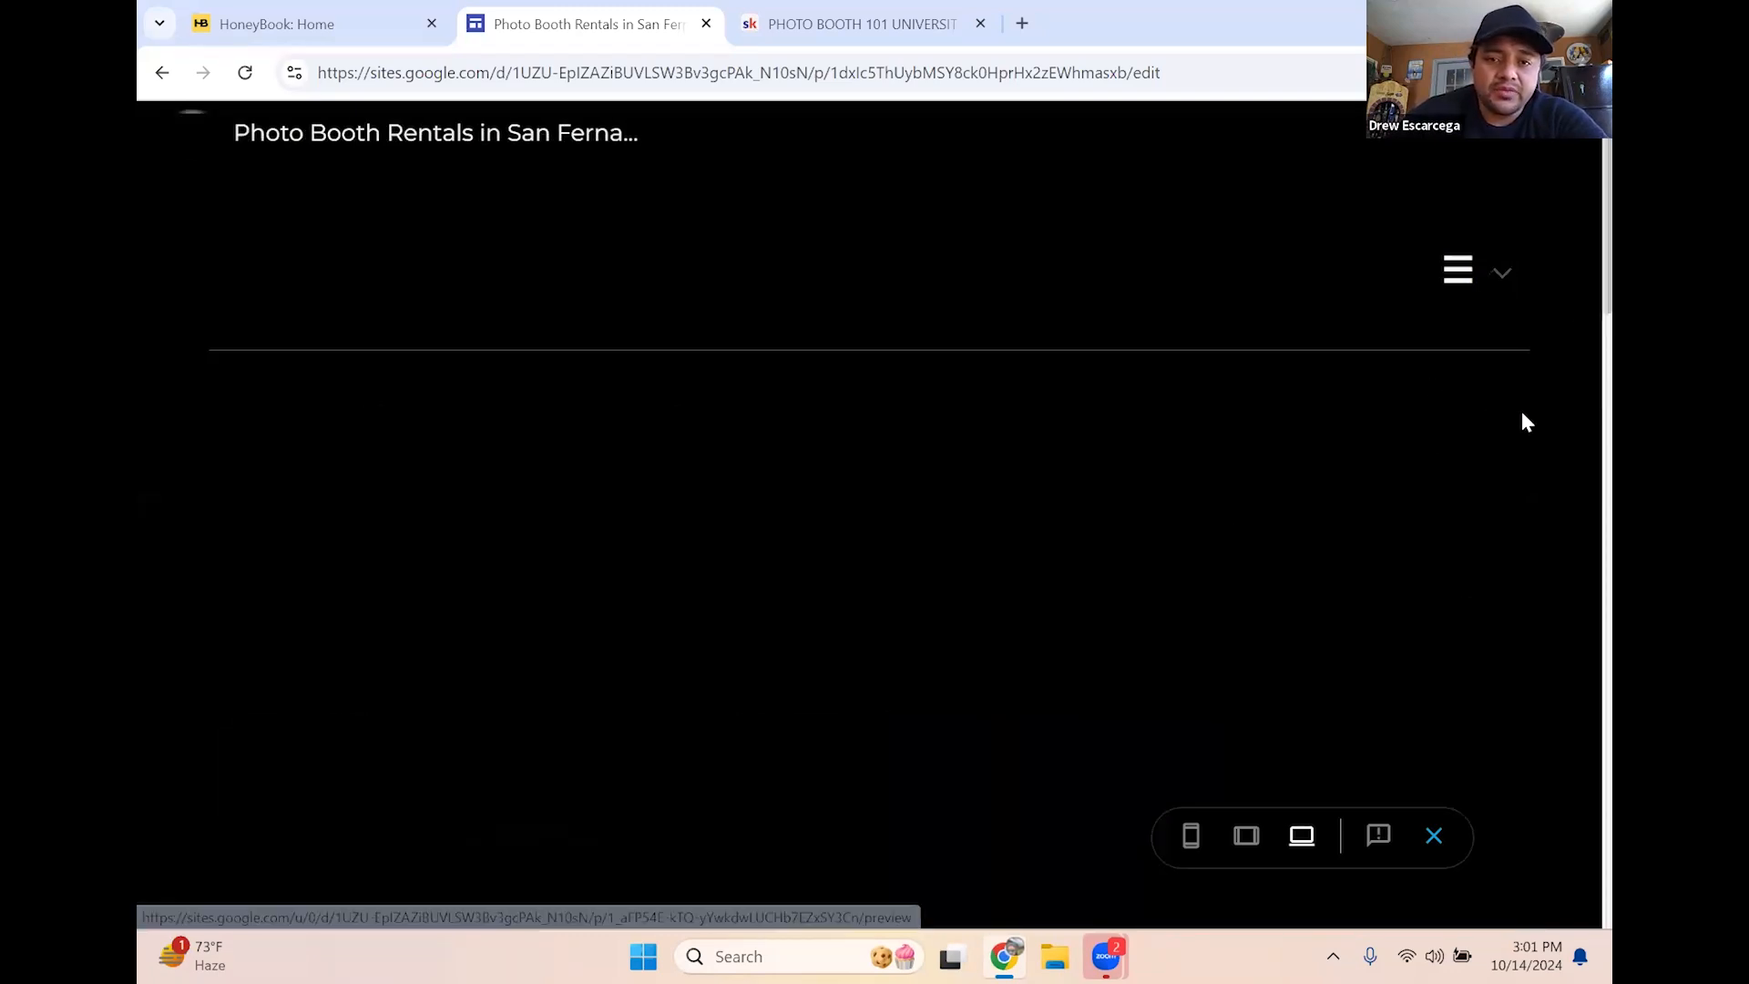
{"action": "scroll", "coordinate": [1522, 415], "scroll_direction": "down", "scroll_amount": 6}
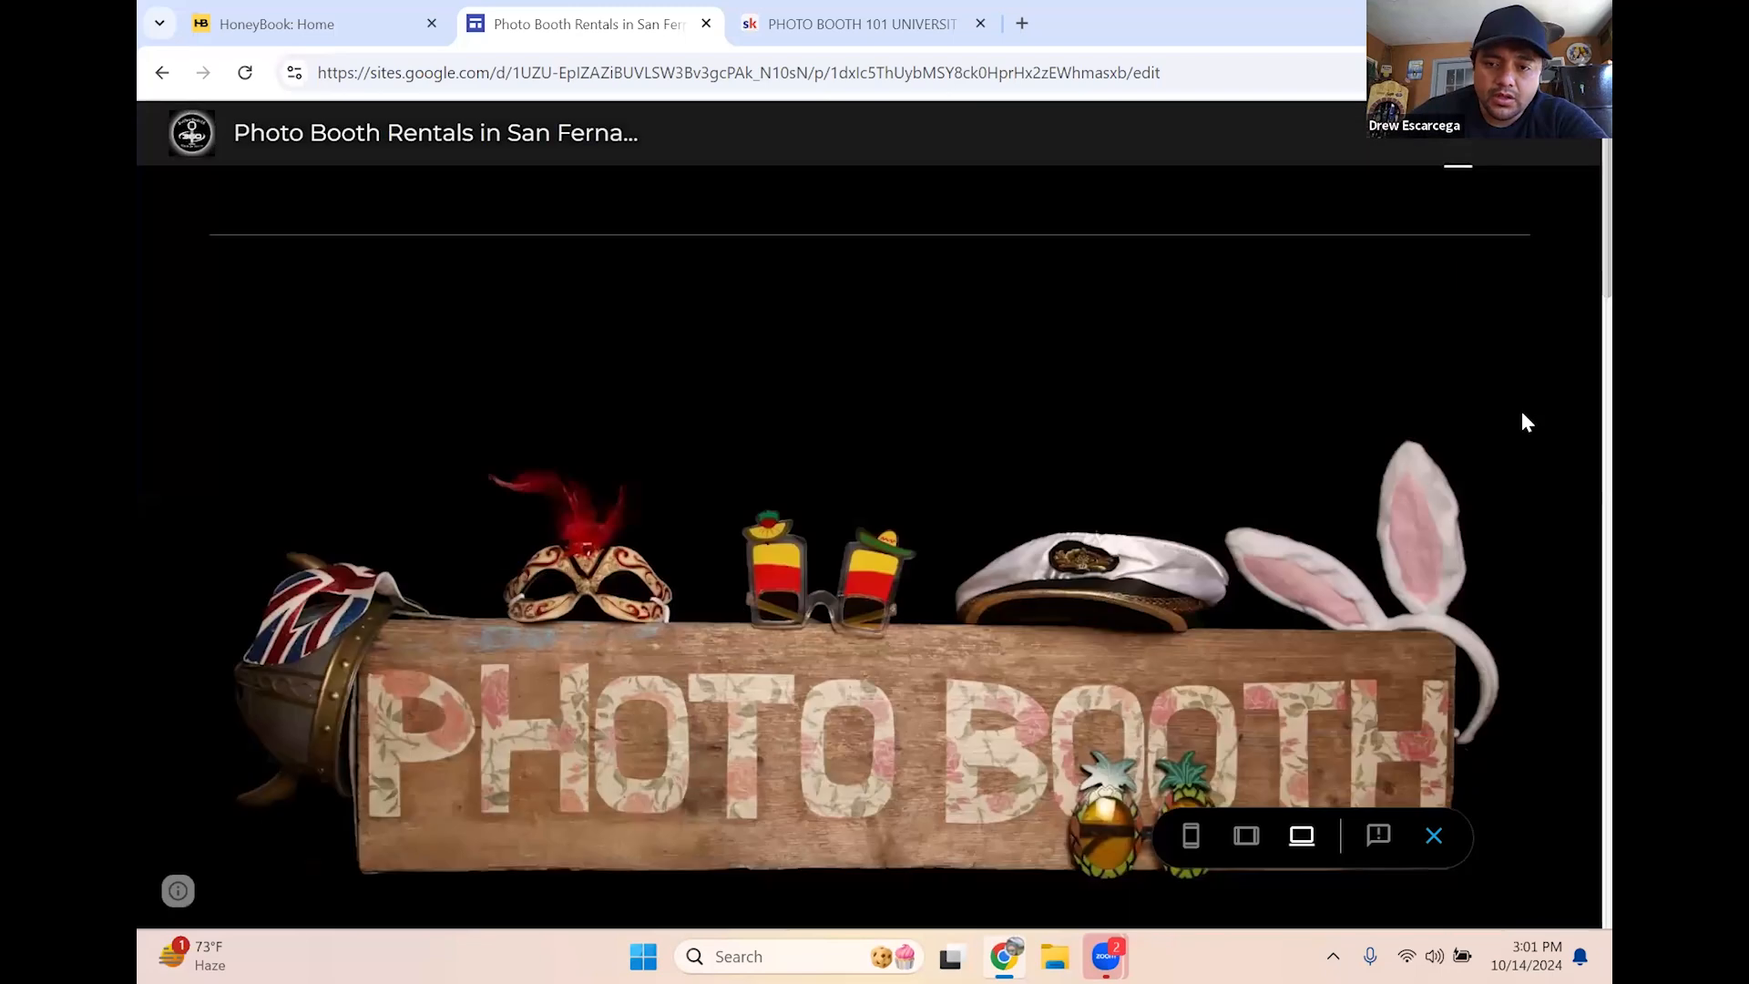
{"action": "scroll", "coordinate": [1523, 414], "scroll_direction": "down", "scroll_amount": 1}
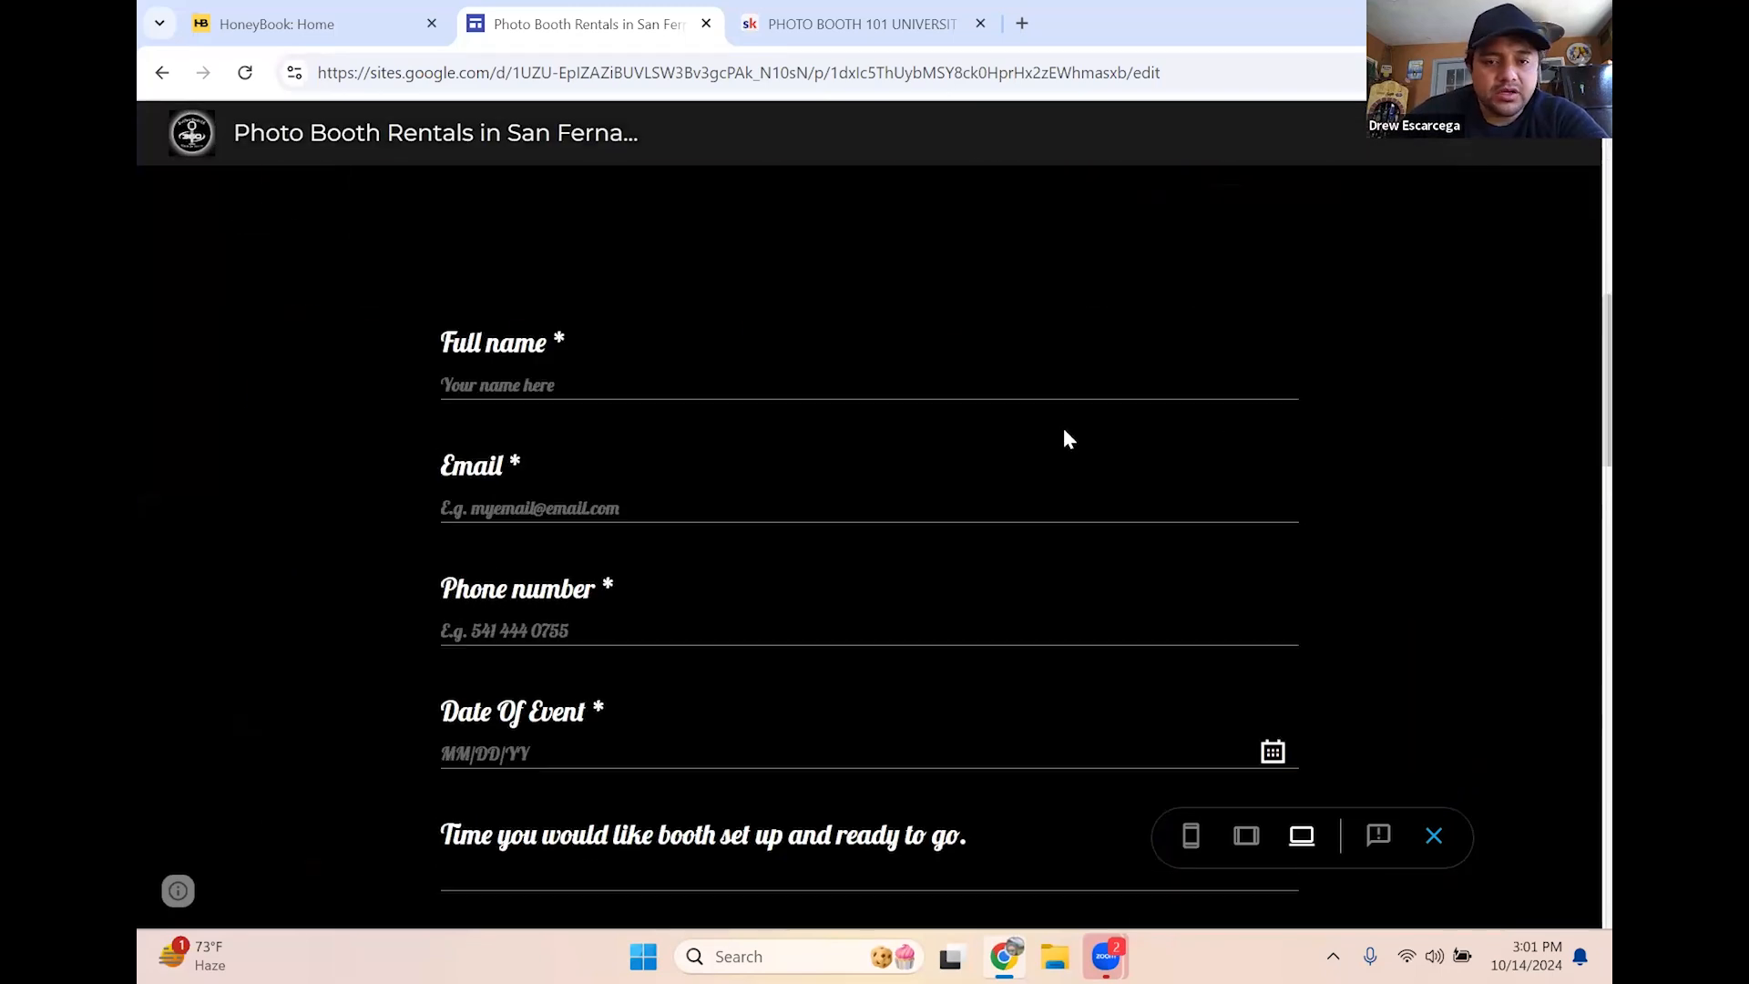
{"action": "scroll", "coordinate": [891, 313], "scroll_direction": "down", "scroll_amount": 1}
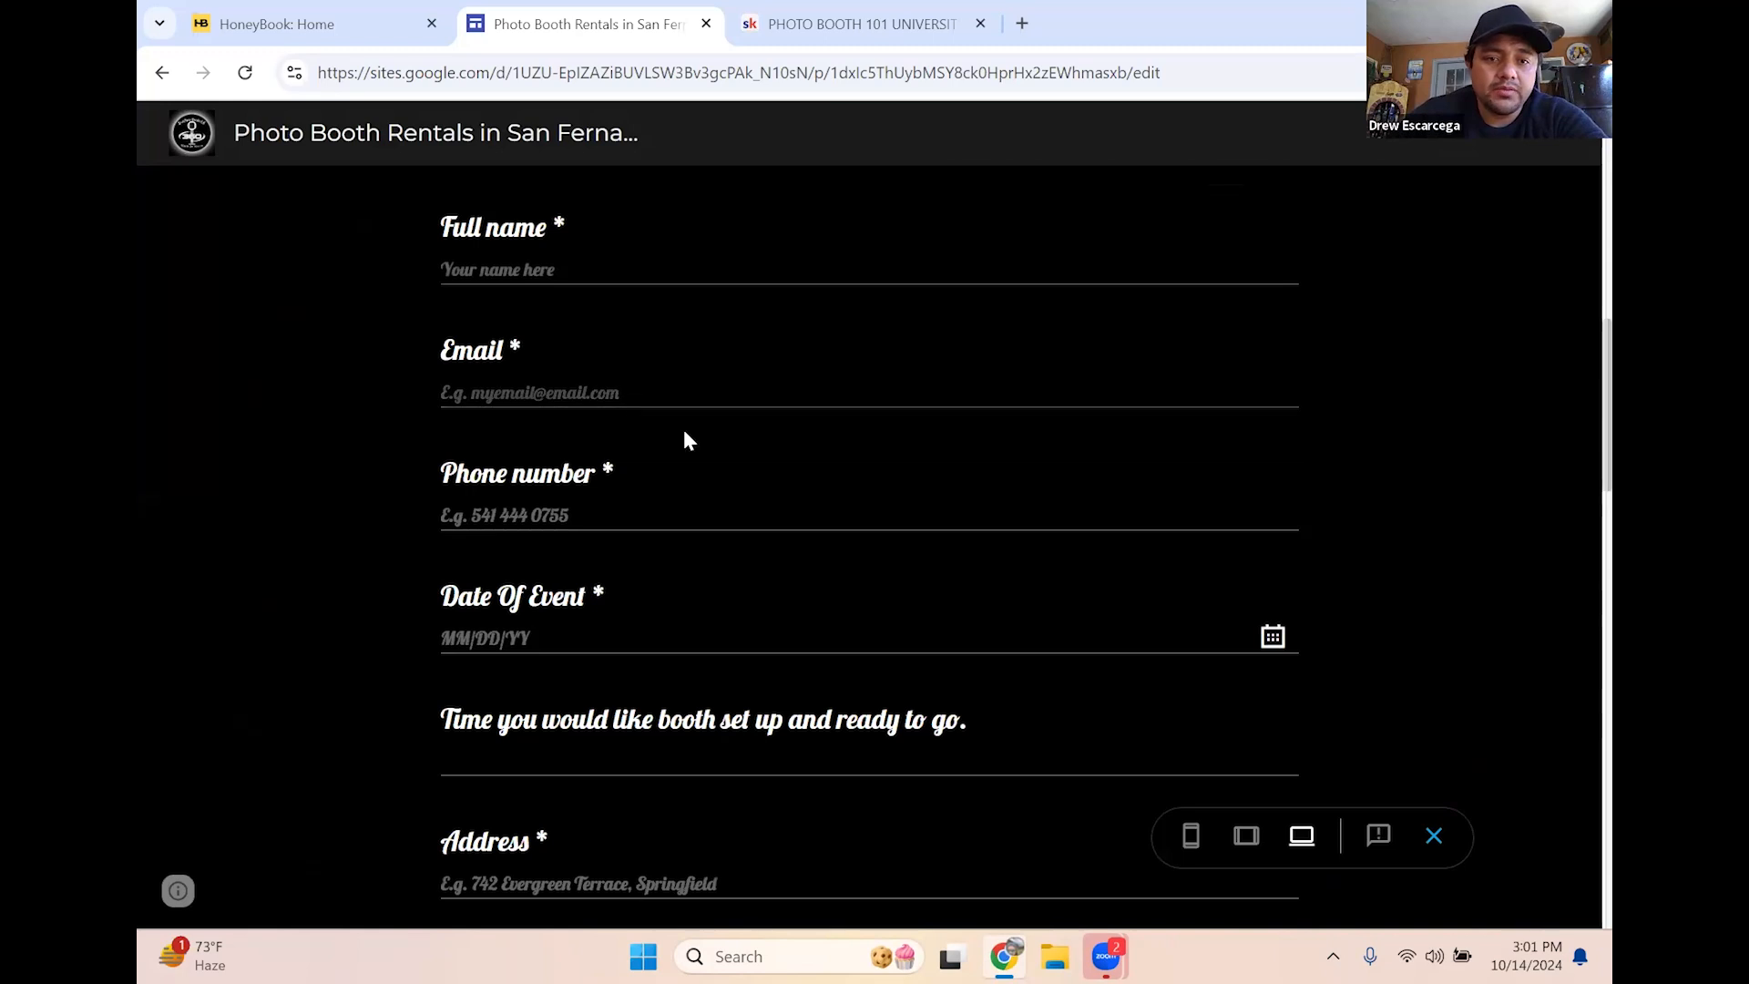
{"action": "scroll", "coordinate": [689, 446], "scroll_direction": "down", "scroll_amount": 1}
{"action": "scroll", "coordinate": [592, 506], "scroll_direction": "down", "scroll_amount": 1}
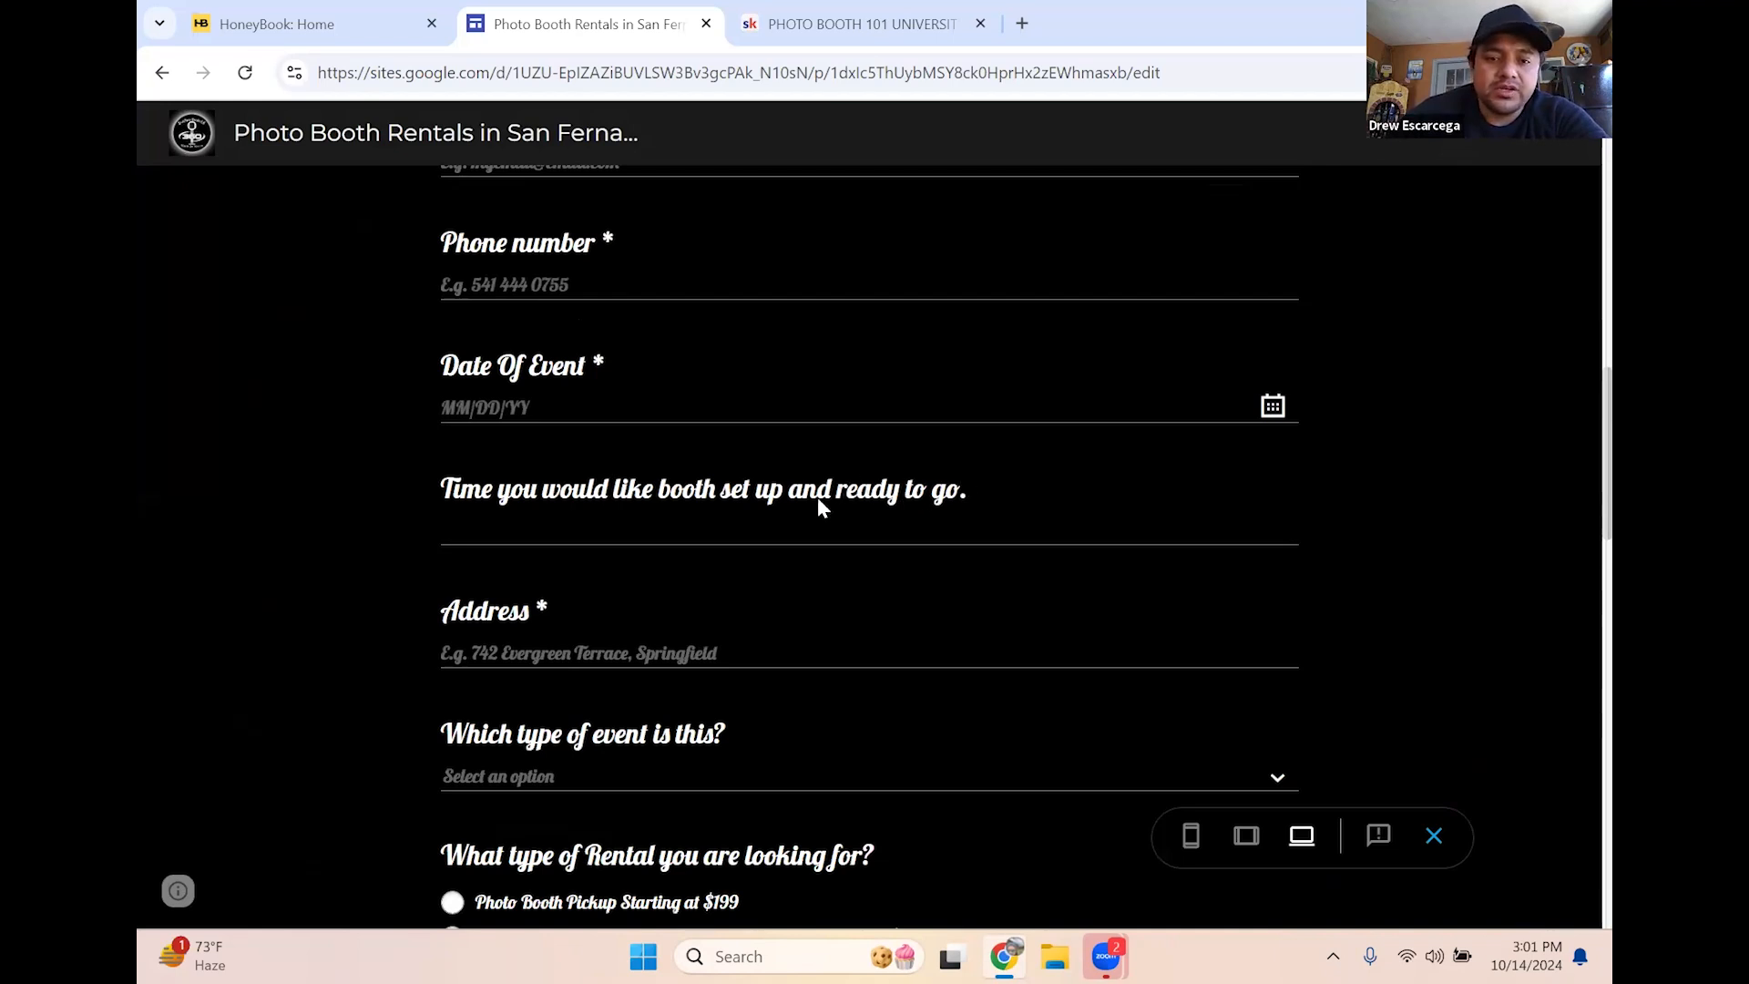
{"action": "scroll", "coordinate": [817, 500], "scroll_direction": "down", "scroll_amount": 1}
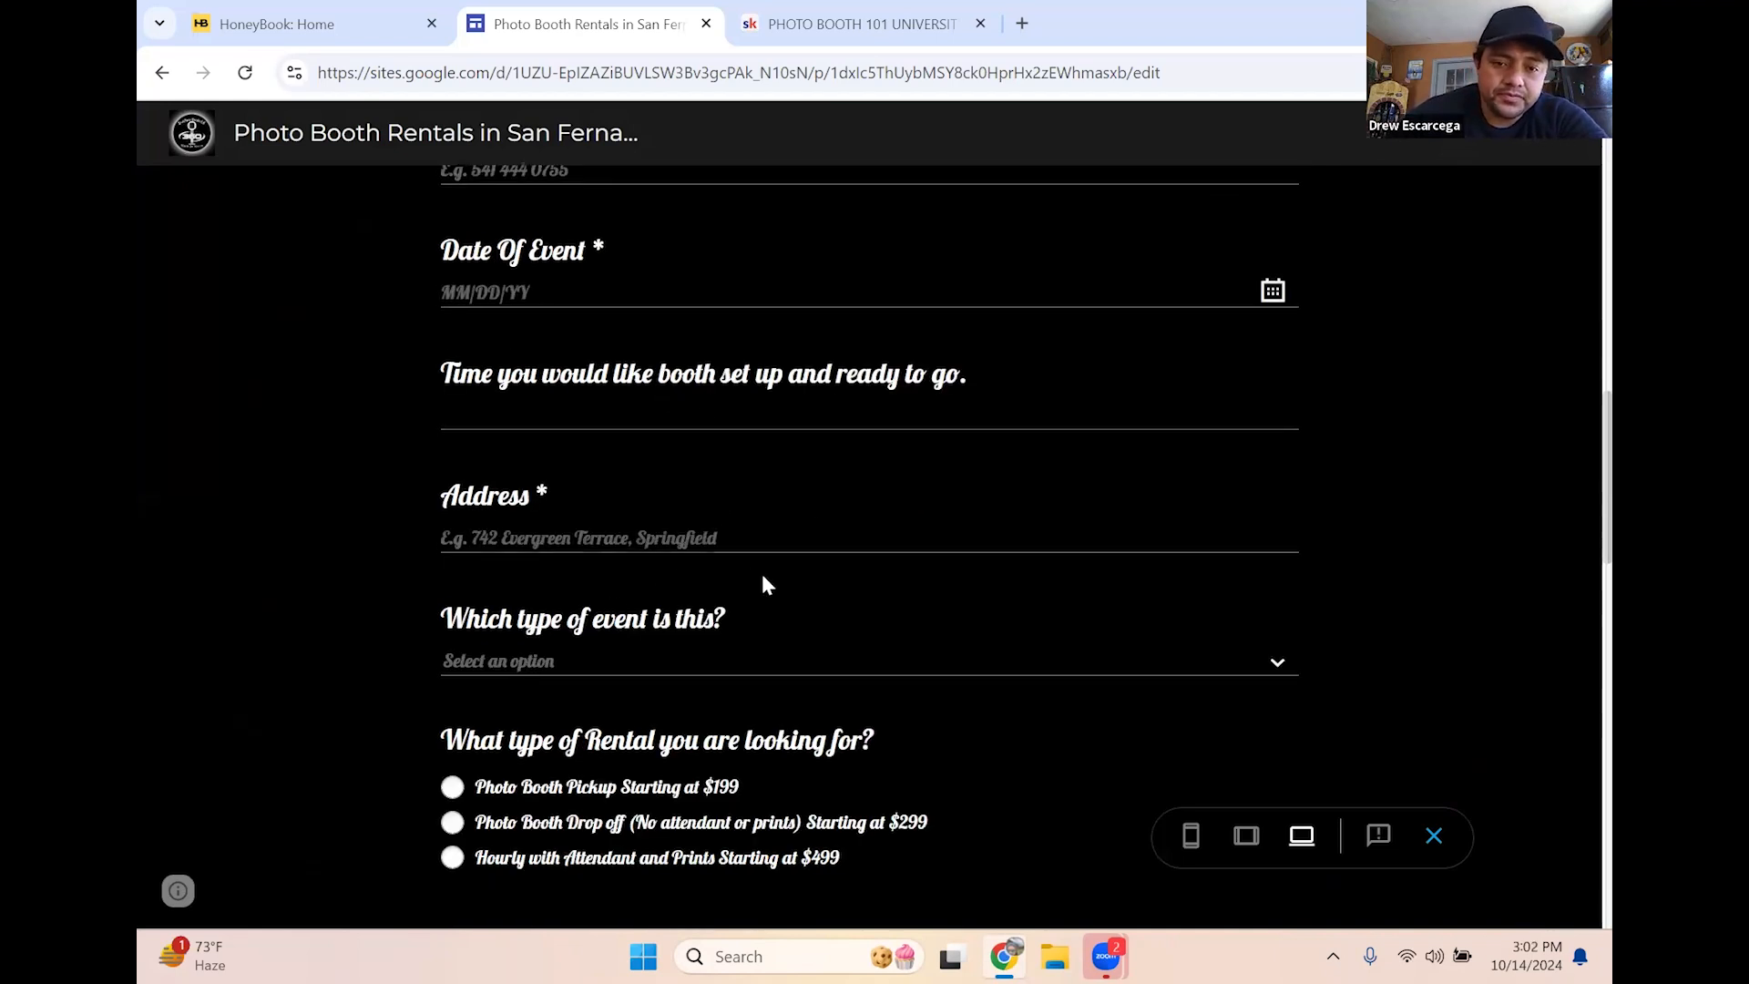
Check the event type and 'How did you hear about us?' dropdown options without choosing
{"action": "left_click", "coordinate": [715, 662]}
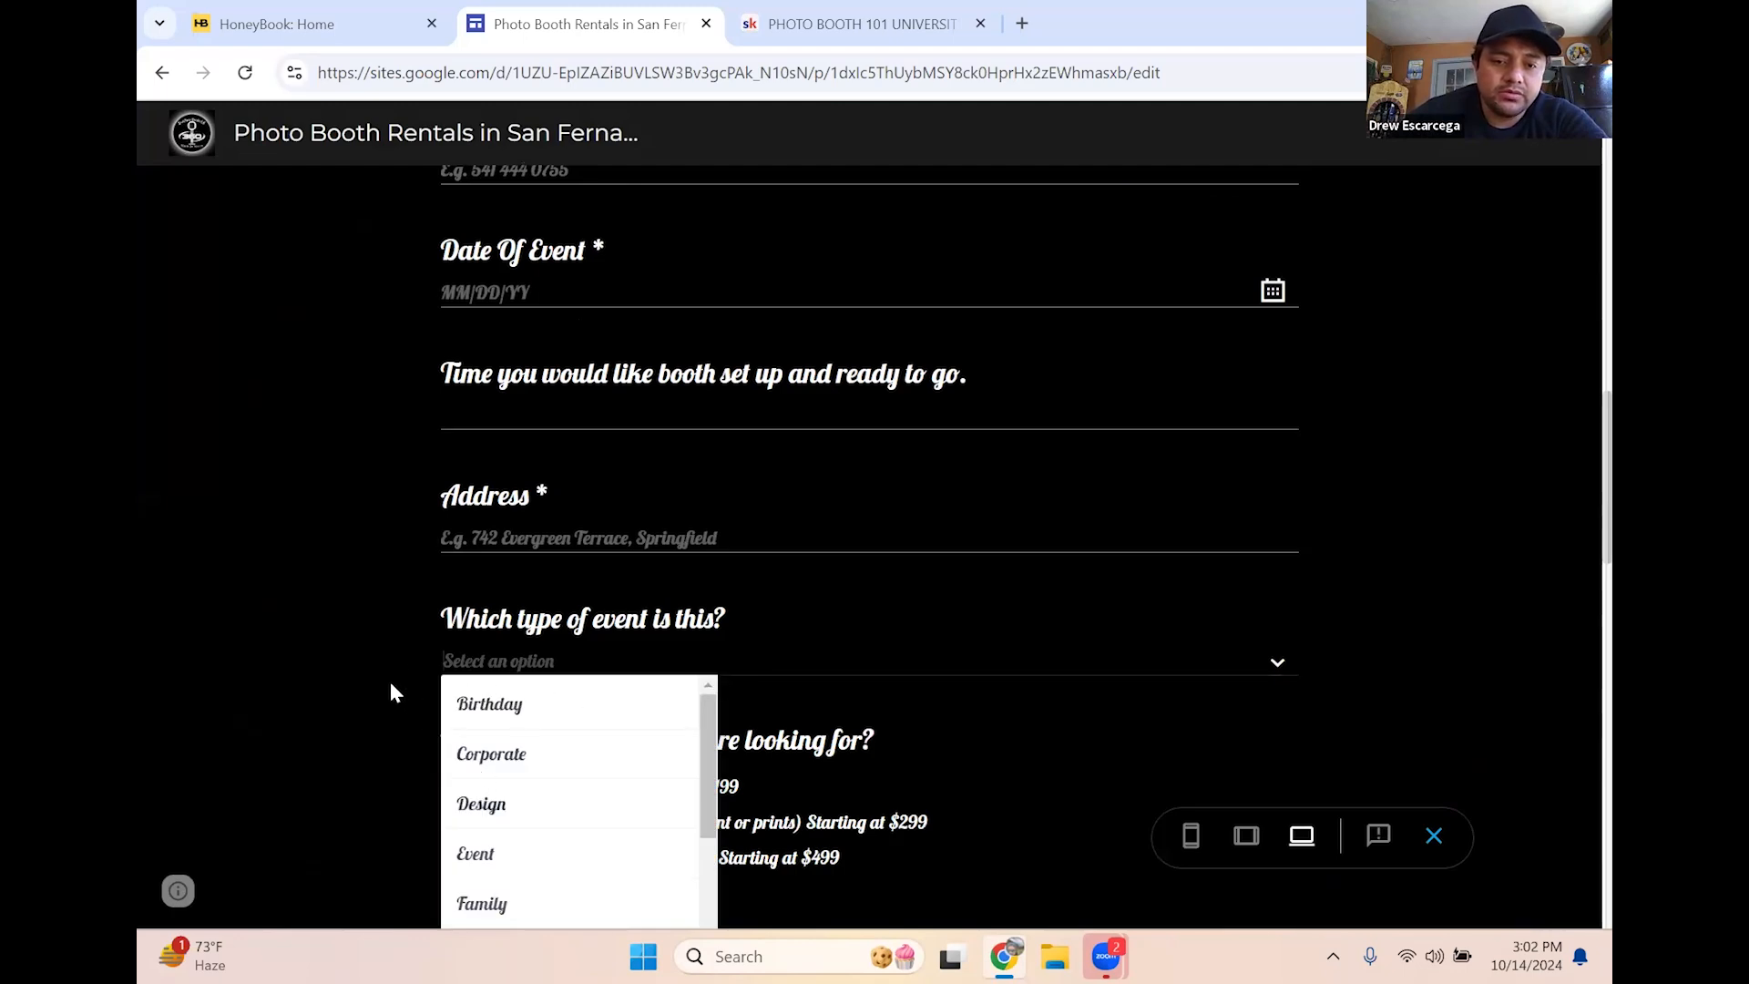
{"action": "left_click", "coordinate": [420, 529]}
{"action": "scroll", "coordinate": [561, 486], "scroll_direction": "down", "scroll_amount": 1}
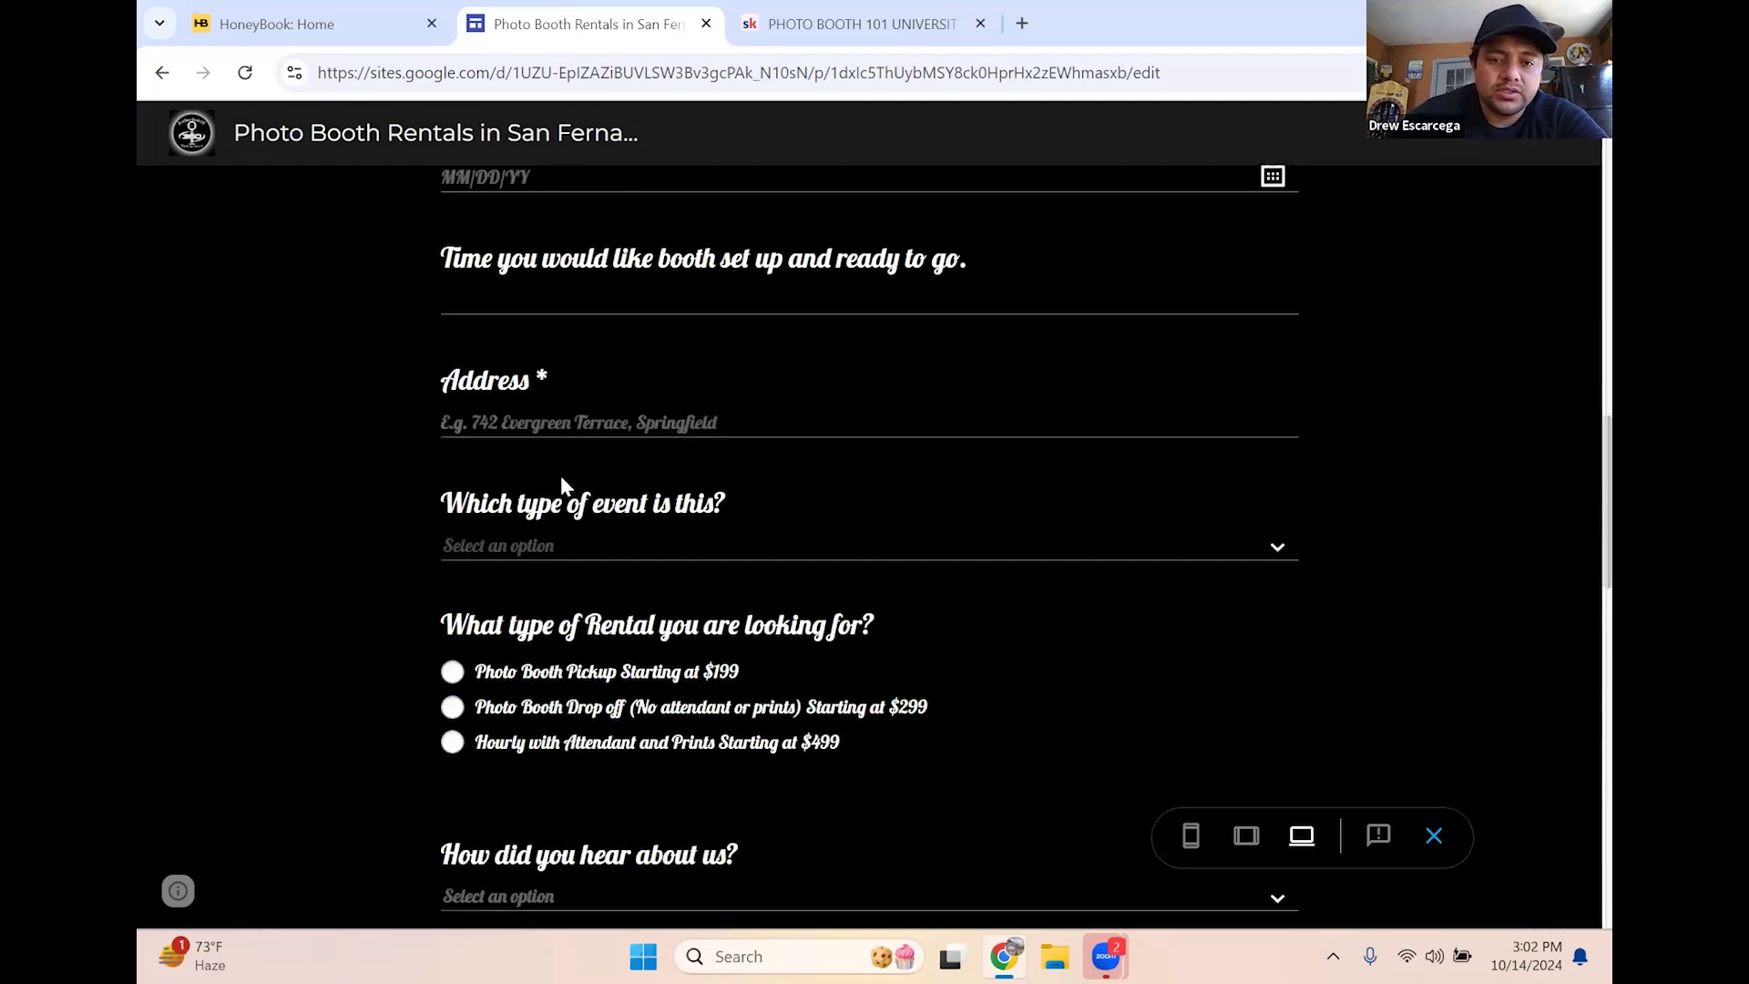
{"action": "scroll", "coordinate": [561, 486], "scroll_direction": "down", "scroll_amount": 2}
{"action": "scroll", "coordinate": [560, 635], "scroll_direction": "up", "scroll_amount": 4}
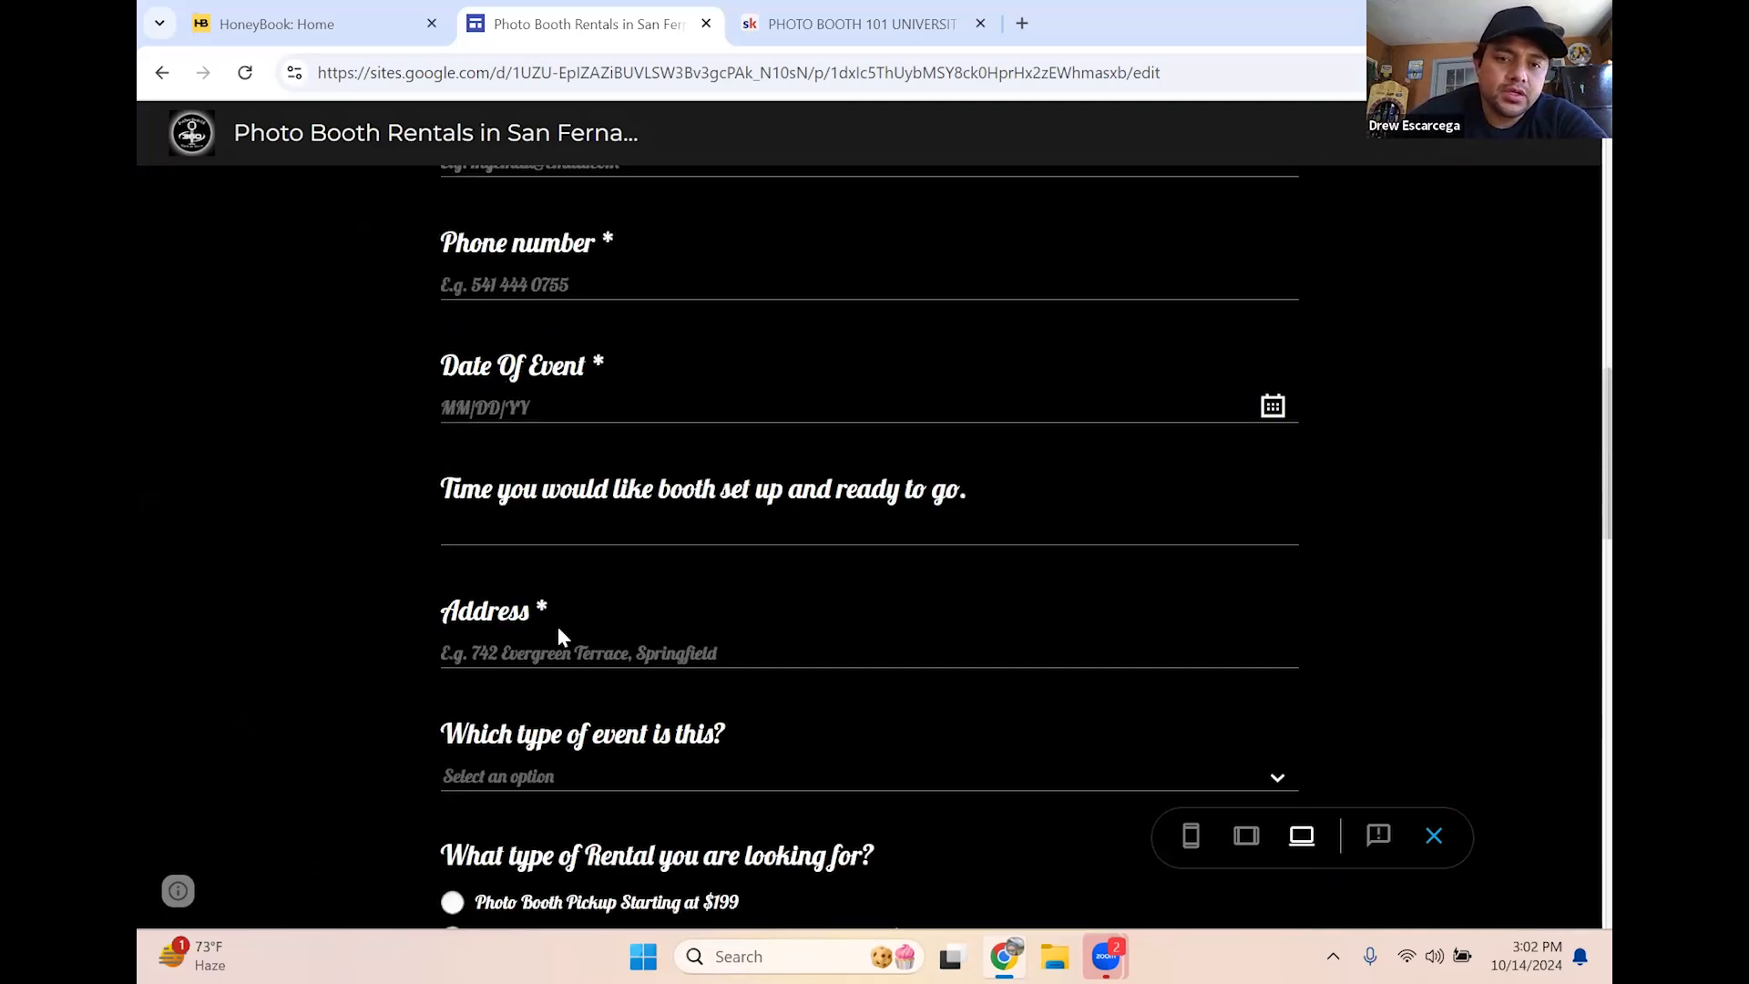
{"action": "scroll", "coordinate": [578, 628], "scroll_direction": "down", "scroll_amount": 2}
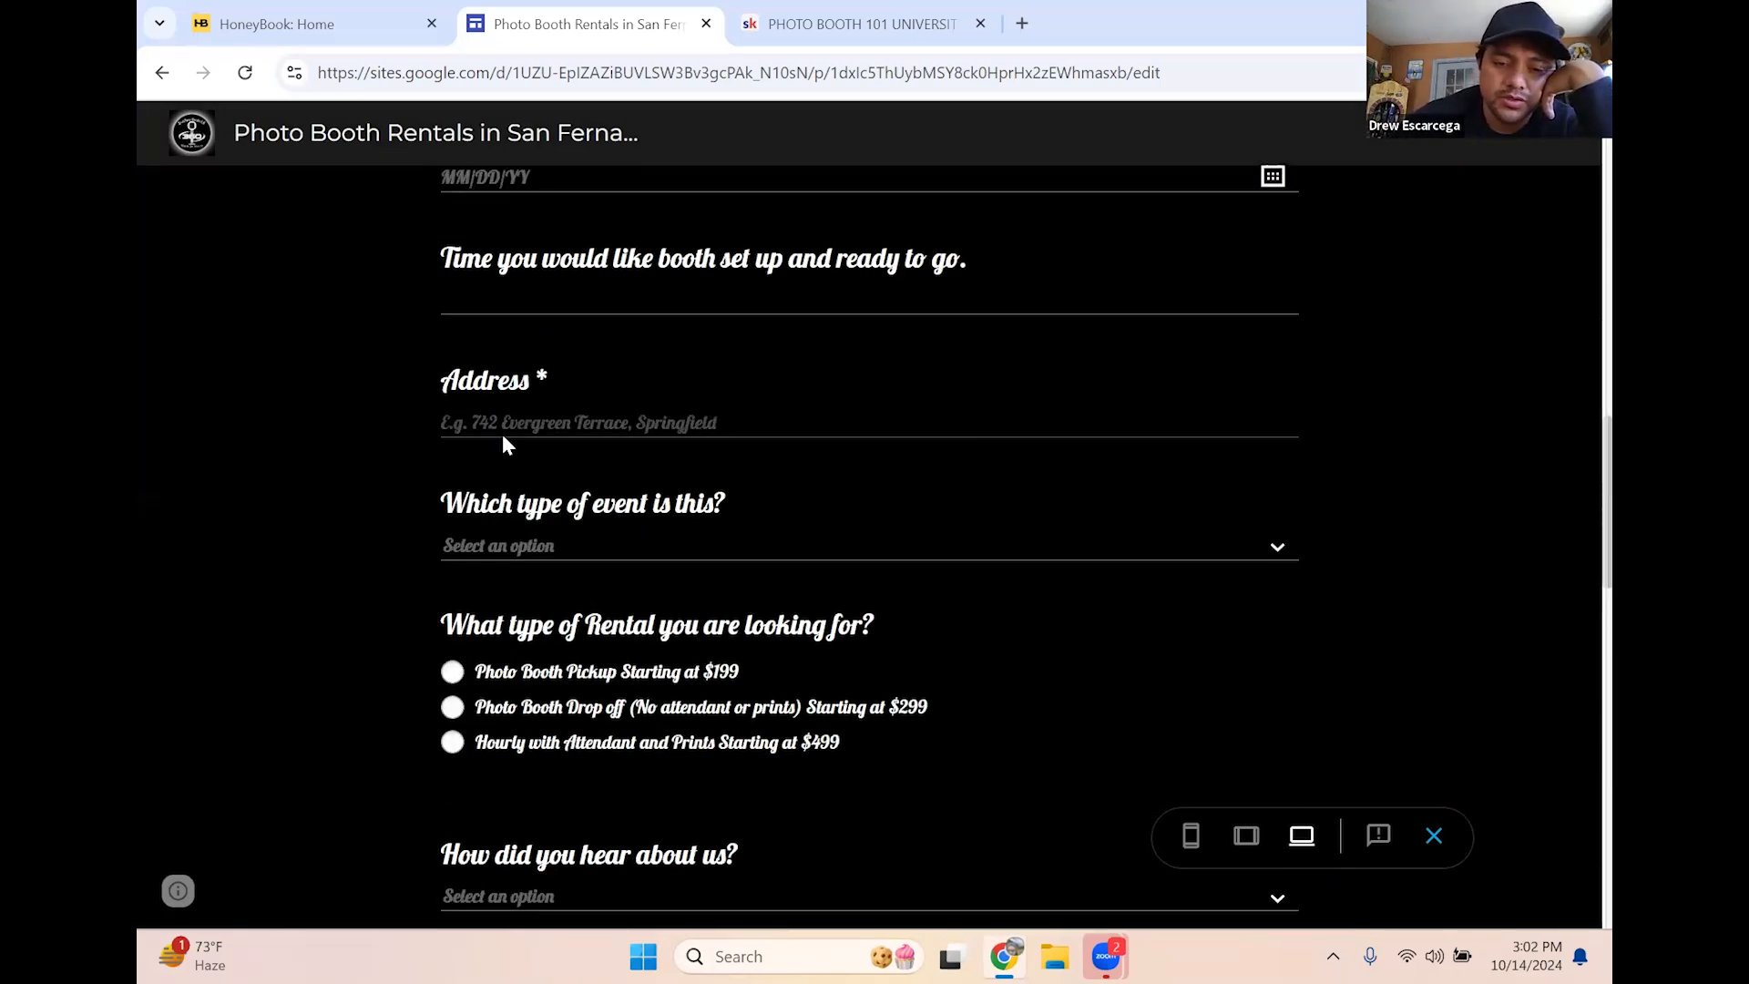
{"action": "scroll", "coordinate": [507, 444], "scroll_direction": "down", "scroll_amount": 3}
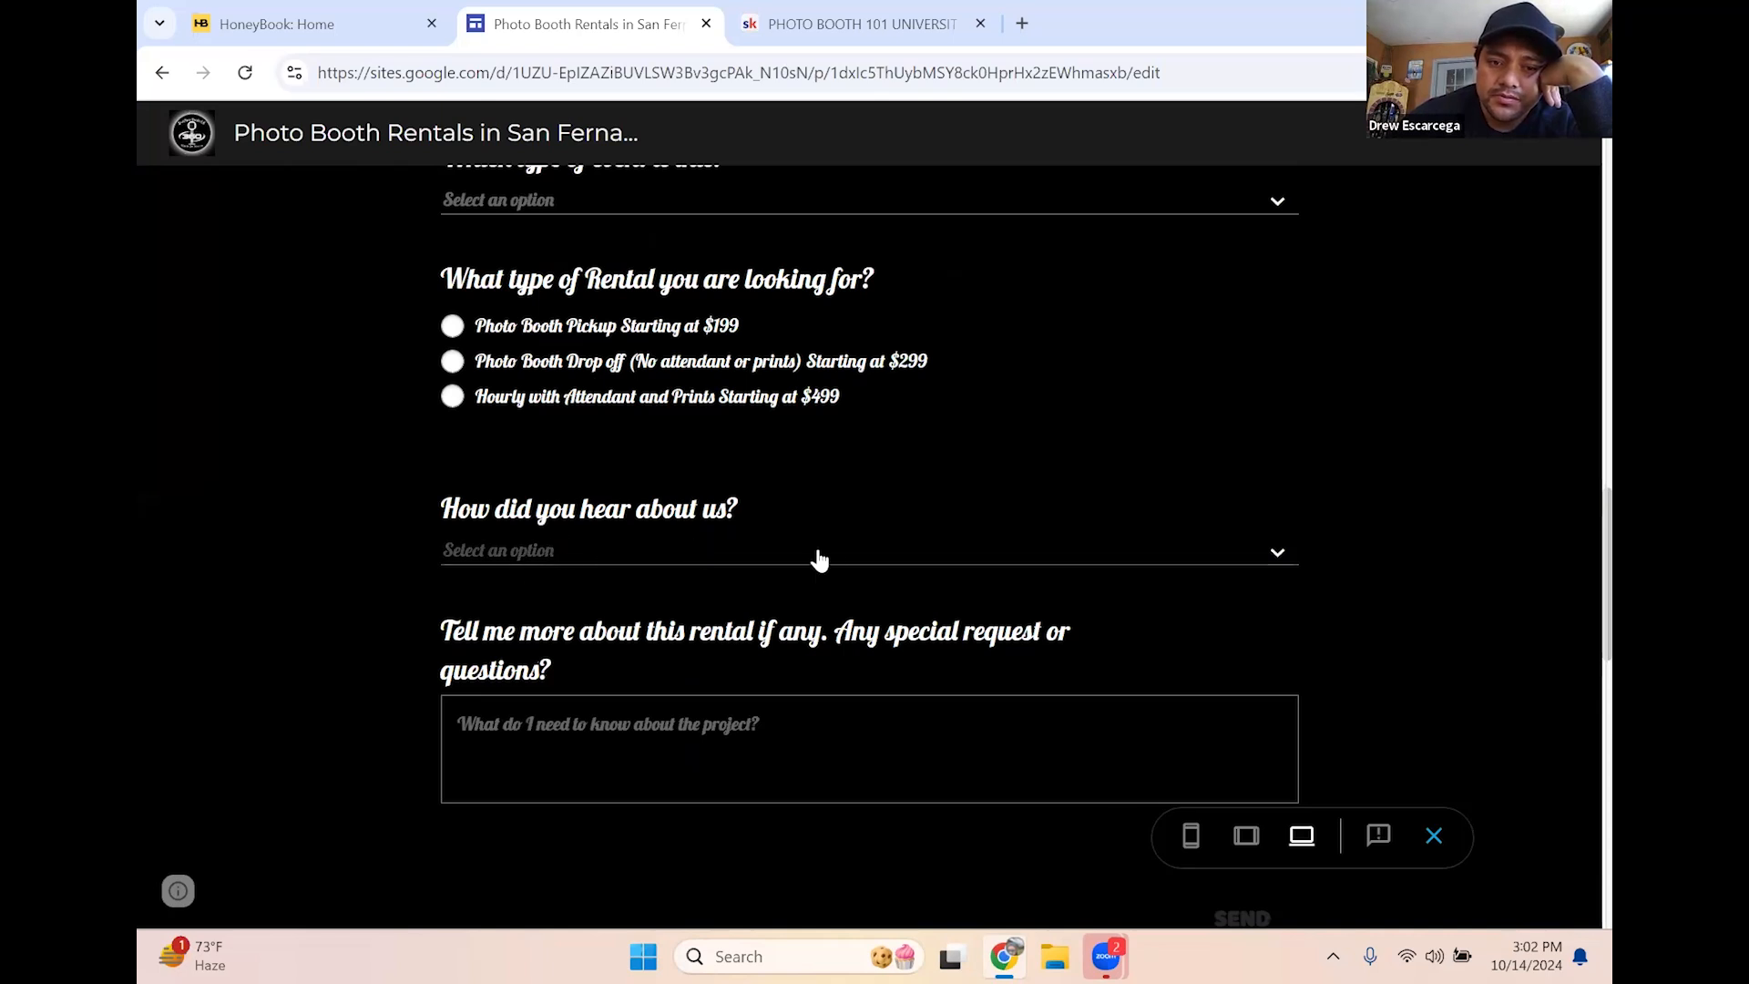
{"action": "scroll", "coordinate": [953, 565], "scroll_direction": "down", "scroll_amount": 1}
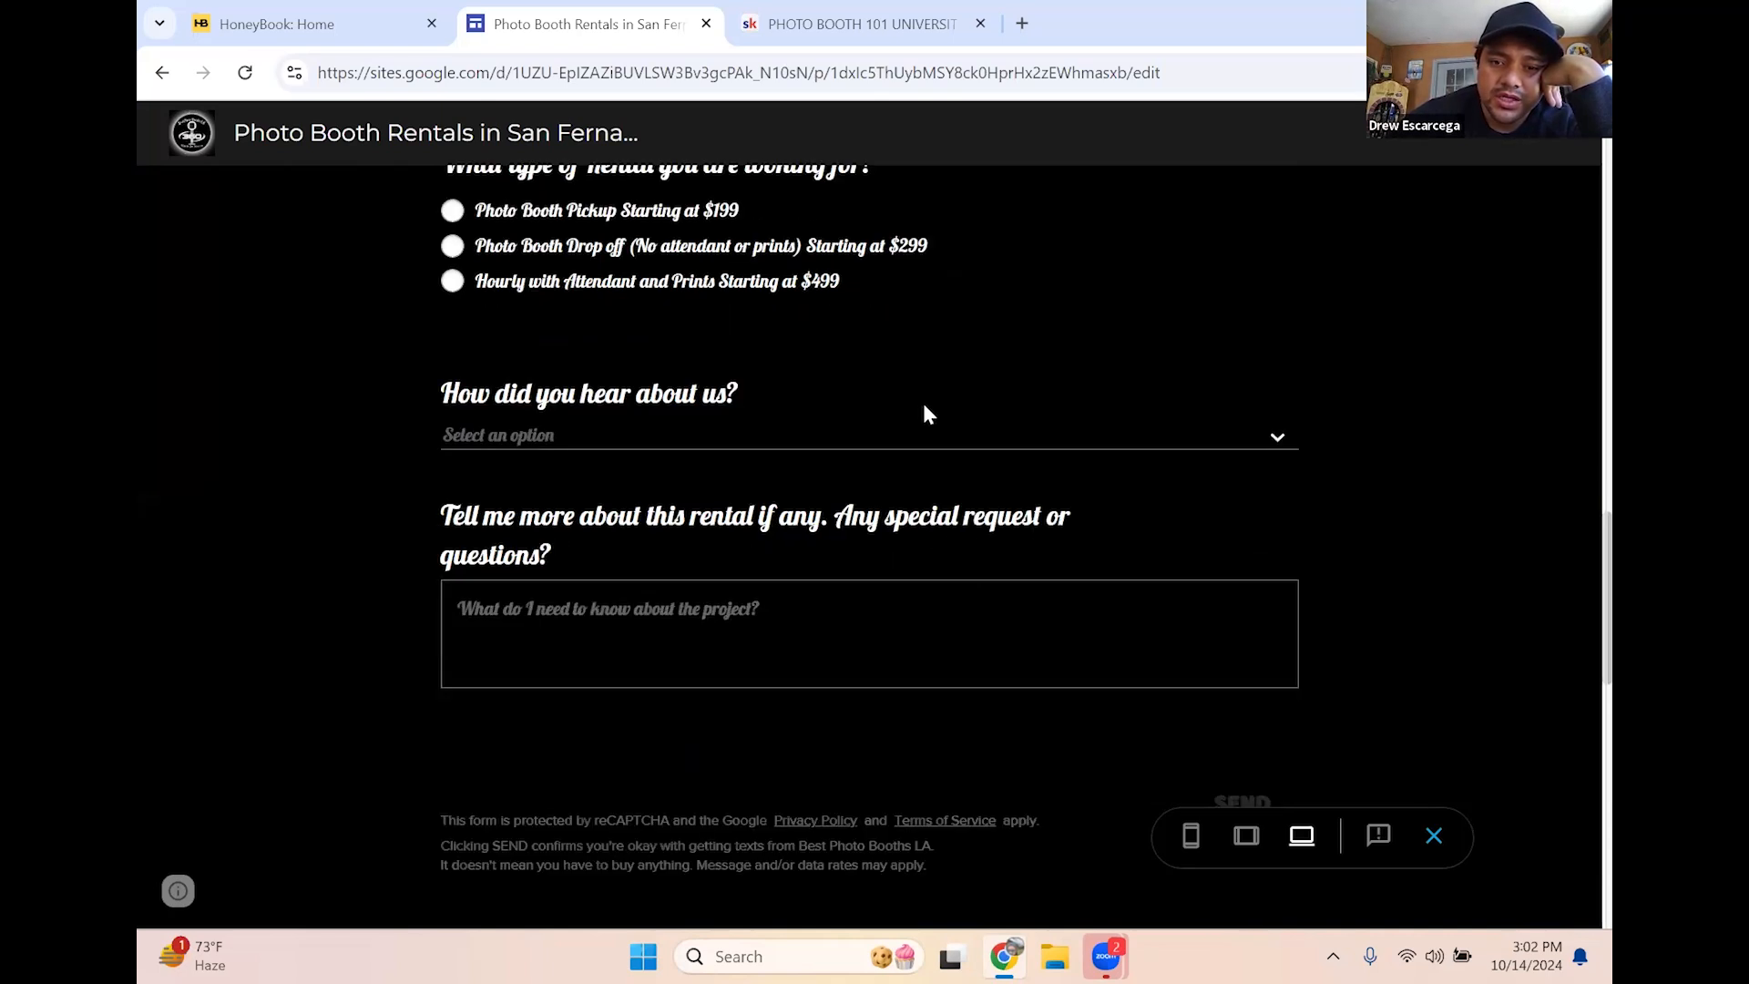
{"action": "left_click", "coordinate": [900, 461]}
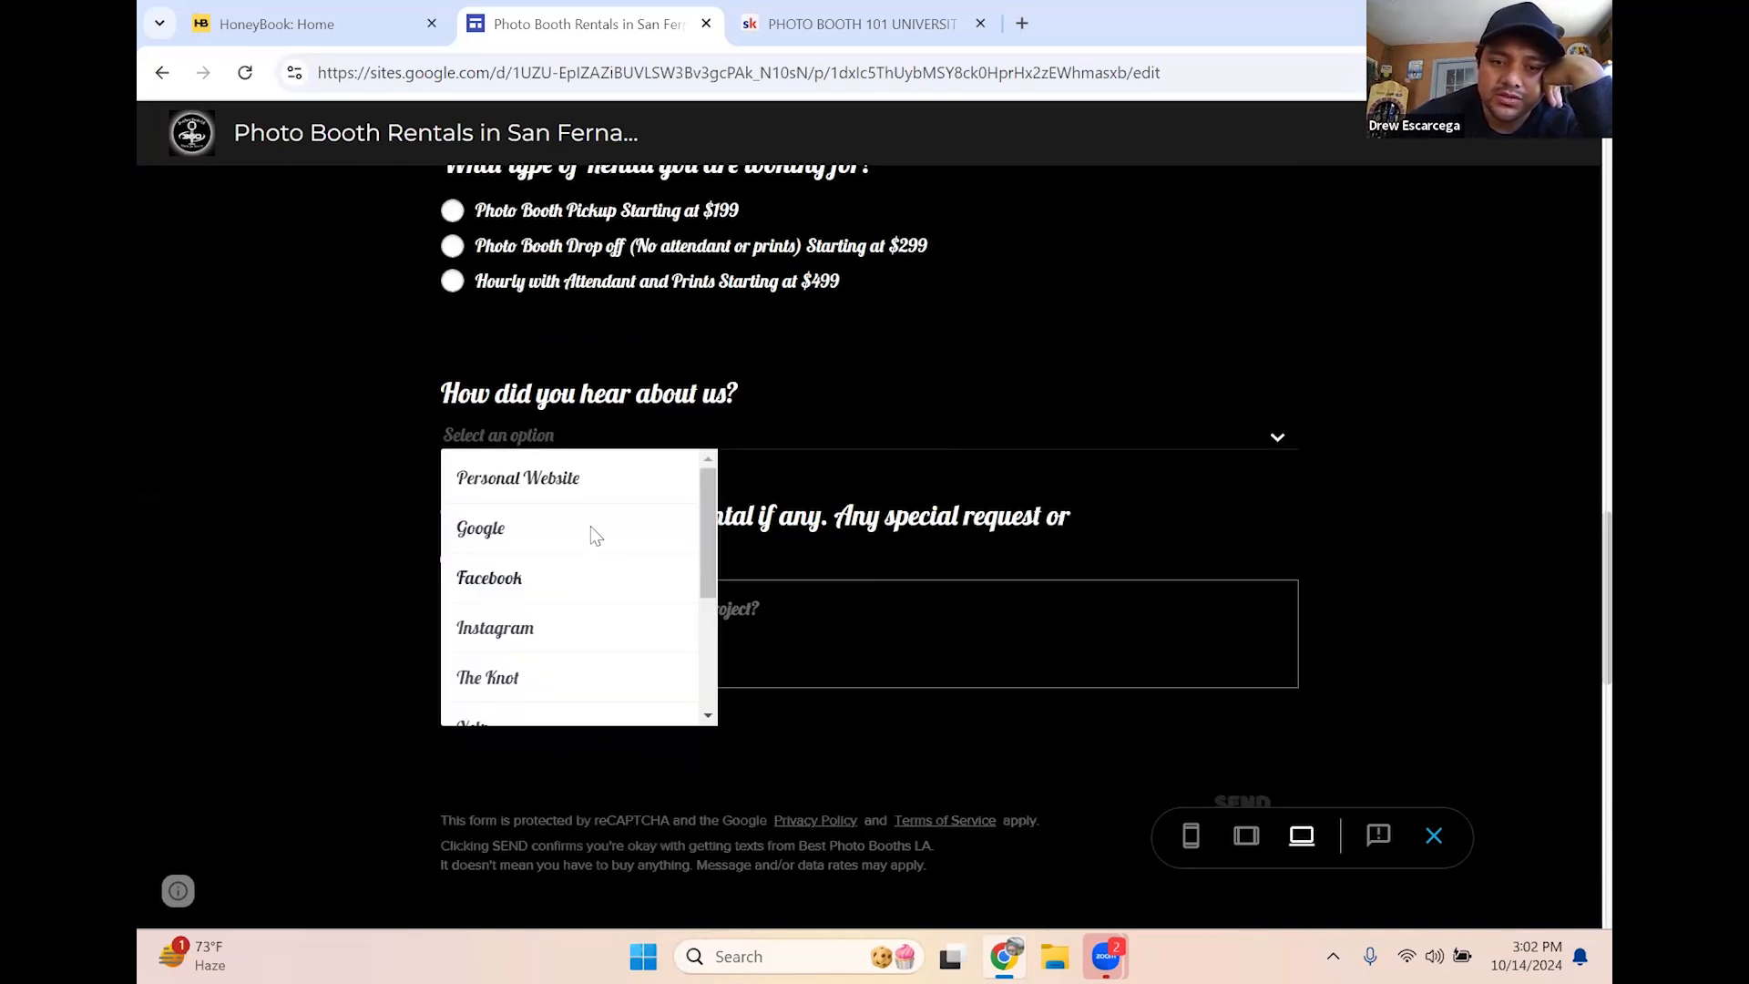
{"action": "left_click", "coordinate": [1378, 463]}
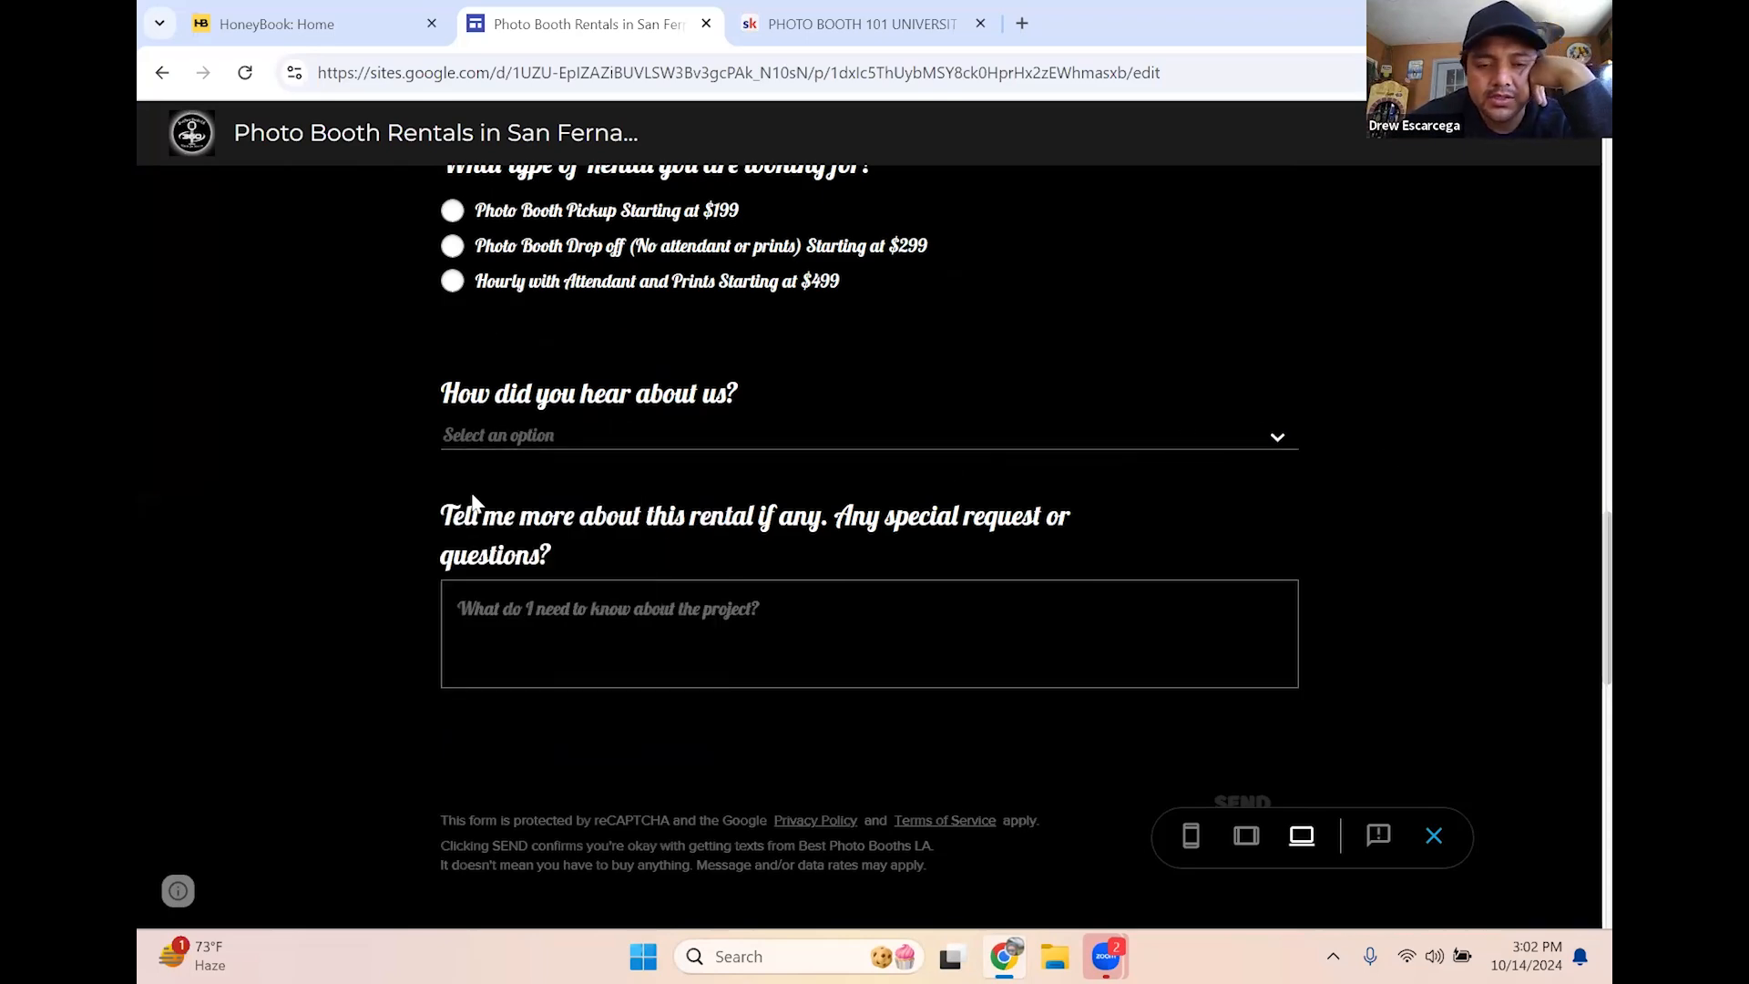
{"action": "scroll", "coordinate": [403, 499], "scroll_direction": "down", "scroll_amount": 3}
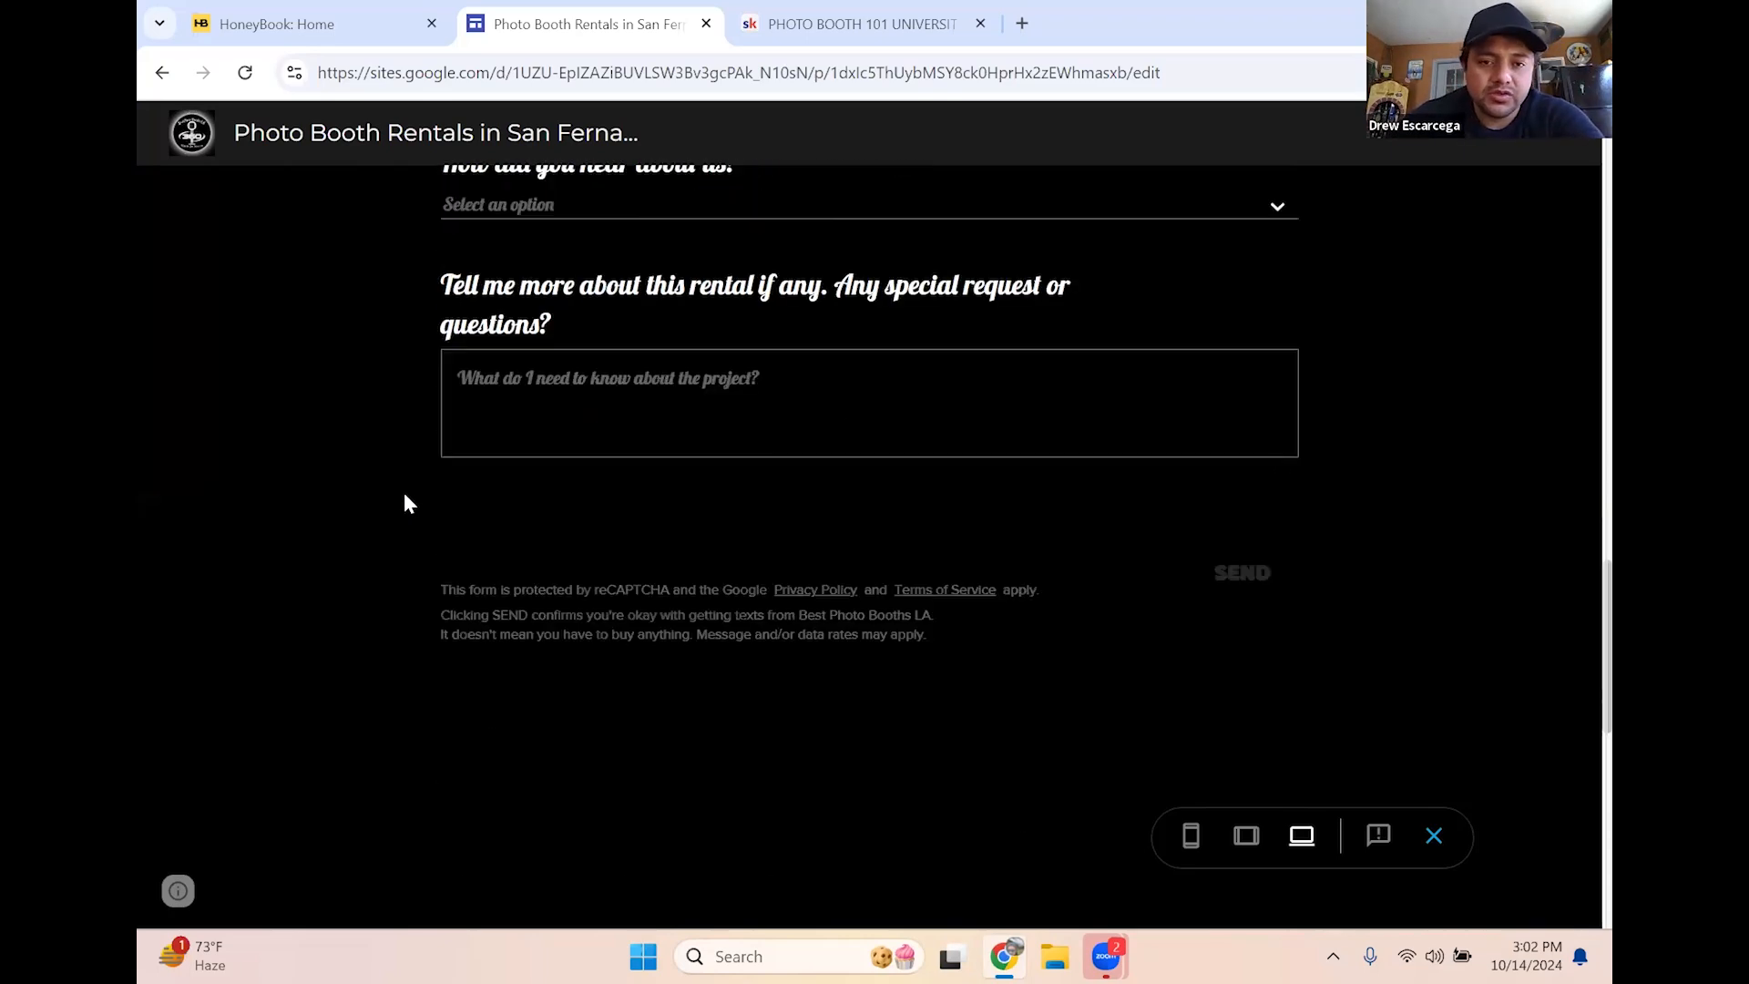
{"action": "scroll", "coordinate": [404, 500], "scroll_direction": "up", "scroll_amount": 3}
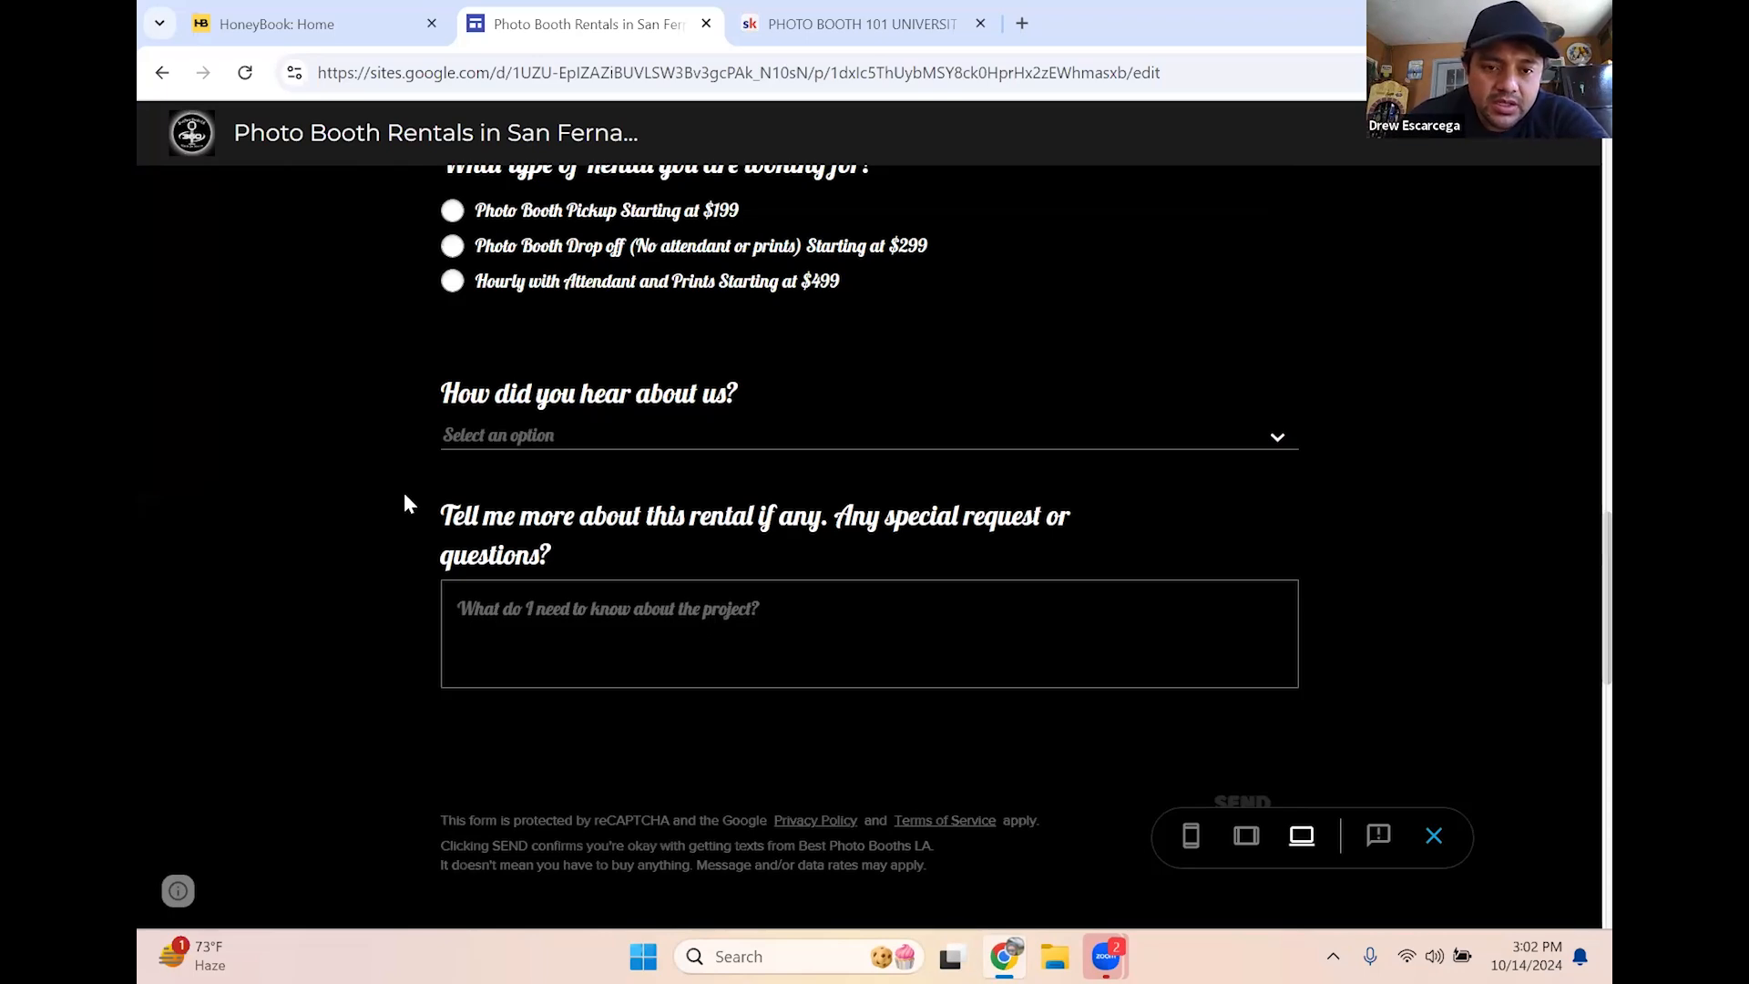
{"action": "scroll", "coordinate": [405, 495], "scroll_direction": "down", "scroll_amount": 6}
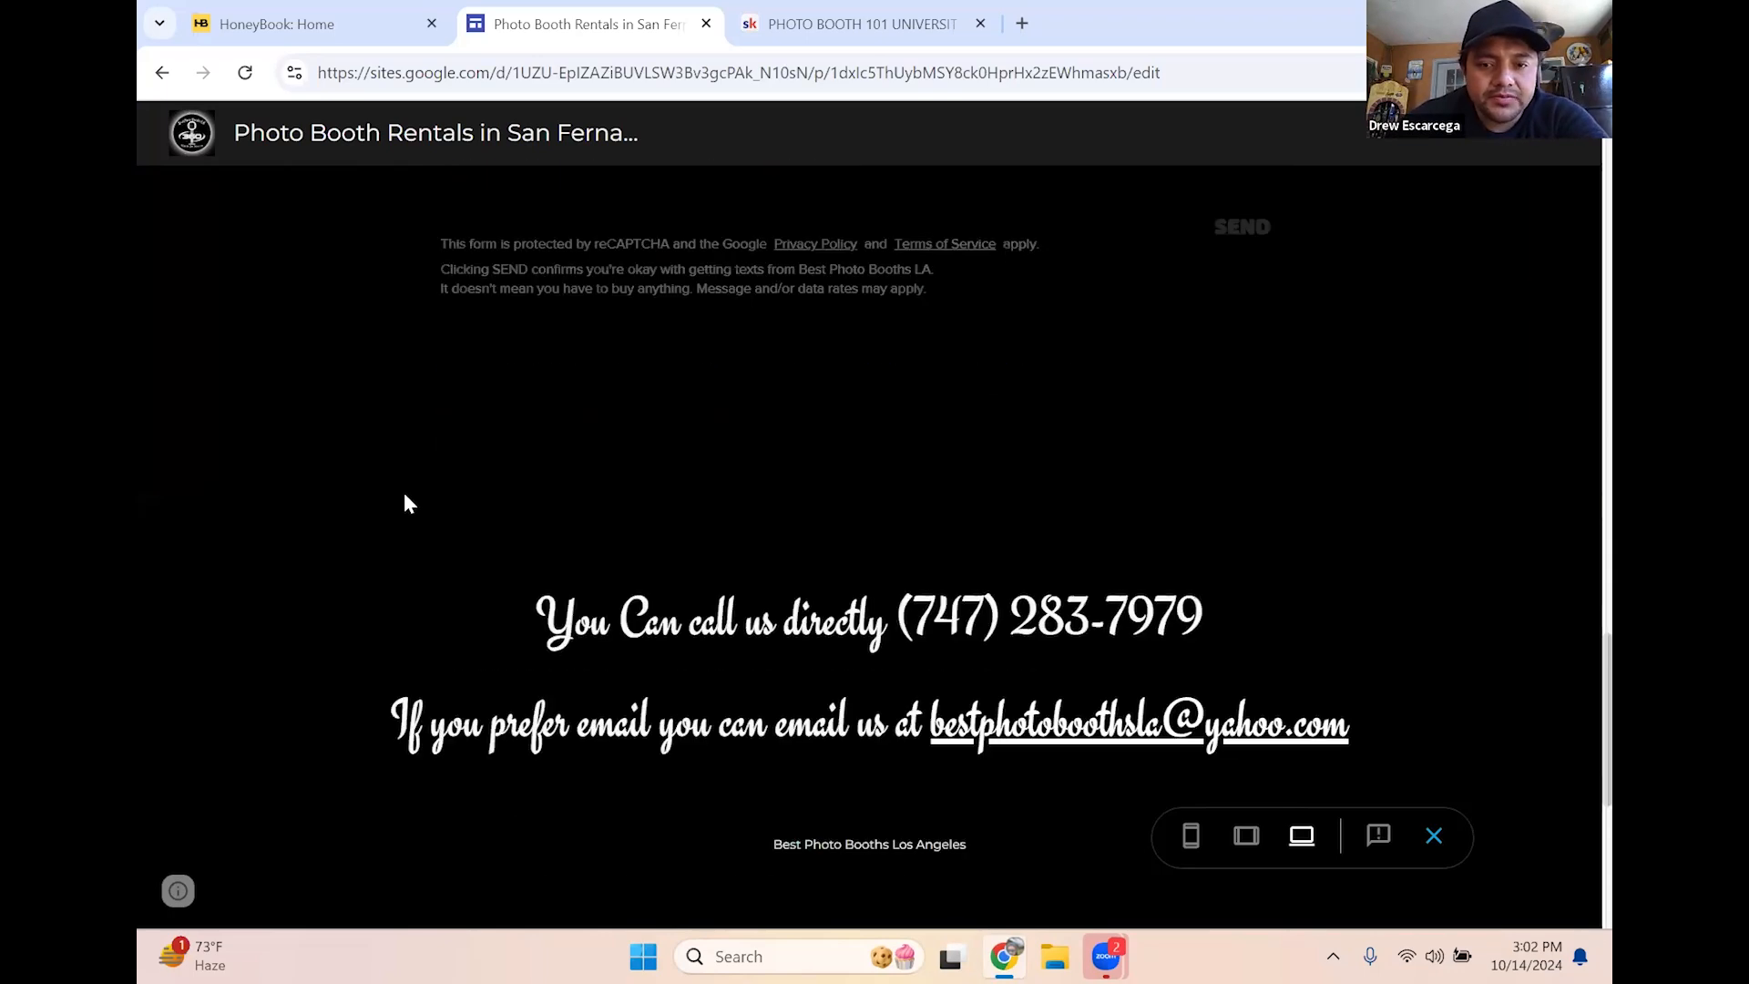
{"action": "scroll", "coordinate": [405, 501], "scroll_direction": "down", "scroll_amount": 3}
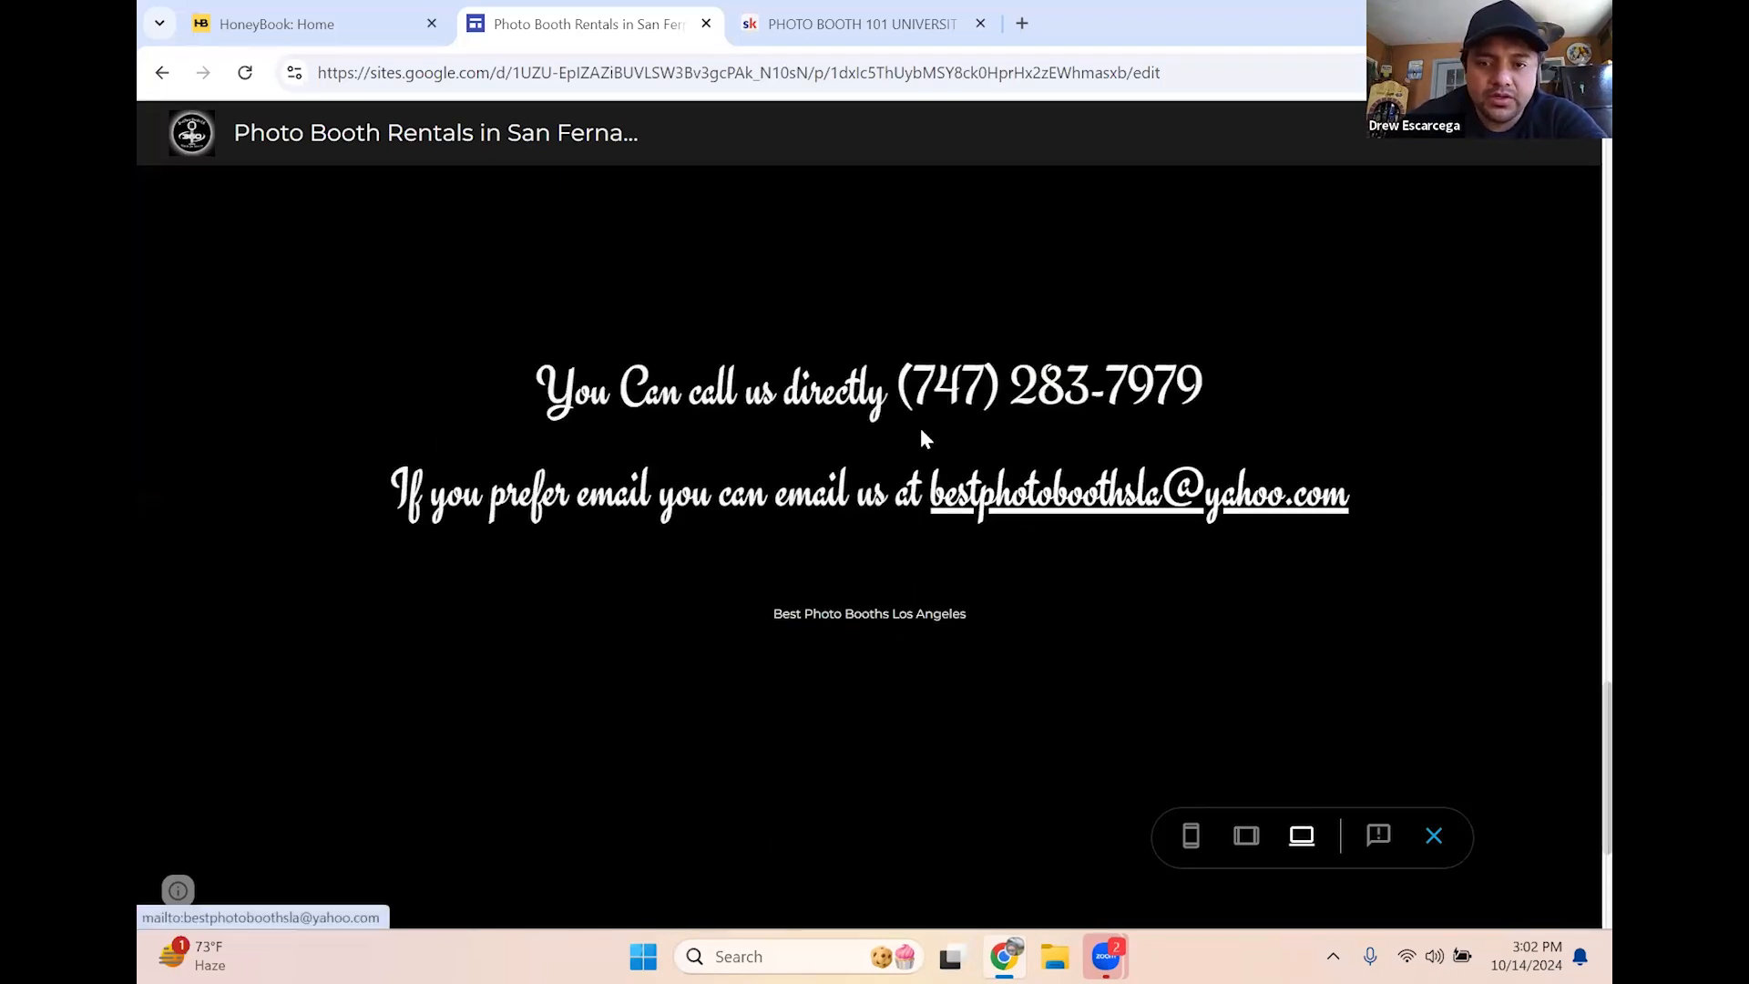
{"action": "scroll", "coordinate": [941, 460], "scroll_direction": "up", "scroll_amount": 10}
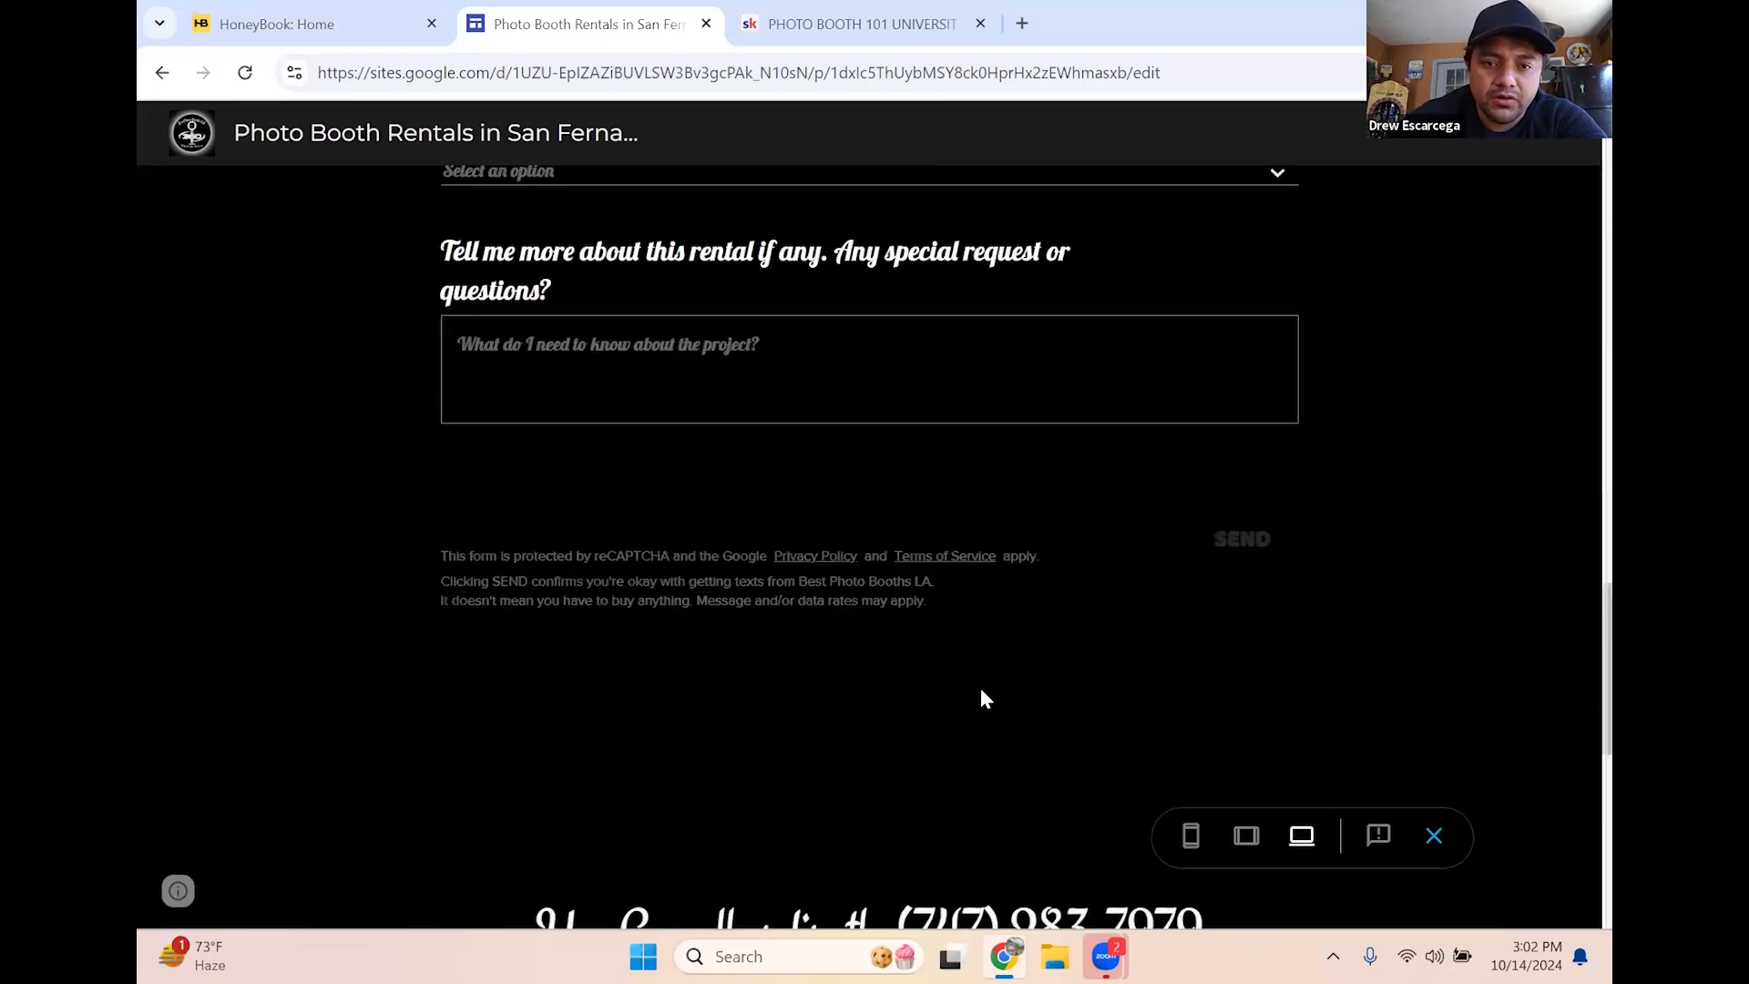
{"action": "scroll", "coordinate": [951, 683], "scroll_direction": "up", "scroll_amount": 12}
{"action": "scroll", "coordinate": [953, 679], "scroll_direction": "down", "scroll_amount": 5}
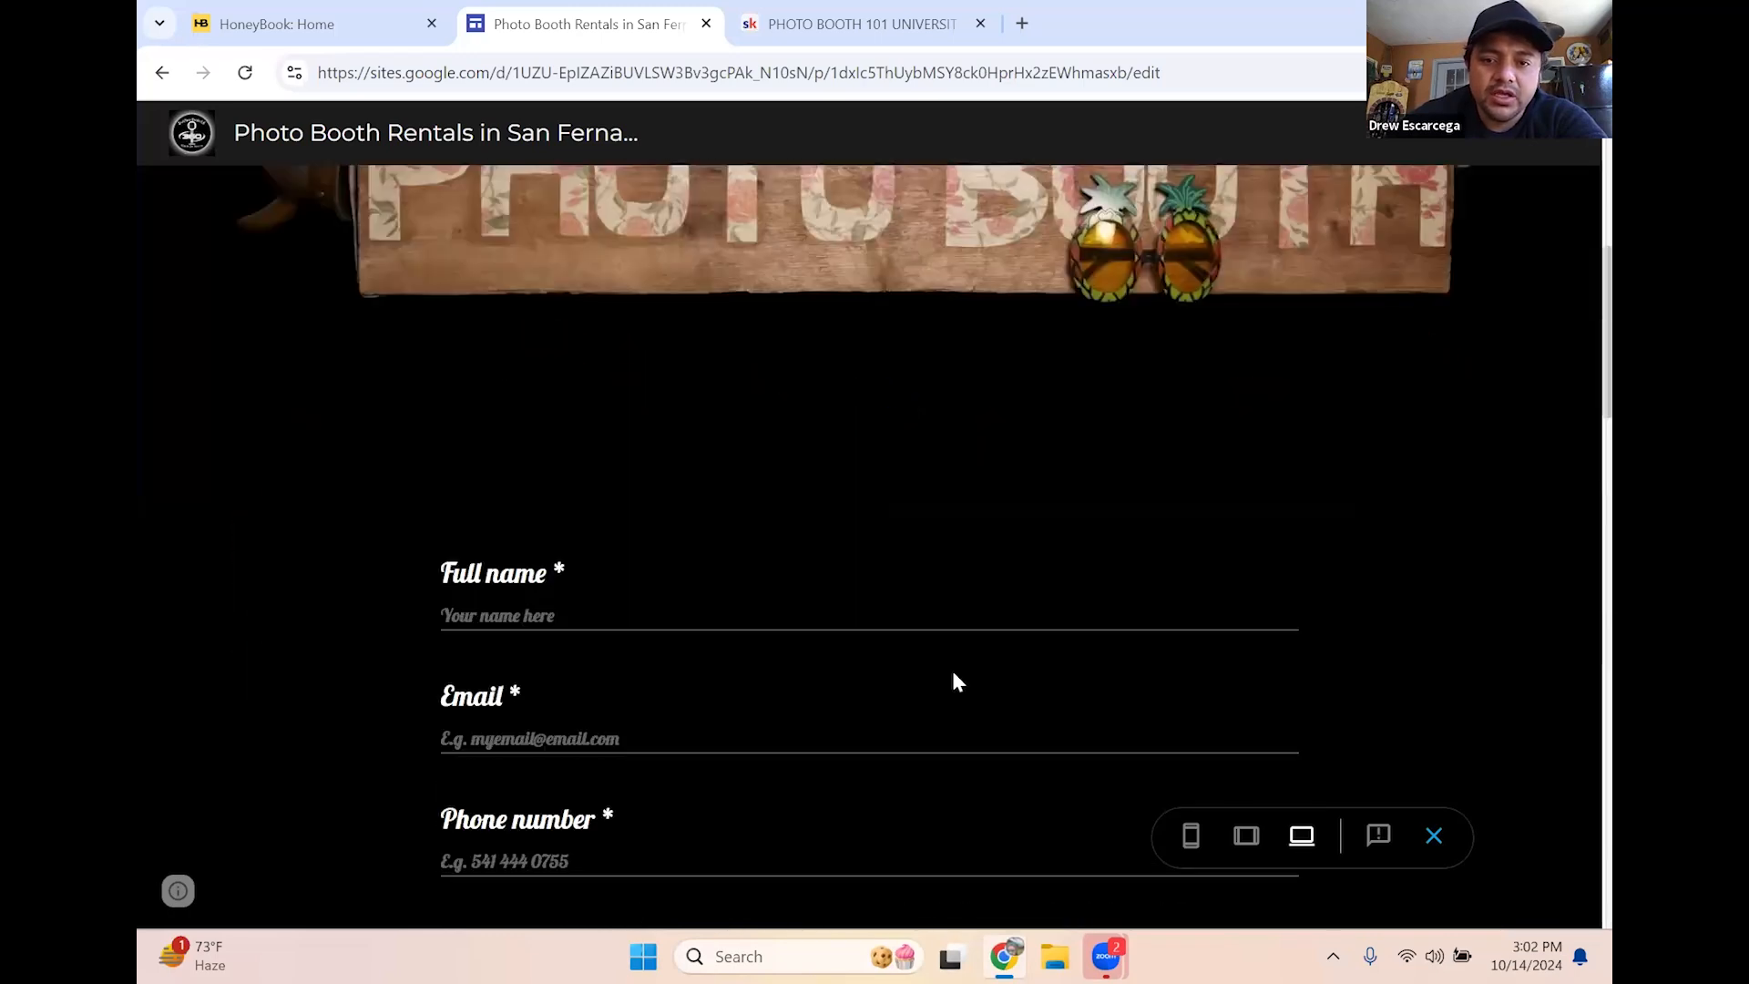
{"action": "scroll", "coordinate": [441, 342], "scroll_direction": "down", "scroll_amount": 3}
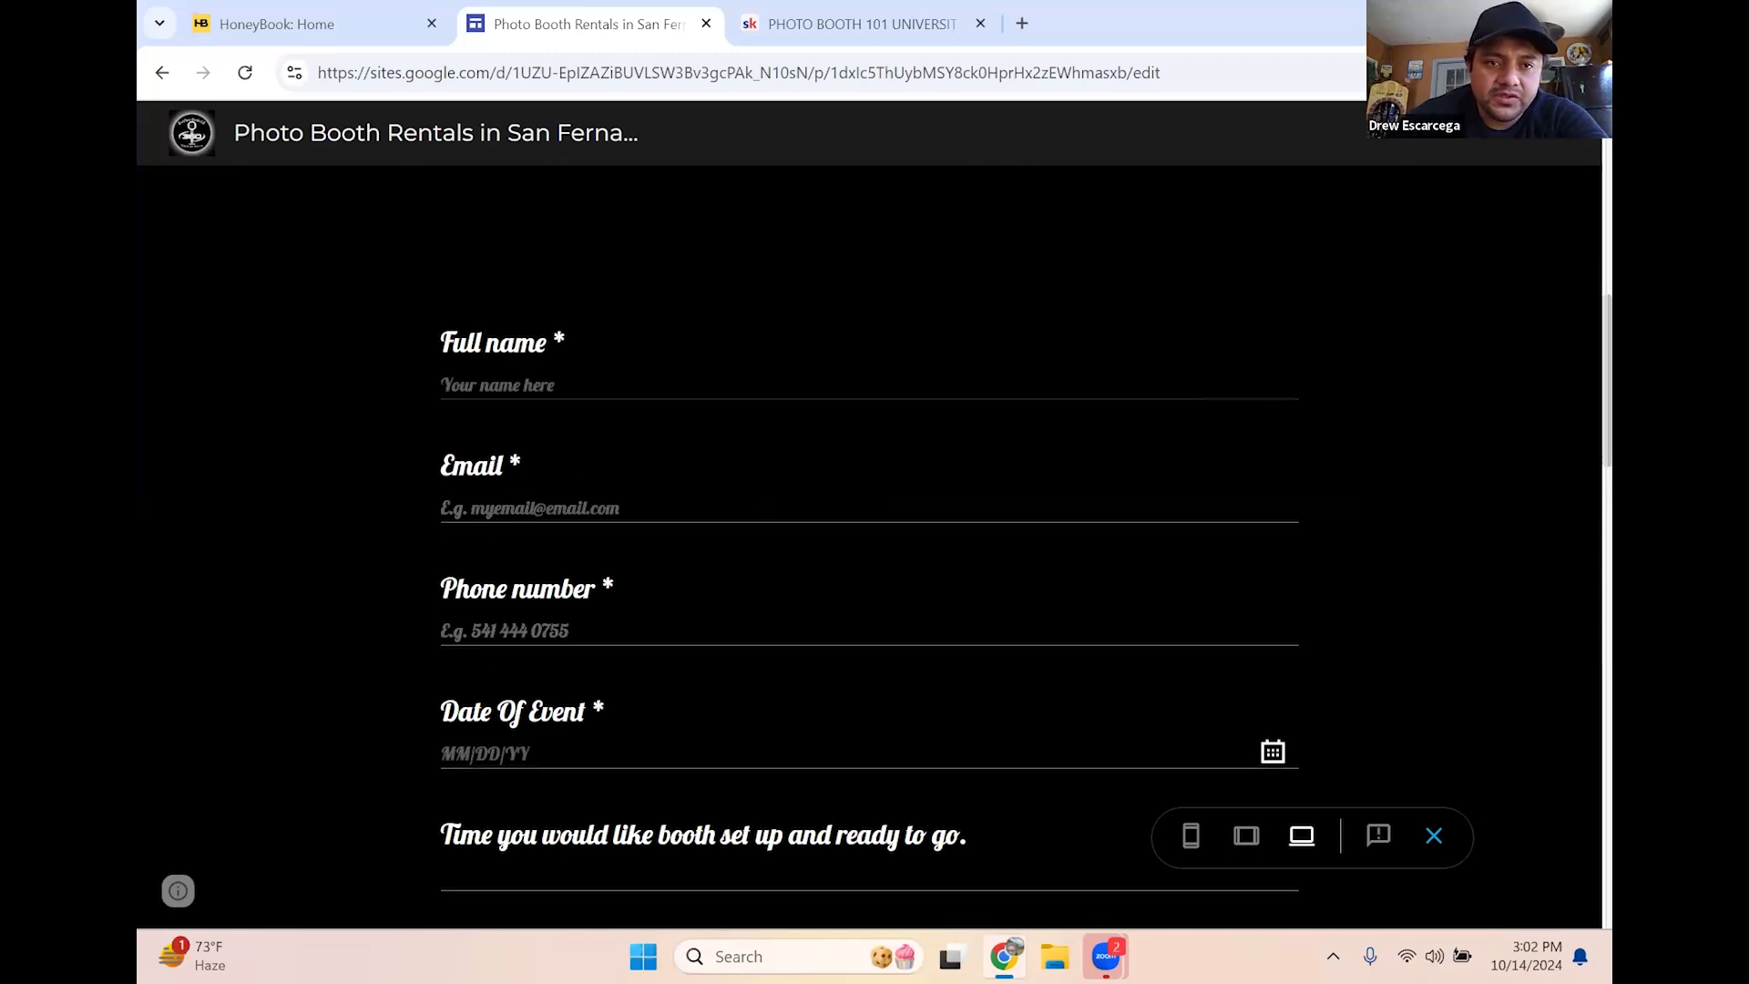
{"action": "scroll", "coordinate": [921, 583], "scroll_direction": "down", "scroll_amount": 10}
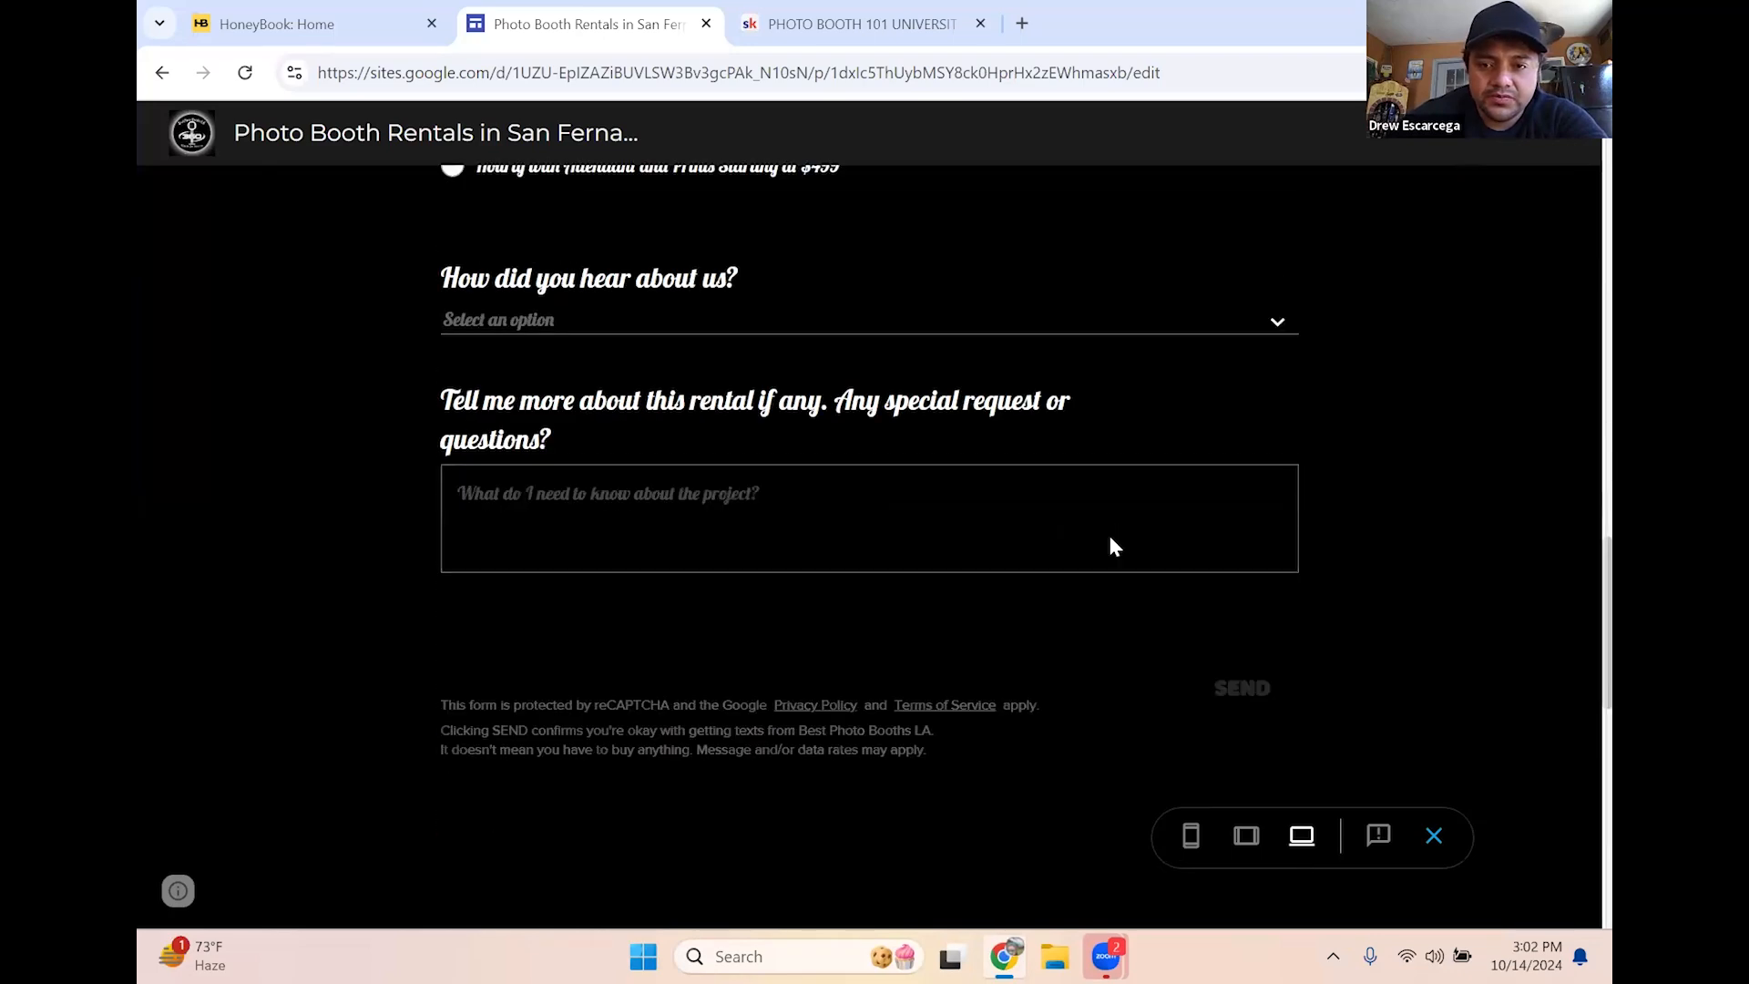
{"action": "scroll", "coordinate": [1112, 543], "scroll_direction": "up", "scroll_amount": 2}
{"action": "scroll", "coordinate": [1114, 542], "scroll_direction": "down", "scroll_amount": 8}
{"action": "scroll", "coordinate": [1221, 383], "scroll_direction": "up", "scroll_amount": 2}
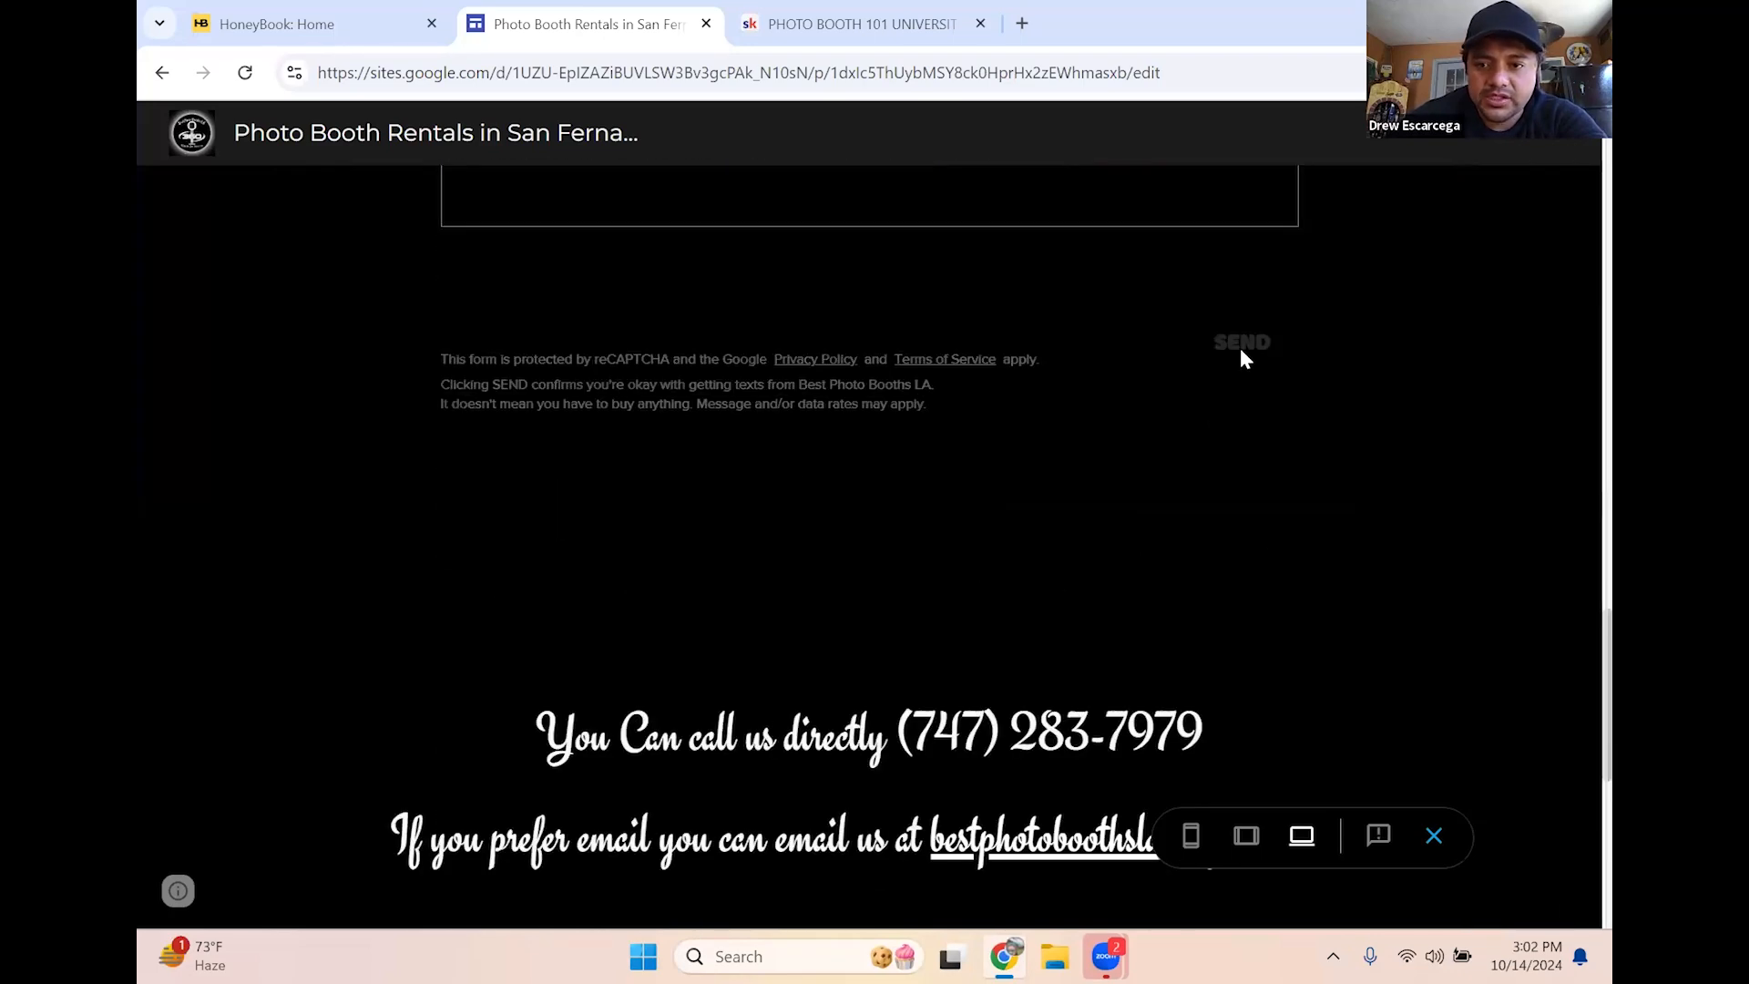
{"action": "scroll", "coordinate": [1230, 734], "scroll_direction": "up", "scroll_amount": 4}
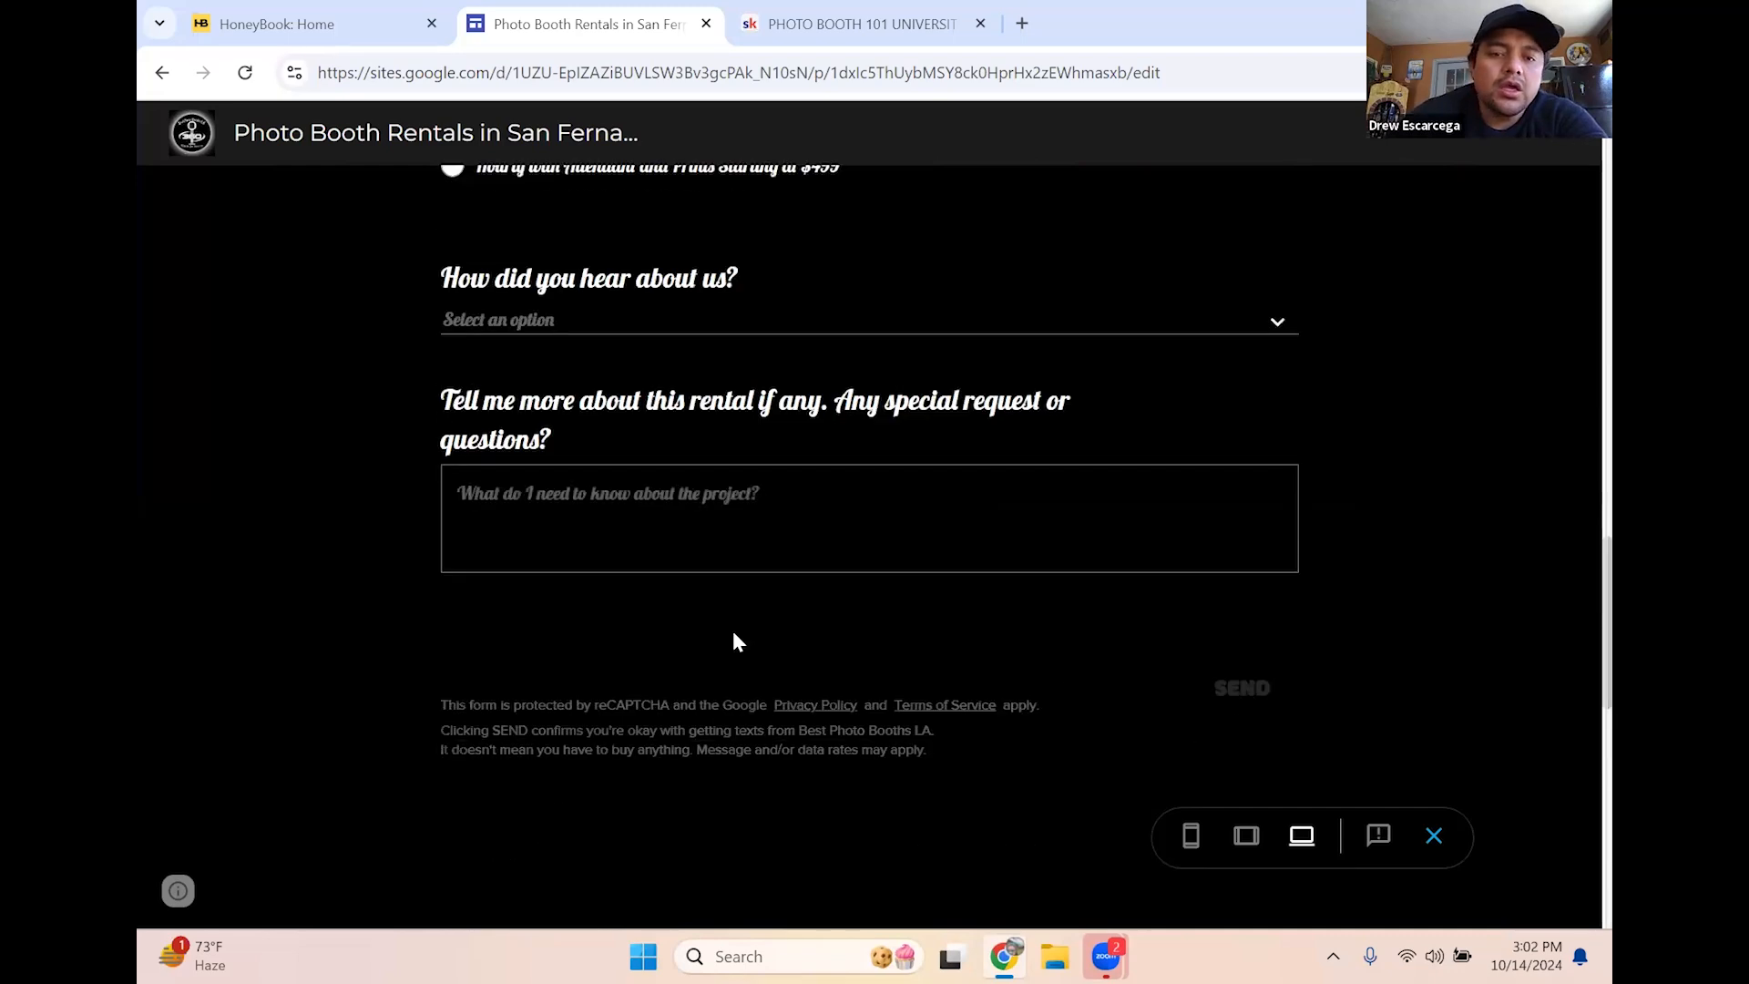
{"action": "scroll", "coordinate": [738, 642], "scroll_direction": "up", "scroll_amount": 12}
{"action": "scroll", "coordinate": [688, 585], "scroll_direction": "down", "scroll_amount": 10}
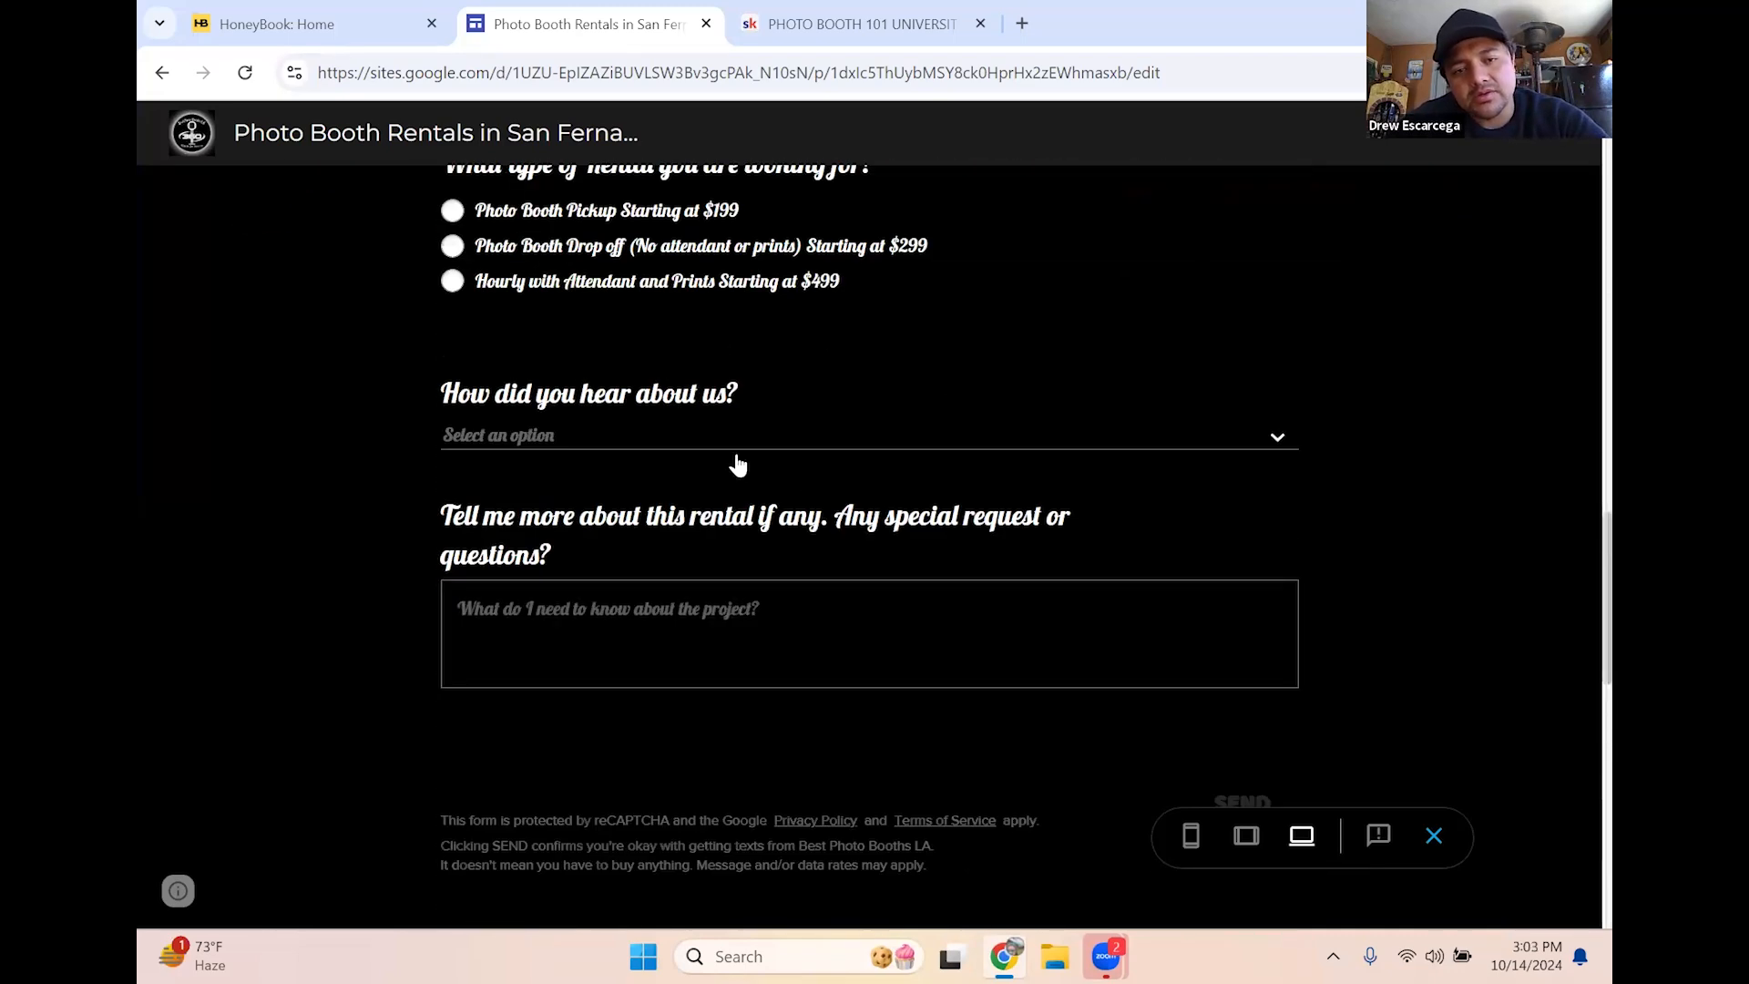
{"action": "scroll", "coordinate": [683, 428], "scroll_direction": "up", "scroll_amount": 5}
Type the test entry 'fadfa' into the Address field and scroll back up
{"action": "left_click", "coordinate": [674, 423]}
{"action": "type", "text": "fadfa"}
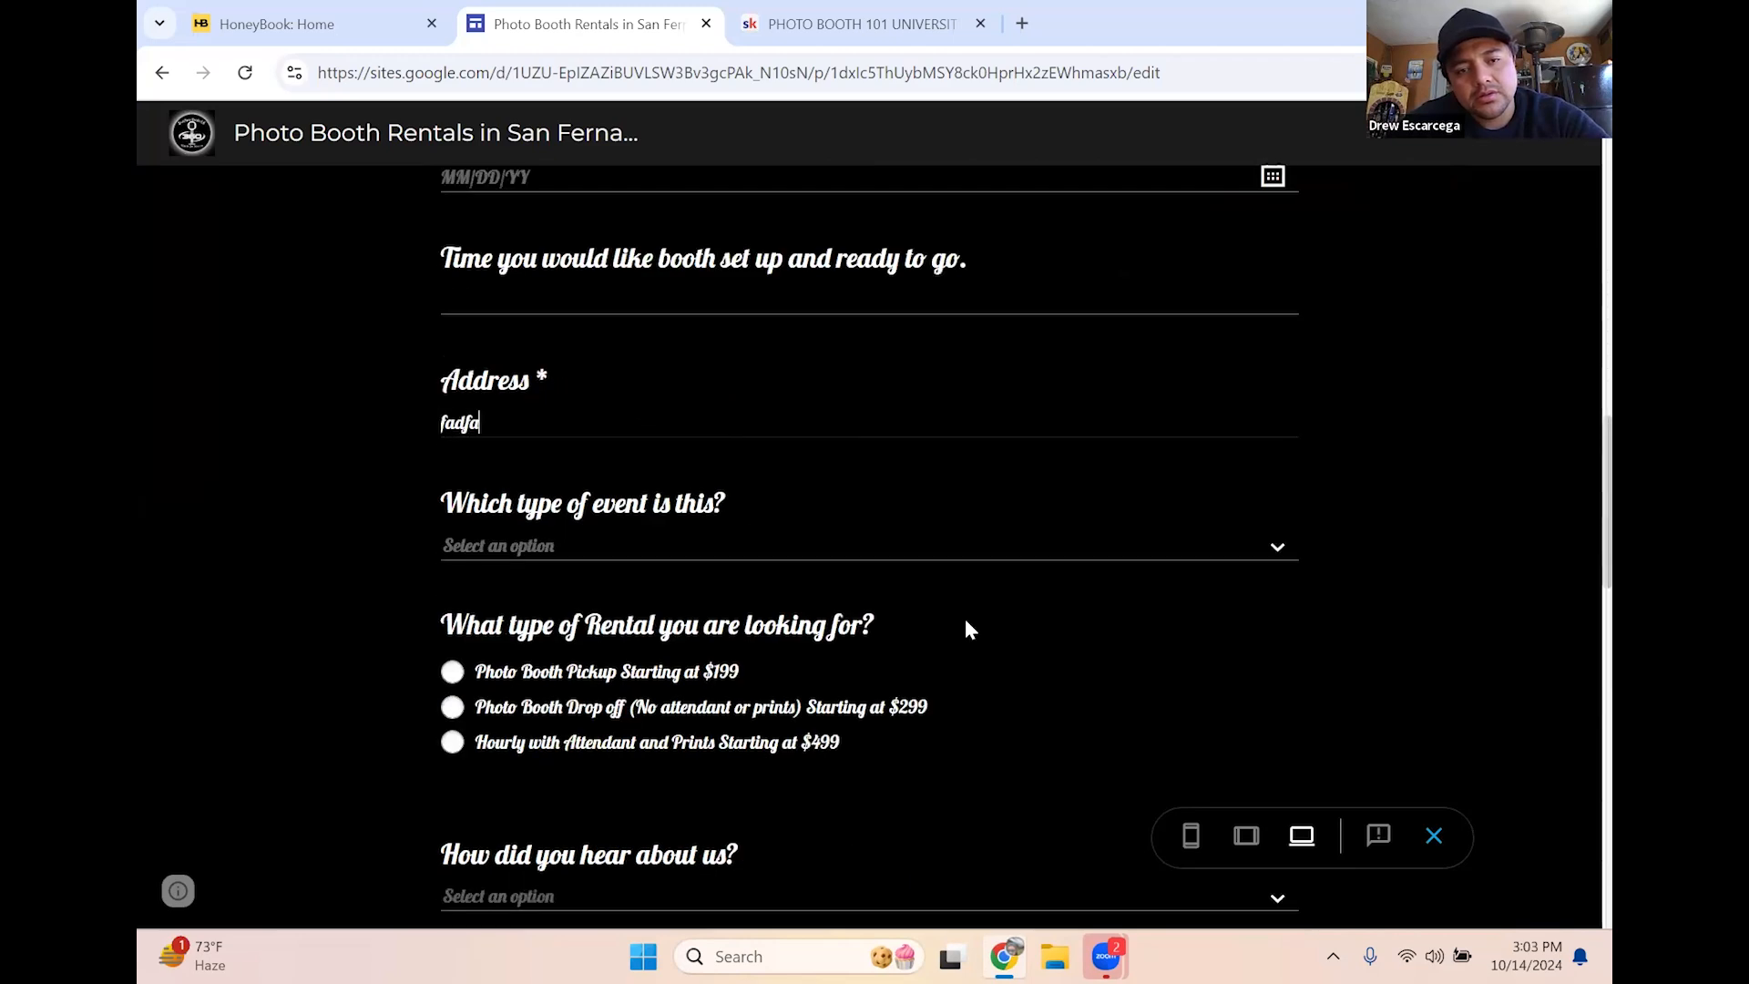
{"action": "scroll", "coordinate": [967, 629], "scroll_direction": "down", "scroll_amount": 10}
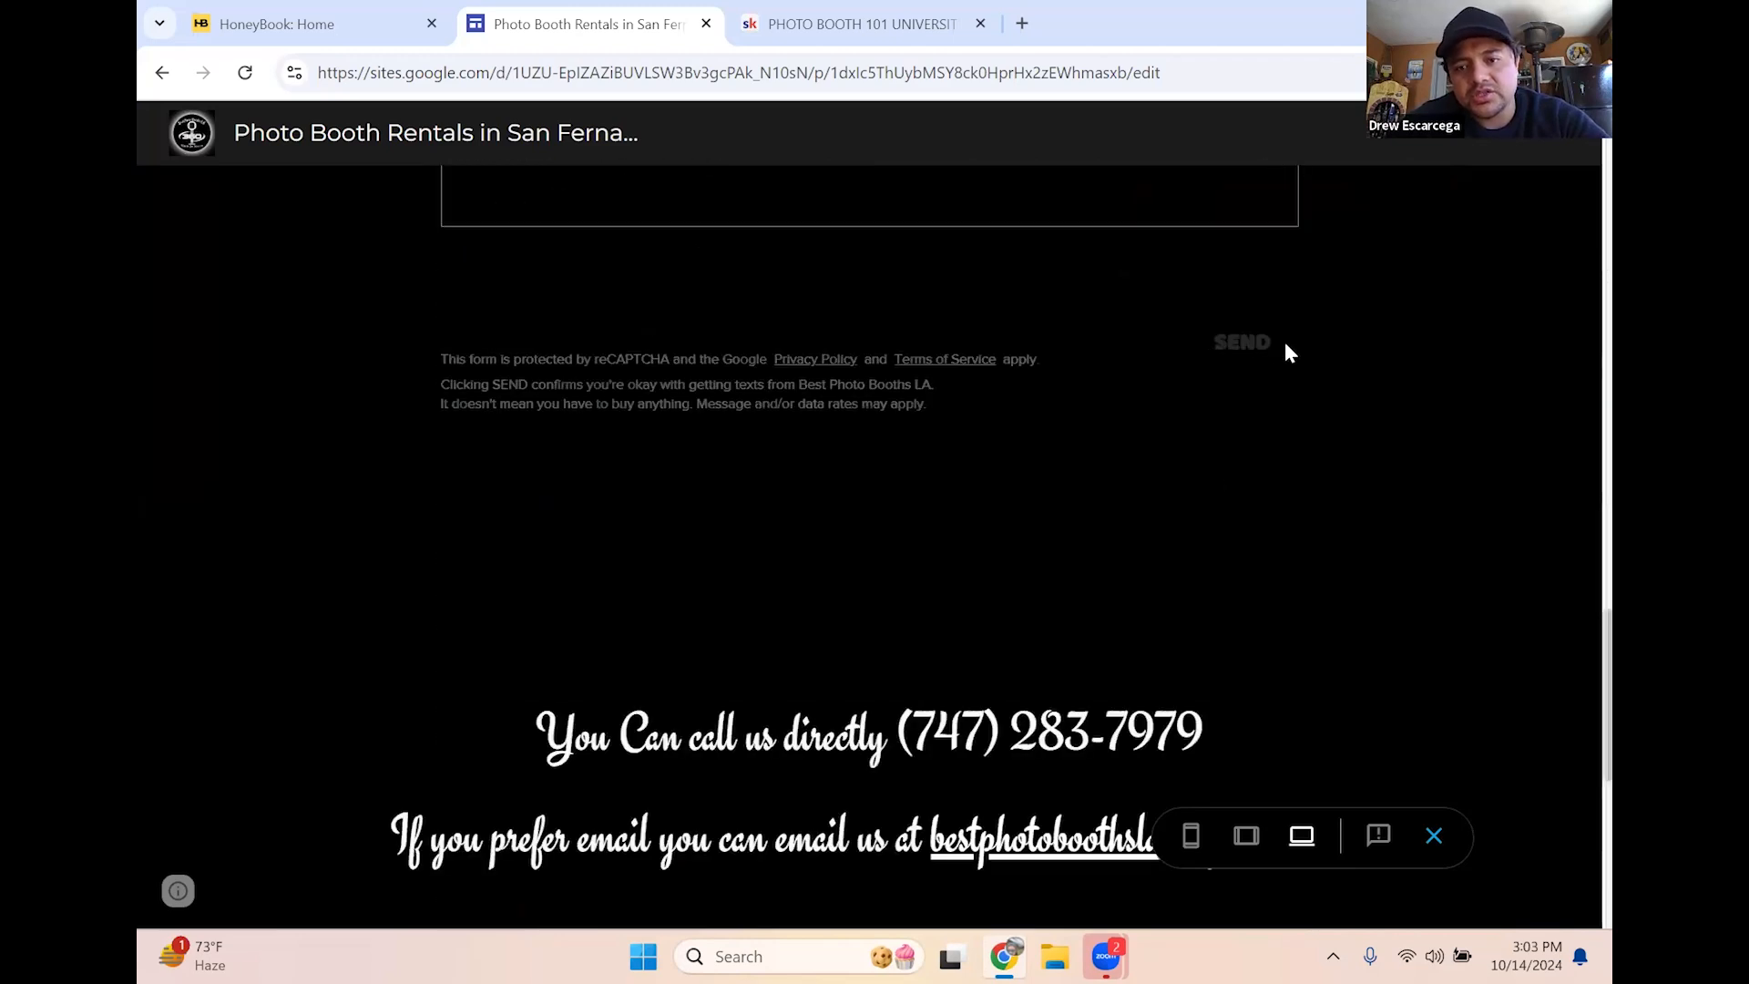
{"action": "scroll", "coordinate": [1144, 375], "scroll_direction": "up", "scroll_amount": 12}
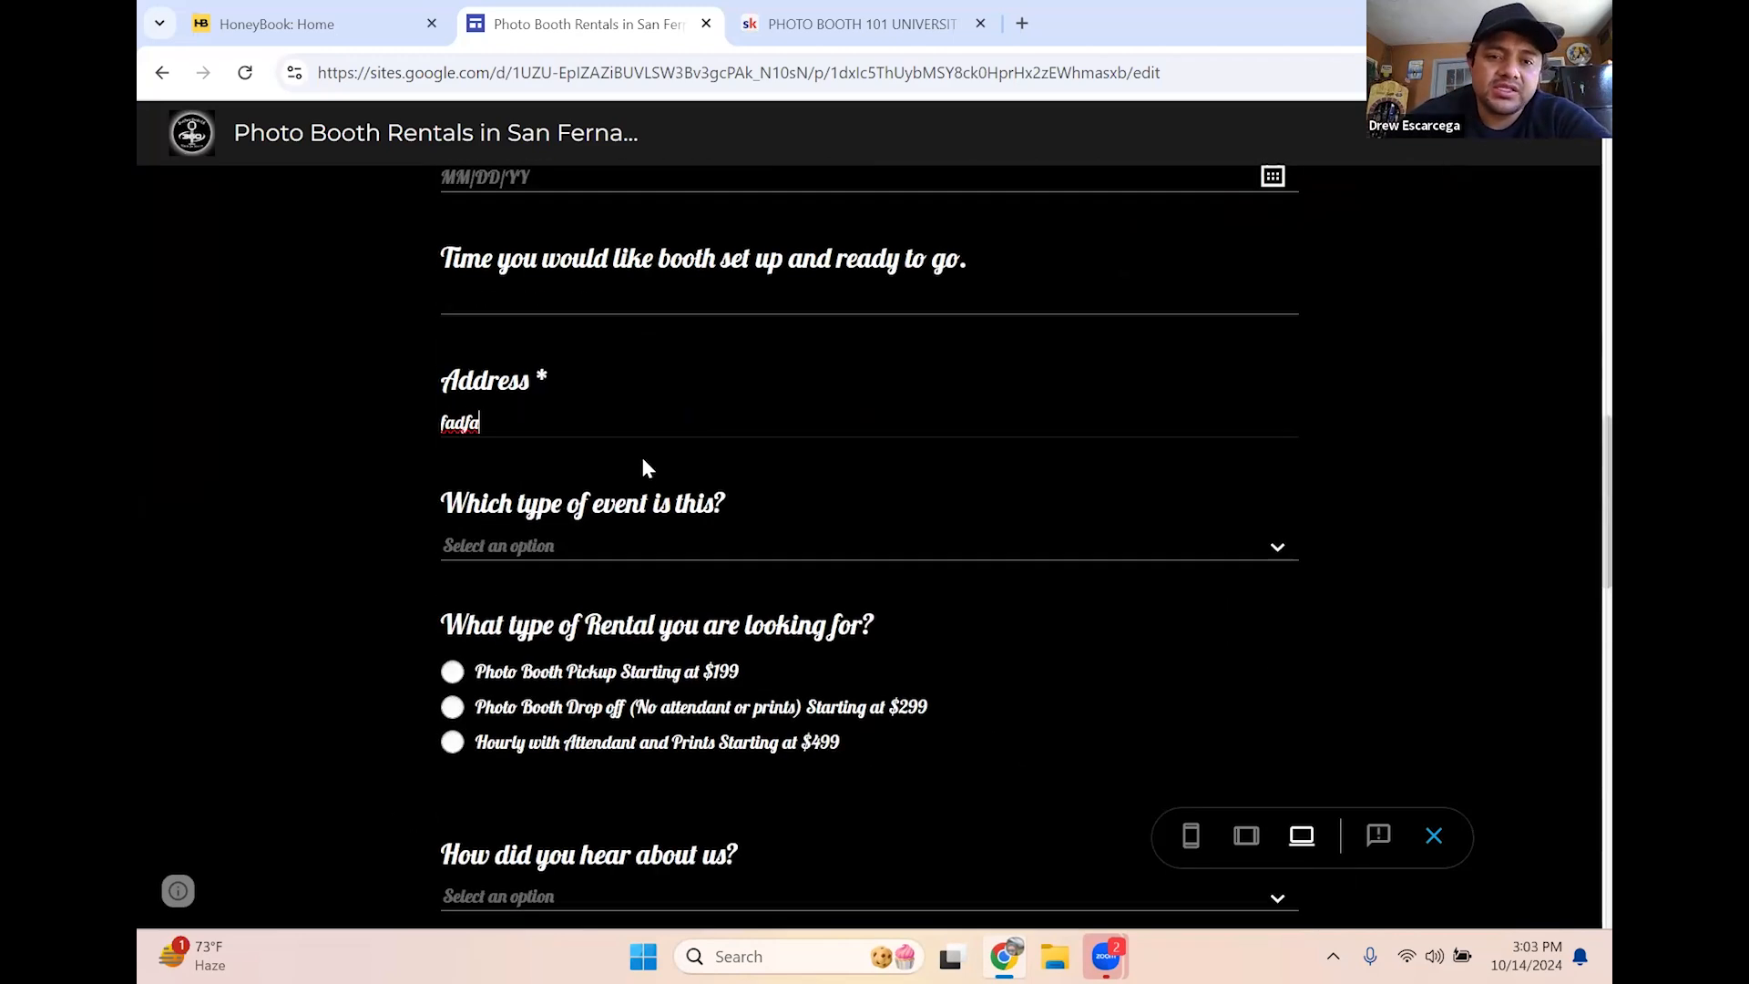
{"action": "scroll", "coordinate": [636, 461], "scroll_direction": "up", "scroll_amount": 2}
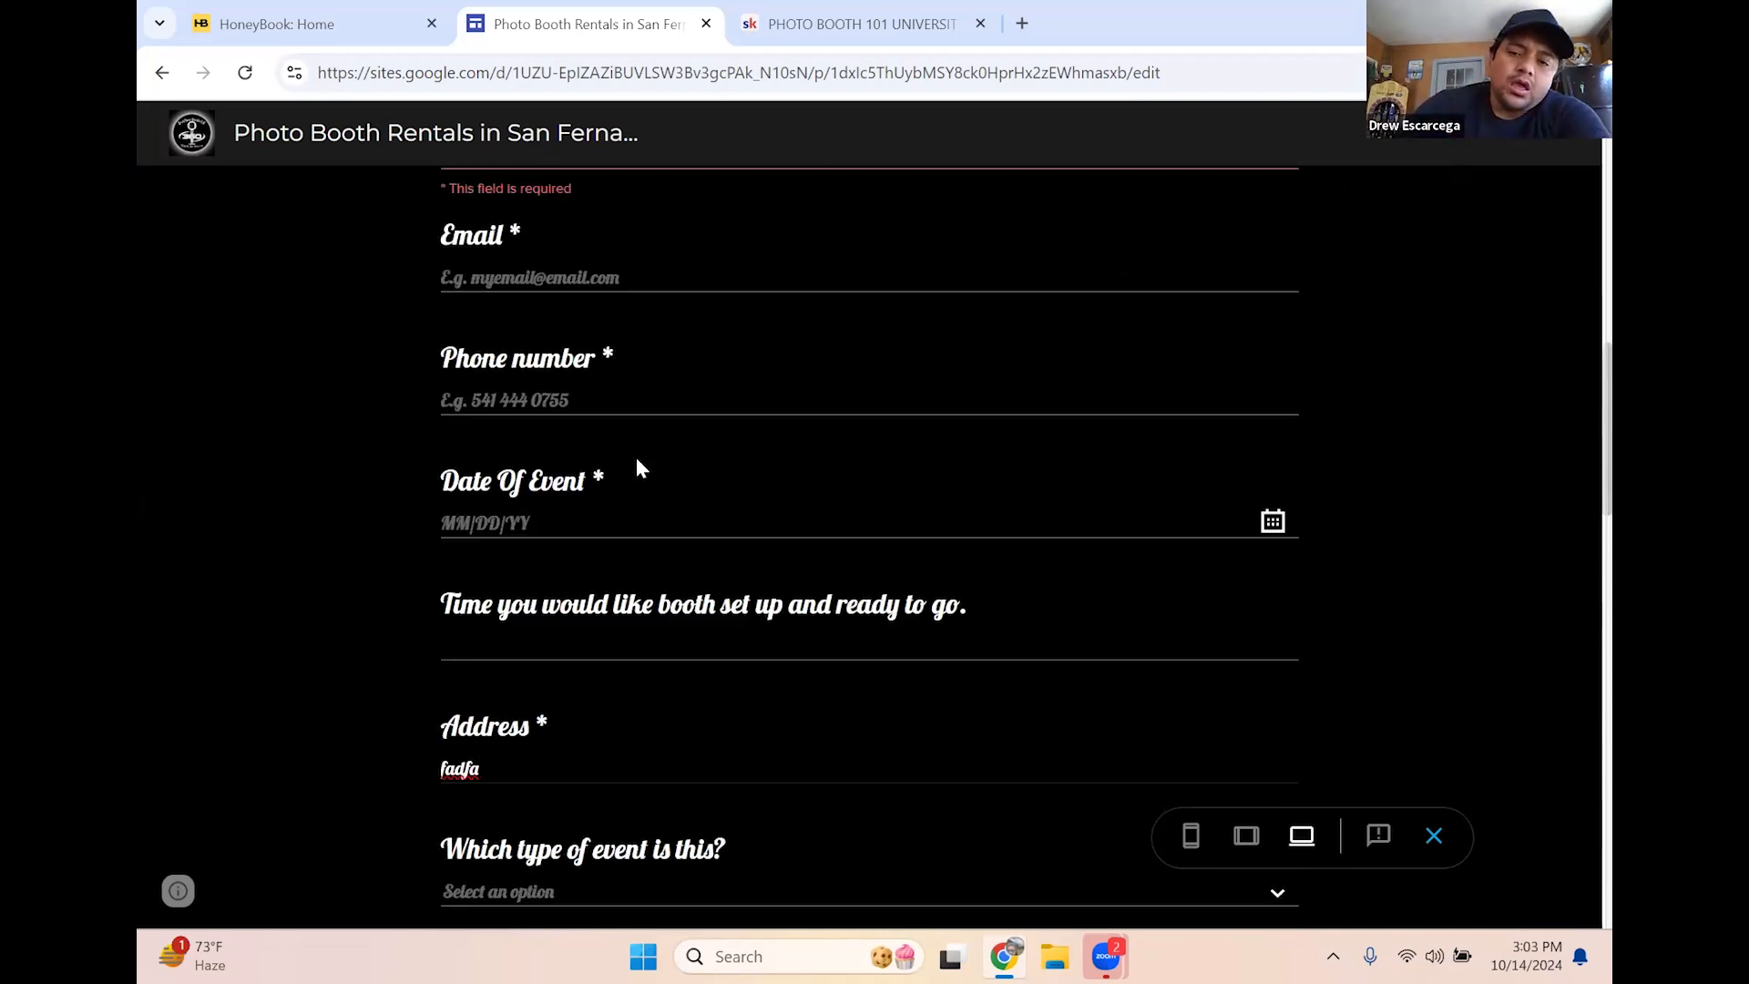
{"action": "scroll", "coordinate": [223, 363], "scroll_direction": "up", "scroll_amount": 3}
Leave the contact form template for My Templates and return to the Home dashboard
{"action": "left_click", "coordinate": [301, 8]}
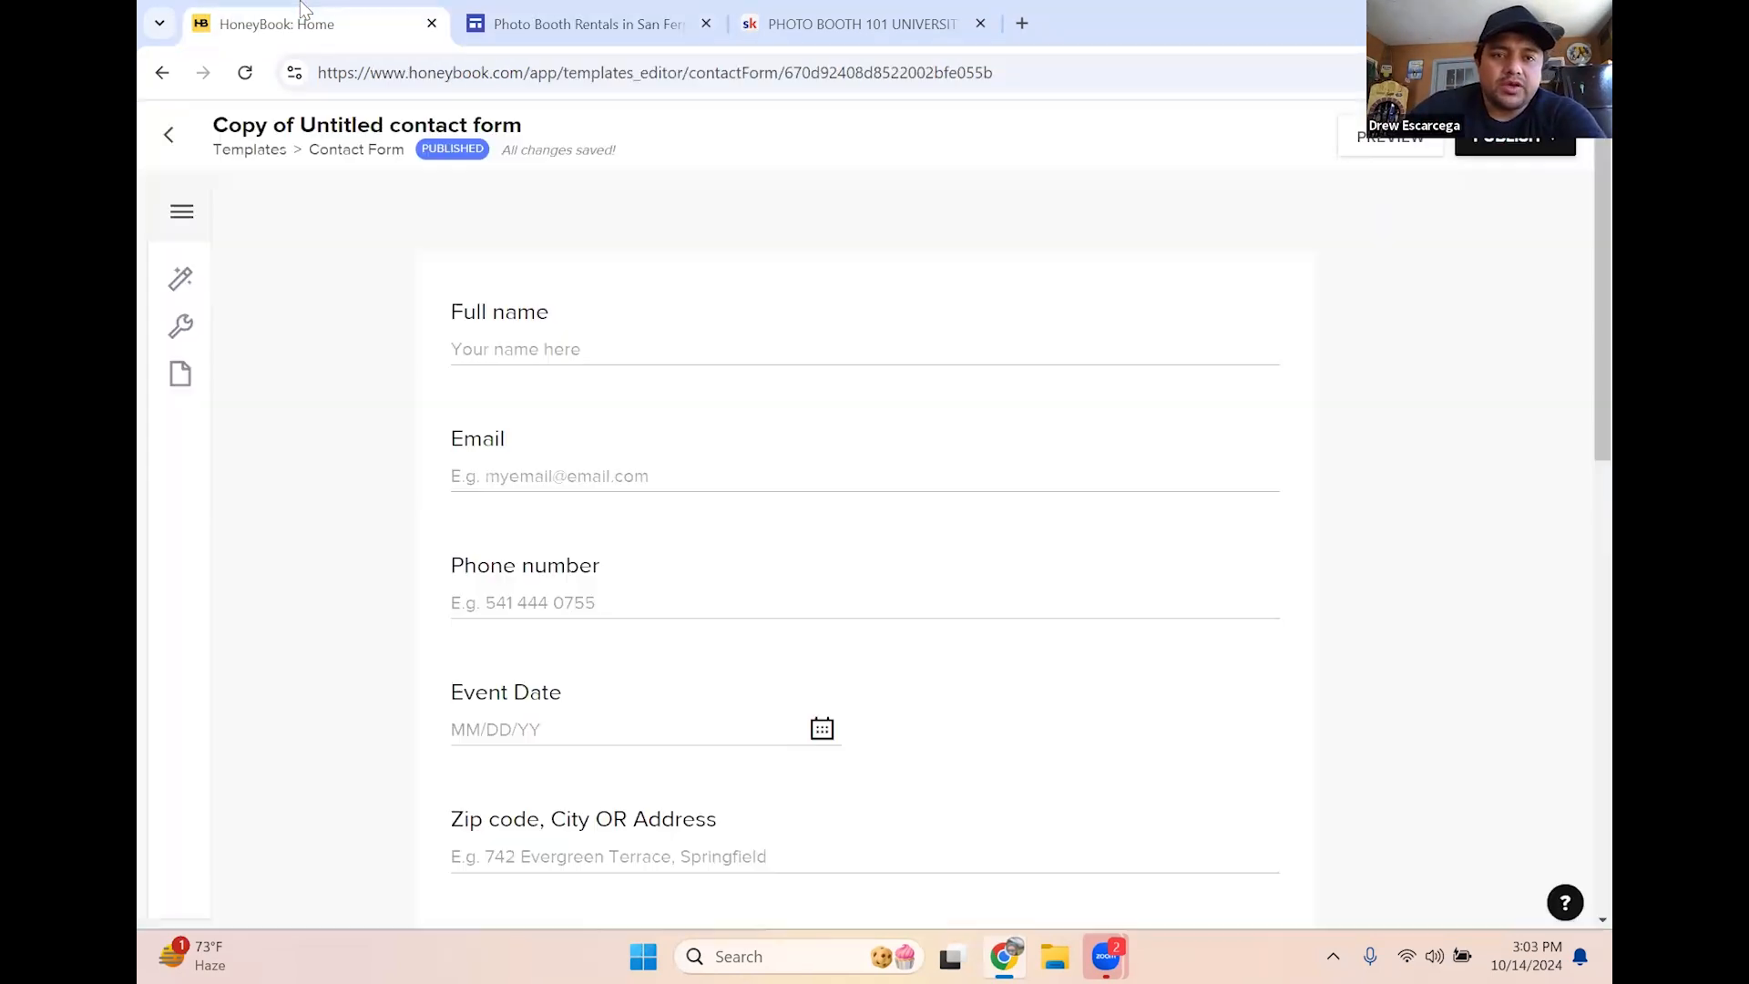
{"action": "left_click", "coordinate": [170, 136]}
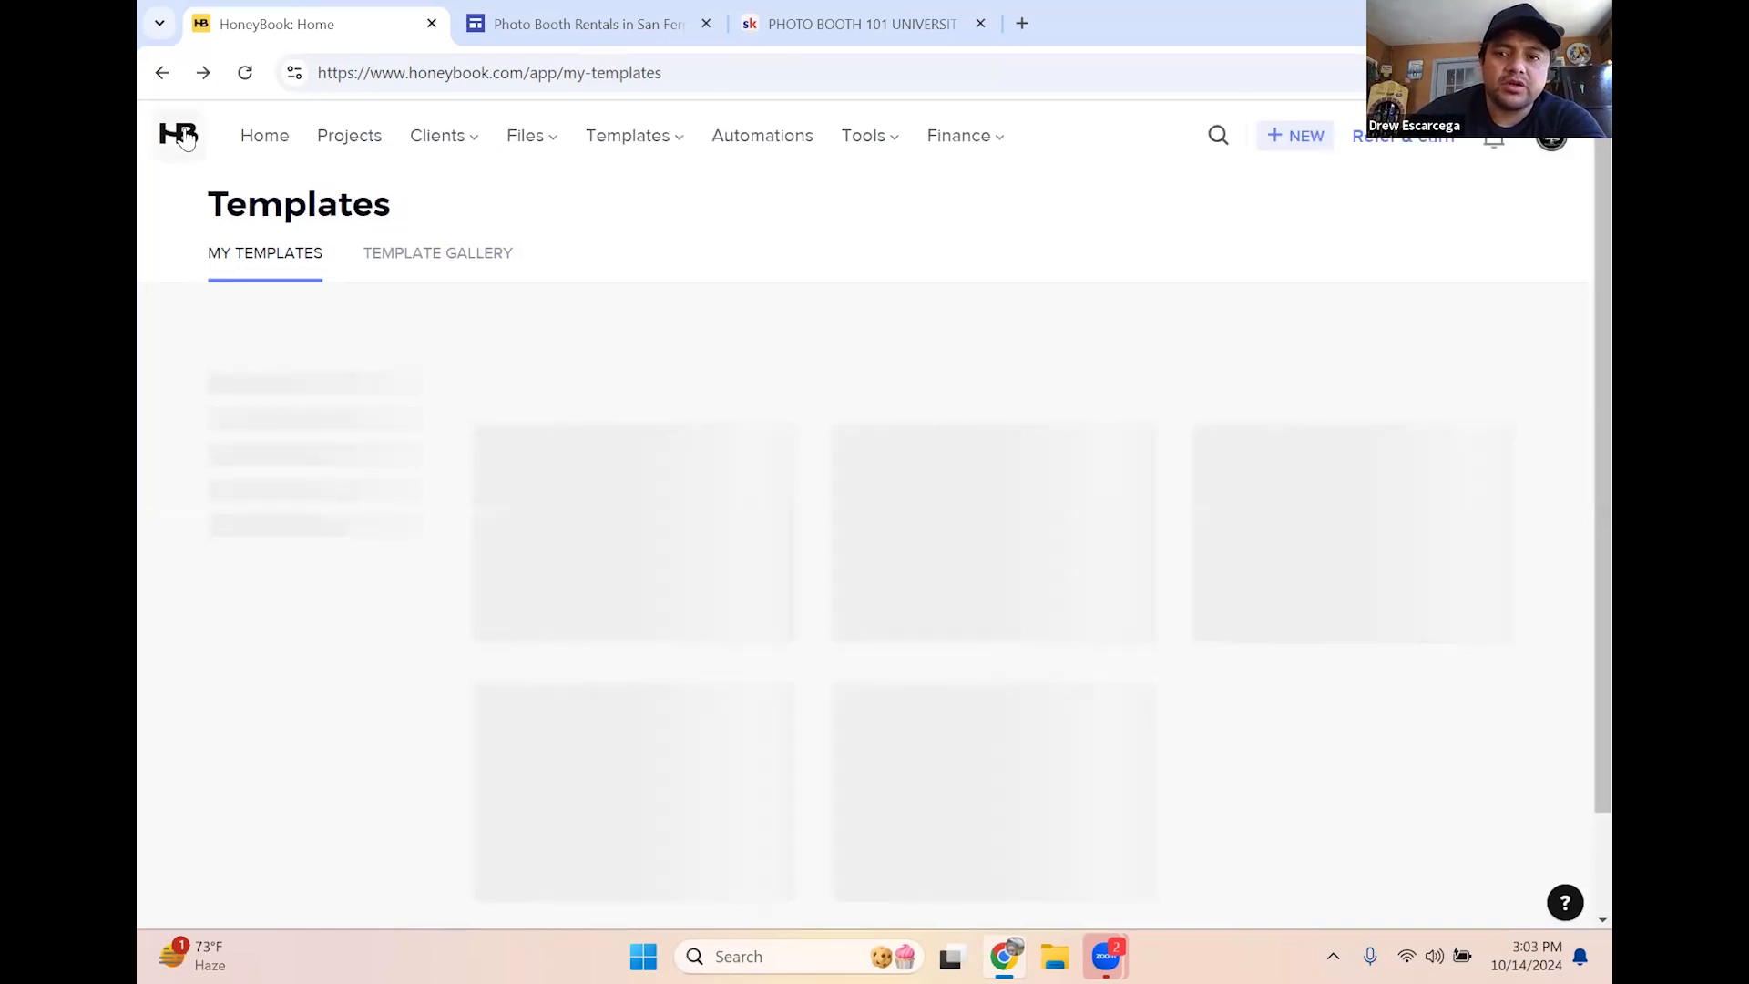
{"action": "left_click", "coordinate": [183, 136]}
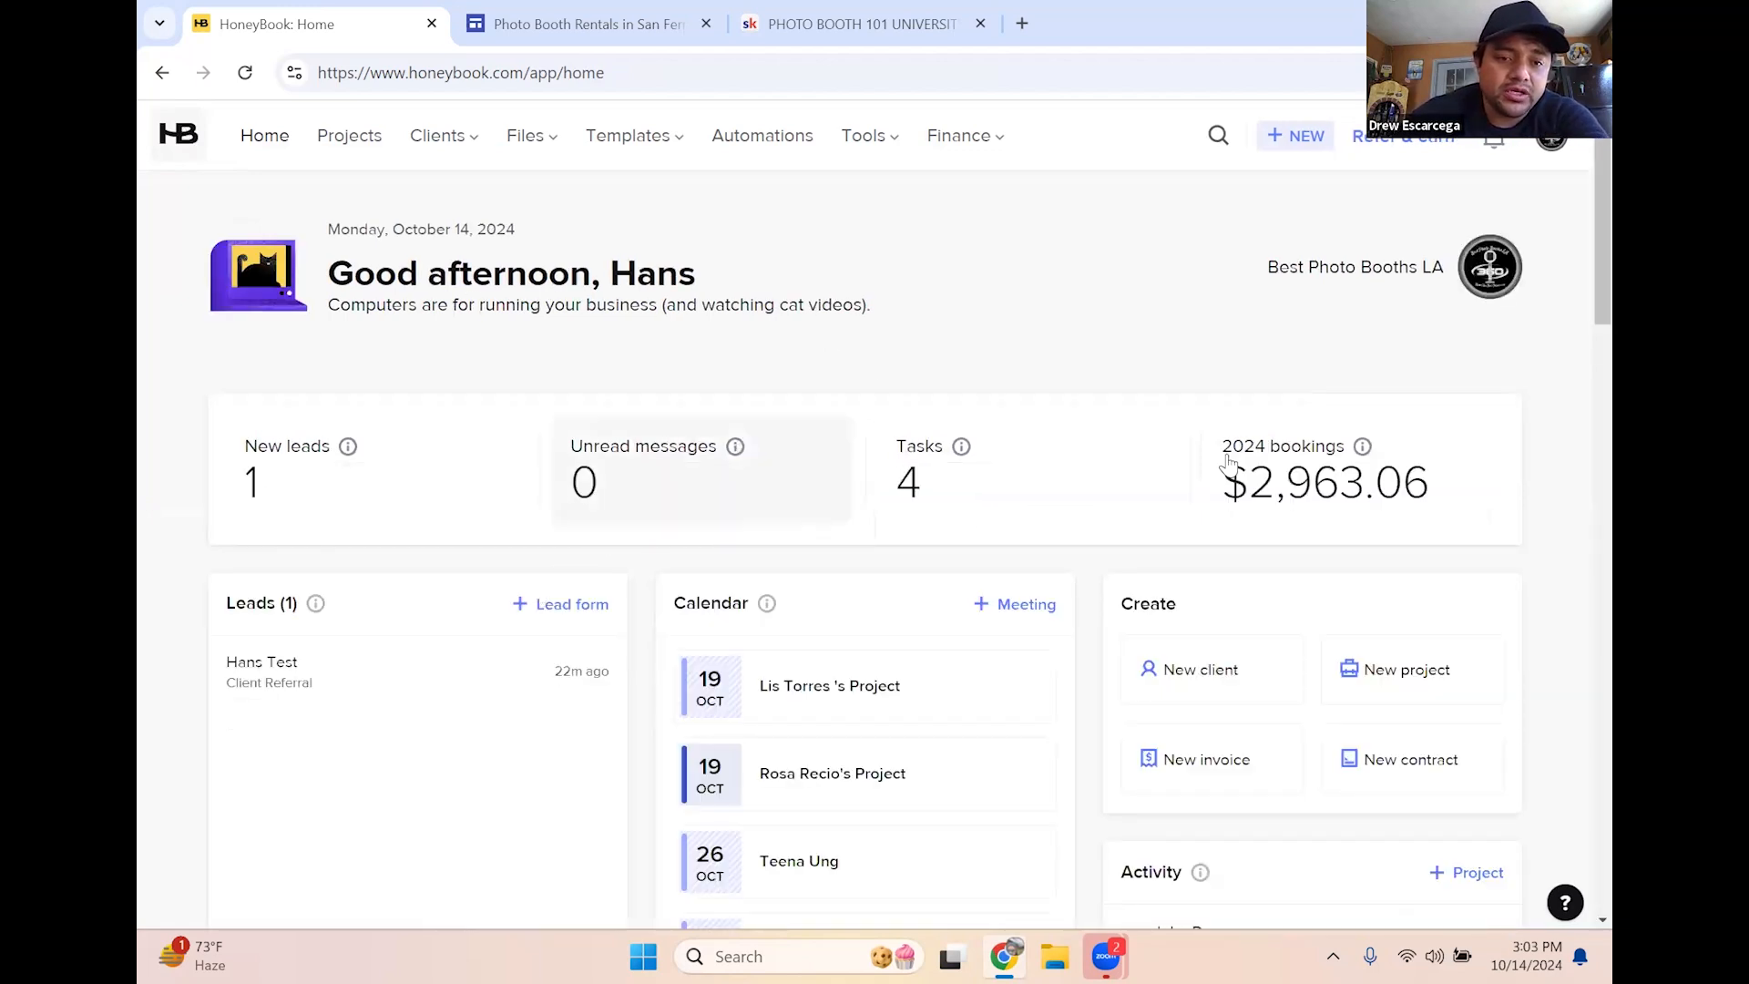
Open the test client's Party lead for Oct 31, 2024, then start a blank browser tab
{"action": "scroll", "coordinate": [288, 654], "scroll_direction": "down", "scroll_amount": 1}
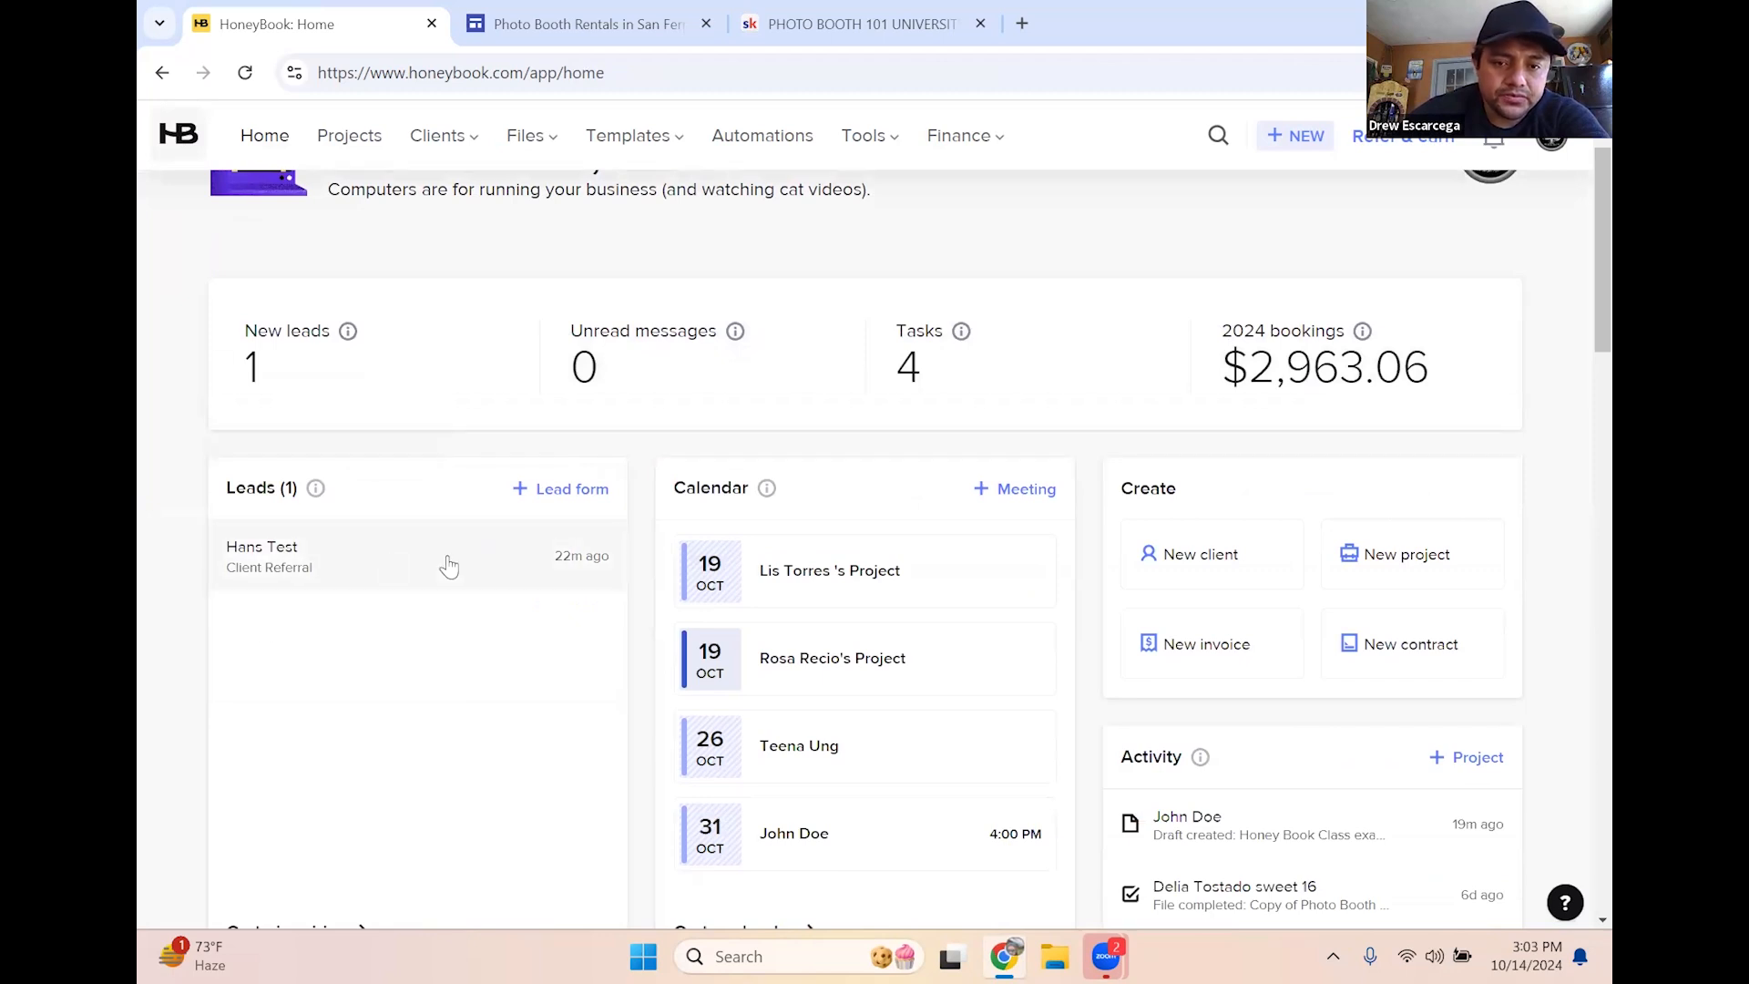
{"action": "left_click", "coordinate": [386, 566]}
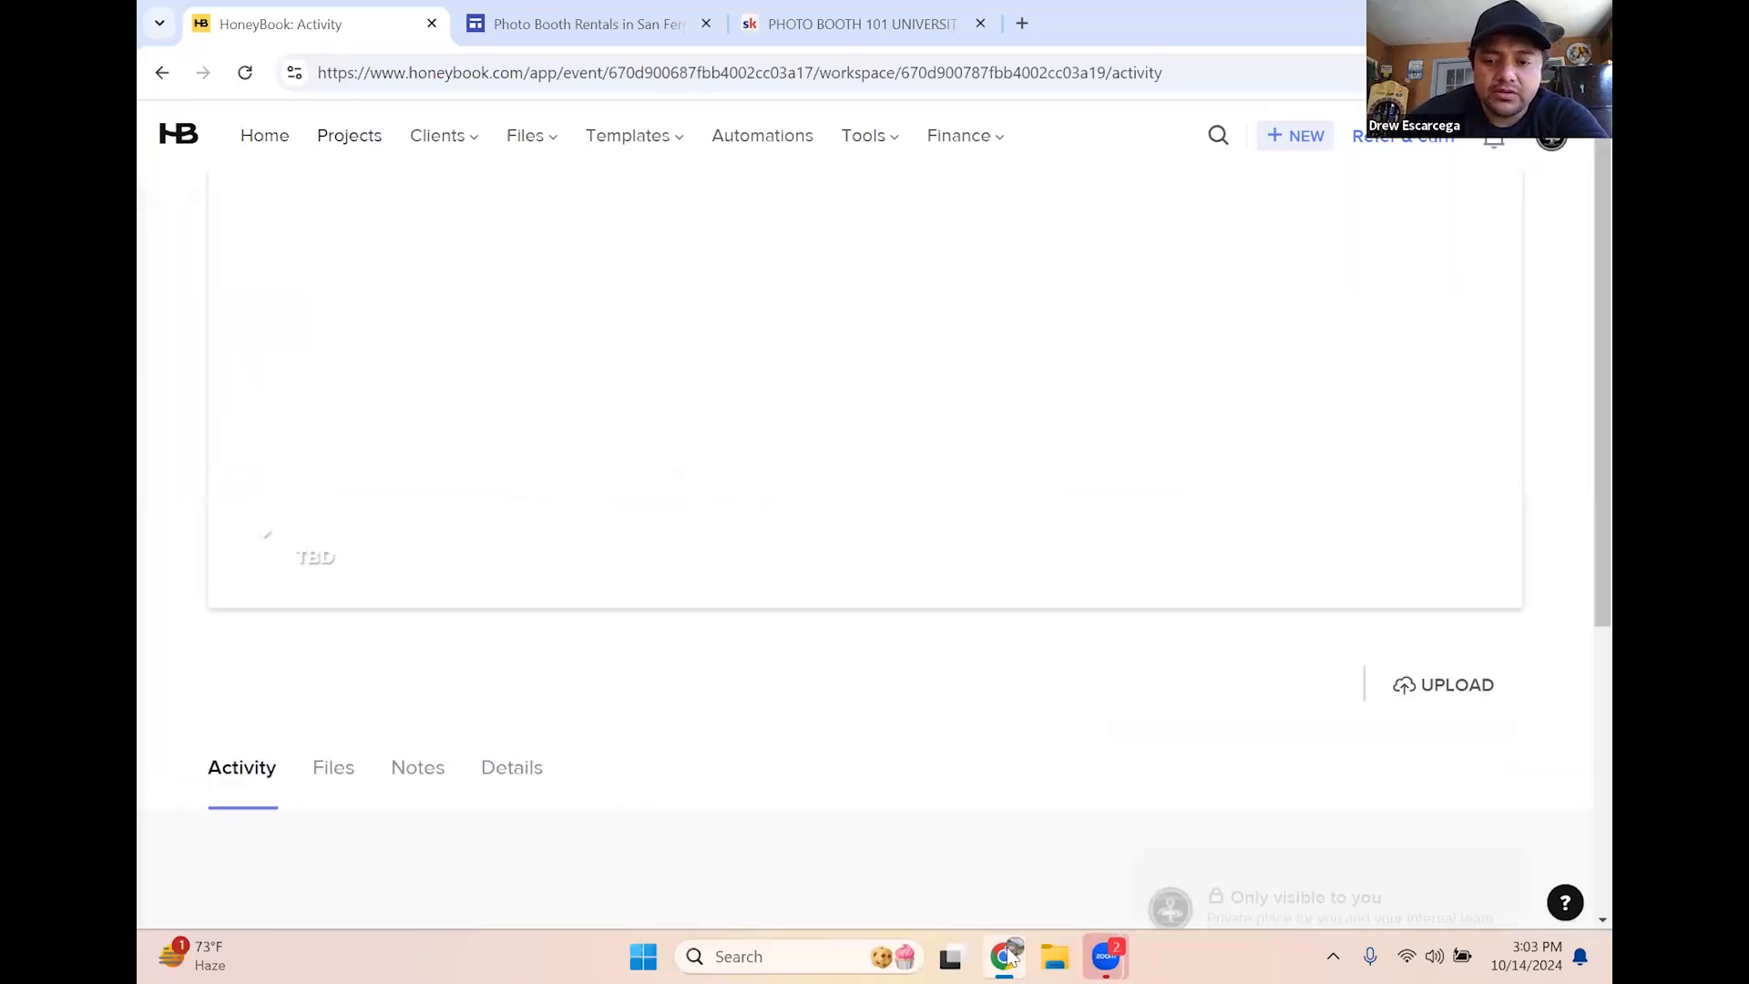
{"action": "left_click", "coordinate": [658, 39]}
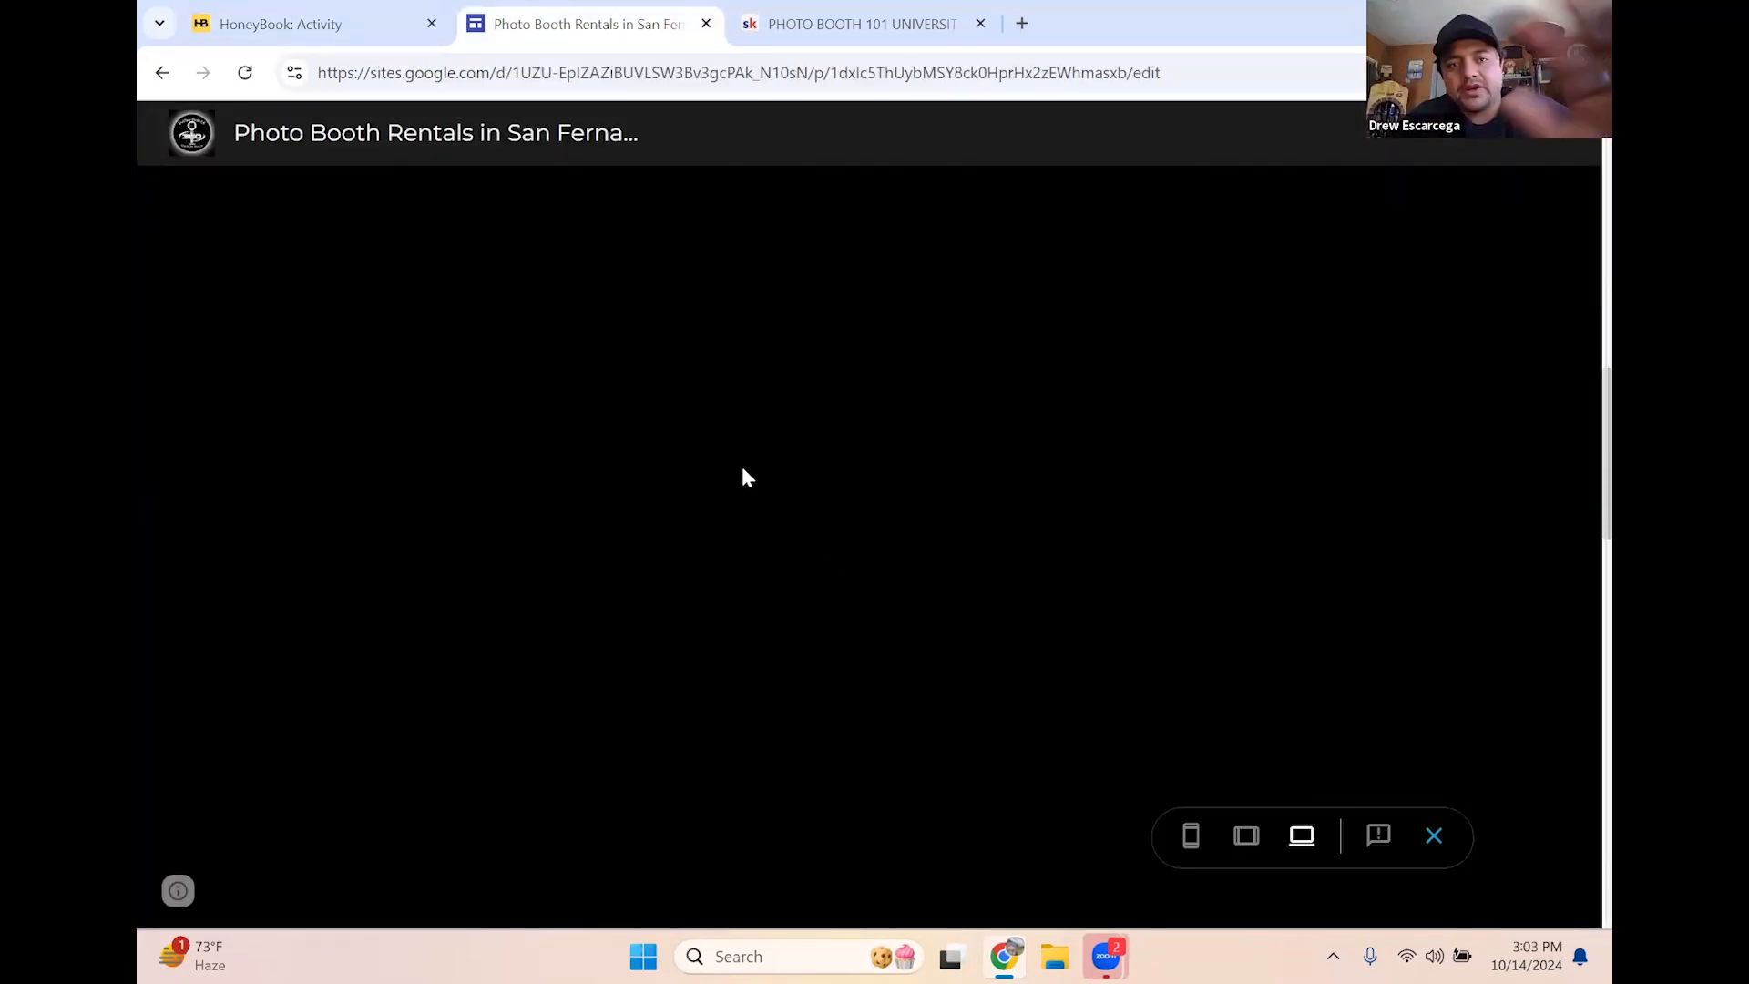
{"action": "left_click", "coordinate": [435, 38]}
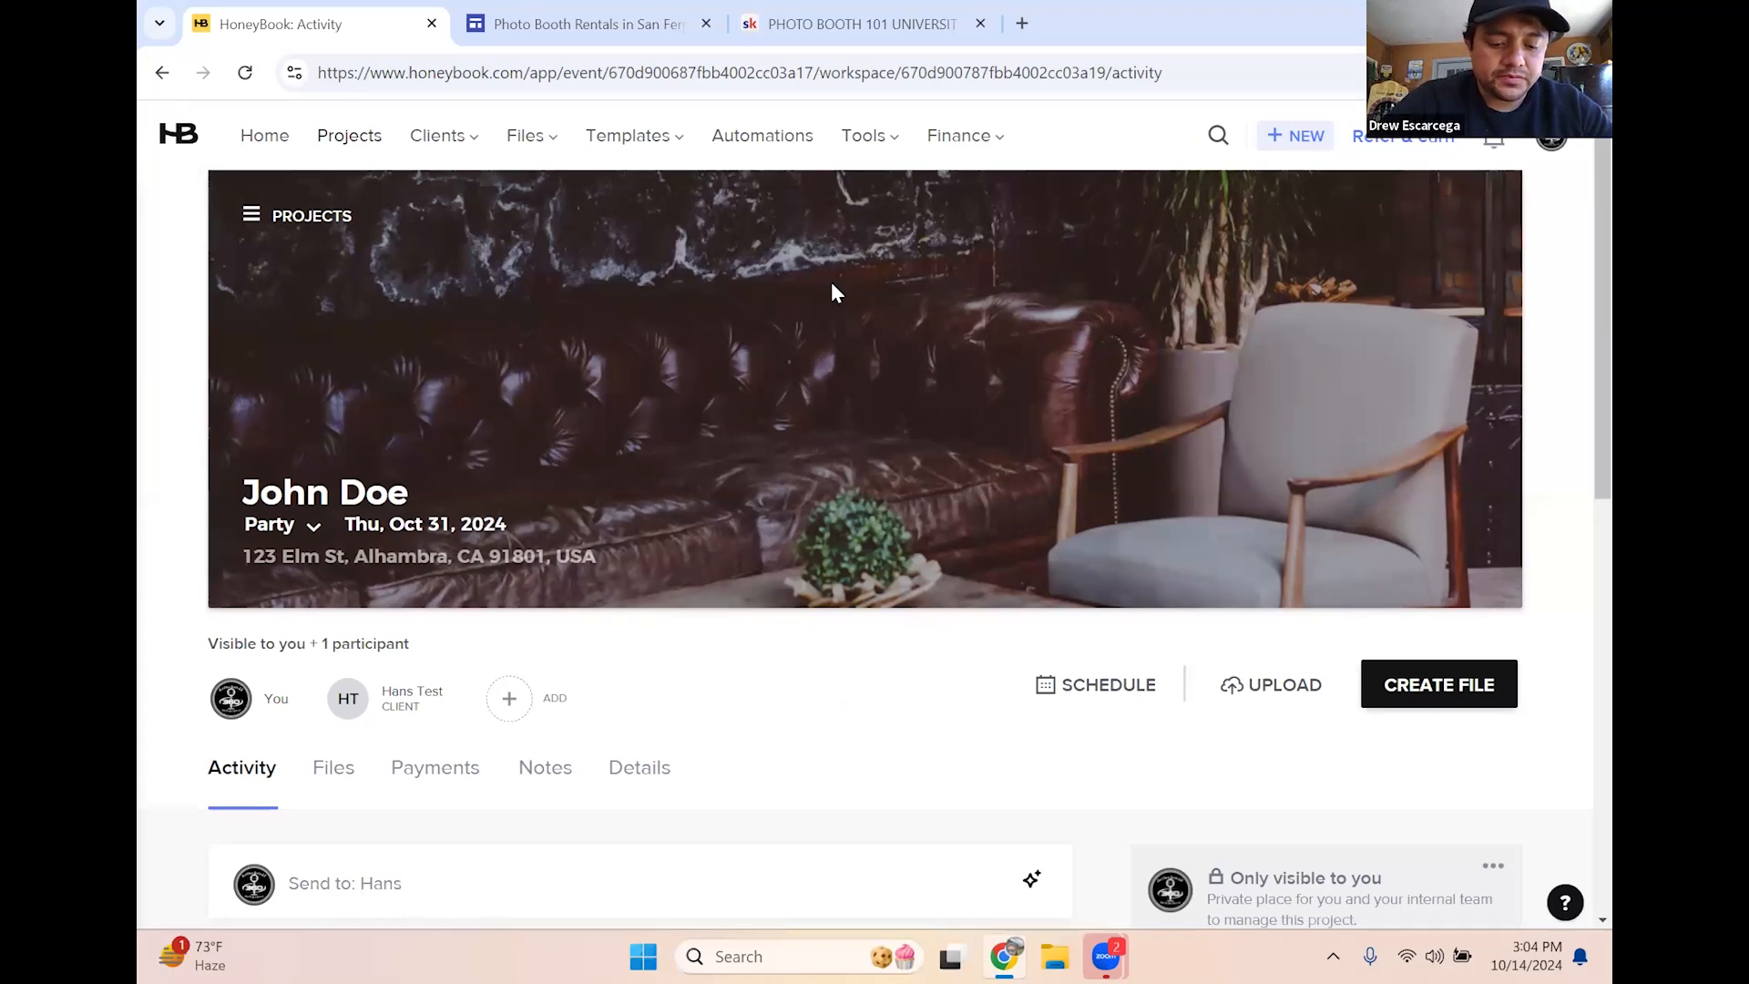
{"action": "left_click", "coordinate": [1022, 24]}
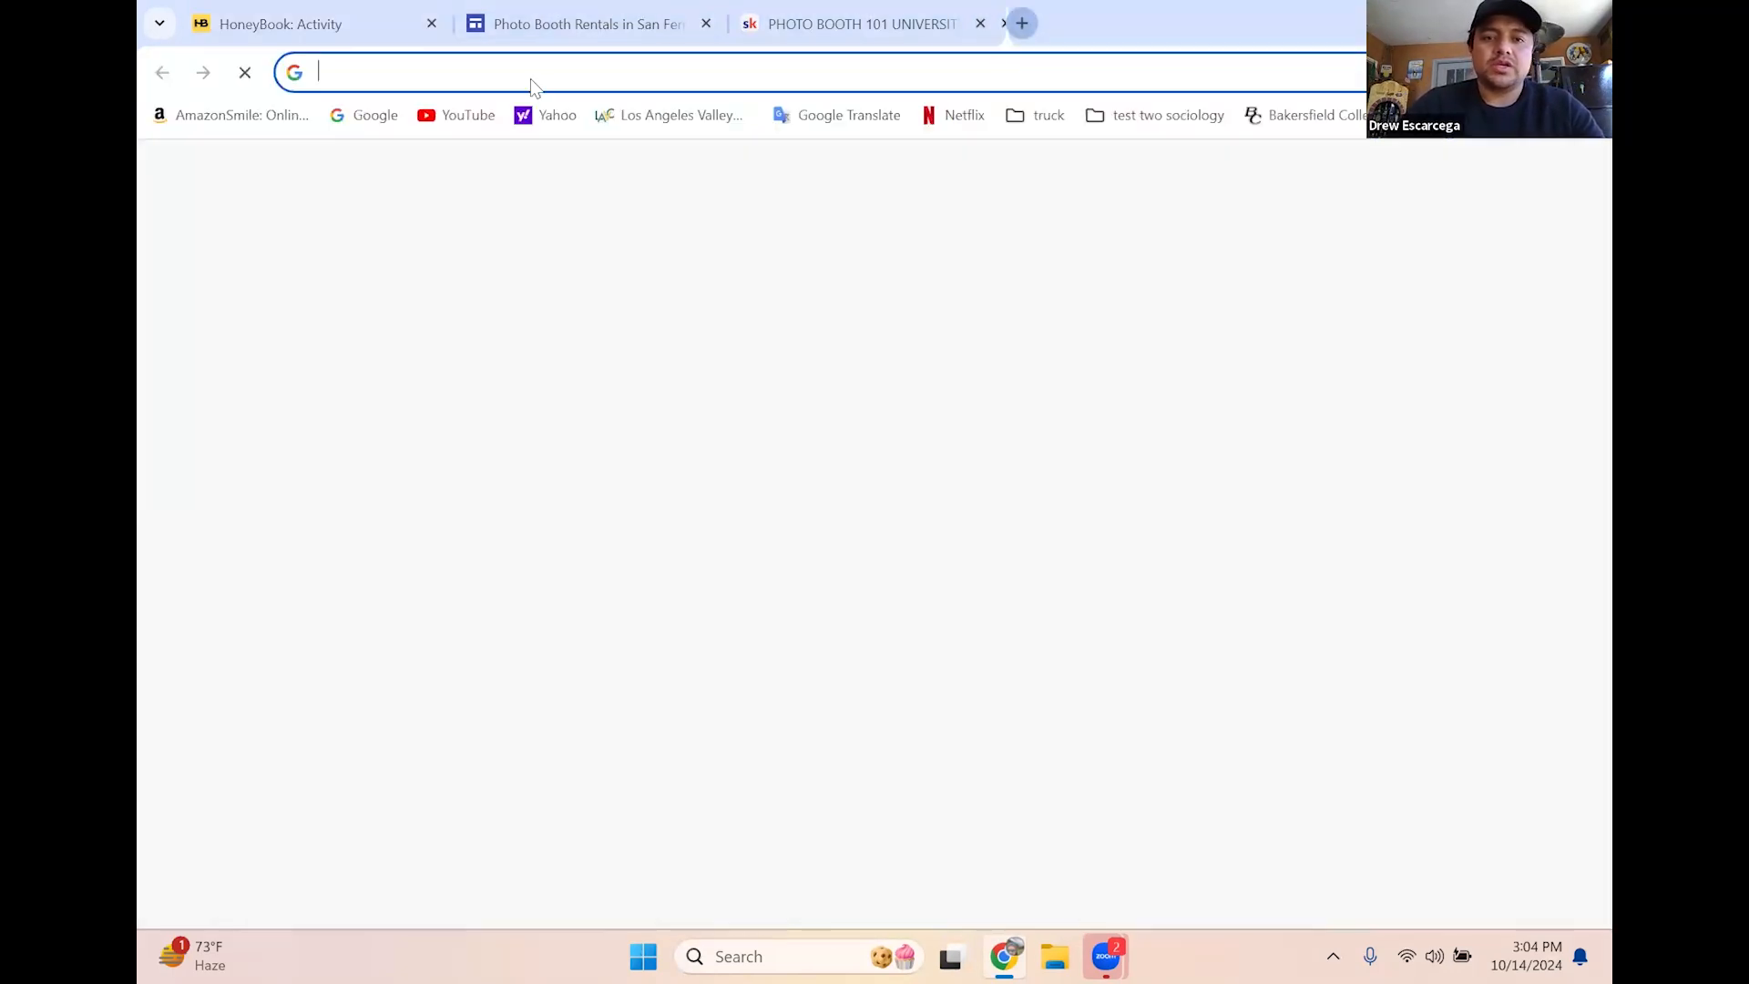
Load bestphotoboothsla.com and go to its Reserve page's booking form
{"action": "left_click", "coordinate": [521, 63]}
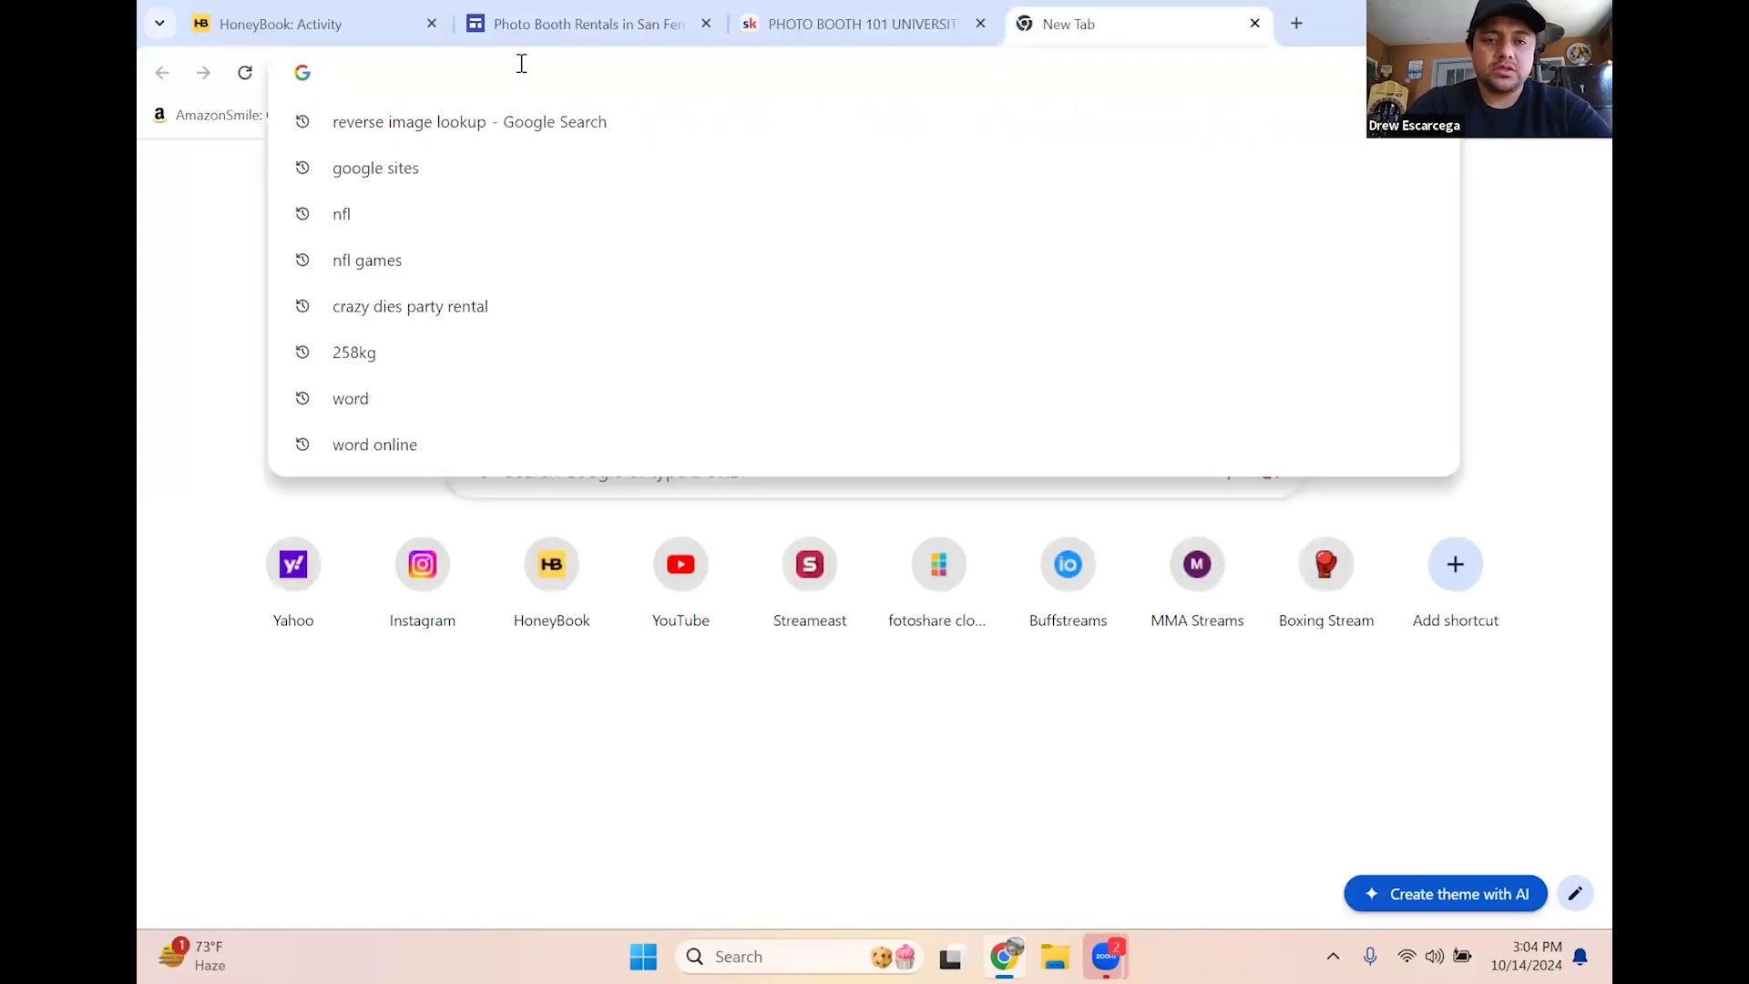
{"action": "type", "text": "honey"}
{"action": "key", "text": "BackSpace"}
{"action": "key", "text": "BackSpace"}
{"action": "key", "text": "BackSpace"}
{"action": "key", "text": "BackSpace"}
{"action": "key", "text": "BackSpace"}
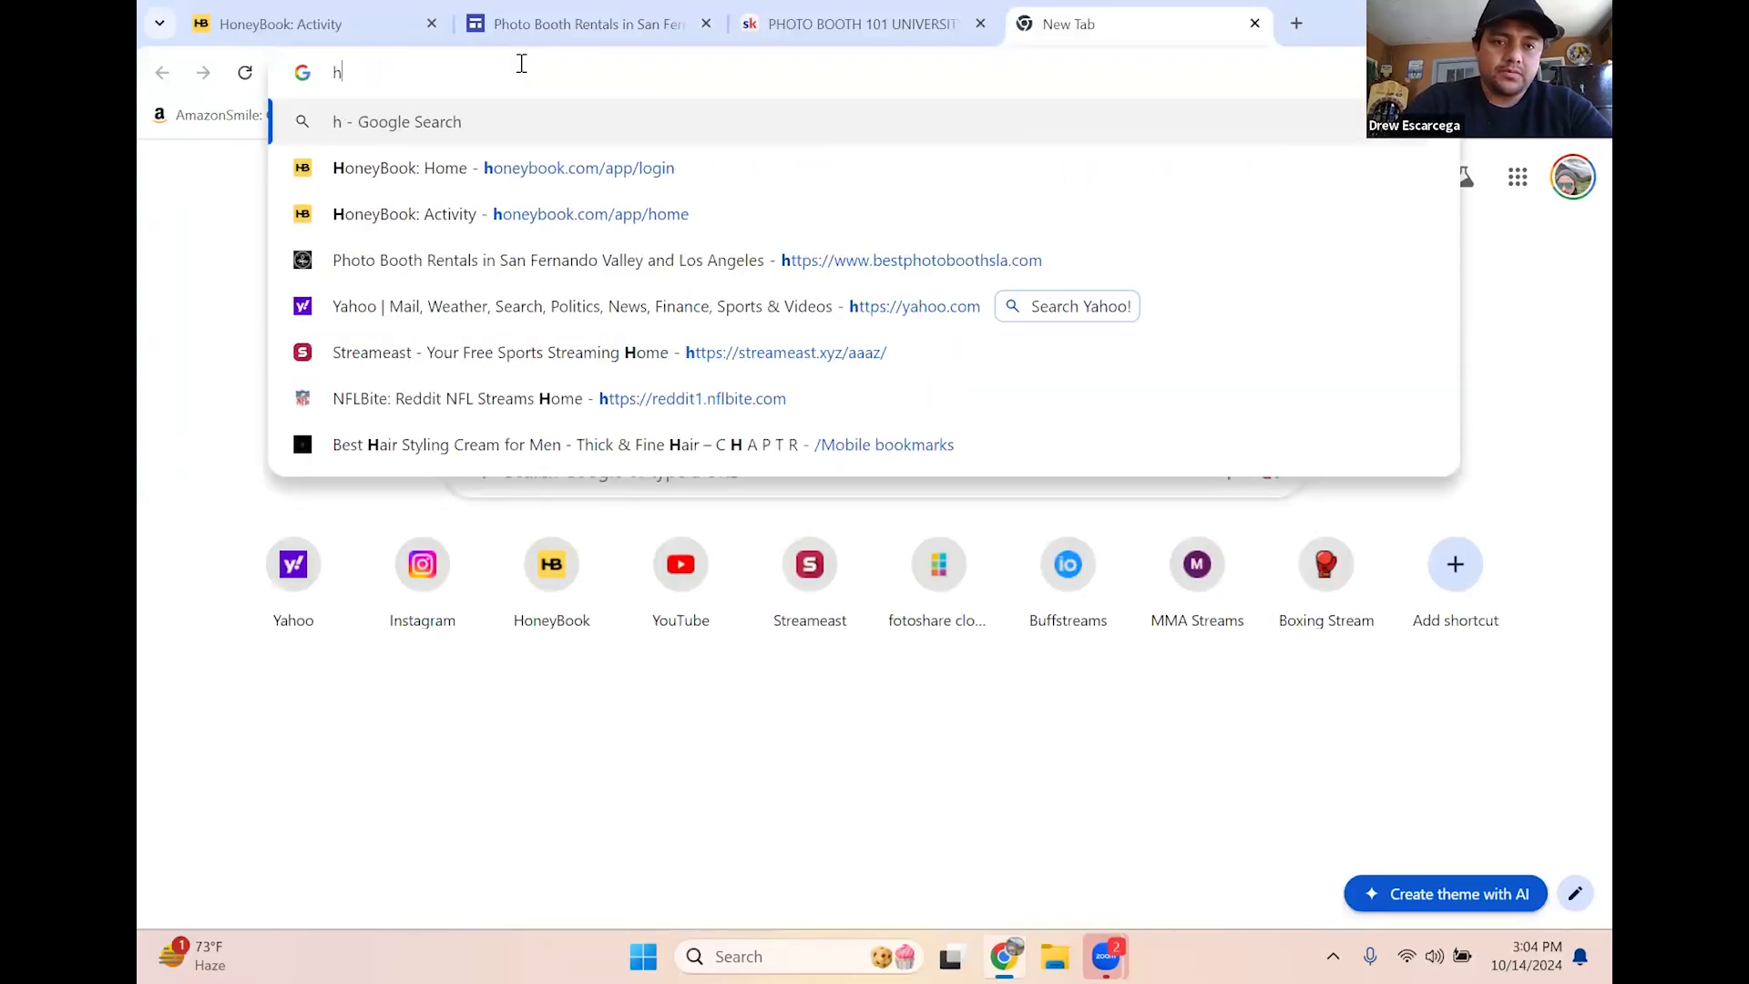
{"action": "key", "text": "BackSpace"}
{"action": "type", "text": "best"}
{"action": "key", "text": "Return"}
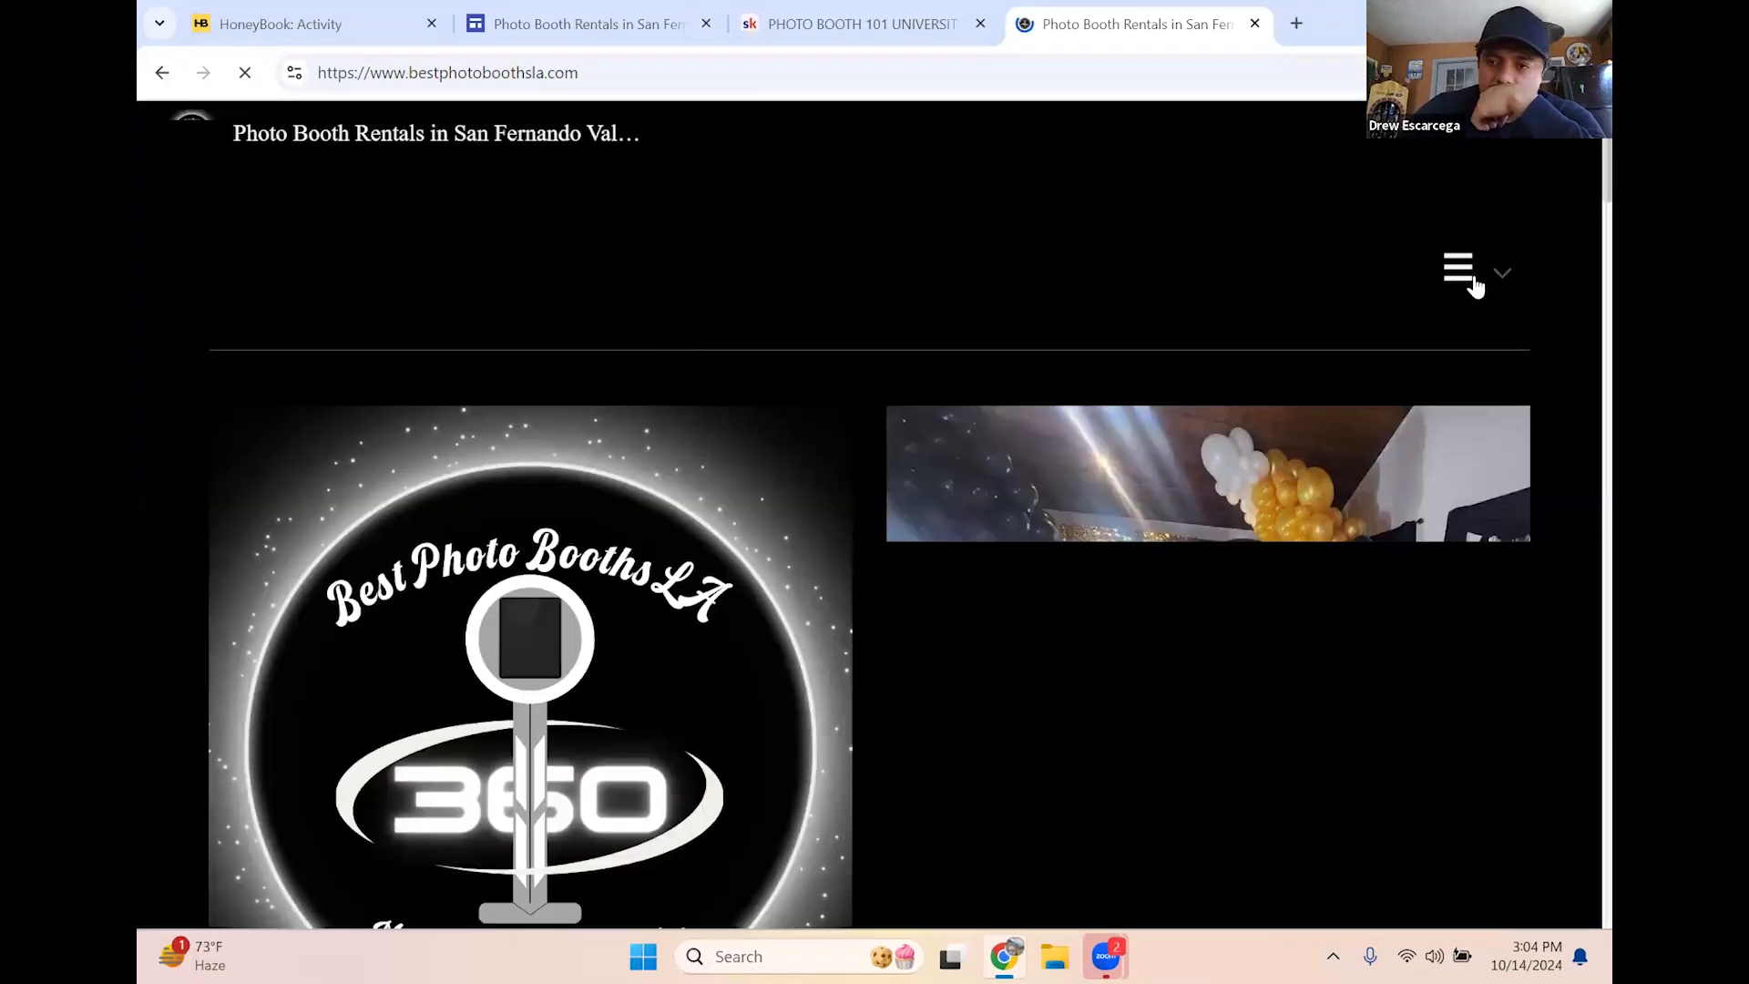
{"action": "left_click", "coordinate": [1476, 287]}
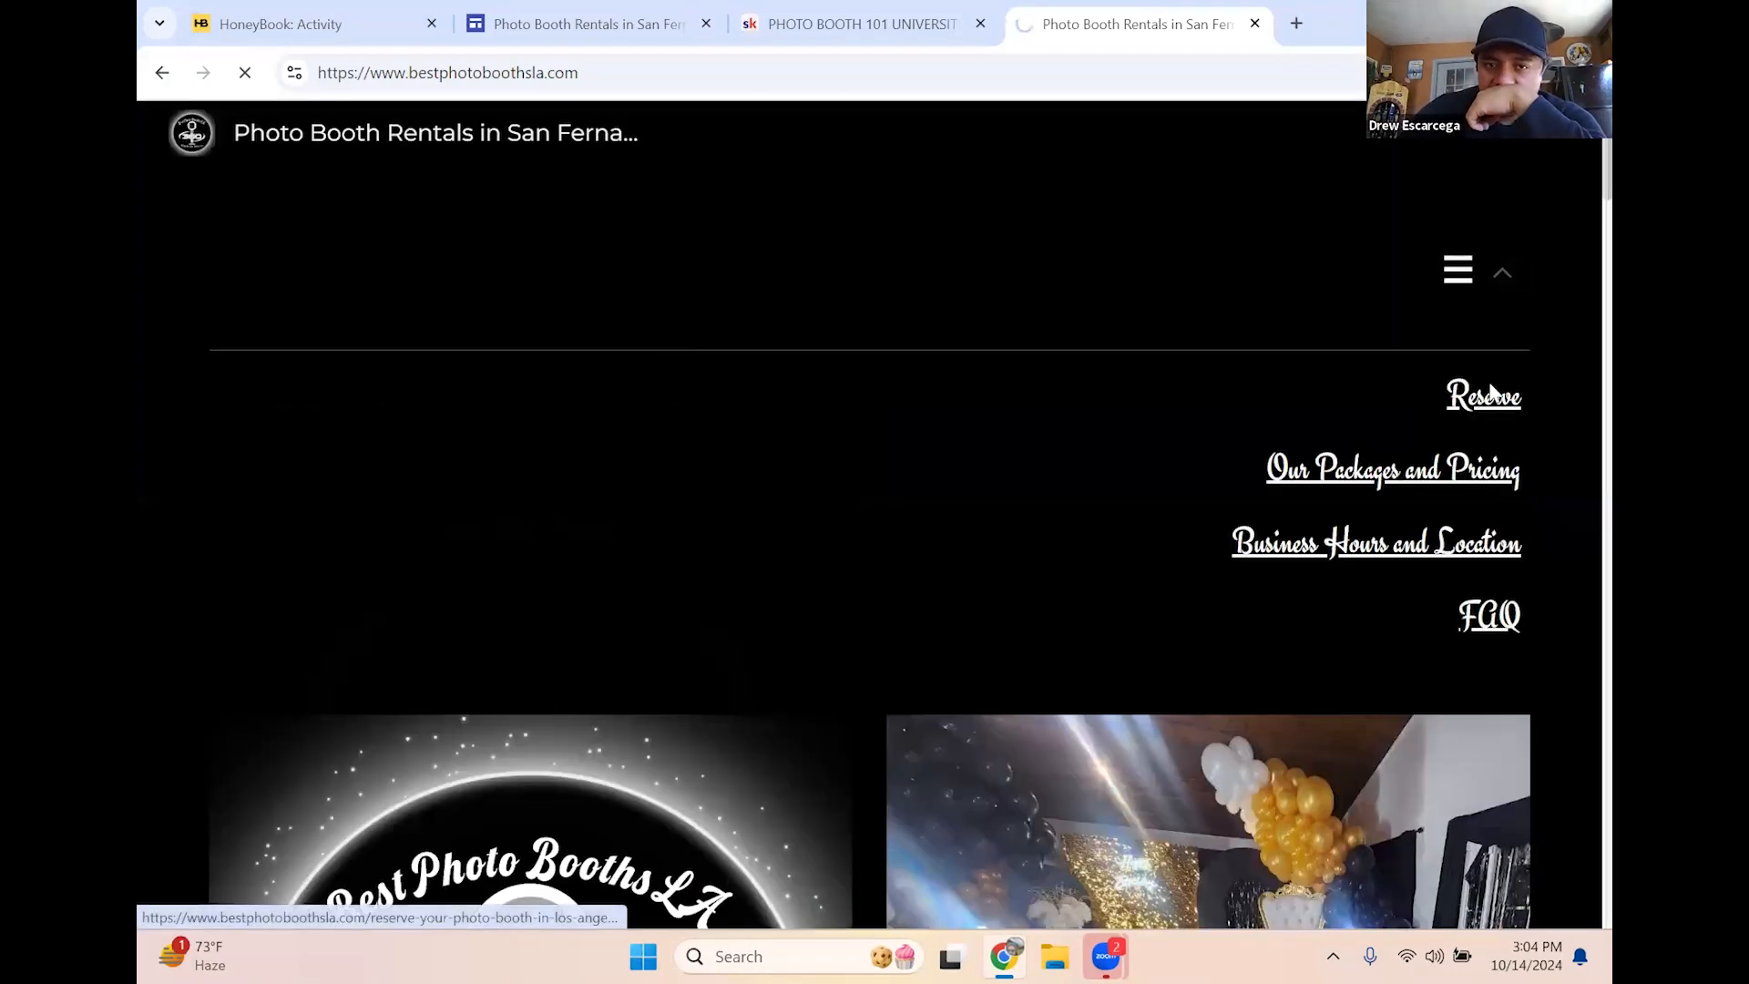
{"action": "left_click", "coordinate": [1492, 394]}
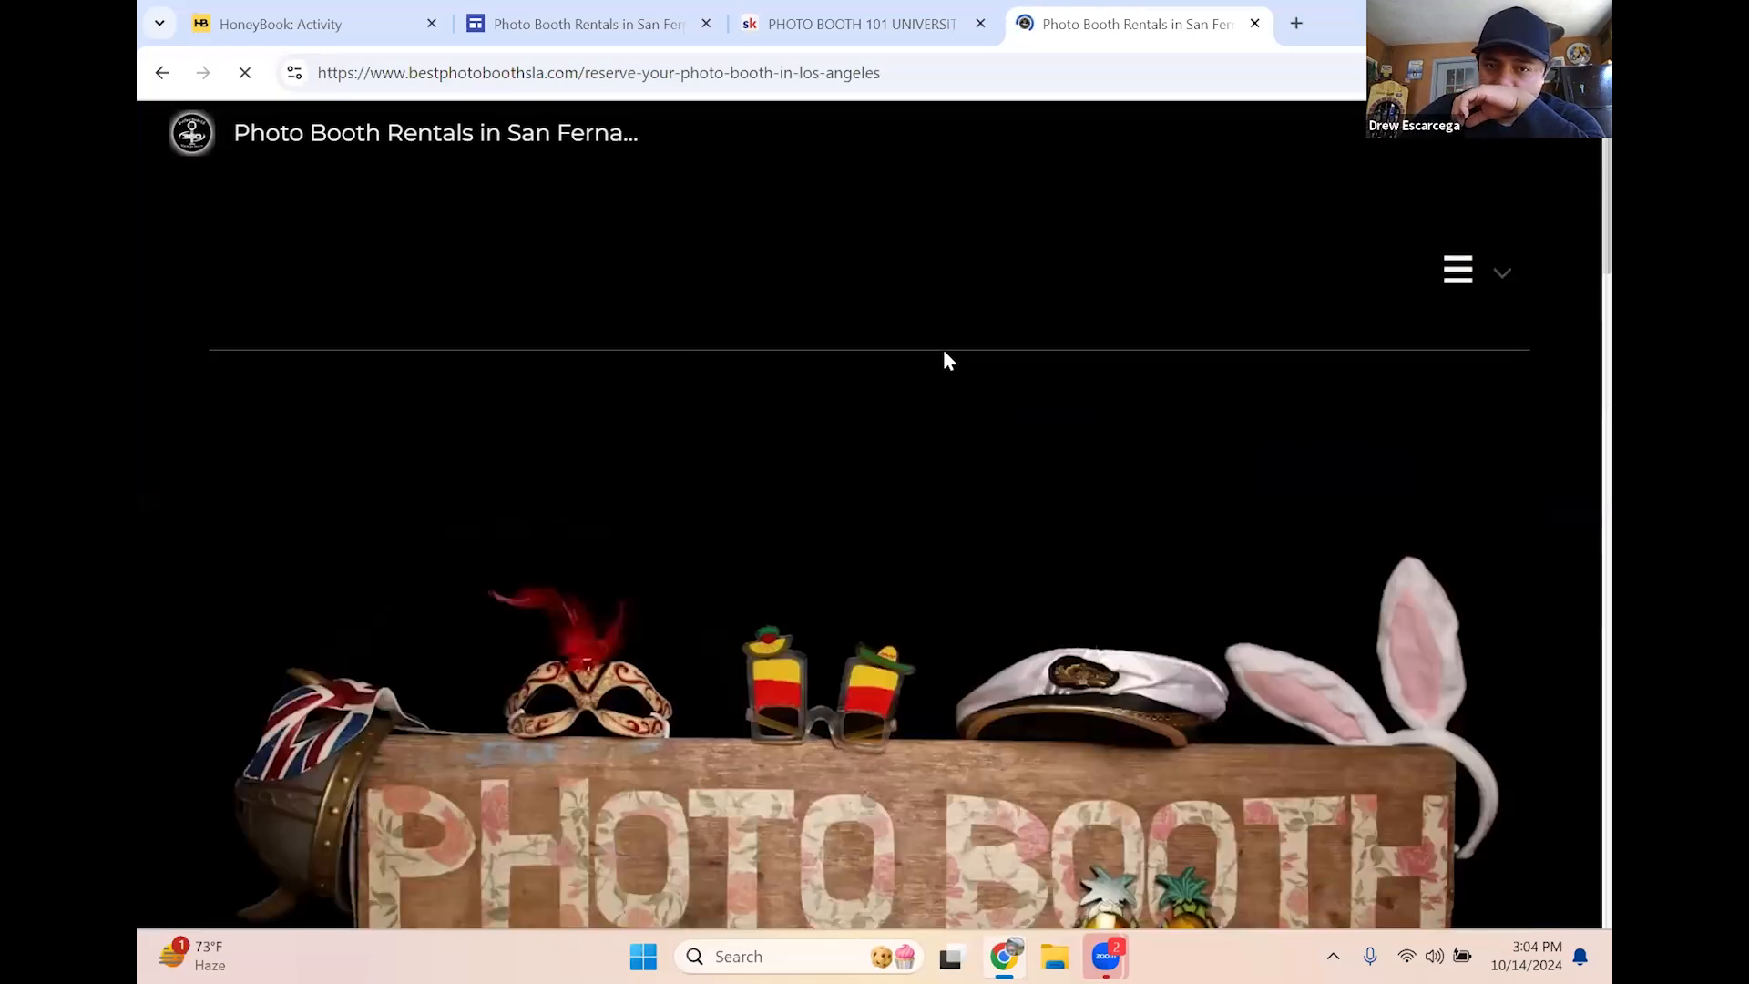
{"action": "scroll", "coordinate": [960, 346], "scroll_direction": "down", "scroll_amount": 8}
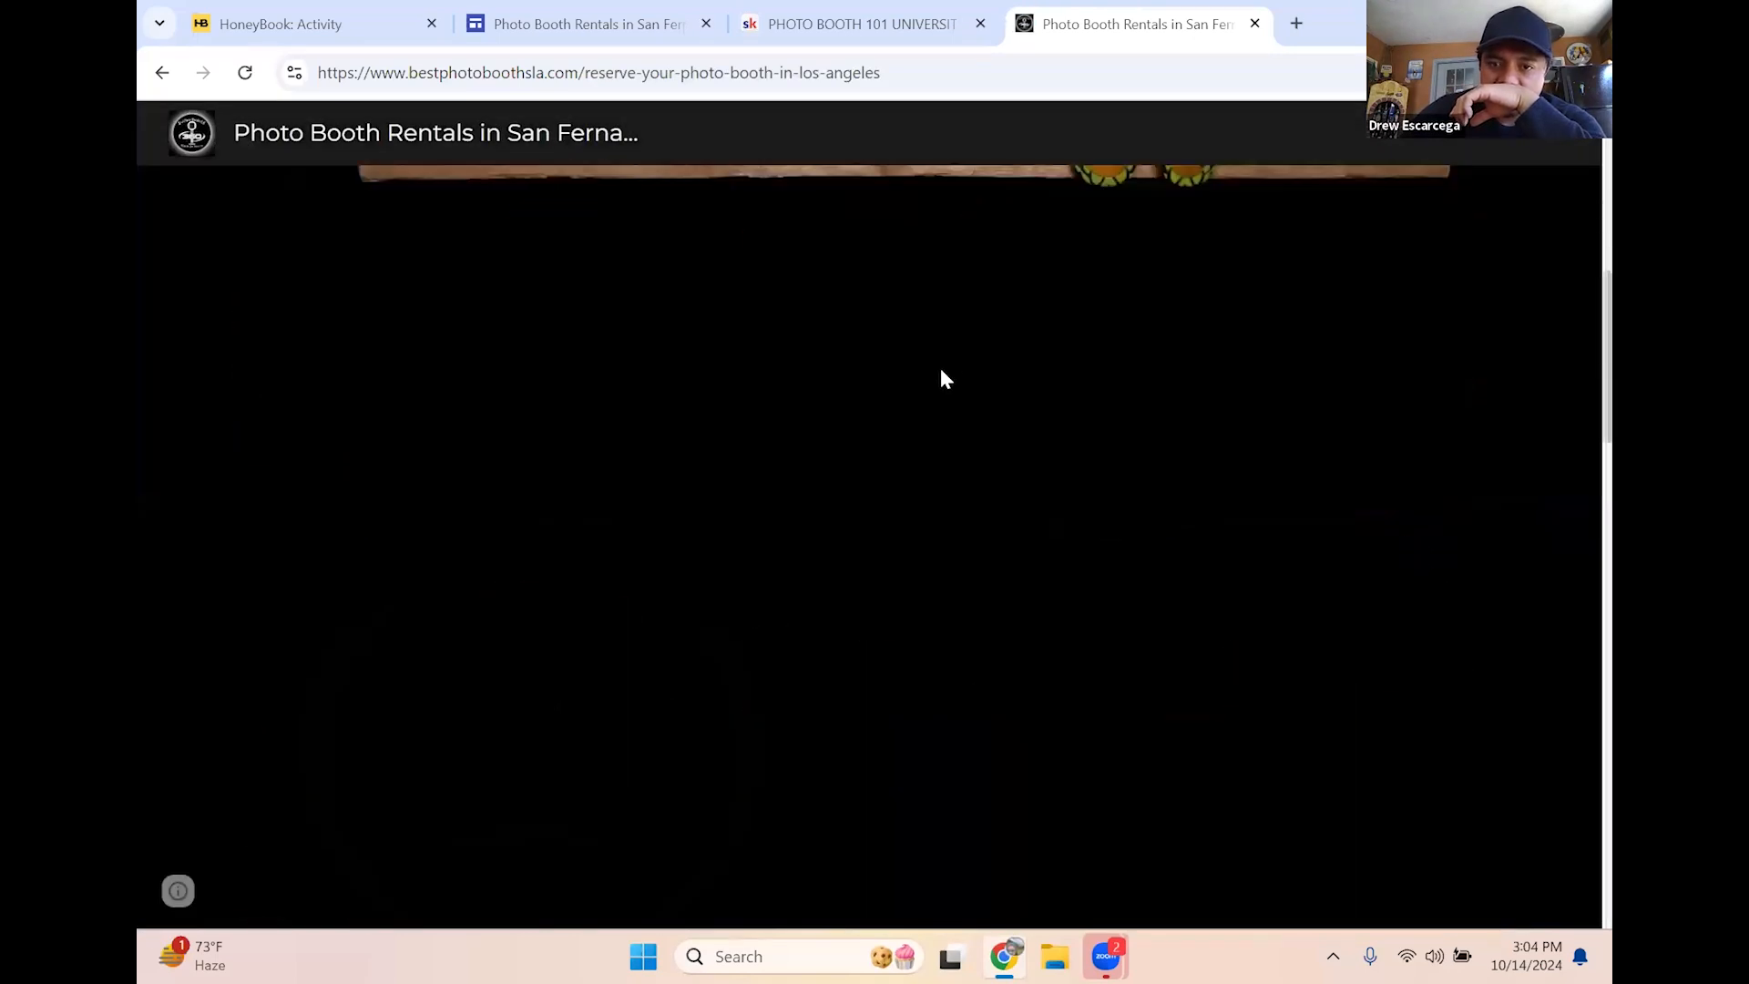
Close the Google Sites editing tab and the photo booth course tab
{"action": "left_click", "coordinate": [706, 24]}
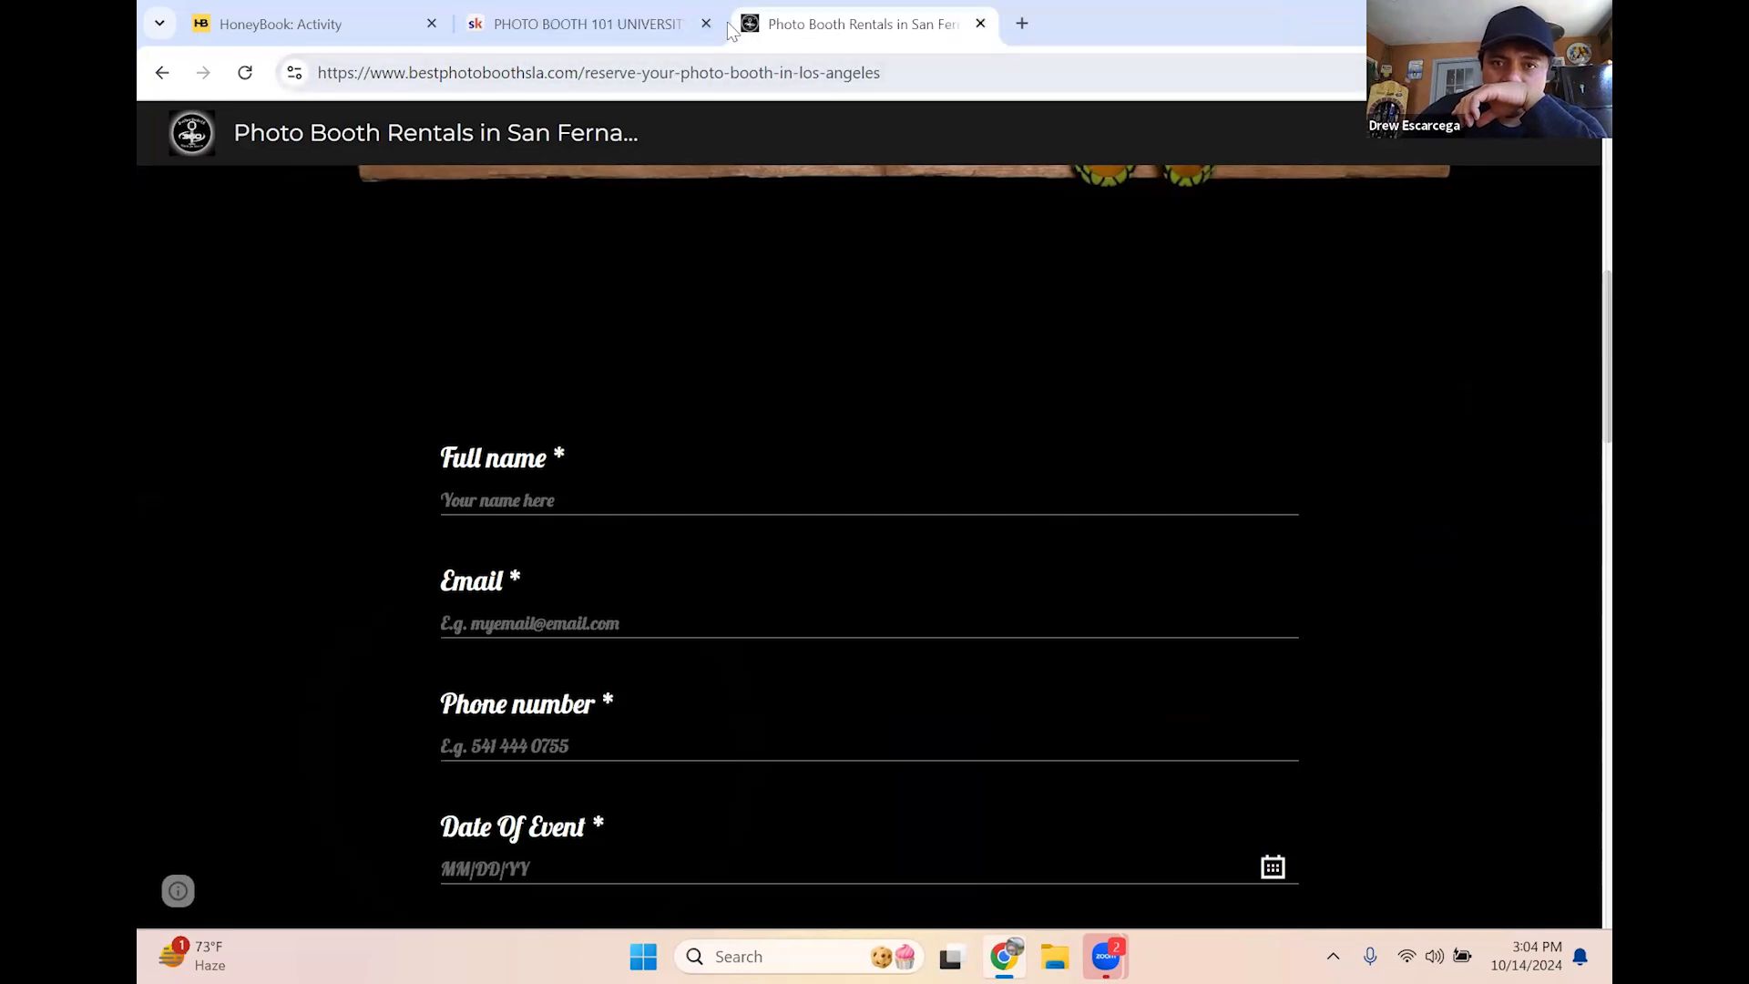
{"action": "left_click", "coordinate": [711, 24]}
{"action": "left_click", "coordinate": [652, 503]}
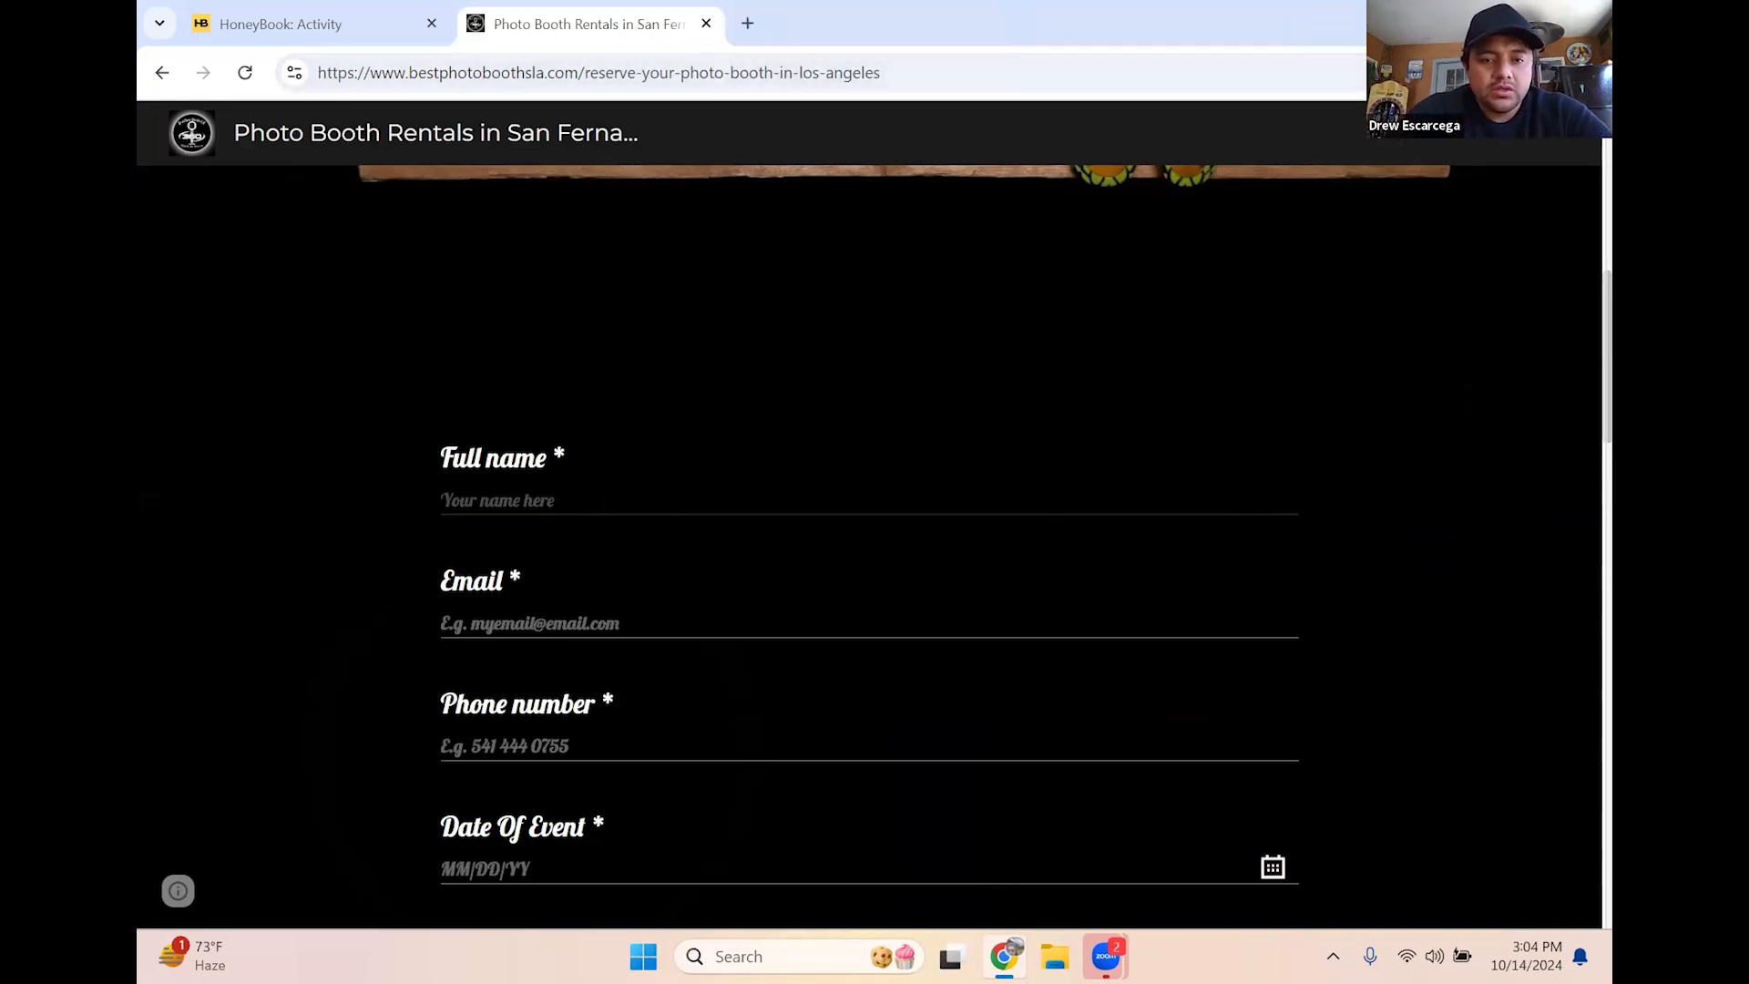
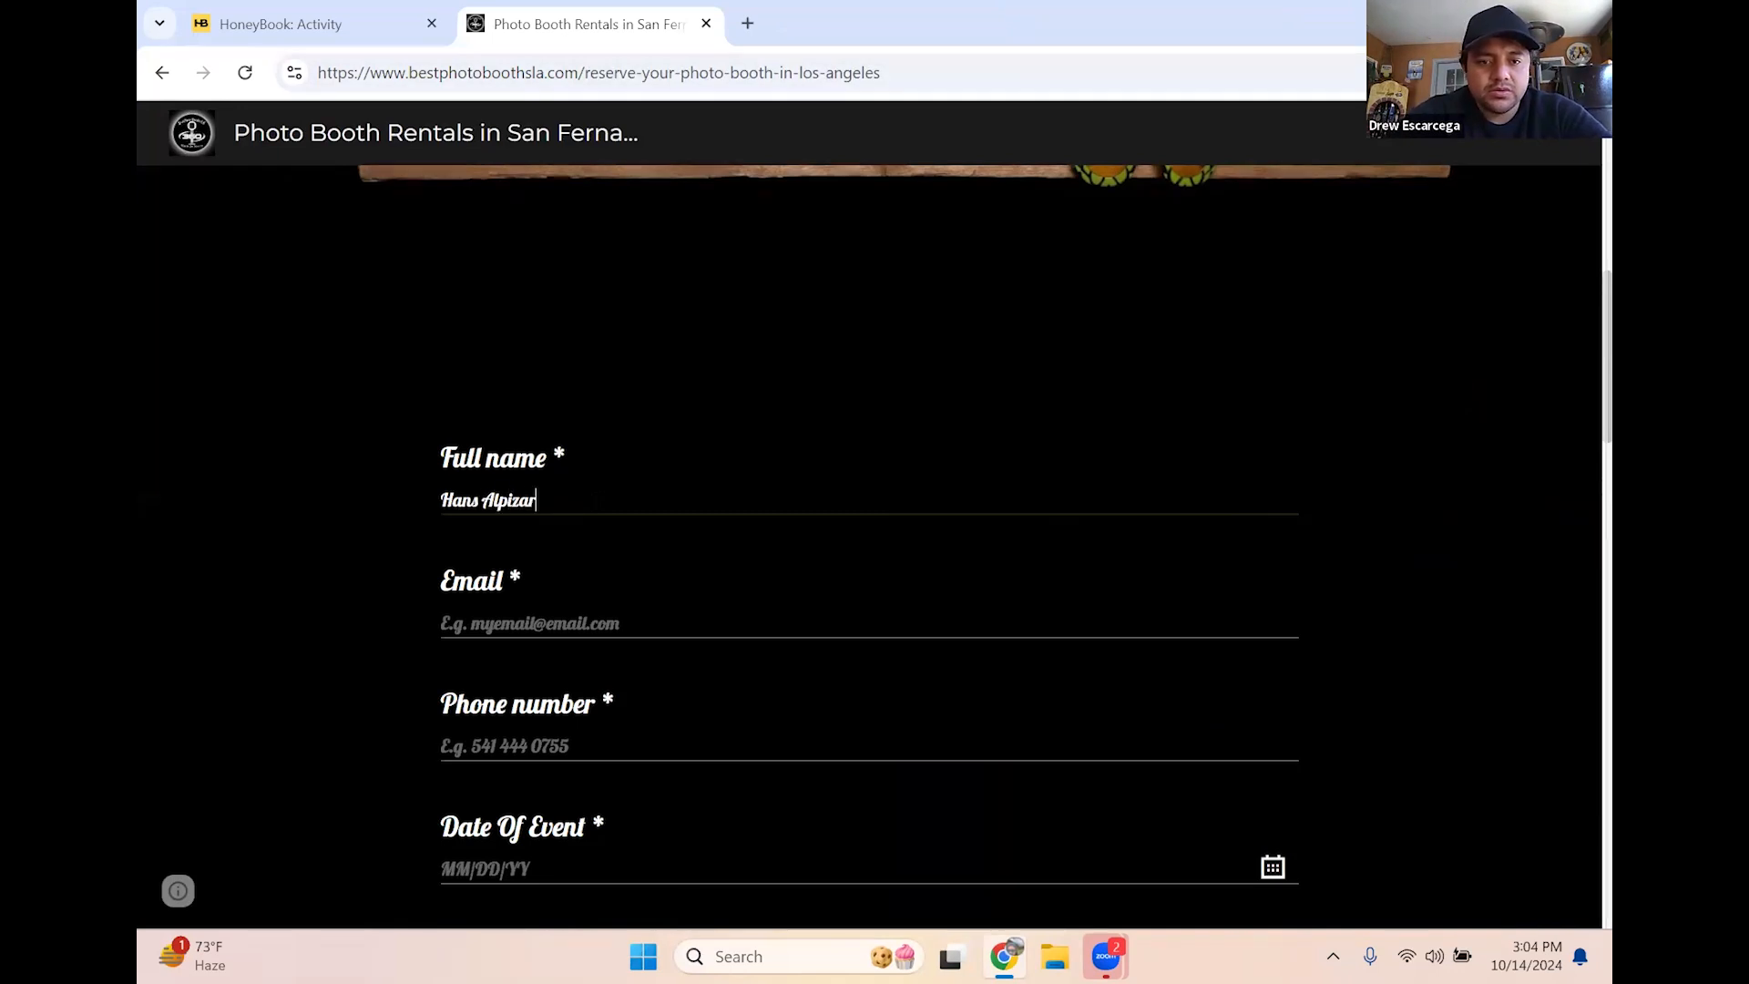
Enter the client's full name, e-mail address and phone number in the reservation form
{"action": "key", "text": "Tab"}
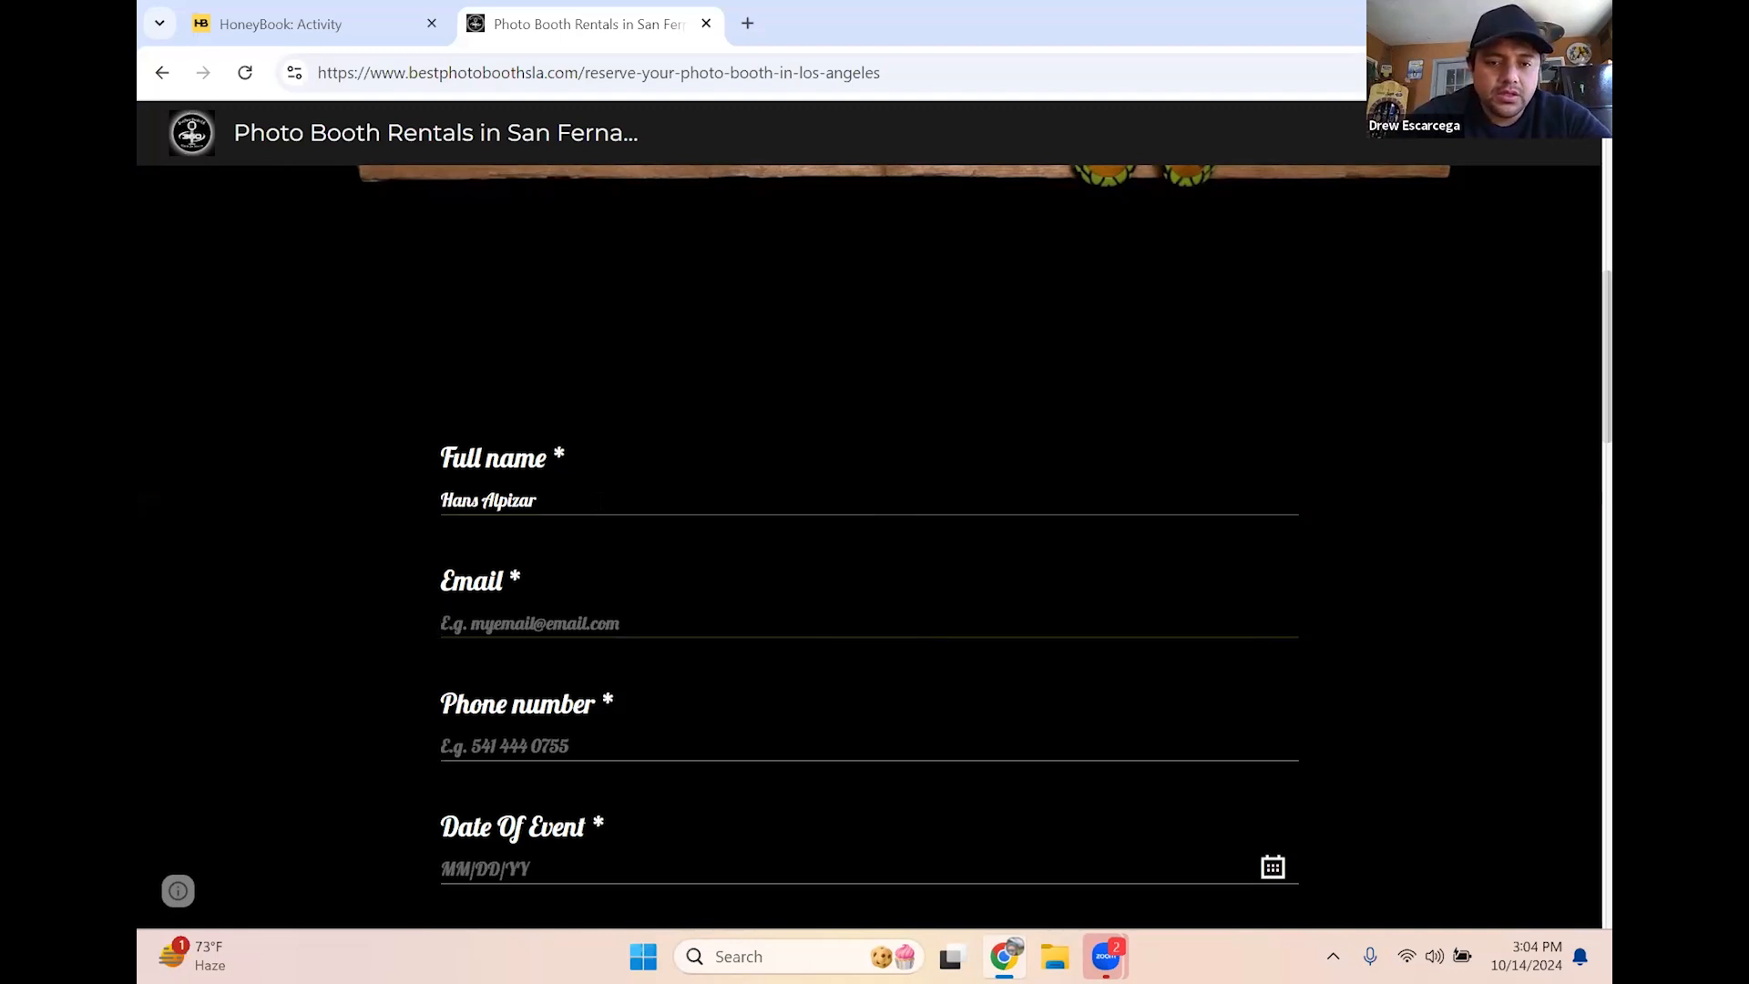
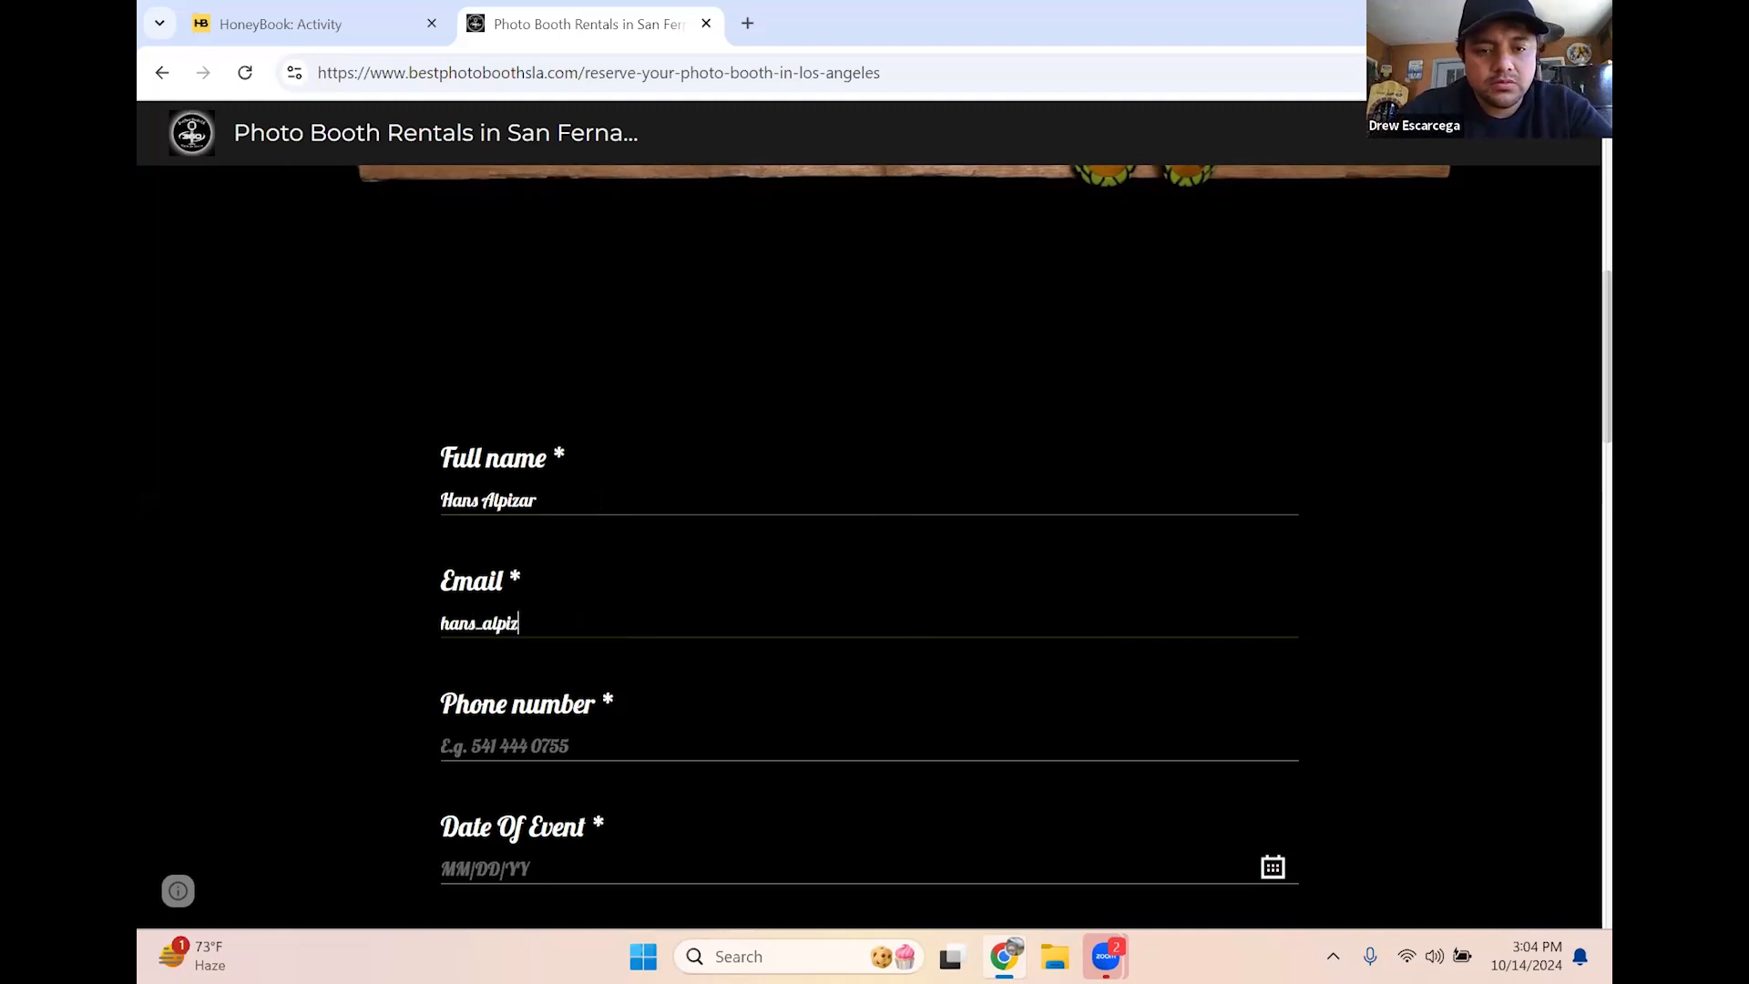
{"action": "key", "text": "Tab"}
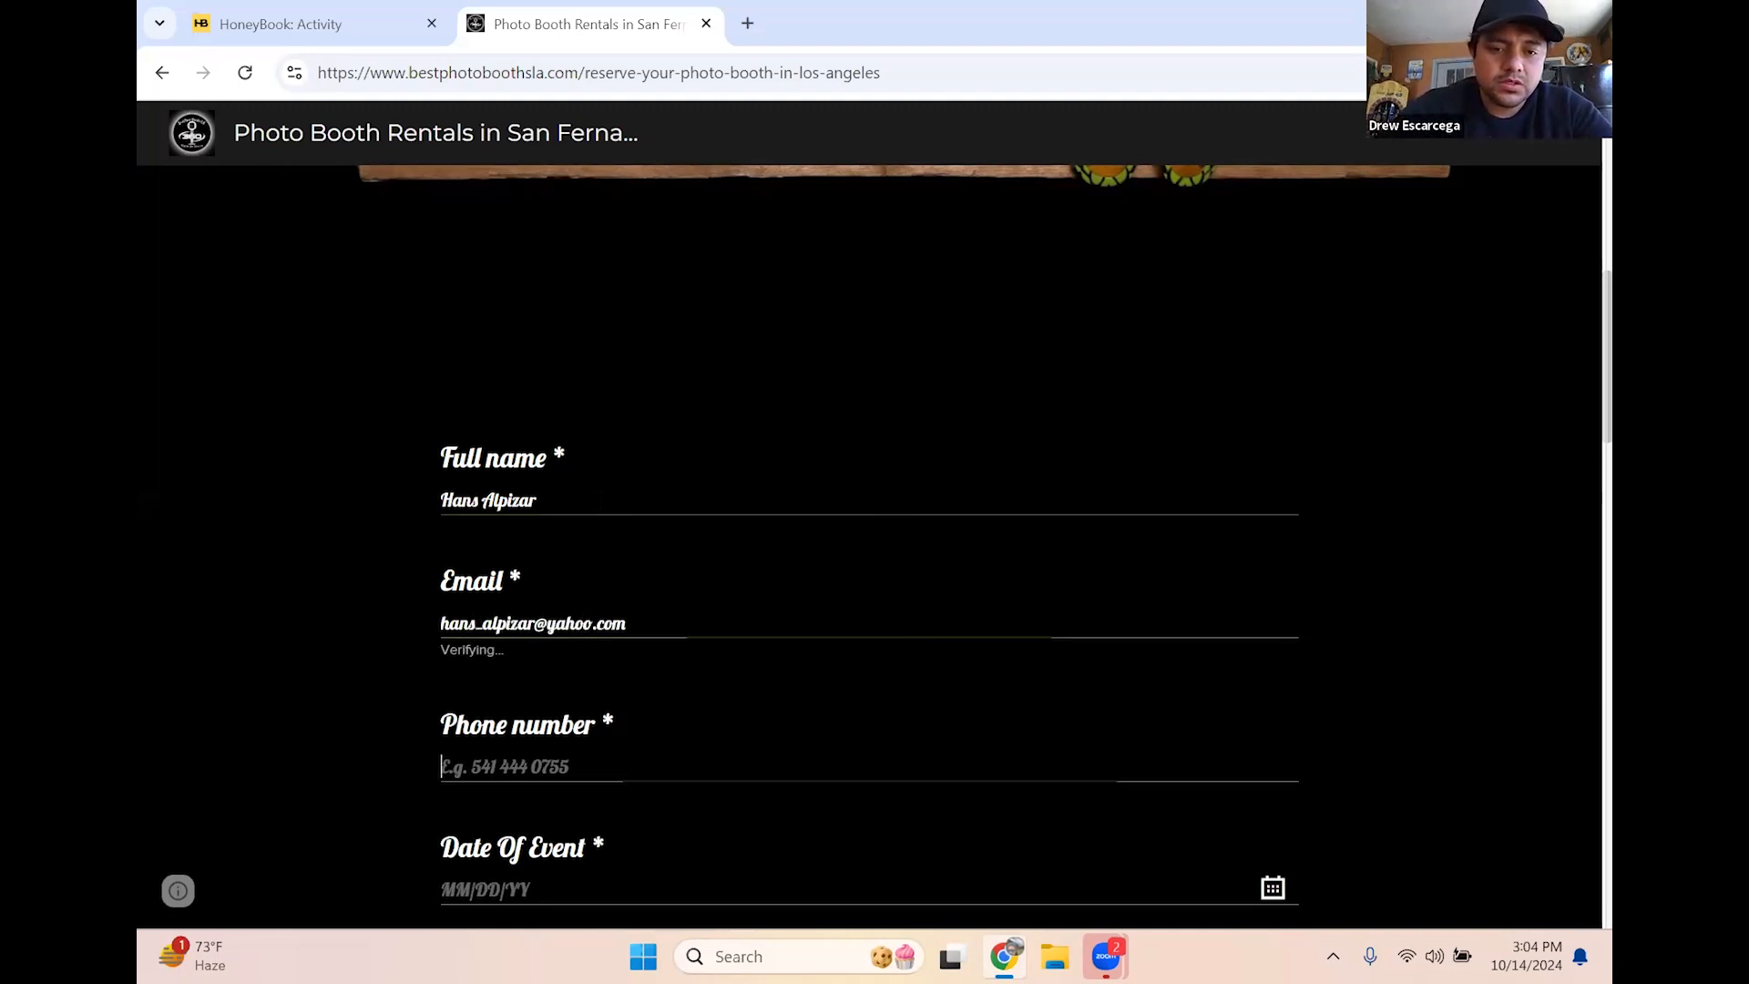
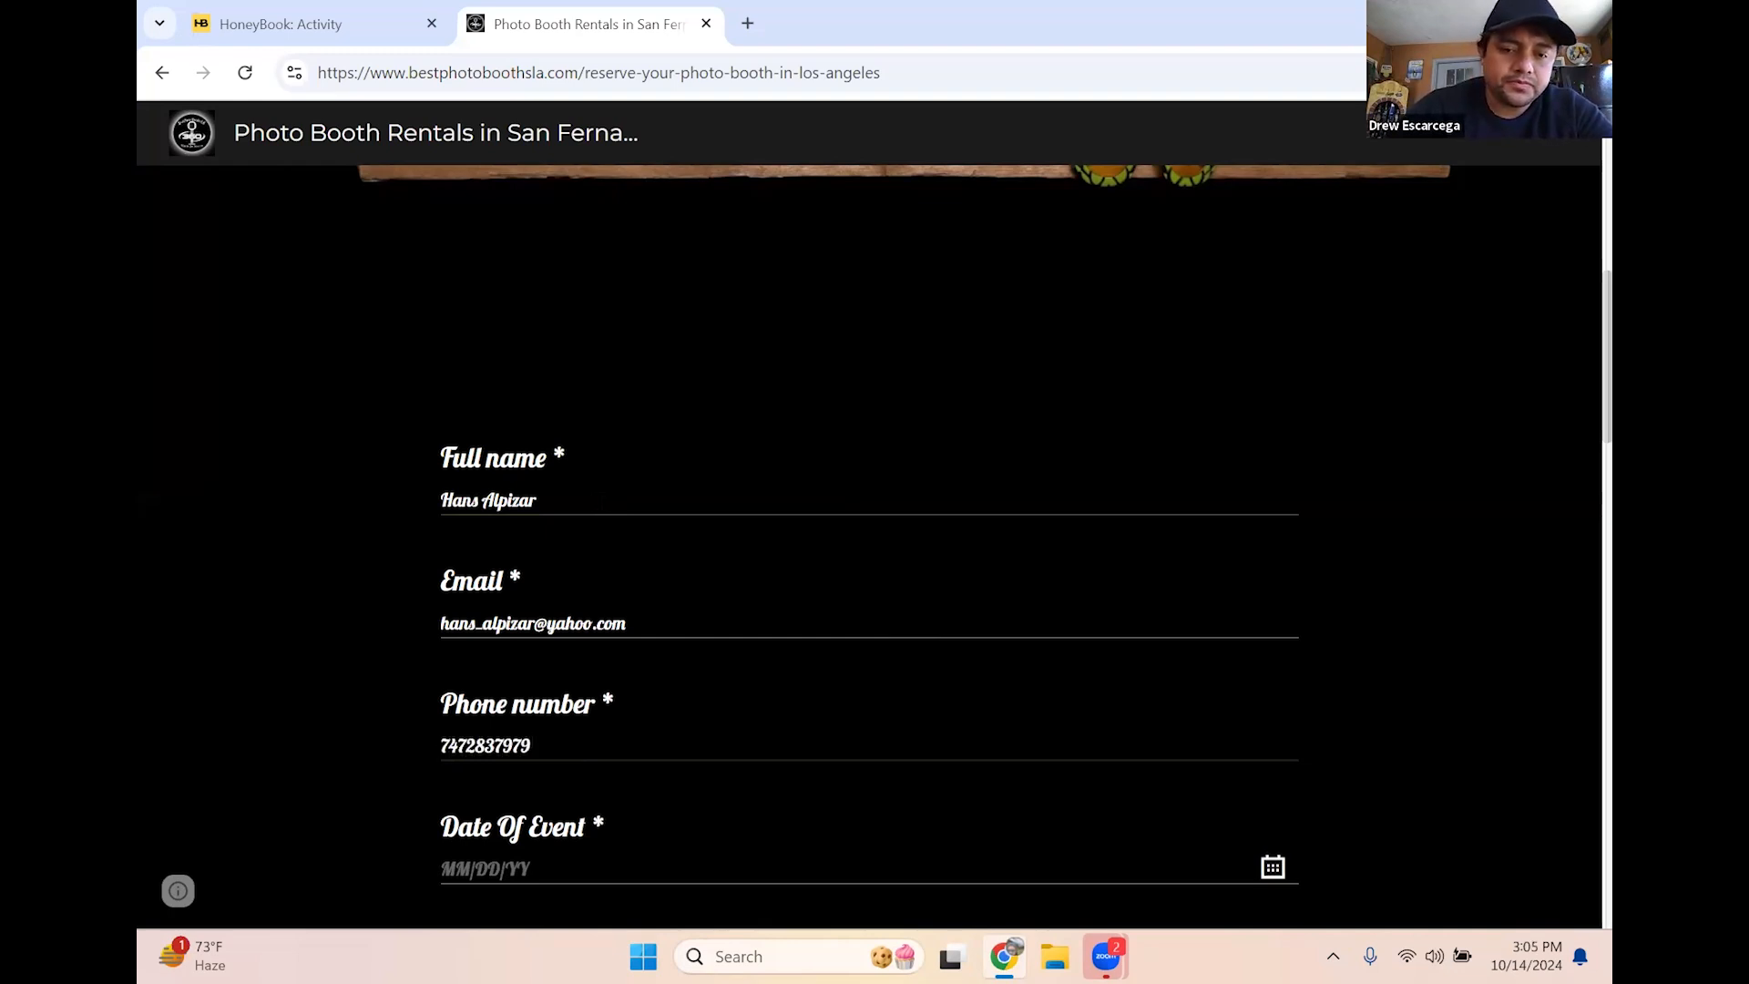
Set the Date Of Event to 10/31/2024 with the calendar picker
{"action": "scroll", "coordinate": [611, 693], "scroll_direction": "down", "scroll_amount": 3}
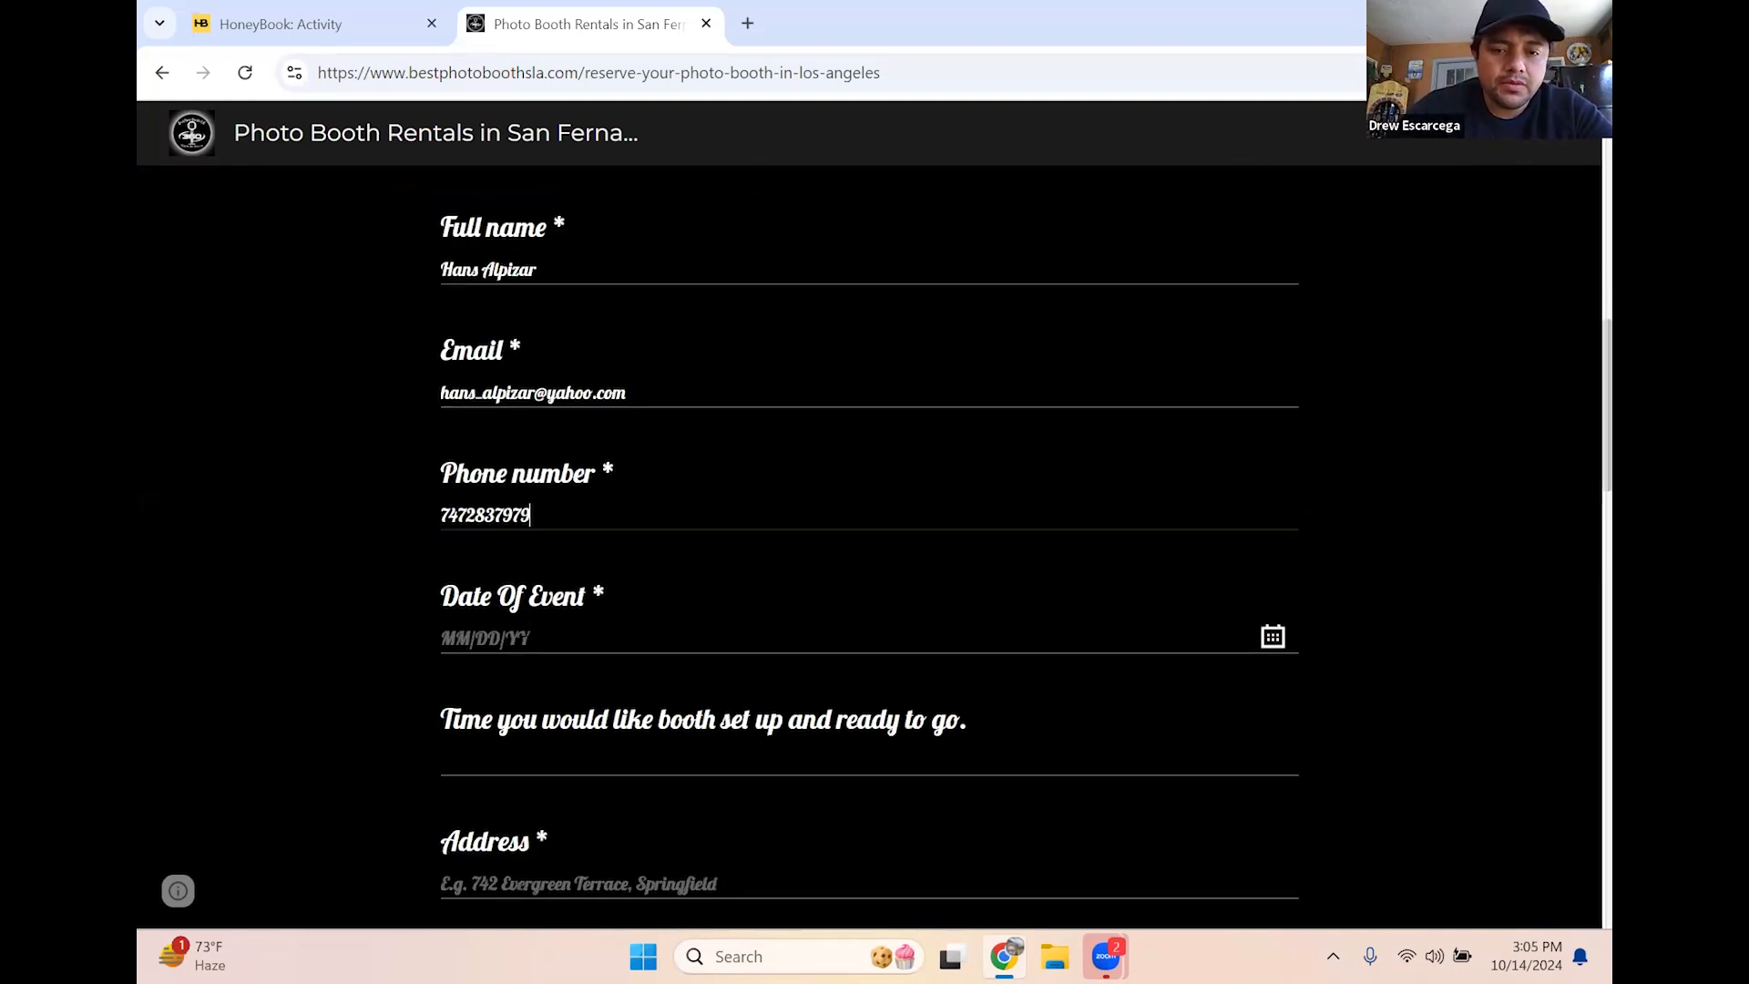
{"action": "left_click", "coordinate": [609, 639]}
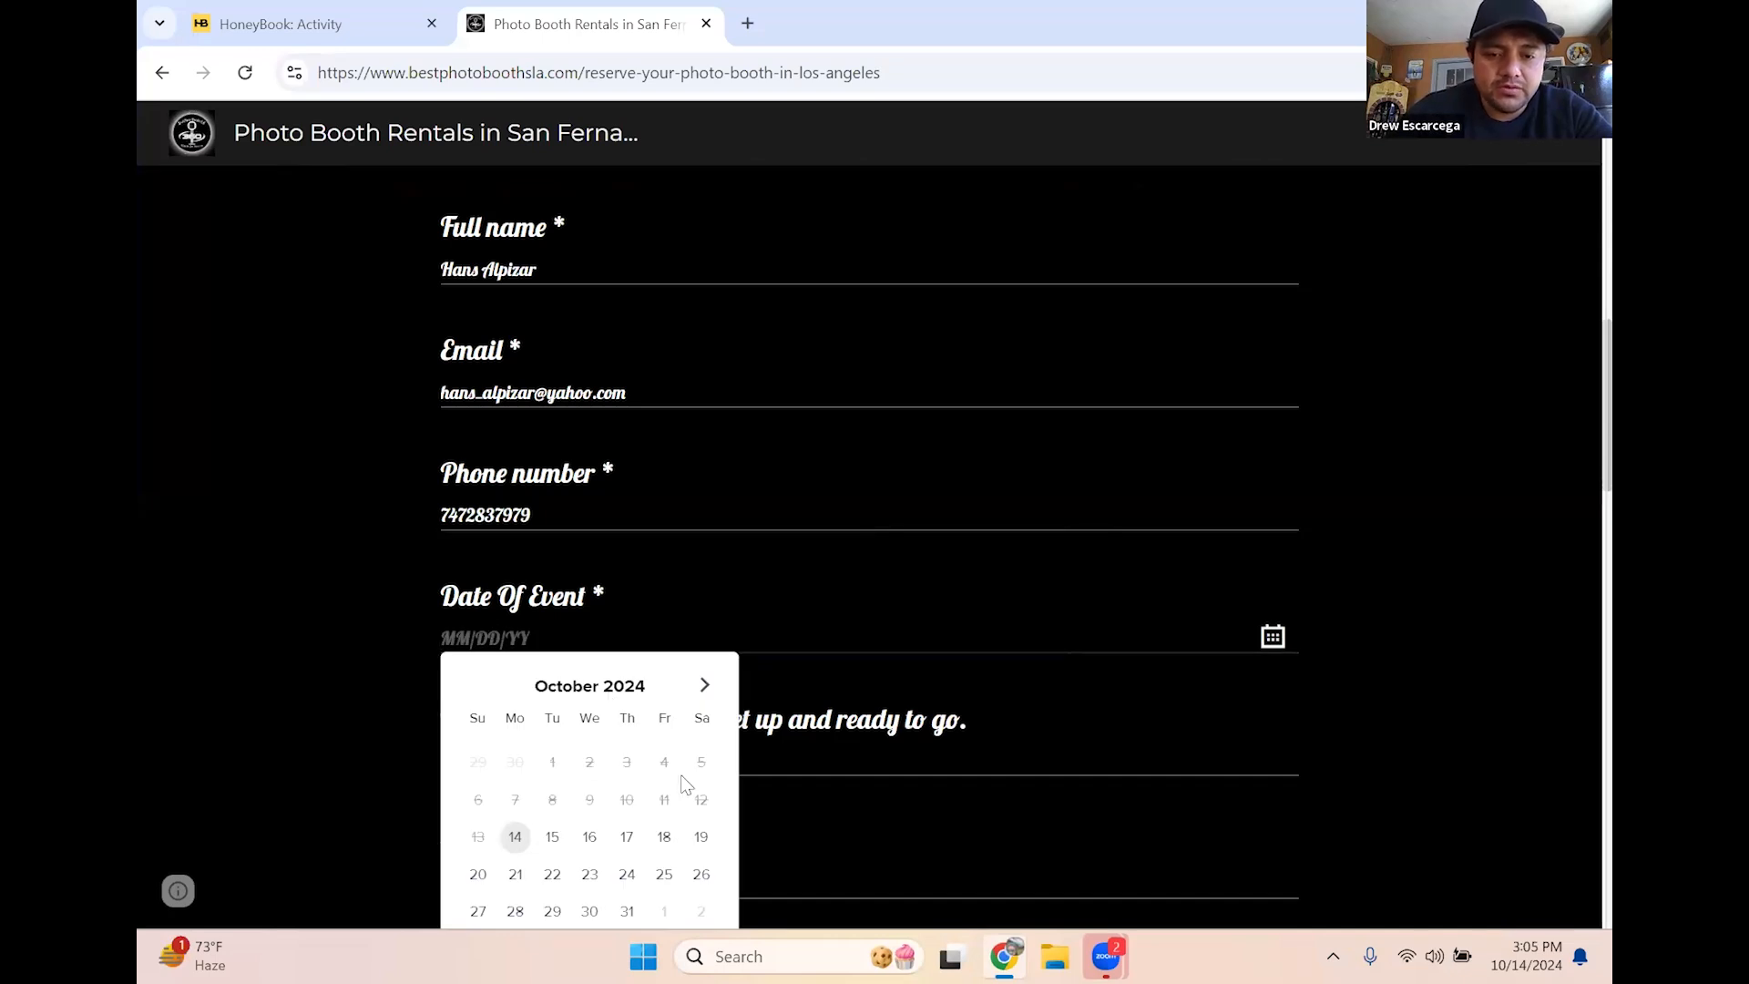
{"action": "scroll", "coordinate": [685, 785], "scroll_direction": "down", "scroll_amount": 3}
{"action": "left_click", "coordinate": [626, 684]}
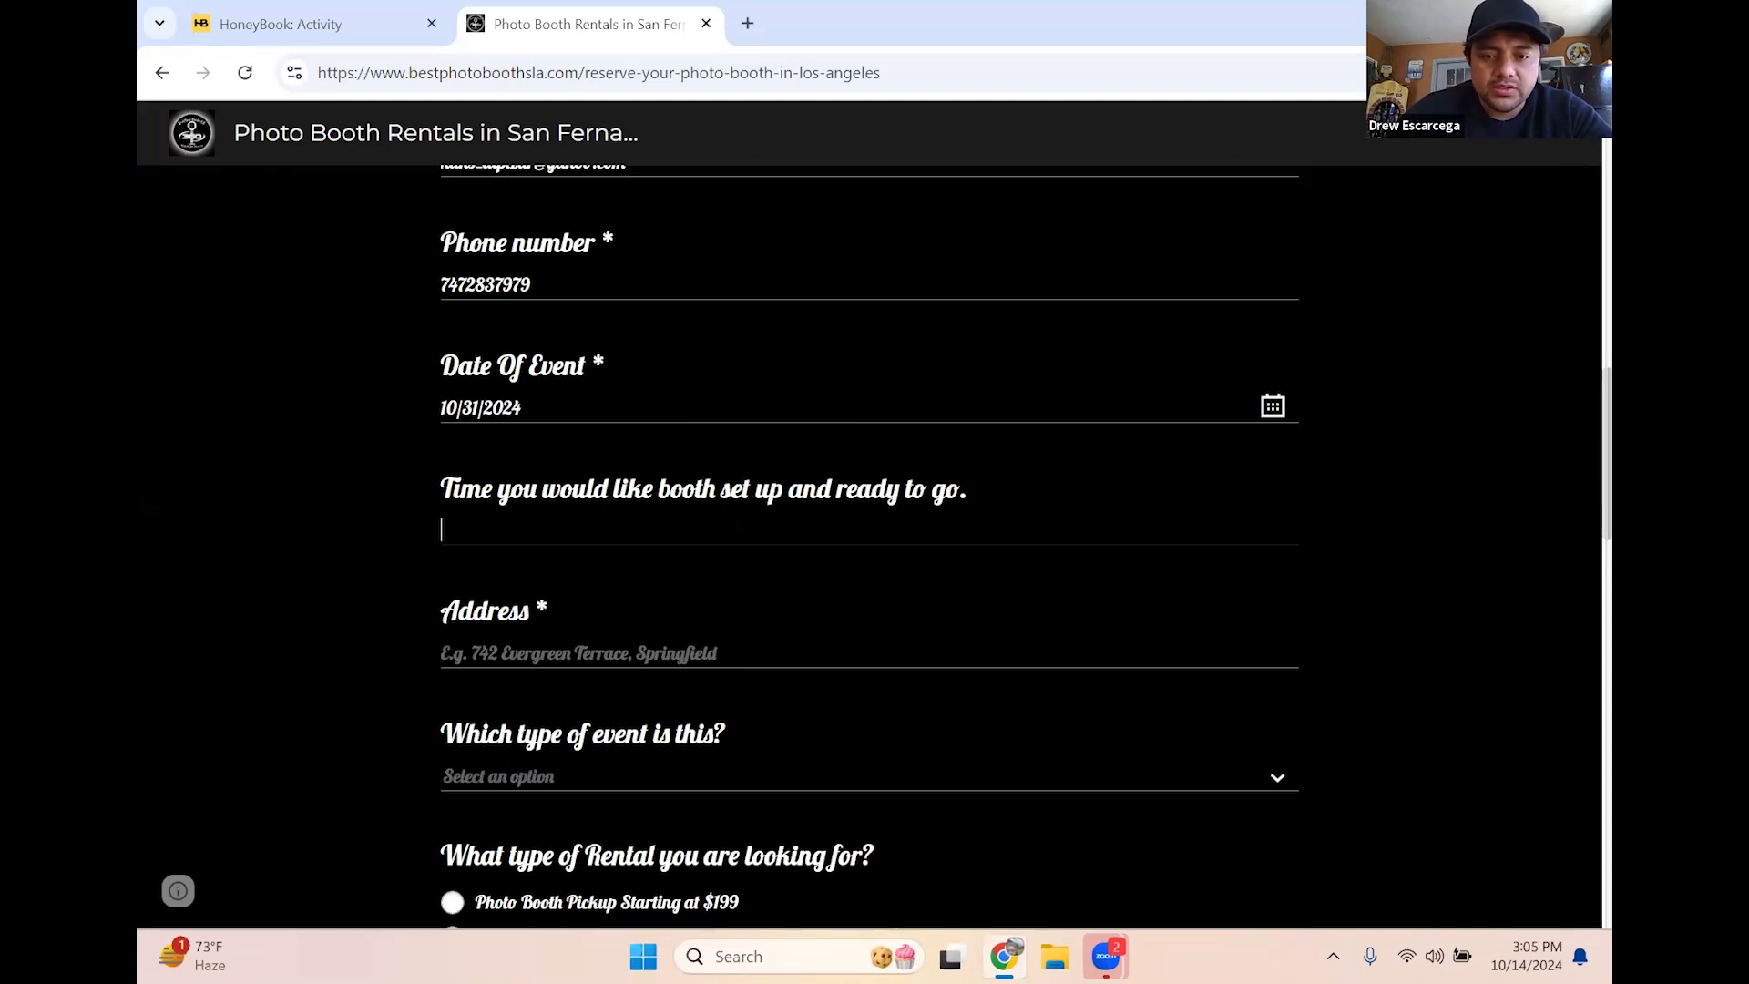
{"action": "scroll", "coordinate": [574, 543], "scroll_direction": "down", "scroll_amount": 3}
Fill in the client's event address, correcting the misspelled city name
{"action": "left_click", "coordinate": [536, 425]}
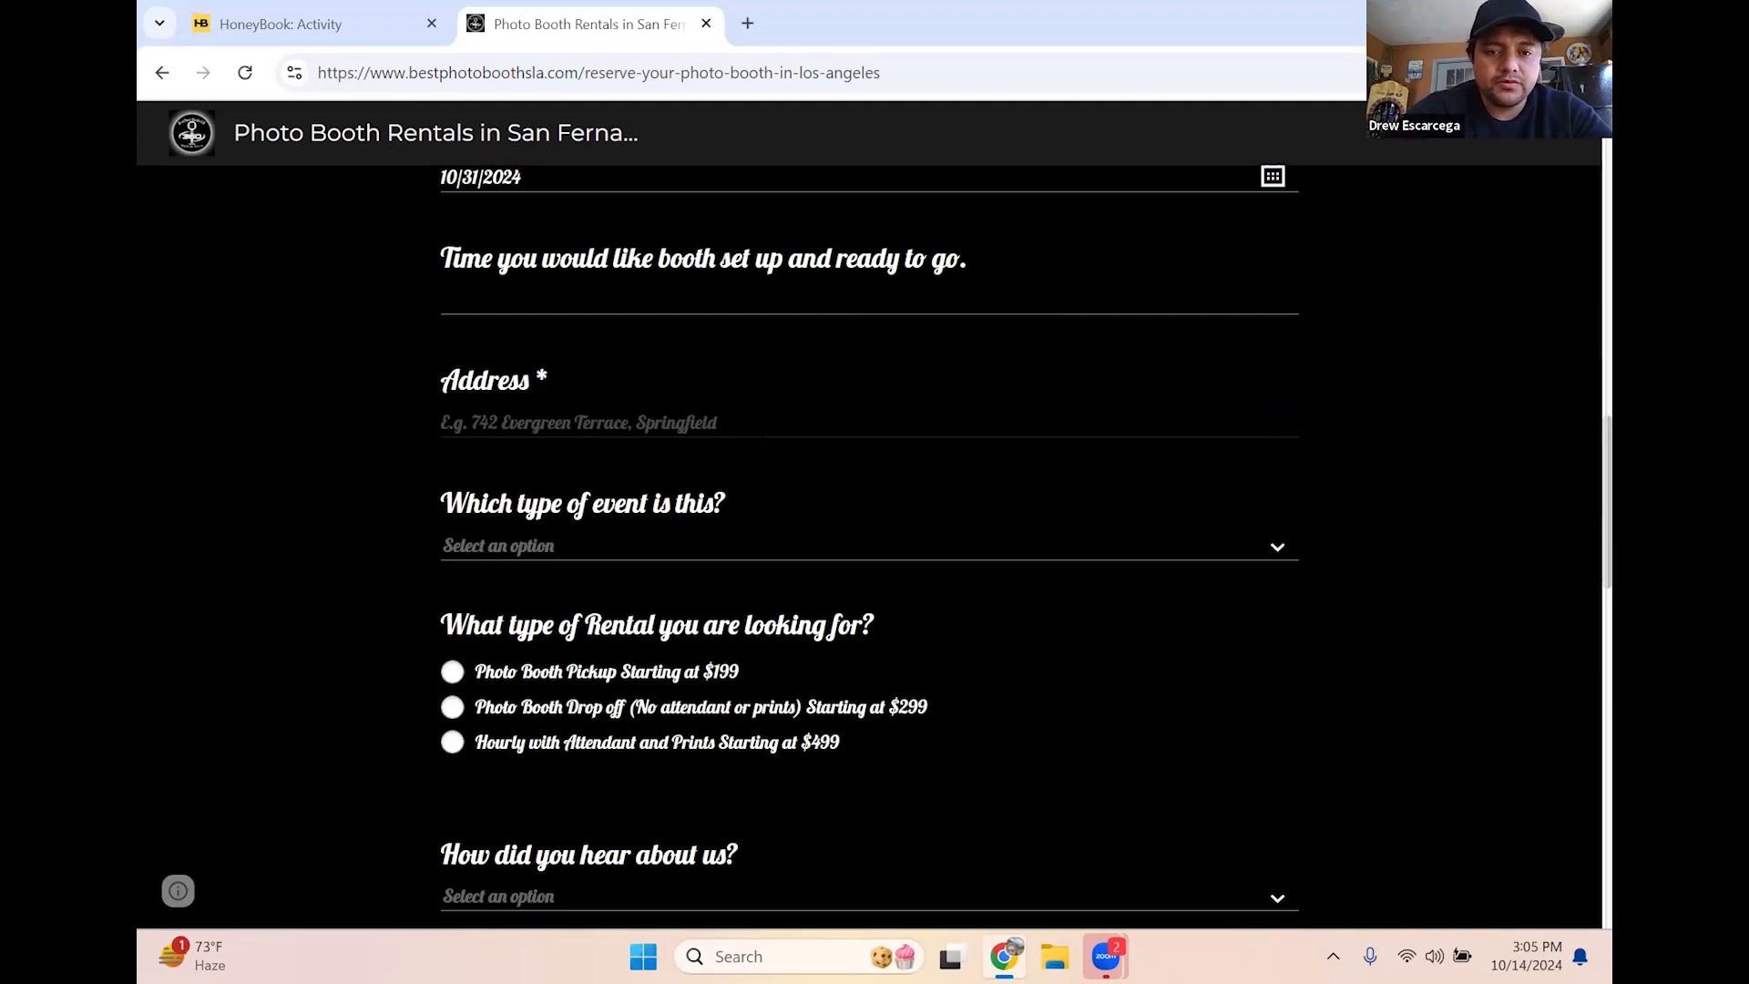
{"action": "type", "text": "123 w"}
{"action": "key", "text": "BackSpace"}
{"action": "type", "text": "elm street california"}
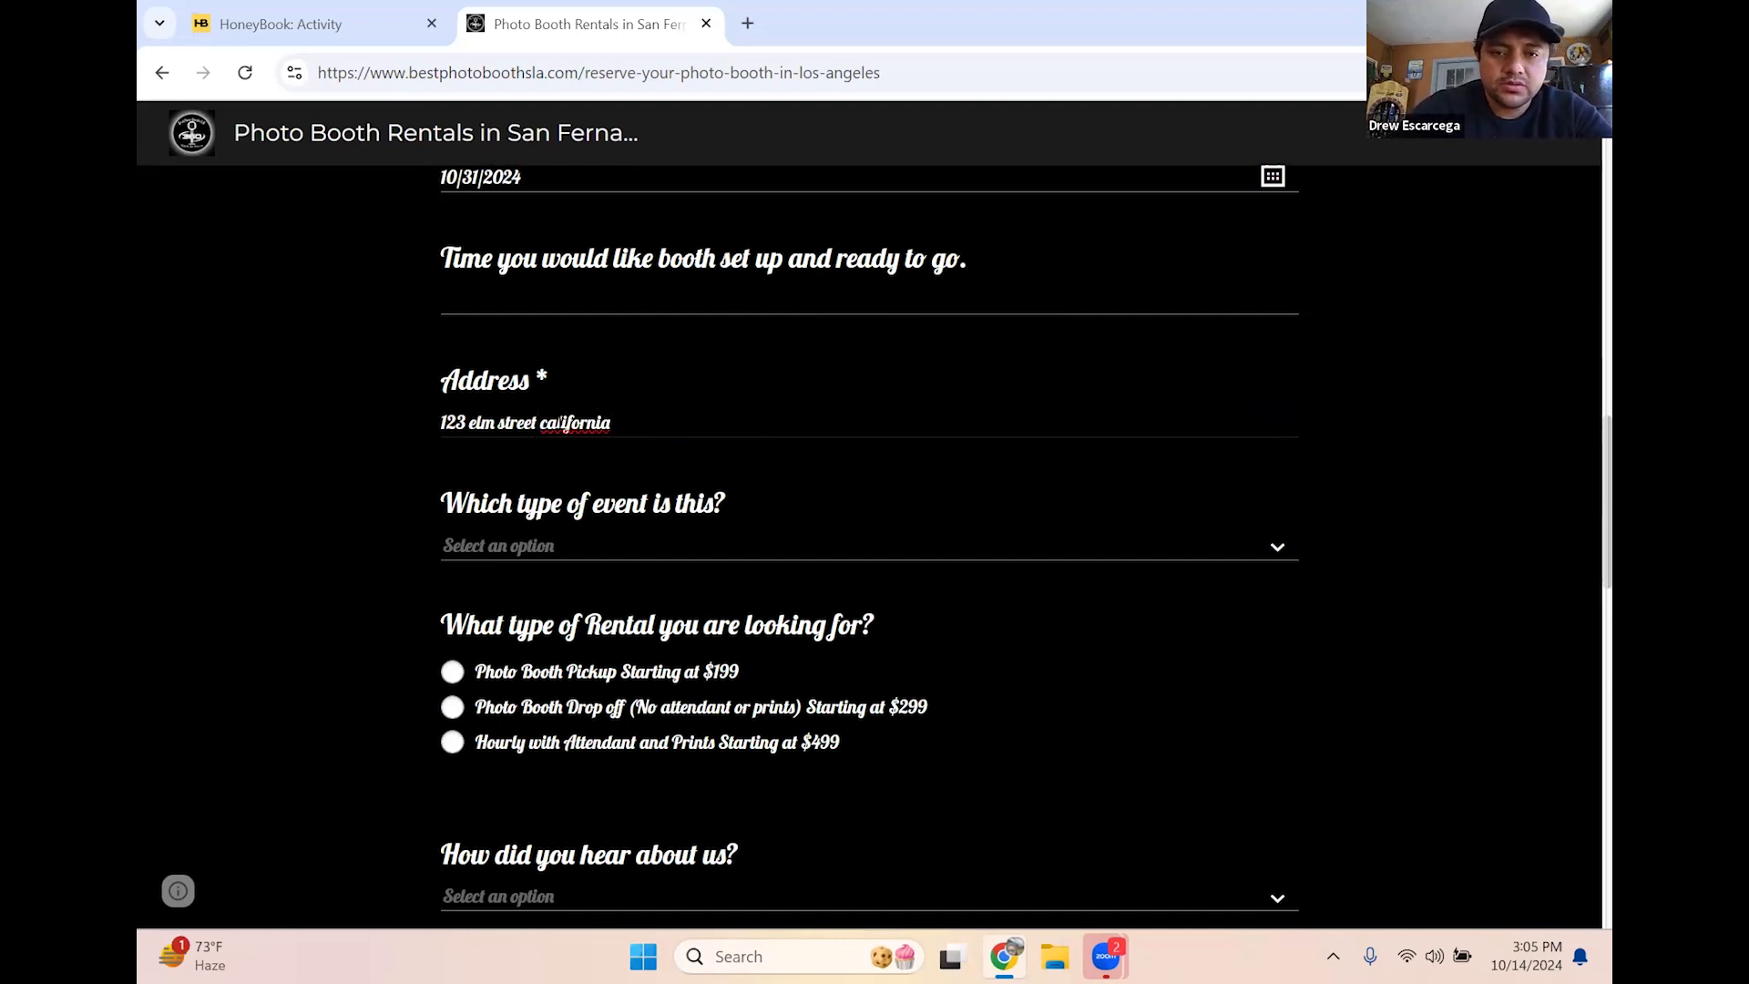
{"action": "type", "text": "los ageles"}
{"action": "right_click", "coordinate": [566, 424]}
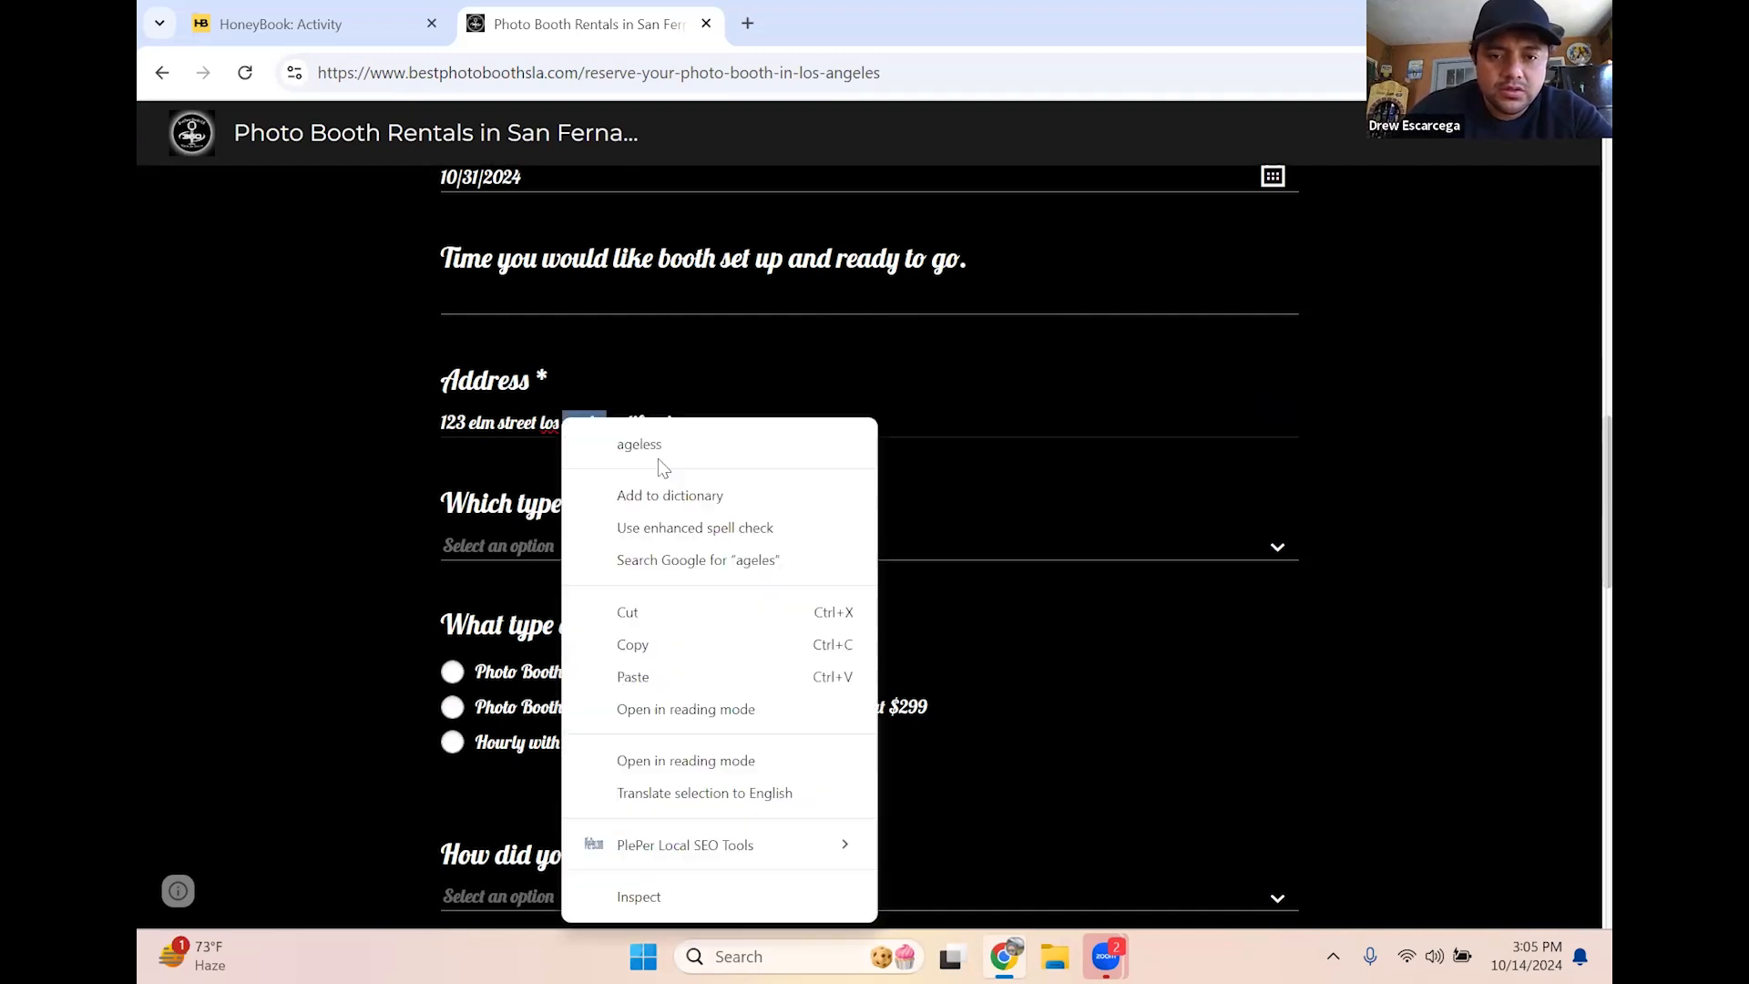
{"action": "left_click", "coordinate": [818, 421]}
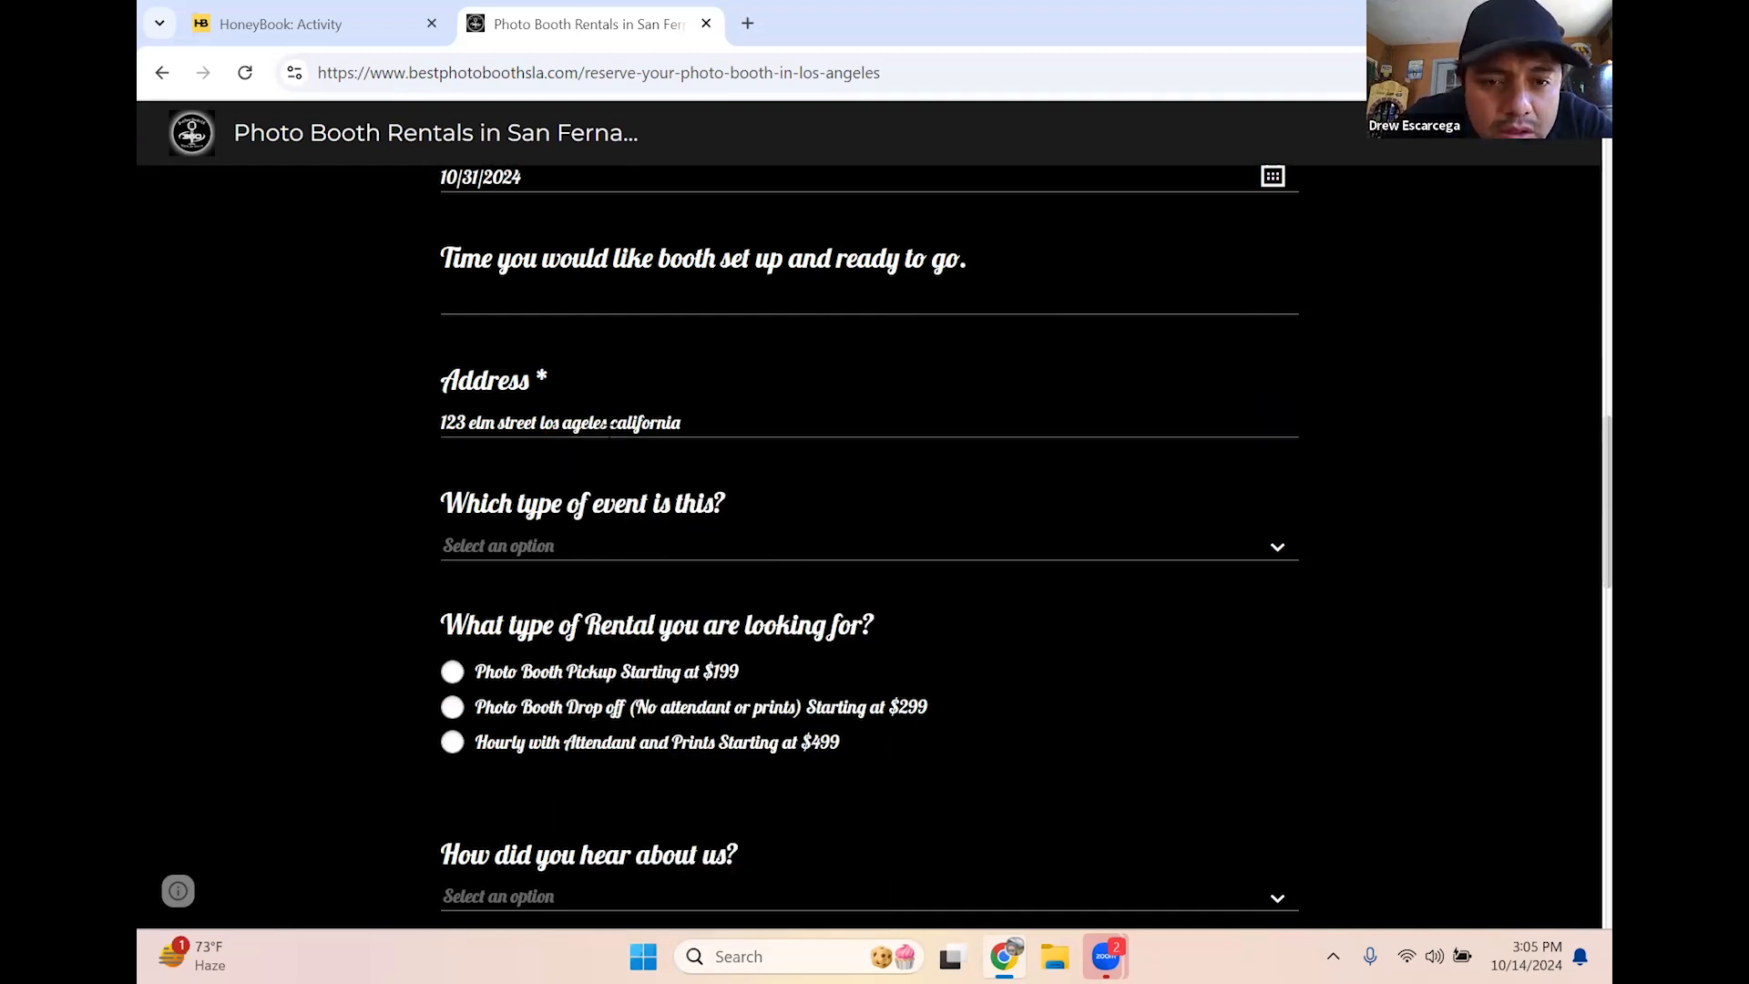
{"action": "left_click", "coordinate": [571, 424]}
{"action": "type", "text": "n"}
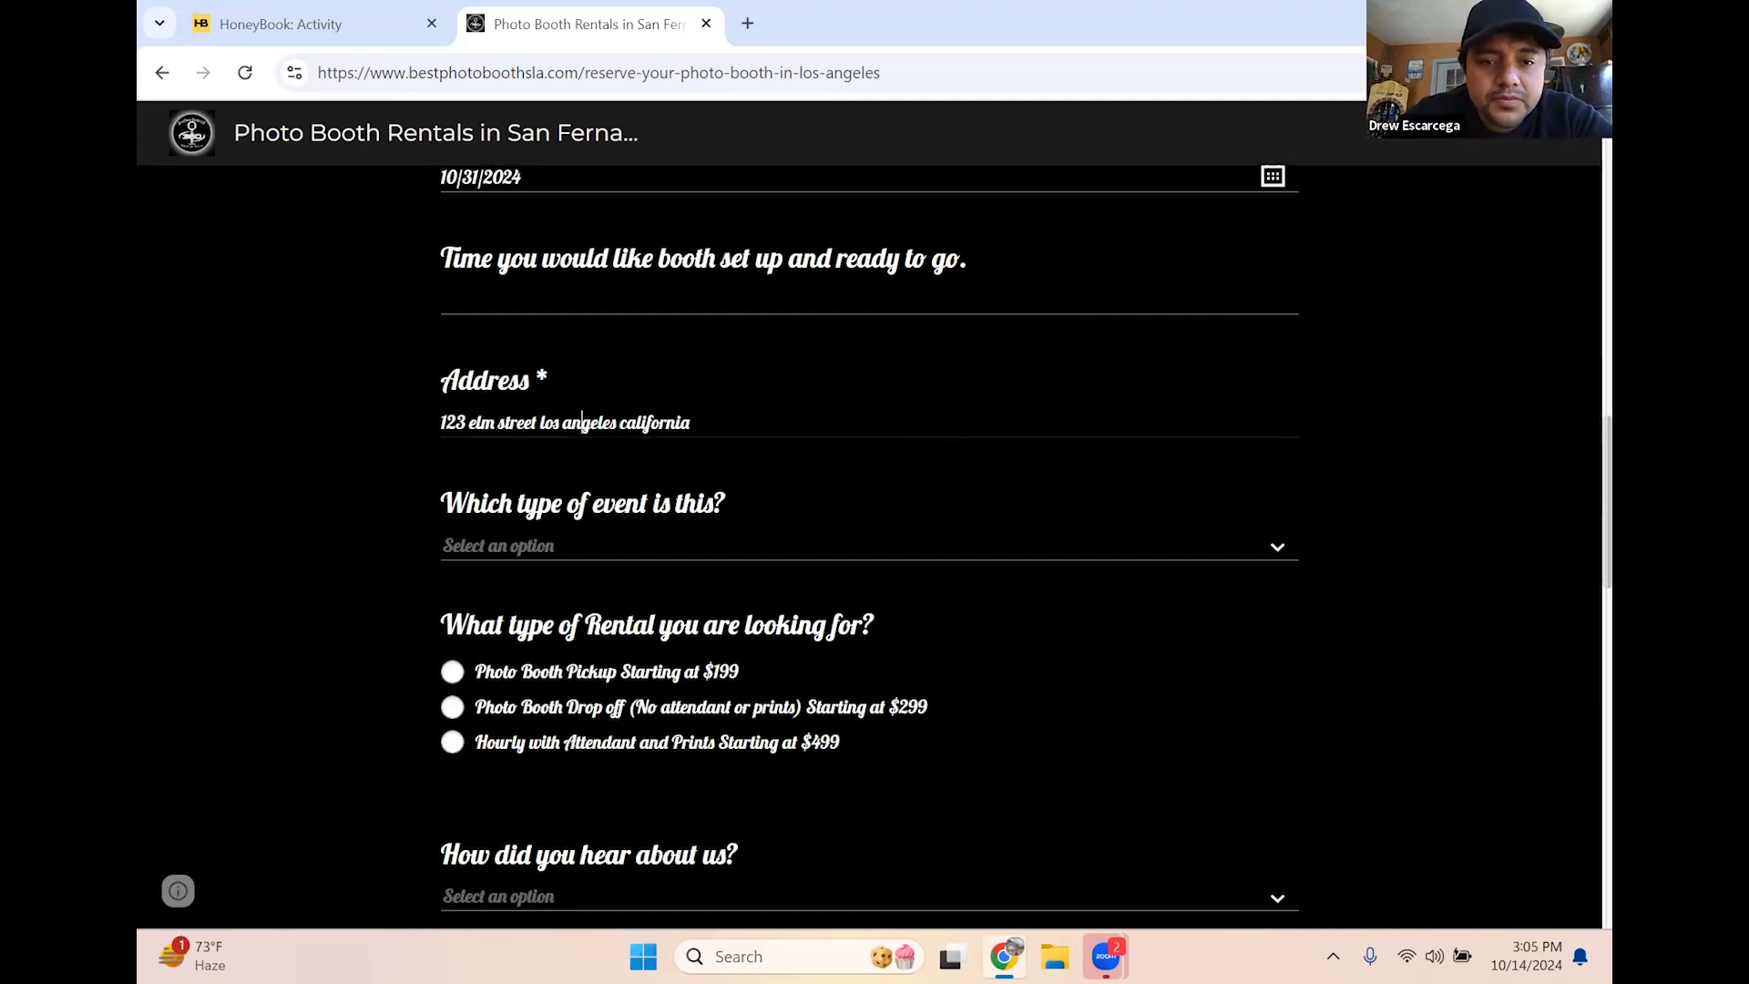
Choose Birthday as event type and the $199 Photo Booth Pickup, then return to HoneyBook Home
{"action": "left_click", "coordinate": [548, 549]}
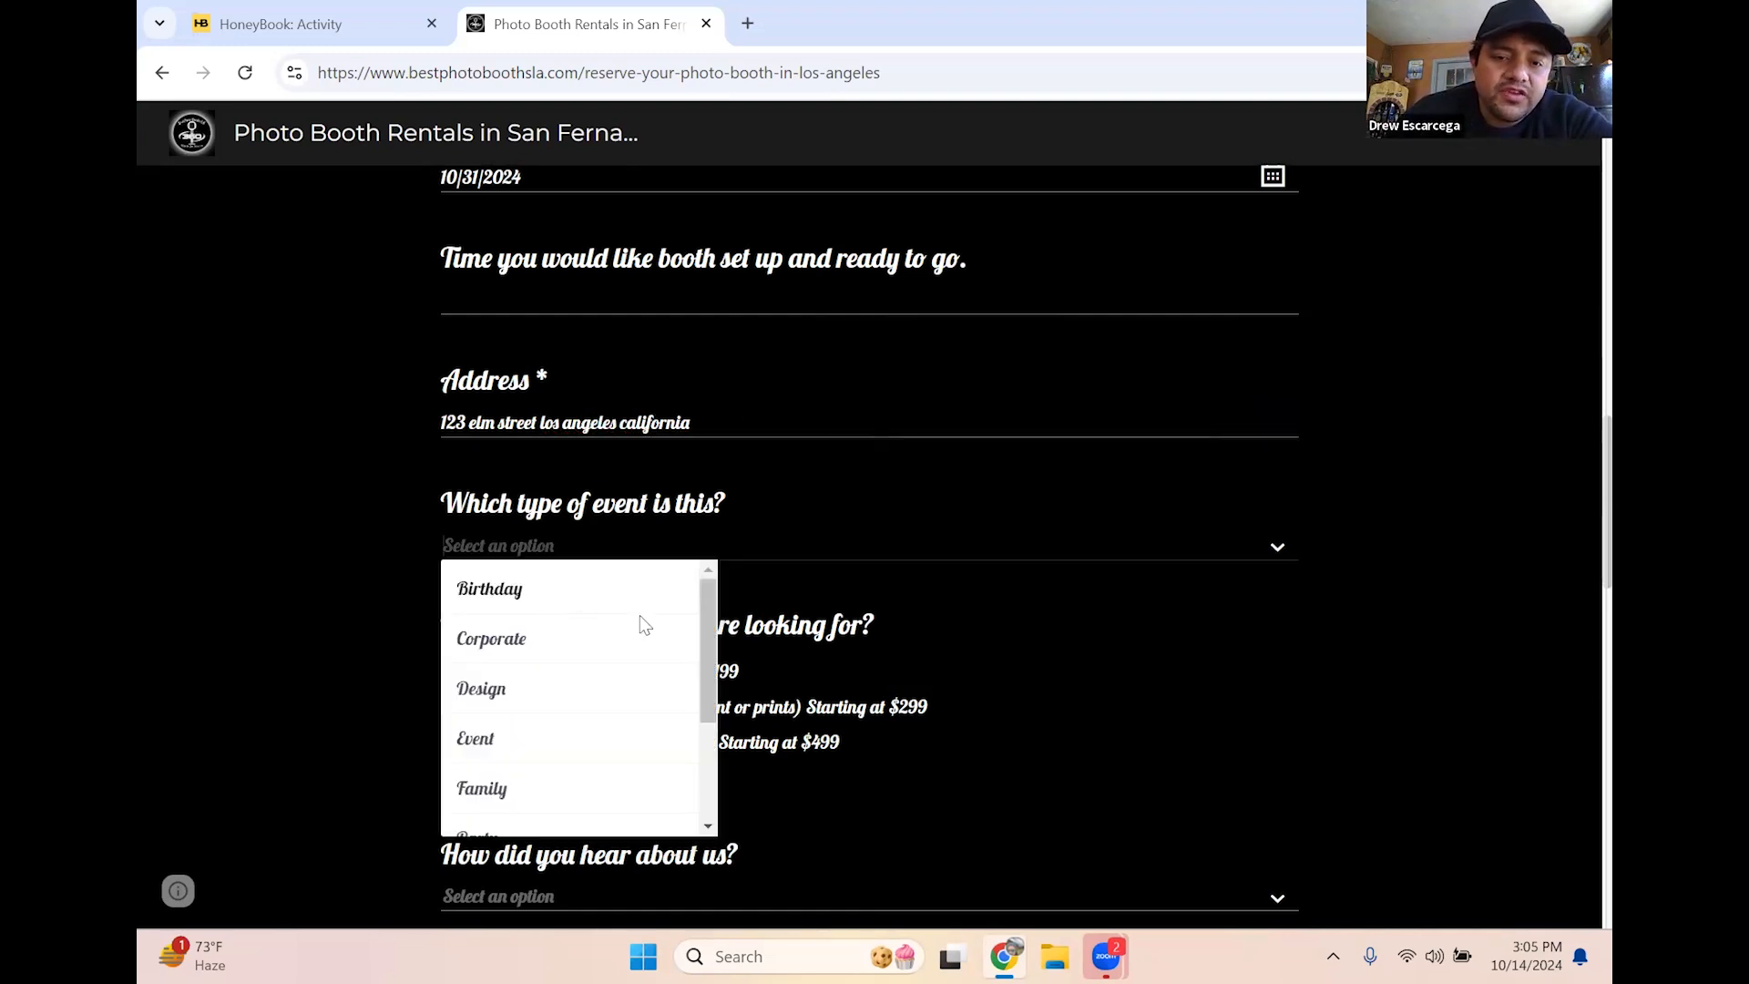
{"action": "left_click", "coordinate": [559, 602]}
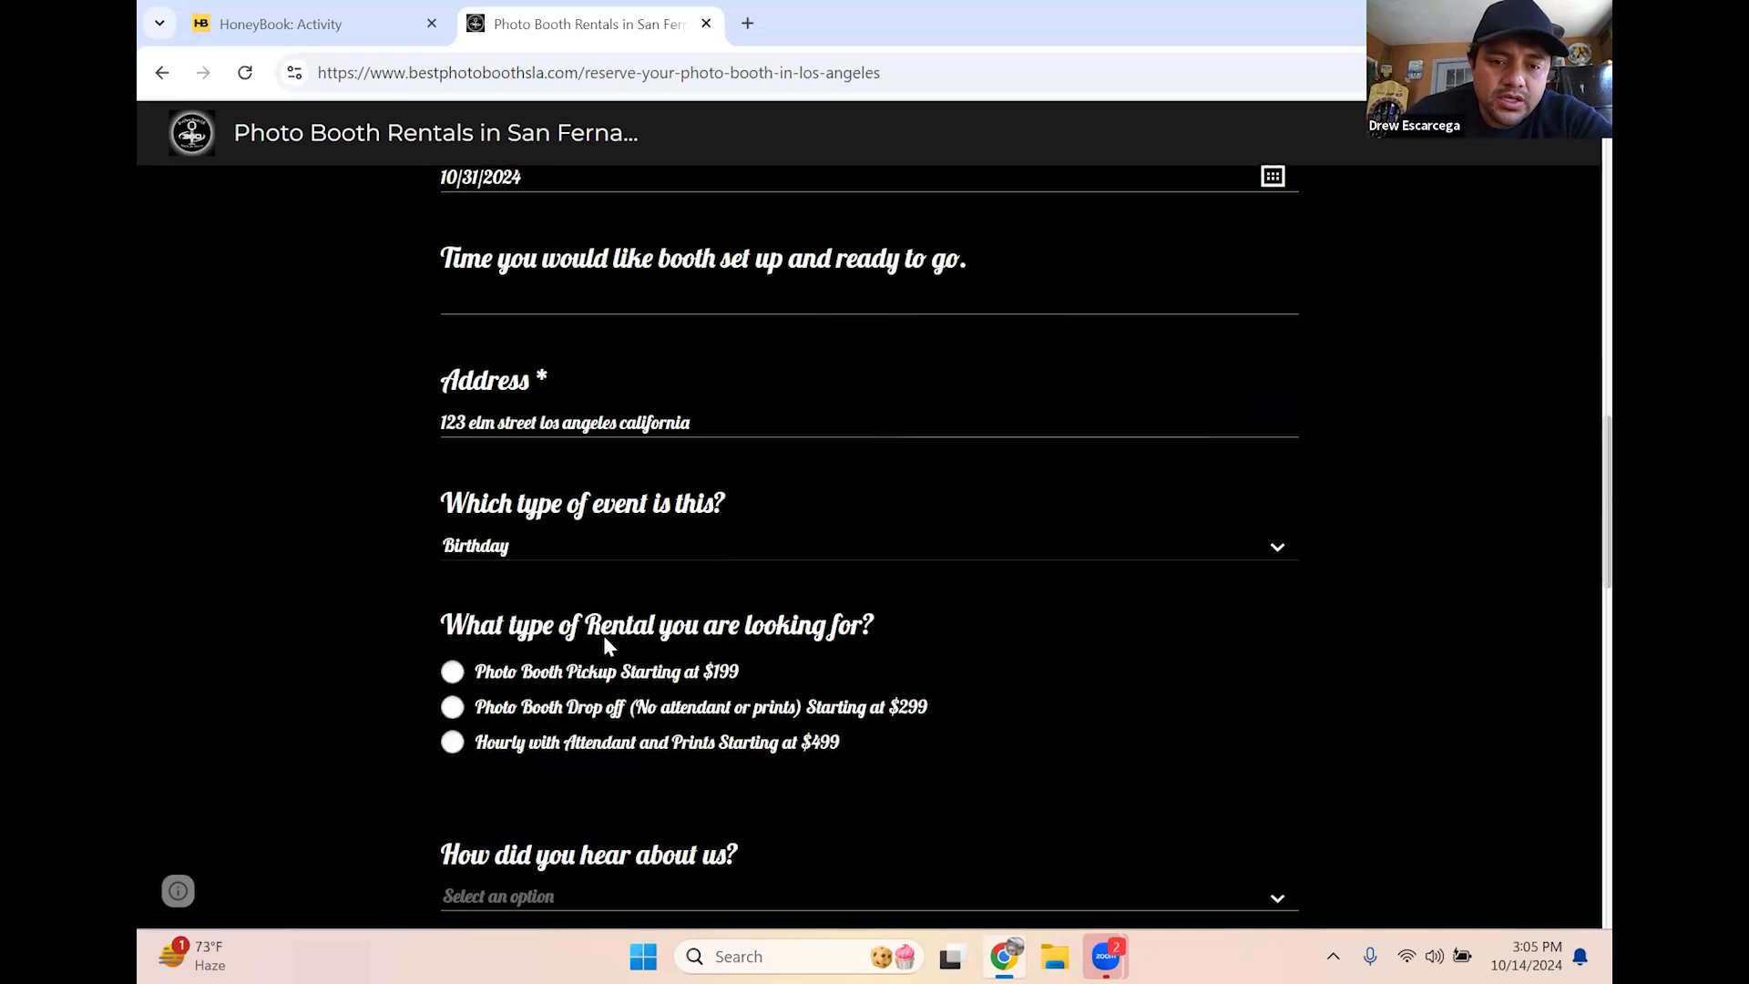
{"action": "scroll", "coordinate": [609, 645], "scroll_direction": "down", "scroll_amount": 2}
{"action": "left_click", "coordinate": [453, 441]}
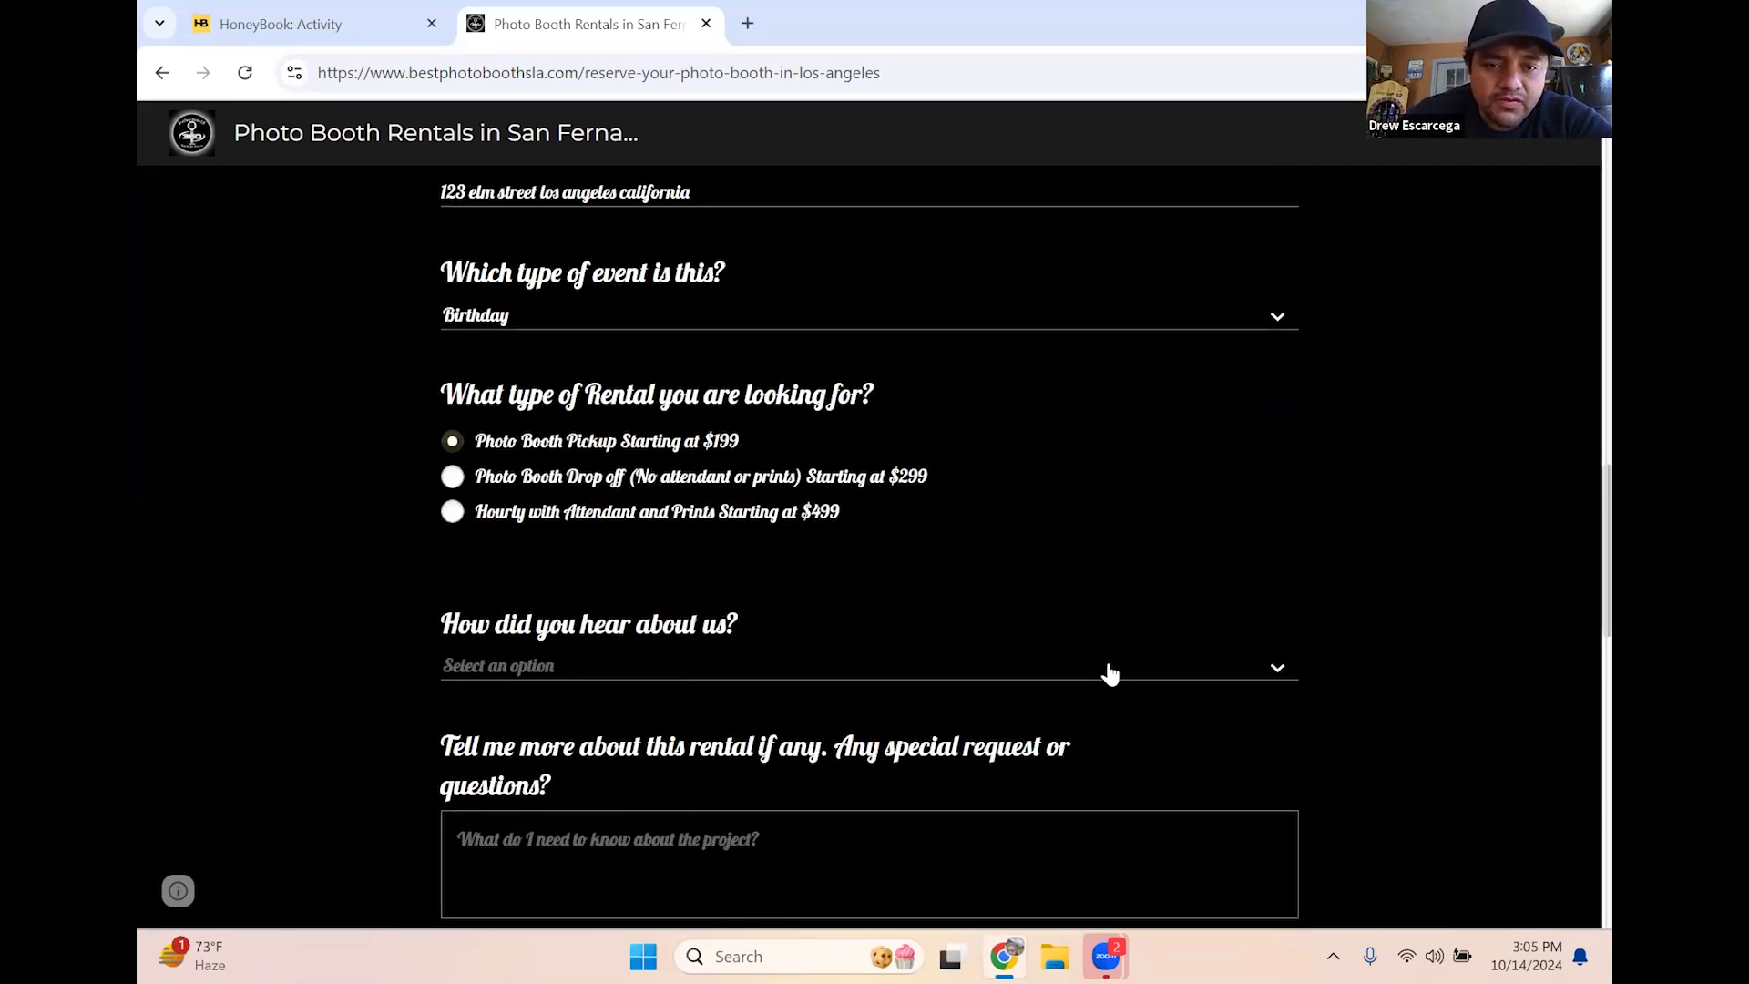
{"action": "scroll", "coordinate": [671, 472], "scroll_direction": "down", "scroll_amount": 1}
{"action": "scroll", "coordinate": [1252, 566], "scroll_direction": "down", "scroll_amount": 3}
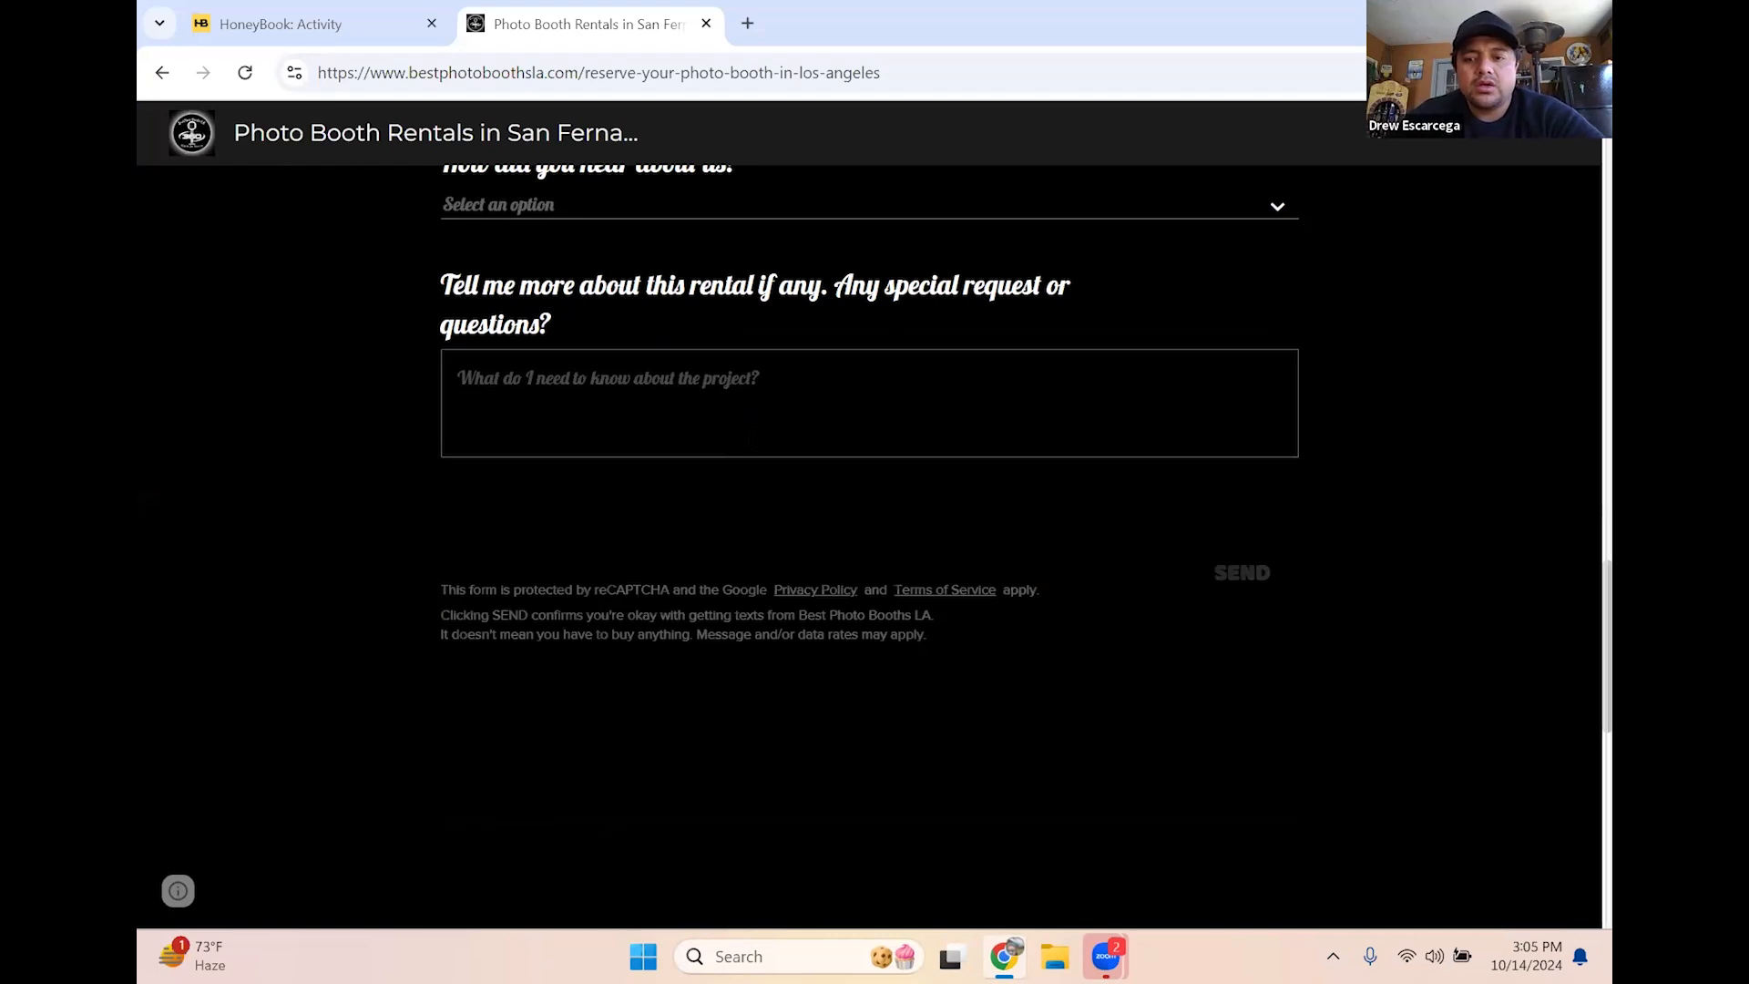
{"action": "scroll", "coordinate": [754, 448], "scroll_direction": "down", "scroll_amount": 5}
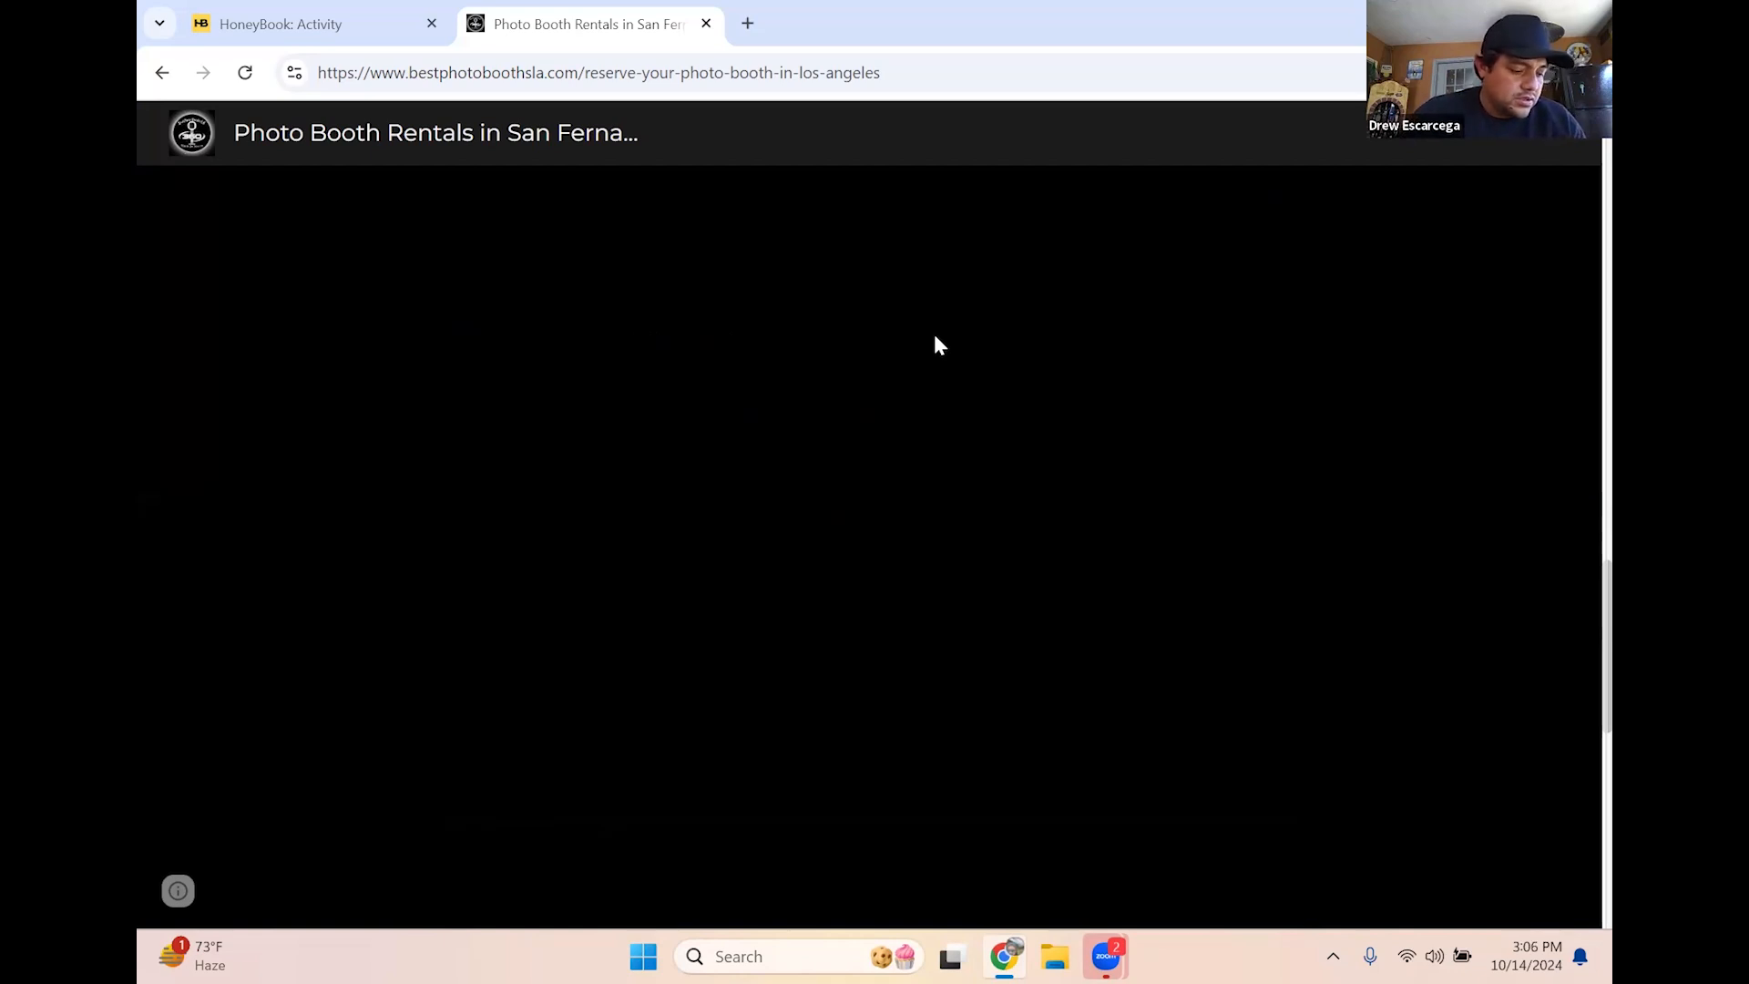
{"action": "left_click", "coordinate": [302, 35]}
{"action": "left_click", "coordinate": [255, 134]}
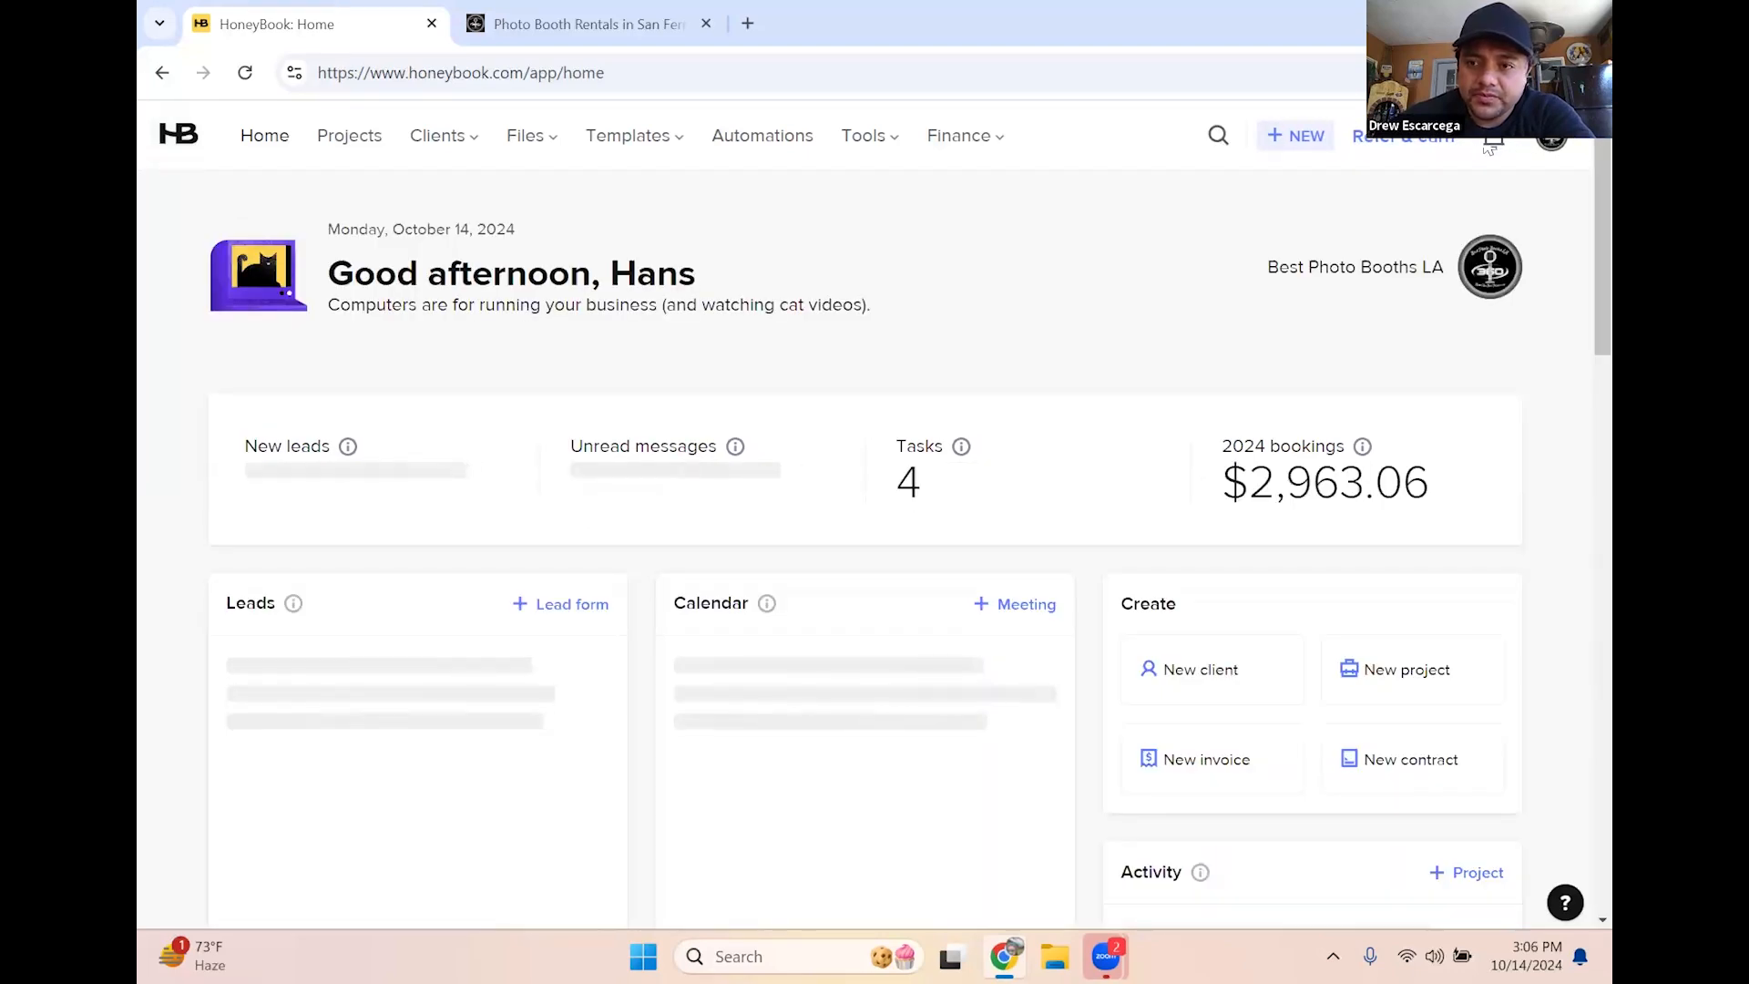
Open the new lead's Birthday project from notifications and review the submitted inquiry answers
{"action": "left_click", "coordinate": [1489, 144]}
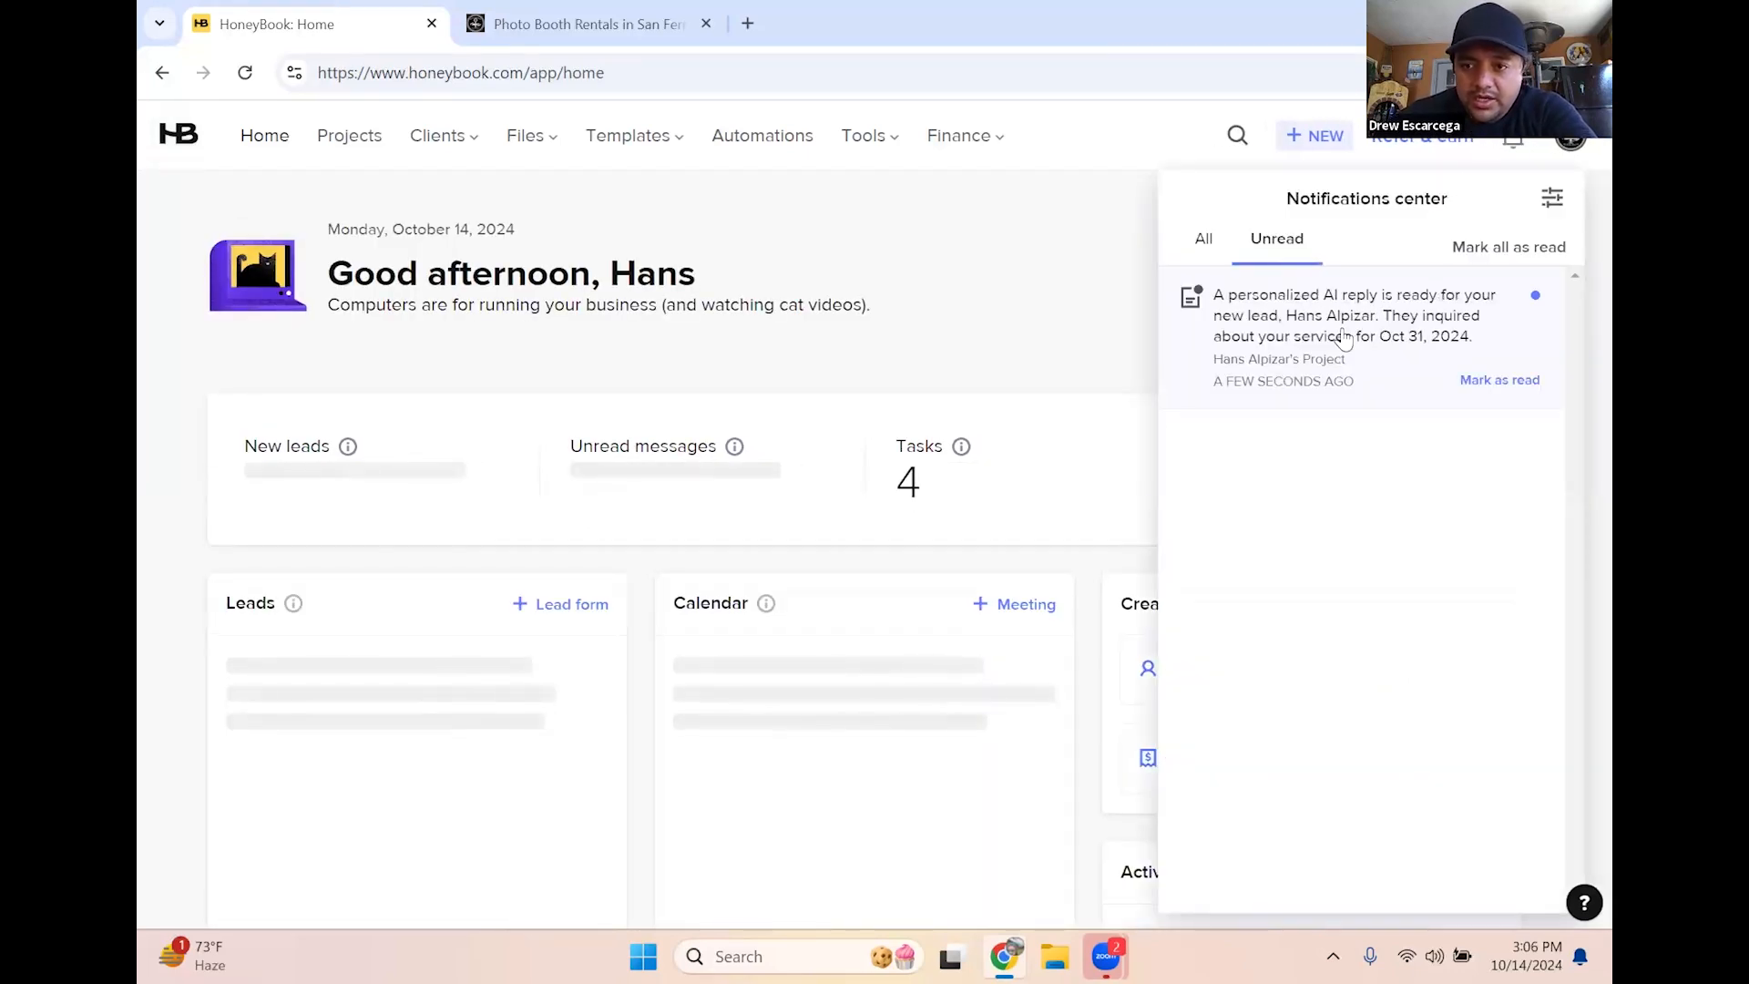
{"action": "left_click", "coordinate": [1340, 334]}
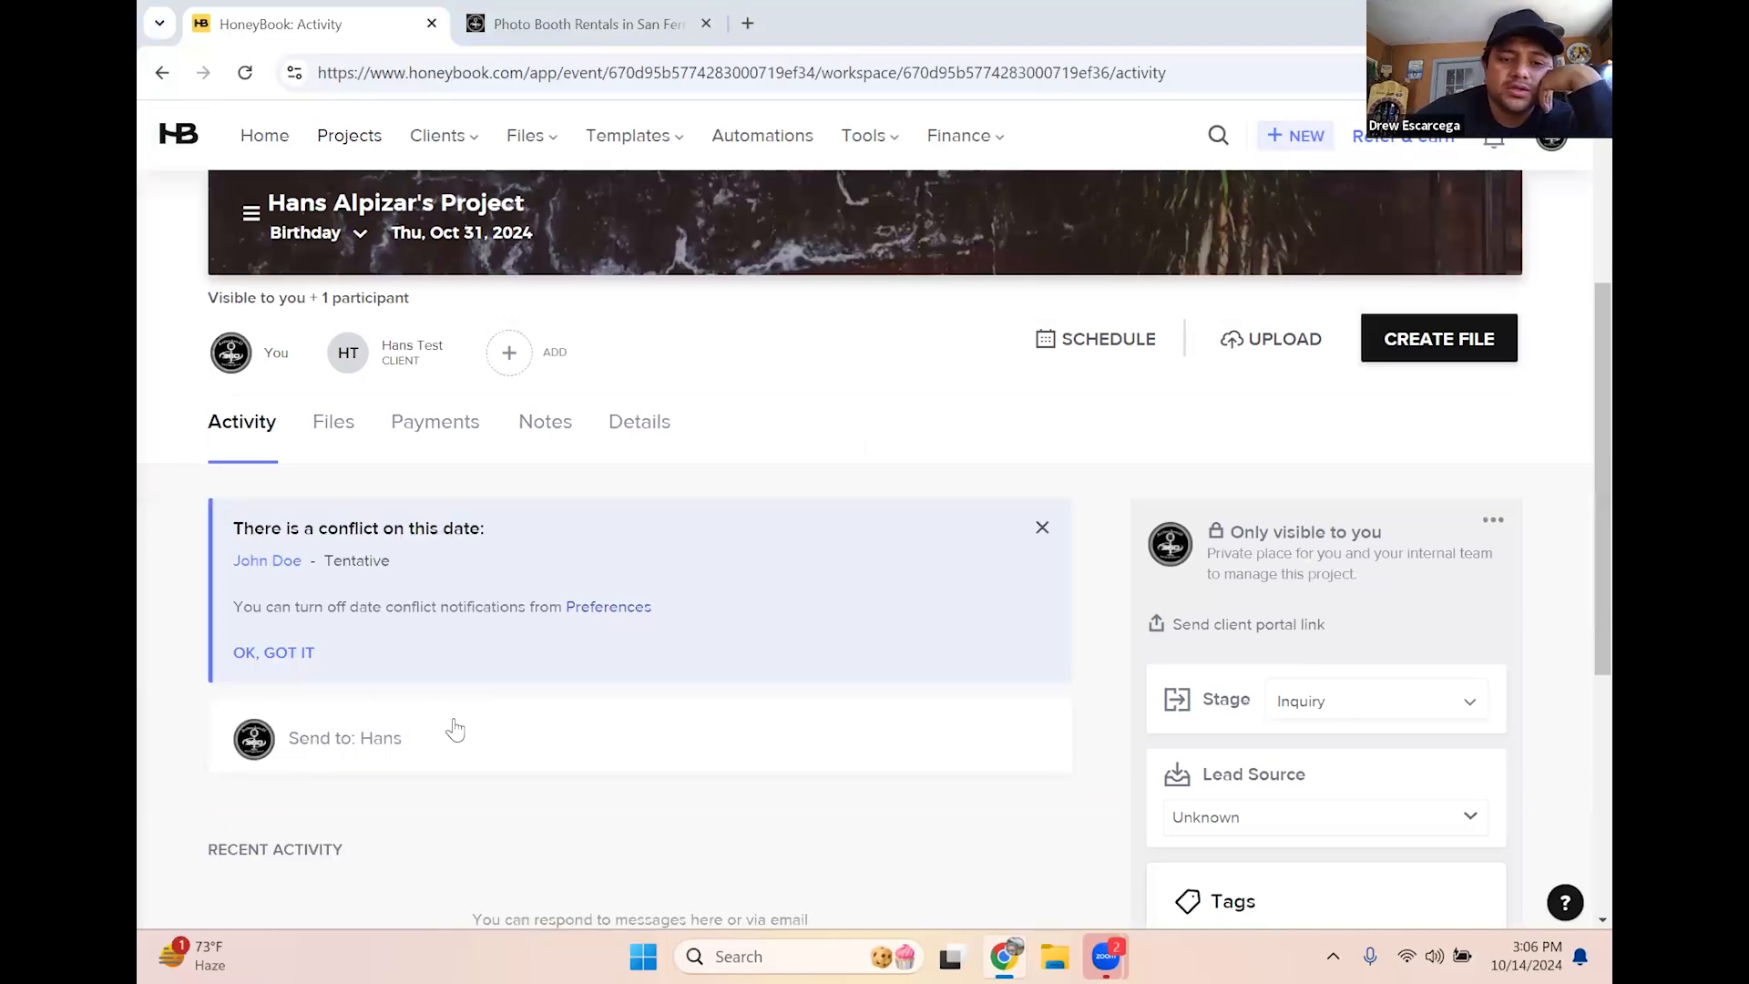
{"action": "scroll", "coordinate": [632, 678], "scroll_direction": "down", "scroll_amount": 3}
{"action": "scroll", "coordinate": [486, 688], "scroll_direction": "down", "scroll_amount": 2}
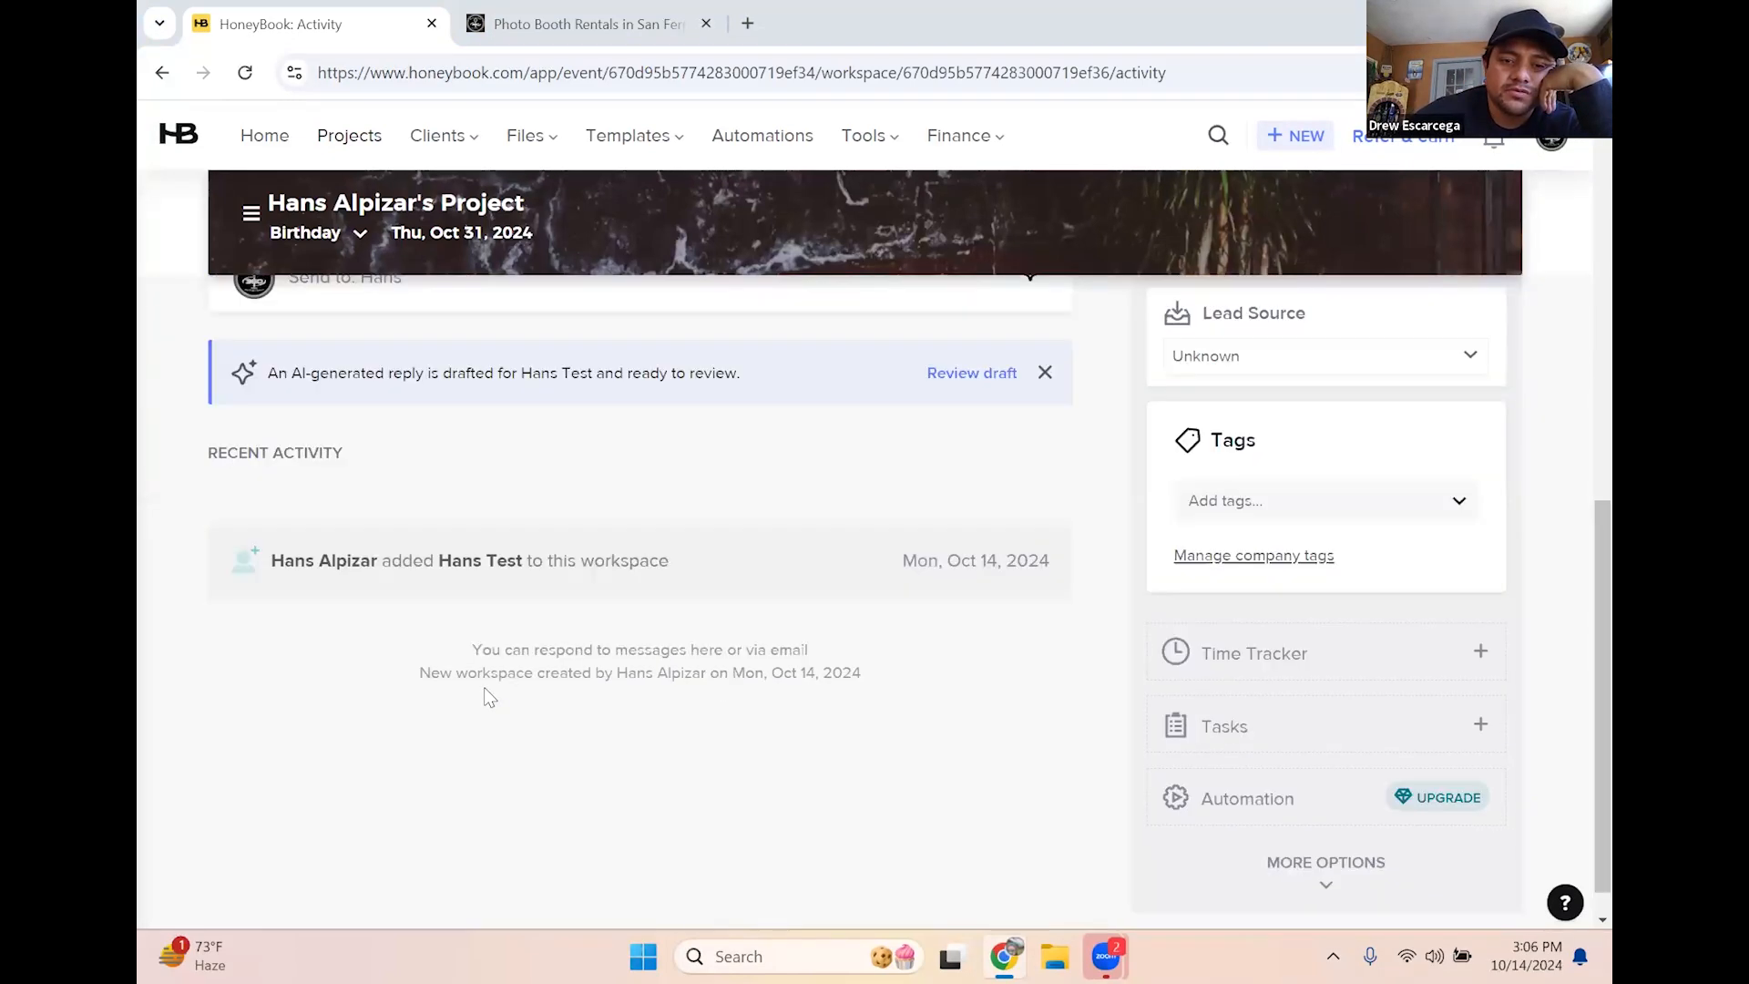
{"action": "scroll", "coordinate": [486, 689], "scroll_direction": "up", "scroll_amount": 2}
{"action": "scroll", "coordinate": [486, 688], "scroll_direction": "down", "scroll_amount": 3}
{"action": "scroll", "coordinate": [341, 563], "scroll_direction": "down", "scroll_amount": 1}
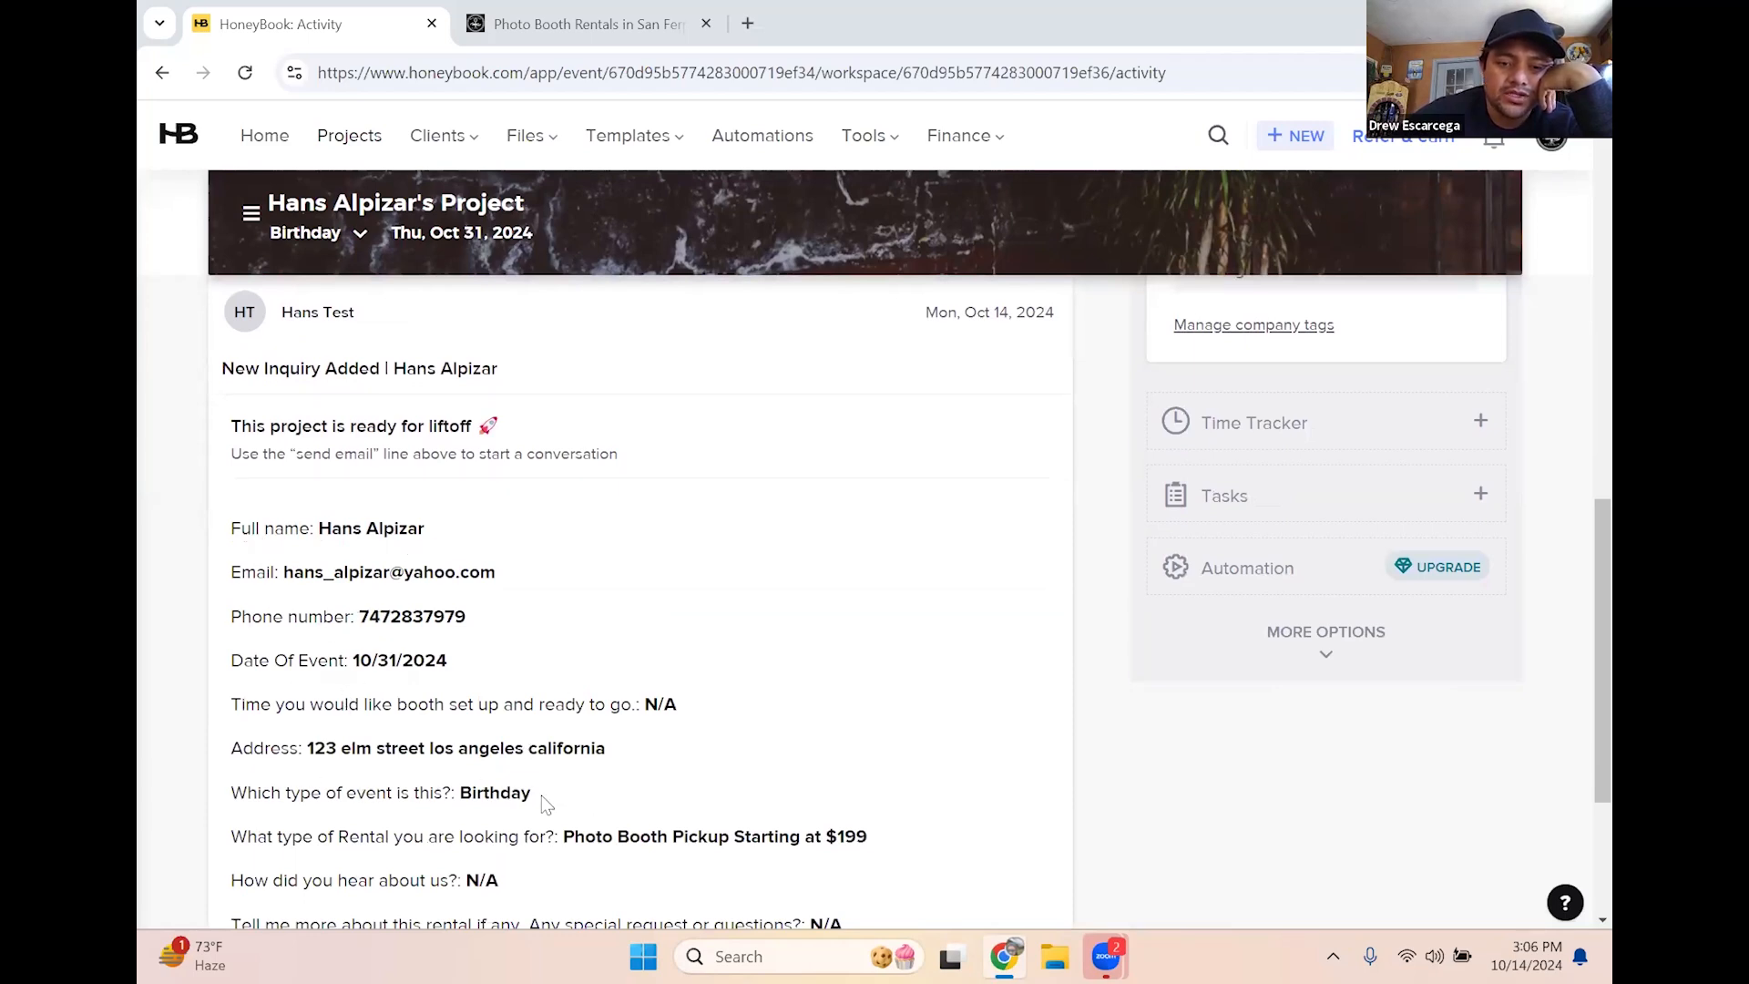
{"action": "scroll", "coordinate": [600, 811], "scroll_direction": "down", "scroll_amount": 1}
{"action": "scroll", "coordinate": [820, 672], "scroll_direction": "up", "scroll_amount": 4}
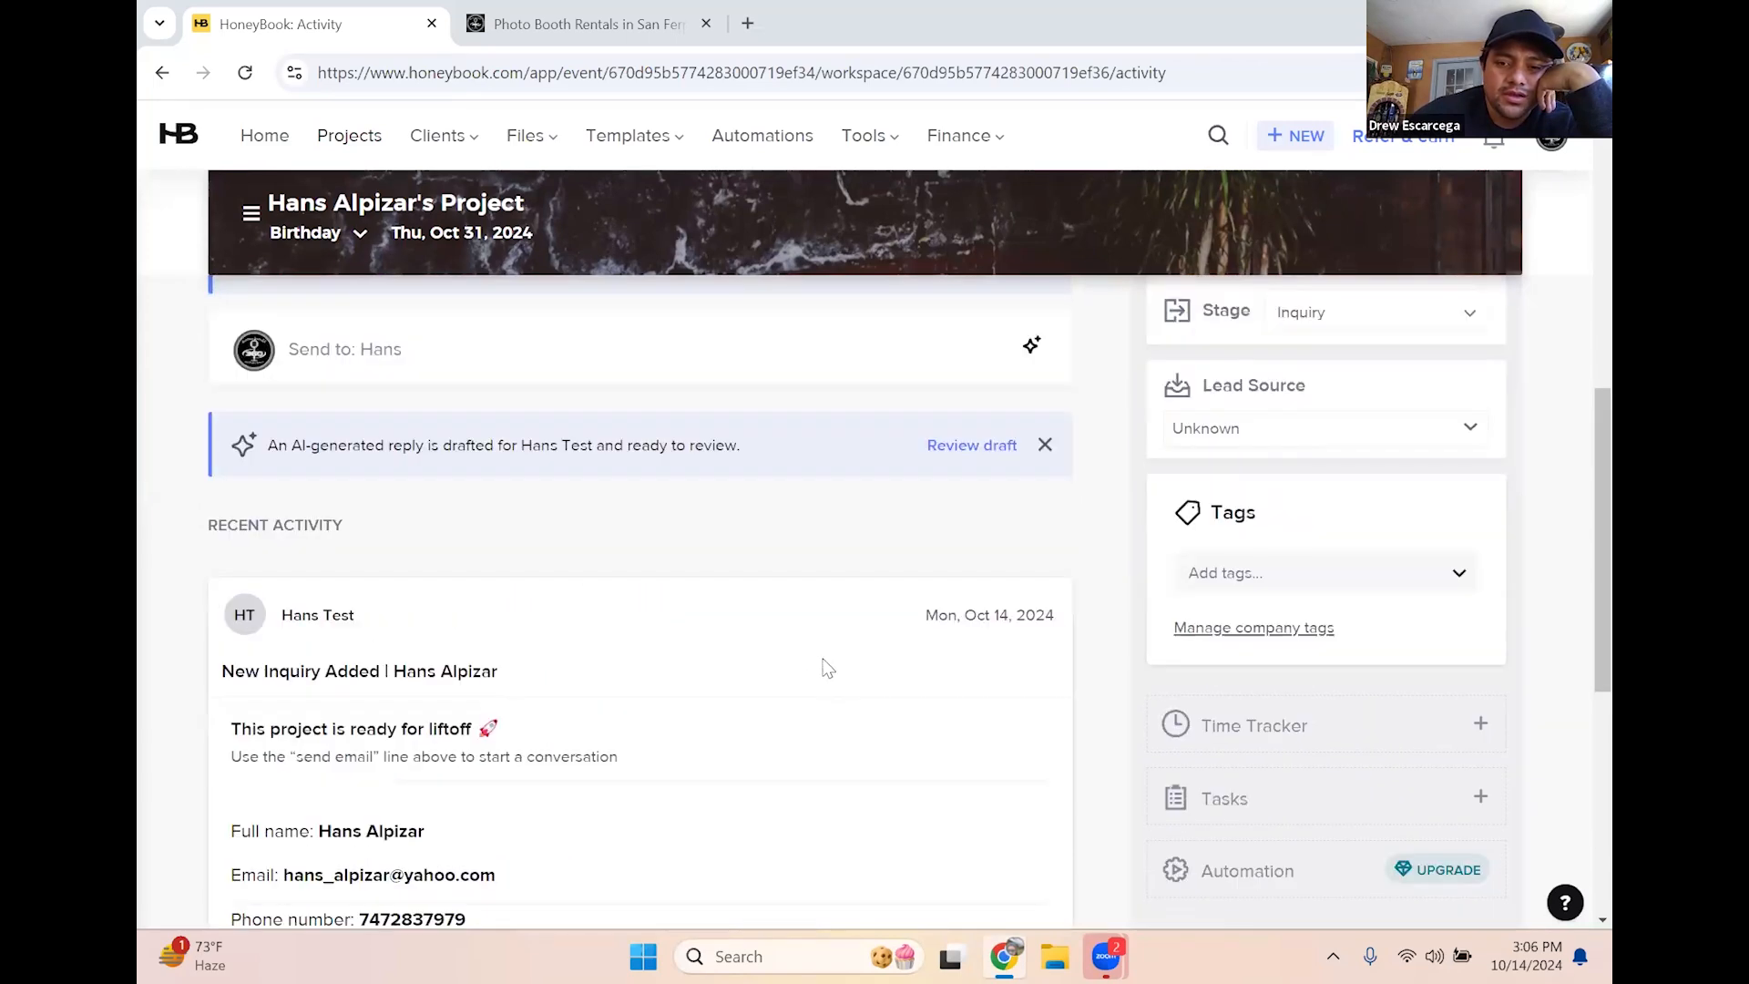
{"action": "scroll", "coordinate": [813, 673], "scroll_direction": "up", "scroll_amount": 5}
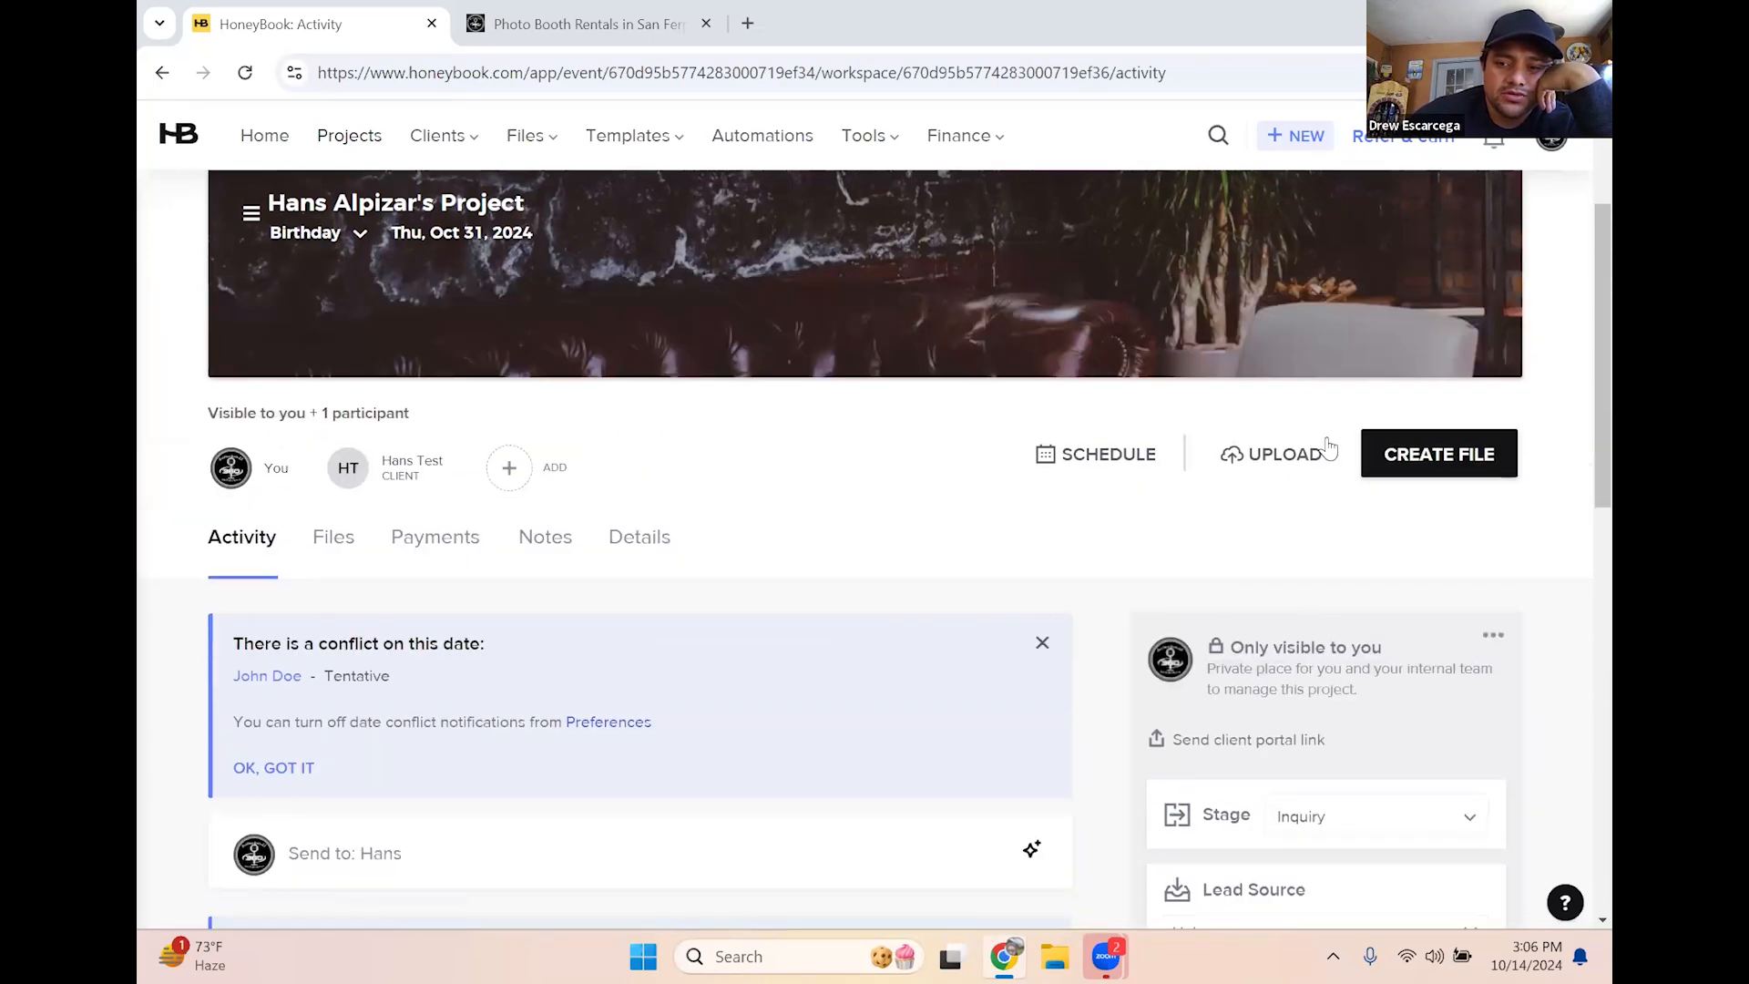
{"action": "left_click", "coordinate": [1404, 460]}
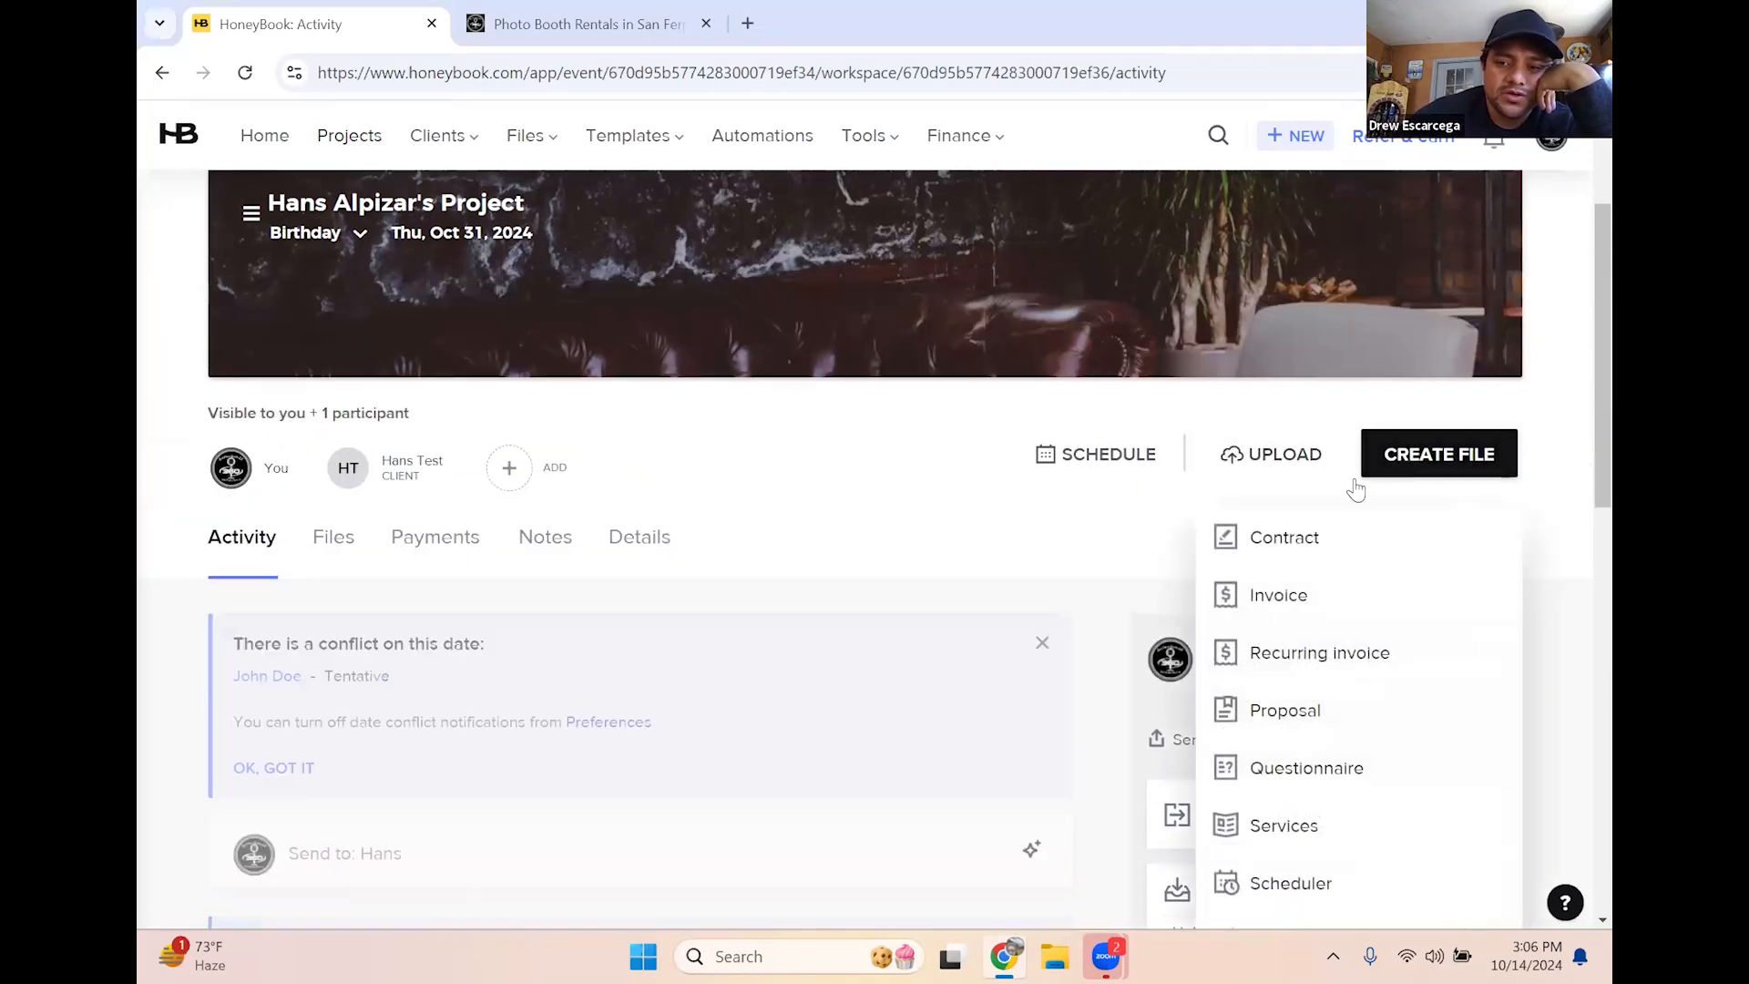
Create a Contract smart file from the 'Honey Book Class example' template
{"action": "left_click", "coordinate": [1285, 541]}
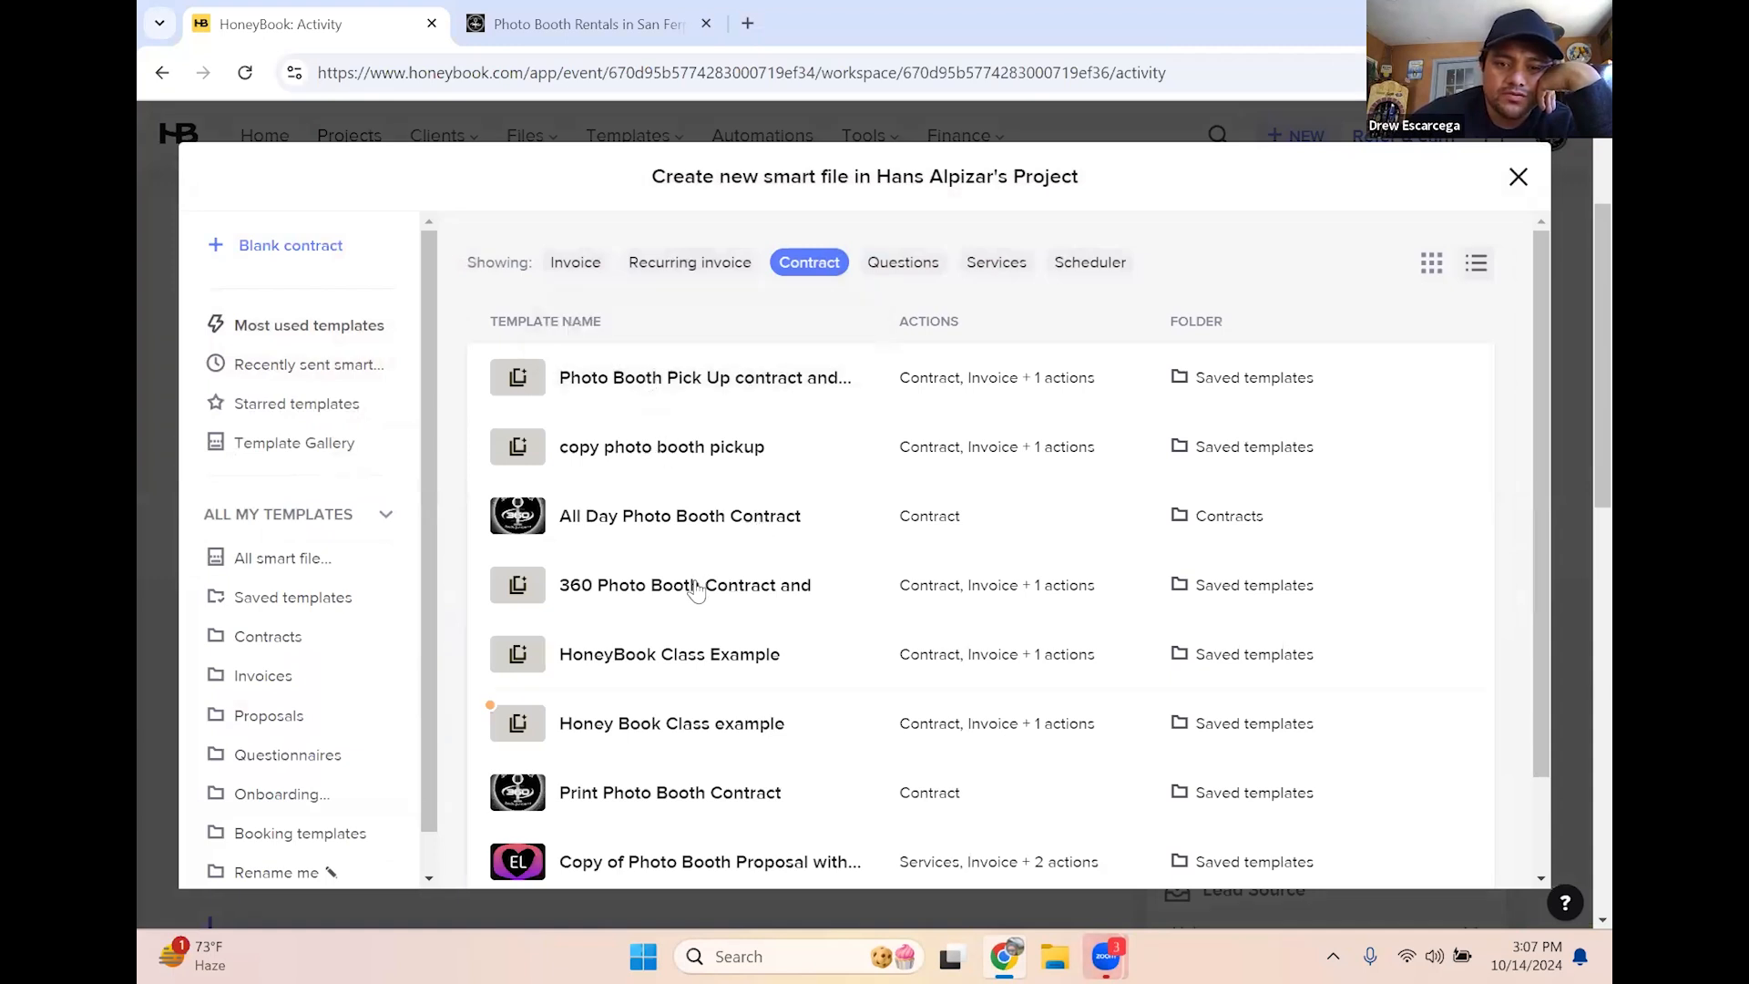
{"action": "scroll", "coordinate": [707, 617], "scroll_direction": "down", "scroll_amount": 2}
{"action": "scroll", "coordinate": [710, 679], "scroll_direction": "down", "scroll_amount": 1}
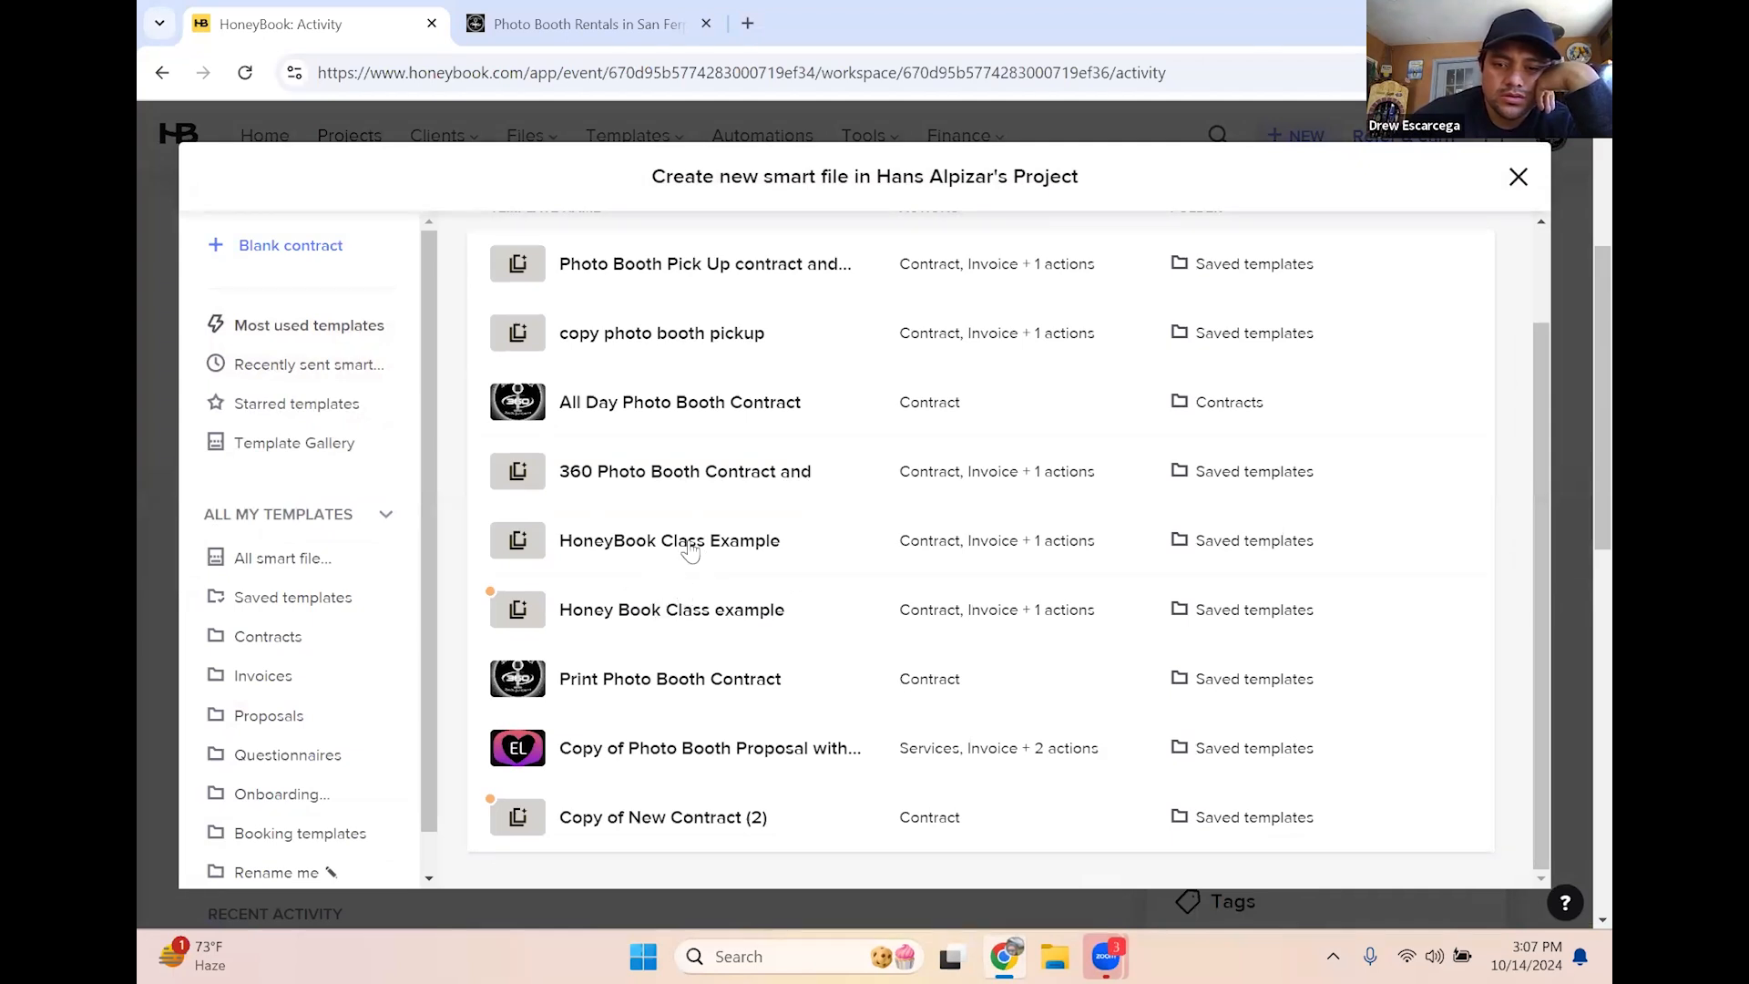
{"action": "left_click", "coordinate": [595, 618]}
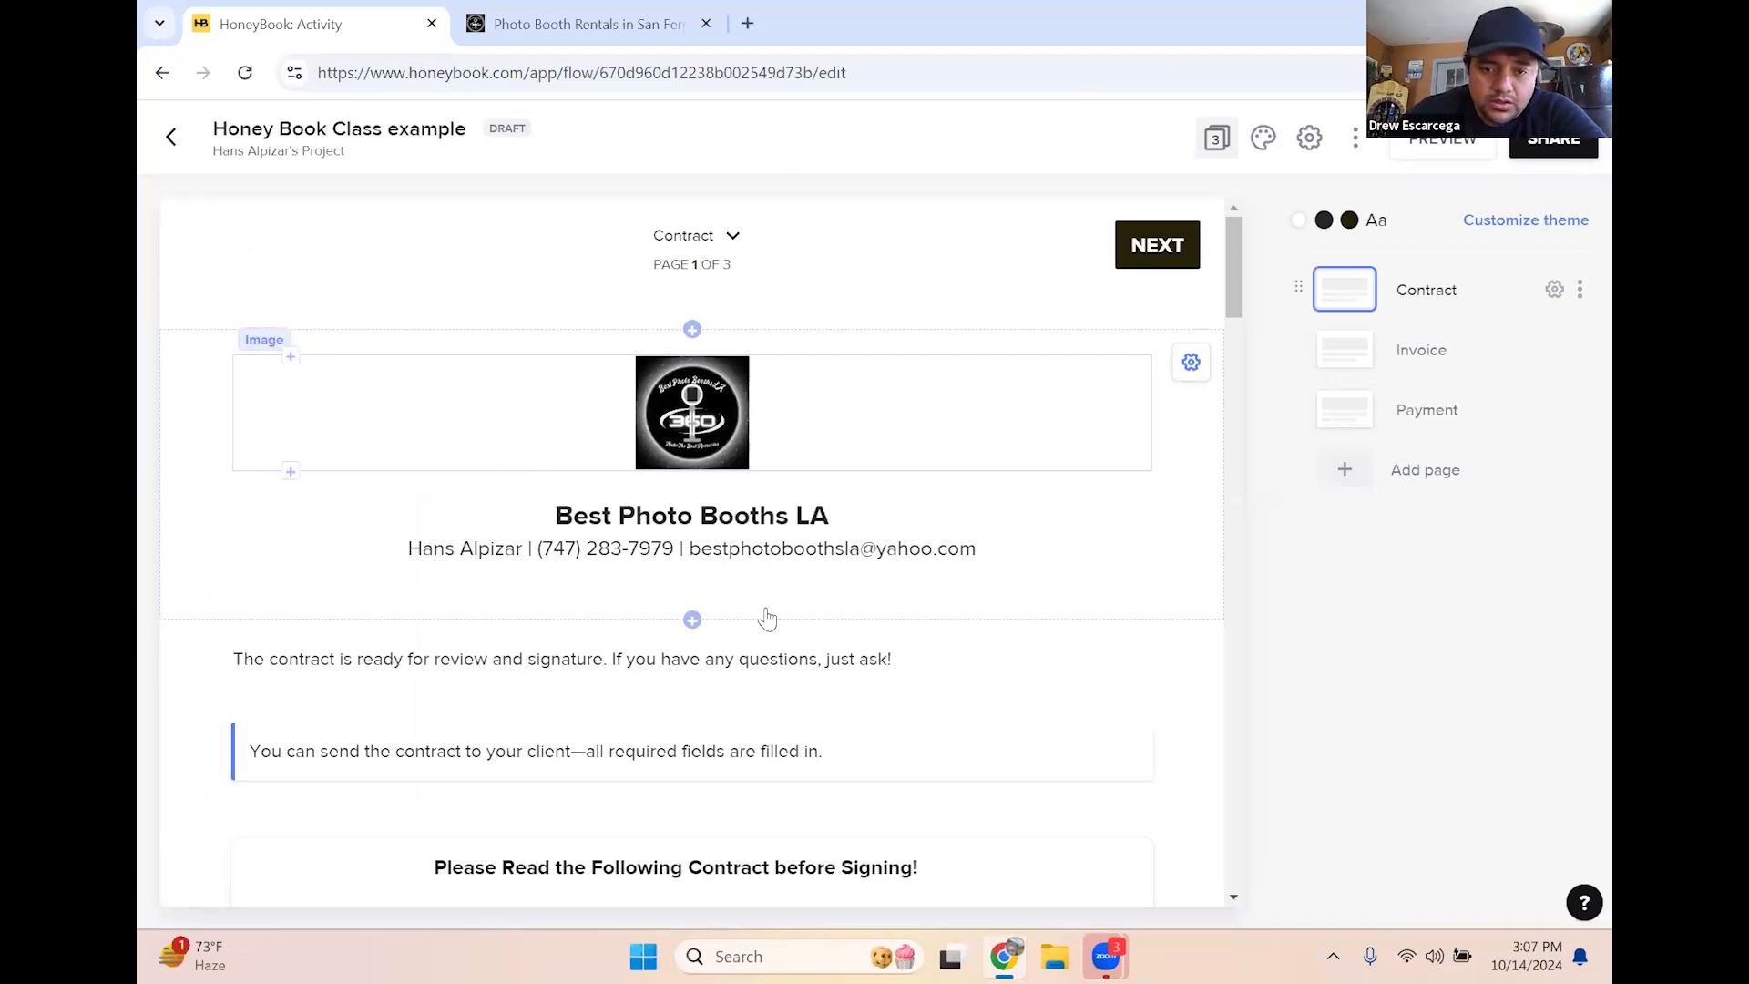
Scroll to the contract's TERMS section and put its text block into edit mode
{"action": "scroll", "coordinate": [785, 605], "scroll_direction": "down", "scroll_amount": 3}
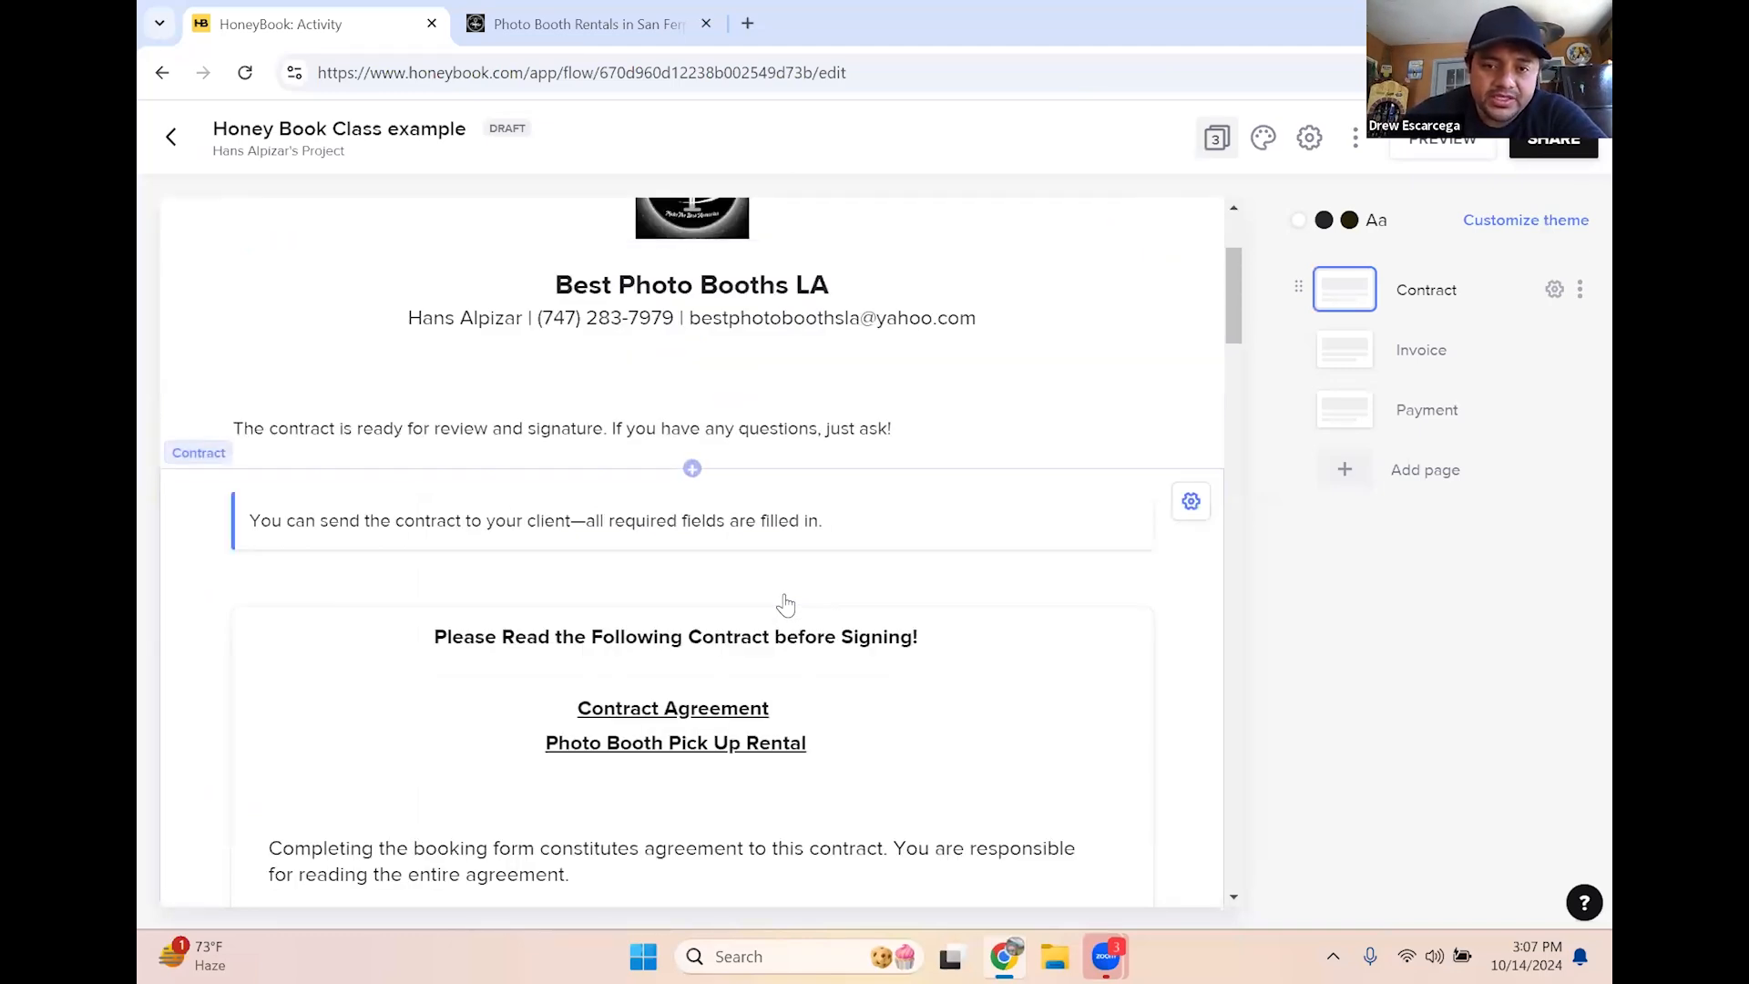
{"action": "scroll", "coordinate": [866, 656], "scroll_direction": "down", "scroll_amount": 5}
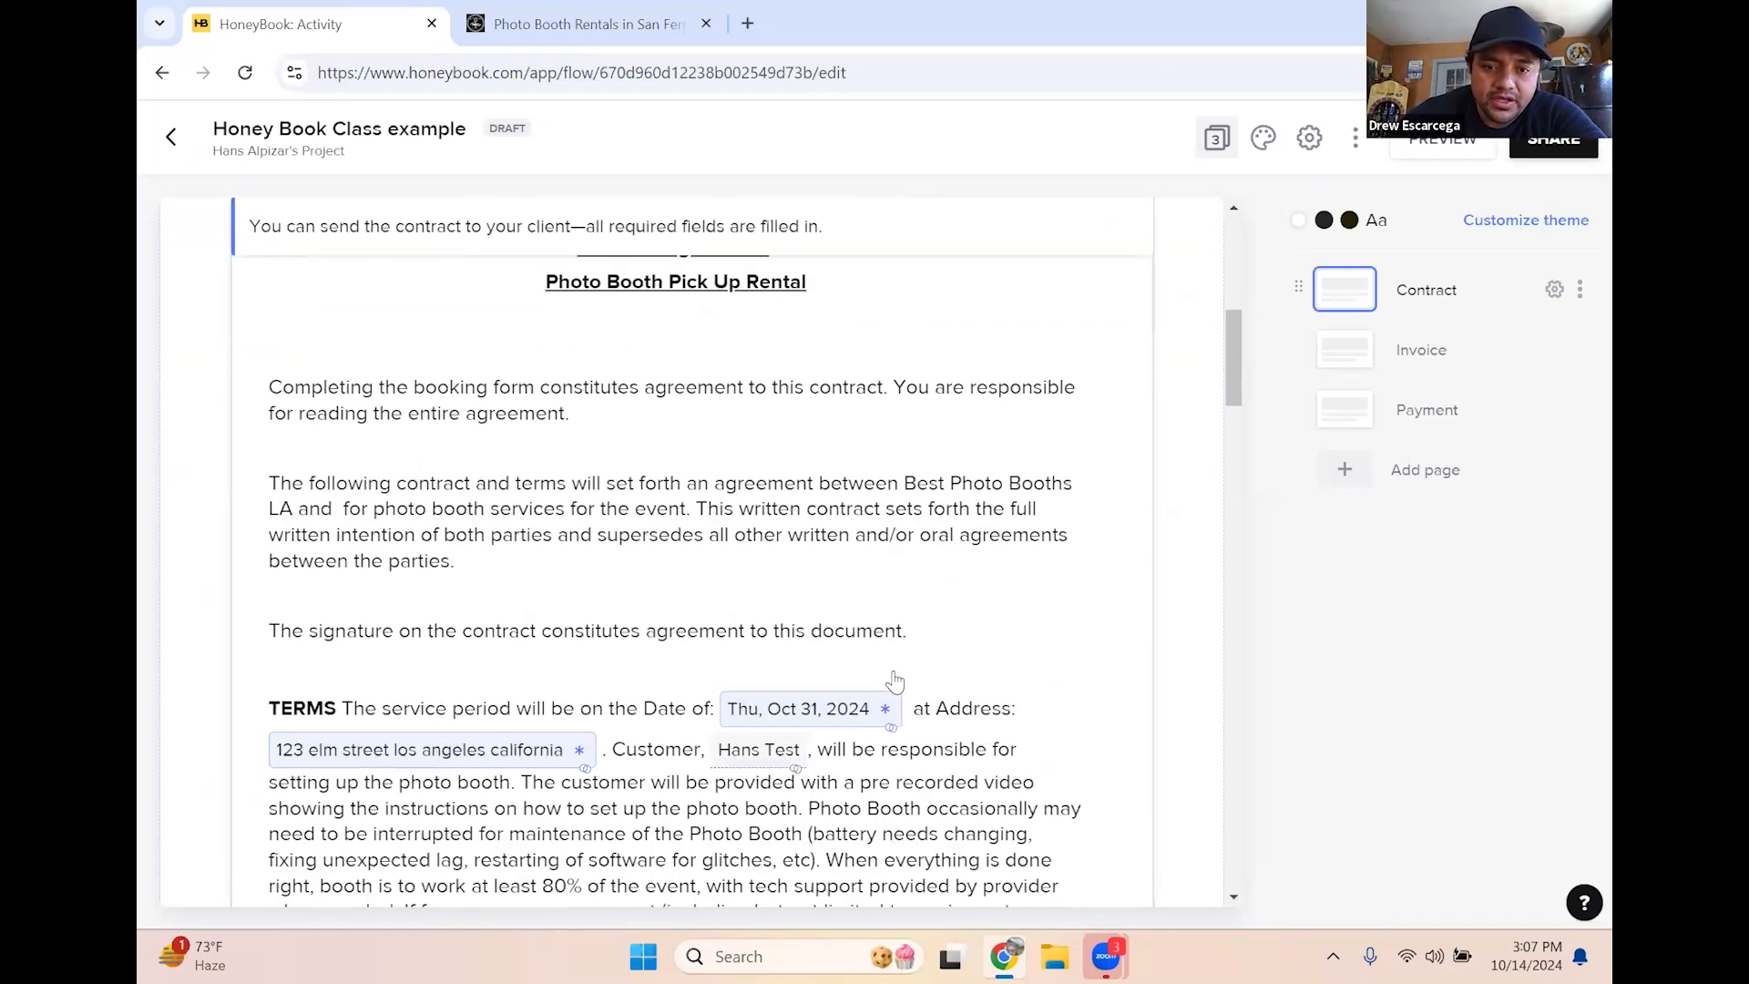
{"action": "scroll", "coordinate": [911, 757], "scroll_direction": "down", "scroll_amount": 3}
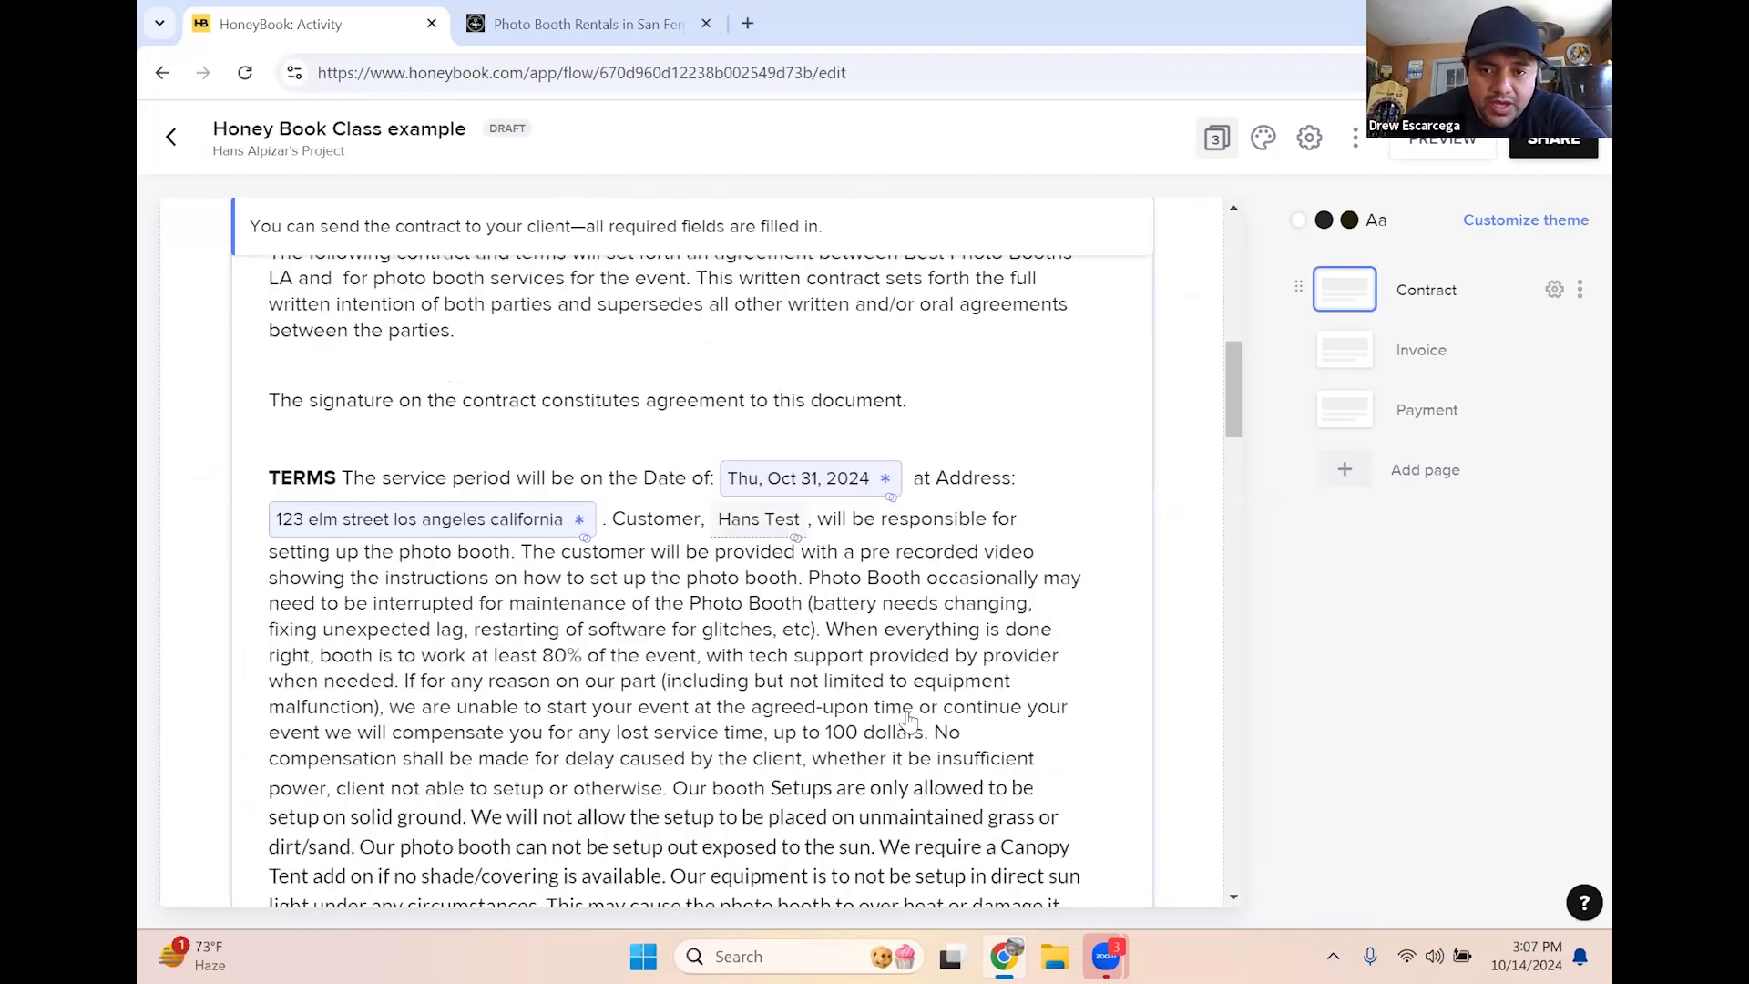
{"action": "scroll", "coordinate": [910, 720], "scroll_direction": "down", "scroll_amount": 3}
{"action": "scroll", "coordinate": [911, 720], "scroll_direction": "down", "scroll_amount": 1}
{"action": "scroll", "coordinate": [814, 709], "scroll_direction": "up", "scroll_amount": 6}
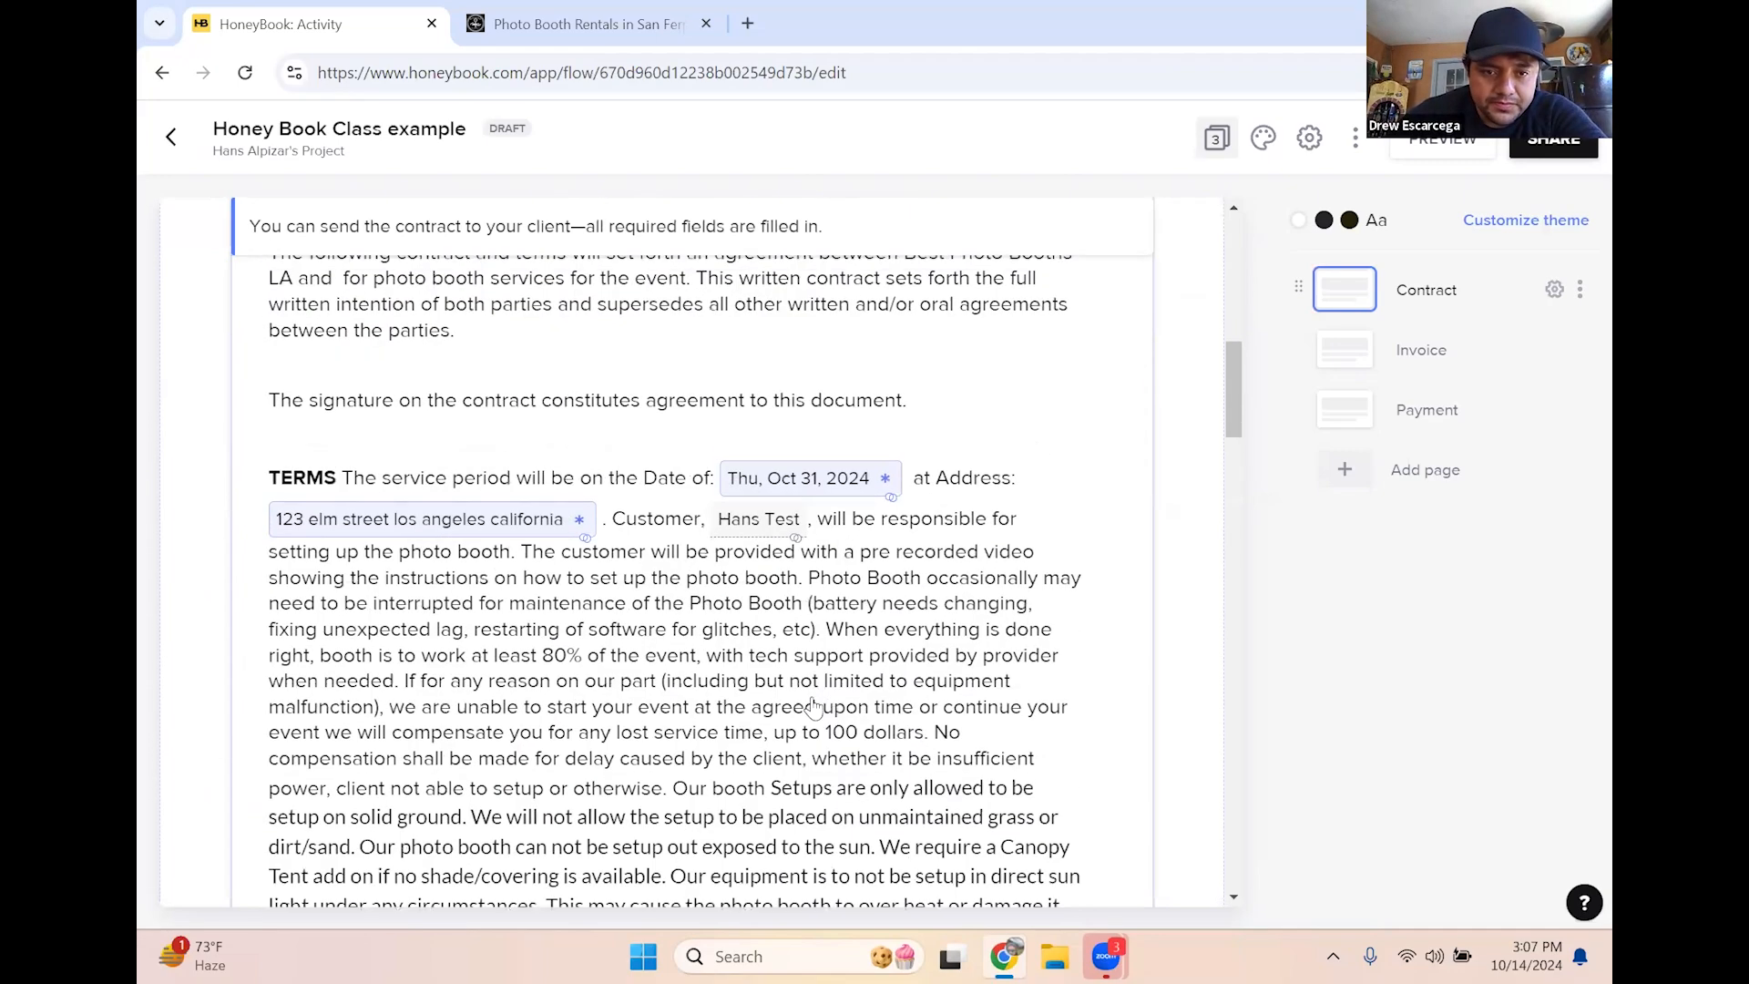
{"action": "scroll", "coordinate": [761, 697], "scroll_direction": "down", "scroll_amount": 6}
{"action": "scroll", "coordinate": [762, 698], "scroll_direction": "down", "scroll_amount": 20}
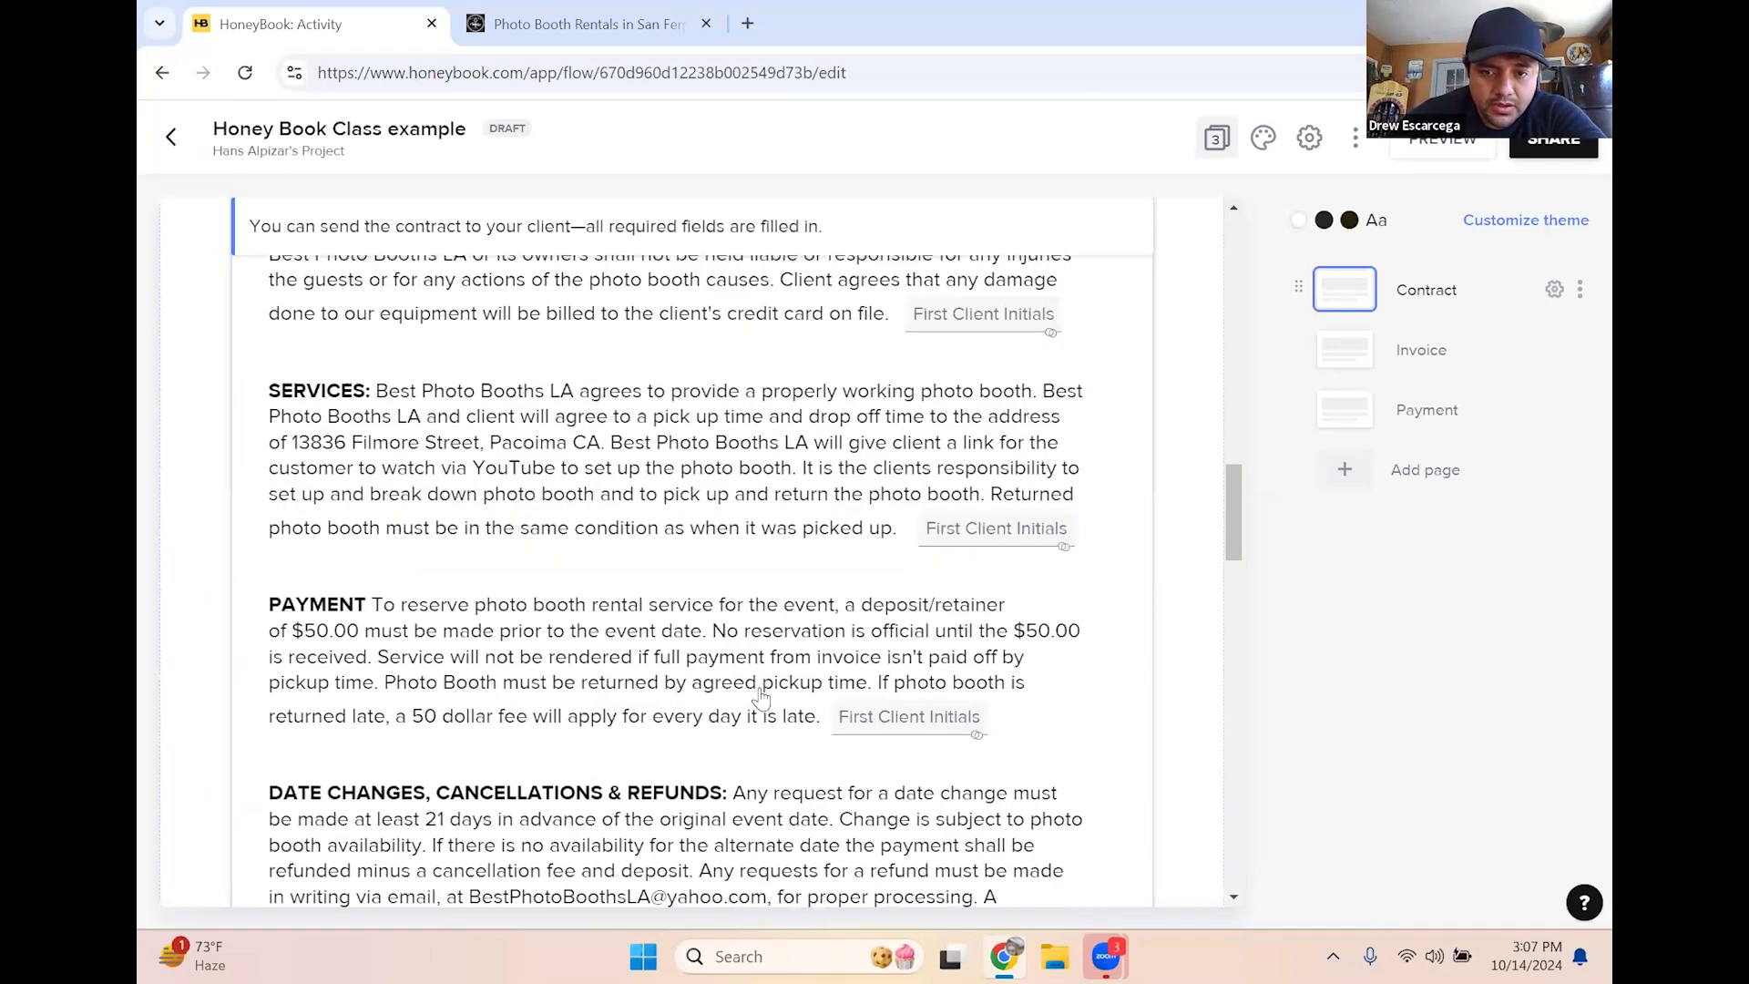
{"action": "scroll", "coordinate": [761, 700], "scroll_direction": "down", "scroll_amount": 3}
{"action": "scroll", "coordinate": [743, 592], "scroll_direction": "up", "scroll_amount": 20}
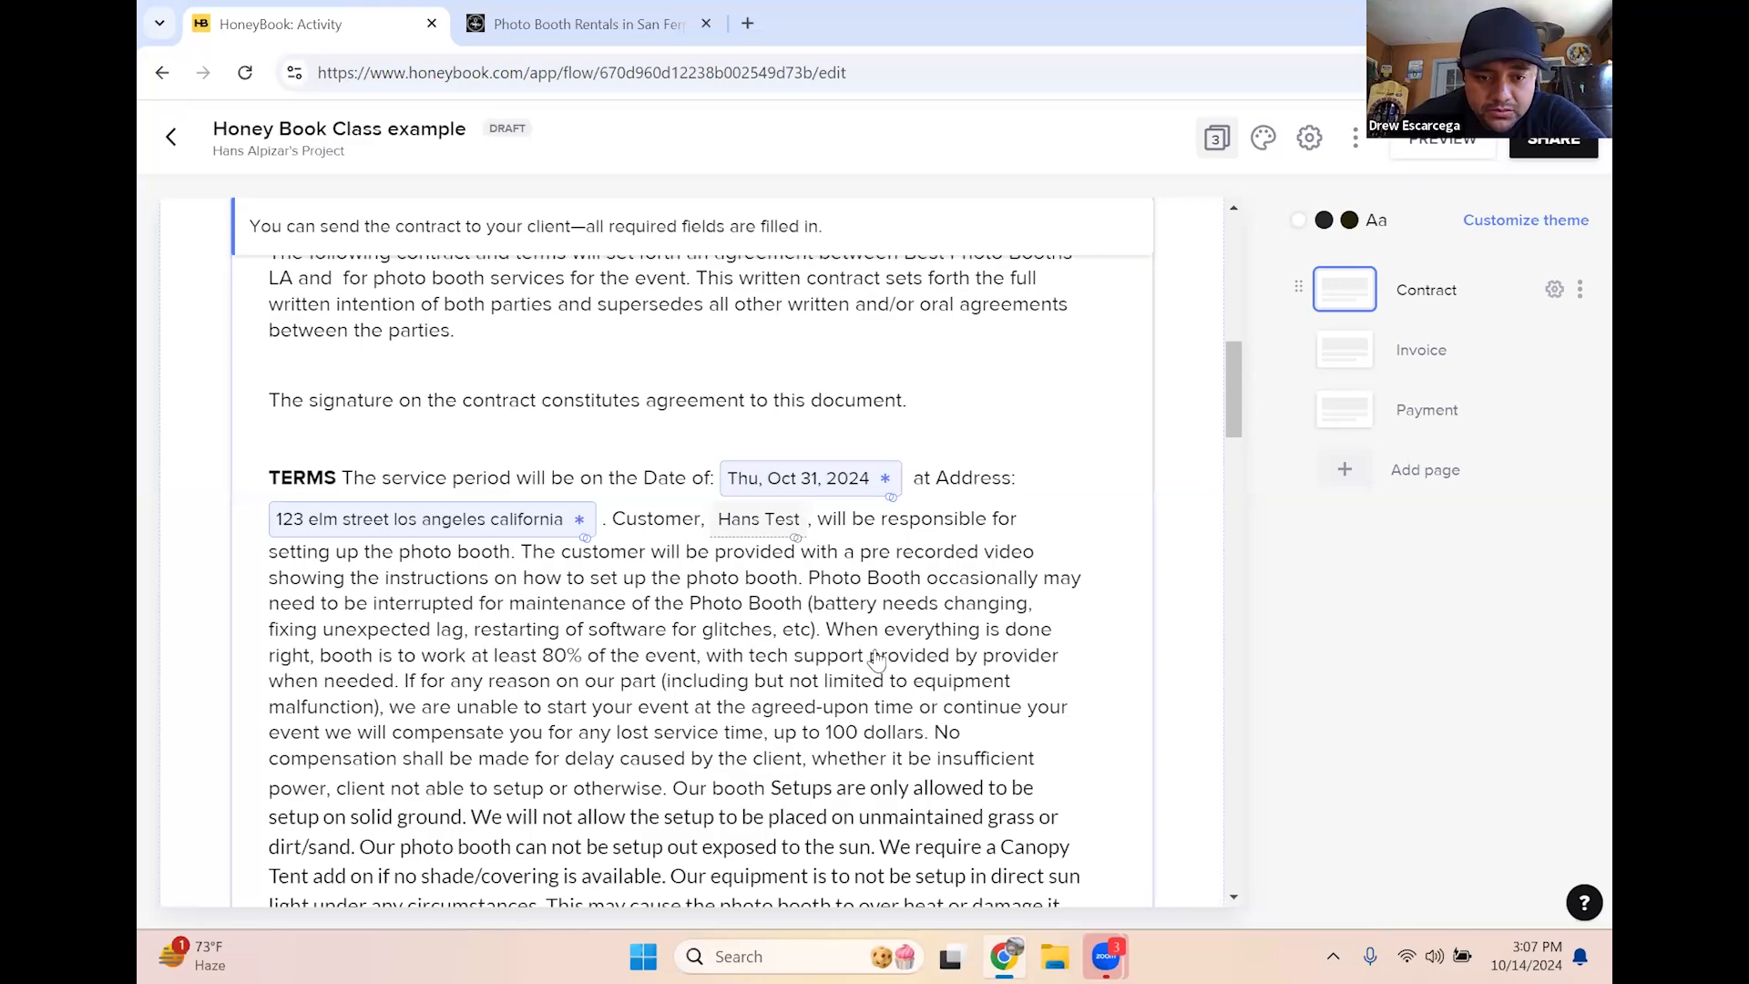
{"action": "scroll", "coordinate": [877, 658], "scroll_direction": "down", "scroll_amount": 2}
{"action": "scroll", "coordinate": [876, 657], "scroll_direction": "down", "scroll_amount": 1}
{"action": "scroll", "coordinate": [609, 643], "scroll_direction": "up", "scroll_amount": 4}
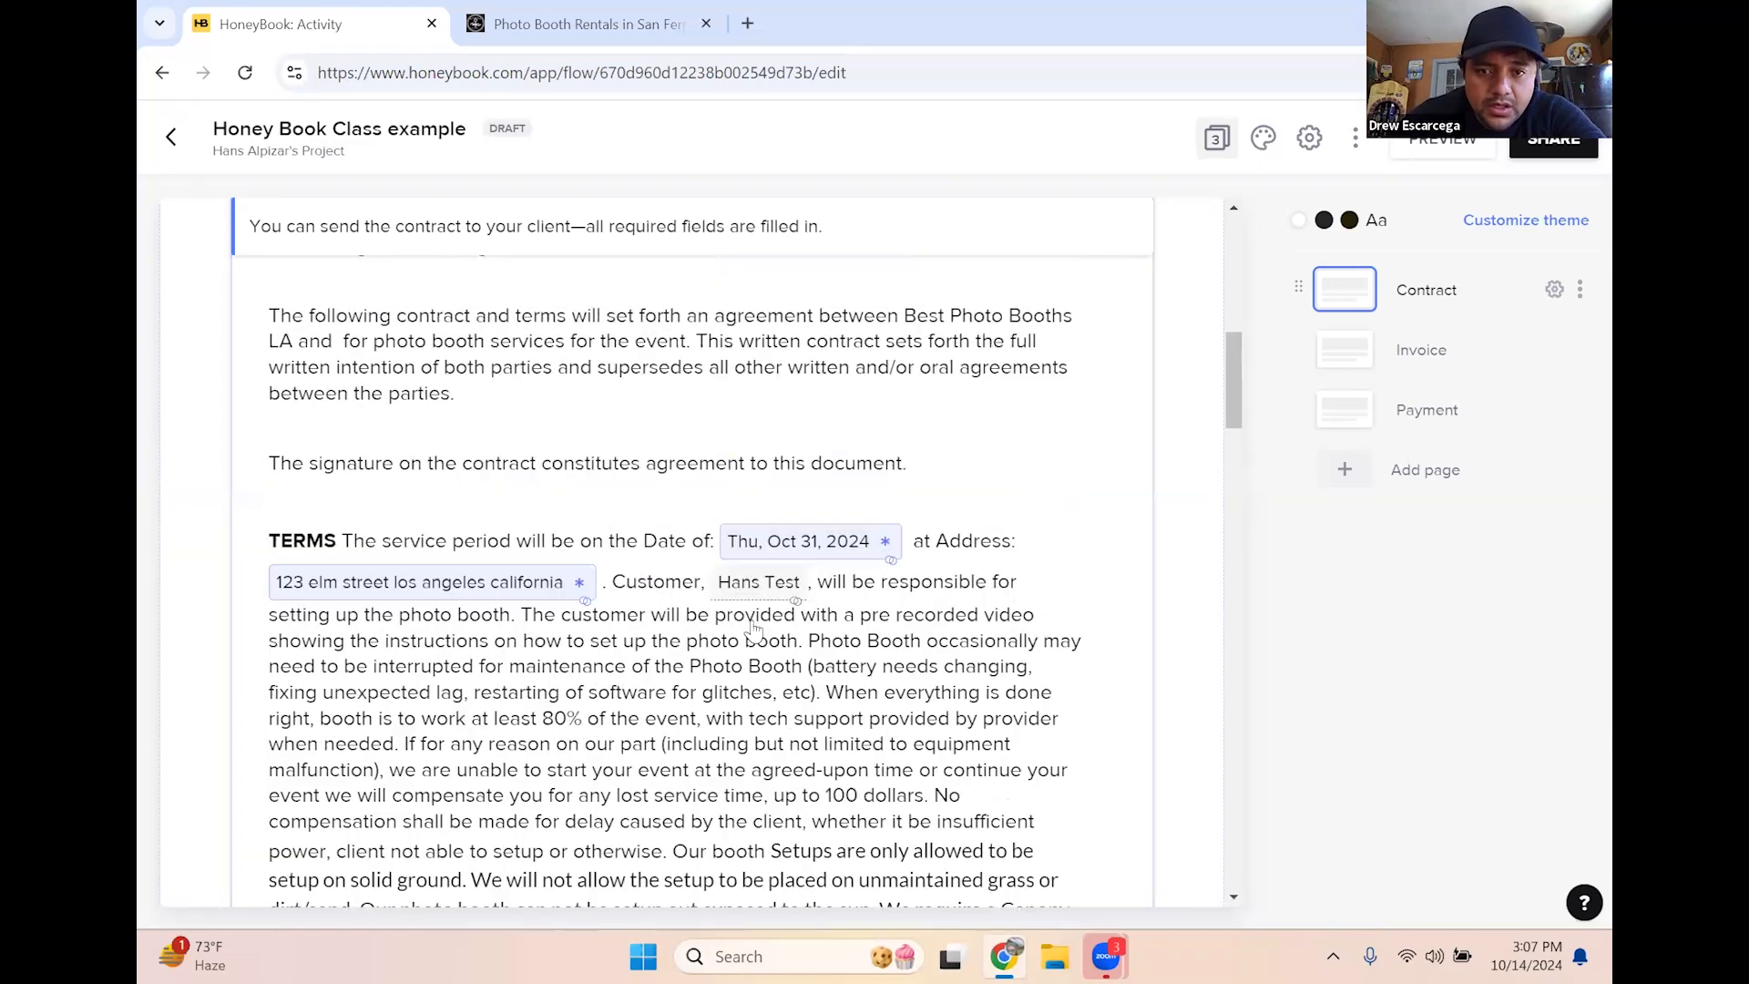
{"action": "left_click", "coordinate": [608, 649]}
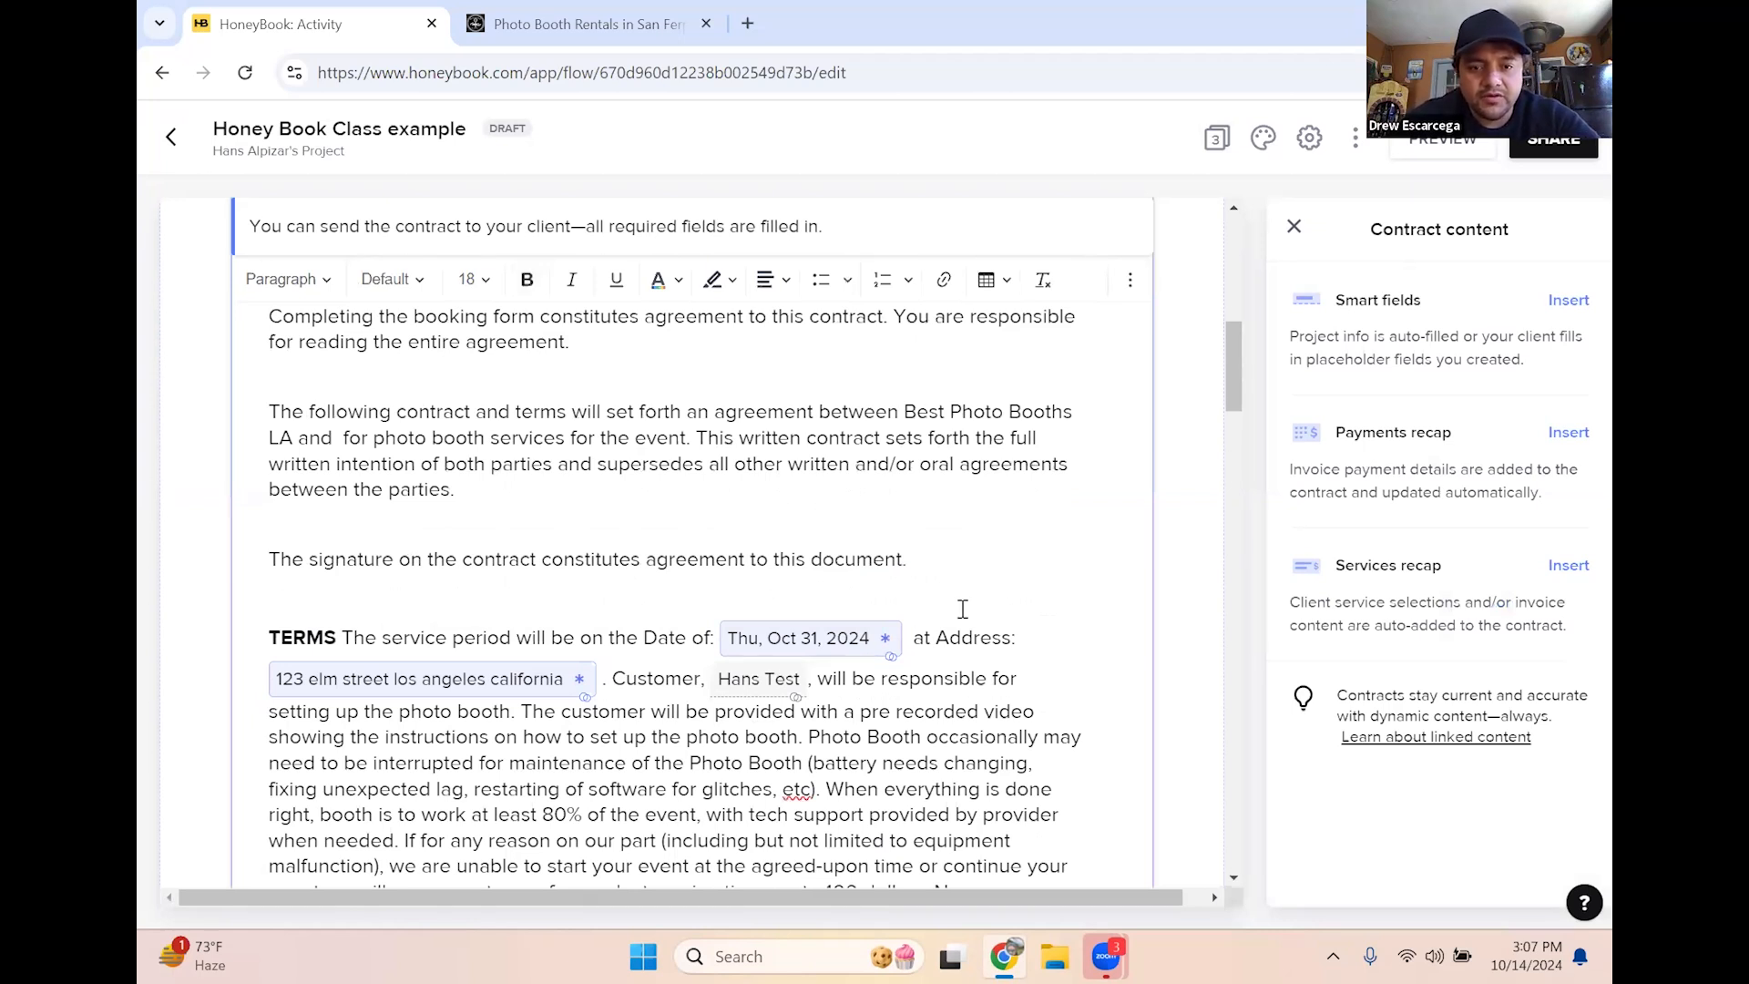
Type 'From time:' and add a Project Start Time smart field reading 6PM
{"action": "type", "text": "From time"}
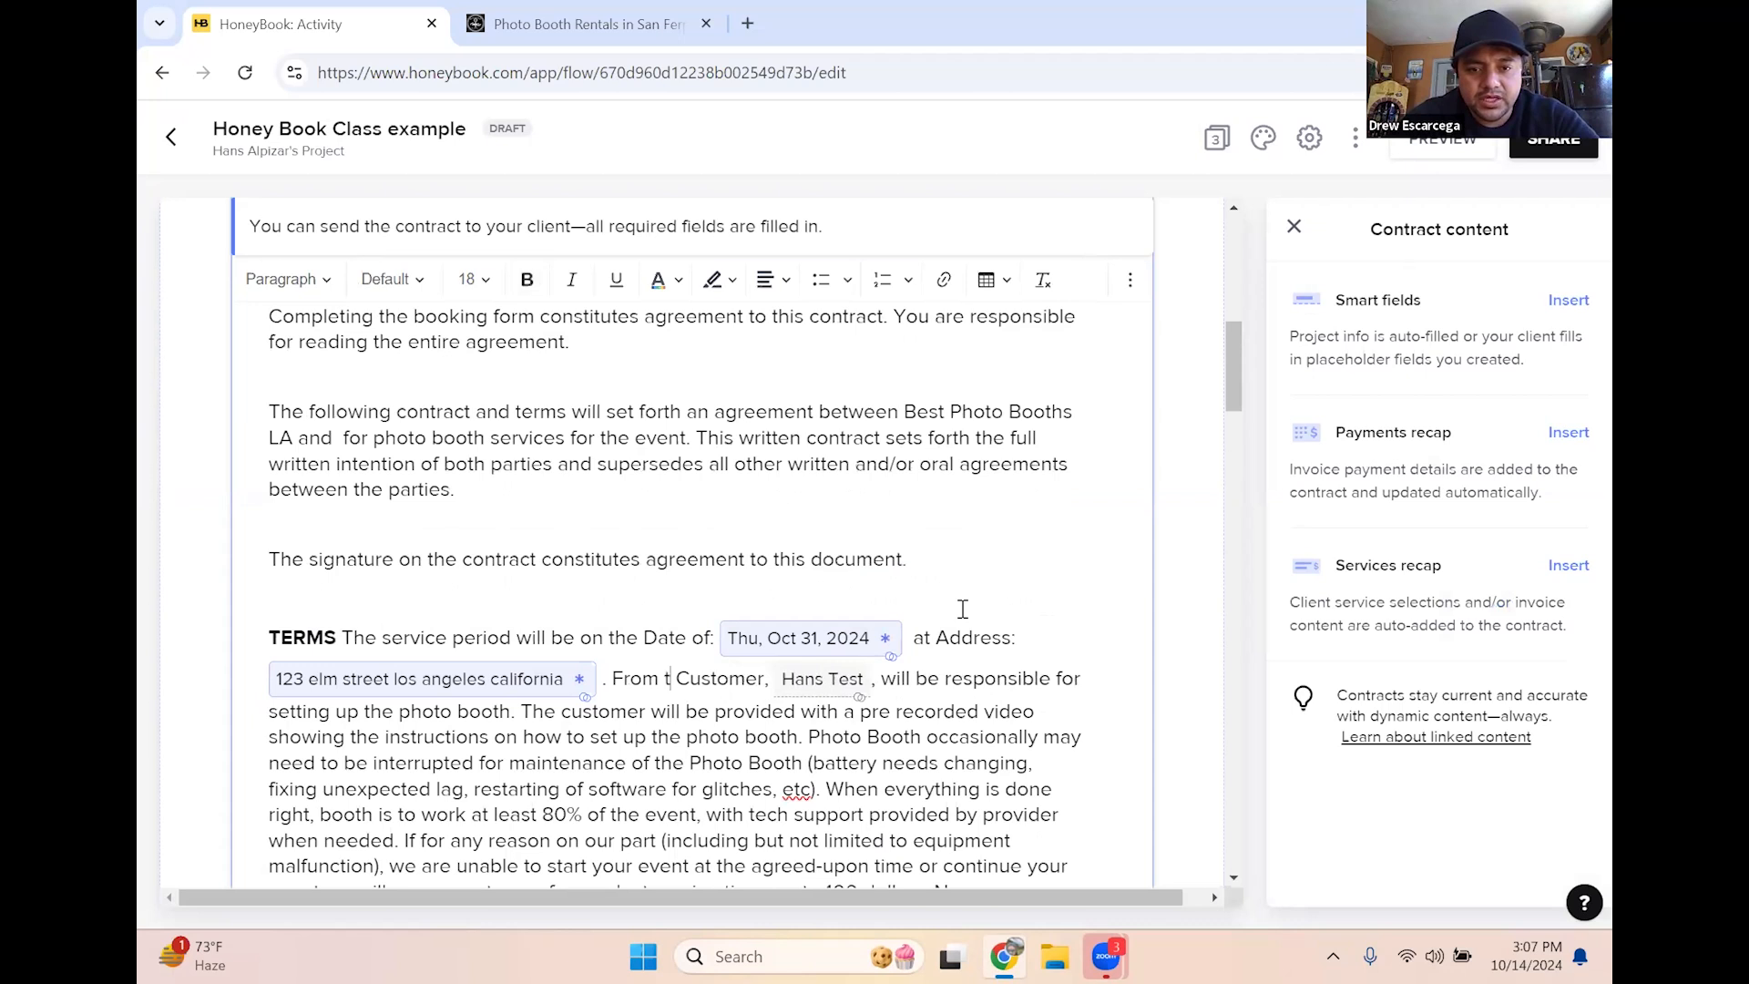
{"action": "type", "text": ":"}
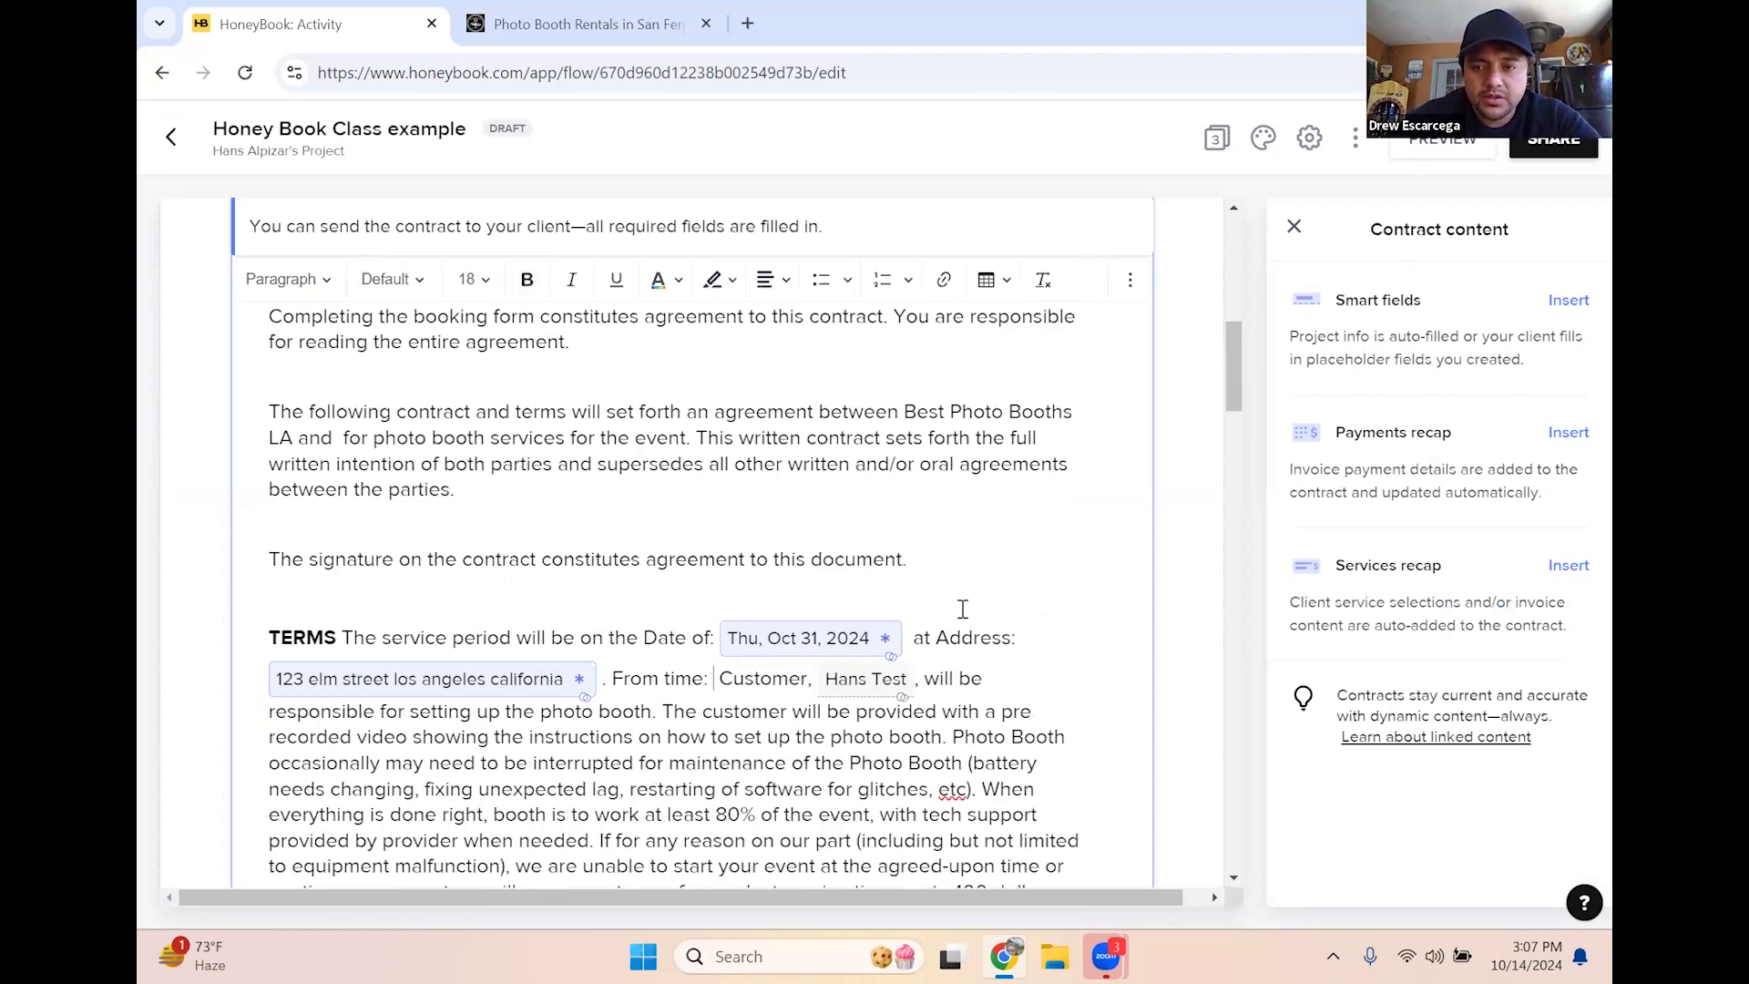
{"action": "left_click", "coordinate": [1560, 306]}
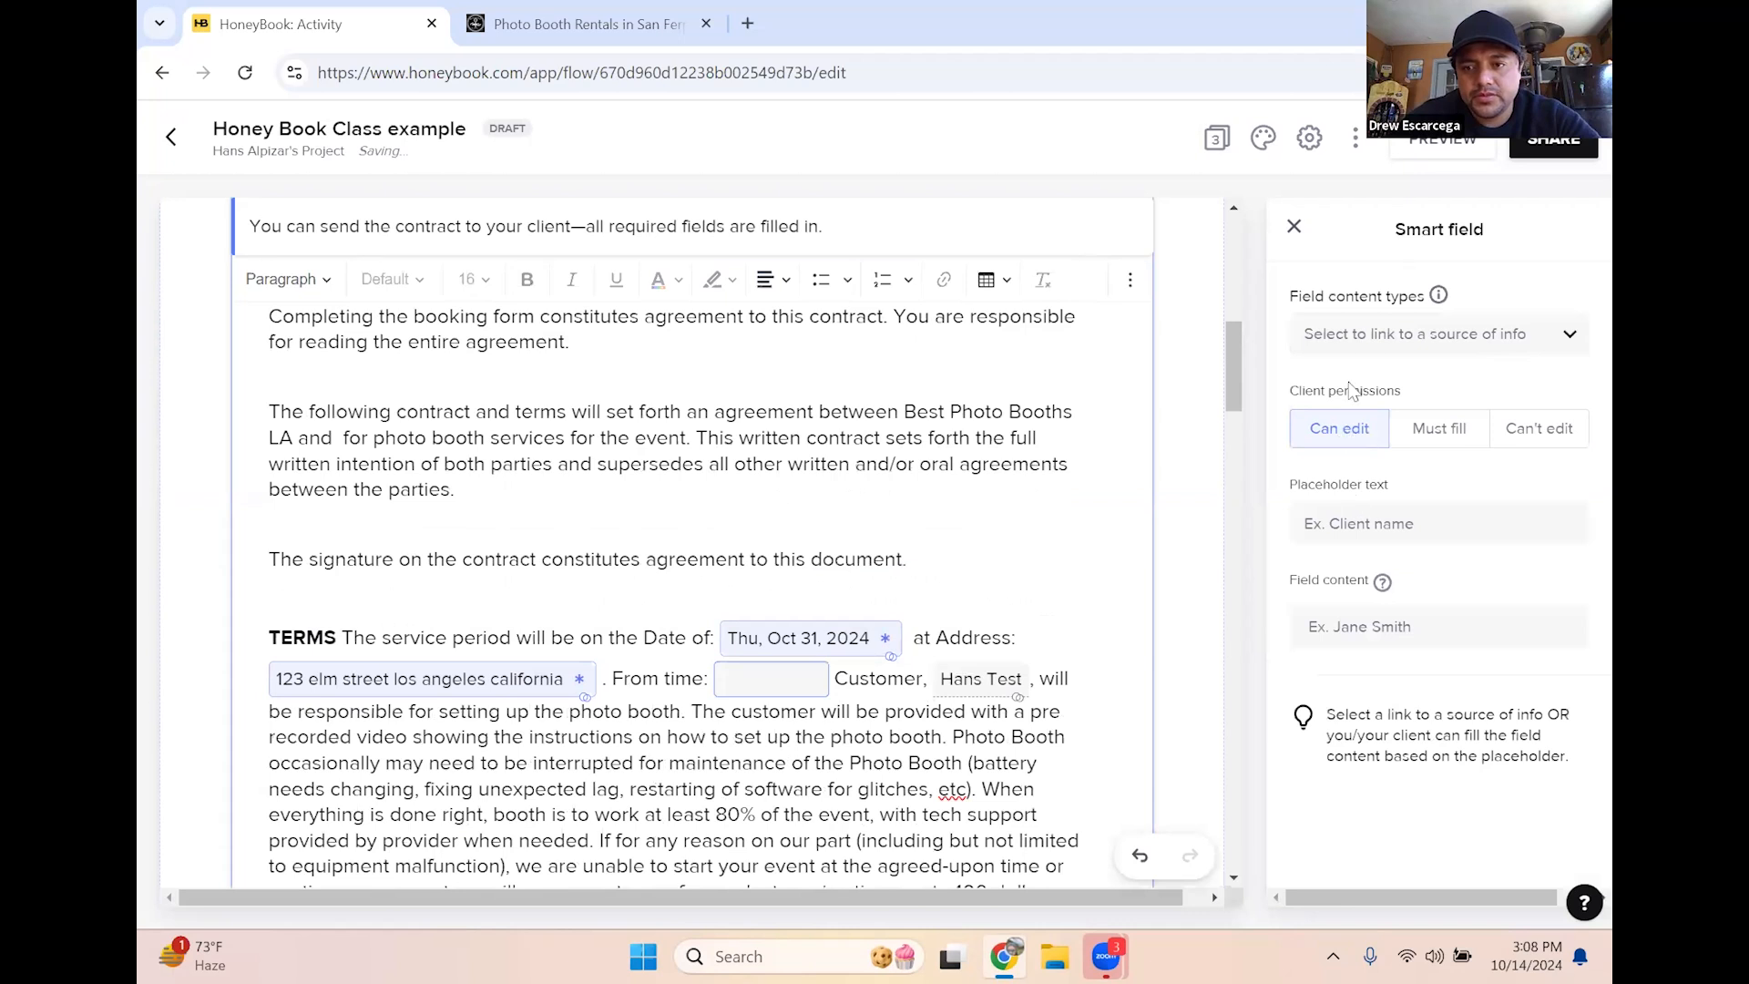
{"action": "left_click", "coordinate": [1382, 344]}
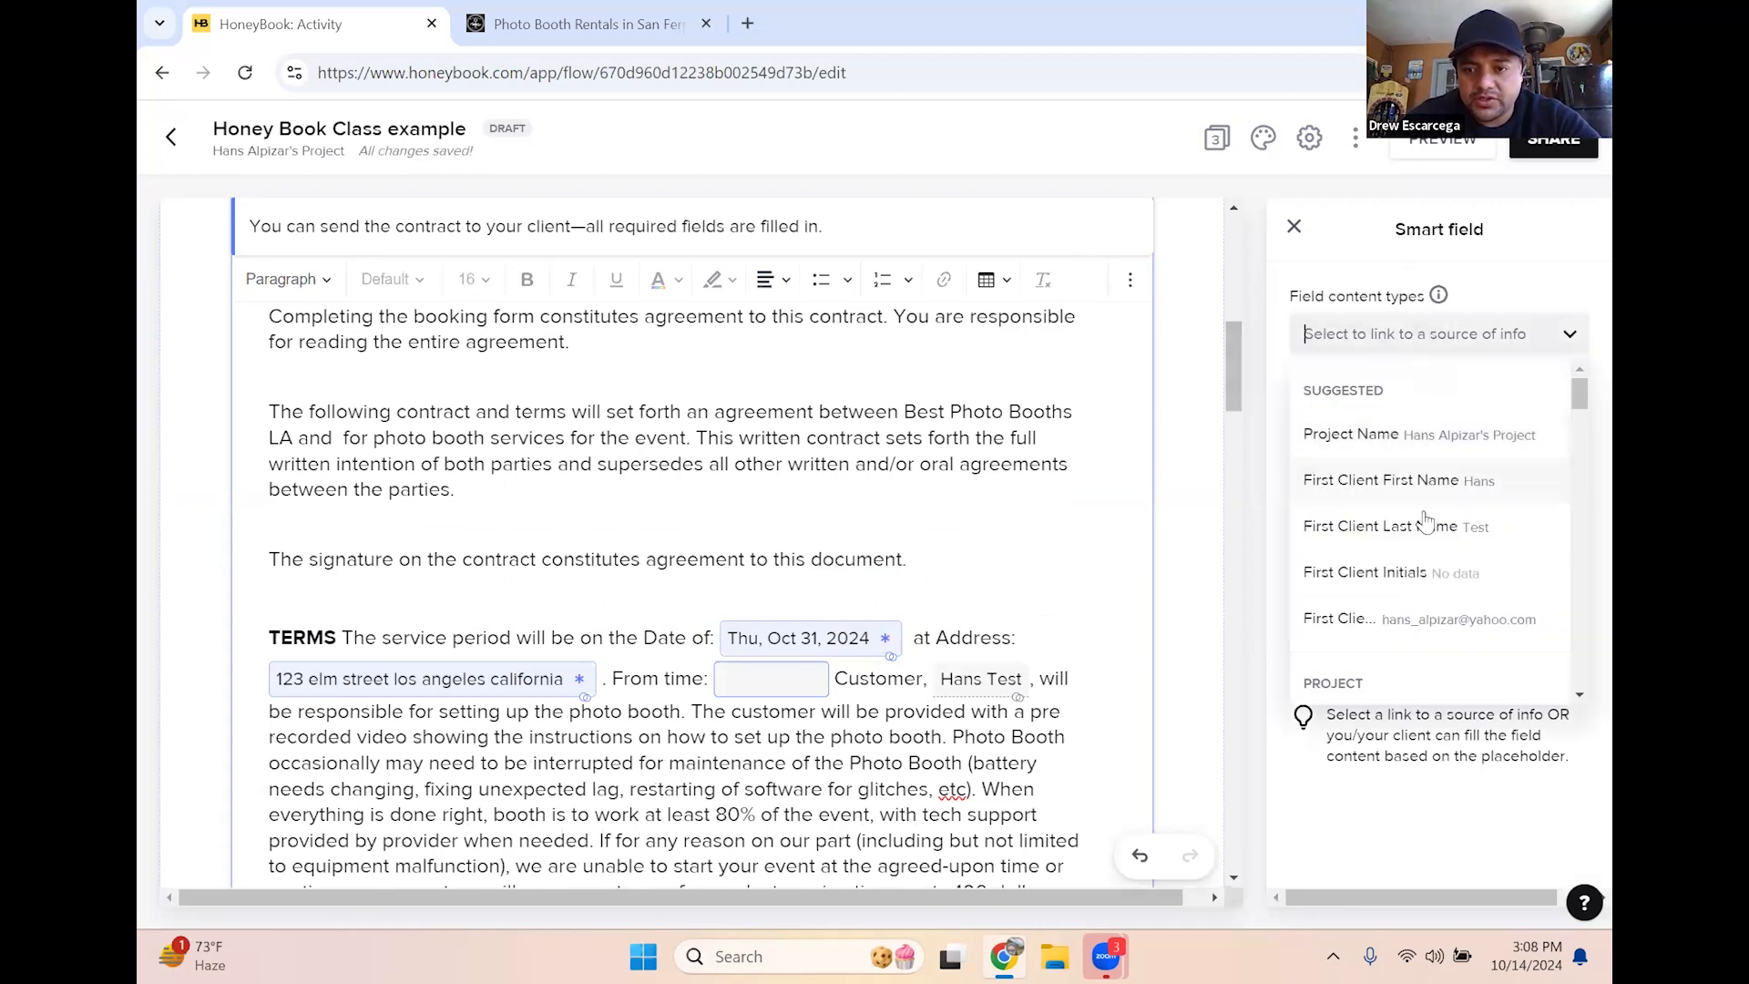
{"action": "scroll", "coordinate": [1421, 538], "scroll_direction": "down", "scroll_amount": 5}
{"action": "scroll", "coordinate": [1398, 558], "scroll_direction": "down", "scroll_amount": 5}
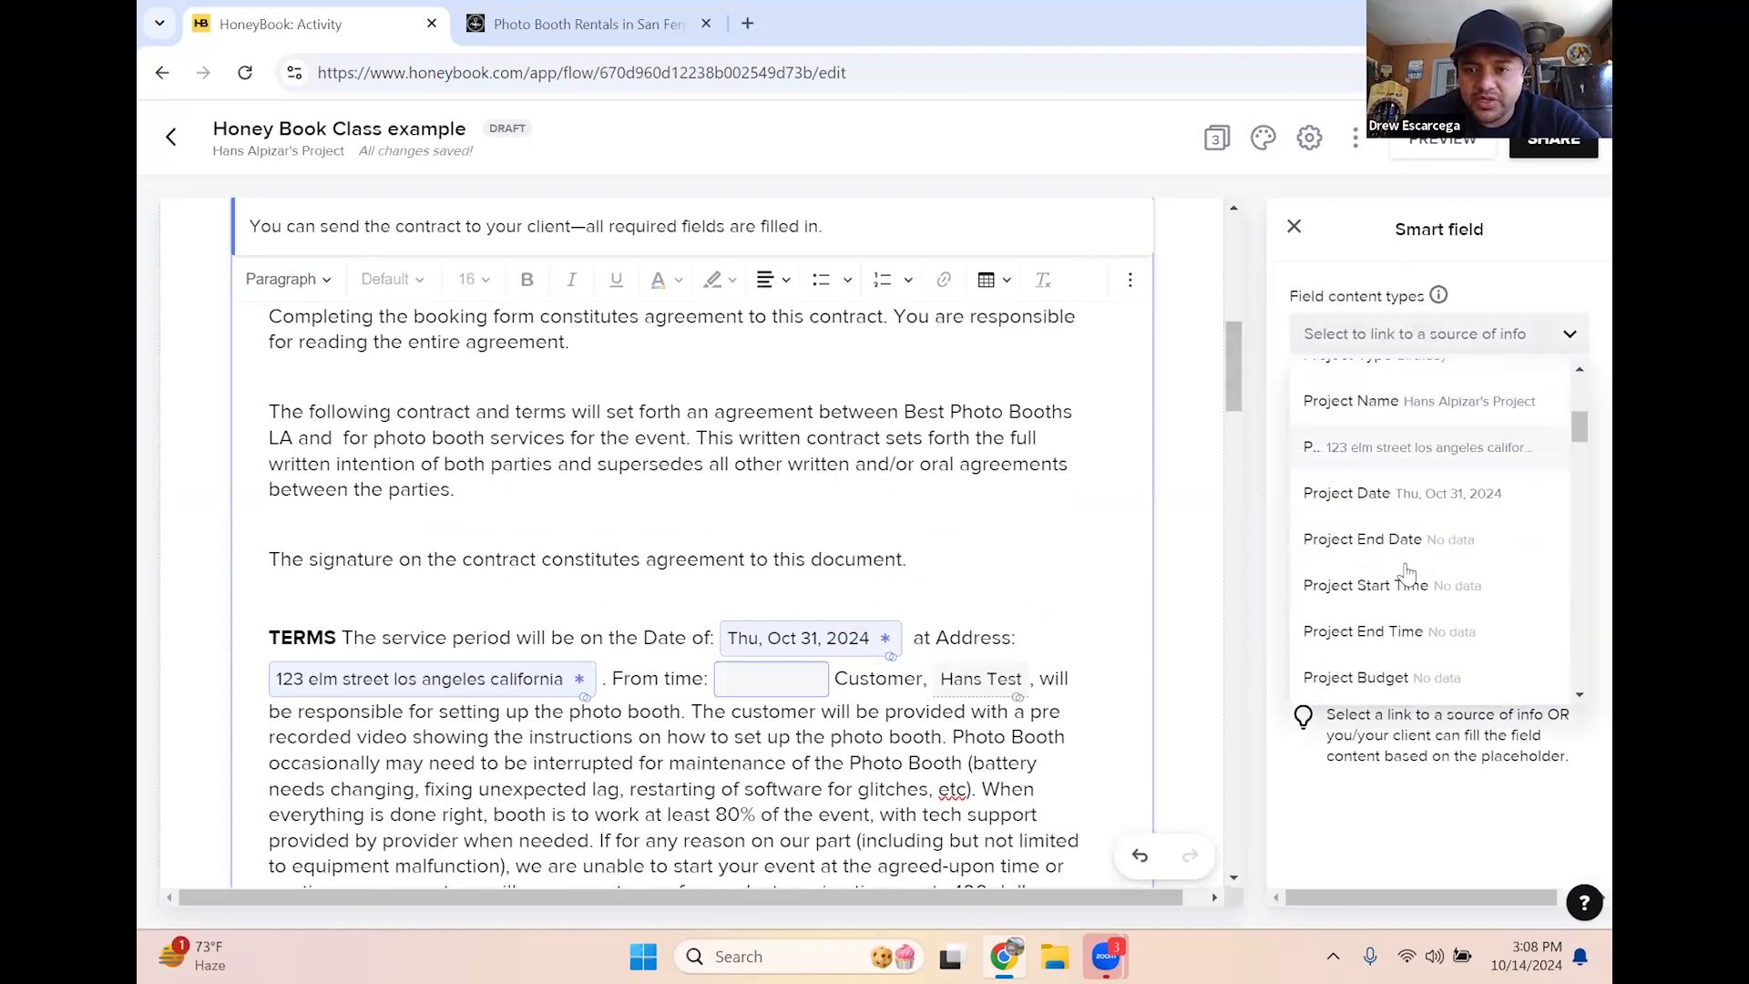
{"action": "scroll", "coordinate": [1406, 579], "scroll_direction": "up", "scroll_amount": 10}
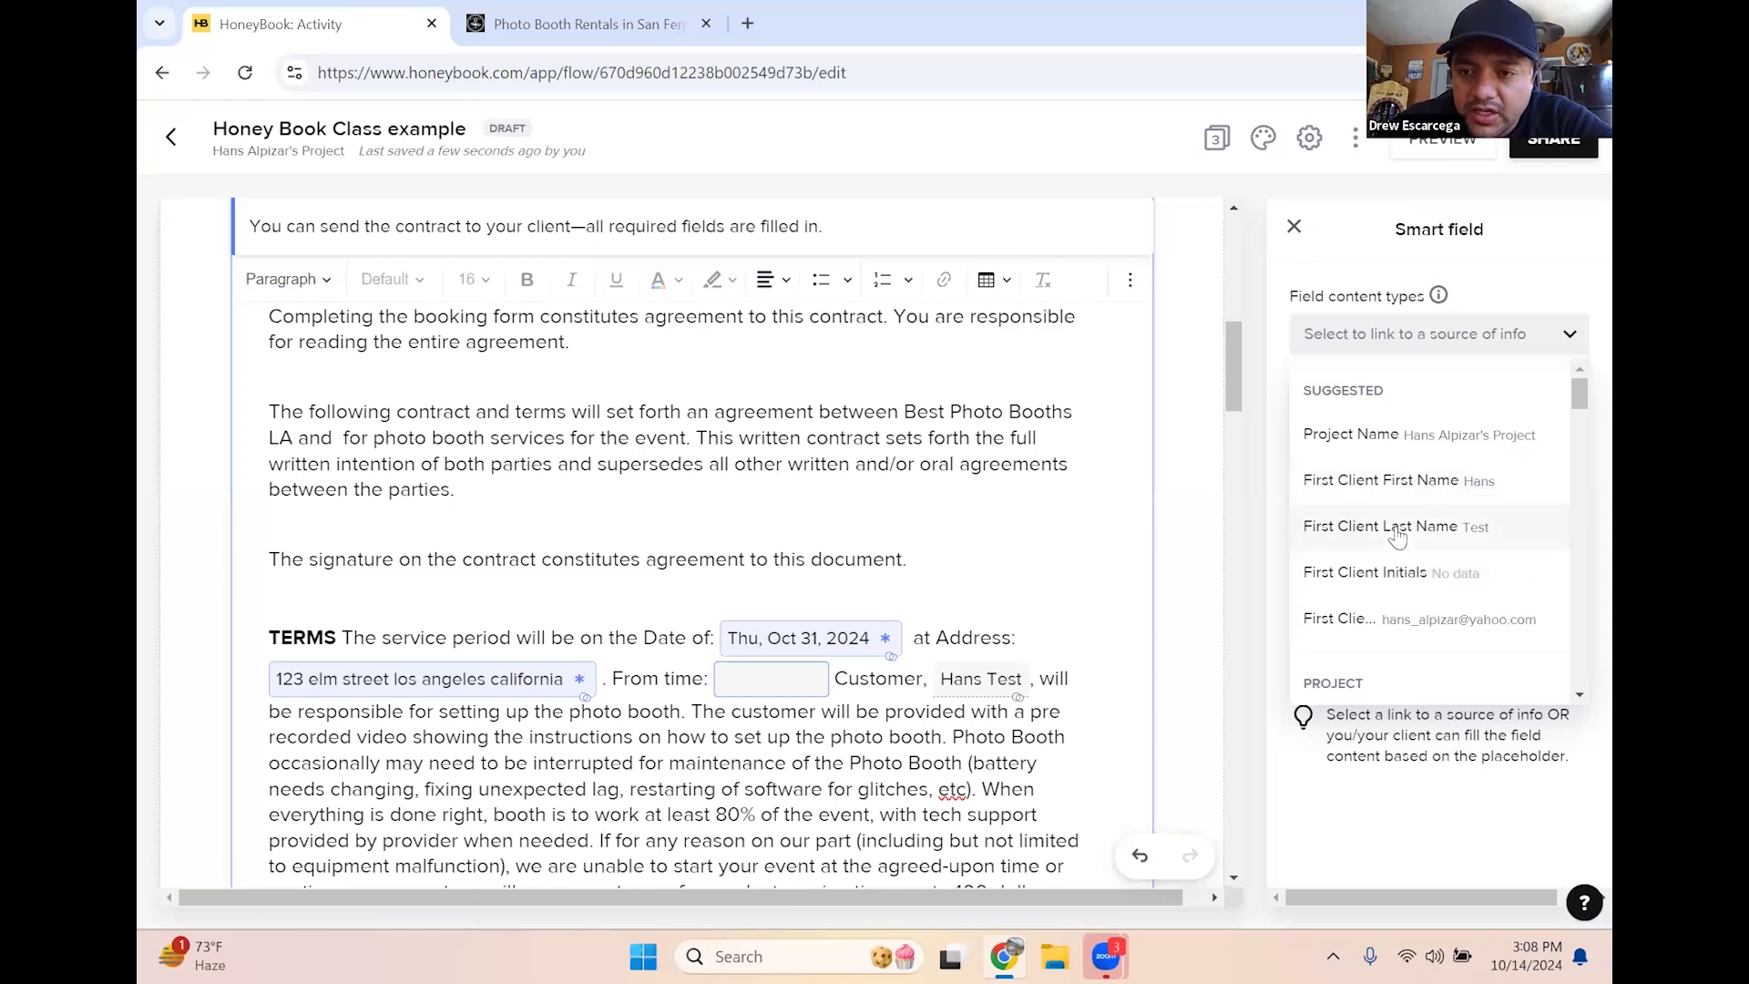
{"action": "scroll", "coordinate": [1403, 537], "scroll_direction": "down", "scroll_amount": 3}
{"action": "scroll", "coordinate": [1408, 565], "scroll_direction": "down", "scroll_amount": 2}
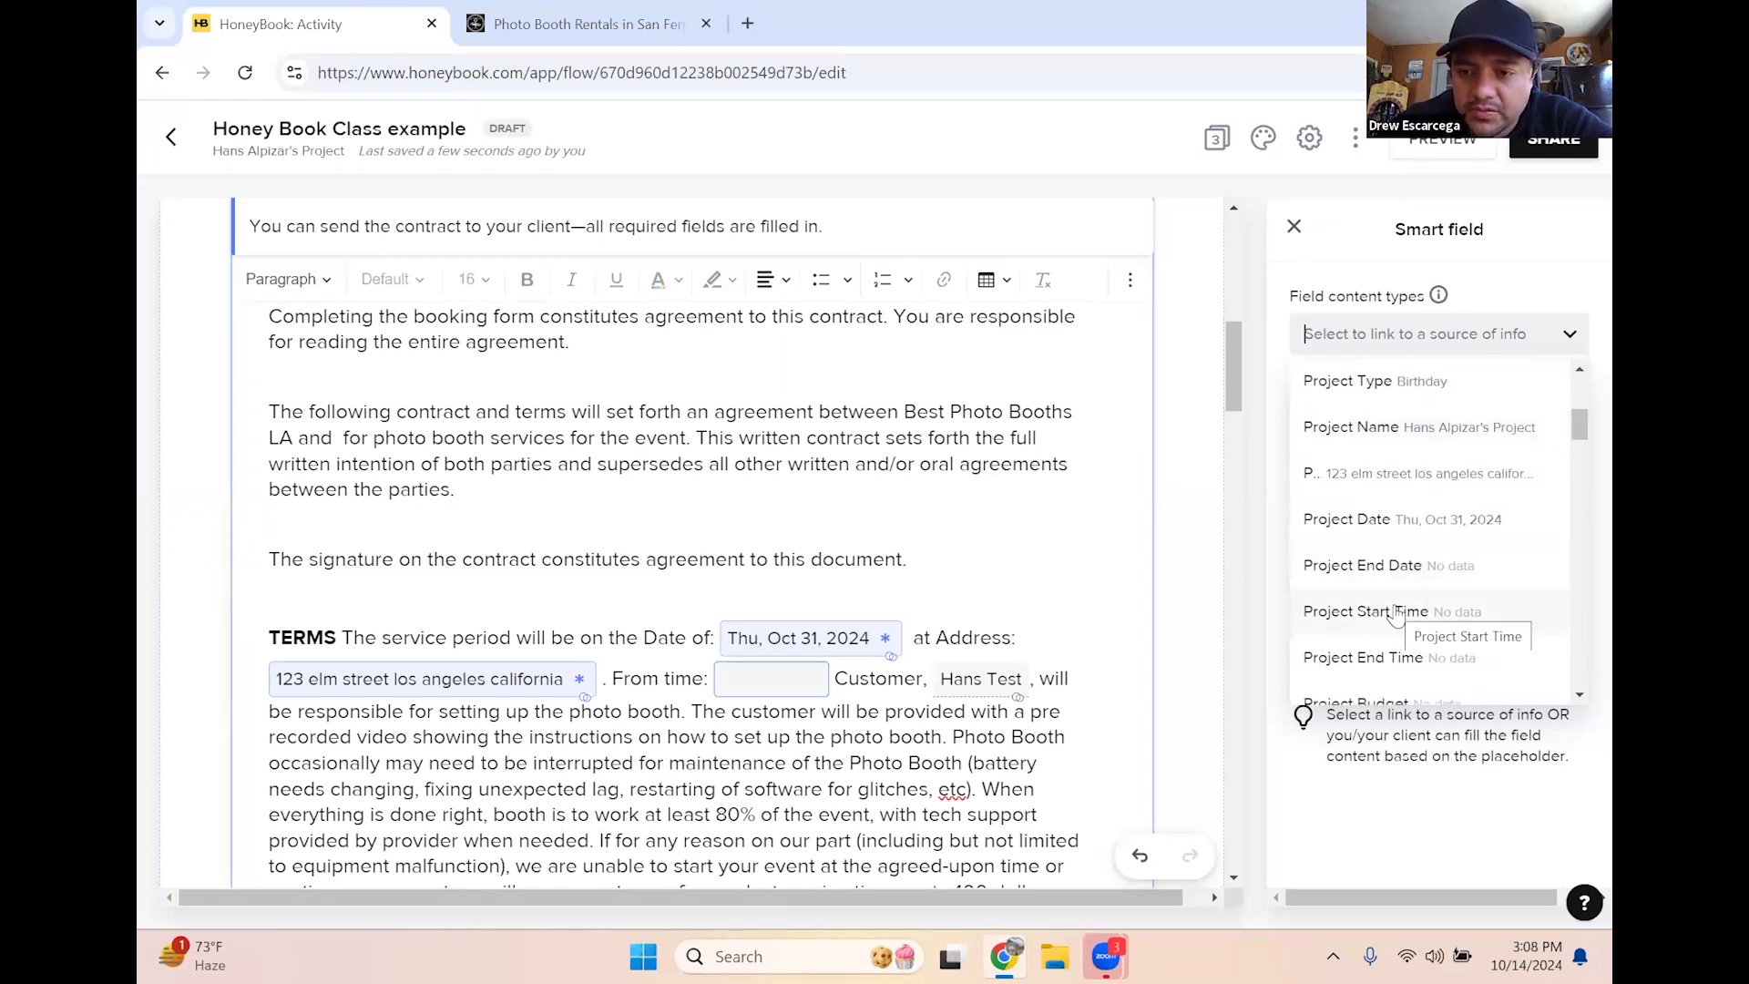
{"action": "left_click", "coordinate": [1381, 612]}
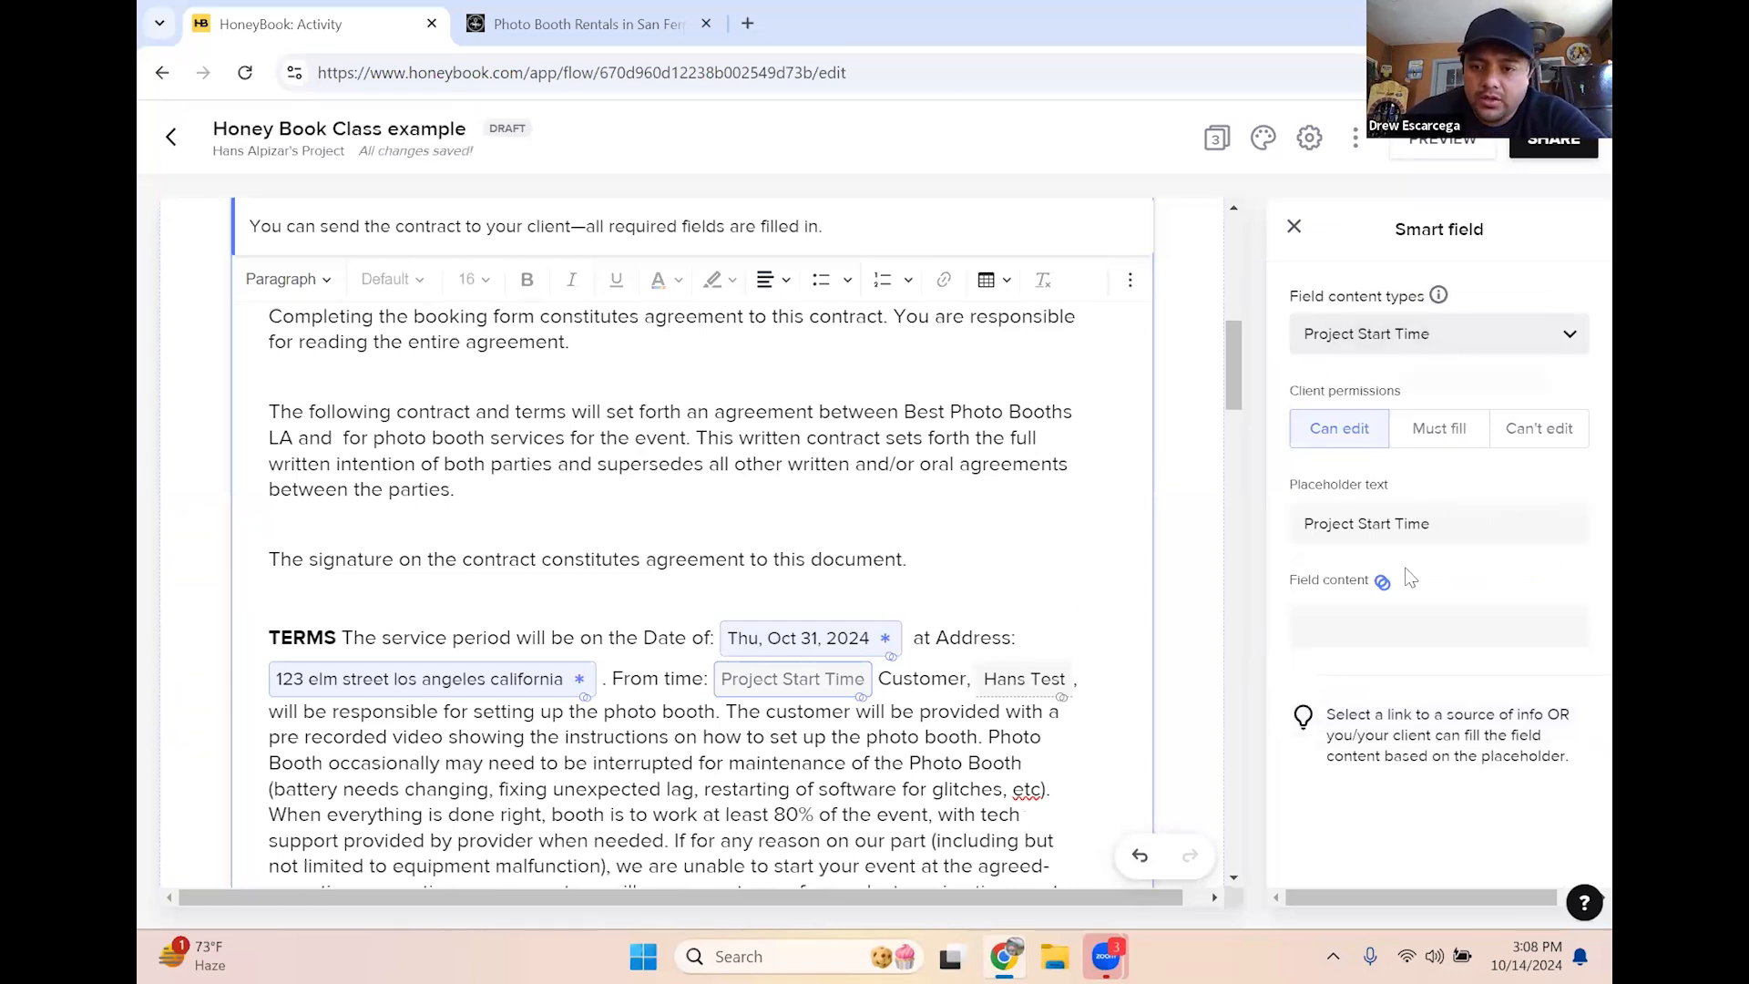
{"action": "left_click", "coordinate": [1355, 625]}
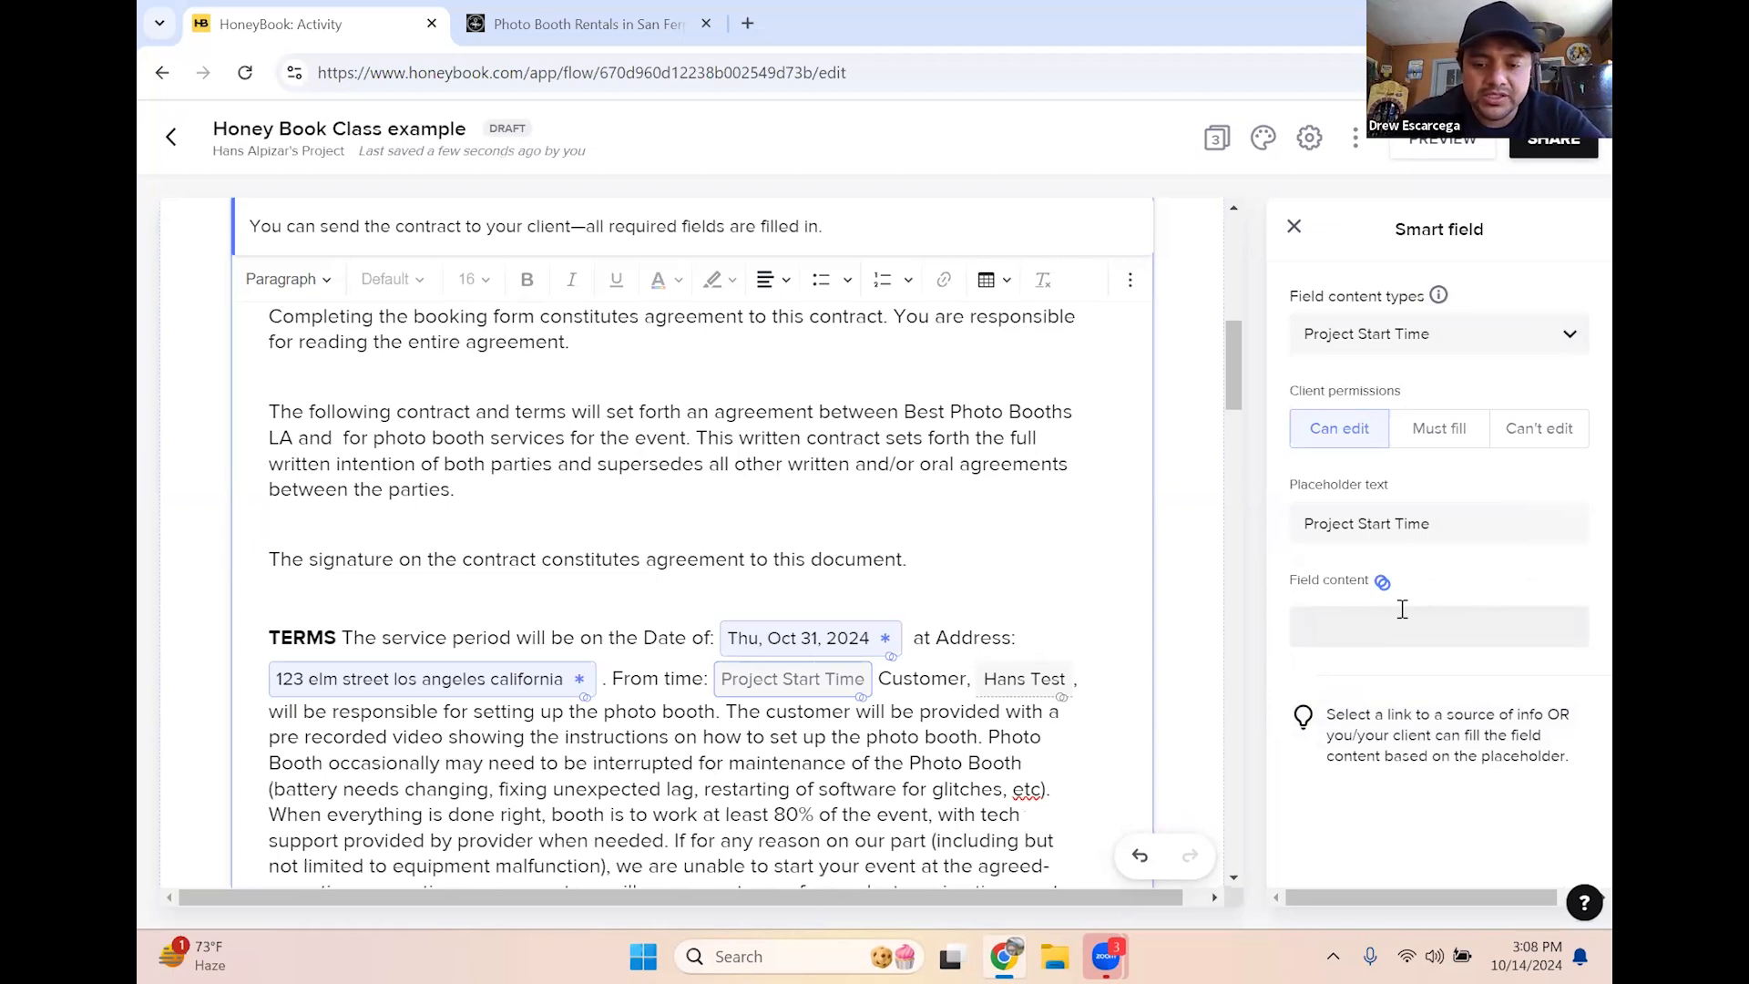
{"action": "type", "text": "6"}
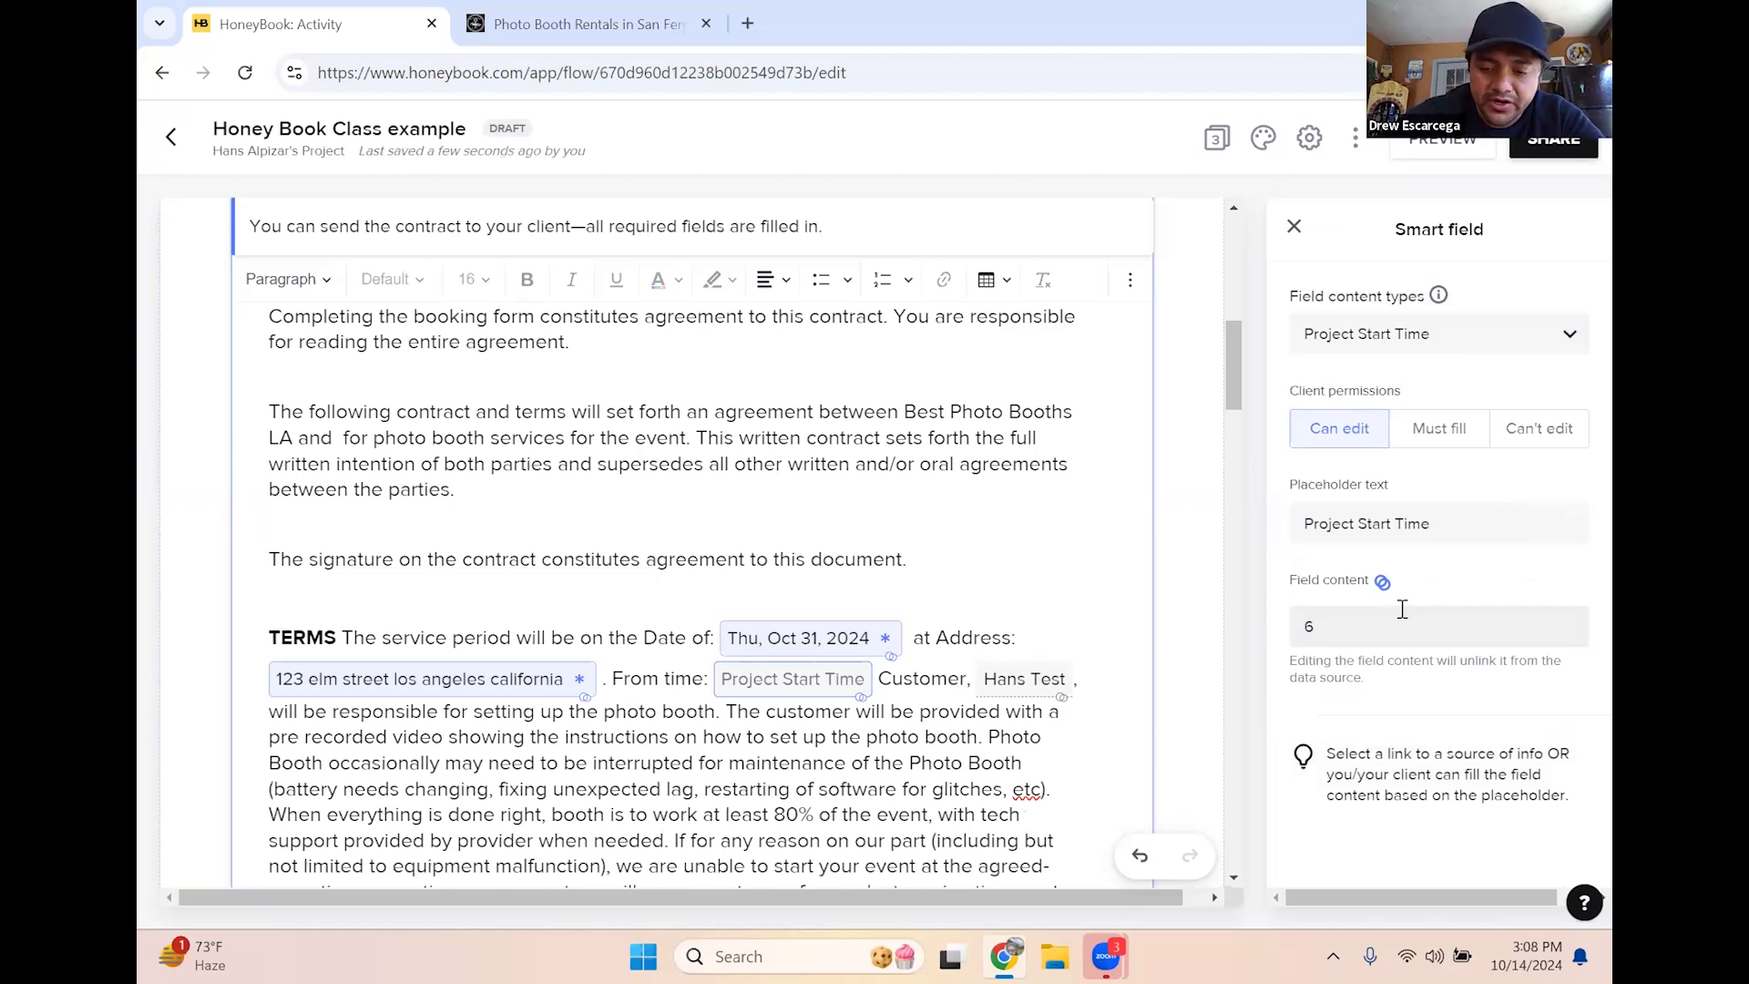
{"action": "type", "text": "Pm"}
{"action": "key", "text": "BackSpace"}
{"action": "type", "text": "M"}
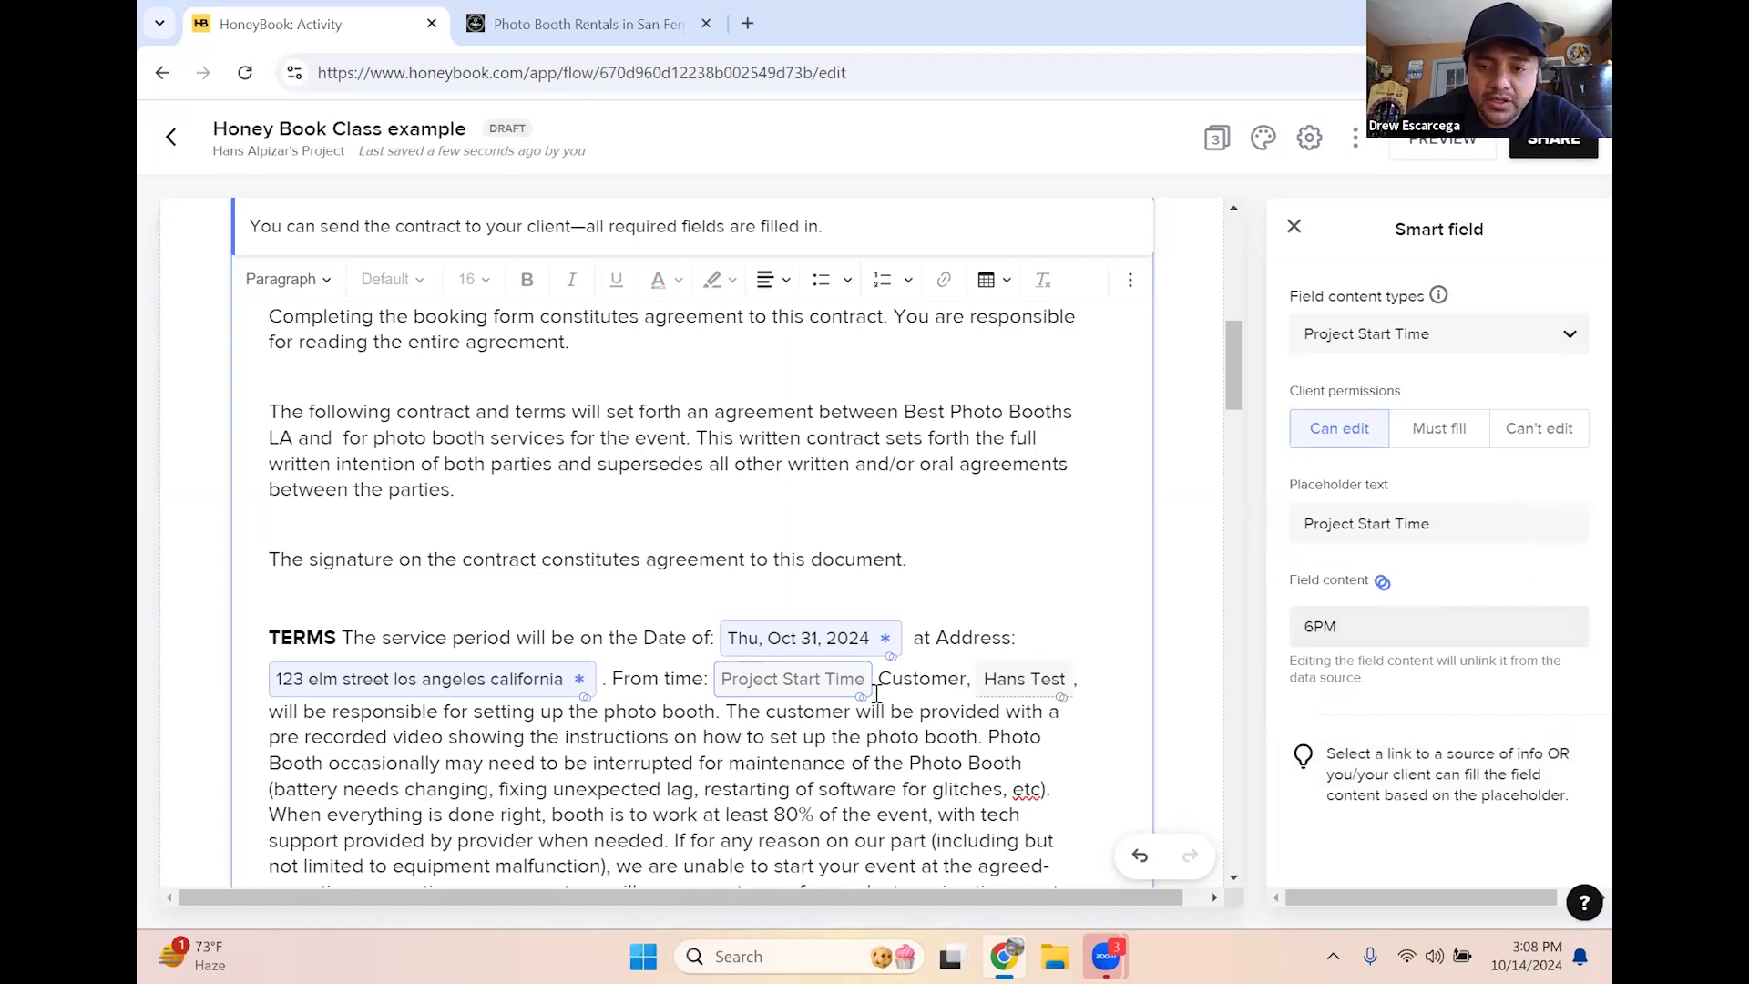
{"action": "left_click", "coordinate": [888, 729]}
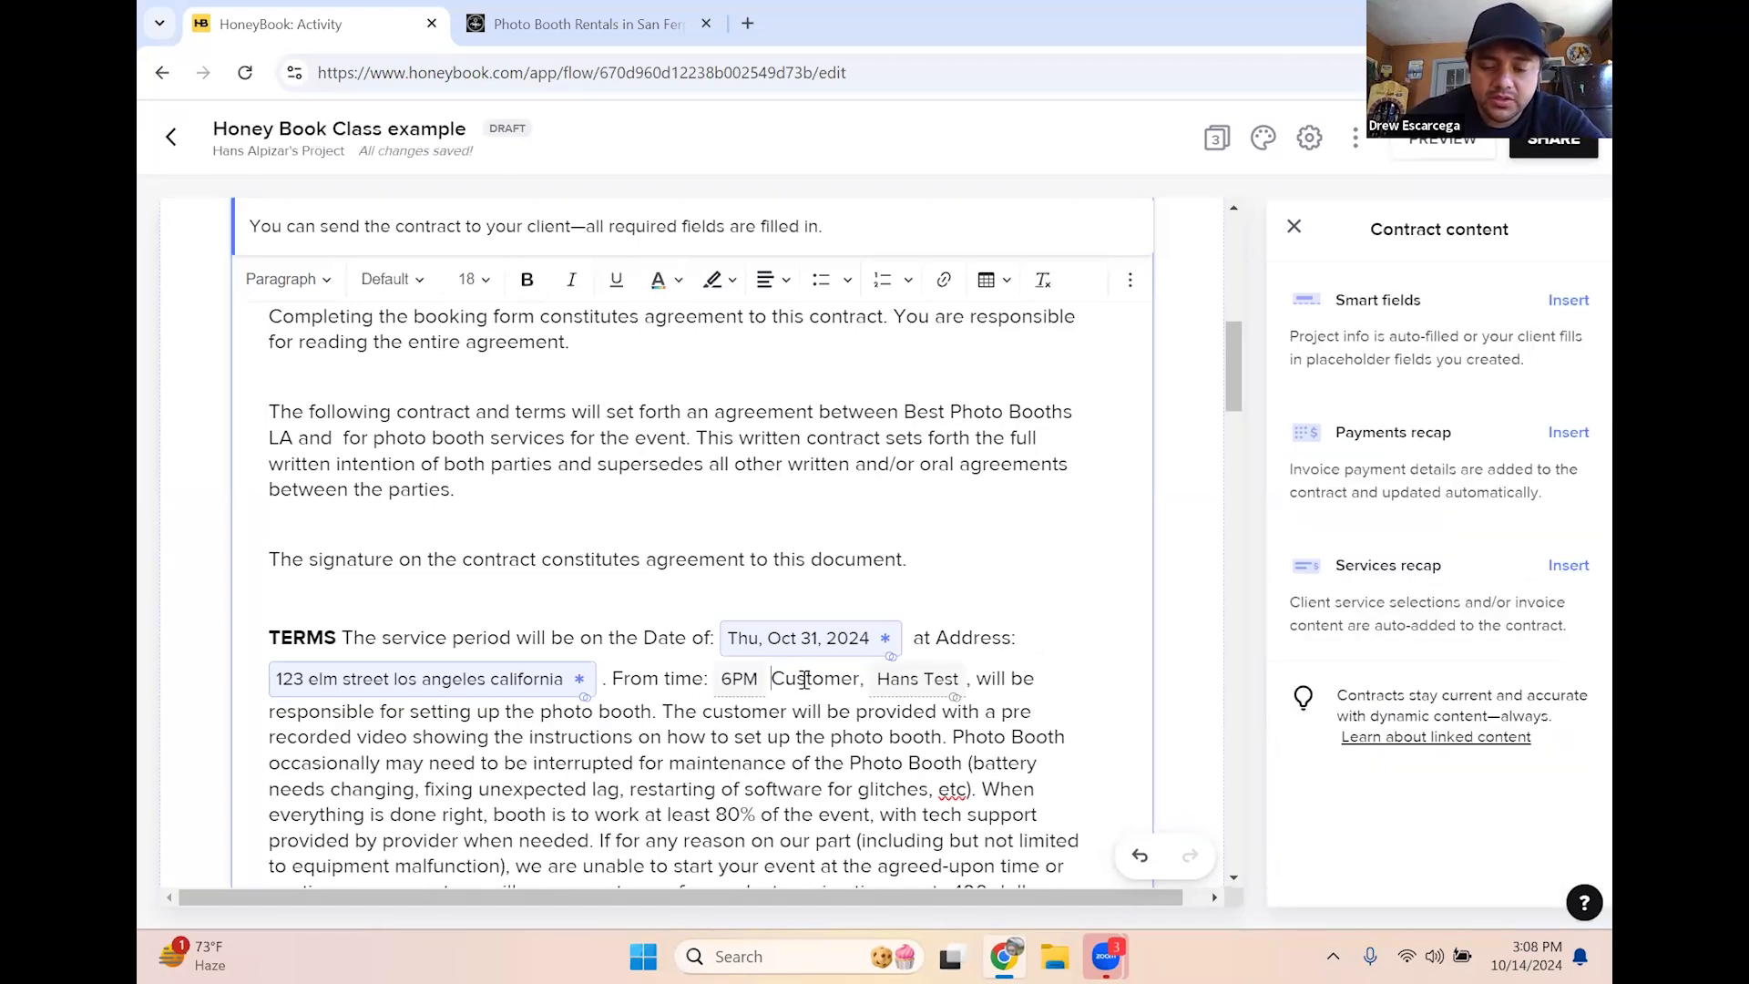
Type 'to' and add a Project End Time smart field reading 9PM
{"action": "type", "text": "to"}
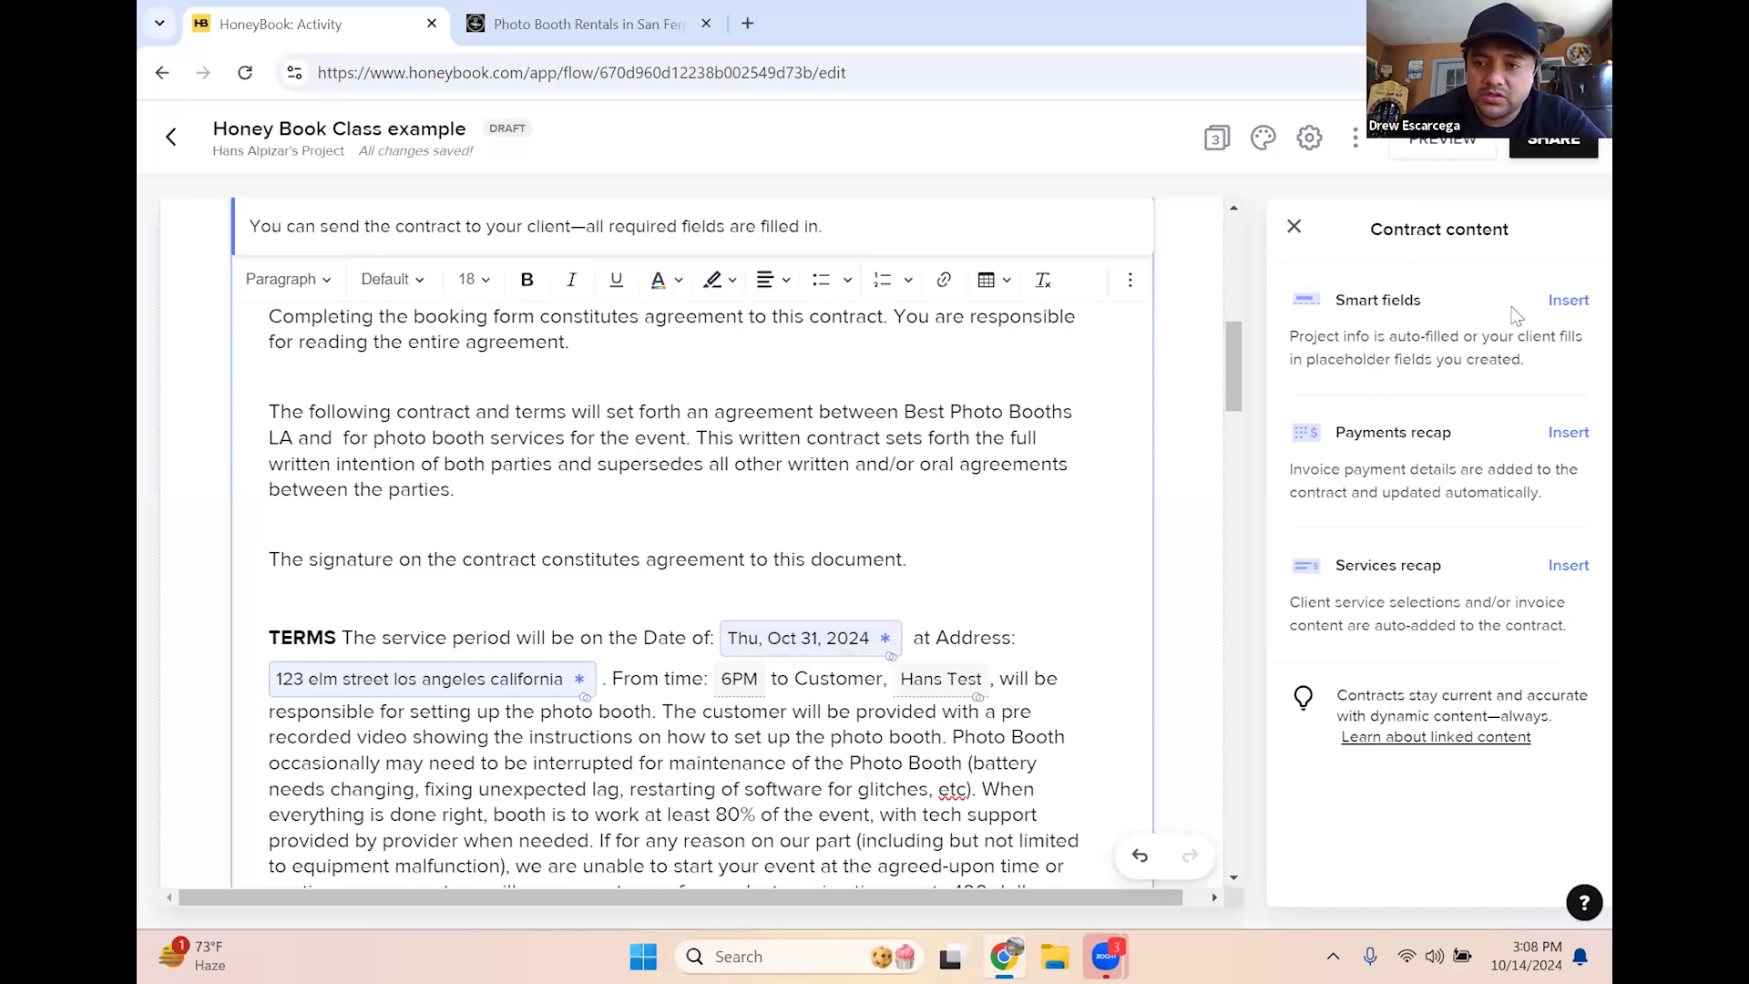
{"action": "left_click", "coordinate": [1574, 312]}
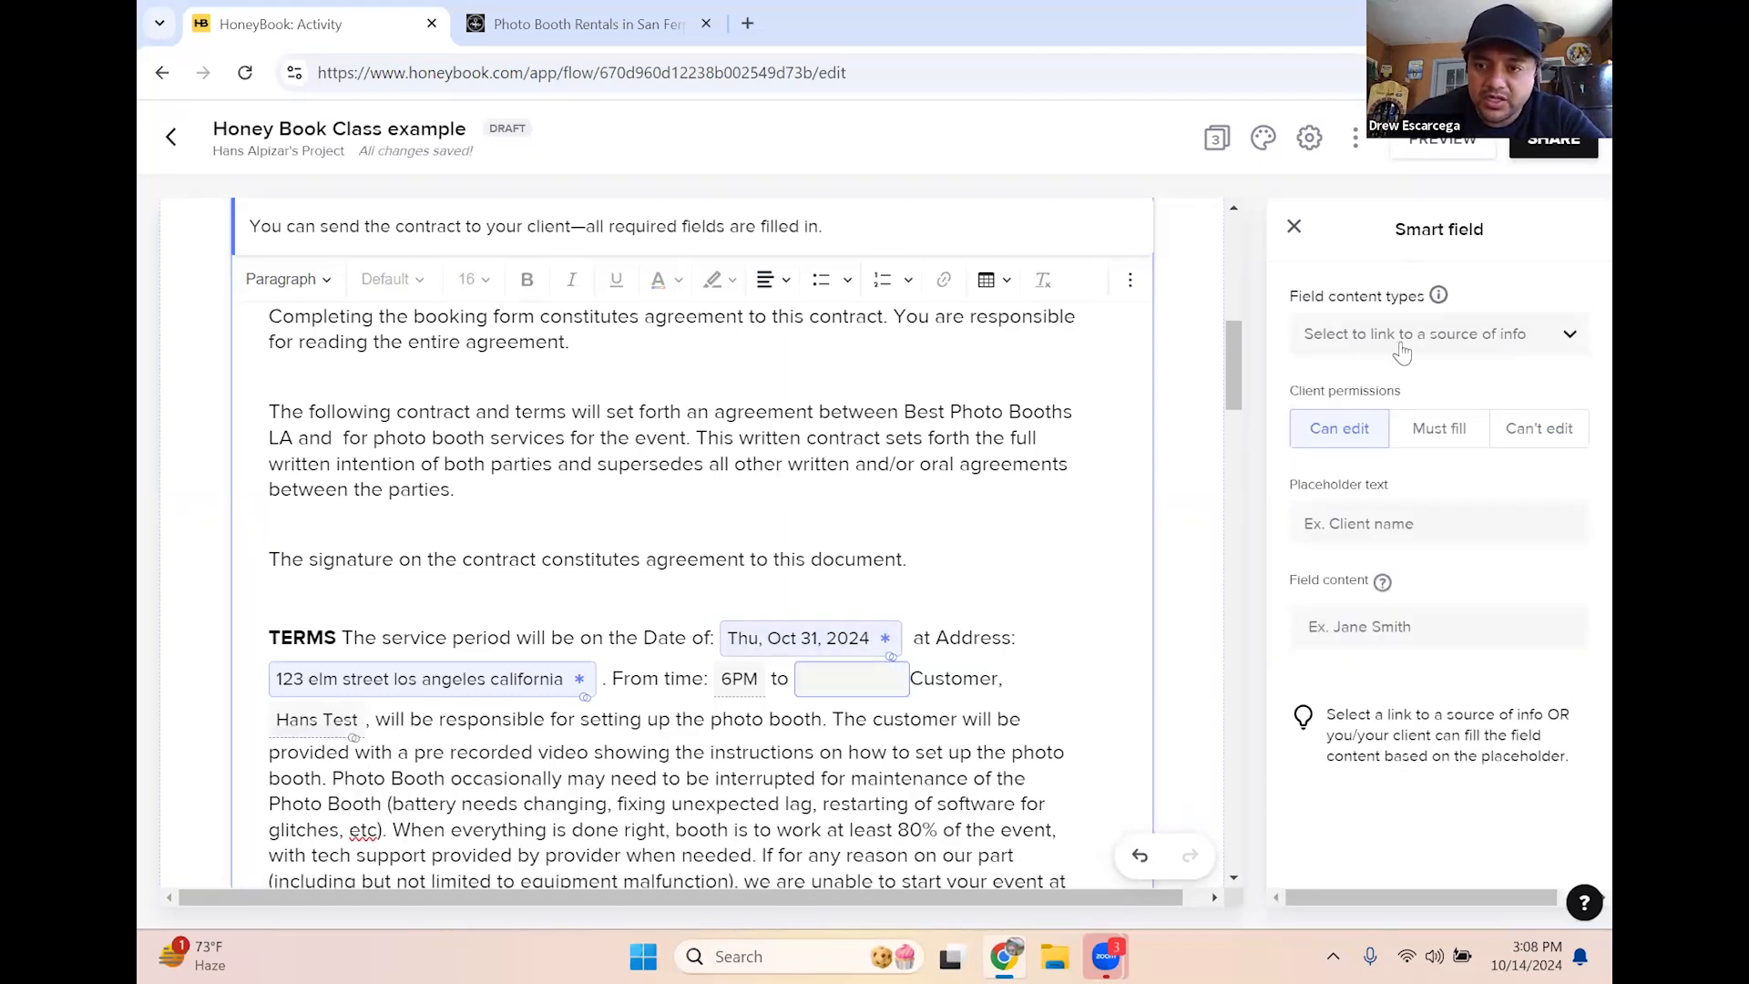
{"action": "left_click", "coordinate": [1401, 346]}
{"action": "scroll", "coordinate": [1458, 565], "scroll_direction": "down", "scroll_amount": 5}
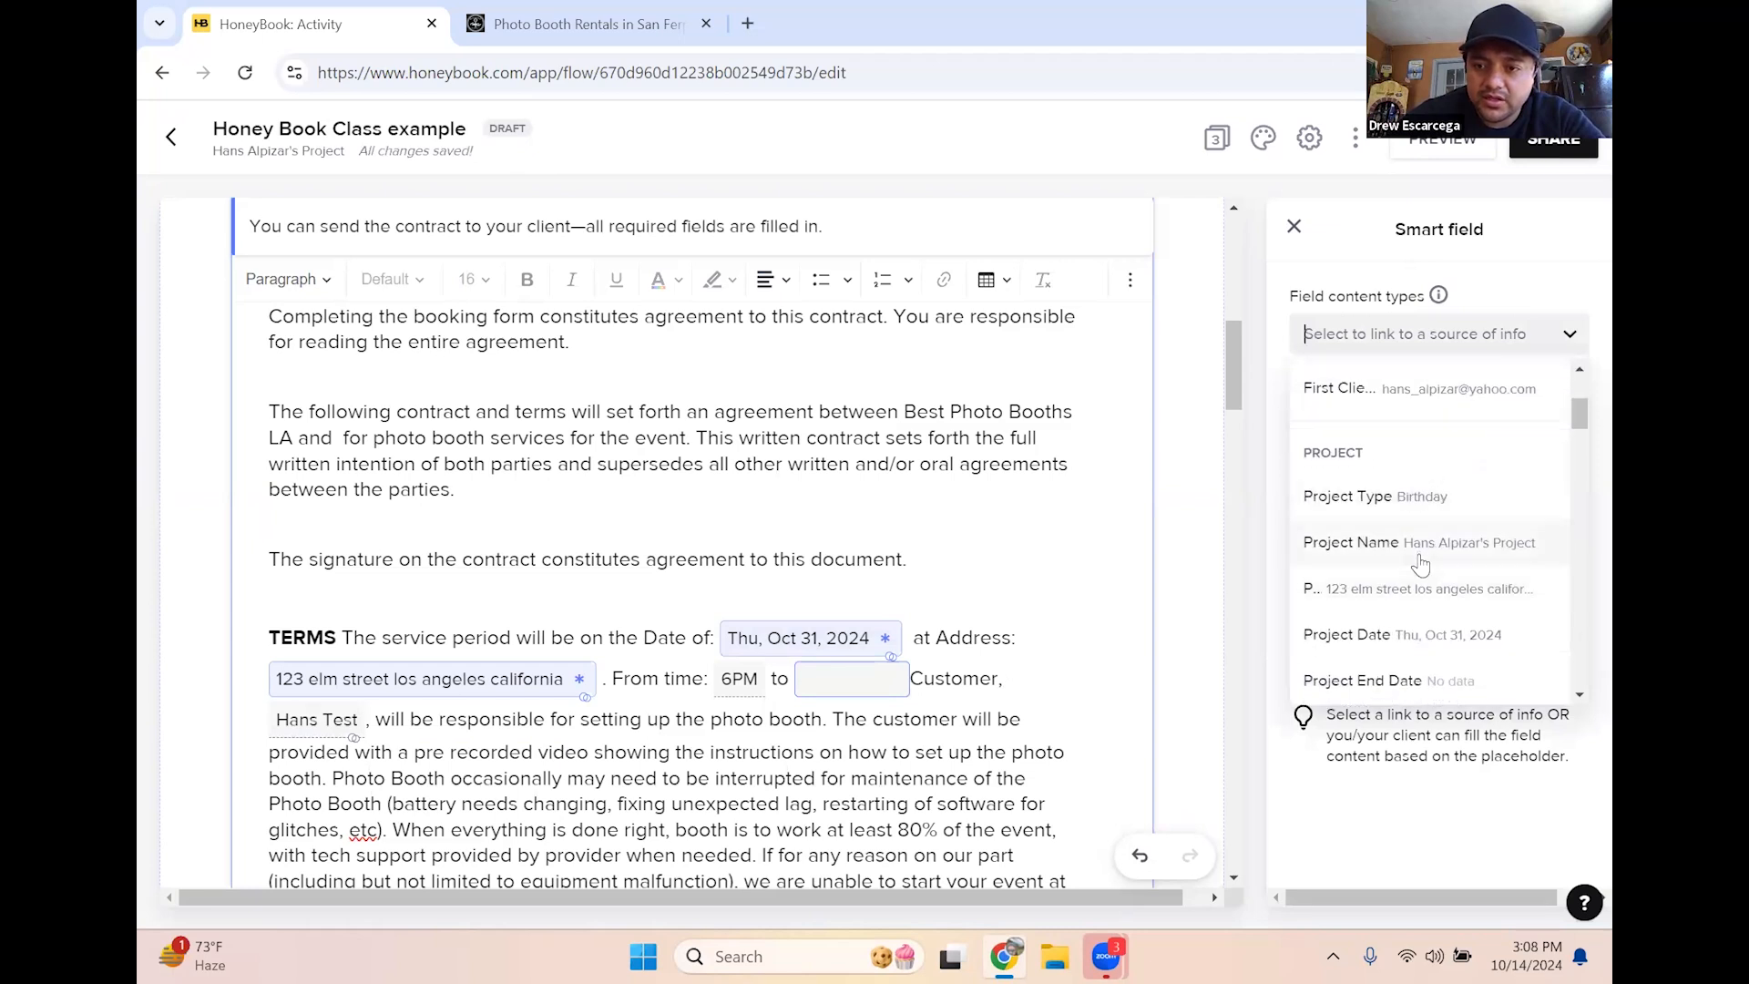
{"action": "left_click", "coordinate": [1394, 661]}
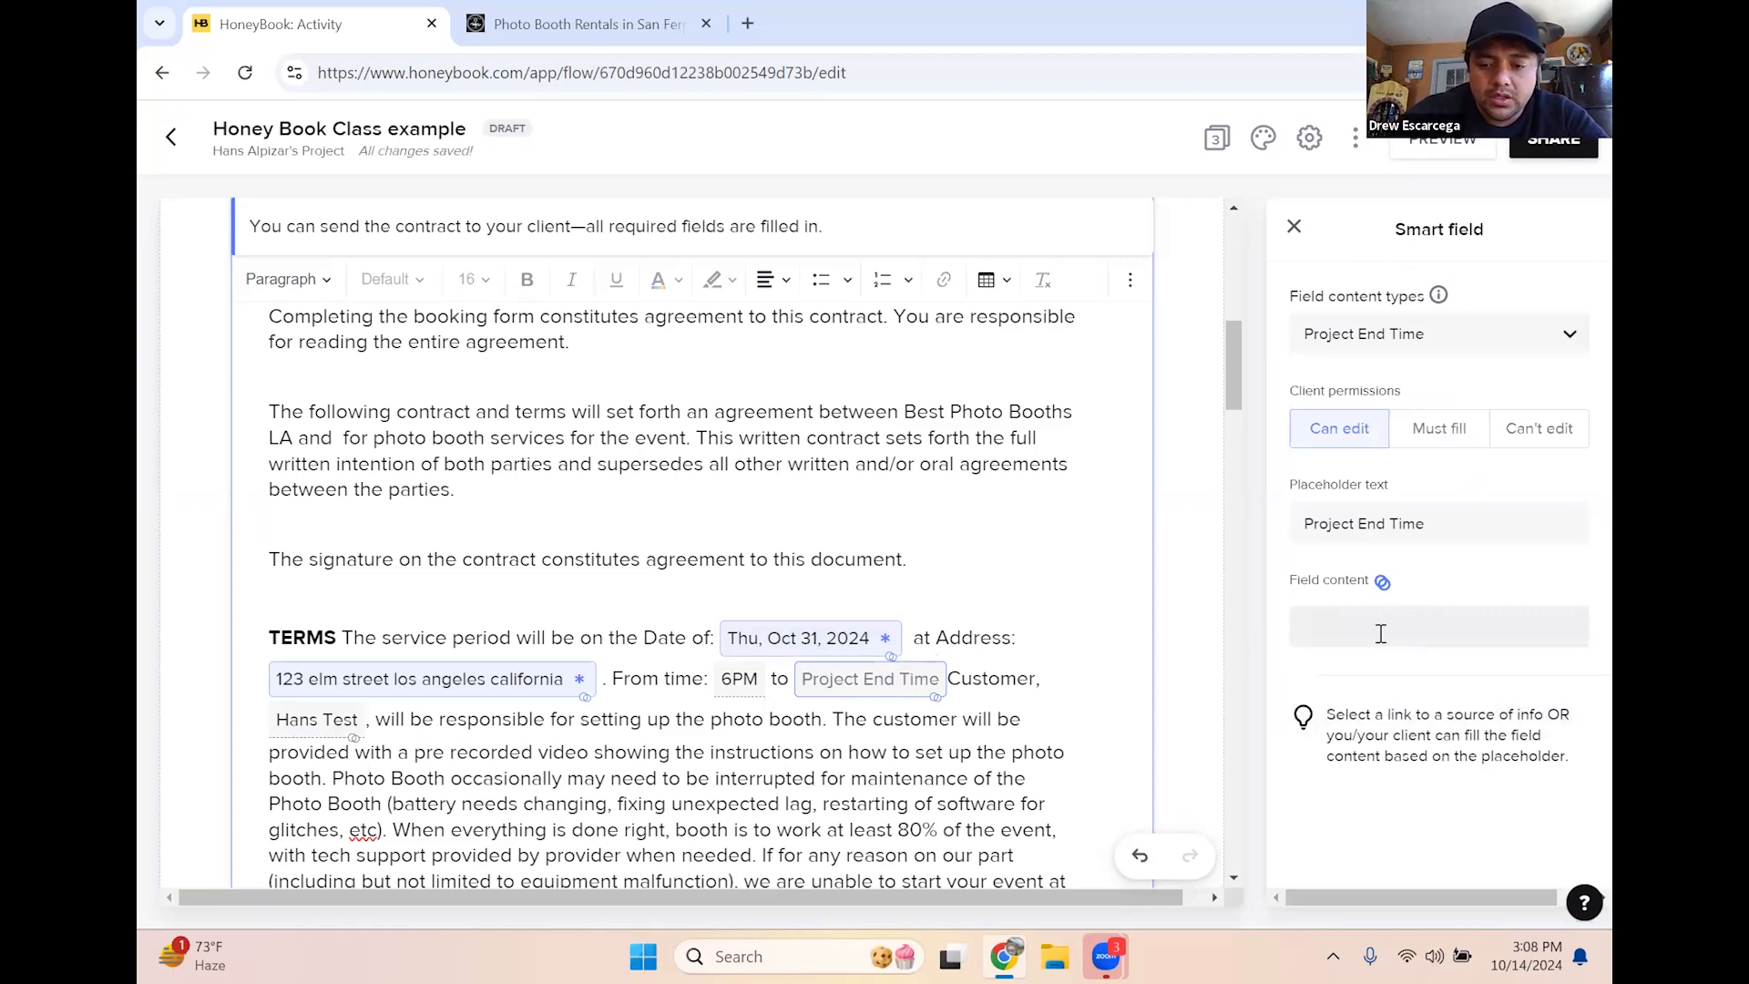
{"action": "left_click", "coordinate": [1382, 634]}
{"action": "type", "text": "9PM"}
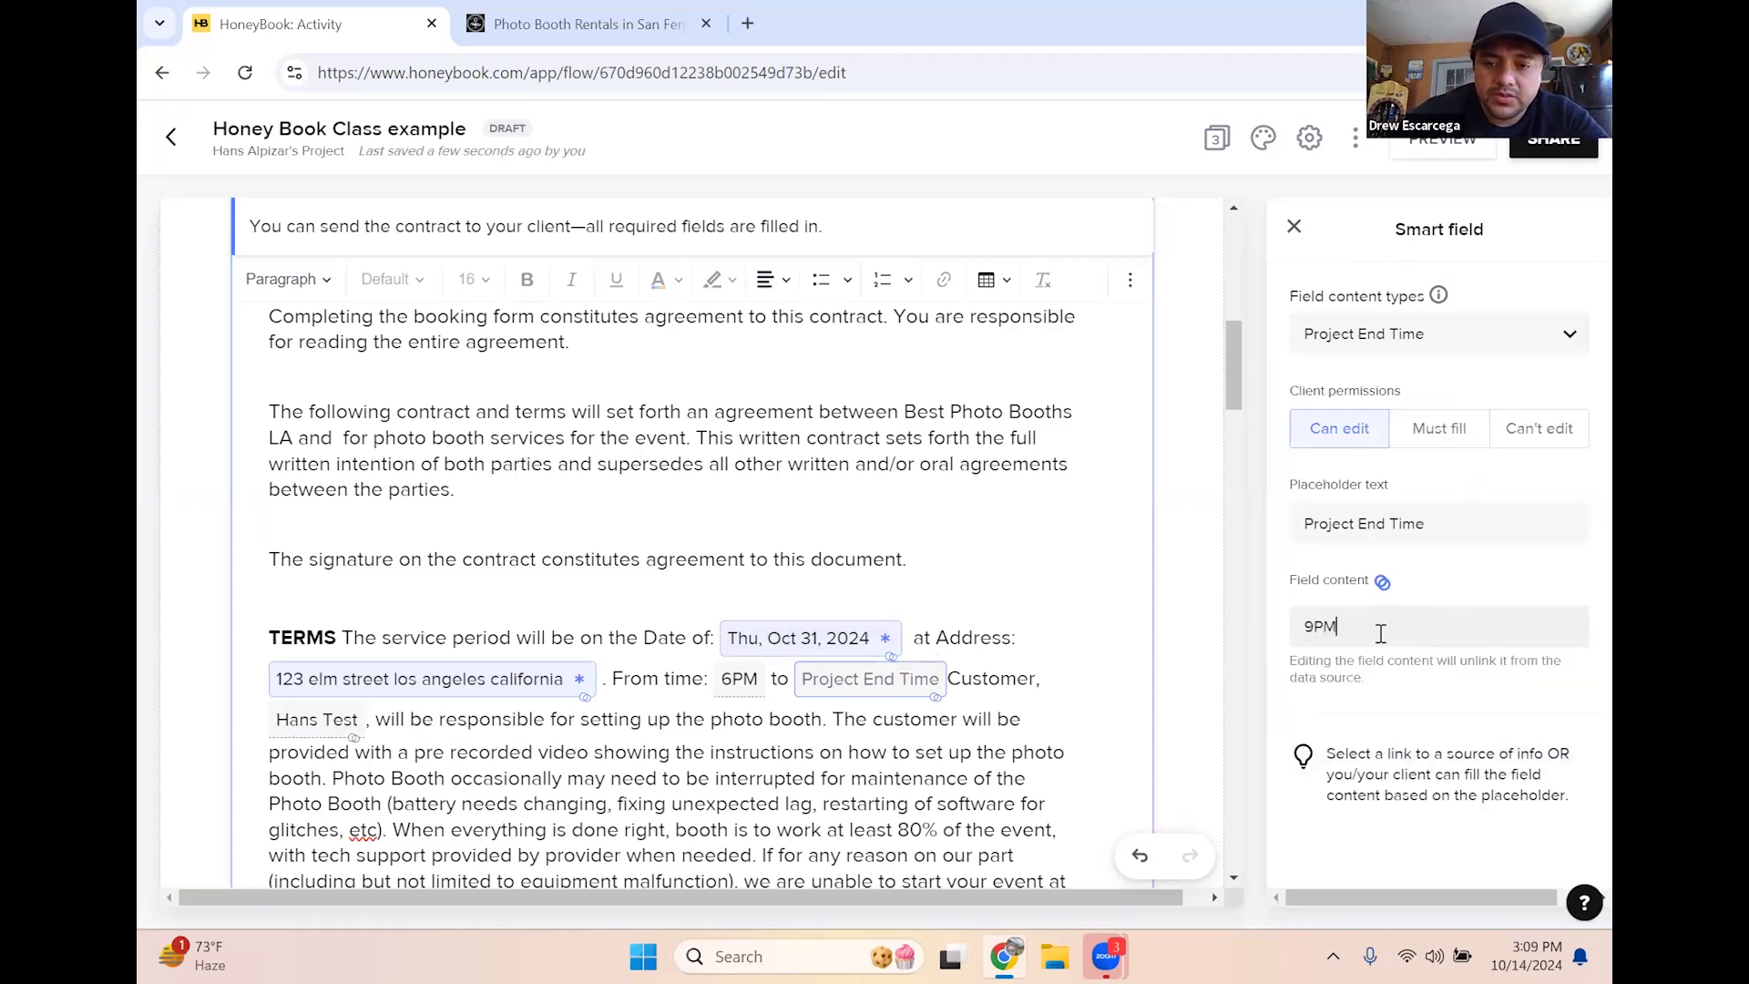
{"action": "left_click", "coordinate": [753, 743]}
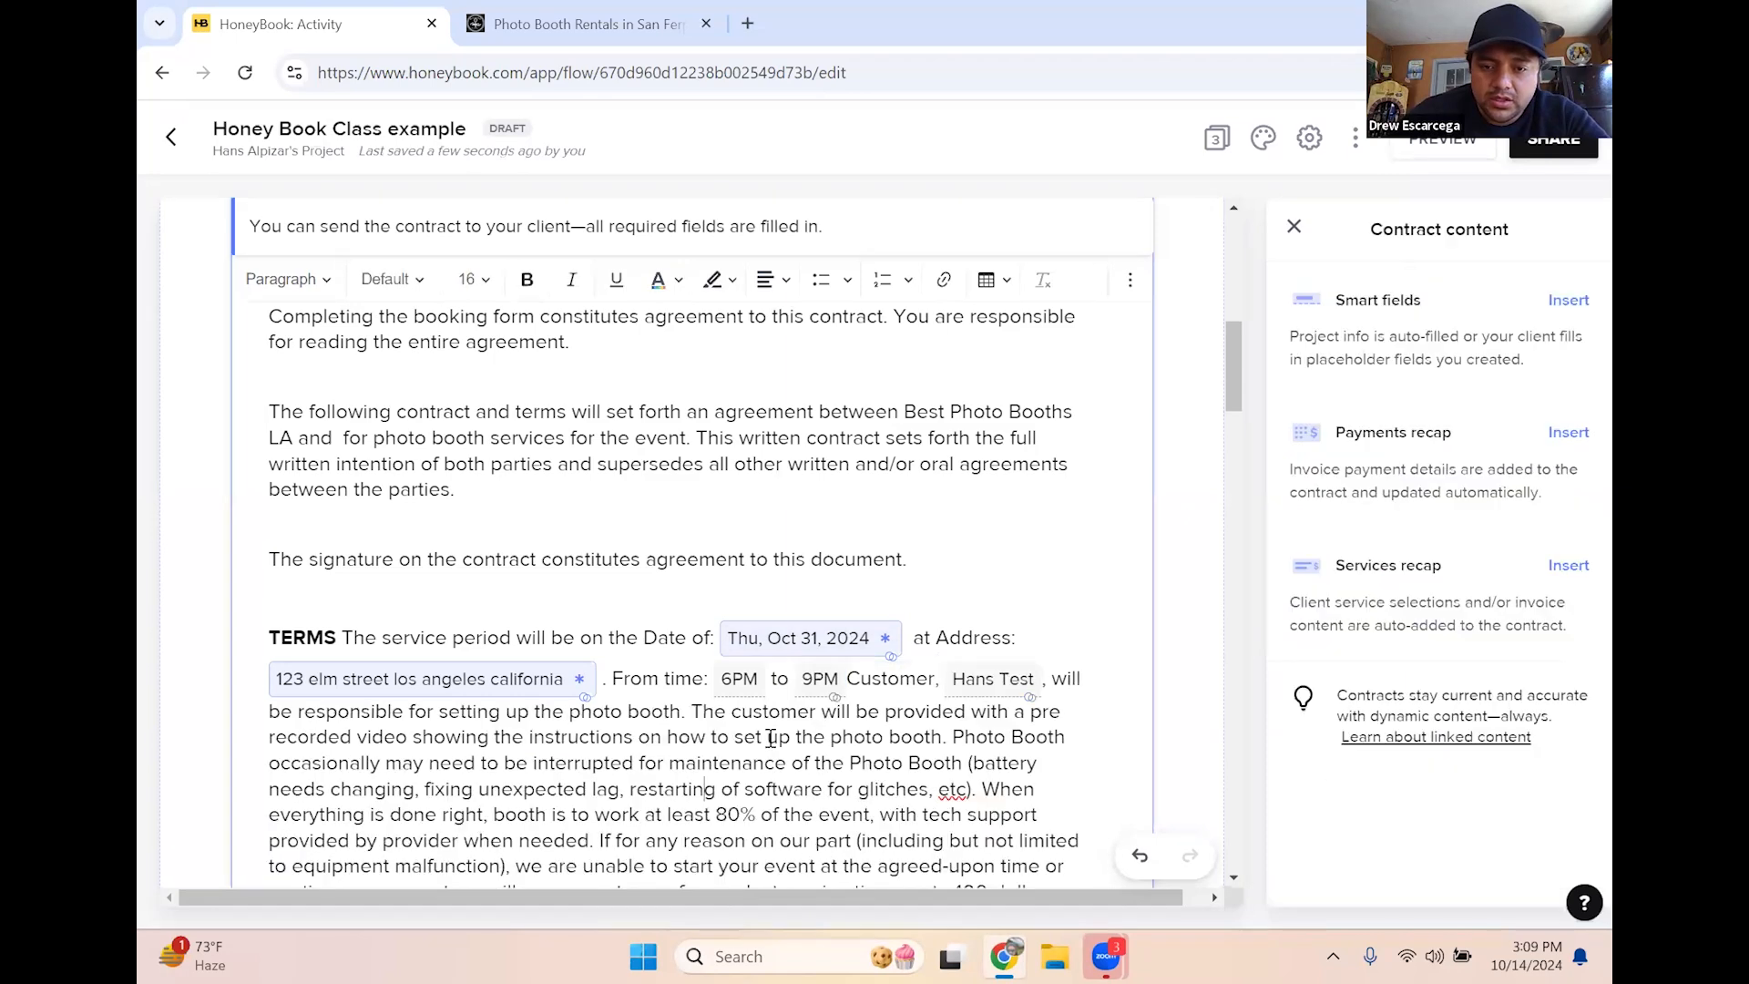
Lock the 6PM start time from client edits and revise the event date's day and weekday
{"action": "left_click", "coordinate": [727, 693]}
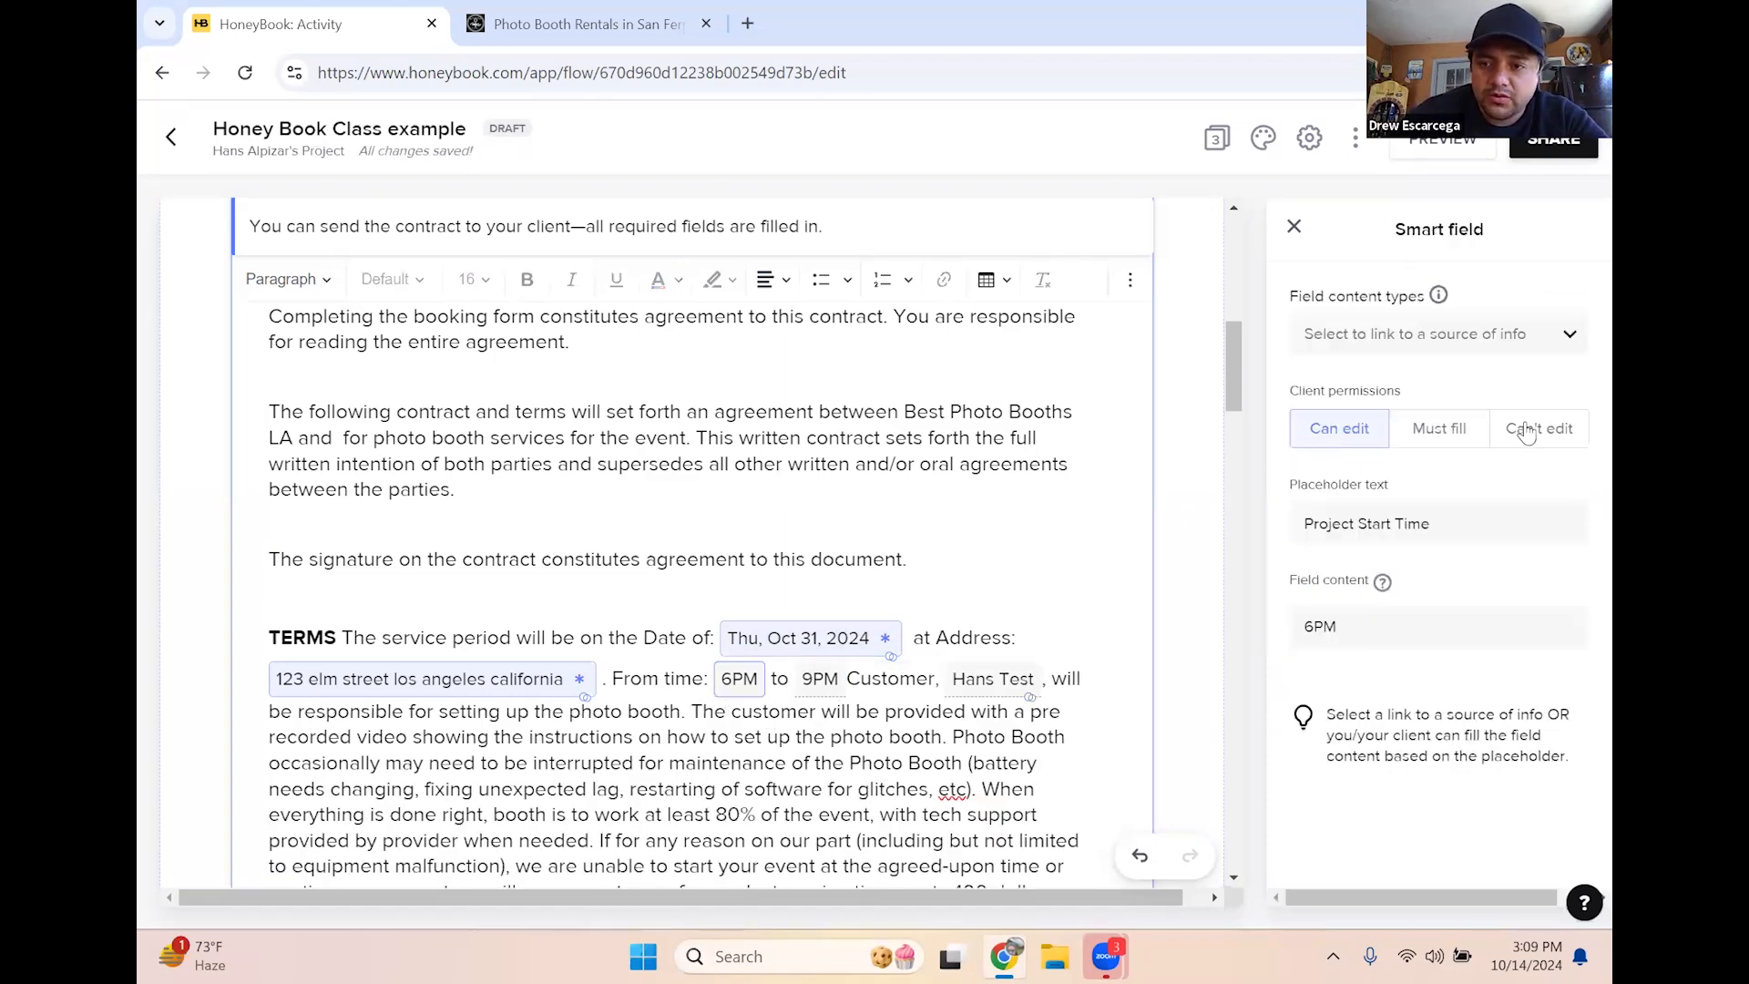
{"action": "left_click", "coordinate": [1533, 430]}
{"action": "left_click", "coordinate": [856, 683]}
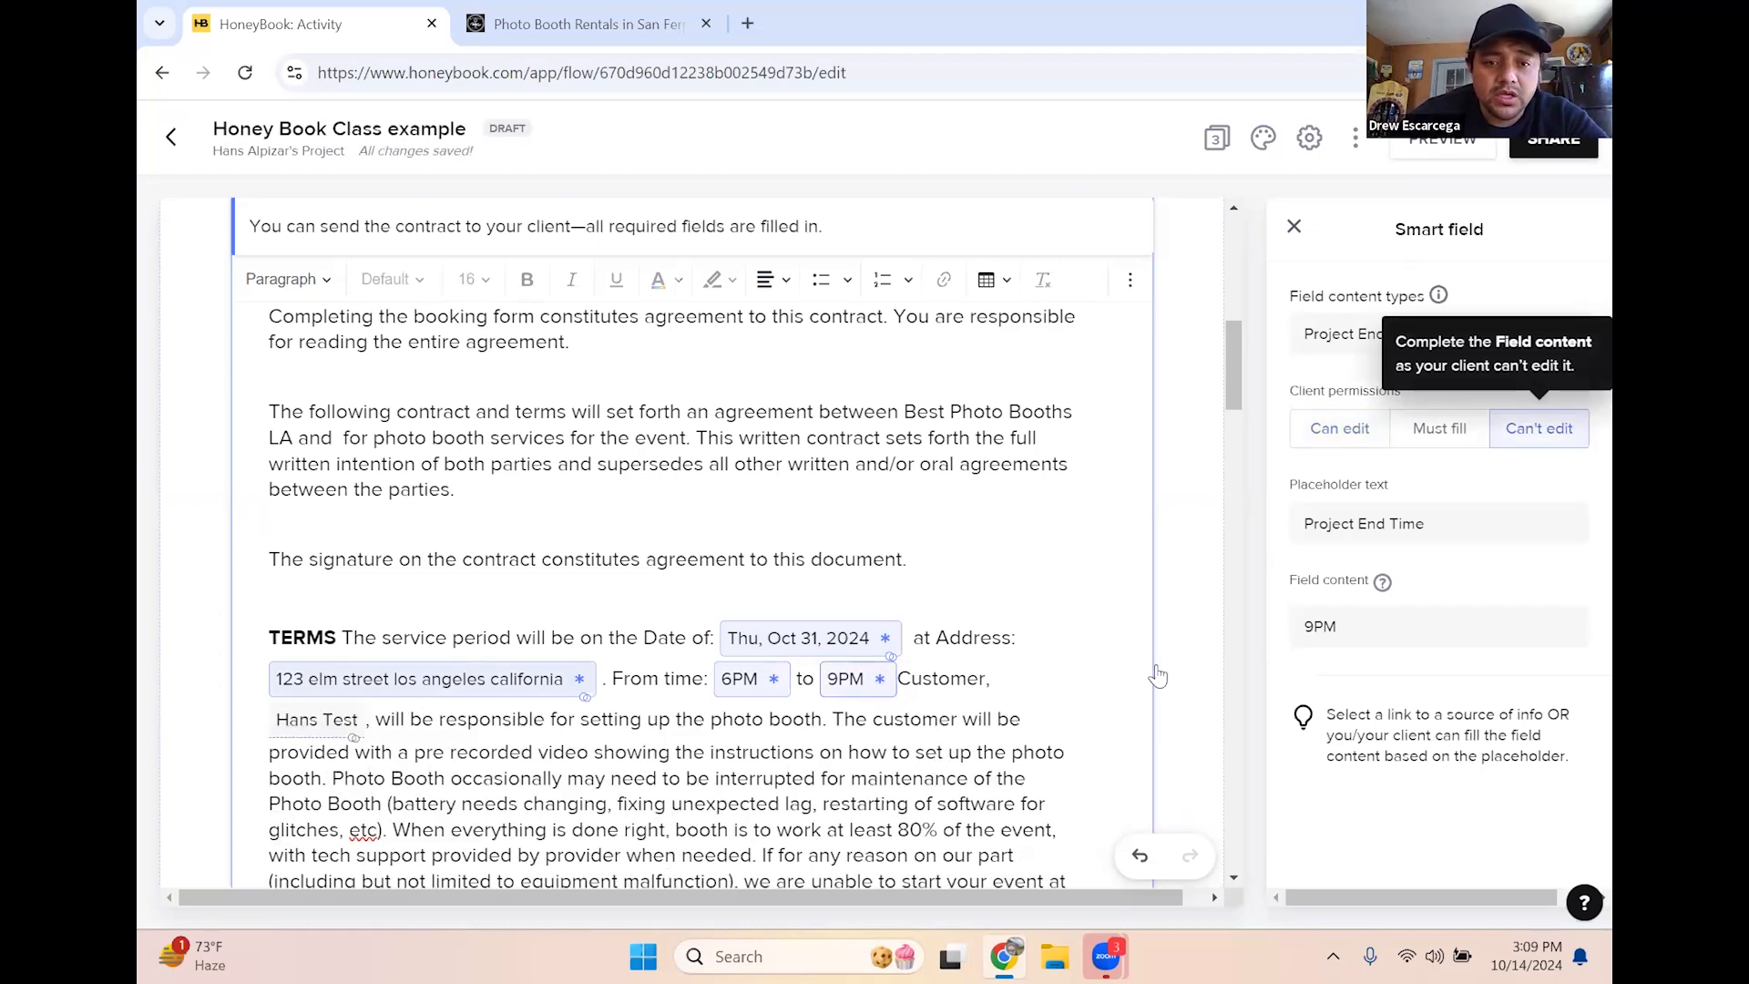
{"action": "left_click", "coordinate": [791, 649]}
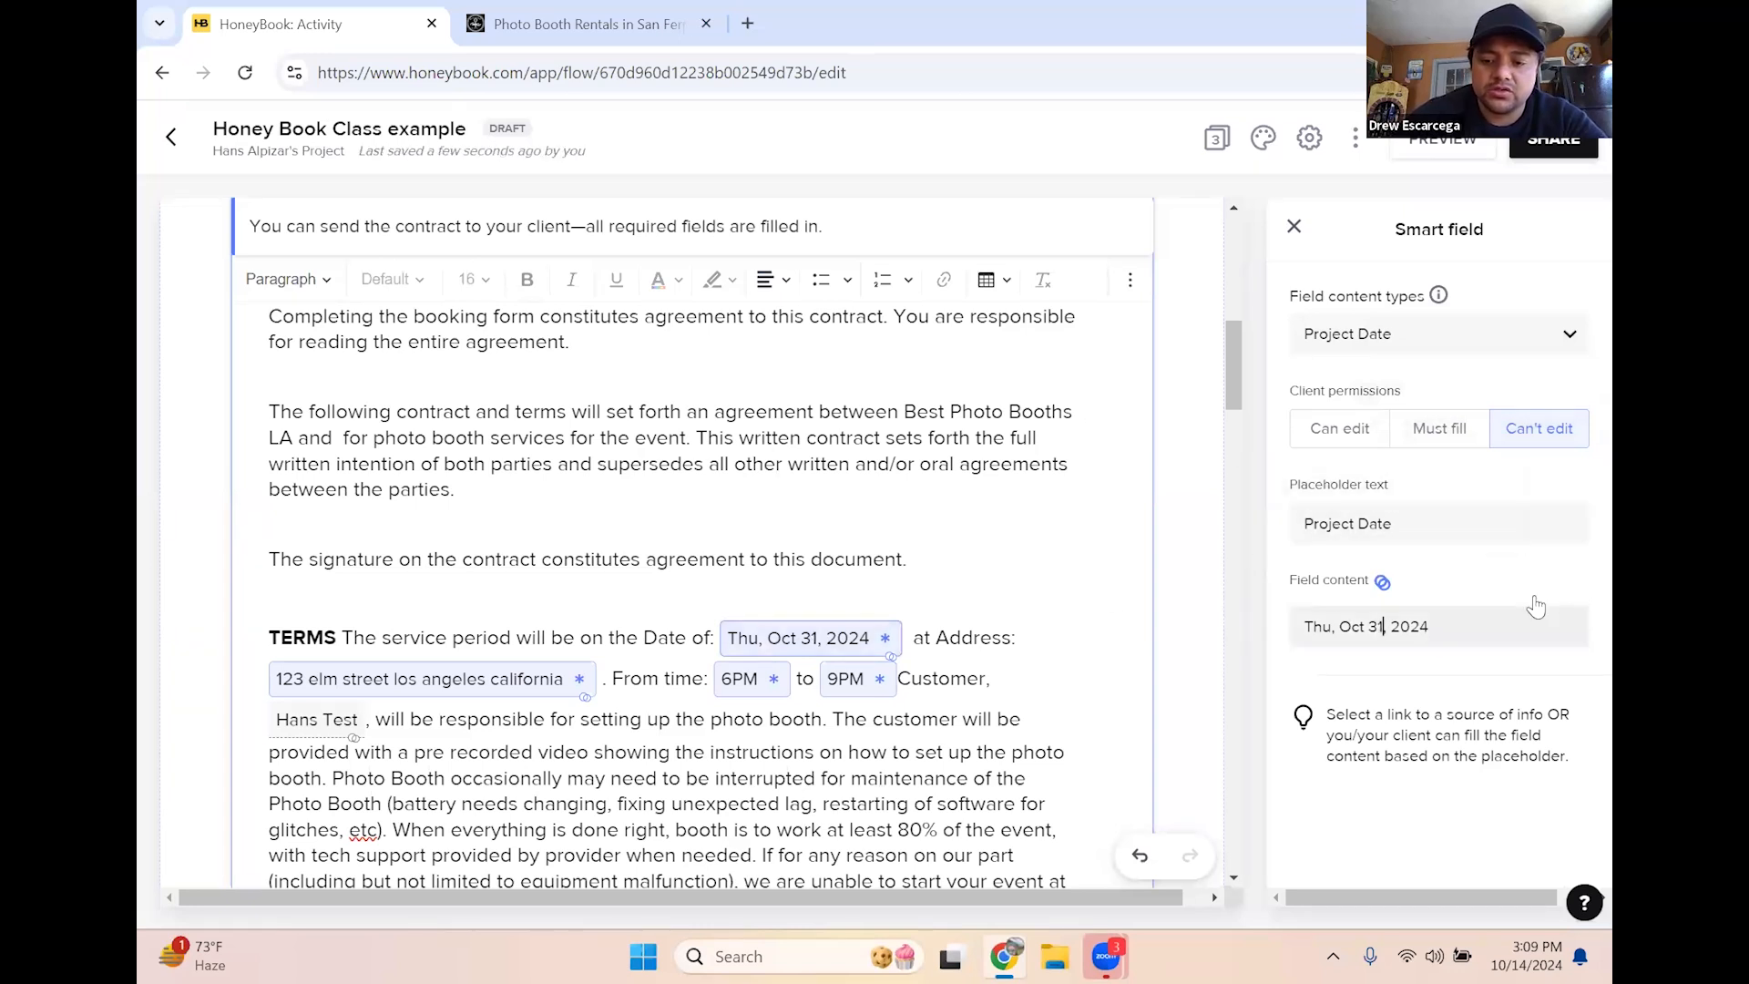
{"action": "key", "text": "BackSpace"}
{"action": "type", "text": "0"}
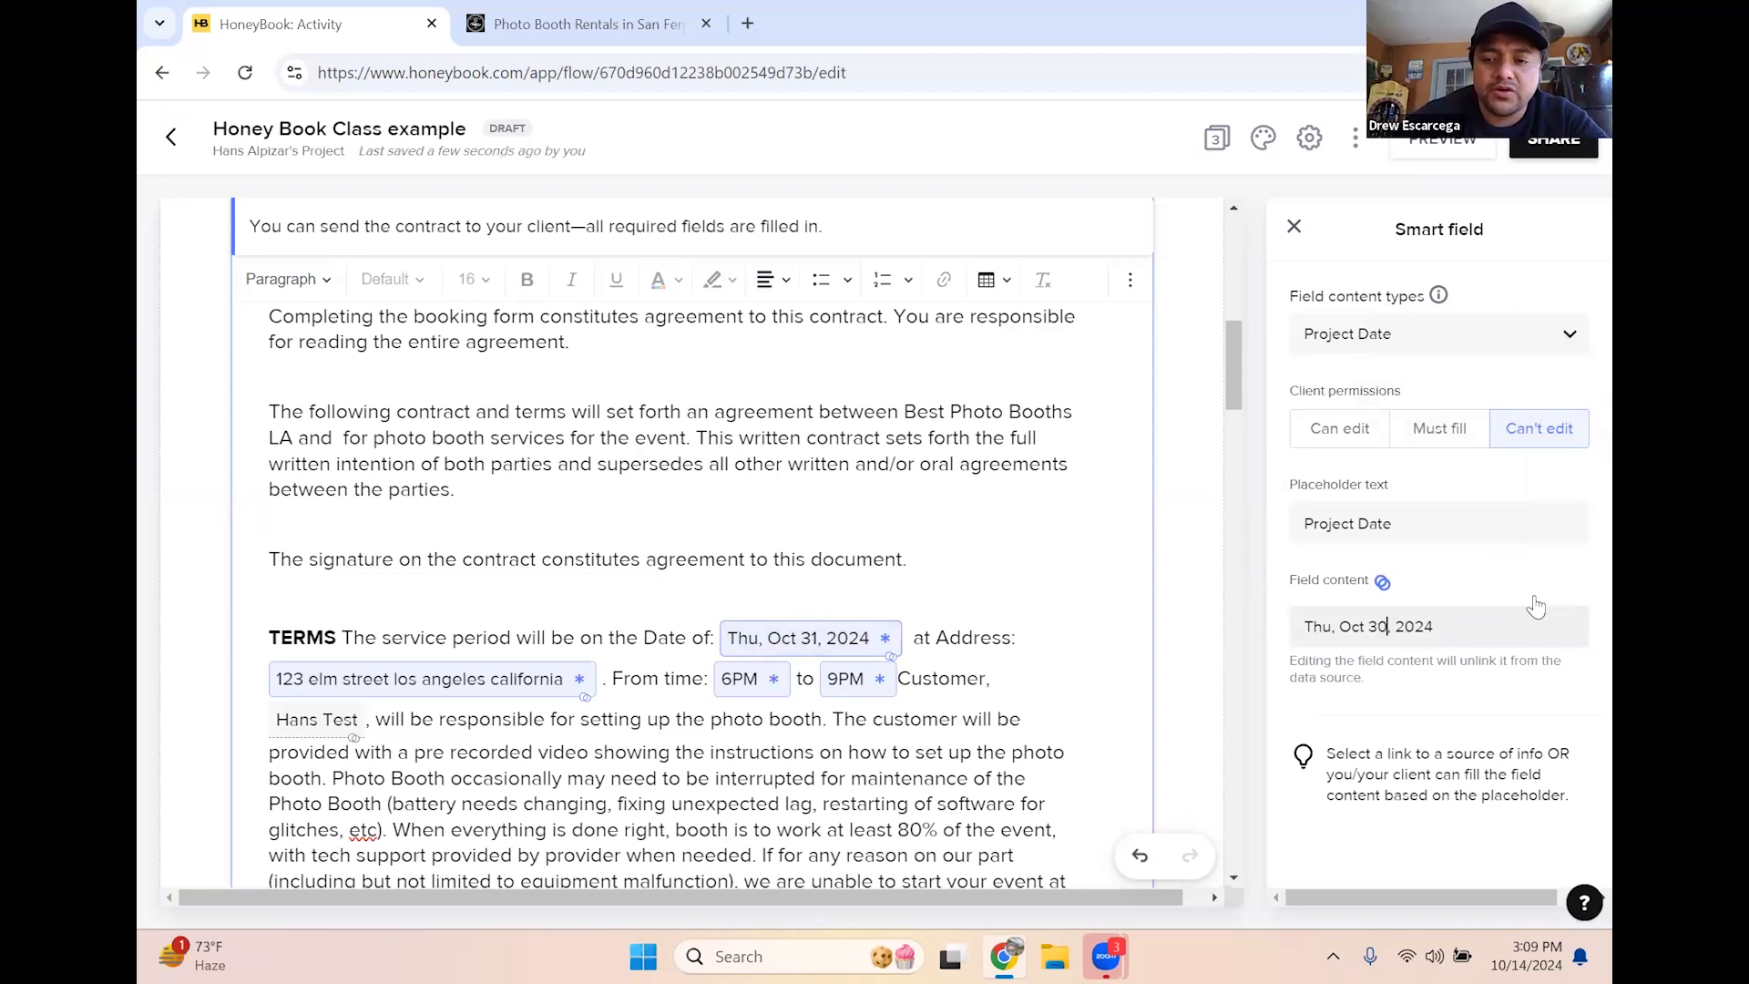
{"action": "left_click", "coordinate": [1332, 626]}
{"action": "key", "text": "BackSpace"}
{"action": "key", "text": "BackSpace"}
{"action": "key", "text": "BackSpace"}
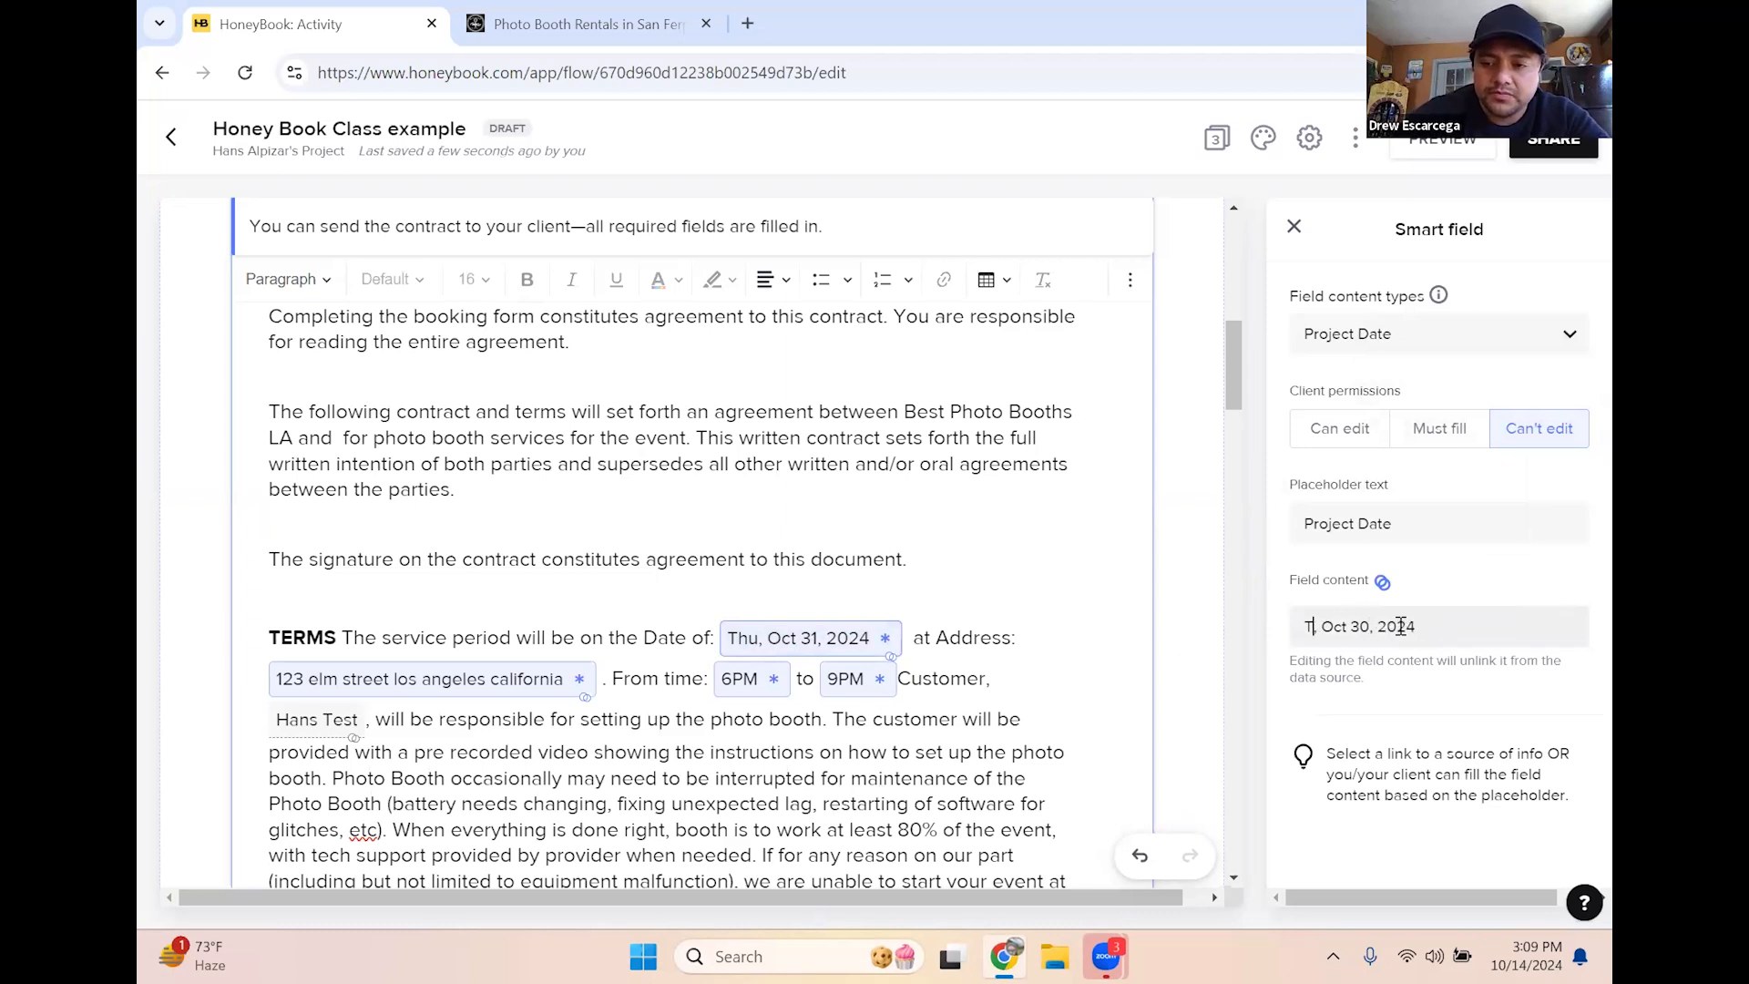
{"action": "type", "text": "Wed"}
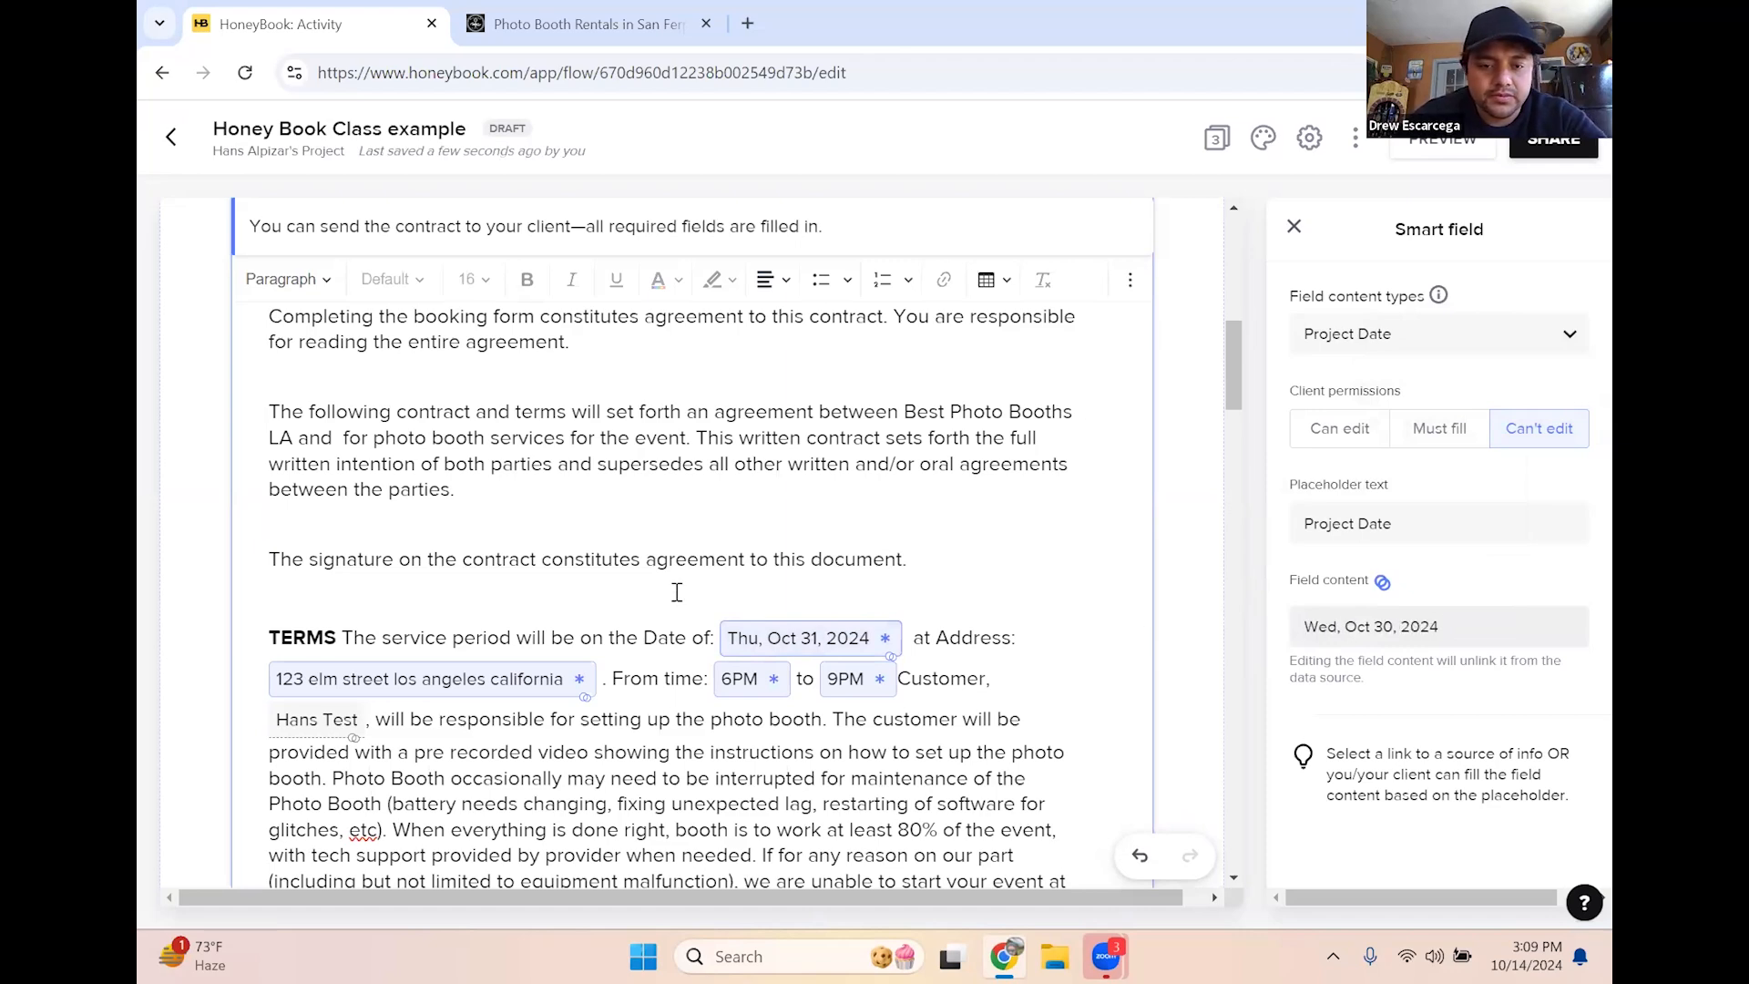
{"action": "left_click", "coordinate": [672, 658]}
Review the finished contract, close its content panel, and scroll to the invoice's Payment Plan
{"action": "scroll", "coordinate": [683, 620], "scroll_direction": "down", "scroll_amount": 5}
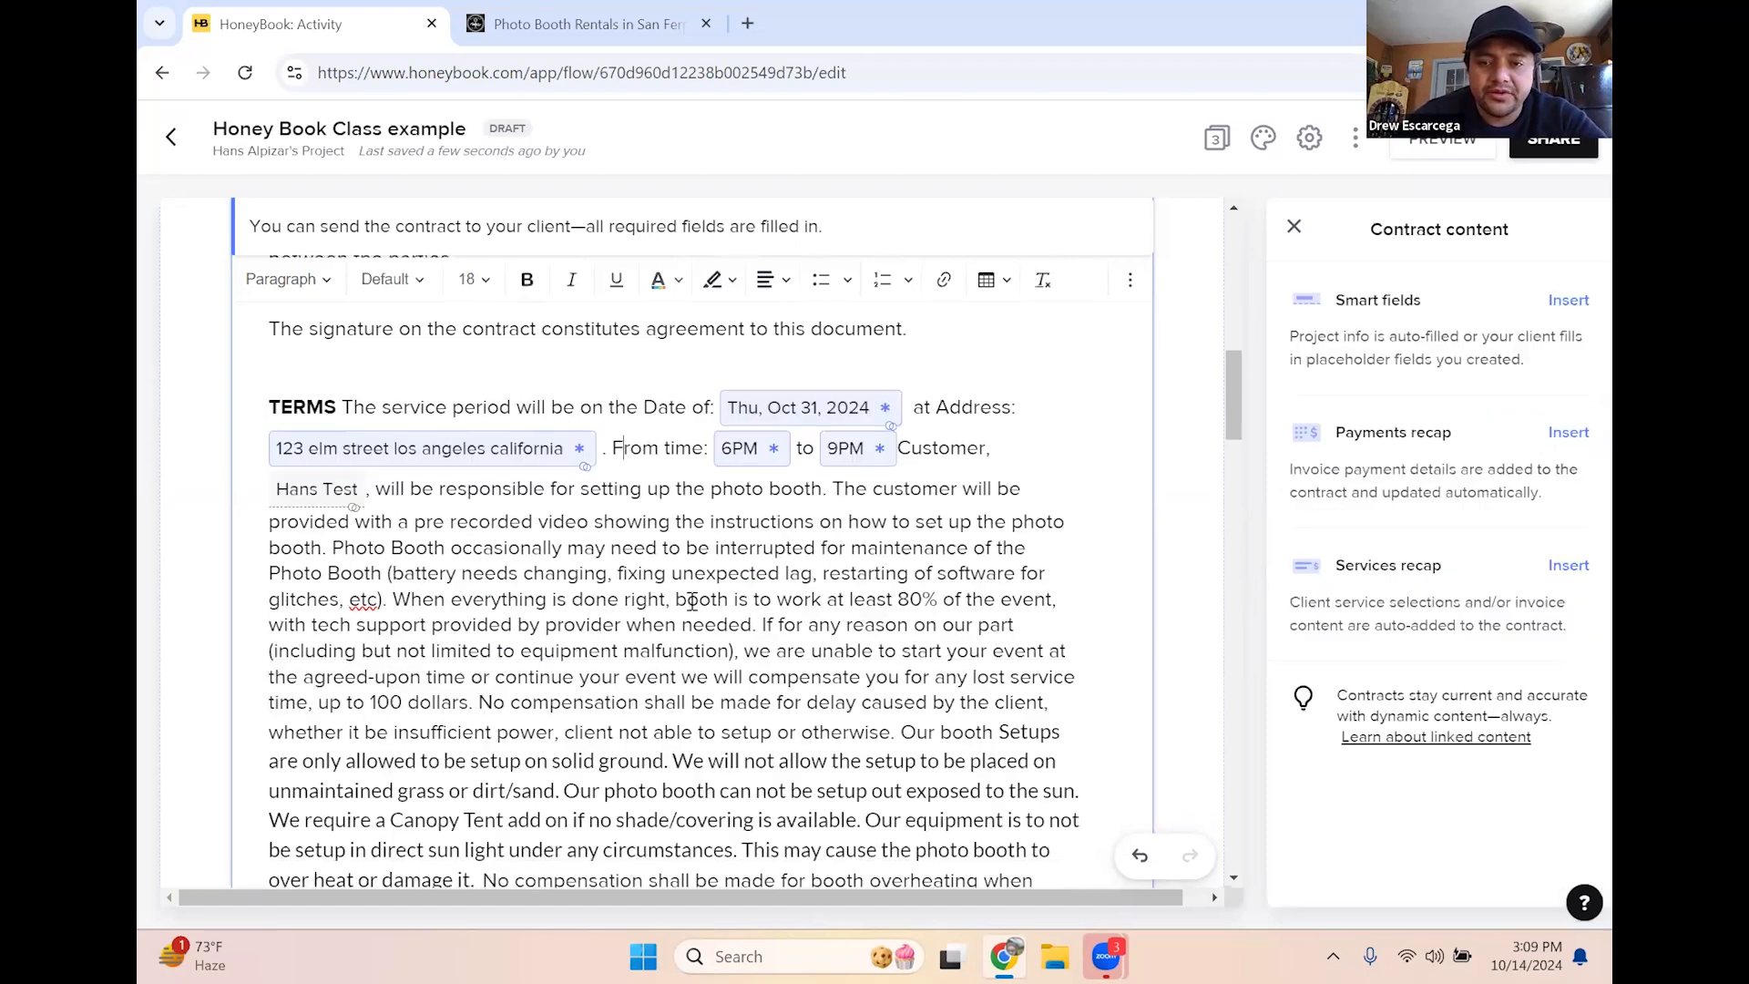
{"action": "scroll", "coordinate": [687, 606], "scroll_direction": "down", "scroll_amount": 15}
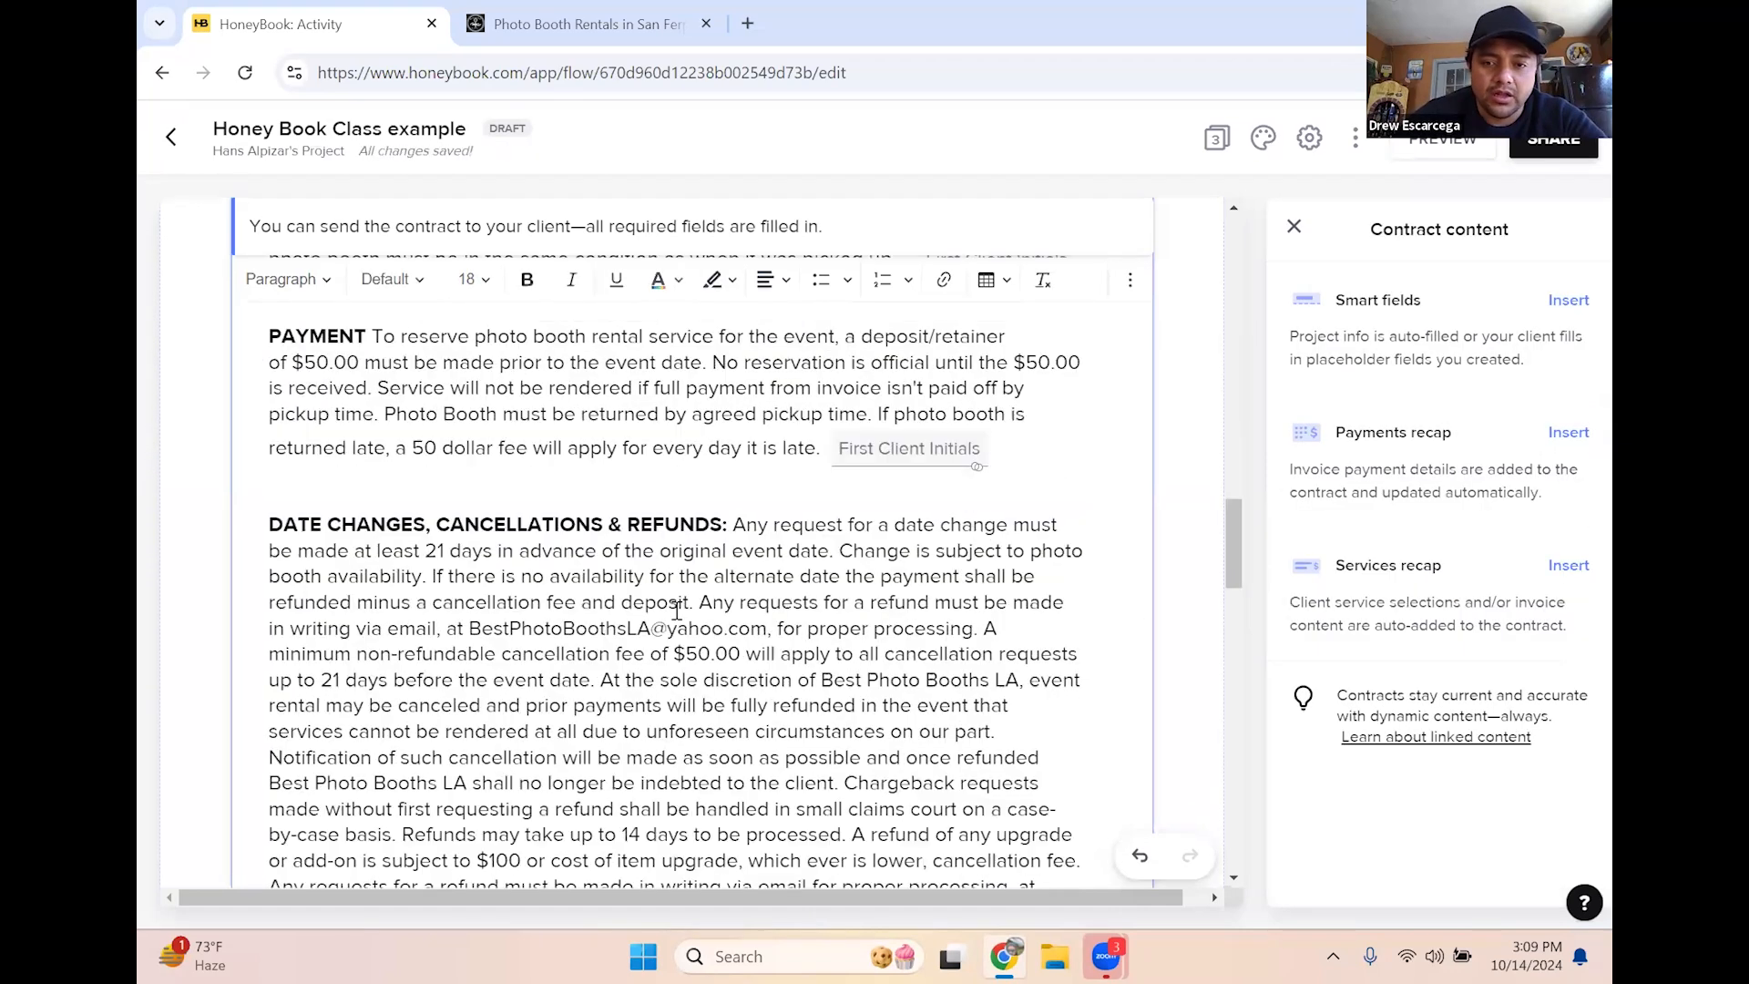
{"action": "scroll", "coordinate": [677, 610], "scroll_direction": "down", "scroll_amount": 5}
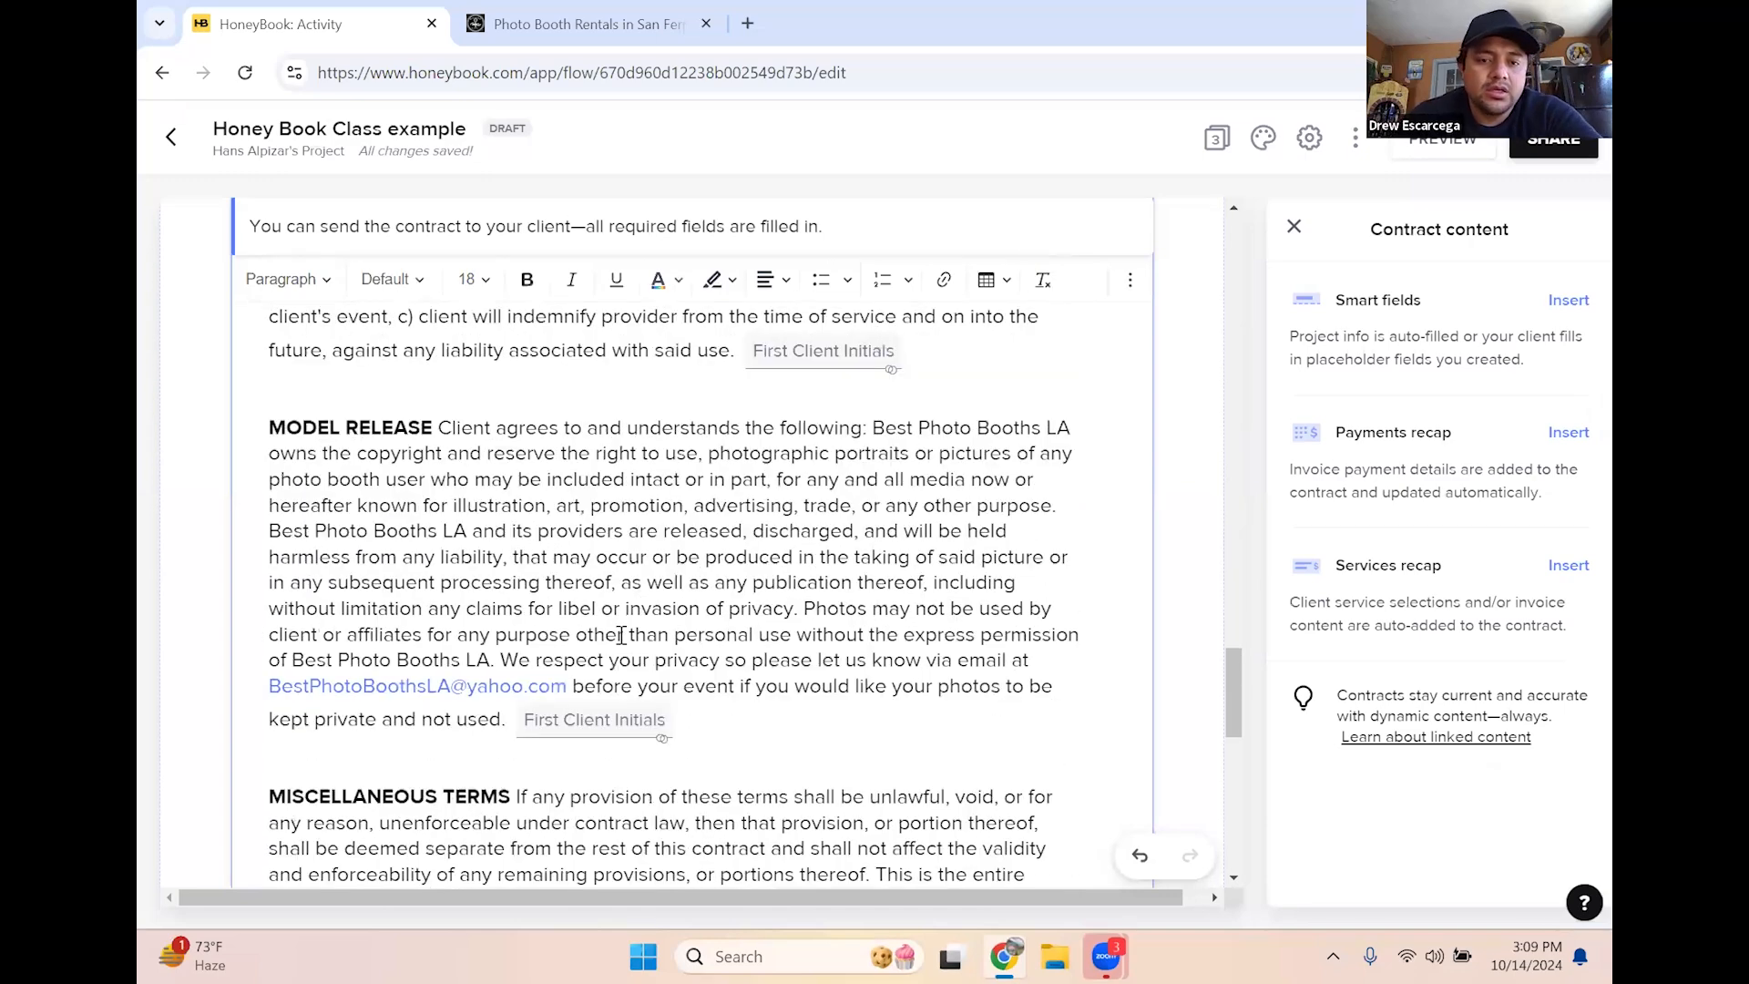
{"action": "scroll", "coordinate": [621, 637], "scroll_direction": "down", "scroll_amount": 10}
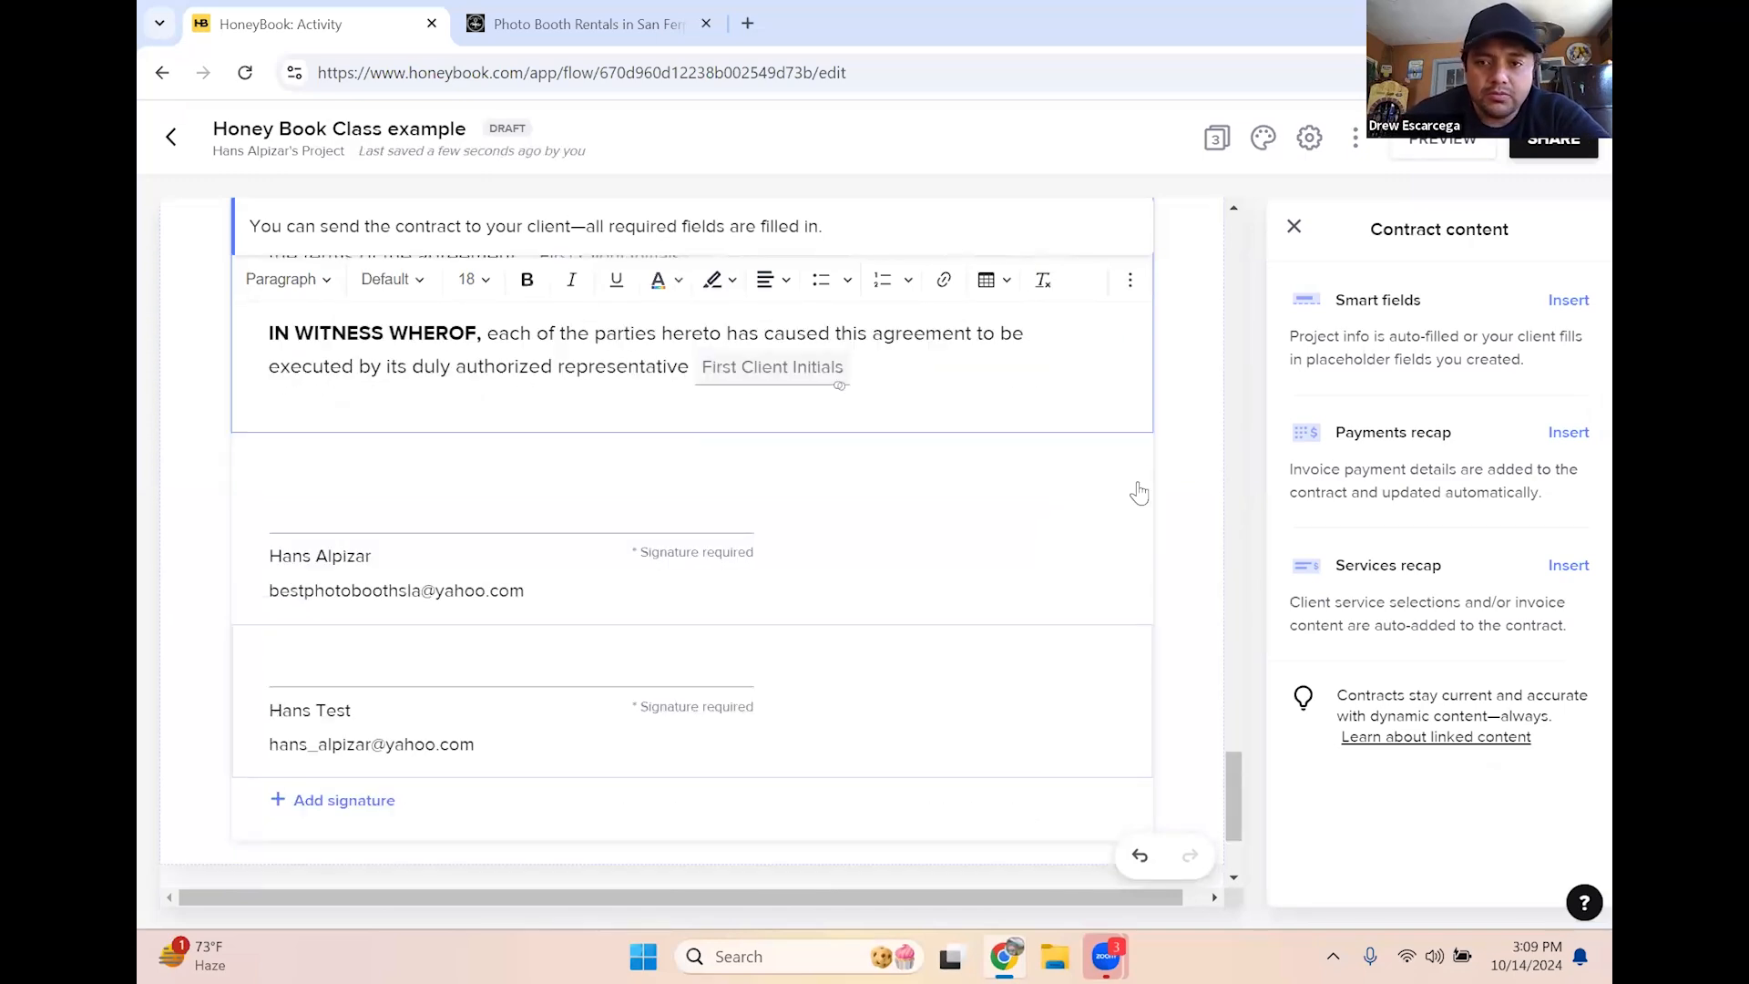
{"action": "scroll", "coordinate": [1139, 493], "scroll_direction": "up", "scroll_amount": 10}
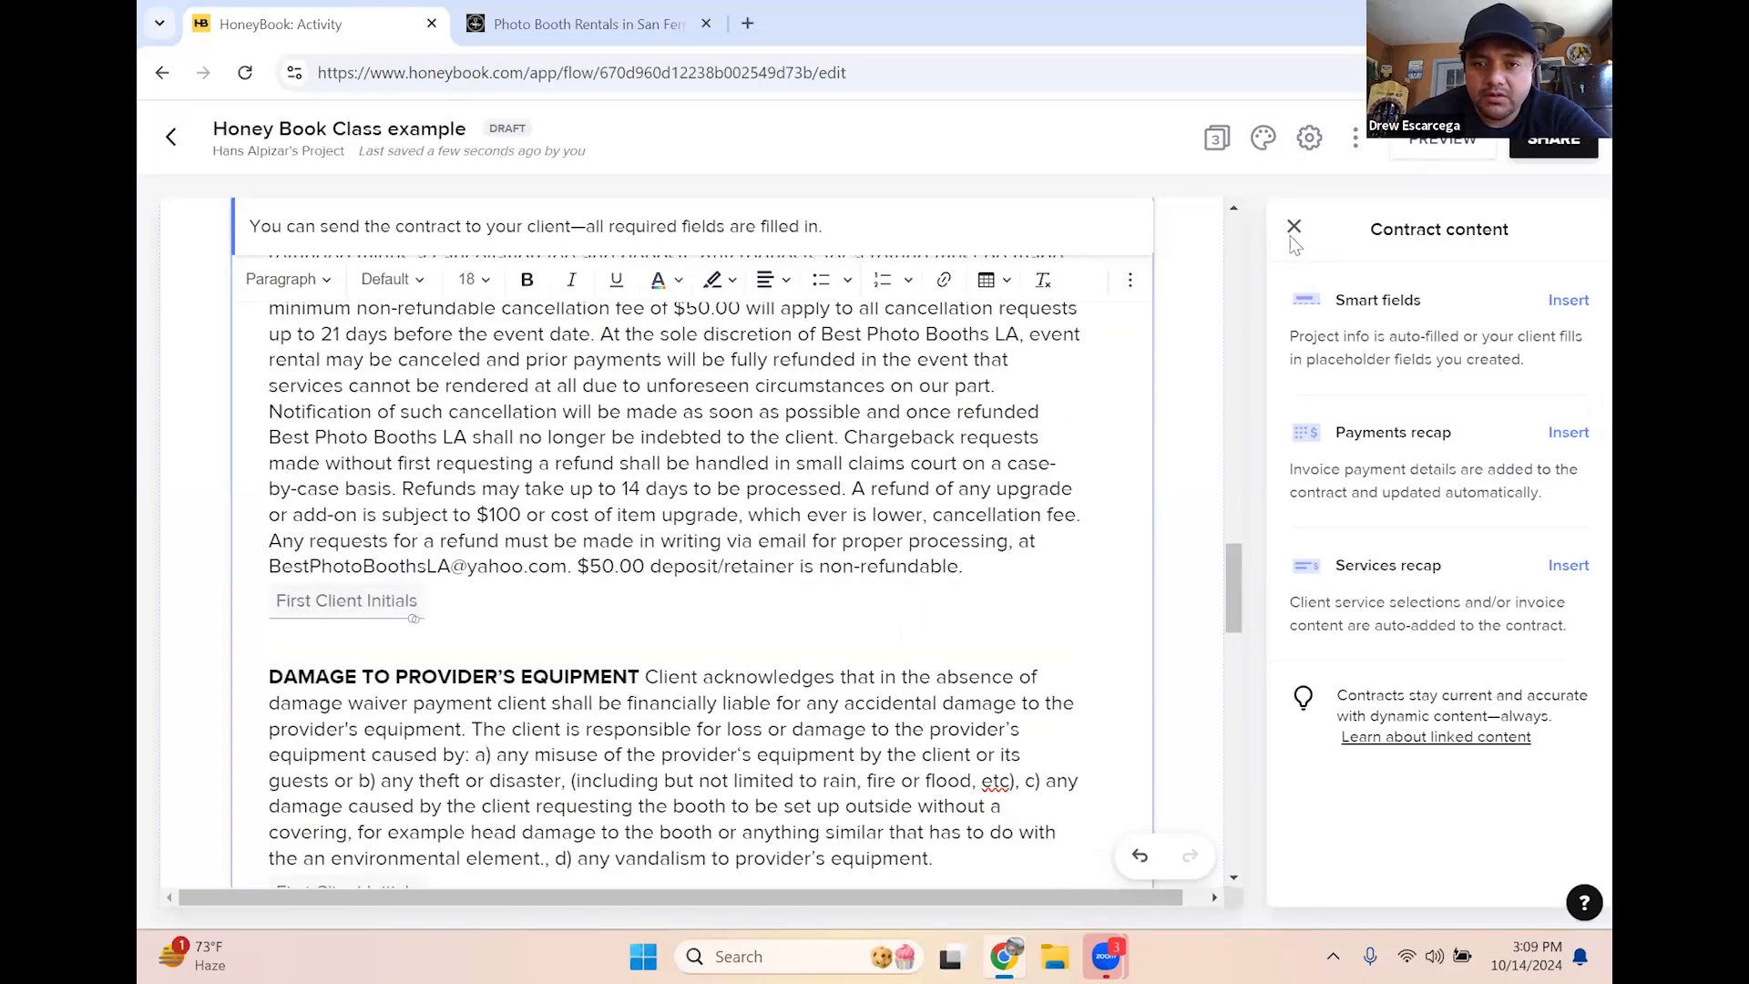
{"action": "left_click", "coordinate": [1294, 226]}
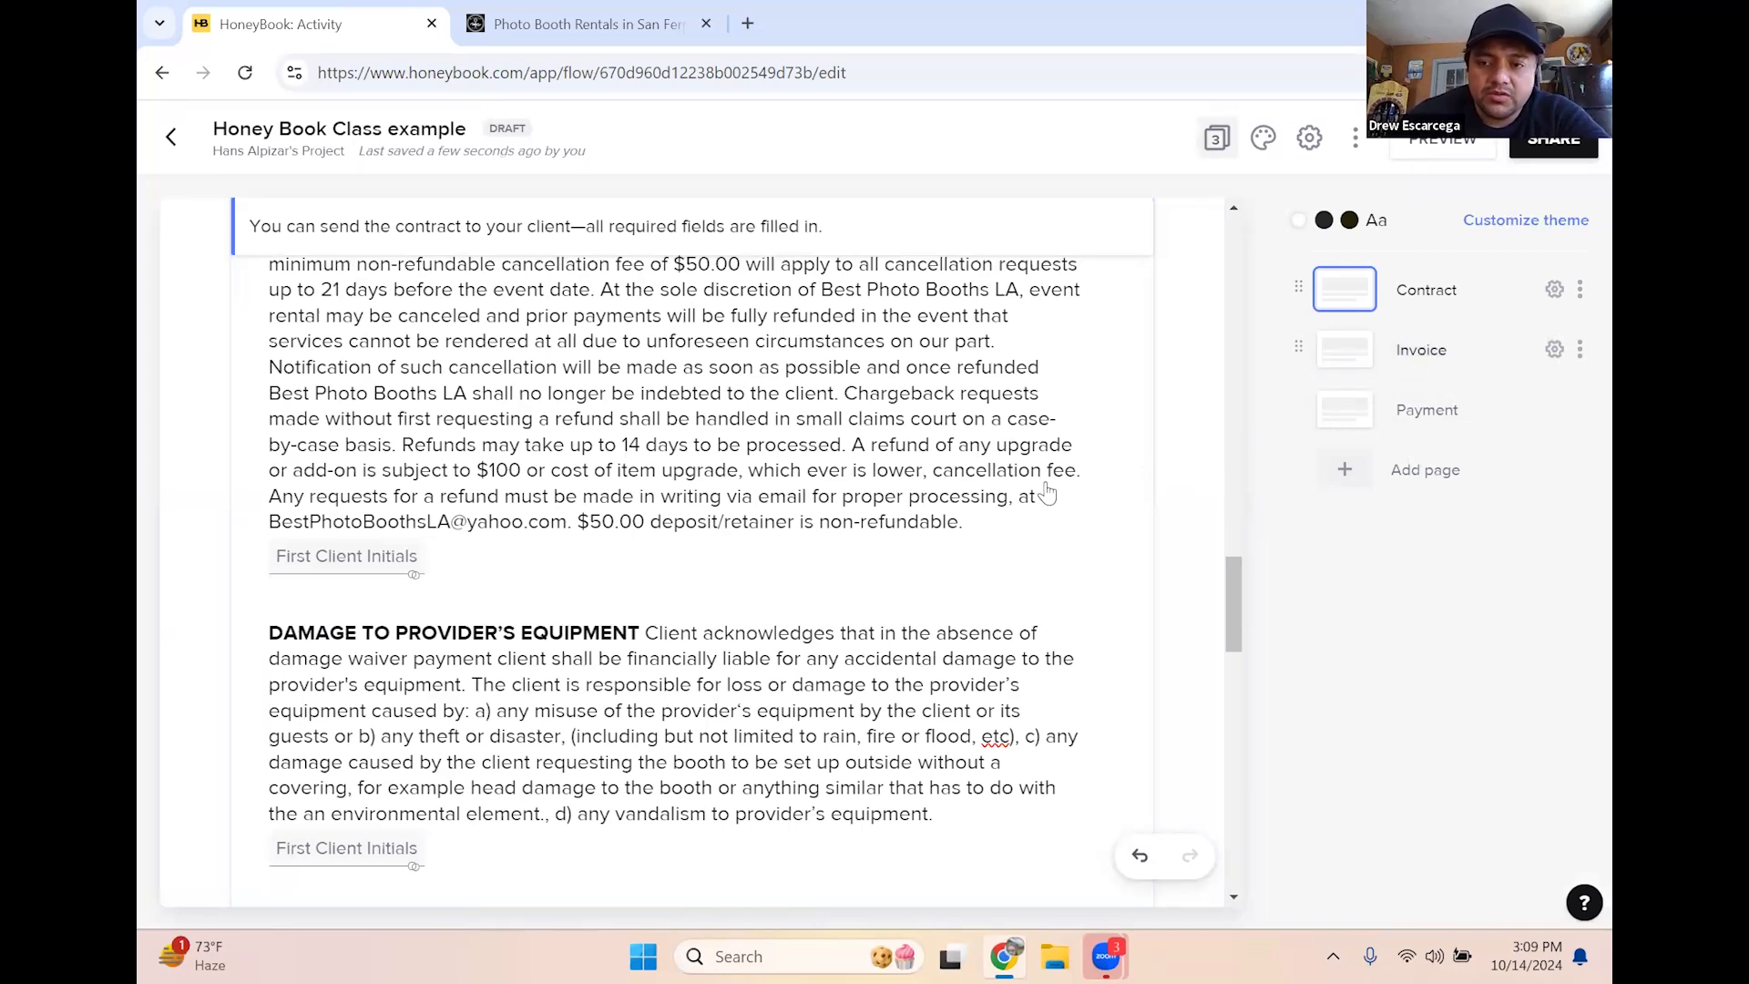
{"action": "scroll", "coordinate": [603, 526], "scroll_direction": "up", "scroll_amount": 3}
{"action": "scroll", "coordinate": [596, 545], "scroll_direction": "up", "scroll_amount": 15}
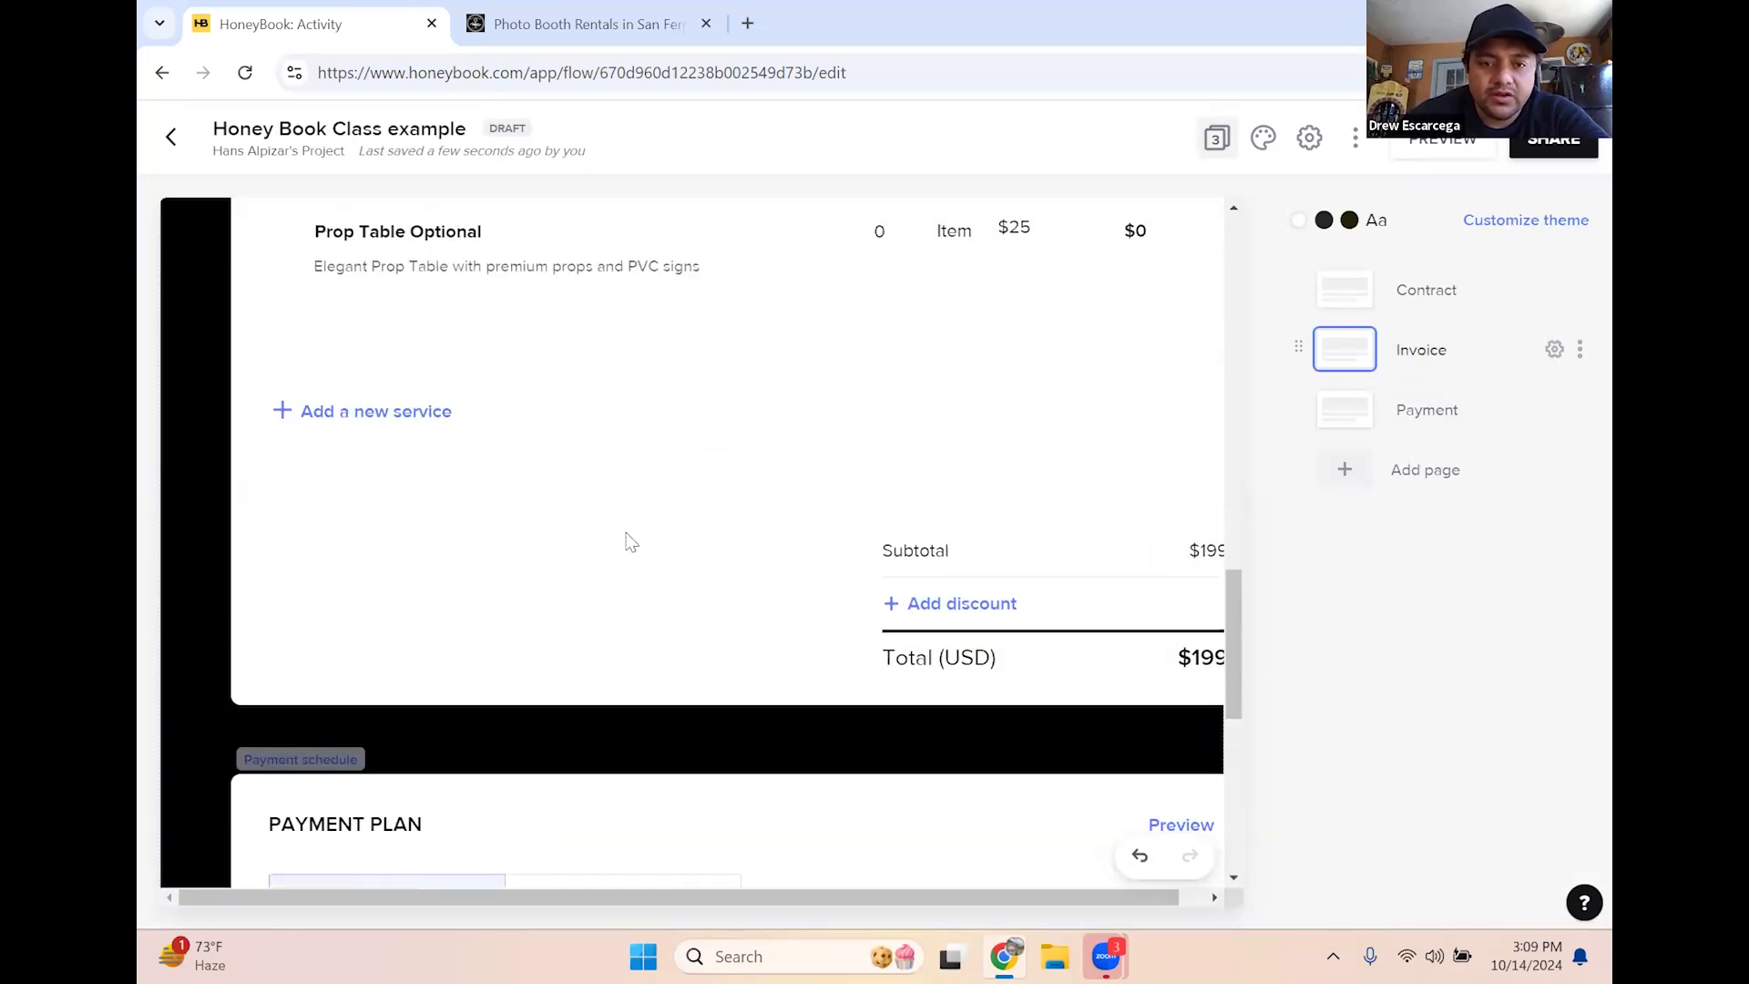
{"action": "scroll", "coordinate": [642, 610], "scroll_direction": "down", "scroll_amount": 2}
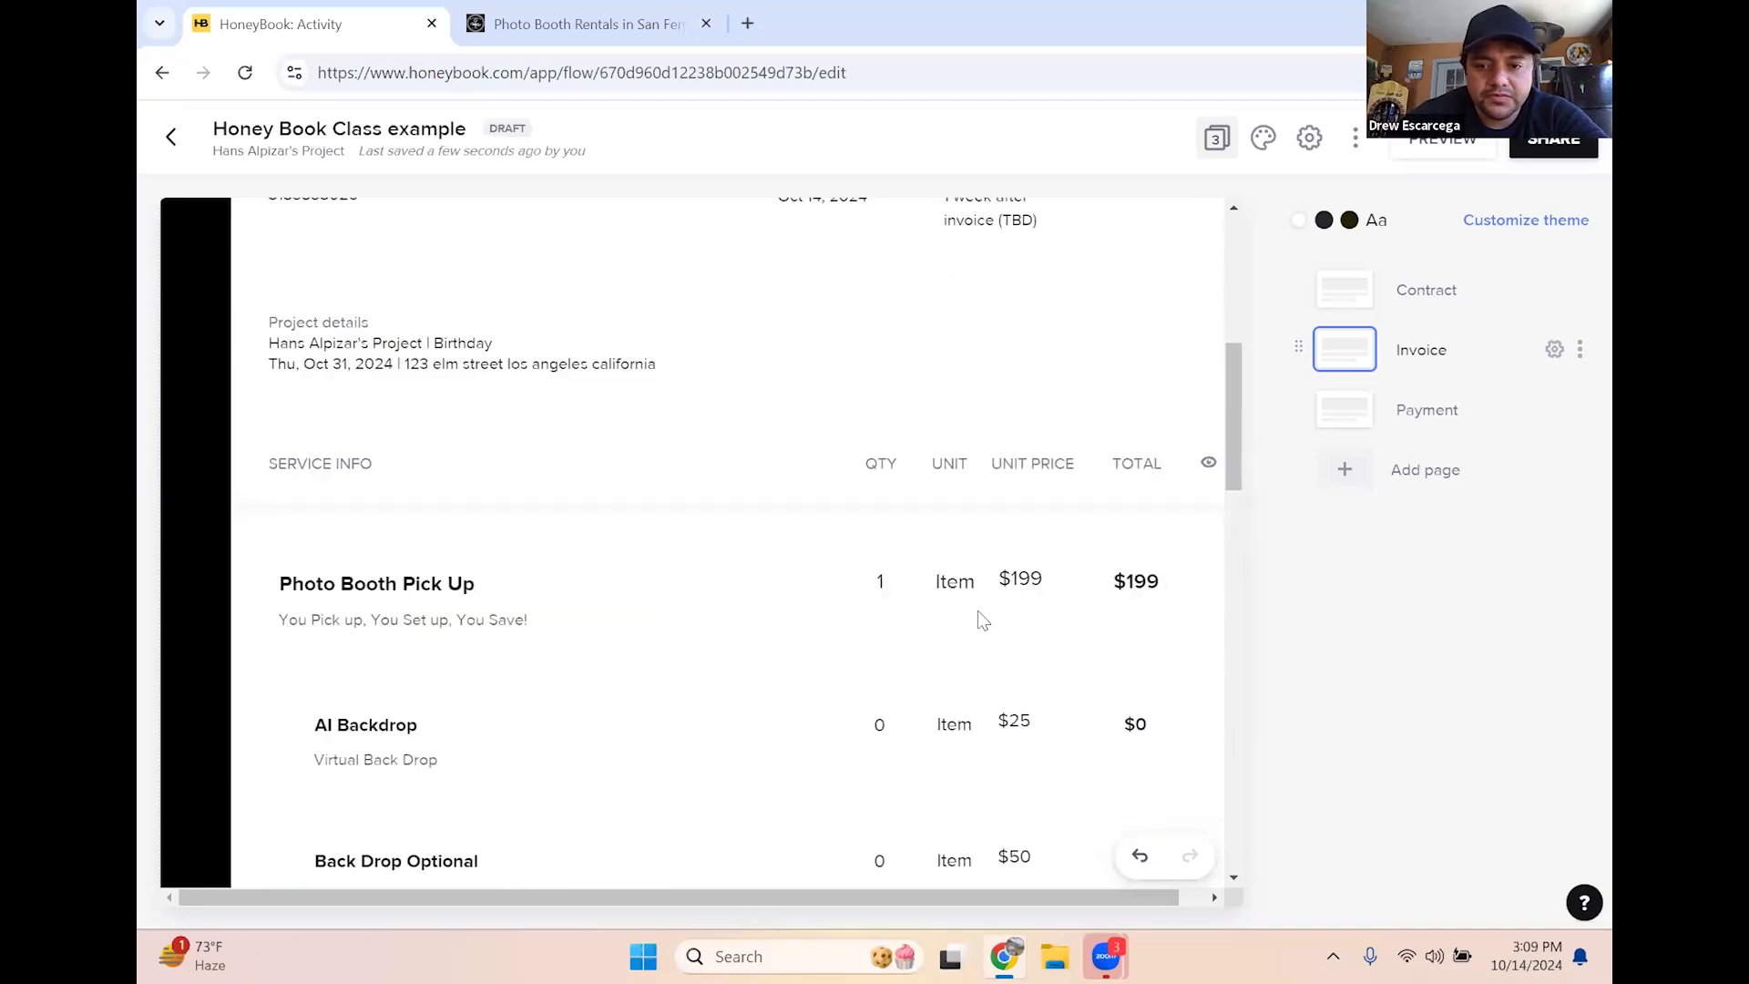
{"action": "scroll", "coordinate": [620, 565], "scroll_direction": "up", "scroll_amount": 4}
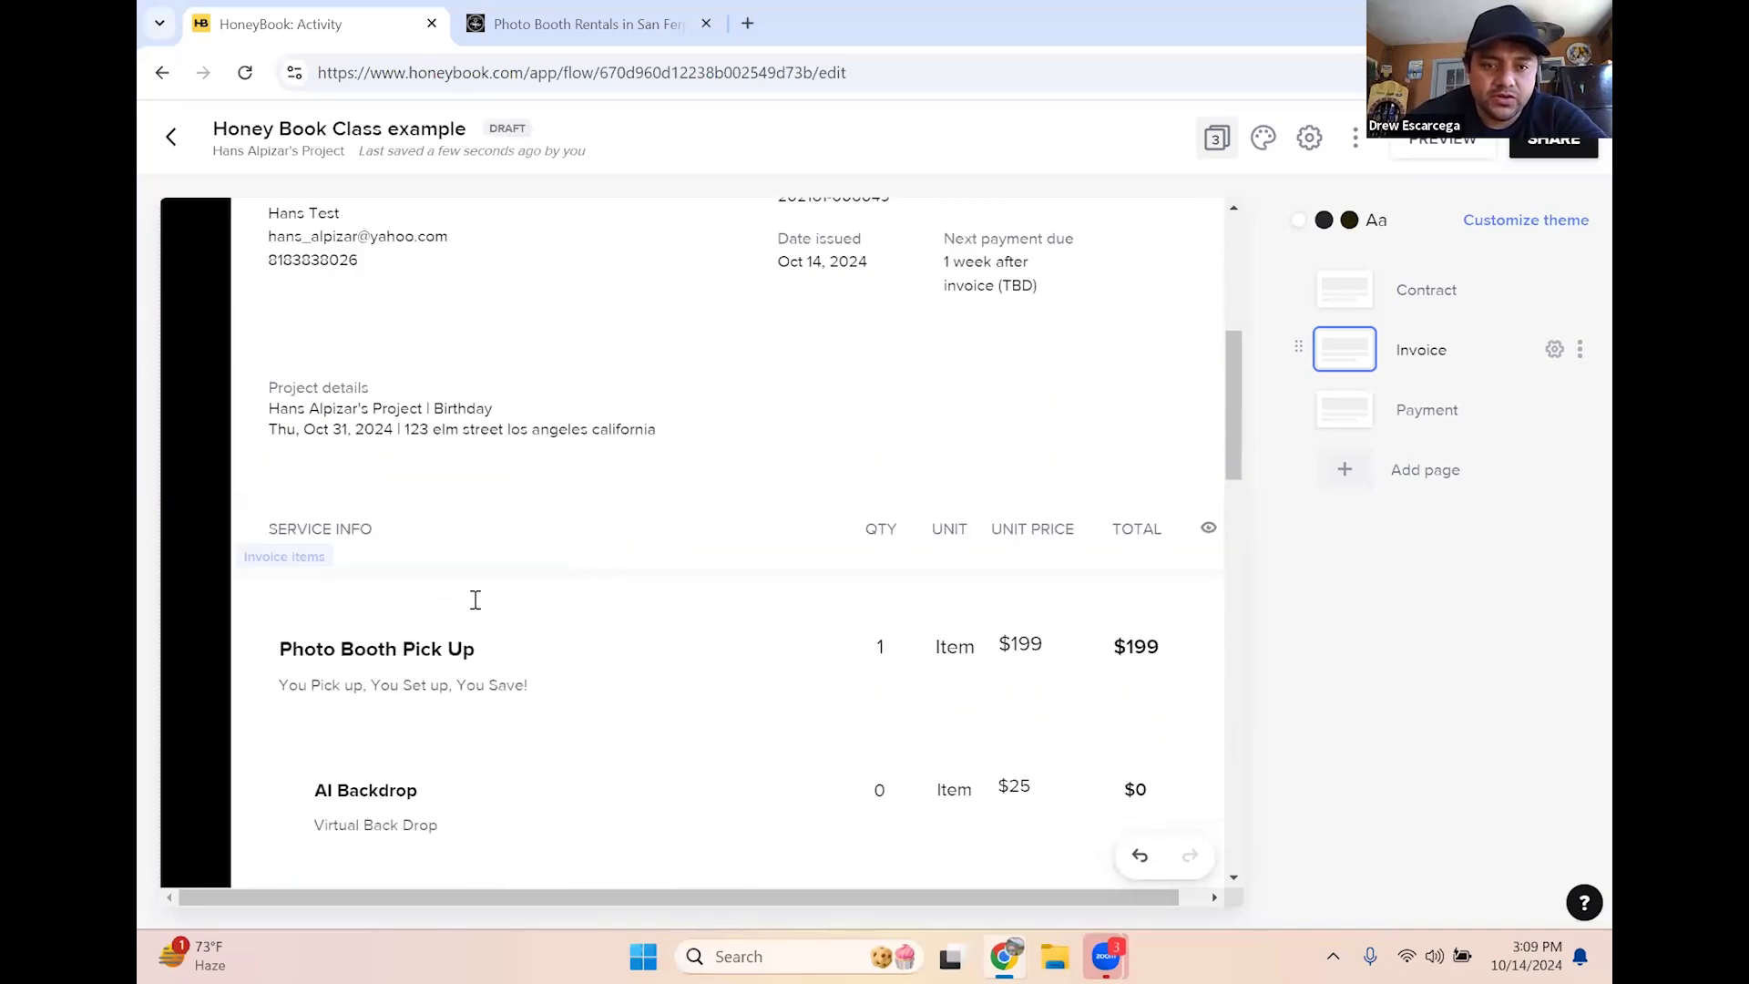
{"action": "scroll", "coordinate": [1067, 553], "scroll_direction": "down", "scroll_amount": 5}
{"action": "scroll", "coordinate": [1057, 551], "scroll_direction": "down", "scroll_amount": 9}
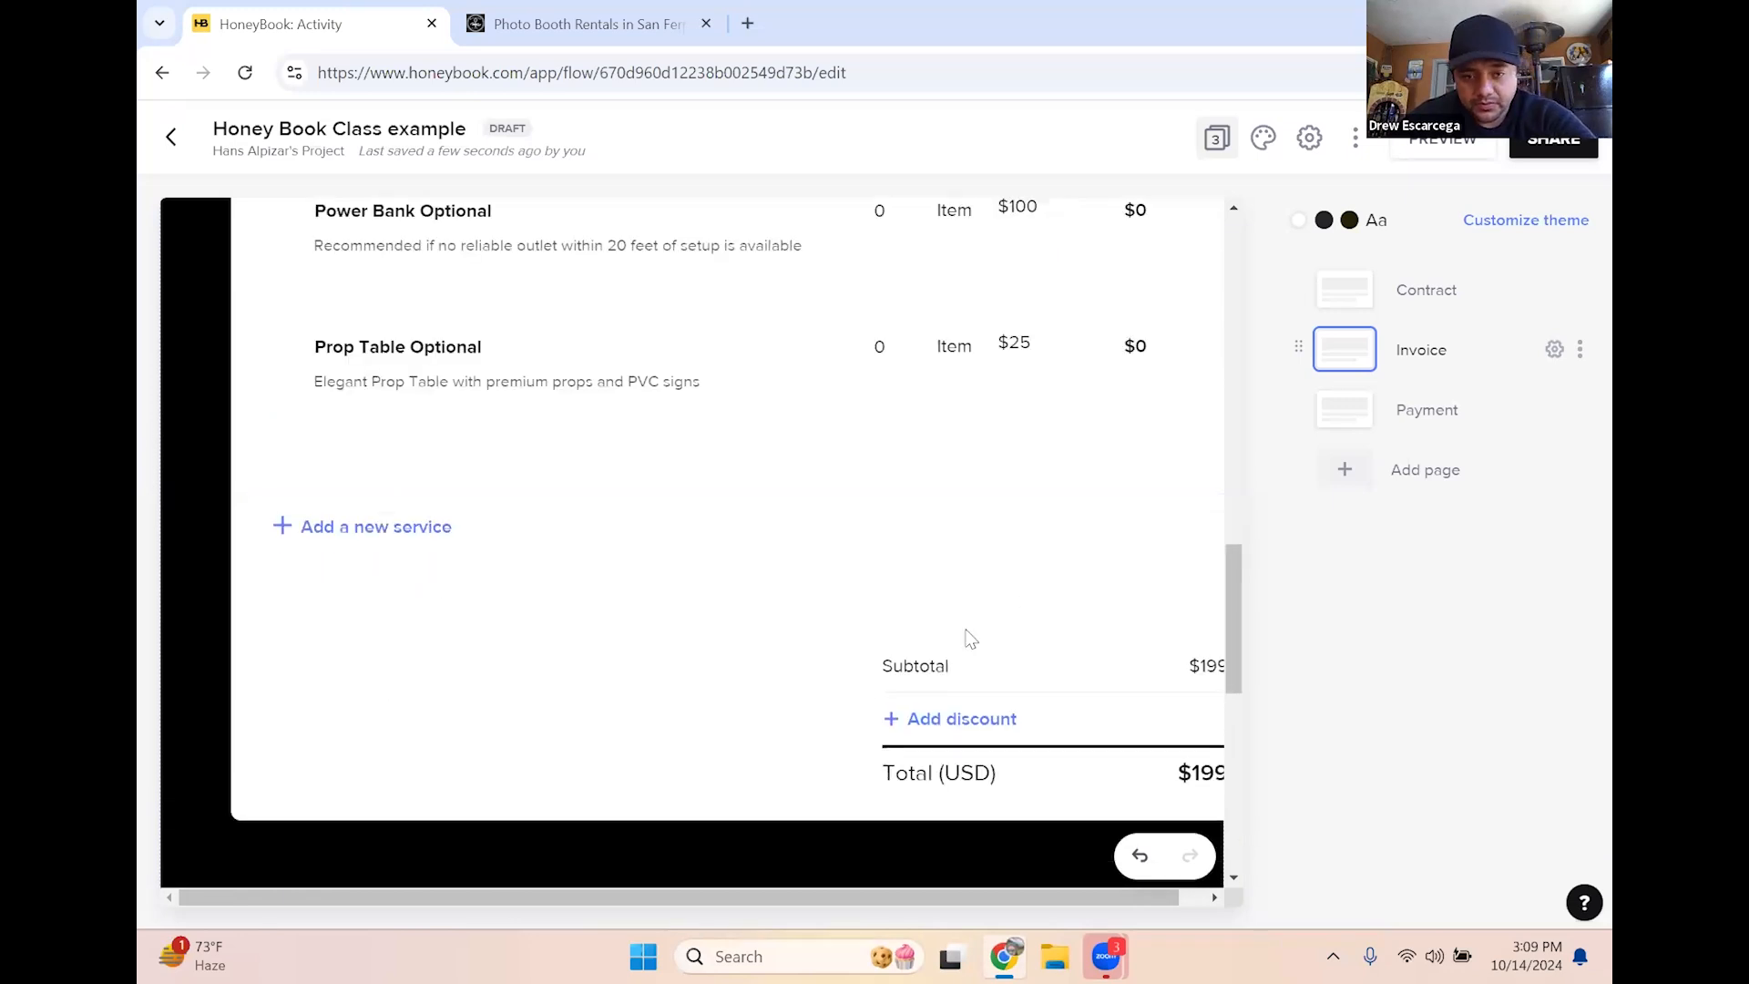
{"action": "scroll", "coordinate": [614, 617], "scroll_direction": "down", "scroll_amount": 8}
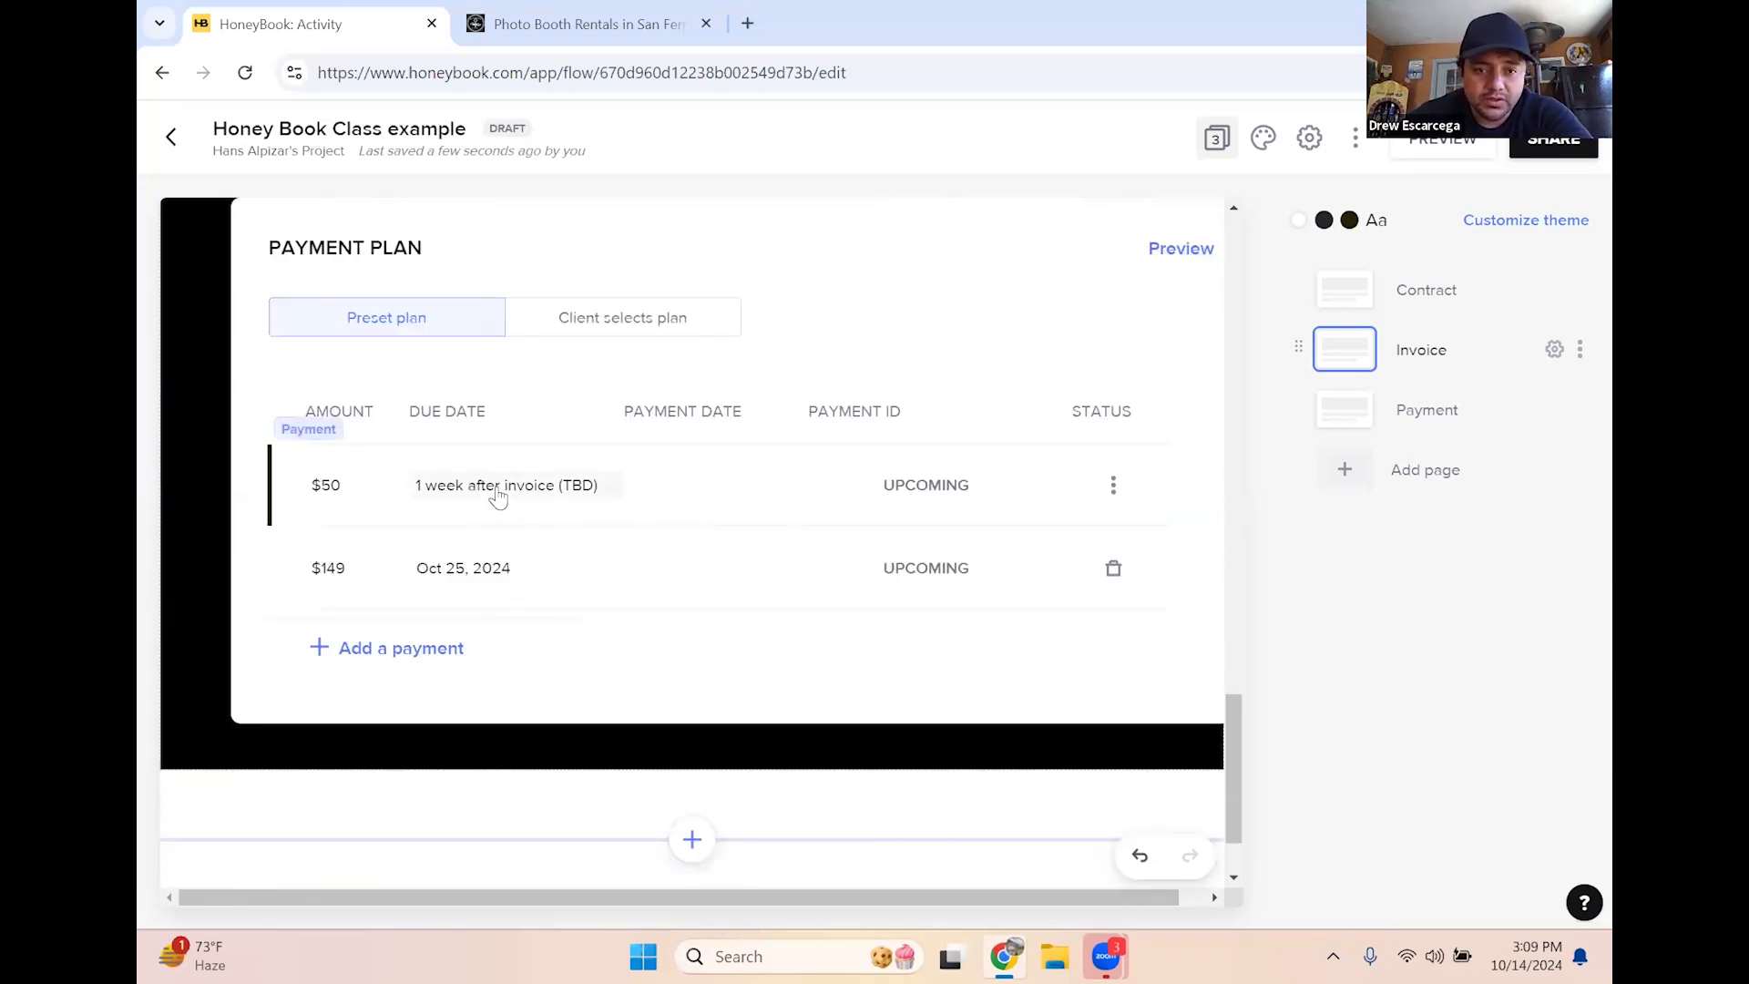
Set the $50 first payment's due date to Invoice date and save it
{"action": "left_click", "coordinate": [684, 508]}
{"action": "left_click", "coordinate": [685, 507]}
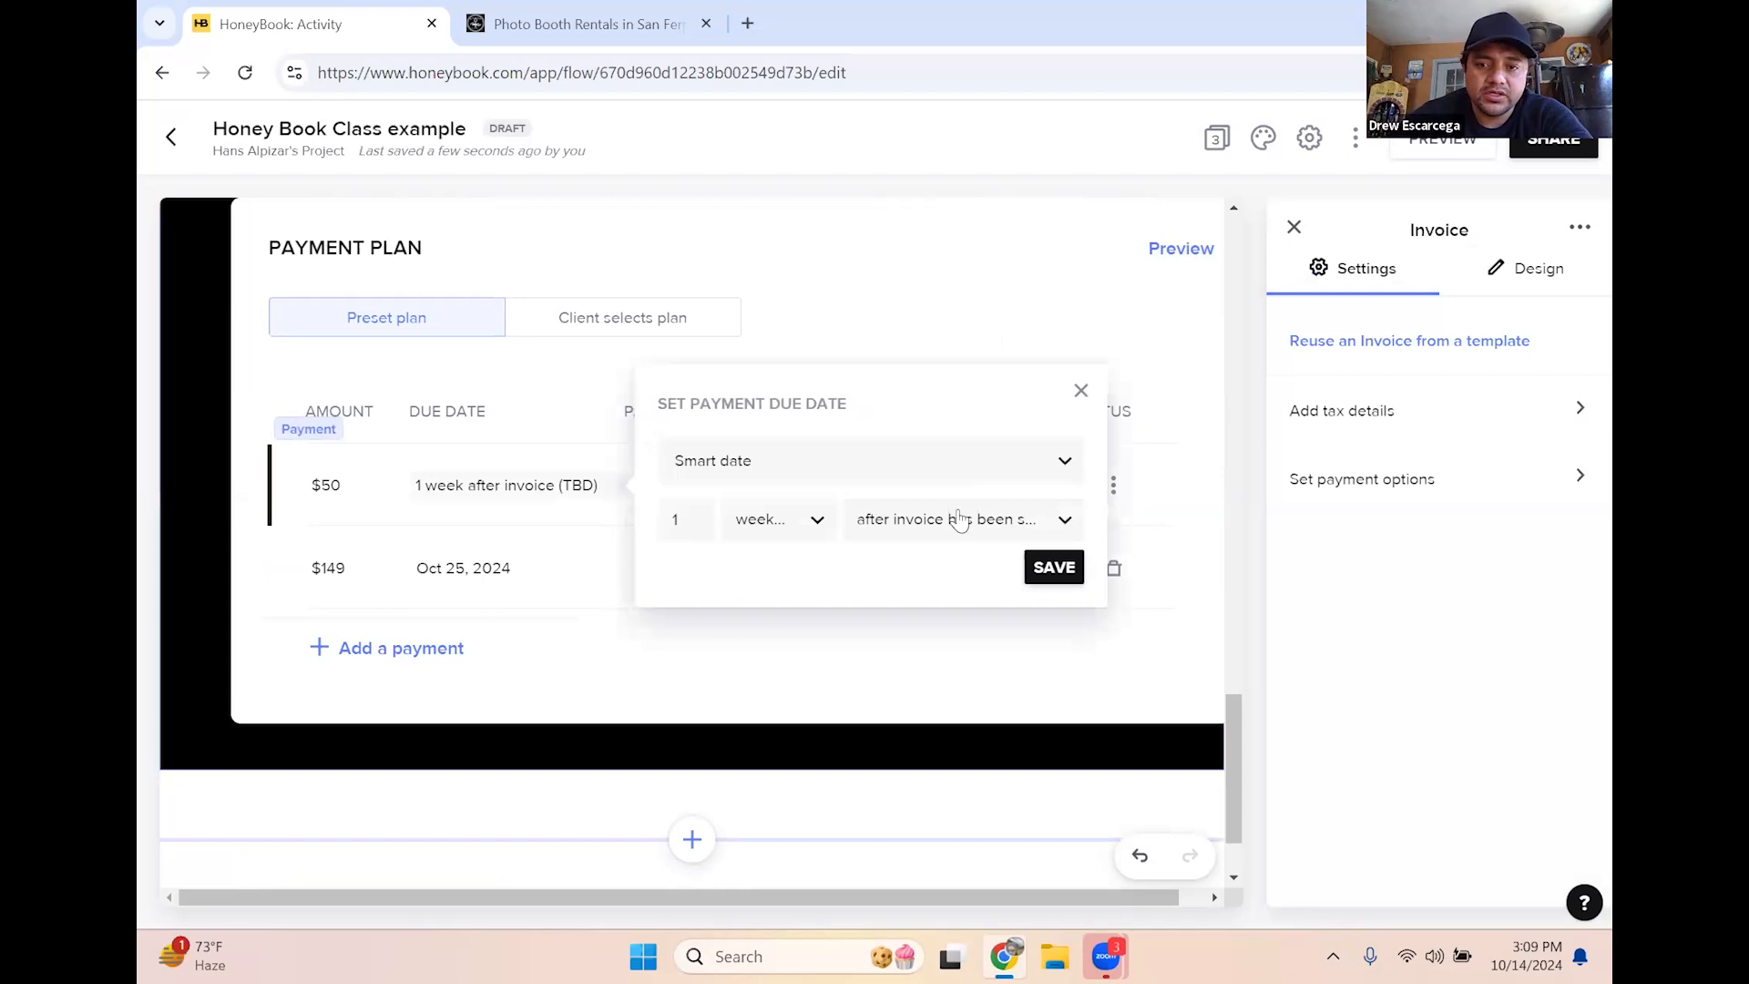
{"action": "left_click", "coordinate": [782, 476]}
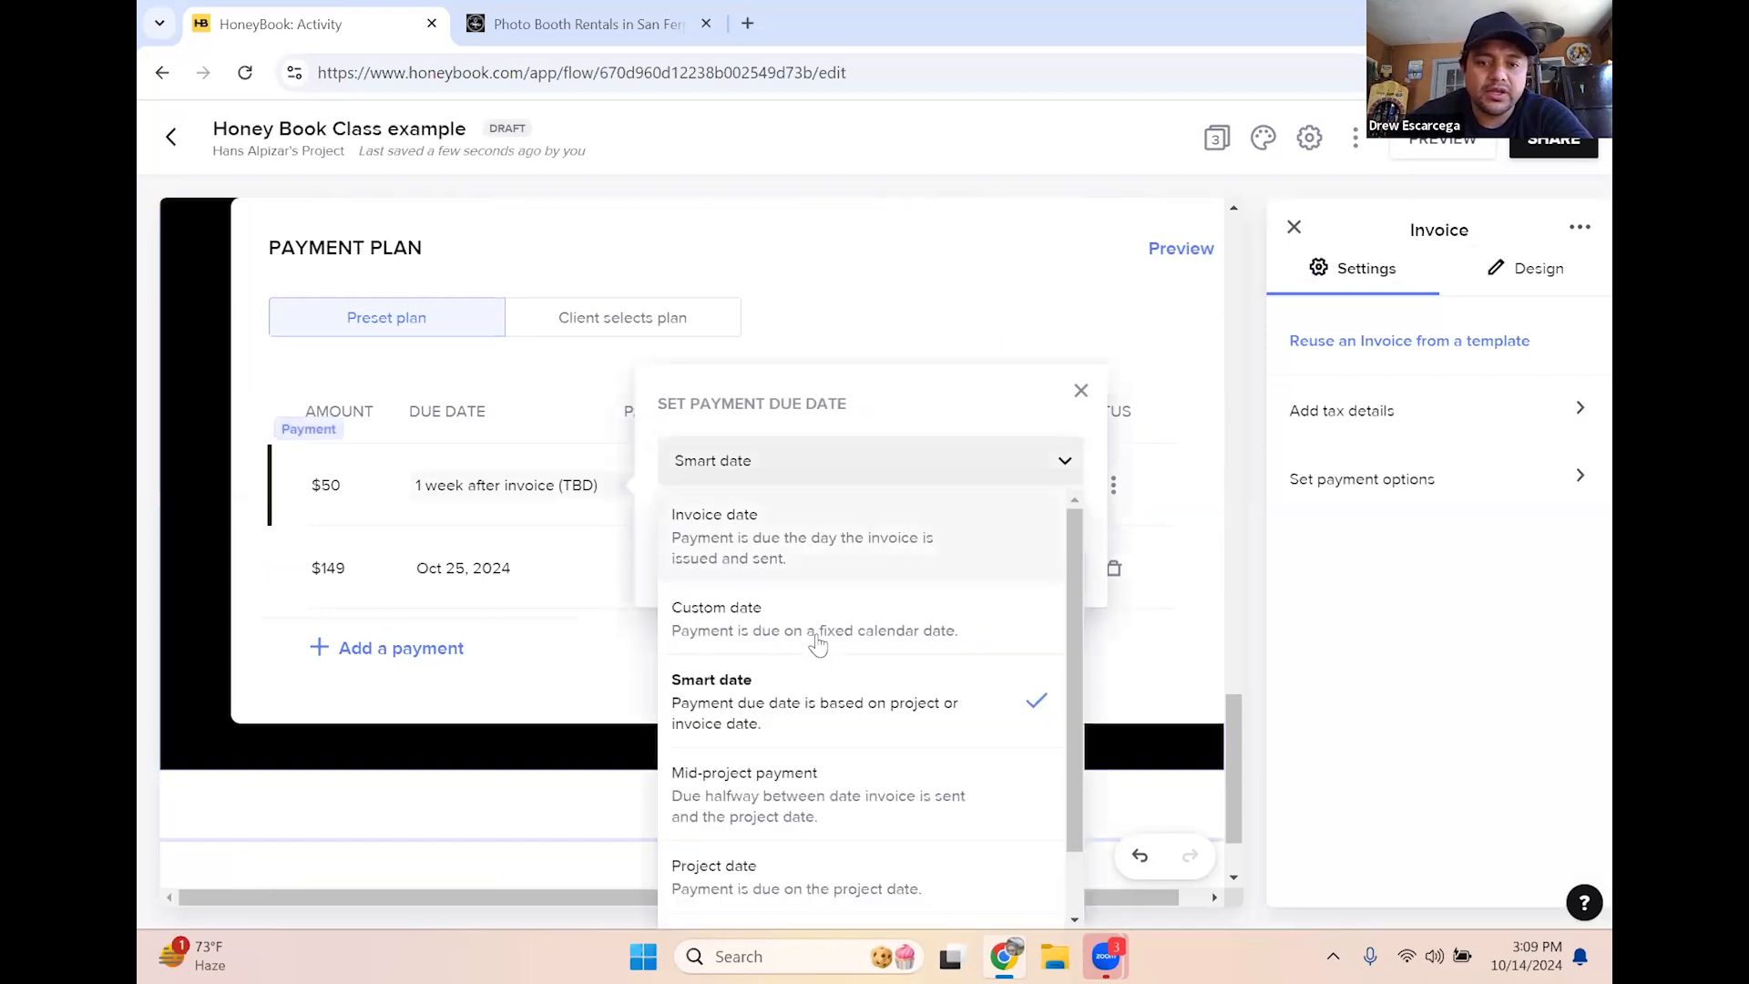
{"action": "left_click", "coordinate": [781, 559]}
{"action": "left_click", "coordinate": [1064, 528]}
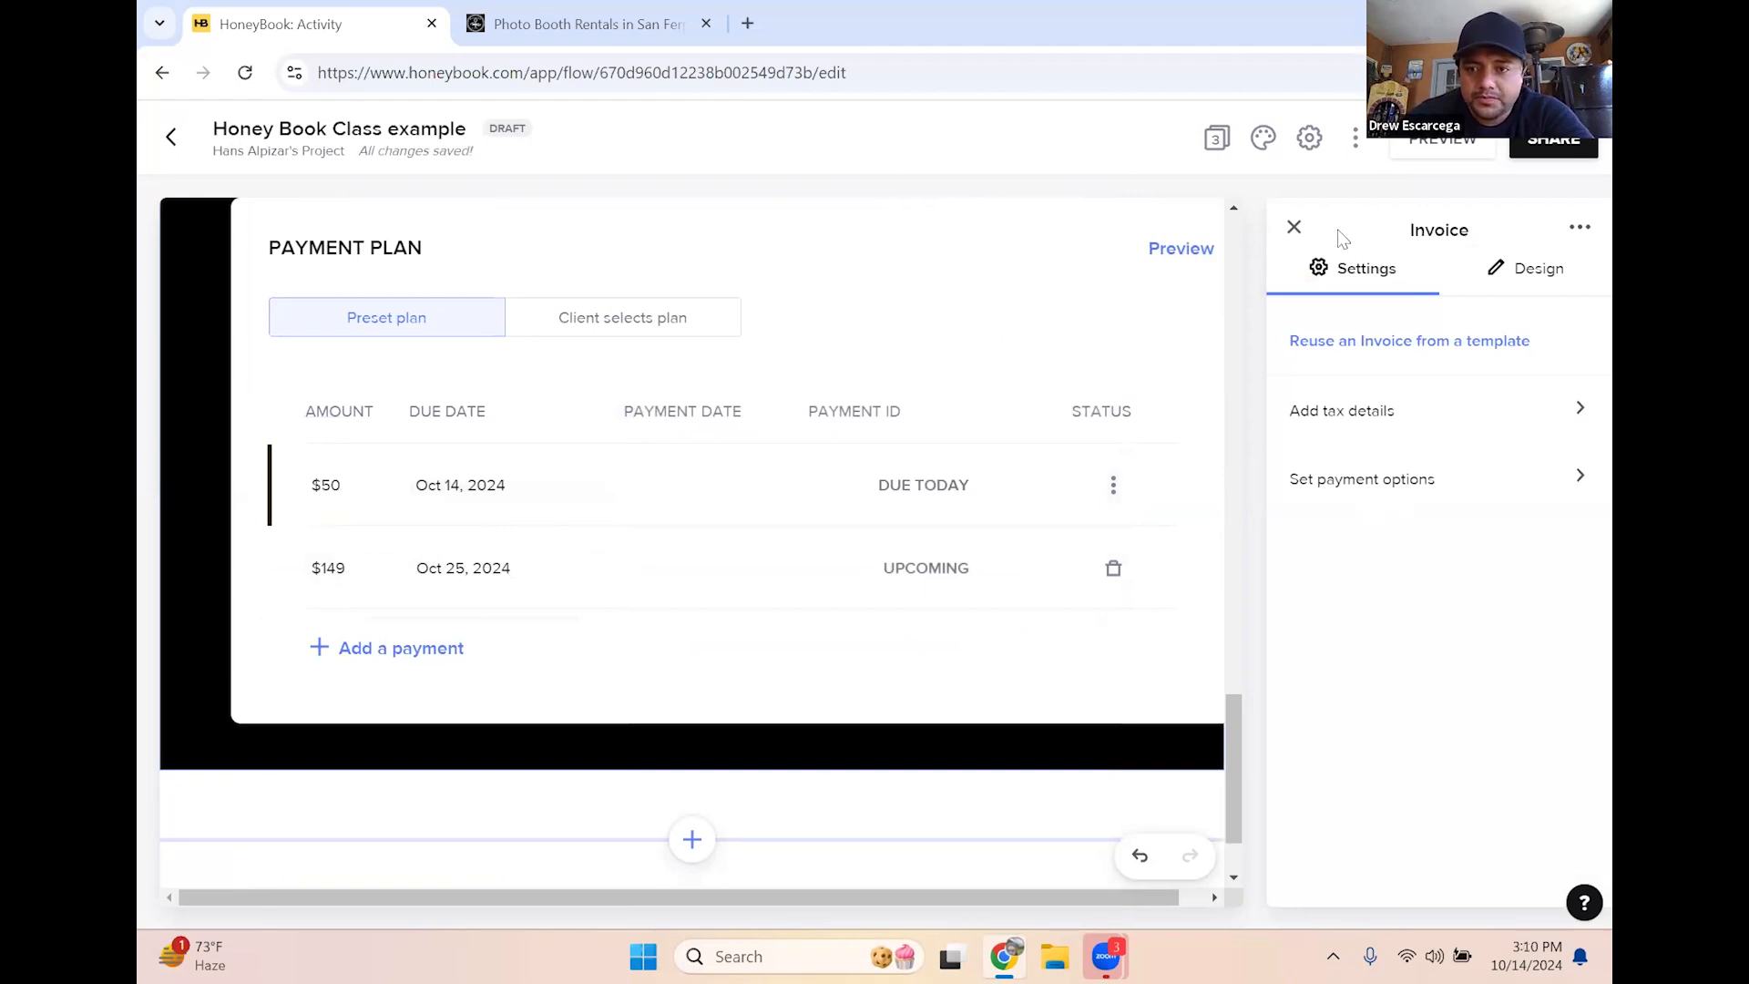
{"action": "left_click", "coordinate": [1294, 226]}
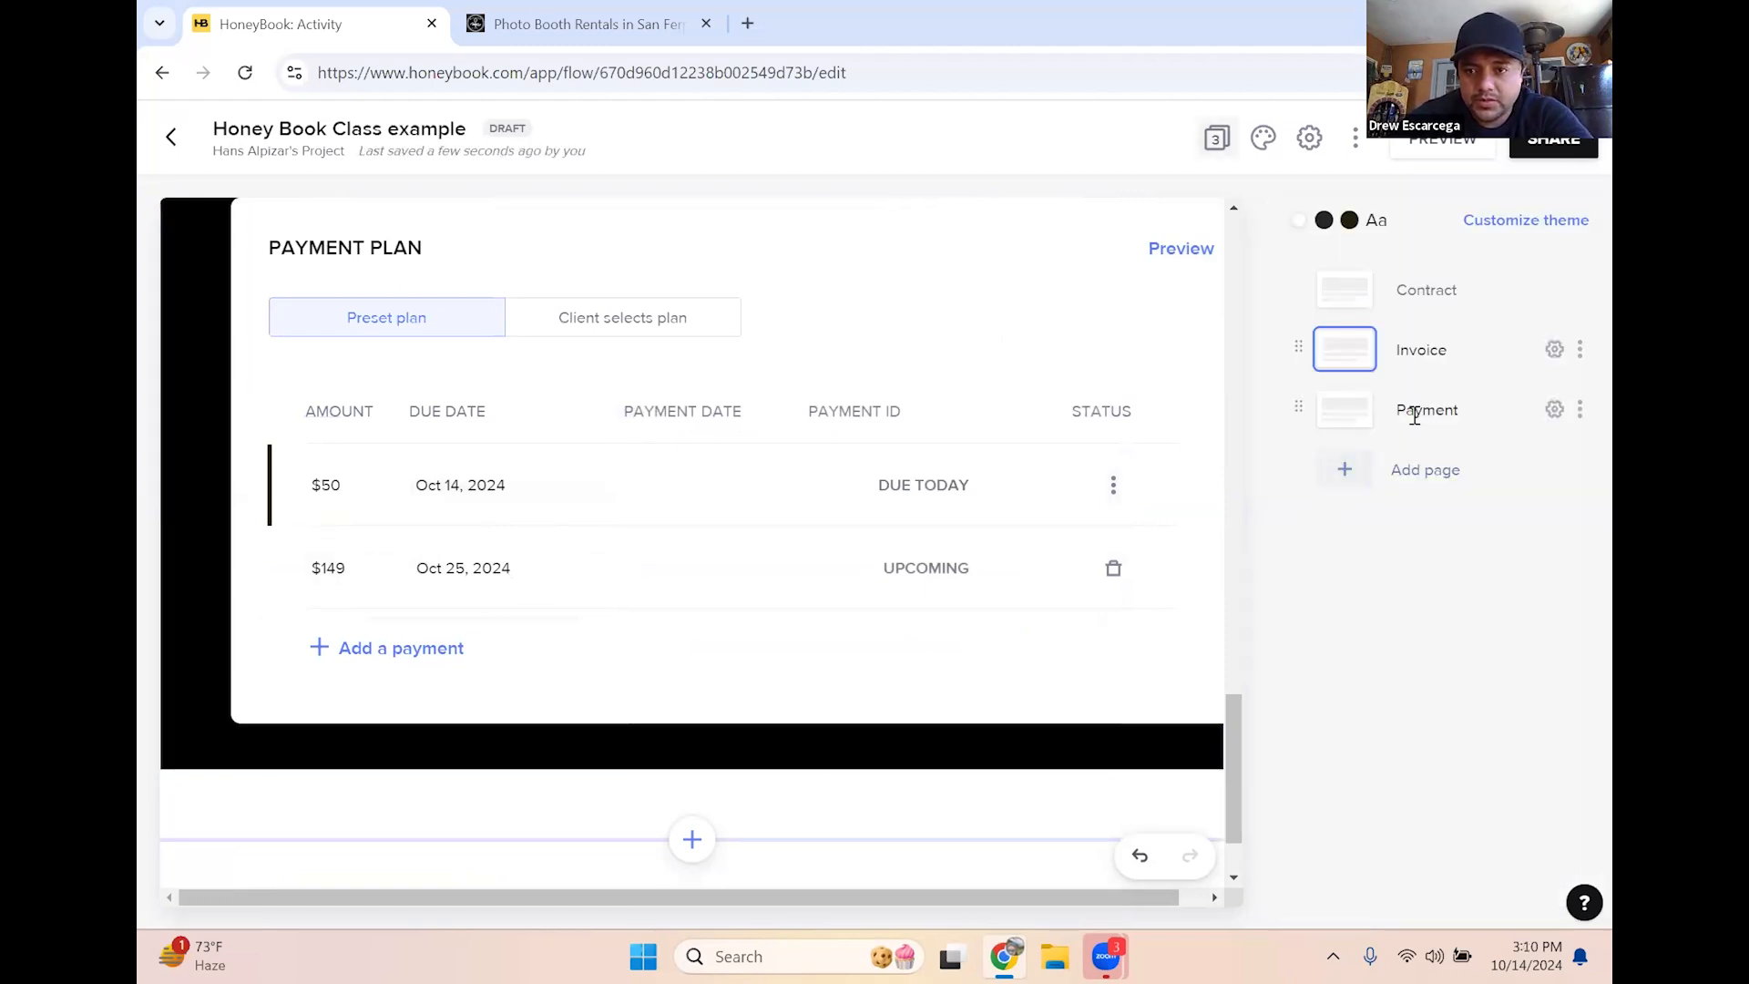
Go to the file's Payment page and start sharing the file
{"action": "left_click", "coordinate": [1348, 423]}
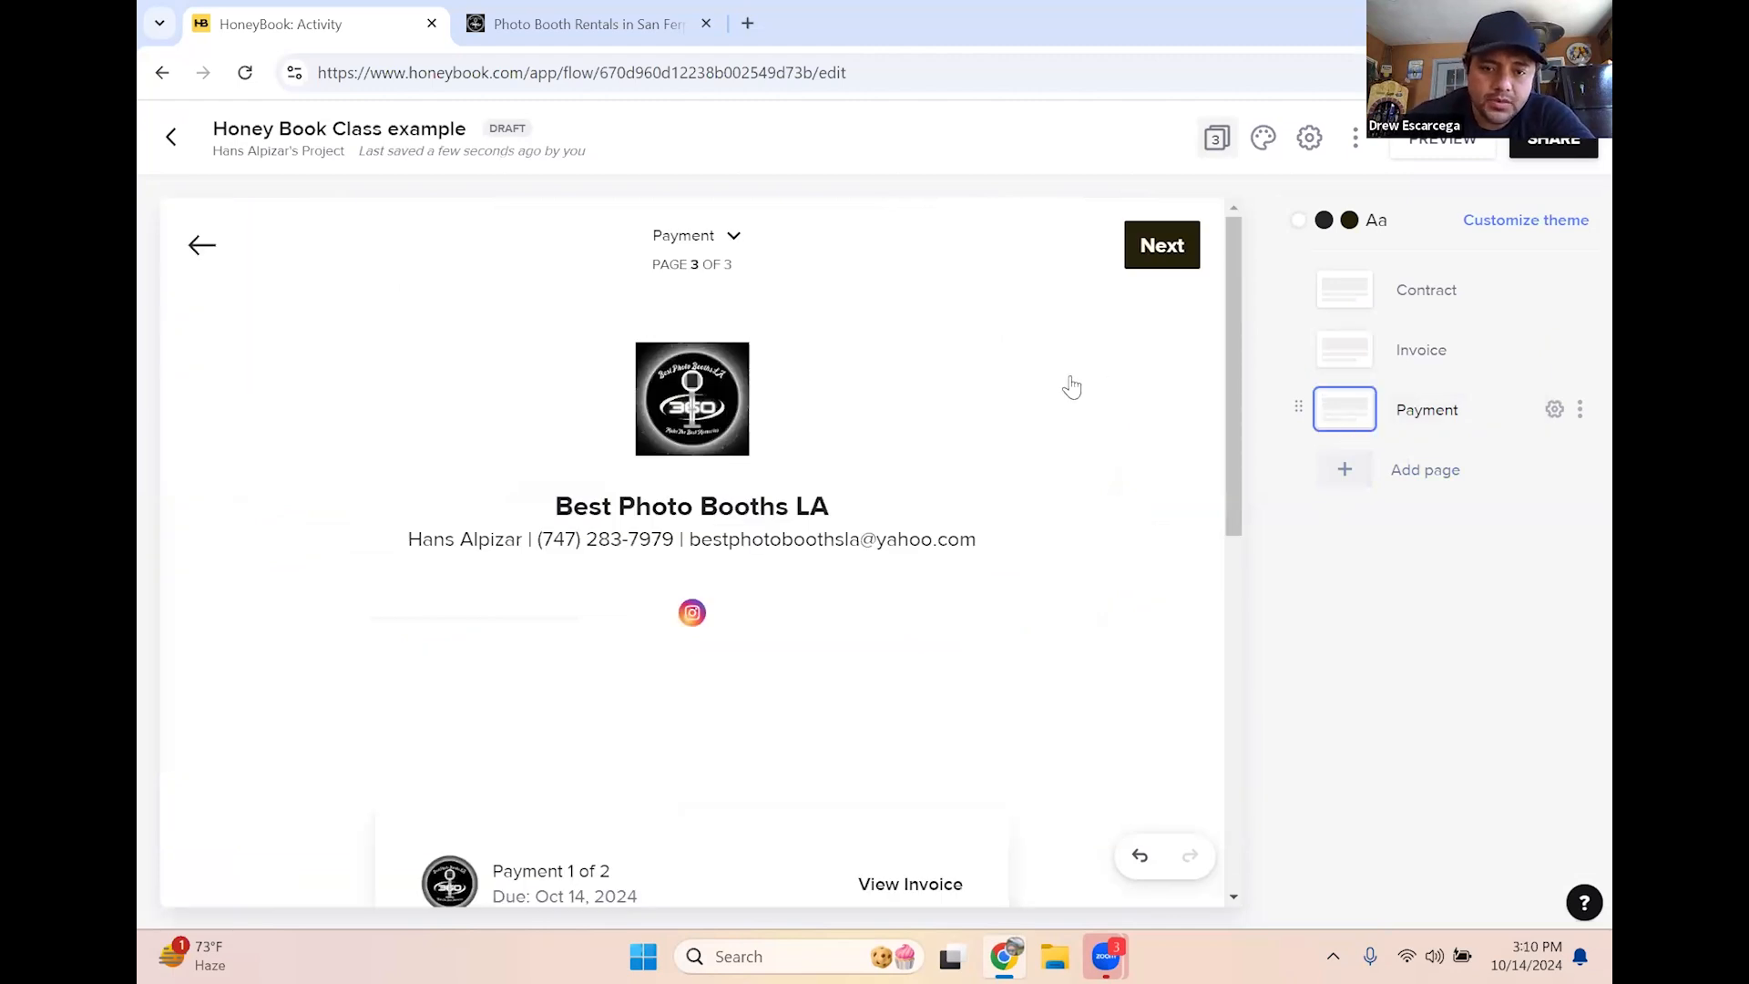
{"action": "scroll", "coordinate": [734, 565], "scroll_direction": "down", "scroll_amount": 7}
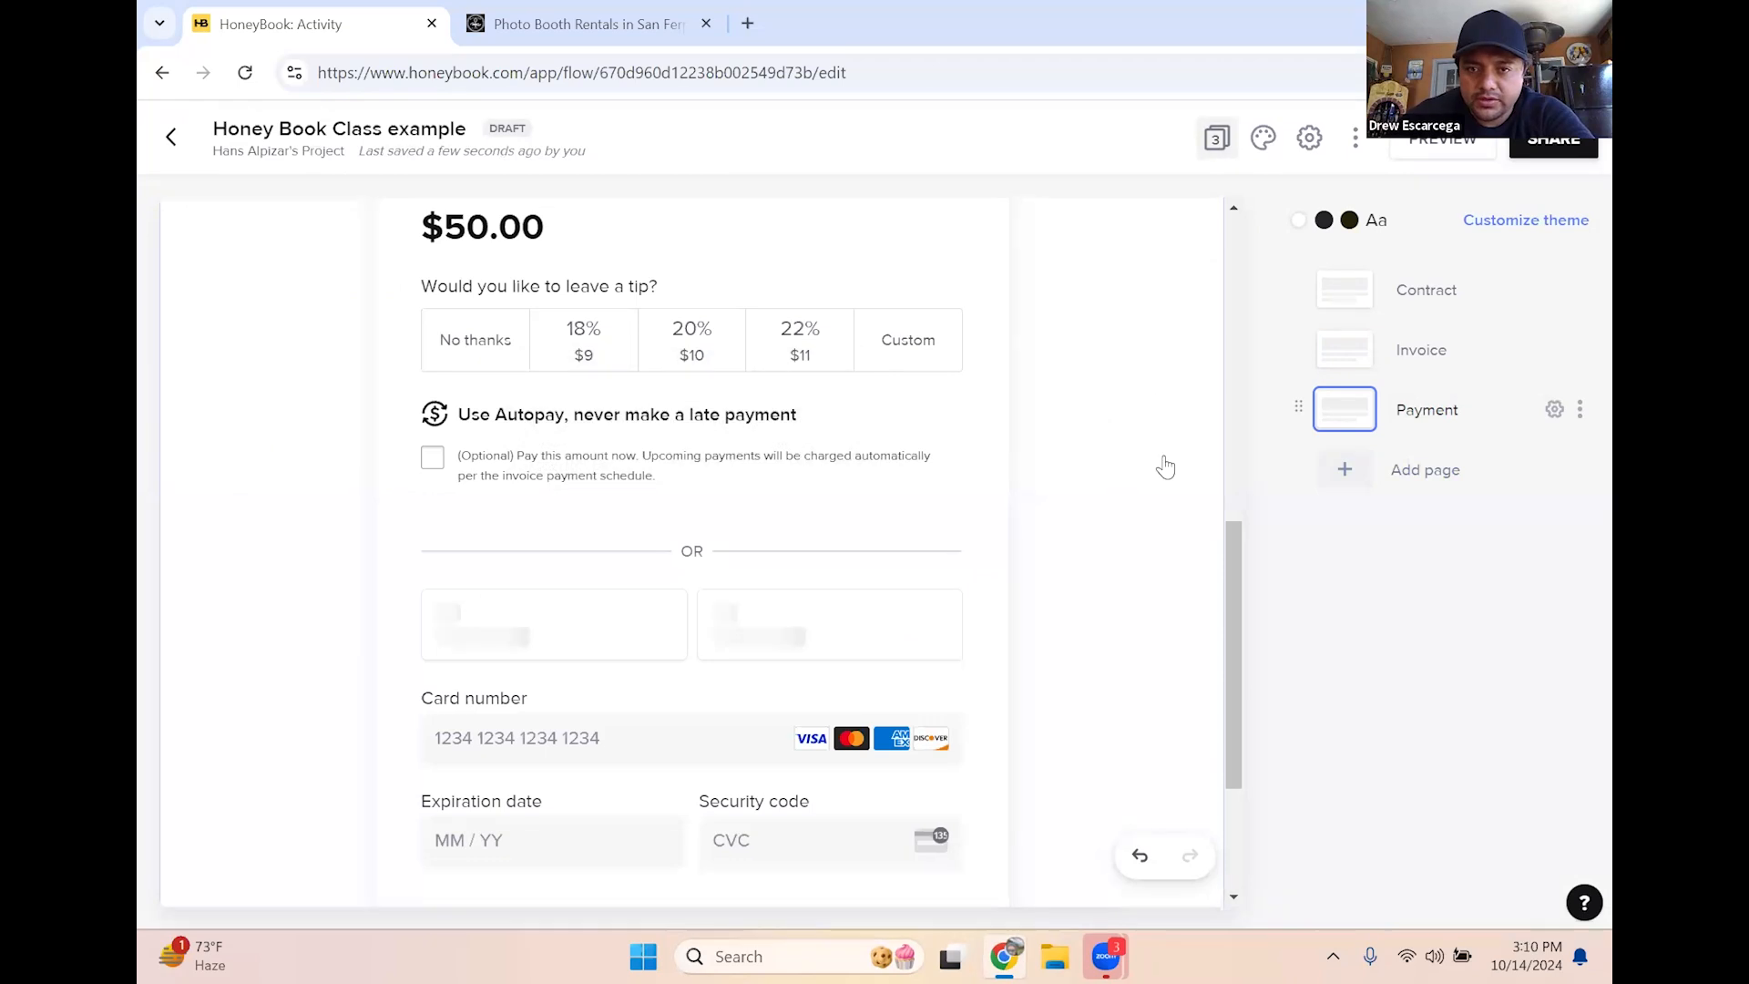
{"action": "scroll", "coordinate": [1155, 509], "scroll_direction": "up", "scroll_amount": 8}
{"action": "left_click", "coordinate": [1553, 150]}
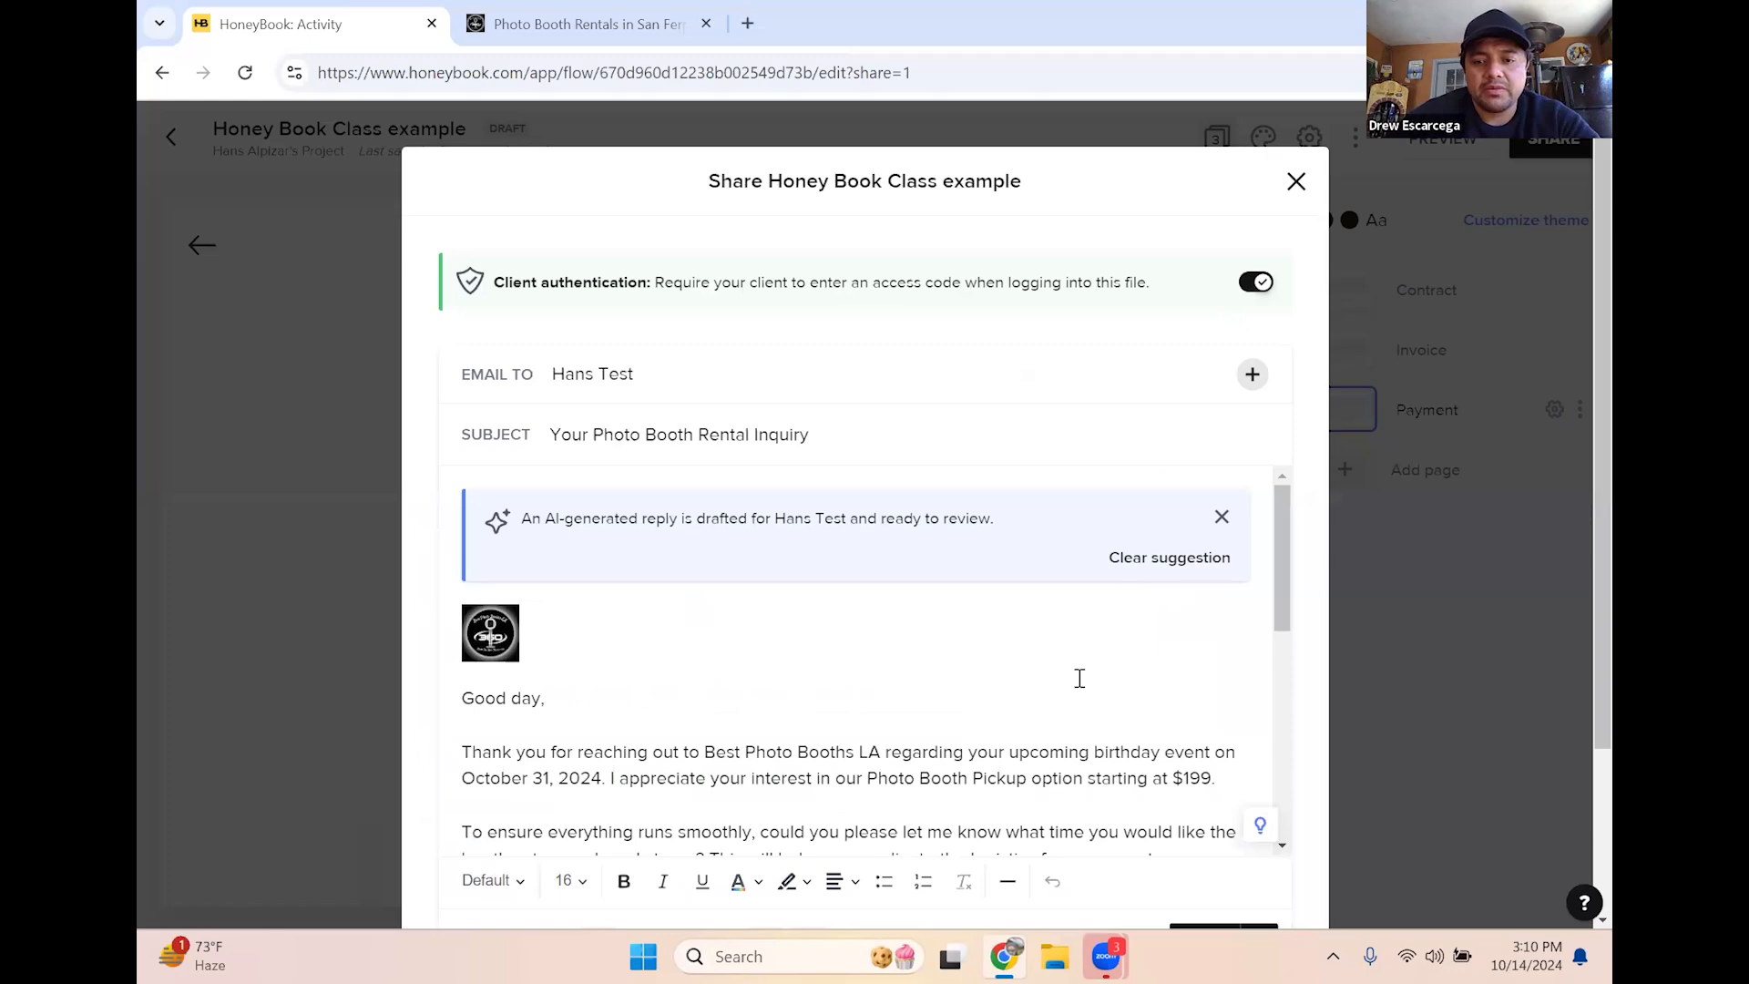
Clear the AI-drafted email and logo, then type a note saying here is your contract and invoice
{"action": "scroll", "coordinate": [1080, 678], "scroll_direction": "down", "scroll_amount": 6}
{"action": "scroll", "coordinate": [1075, 661], "scroll_direction": "up", "scroll_amount": 6}
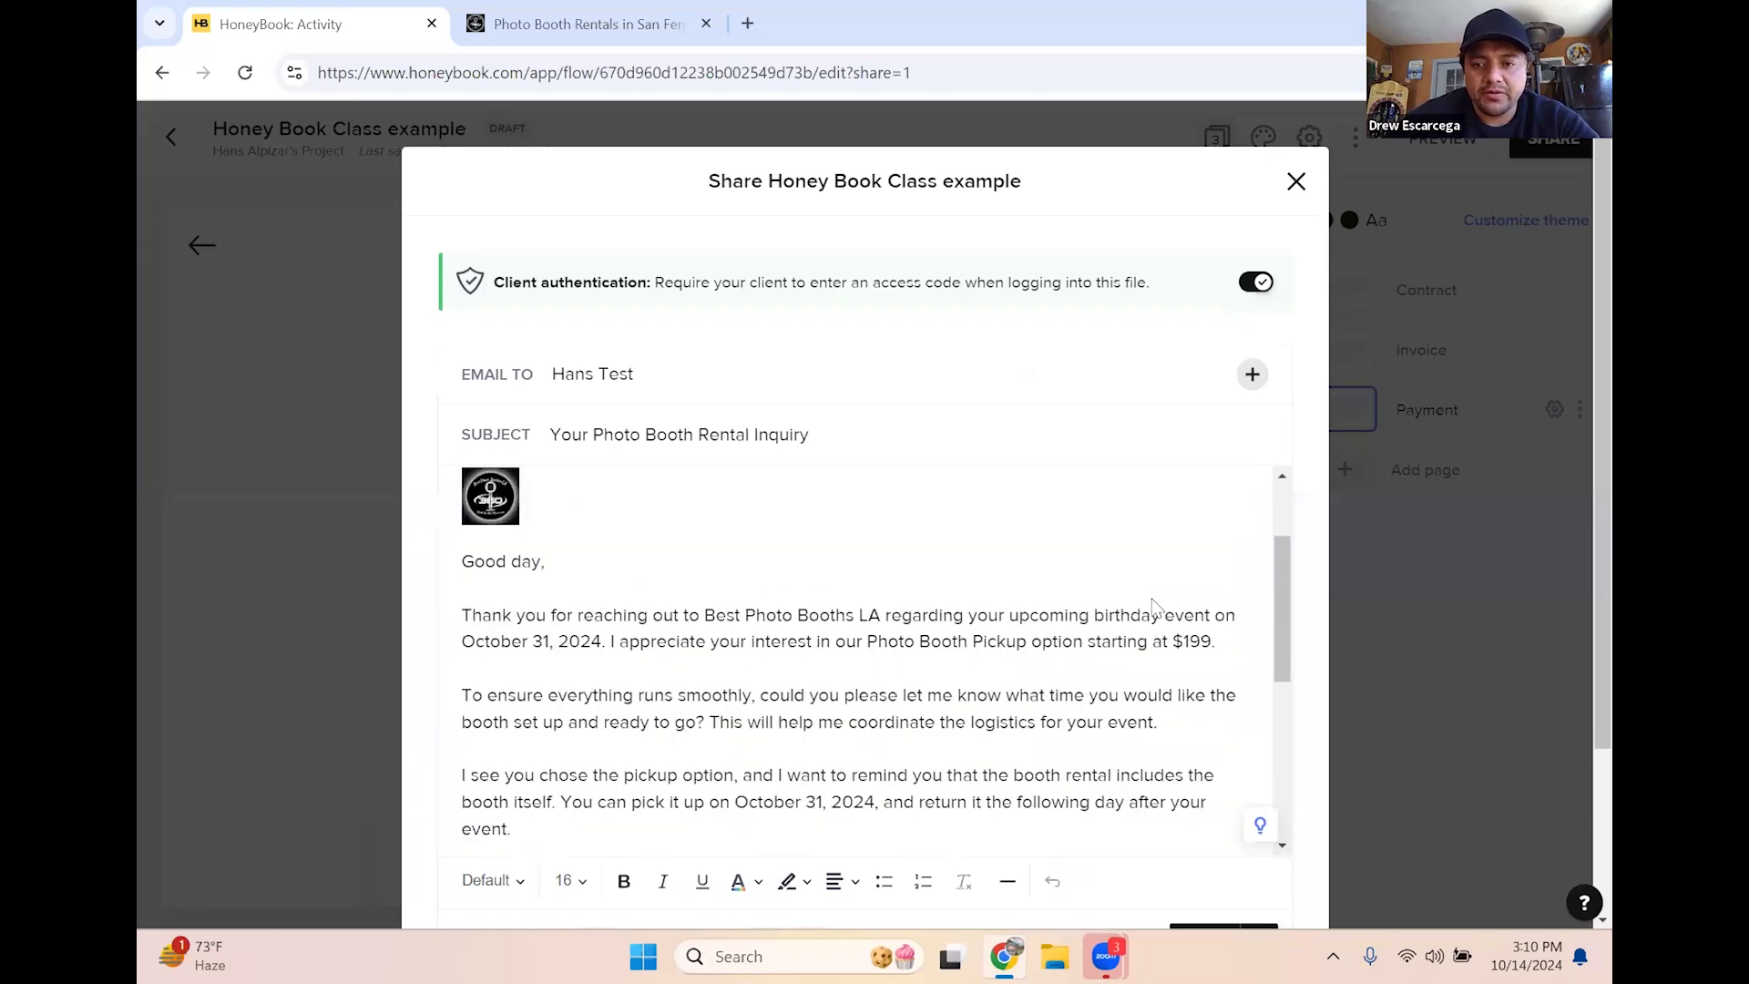
{"action": "scroll", "coordinate": [911, 702], "scroll_direction": "down", "scroll_amount": 6}
{"action": "scroll", "coordinate": [921, 700], "scroll_direction": "up", "scroll_amount": 6}
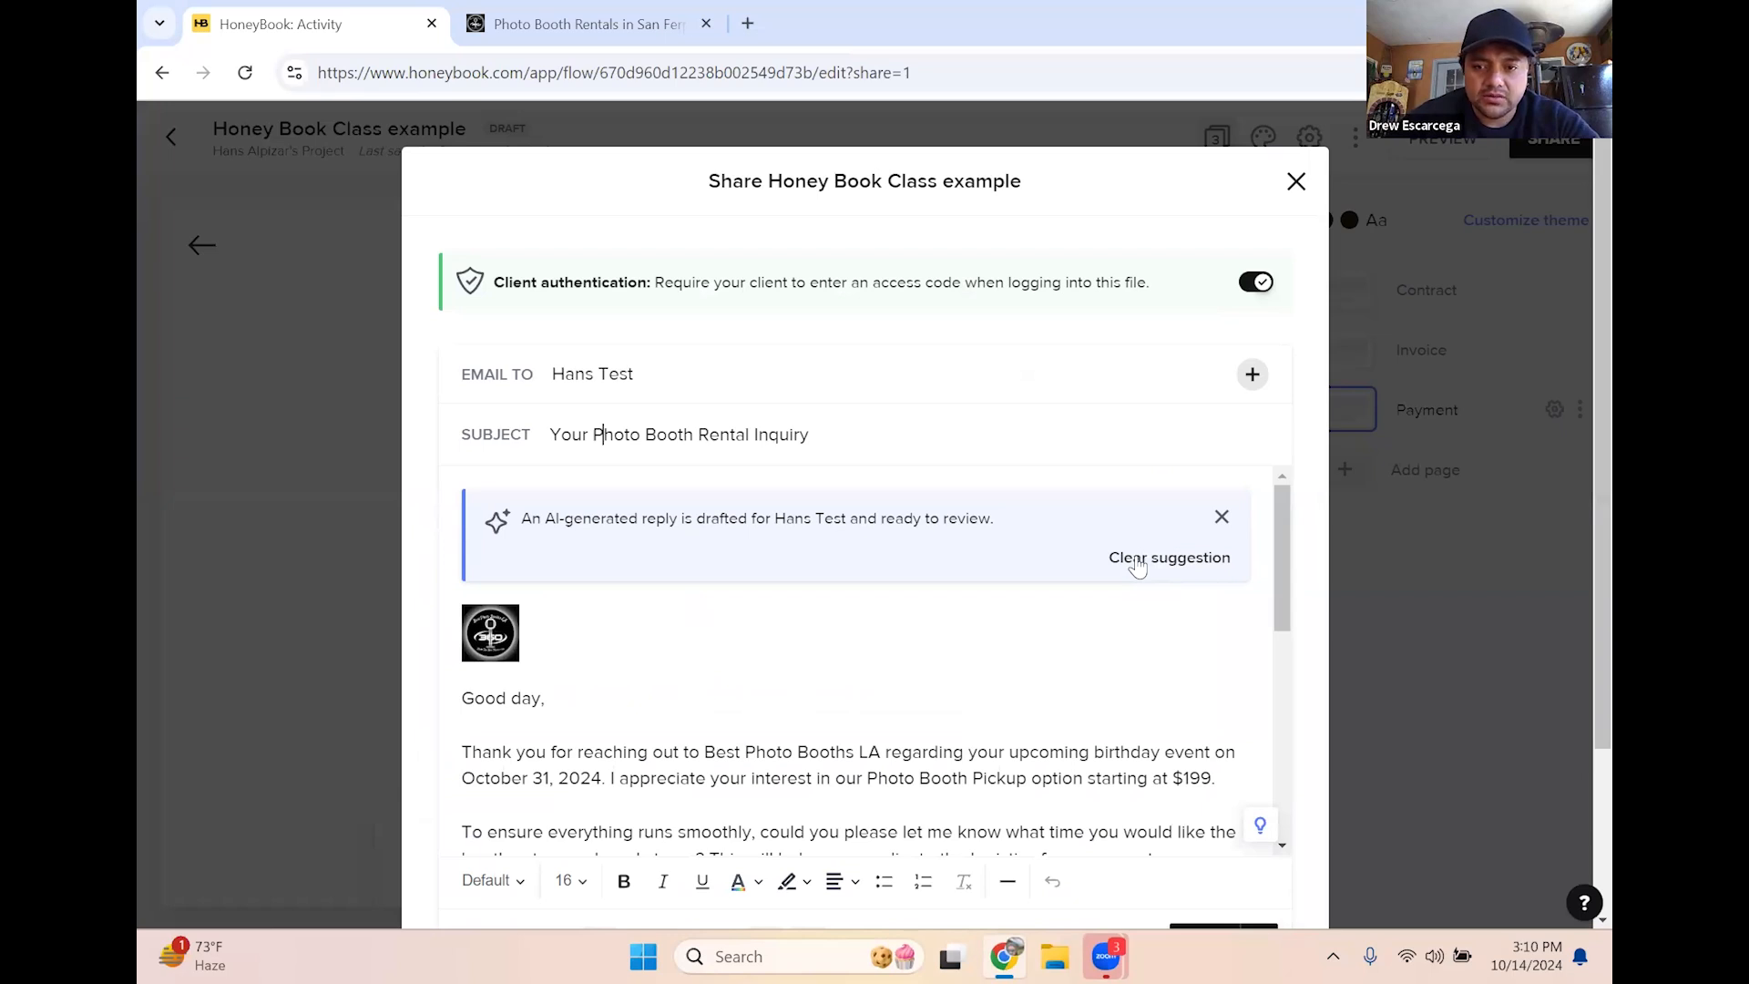
{"action": "left_click", "coordinate": [1138, 562]}
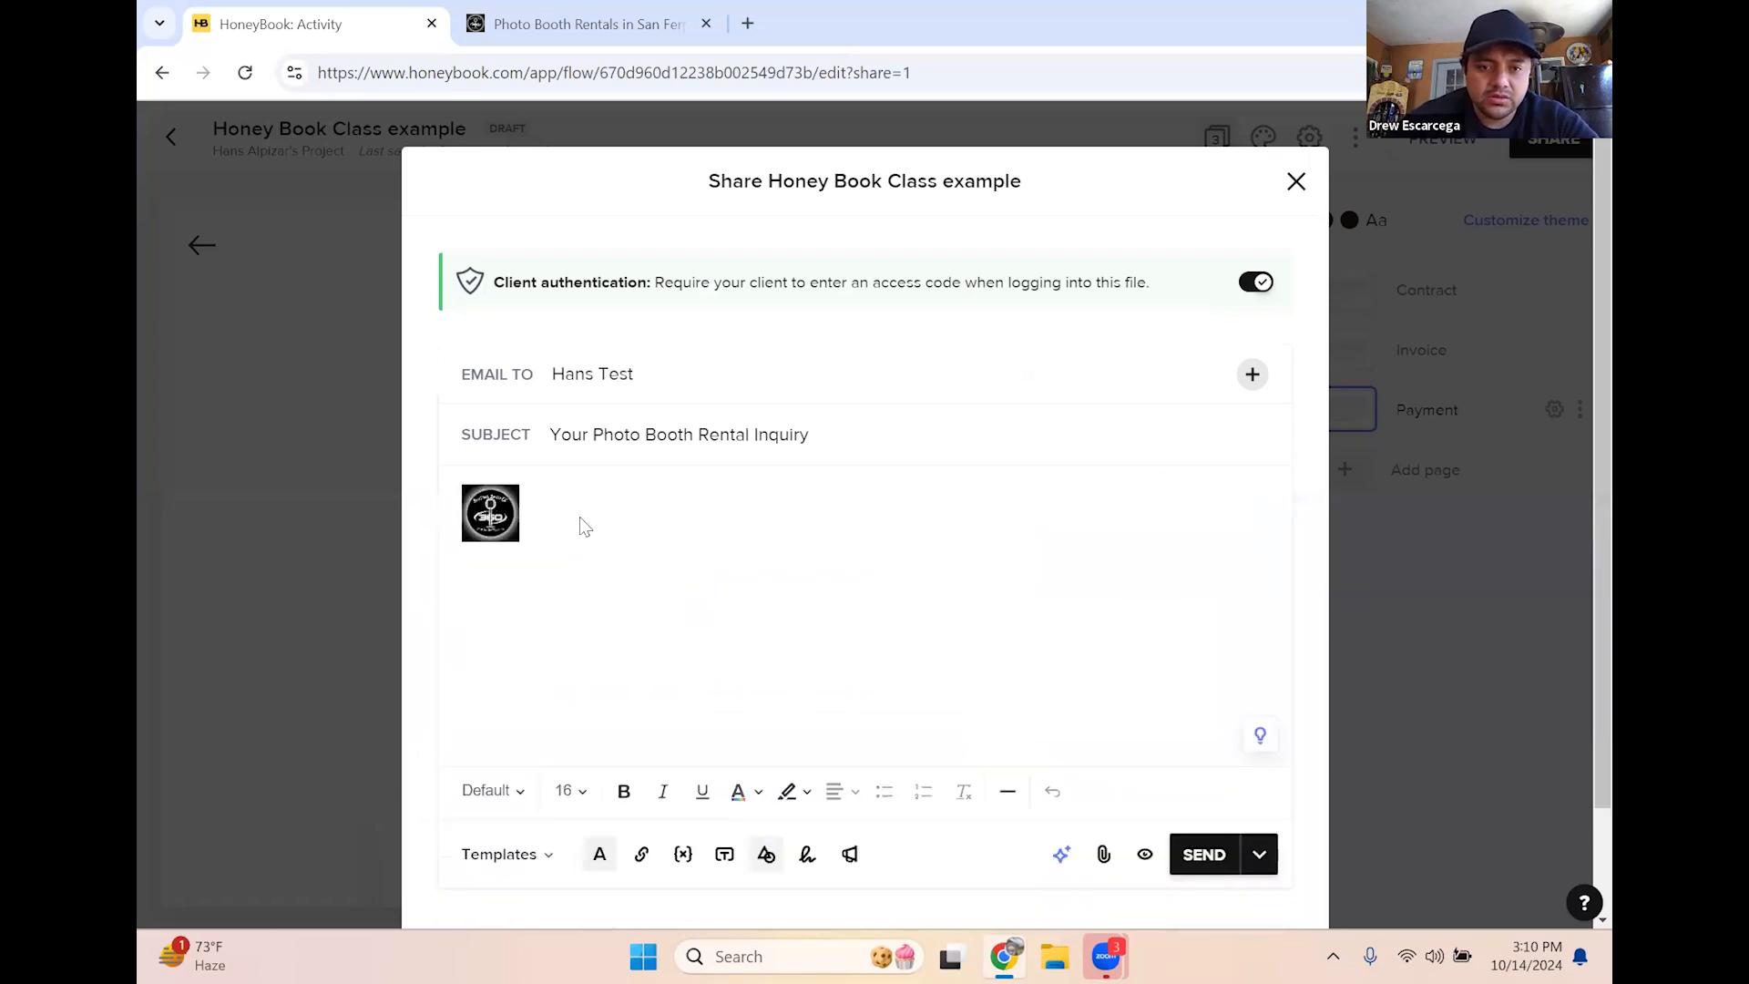
{"action": "left_click", "coordinate": [517, 489]}
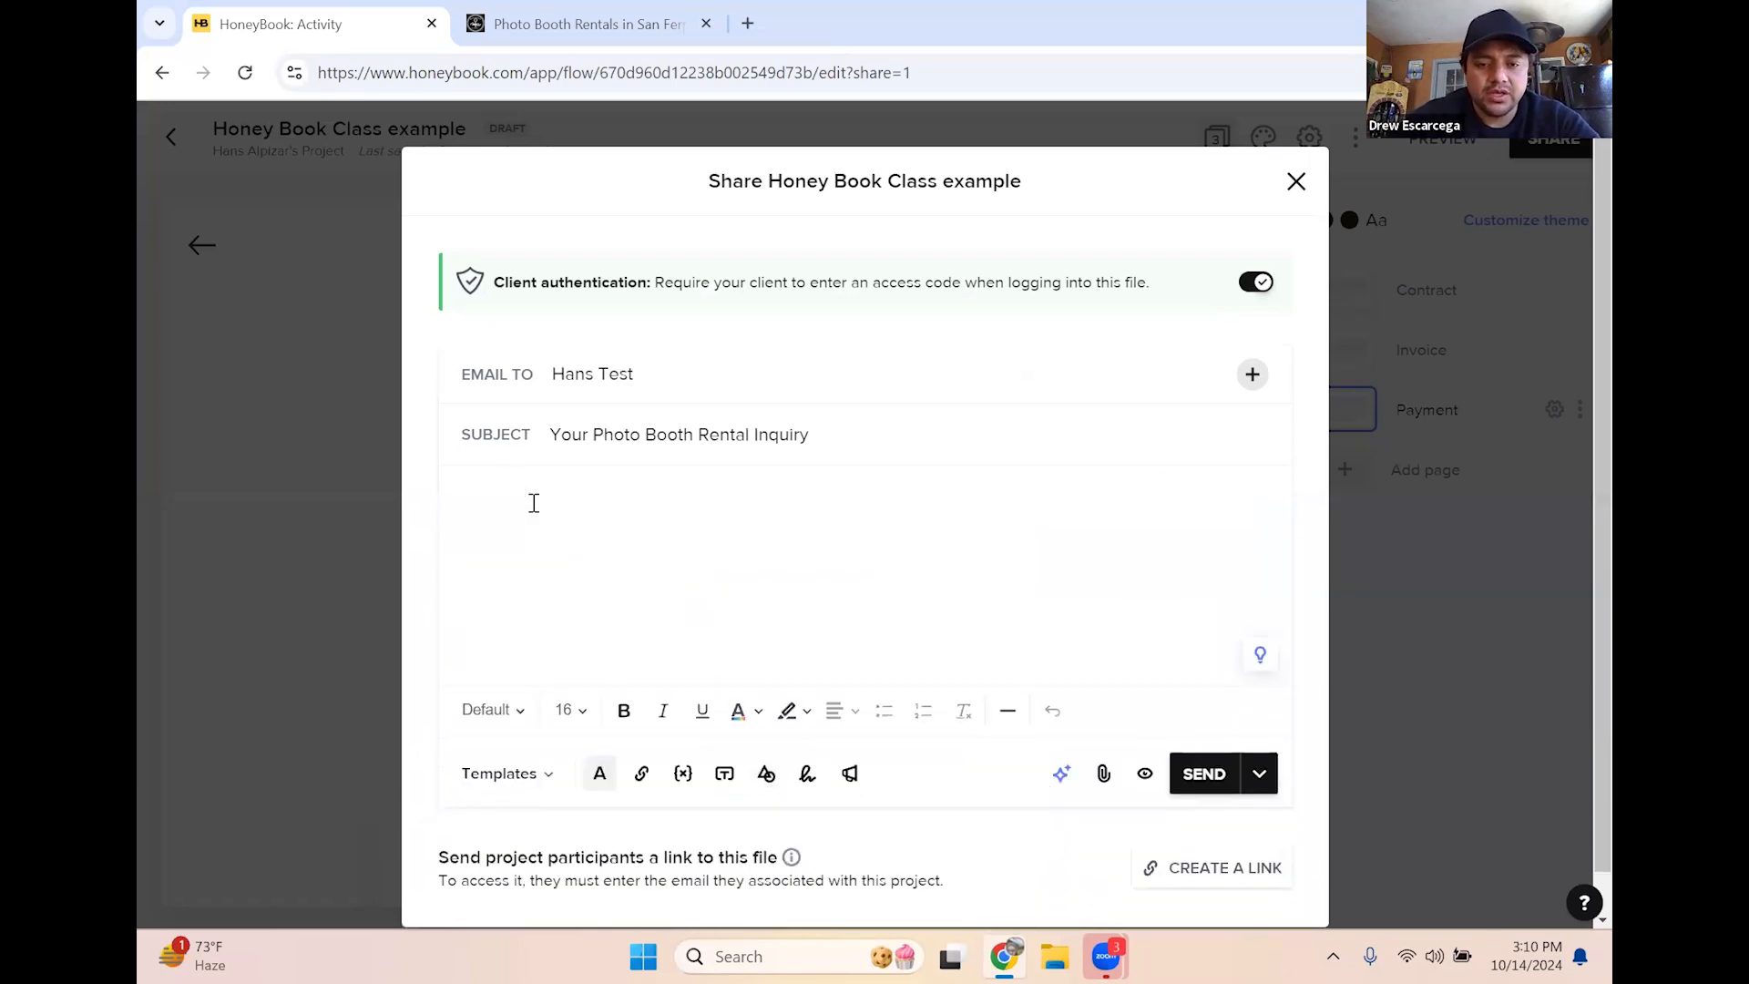
{"action": "type", "text": "Hey han"}
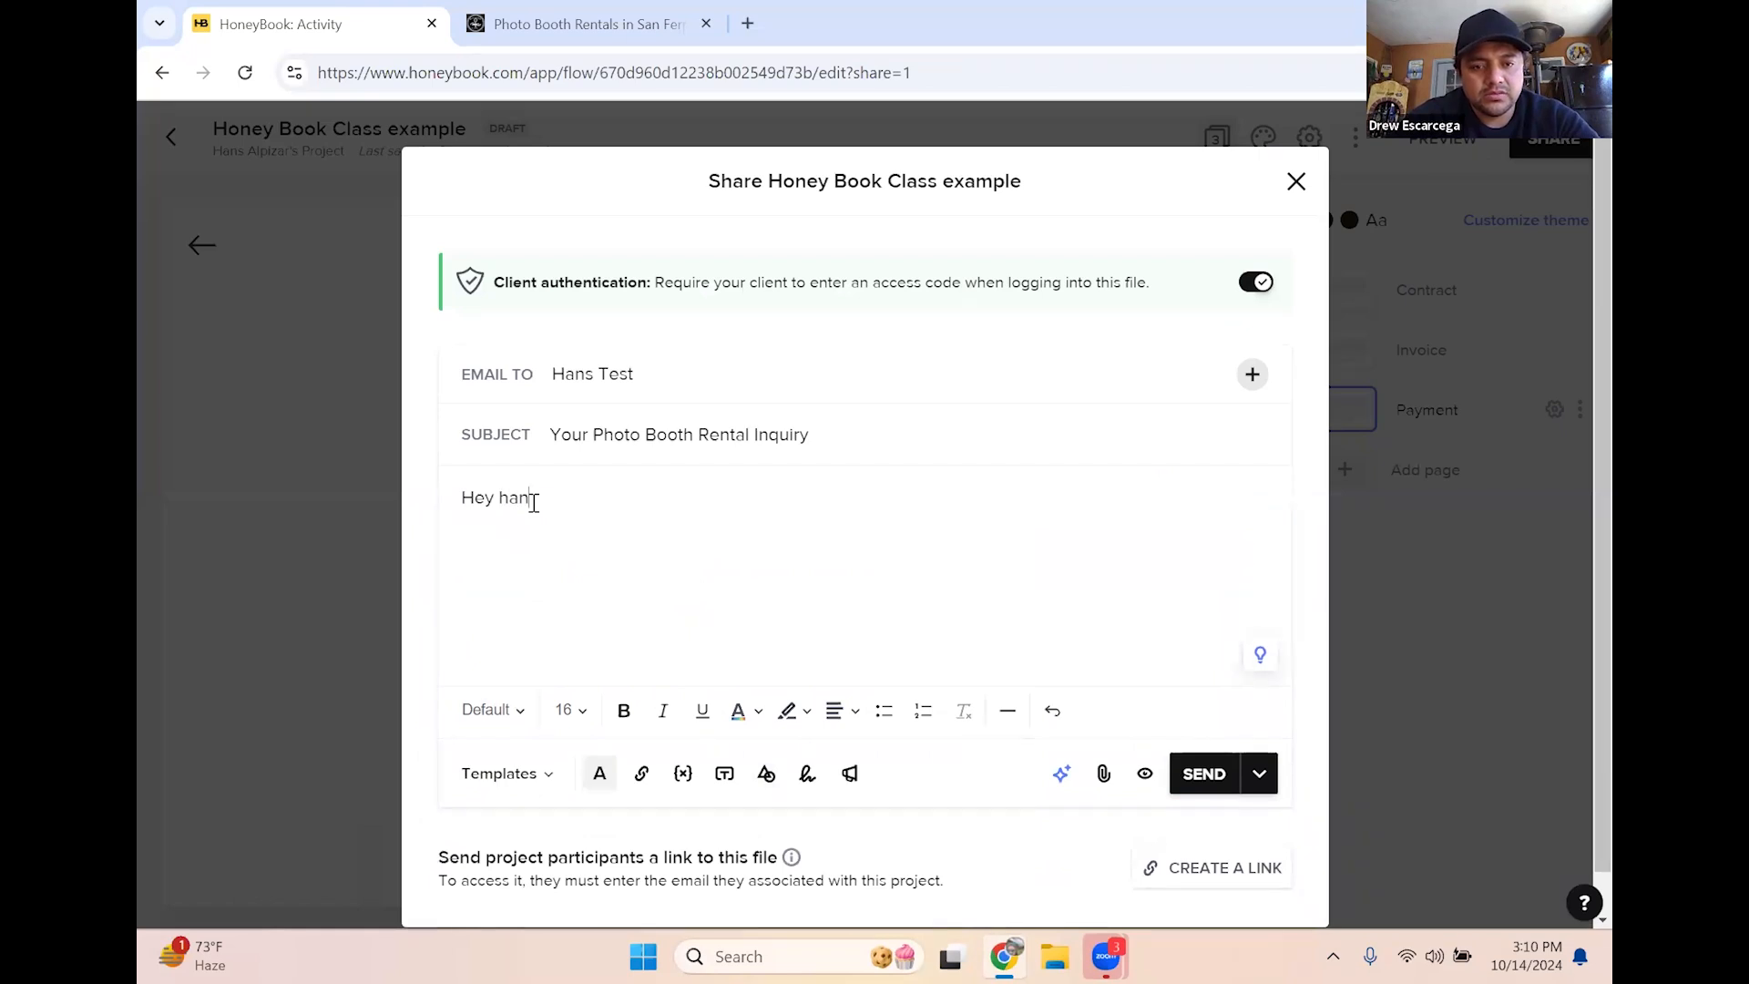
{"action": "type", "text": "h"}
{"action": "key", "text": "BackSpace"}
{"action": "key", "text": "BackSpace"}
{"action": "key", "text": "BackSpace"}
{"action": "key", "text": "BackSpace"}
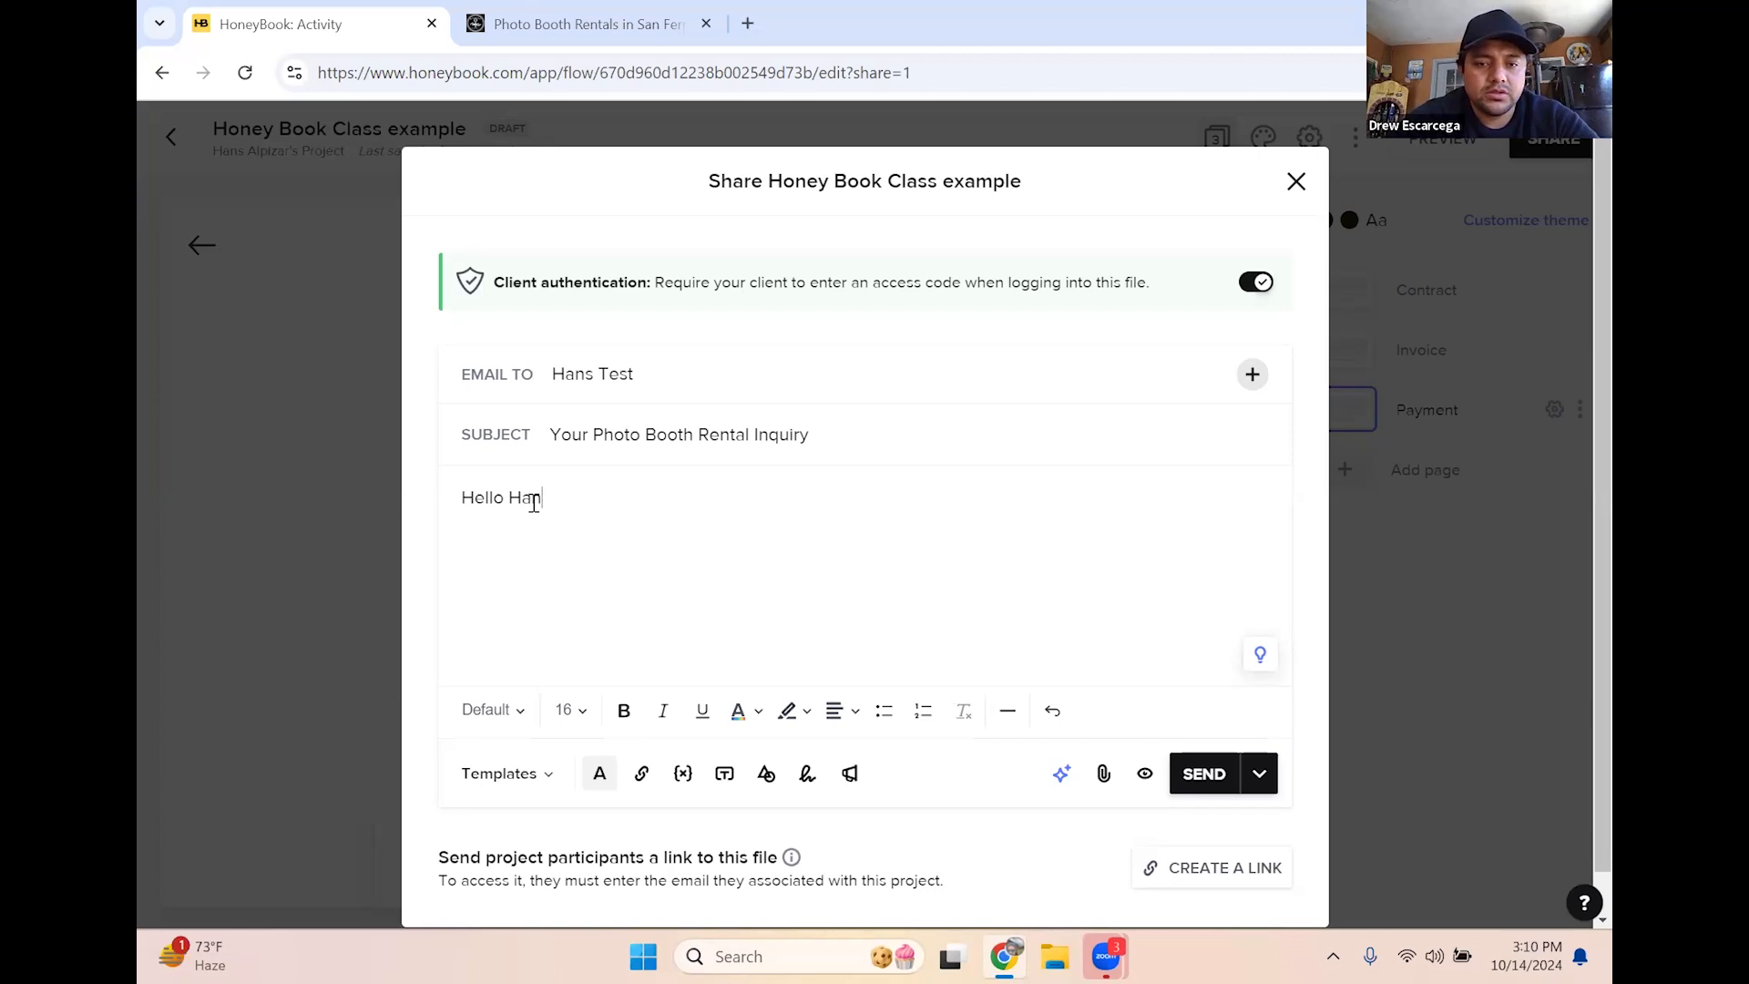
{"action": "type", "text": "blab"}
{"action": "type", "text": "h blah"}
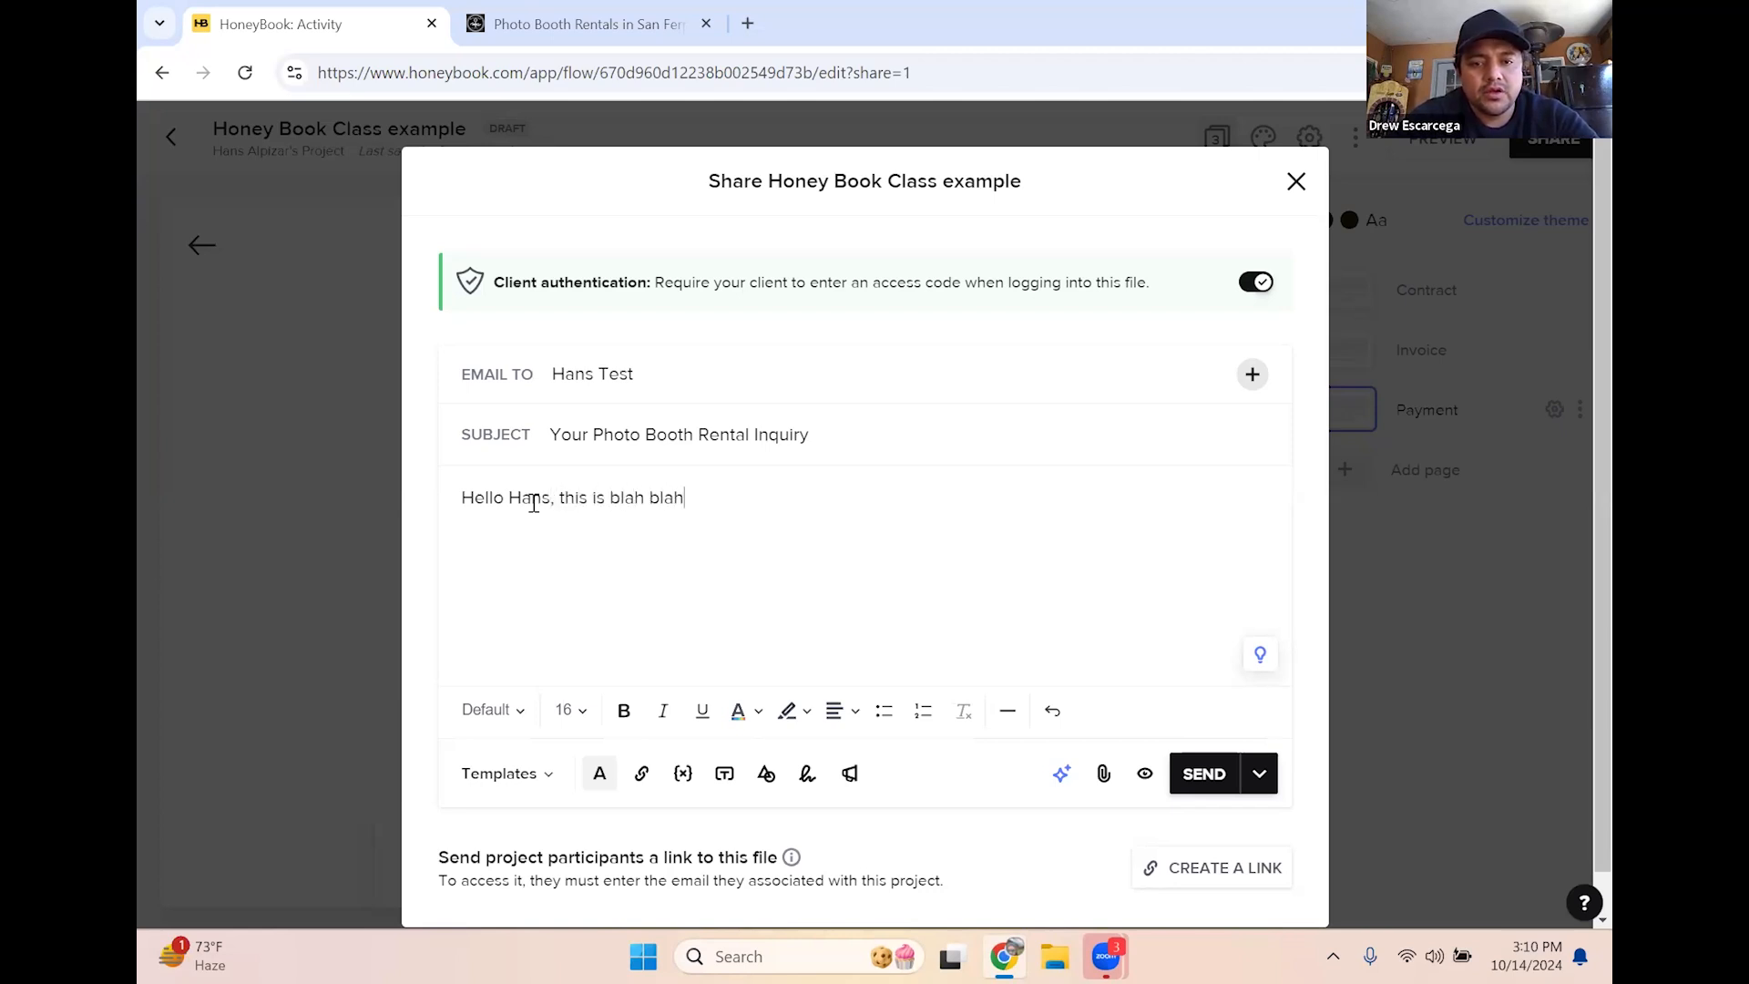
{"action": "type", "text": " form blh blah and here is your"}
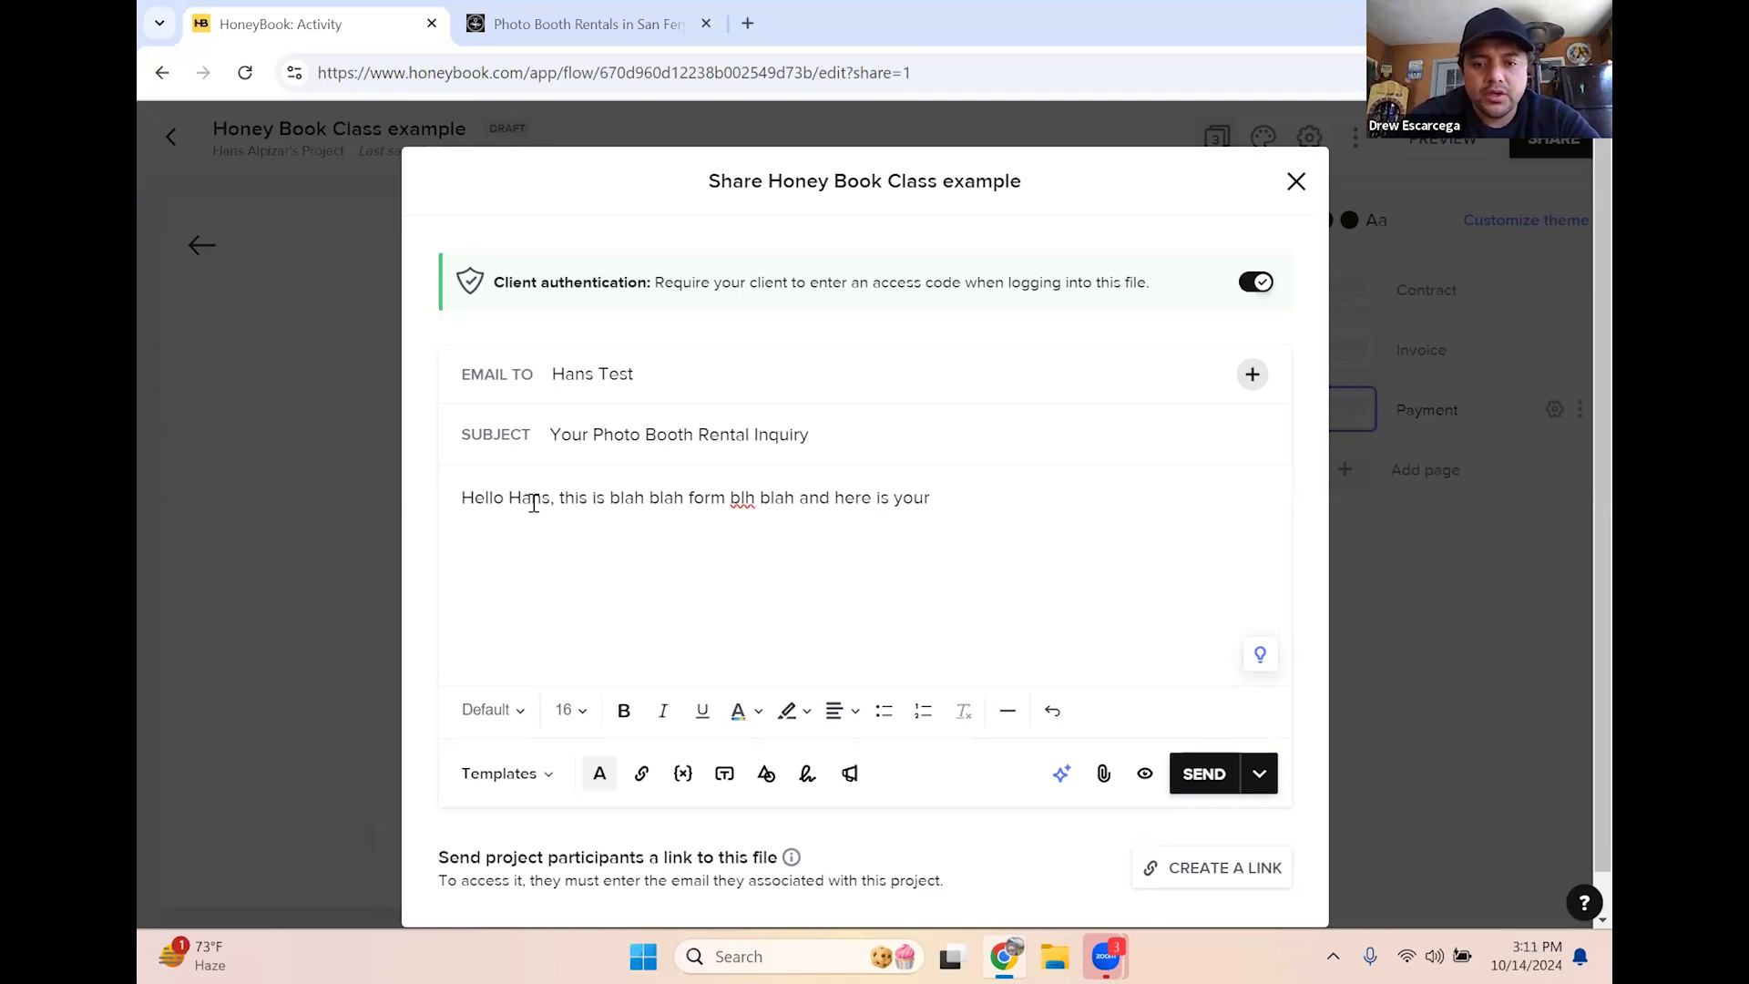
{"action": "type", "text": " contract and invoice."}
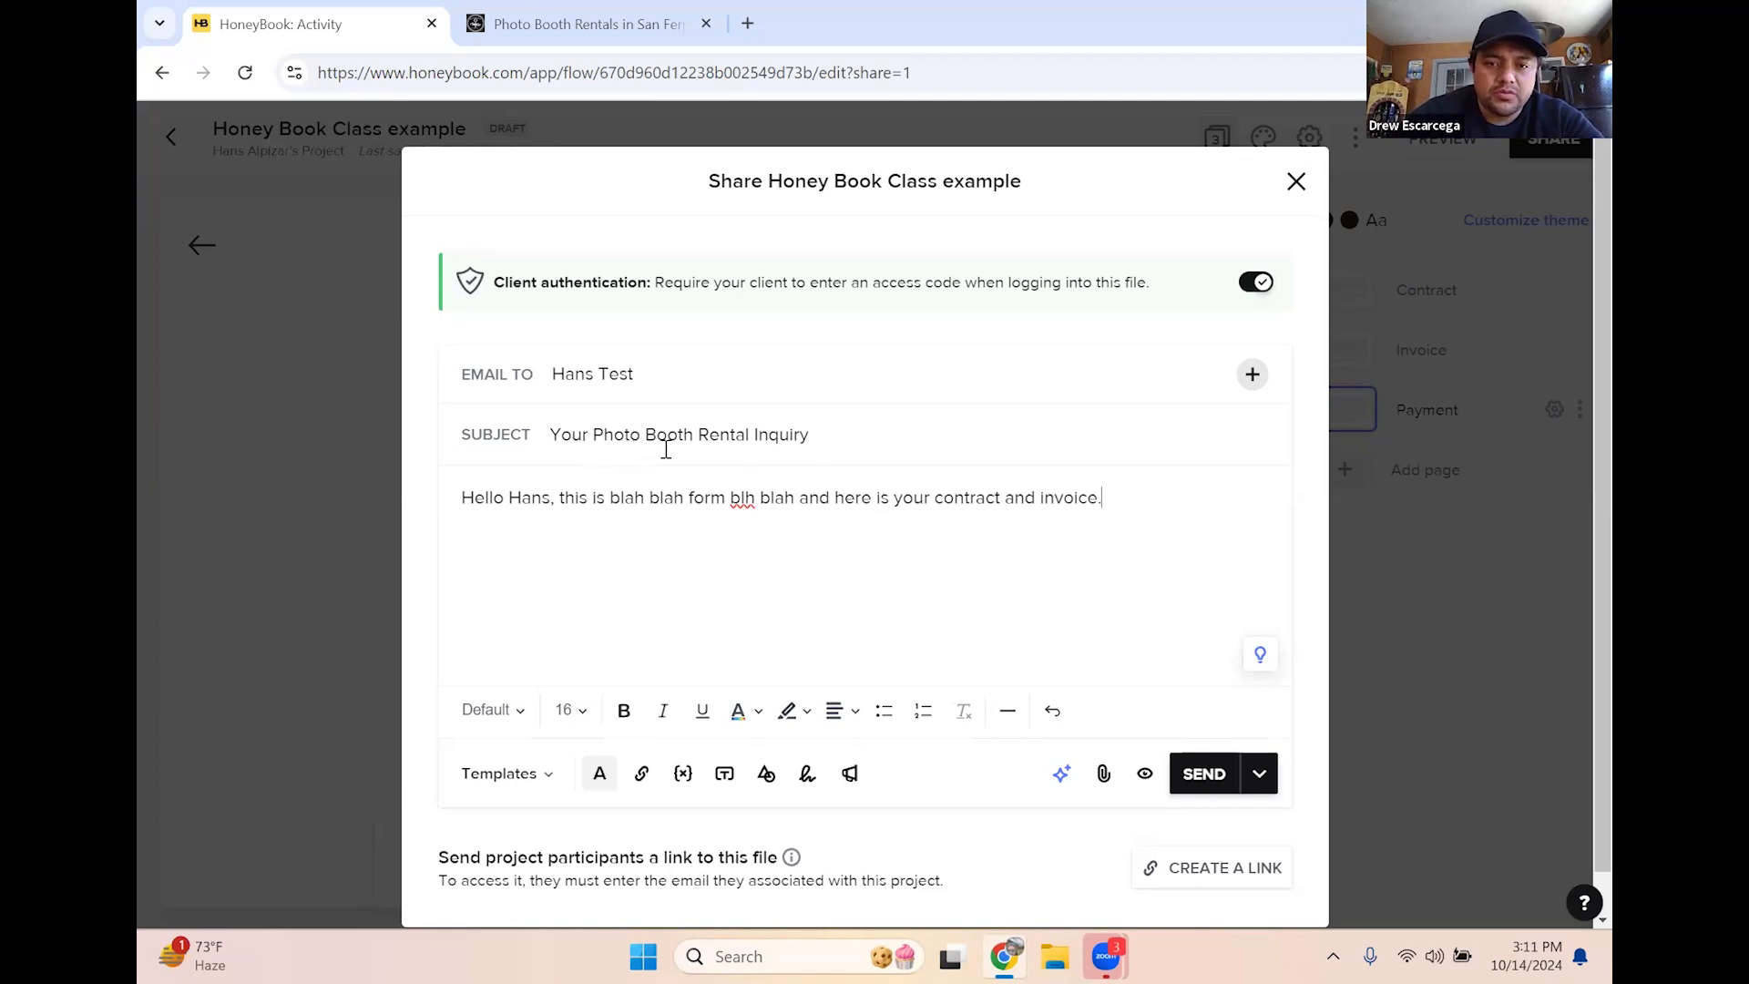
Add the email signature, send the file to the client, and dismiss the sent confirmation
{"action": "left_click", "coordinate": [808, 783]}
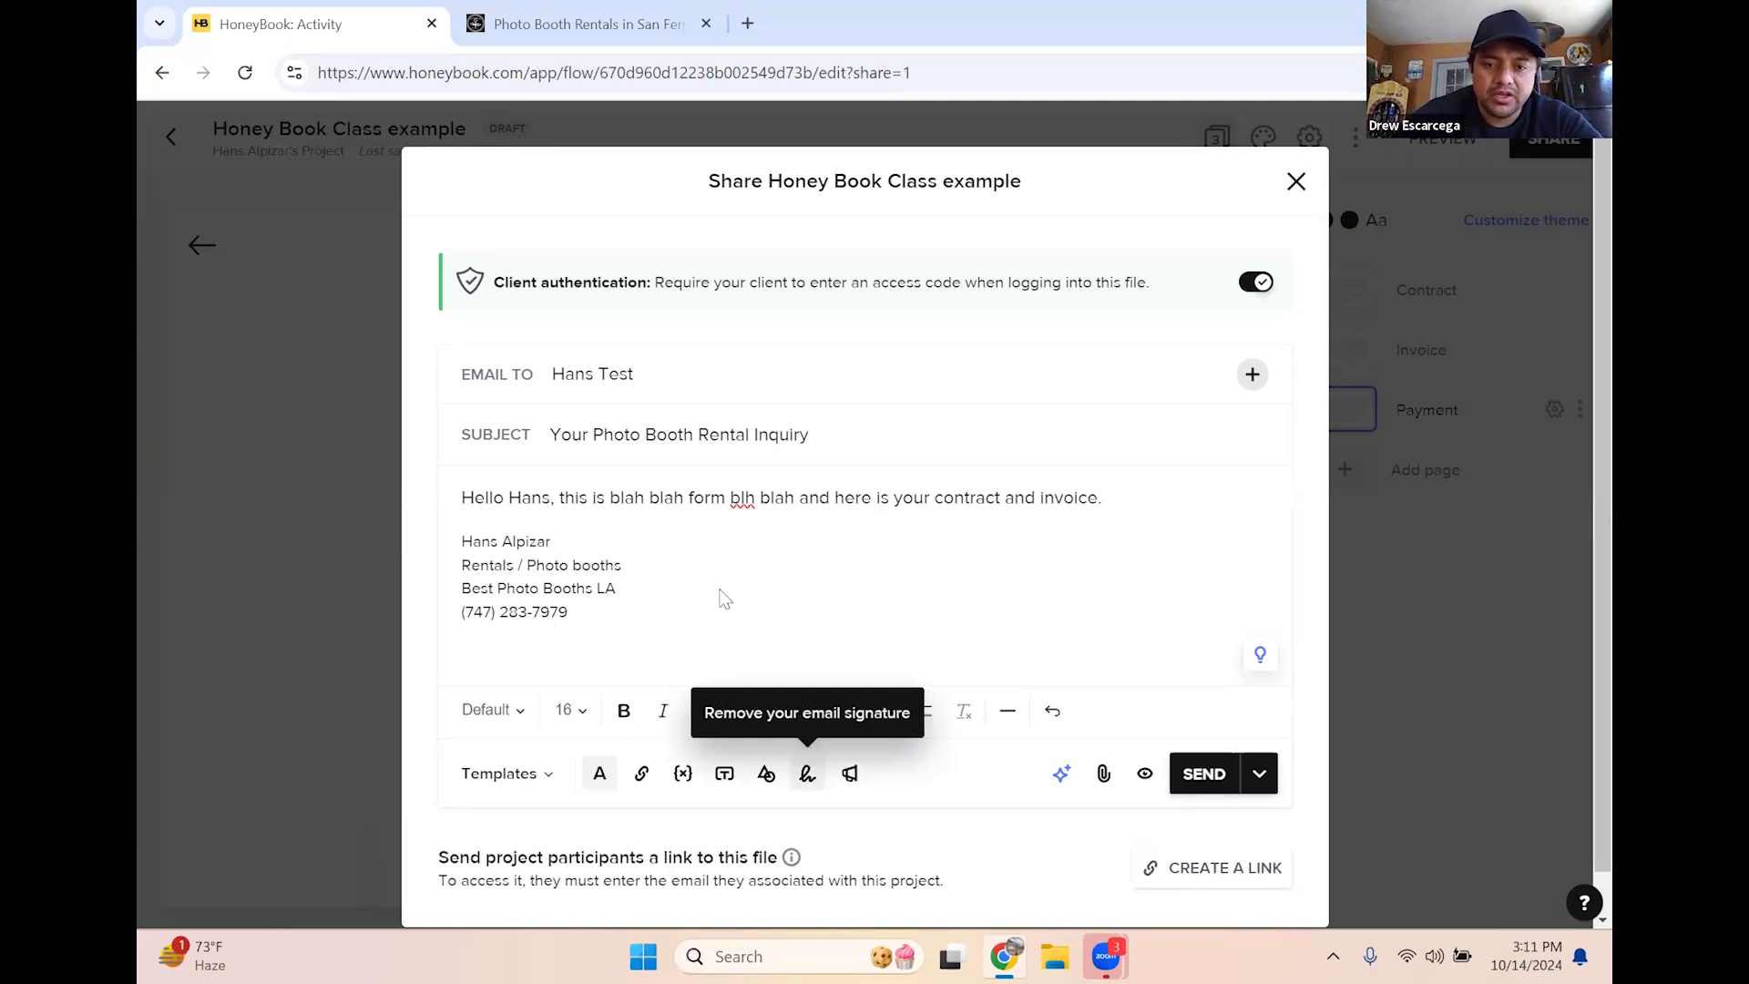
{"action": "left_click", "coordinate": [1117, 502]}
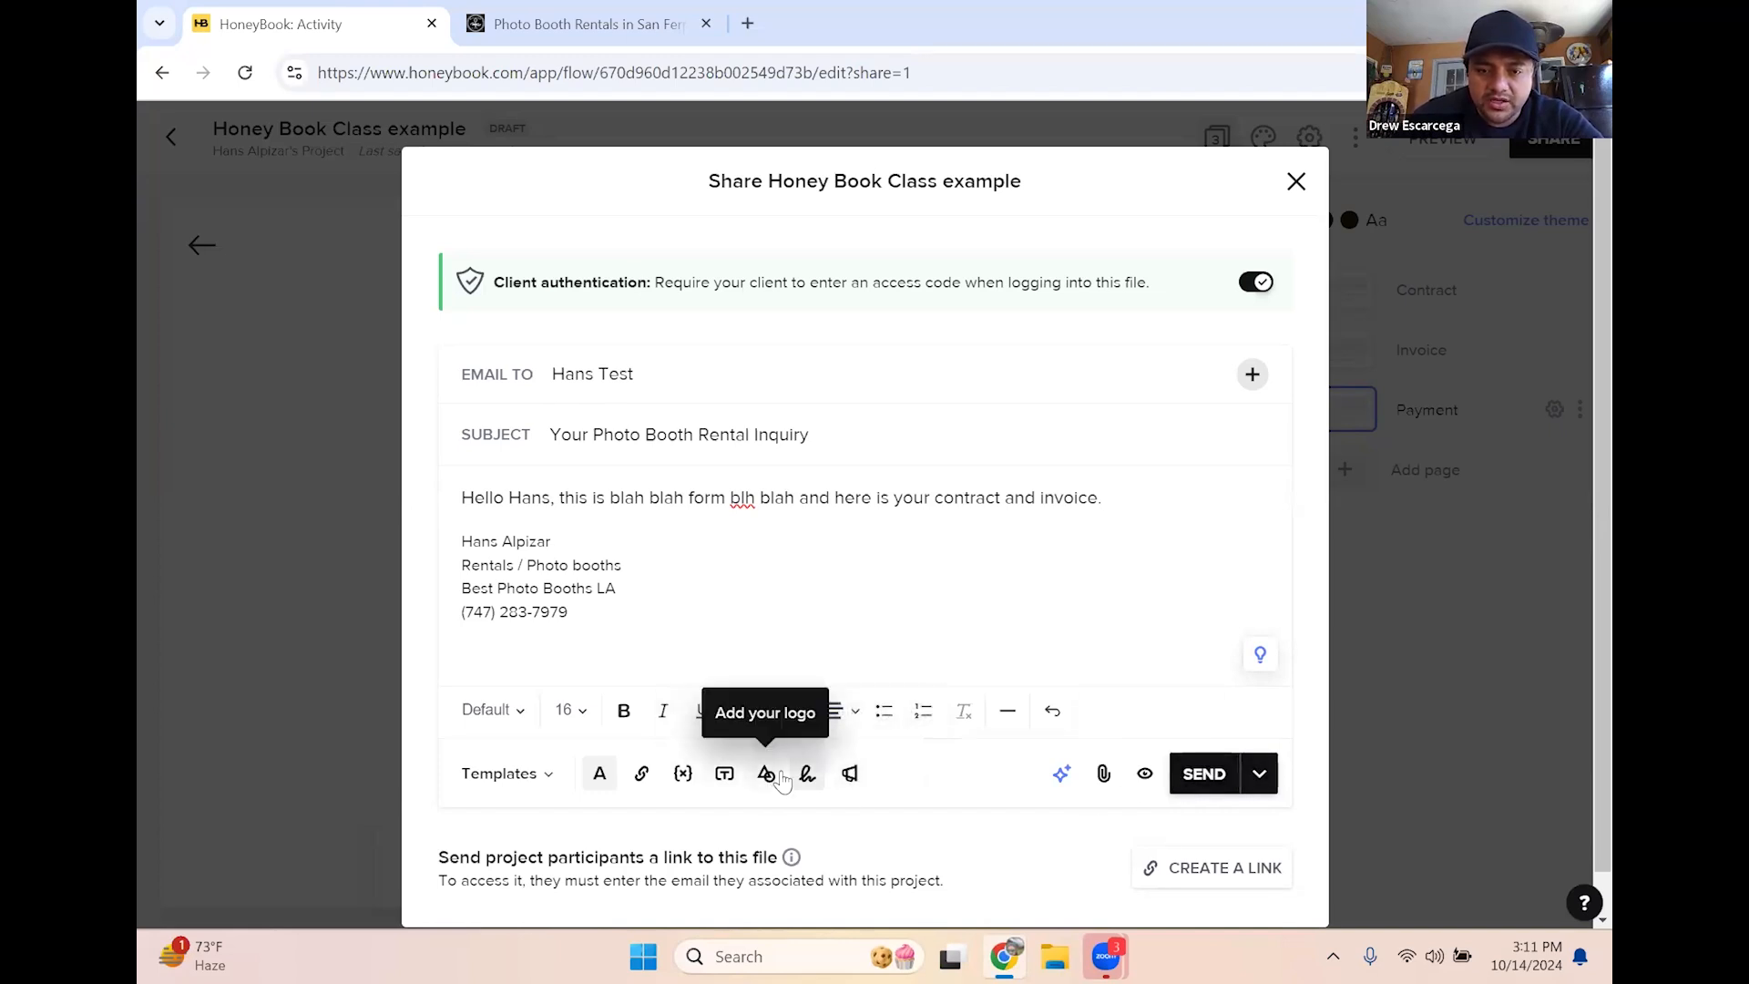
{"action": "left_click", "coordinate": [1204, 776]}
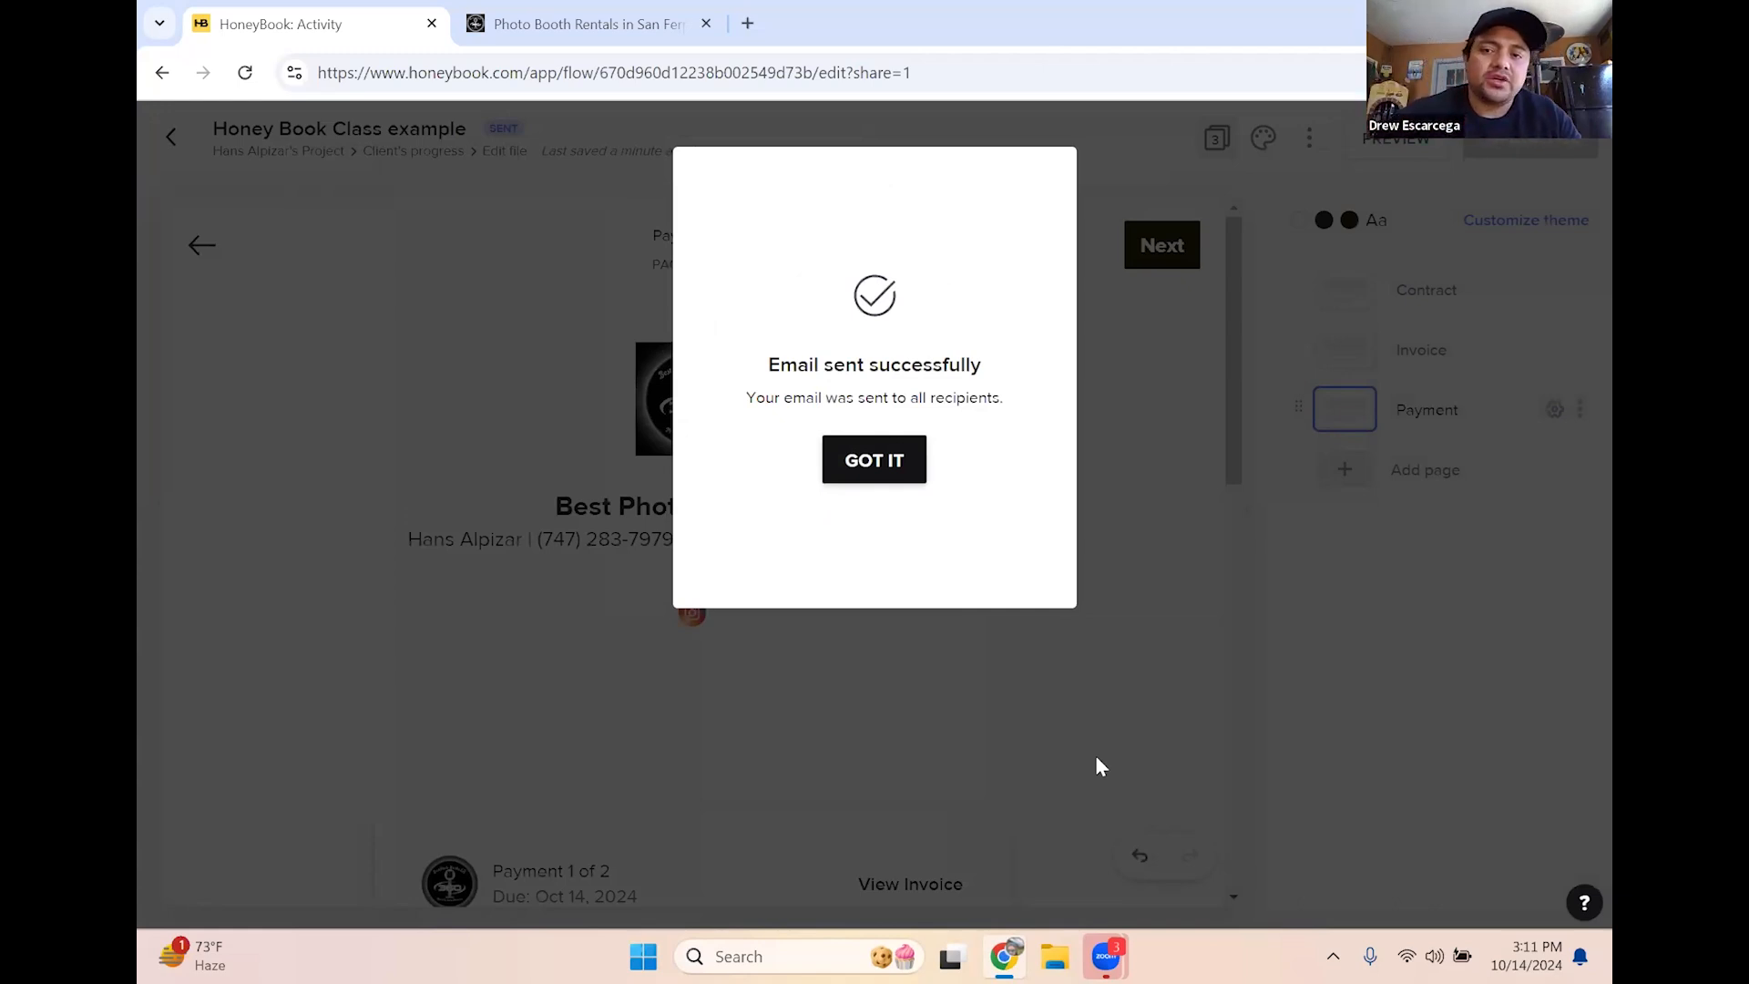
{"action": "left_click", "coordinate": [892, 472]}
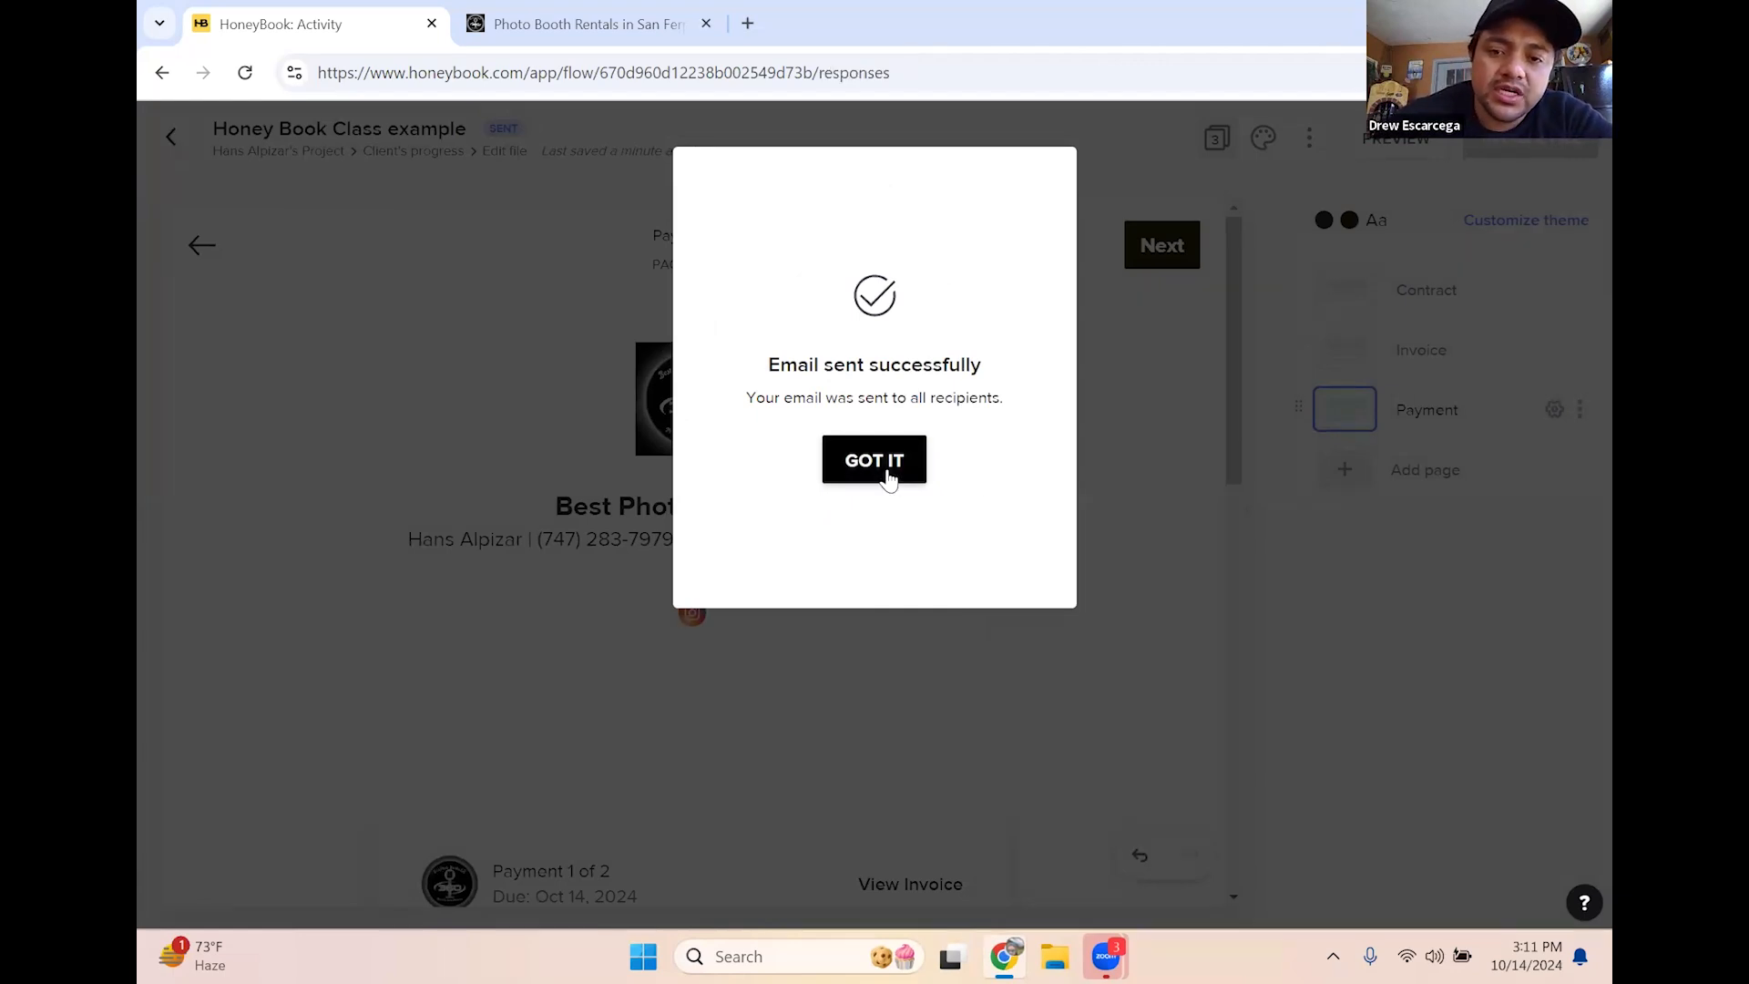
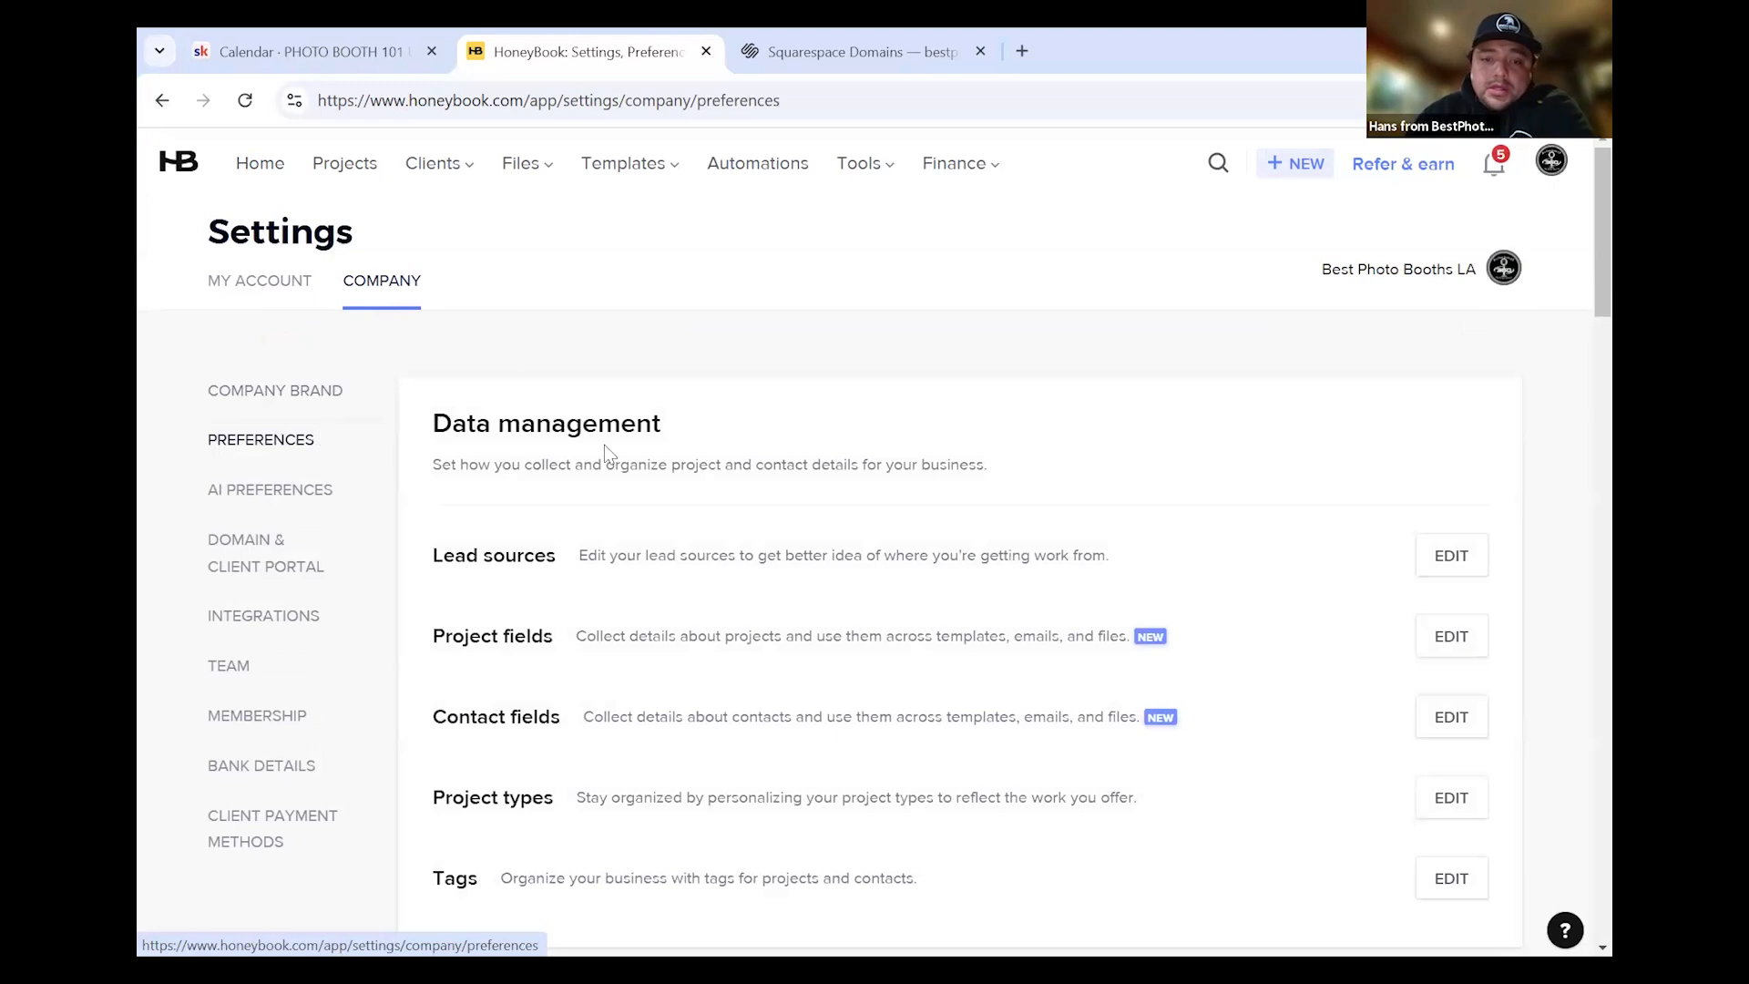
Open the project types editor and delete the Design project type
{"action": "scroll", "coordinate": [862, 547], "scroll_direction": "down", "scroll_amount": 1}
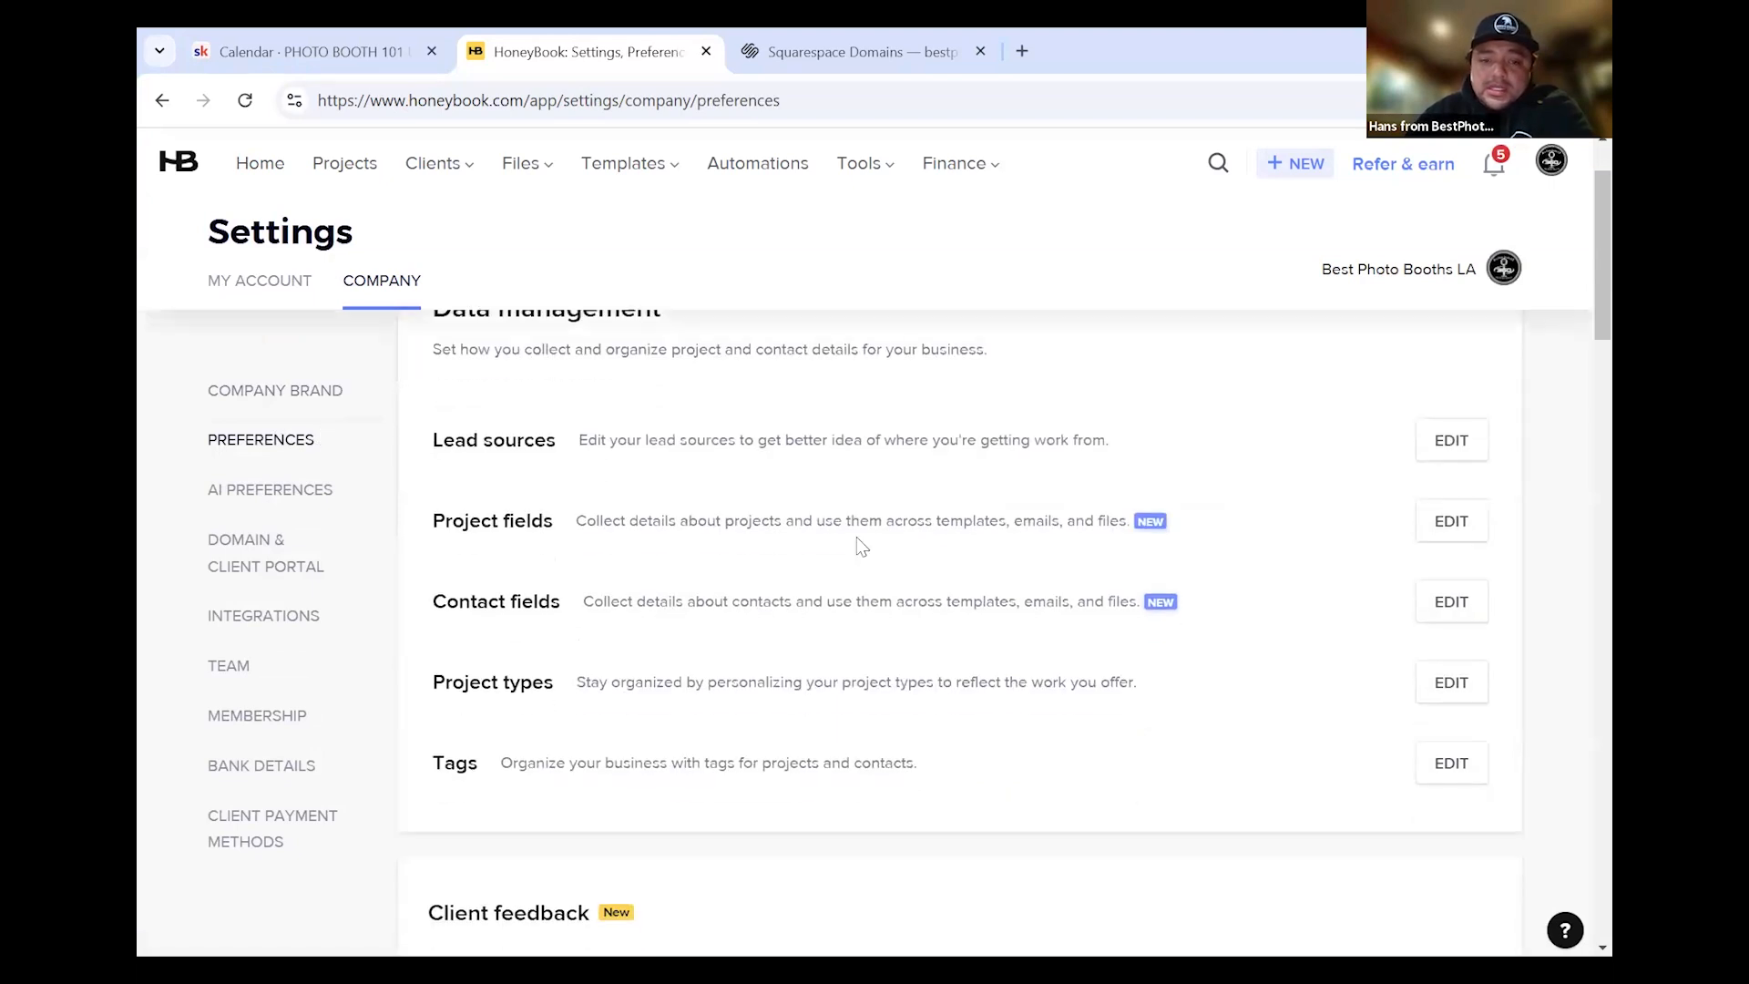
{"action": "scroll", "coordinate": [650, 672], "scroll_direction": "down", "scroll_amount": 1}
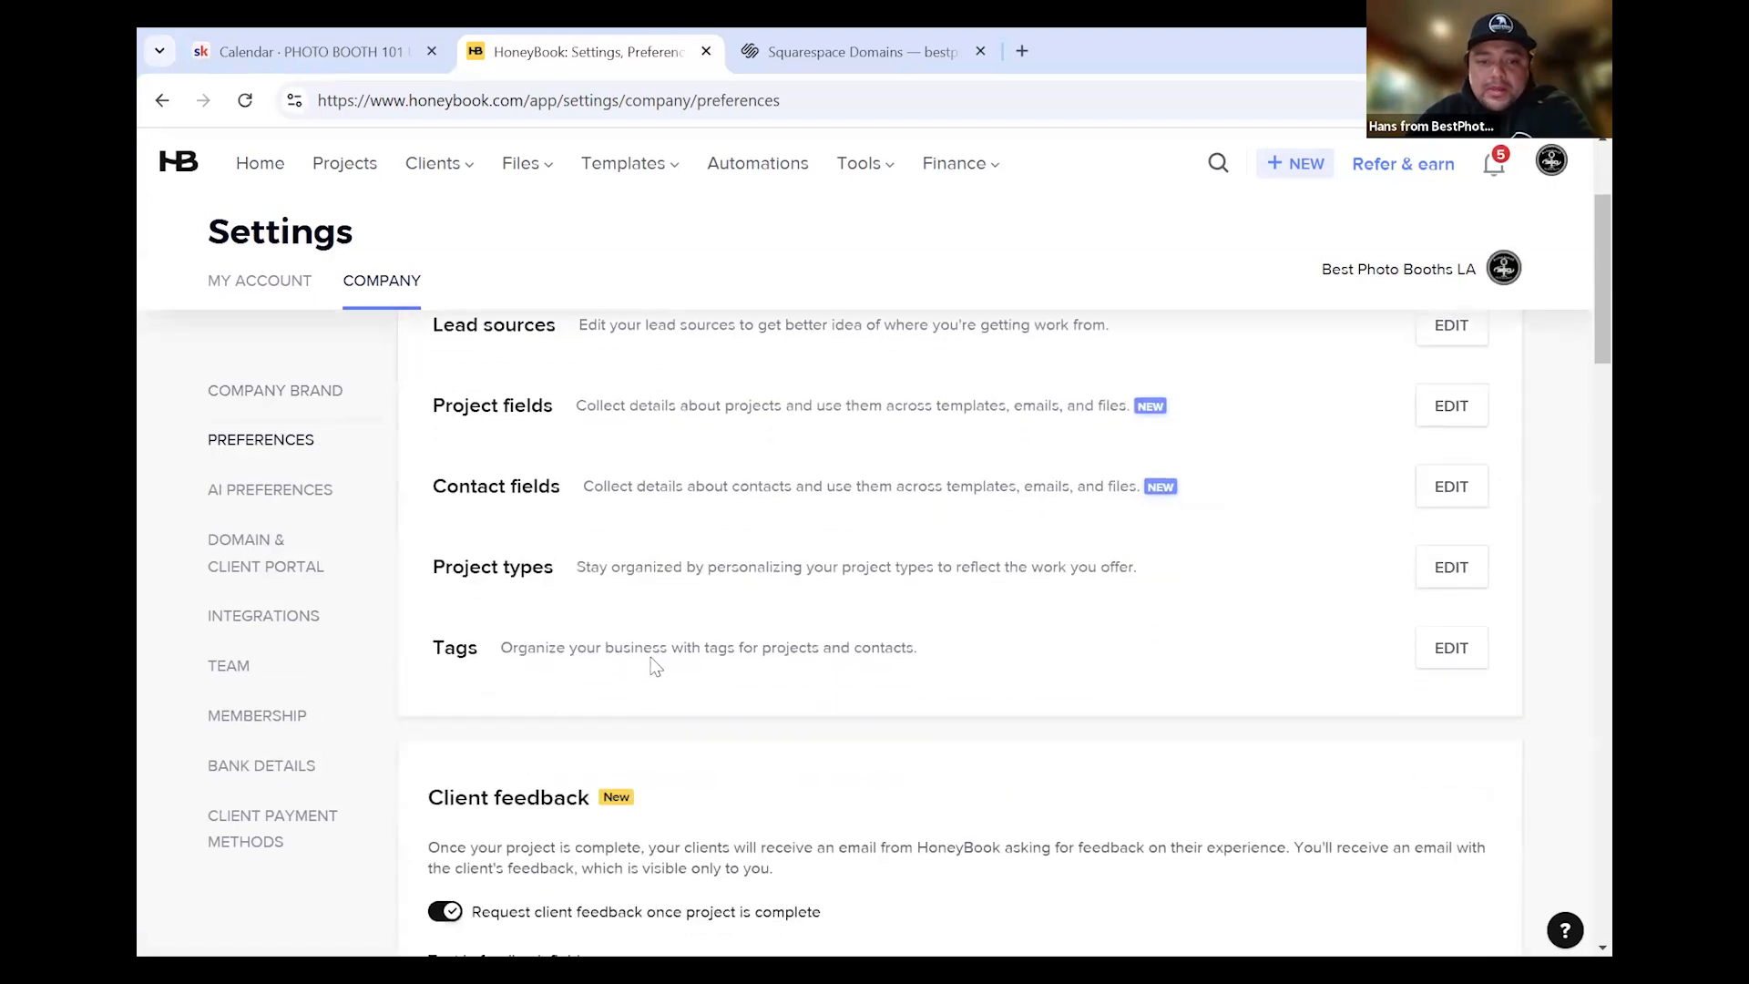
{"action": "scroll", "coordinate": [653, 665], "scroll_direction": "up", "scroll_amount": 1}
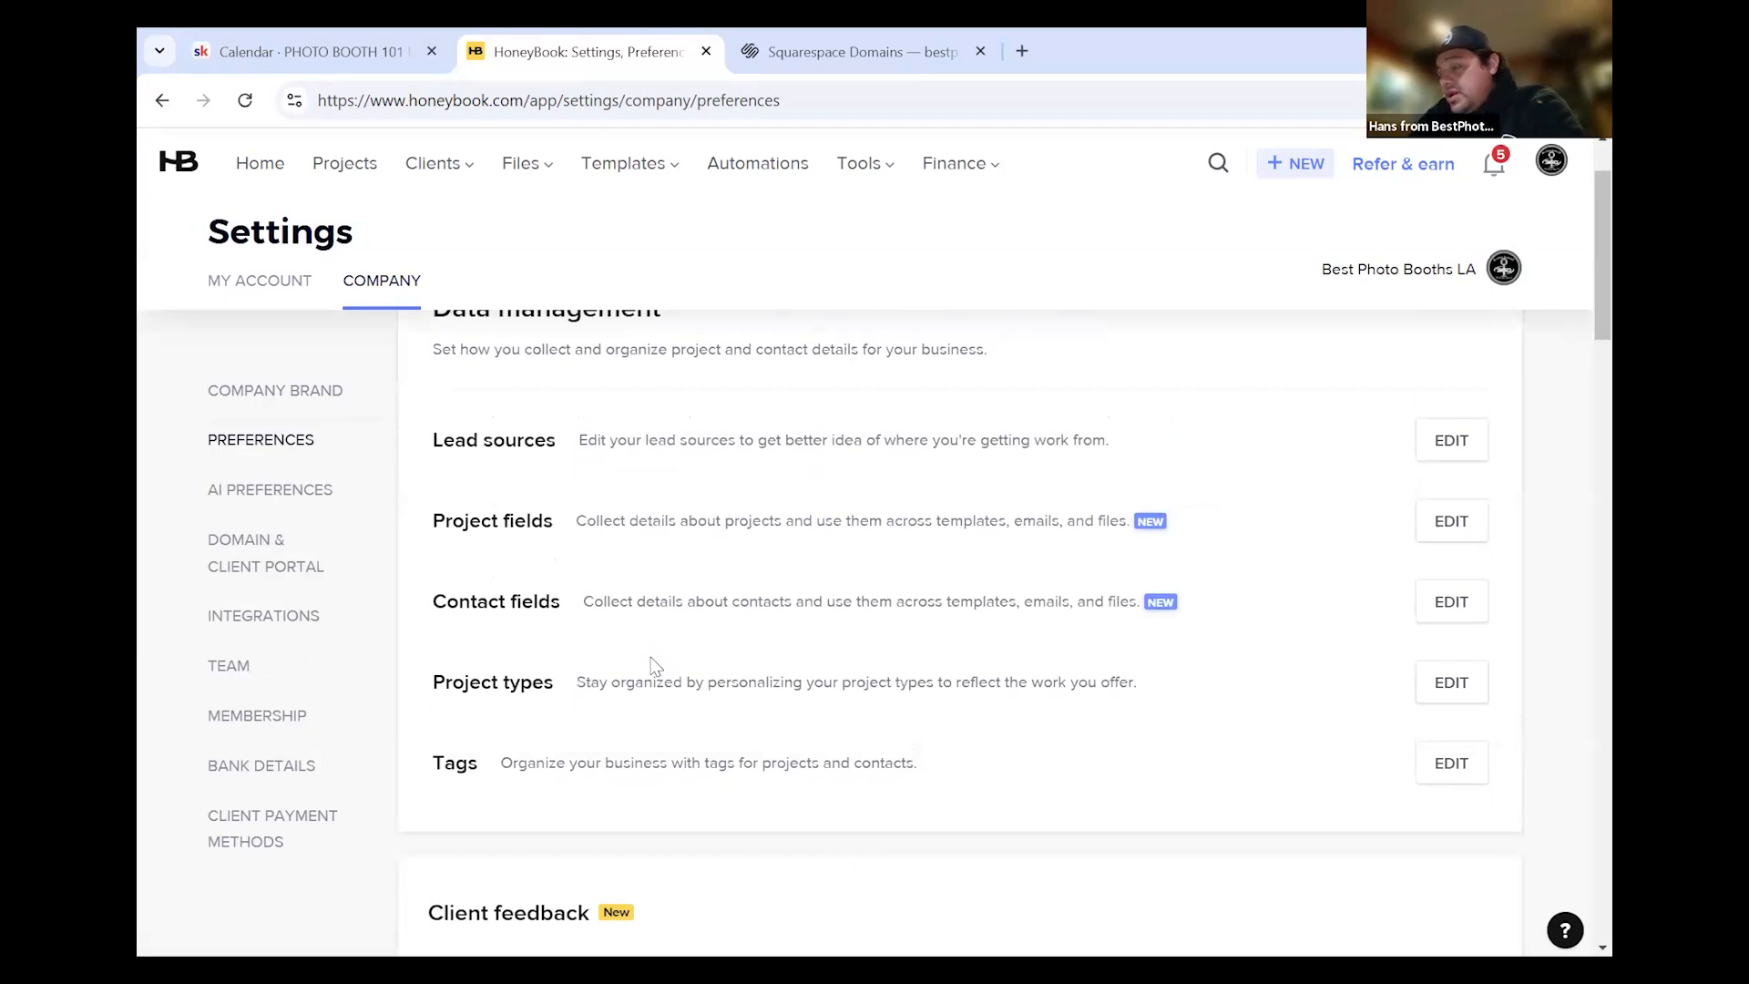
{"action": "scroll", "coordinate": [653, 666], "scroll_direction": "up", "scroll_amount": 1}
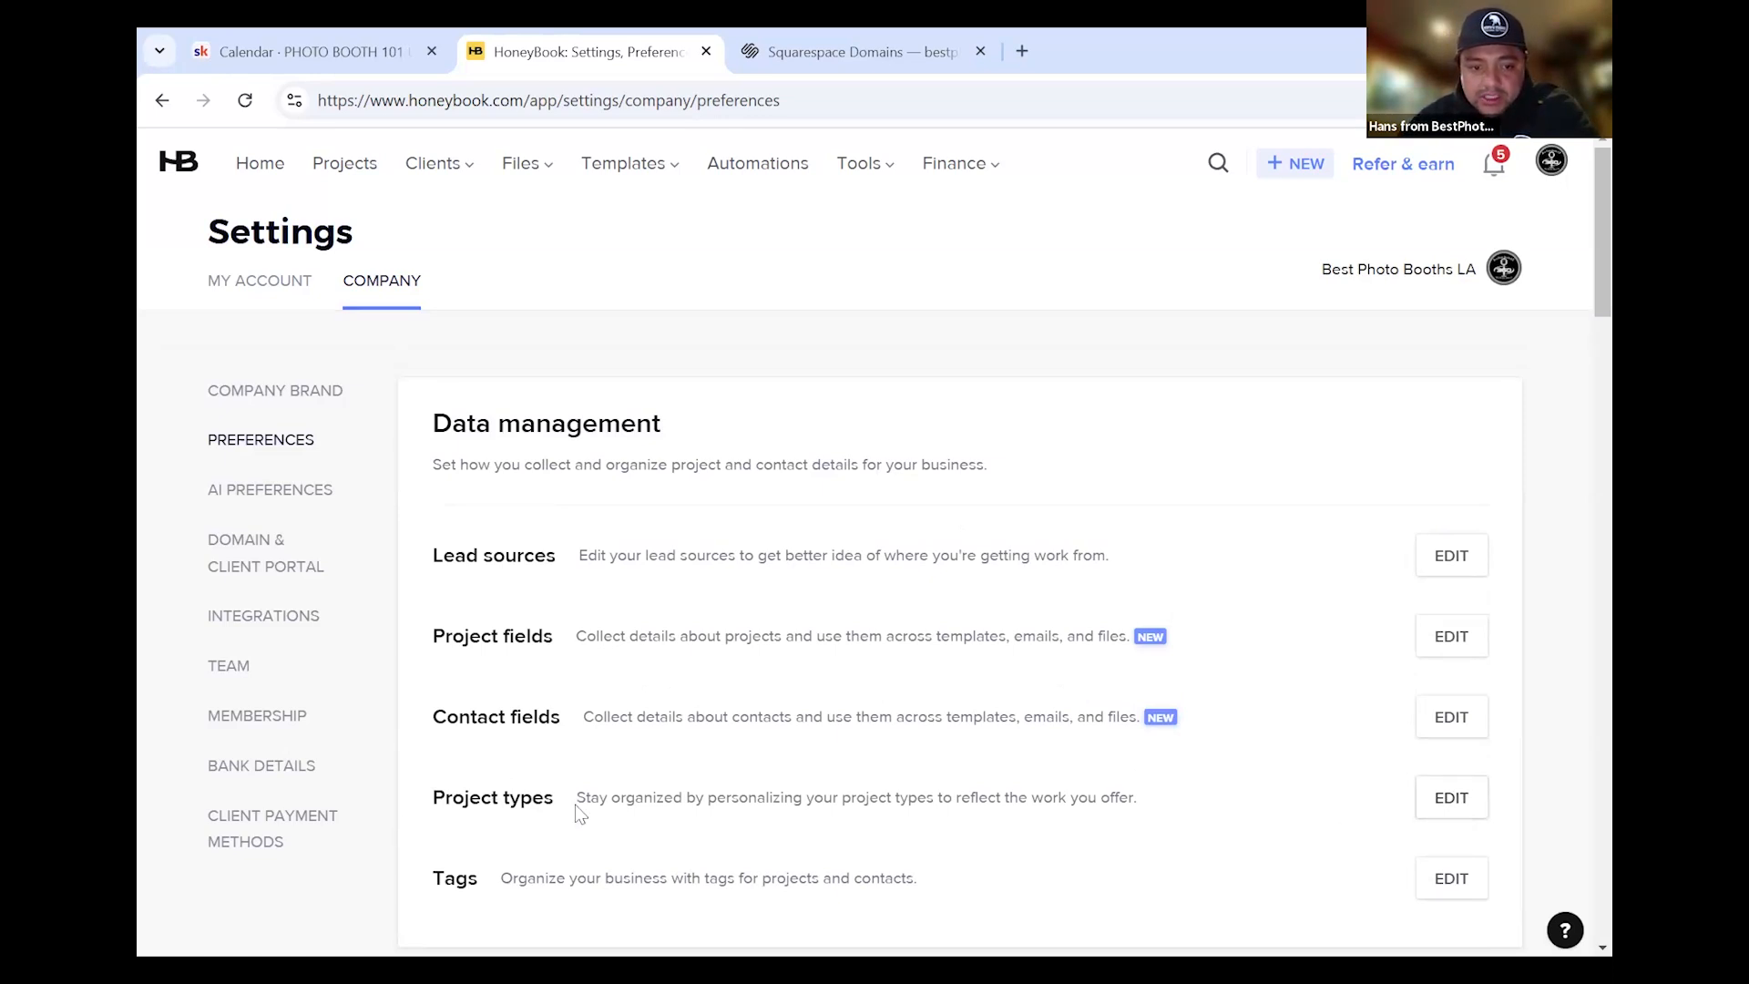
{"action": "left_click_drag", "start_coordinate": [579, 797], "coordinate": [1155, 795]}
{"action": "left_click", "coordinate": [1383, 783]}
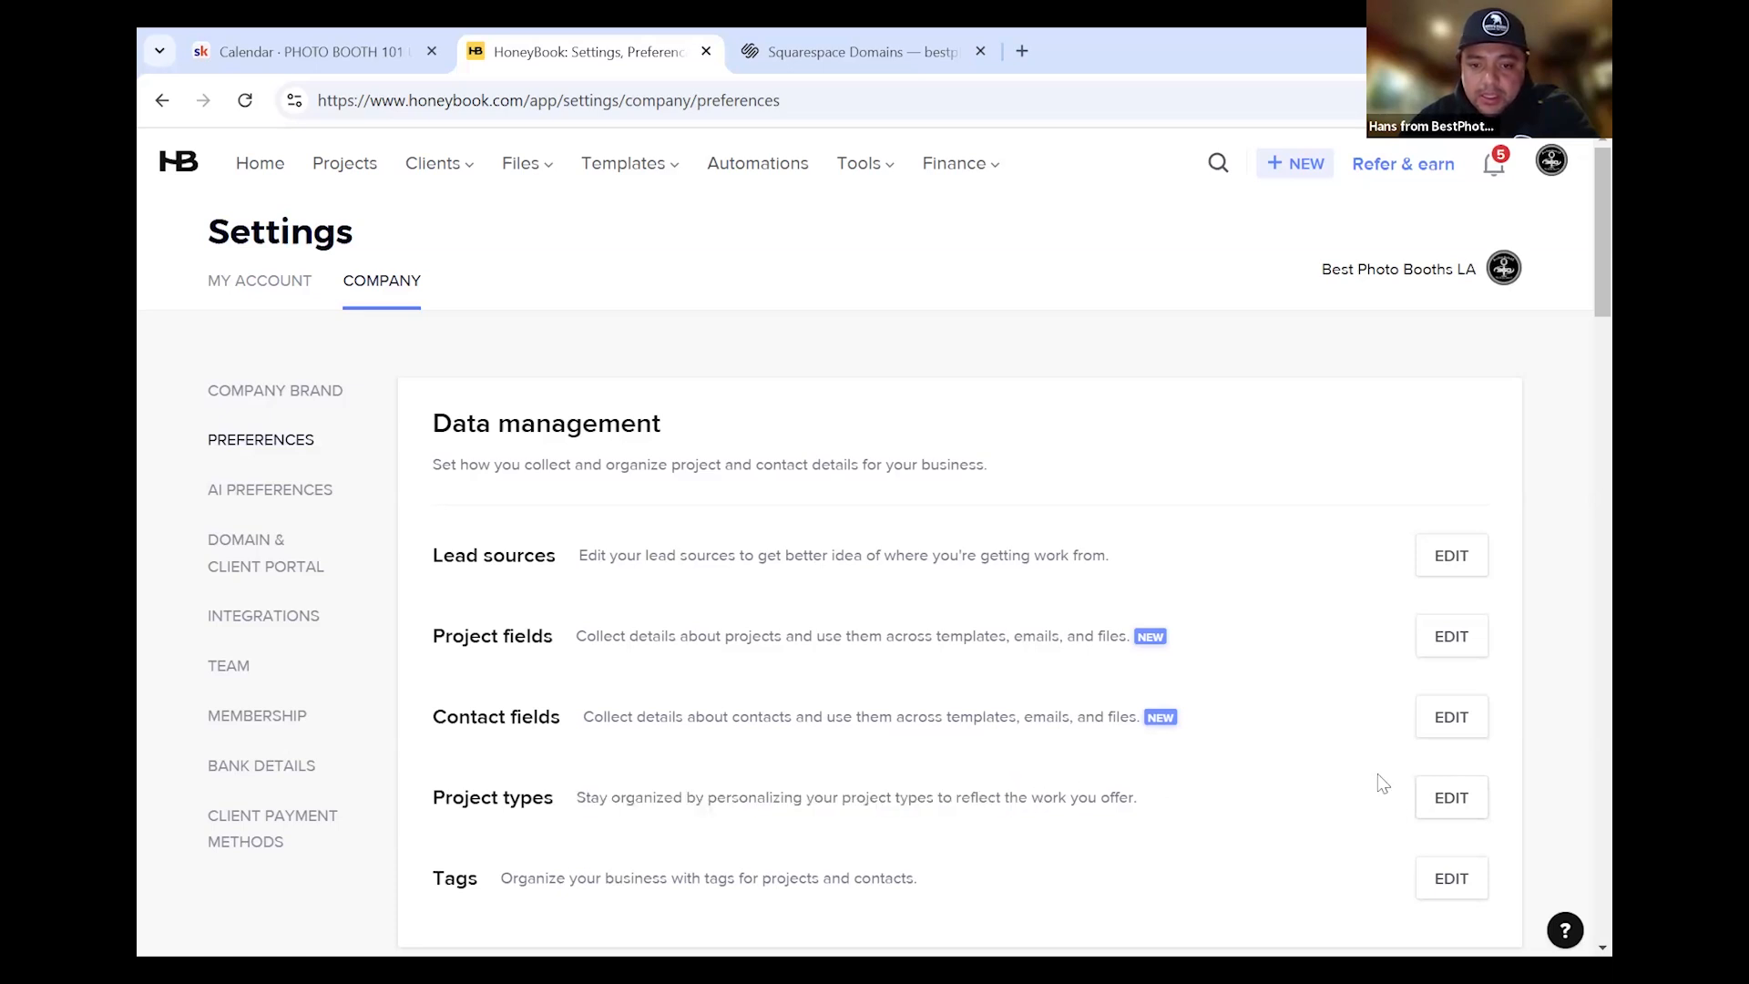
{"action": "scroll", "coordinate": [785, 652], "scroll_direction": "down", "scroll_amount": 3}
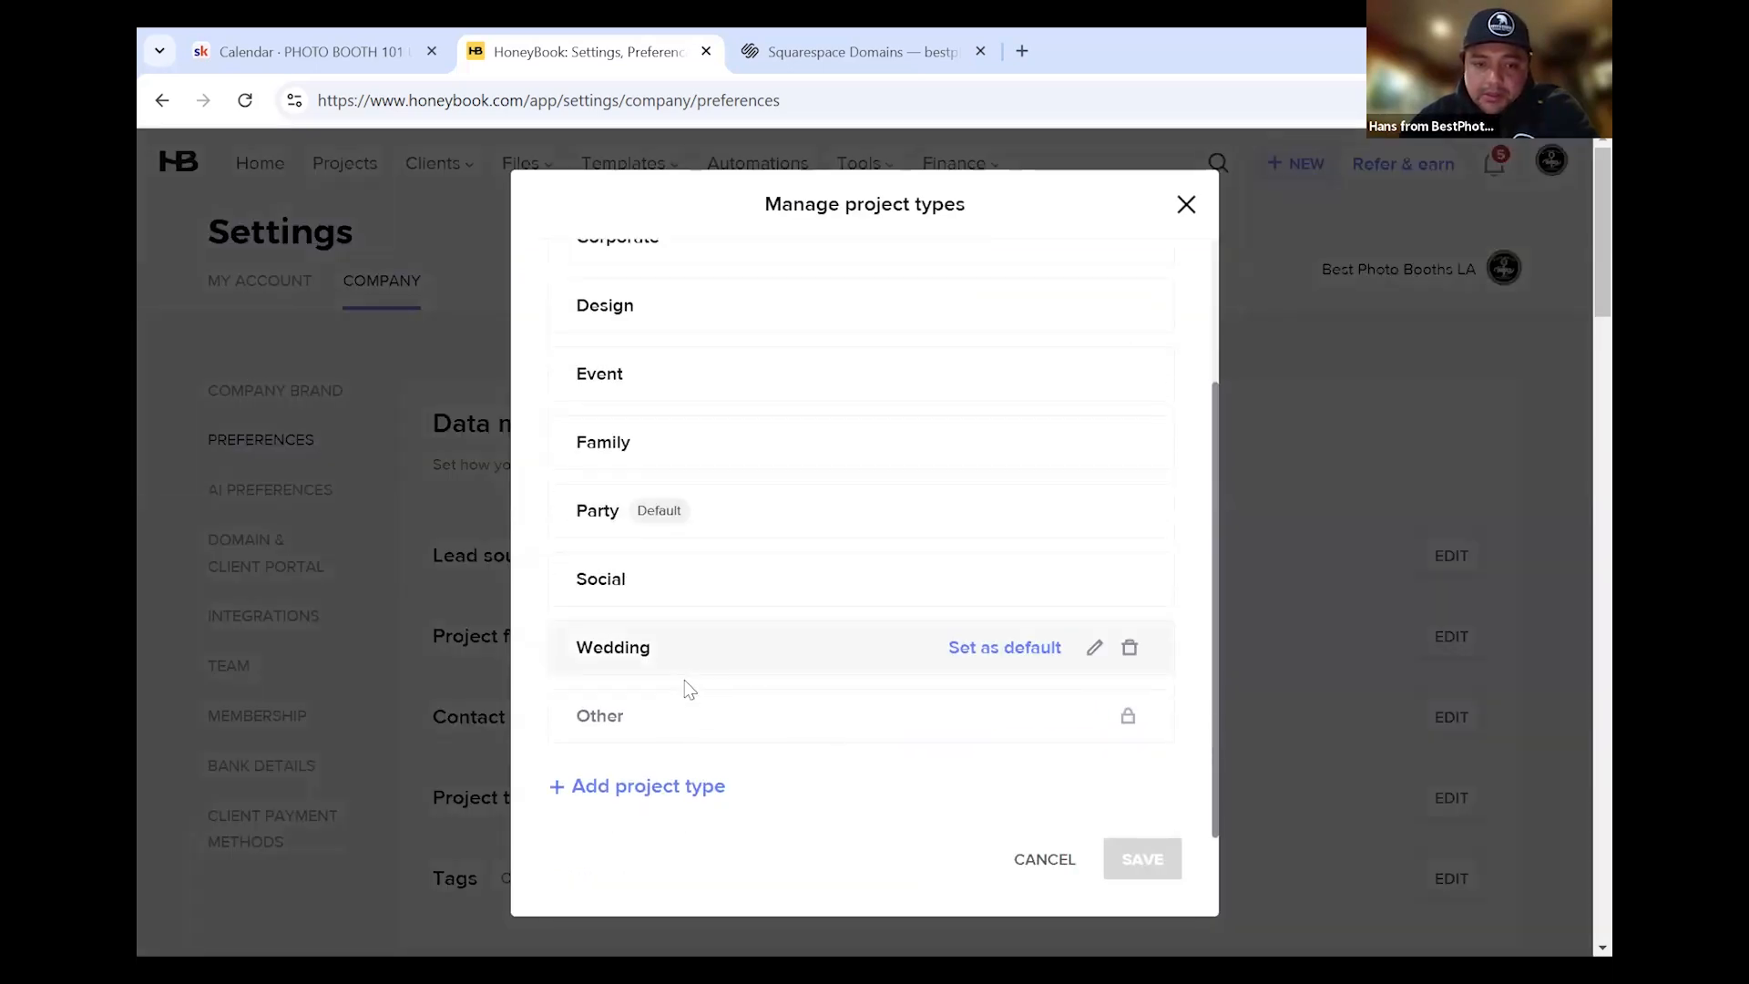
{"action": "scroll", "coordinate": [801, 507], "scroll_direction": "up", "scroll_amount": 3}
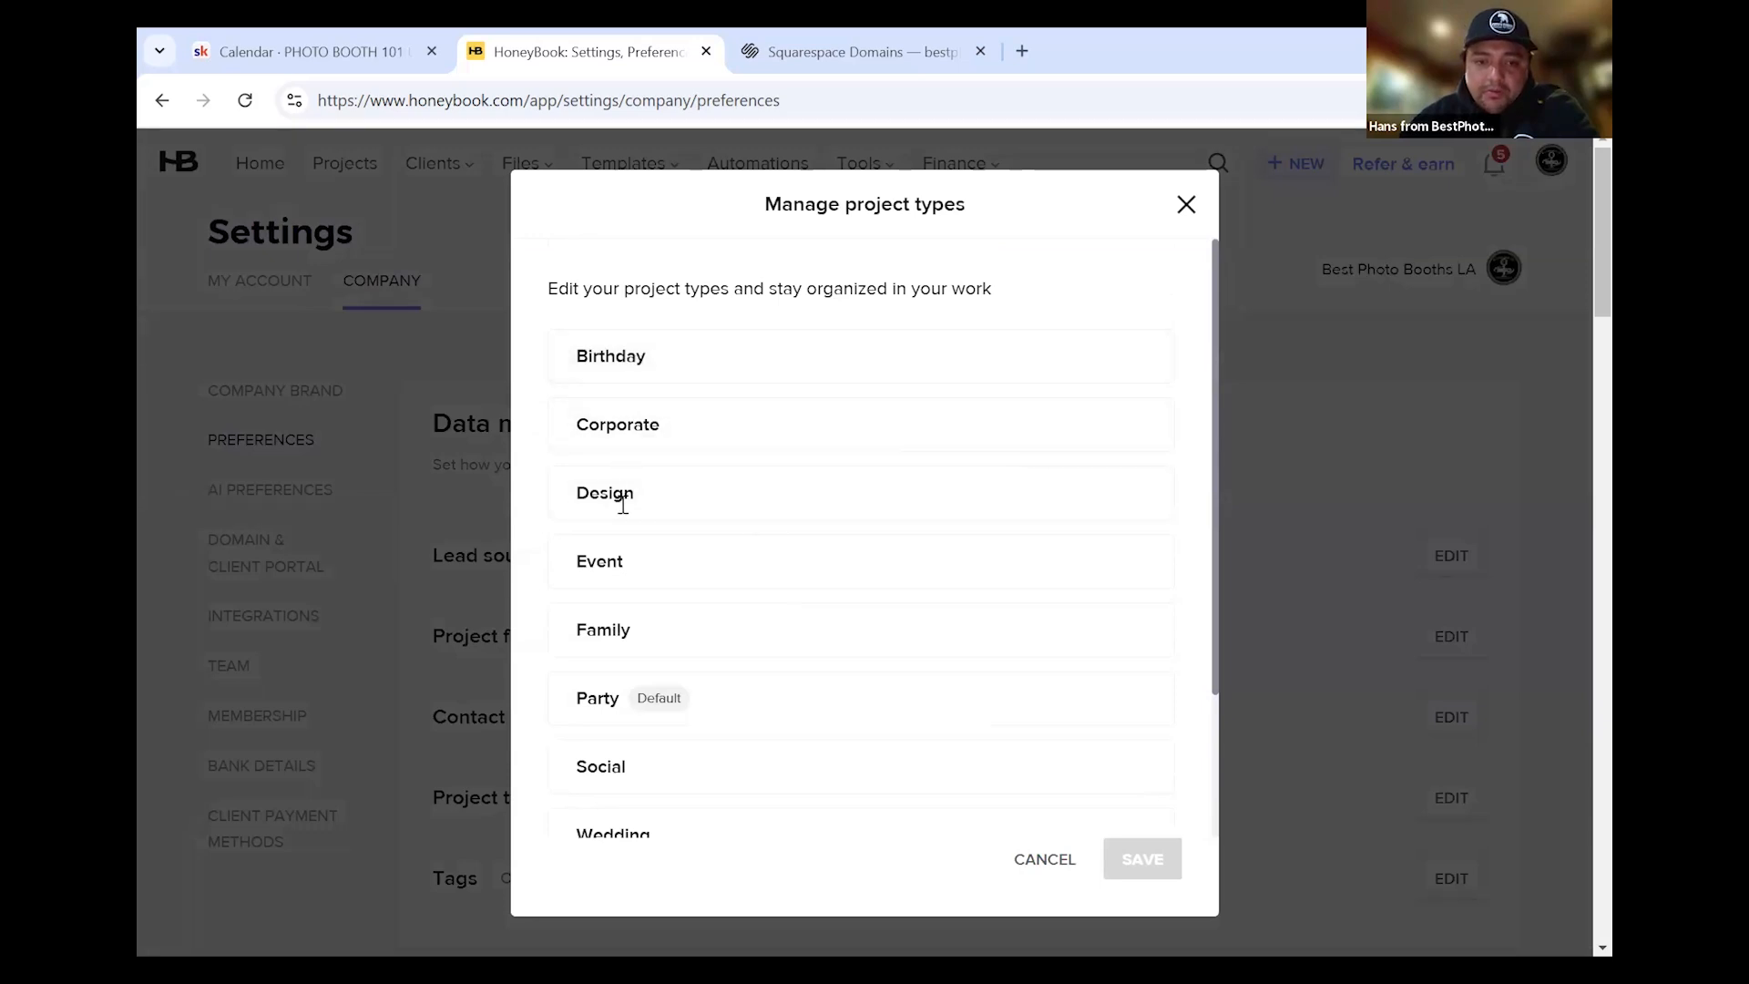
{"action": "scroll", "coordinate": [672, 687], "scroll_direction": "down", "scroll_amount": 3}
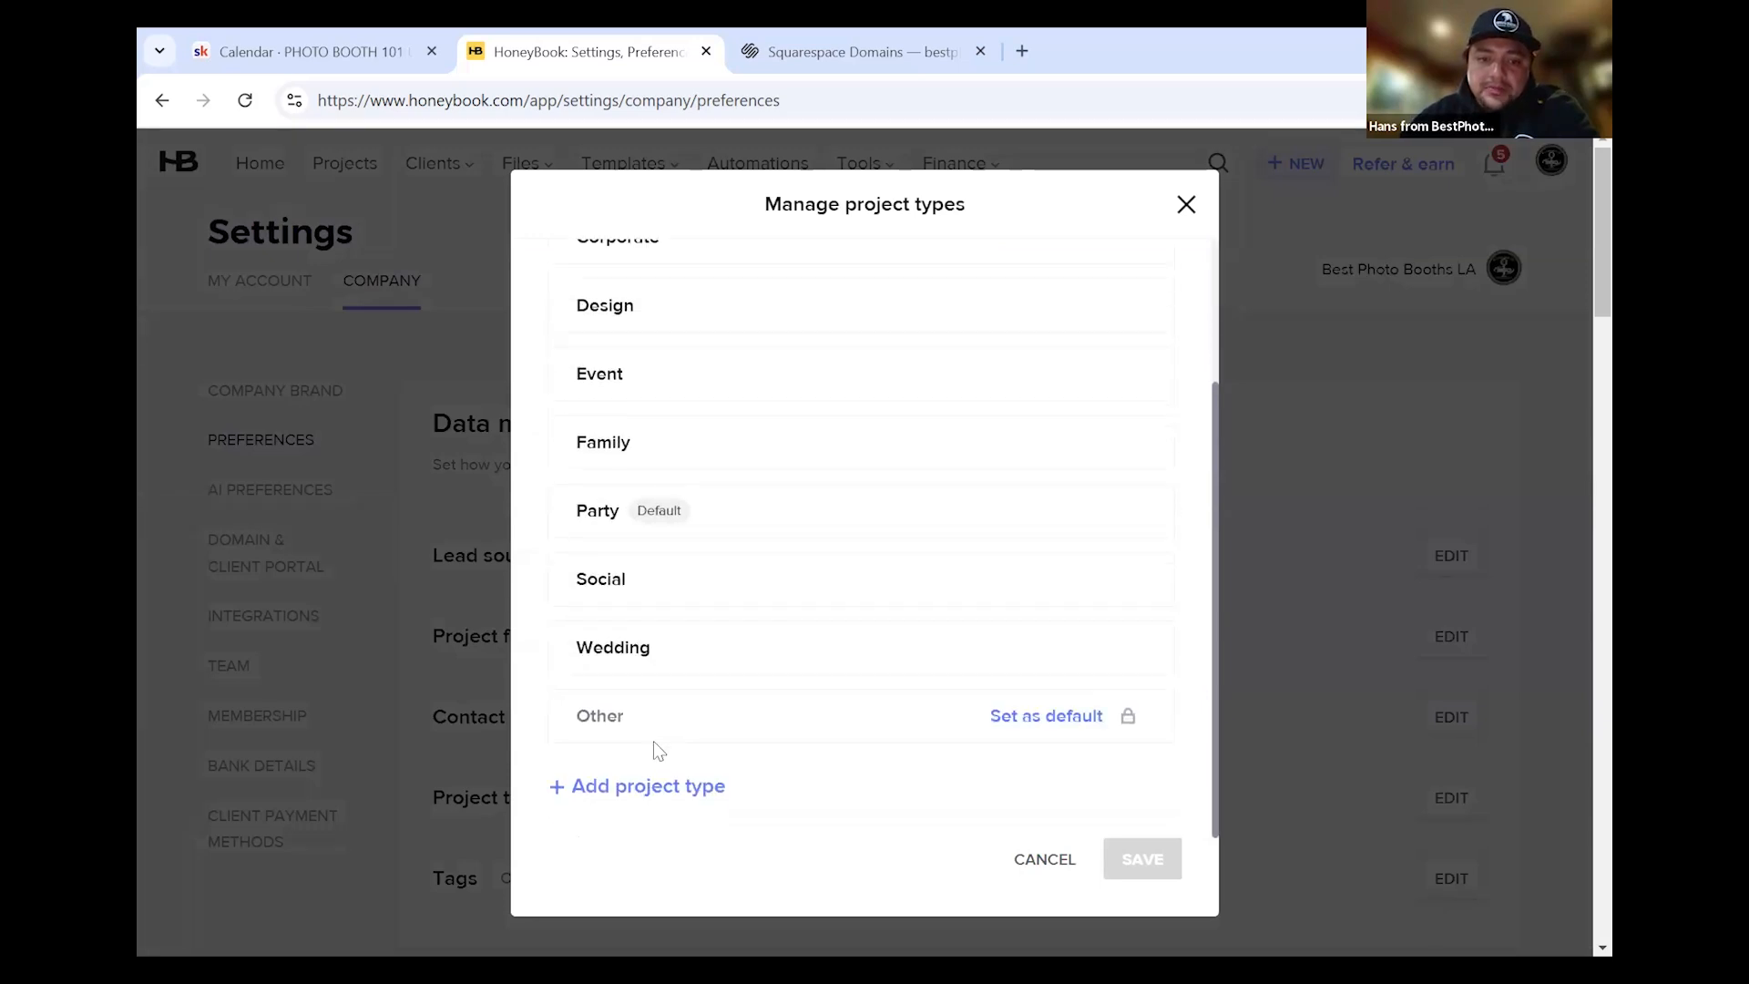
{"action": "scroll", "coordinate": [664, 479], "scroll_direction": "up", "scroll_amount": 3}
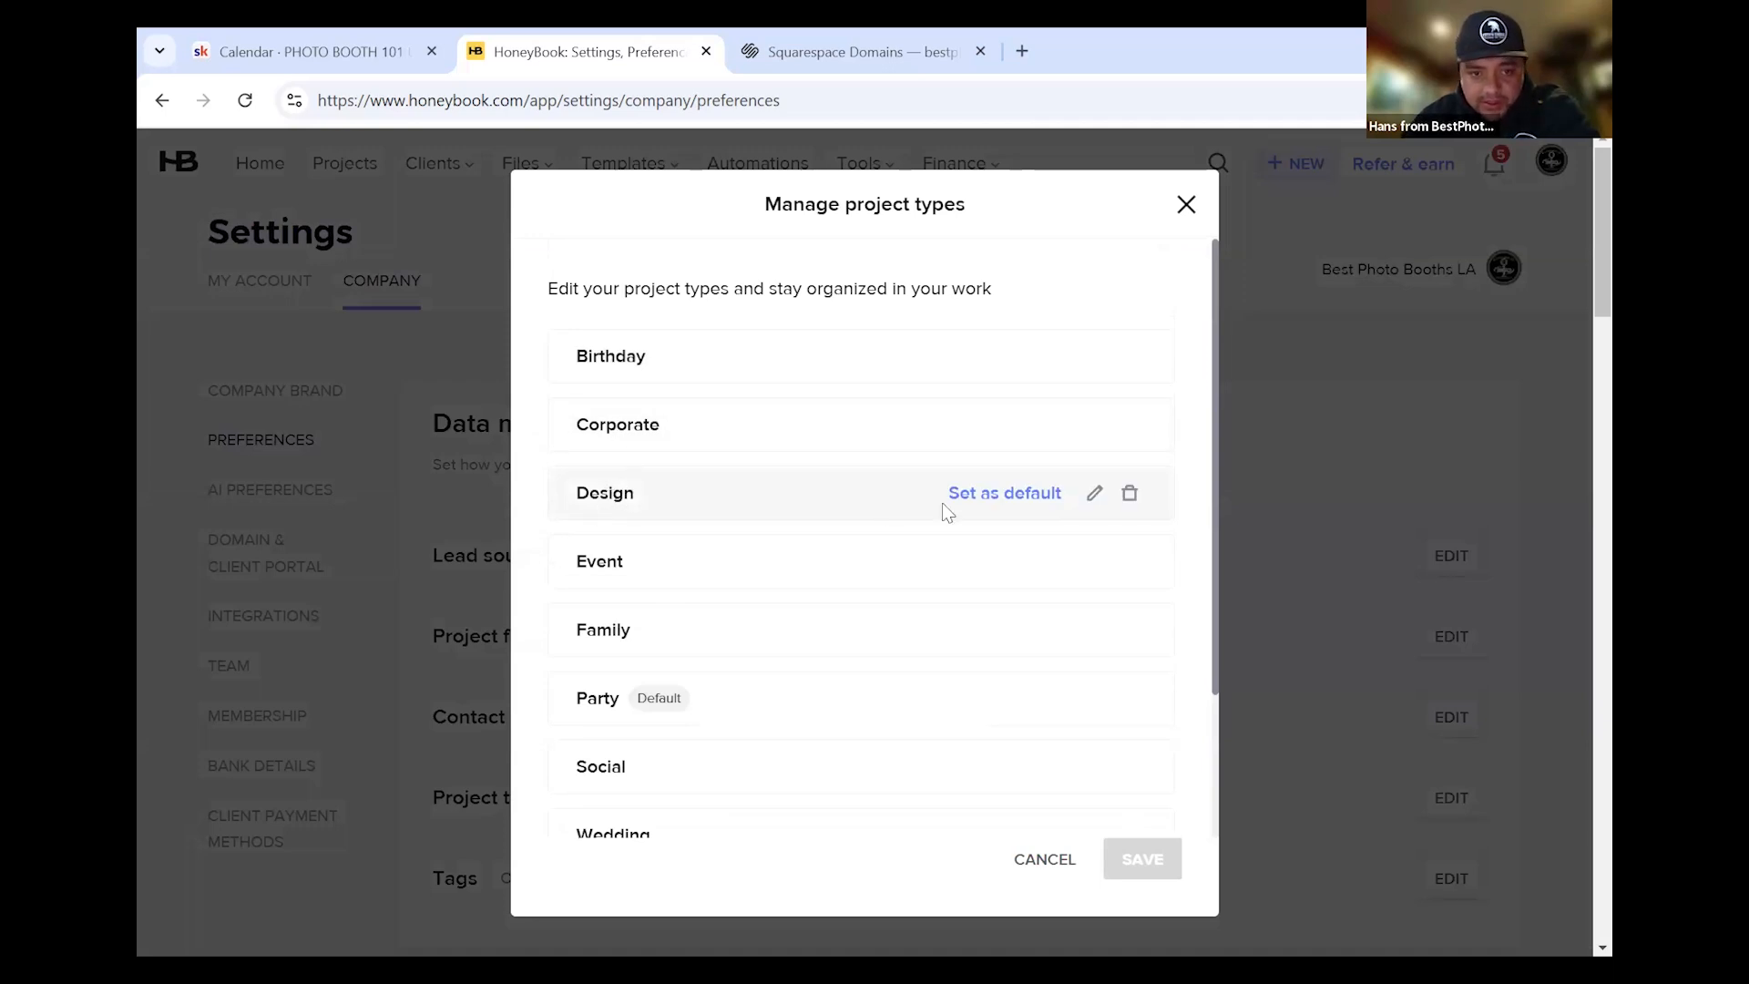
{"action": "left_click", "coordinate": [1130, 493]}
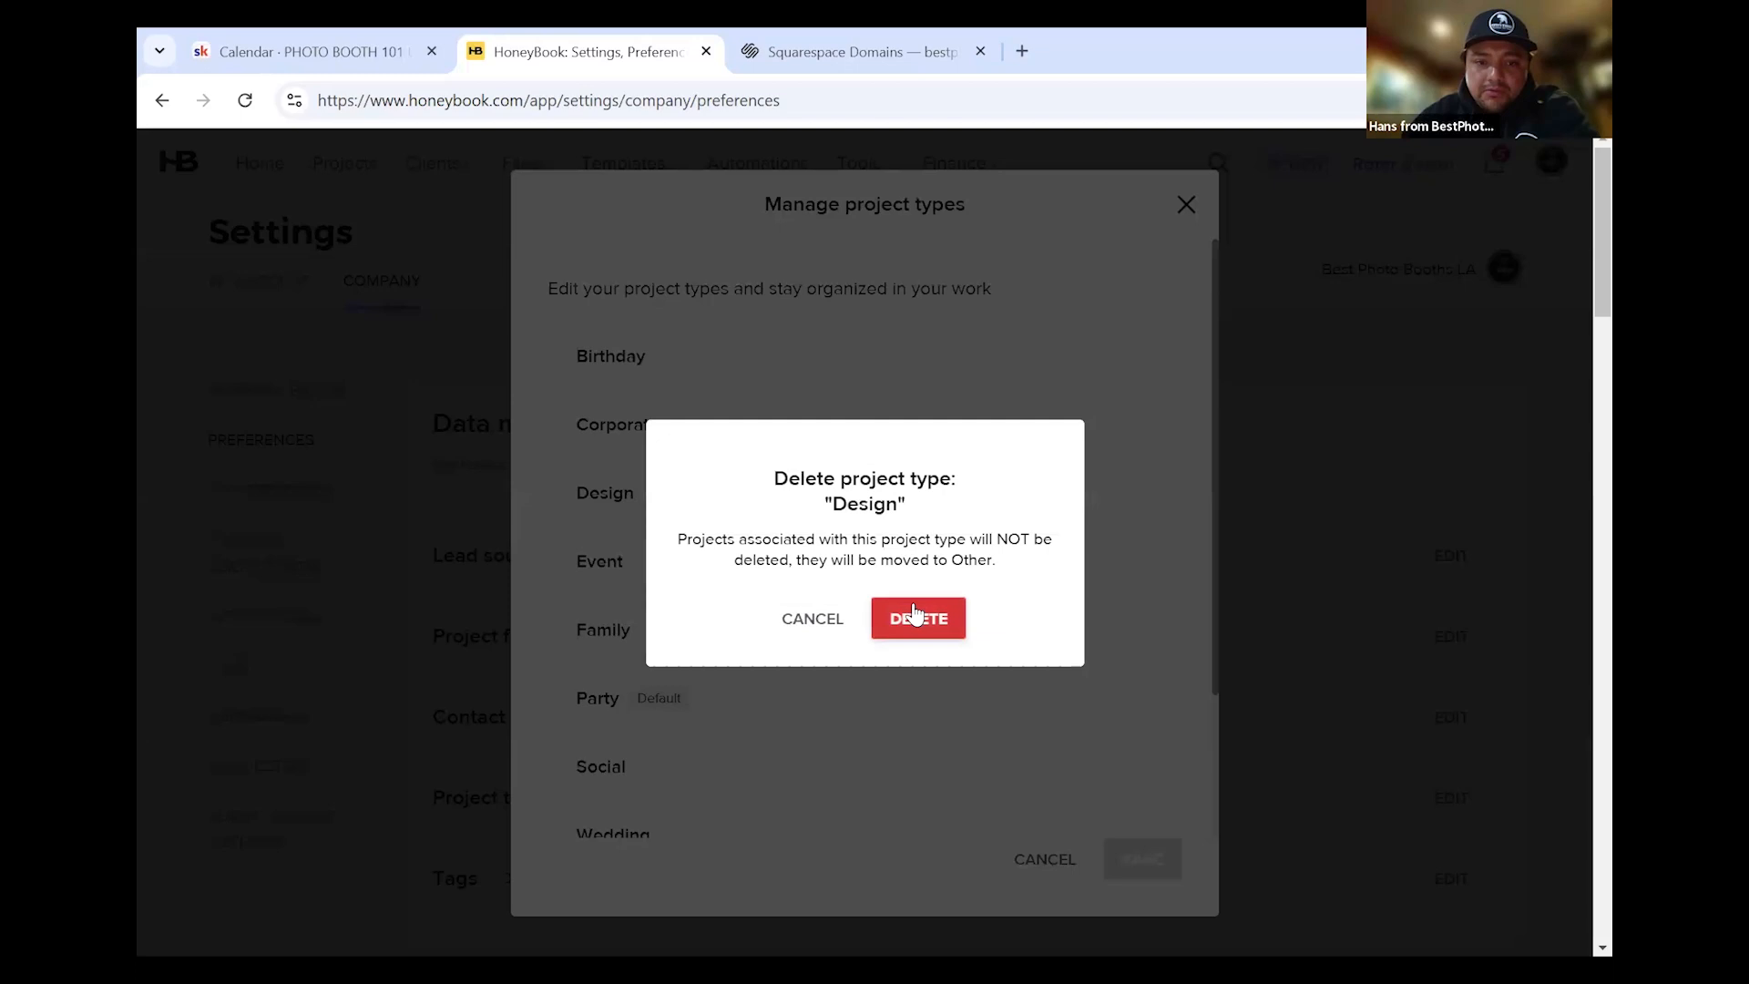
{"action": "left_click", "coordinate": [916, 615]}
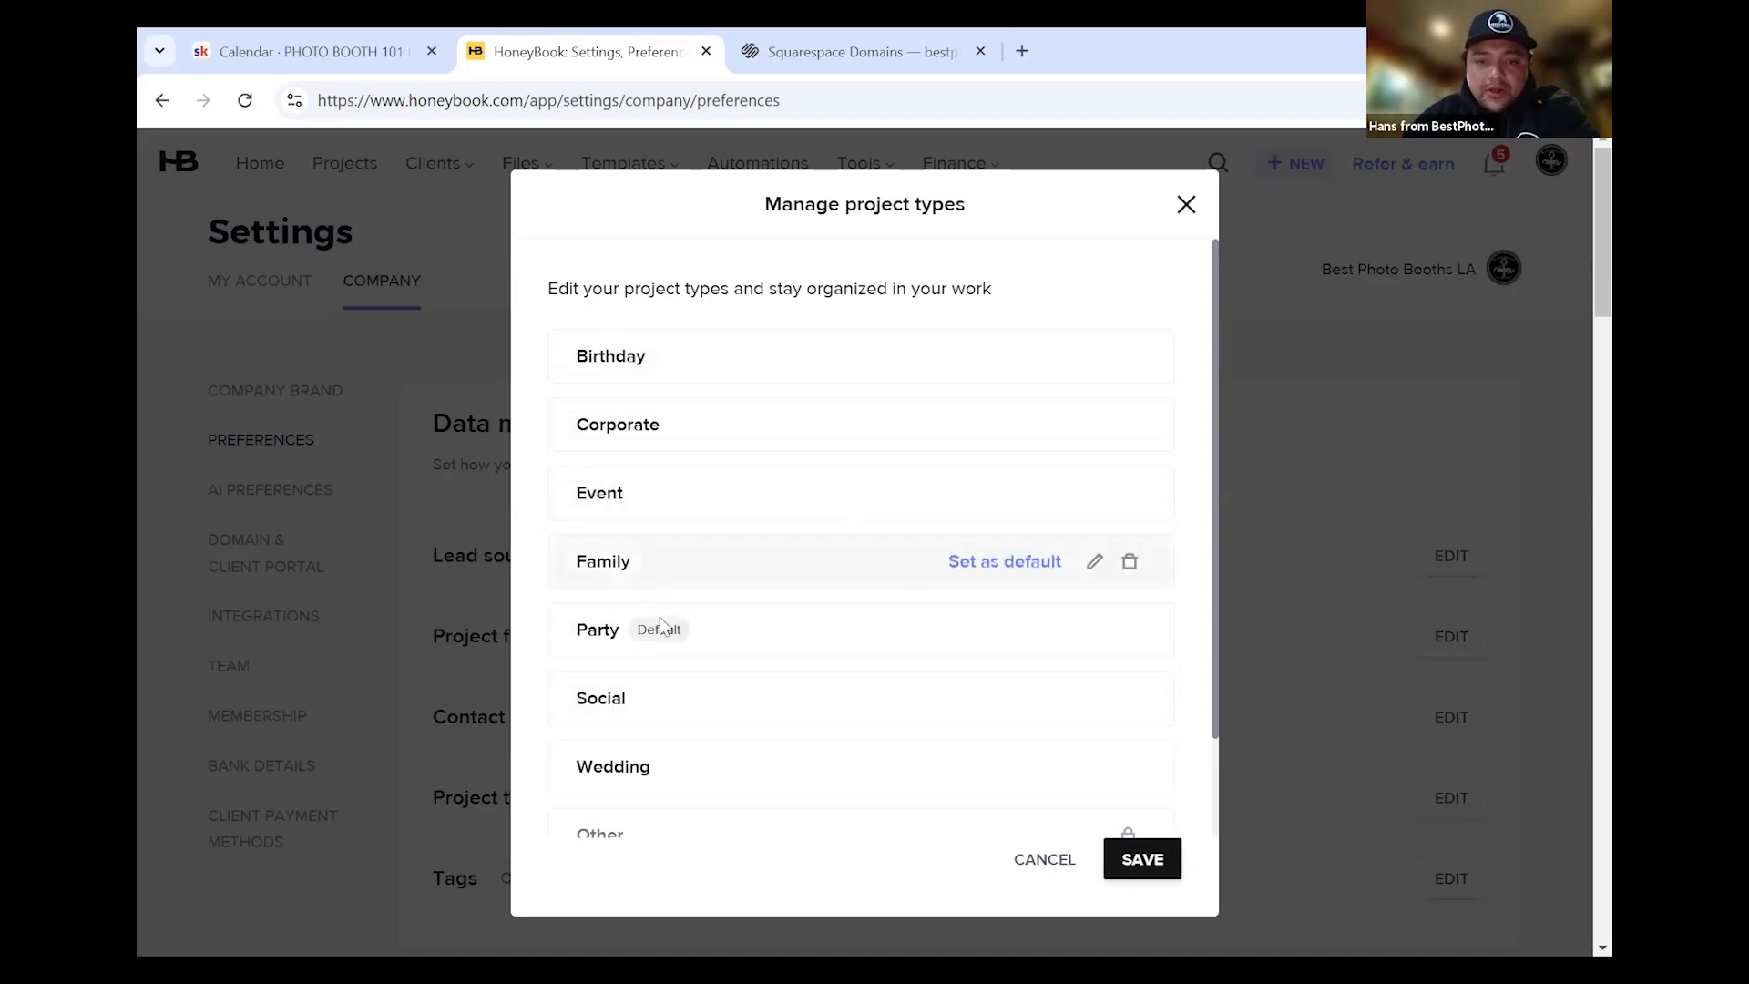
Delete the Event project type as well
{"action": "scroll", "coordinate": [662, 625], "scroll_direction": "down", "scroll_amount": 2}
{"action": "scroll", "coordinate": [720, 392], "scroll_direction": "up", "scroll_amount": 2}
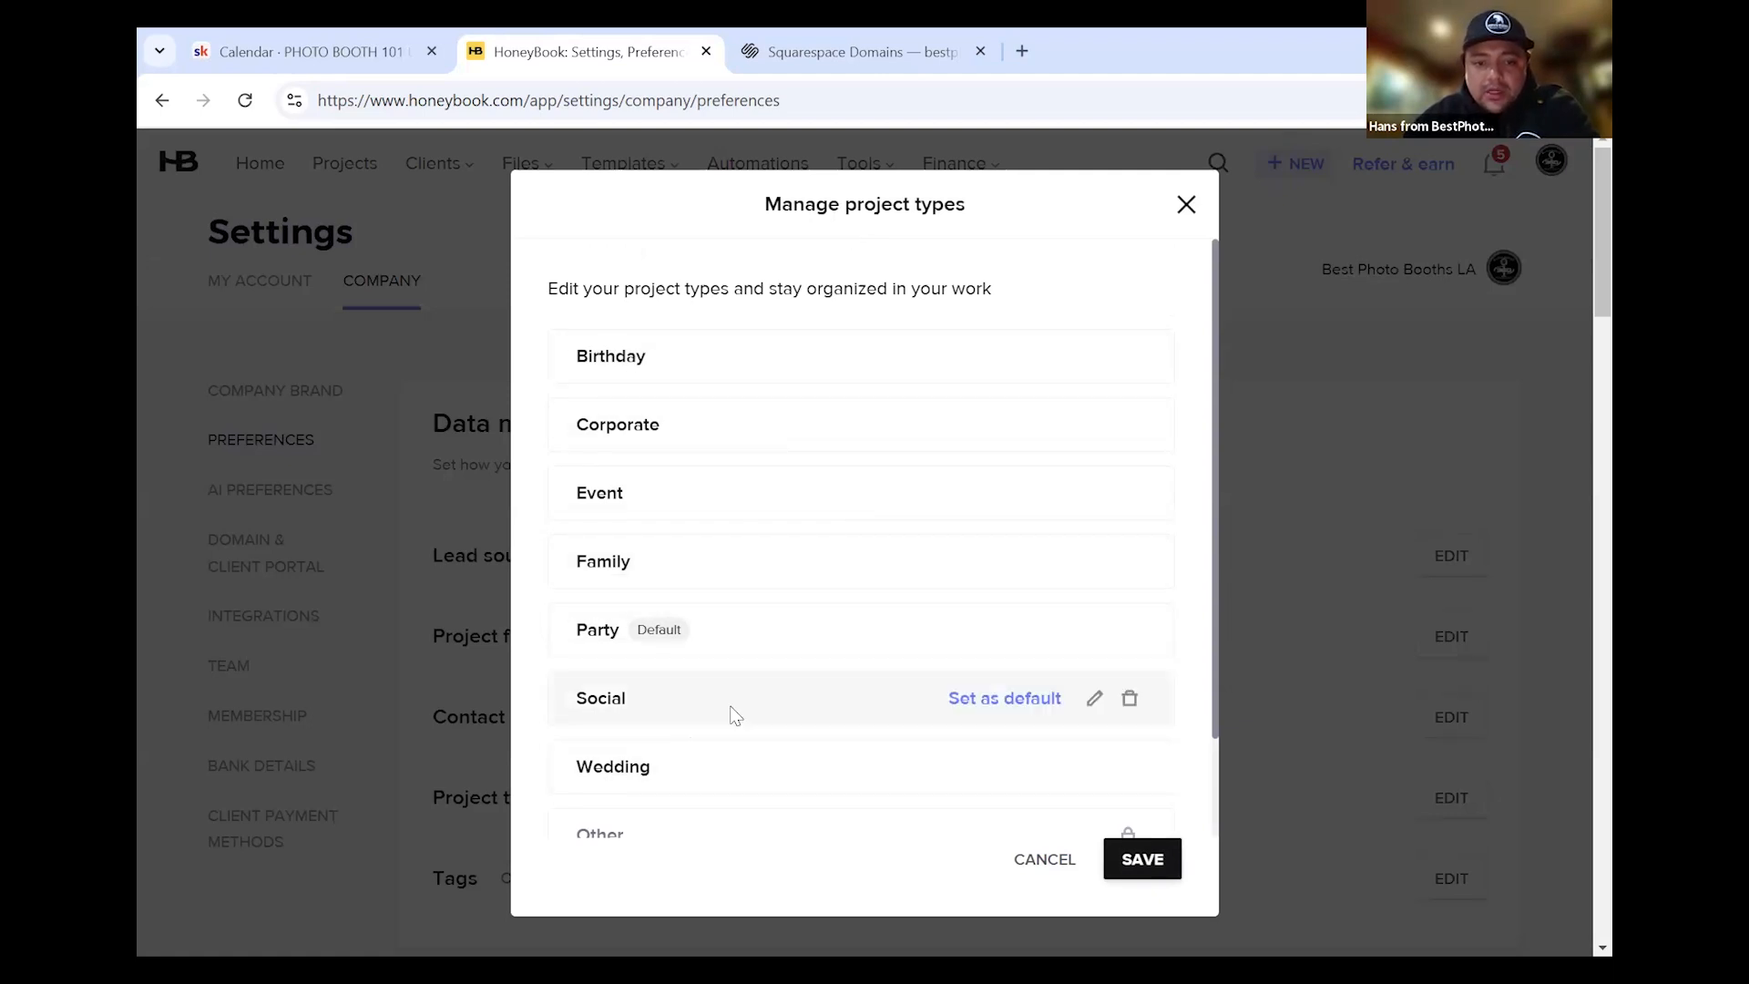
{"action": "scroll", "coordinate": [722, 702], "scroll_direction": "down", "scroll_amount": 2}
{"action": "scroll", "coordinate": [678, 474], "scroll_direction": "up", "scroll_amount": 2}
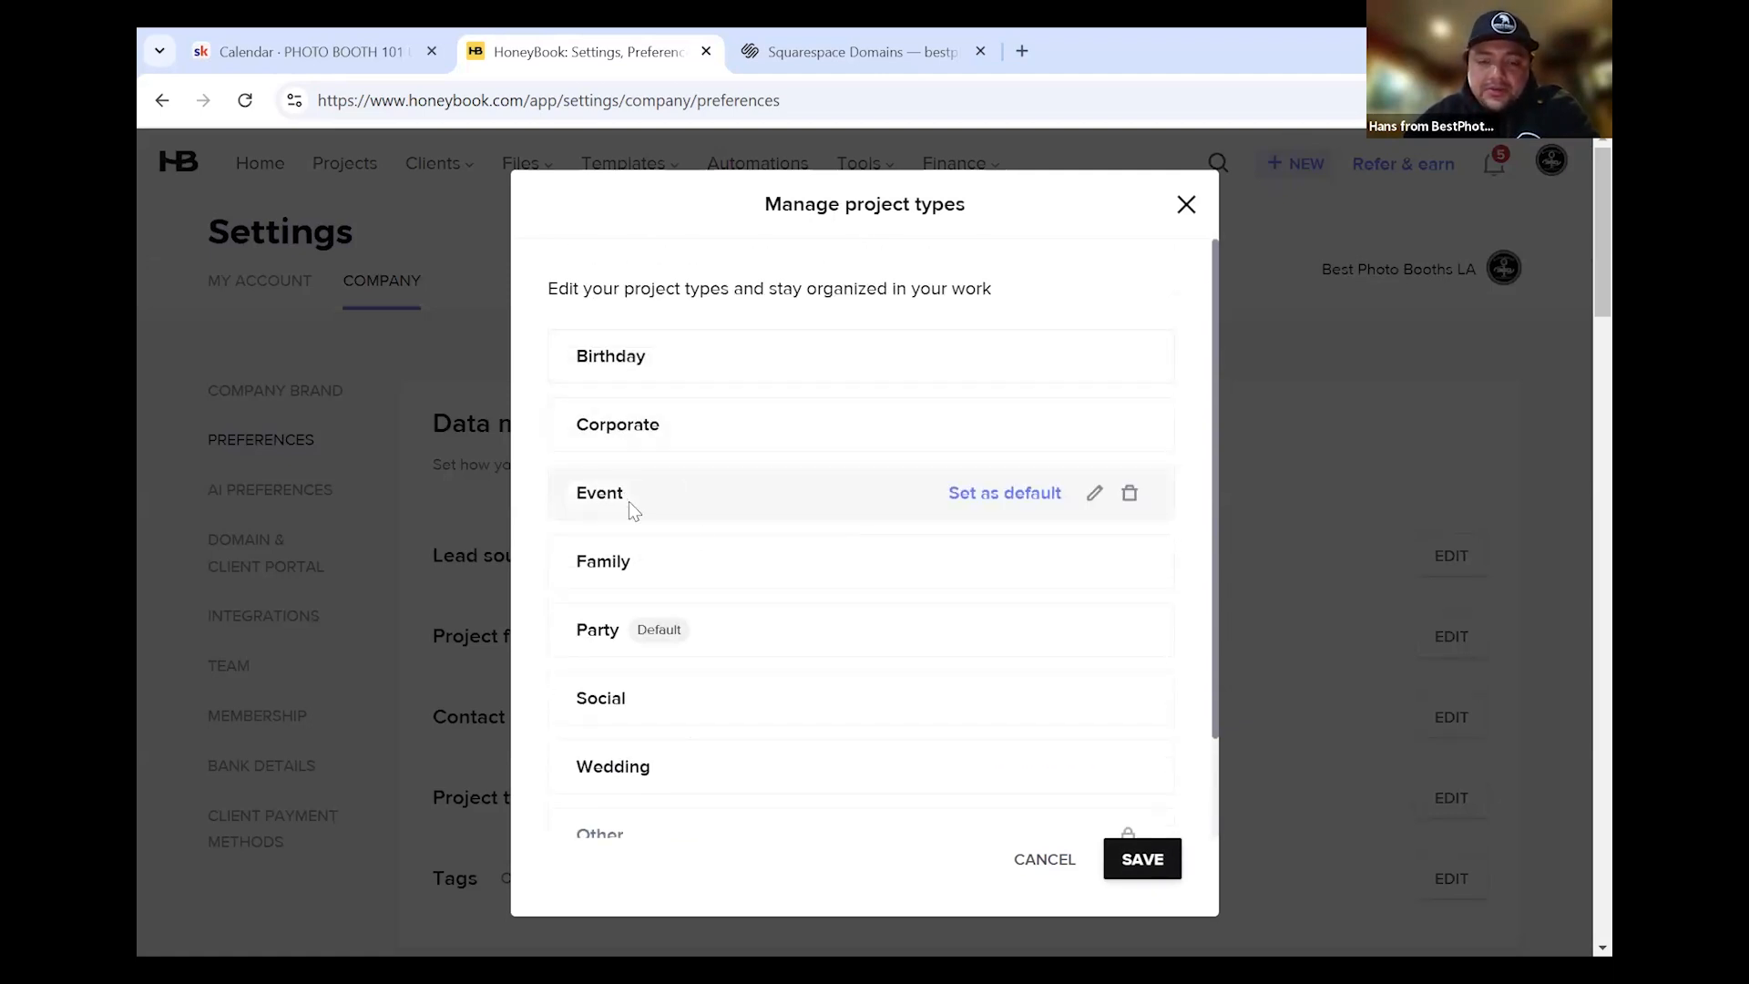
{"action": "left_click", "coordinate": [1129, 494]}
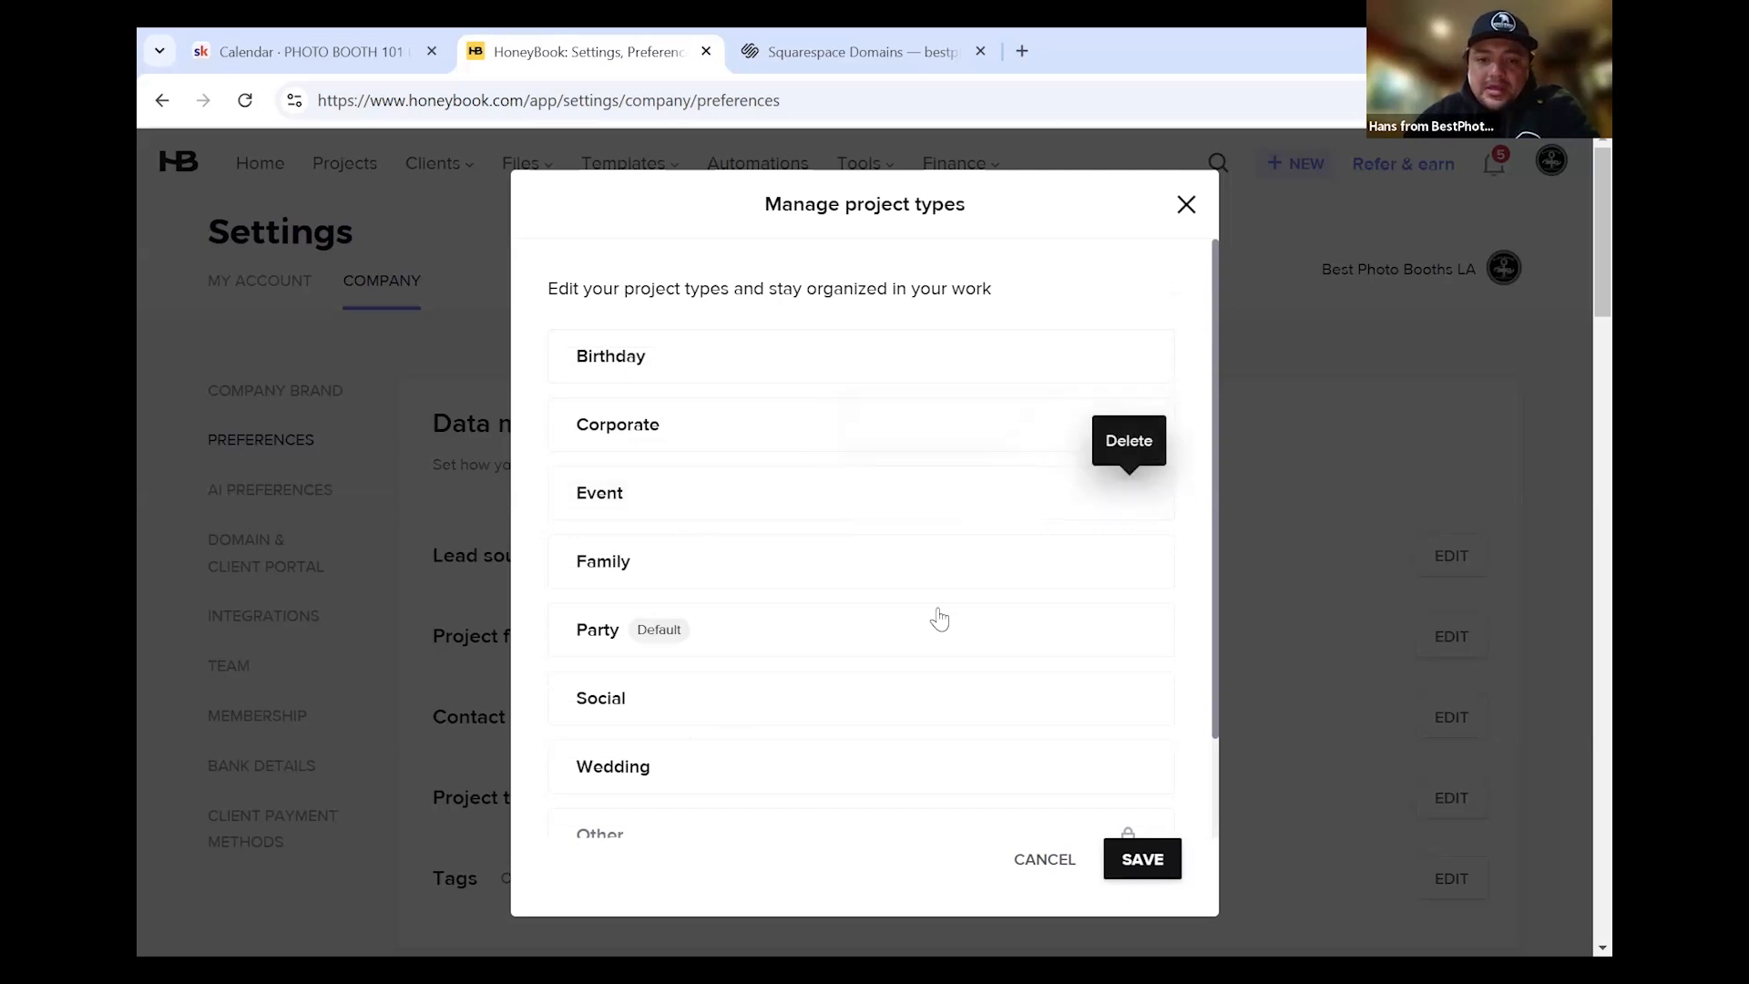
{"action": "left_click", "coordinate": [923, 620]}
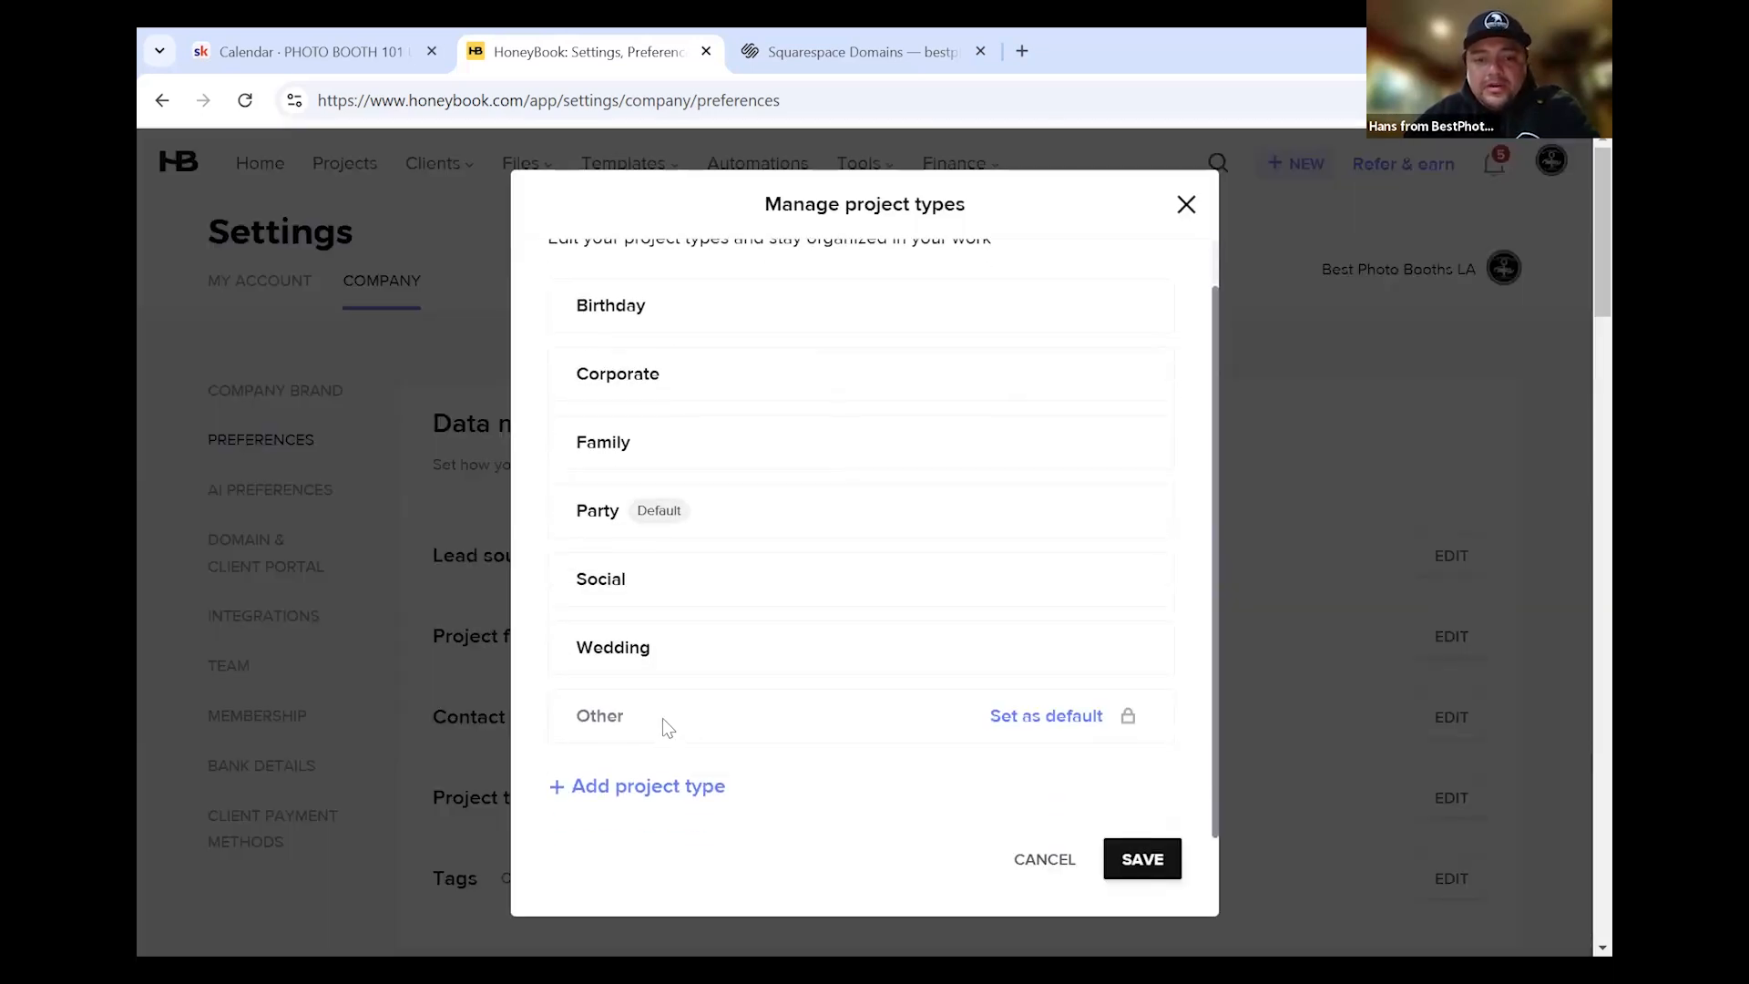
Add a project type named 'Quincenera' and save the updated type list
{"action": "left_click", "coordinate": [711, 779]}
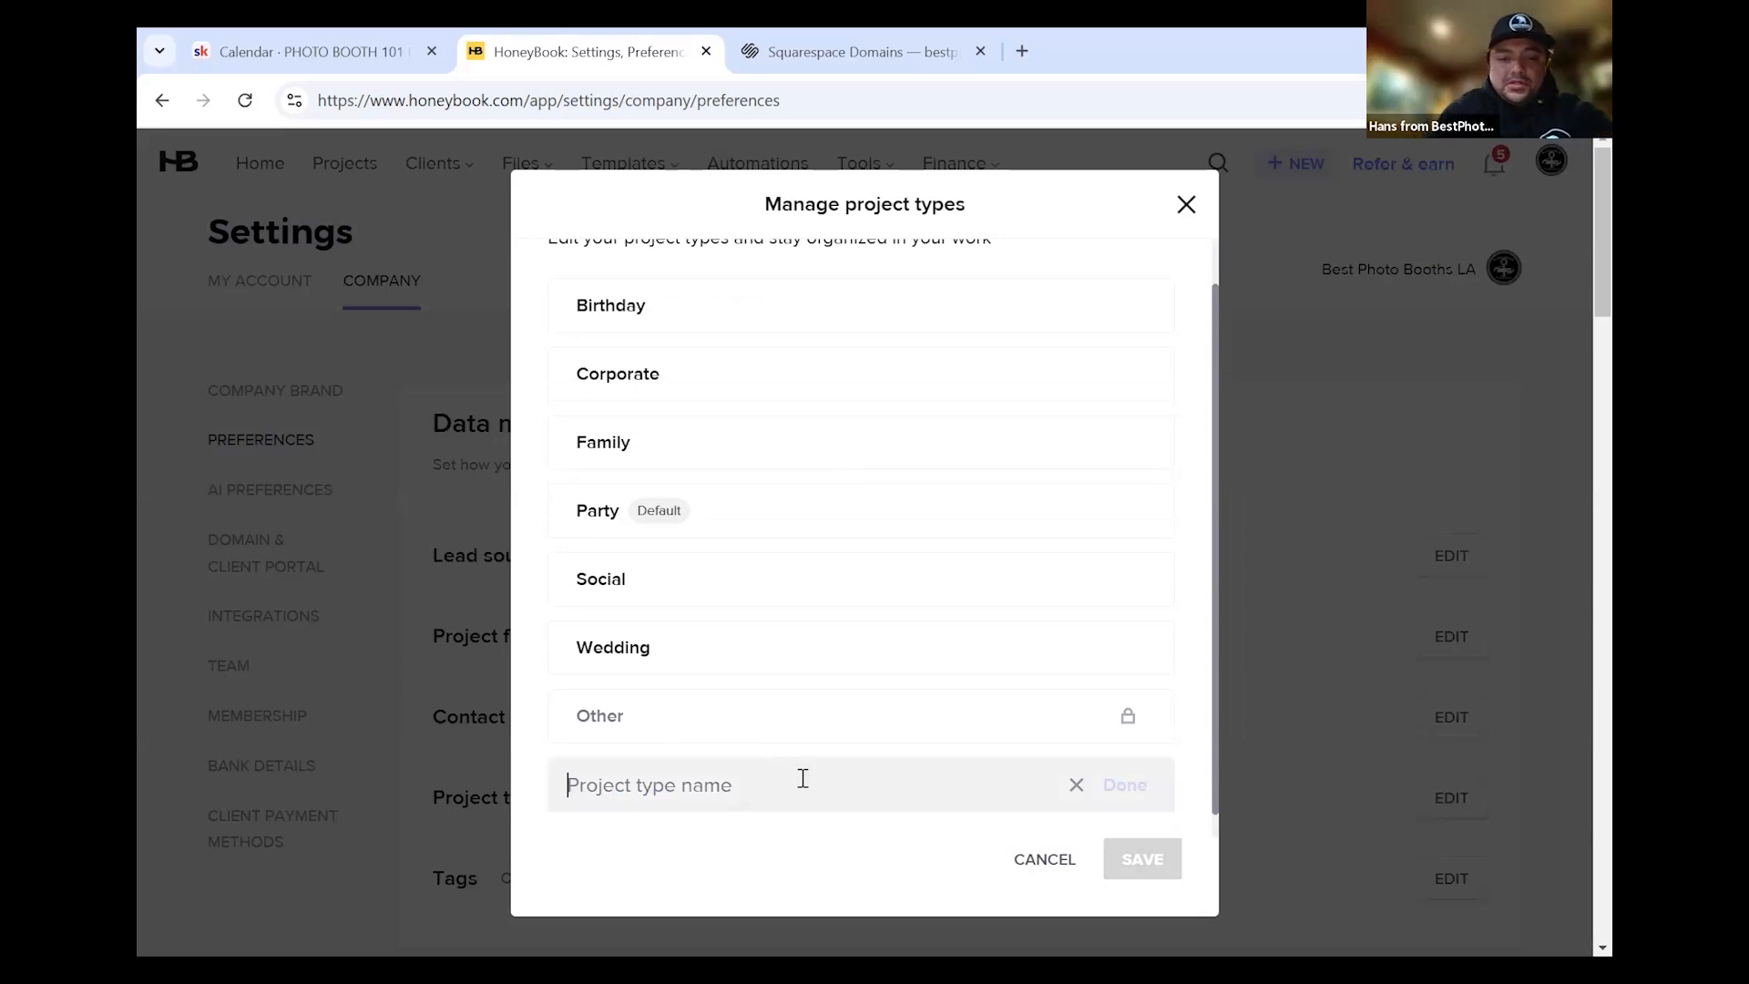
{"action": "type", "text": "k"}
{"action": "key", "text": "BackSpace"}
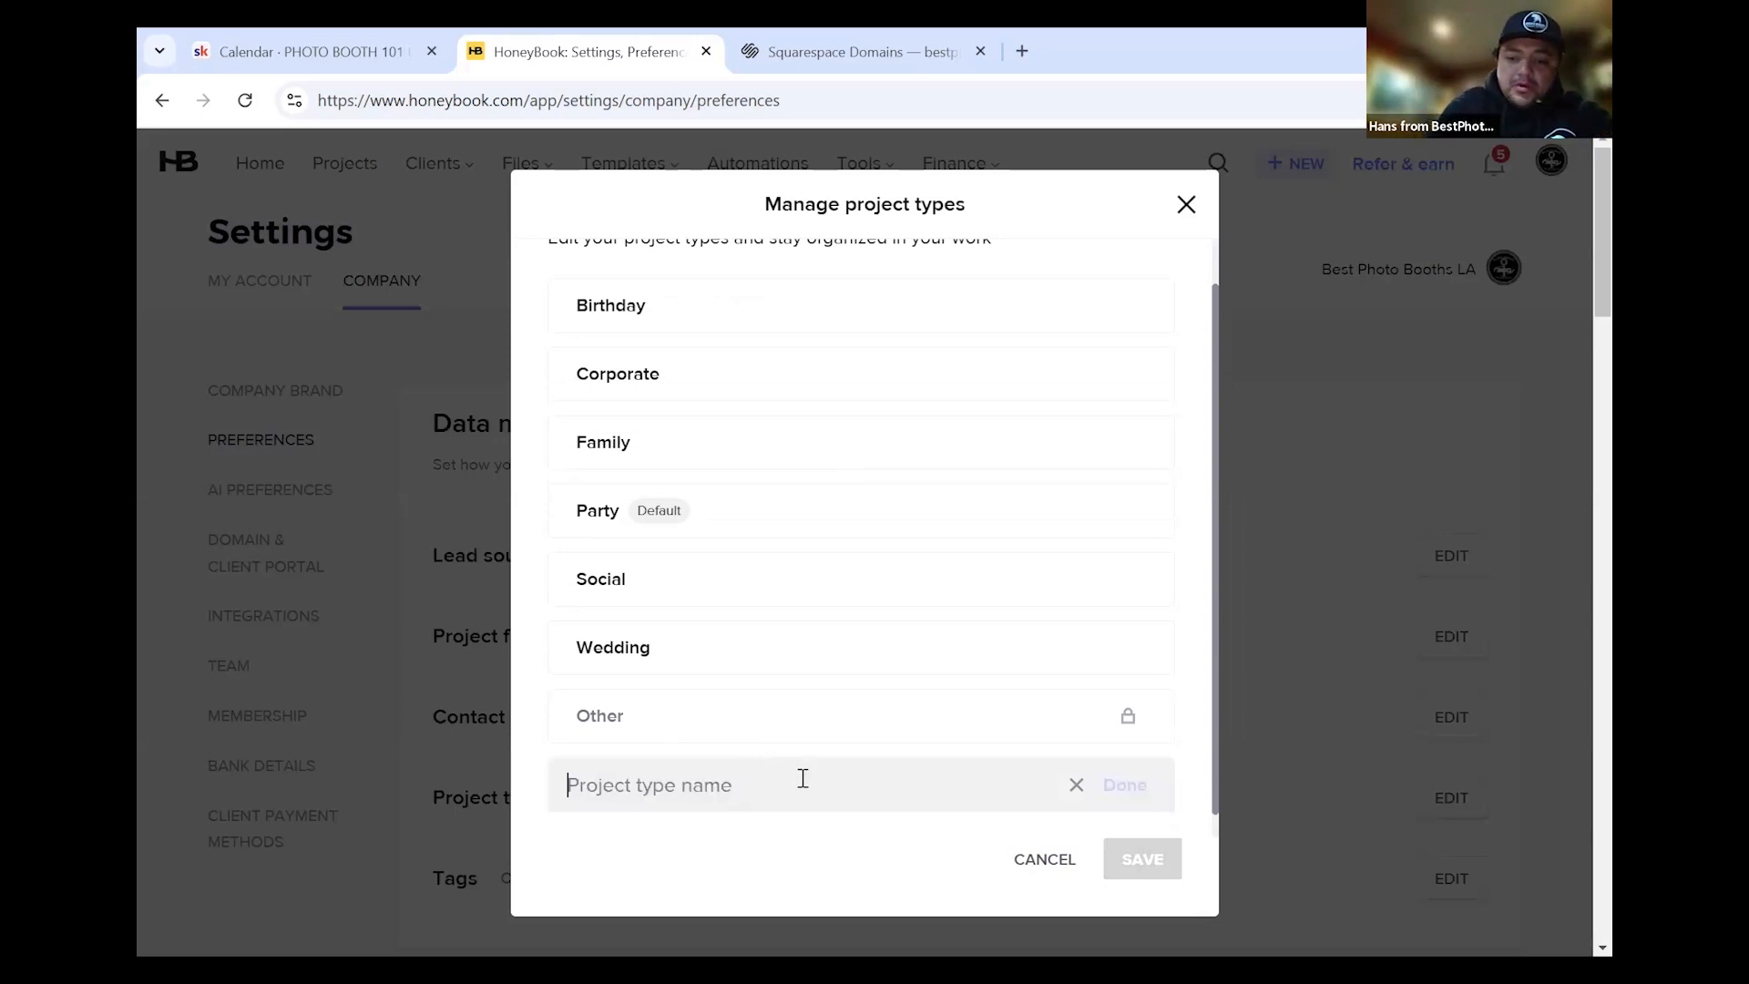
{"action": "type", "text": "Quinc"}
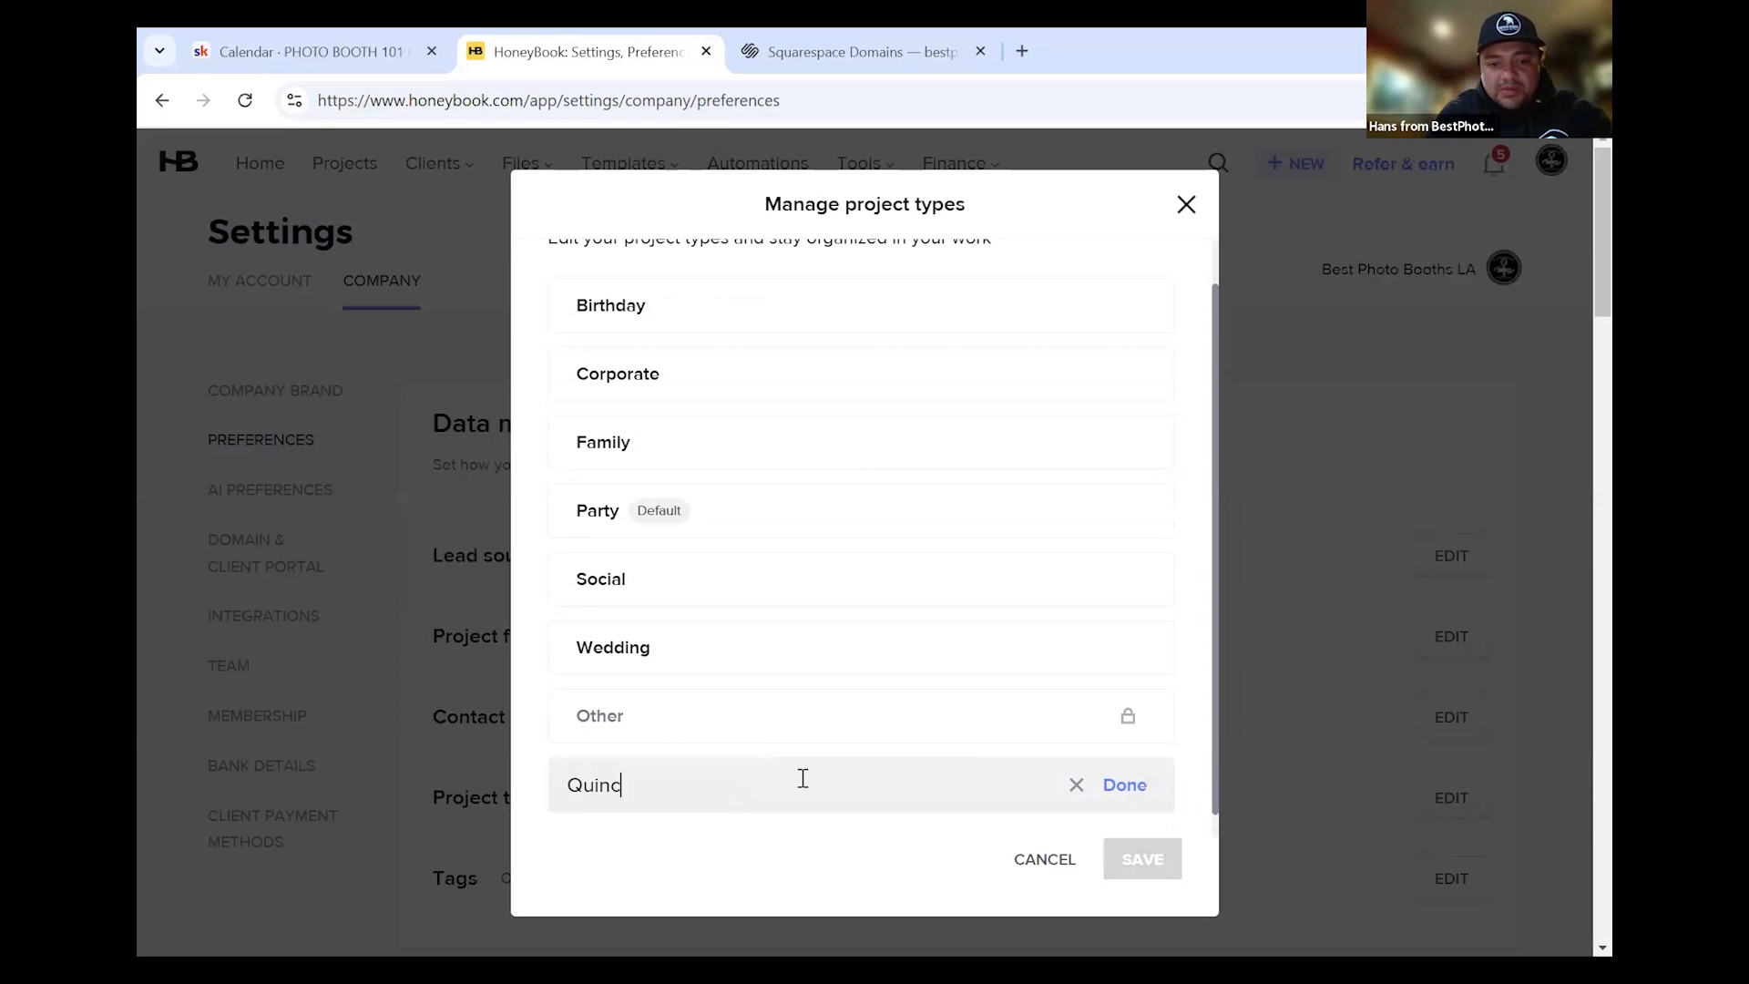
{"action": "type", "text": "enera"}
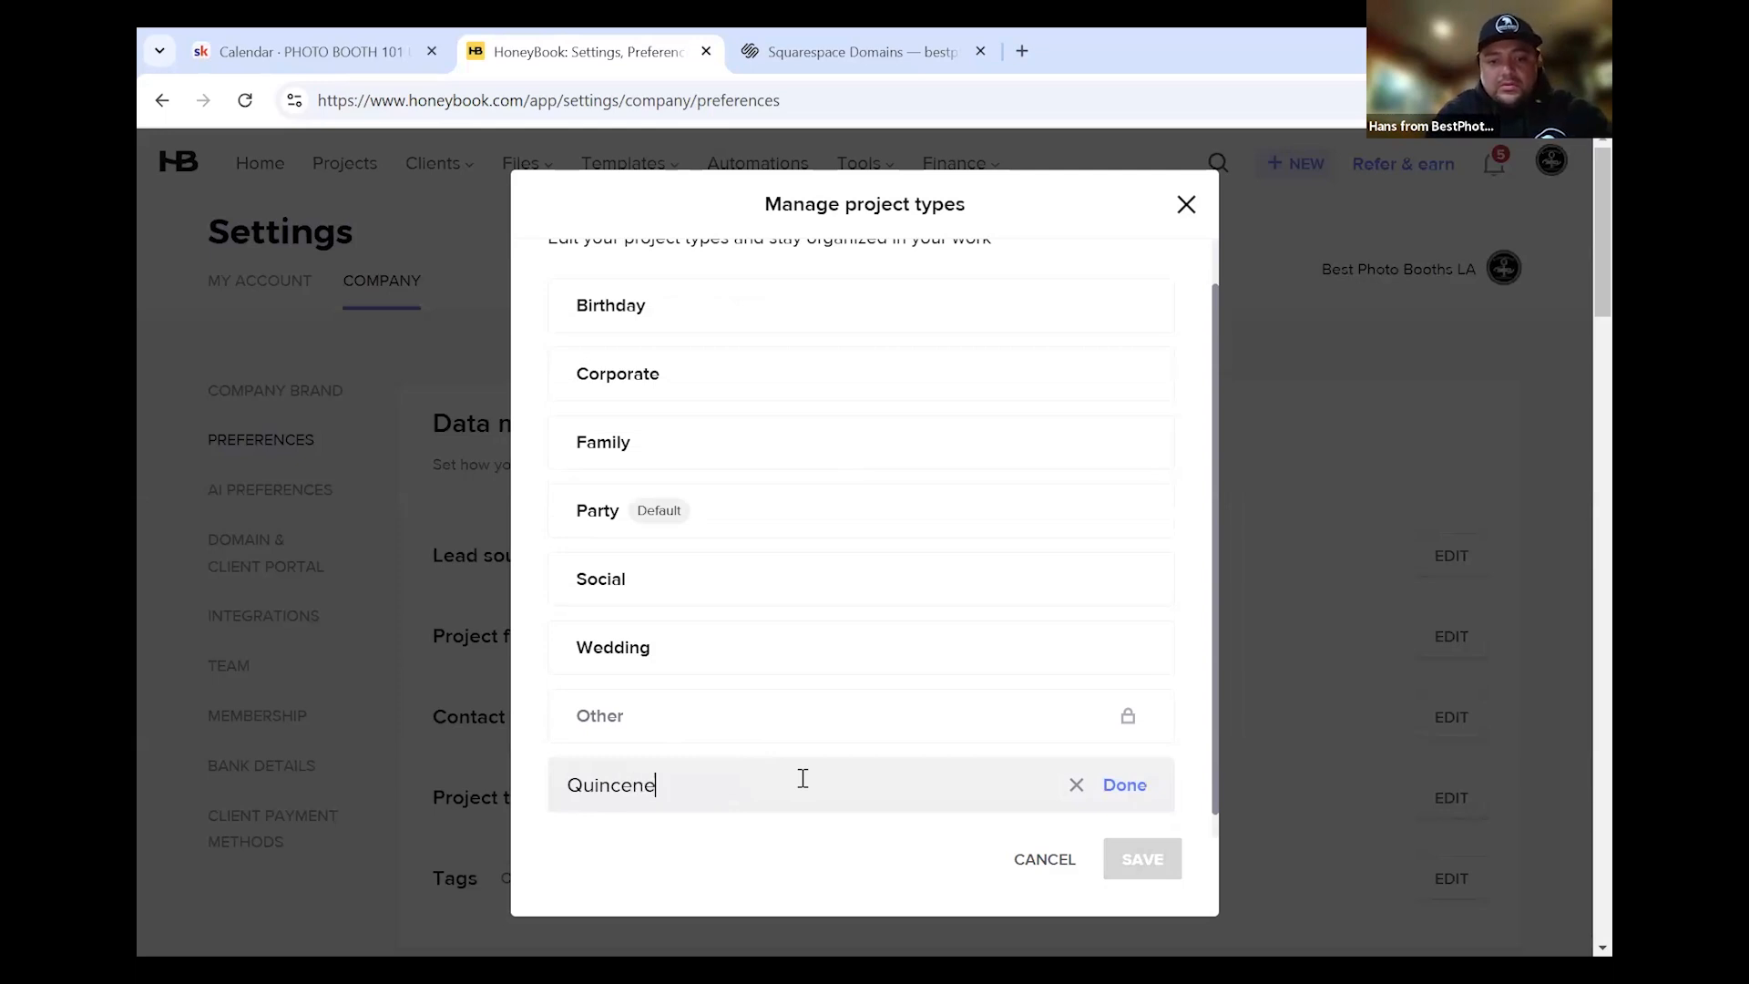
{"action": "left_click", "coordinate": [1128, 785]}
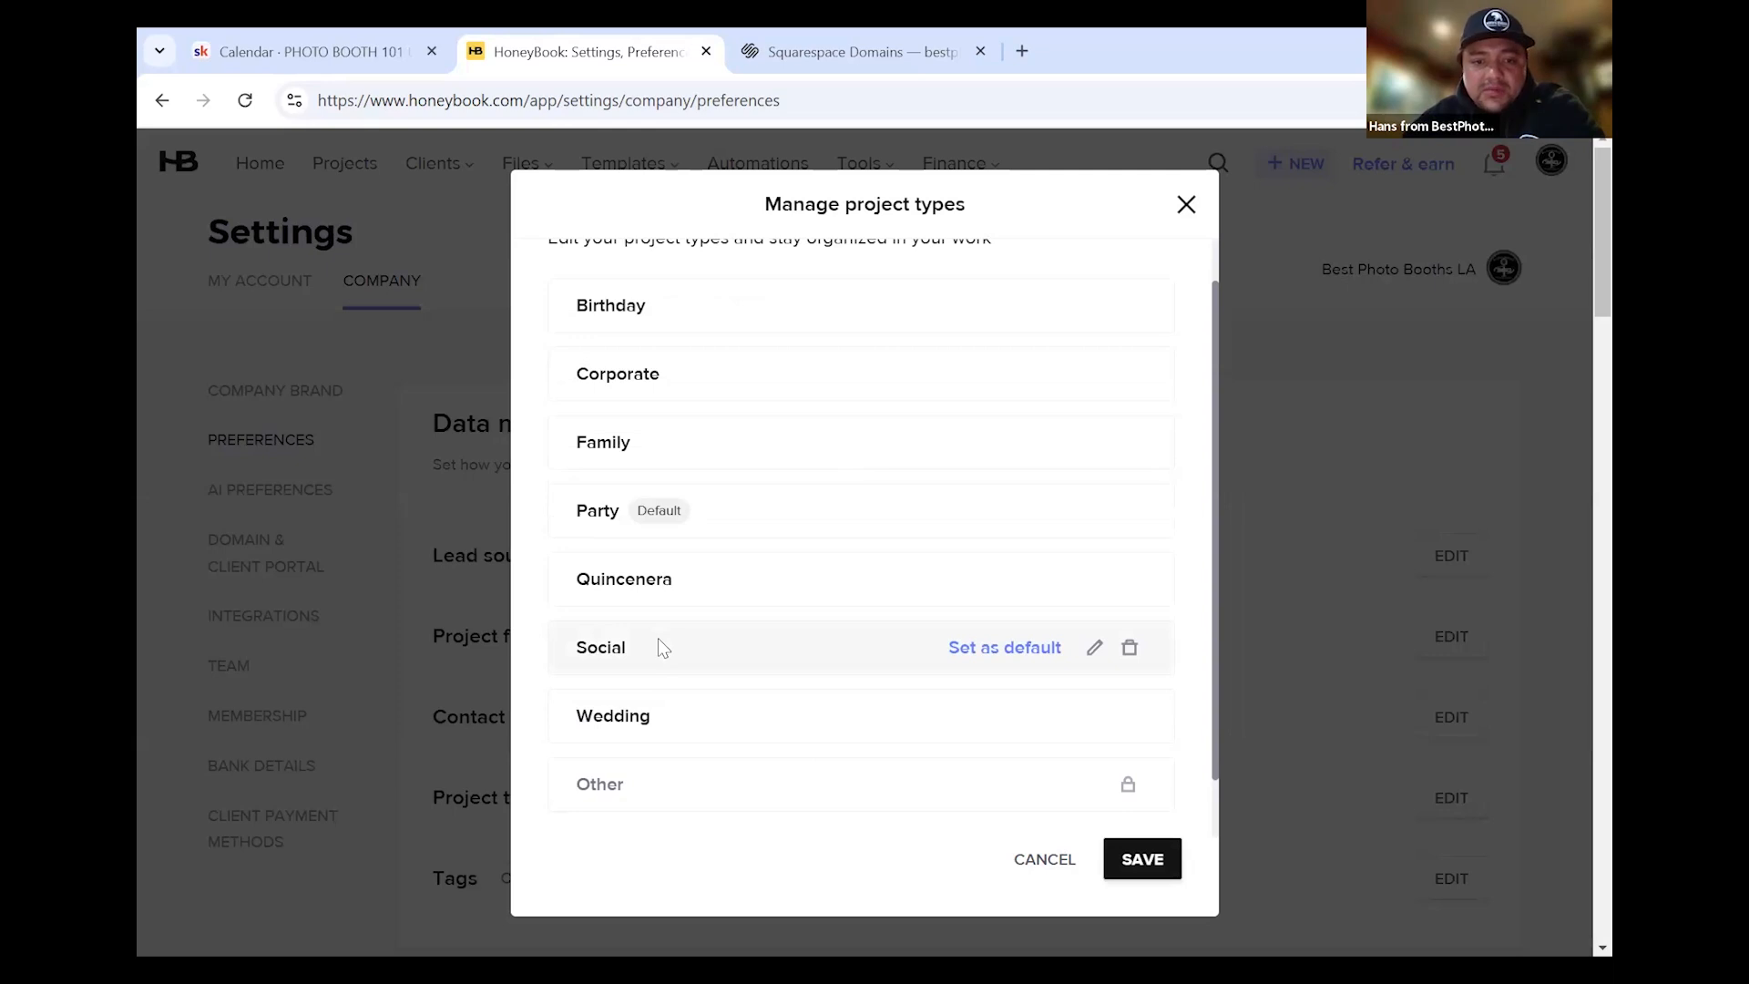
{"action": "scroll", "coordinate": [658, 546], "scroll_direction": "up", "scroll_amount": 1}
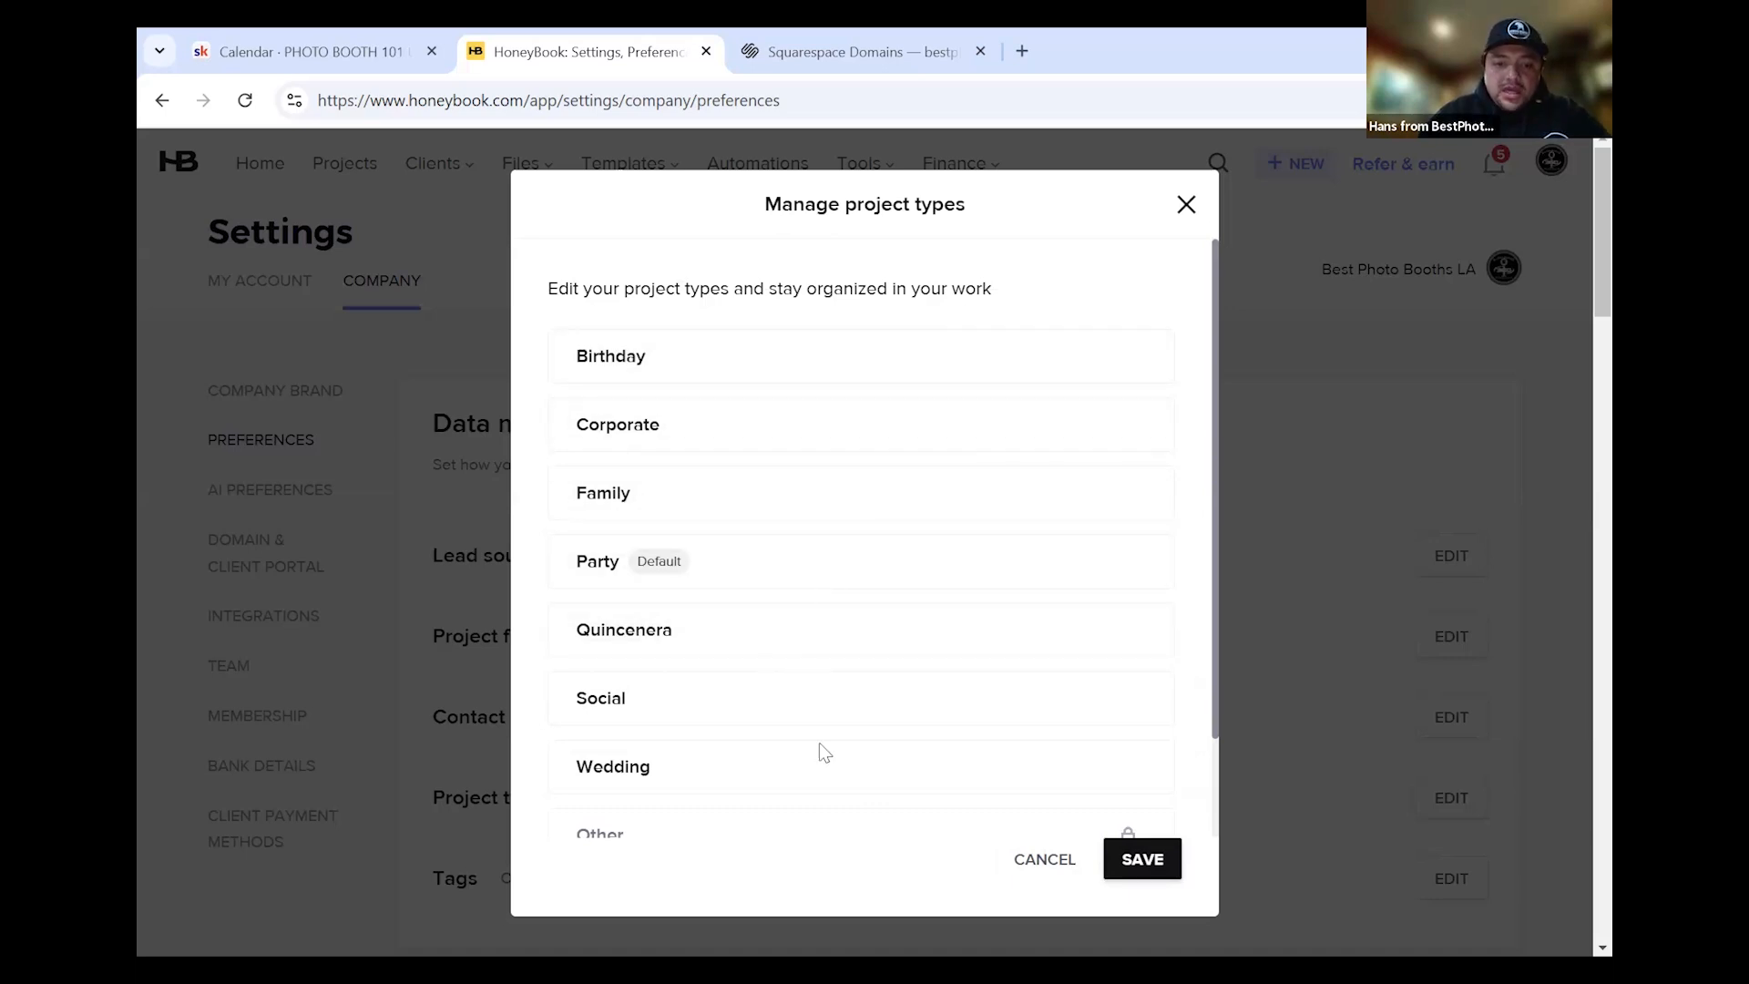
{"action": "scroll", "coordinate": [818, 742], "scroll_direction": "down", "scroll_amount": 2}
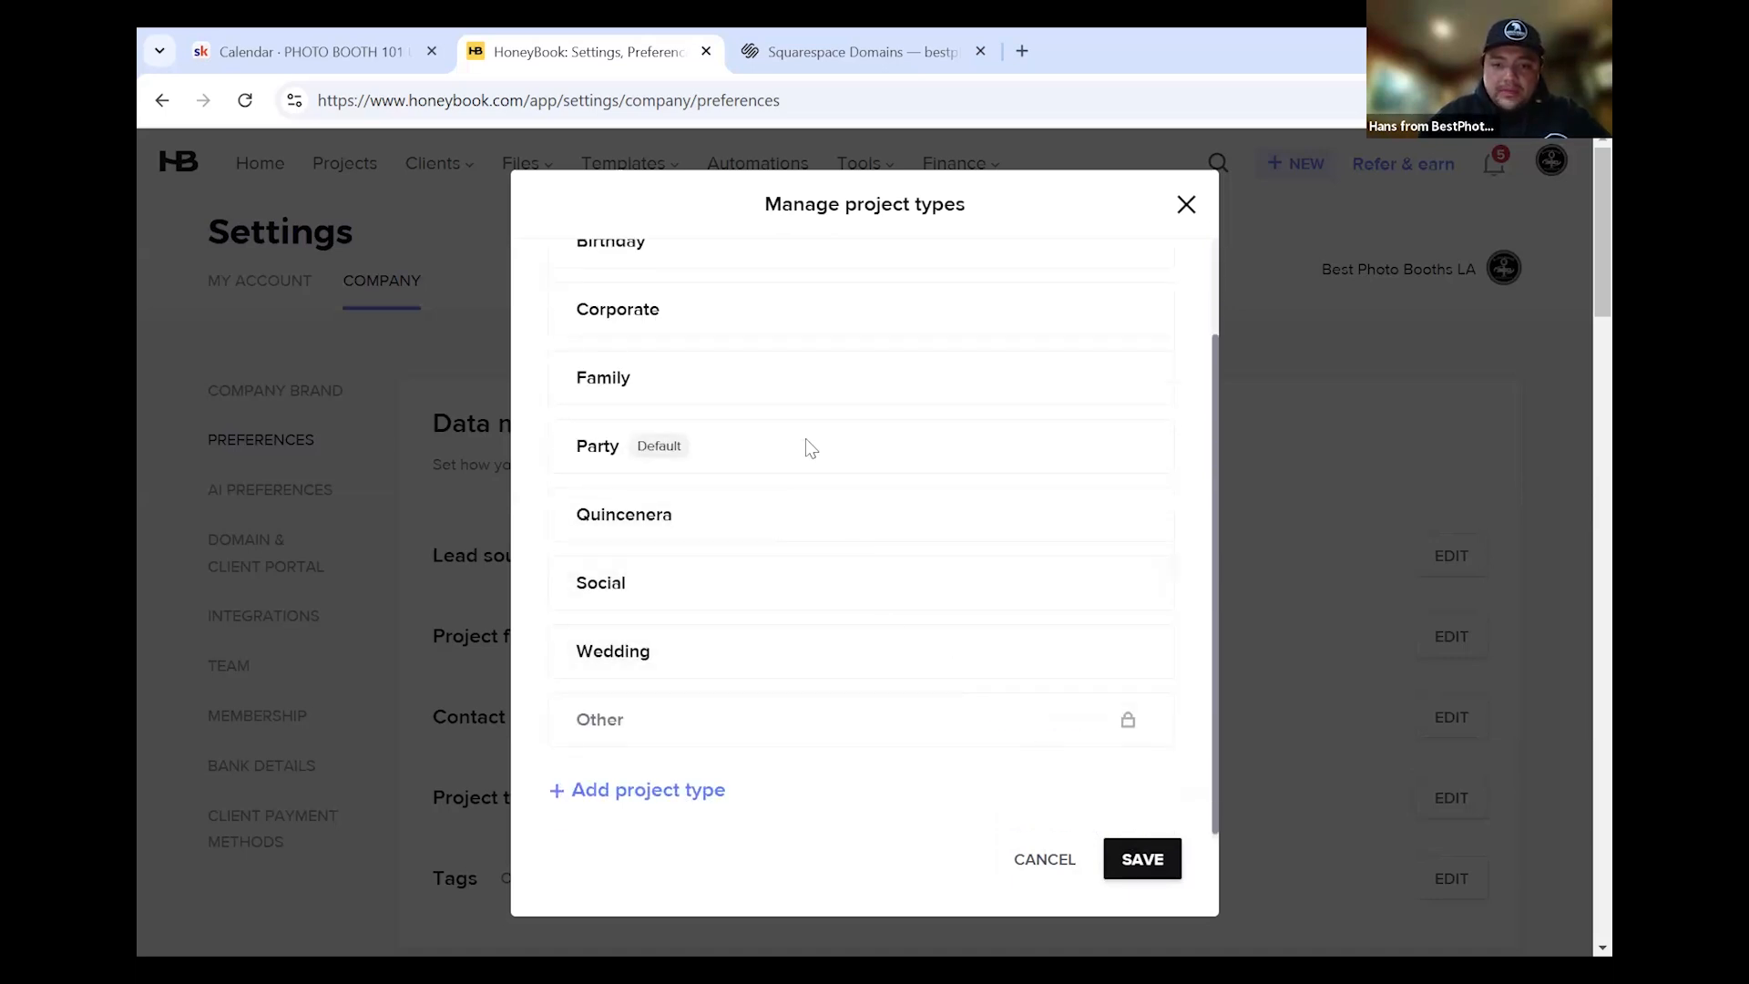
{"action": "left_click", "coordinate": [1113, 861]}
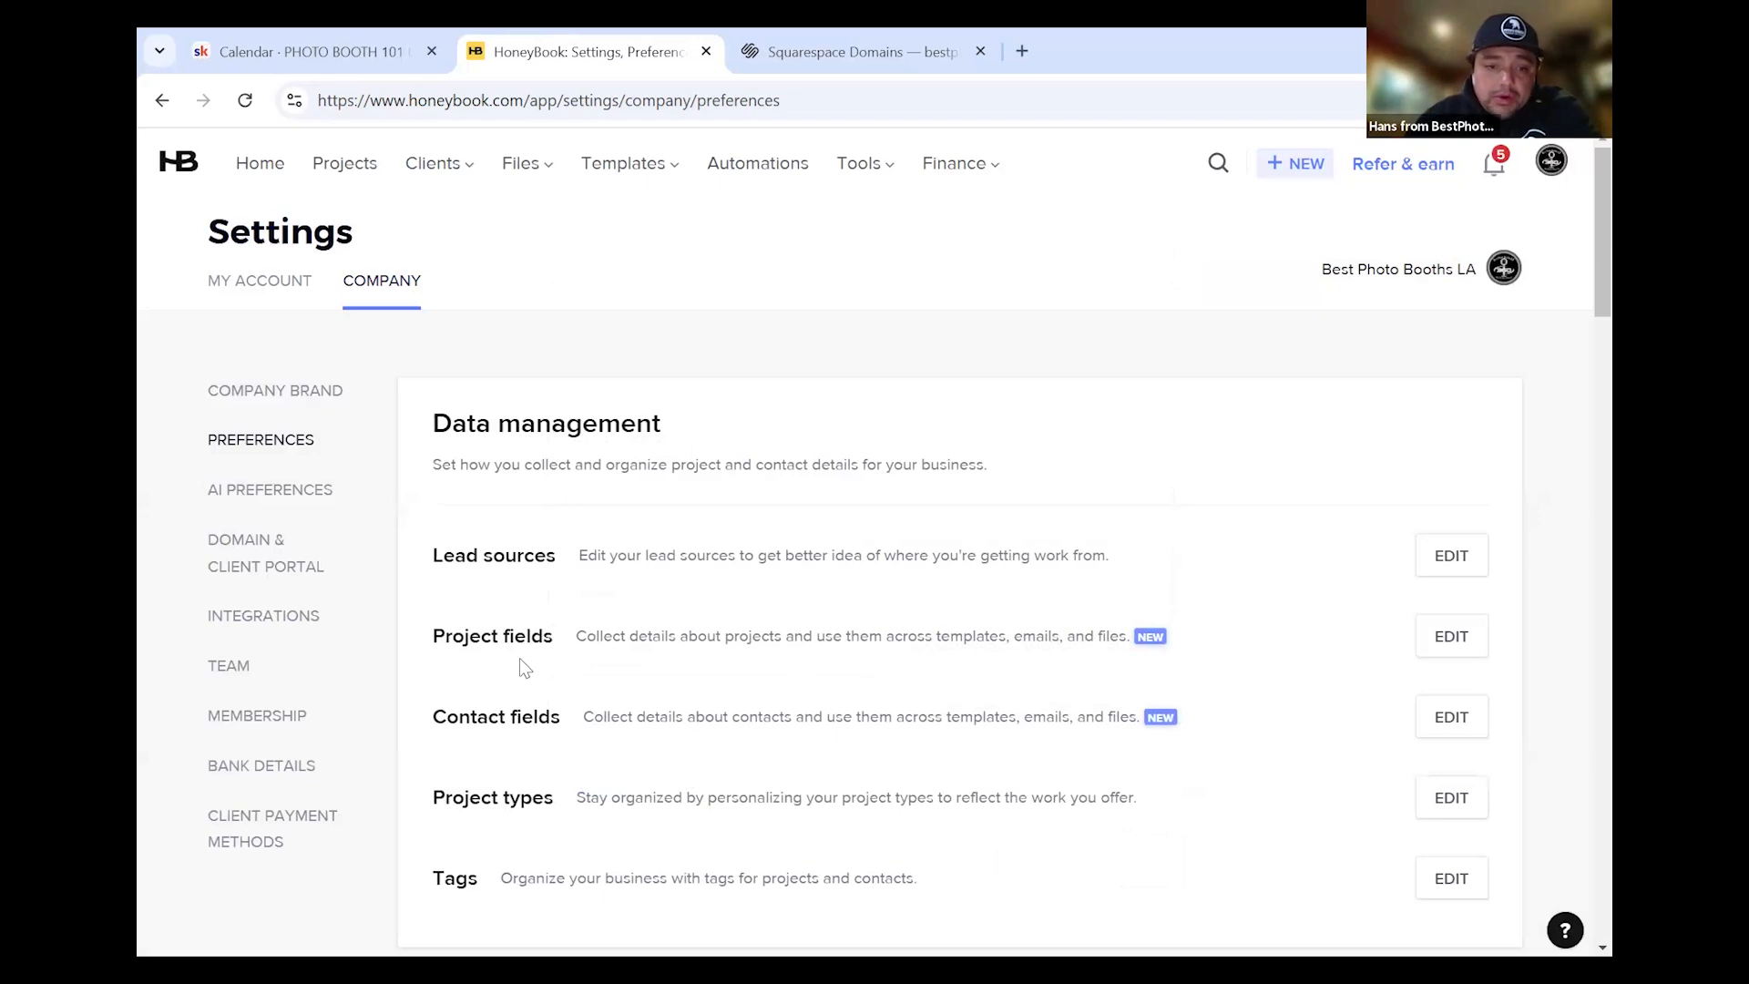
Open the Project fields editor and review its four default fields
{"action": "scroll", "coordinate": [592, 697], "scroll_direction": "down", "scroll_amount": 3}
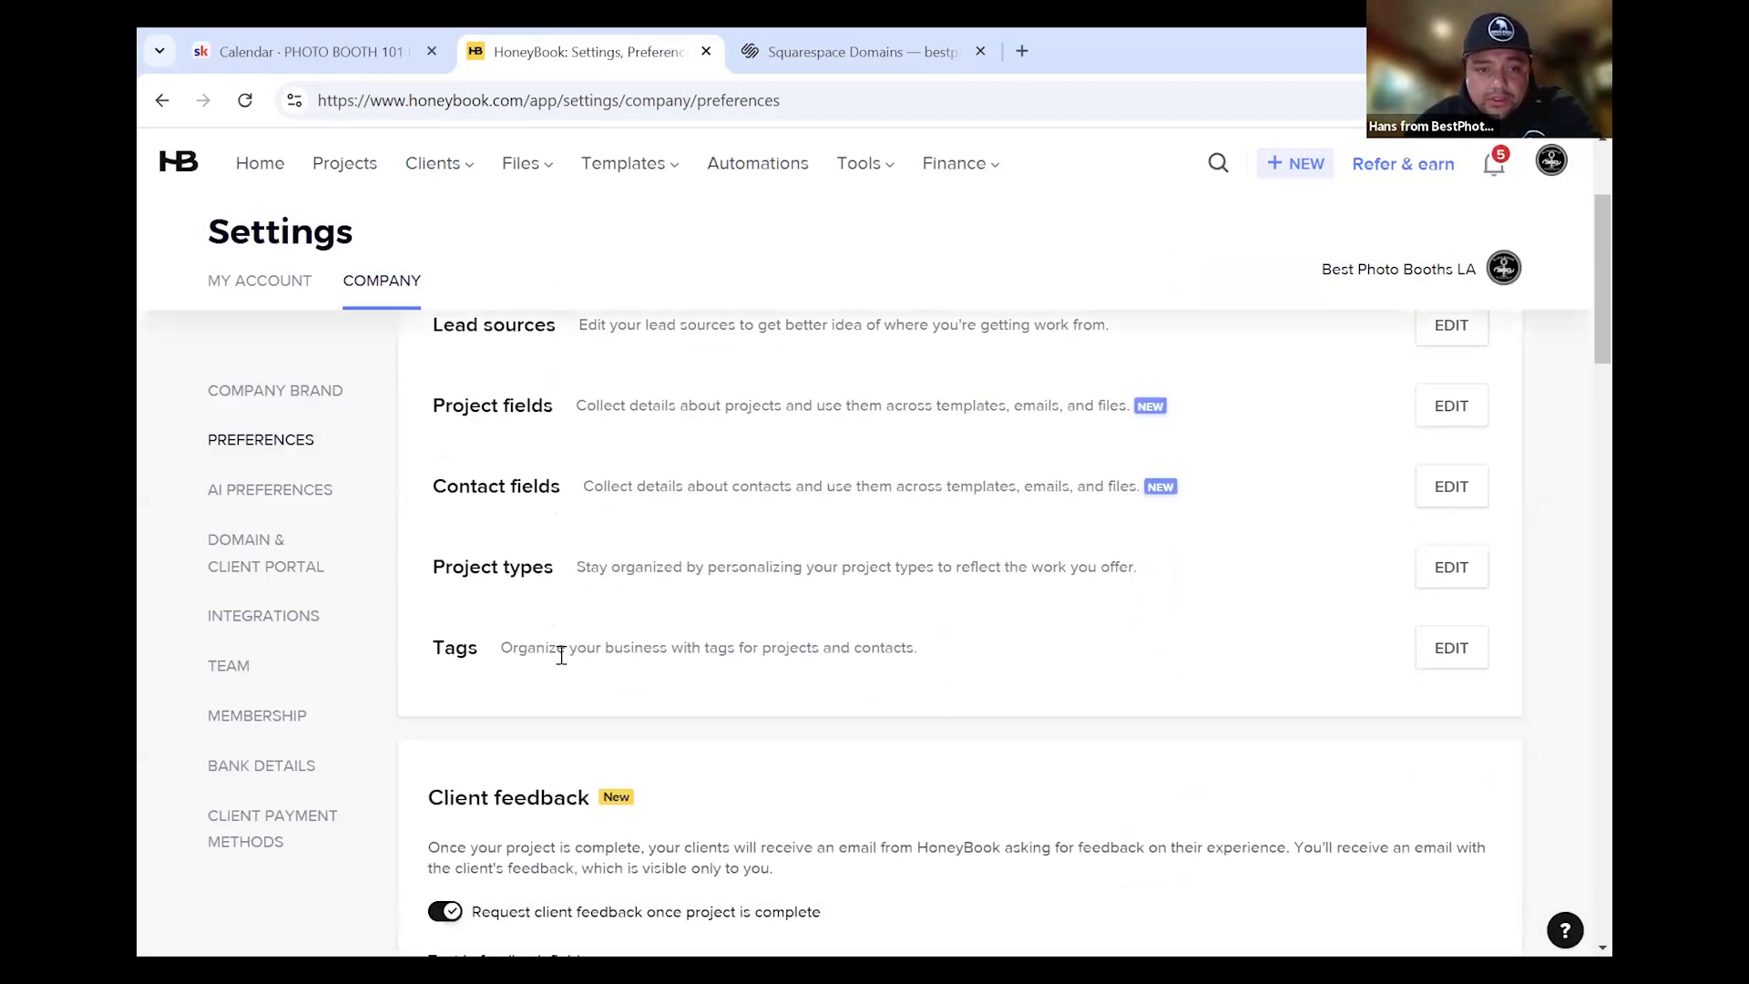
{"action": "scroll", "coordinate": [547, 601], "scroll_direction": "up", "scroll_amount": 3}
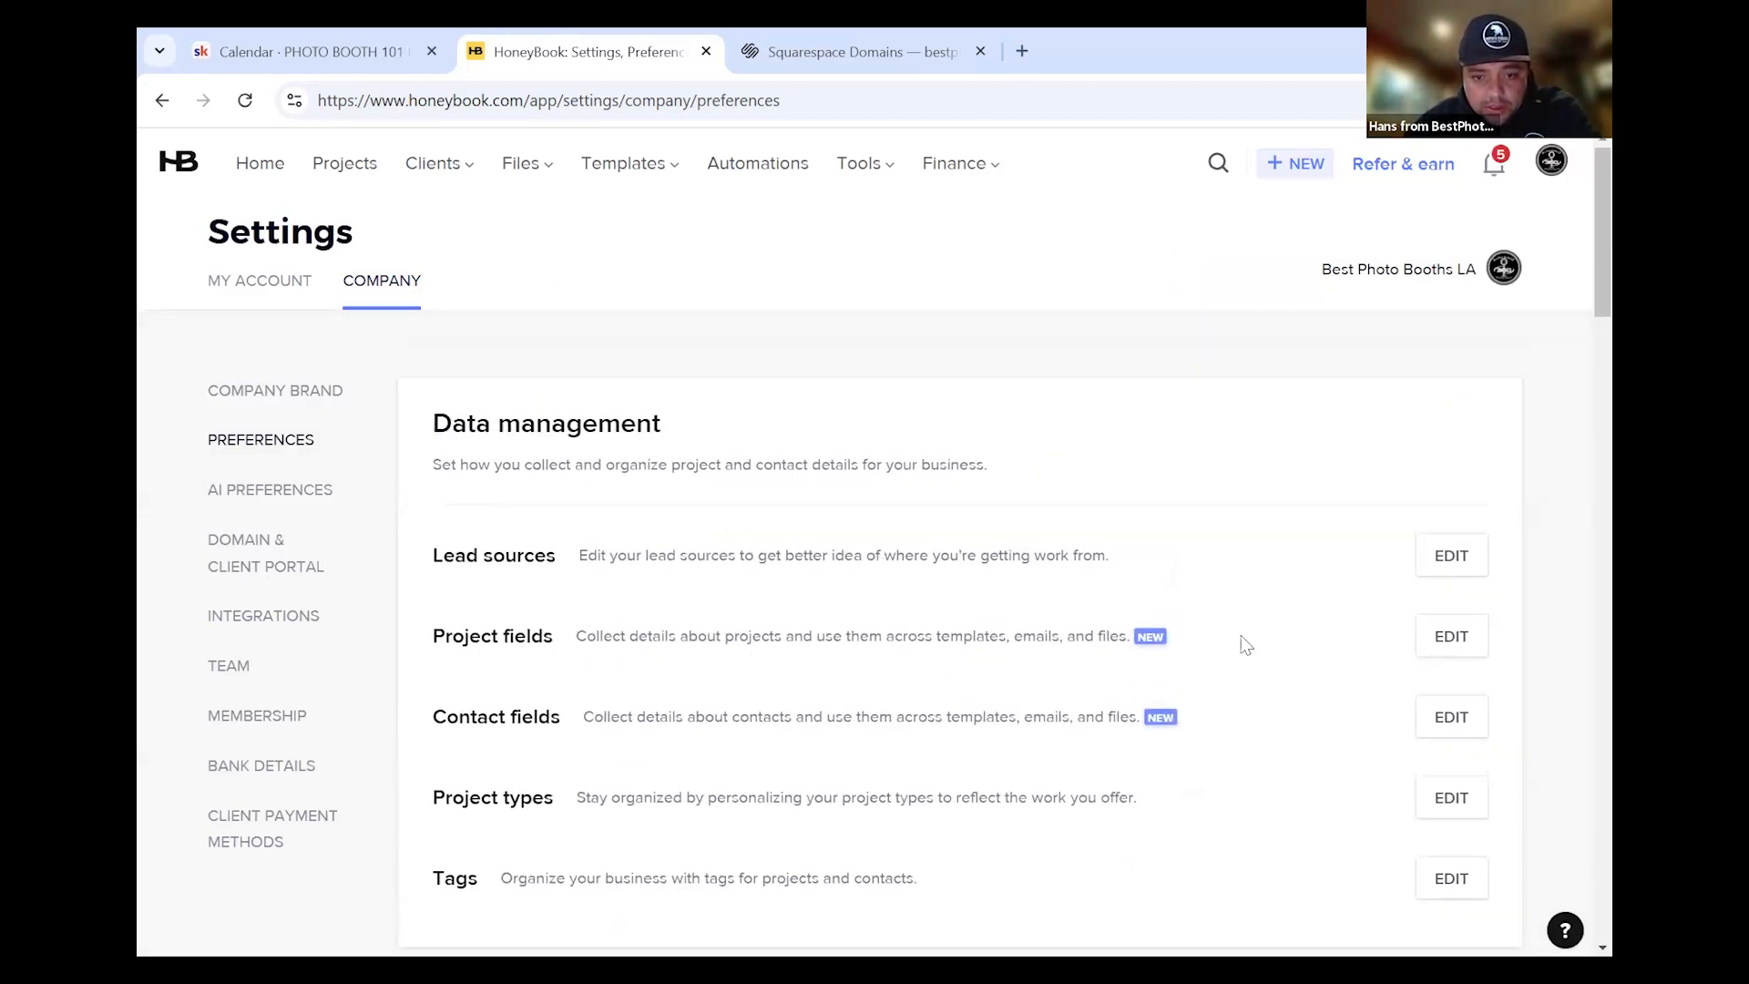
{"action": "left_click", "coordinate": [1451, 635]}
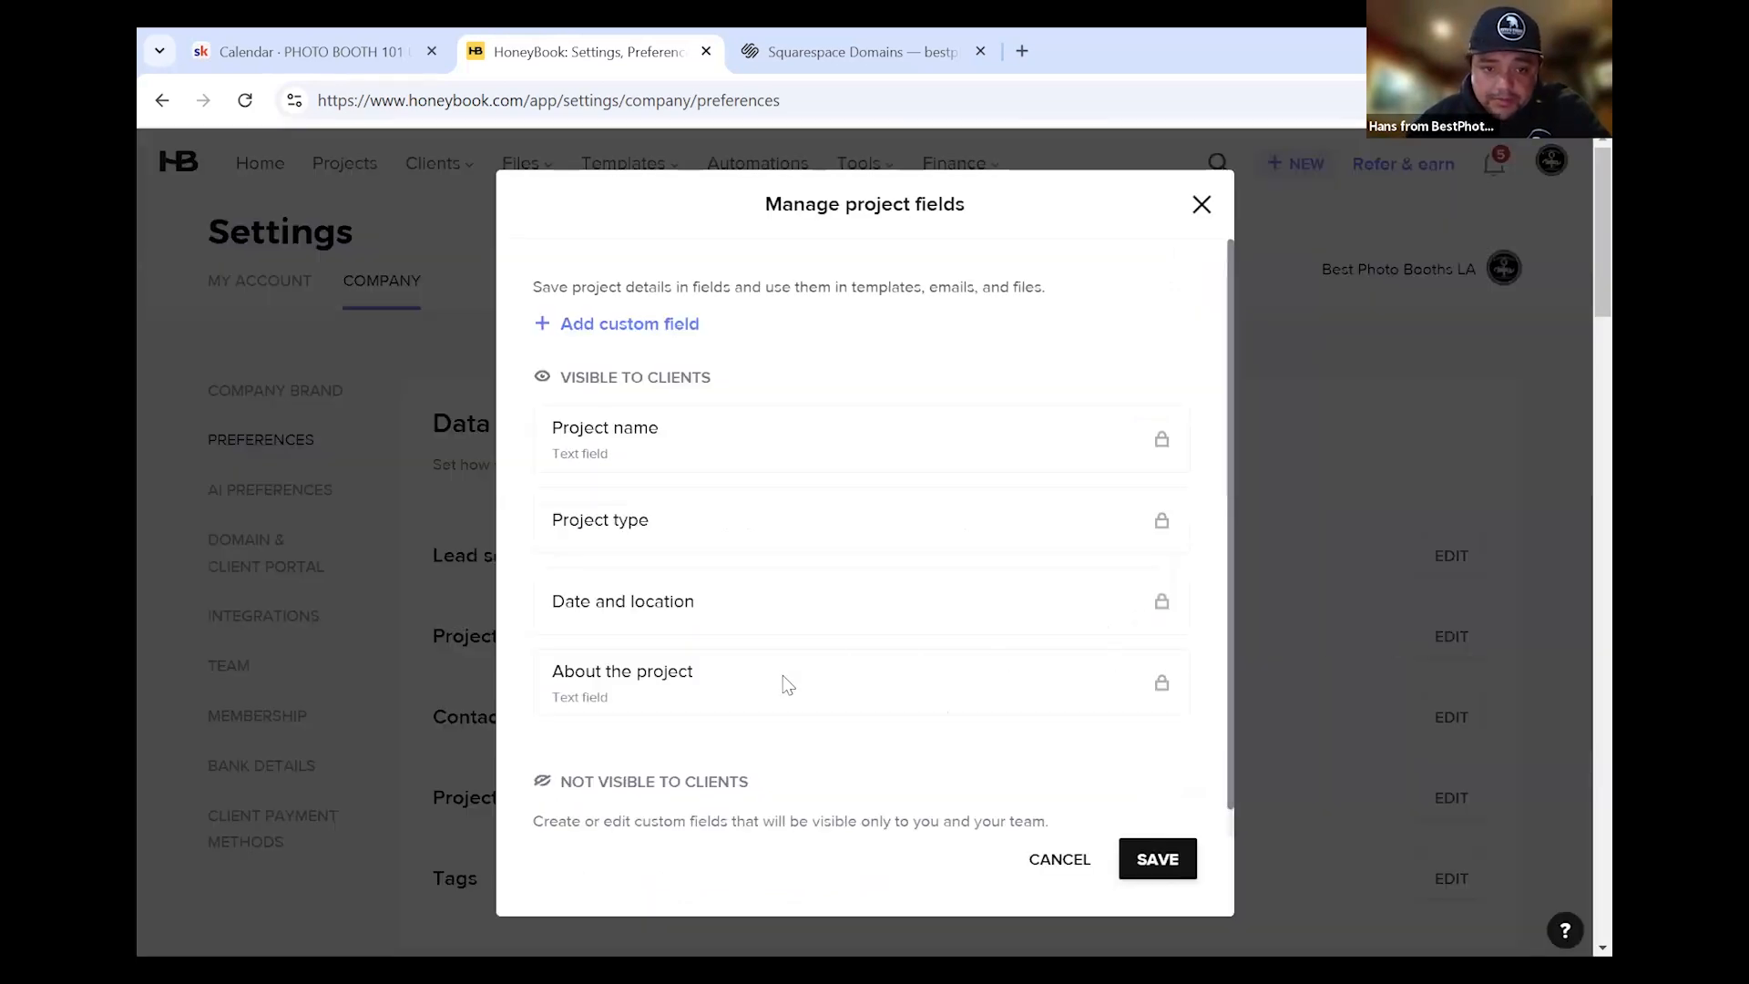
{"action": "scroll", "coordinate": [781, 683], "scroll_direction": "down", "scroll_amount": 1}
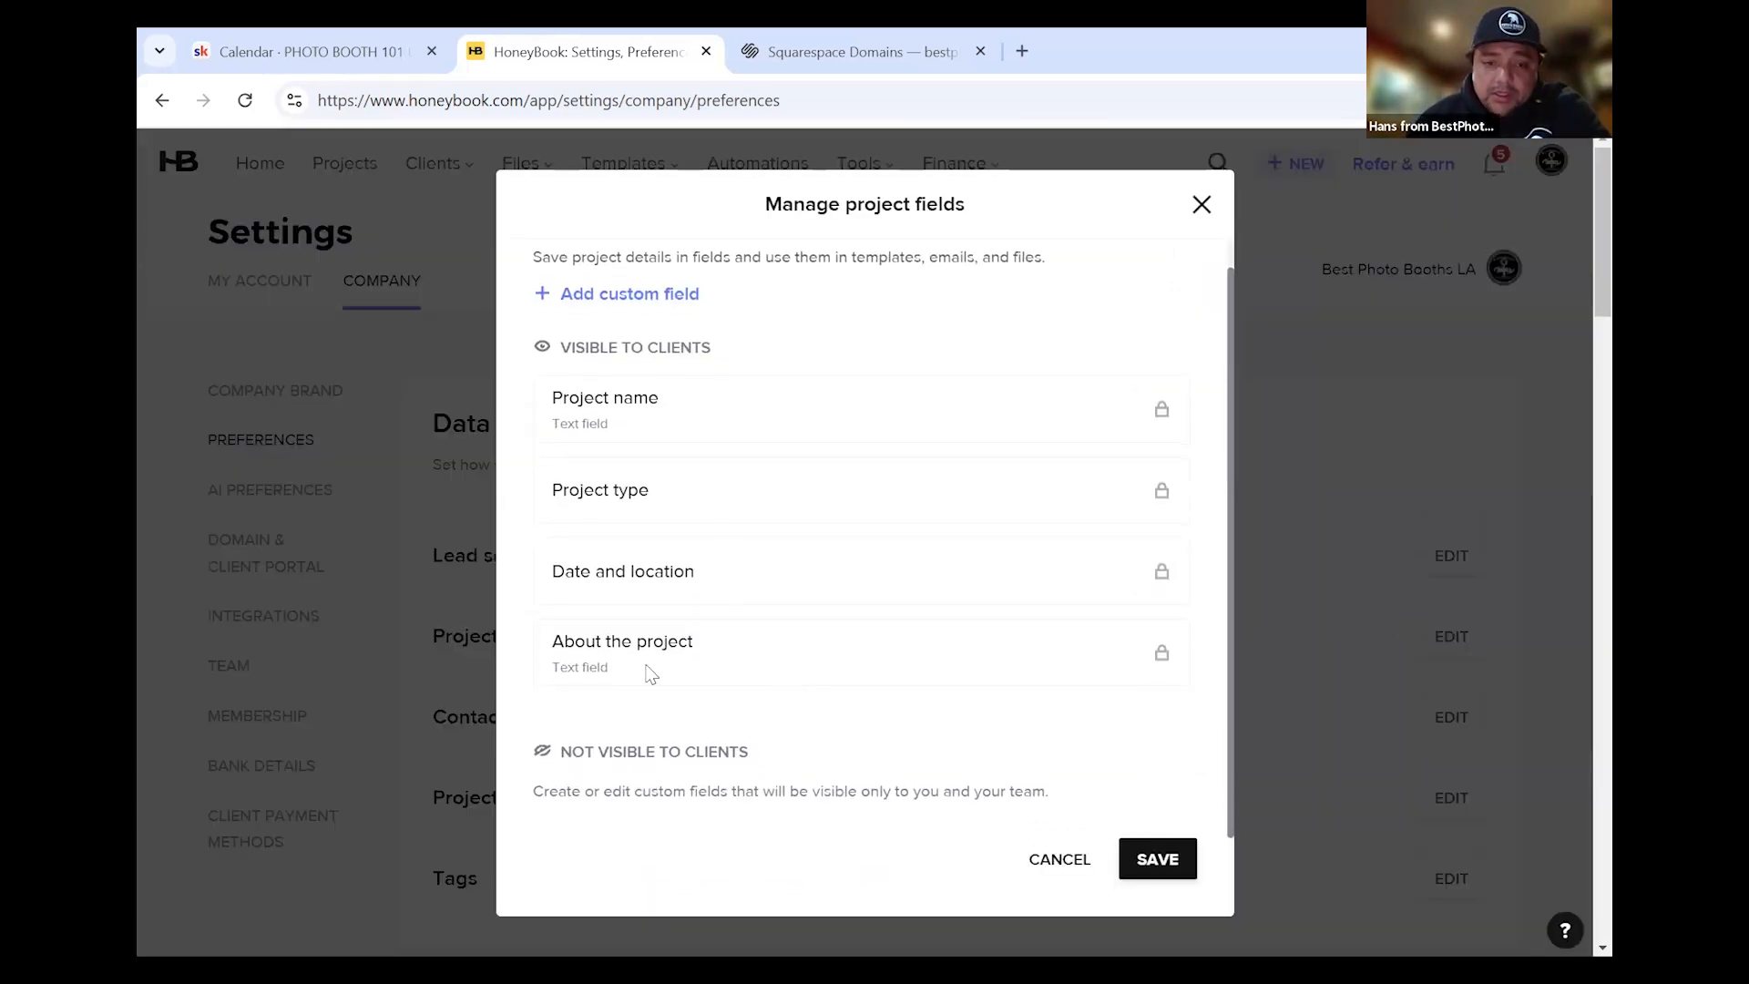
{"action": "scroll", "coordinate": [648, 672], "scroll_direction": "up", "scroll_amount": 1}
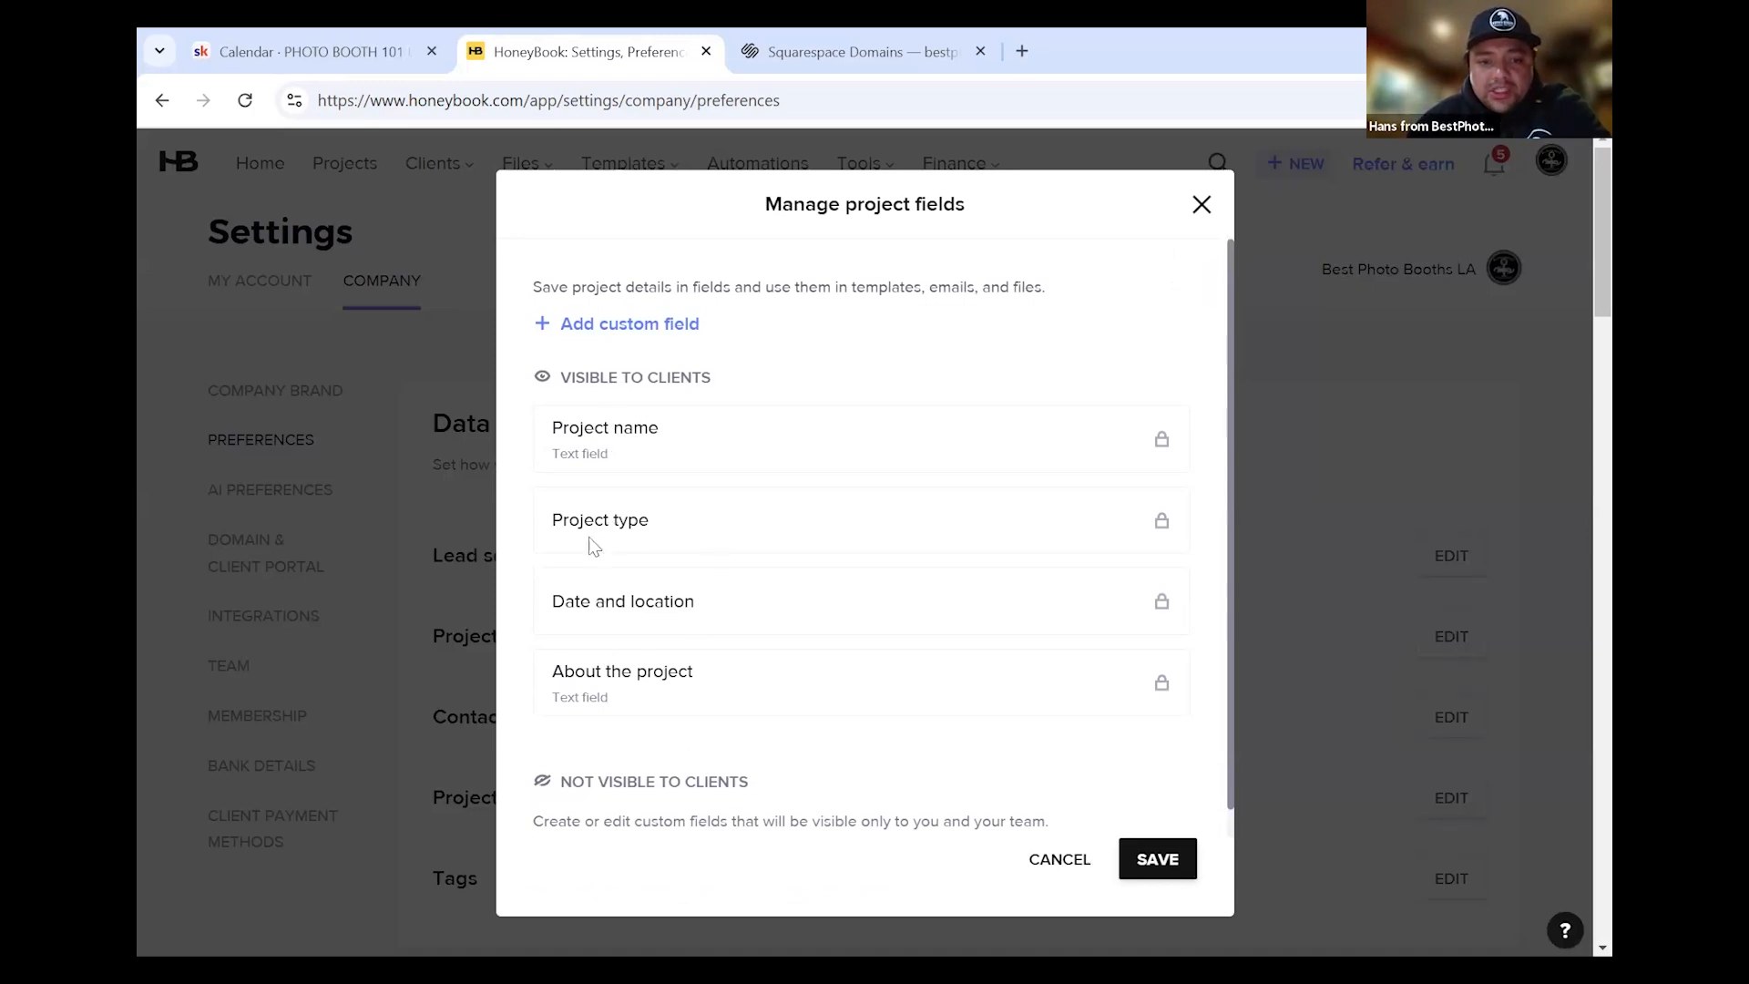
{"action": "scroll", "coordinate": [715, 565], "scroll_direction": "down", "scroll_amount": 1}
{"action": "scroll", "coordinate": [683, 510], "scroll_direction": "up", "scroll_amount": 1}
Create a 'Type of Rental' Text field hidden from clients and save the project fields
{"action": "left_click", "coordinate": [654, 328]}
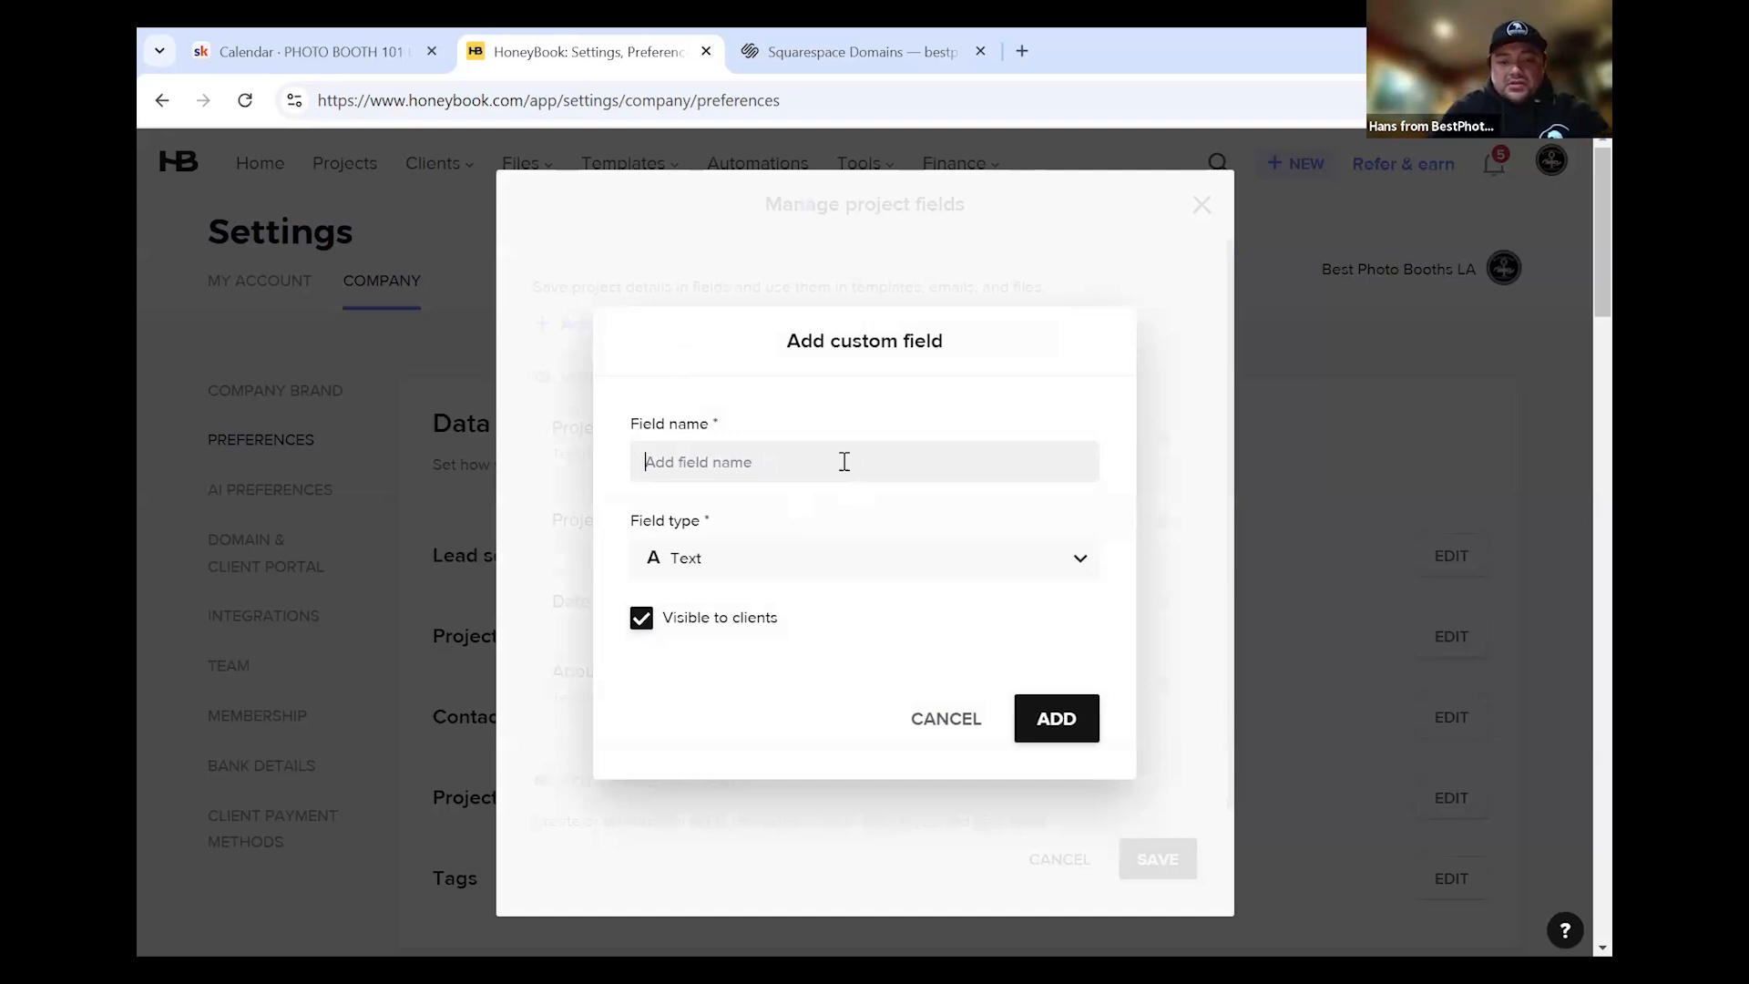
{"action": "type", "text": "Type"}
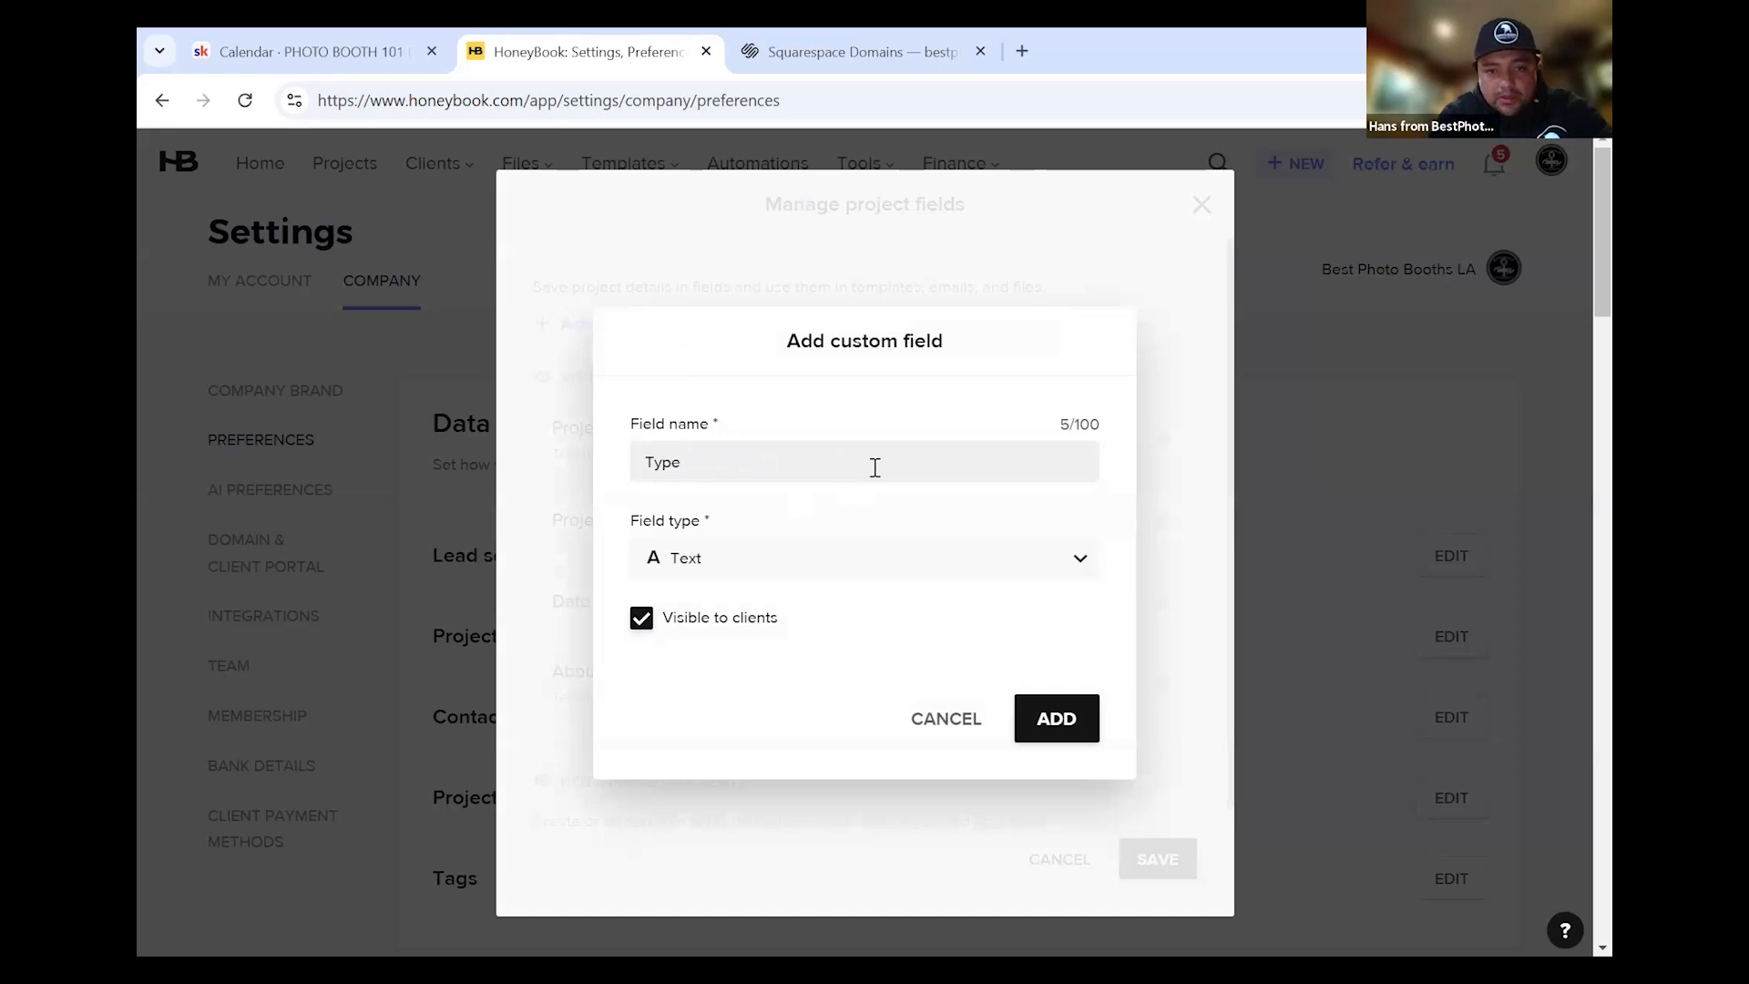
{"action": "type", "text": " O"}
{"action": "key", "text": "BackSpace"}
{"action": "key", "text": "BackSpace"}
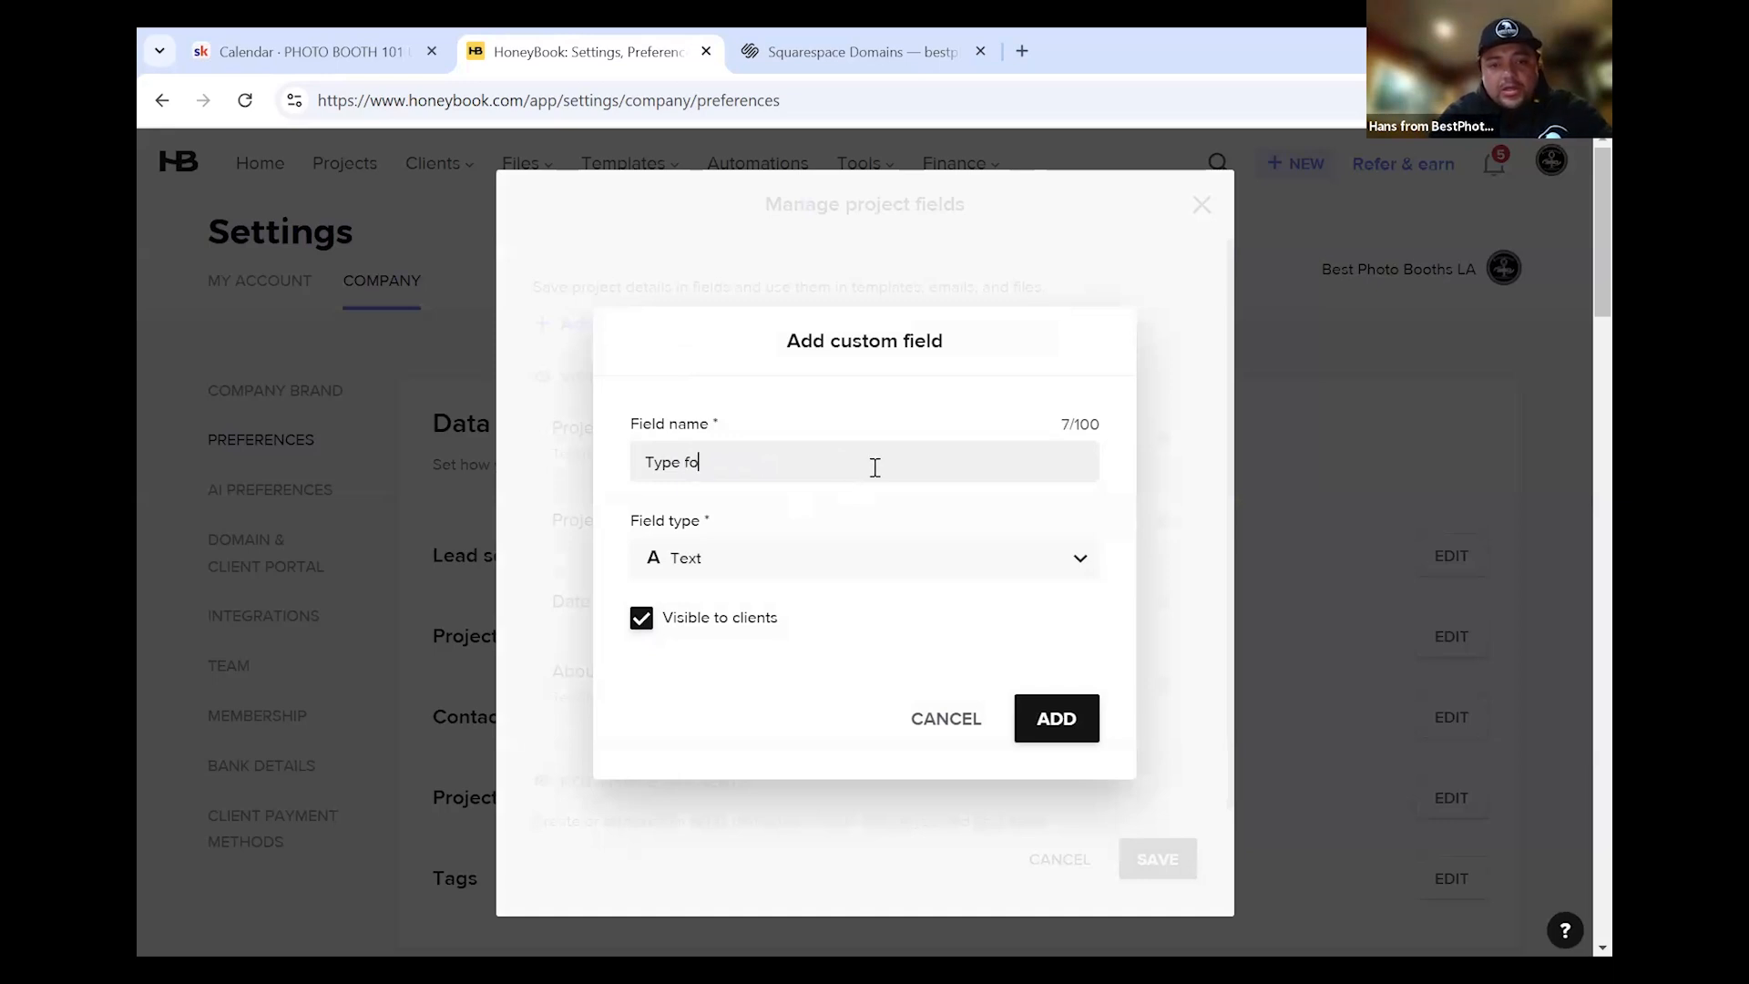
{"action": "type", "text": "of "}
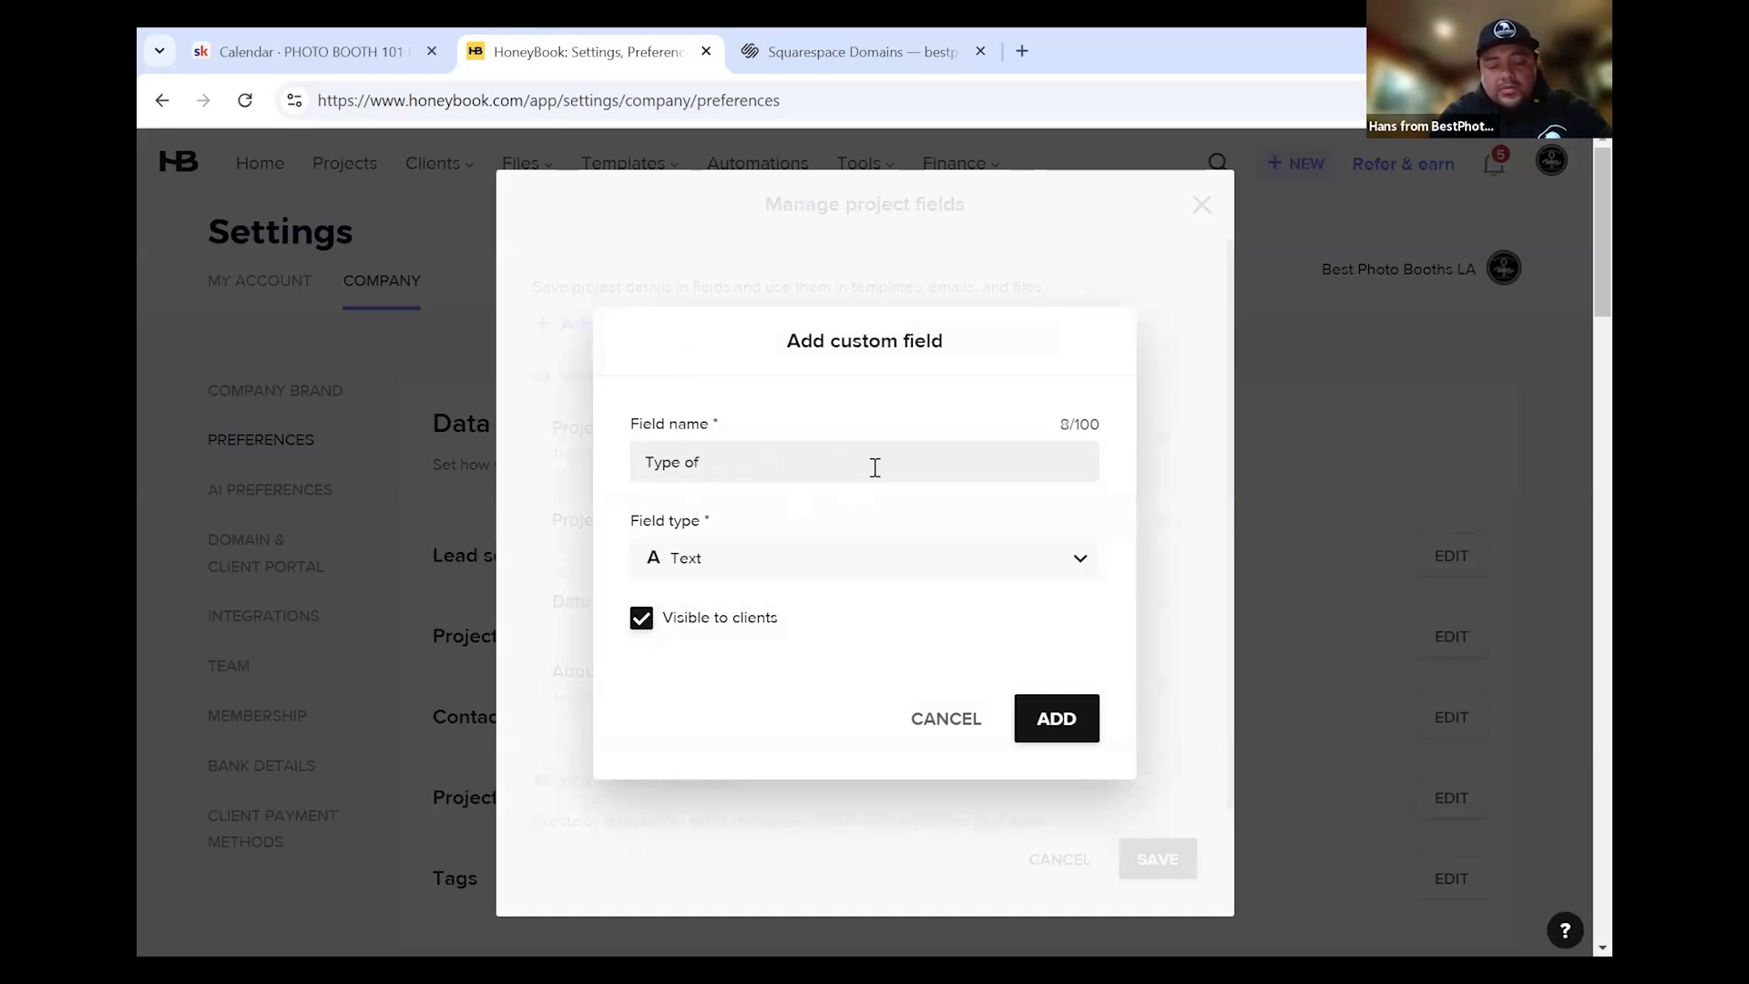
{"action": "type", "text": "Rental"}
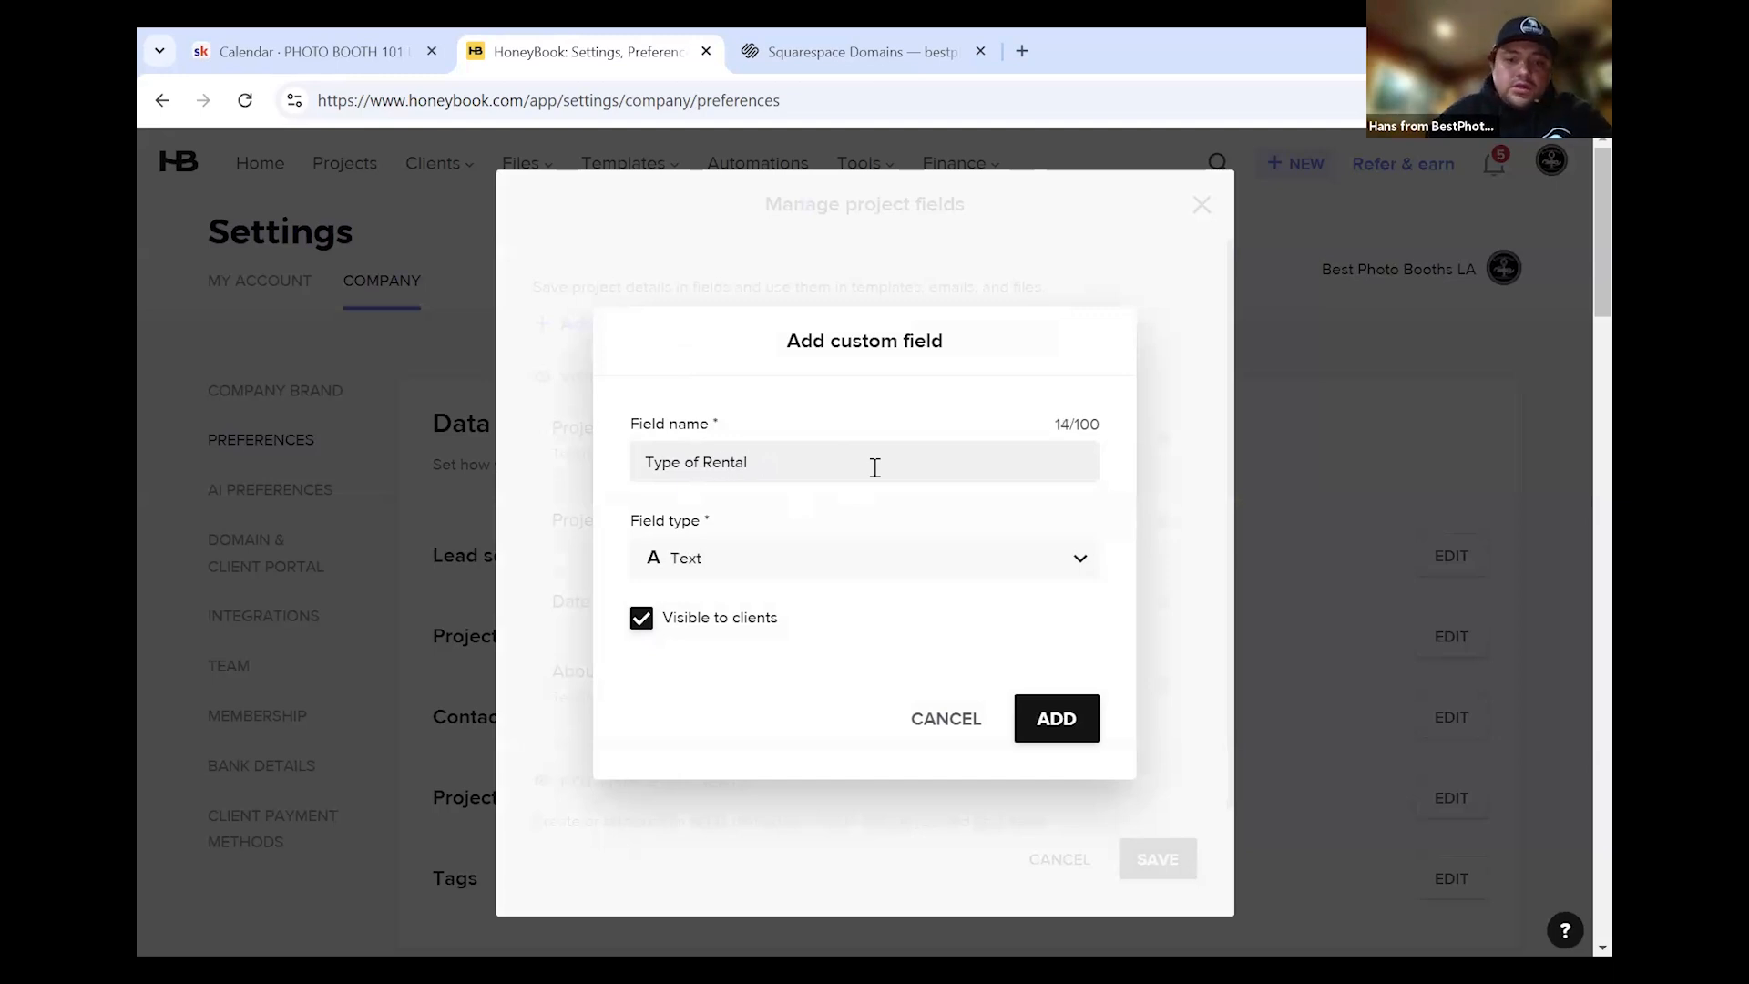
{"action": "left_click", "coordinate": [719, 572]}
{"action": "left_click", "coordinate": [722, 609]}
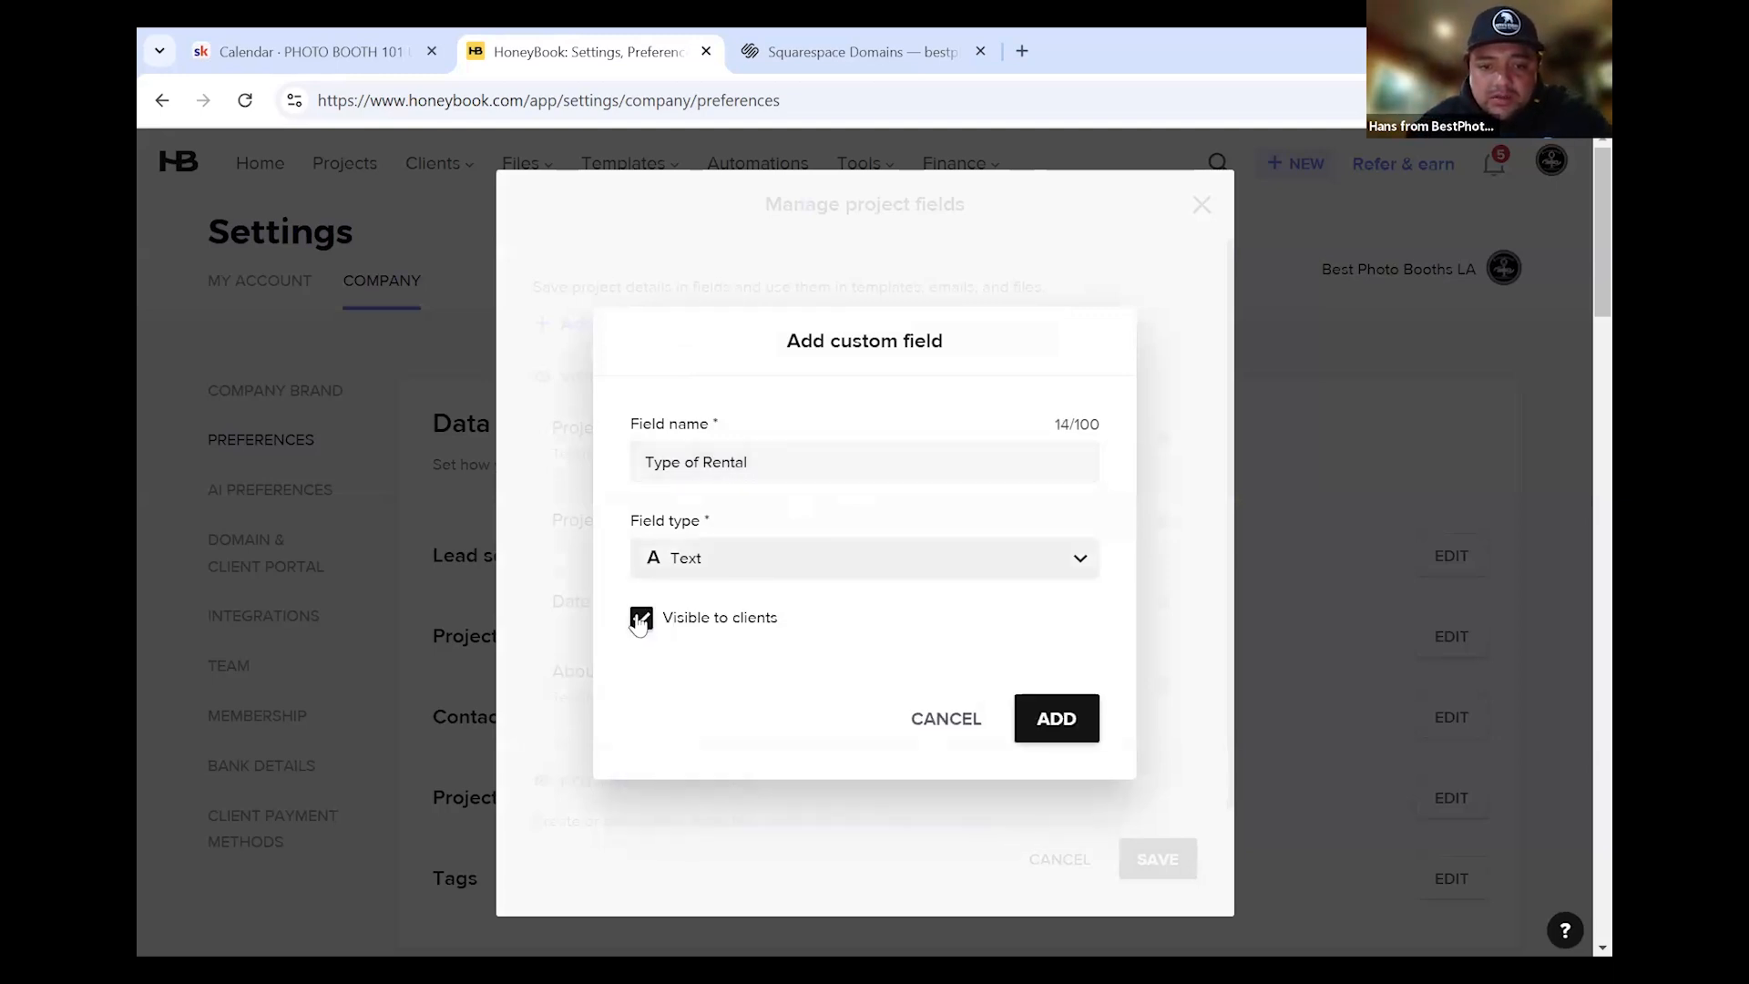
{"action": "left_click", "coordinate": [692, 618]}
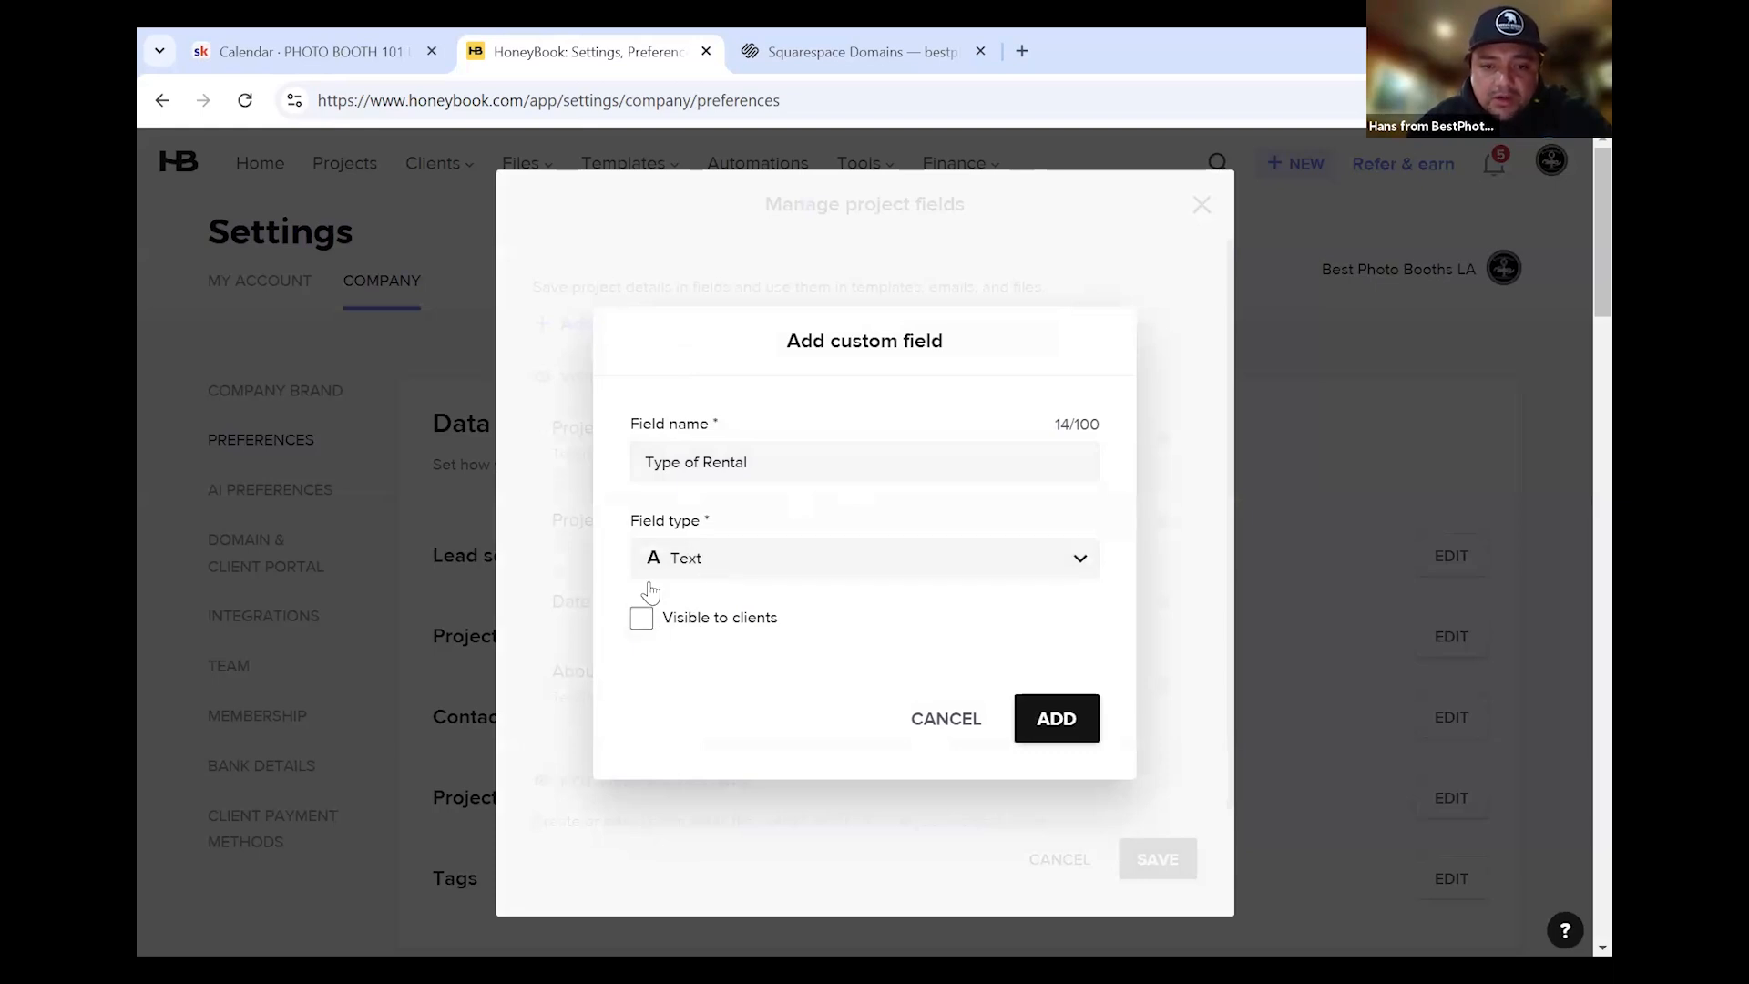
{"action": "left_click", "coordinate": [1075, 724]}
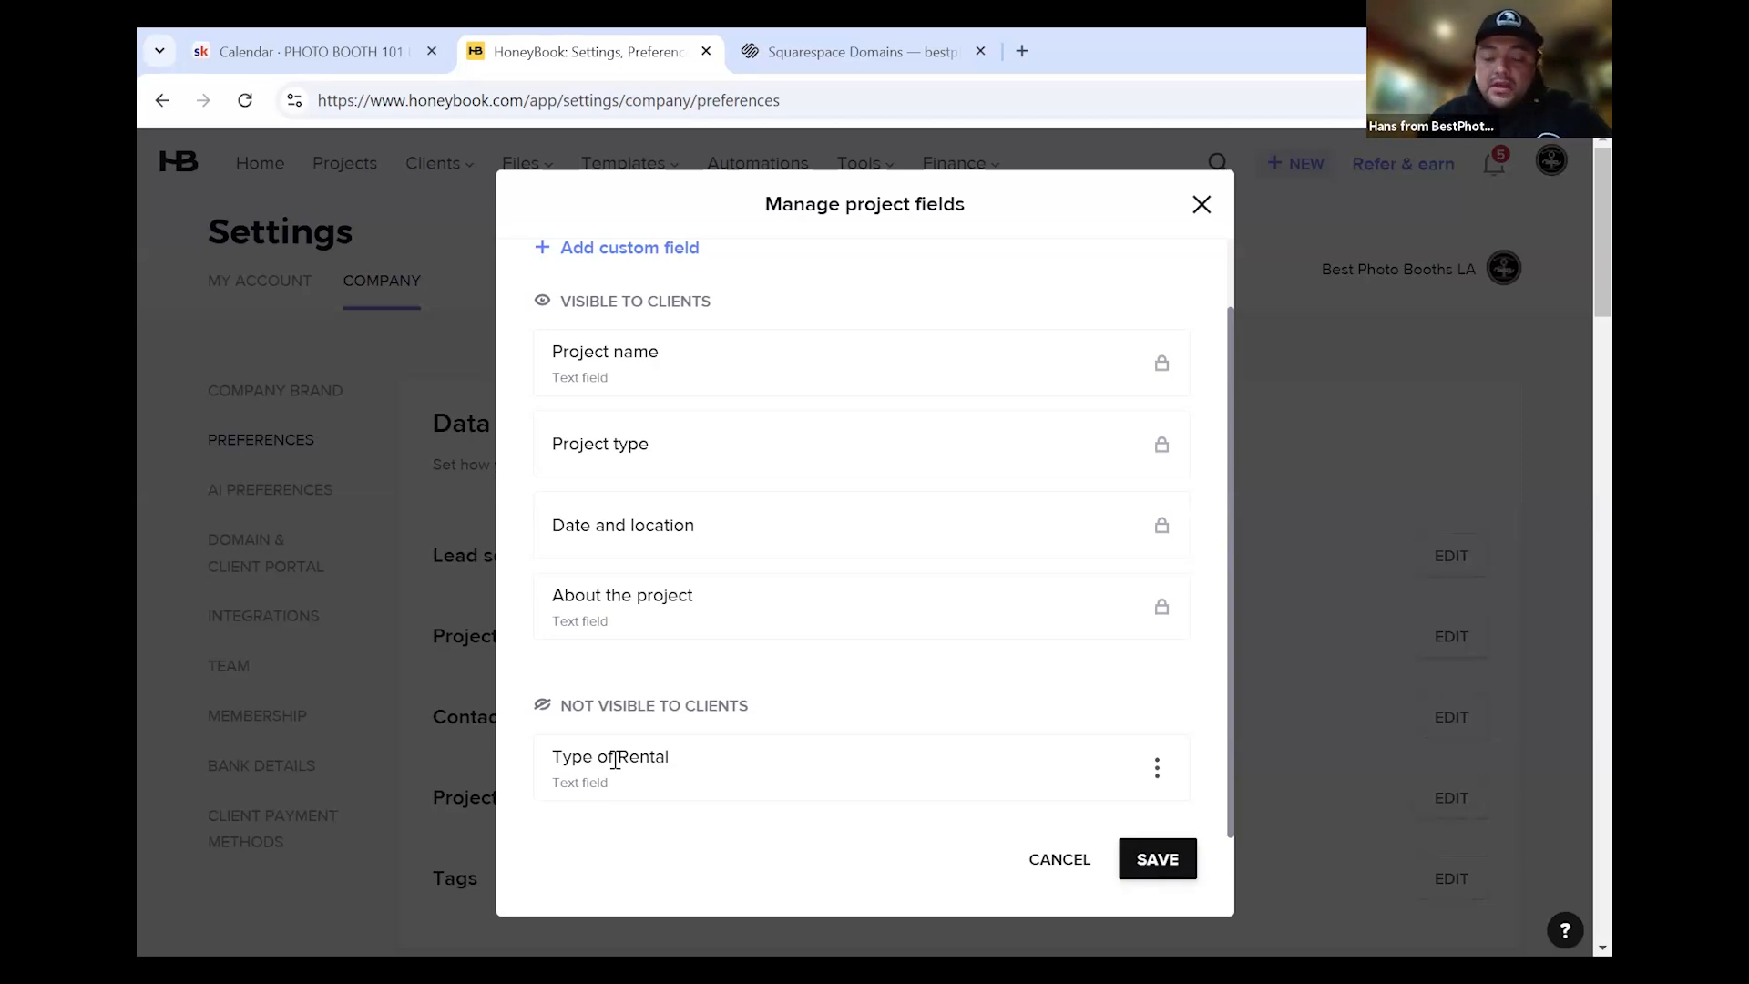
{"action": "left_click", "coordinate": [1156, 863]}
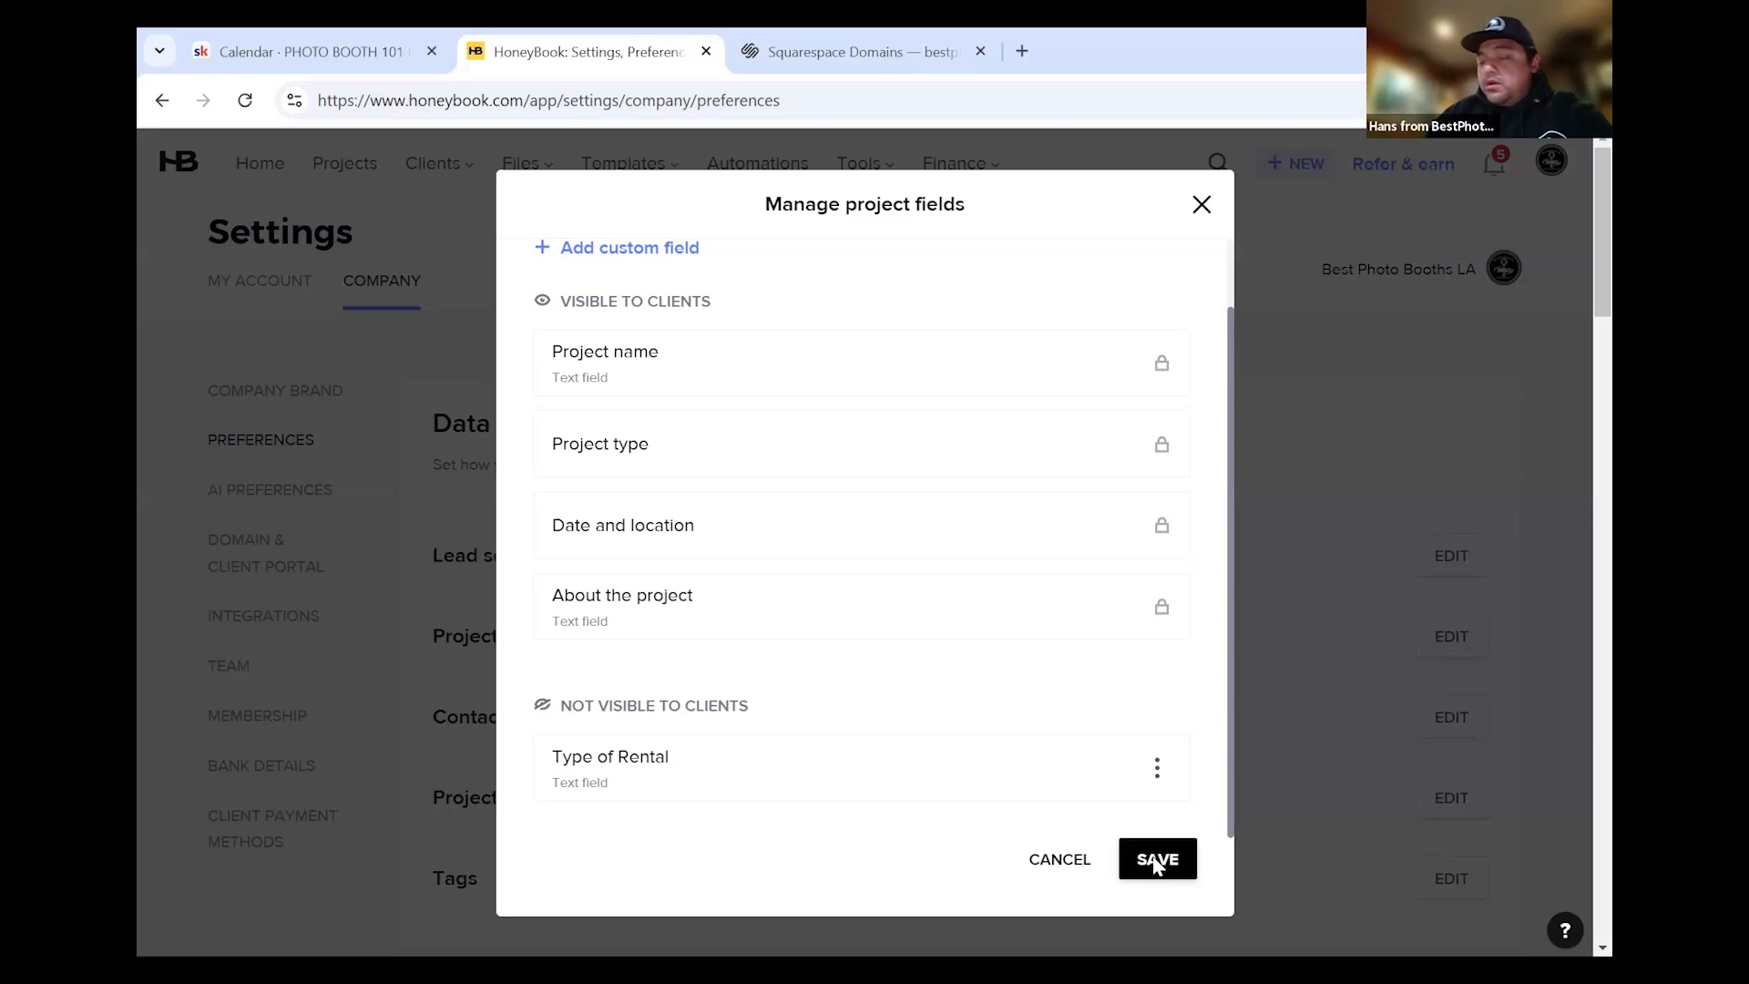
{"action": "scroll", "coordinate": [583, 847], "scroll_direction": "down", "scroll_amount": 2}
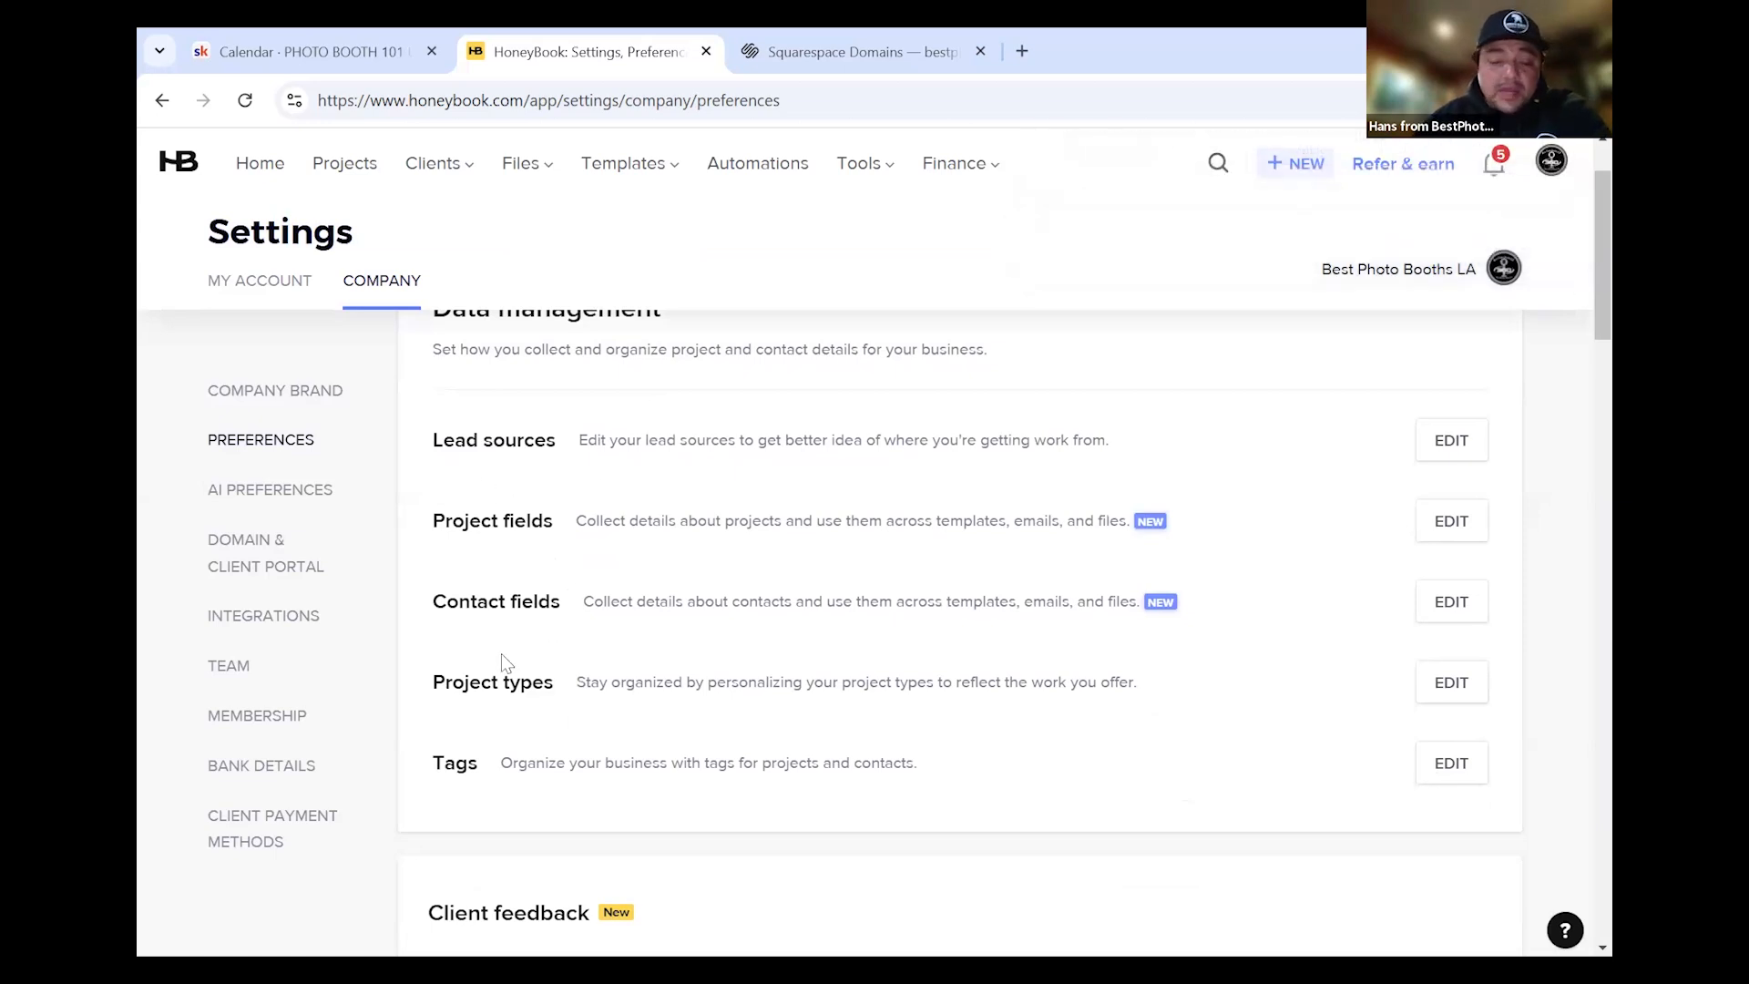
Open AI Preferences and scroll down to the AI Assistant options
{"action": "left_click", "coordinate": [265, 492]}
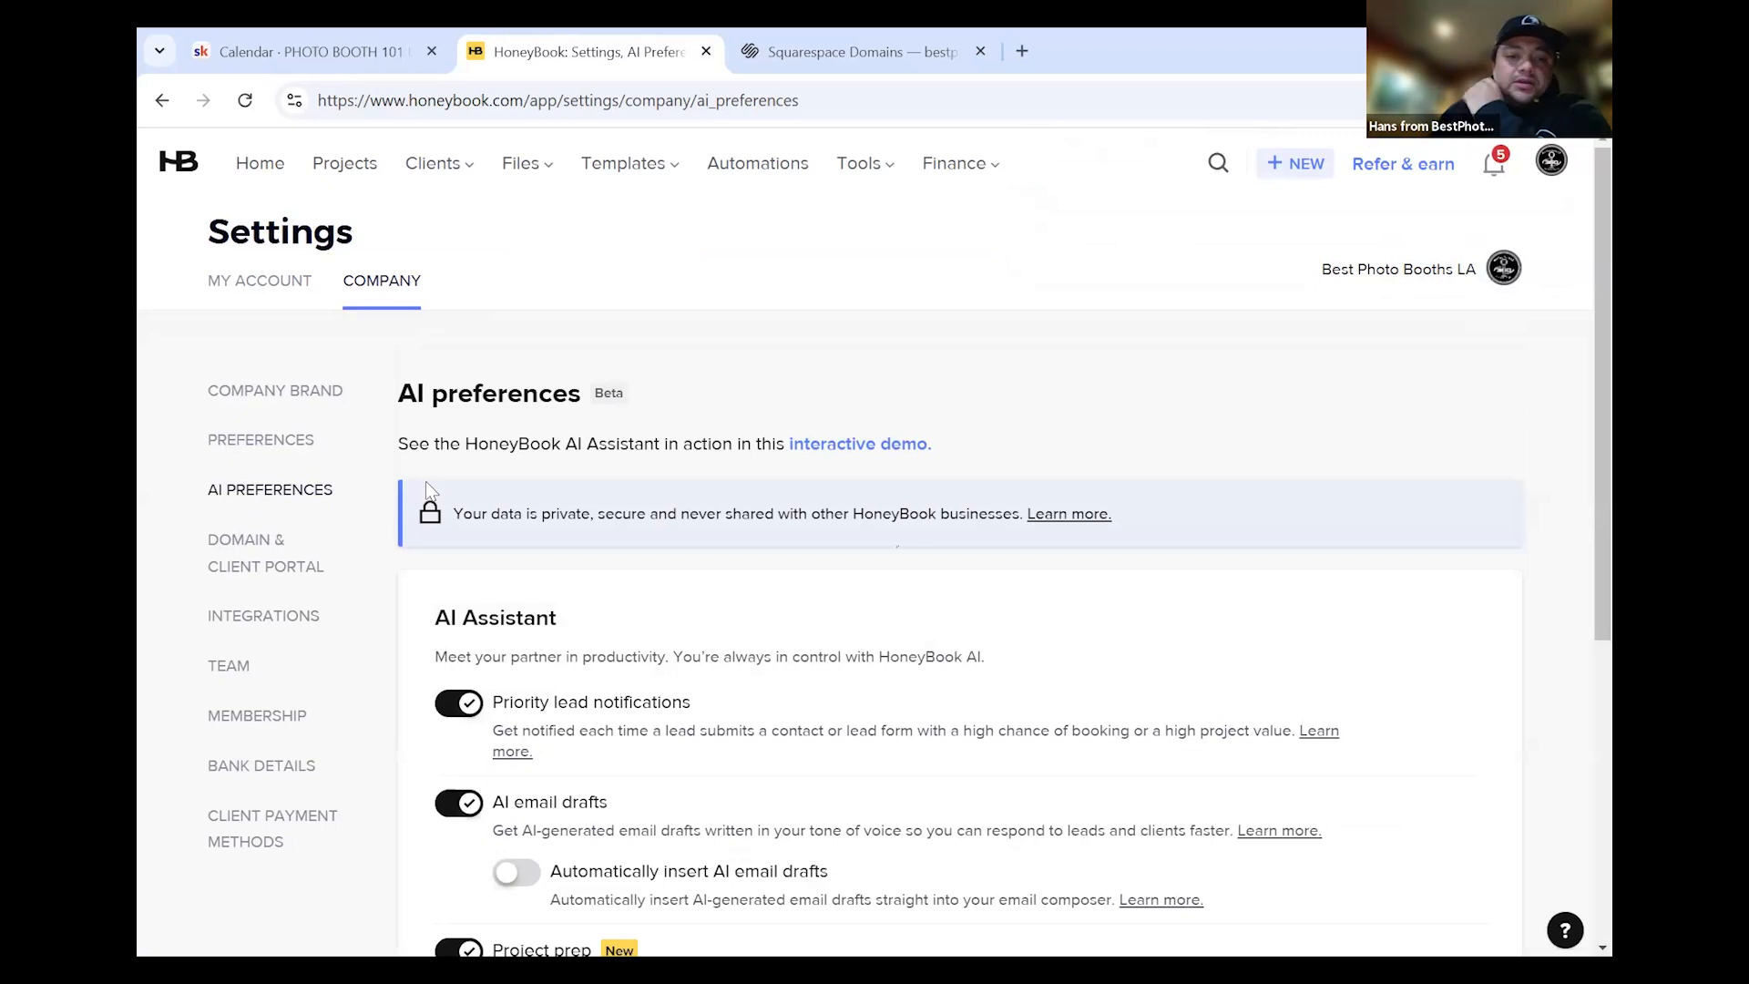
{"action": "scroll", "coordinate": [856, 591], "scroll_direction": "down", "scroll_amount": 1}
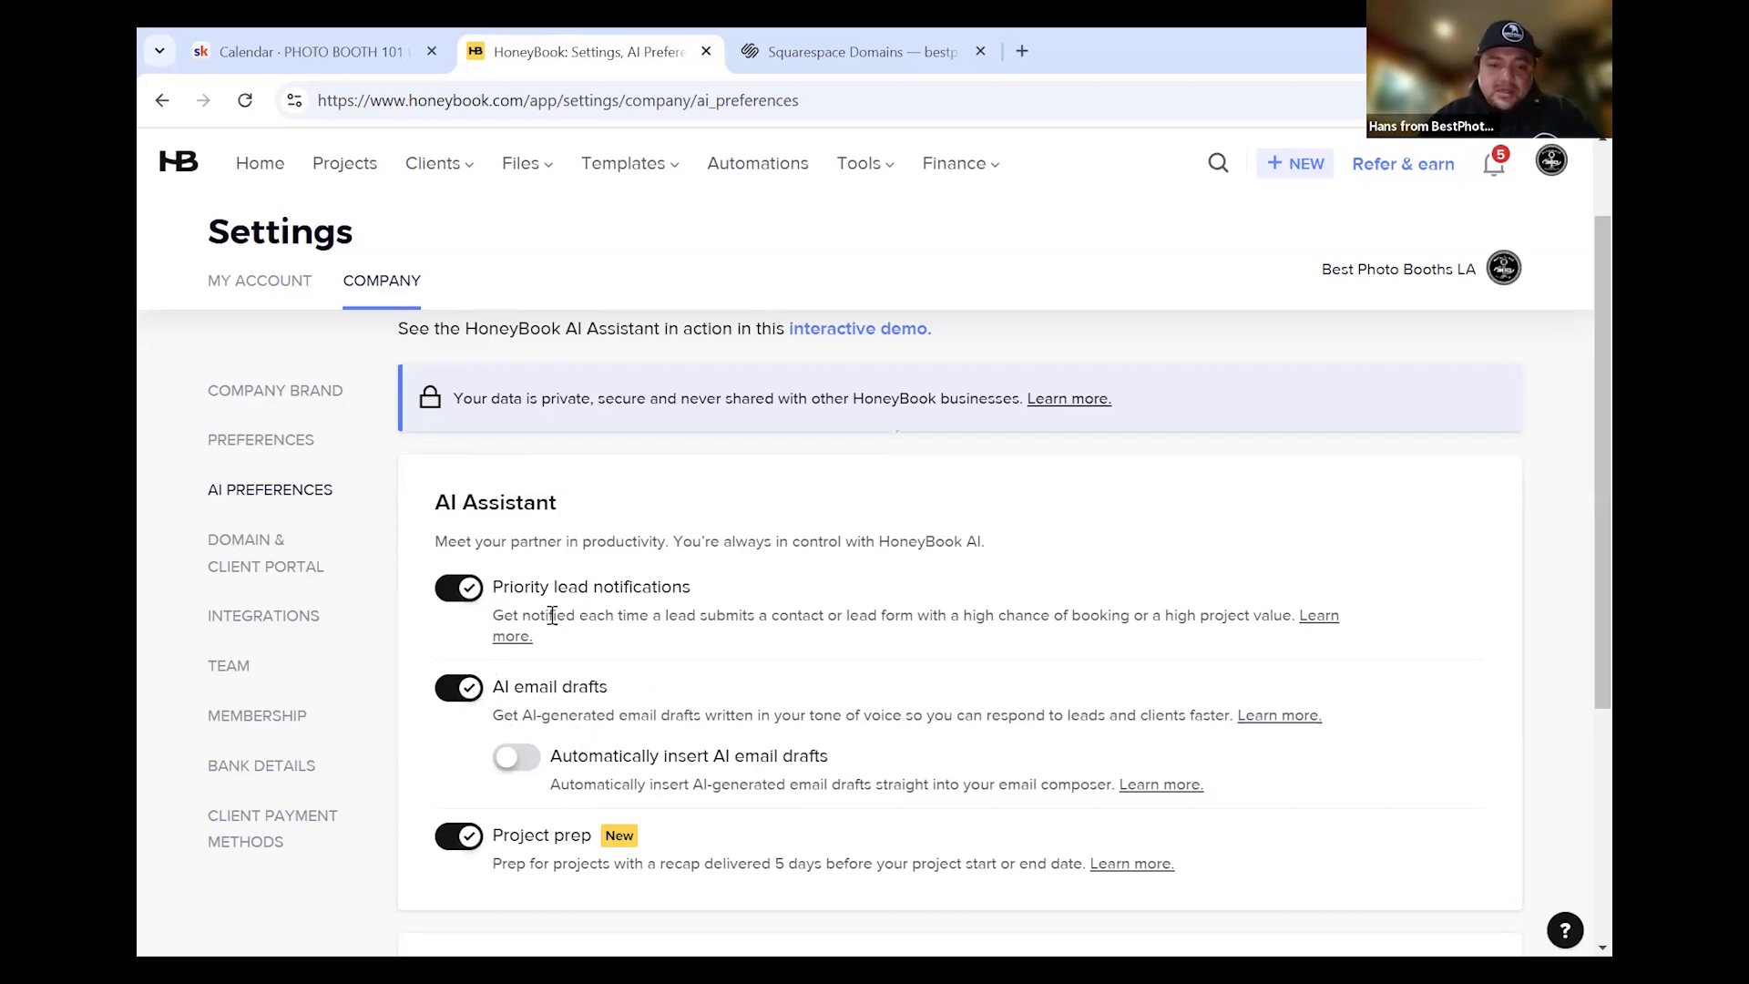
Open the Domain & Client Portal settings to see the current domain name
{"action": "left_click_drag", "start_coordinate": [438, 504], "coordinate": [608, 544]}
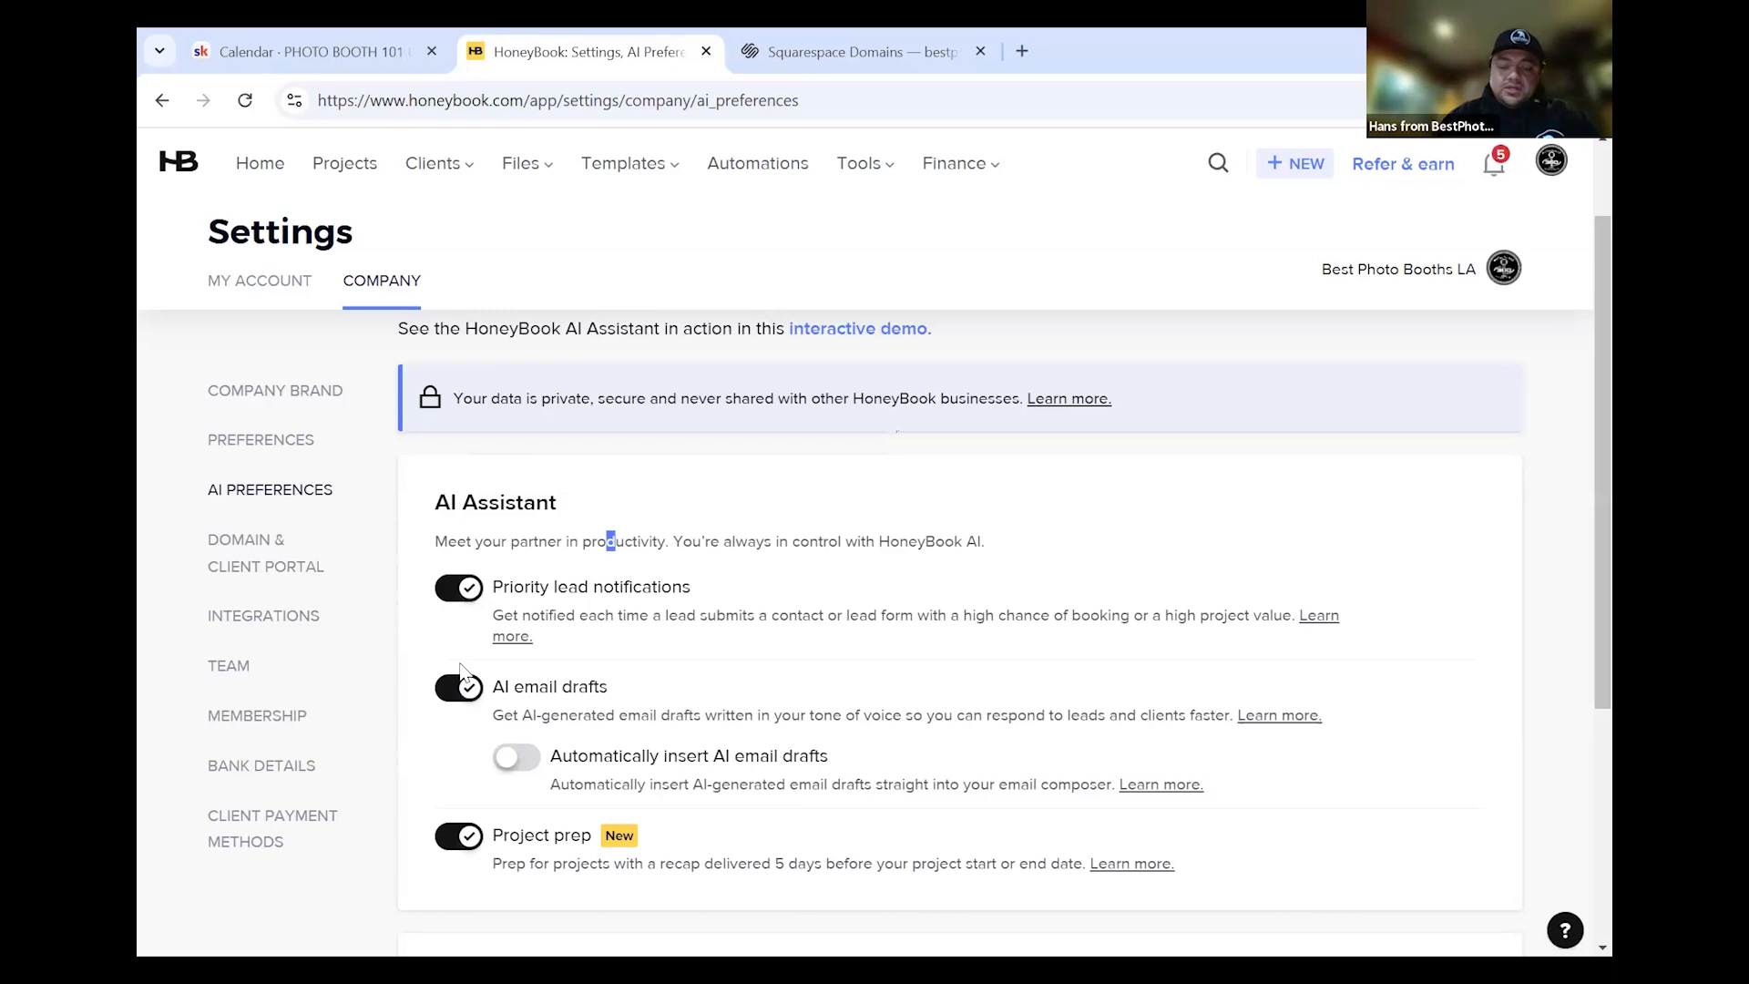
{"action": "left_click", "coordinate": [270, 565]}
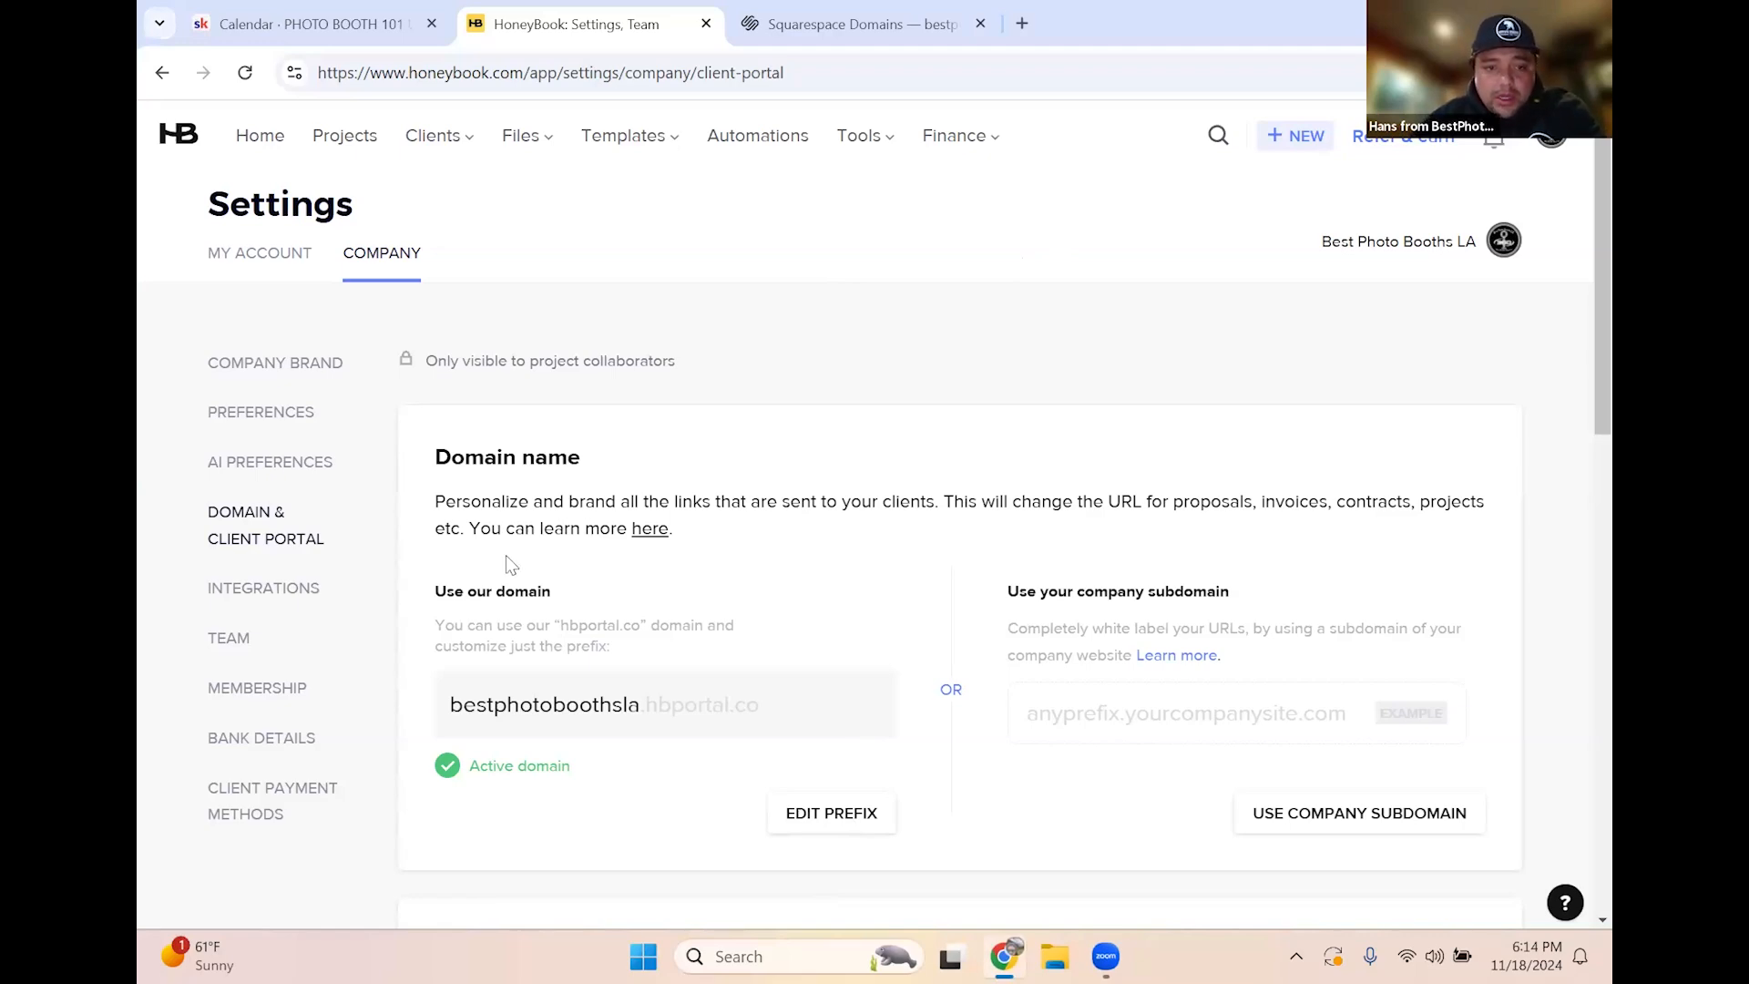
{"action": "scroll", "coordinate": [506, 555], "scroll_direction": "down", "scroll_amount": 3}
{"action": "scroll", "coordinate": [552, 510], "scroll_direction": "up", "scroll_amount": 1}
{"action": "scroll", "coordinate": [568, 507], "scroll_direction": "up", "scroll_amount": 1}
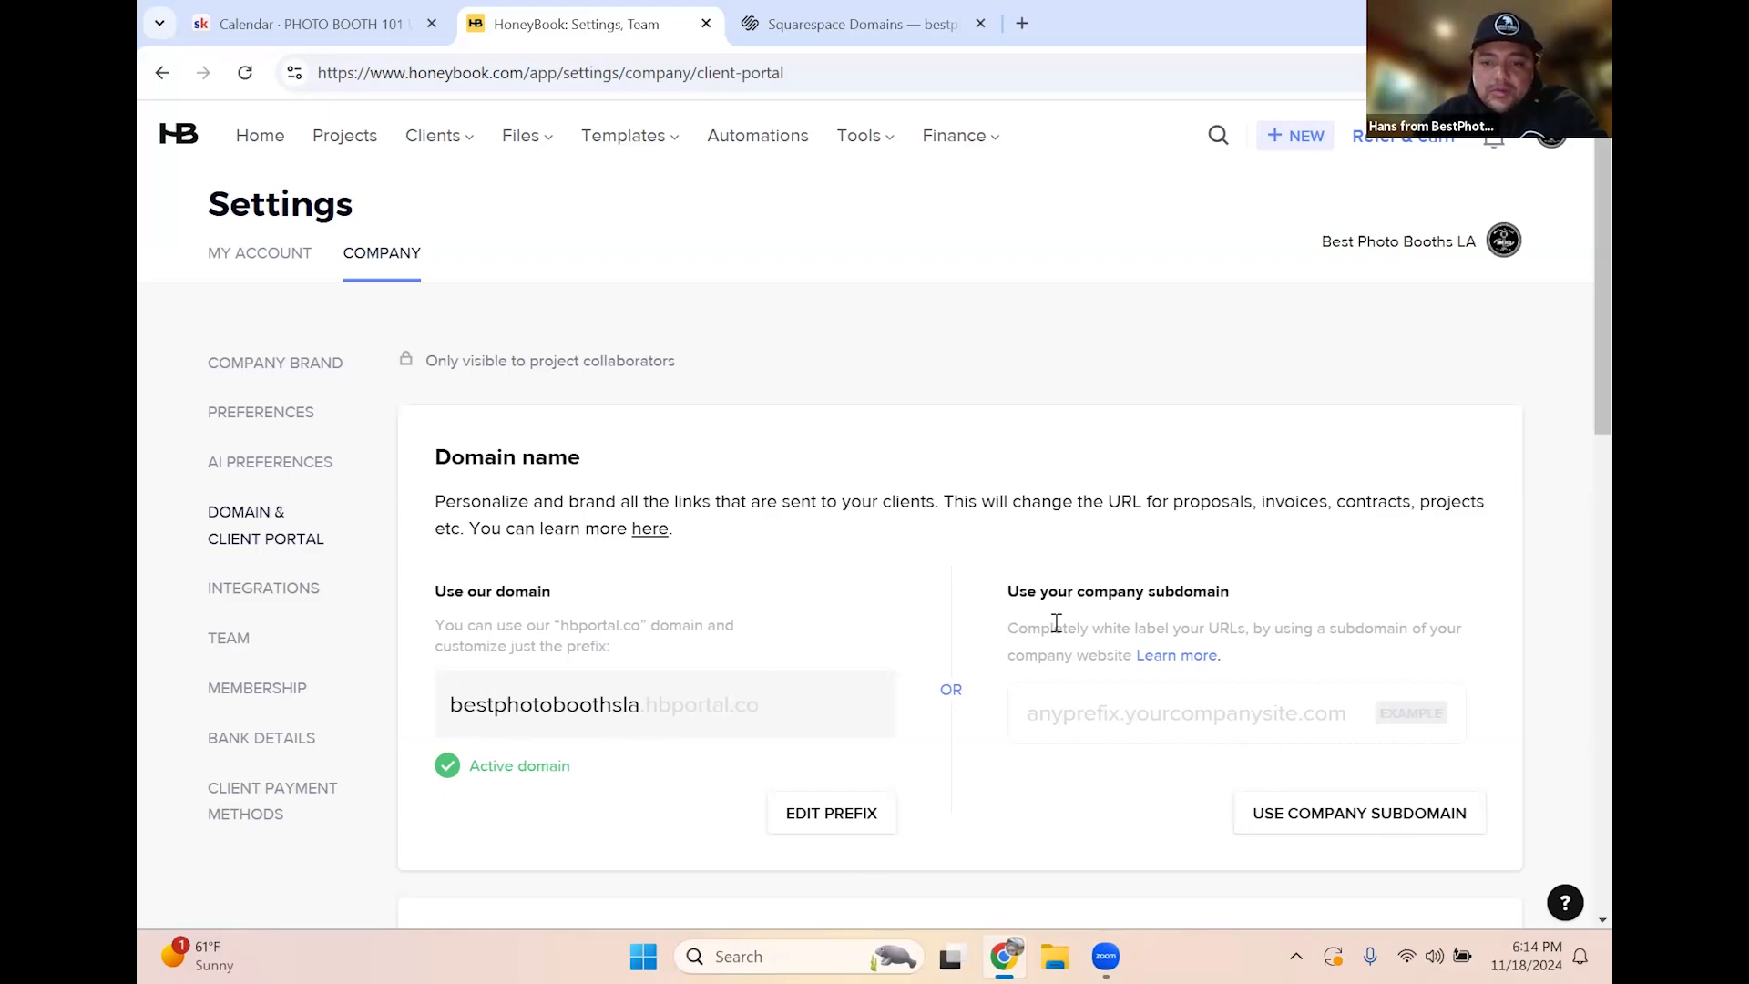
{"action": "scroll", "coordinate": [1057, 623], "scroll_direction": "down", "scroll_amount": 1}
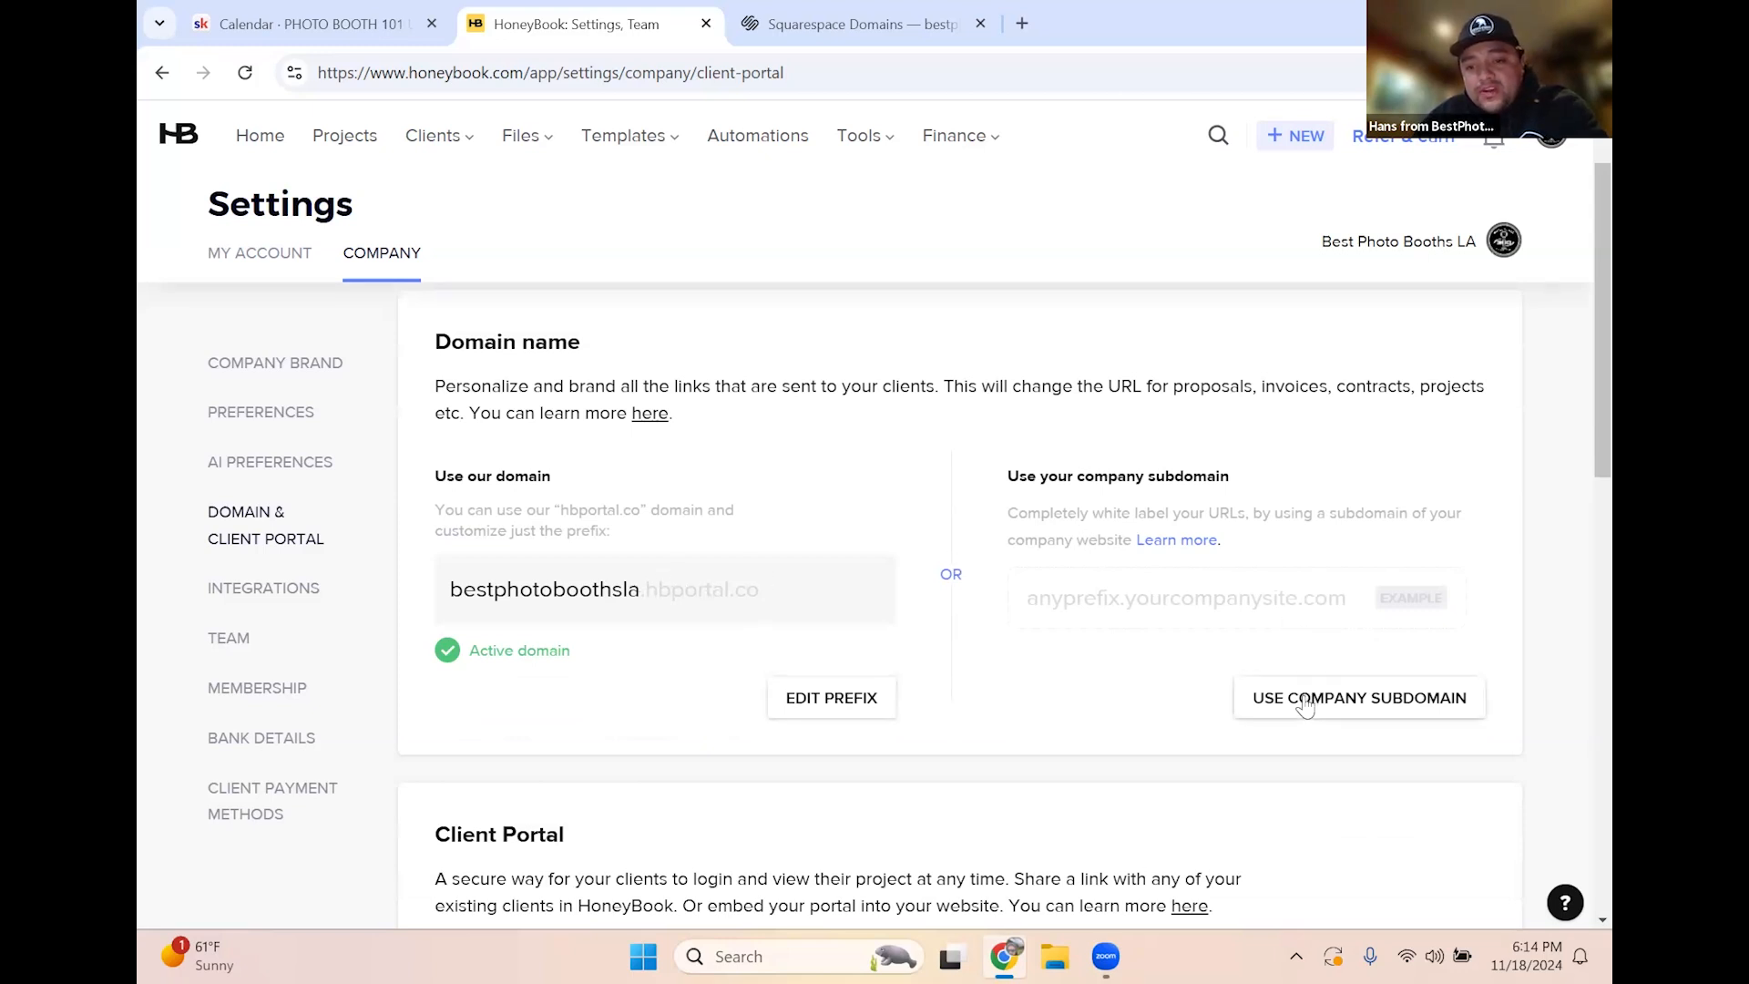
Choose a company subdomain on BestPhotoBoothsLA.com and create the 'Client' subdomain
{"action": "scroll", "coordinate": [1181, 633], "scroll_direction": "down", "scroll_amount": 1}
{"action": "scroll", "coordinate": [1180, 632], "scroll_direction": "up", "scroll_amount": 2}
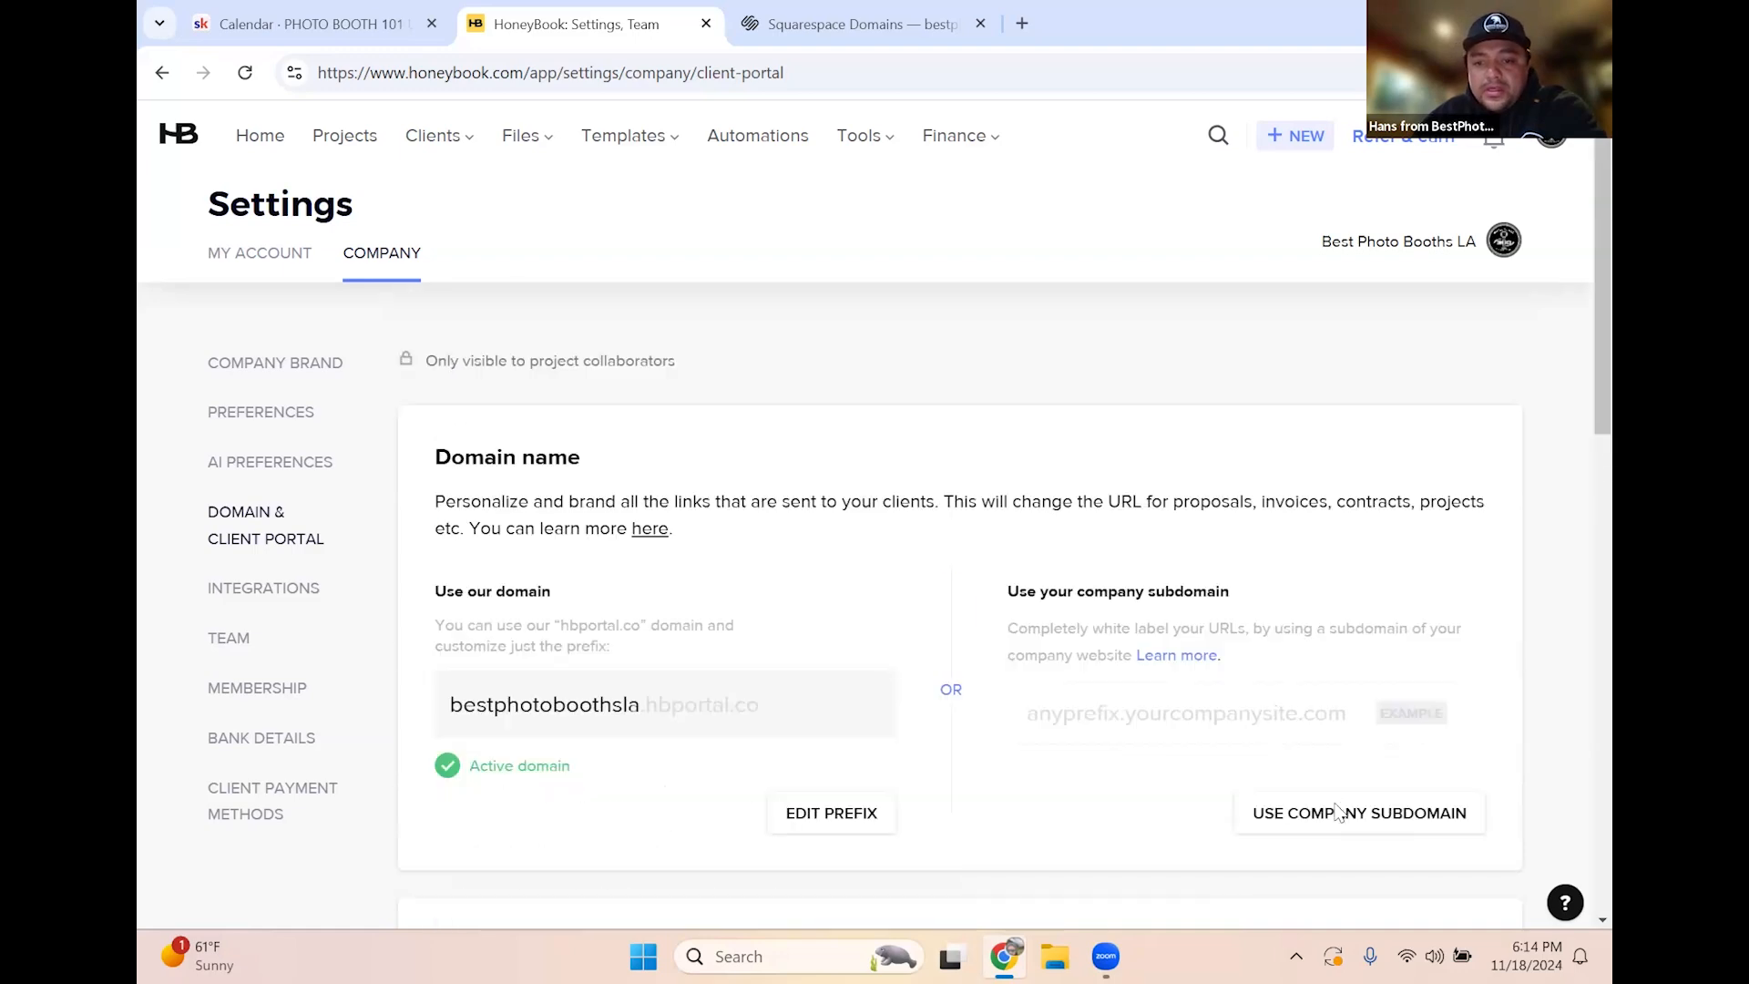
{"action": "left_click", "coordinate": [1332, 819]}
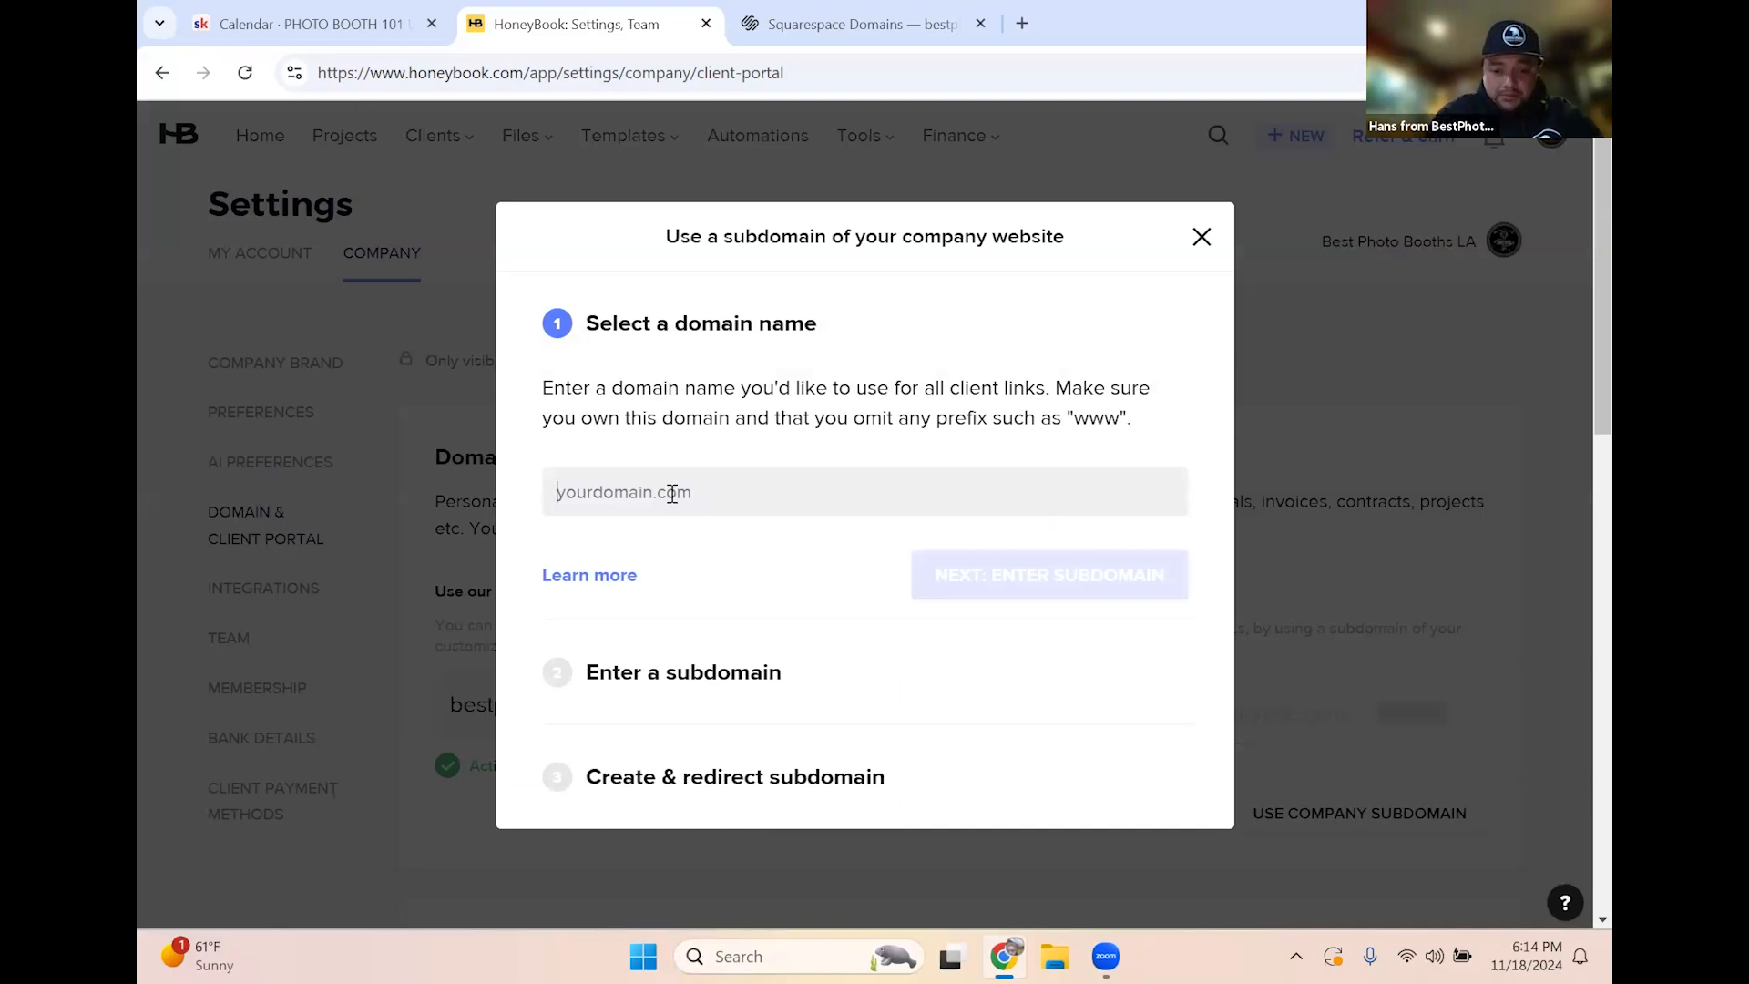
{"action": "type", "text": "Be"}
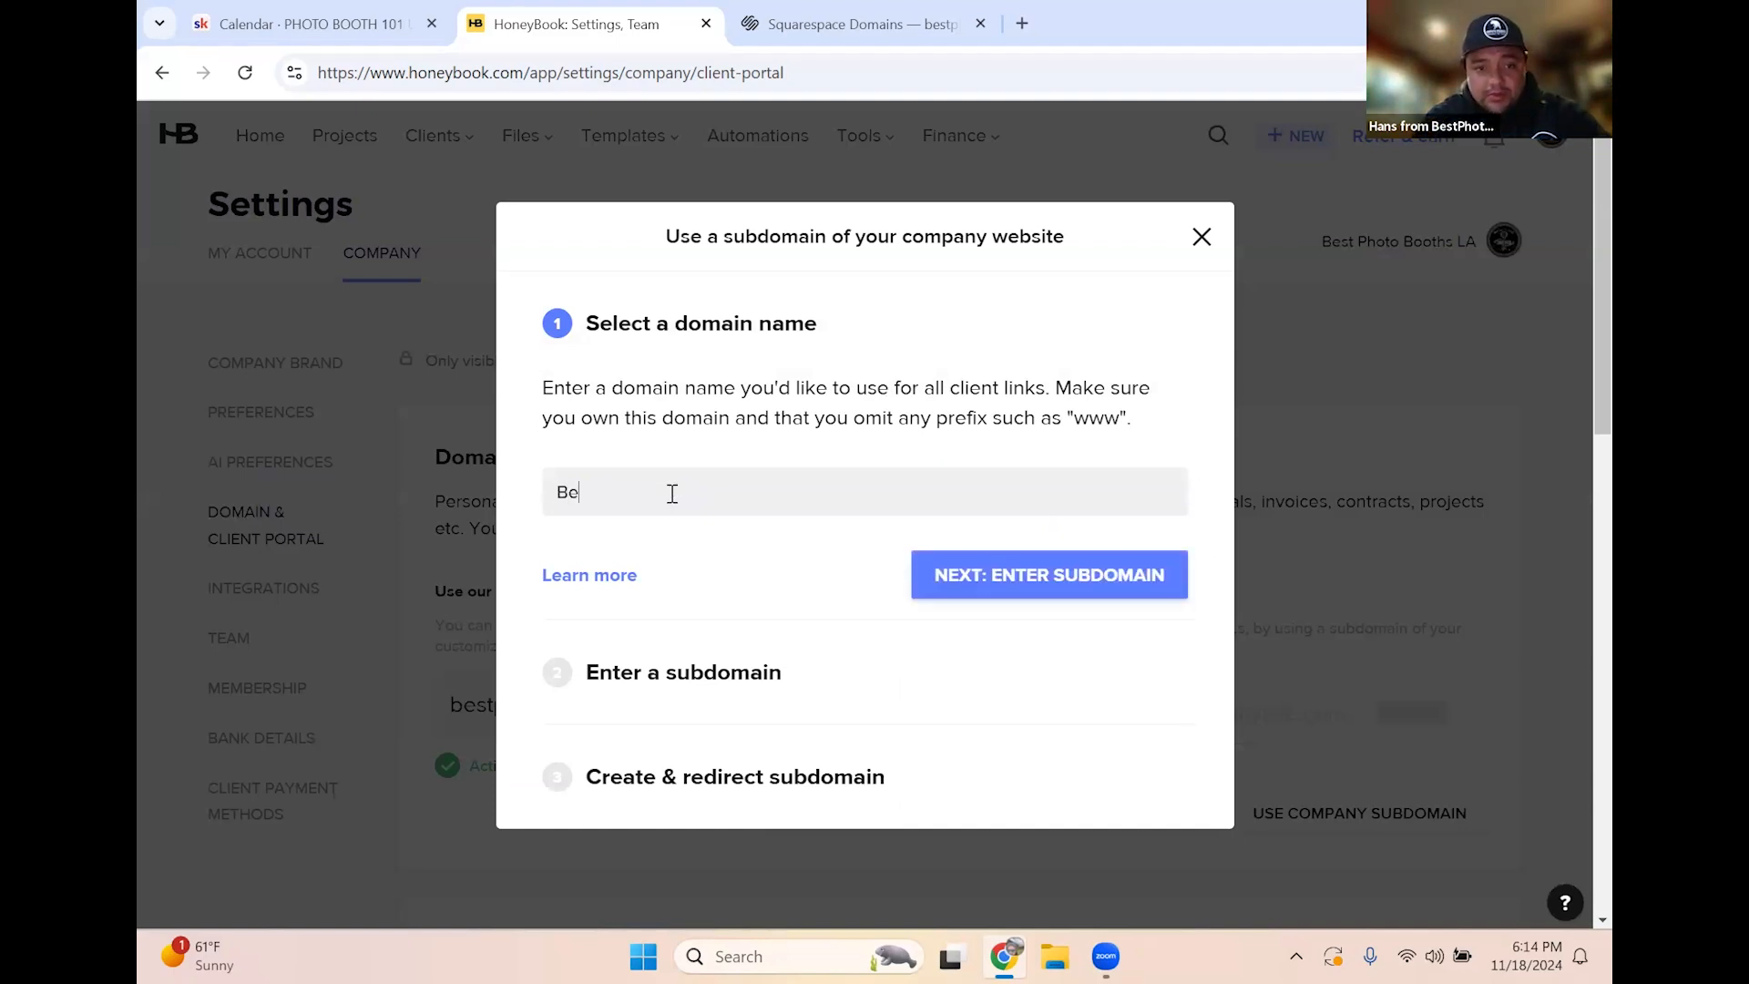
{"action": "type", "text": "stPhotoBoo"}
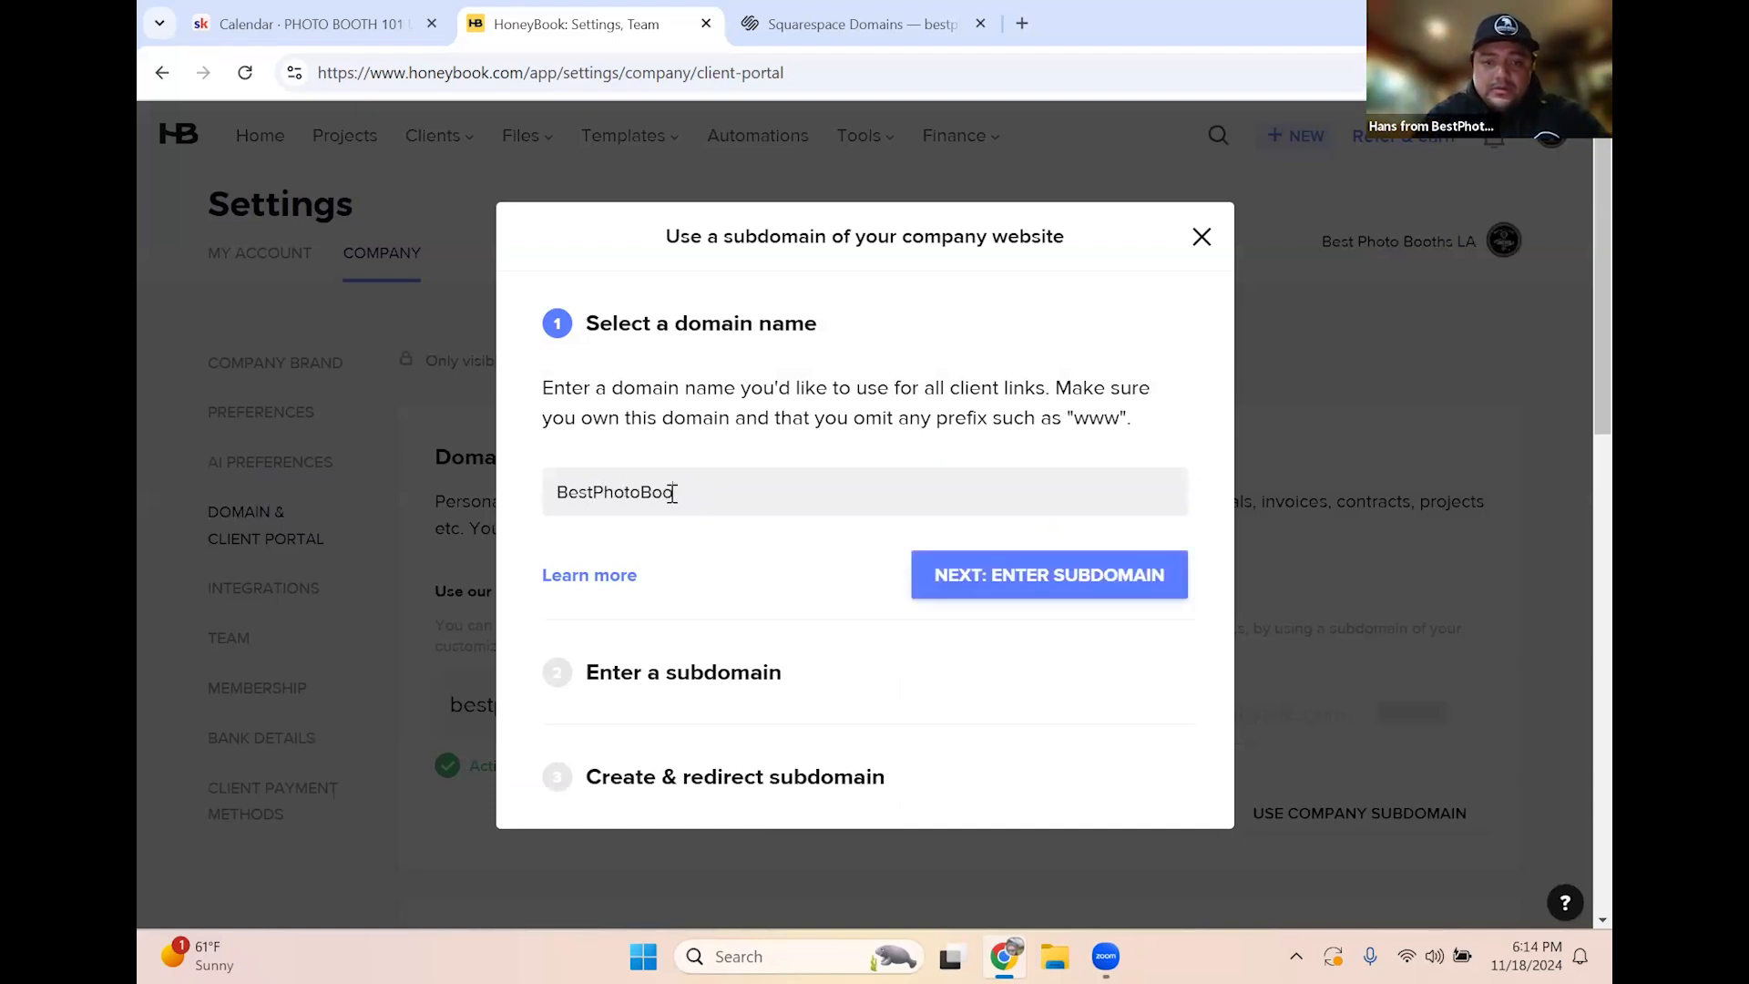
{"action": "type", "text": "thsLA.com"}
{"action": "left_click", "coordinate": [1050, 574]}
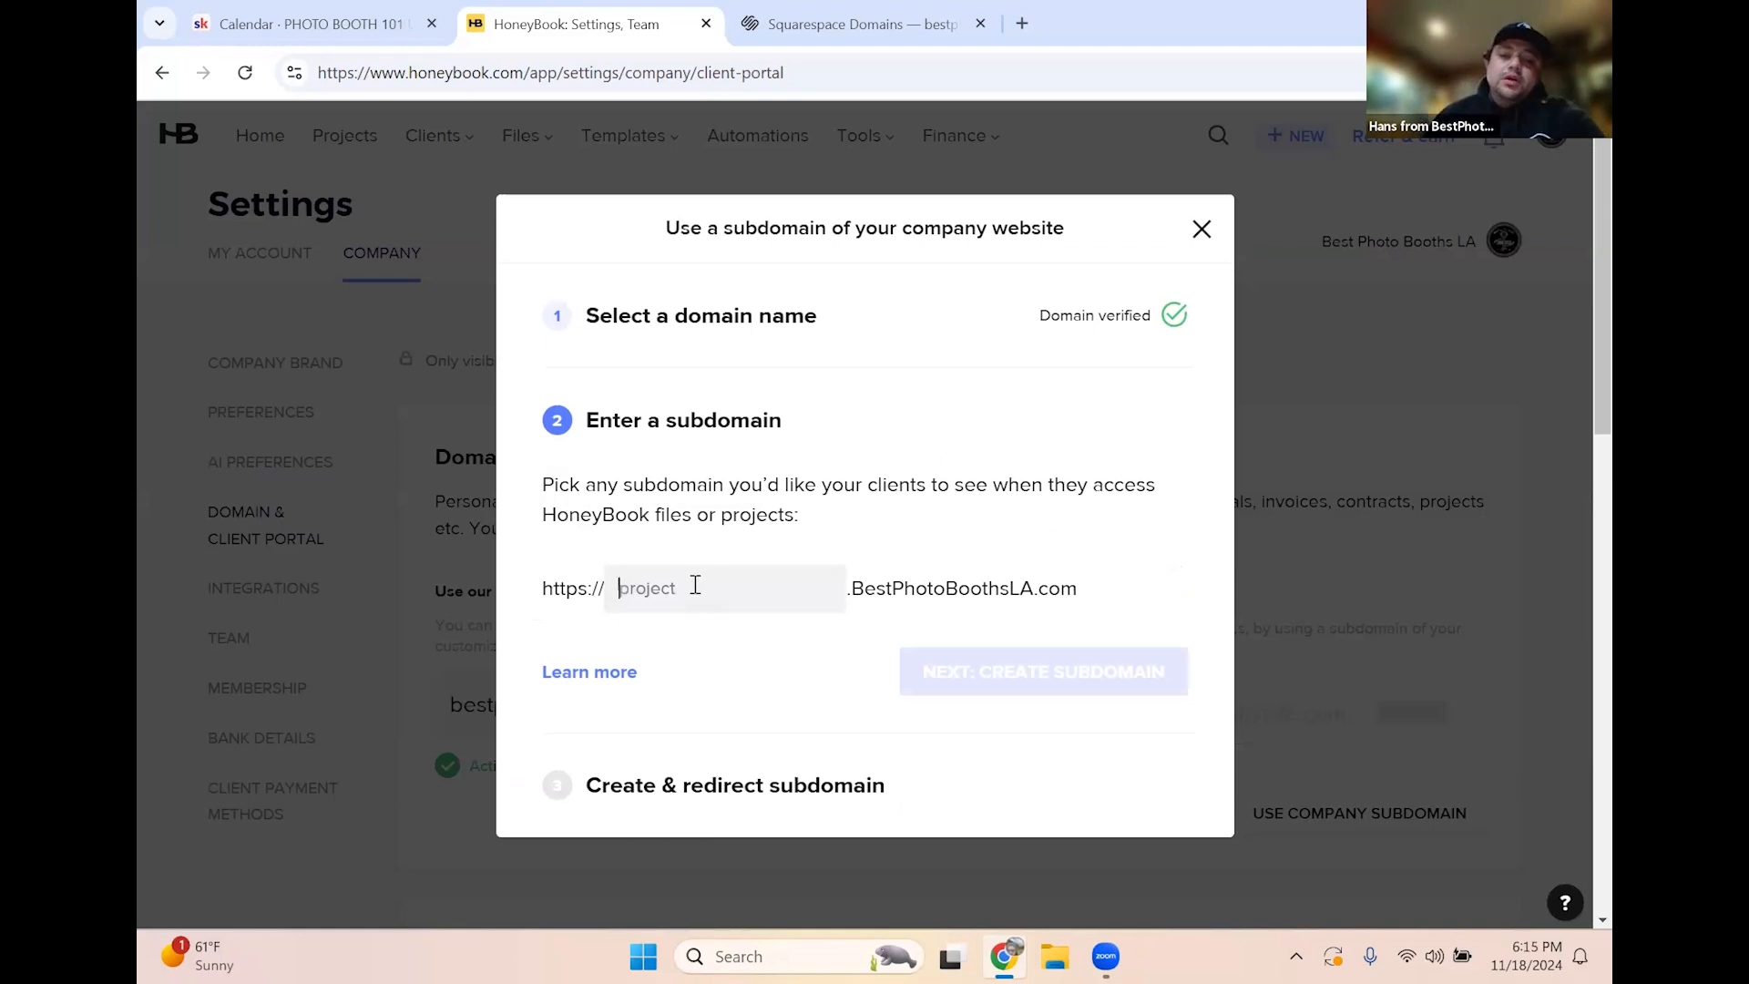
{"action": "type", "text": "Client"}
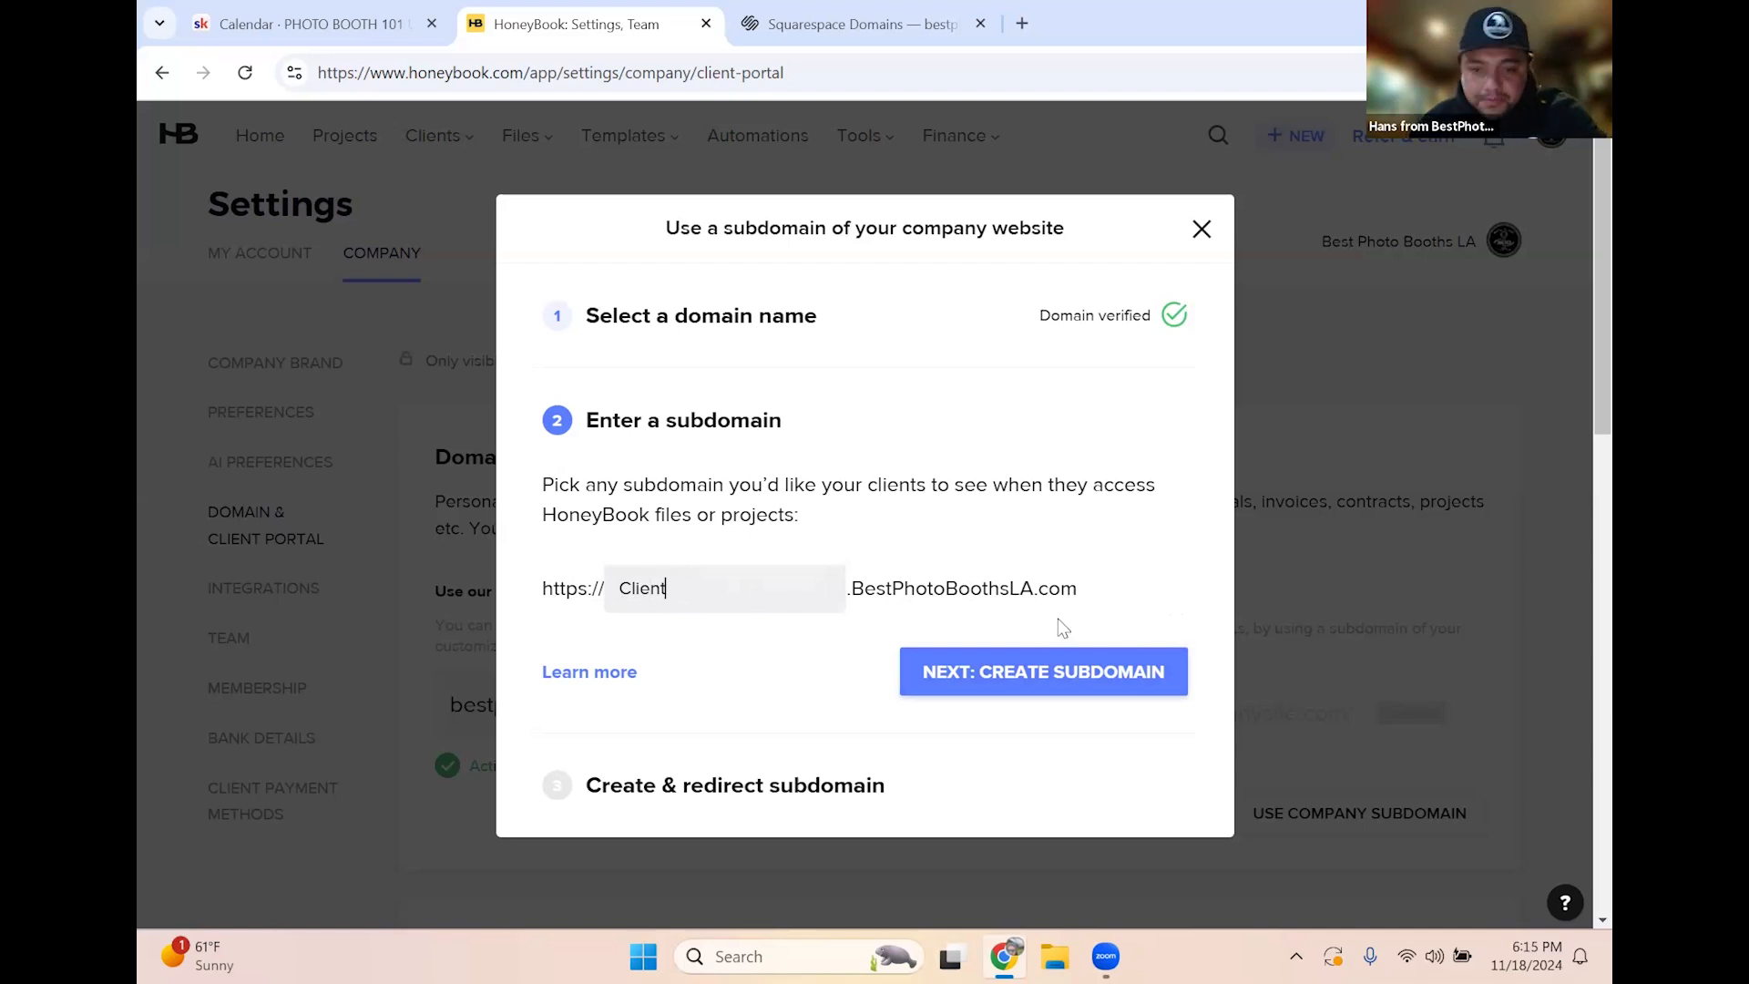
{"action": "left_click", "coordinate": [1002, 686]}
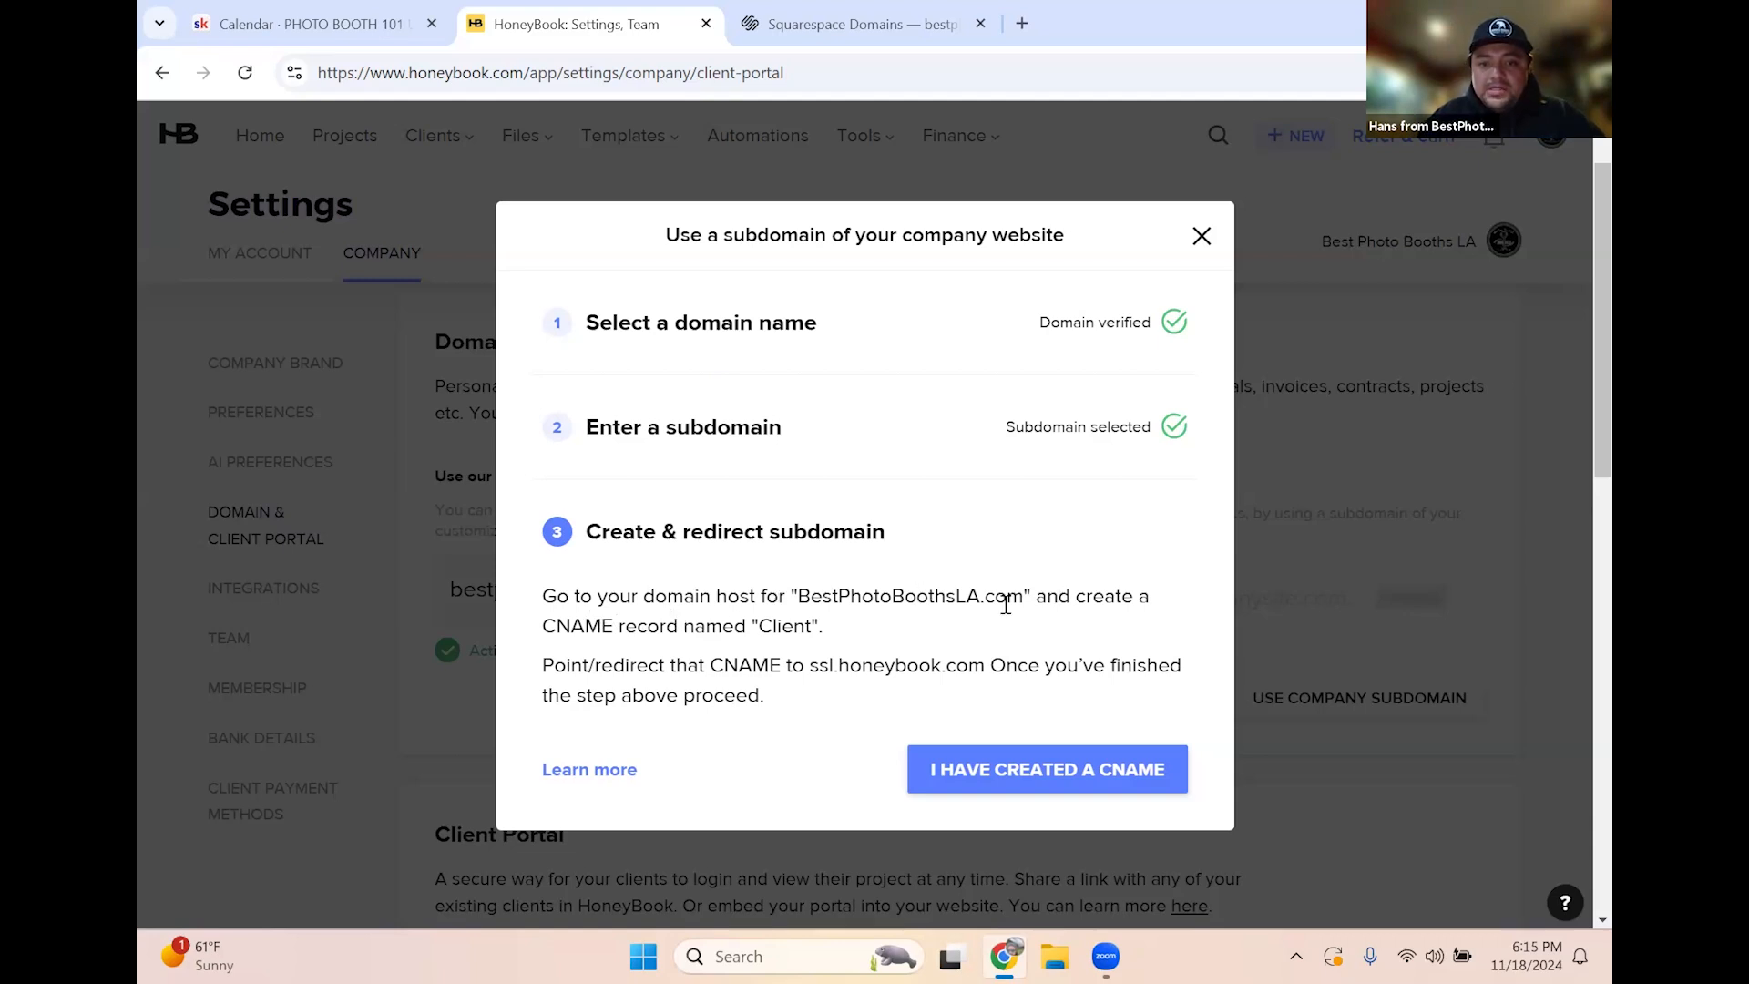
Switch over to the domain host's Squarespace DNS settings
{"action": "left_click_drag", "start_coordinate": [546, 629], "coordinate": [737, 629]}
{"action": "left_click", "coordinate": [672, 627]}
{"action": "left_click", "coordinate": [764, 628]}
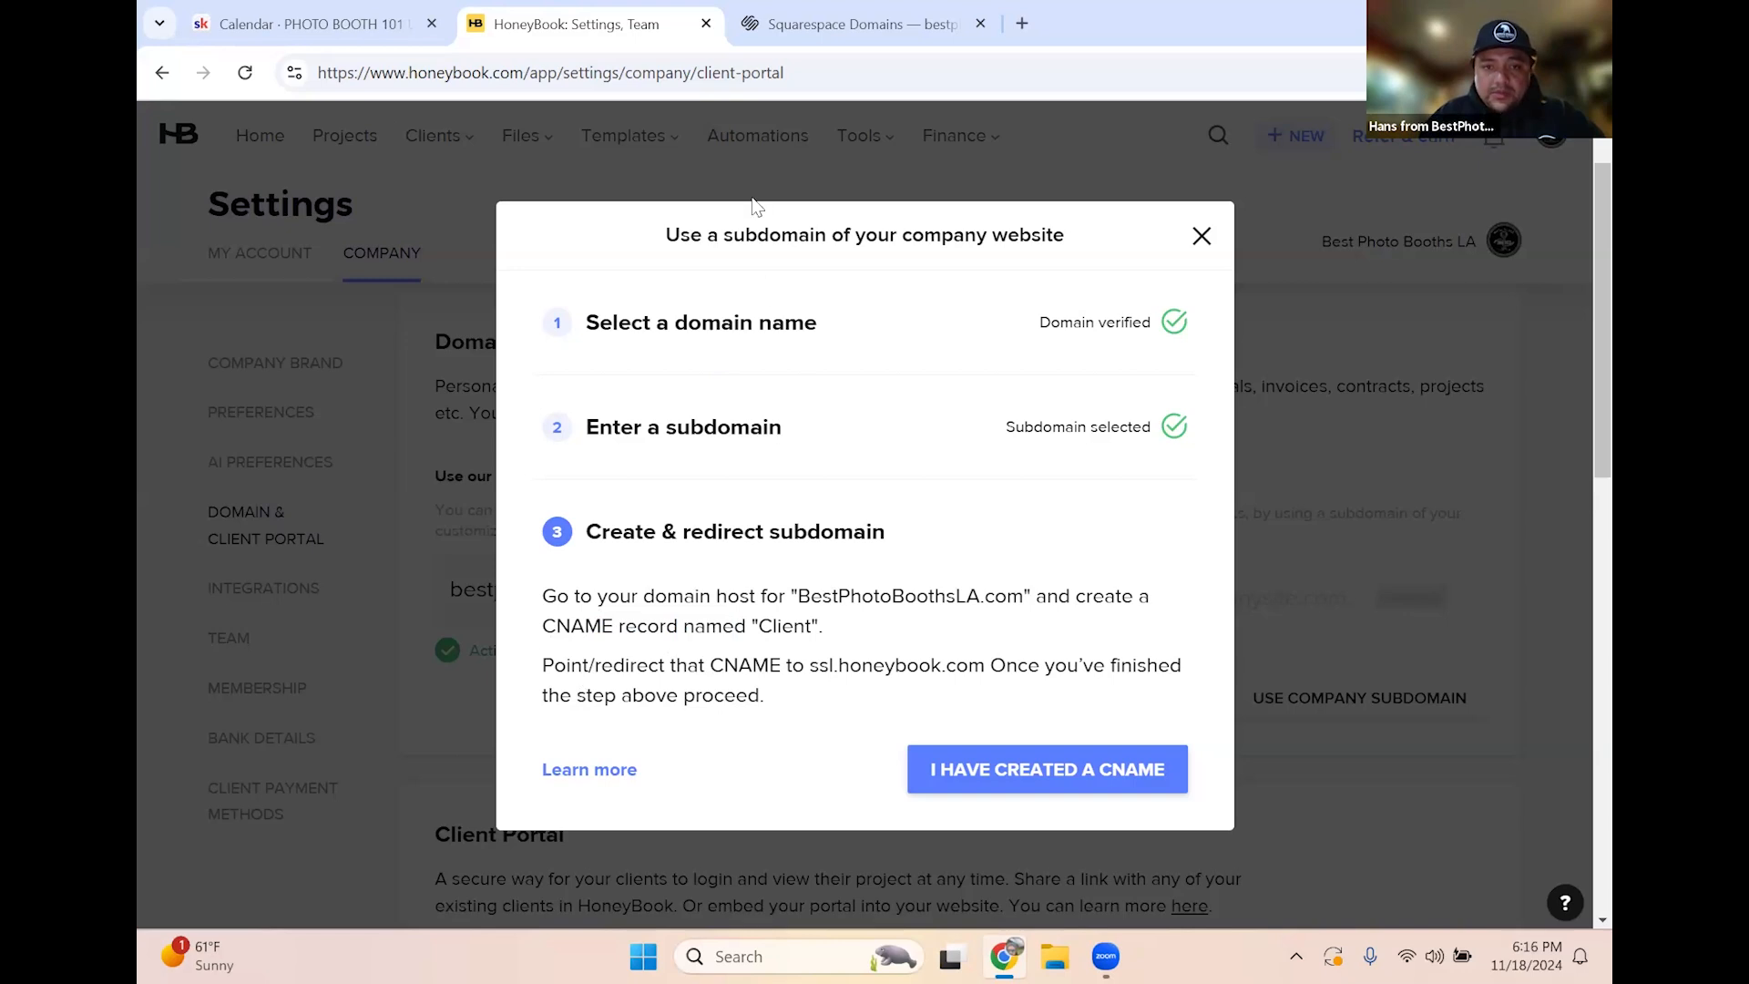
{"action": "left_click", "coordinate": [862, 32]}
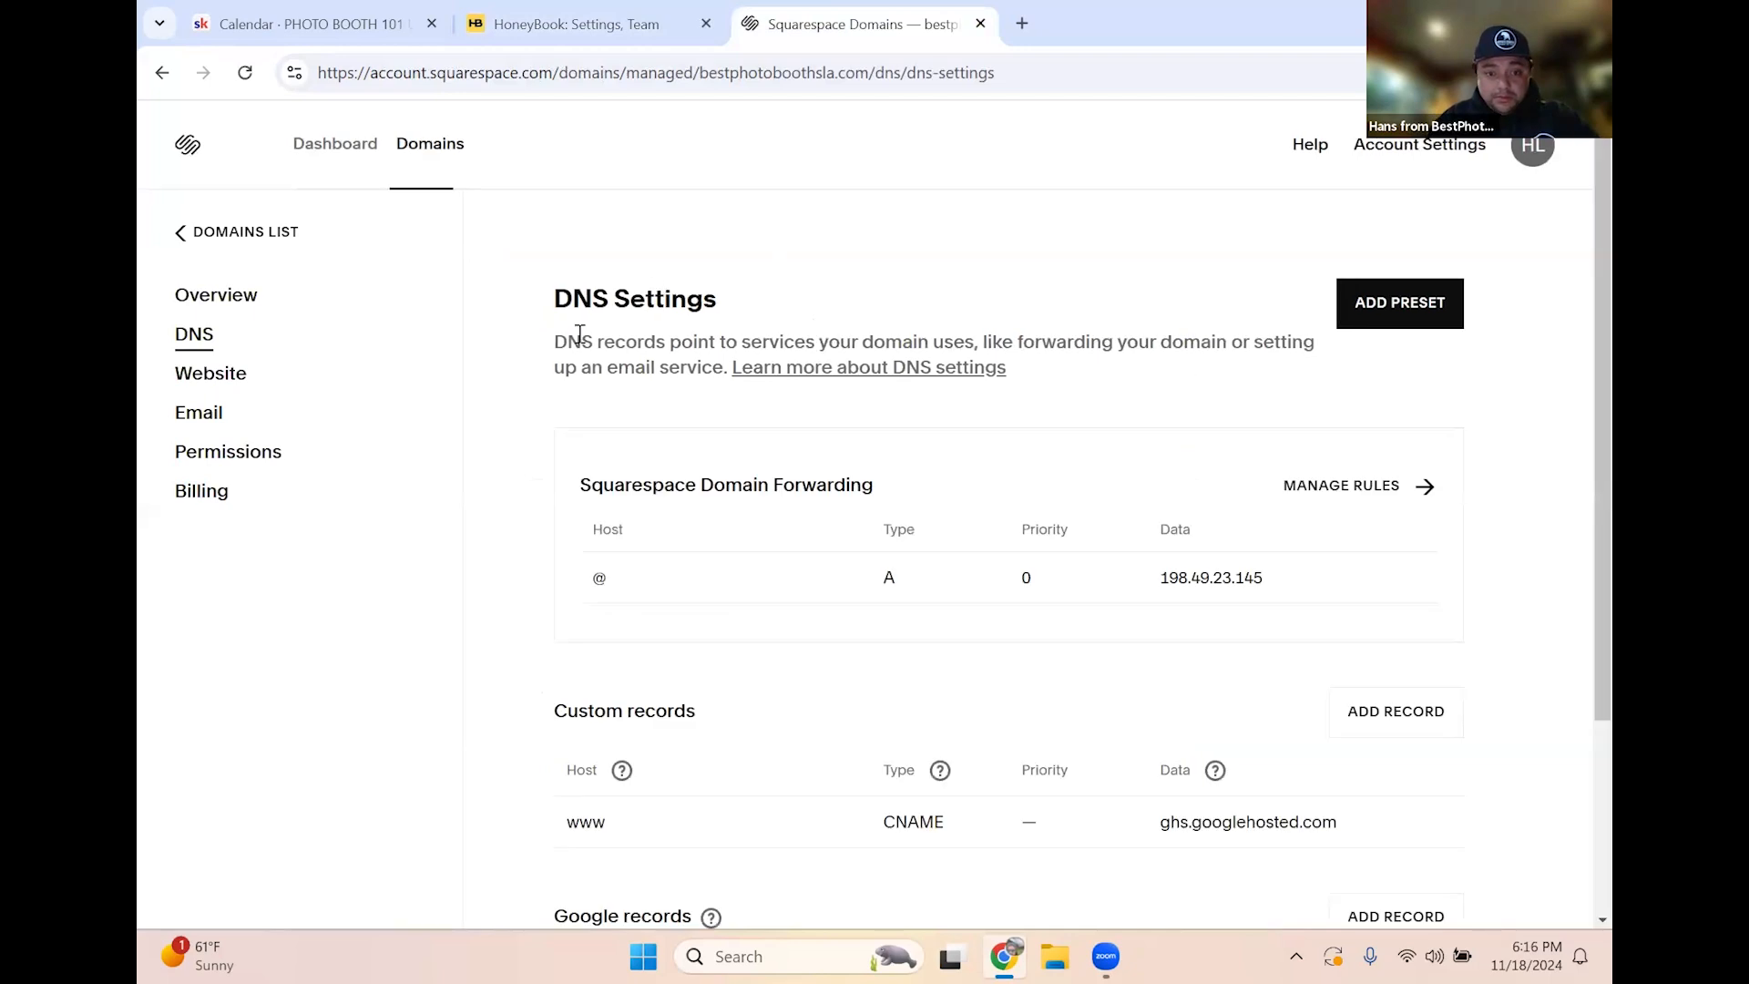
Add a new custom DNS record with host 'Client' and type CNAME
{"action": "scroll", "coordinate": [780, 455], "scroll_direction": "down", "scroll_amount": 3}
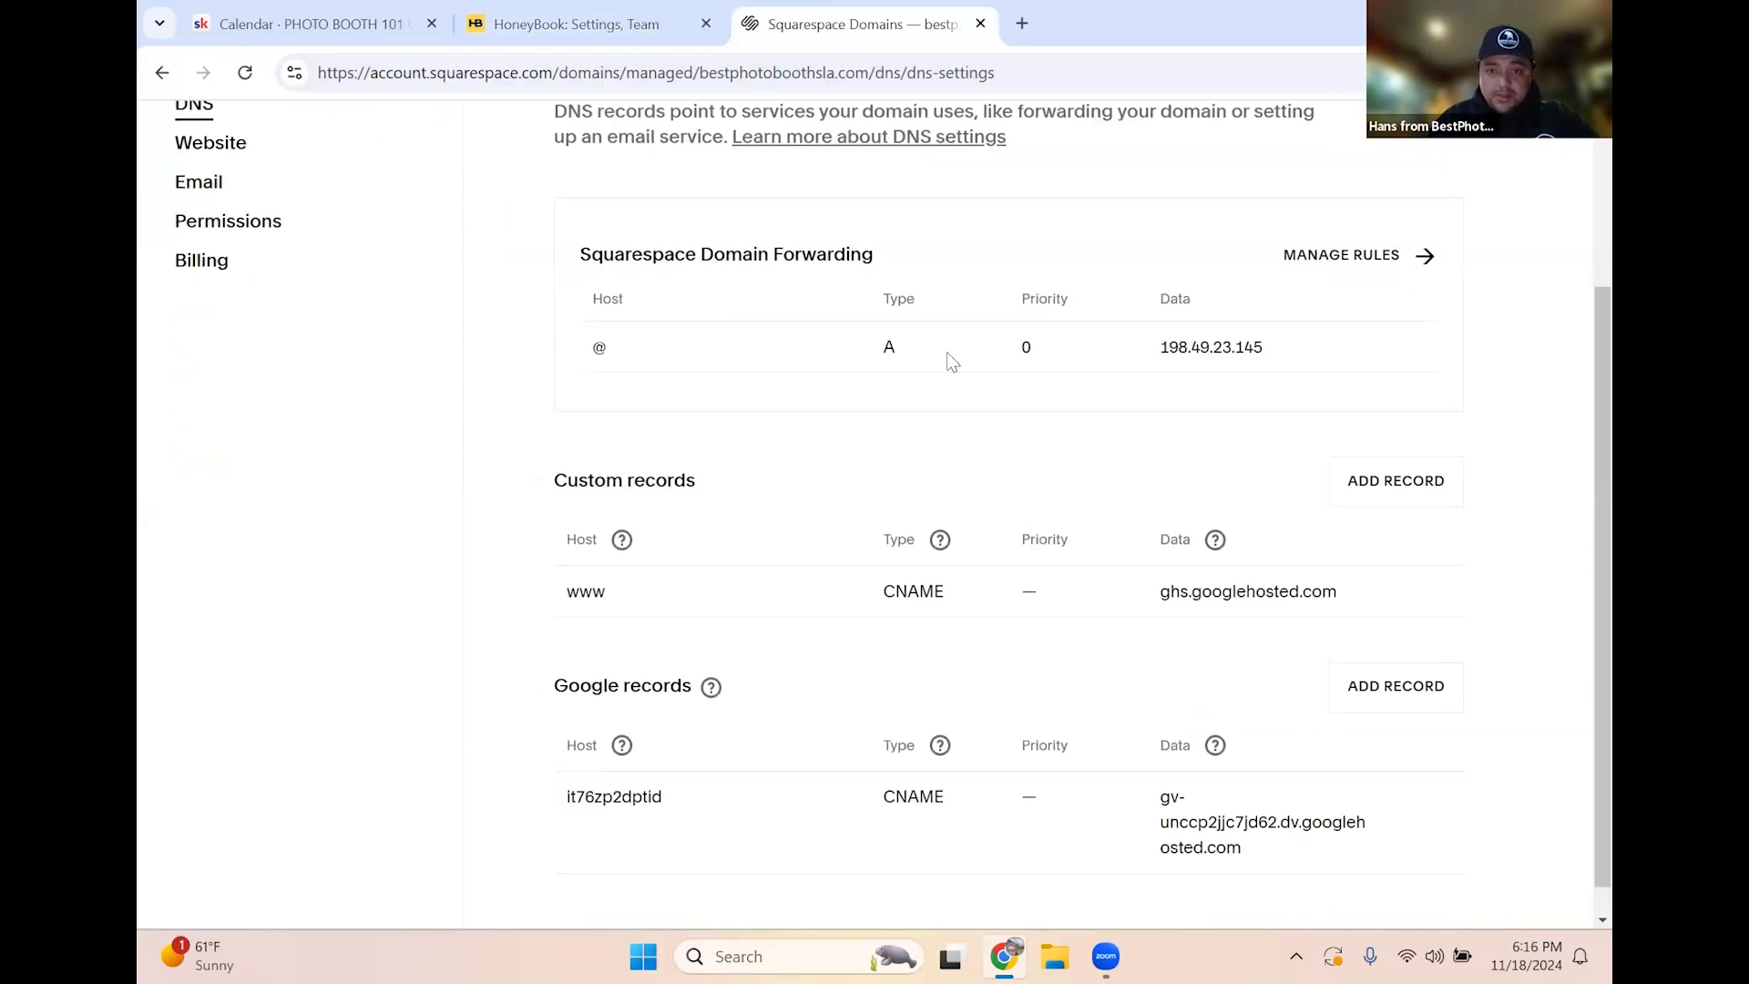
{"action": "scroll", "coordinate": [1086, 386], "scroll_direction": "down", "scroll_amount": 1}
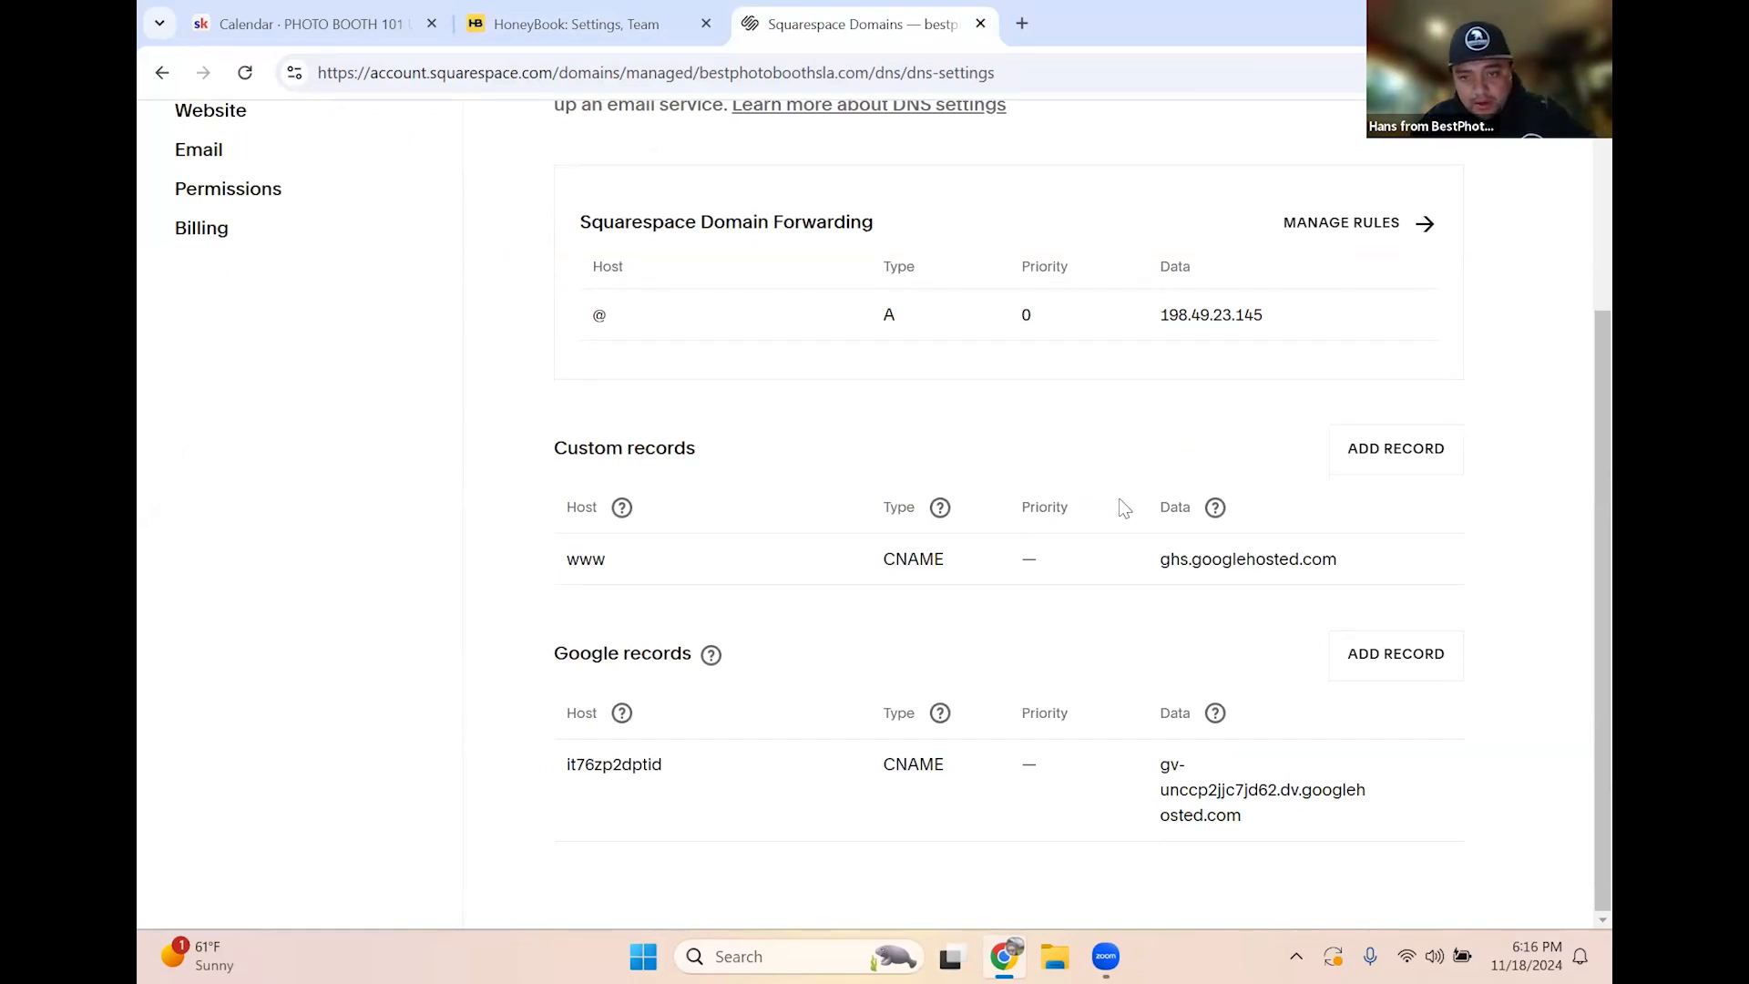
{"action": "left_click_drag", "start_coordinate": [606, 447], "coordinate": [691, 446]}
{"action": "left_click", "coordinate": [756, 447]}
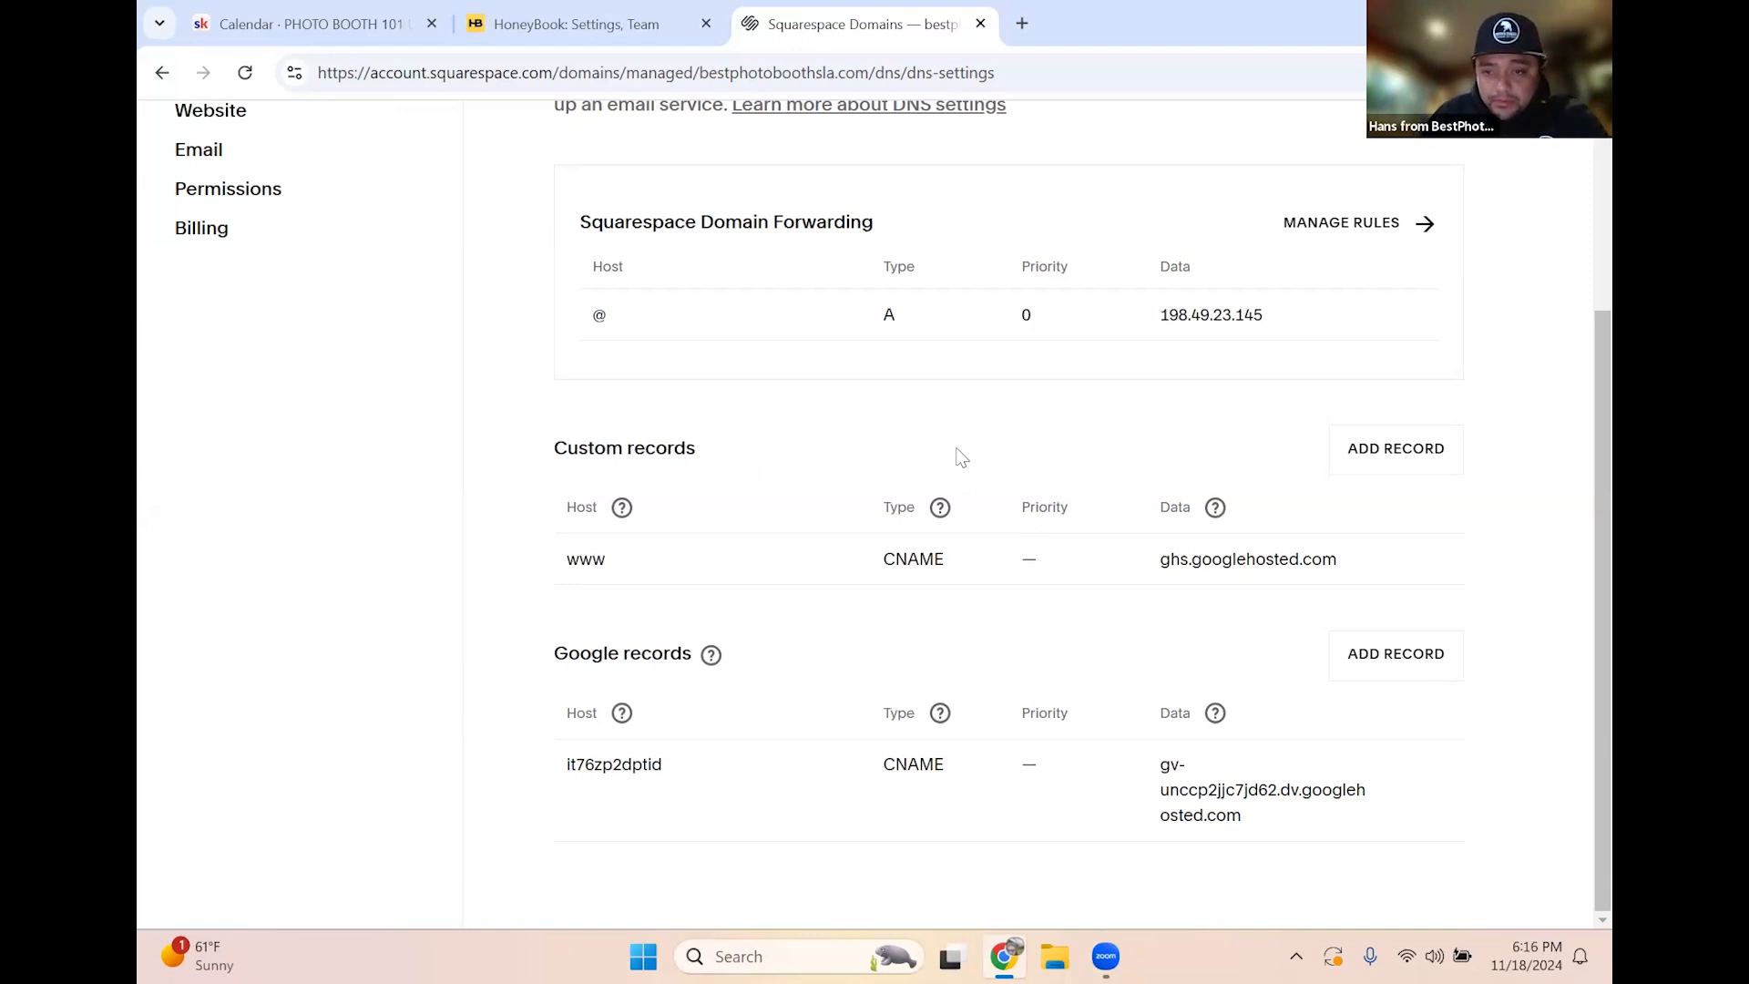
{"action": "left_click", "coordinate": [1366, 451]}
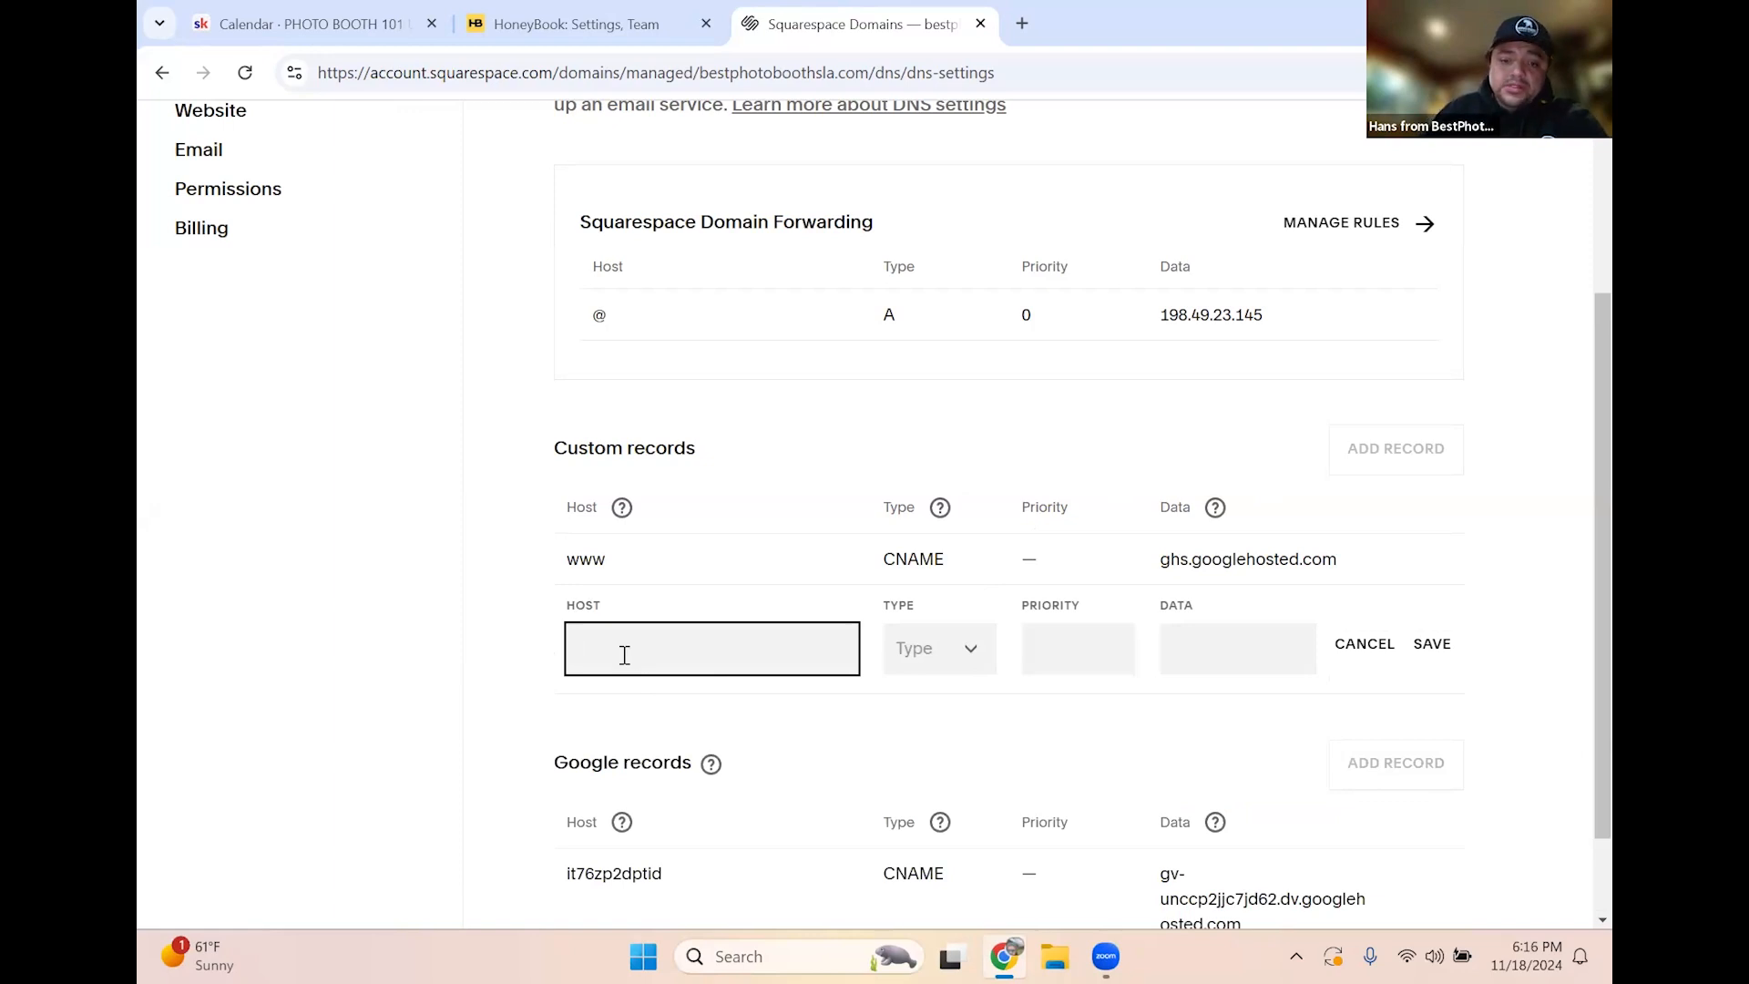
{"action": "type", "text": "Client"}
{"action": "left_click", "coordinate": [916, 655]}
{"action": "scroll", "coordinate": [947, 766], "scroll_direction": "down", "scroll_amount": 1}
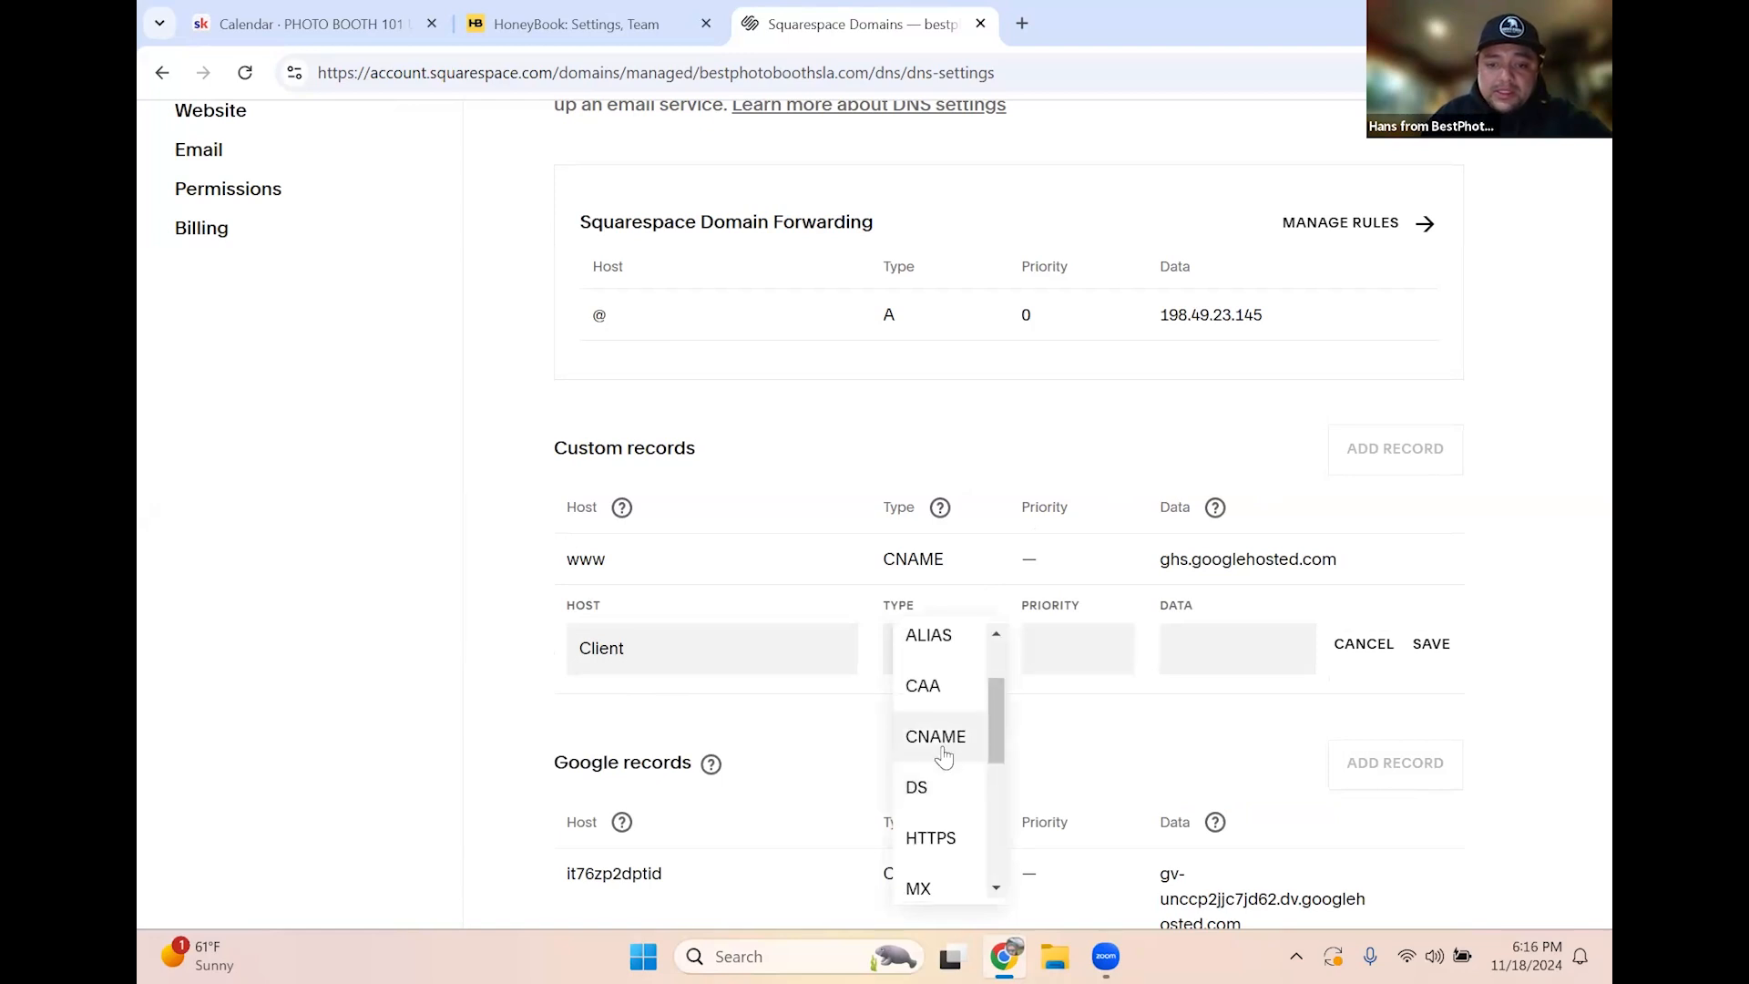
{"action": "left_click", "coordinate": [947, 735]}
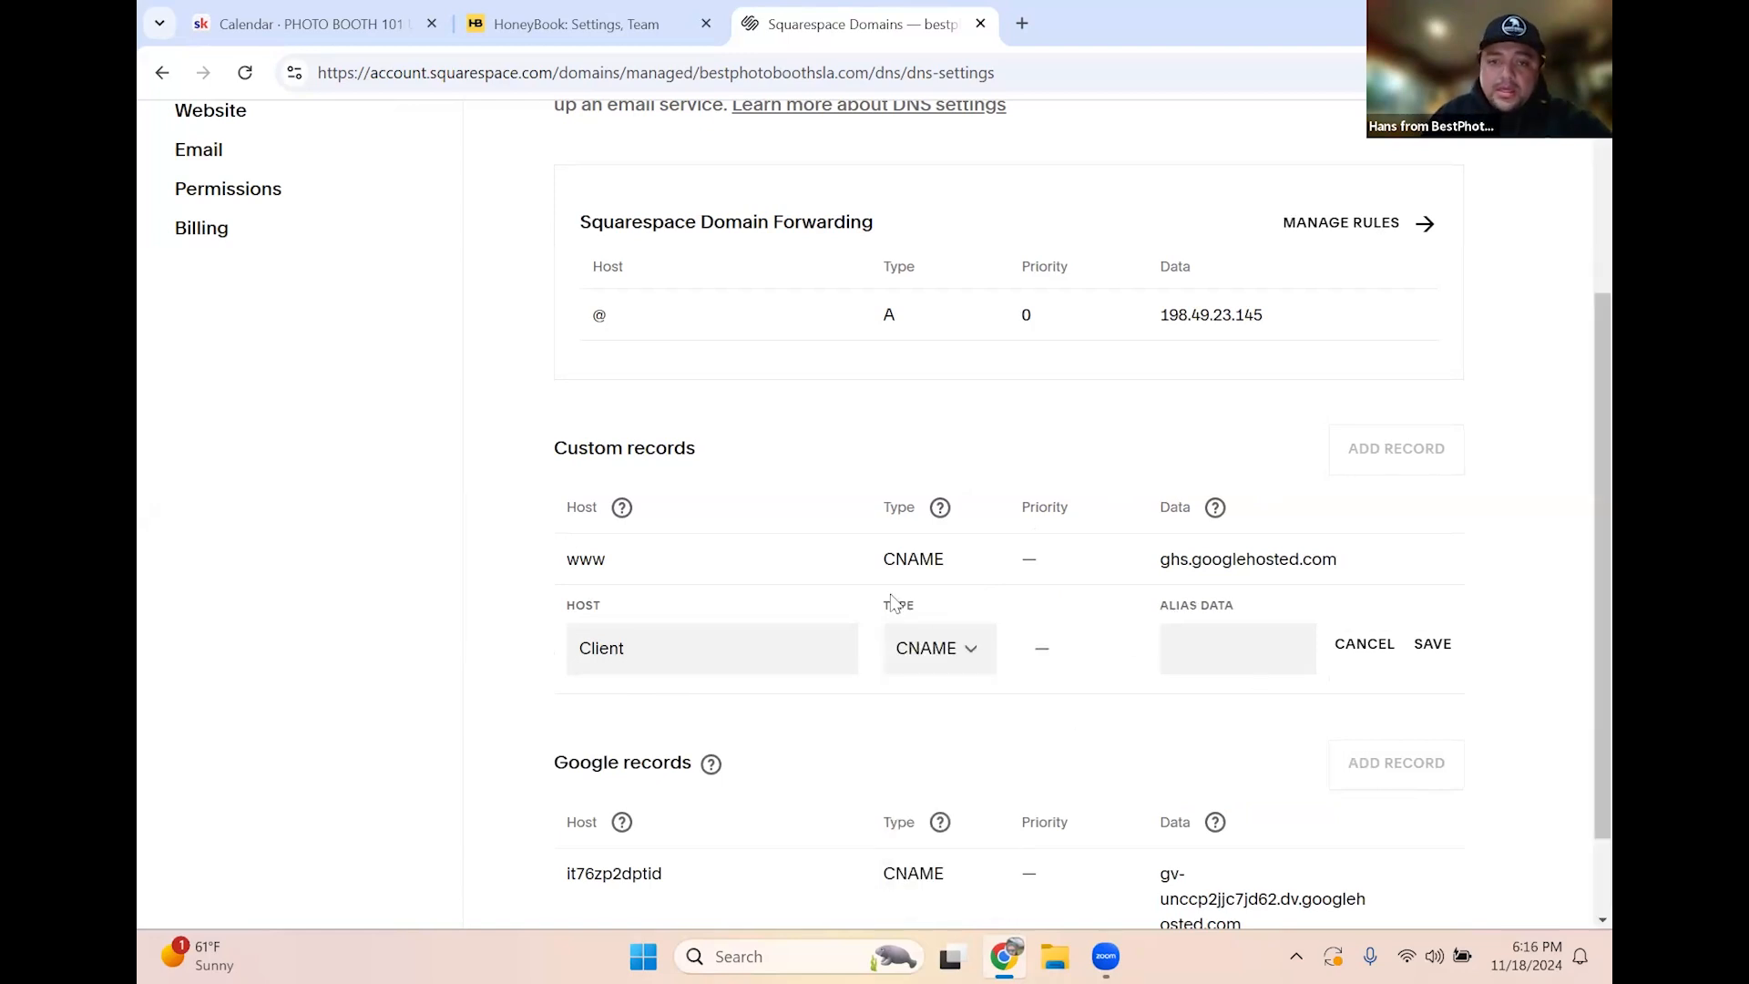
Copy ssl.honeybook.com from HoneyBook into the record's alias data and save it
{"action": "left_click", "coordinate": [503, 16]}
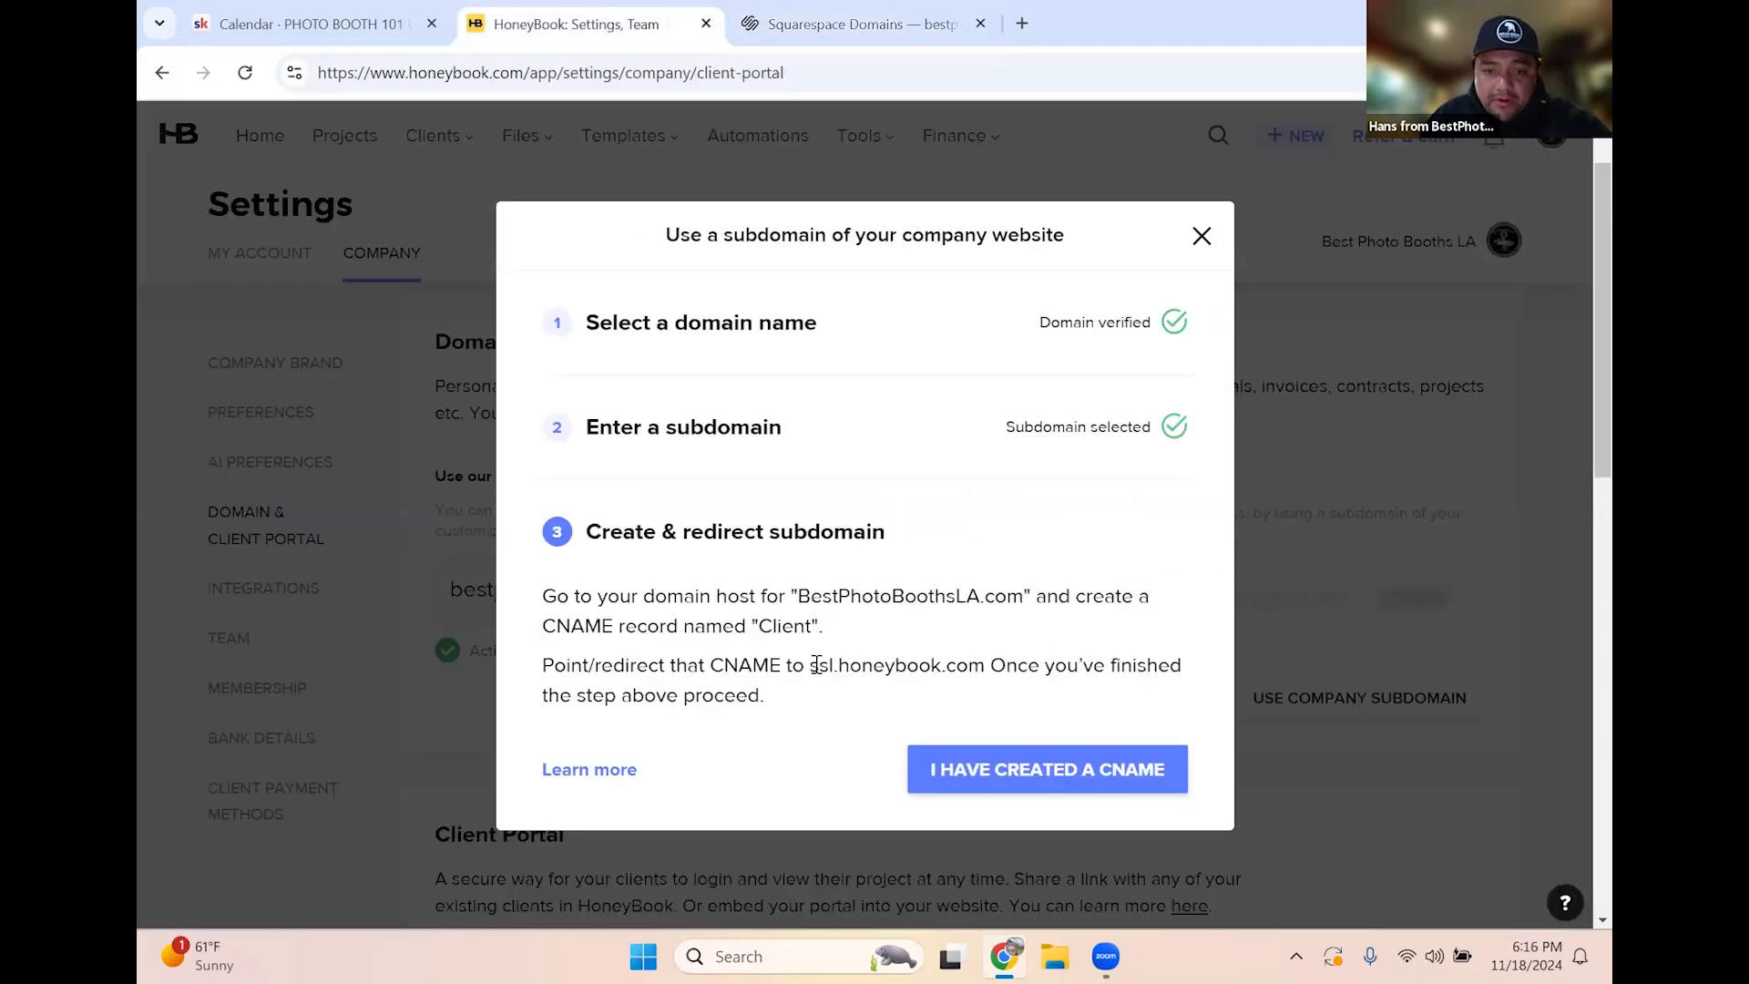
{"action": "left_click_drag", "start_coordinate": [810, 666], "coordinate": [984, 664]}
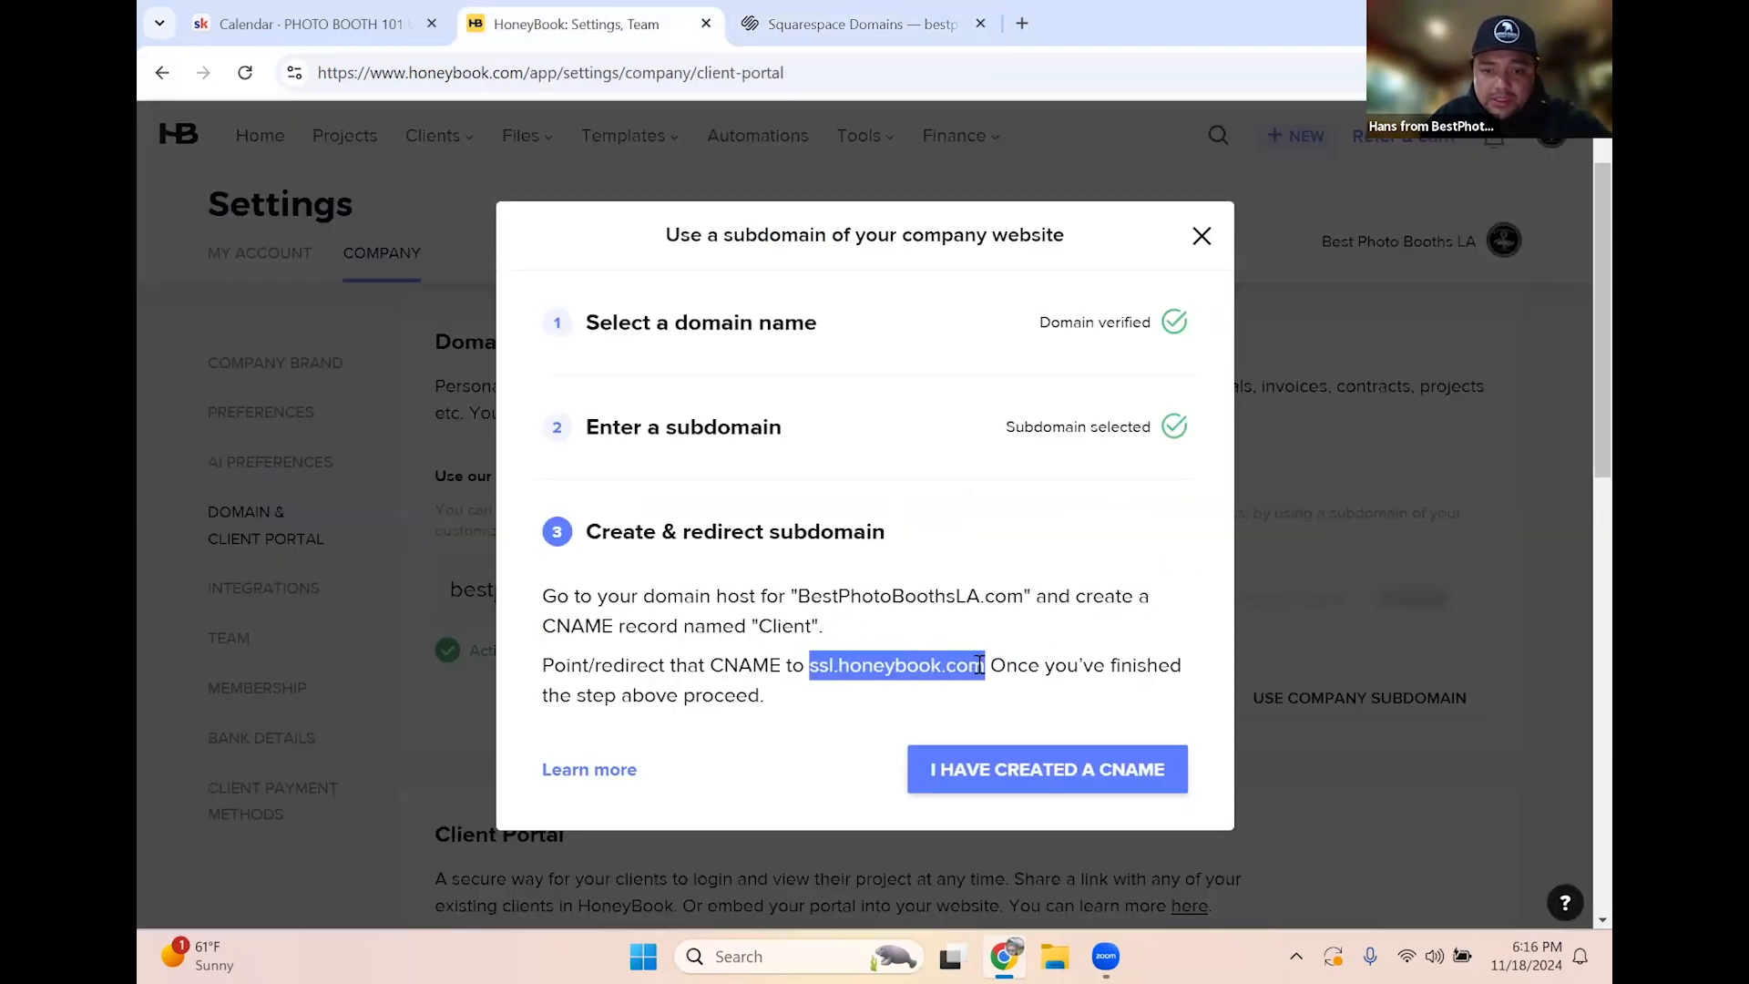
{"action": "right_click", "coordinate": [942, 672]}
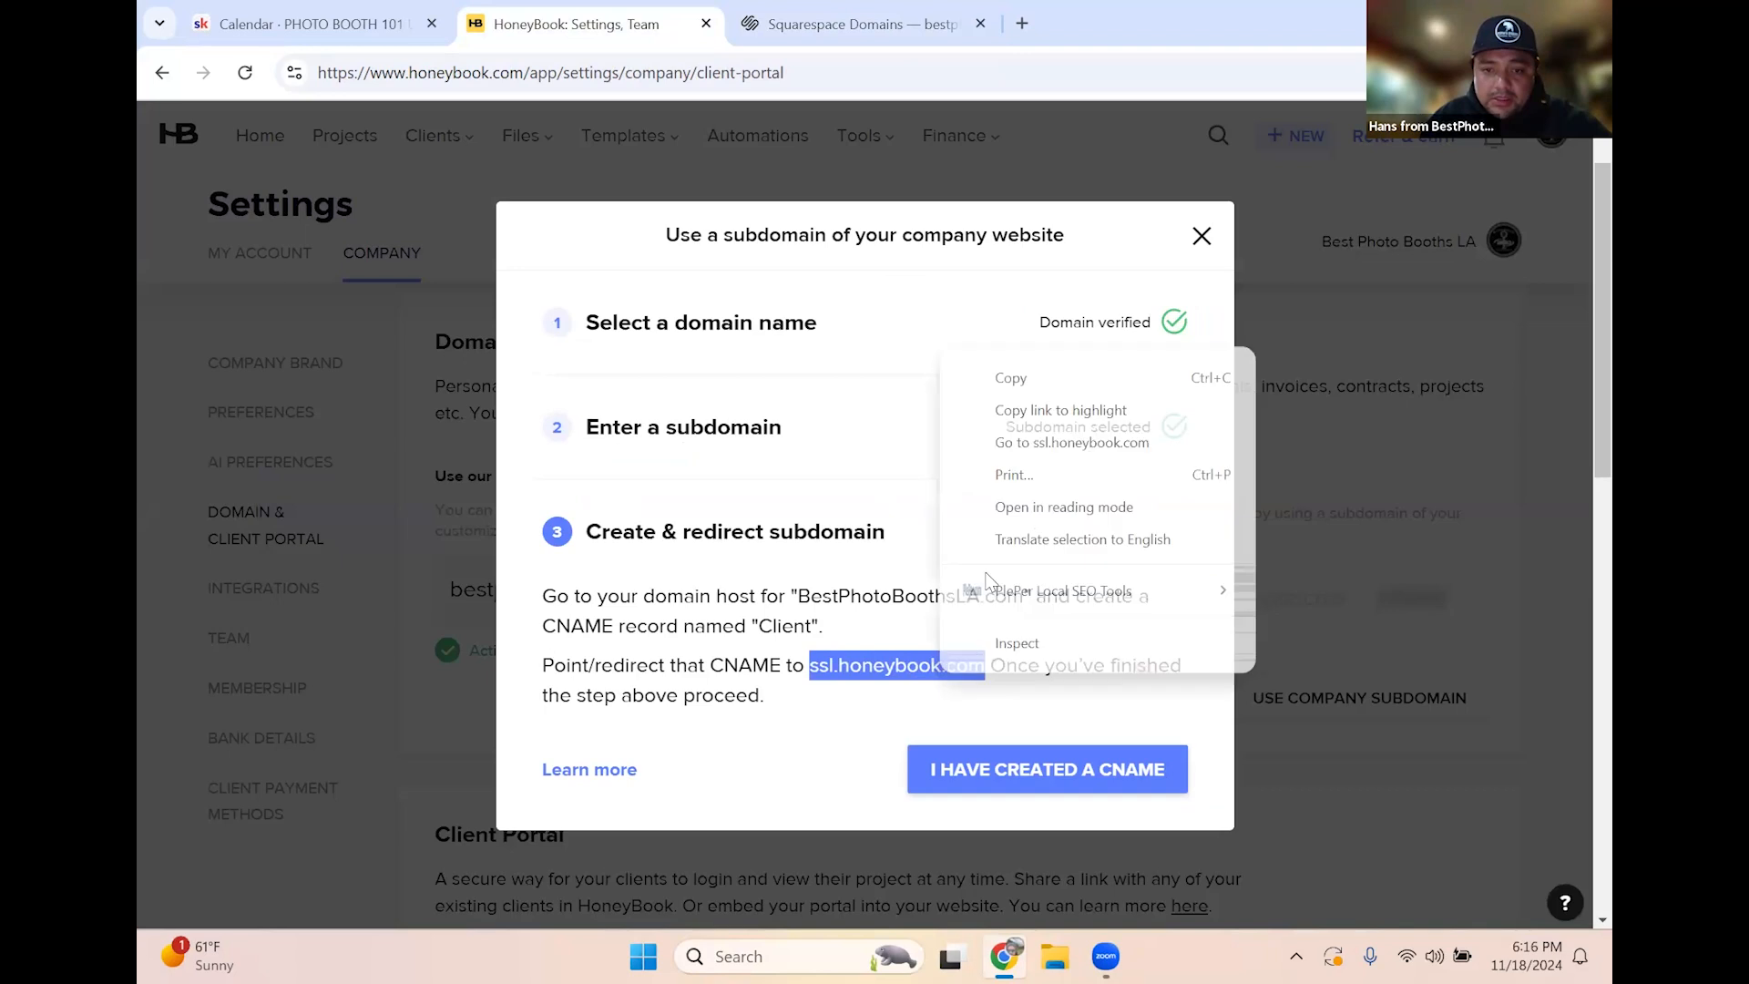
{"action": "left_click", "coordinate": [1012, 378]}
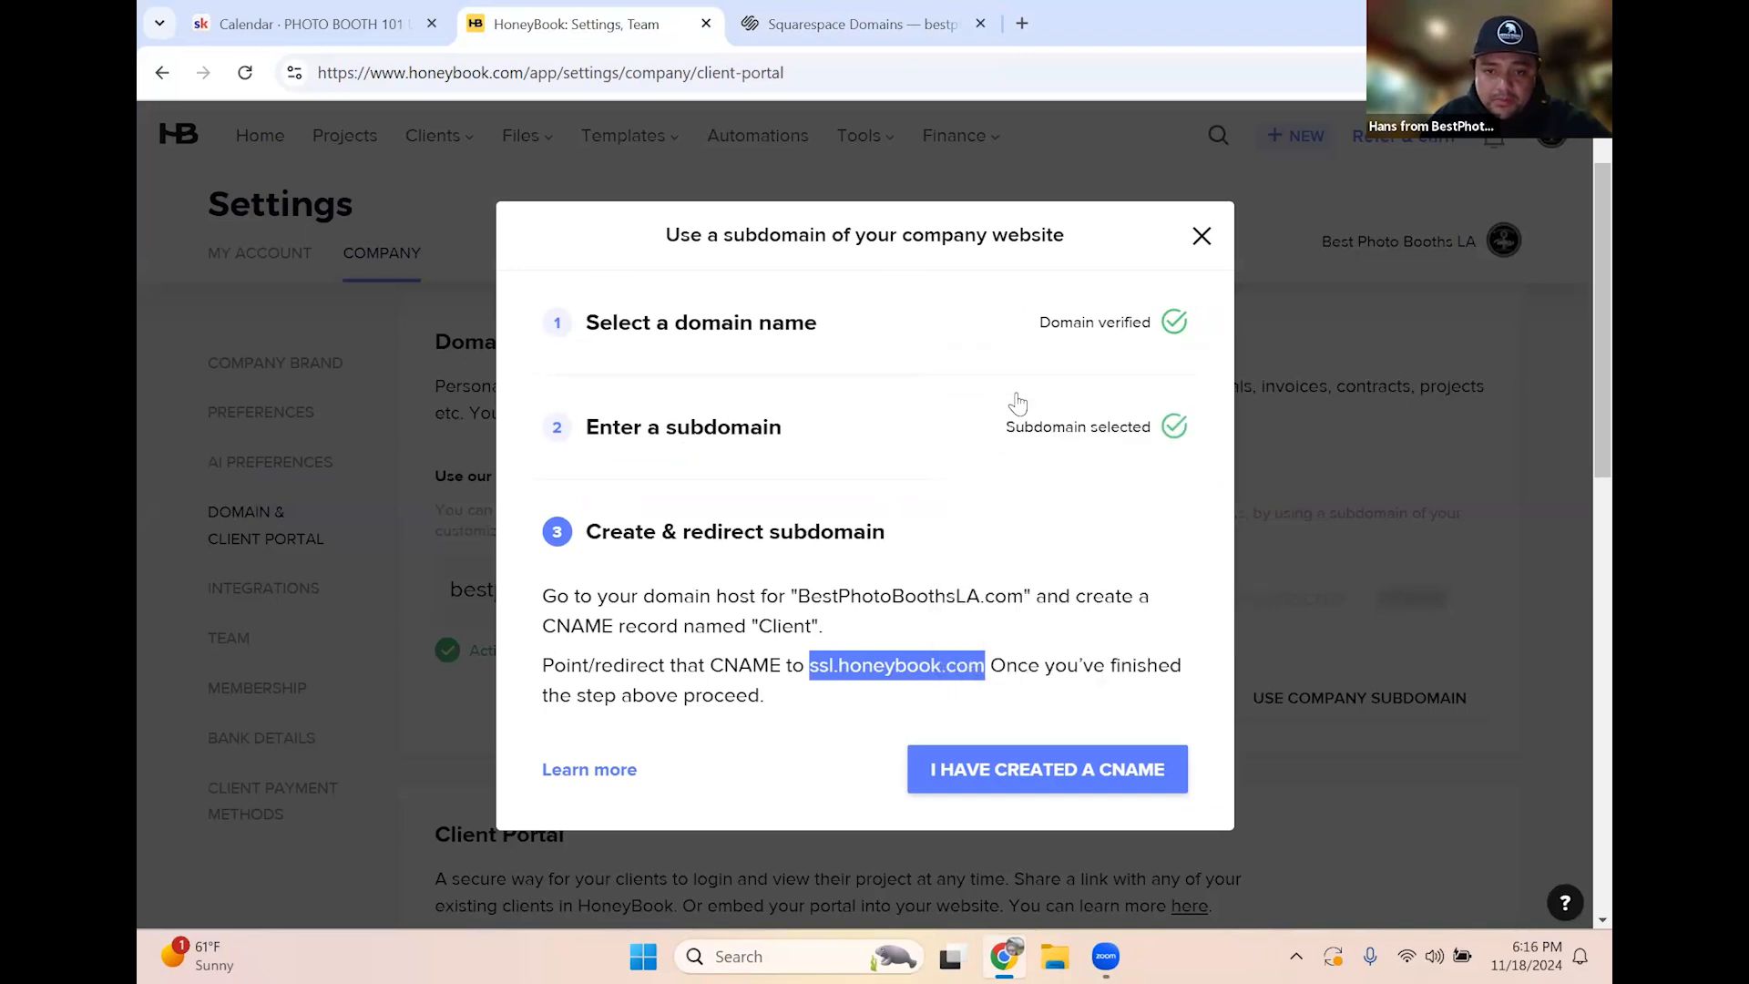
{"action": "left_click", "coordinate": [853, 28]}
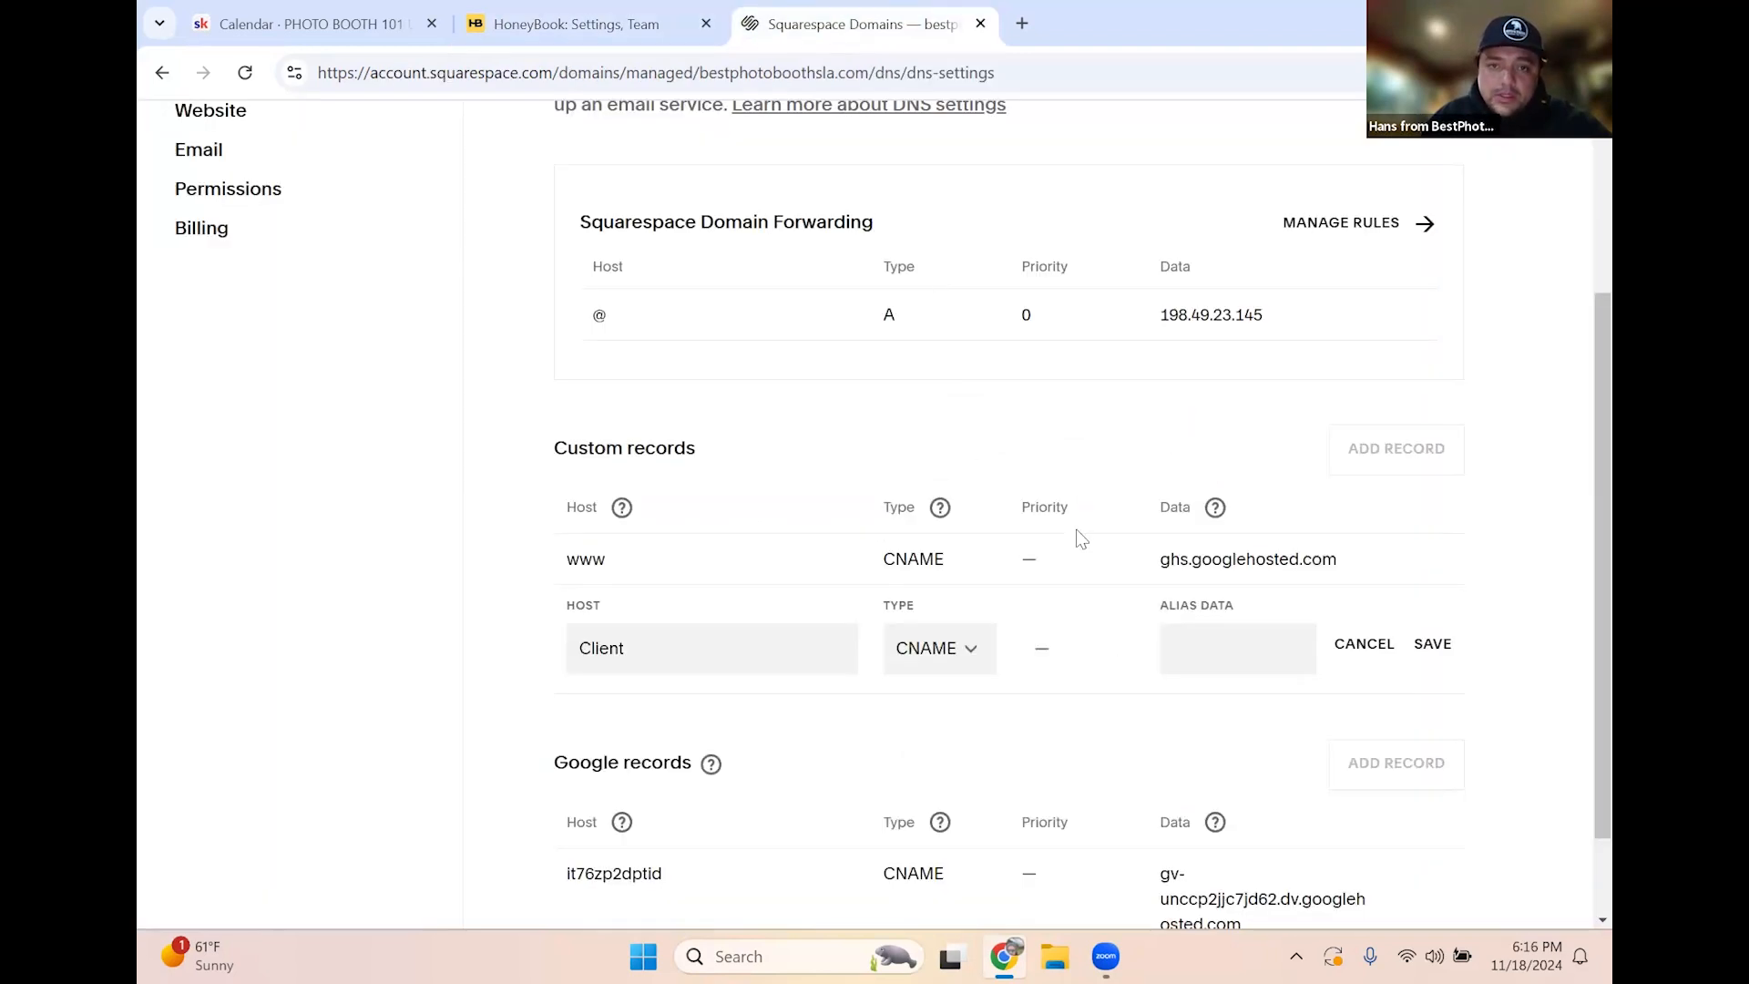
{"action": "right_click", "coordinate": [1194, 632]}
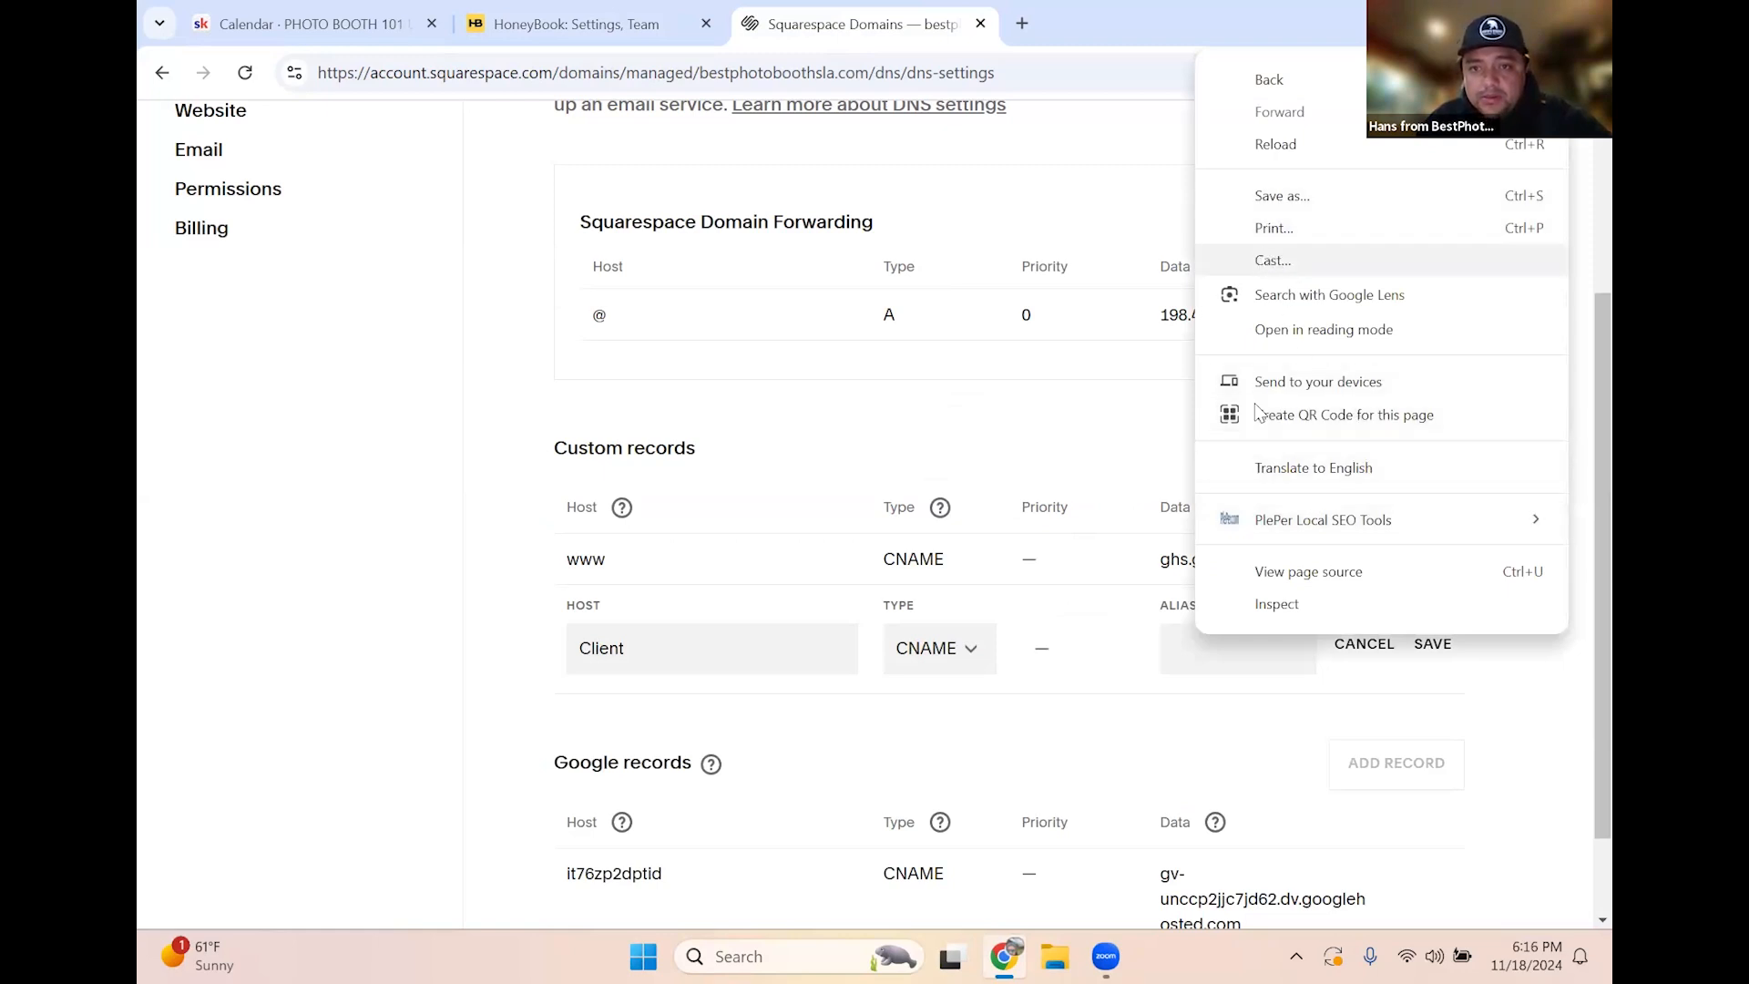
{"action": "left_click", "coordinate": [1212, 648]}
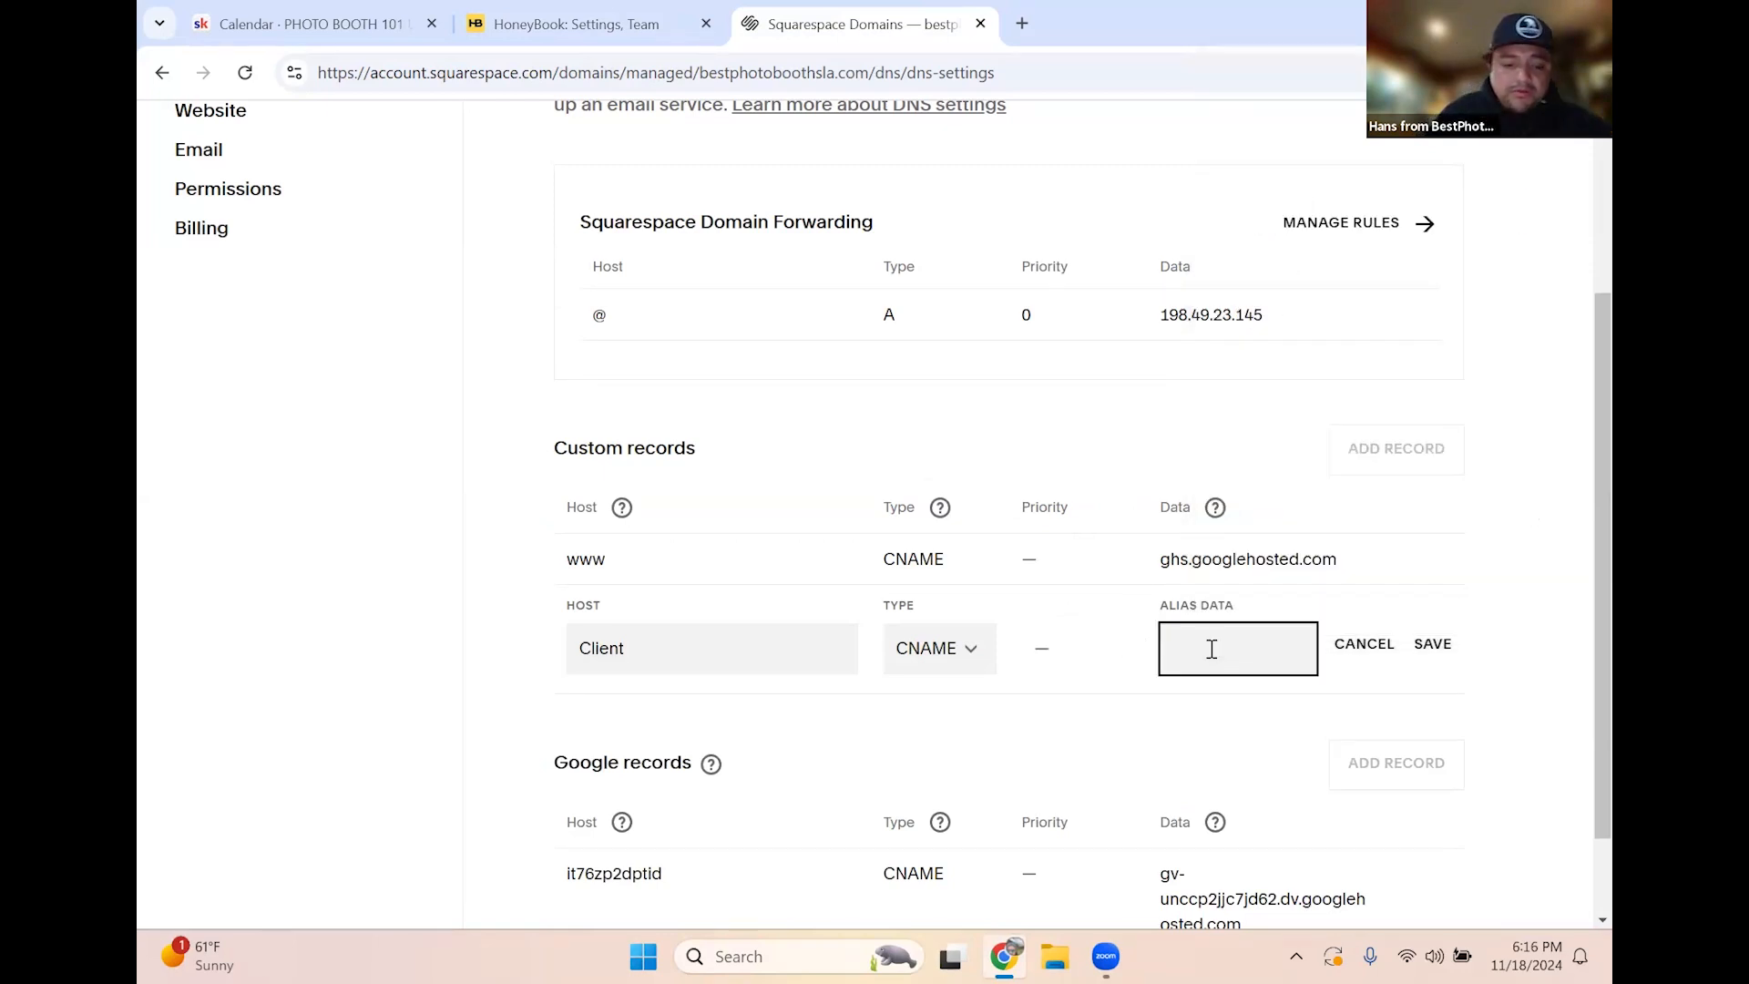
{"action": "key", "text": "ctrl+v"}
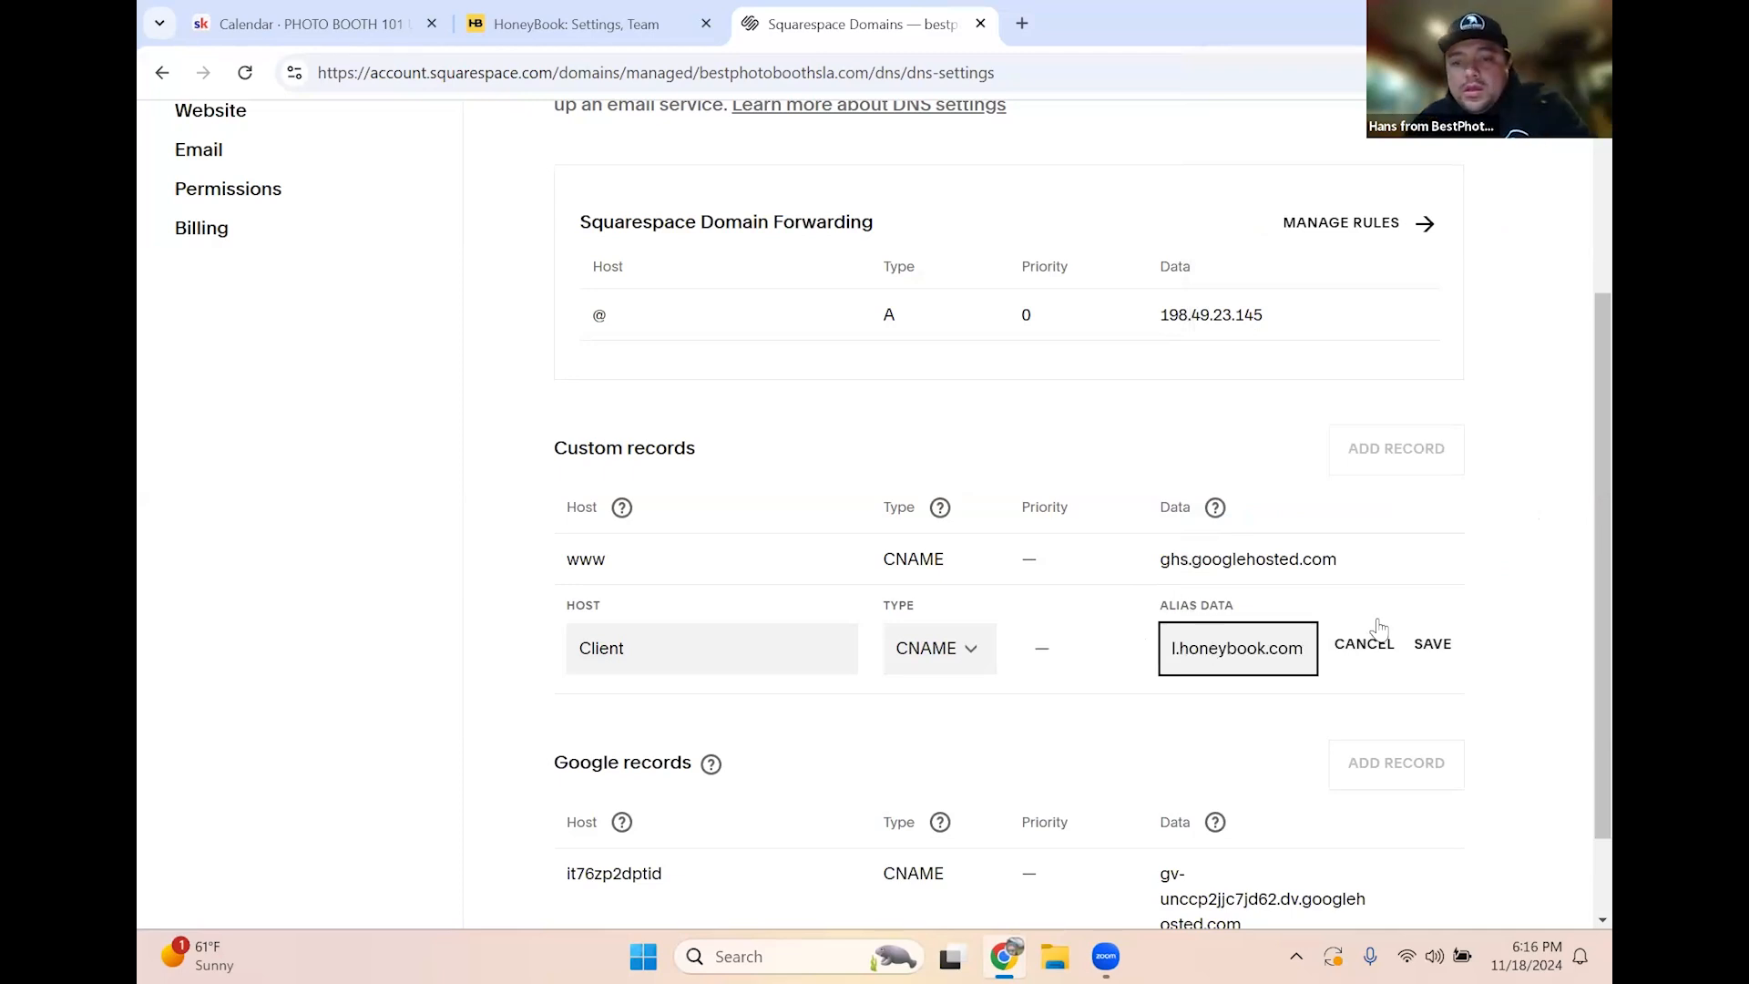
{"action": "left_click", "coordinate": [1426, 647]}
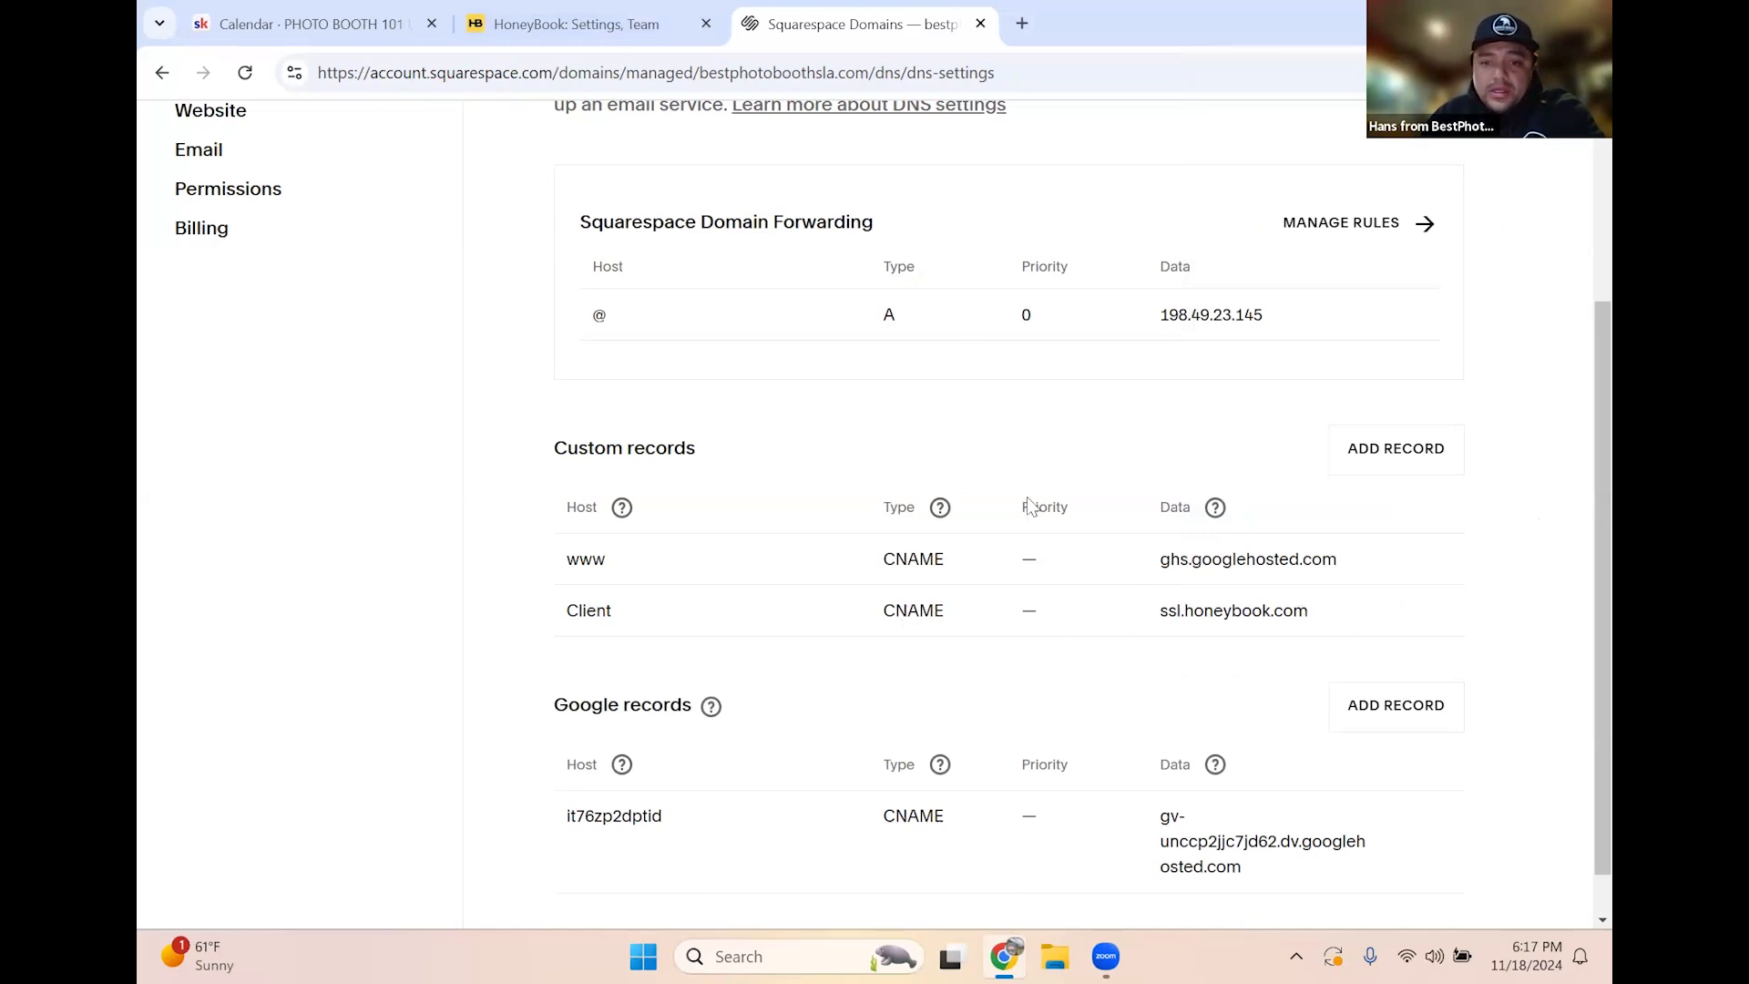
Back in HoneyBook, confirm the Client CNAME record has been created
{"action": "left_click", "coordinate": [593, 36]}
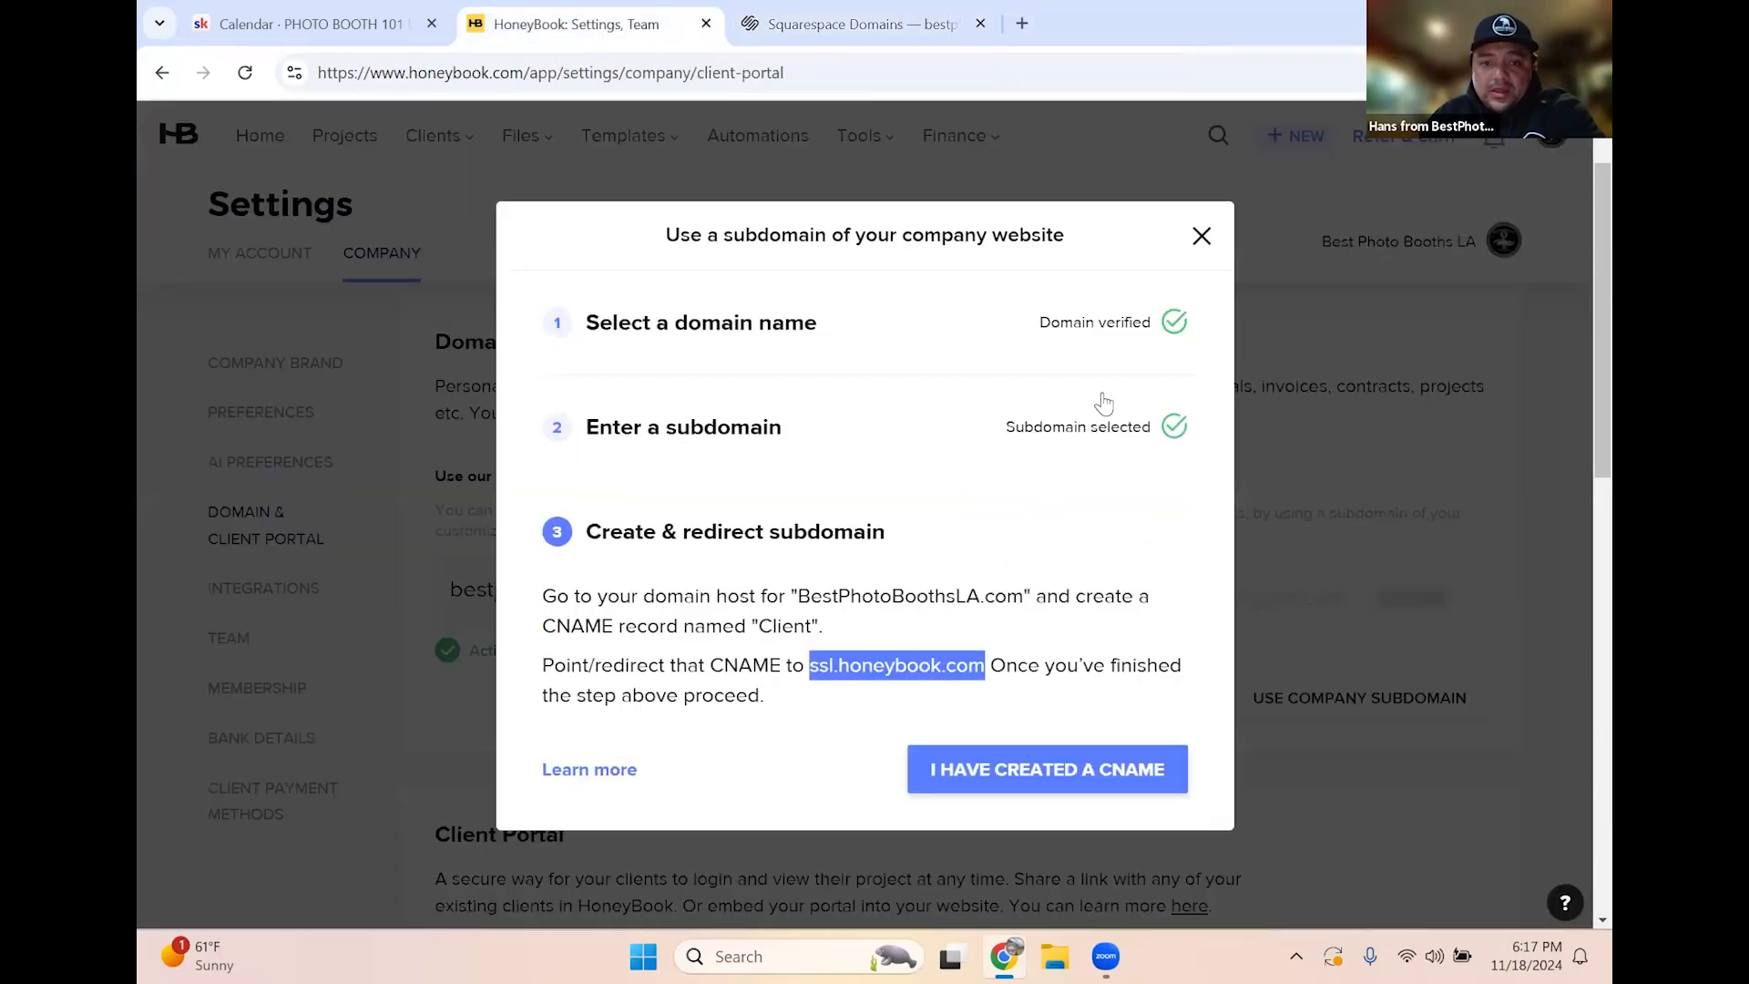
{"action": "scroll", "coordinate": [1103, 697], "scroll_direction": "down", "scroll_amount": 3}
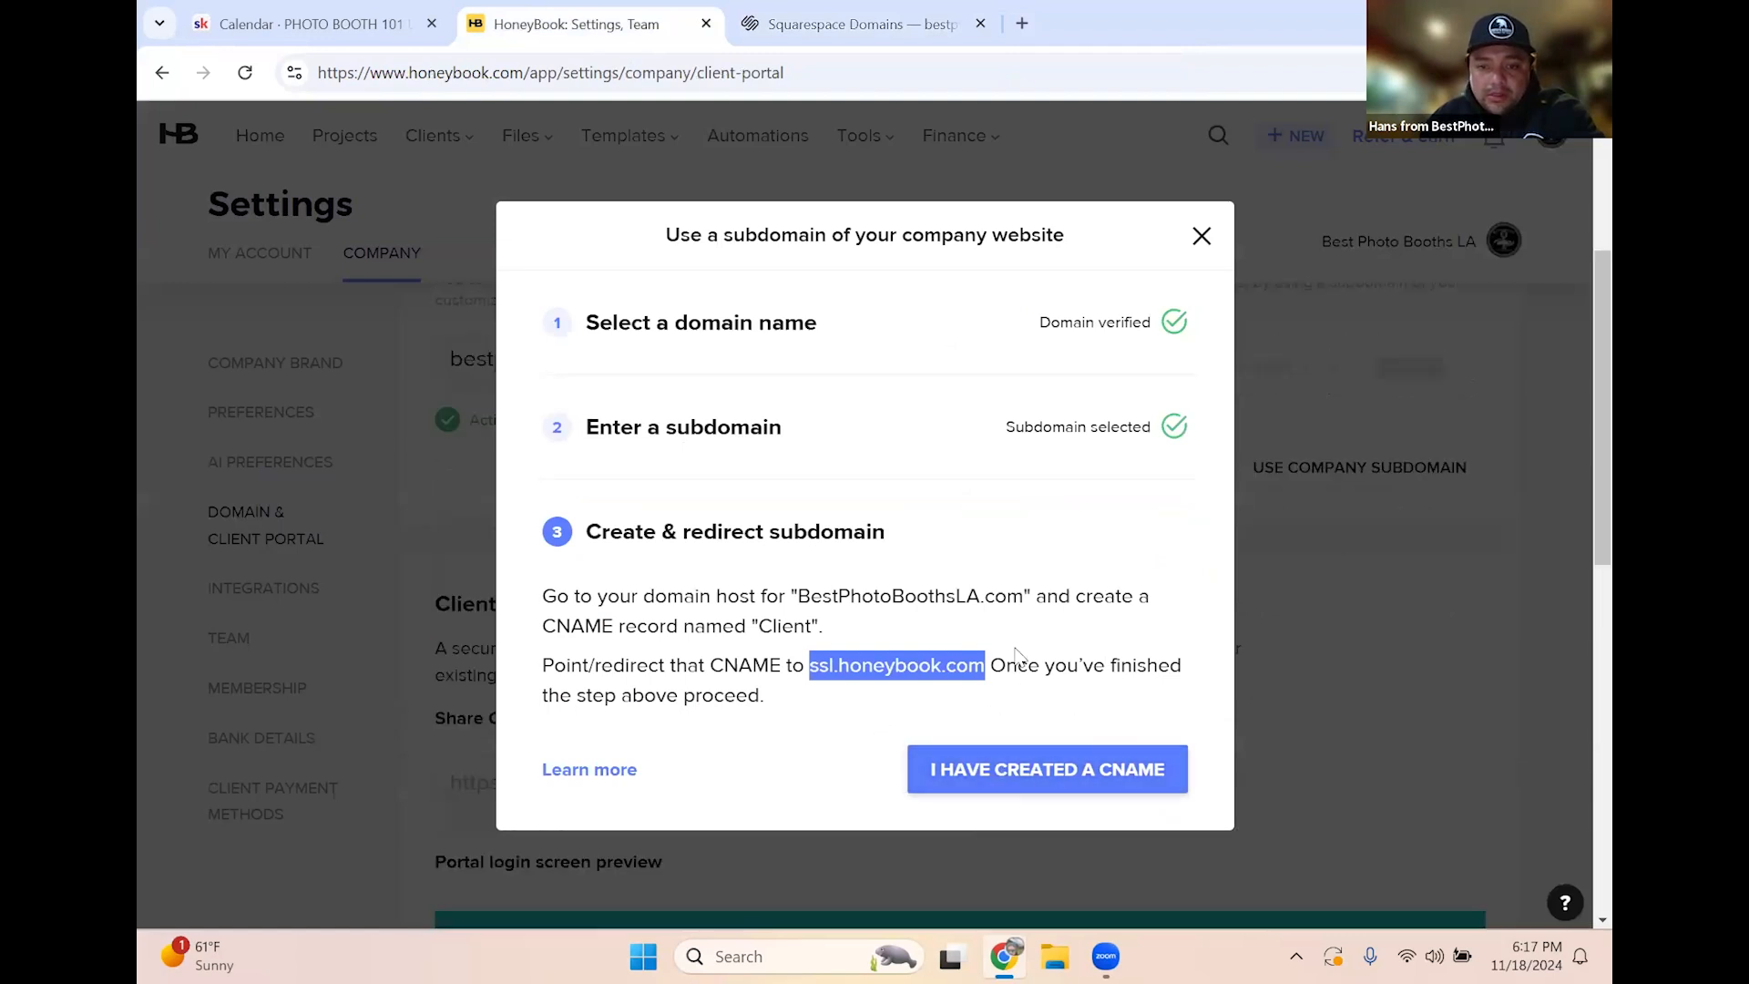
{"action": "left_click", "coordinate": [984, 770]}
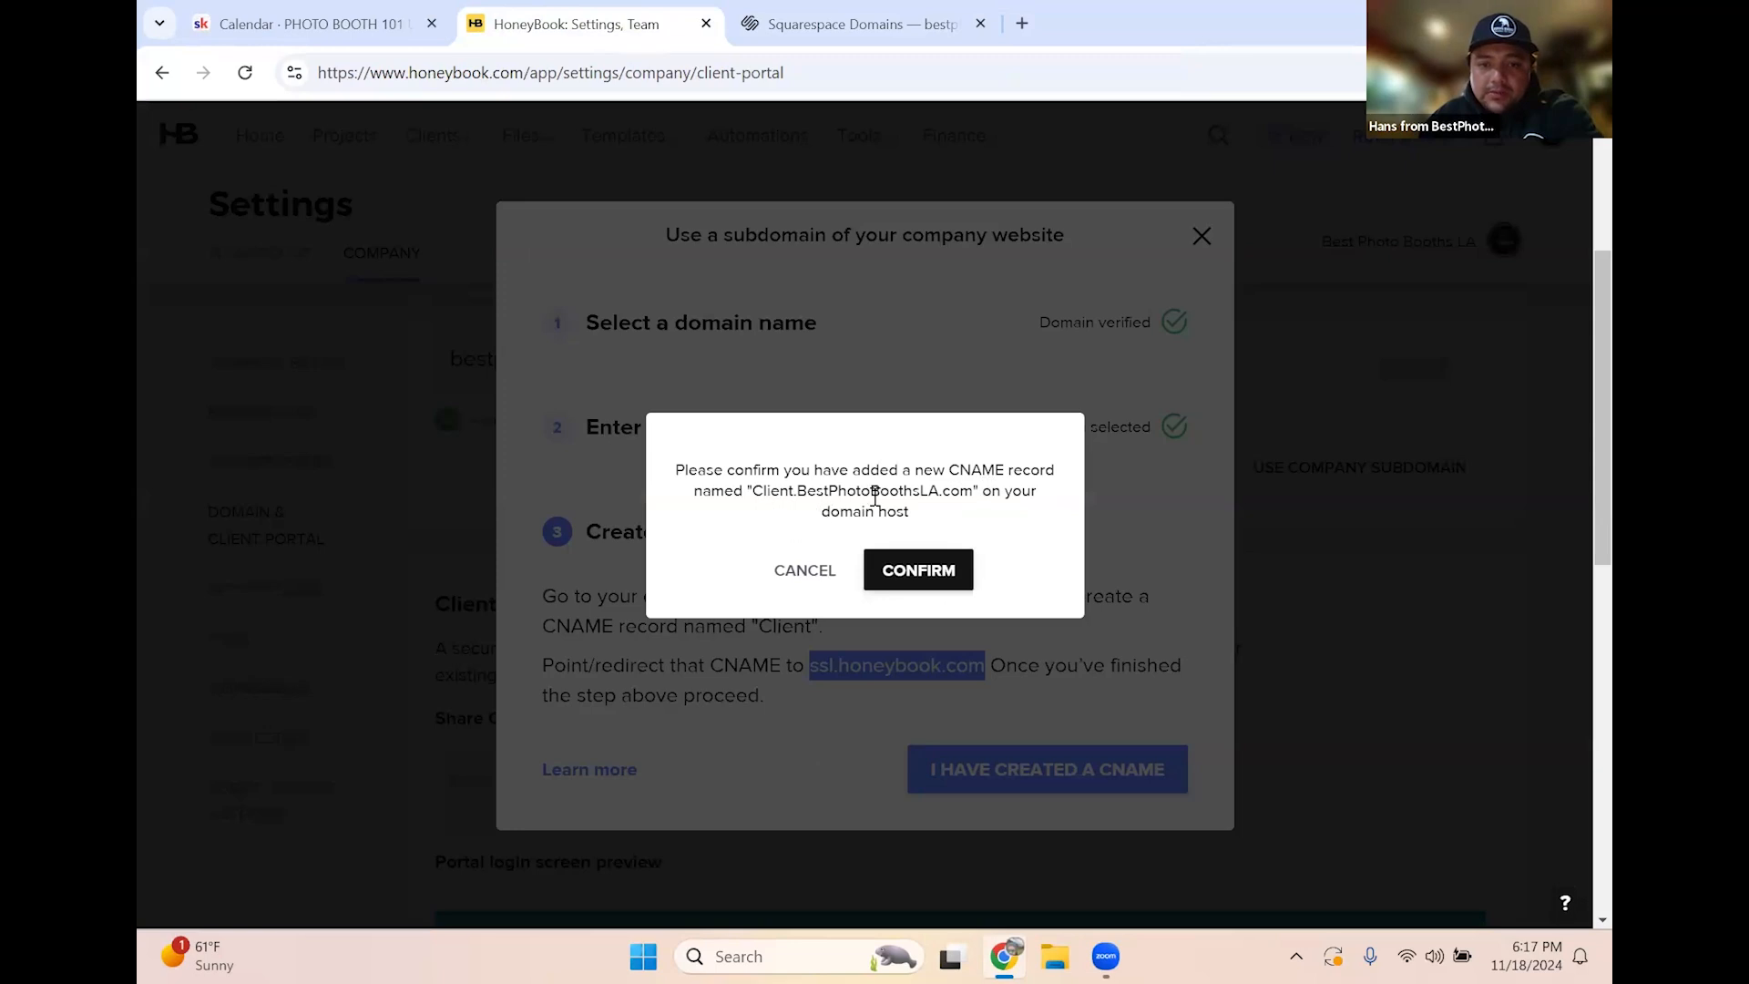
{"action": "left_click", "coordinate": [913, 582]}
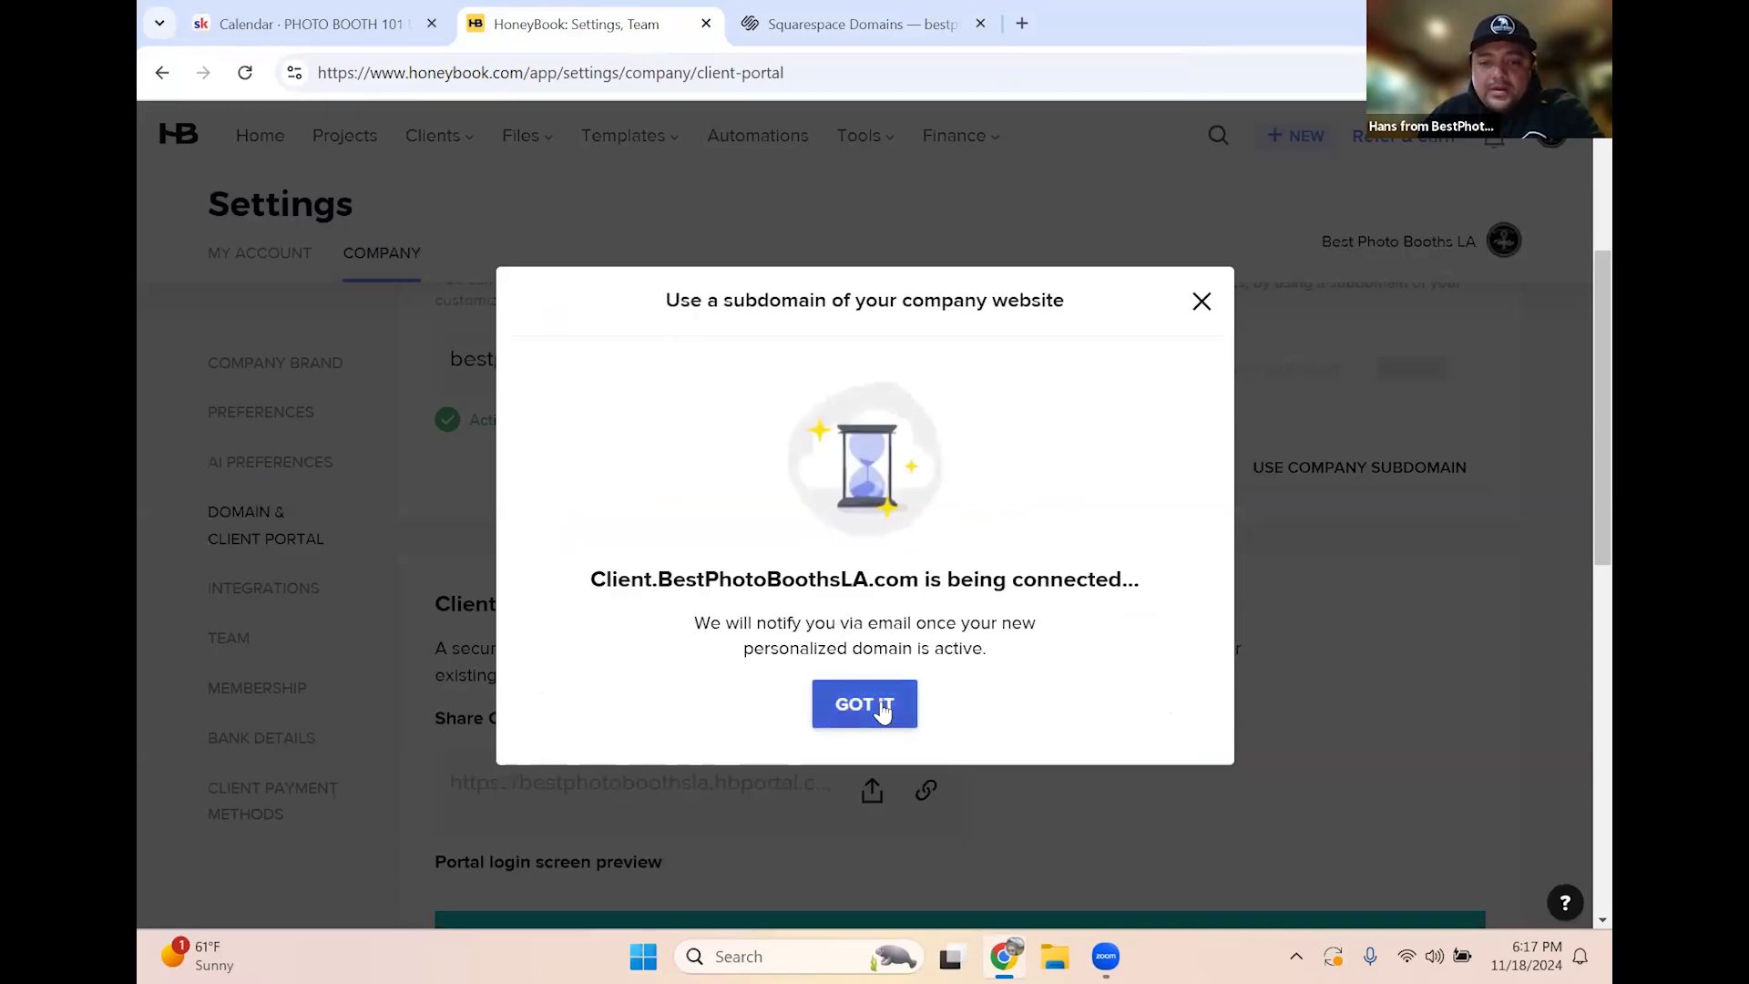
{"action": "scroll", "coordinate": [951, 543], "scroll_direction": "up", "scroll_amount": 4}
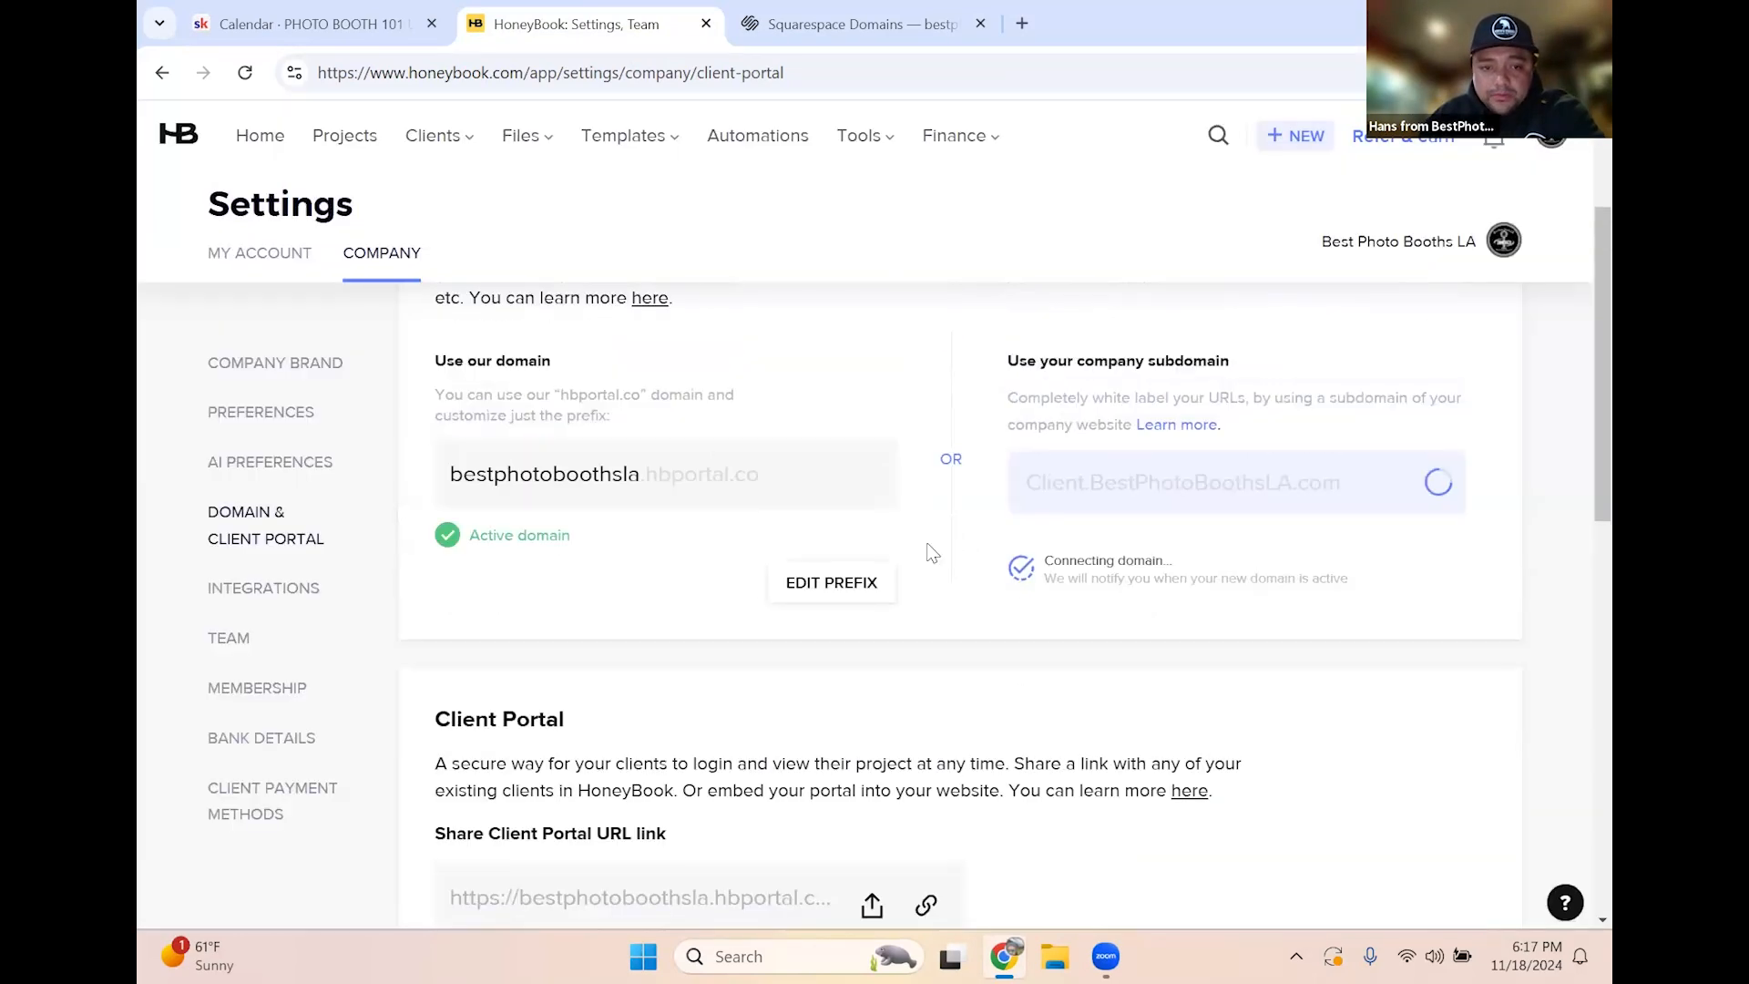
Check the subdomain and hbportal.co addresses until Client.BestPhotoBoothsLA.com shows as active
{"action": "left_click_drag", "start_coordinate": [1026, 714], "coordinate": [1366, 724]}
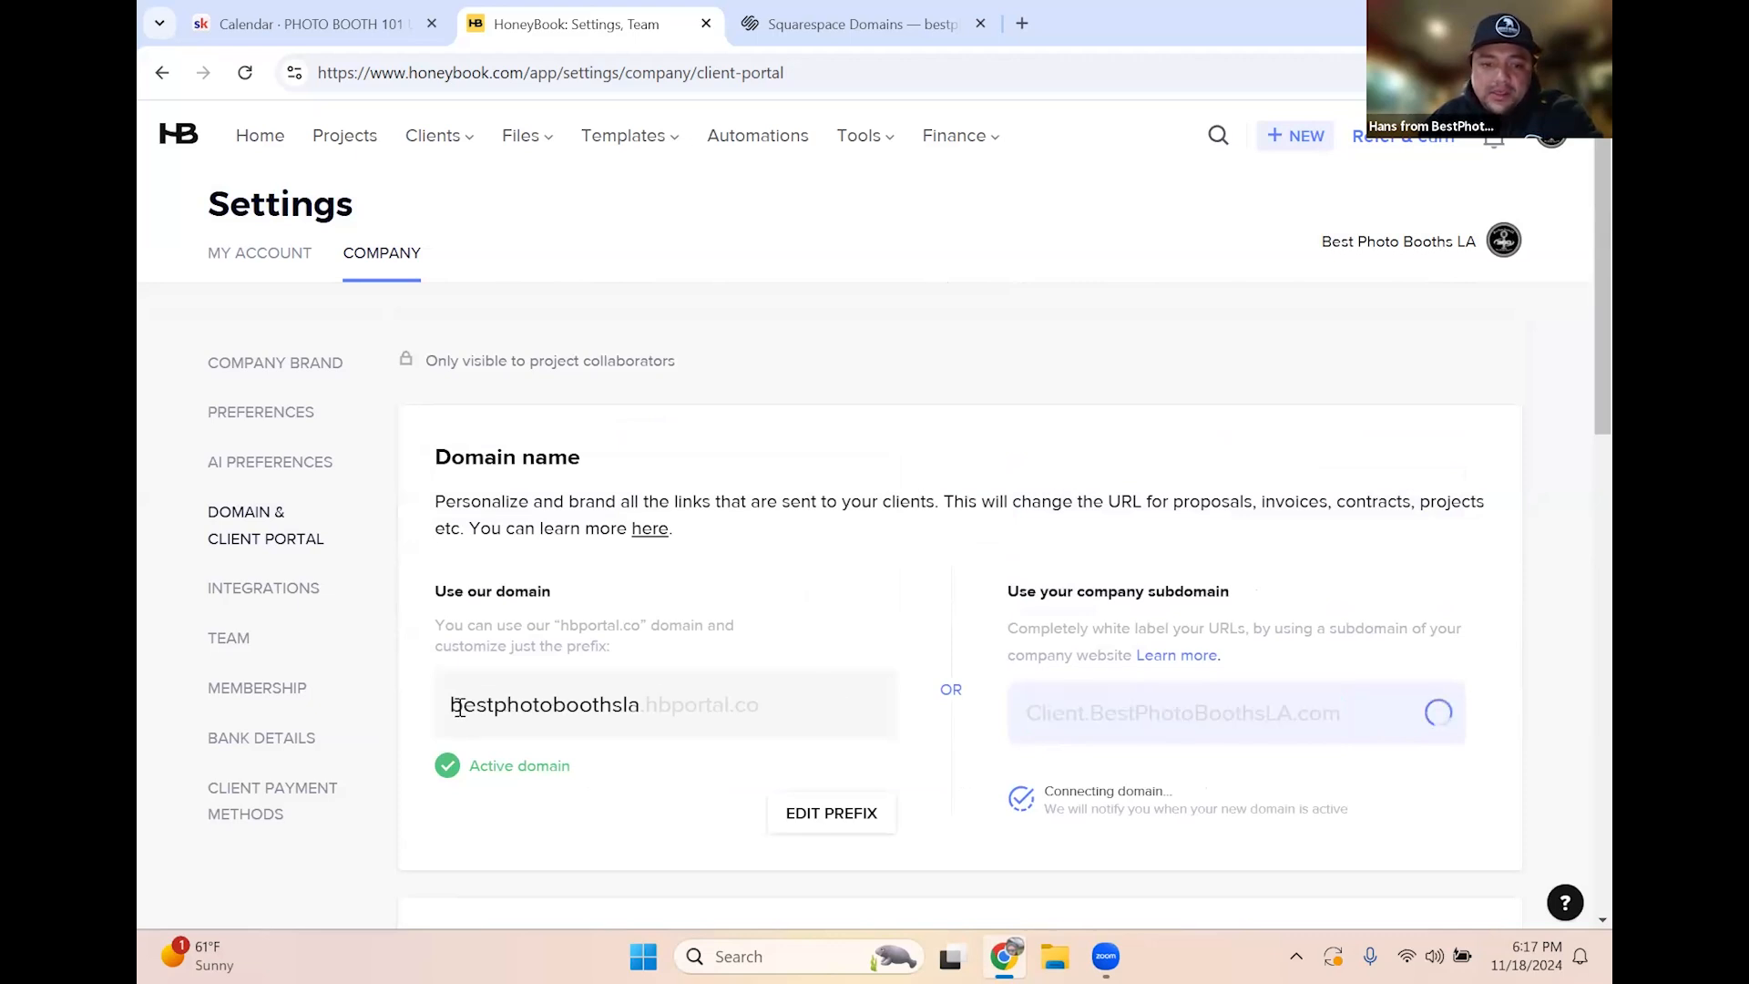
{"action": "left_click_drag", "start_coordinate": [453, 707], "coordinate": [770, 724]}
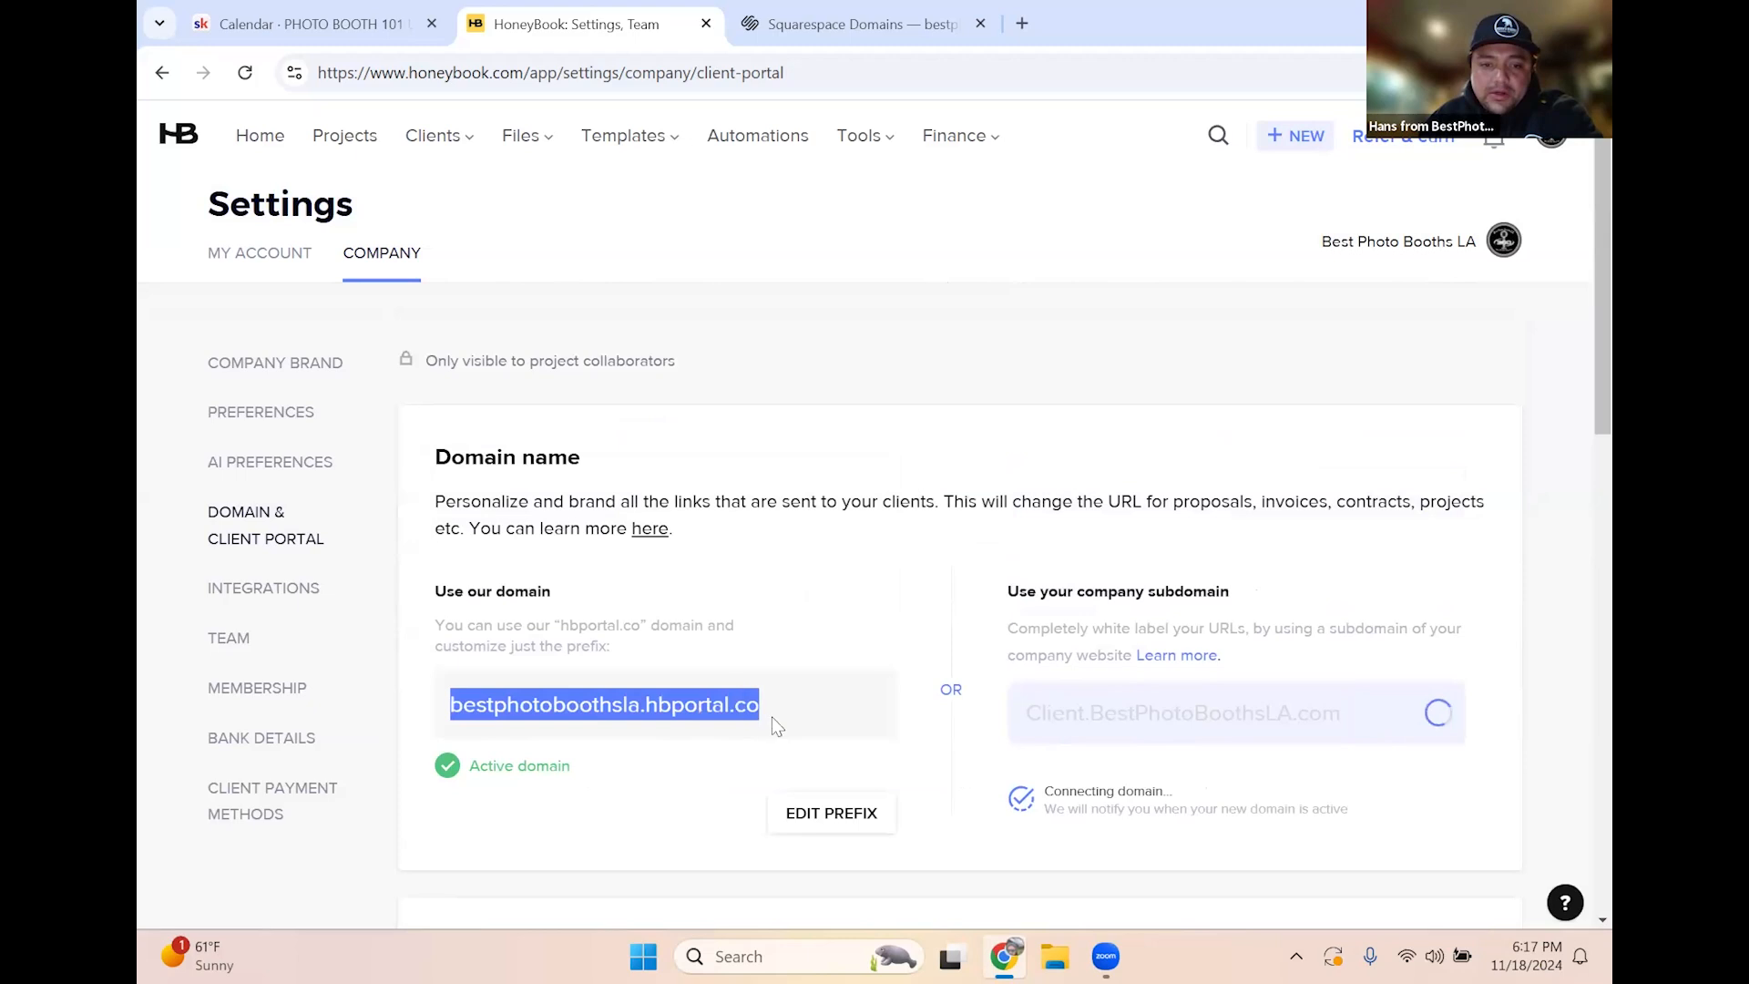
{"action": "left_click", "coordinate": [875, 636]}
{"action": "scroll", "coordinate": [902, 636], "scroll_direction": "down", "scroll_amount": 4}
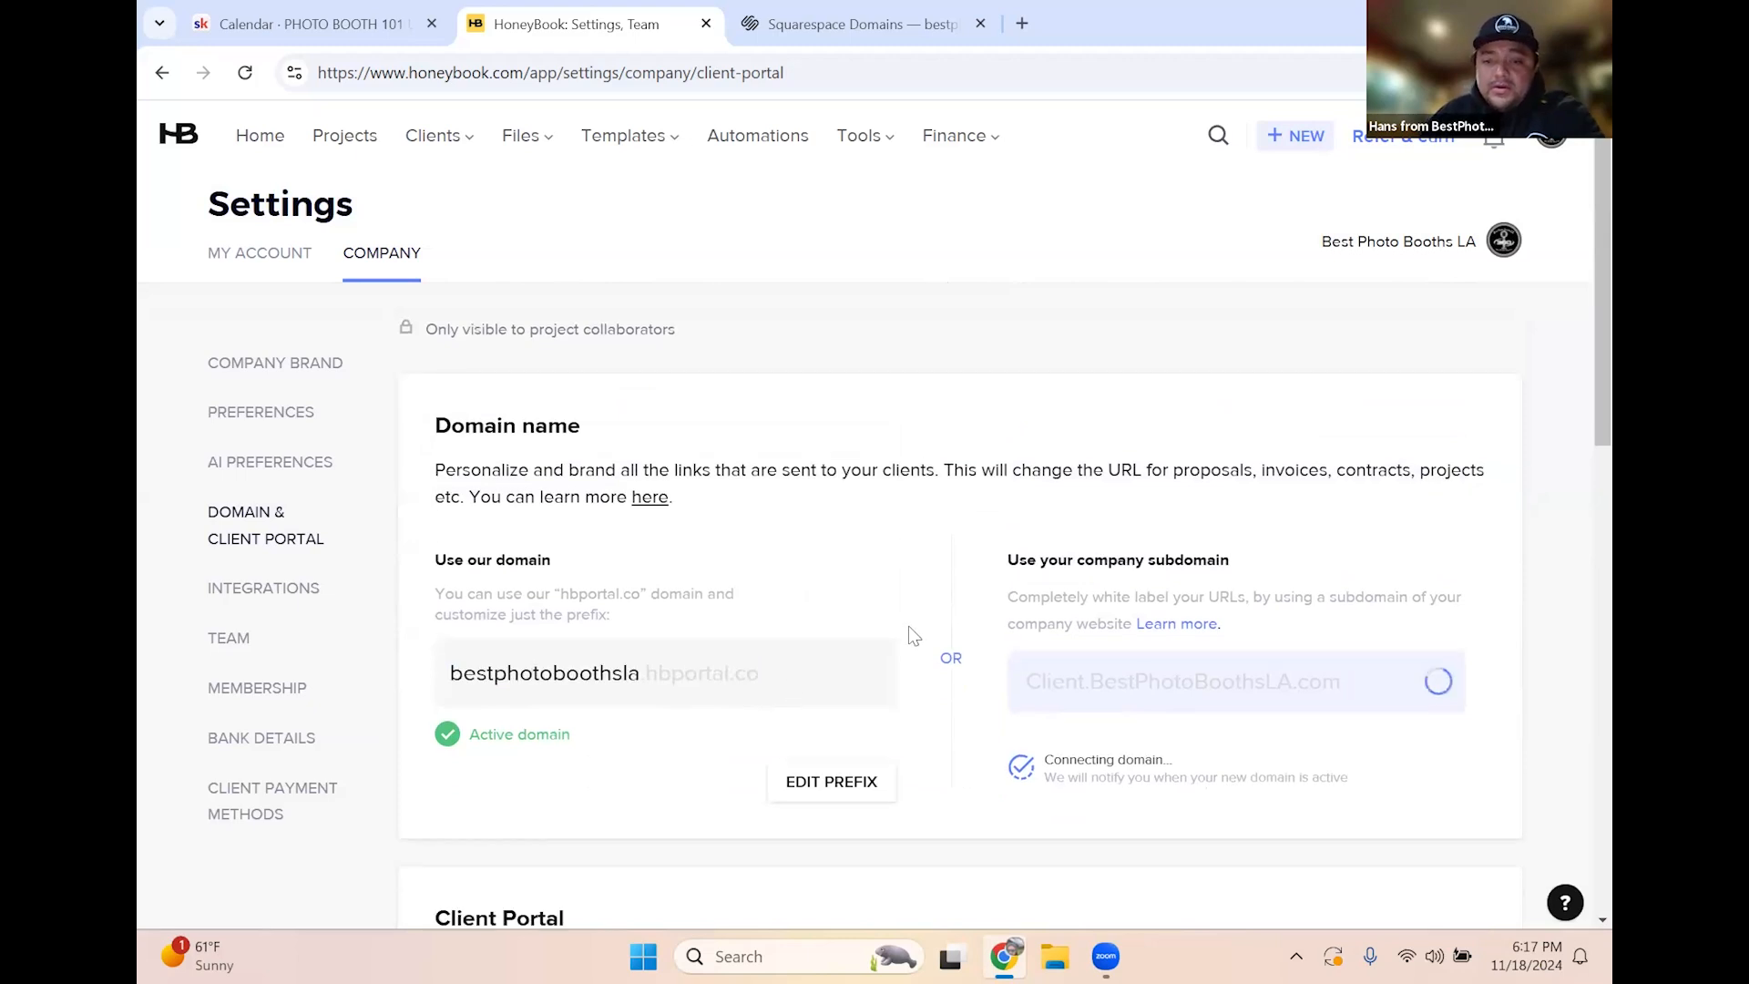
{"action": "scroll", "coordinate": [909, 629], "scroll_direction": "down", "scroll_amount": 4}
{"action": "scroll", "coordinate": [909, 628], "scroll_direction": "up", "scroll_amount": 1}
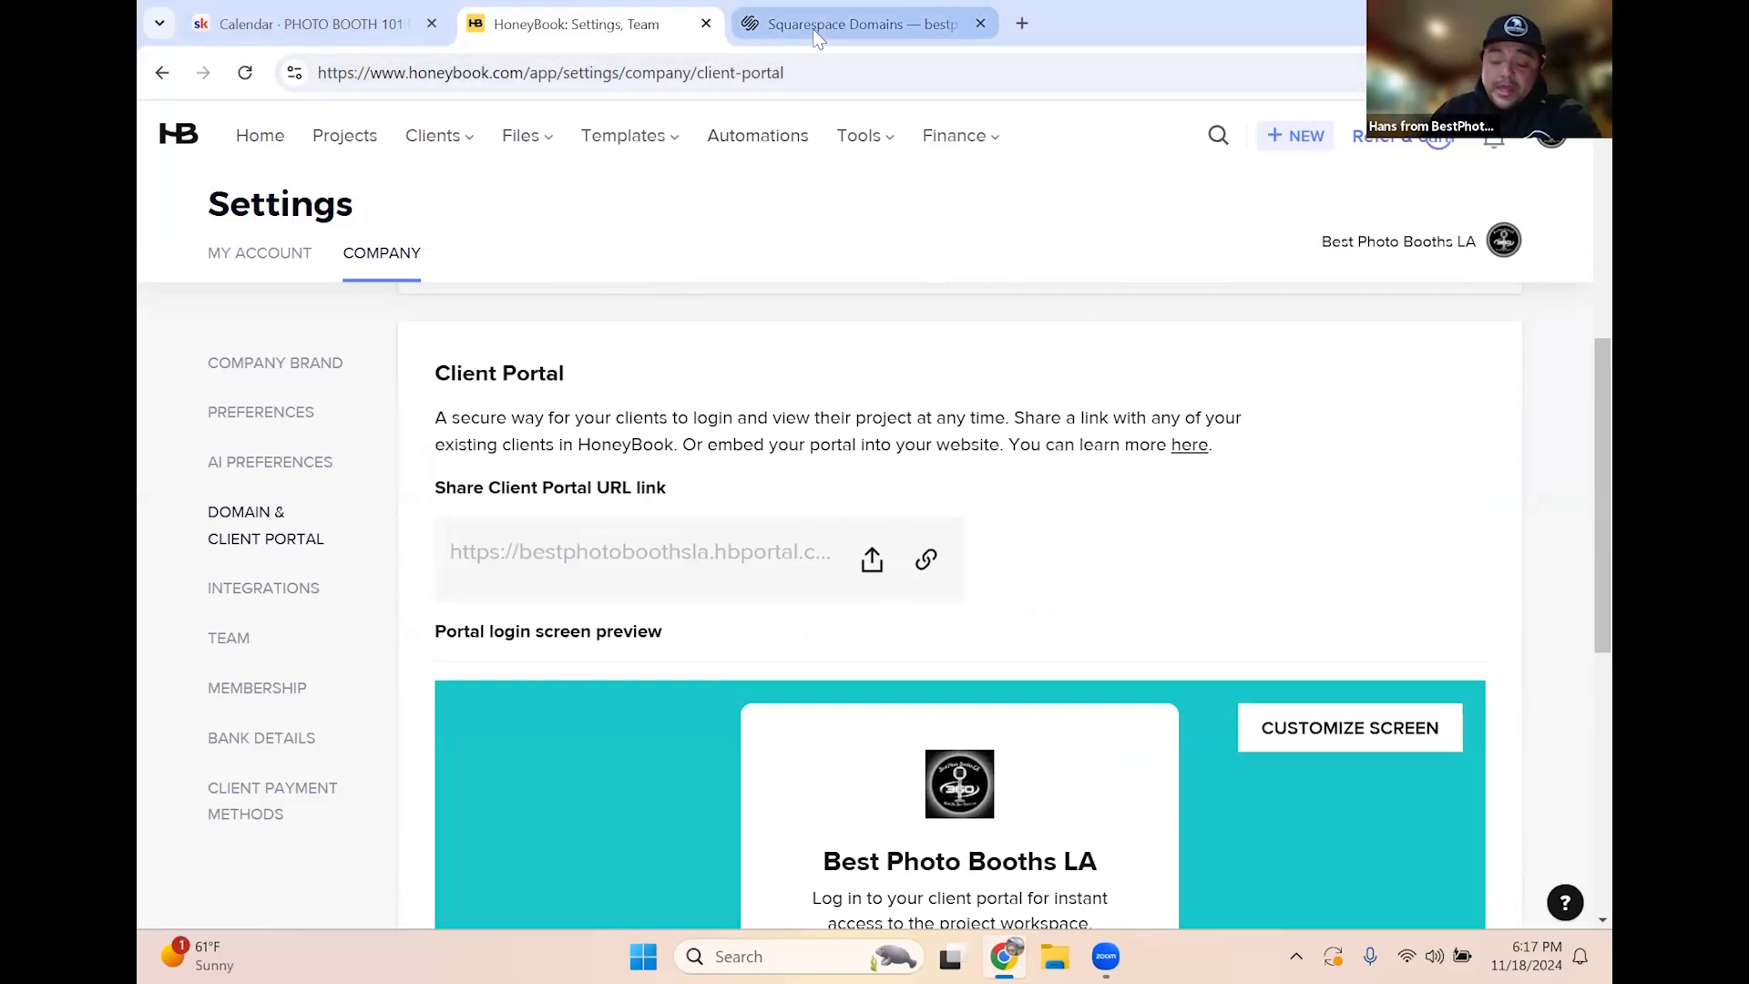
{"action": "mouse_move", "coordinate": [817, 37]}
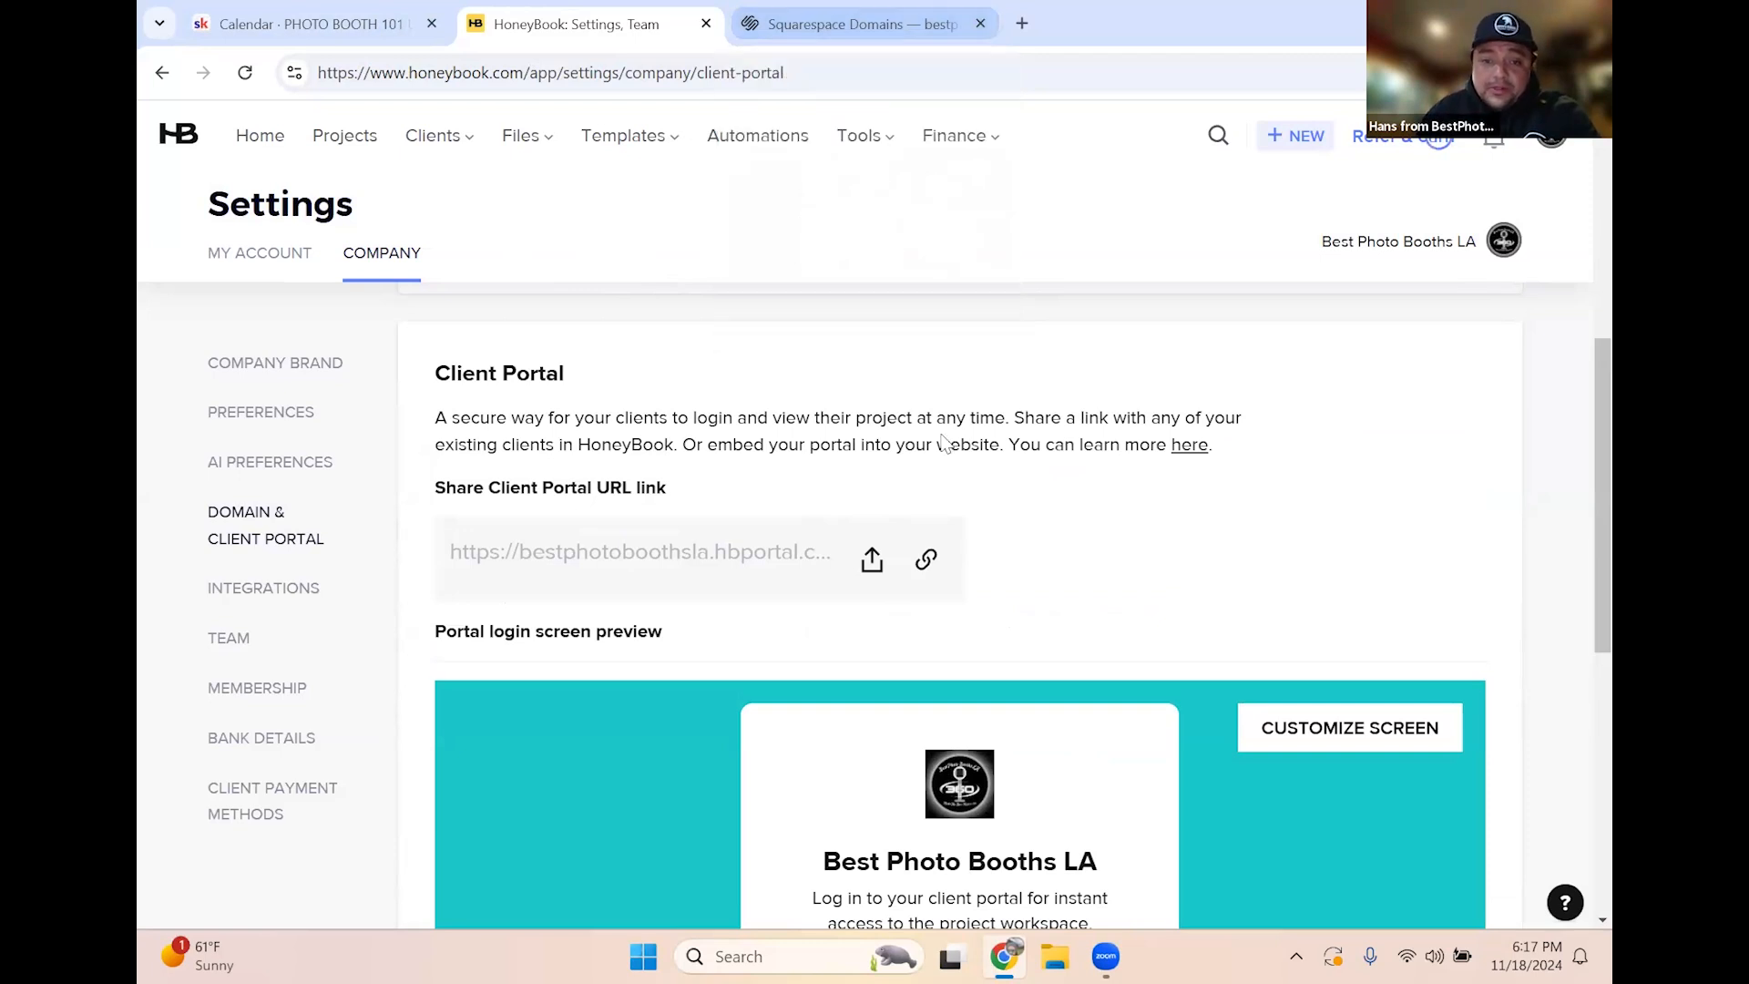
{"action": "scroll", "coordinate": [965, 410], "scroll_direction": "up", "scroll_amount": 5}
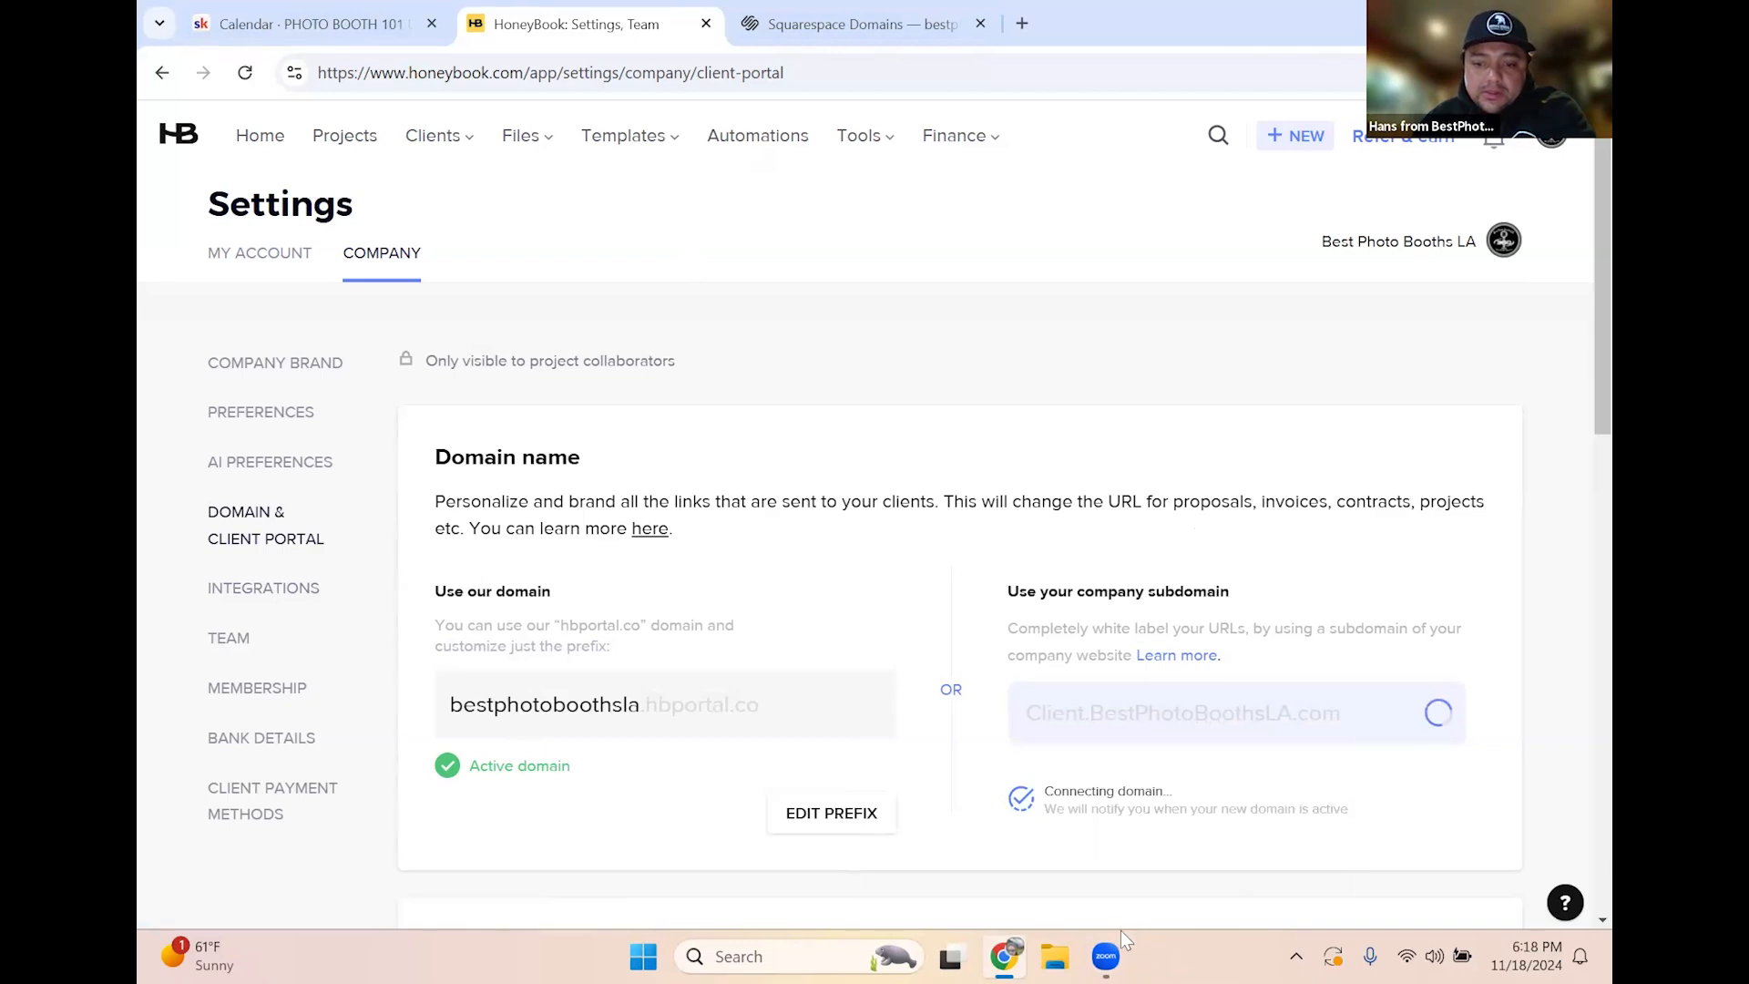
{"action": "mouse_move", "coordinate": [1110, 954]}
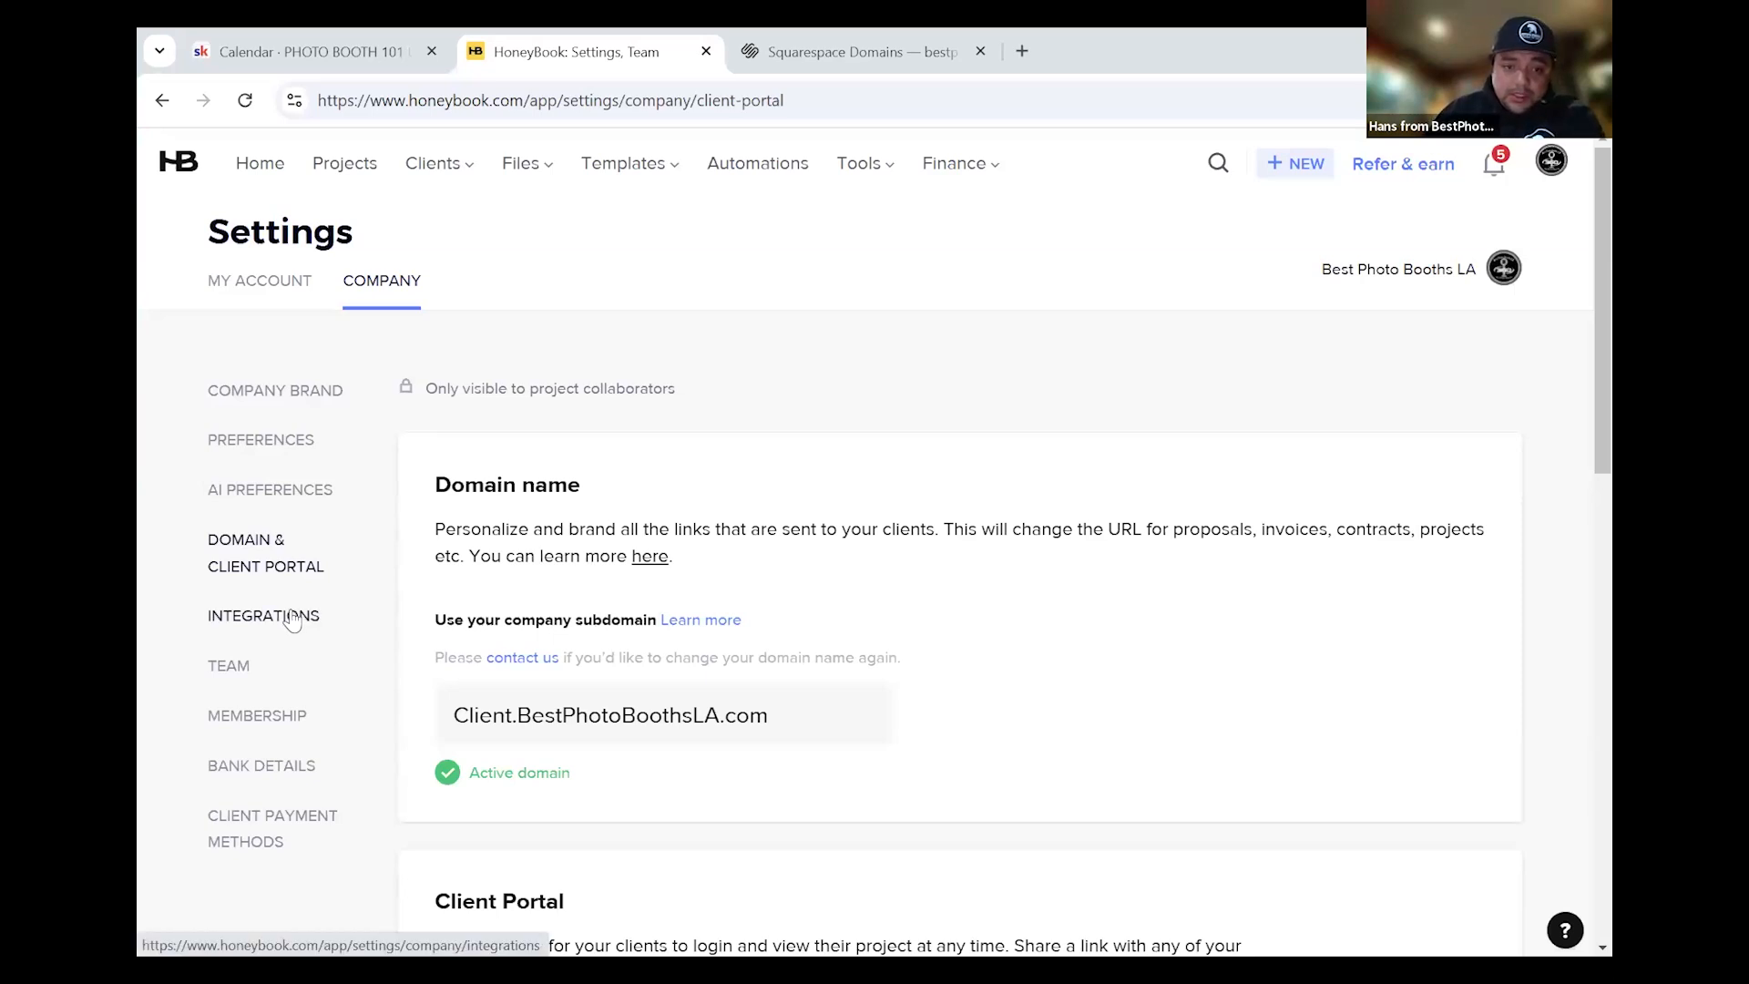
{"action": "left_click", "coordinate": [296, 619]}
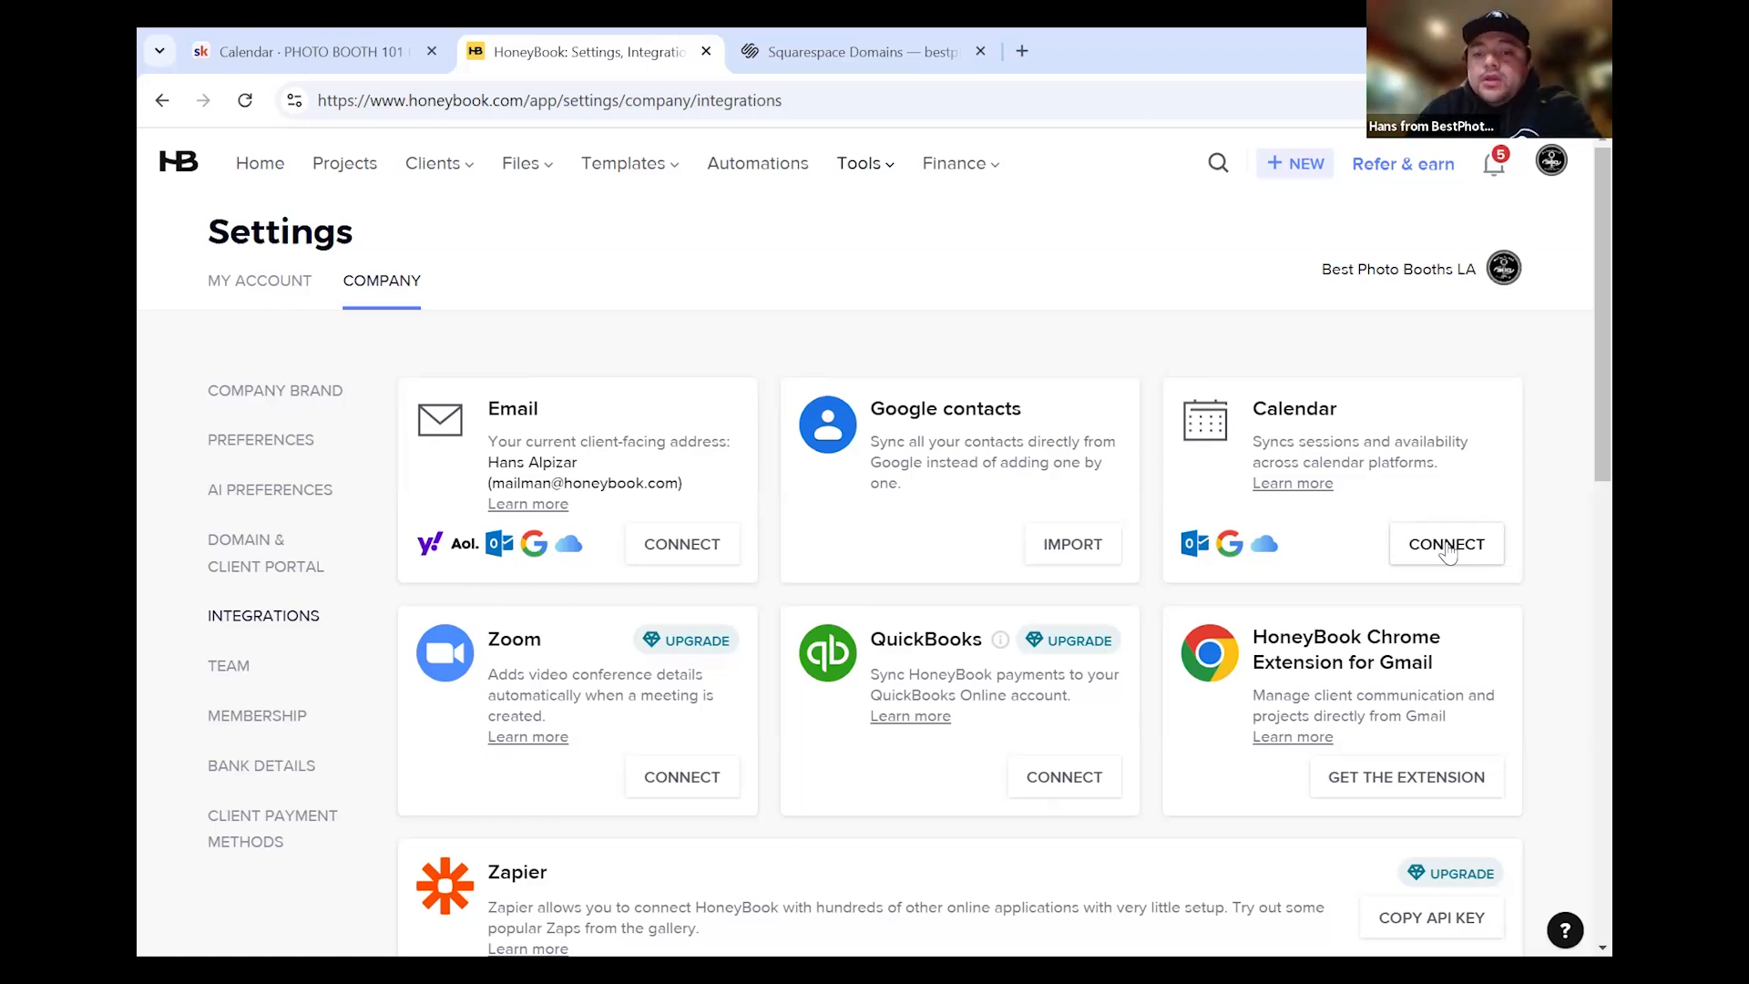
{"action": "left_click", "coordinate": [1447, 547]}
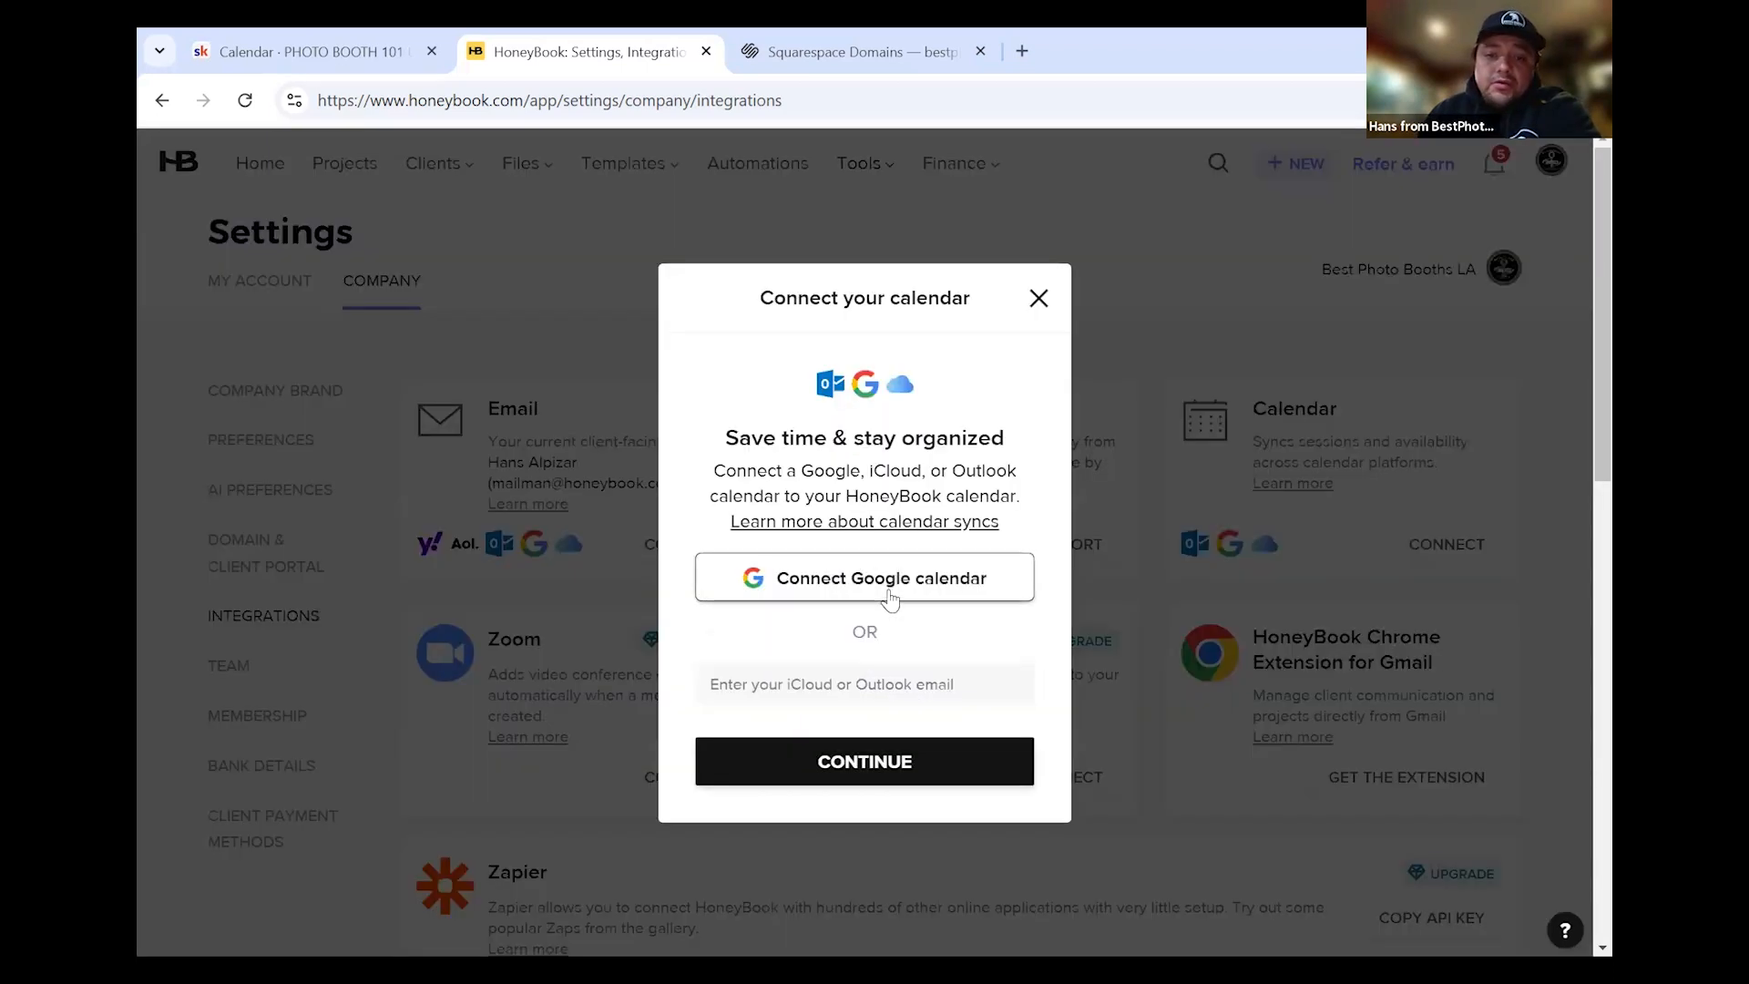
{"action": "left_click", "coordinate": [891, 597]}
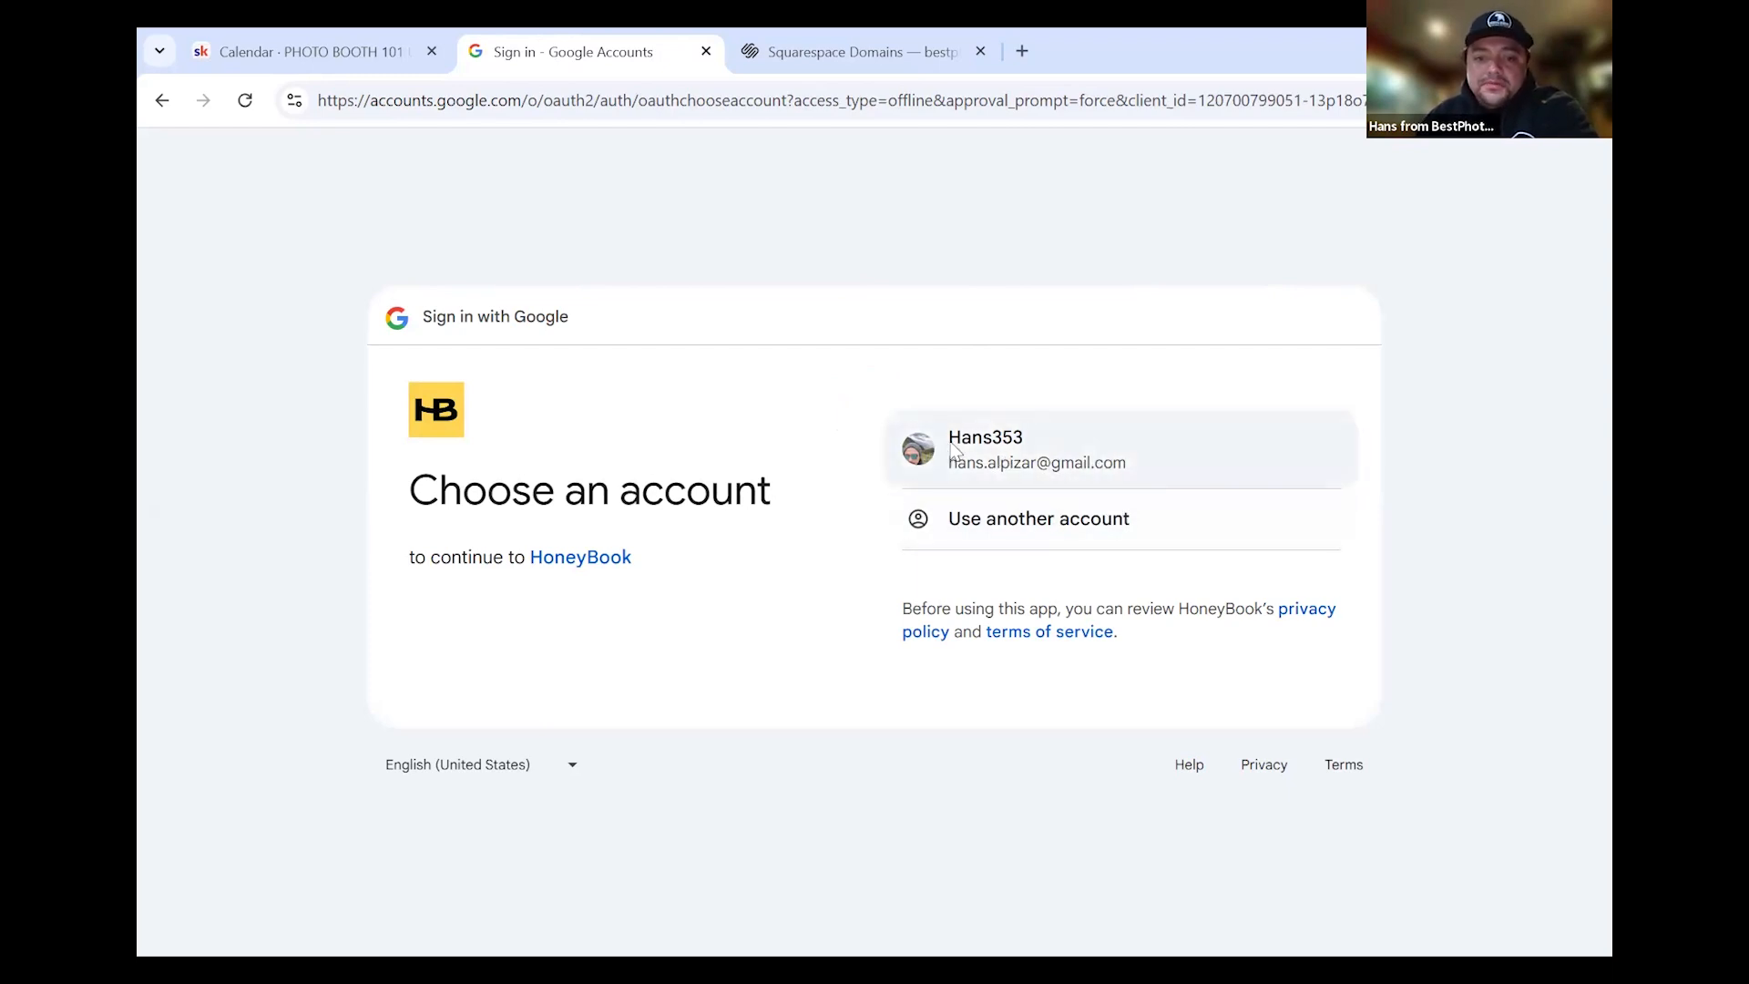
Pick the Google account, then back out to HoneyBook's Integrations page without connecting
{"action": "left_click", "coordinate": [944, 518]}
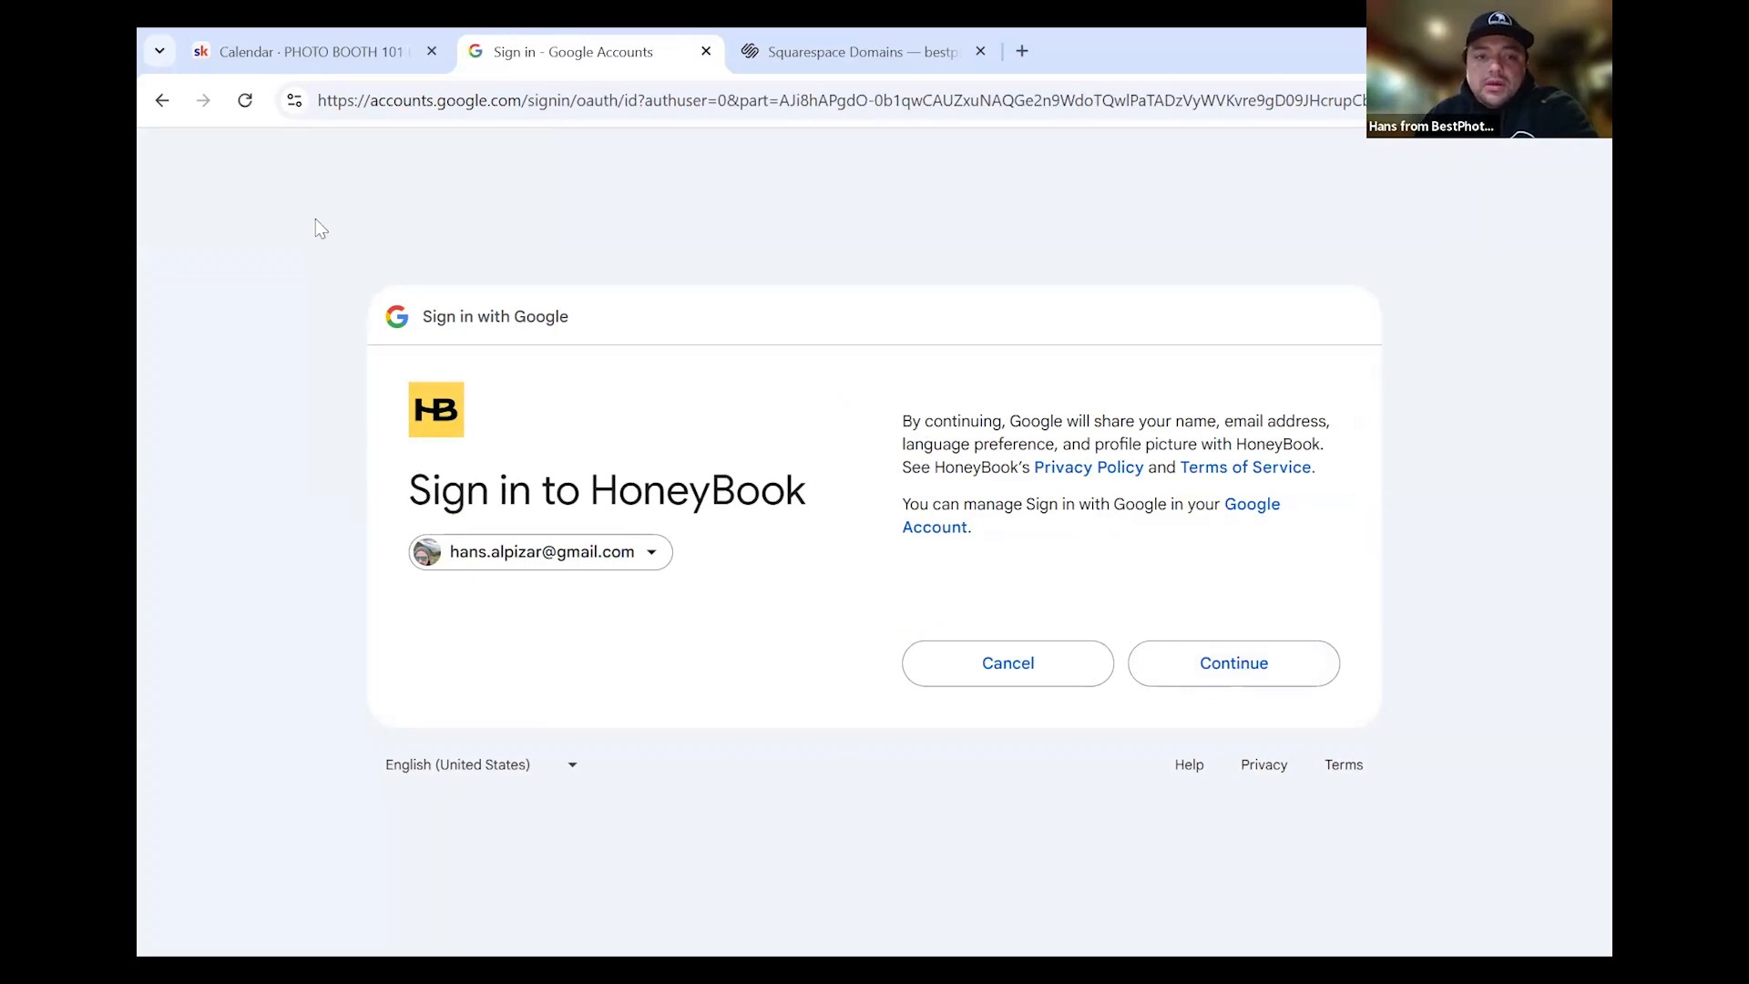
{"action": "key", "text": "alt+Left"}
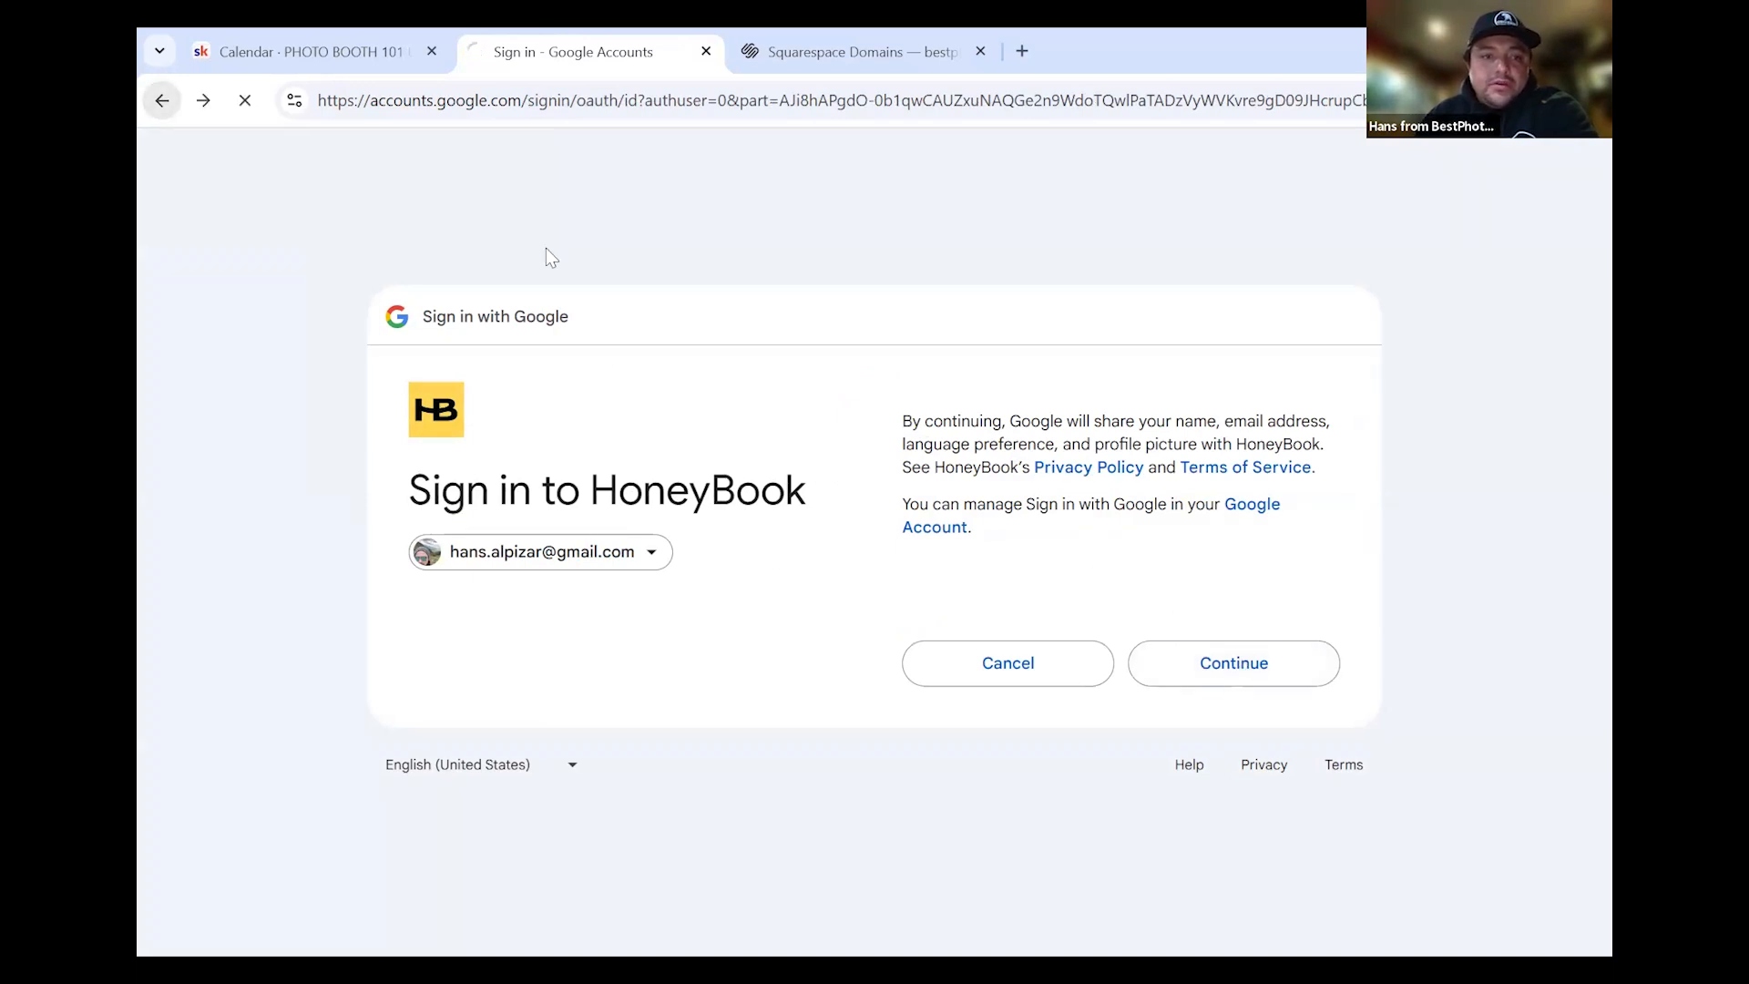
{"action": "key", "text": "alt+Left"}
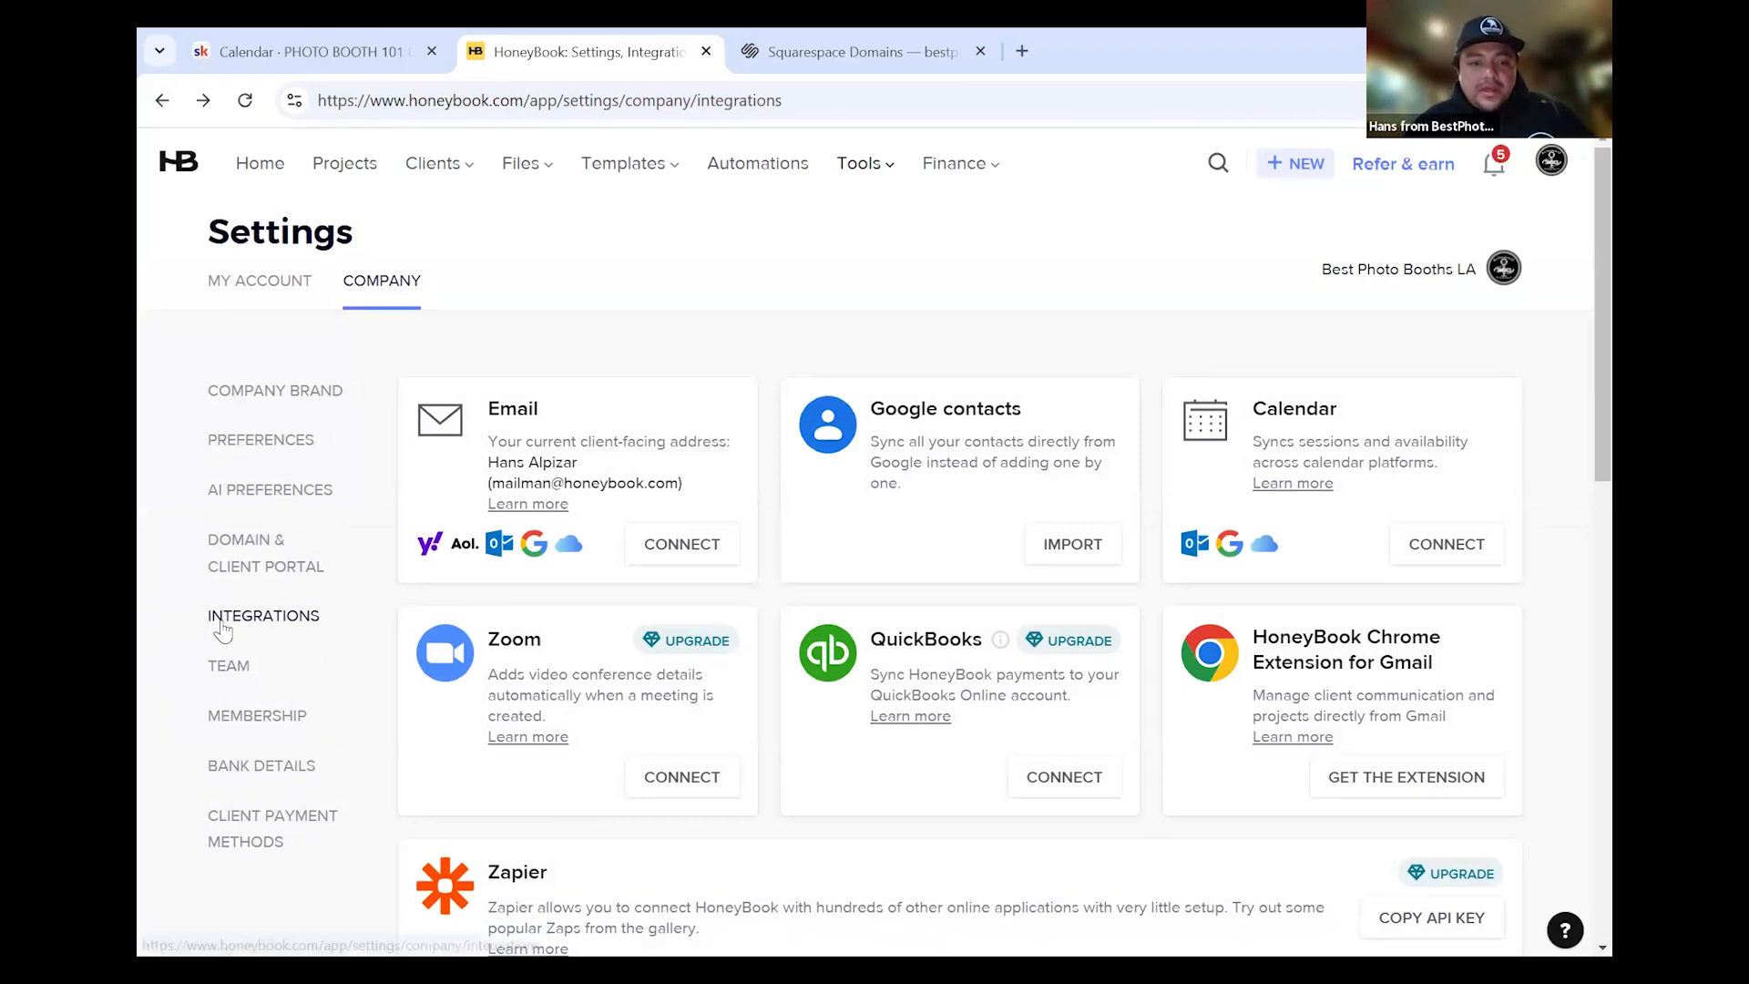
Open Team settings and review the owner as the sole team member
{"action": "left_click", "coordinate": [223, 663]}
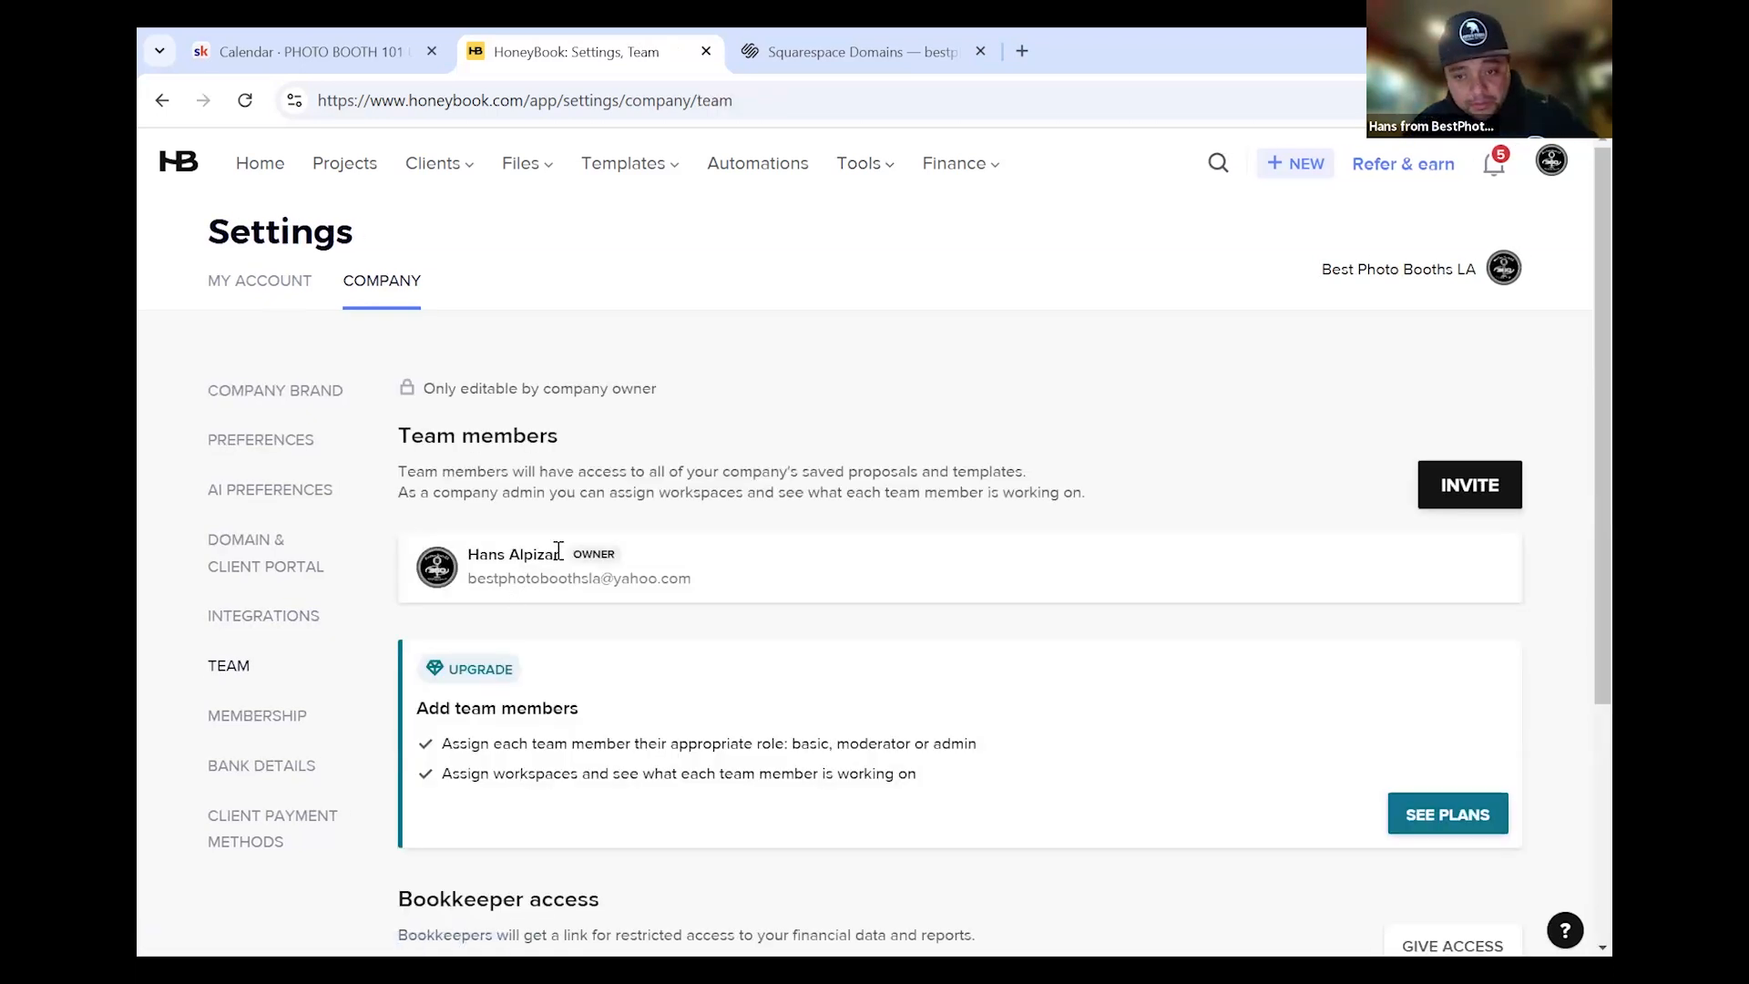
{"action": "scroll", "coordinate": [559, 555], "scroll_direction": "down", "scroll_amount": 1}
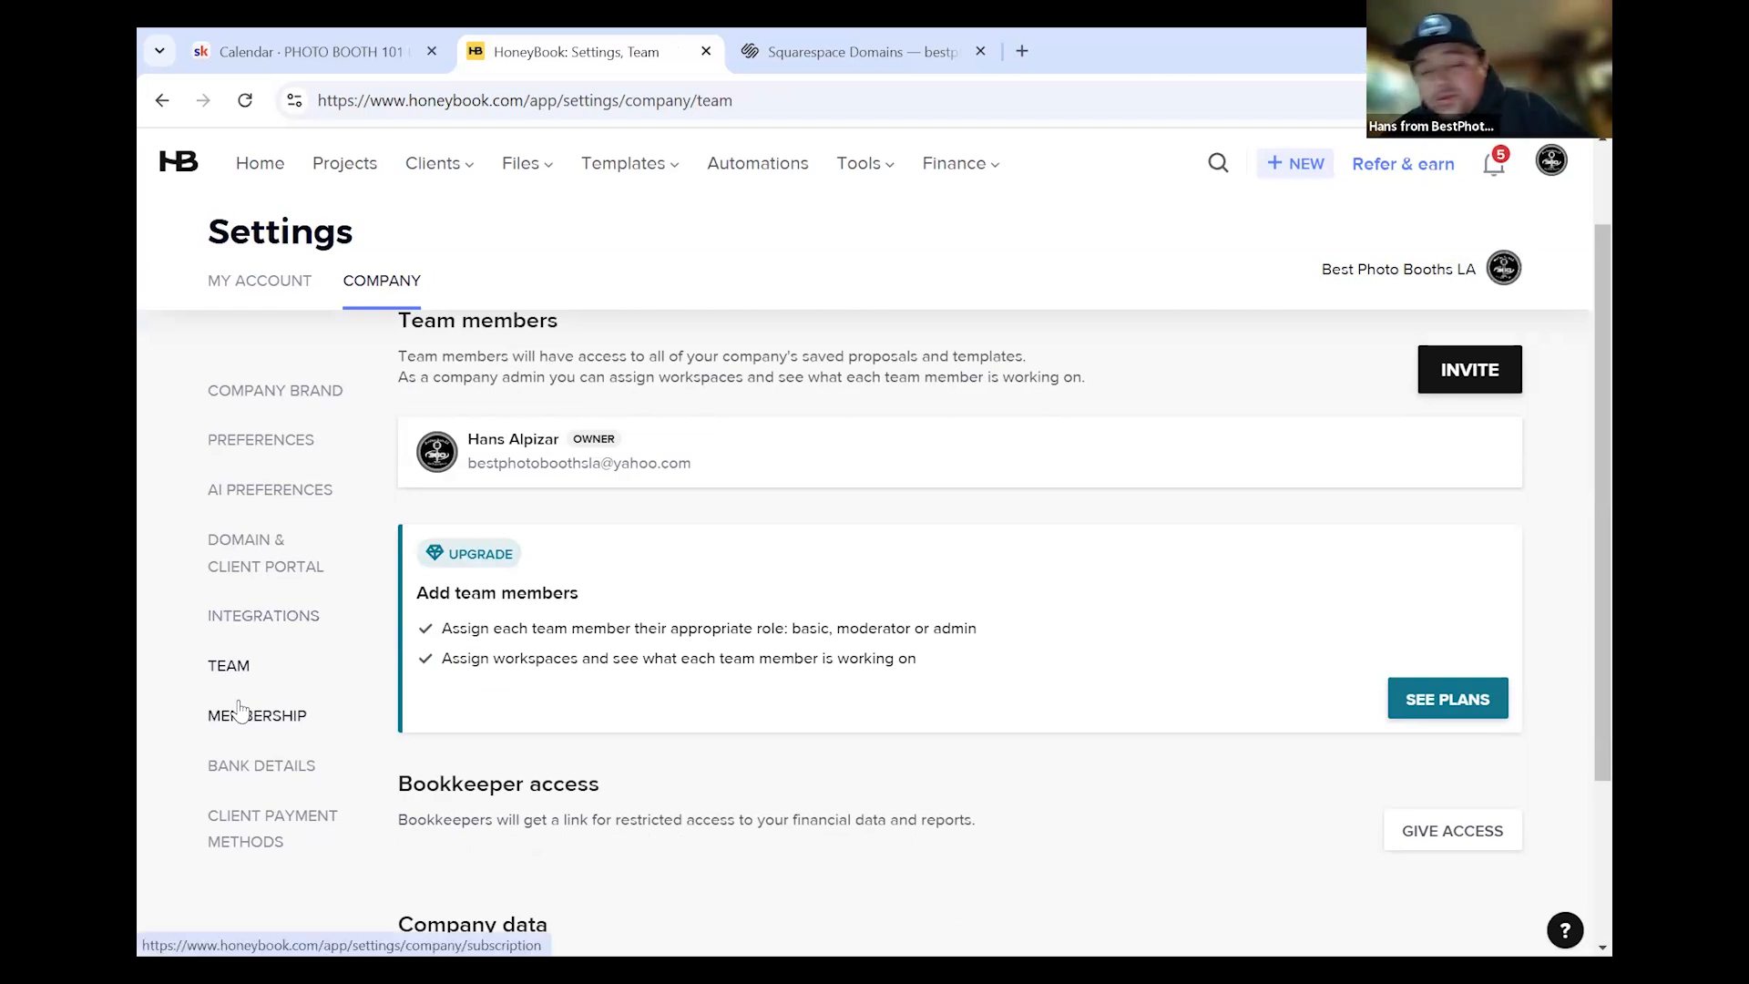
{"action": "scroll", "coordinate": [966, 592], "scroll_direction": "up", "scroll_amount": 1}
{"action": "scroll", "coordinate": [1002, 512], "scroll_direction": "up", "scroll_amount": 1}
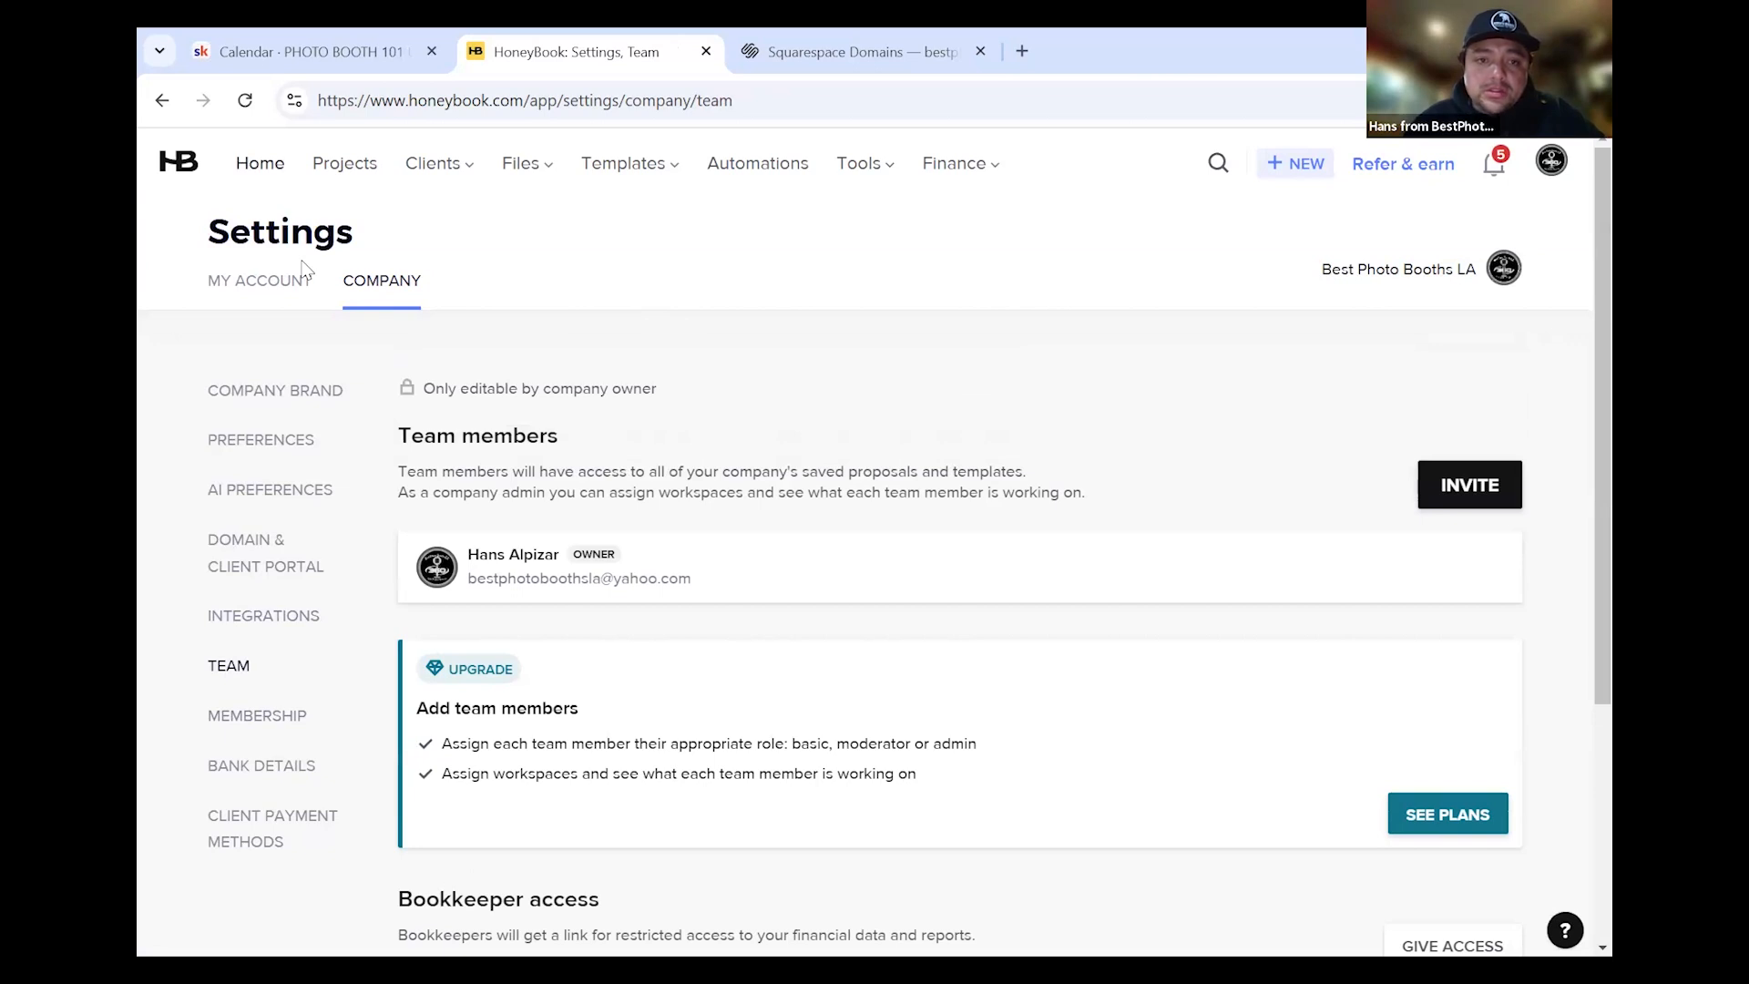
{"action": "mouse_move", "coordinate": [865, 164]}
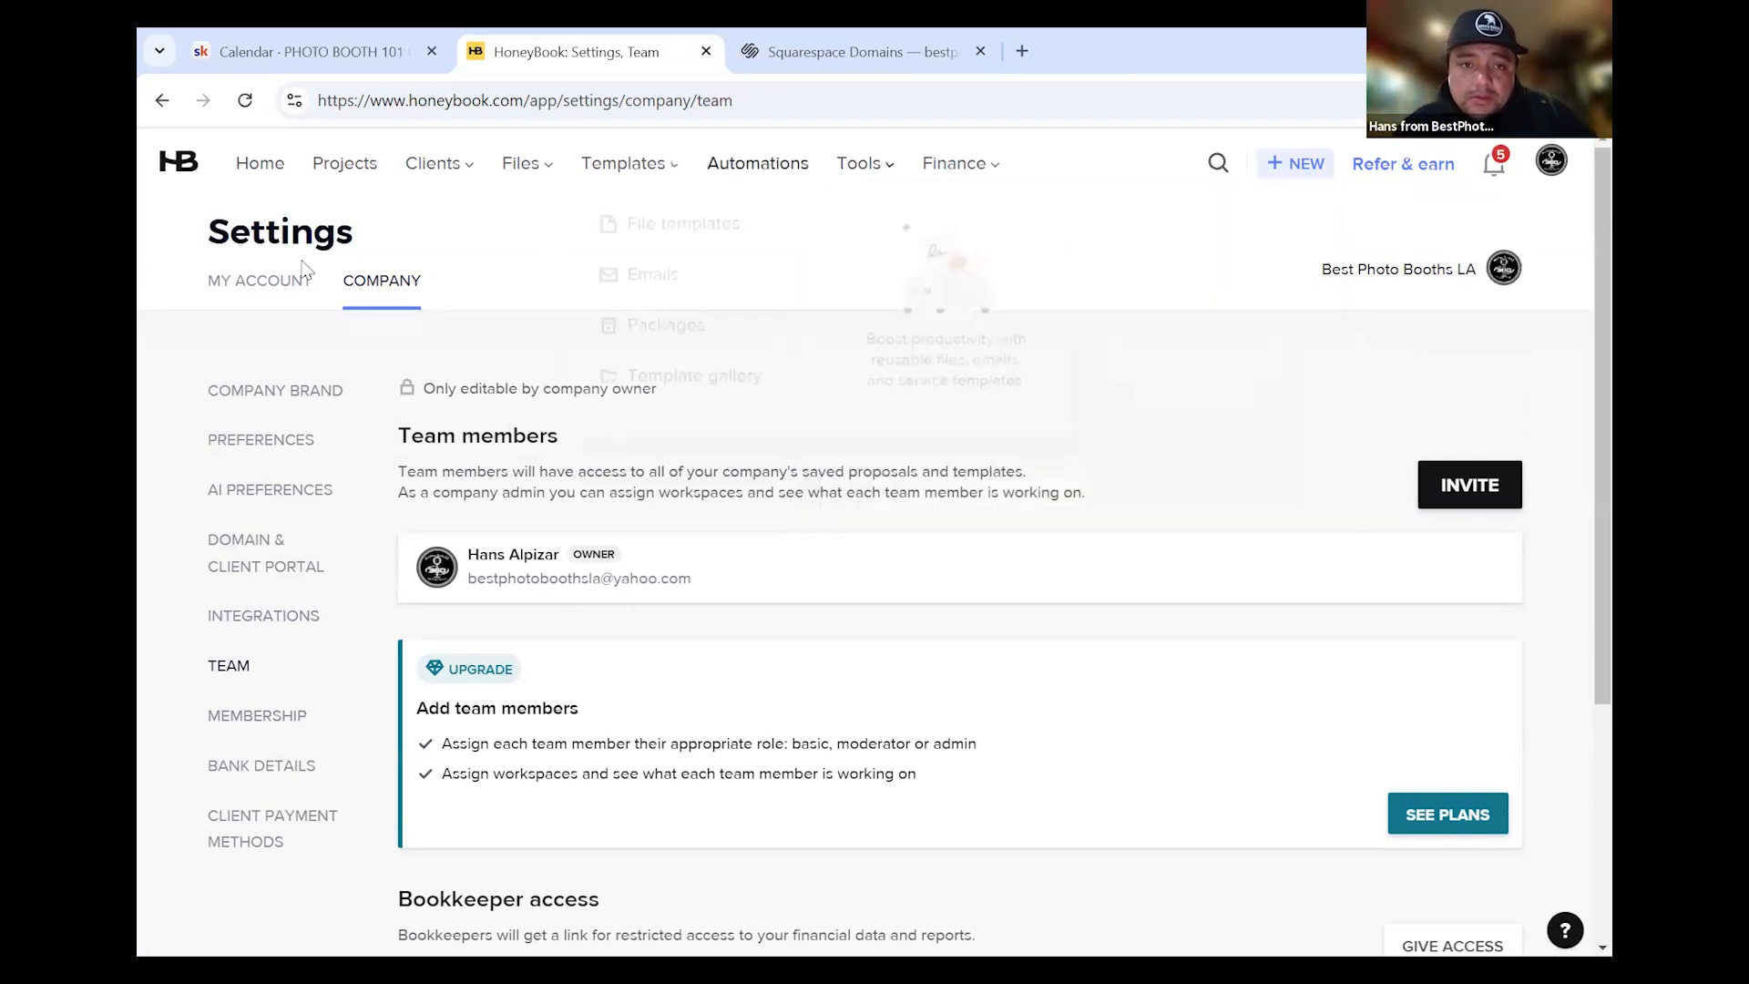
Go to Templates > Emails from the top navigation to view saved email templates
{"action": "mouse_move", "coordinate": [625, 164]}
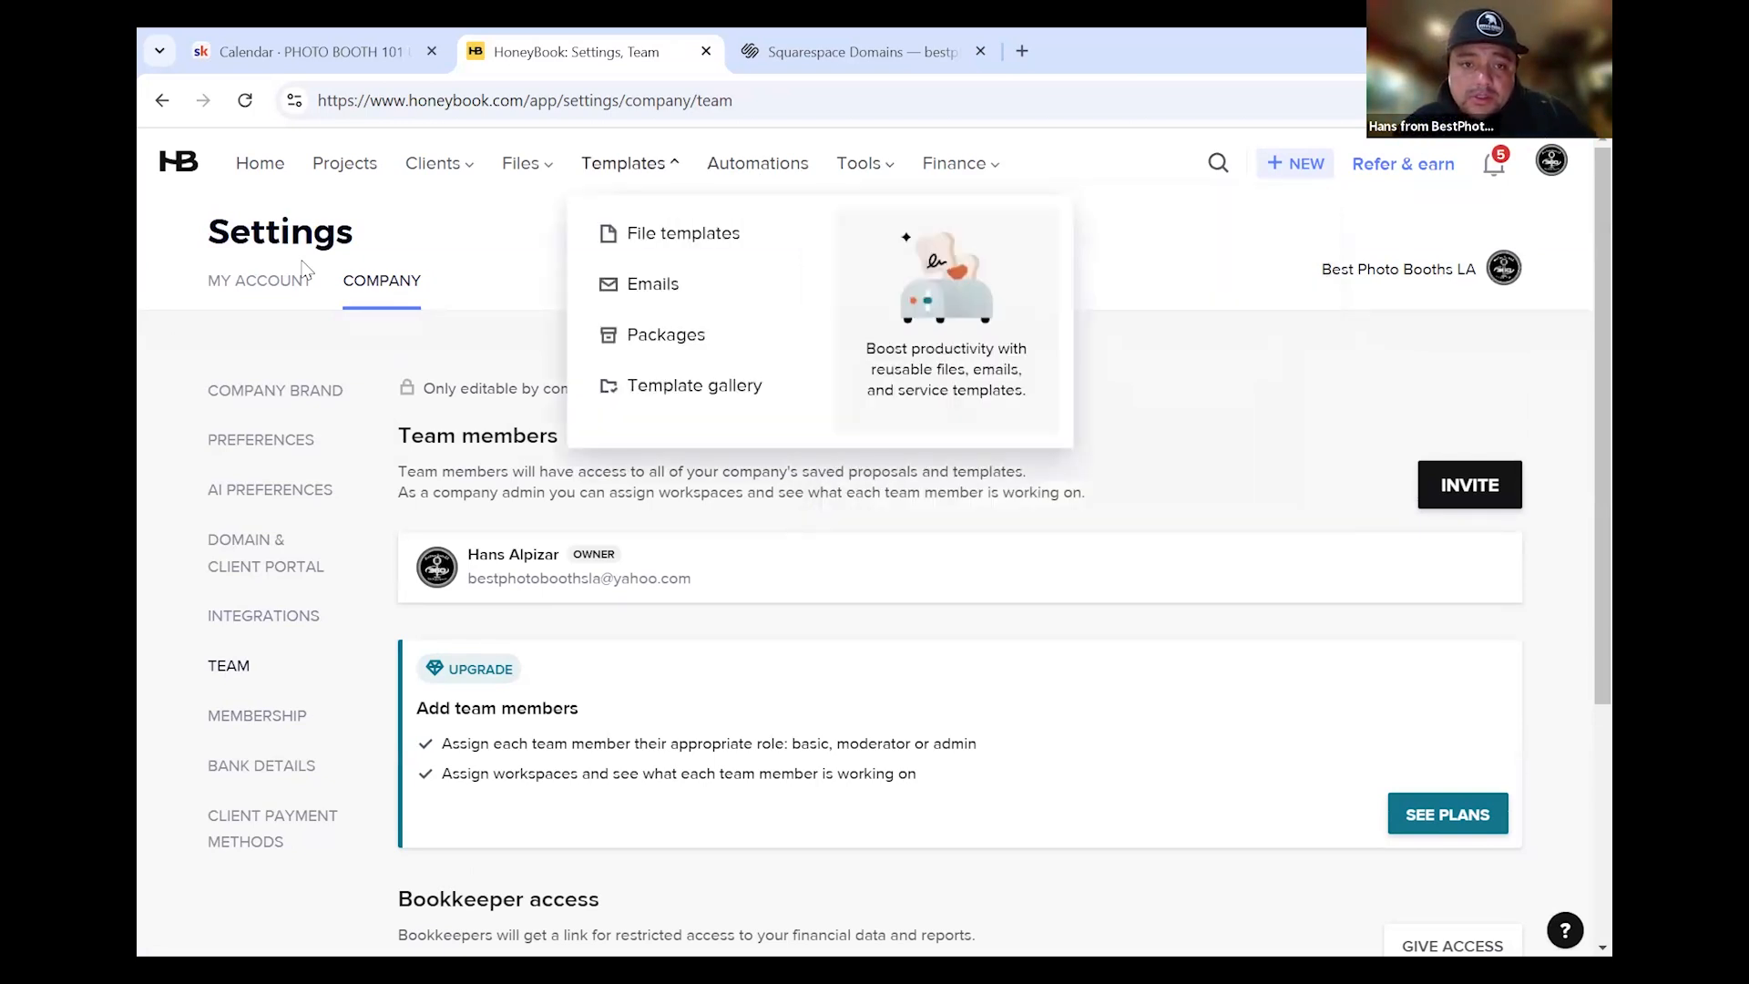
{"action": "left_click", "coordinate": [997, 285]}
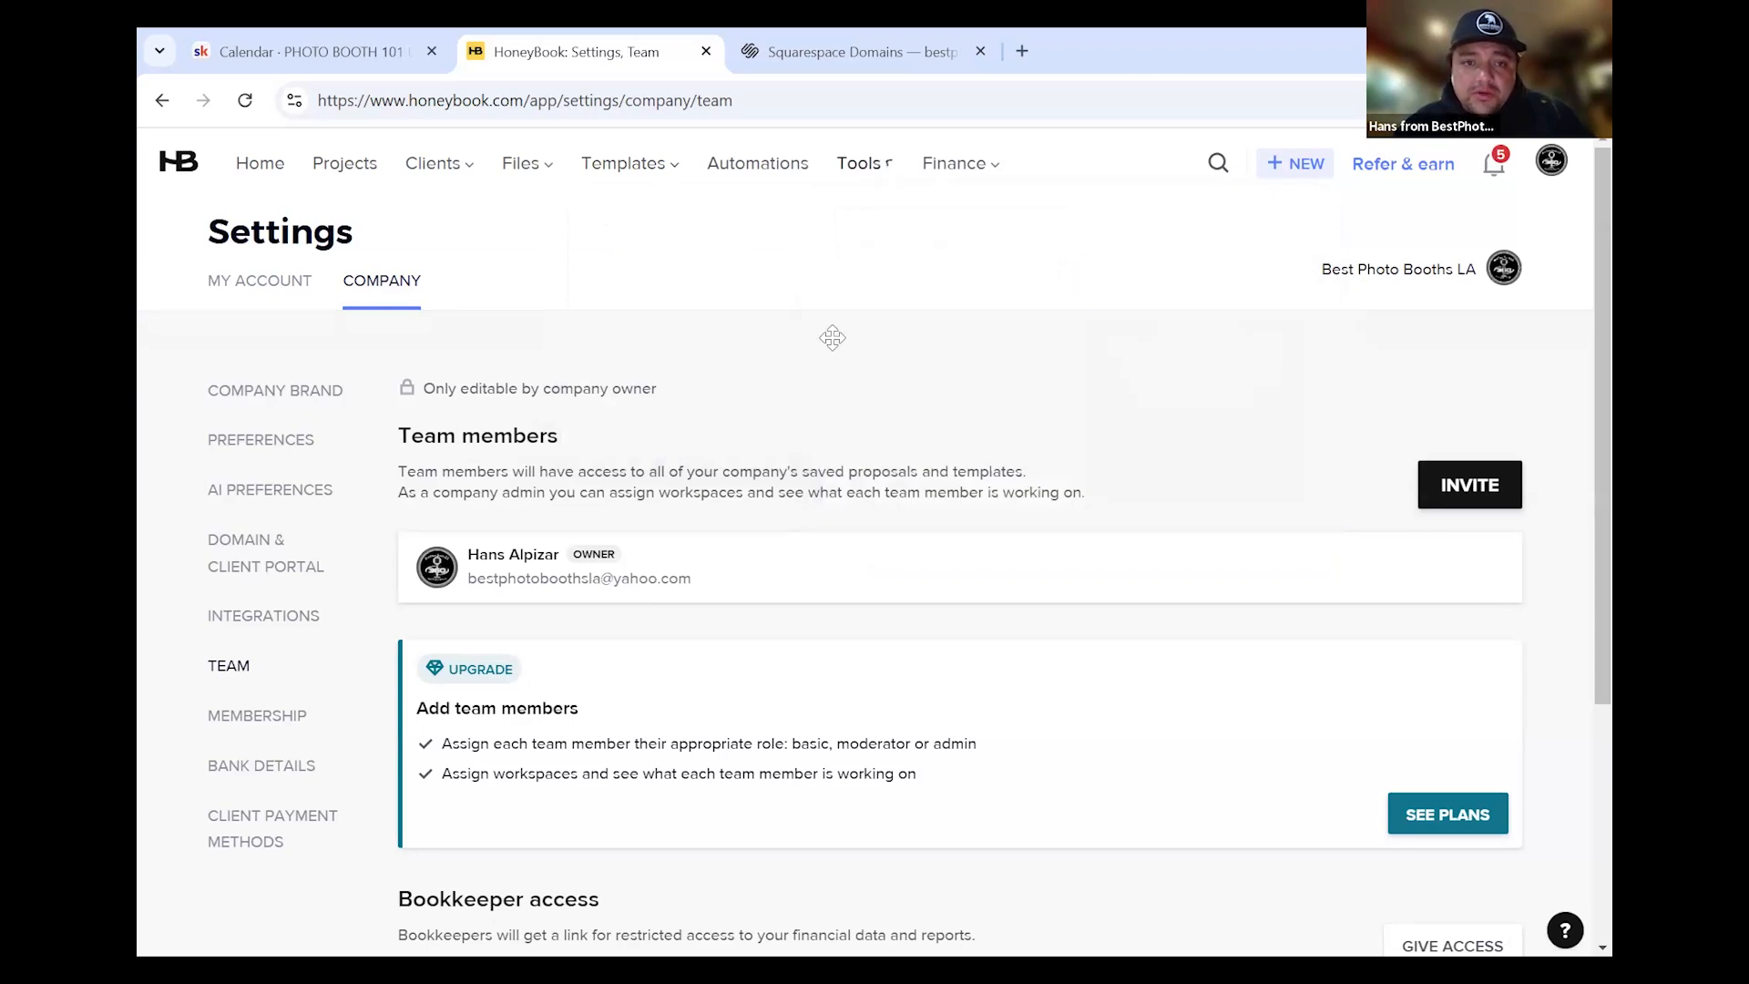
{"action": "mouse_move", "coordinate": [633, 173]}
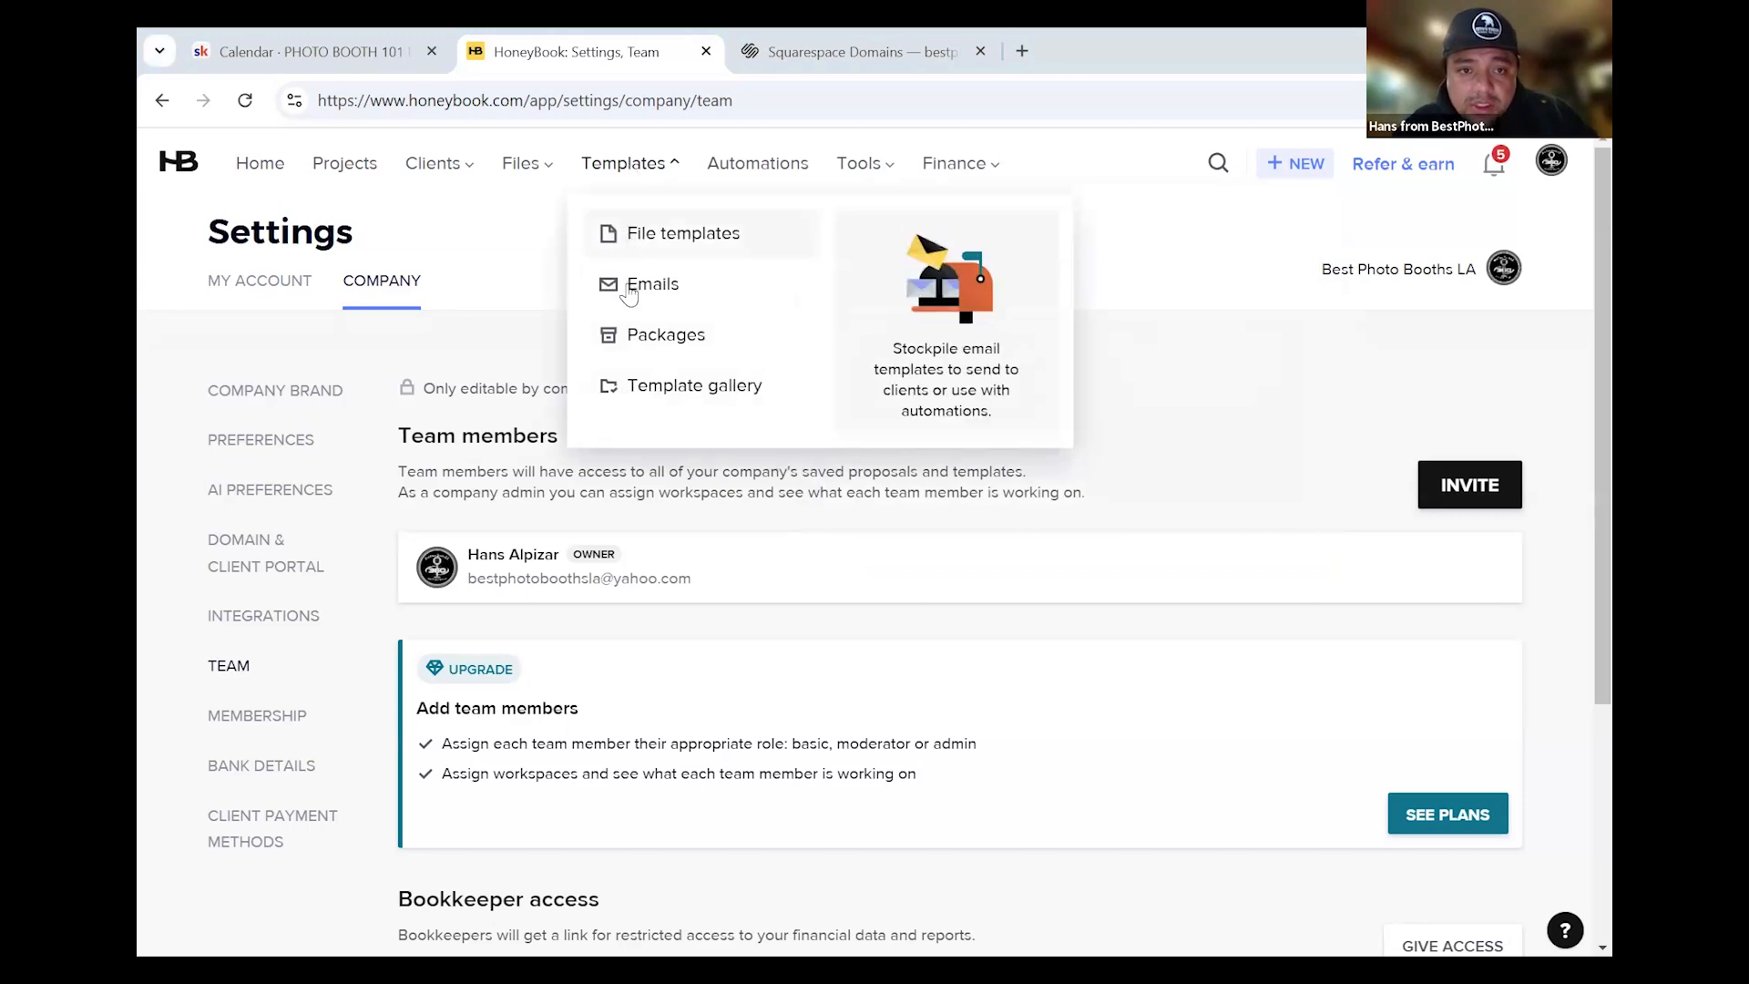
{"action": "left_click", "coordinate": [640, 250]}
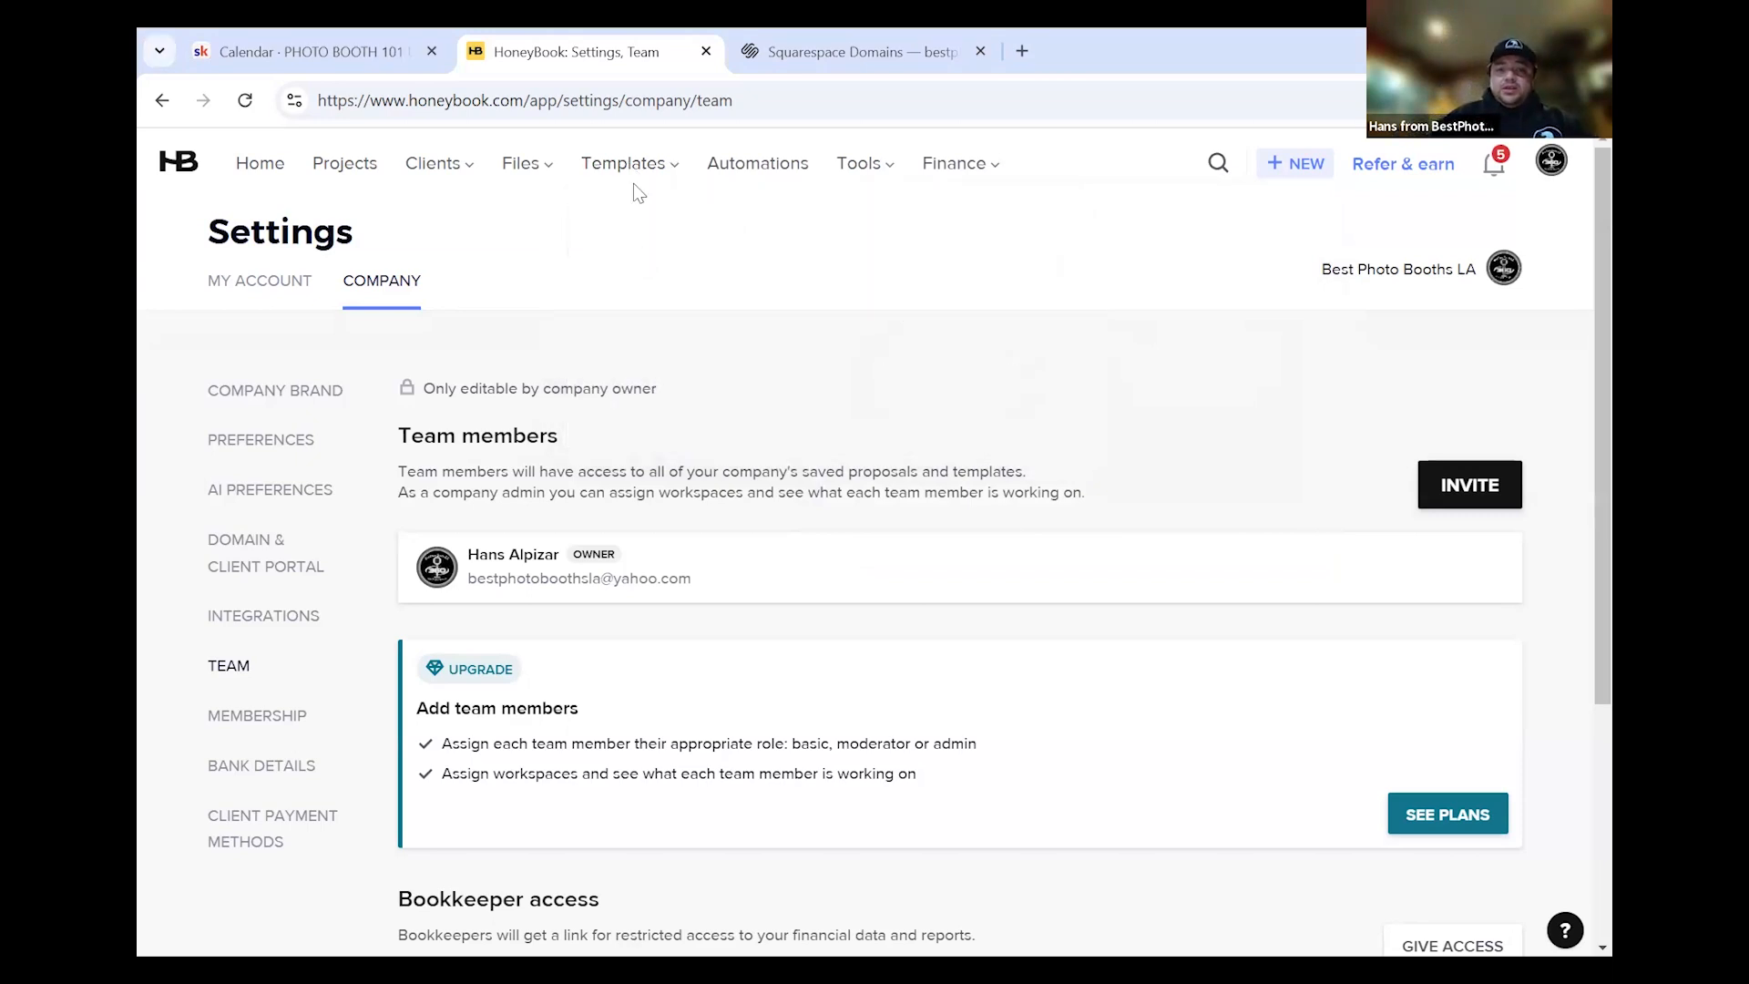
{"action": "mouse_move", "coordinate": [644, 173]}
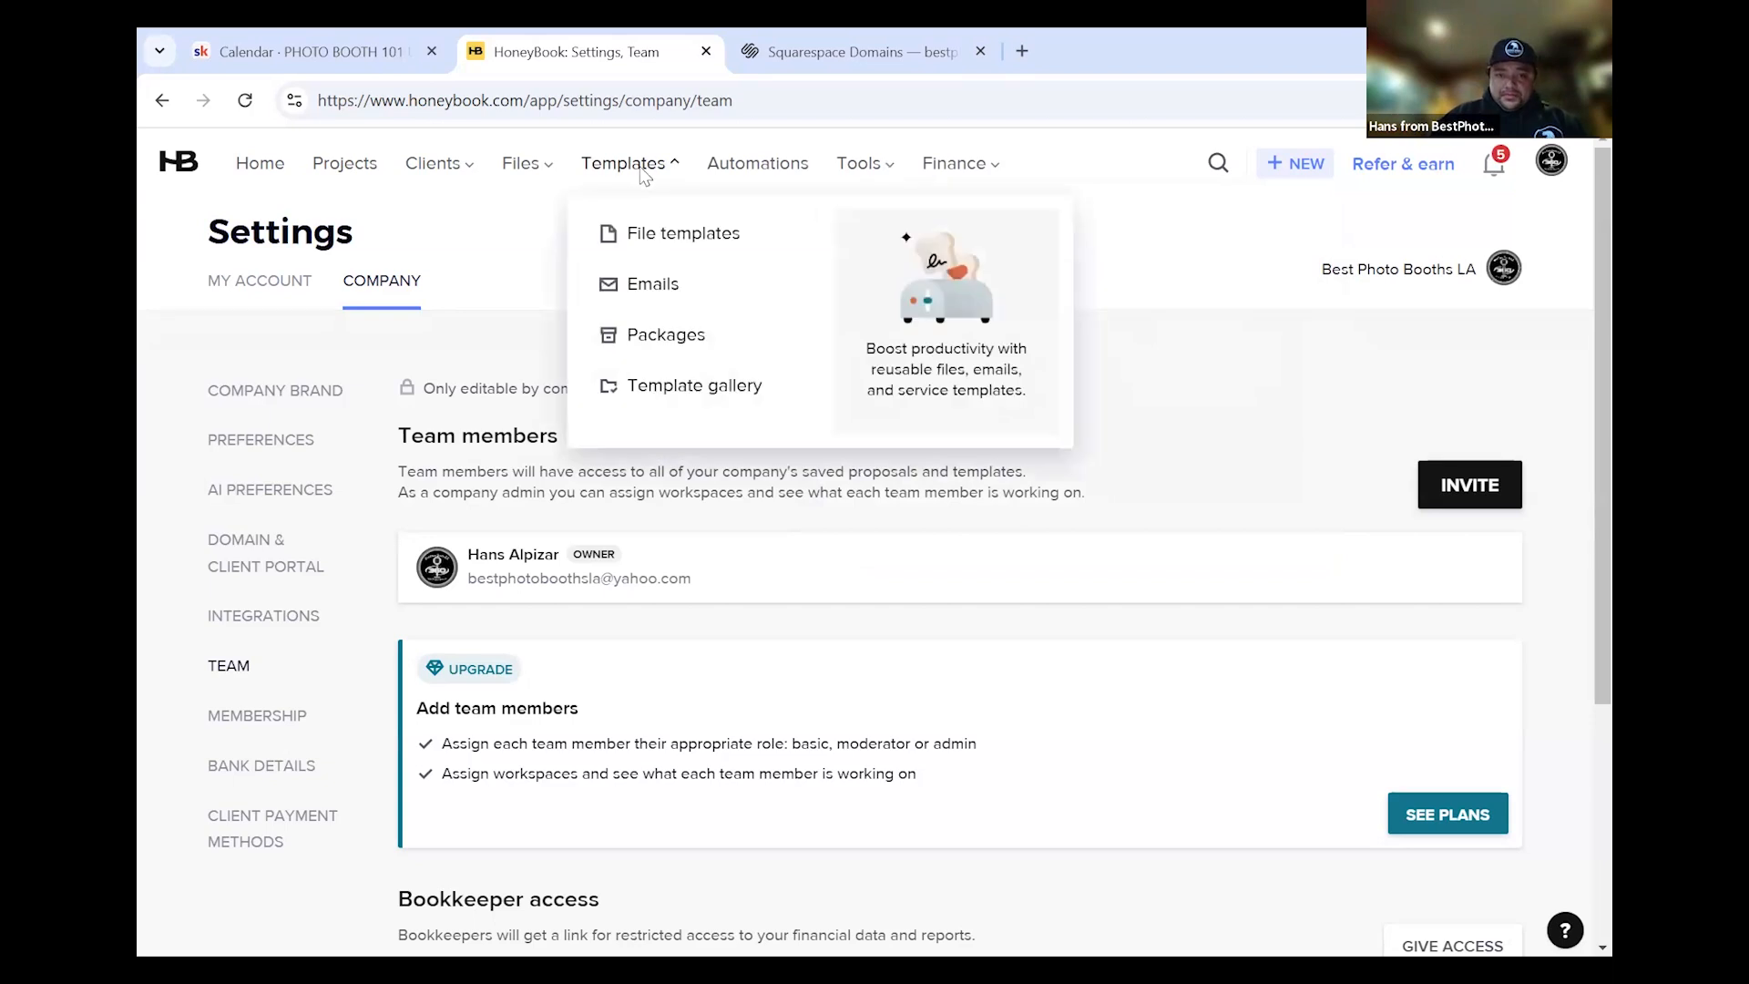
{"action": "left_click", "coordinate": [639, 243]}
{"action": "mouse_move", "coordinate": [666, 173]}
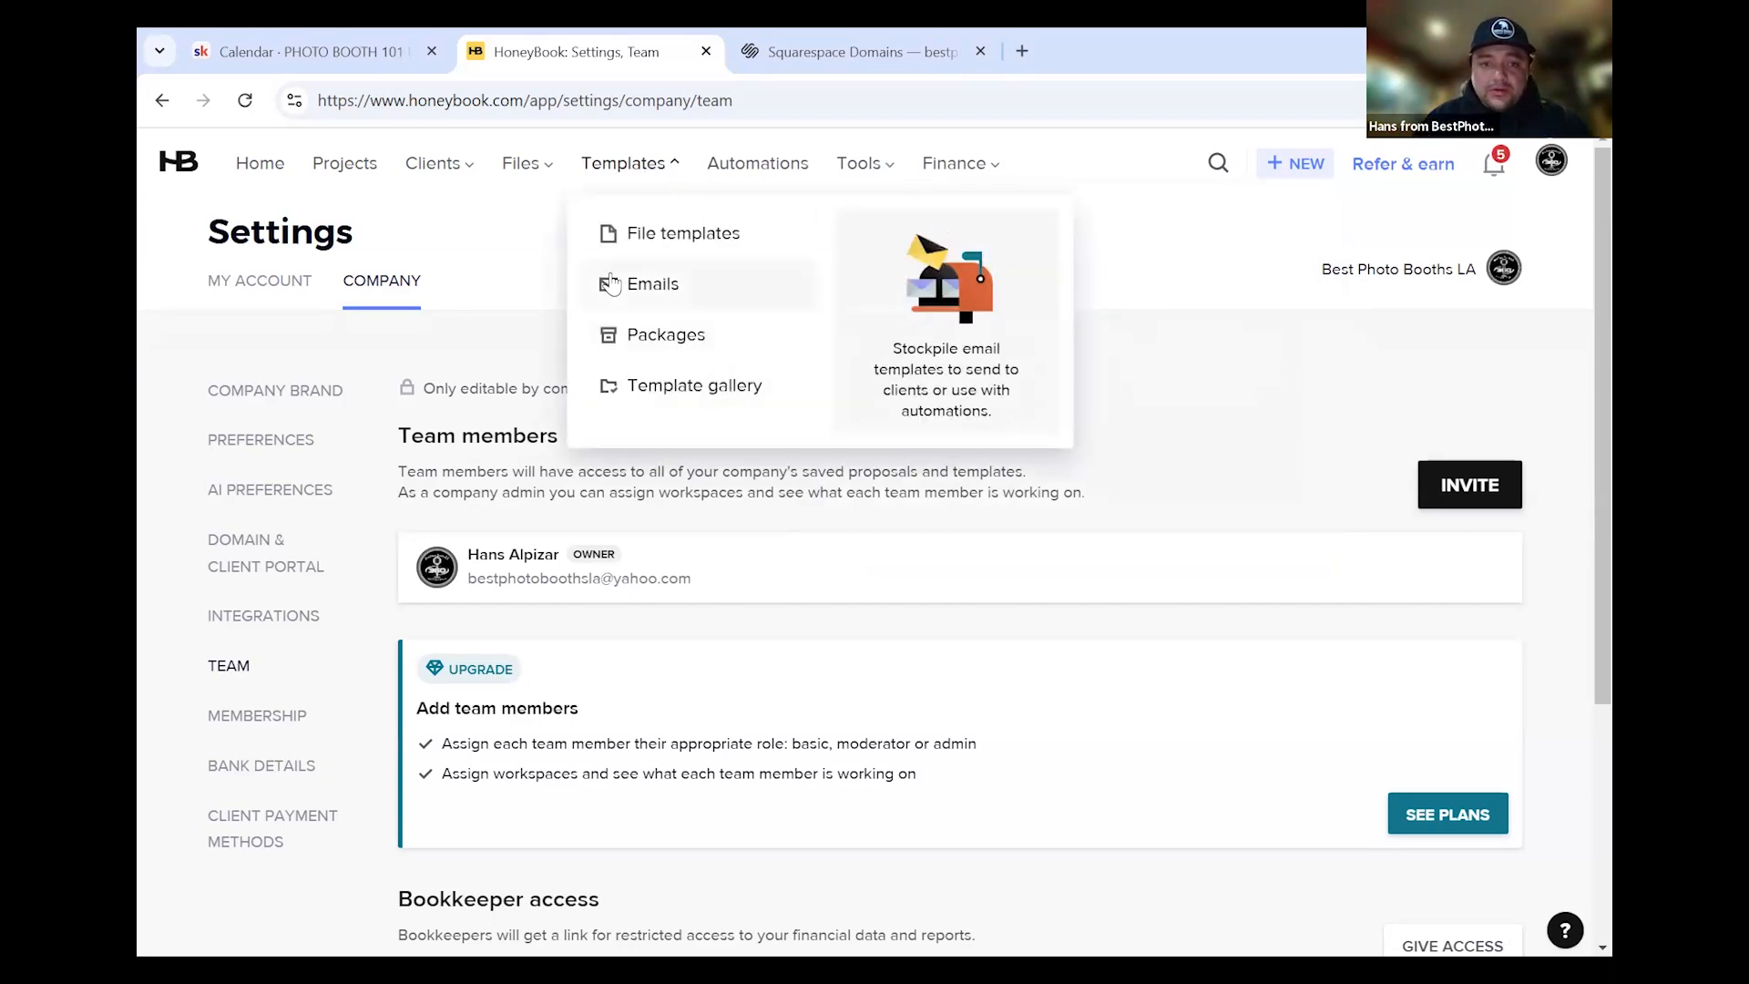
{"action": "left_click", "coordinate": [617, 284]}
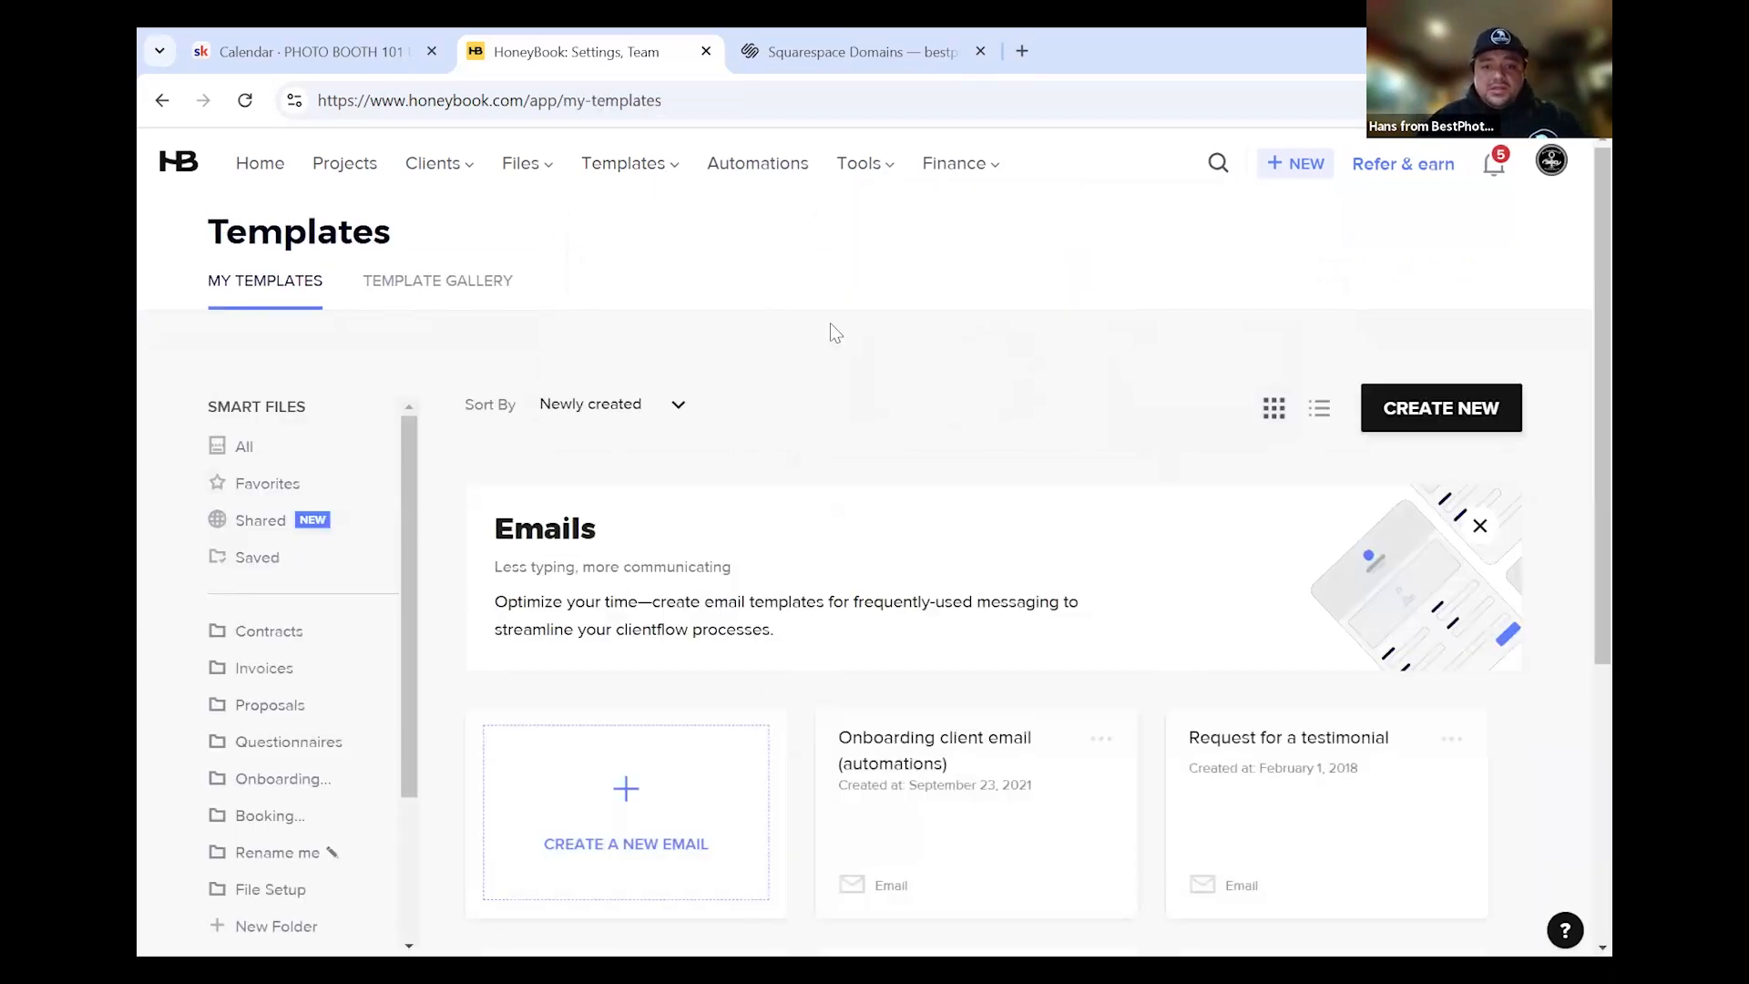
Browse the email template cards and open New Inquiry Questionnaire Email (Workflow) in the editor
{"action": "scroll", "coordinate": [696, 690], "scroll_direction": "down", "scroll_amount": 3}
{"action": "scroll", "coordinate": [605, 820], "scroll_direction": "down", "scroll_amount": 3}
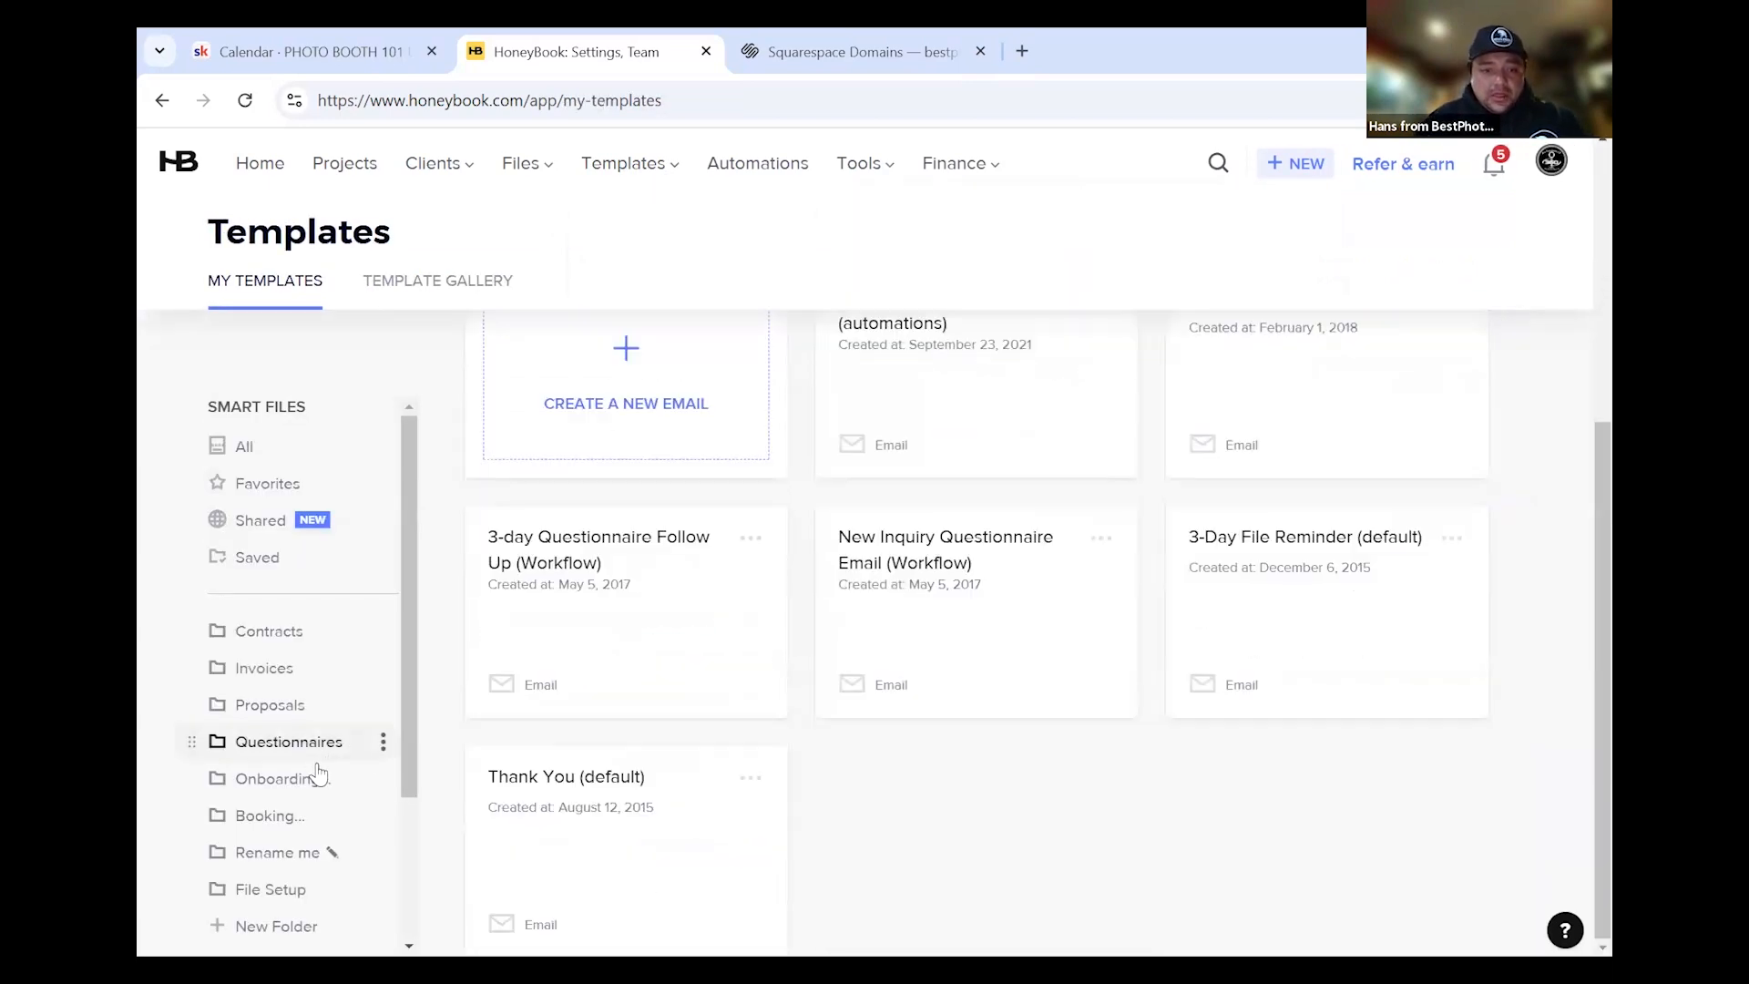
{"action": "scroll", "coordinate": [349, 747], "scroll_direction": "down", "scroll_amount": 2}
{"action": "scroll", "coordinate": [229, 413], "scroll_direction": "up", "scroll_amount": 2}
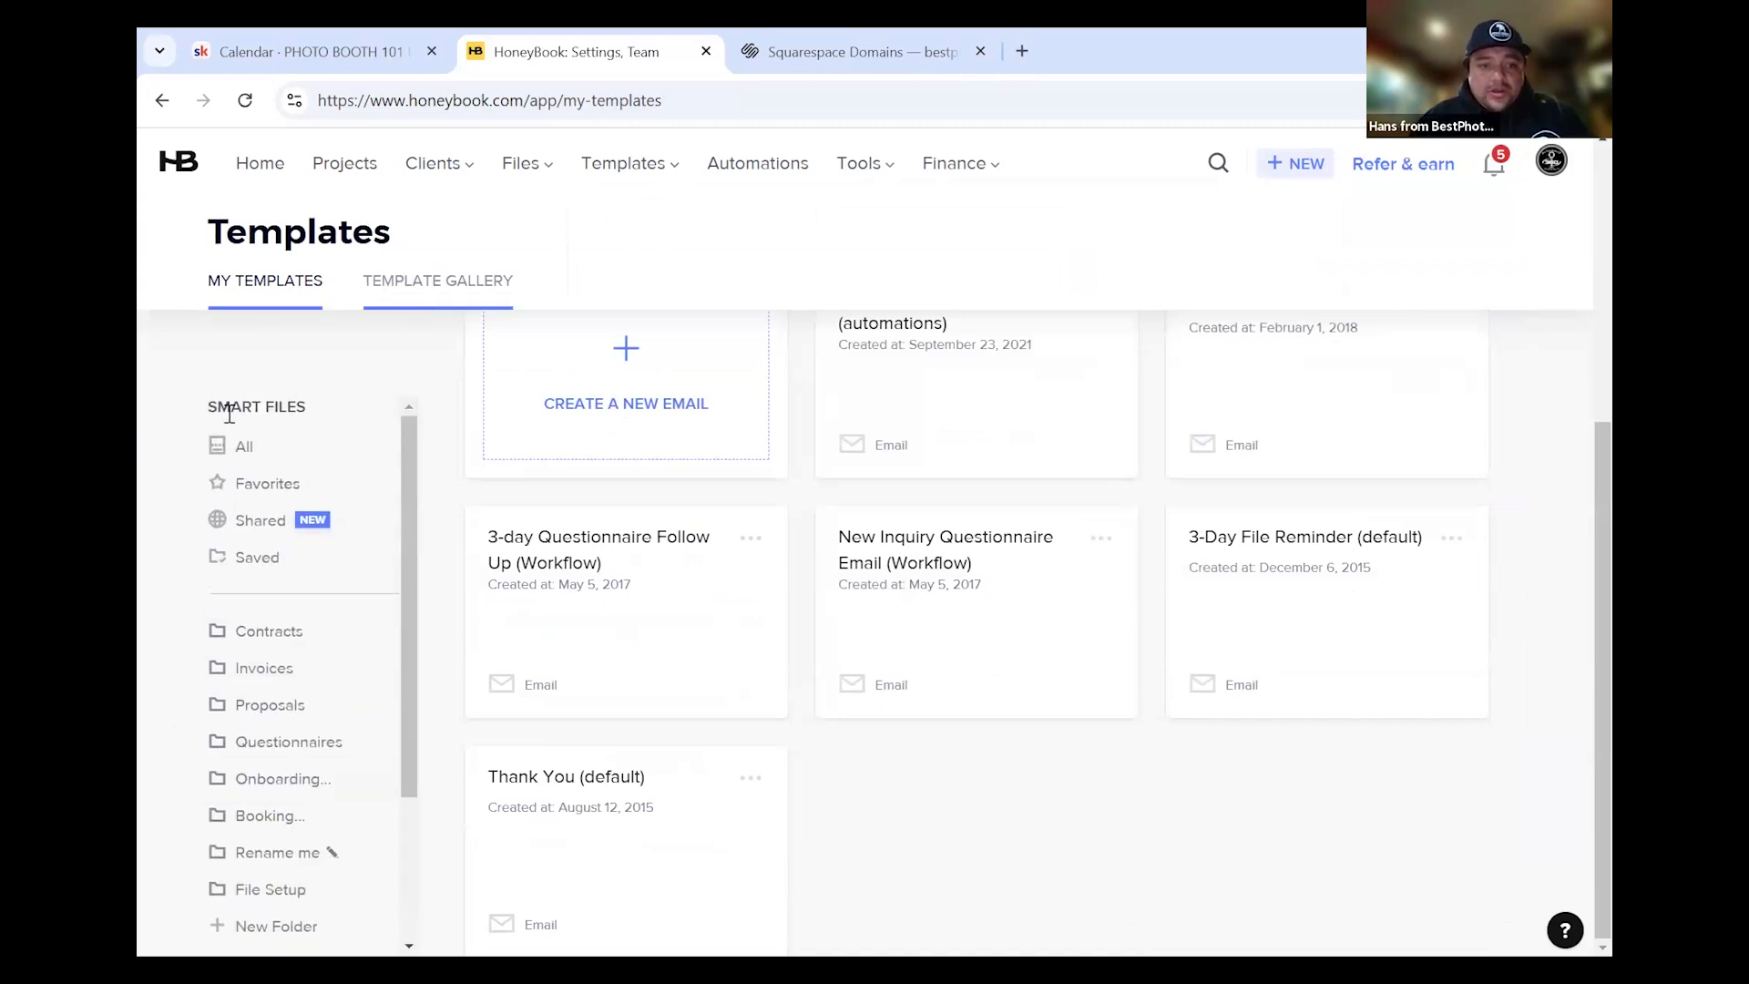
{"action": "scroll", "coordinate": [364, 729], "scroll_direction": "down", "scroll_amount": 2}
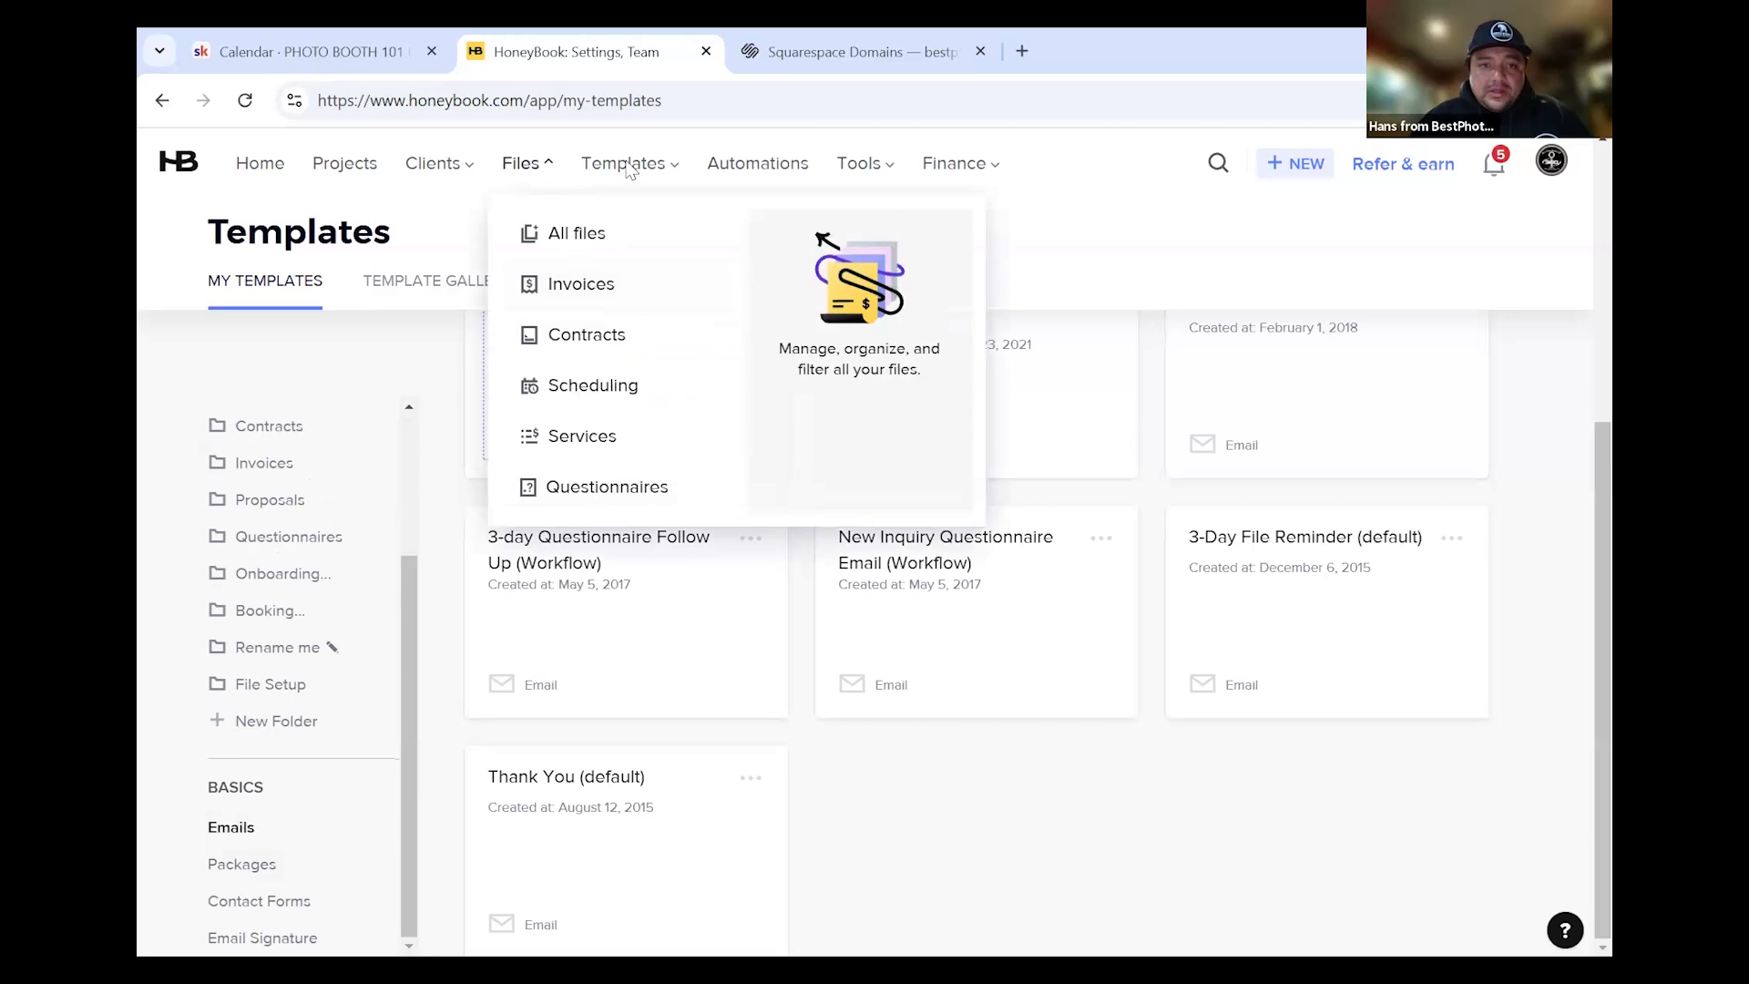
{"action": "mouse_move", "coordinate": [628, 166]}
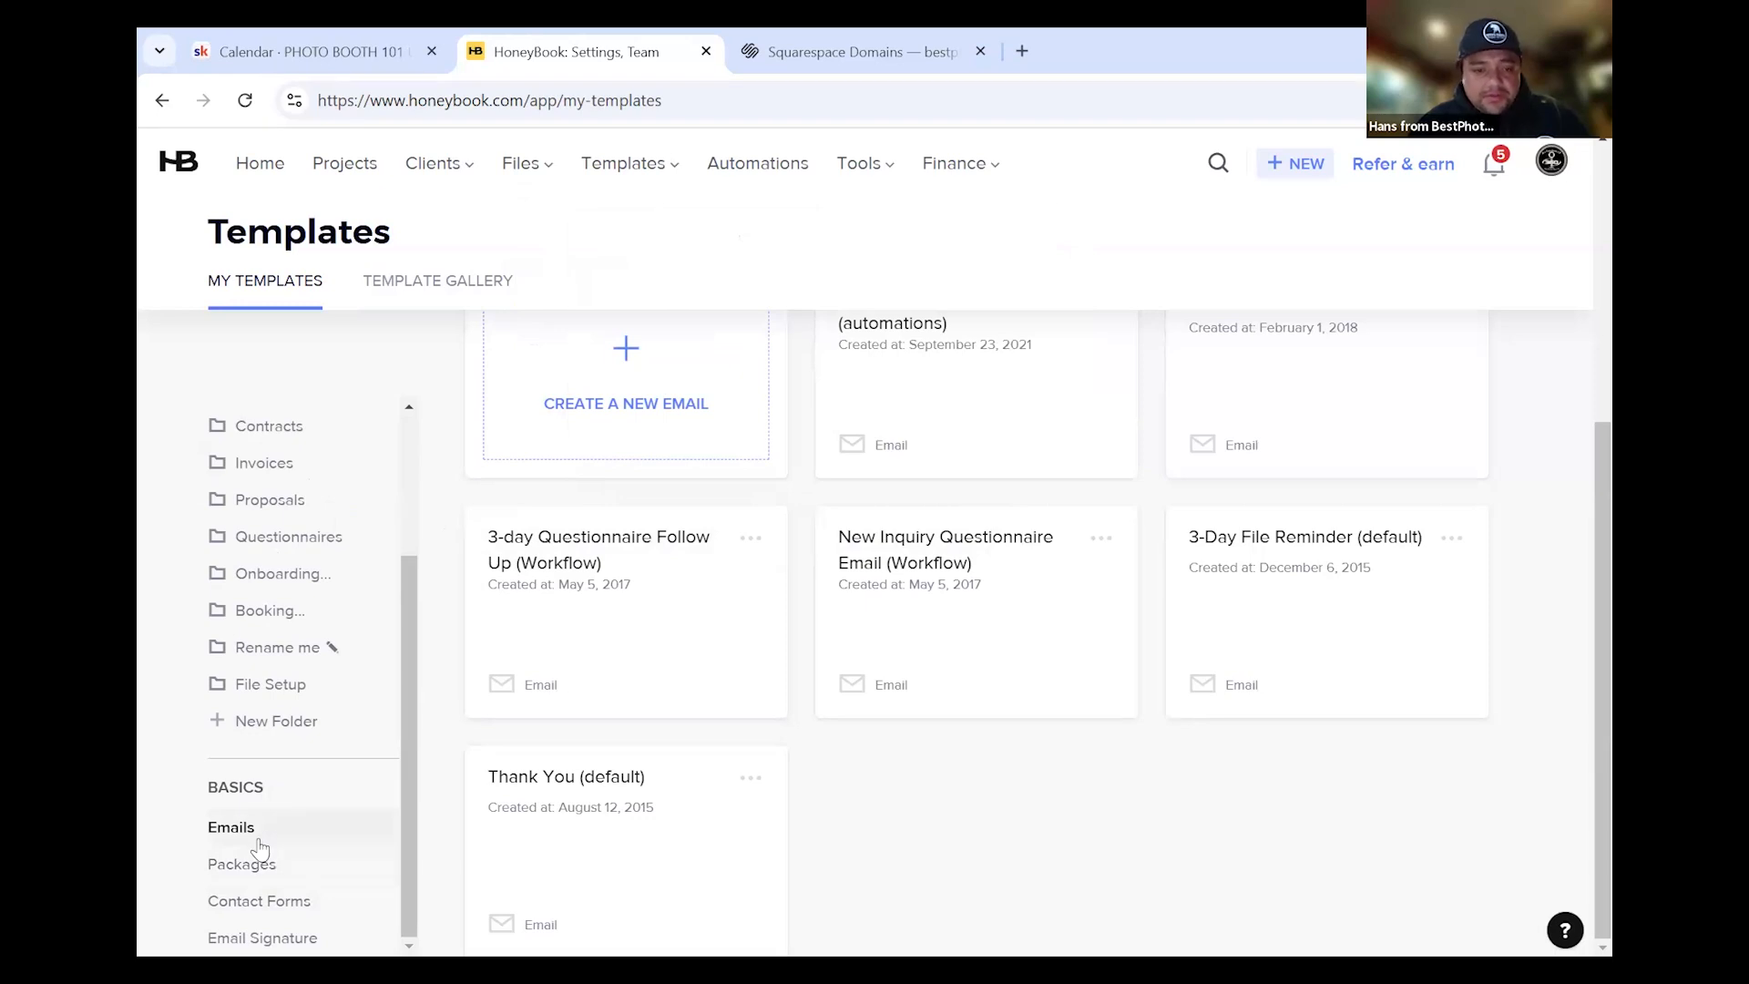
{"action": "scroll", "coordinate": [455, 663], "scroll_direction": "up", "scroll_amount": 5}
{"action": "scroll", "coordinate": [789, 679], "scroll_direction": "down", "scroll_amount": 3}
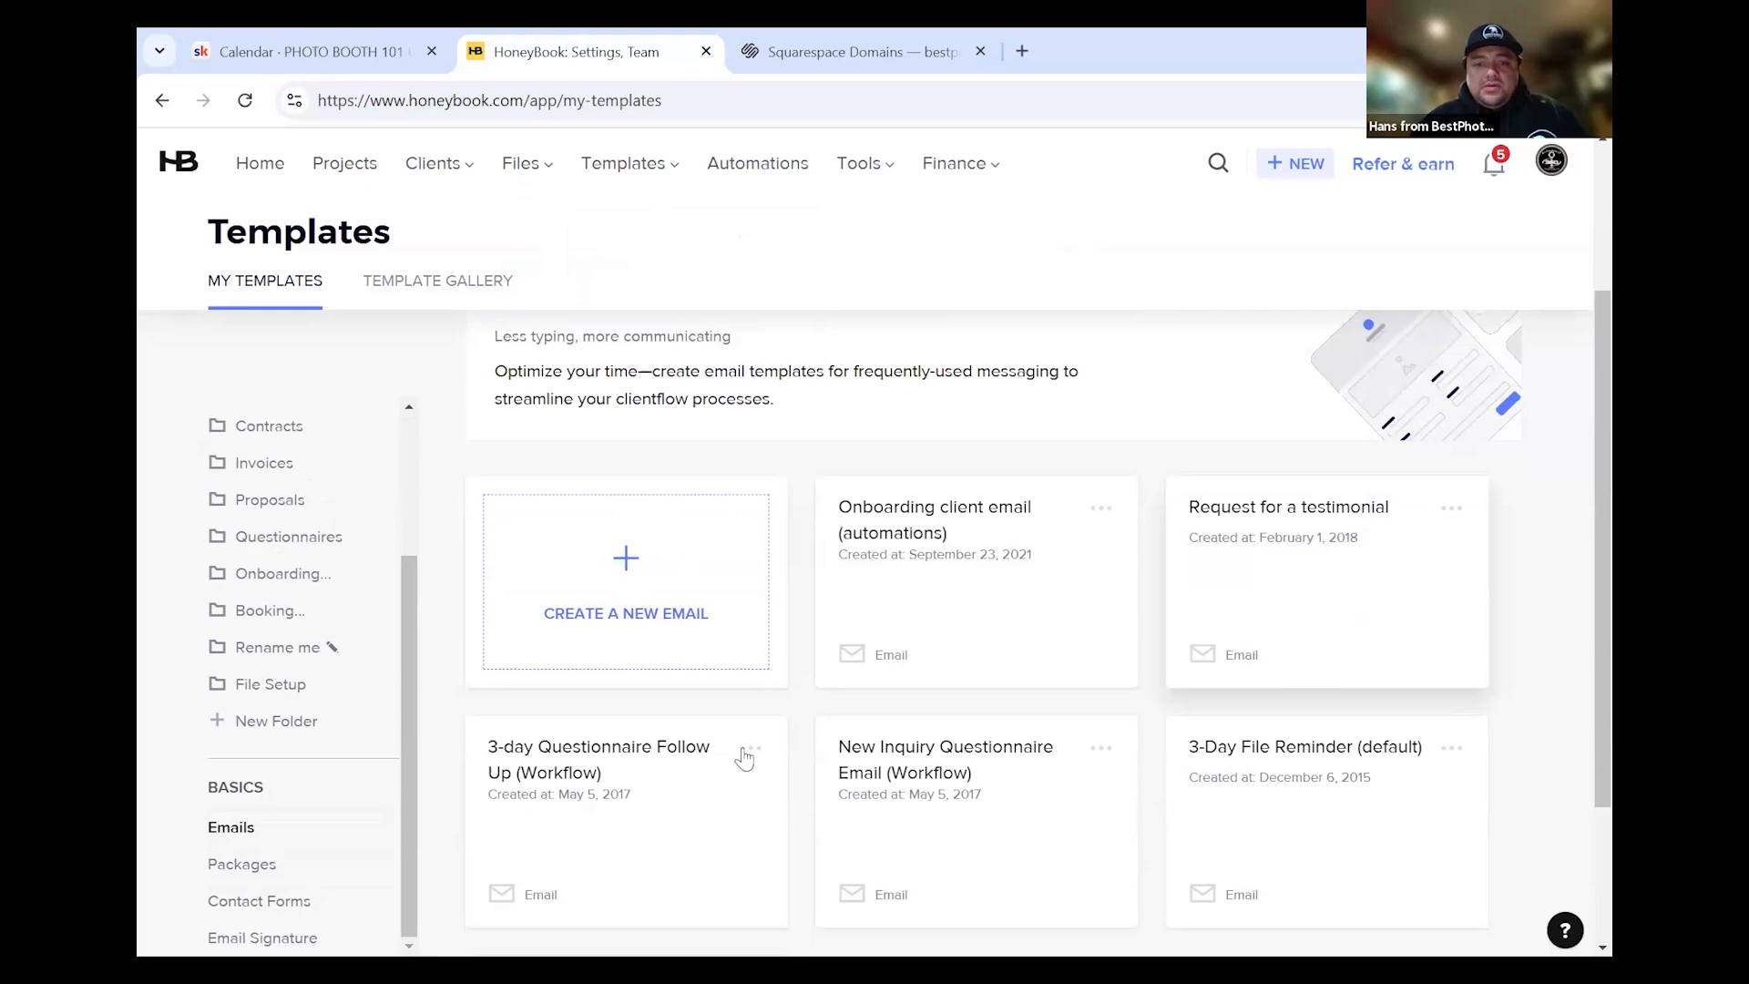
{"action": "scroll", "coordinate": [793, 710], "scroll_direction": "down", "scroll_amount": 3}
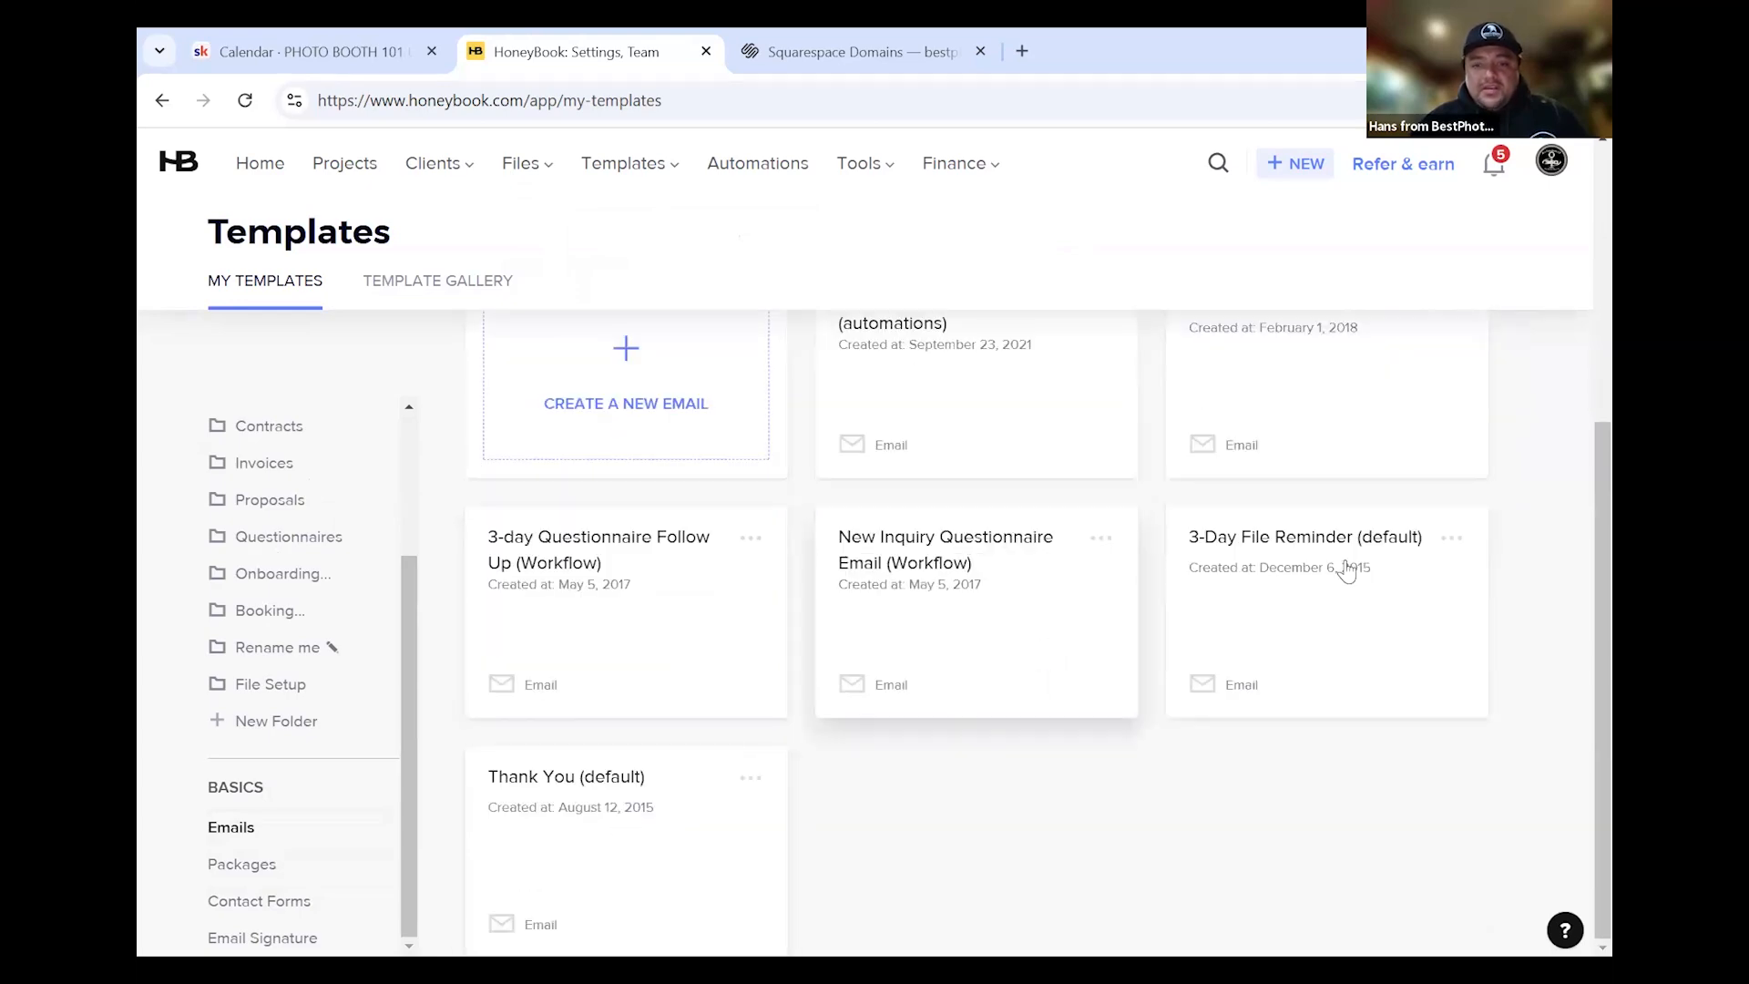
{"action": "scroll", "coordinate": [916, 629], "scroll_direction": "up", "scroll_amount": 4}
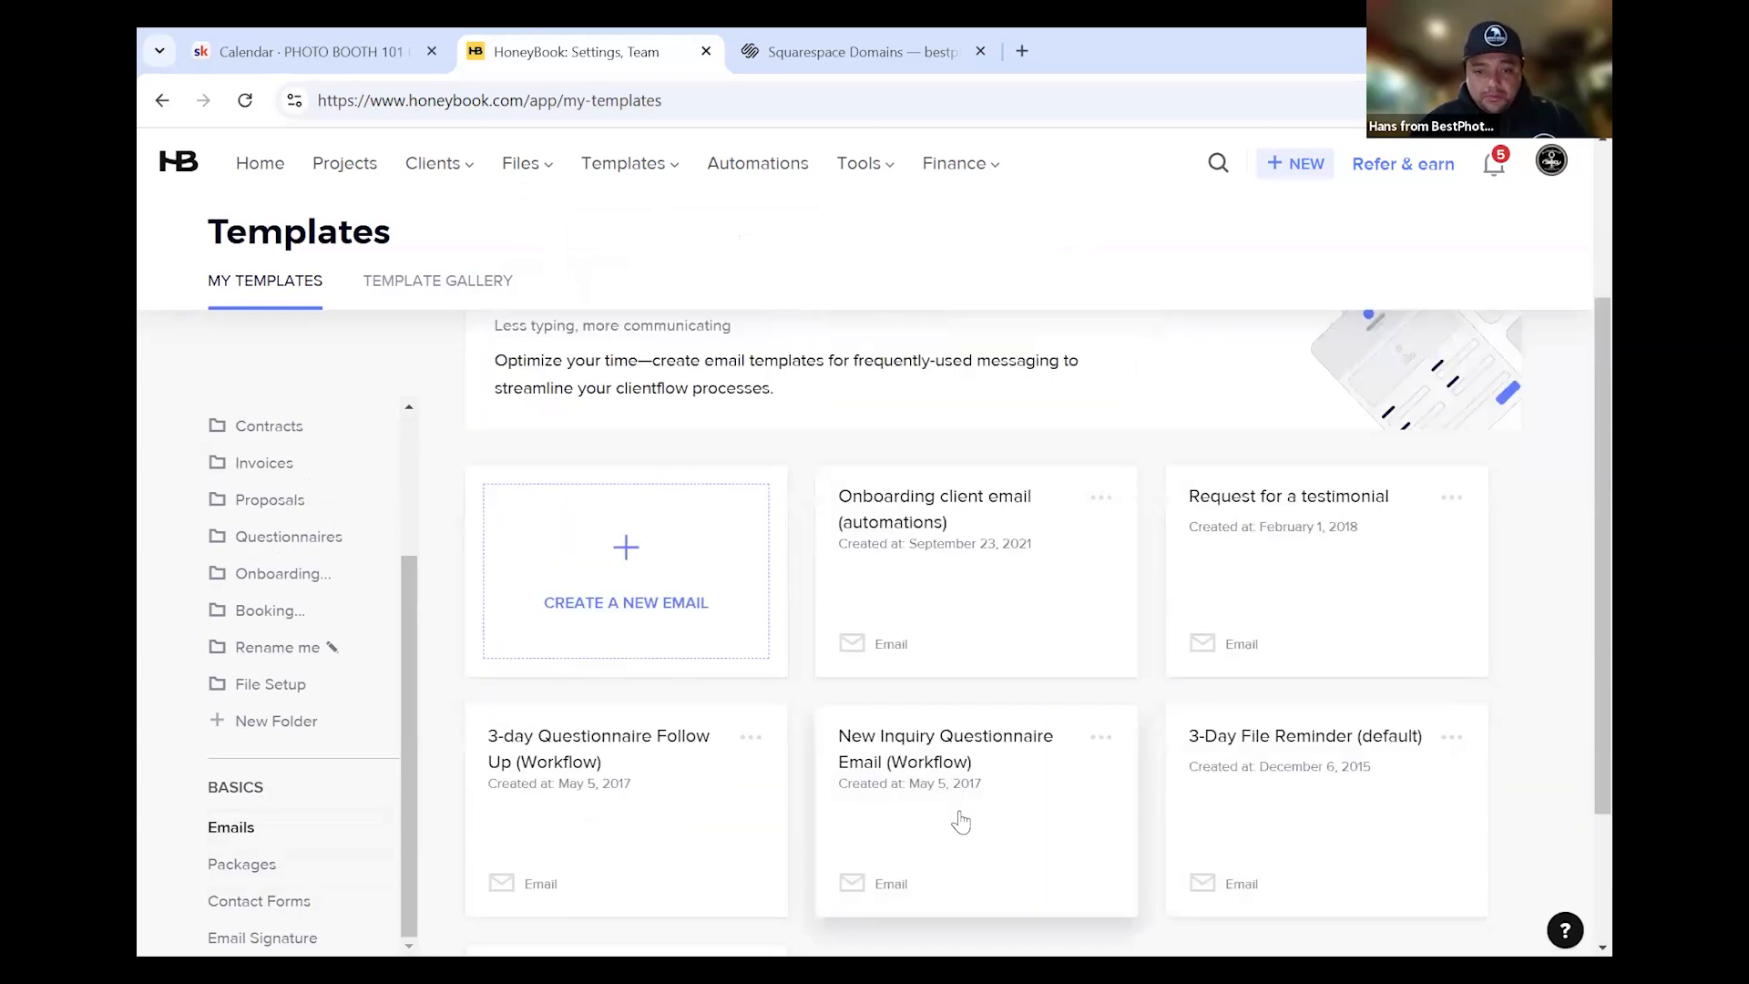
{"action": "scroll", "coordinate": [920, 654], "scroll_direction": "down", "scroll_amount": 4}
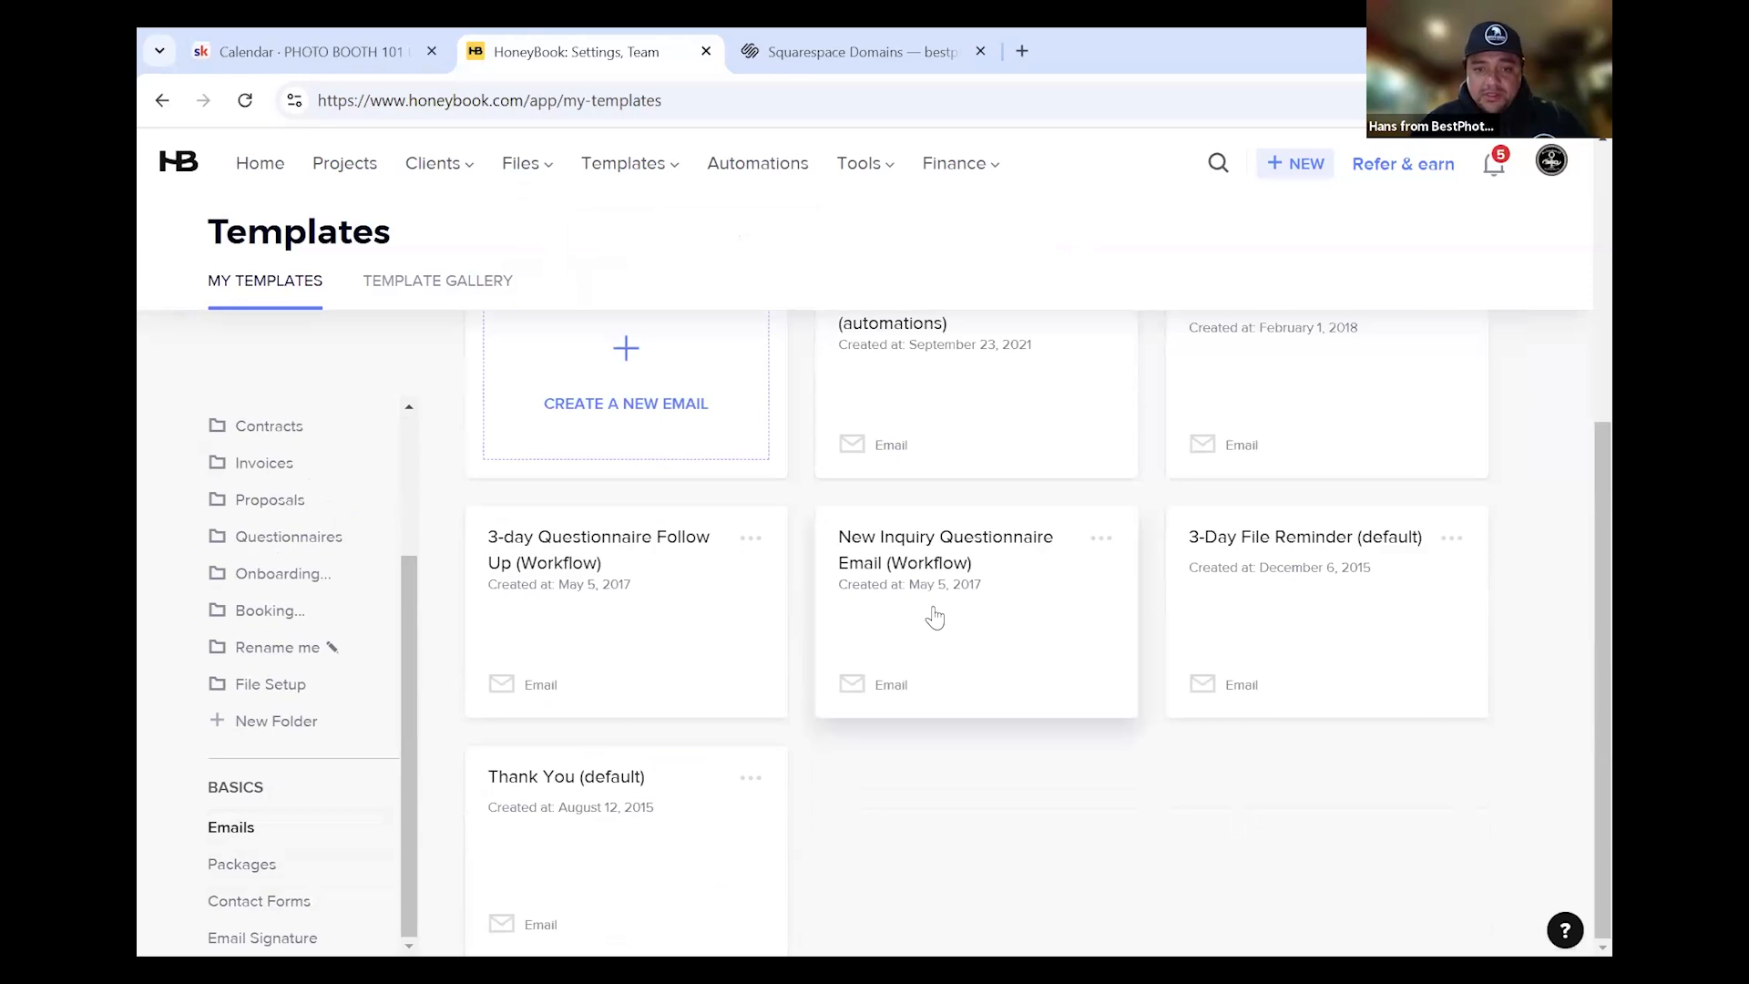
{"action": "left_click", "coordinate": [937, 635]}
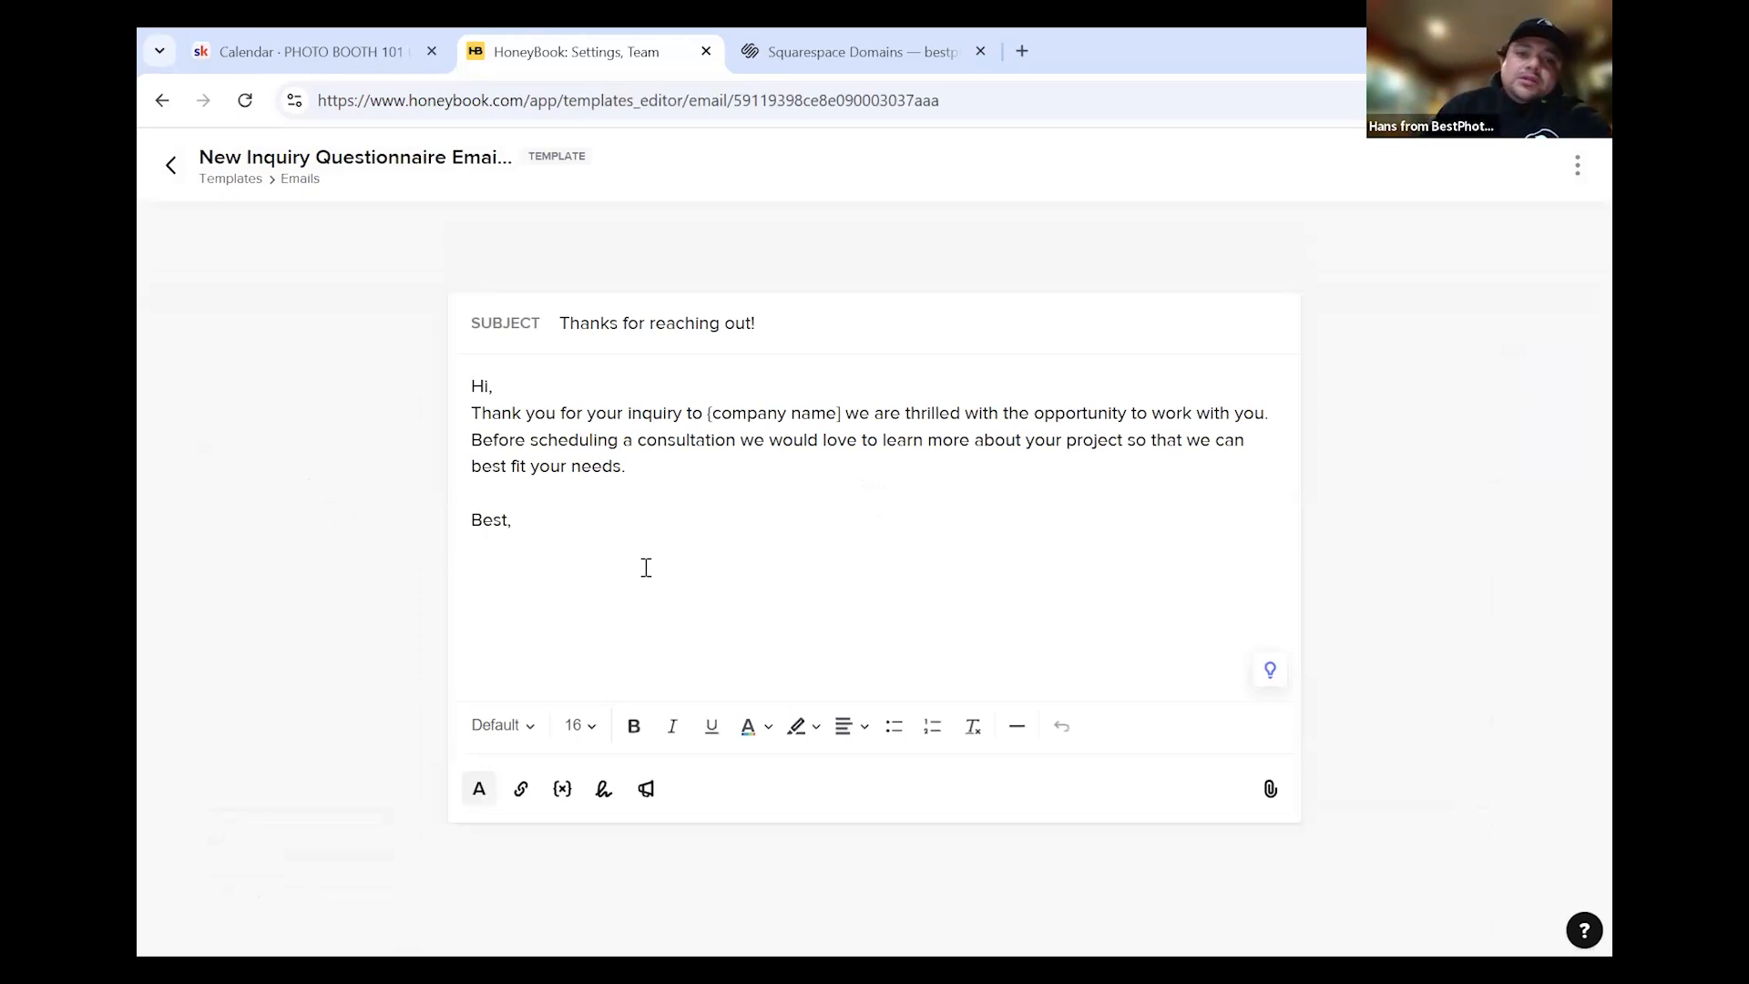
Delete the 'Before scheduling a consultation… best fit your needs.' sentence from the template body
{"action": "left_click_drag", "start_coordinate": [597, 500], "coordinate": [531, 471]}
{"action": "left_click", "coordinate": [601, 464]}
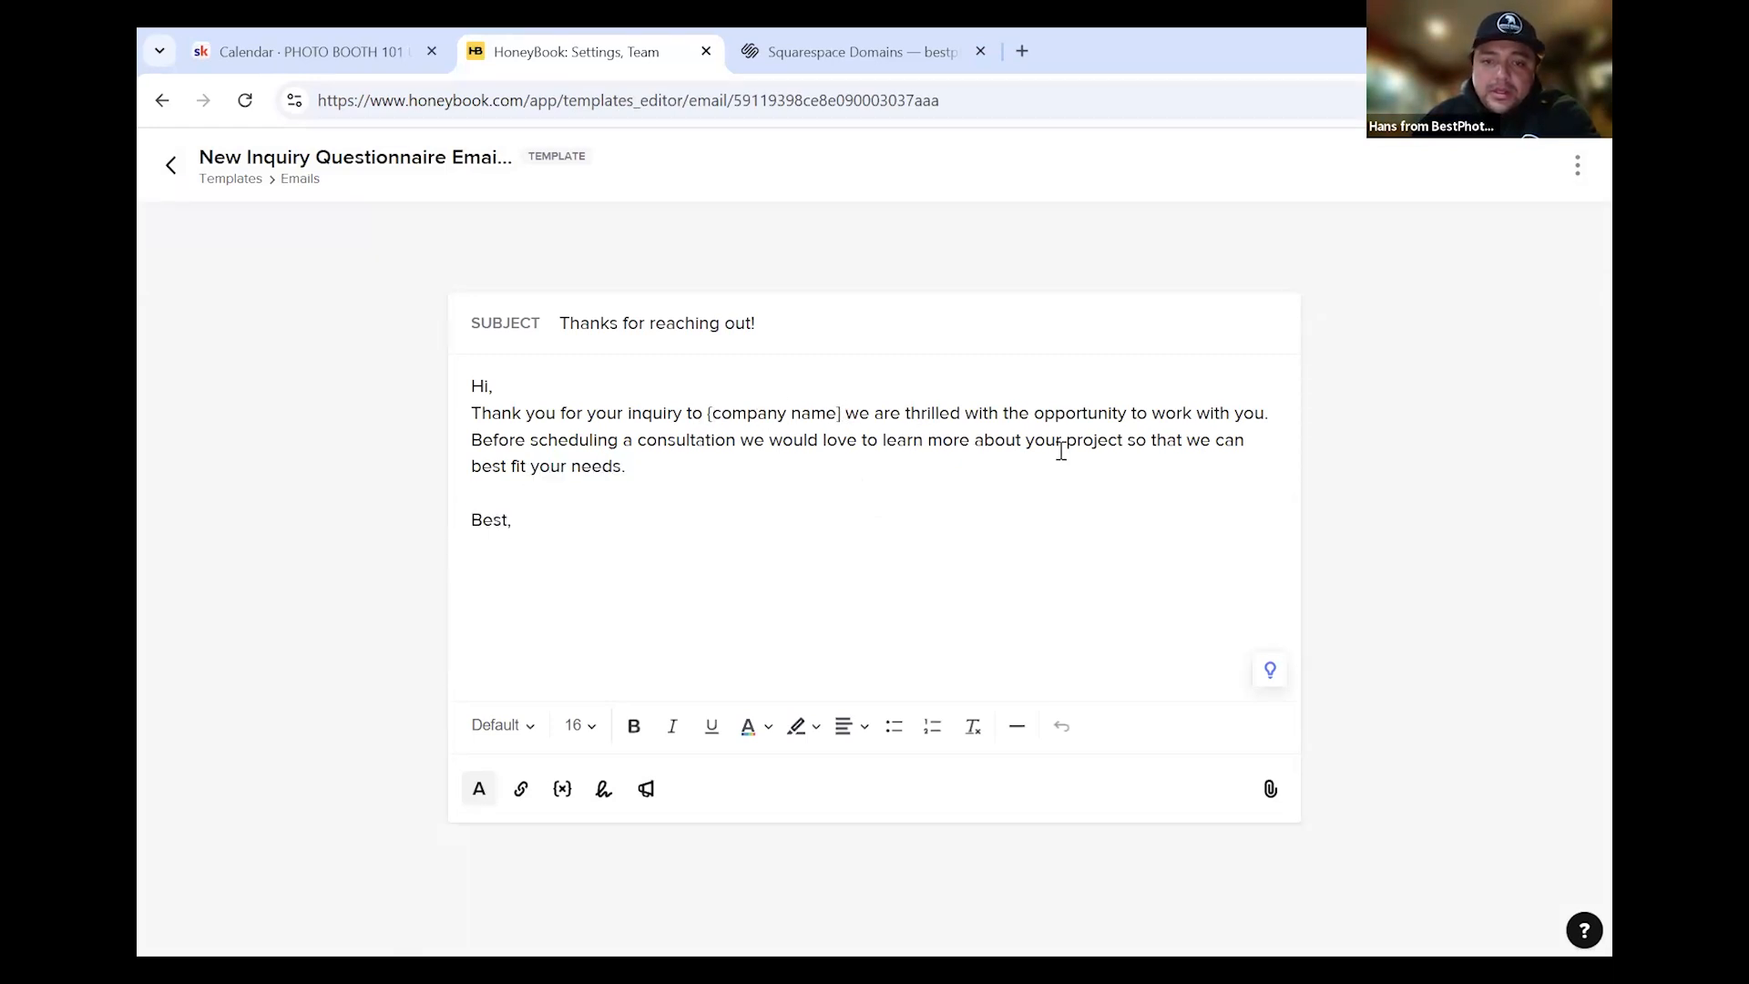
{"action": "left_click_drag", "start_coordinate": [817, 484], "coordinate": [487, 445]}
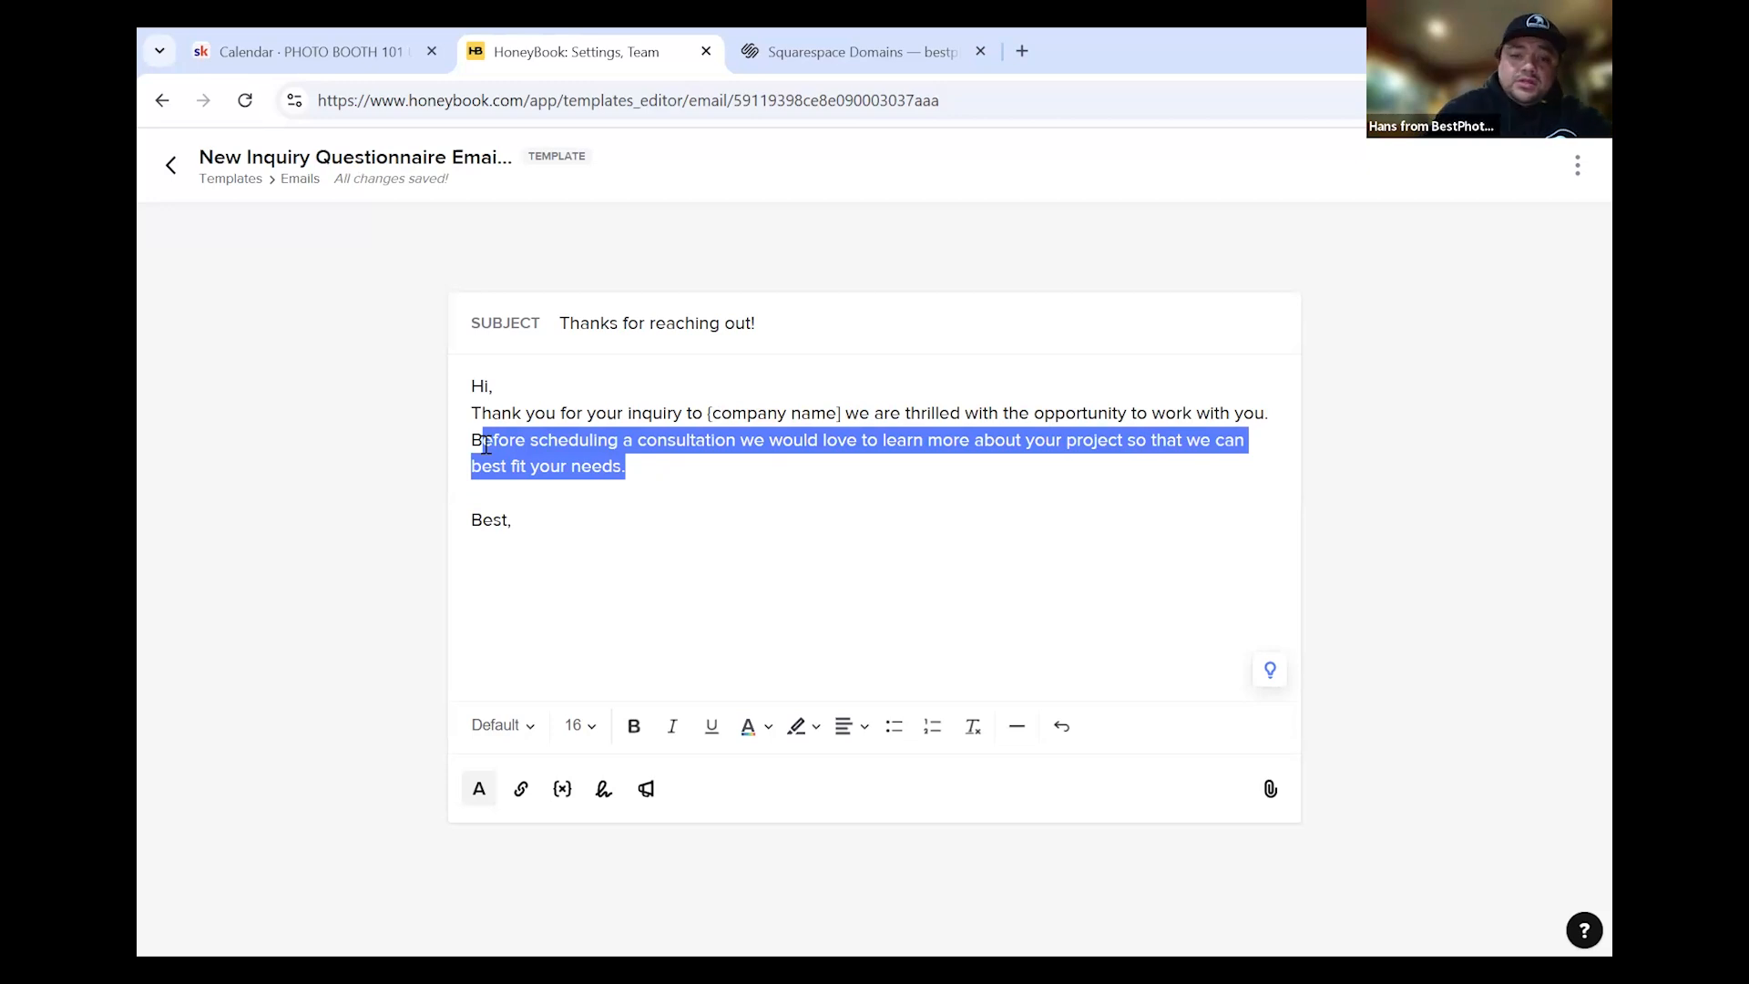
{"action": "key", "text": "BackSpace"}
{"action": "key", "text": "BackSpace"}
{"action": "key", "text": "BackSpace"}
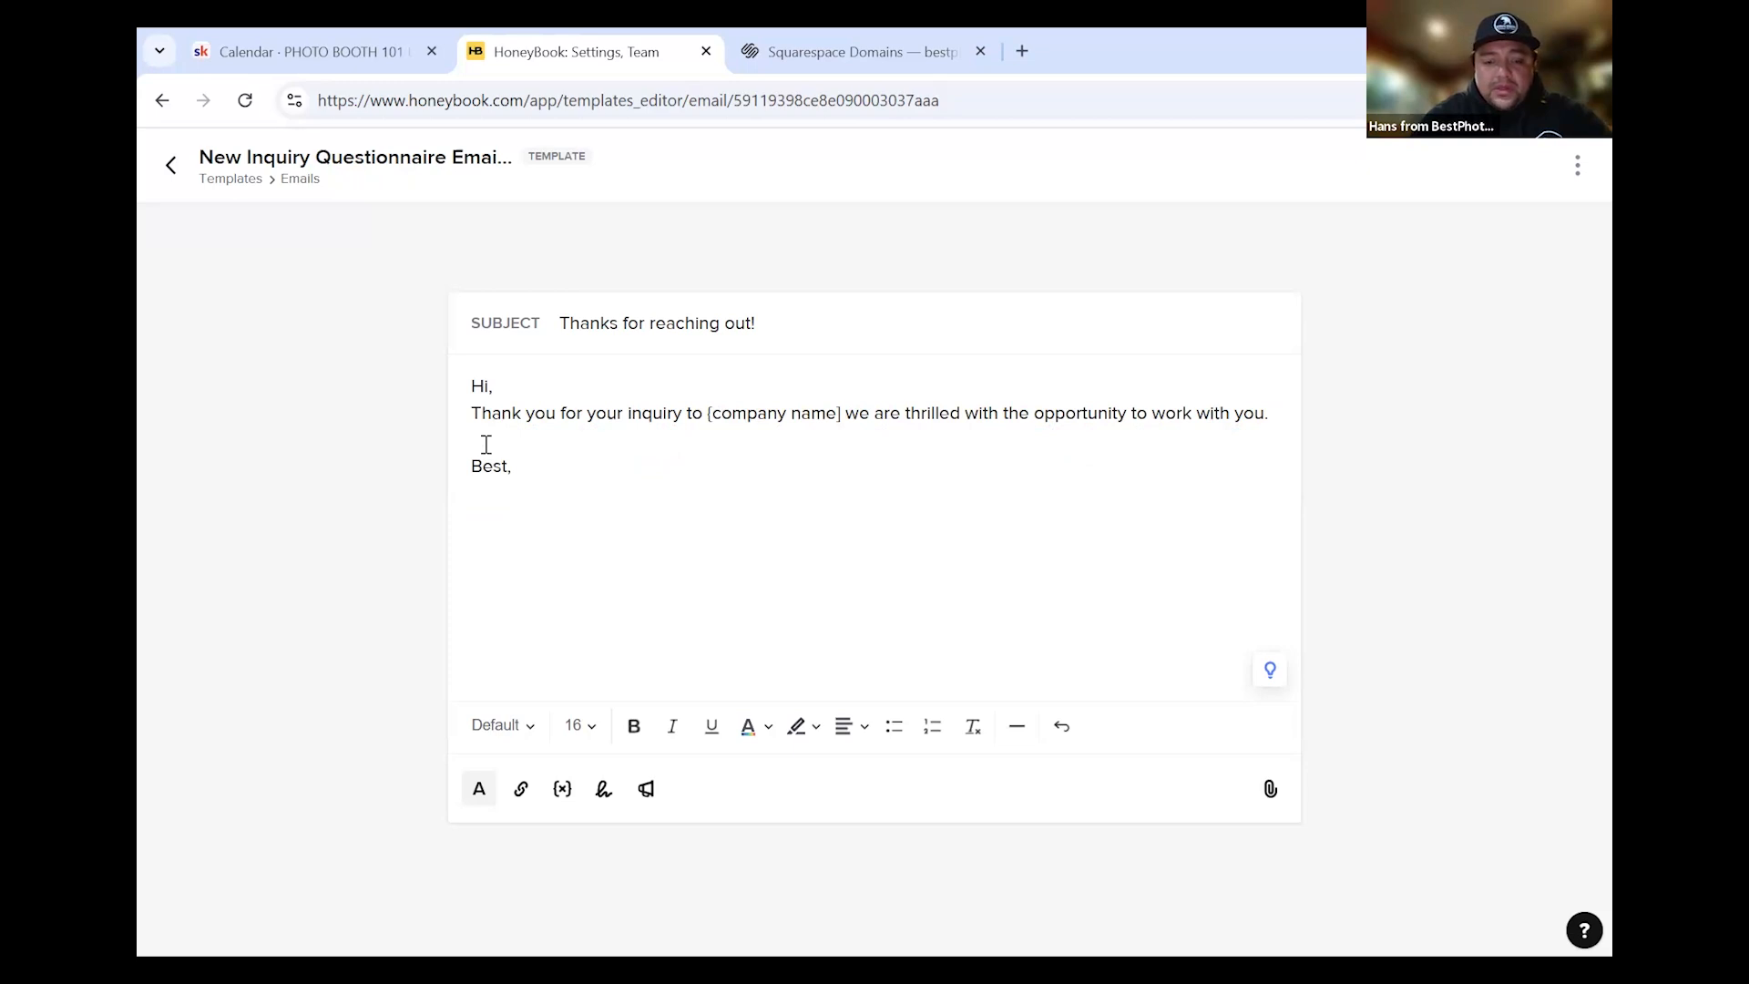
{"action": "left_click", "coordinate": [564, 789]}
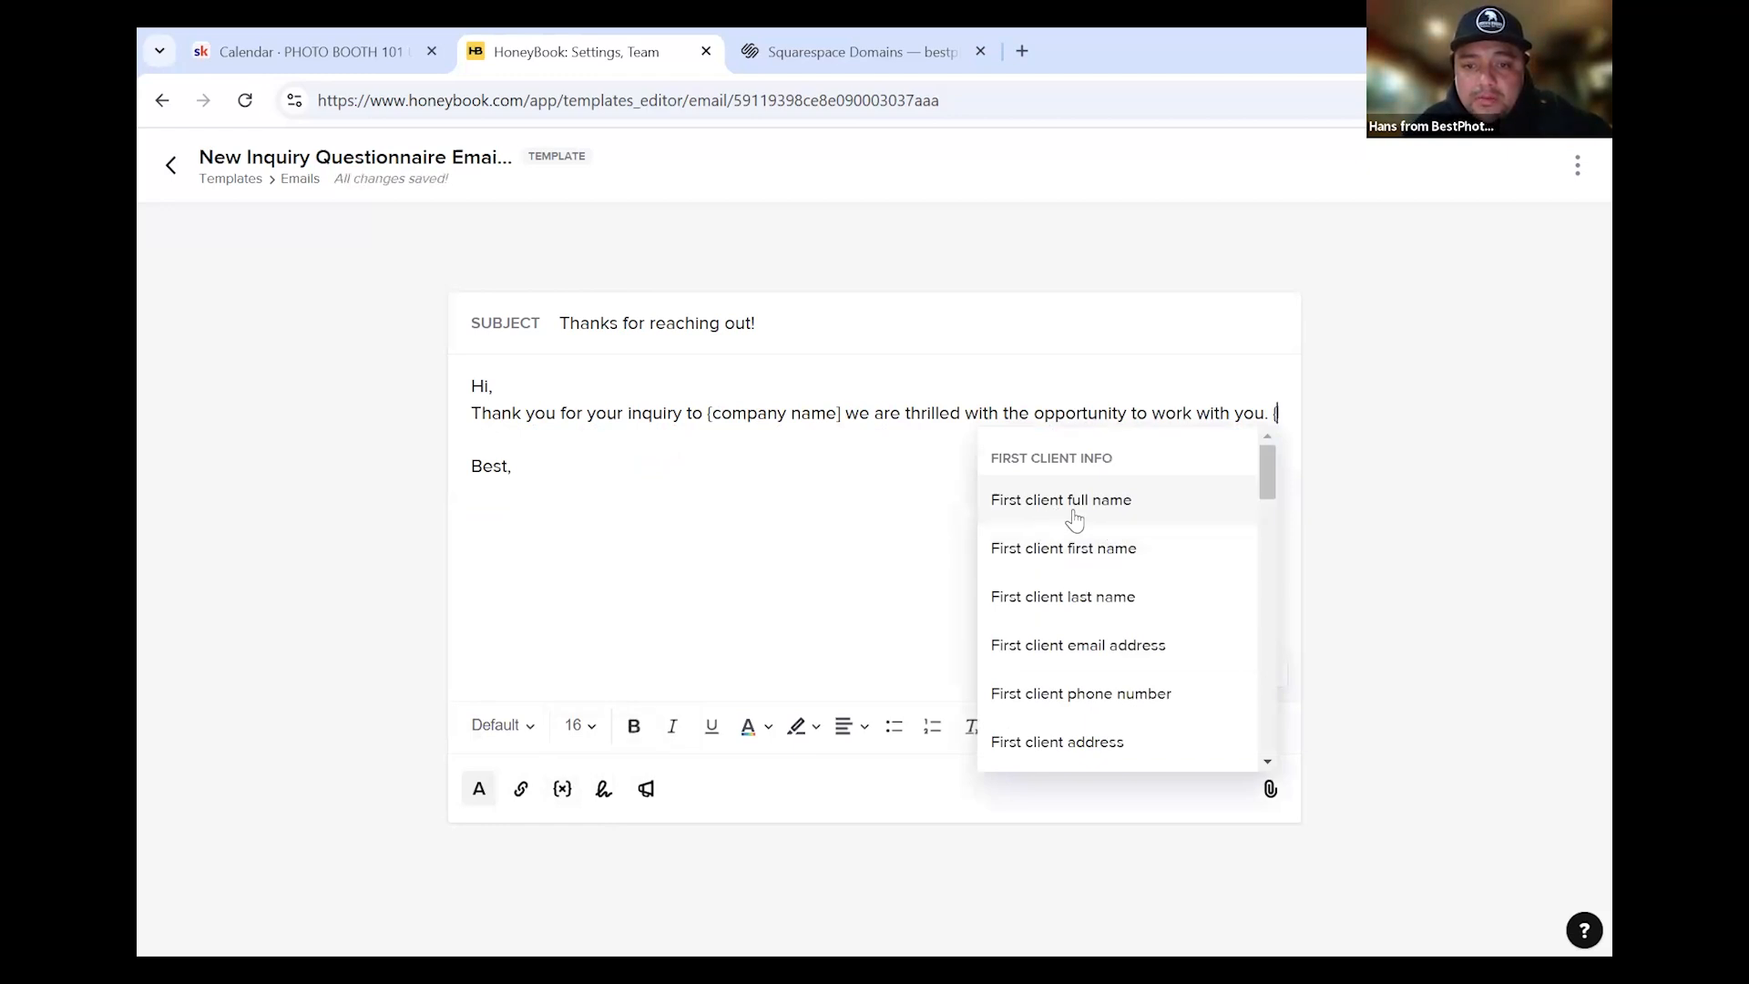
Insert the client first-name smart field, ask indoor or outdoors, and note 8x8 feet setup with 8 feet clearance
{"action": "left_click", "coordinate": [1063, 551]}
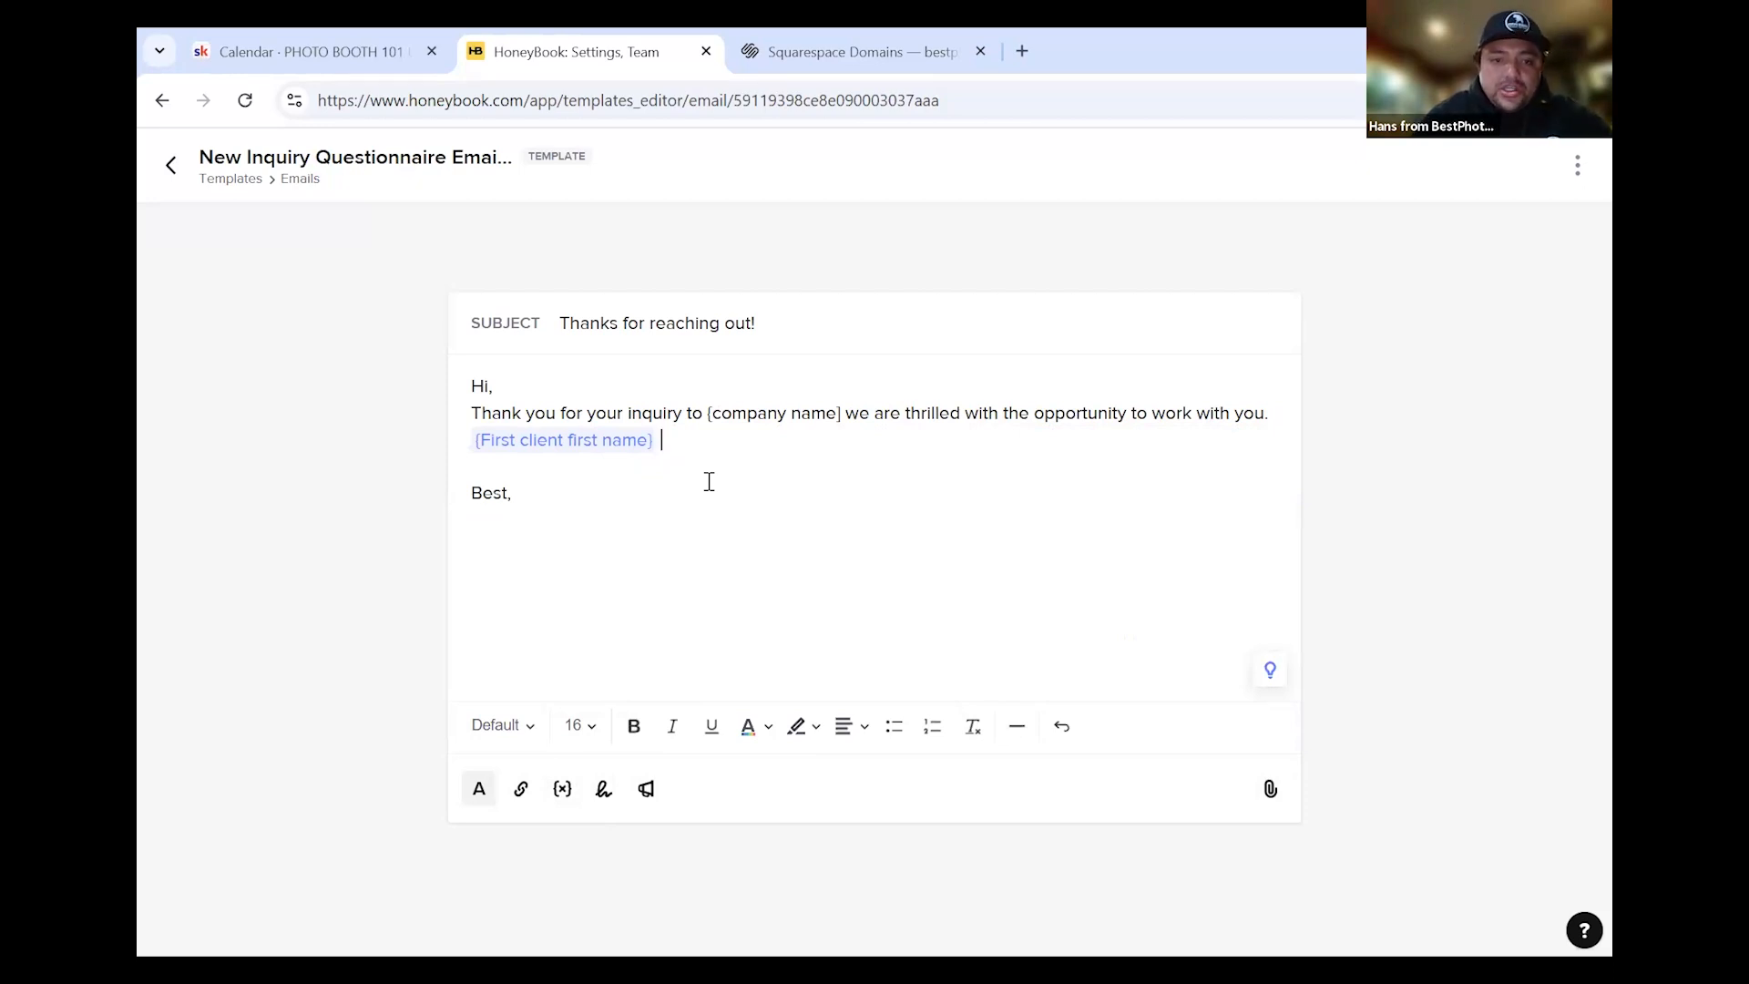
{"action": "type", "text": ", please "}
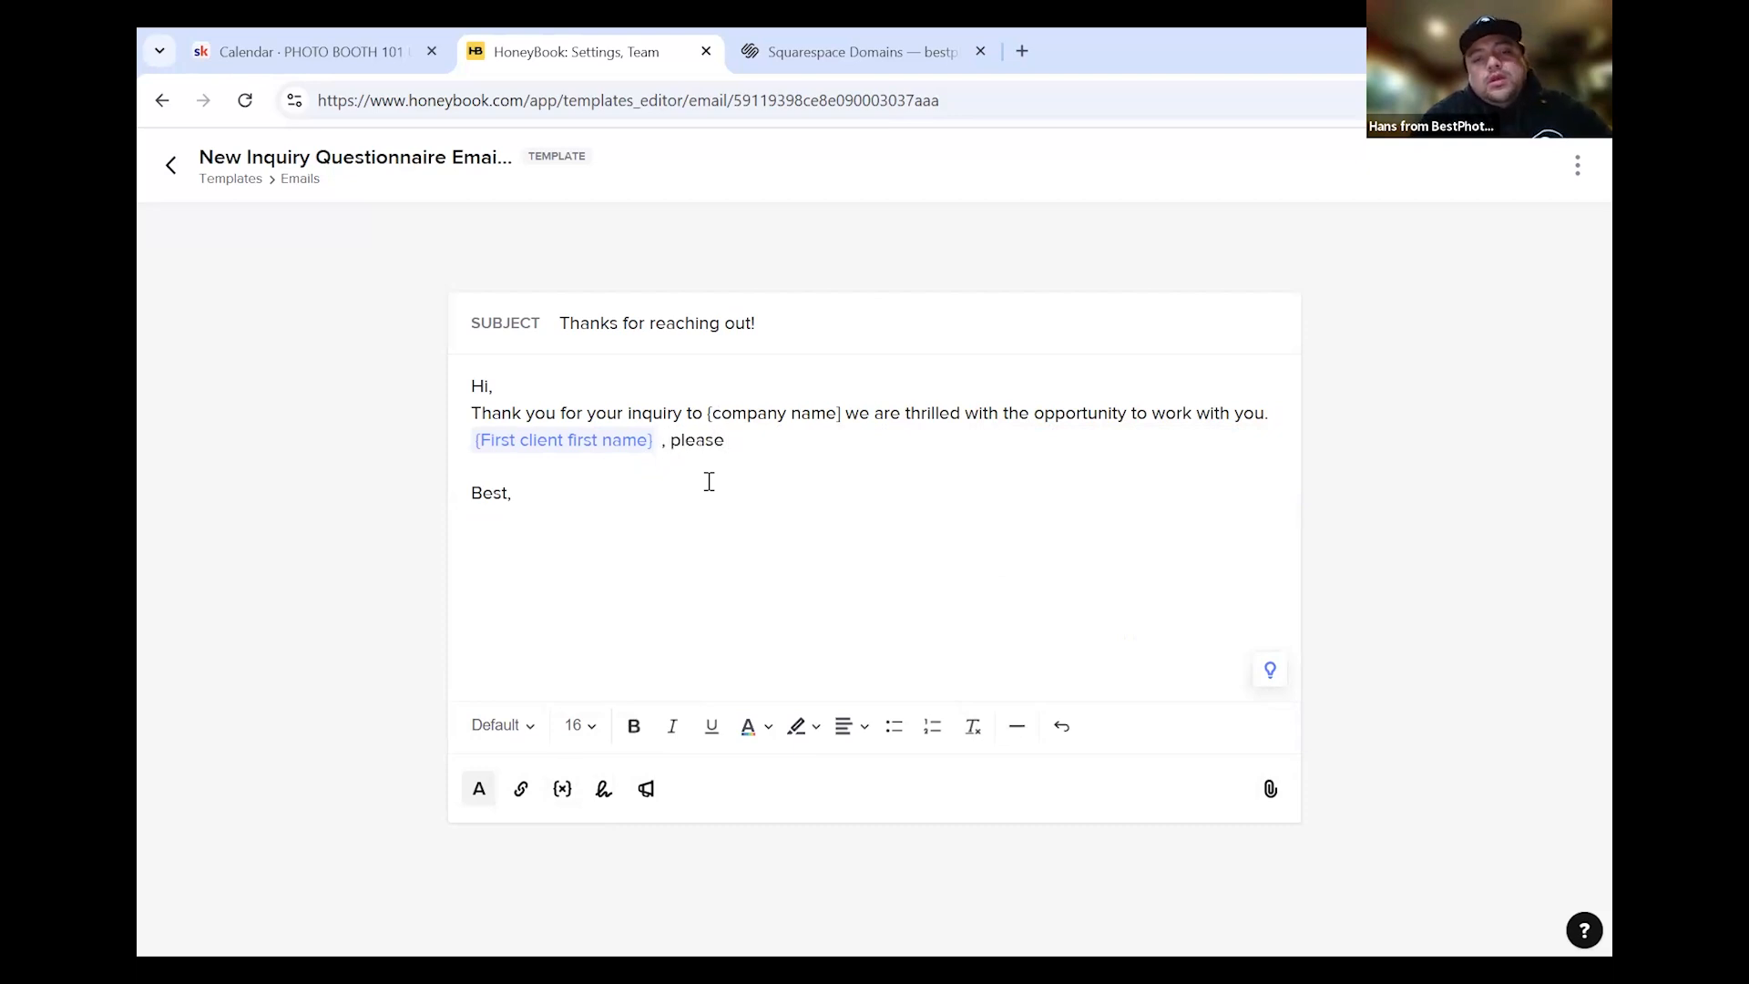
{"action": "type", "text": "let me know if this will be indoor or outdoors. Please be "}
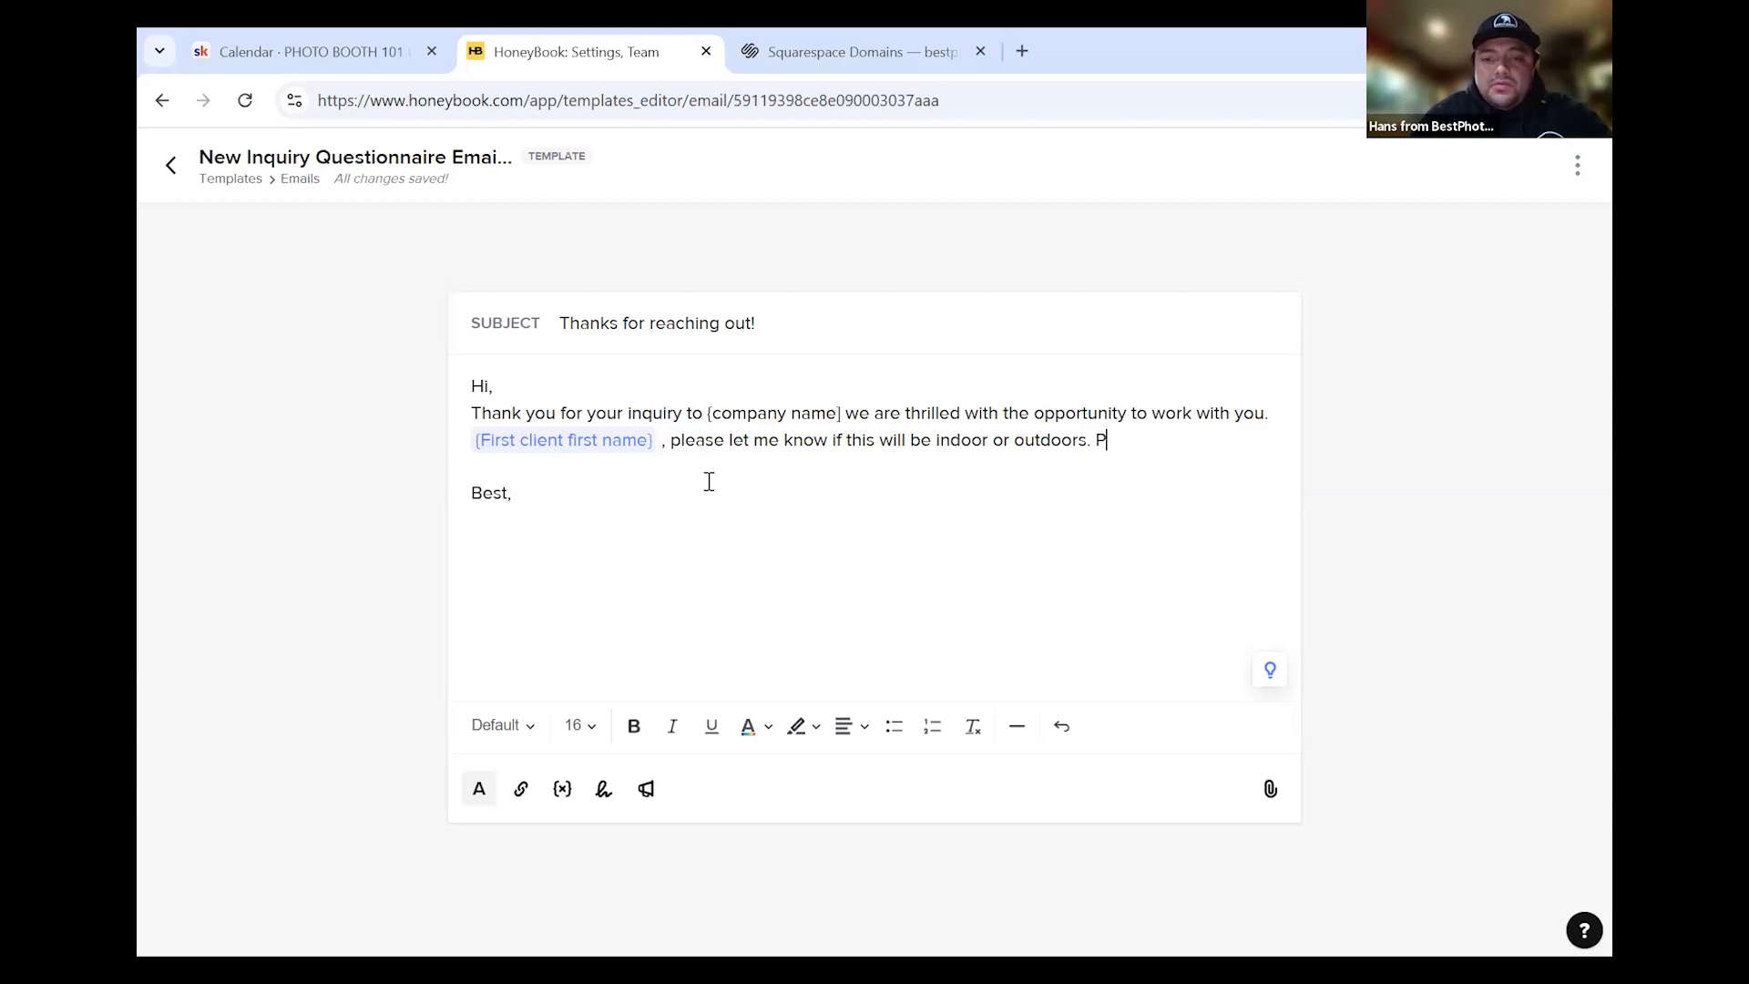
{"action": "type", "text": "advised "}
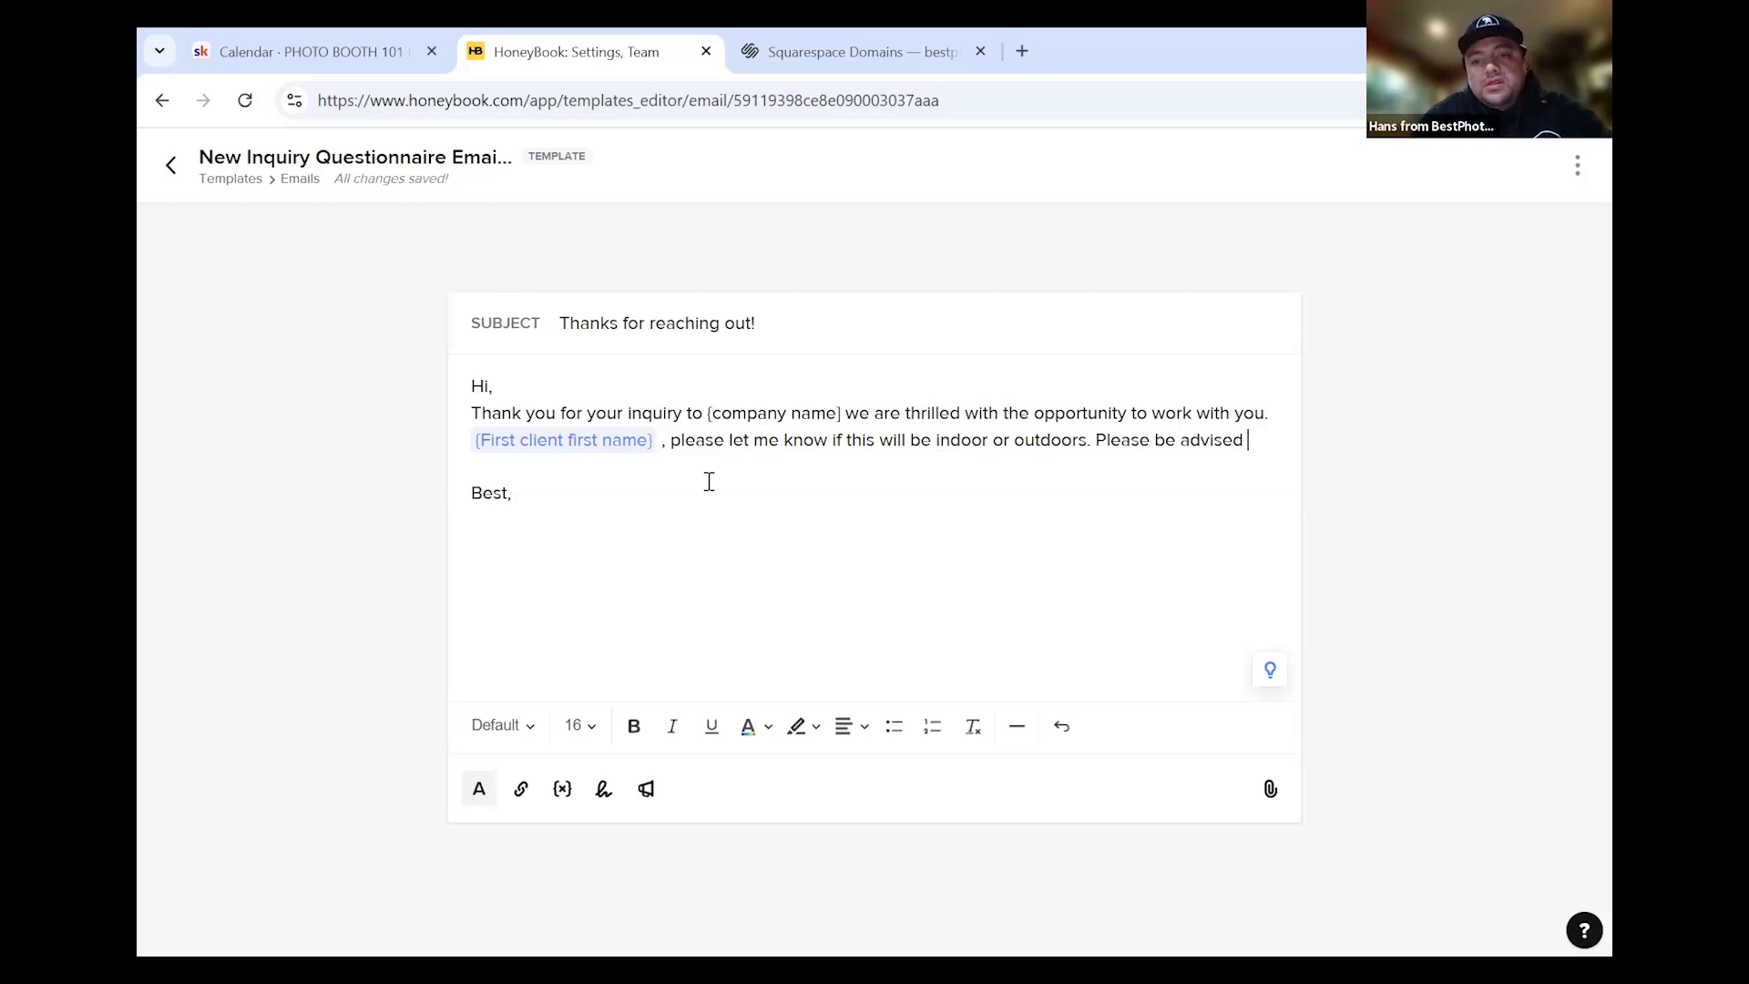
{"action": "type", "text": "that our setup take"}
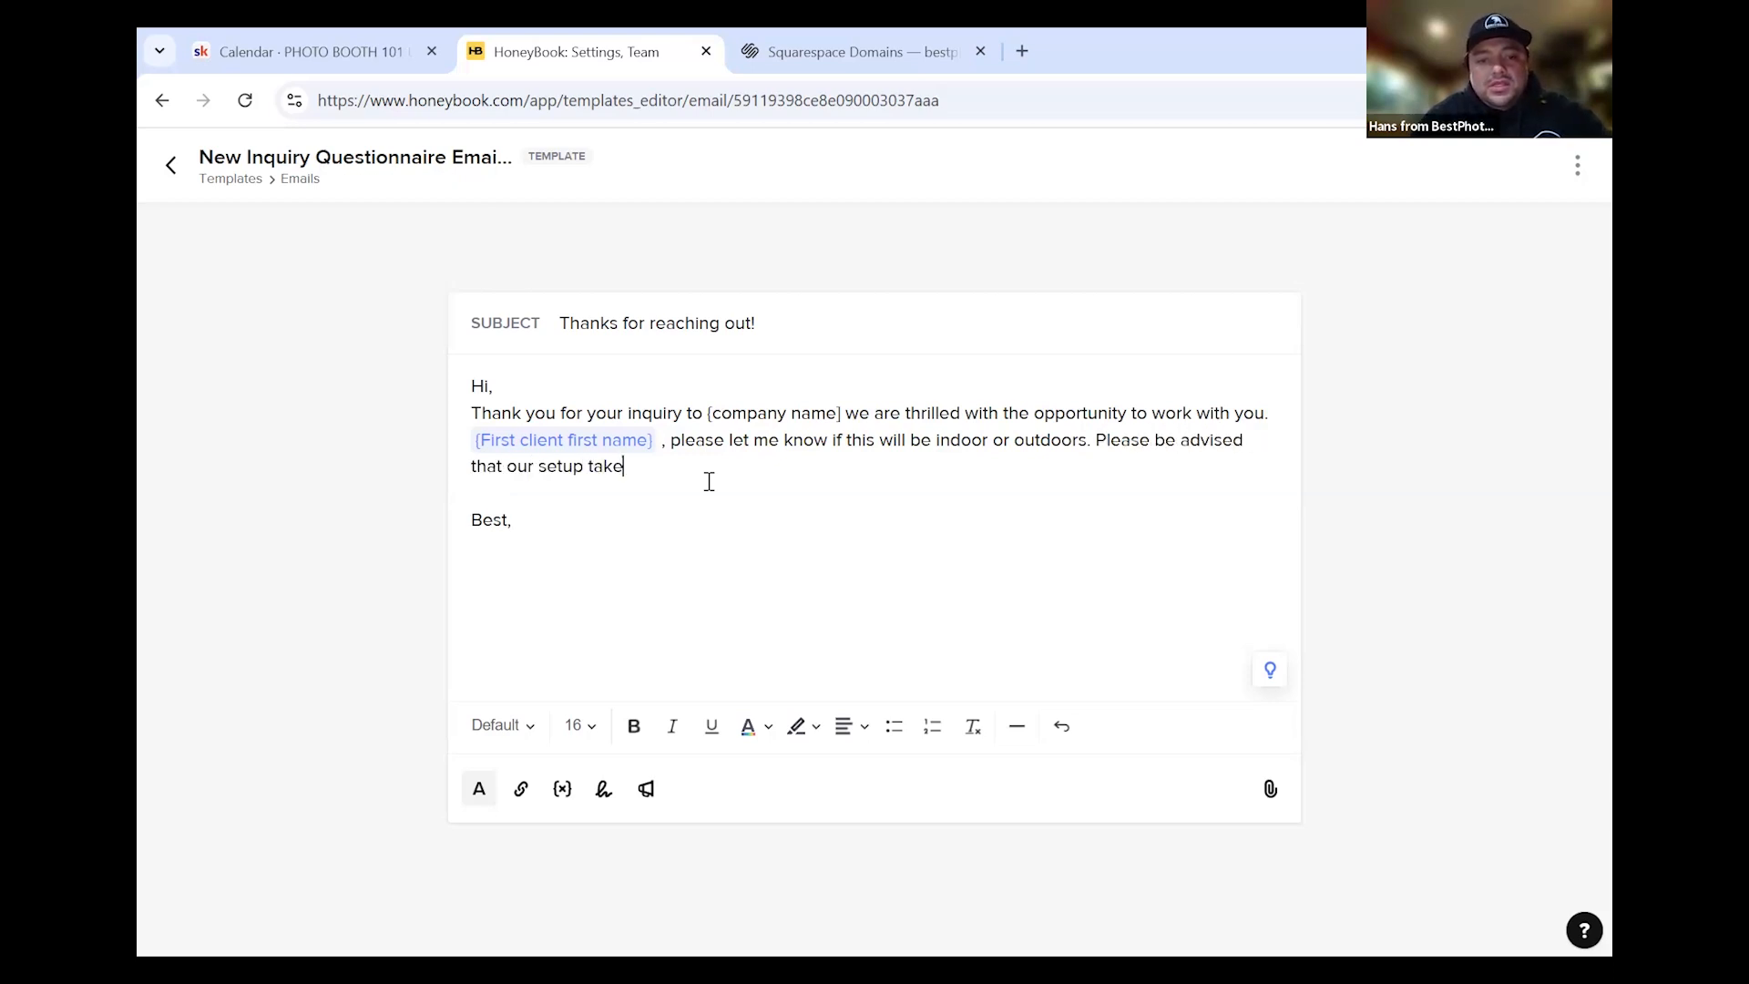
{"action": "type", "text": "s 8x"}
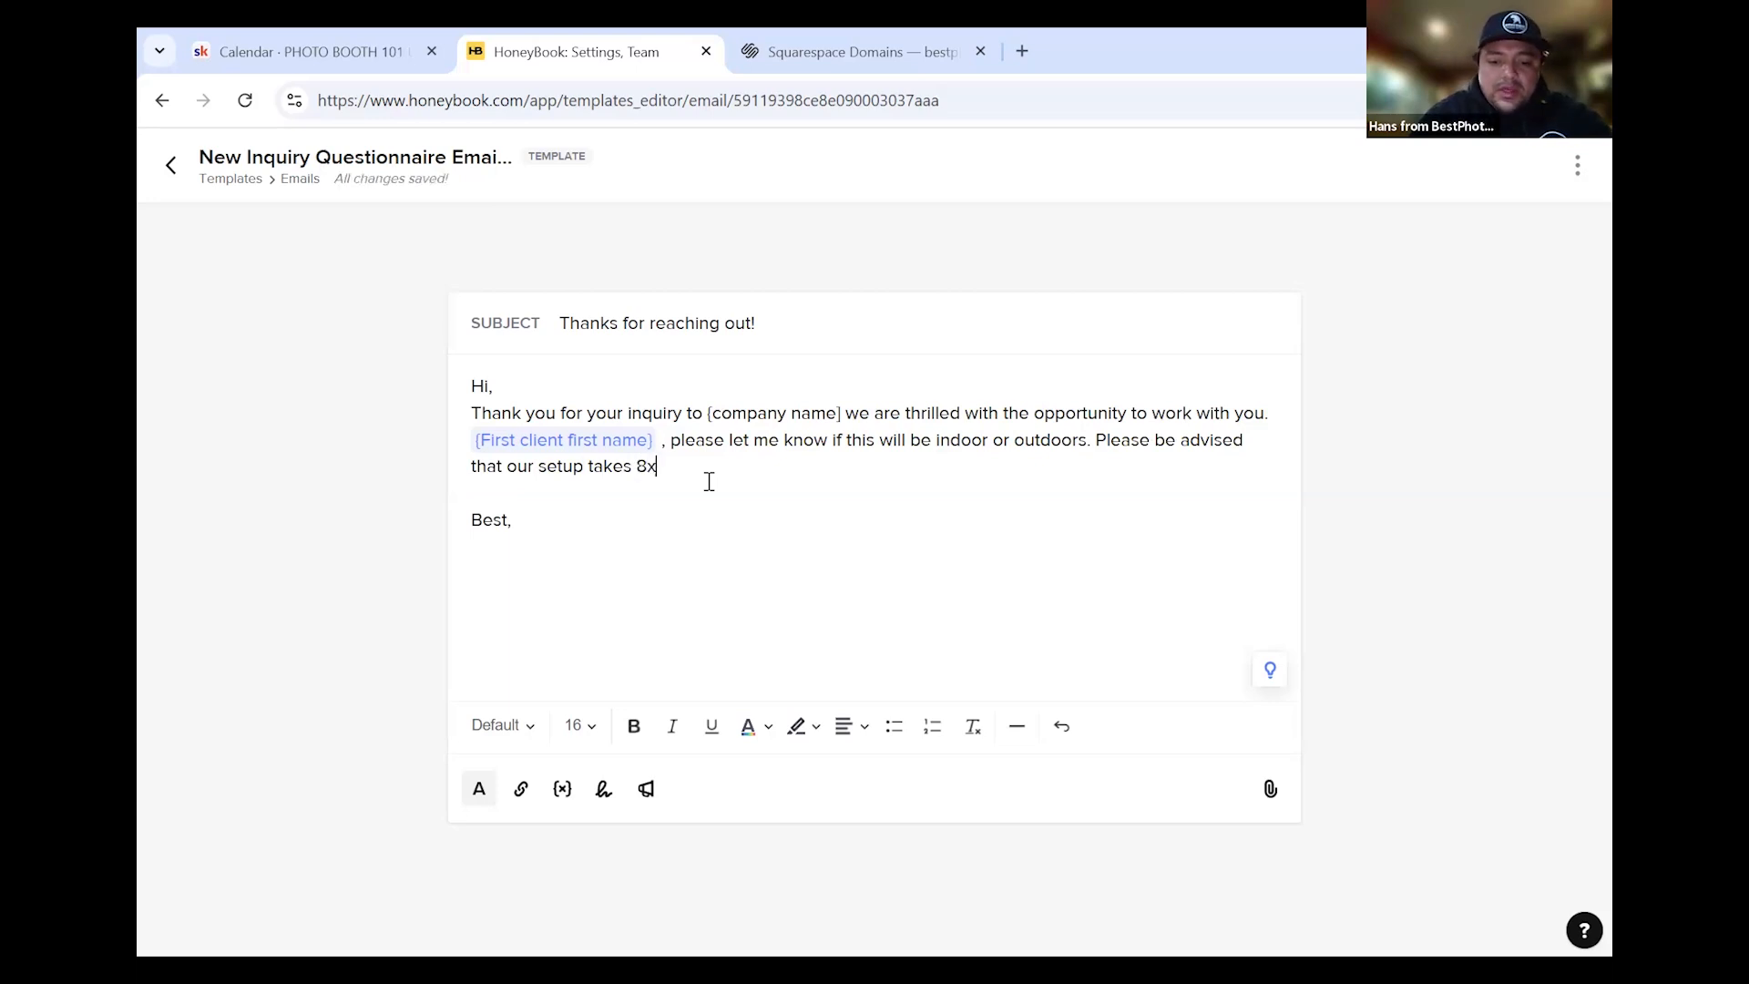
{"action": "type", "text": "8 feet and we need abo"}
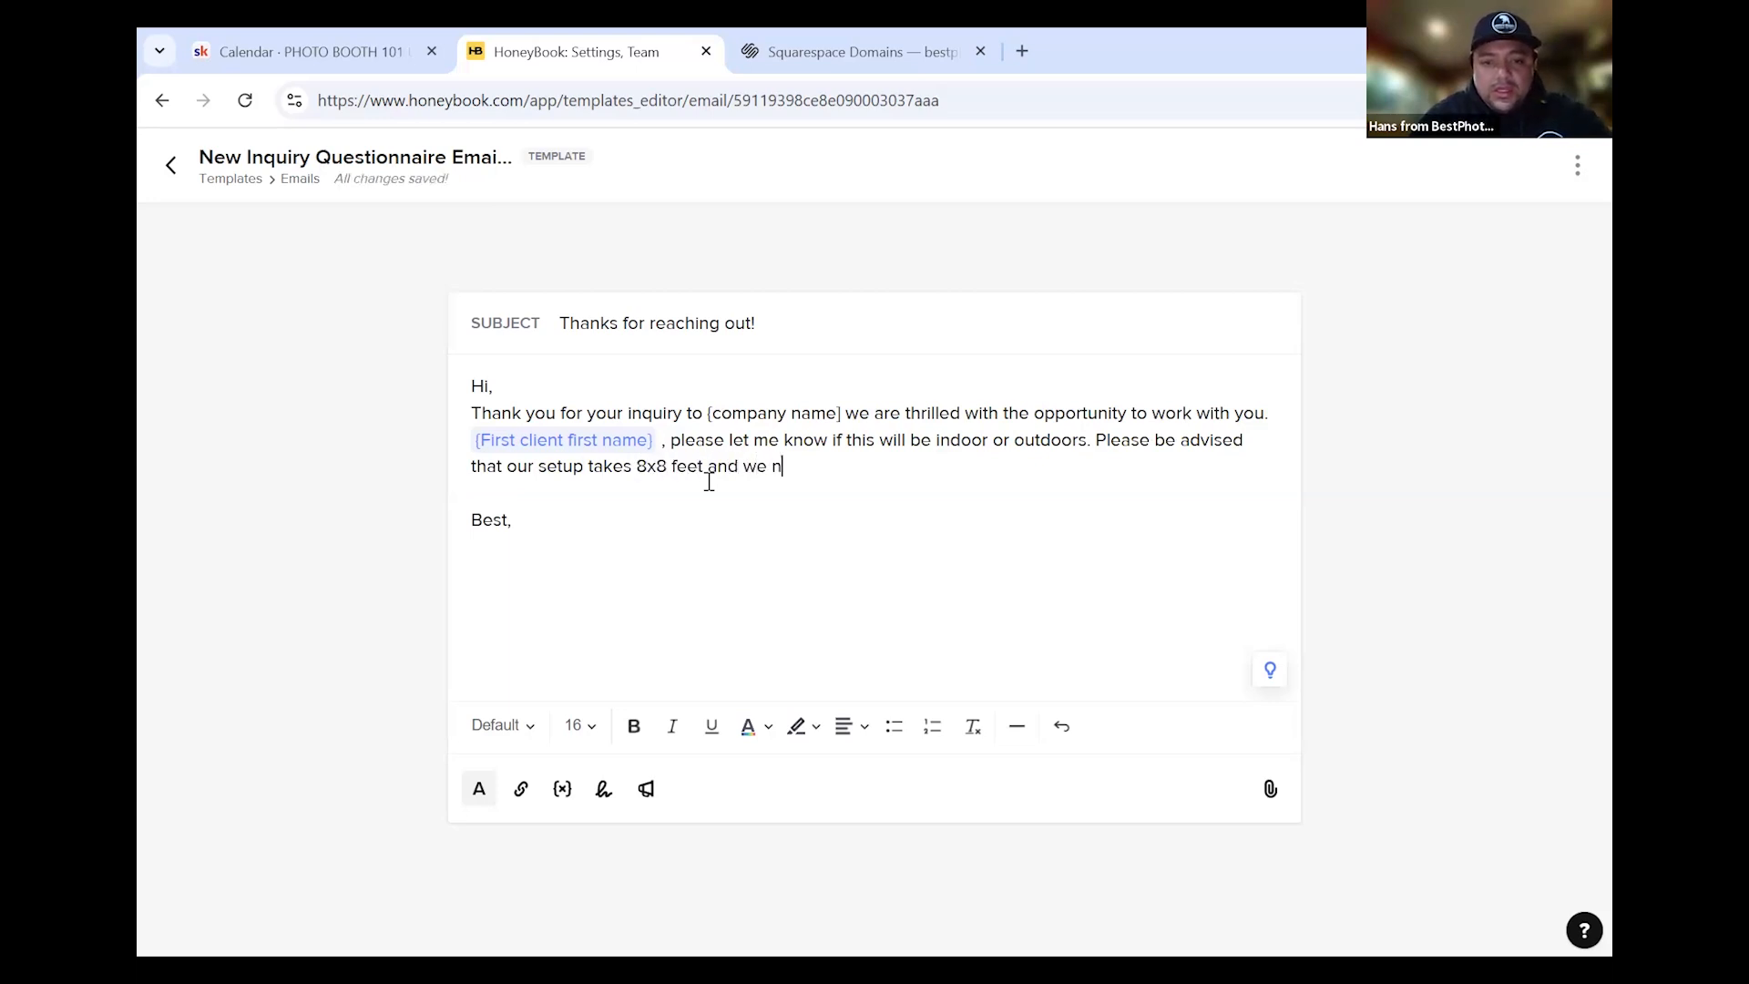
{"action": "type", "text": "ut"}
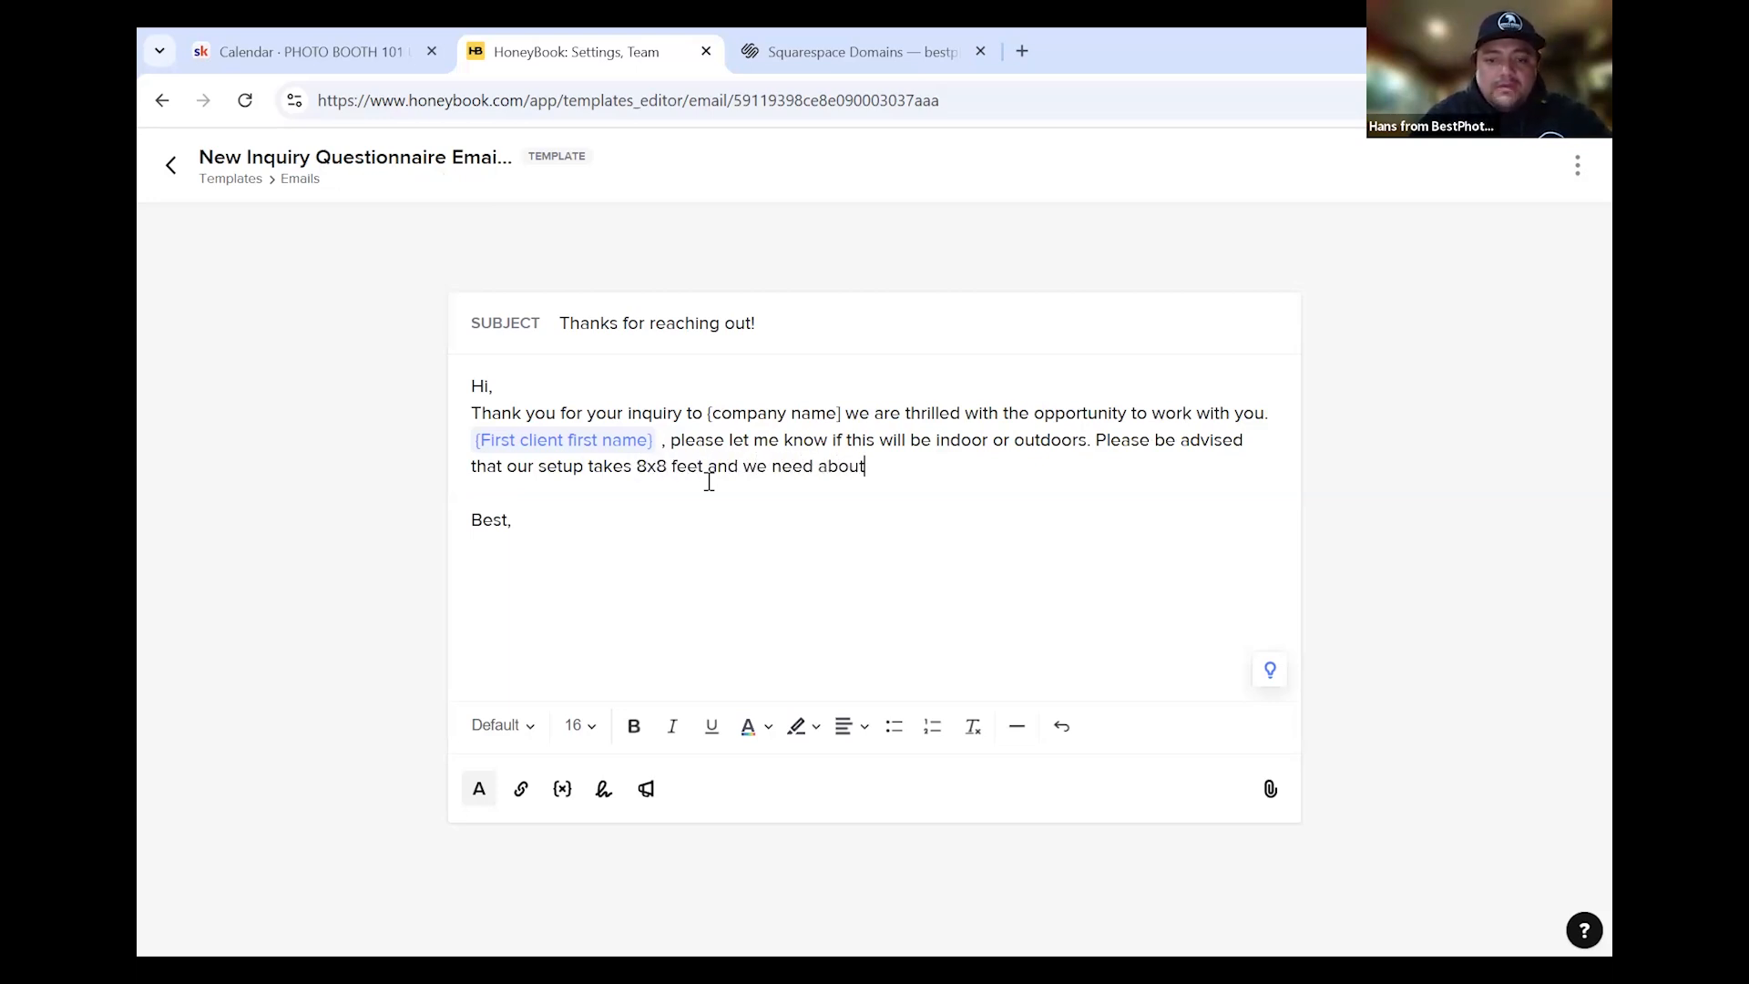
{"action": "type", "text": " 8"}
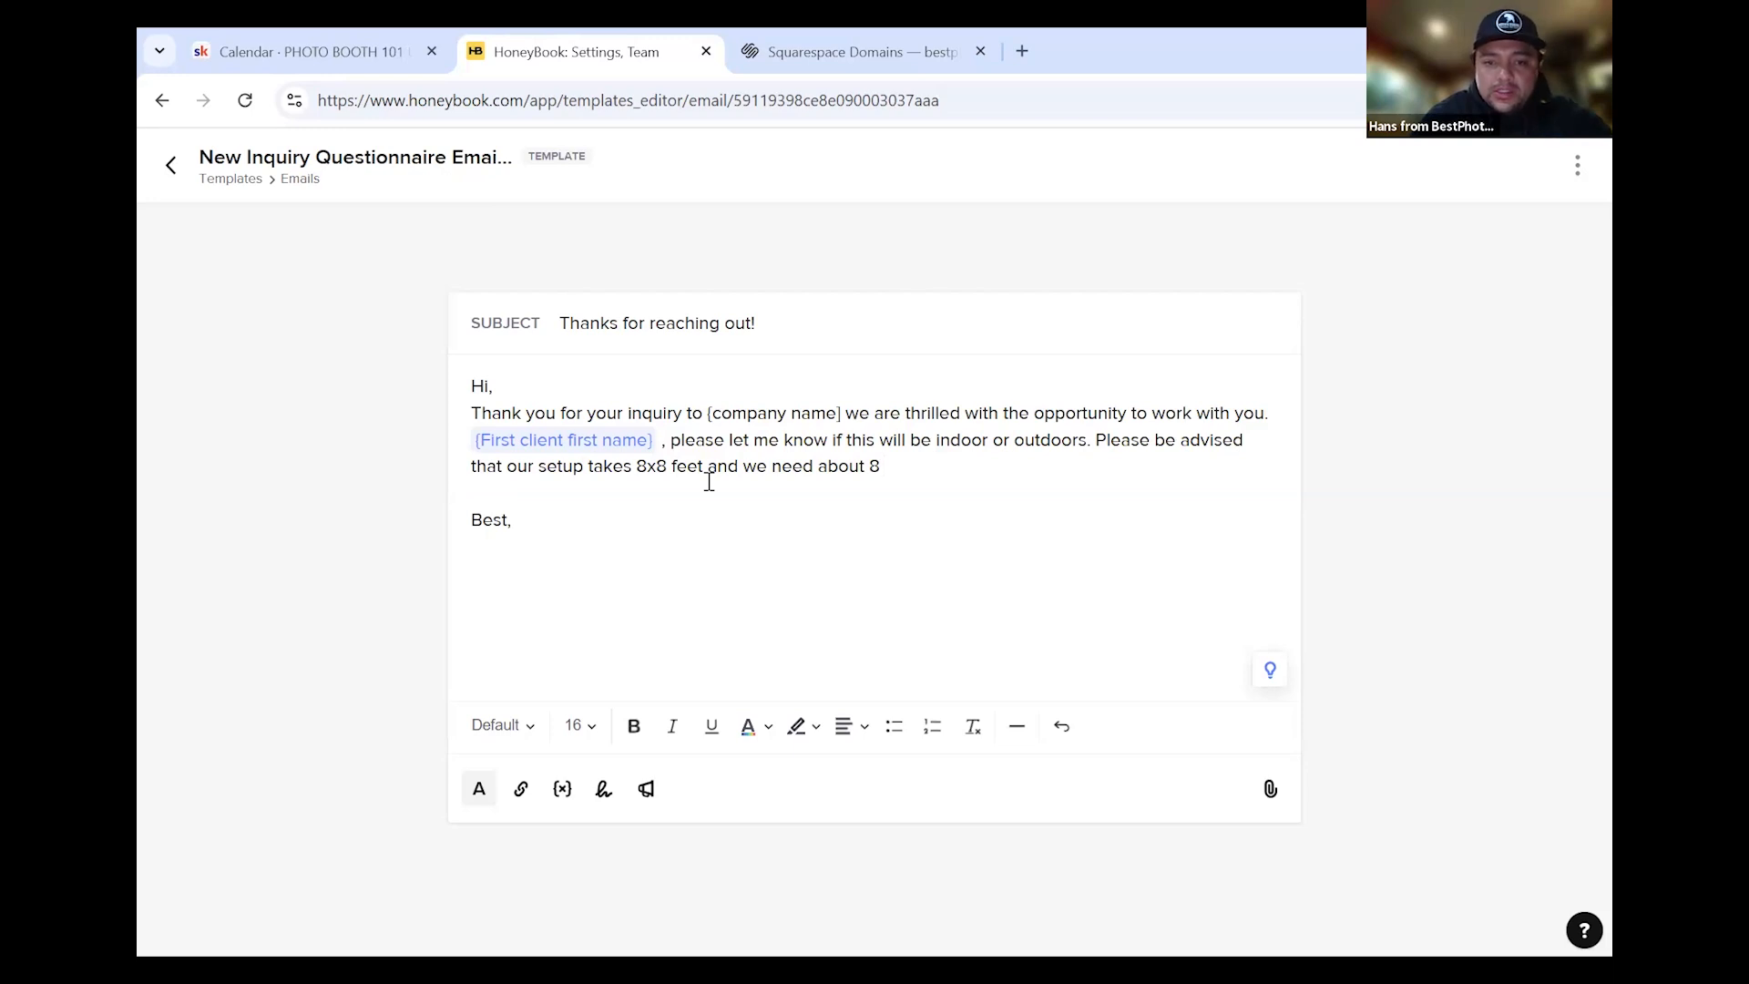
{"action": "type", "text": "feet of hei"}
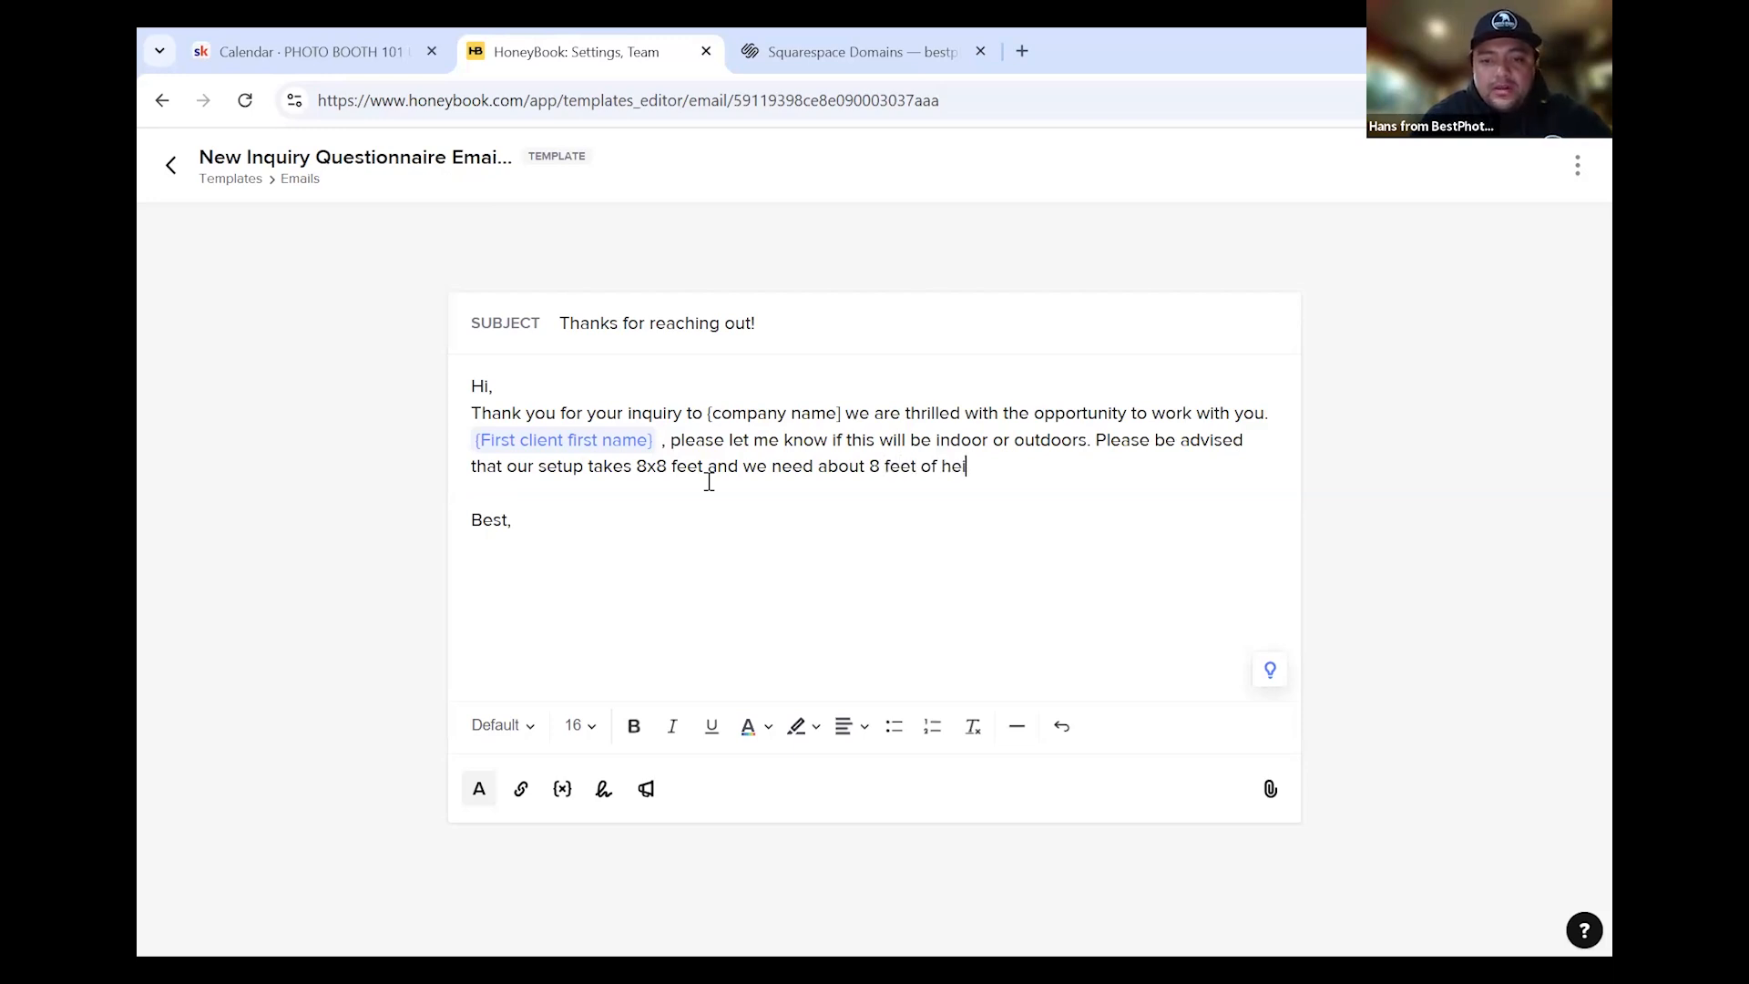
{"action": "type", "text": "ght clearance."}
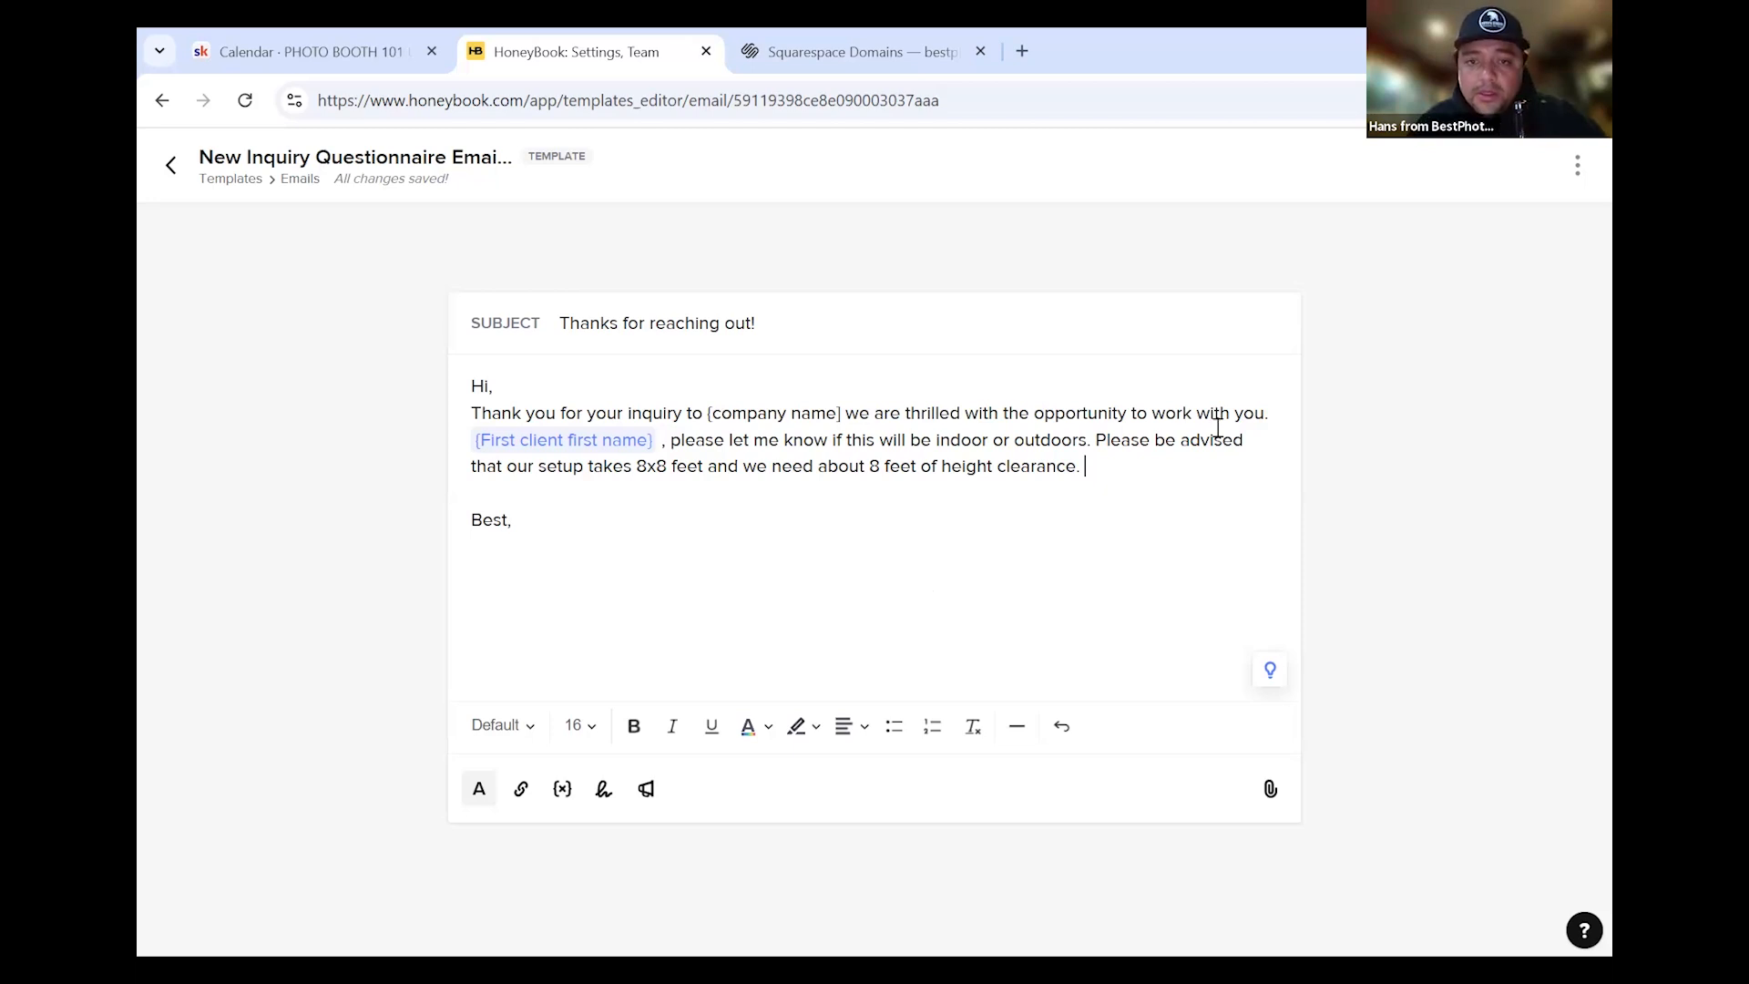
{"action": "key", "text": "Down"}
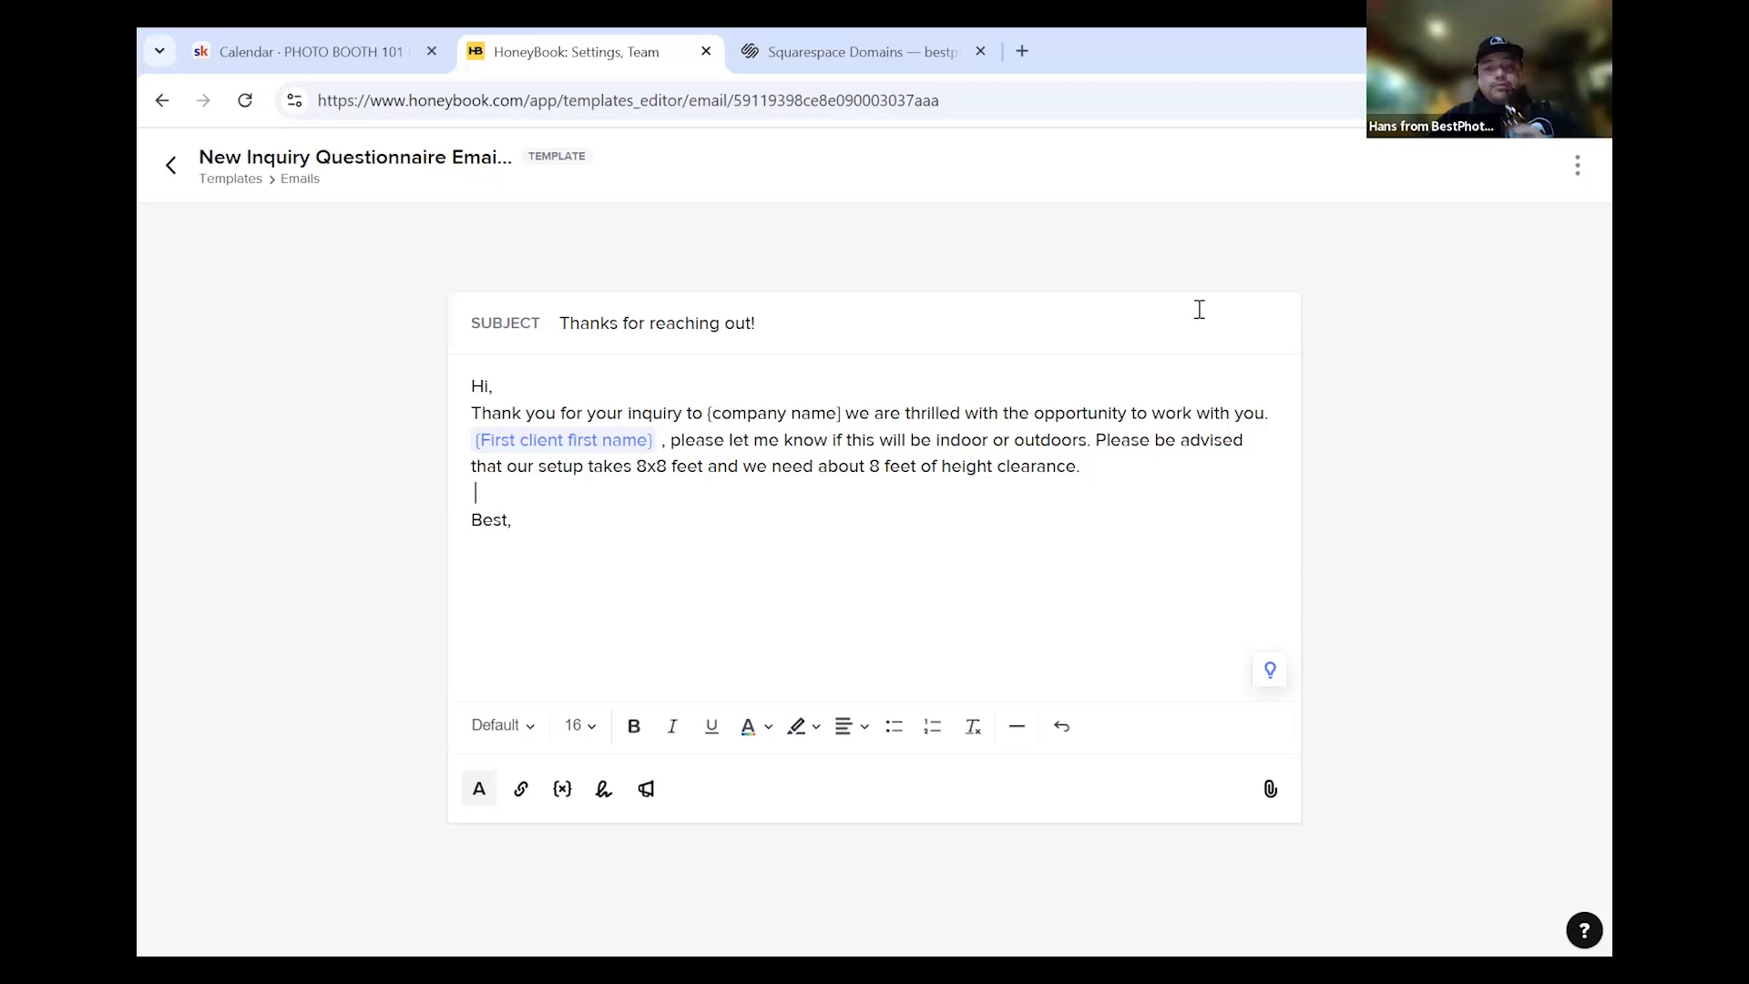
Add the outlet-within-20-feet and '110v and 15amps is all we will need.' power note
{"action": "left_click", "coordinate": [1175, 444]}
{"action": "left_click", "coordinate": [1157, 460]}
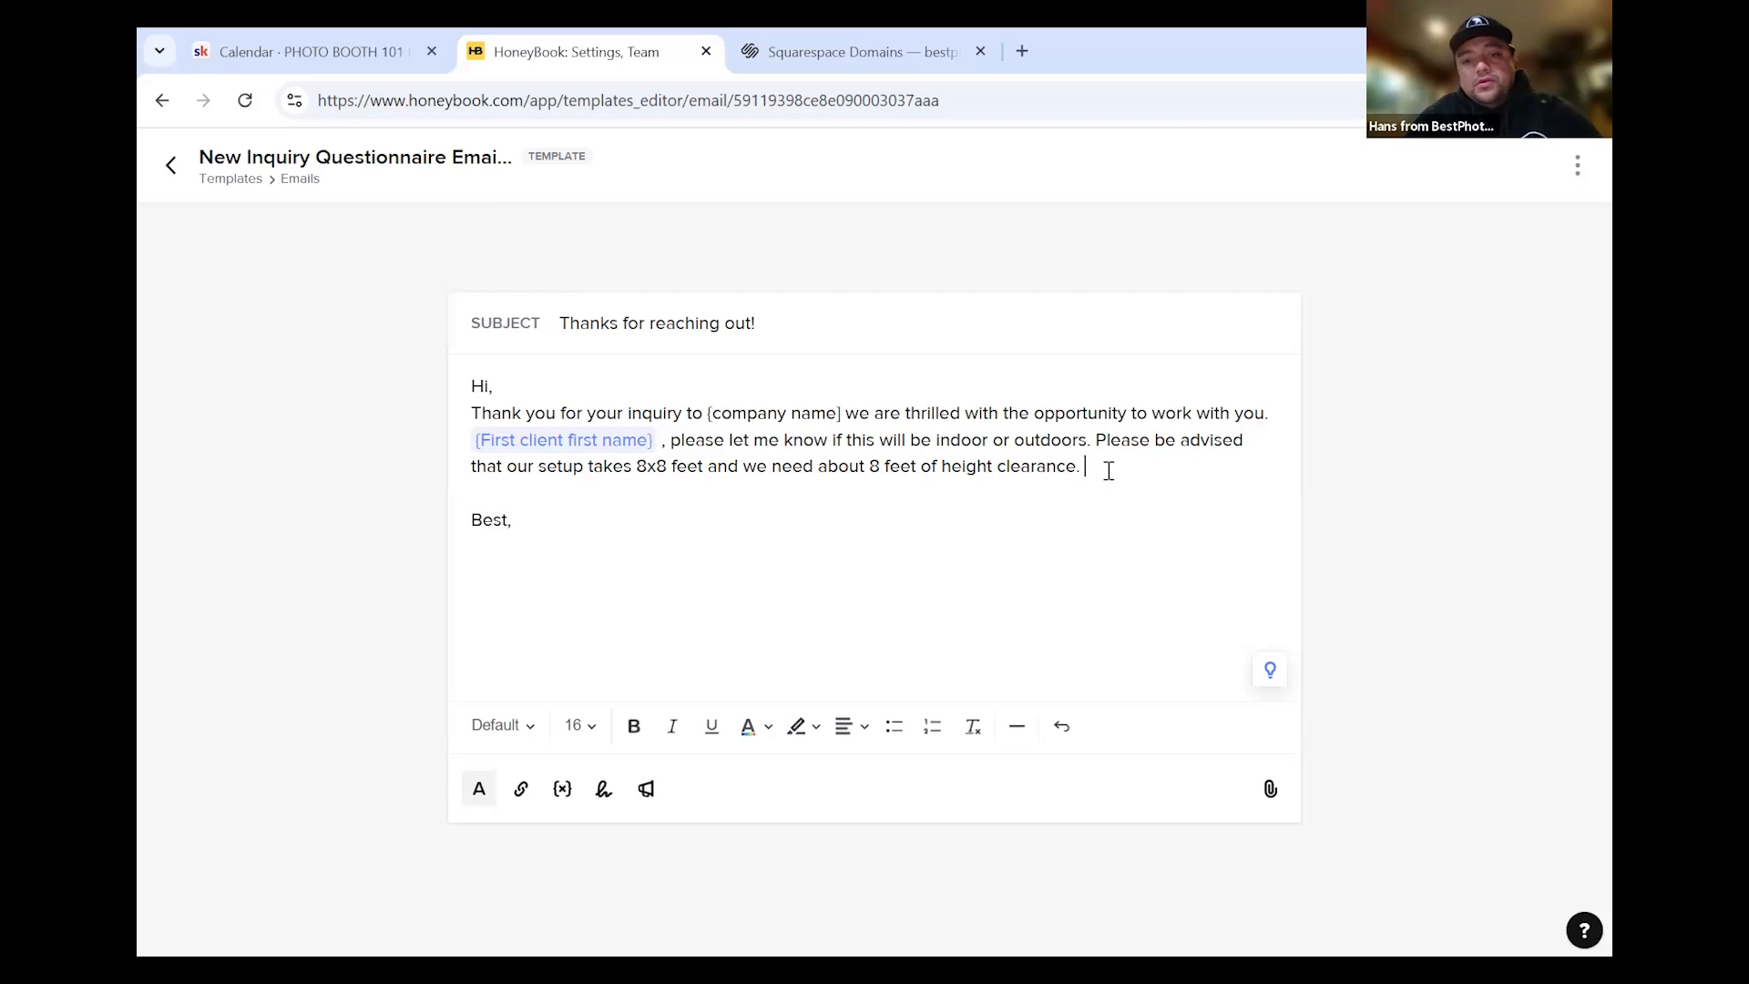
{"action": "type", "text": "eed"}
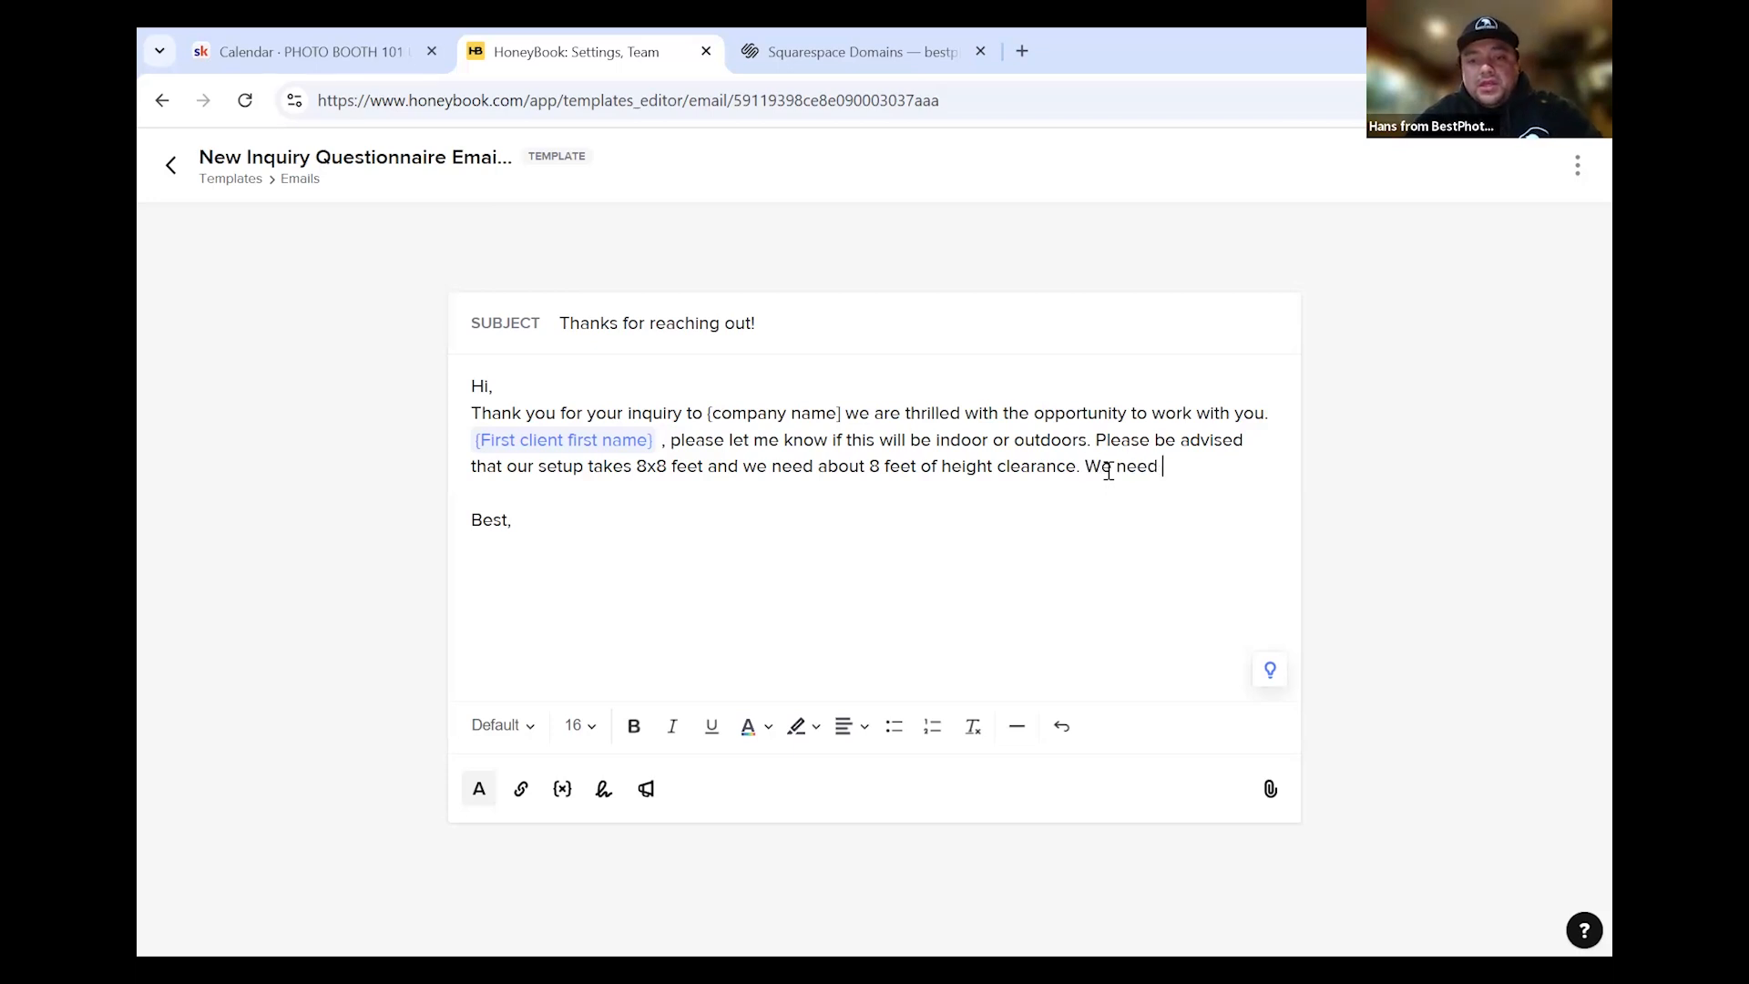
{"action": "type", "text": " an outlet "}
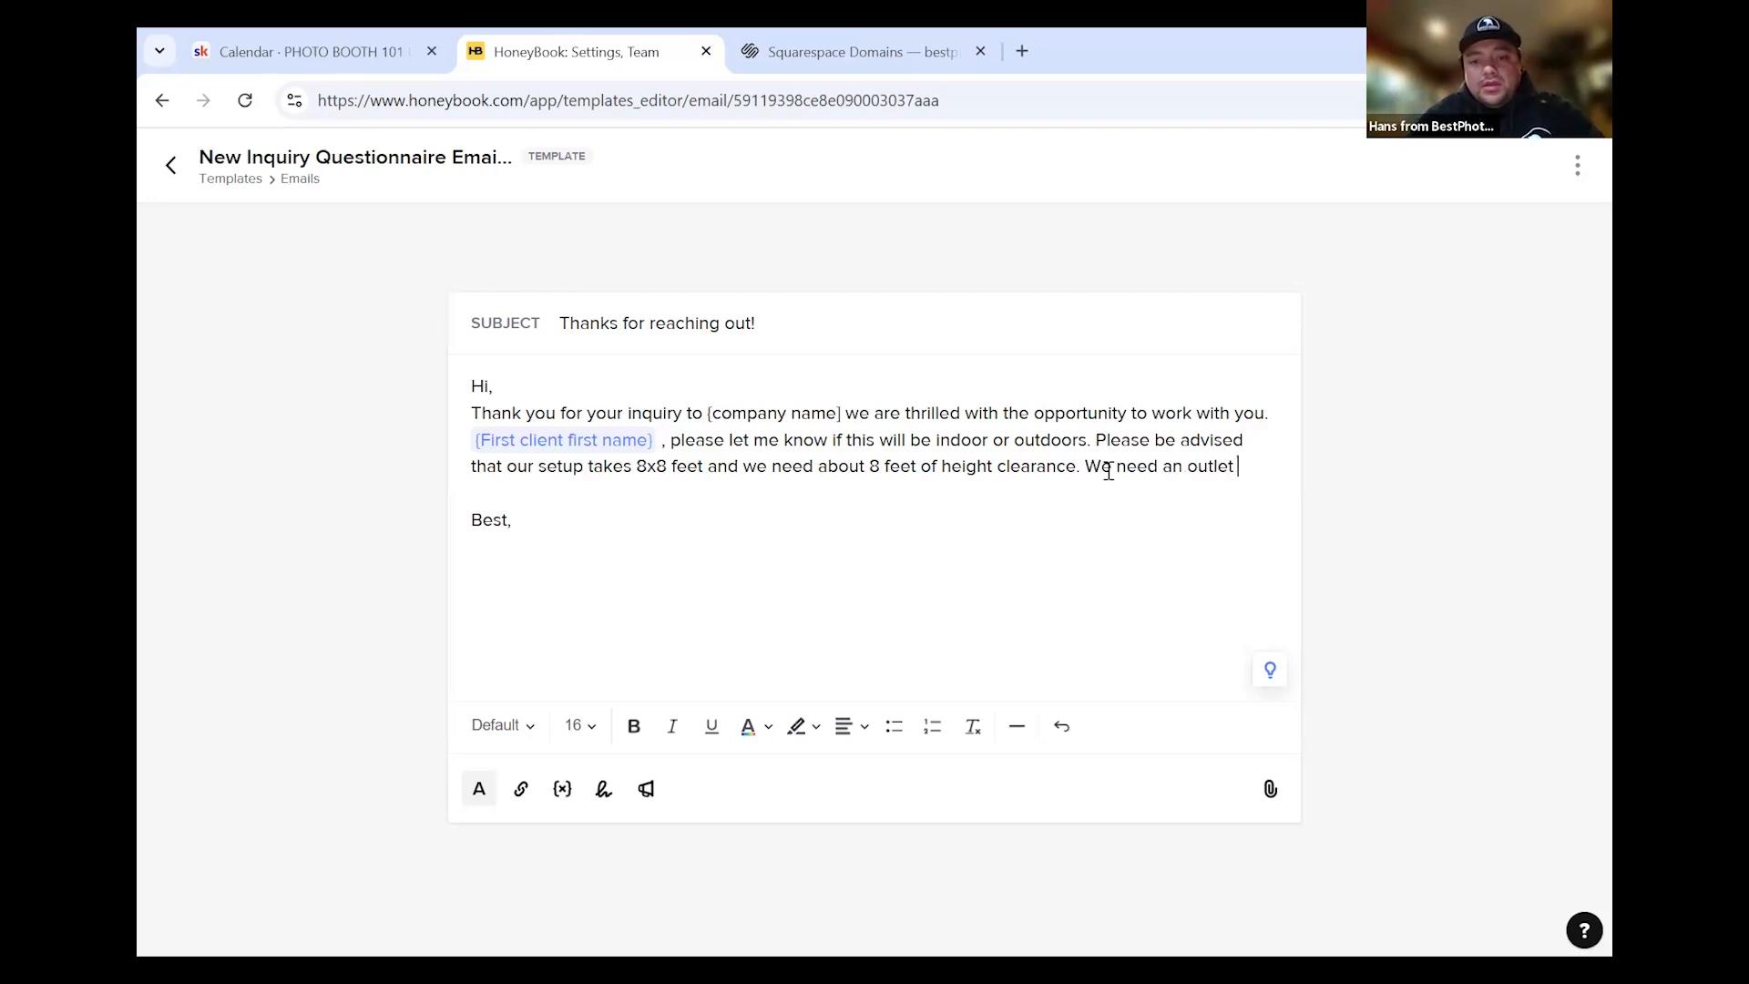
{"action": "type", "text": "no more than 20"}
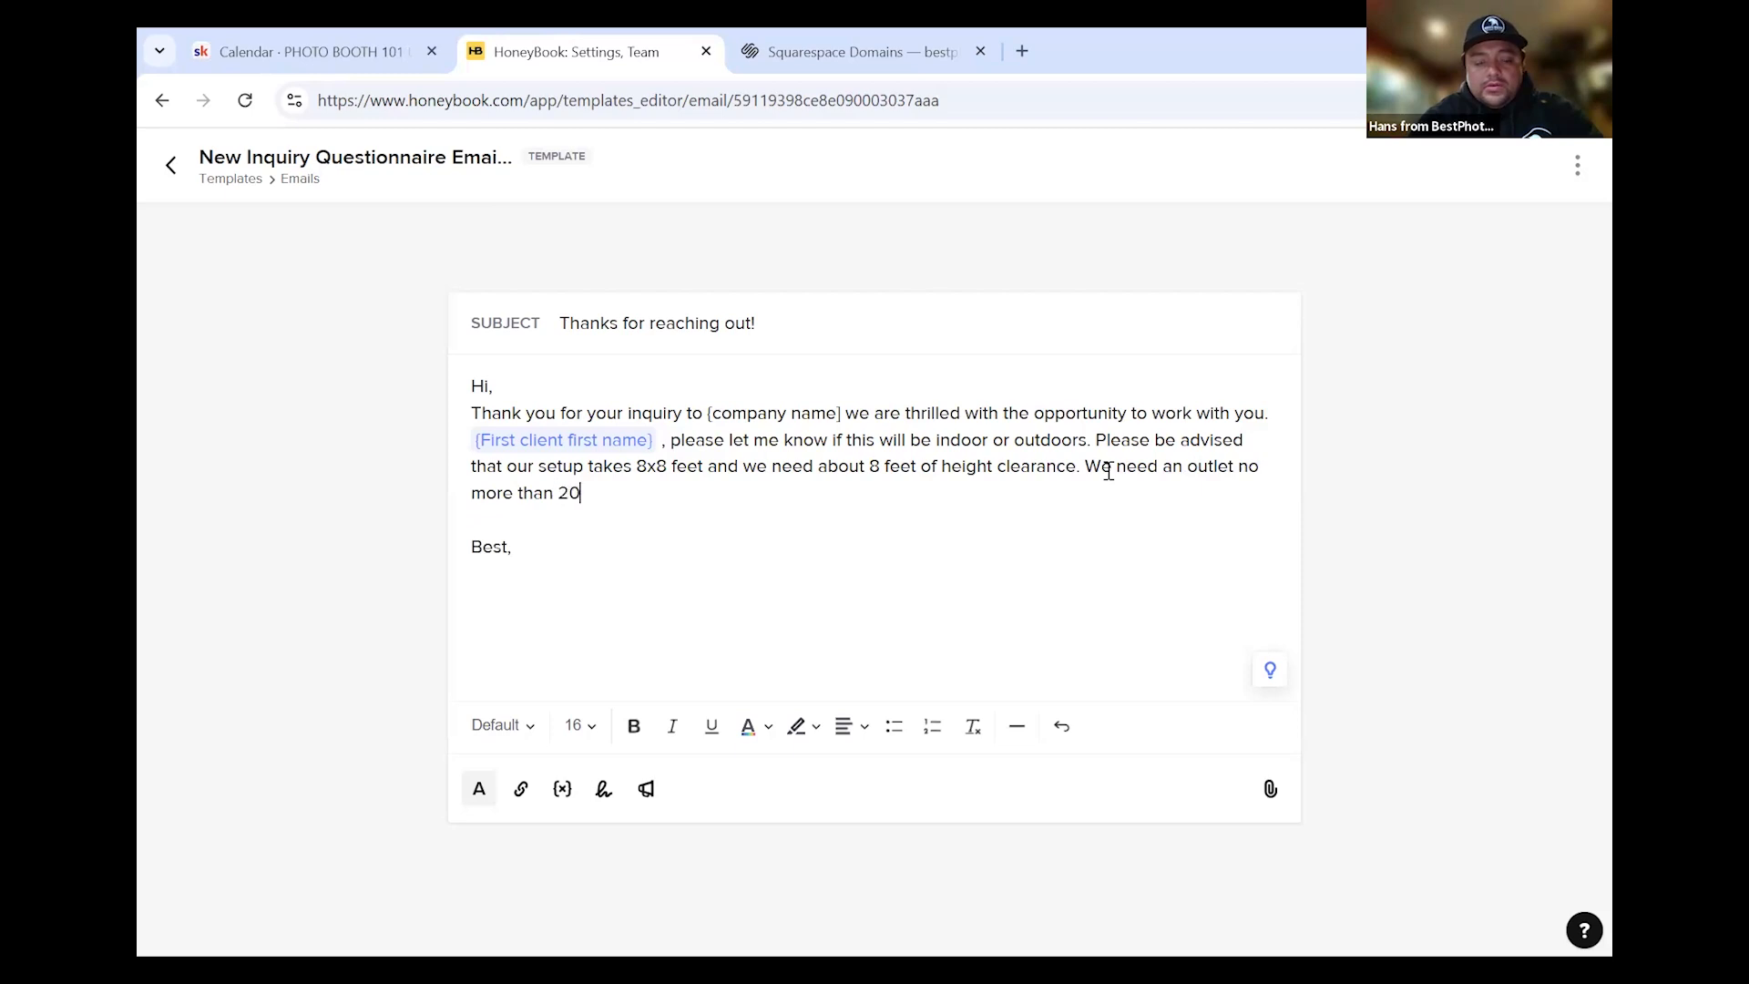
{"action": "type", "text": " feet away from"}
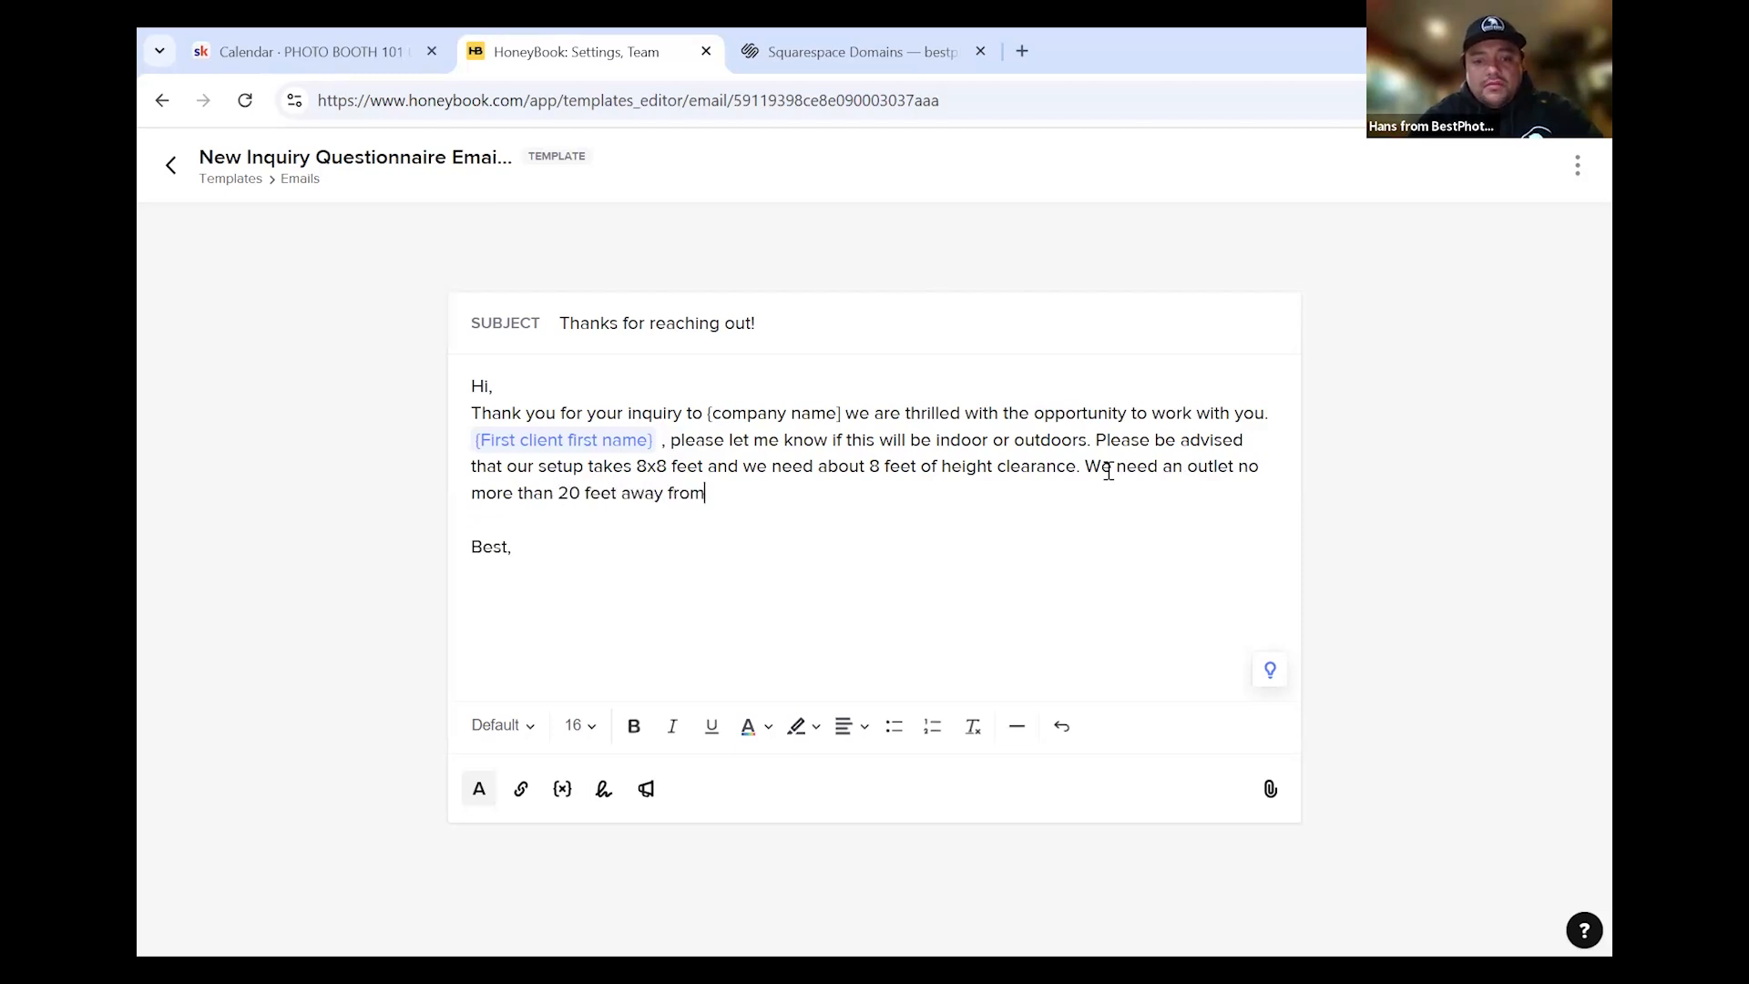
{"action": "type", "text": " where the setup will be."}
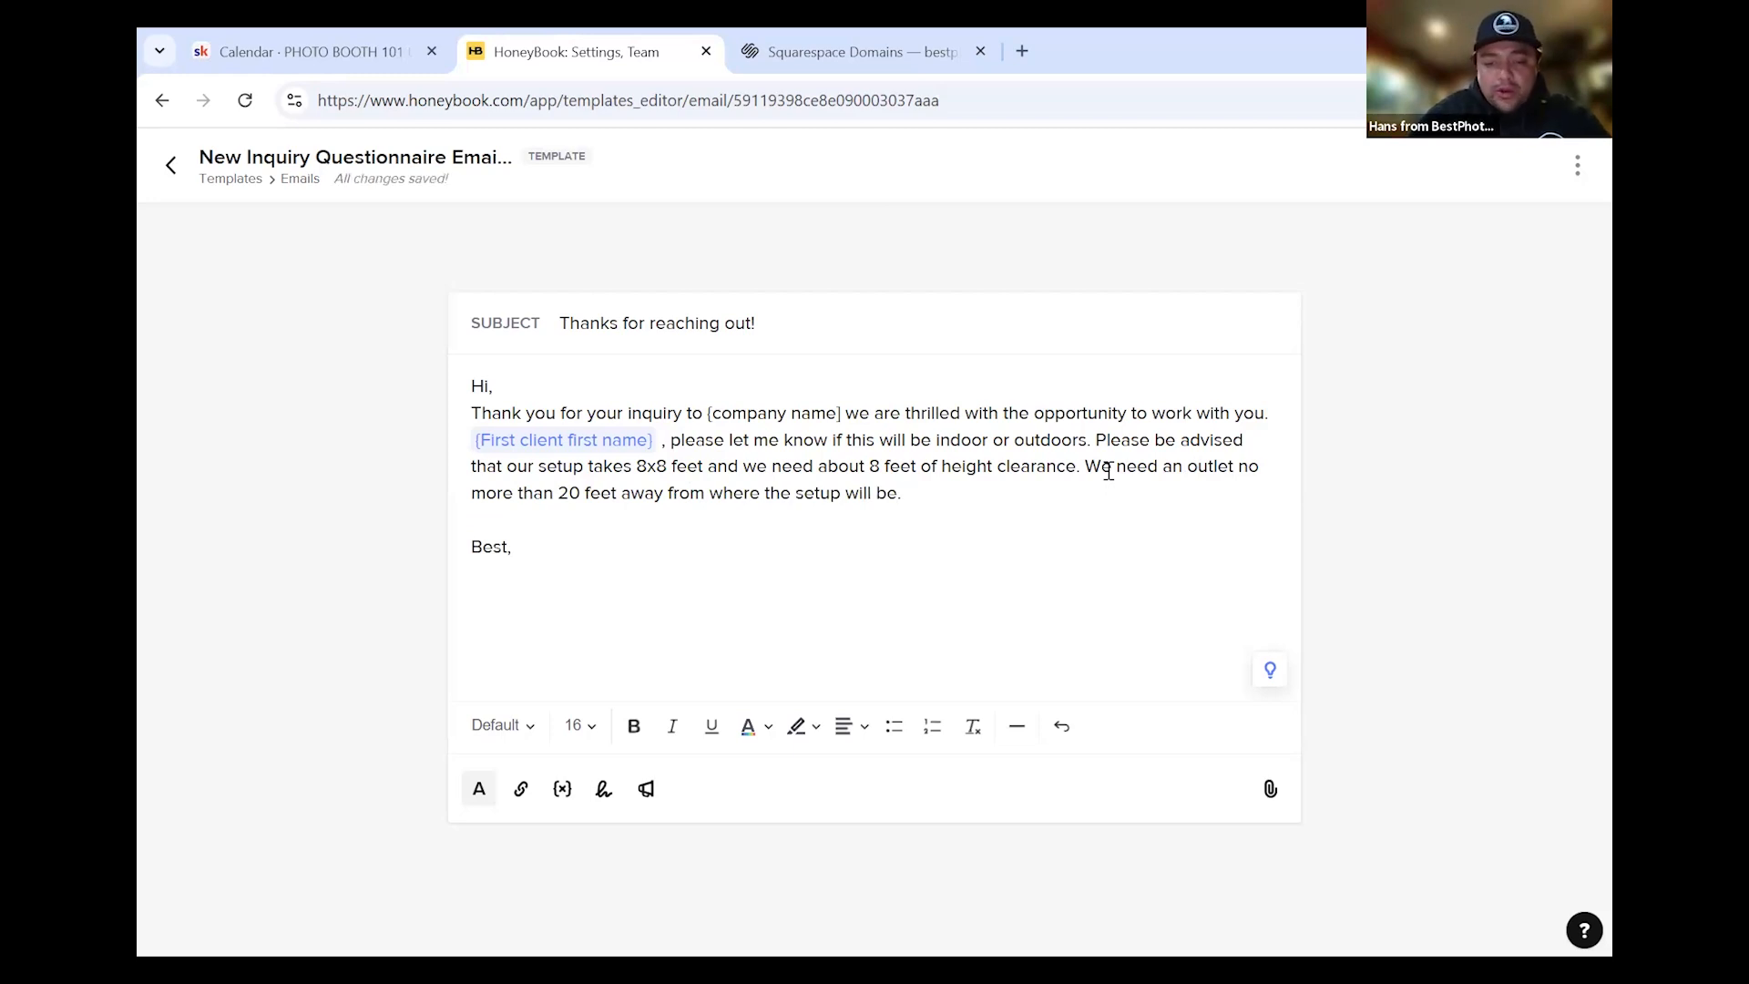
{"action": "type", "text": "110"}
{"action": "type", "text": "v and you"}
{"action": "type", "text": " wont n"}
{"action": "key", "text": "BackSpace"}
{"action": "key", "text": "BackSpace"}
{"action": "key", "text": "BackSpace"}
{"action": "key", "text": "BackSpace"}
{"action": "key", "text": "BackSpace"}
{"action": "key", "text": "BackSpace"}
{"action": "key", "text": "BackSpace"}
{"action": "key", "text": "BackSpace"}
{"action": "key", "text": "BackSpace"}
{"action": "key", "text": "BackSpace"}
{"action": "key", "text": "BackSpace"}
{"action": "type", "text": "15"}
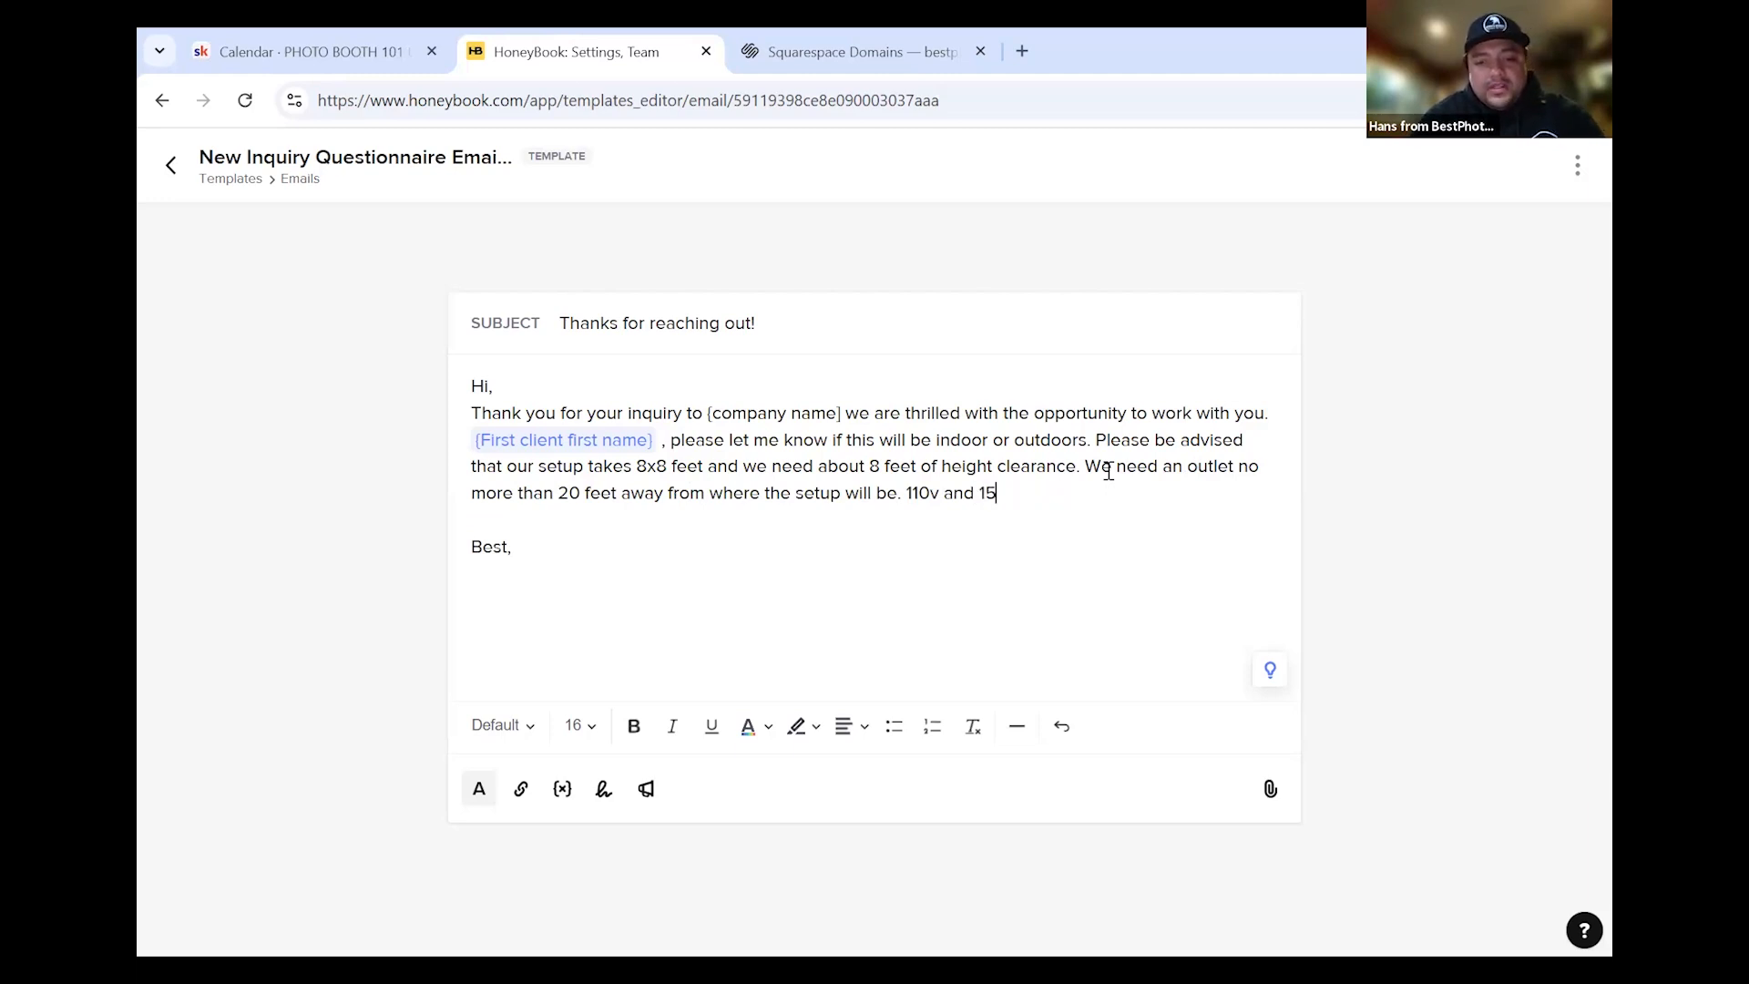
{"action": "type", "text": "amps is "}
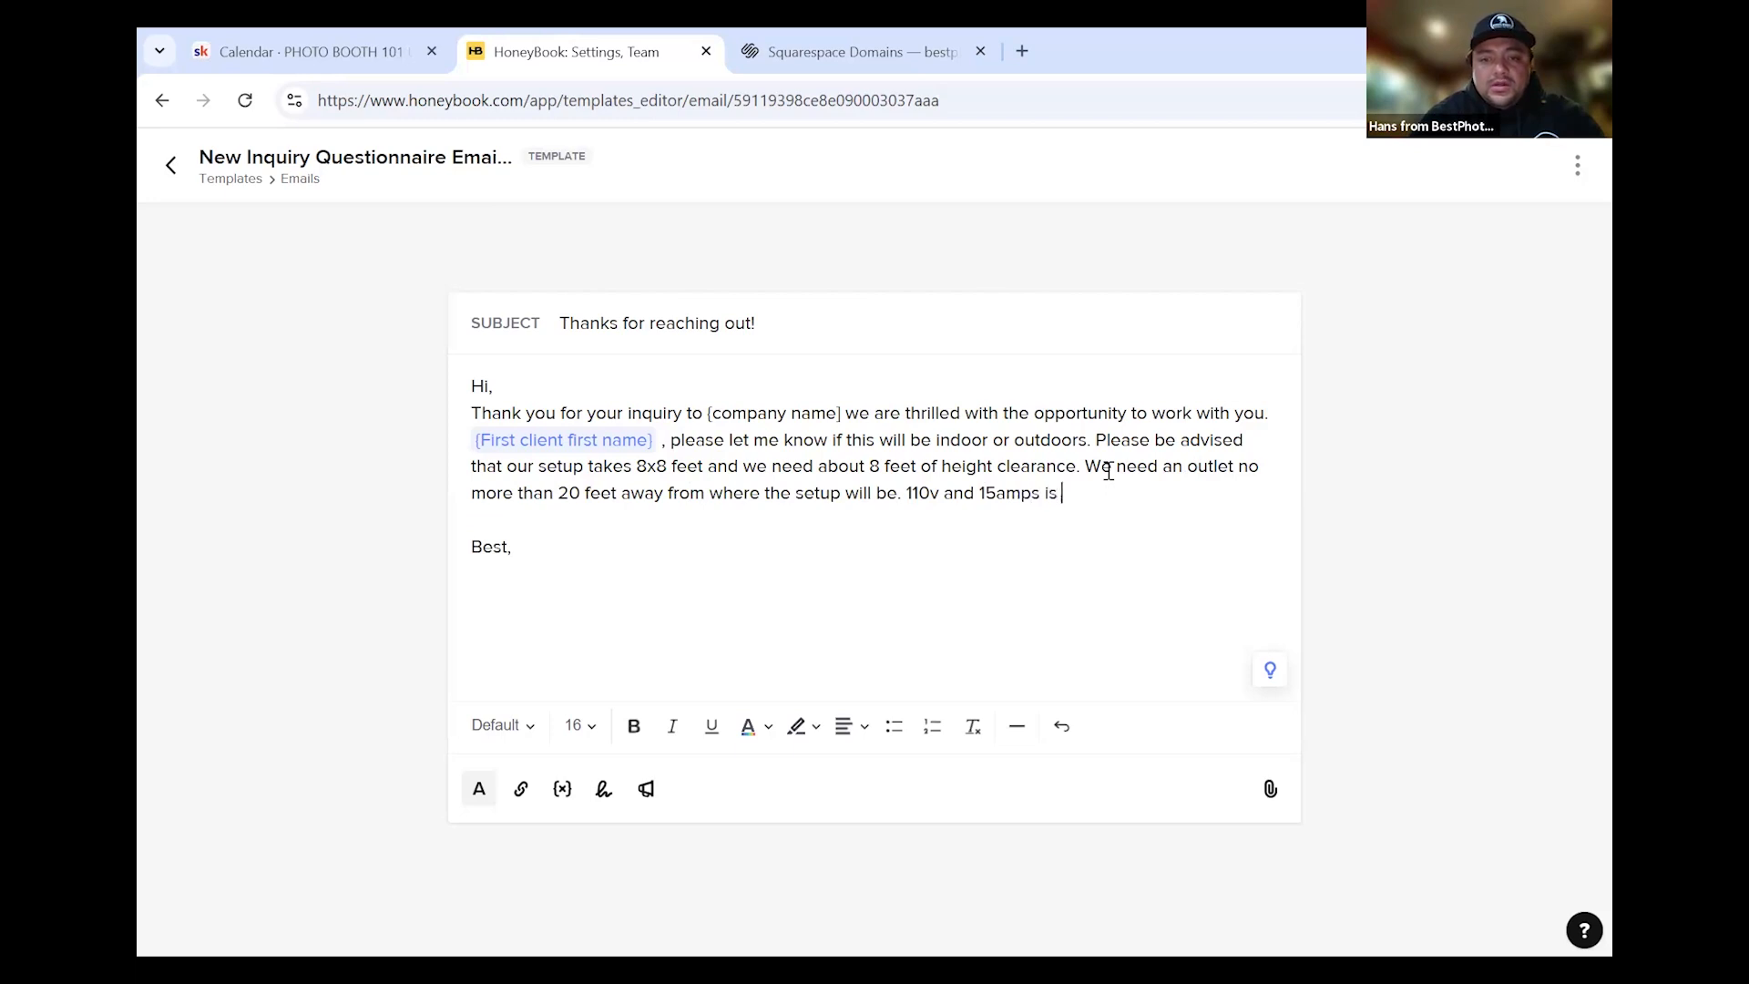
{"action": "type", "text": "all we will need."}
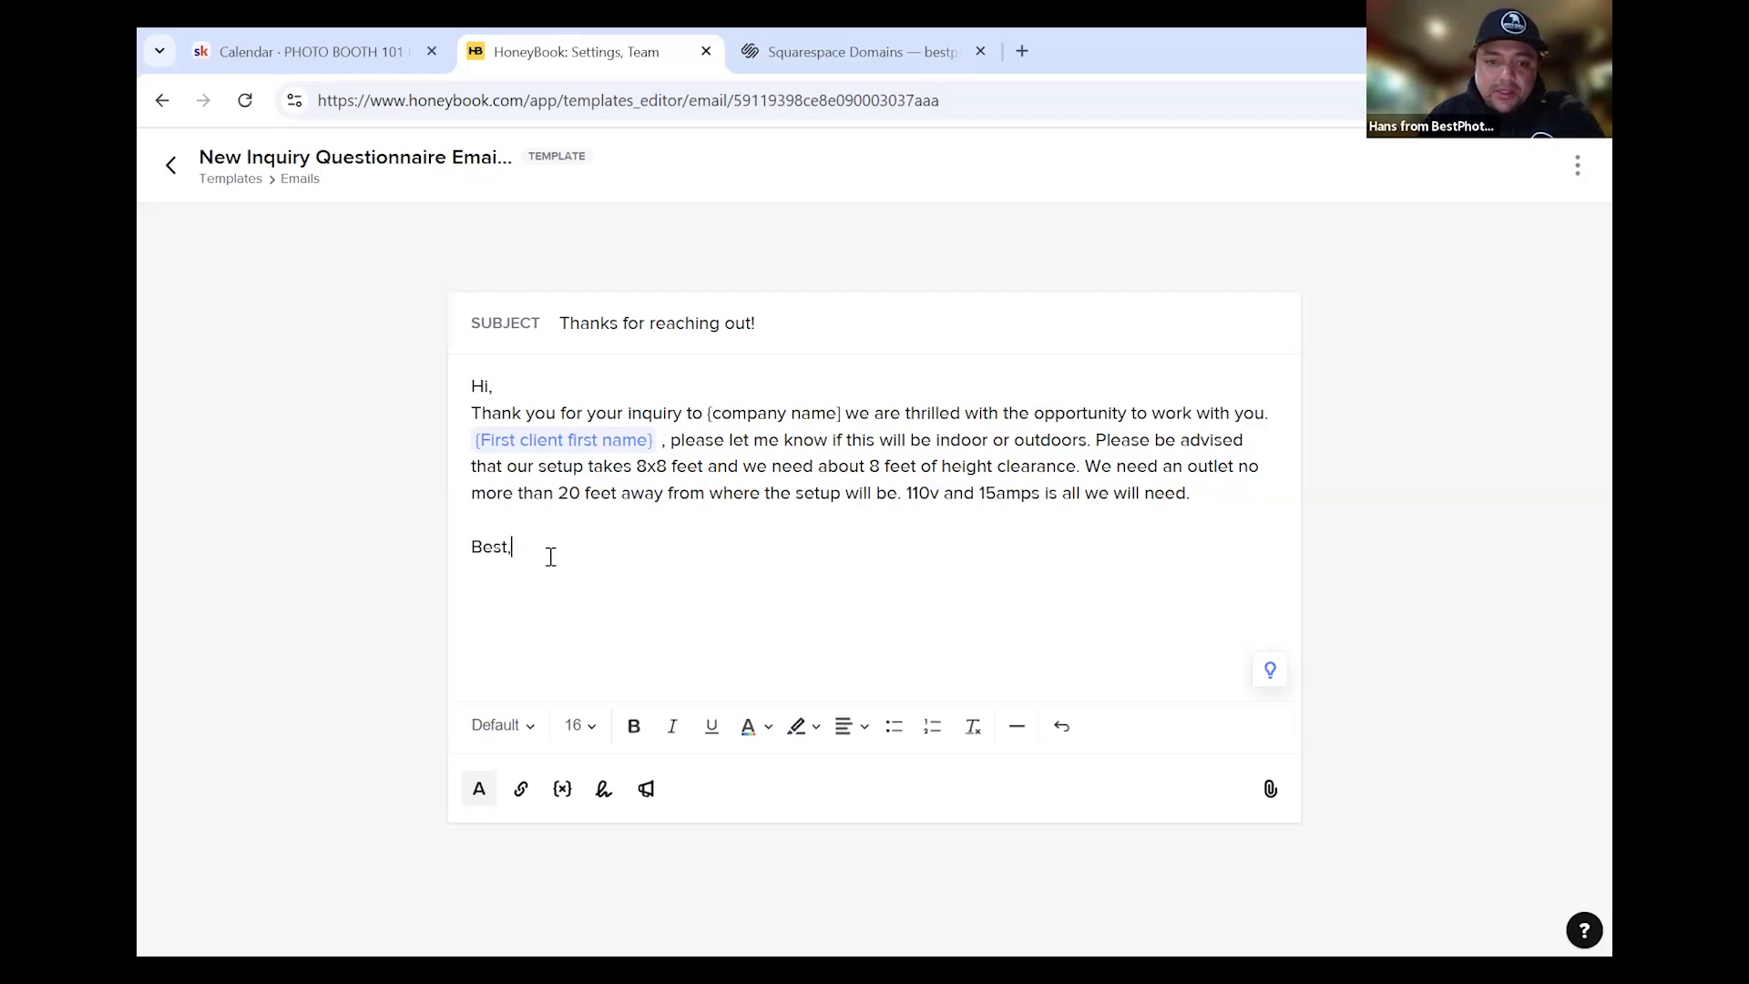
Replace the 'Best,' sign-off with the email signature and return to Templates
{"action": "key", "text": "BackSpace"}
{"action": "key", "text": "BackSpace"}
{"action": "key", "text": "BackSpace"}
{"action": "key", "text": "BackSpace"}
{"action": "key", "text": "BackSpace"}
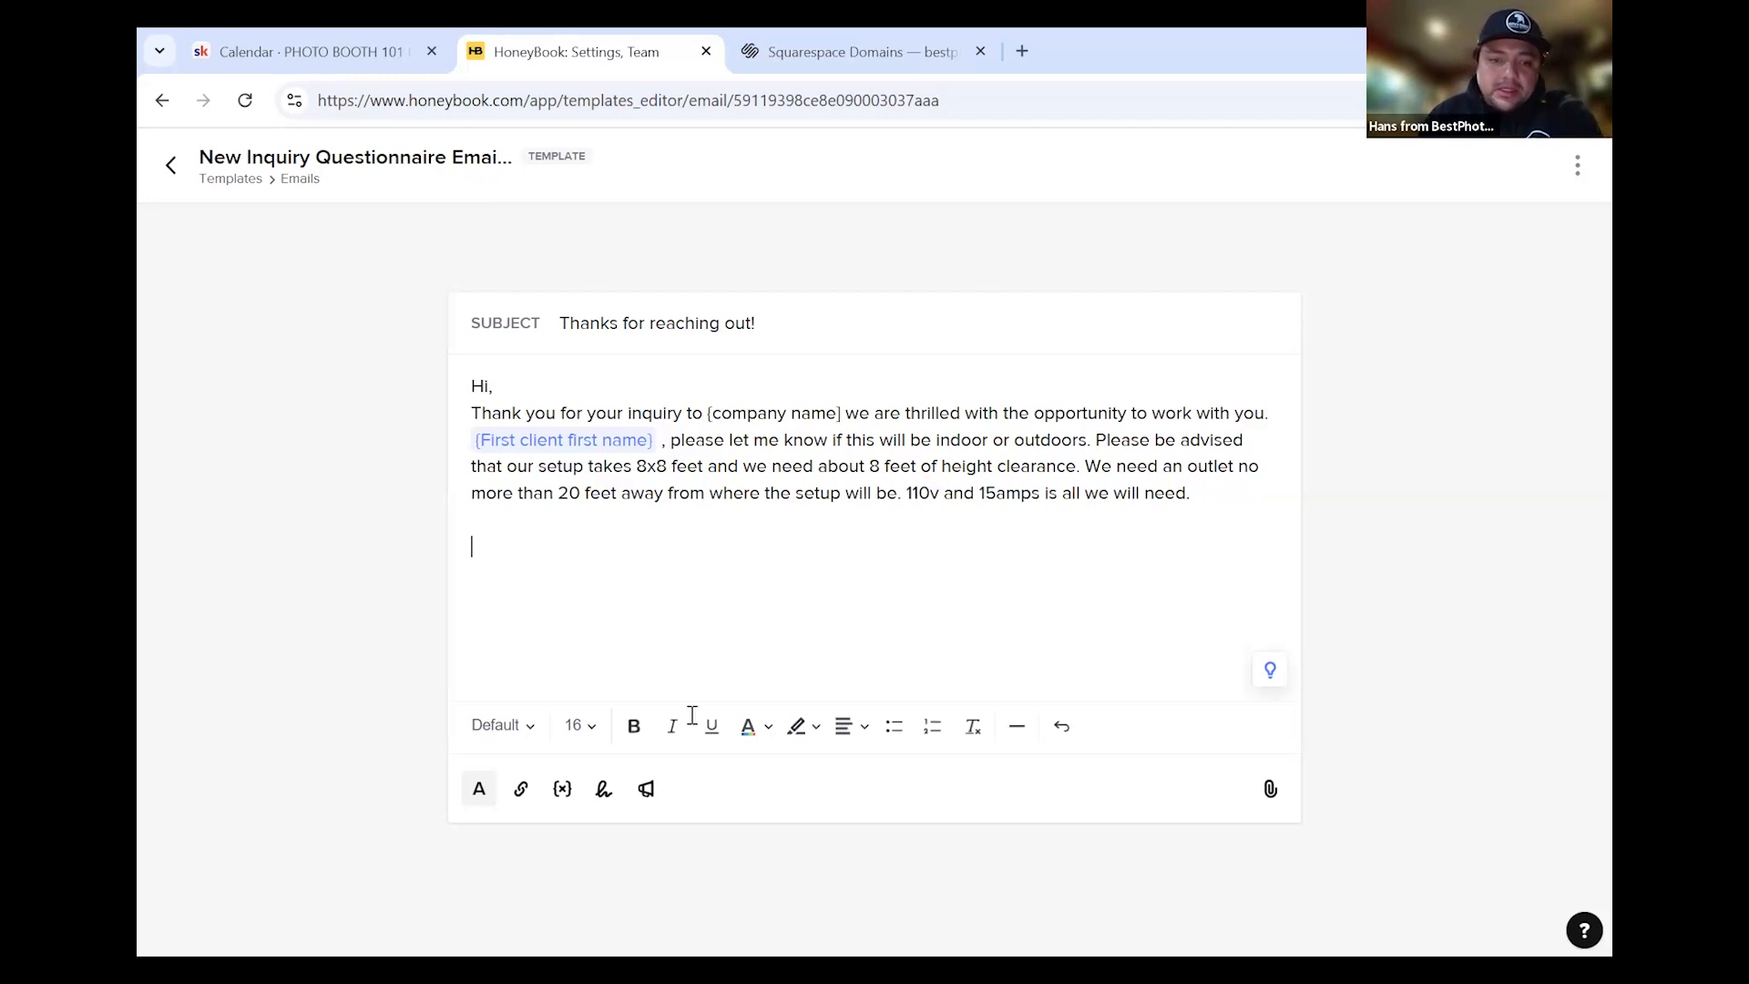
{"action": "left_click", "coordinate": [604, 790]}
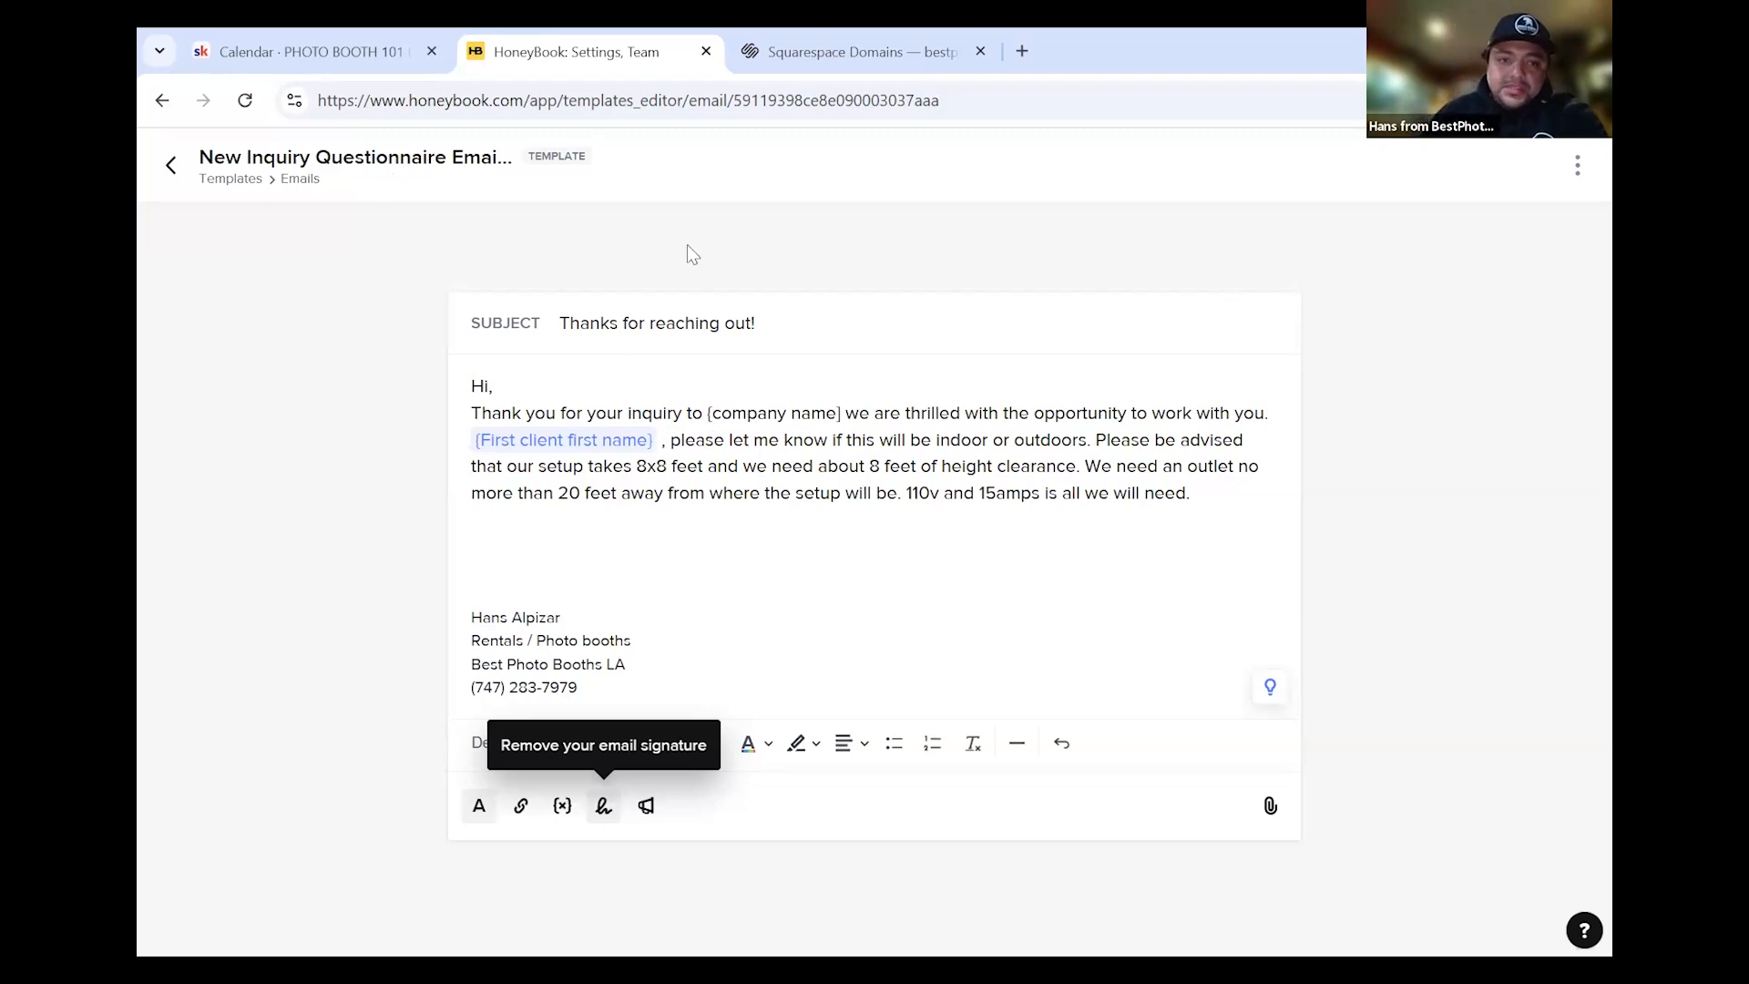
{"action": "left_click", "coordinate": [172, 167]}
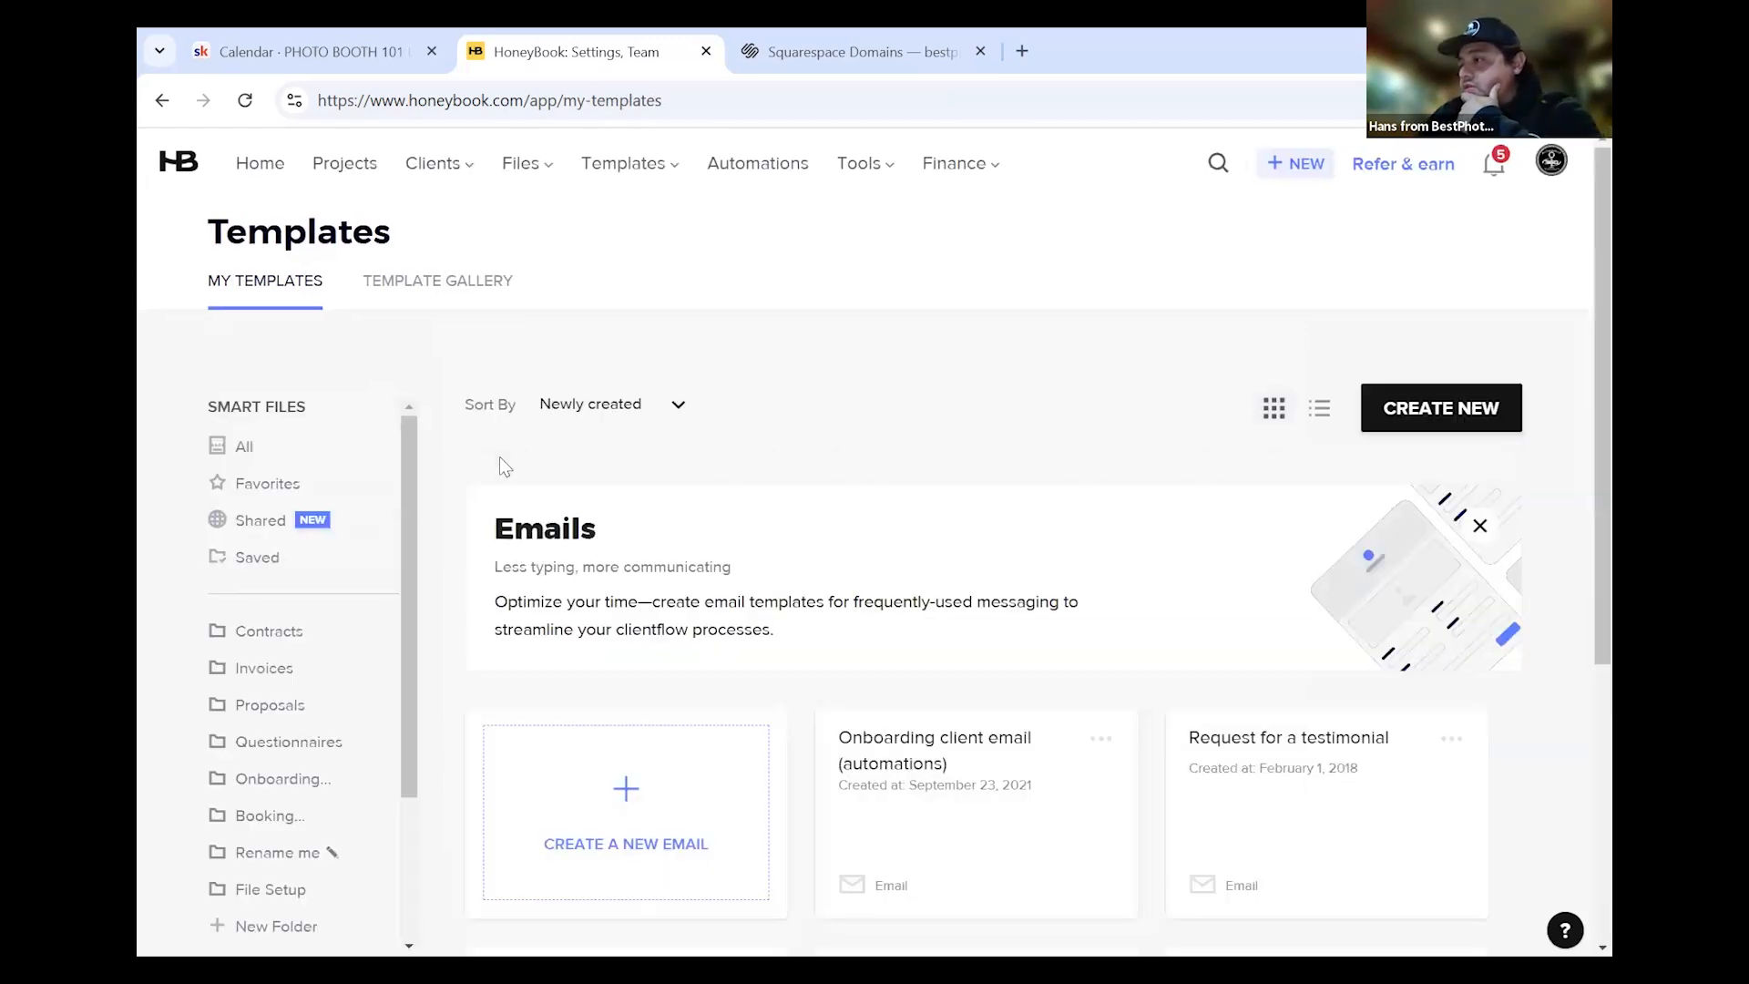
Scroll the seven-template email library and create a new email template
{"action": "scroll", "coordinate": [319, 726], "scroll_direction": "down", "scroll_amount": 2}
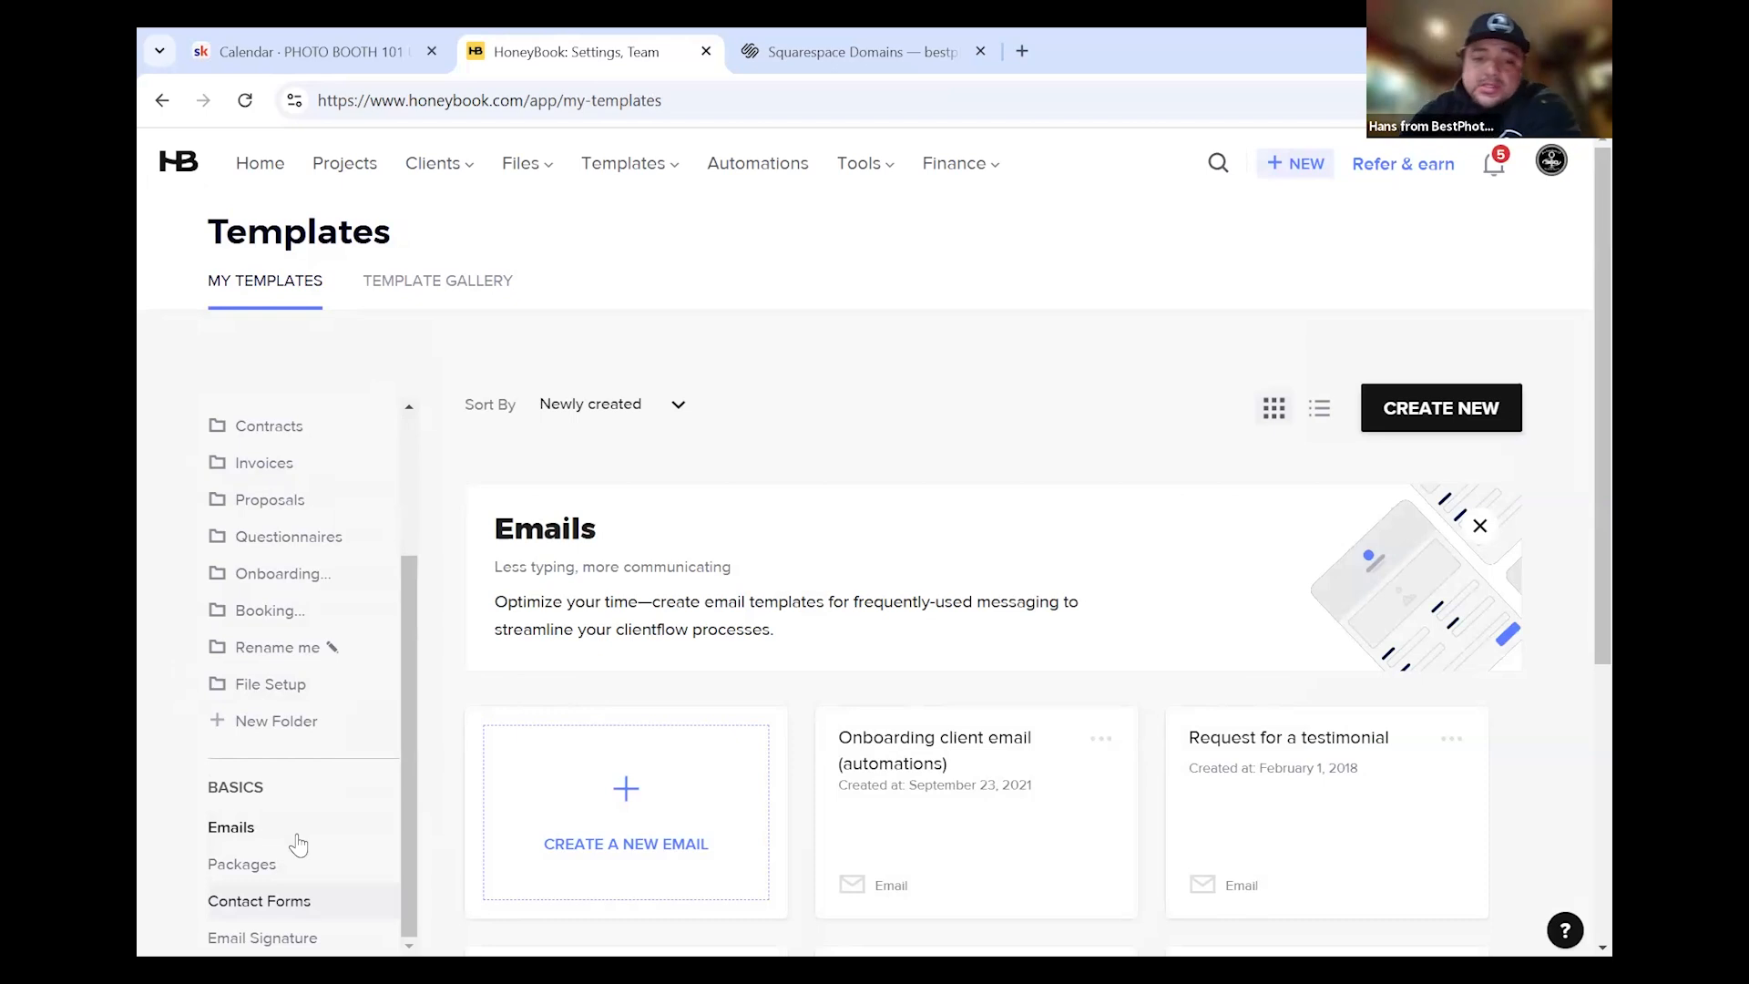
{"action": "scroll", "coordinate": [644, 730], "scroll_direction": "down", "scroll_amount": 5}
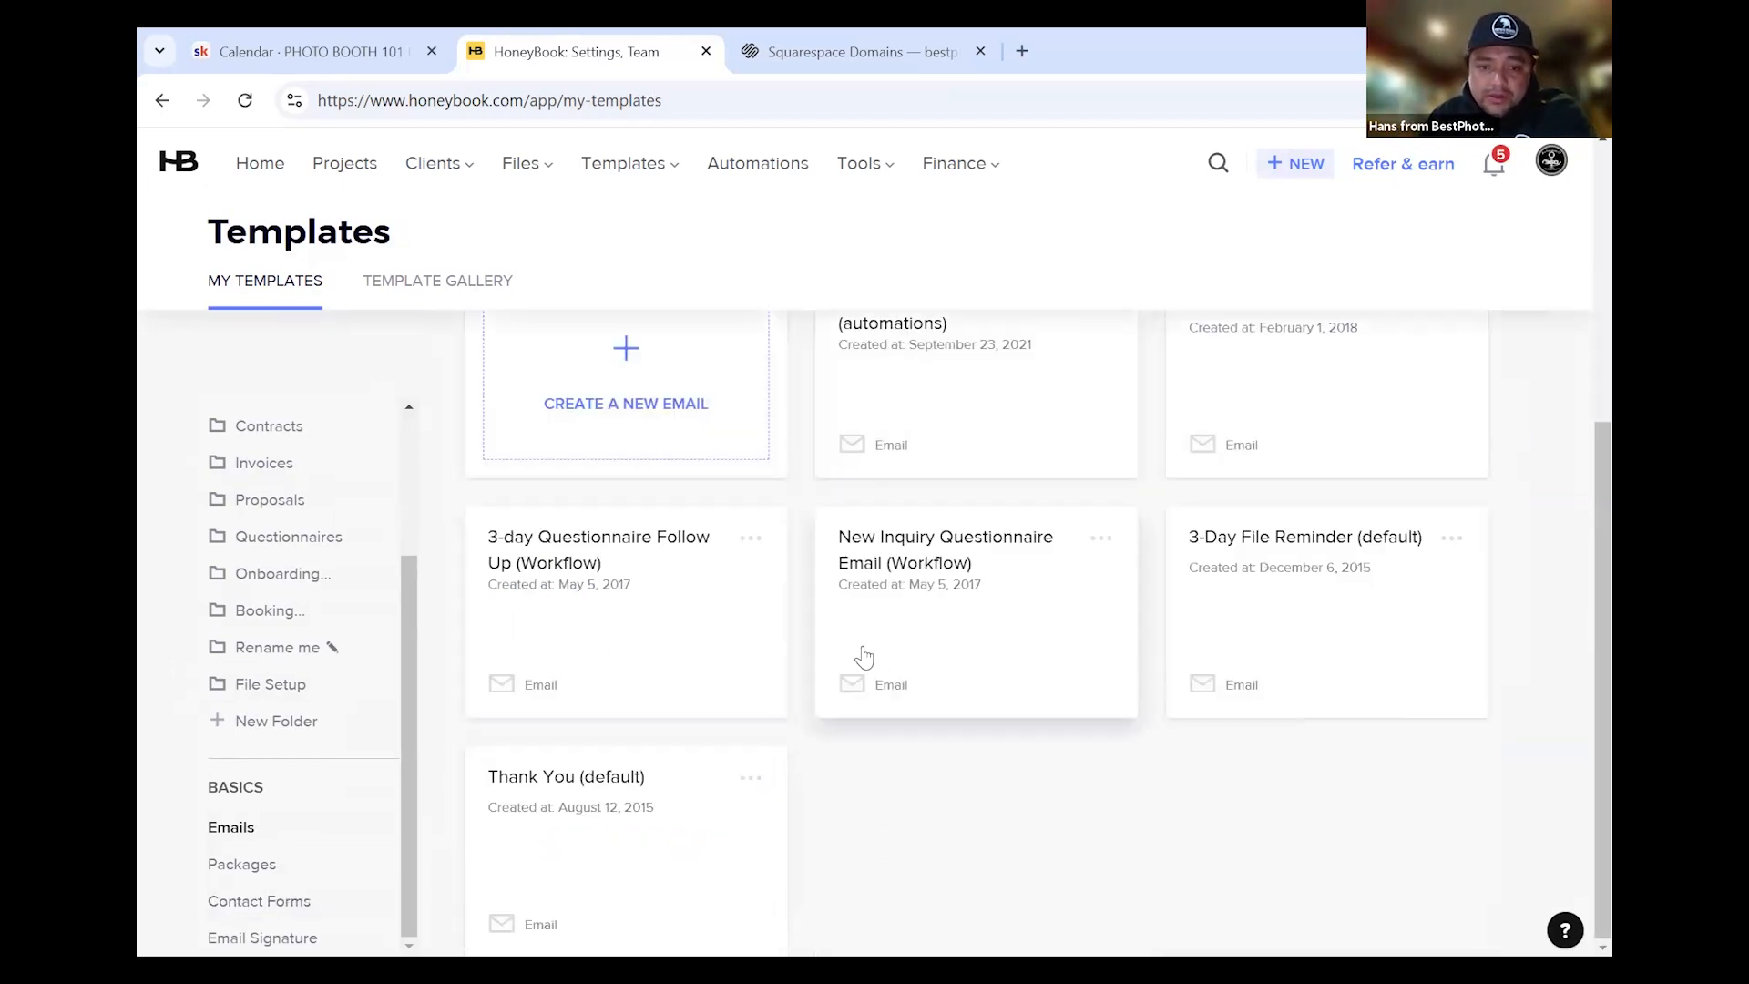
{"action": "scroll", "coordinate": [613, 802], "scroll_direction": "up", "scroll_amount": 5}
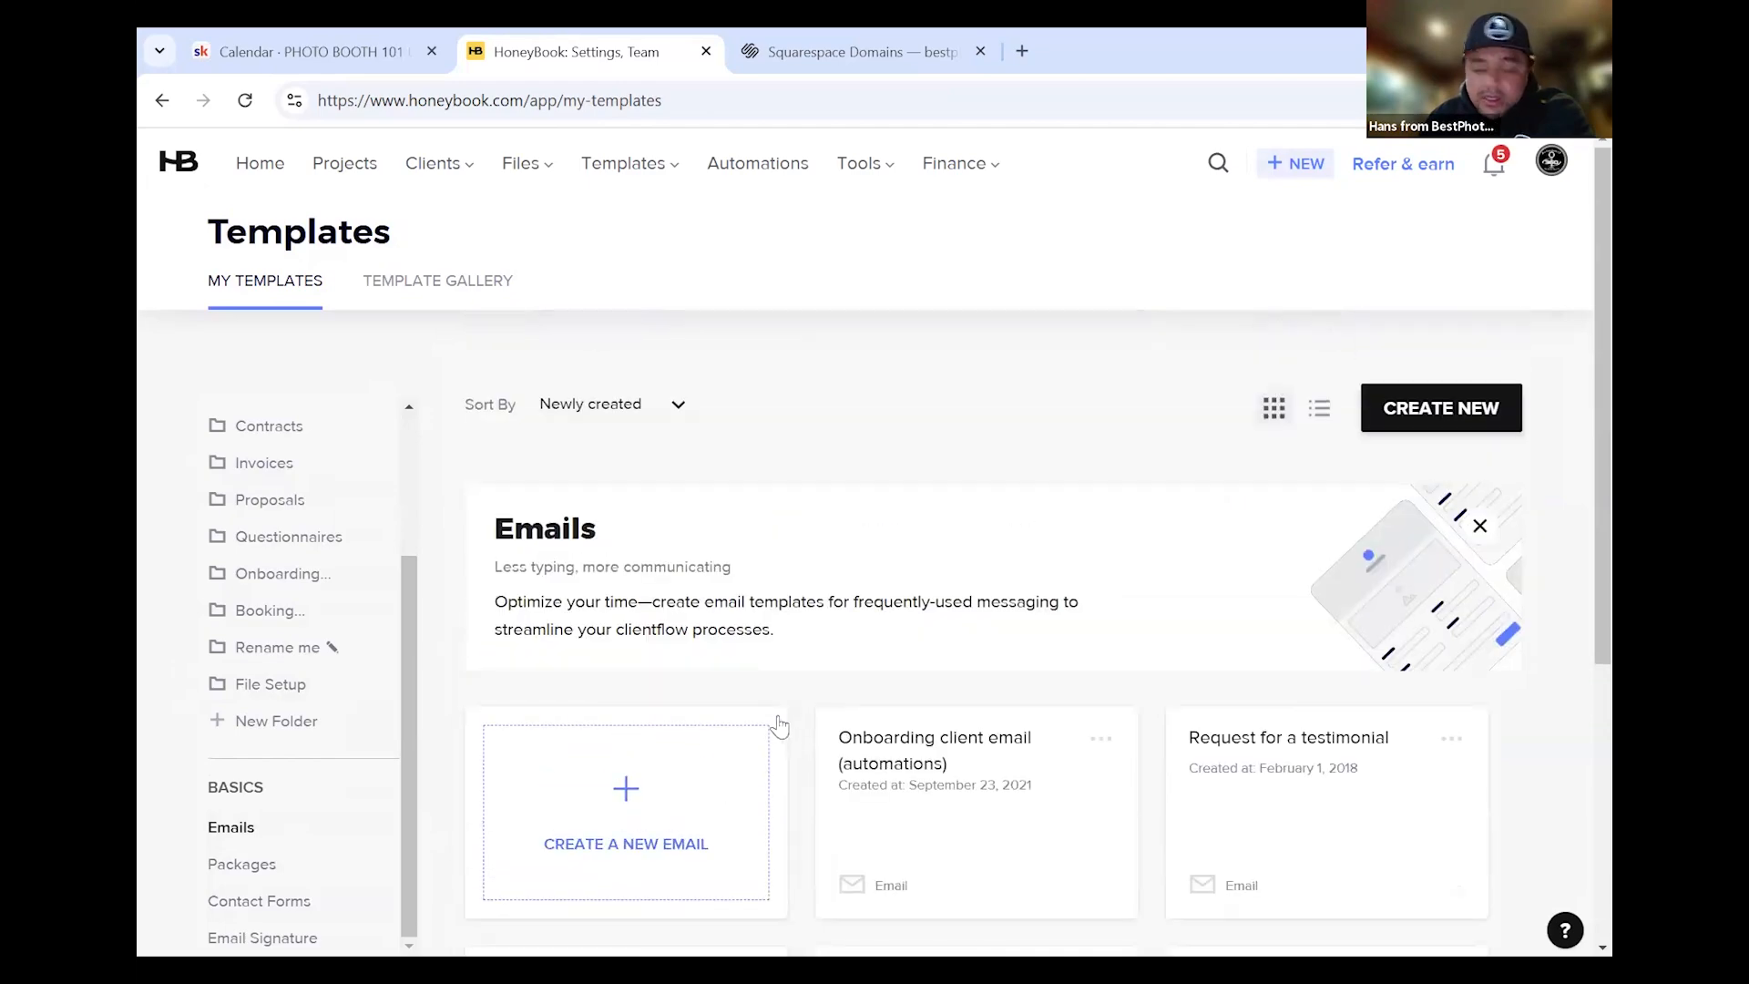
{"action": "scroll", "coordinate": [716, 723], "scroll_direction": "down", "scroll_amount": 3}
{"action": "scroll", "coordinate": [715, 722], "scroll_direction": "down", "scroll_amount": 2}
{"action": "scroll", "coordinate": [610, 734], "scroll_direction": "up", "scroll_amount": 4}
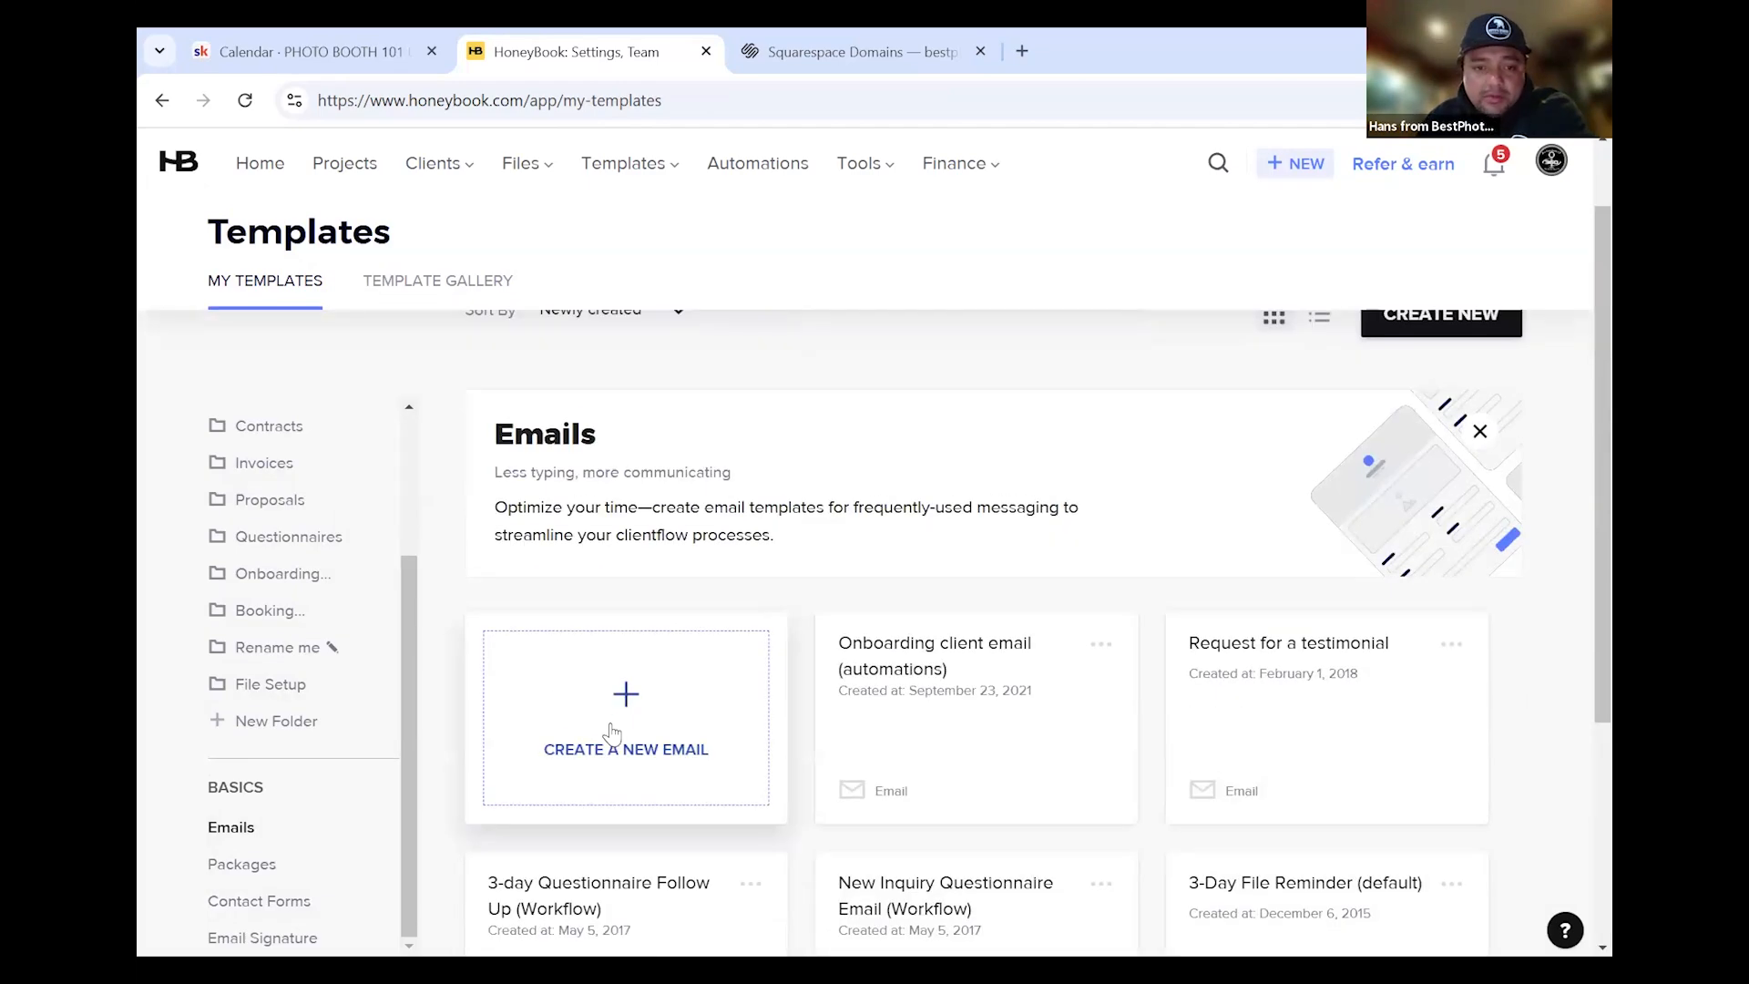
{"action": "left_click", "coordinate": [684, 690]}
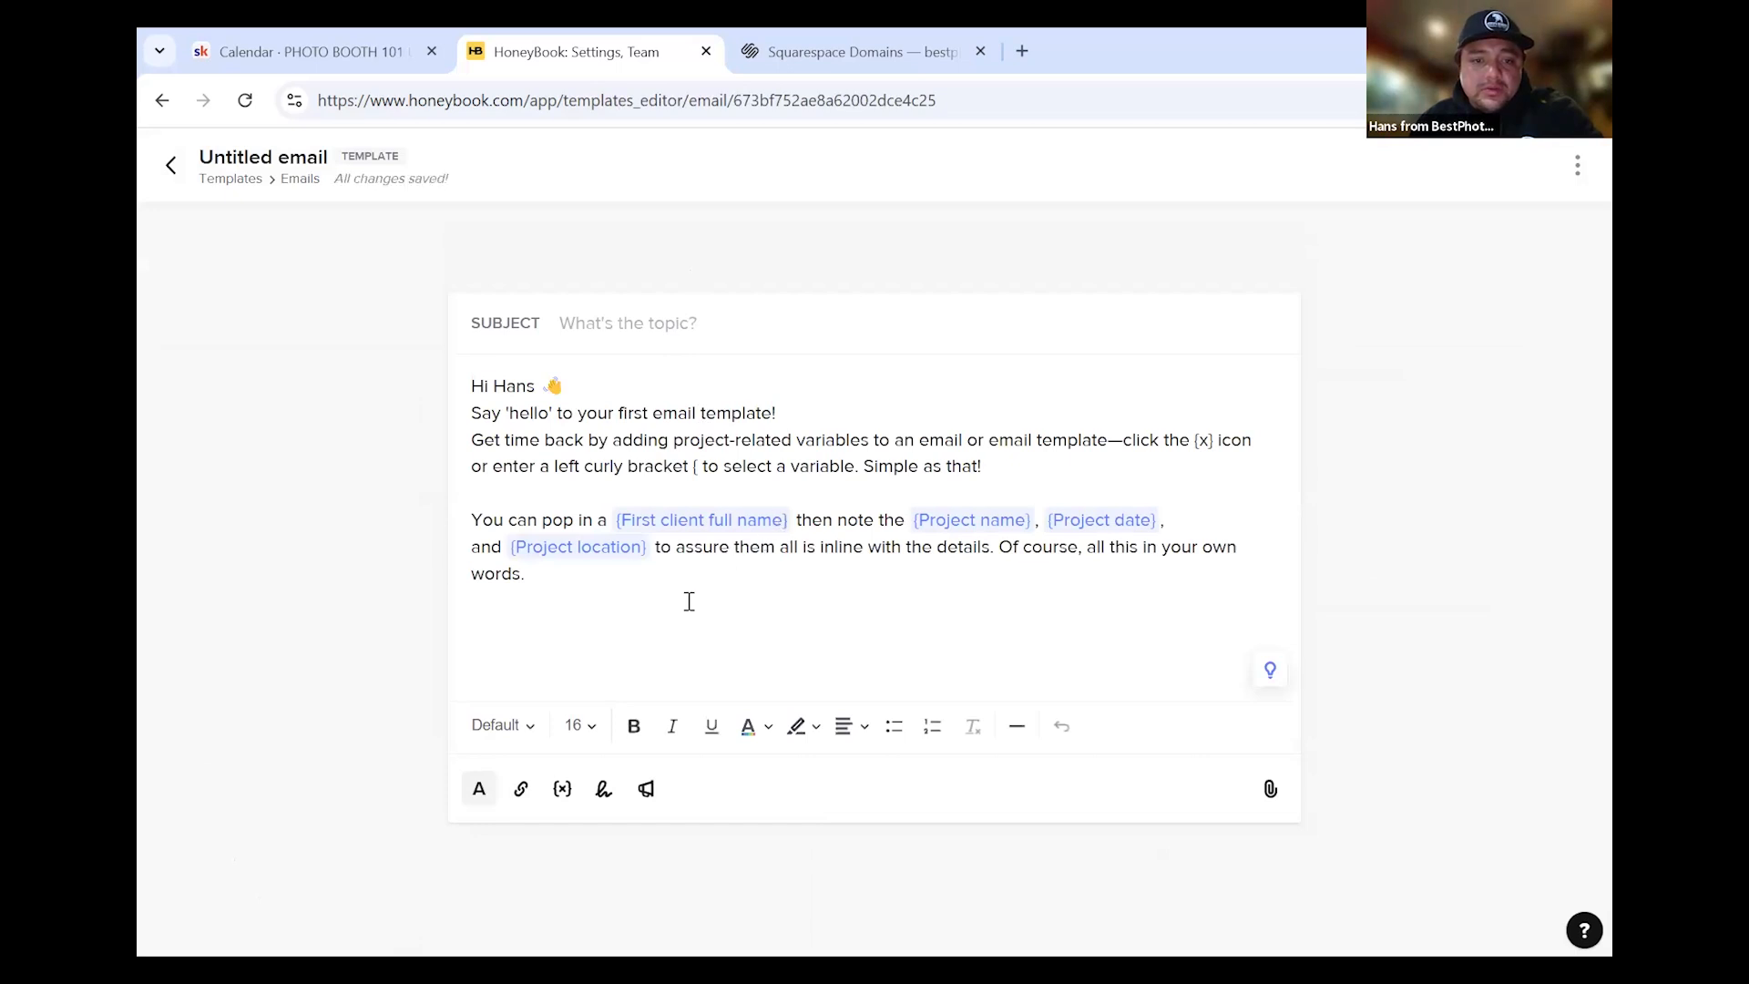
Delete the new template's sample body text
{"action": "left_click_drag", "start_coordinate": [671, 598], "coordinate": [470, 375]}
{"action": "key", "text": "BackSpace"}
{"action": "left_click", "coordinate": [594, 321]}
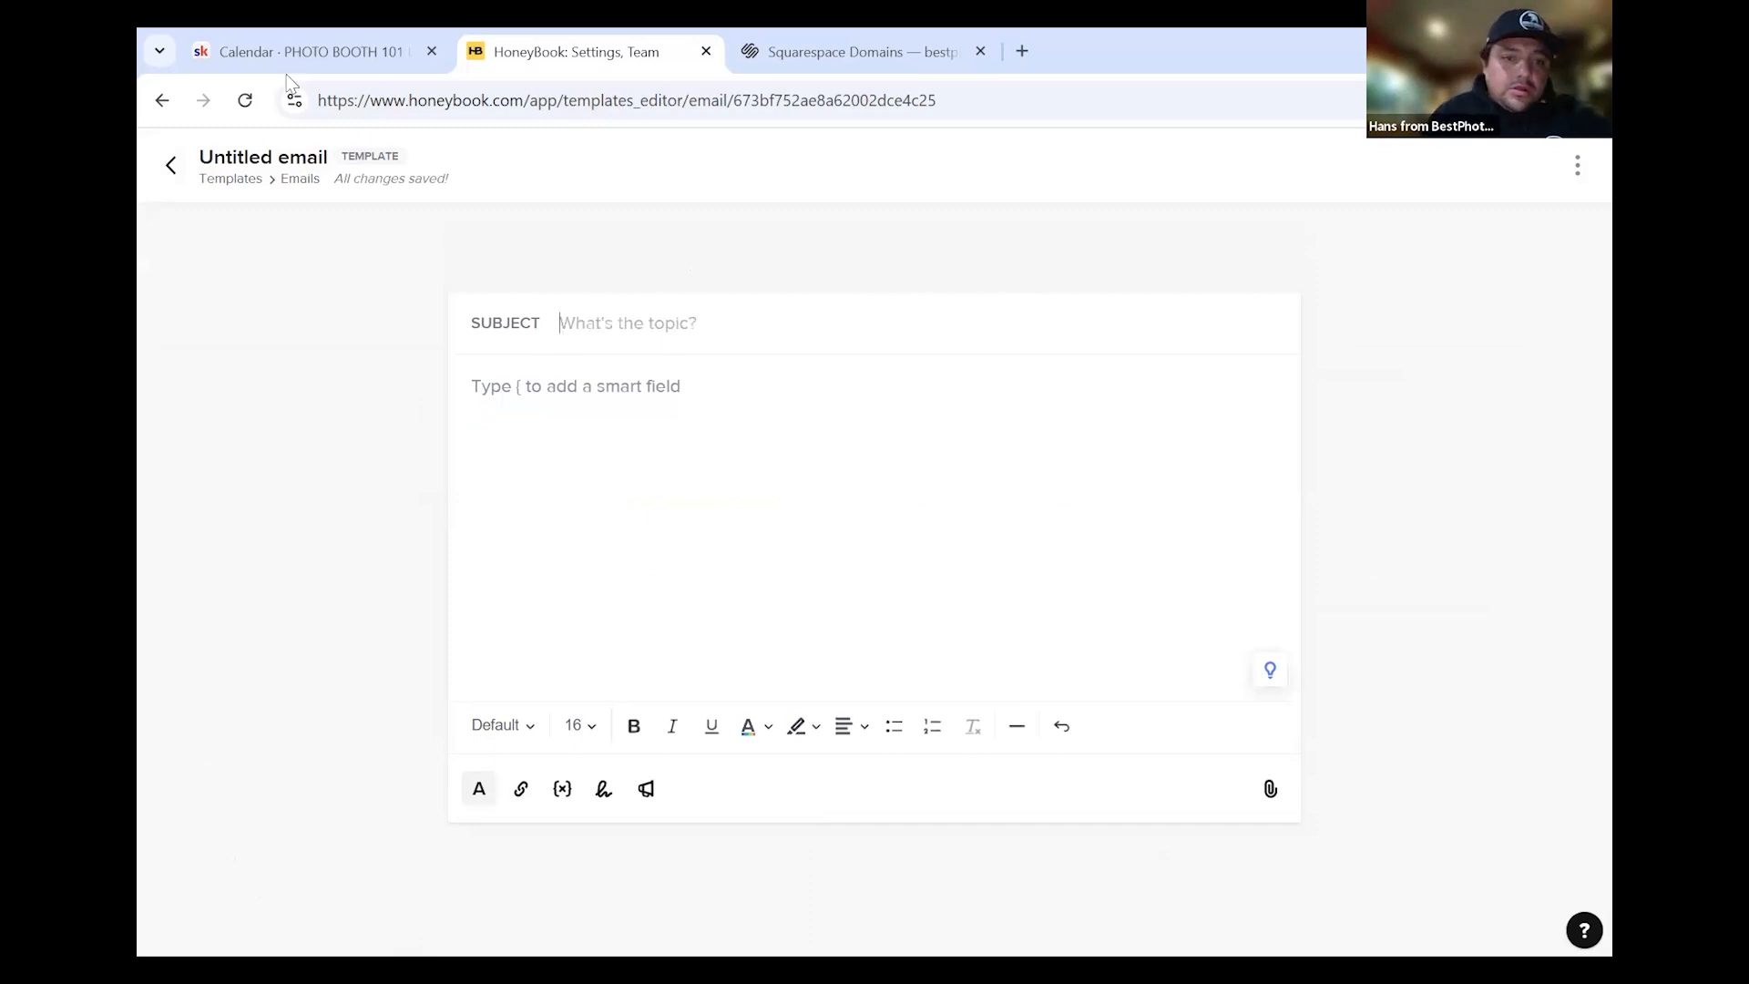
Rename the template 'Confirm Rental' and enter the subject 'Photo Booth Rental Confirmation'
{"action": "left_click", "coordinate": [274, 158]}
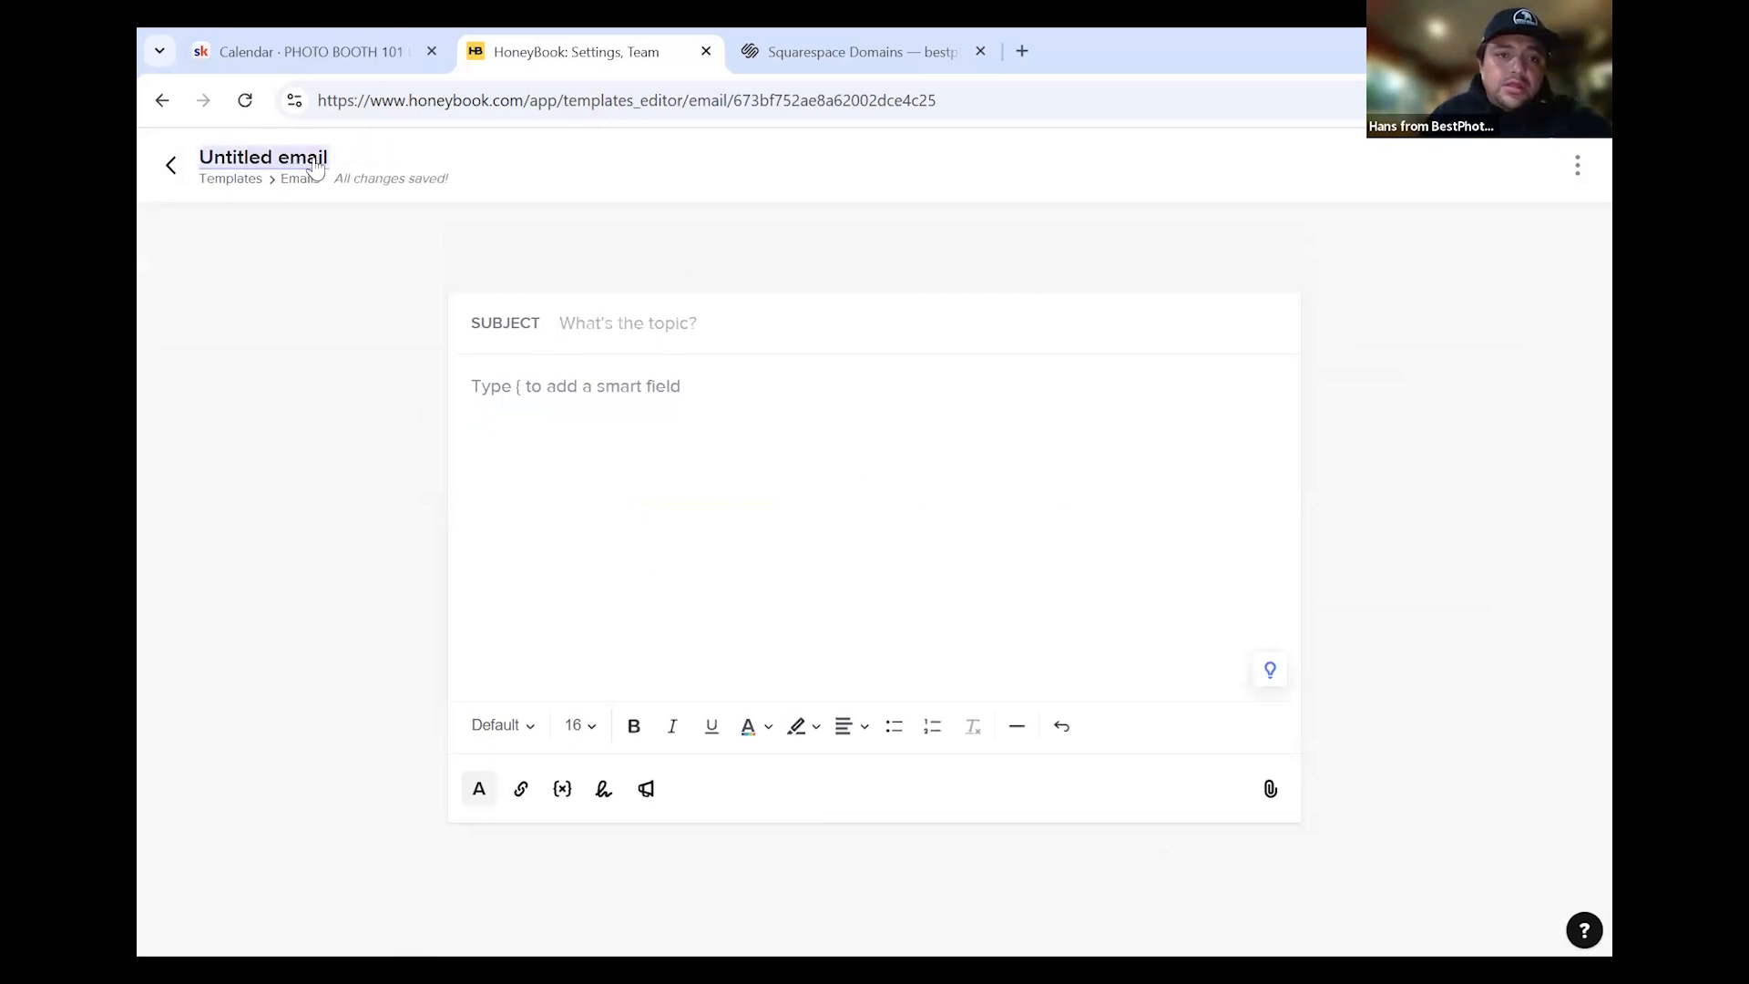
{"action": "key", "text": "BackSpace"}
{"action": "key", "text": "BackSpace"}
{"action": "key", "text": "BackSpace"}
{"action": "key", "text": "BackSpace"}
{"action": "key", "text": "BackSpace"}
{"action": "key", "text": "BackSpace"}
{"action": "key", "text": "BackSpace"}
{"action": "key", "text": "BackSpace"}
{"action": "key", "text": "BackSpace"}
{"action": "key", "text": "BackSpace"}
{"action": "key", "text": "BackSpace"}
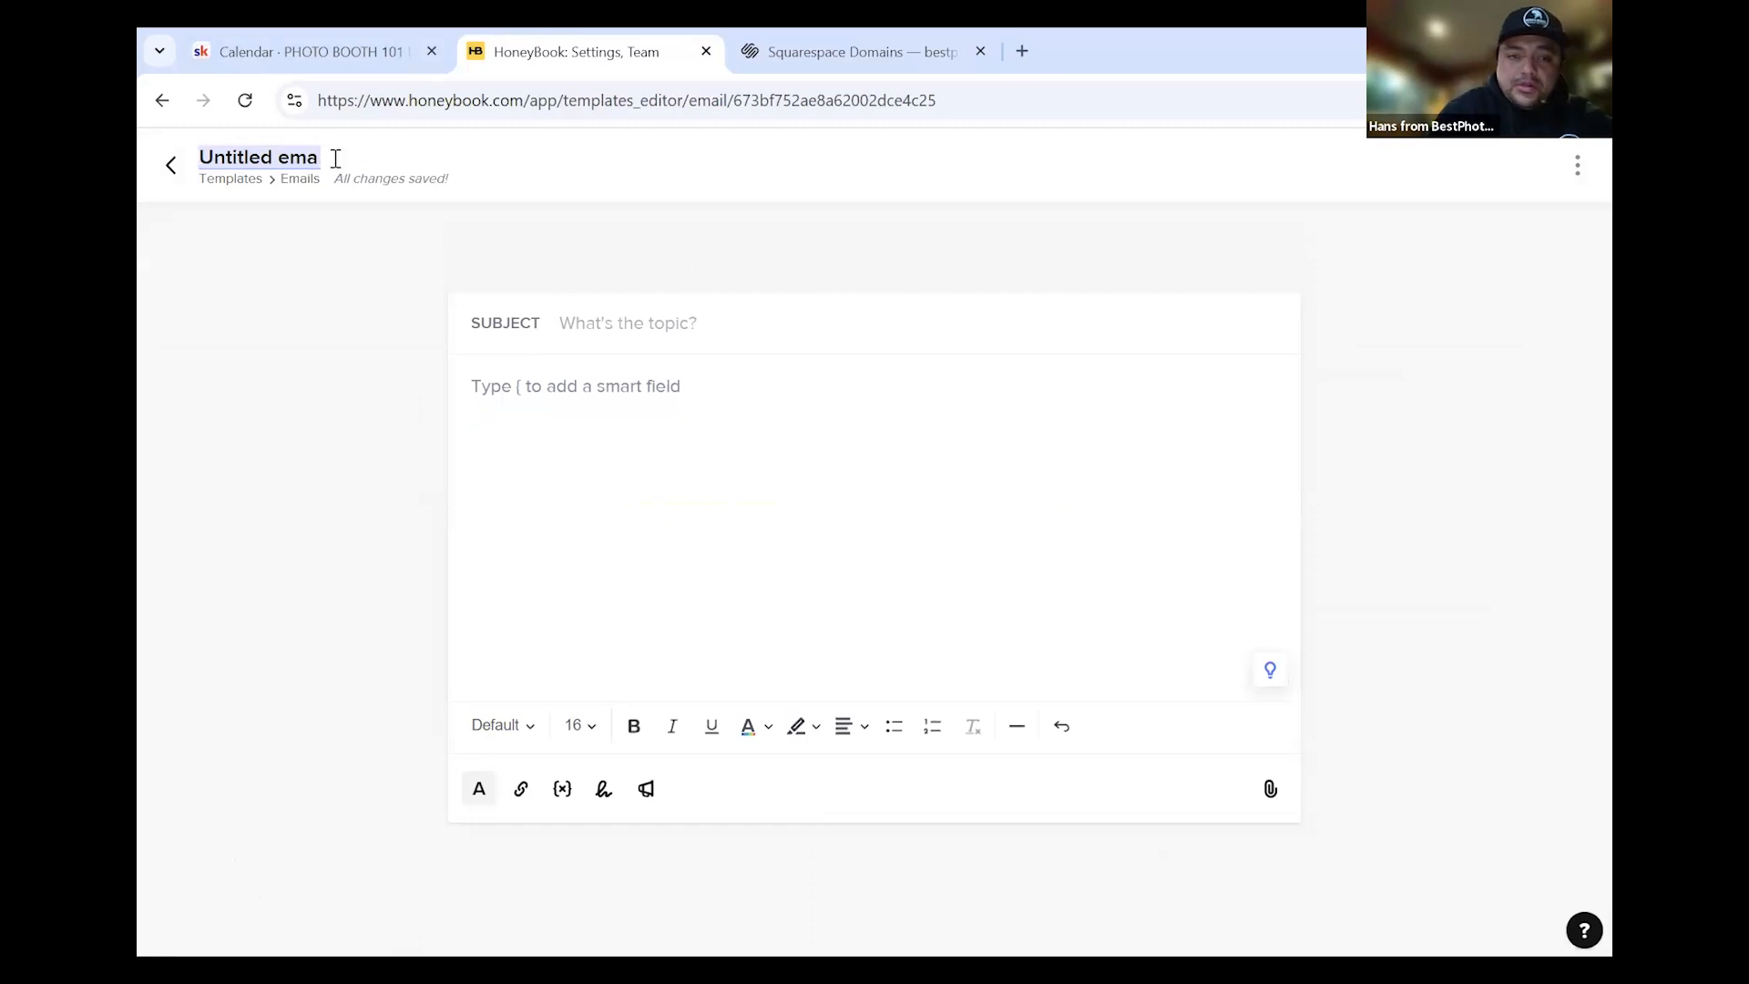
{"action": "key", "text": "BackSpace"}
{"action": "key", "text": "BackSpace"}
{"action": "key", "text": "BackSpace"}
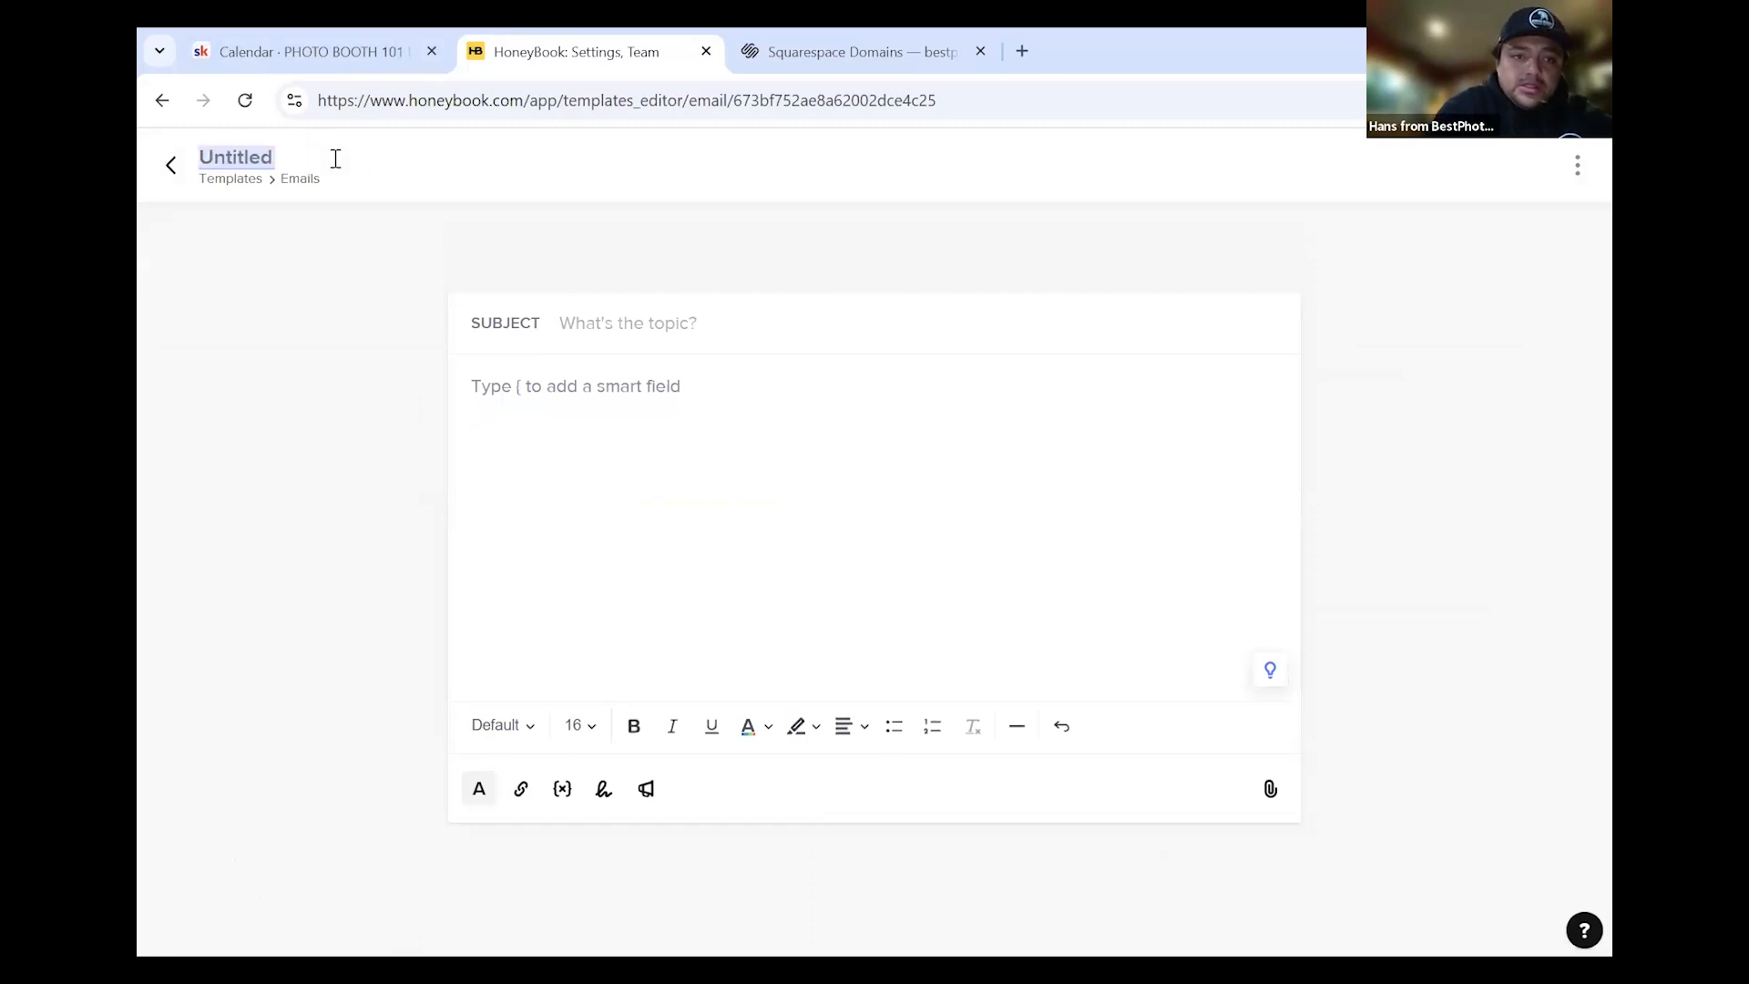
{"action": "type", "text": "Con"}
{"action": "type", "text": "firm "}
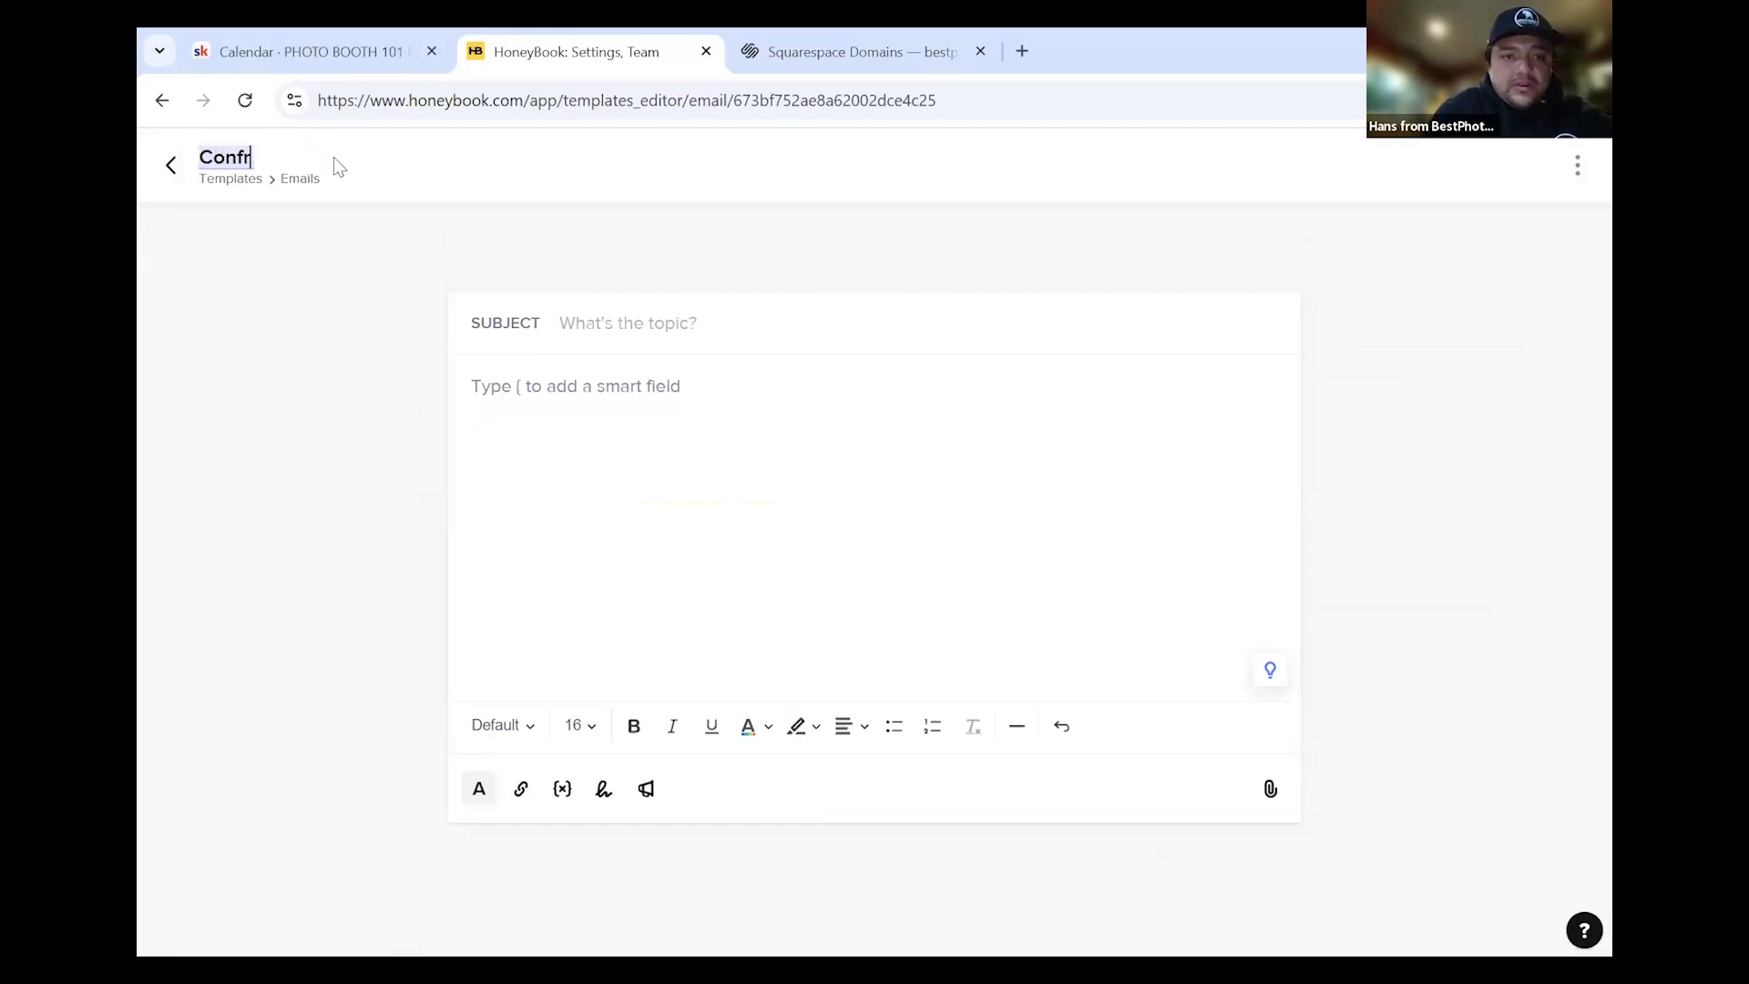
{"action": "type", "text": "R"}
{"action": "key", "text": "BackSpace"}
{"action": "type", "text": "Rental"}
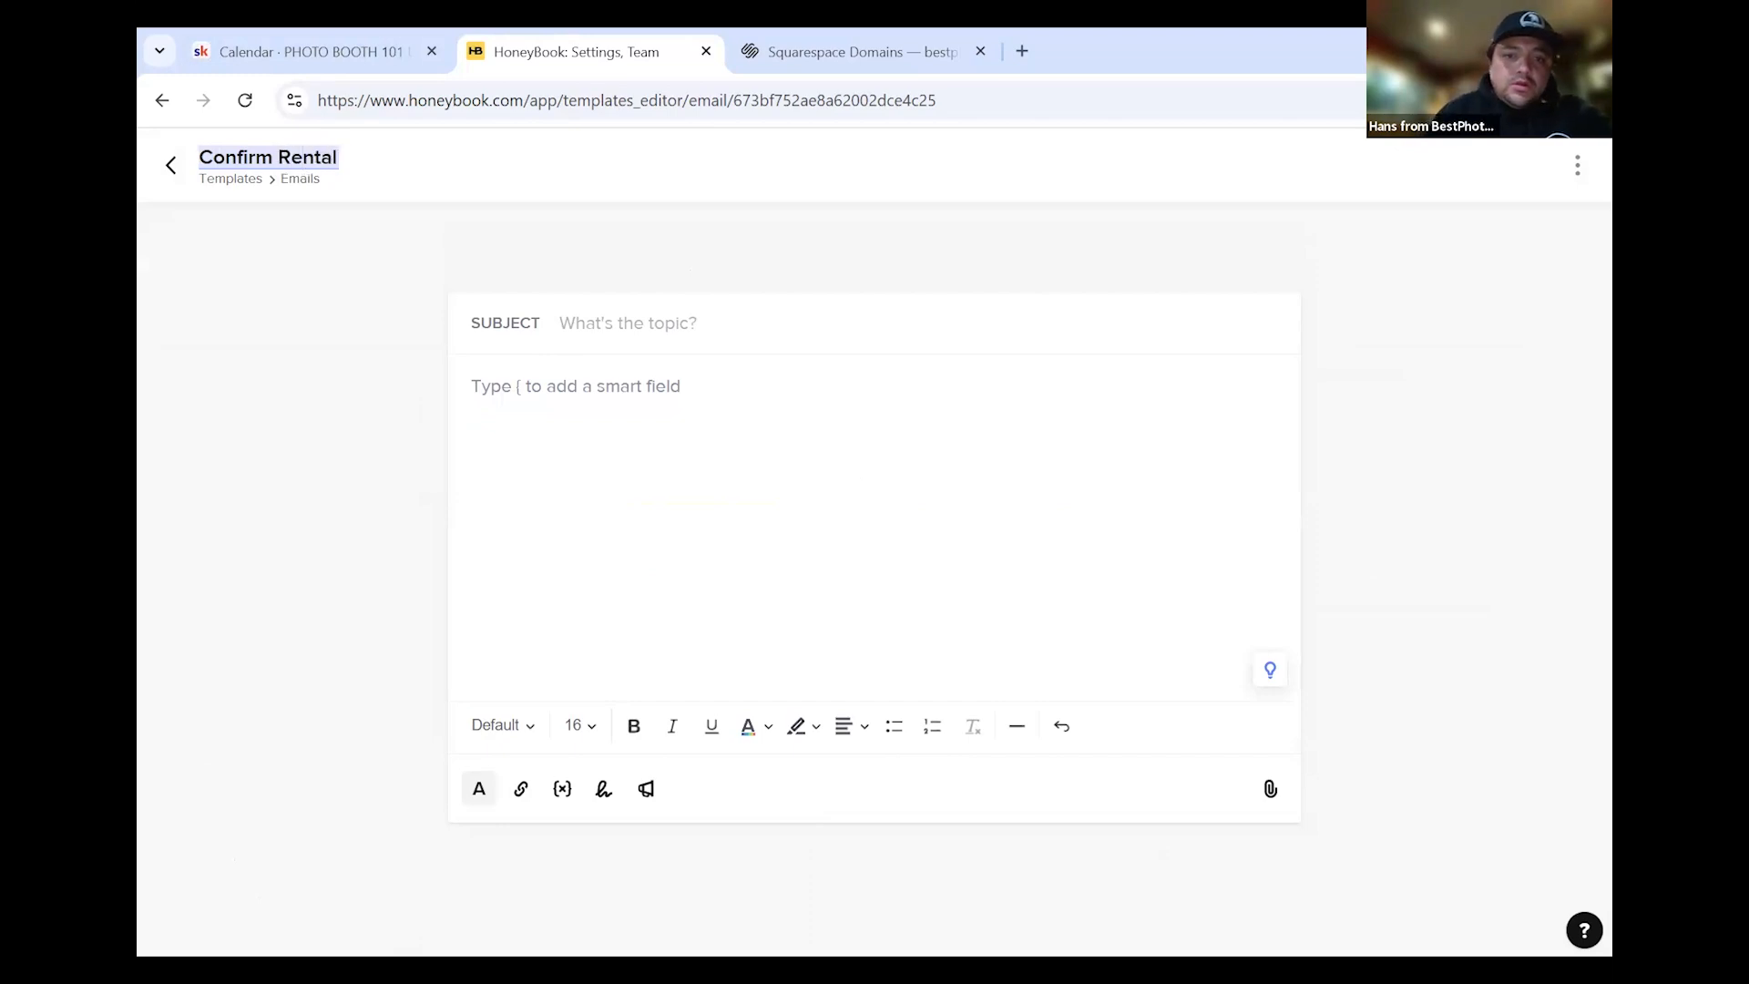
{"action": "left_click", "coordinate": [663, 323]}
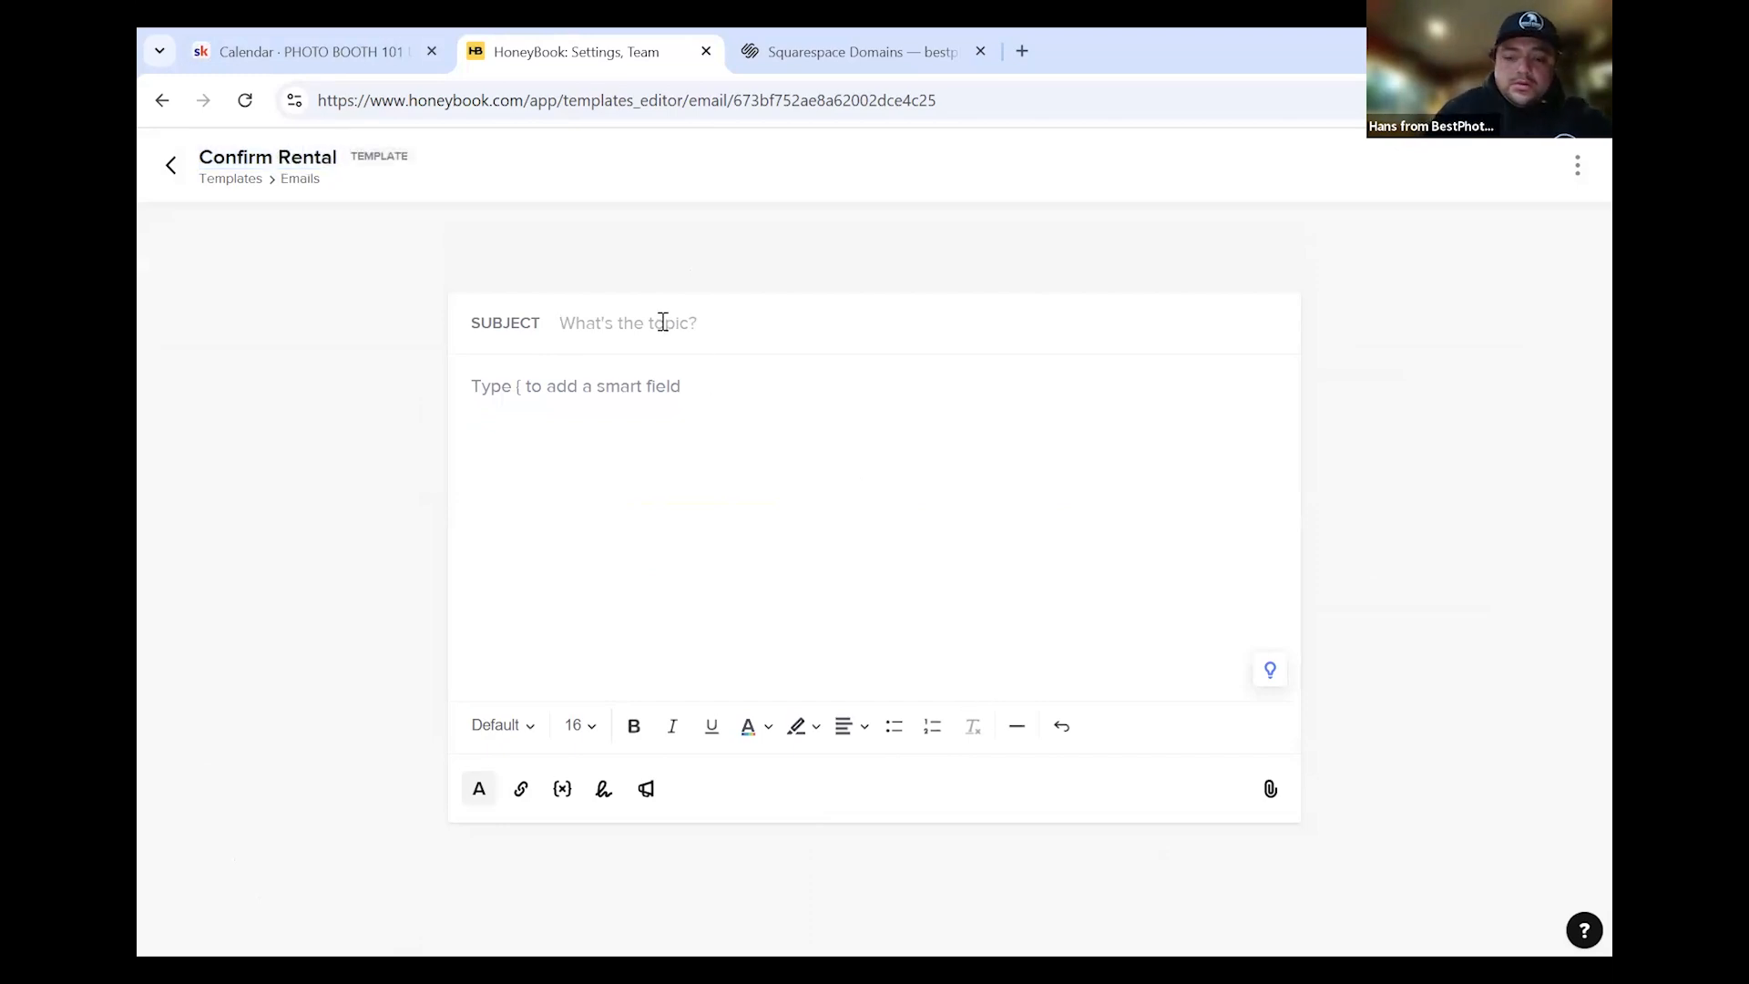
{"action": "type", "text": "Photo Boot"}
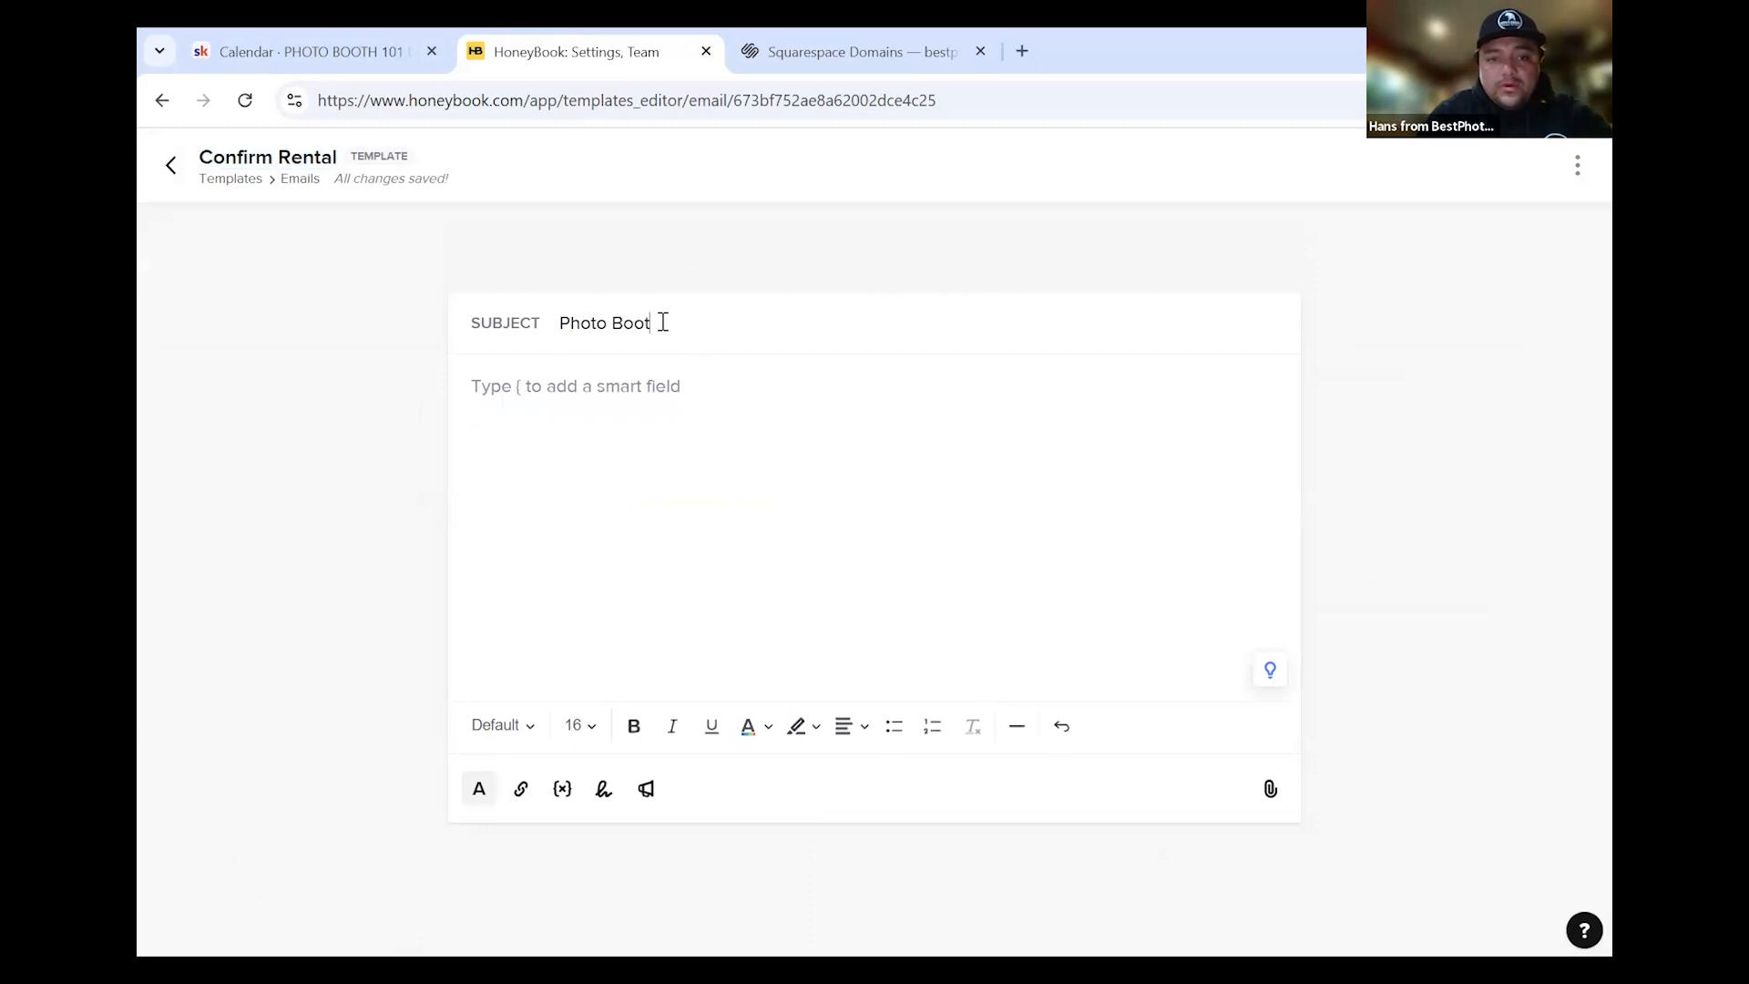
{"action": "type", "text": "h Rental Confirmation"}
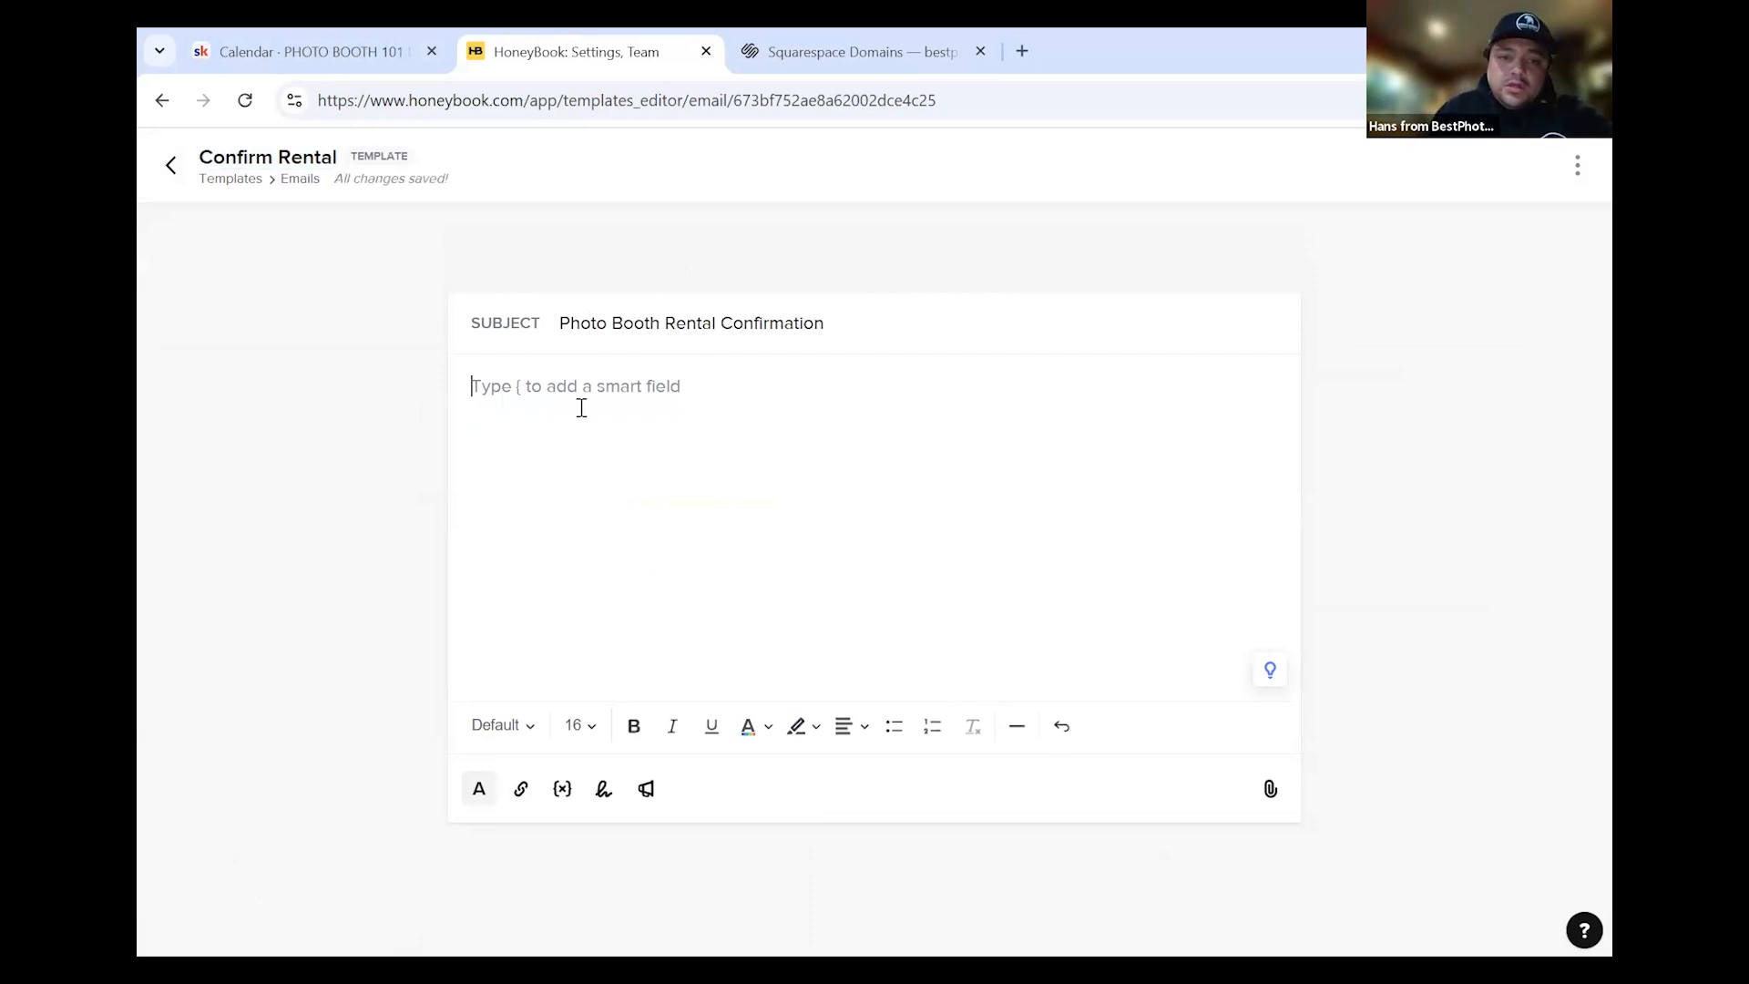
{"action": "type", "text": "Hello,"}
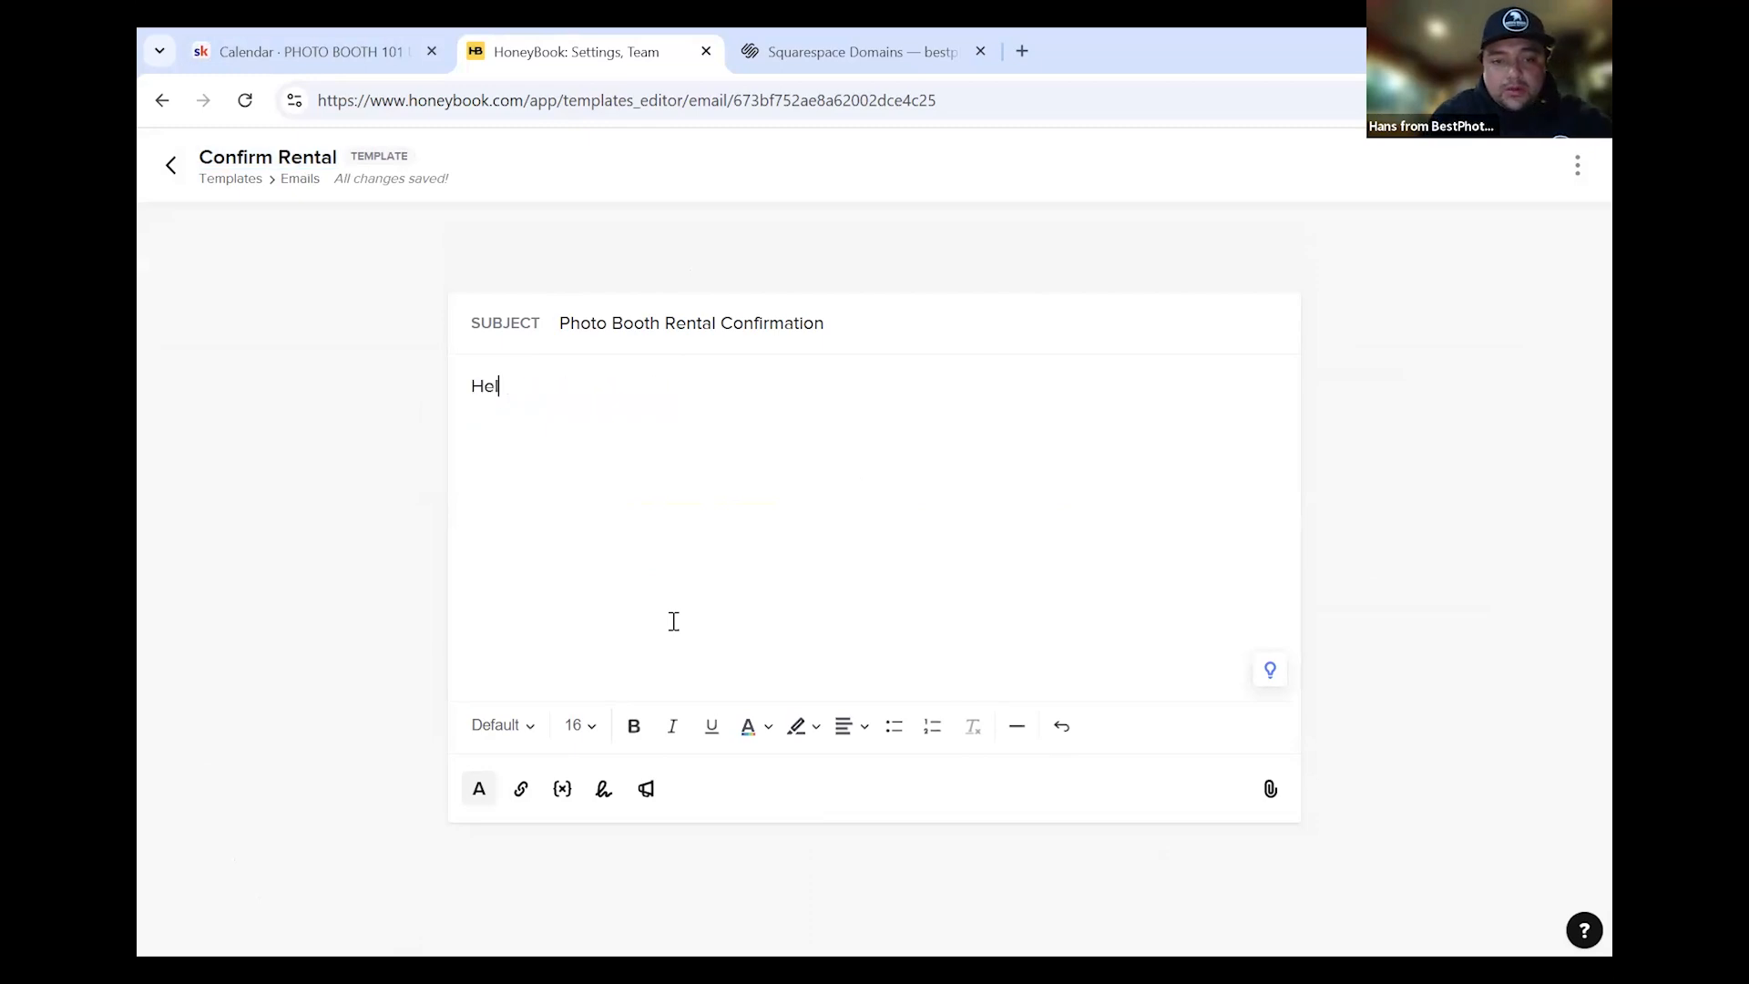
Write the greeting with the client's first-name smart field and a sender introduction from '(company name)'
{"action": "key", "text": "BackSpace"}
{"action": "key", "text": "BackSpace"}
{"action": "type", "text": "o"}
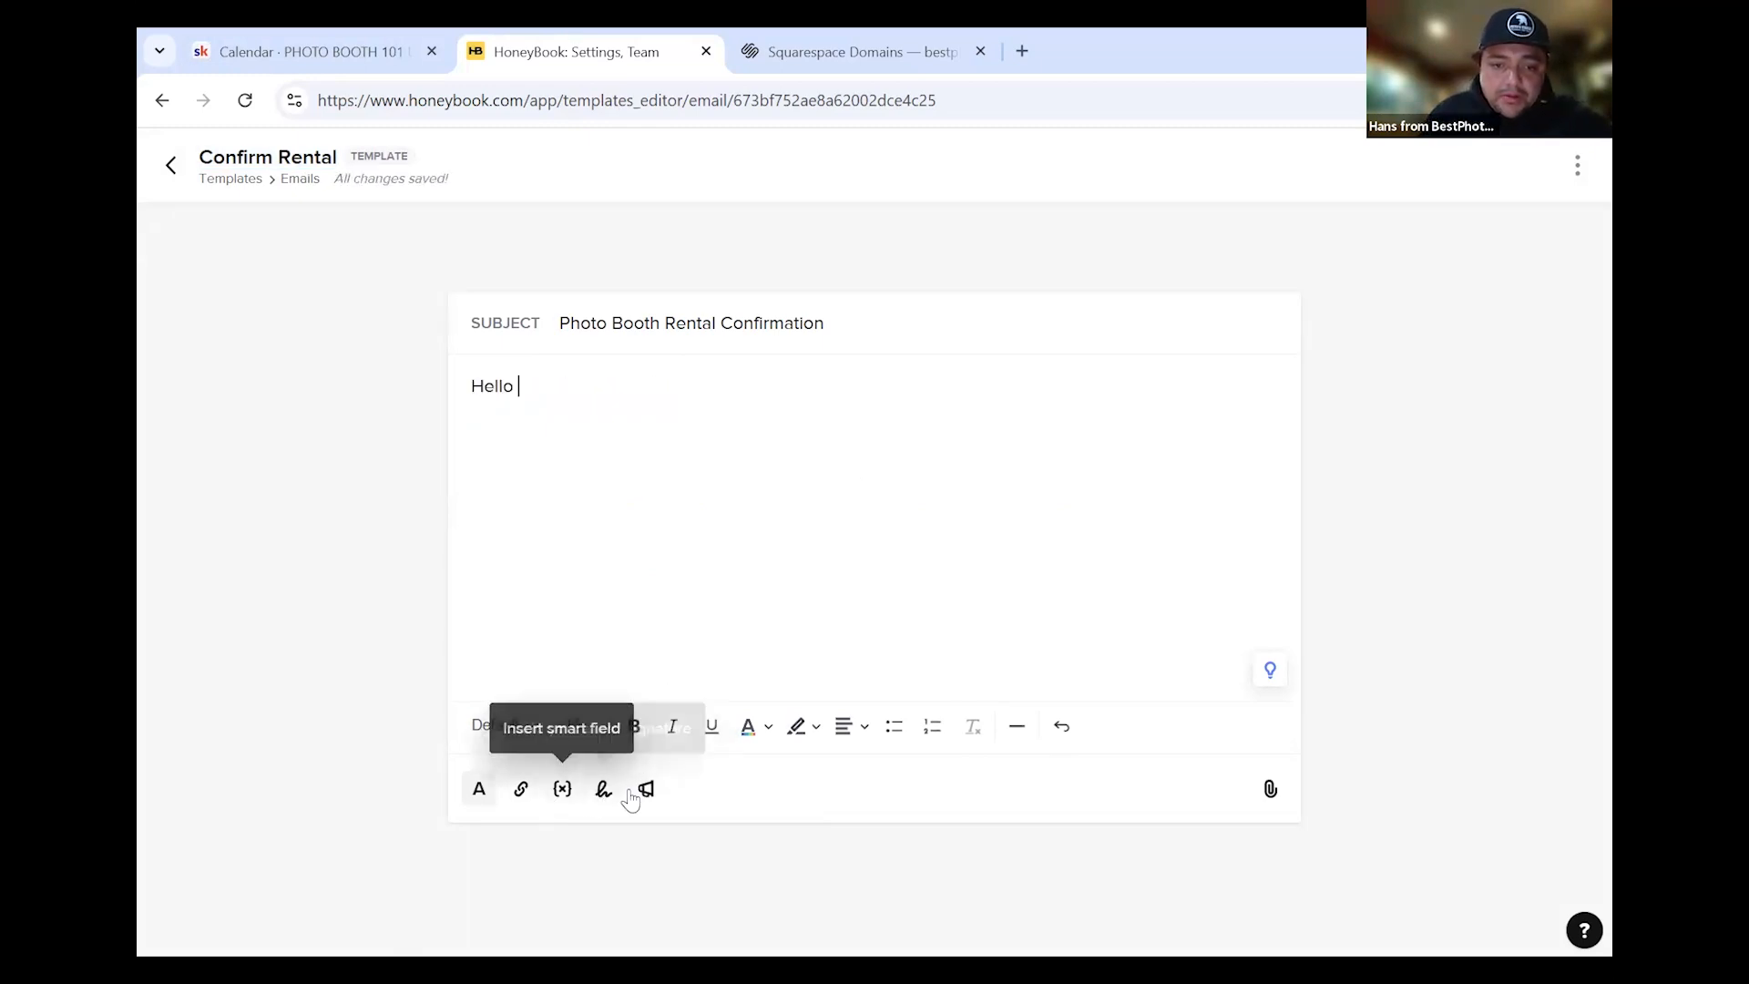
{"action": "left_click", "coordinate": [561, 791]}
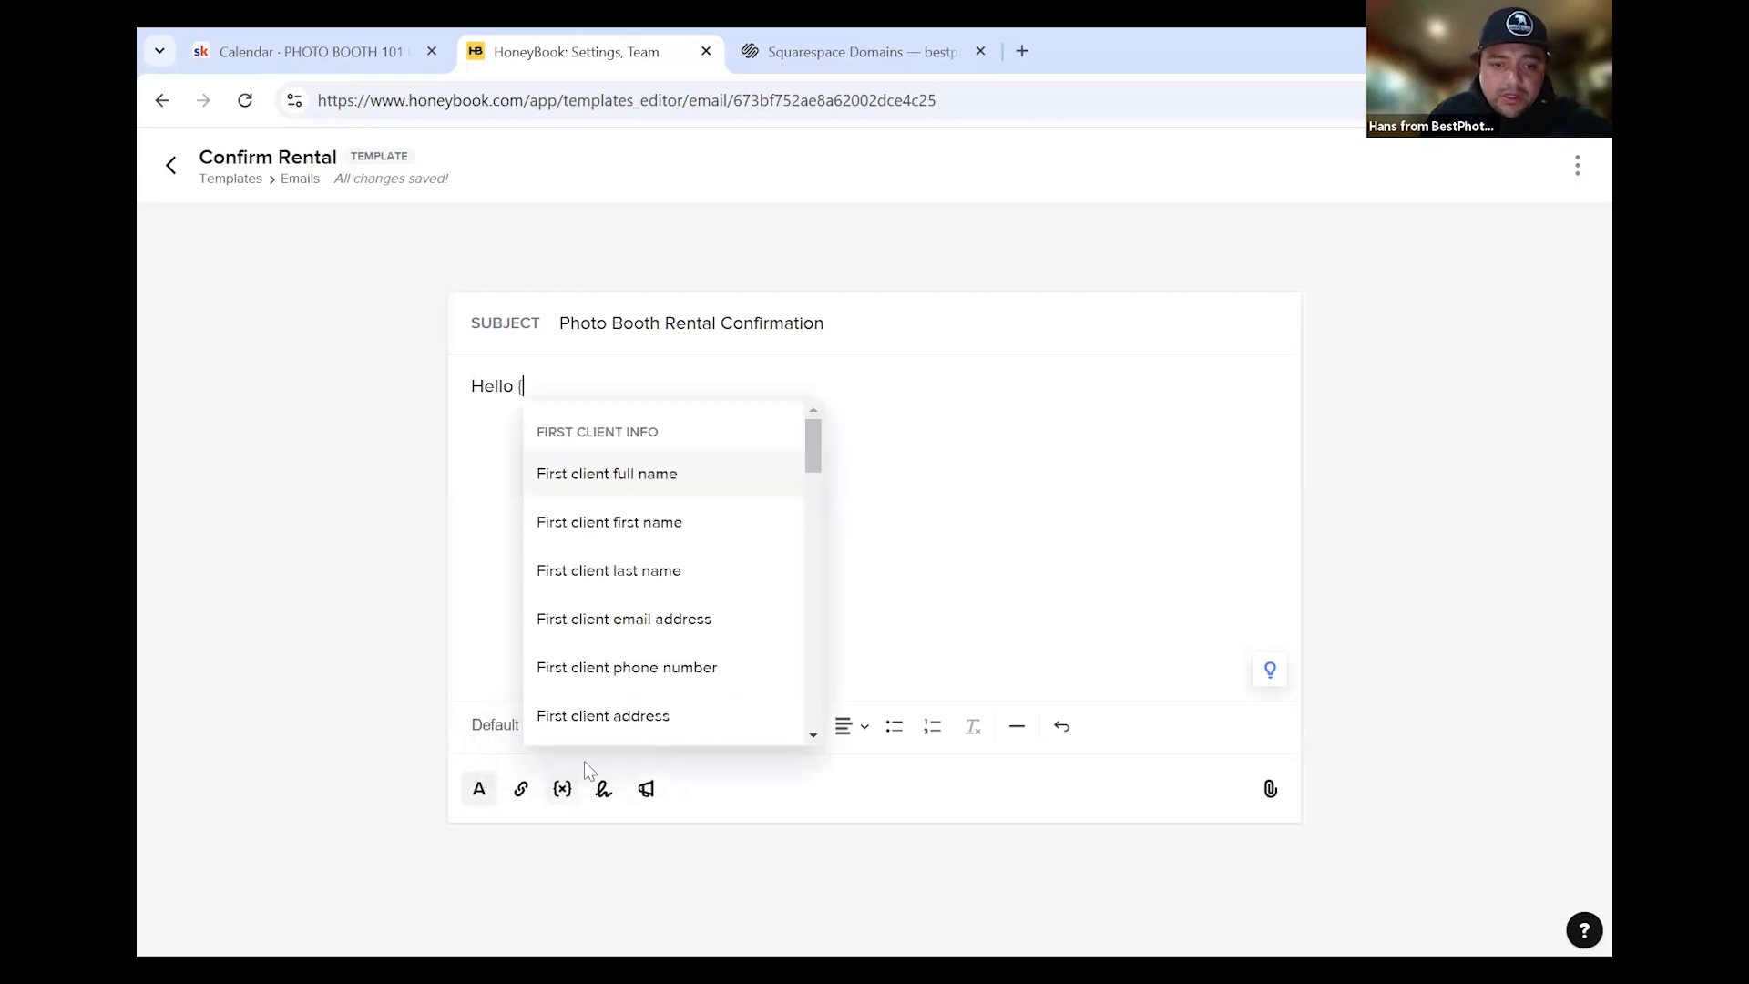
{"action": "left_click", "coordinate": [645, 524]}
{"action": "type", "text": ", this is Ham"}
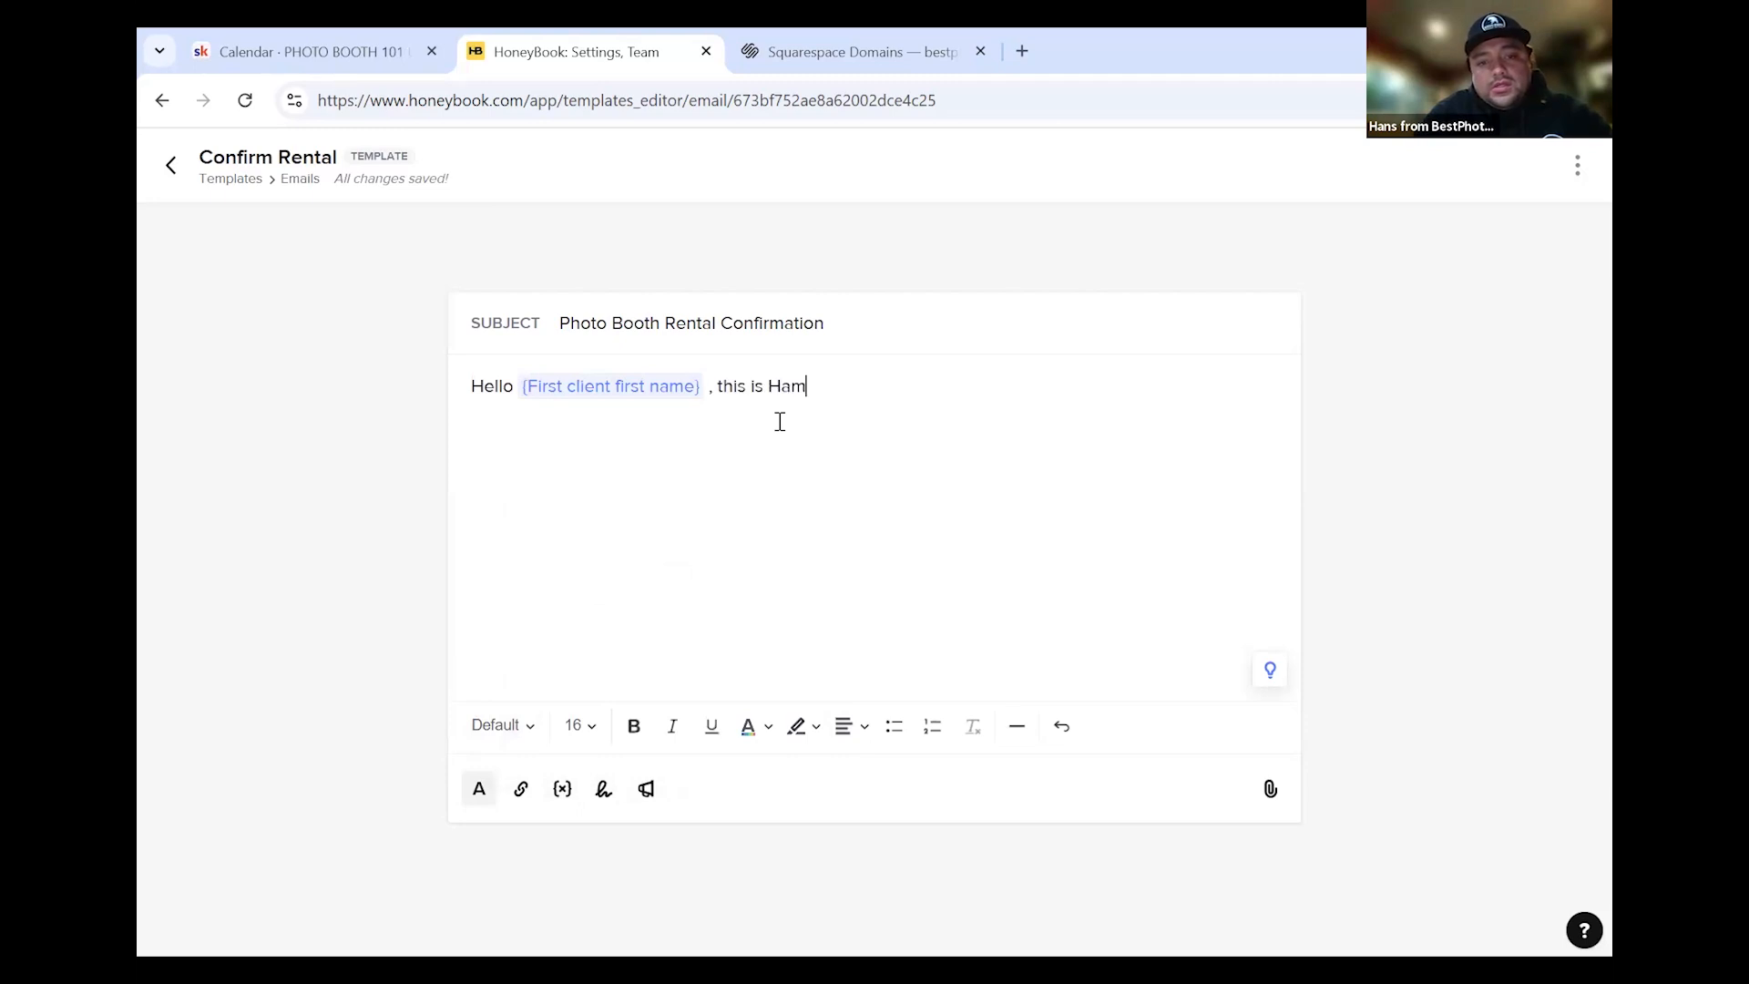
{"action": "key", "text": "BackSpace"}
{"action": "type", "text": "ns from"}
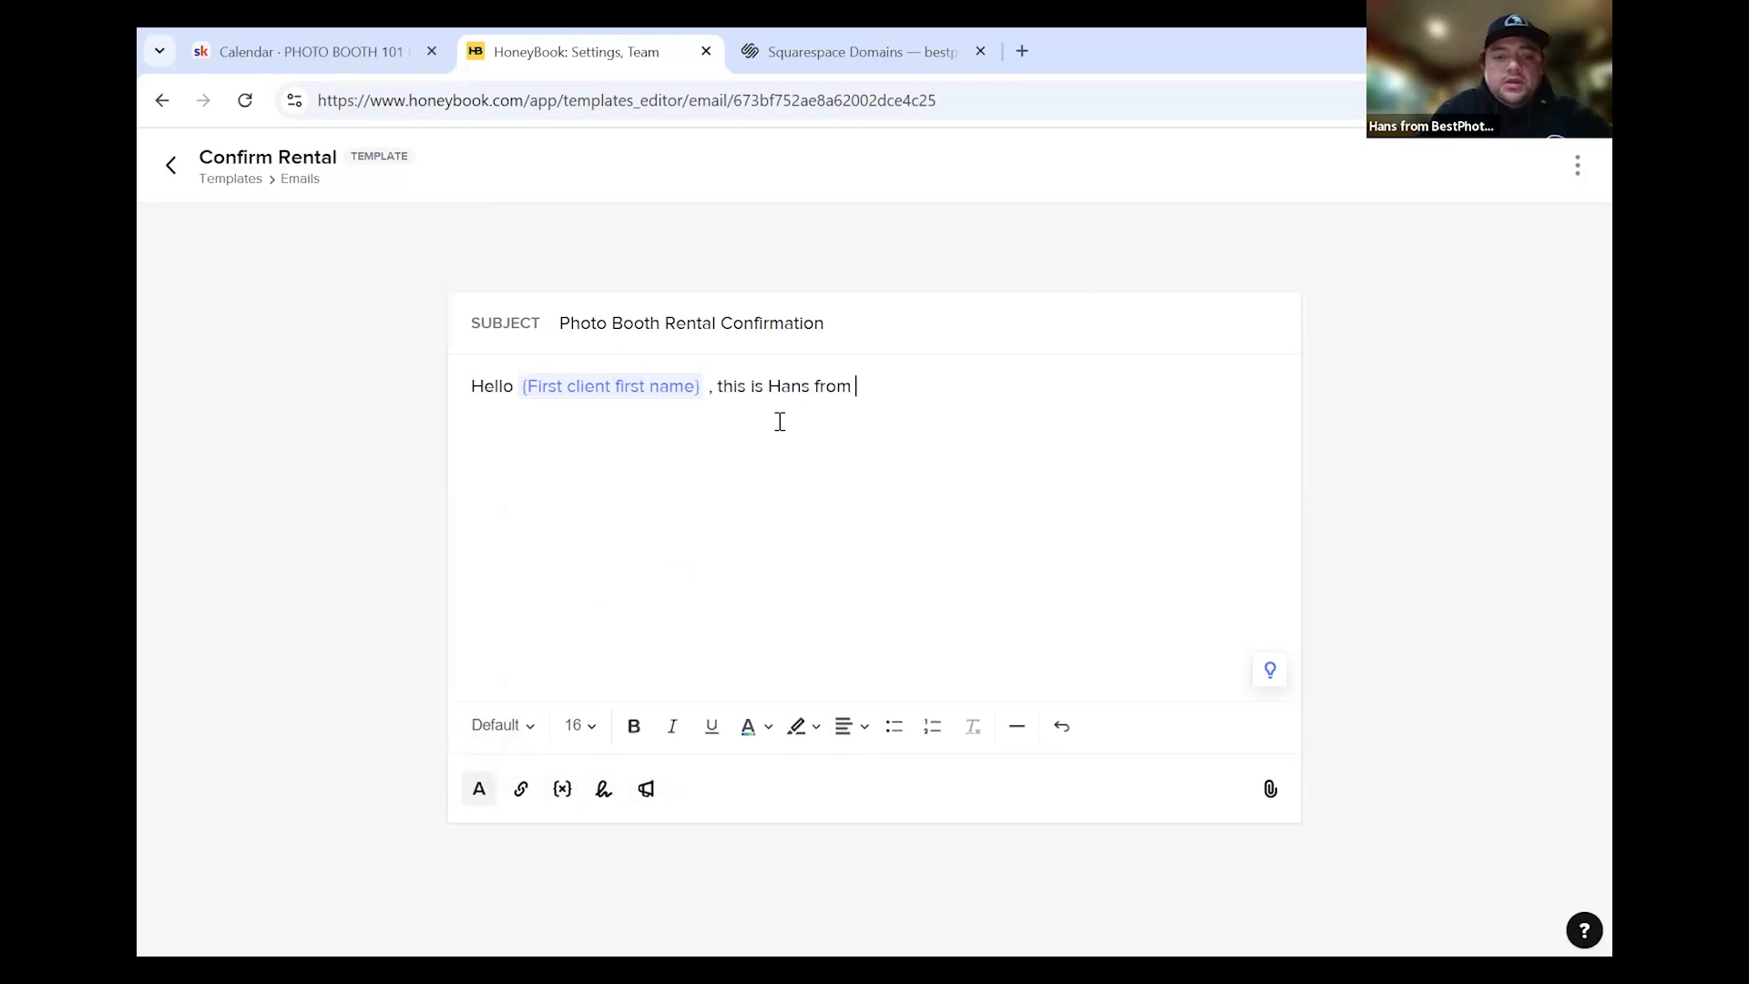
{"action": "type", "text": " (c"}
{"action": "type", "text": "opmen"}
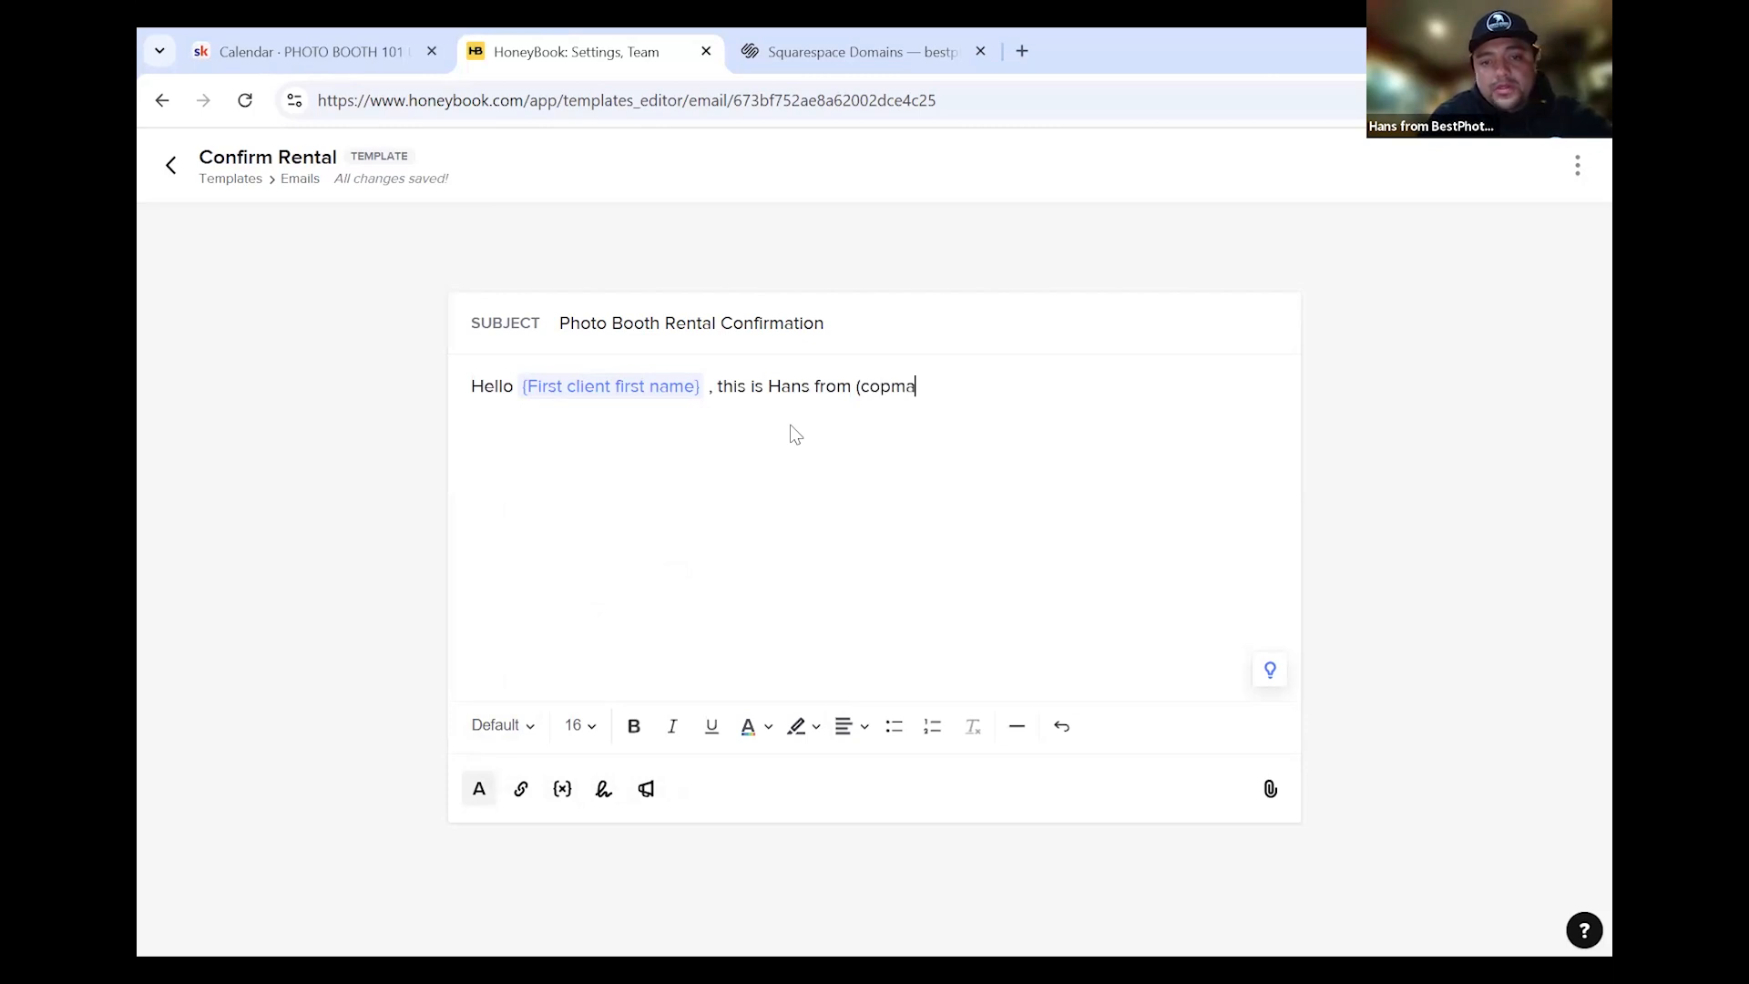
{"action": "key", "text": "BackSpace"}
{"action": "key", "text": "BackSpace"}
{"action": "key", "text": "BackSpace"}
{"action": "key", "text": "BackSpace"}
{"action": "type", "text": "mpa"}
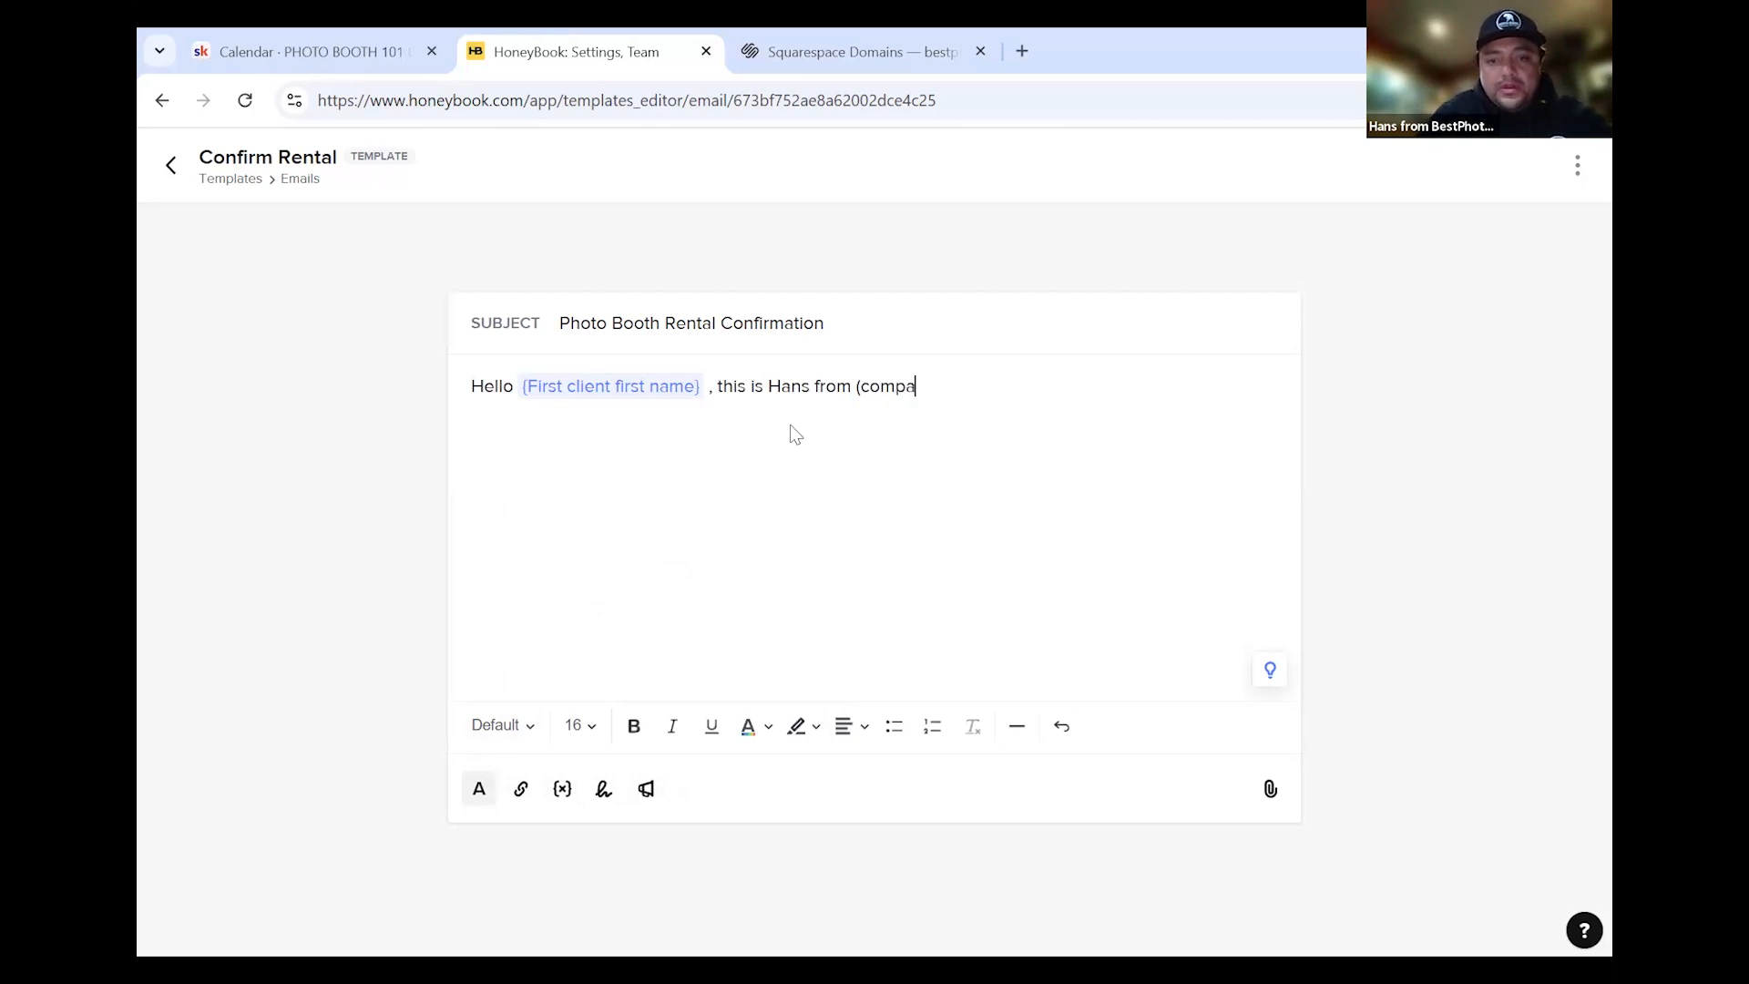
{"action": "type", "text": "ny name) "}
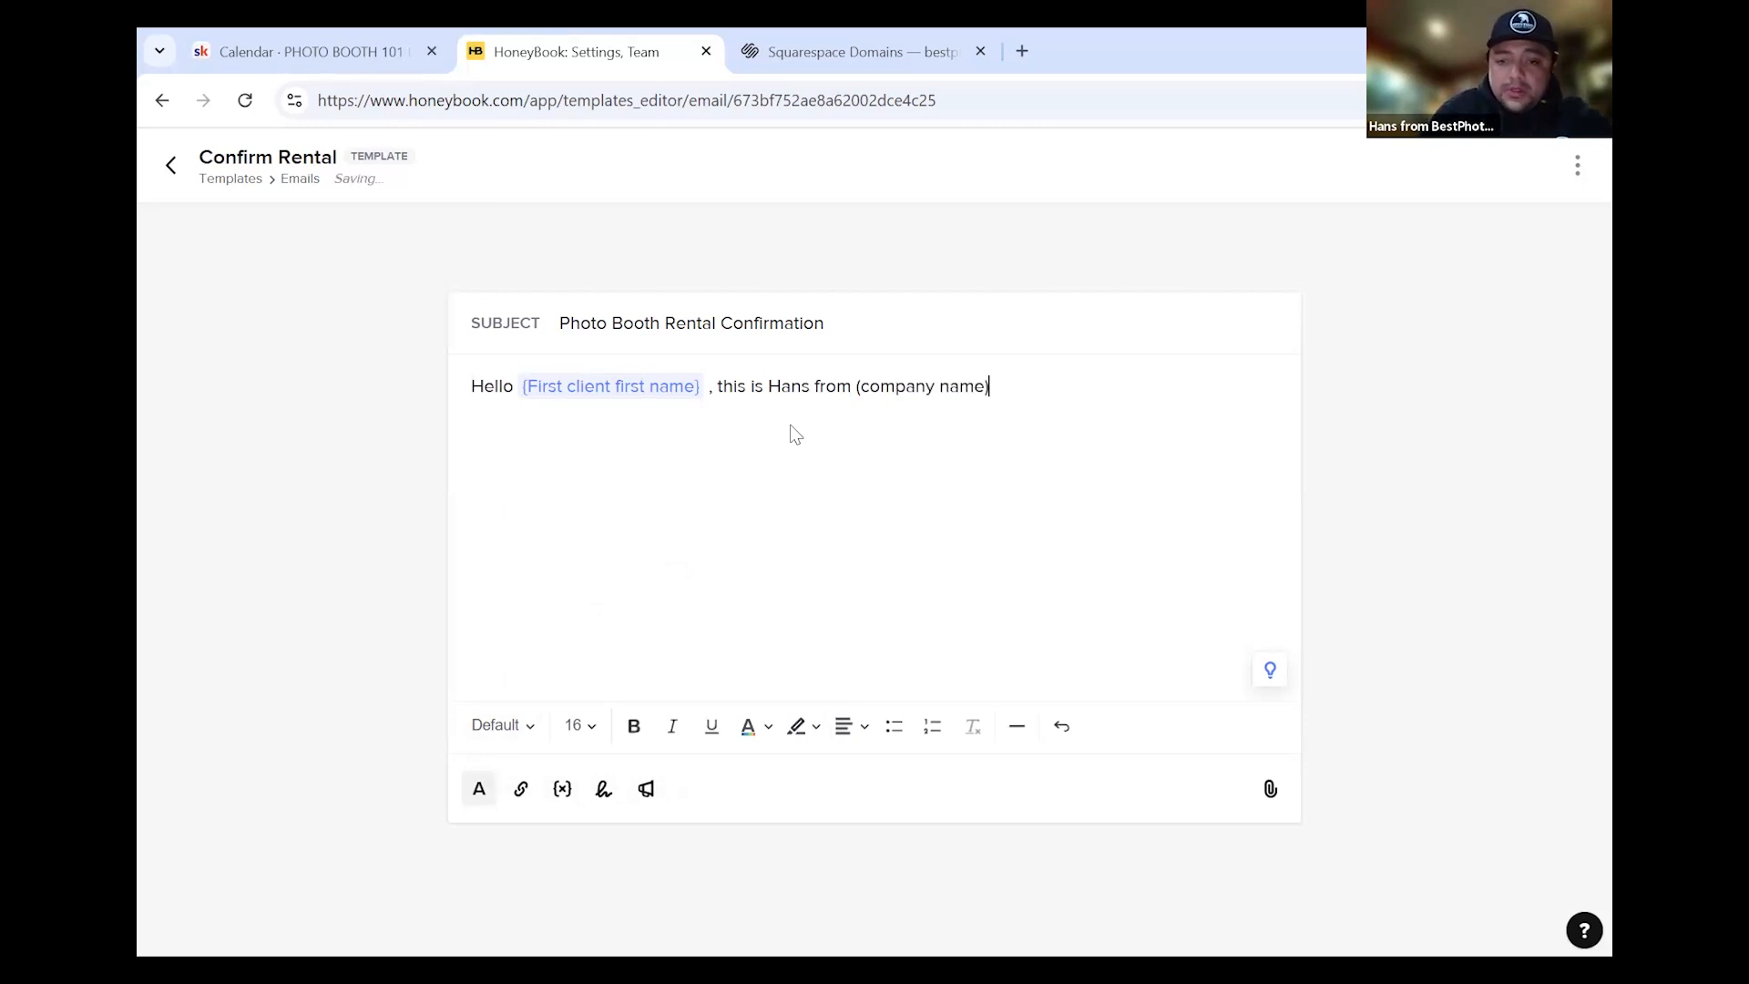
{"action": "type", "text": ", we "}
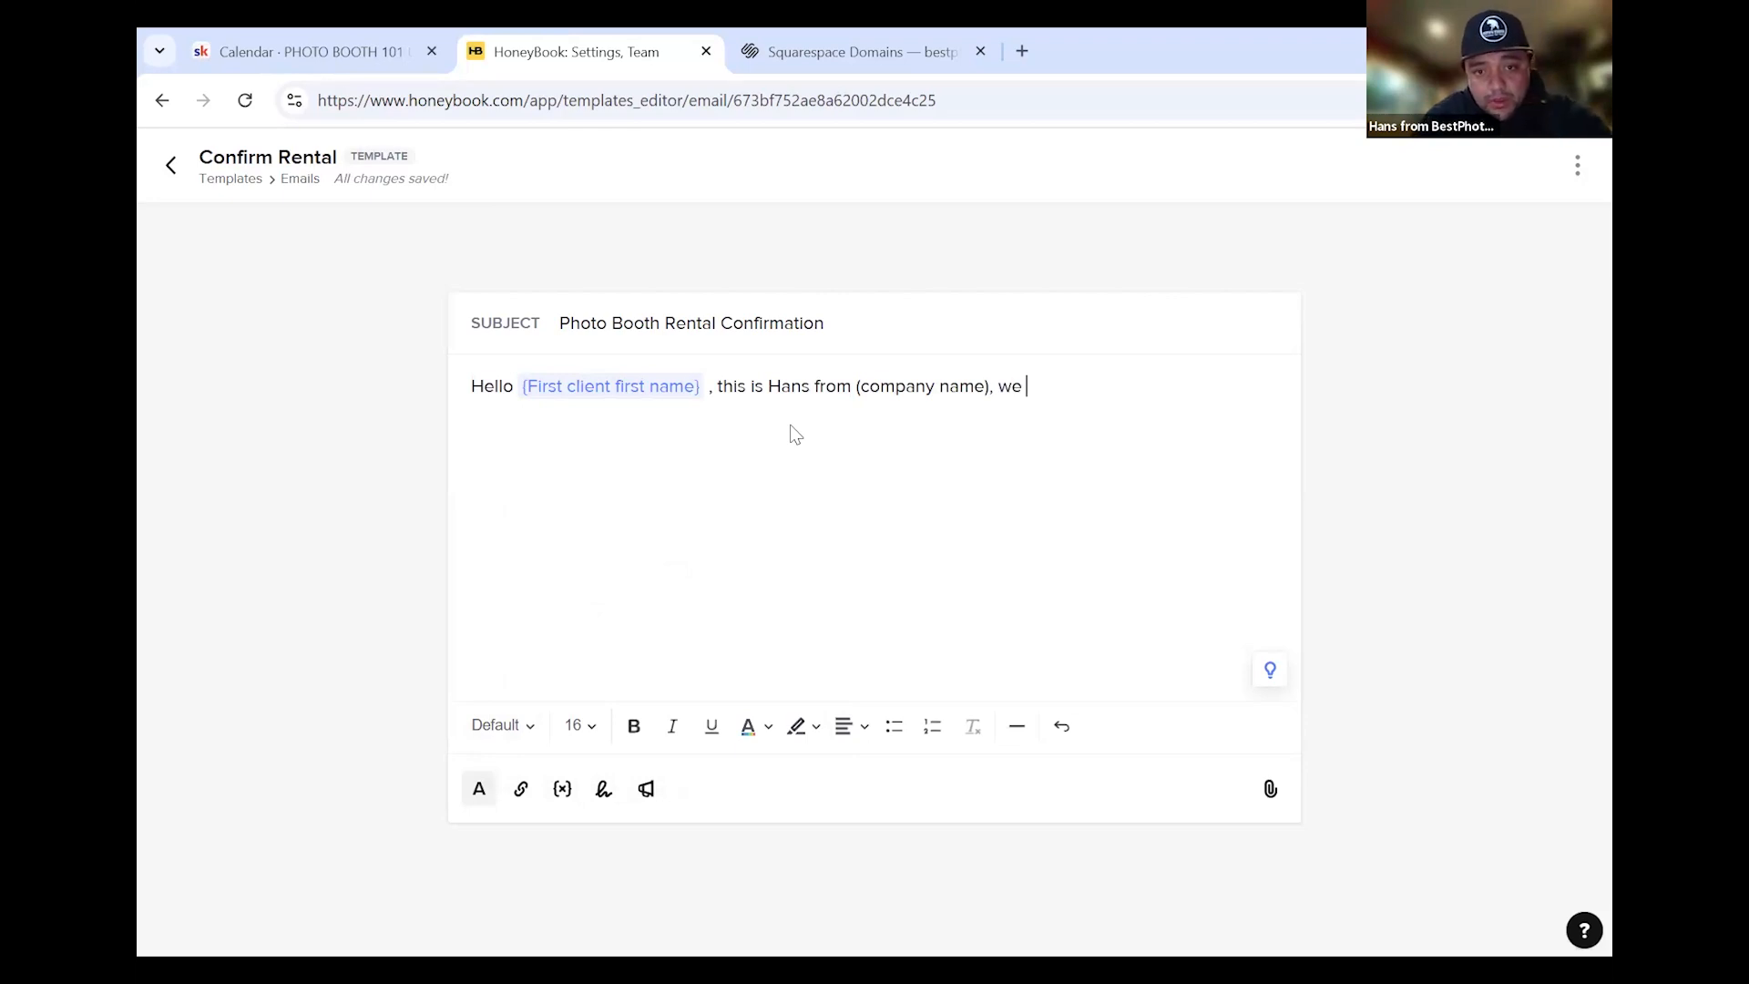
{"action": "type", "text": "are"}
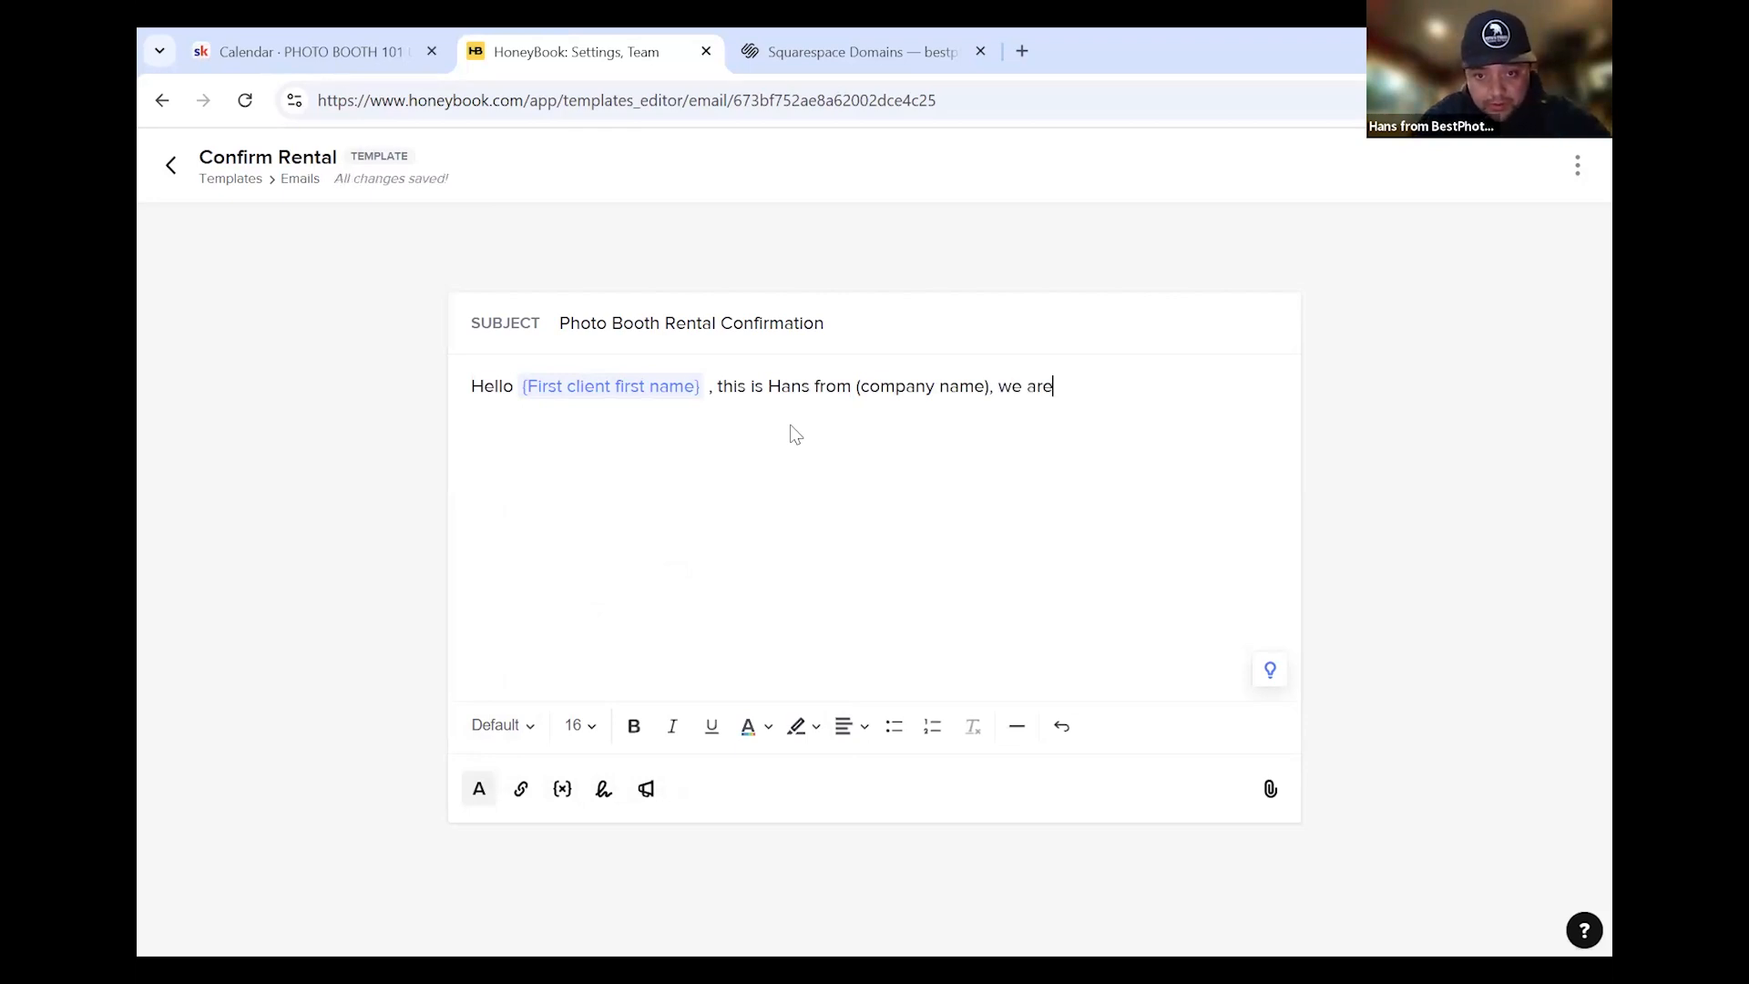
{"action": "type", "text": " pleasure"}
Continue with 'pleased to notify you that your date and photo booth have been booked and reserved. We will reach'
{"action": "key", "text": "BackSpace"}
{"action": "key", "text": "BackSpace"}
{"action": "key", "text": "BackSpace"}
{"action": "type", "text": "ed "}
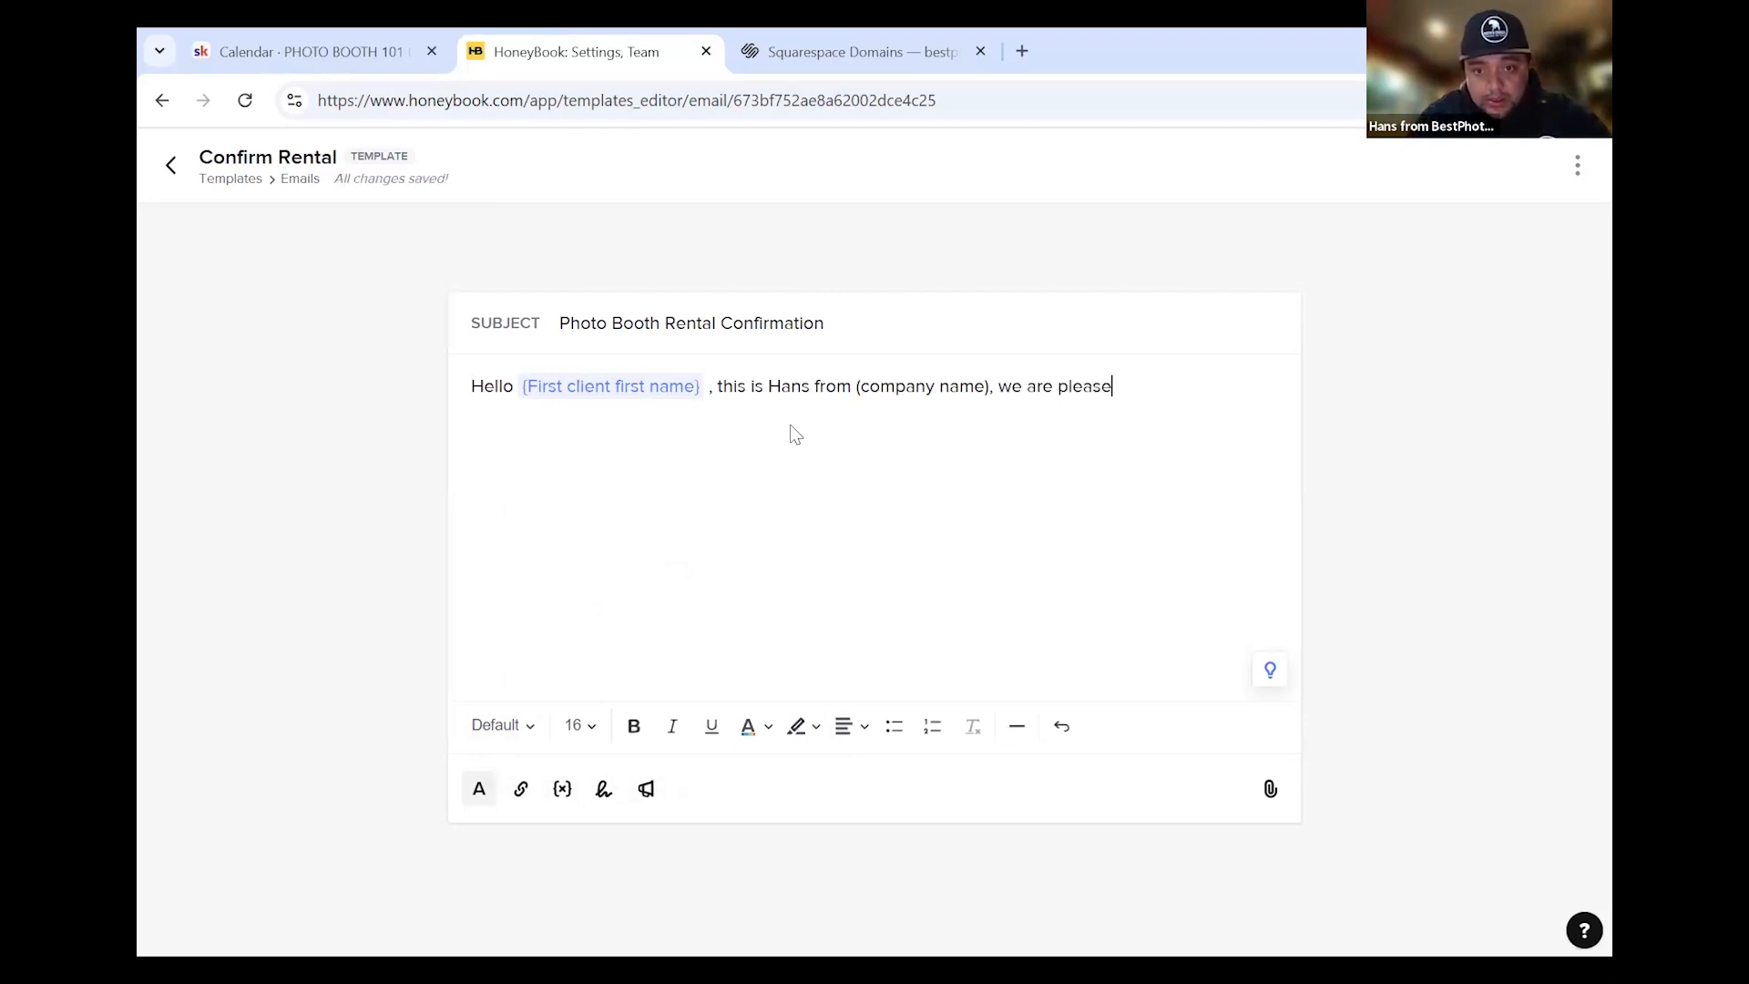
{"action": "type", "text": "to n"}
{"action": "type", "text": "tify "}
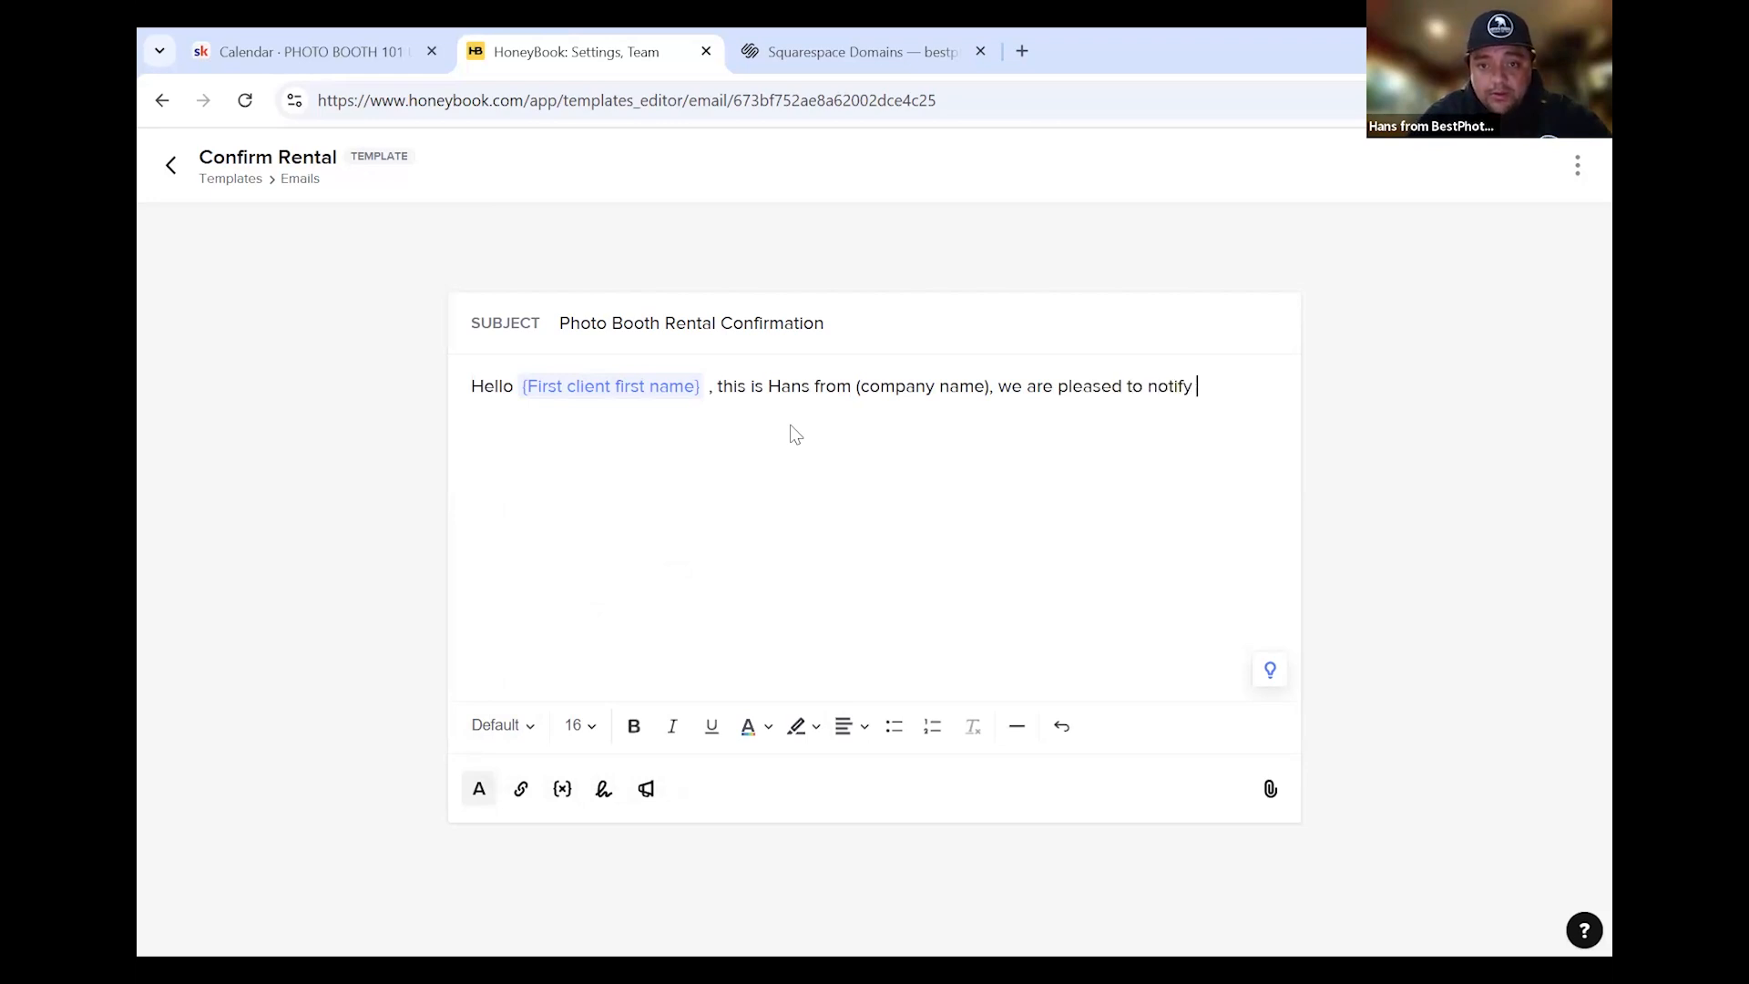
{"action": "type", "text": "you that your date an dphot"}
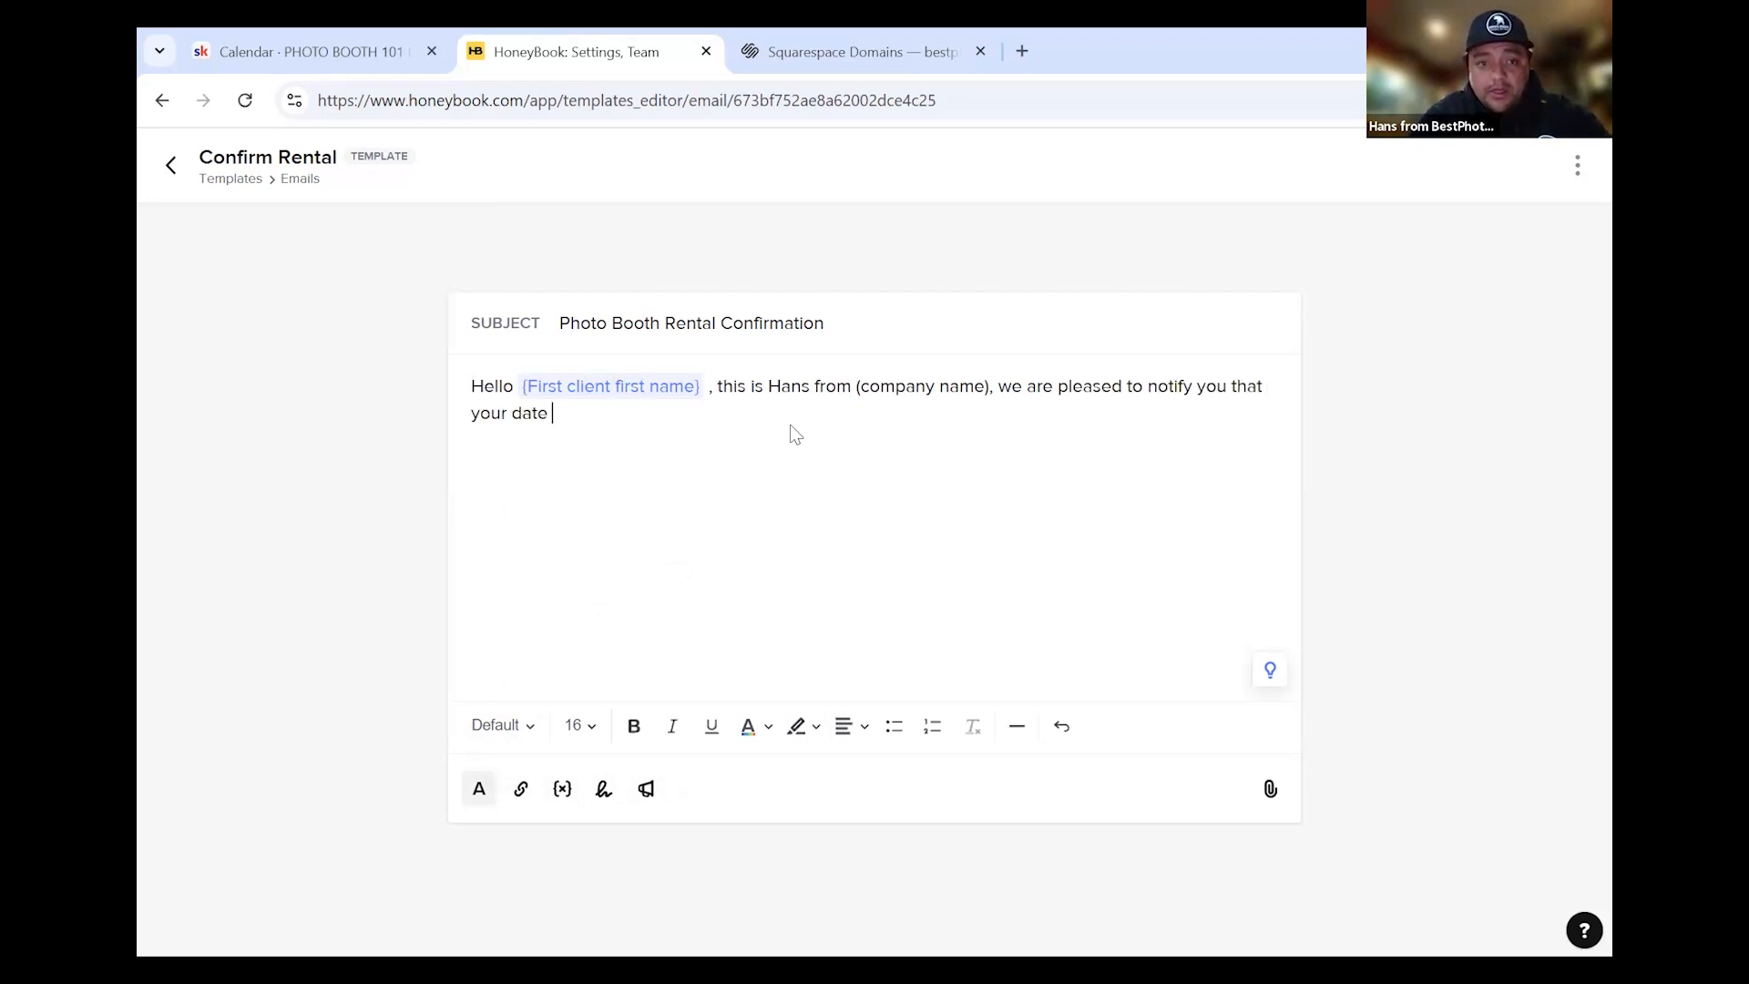
{"action": "key", "text": "BackSpace"}
{"action": "key", "text": "BackSpace"}
{"action": "key", "text": "BackSpace"}
{"action": "key", "text": "BackSpace"}
{"action": "key", "text": "BackSpace"}
{"action": "key", "text": "BackSpace"}
{"action": "type", "text": "d"}
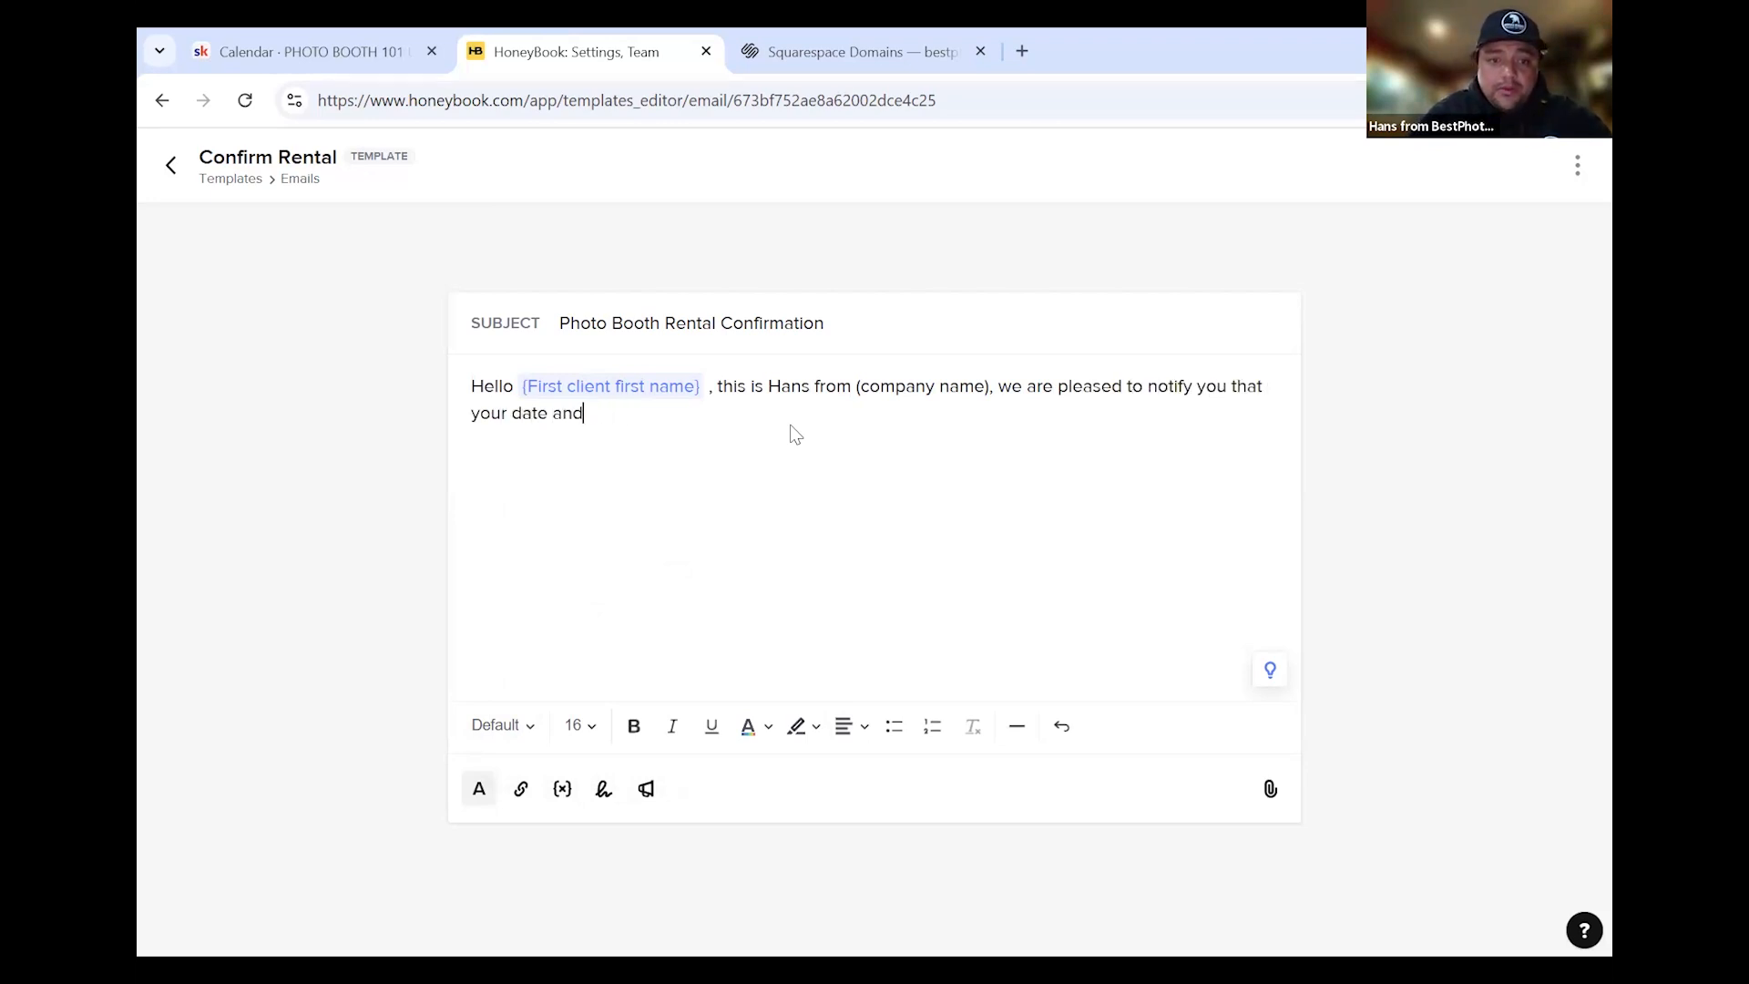
{"action": "type", "text": " photo booth have "}
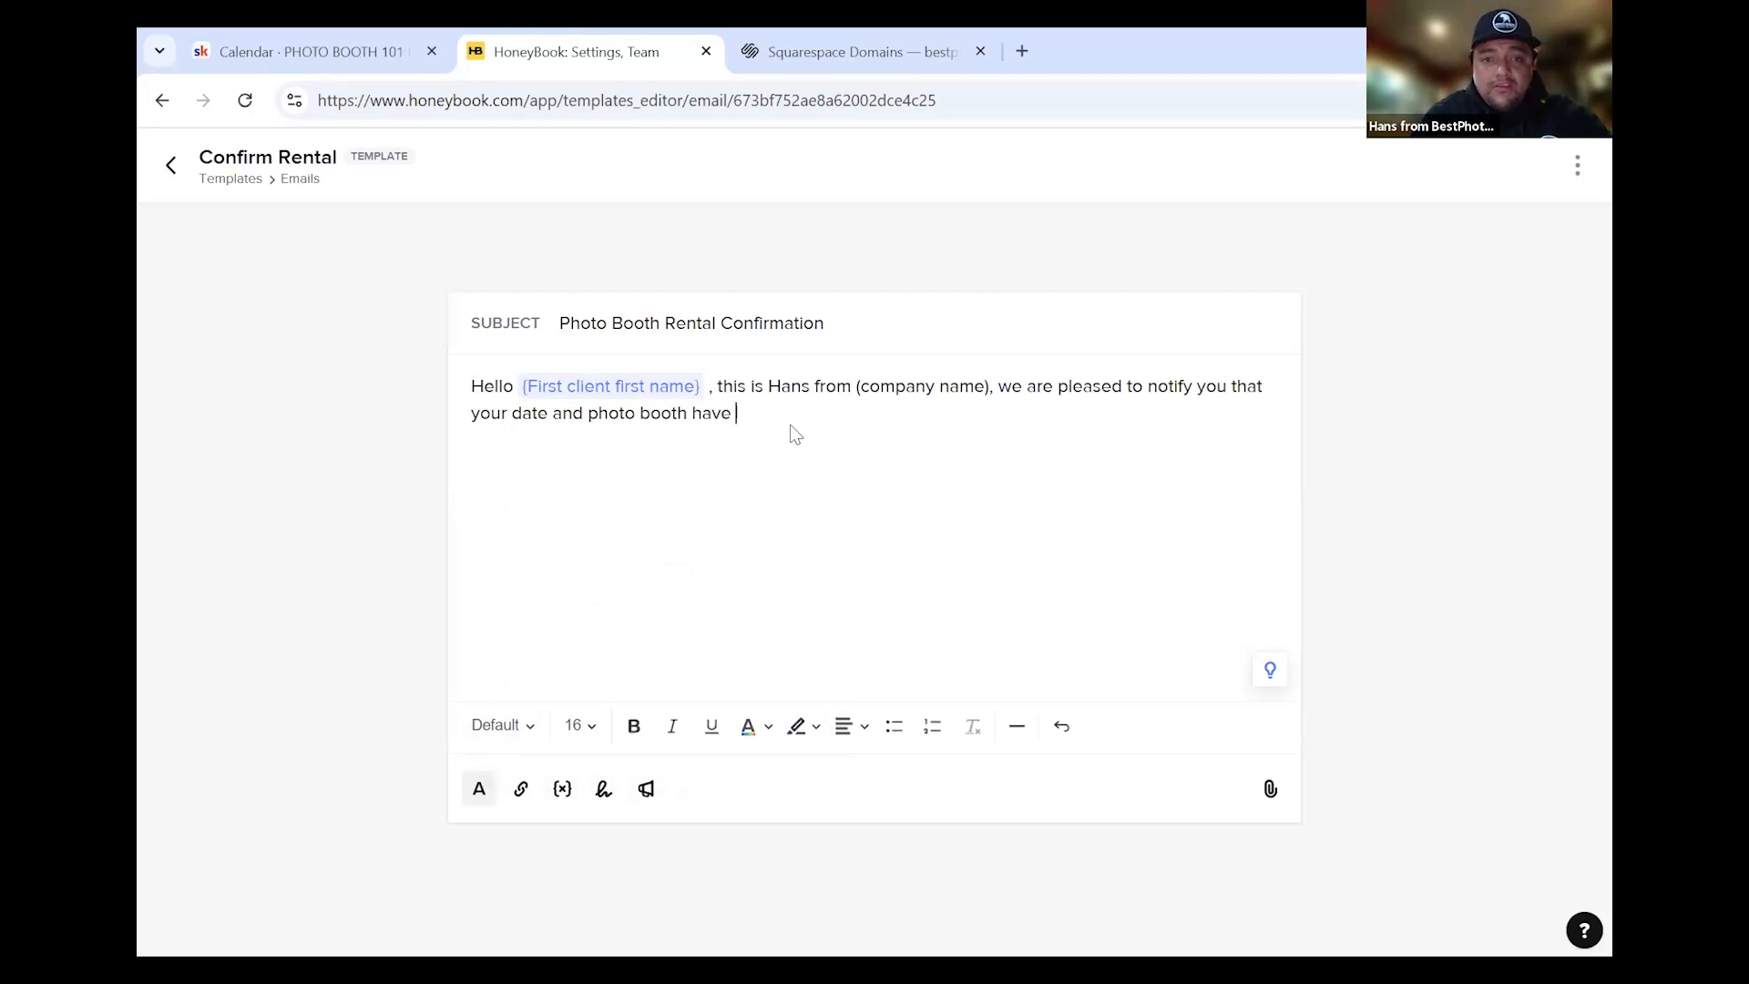
{"action": "type", "text": "been booked and reserved. "}
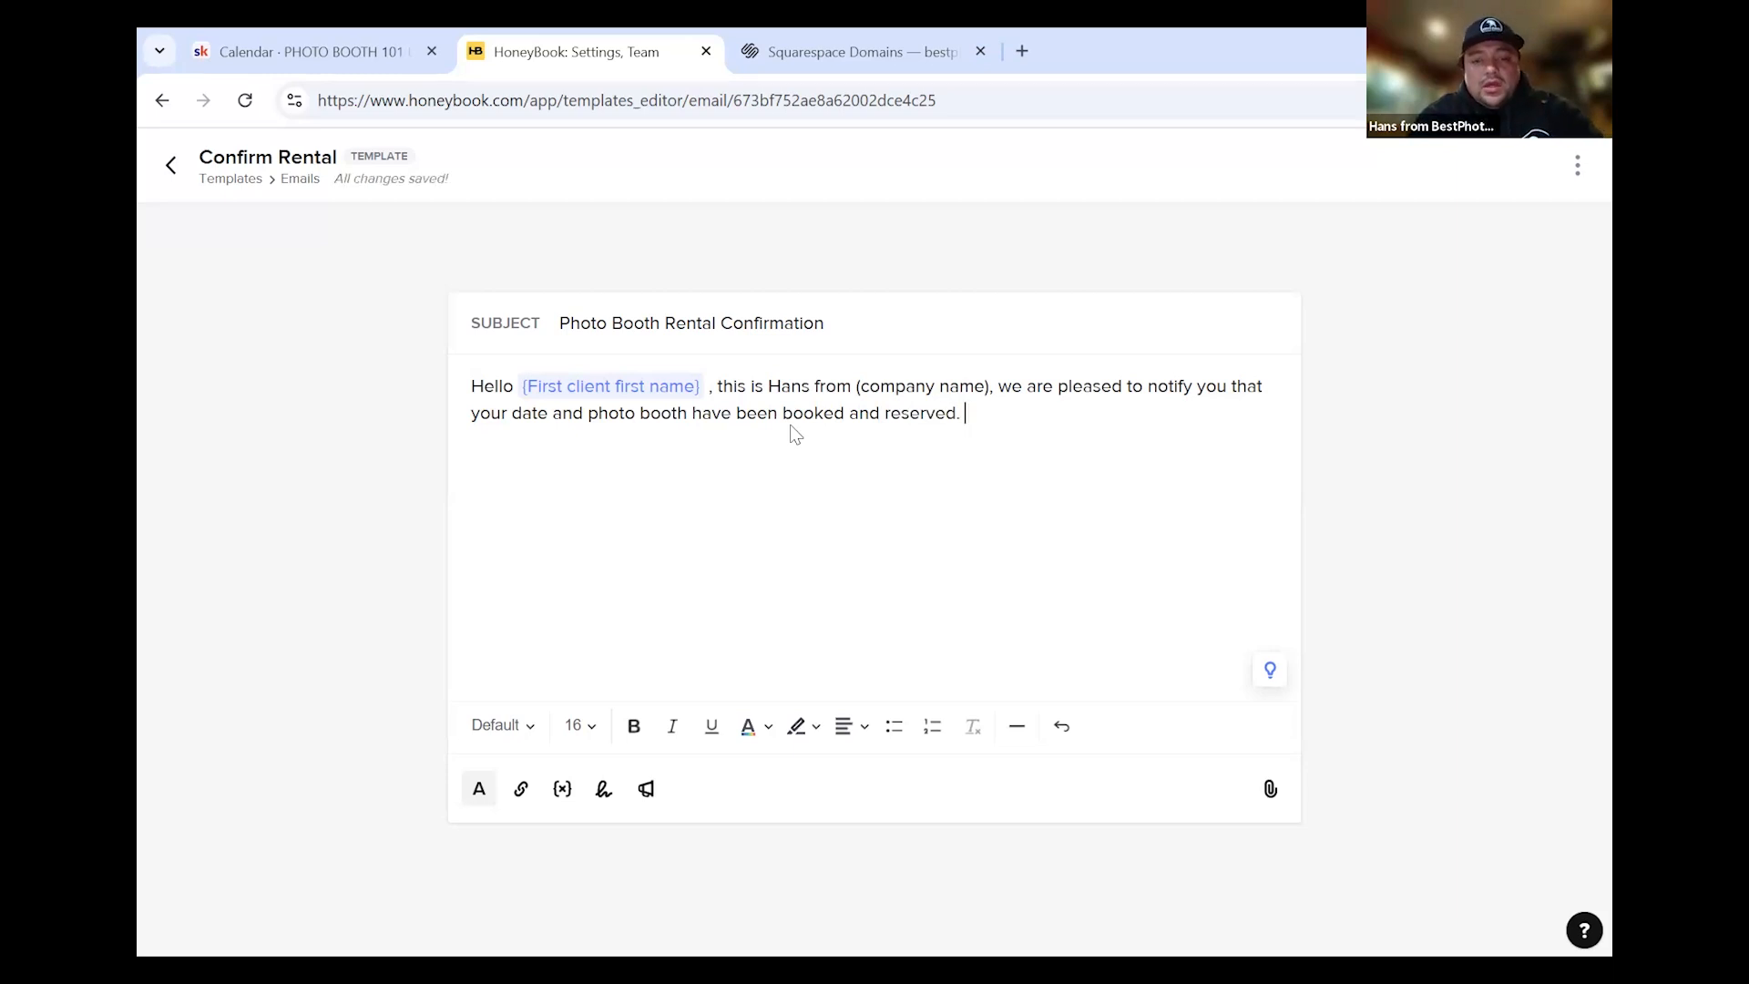
{"action": "type", "text": "We "}
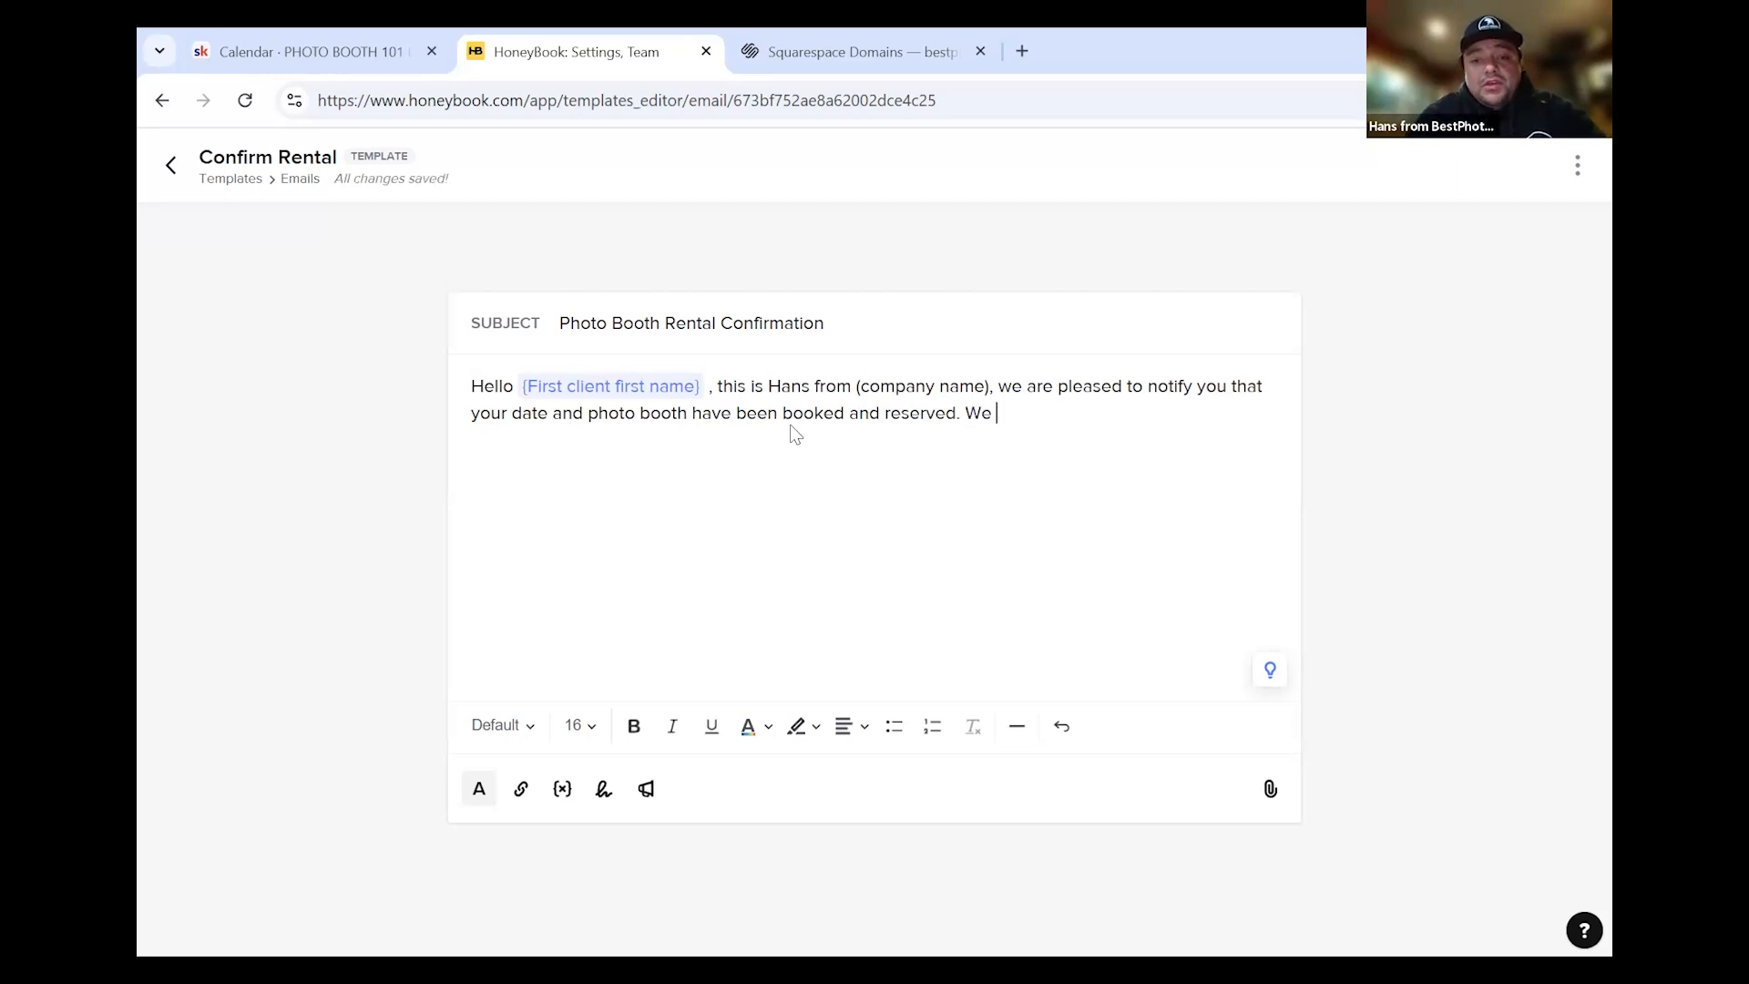
{"action": "type", "text": "will reach"}
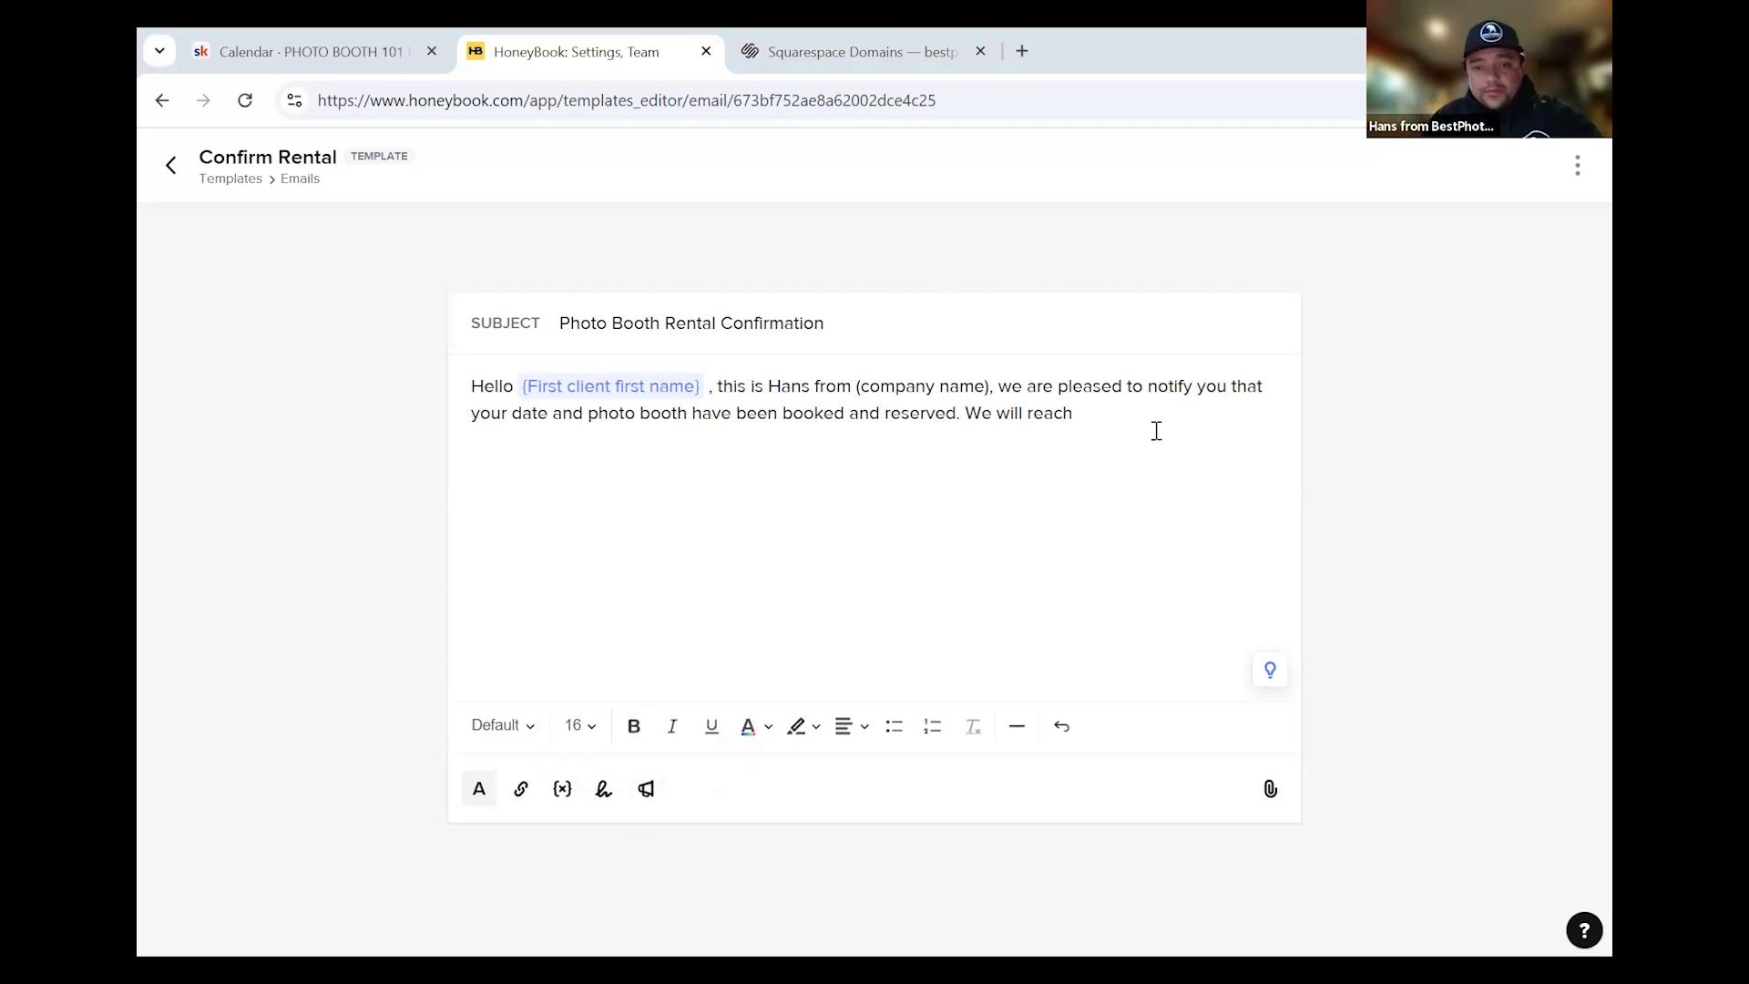
Add the template-building outreach sentence and the terms requiring payment the morning of the rental
{"action": "type", "text": "out th"}
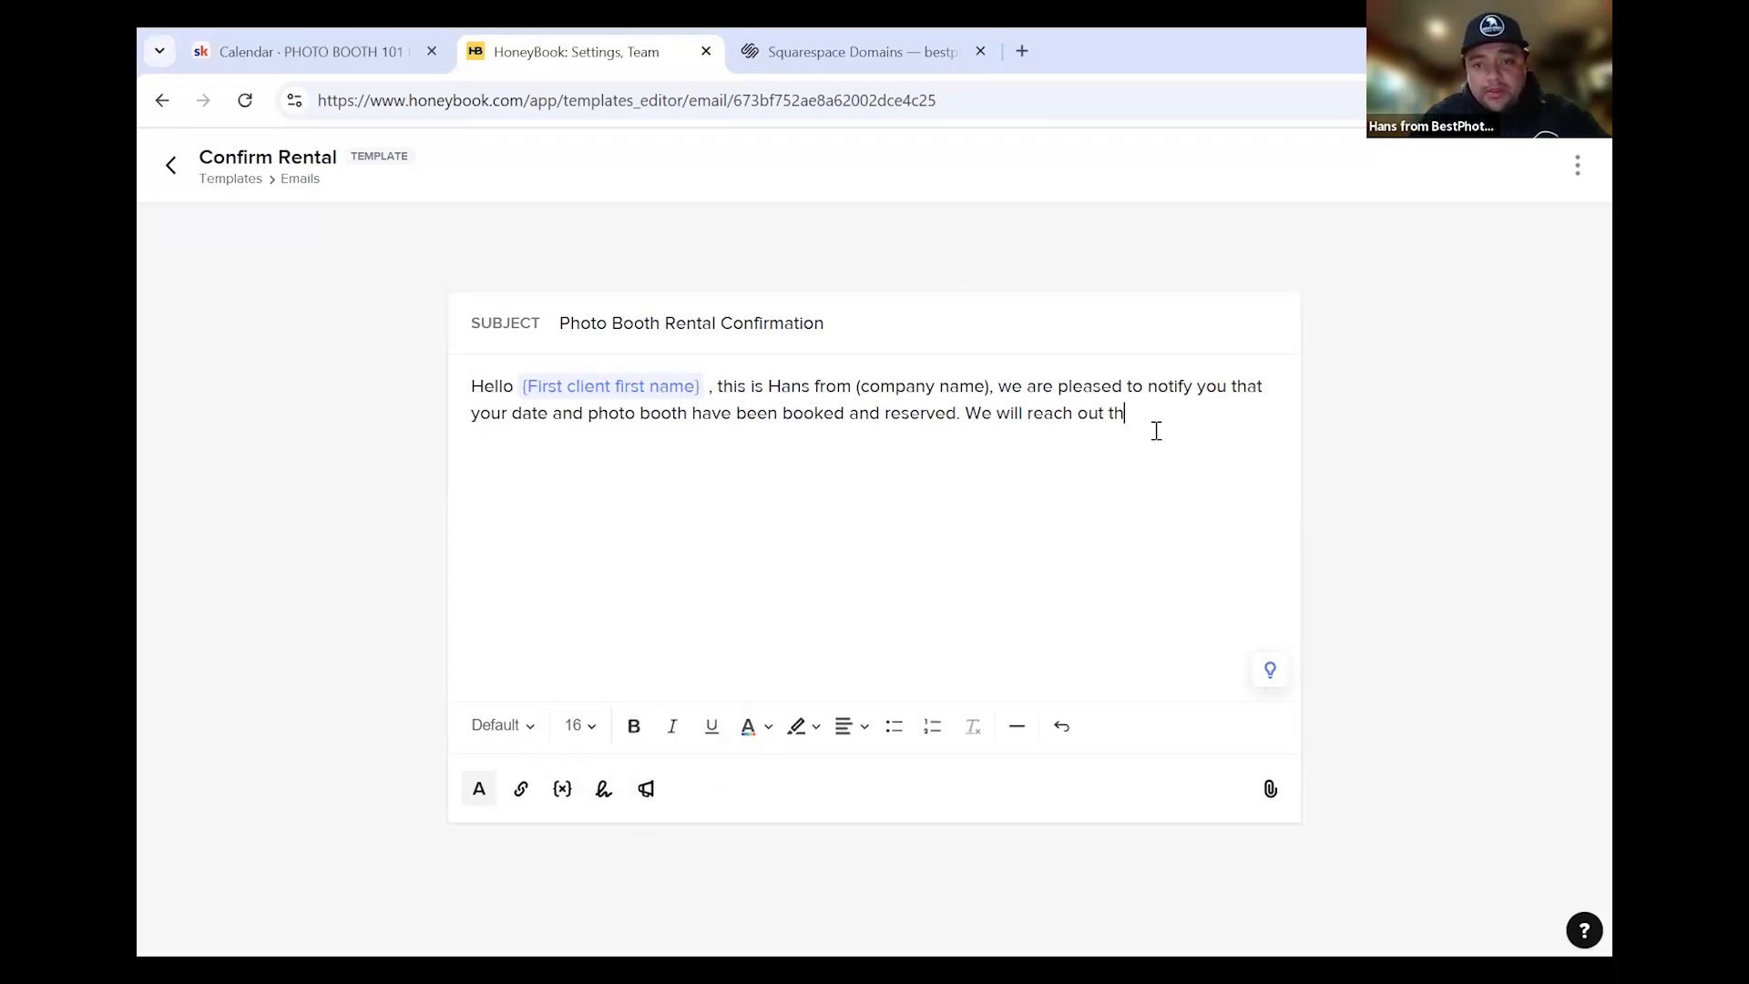
{"action": "type", "text": "e week befo"}
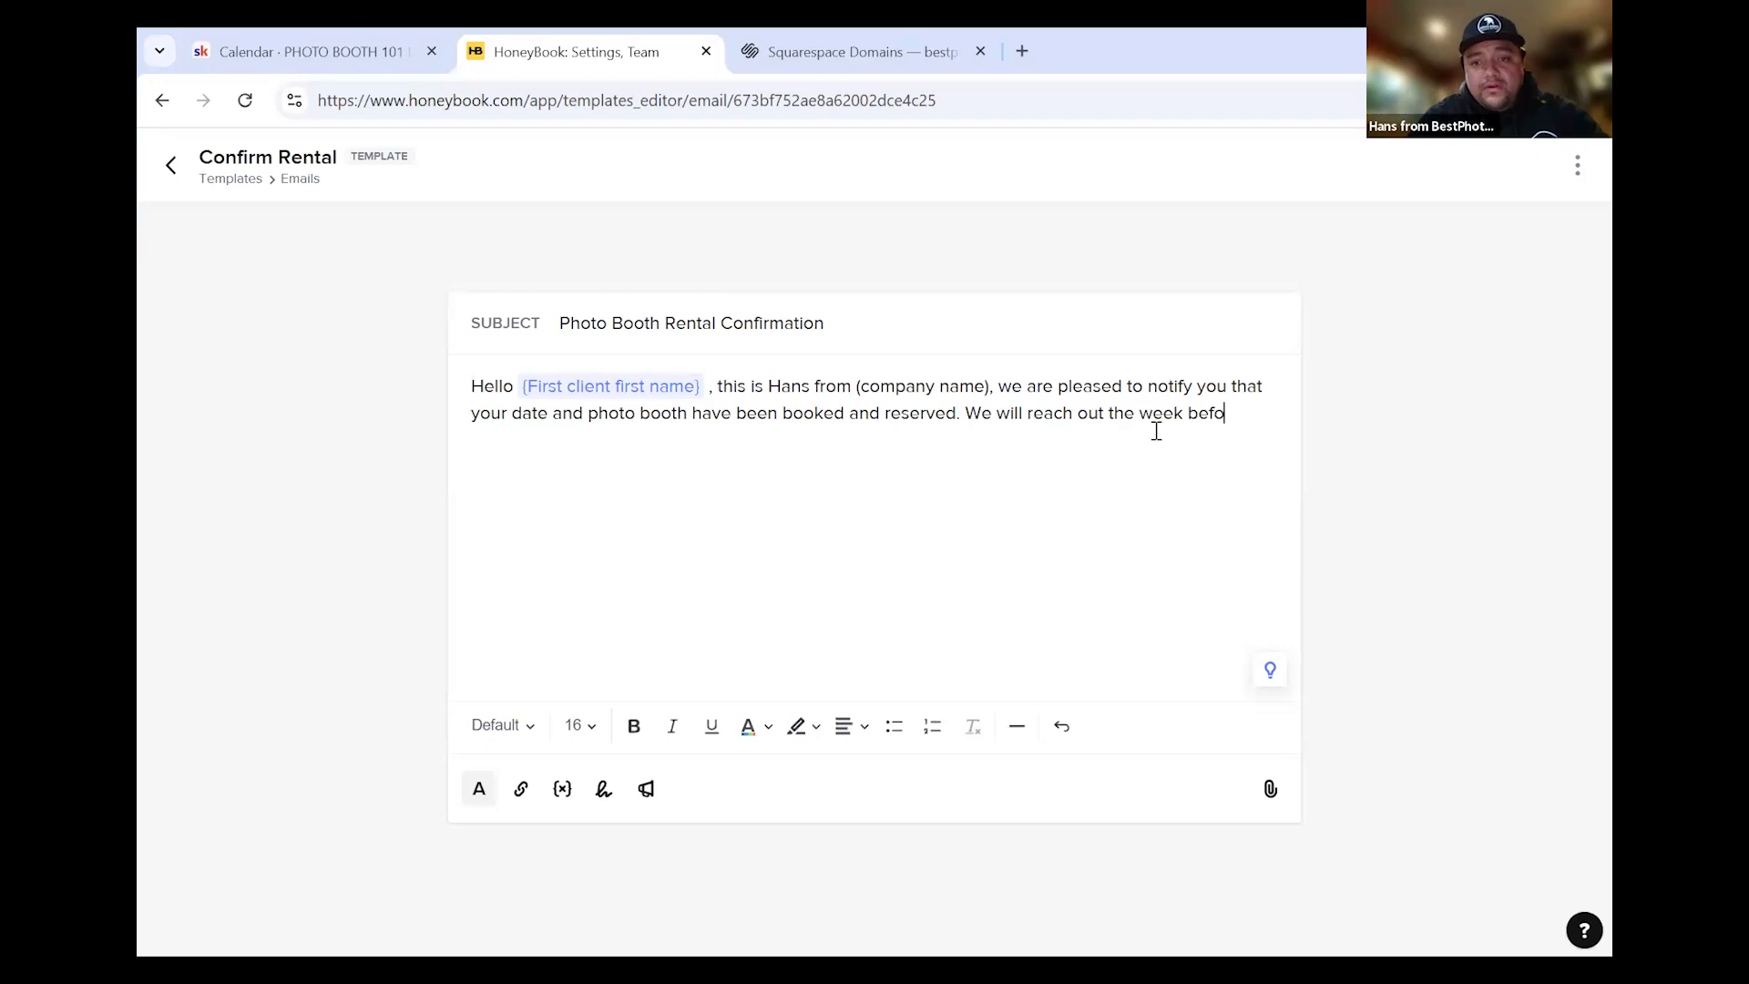
{"action": "type", "text": "re your rental da"}
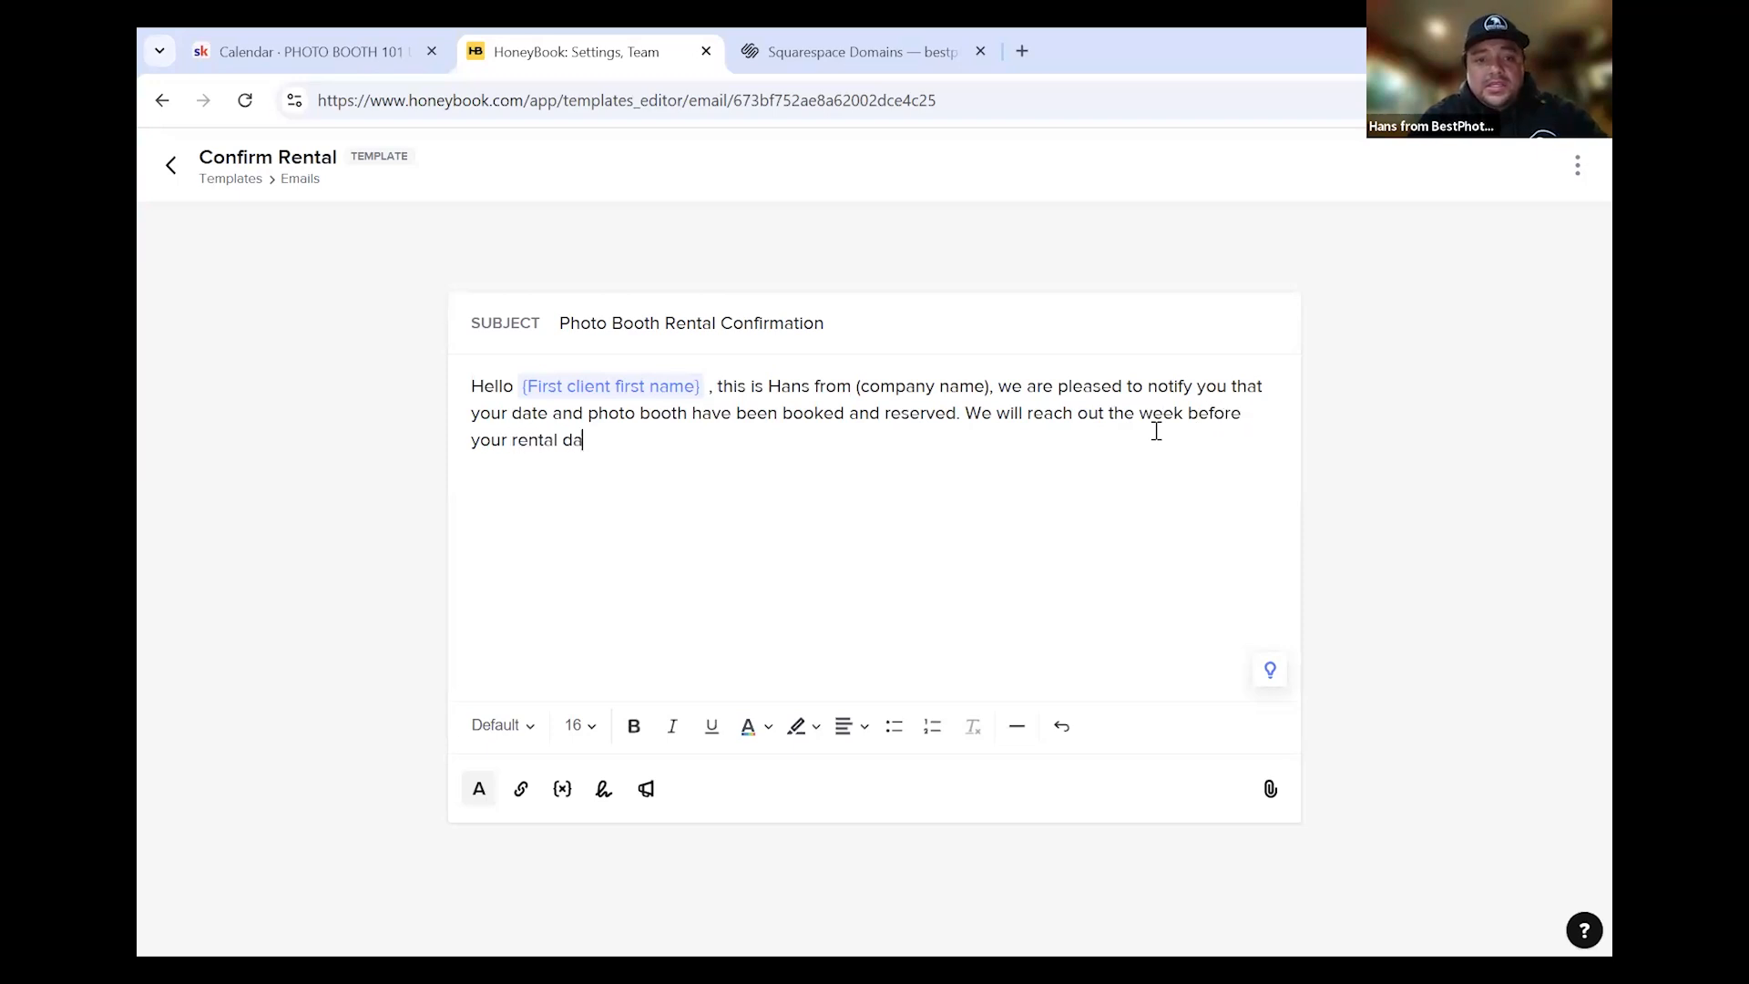
{"action": "type", "text": "te to built your "}
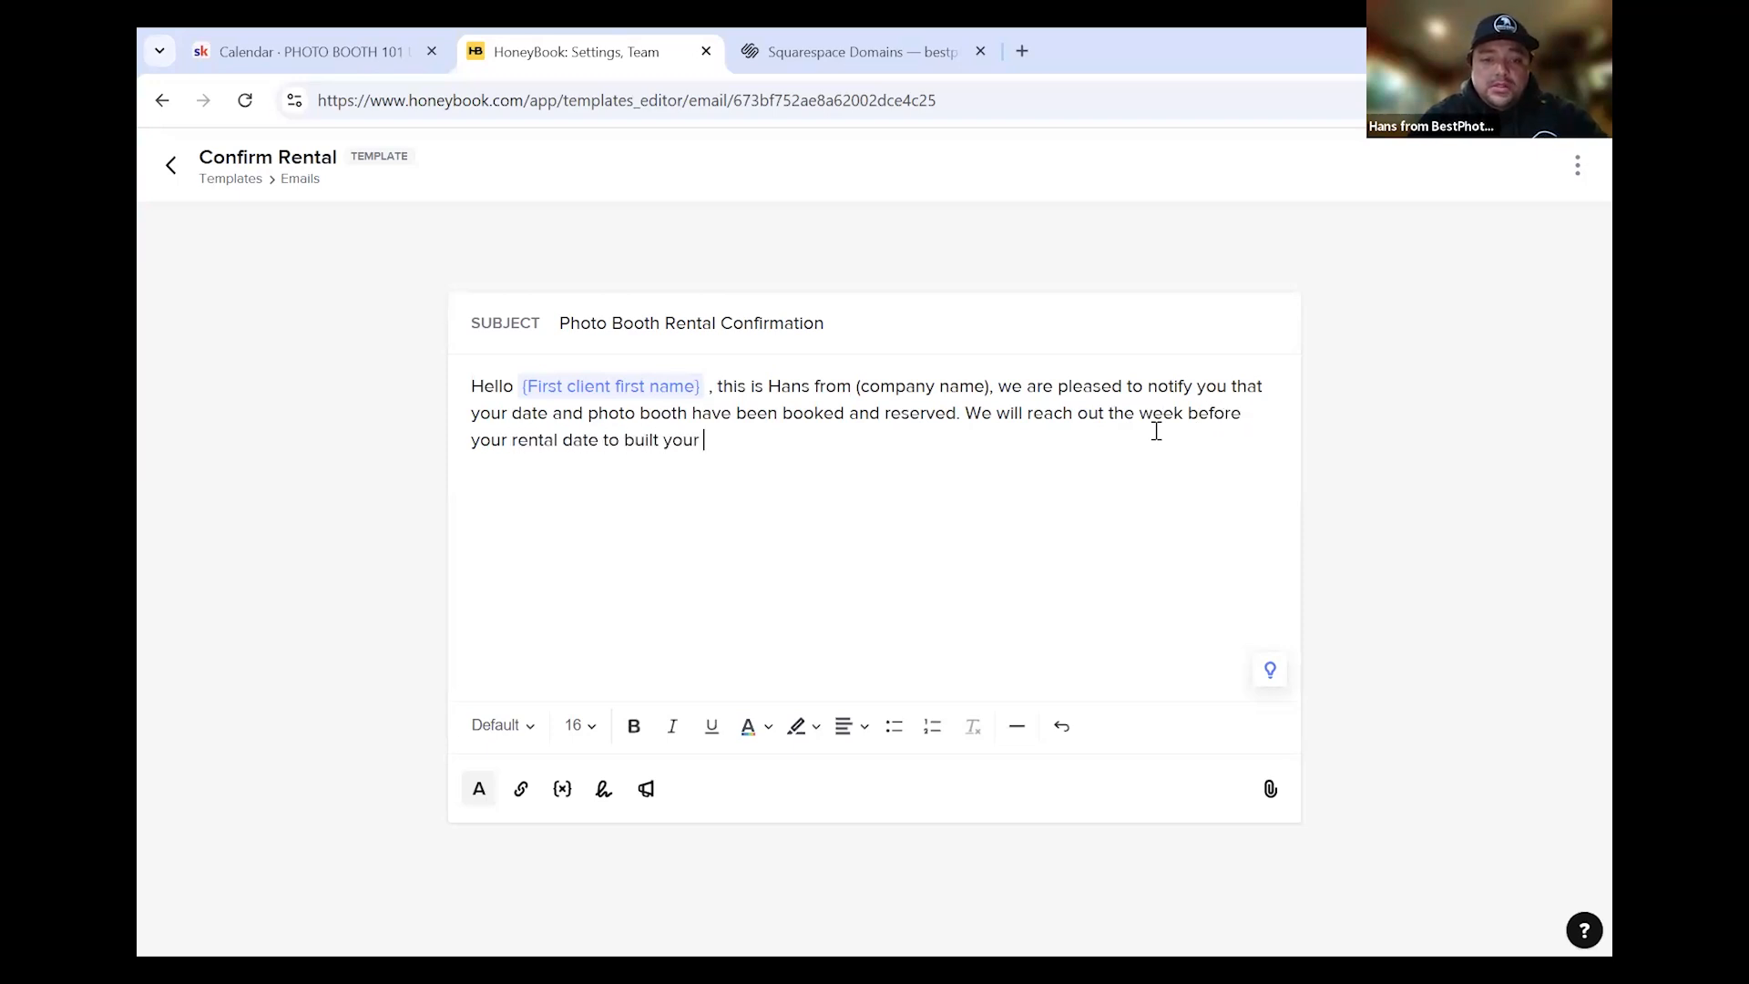
{"action": "type", "text": "template."}
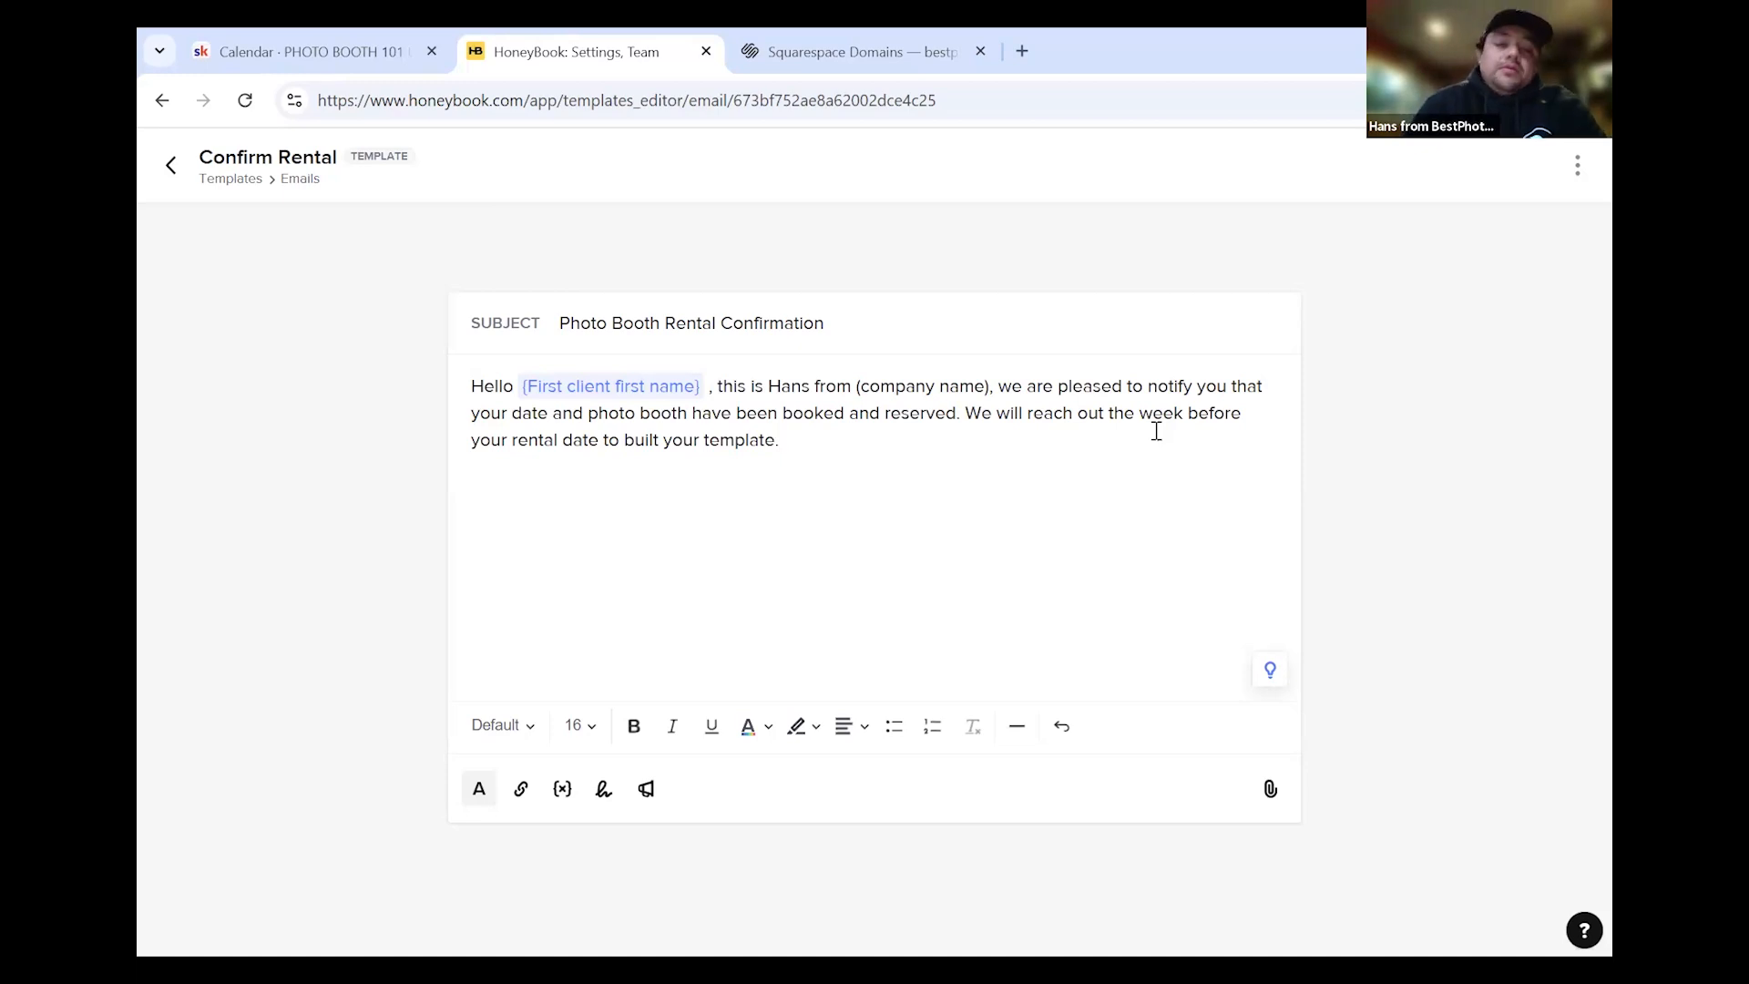
{"action": "type", "text": "Payment is due the mornin"}
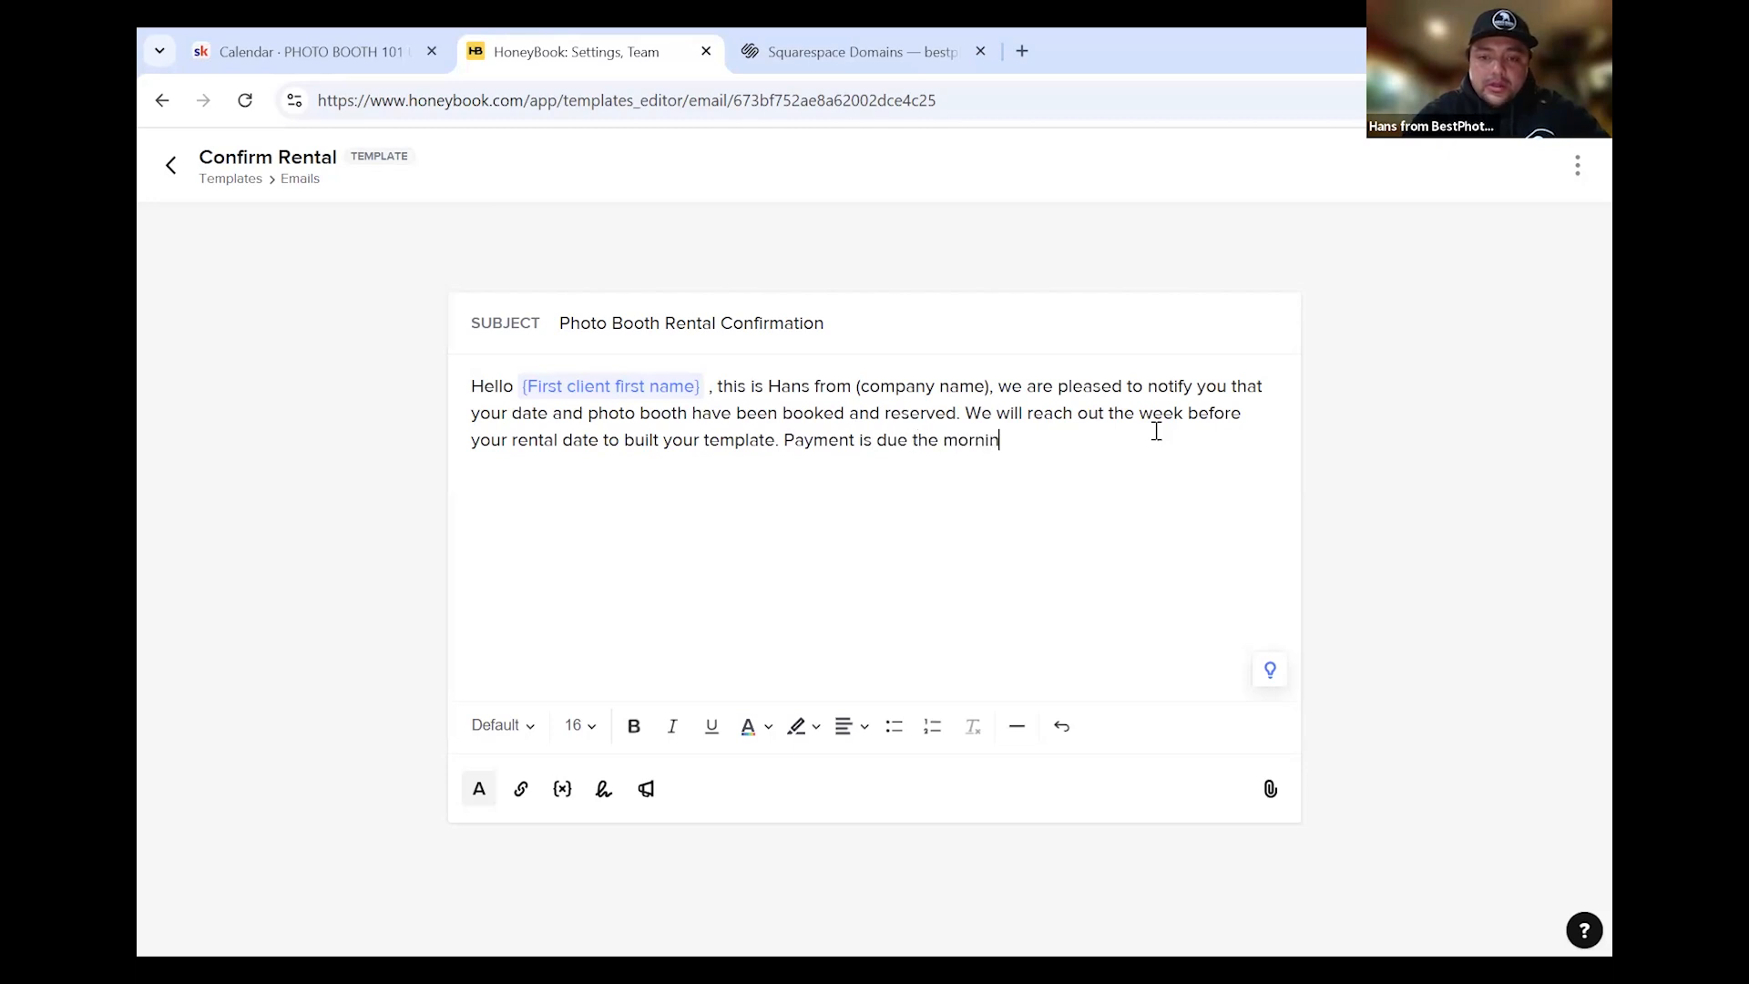
{"action": "type", "text": "g of the rental. We will not s"}
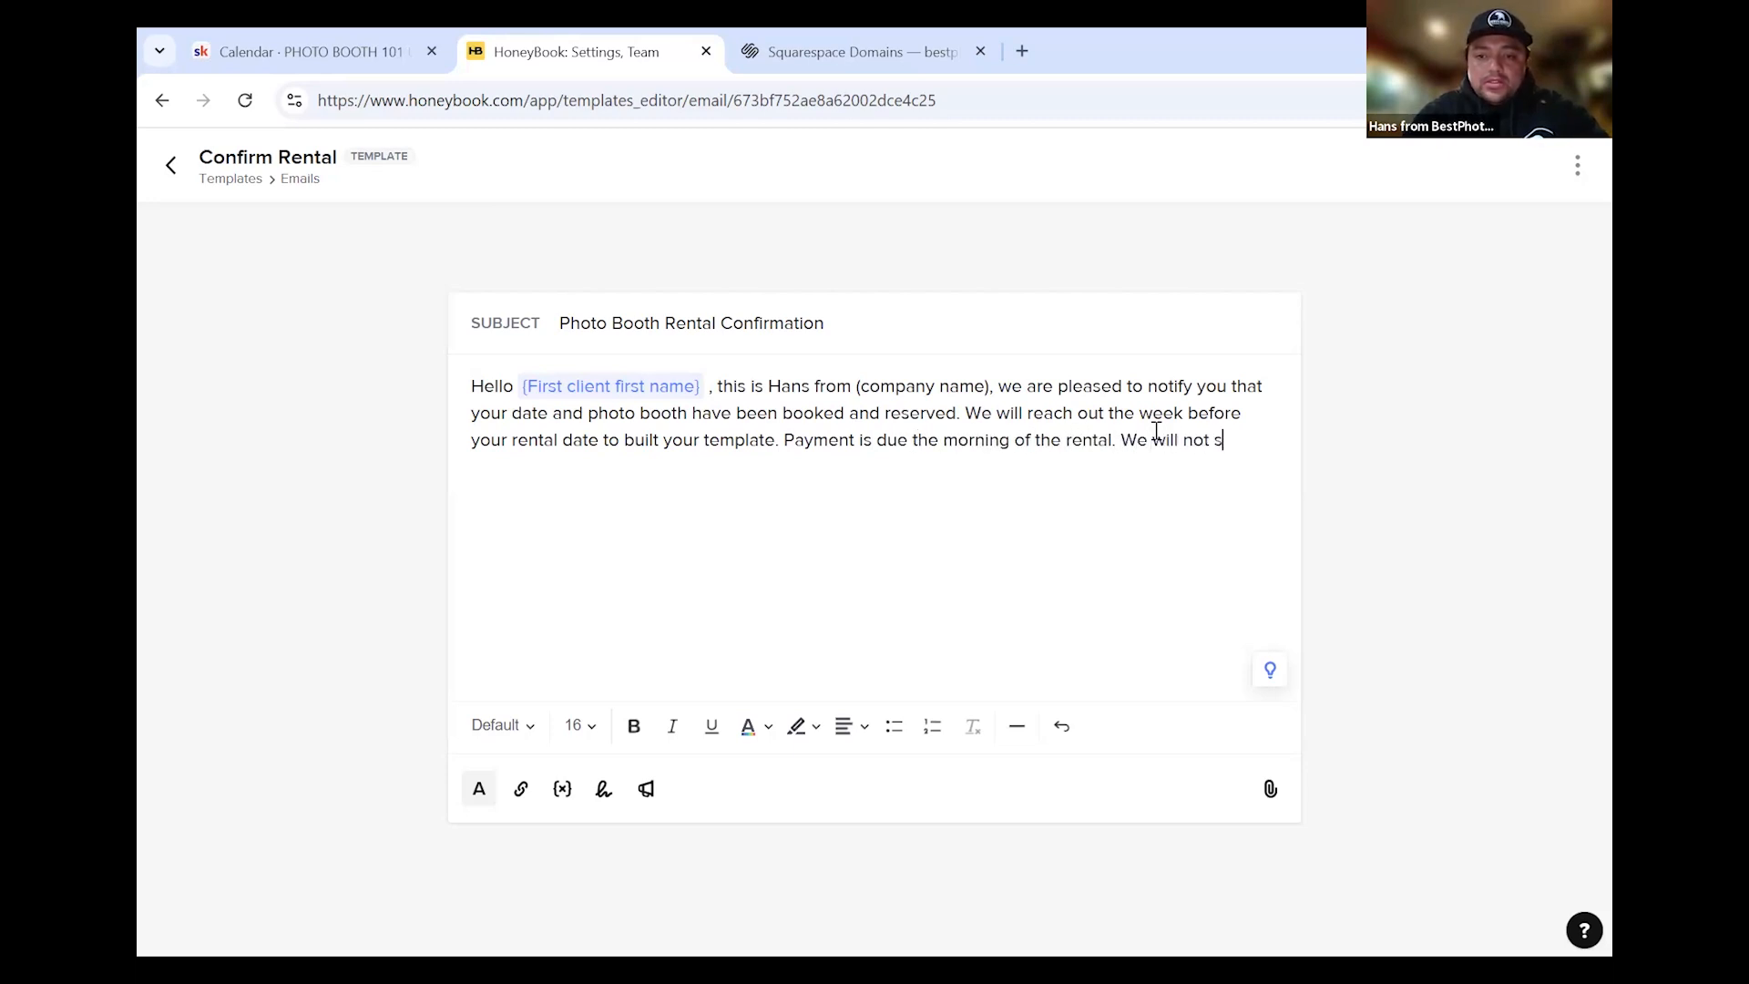
{"action": "type", "text": "how up if payment isnt re"}
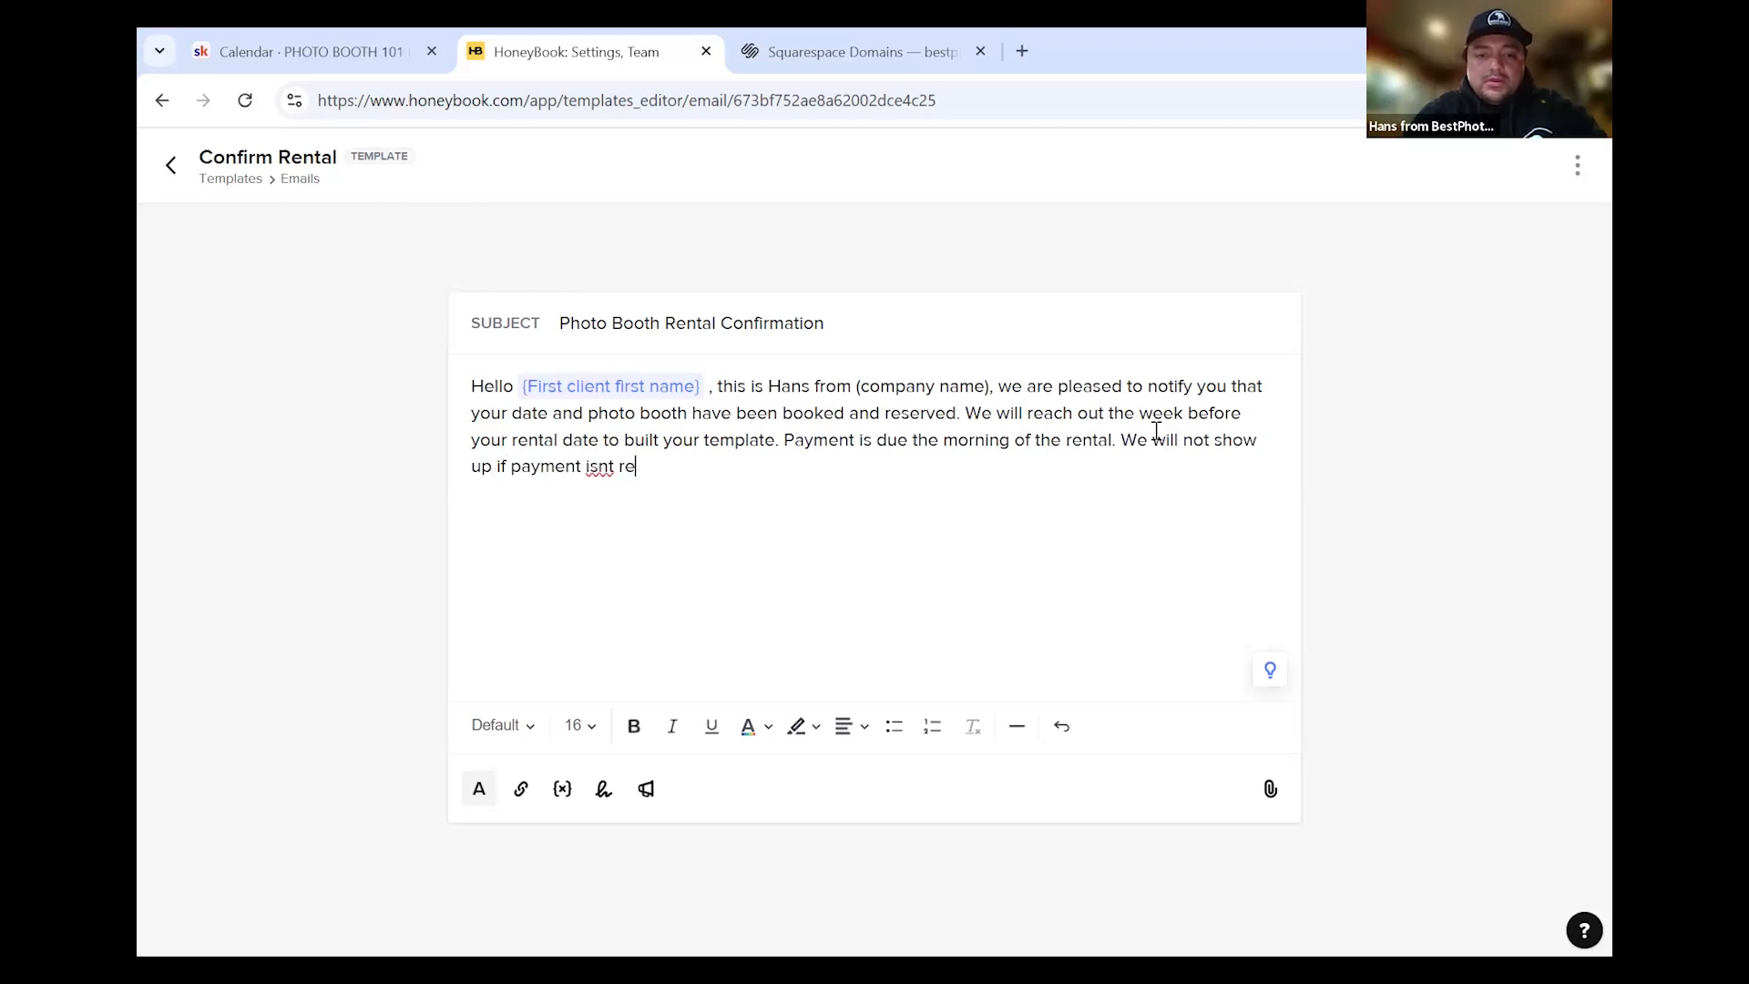
{"action": "type", "text": "ceived by the"}
{"action": "key", "text": "BackSpace"}
{"action": "key", "text": "BackSpace"}
{"action": "key", "text": "BackSpace"}
{"action": "key", "text": "BackSpace"}
{"action": "key", "text": "BackSpace"}
{"action": "key", "text": "BackSpace"}
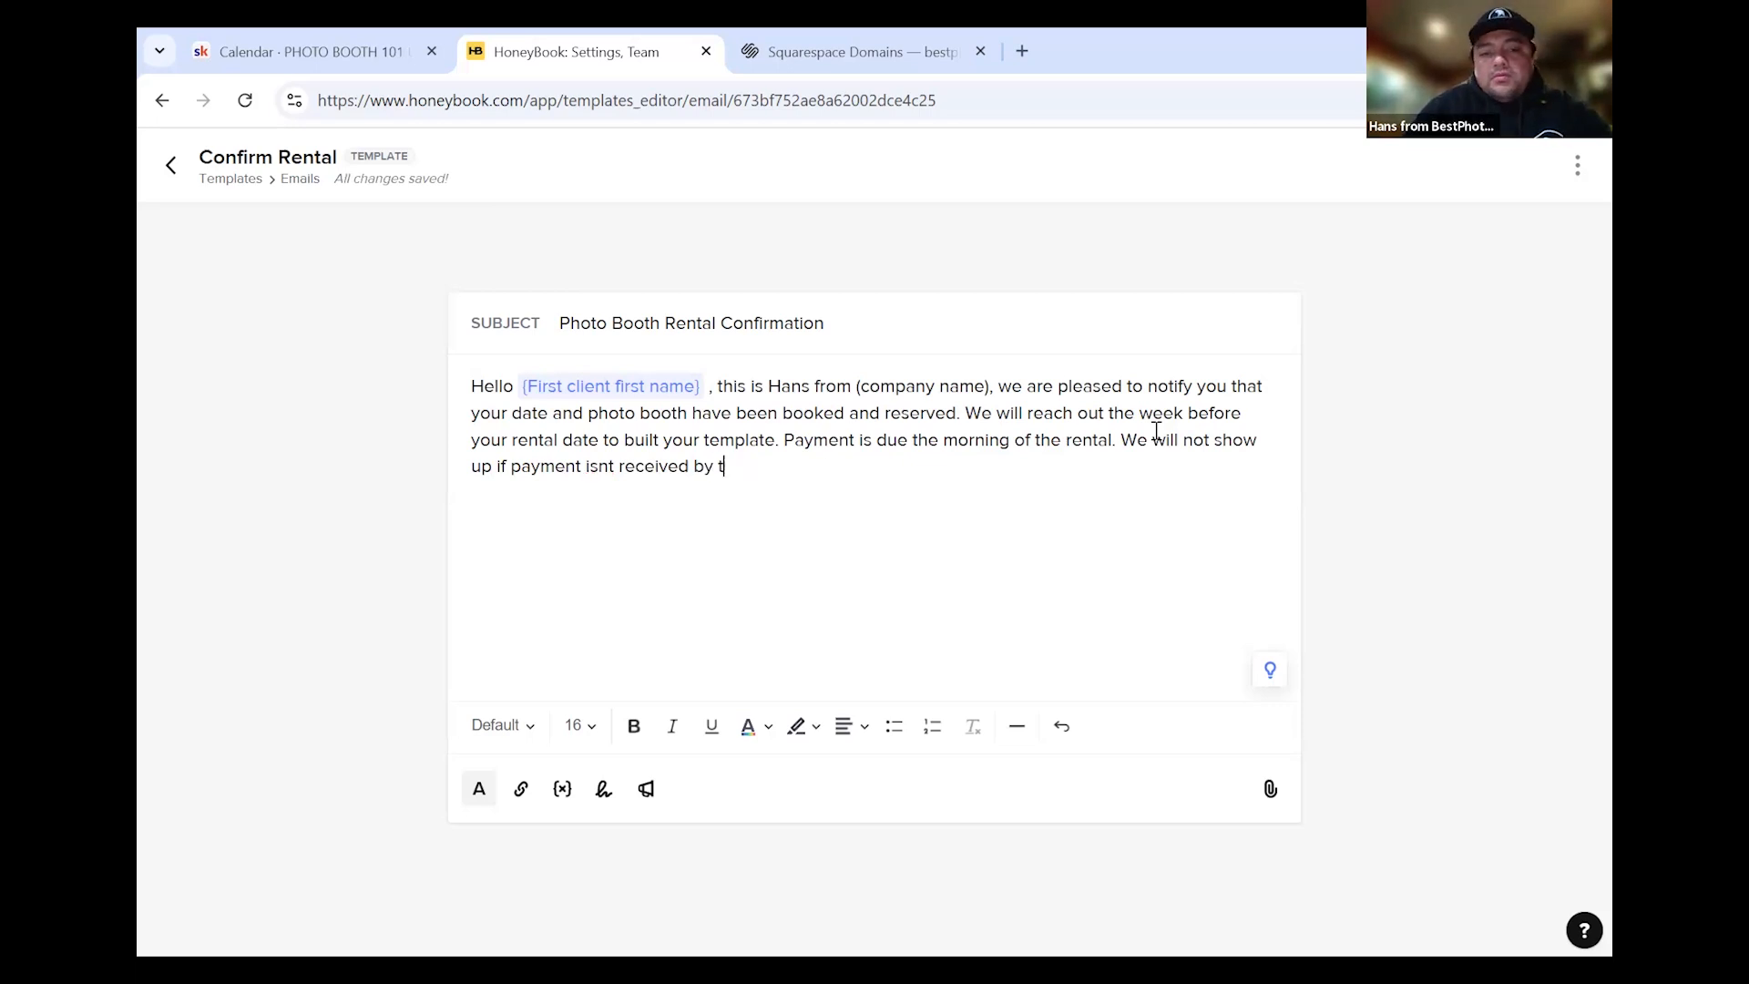
{"action": "type", "text": "by the"}
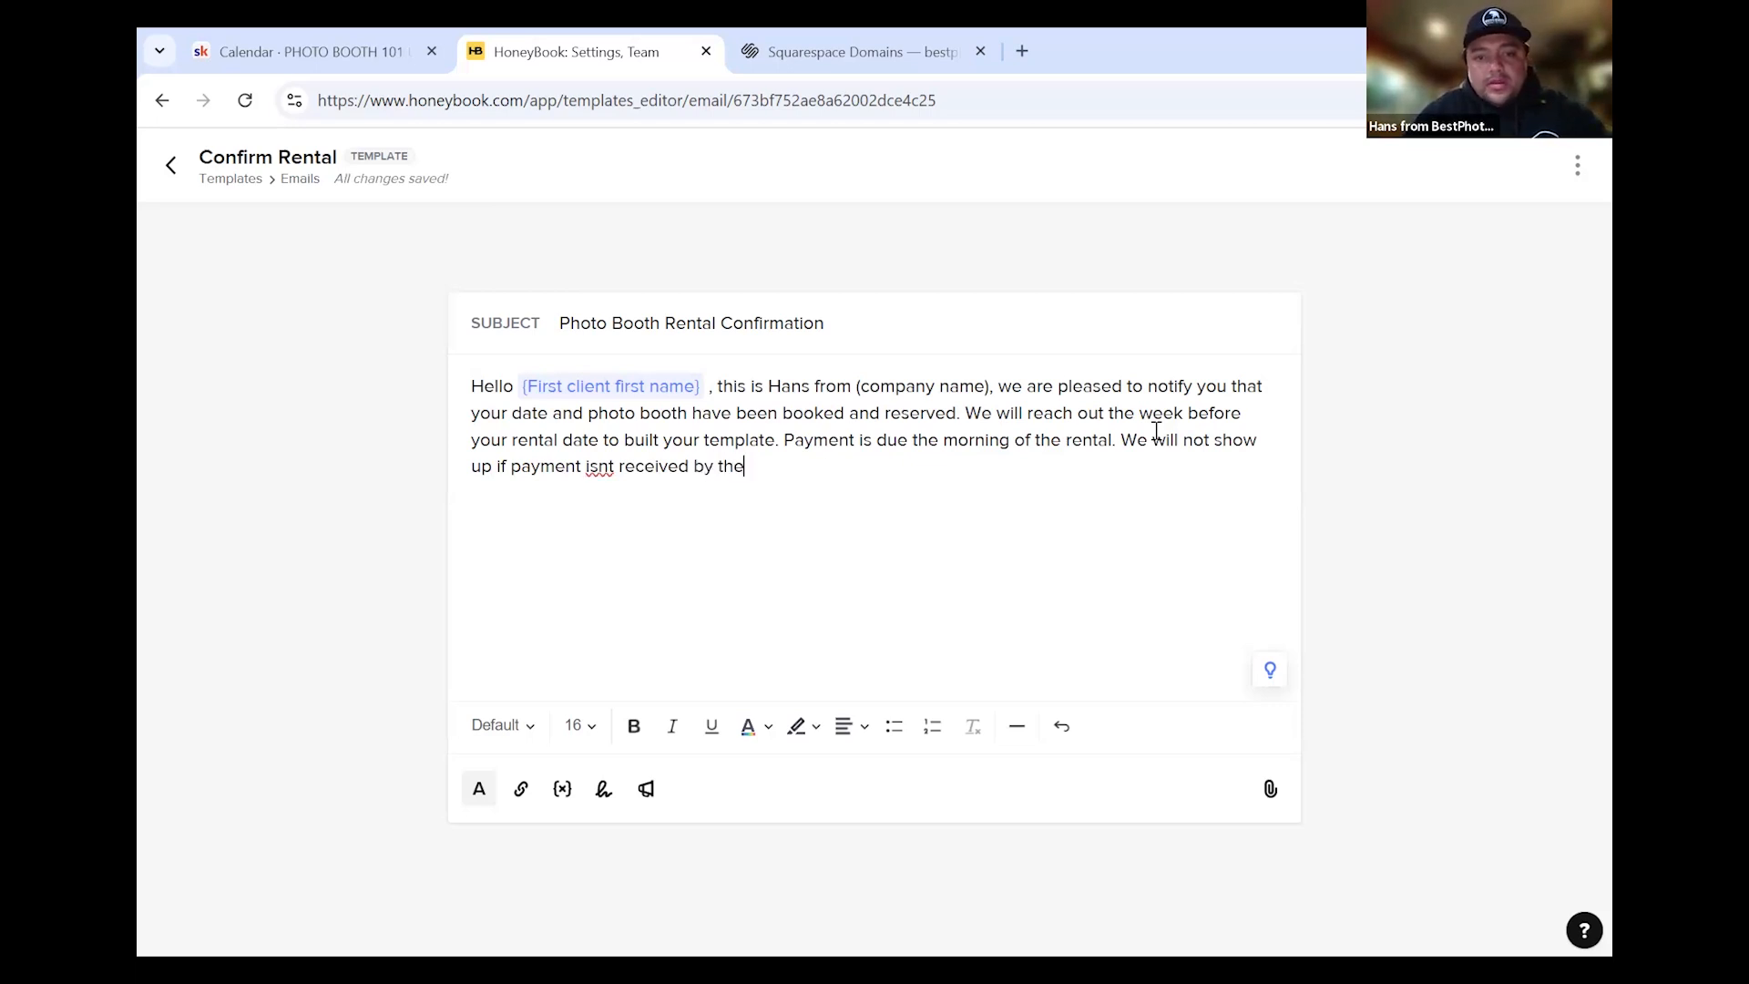
{"action": "type", "text": " rental date."}
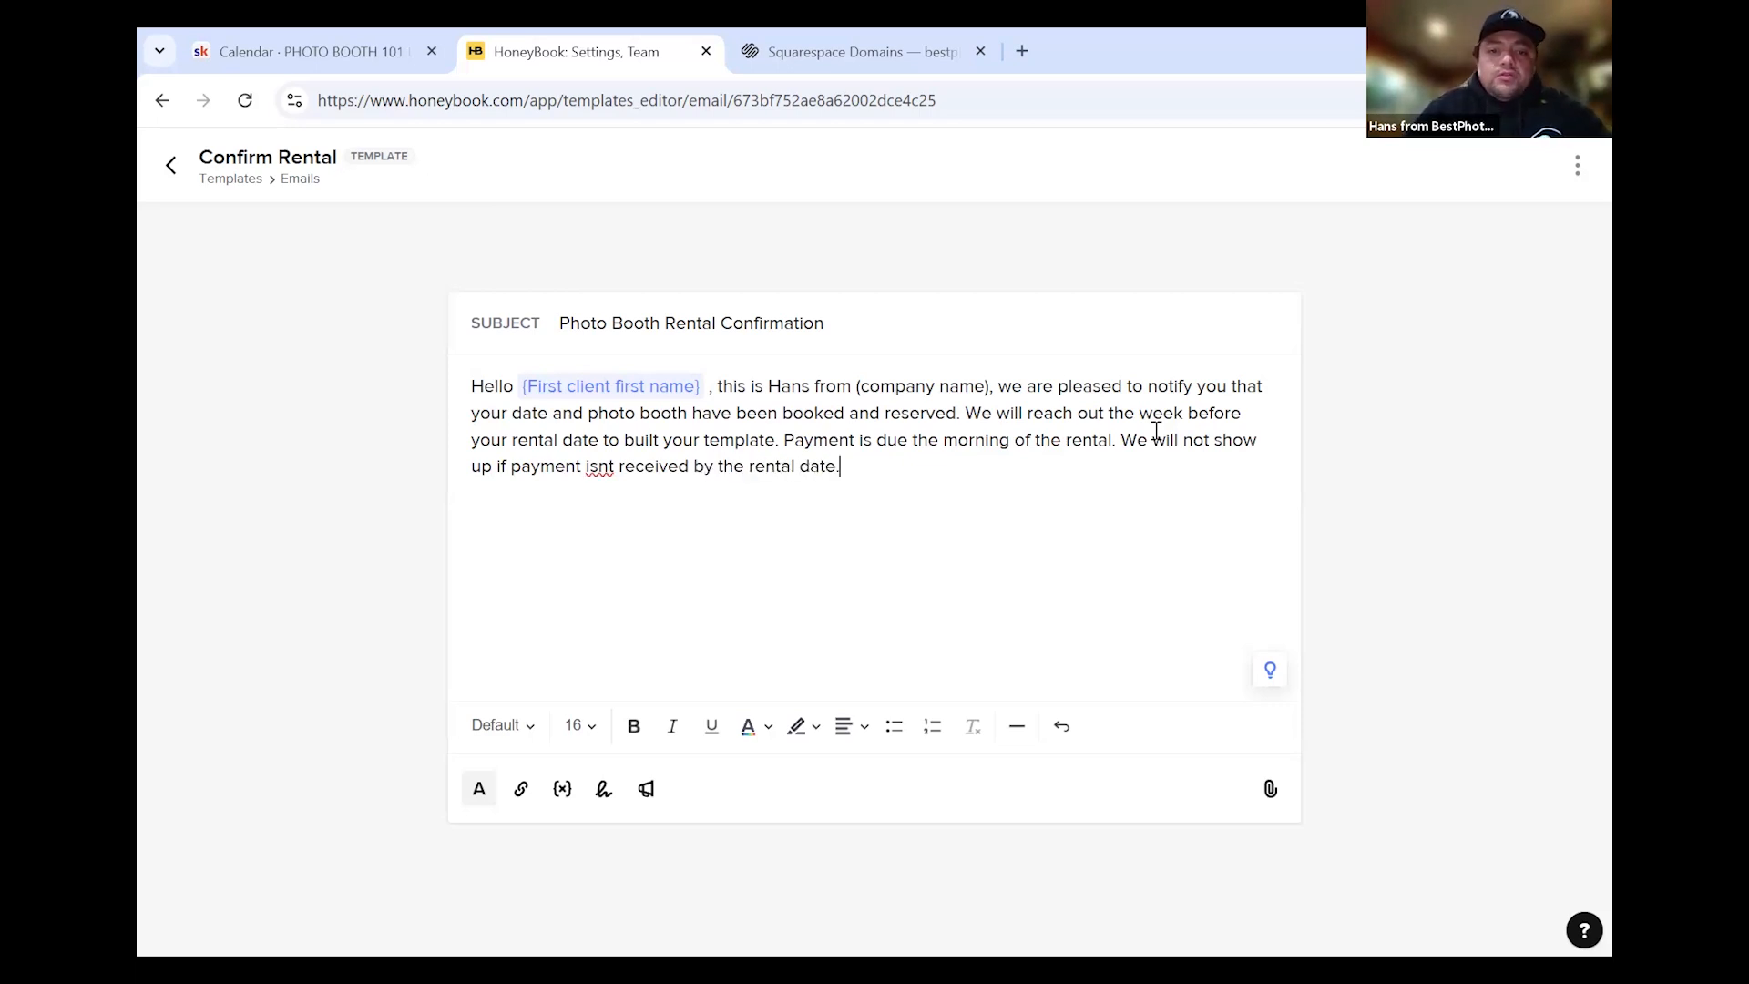
Correct 'isnt' to 'isn't' and insert the email signature beneath the body
{"action": "left_click", "coordinate": [611, 468]}
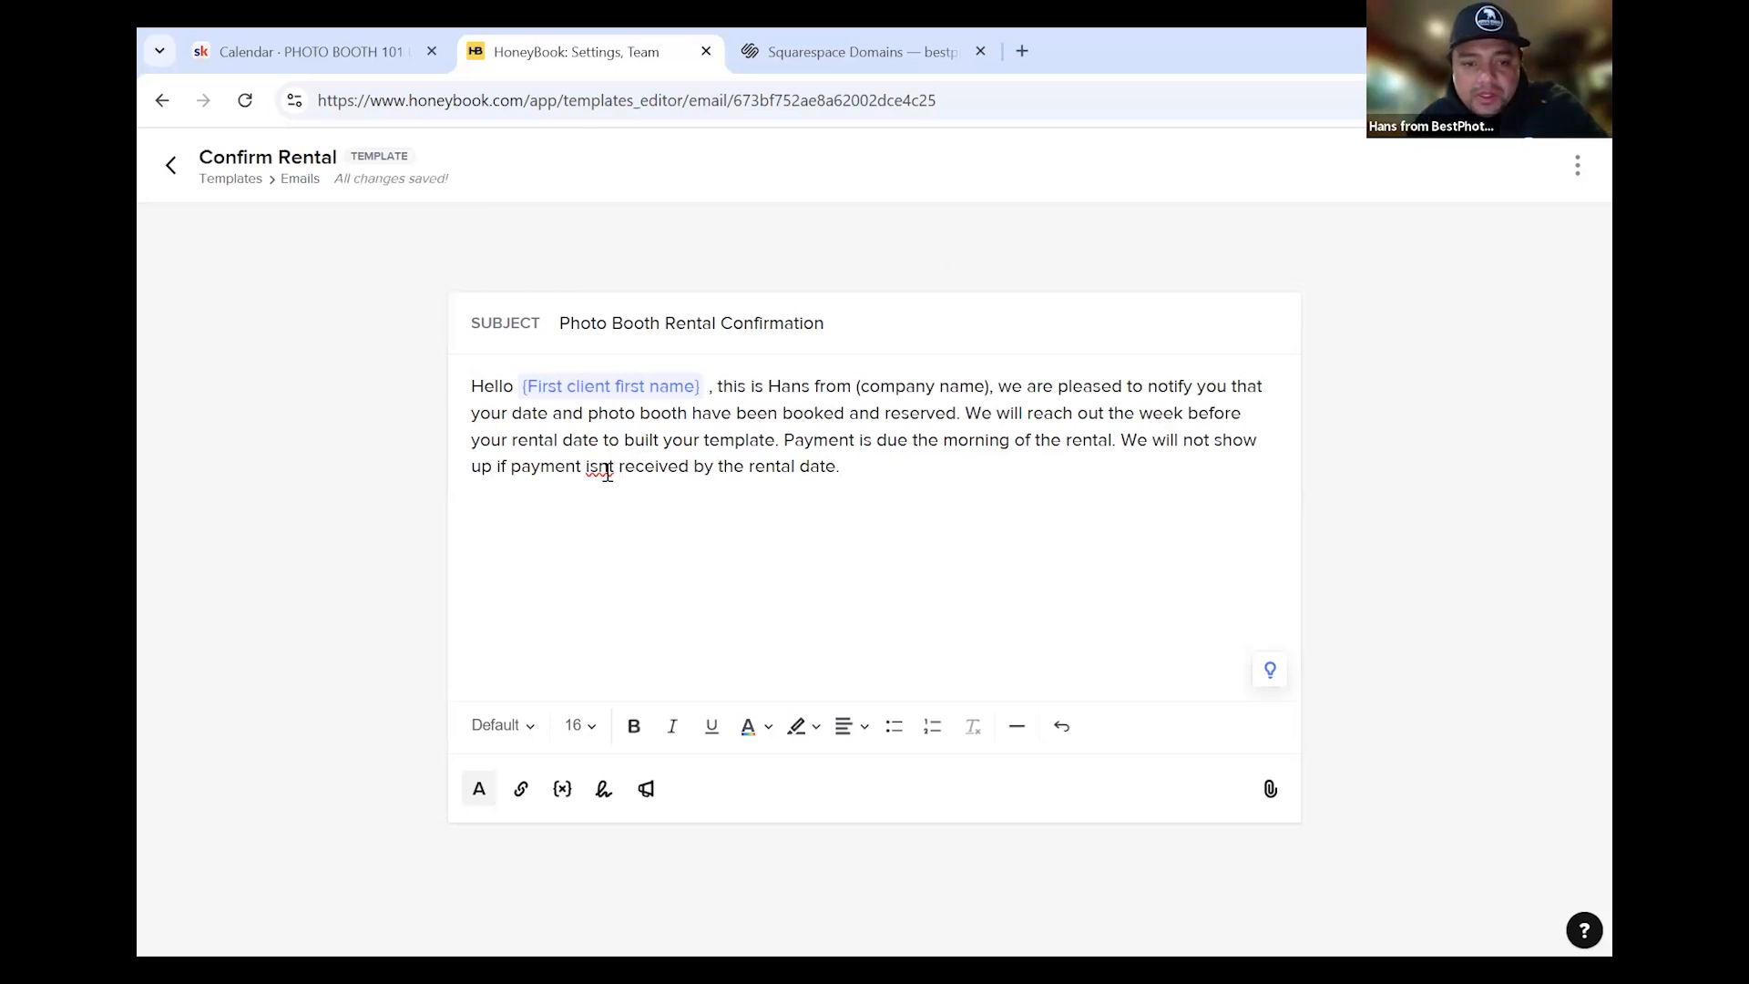
{"action": "right_click", "coordinate": [625, 479]}
{"action": "left_click", "coordinate": [894, 483]}
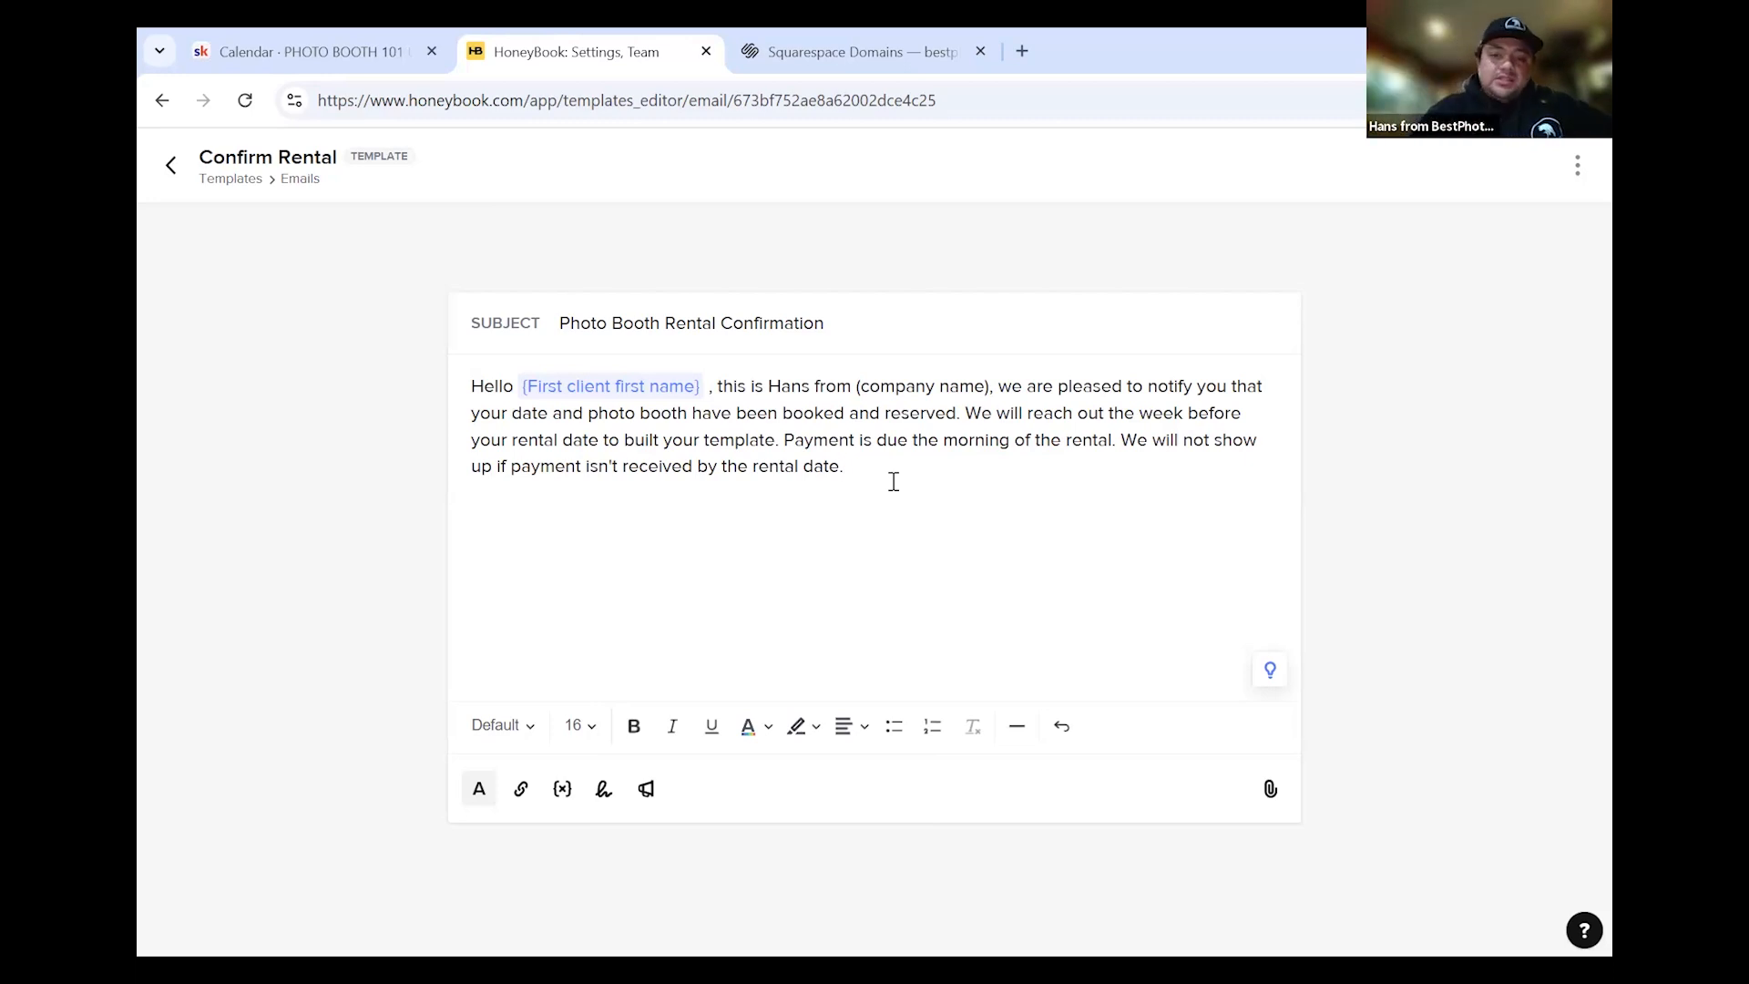
{"action": "left_click", "coordinate": [607, 808]}
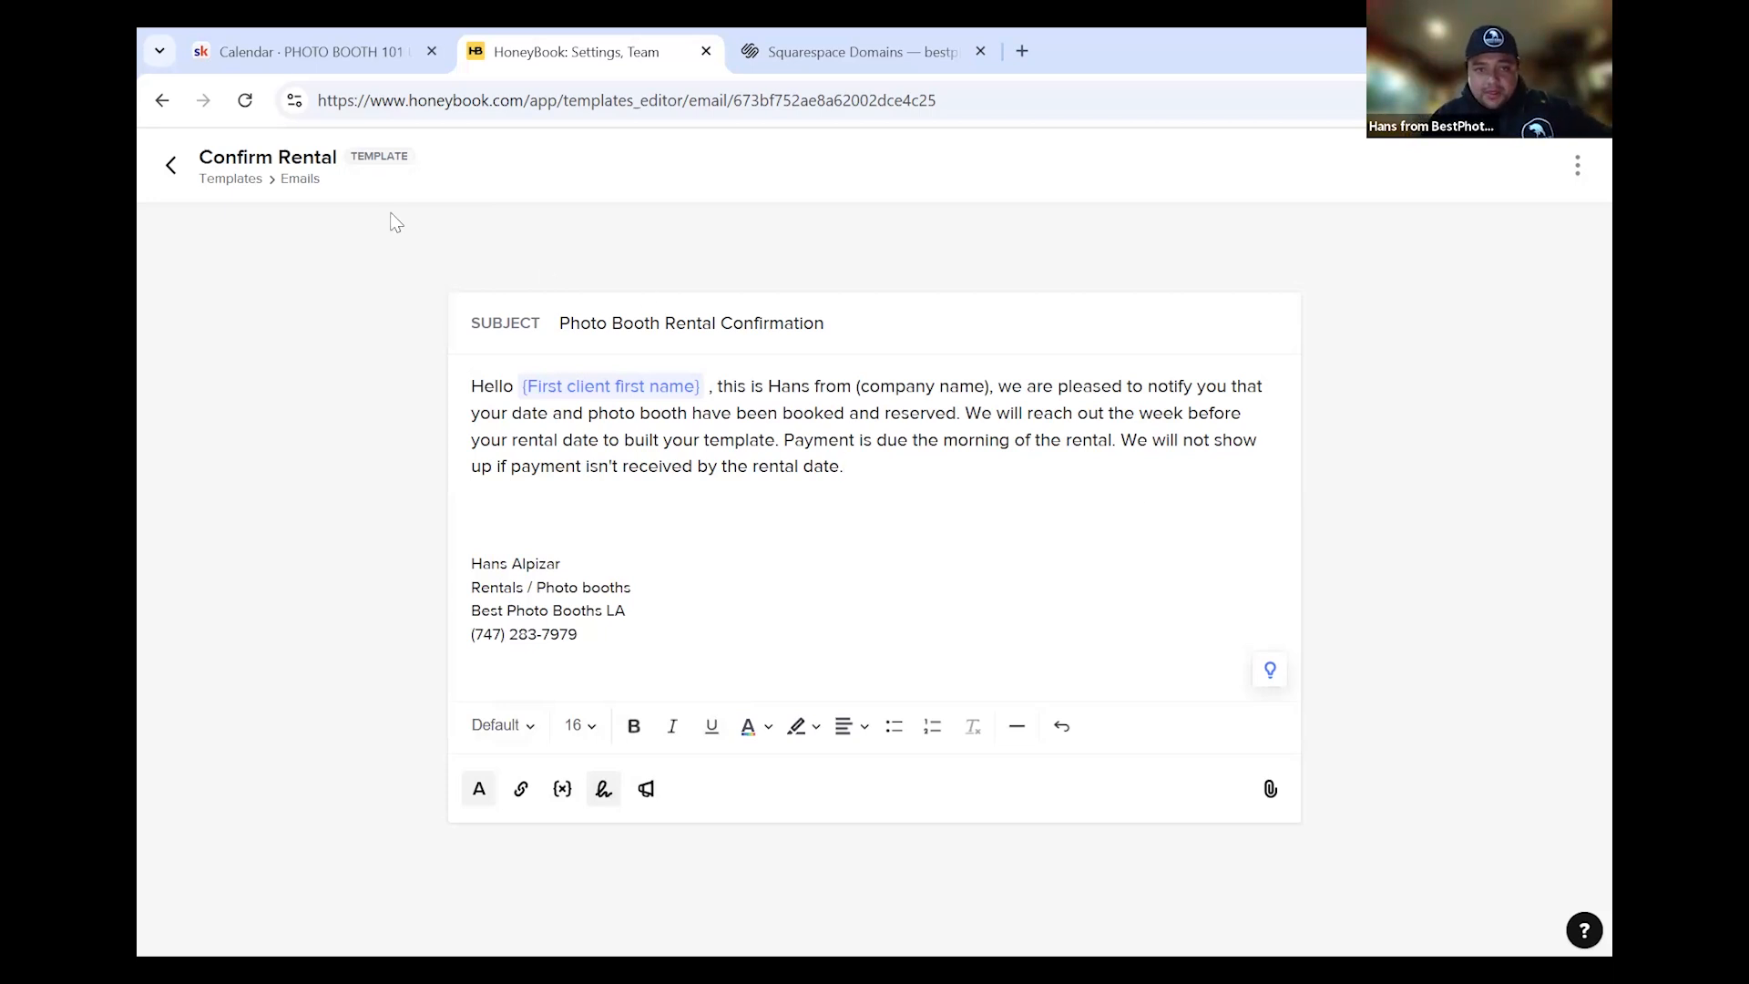
Go back from Confirm Rental to My Templates and look through the email template list
{"action": "left_click", "coordinate": [175, 170]}
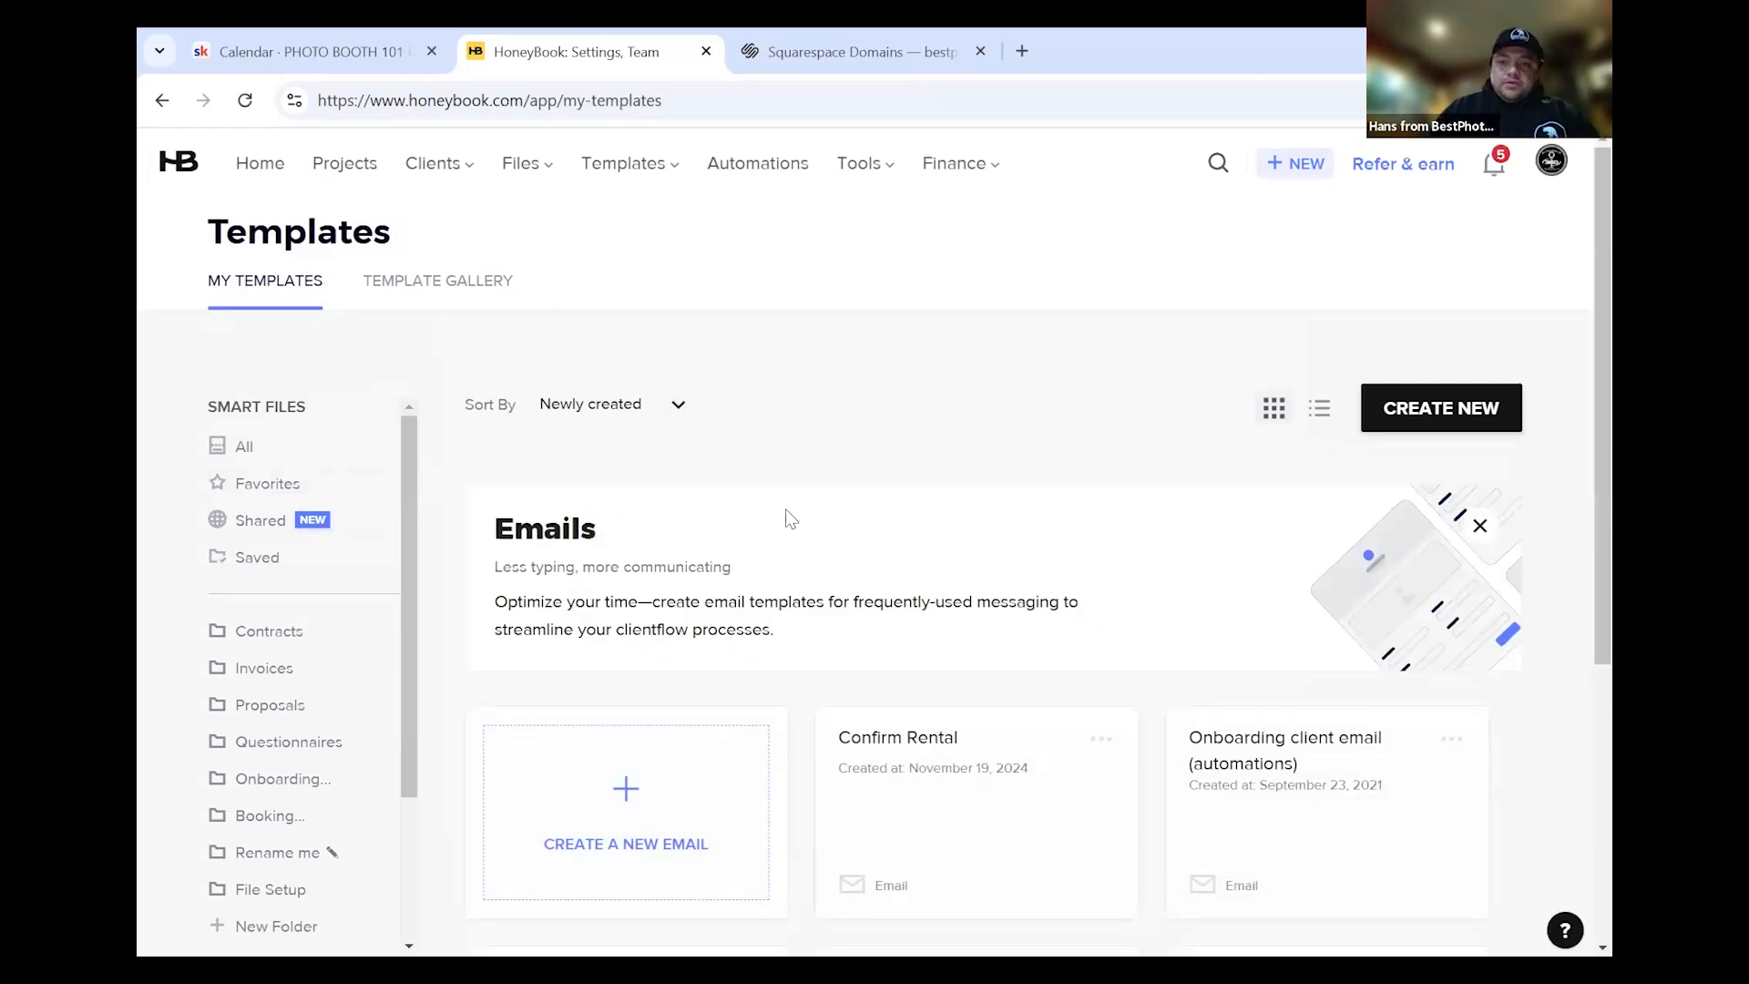
{"action": "scroll", "coordinate": [829, 594], "scroll_direction": "down", "scroll_amount": 5}
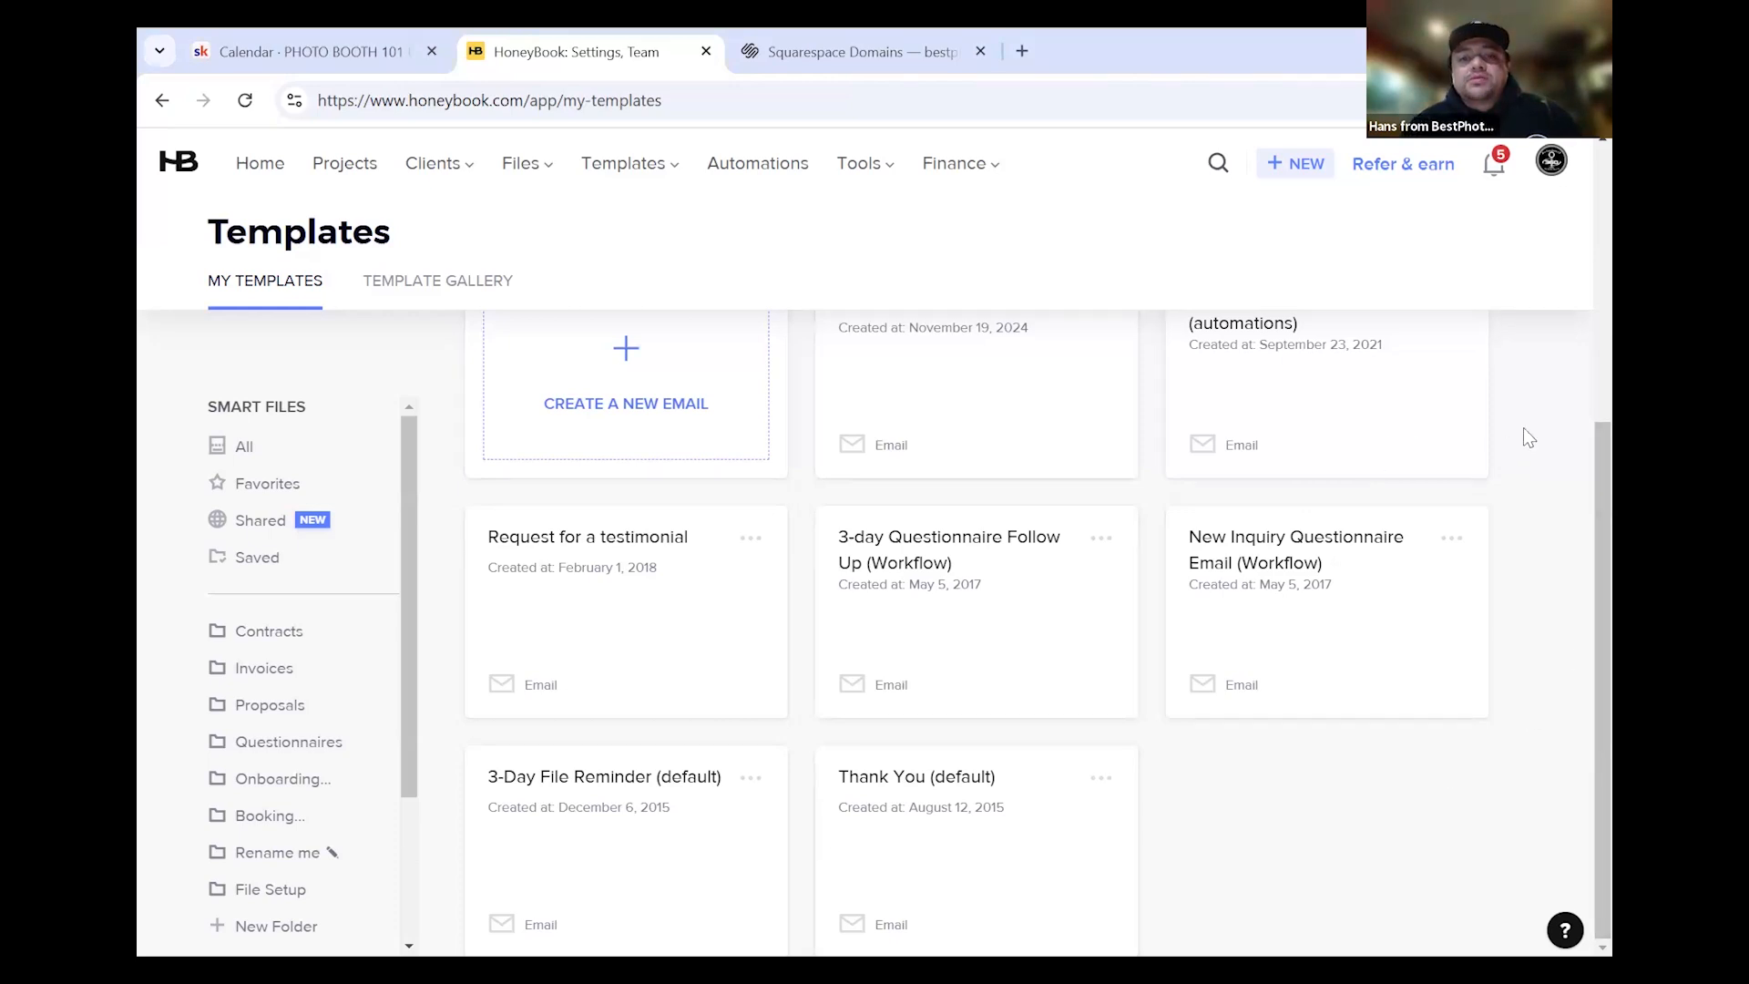
{"action": "scroll", "coordinate": [320, 768], "scroll_direction": "up", "scroll_amount": 5}
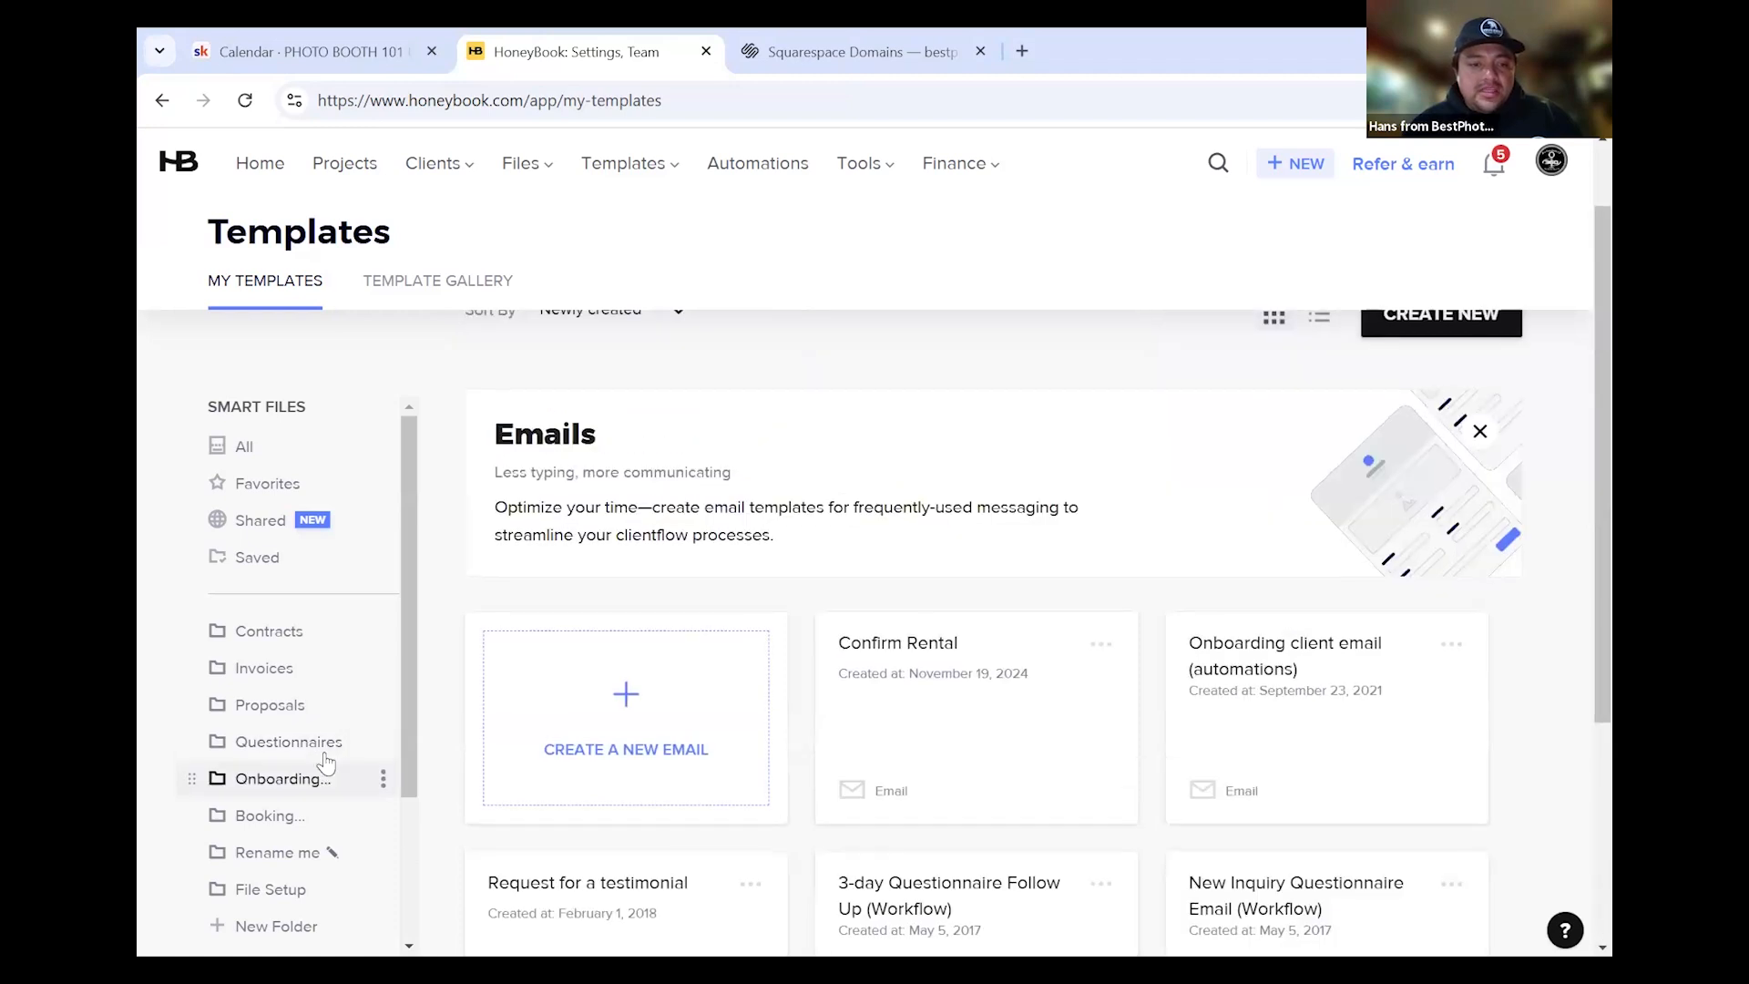
{"action": "scroll", "coordinate": [754, 587], "scroll_direction": "up", "scroll_amount": 1}
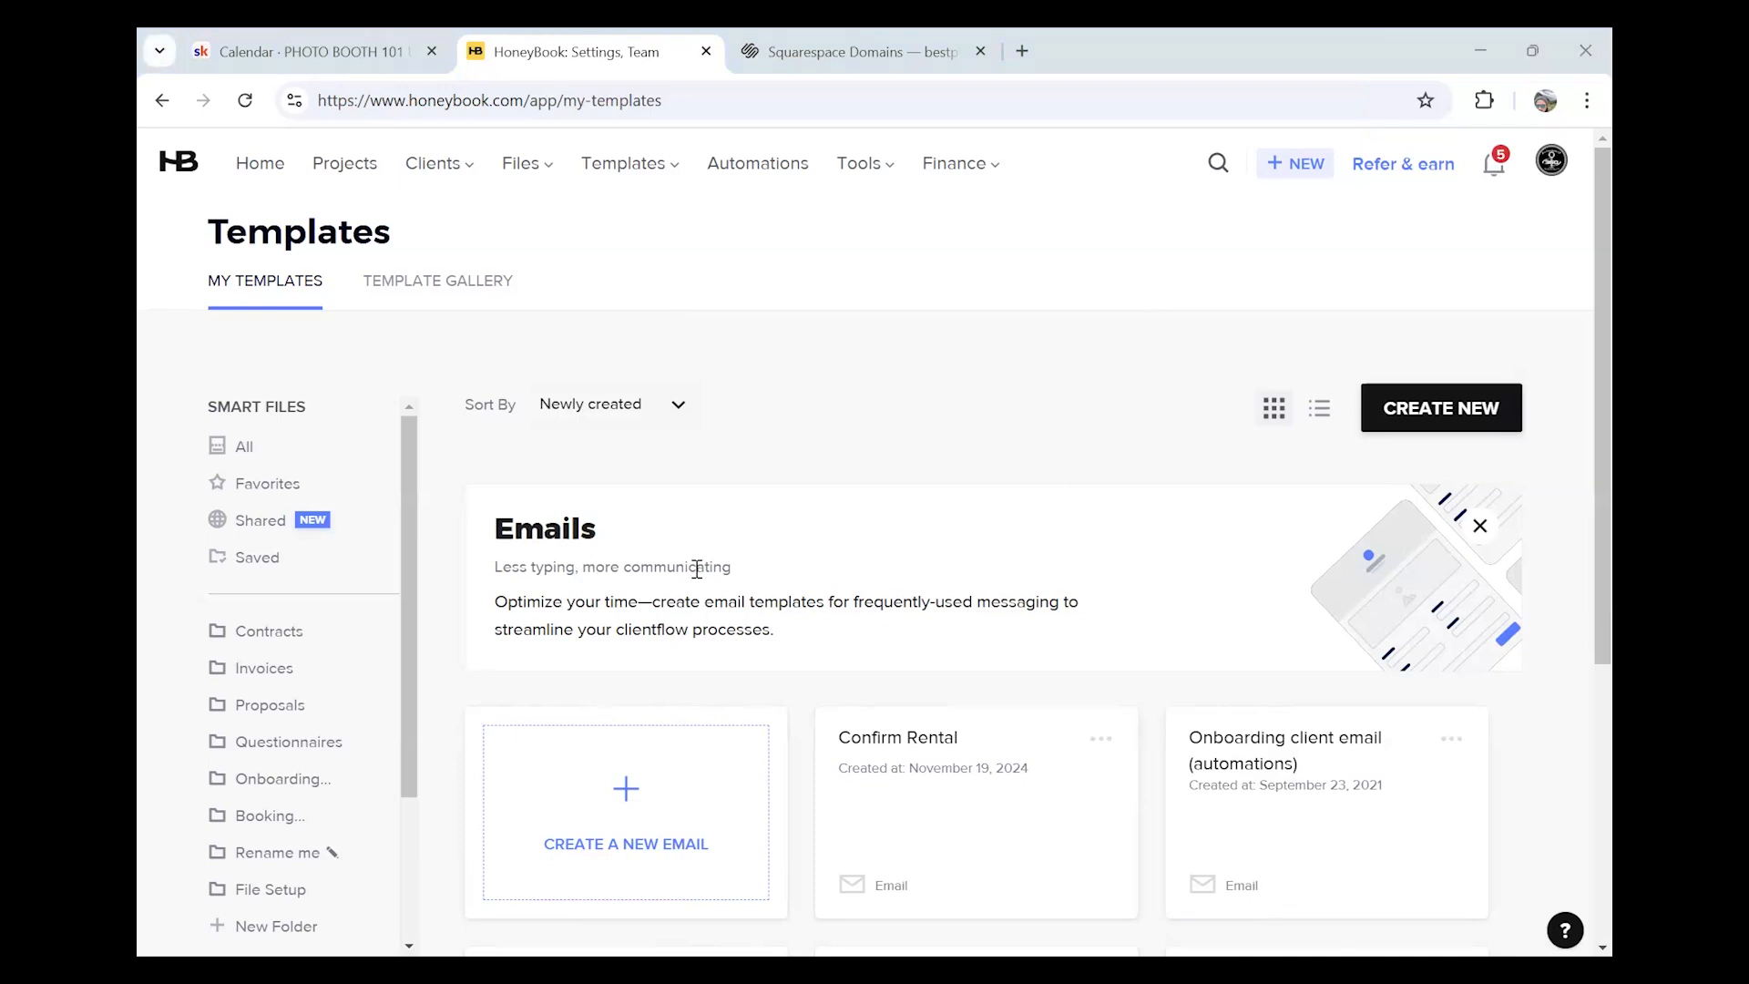
{"action": "scroll", "coordinate": [770, 562], "scroll_direction": "down", "scroll_amount": 3}
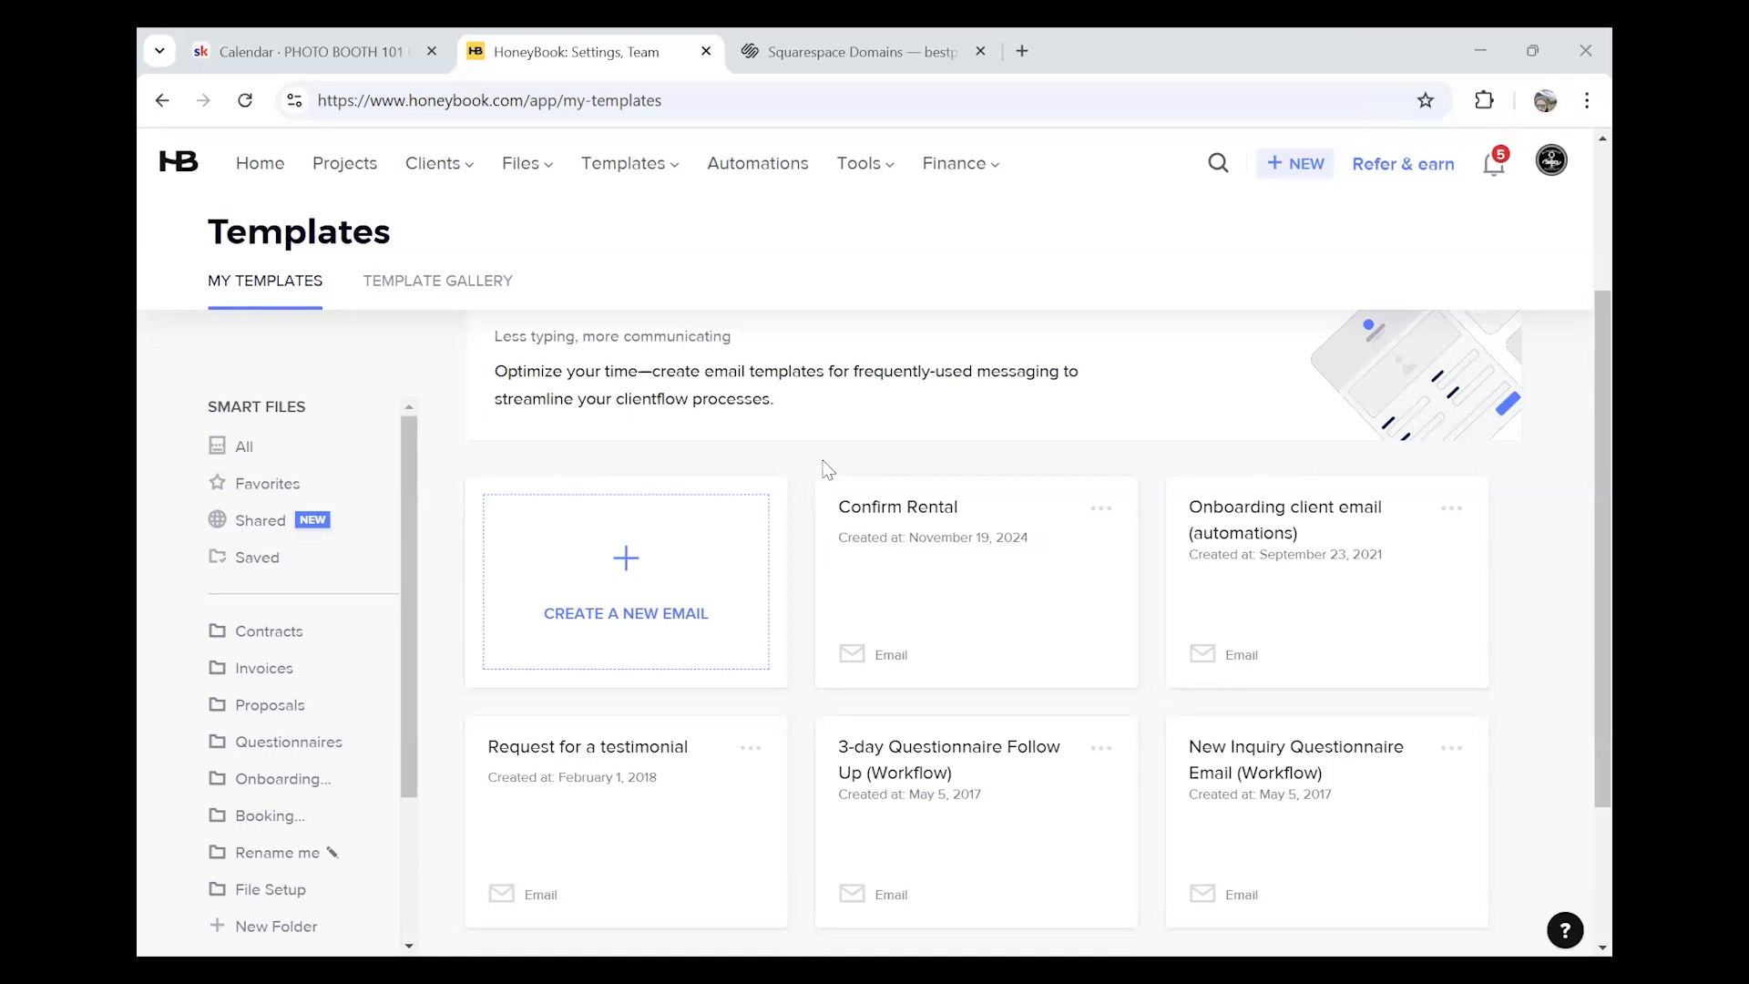
{"action": "scroll", "coordinate": [820, 472], "scroll_direction": "down", "scroll_amount": 3}
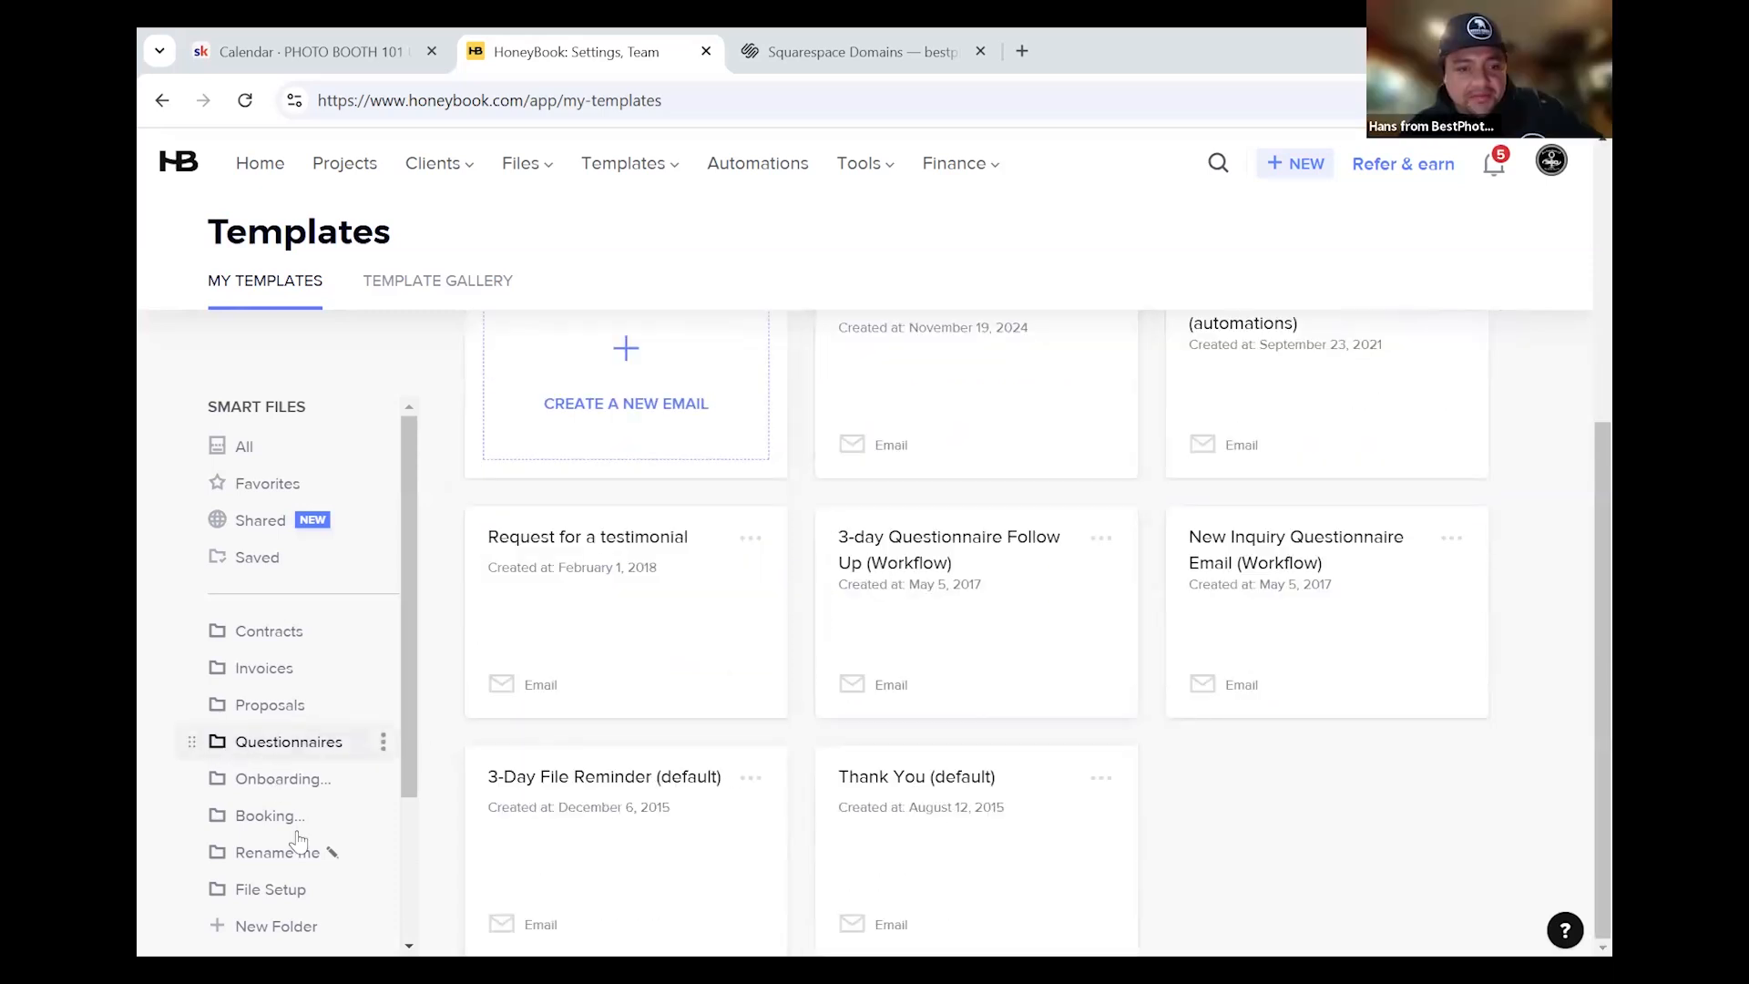
{"action": "scroll", "coordinate": [283, 814], "scroll_direction": "down", "scroll_amount": 3}
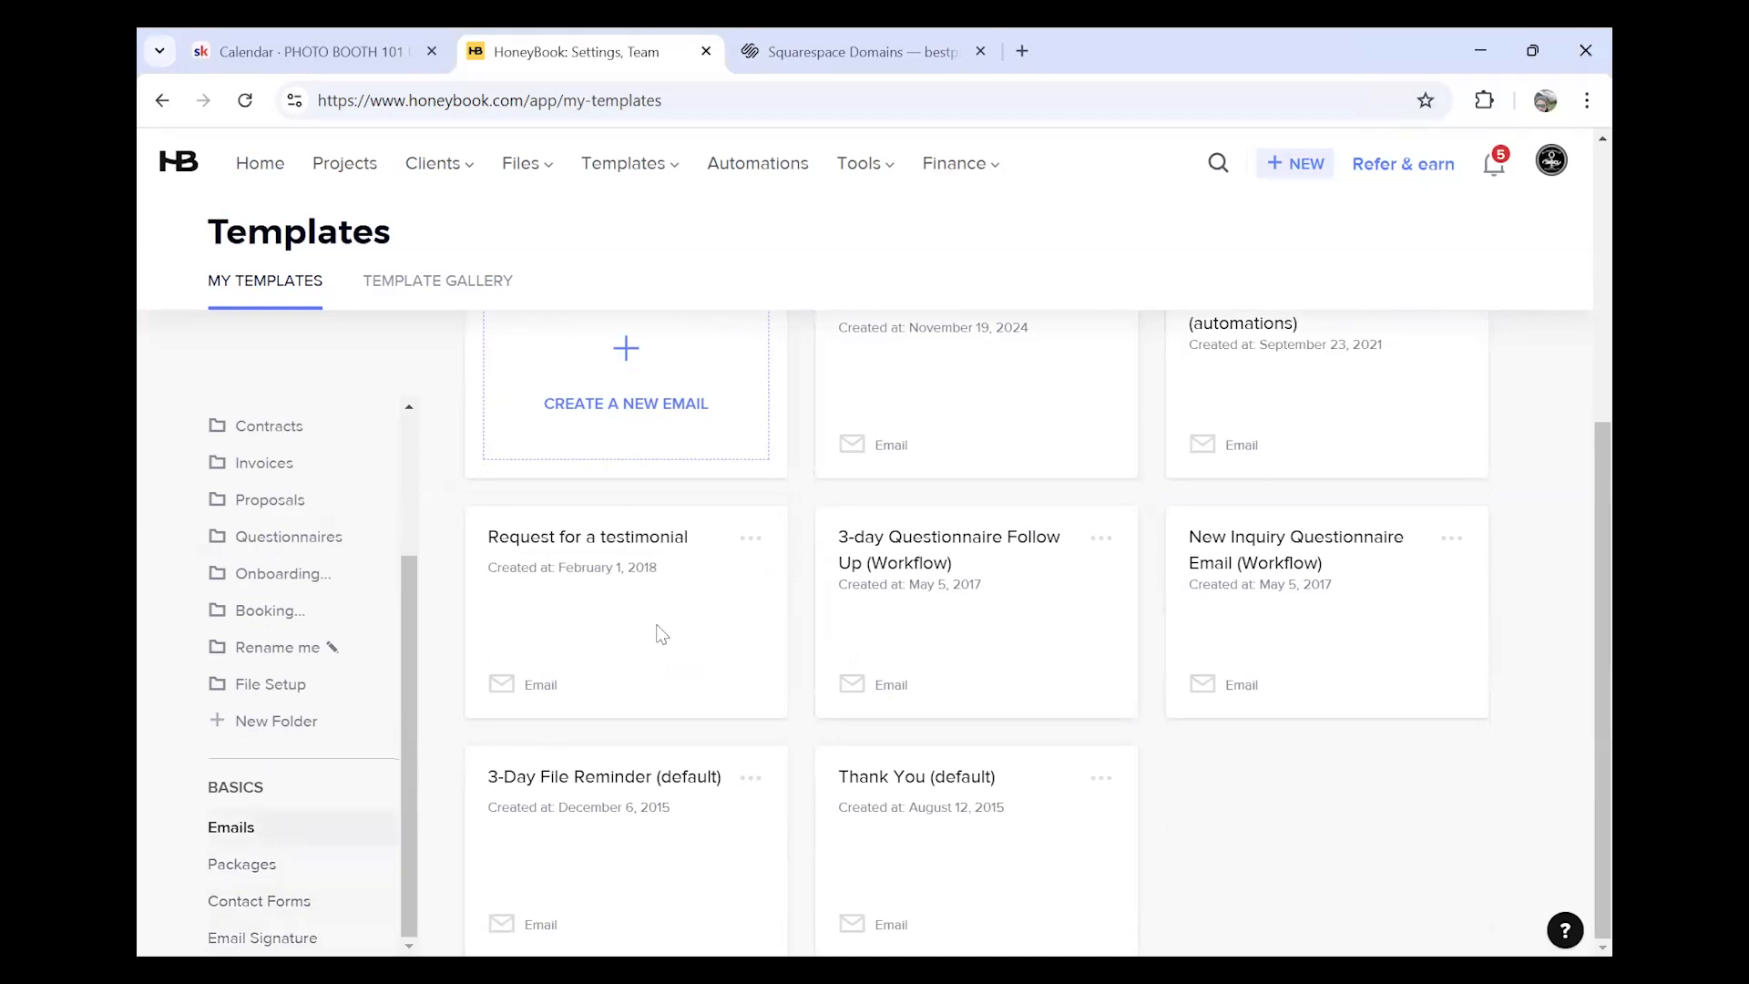
{"action": "scroll", "coordinate": [1081, 762], "scroll_direction": "up", "scroll_amount": 1}
{"action": "scroll", "coordinate": [1043, 695], "scroll_direction": "up", "scroll_amount": 3}
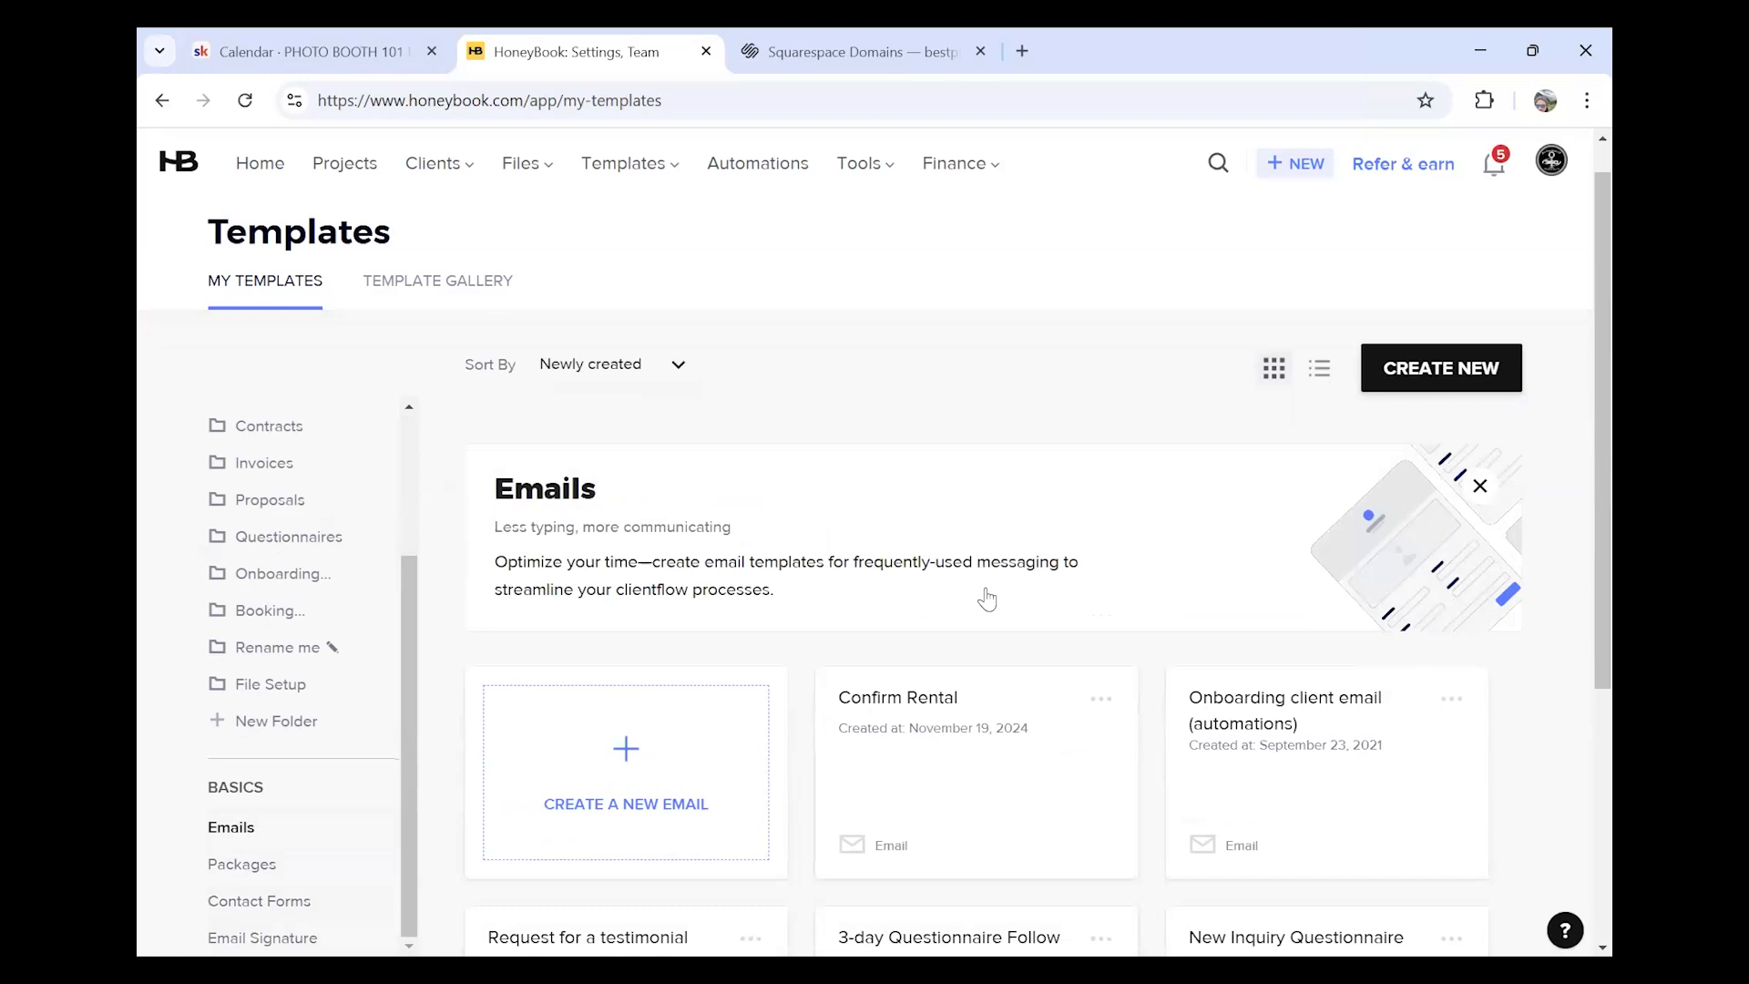
{"action": "scroll", "coordinate": [820, 547], "scroll_direction": "up", "scroll_amount": 1}
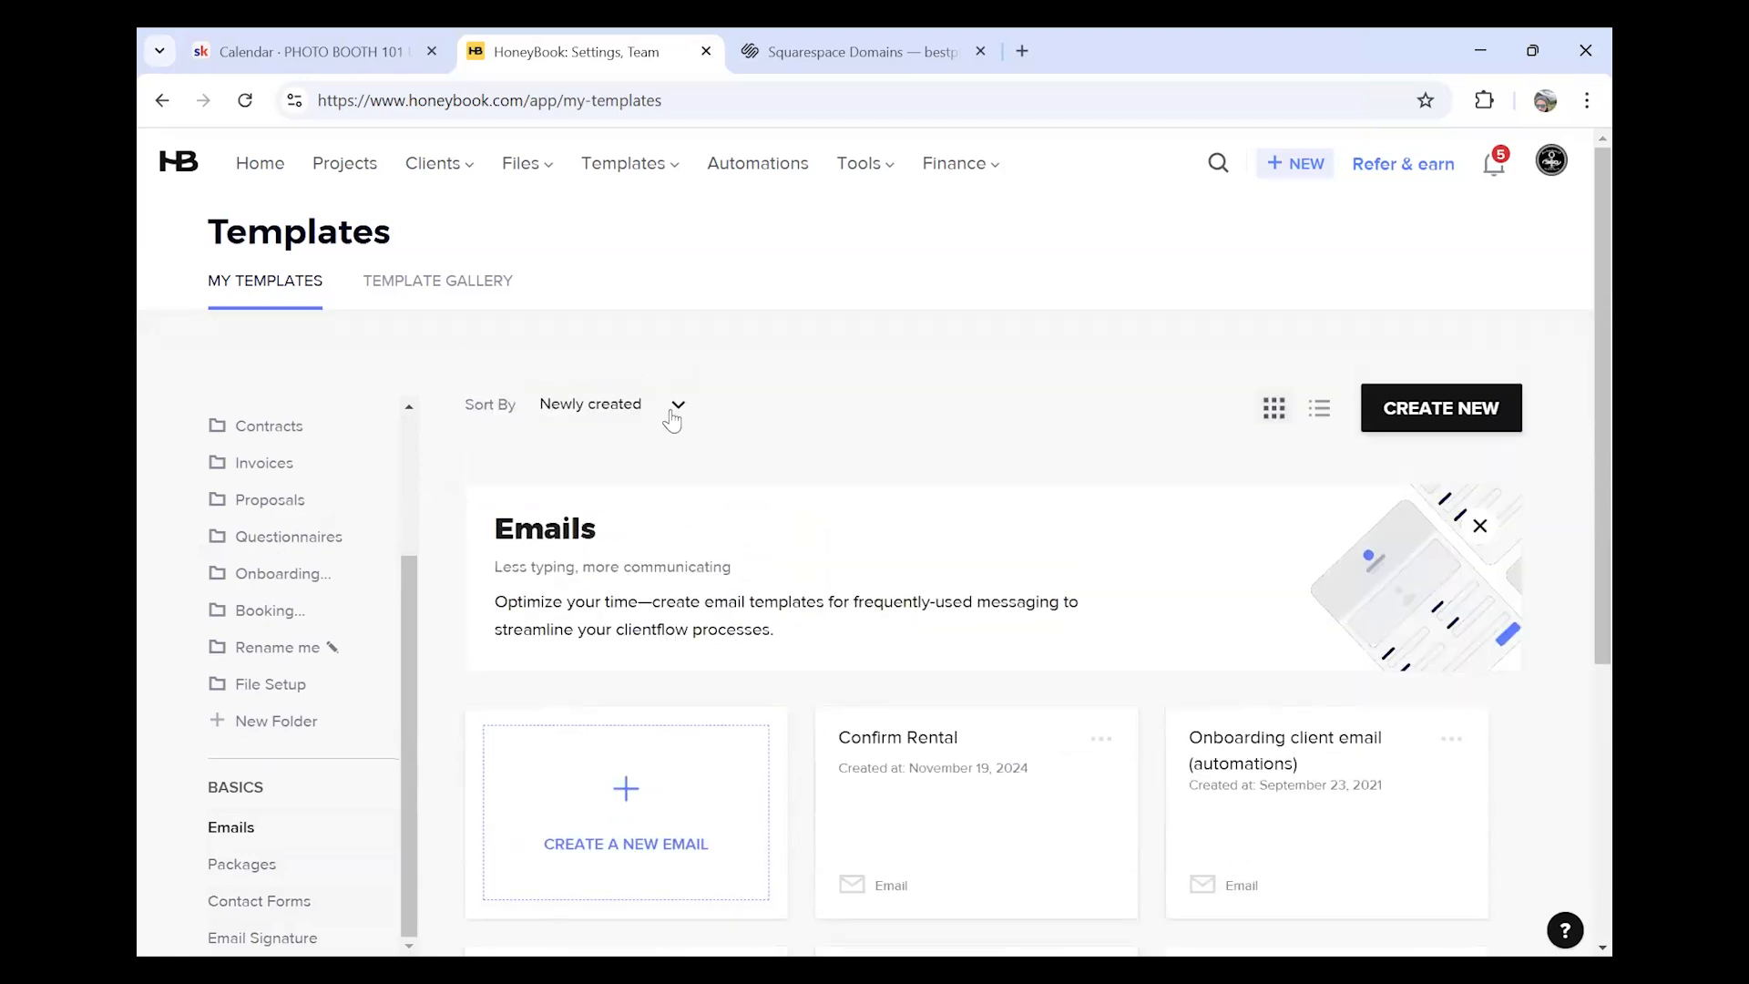
{"action": "scroll", "coordinate": [832, 625], "scroll_direction": "down", "scroll_amount": 4}
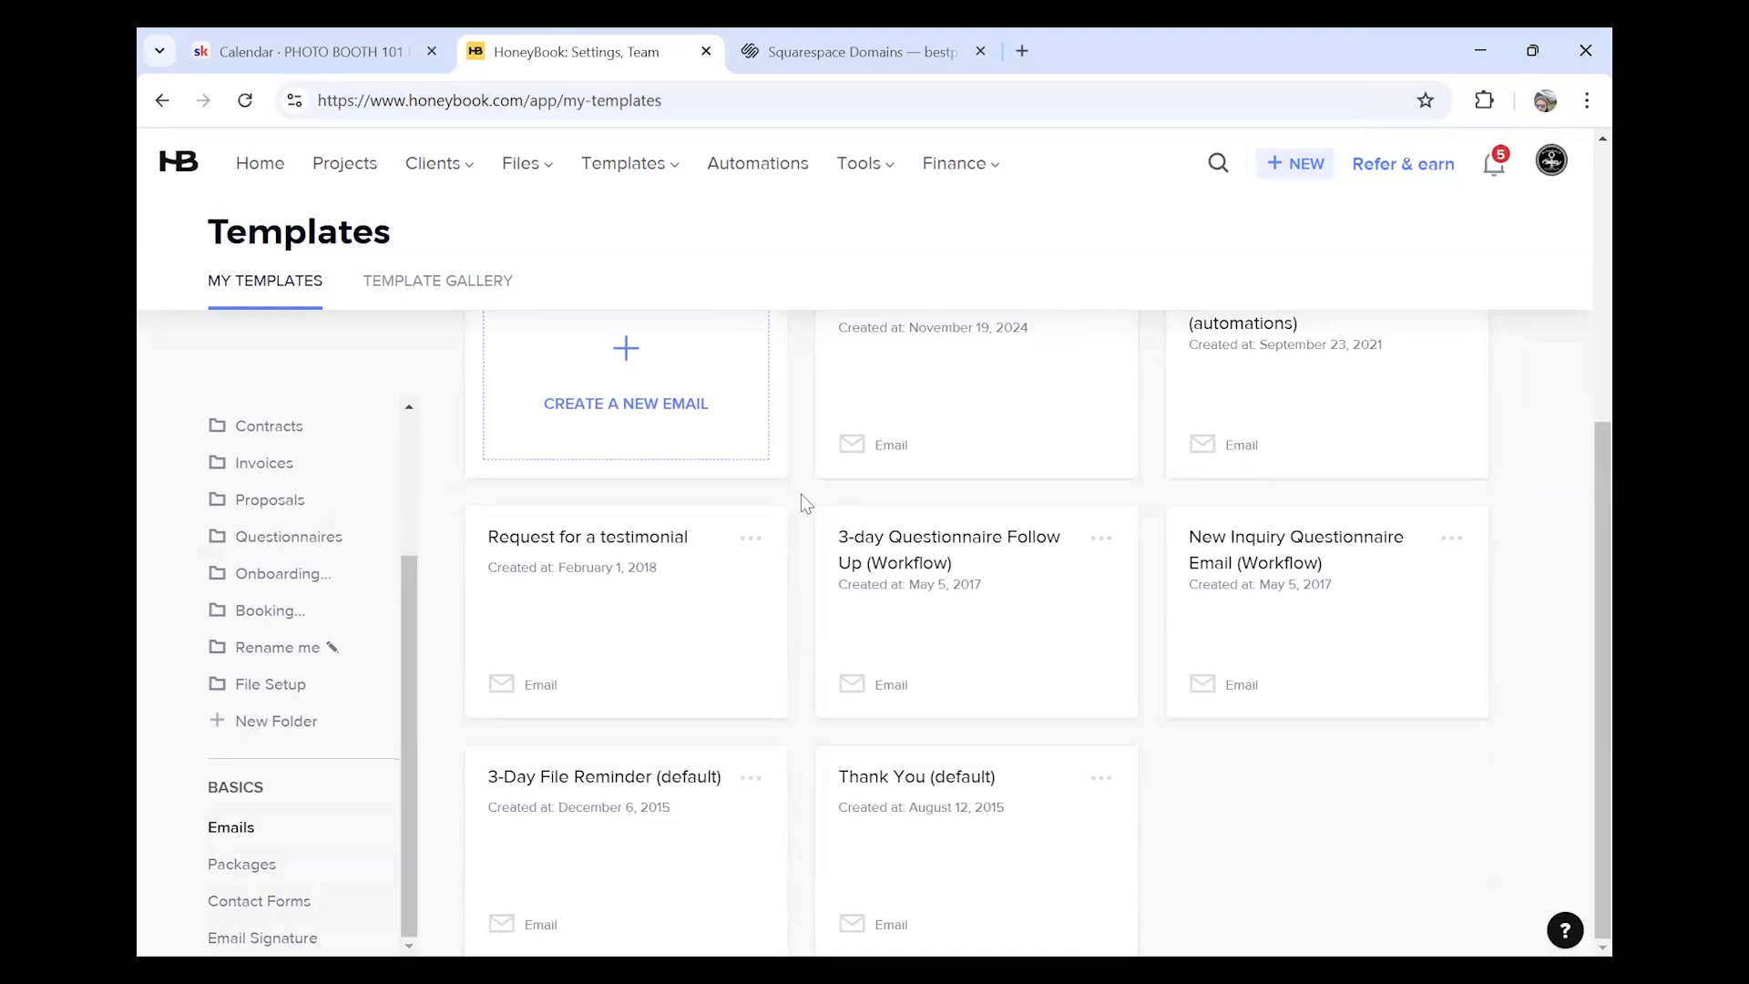
{"action": "scroll", "coordinate": [802, 497], "scroll_direction": "up", "scroll_amount": 1}
{"action": "scroll", "coordinate": [801, 493], "scroll_direction": "up", "scroll_amount": 1}
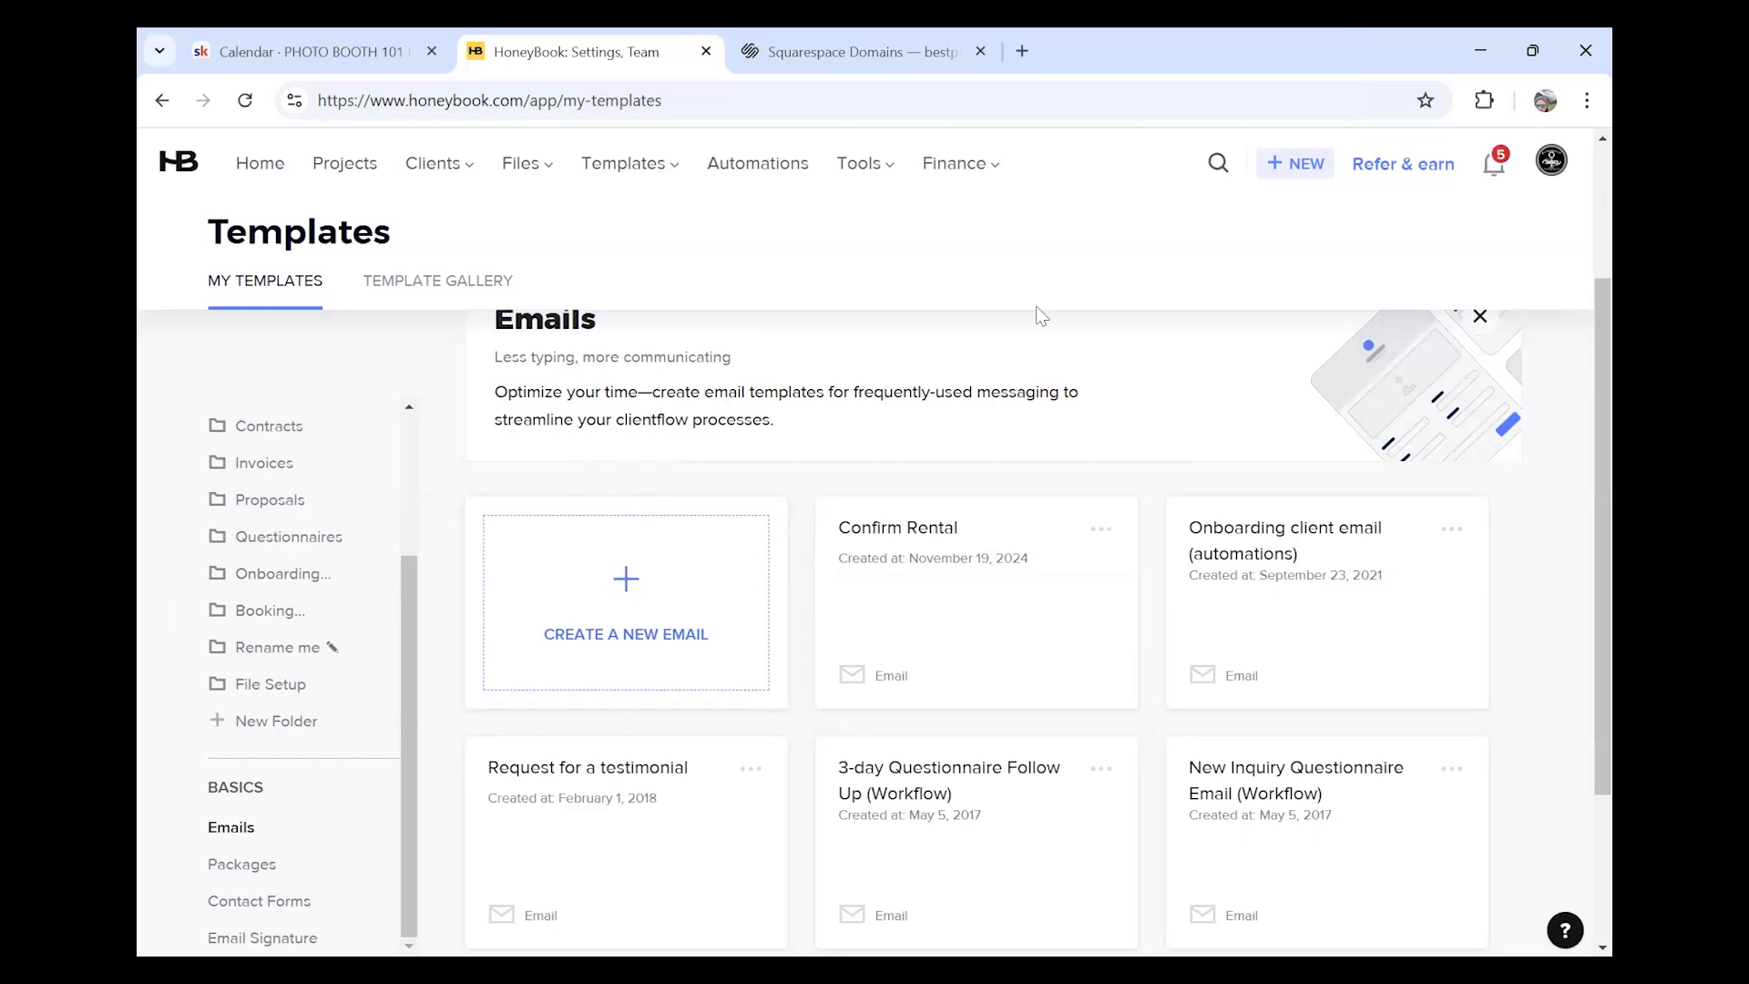
{"action": "left_click", "coordinate": [764, 181]}
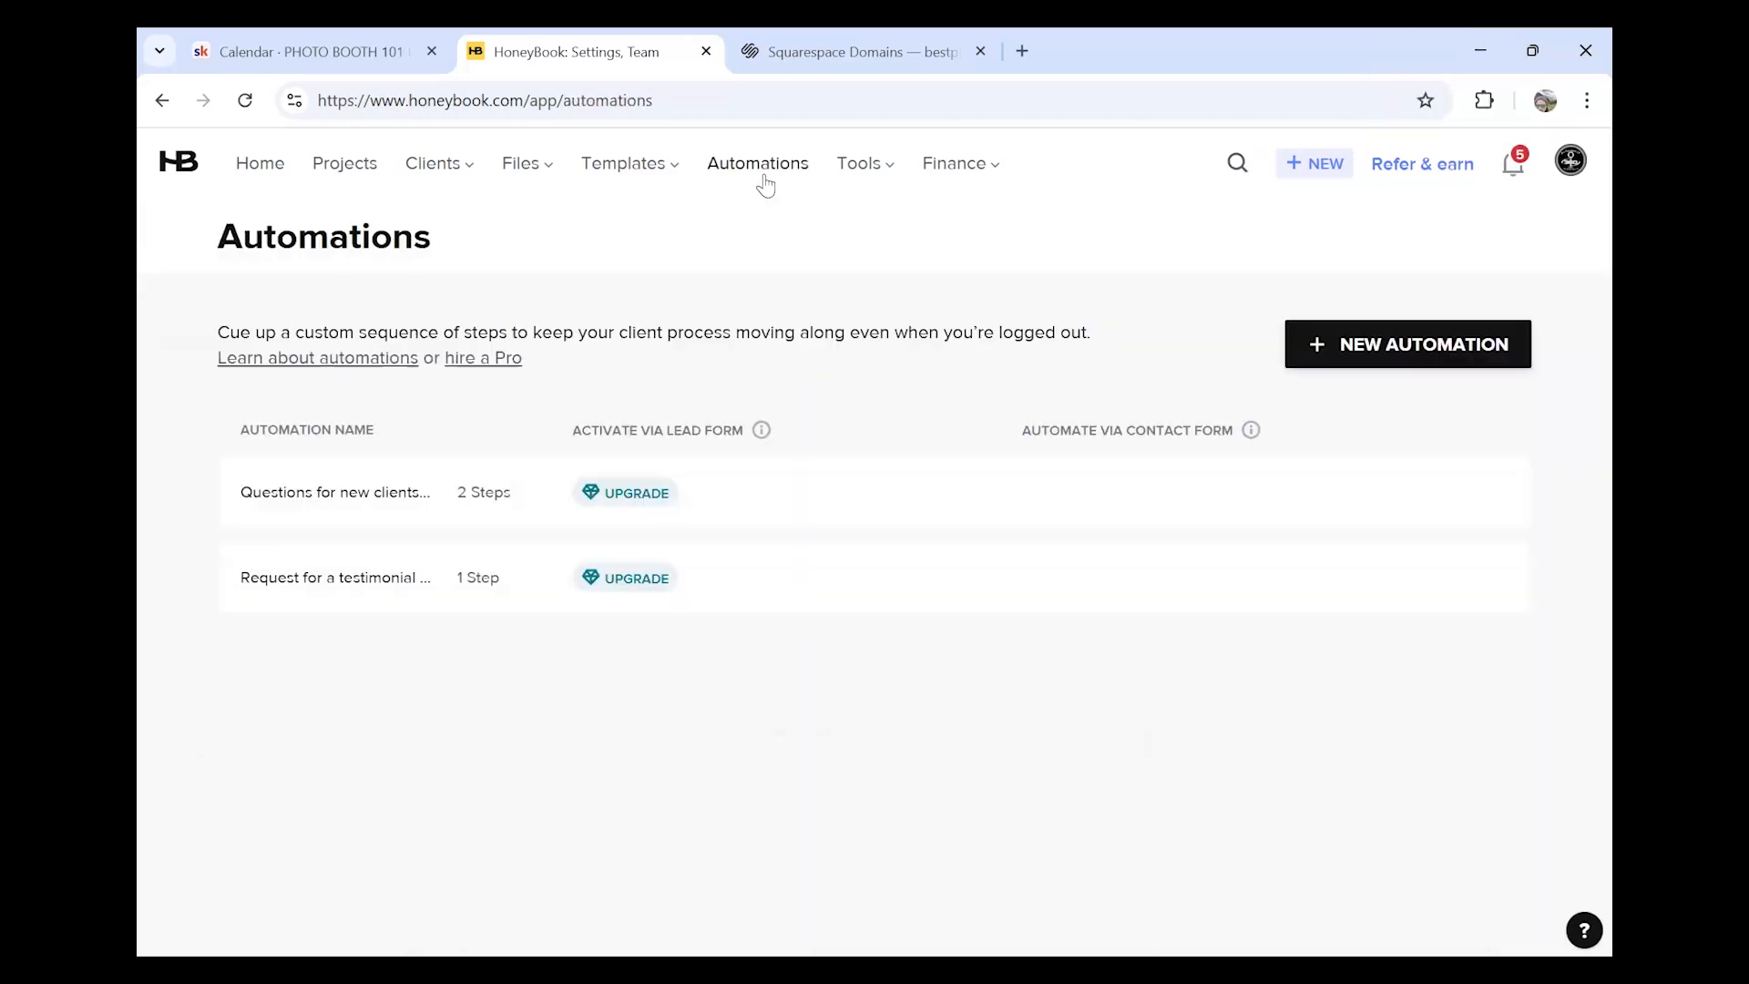
{"action": "left_click", "coordinate": [663, 164]}
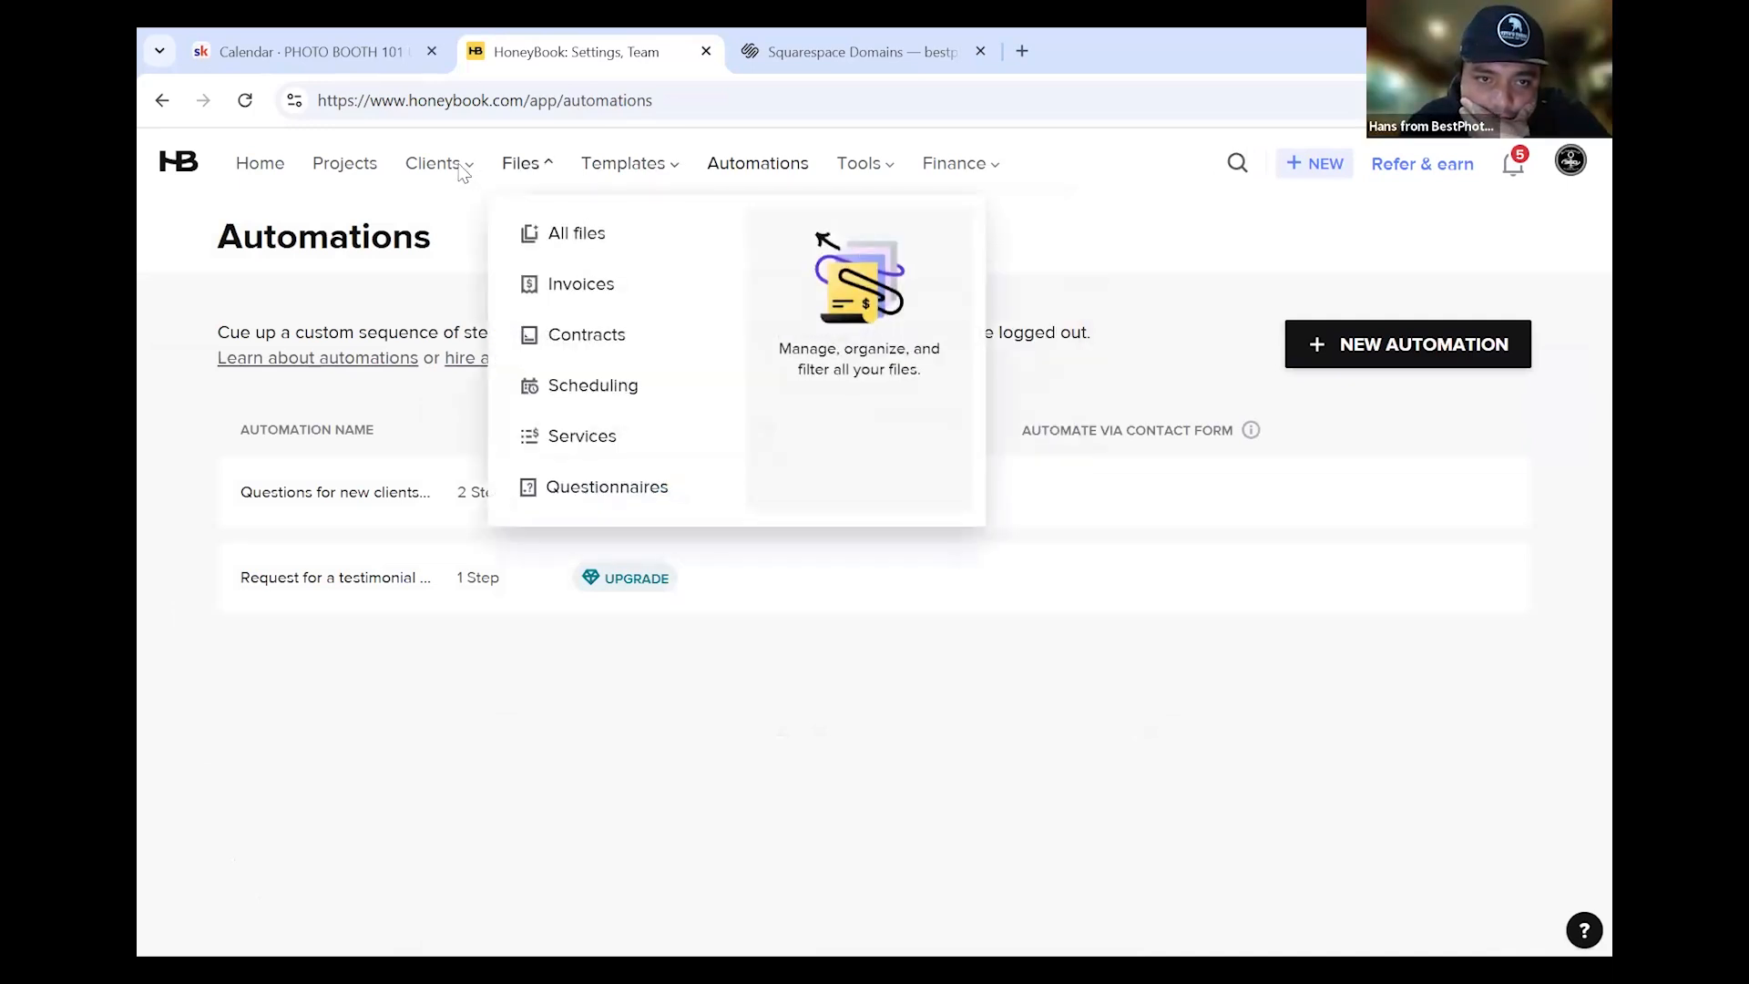
{"action": "mouse_move", "coordinate": [451, 173]}
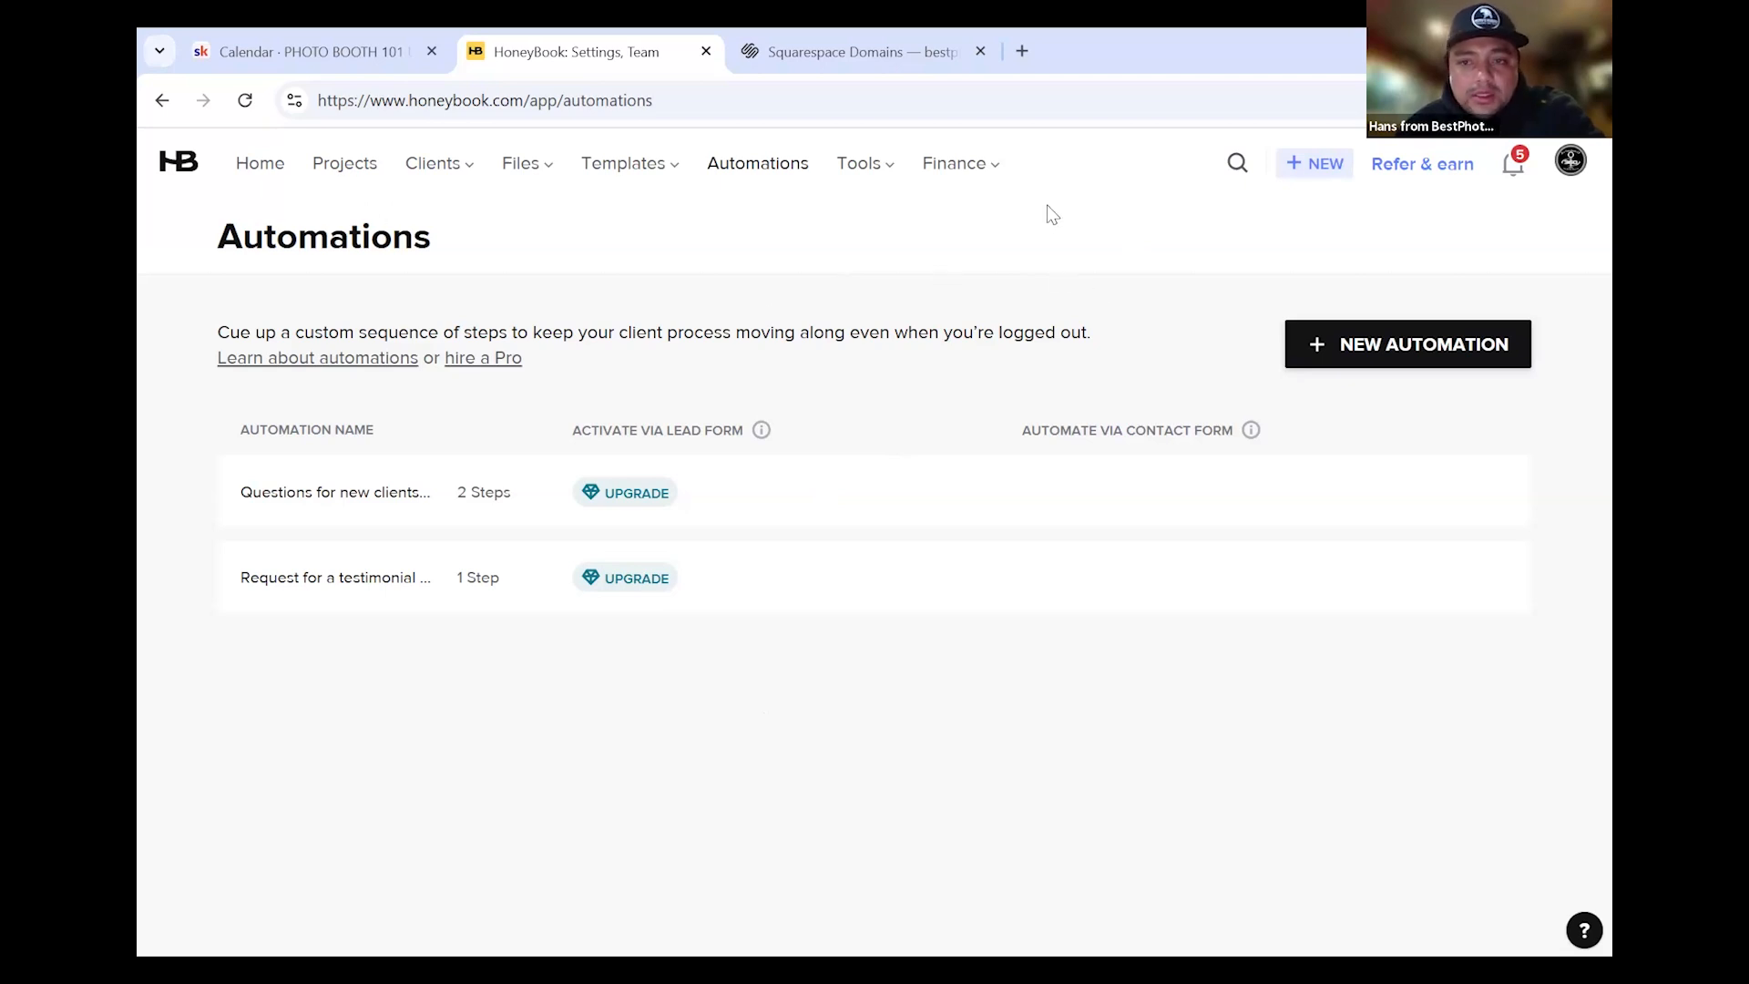
Start a new project named 'Richard's Rental' with project type Quincenera
{"action": "left_click", "coordinate": [1318, 169]}
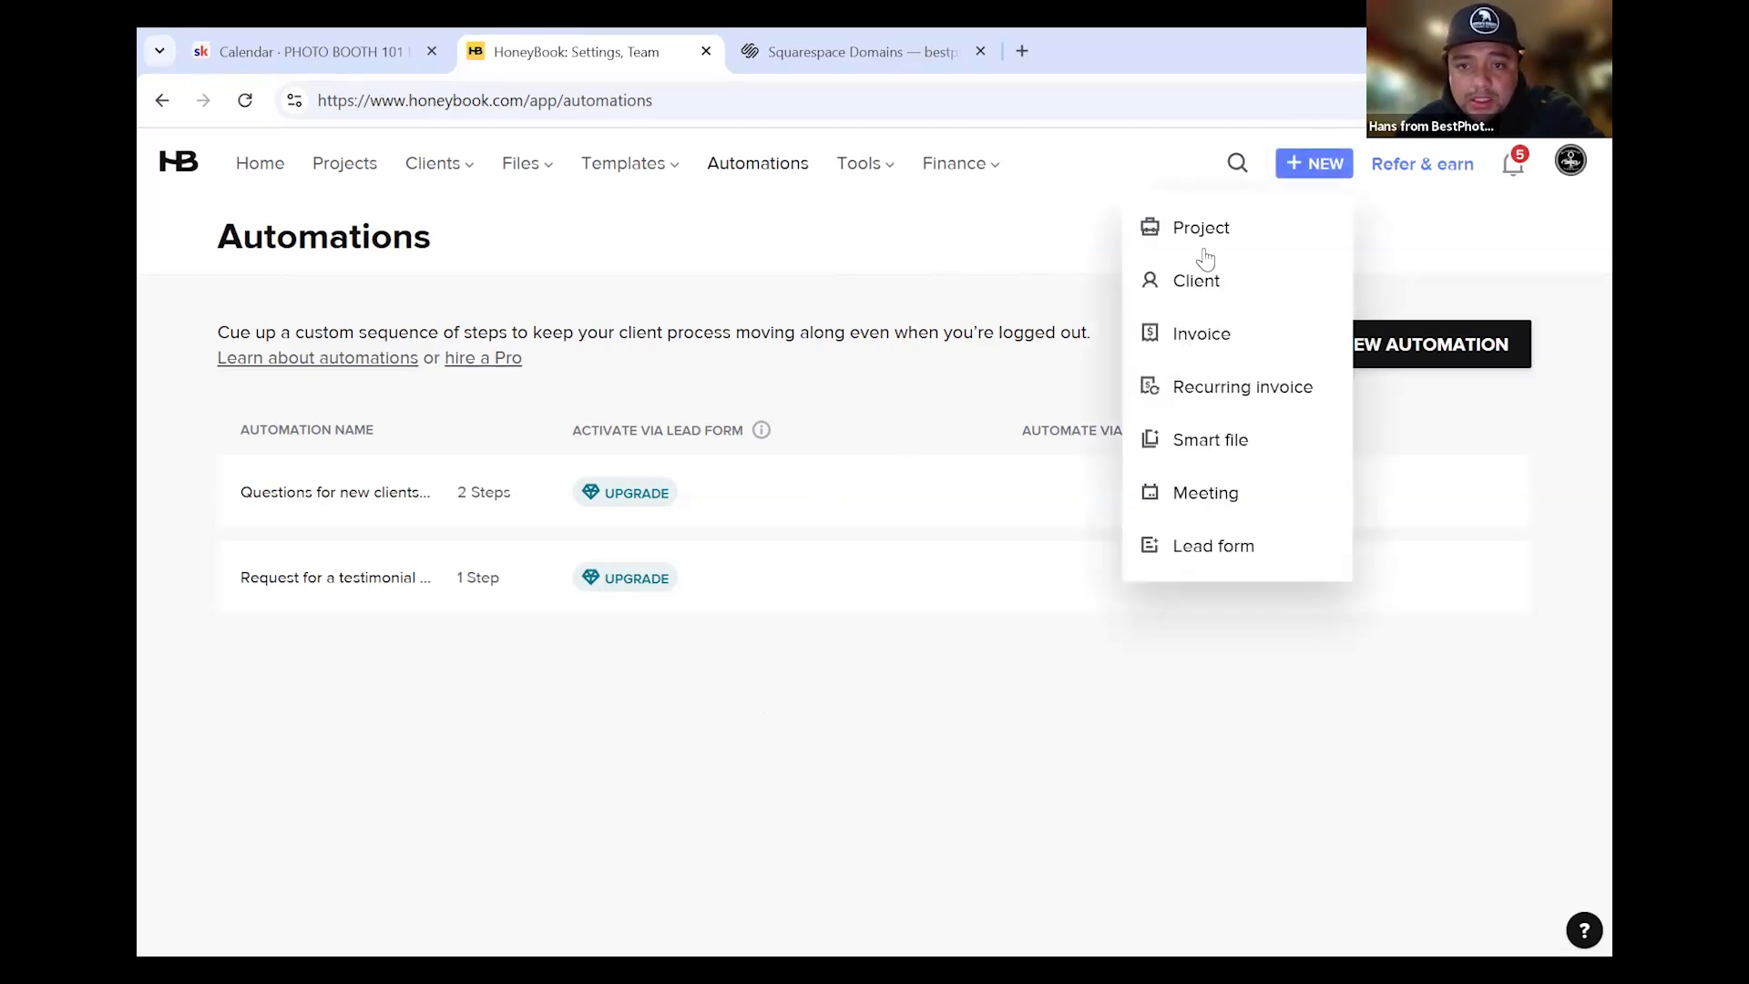
{"action": "left_click", "coordinate": [1205, 238]}
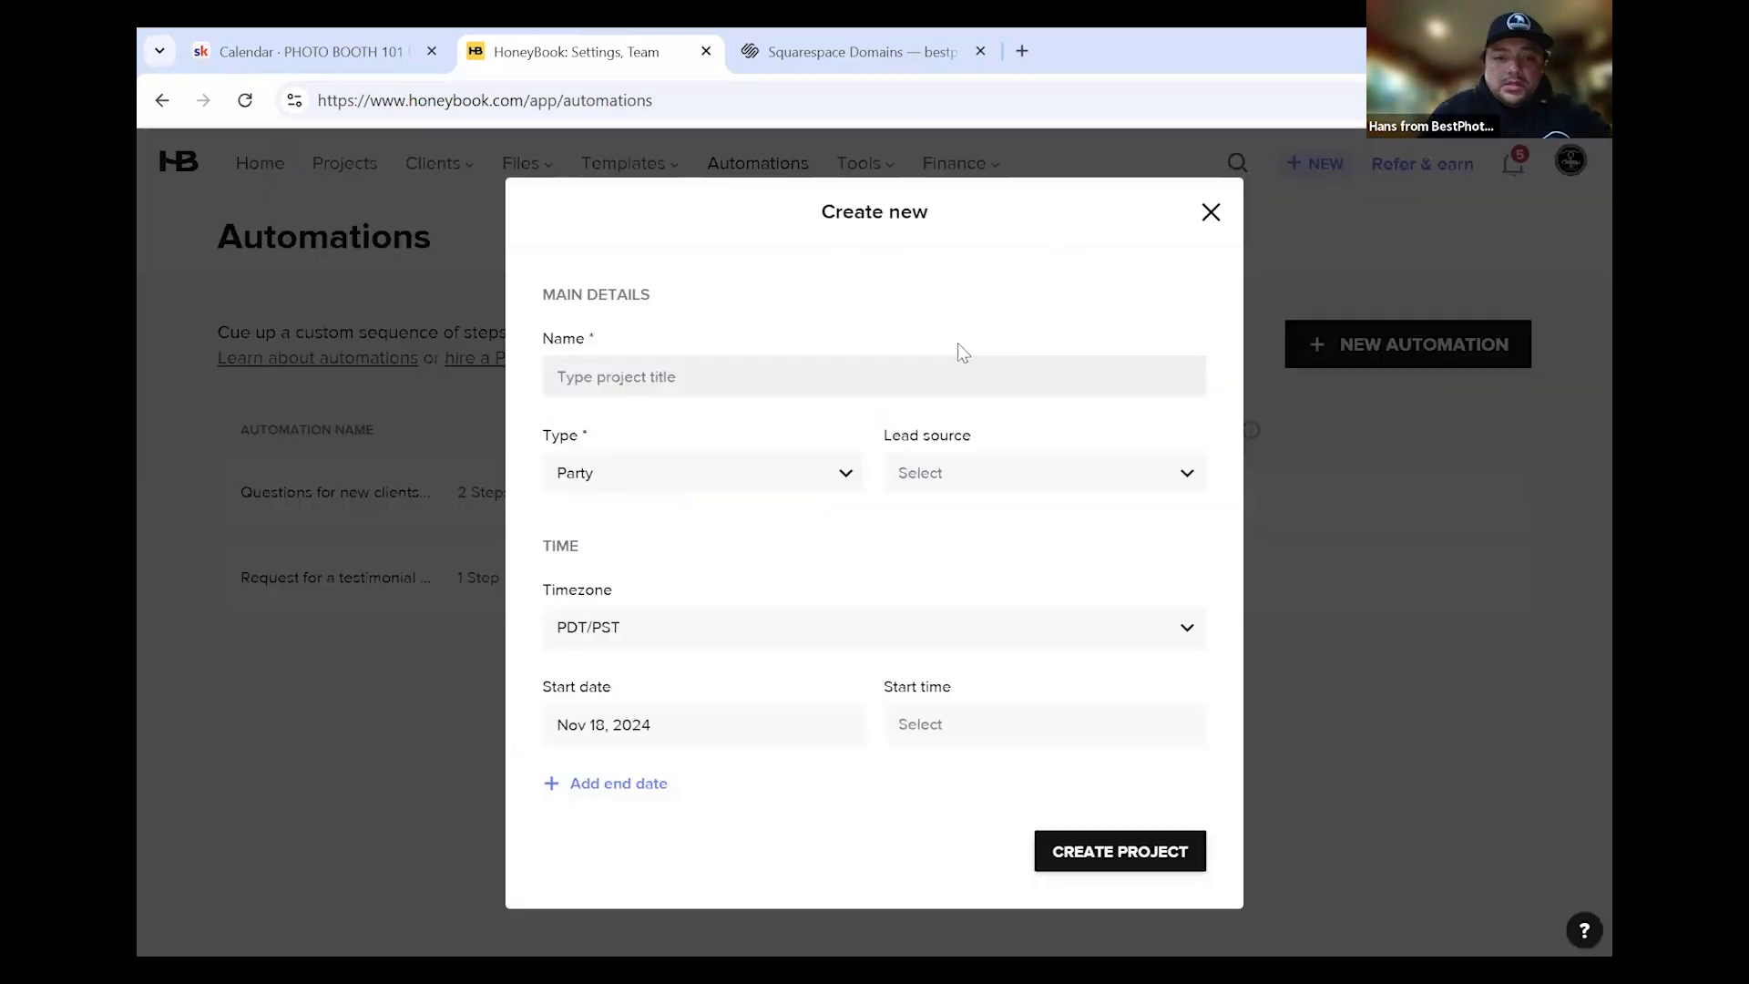
{"action": "type", "text": "Richard's Rental"}
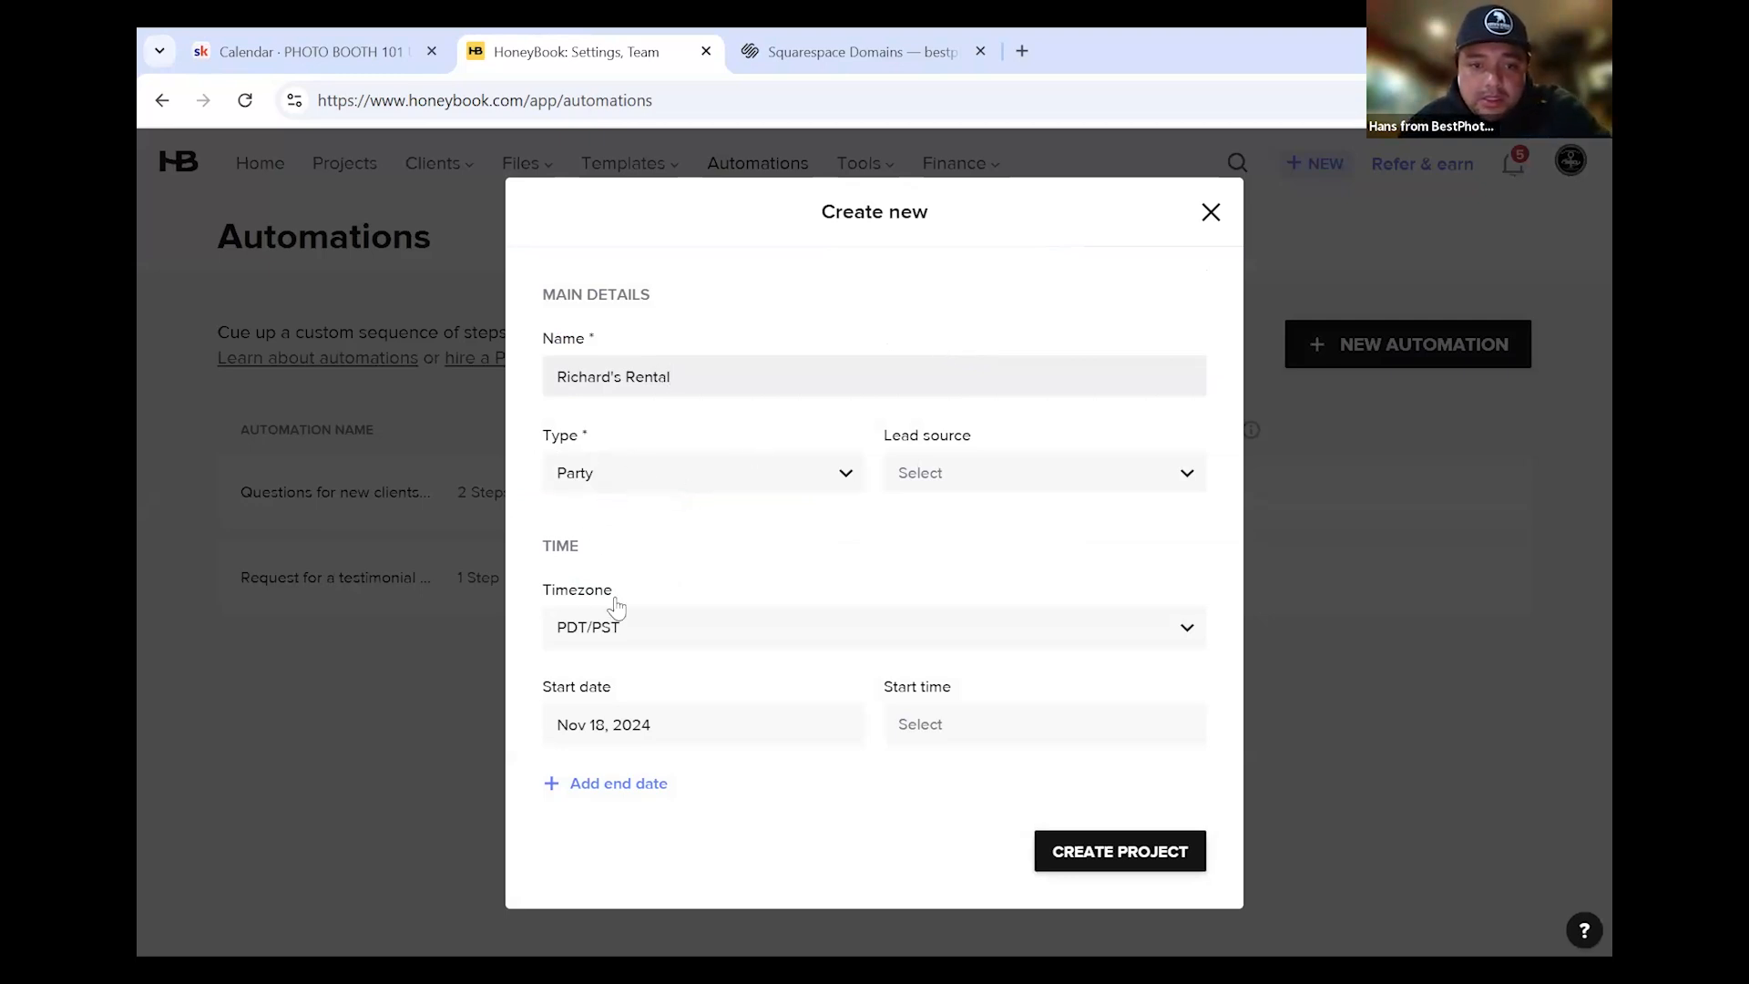
{"action": "left_click", "coordinate": [692, 473]}
{"action": "scroll", "coordinate": [638, 684], "scroll_direction": "down", "scroll_amount": 1}
{"action": "left_click", "coordinate": [620, 734]}
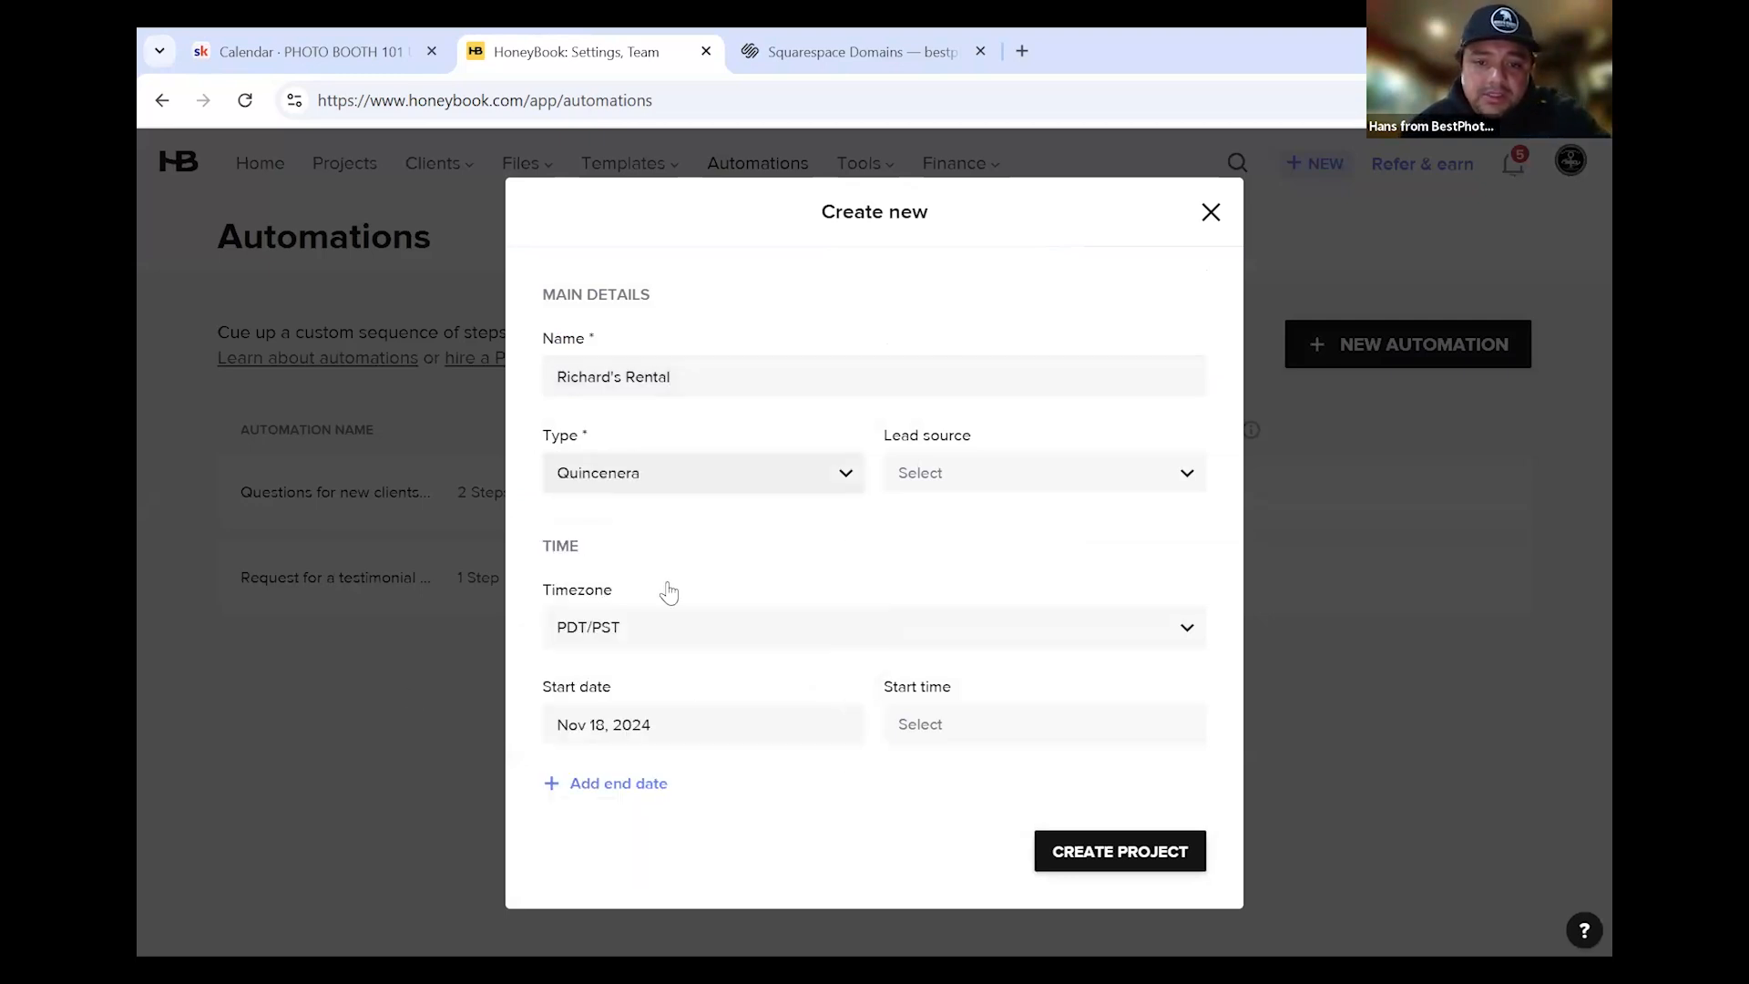
Set lead source Instagram and start date Dec 7, 2024, then create the project
{"action": "left_click", "coordinate": [925, 486]}
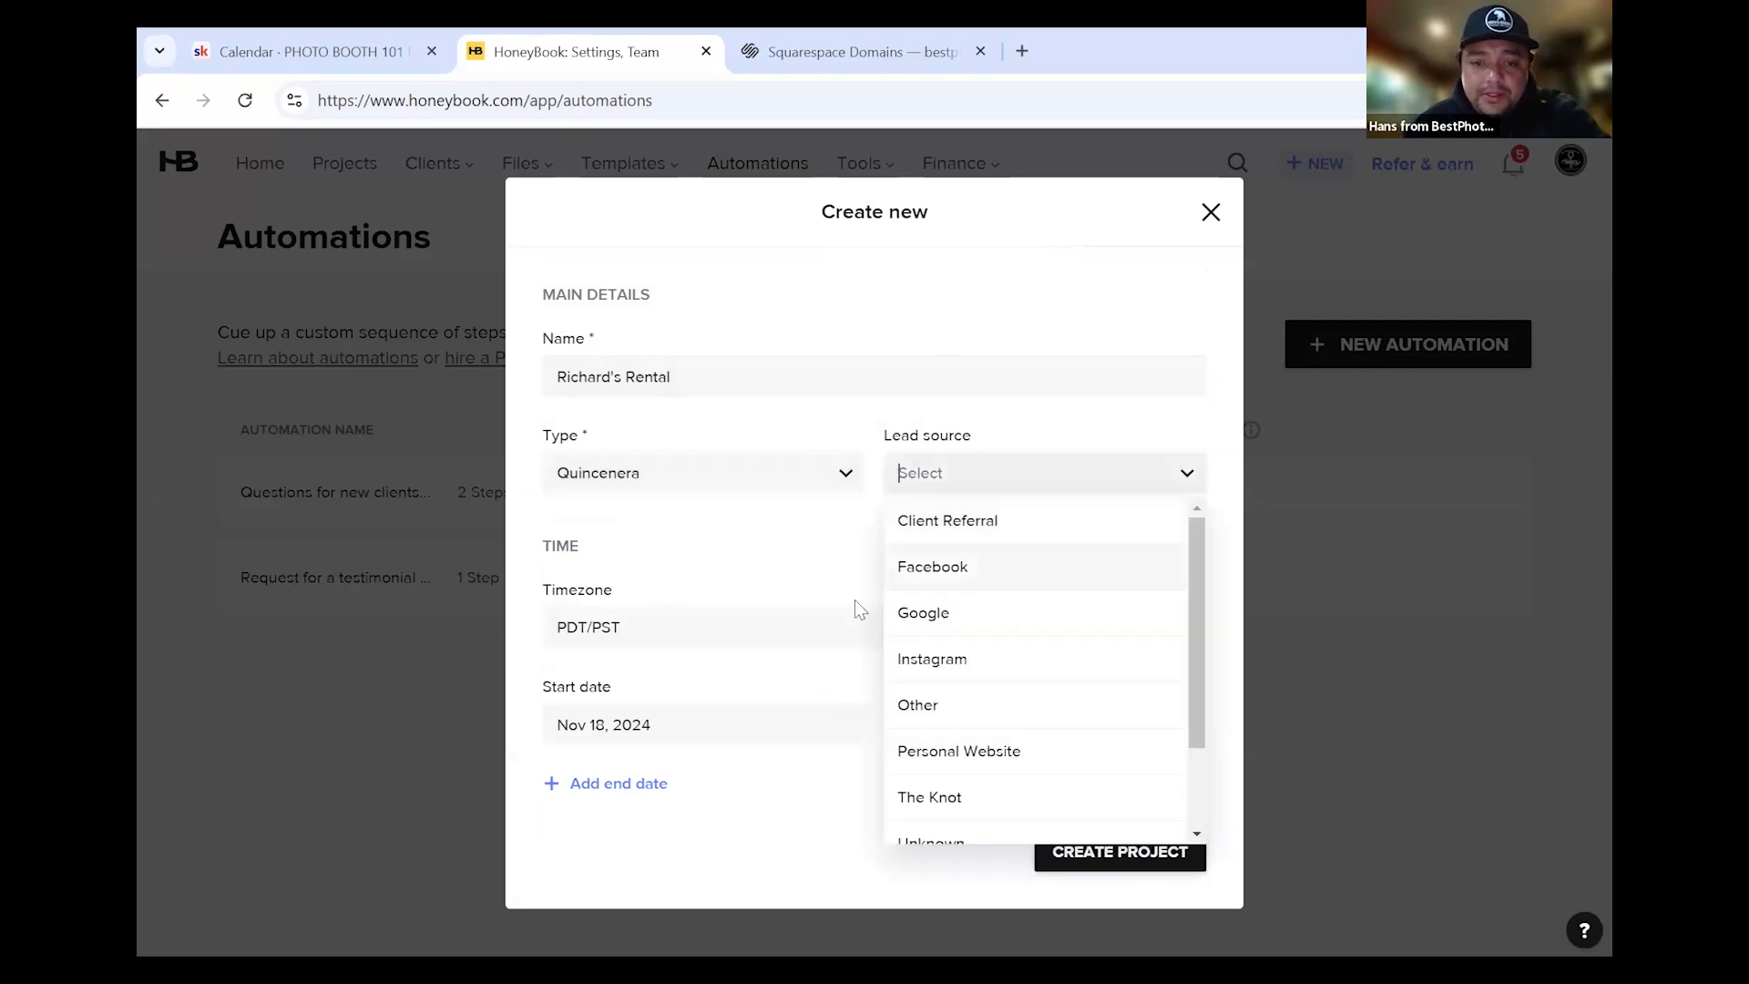
{"action": "scroll", "coordinate": [1011, 656], "scroll_direction": "down", "scroll_amount": 2}
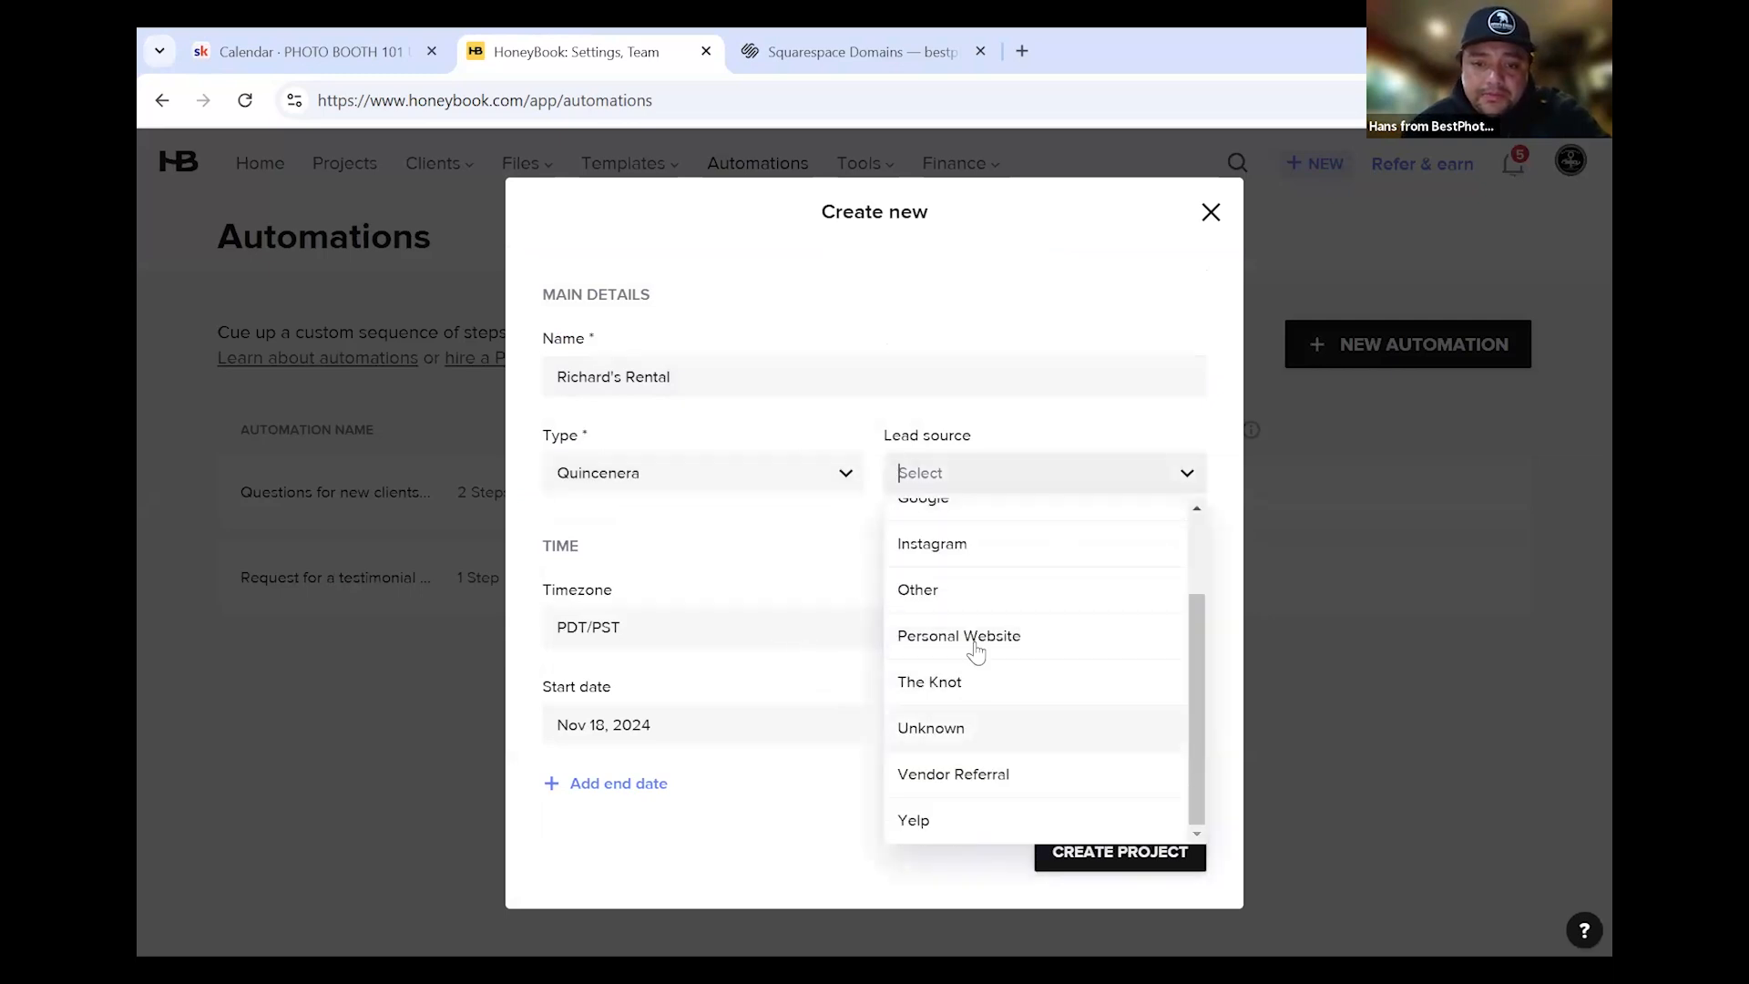
{"action": "scroll", "coordinate": [975, 647], "scroll_direction": "up", "scroll_amount": 2}
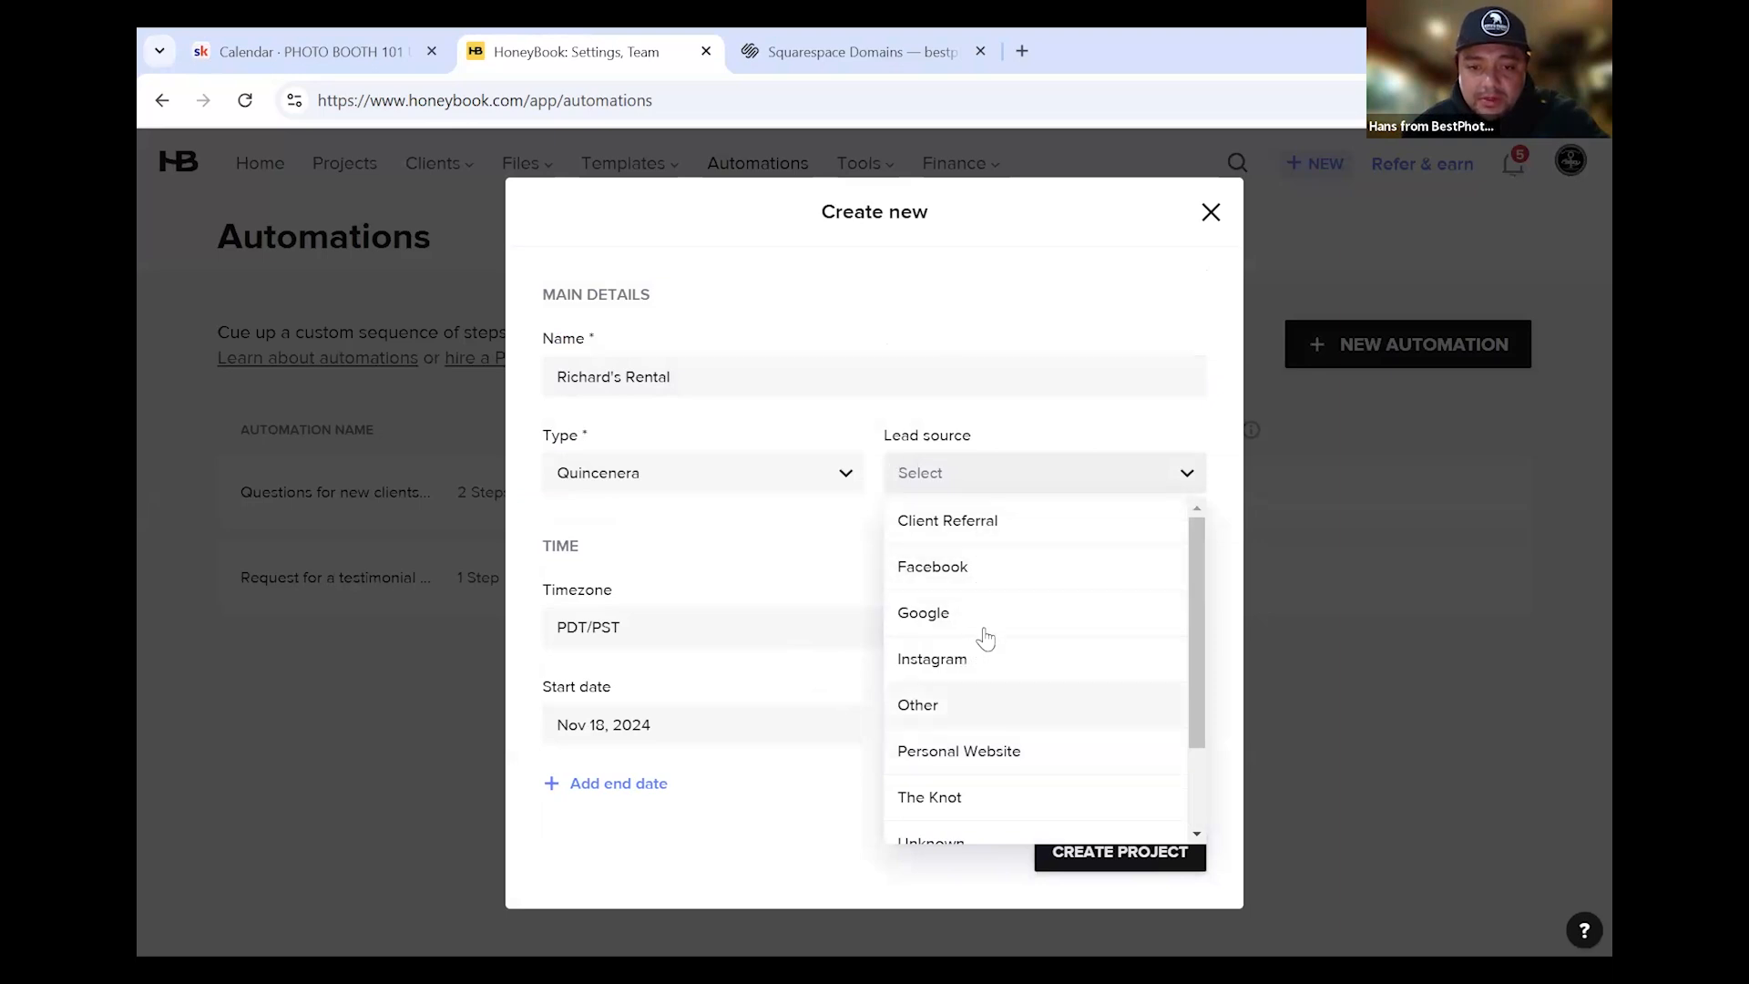
{"action": "left_click", "coordinate": [971, 663]}
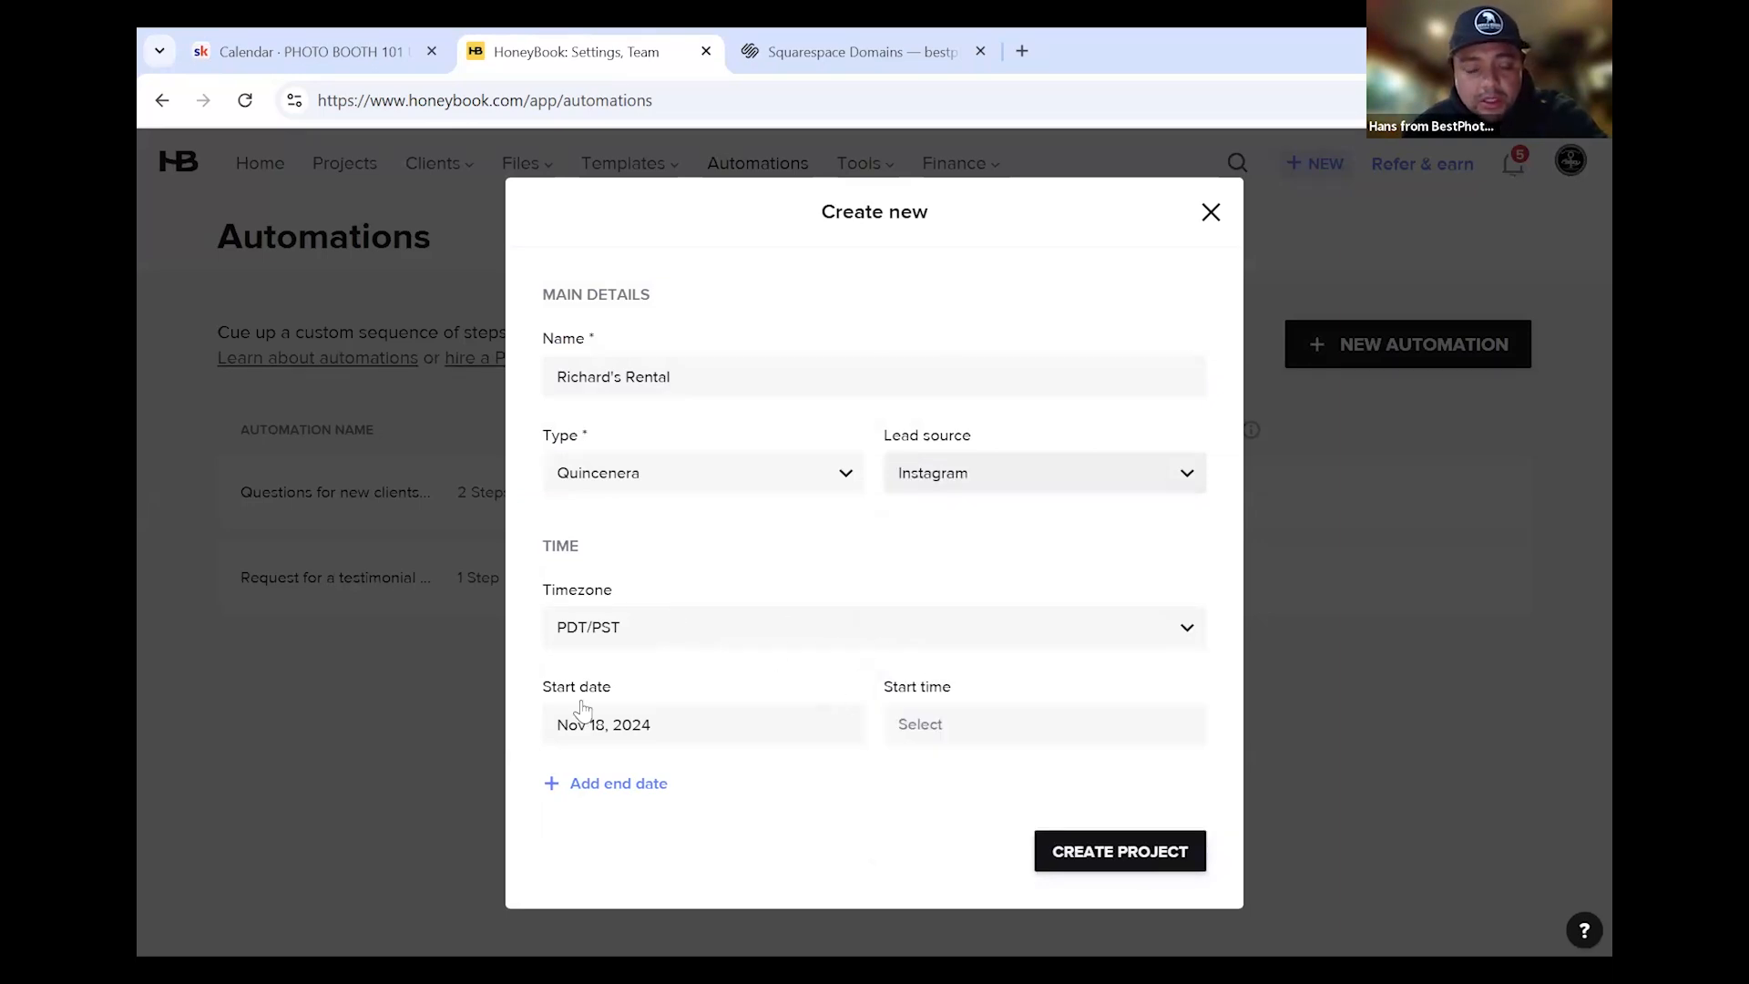
{"action": "left_click", "coordinate": [614, 729]}
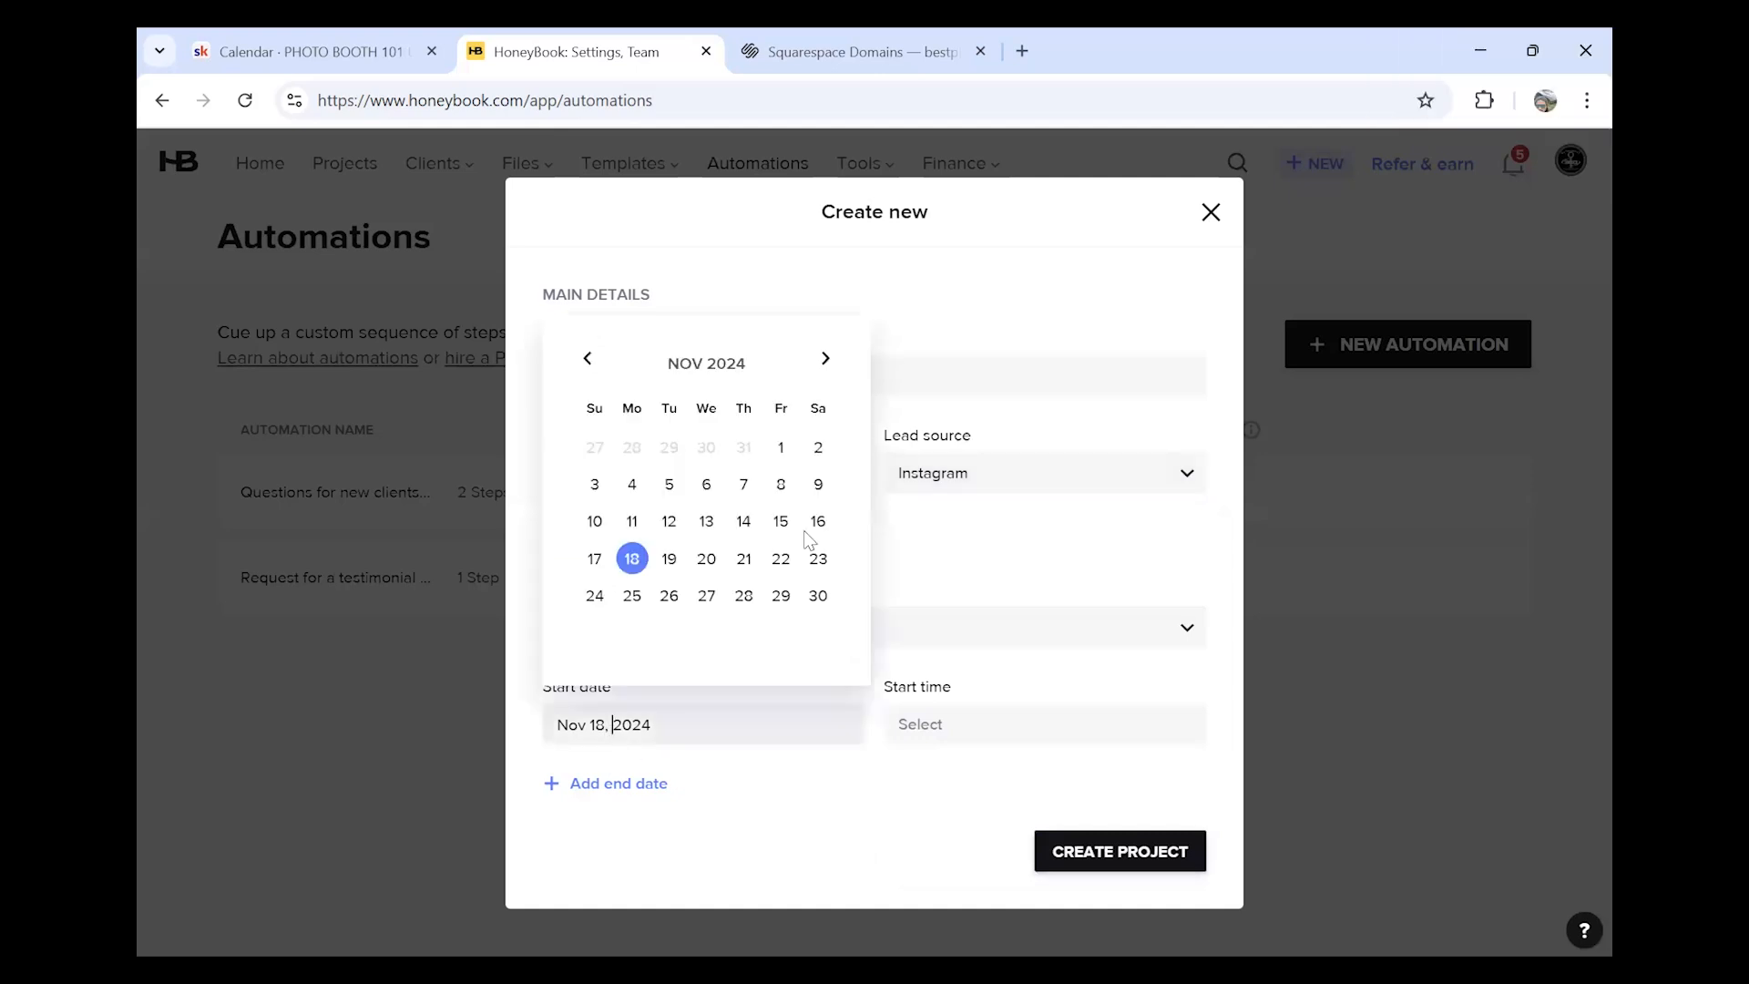
{"action": "left_click", "coordinate": [825, 358]}
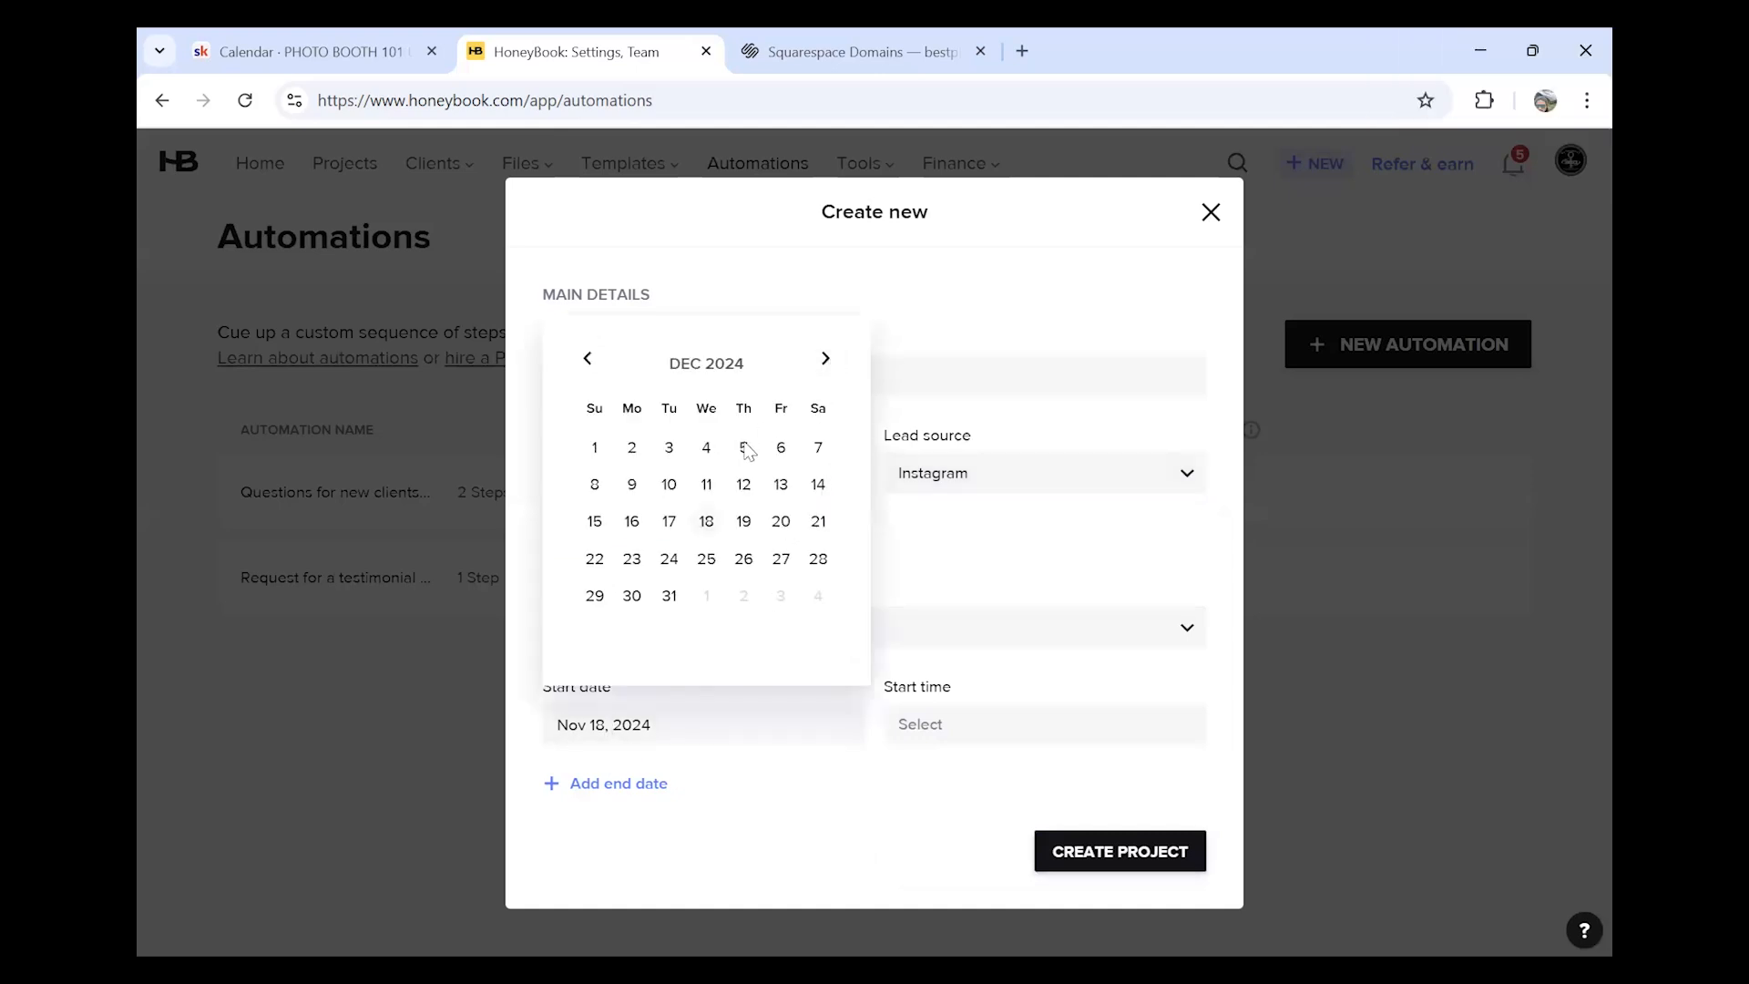
{"action": "left_click", "coordinate": [818, 447]}
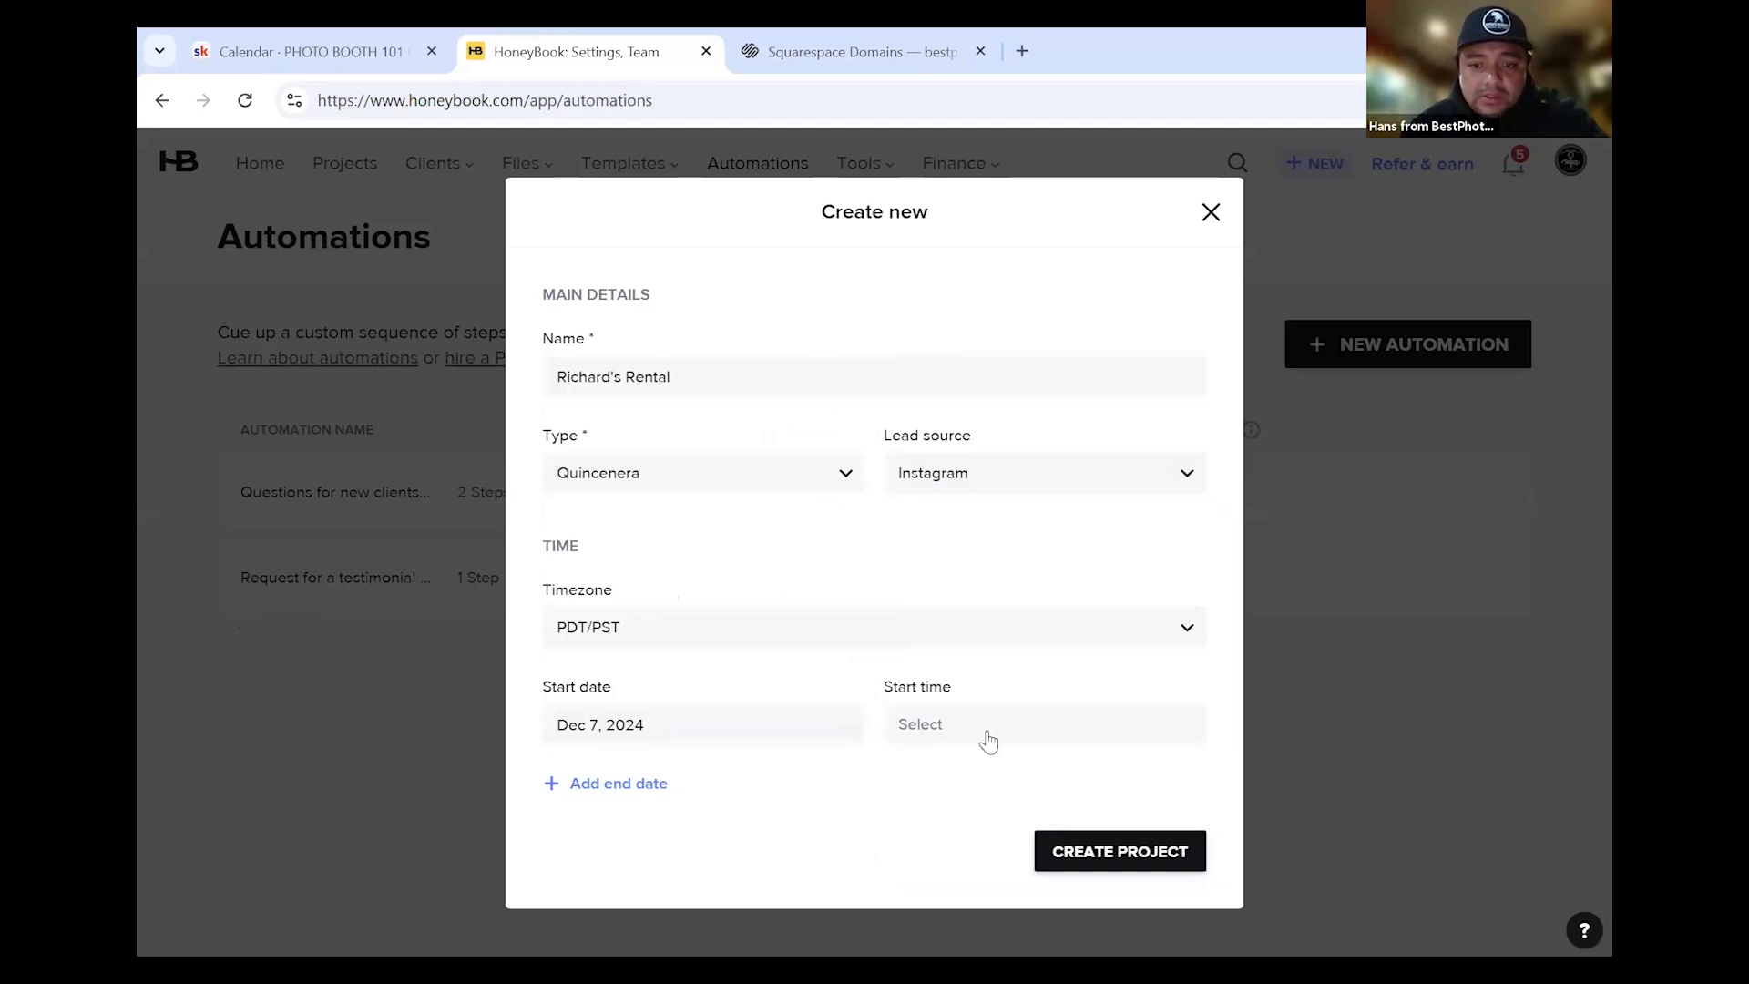
{"action": "left_click", "coordinate": [1125, 853]}
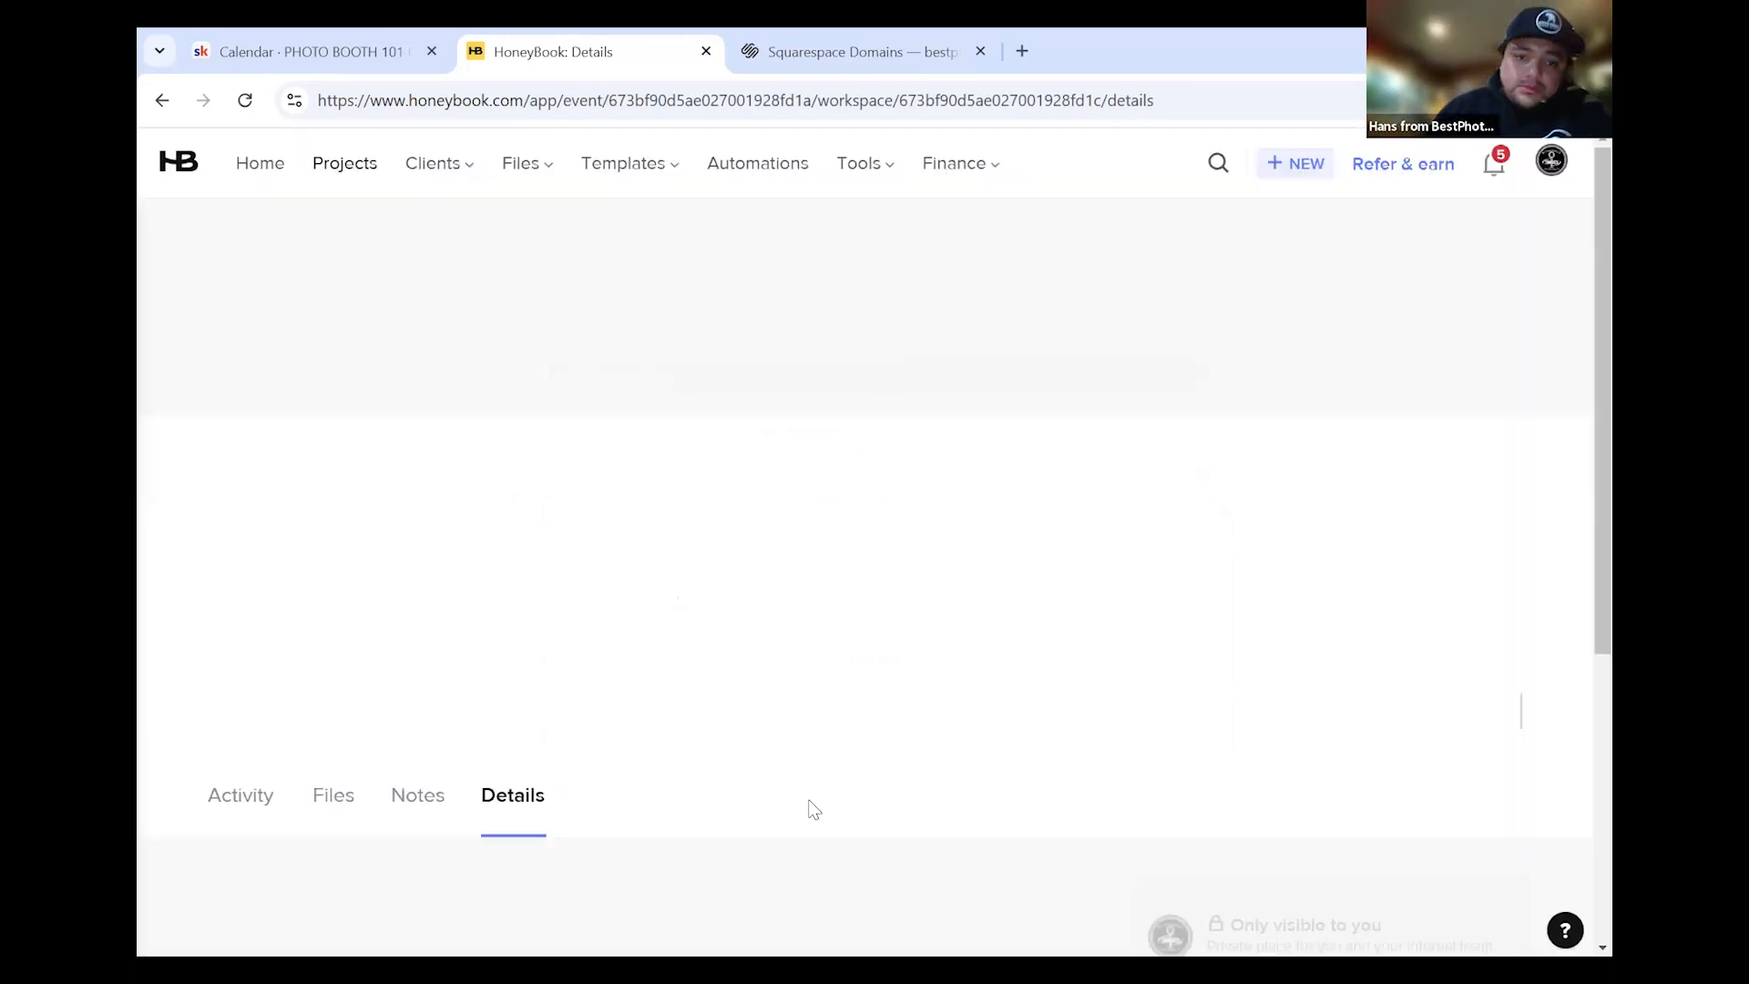
Enter the new client's full name in the participant form
{"action": "scroll", "coordinate": [928, 459], "scroll_direction": "down", "scroll_amount": 3}
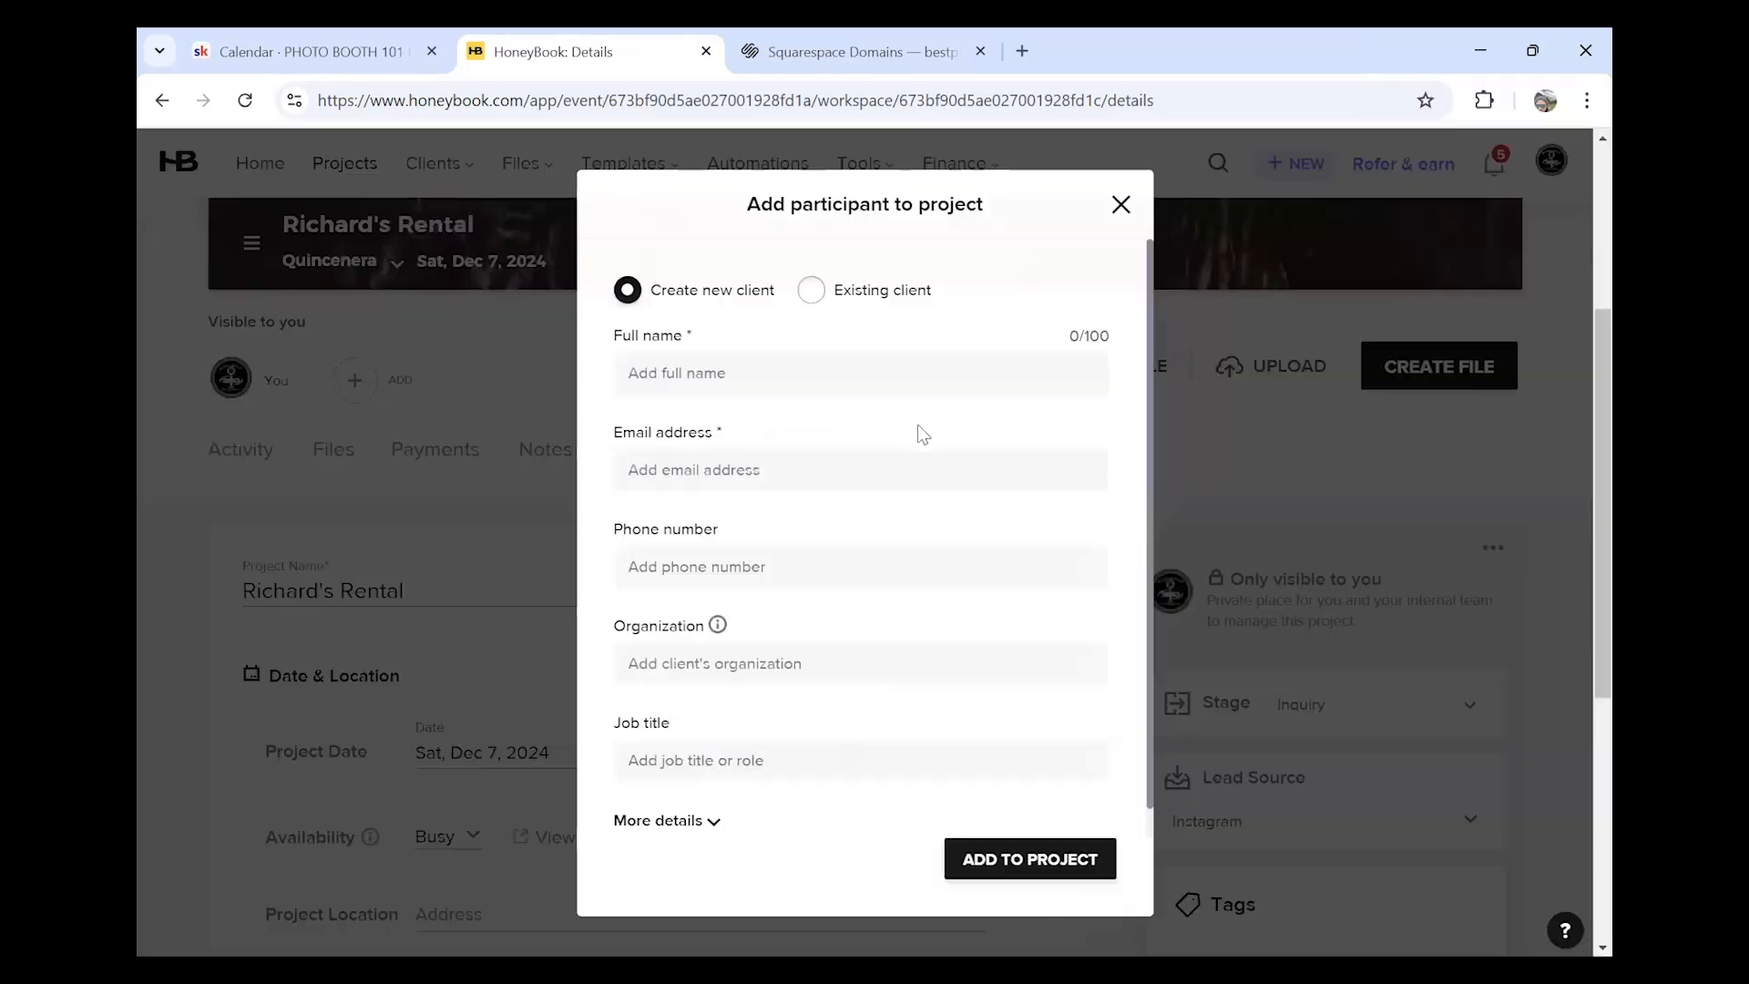
{"action": "left_click", "coordinate": [913, 385]}
{"action": "key", "text": "Tab"}
{"action": "left_click", "coordinate": [913, 385]}
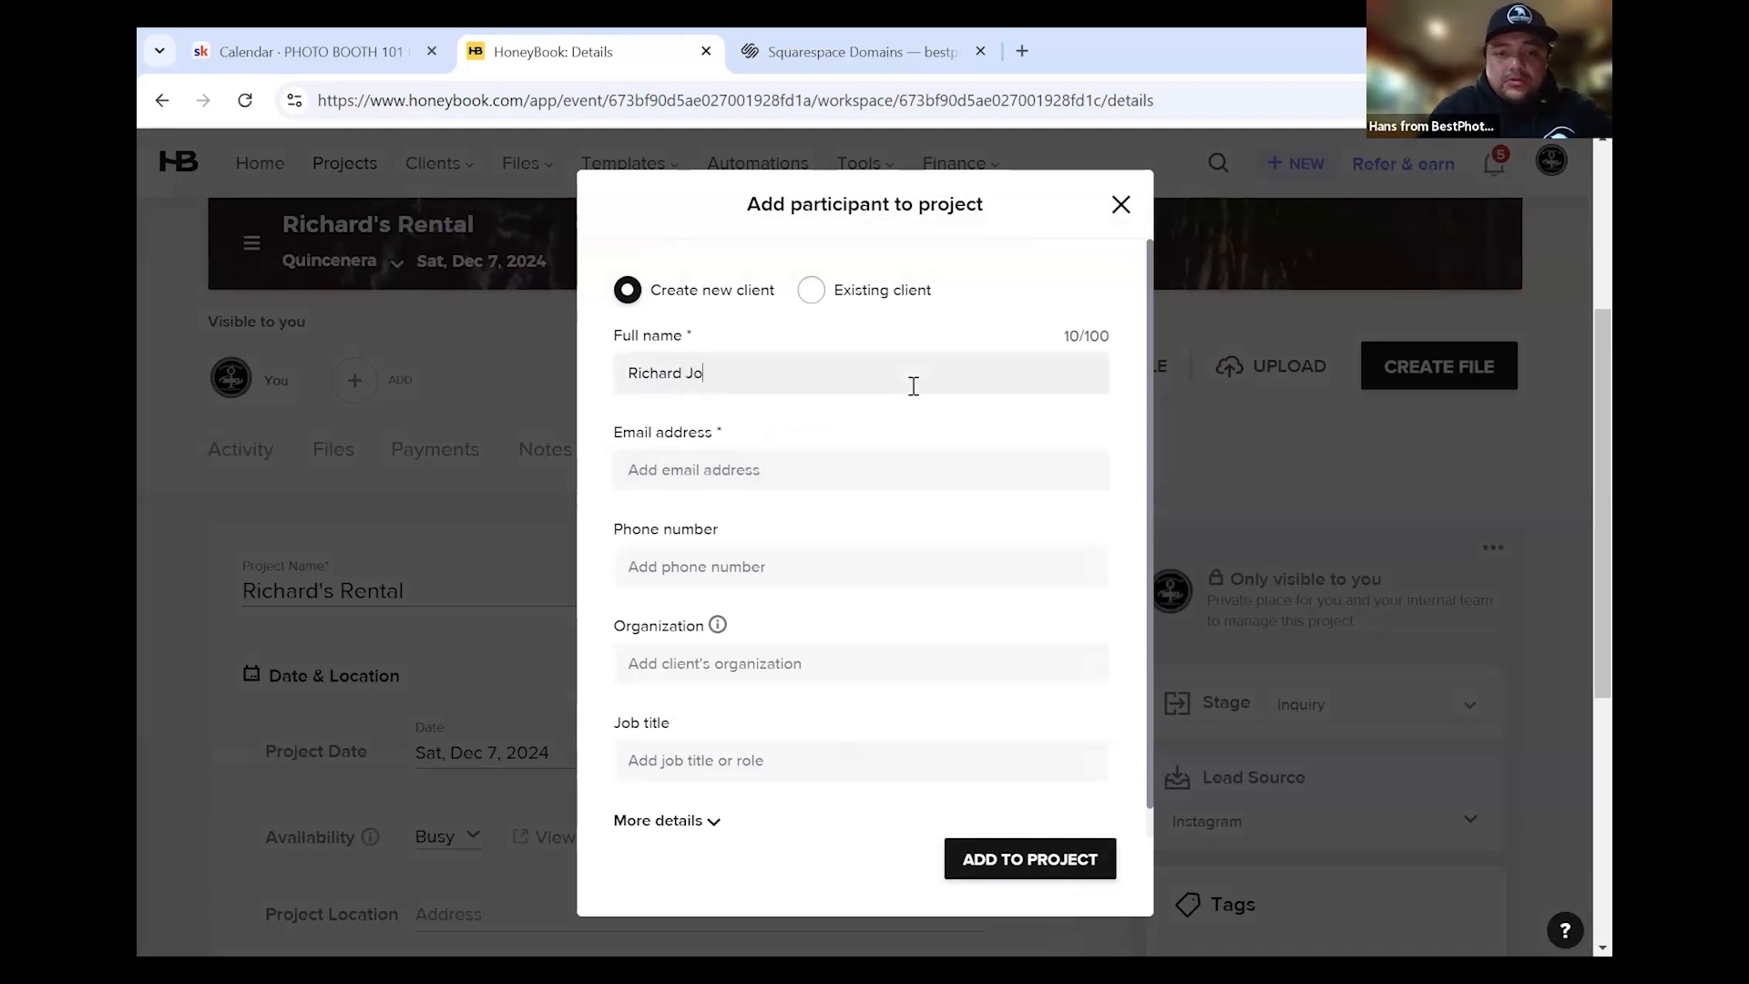
Fill in the client's e-mail address and phone number and add them as a participant
{"action": "left_click", "coordinate": [794, 475]}
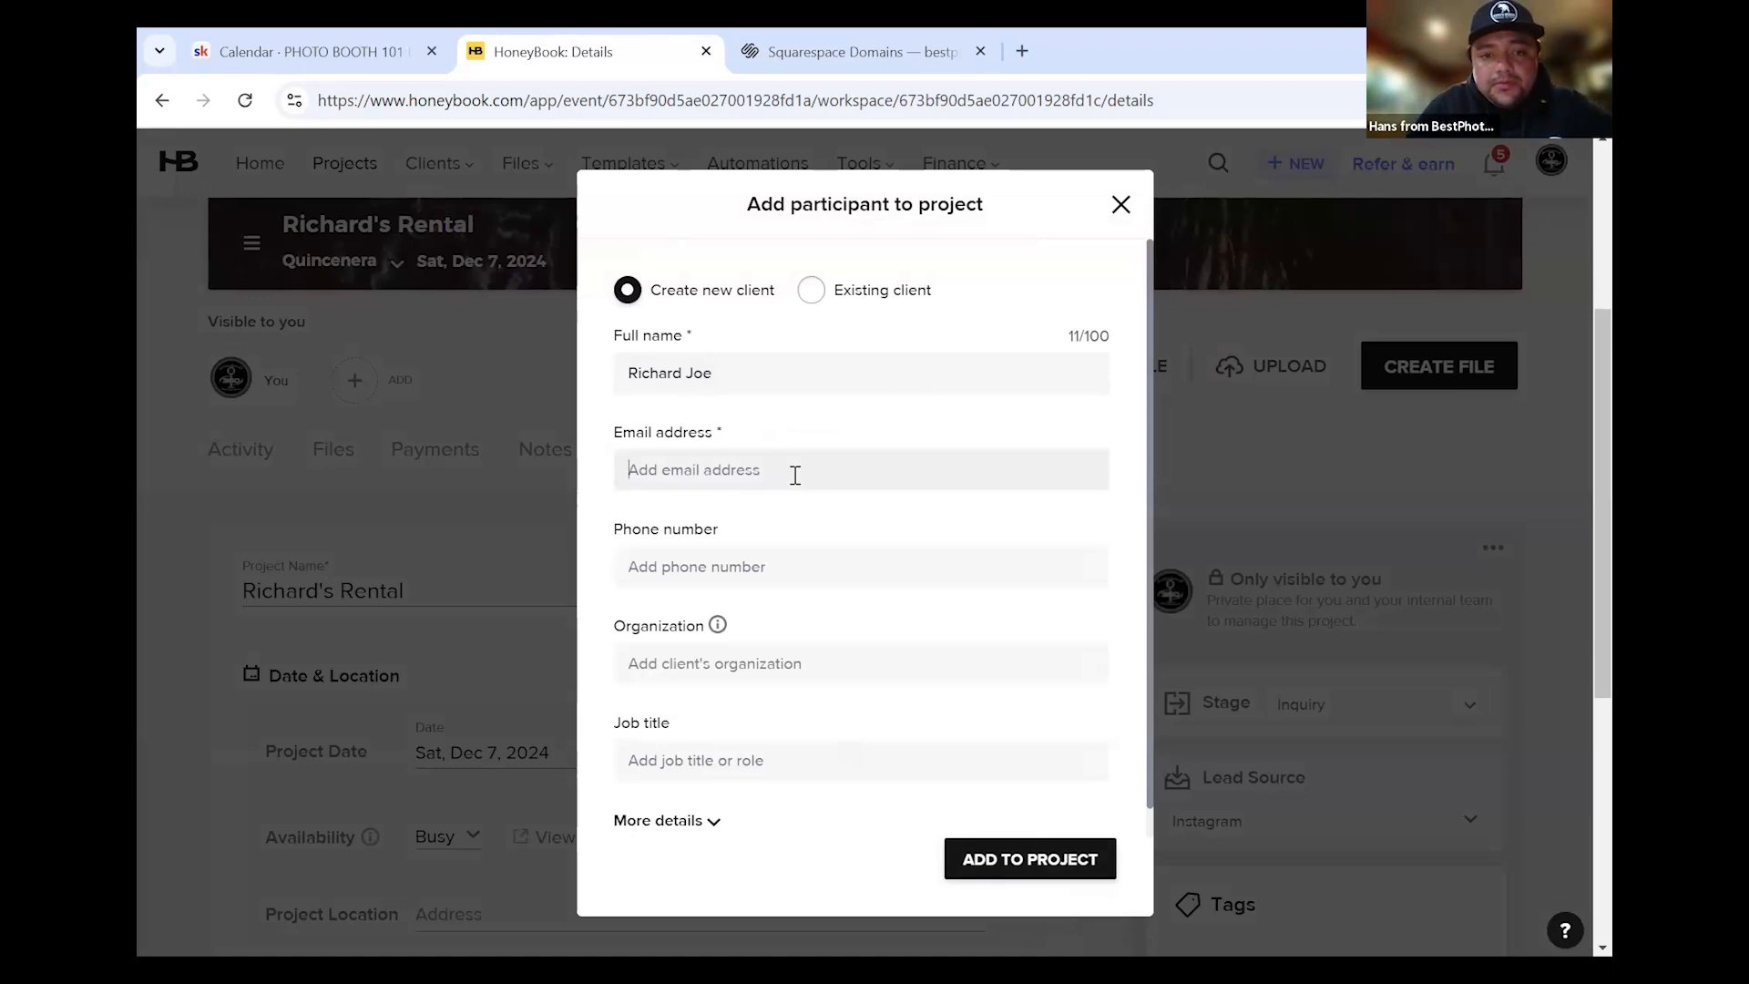
{"action": "left_click", "coordinate": [795, 475]}
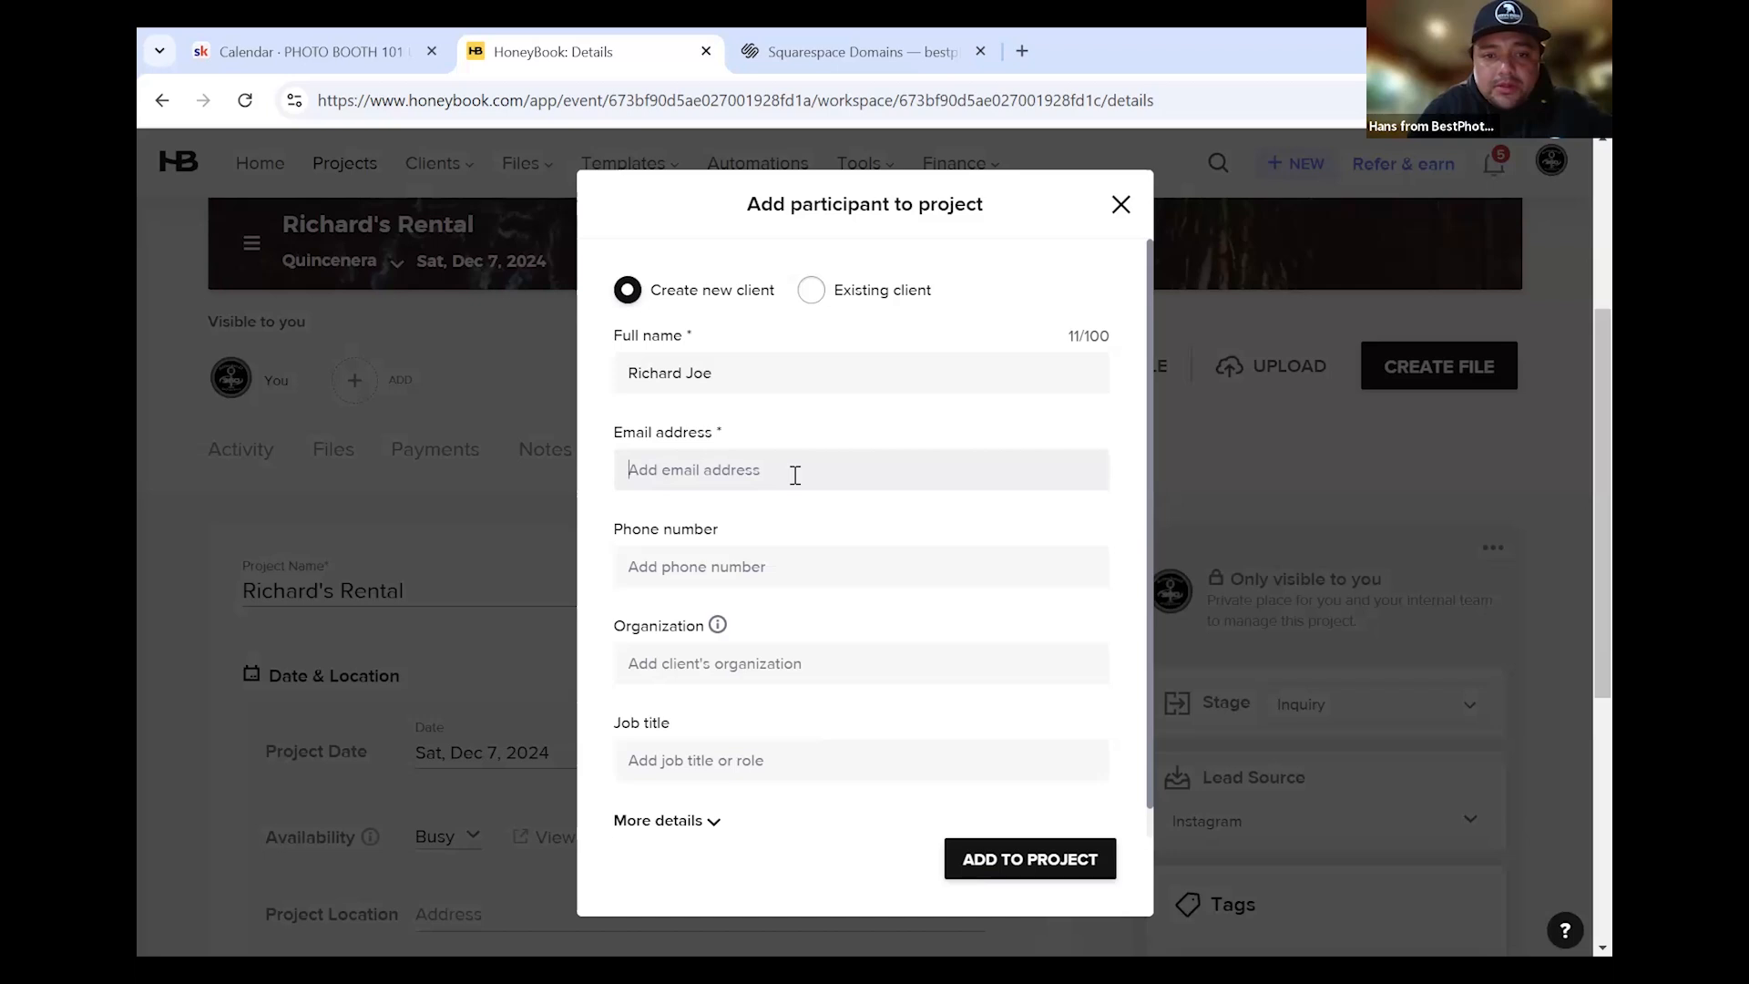
{"action": "type", "text": "abc"}
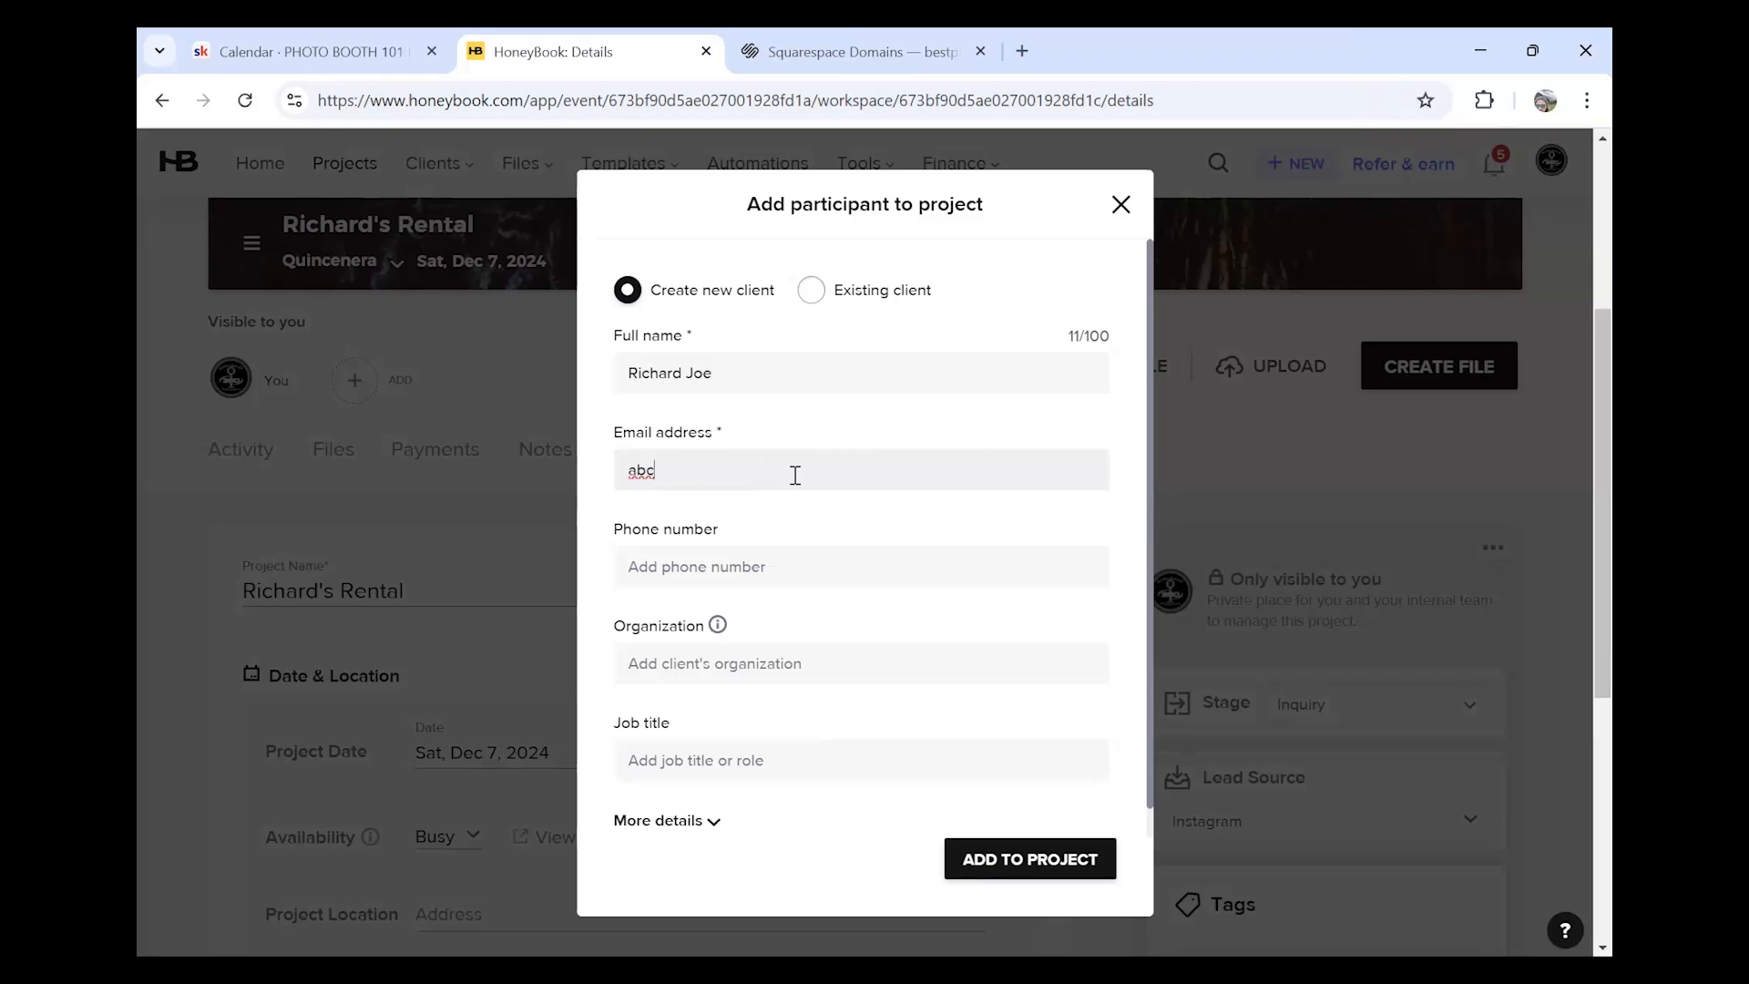
{"action": "key", "text": "BackSpace"}
{"action": "key", "text": "BackSpace"}
{"action": "key", "text": "BackSpace"}
{"action": "left_click", "coordinate": [740, 565]}
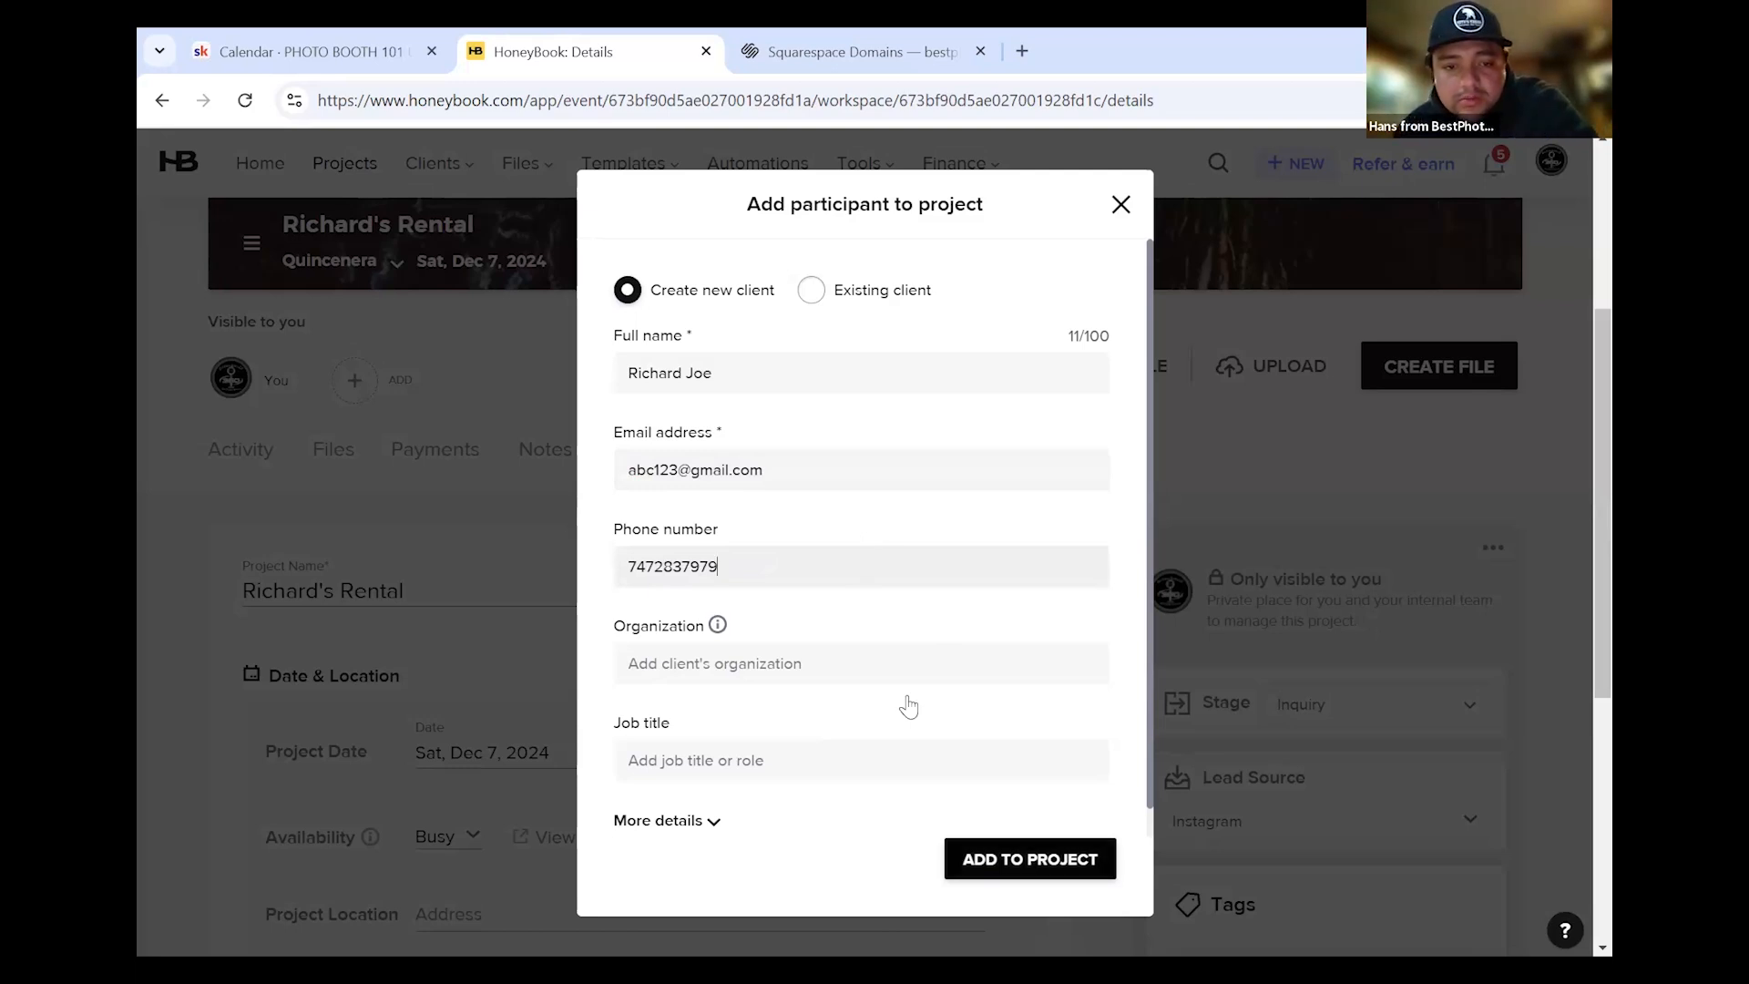
{"action": "key", "text": "Return"}
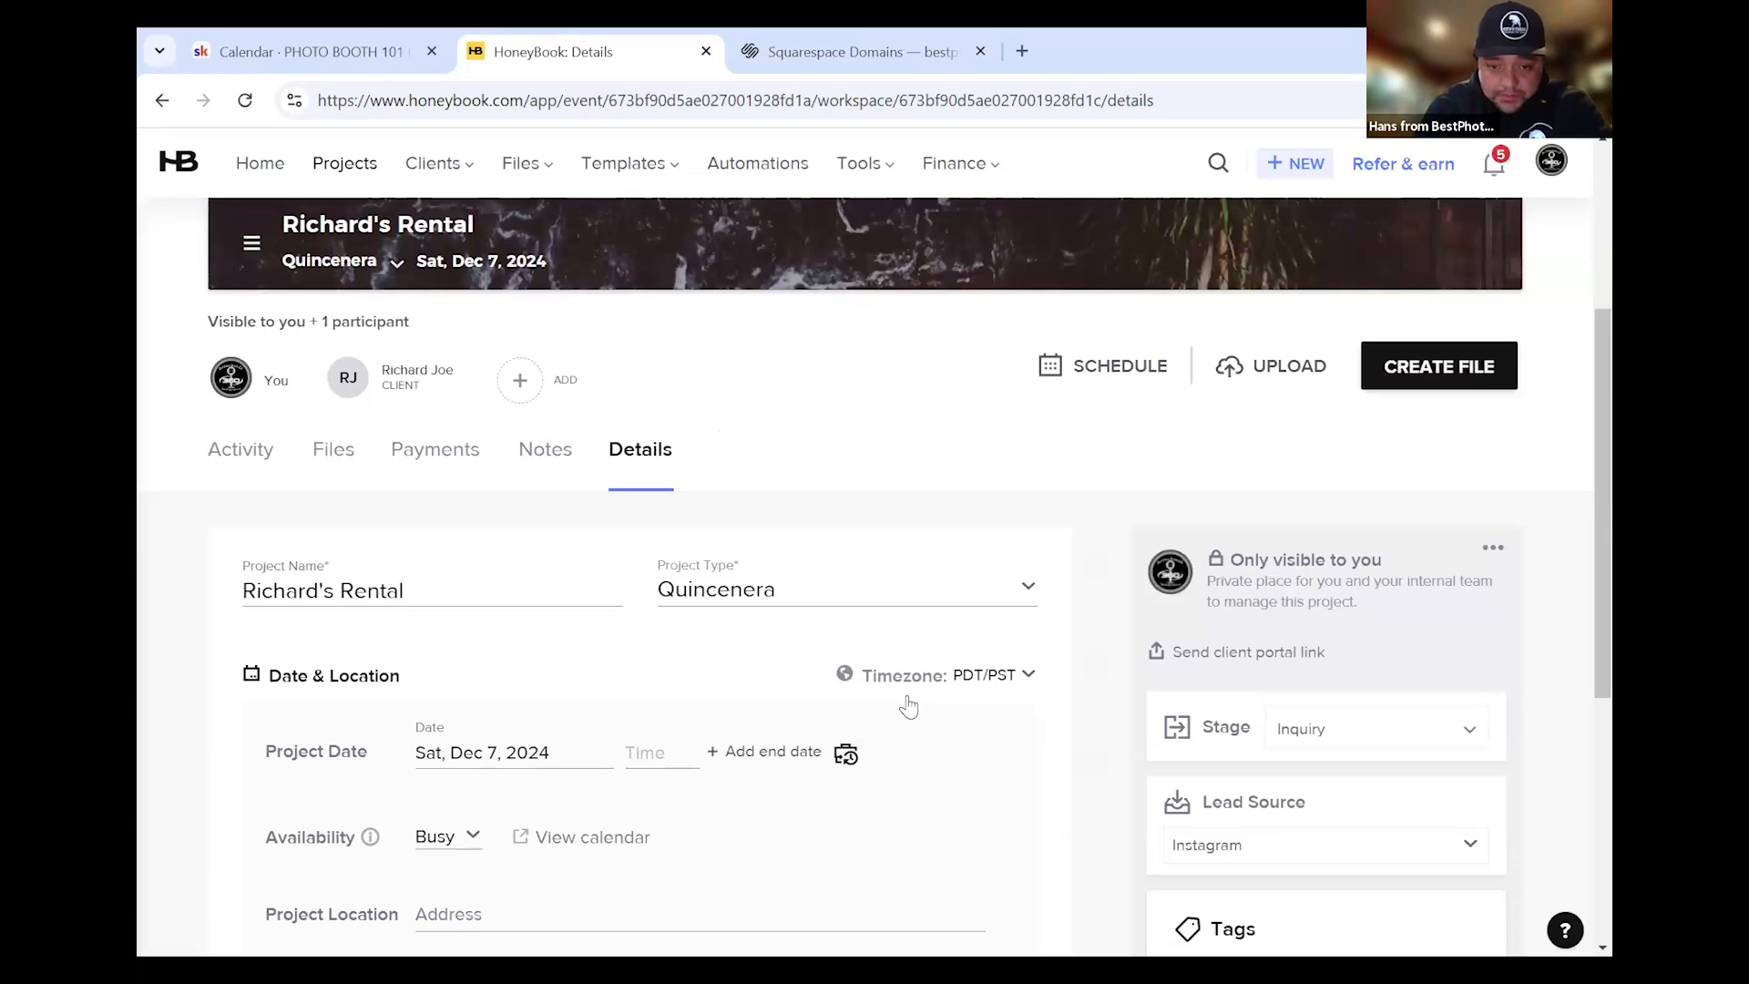
{"action": "scroll", "coordinate": [539, 628], "scroll_direction": "down", "scroll_amount": 4}
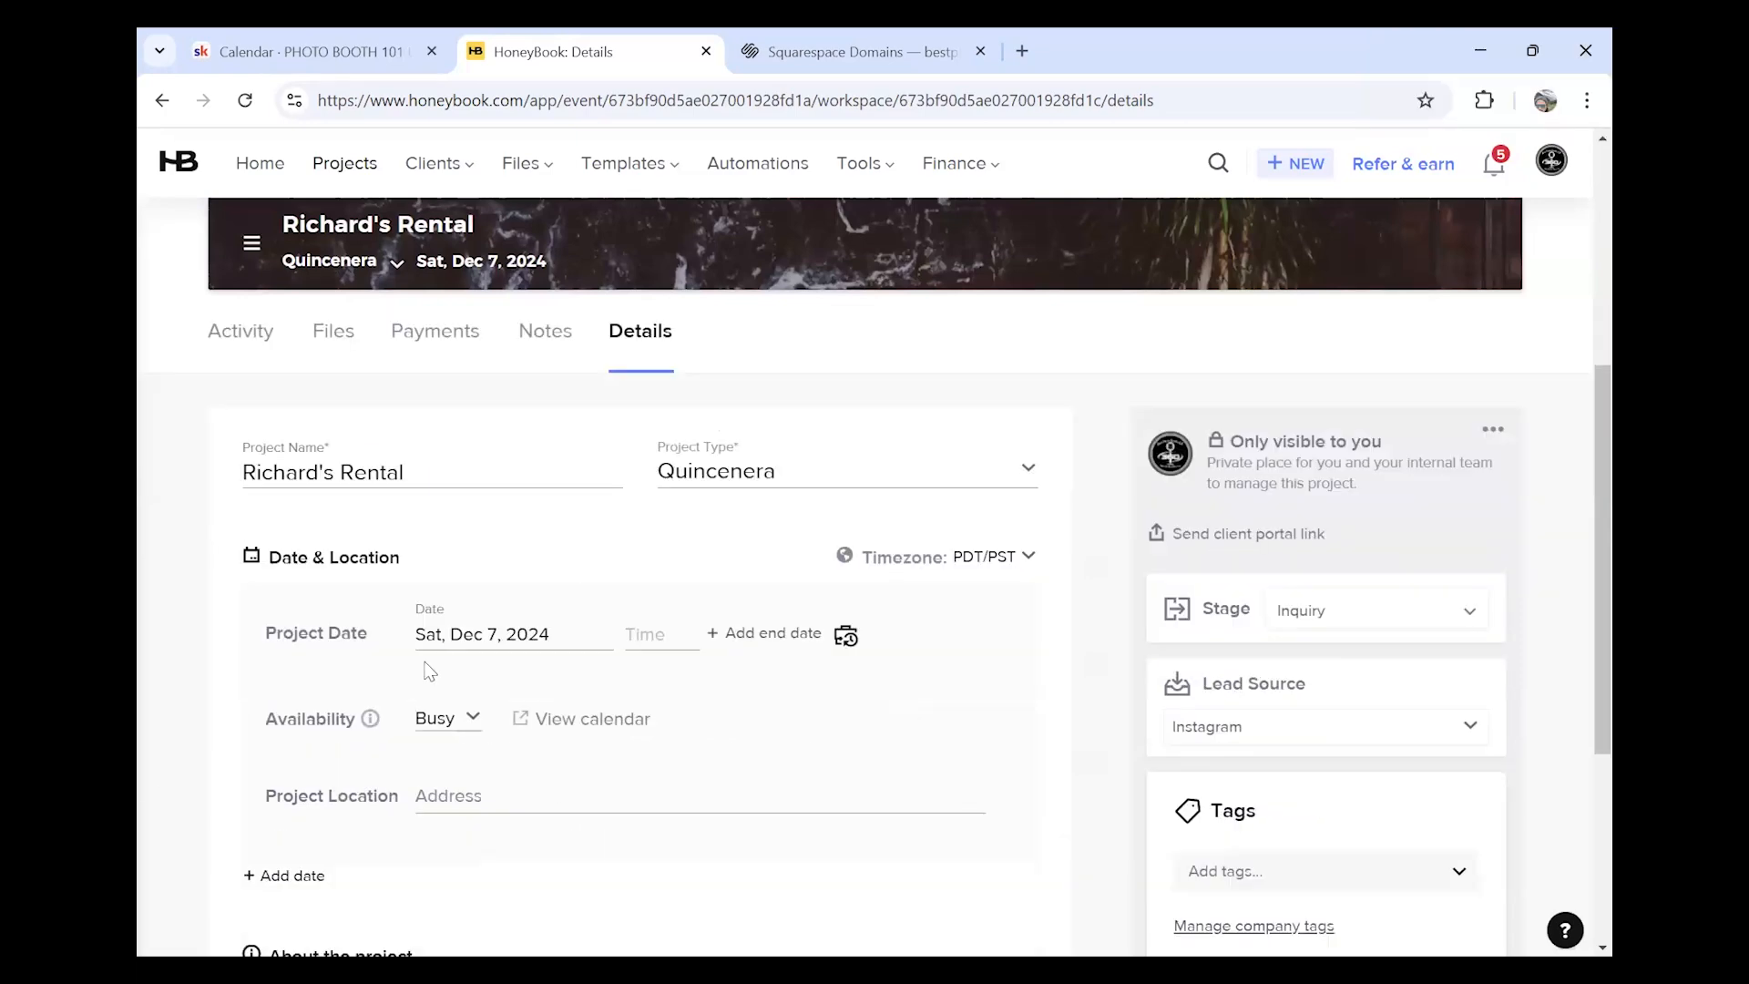
{"action": "scroll", "coordinate": [461, 586], "scroll_direction": "up", "scroll_amount": 8}
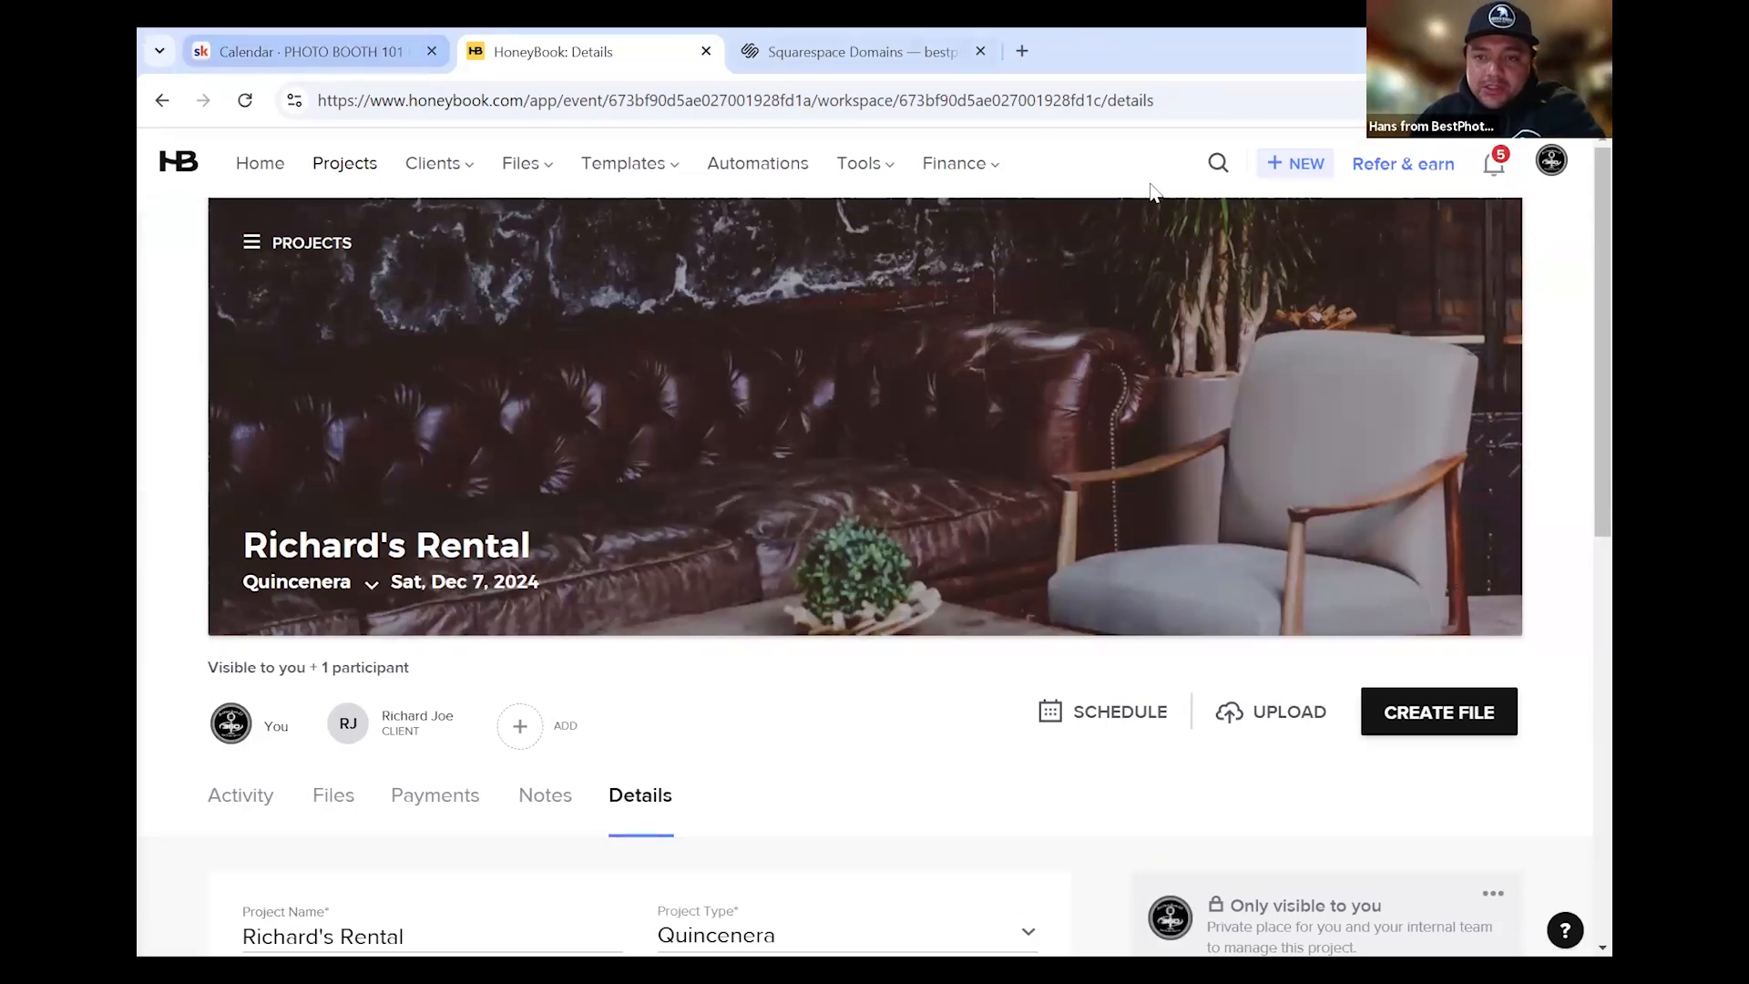
{"action": "left_click", "coordinate": [1305, 170]}
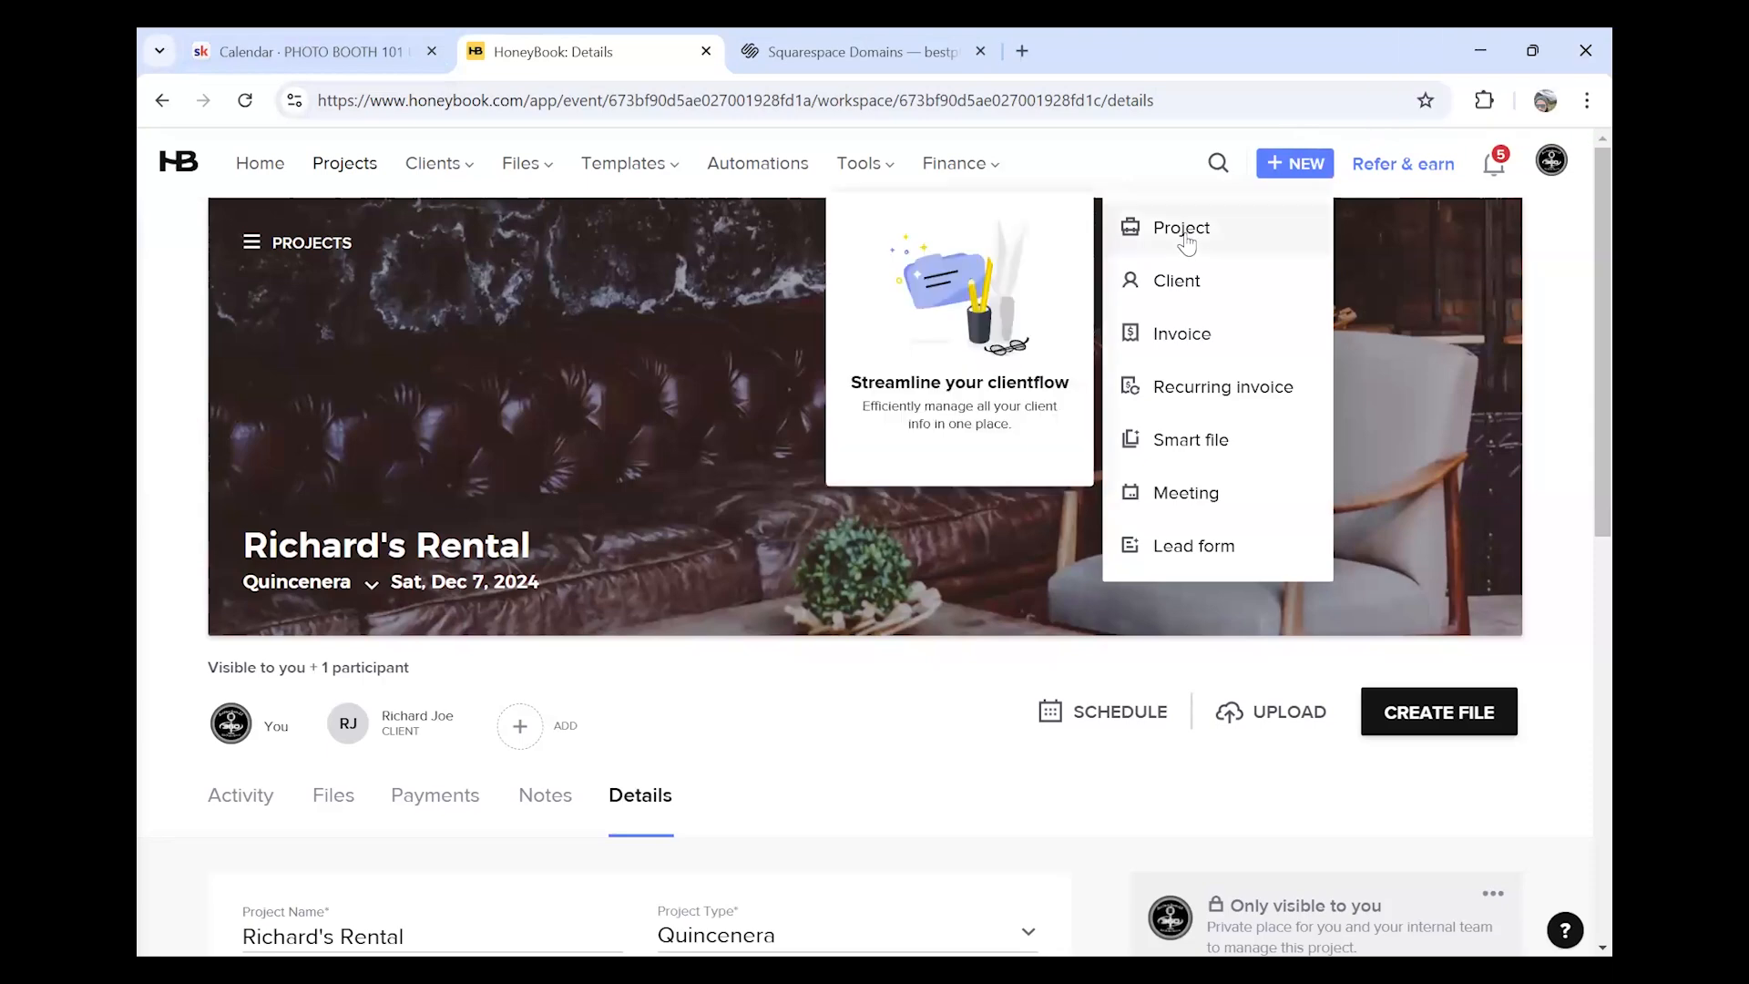
{"action": "left_click", "coordinate": [1104, 164]}
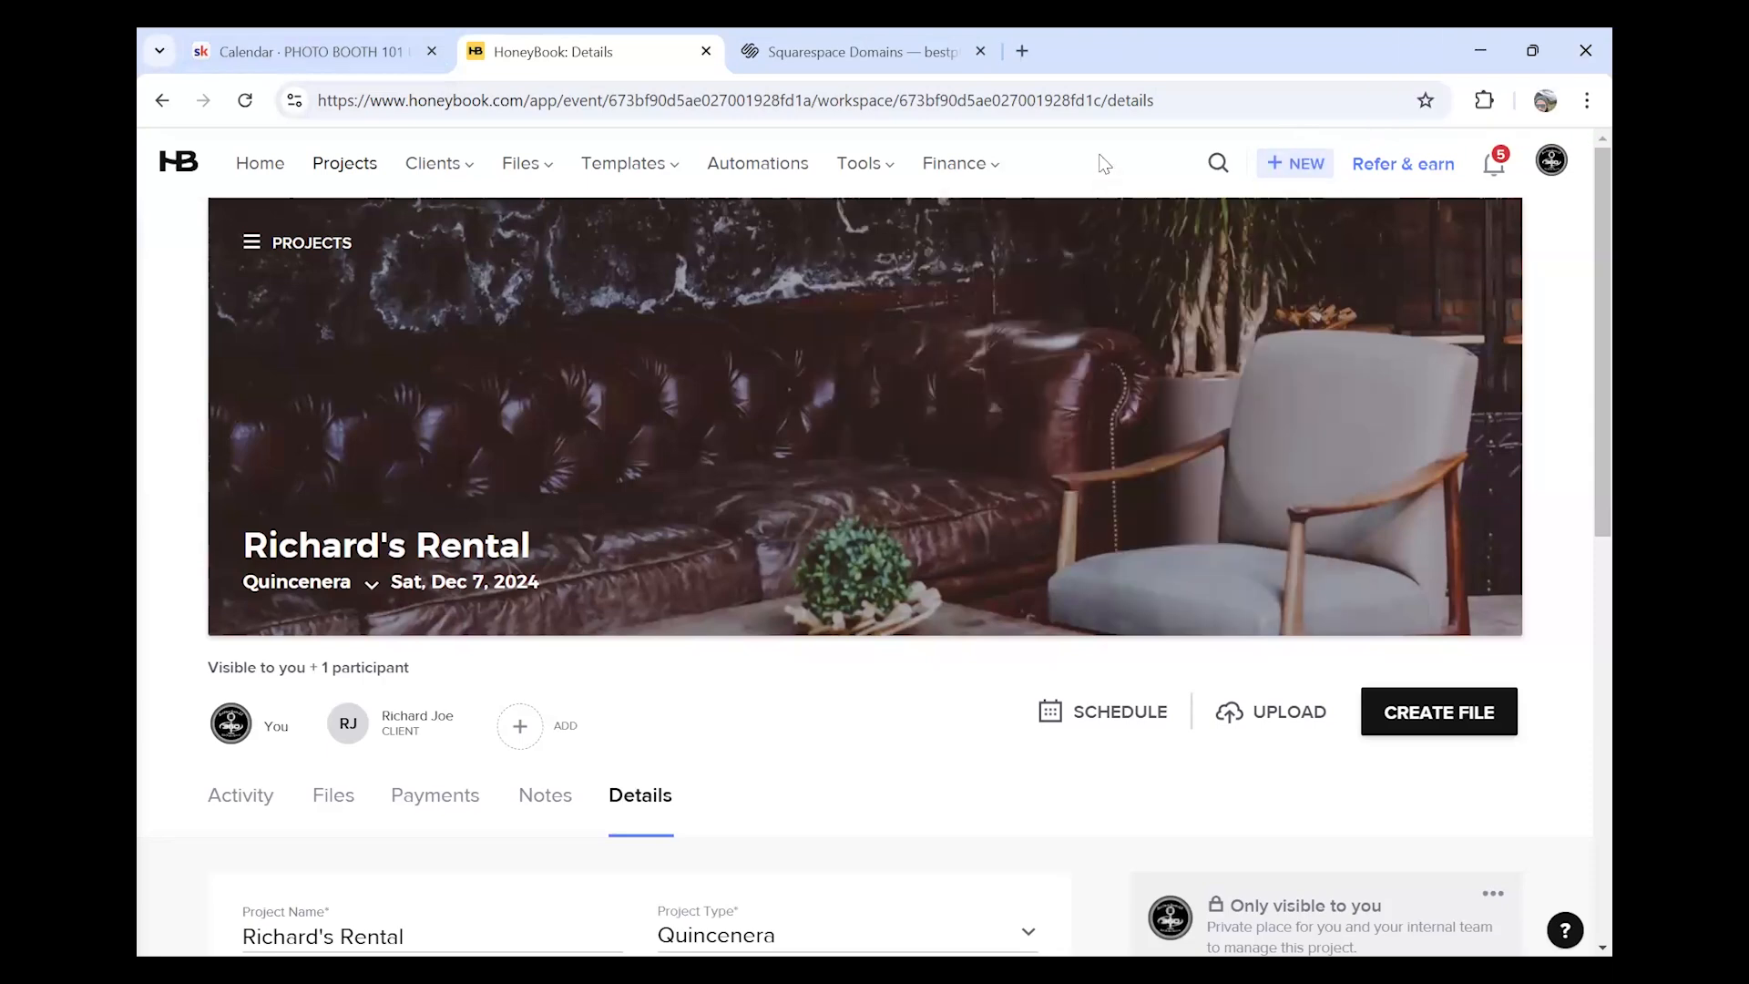
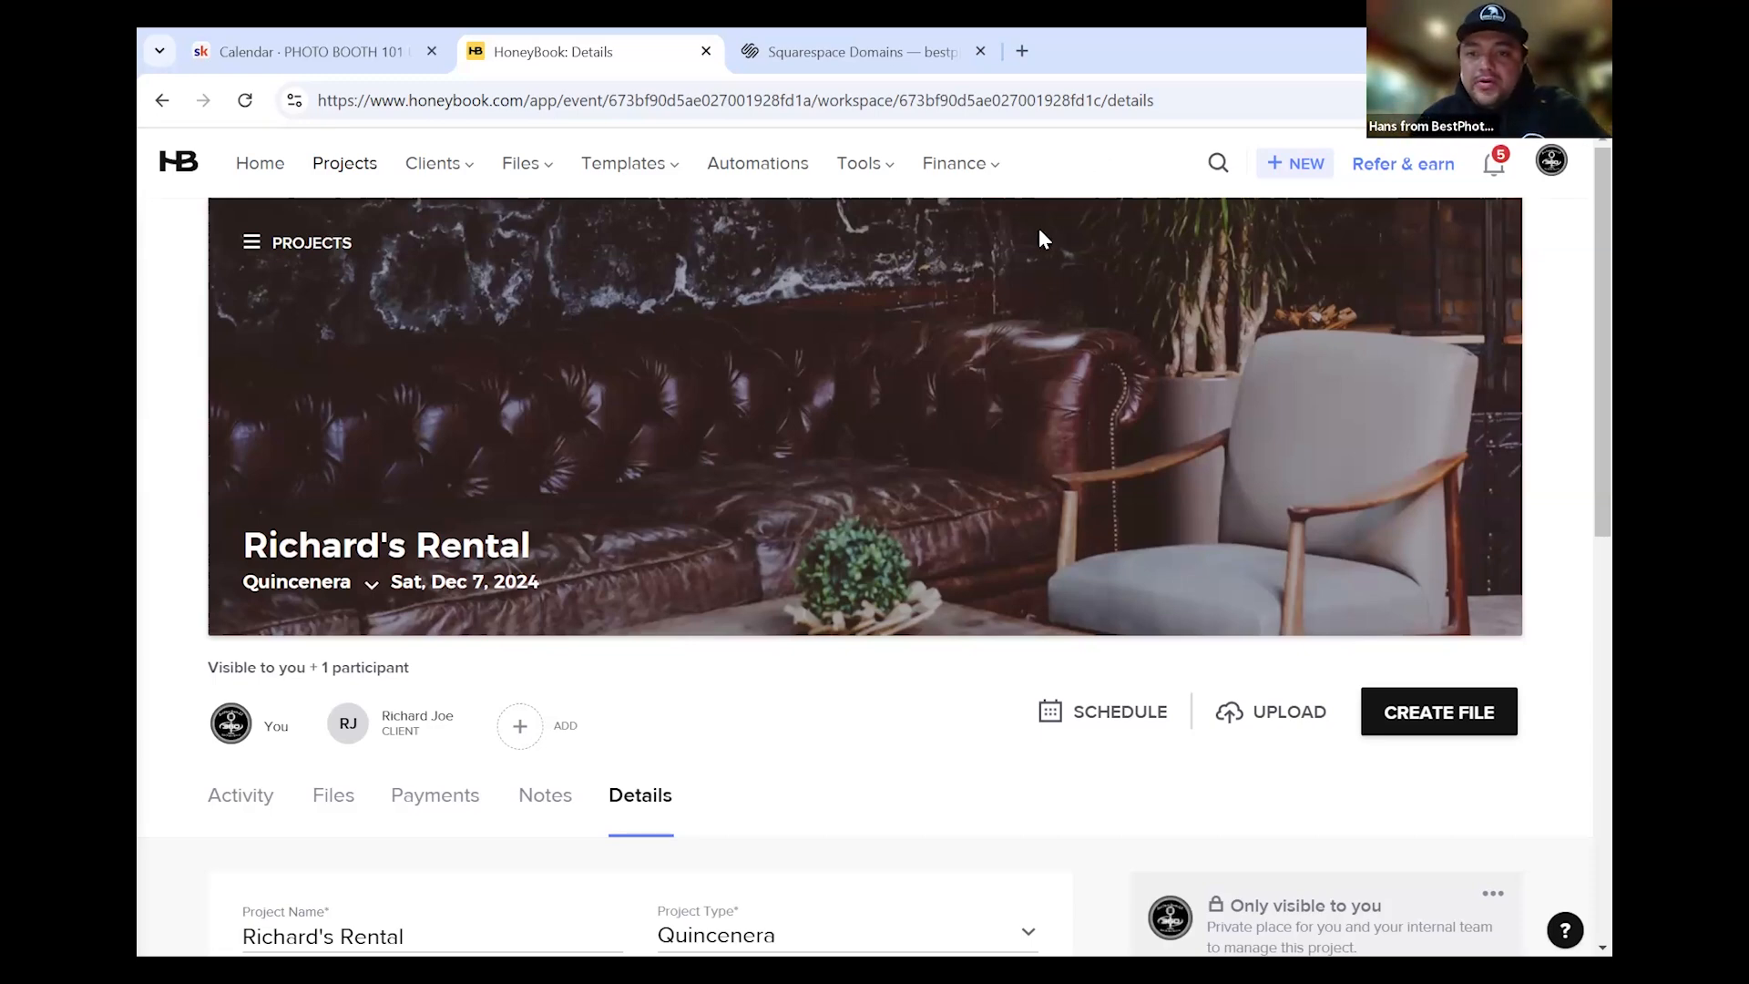
Enter '123 ave' as the project location and accept the first suggested address
{"action": "scroll", "coordinate": [523, 802], "scroll_direction": "down", "scroll_amount": 3}
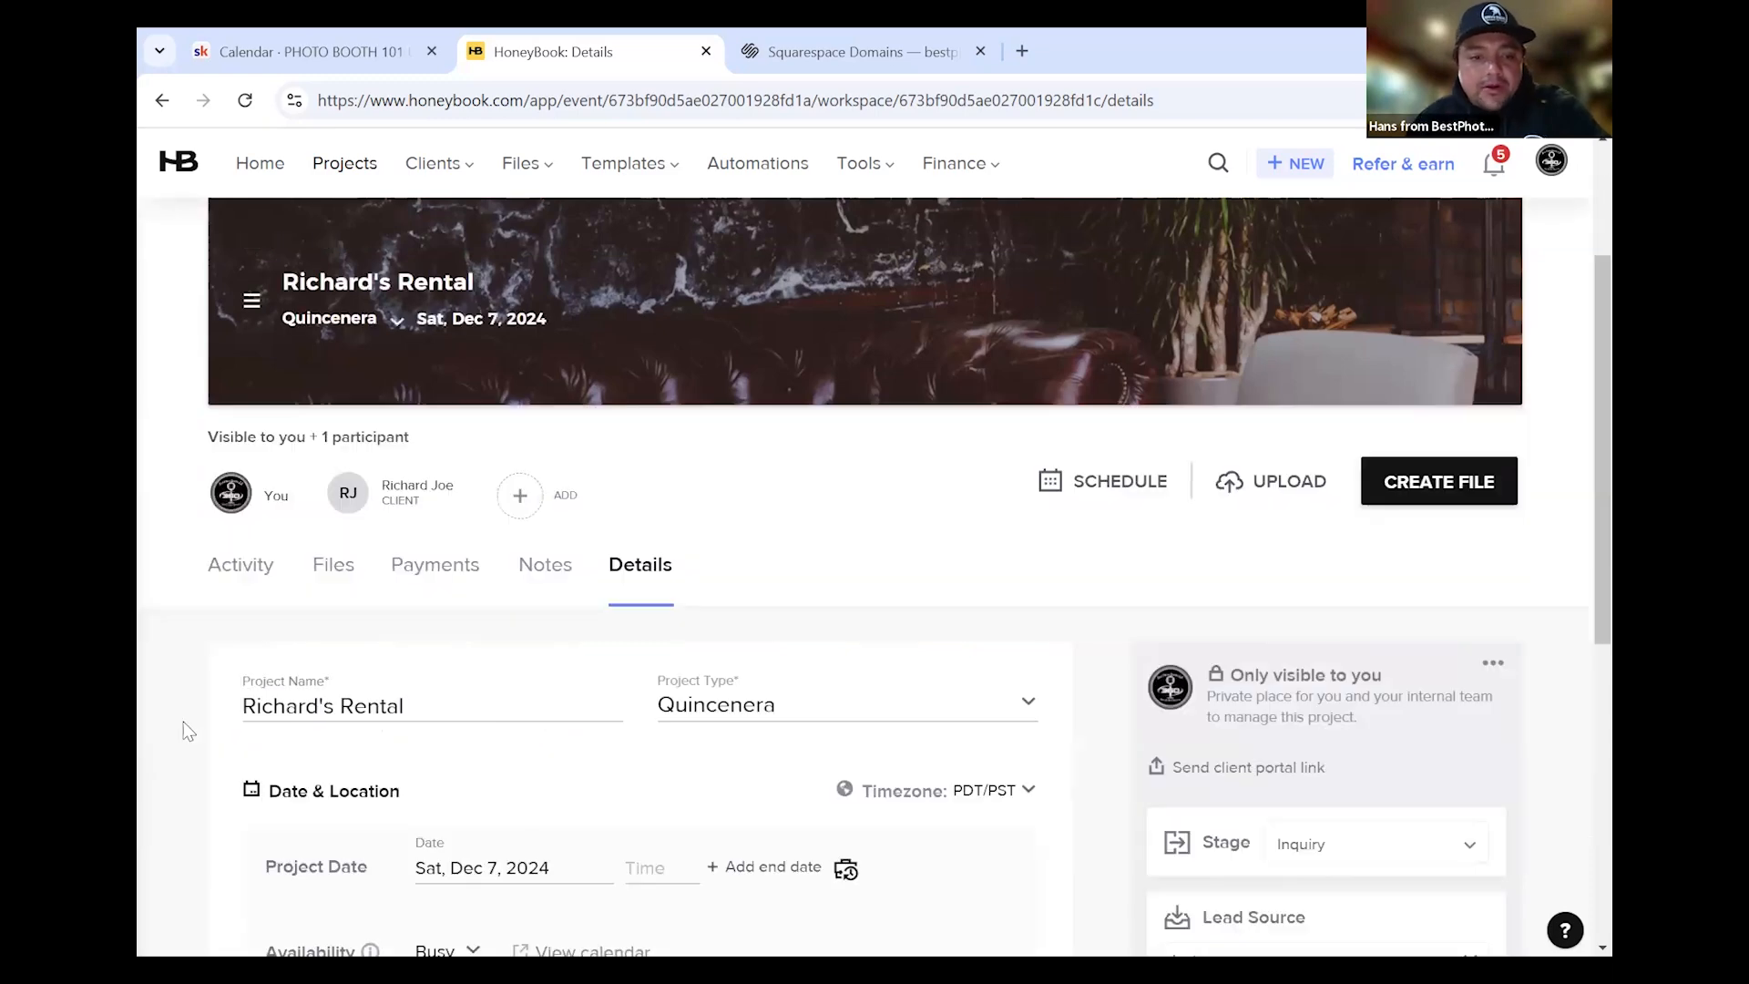
{"action": "scroll", "coordinate": [212, 721], "scroll_direction": "down", "scroll_amount": 1}
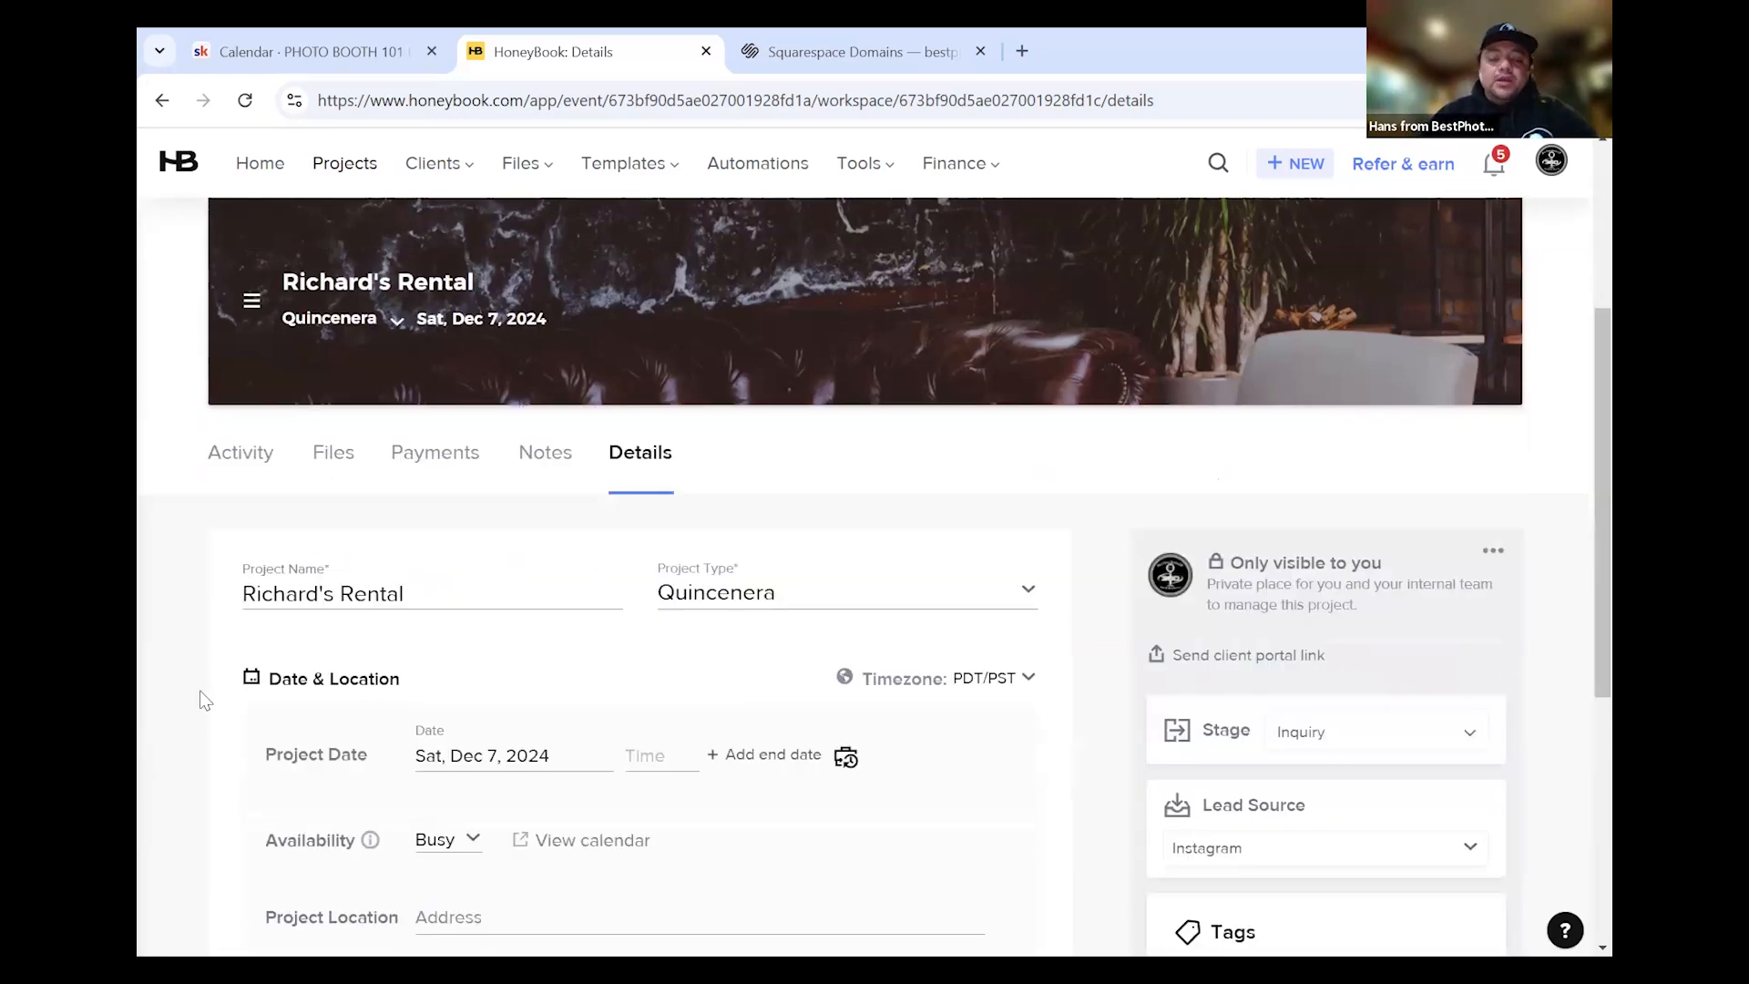
{"action": "scroll", "coordinate": [204, 700], "scroll_direction": "down", "scroll_amount": 1}
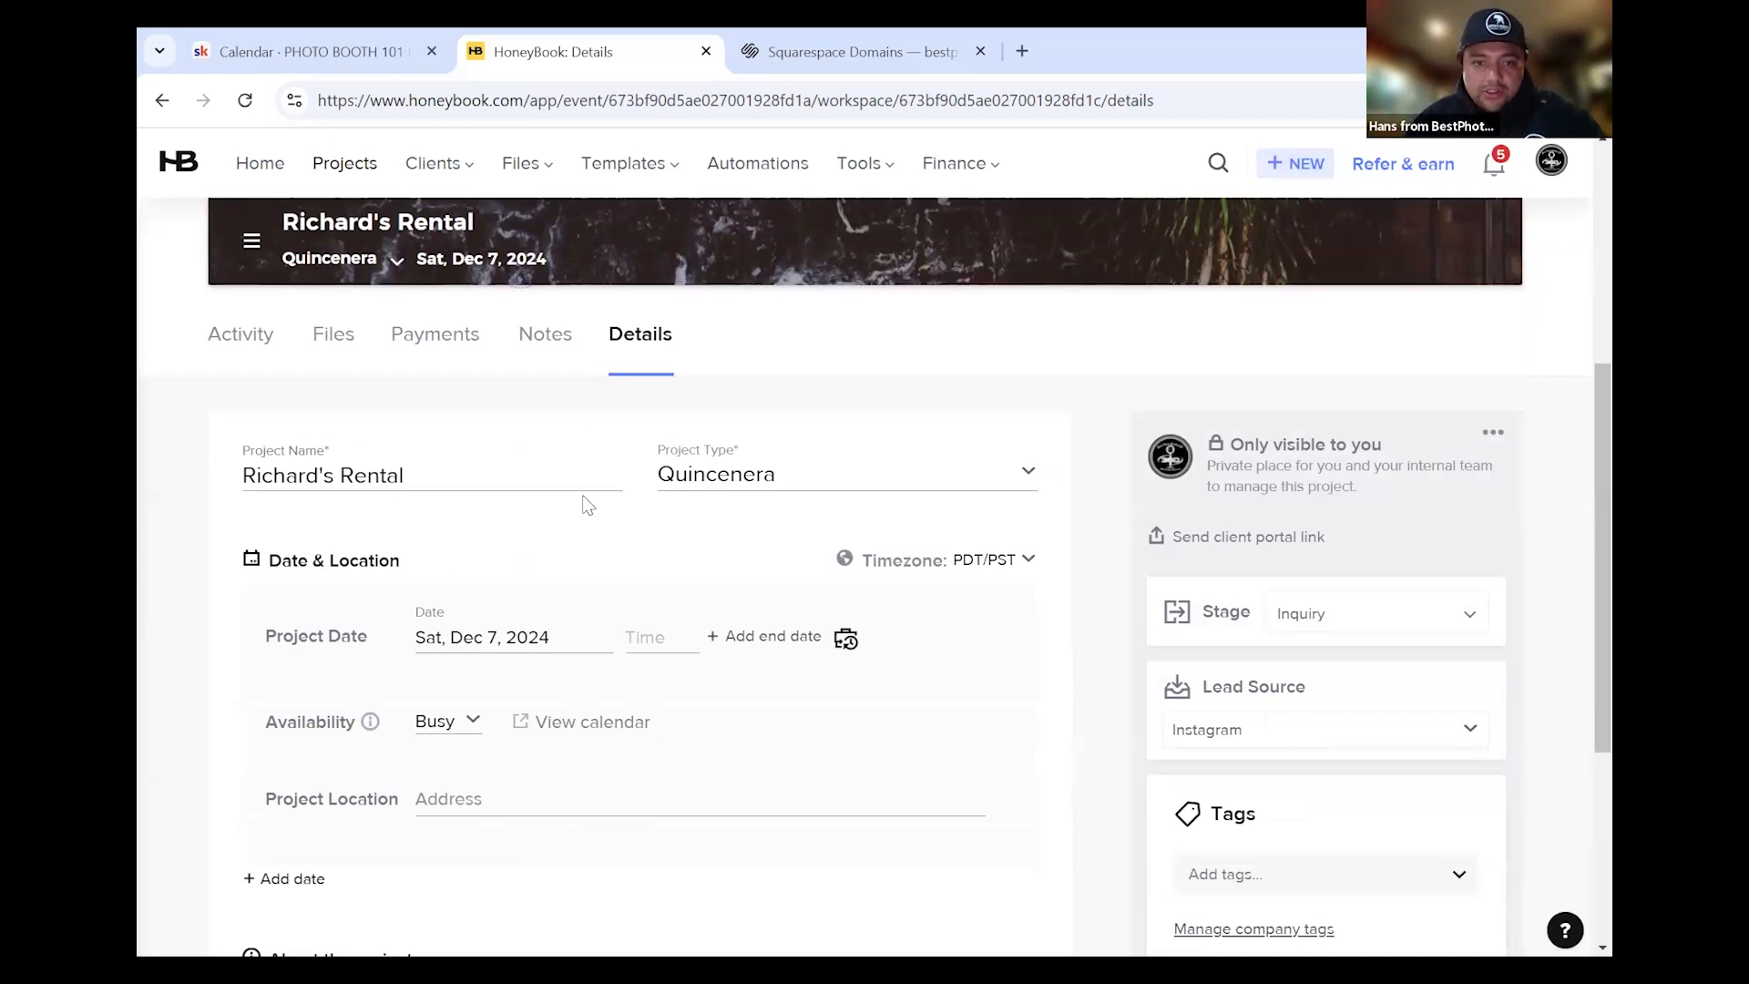
{"action": "left_click", "coordinate": [503, 802]}
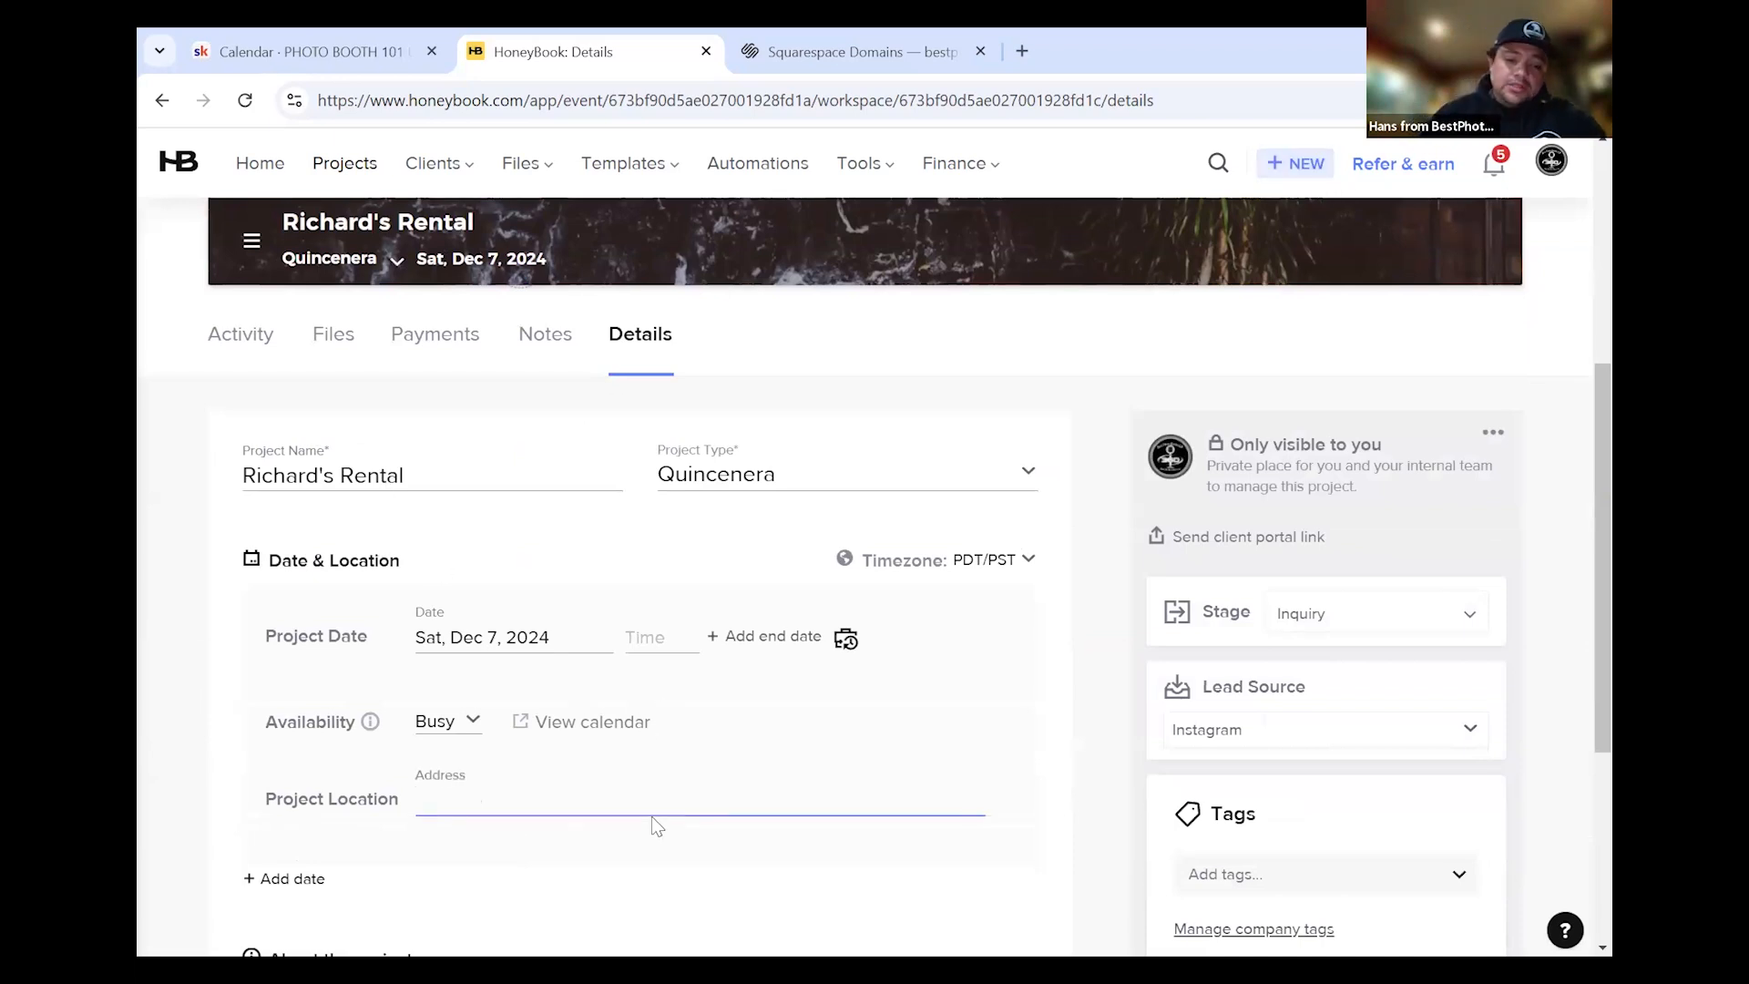
{"action": "type", "text": "123 ave"}
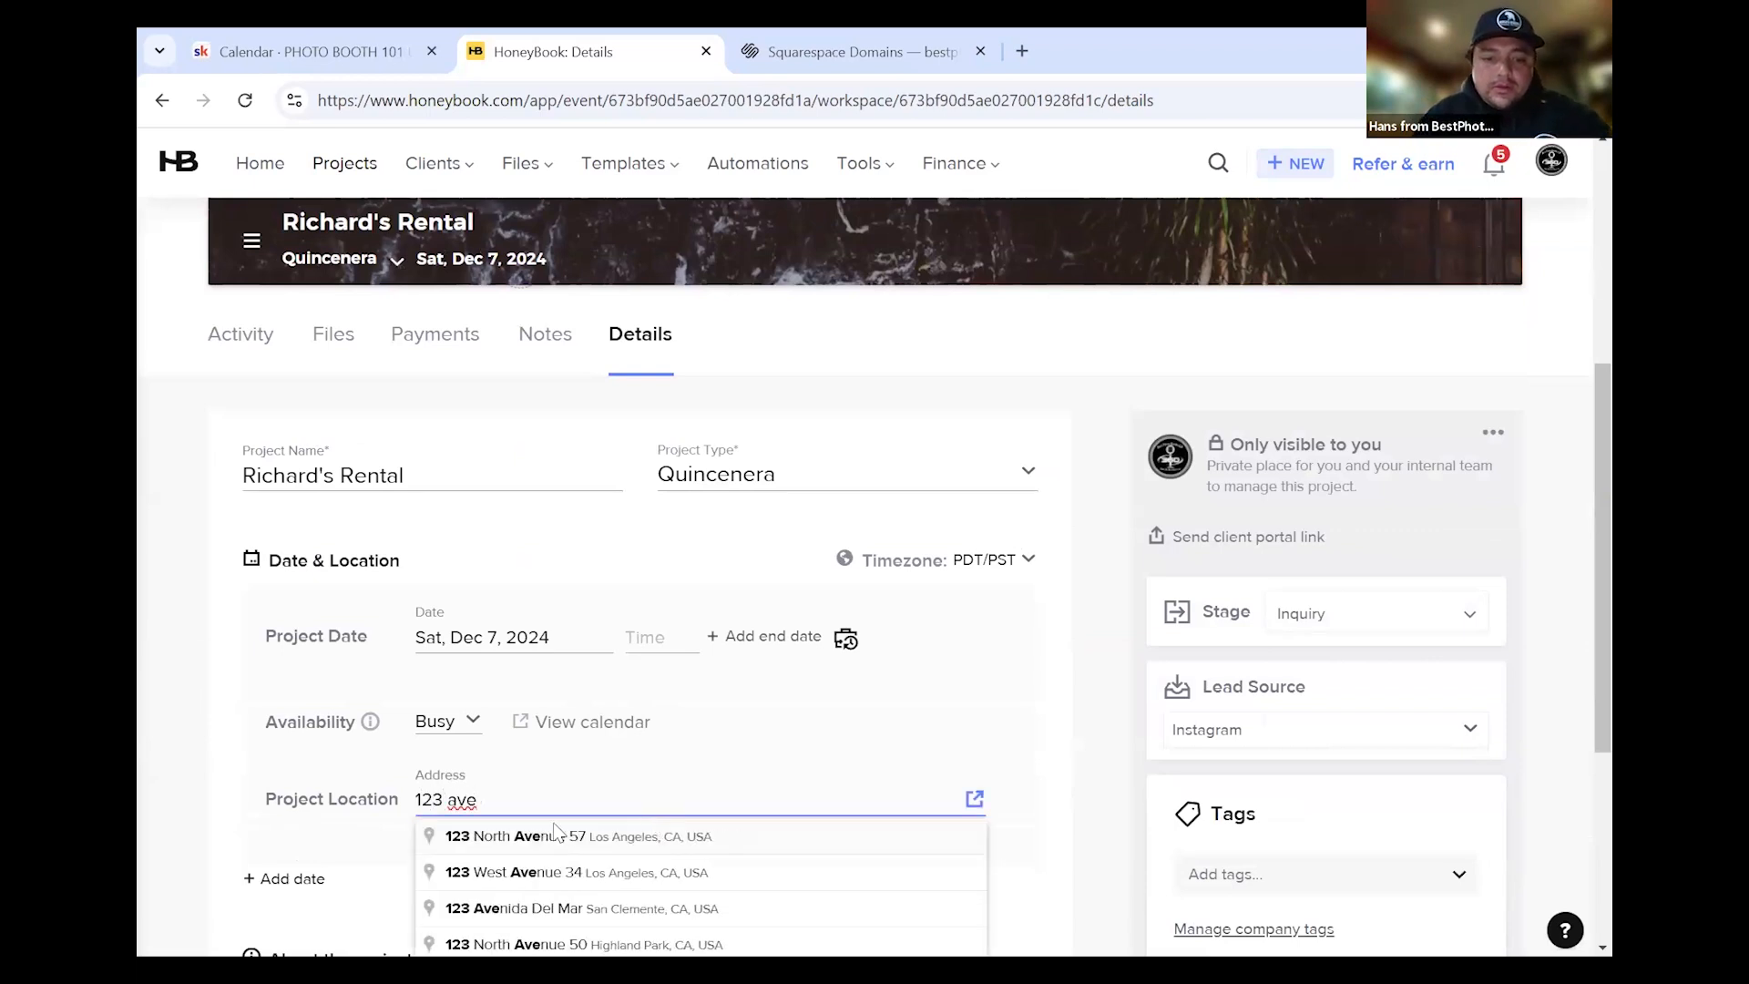
{"action": "left_click", "coordinate": [549, 839]}
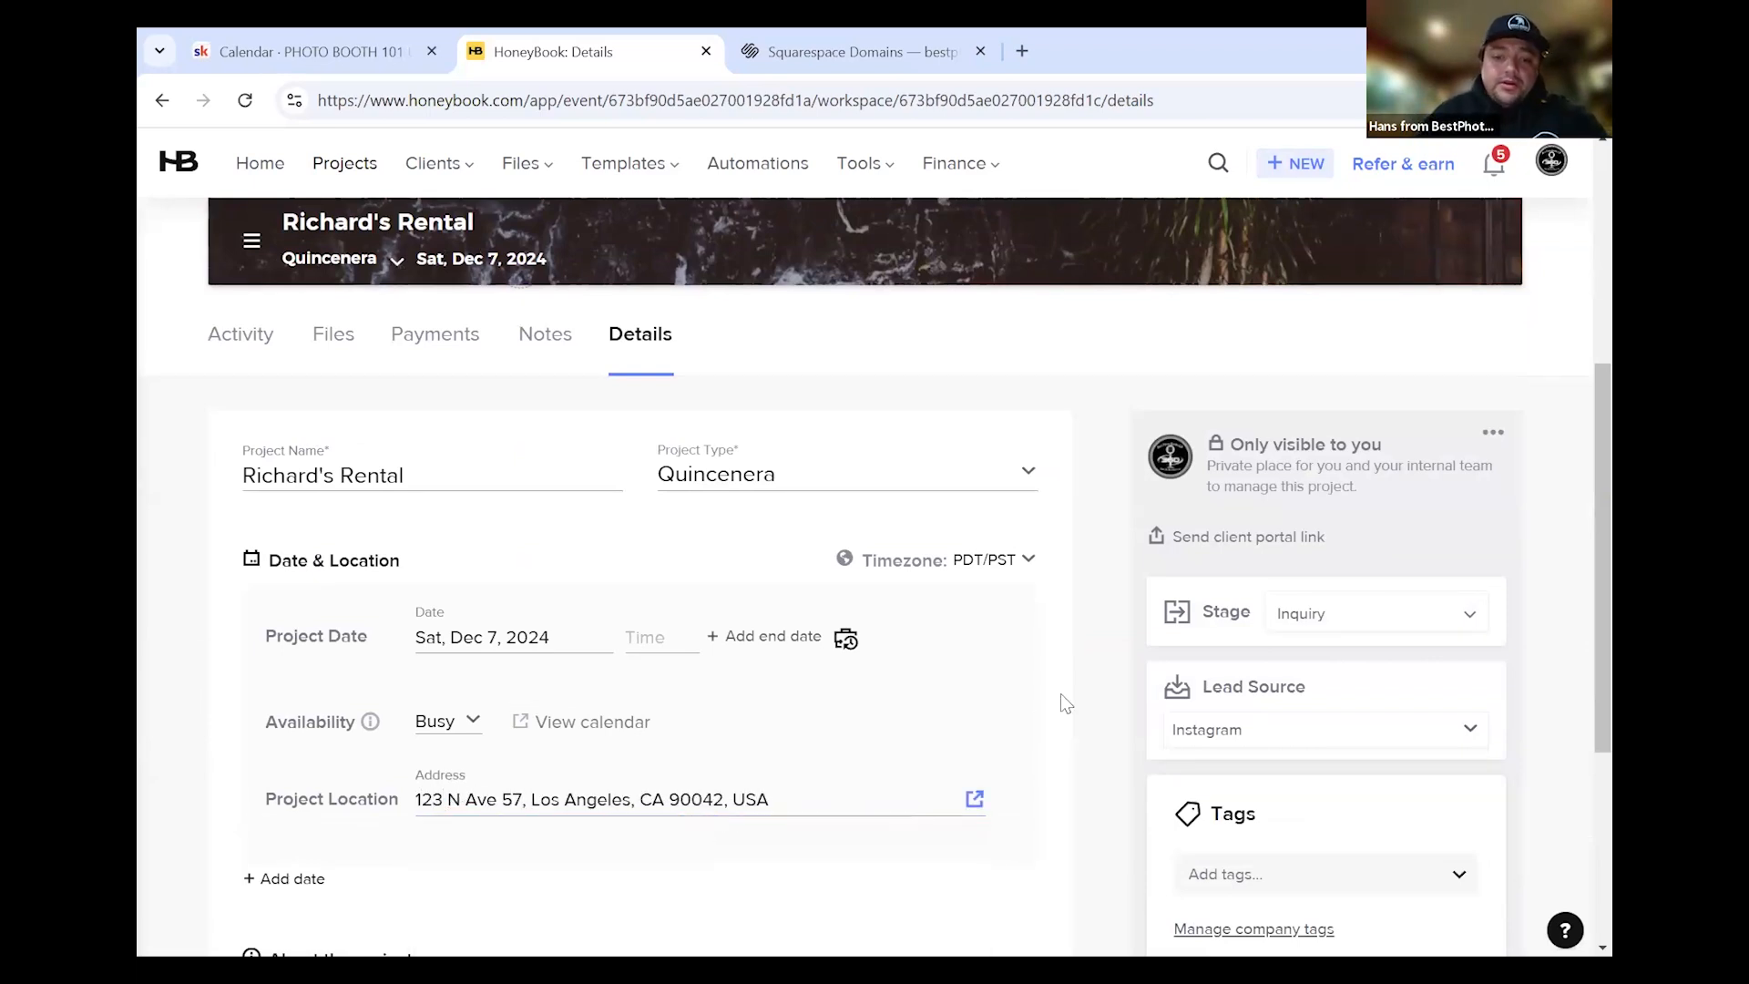
Enter 'Print s' in the internal Type of Rental field
{"action": "scroll", "coordinate": [1048, 701], "scroll_direction": "down", "scroll_amount": 4}
{"action": "scroll", "coordinate": [305, 695], "scroll_direction": "up", "scroll_amount": 2}
{"action": "scroll", "coordinate": [605, 758], "scroll_direction": "down", "scroll_amount": 3}
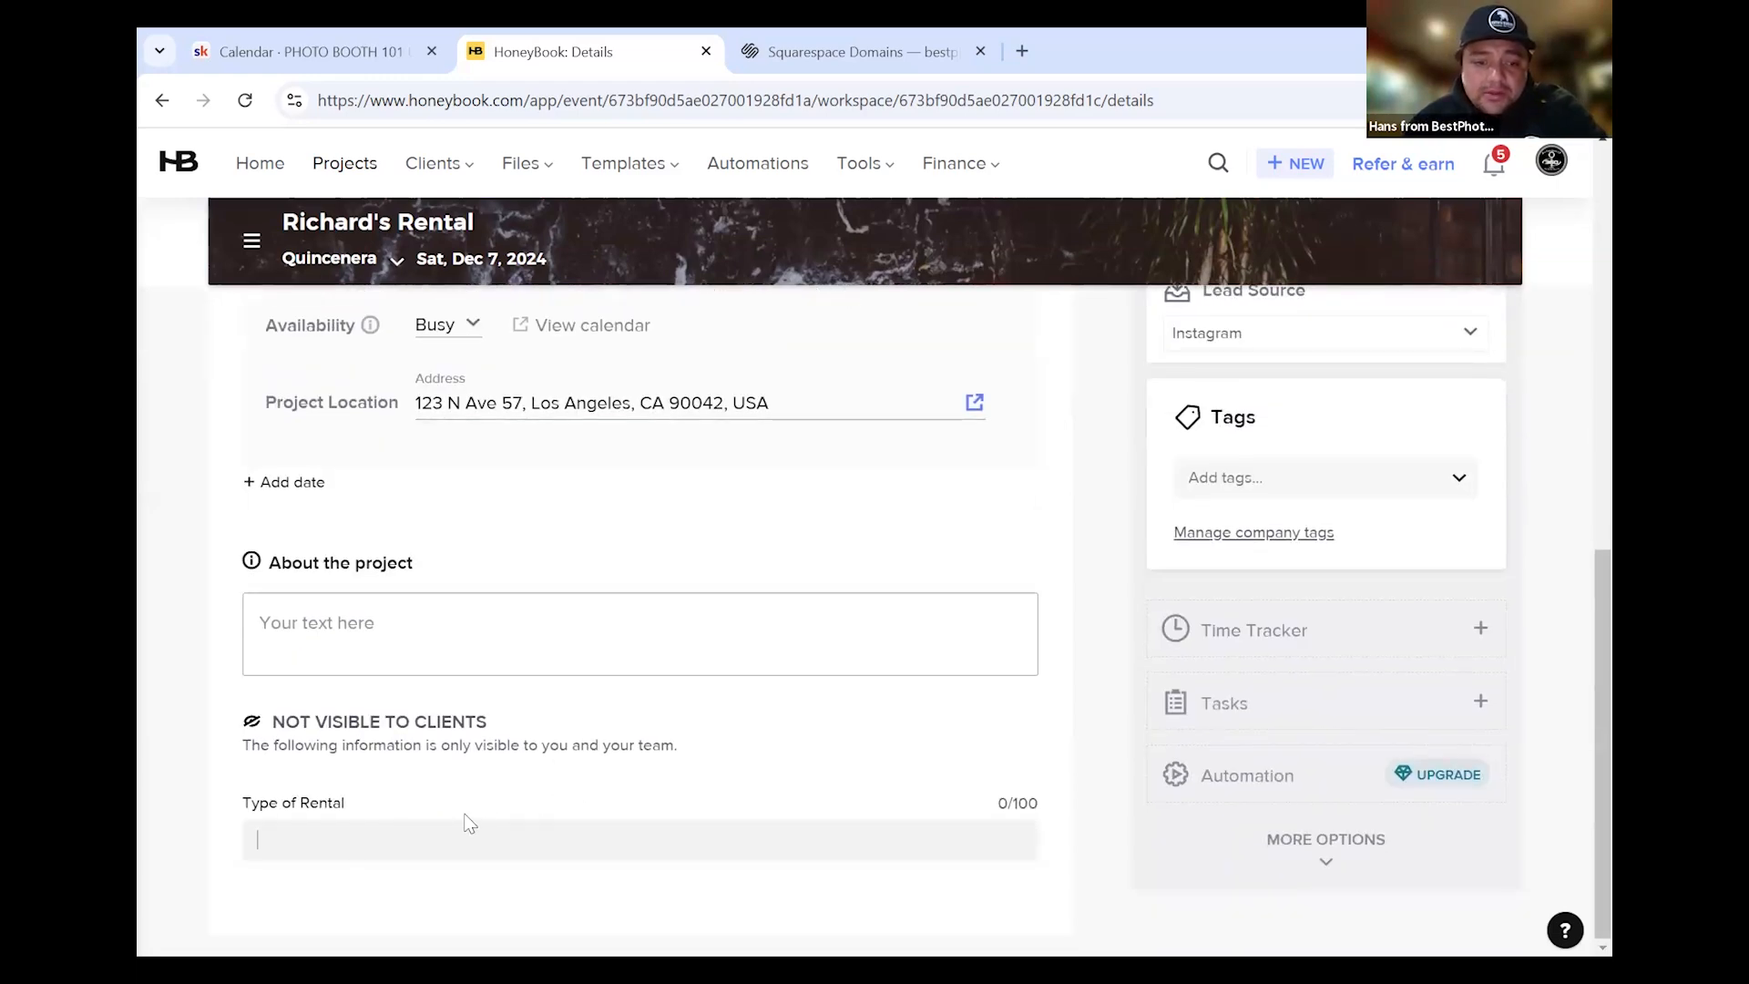
{"action": "scroll", "coordinate": [569, 684], "scroll_direction": "up", "scroll_amount": 4}
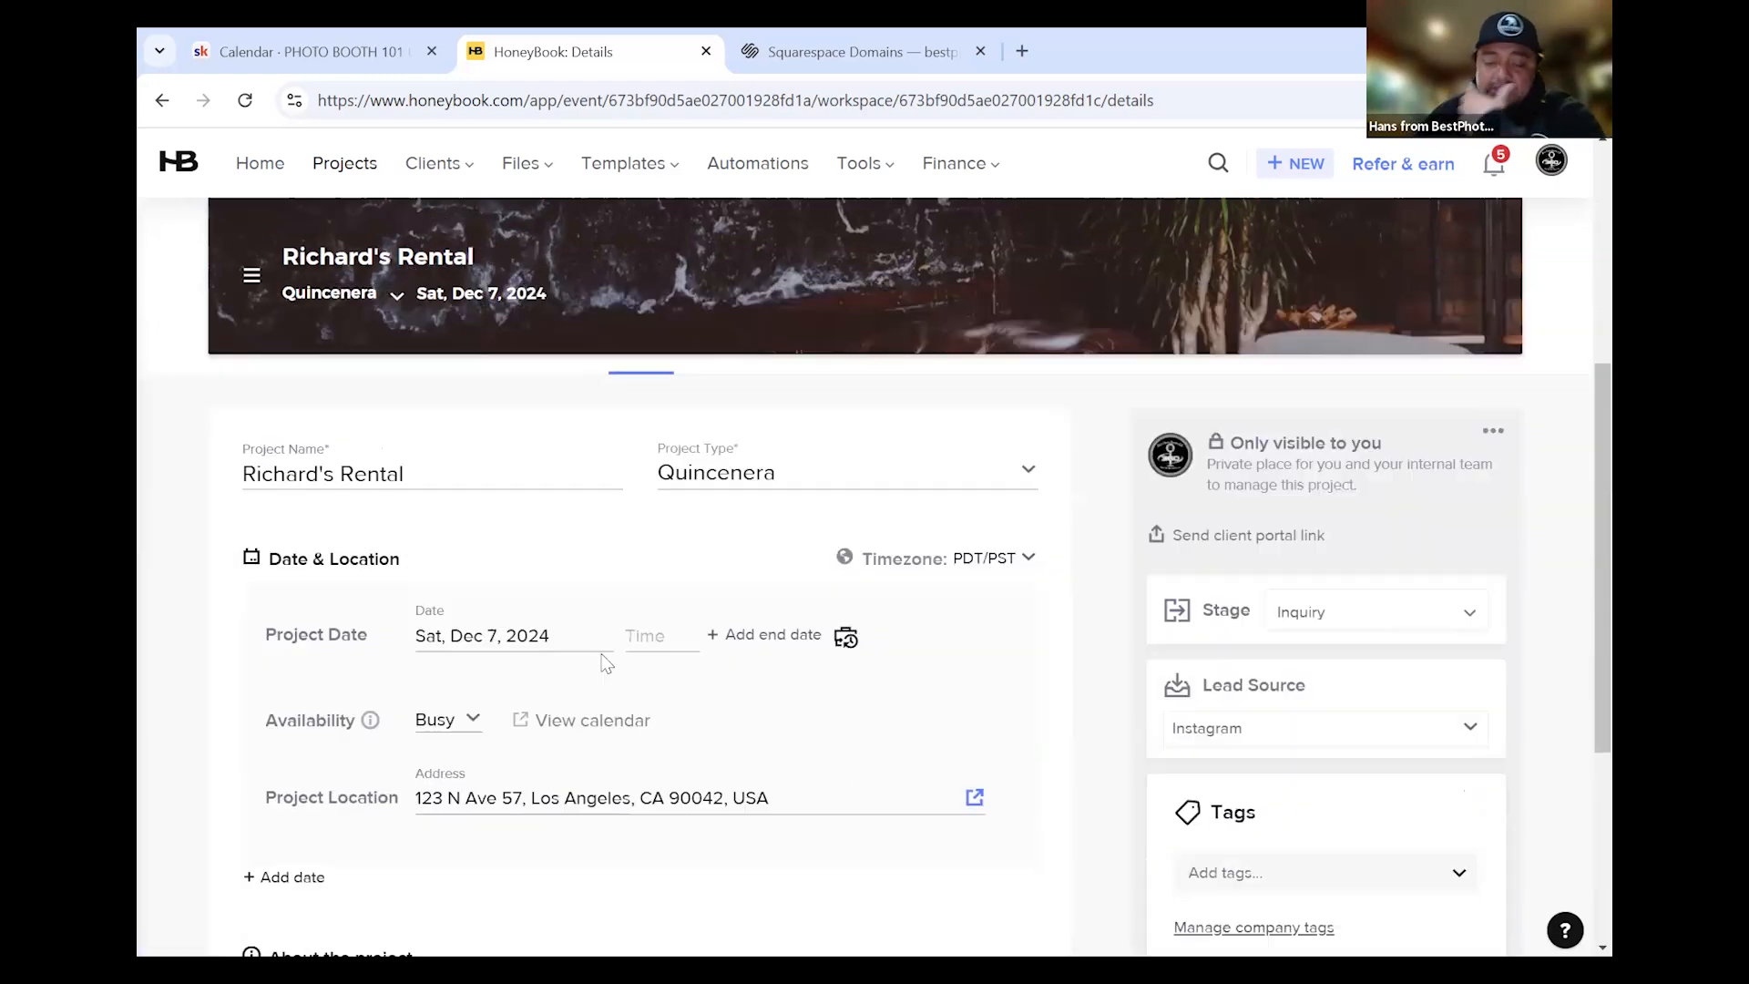
{"action": "scroll", "coordinate": [605, 664], "scroll_direction": "down", "scroll_amount": 4}
{"action": "left_click", "coordinate": [347, 833]}
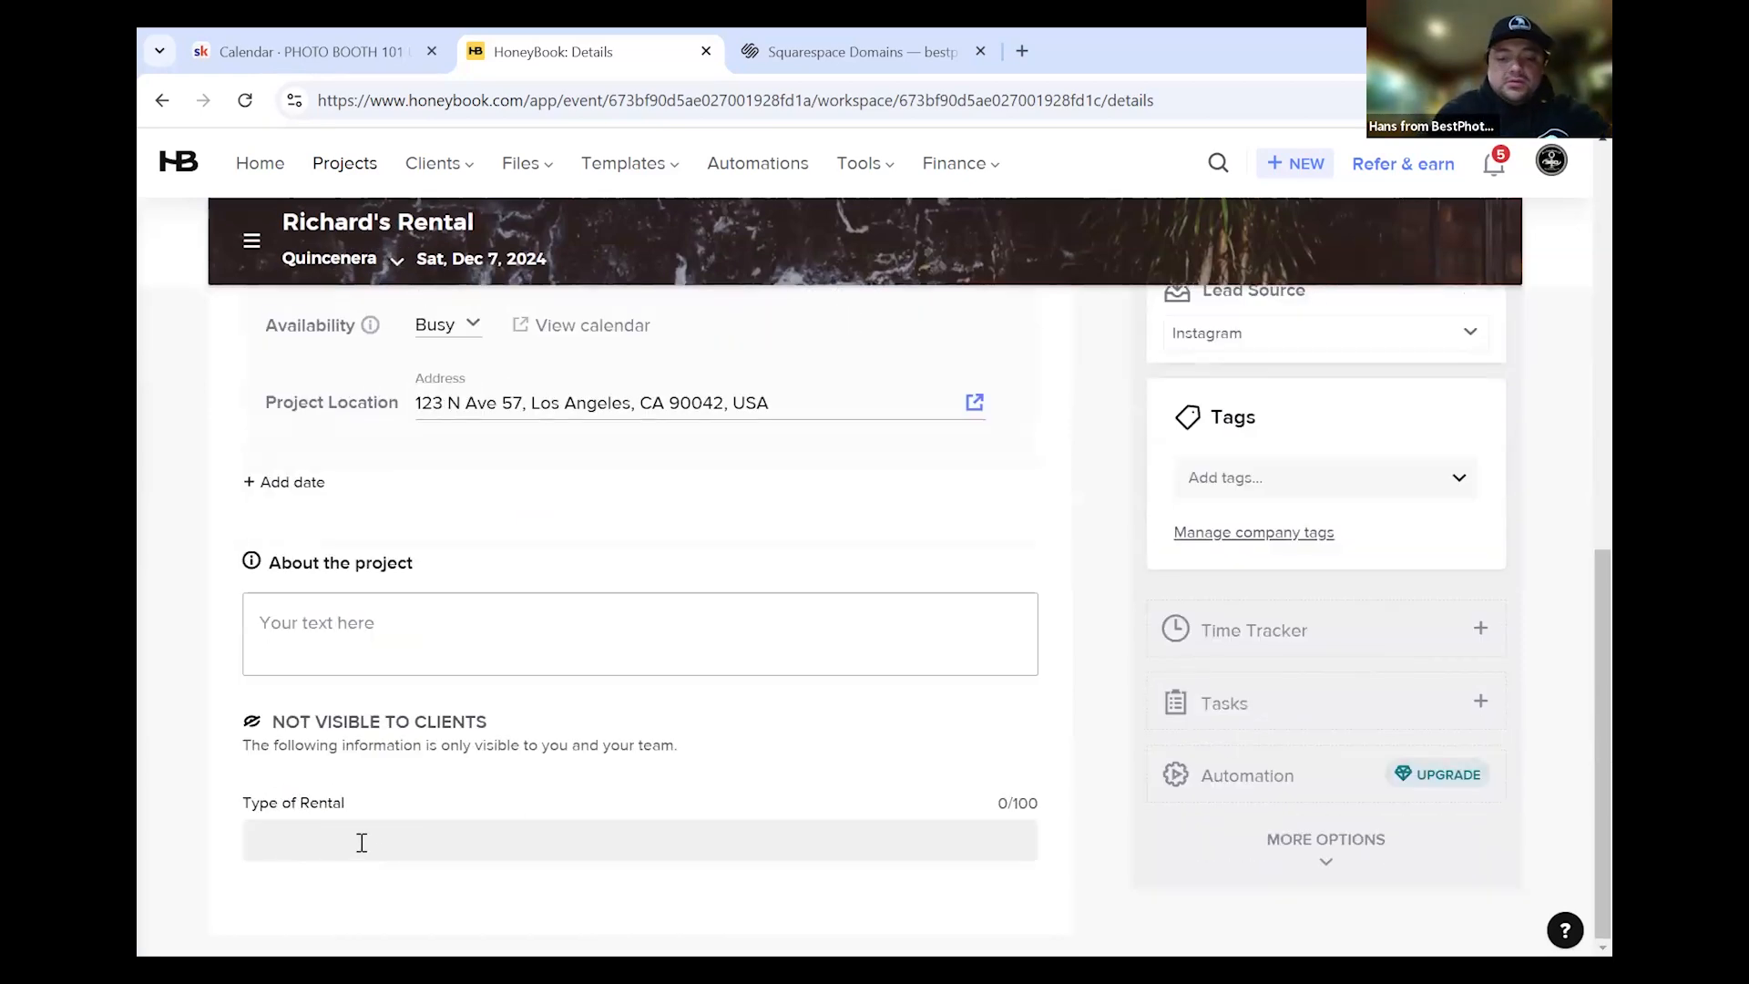
{"action": "type", "text": "Print "}
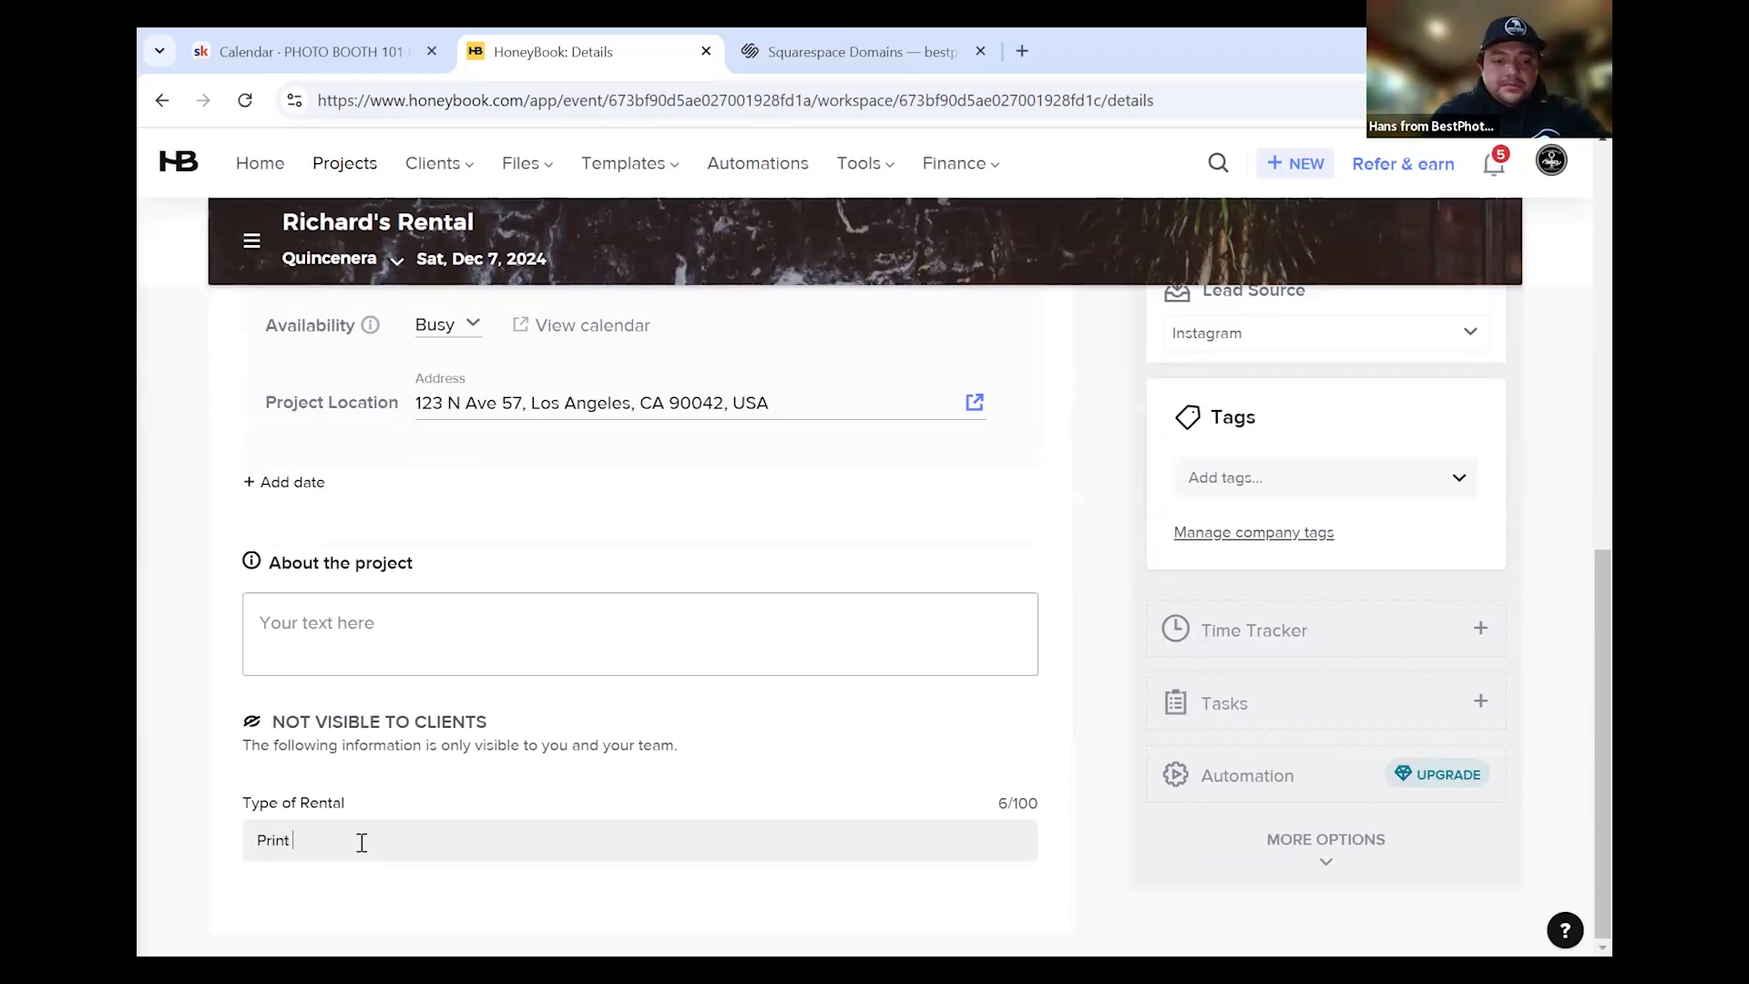
{"action": "type", "text": "s"}
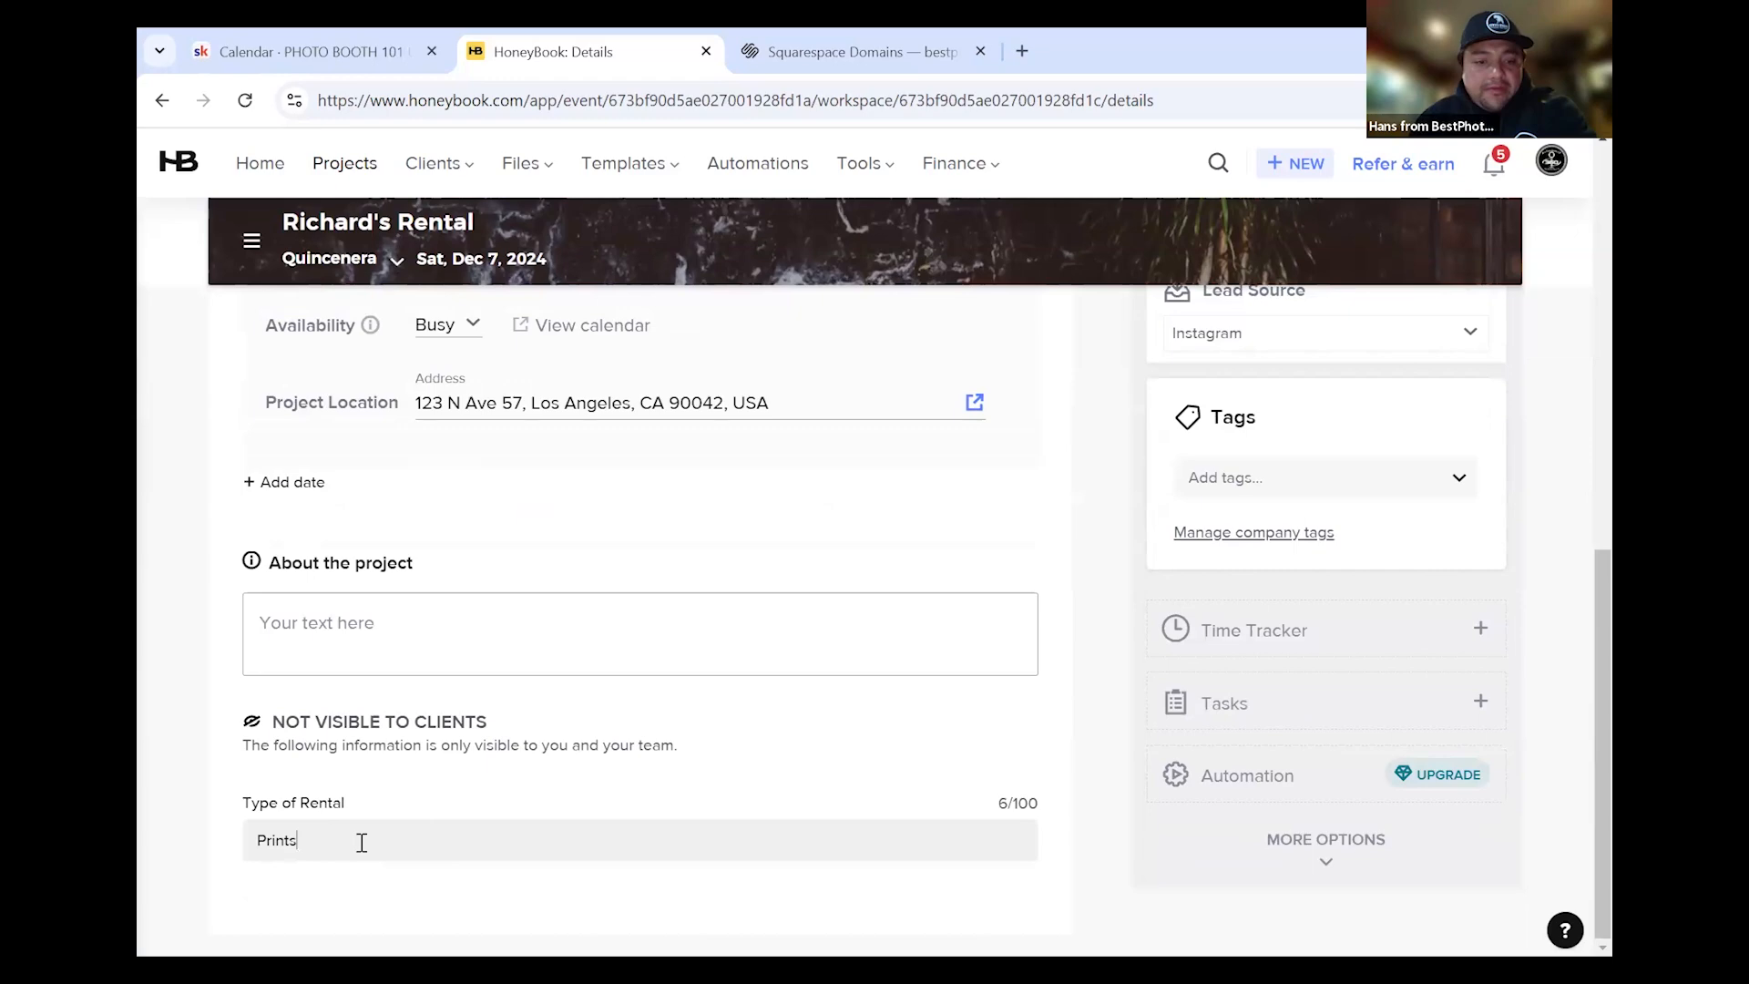
{"action": "scroll", "coordinate": [627, 784], "scroll_direction": "up", "scroll_amount": 3}
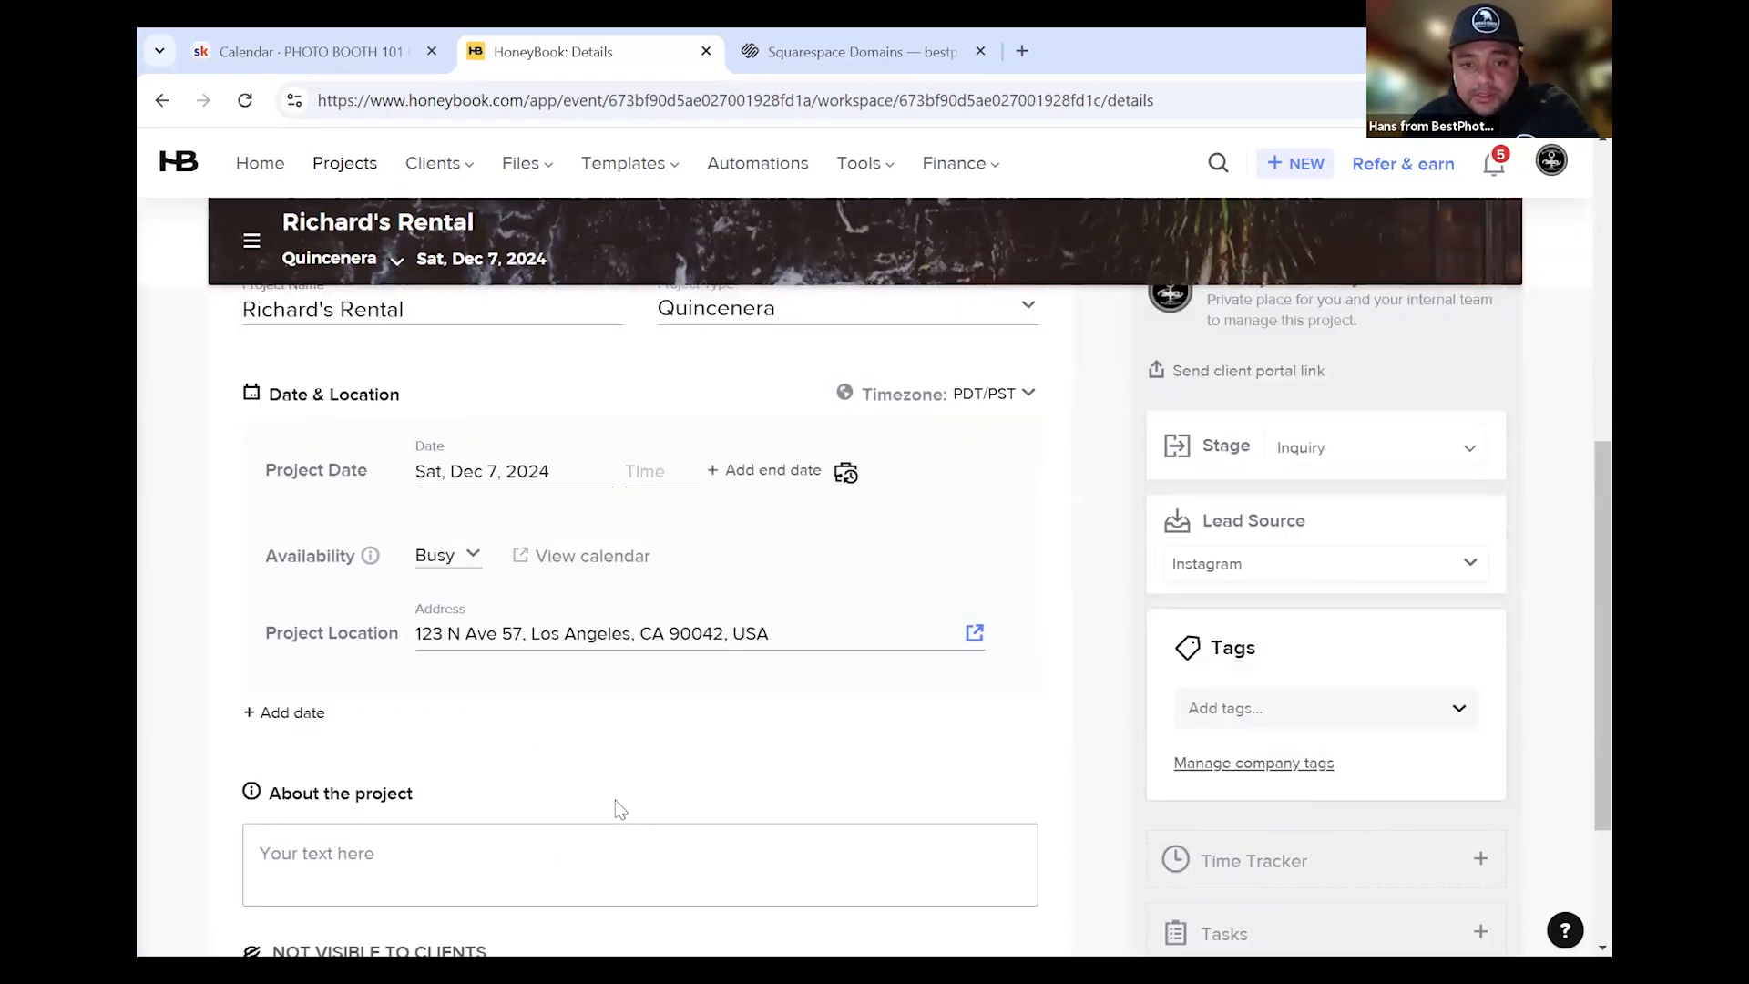
{"action": "scroll", "coordinate": [546, 802], "scroll_direction": "down", "scroll_amount": 3}
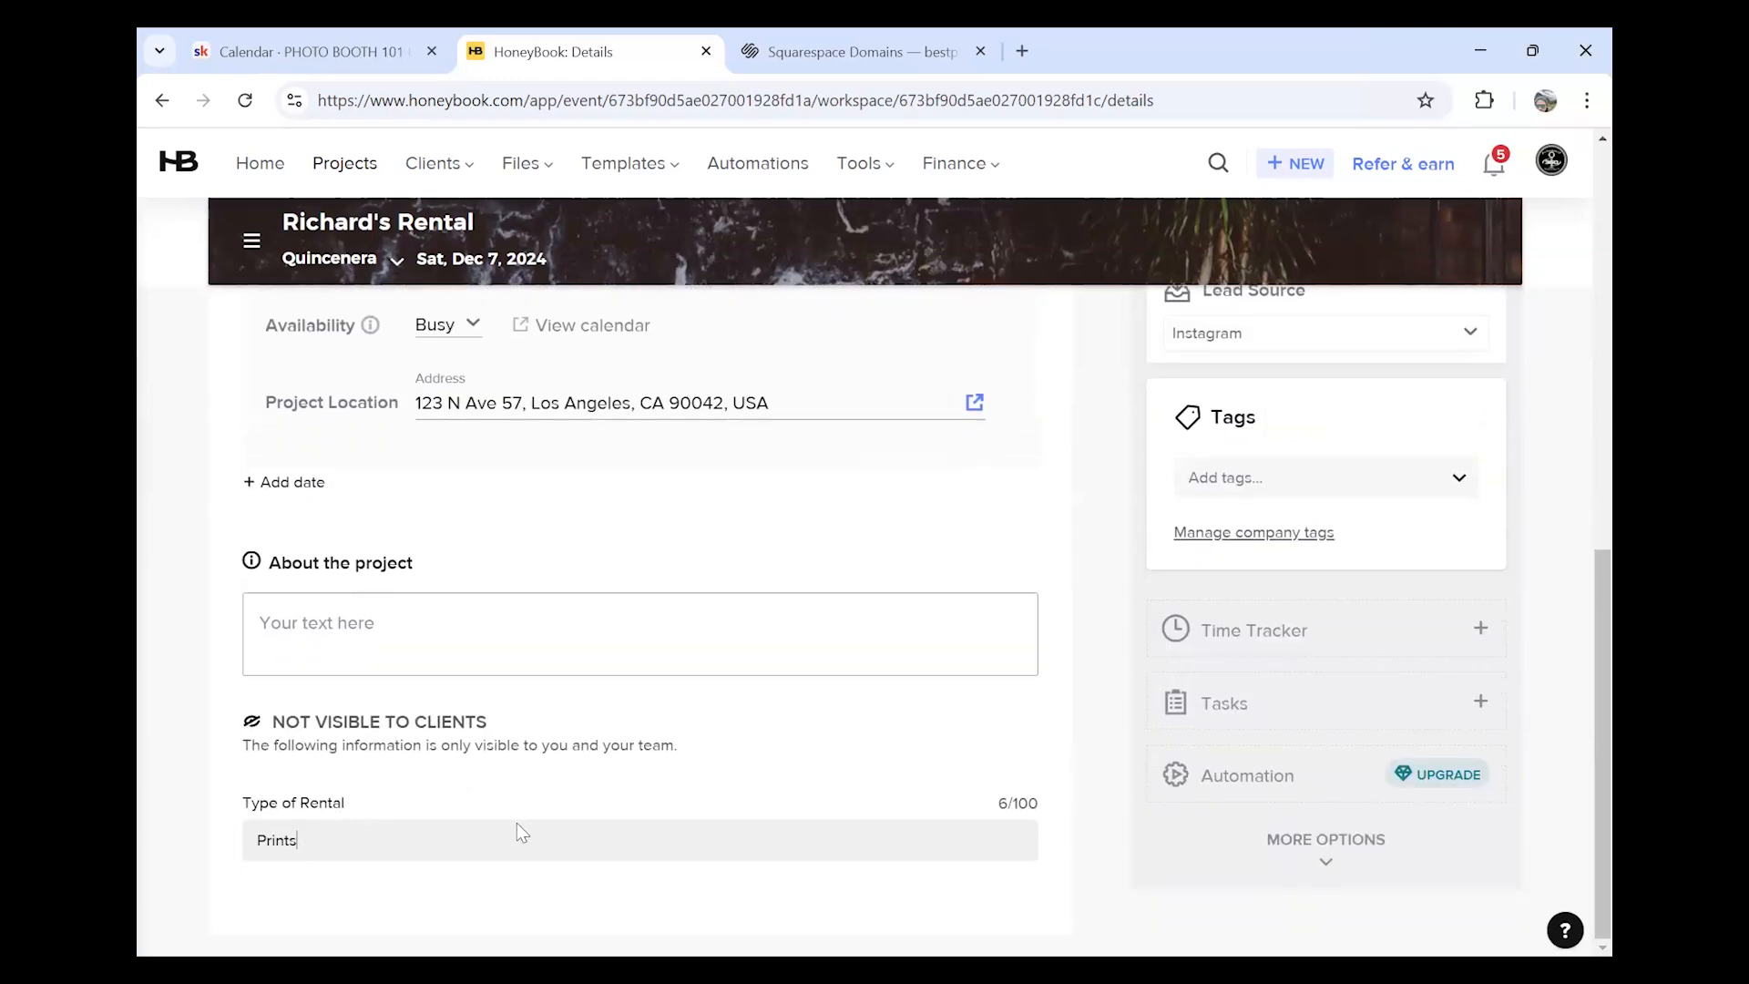
{"action": "scroll", "coordinate": [547, 820], "scroll_direction": "up", "scroll_amount": 3}
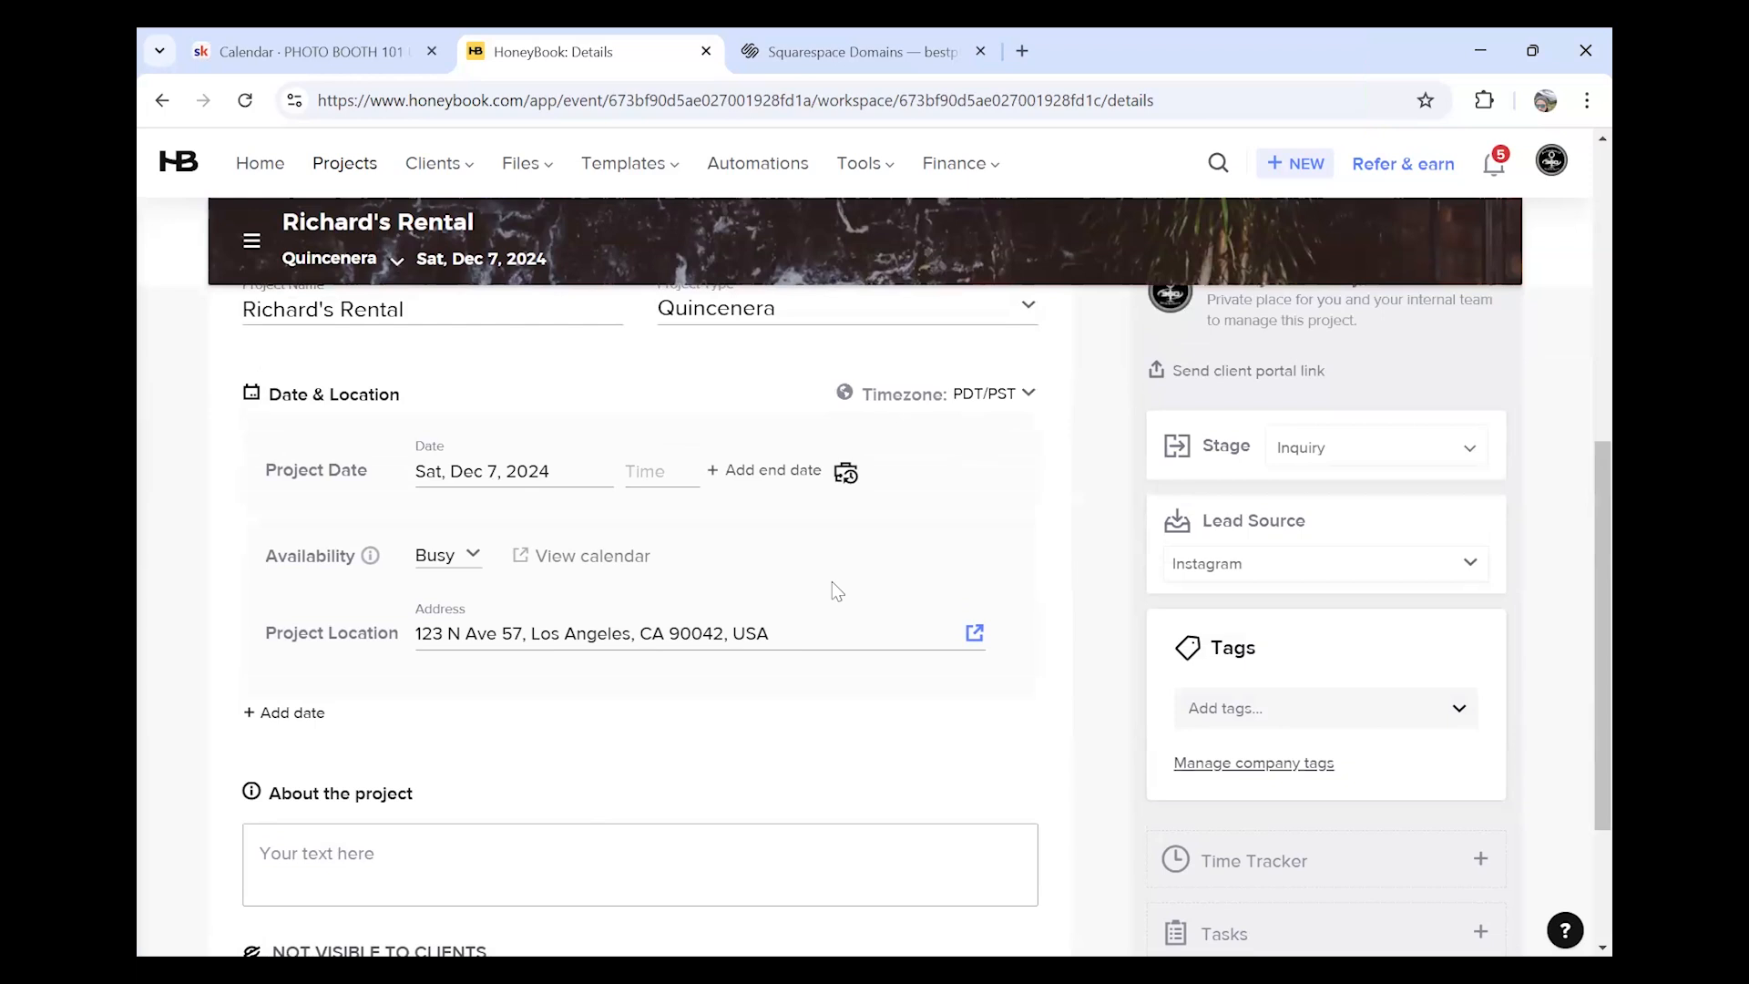
{"action": "scroll", "coordinate": [465, 793], "scroll_direction": "down", "scroll_amount": 3}
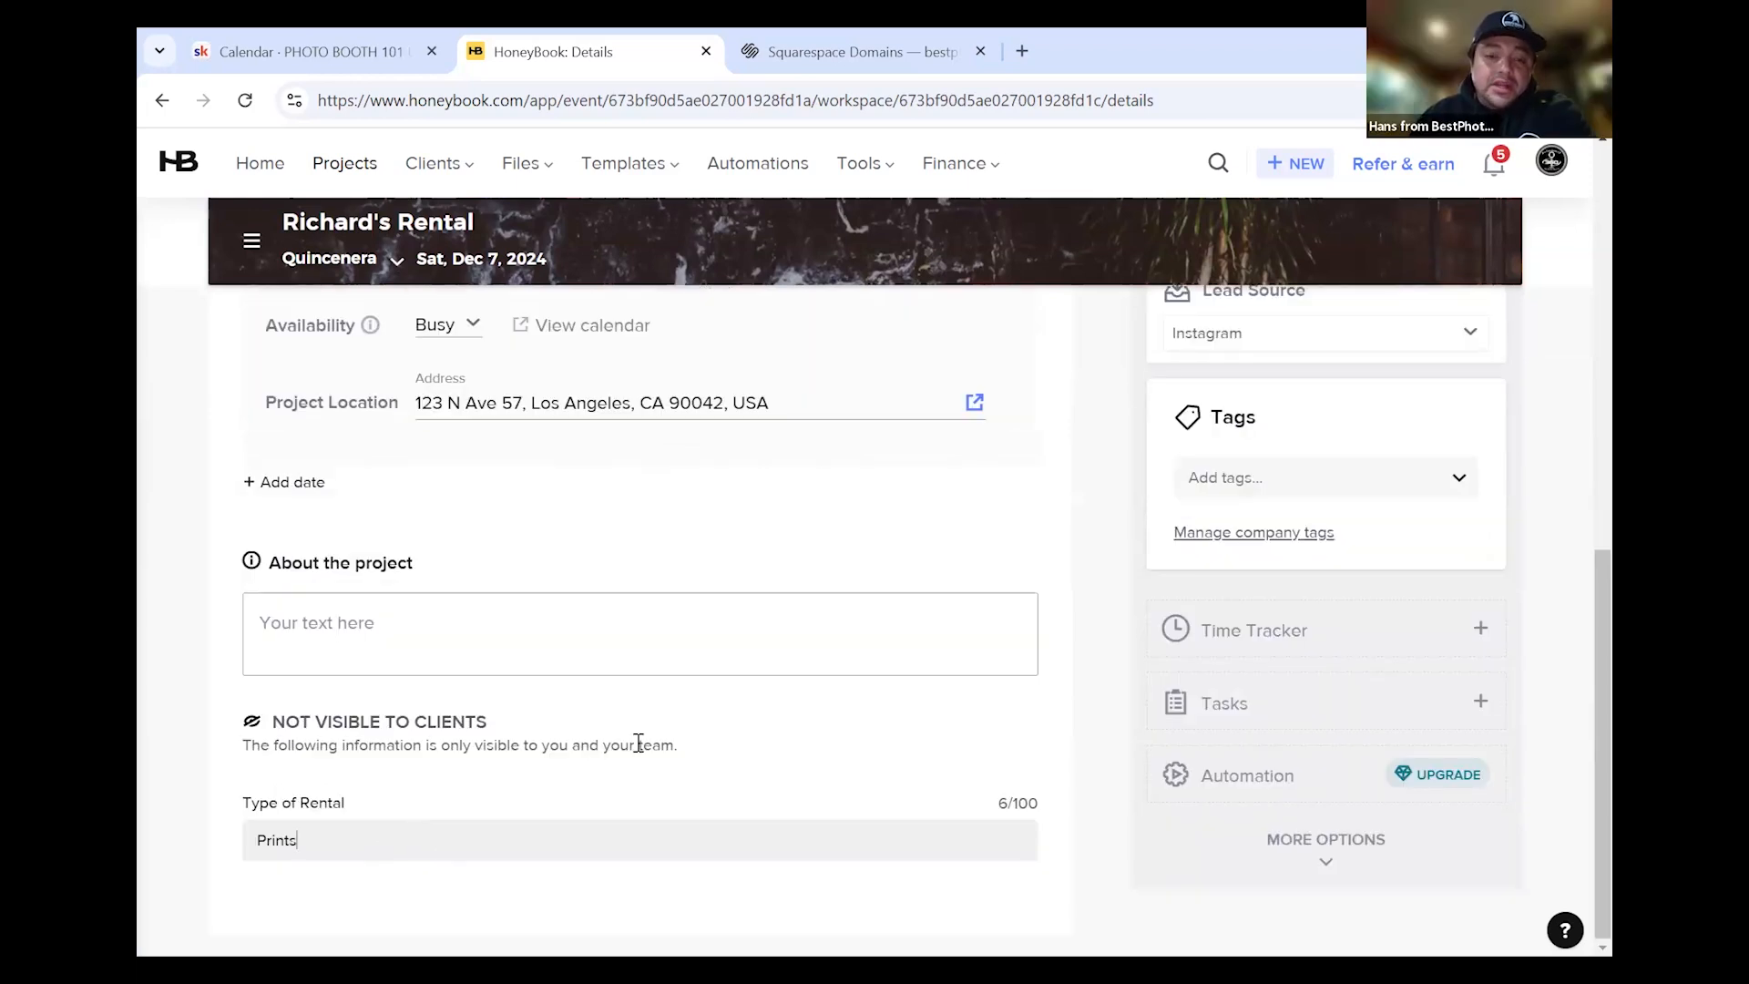
{"action": "scroll", "coordinate": [820, 642], "scroll_direction": "up", "scroll_amount": 4}
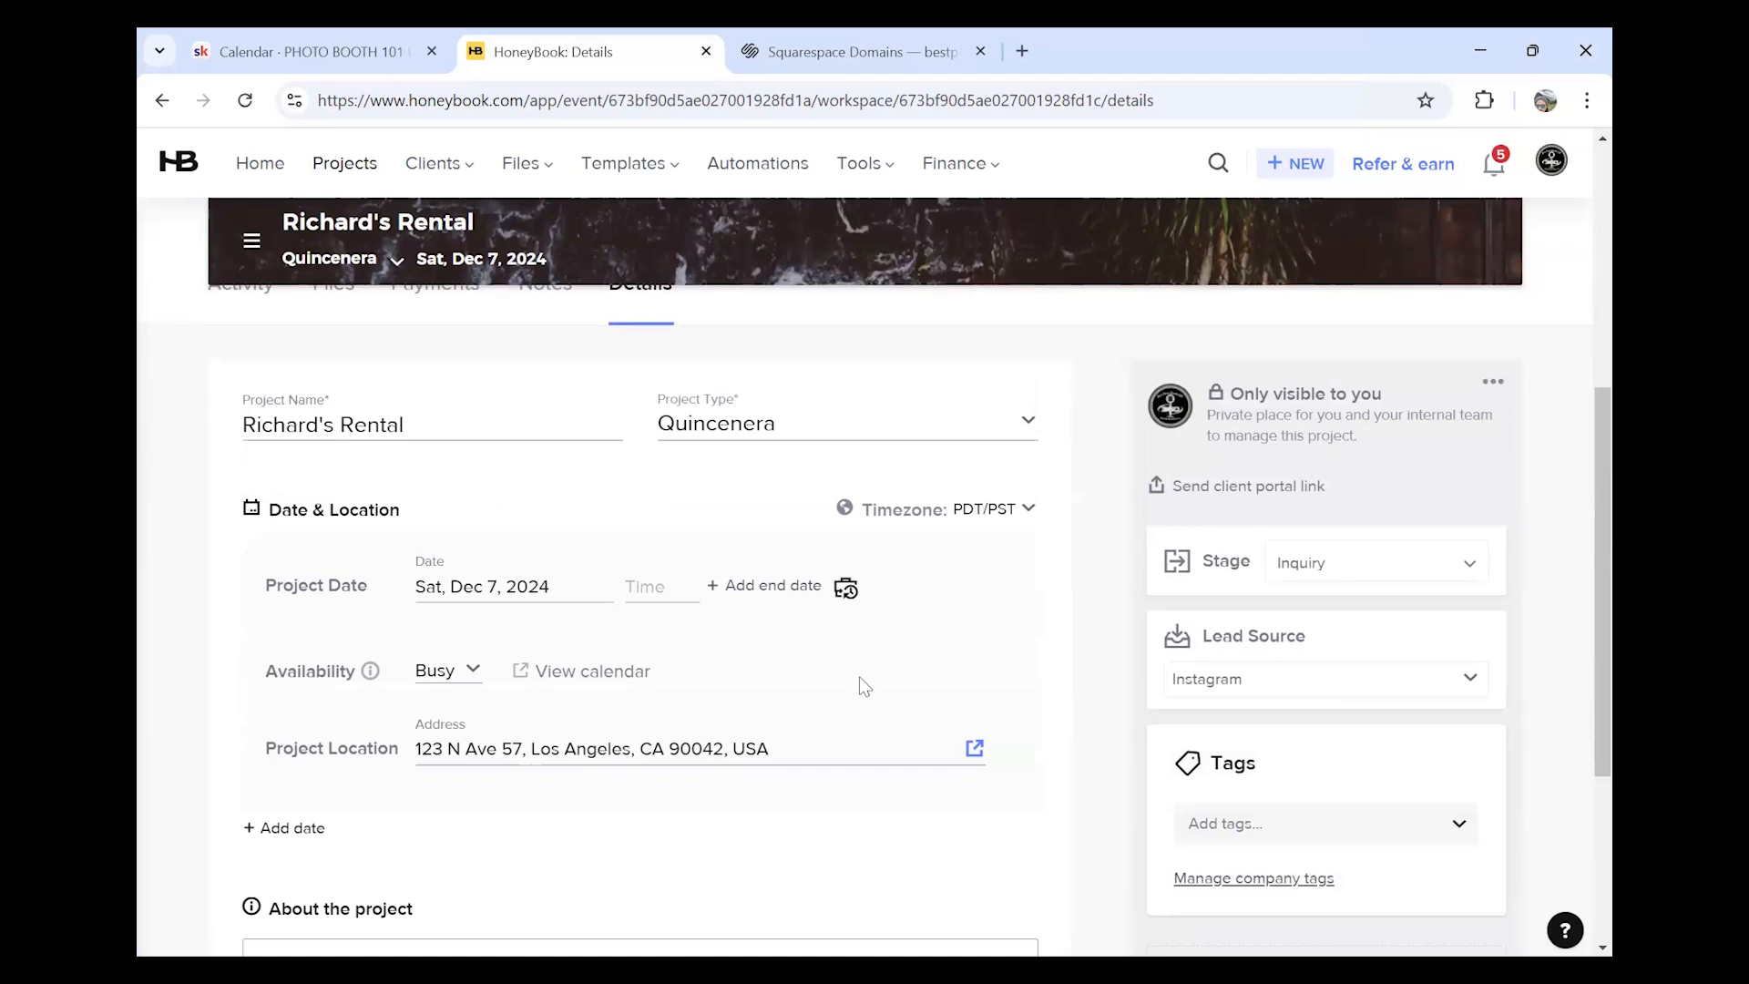
{"action": "scroll", "coordinate": [309, 844], "scroll_direction": "down", "scroll_amount": 3}
{"action": "scroll", "coordinate": [309, 844], "scroll_direction": "down", "scroll_amount": 1}
Replace the Type of Rental value with 'drop'
{"action": "key", "text": "ctrl+a"}
{"action": "type", "text": "drop"}
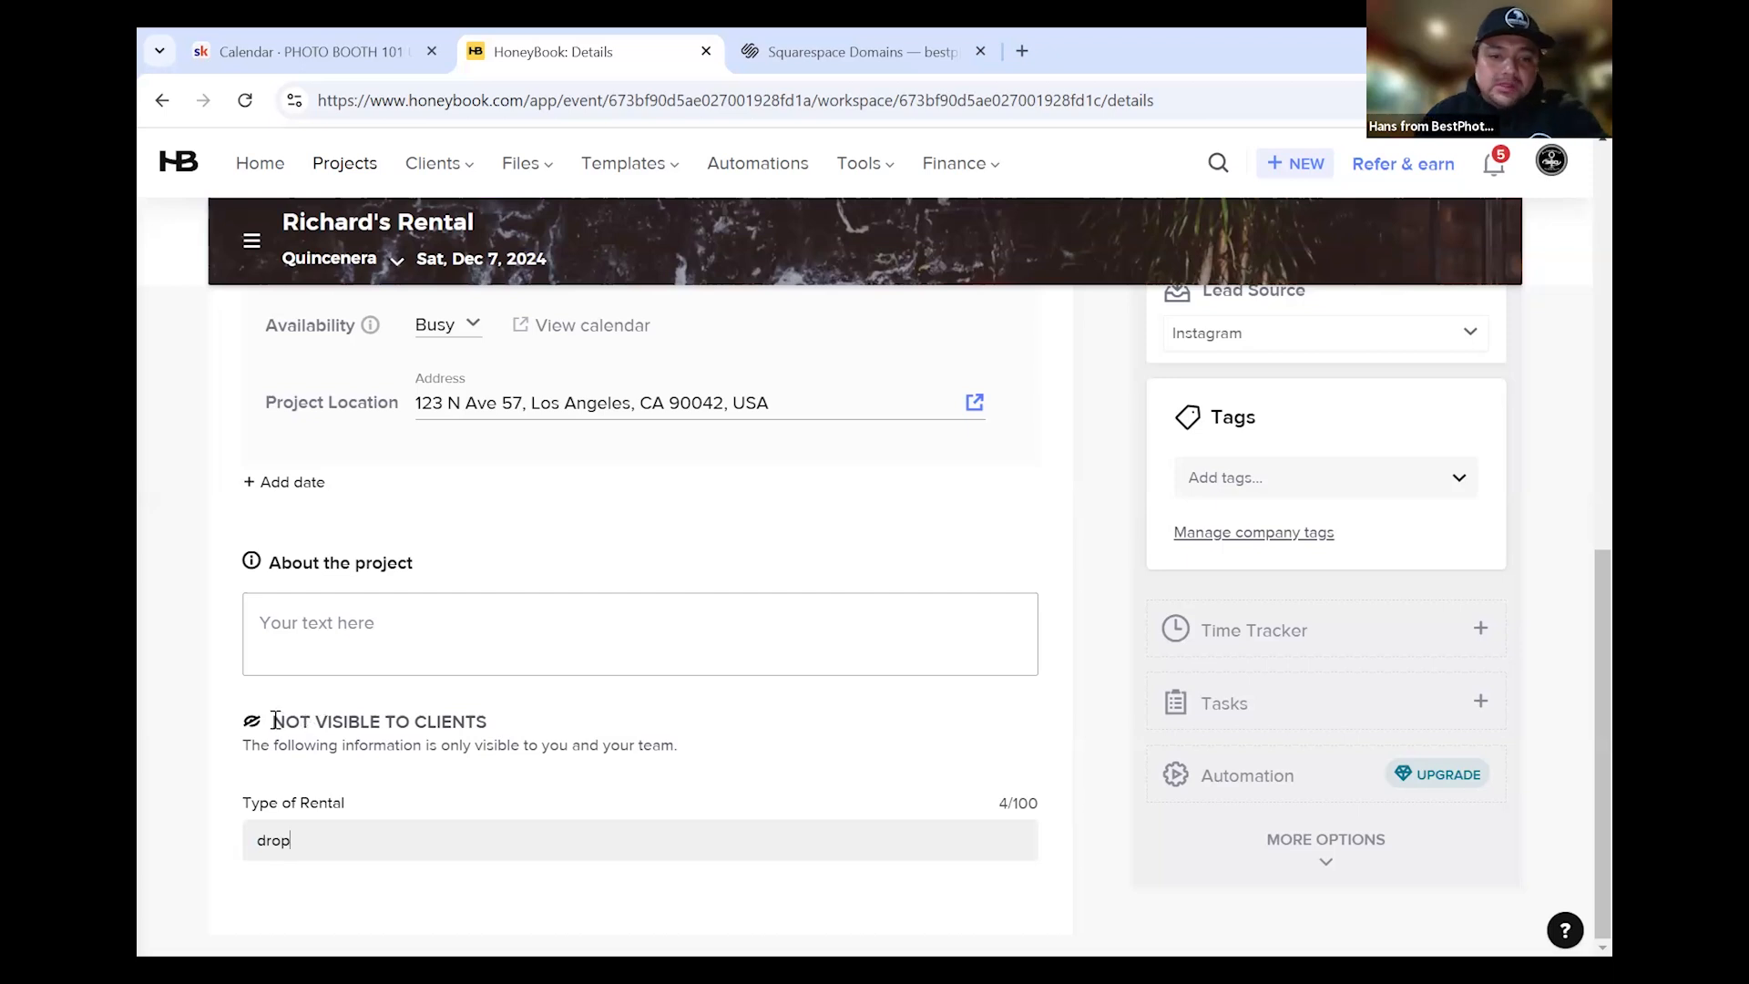
{"action": "left_click_drag", "start_coordinate": [266, 722], "coordinate": [490, 724]}
{"action": "left_click", "coordinate": [337, 825]}
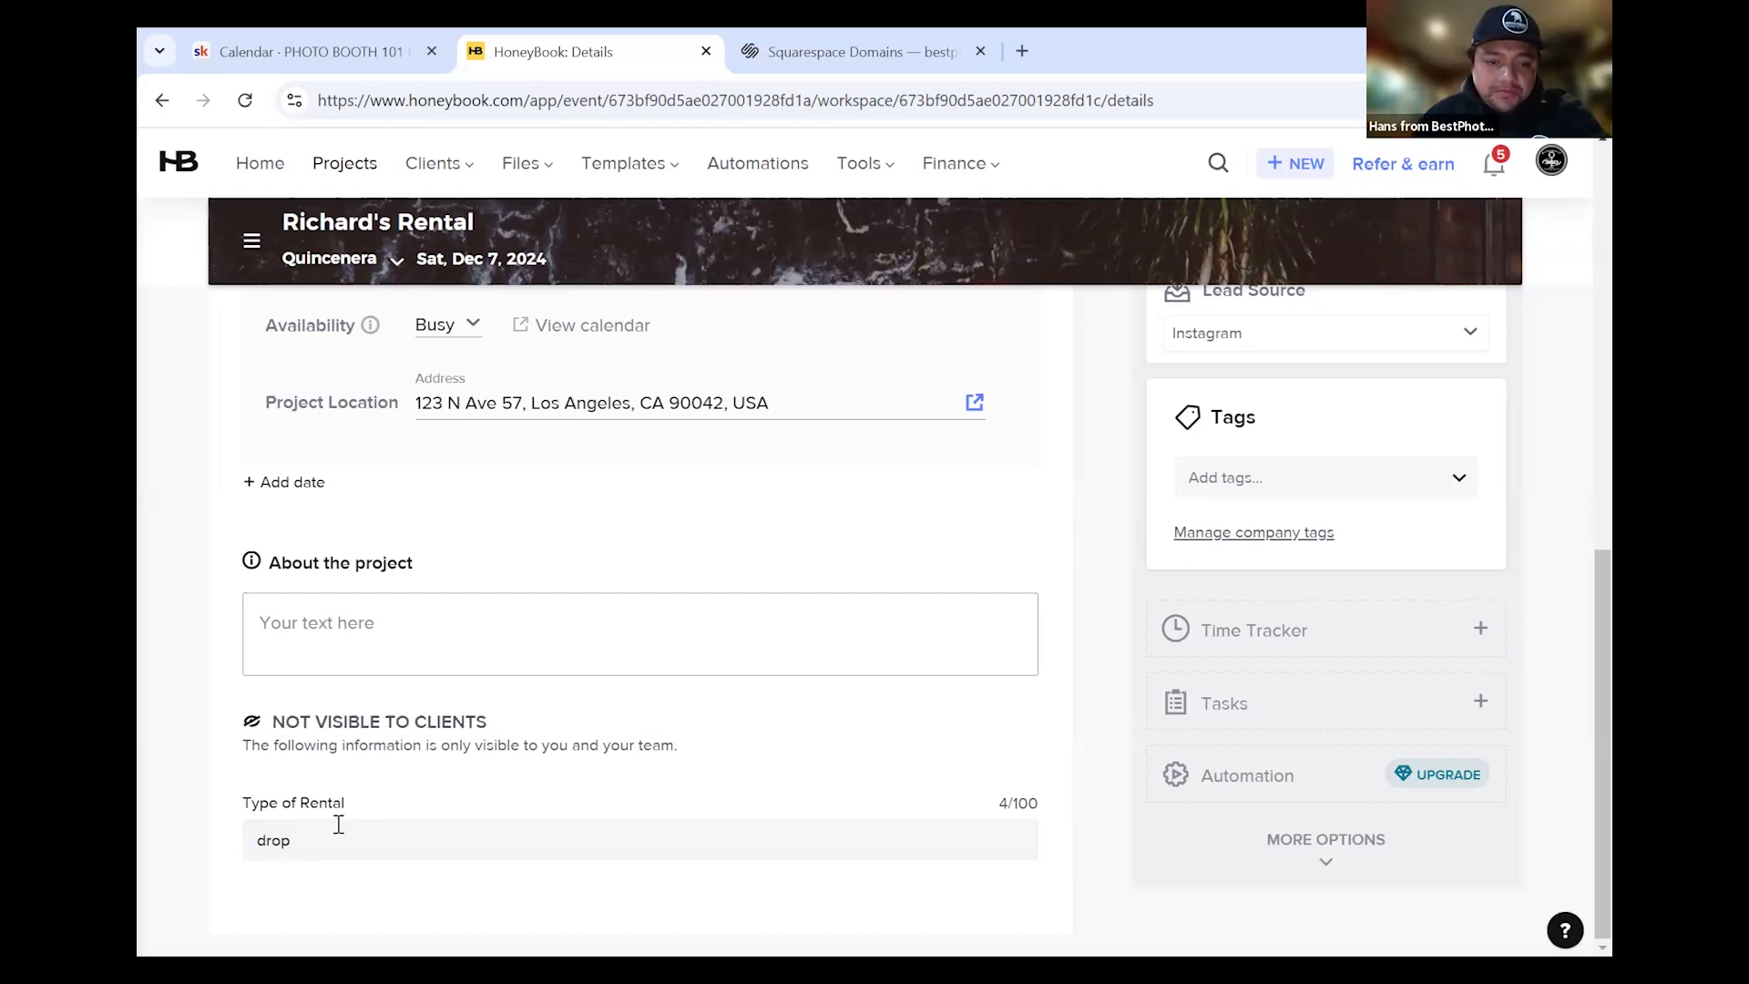
{"action": "left_click_drag", "start_coordinate": [399, 845], "coordinate": [223, 852]}
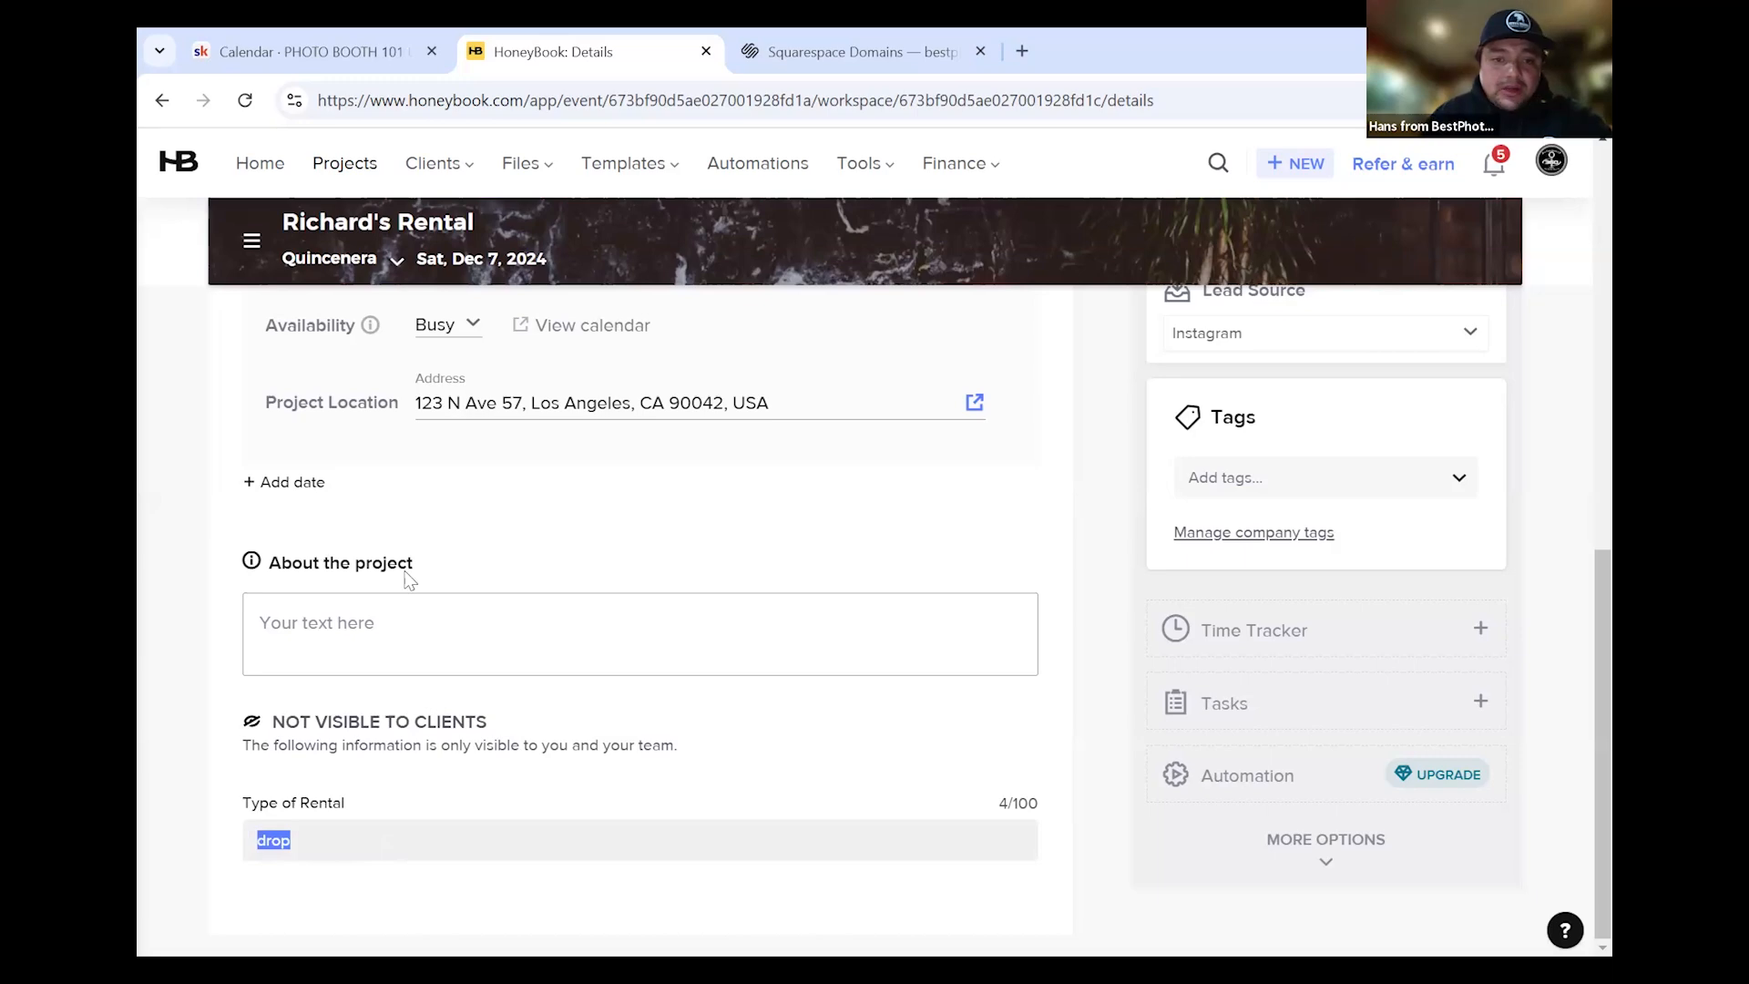
{"action": "scroll", "coordinate": [402, 577], "scroll_direction": "up", "scroll_amount": 4}
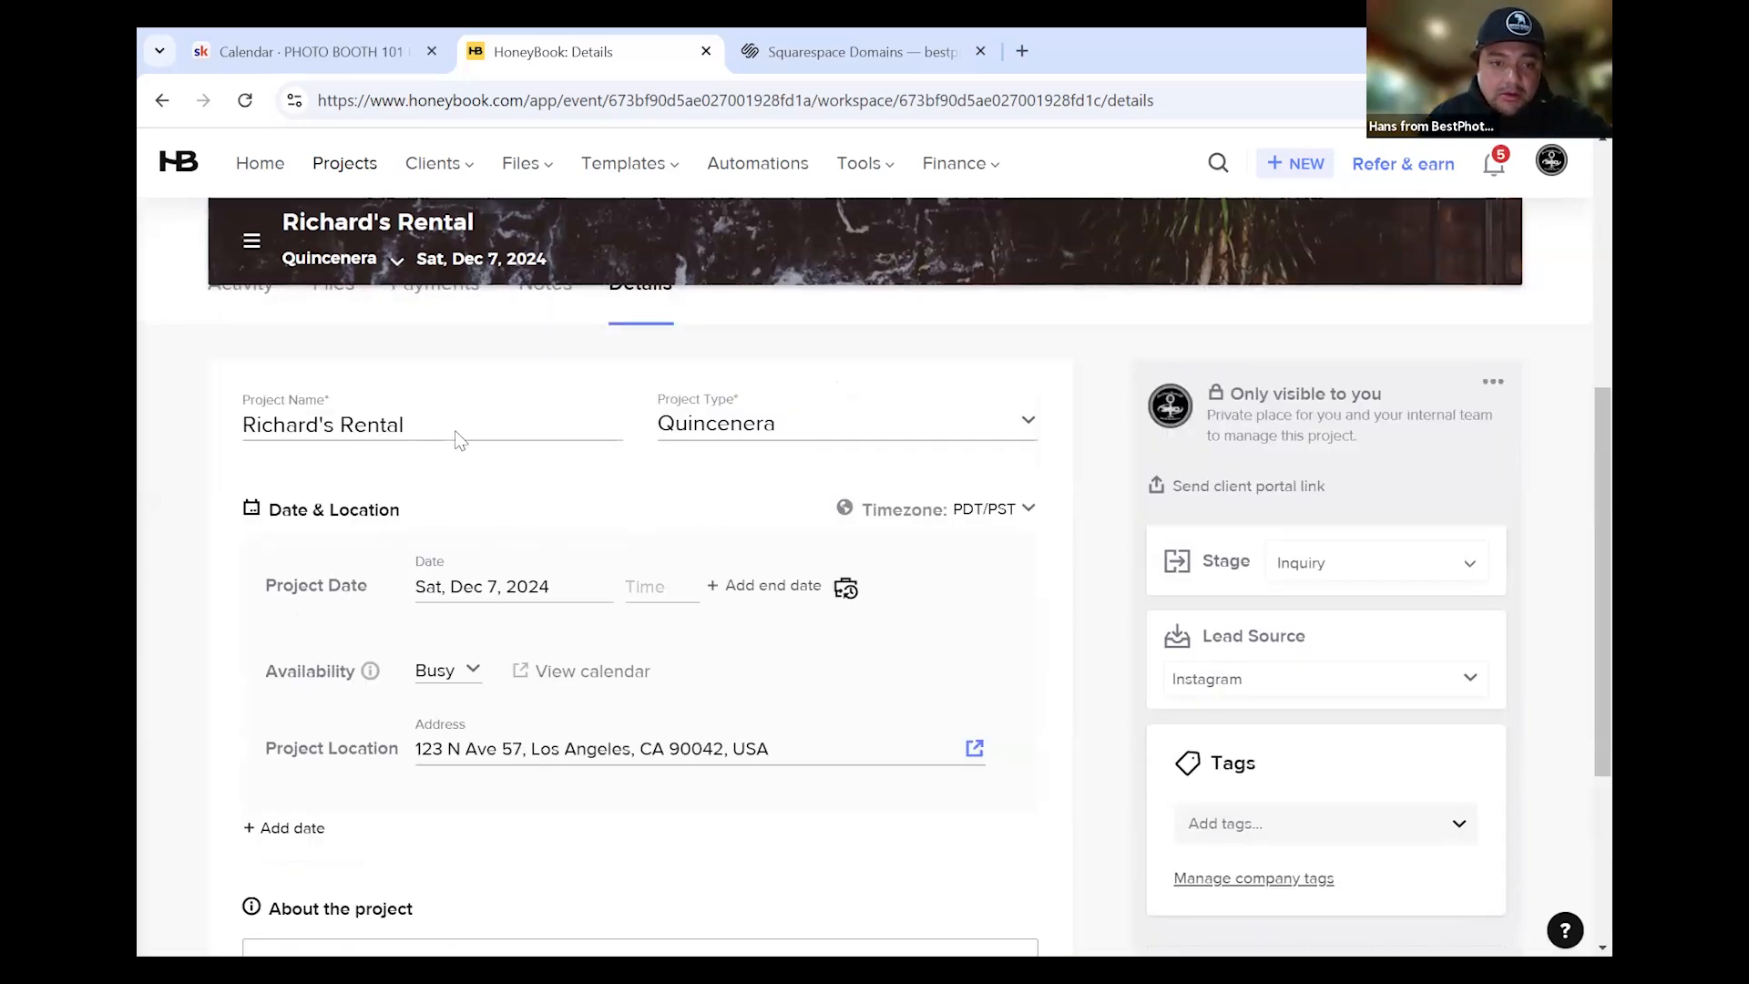
{"action": "left_click_drag", "start_coordinate": [477, 429], "coordinate": [328, 454]}
{"action": "key", "text": "BackSpace"}
{"action": "key", "text": "BackSpace"}
{"action": "type", "text": "is"}
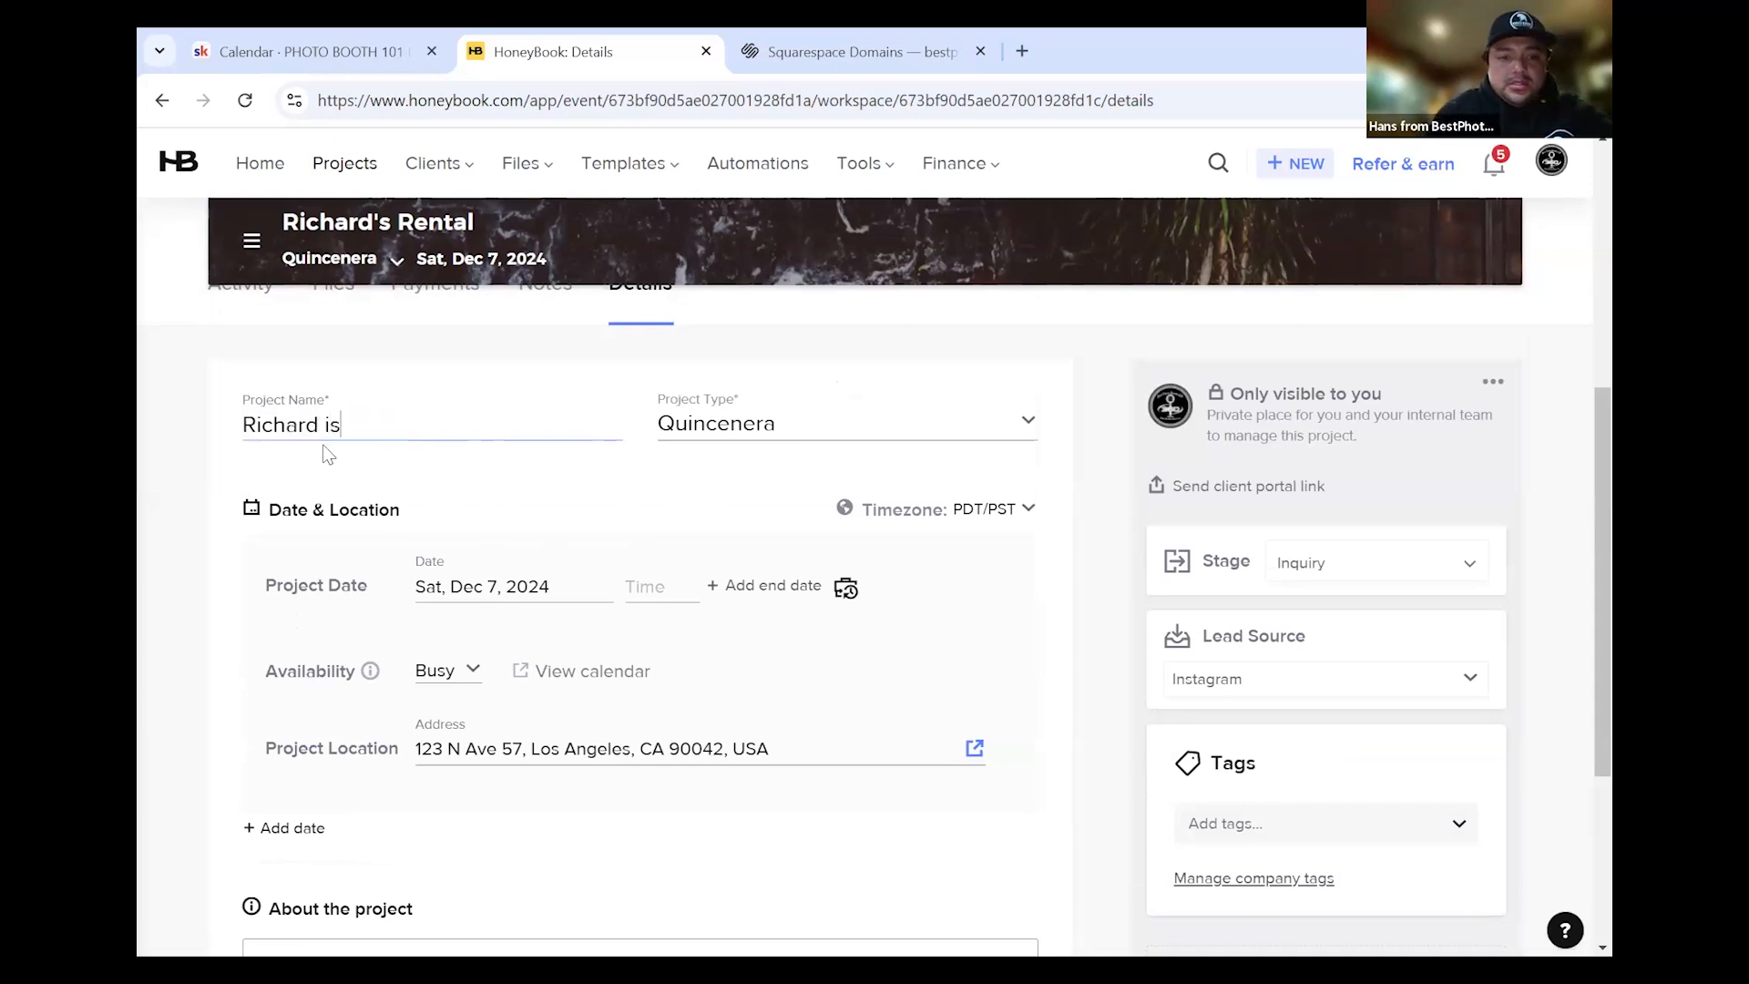
{"action": "type", "text": " annoying customer"}
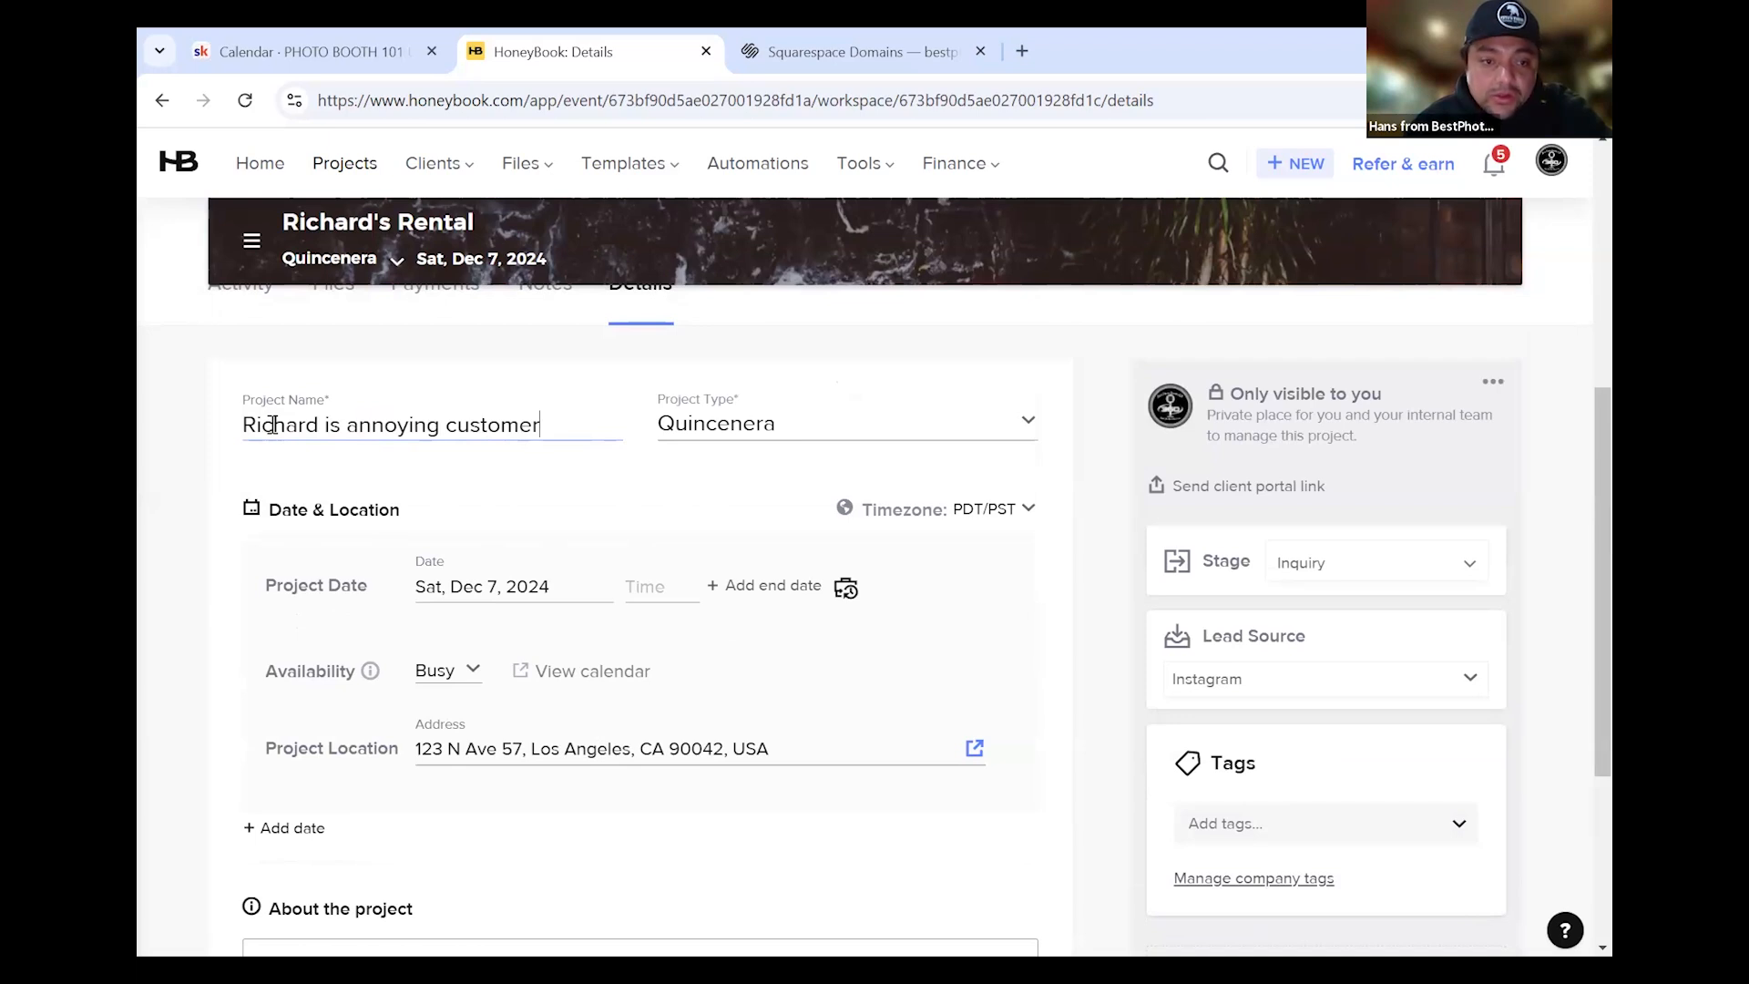
{"action": "left_click", "coordinate": [337, 437], "text": "shift"}
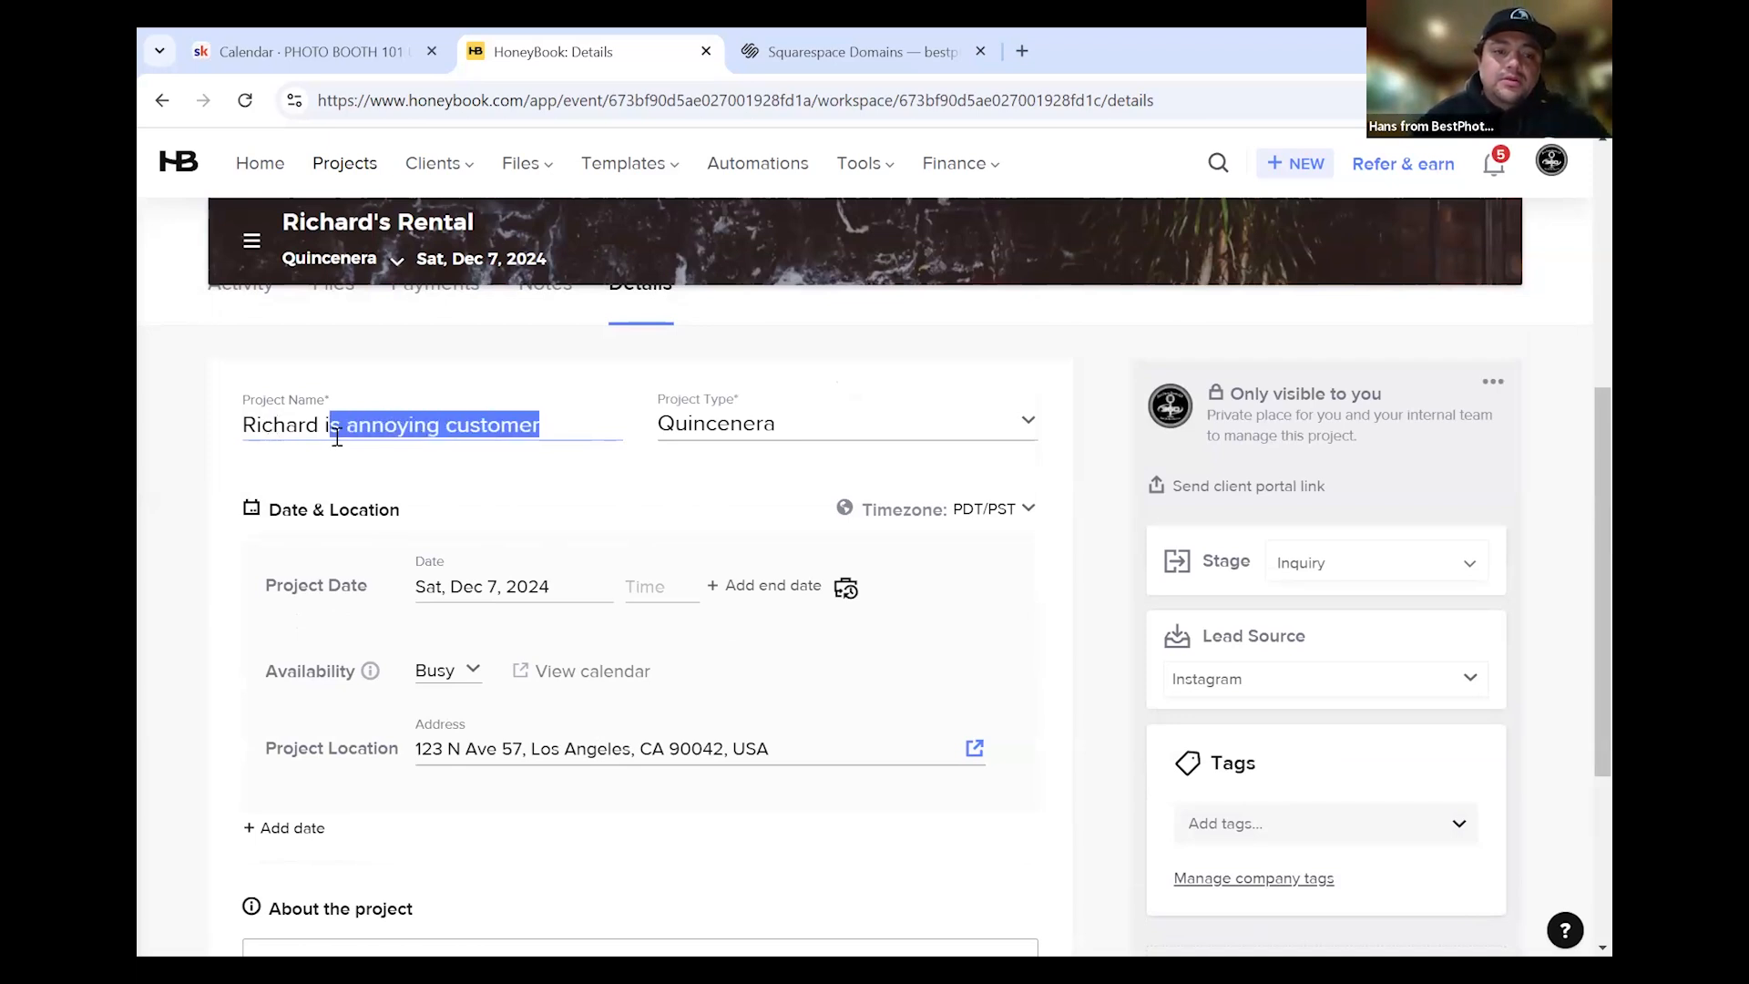
{"action": "key", "text": "BackSpace"}
{"action": "key", "text": "BackSpace"}
{"action": "key", "text": "BackSpace"}
{"action": "key", "text": "BackSpace"}
{"action": "key", "text": "BackSpace"}
{"action": "key", "text": "BackSpace"}
{"action": "key", "text": "BackSpace"}
{"action": "key", "text": "BackSpace"}
{"action": "key", "text": "BackSpace"}
{"action": "key", "text": "BackSpace"}
{"action": "type", "text": "annoyin"}
{"action": "key", "text": "BackSpace"}
{"action": "key", "text": "BackSpace"}
{"action": "key", "text": "BackSpace"}
{"action": "key", "text": "BackSpace"}
{"action": "key", "text": "BackSpace"}
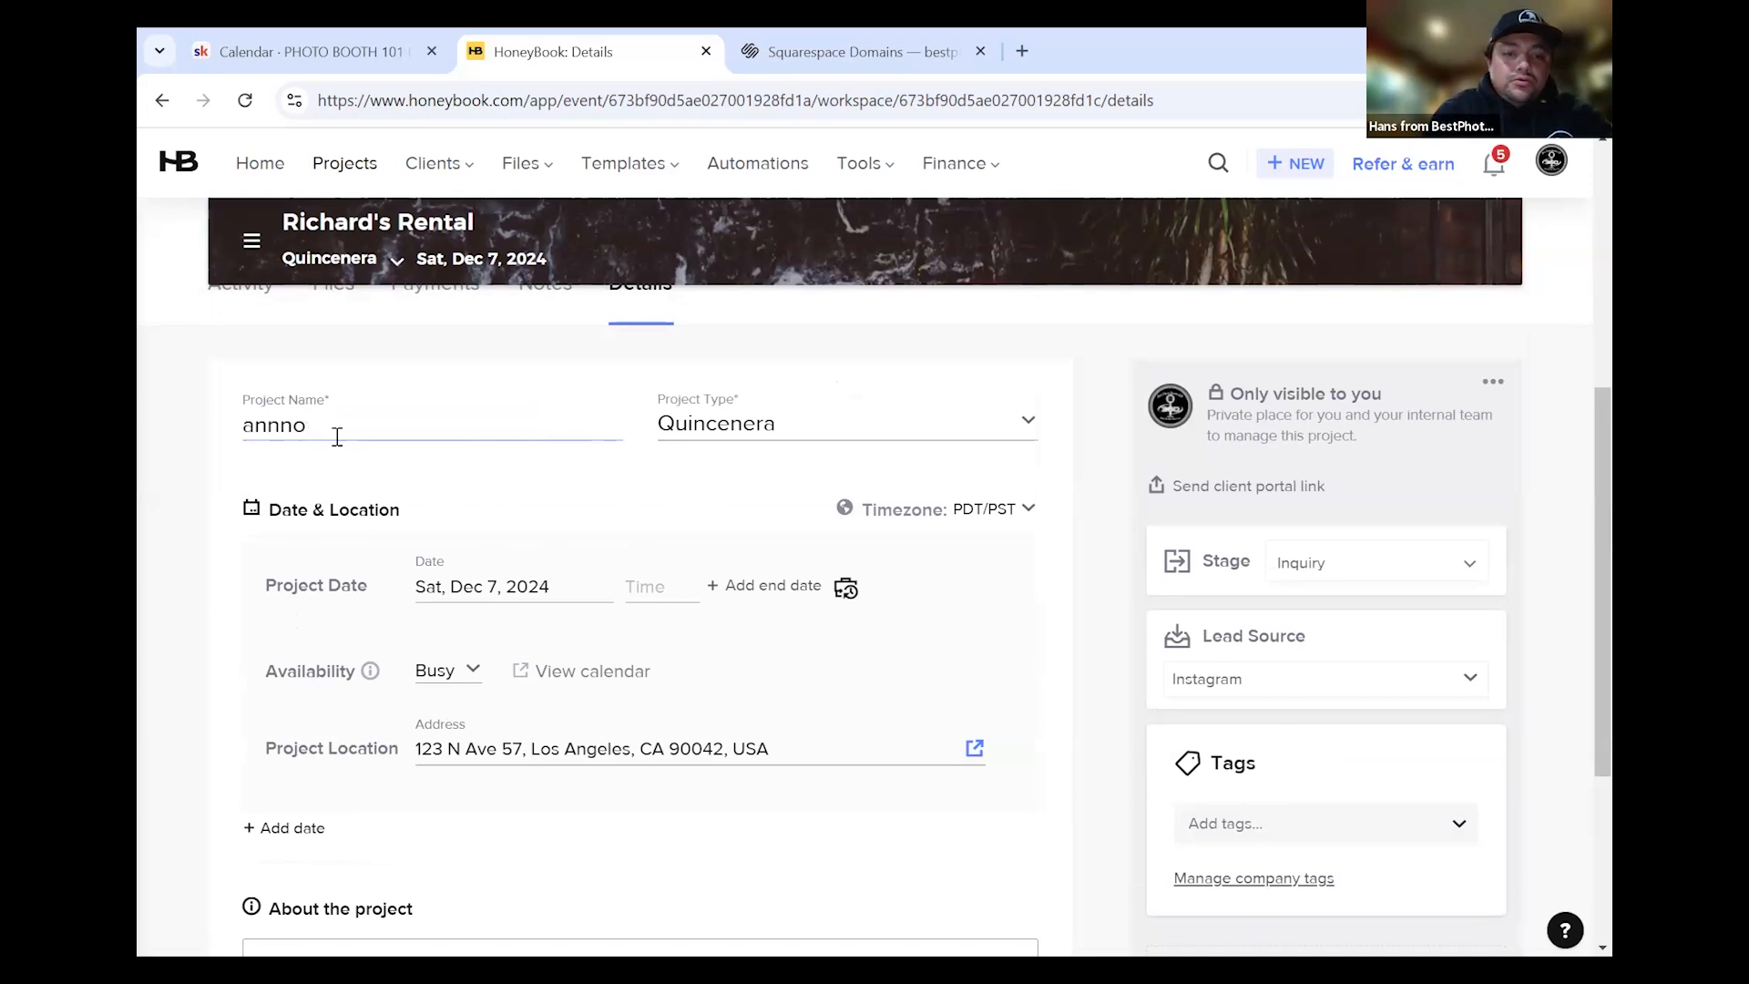
{"action": "key", "text": "BackSpace"}
{"action": "key", "text": "BackSpace"}
{"action": "type", "text": "Richard"}
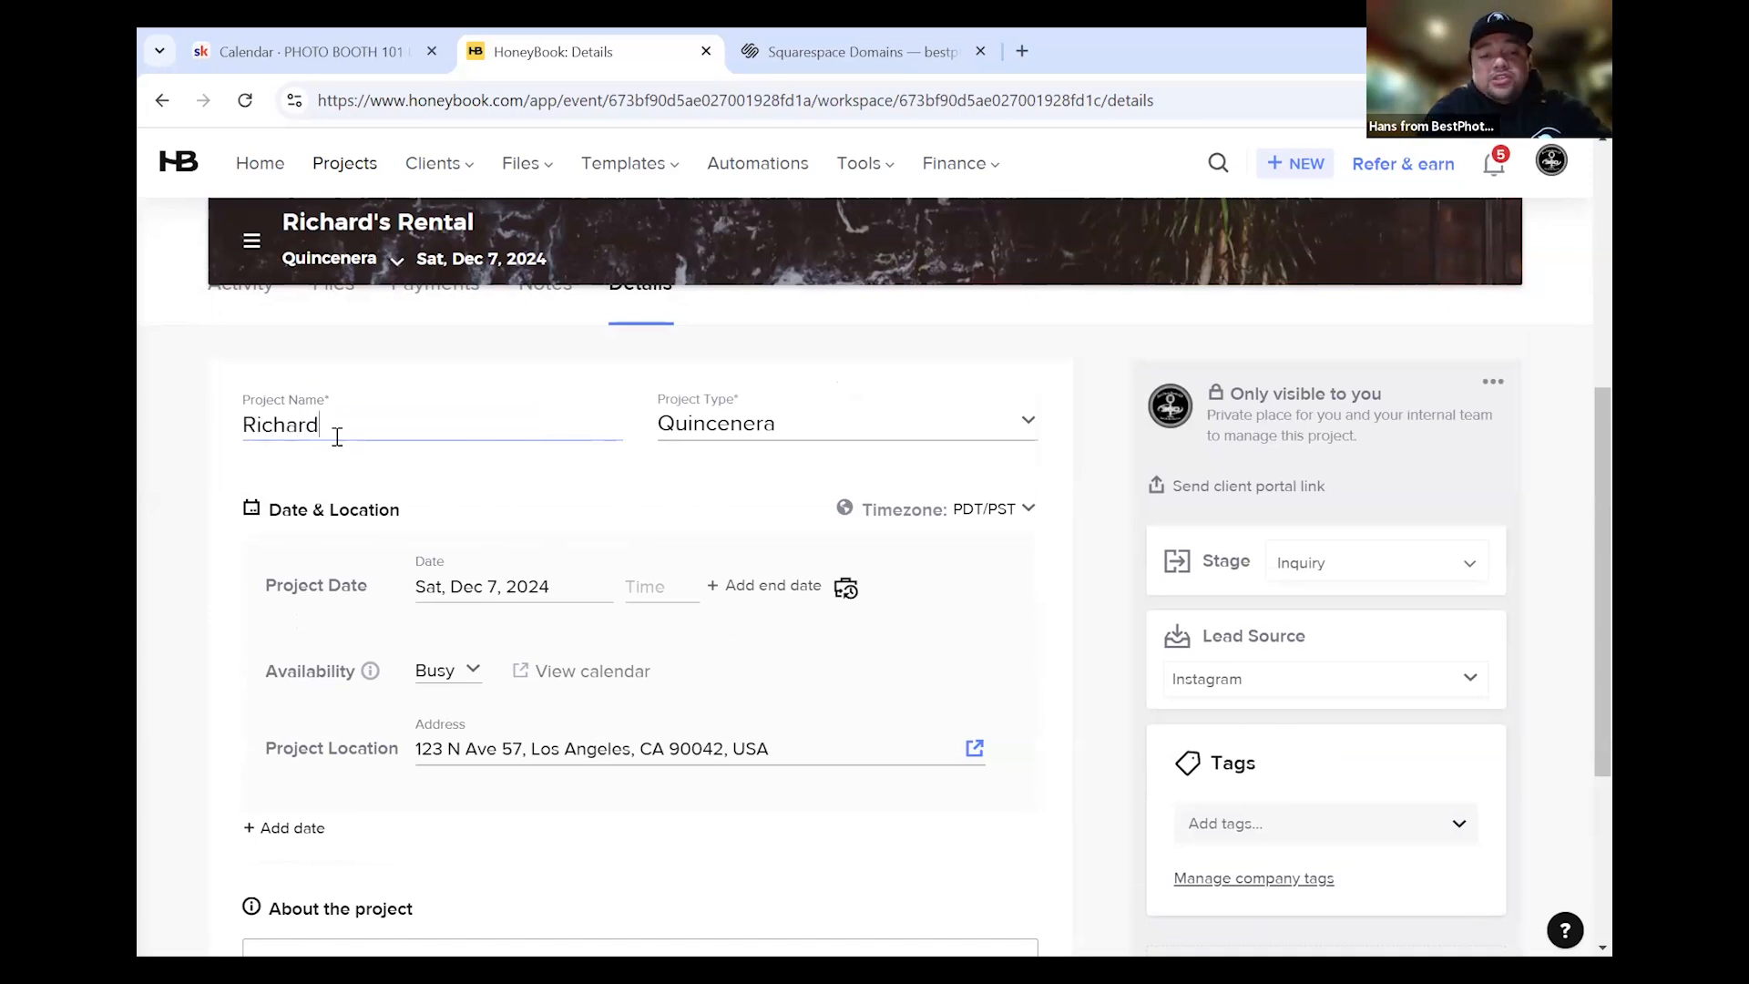
{"action": "type", "text": " e"}
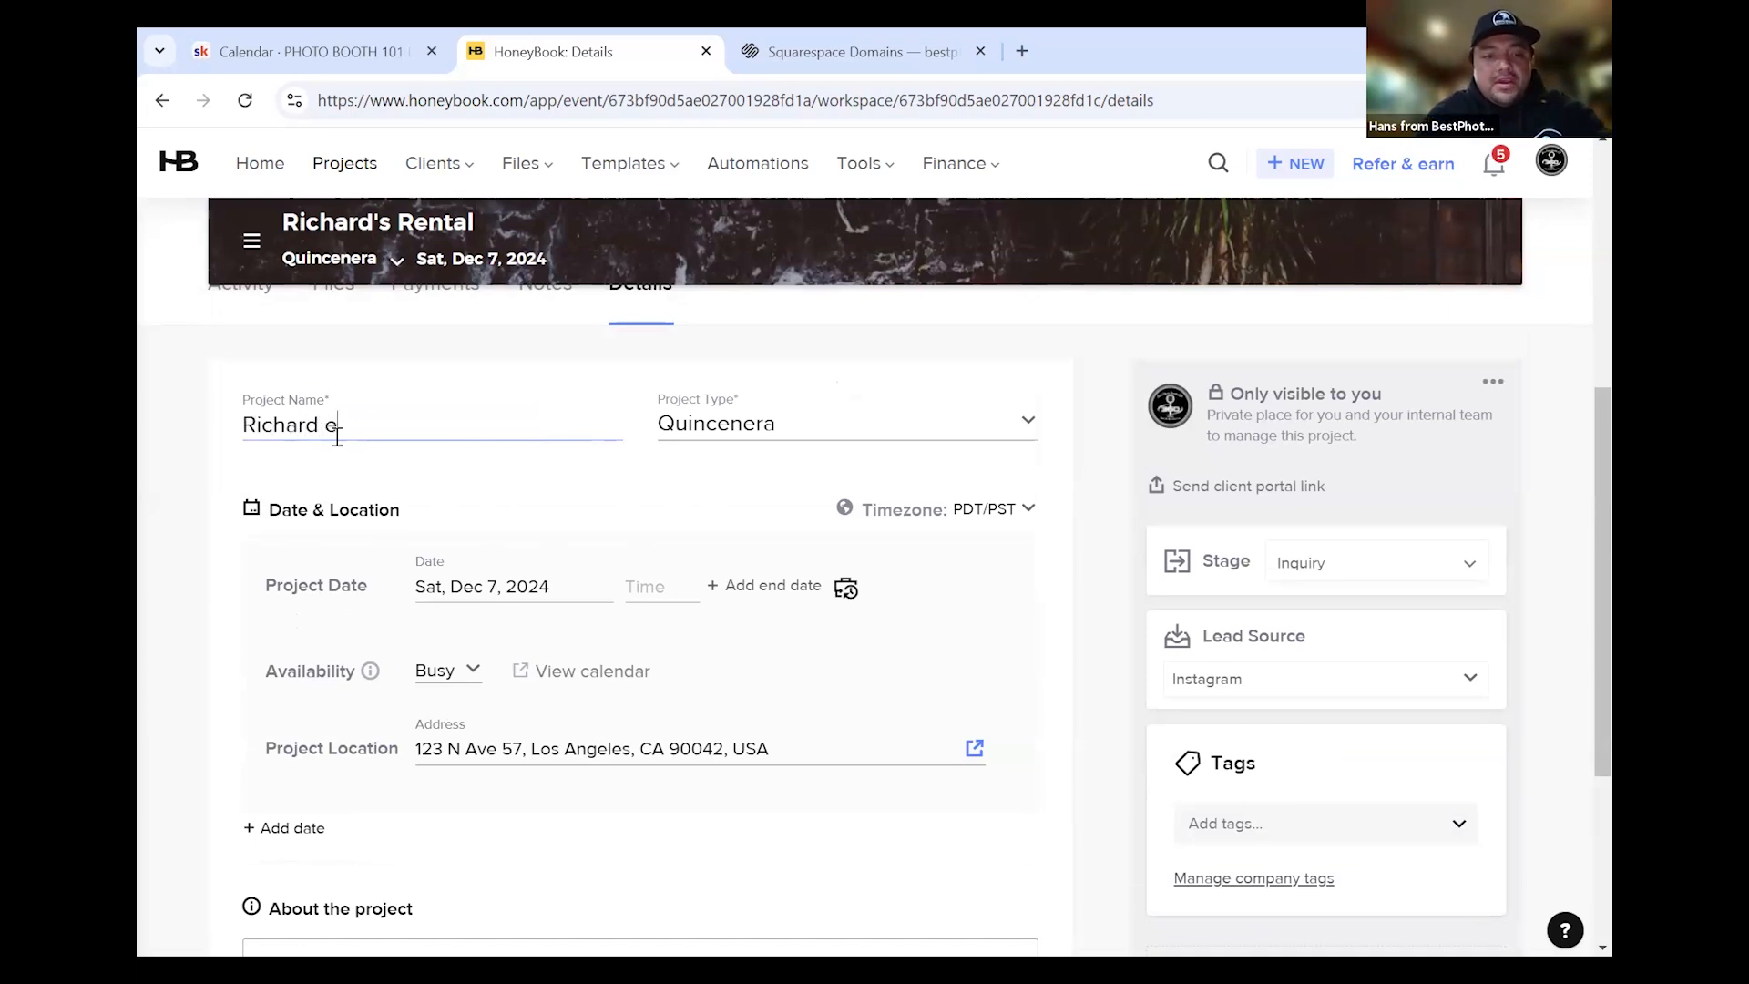
{"action": "type", "text": "vent"}
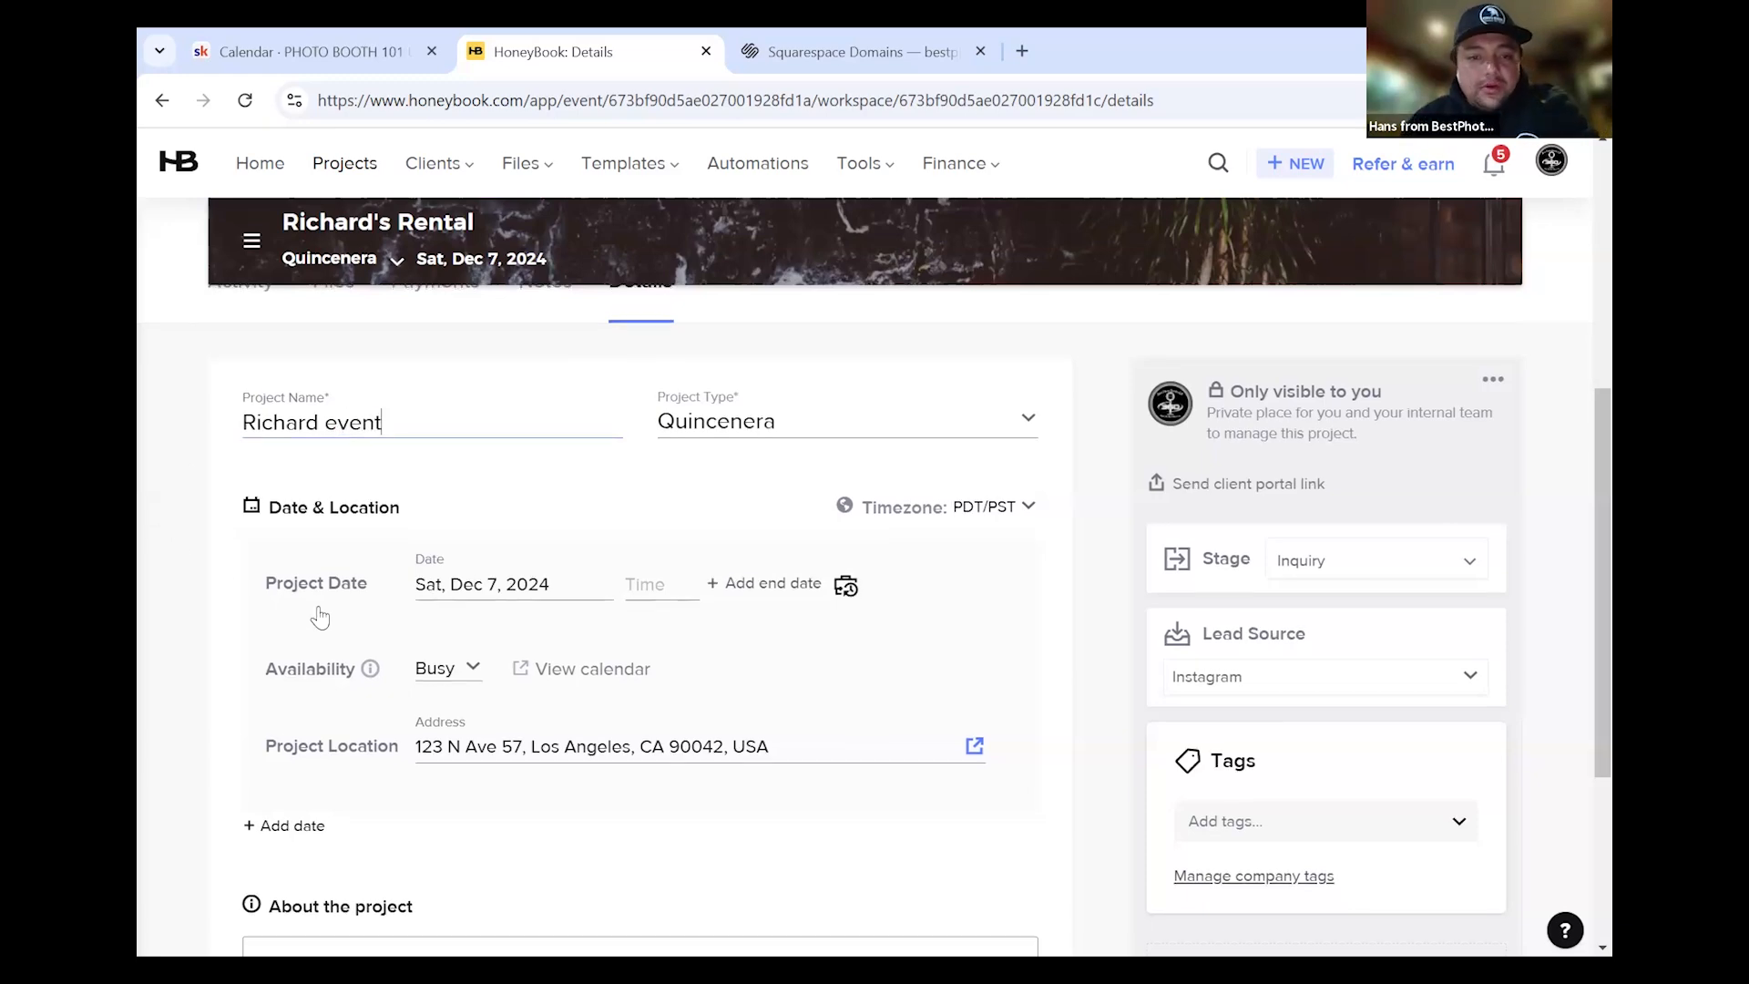
{"action": "scroll", "coordinate": [306, 628], "scroll_direction": "down", "scroll_amount": 4}
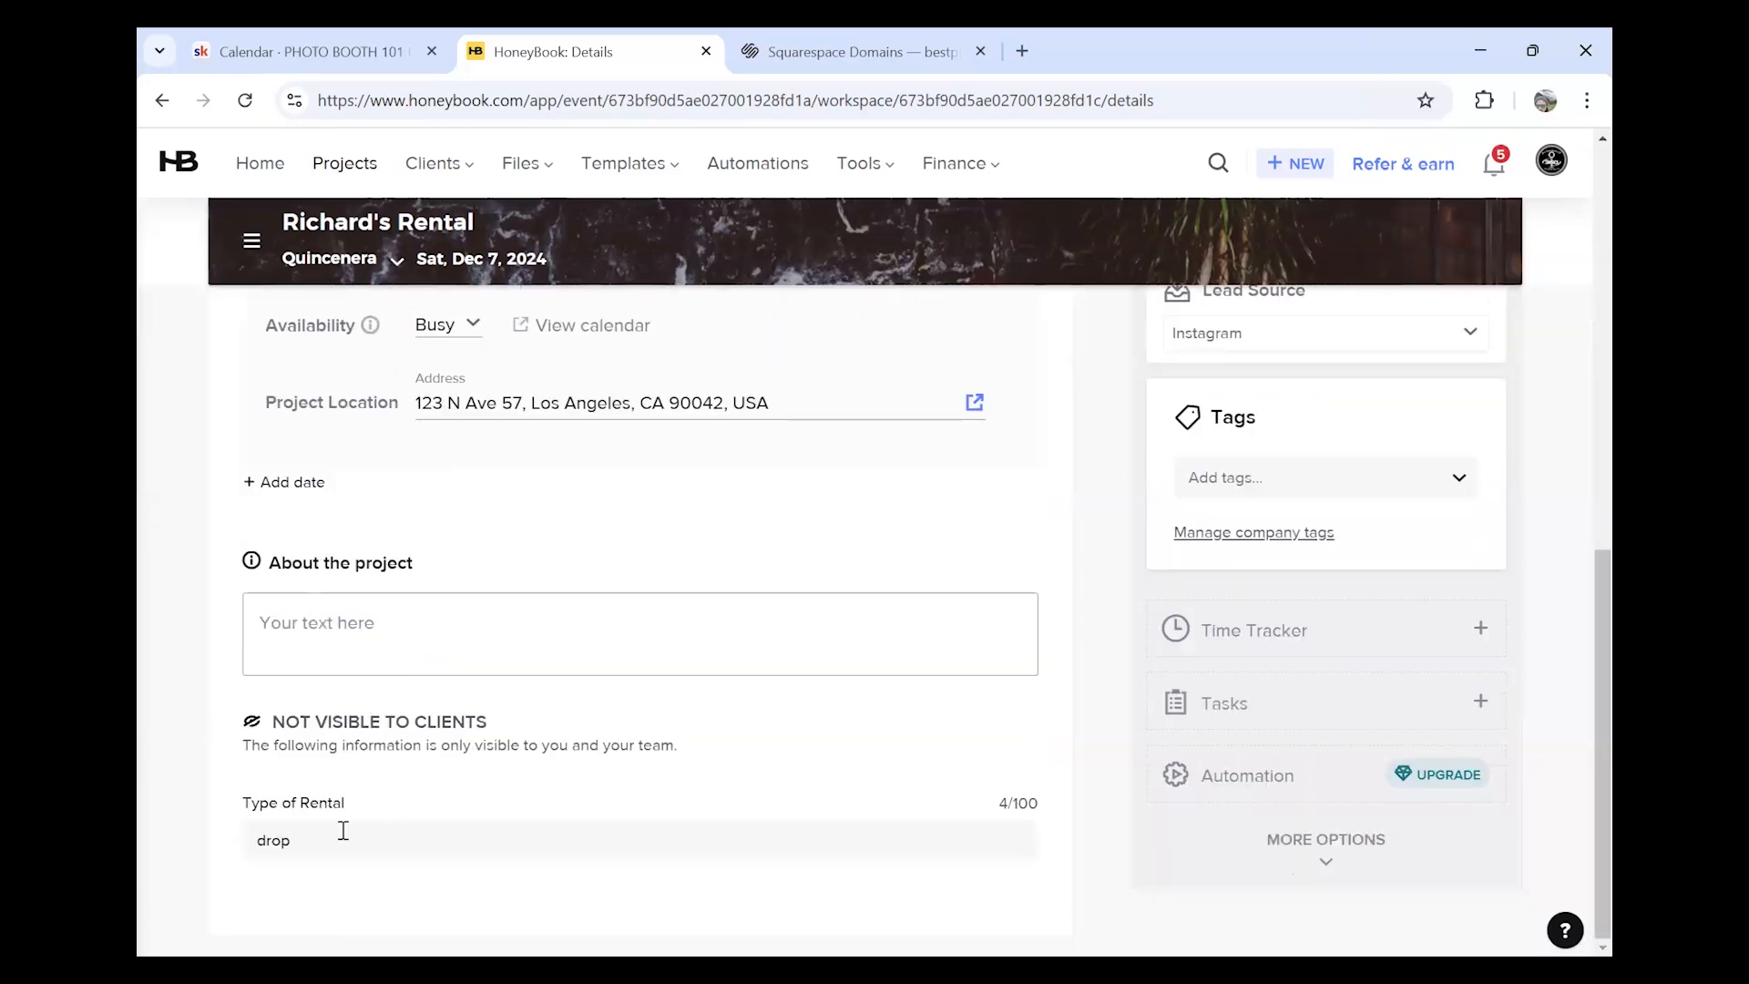
{"action": "scroll", "coordinate": [492, 620], "scroll_direction": "up", "scroll_amount": 3}
{"action": "scroll", "coordinate": [492, 619], "scroll_direction": "up", "scroll_amount": 2}
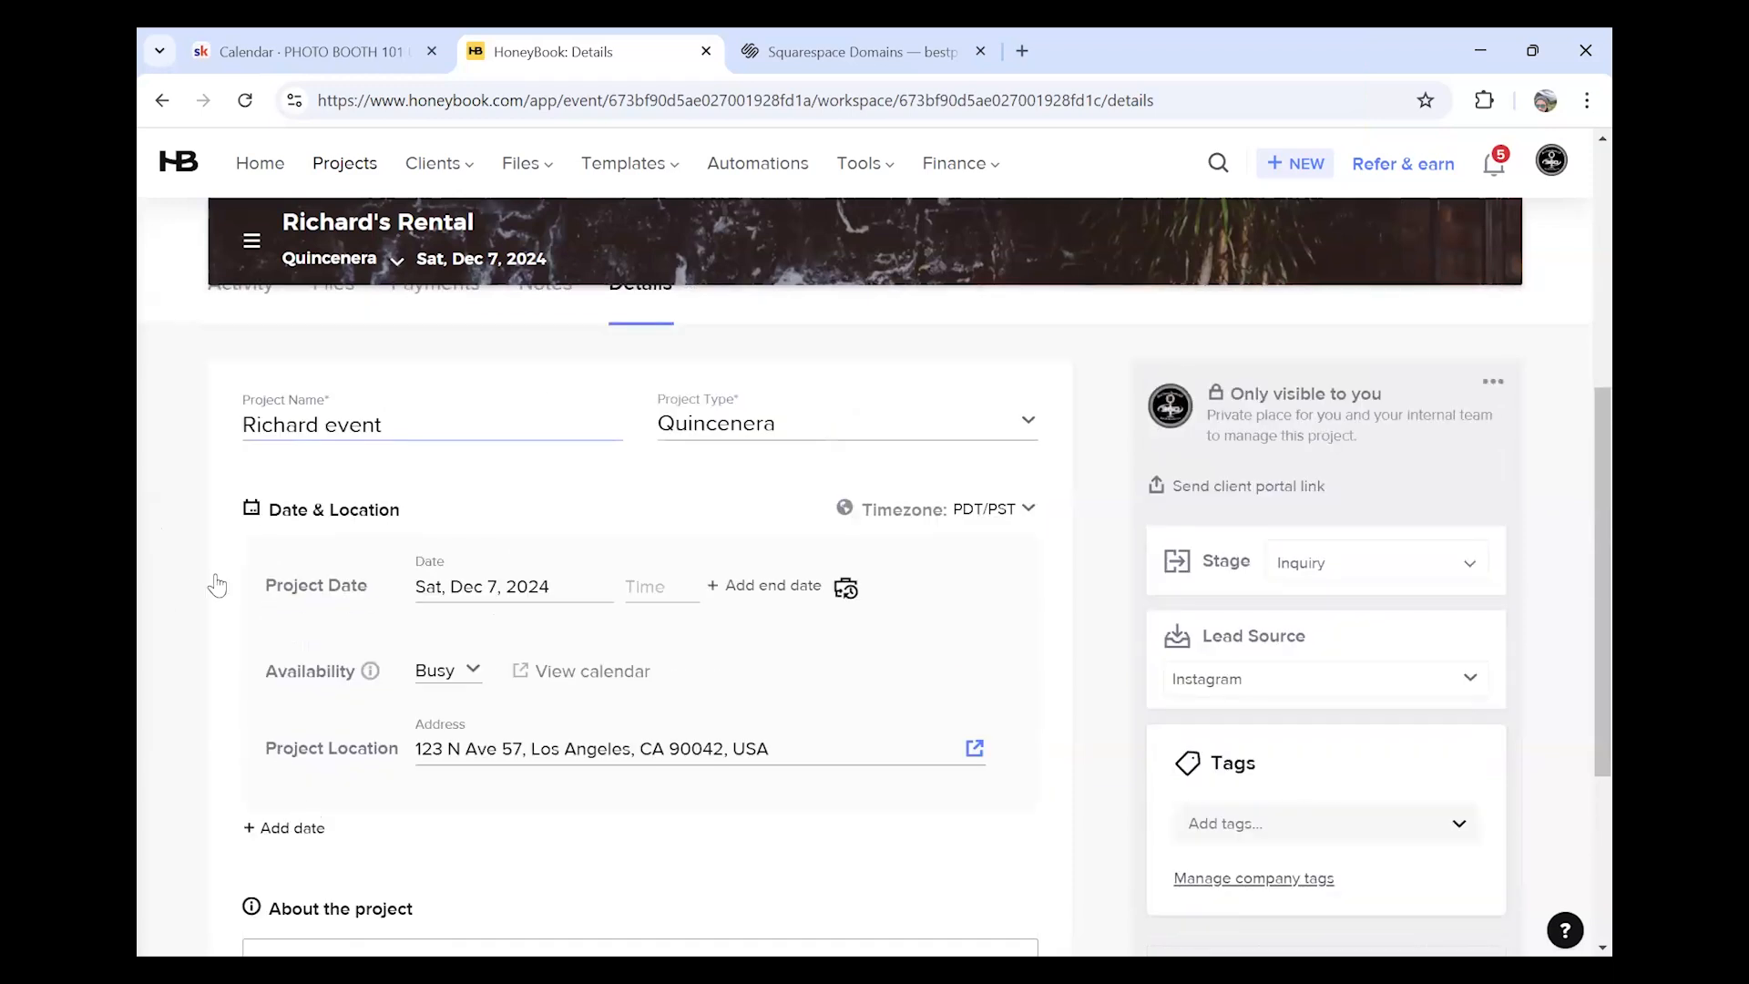
{"action": "left_click", "coordinate": [451, 427]}
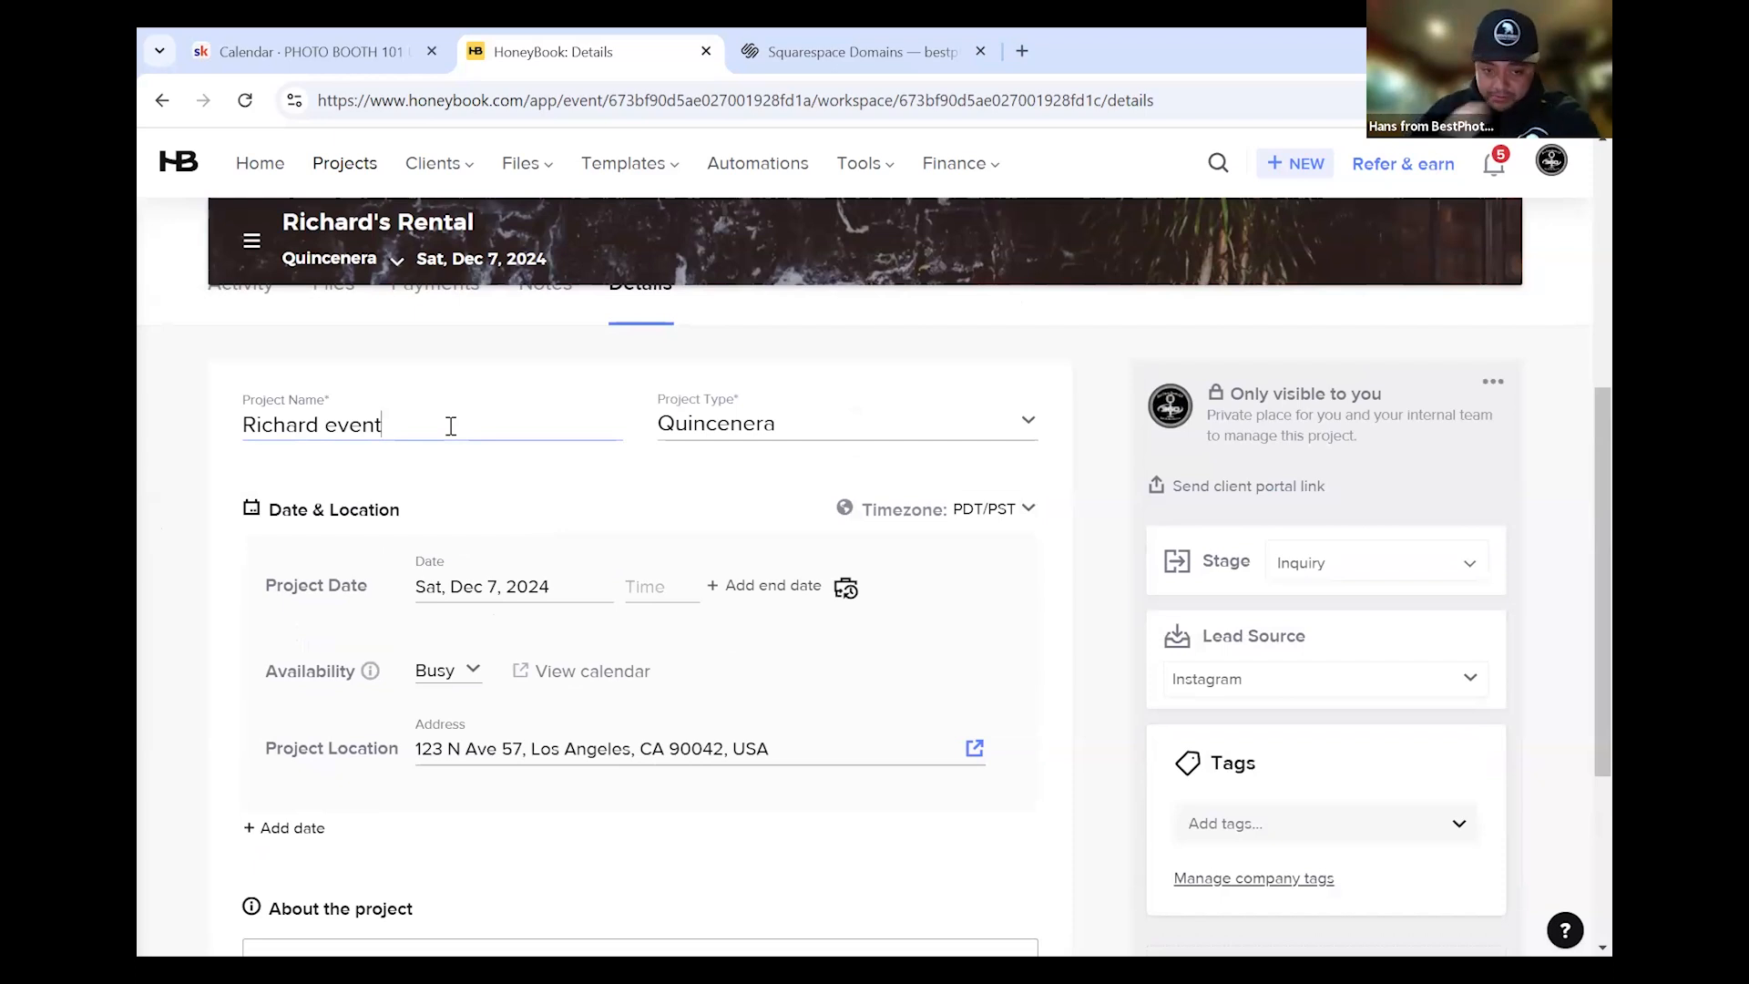
{"action": "scroll", "coordinate": [429, 586], "scroll_direction": "down", "scroll_amount": 4}
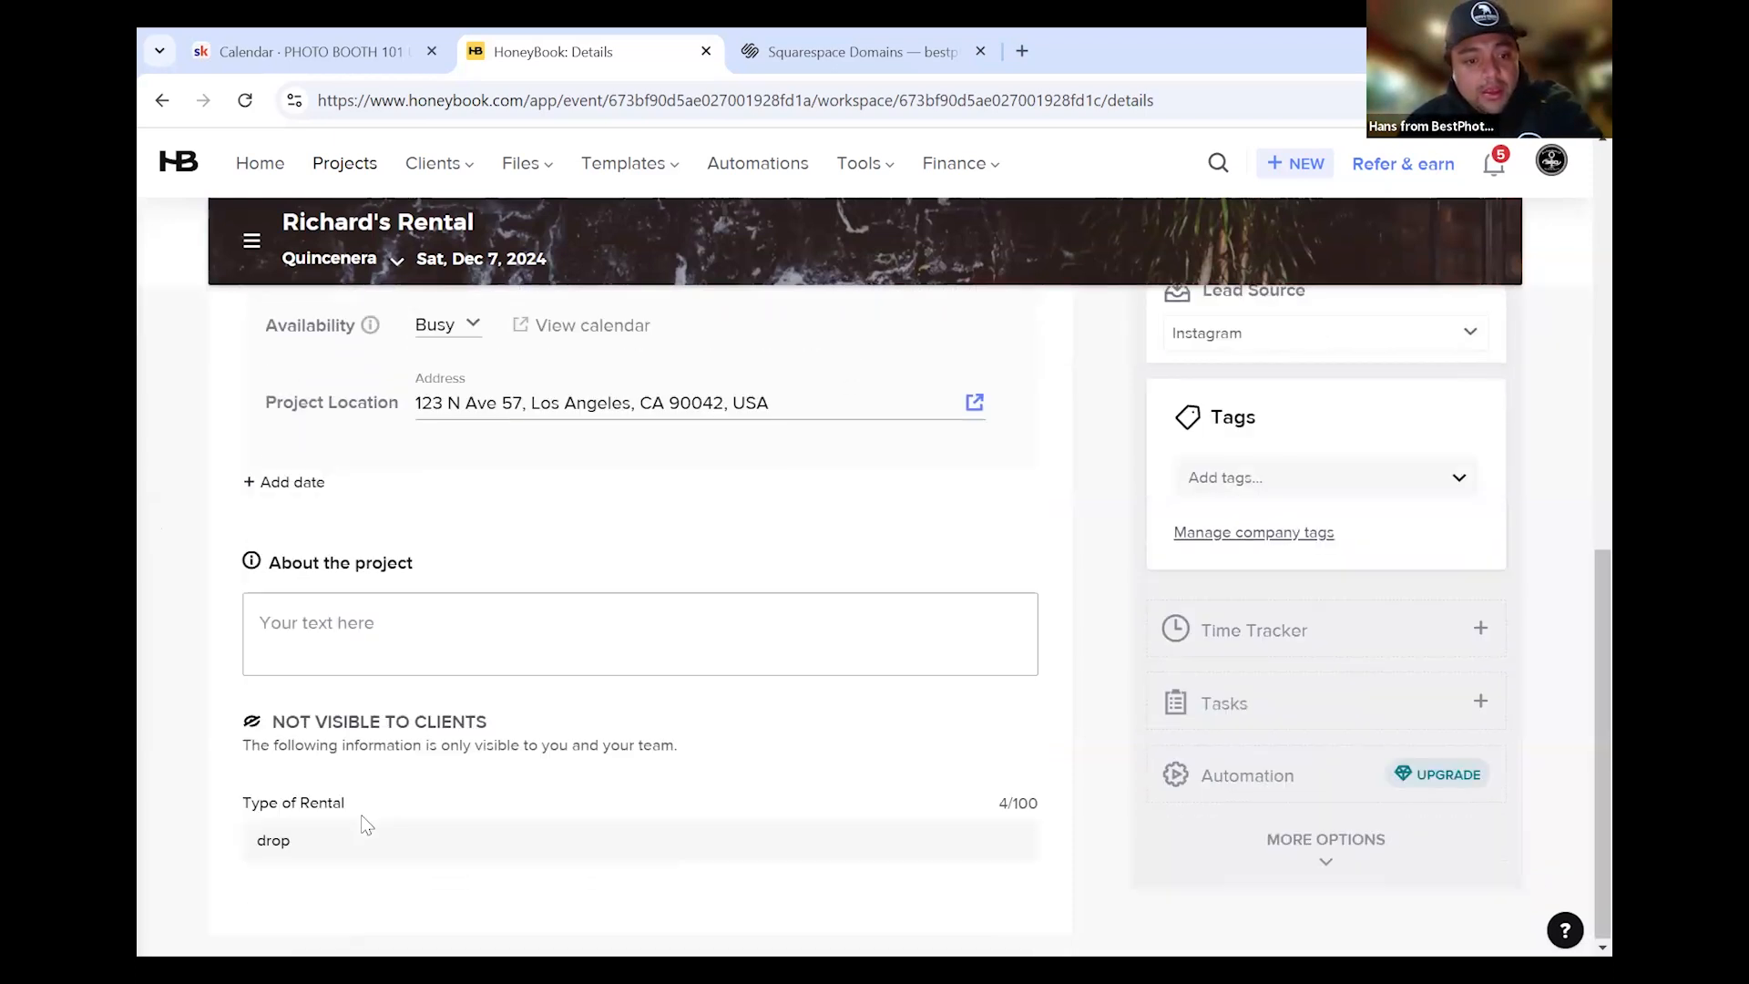
{"action": "left_click", "coordinate": [362, 816]}
{"action": "key", "text": "BackSpace"}
{"action": "key", "text": "BackSpace"}
{"action": "key", "text": "BackSpace"}
{"action": "key", "text": "BackSpace"}
{"action": "type", "text": "Prints"}
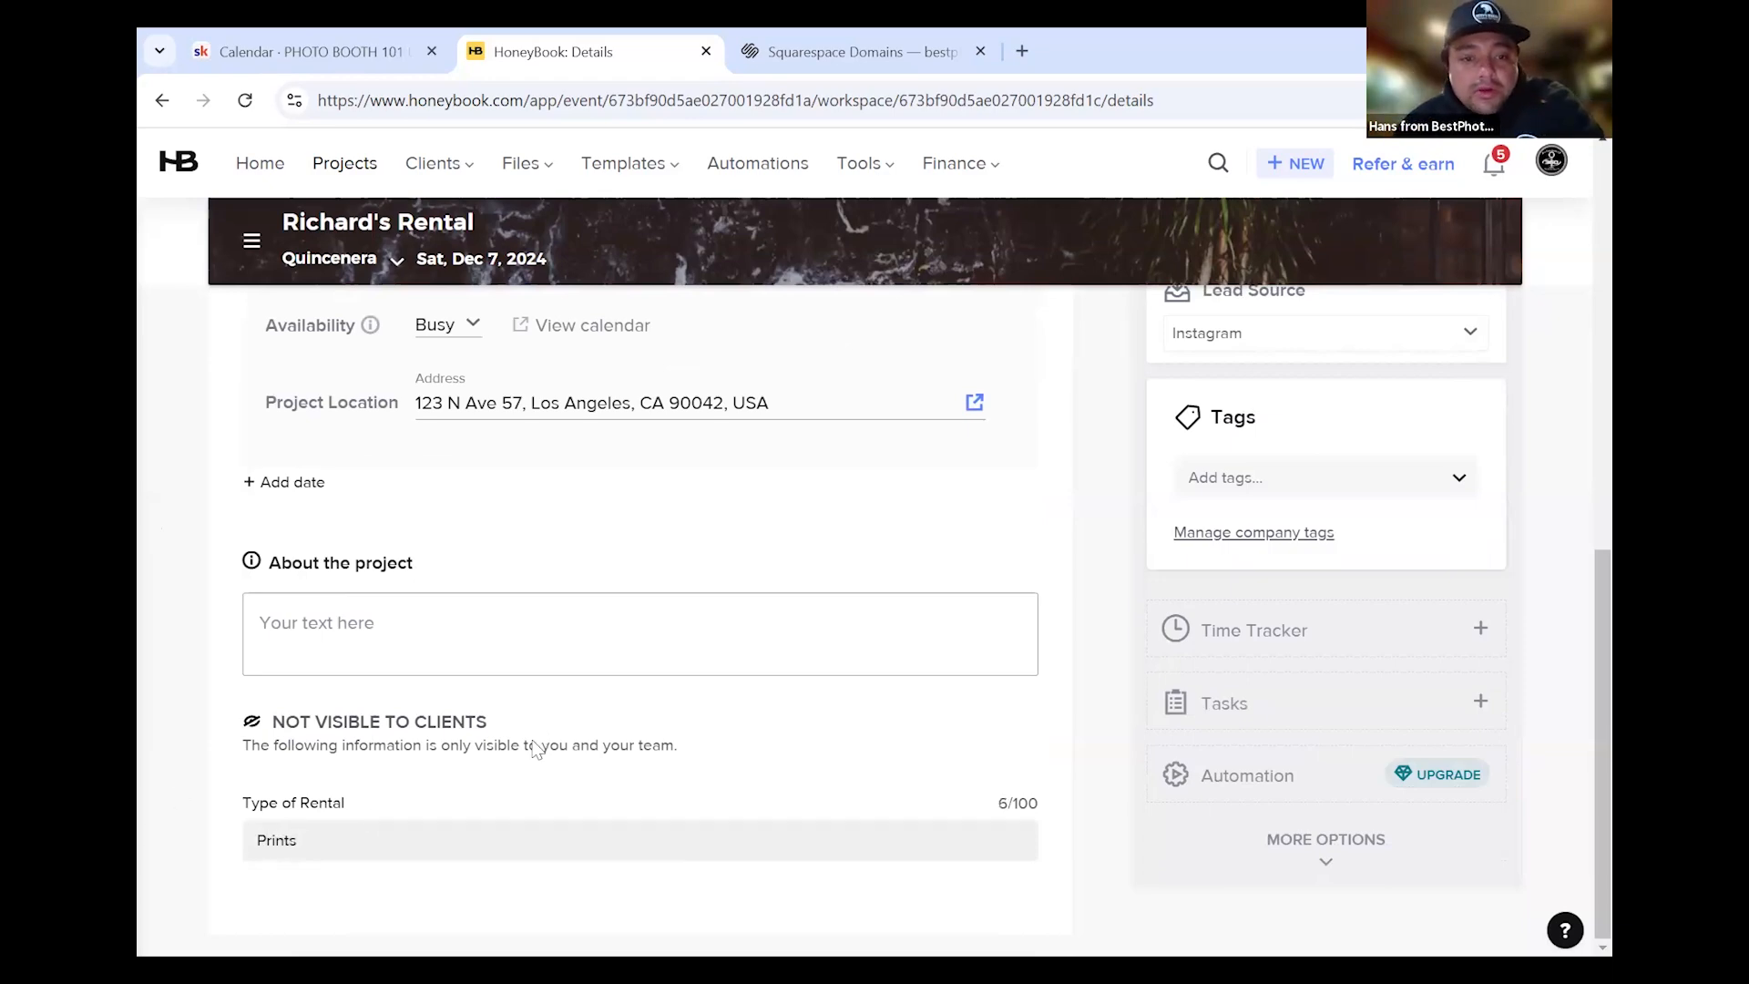
{"action": "scroll", "coordinate": [820, 574], "scroll_direction": "up", "scroll_amount": 10}
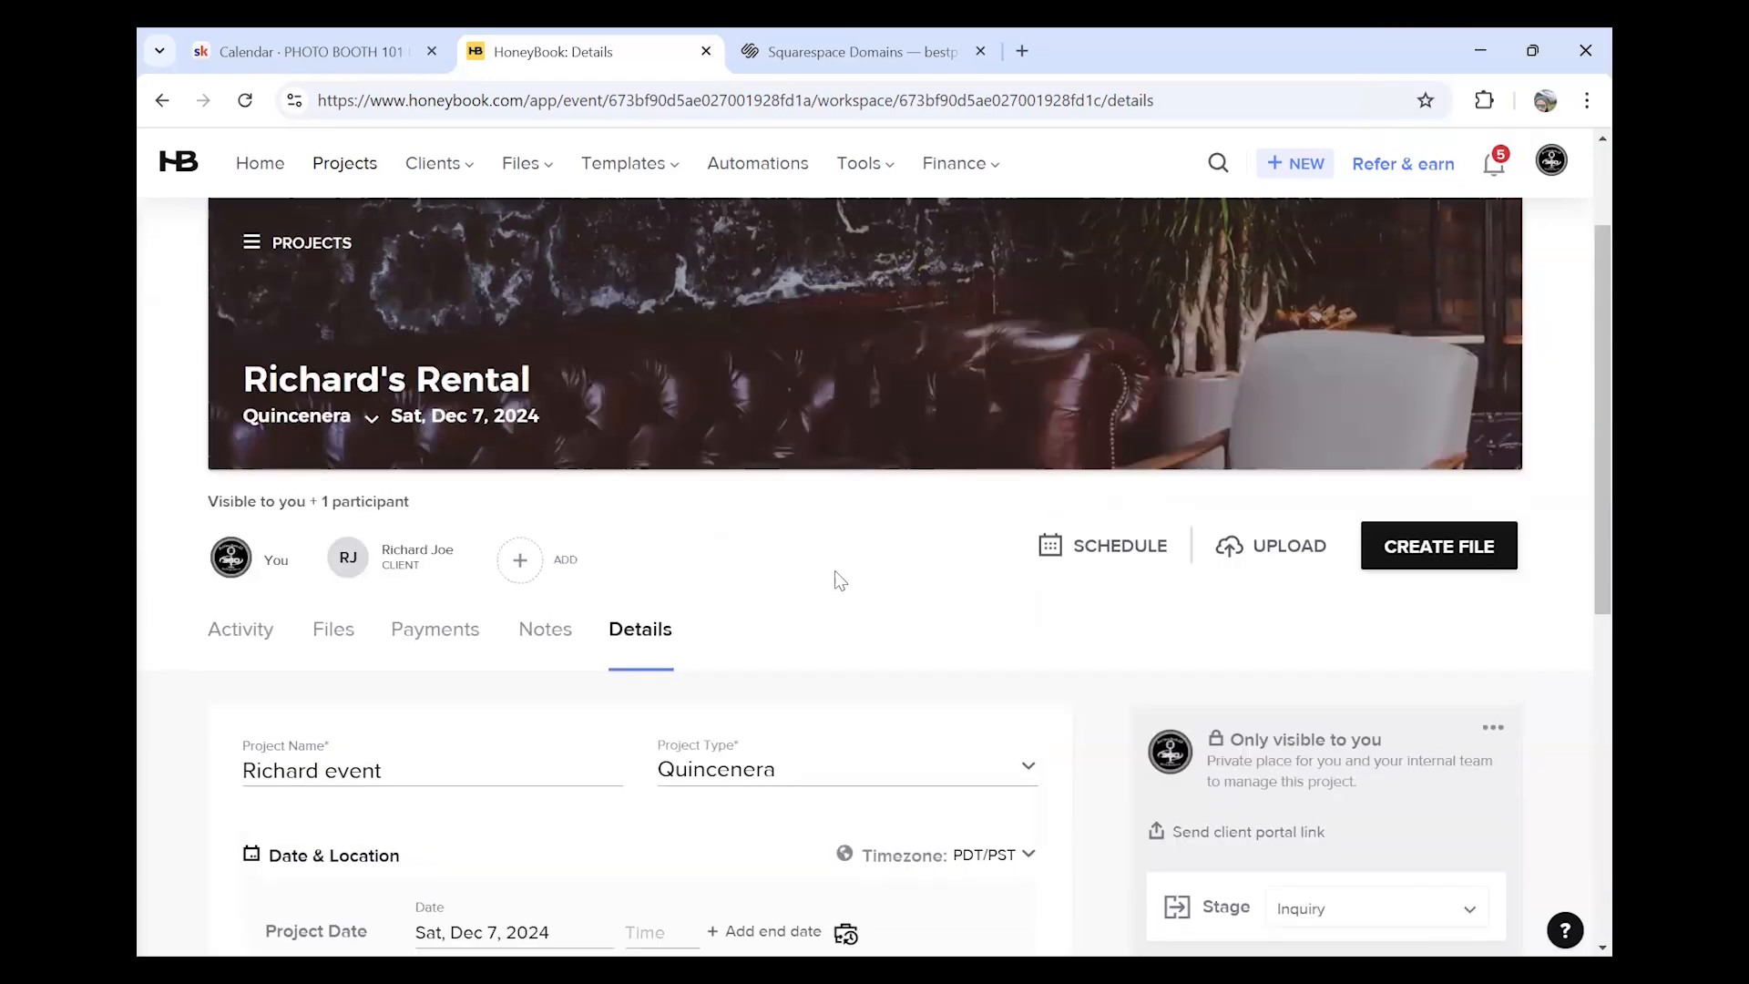
{"action": "scroll", "coordinate": [834, 579], "scroll_direction": "down", "scroll_amount": 8}
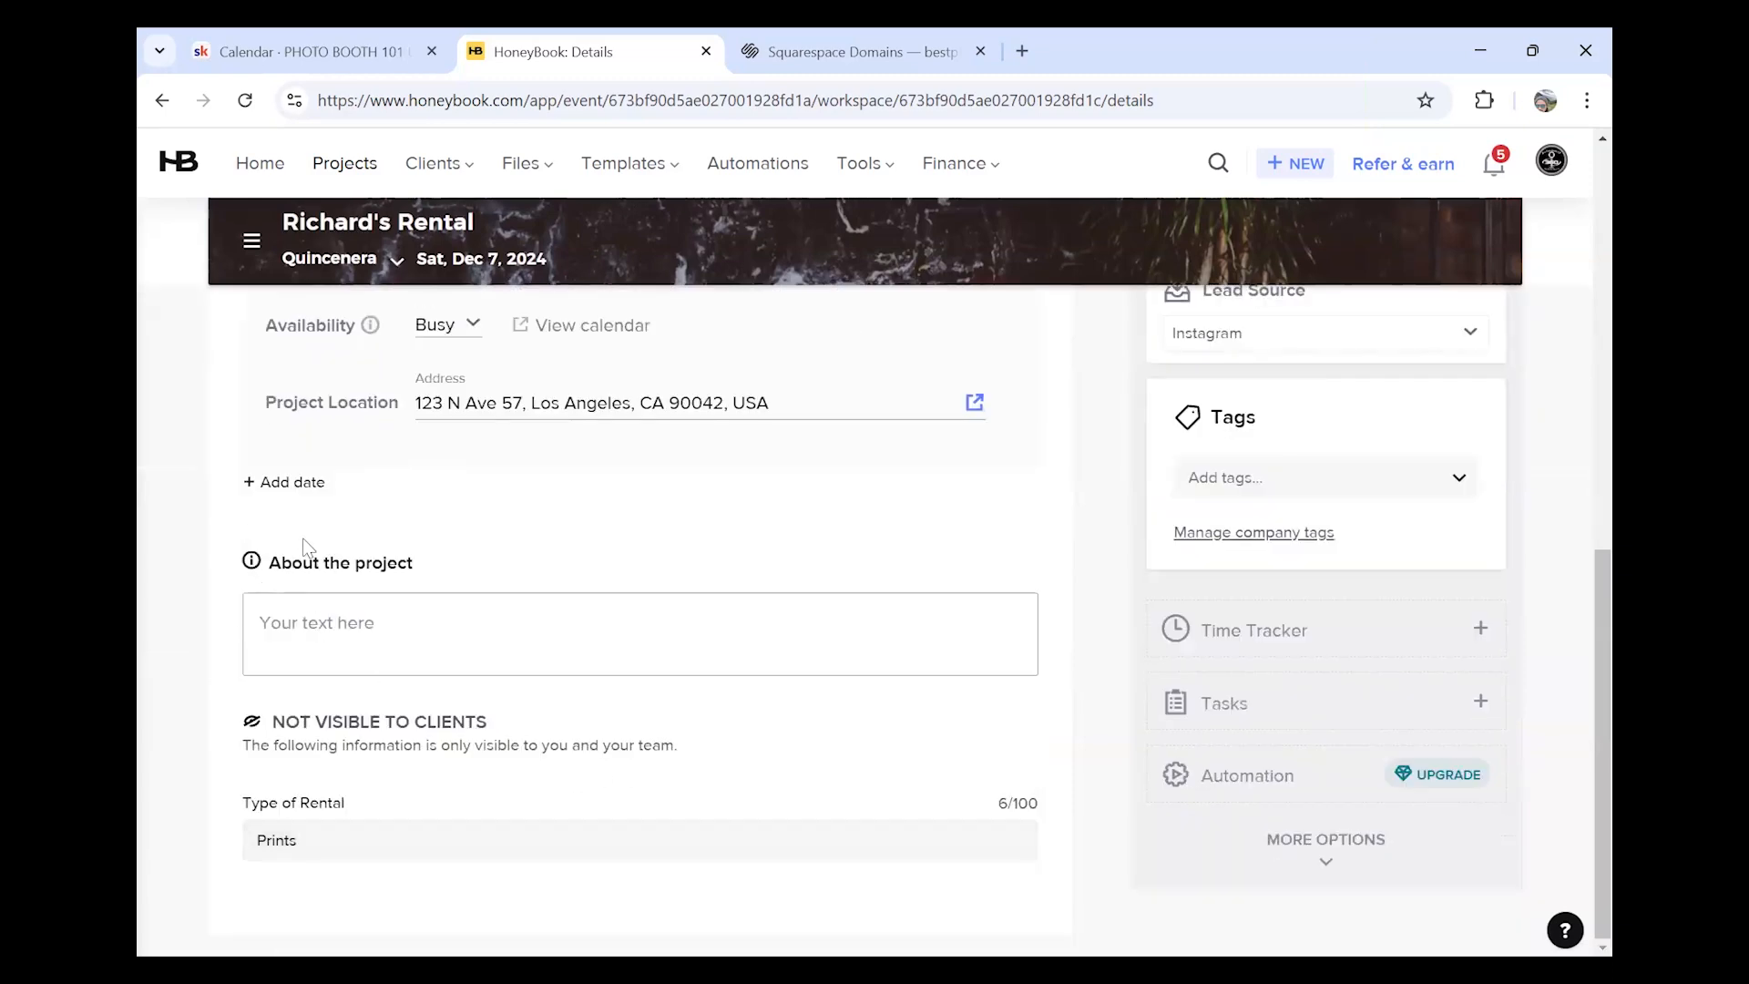
{"action": "scroll", "coordinate": [301, 620], "scroll_direction": "up", "scroll_amount": 1}
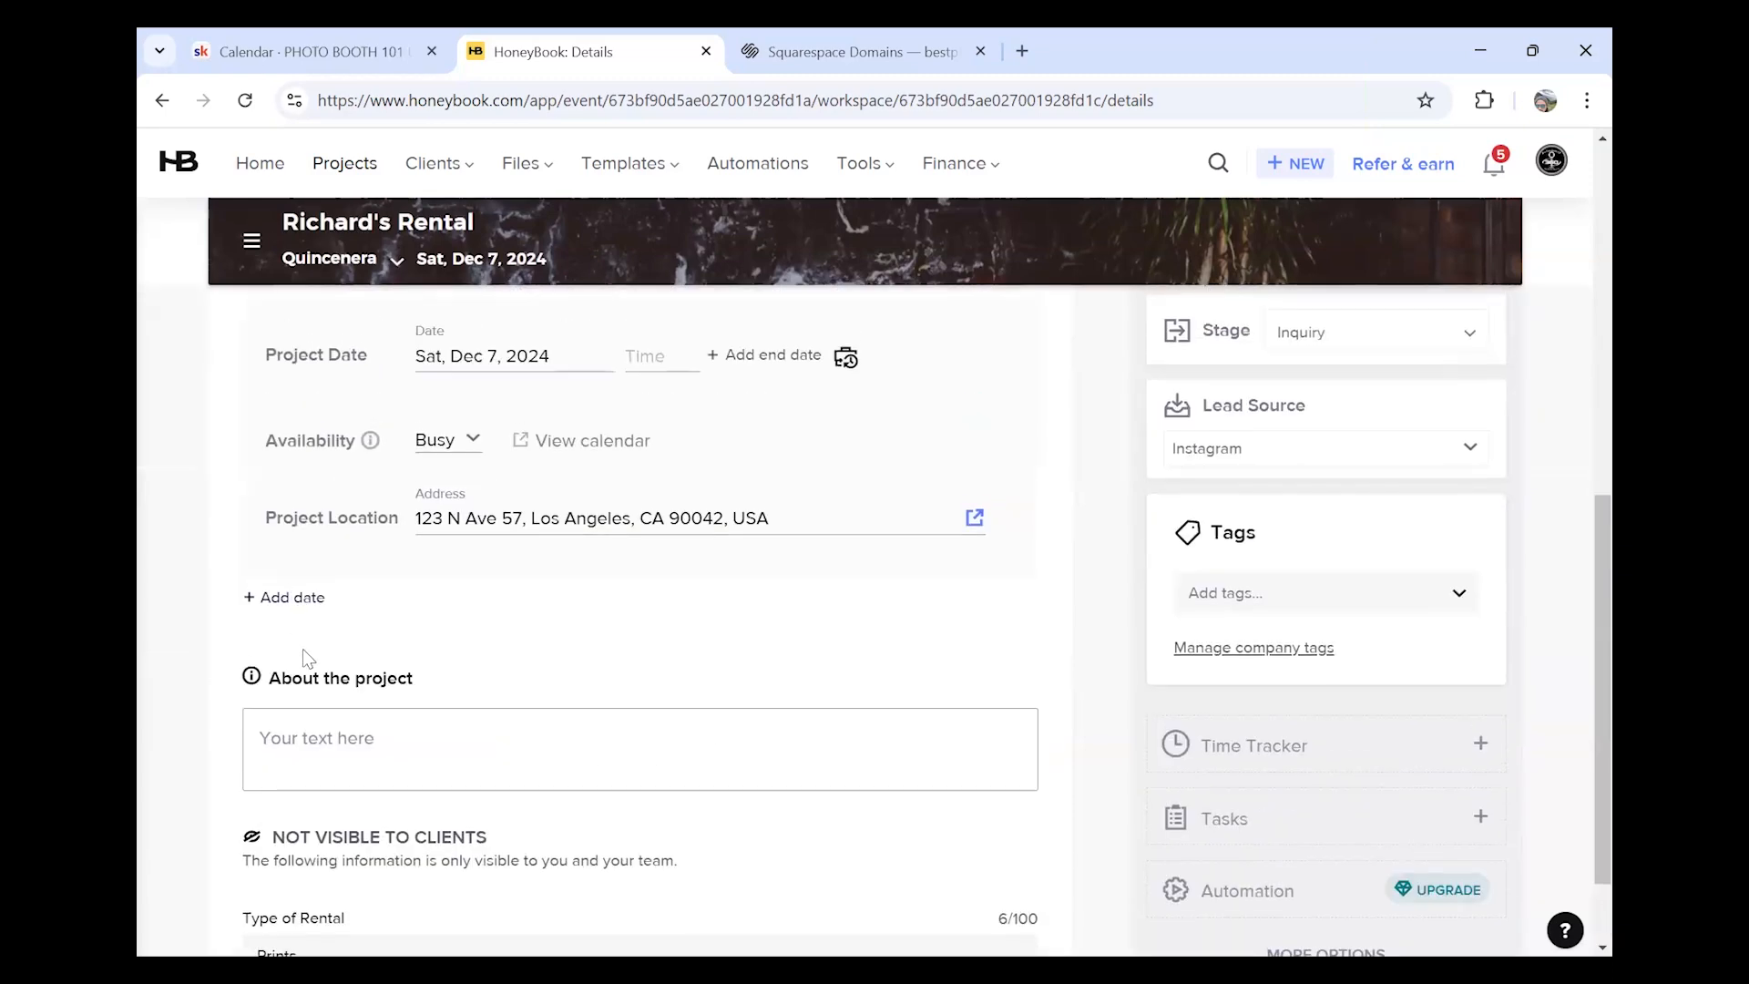
{"action": "scroll", "coordinate": [307, 658], "scroll_direction": "down", "scroll_amount": 1}
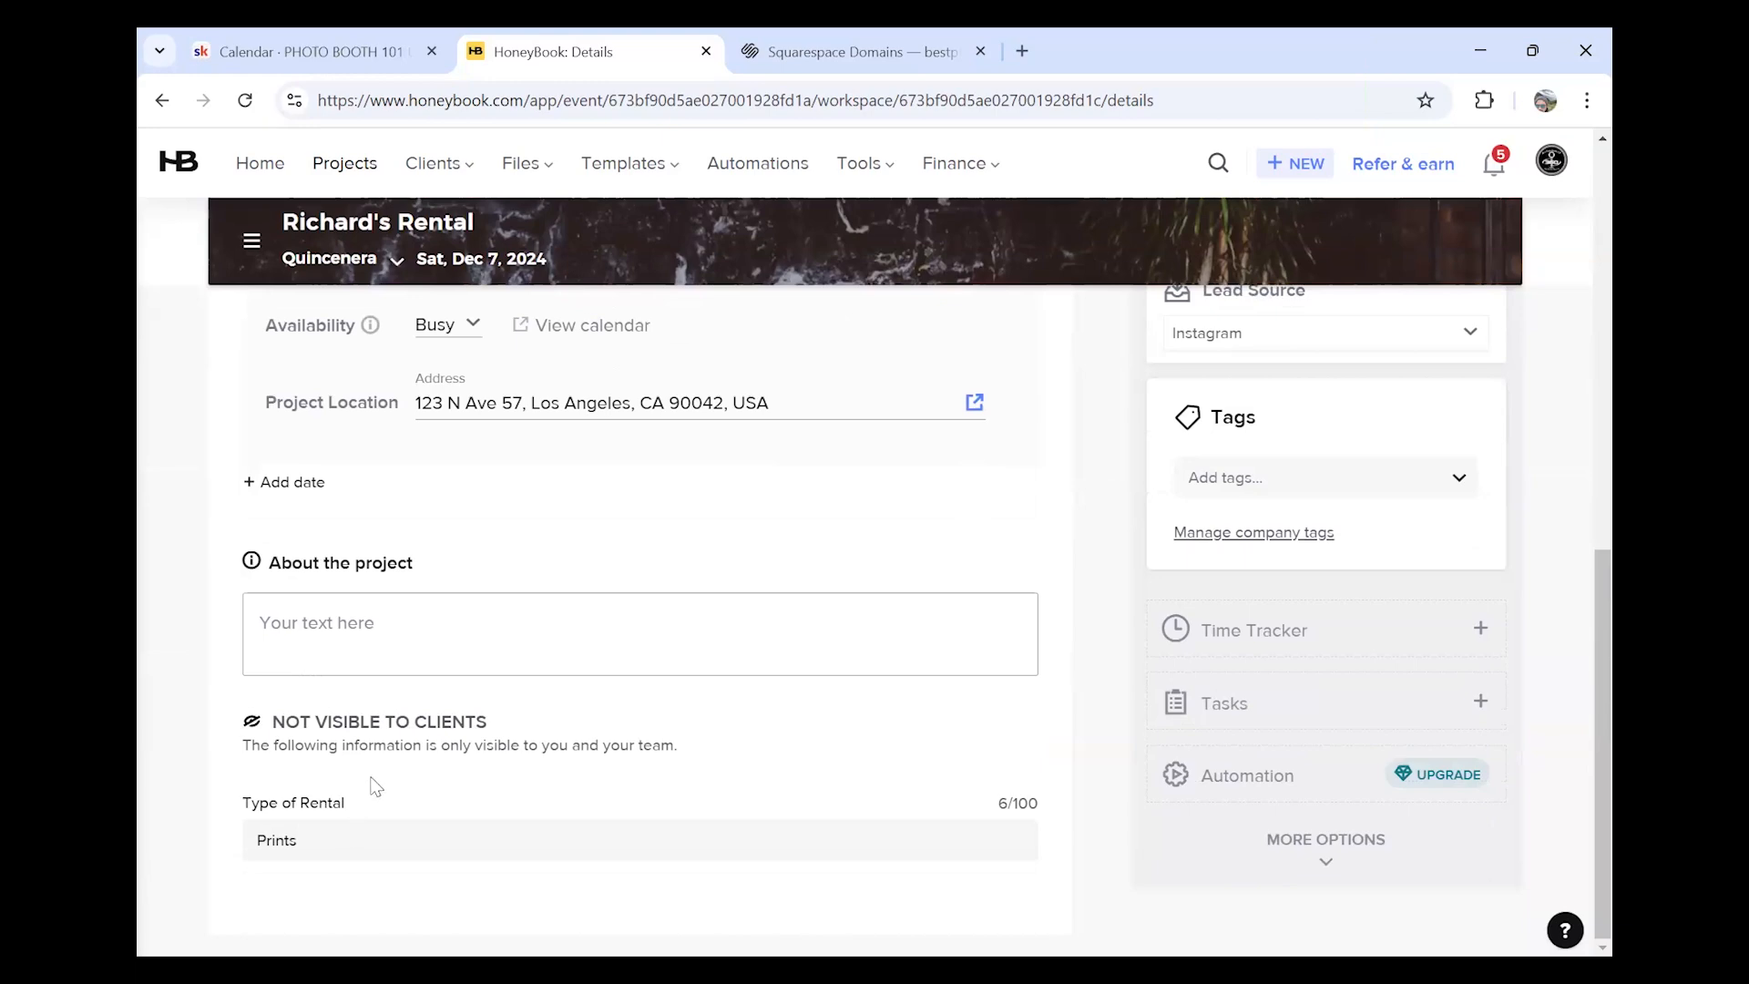
{"action": "scroll", "coordinate": [374, 785], "scroll_direction": "up", "scroll_amount": 10}
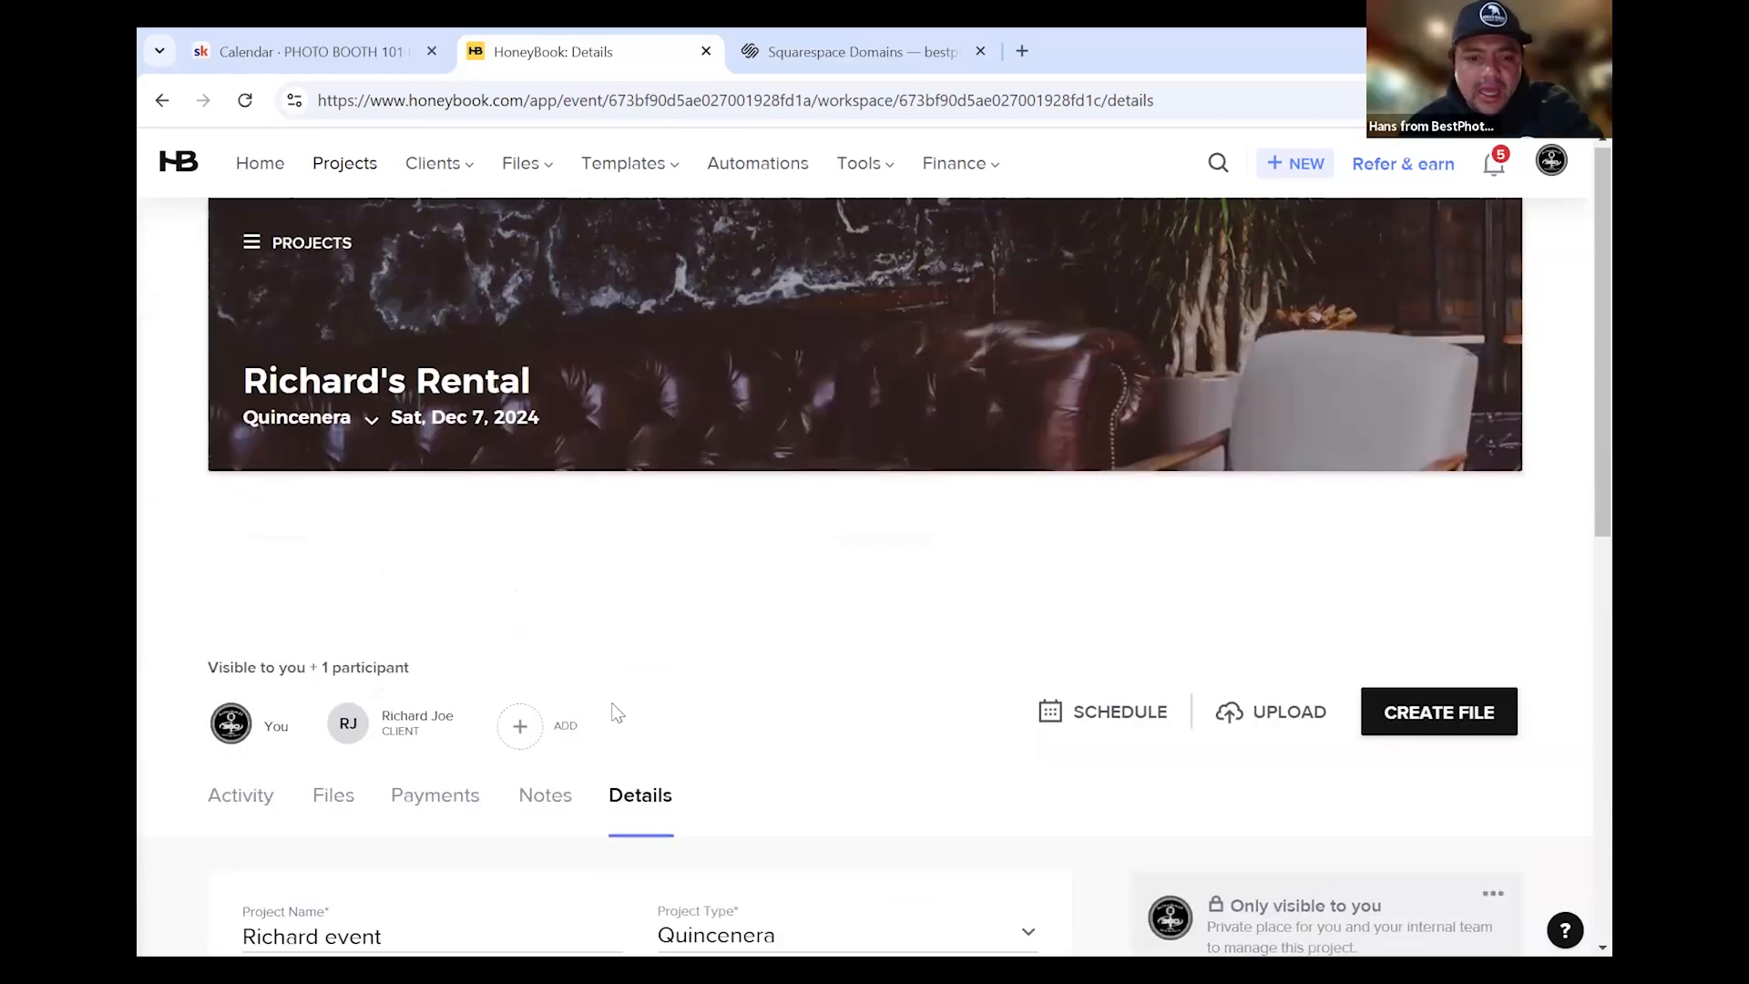
{"action": "scroll", "coordinate": [617, 712], "scroll_direction": "down", "scroll_amount": 8}
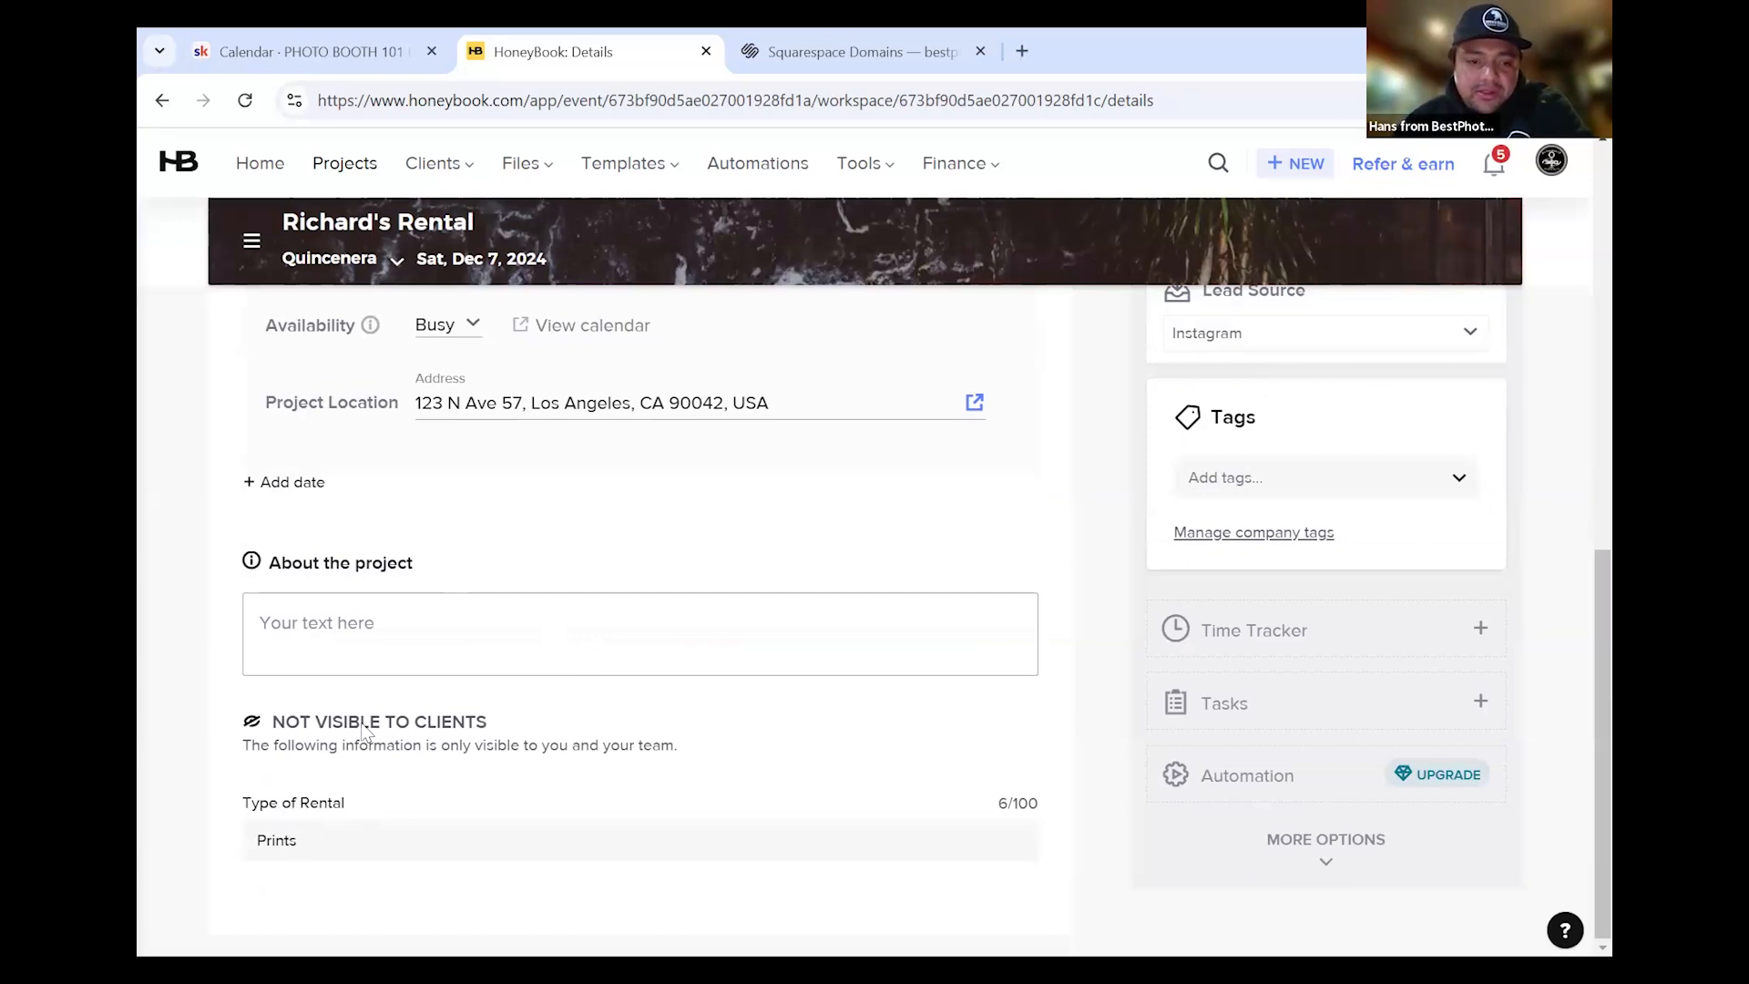
{"action": "scroll", "coordinate": [471, 650], "scroll_direction": "up", "scroll_amount": 10}
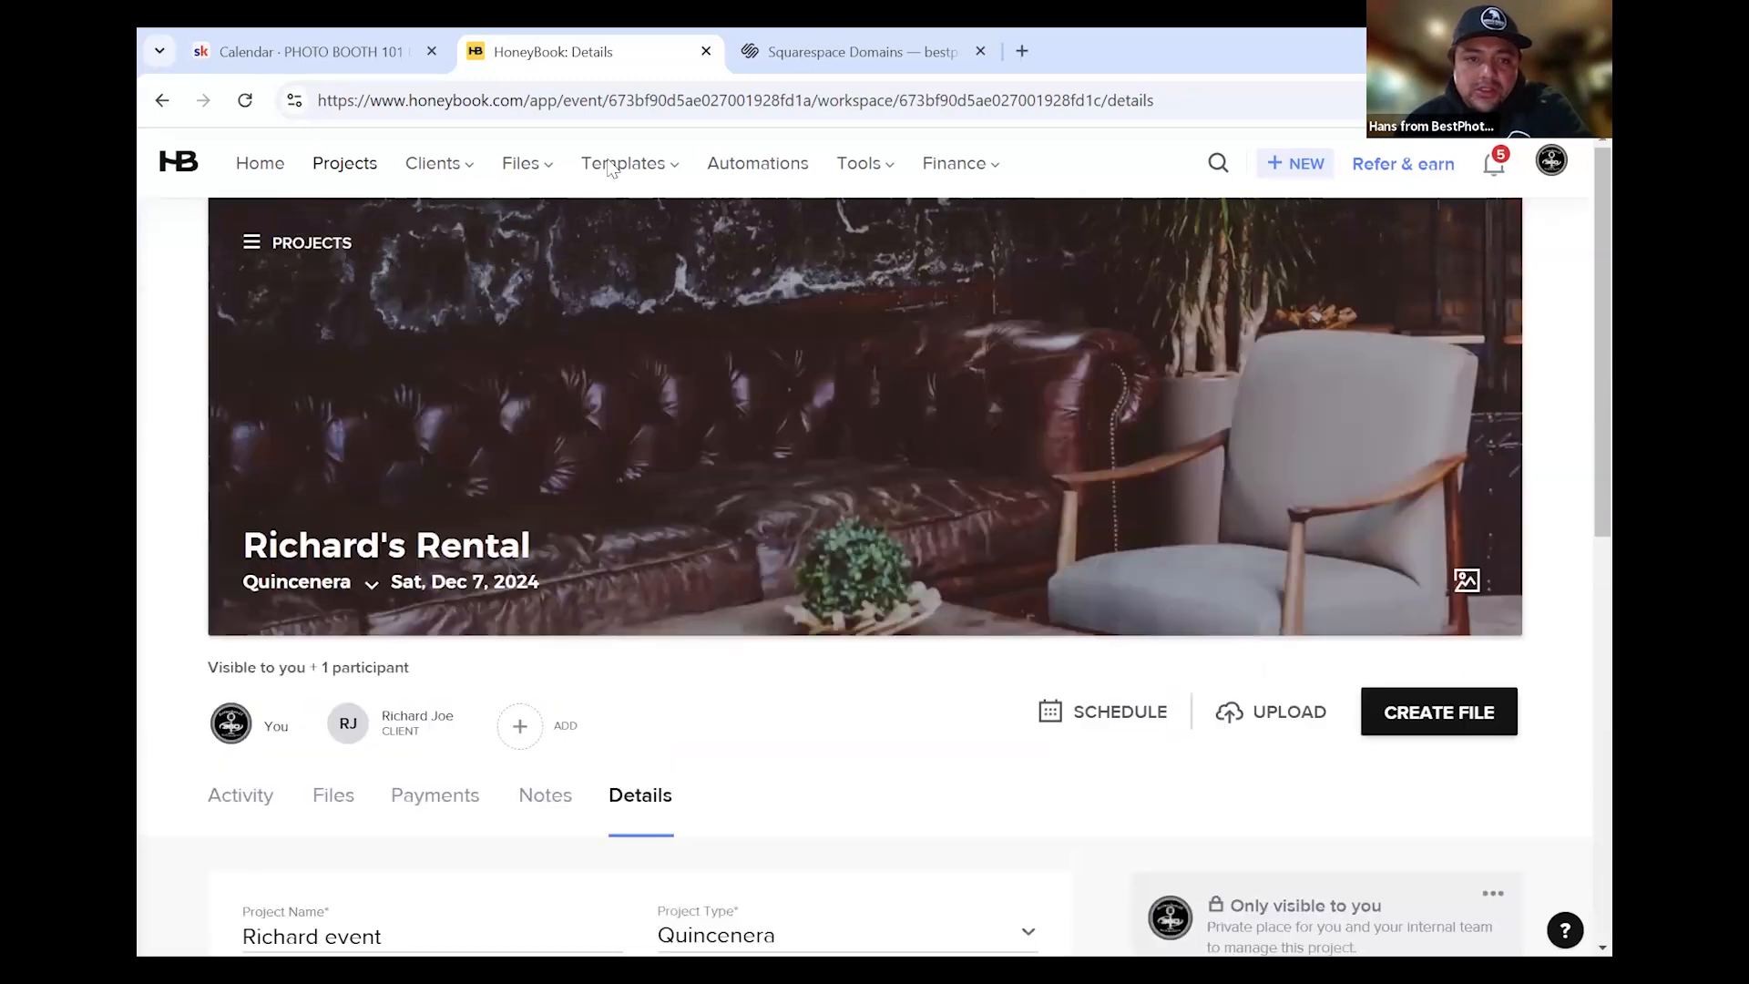
{"action": "left_click", "coordinate": [891, 169]}
Show December 2024 in the calendar and view the Richard event's booking on December 7
{"action": "left_click", "coordinate": [911, 233]}
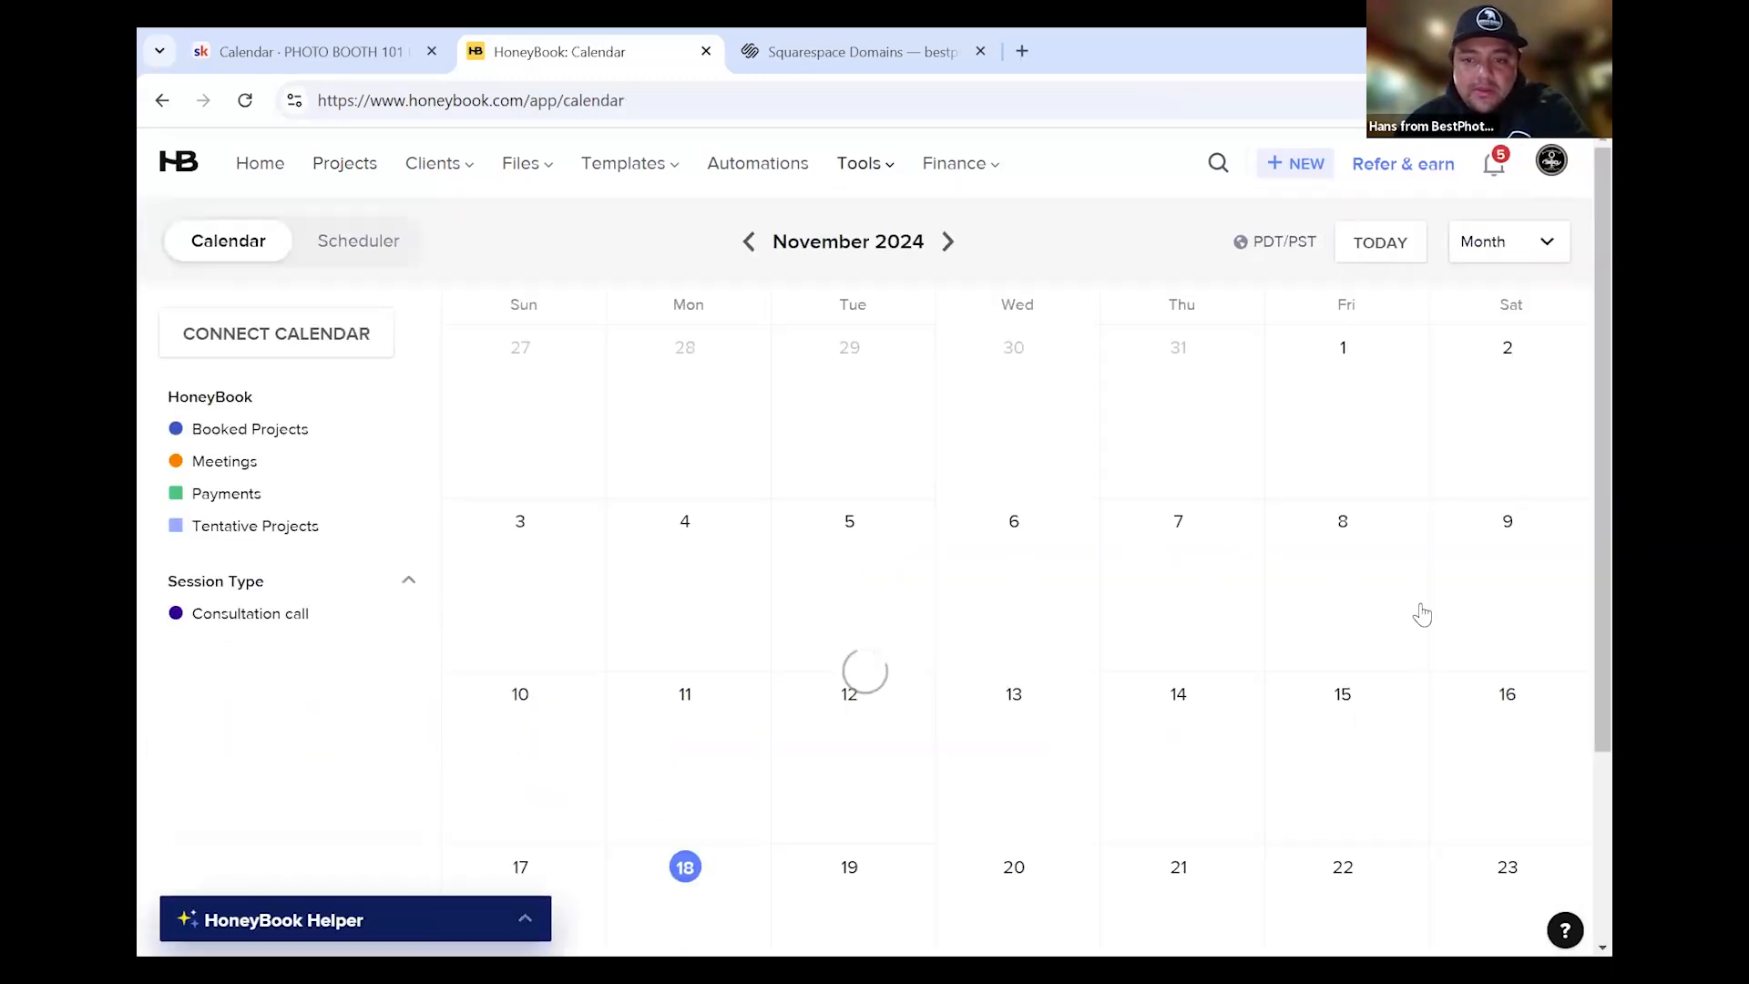
{"action": "left_click", "coordinate": [950, 243]}
{"action": "left_click", "coordinate": [1499, 431]}
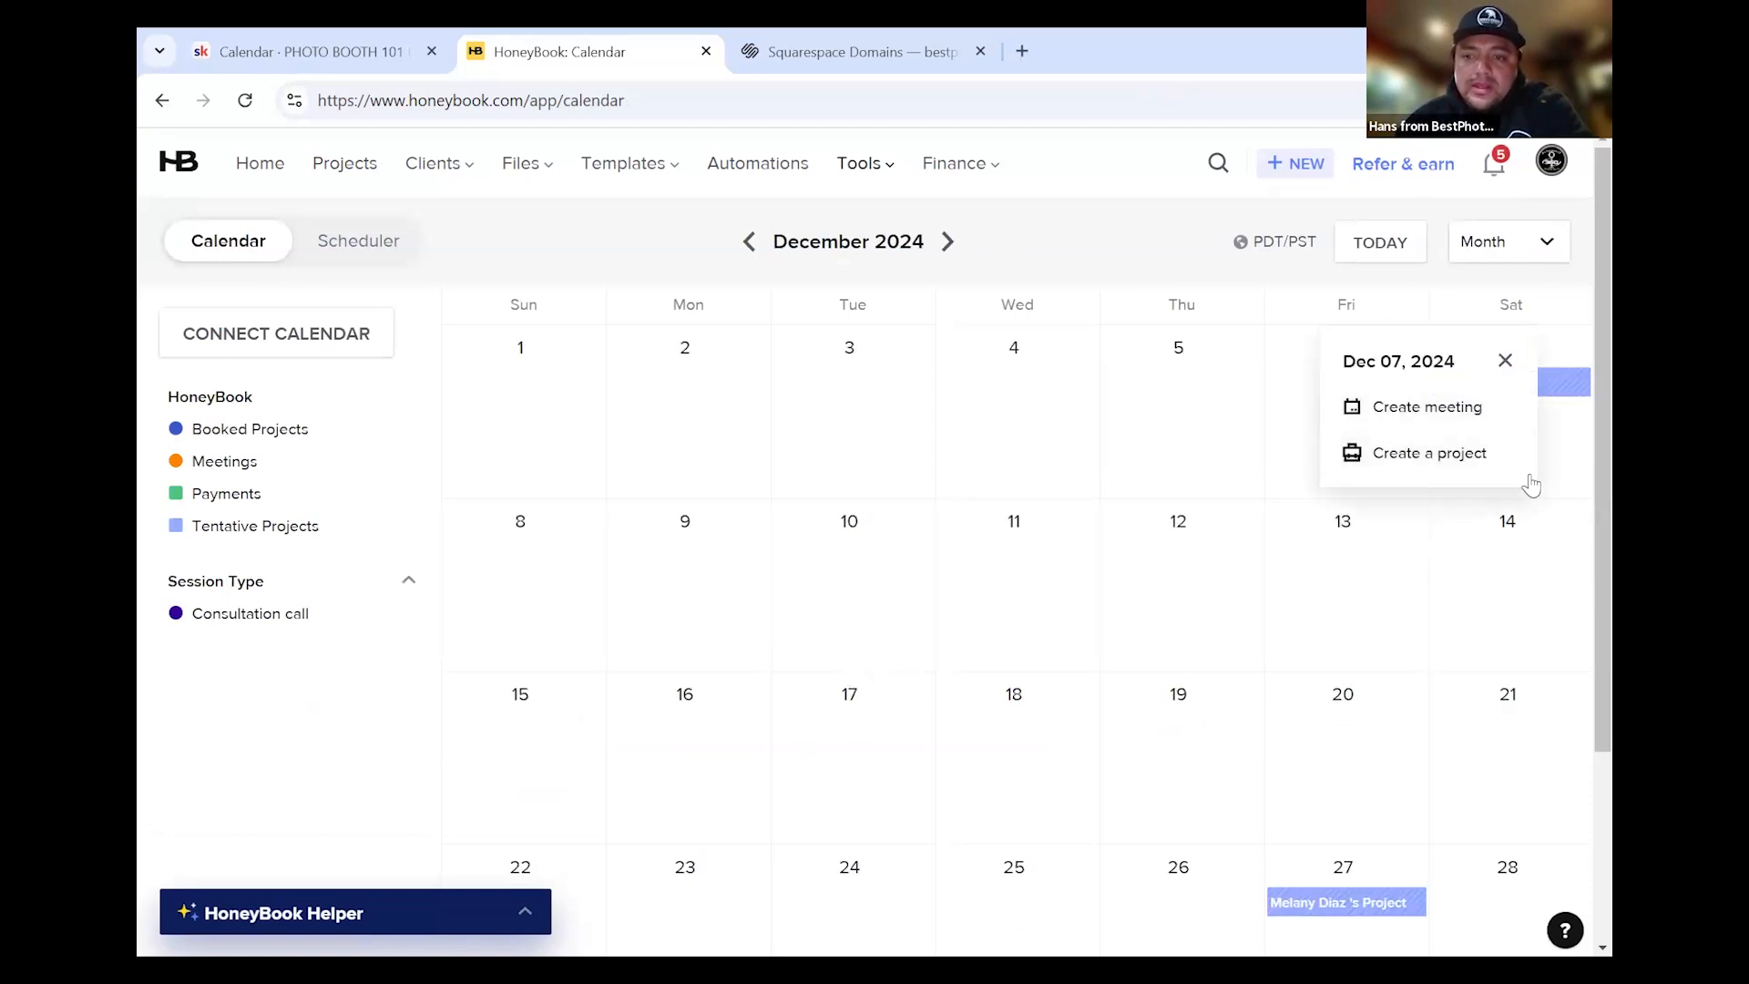
{"action": "left_click", "coordinate": [1560, 418]}
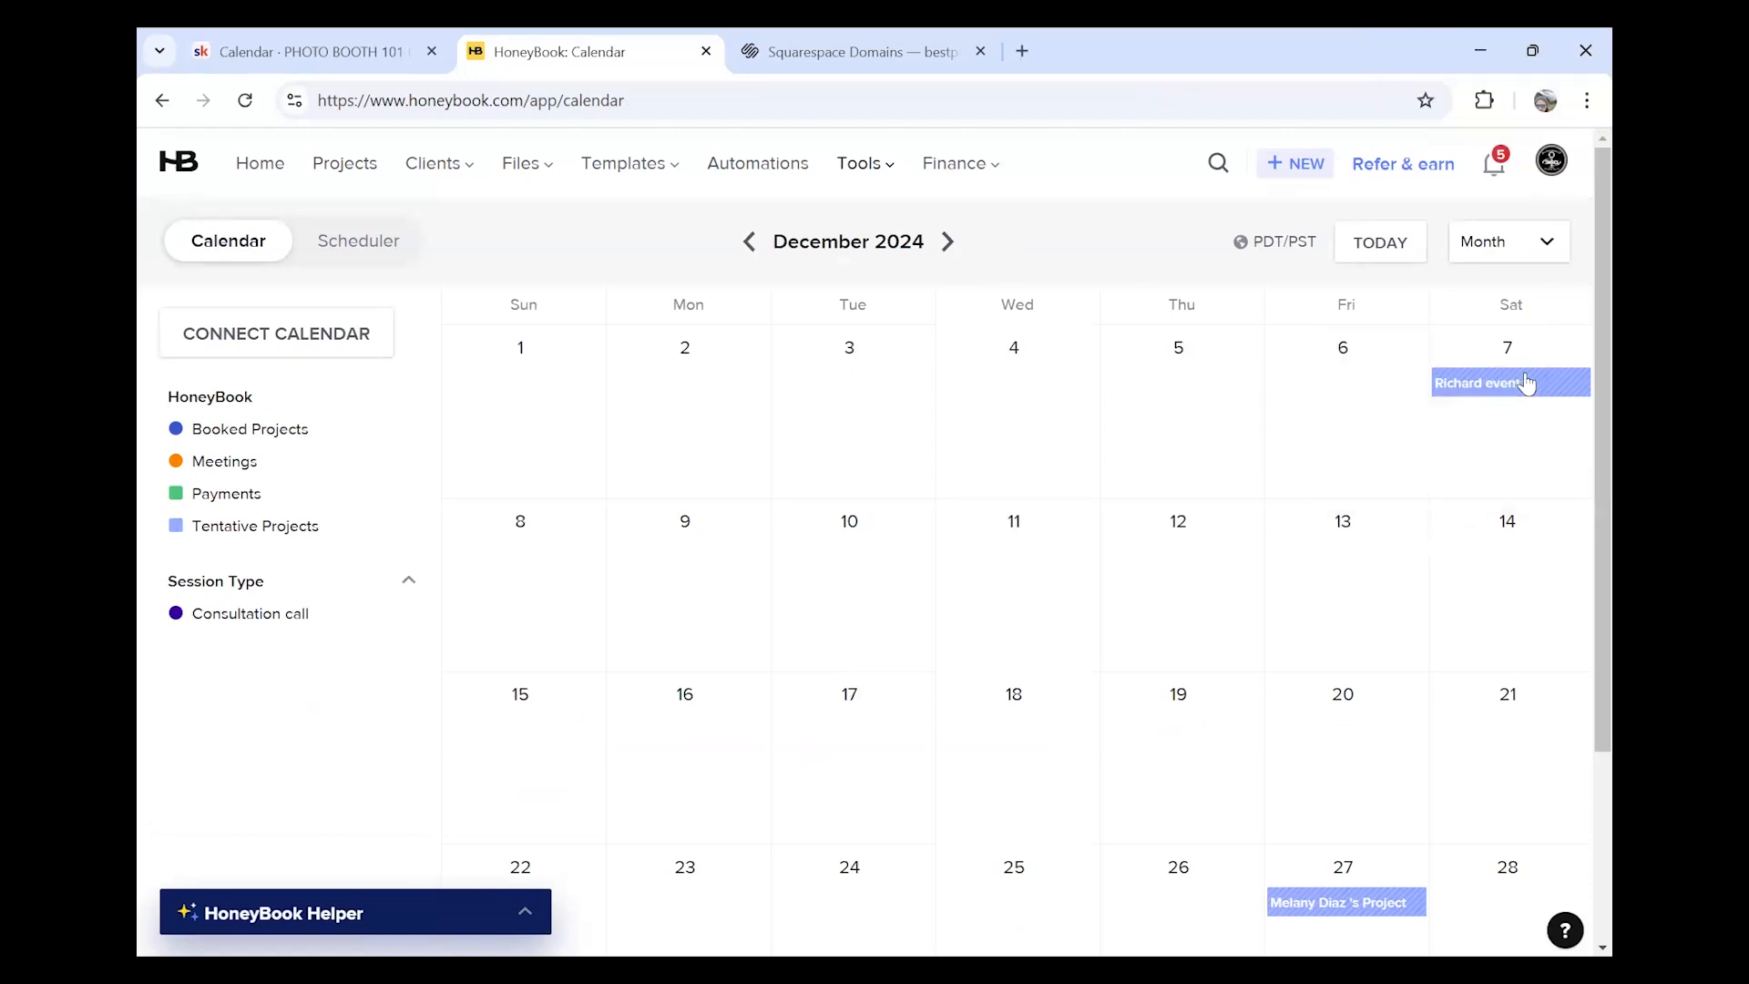
{"action": "left_click", "coordinate": [1528, 383]}
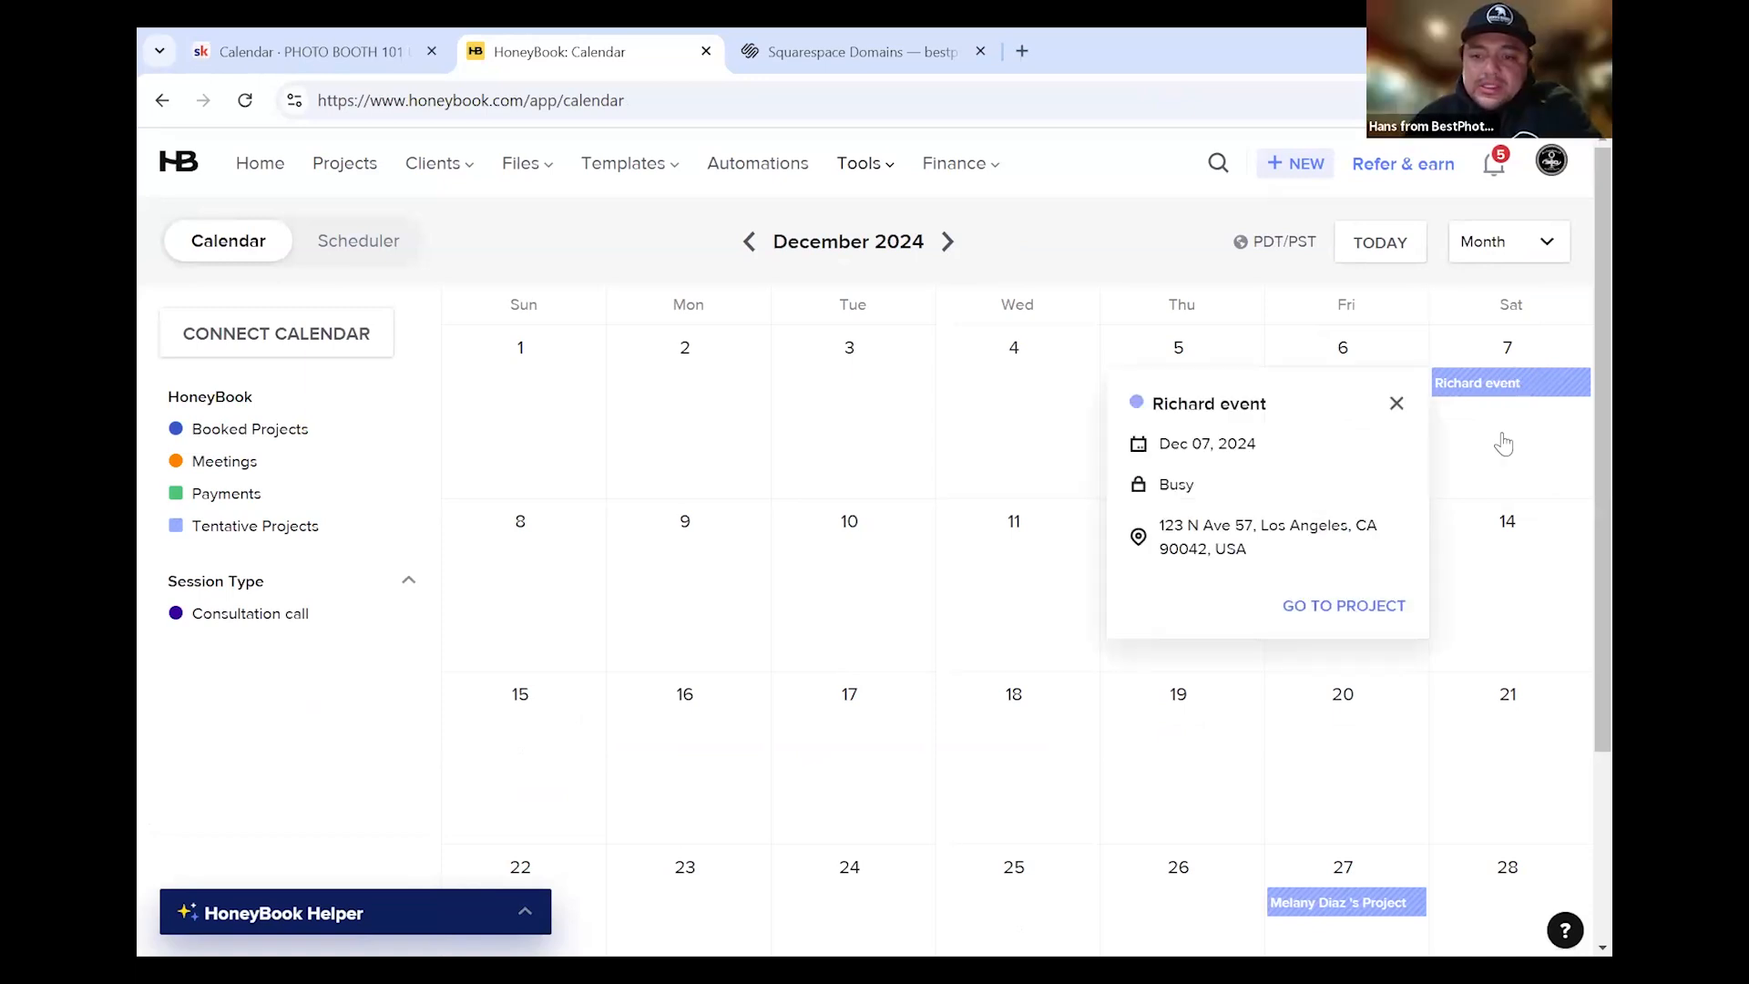
Go to the Richard event project and show its Details tab
{"action": "left_click", "coordinate": [1356, 607]}
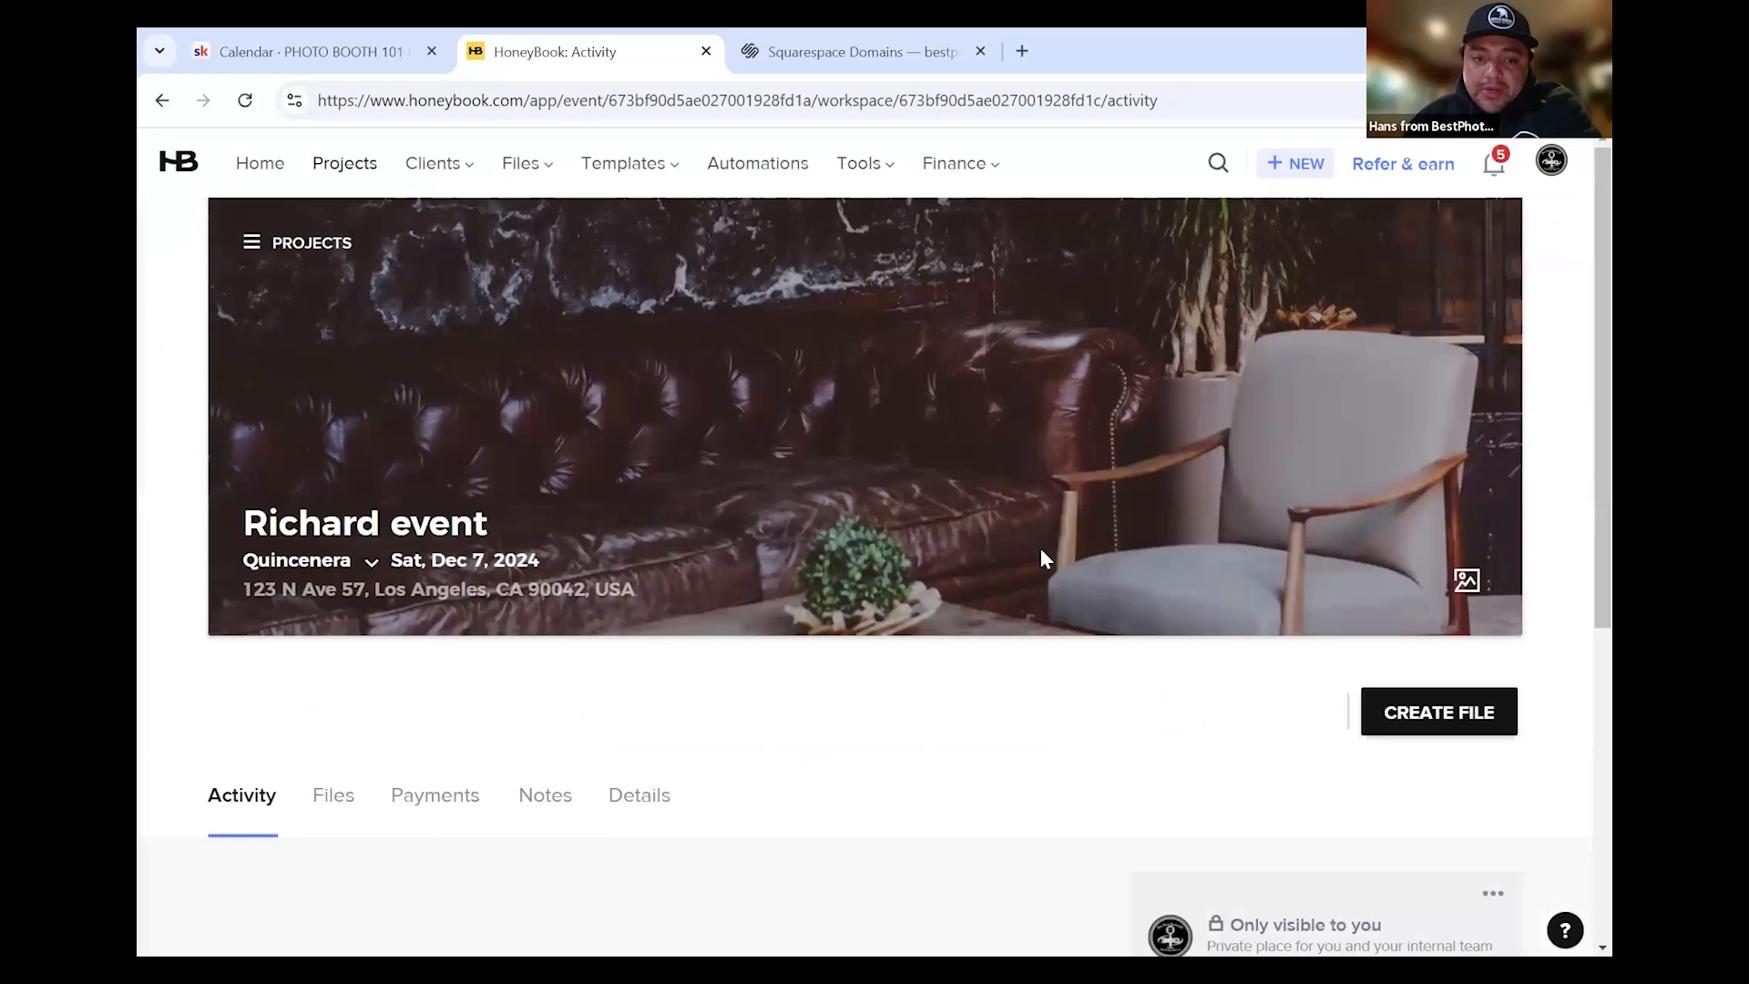
{"action": "scroll", "coordinate": [988, 656], "scroll_direction": "down", "scroll_amount": 5}
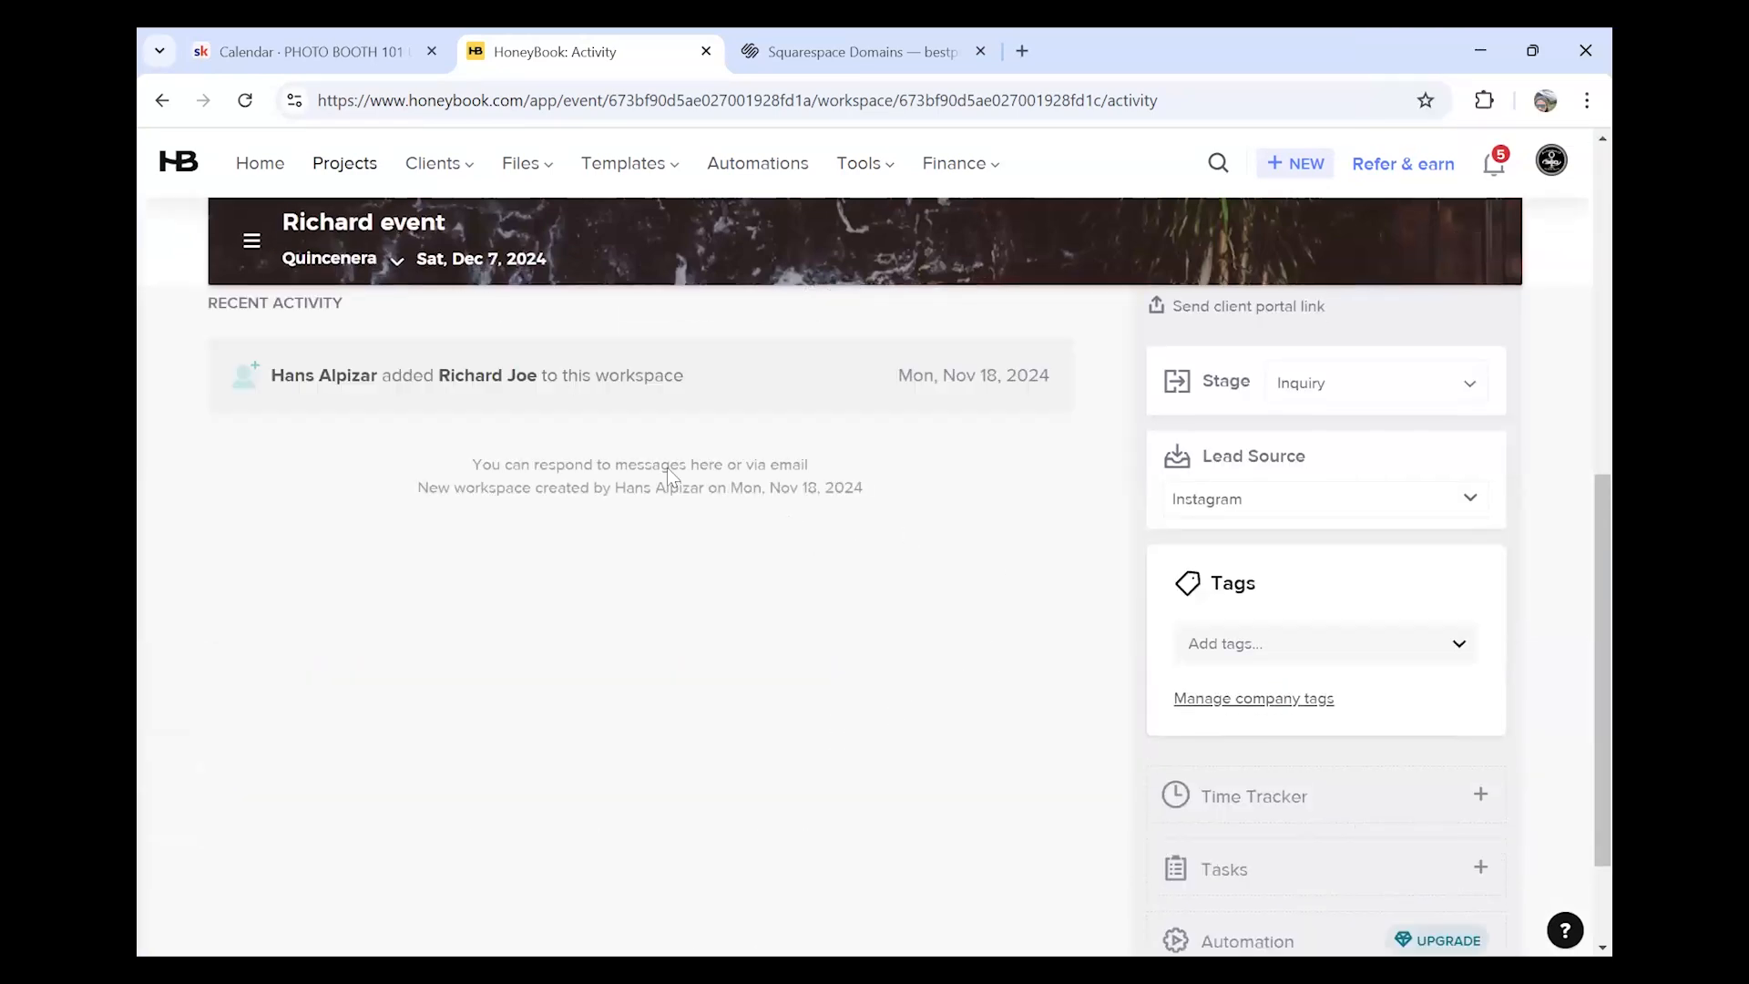
{"action": "scroll", "coordinate": [667, 468], "scroll_direction": "up", "scroll_amount": 5}
{"action": "left_click", "coordinate": [629, 690]}
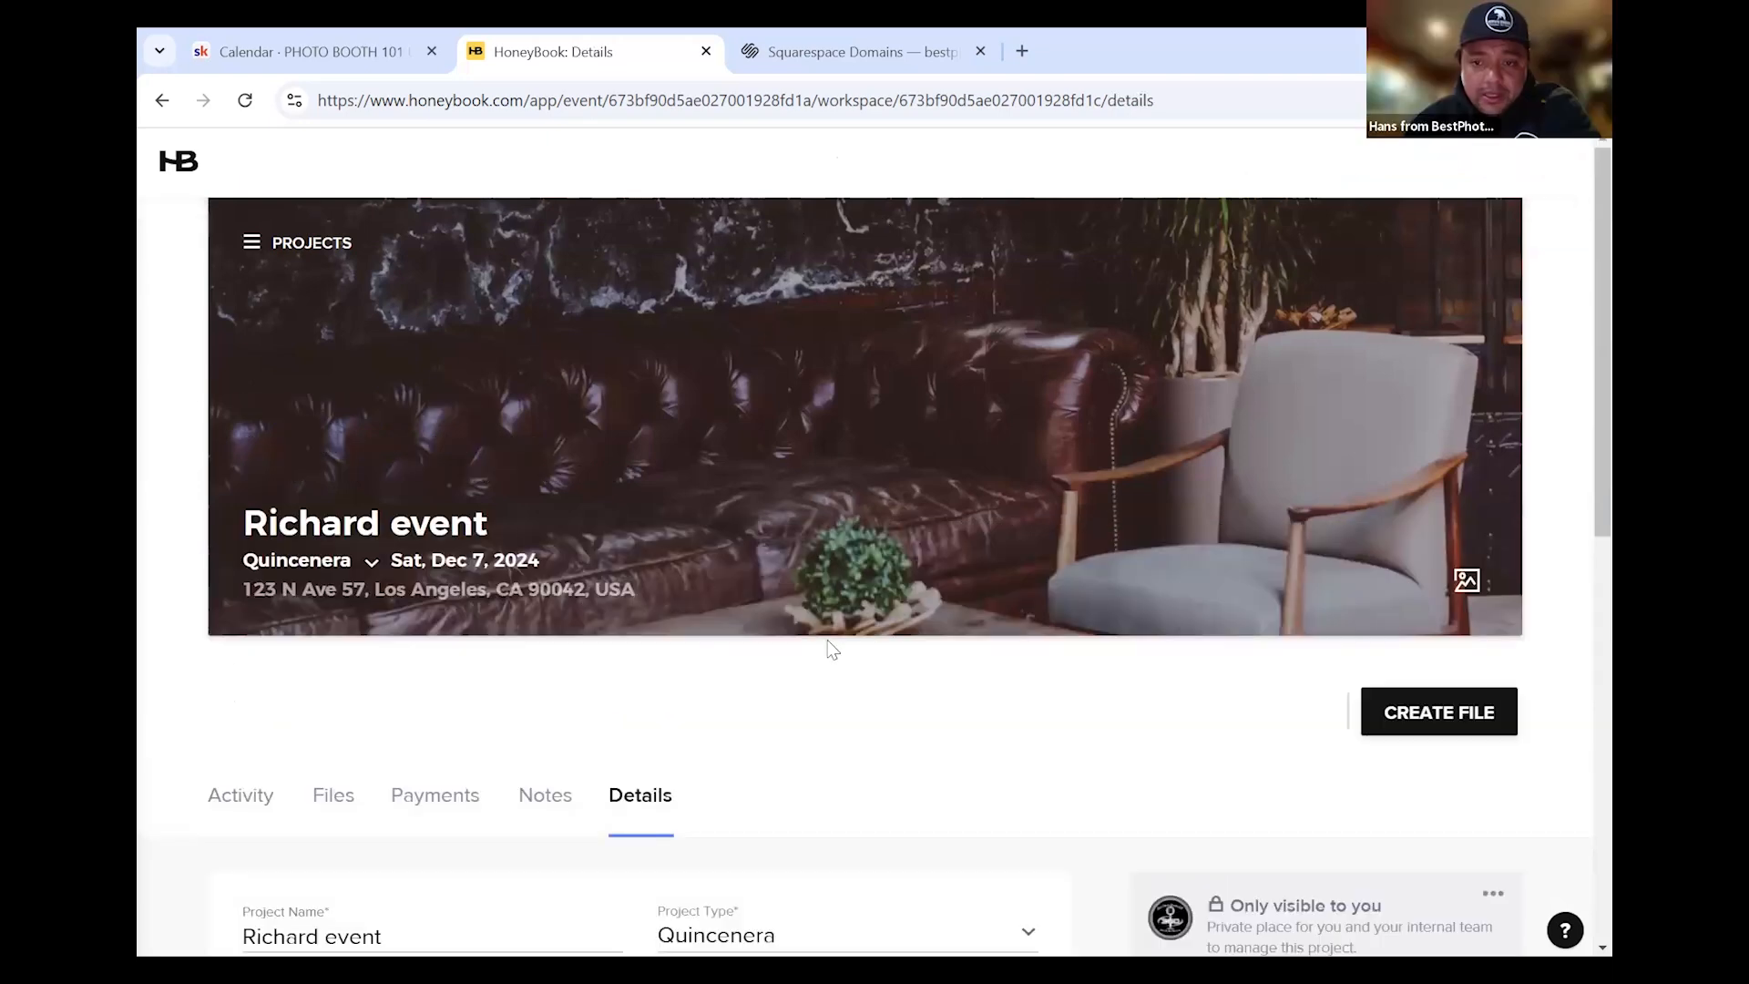
{"action": "scroll", "coordinate": [847, 729], "scroll_direction": "down", "scroll_amount": 5}
{"action": "scroll", "coordinate": [847, 789], "scroll_direction": "down", "scroll_amount": 2}
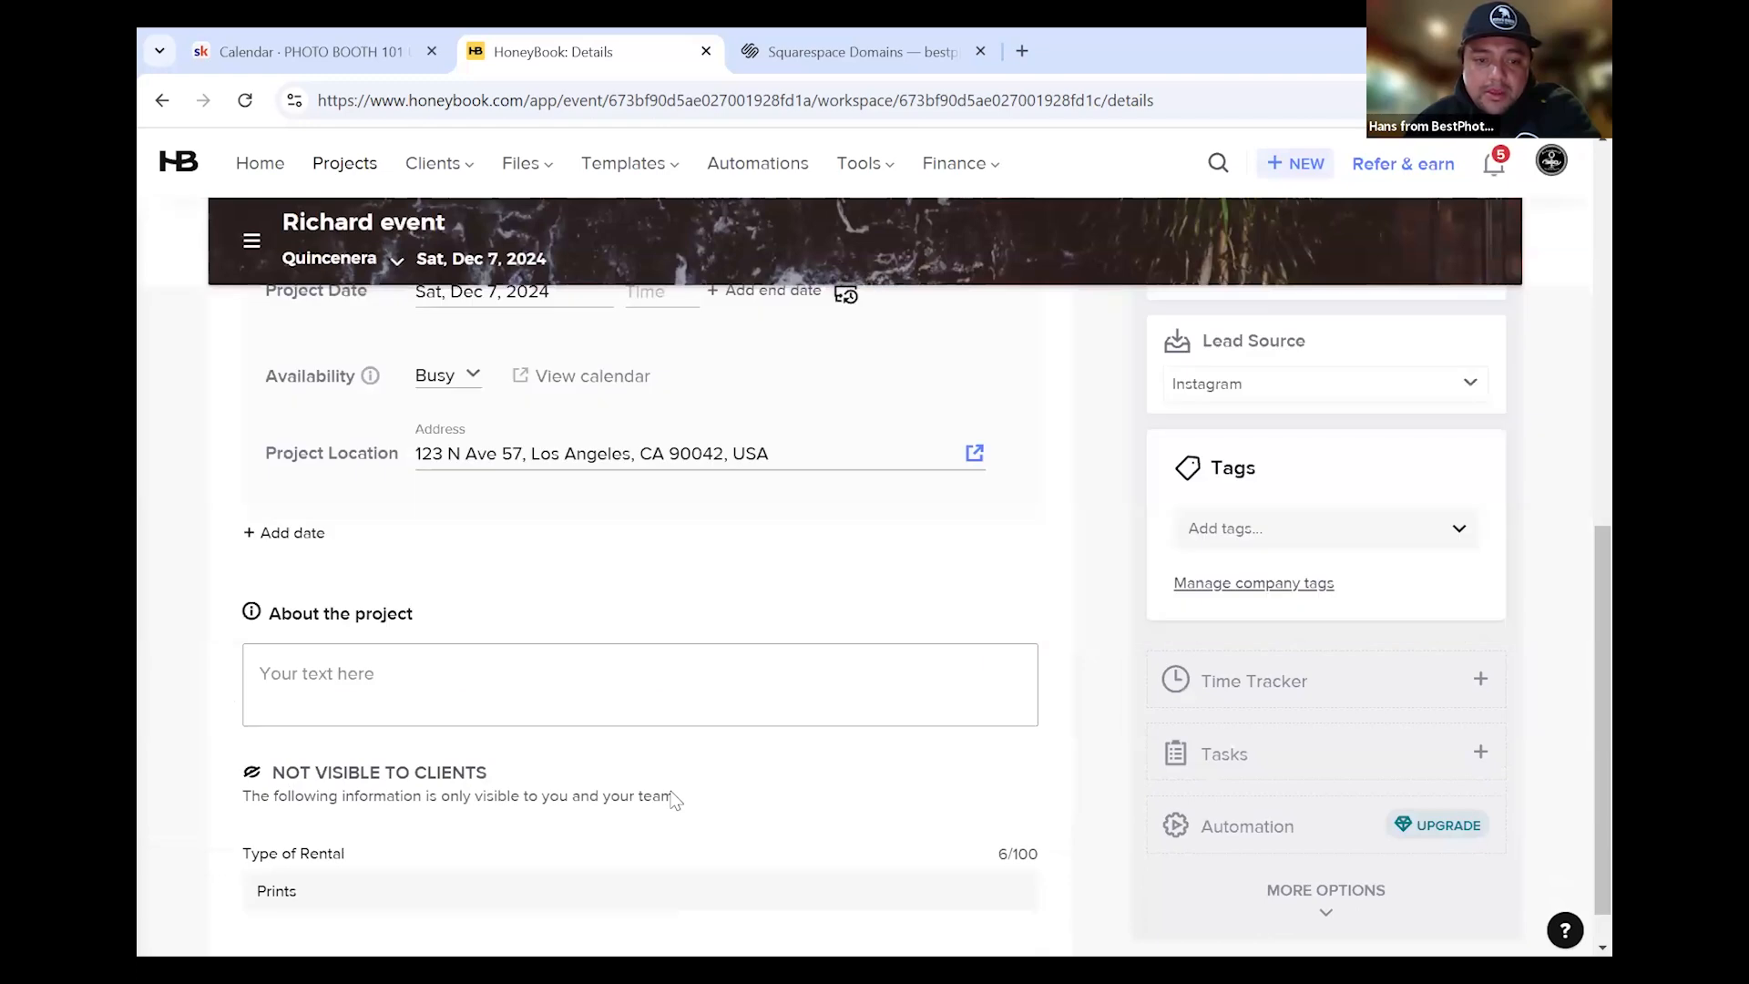
{"action": "scroll", "coordinate": [683, 797], "scroll_direction": "down", "scroll_amount": 2}
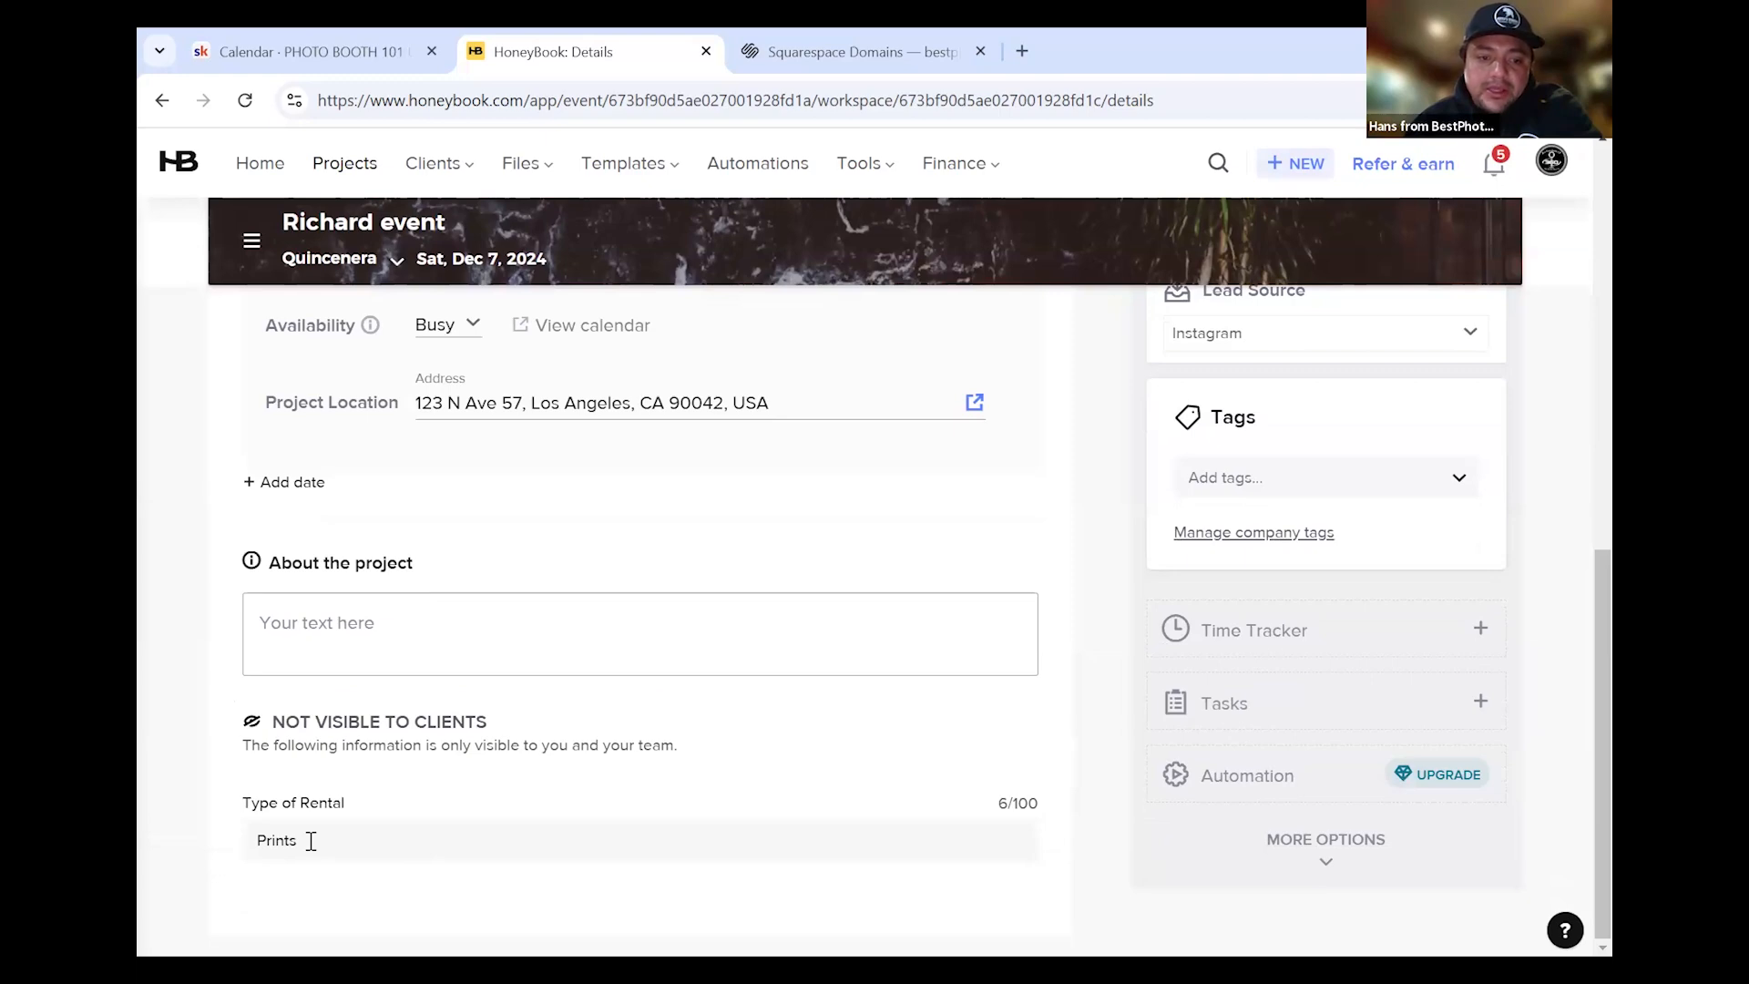
Scroll to the top of the Richard event project and show the Templates menu choices
{"action": "scroll", "coordinate": [911, 675], "scroll_direction": "up", "scroll_amount": 8}
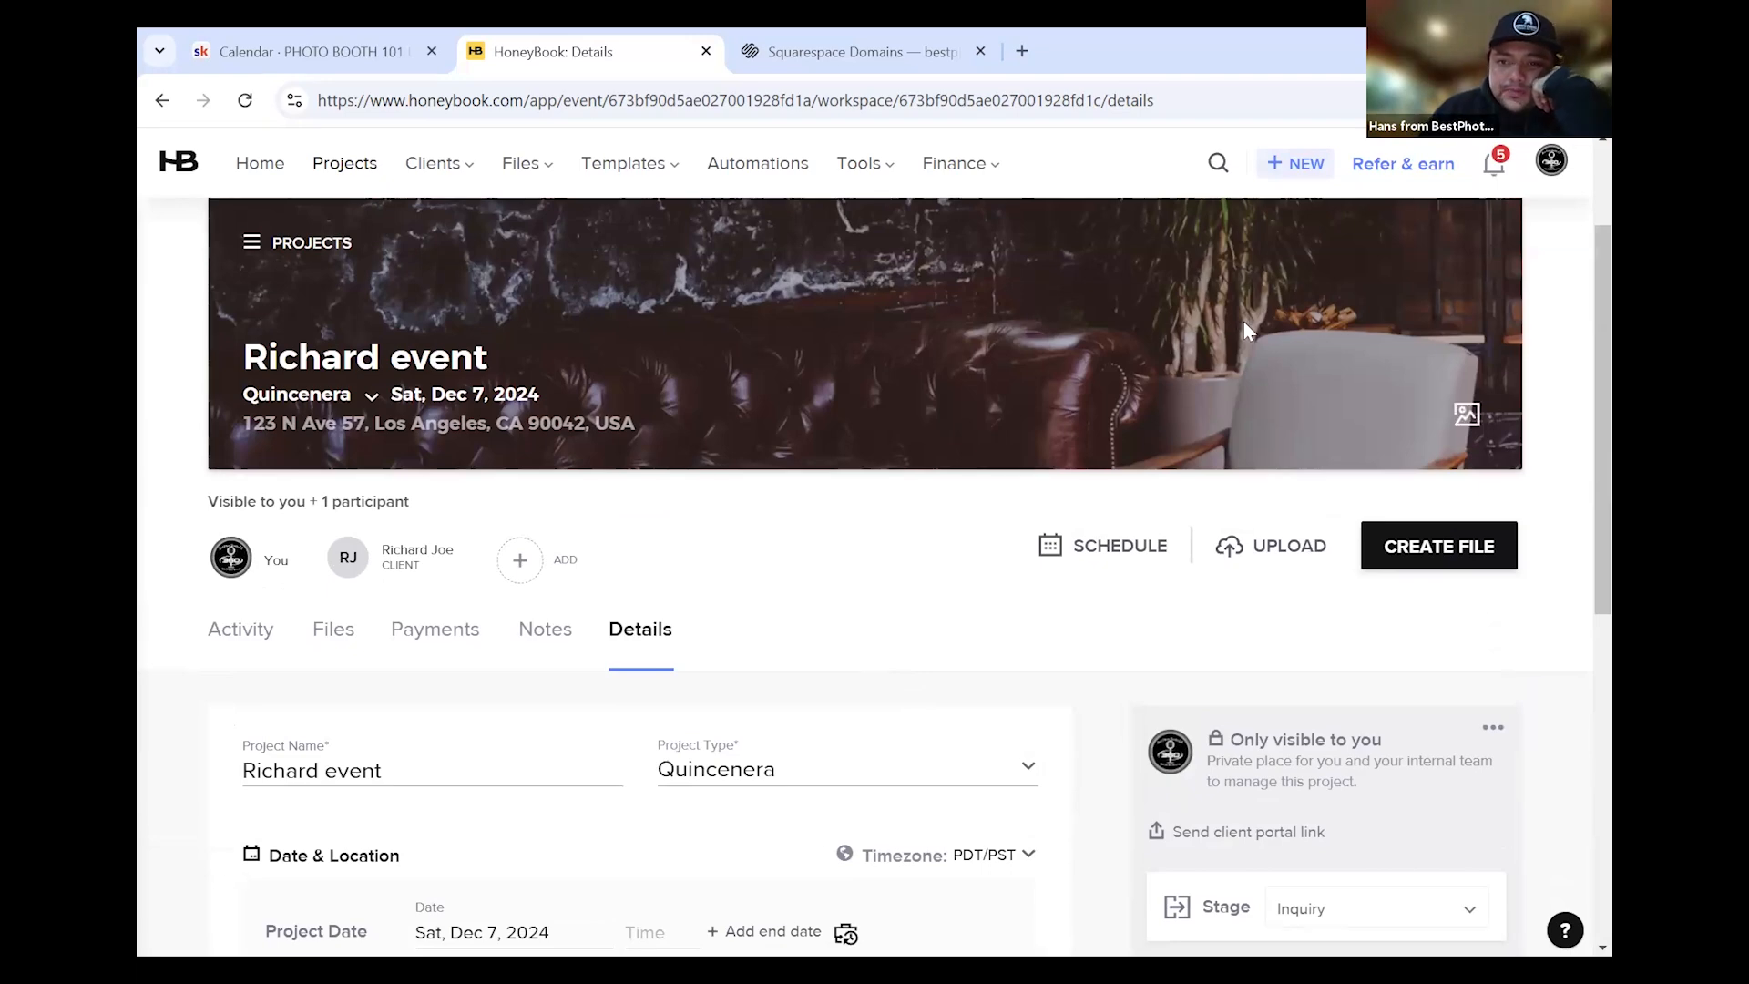
{"action": "left_click", "coordinate": [952, 164]}
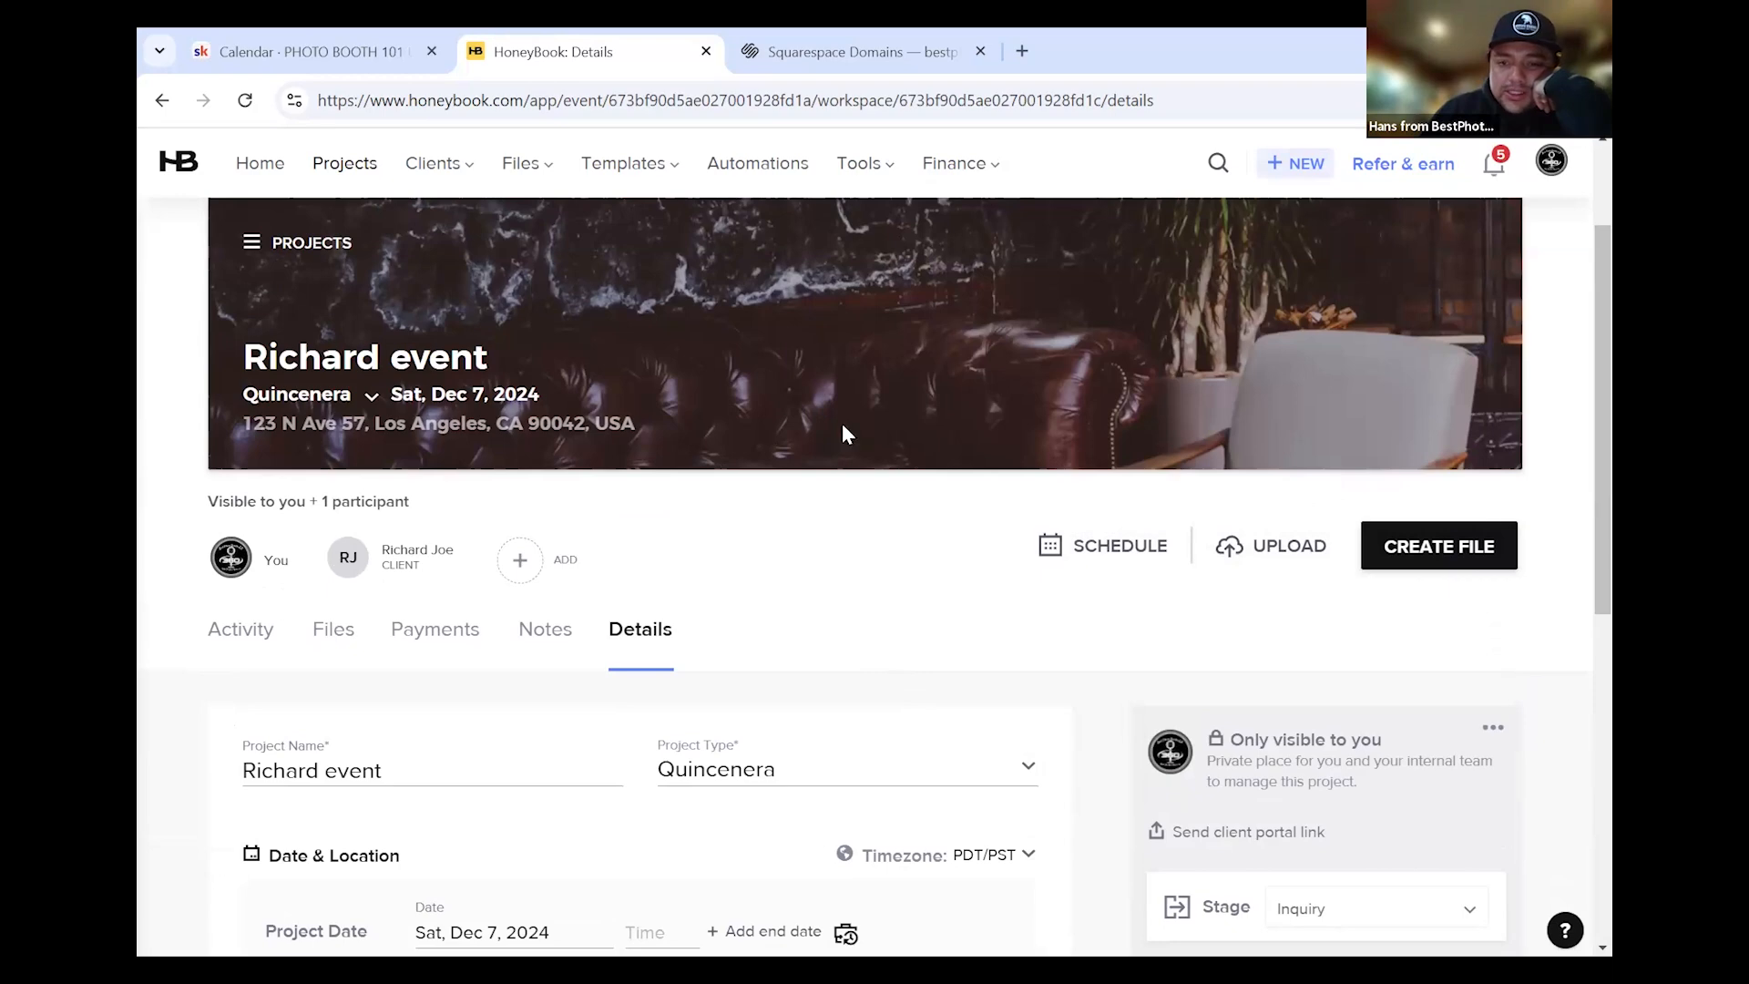
{"action": "mouse_move", "coordinate": [566, 179]}
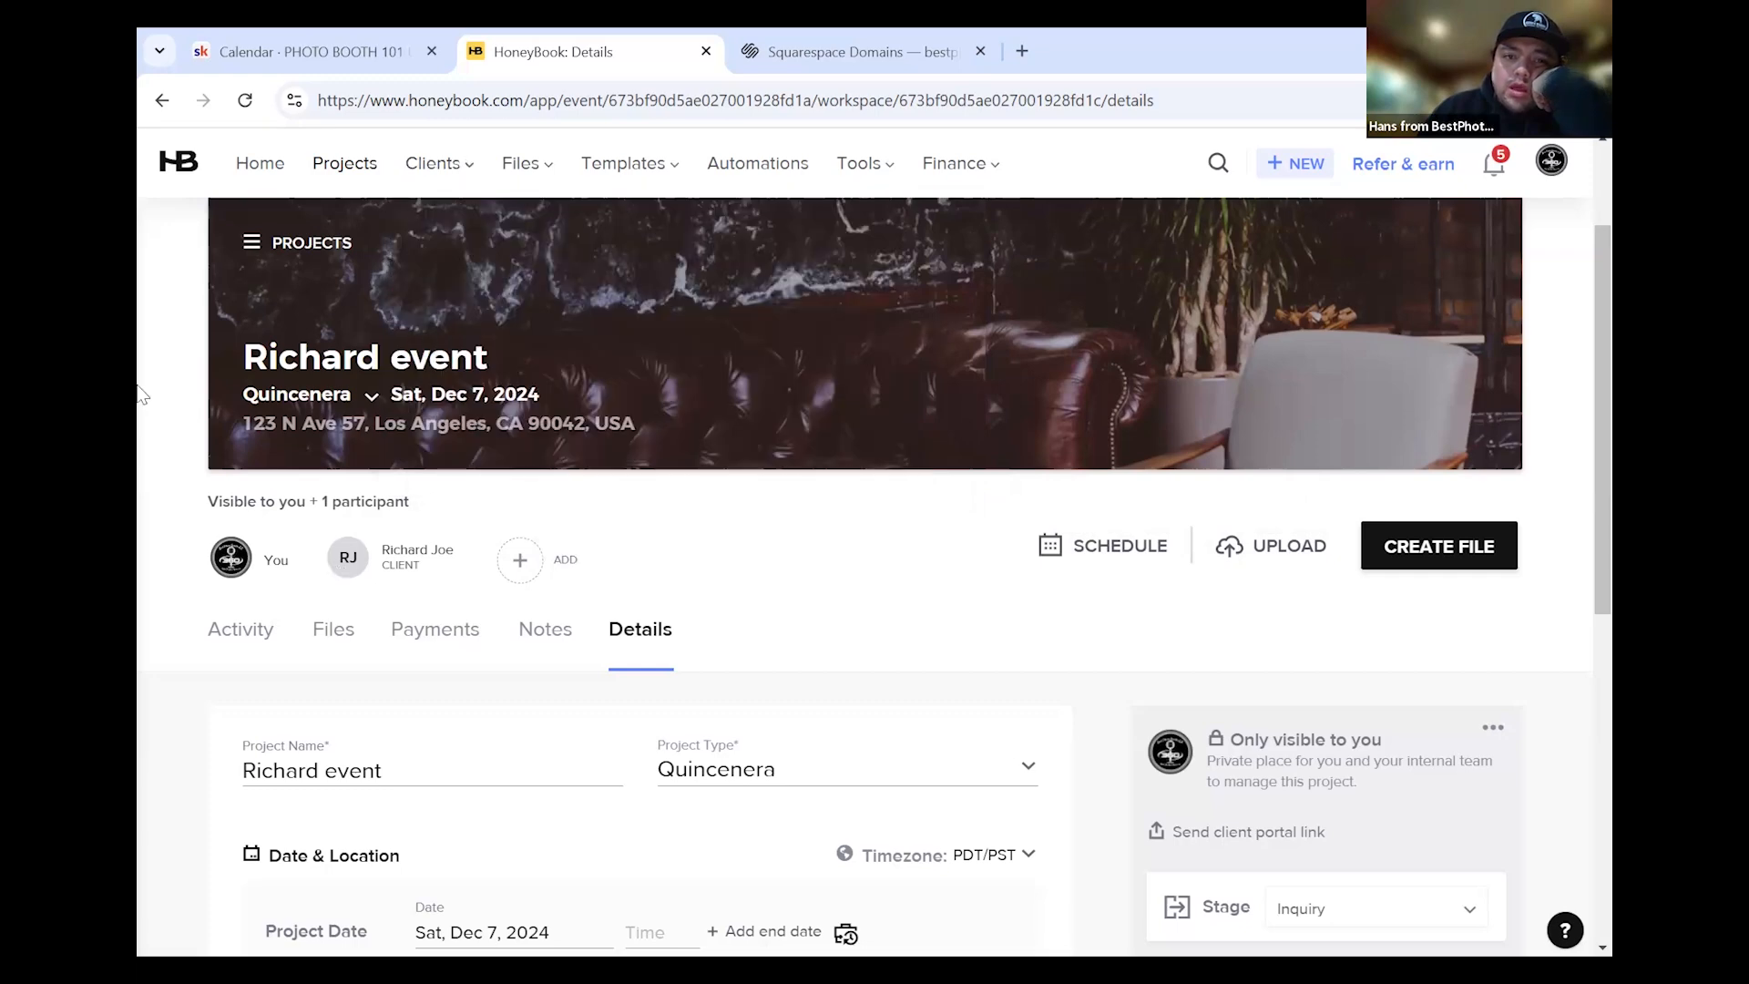
{"action": "mouse_move", "coordinate": [629, 171]}
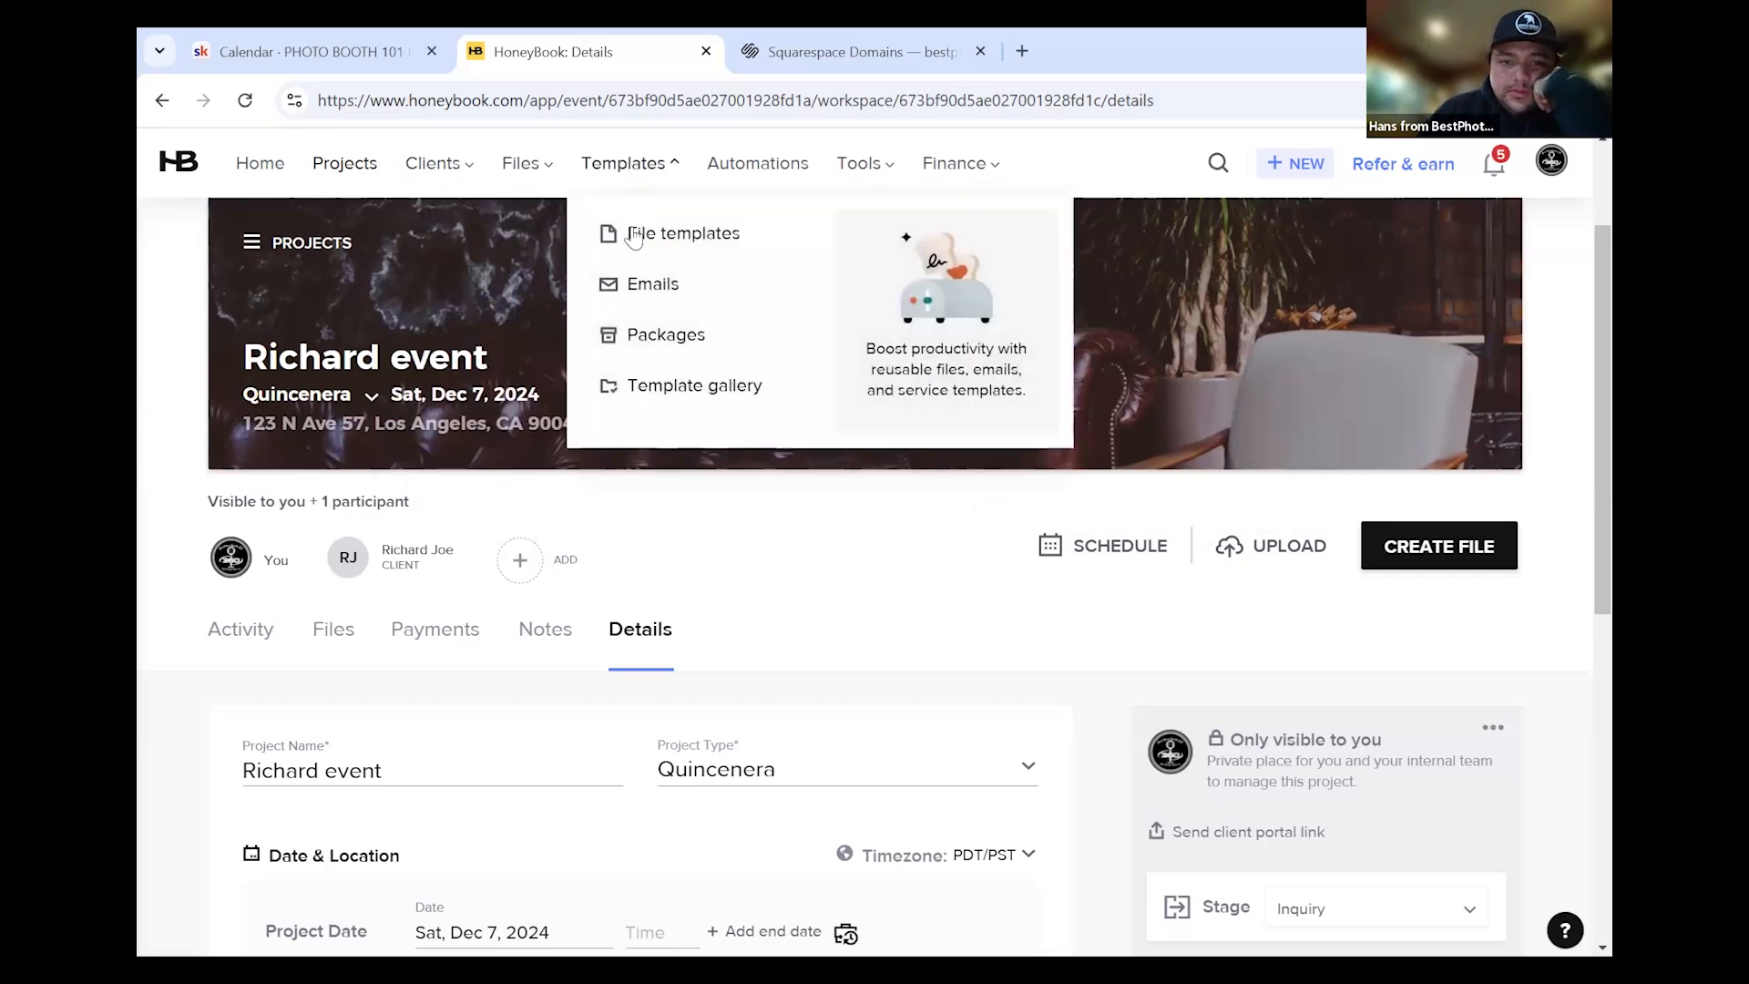
Show the saved file templates in My Templates
{"action": "left_click", "coordinate": [641, 255]}
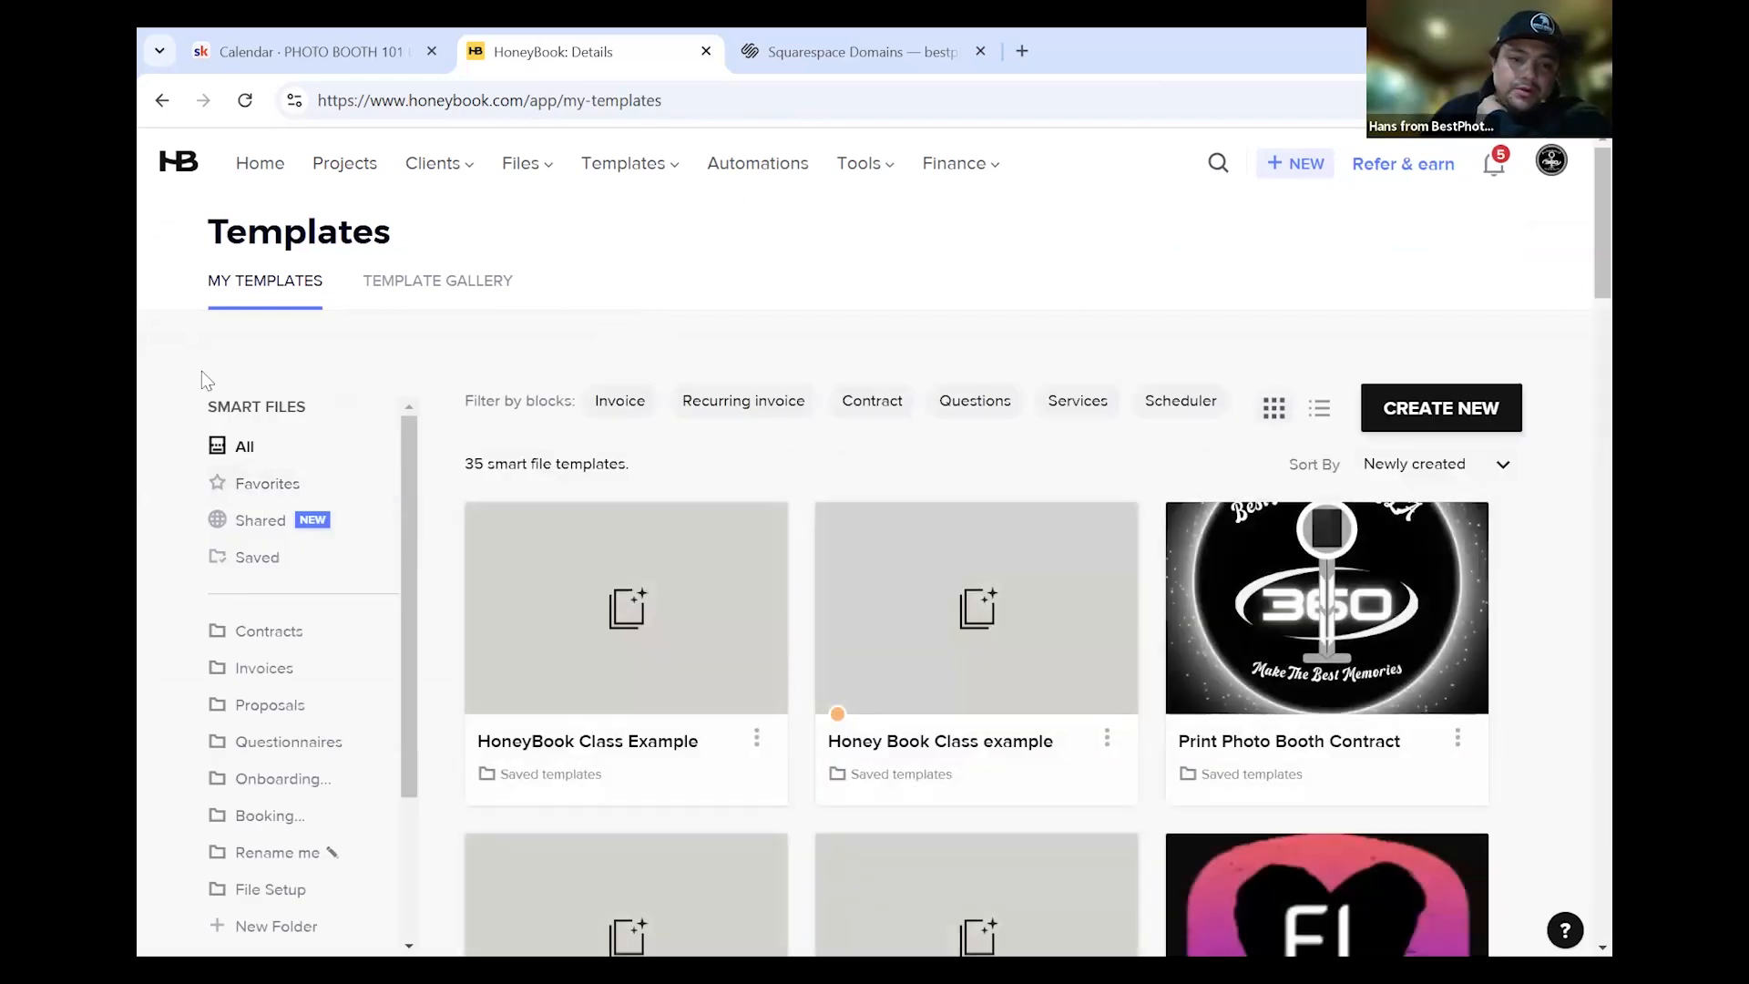
{"action": "scroll", "coordinate": [177, 418], "scroll_direction": "down", "scroll_amount": 3}
{"action": "scroll", "coordinate": [193, 454], "scroll_direction": "up", "scroll_amount": 3}
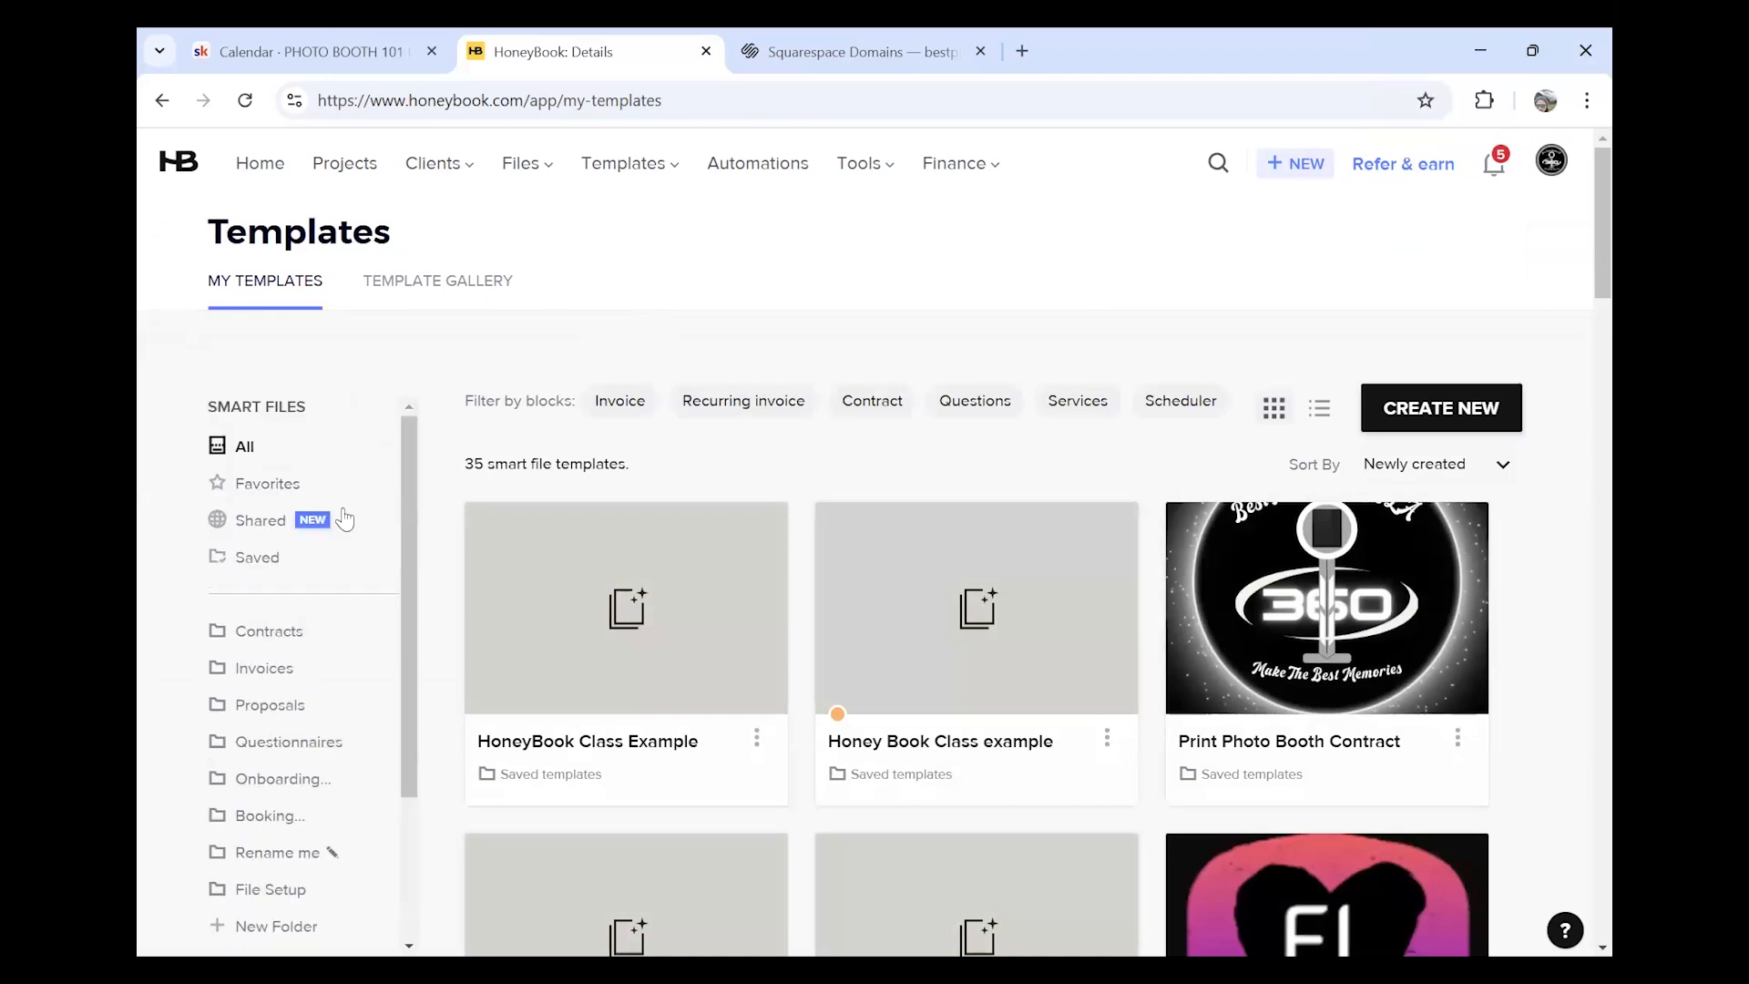
Create a new contract template and delete its placeholder contract text
{"action": "left_click", "coordinate": [1424, 419]}
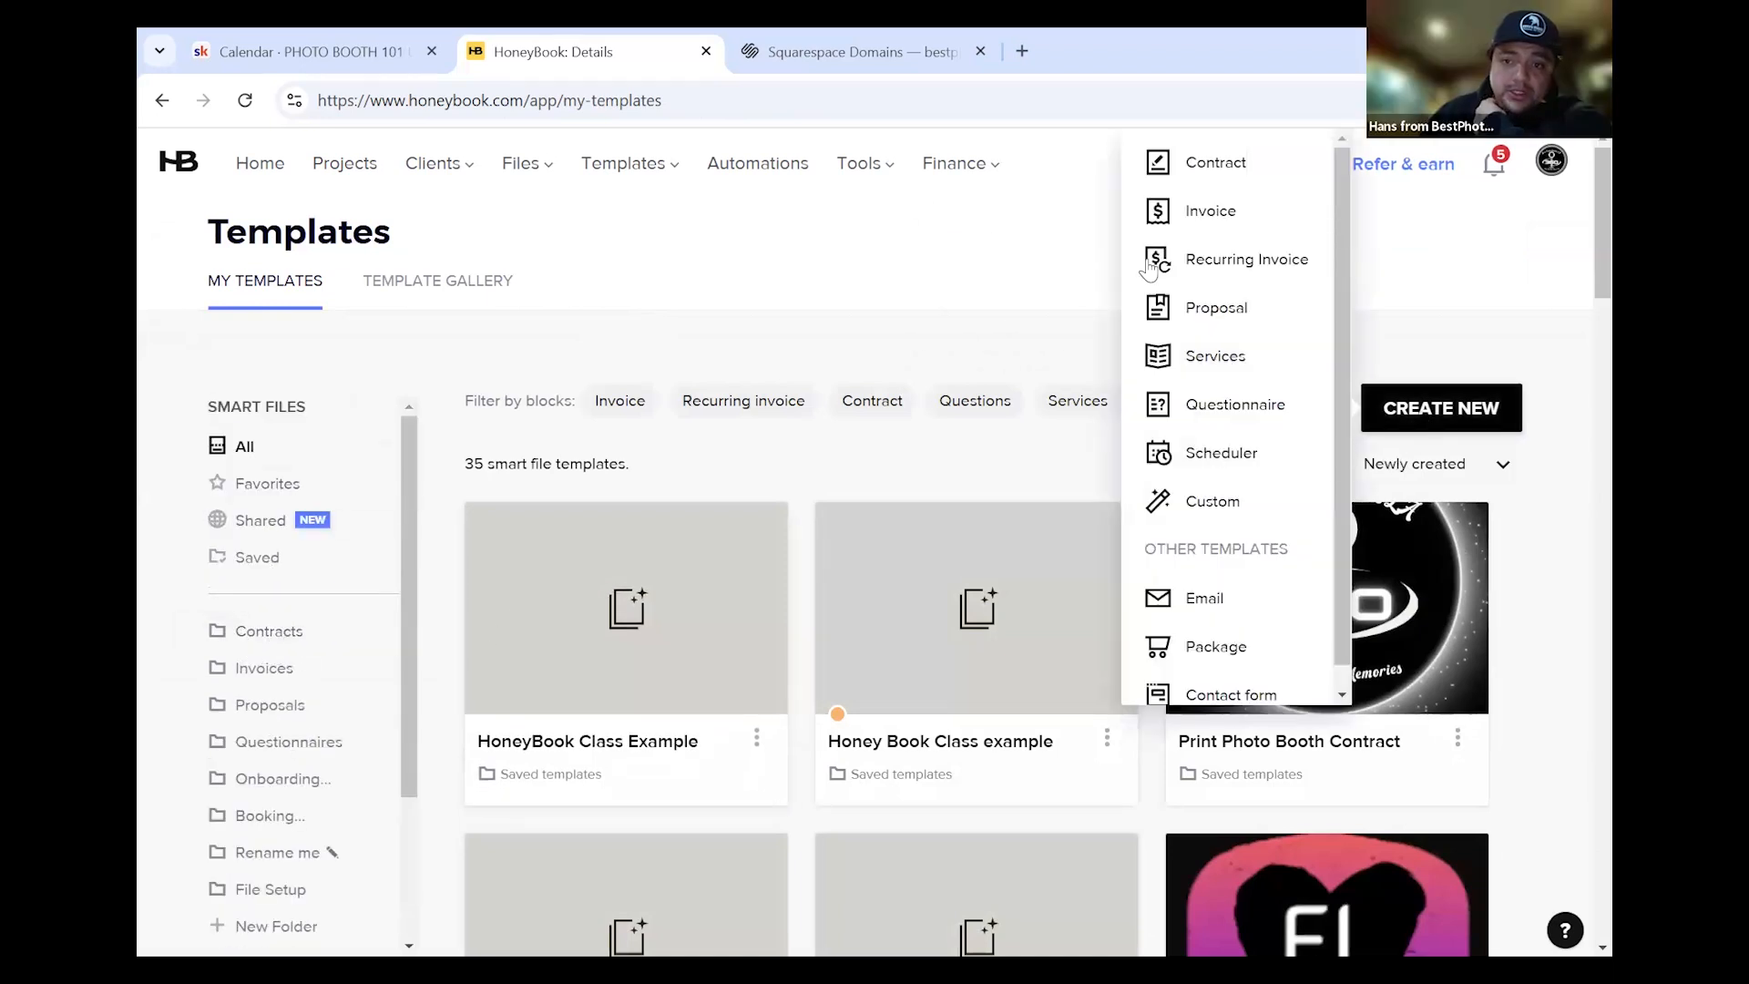
{"action": "left_click", "coordinate": [1203, 164]}
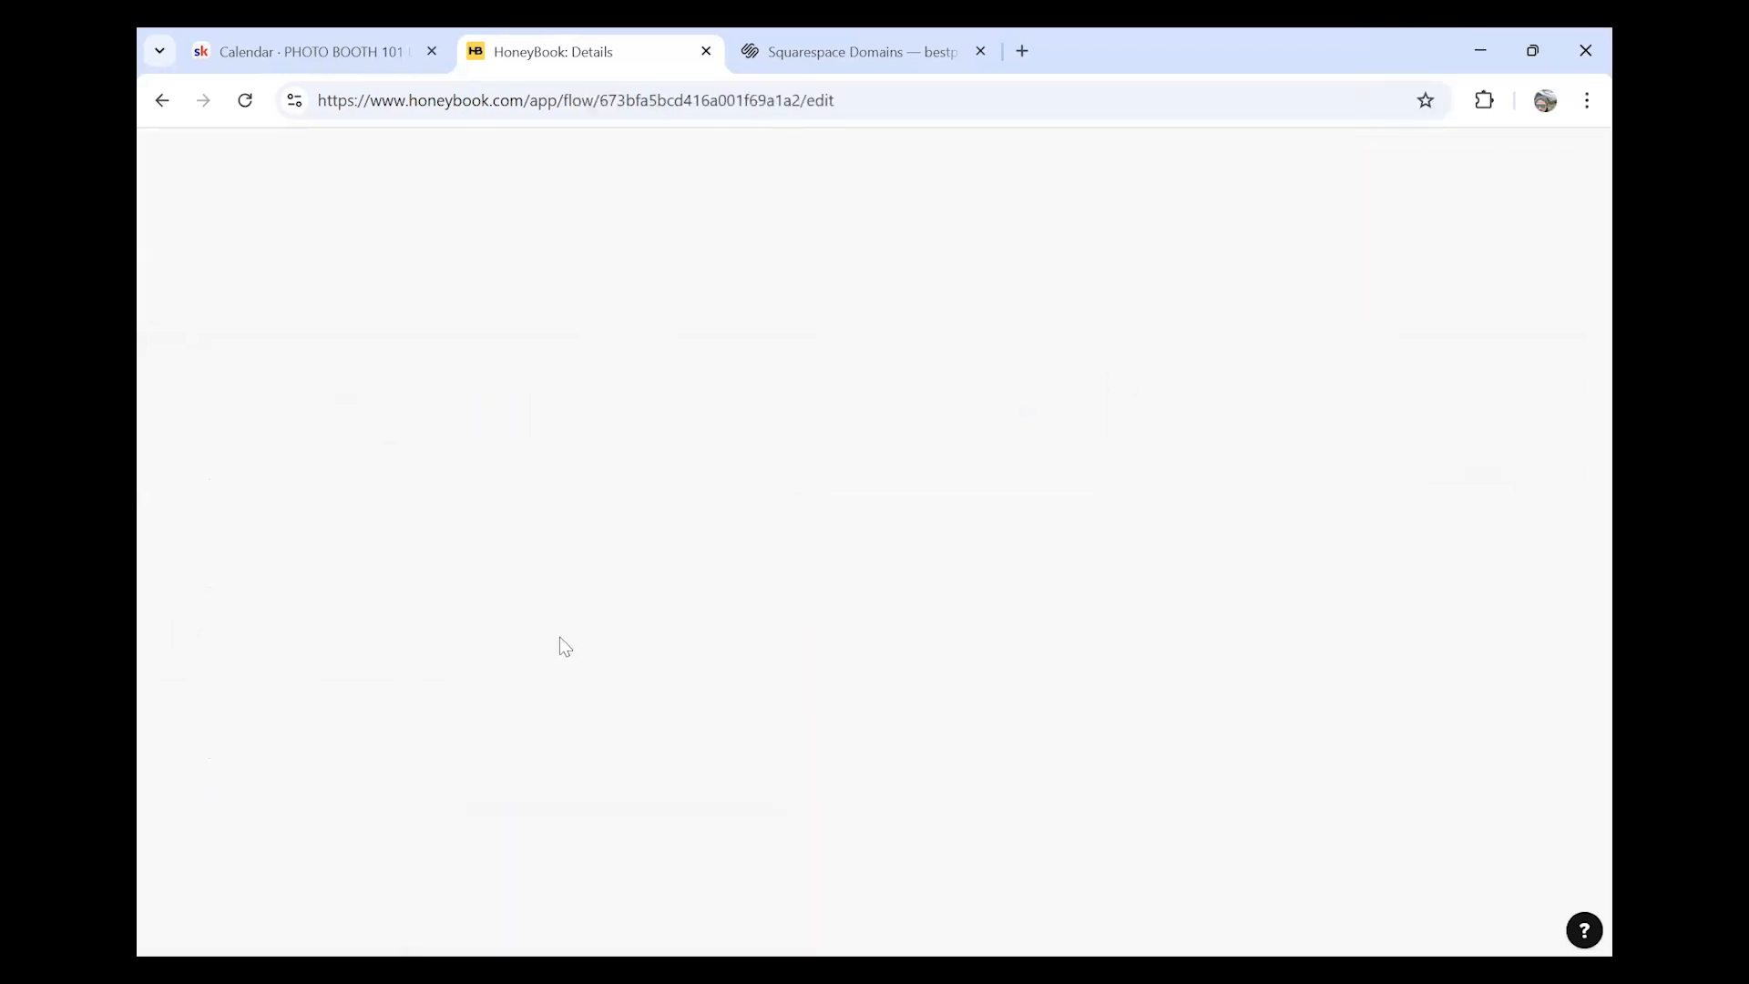
{"action": "scroll", "coordinate": [687, 730], "scroll_direction": "down", "scroll_amount": 4}
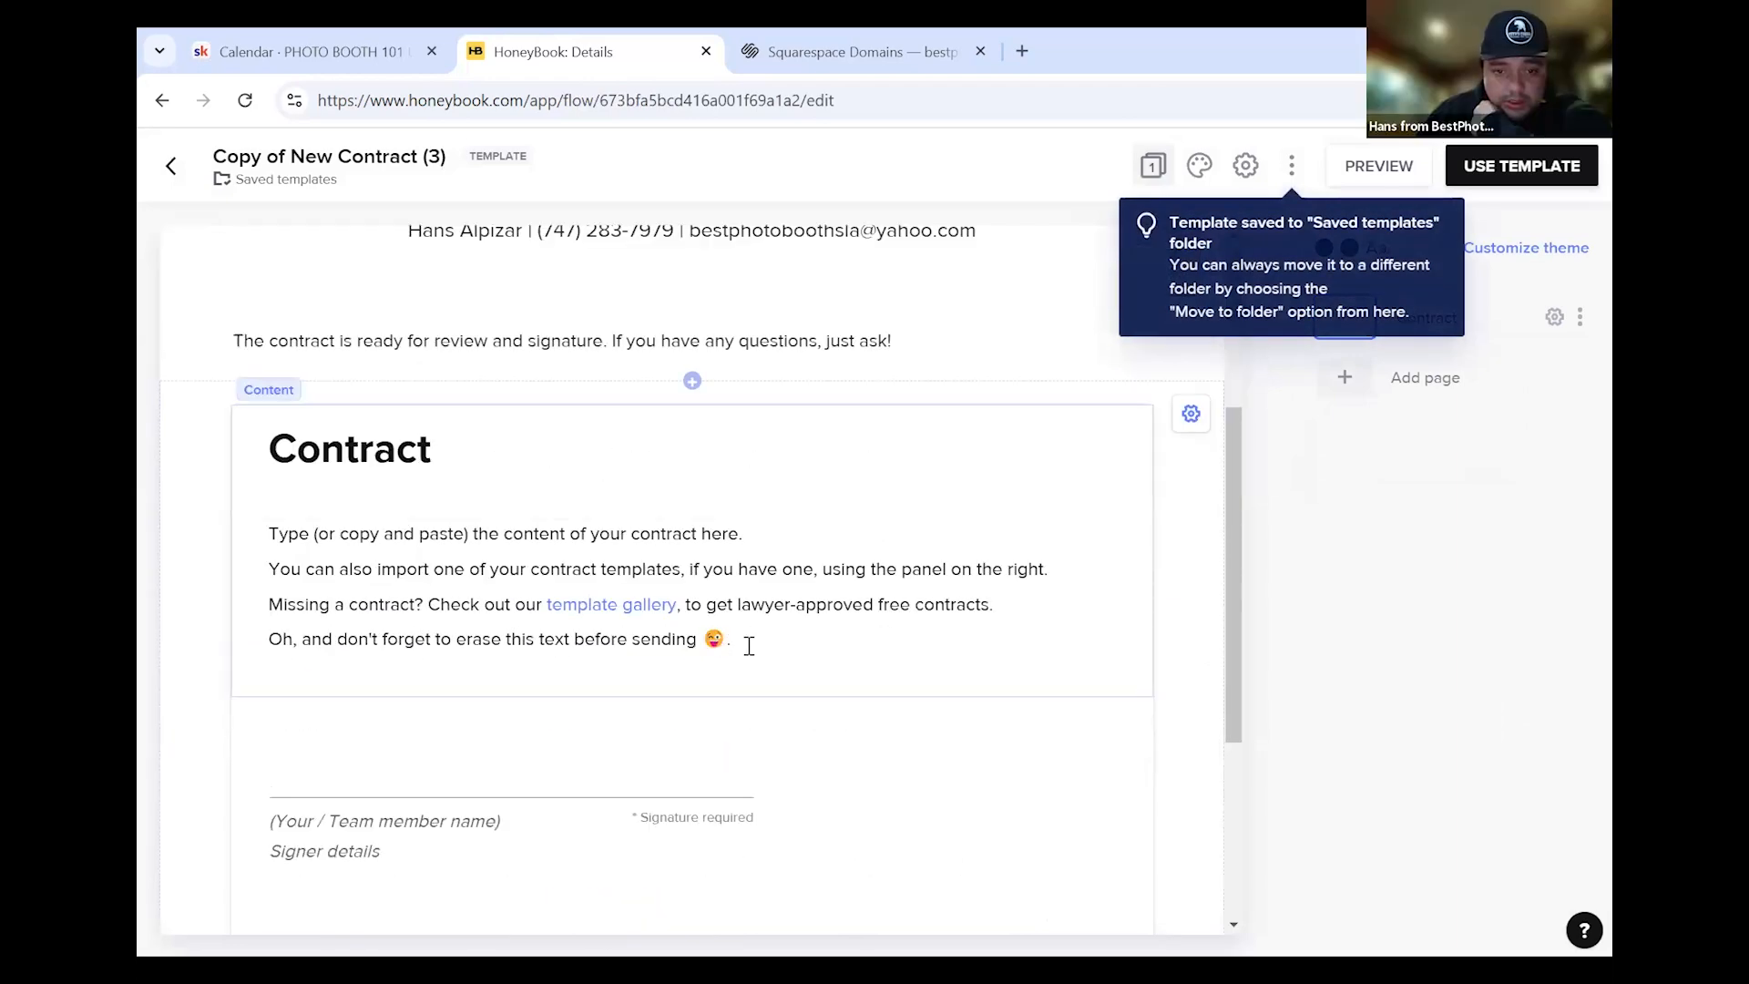
{"action": "left_click", "coordinate": [744, 640]}
{"action": "left_click_drag", "start_coordinate": [732, 683], "coordinate": [269, 493]}
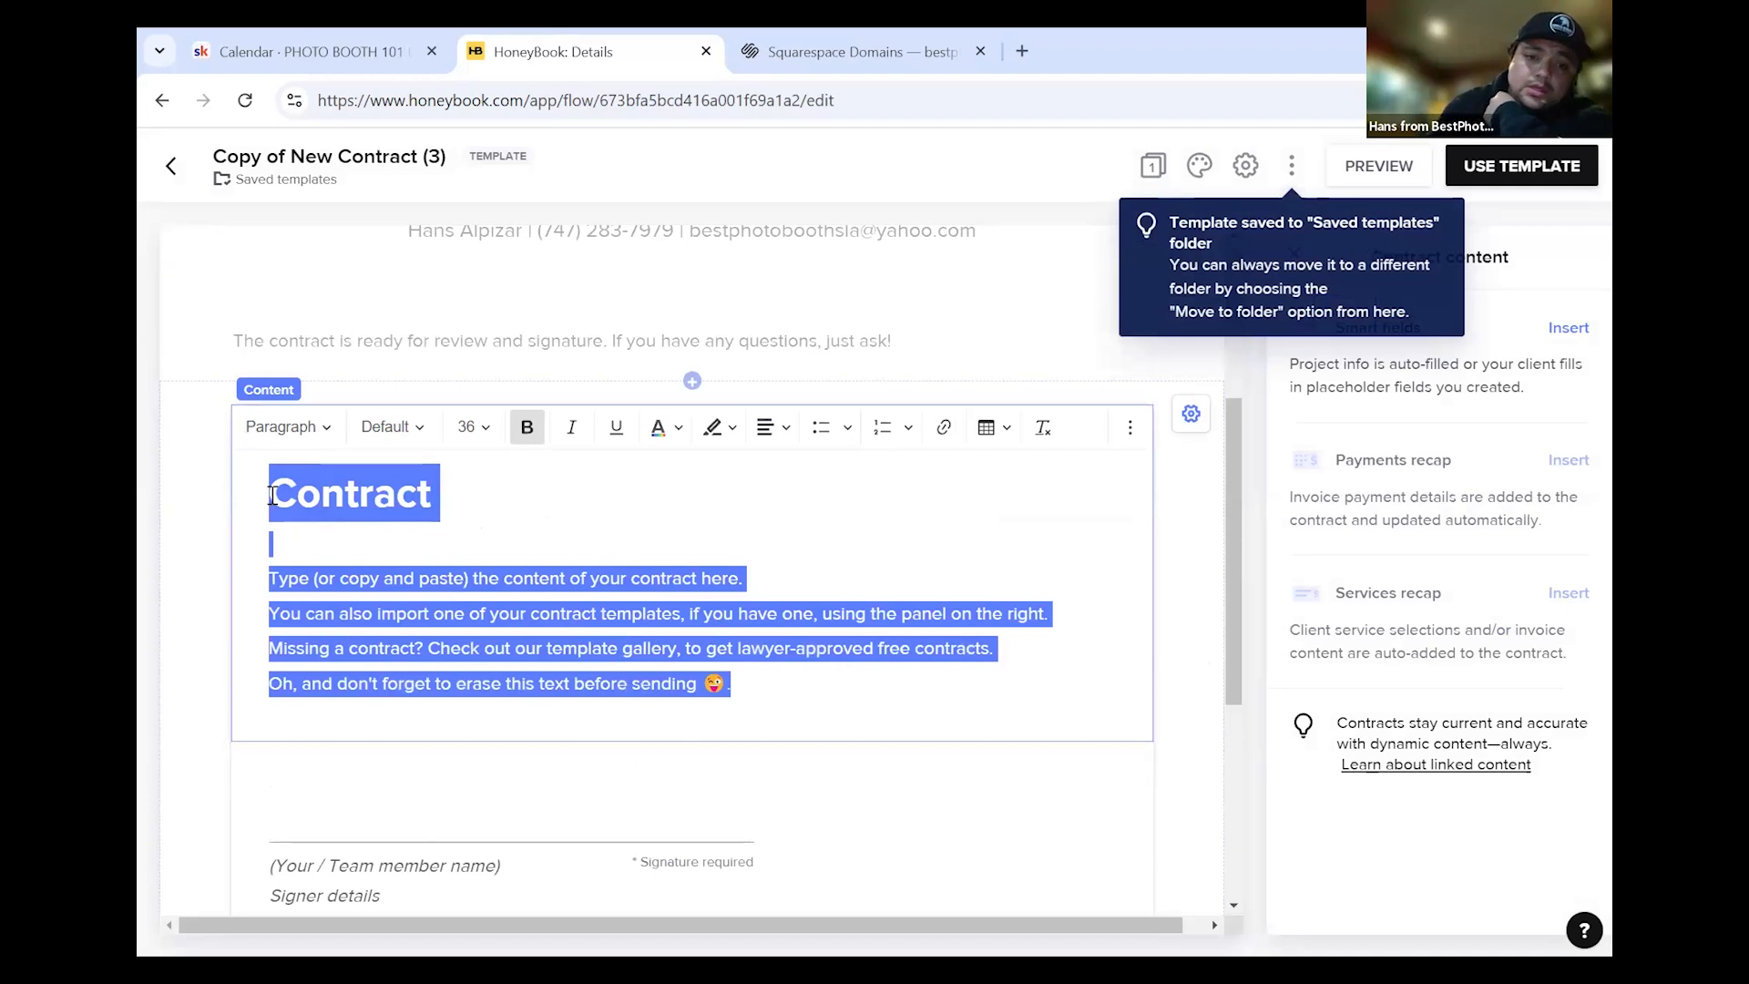
{"action": "key", "text": "BackSpace"}
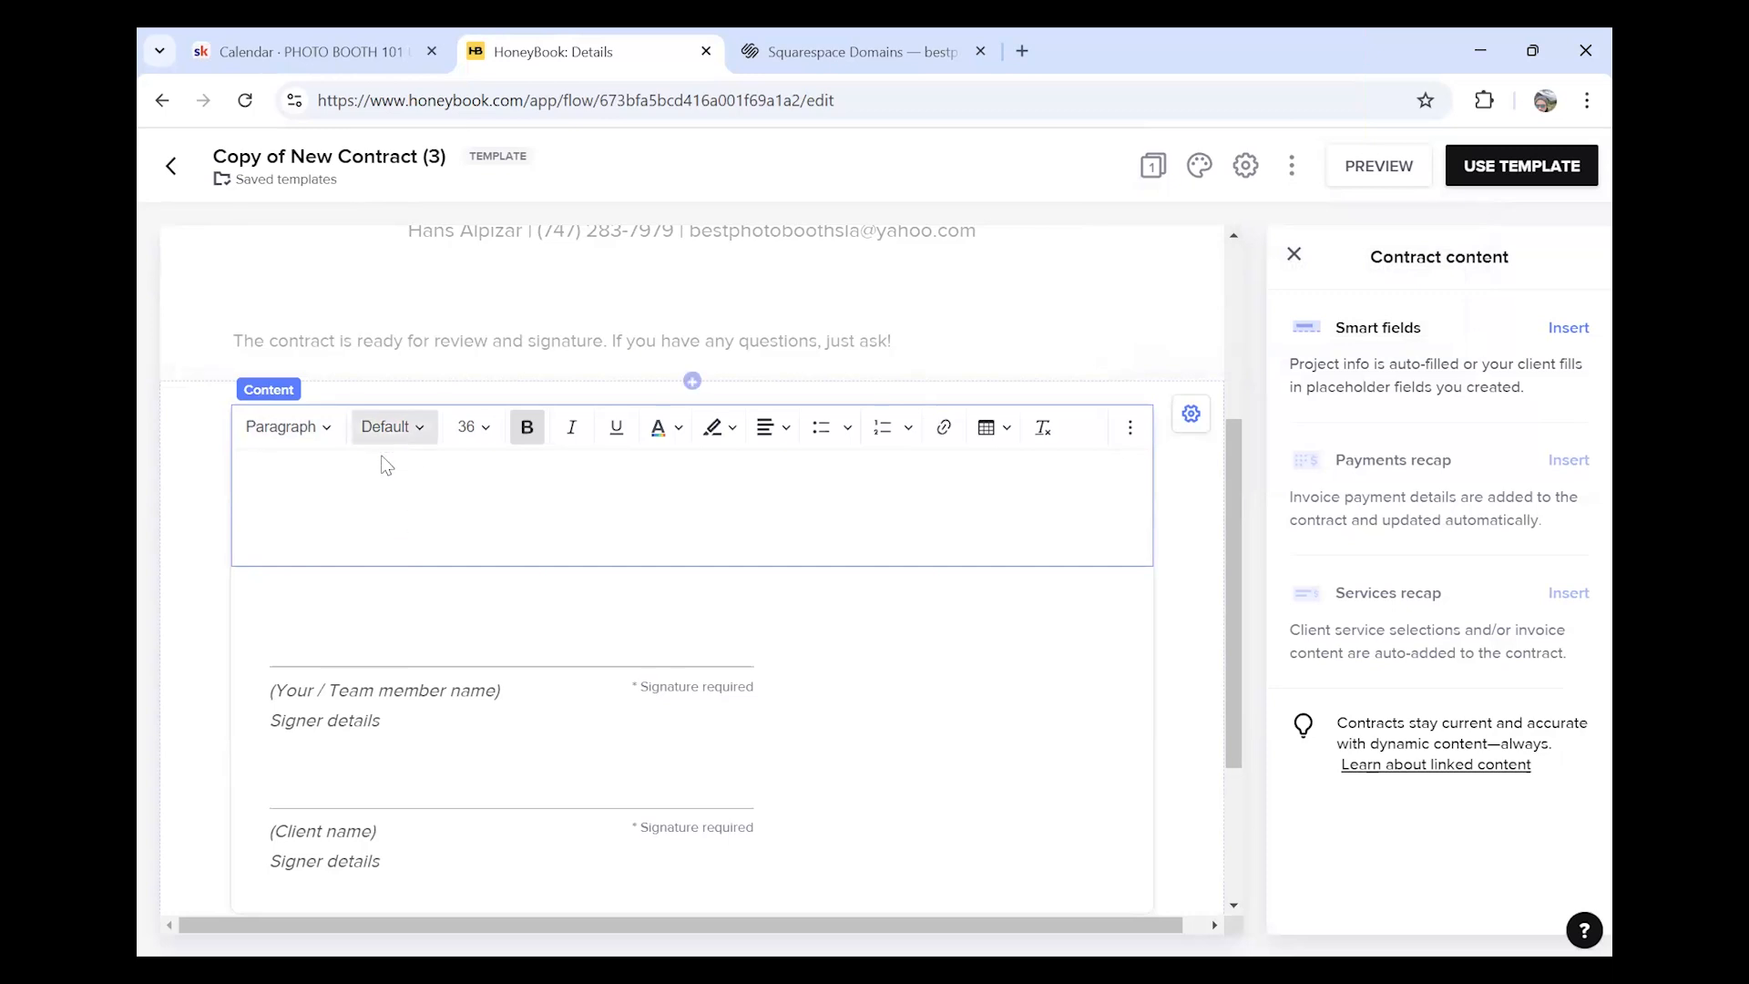
Leave the contract editor without updating the template
{"action": "scroll", "coordinate": [381, 460], "scroll_direction": "up", "scroll_amount": 3}
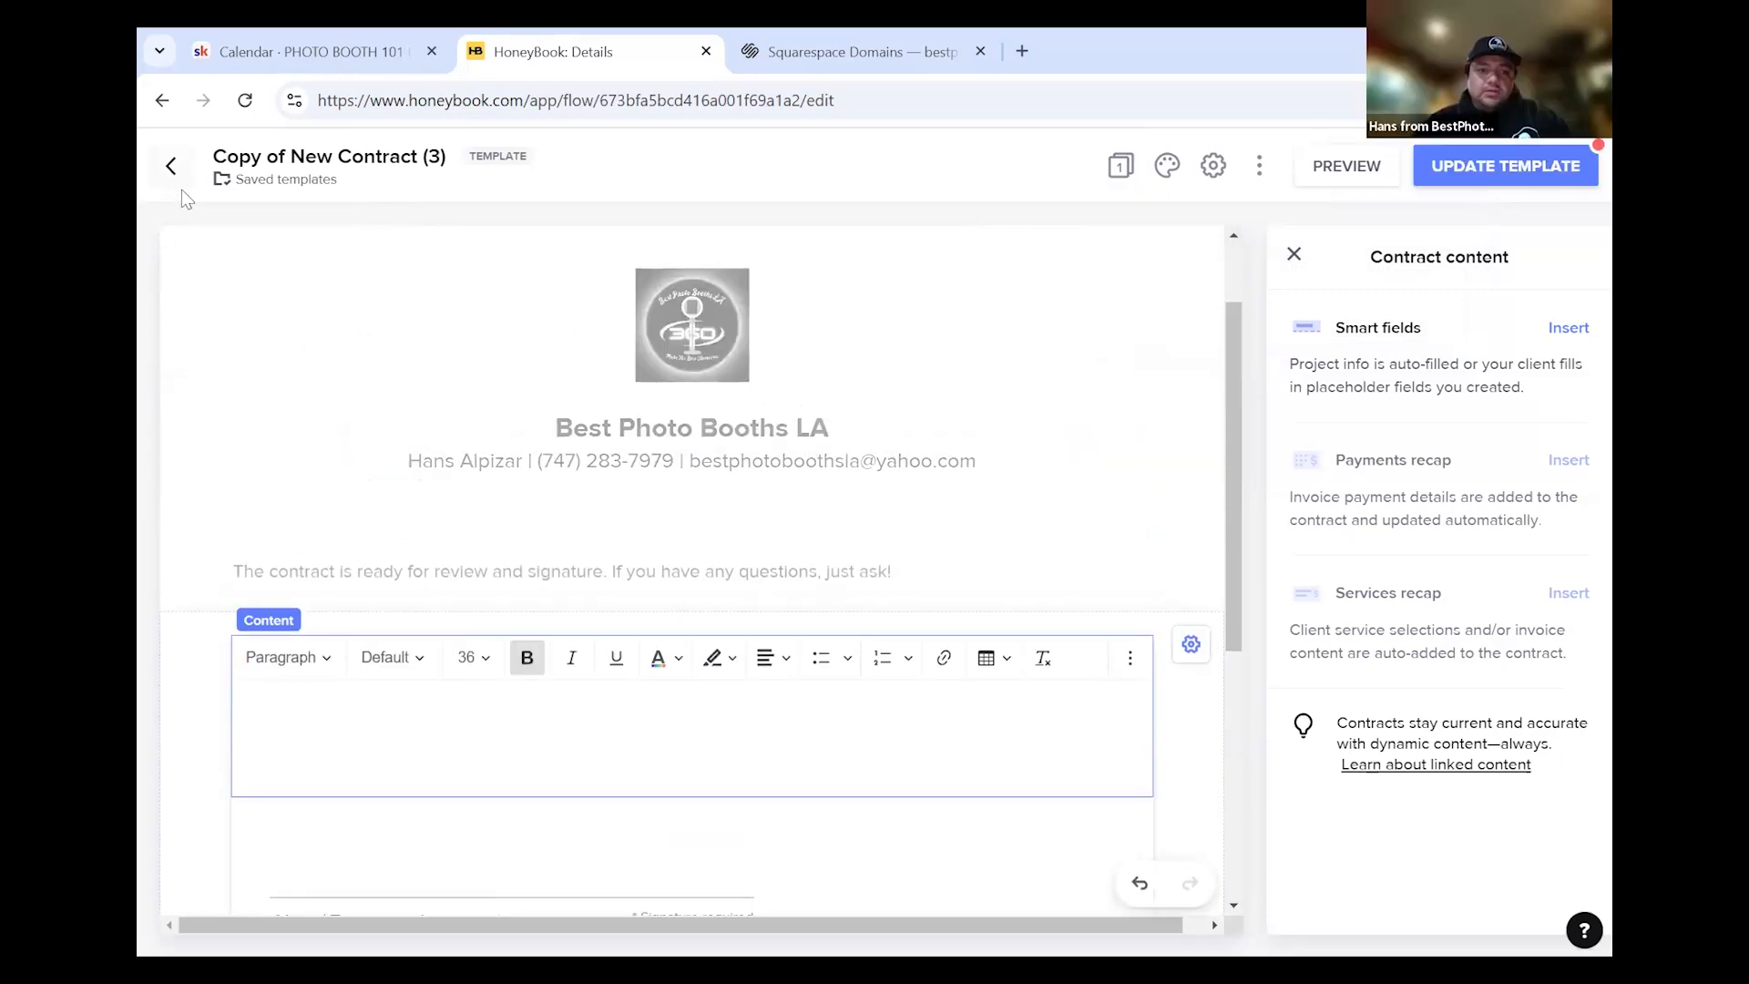
{"action": "scroll", "coordinate": [178, 237], "scroll_direction": "up", "scroll_amount": 2}
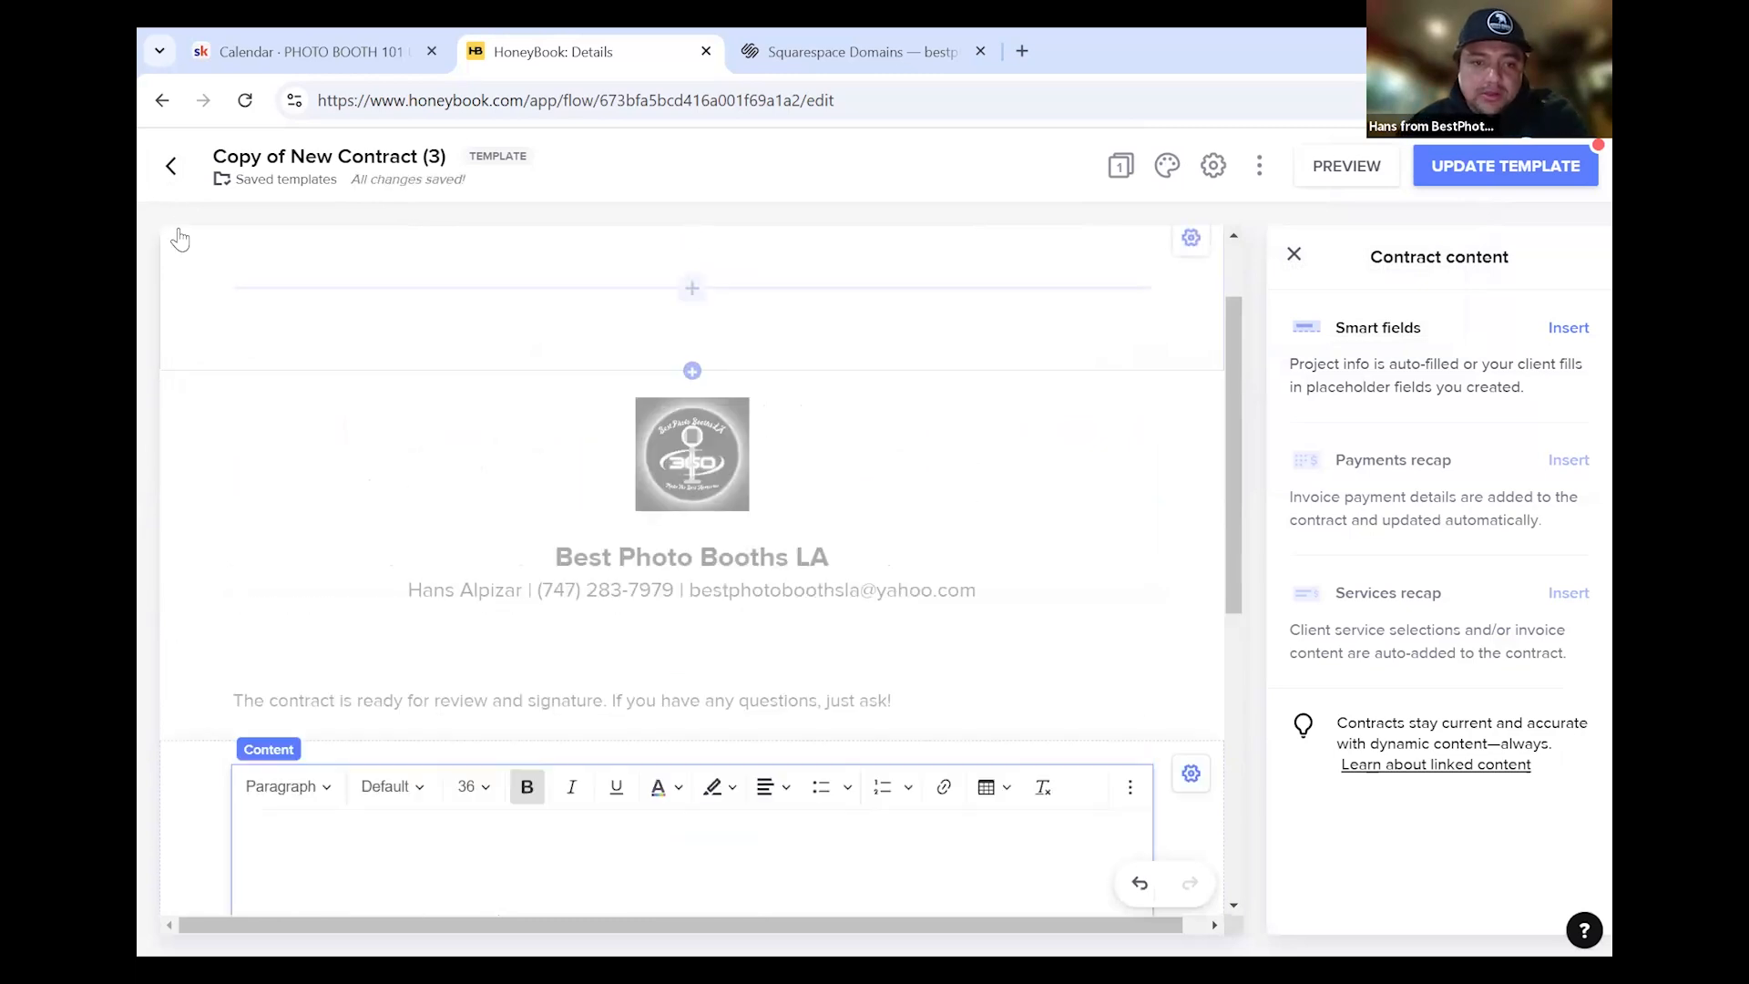
{"action": "scroll", "coordinate": [178, 232], "scroll_direction": "down", "scroll_amount": 3}
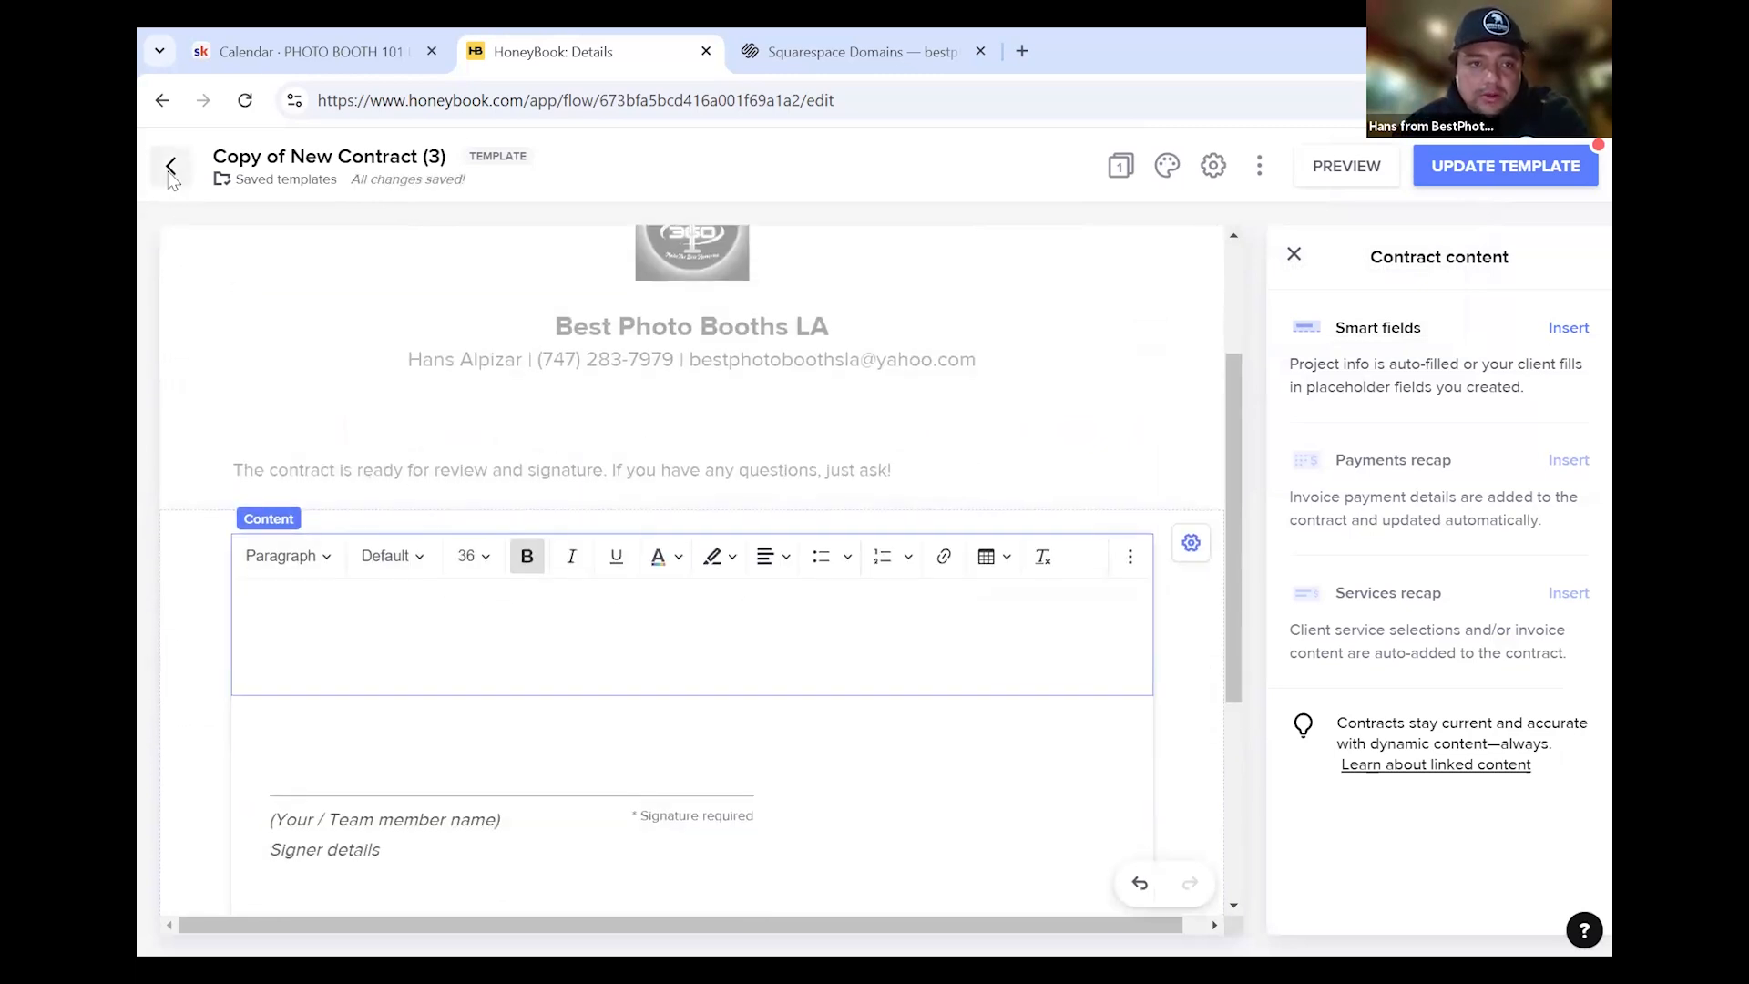
{"action": "left_click", "coordinate": [170, 168]}
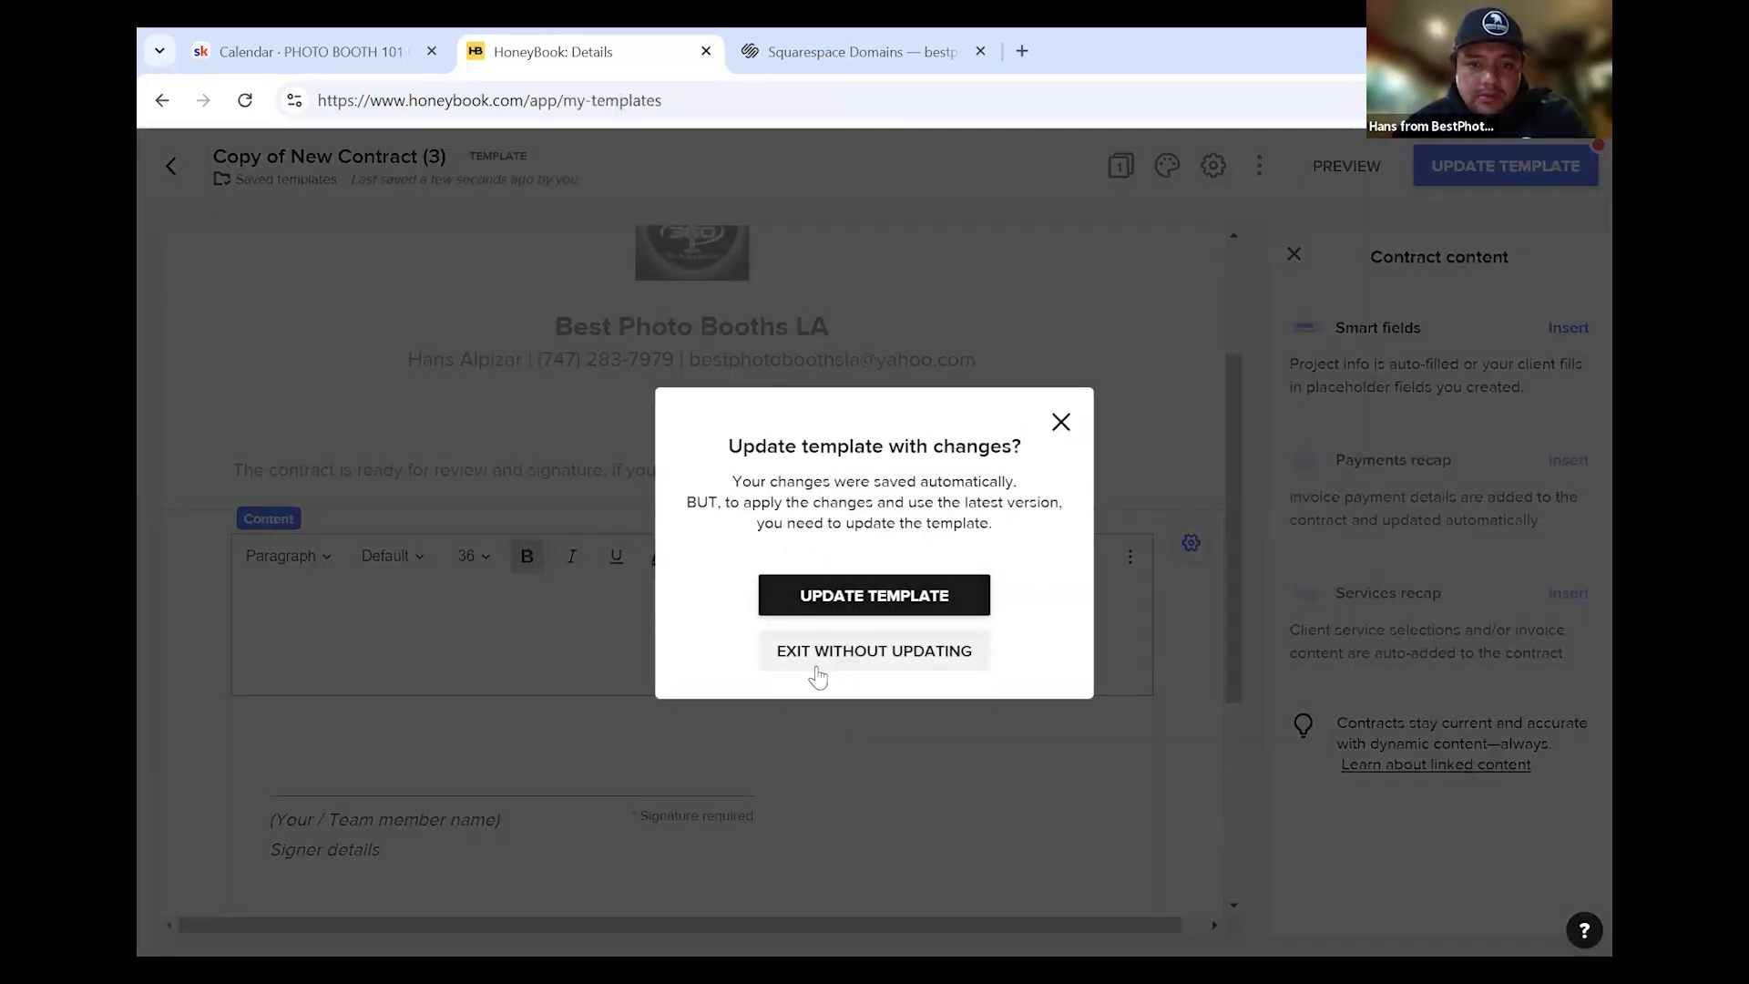
{"action": "left_click", "coordinate": [768, 655]}
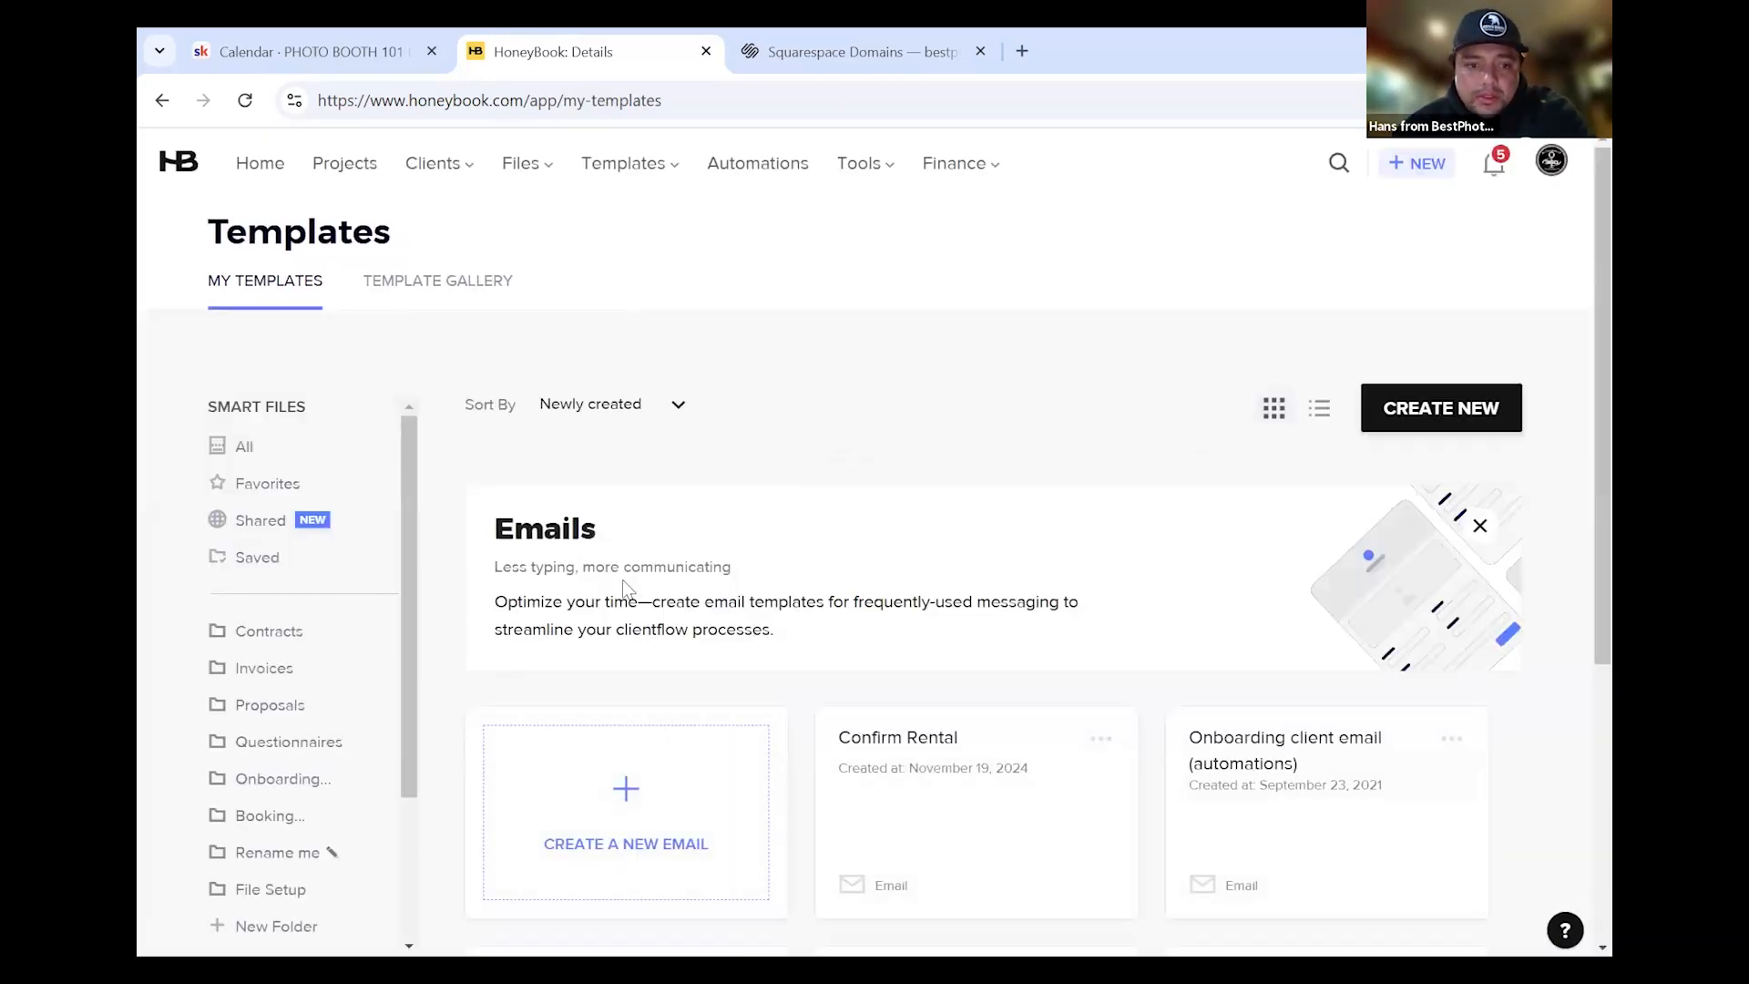
Copy the whole agreement text from the All Day Photo Booth Contract template
{"action": "left_click", "coordinate": [266, 633]}
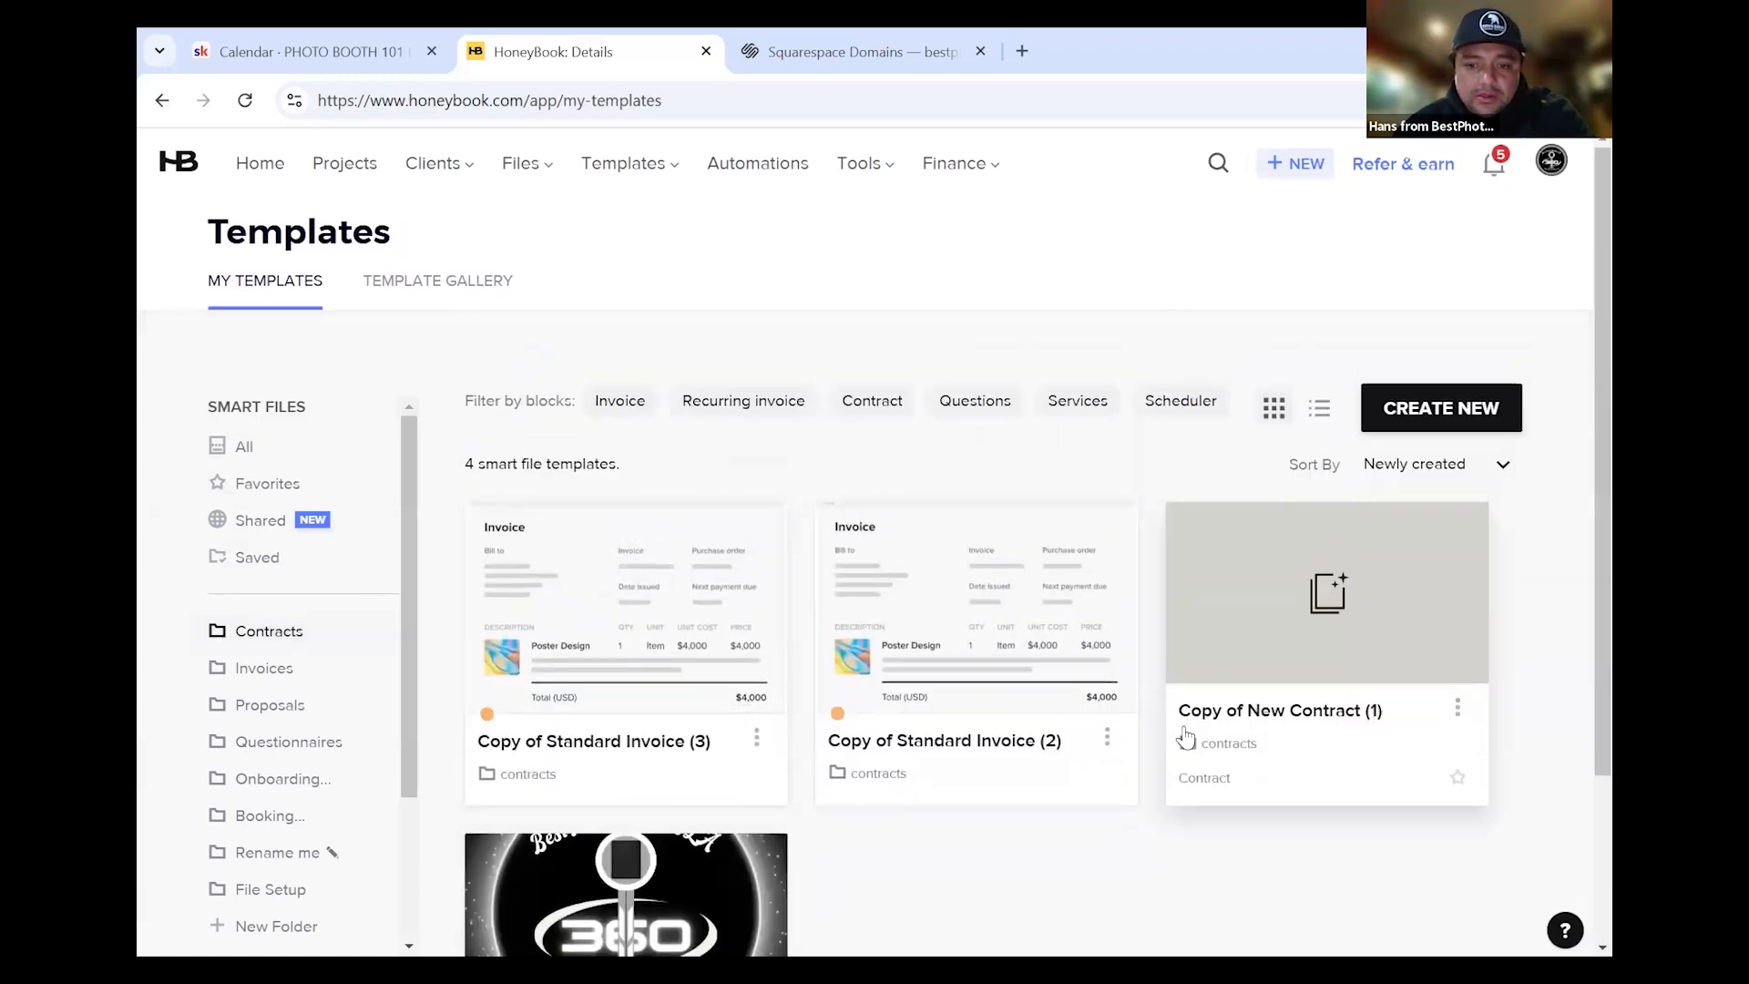
{"action": "scroll", "coordinate": [1186, 738], "scroll_direction": "down", "scroll_amount": 2}
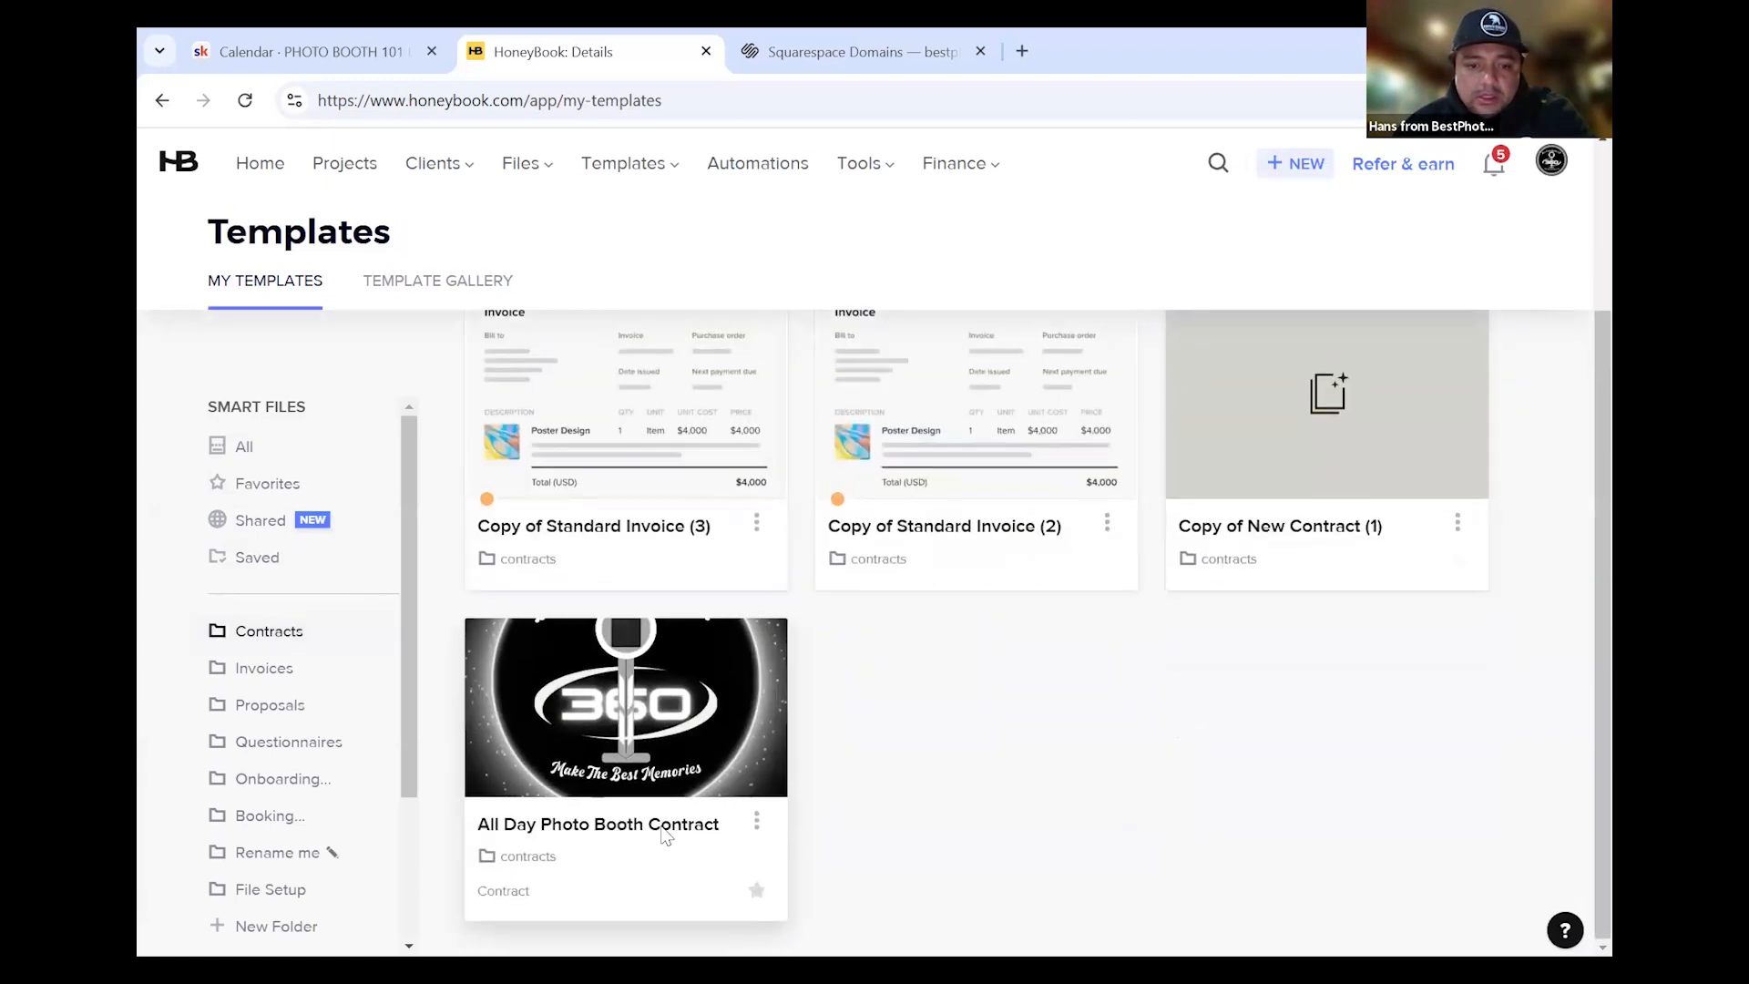
{"action": "left_click", "coordinate": [664, 836]}
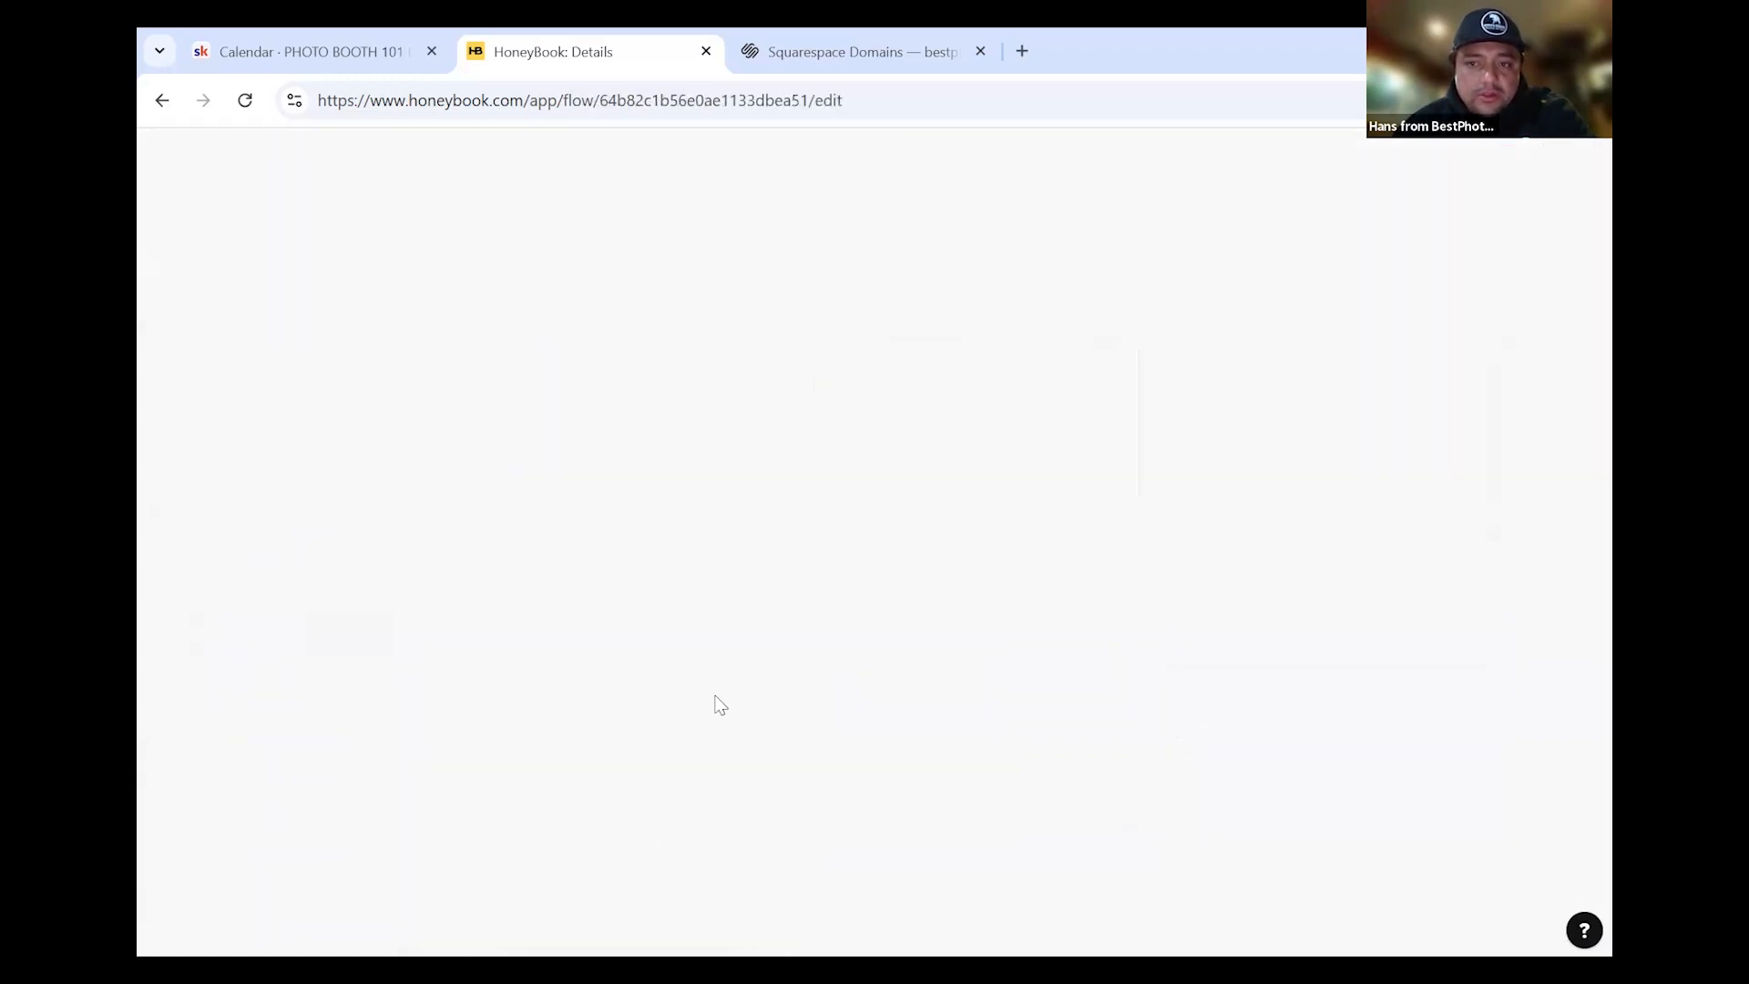
{"action": "scroll", "coordinate": [638, 667], "scroll_direction": "down", "scroll_amount": 2}
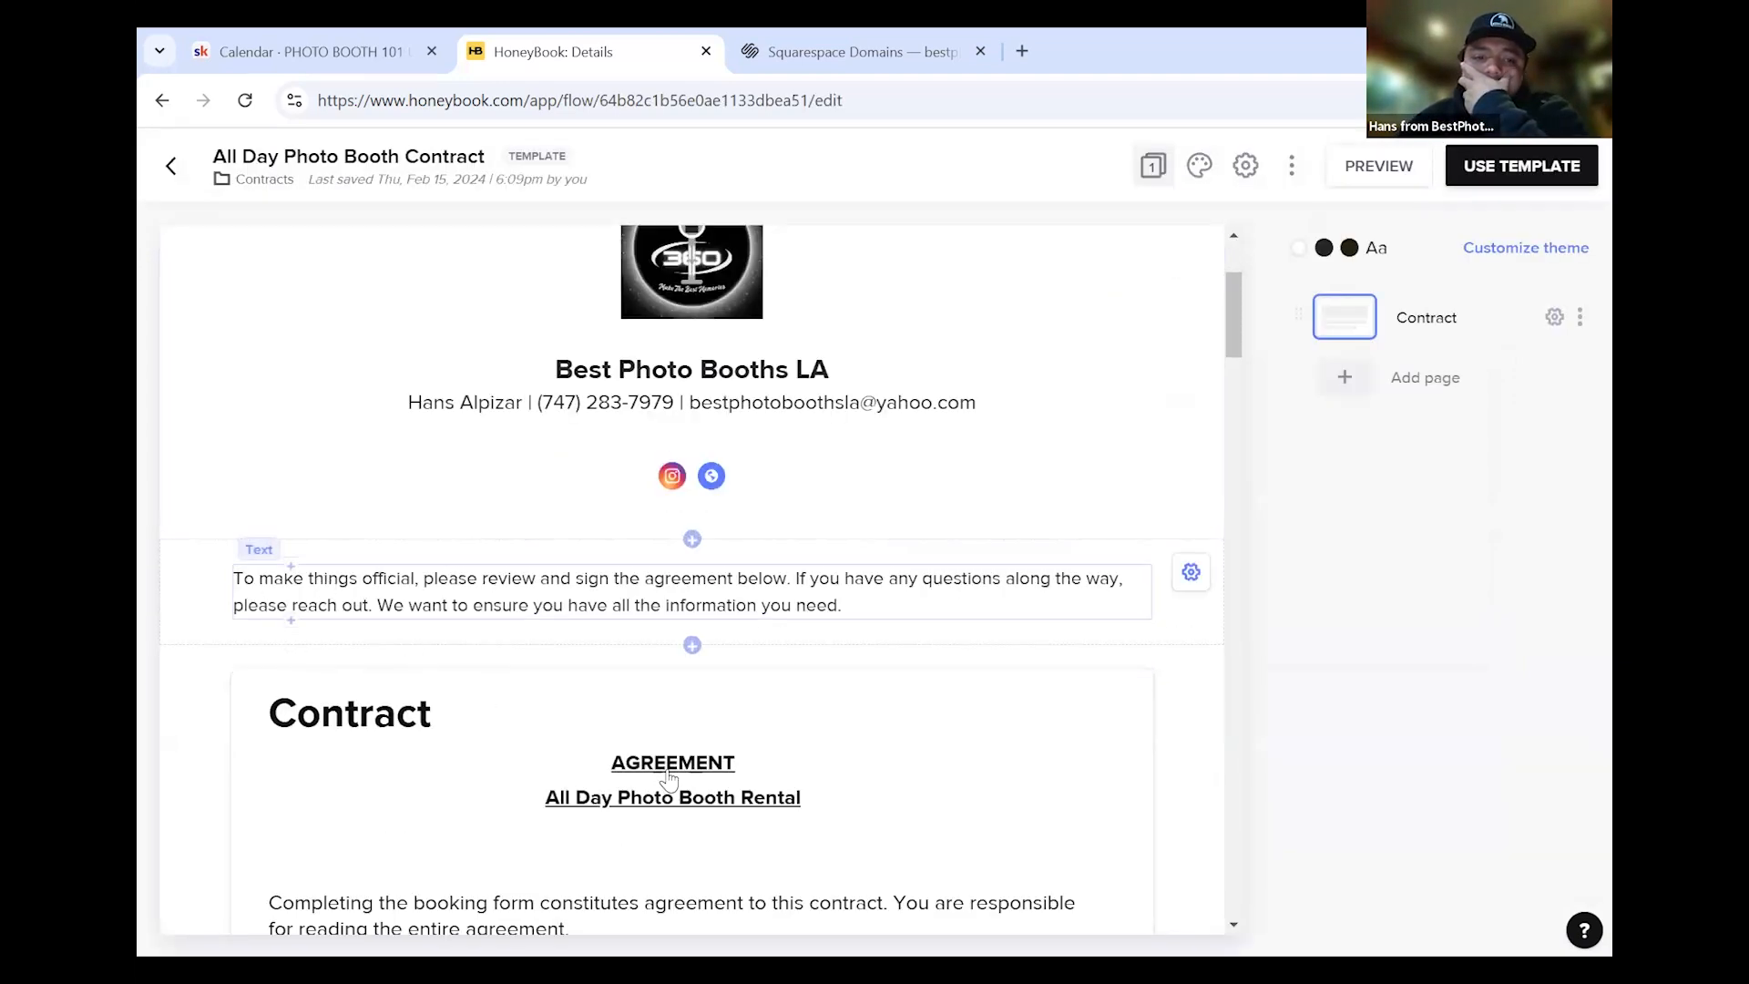
{"action": "scroll", "coordinate": [672, 782], "scroll_direction": "down", "scroll_amount": 5}
{"action": "left_click", "coordinate": [629, 337]}
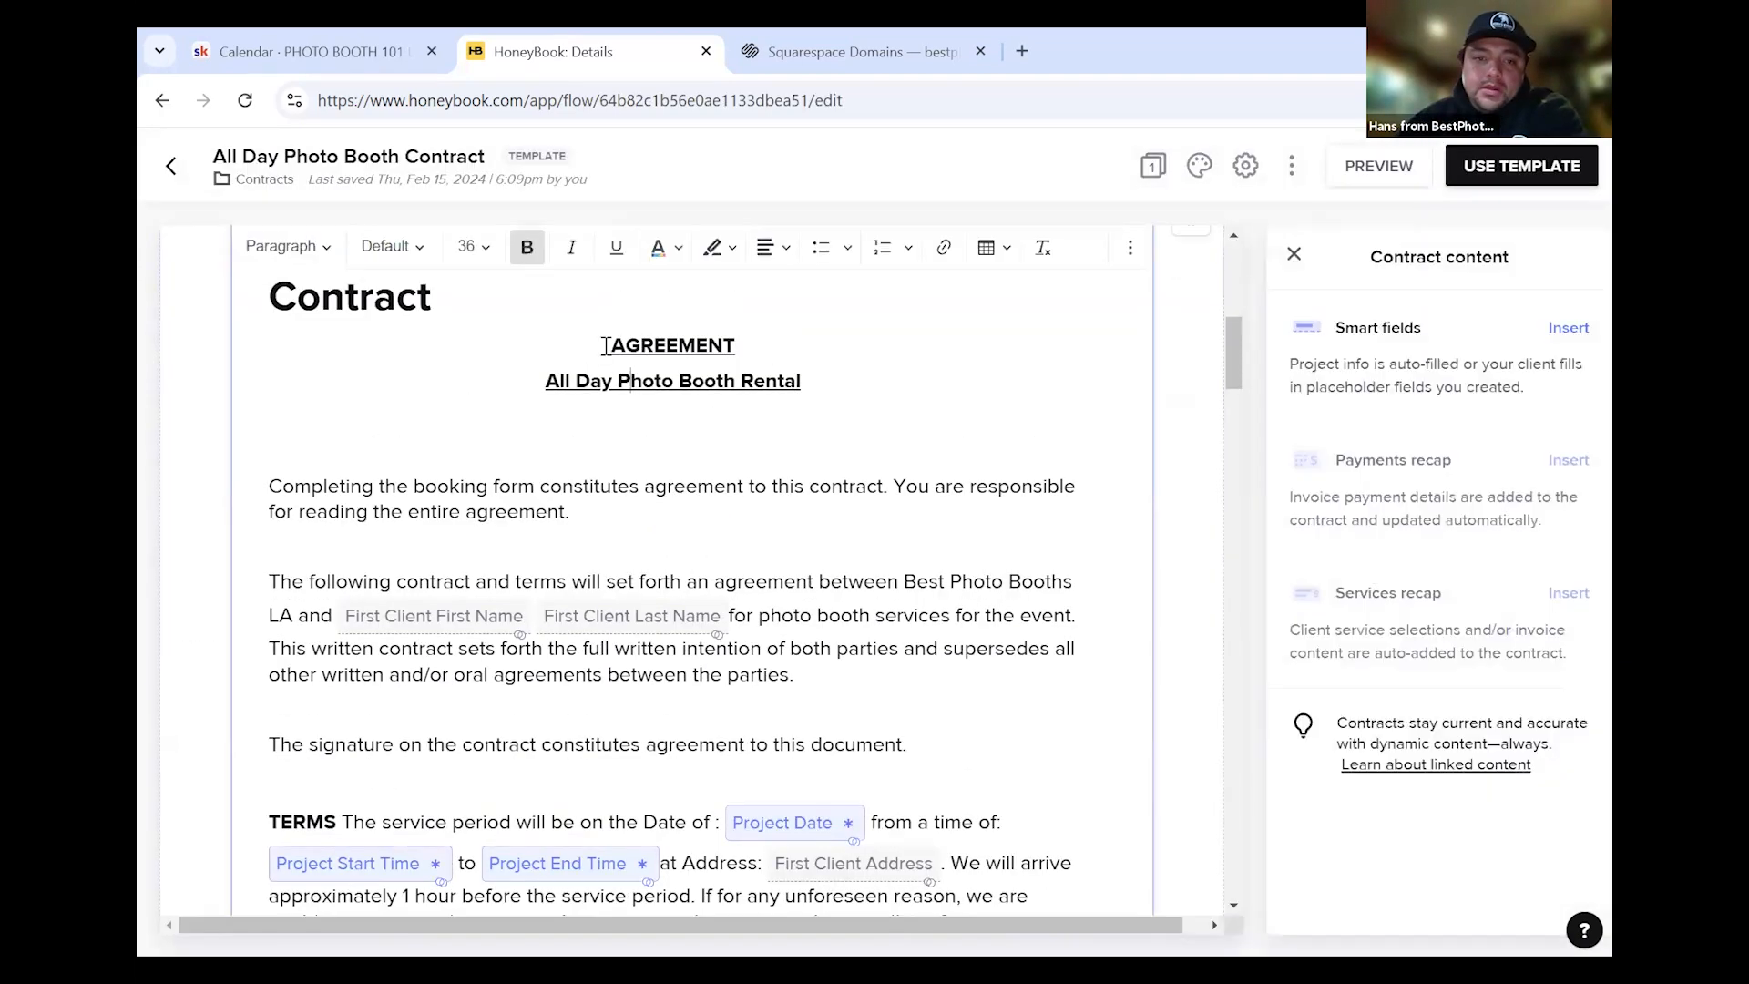
{"action": "left_click_drag", "start_coordinate": [607, 346], "coordinate": [867, 715]}
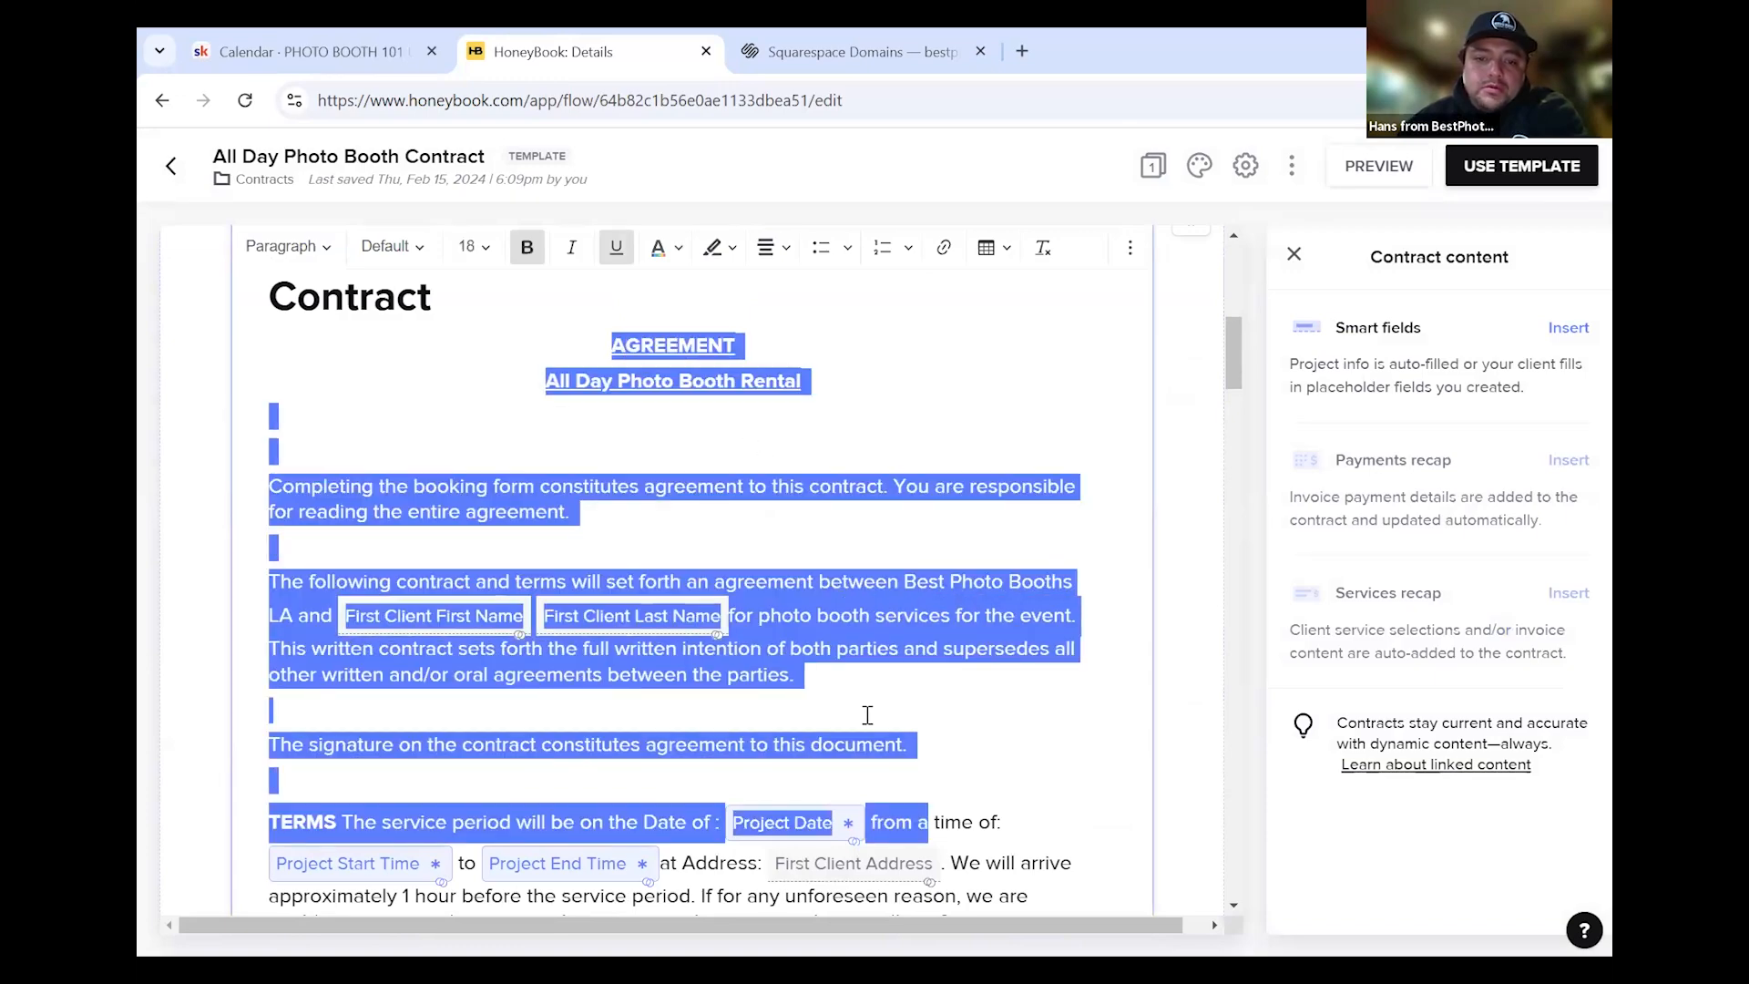
{"action": "left_click_drag", "start_coordinate": [929, 822], "coordinate": [1025, 696]}
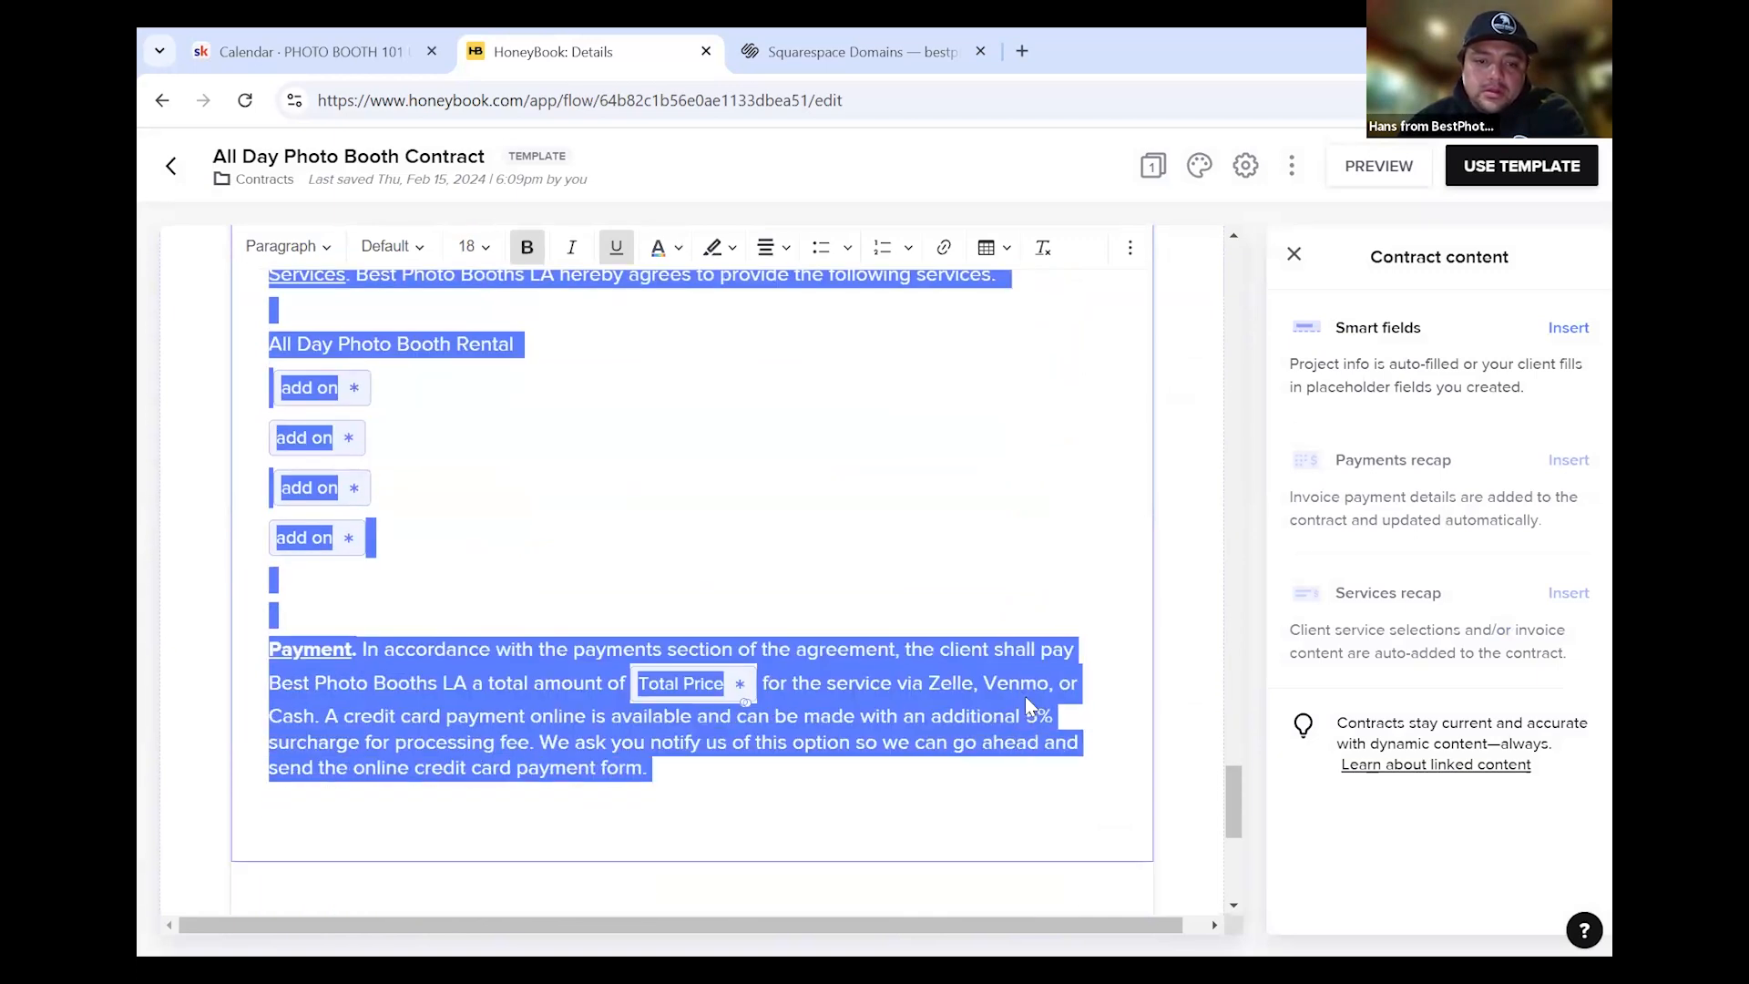
{"action": "right_click", "coordinate": [893, 699]}
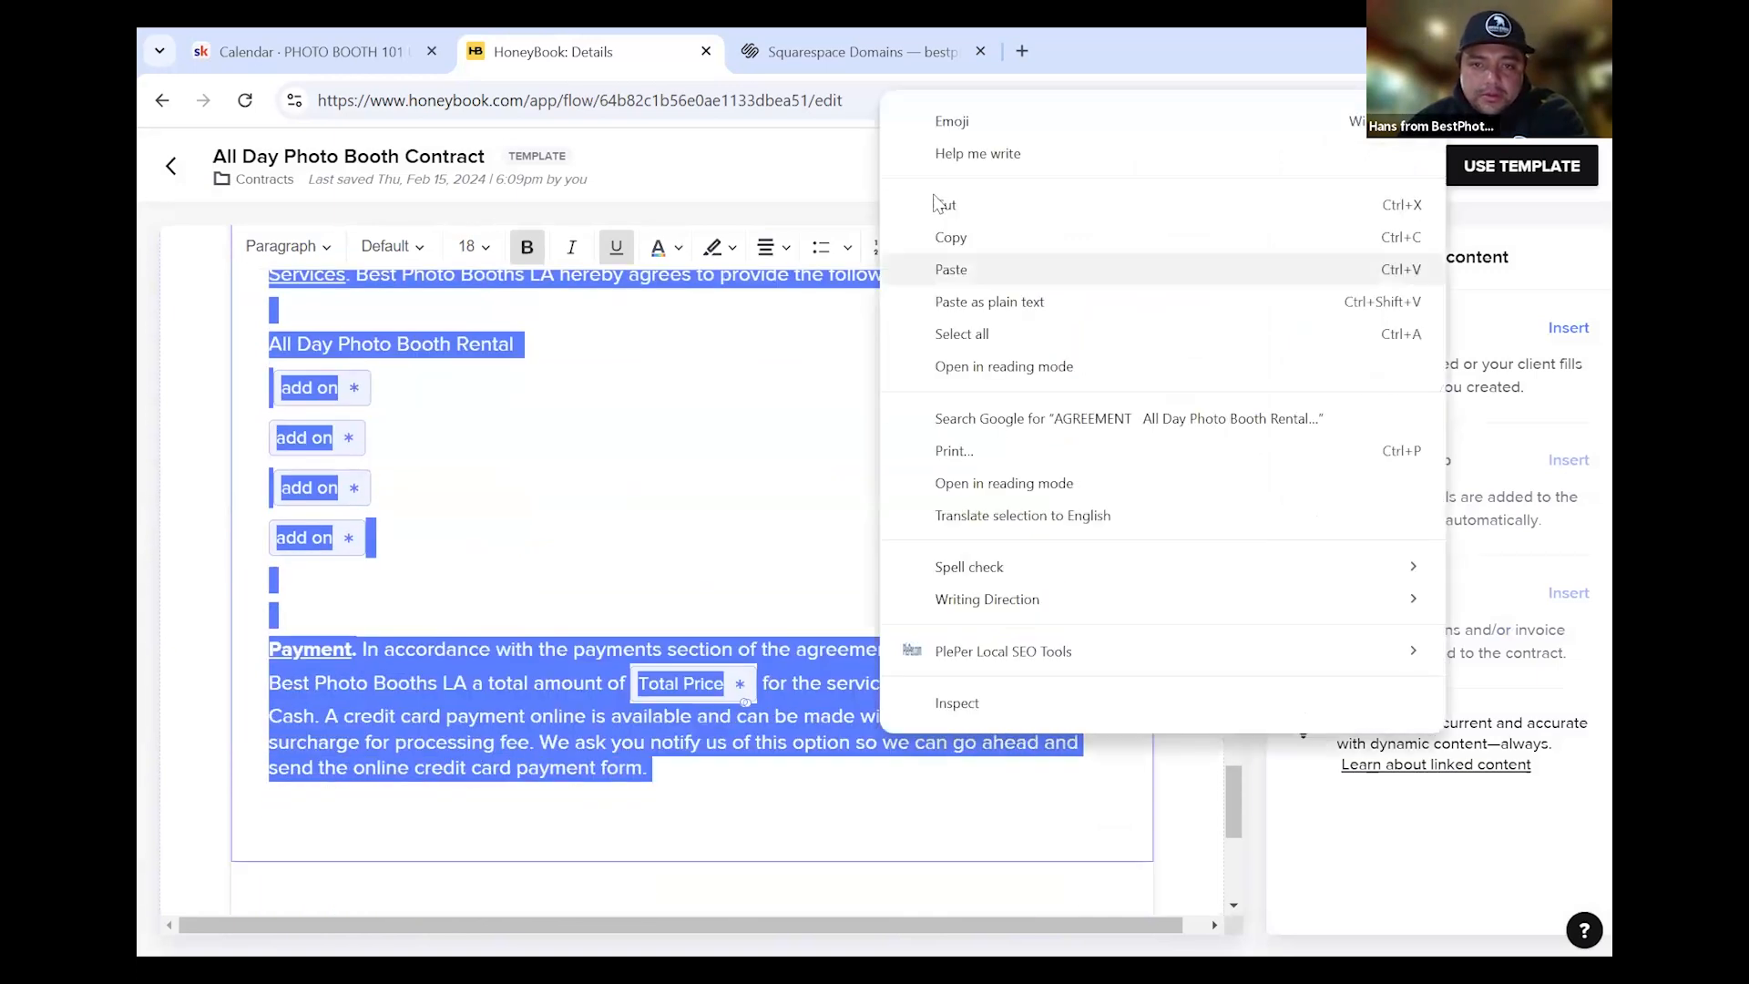
{"action": "left_click", "coordinate": [970, 239]}
Return to the templates list, then open and exit Copy of Standard Invoice (3) without updating
{"action": "left_click", "coordinate": [181, 172]}
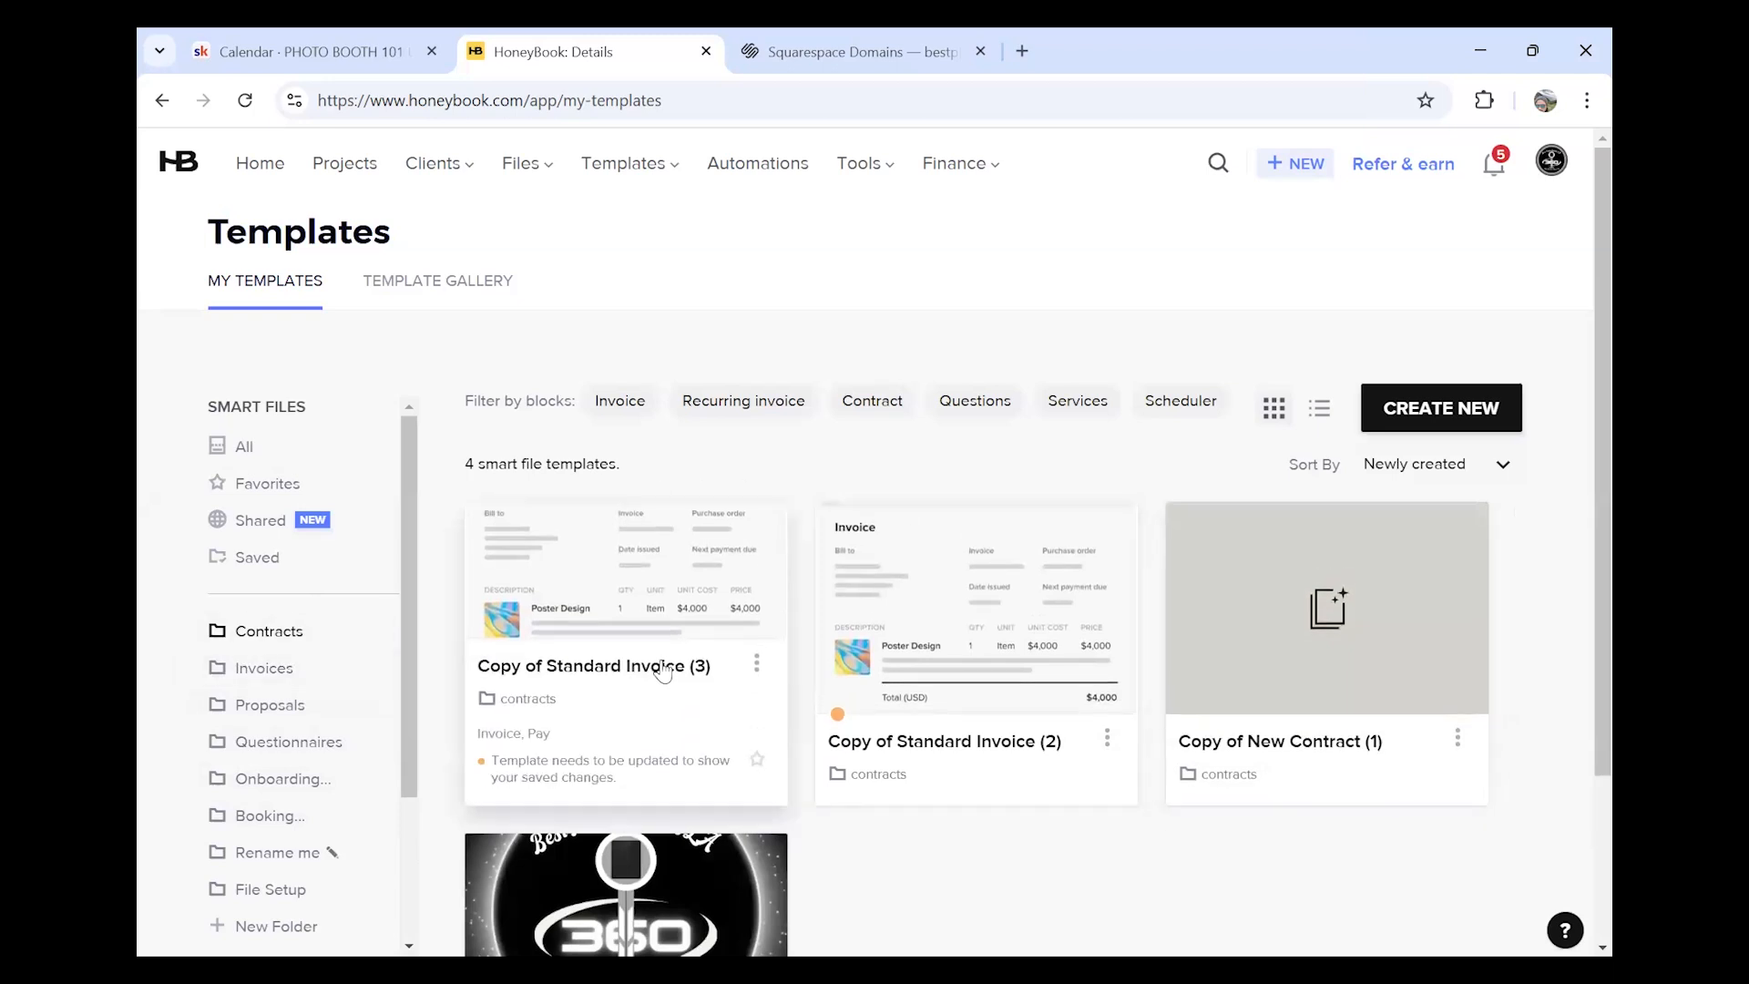
{"action": "left_click", "coordinate": [665, 669]}
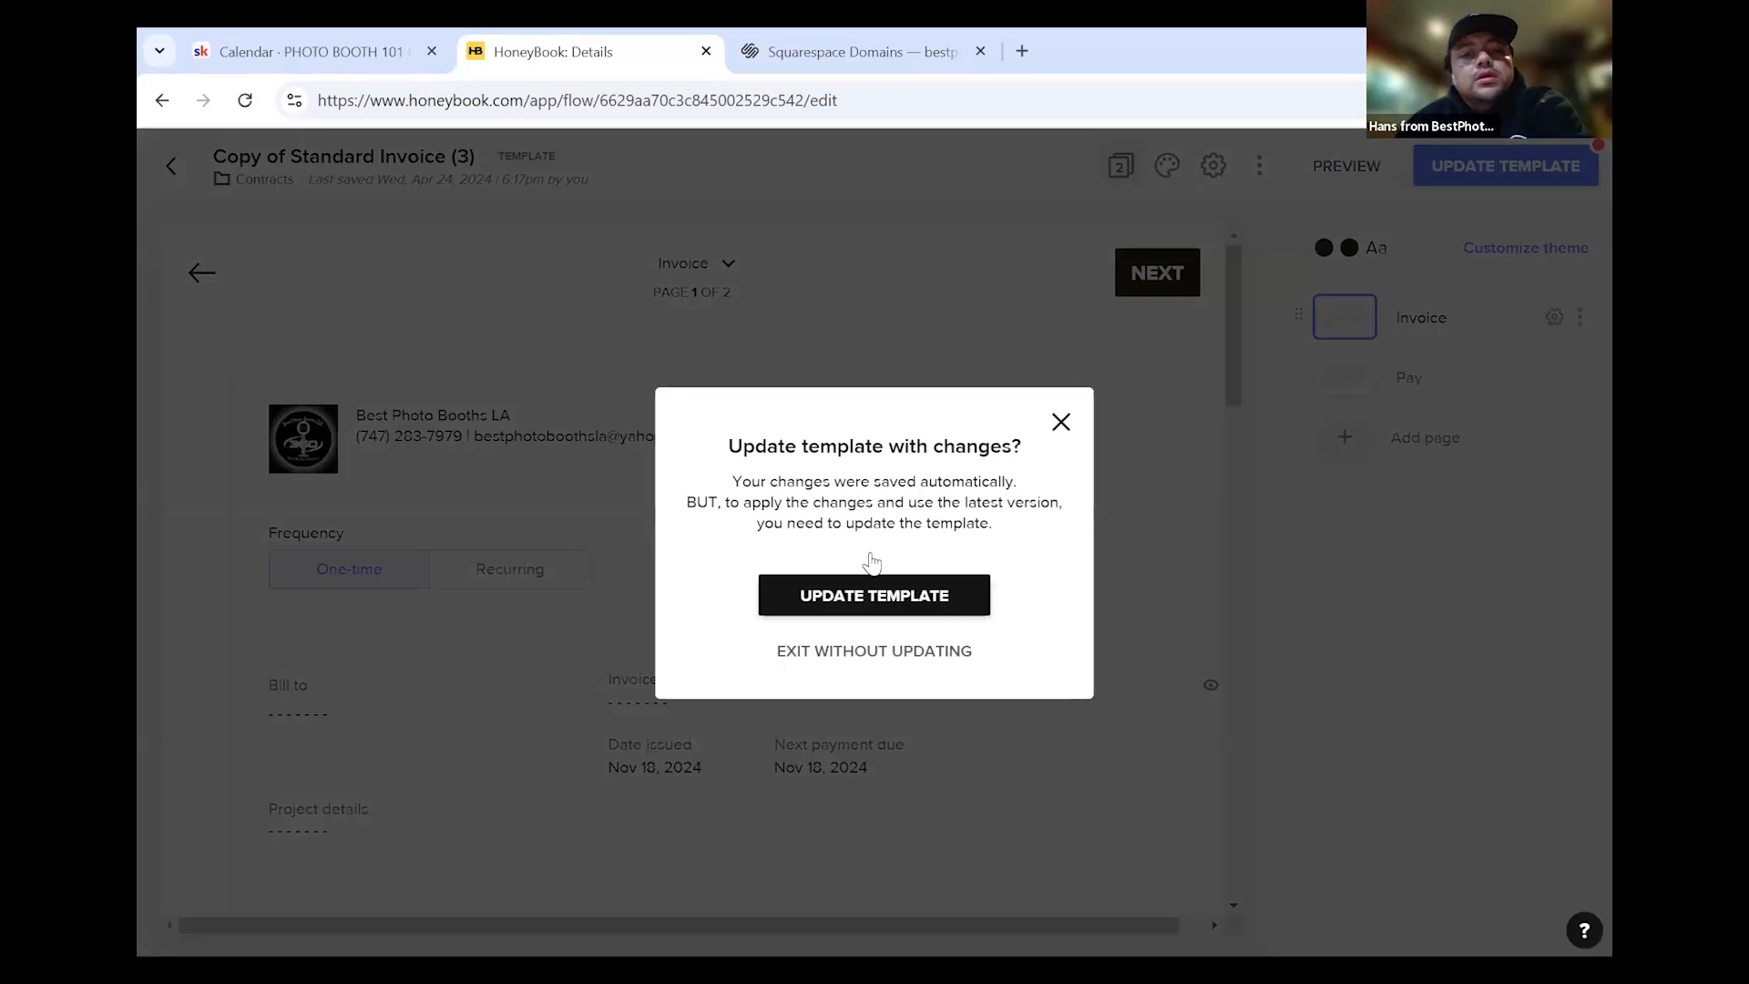
{"action": "left_click", "coordinate": [826, 649]}
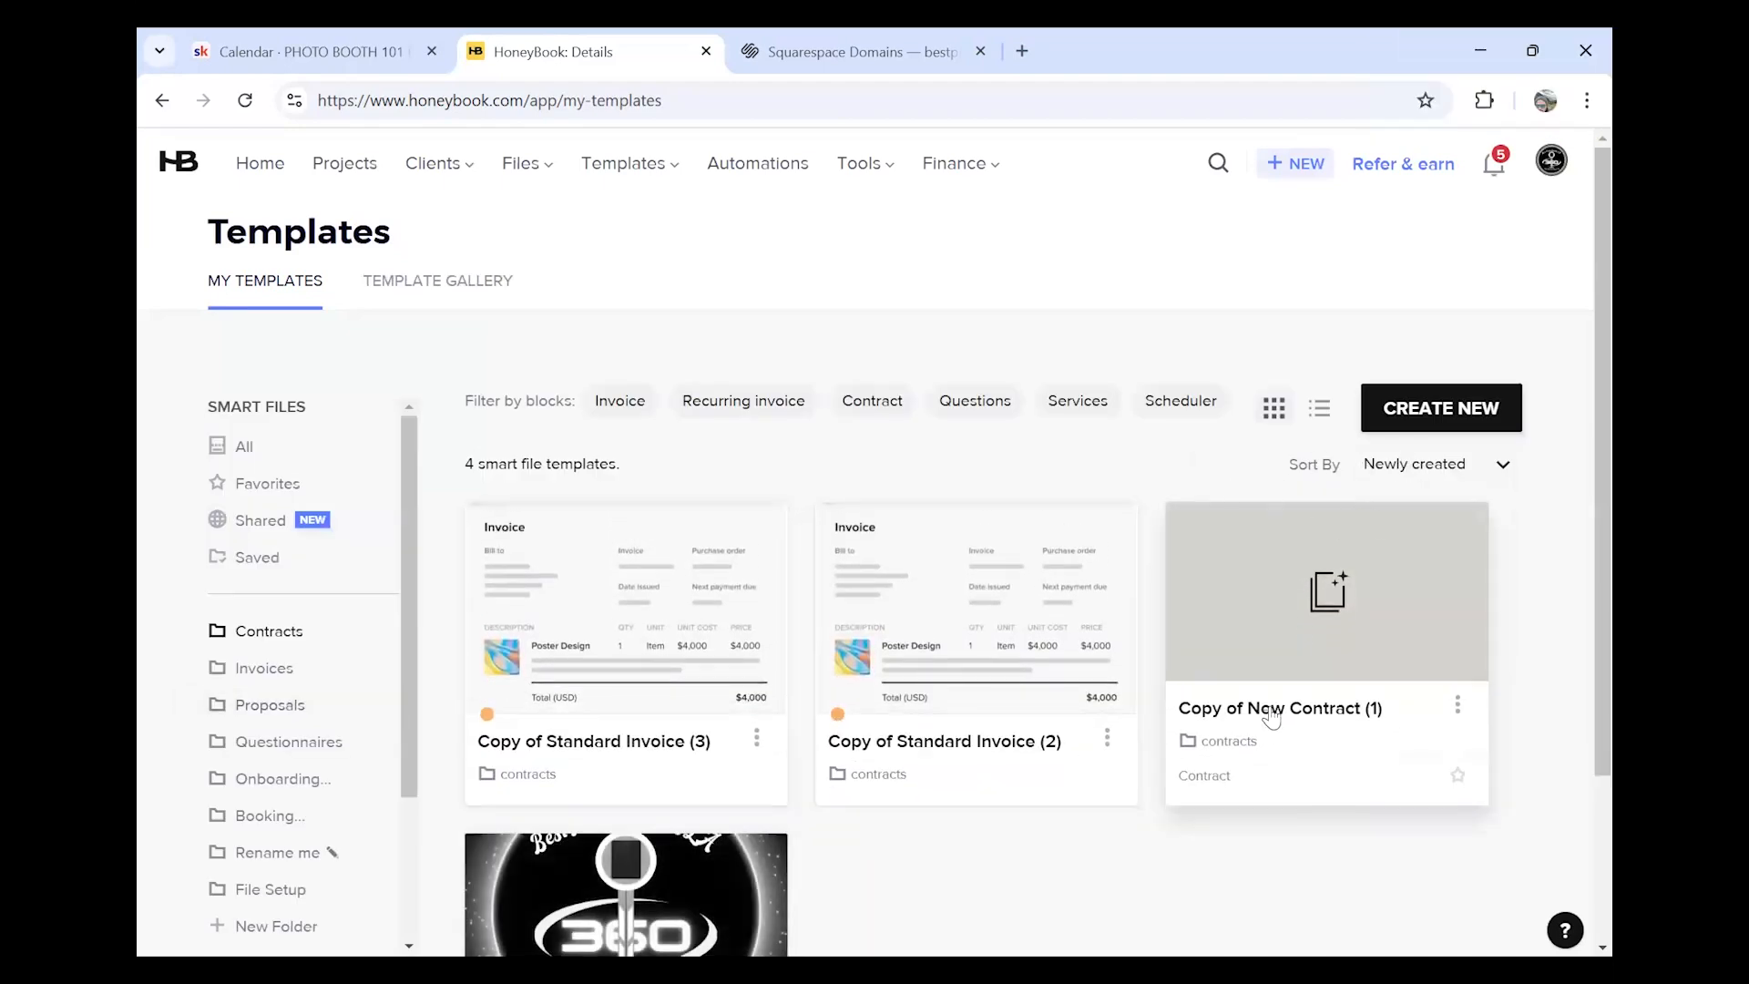
{"action": "left_click", "coordinate": [1273, 717]}
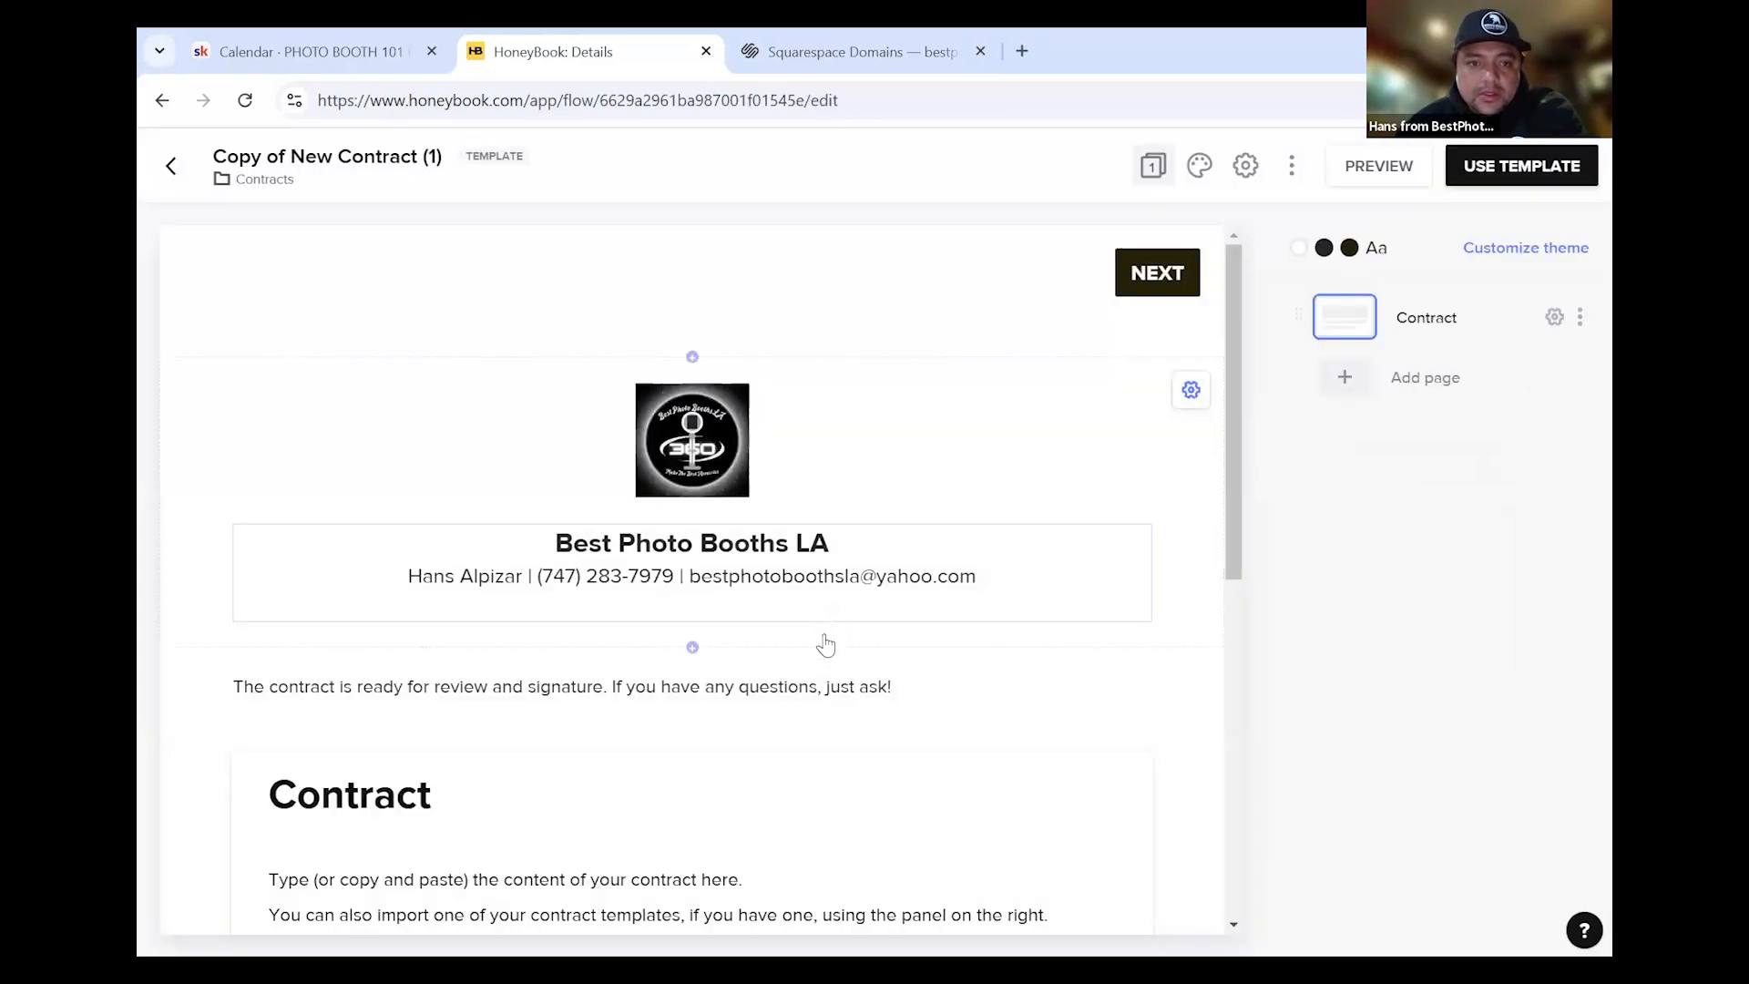
{"action": "scroll", "coordinate": [828, 683], "scroll_direction": "down", "scroll_amount": 5}
{"action": "left_click", "coordinate": [789, 538]}
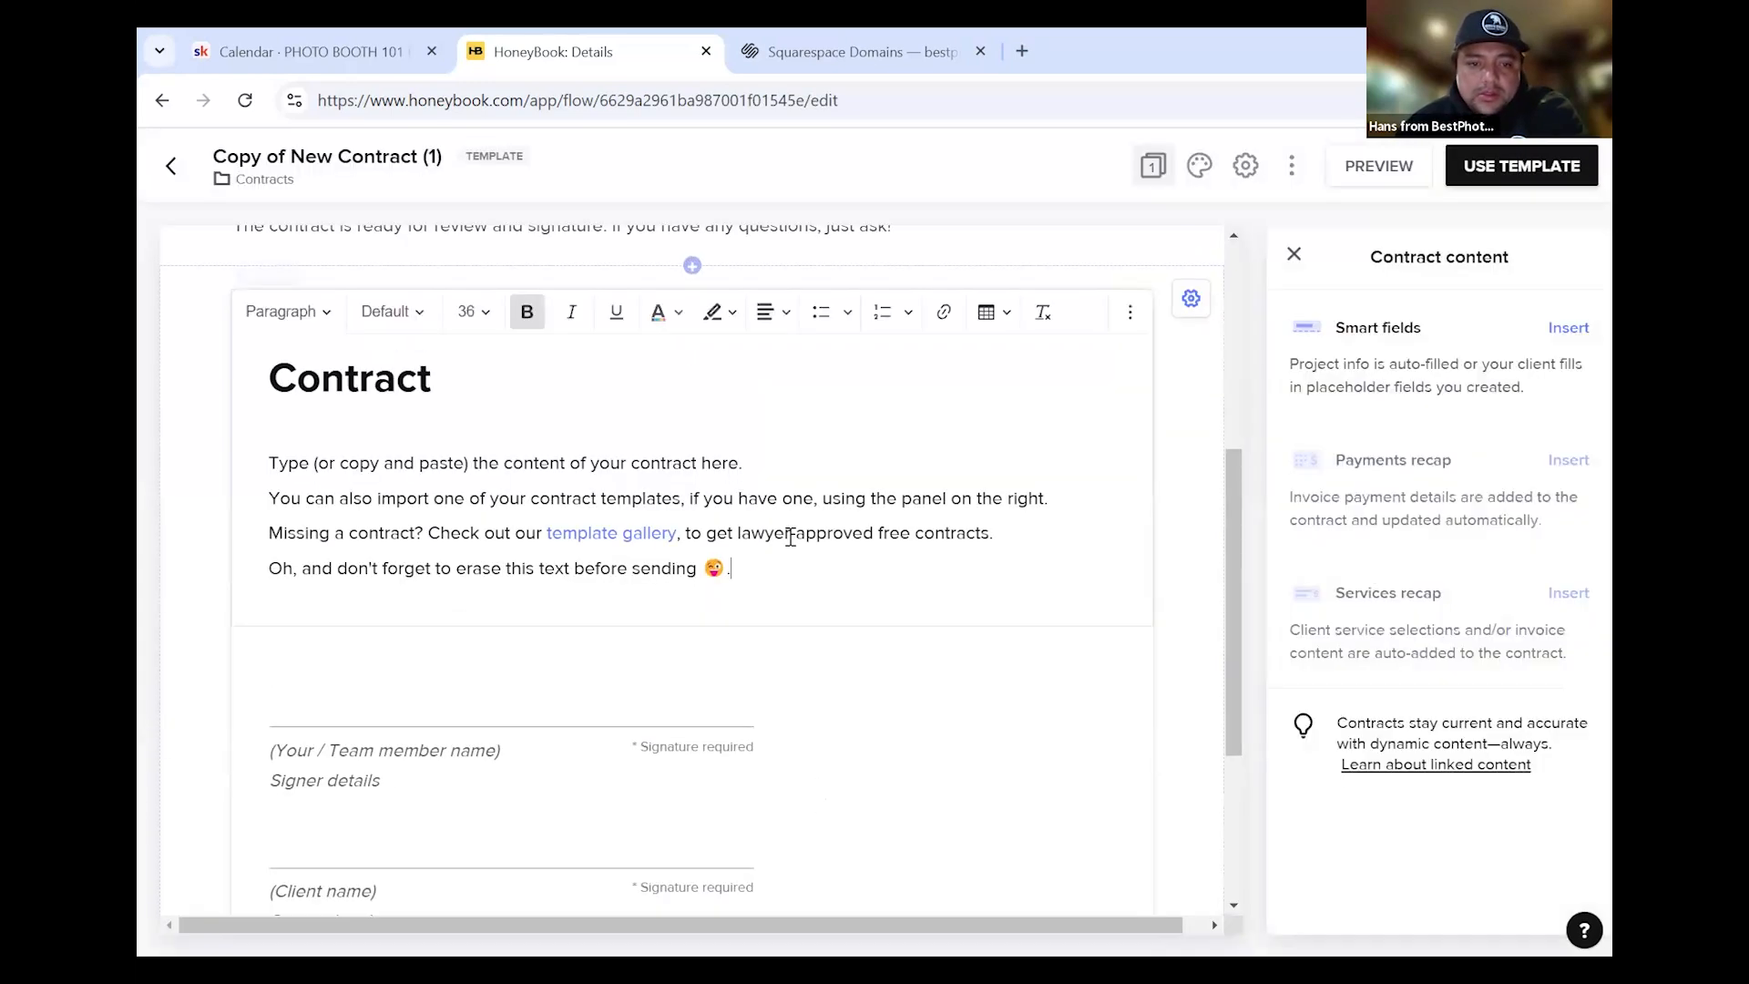
{"action": "left_click_drag", "start_coordinate": [787, 566], "coordinate": [311, 377]}
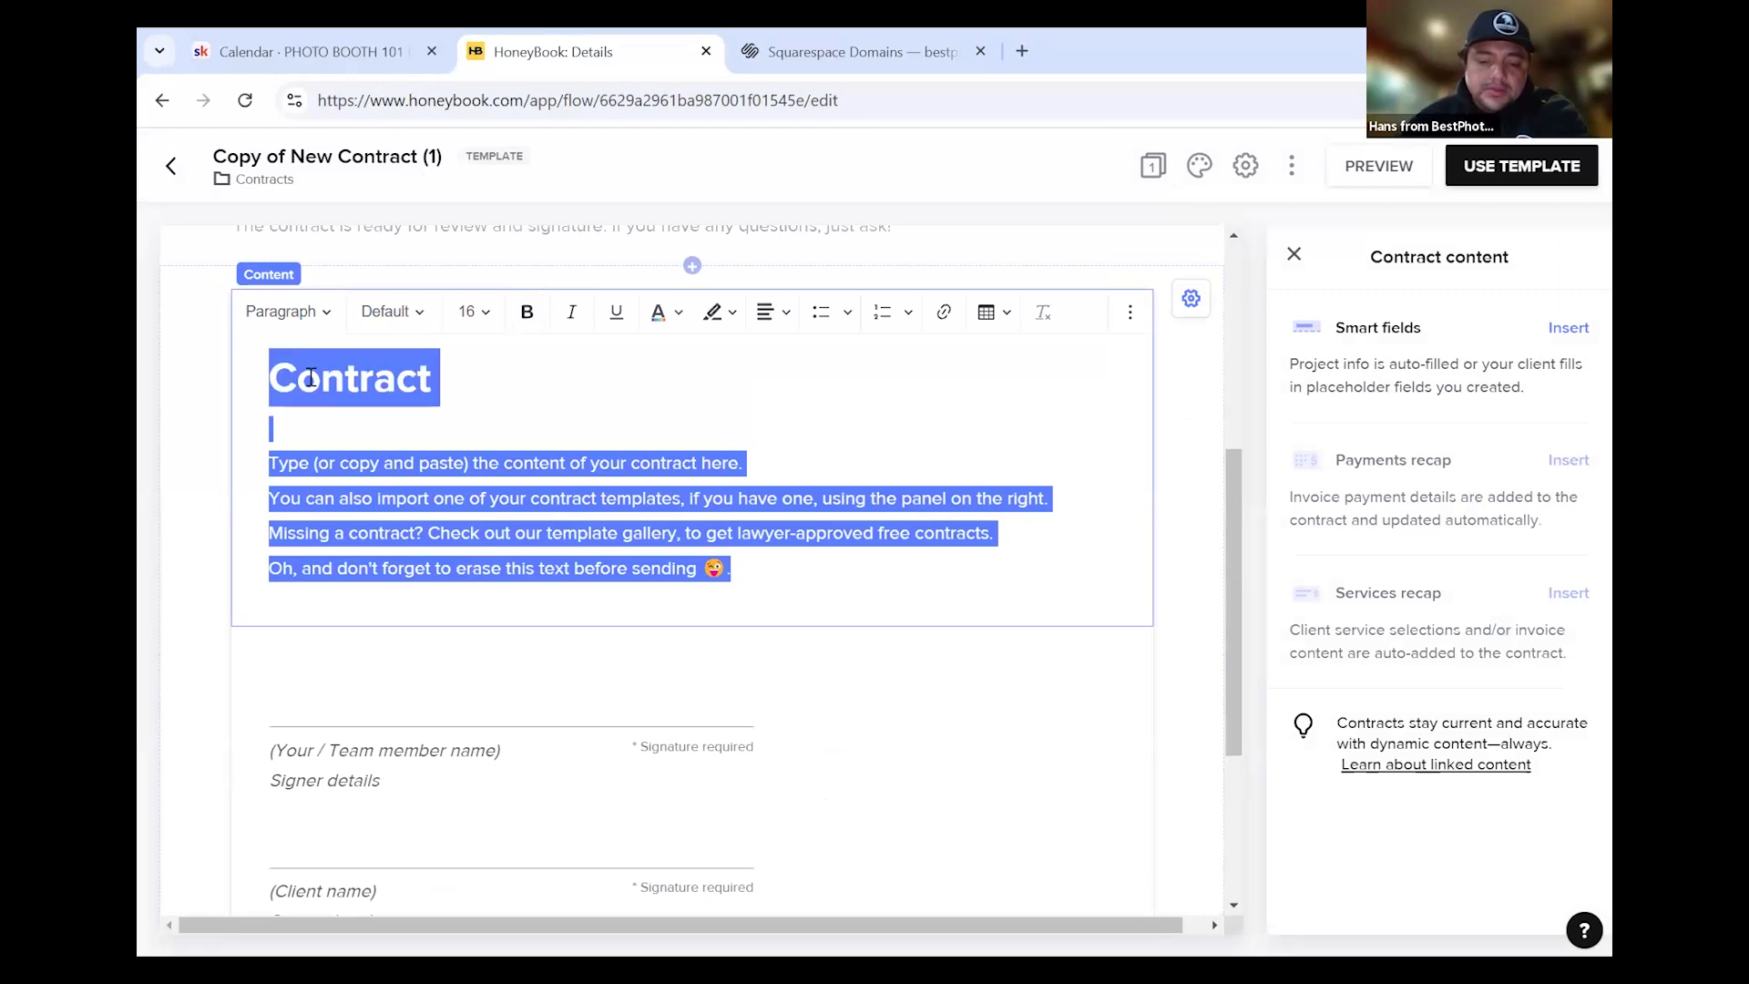
{"action": "key", "text": "BackSpace"}
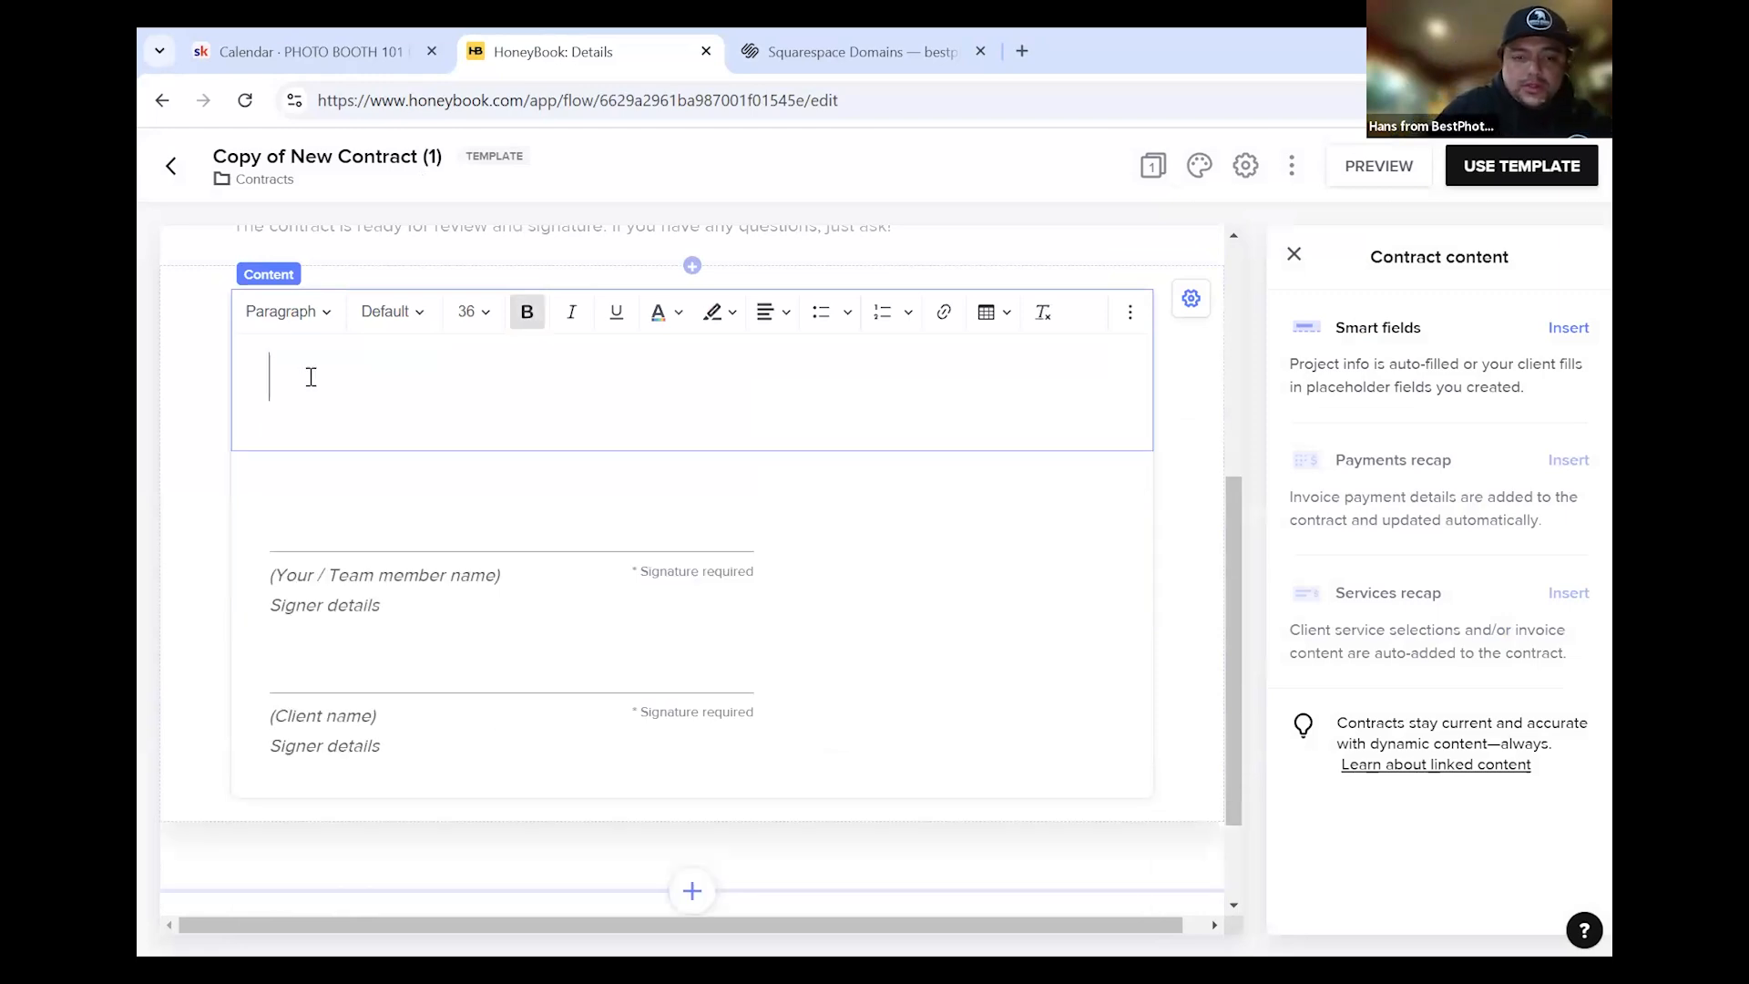
{"action": "key", "text": "ctrl+v"}
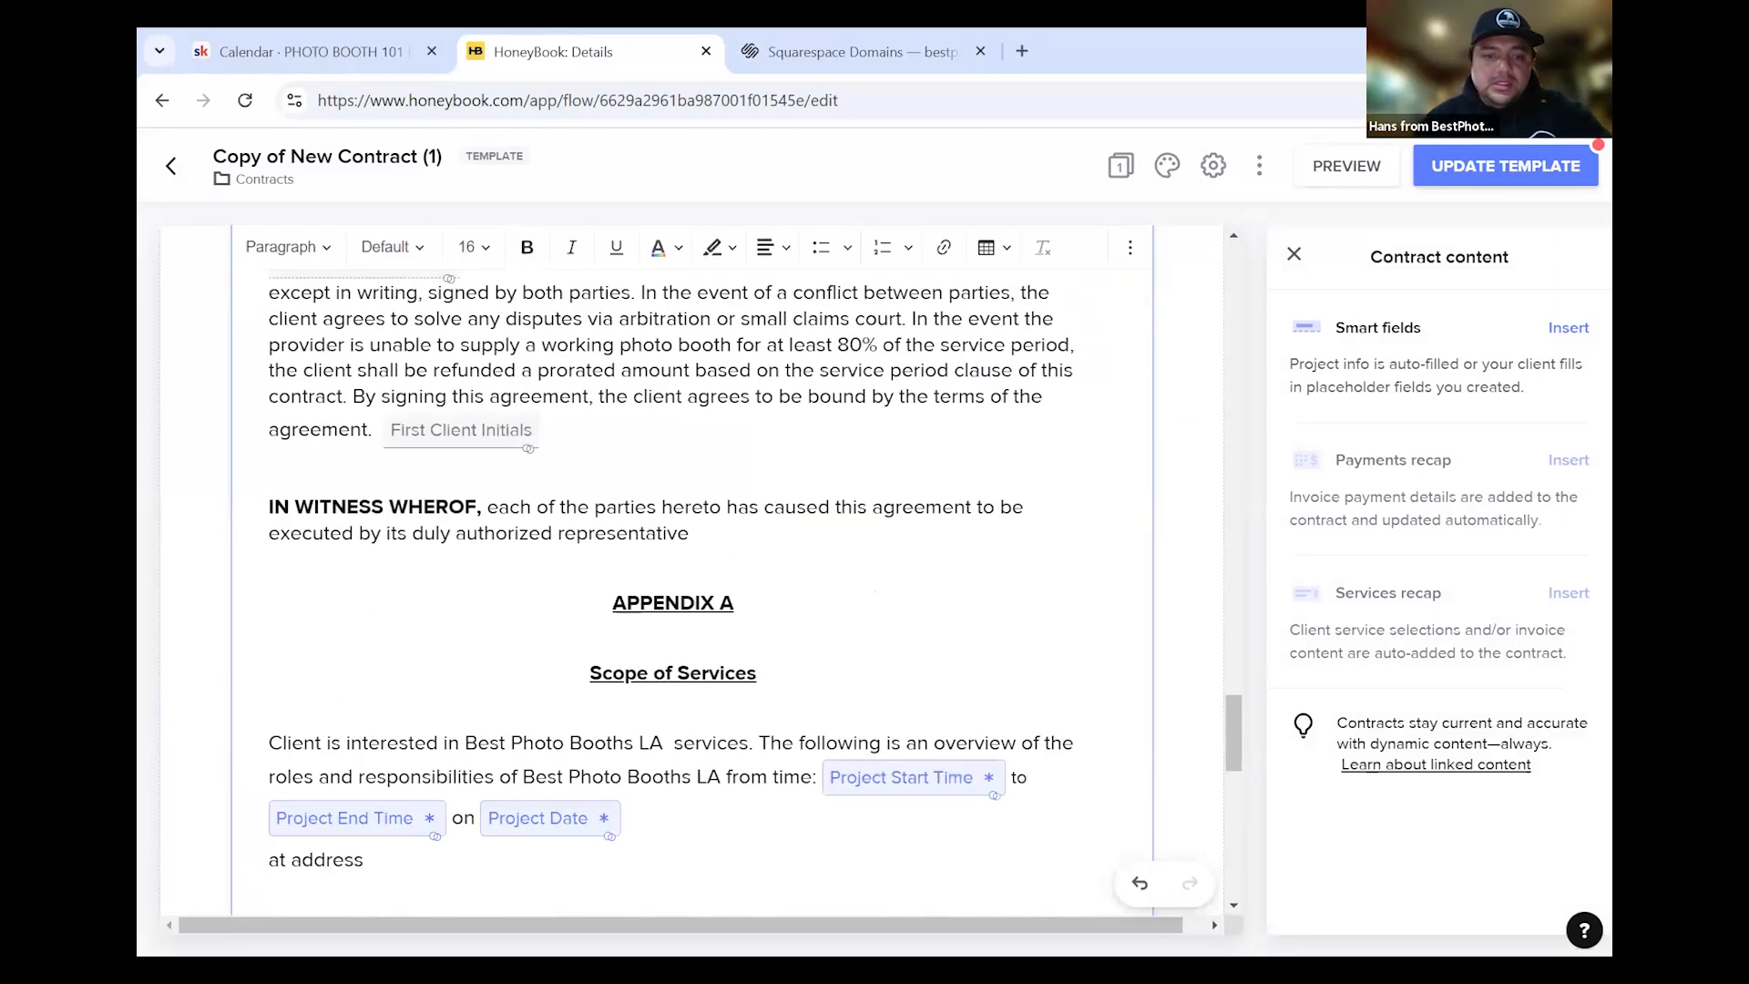
{"action": "scroll", "coordinate": [522, 718], "scroll_direction": "up", "scroll_amount": 20}
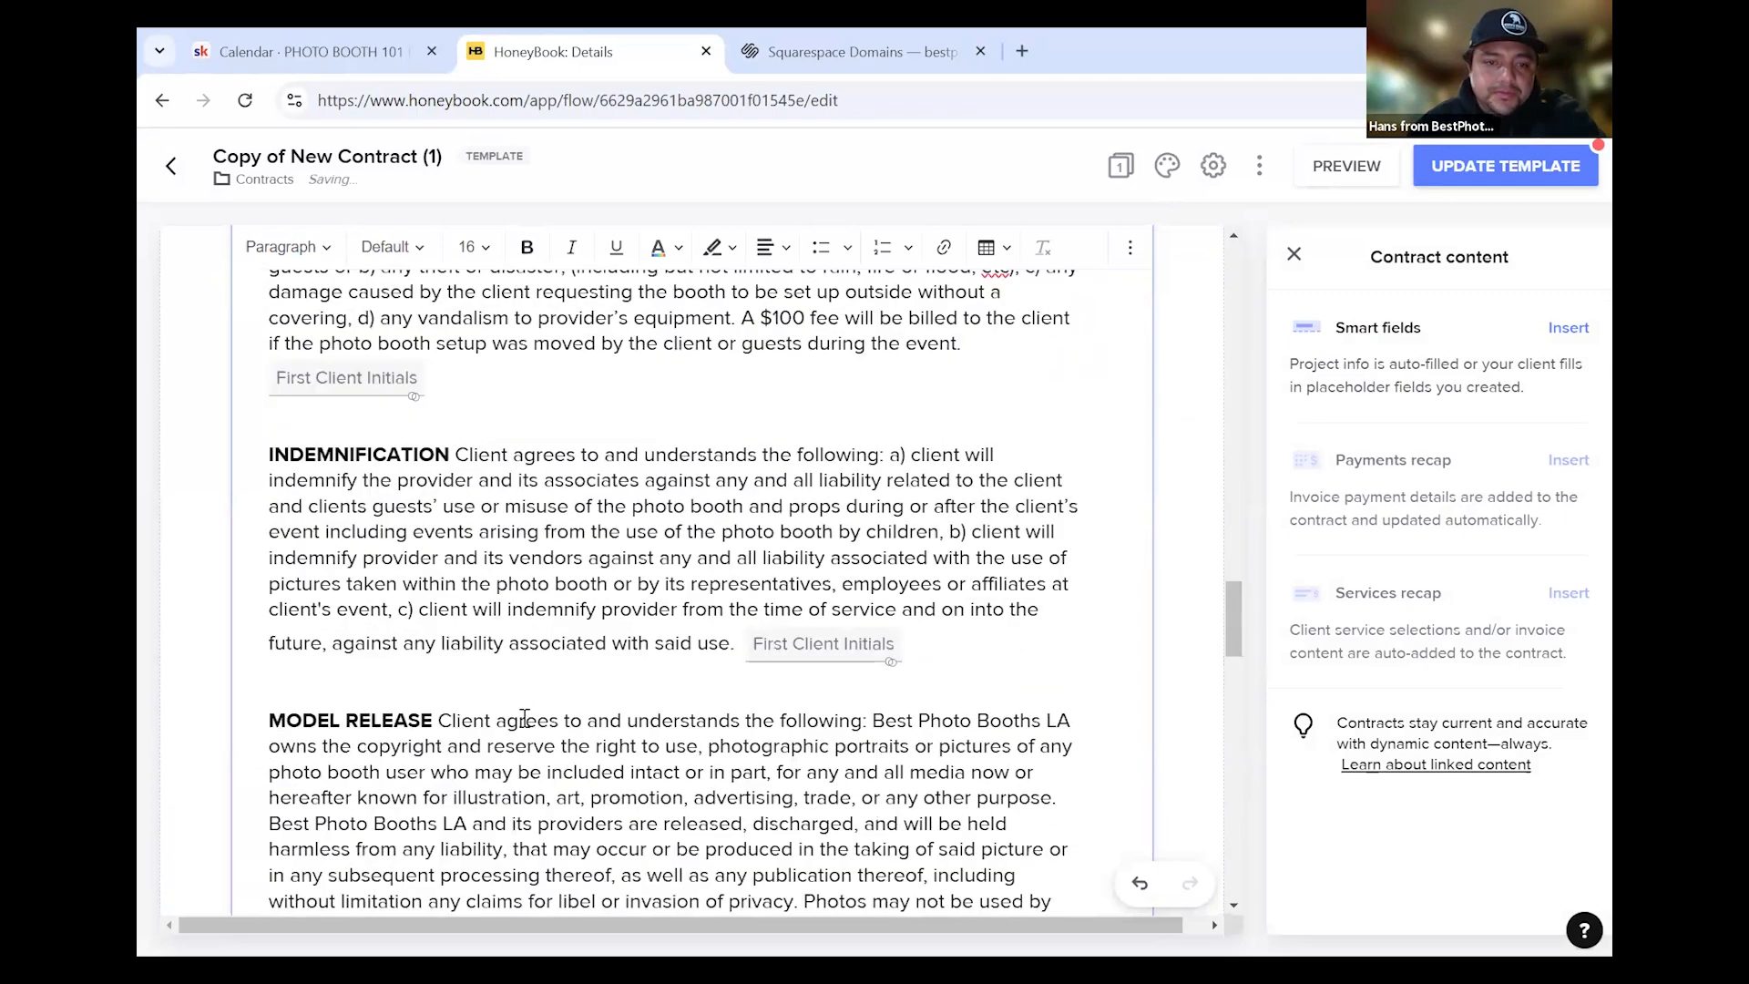
{"action": "scroll", "coordinate": [540, 698], "scroll_direction": "up", "scroll_amount": 10}
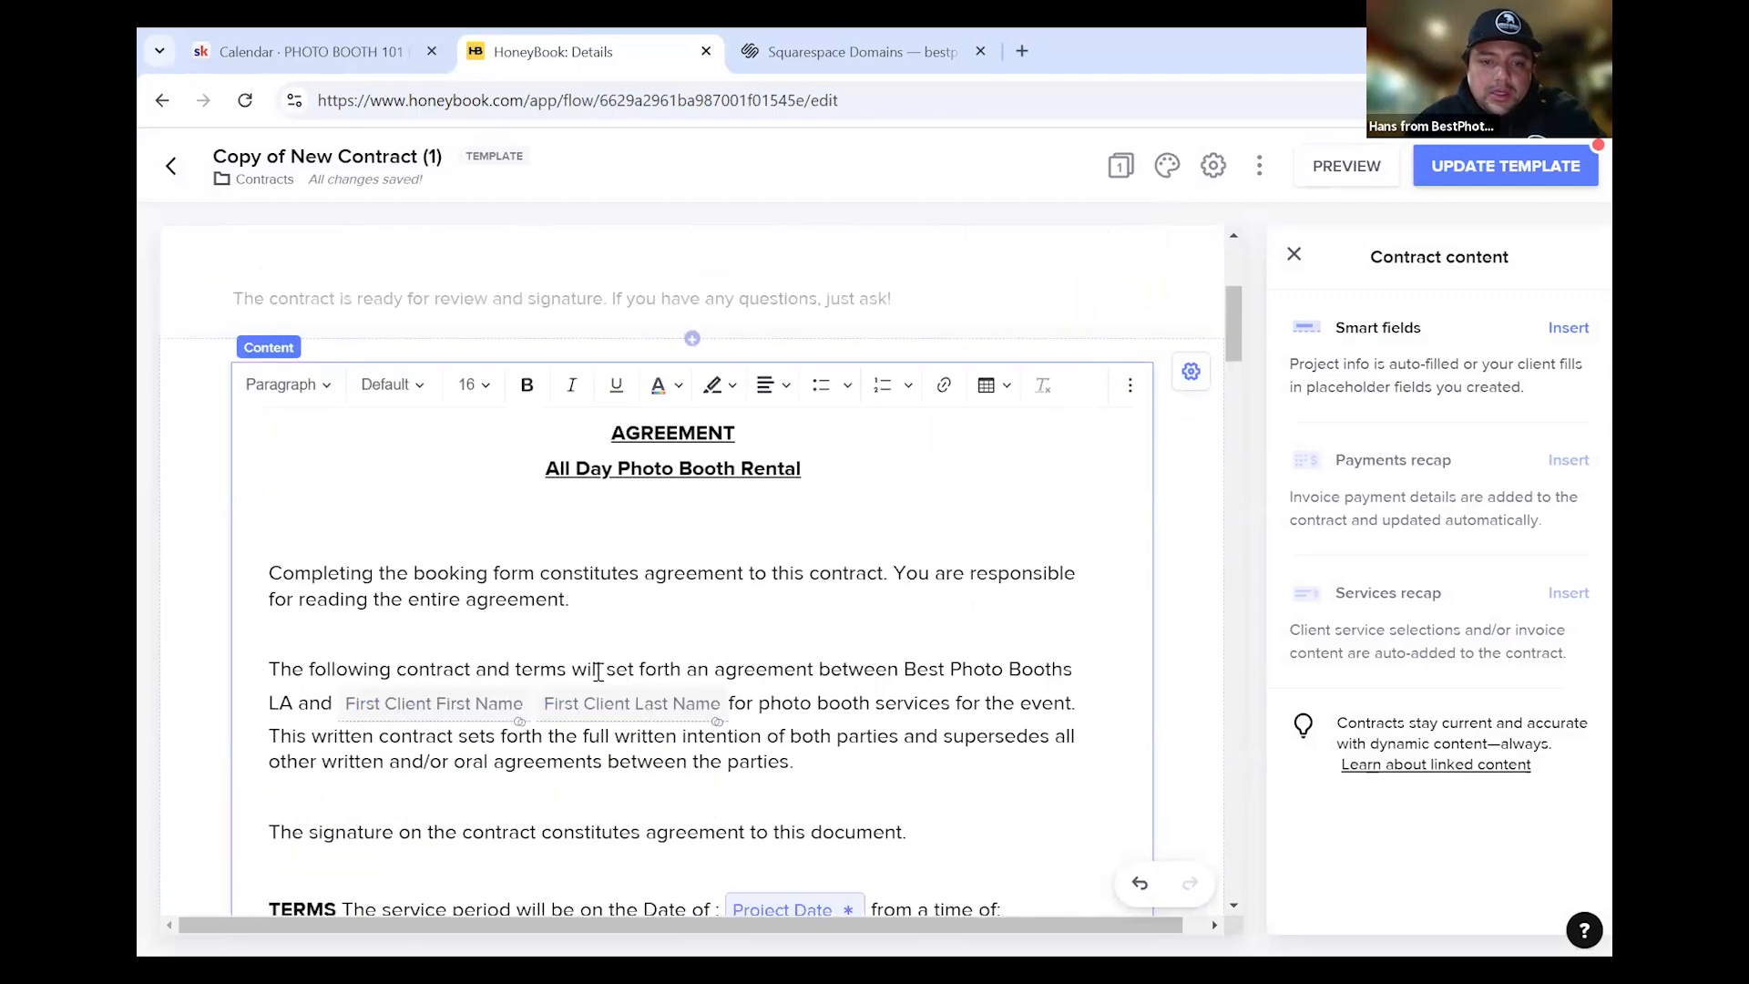
{"action": "left_click", "coordinate": [496, 715]}
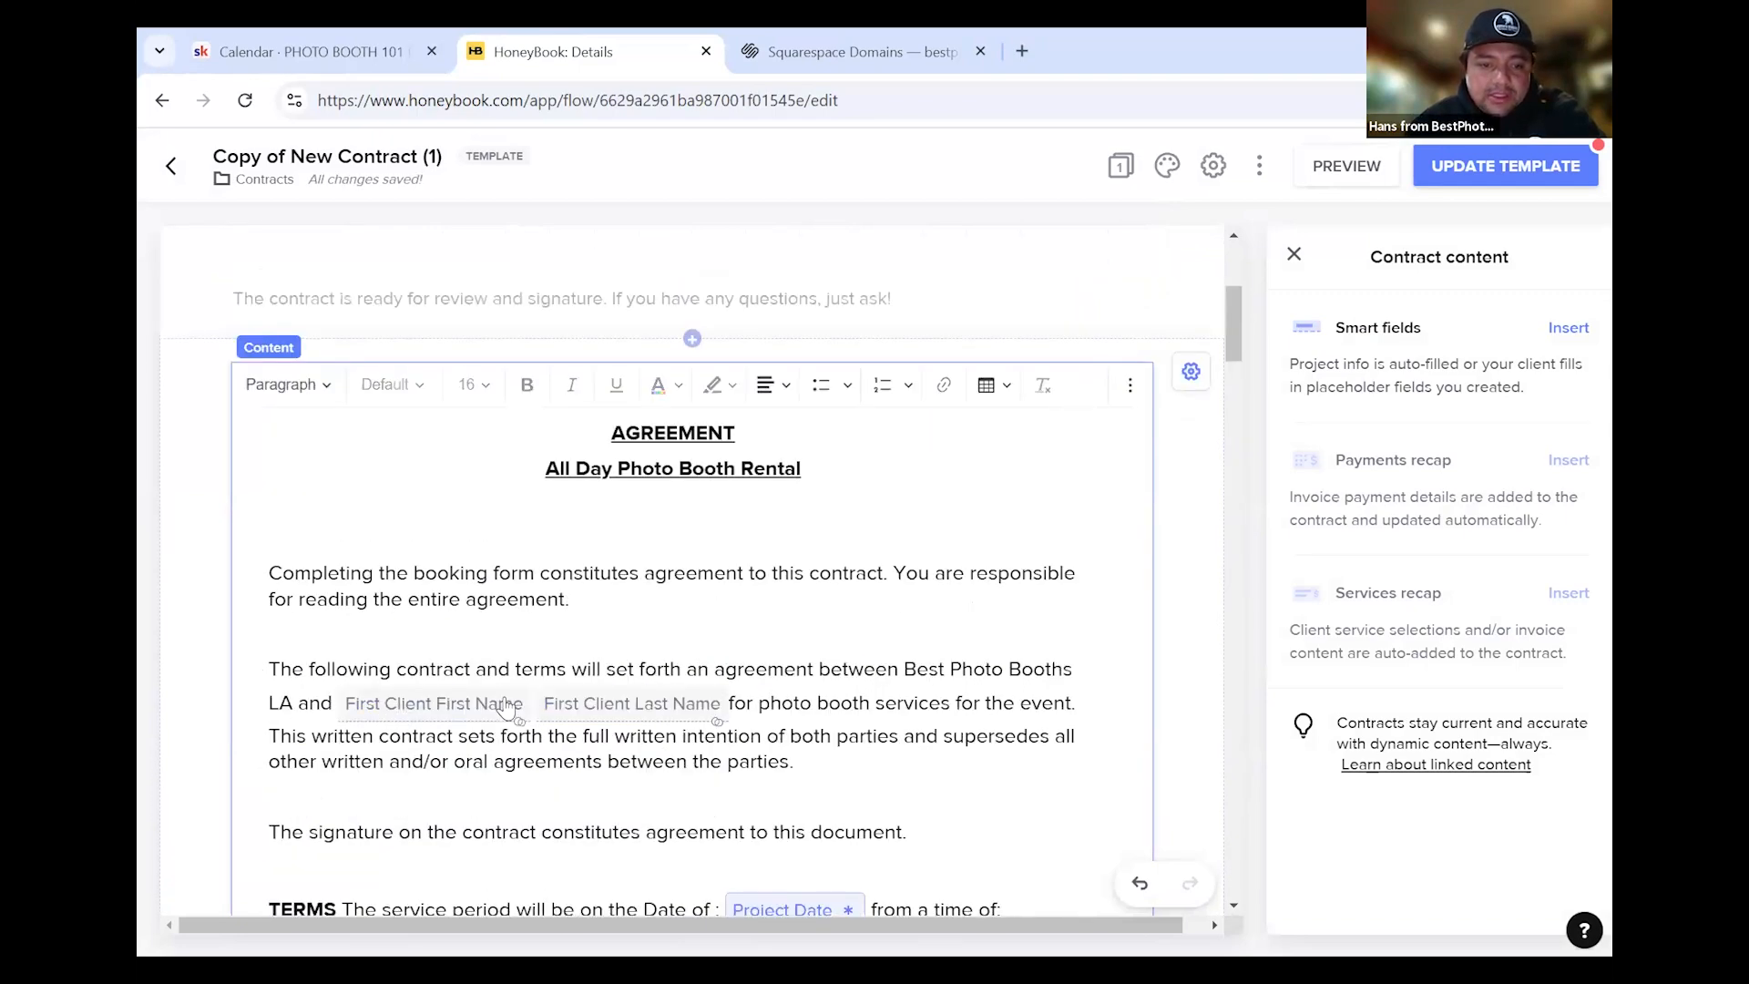
{"action": "left_click", "coordinate": [551, 717]}
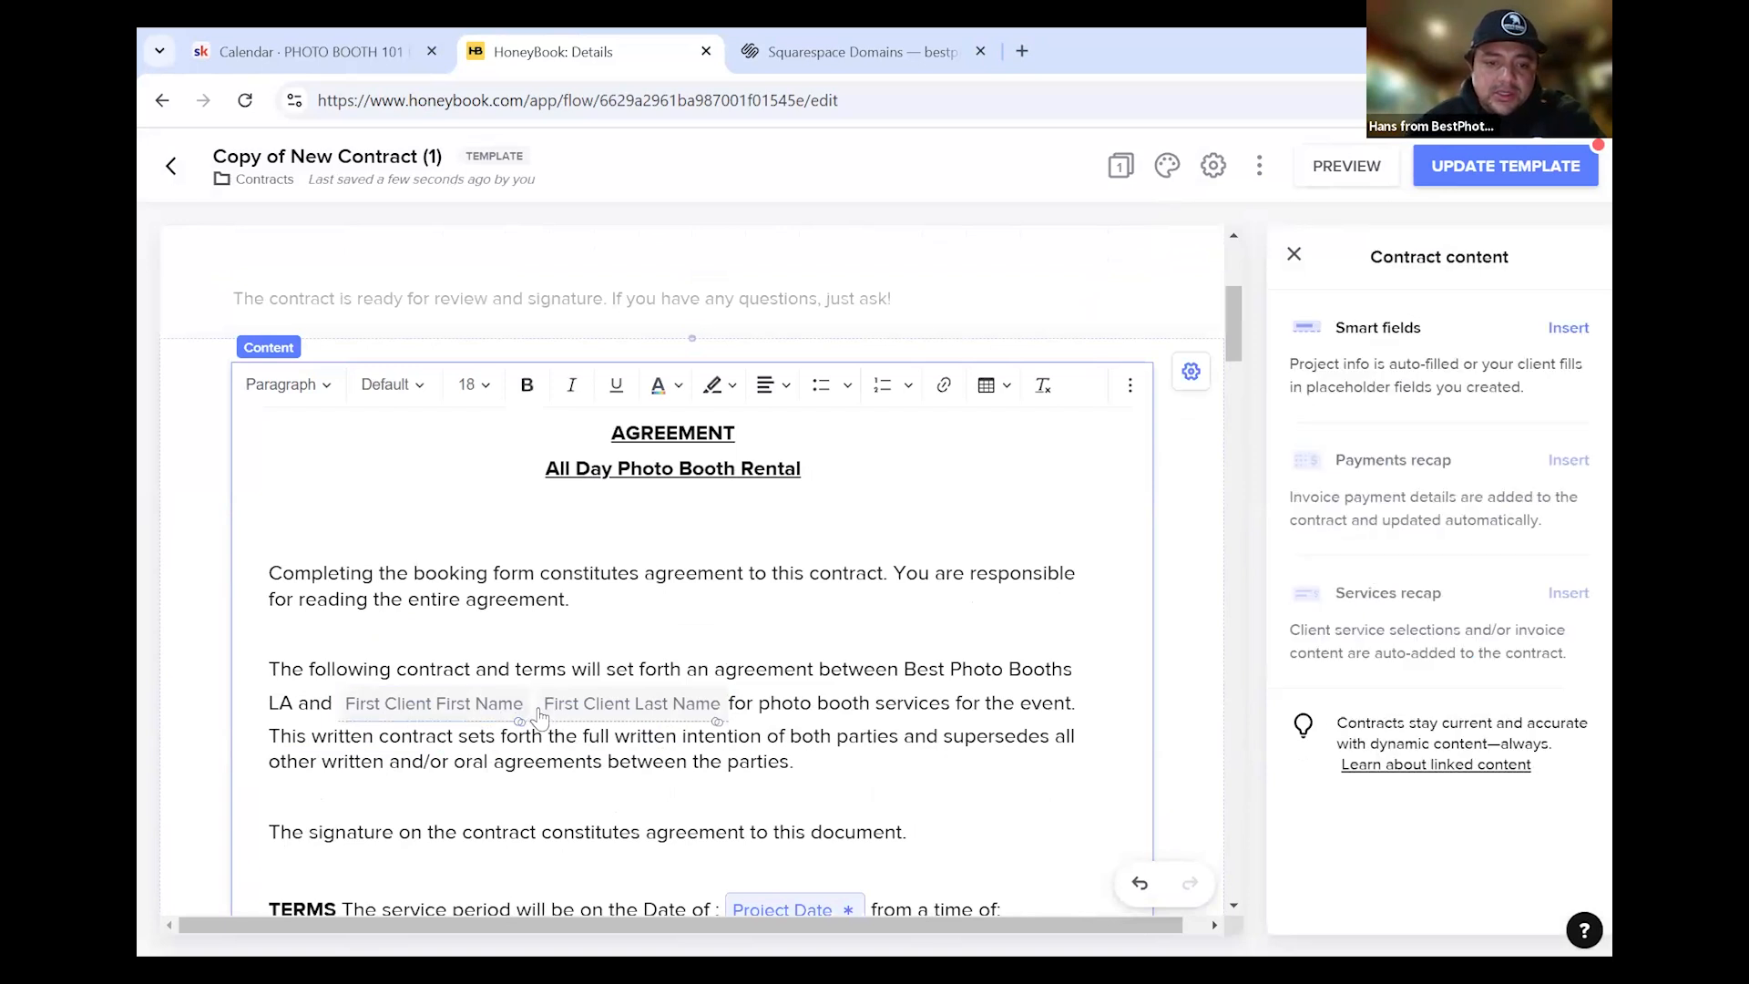
{"action": "left_click", "coordinate": [725, 710]}
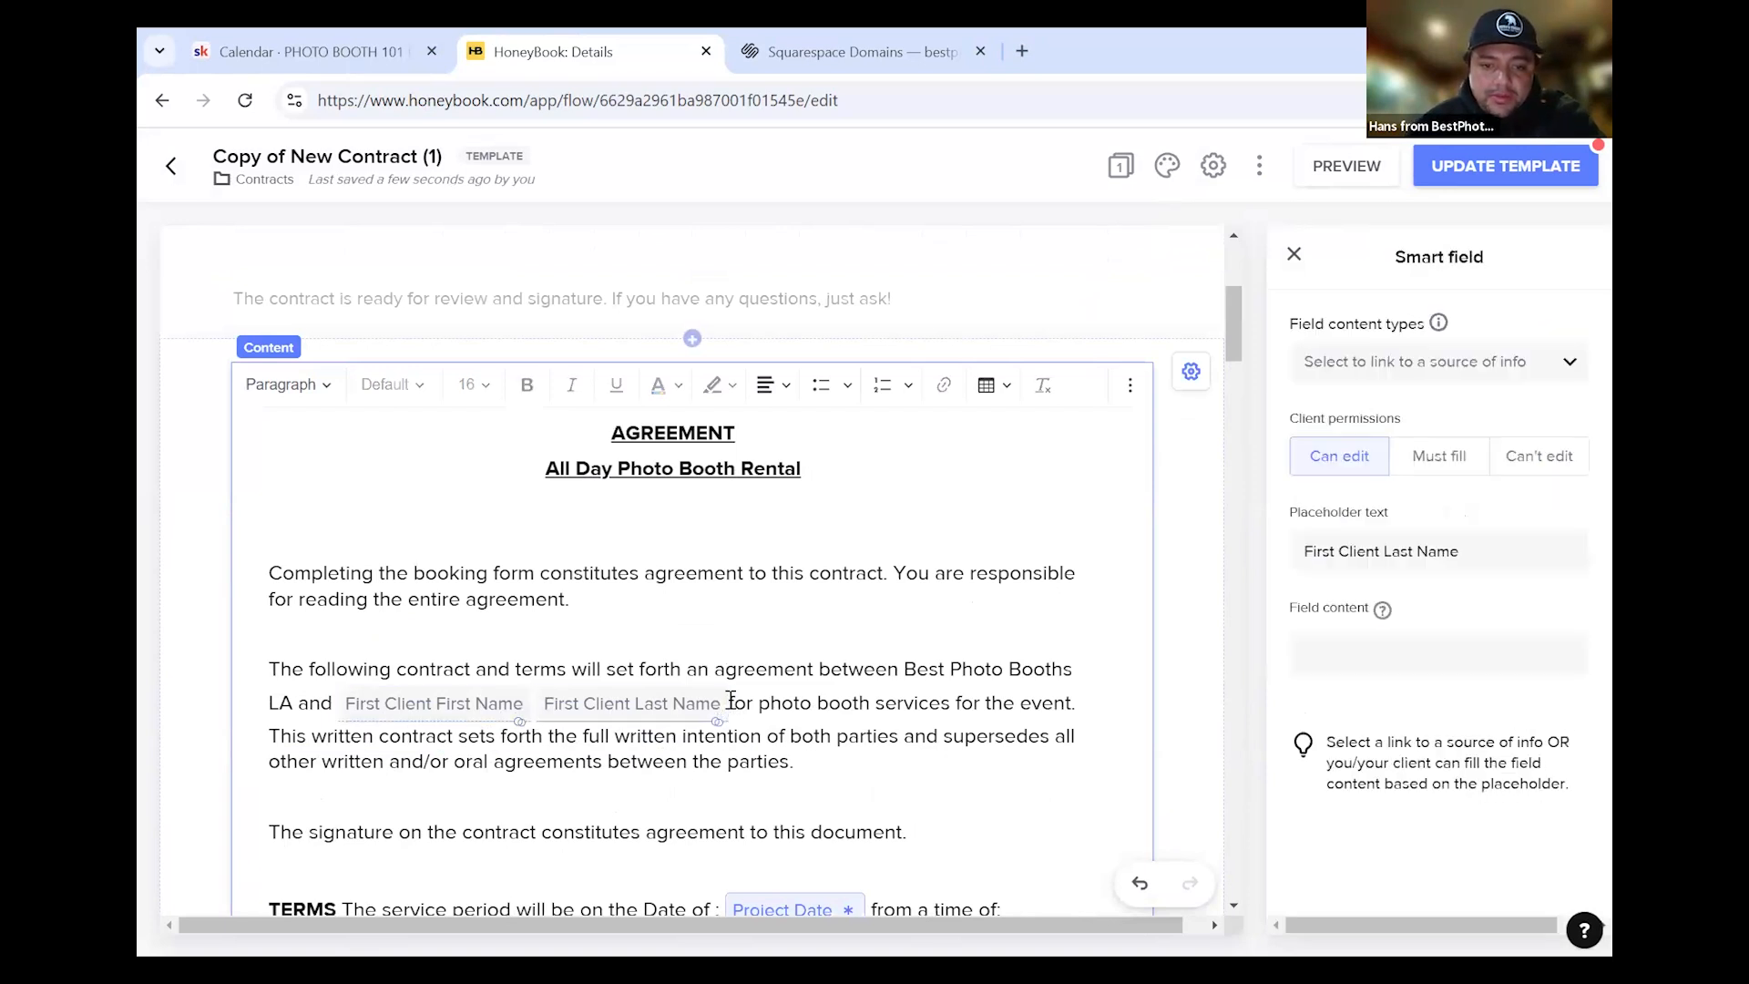
{"action": "left_click", "coordinate": [882, 693]}
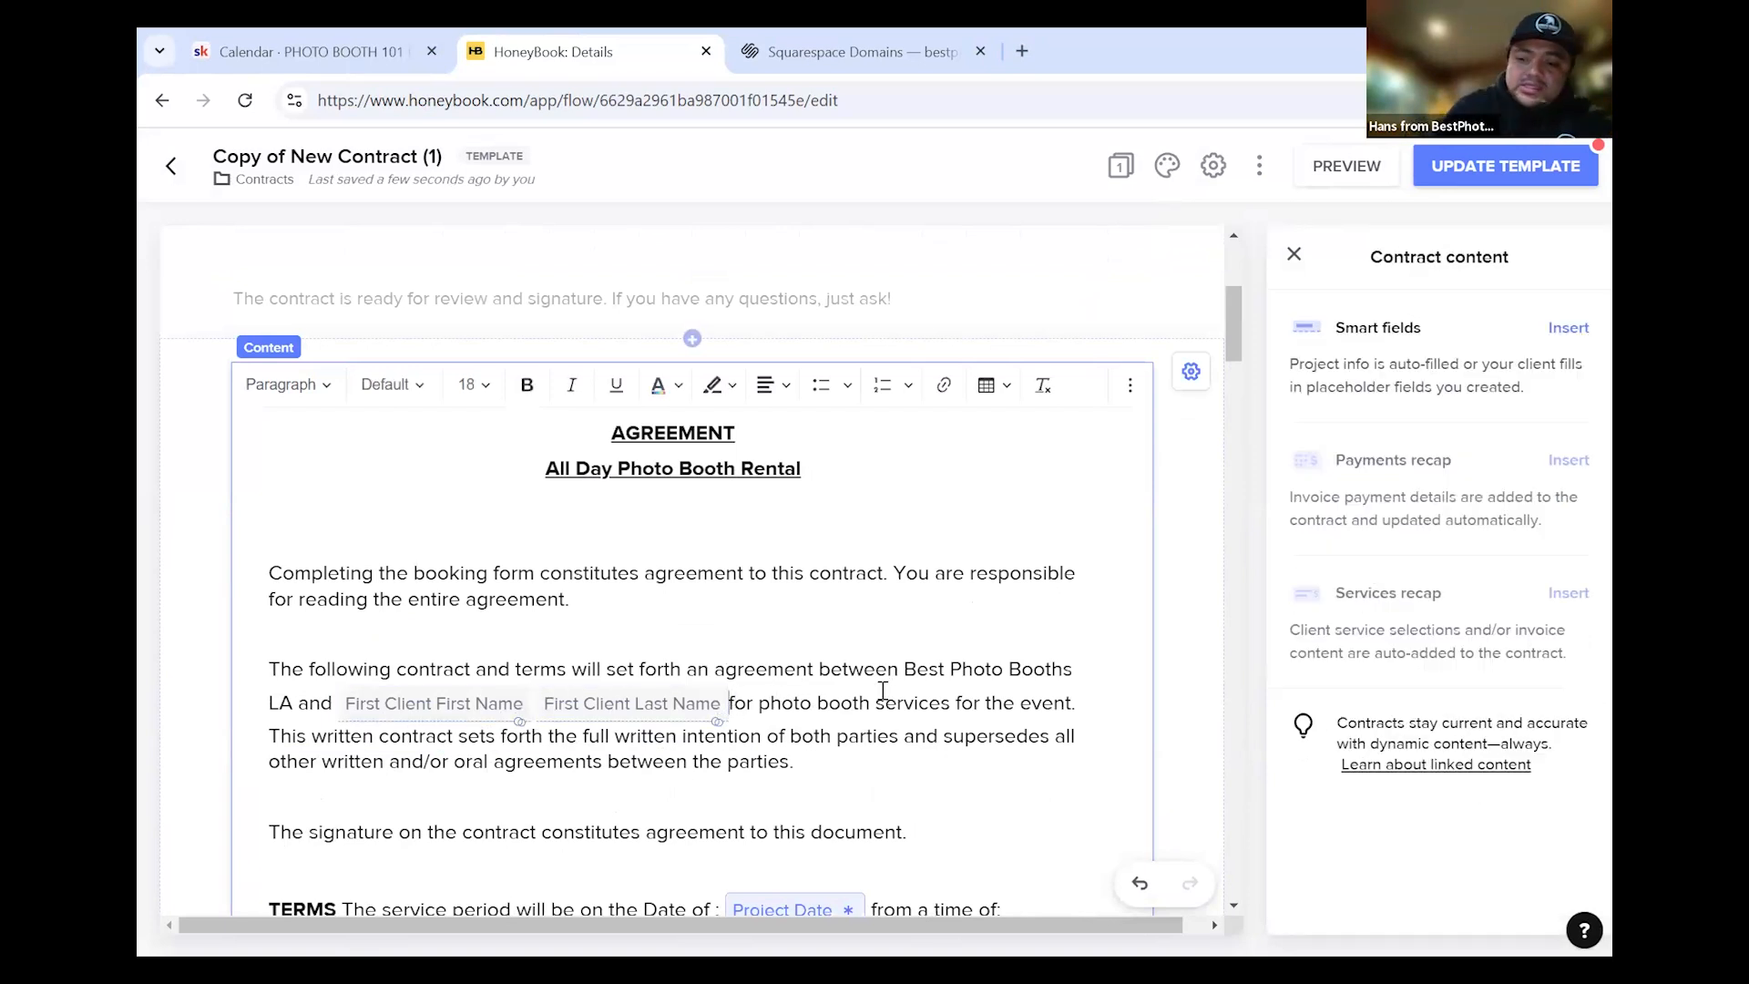
{"action": "key", "text": "BackSpace"}
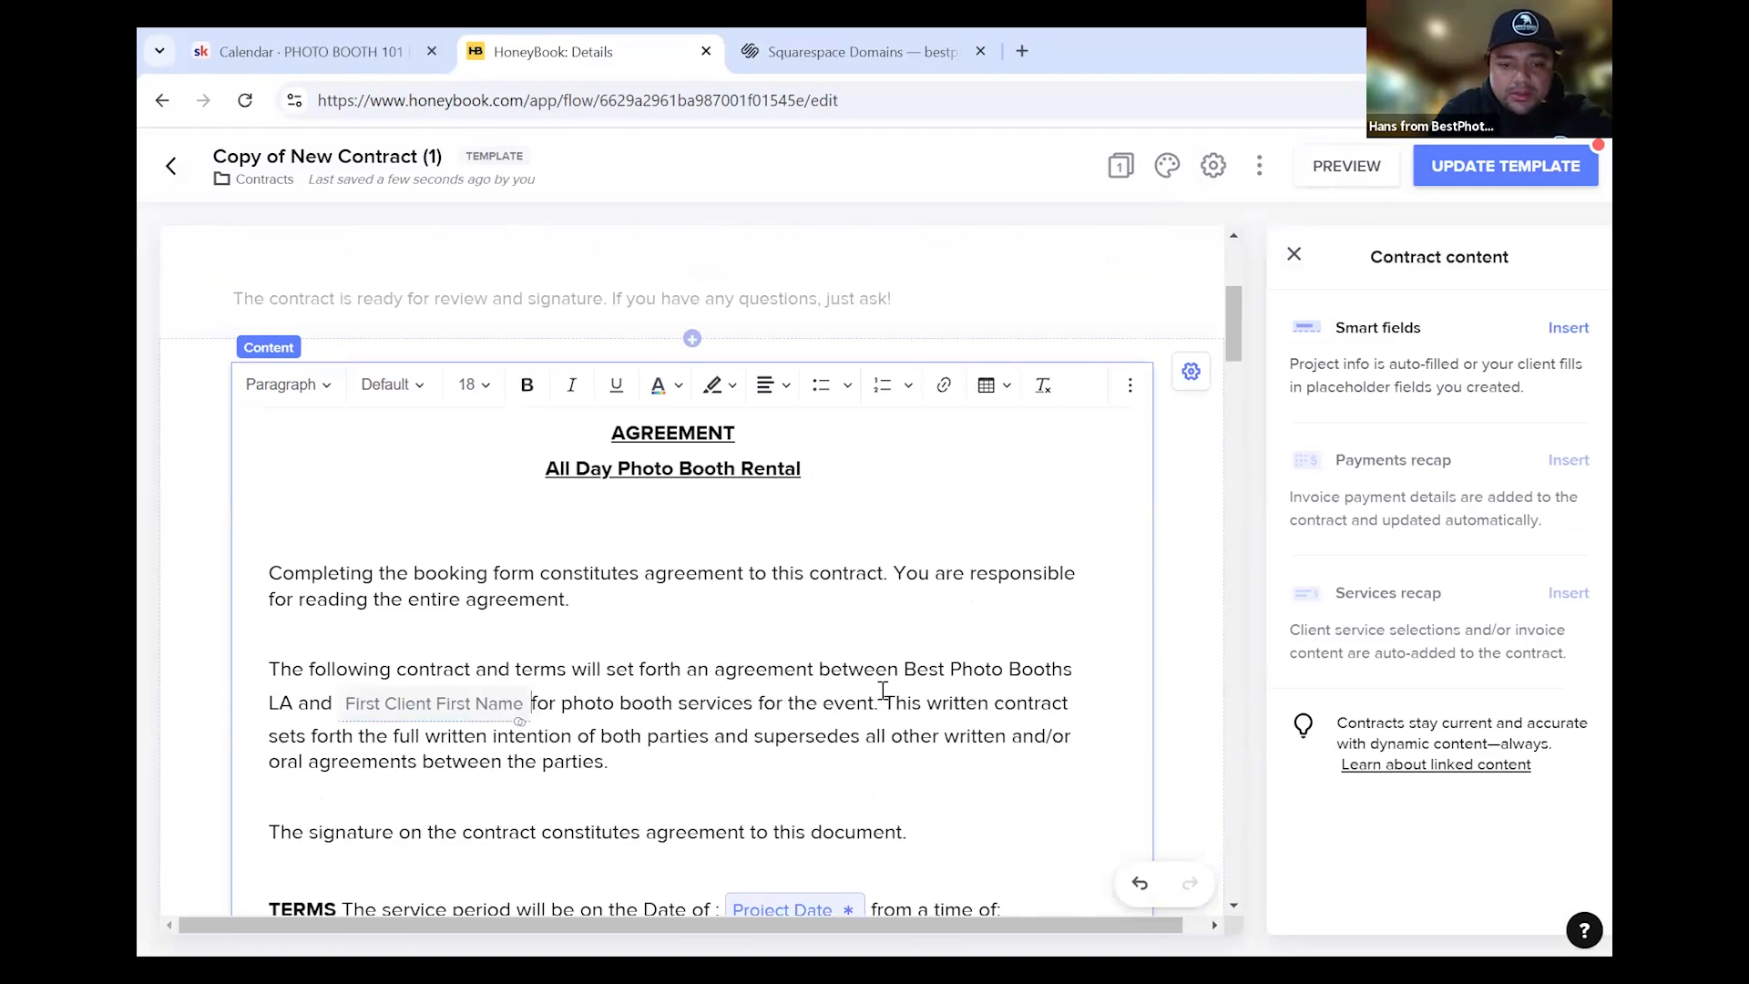
{"action": "key", "text": "BackSpace"}
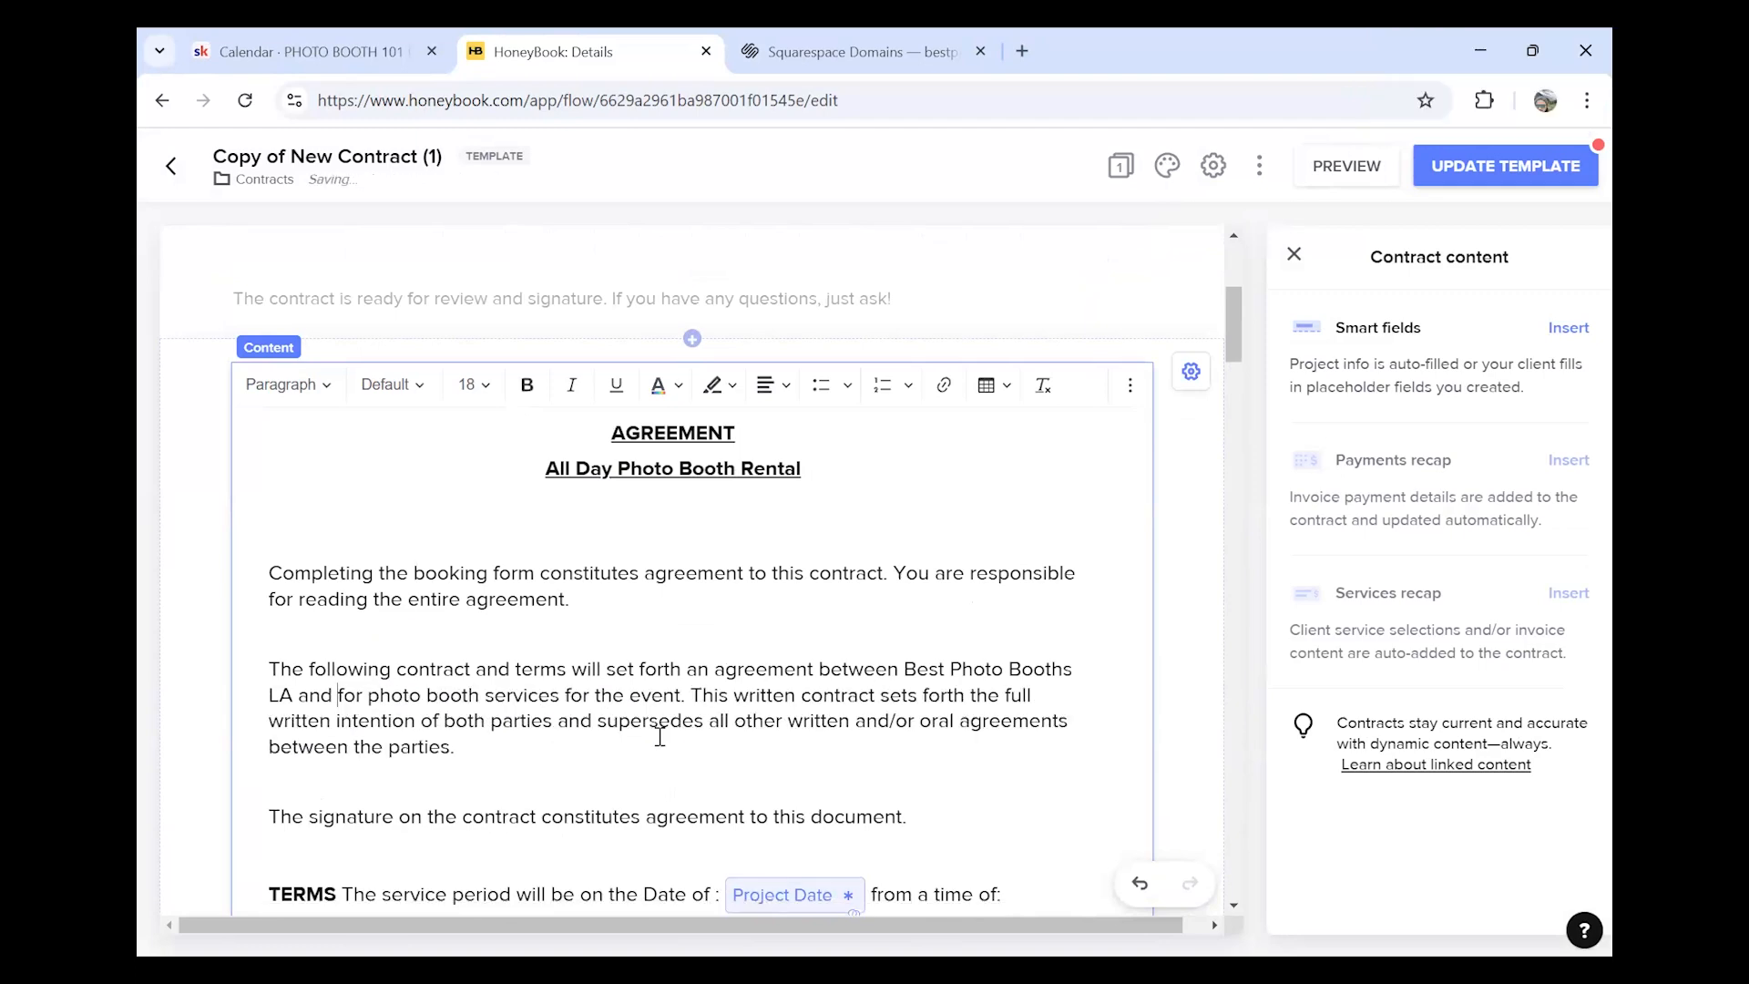
{"action": "scroll", "coordinate": [832, 840], "scroll_direction": "down", "scroll_amount": 1}
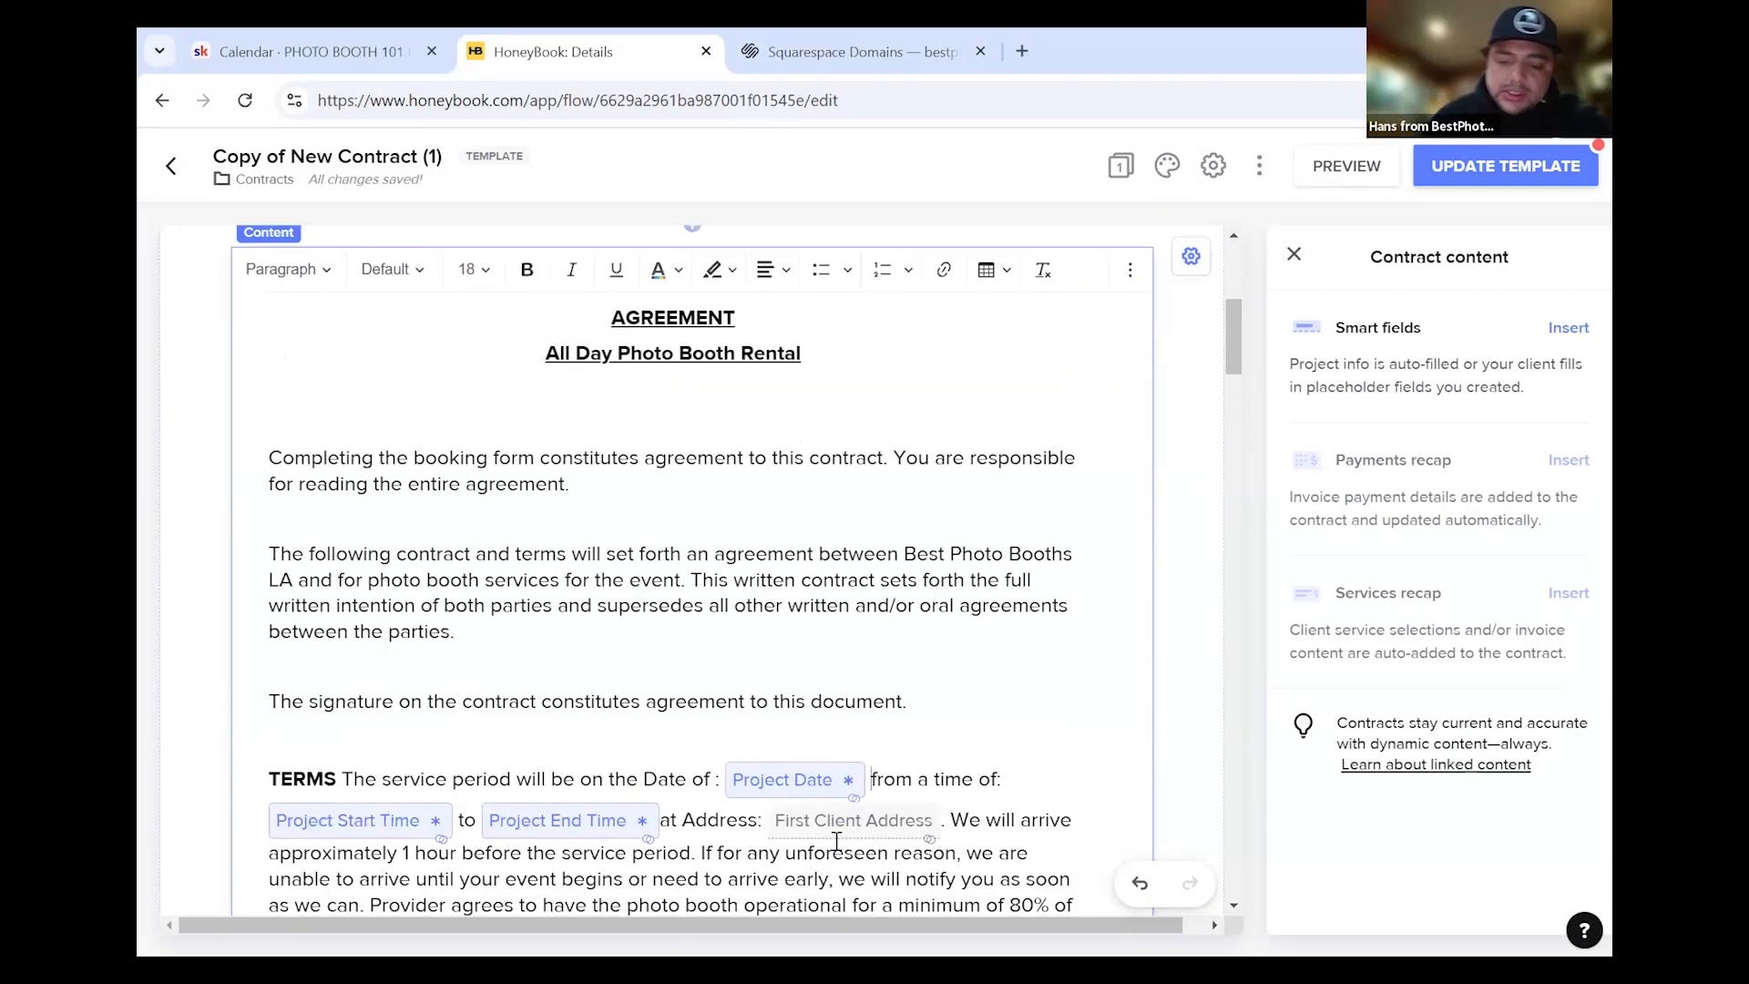
{"action": "key", "text": "BackSpace"}
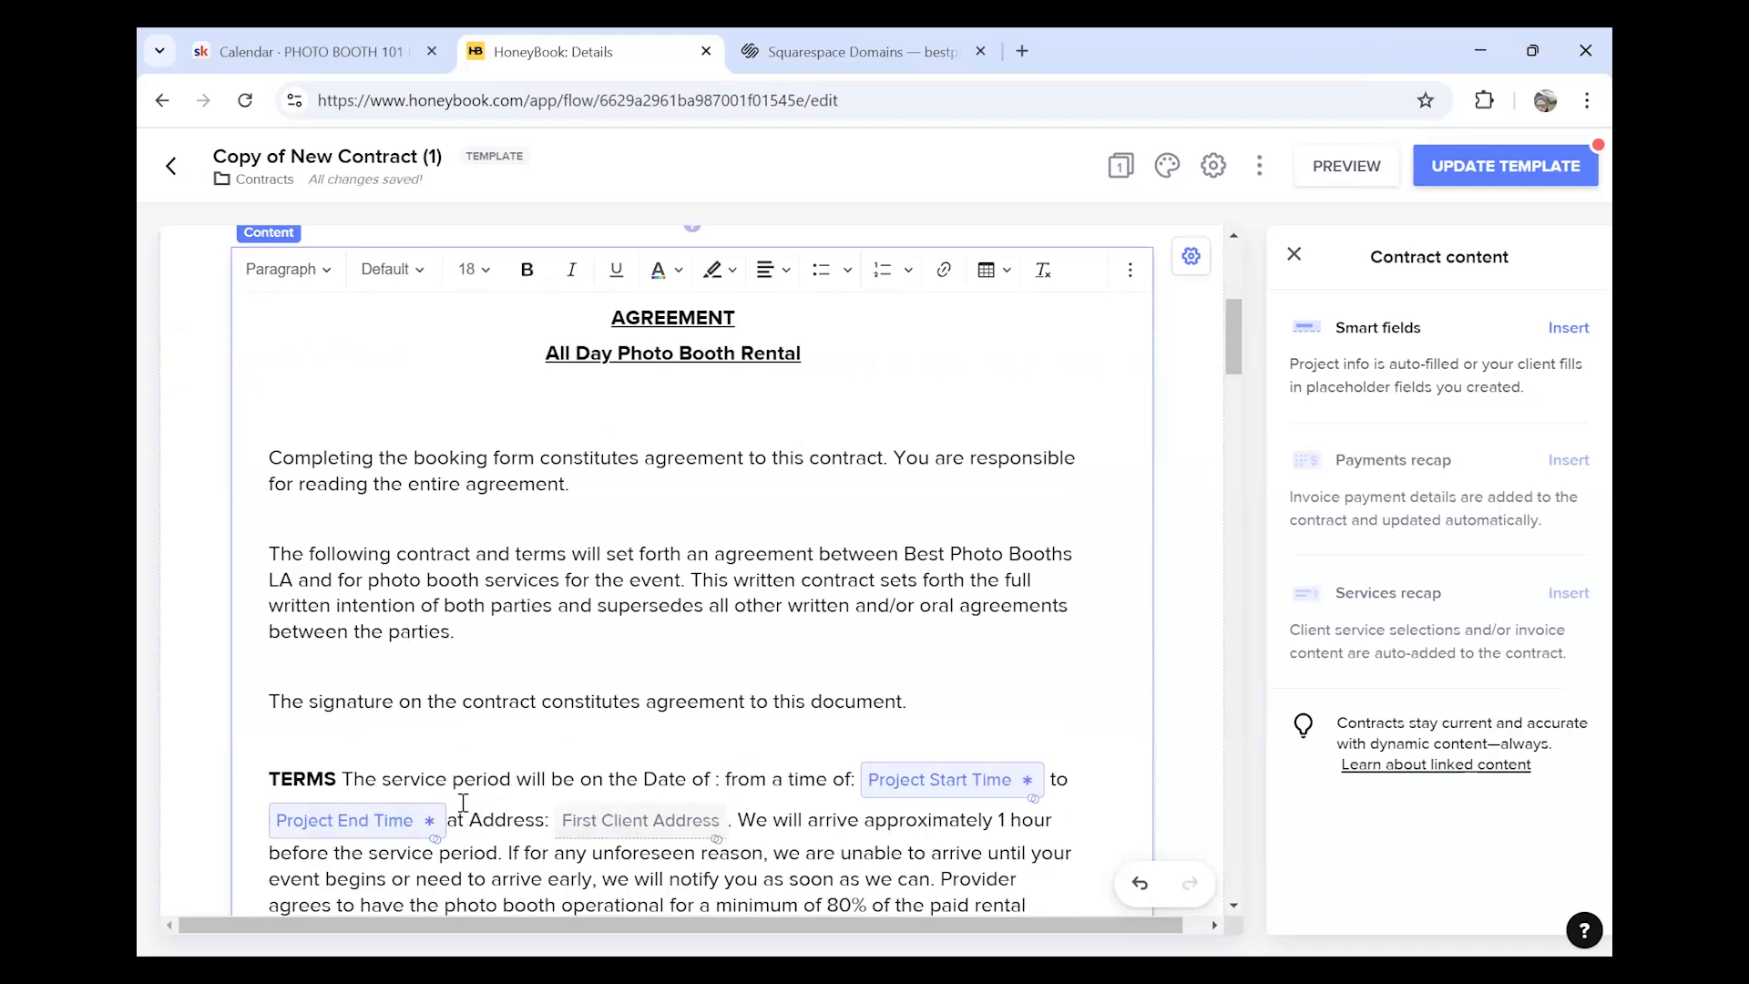
{"action": "key", "text": "BackSpace"}
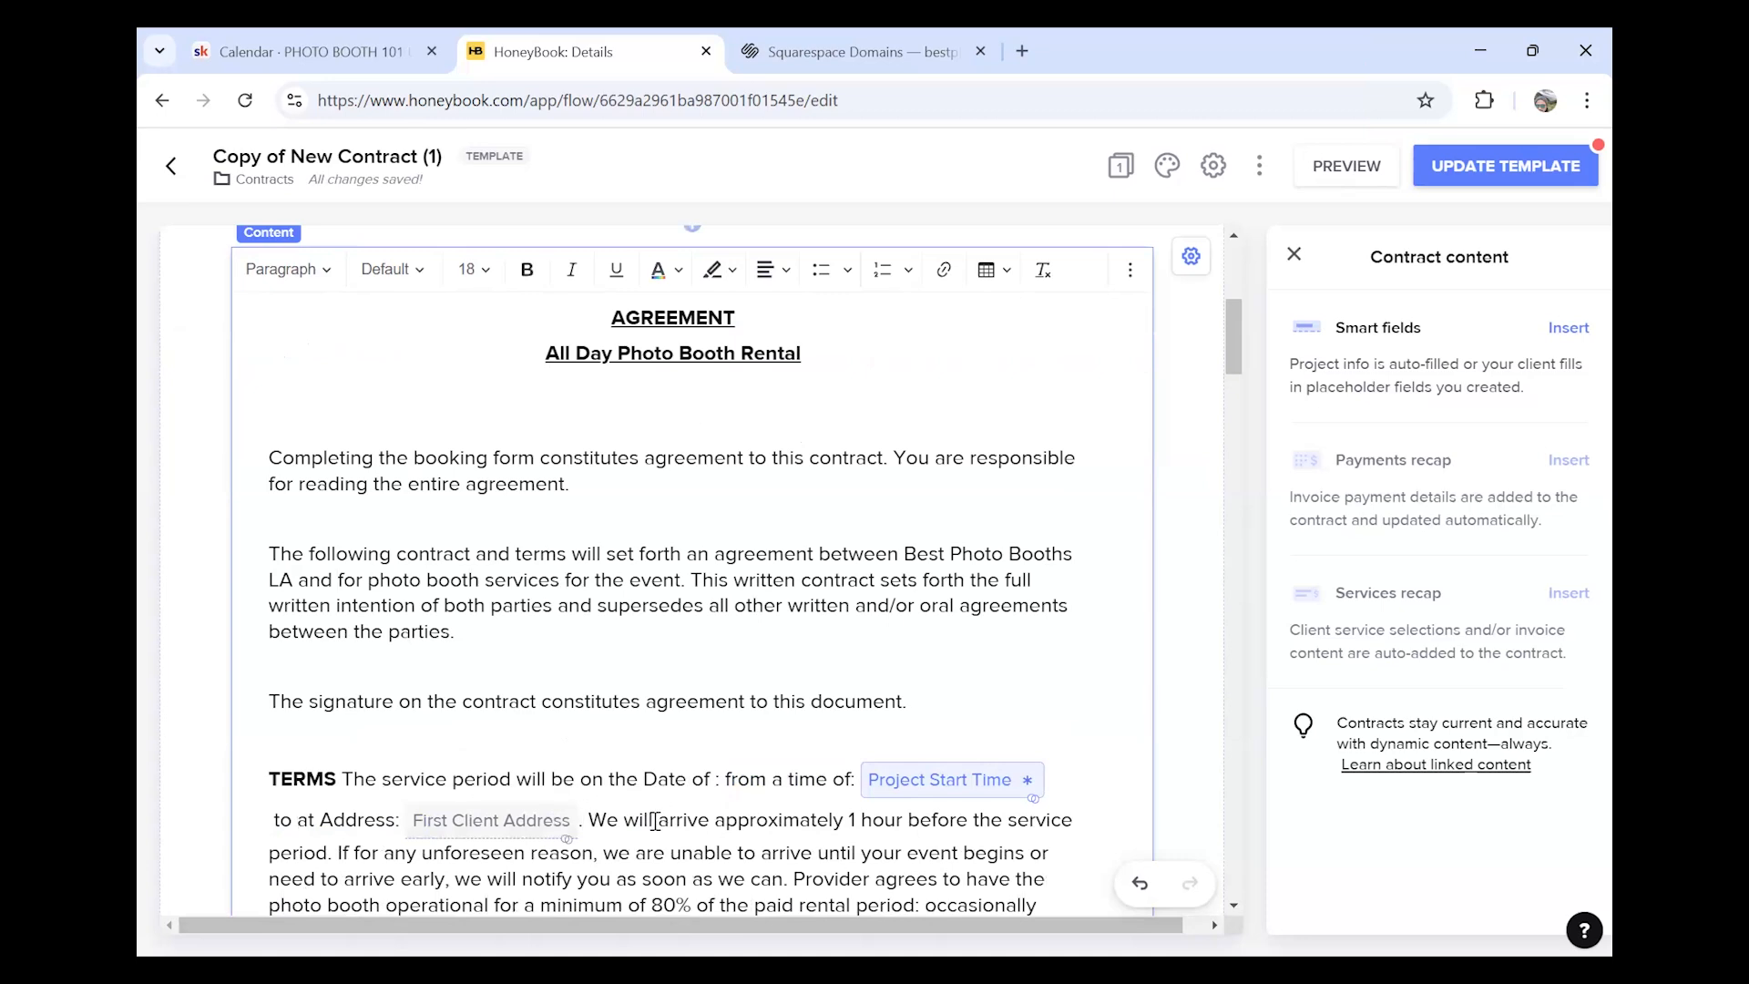
{"action": "scroll", "coordinate": [502, 558], "scroll_direction": "down", "scroll_amount": 12}
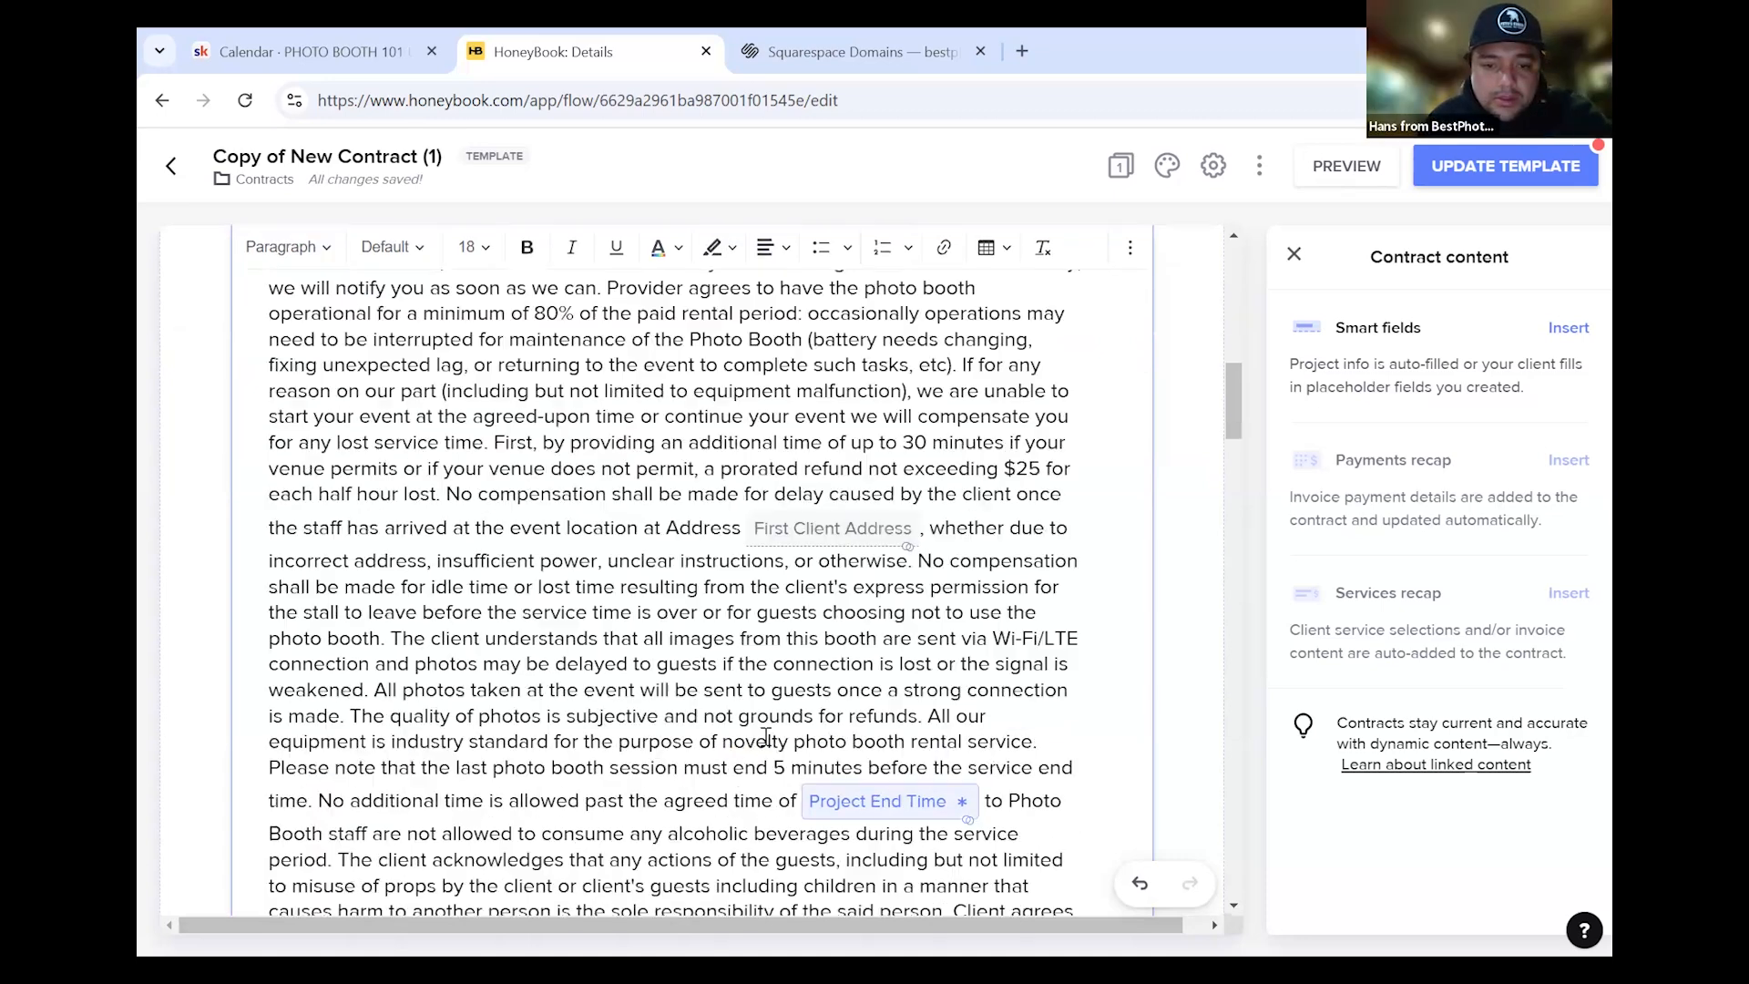
{"action": "left_click", "coordinate": [660, 531]}
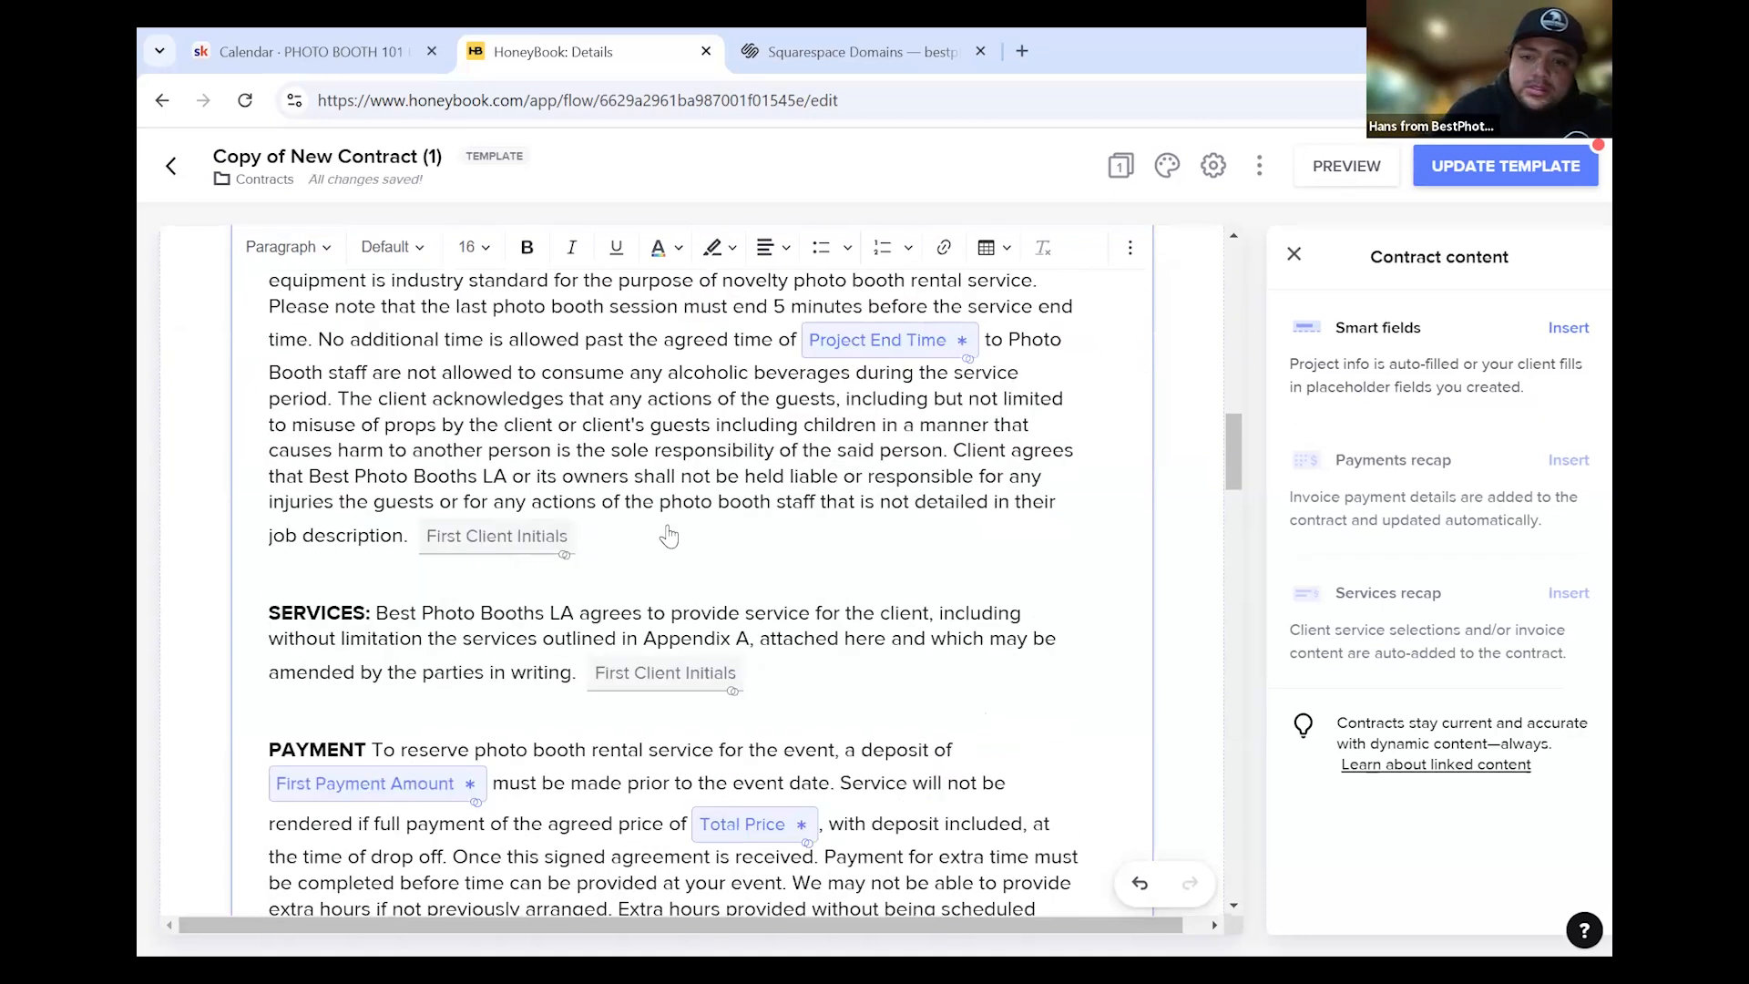
{"action": "key", "text": "BackSpace"}
{"action": "scroll", "coordinate": [920, 554], "scroll_direction": "up", "scroll_amount": 6}
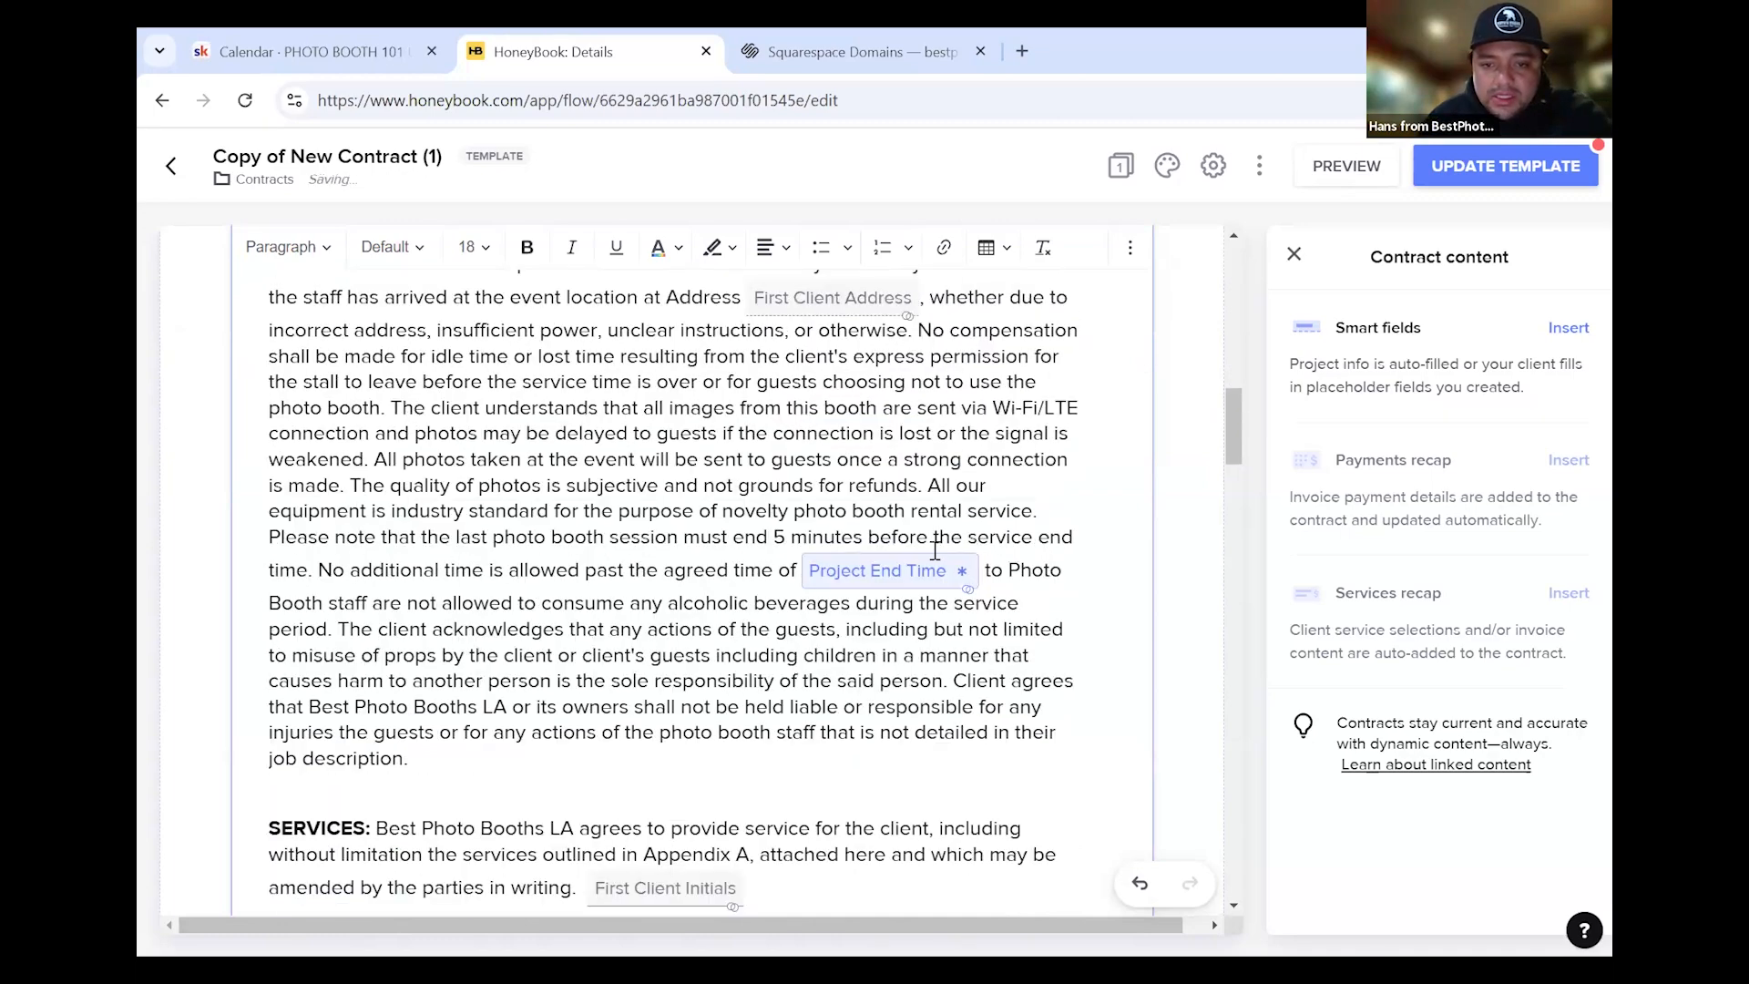
{"action": "scroll", "coordinate": [920, 554], "scroll_direction": "up", "scroll_amount": 3}
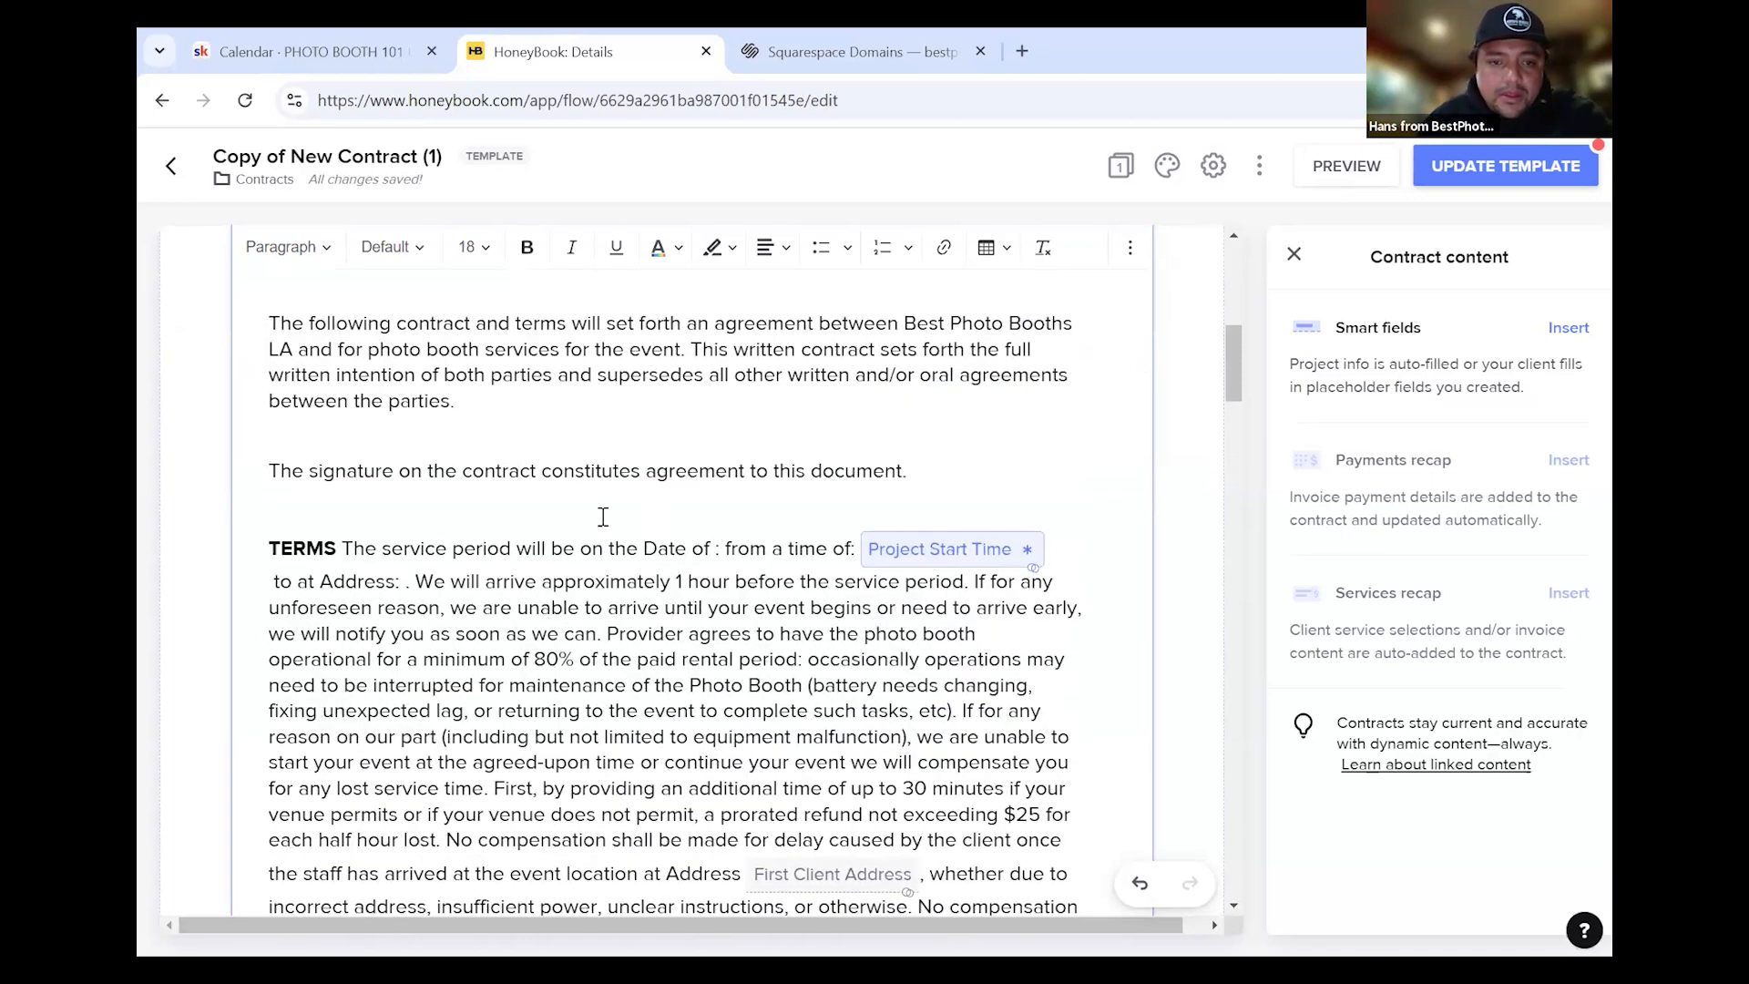
{"action": "scroll", "coordinate": [445, 515], "scroll_direction": "up", "scroll_amount": 5}
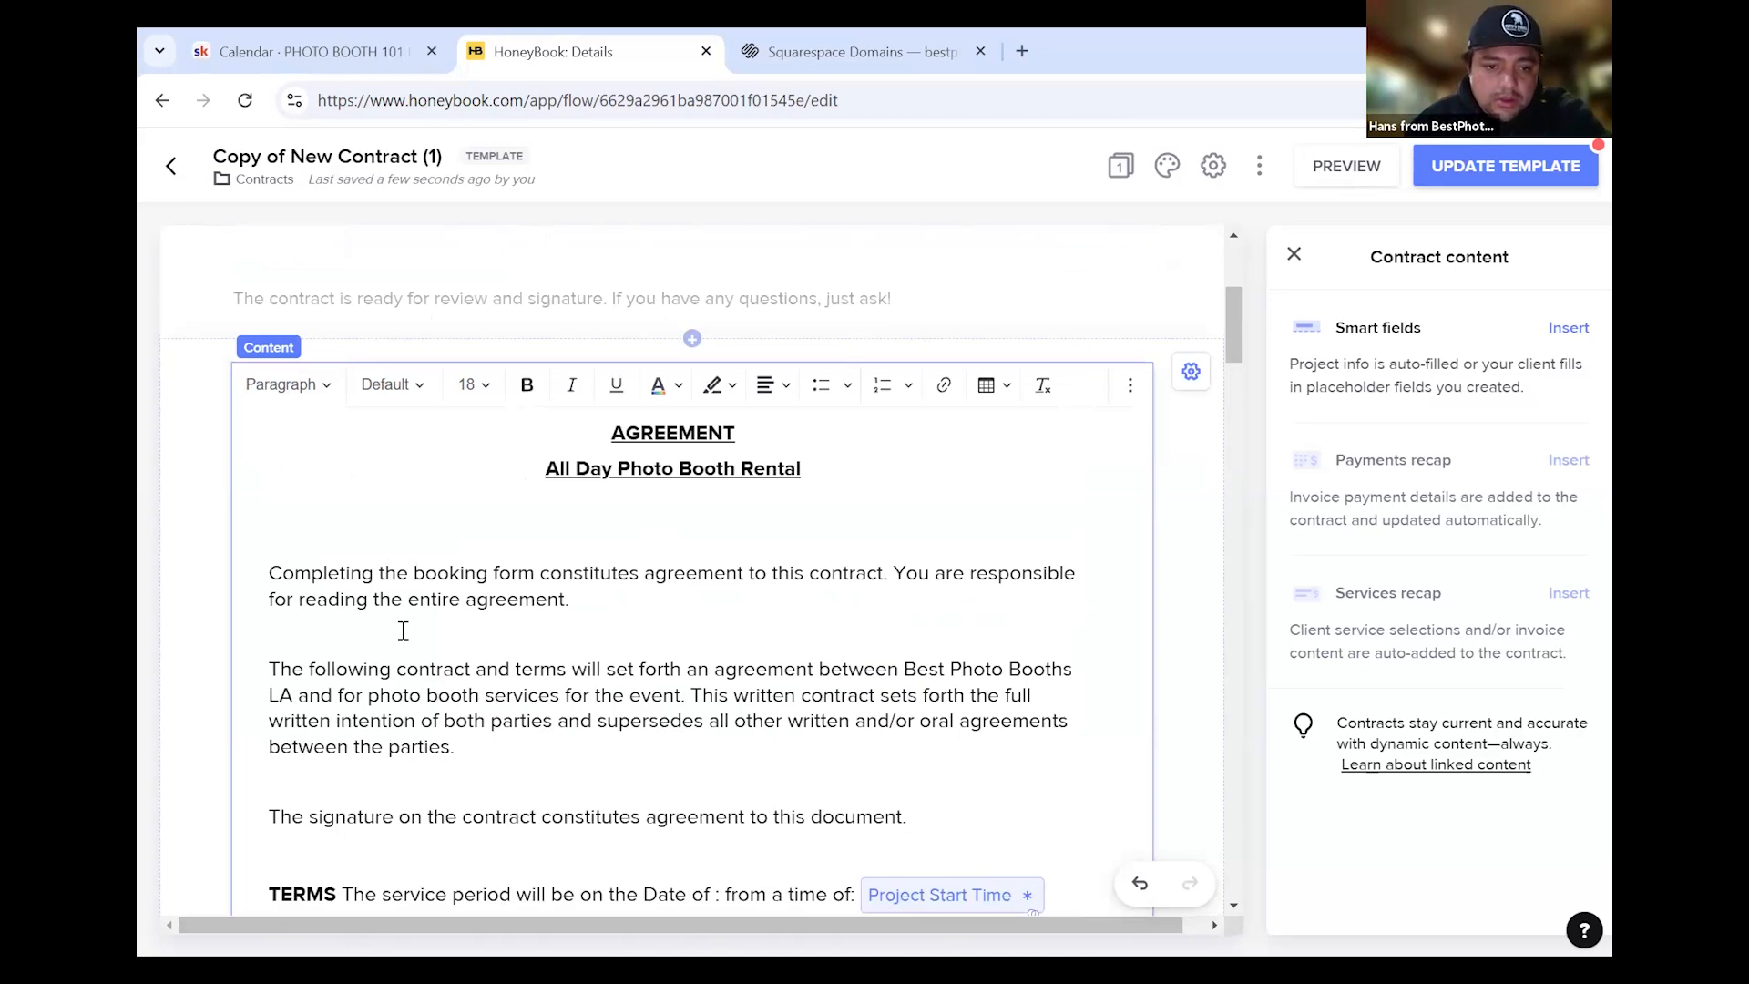
{"action": "scroll", "coordinate": [673, 670], "scroll_direction": "down", "scroll_amount": 3}
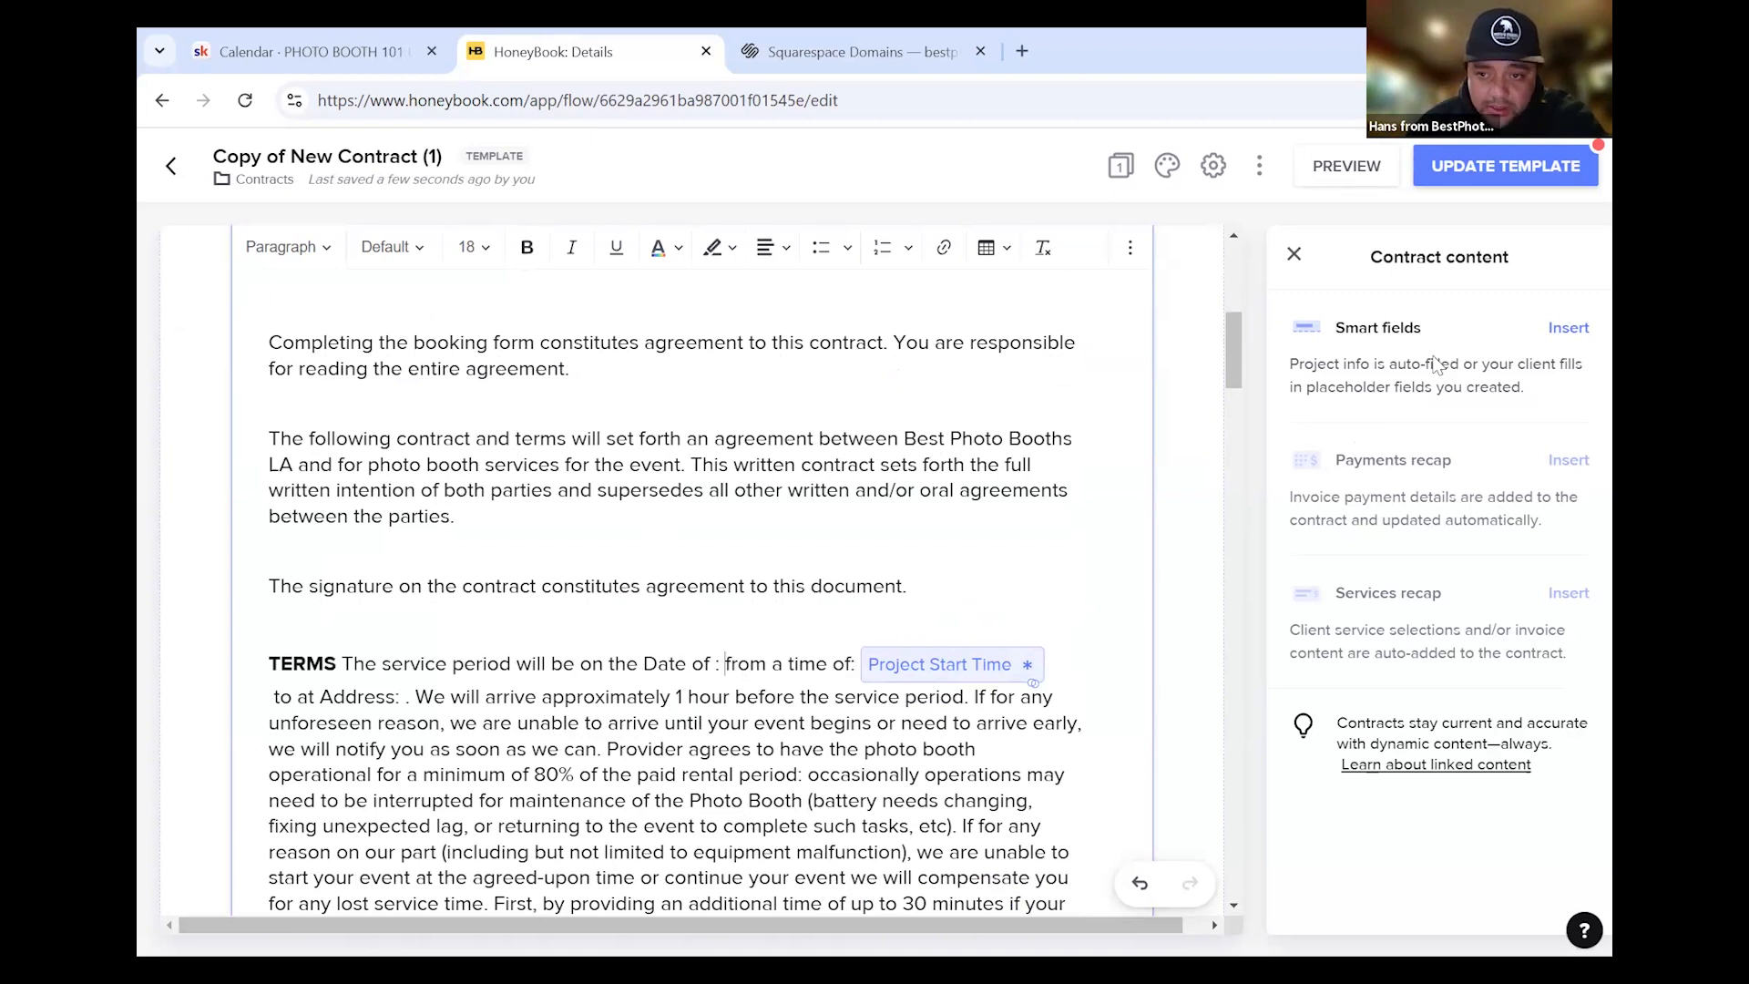
Insert a Project Date smart field after 'Date of' and set it to Can't edit
{"action": "left_click", "coordinate": [1567, 330]}
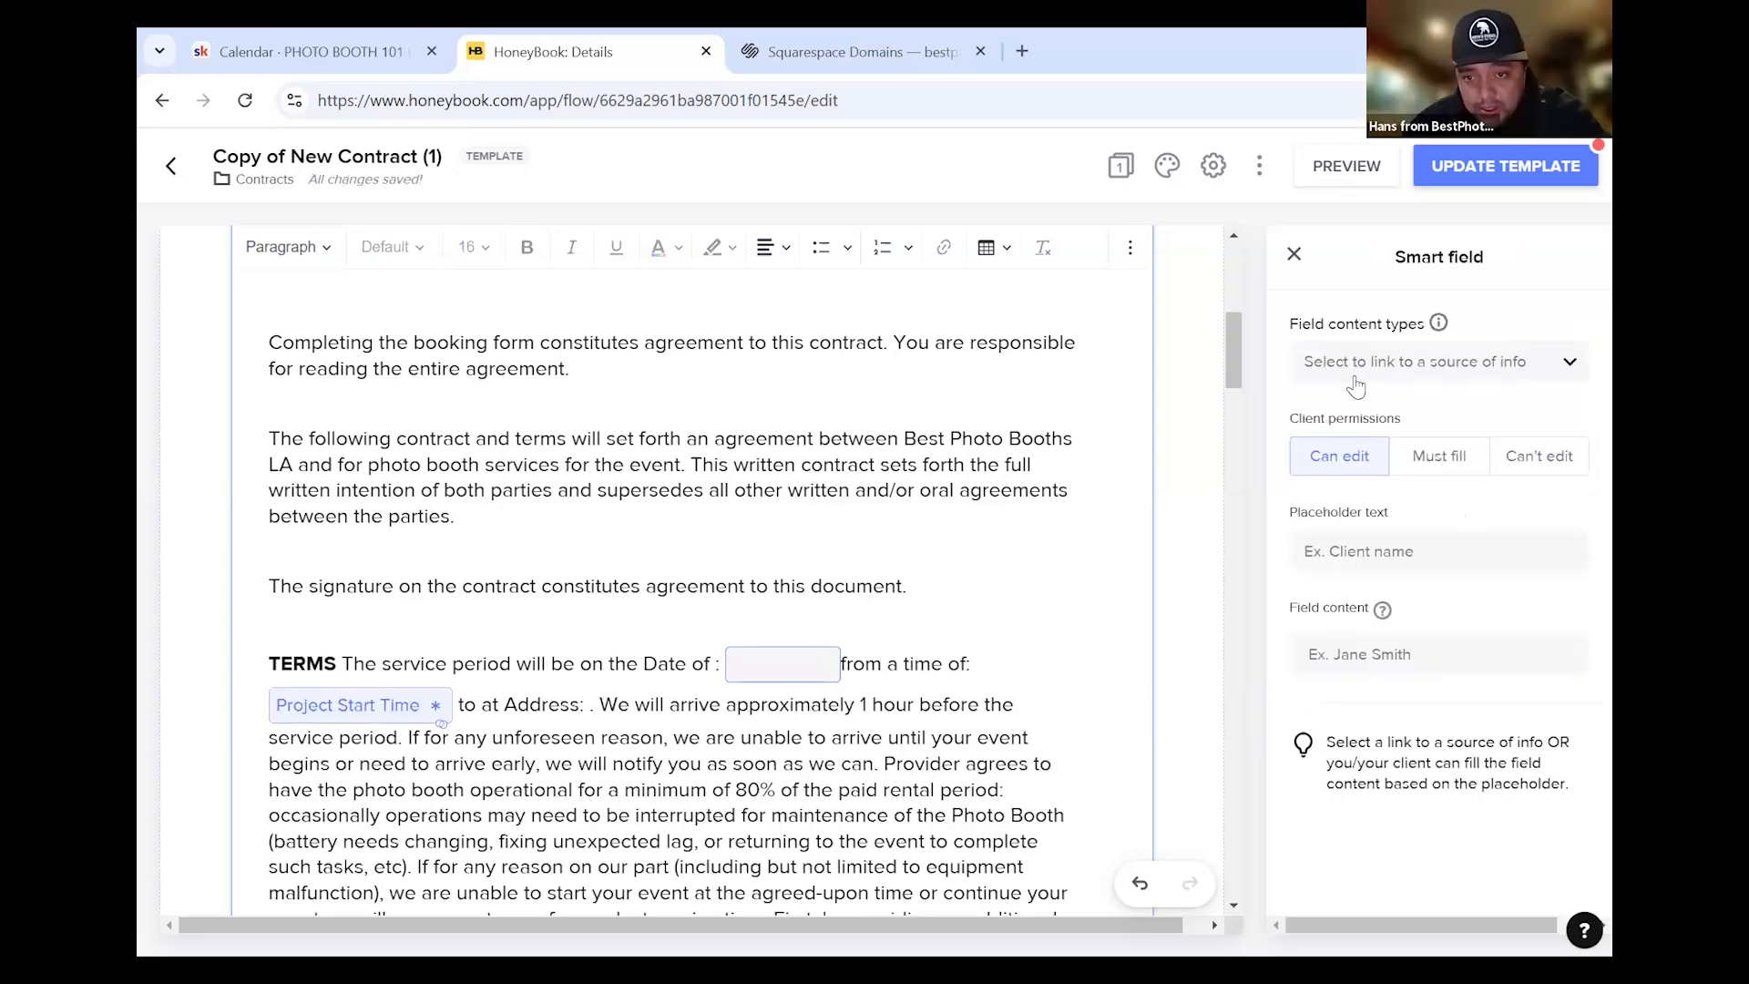
{"action": "left_click", "coordinate": [1357, 365]}
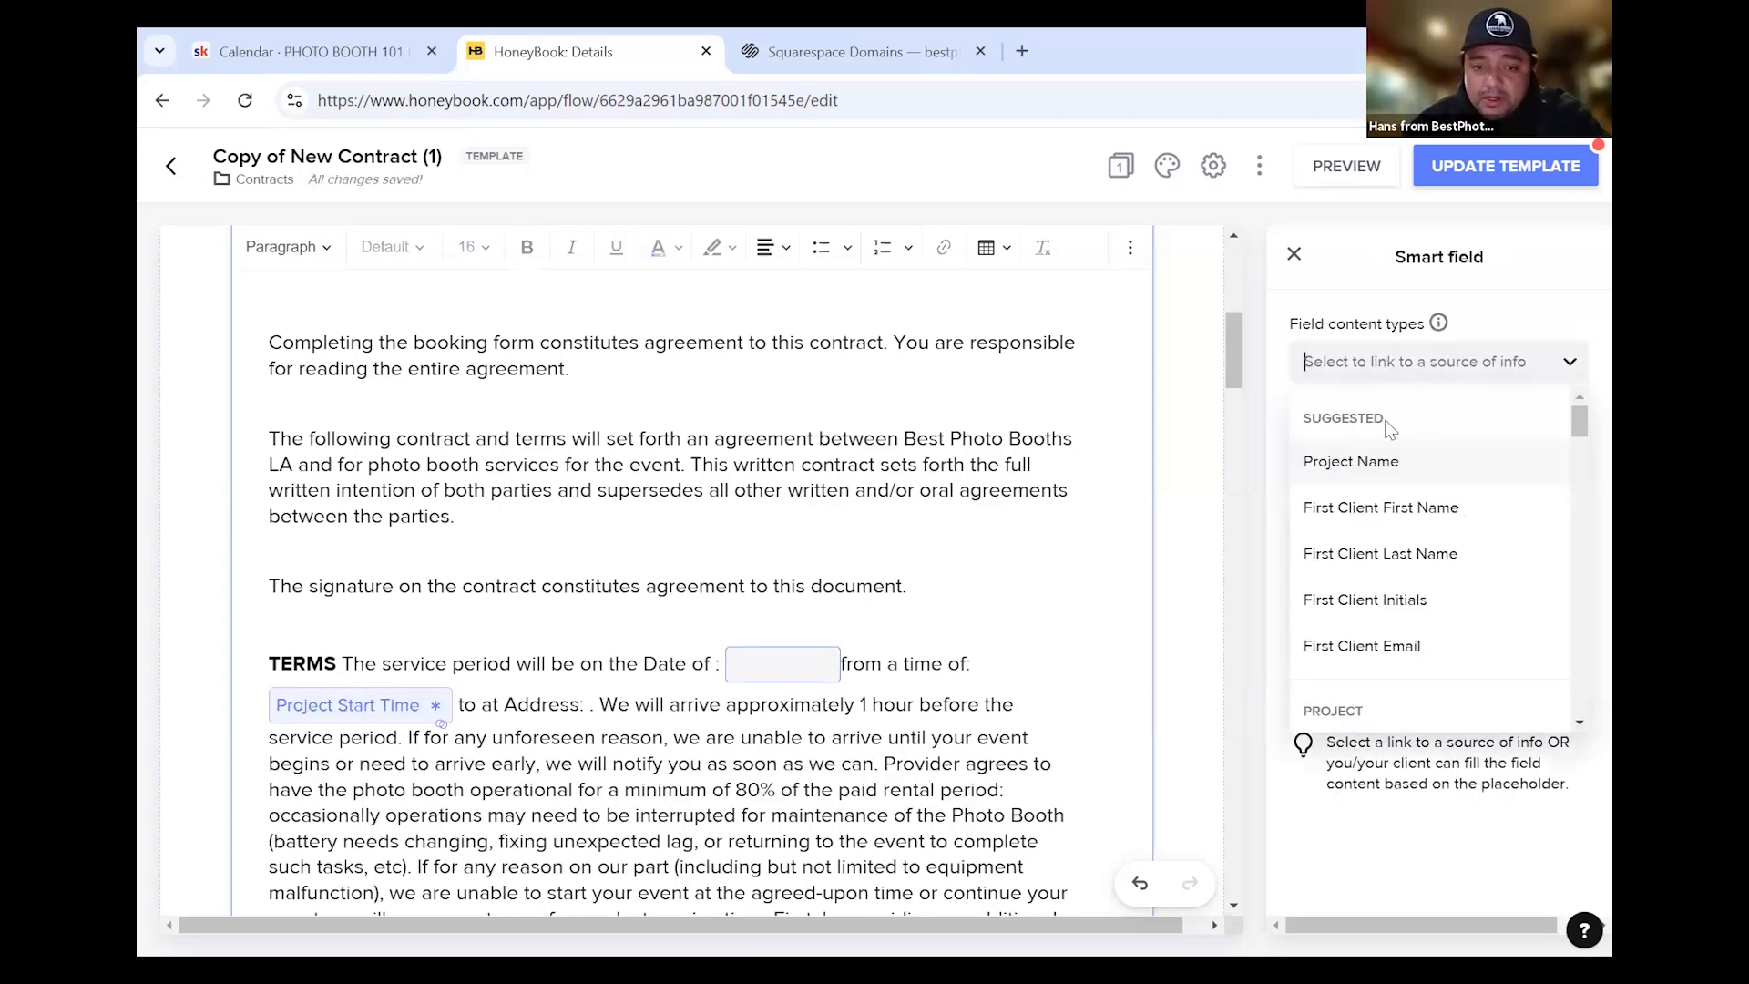
{"action": "scroll", "coordinate": [1371, 492], "scroll_direction": "down", "scroll_amount": 1}
{"action": "scroll", "coordinate": [1376, 501], "scroll_direction": "down", "scroll_amount": 3}
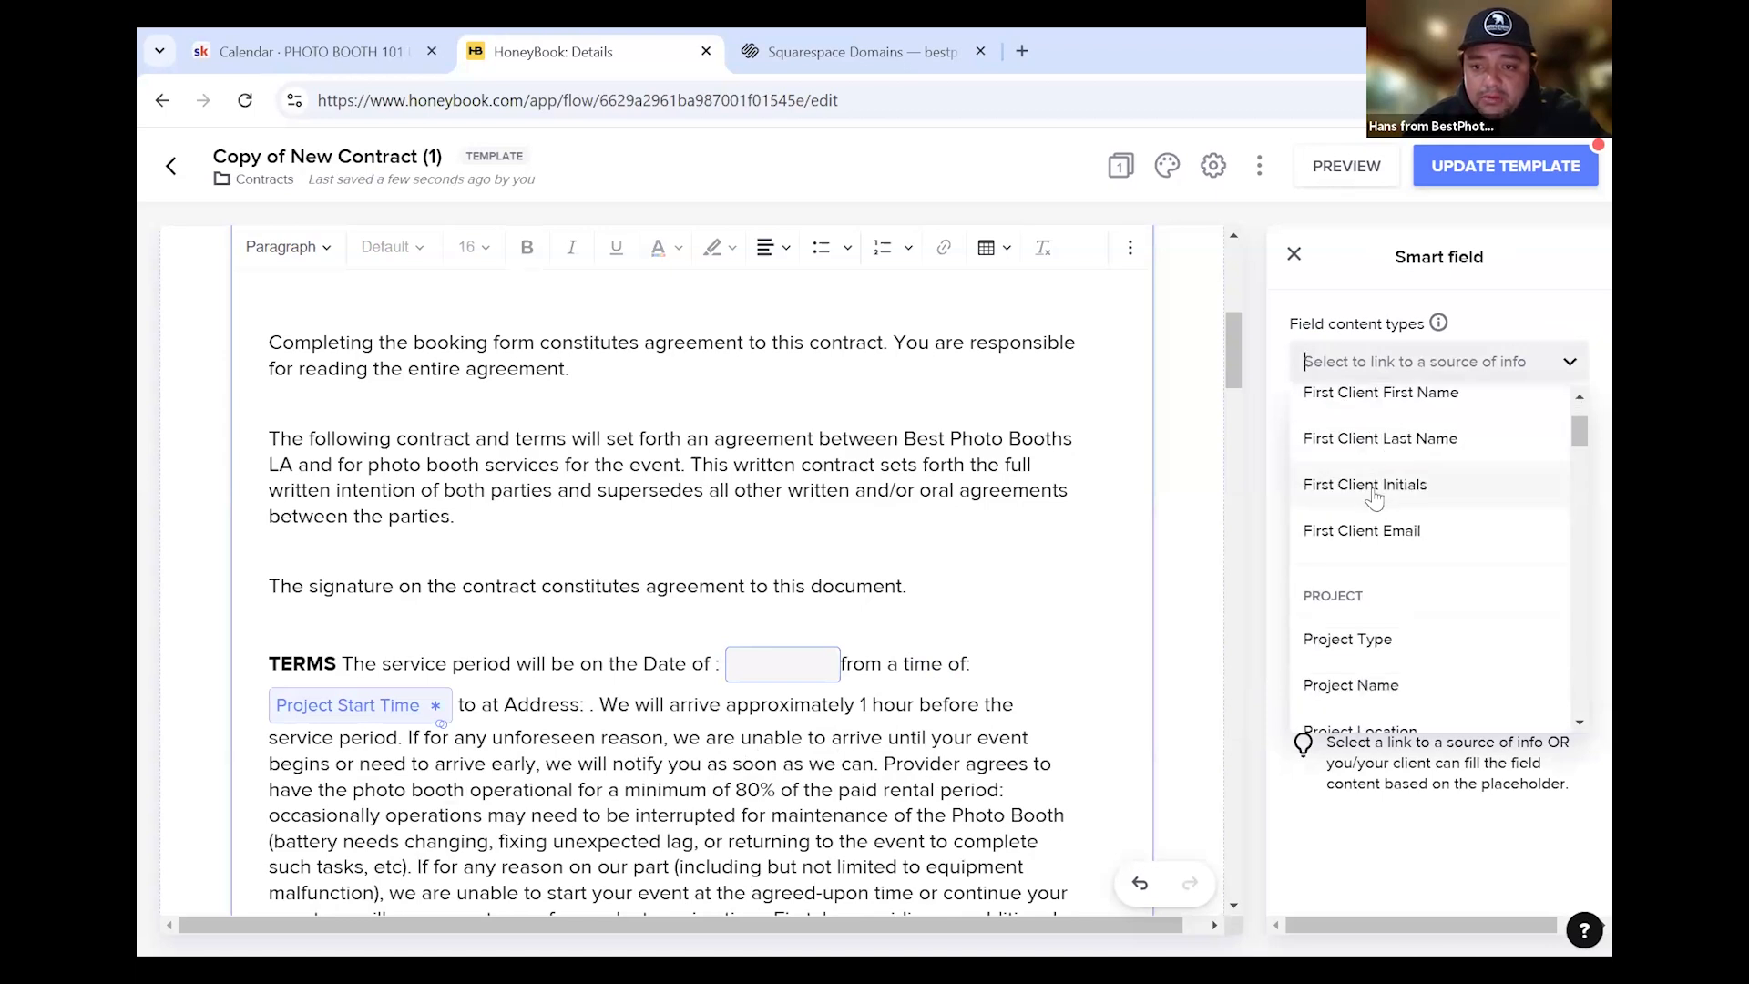
{"action": "scroll", "coordinate": [1403, 497], "scroll_direction": "down", "scroll_amount": 1}
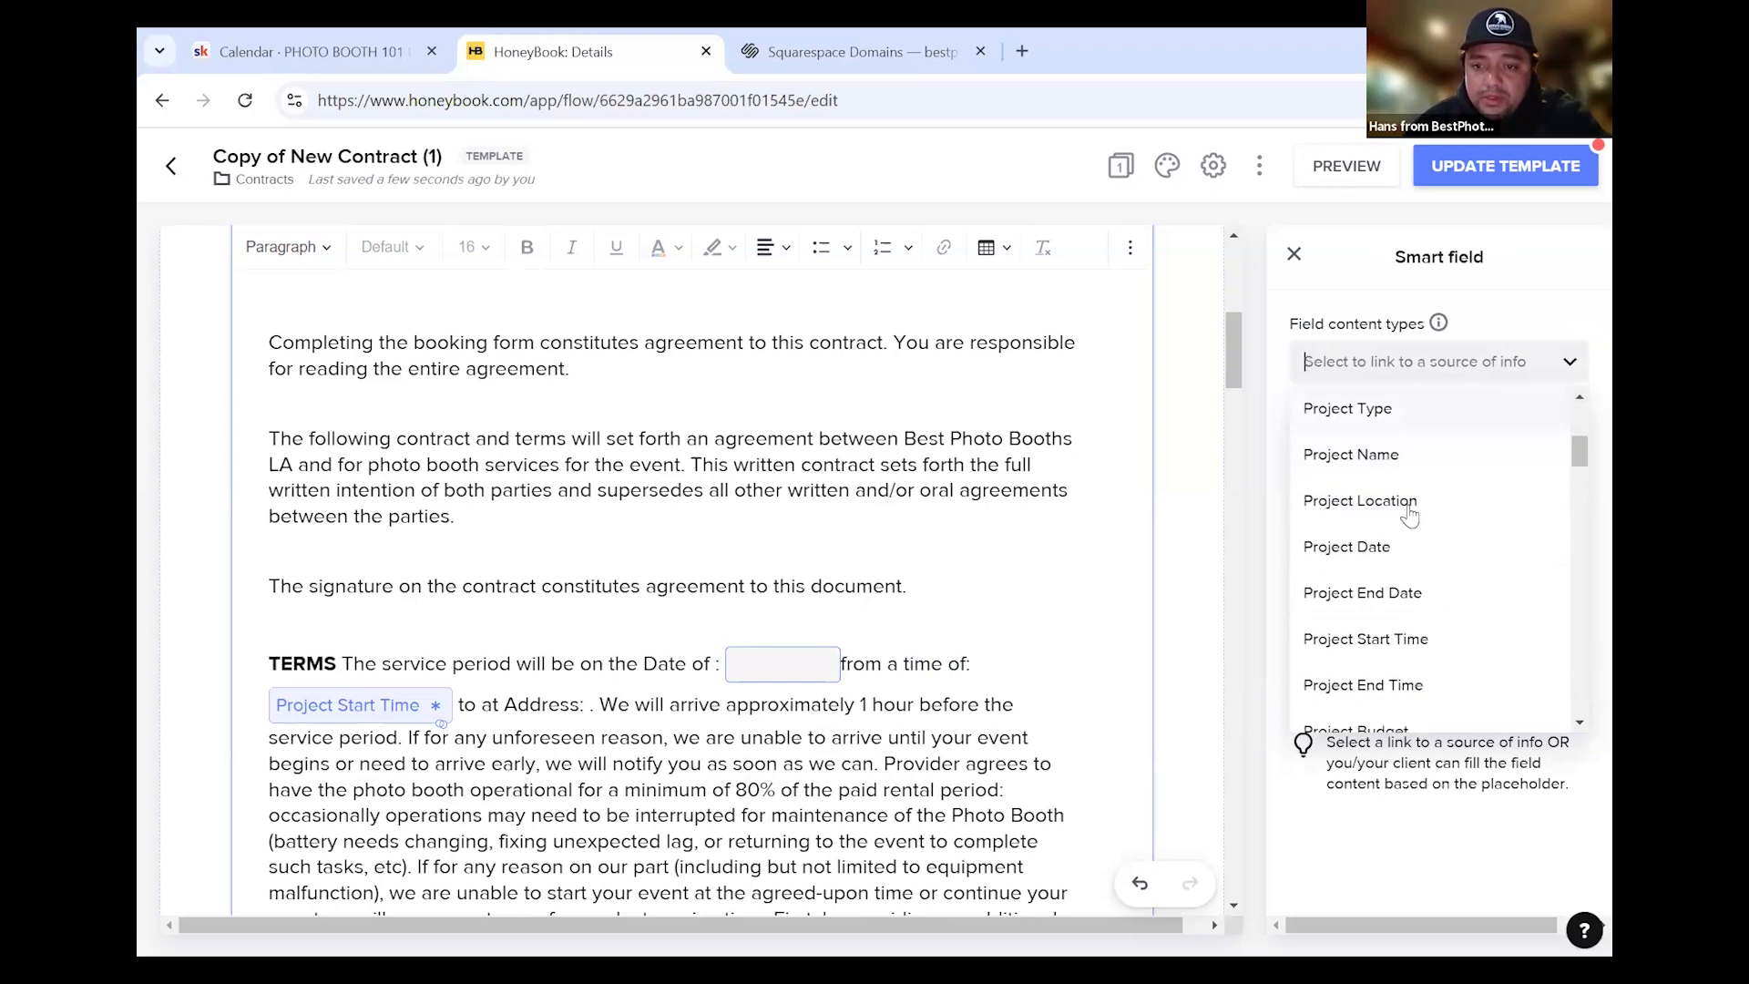
{"action": "scroll", "coordinate": [1389, 501], "scroll_direction": "up", "scroll_amount": 2}
{"action": "scroll", "coordinate": [1394, 528], "scroll_direction": "down", "scroll_amount": 2}
{"action": "left_click", "coordinate": [1374, 548]}
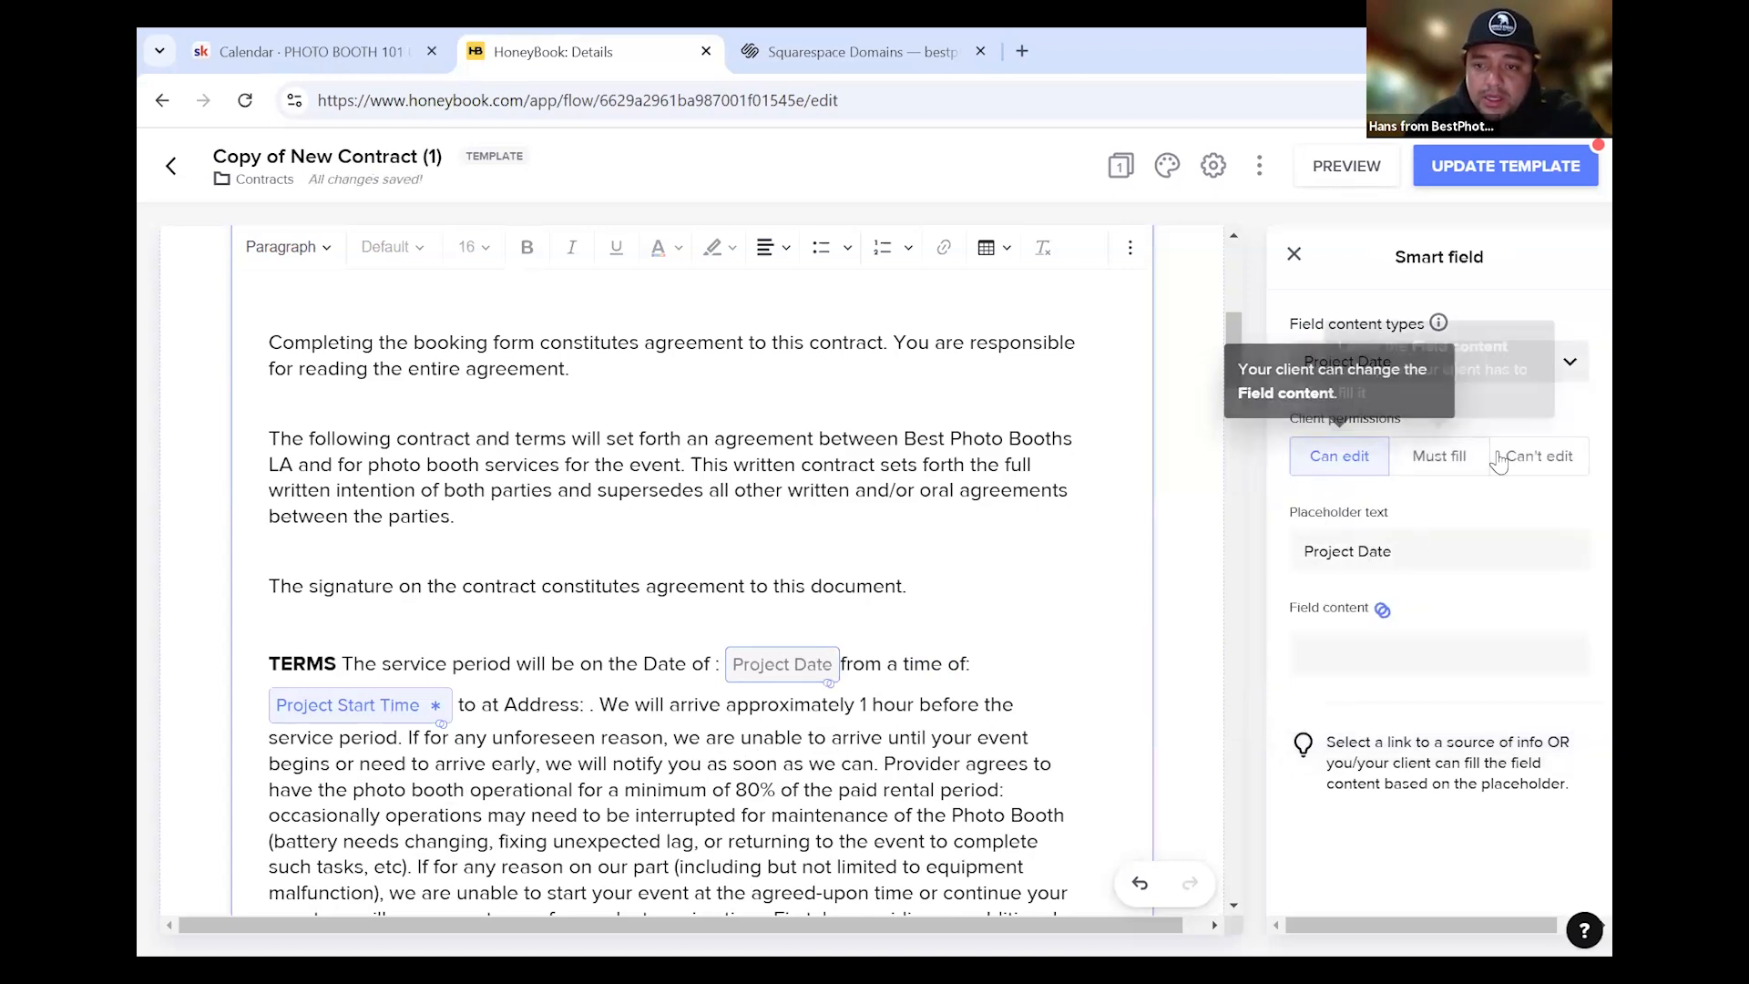
{"action": "left_click", "coordinate": [1538, 467]}
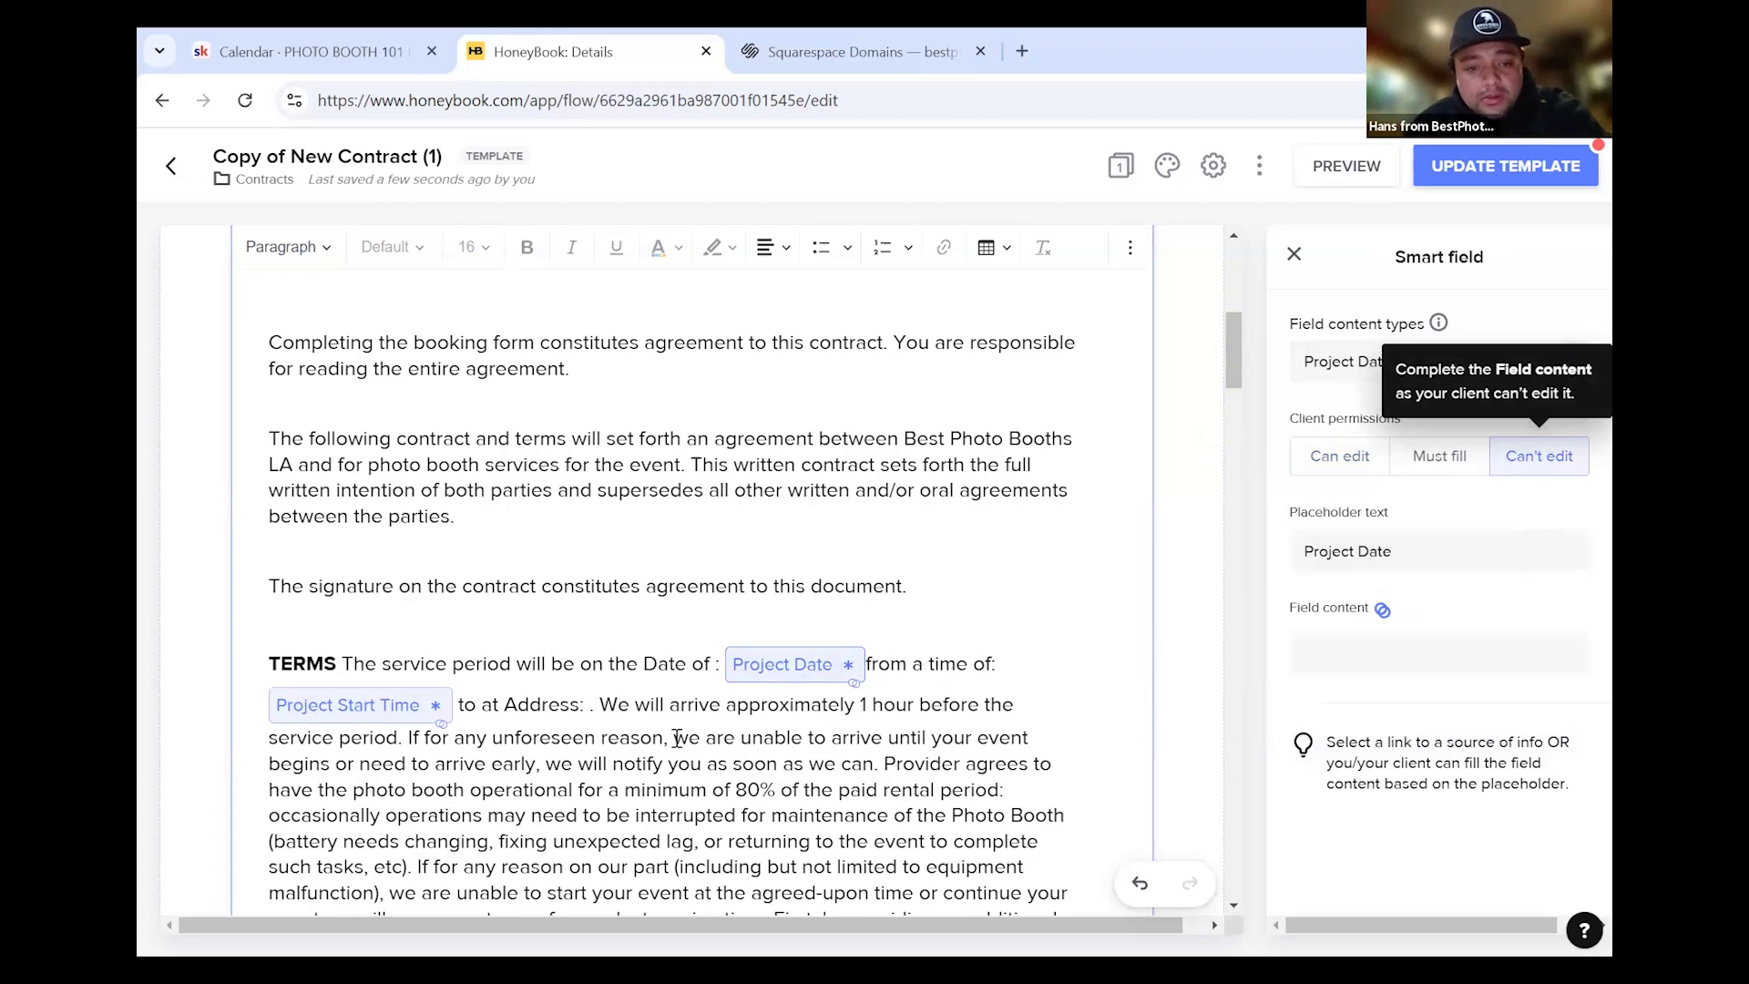
Select part of the TERMS sentence, then clear the selection
{"action": "left_click", "coordinate": [503, 669]}
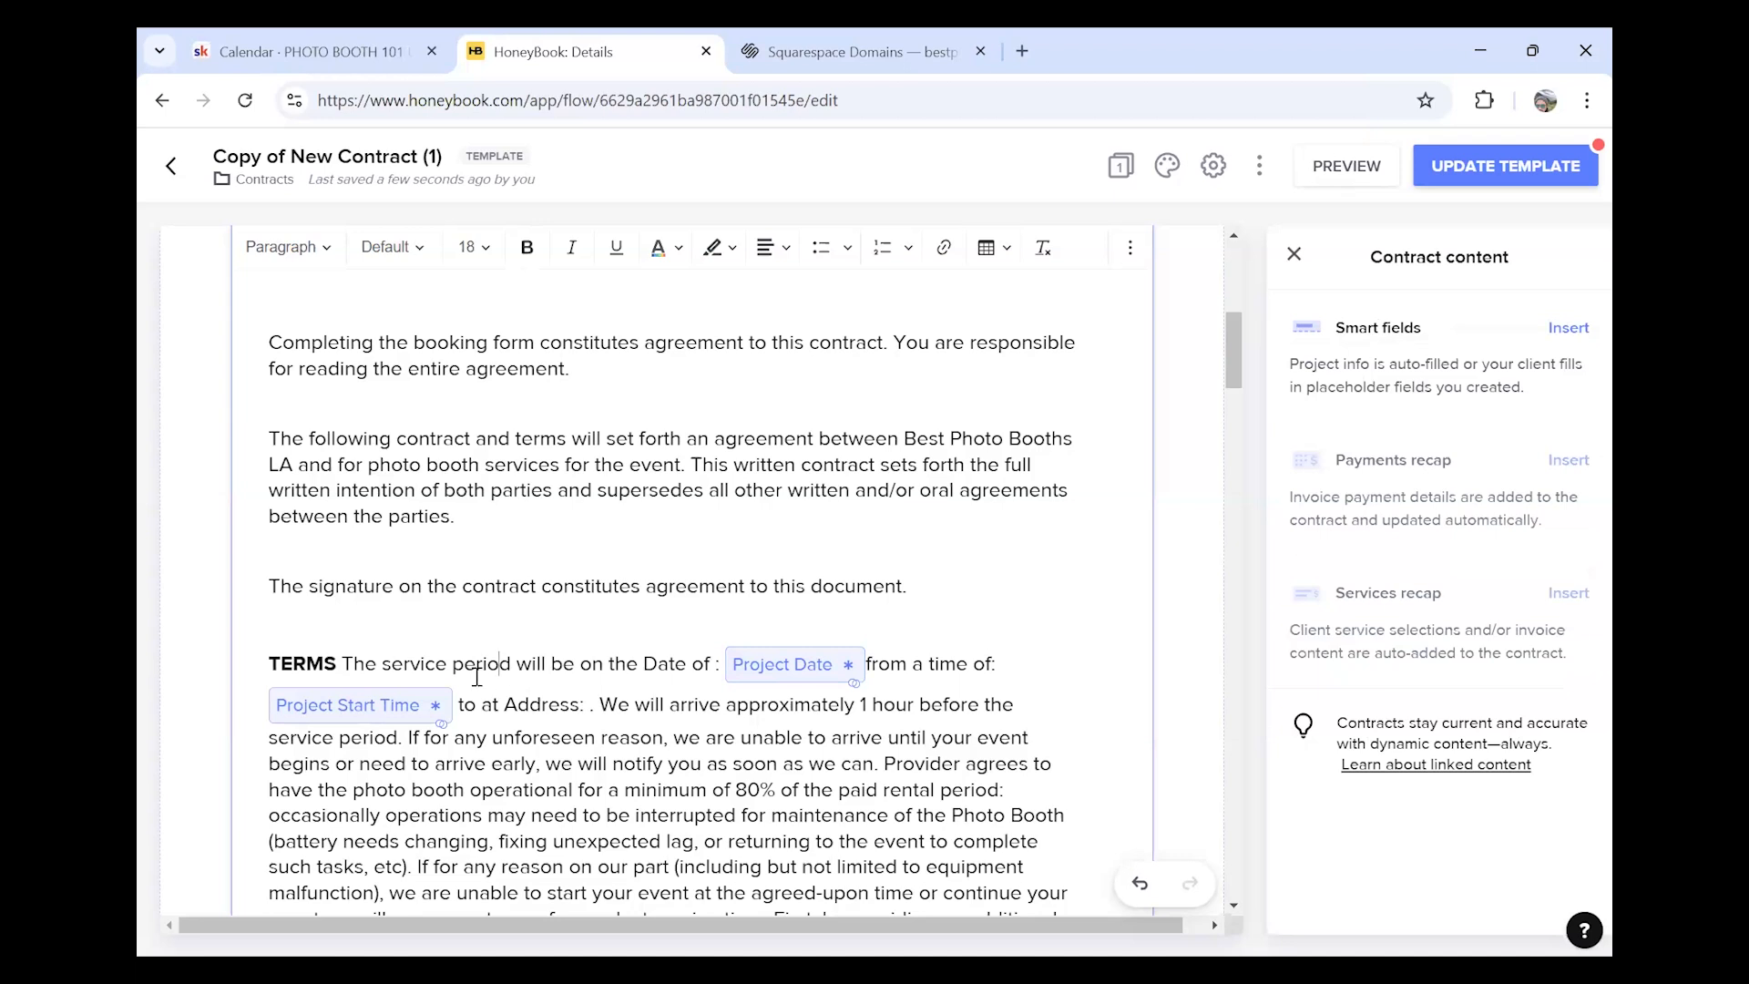
{"action": "left_click_drag", "start_coordinate": [435, 663], "coordinate": [823, 675]}
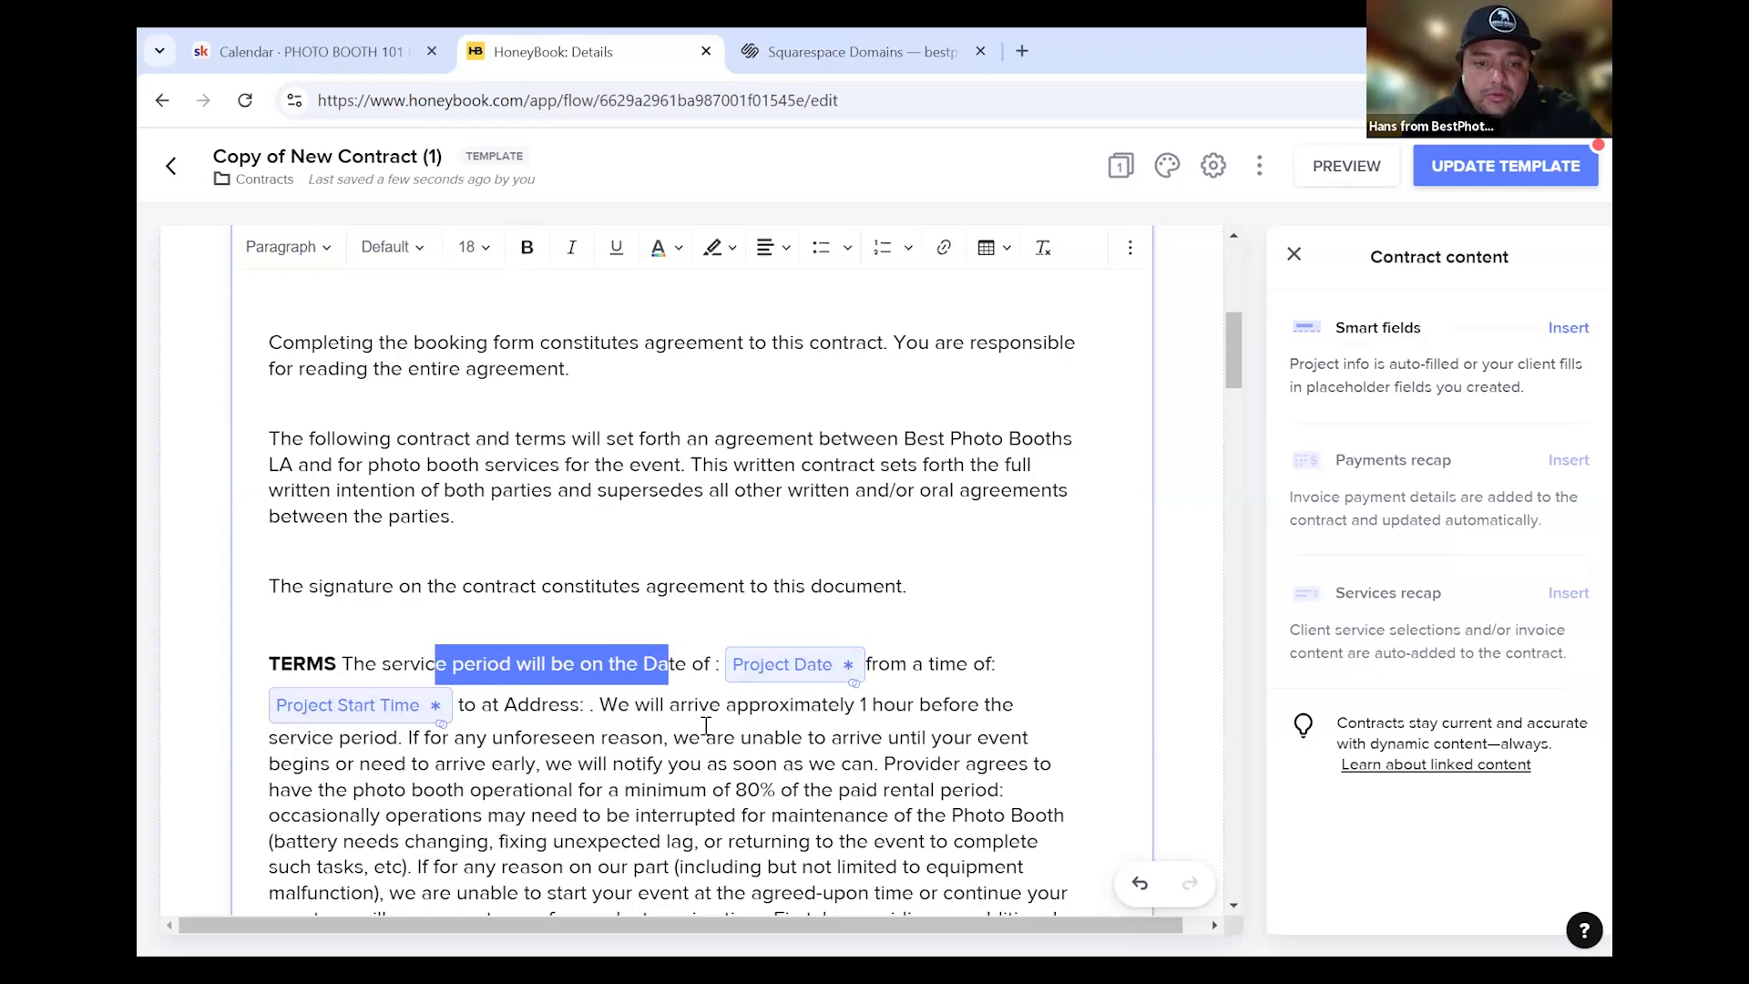
{"action": "left_click", "coordinate": [436, 664]}
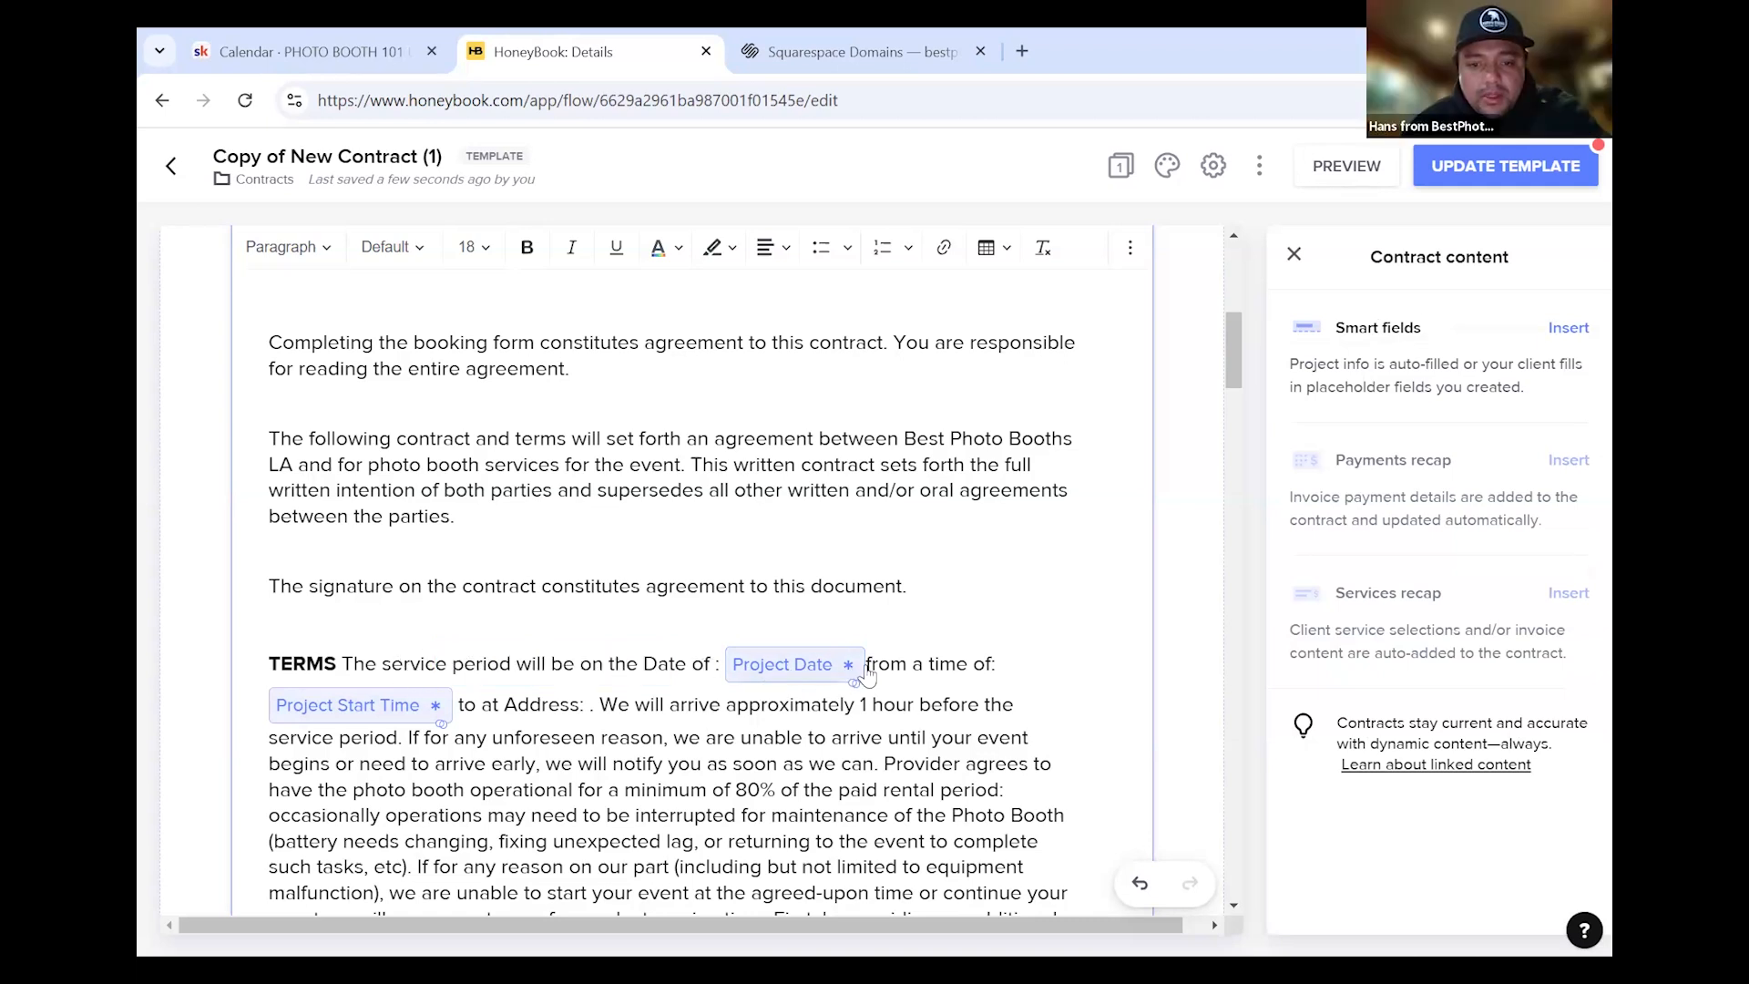
Insert a locked Project Start Time smart field and delete the duplicate start-time field
{"action": "left_click", "coordinate": [1568, 329]}
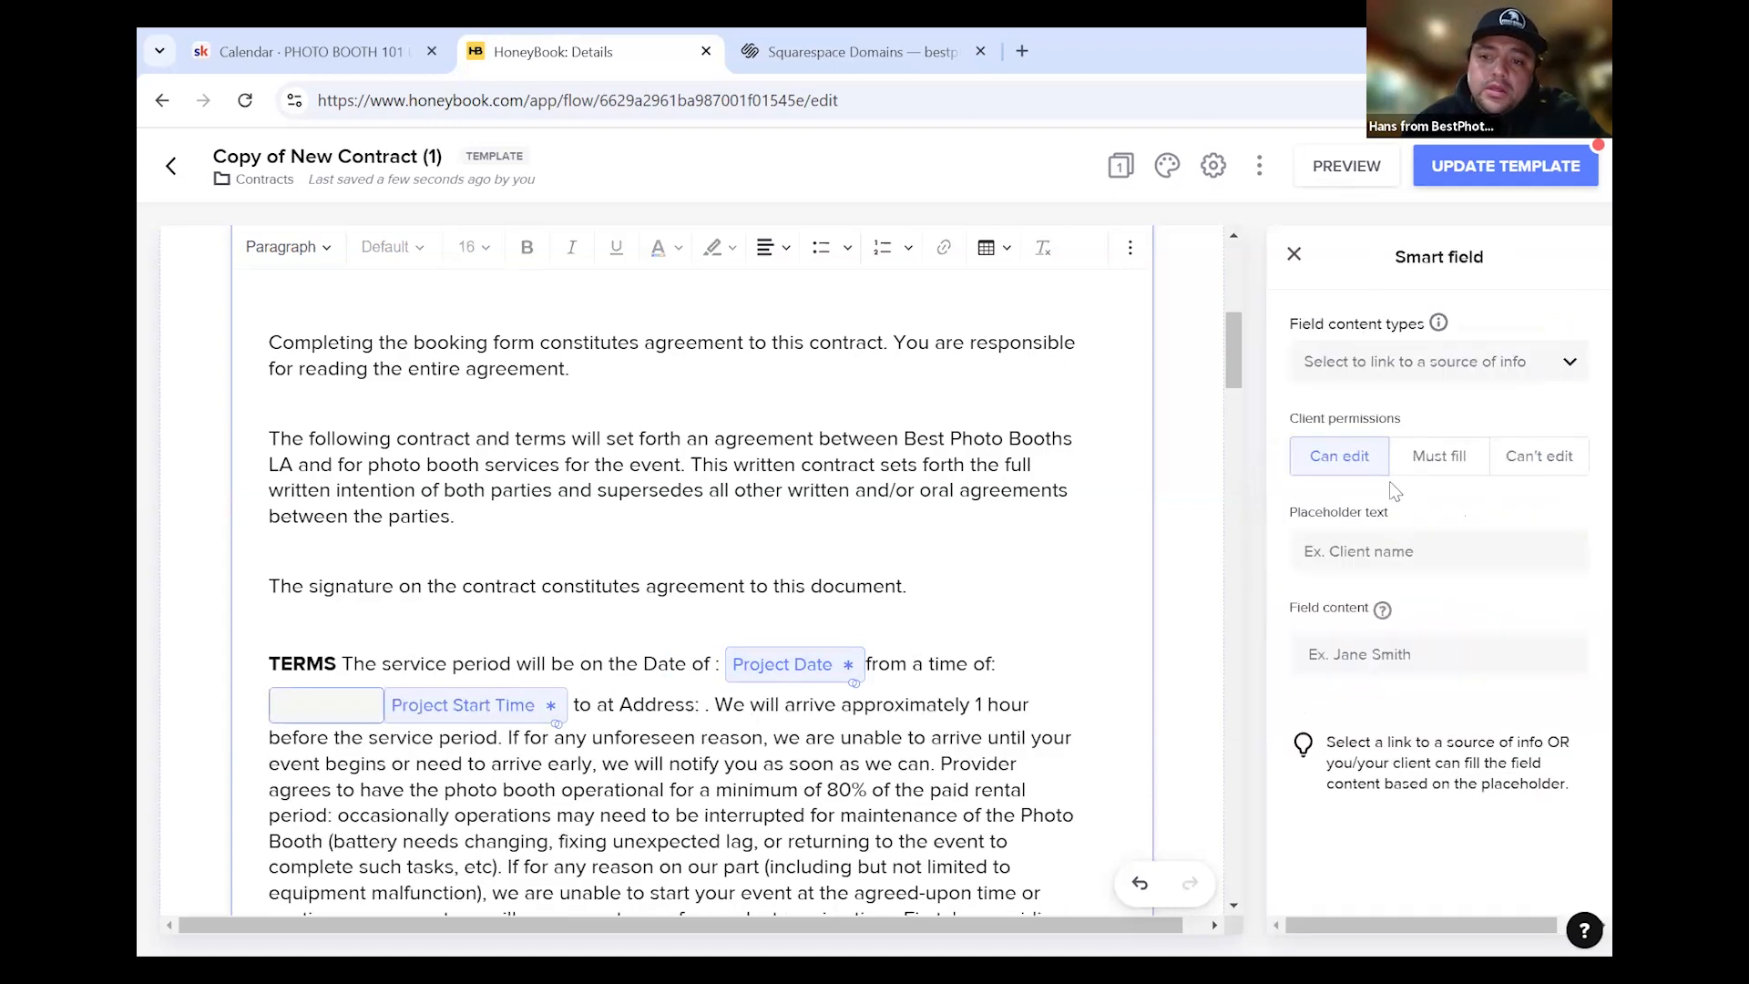
{"action": "left_click", "coordinate": [1346, 362]}
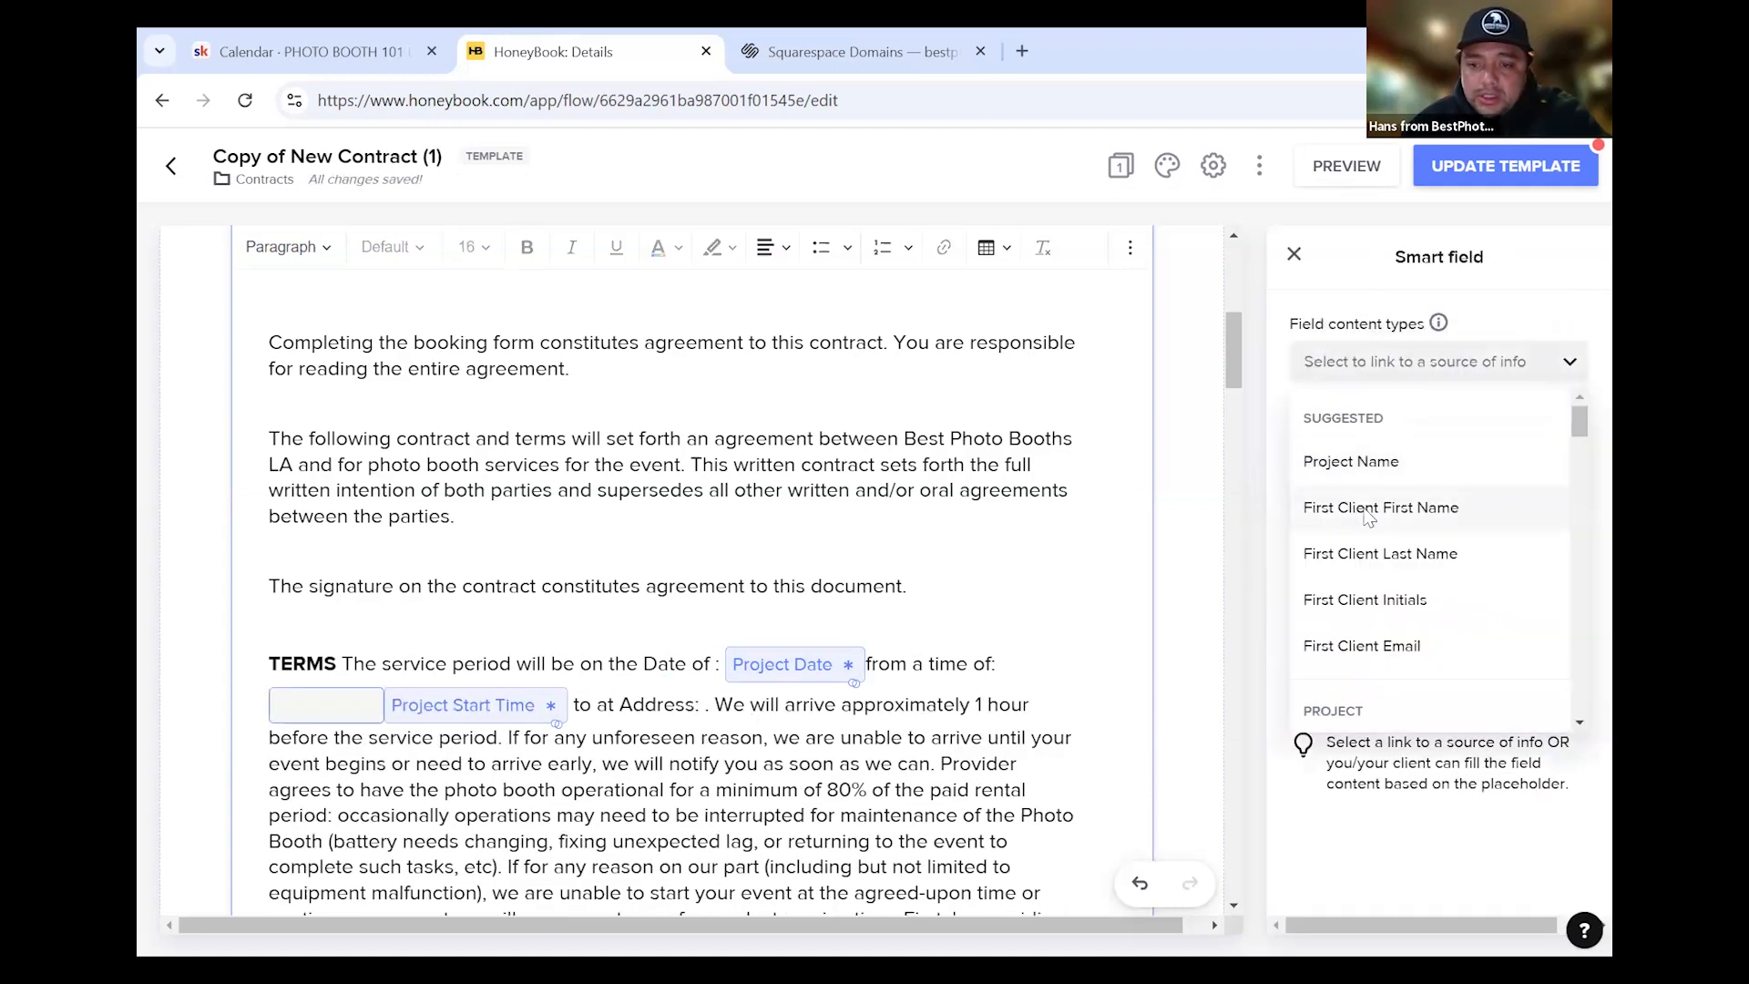
{"action": "scroll", "coordinate": [1476, 565], "scroll_direction": "down", "scroll_amount": 3}
{"action": "scroll", "coordinate": [1463, 638], "scroll_direction": "down", "scroll_amount": 1}
{"action": "left_click", "coordinate": [1403, 533]}
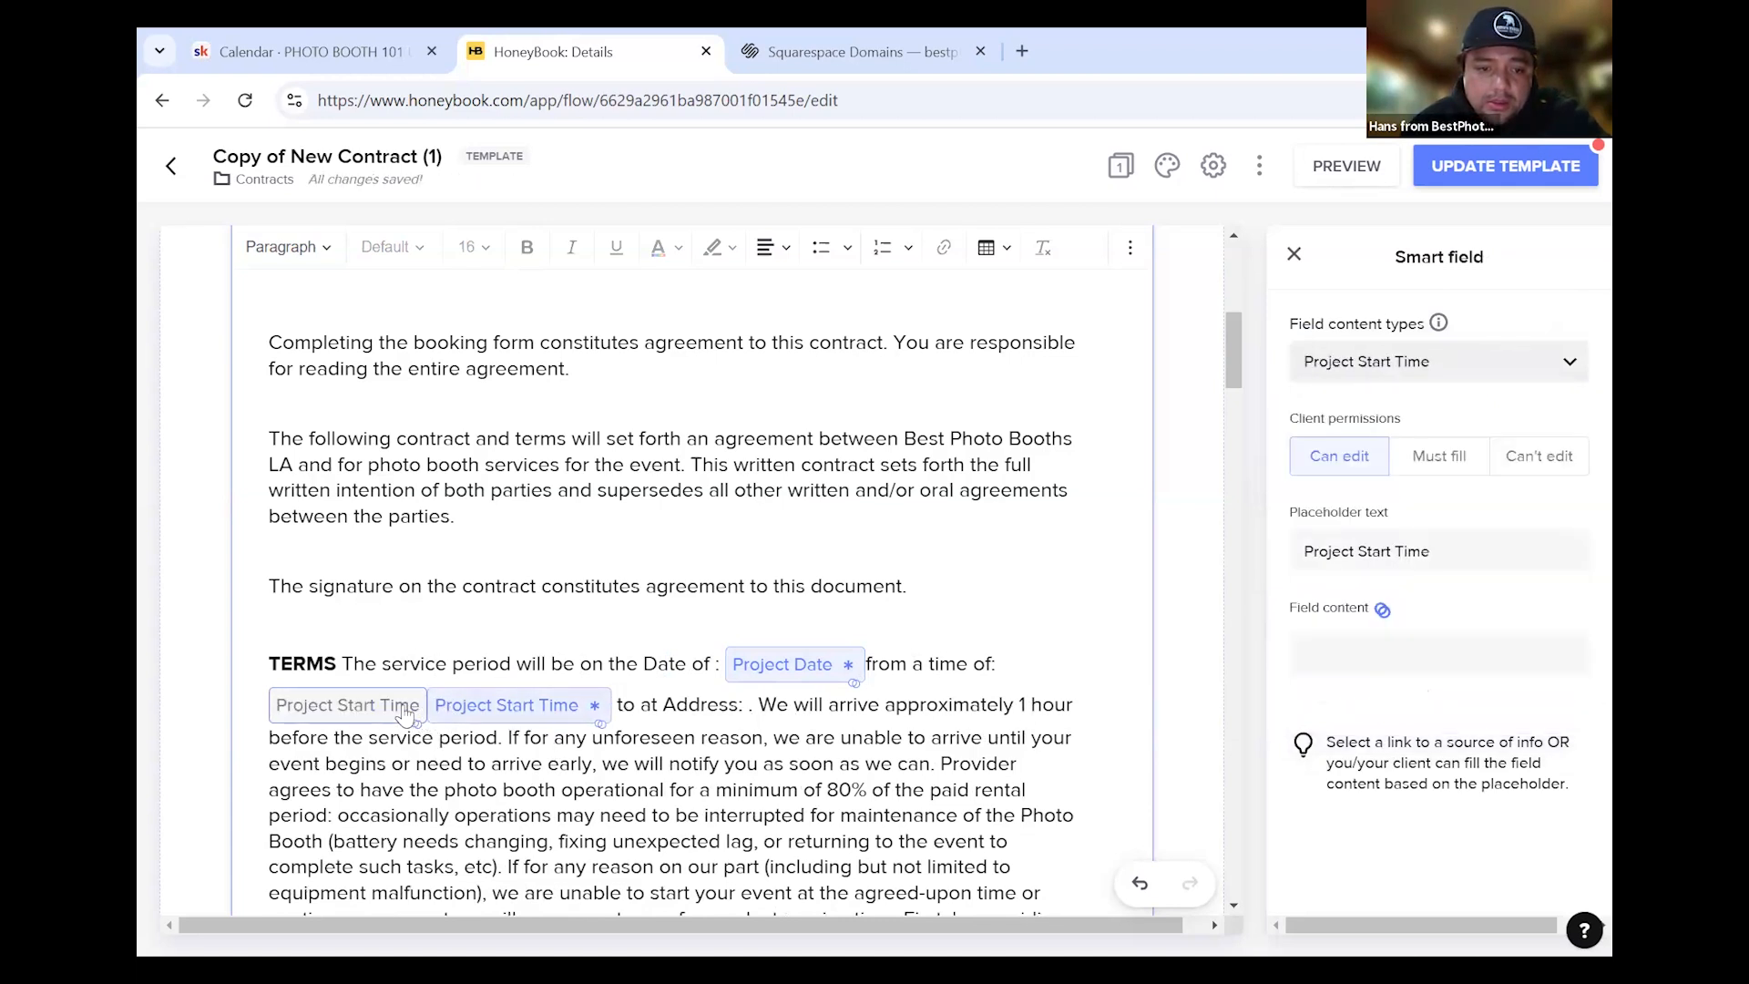
{"action": "left_click", "coordinate": [1538, 455]}
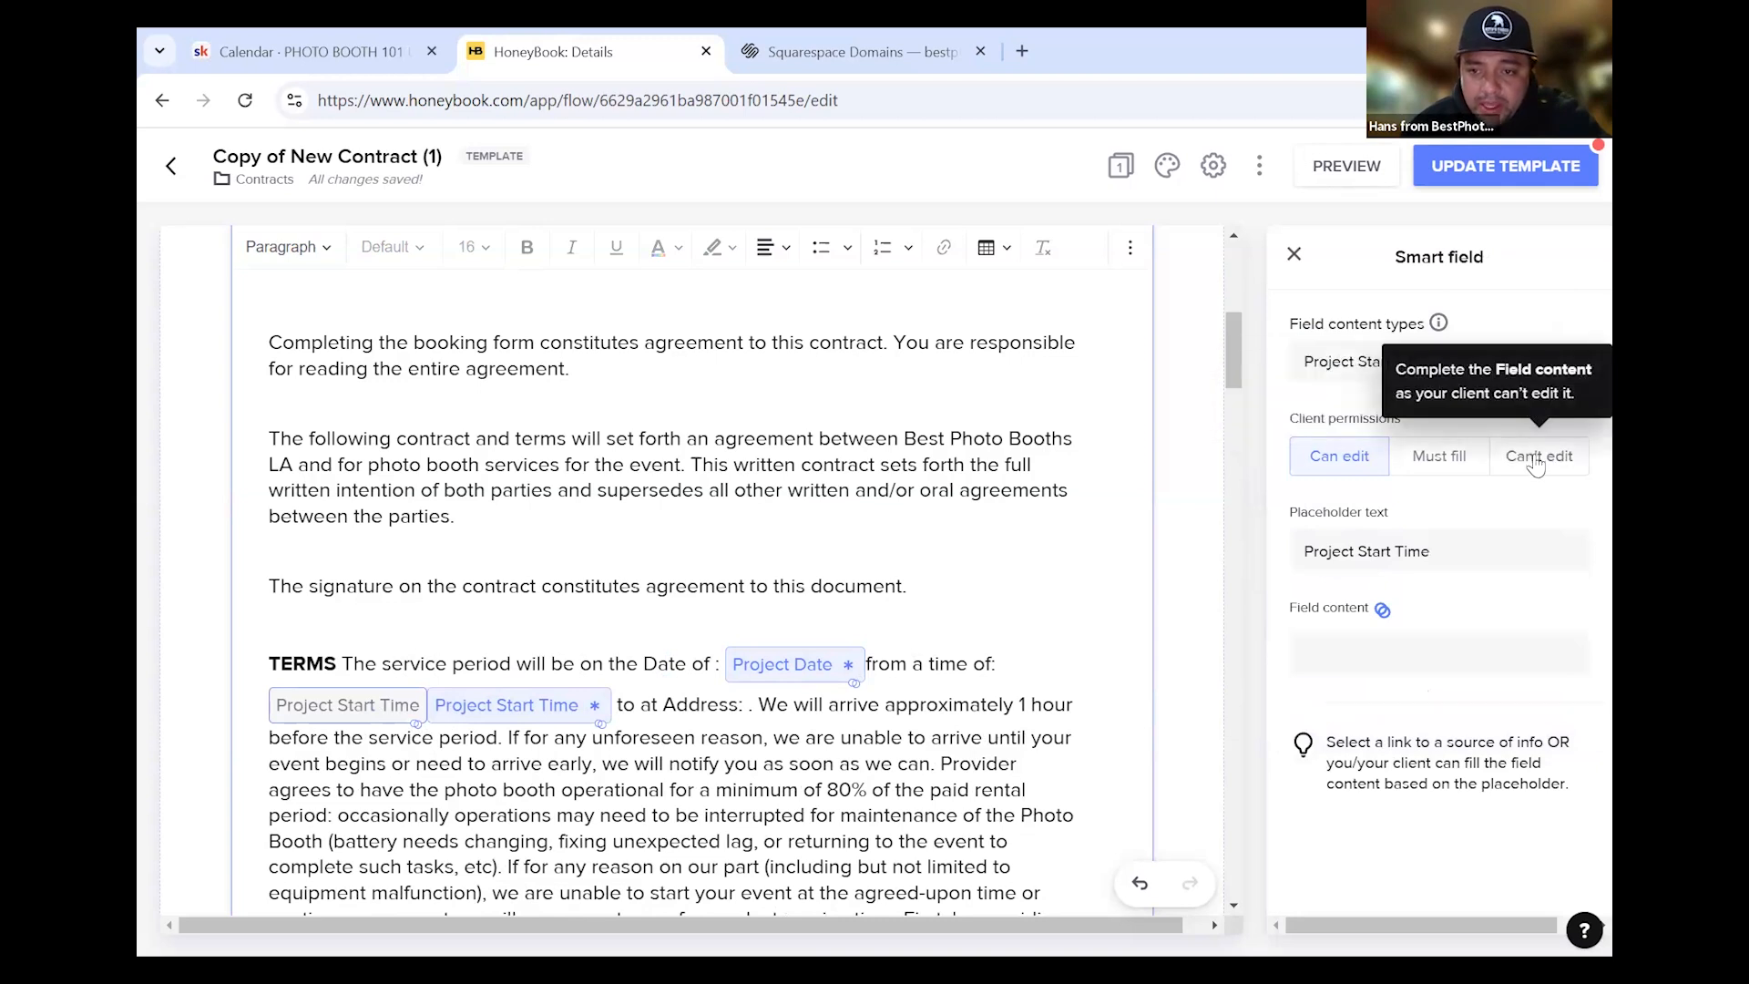
{"action": "left_click", "coordinate": [907, 631]}
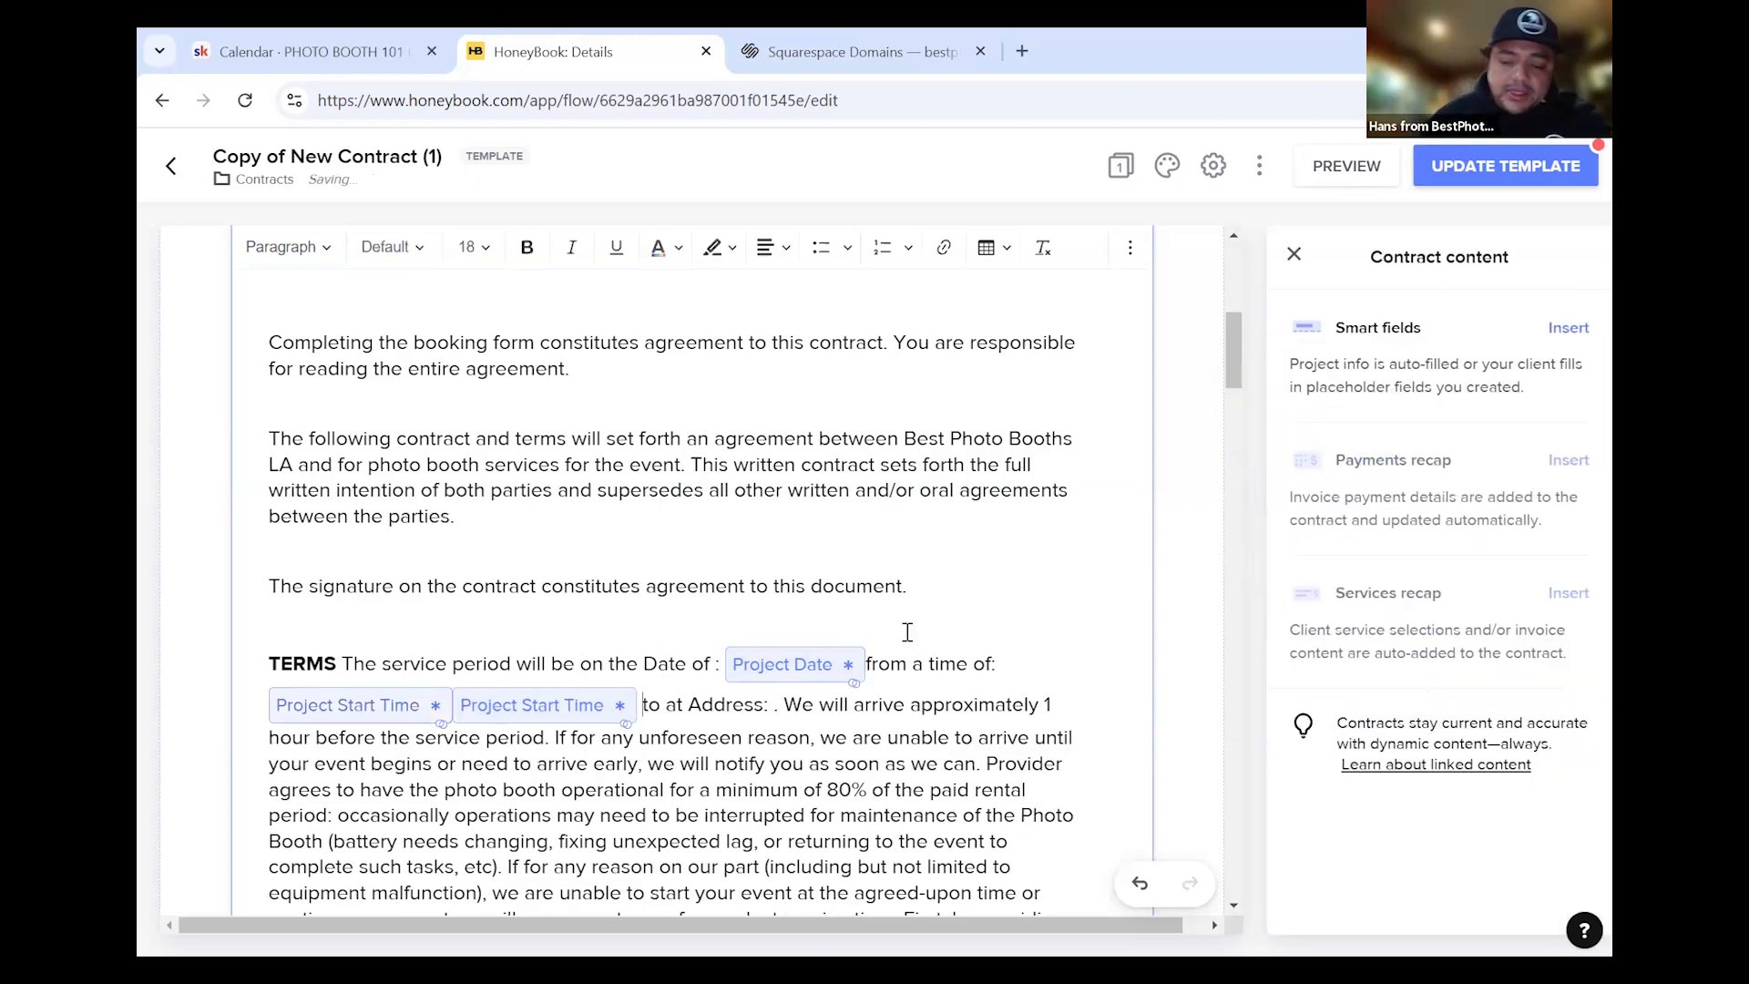
{"action": "key", "text": "BackSpace"}
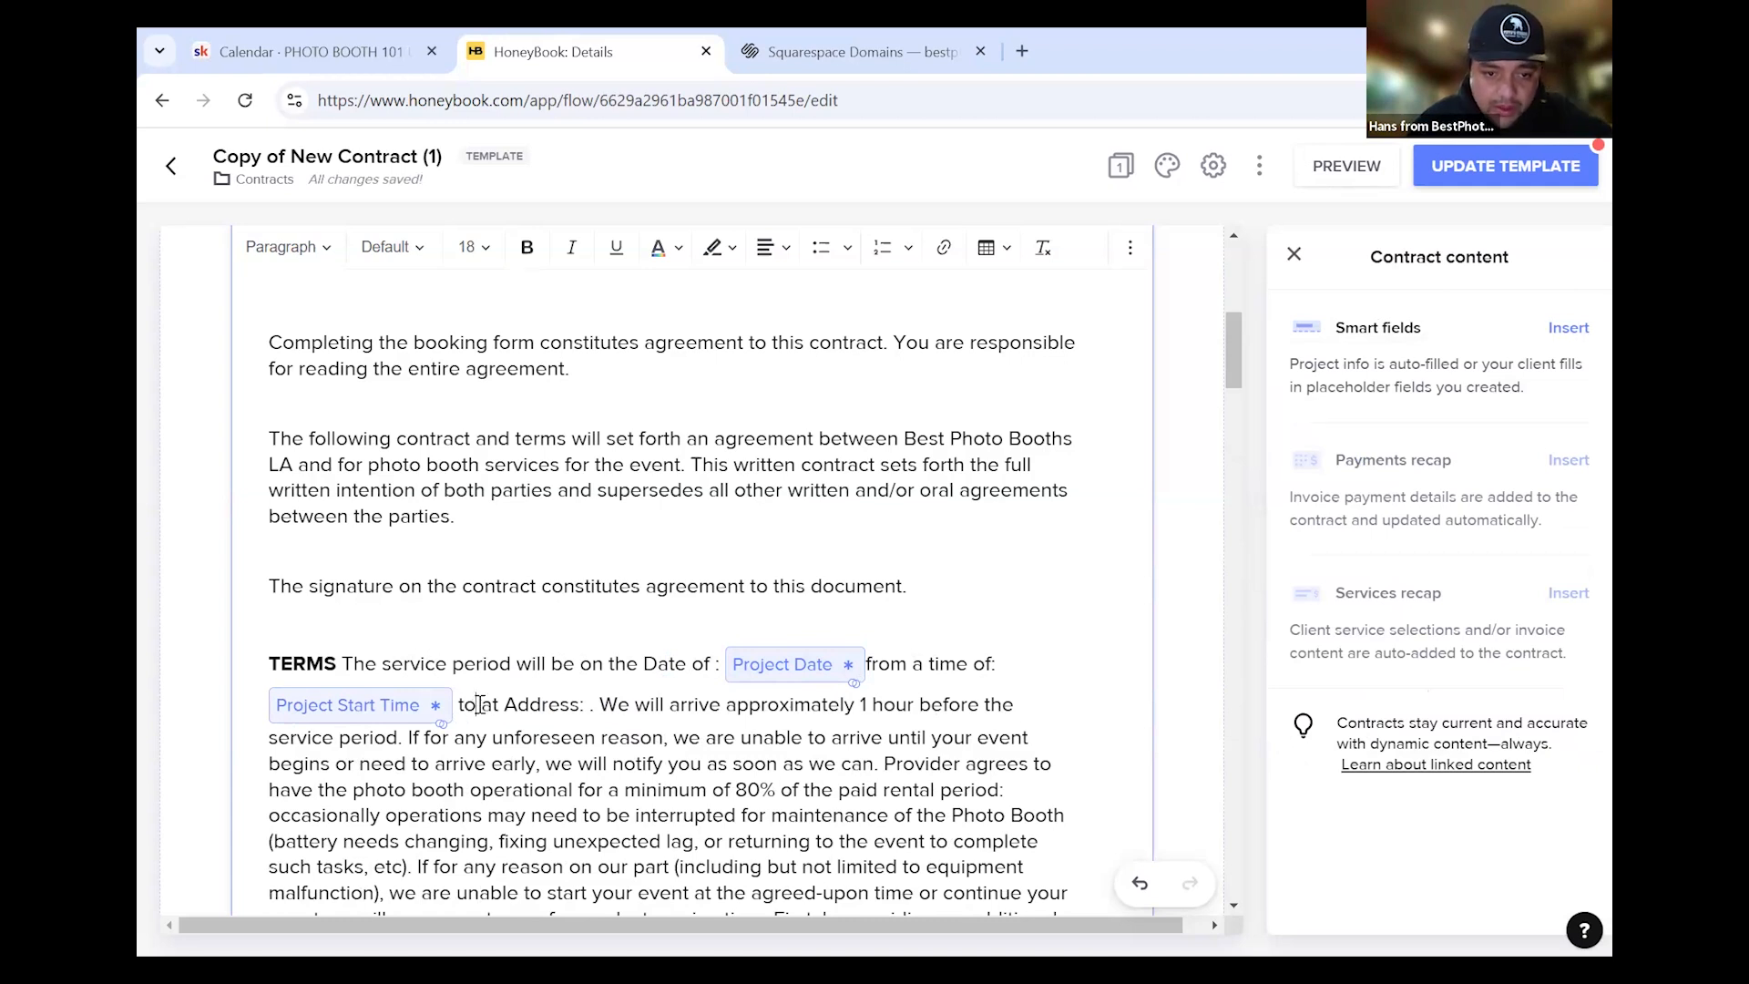
Add a locked Project End Time smart field after 'to' in the TERMS sentence
{"action": "left_click", "coordinate": [1577, 329]}
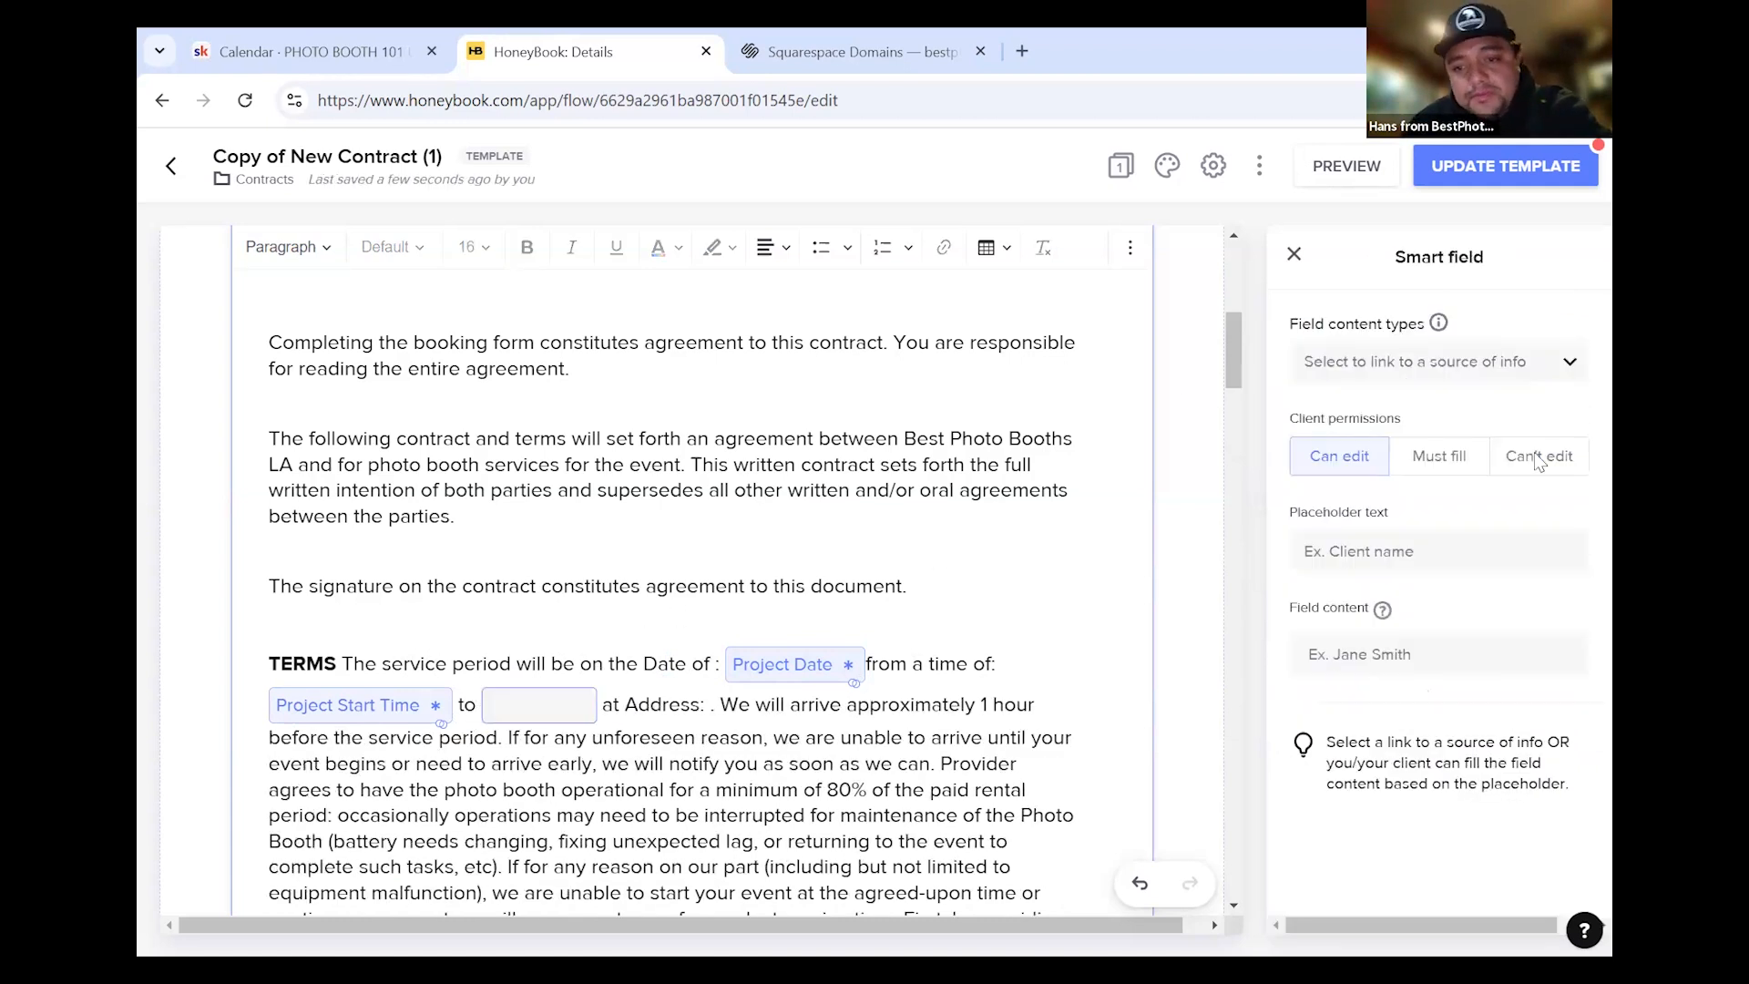
{"action": "left_click", "coordinate": [1404, 369]}
{"action": "scroll", "coordinate": [1403, 565], "scroll_direction": "down", "scroll_amount": 5}
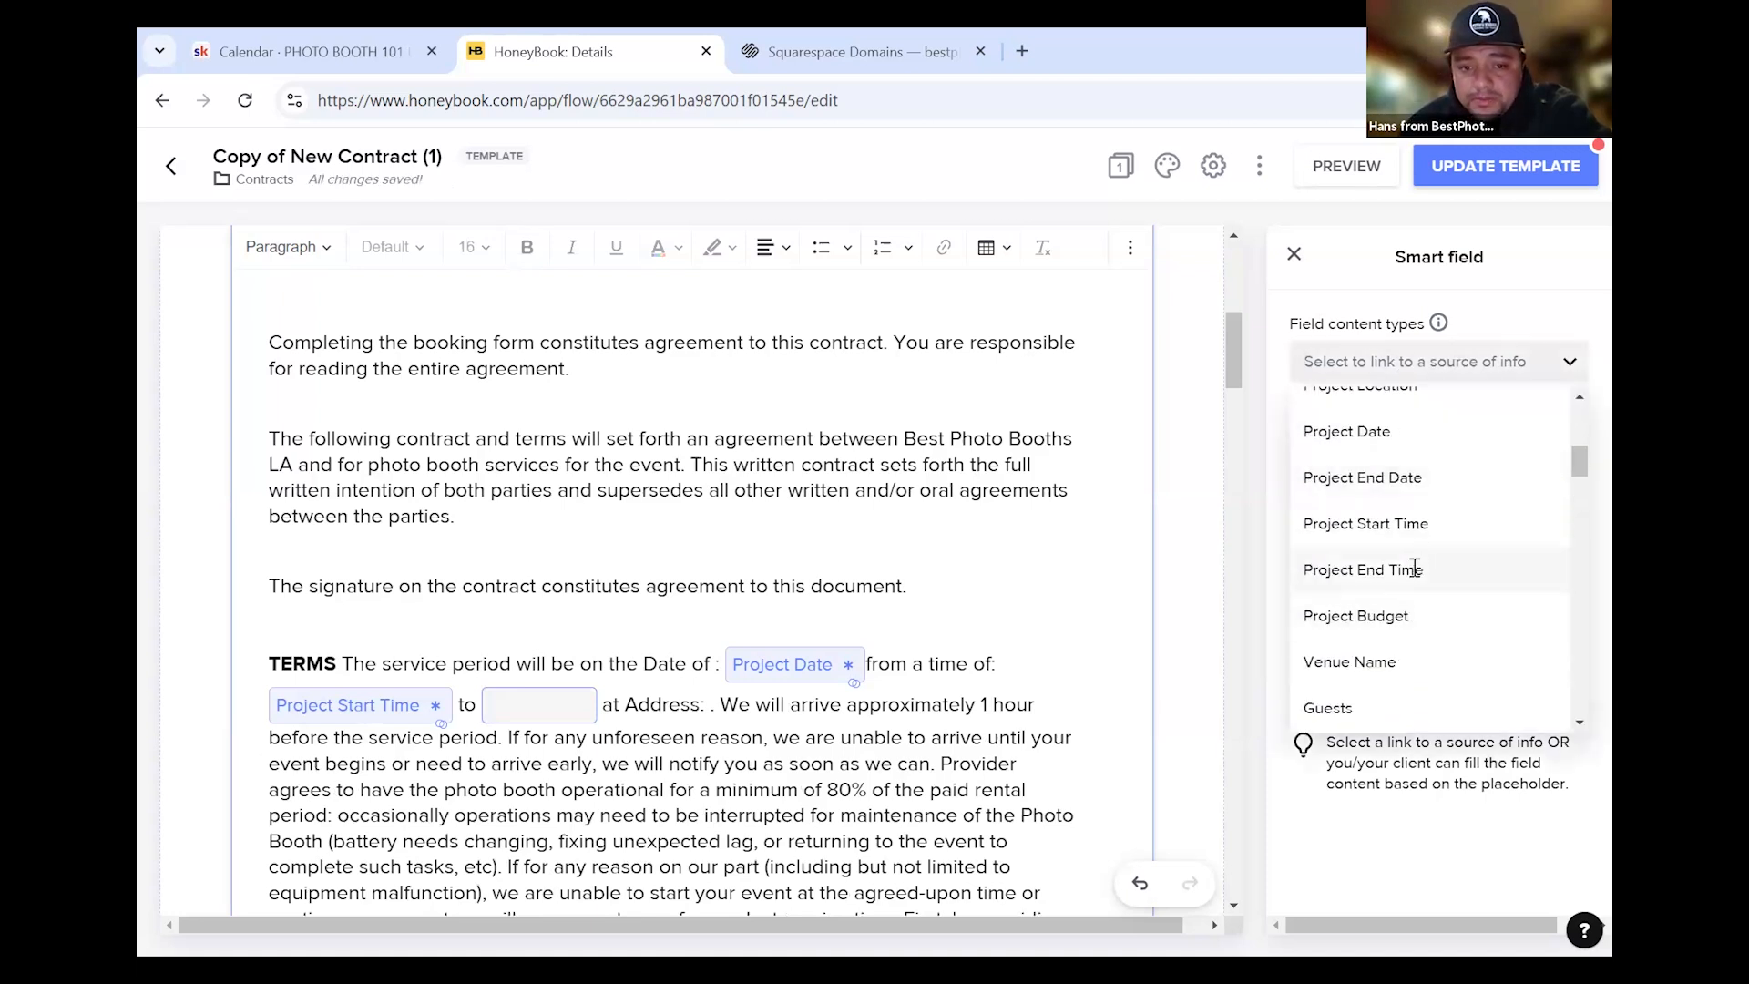
{"action": "left_click", "coordinate": [1413, 570]}
{"action": "left_click", "coordinate": [1517, 472]}
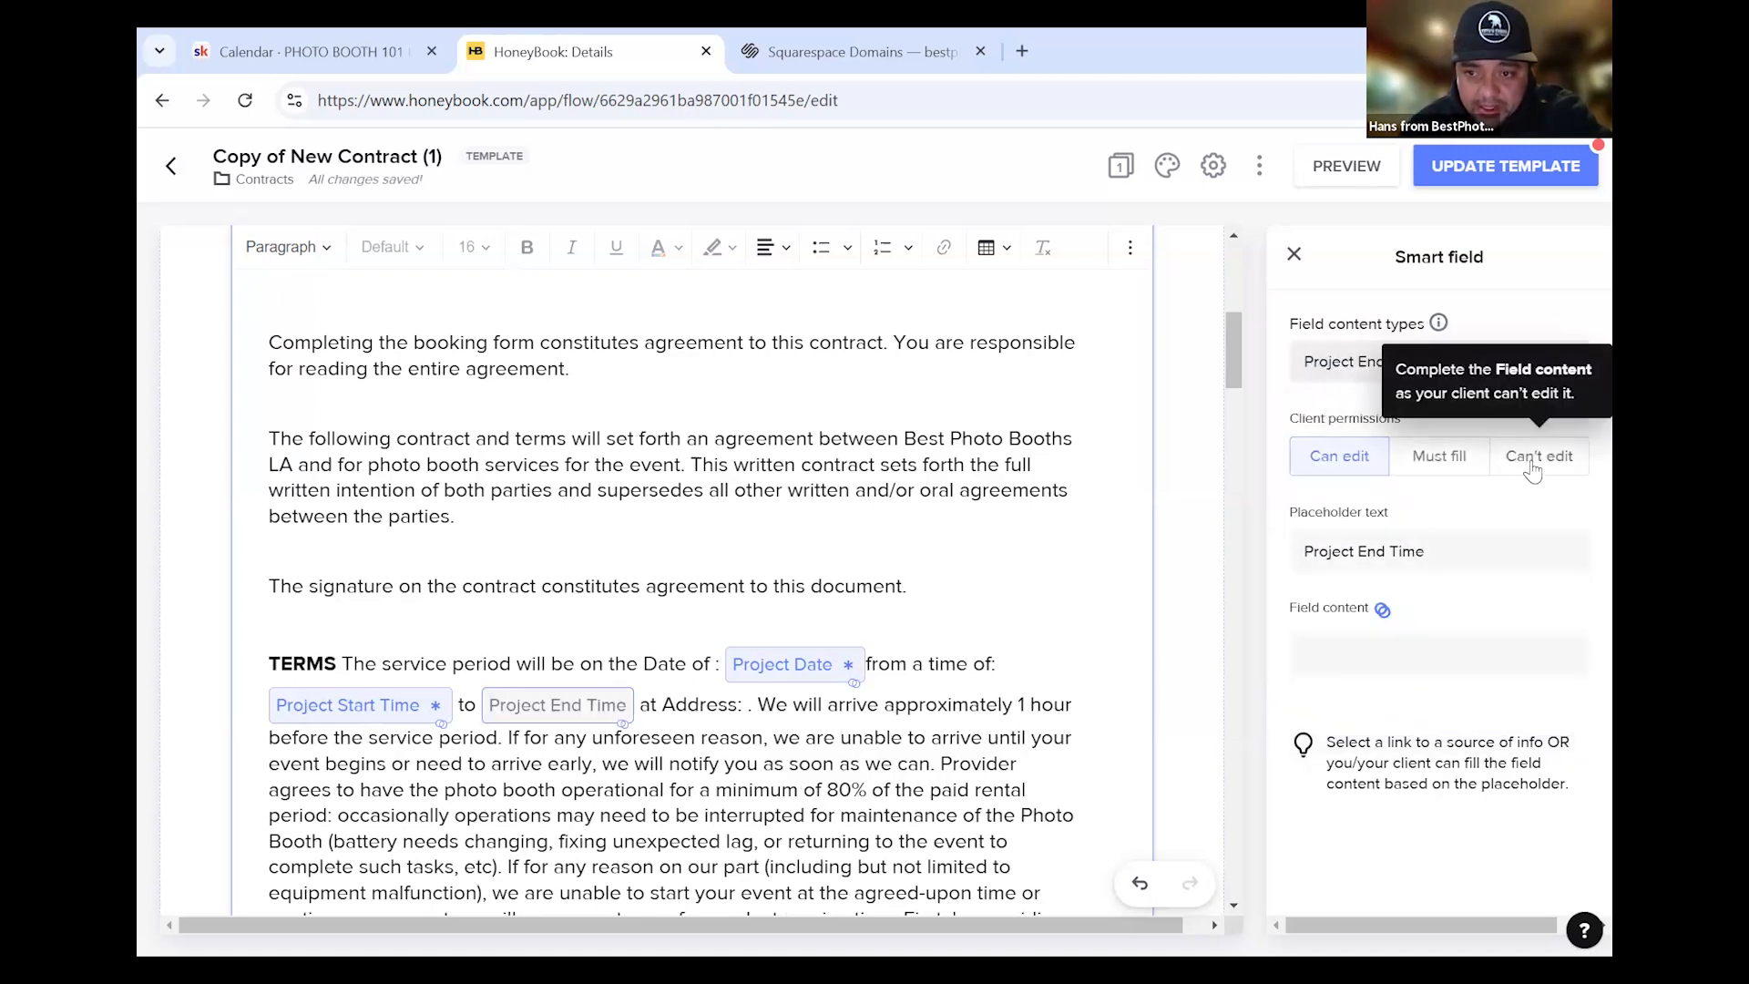
{"action": "left_click", "coordinate": [749, 763]}
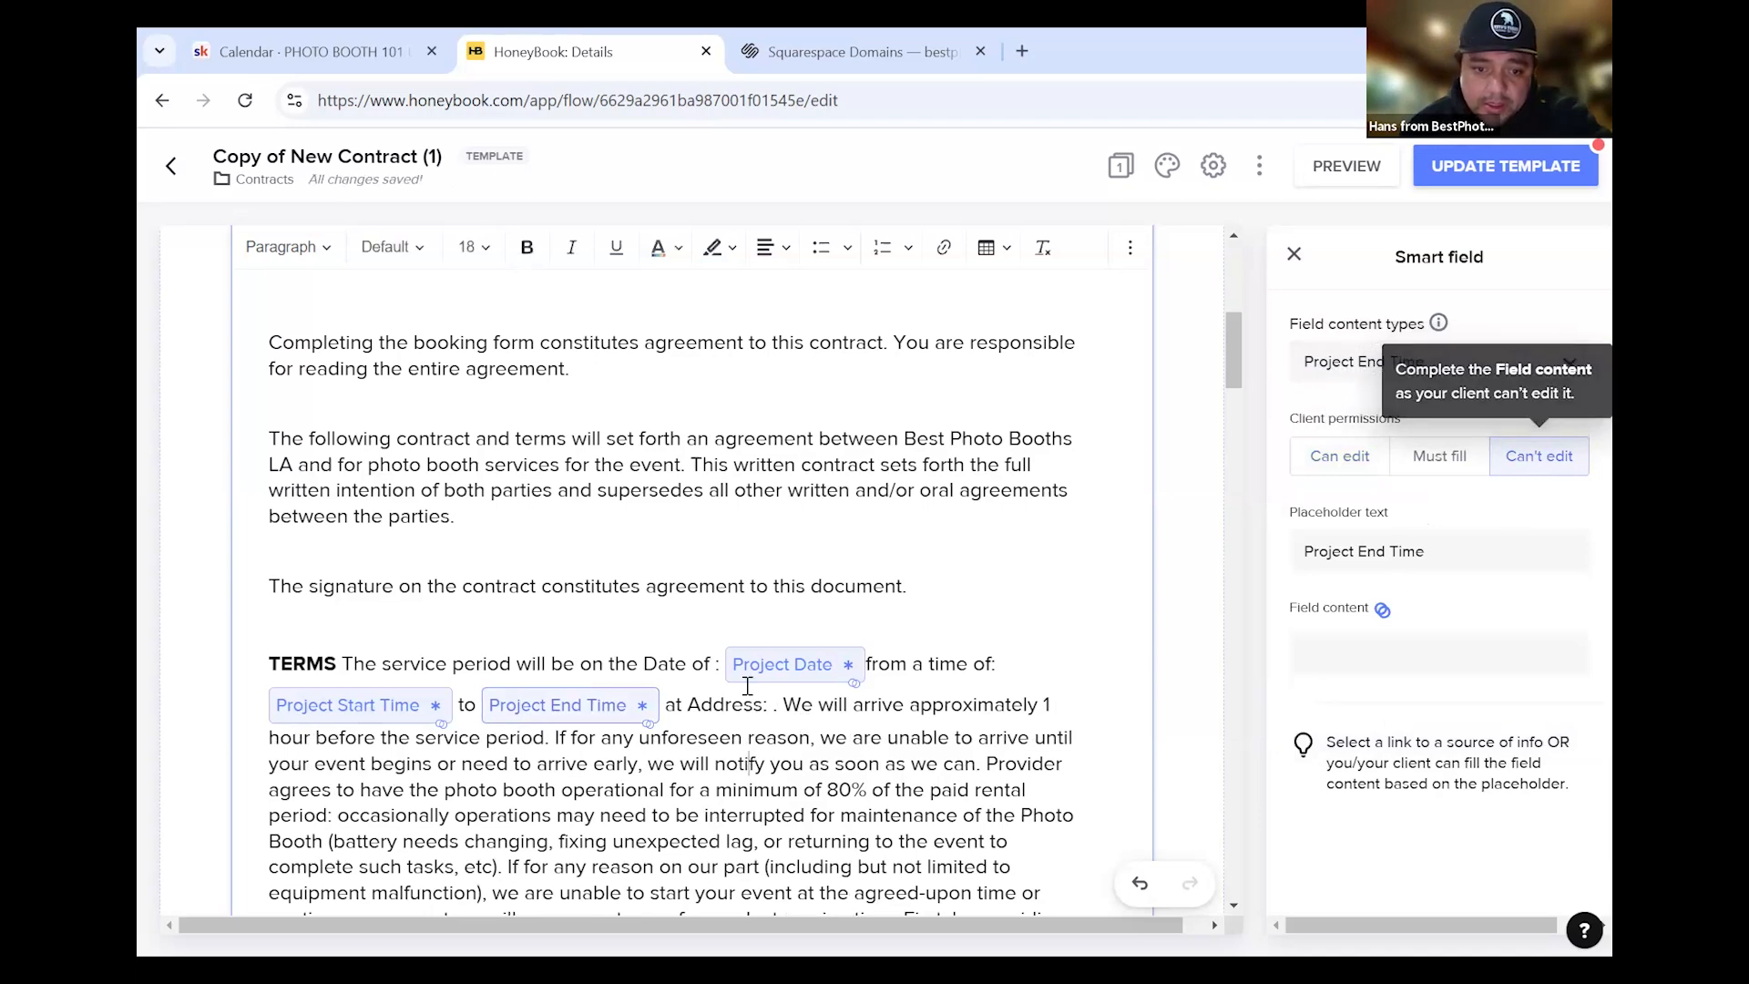
{"action": "left_click", "coordinate": [771, 704]}
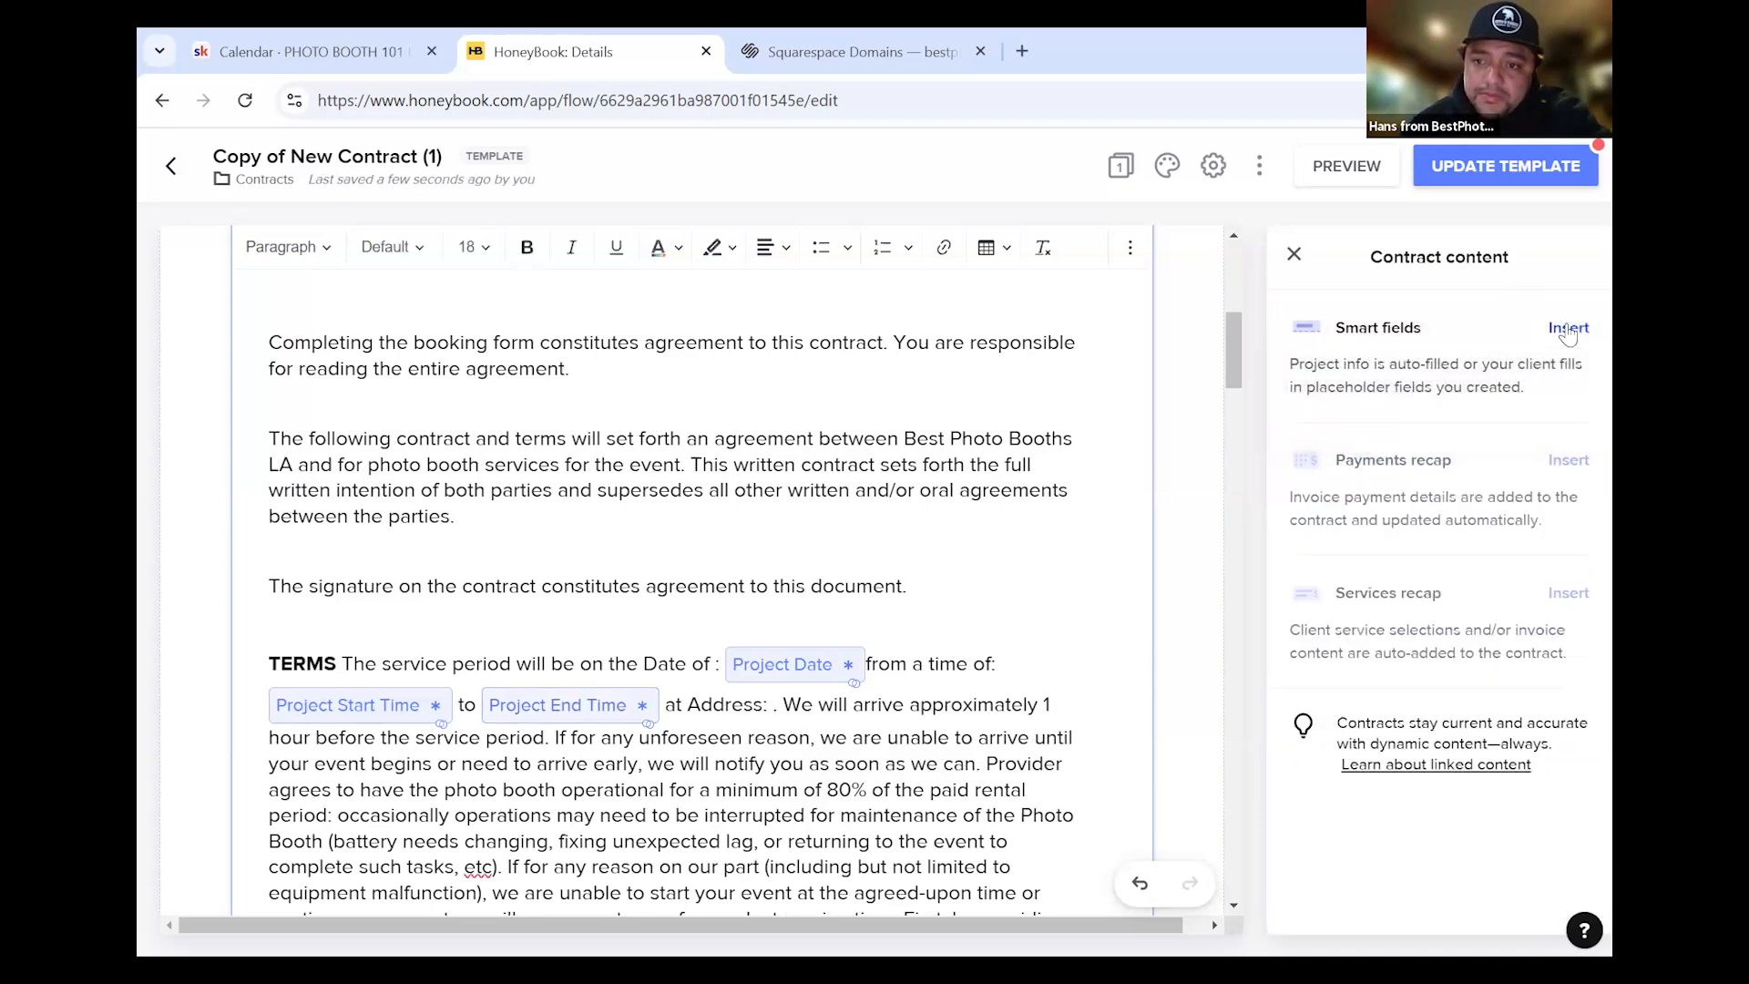
Insert a Project Location smart field after 'at Address:' and set it to Can't edit
{"action": "left_click", "coordinate": [1565, 330]}
{"action": "left_click", "coordinate": [1389, 373]}
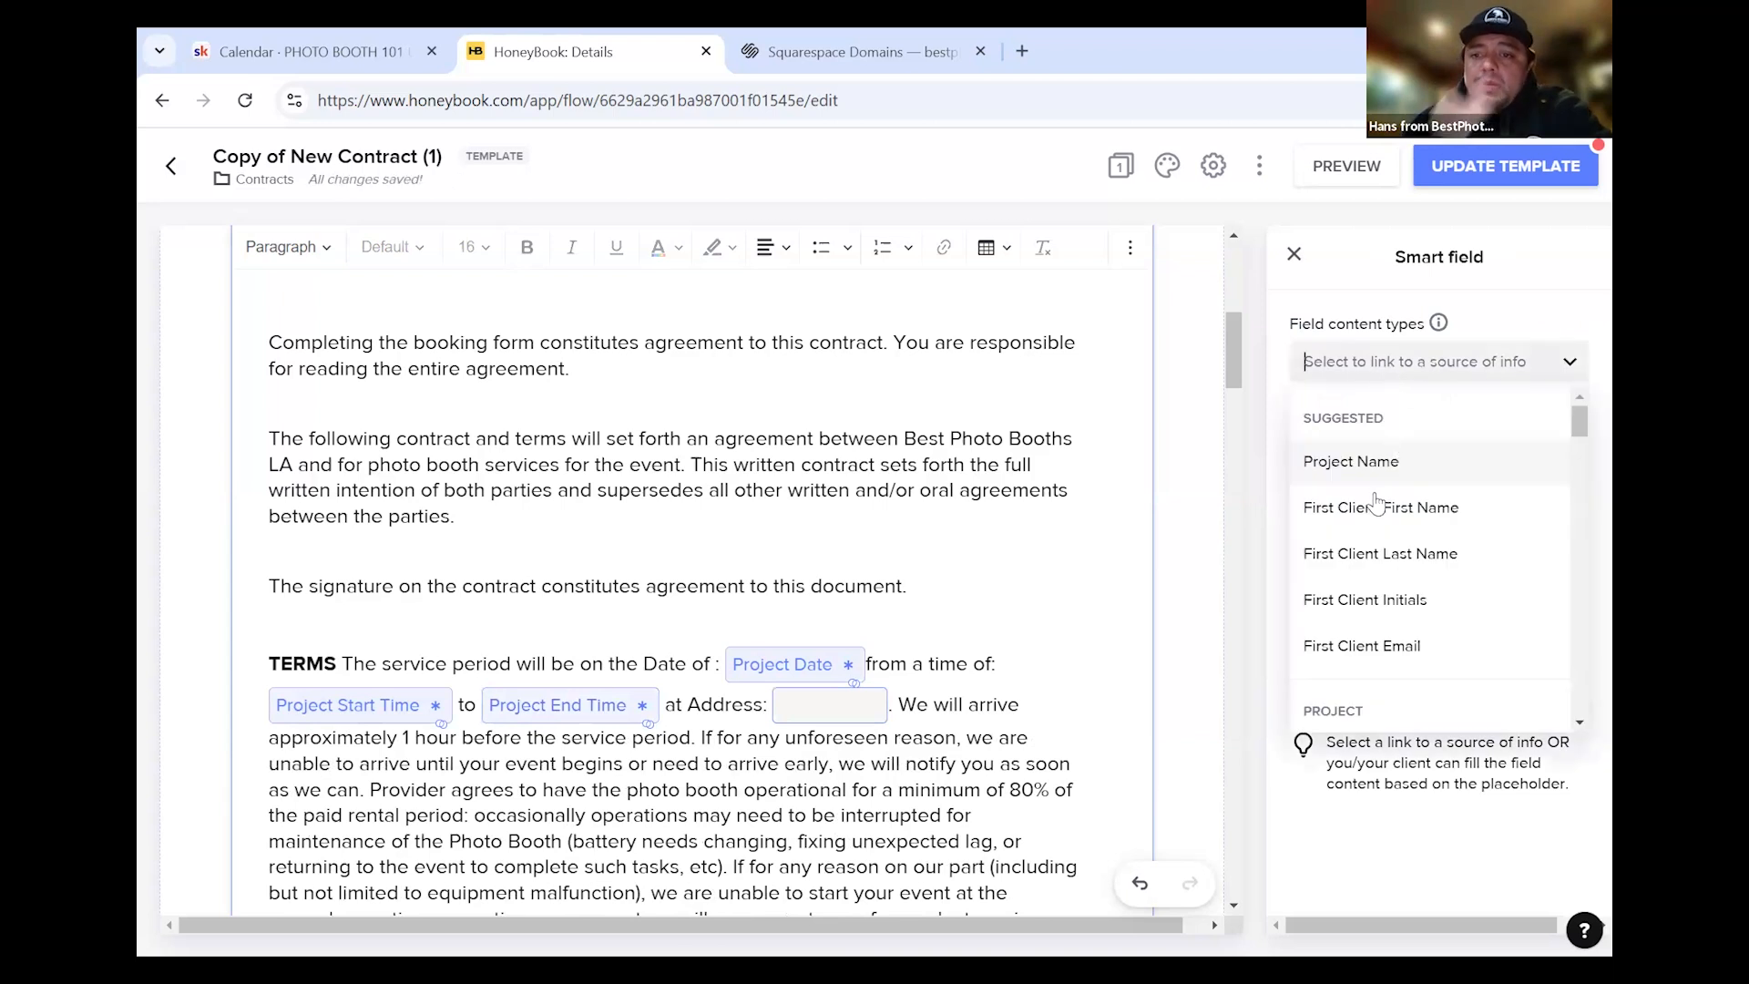
{"action": "scroll", "coordinate": [1428, 546], "scroll_direction": "down", "scroll_amount": 3}
{"action": "left_click", "coordinate": [1427, 629]}
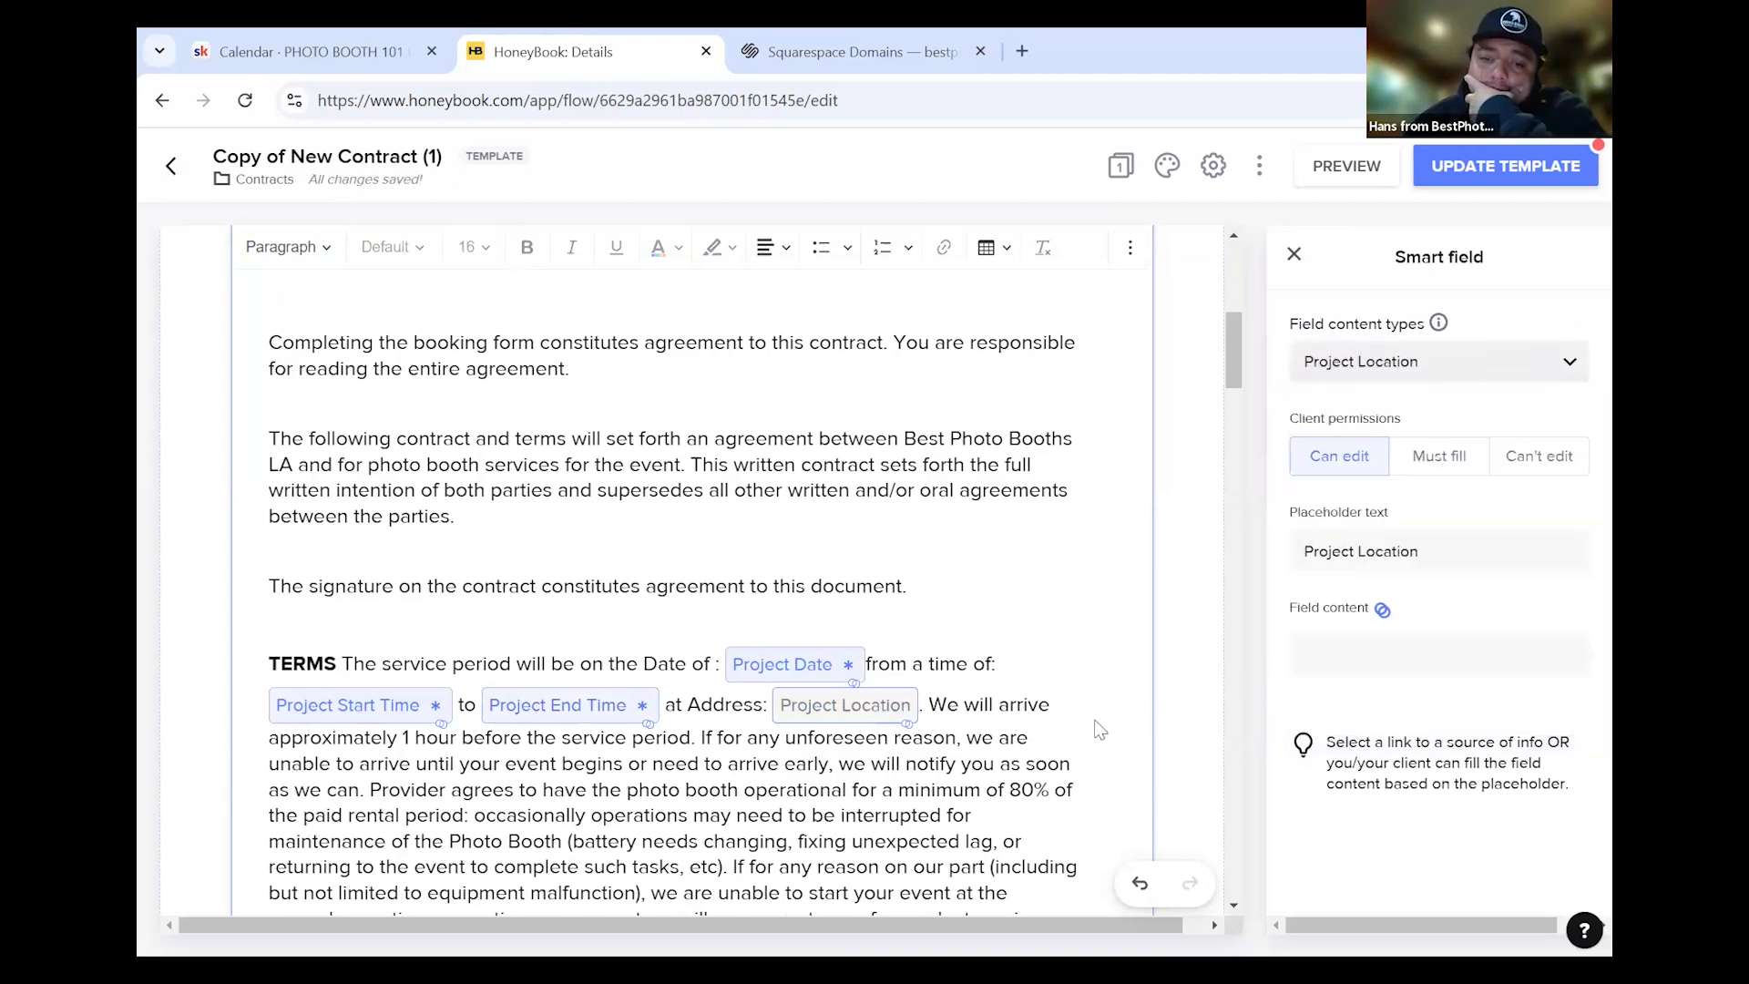
{"action": "left_click", "coordinate": [1549, 458]}
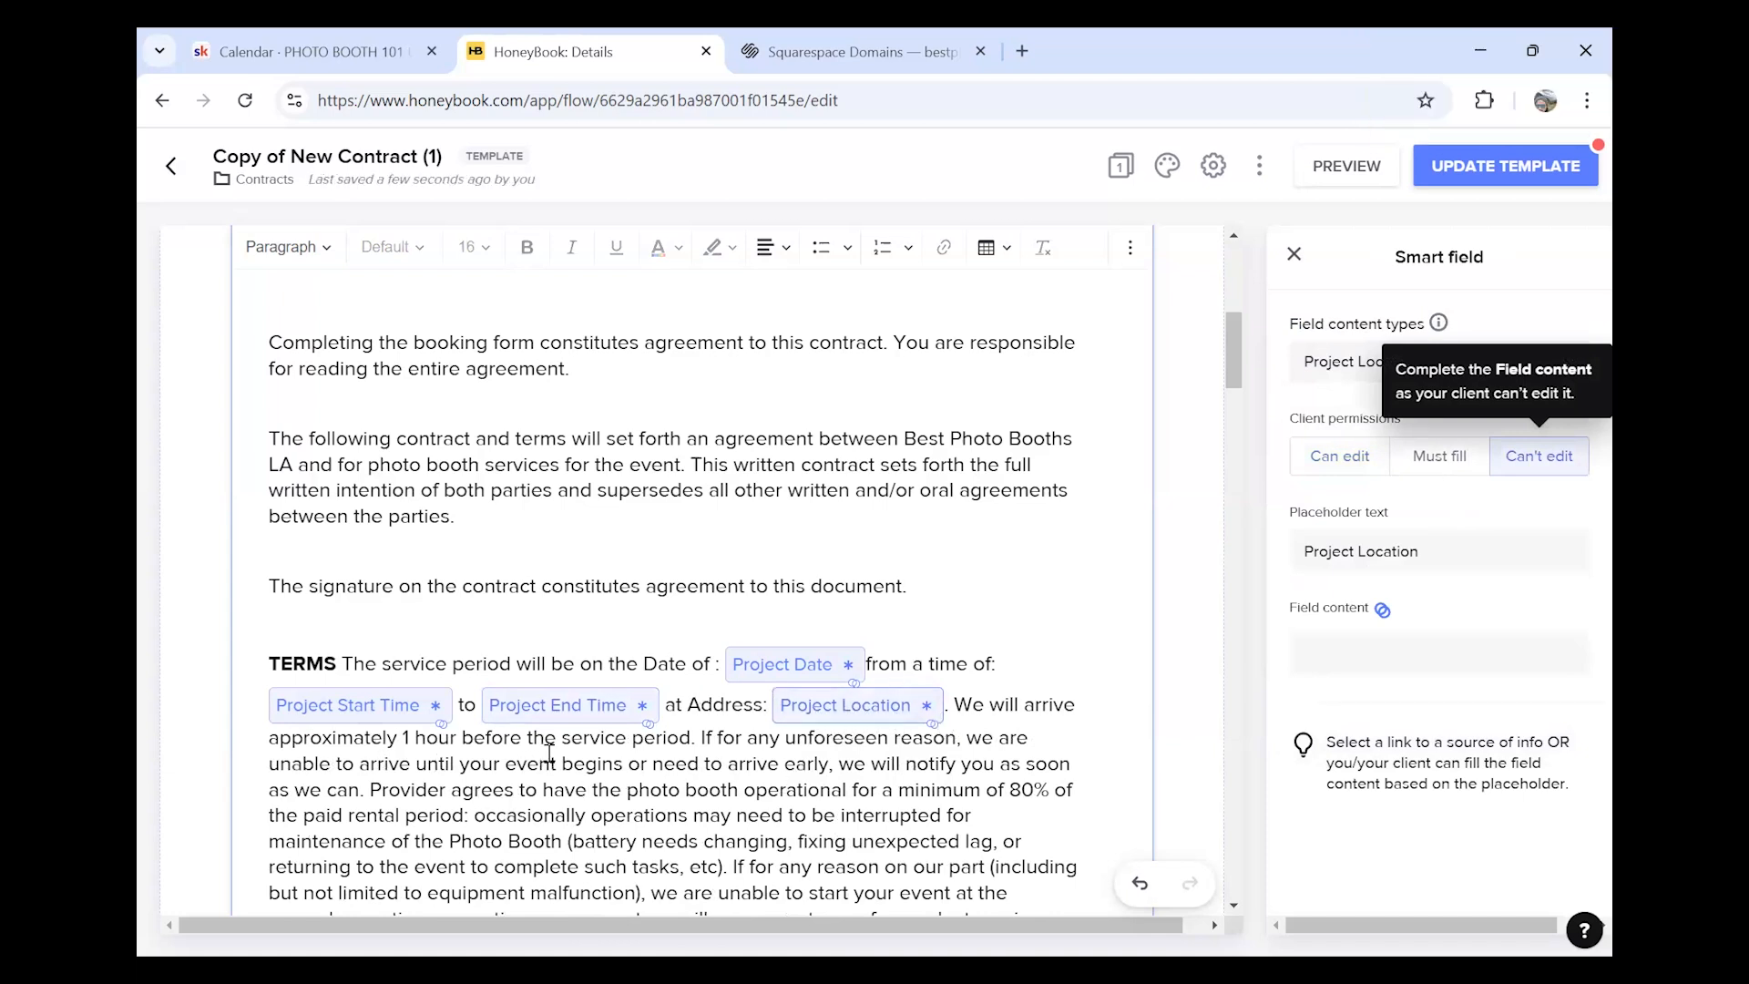
Inspect the First Client Address field's settings further down, then deselect it
{"action": "scroll", "coordinate": [637, 692], "scroll_direction": "down", "scroll_amount": 3}
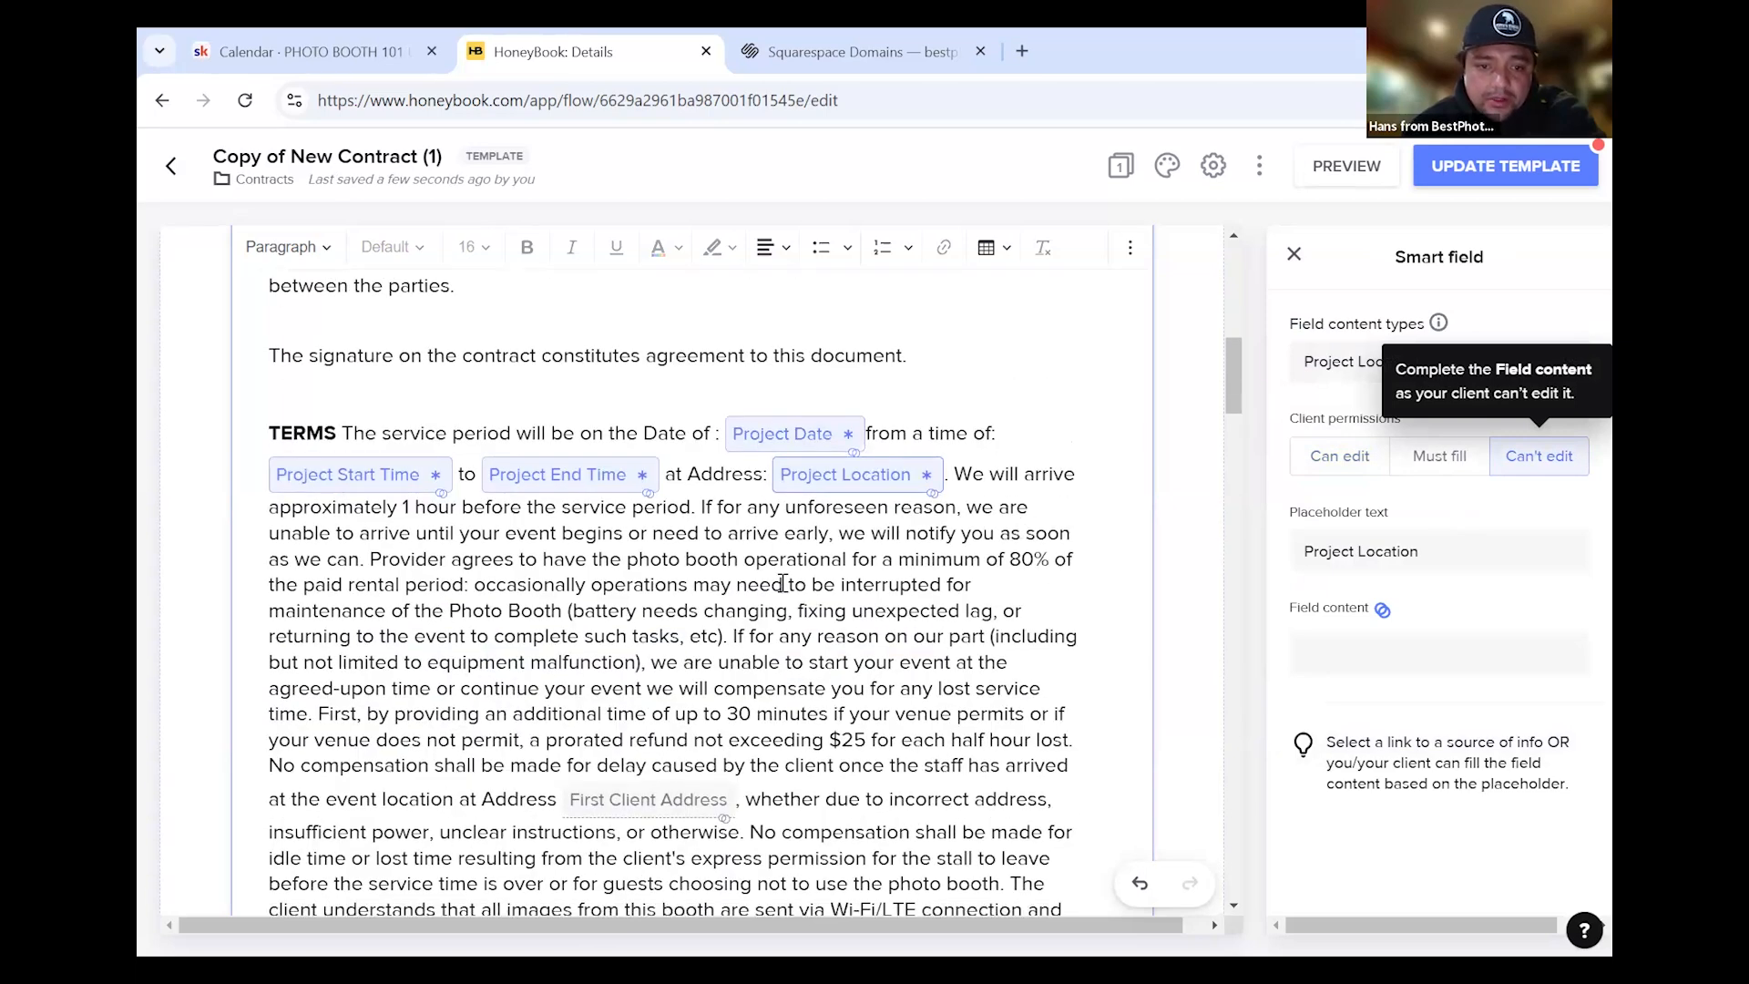
{"action": "scroll", "coordinate": [810, 632], "scroll_direction": "down", "scroll_amount": 1}
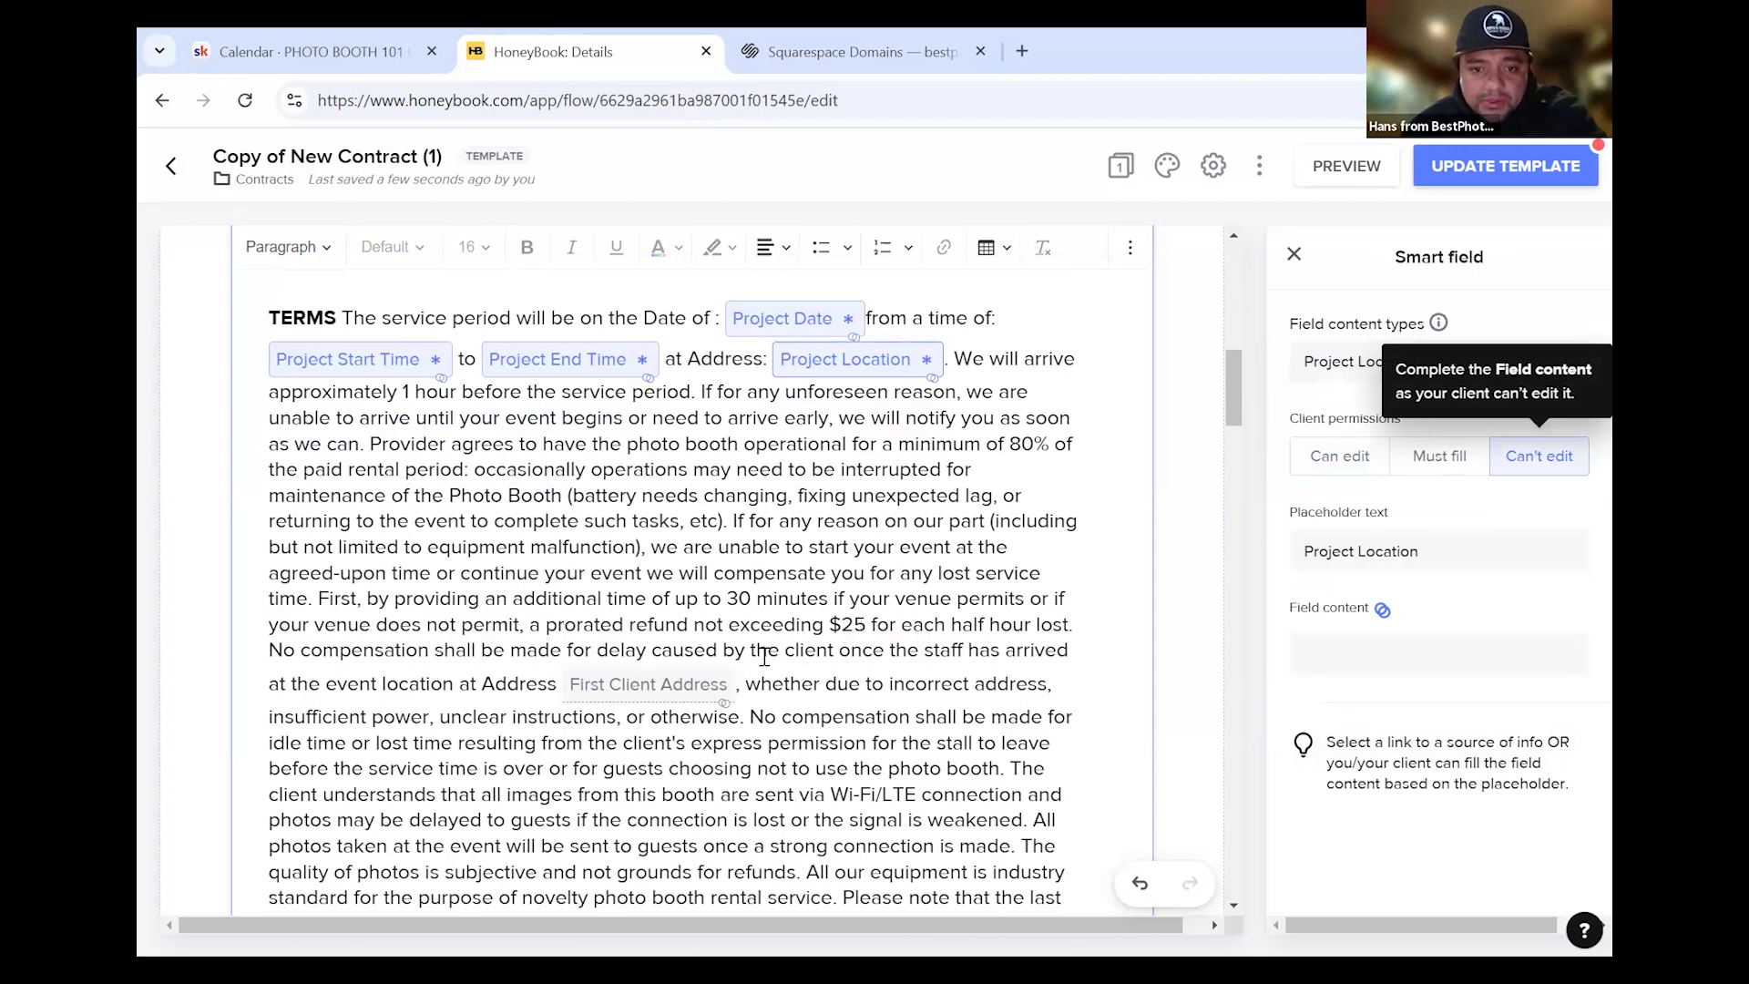
{"action": "scroll", "coordinate": [804, 673], "scroll_direction": "down", "scroll_amount": 2}
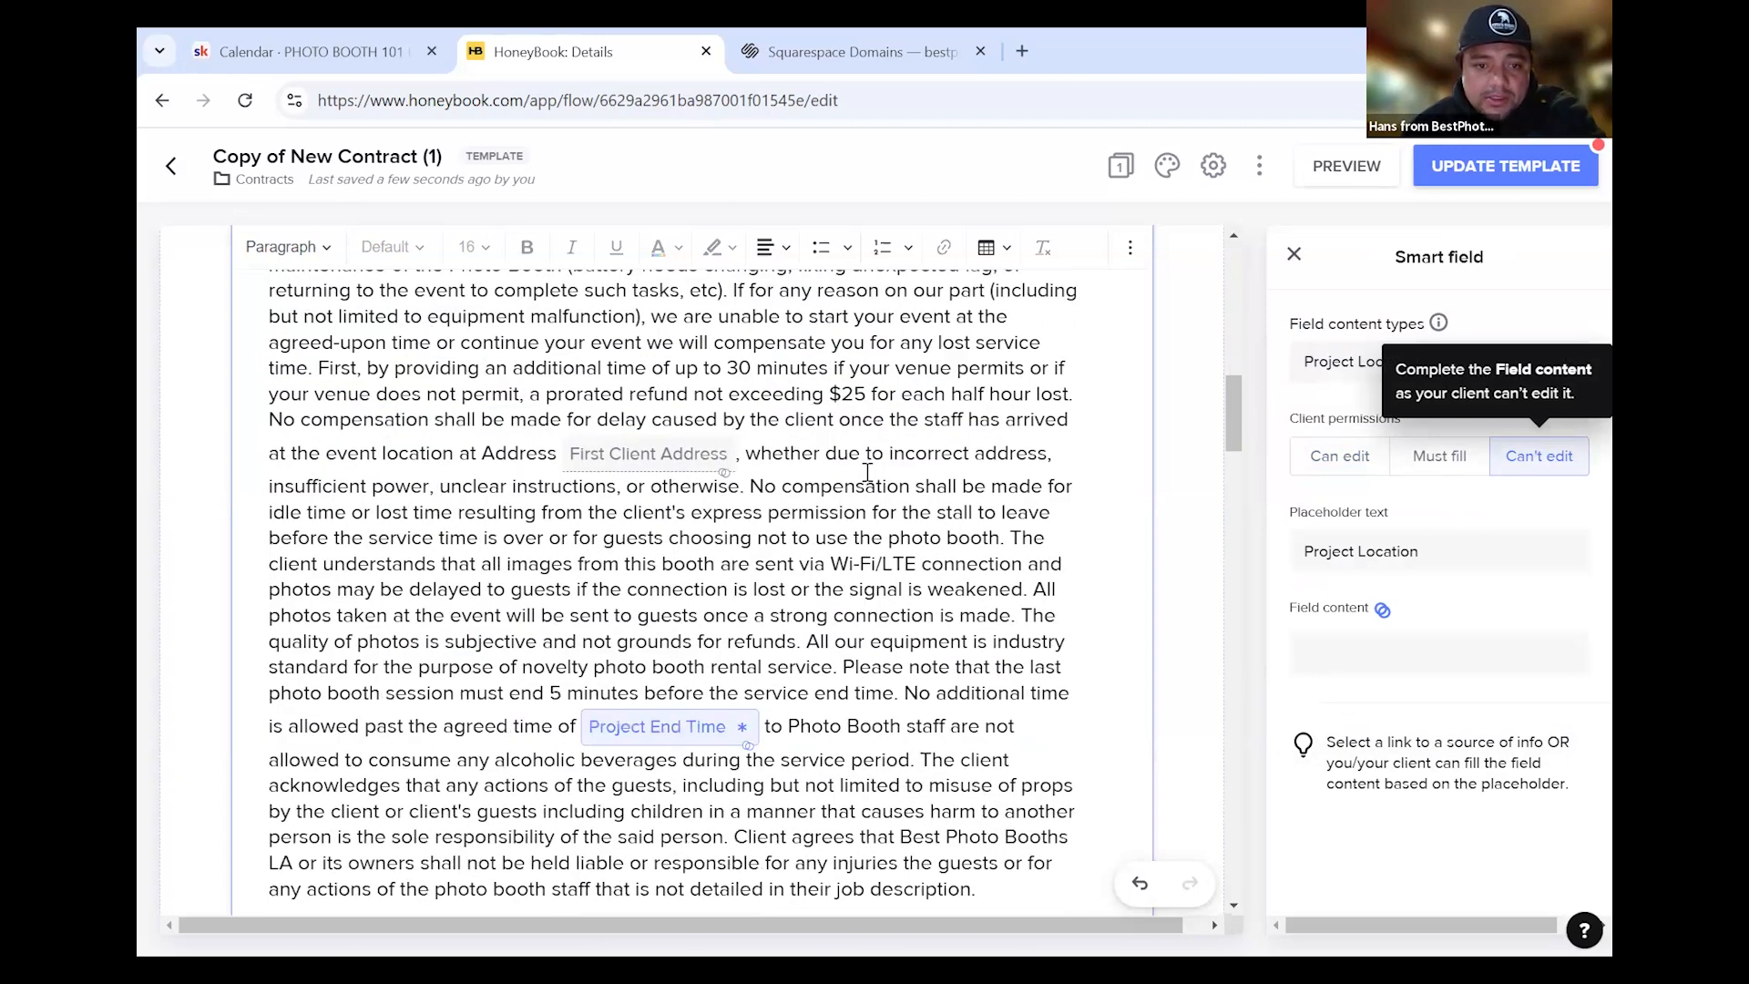
{"action": "left_click", "coordinate": [650, 463]}
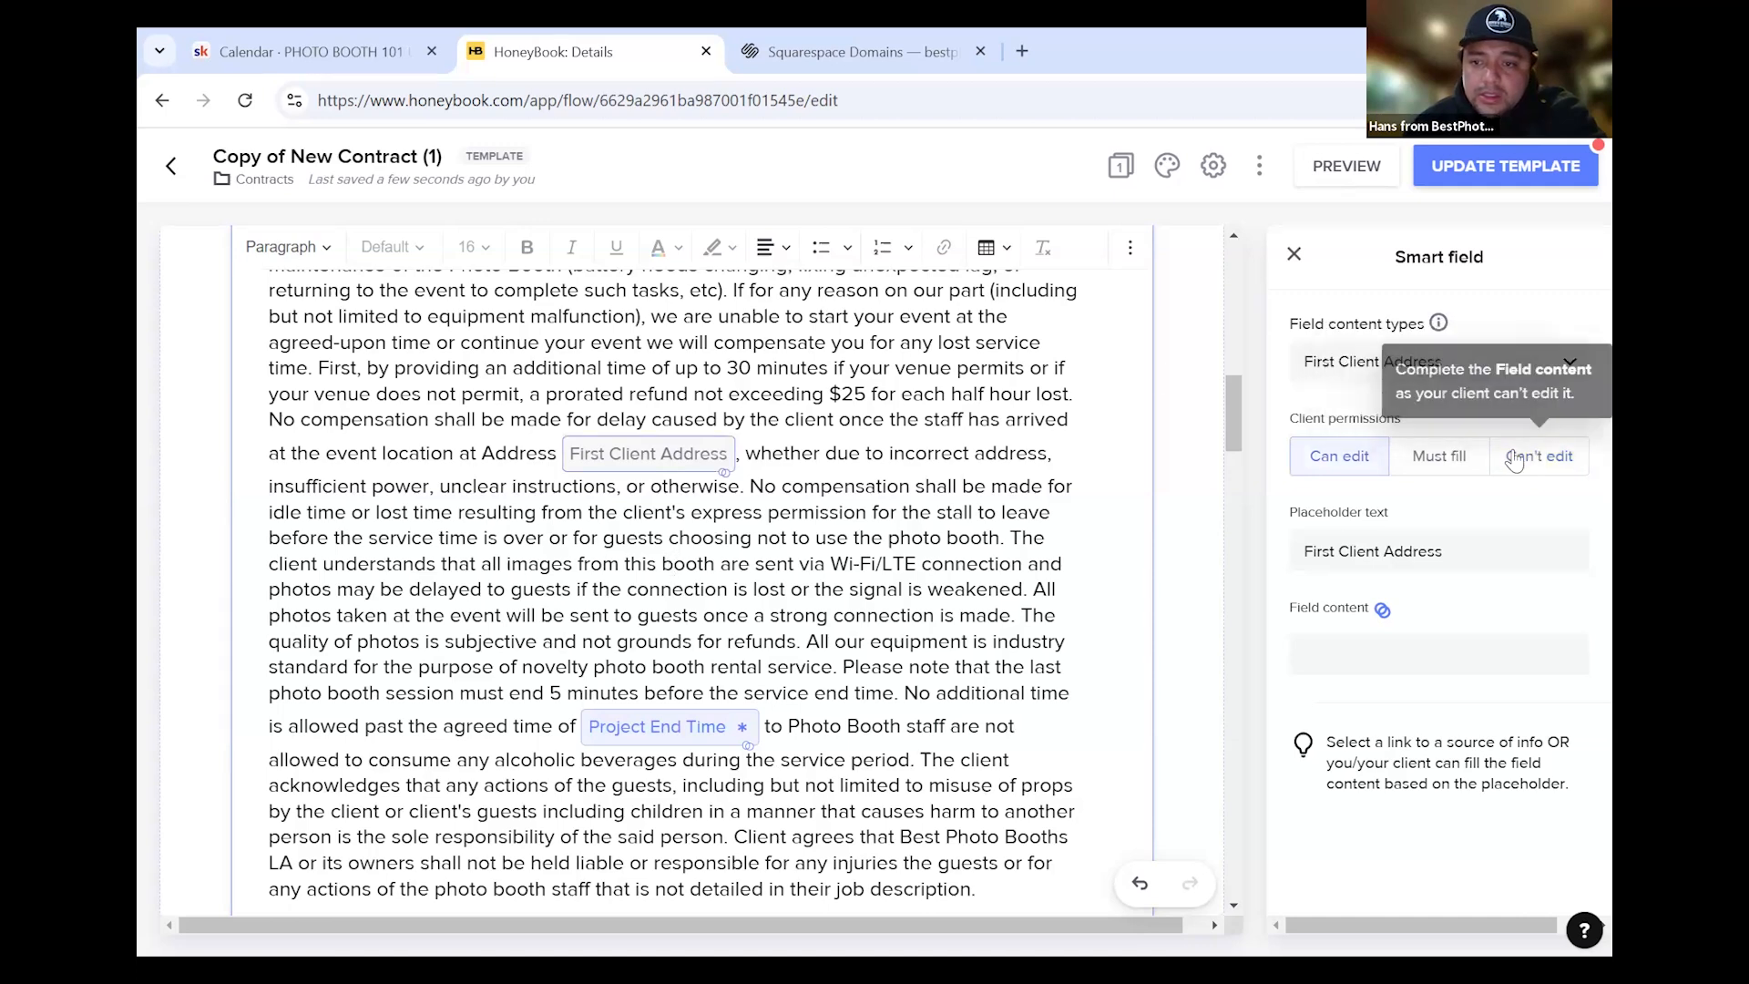
{"action": "left_click", "coordinate": [740, 453]}
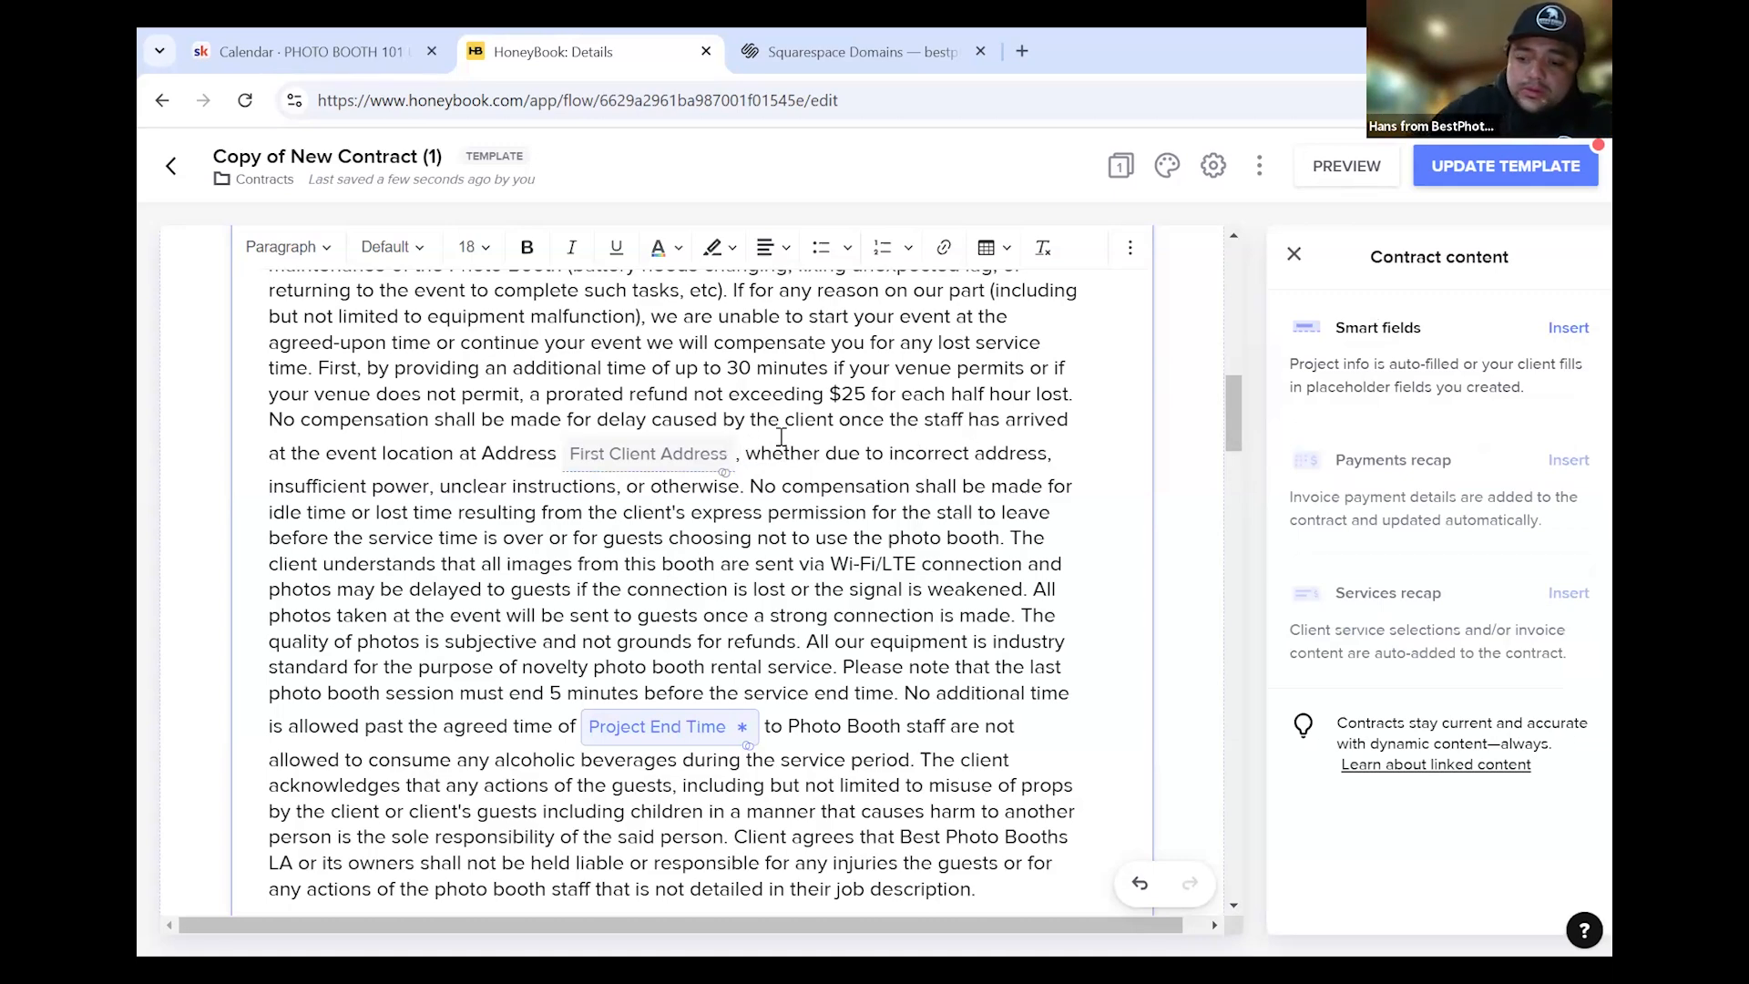
Replace the First Client Address field with a locked Project Location smart field
{"action": "key", "text": "BackSpace"}
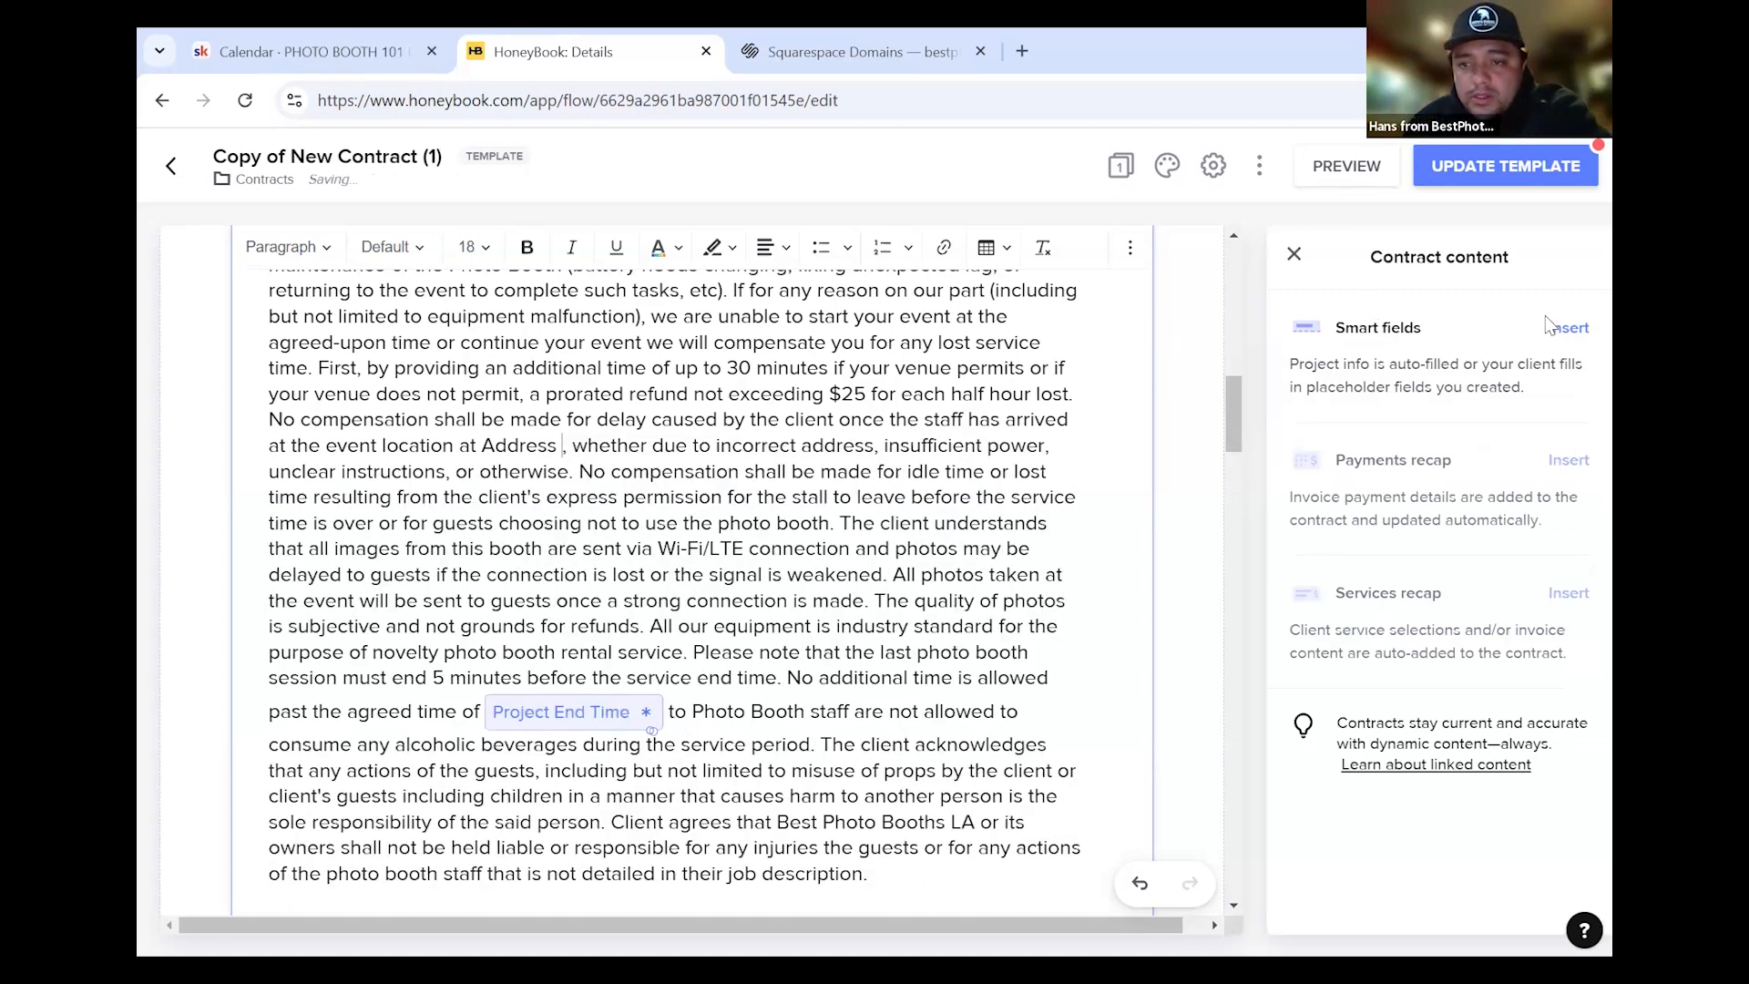
{"action": "left_click", "coordinate": [1567, 328]}
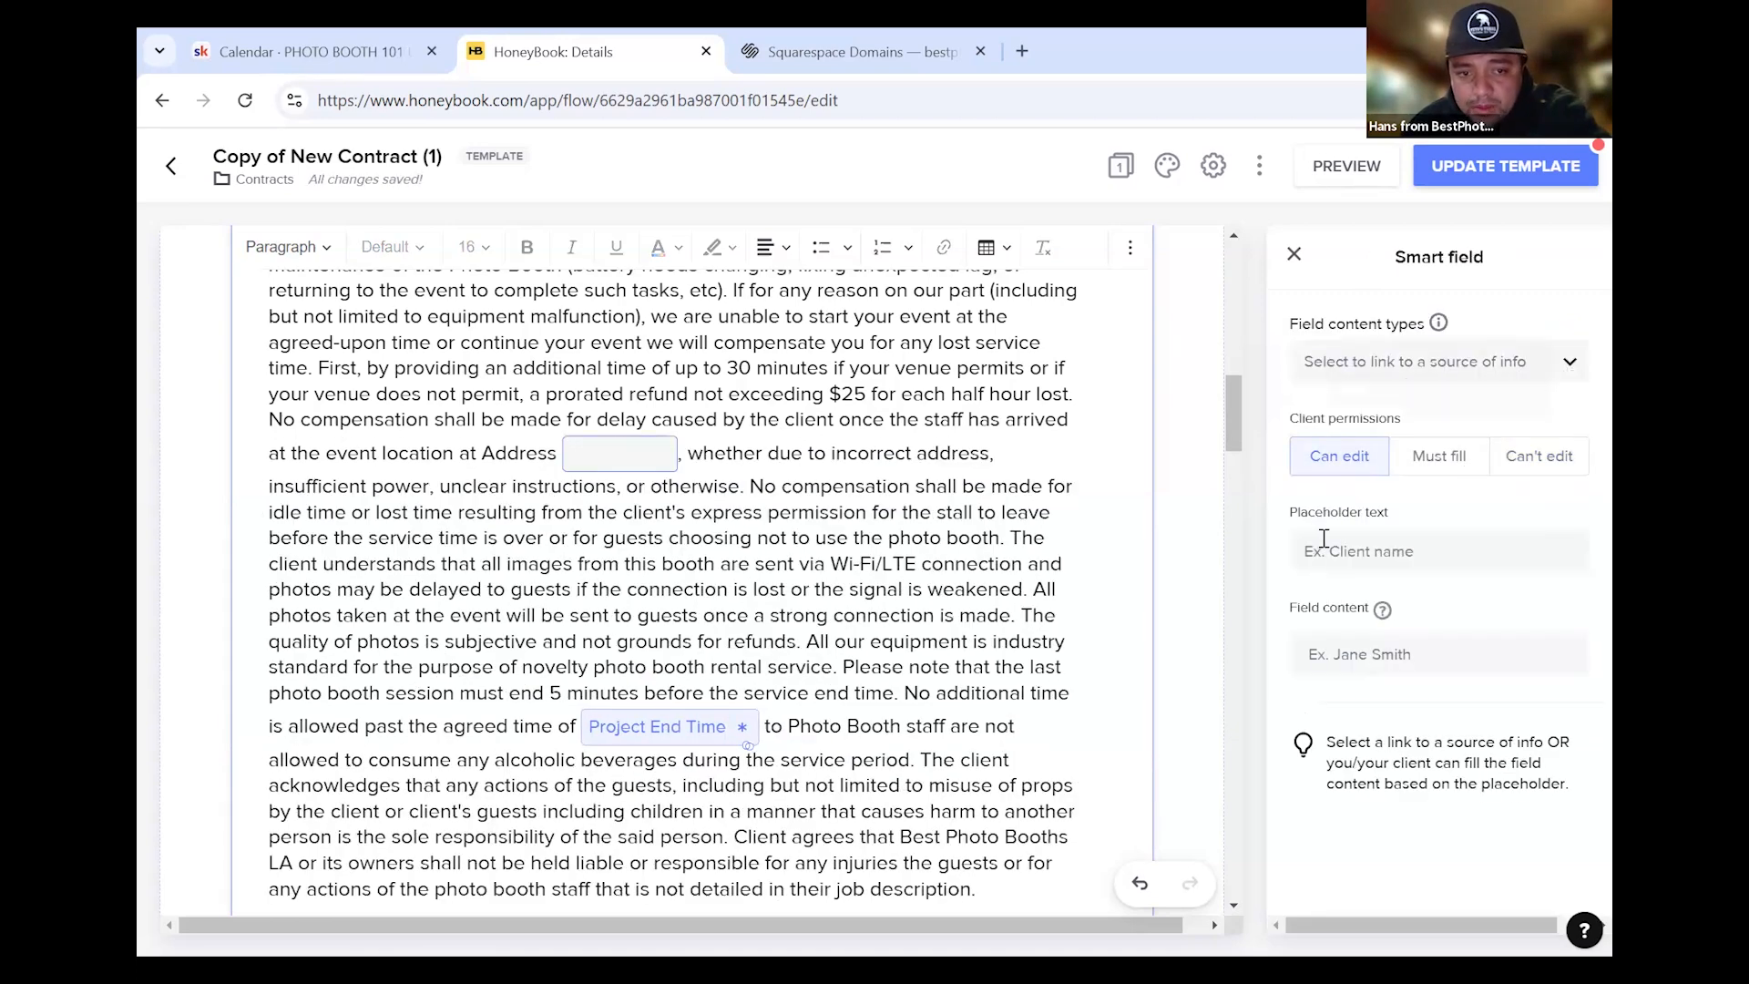
{"action": "left_click", "coordinate": [1435, 362]}
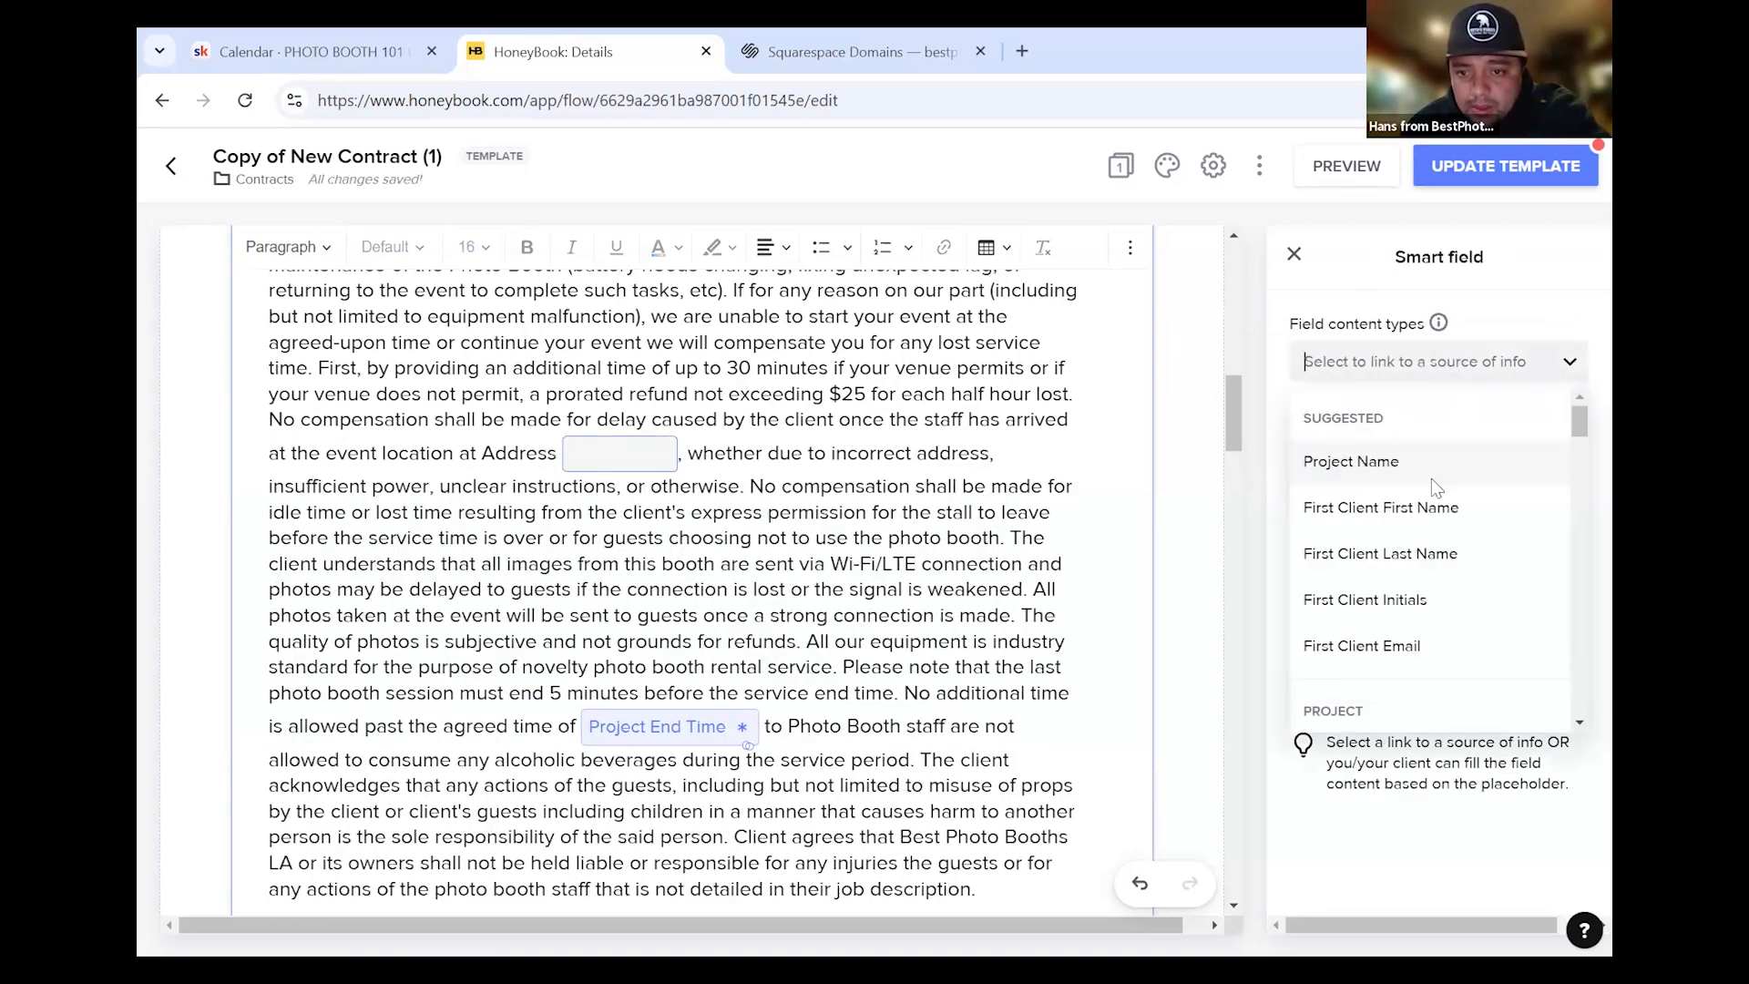
{"action": "scroll", "coordinate": [1432, 540], "scroll_direction": "down", "scroll_amount": 5}
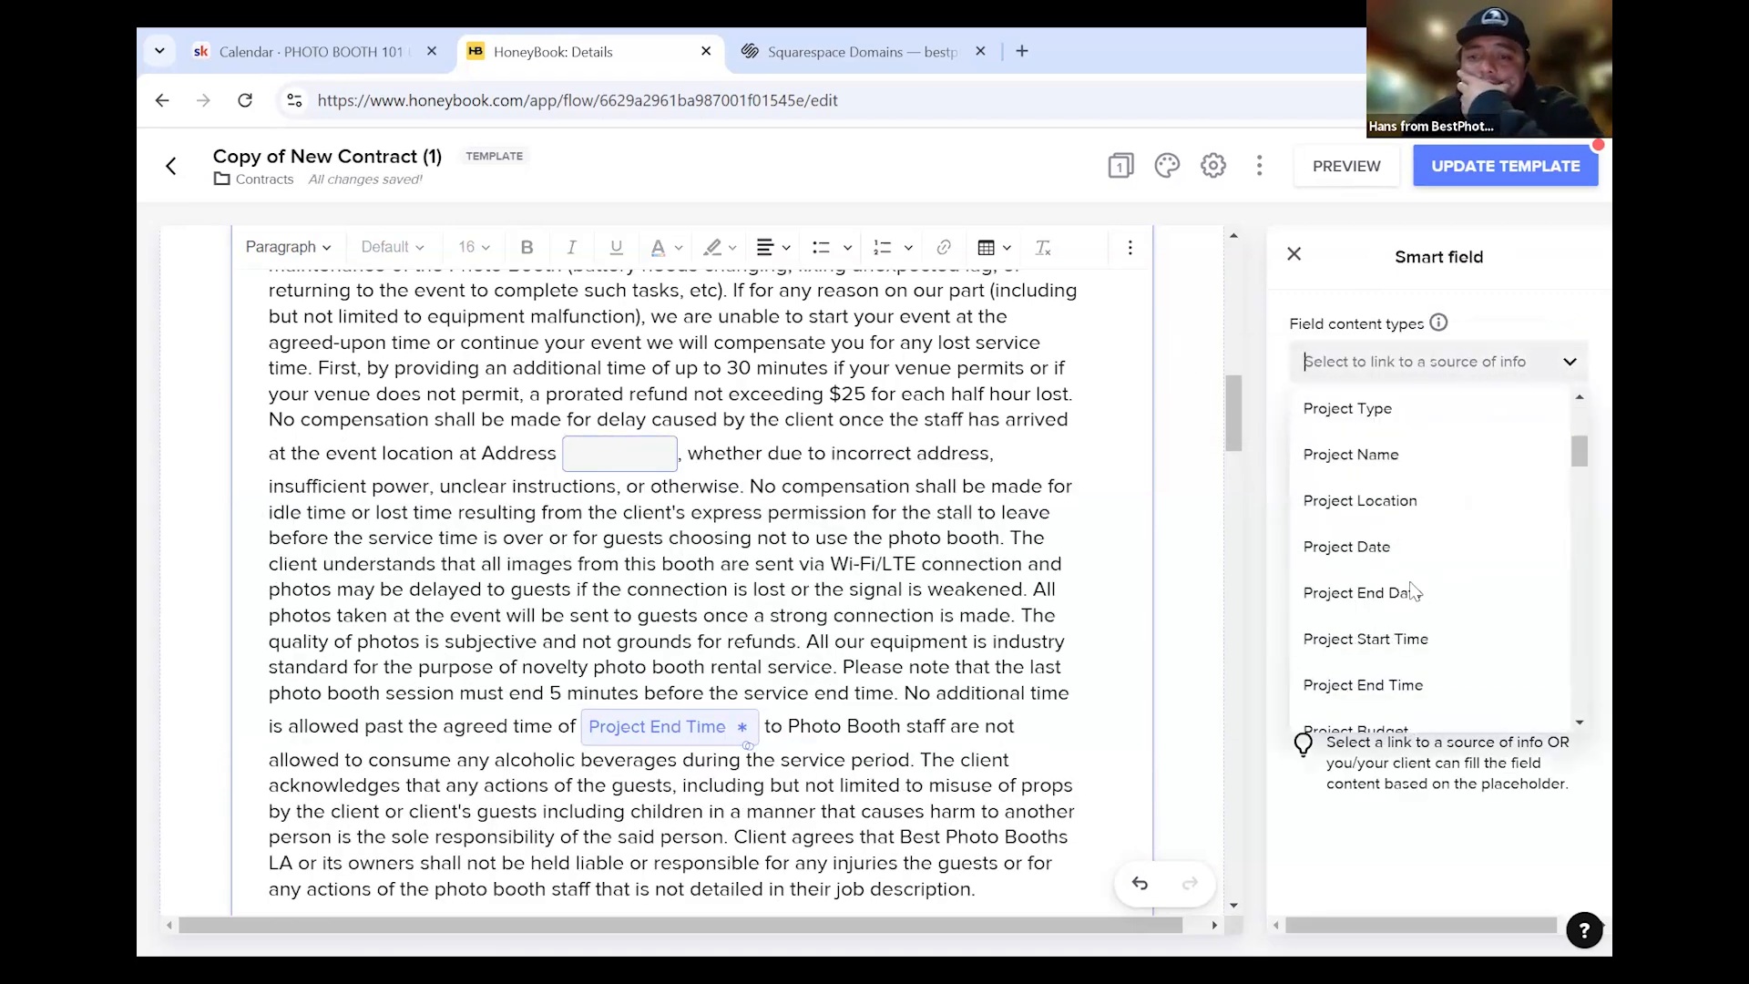
{"action": "left_click", "coordinate": [1445, 505]}
{"action": "left_click", "coordinate": [1532, 460]}
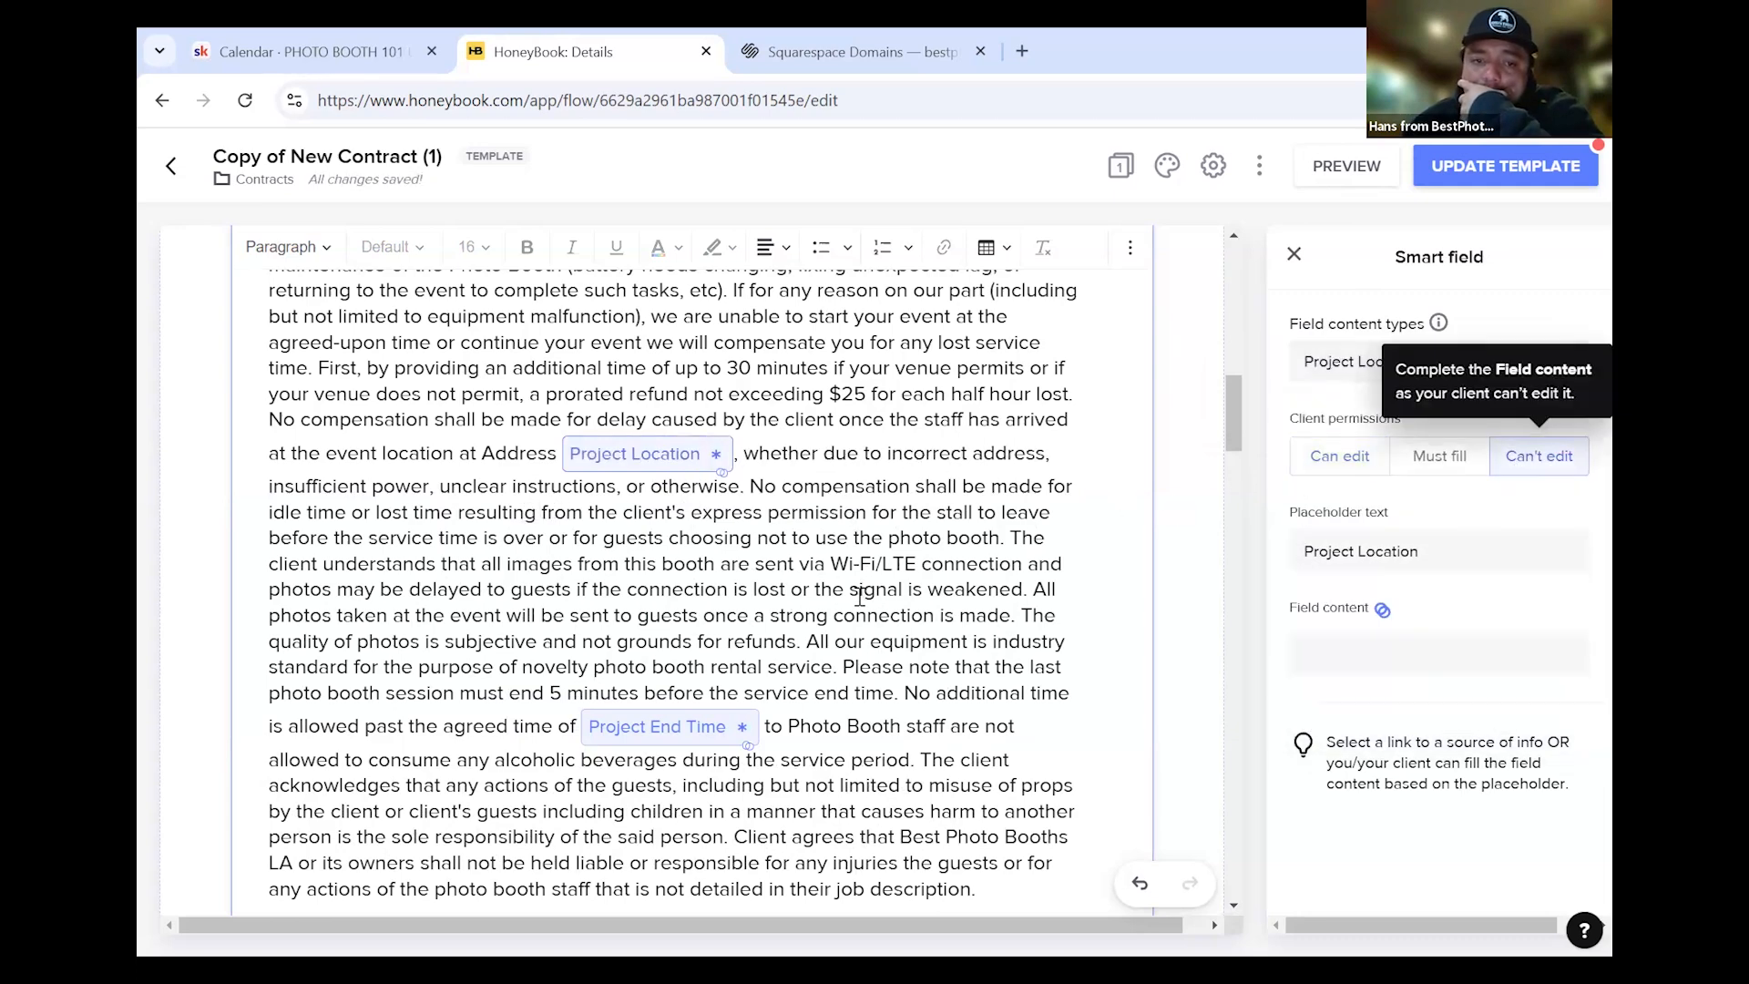
Check the Project End Time field's settings, then return to the contract text
{"action": "scroll", "coordinate": [859, 597], "scroll_direction": "down", "scroll_amount": 1}
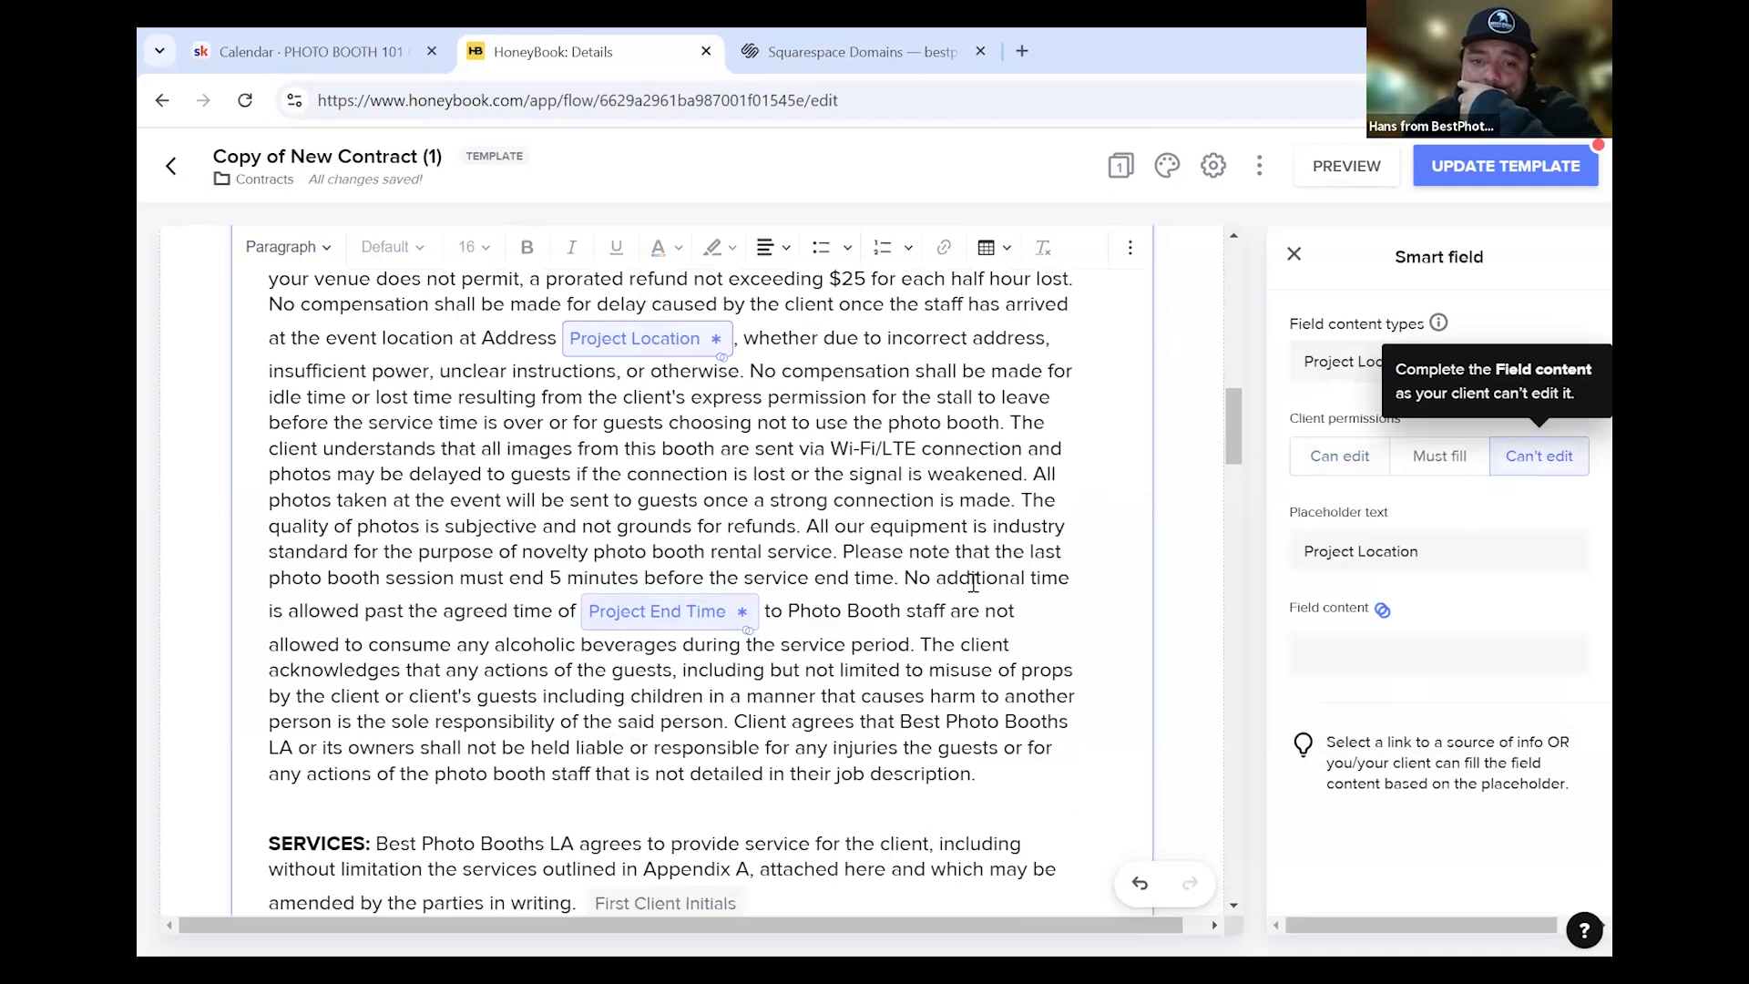
{"action": "left_click", "coordinate": [660, 616]}
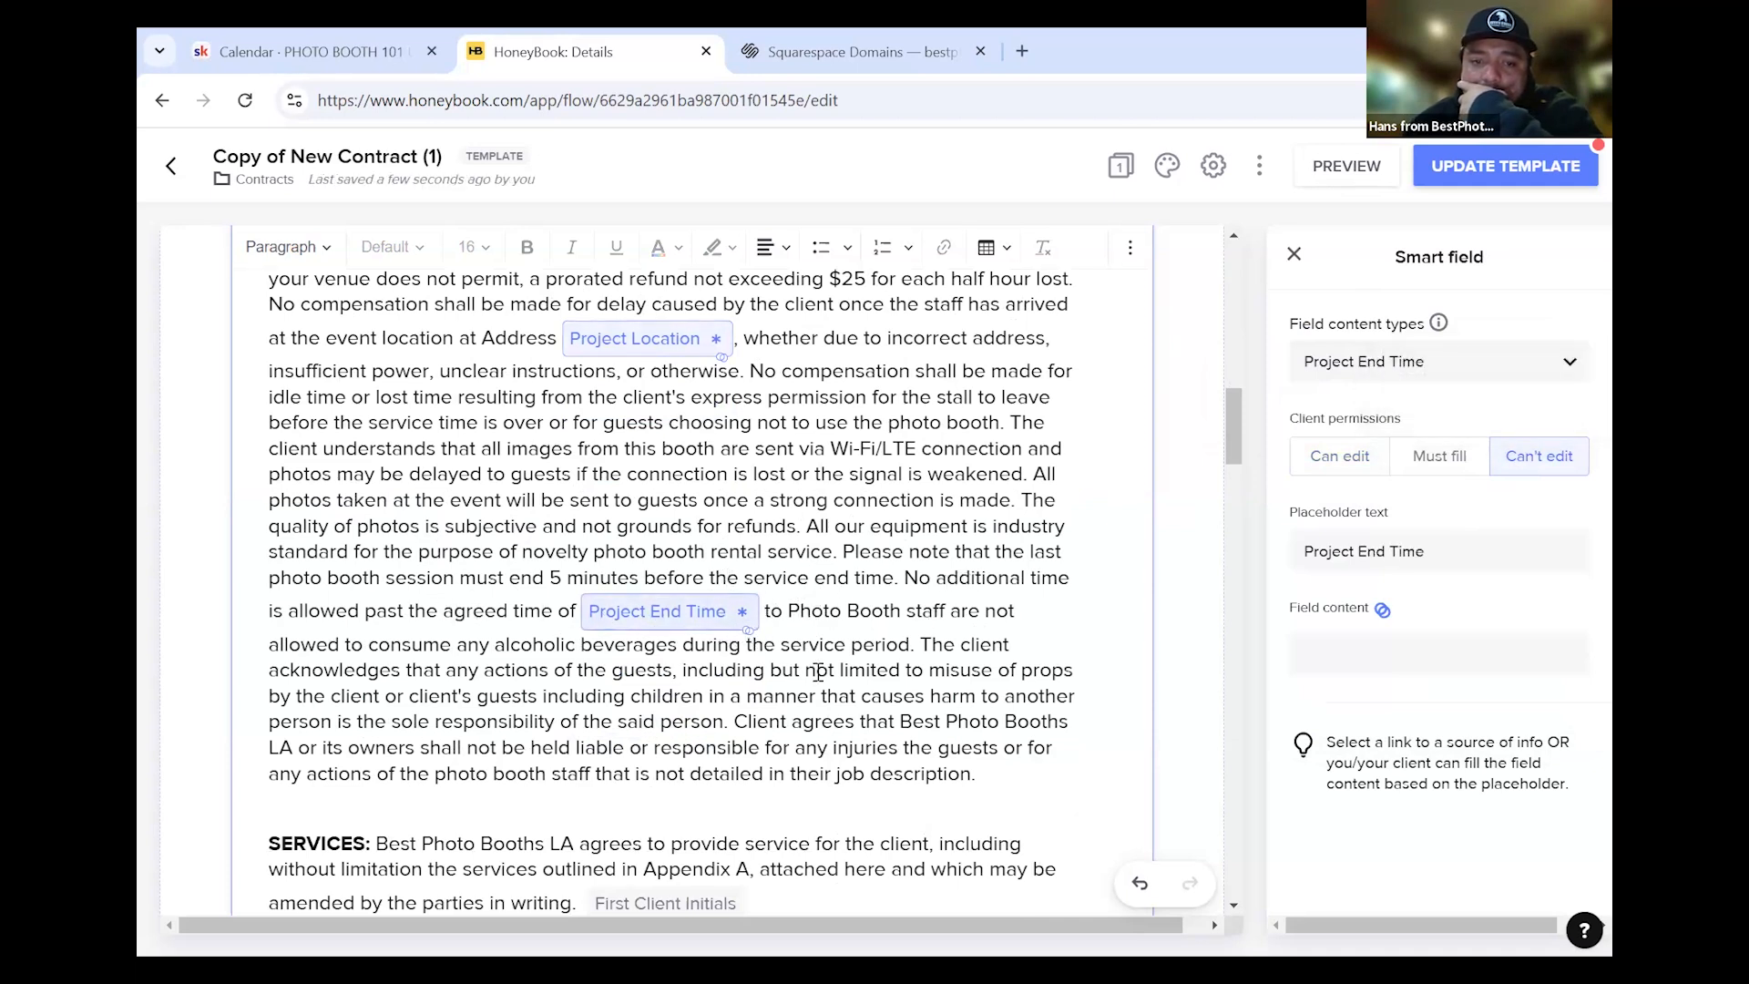
{"action": "scroll", "coordinate": [1027, 543], "scroll_direction": "down", "scroll_amount": 2}
{"action": "left_click", "coordinate": [1013, 545]}
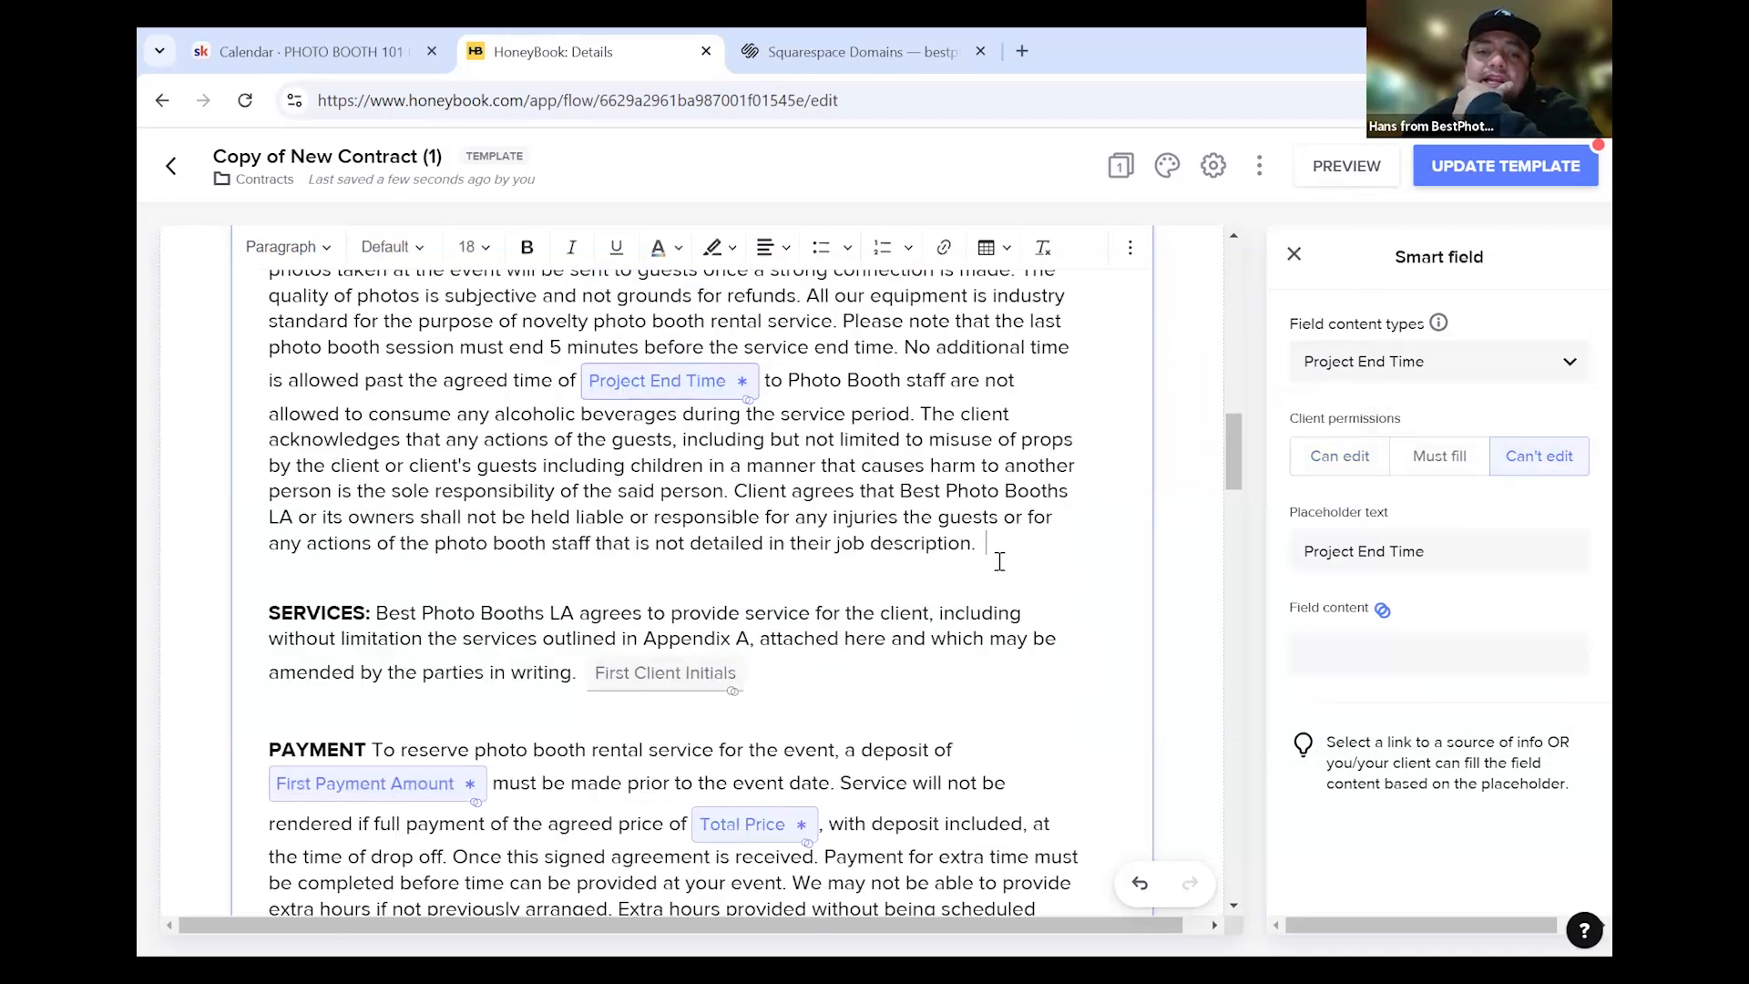
Select the first letters of the PAYMENT heading in the contract
{"action": "scroll", "coordinate": [503, 446], "scroll_direction": "up", "scroll_amount": 5}
{"action": "scroll", "coordinate": [386, 455], "scroll_direction": "up", "scroll_amount": 1}
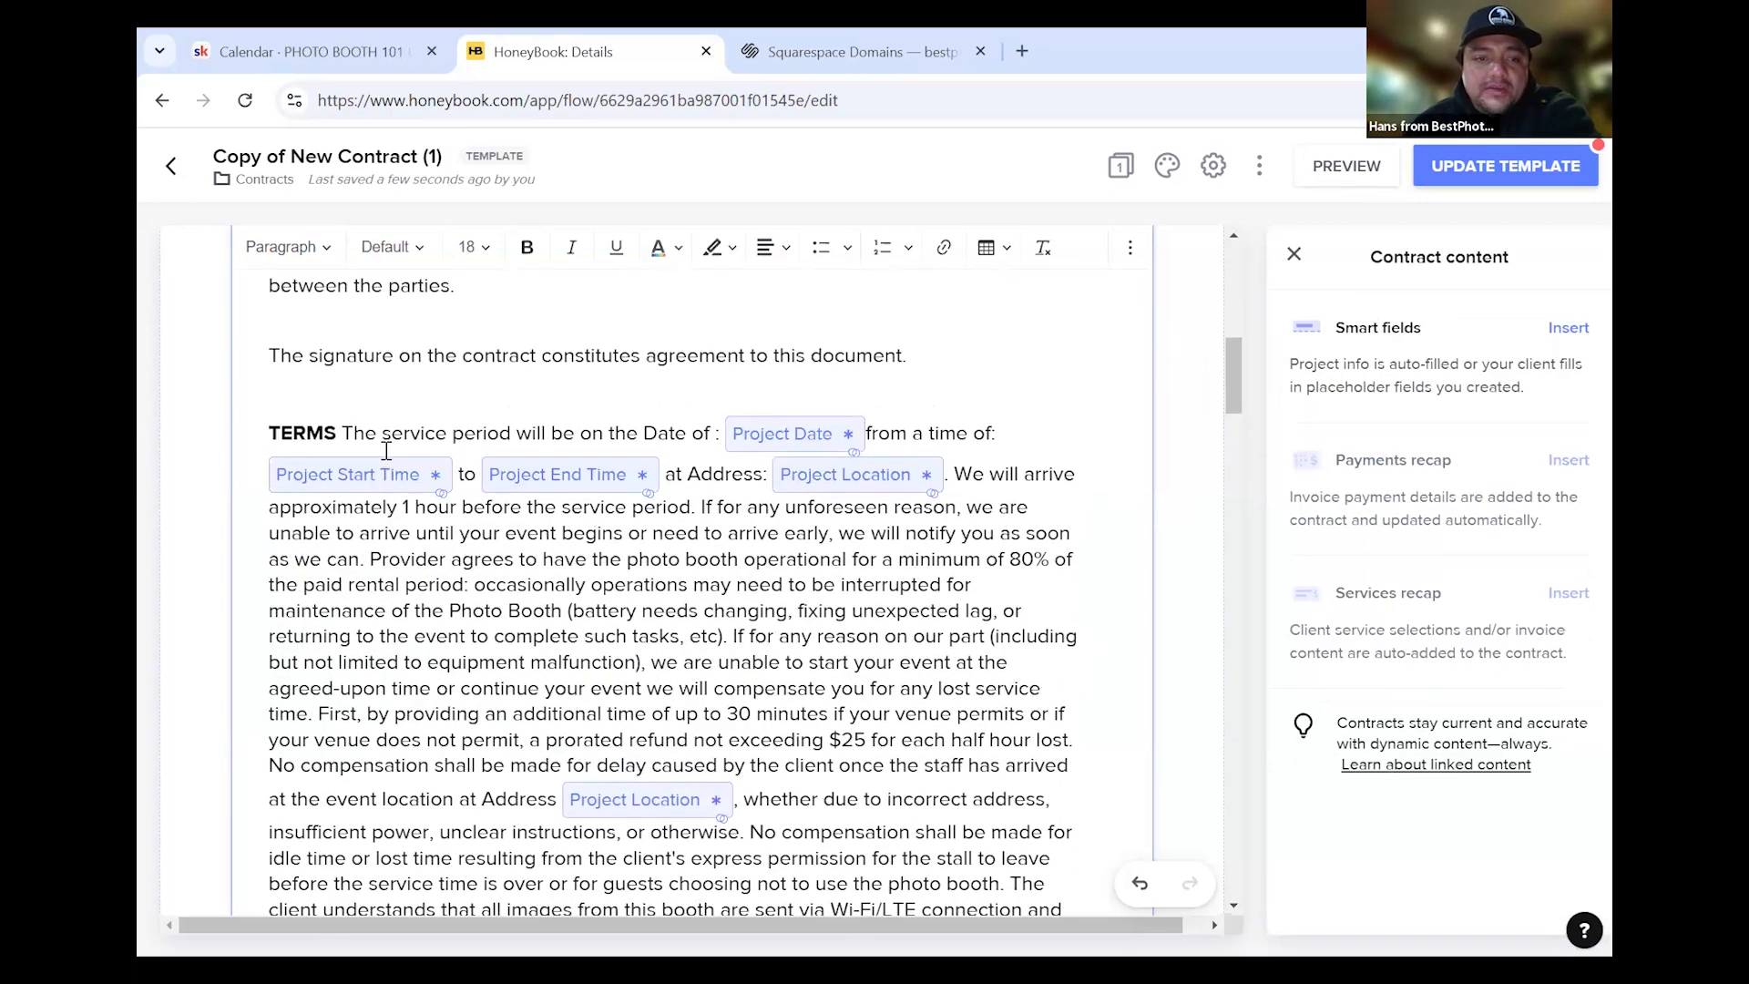
{"action": "scroll", "coordinate": [683, 544], "scroll_direction": "down", "scroll_amount": 5}
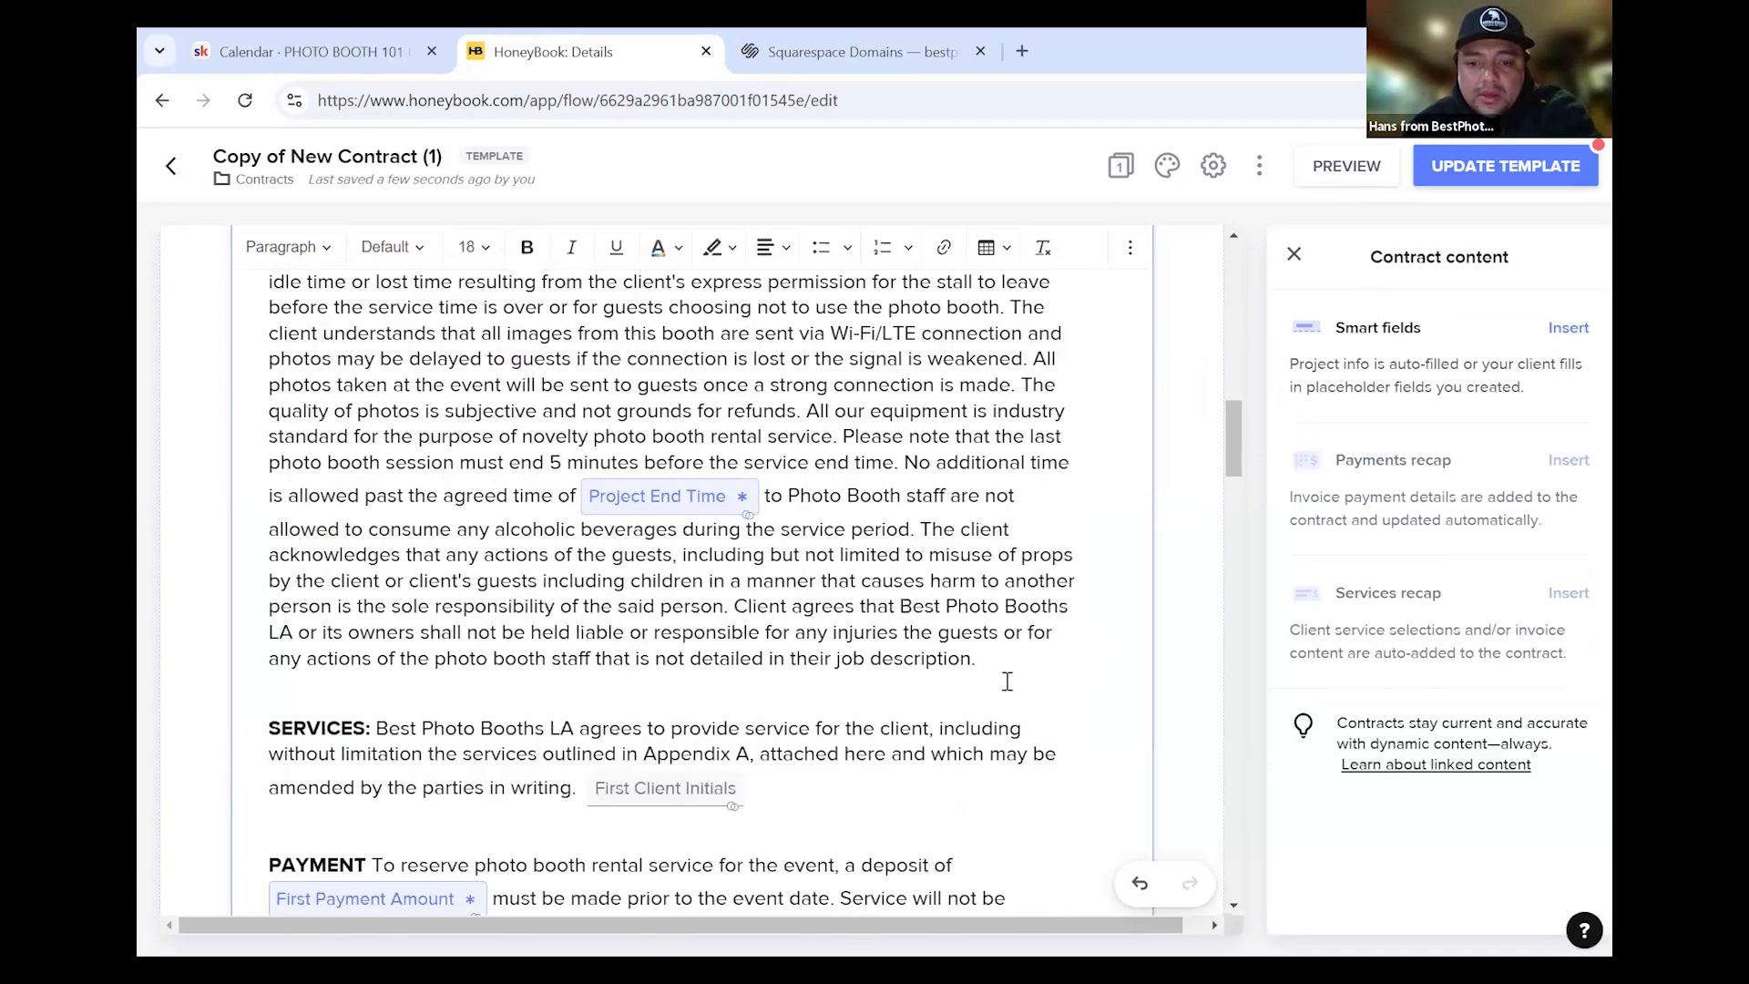
{"action": "scroll", "coordinate": [687, 682], "scroll_direction": "up", "scroll_amount": 5}
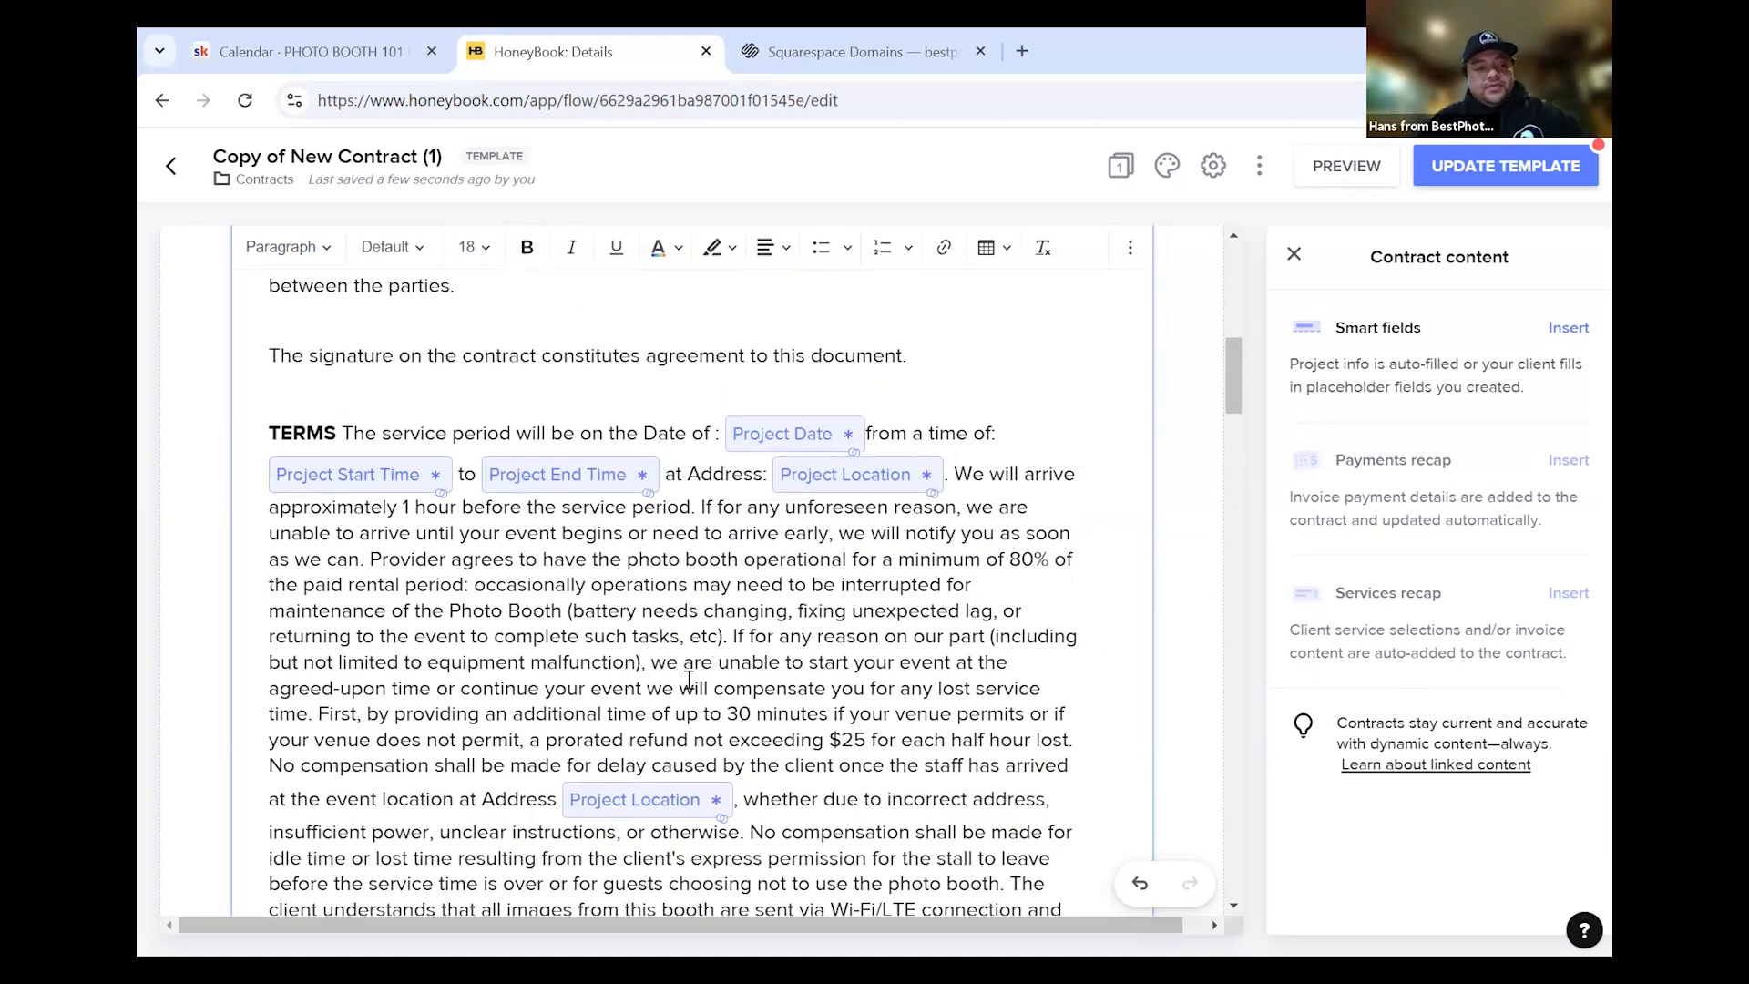
{"action": "scroll", "coordinate": [689, 681], "scroll_direction": "down", "scroll_amount": 4}
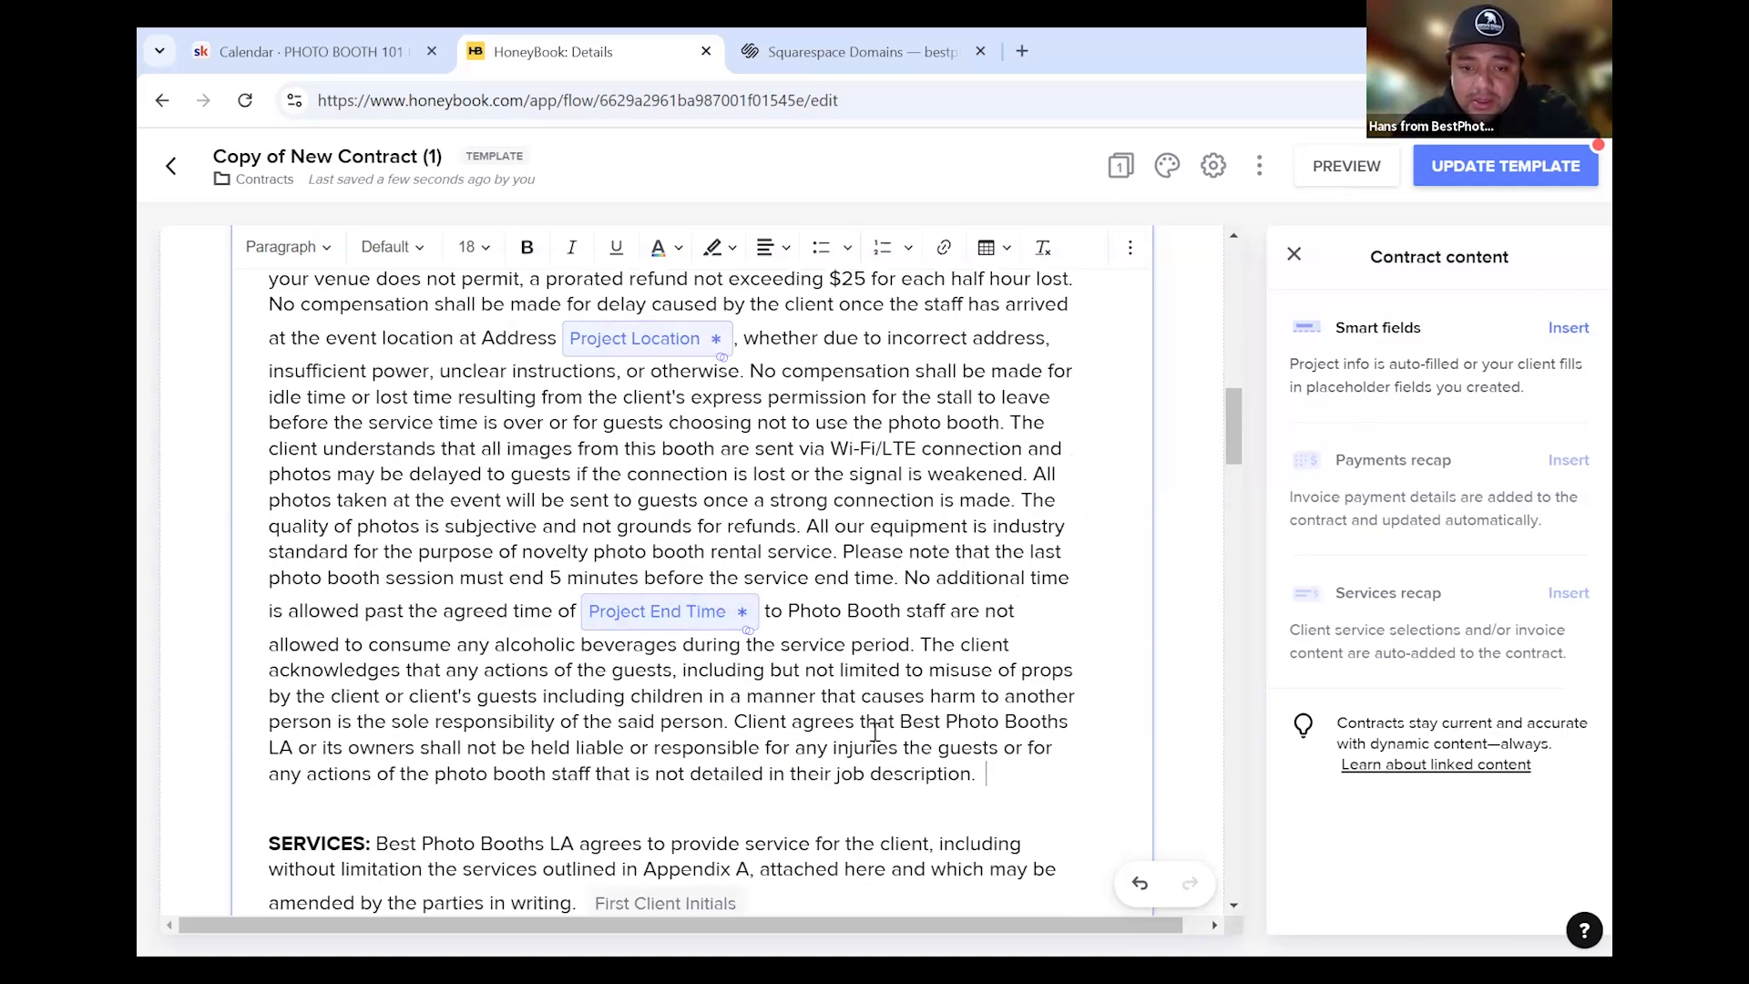
{"action": "scroll", "coordinate": [875, 731], "scroll_direction": "down", "scroll_amount": 4}
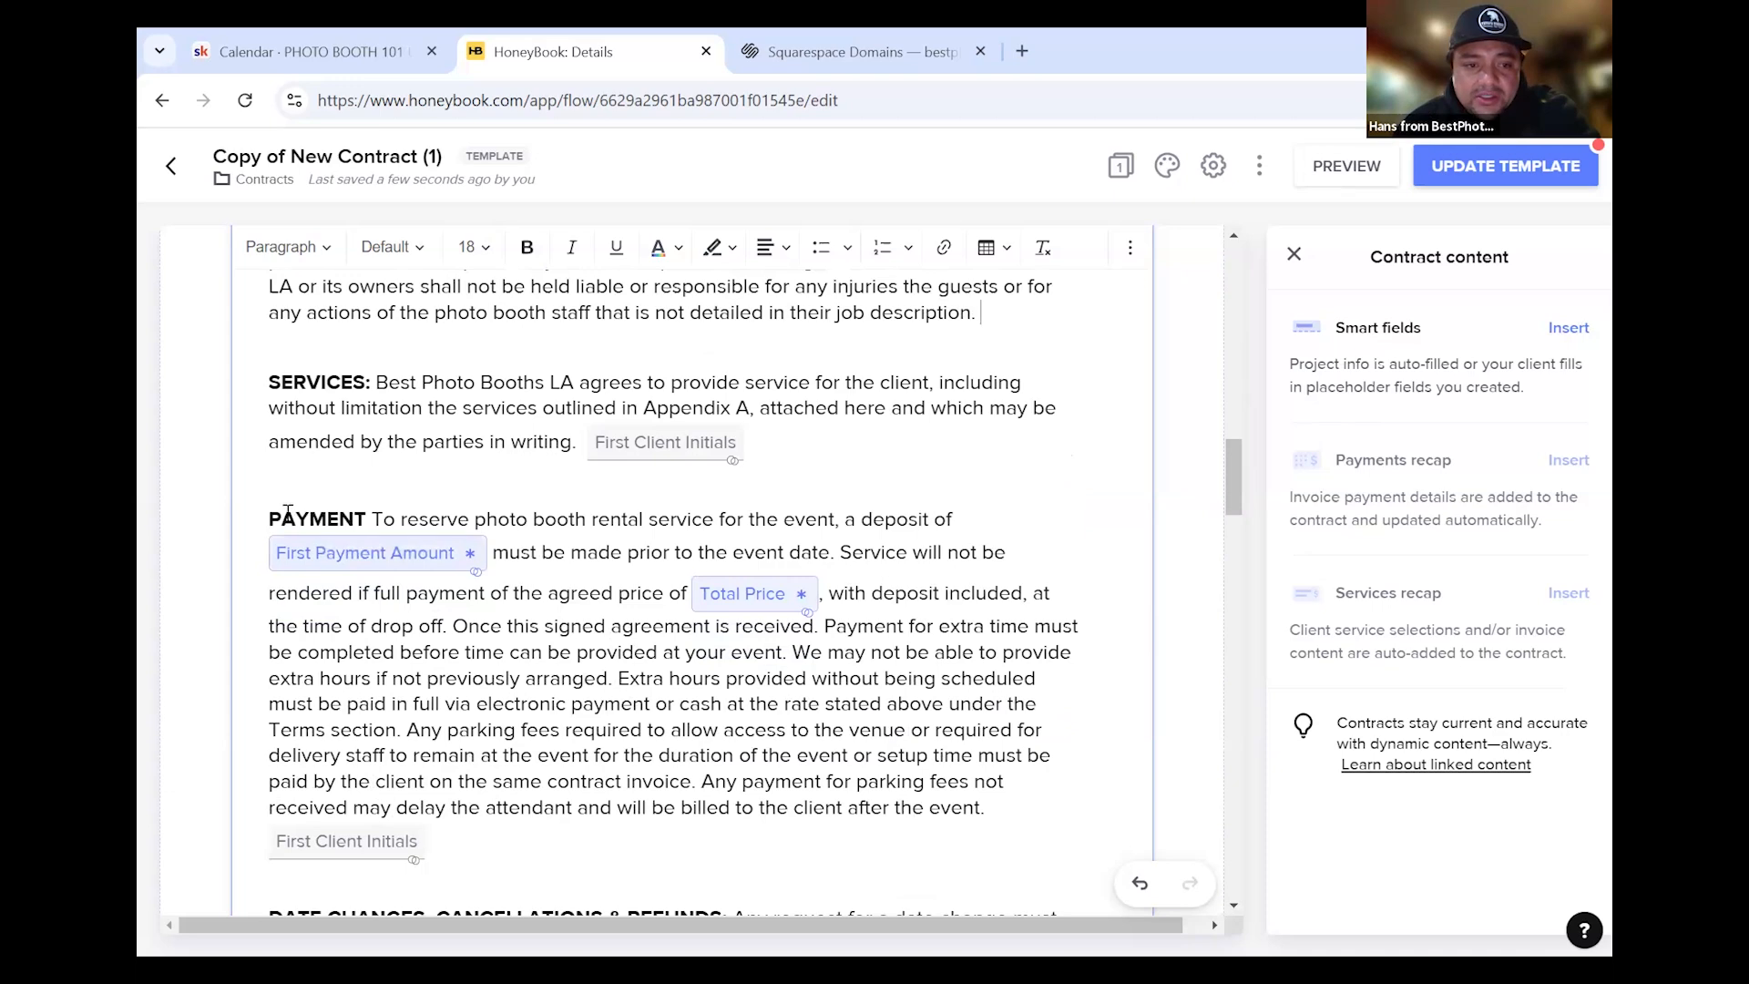
{"action": "left_click", "coordinate": [270, 515]}
{"action": "key", "text": "shift+Right"}
{"action": "key", "text": "shift+Right"}
{"action": "key", "text": "shift+Right"}
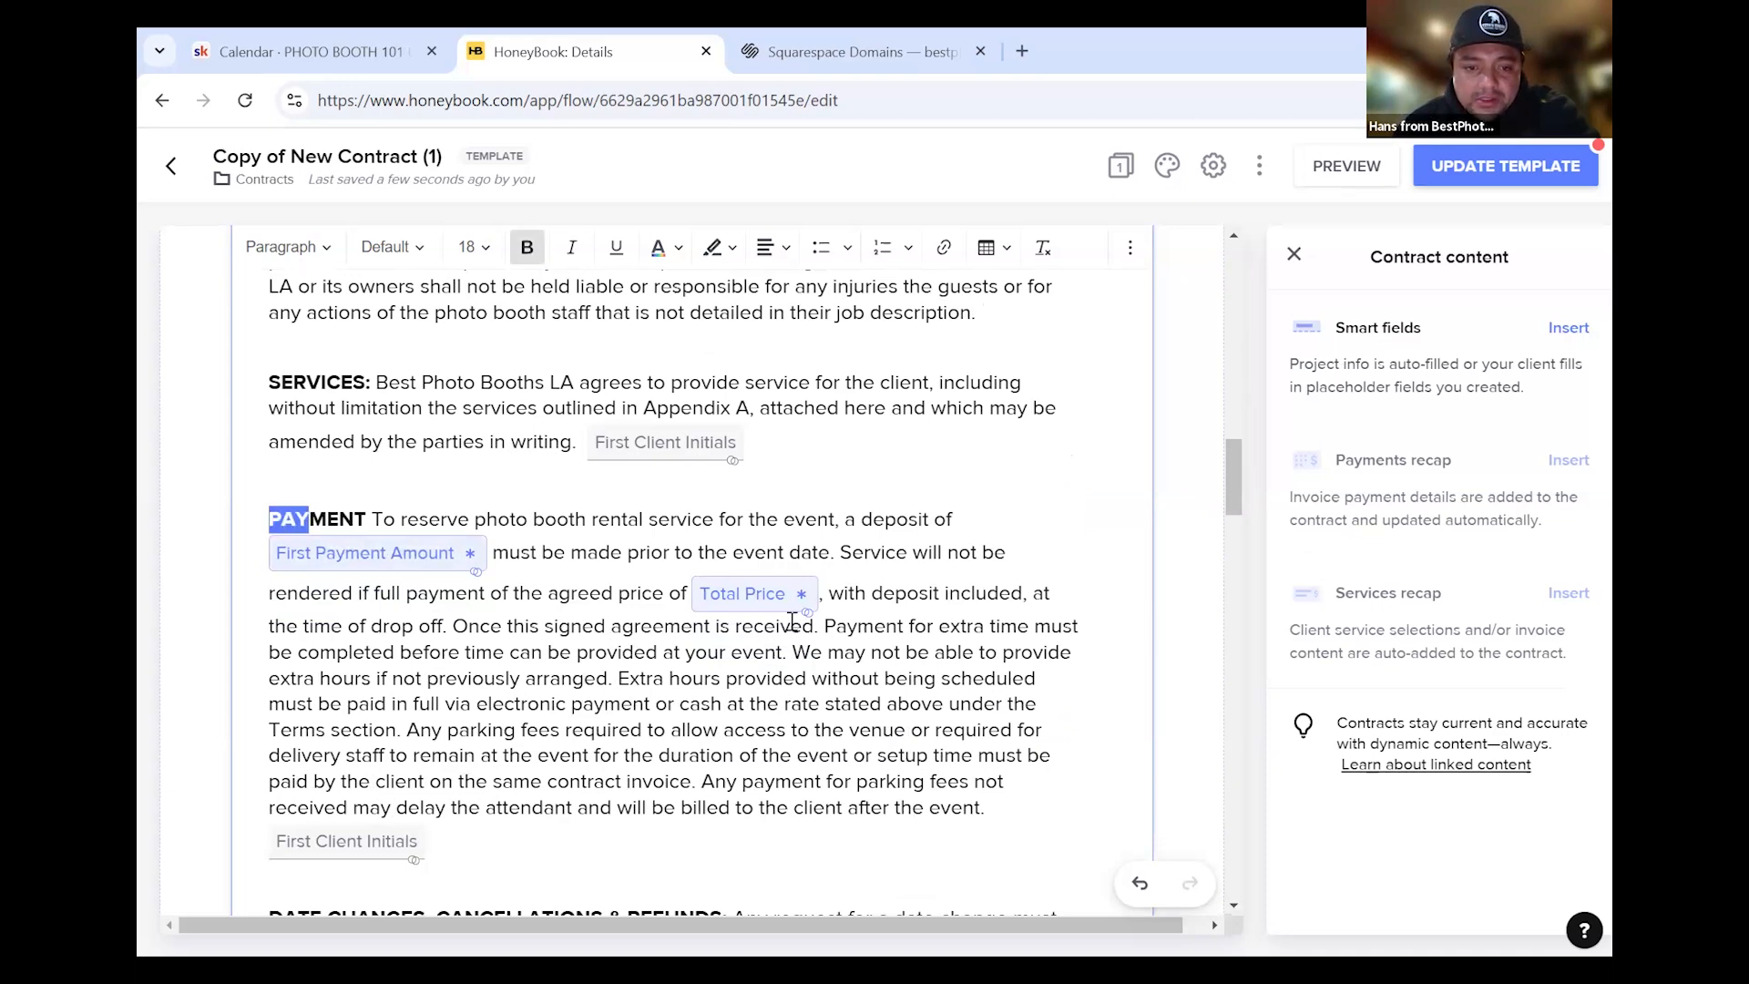
Insert a new smart field after 'job description.' and show its info-source list
{"action": "scroll", "coordinate": [373, 566], "scroll_direction": "up", "scroll_amount": 1}
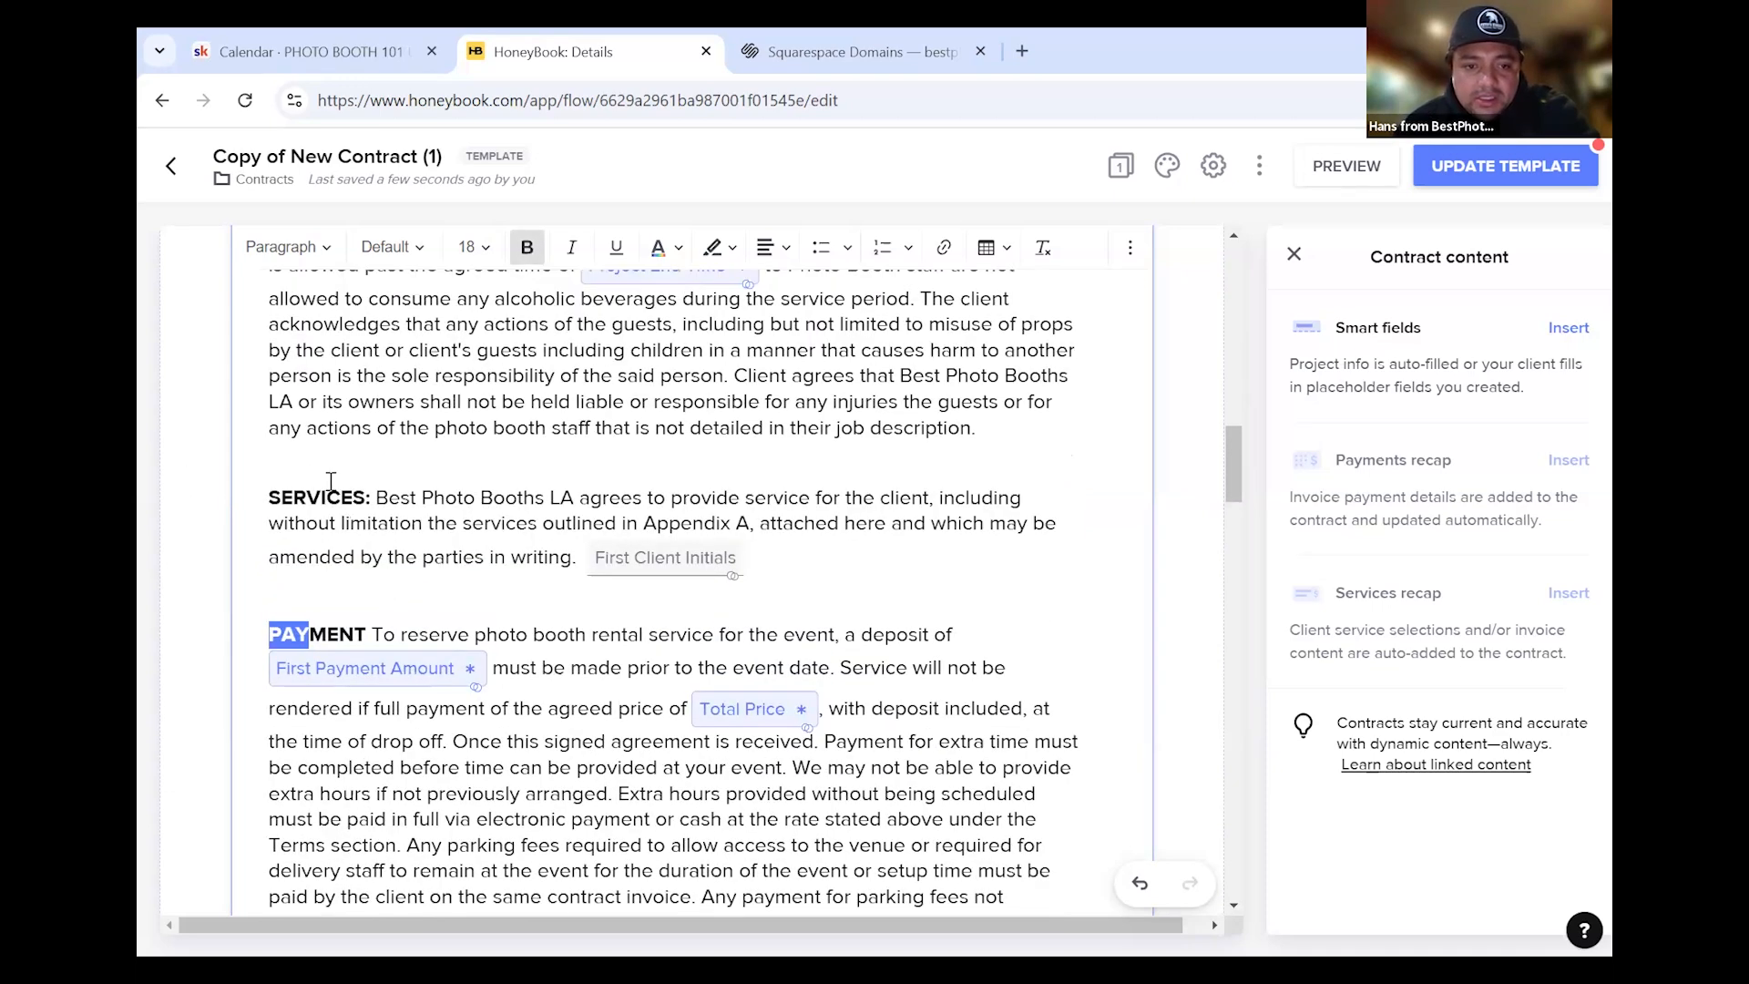
{"action": "scroll", "coordinate": [766, 560], "scroll_direction": "up", "scroll_amount": 6}
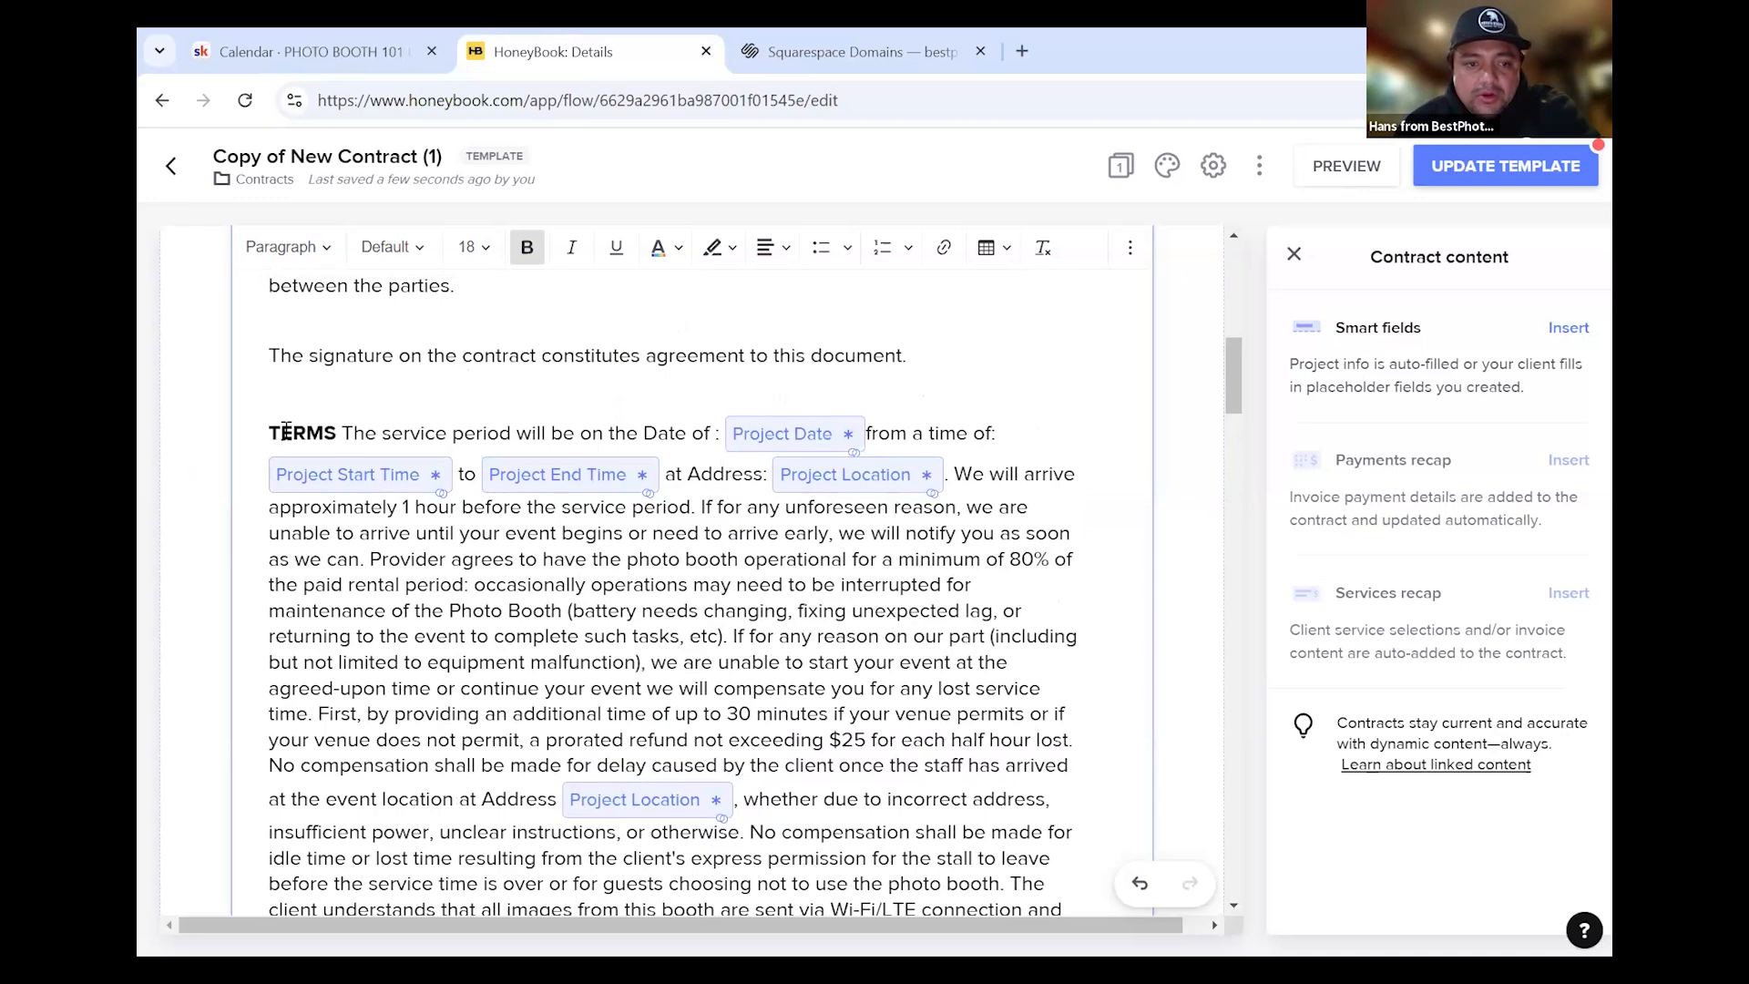
{"action": "scroll", "coordinate": [600, 646], "scroll_direction": "down", "scroll_amount": 4}
{"action": "left_click", "coordinate": [989, 774]}
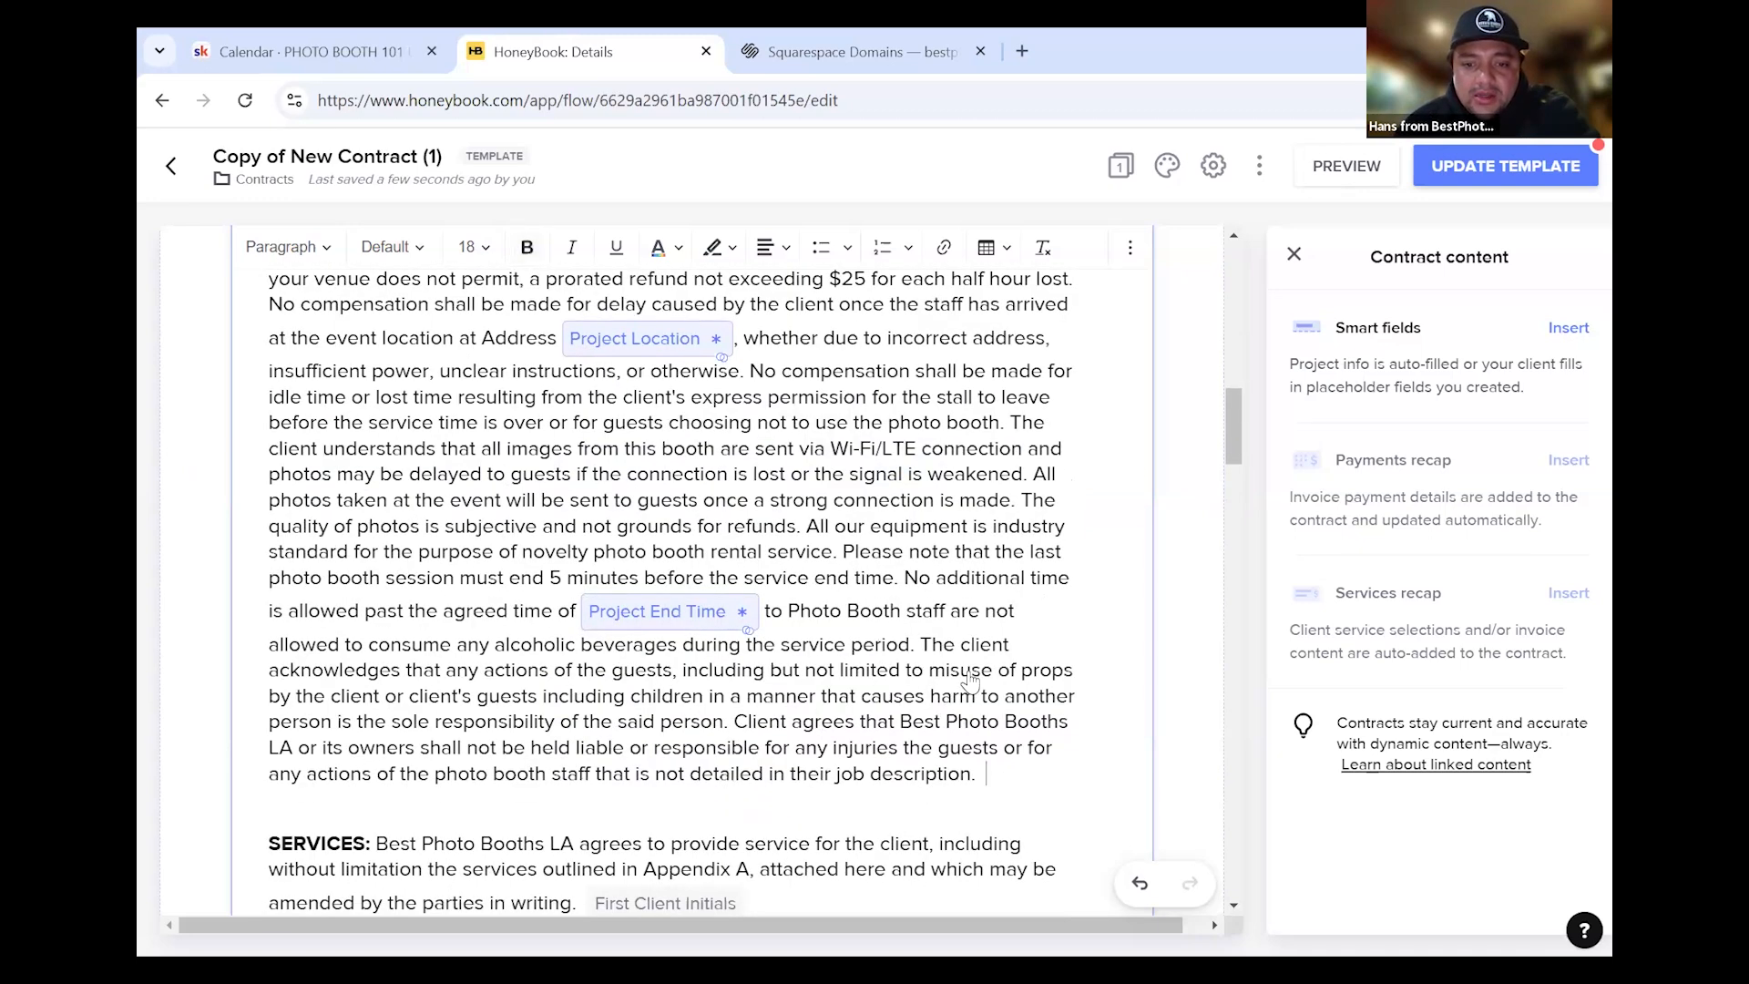
{"action": "left_click", "coordinate": [1557, 333]}
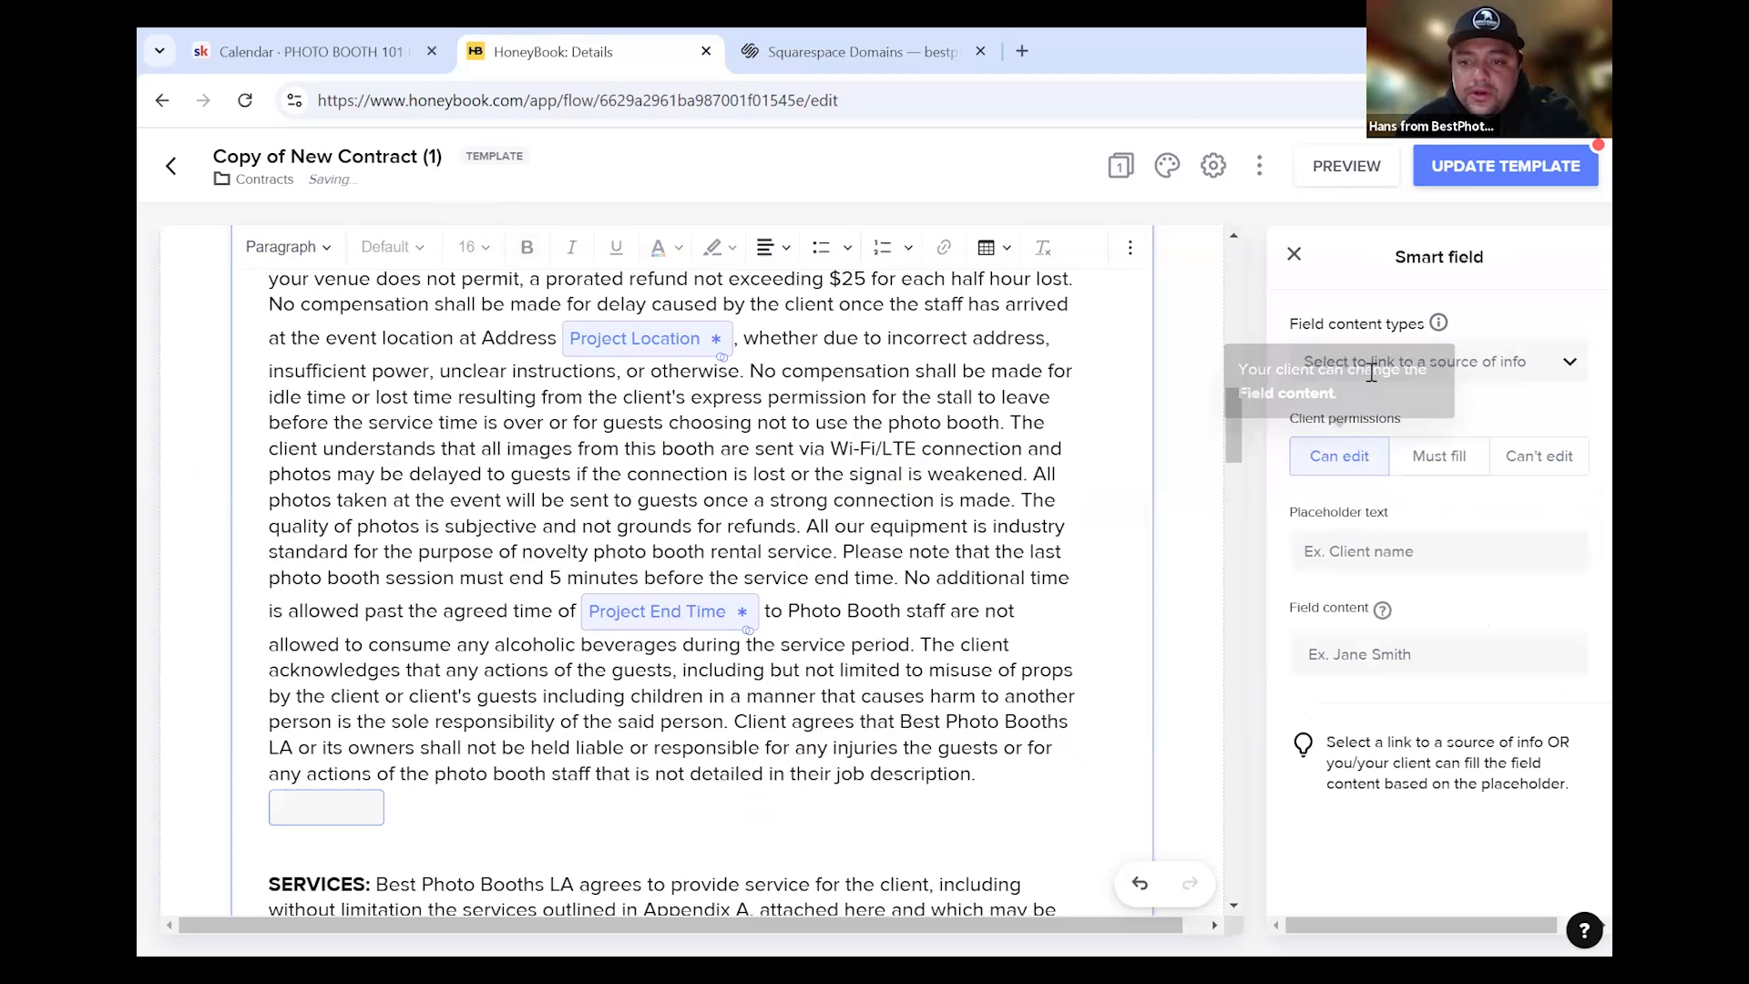
{"action": "left_click", "coordinate": [1373, 376]}
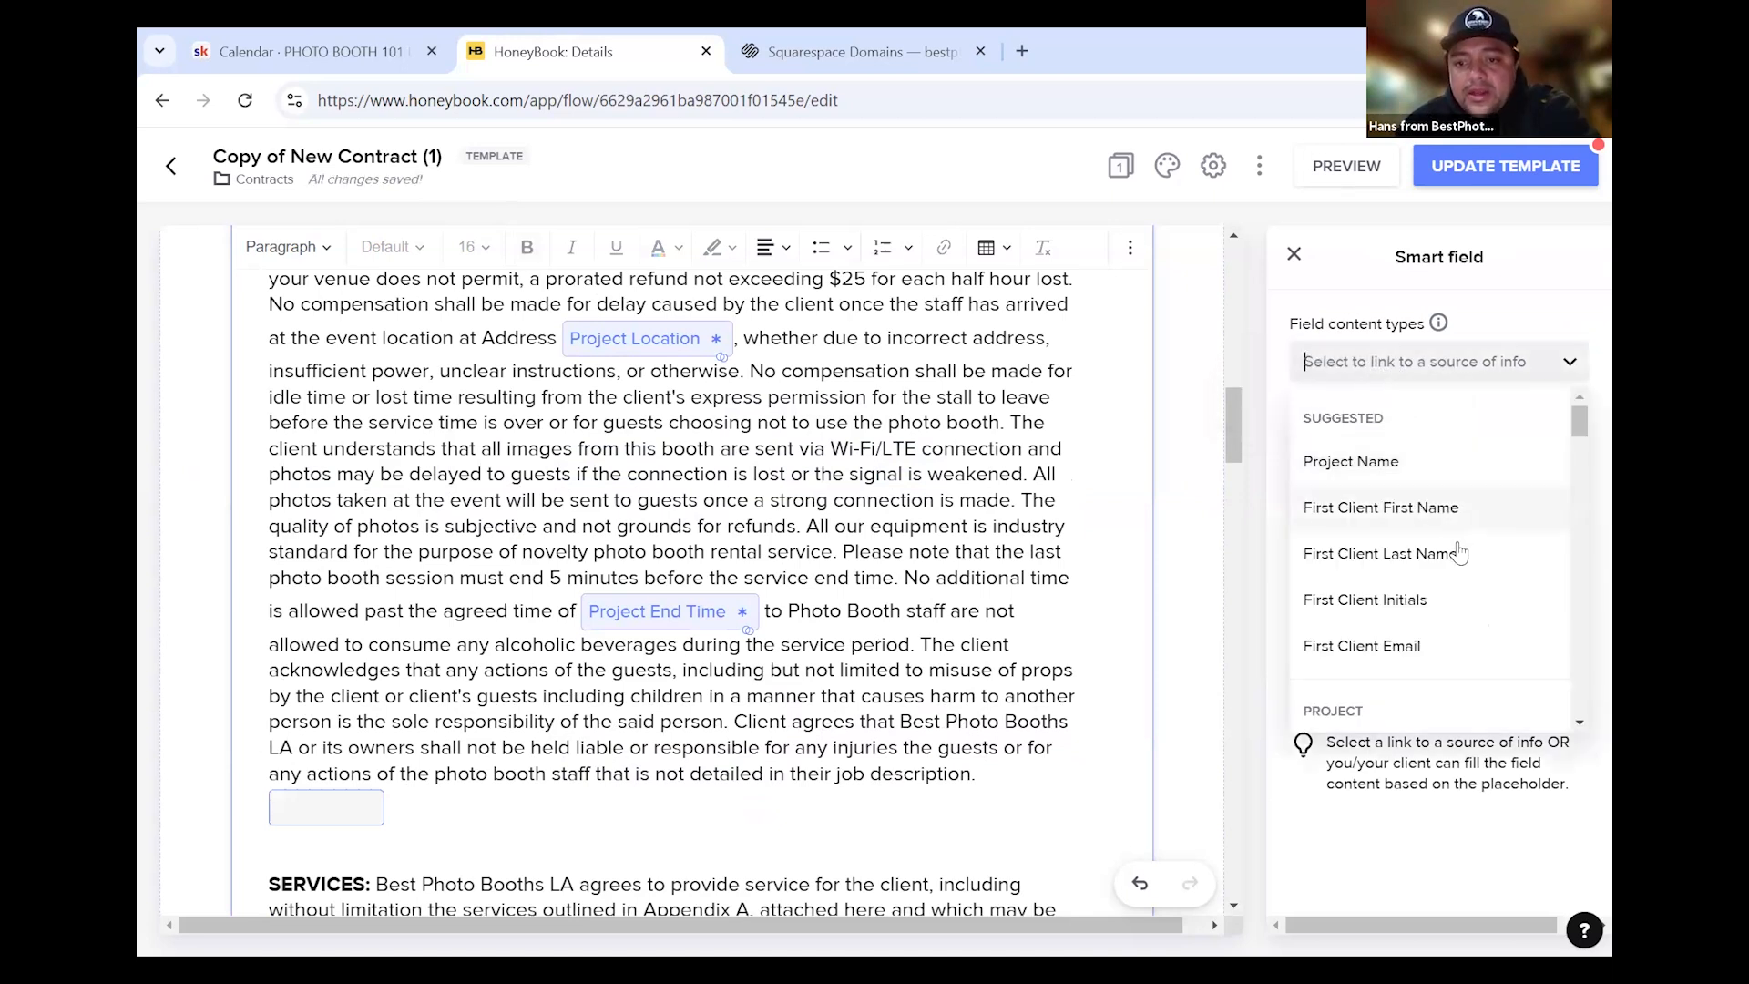
Link the new field after 'job description.' to First Client Initials, with client permission Must fill
{"action": "scroll", "coordinate": [1421, 547], "scroll_direction": "down", "scroll_amount": 2}
{"action": "scroll", "coordinate": [1445, 547], "scroll_direction": "up", "scroll_amount": 2}
{"action": "scroll", "coordinate": [1394, 611], "scroll_direction": "down", "scroll_amount": 1}
{"action": "scroll", "coordinate": [1394, 611], "scroll_direction": "up", "scroll_amount": 1}
{"action": "scroll", "coordinate": [1375, 565], "scroll_direction": "down", "scroll_amount": 2}
{"action": "scroll", "coordinate": [1375, 556], "scroll_direction": "down", "scroll_amount": 8}
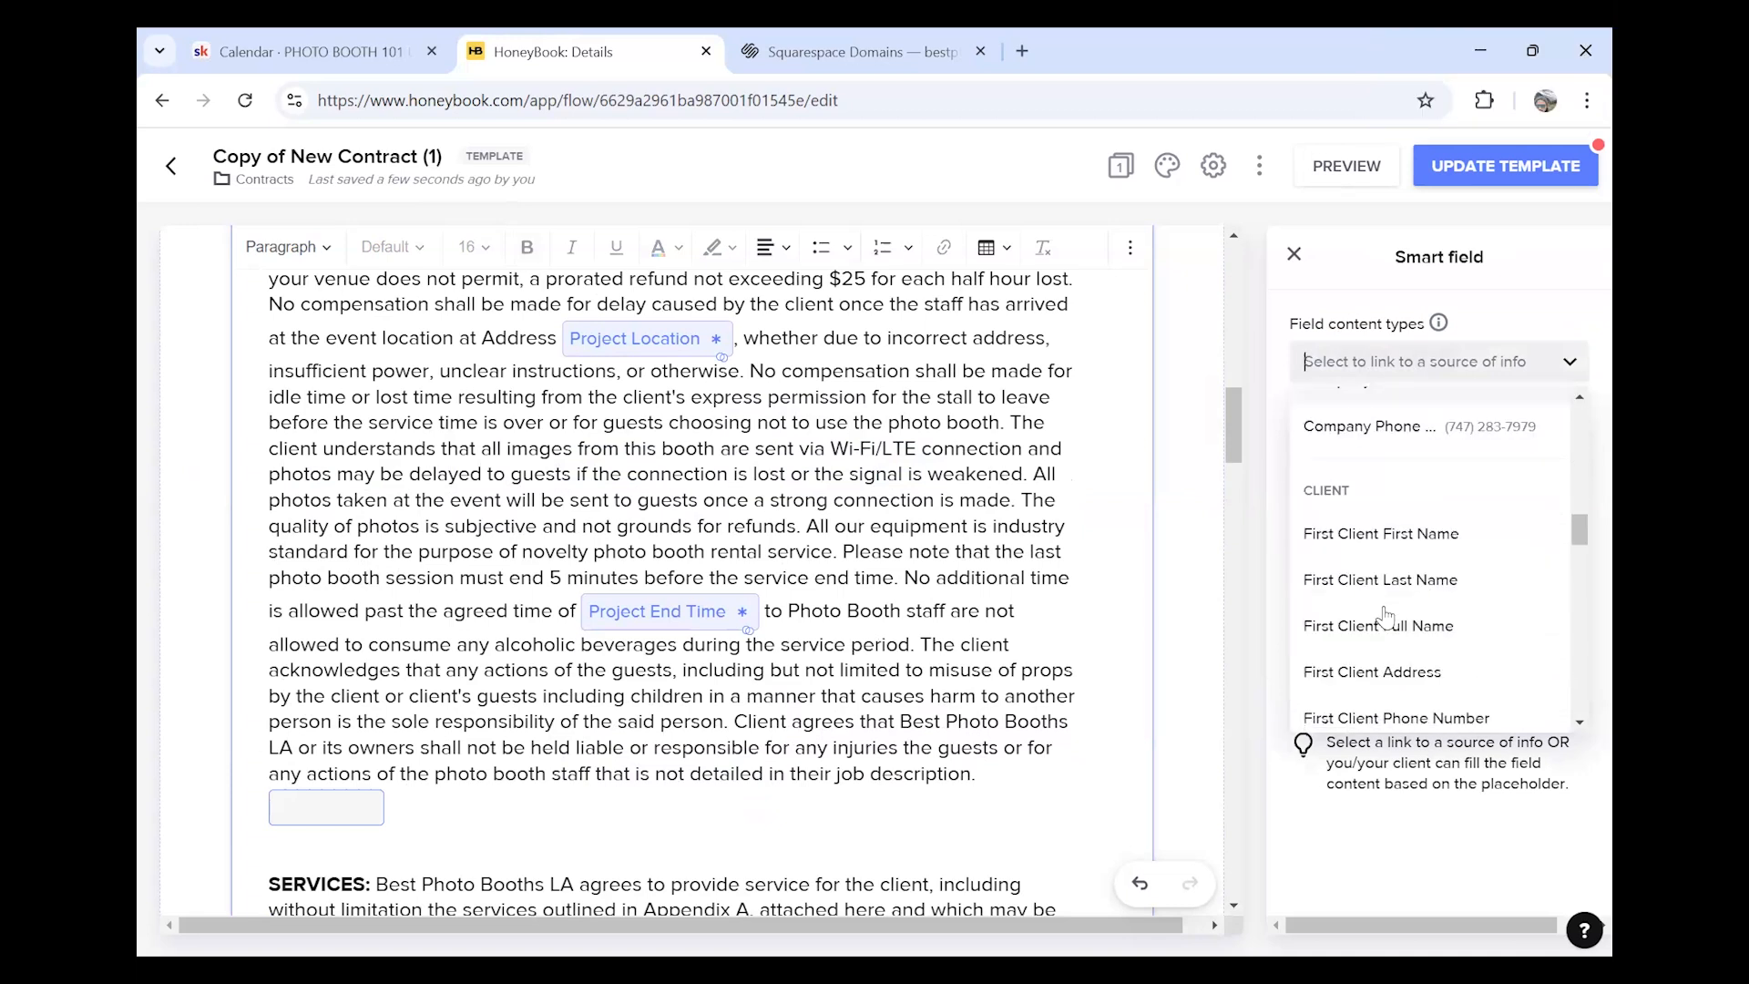
{"action": "scroll", "coordinate": [1386, 617], "scroll_direction": "down", "scroll_amount": 1}
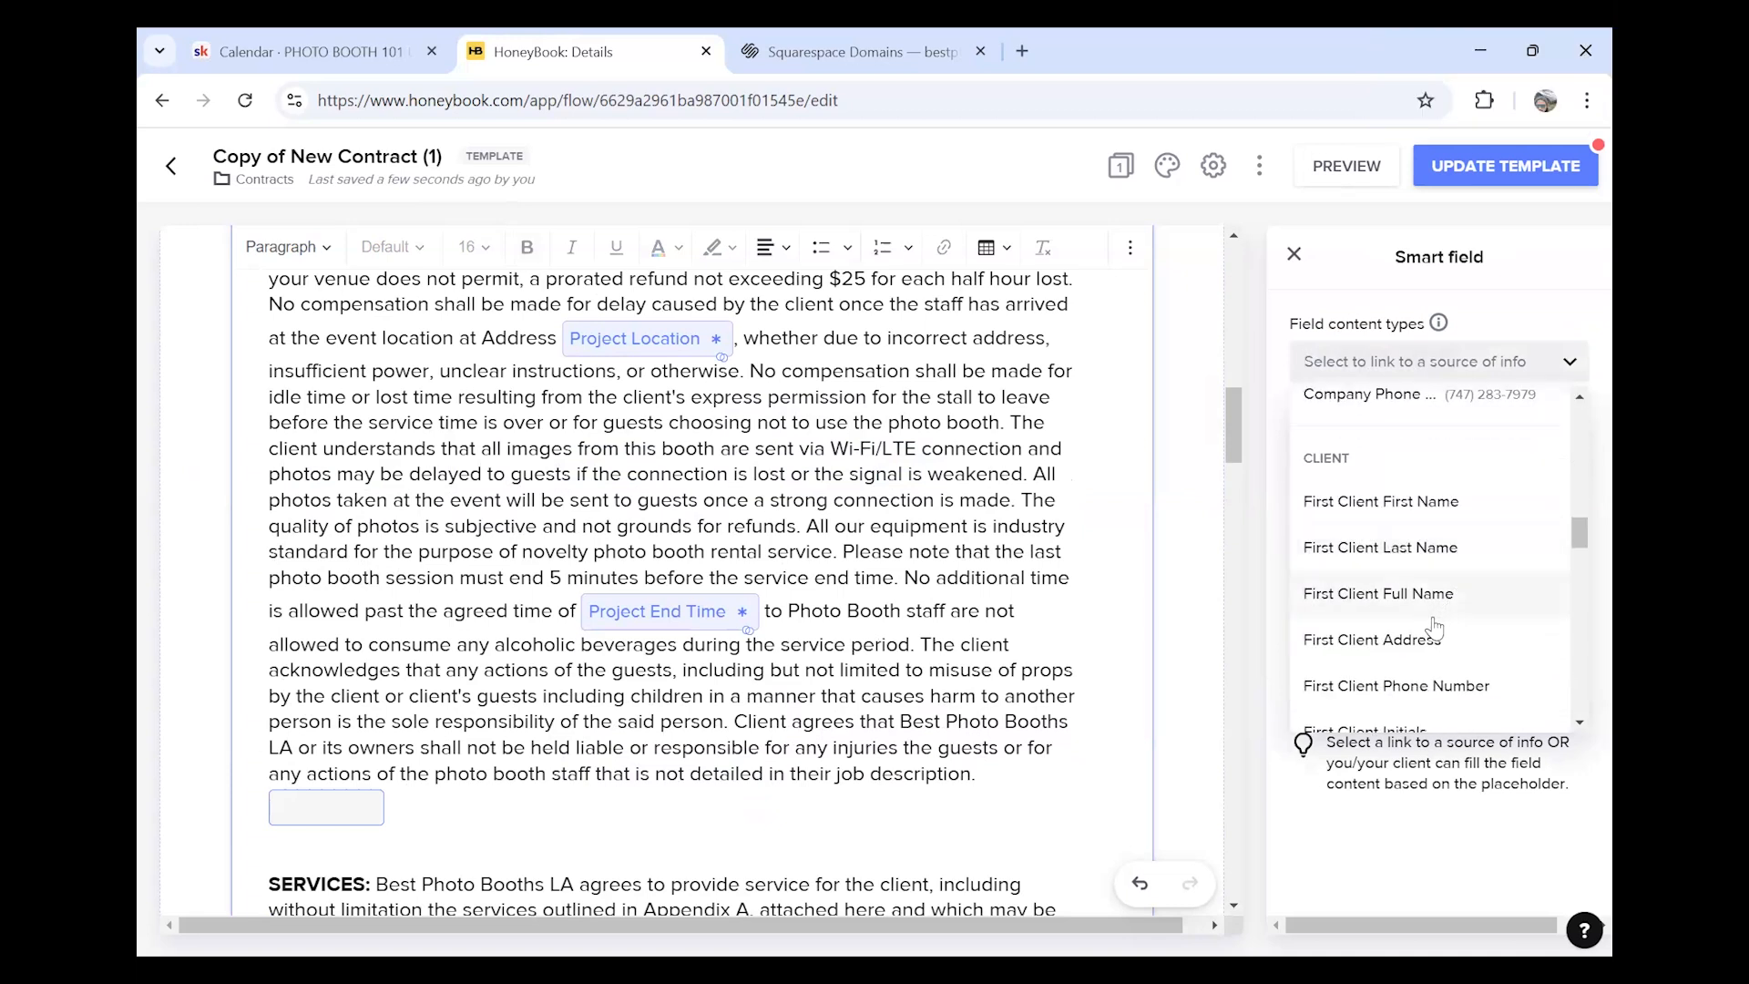
{"action": "scroll", "coordinate": [1433, 629], "scroll_direction": "down", "scroll_amount": 5}
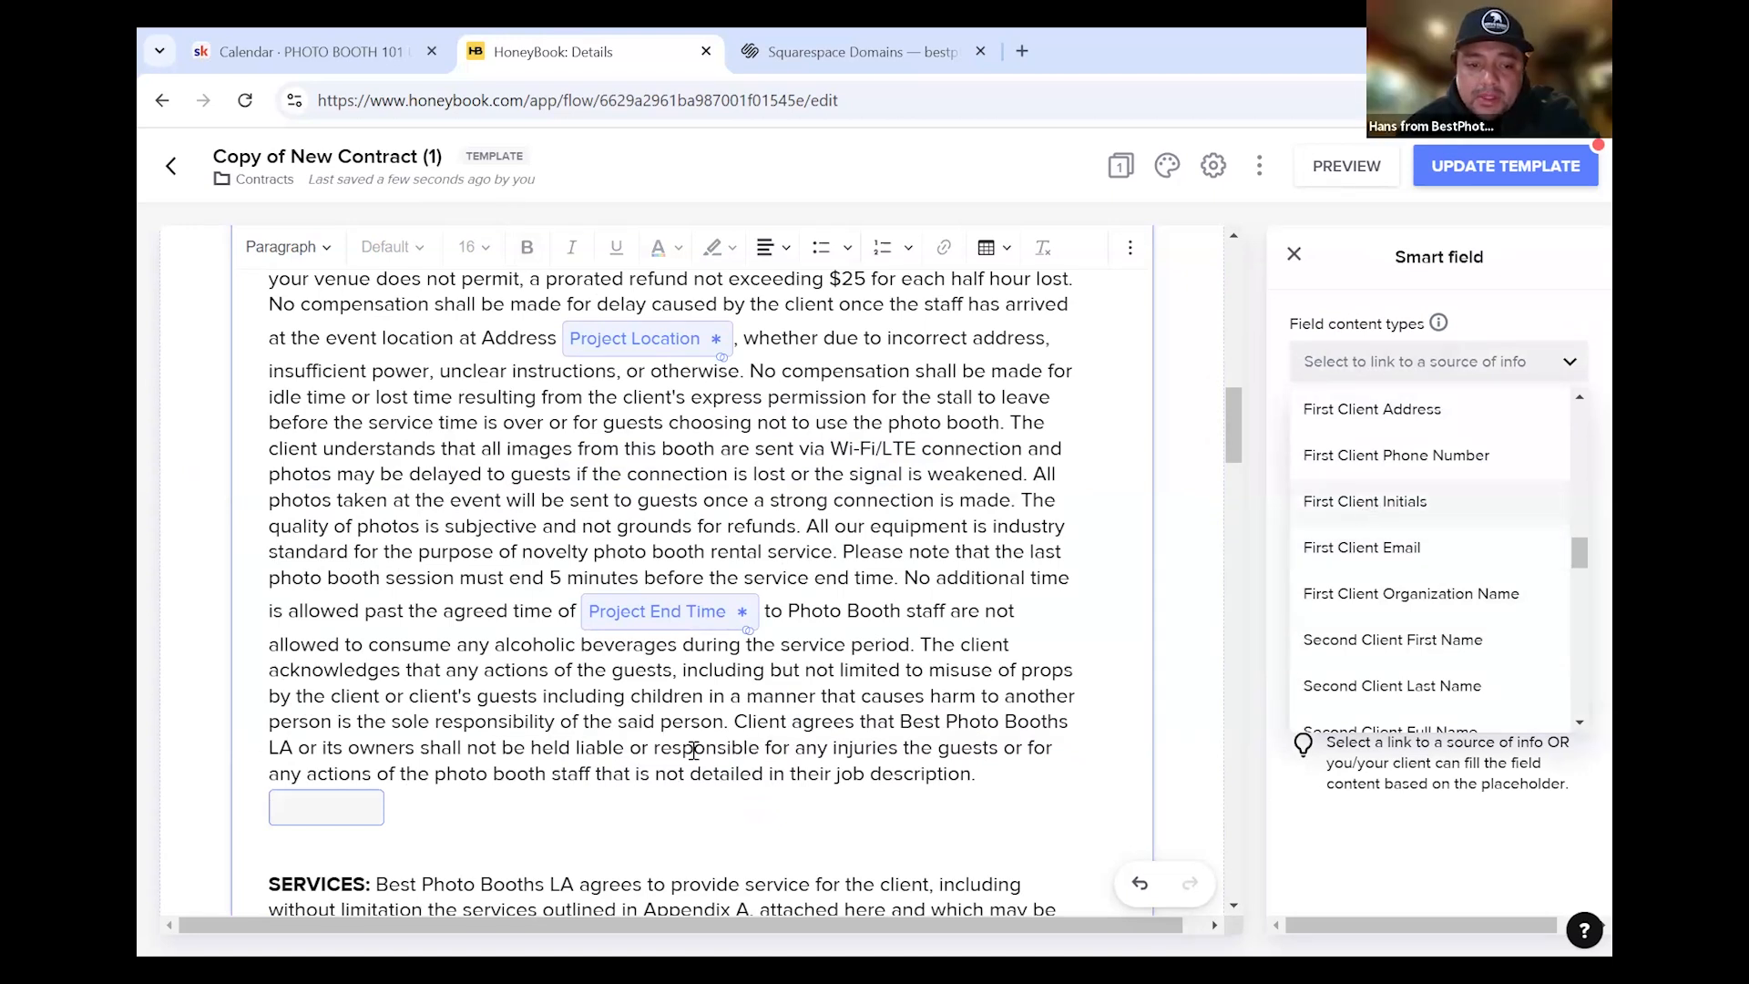
{"action": "left_click", "coordinate": [1410, 500]}
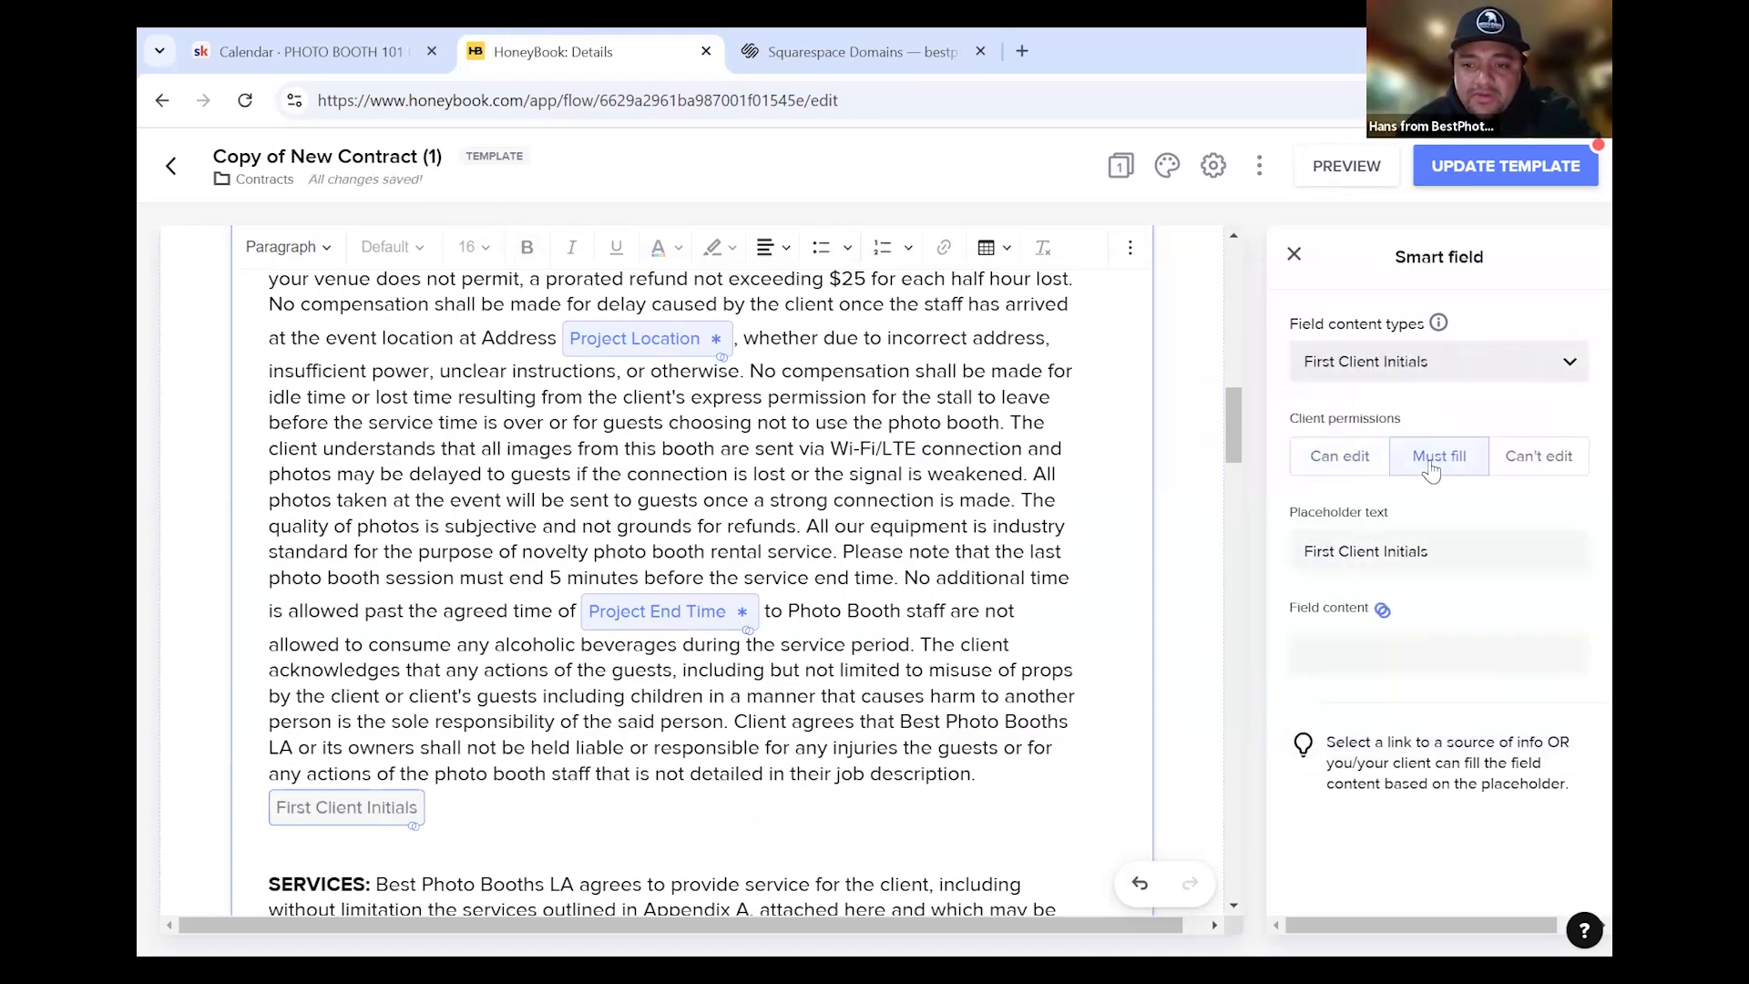
{"action": "left_click", "coordinate": [1364, 467]}
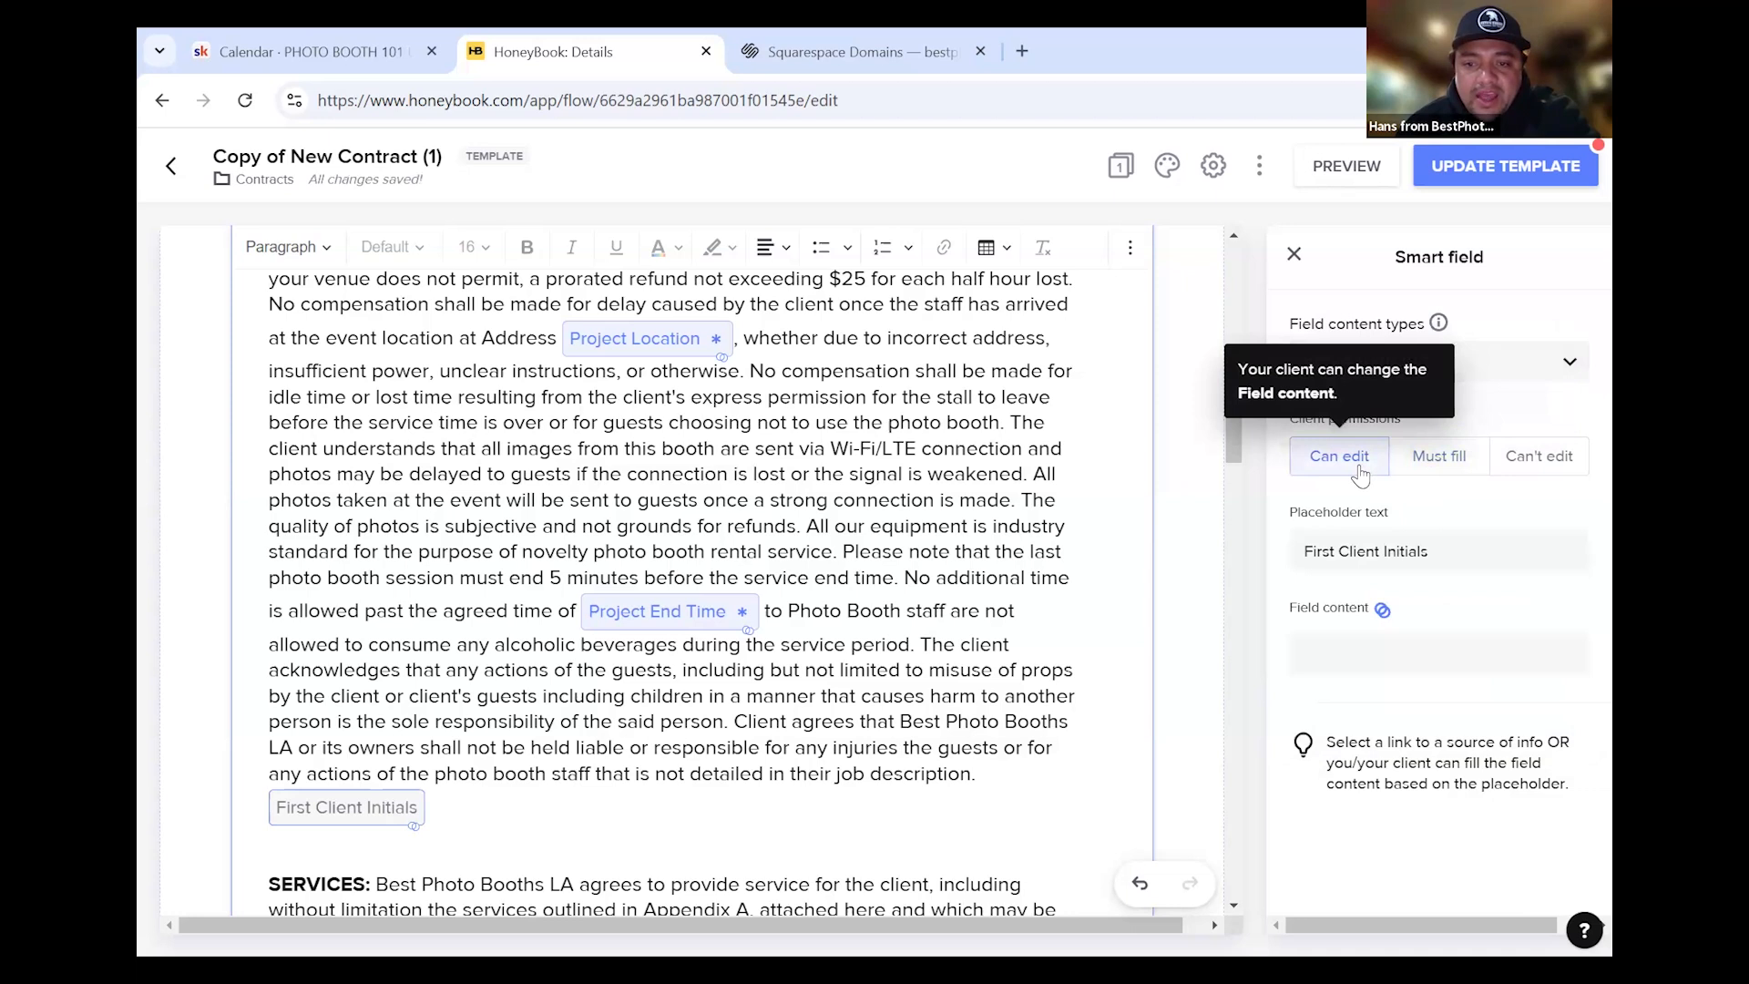
{"action": "left_click", "coordinate": [1434, 460]}
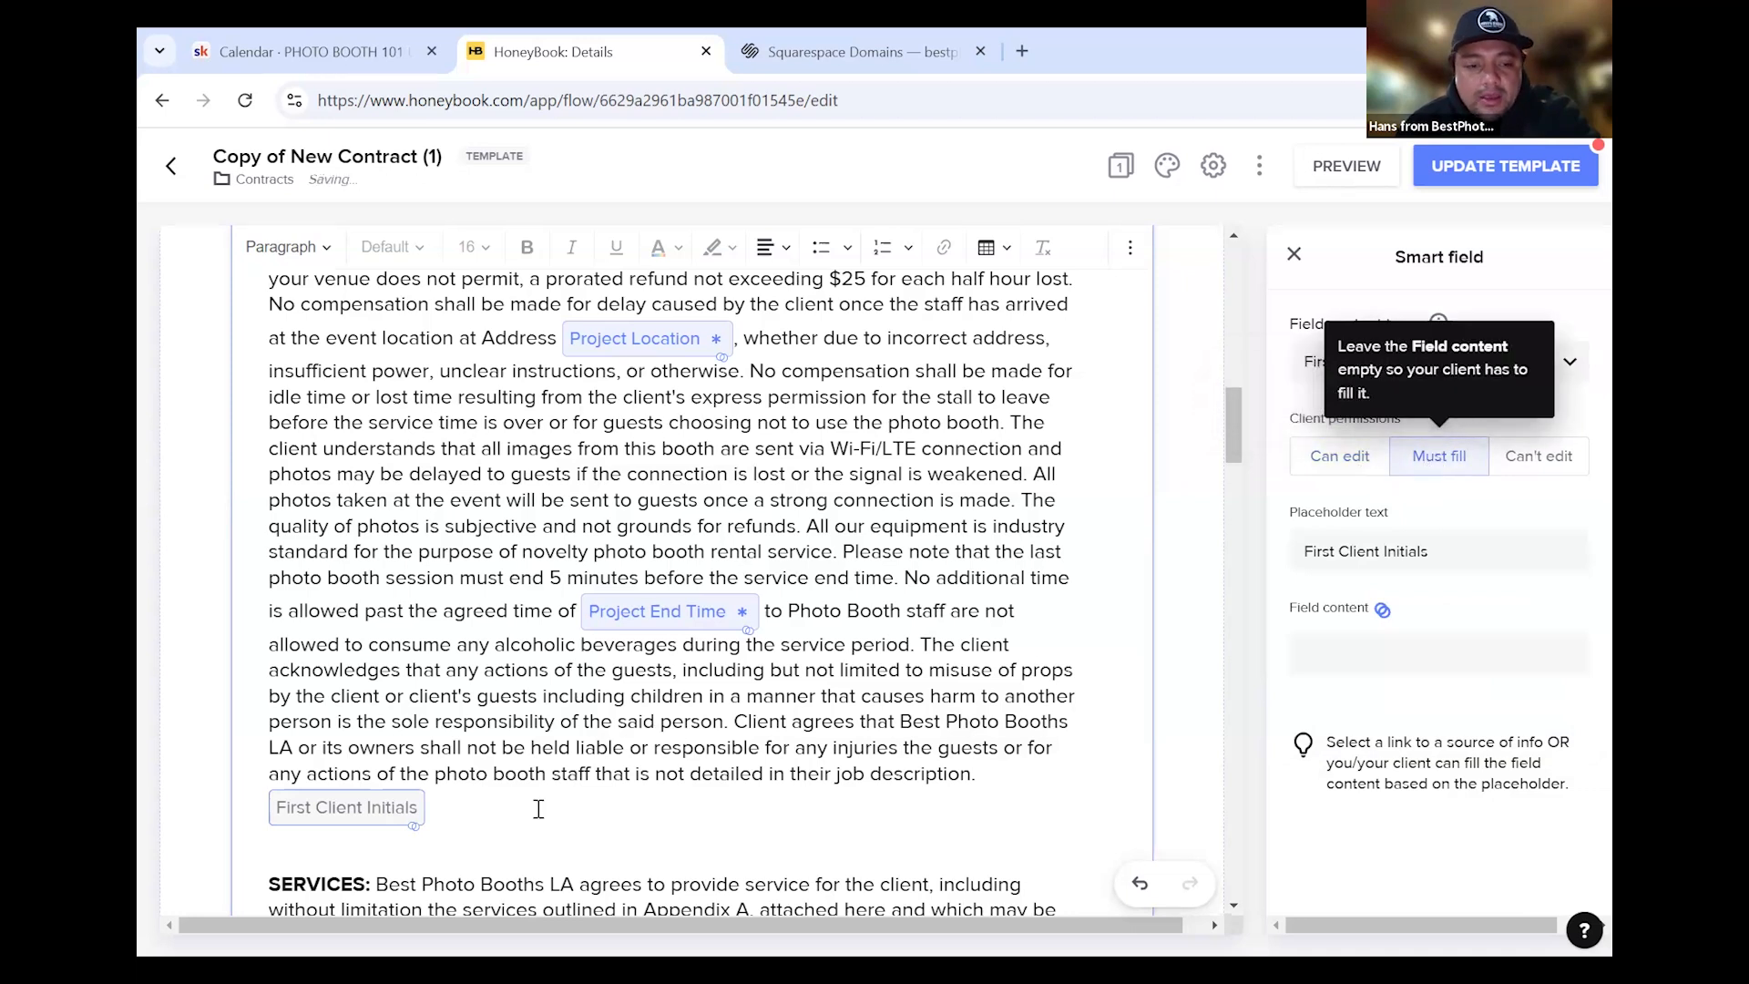
{"action": "left_click", "coordinate": [583, 794]}
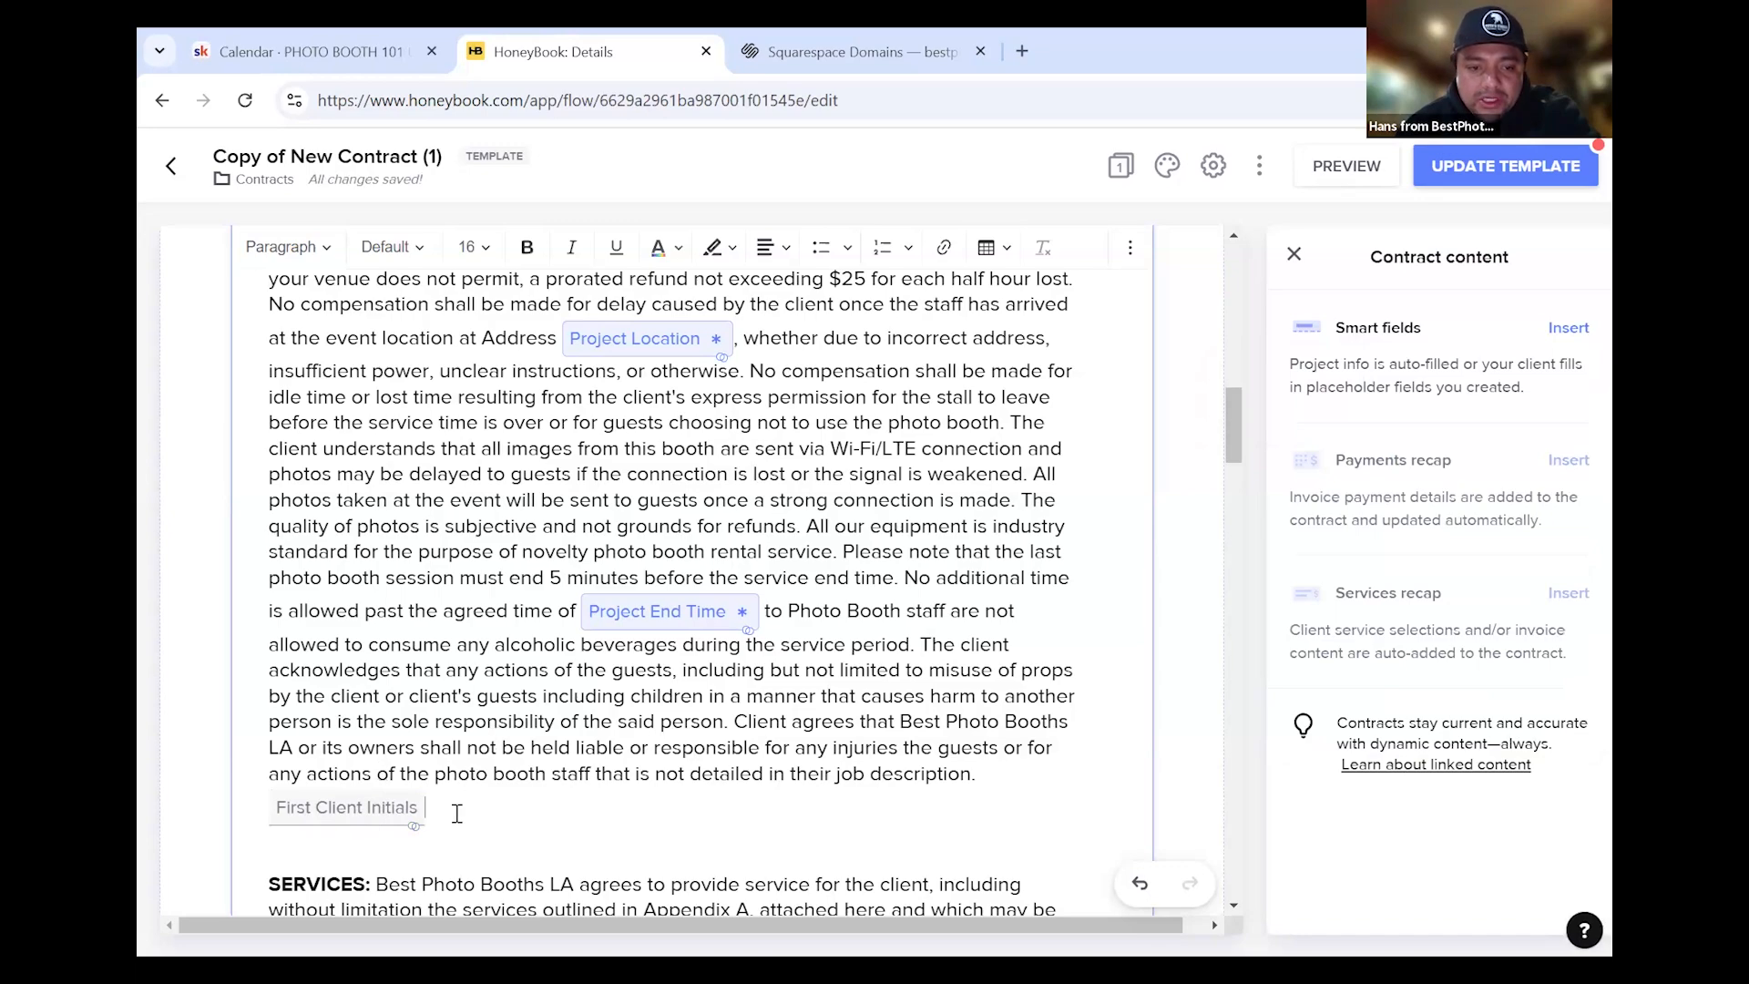
{"action": "scroll", "coordinate": [528, 791], "scroll_direction": "up", "scroll_amount": 5}
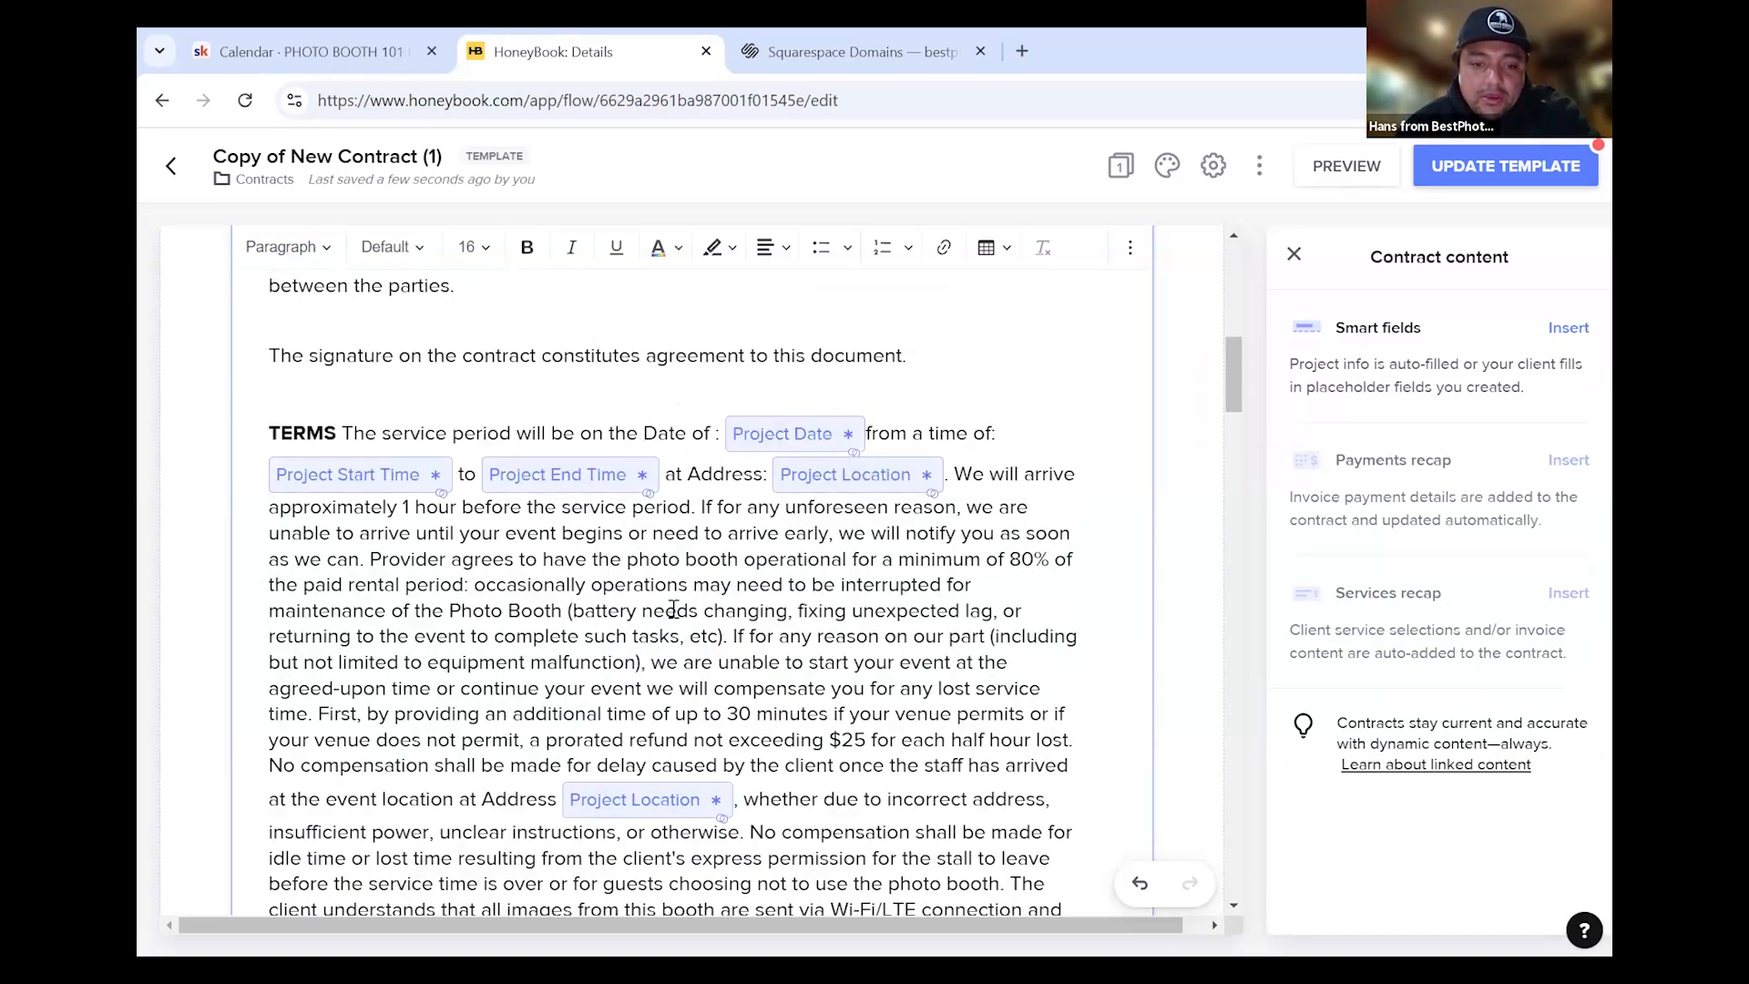
{"action": "scroll", "coordinate": [804, 635], "scroll_direction": "down", "scroll_amount": 4}
{"action": "scroll", "coordinate": [661, 733], "scroll_direction": "up", "scroll_amount": 4}
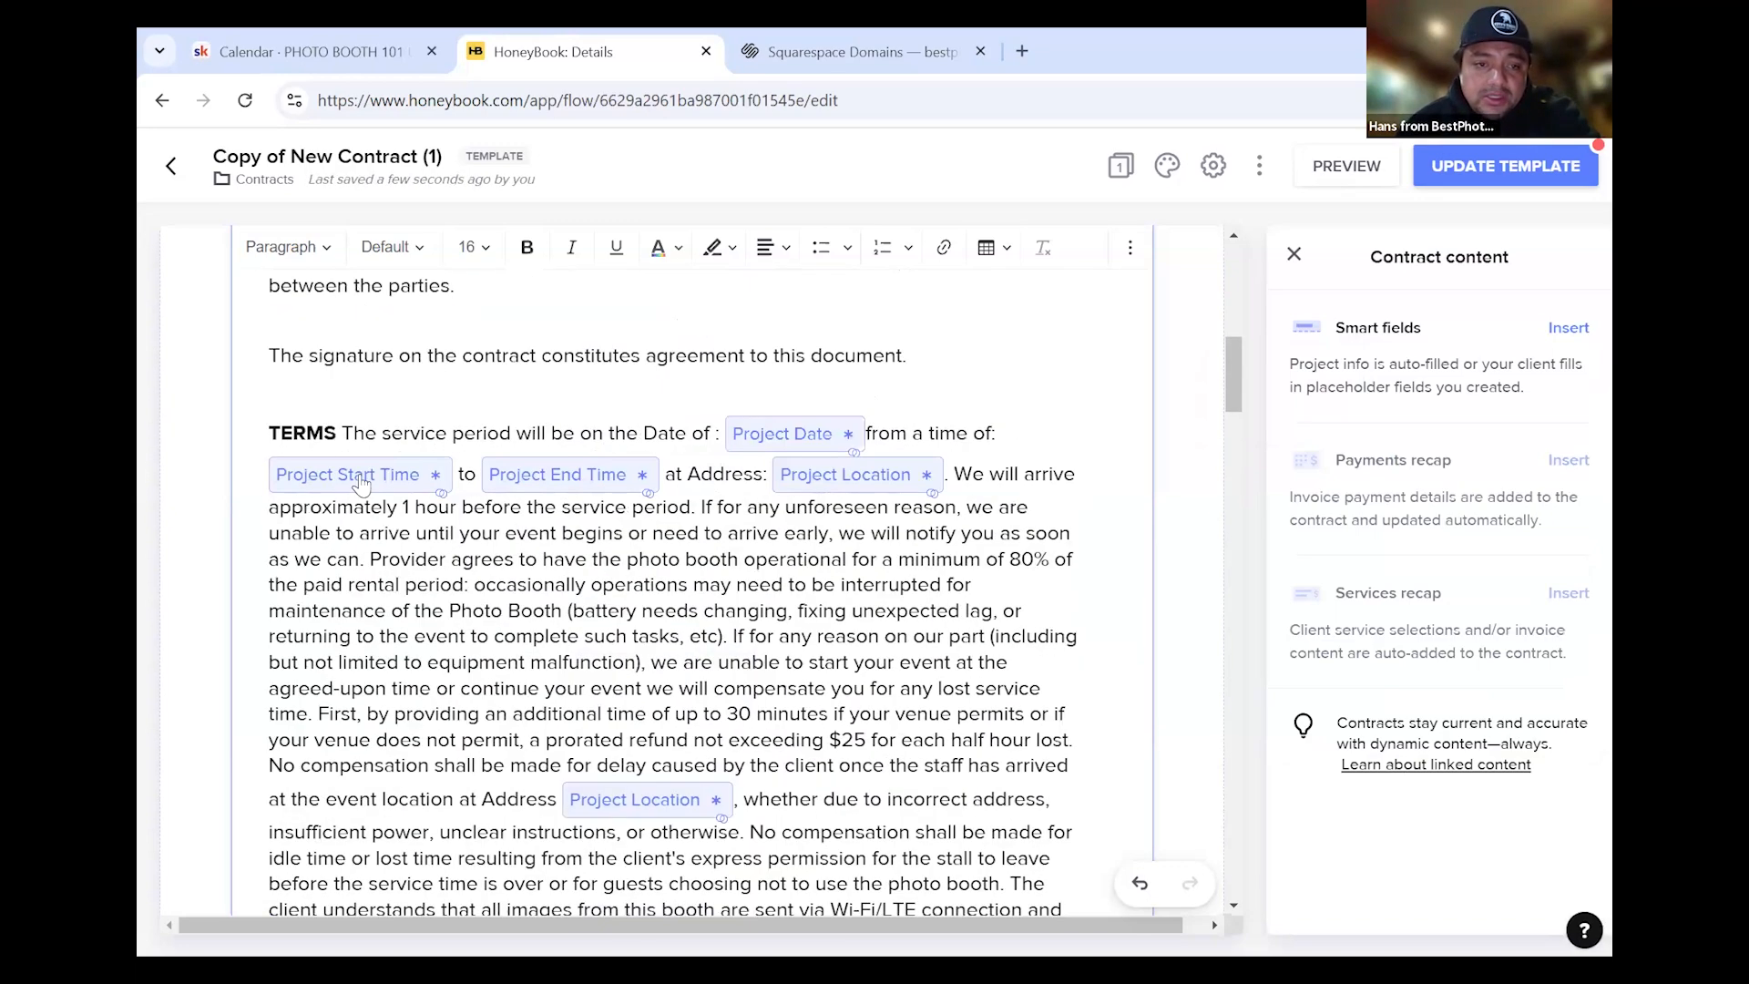
{"action": "scroll", "coordinate": [708, 603], "scroll_direction": "down", "scroll_amount": 4}
{"action": "scroll", "coordinate": [715, 592], "scroll_direction": "up", "scroll_amount": 2}
{"action": "scroll", "coordinate": [725, 574], "scroll_direction": "down", "scroll_amount": 2}
{"action": "scroll", "coordinate": [726, 571], "scroll_direction": "down", "scroll_amount": 6}
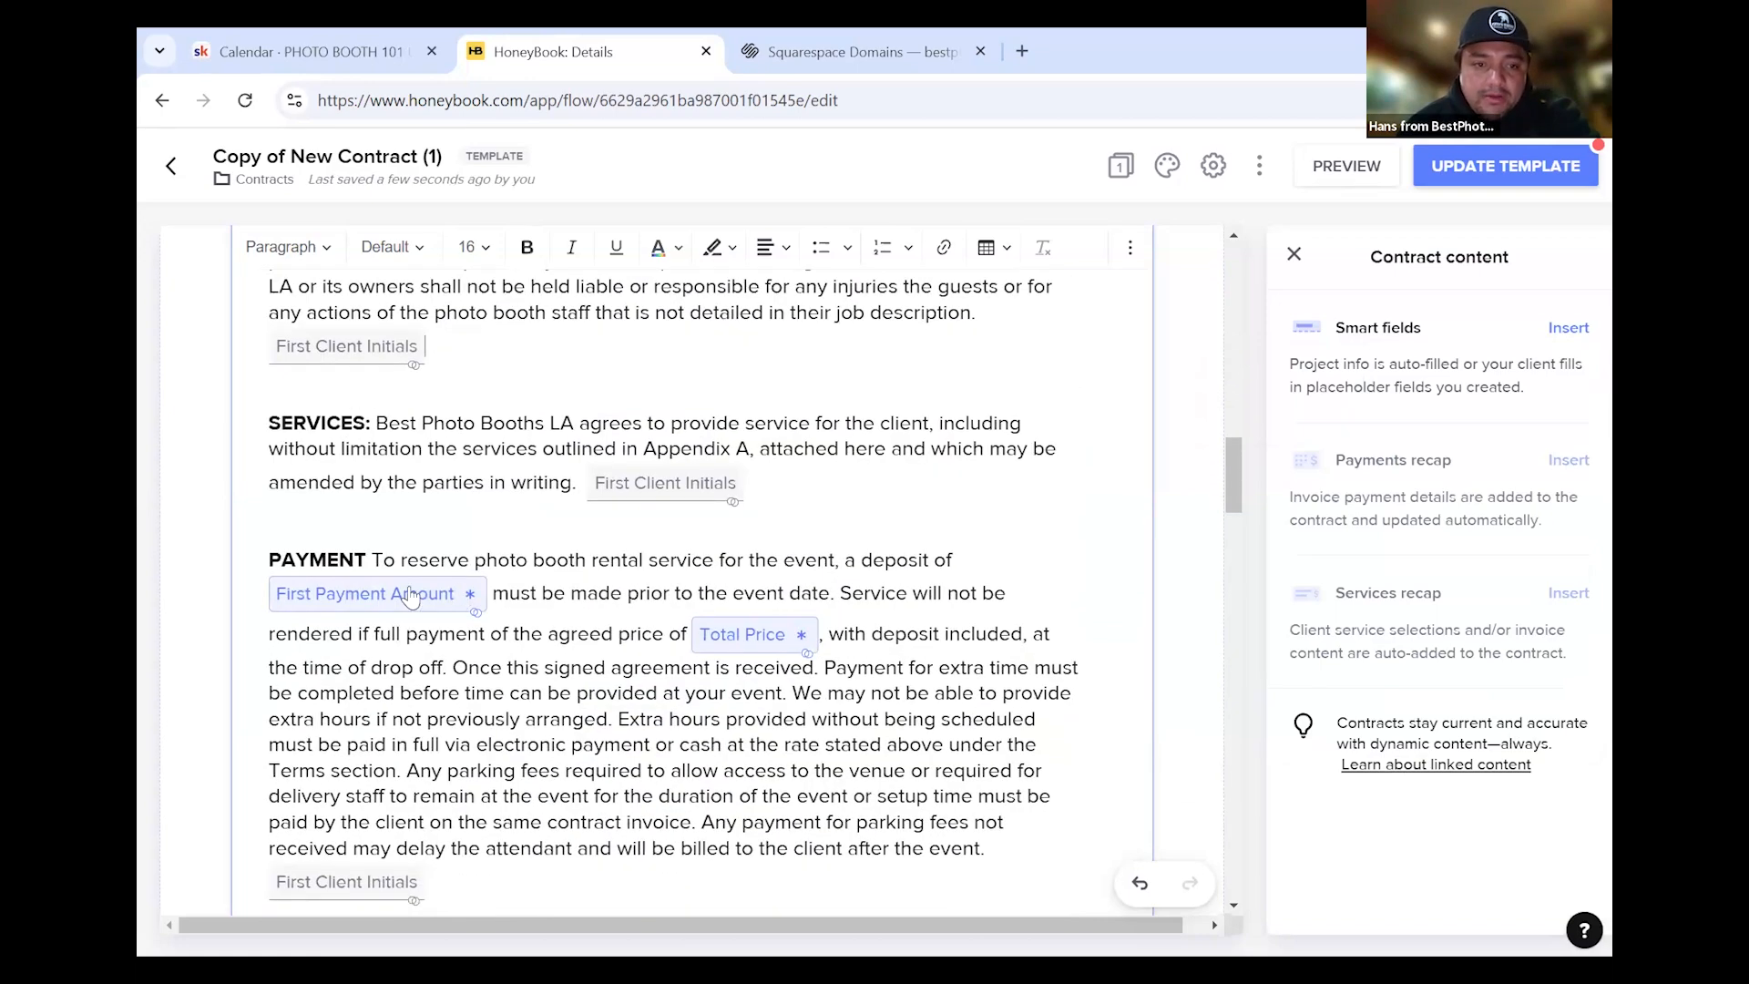
{"action": "scroll", "coordinate": [492, 606], "scroll_direction": "up", "scroll_amount": 2}
{"action": "scroll", "coordinate": [503, 617], "scroll_direction": "down", "scroll_amount": 1}
{"action": "scroll", "coordinate": [546, 610], "scroll_direction": "down", "scroll_amount": 20}
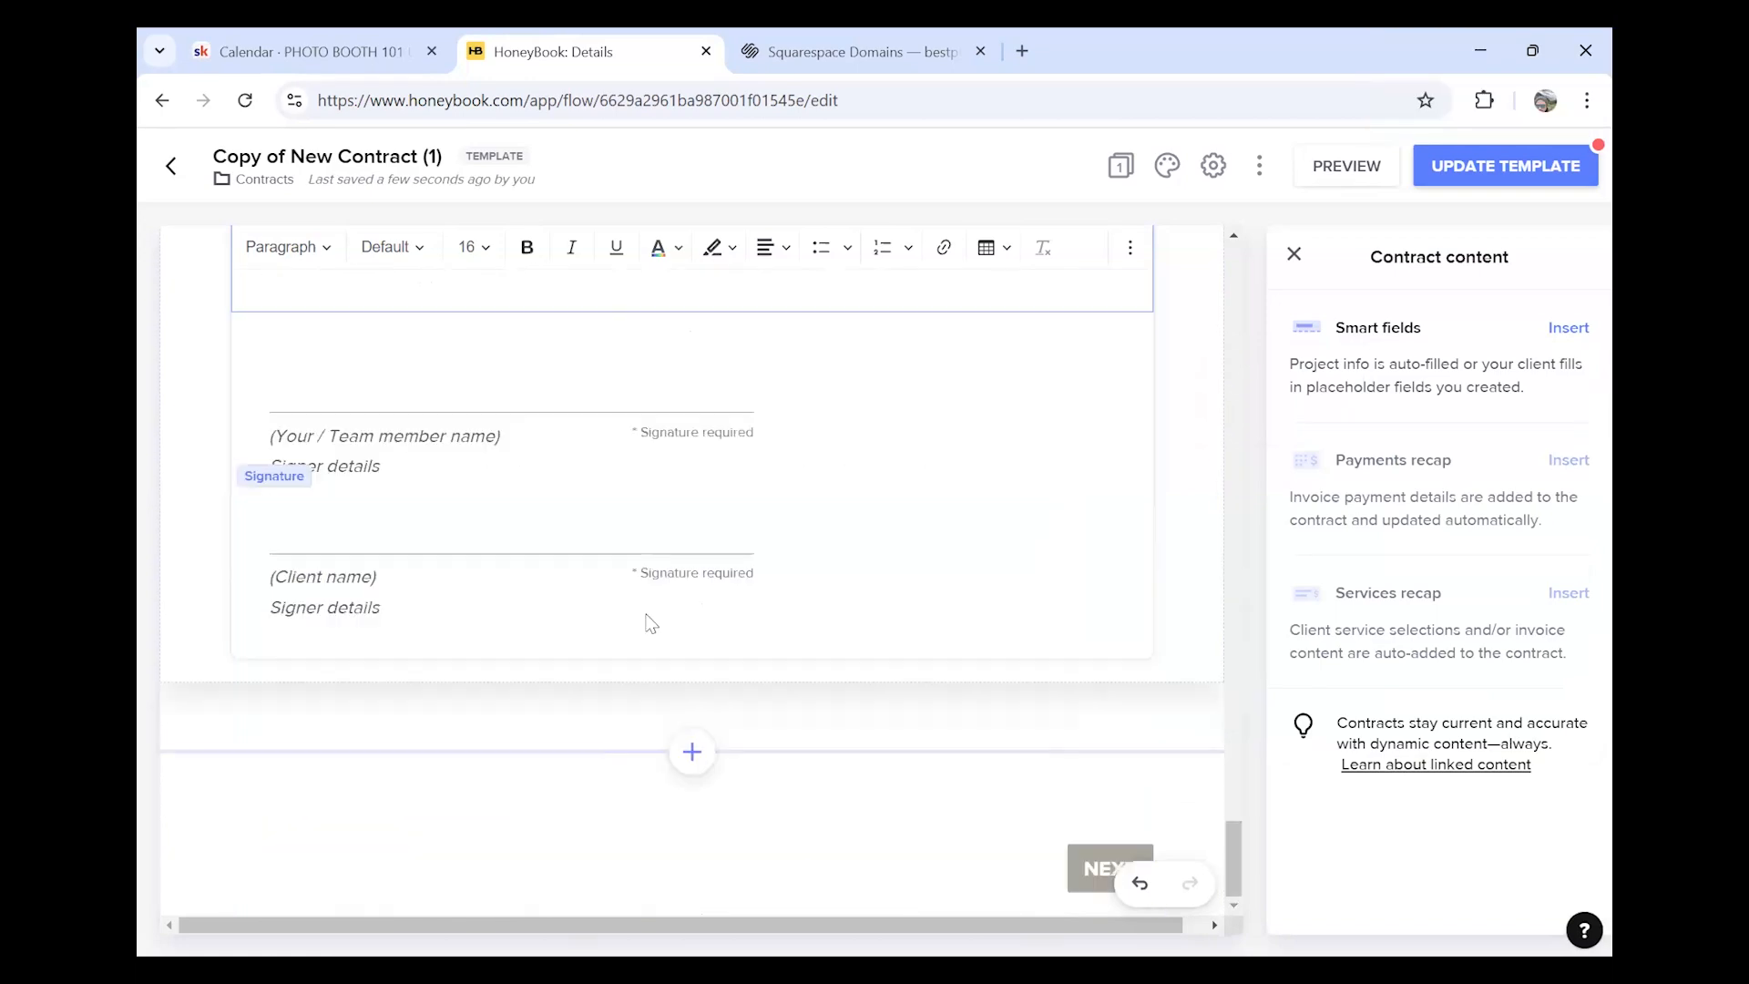
{"action": "scroll", "coordinate": [527, 615], "scroll_direction": "up", "scroll_amount": 5}
{"action": "scroll", "coordinate": [527, 615], "scroll_direction": "up", "scroll_amount": 20}
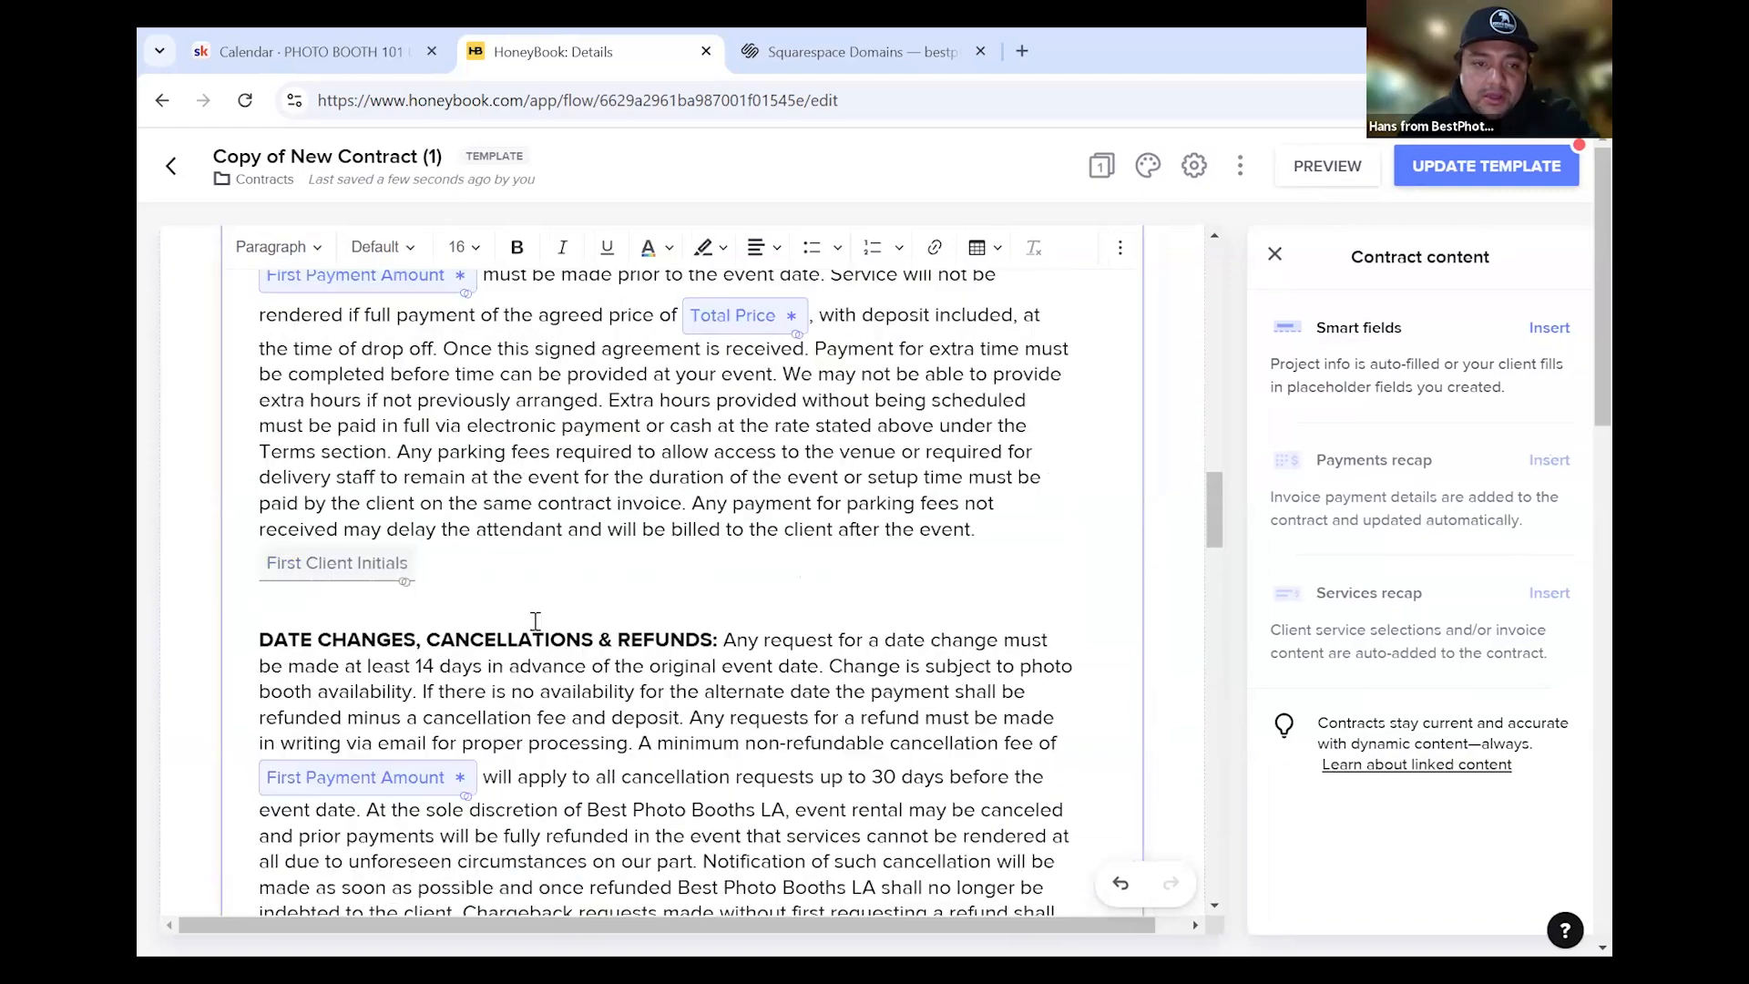
{"action": "scroll", "coordinate": [536, 635], "scroll_direction": "up", "scroll_amount": 2}
{"action": "scroll", "coordinate": [536, 638], "scroll_direction": "down", "scroll_amount": 20}
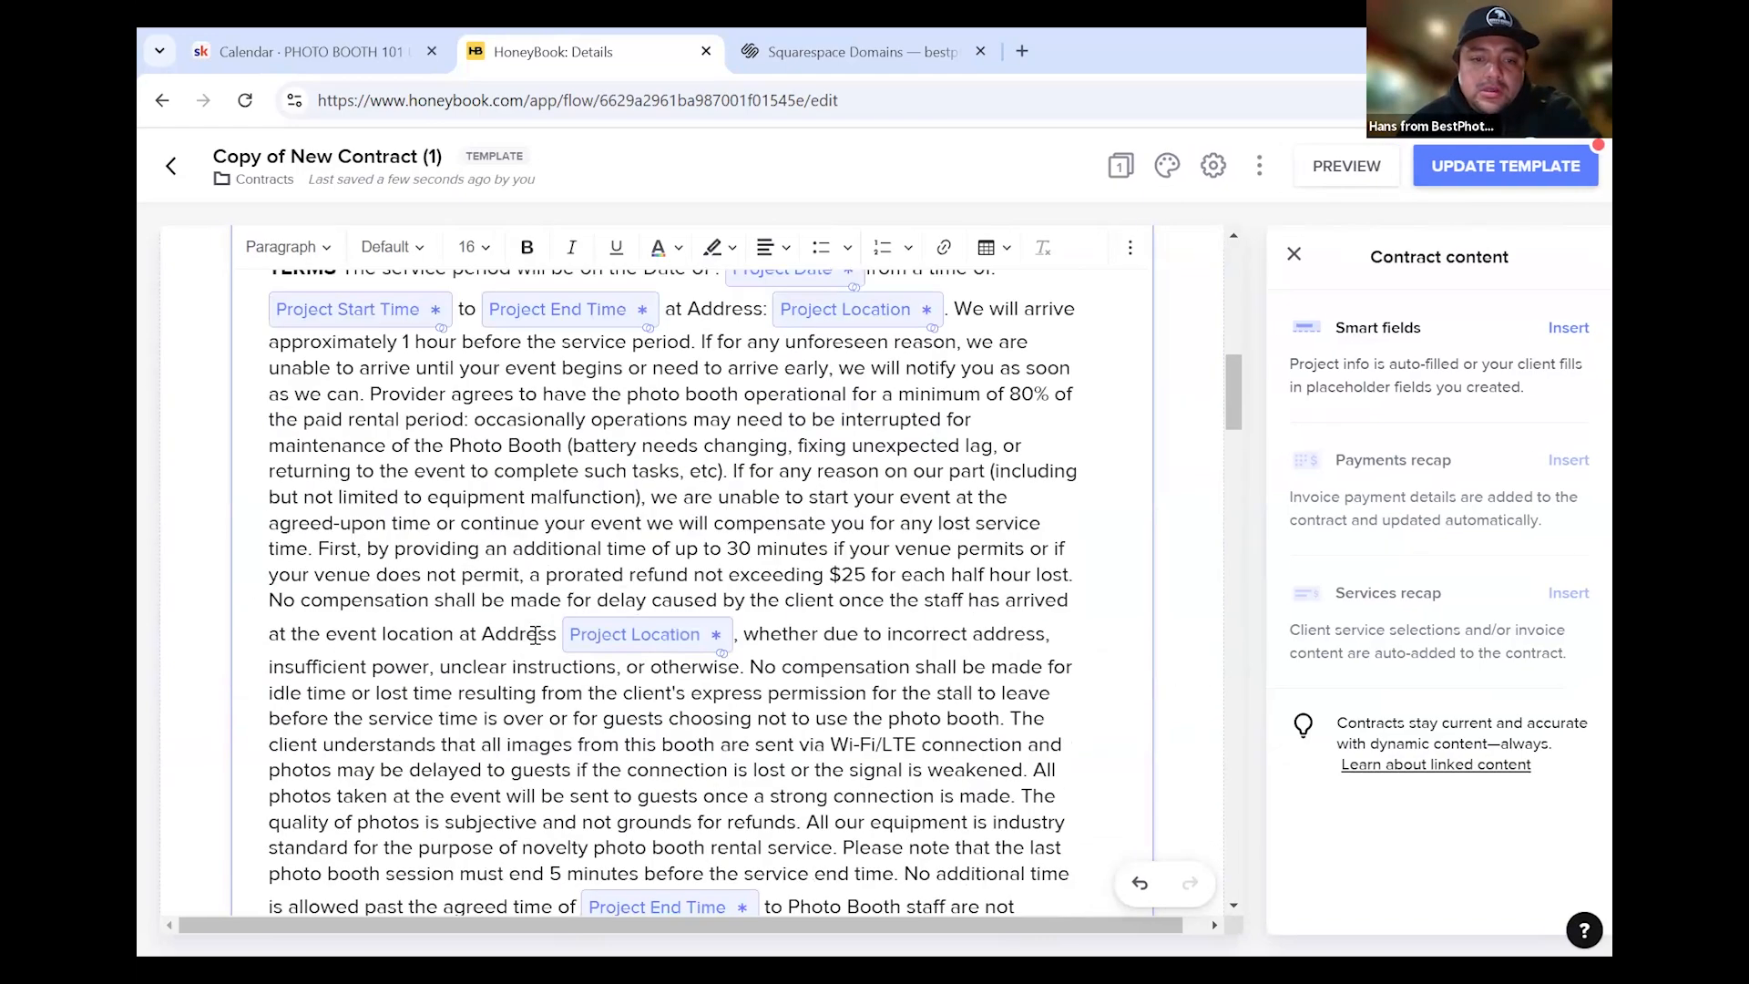
{"action": "scroll", "coordinate": [521, 643], "scroll_direction": "up", "scroll_amount": 1}
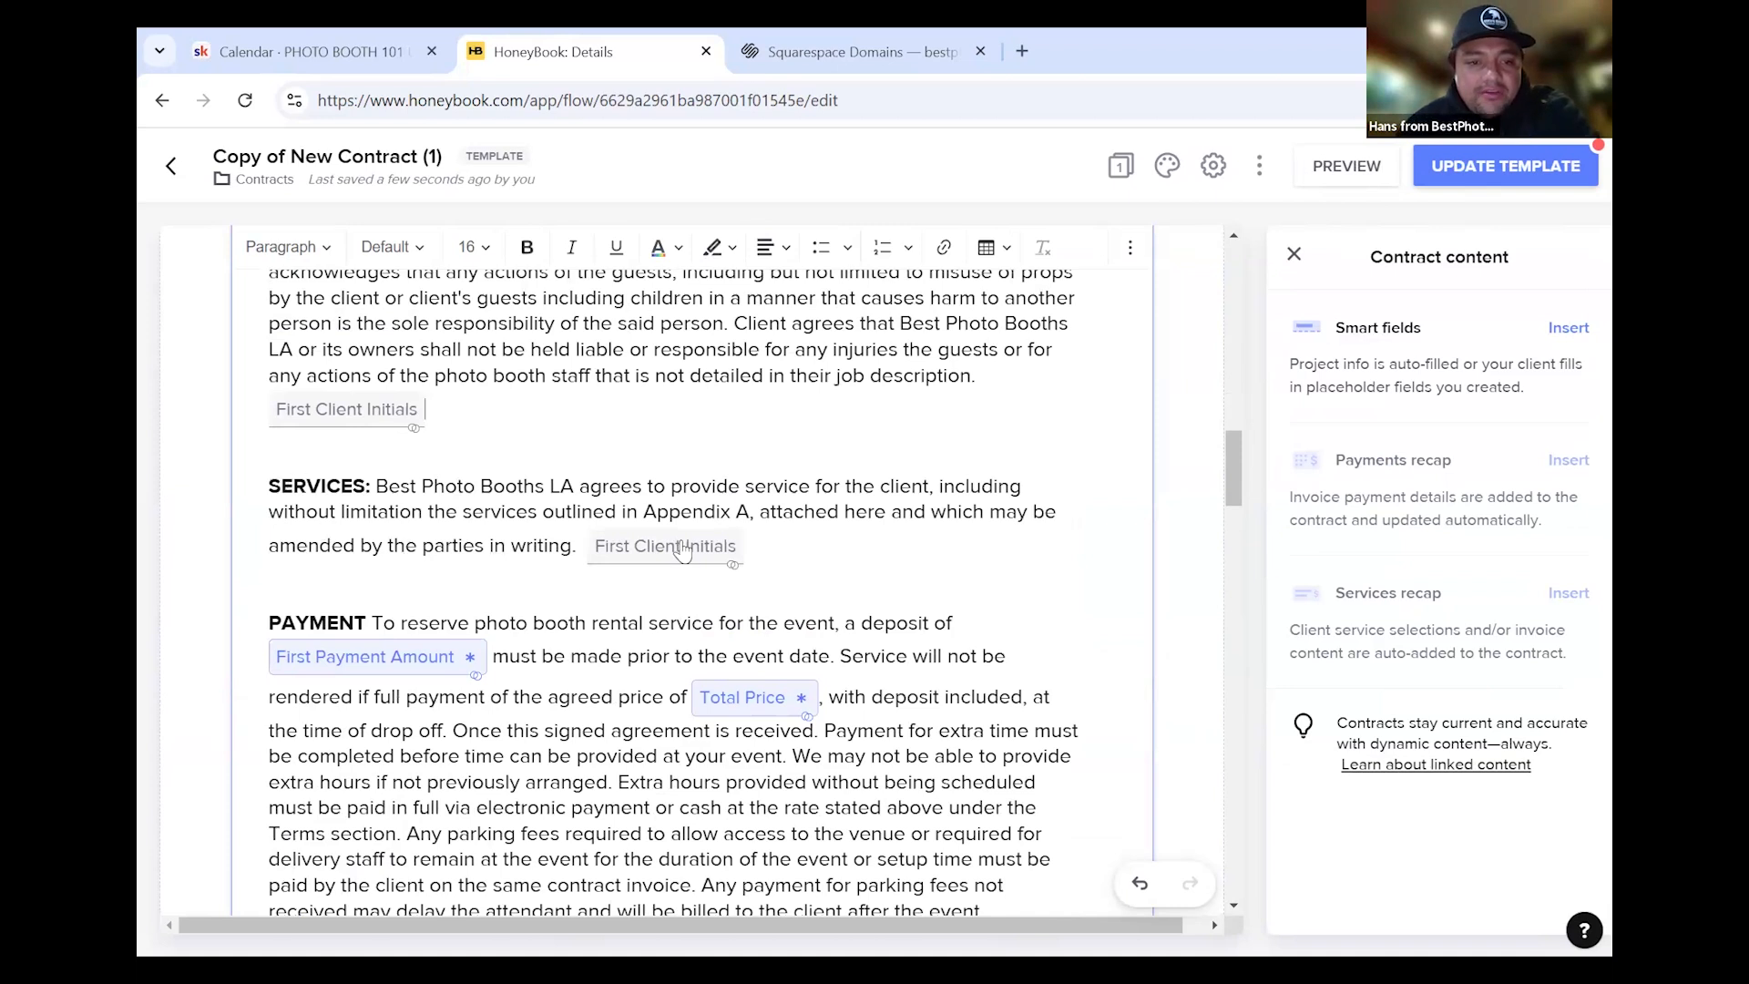
Change the SERVICES paragraph's First Client Initials field from Can edit to Must fill
{"action": "left_click", "coordinate": [647, 564]}
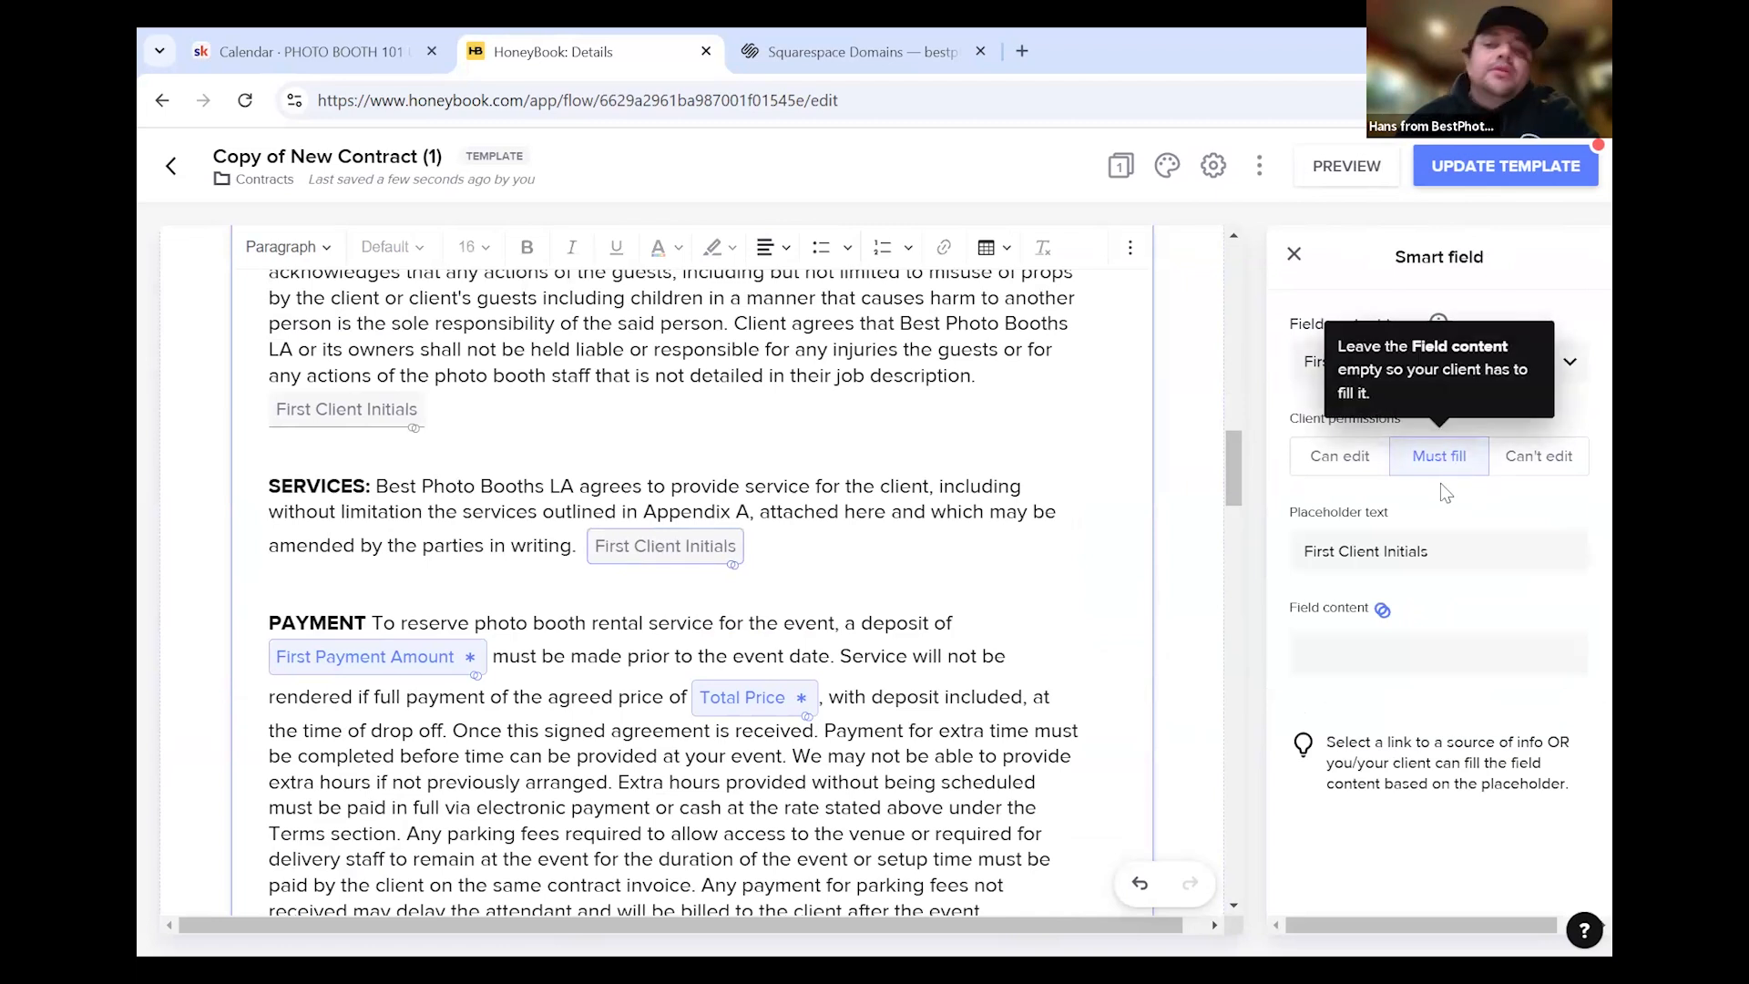
{"action": "left_click", "coordinate": [1333, 467]}
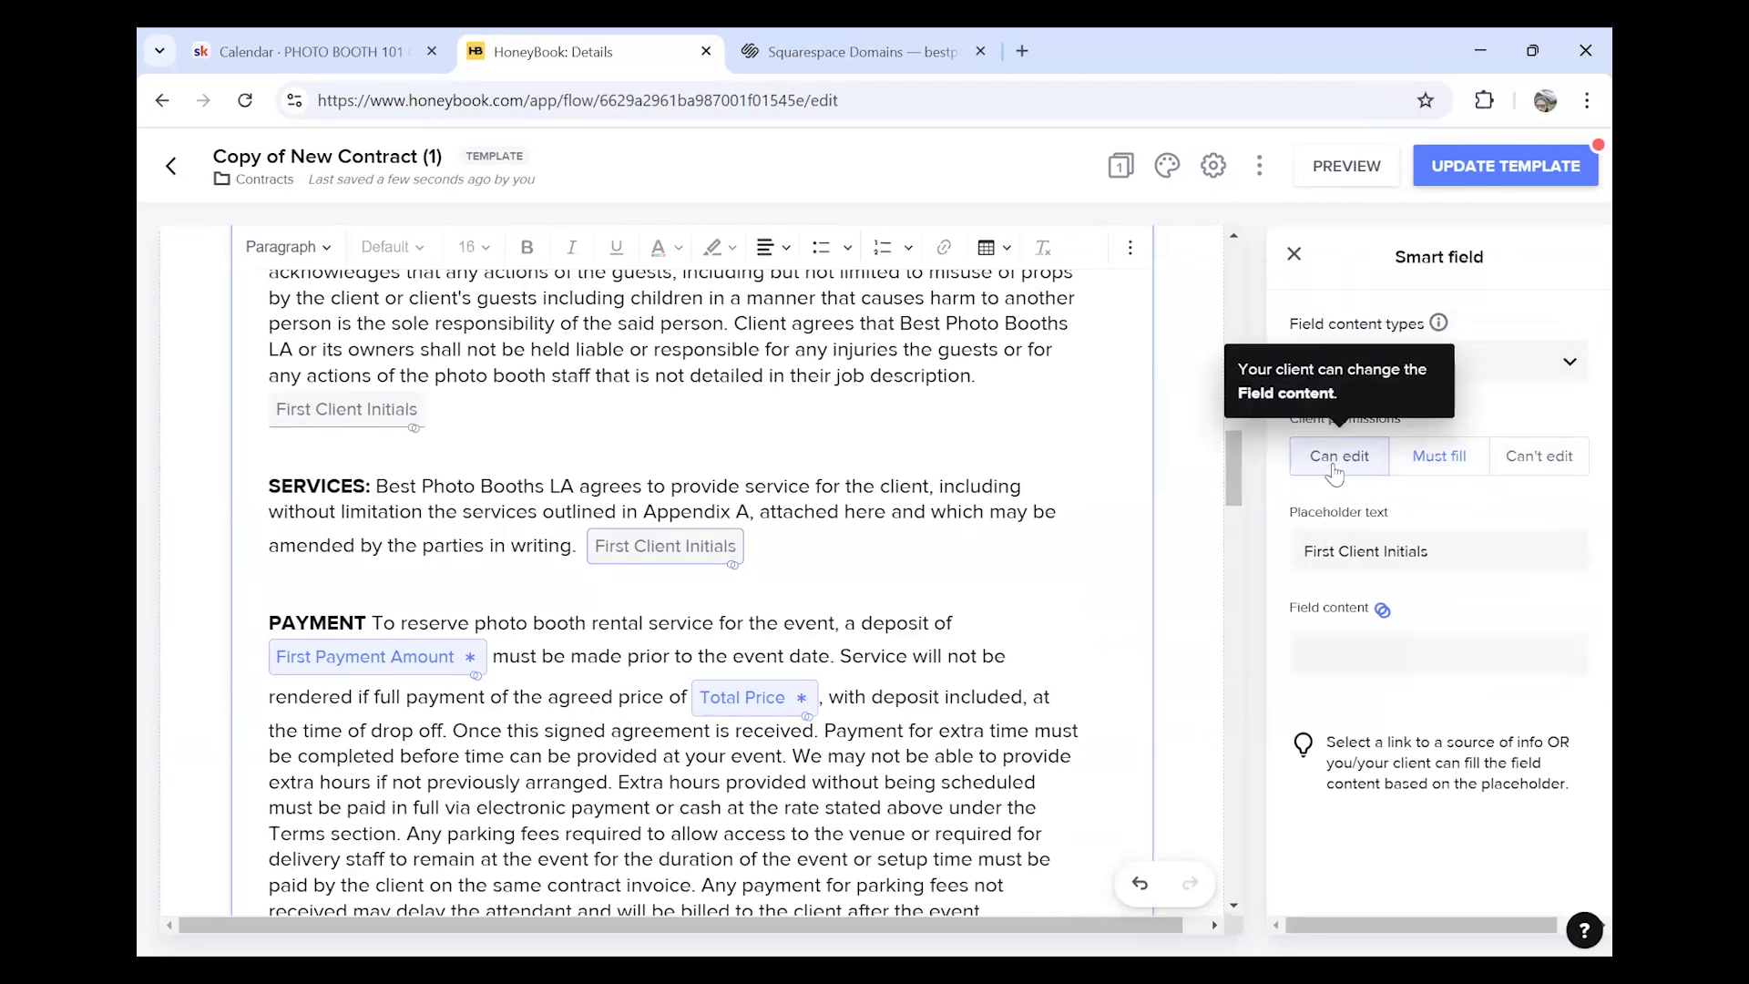
{"action": "left_click", "coordinate": [1455, 480]}
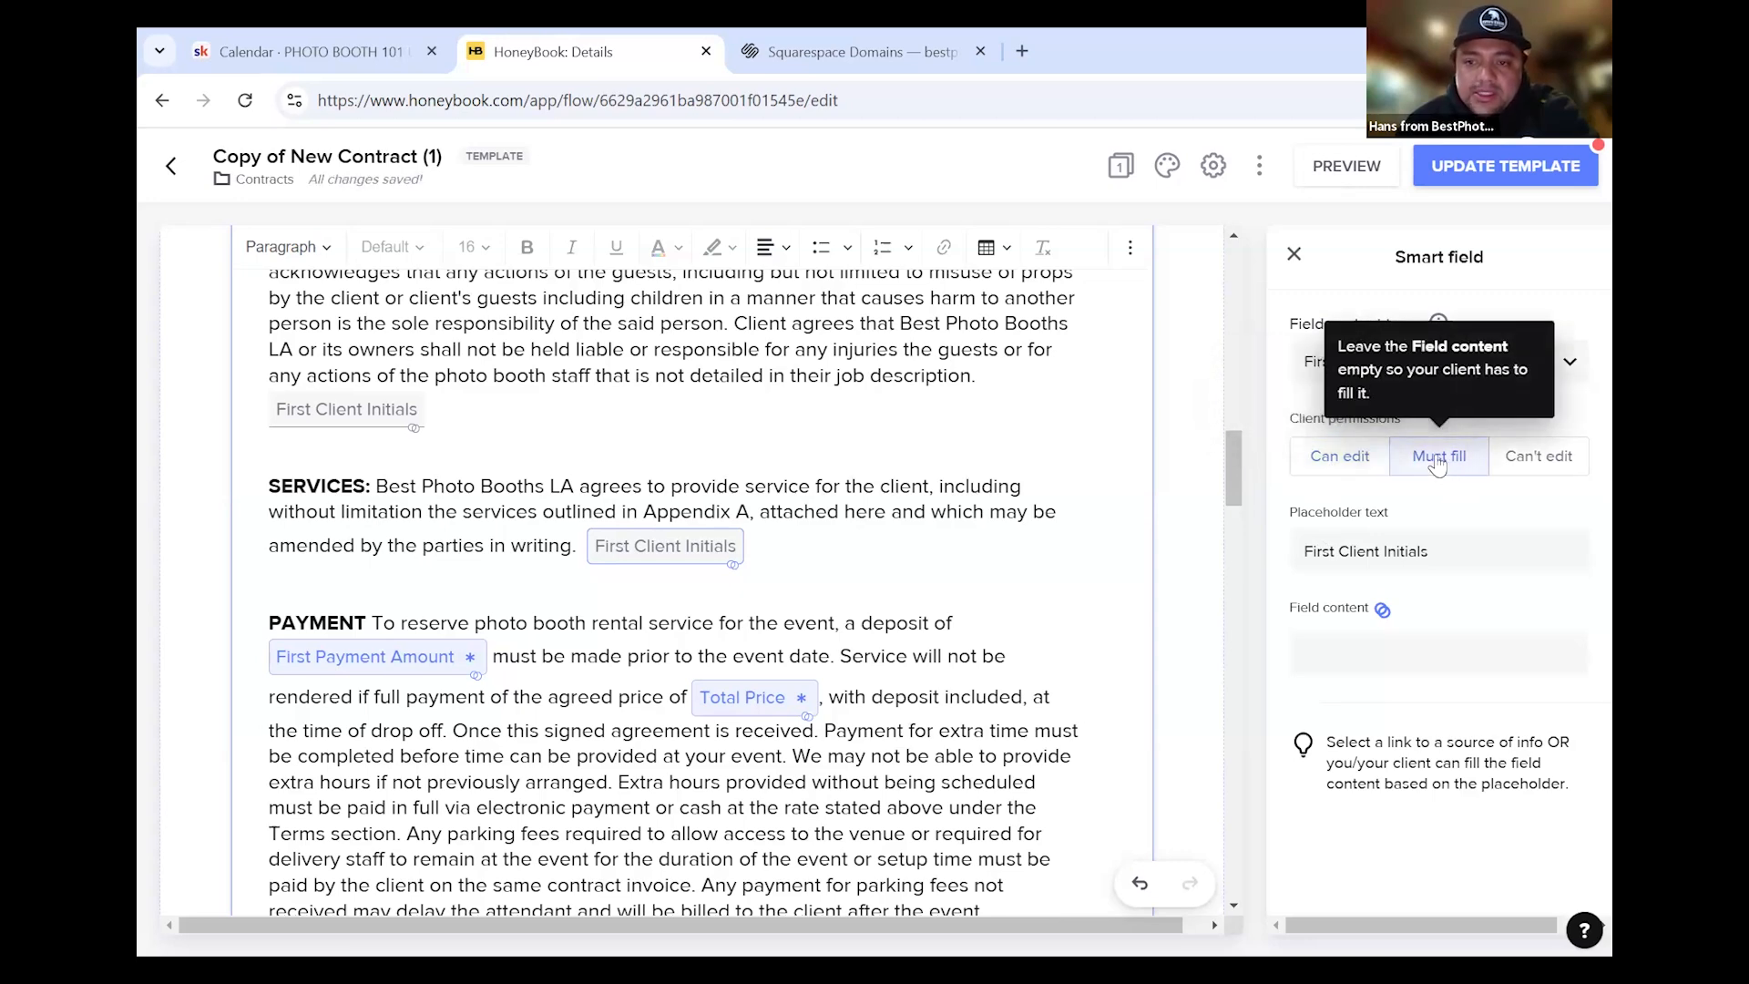
{"action": "left_click", "coordinate": [901, 610]}
{"action": "scroll", "coordinate": [580, 683], "scroll_direction": "down", "scroll_amount": 1}
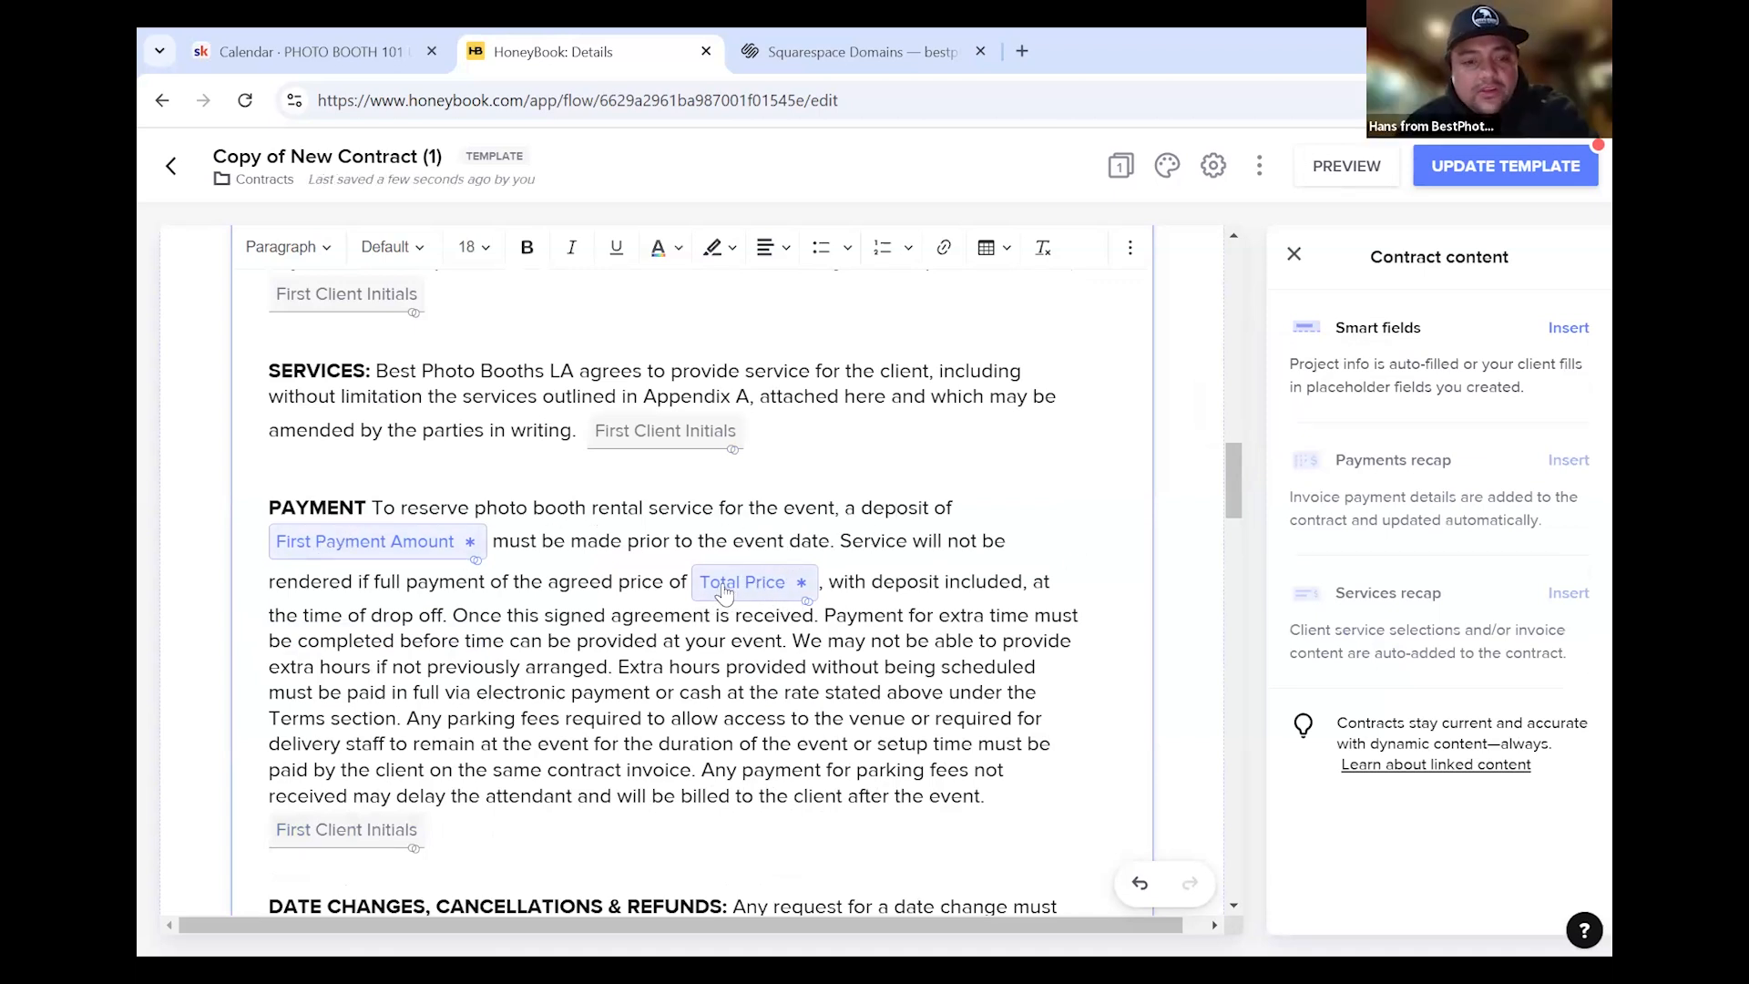
Check which source the Total Price smart field is linked to
{"action": "left_click", "coordinate": [789, 588]}
{"action": "left_click", "coordinate": [1409, 376]}
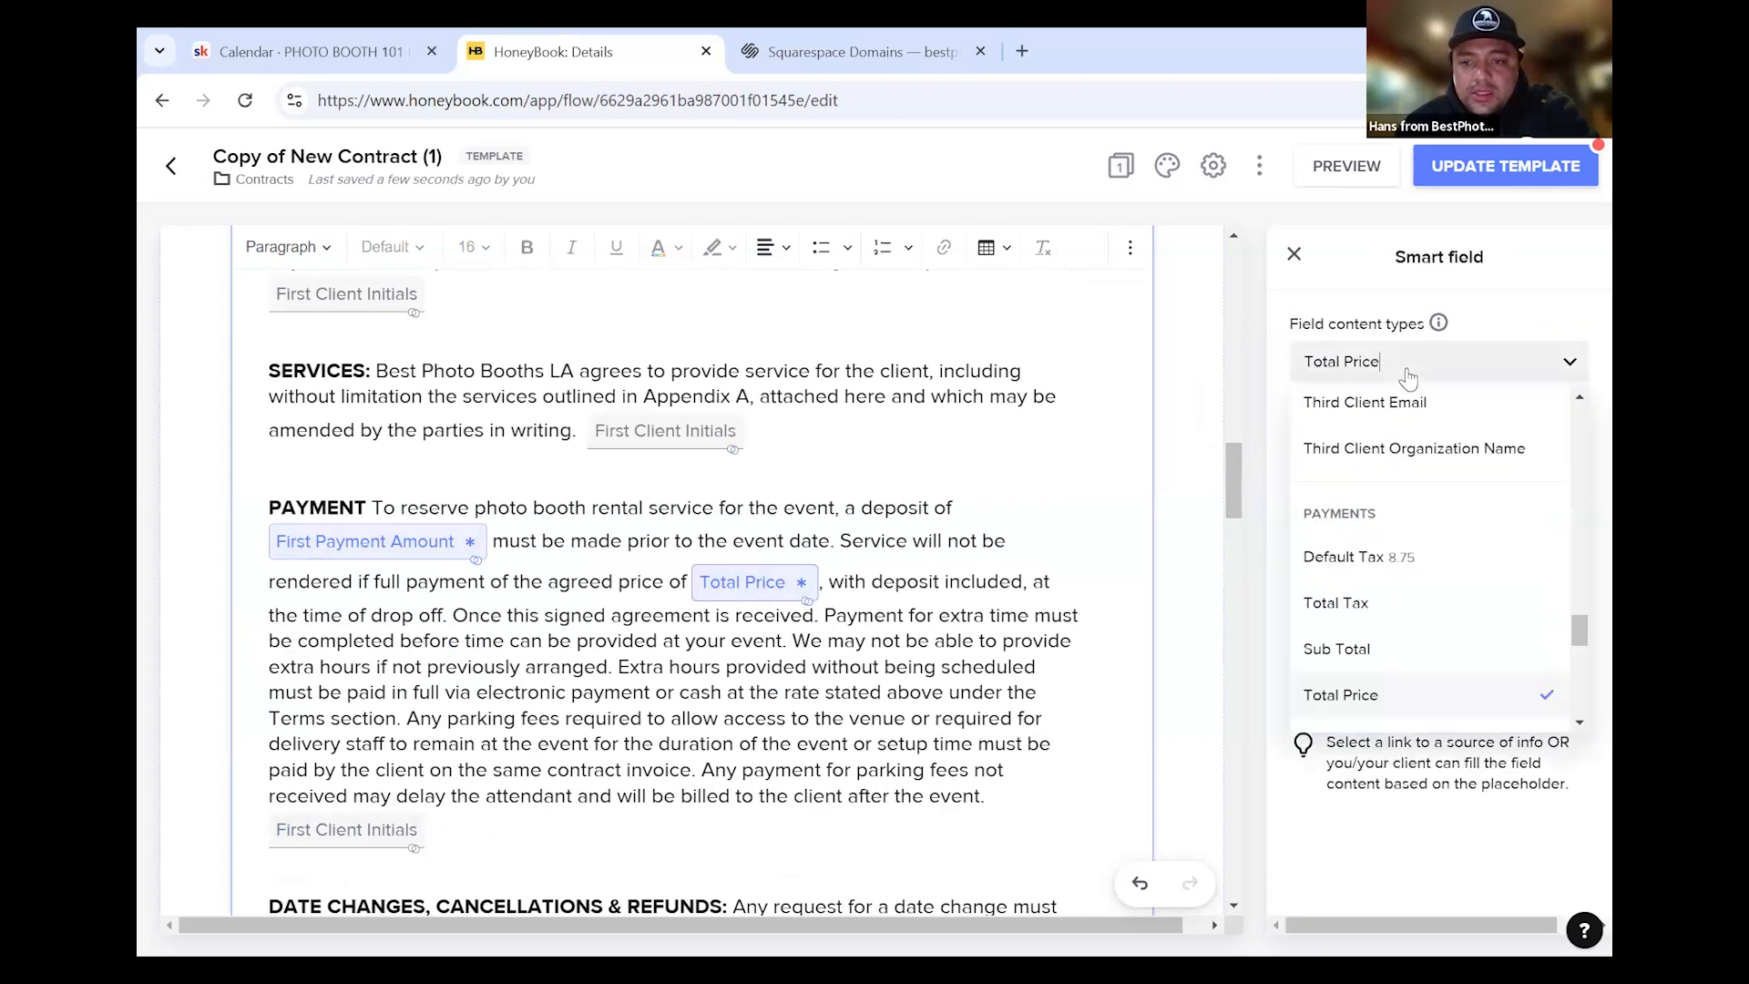
{"action": "scroll", "coordinate": [1418, 457], "scroll_direction": "up", "scroll_amount": 3}
{"action": "scroll", "coordinate": [1407, 492], "scroll_direction": "down", "scroll_amount": 8}
{"action": "scroll", "coordinate": [1399, 513], "scroll_direction": "up", "scroll_amount": 6}
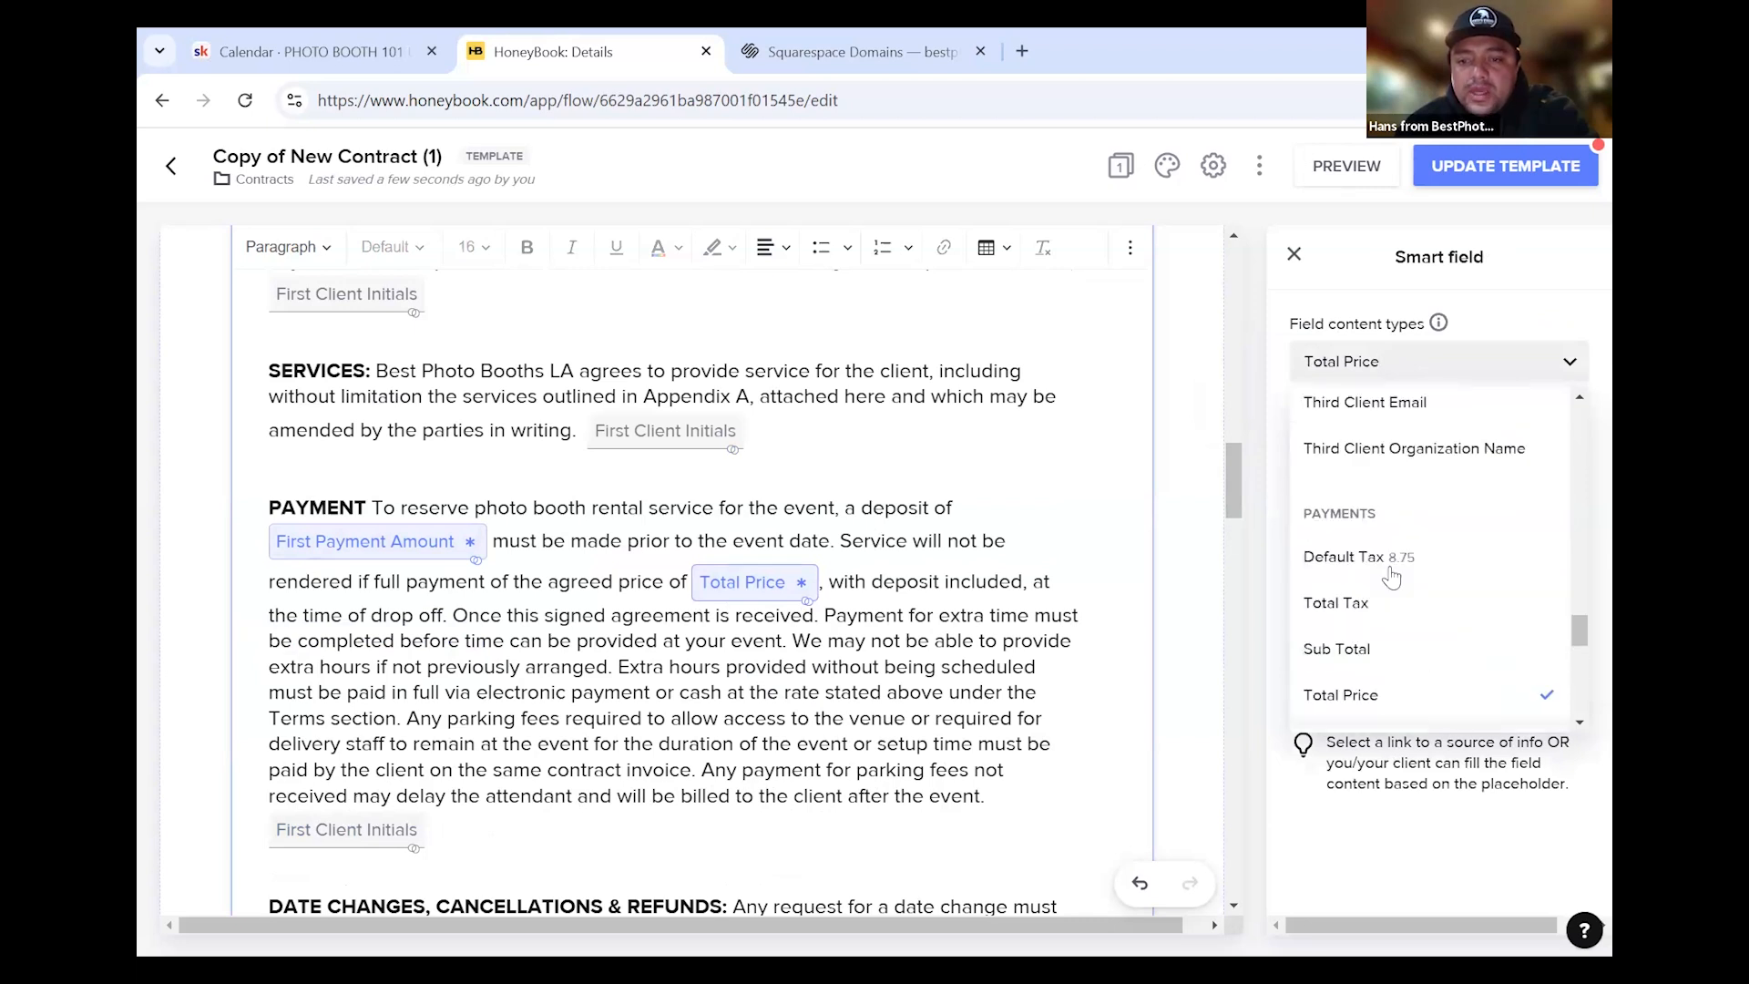
{"action": "scroll", "coordinate": [1409, 614], "scroll_direction": "down", "scroll_amount": 1}
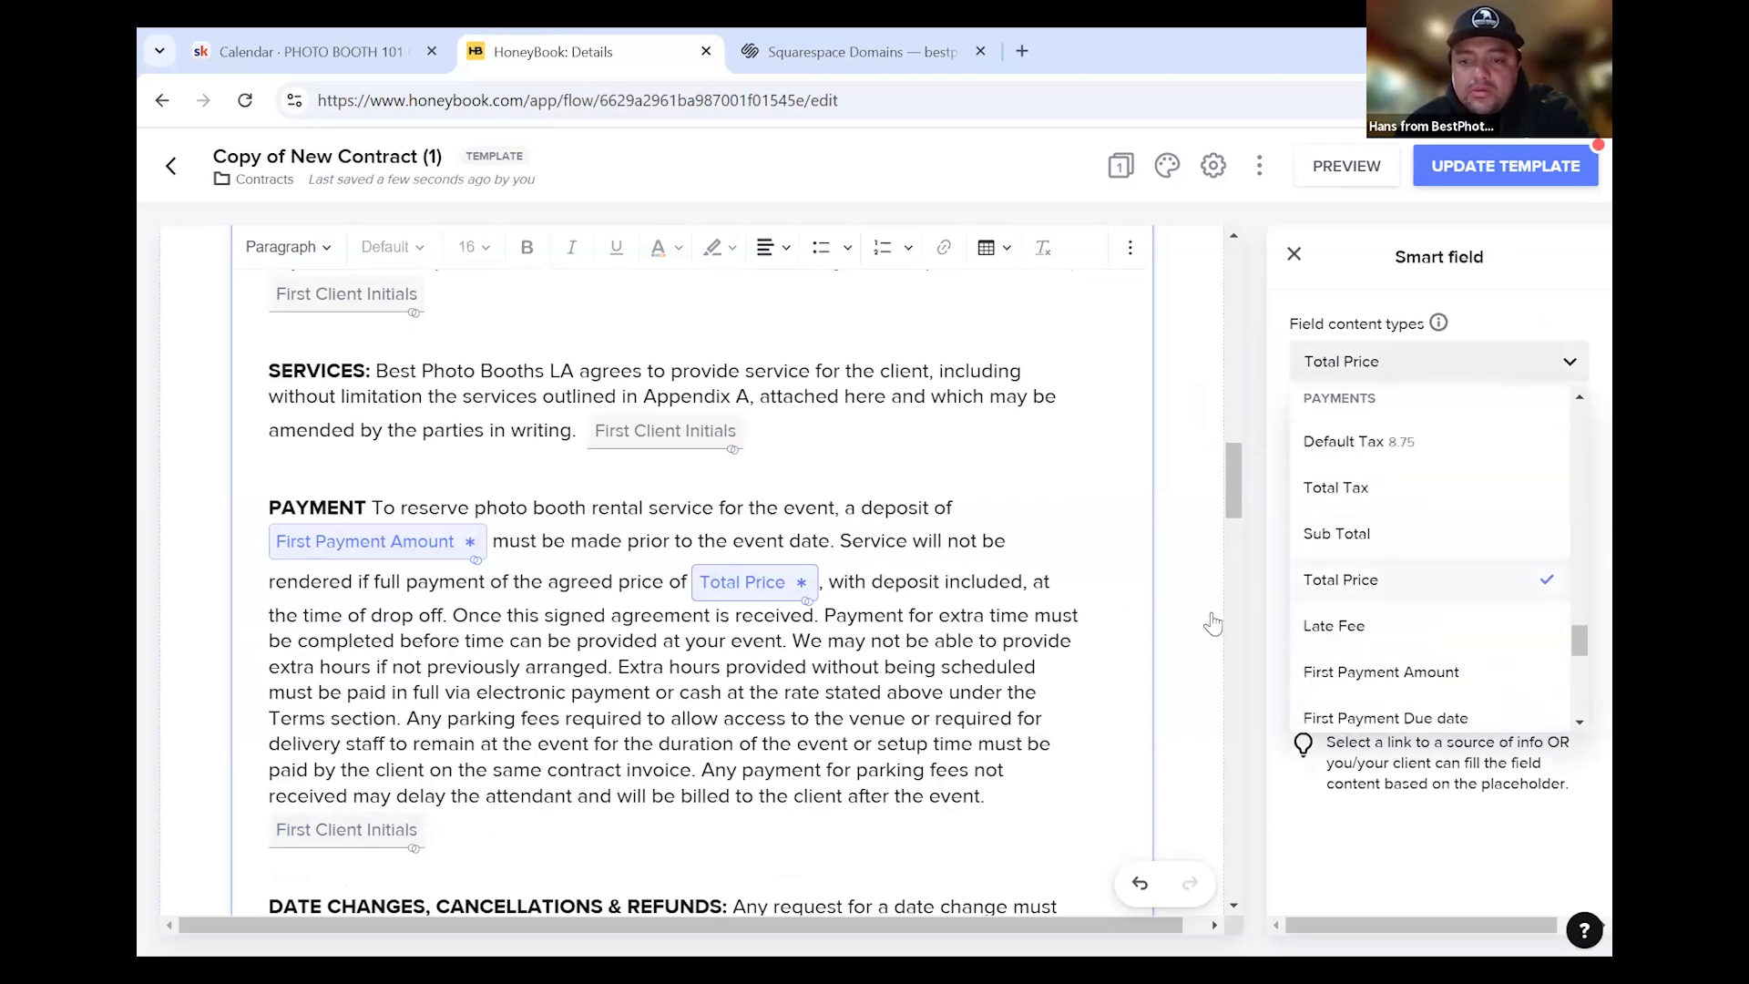
{"action": "left_click", "coordinate": [898, 650]}
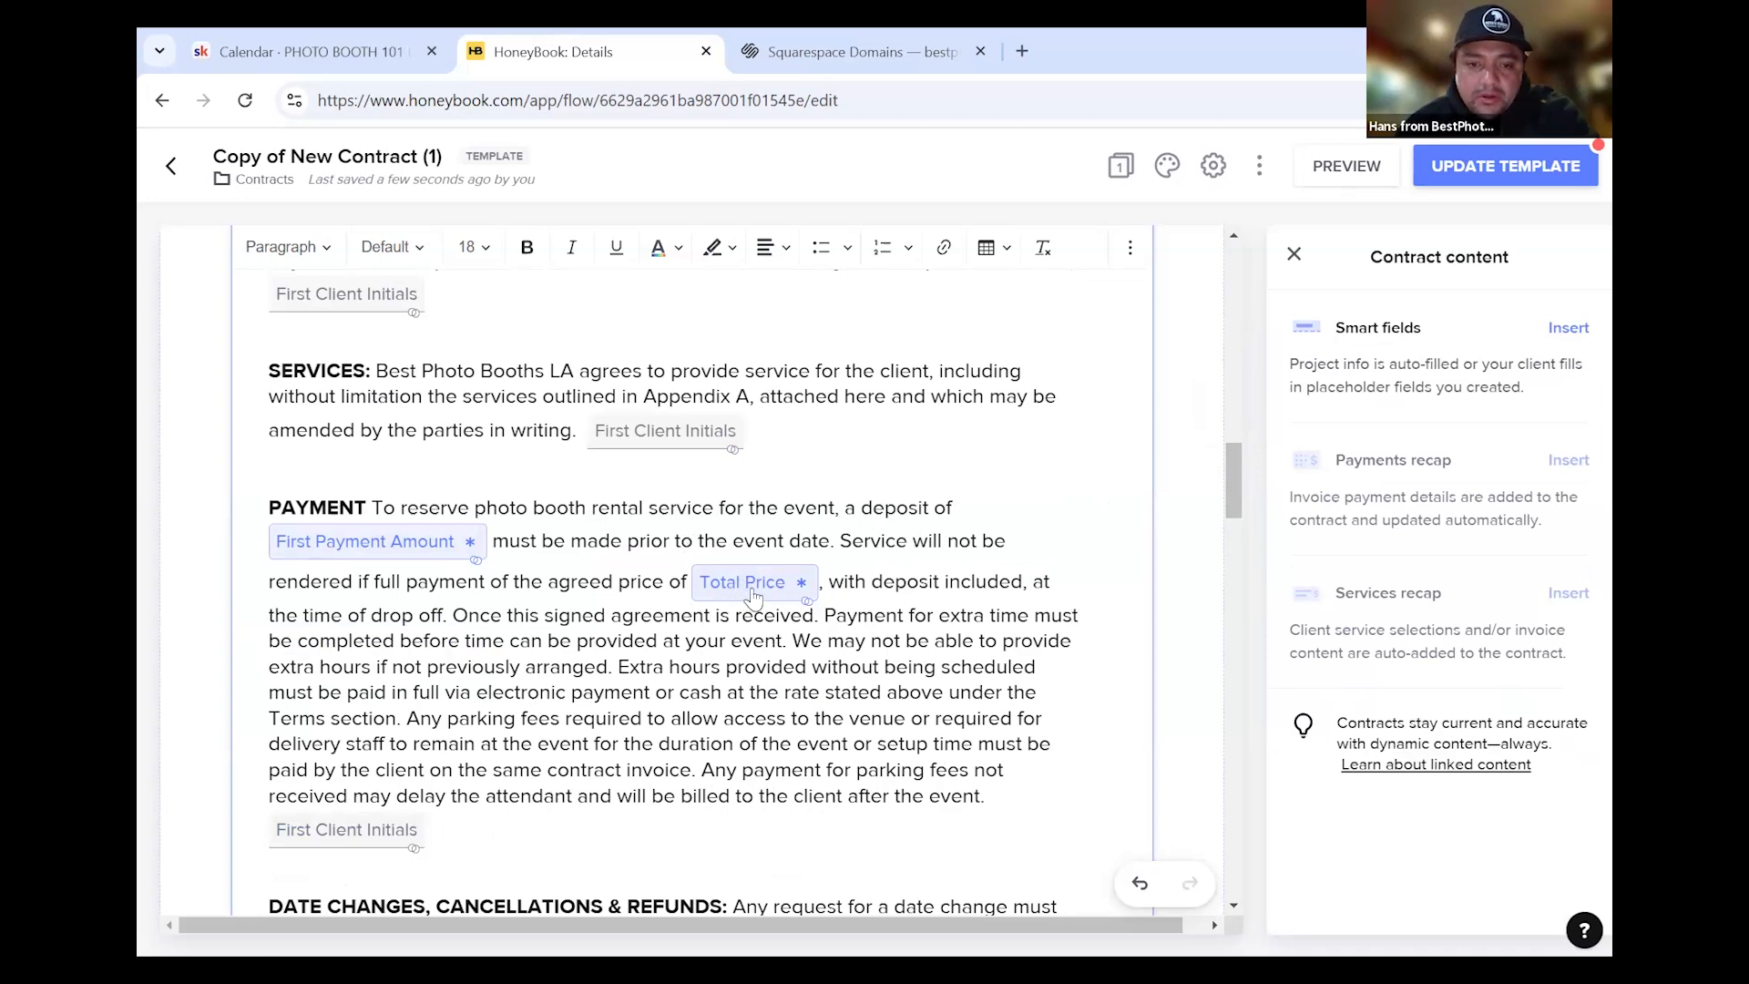
Open the settings for the First Payment Amount field in the cancellations clause
{"action": "scroll", "coordinate": [776, 644], "scroll_direction": "down", "scroll_amount": 3}
{"action": "scroll", "coordinate": [769, 644], "scroll_direction": "down", "scroll_amount": 4}
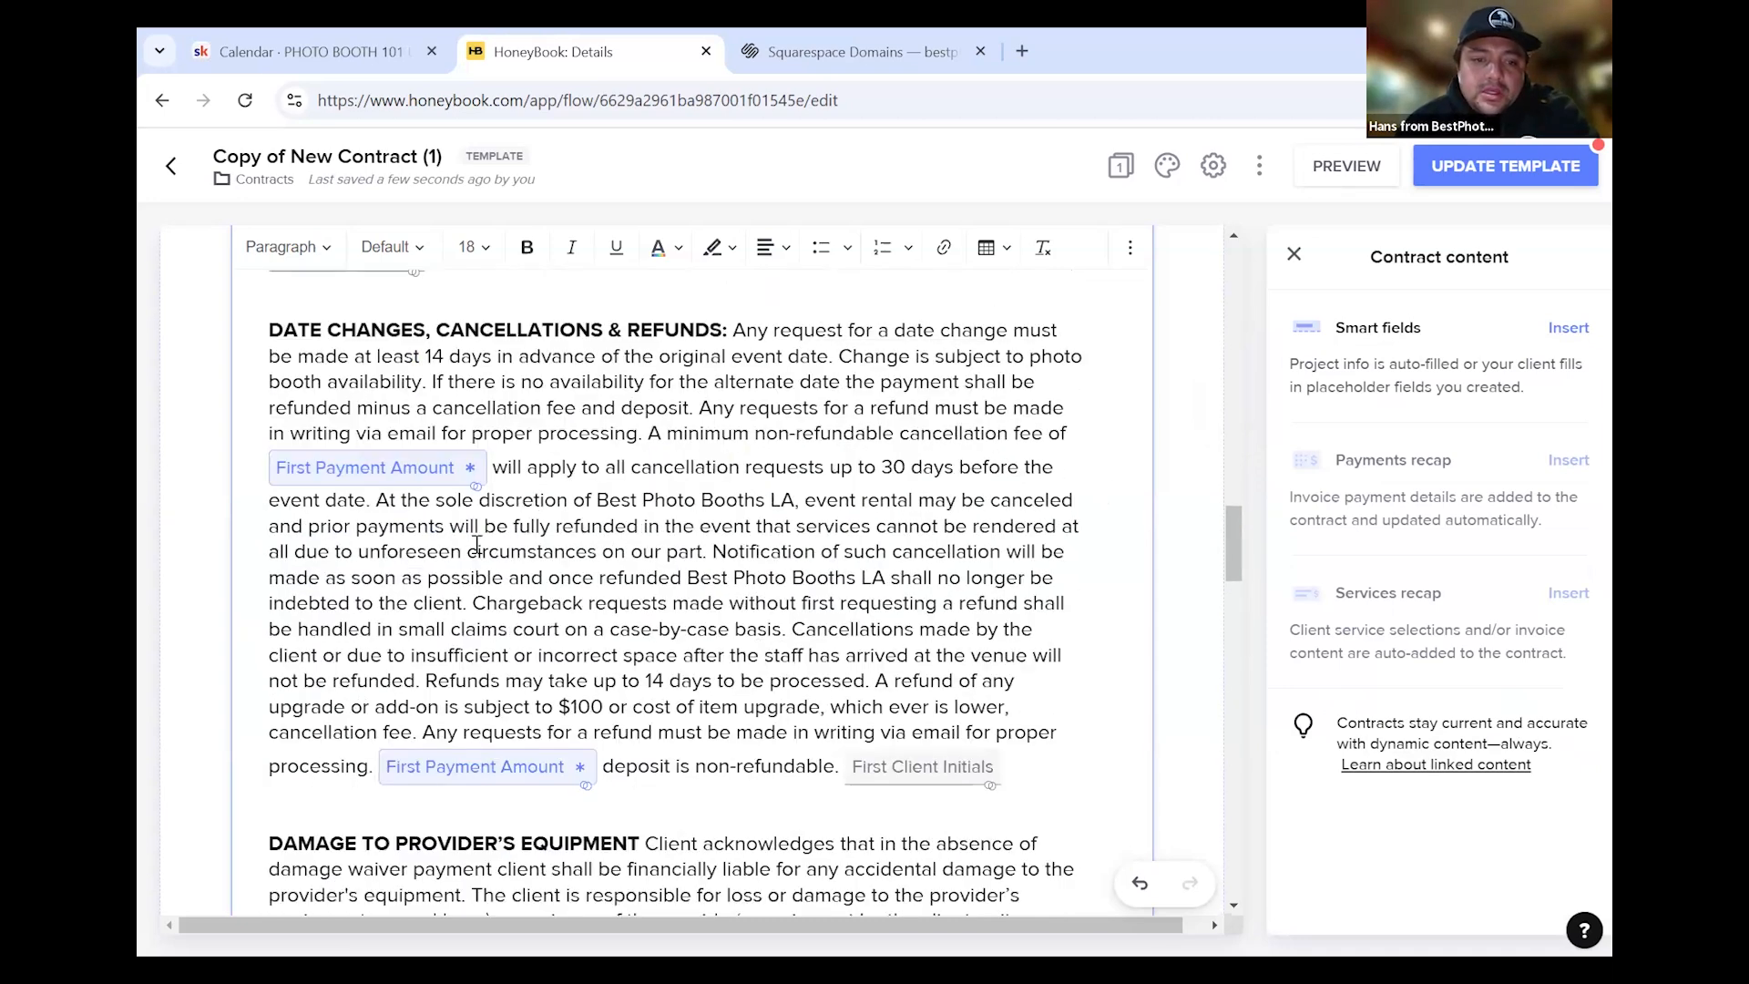
{"action": "left_click", "coordinate": [408, 480]}
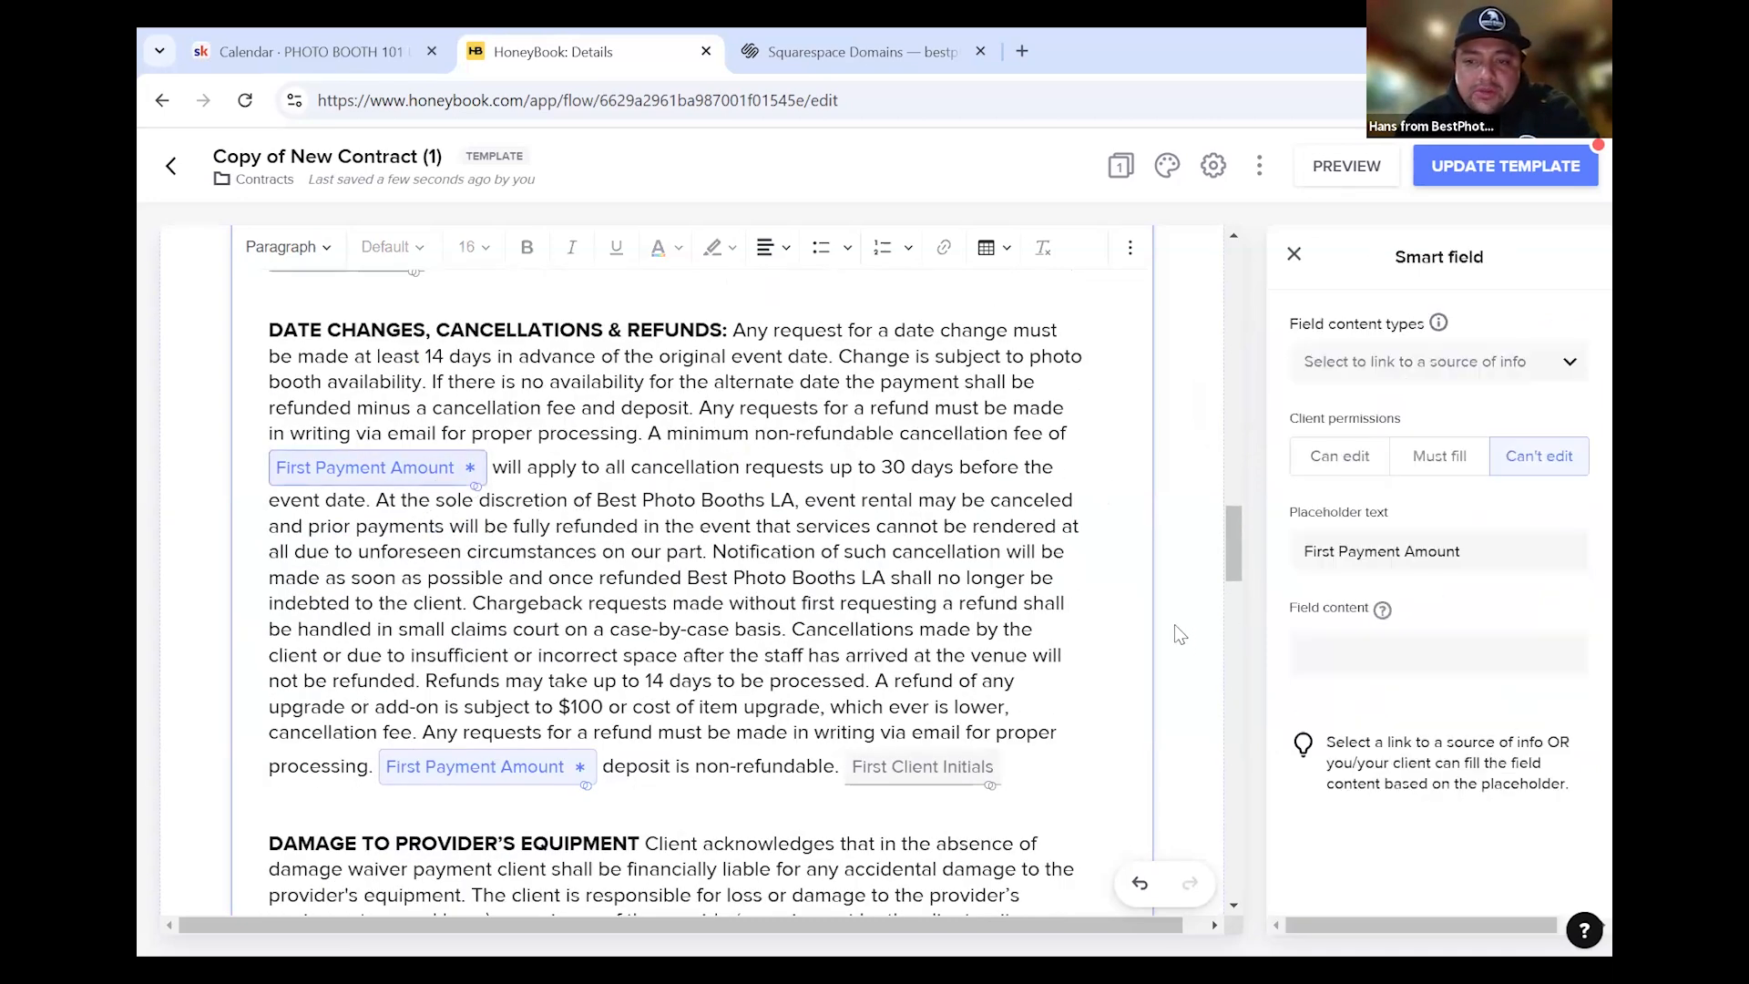
{"action": "scroll", "coordinate": [820, 592], "scroll_direction": "up", "scroll_amount": 7}
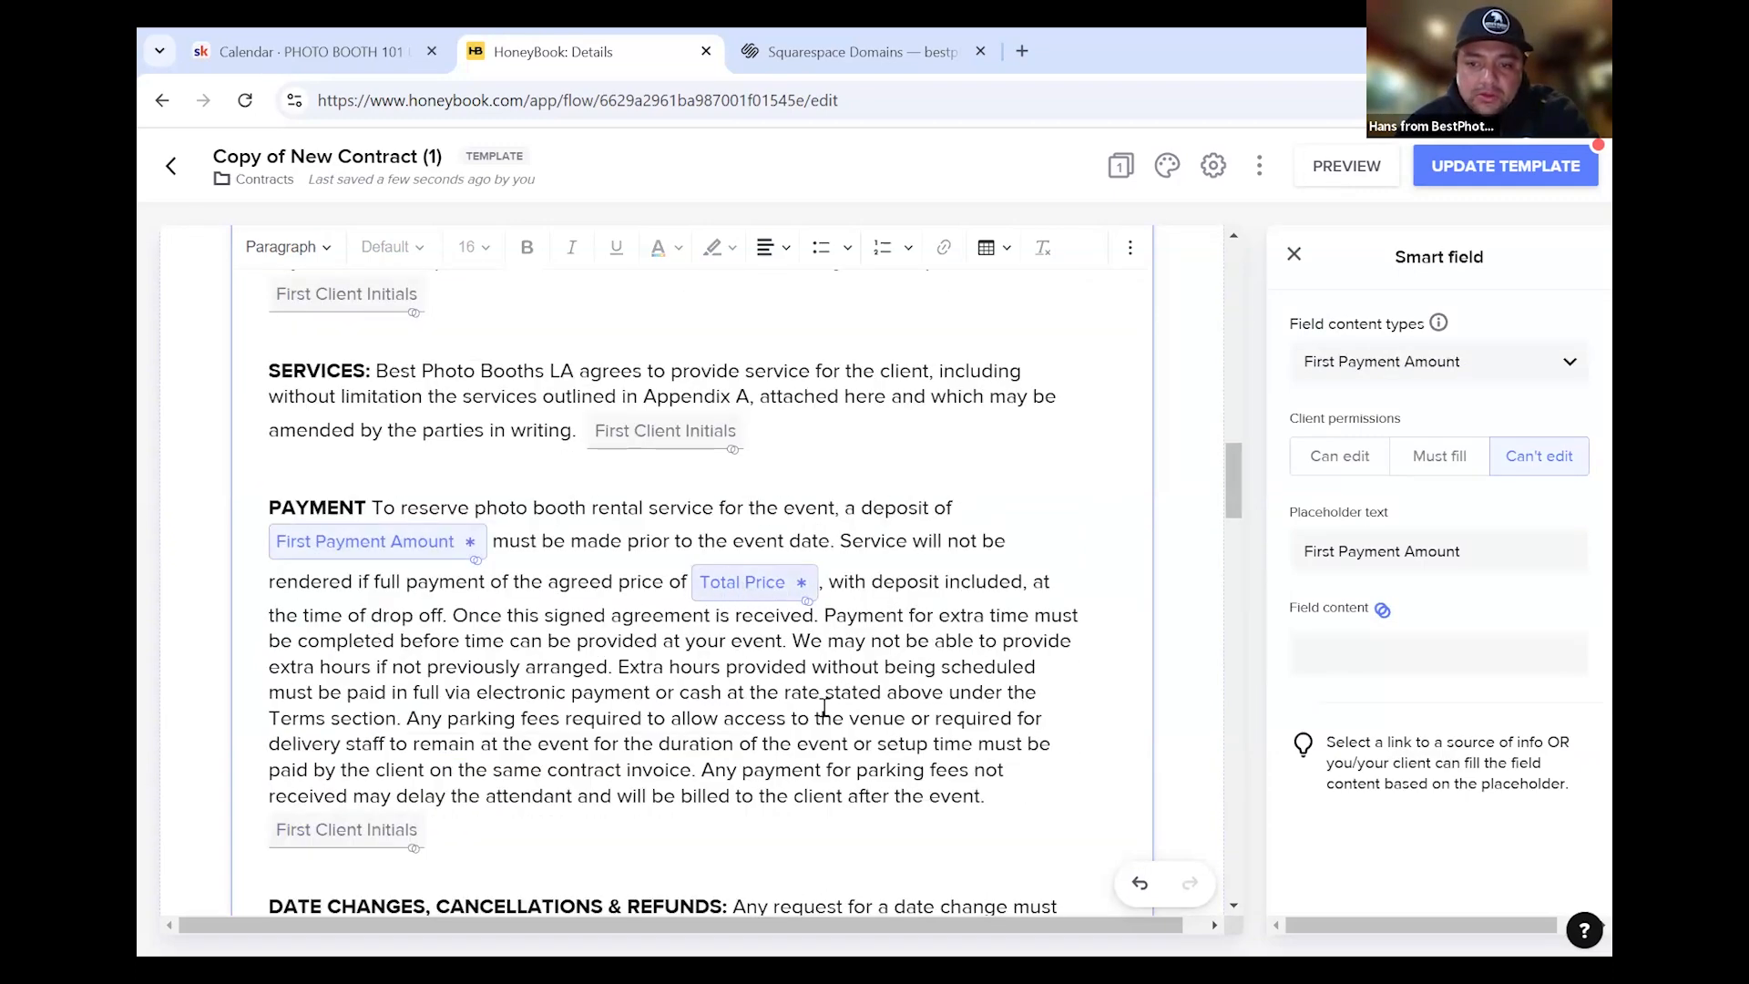
{"action": "scroll", "coordinate": [789, 723], "scroll_direction": "down", "scroll_amount": 8}
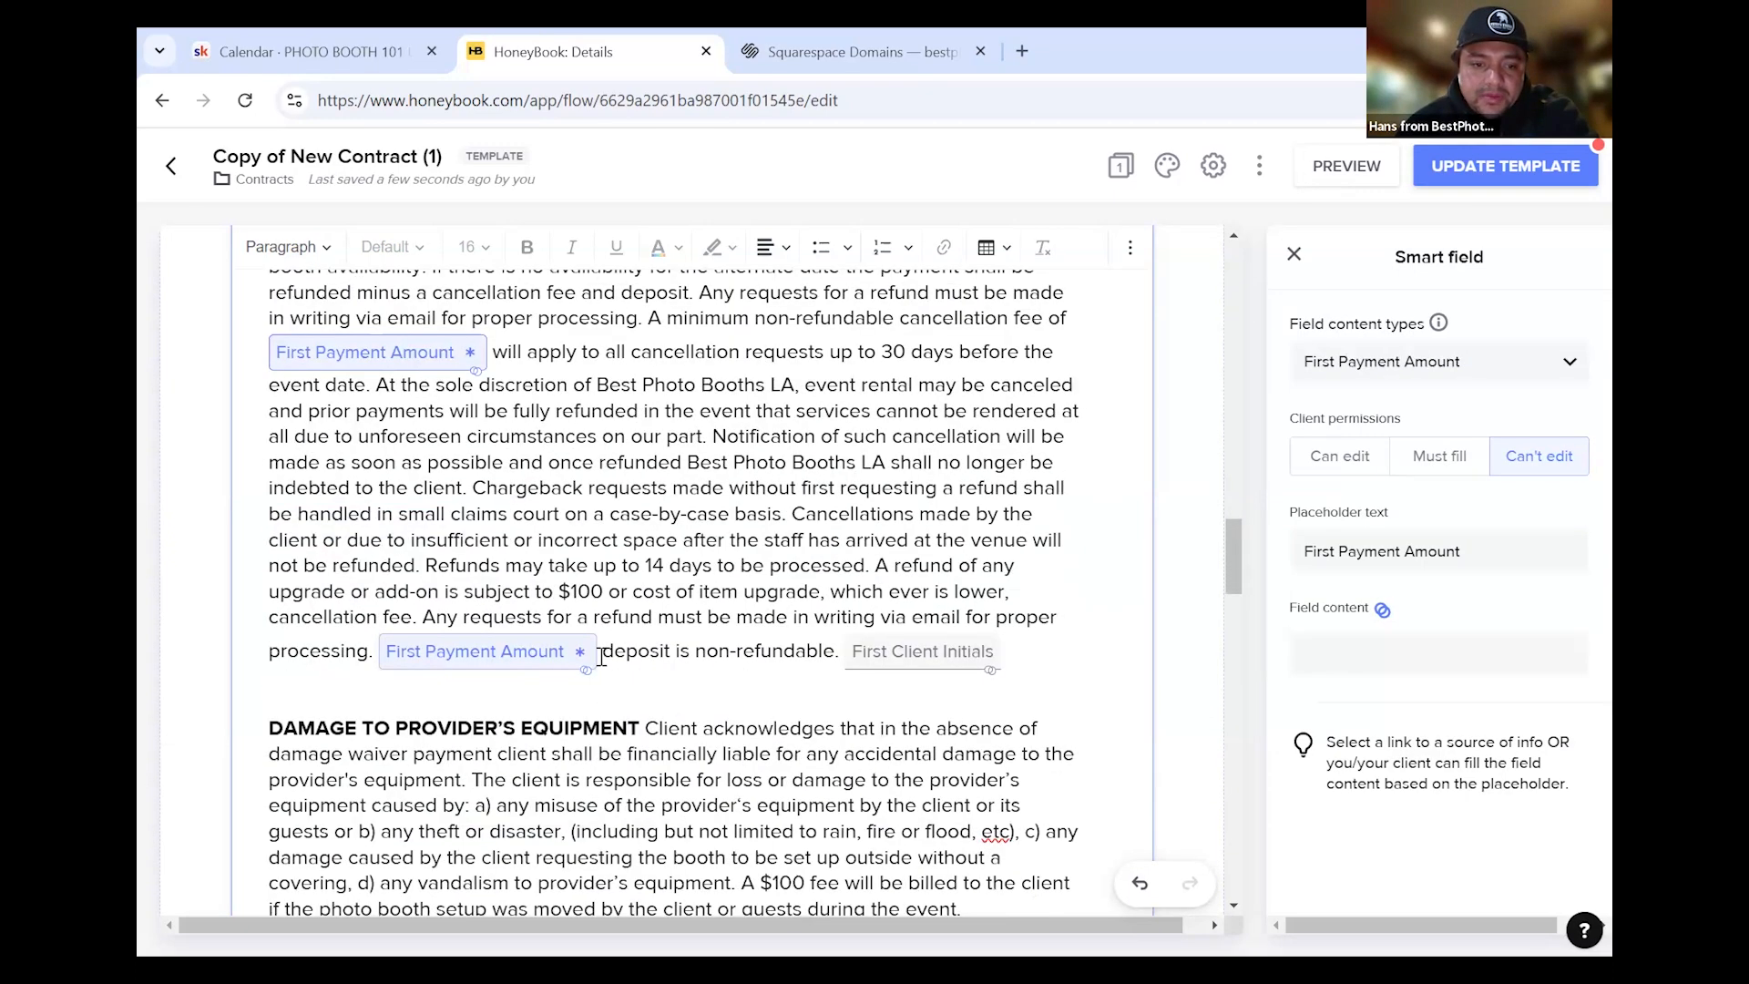
{"action": "scroll", "coordinate": [510, 695], "scroll_direction": "down", "scroll_amount": 4}
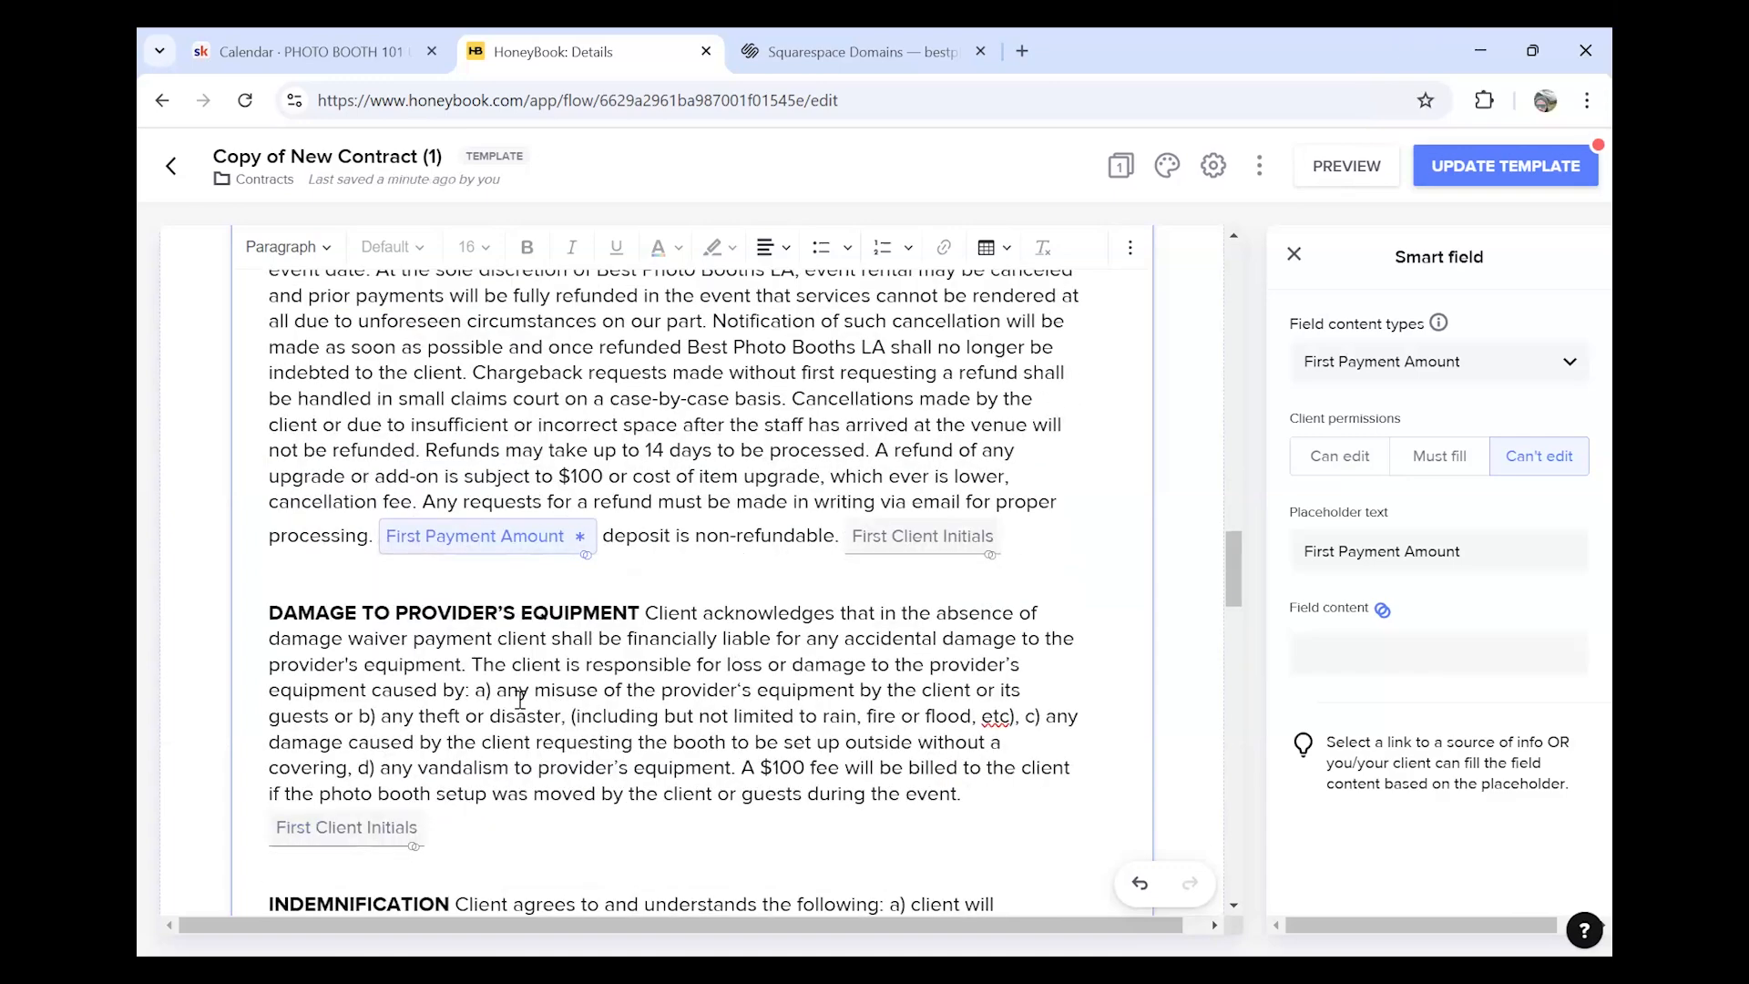
{"action": "scroll", "coordinate": [618, 685], "scroll_direction": "down", "scroll_amount": 6}
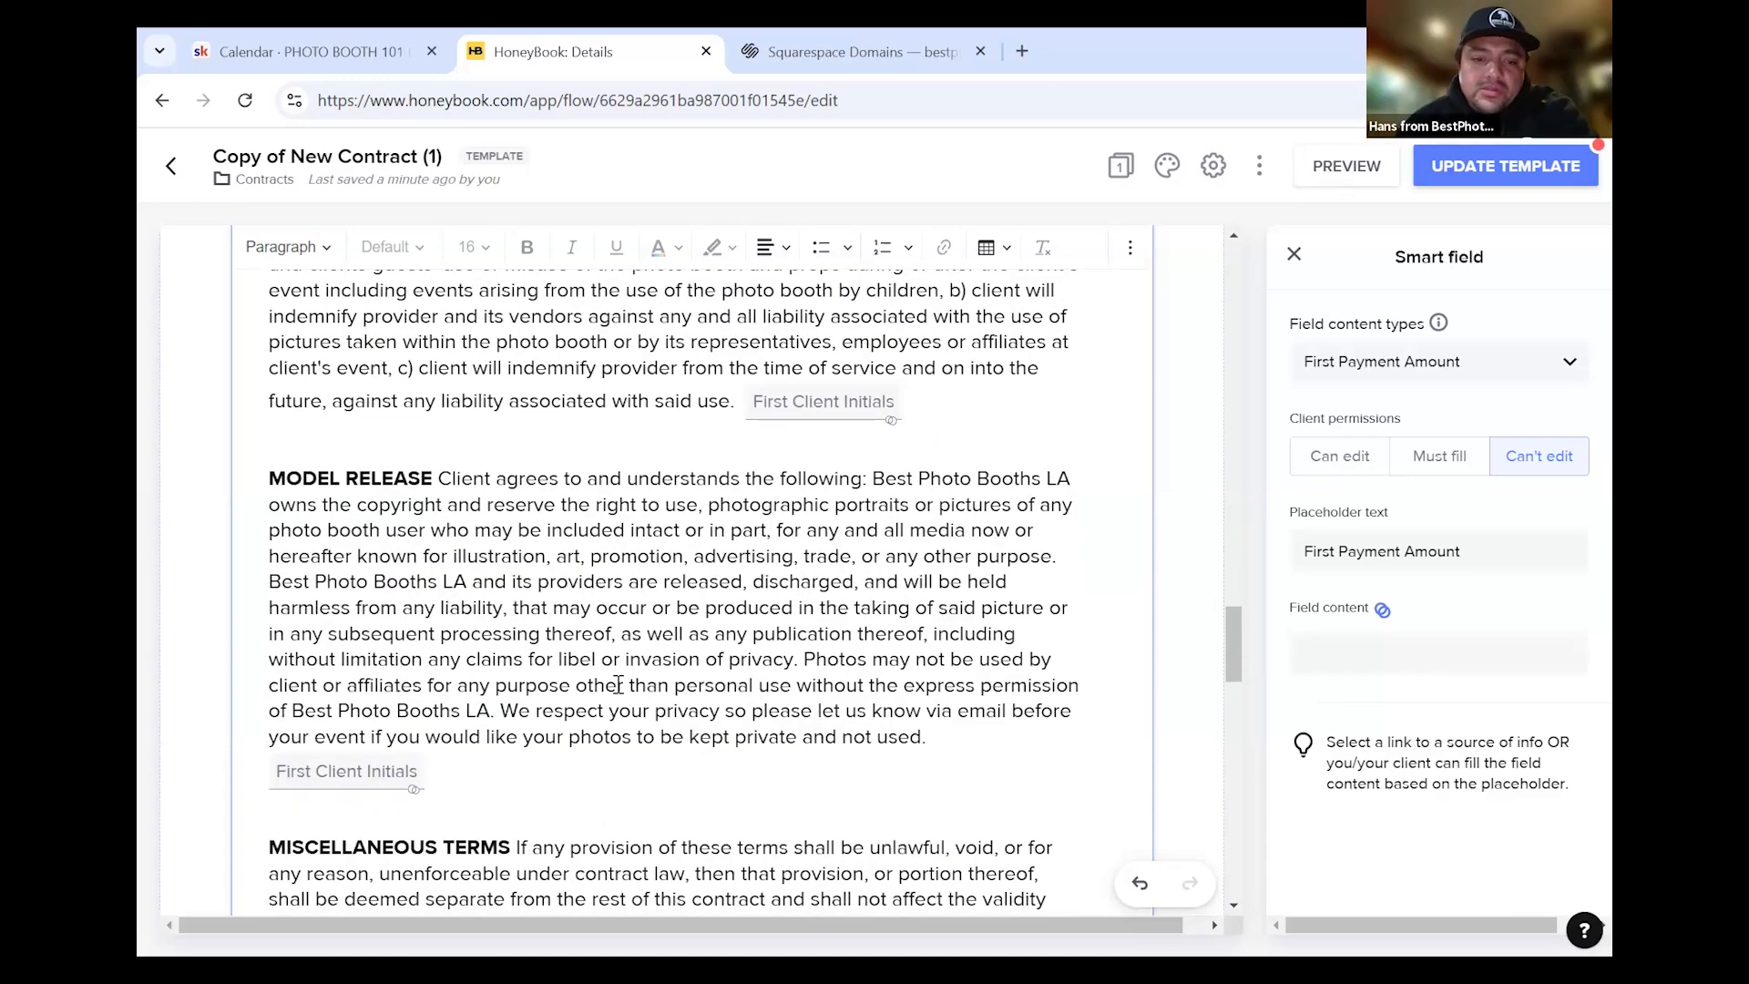
{"action": "scroll", "coordinate": [617, 685], "scroll_direction": "down", "scroll_amount": 4}
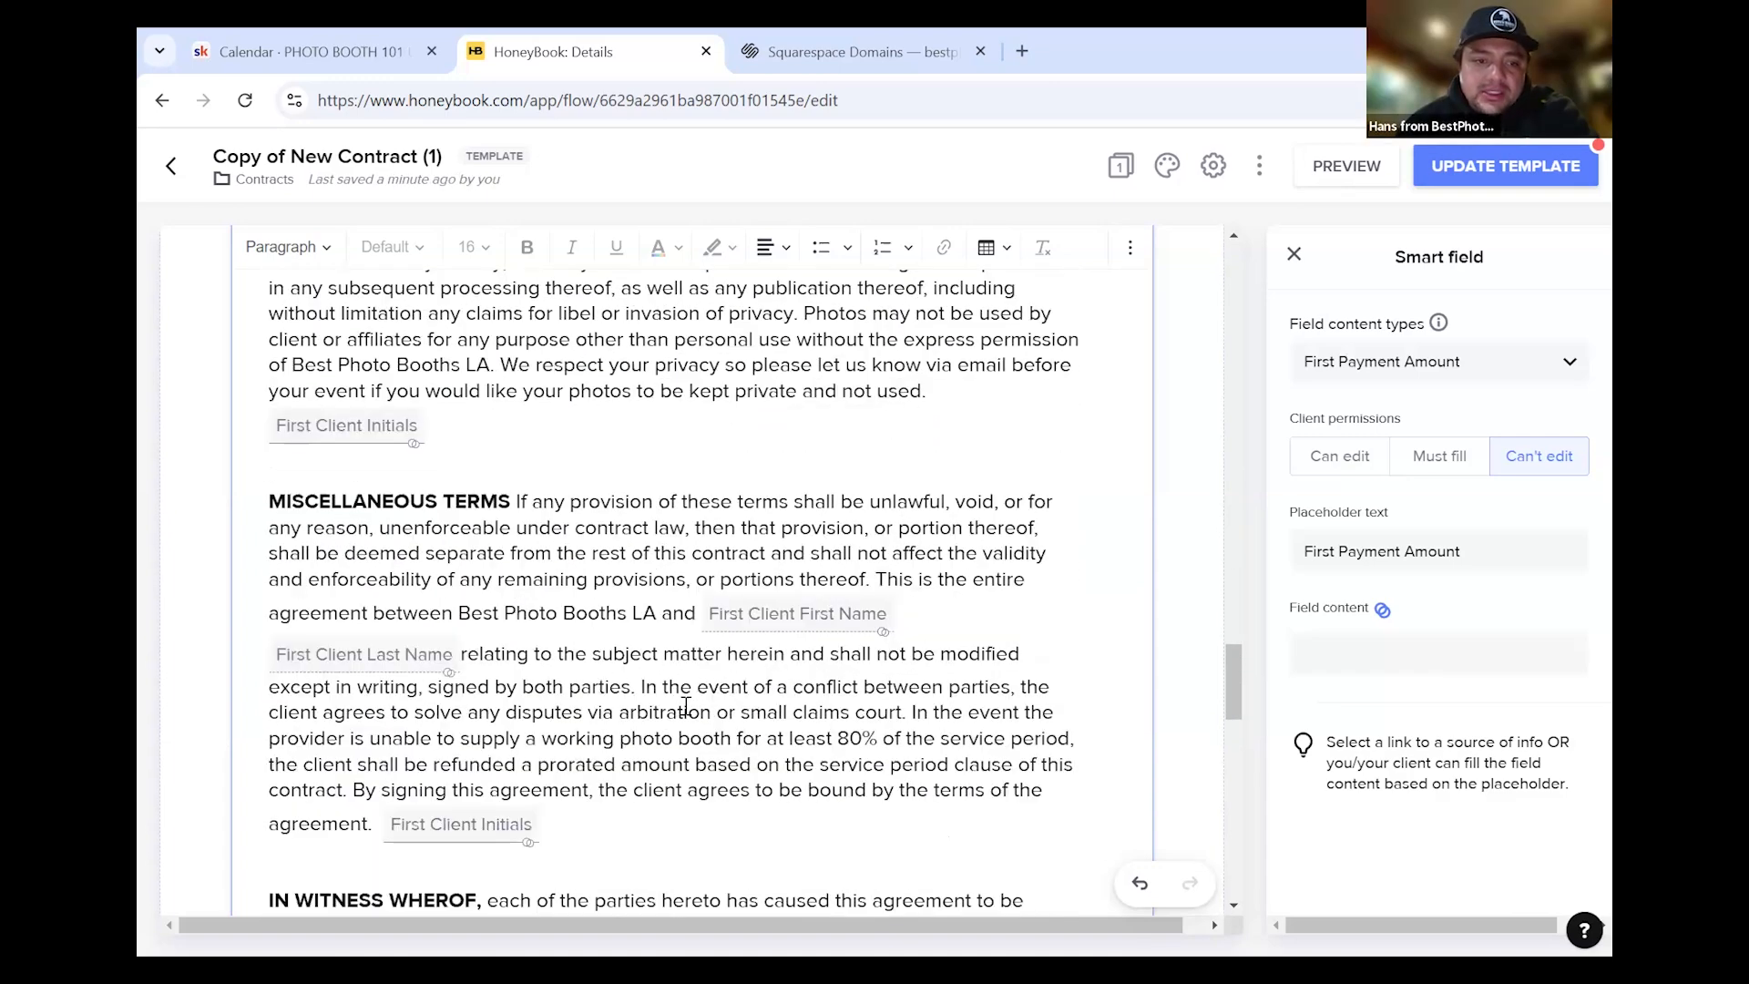
{"action": "scroll", "coordinate": [668, 724], "scroll_direction": "down", "scroll_amount": 5}
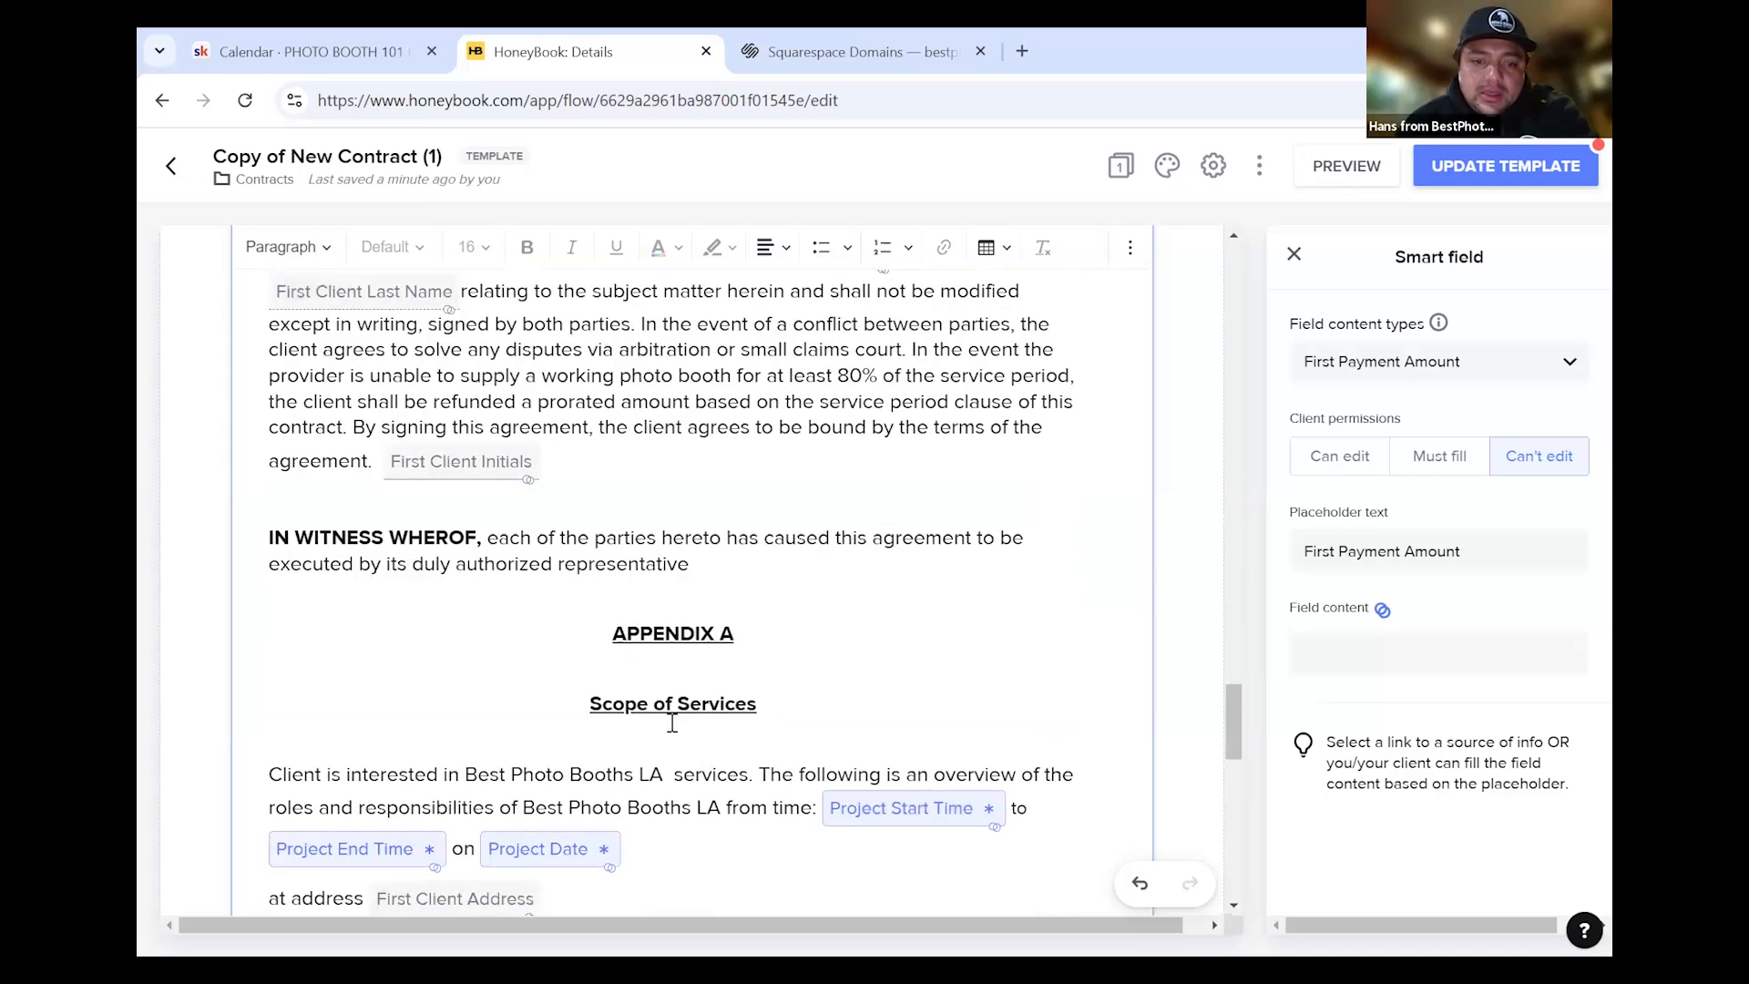
{"action": "scroll", "coordinate": [381, 759], "scroll_direction": "down", "scroll_amount": 3}
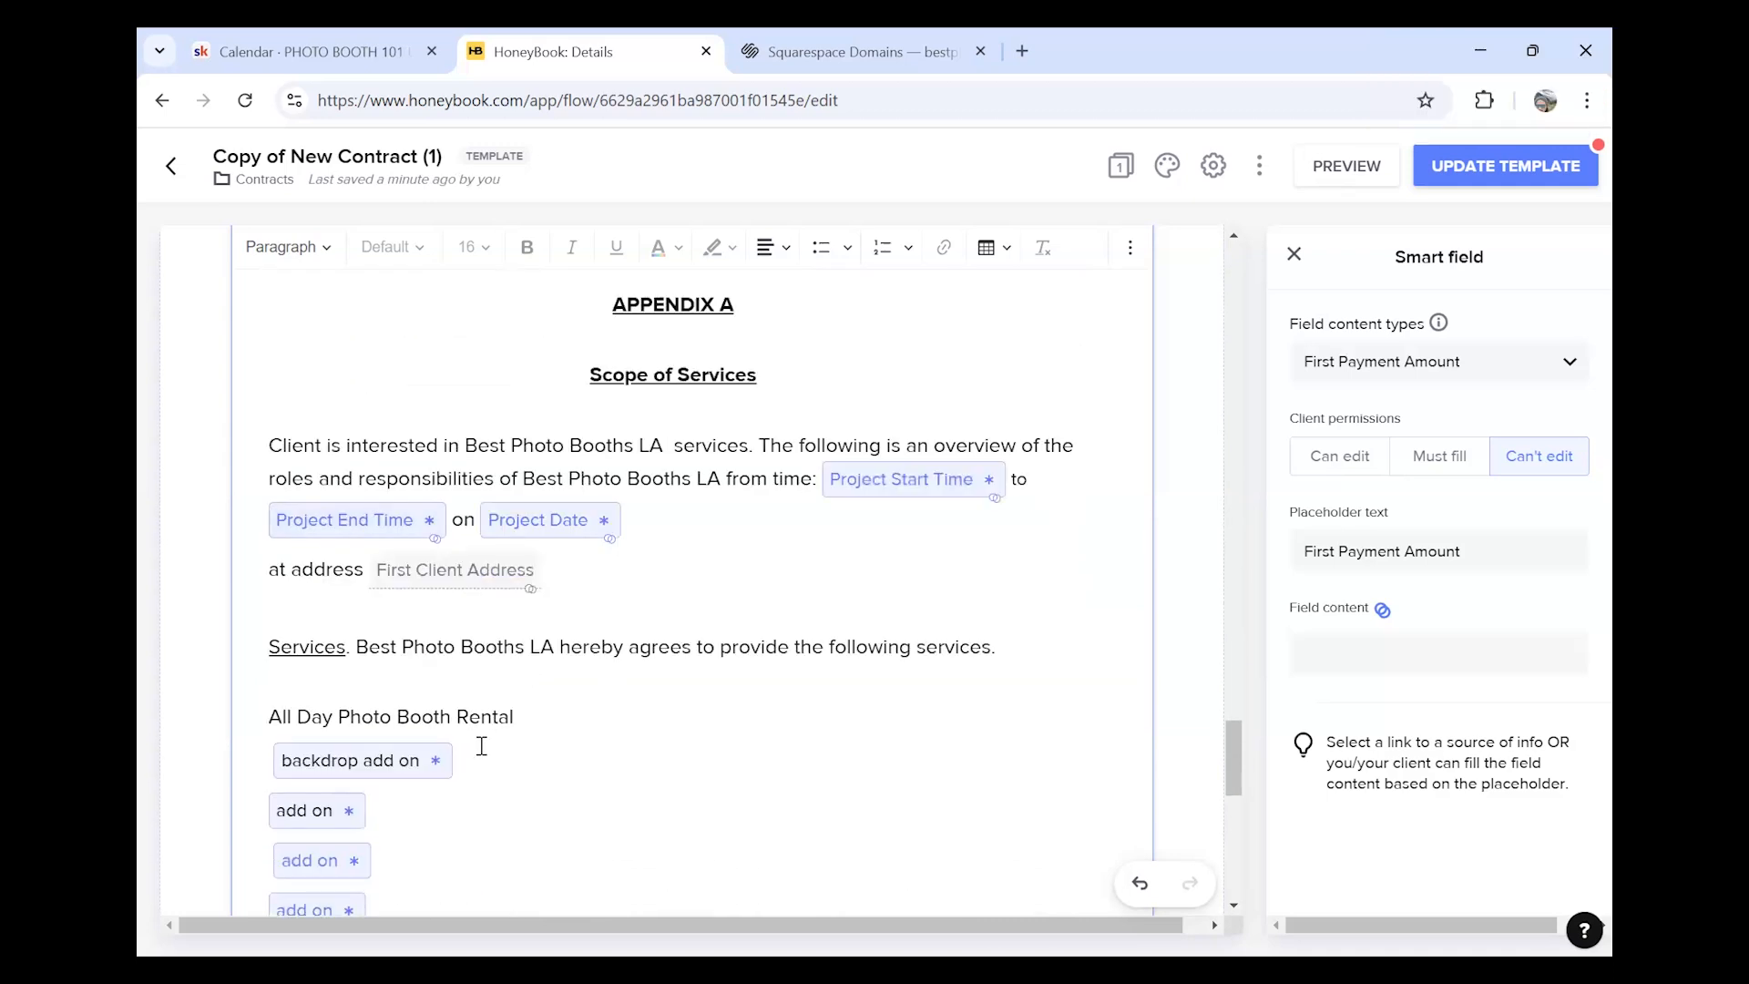
{"action": "scroll", "coordinate": [479, 745], "scroll_direction": "down", "scroll_amount": 4}
{"action": "scroll", "coordinate": [529, 571], "scroll_direction": "up", "scroll_amount": 15}
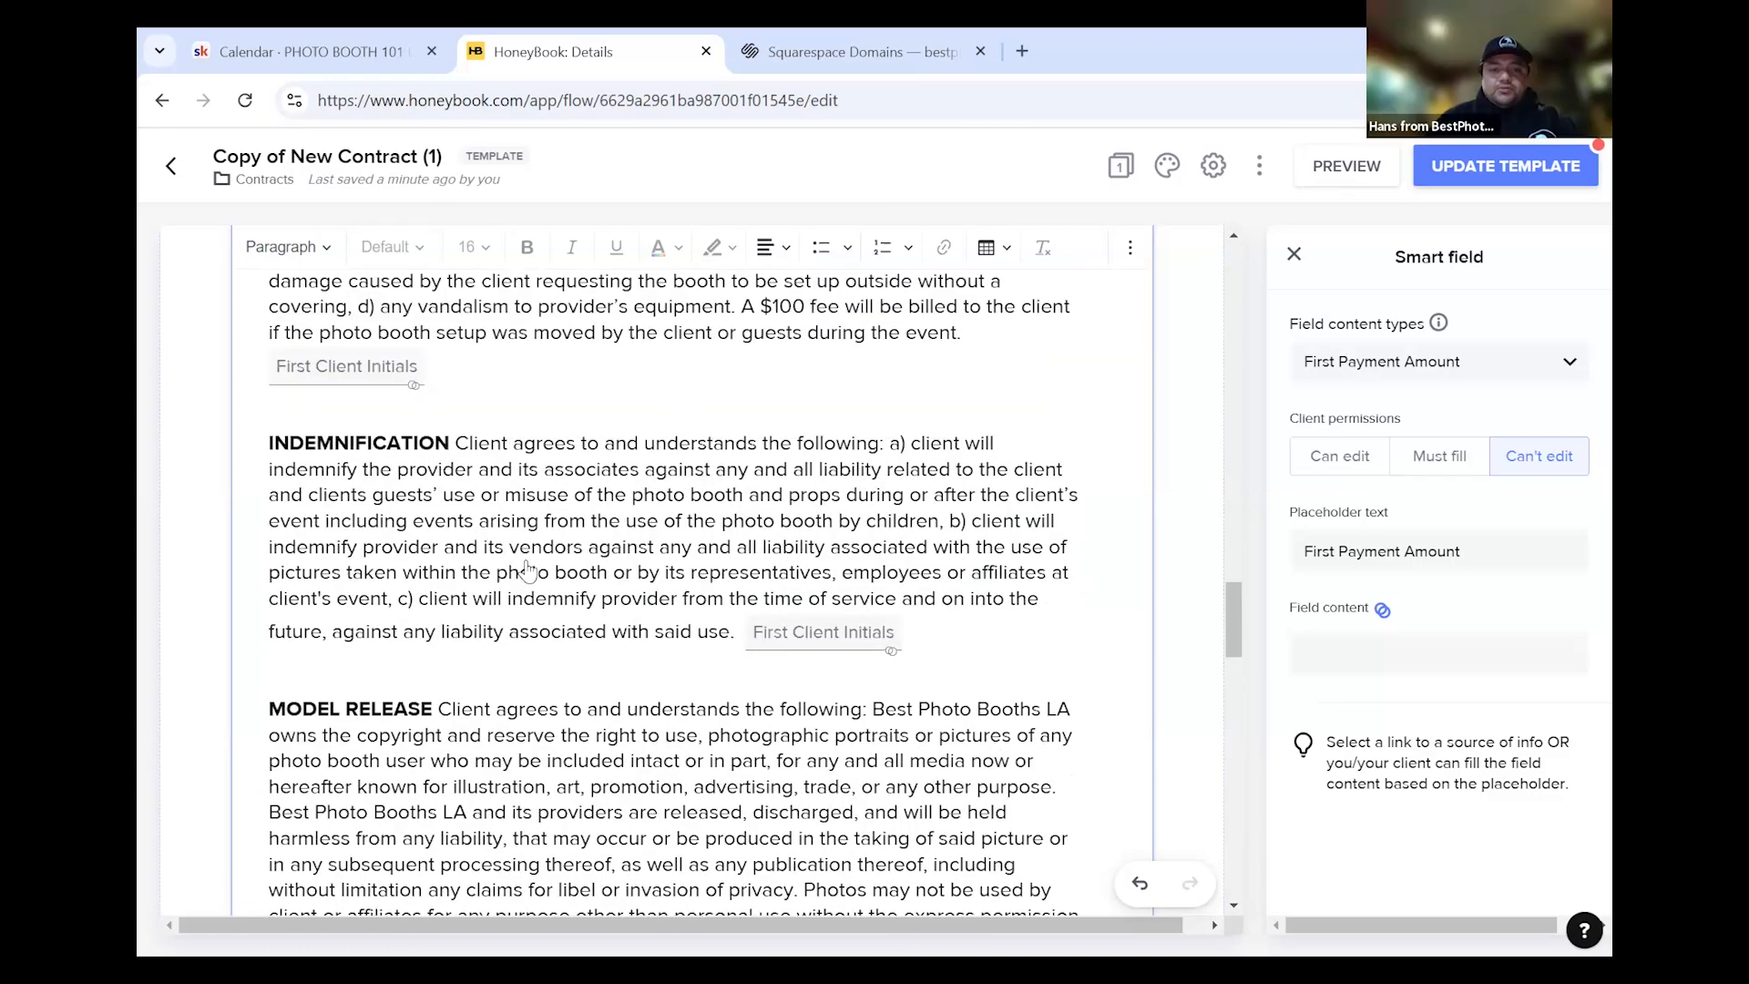
{"action": "scroll", "coordinate": [528, 571], "scroll_direction": "up", "scroll_amount": 7}
{"action": "scroll", "coordinate": [642, 665], "scroll_direction": "down", "scroll_amount": 10}
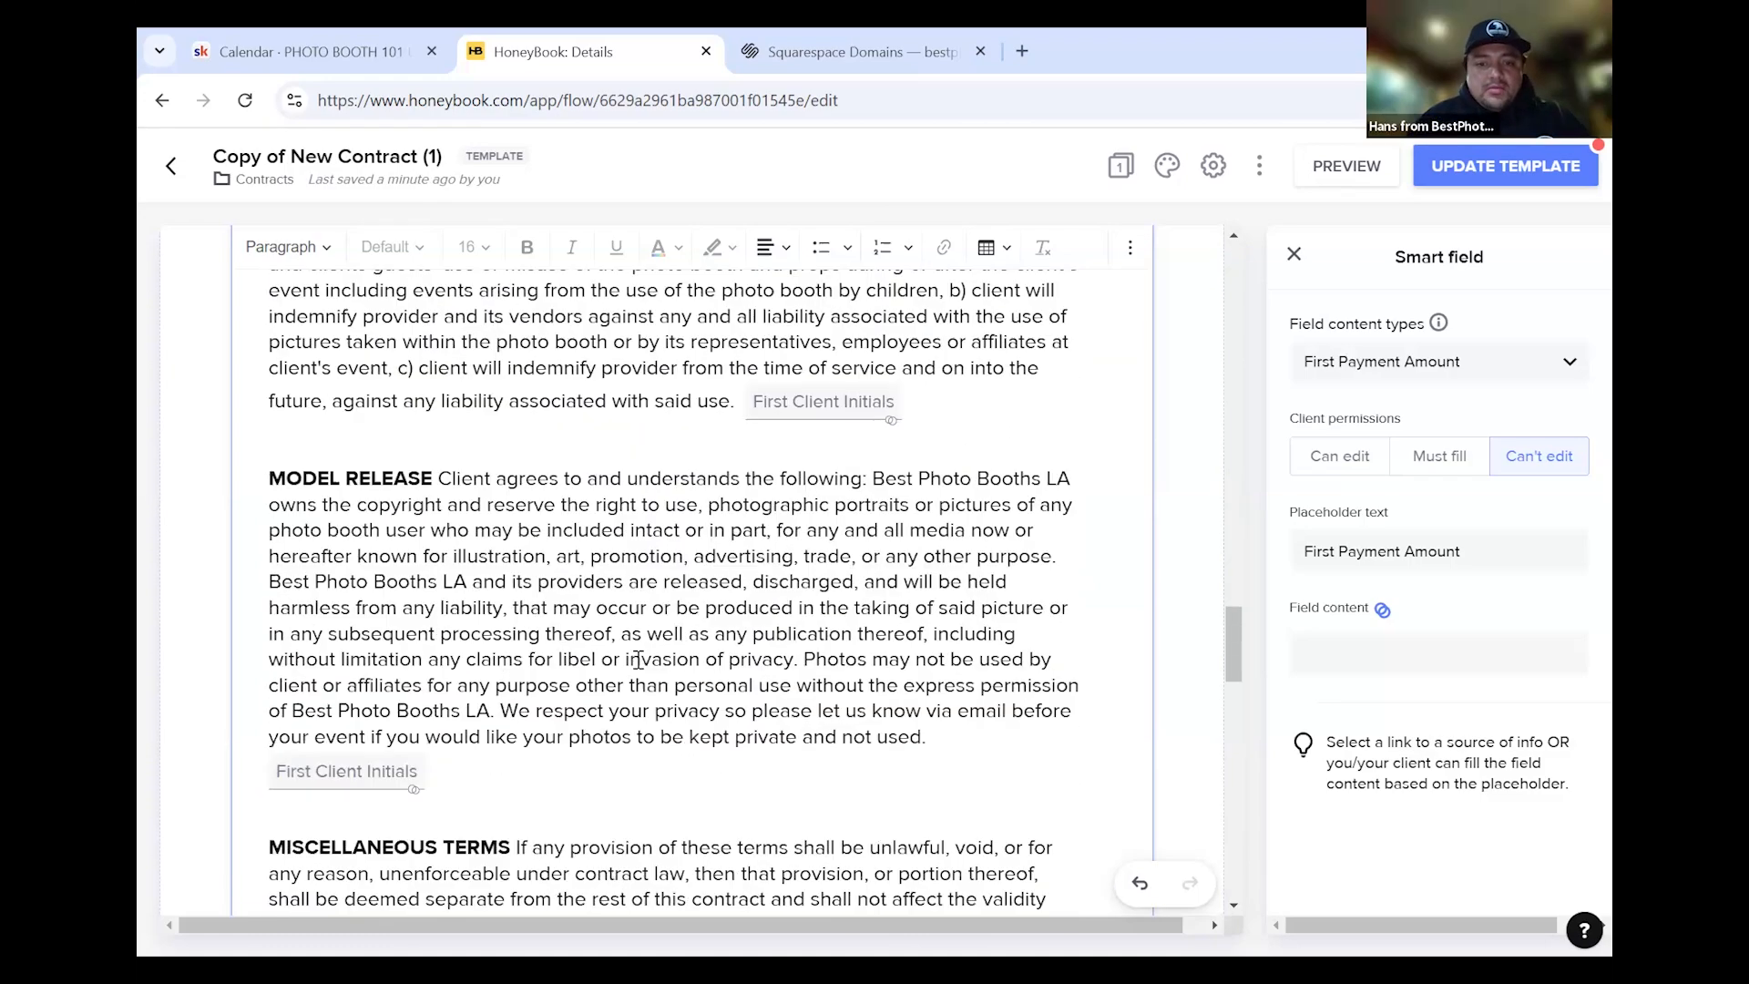
{"action": "scroll", "coordinate": [642, 651], "scroll_direction": "down", "scroll_amount": 5}
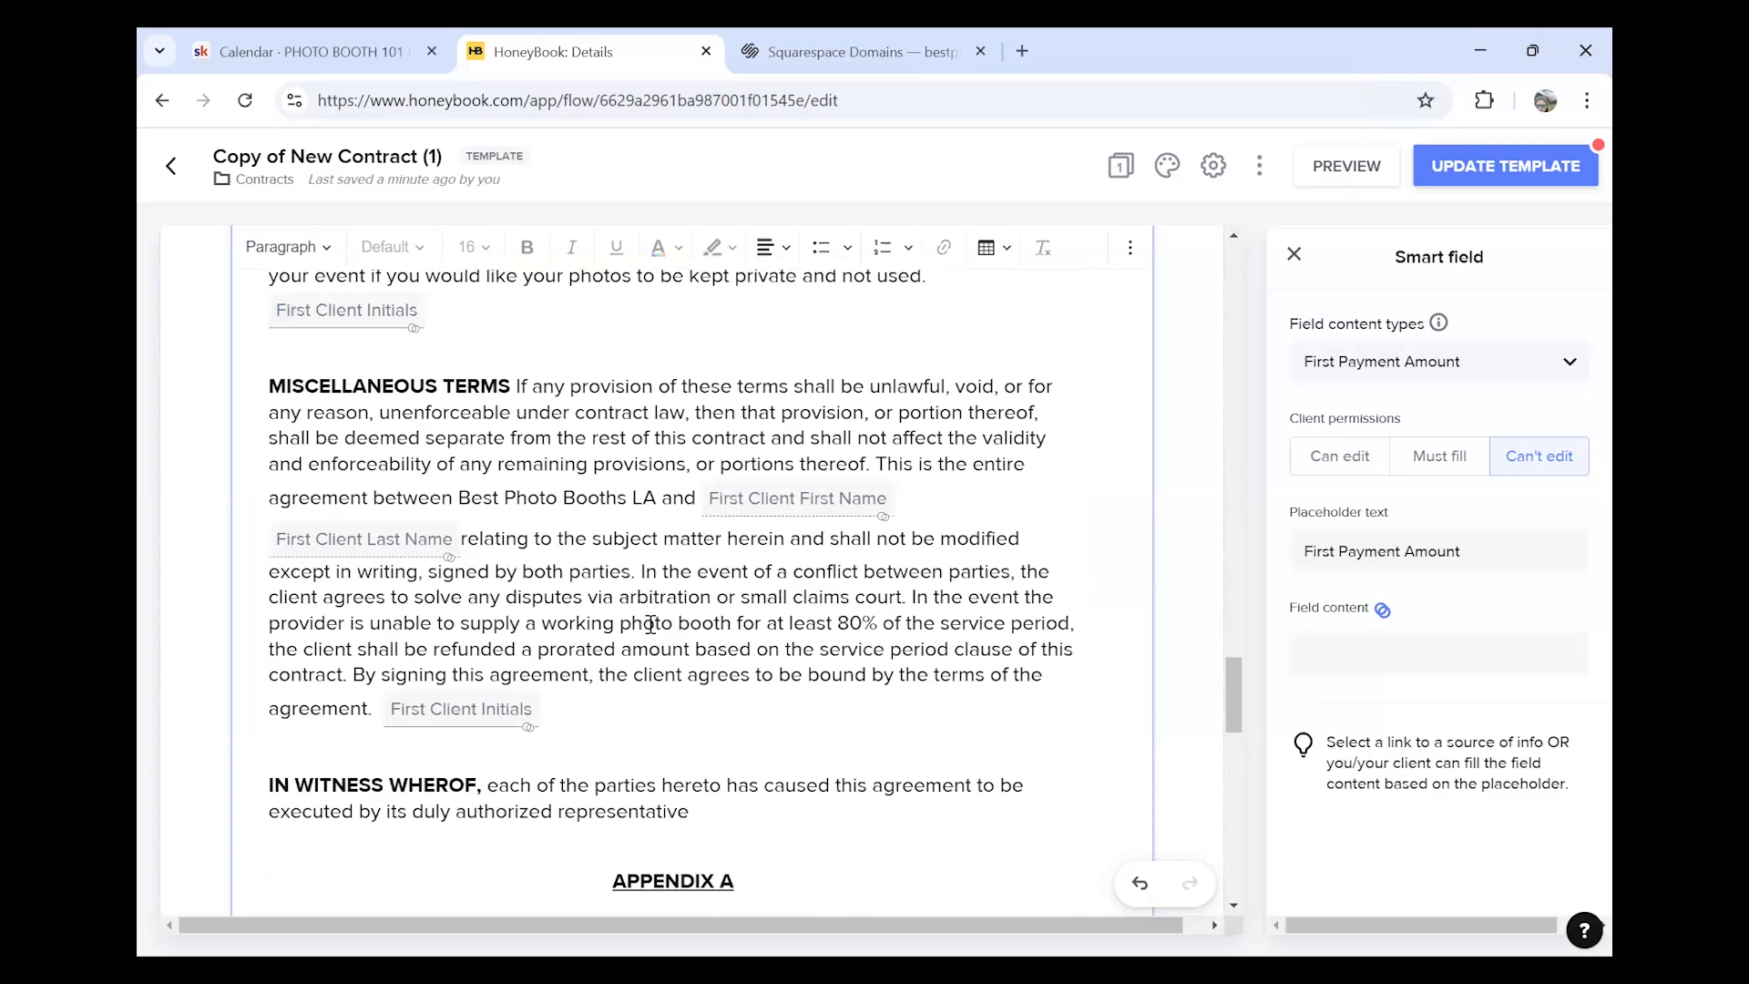
{"action": "scroll", "coordinate": [650, 623], "scroll_direction": "down", "scroll_amount": 10}
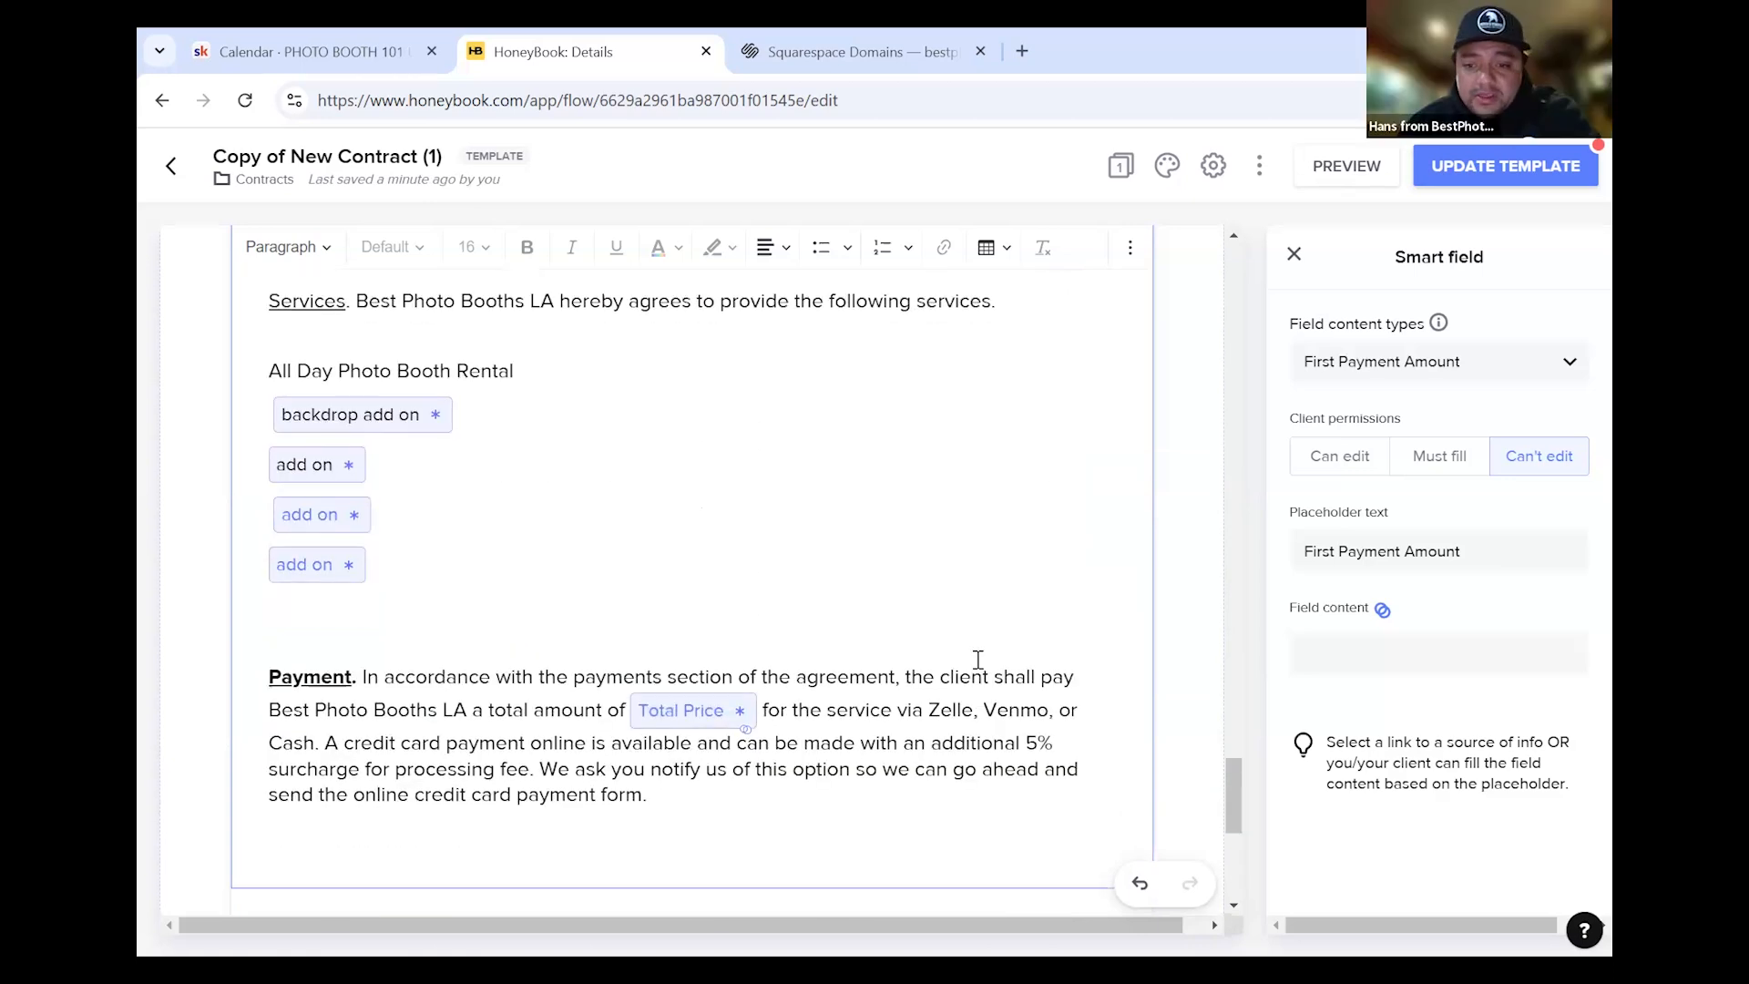
{"action": "scroll", "coordinate": [973, 665], "scroll_direction": "down", "scroll_amount": 6}
{"action": "scroll", "coordinate": [973, 669], "scroll_direction": "up", "scroll_amount": 13}
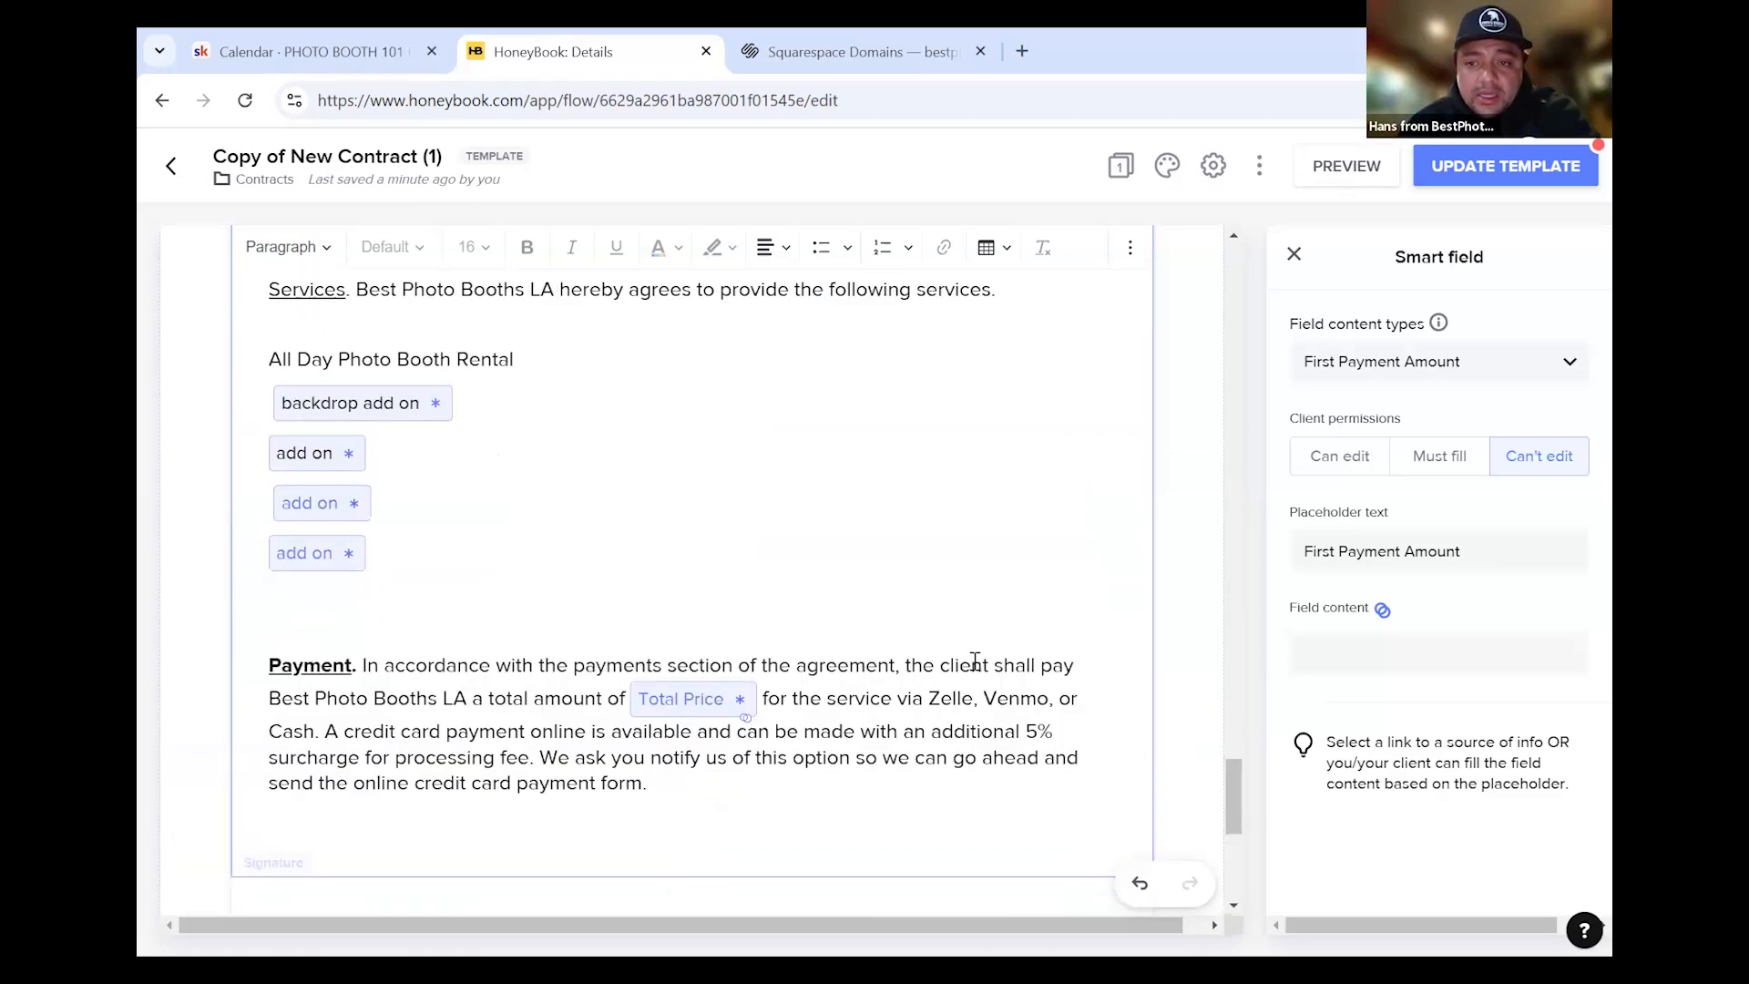
Add a blank Page 2 after the Contract page and place an Invoice & Pay block on it
{"action": "left_click", "coordinate": [1293, 255]}
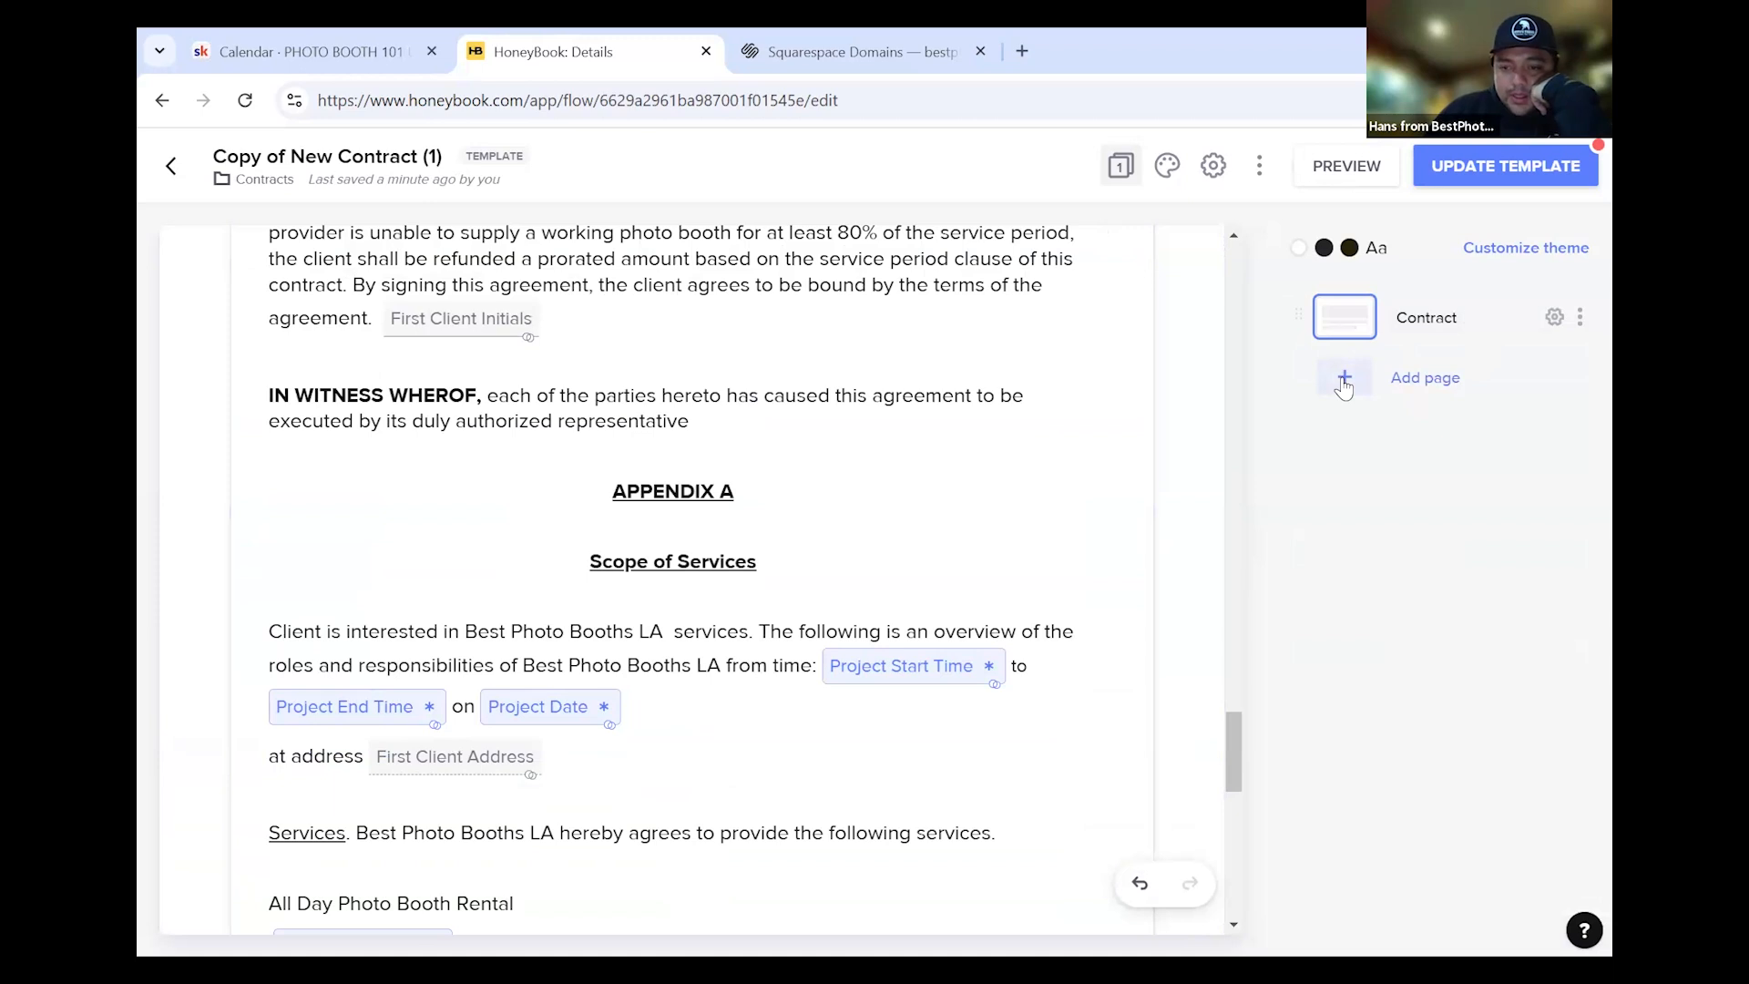
{"action": "left_click", "coordinate": [1345, 379]}
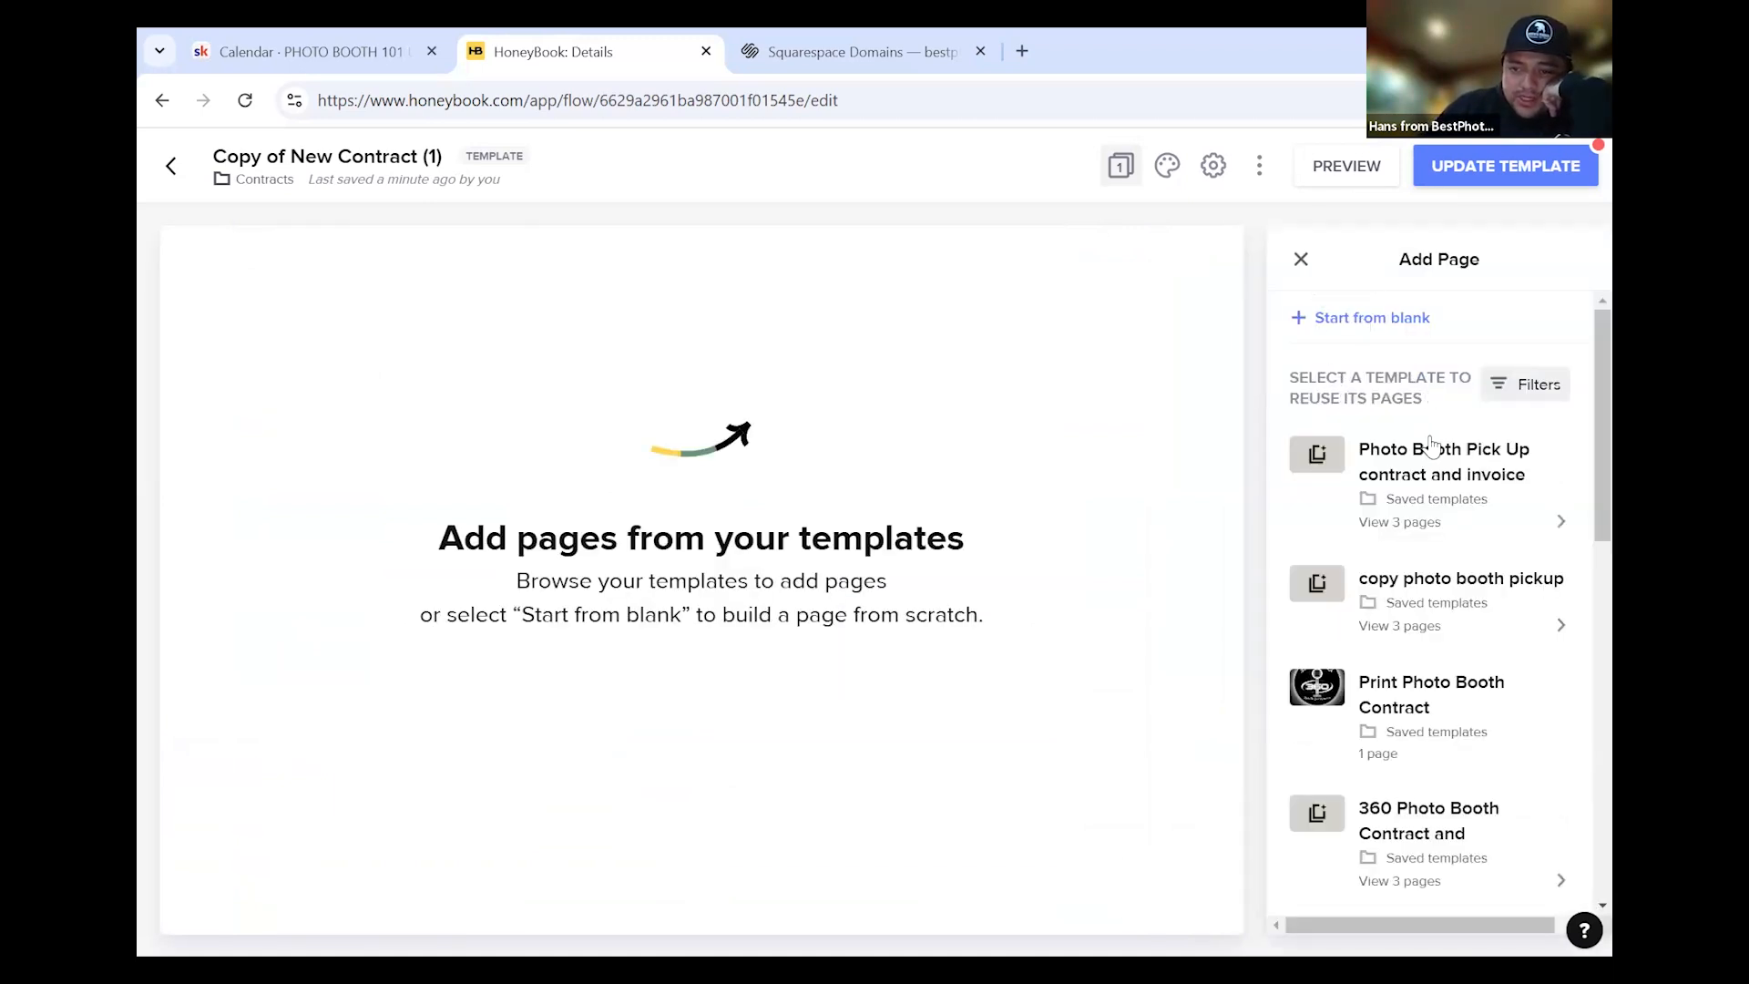
{"action": "left_click", "coordinate": [1364, 319]}
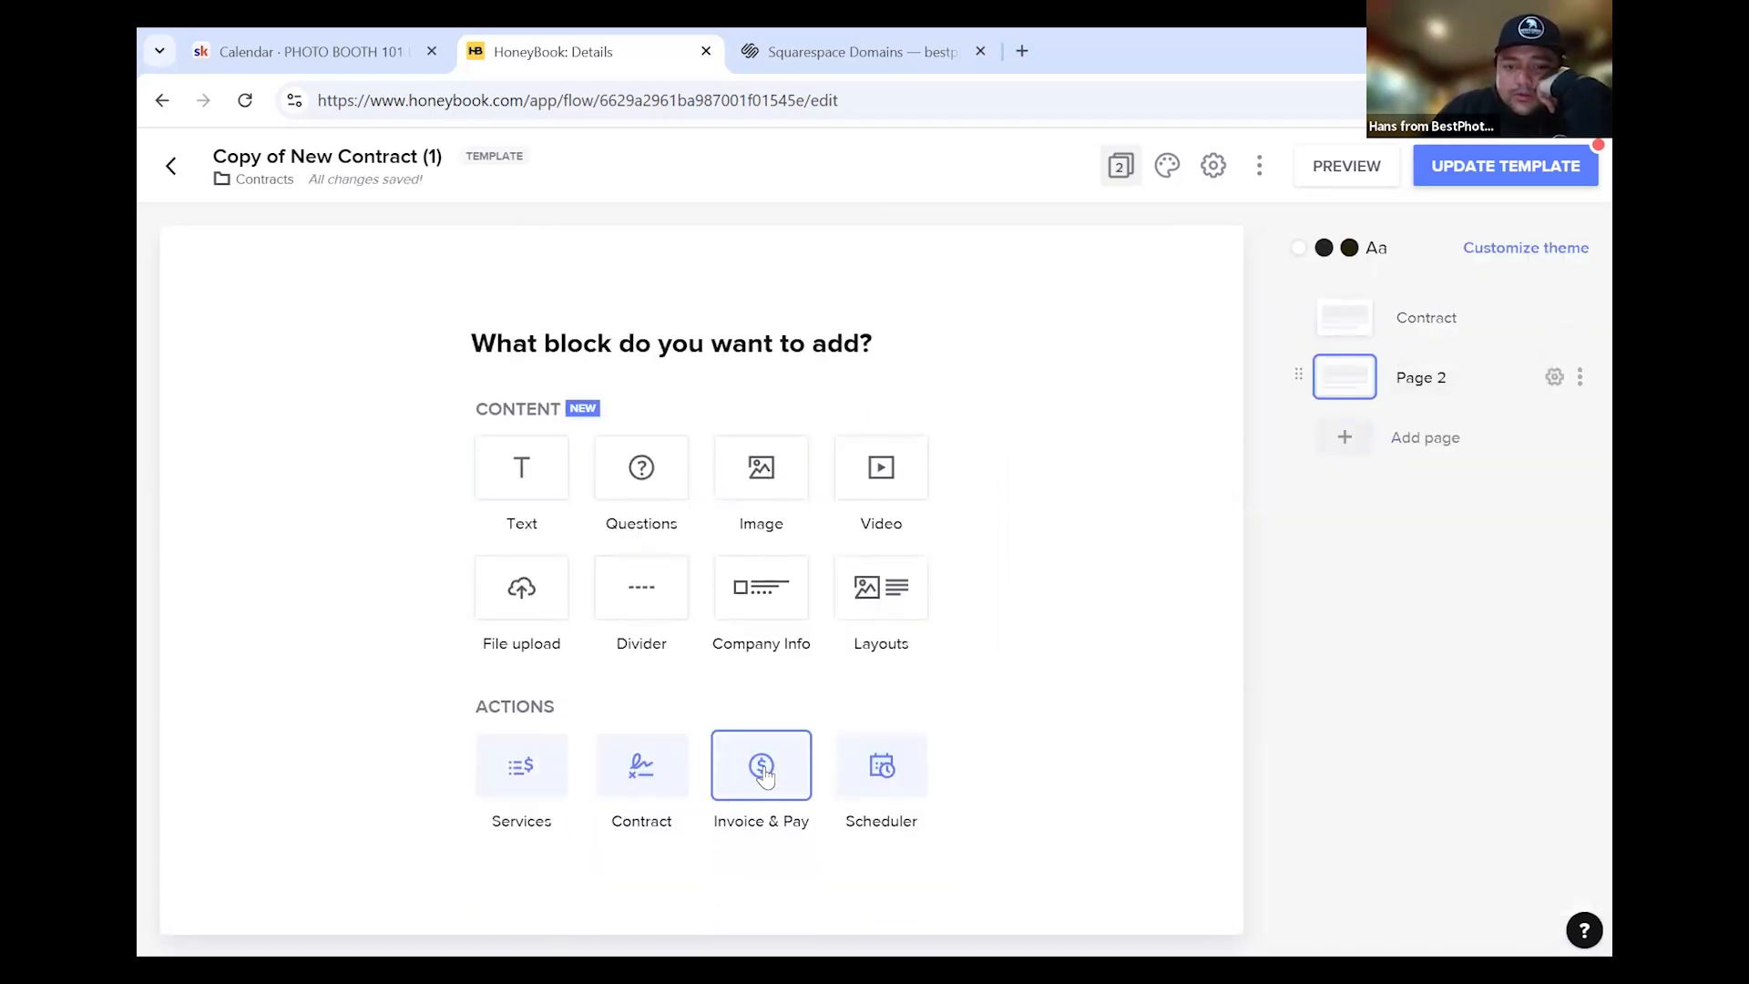
{"action": "left_click", "coordinate": [791, 773]}
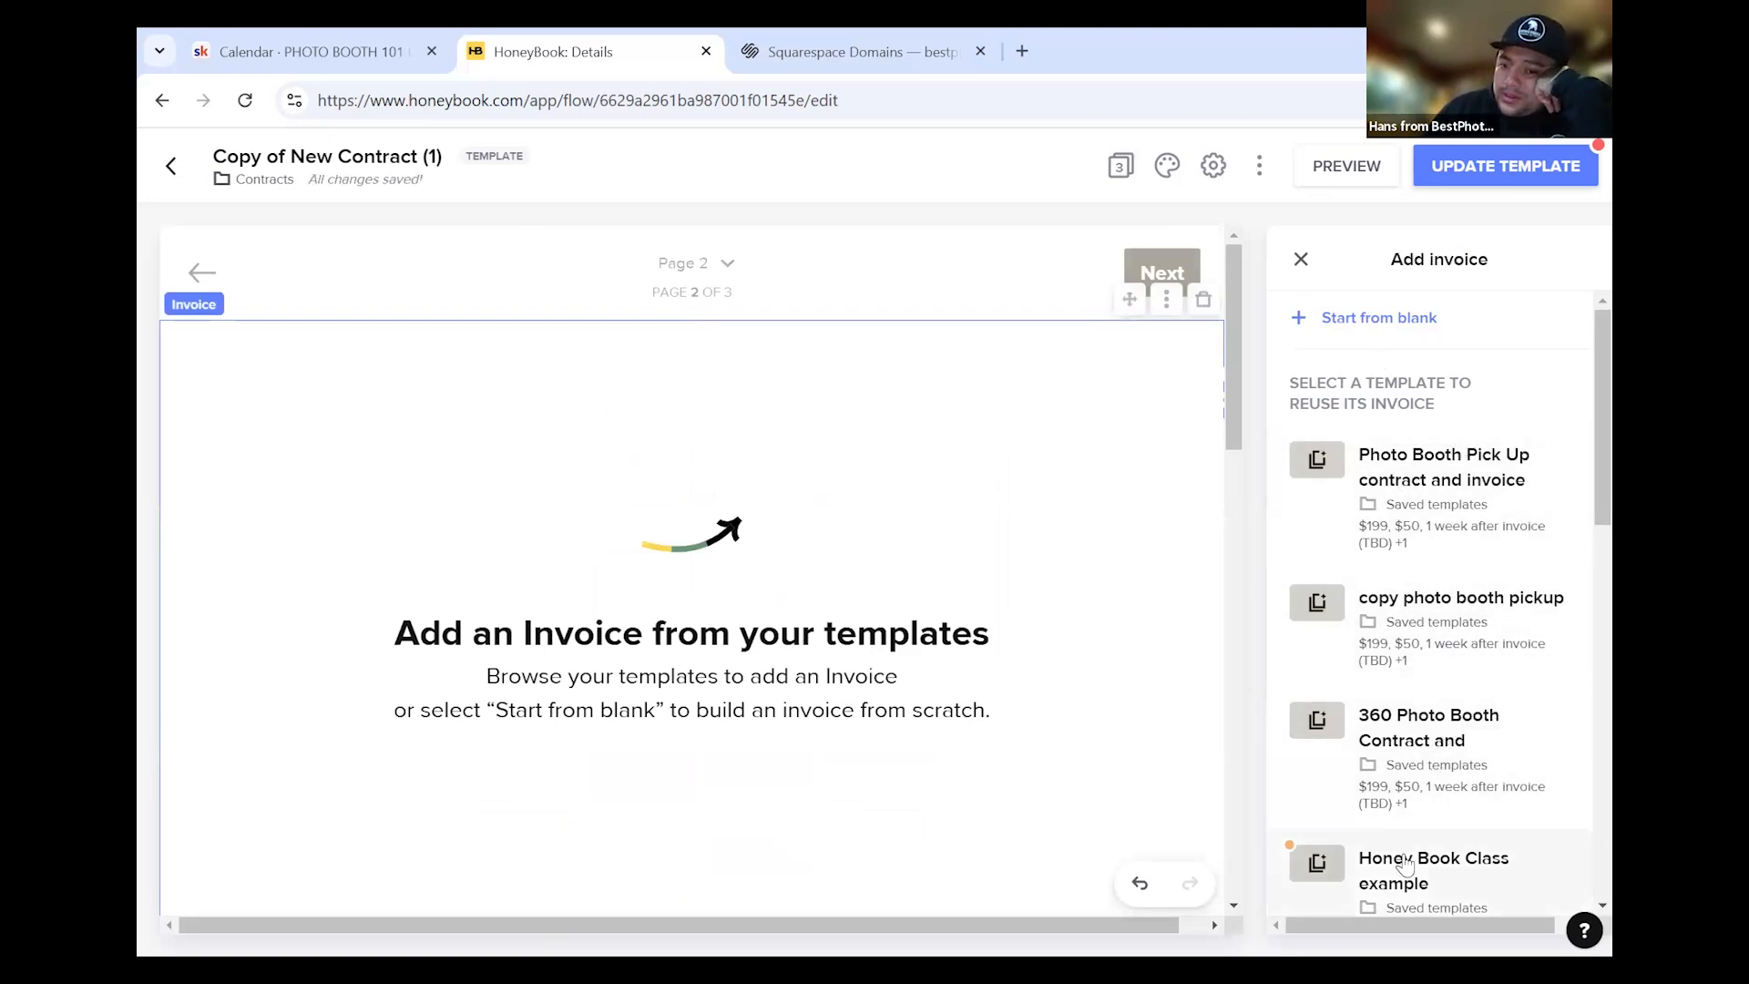
Load the Honey Book Class example invoice and select its $199 Photo Booth Pick Up item
{"action": "scroll", "coordinate": [1458, 811], "scroll_direction": "down", "scroll_amount": 1}
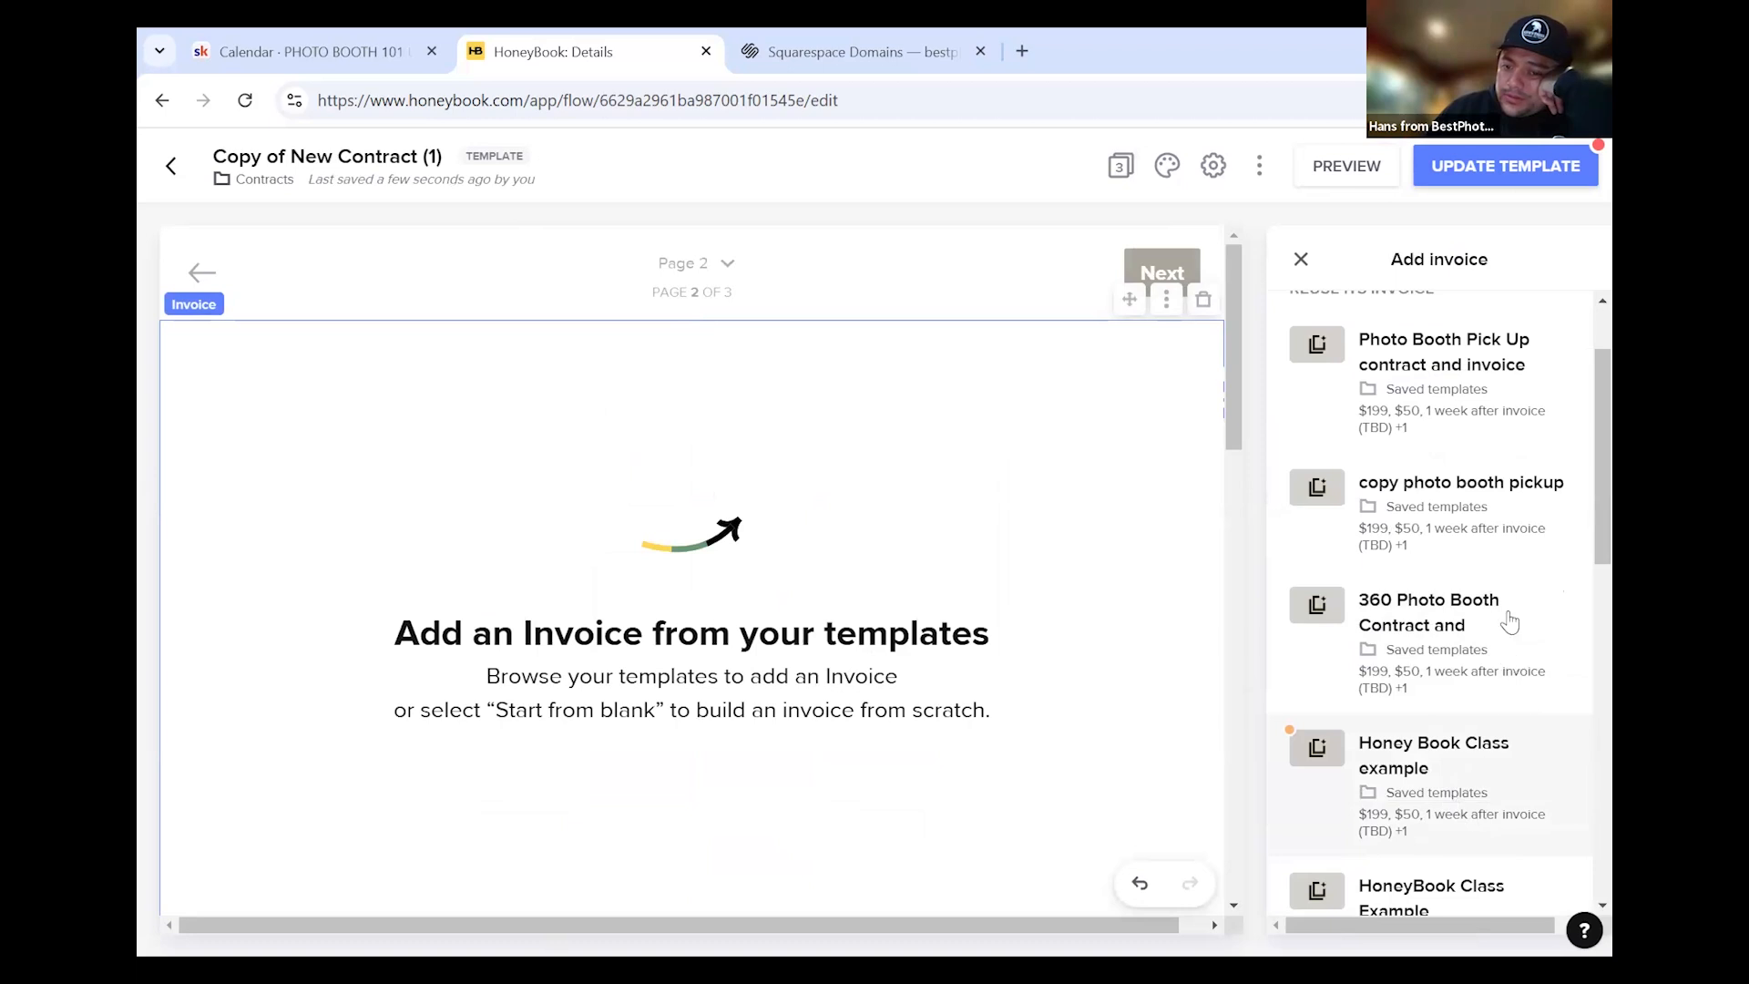
{"action": "scroll", "coordinate": [1458, 802], "scroll_direction": "down", "scroll_amount": 2}
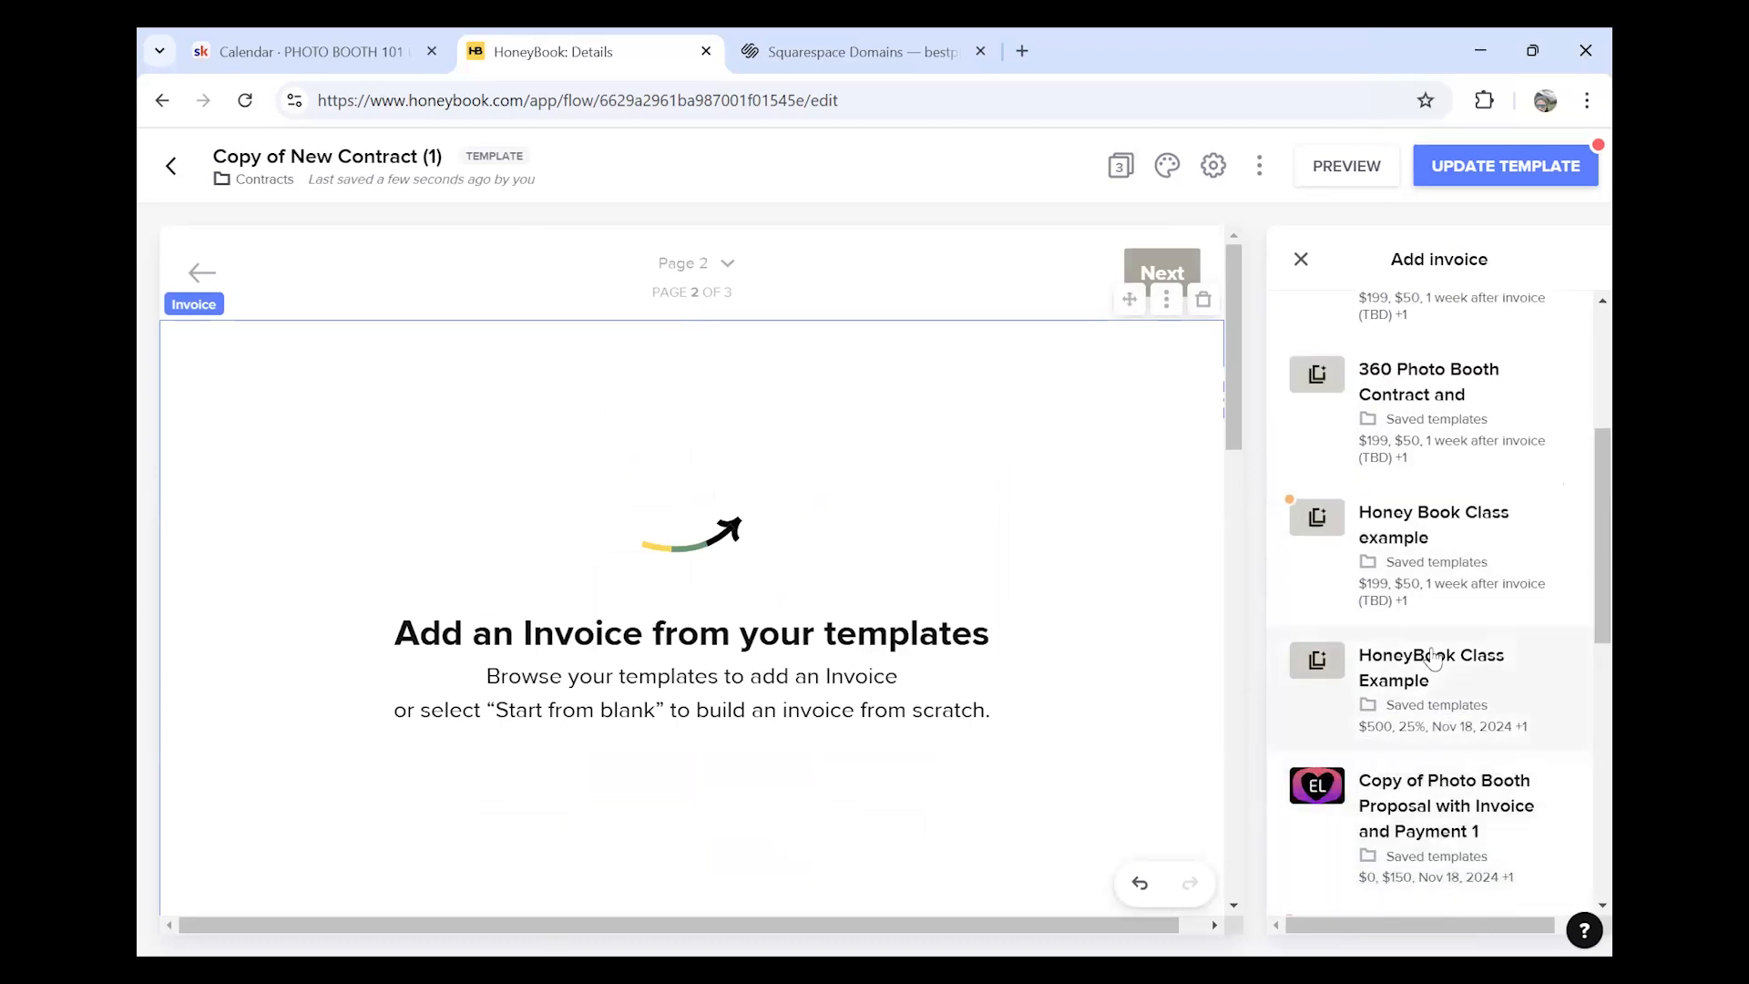
{"action": "scroll", "coordinate": [1435, 657], "scroll_direction": "down", "scroll_amount": 2}
{"action": "scroll", "coordinate": [1437, 656], "scroll_direction": "up", "scroll_amount": 3}
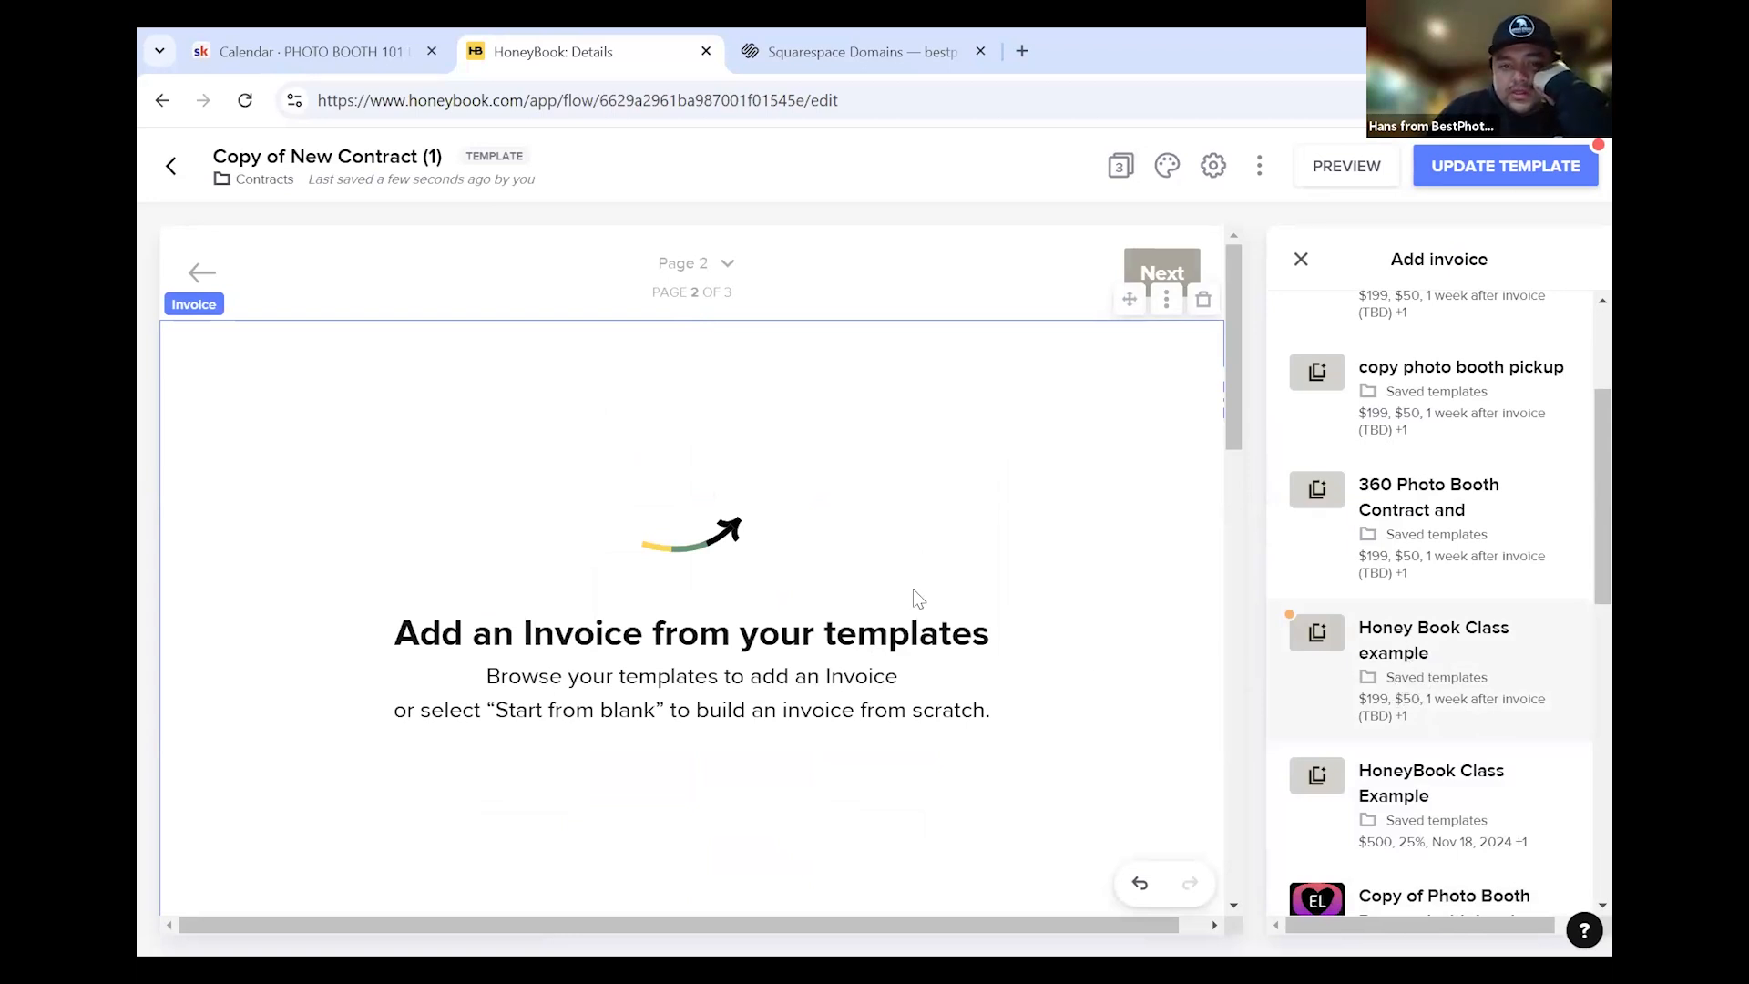
{"action": "scroll", "coordinate": [1133, 613], "scroll_direction": "down", "scroll_amount": 5}
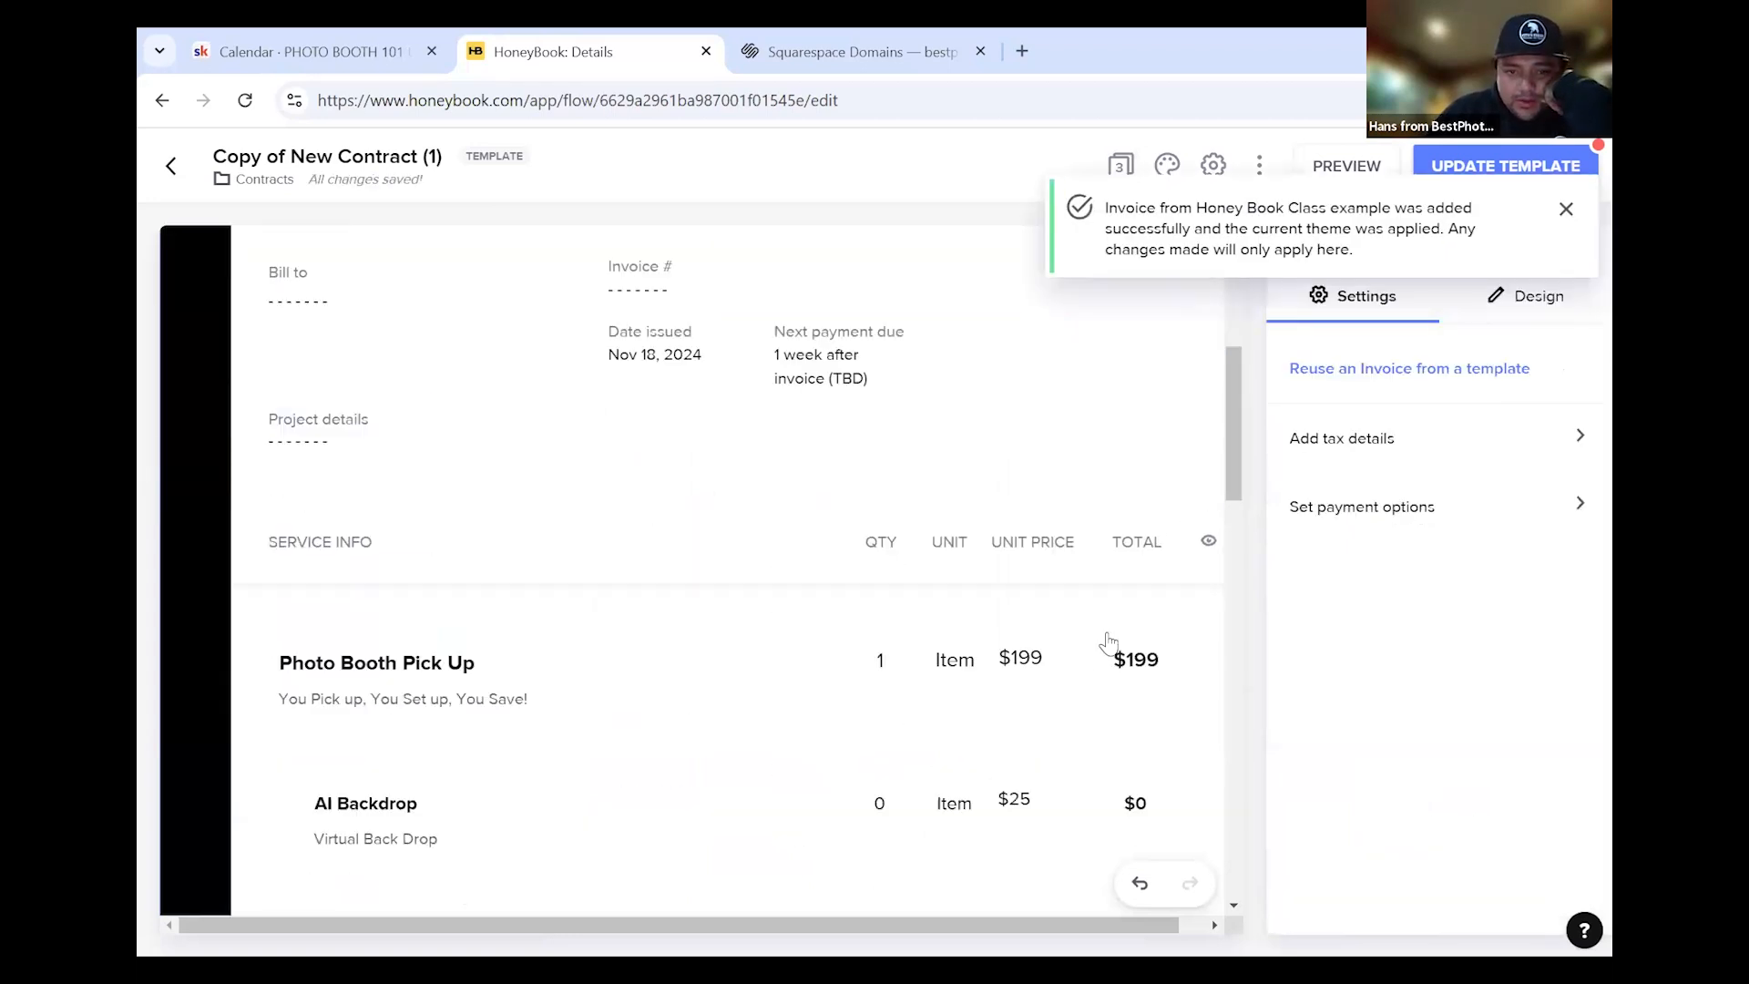
{"action": "scroll", "coordinate": [1112, 641], "scroll_direction": "down", "scroll_amount": 5}
{"action": "scroll", "coordinate": [902, 593], "scroll_direction": "up", "scroll_amount": 4}
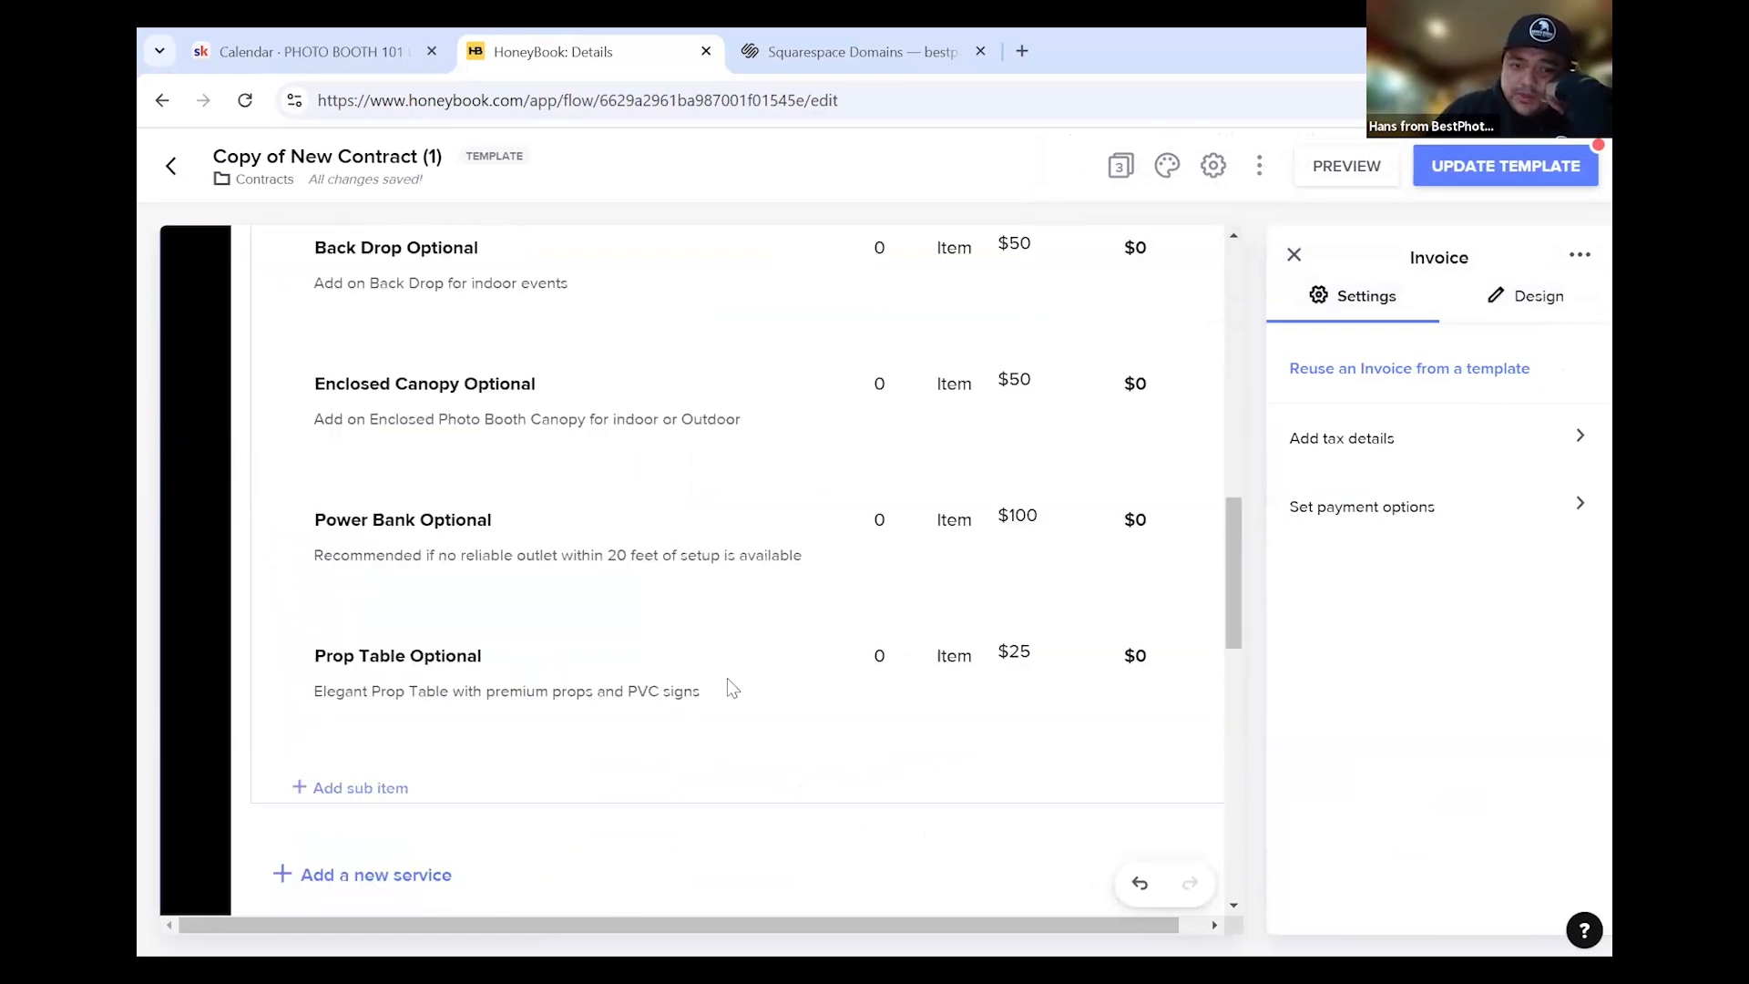
{"action": "scroll", "coordinate": [727, 687], "scroll_direction": "down", "scroll_amount": 2}
{"action": "scroll", "coordinate": [832, 649], "scroll_direction": "up", "scroll_amount": 6}
{"action": "scroll", "coordinate": [839, 661], "scroll_direction": "up", "scroll_amount": 1}
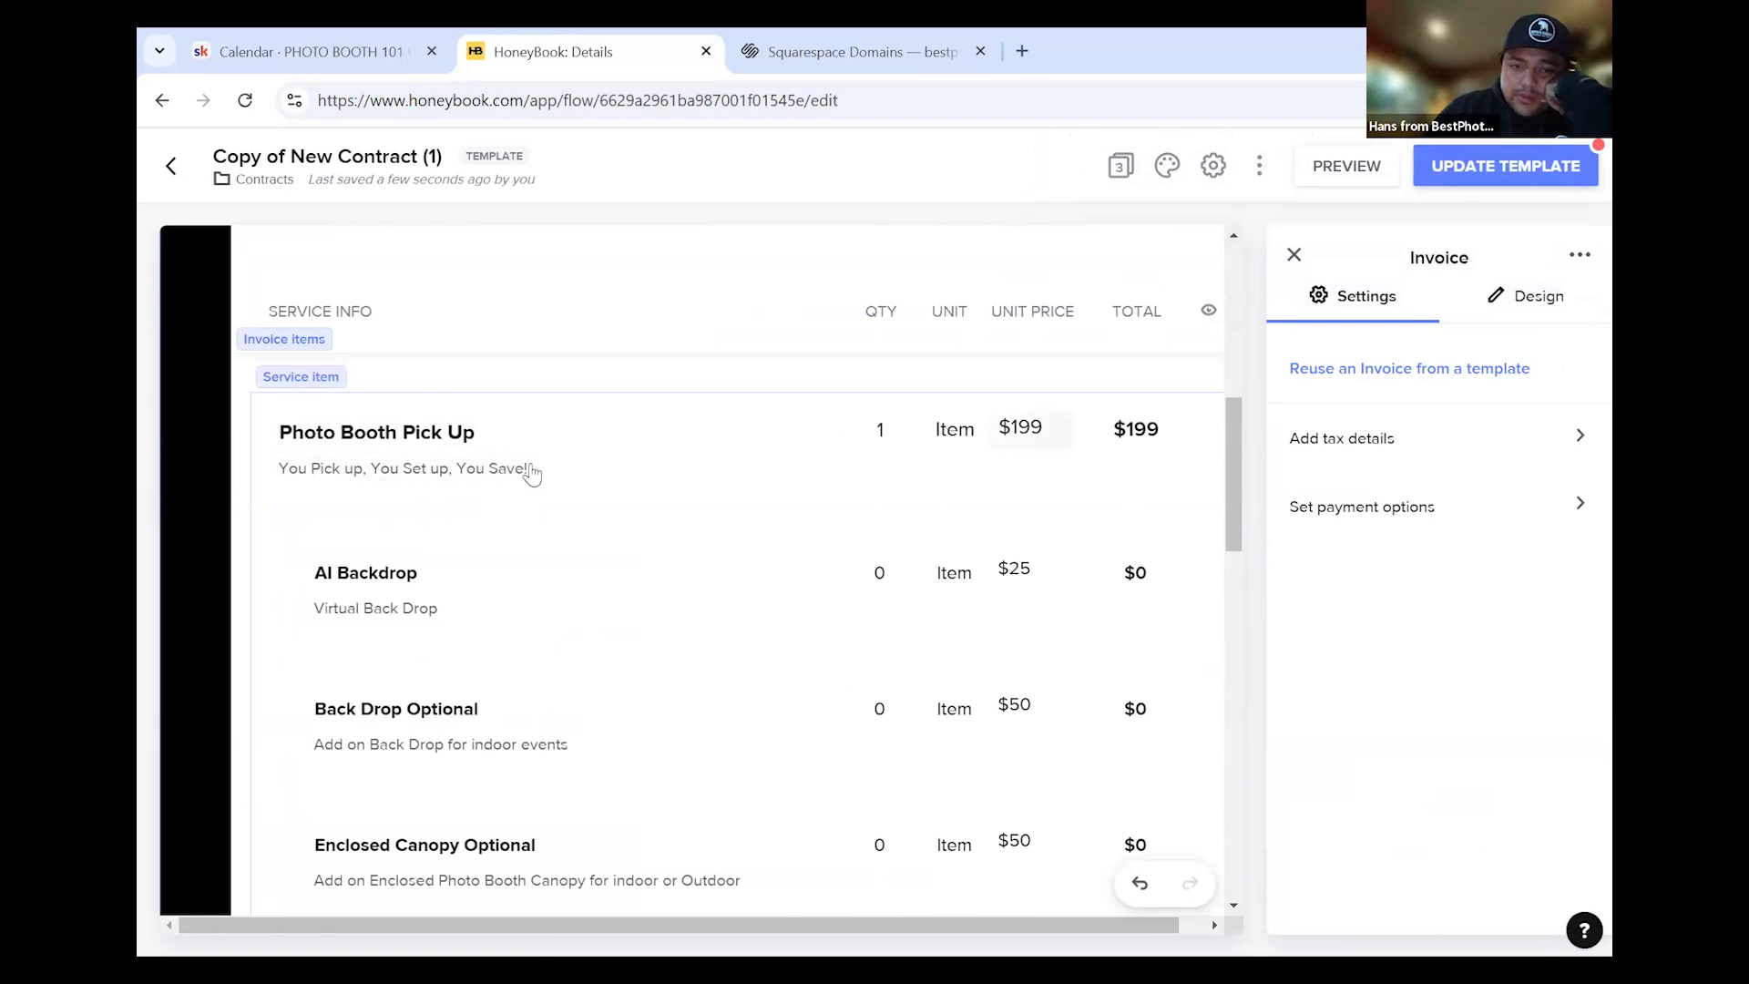
{"action": "scroll", "coordinate": [1105, 585], "scroll_direction": "down", "scroll_amount": 3}
{"action": "scroll", "coordinate": [1054, 501], "scroll_direction": "up", "scroll_amount": 6}
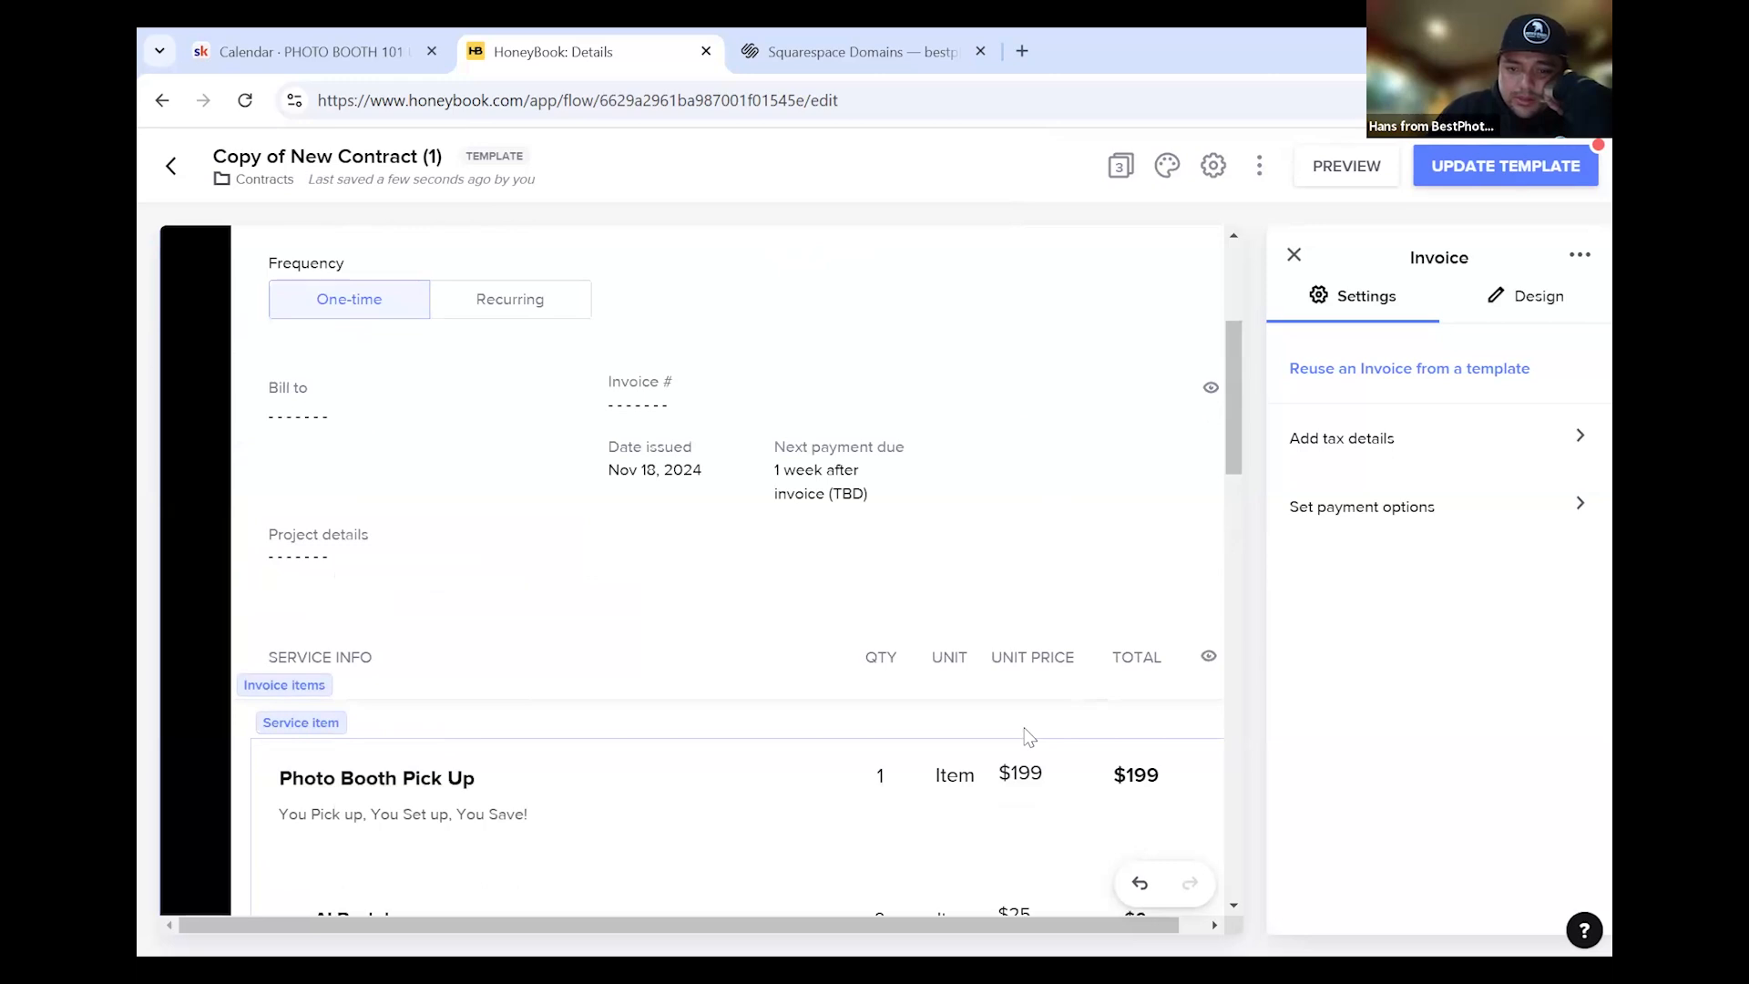
{"action": "left_click", "coordinate": [1029, 736]}
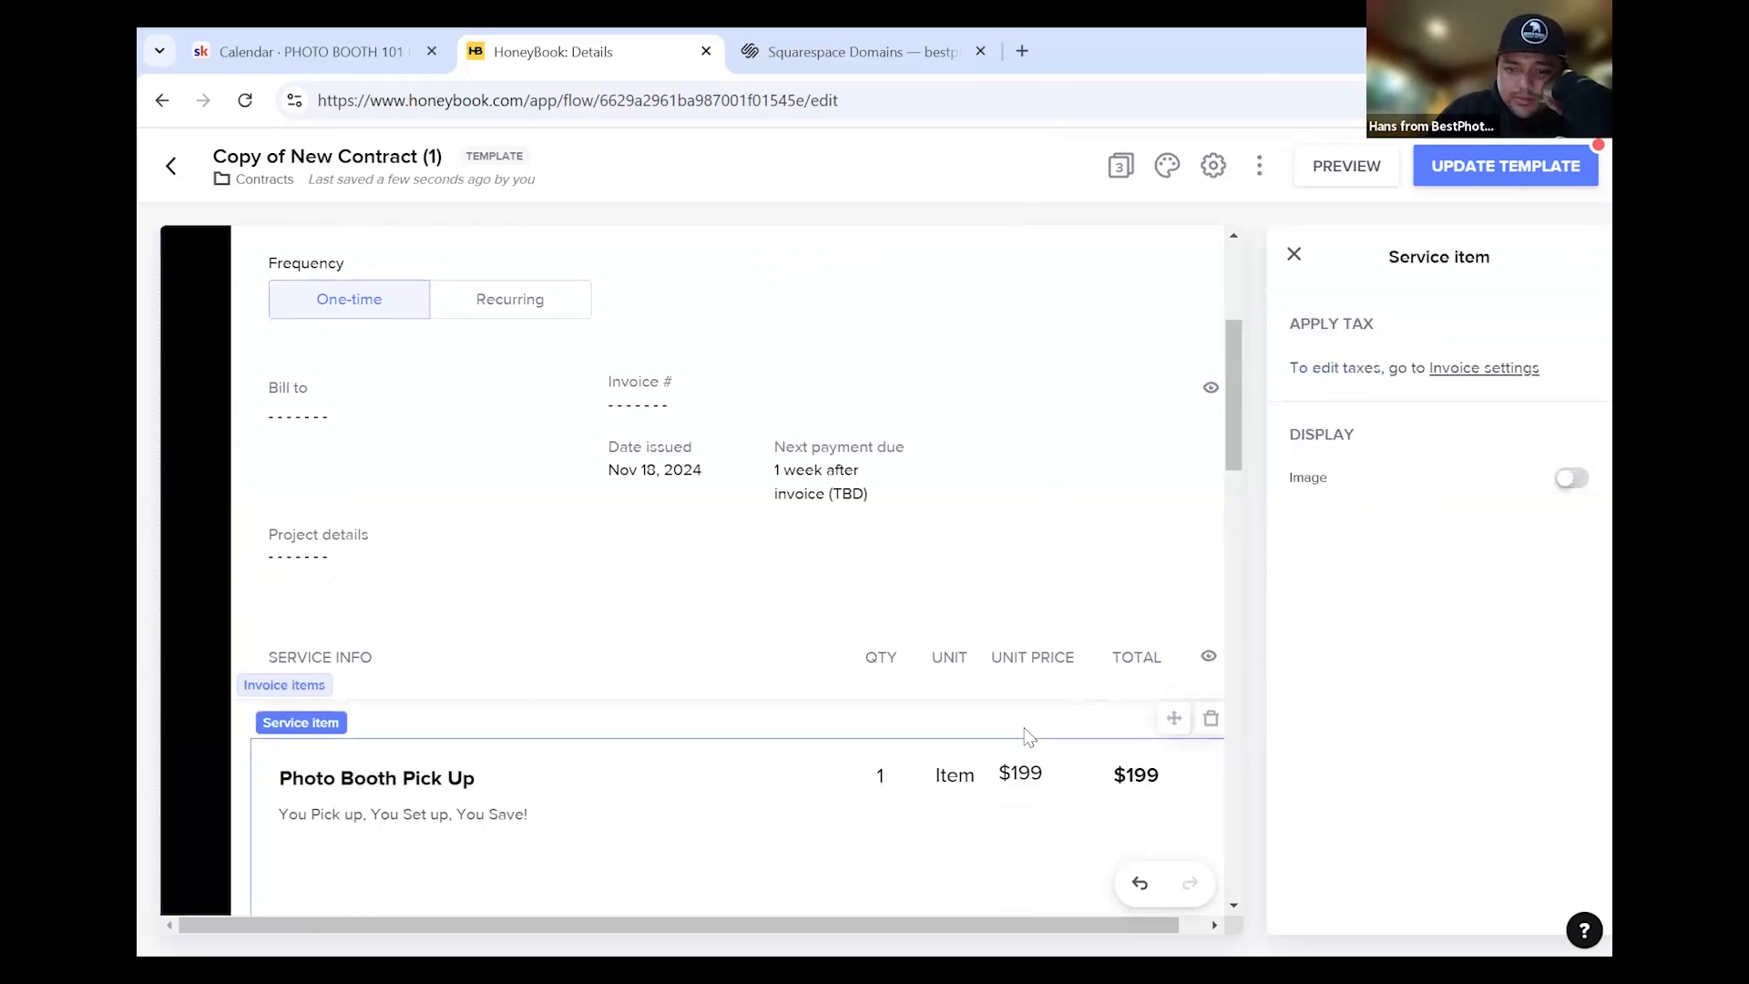
Delete the Photo Booth Pick Up service from the invoice
{"action": "left_click", "coordinate": [1211, 719]}
{"action": "scroll", "coordinate": [586, 587], "scroll_direction": "up", "scroll_amount": 4}
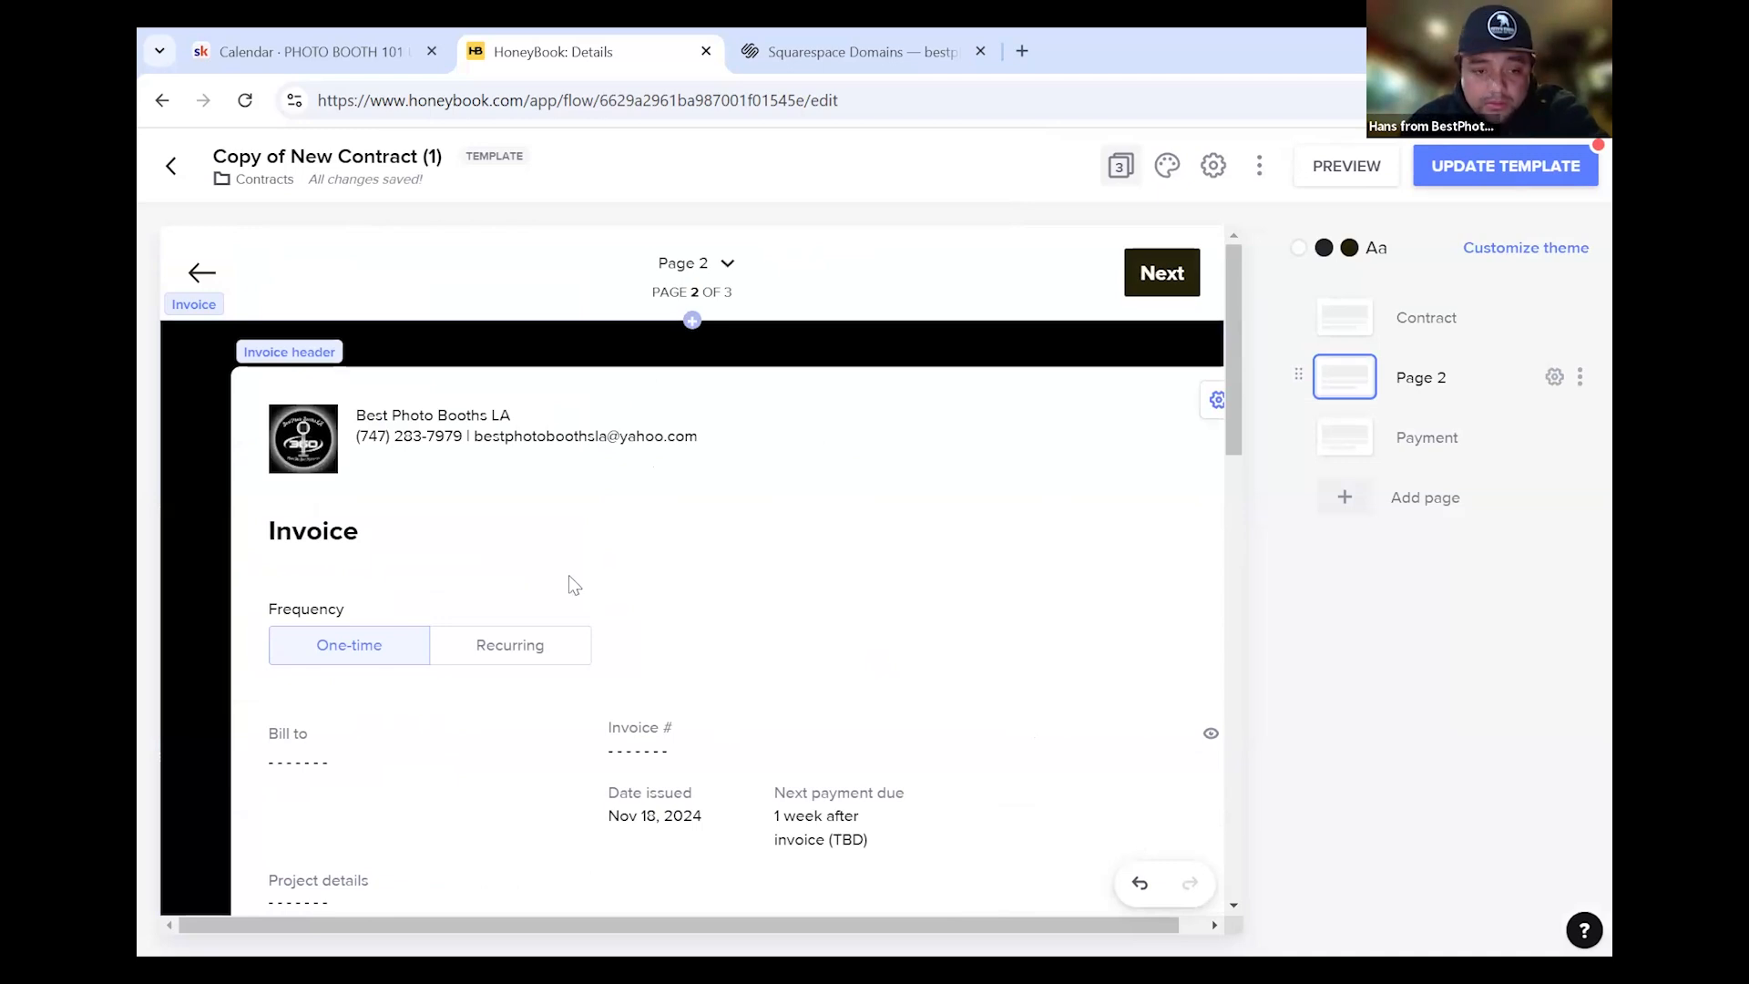
{"action": "scroll", "coordinate": [568, 583], "scroll_direction": "down", "scroll_amount": 4}
{"action": "scroll", "coordinate": [391, 553], "scroll_direction": "down", "scroll_amount": 1}
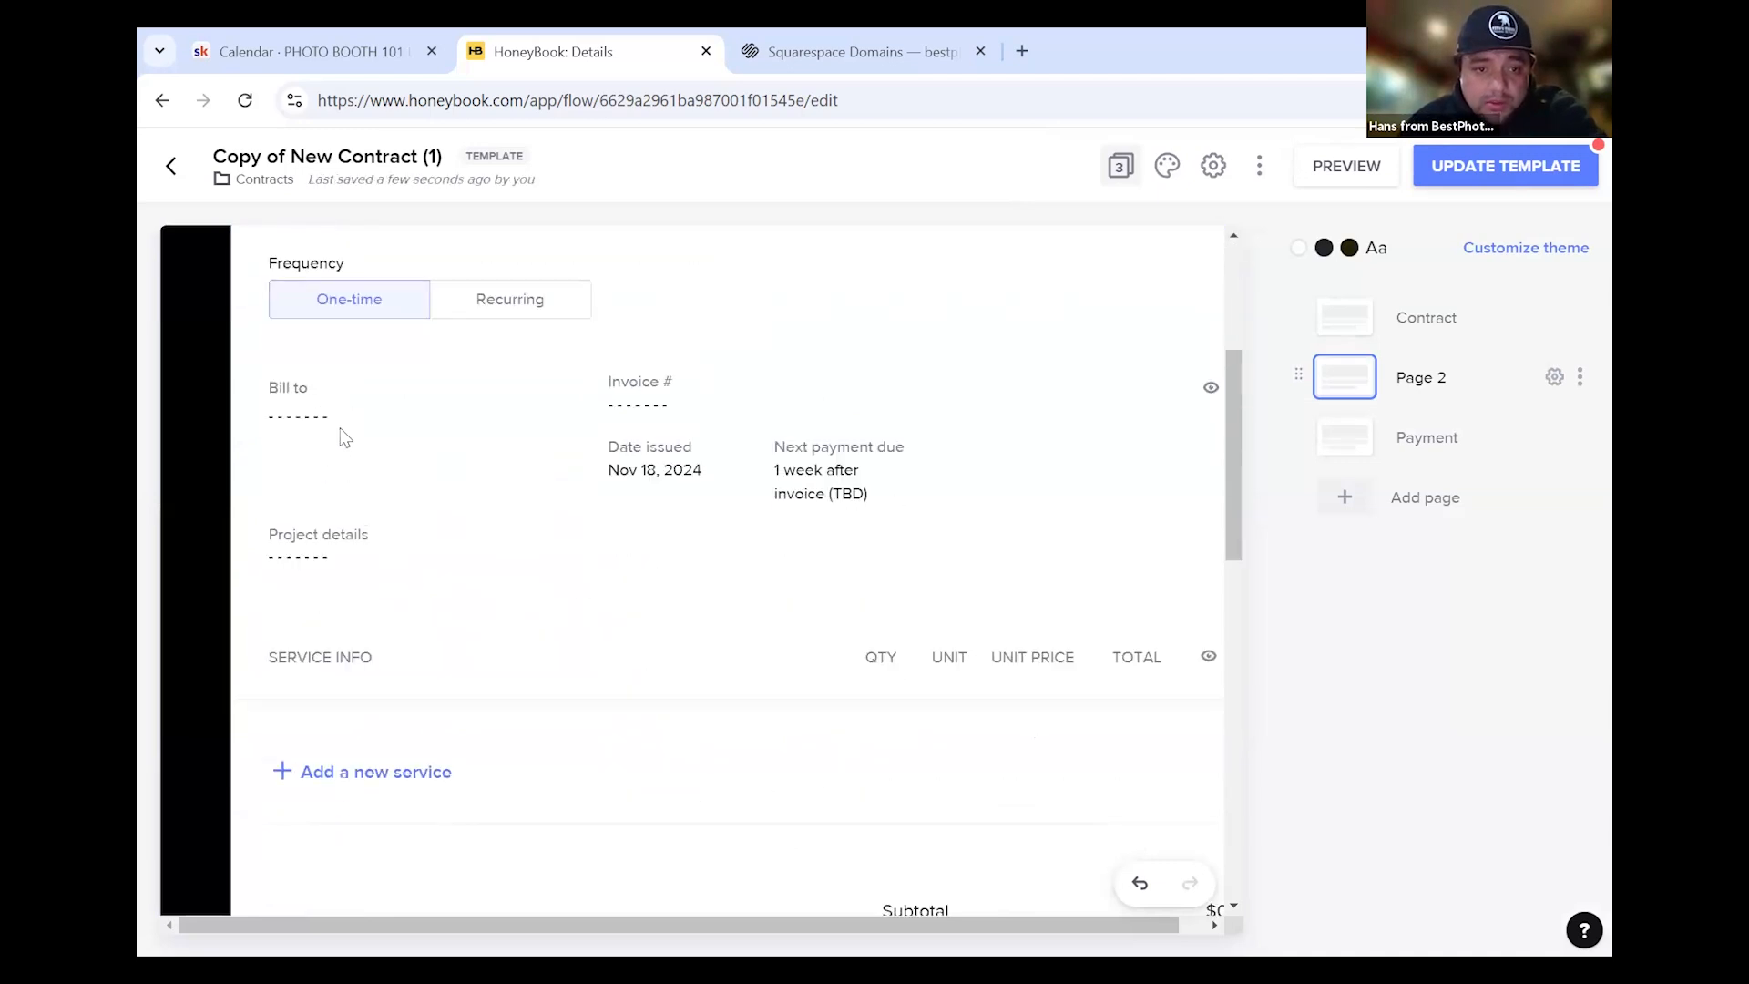
{"action": "scroll", "coordinate": [320, 363], "scroll_direction": "up", "scroll_amount": 4}
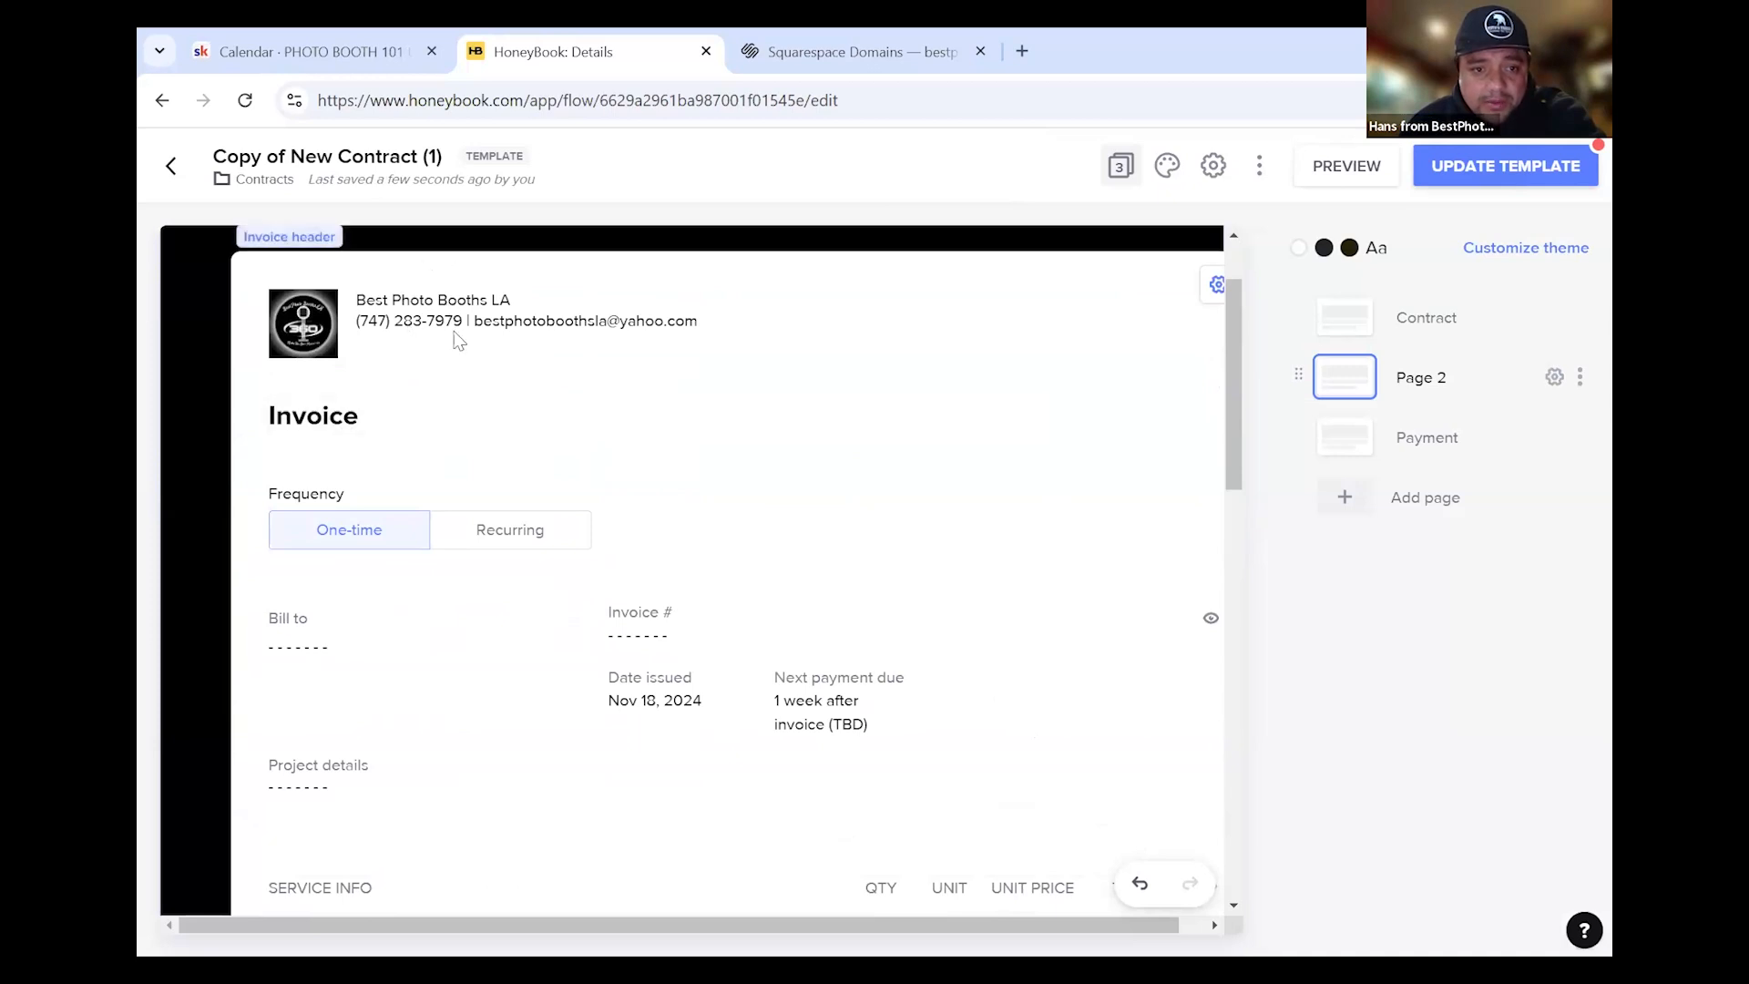
Show the invoice block's settings on the Design tab
{"action": "left_click", "coordinate": [1033, 322]}
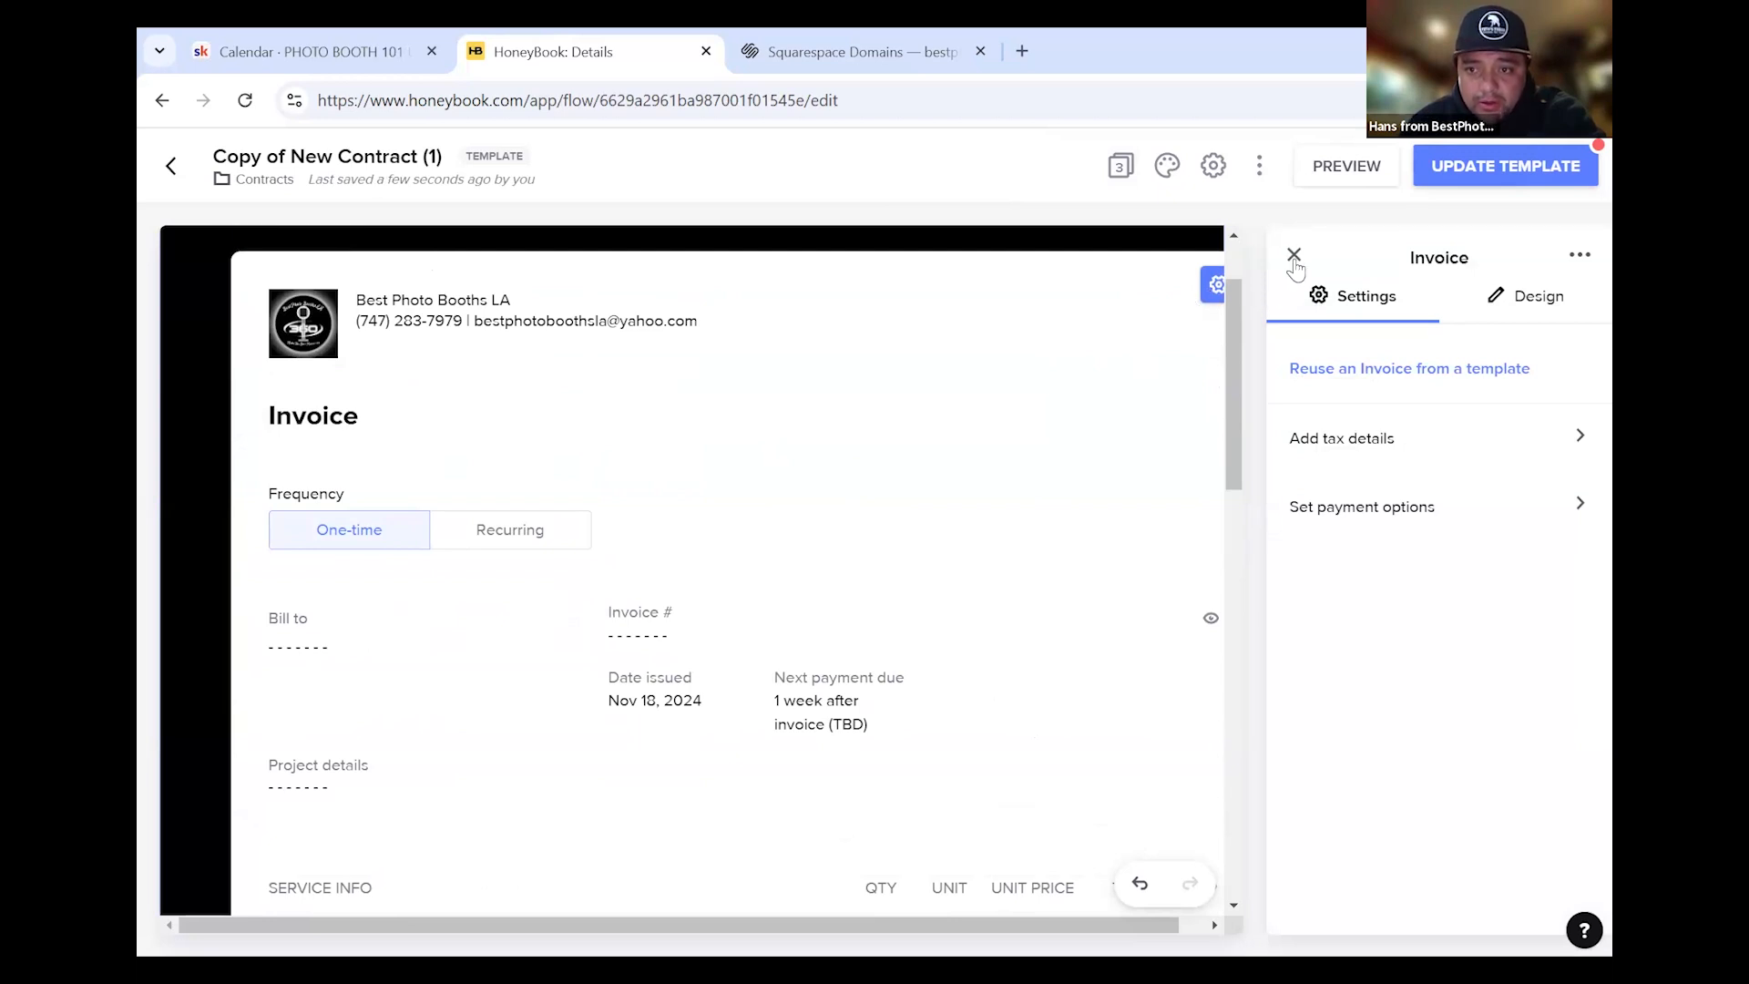
{"action": "left_click", "coordinate": [1549, 299]}
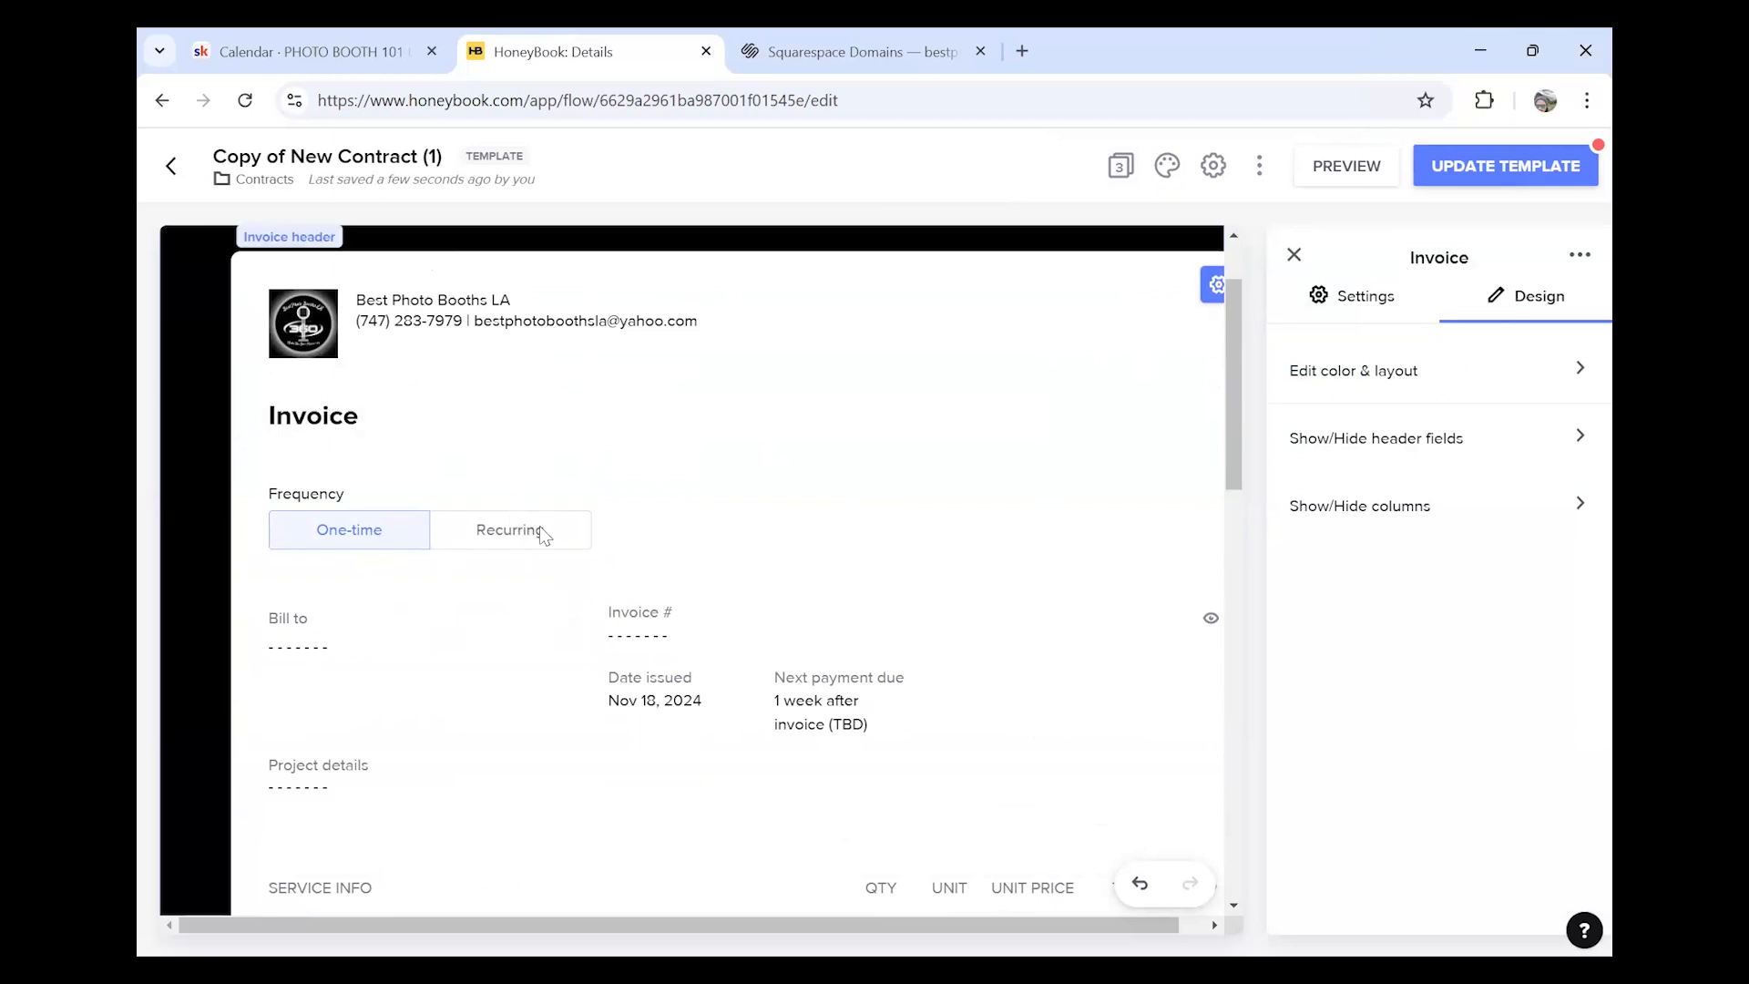
{"action": "scroll", "coordinate": [544, 535], "scroll_direction": "down", "scroll_amount": 4}
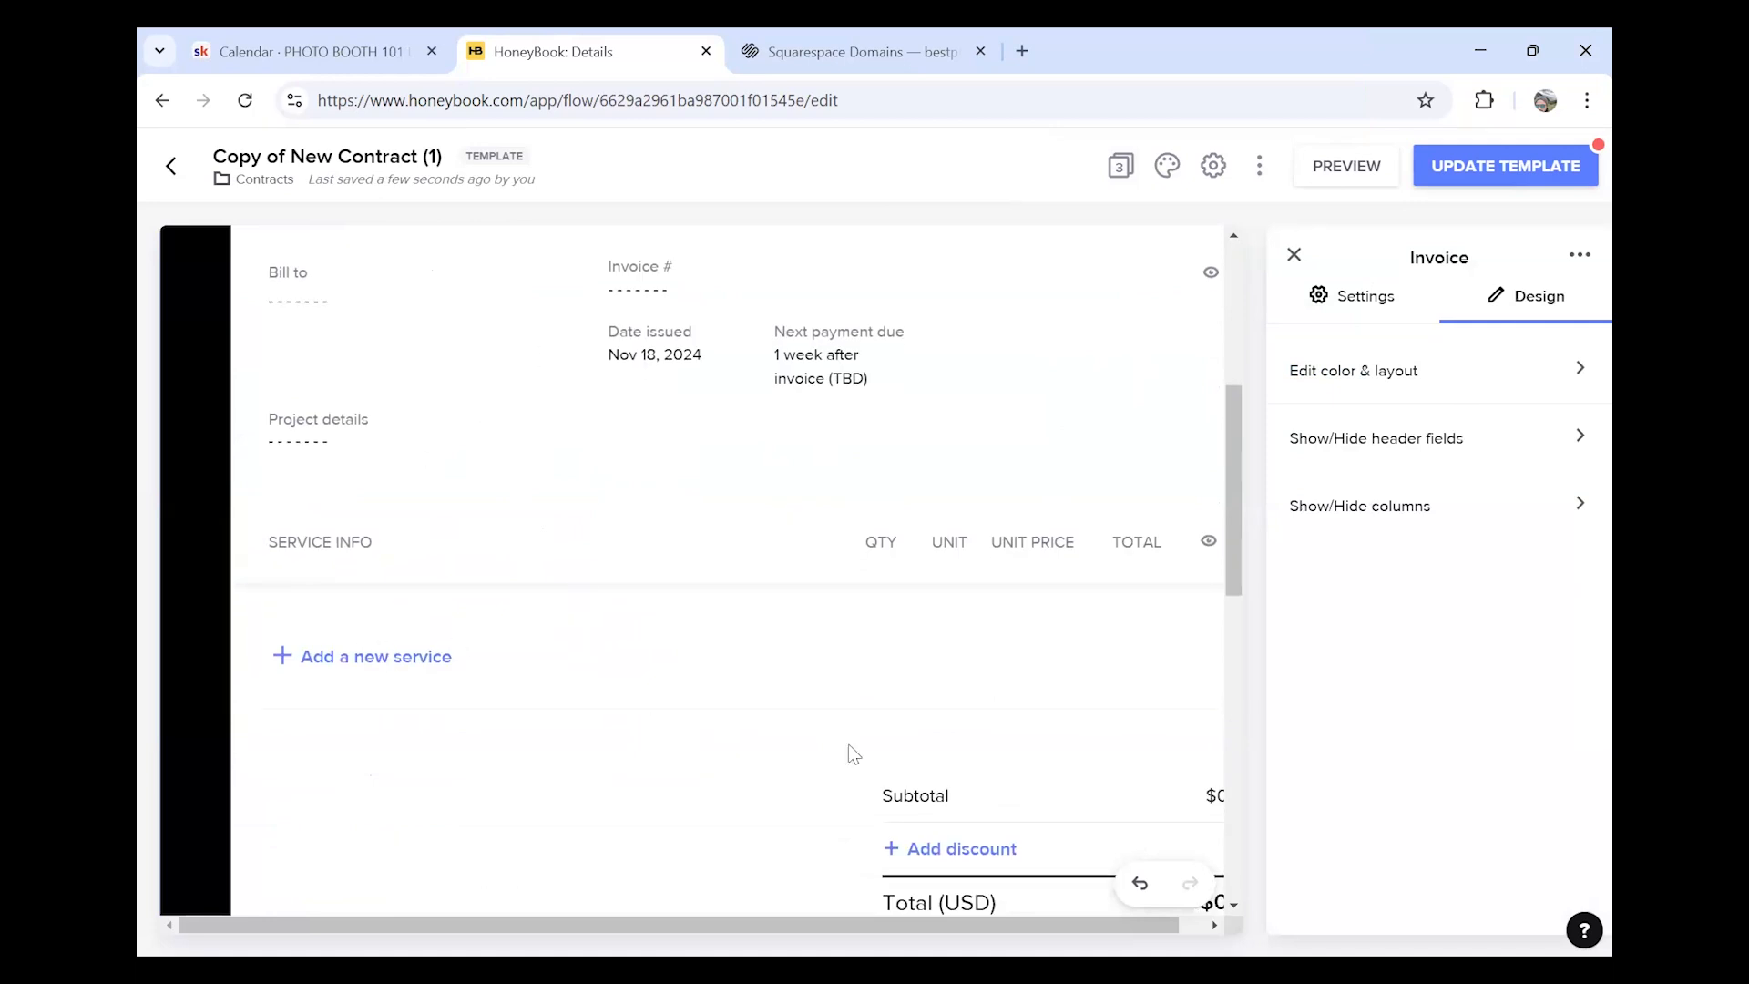
Add a new service named 'Print Example' with its photo booth description
{"action": "left_click", "coordinate": [345, 660]}
{"action": "left_click", "coordinate": [392, 665]}
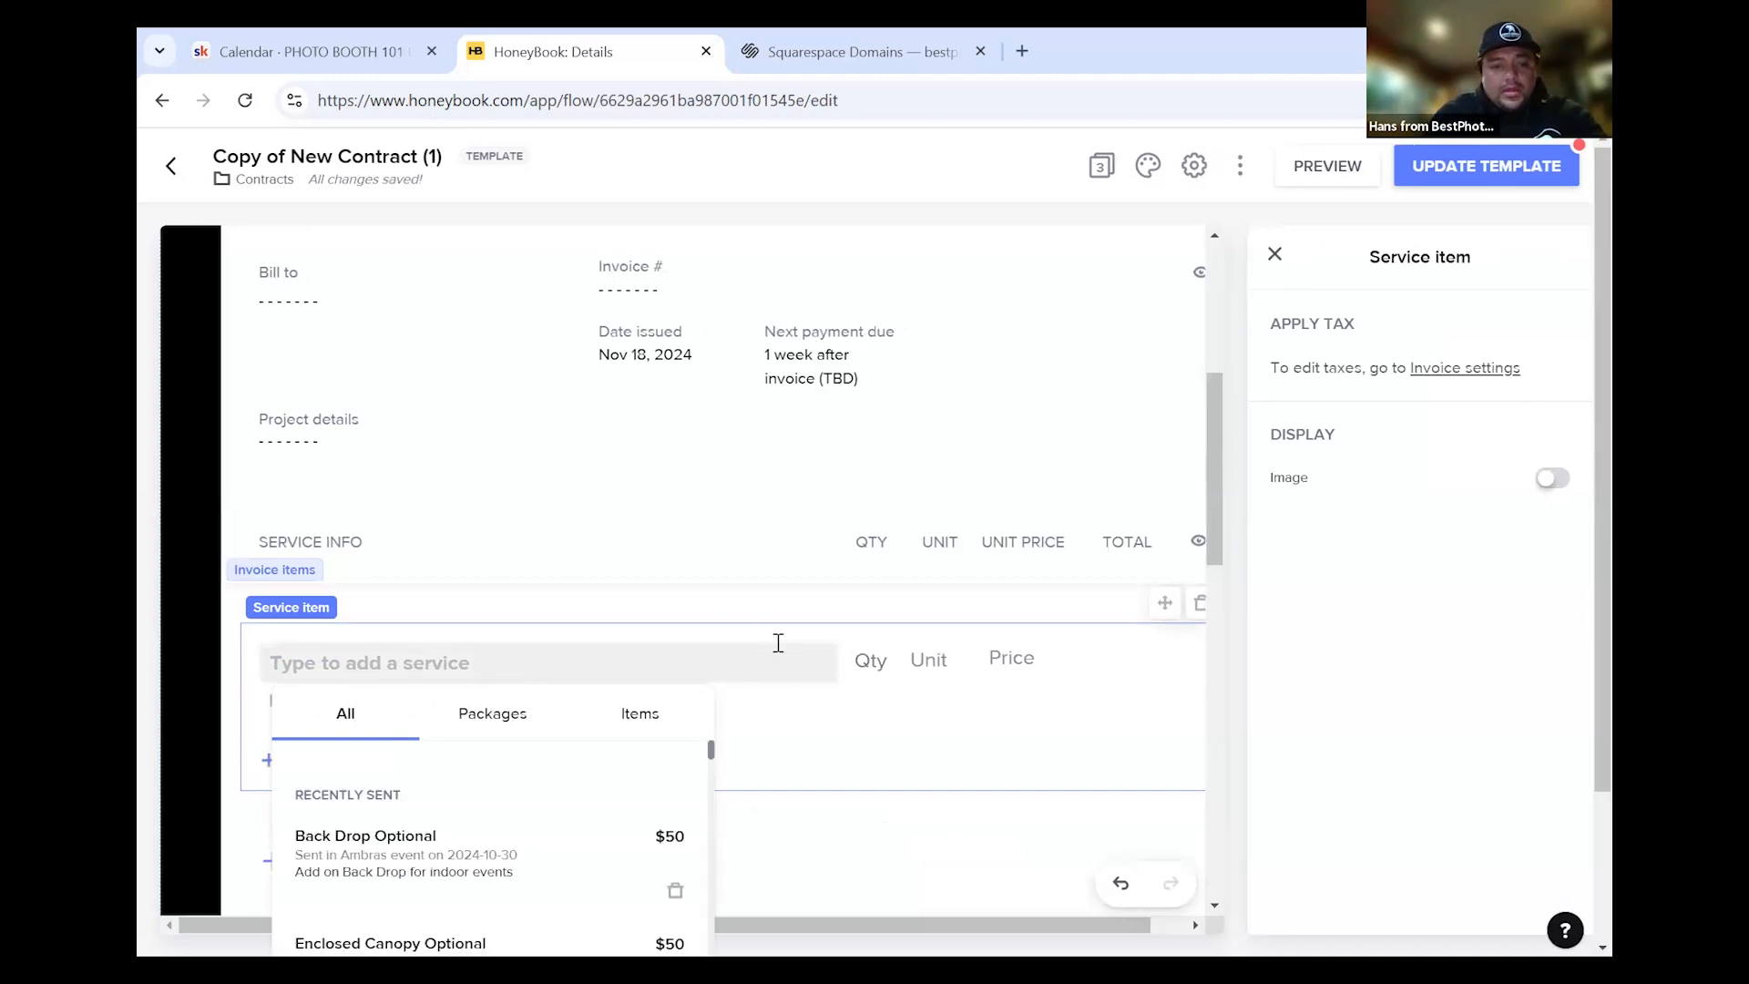
{"action": "type", "text": "Print"}
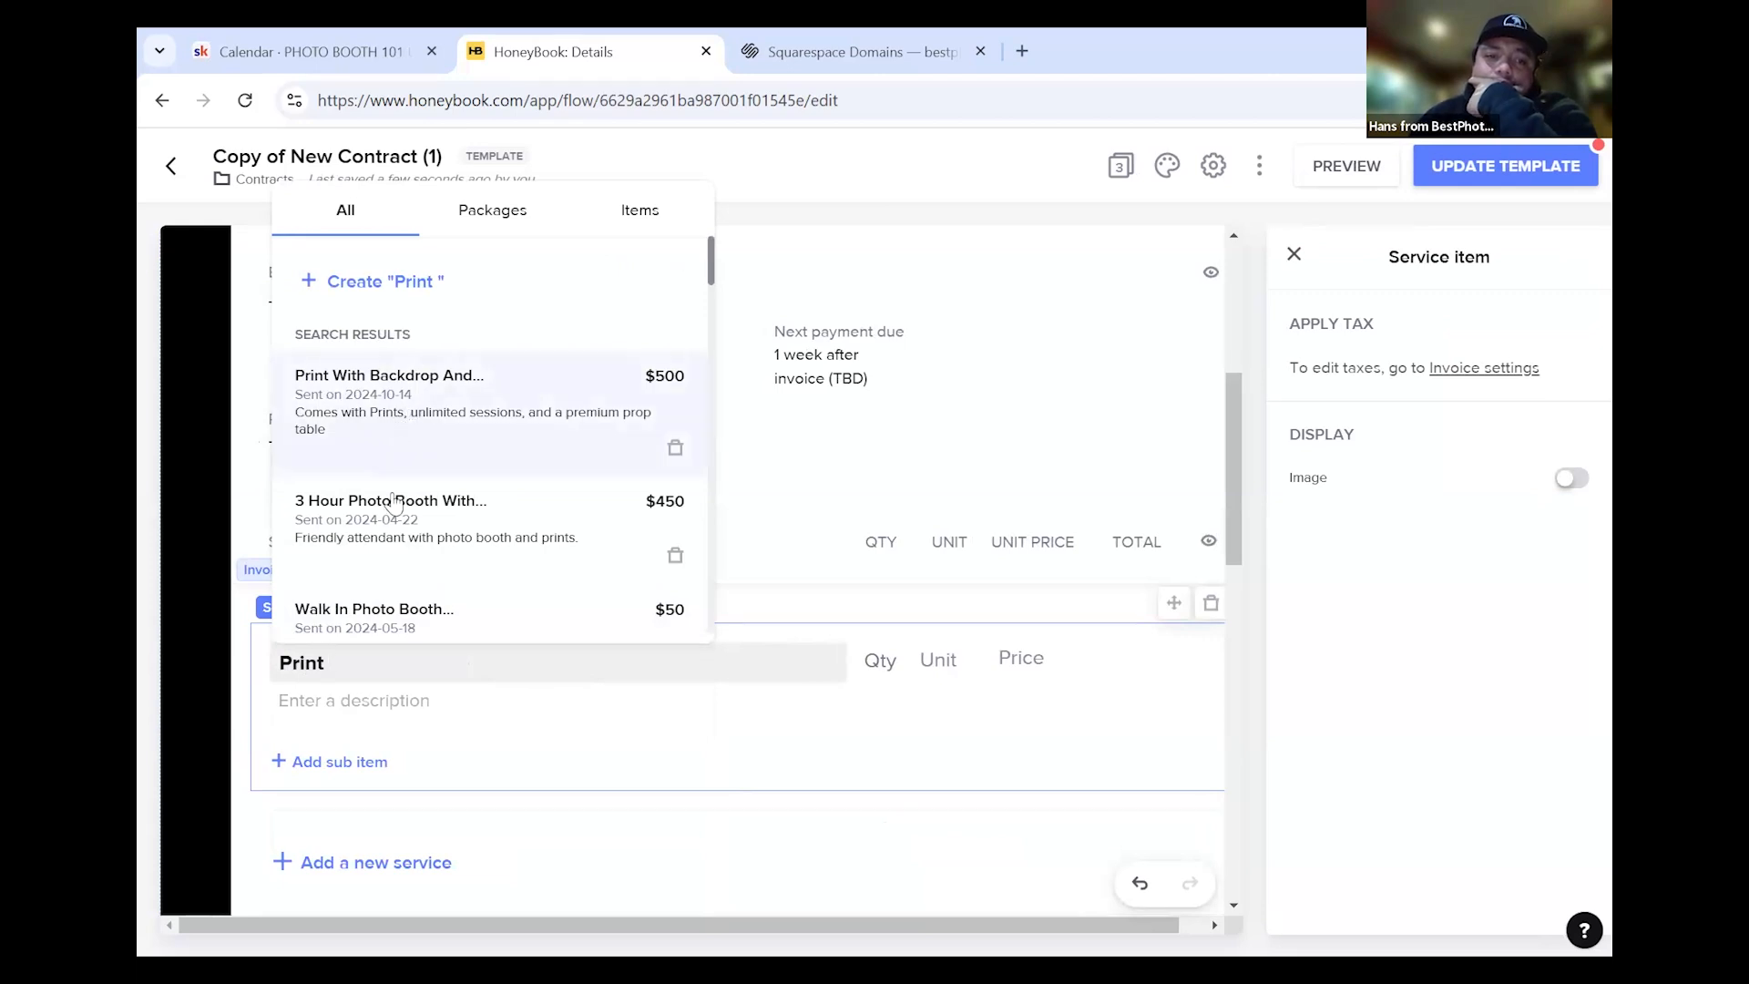
{"action": "left_click", "coordinate": [352, 660]}
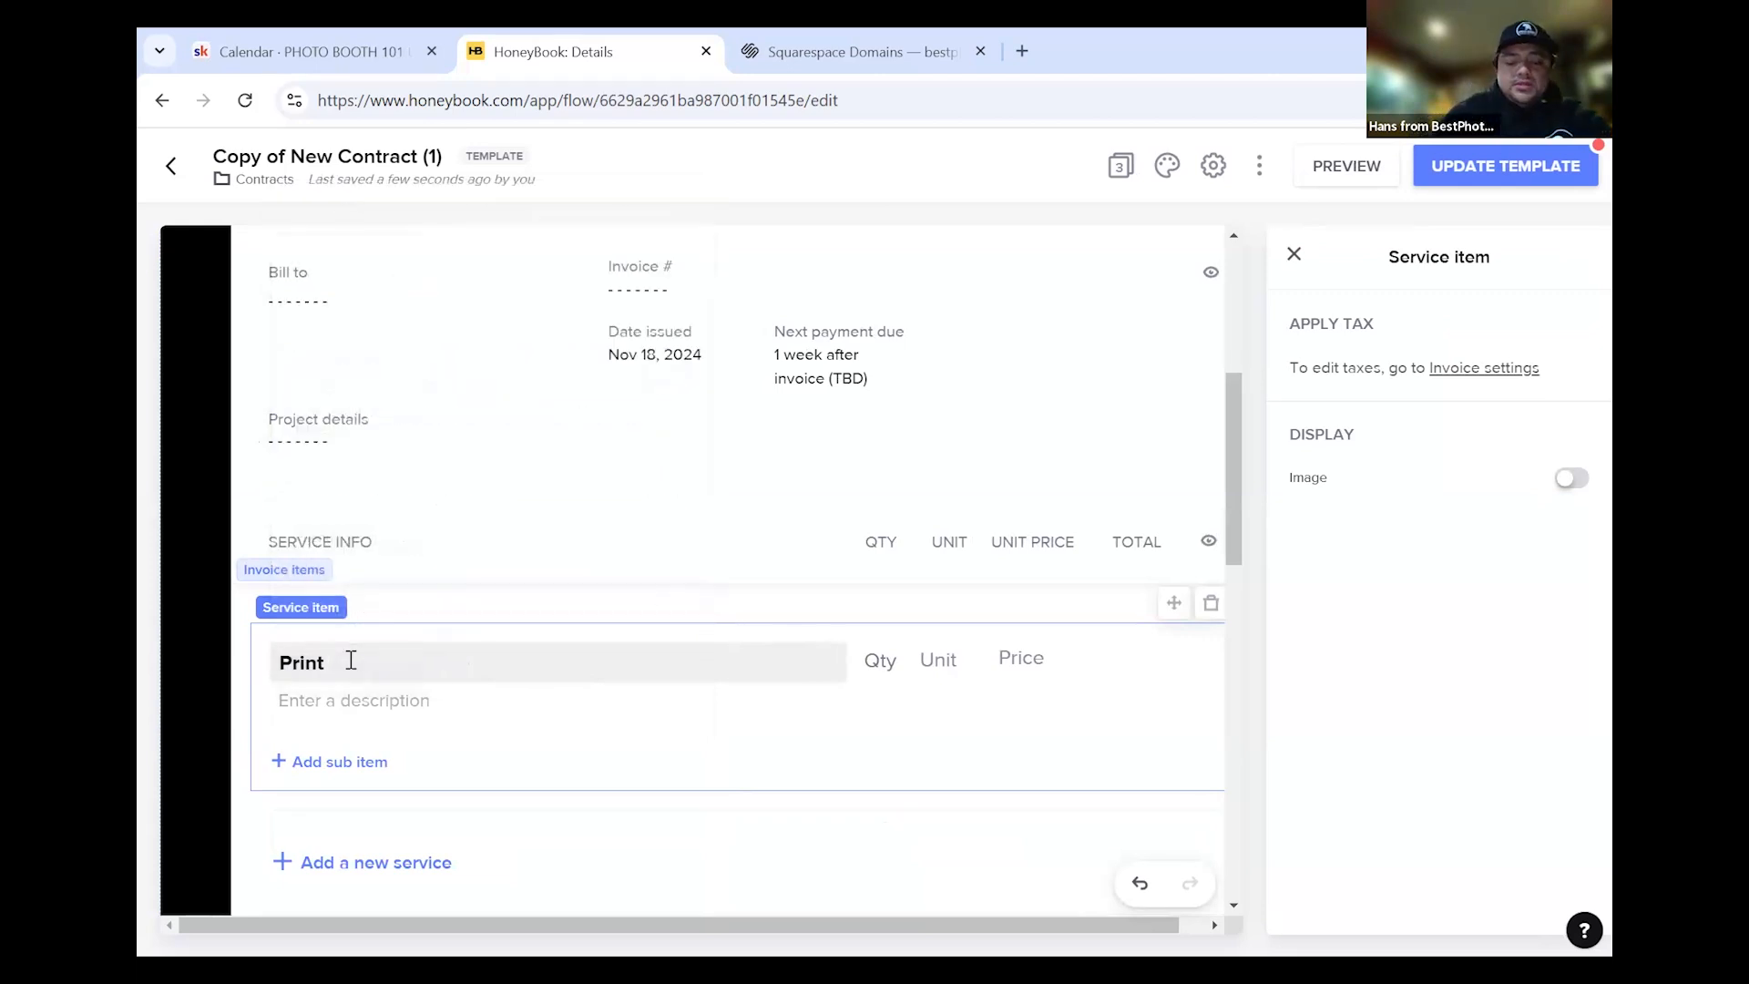
{"action": "type", "text": "Exa"}
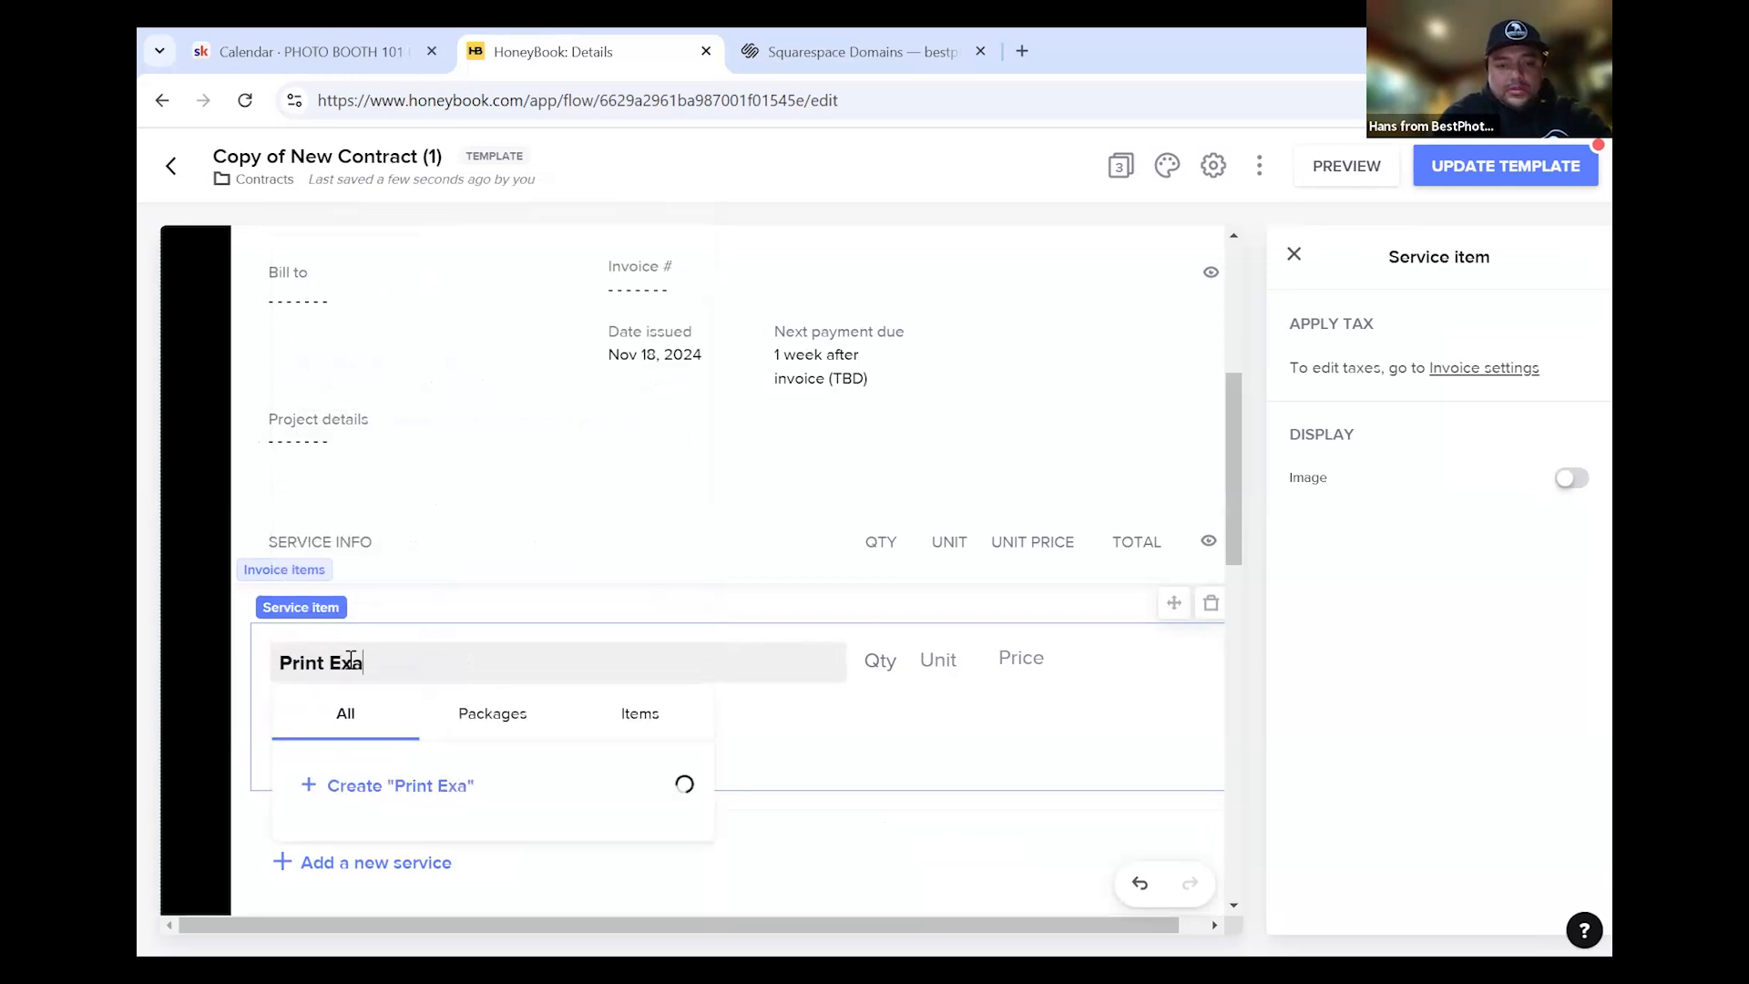
{"action": "type", "text": "mple"}
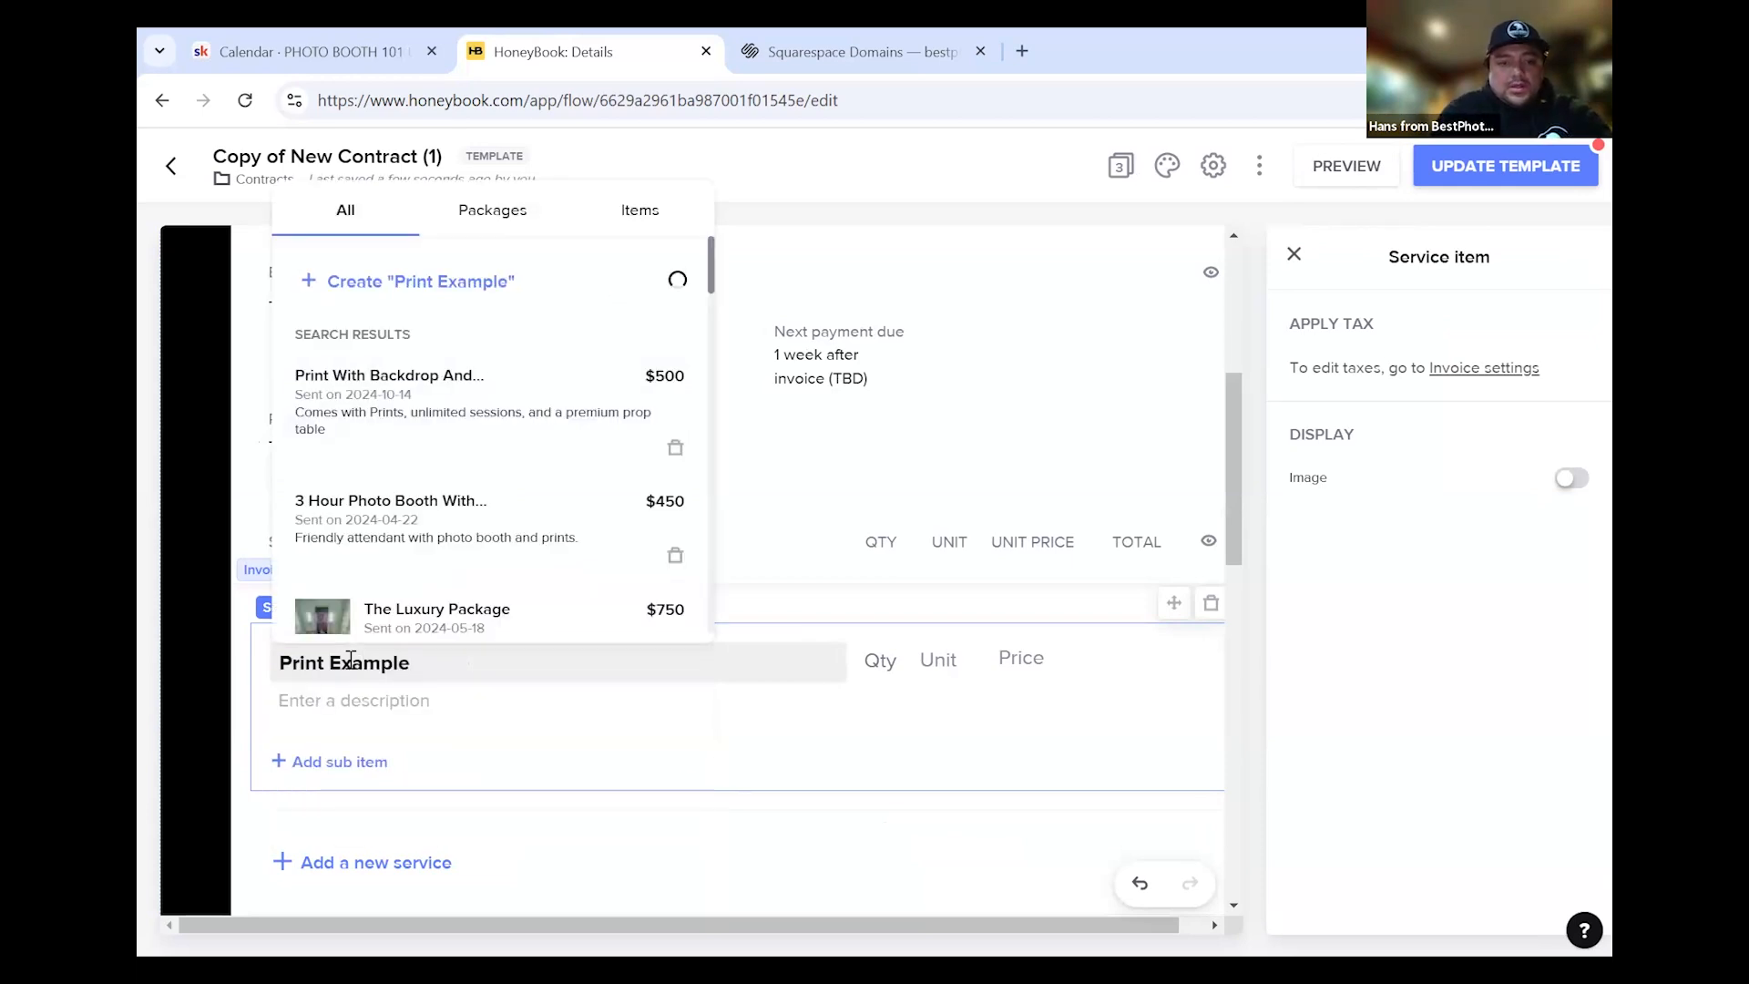
{"action": "left_click", "coordinate": [324, 700]}
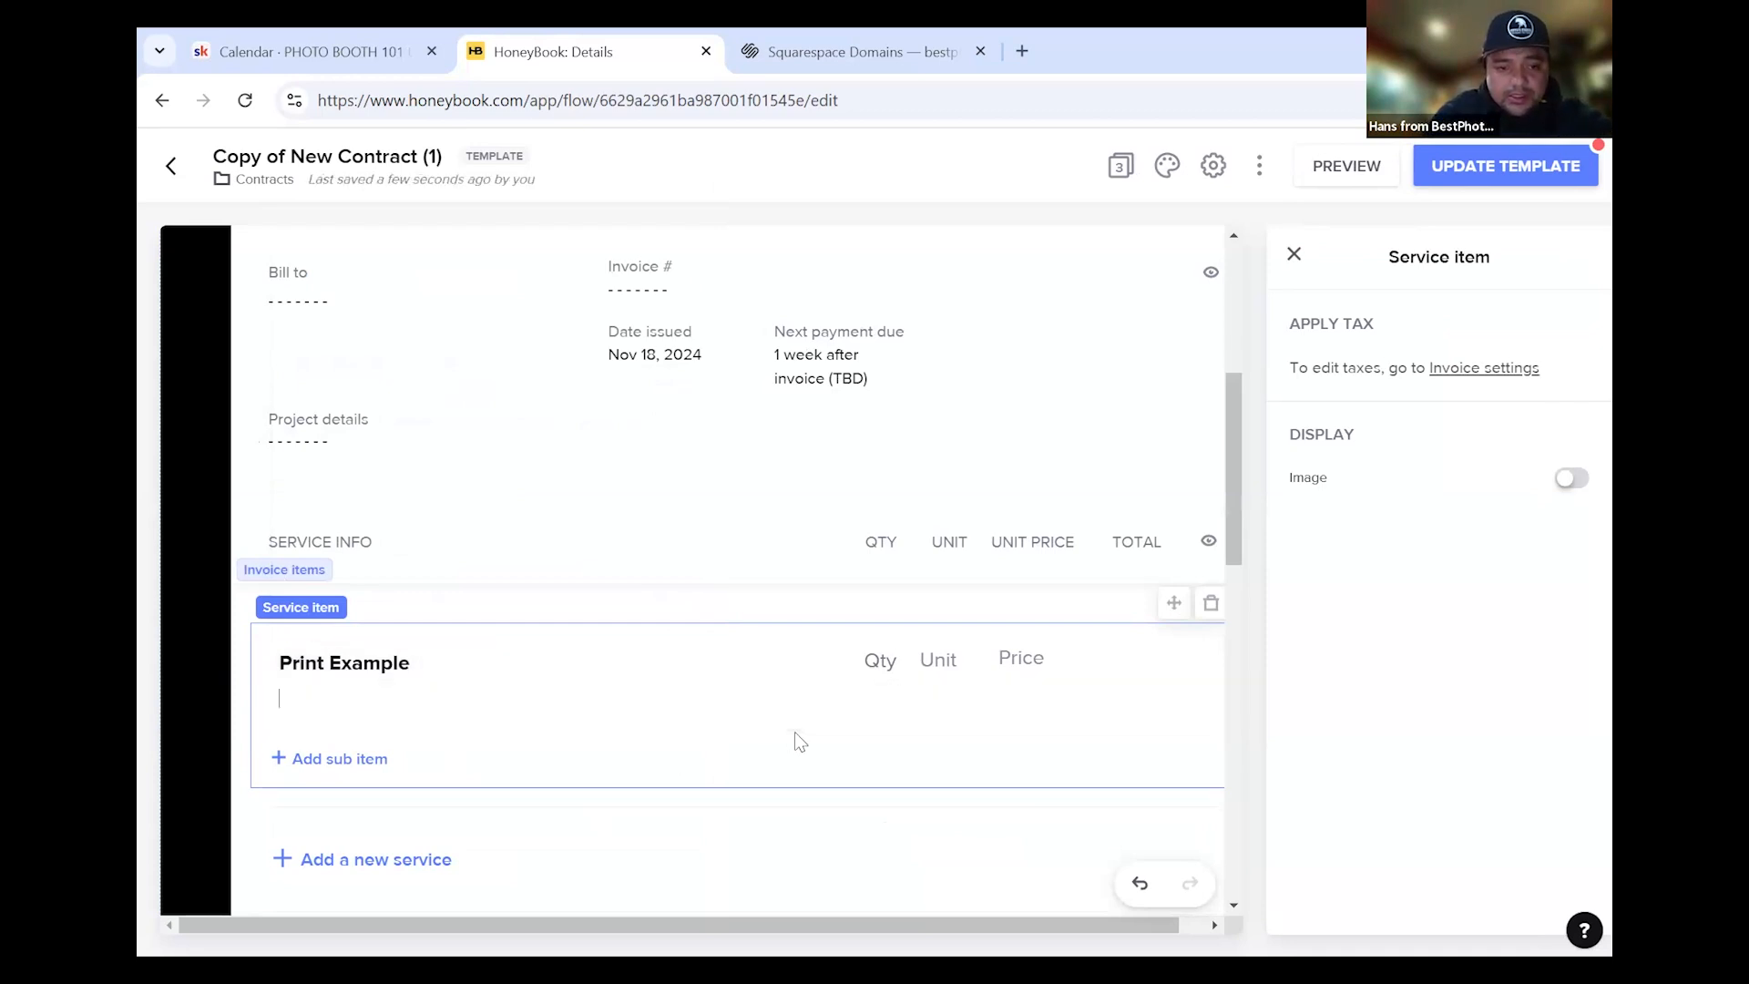
{"action": "type", "text": "Co"}
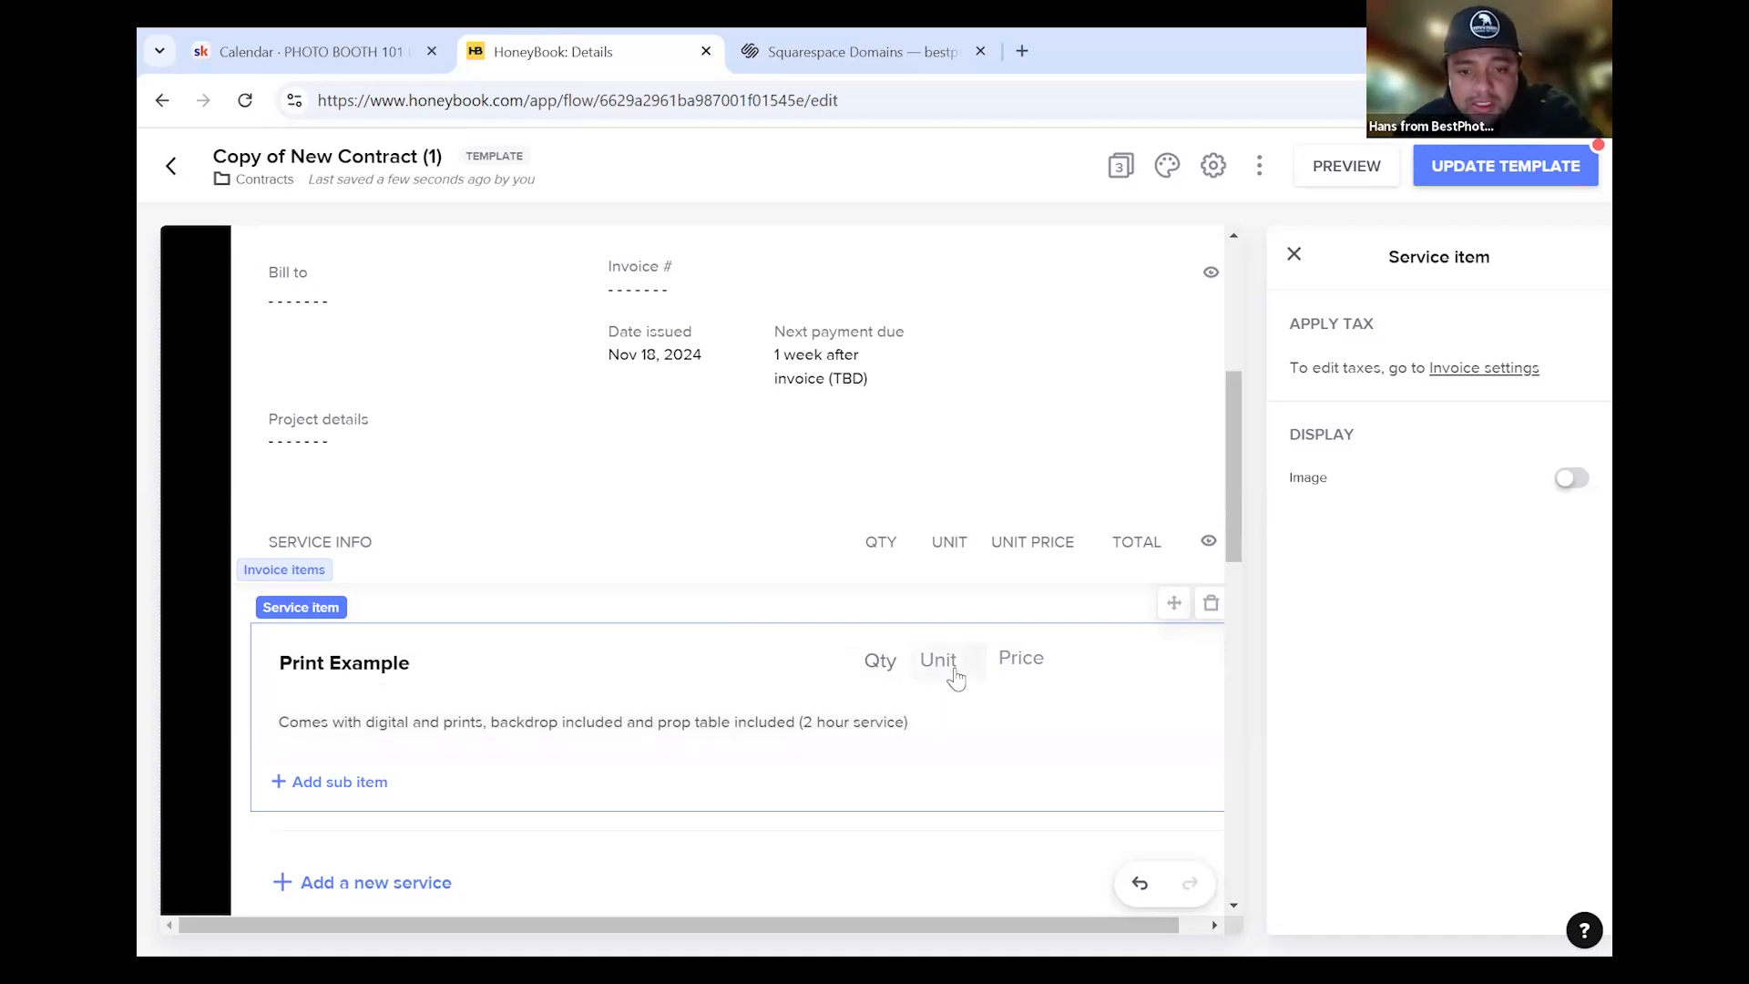
Price the Print Example service at $500
{"action": "left_click", "coordinate": [1078, 702]}
{"action": "type", "text": "500"}
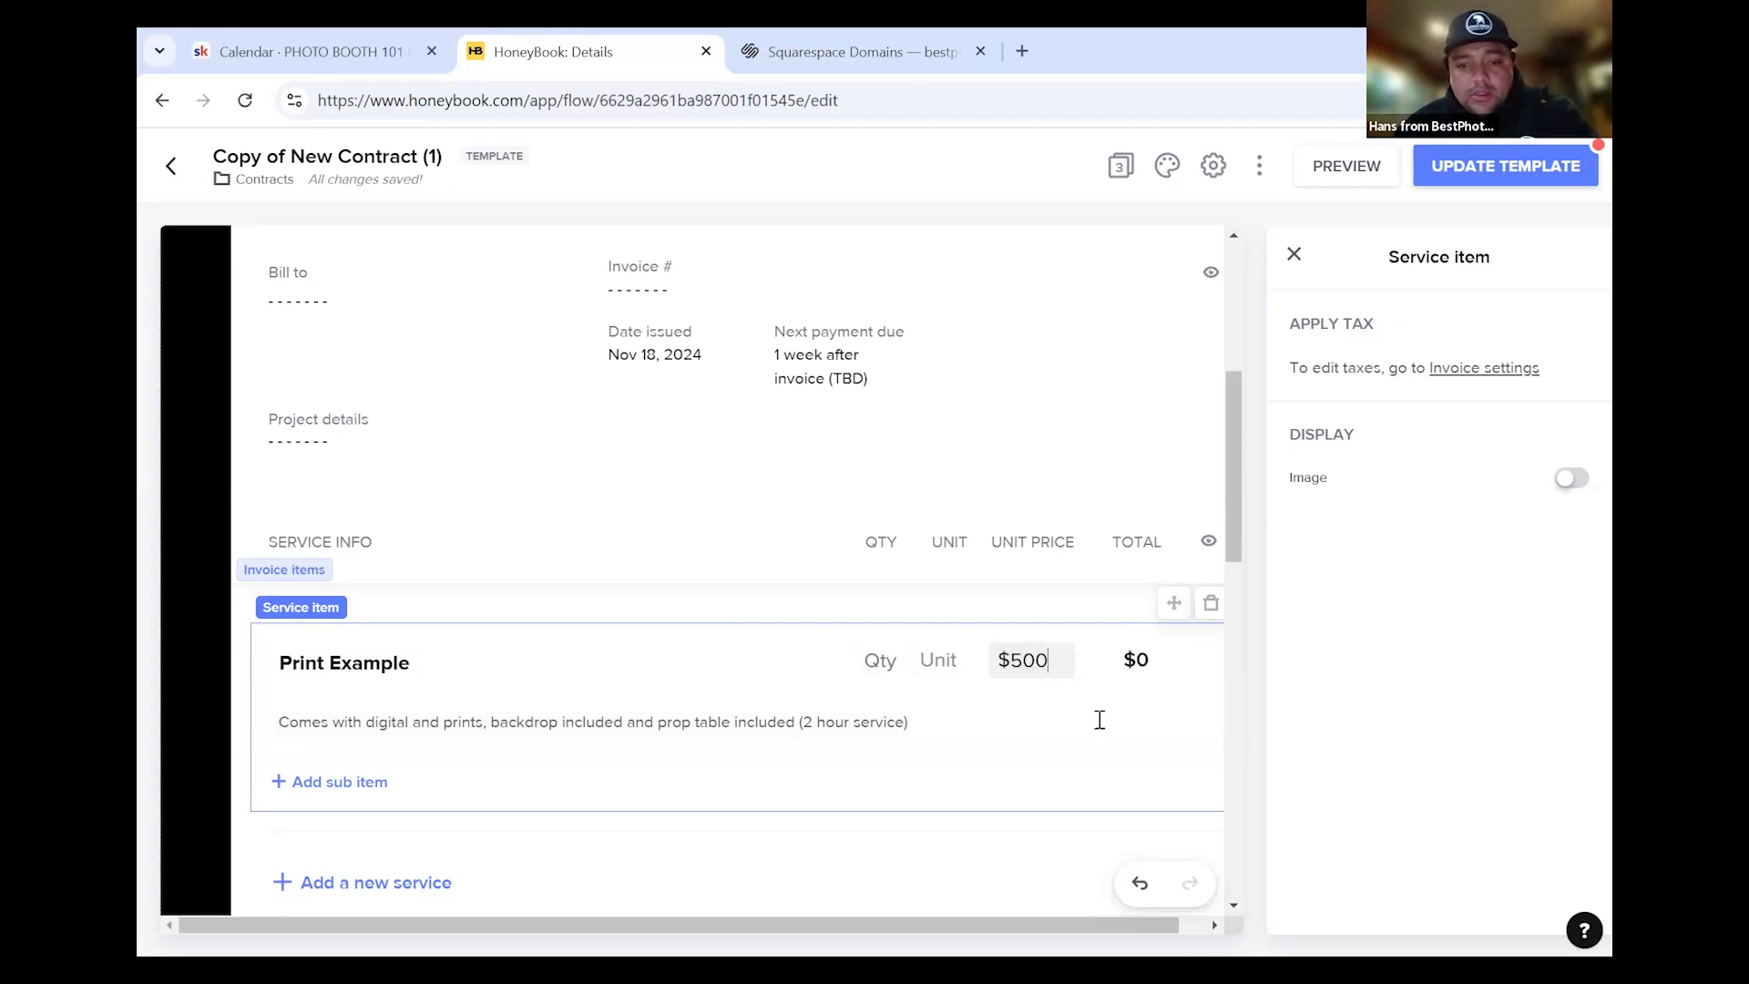
{"action": "left_click", "coordinate": [958, 726]}
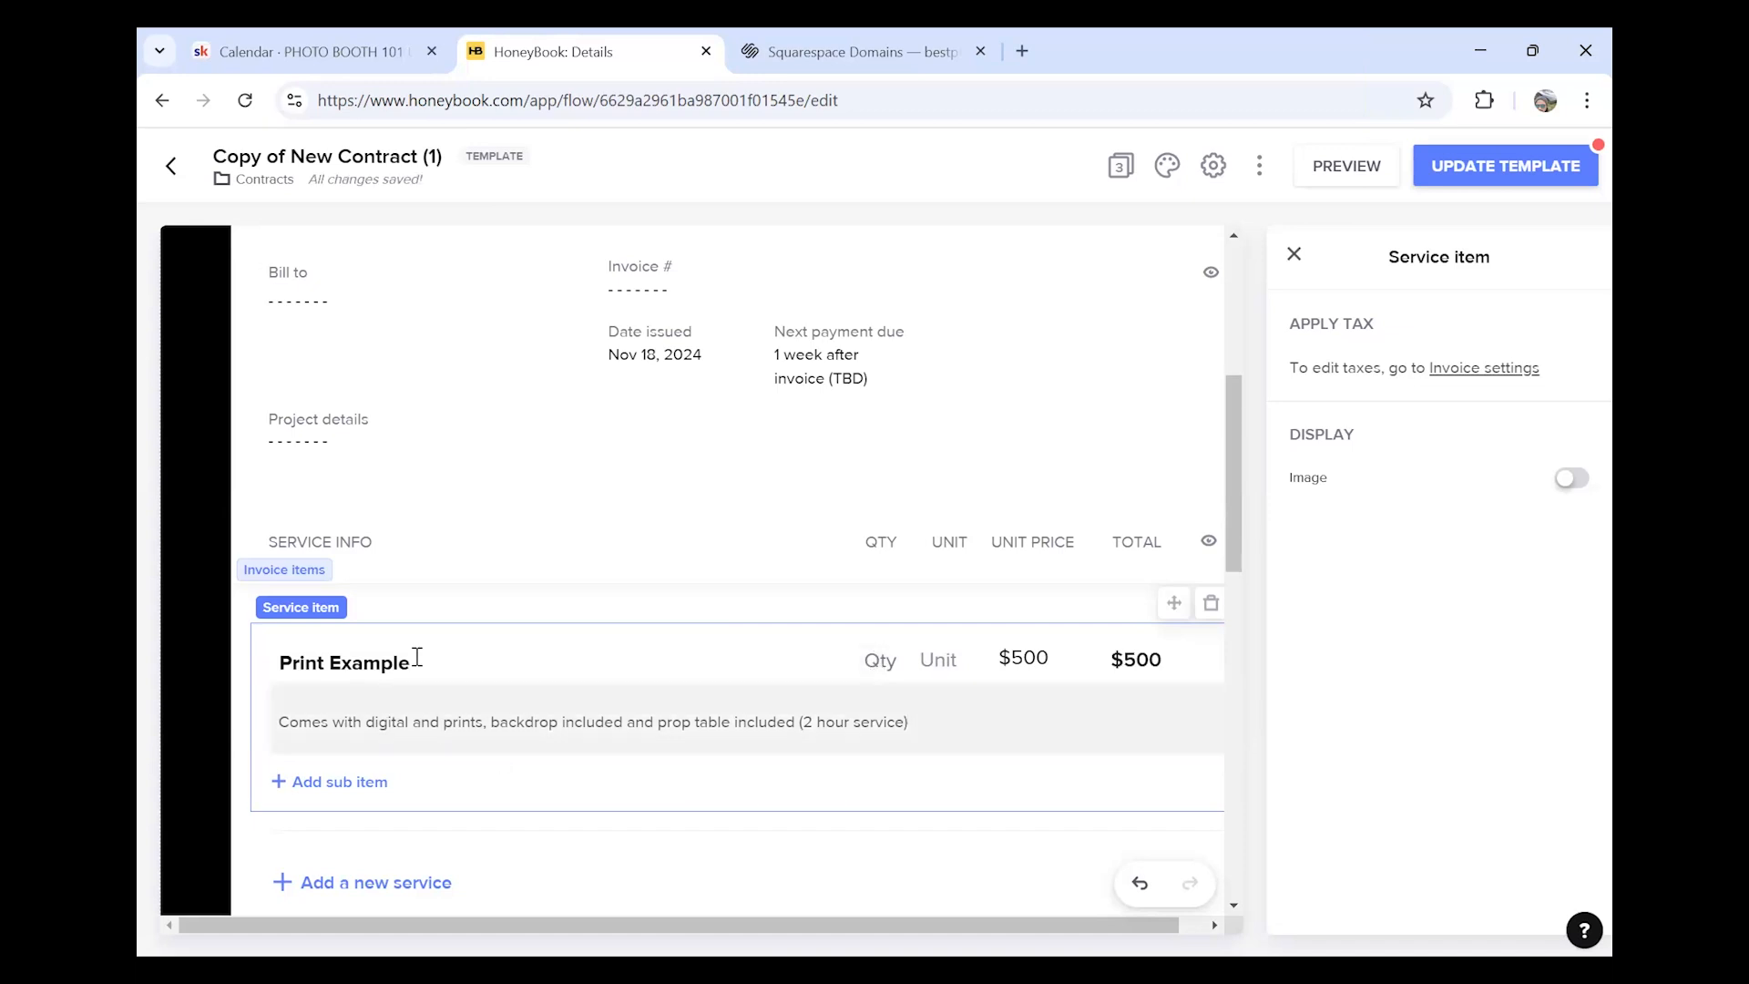
{"action": "scroll", "coordinate": [568, 711], "scroll_direction": "down", "scroll_amount": 1}
{"action": "scroll", "coordinate": [568, 710], "scroll_direction": "down", "scroll_amount": 3}
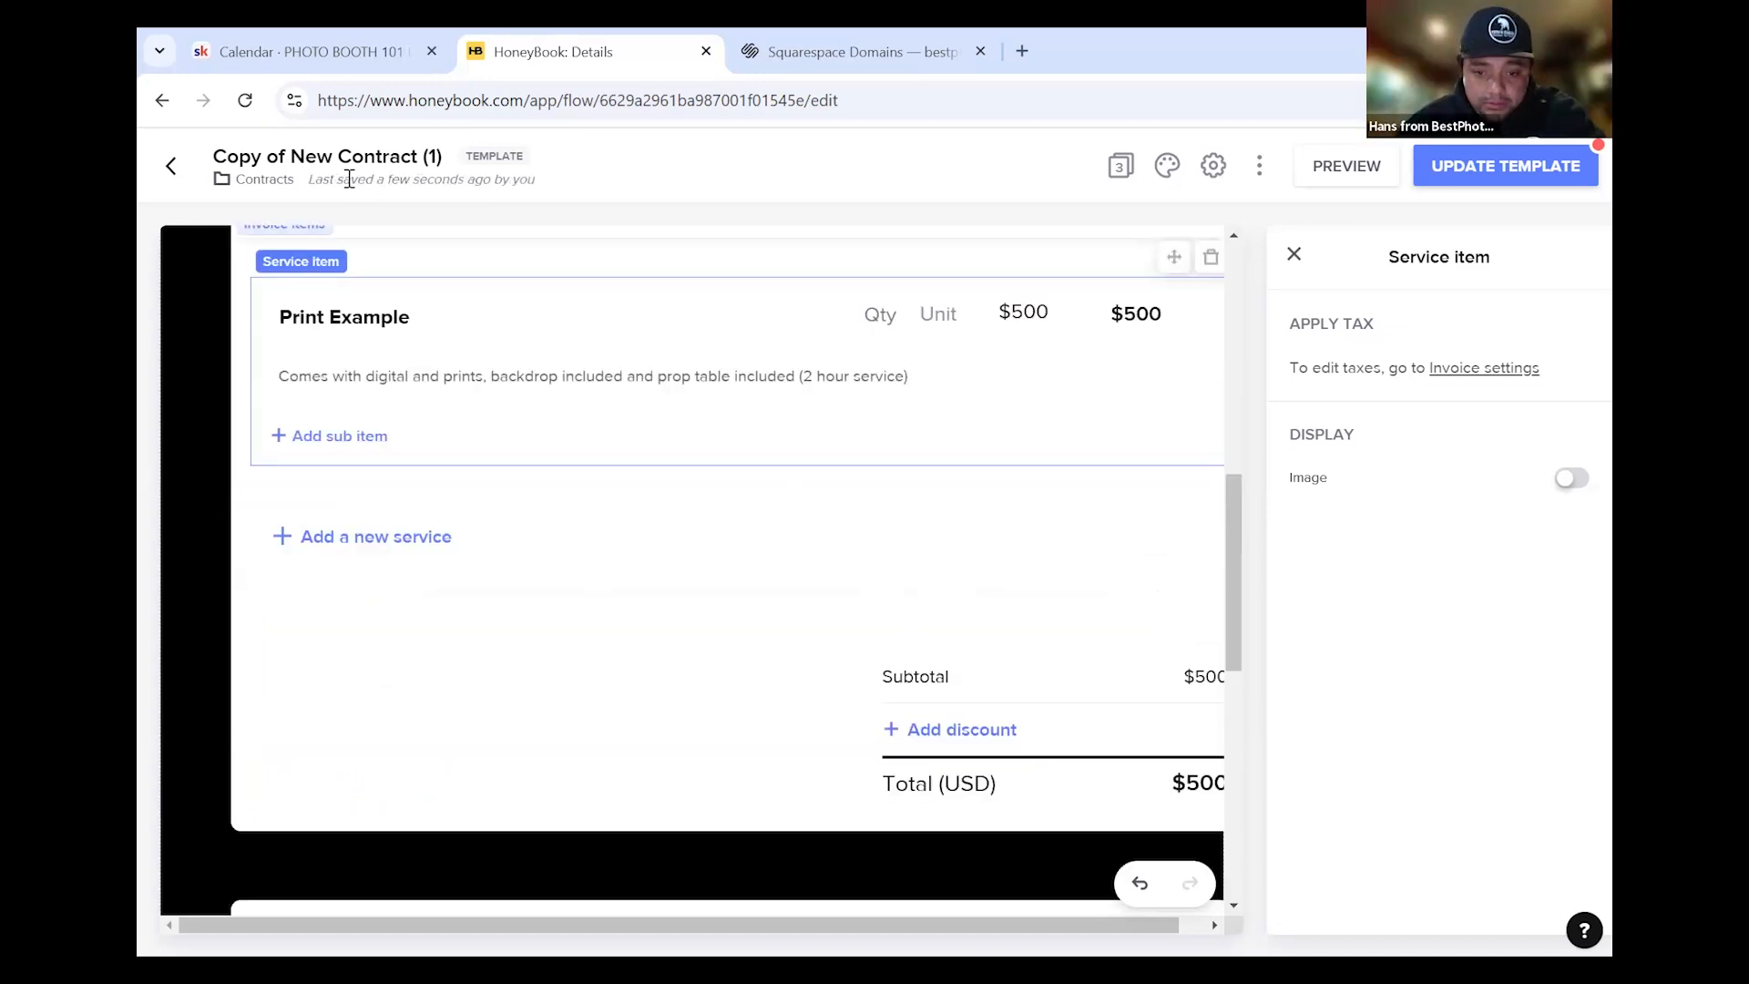
{"action": "scroll", "coordinate": [933, 392], "scroll_direction": "up", "scroll_amount": 1}
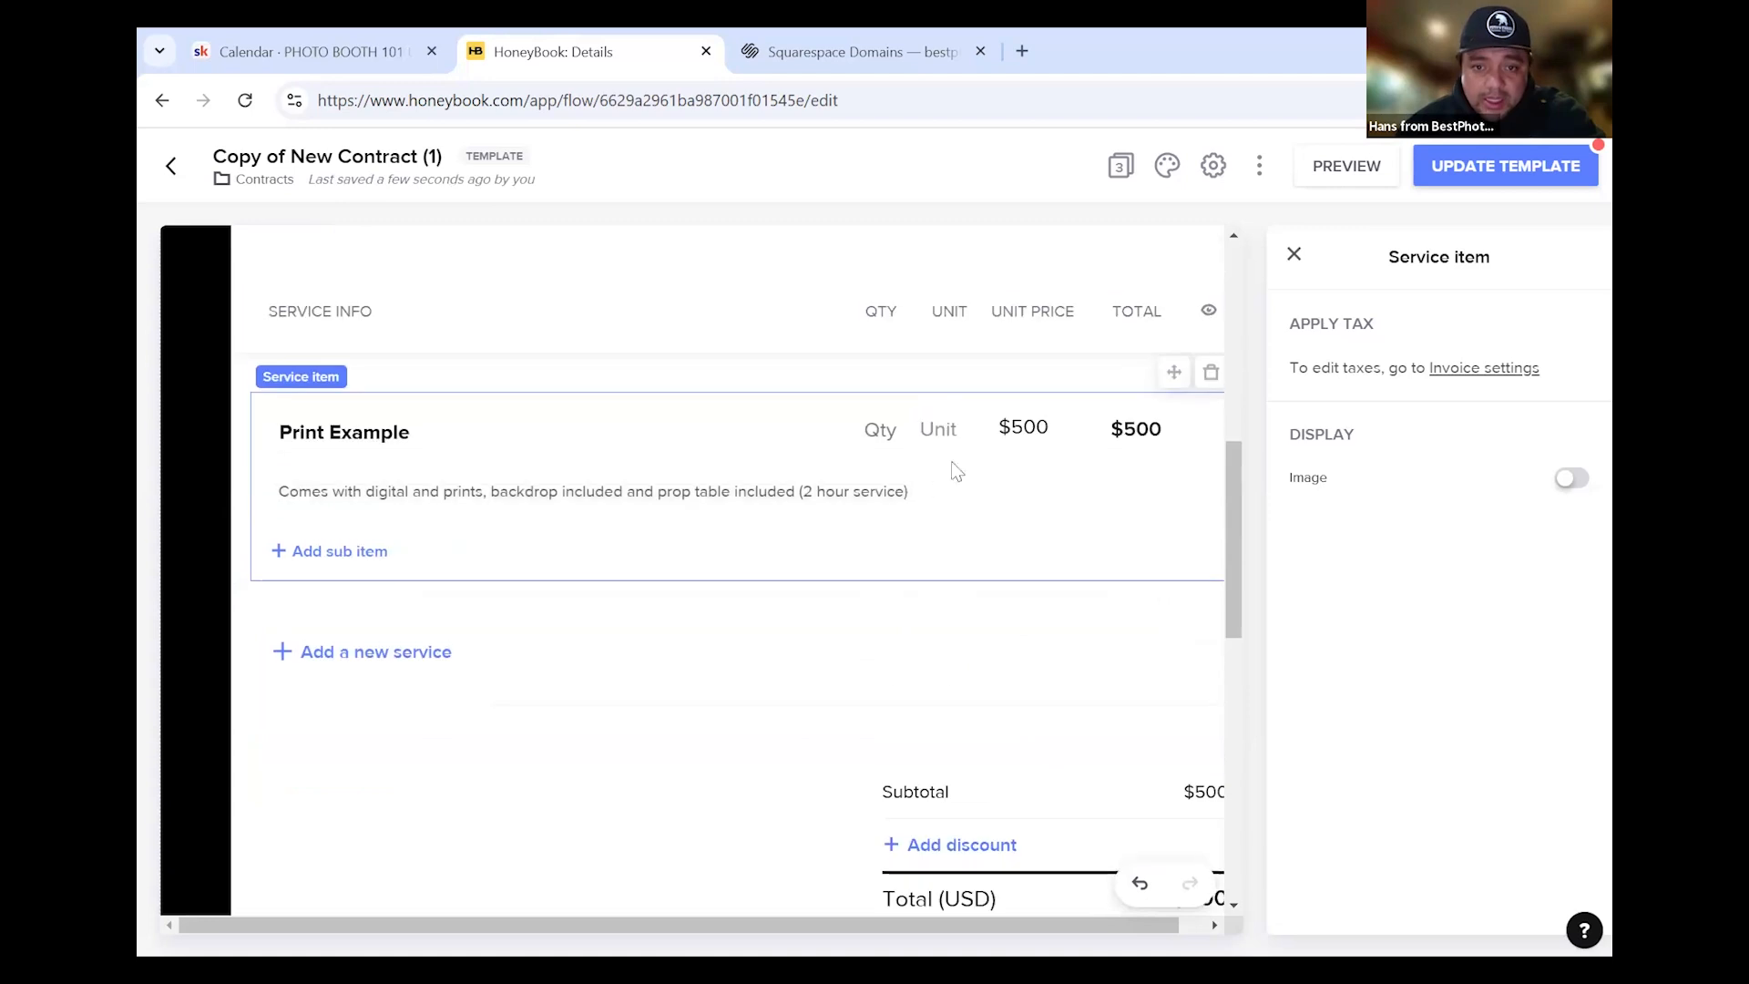
Close the Print Example service item settings
{"action": "left_click", "coordinate": [1308, 248]}
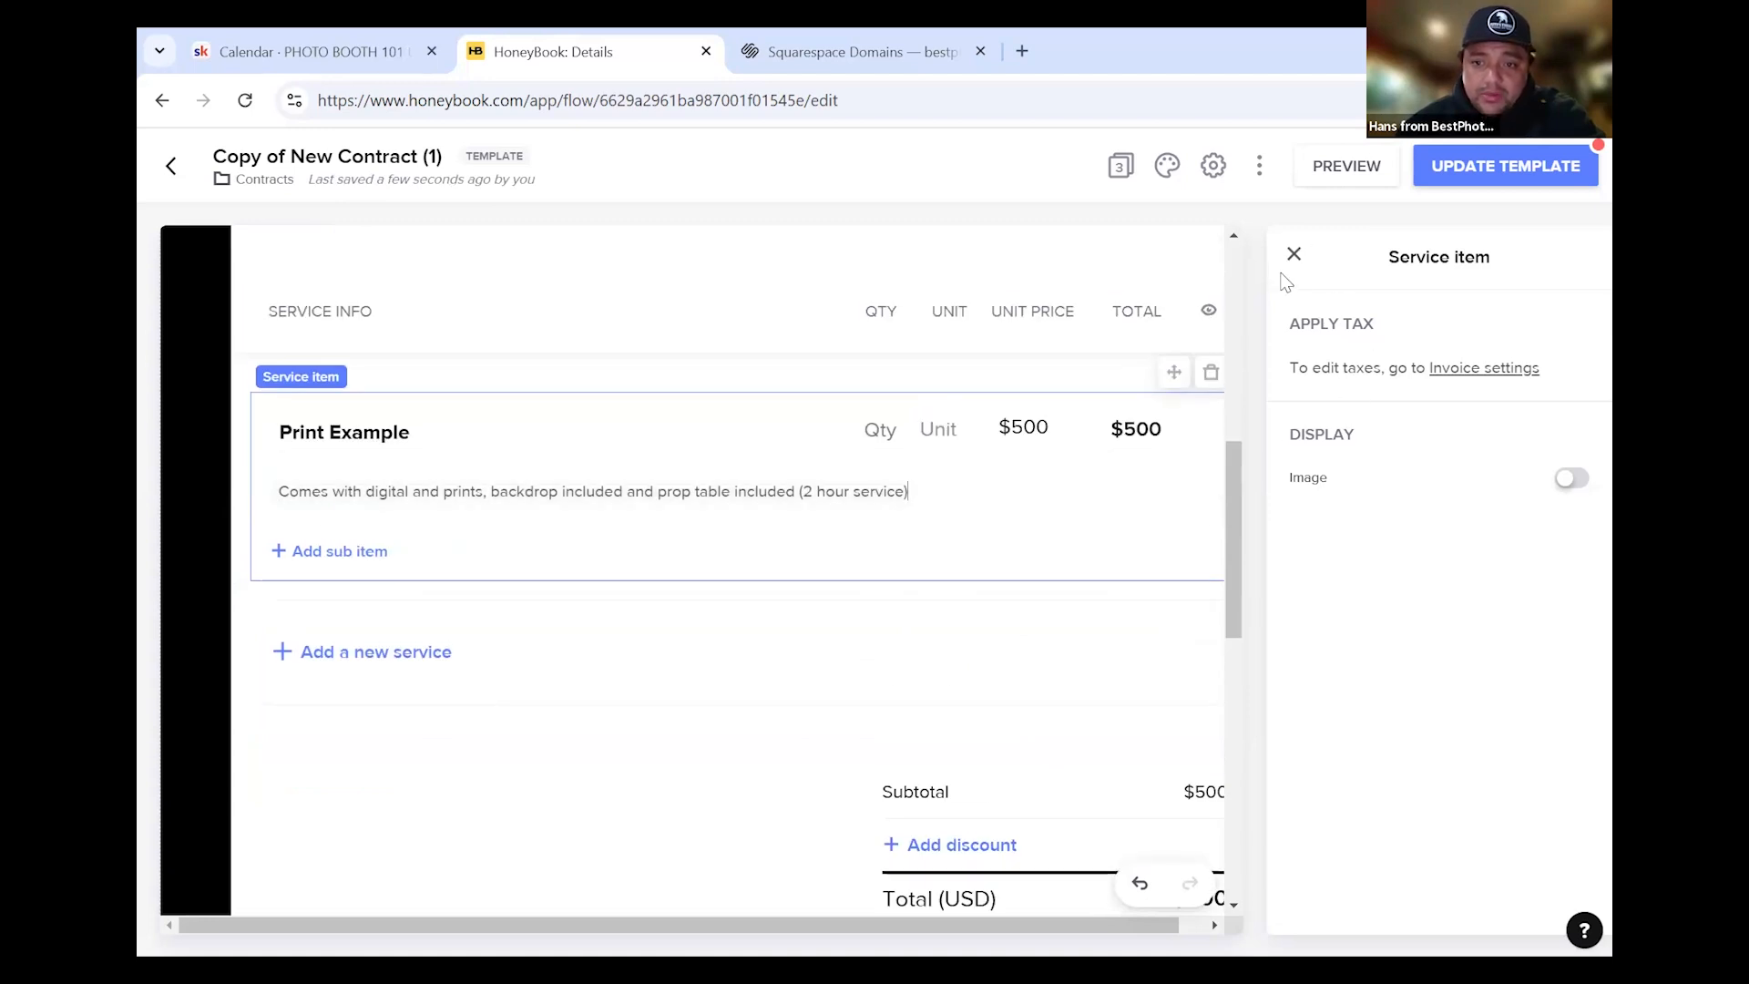
{"action": "left_click", "coordinate": [1294, 255]}
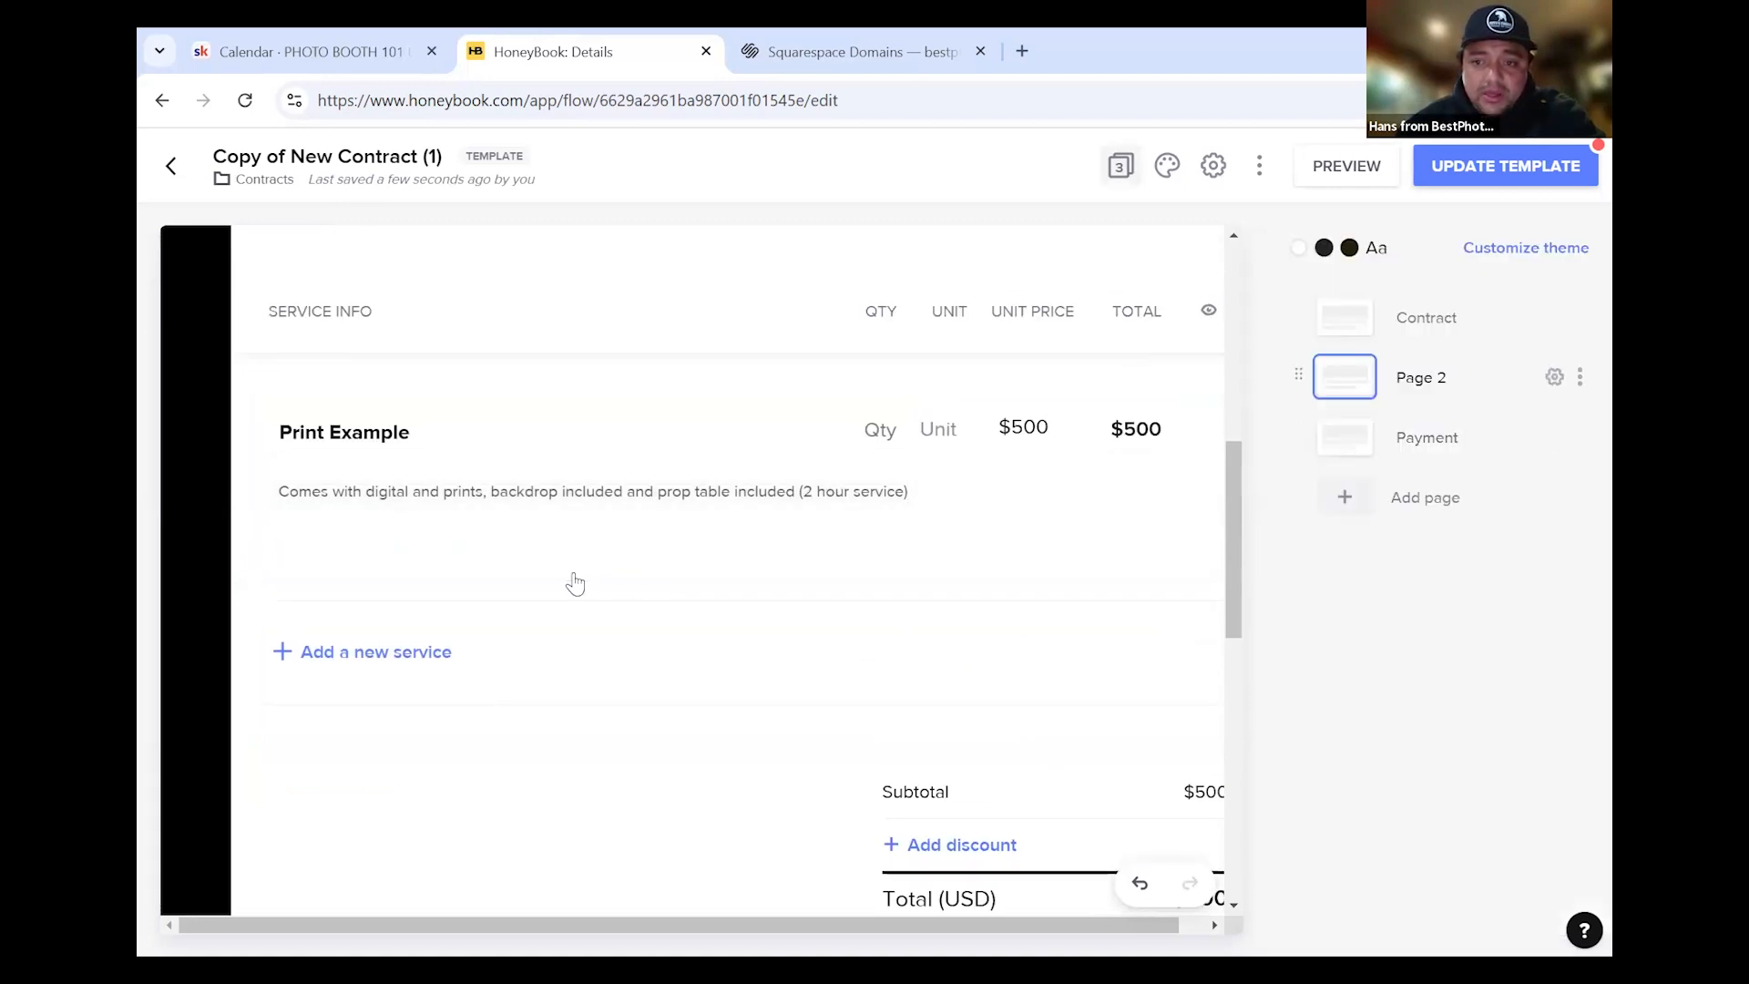
{"action": "scroll", "coordinate": [527, 540], "scroll_direction": "up", "scroll_amount": 5}
{"action": "scroll", "coordinate": [578, 555], "scroll_direction": "down", "scroll_amount": 3}
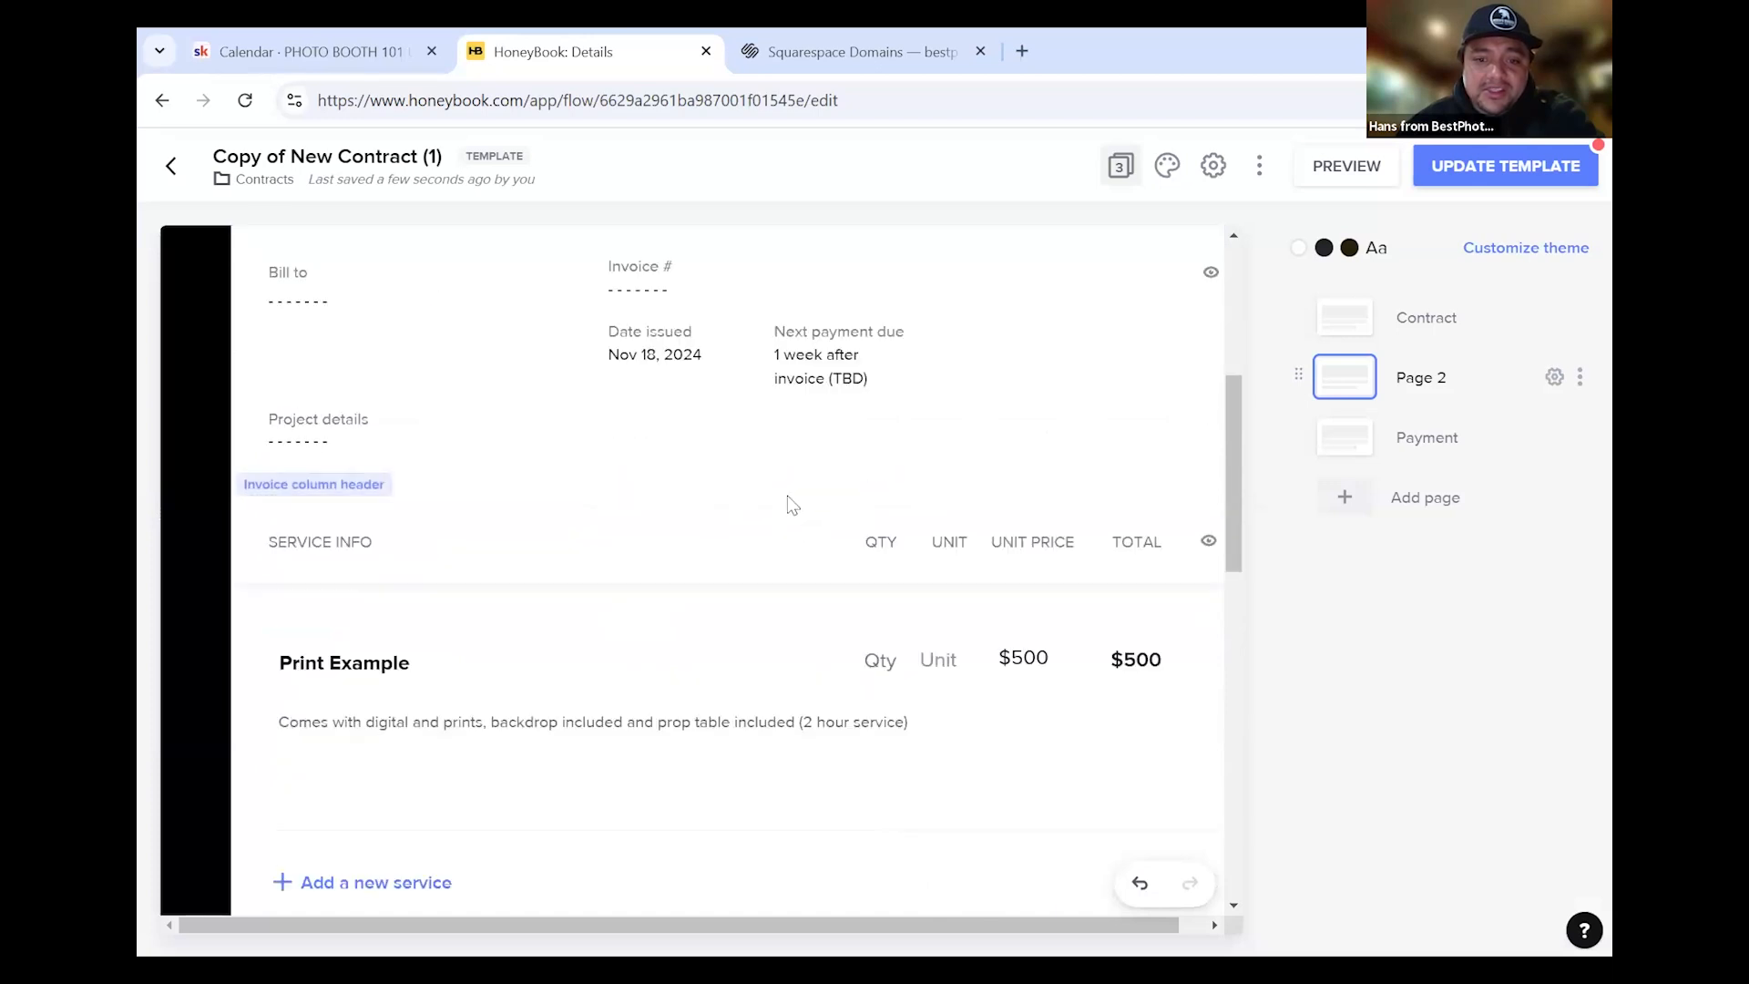
{"action": "scroll", "coordinate": [507, 590], "scroll_direction": "down", "scroll_amount": 1}
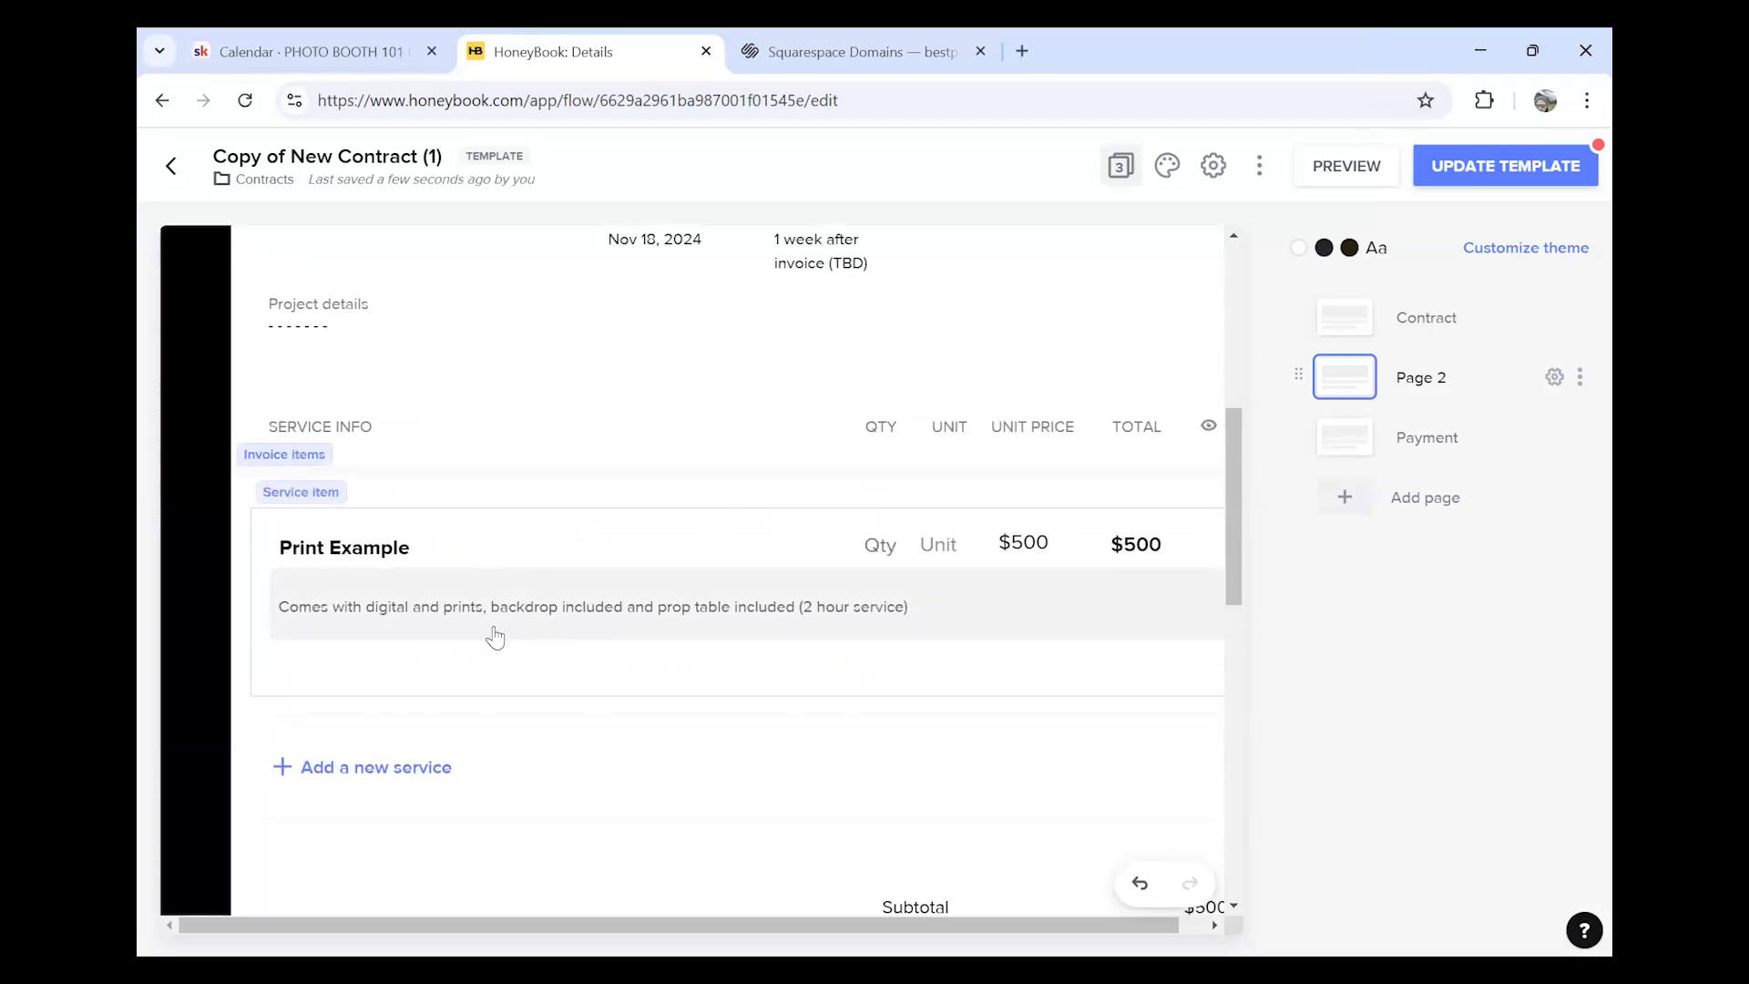
Review the Print Example name and description, then add an empty sub item beneath it
{"action": "left_click", "coordinate": [531, 552]}
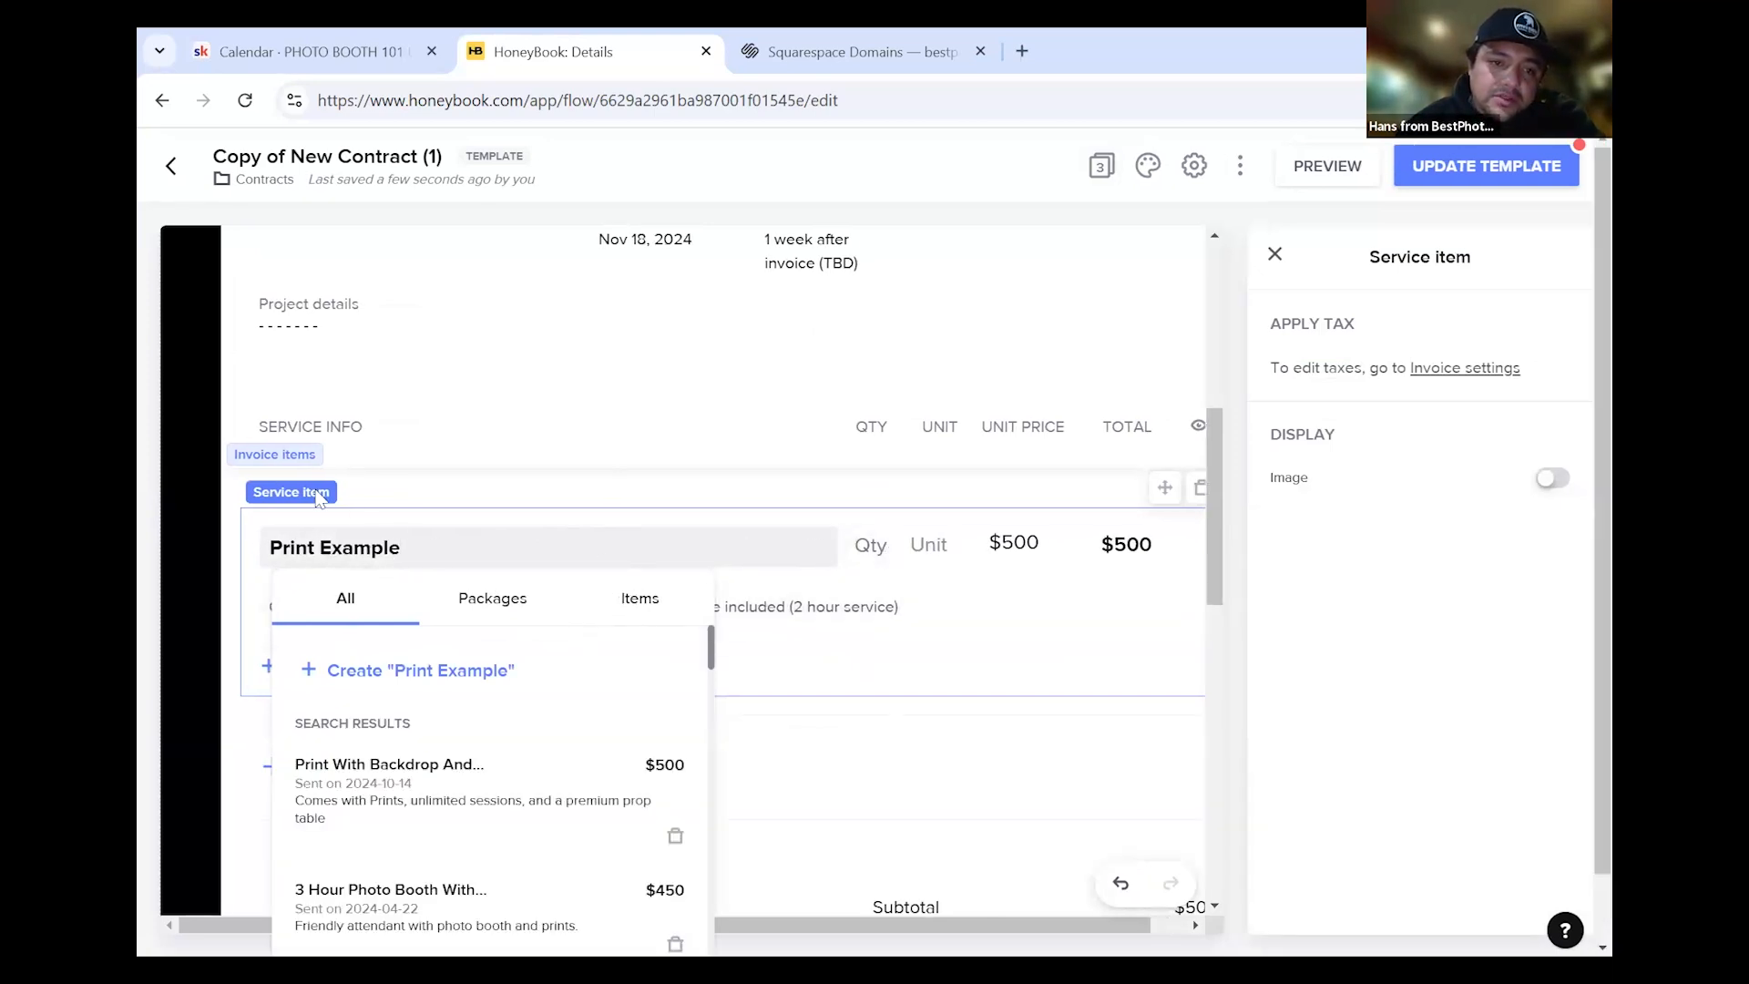
{"action": "scroll", "coordinate": [620, 726], "scroll_direction": "down", "scroll_amount": 3}
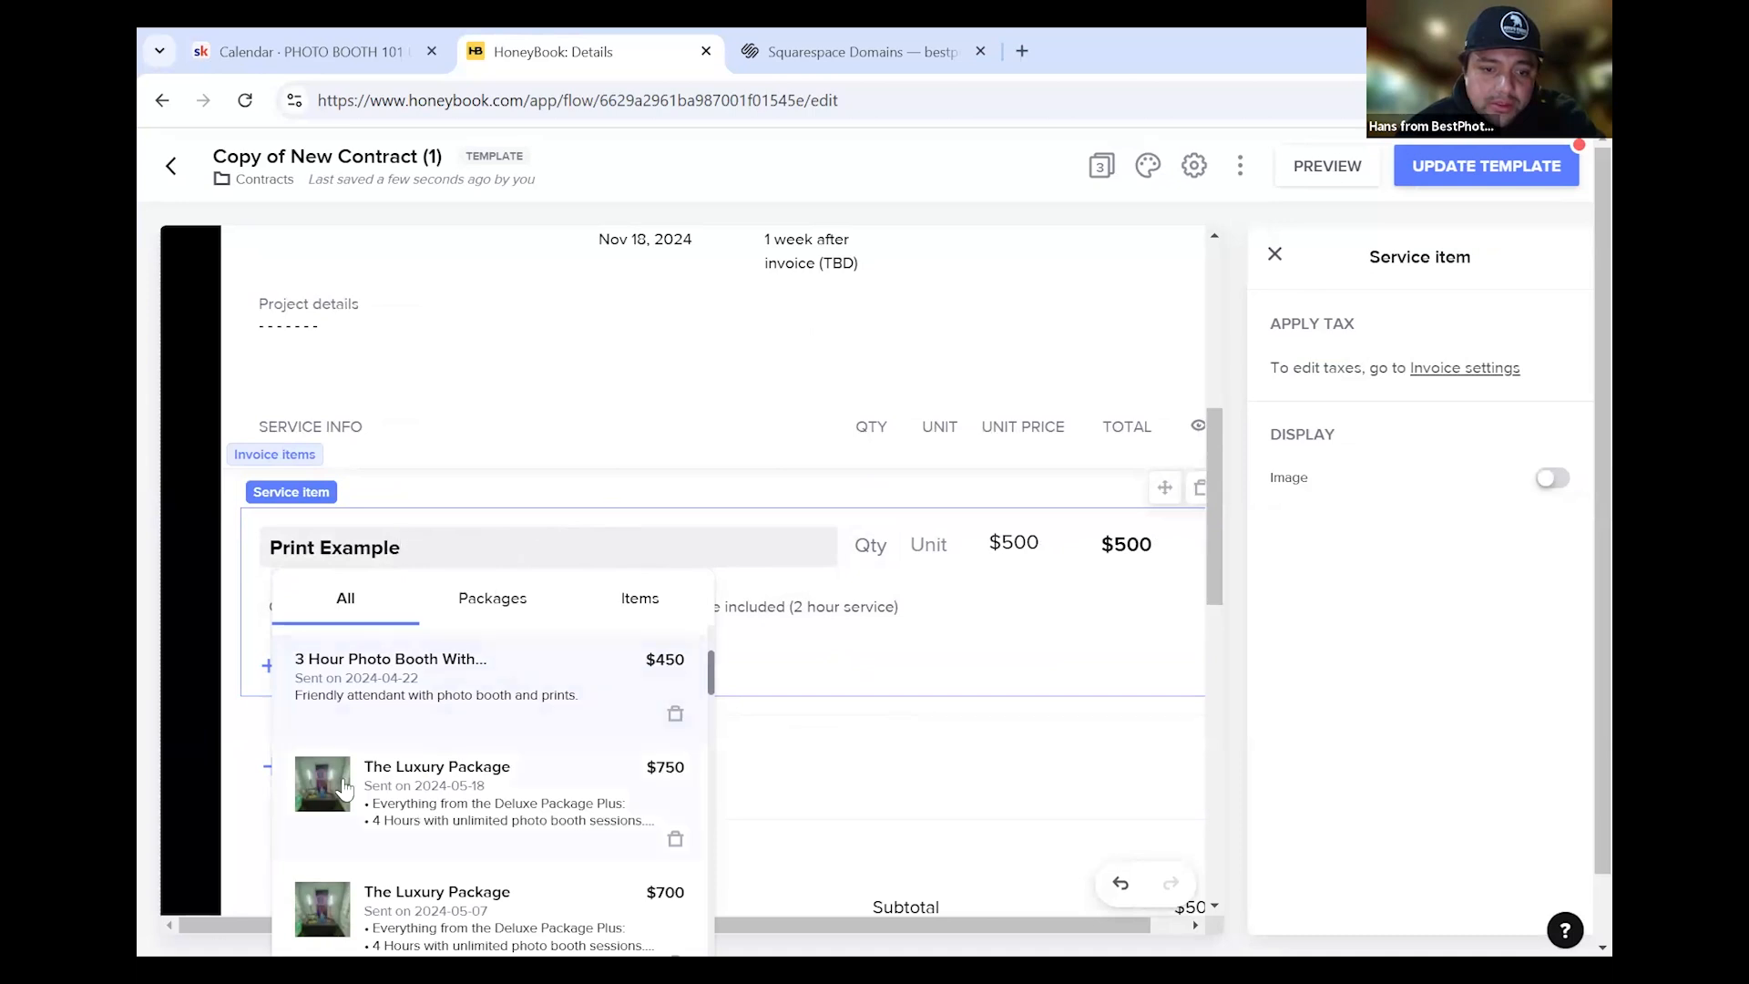
{"action": "scroll", "coordinate": [474, 733], "scroll_direction": "up", "scroll_amount": 3}
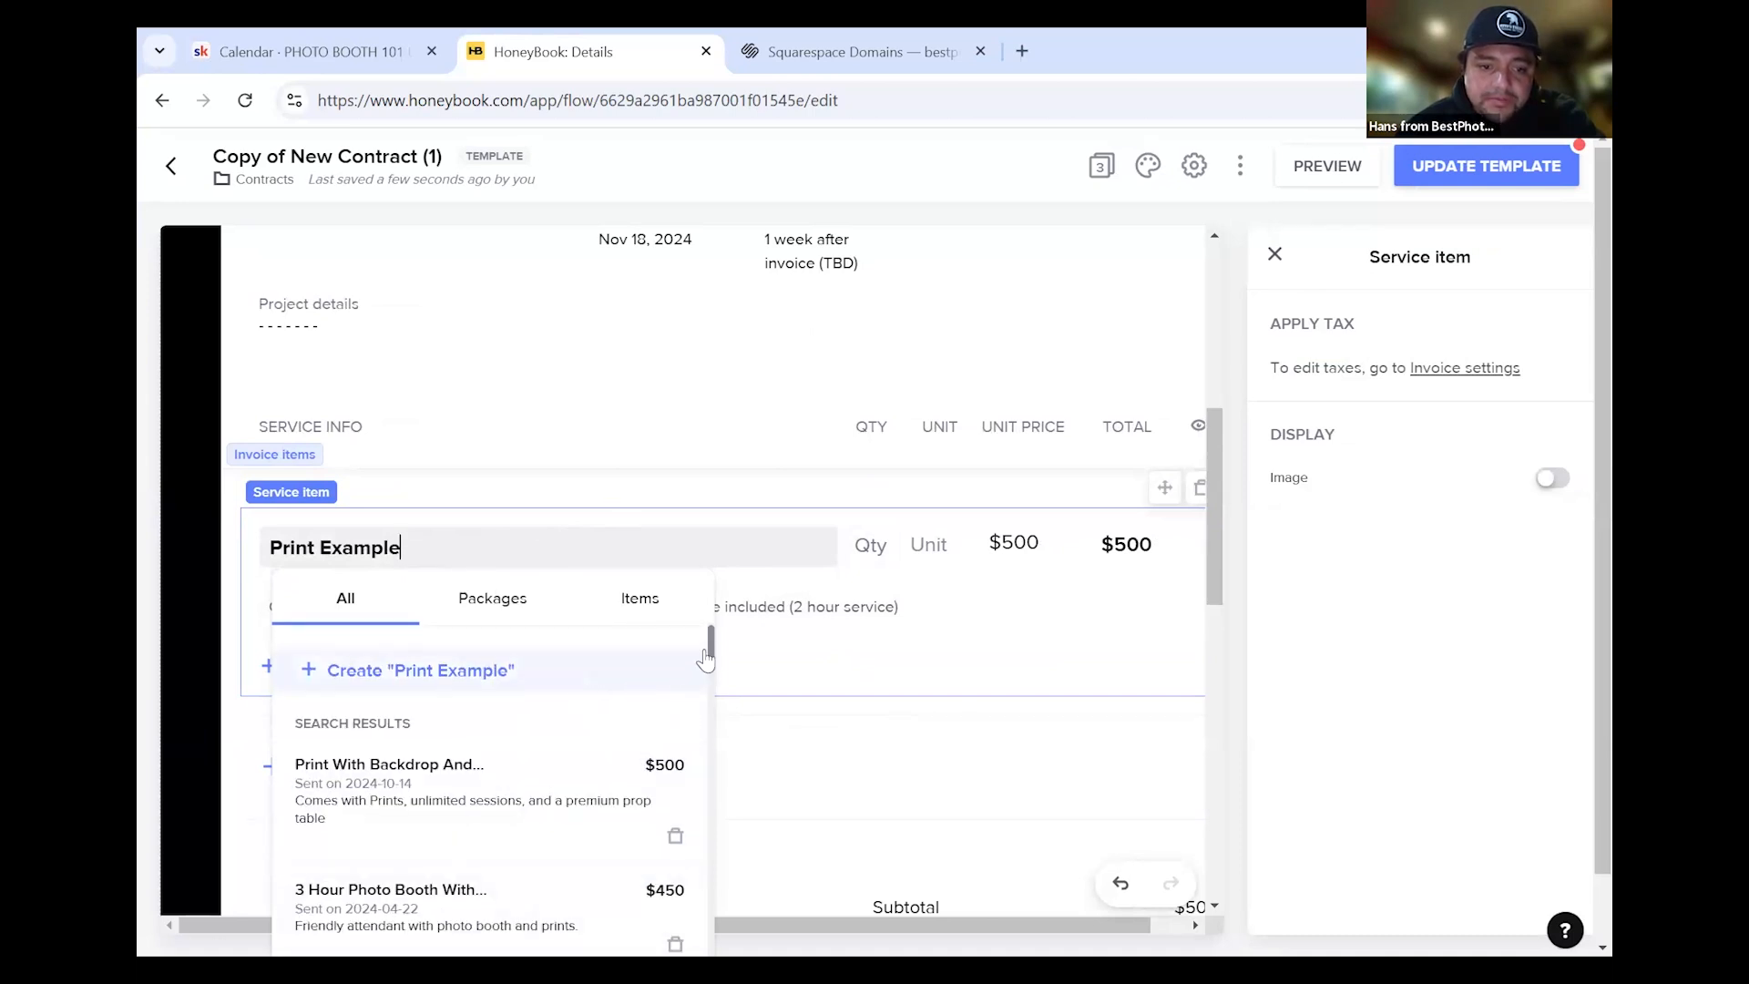
{"action": "left_click", "coordinate": [1062, 574]}
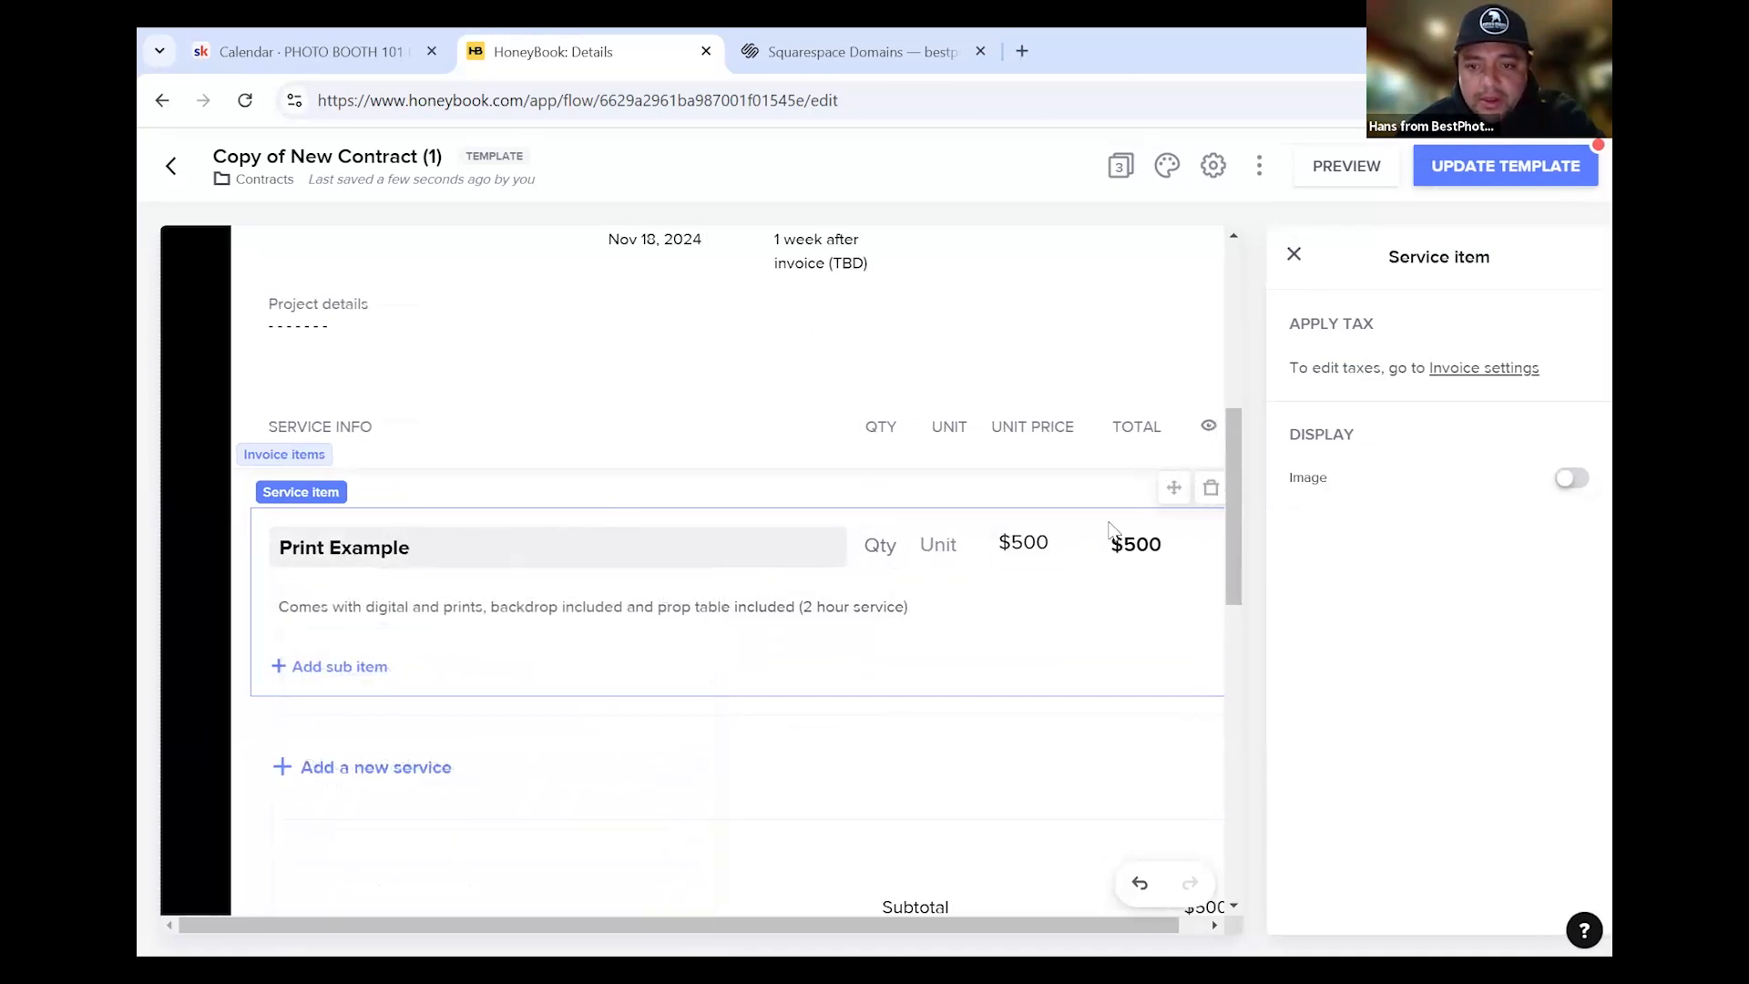
{"action": "left_click", "coordinate": [520, 565]}
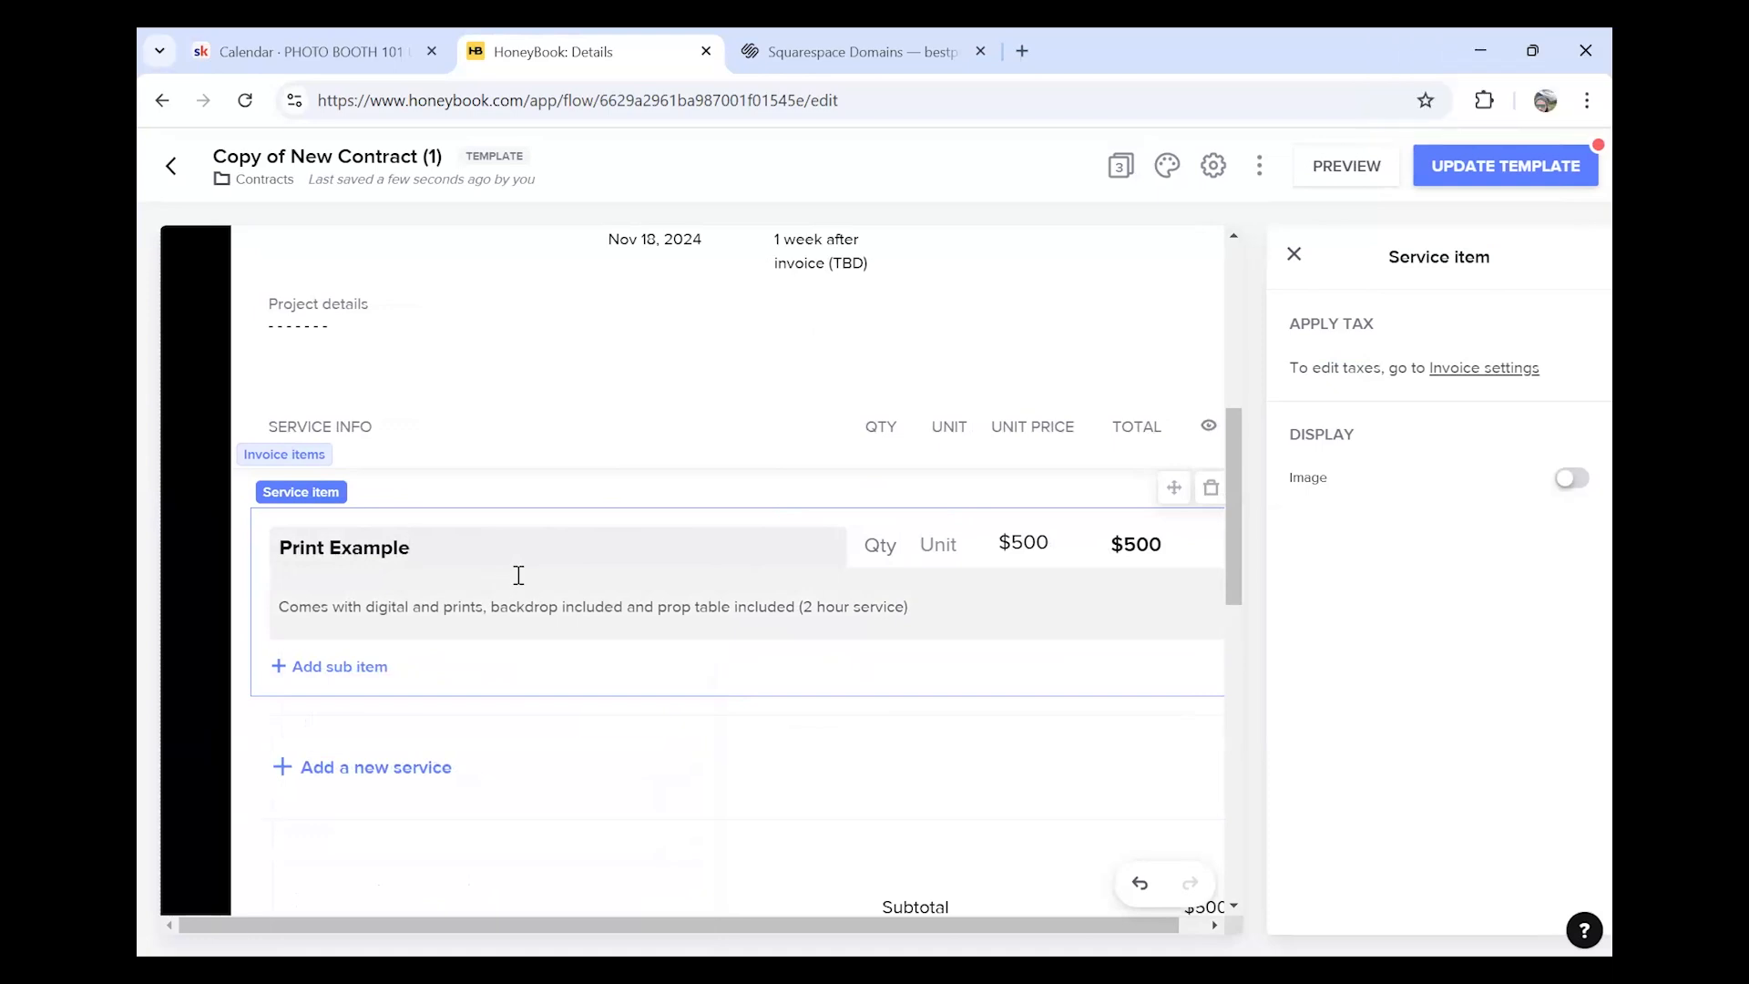
{"action": "left_click", "coordinate": [519, 615]}
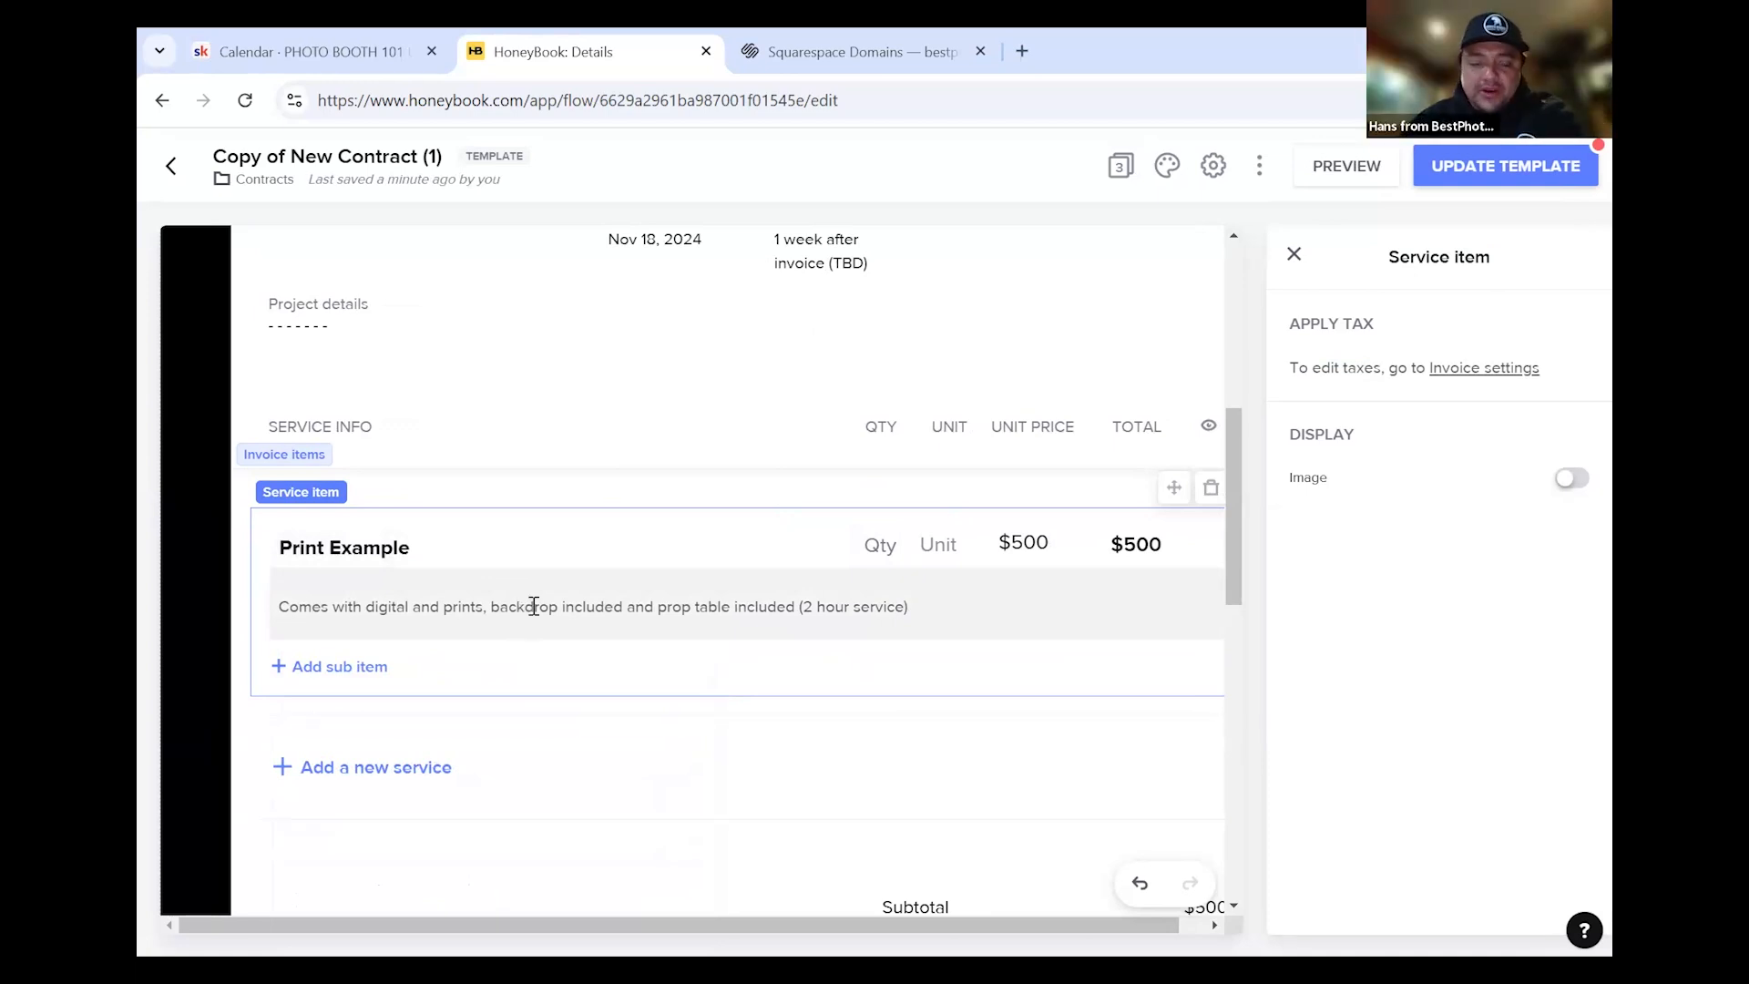
{"action": "left_click", "coordinate": [359, 701]}
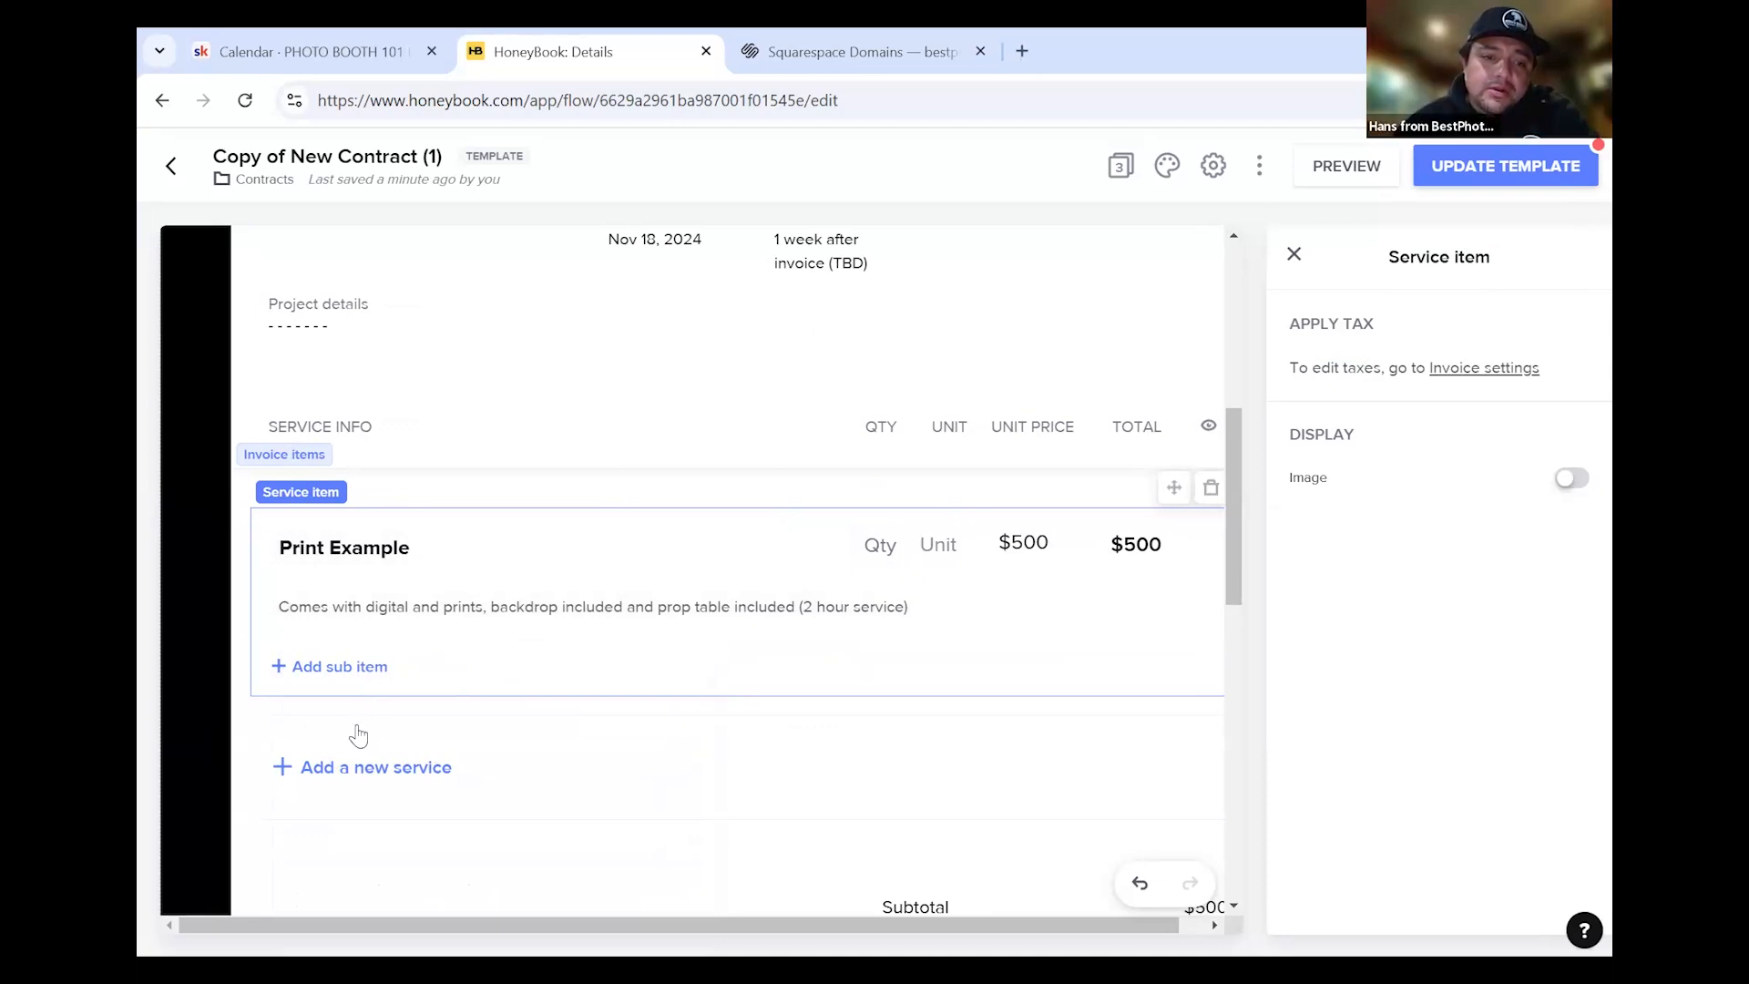
{"action": "left_click", "coordinate": [360, 668]}
Name the new sub item 'Power Bank'
{"action": "left_click", "coordinate": [655, 722]}
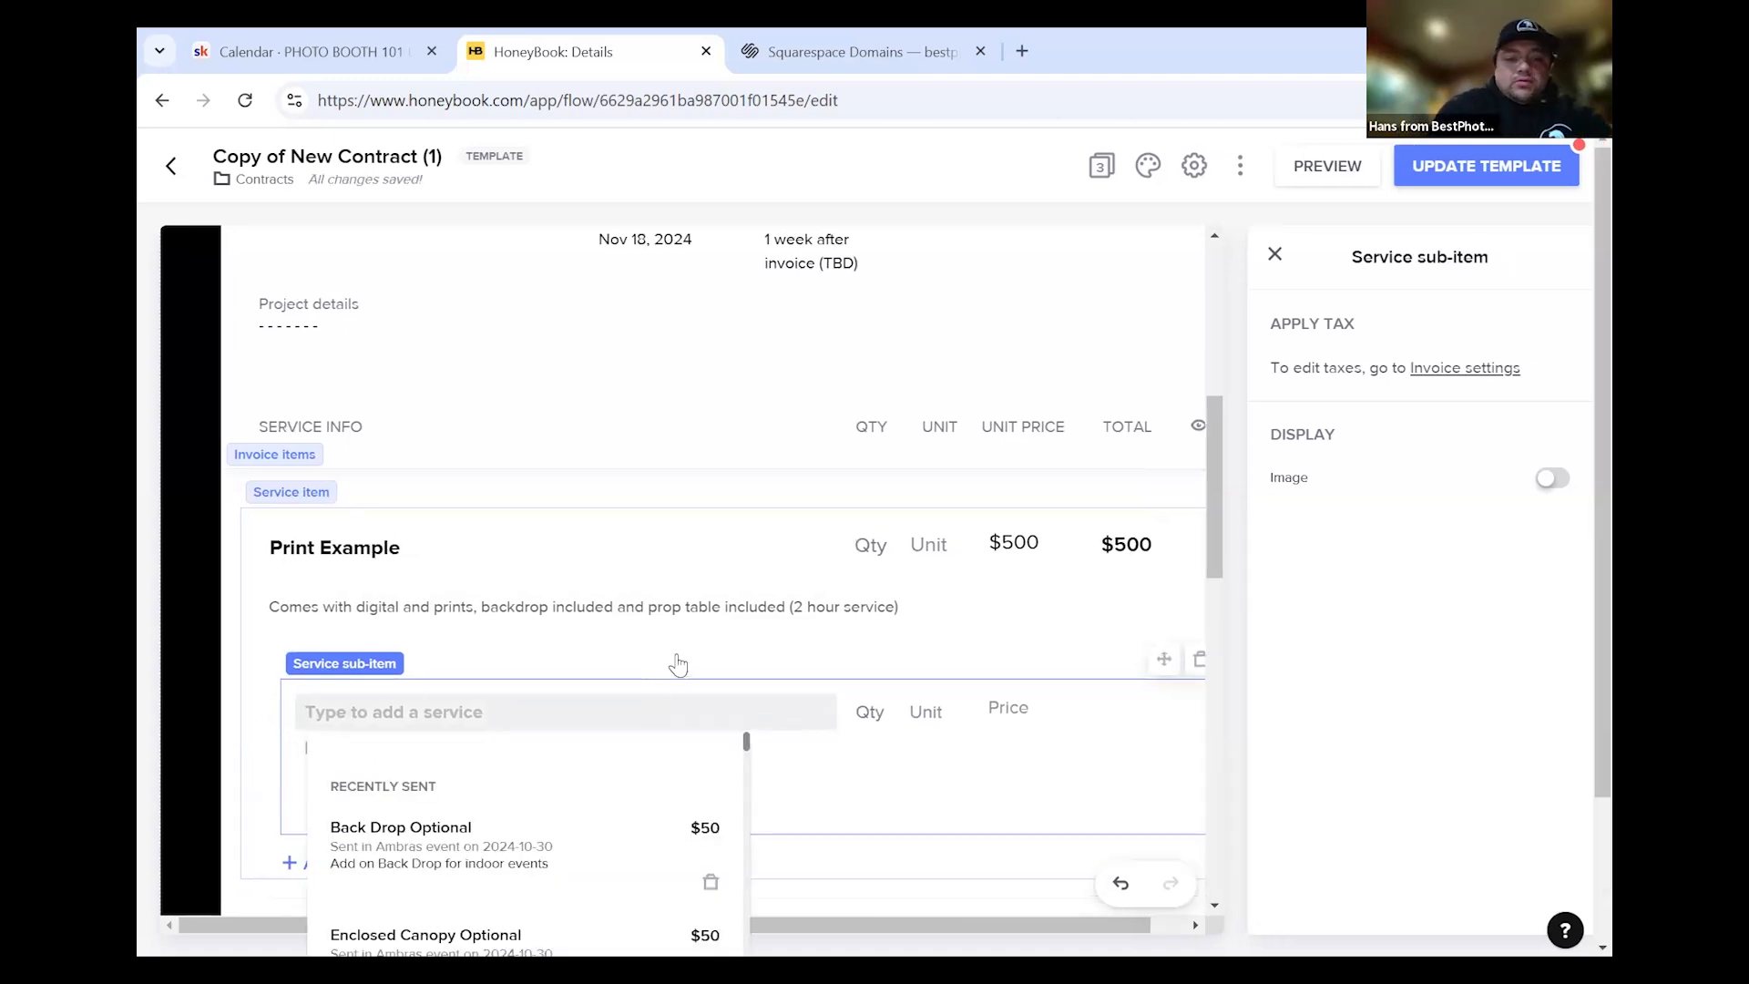
{"action": "type", "text": "J"}
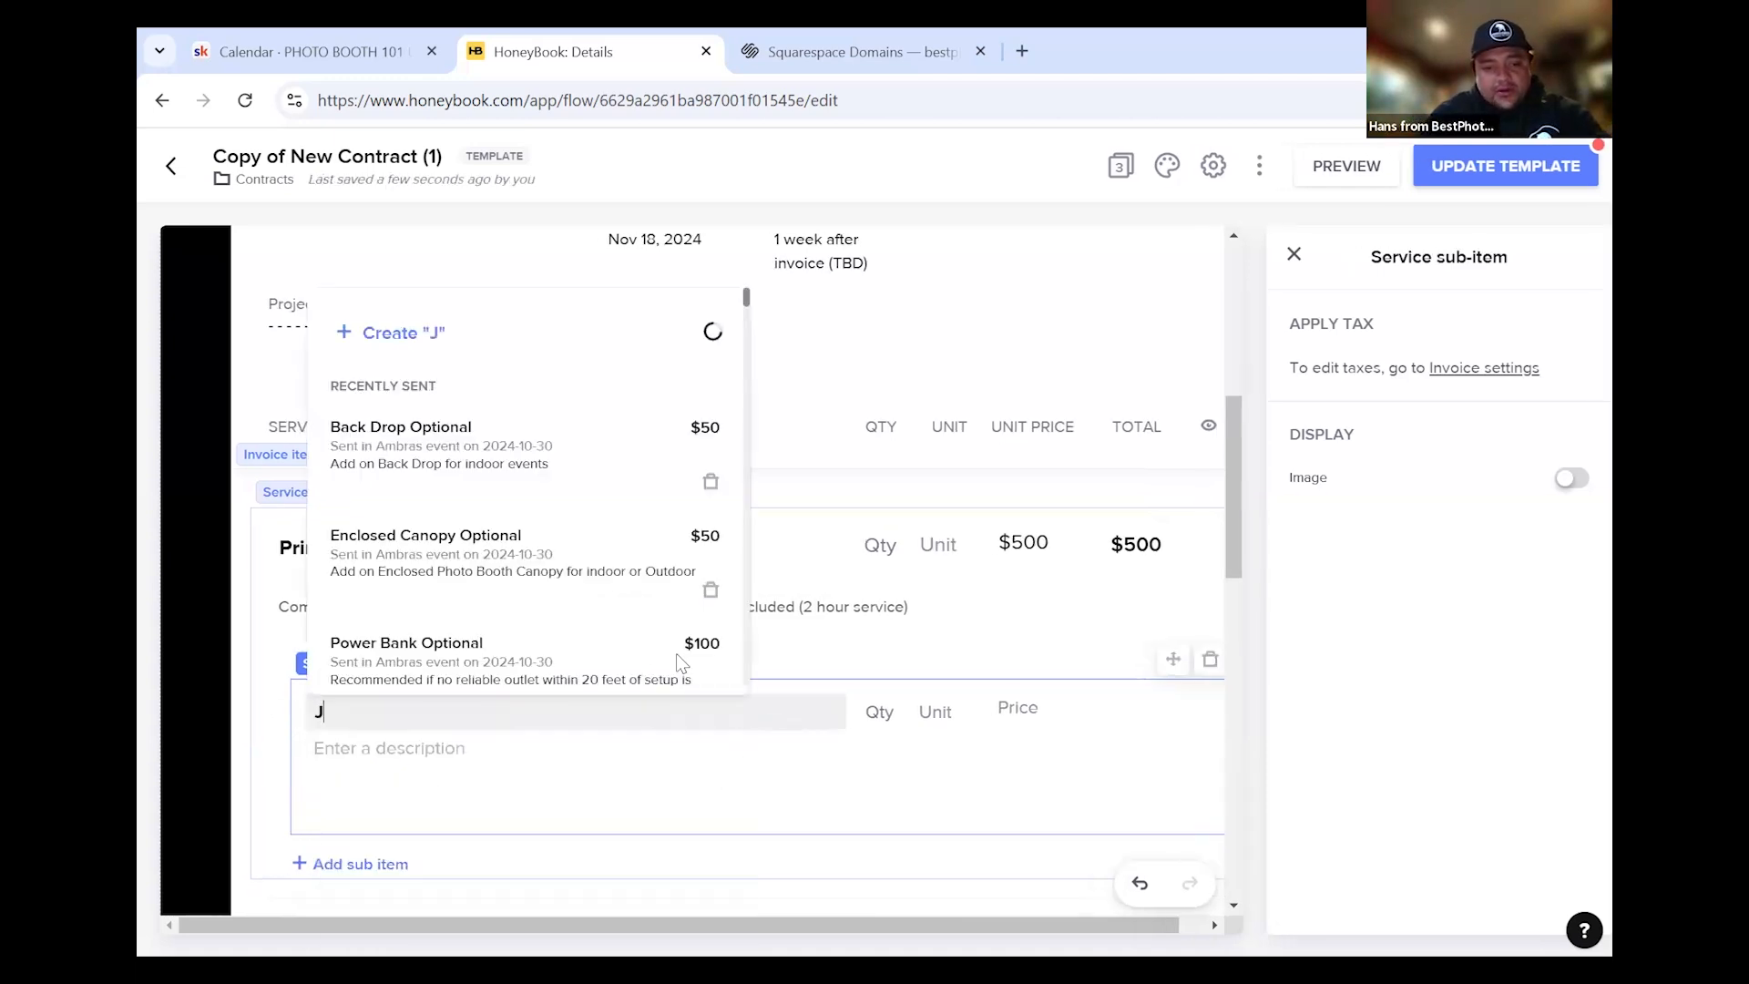
{"action": "type", "text": "acke"}
{"action": "key", "text": "BackSpace"}
{"action": "key", "text": "BackSpace"}
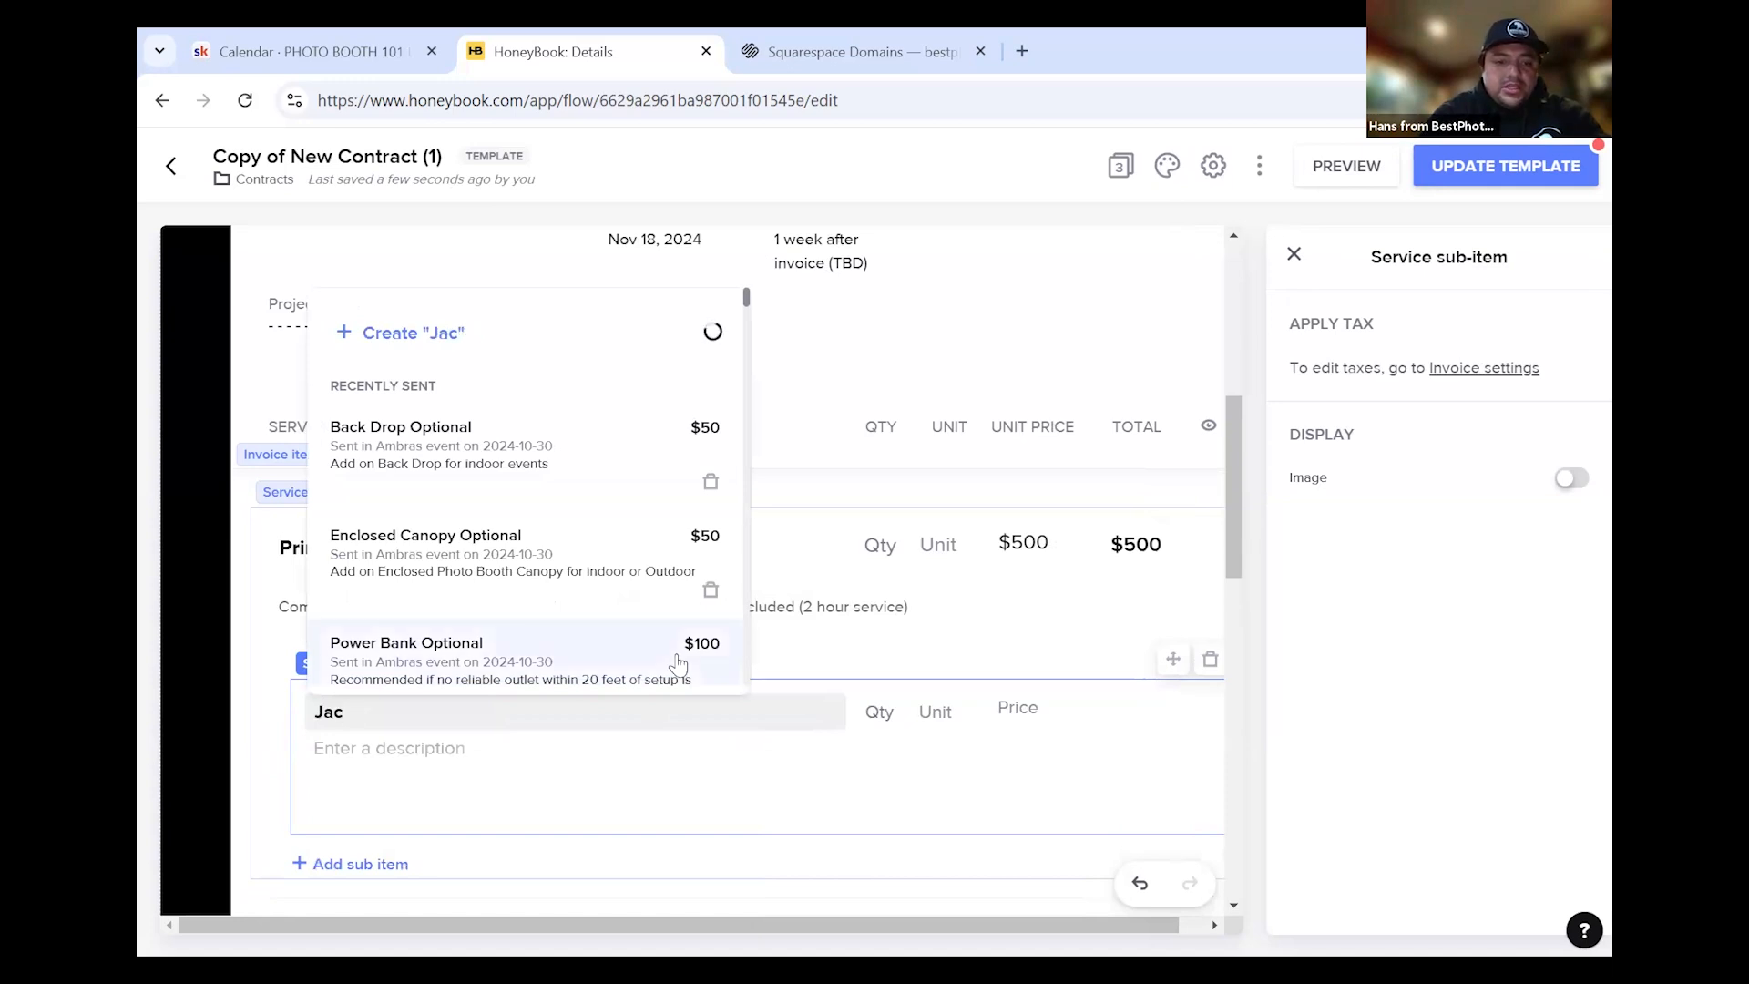
{"action": "key", "text": "BackSpace"}
{"action": "key", "text": "BackSpace"}
{"action": "type", "text": "Power Bank"}
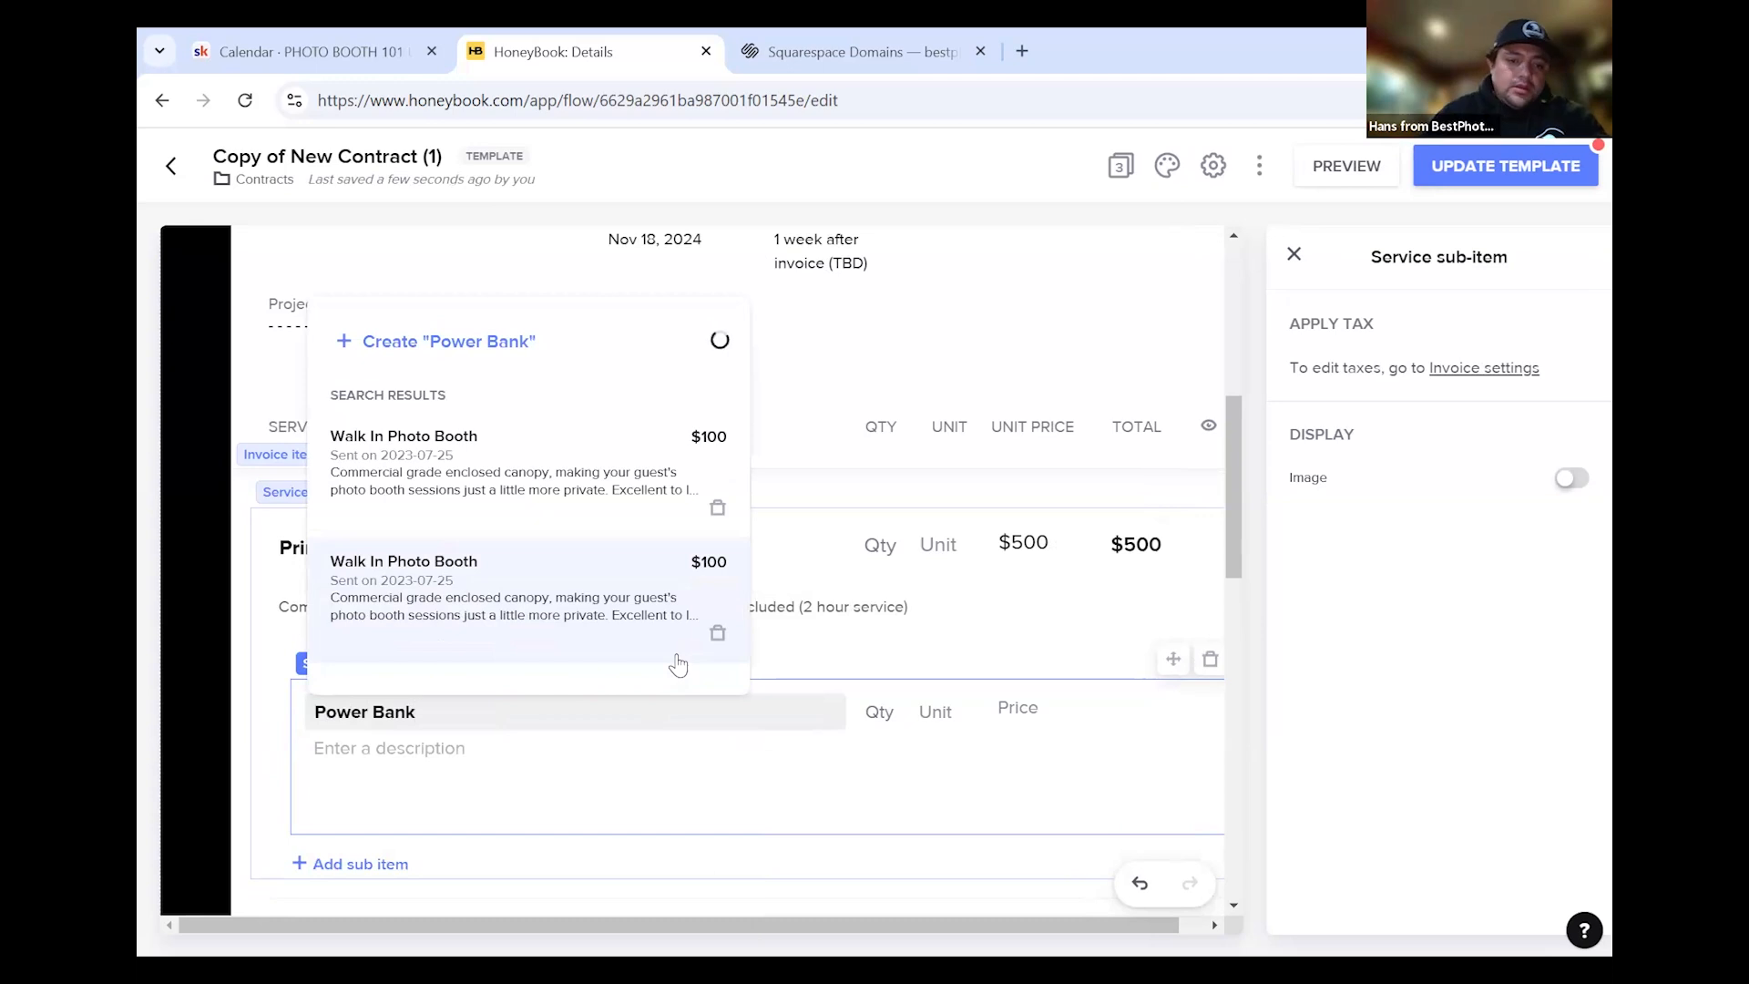
Give Power Bank the 'Needed if outlet is far' note and a $75 price, making the subtotal $575
{"action": "left_click", "coordinate": [517, 759]}
{"action": "type", "text": "Needed if o"}
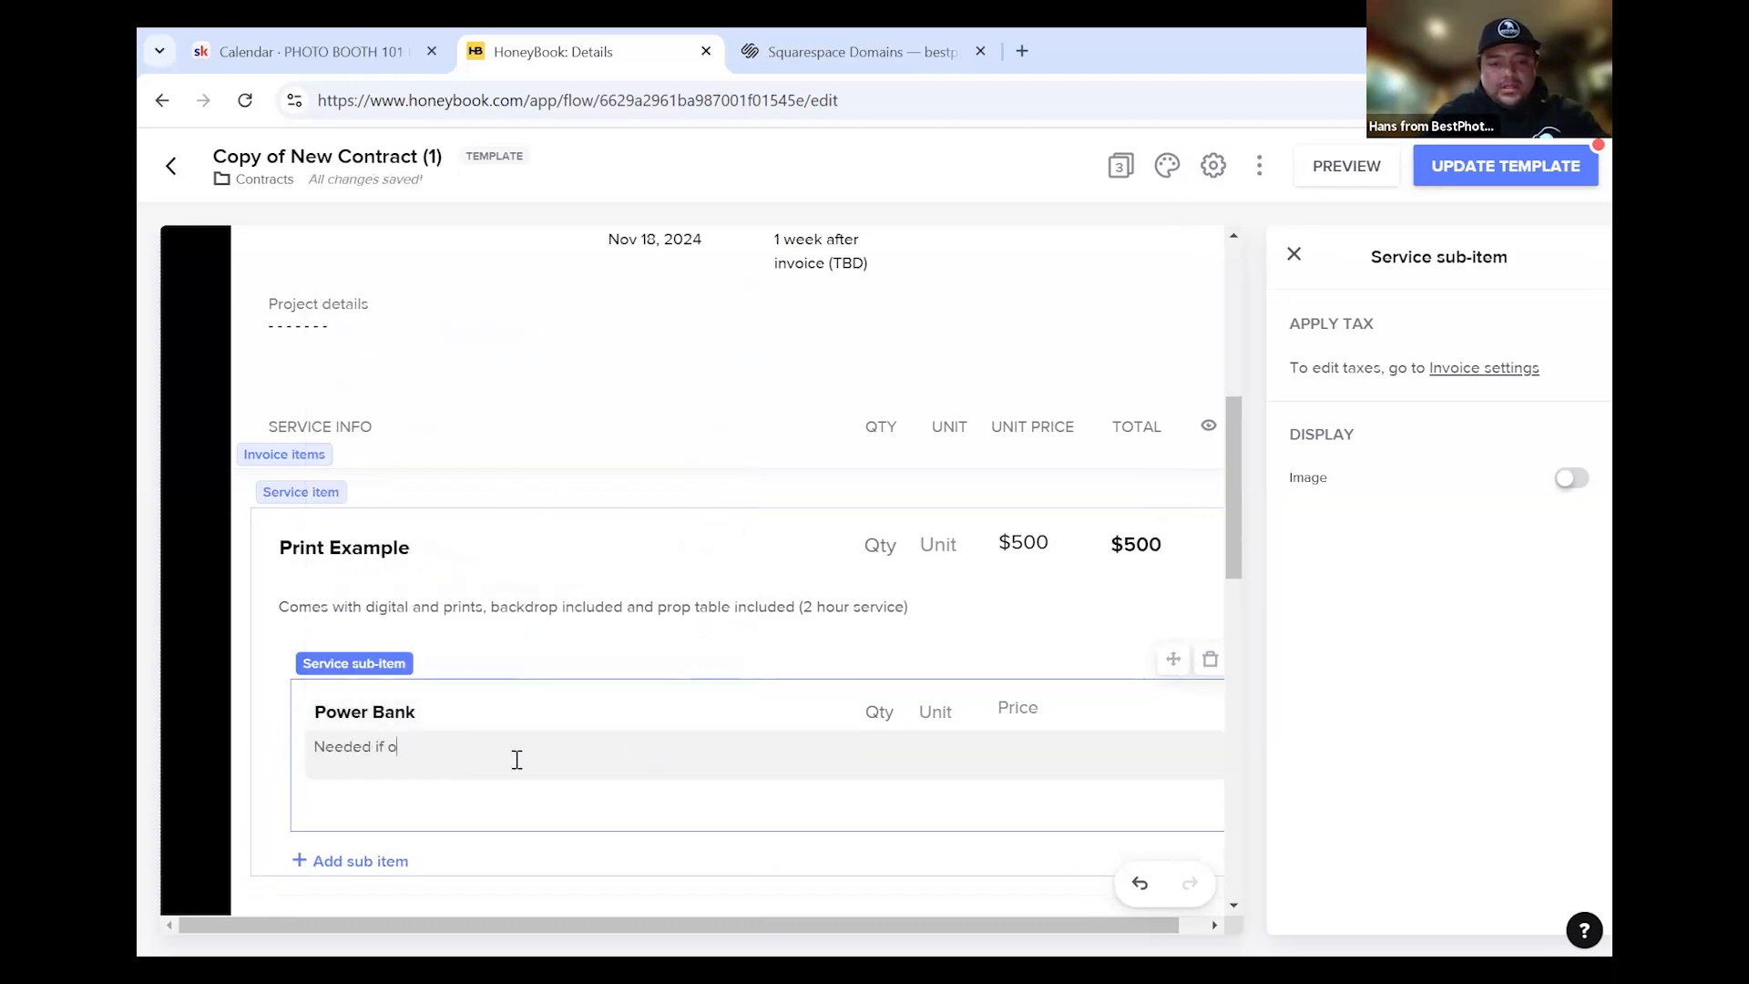
{"action": "type", "text": "utlet is further than 20 feet away from setup area."}
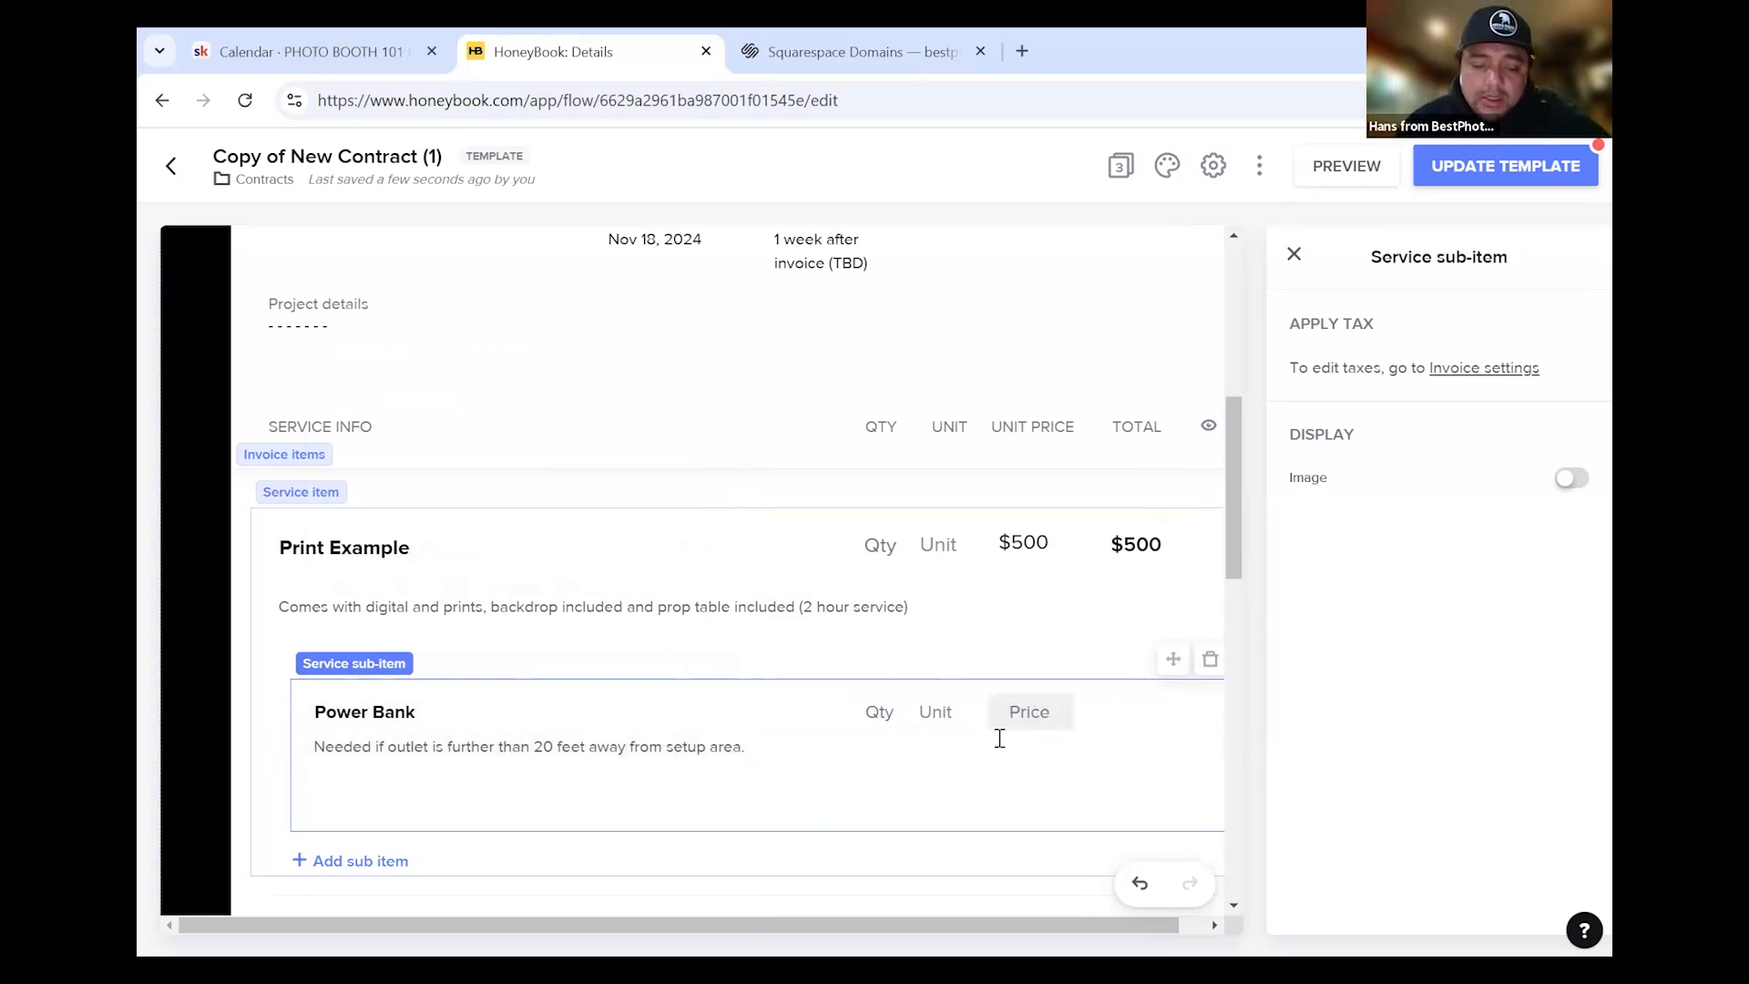
{"action": "left_click", "coordinate": [1016, 711]}
{"action": "type", "text": "75"}
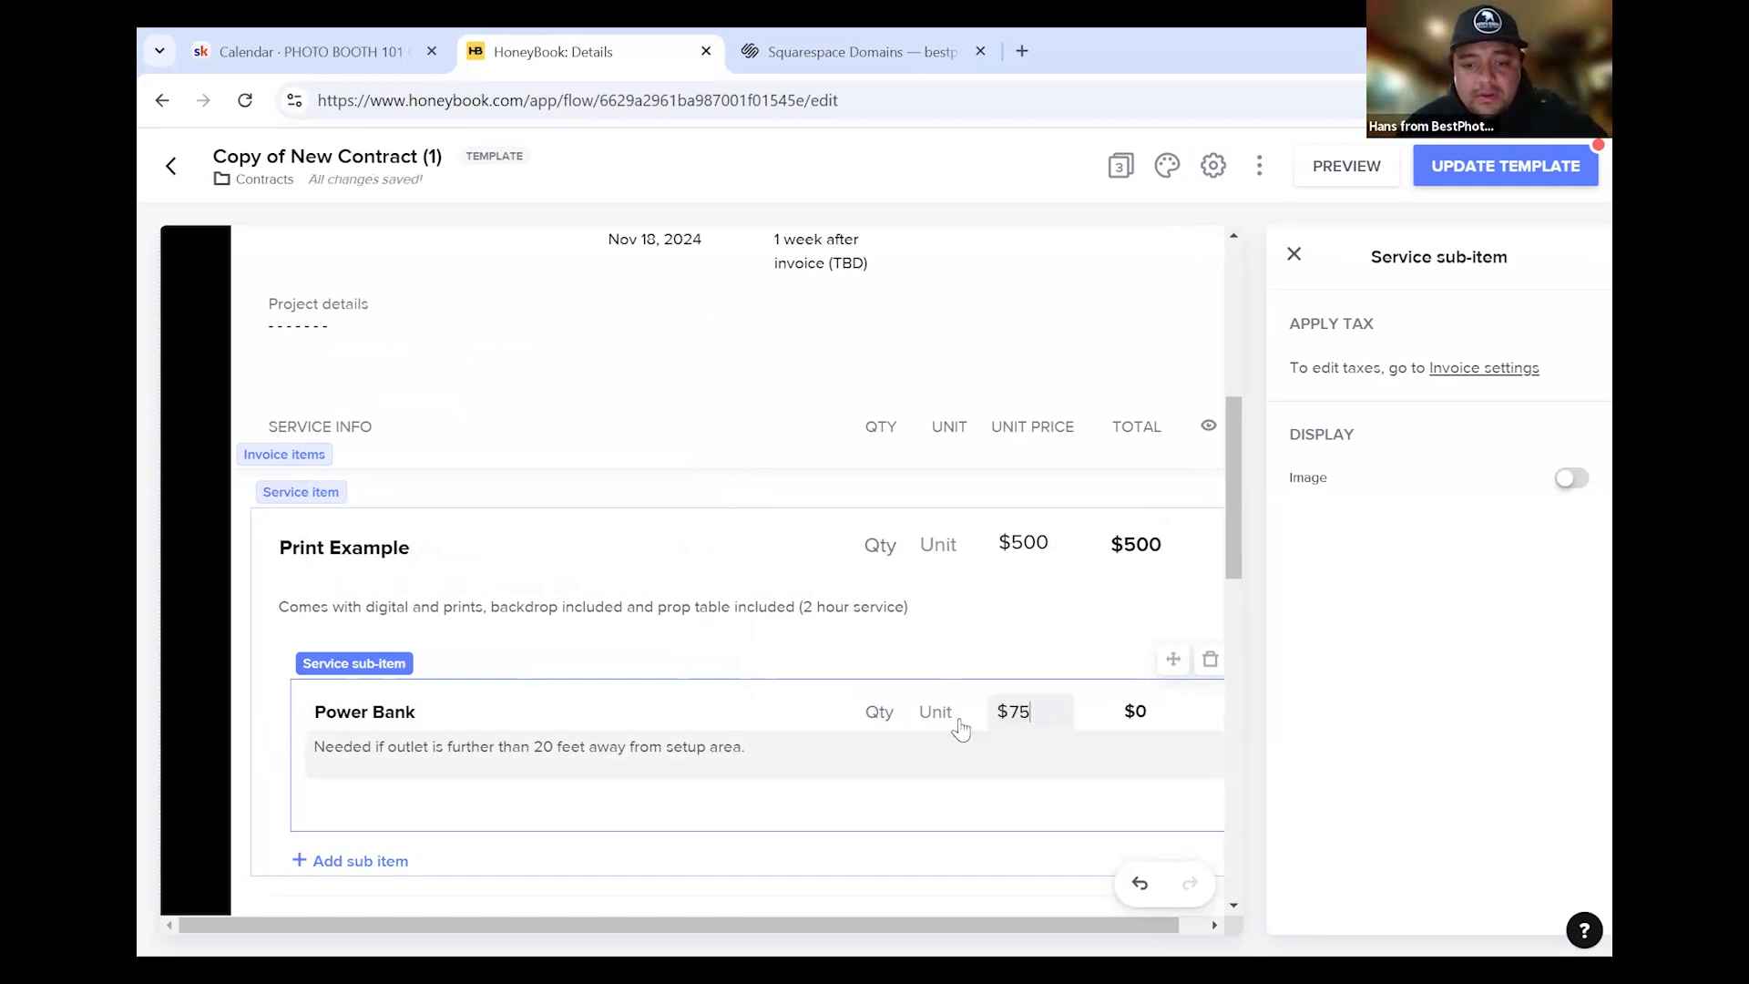
{"action": "left_click", "coordinate": [879, 712]}
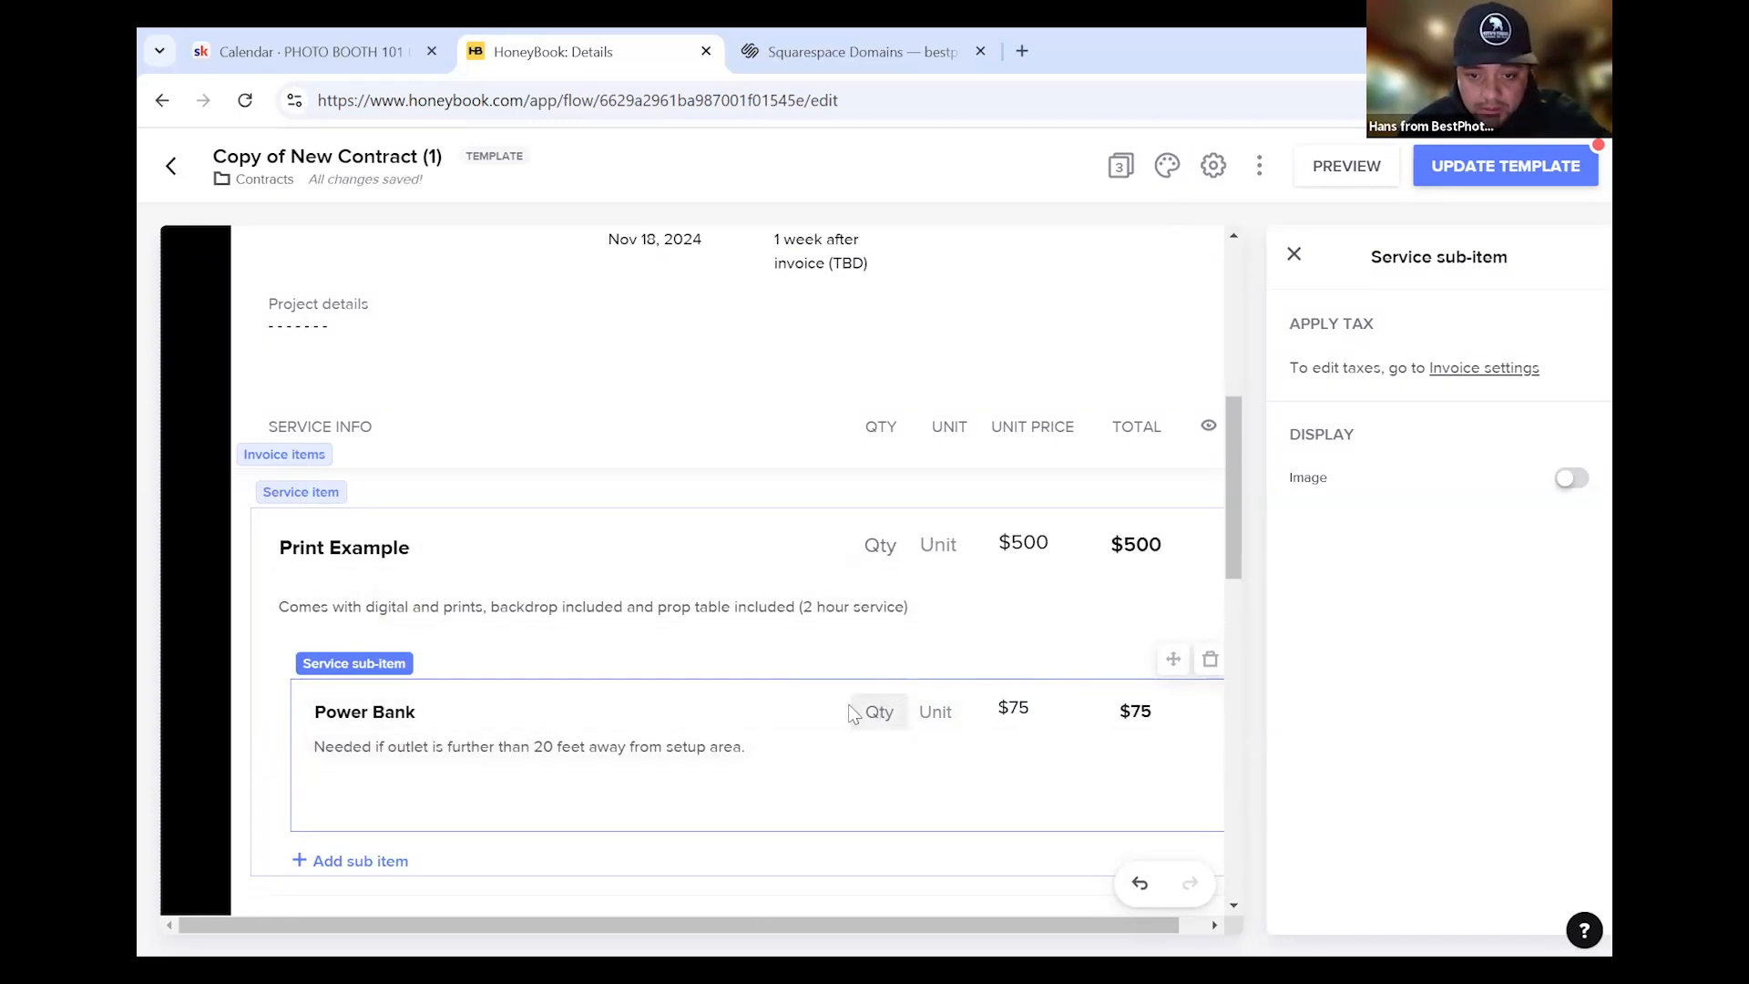
{"action": "scroll", "coordinate": [1041, 748], "scroll_direction": "down", "scroll_amount": 1}
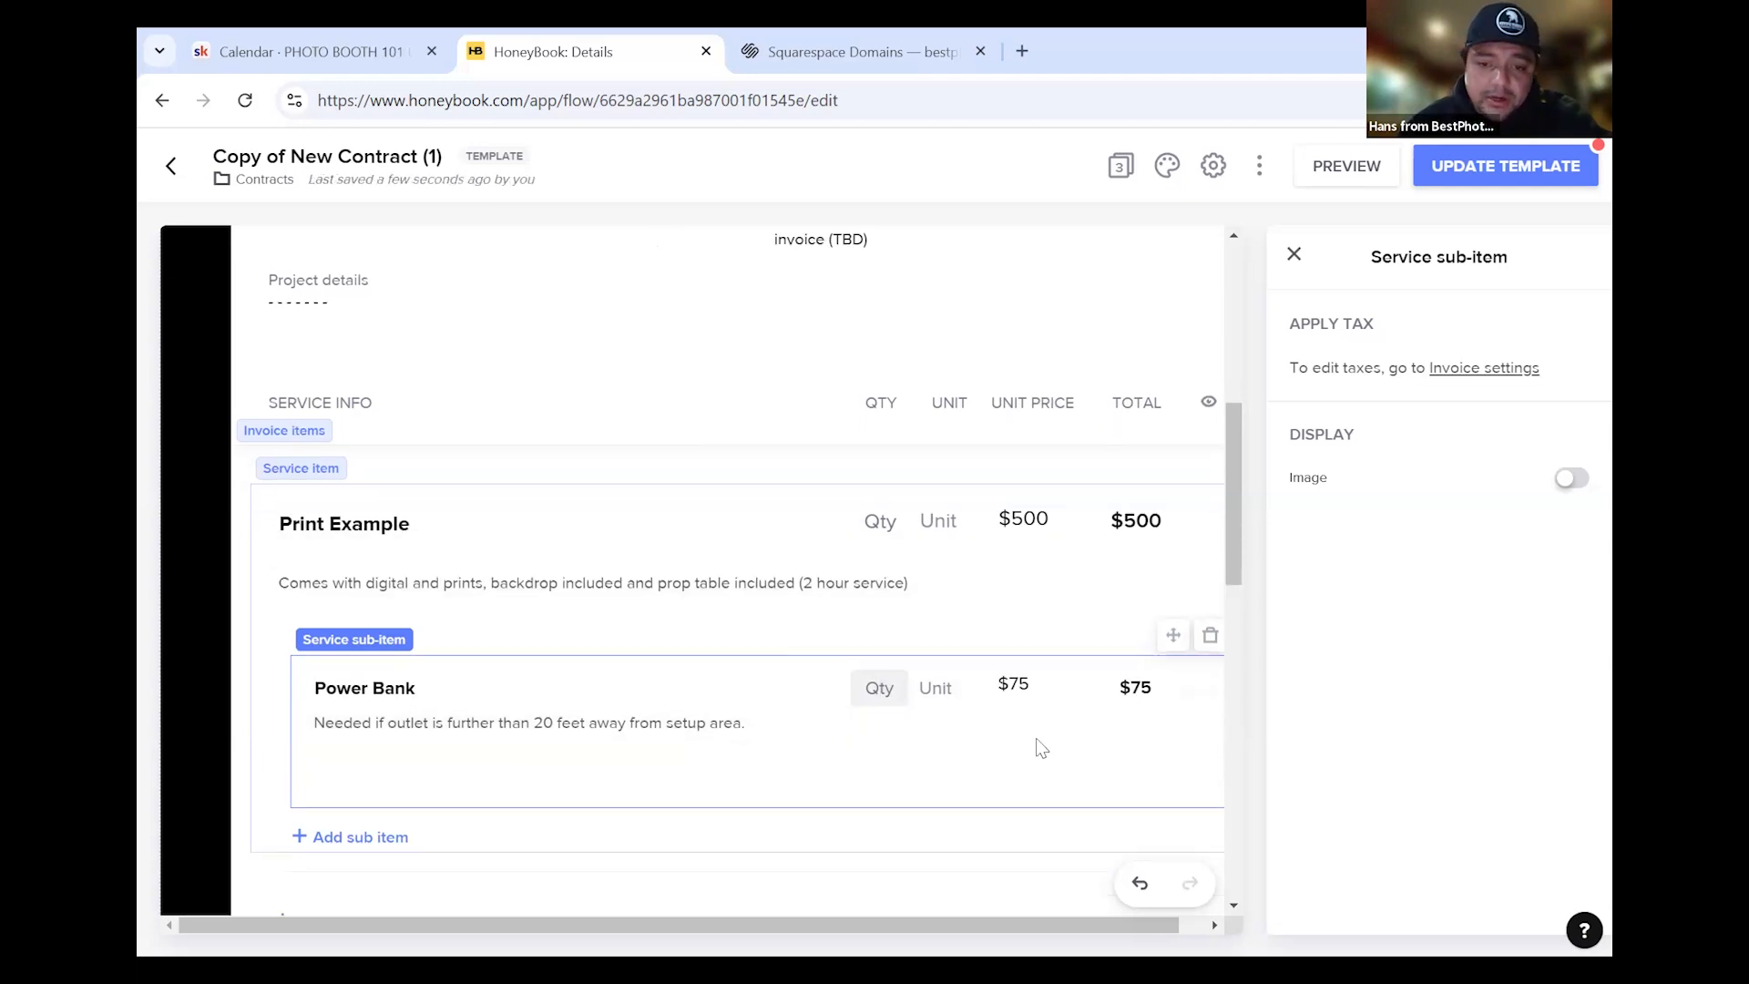
{"action": "scroll", "coordinate": [1046, 727], "scroll_direction": "down", "scroll_amount": 3}
{"action": "scroll", "coordinate": [743, 587], "scroll_direction": "up", "scroll_amount": 4}
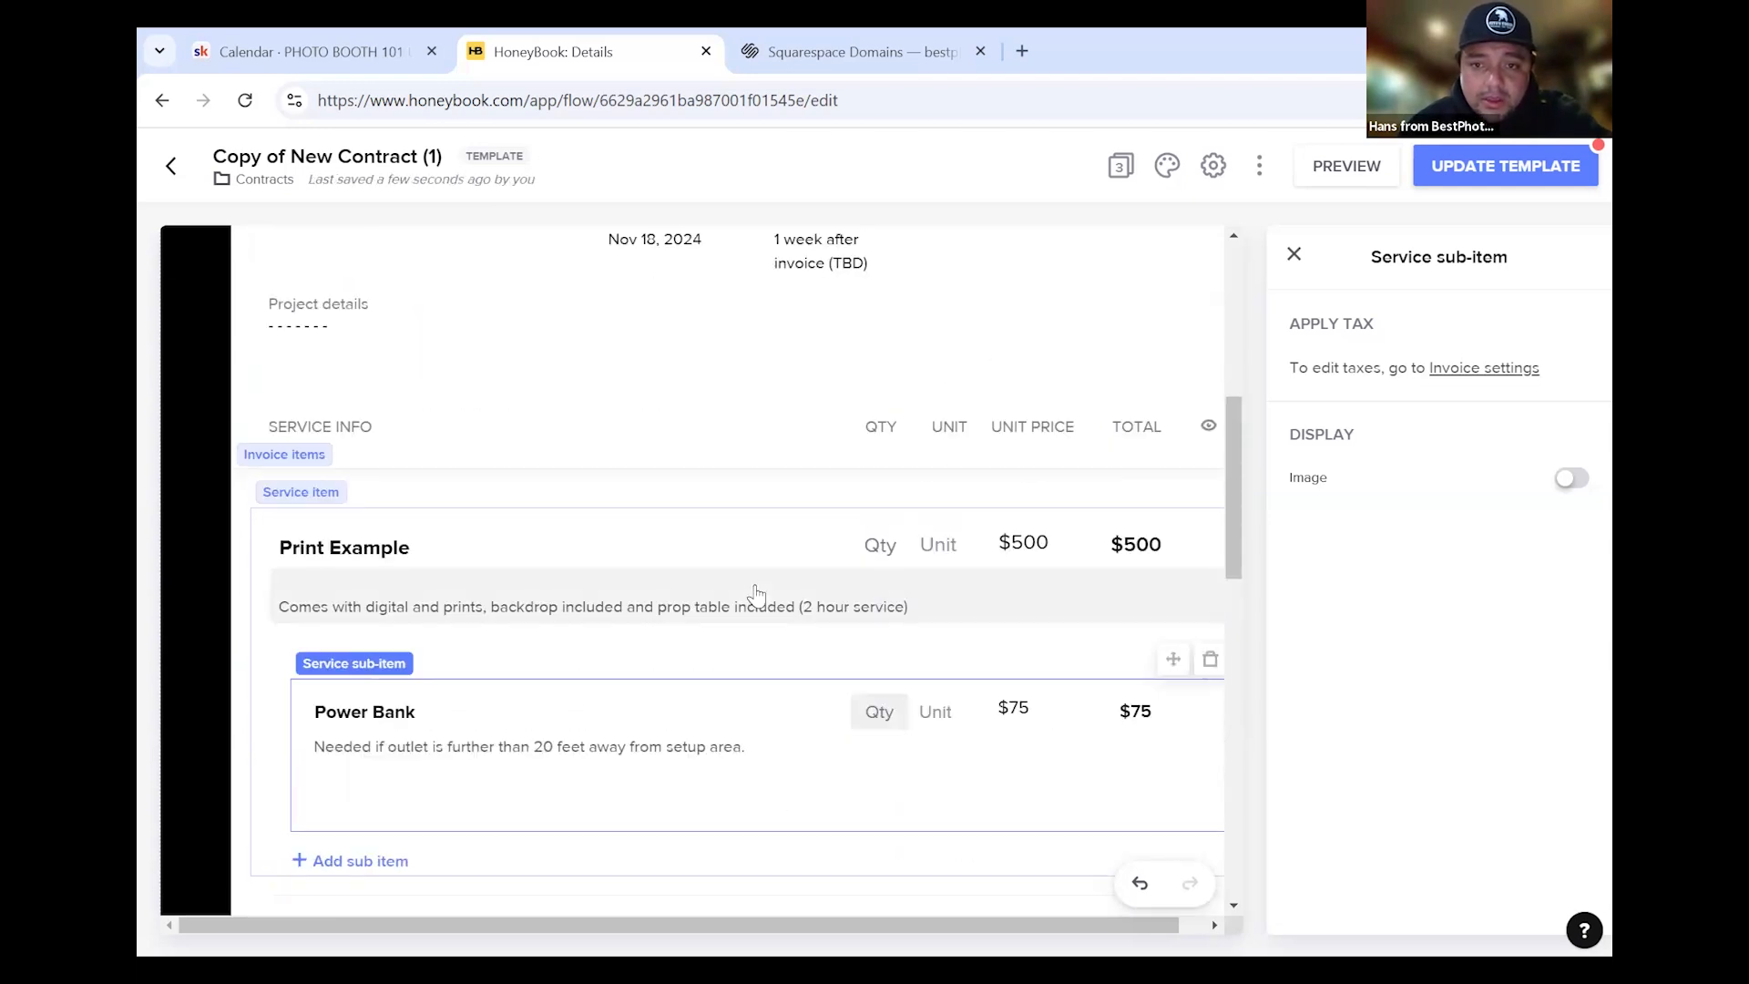
{"action": "scroll", "coordinate": [825, 711], "scroll_direction": "down", "scroll_amount": 3}
{"action": "scroll", "coordinate": [1077, 652], "scroll_direction": "down", "scroll_amount": 3}
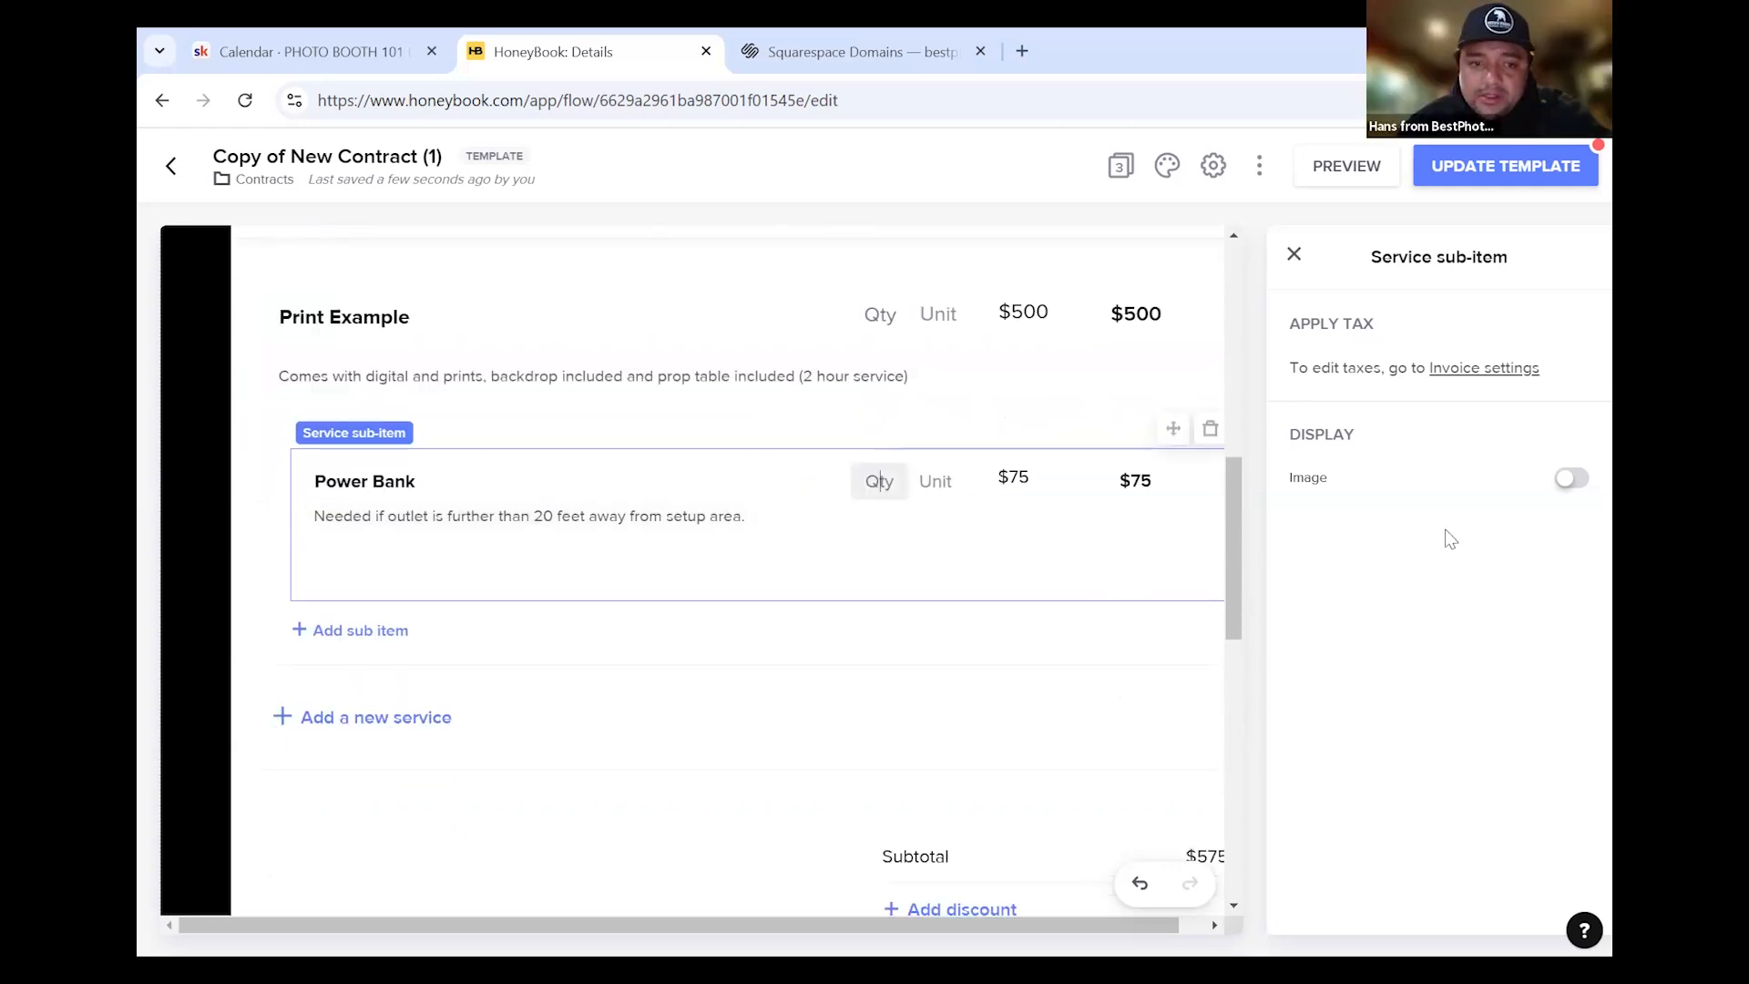
{"action": "left_click", "coordinate": [1294, 254]}
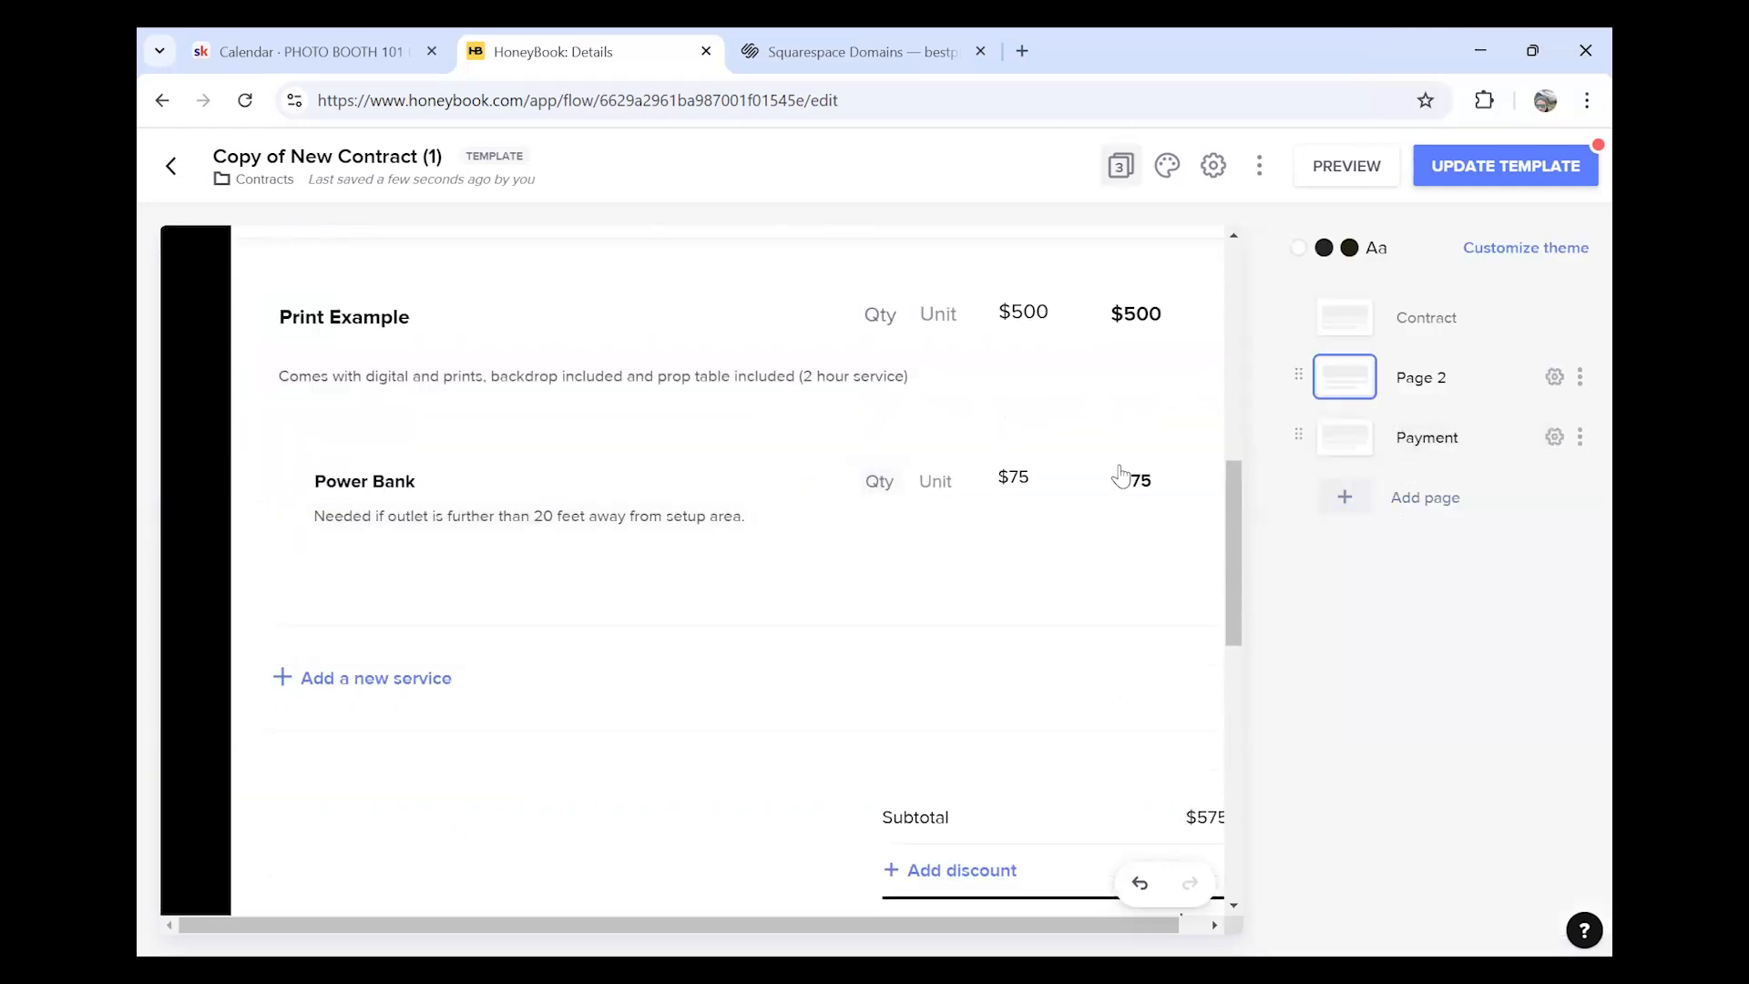
{"action": "scroll", "coordinate": [740, 616], "scroll_direction": "up", "scroll_amount": 9}
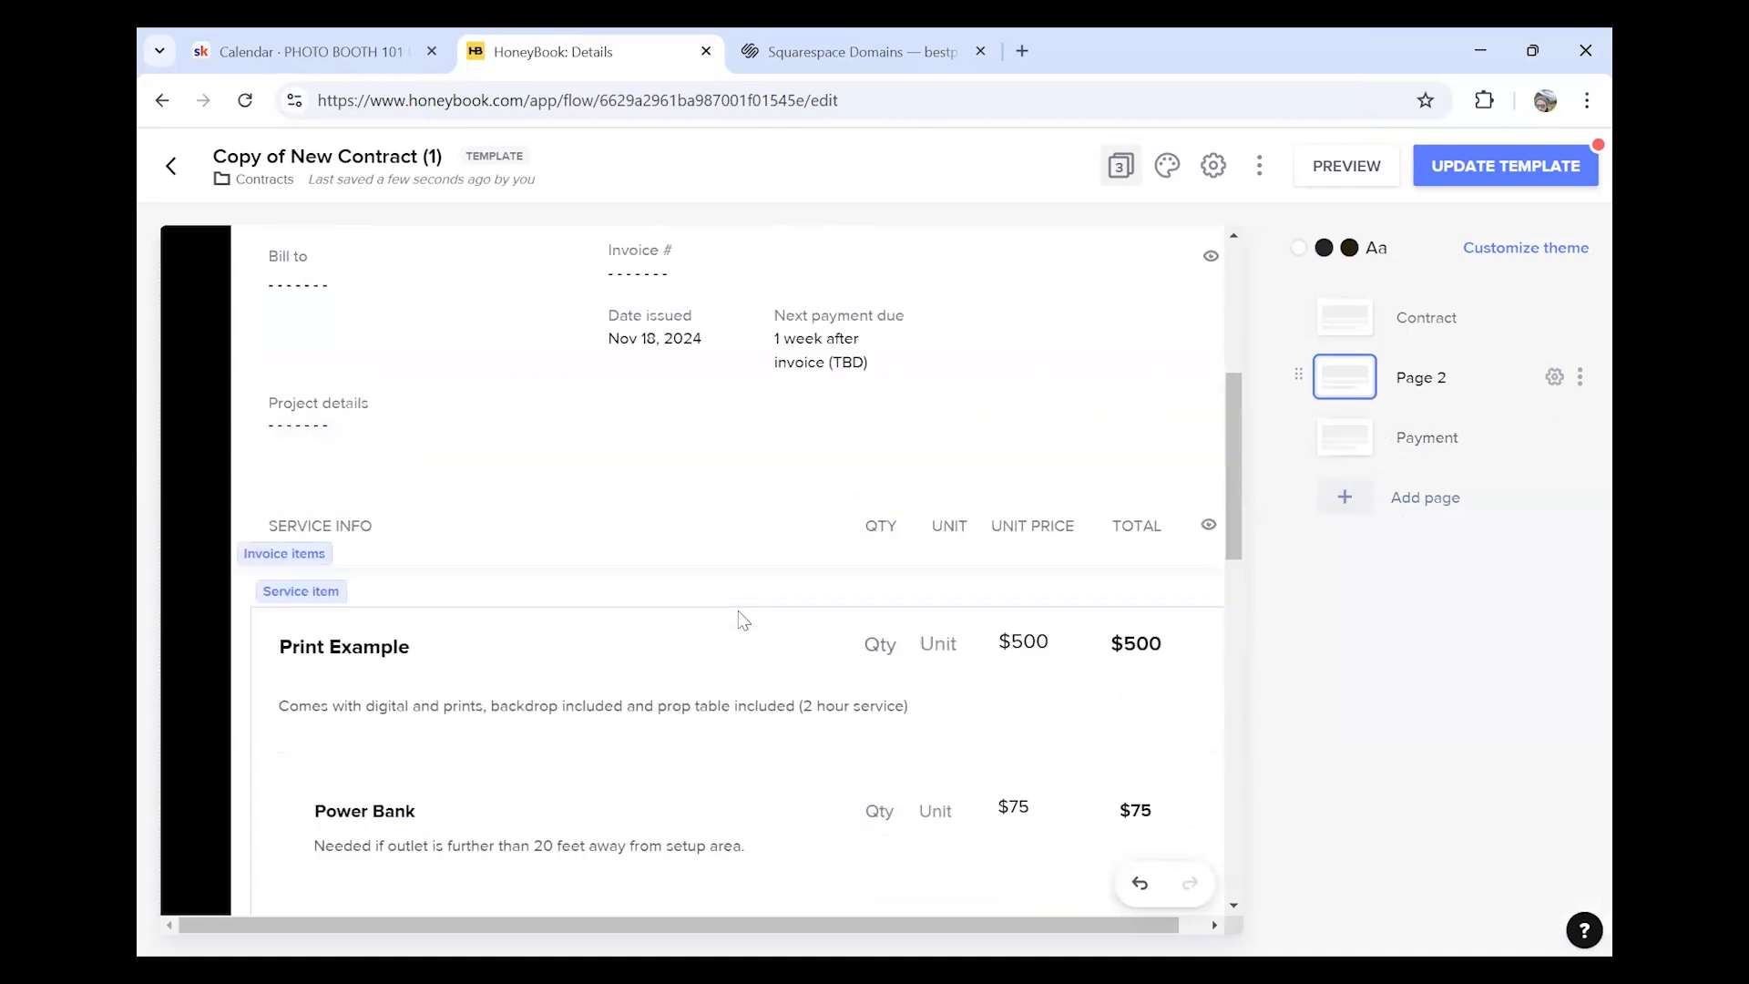
{"action": "scroll", "coordinate": [911, 594], "scroll_direction": "down", "scroll_amount": 4}
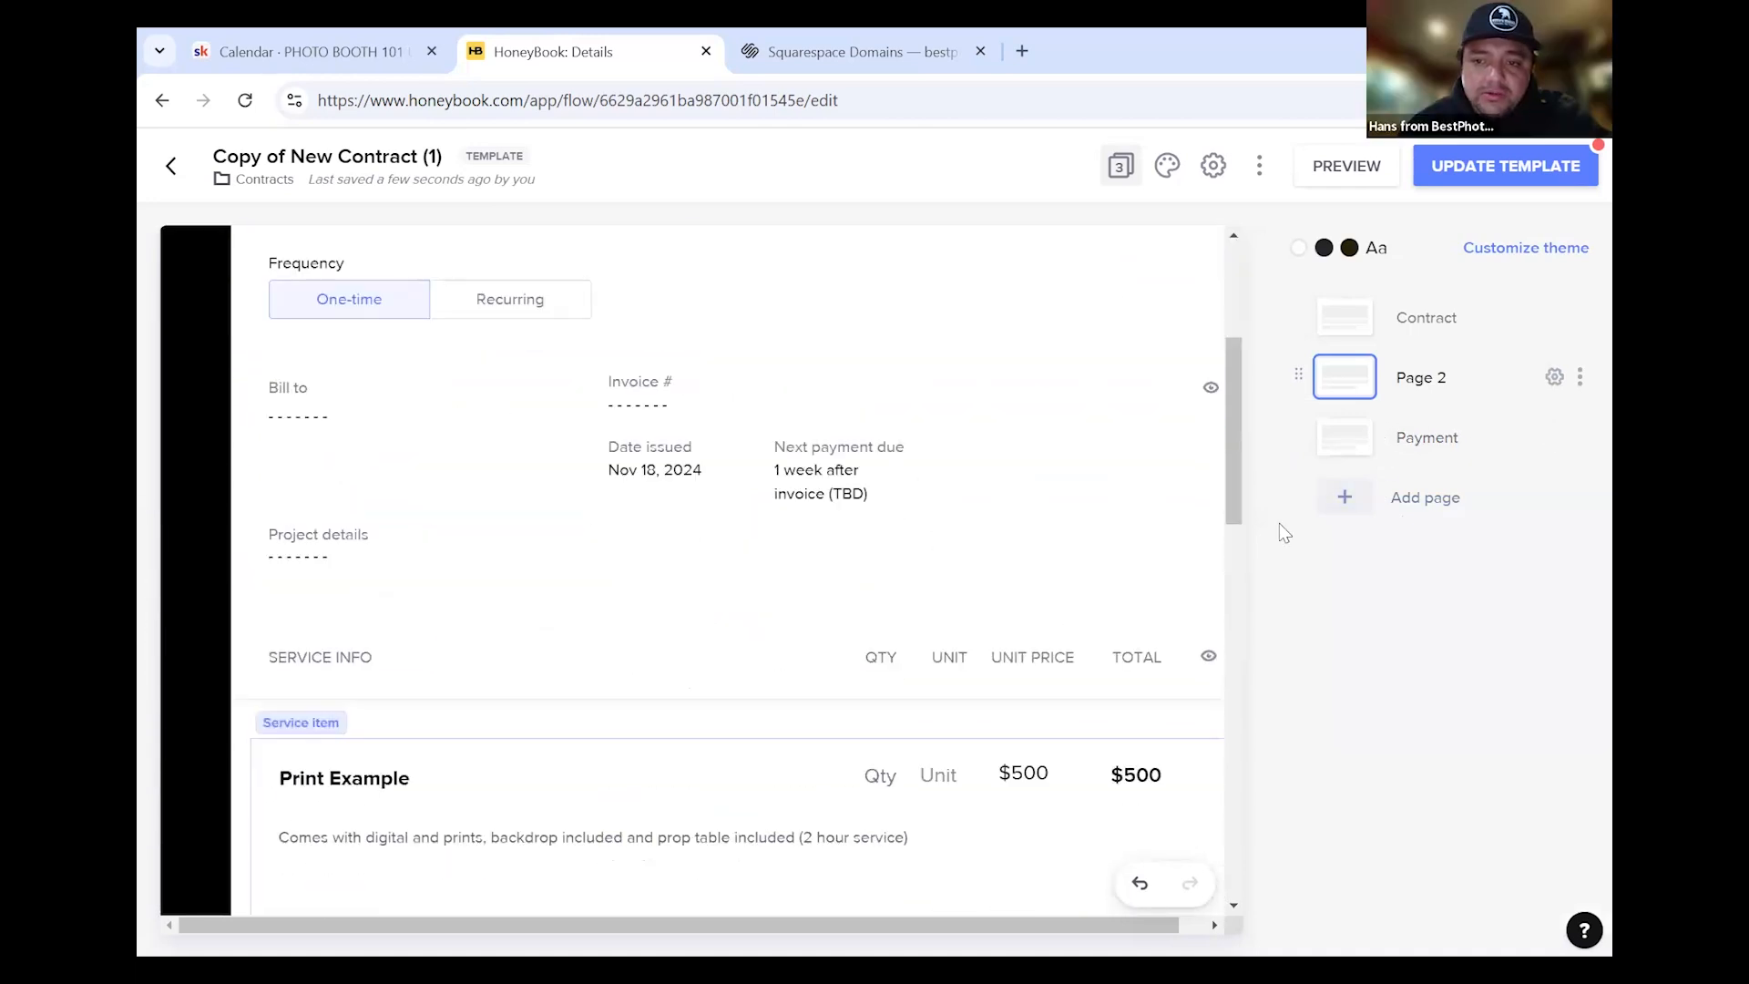
On the Payment page, turn on 'Client must use Autopay' for the payment block
{"action": "left_click", "coordinate": [1358, 435]}
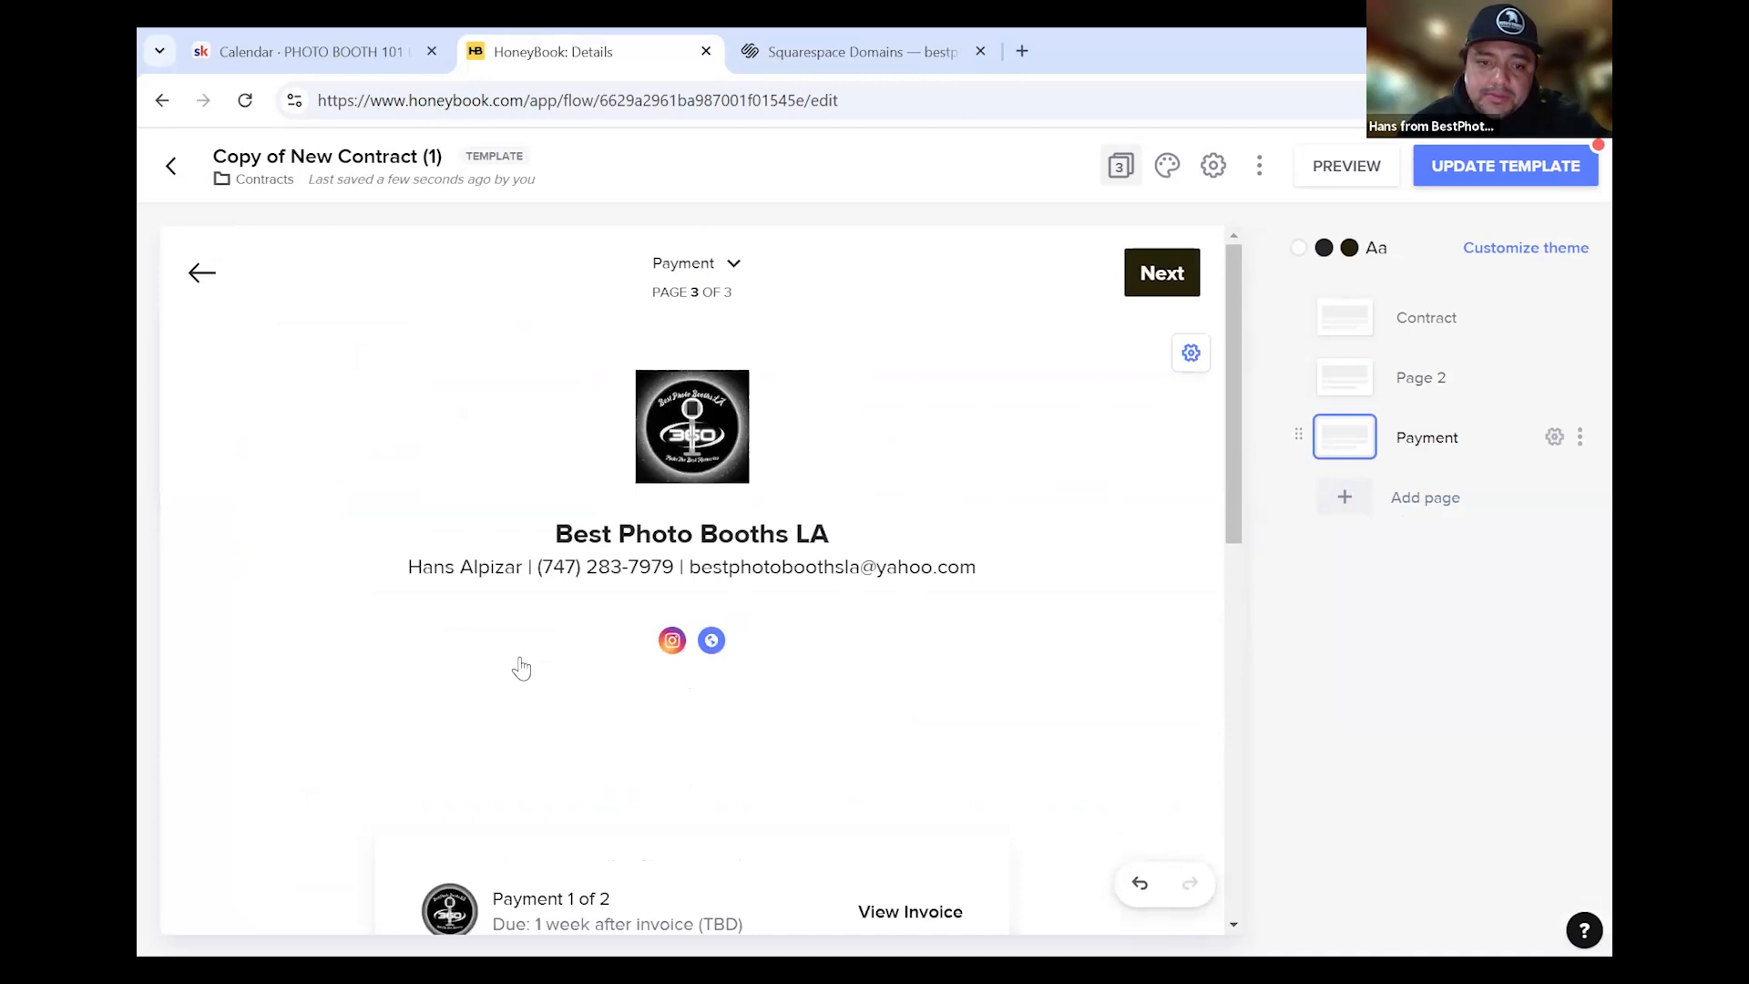
{"action": "scroll", "coordinate": [597, 672], "scroll_direction": "down", "scroll_amount": 3}
{"action": "scroll", "coordinate": [612, 673], "scroll_direction": "down", "scroll_amount": 4}
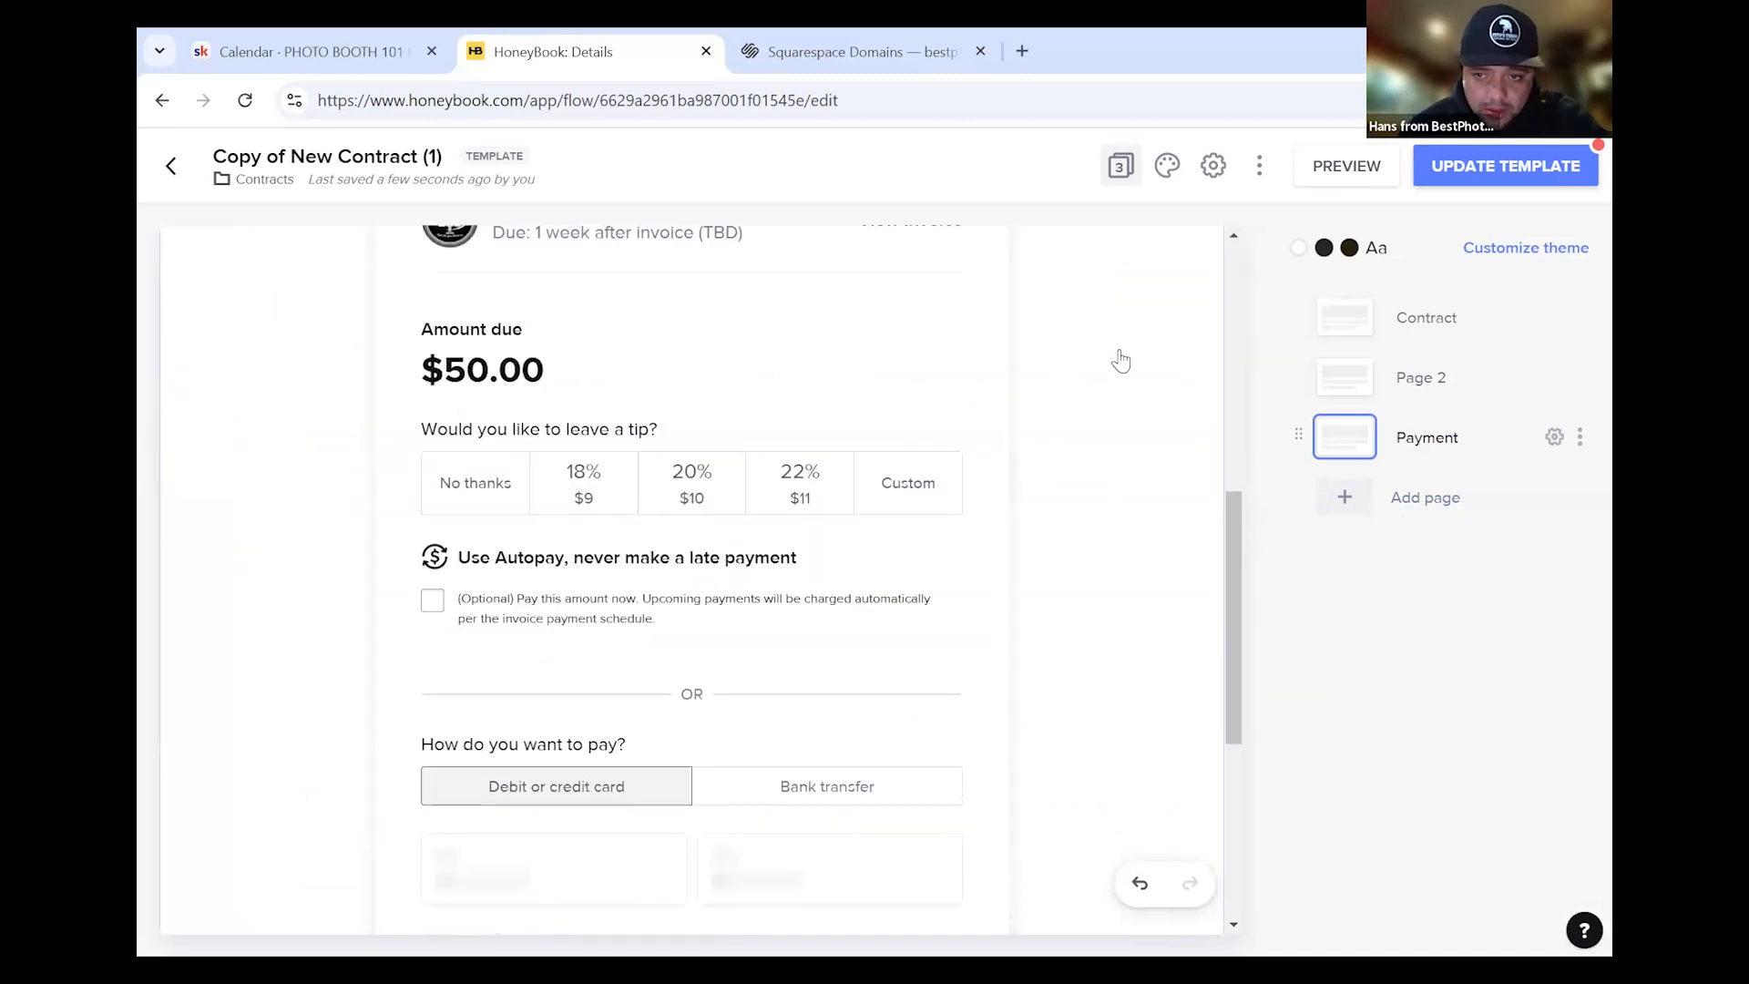
{"action": "left_click", "coordinate": [1116, 365]}
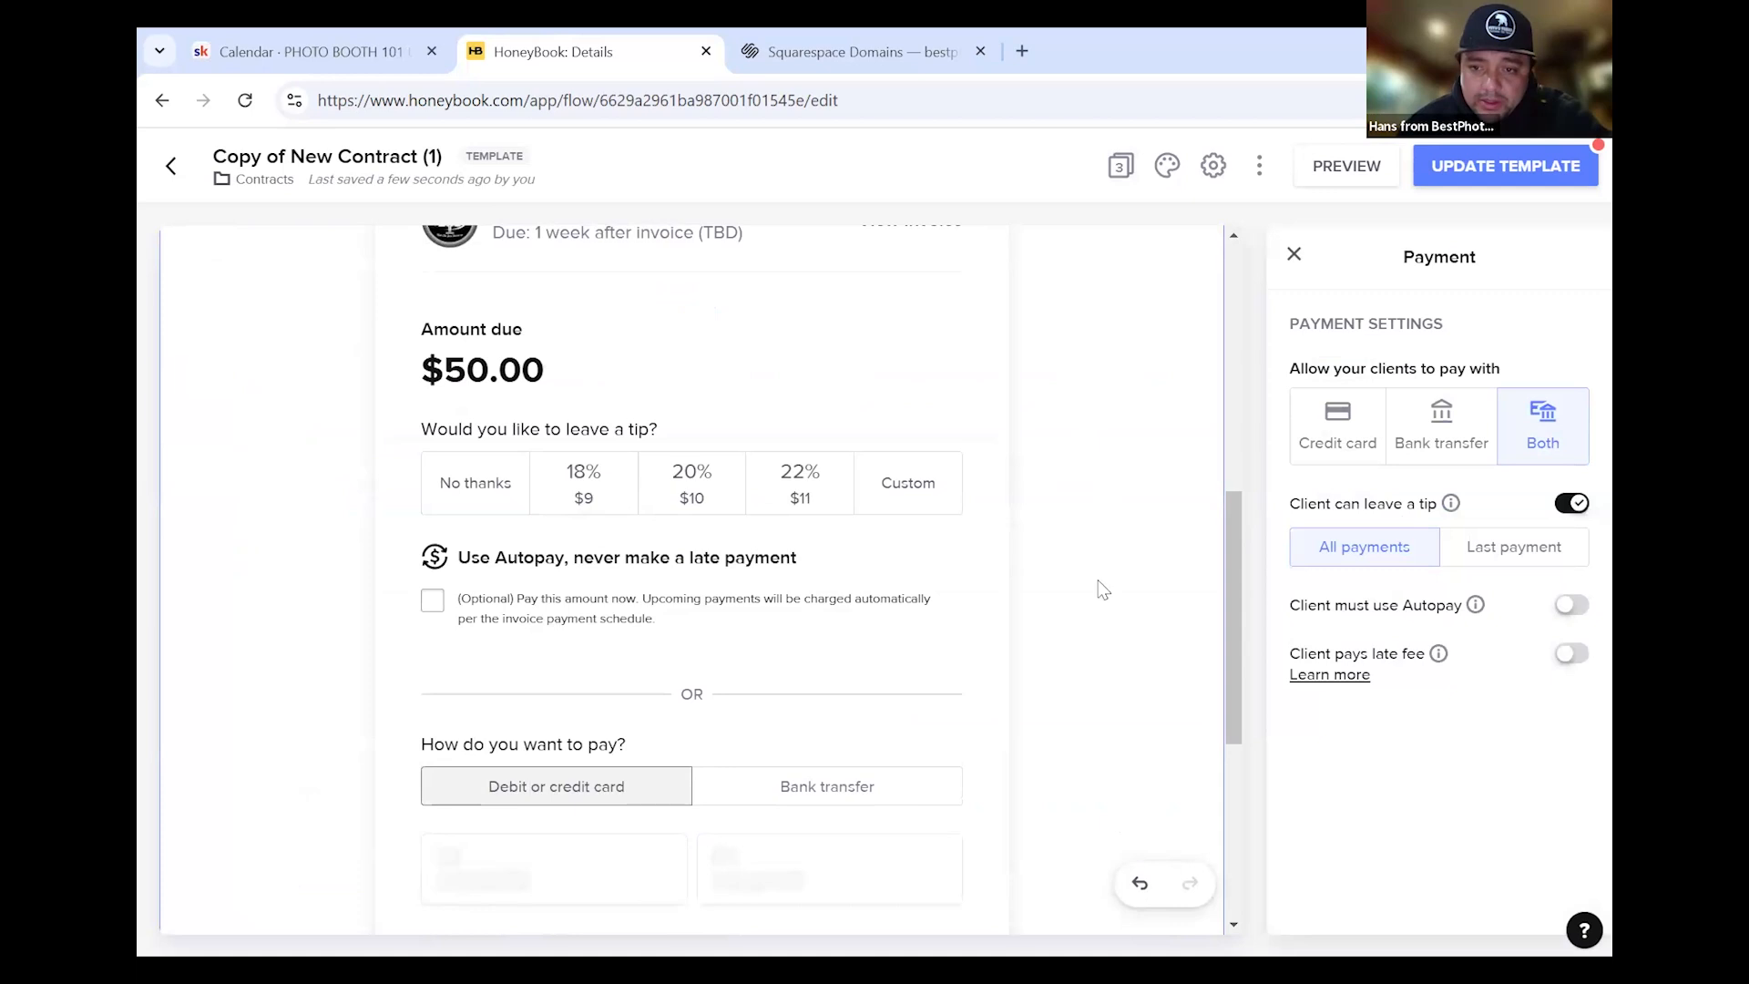
{"action": "scroll", "coordinate": [1061, 556], "scroll_direction": "down", "scroll_amount": 3}
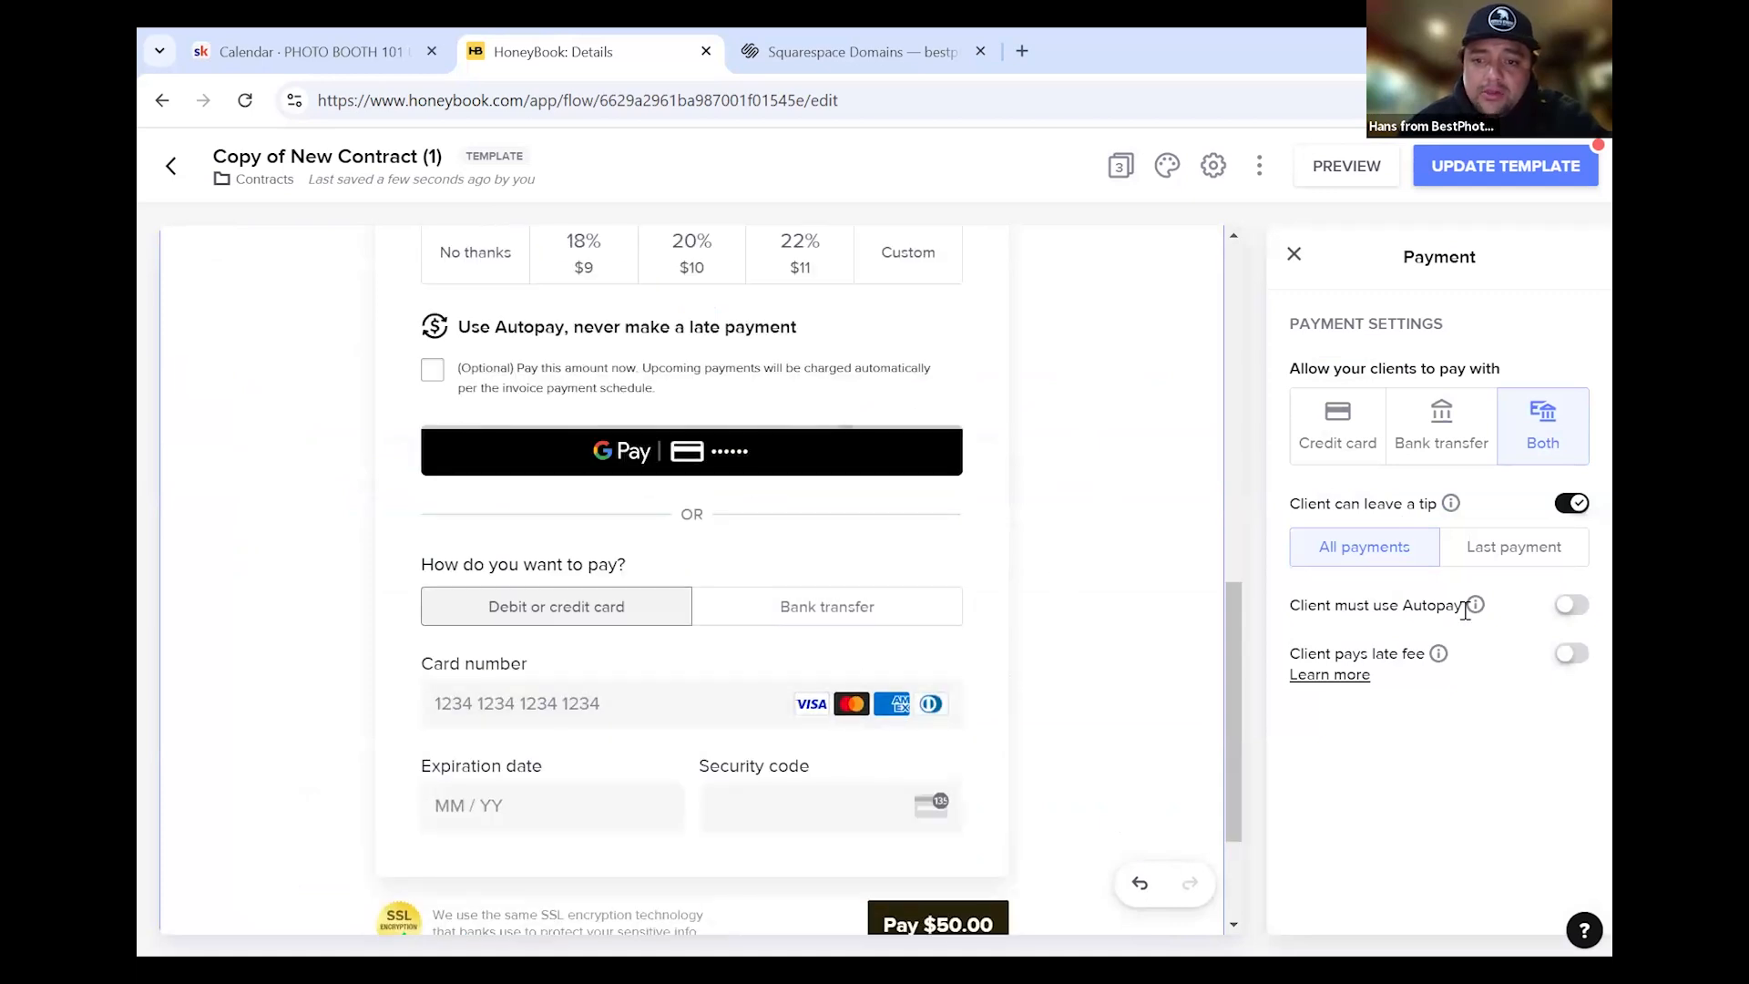
{"action": "left_click", "coordinate": [1563, 617]}
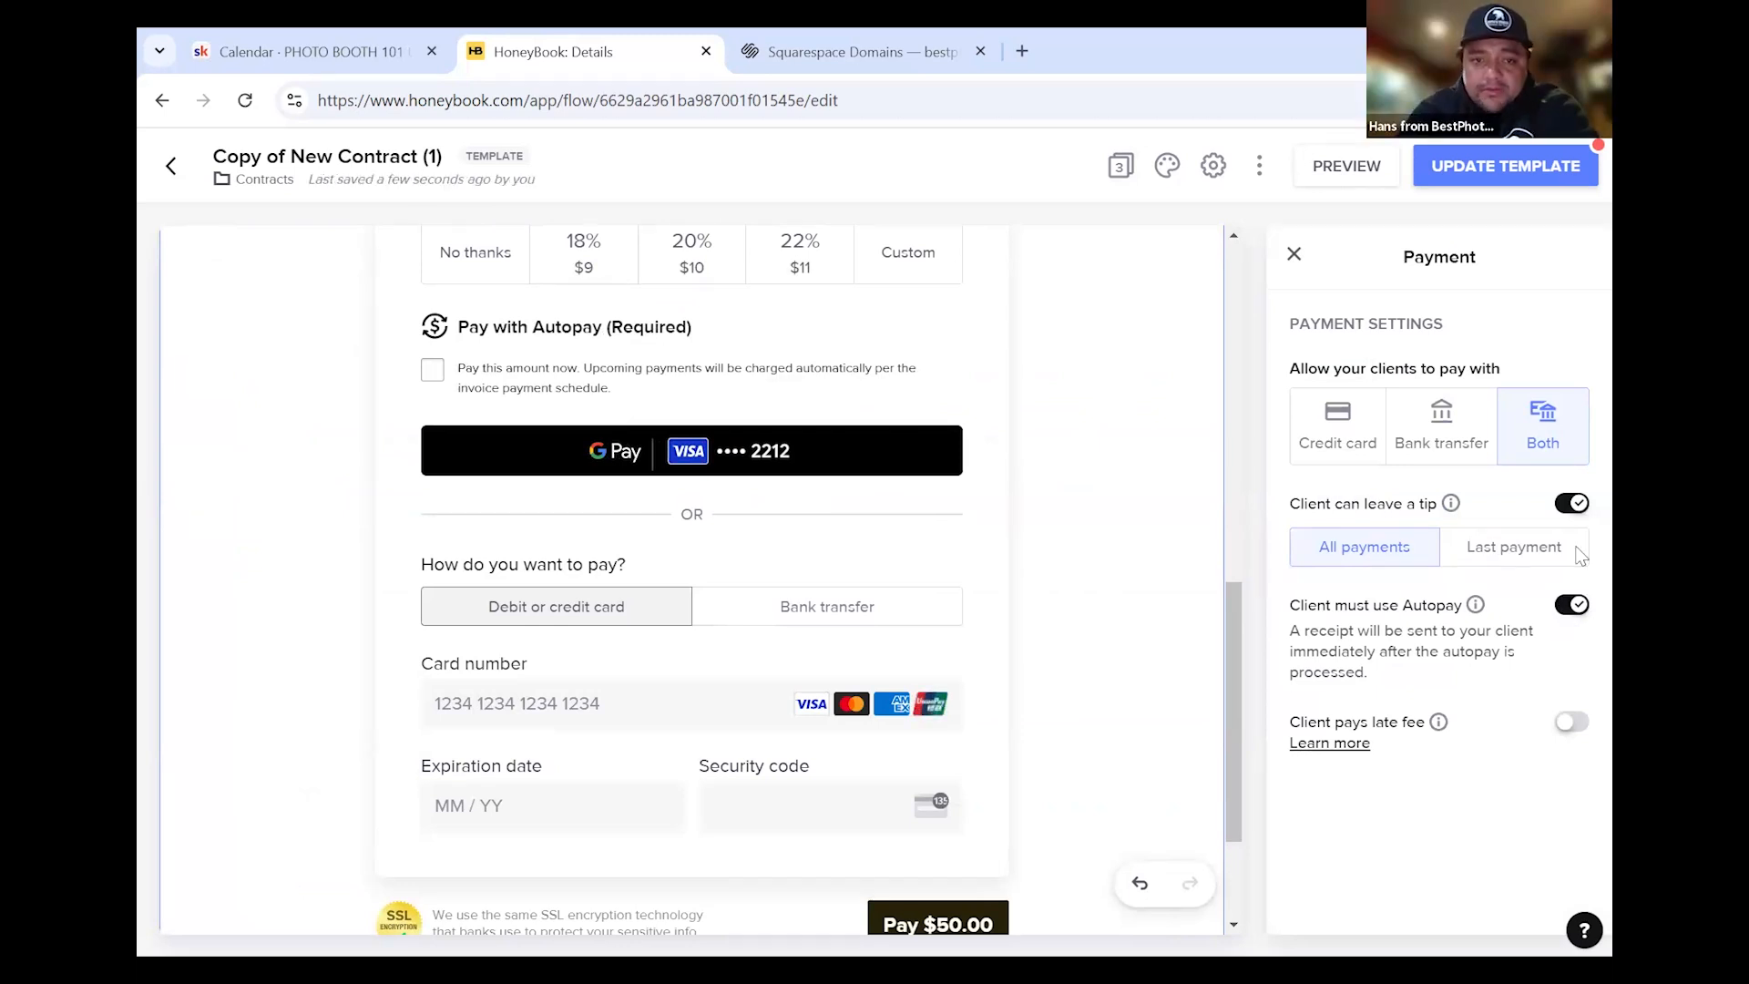
{"action": "left_click", "coordinate": [1295, 255]}
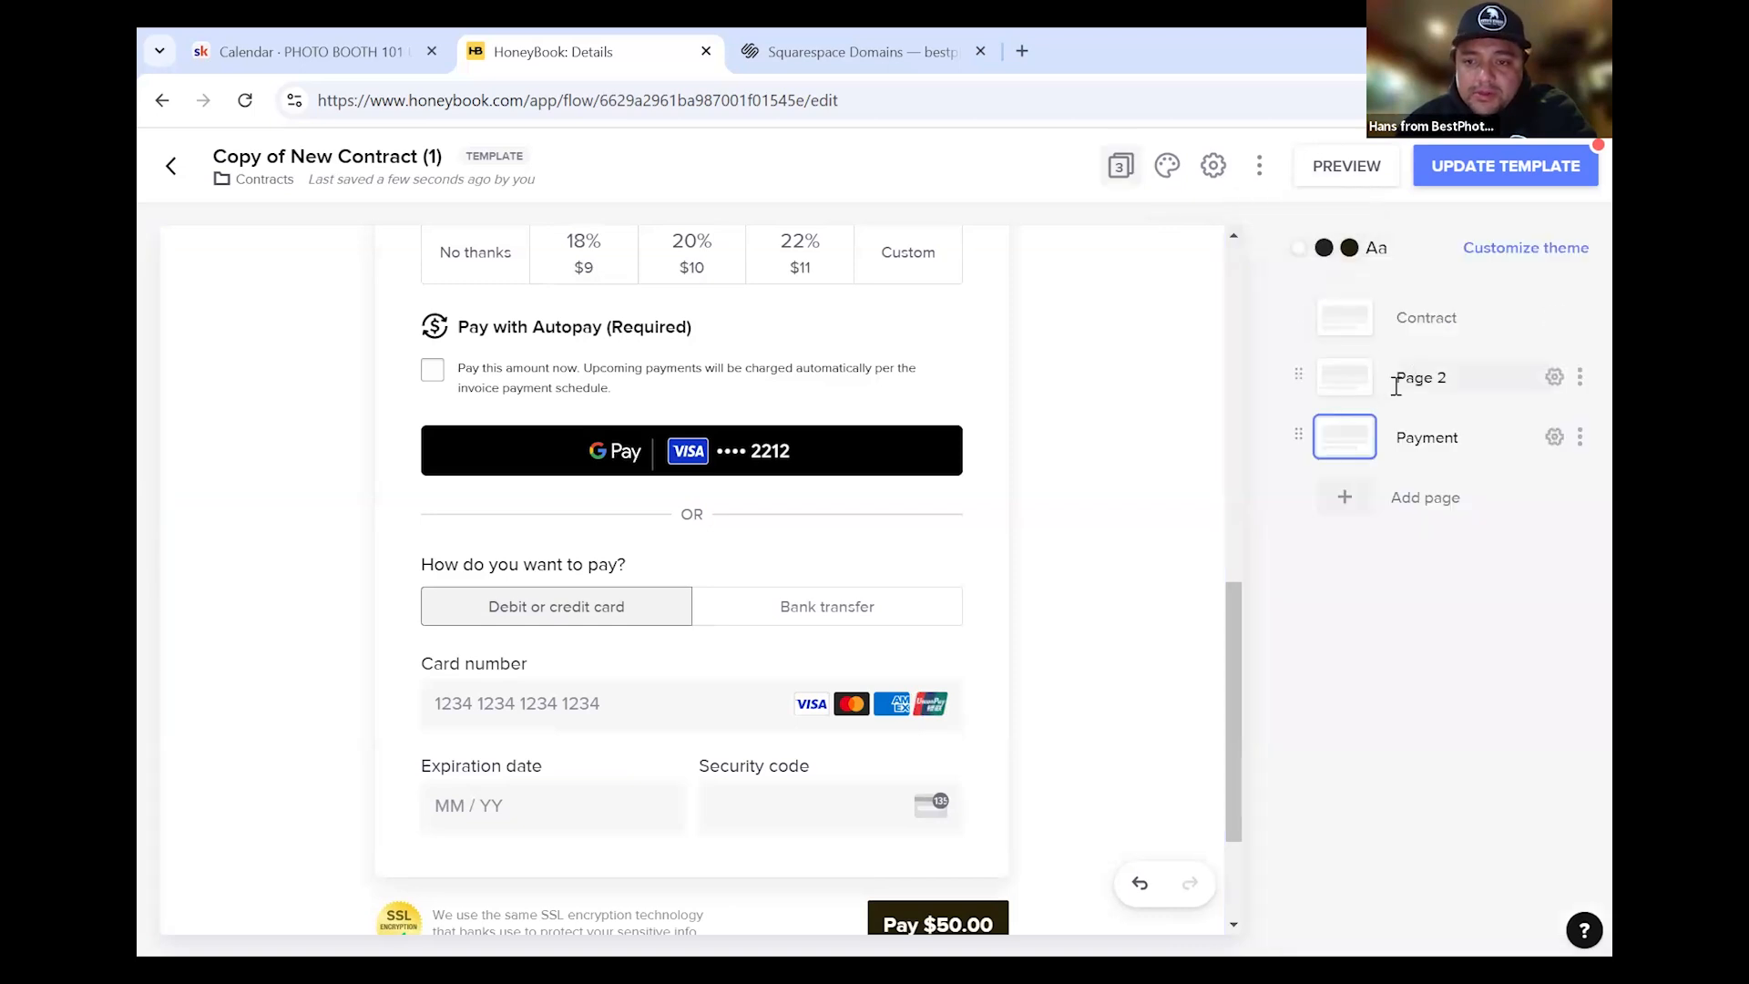
Rename the template's Page 2 to 'Invoice'
{"action": "left_click", "coordinate": [1449, 378]}
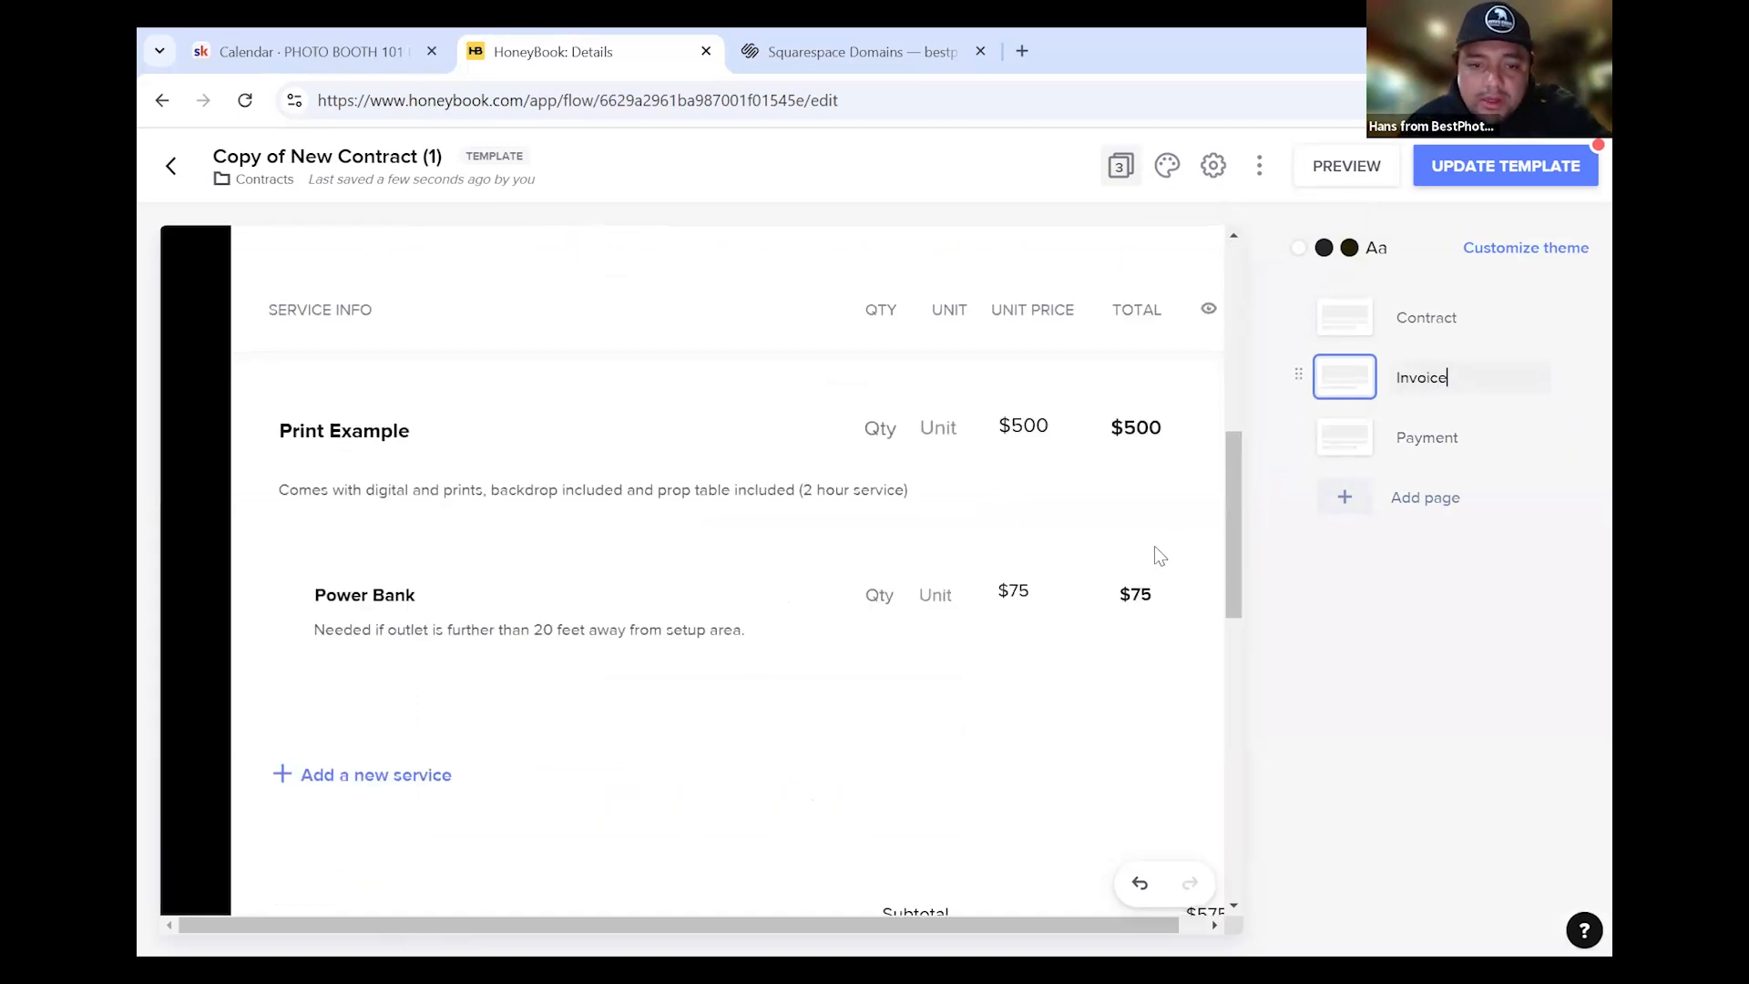
{"action": "scroll", "coordinate": [1153, 551], "scroll_direction": "down", "scroll_amount": 10}
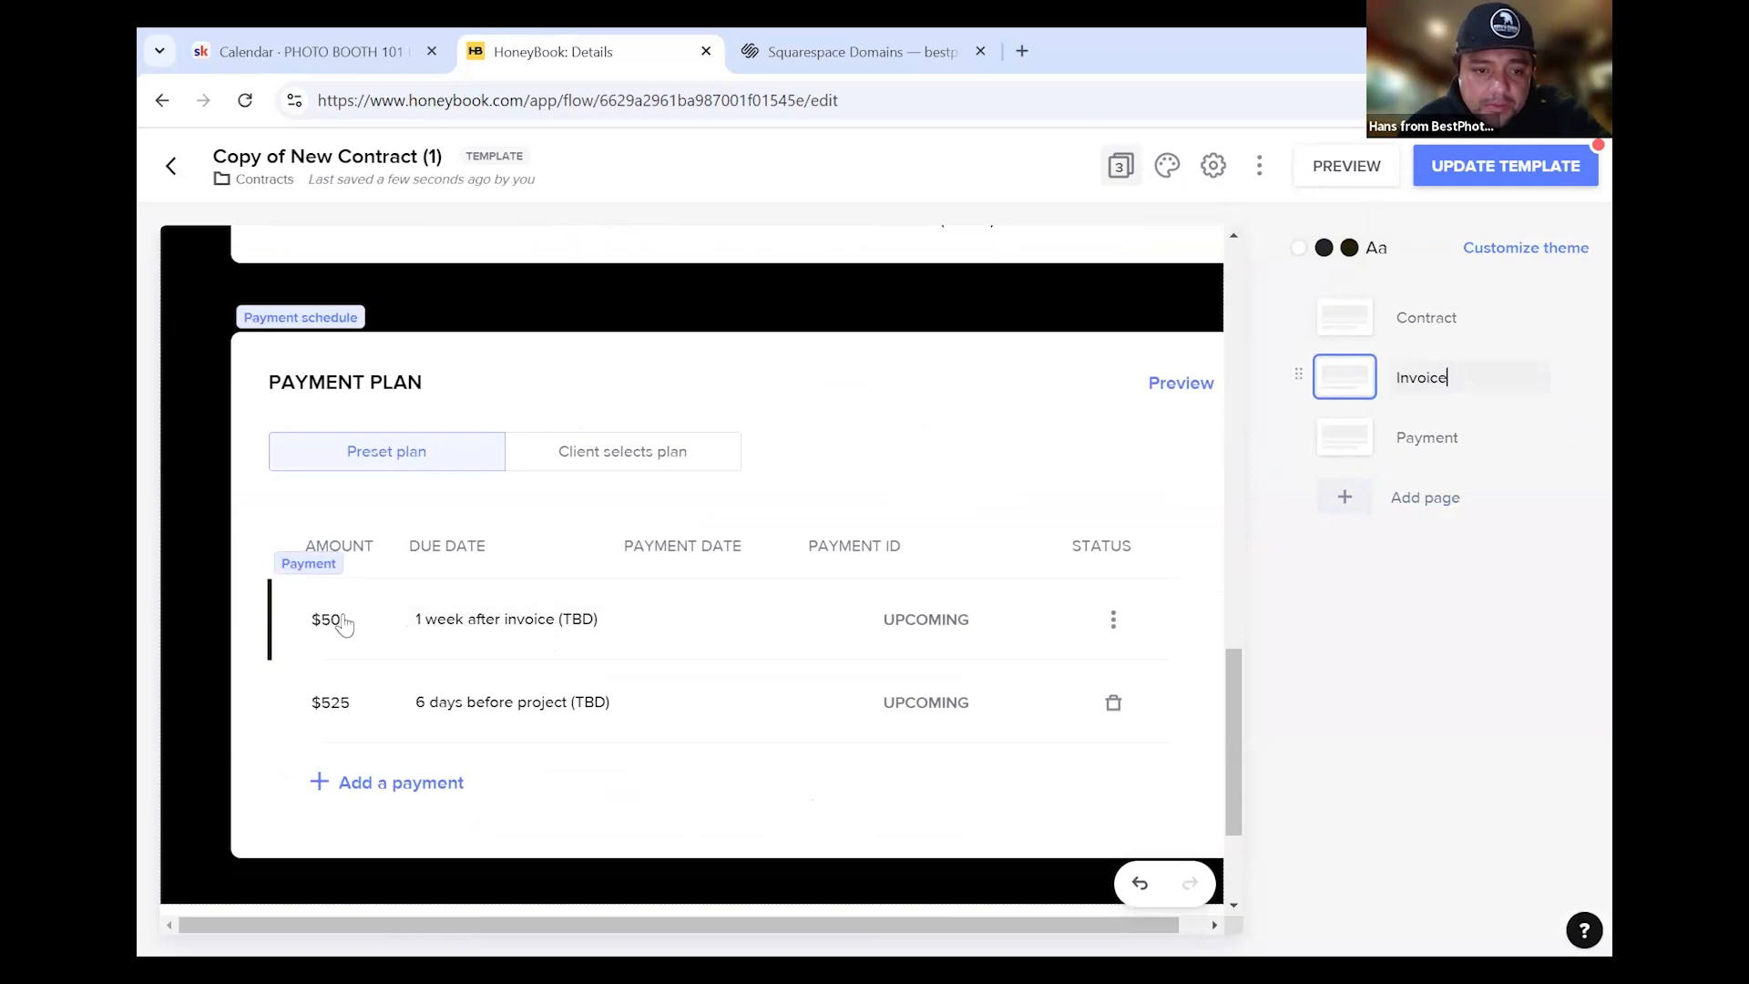
Make the $50 deposit due on the invoice date and save it
{"action": "left_click", "coordinate": [490, 623]}
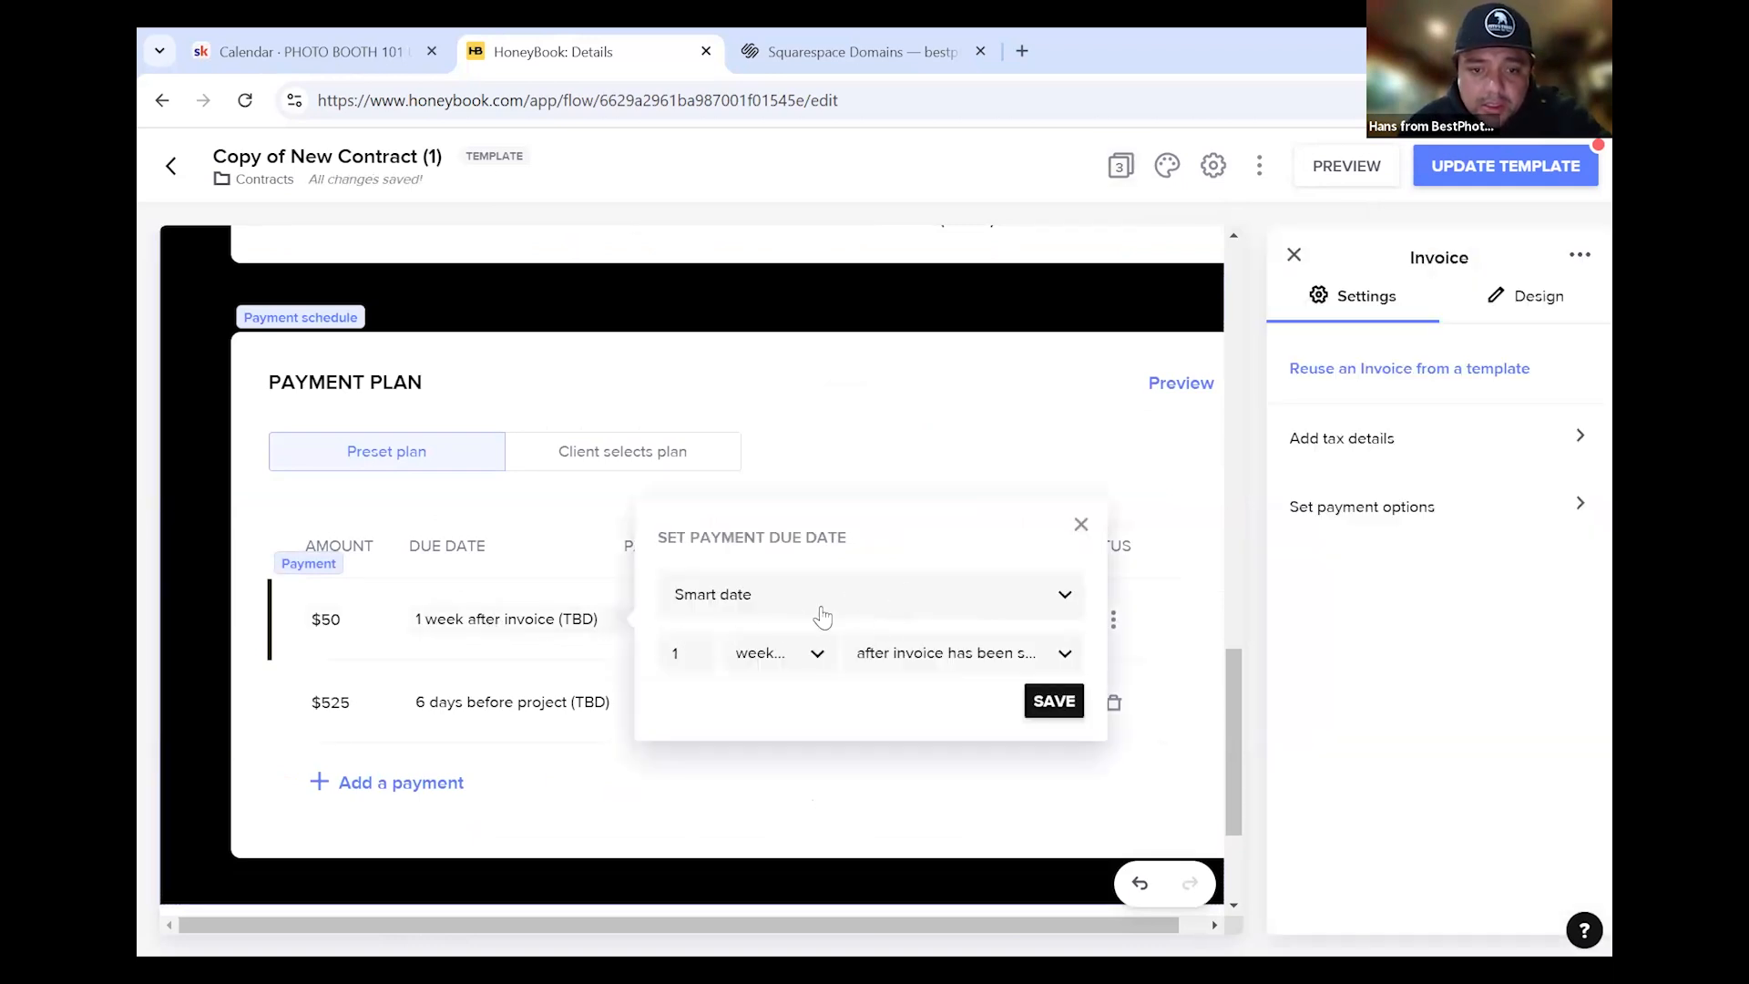
{"action": "left_click", "coordinate": [818, 609]}
{"action": "left_click", "coordinate": [767, 663]}
{"action": "left_click", "coordinate": [1054, 659]}
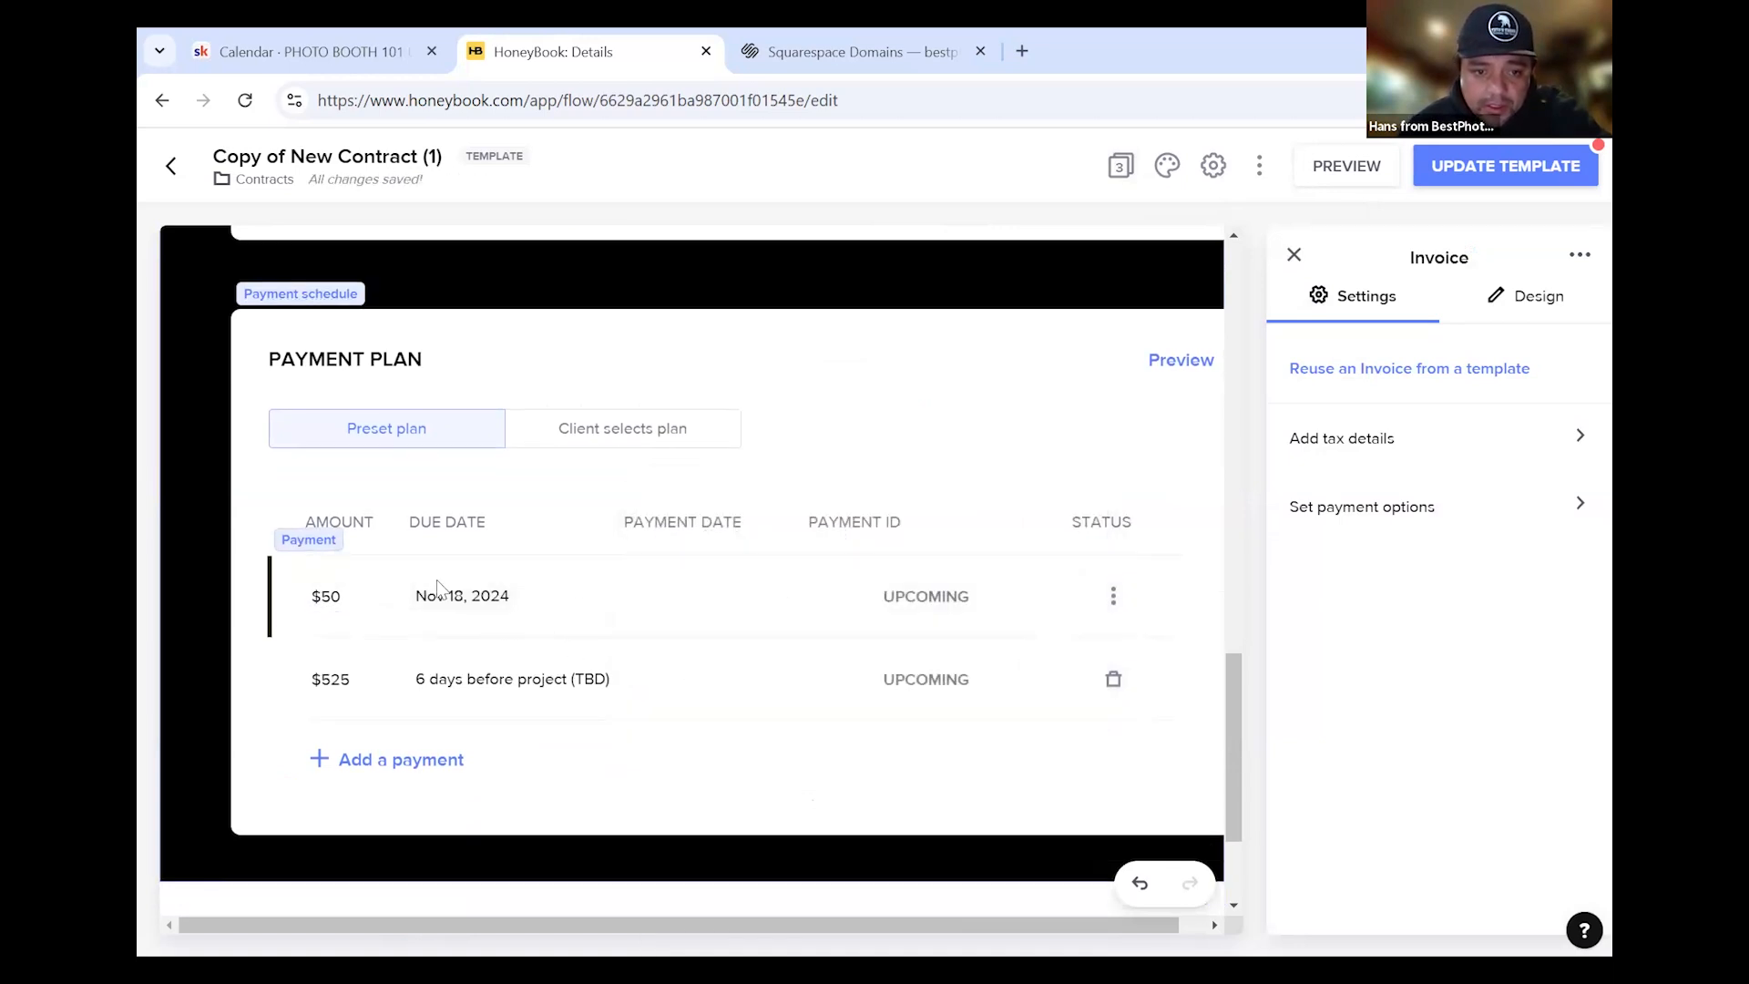
Make the $525 payment due on the project date, save, and review the payment plan
{"action": "left_click", "coordinate": [457, 683]}
{"action": "left_click", "coordinate": [829, 668]}
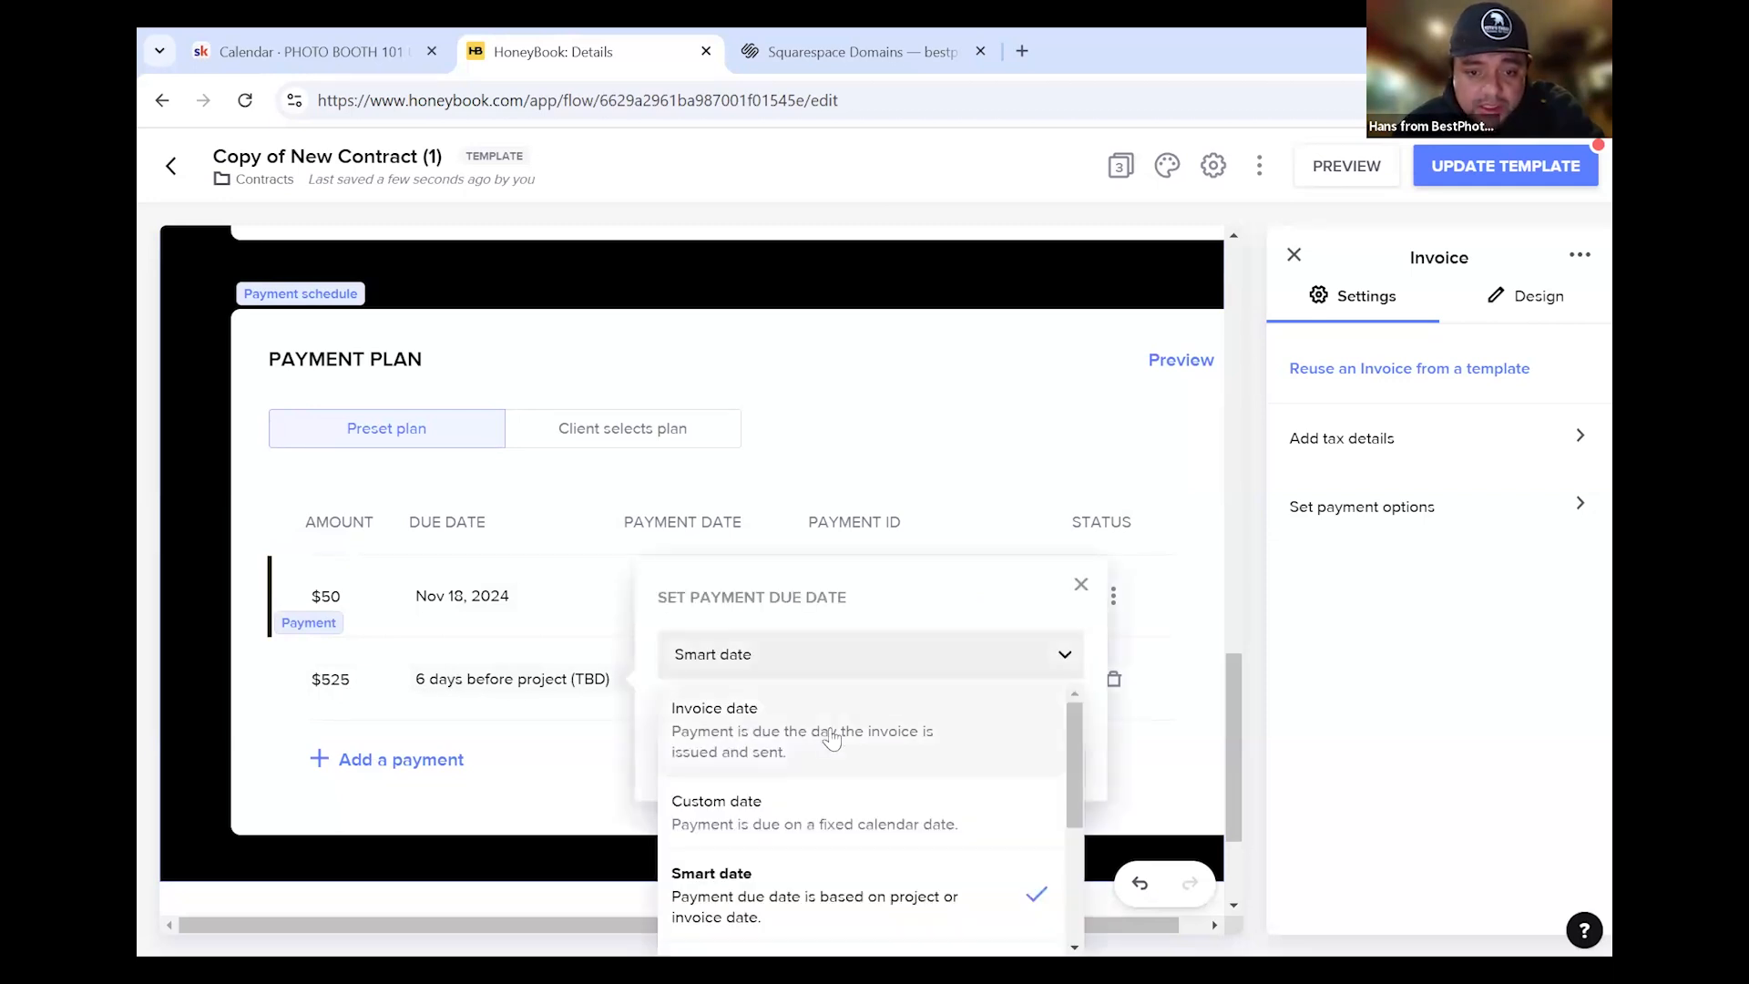
{"action": "scroll", "coordinate": [905, 743], "scroll_direction": "down", "scroll_amount": 2}
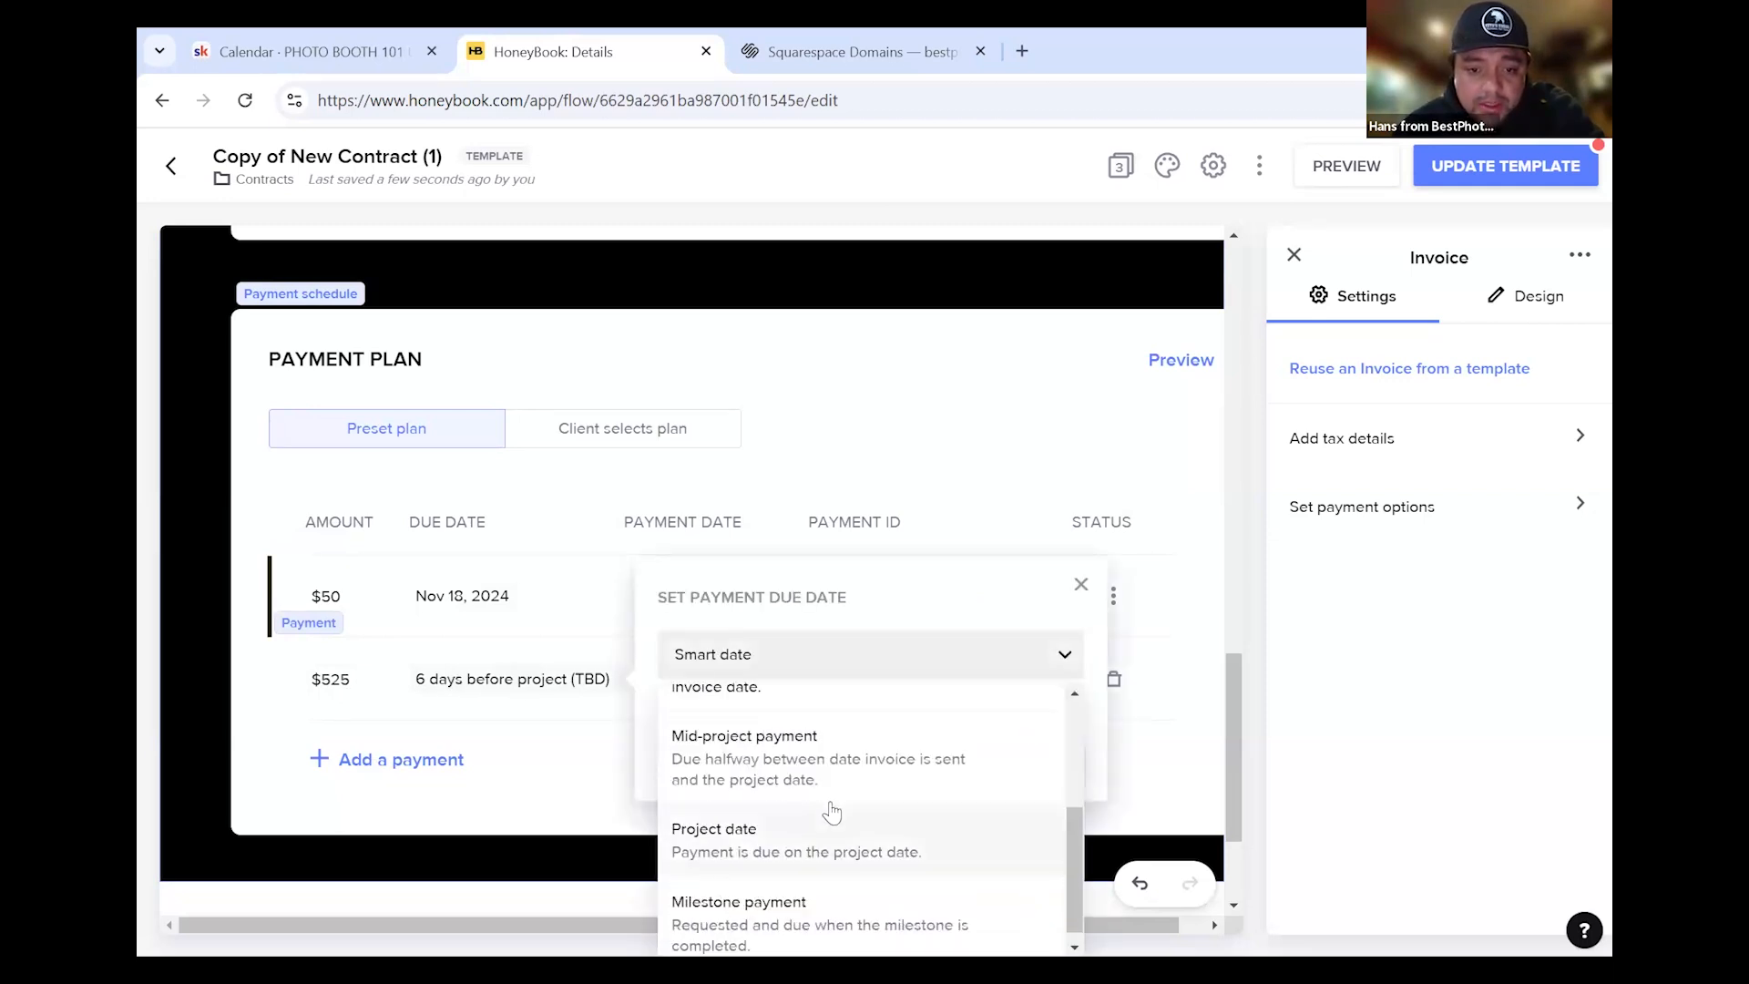
{"action": "left_click", "coordinate": [807, 848]}
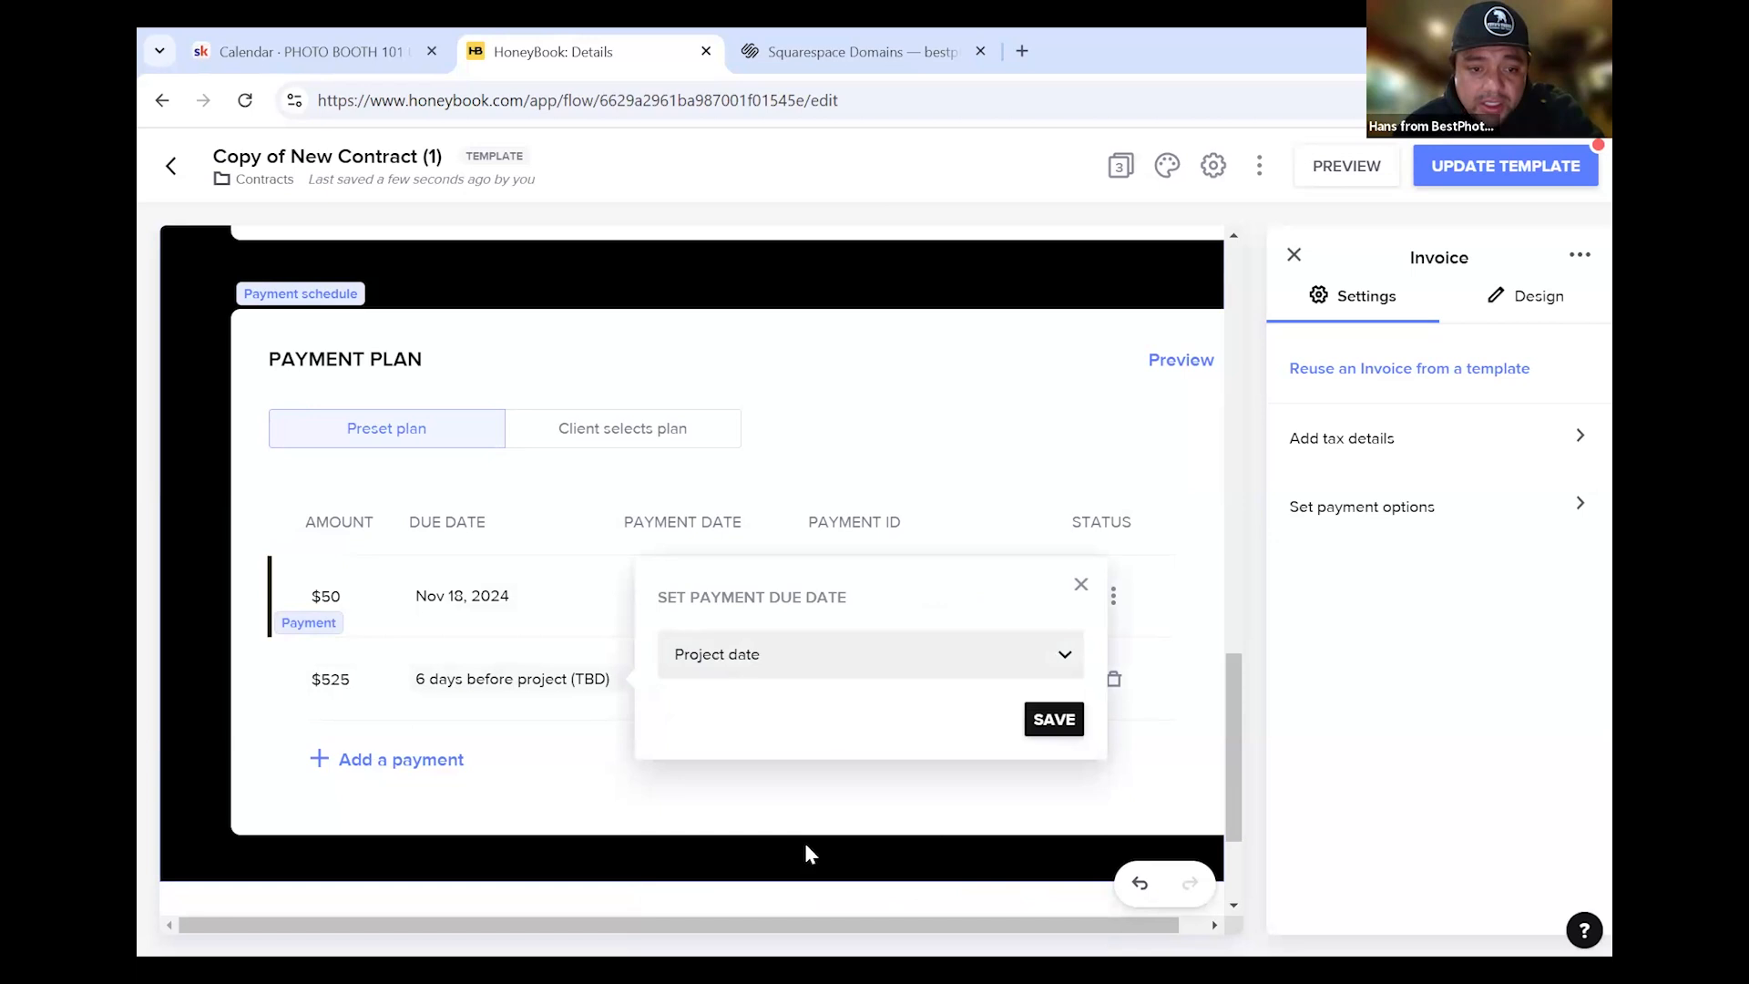
{"action": "left_click", "coordinate": [1052, 719]}
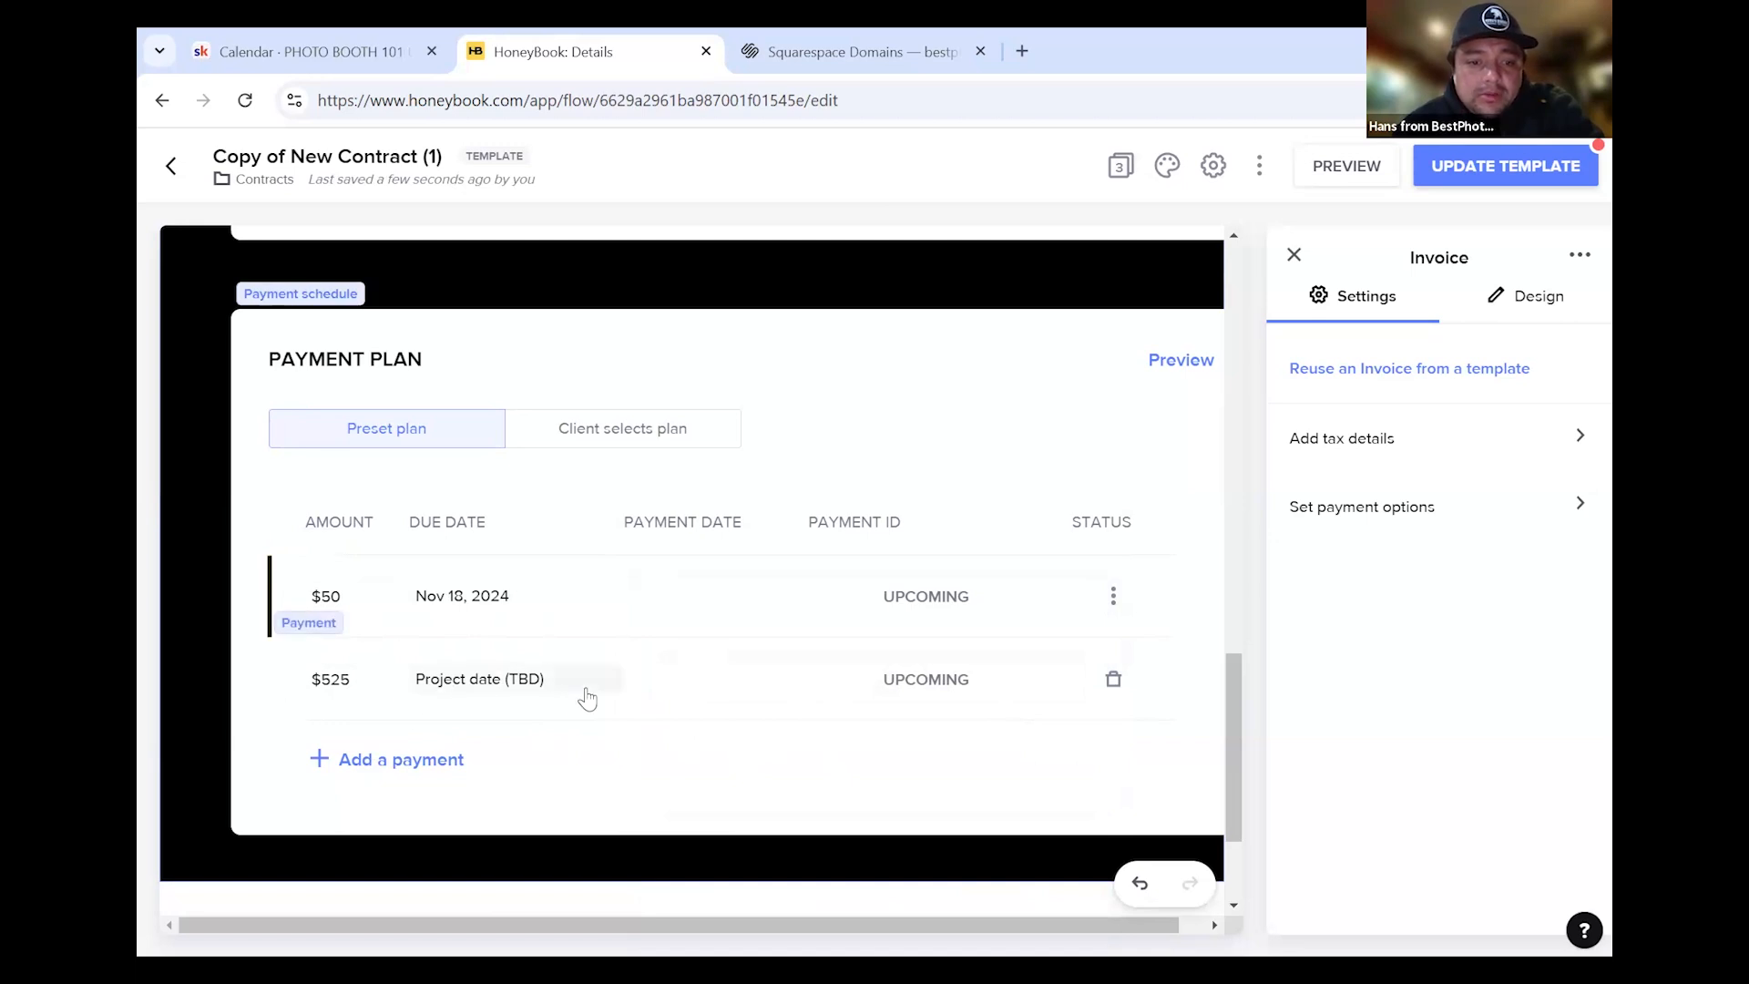
{"action": "scroll", "coordinate": [824, 620], "scroll_direction": "up", "scroll_amount": 1}
{"action": "scroll", "coordinate": [824, 622], "scroll_direction": "up", "scroll_amount": 10}
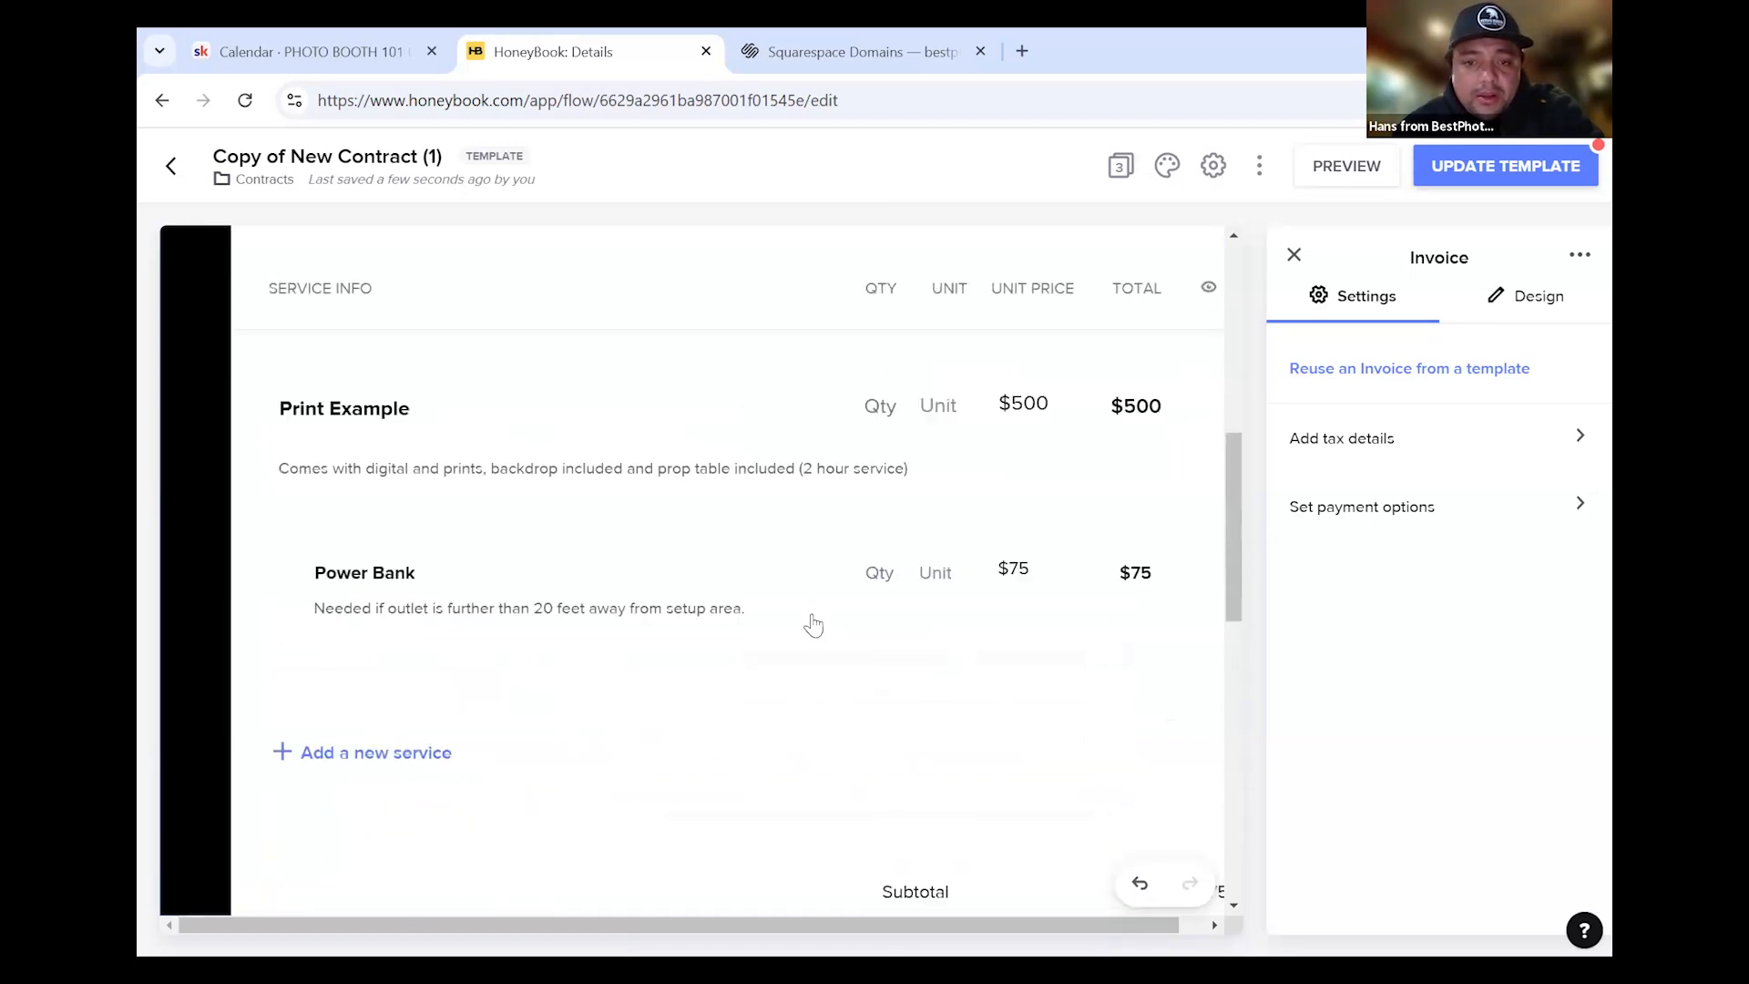
{"action": "scroll", "coordinate": [805, 631], "scroll_direction": "down", "scroll_amount": 5}
{"action": "scroll", "coordinate": [805, 632], "scroll_direction": "down", "scroll_amount": 1}
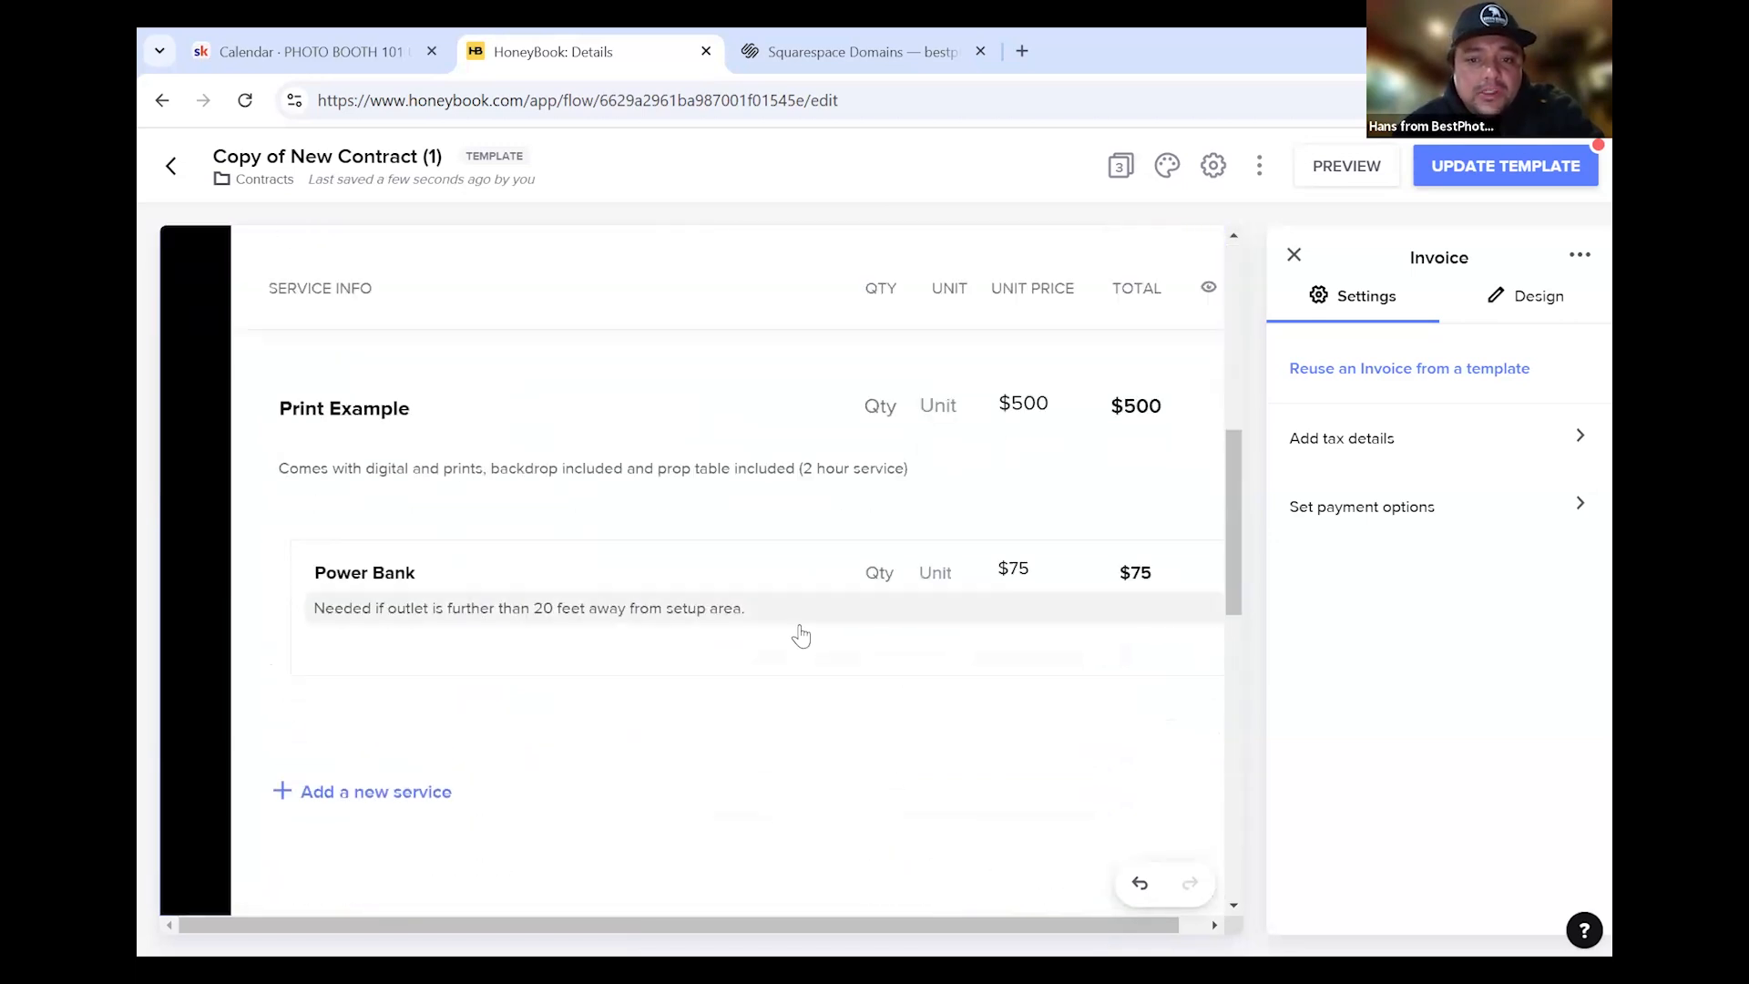
{"action": "scroll", "coordinate": [804, 633], "scroll_direction": "up", "scroll_amount": 8}
{"action": "scroll", "coordinate": [802, 635], "scroll_direction": "down", "scroll_amount": 8}
{"action": "scroll", "coordinate": [802, 635], "scroll_direction": "down", "scroll_amount": 10}
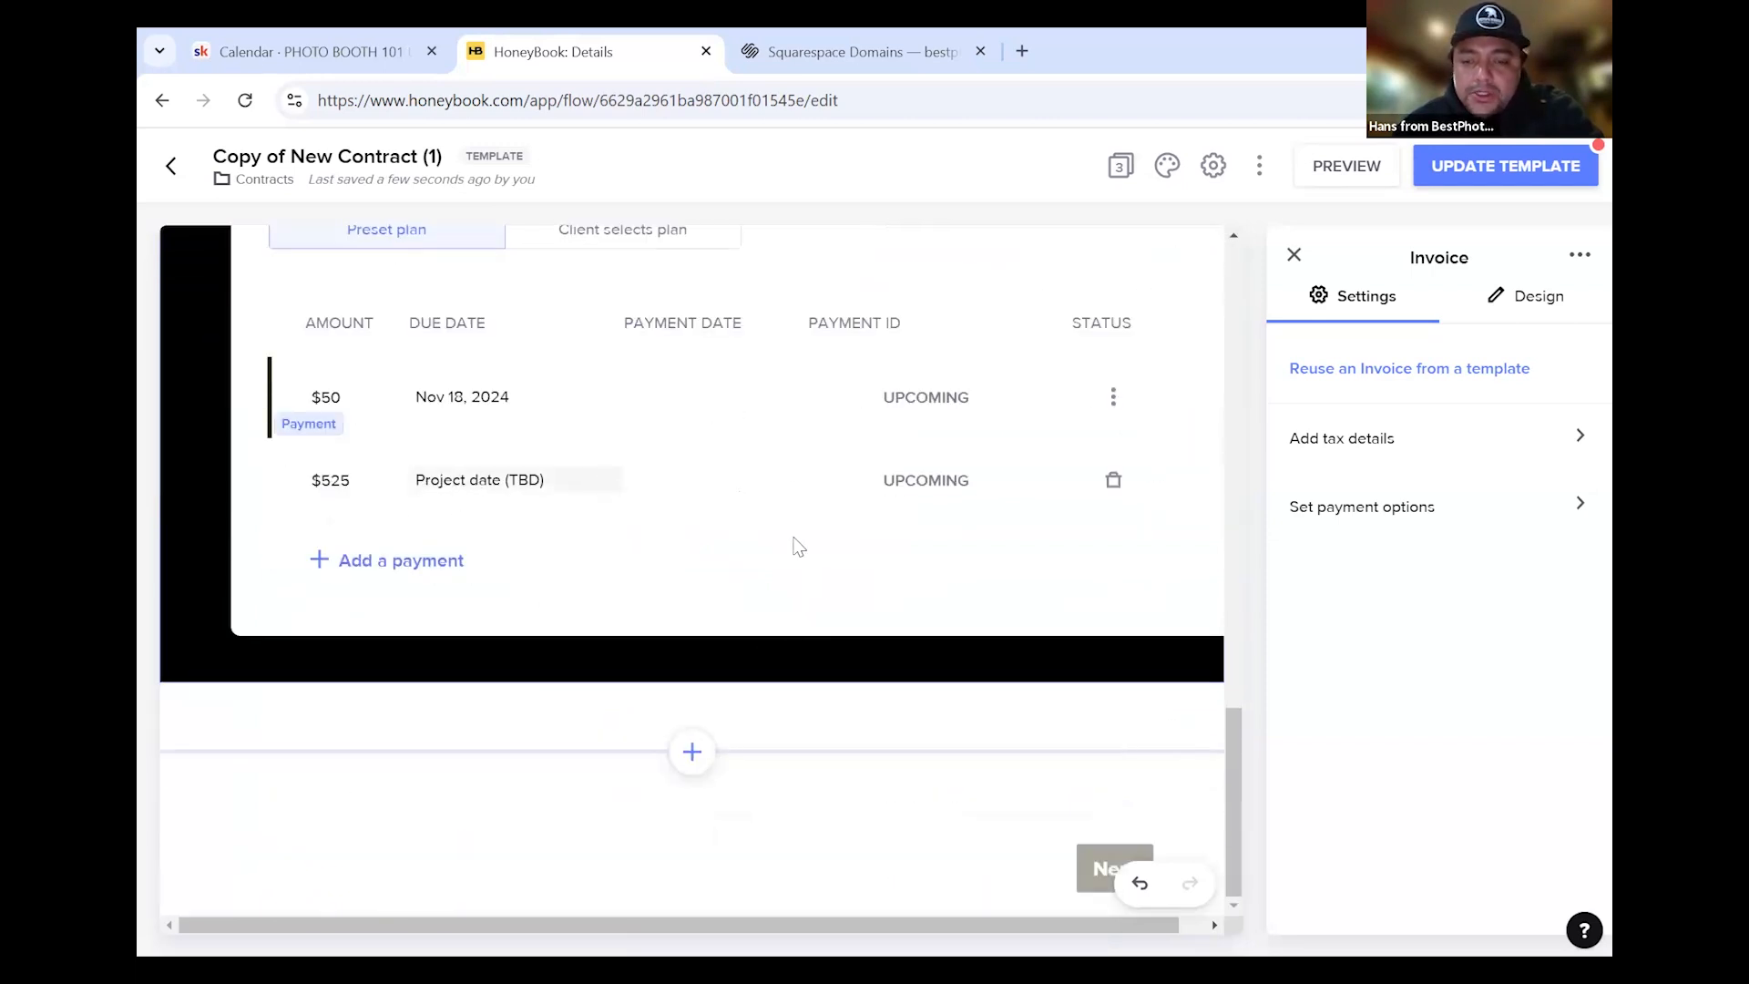
{"action": "scroll", "coordinate": [443, 553], "scroll_direction": "up", "scroll_amount": 2}
{"action": "scroll", "coordinate": [443, 552], "scroll_direction": "up", "scroll_amount": 1}
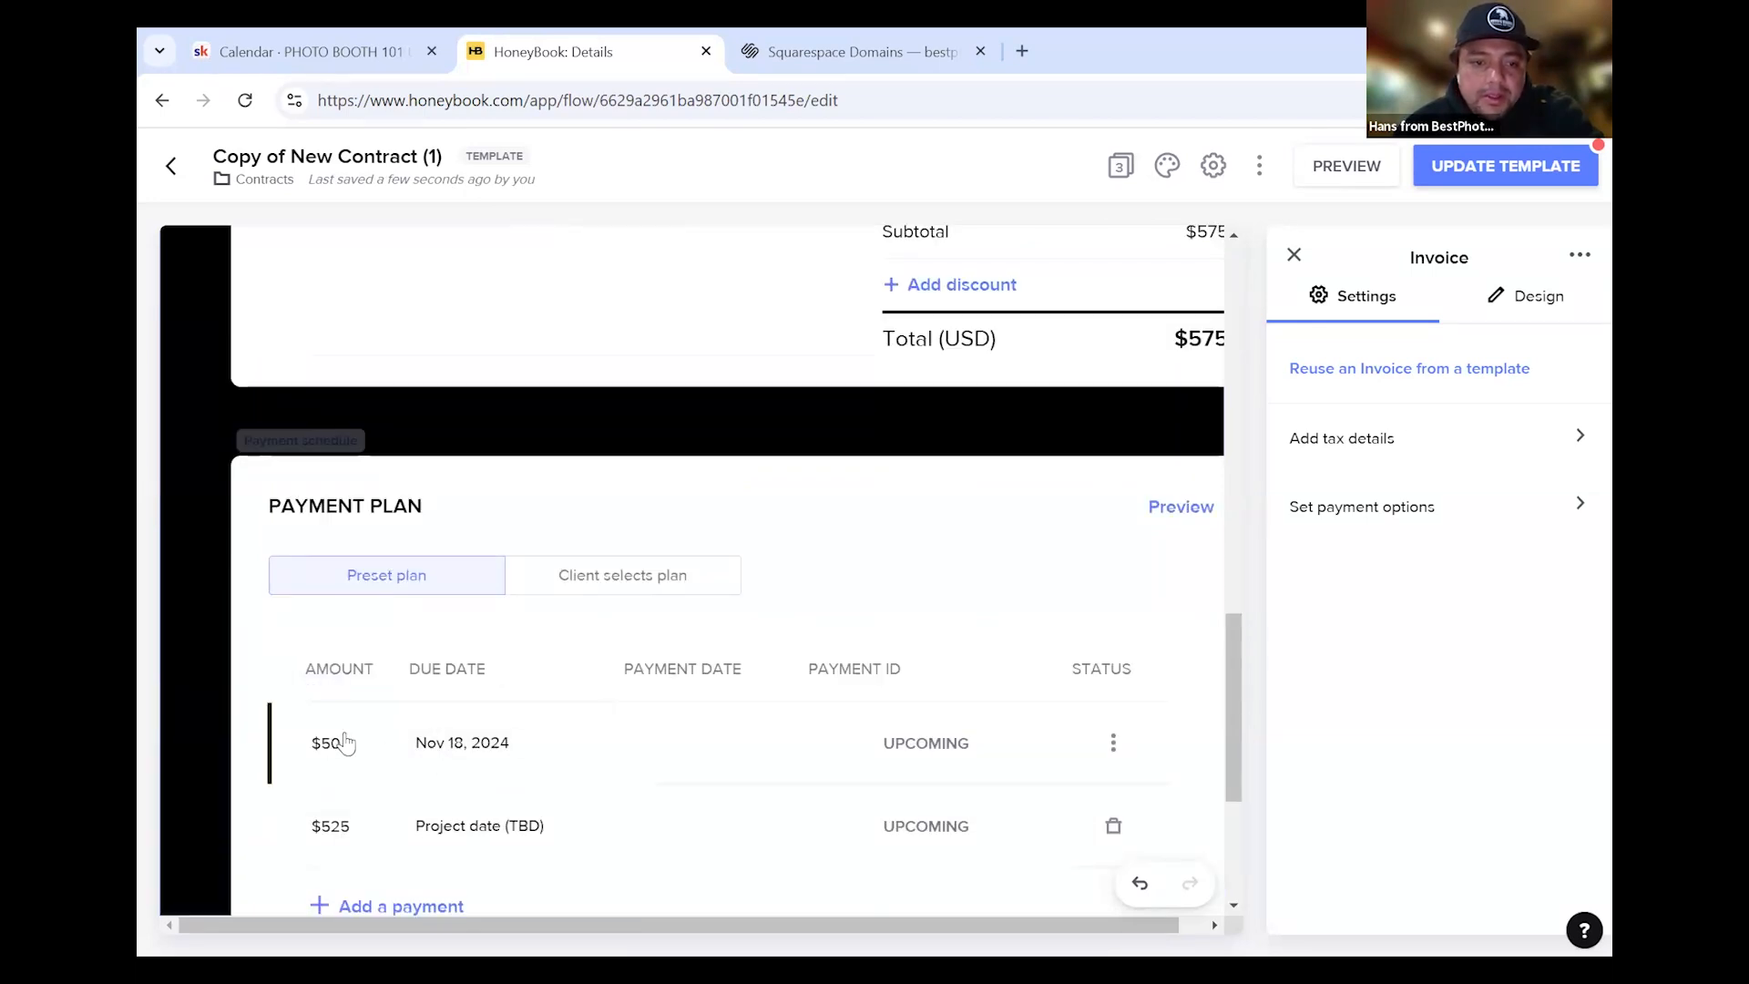
Compare the client-chosen plan option, then keep the preset $50 / $525 payment schedule
{"action": "left_click", "coordinate": [583, 577]}
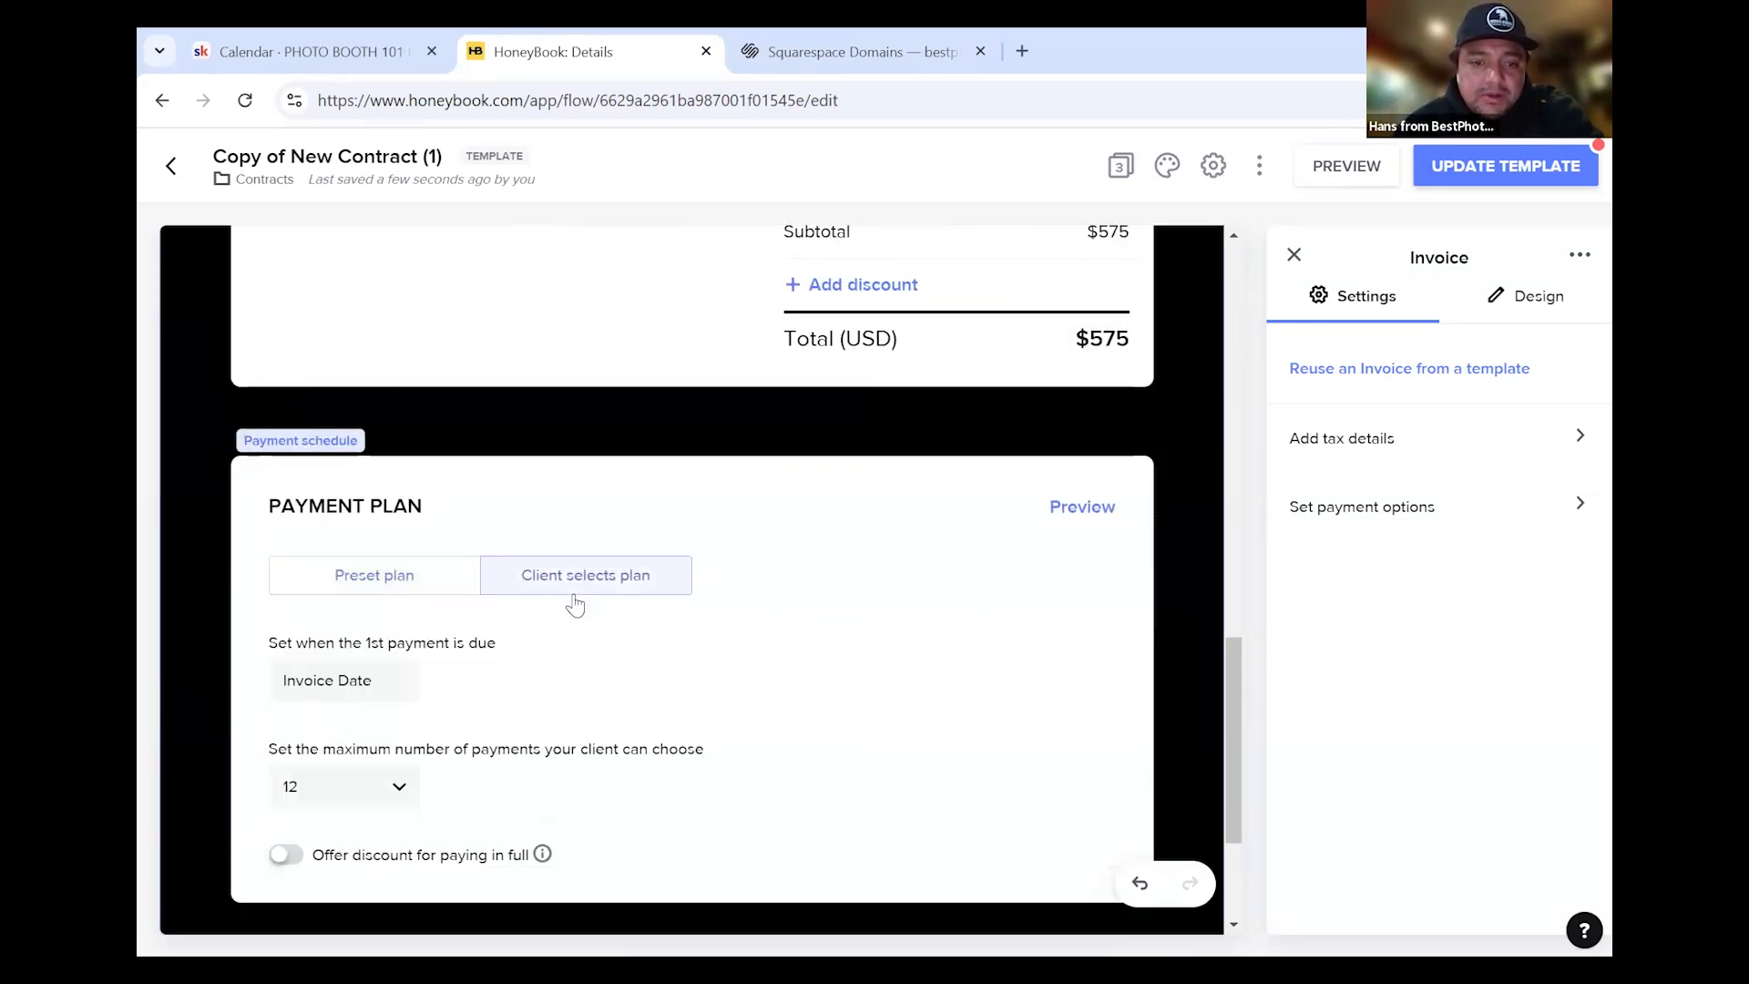
{"action": "left_click", "coordinate": [384, 577]}
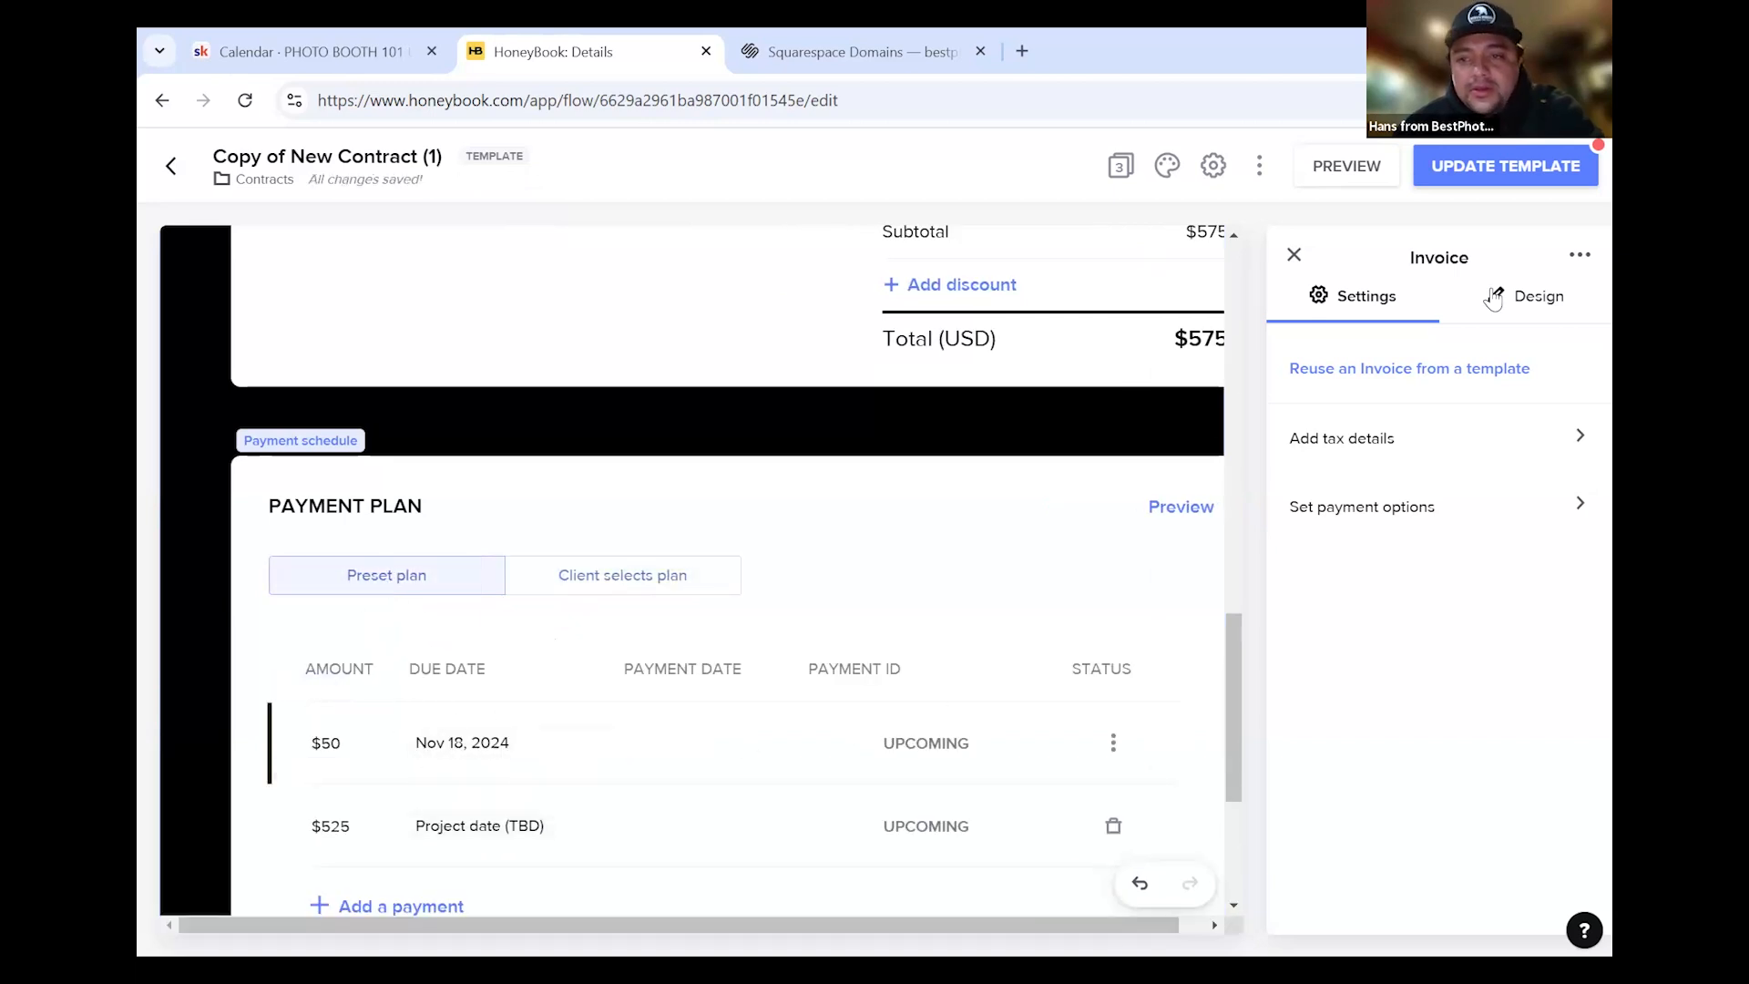
{"action": "left_click", "coordinate": [620, 585]}
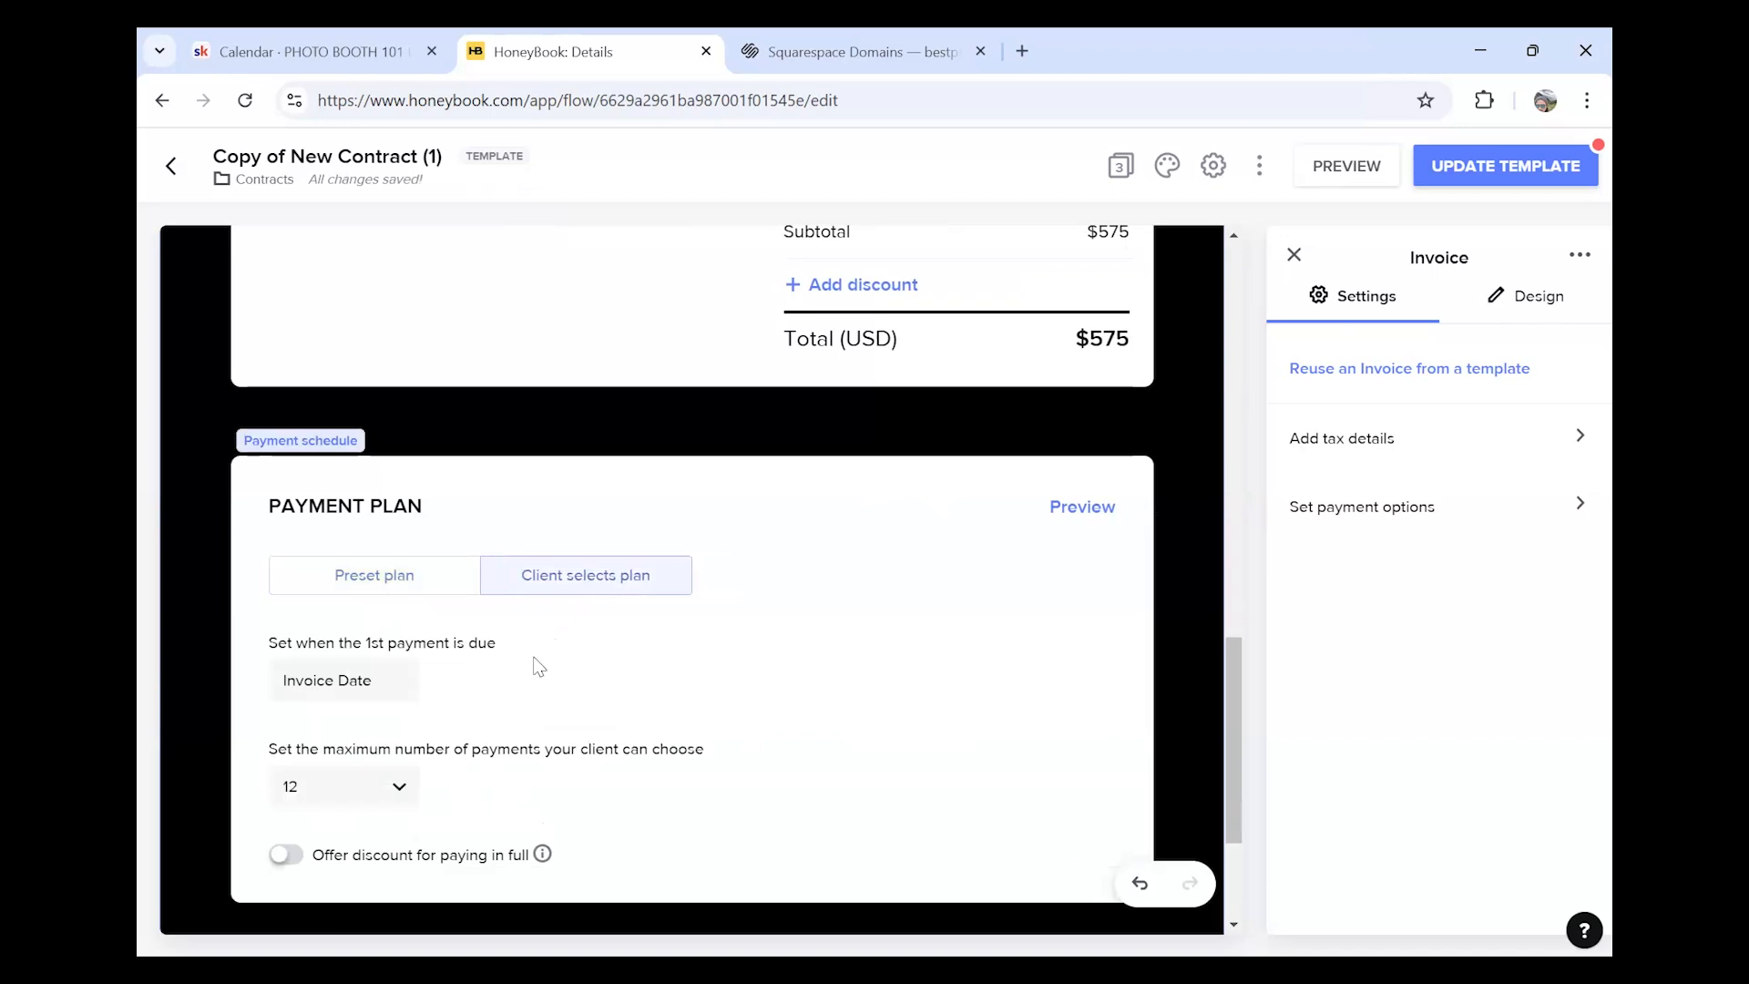
{"action": "left_click", "coordinate": [402, 592]}
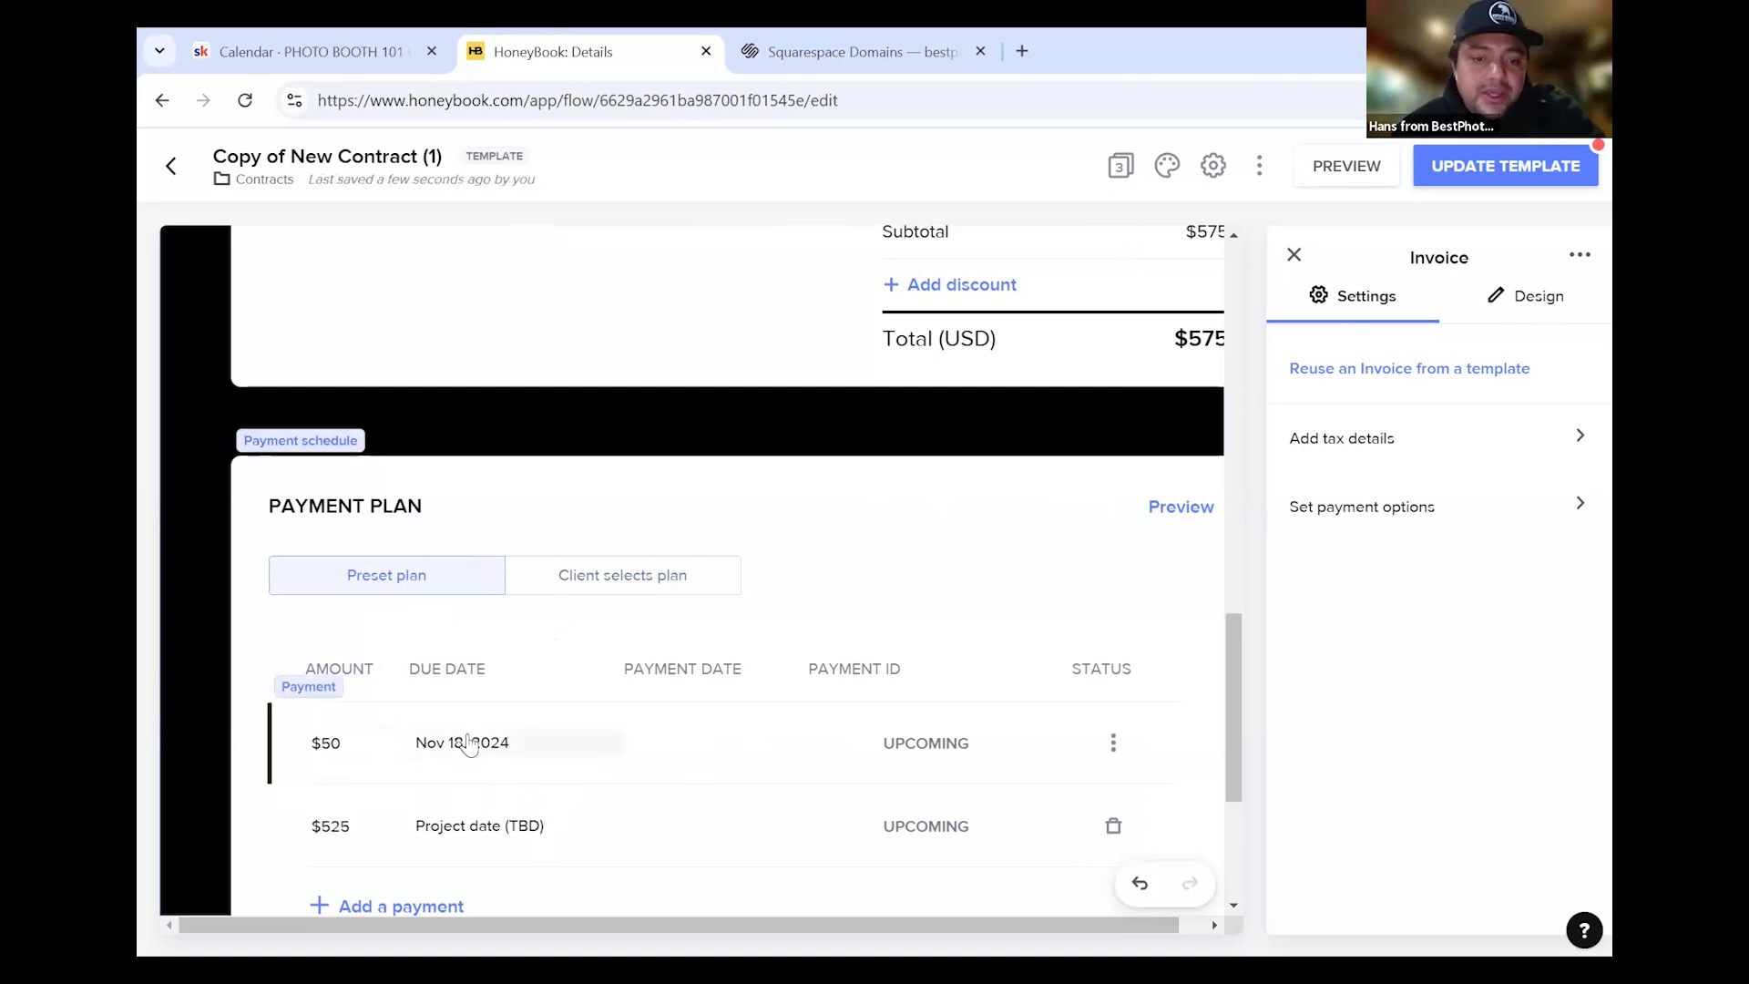
Base the $525 payment's due date on the project date
{"action": "left_click", "coordinate": [428, 742]}
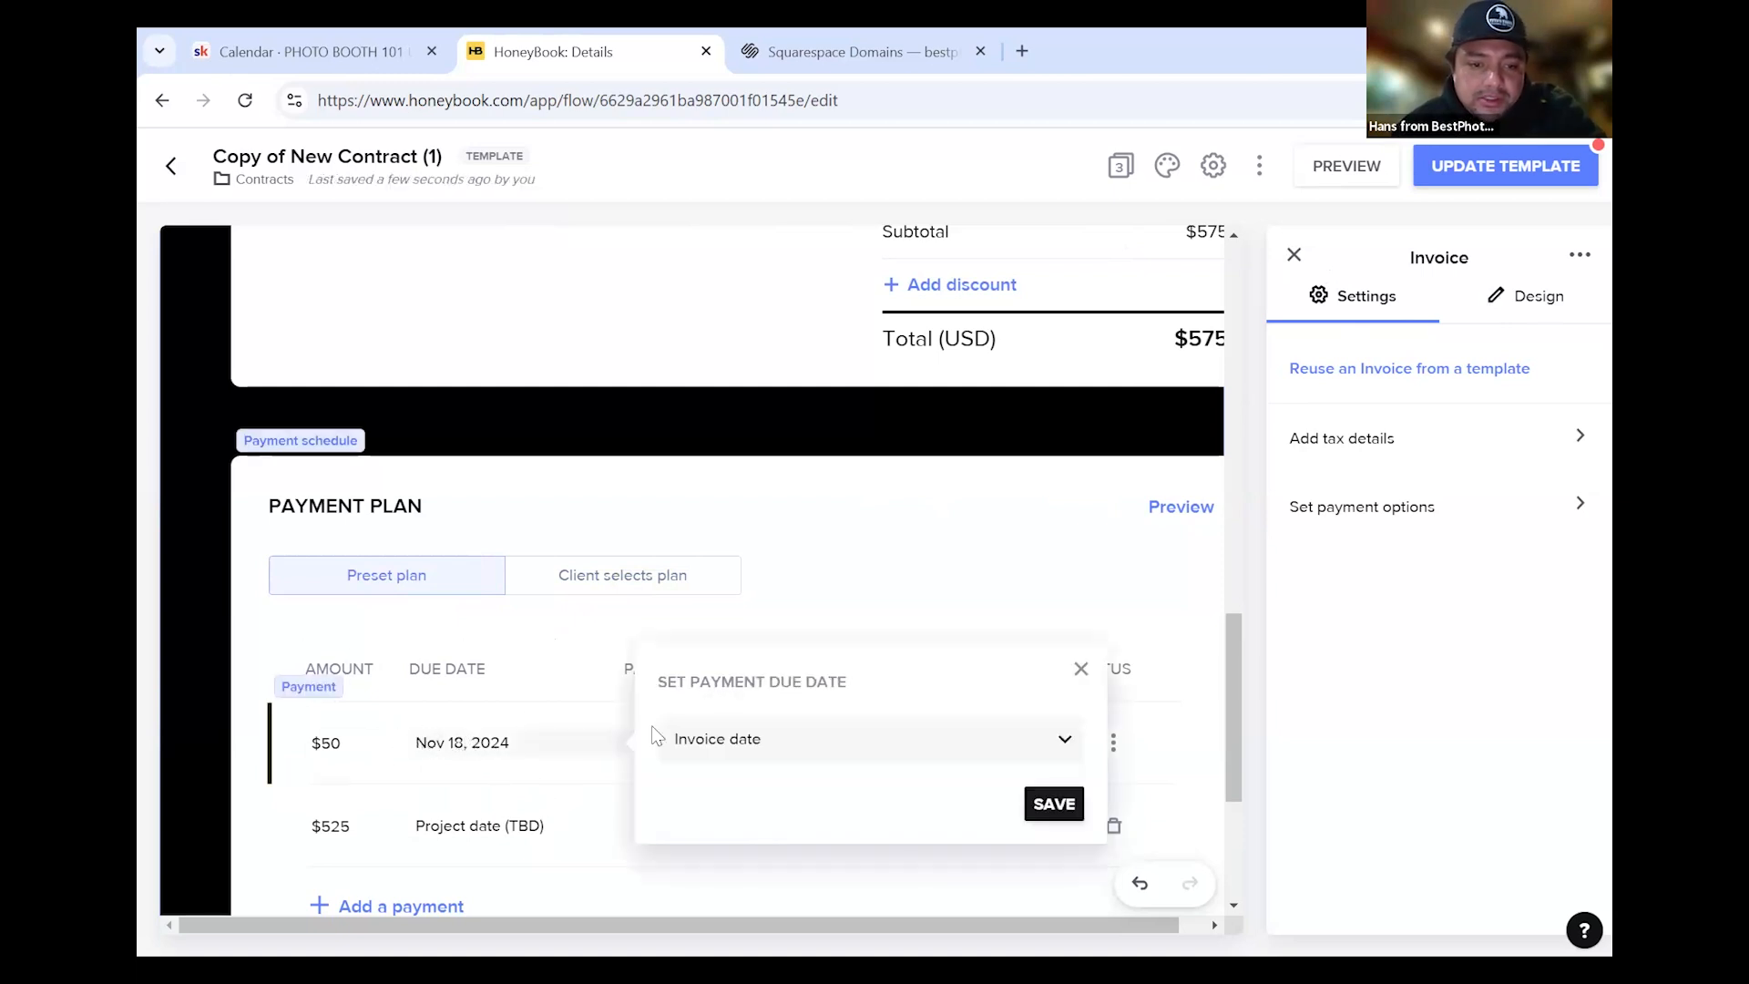
{"action": "left_click", "coordinate": [490, 829]}
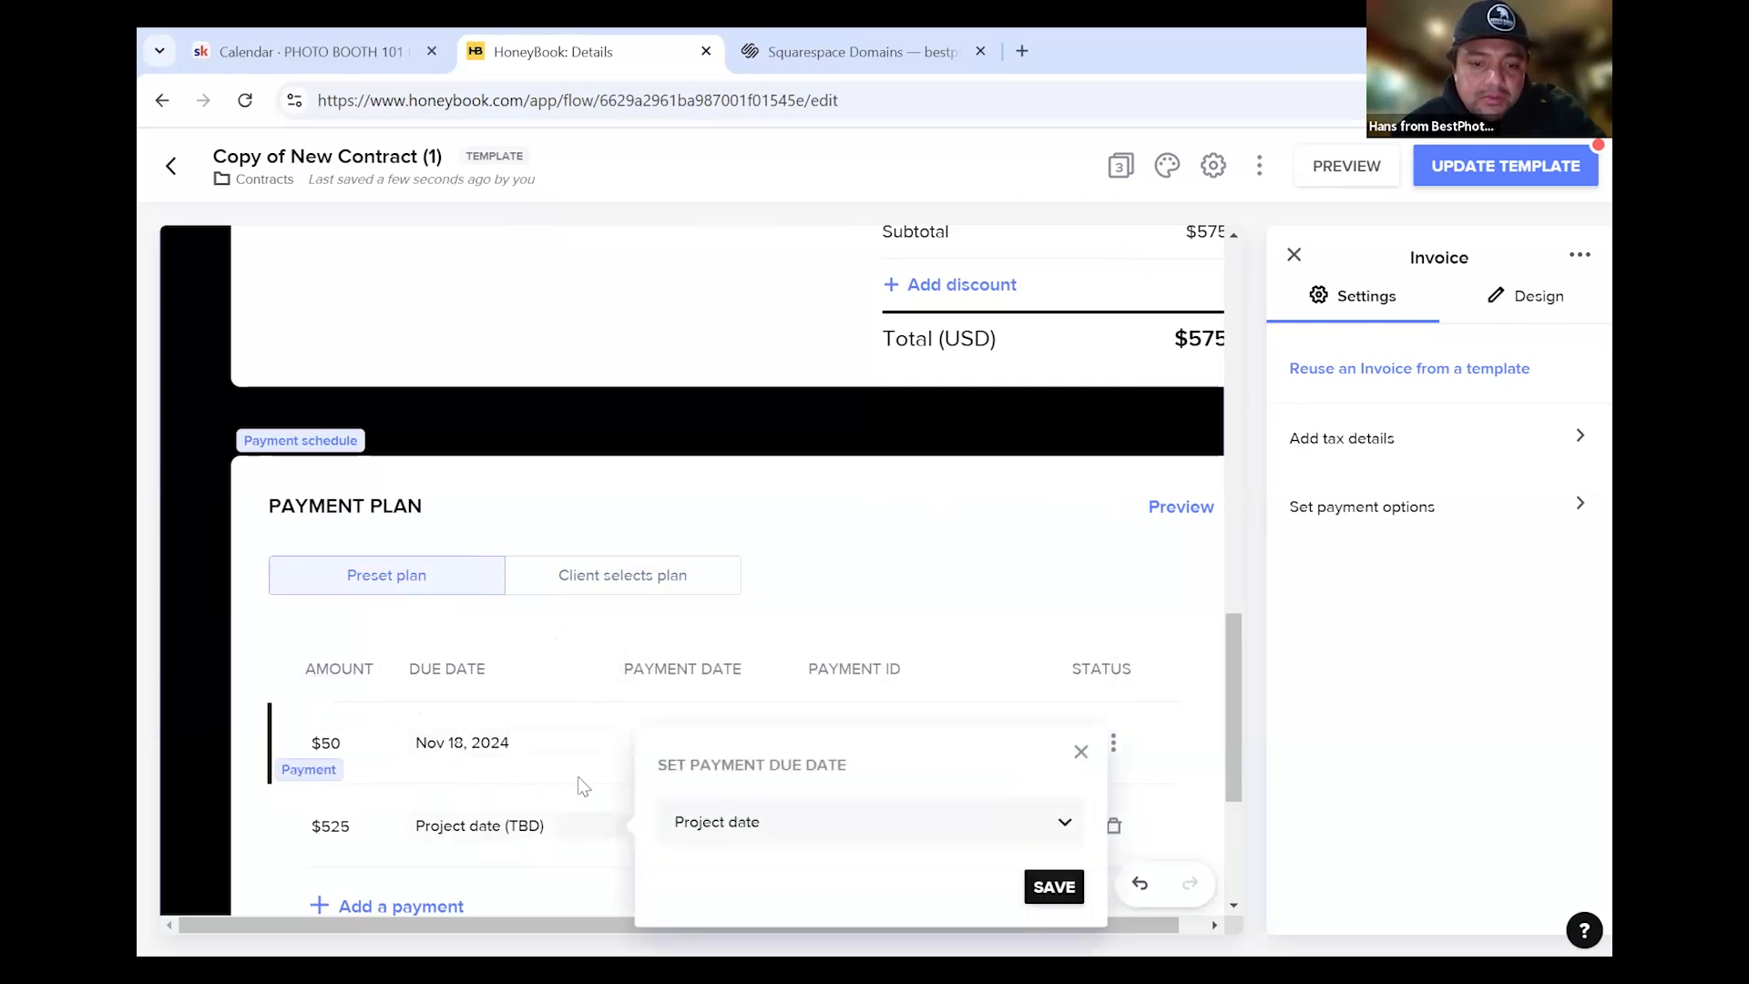
{"action": "left_click", "coordinate": [815, 831]}
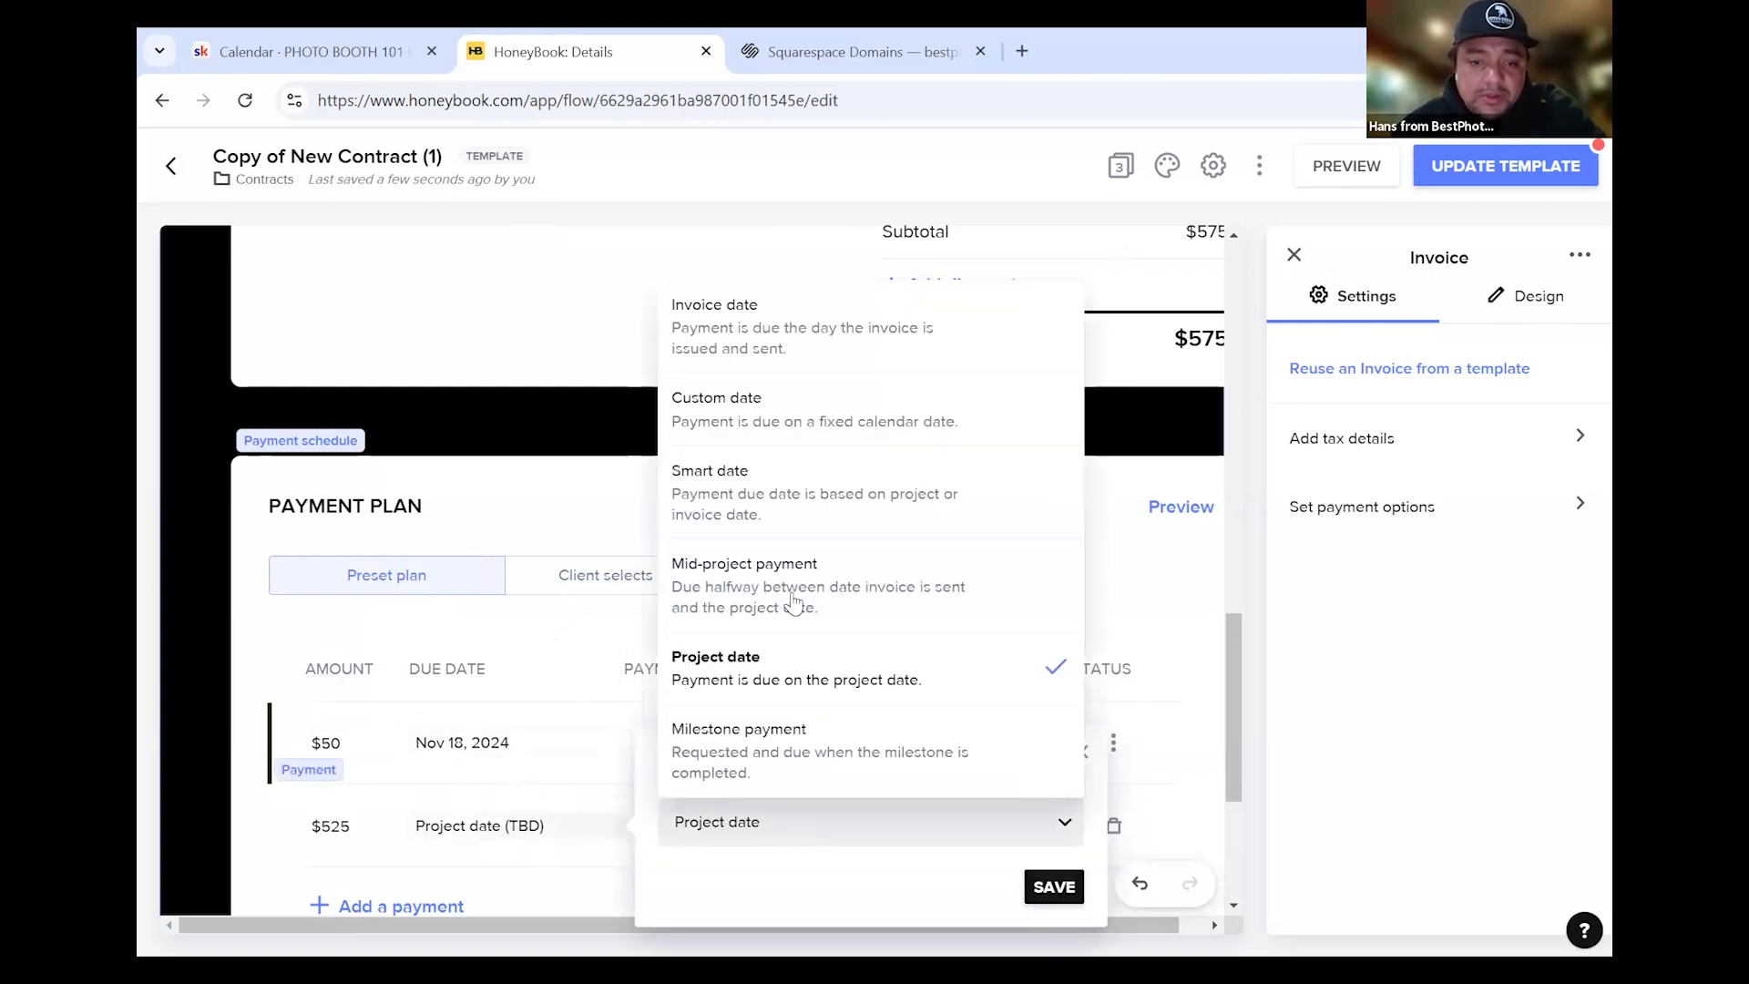
{"action": "left_click", "coordinate": [764, 483]}
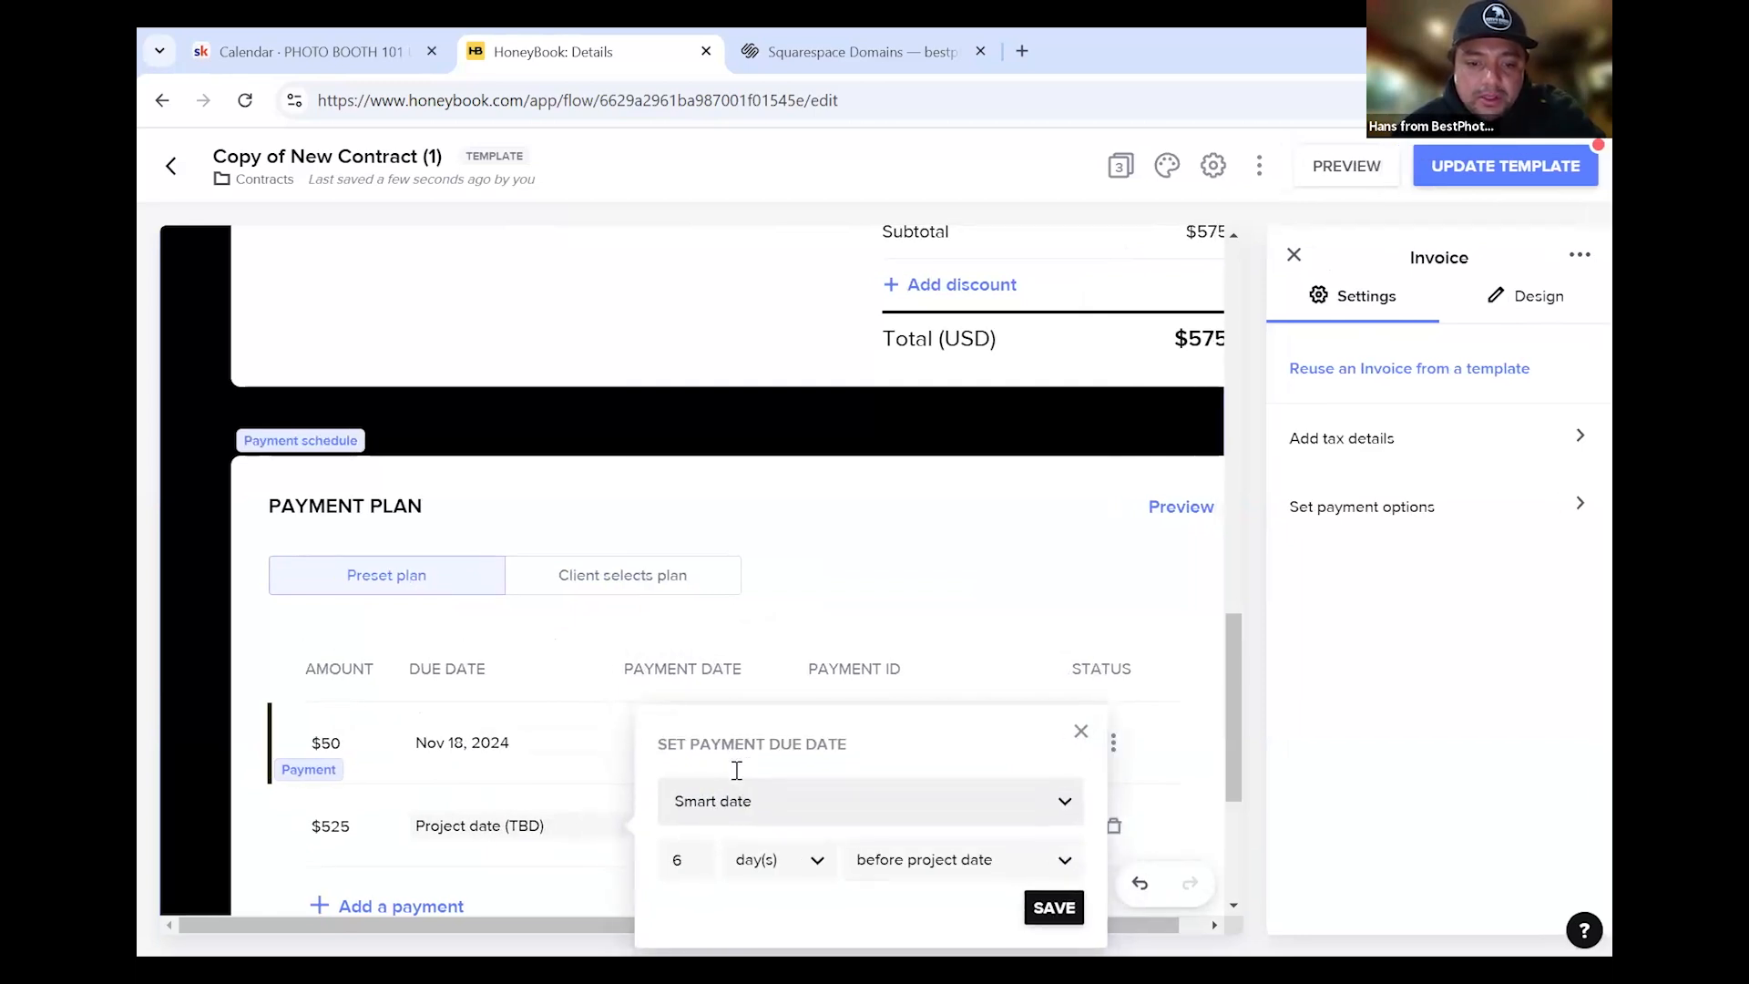
Set the $525 due date offset to 1 day before the project date and save
{"action": "left_click", "coordinate": [769, 860]}
{"action": "left_click", "coordinate": [787, 773]}
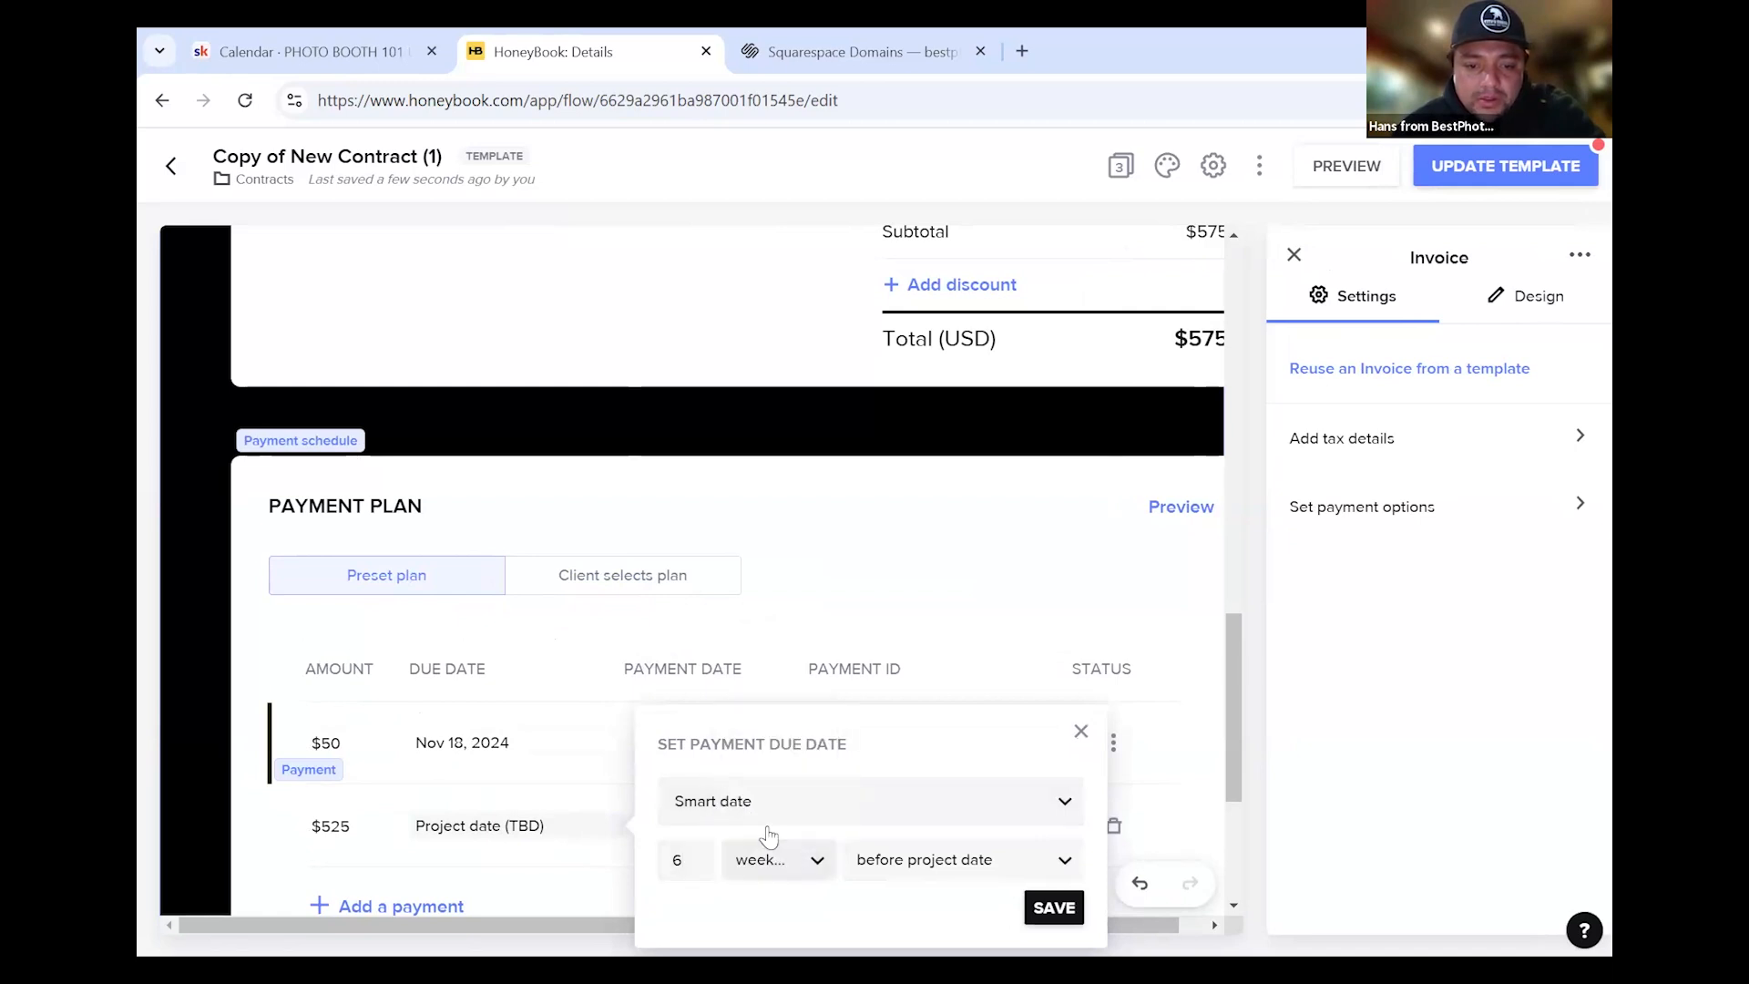
{"action": "key", "text": "BackSpace"}
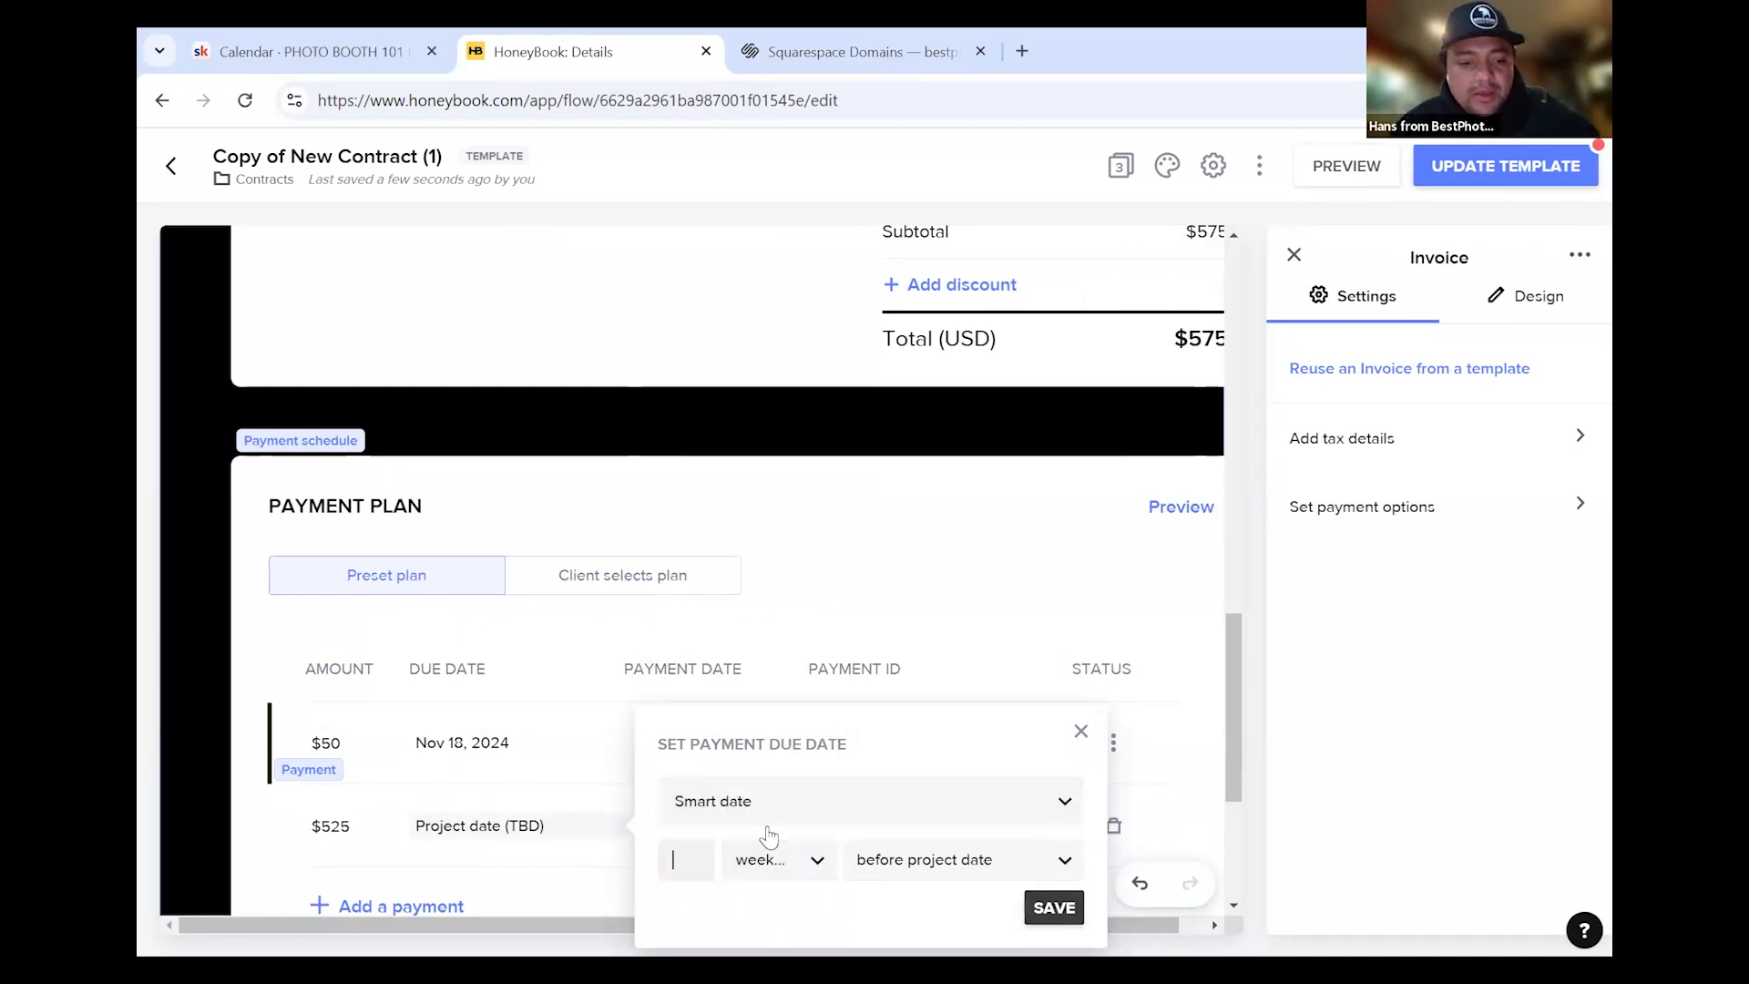
{"action": "type", "text": "2"}
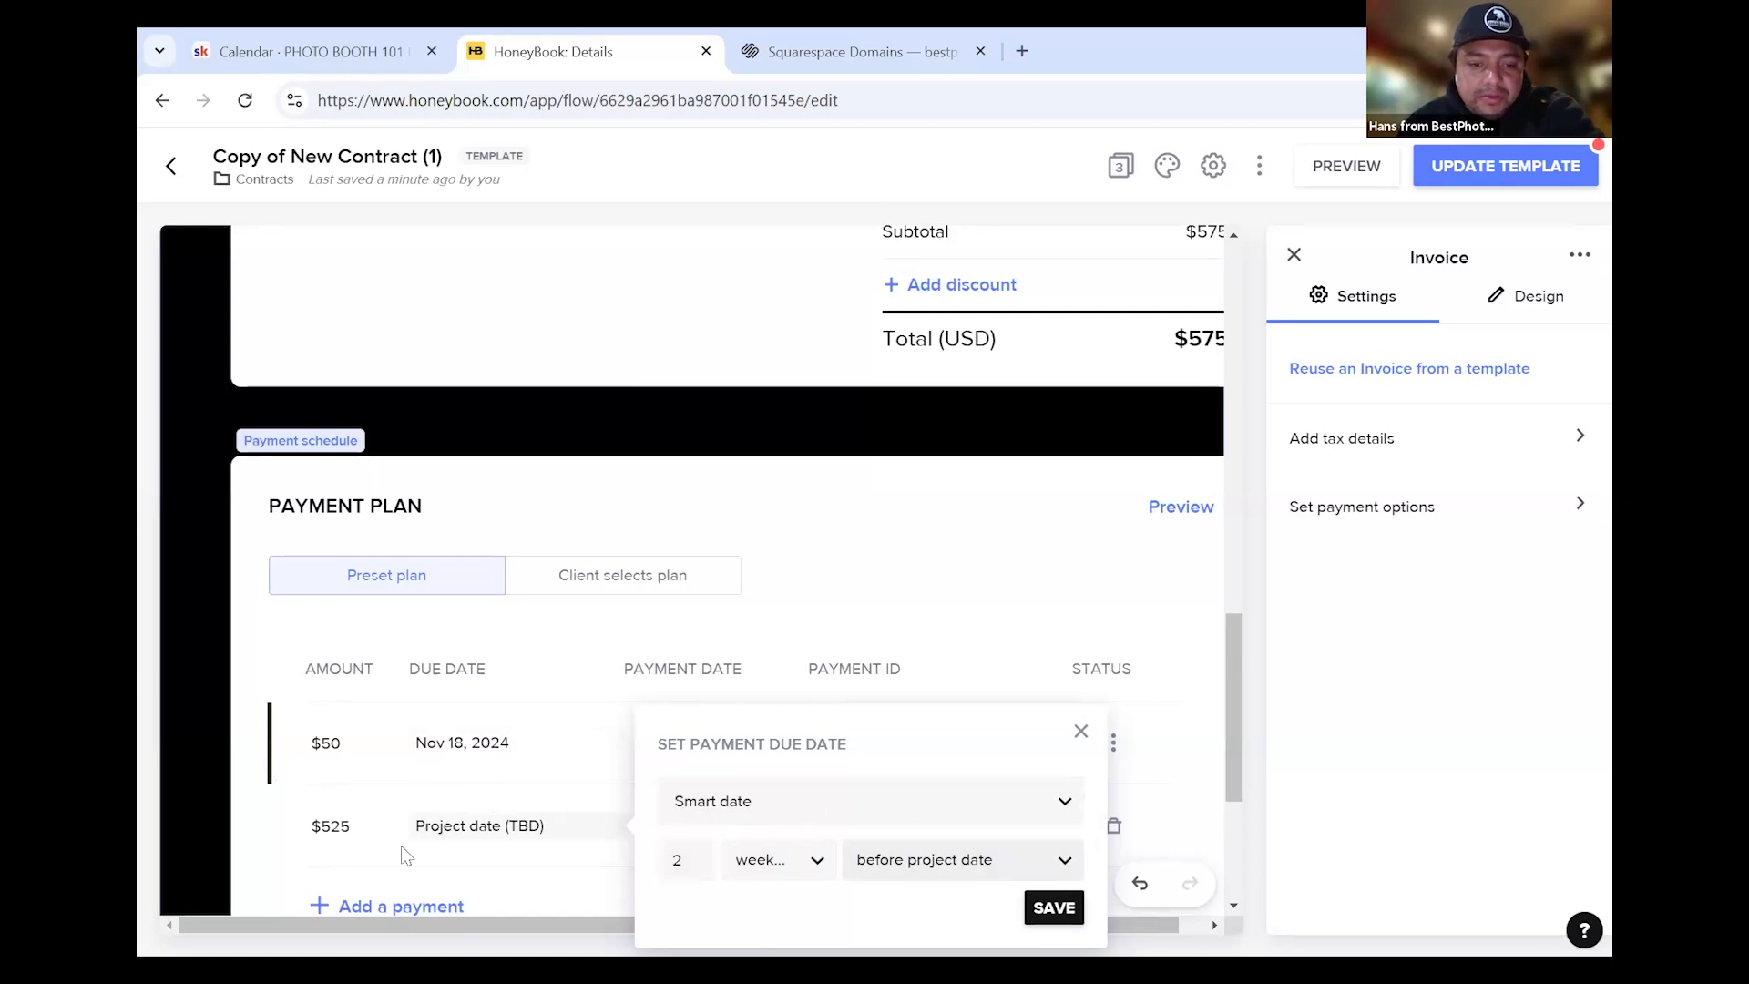
{"action": "key", "text": "BackSpace"}
{"action": "type", "text": "1"}
{"action": "left_click", "coordinate": [783, 857]}
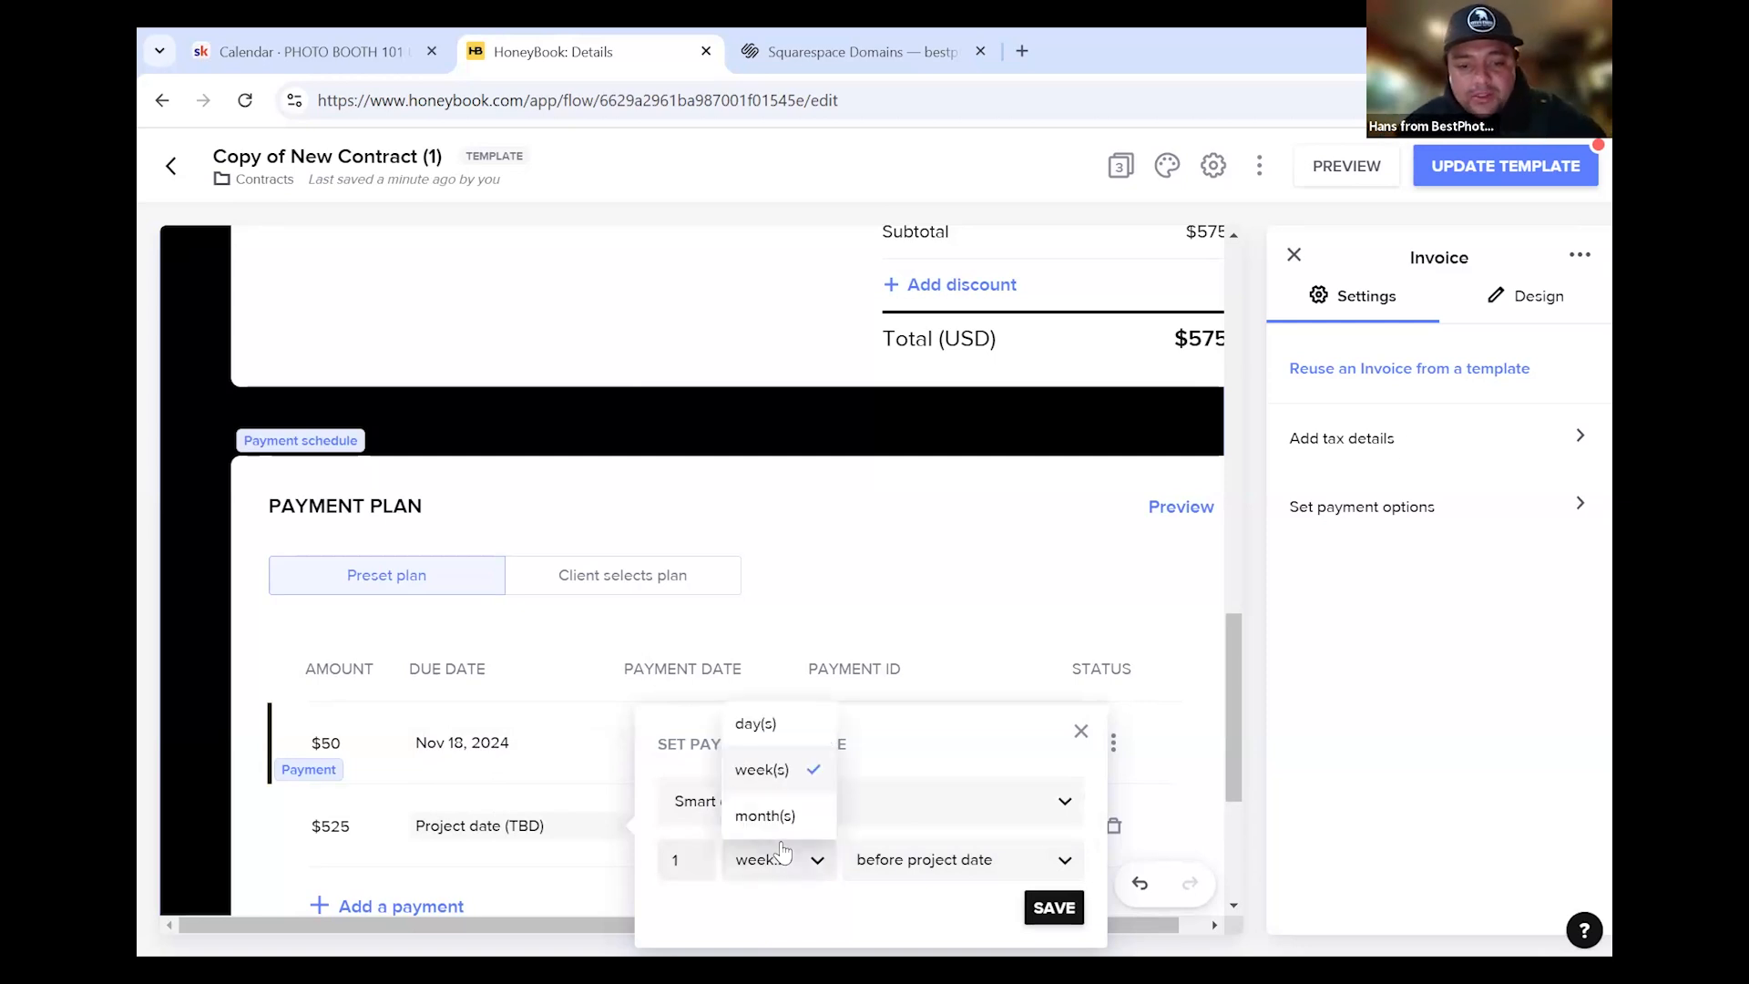
{"action": "left_click", "coordinate": [776, 724]}
{"action": "left_click", "coordinate": [902, 859]}
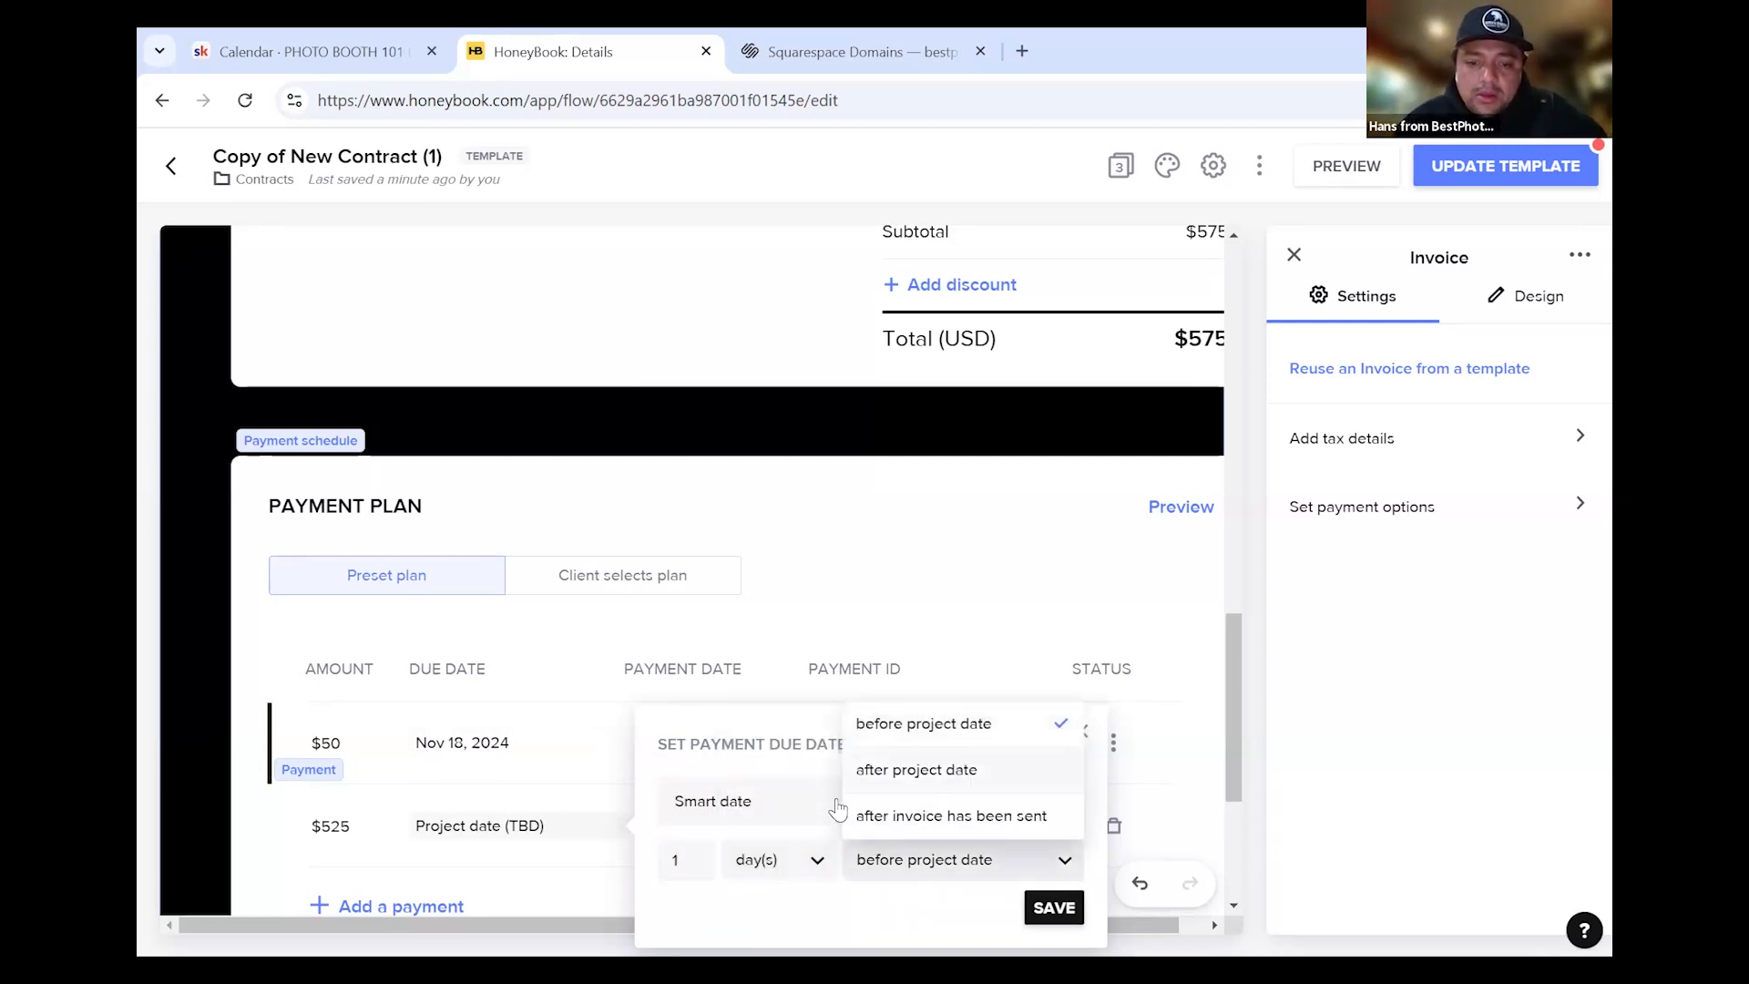
{"action": "left_click", "coordinate": [848, 836]}
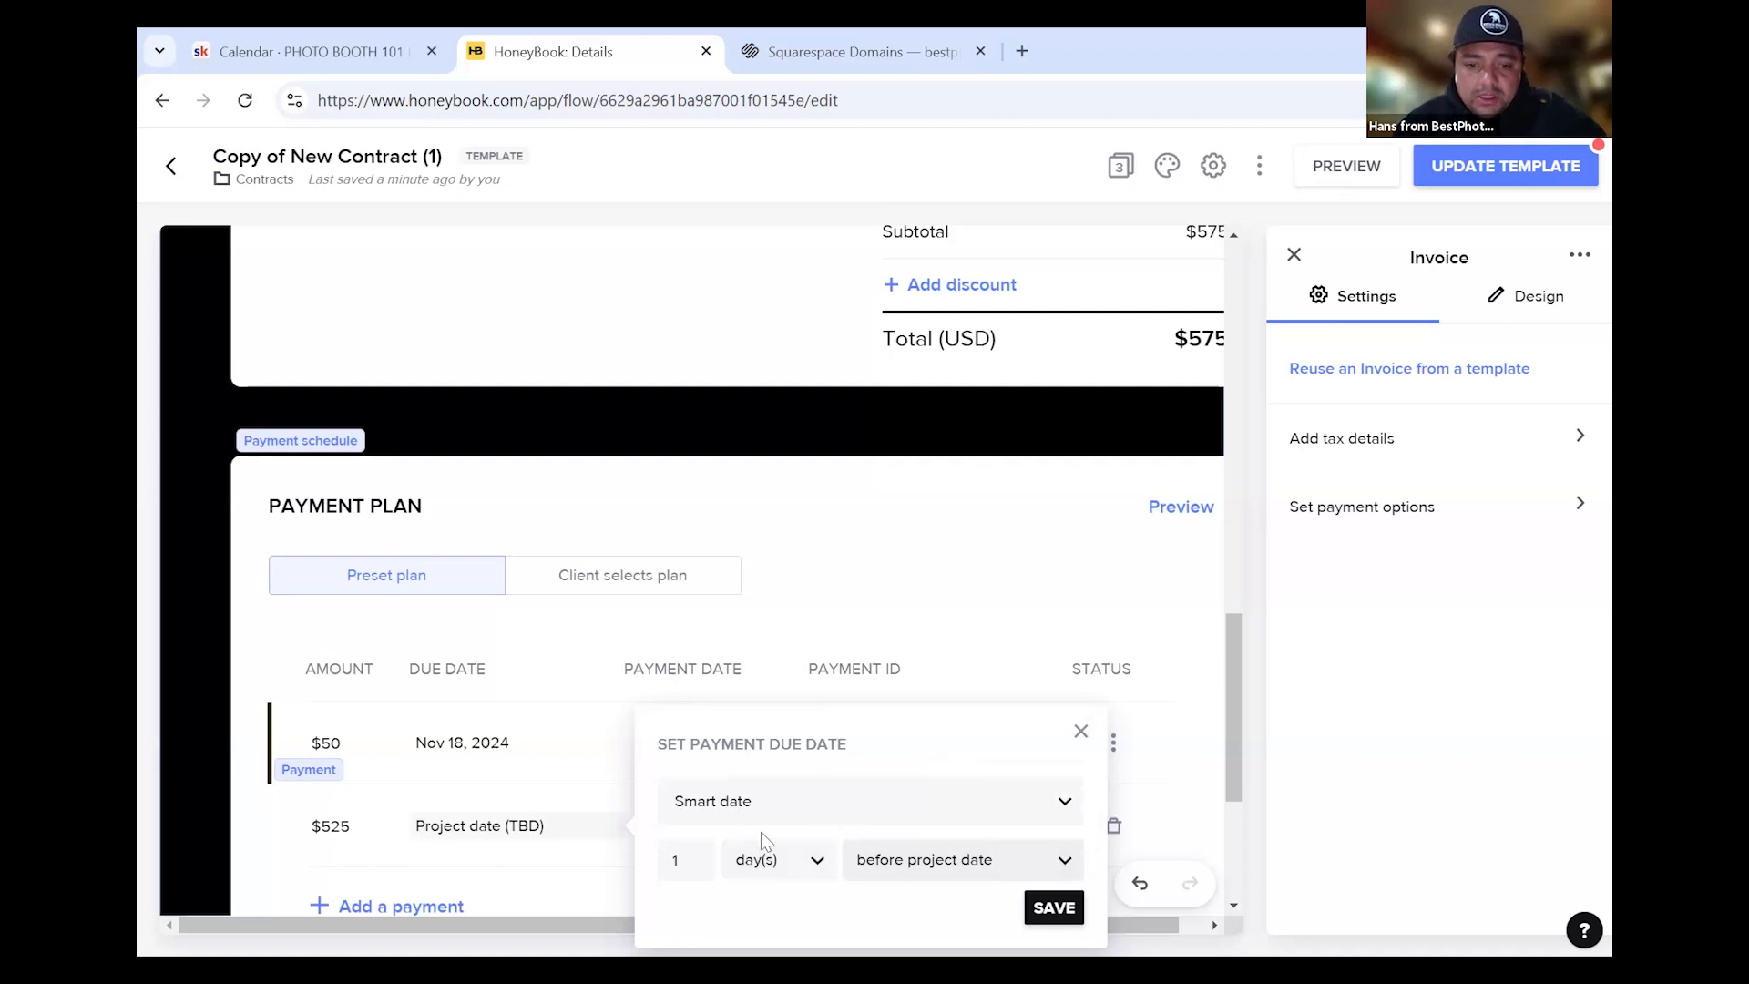
{"action": "left_click", "coordinate": [1054, 908]}
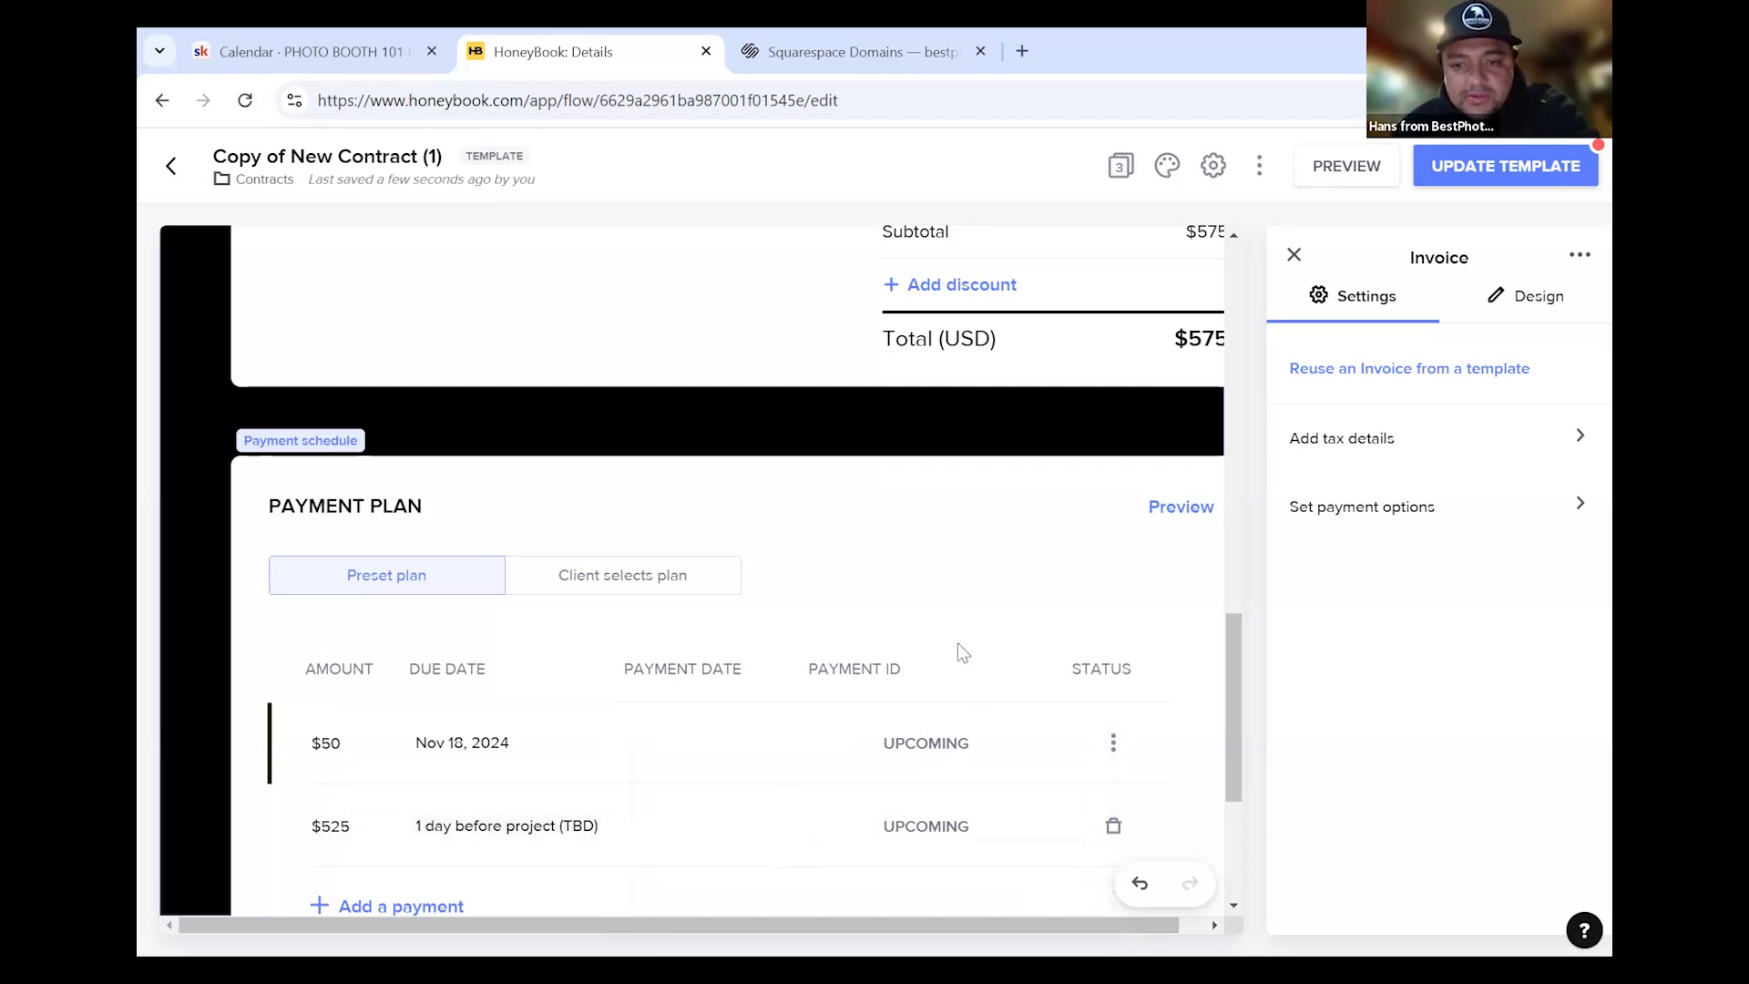
{"action": "scroll", "coordinate": [1226, 423], "scroll_direction": "up", "scroll_amount": 10}
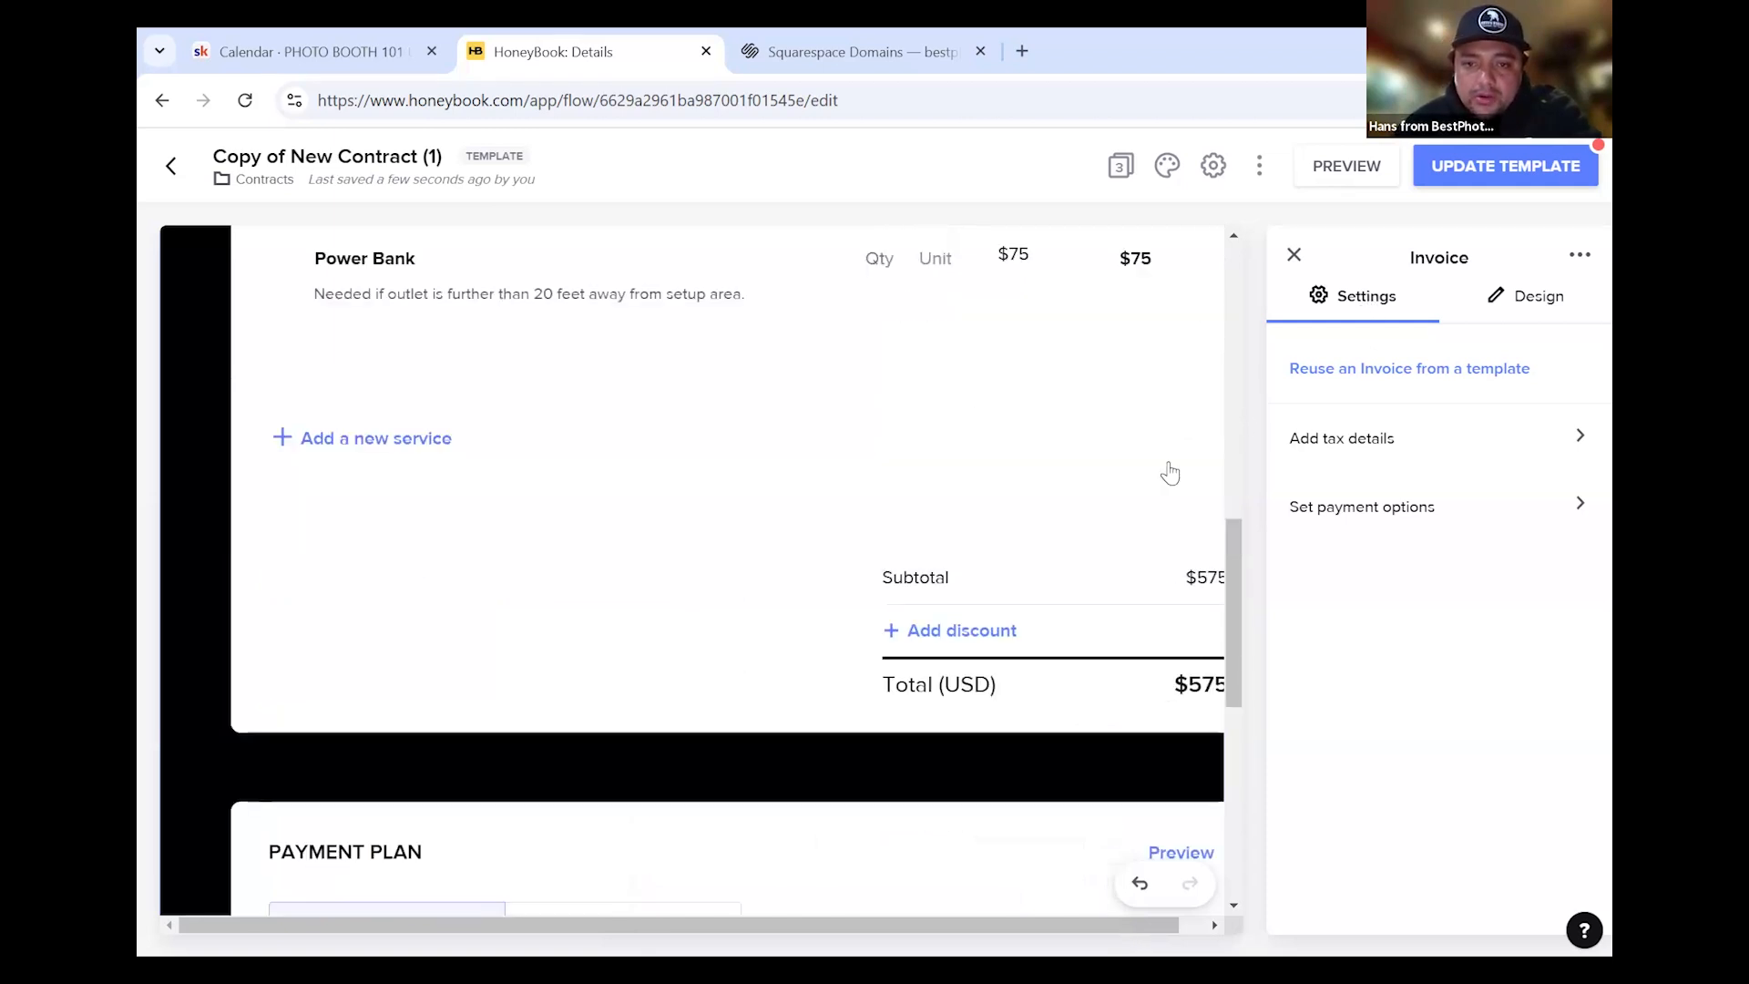
Open the Payment page and review its $50 payment, tip choices and Autopay preview
{"action": "left_click", "coordinate": [1295, 256]}
{"action": "left_click", "coordinate": [1329, 437]}
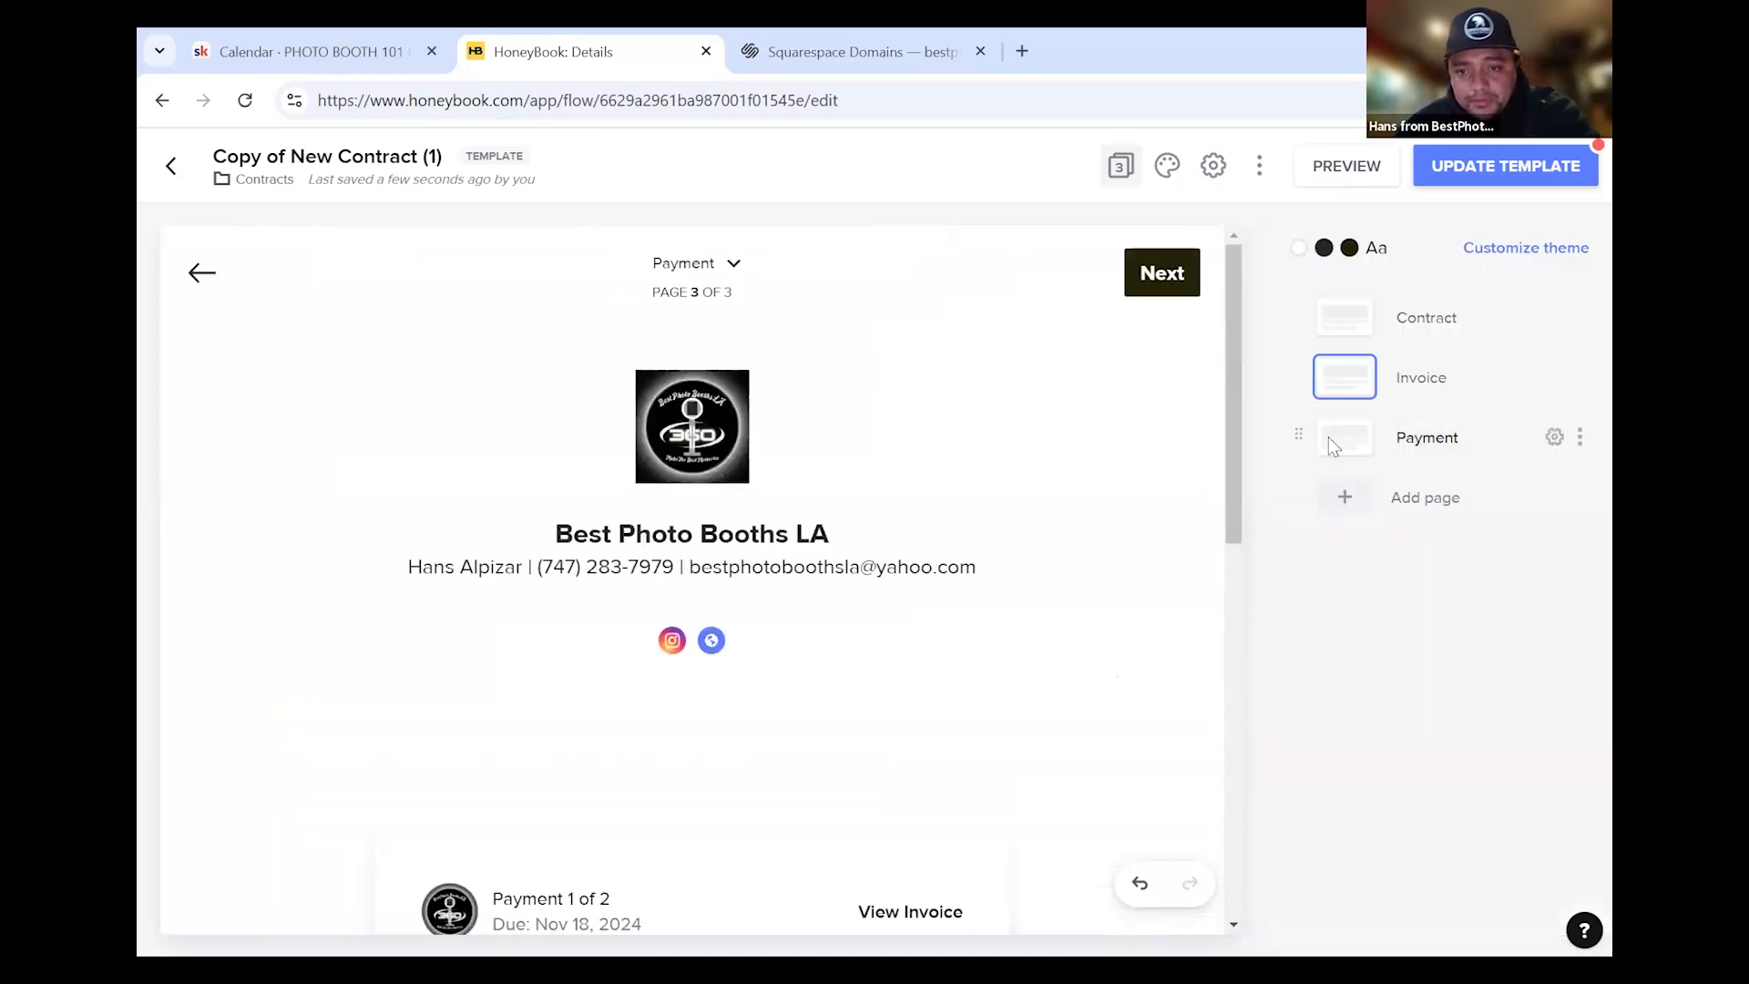
{"action": "scroll", "coordinate": [1037, 567], "scroll_direction": "down", "scroll_amount": 1}
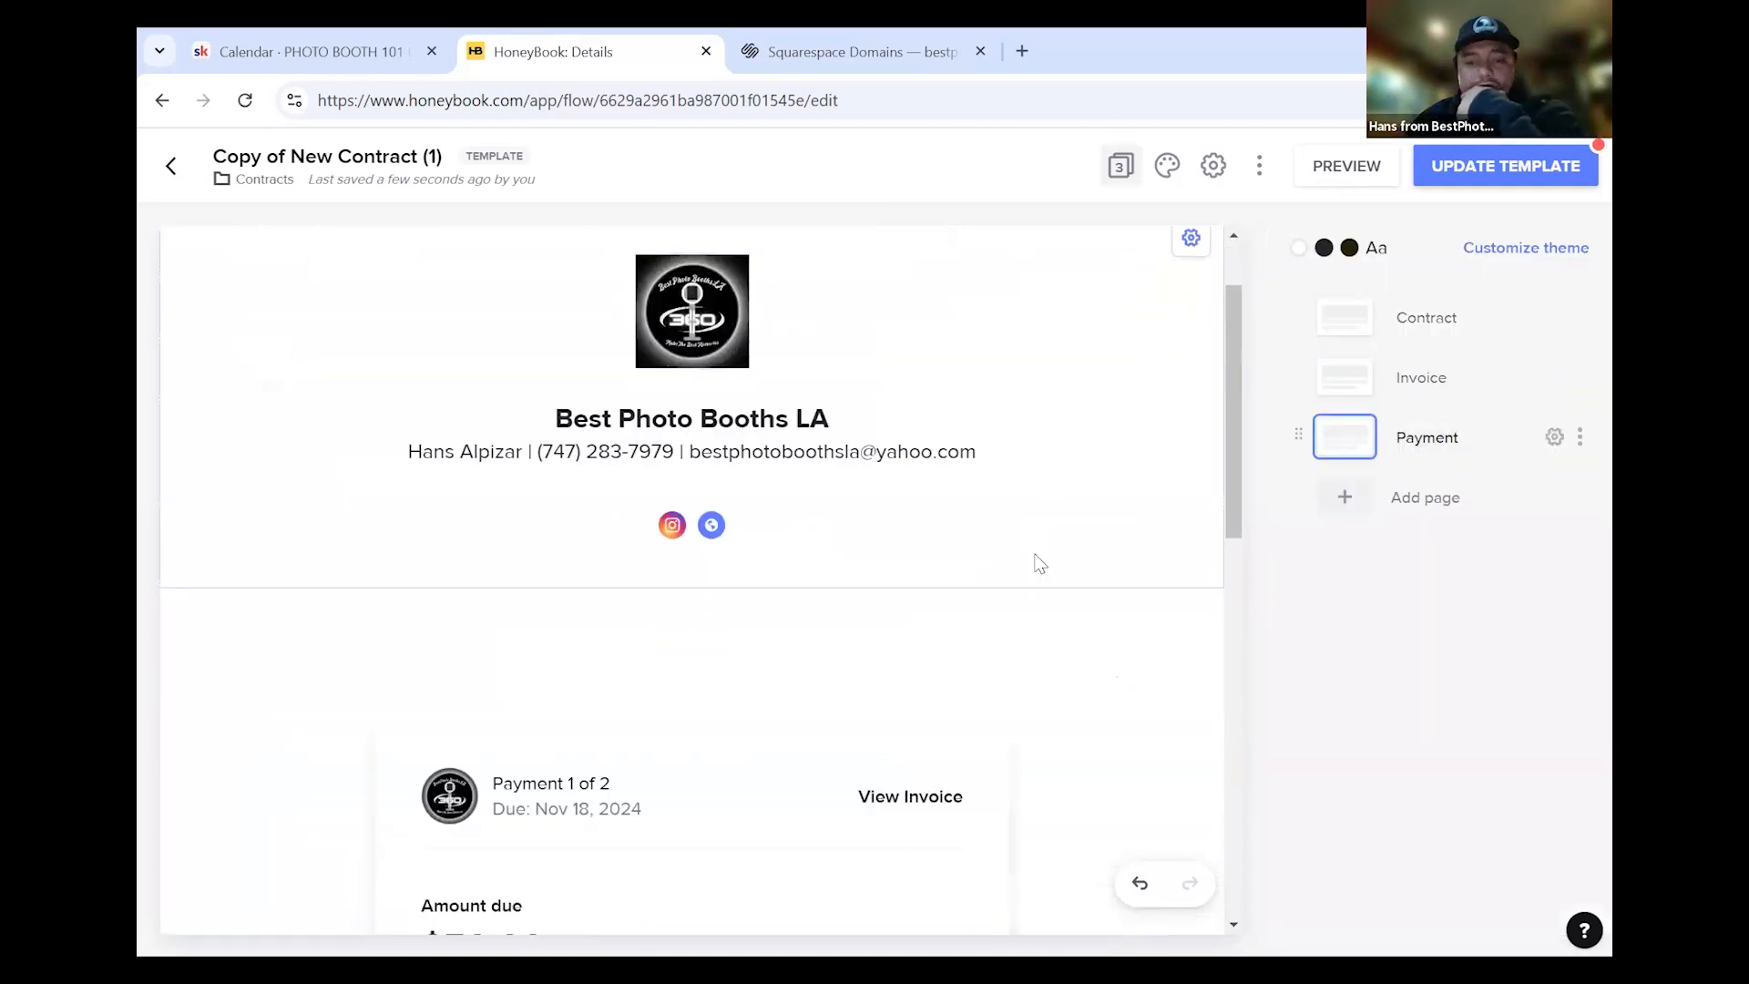
{"action": "scroll", "coordinate": [1037, 567], "scroll_direction": "down", "scroll_amount": 3}
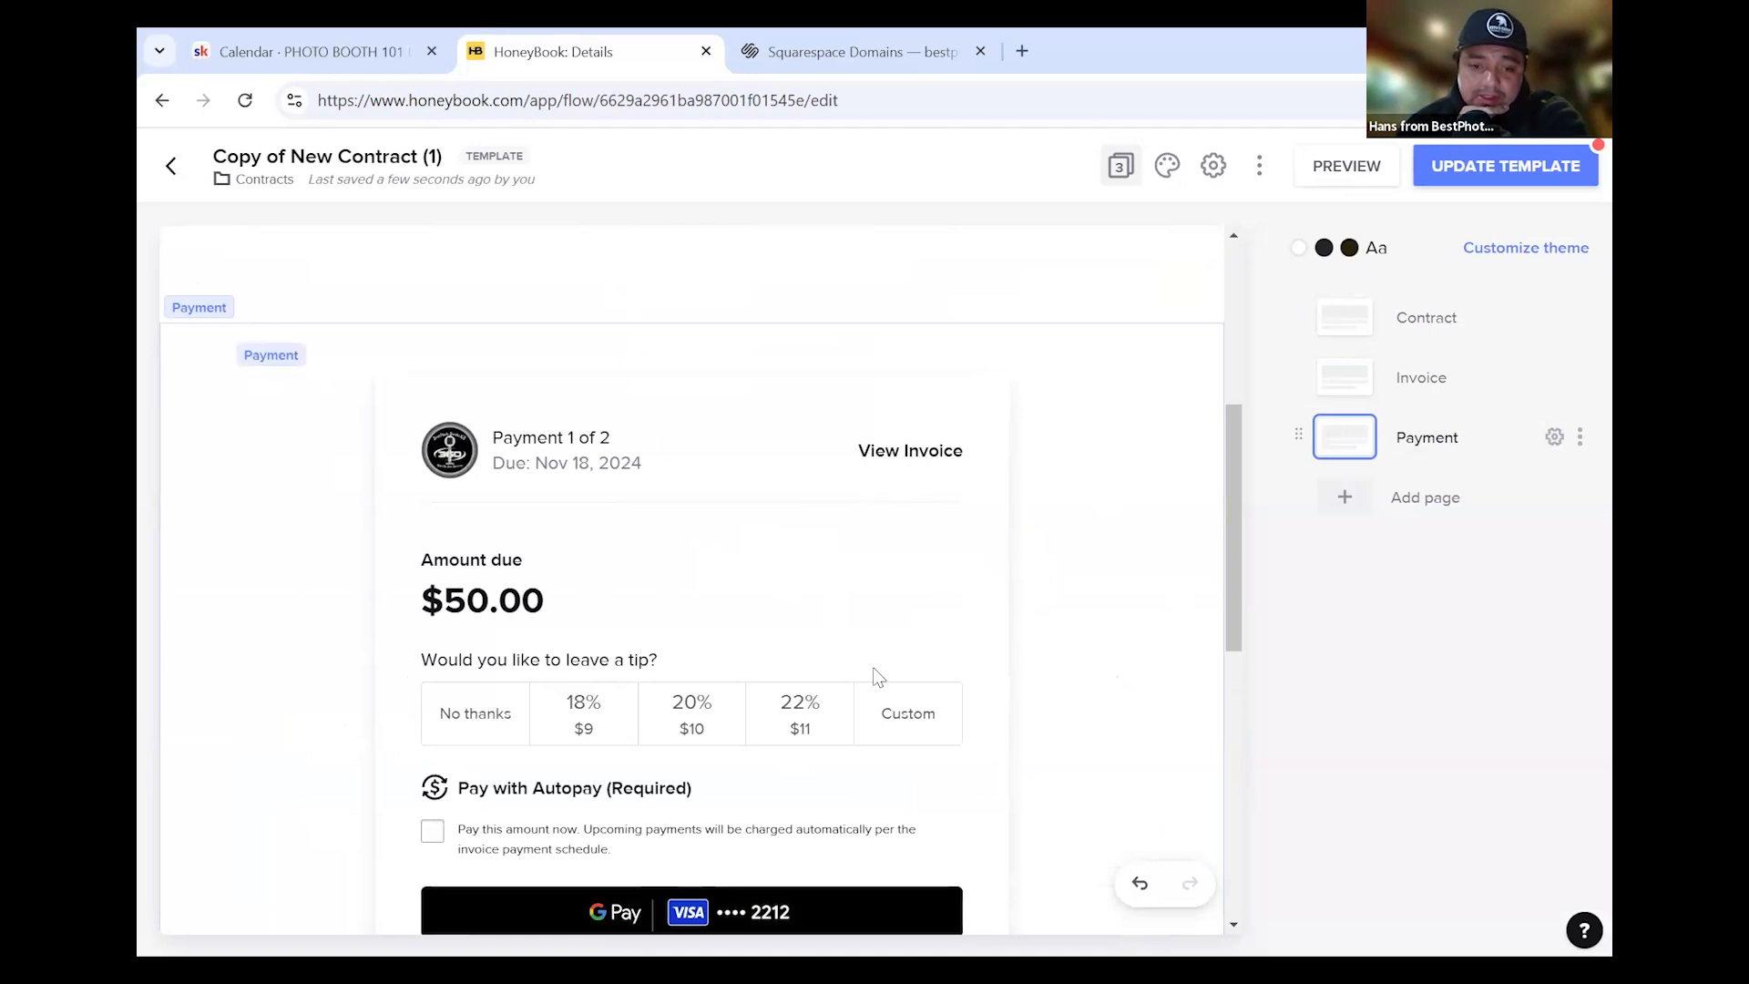
{"action": "scroll", "coordinate": [1050, 625], "scroll_direction": "down", "scroll_amount": 3}
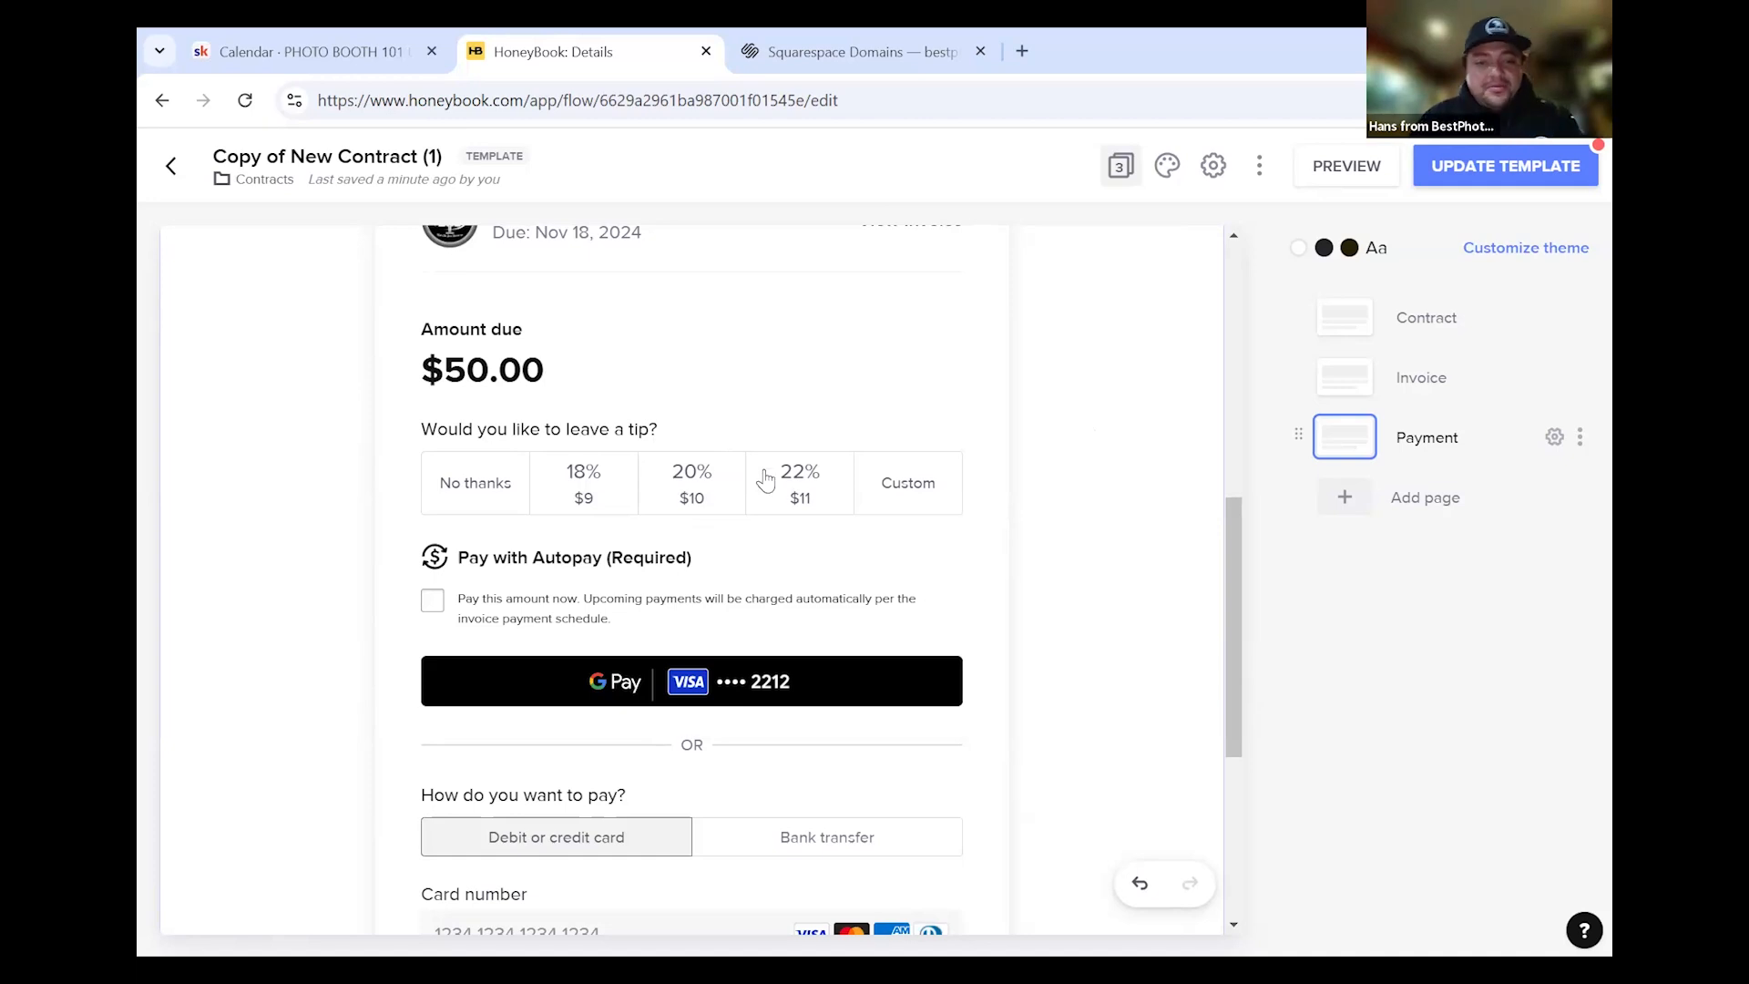
{"action": "scroll", "coordinate": [1193, 503], "scroll_direction": "down", "scroll_amount": 5}
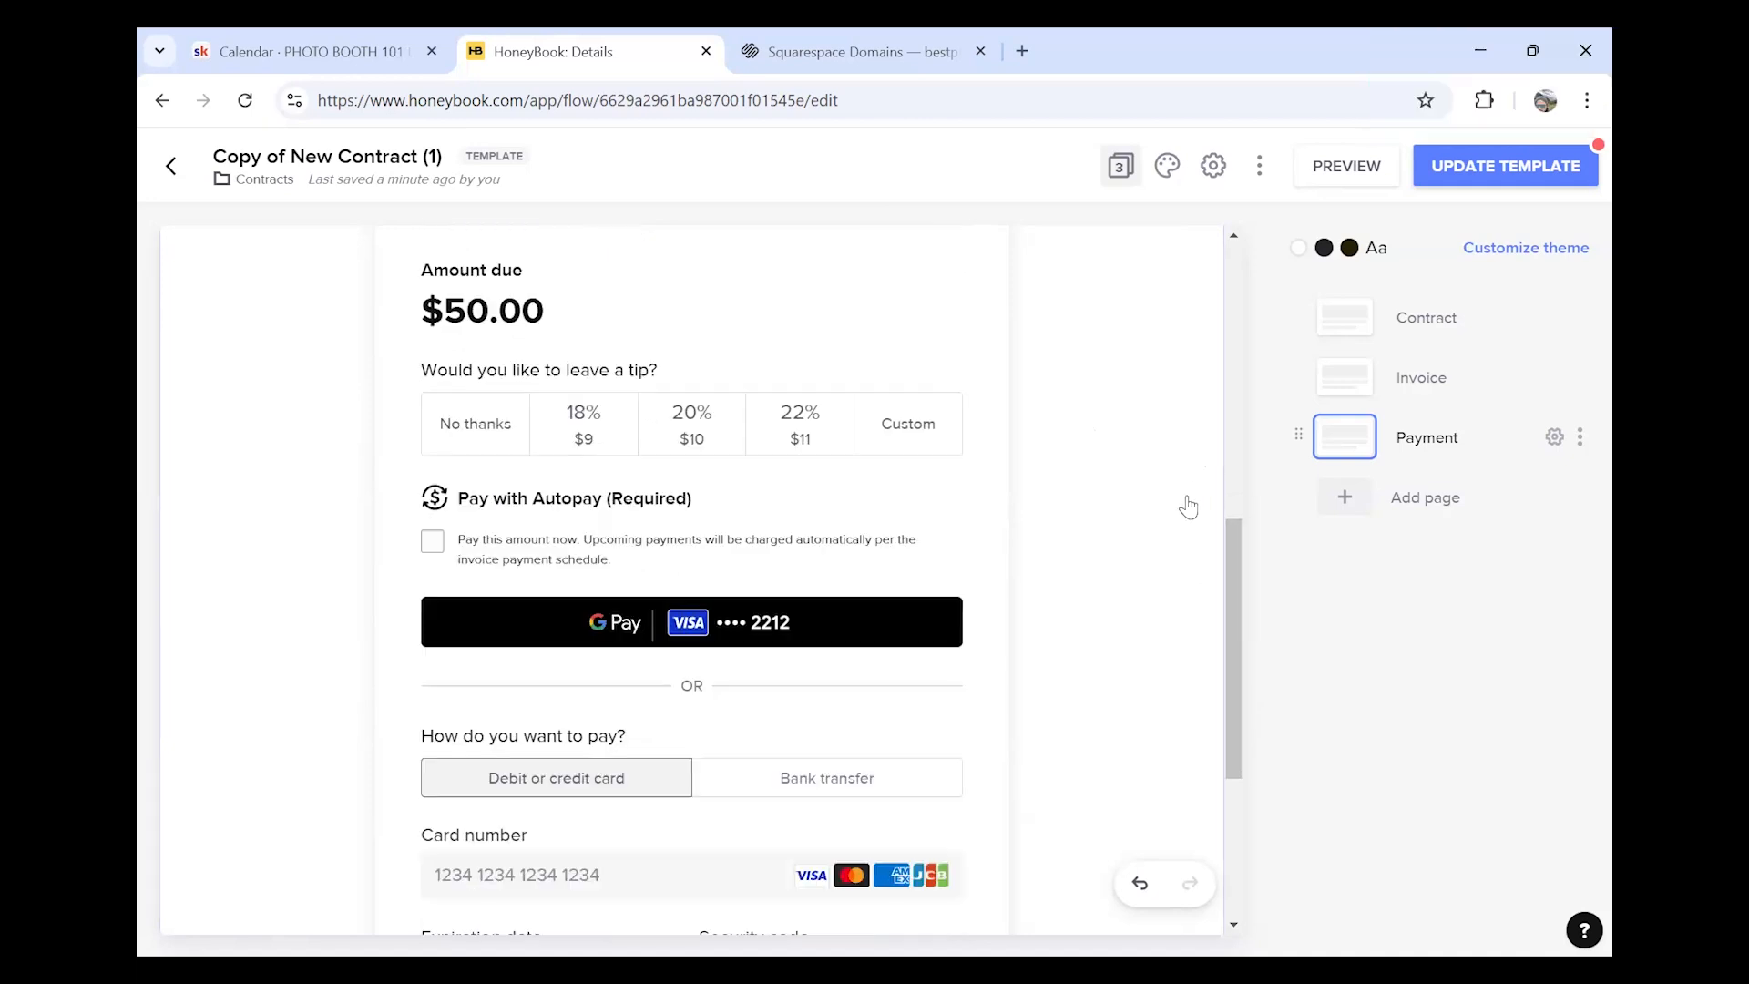
{"action": "scroll", "coordinate": [1182, 516], "scroll_direction": "up", "scroll_amount": 3}
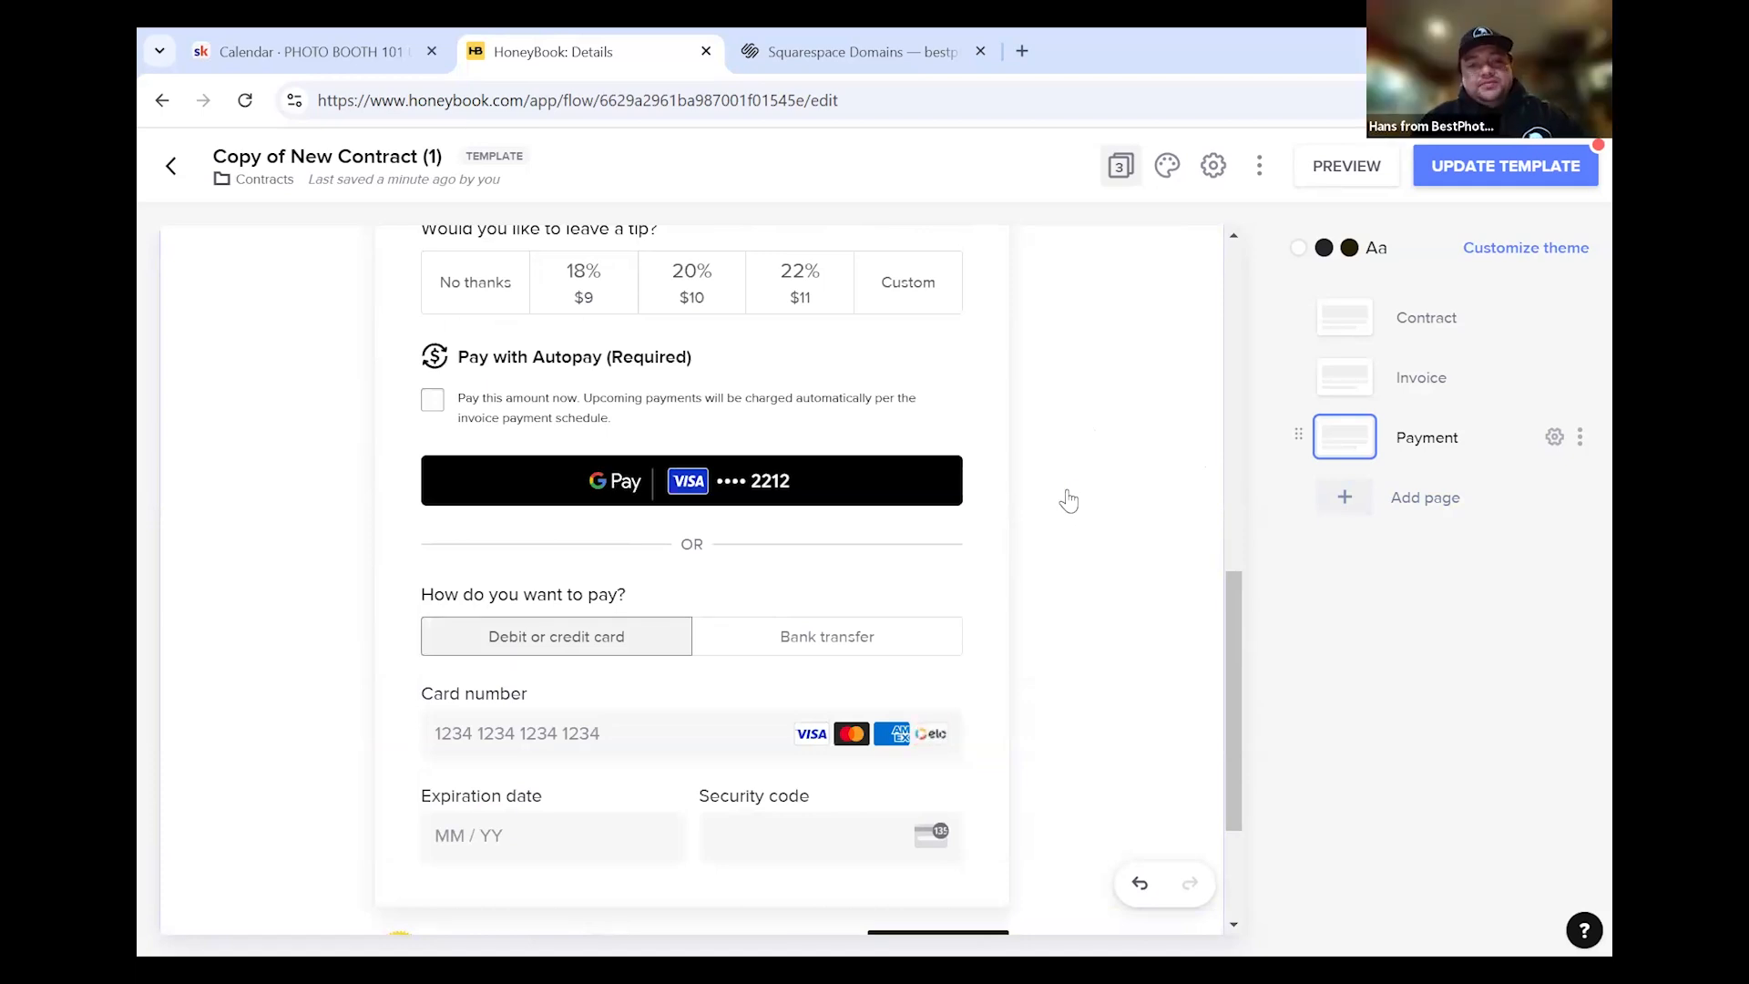
{"action": "scroll", "coordinate": [1080, 498], "scroll_direction": "up", "scroll_amount": 3}
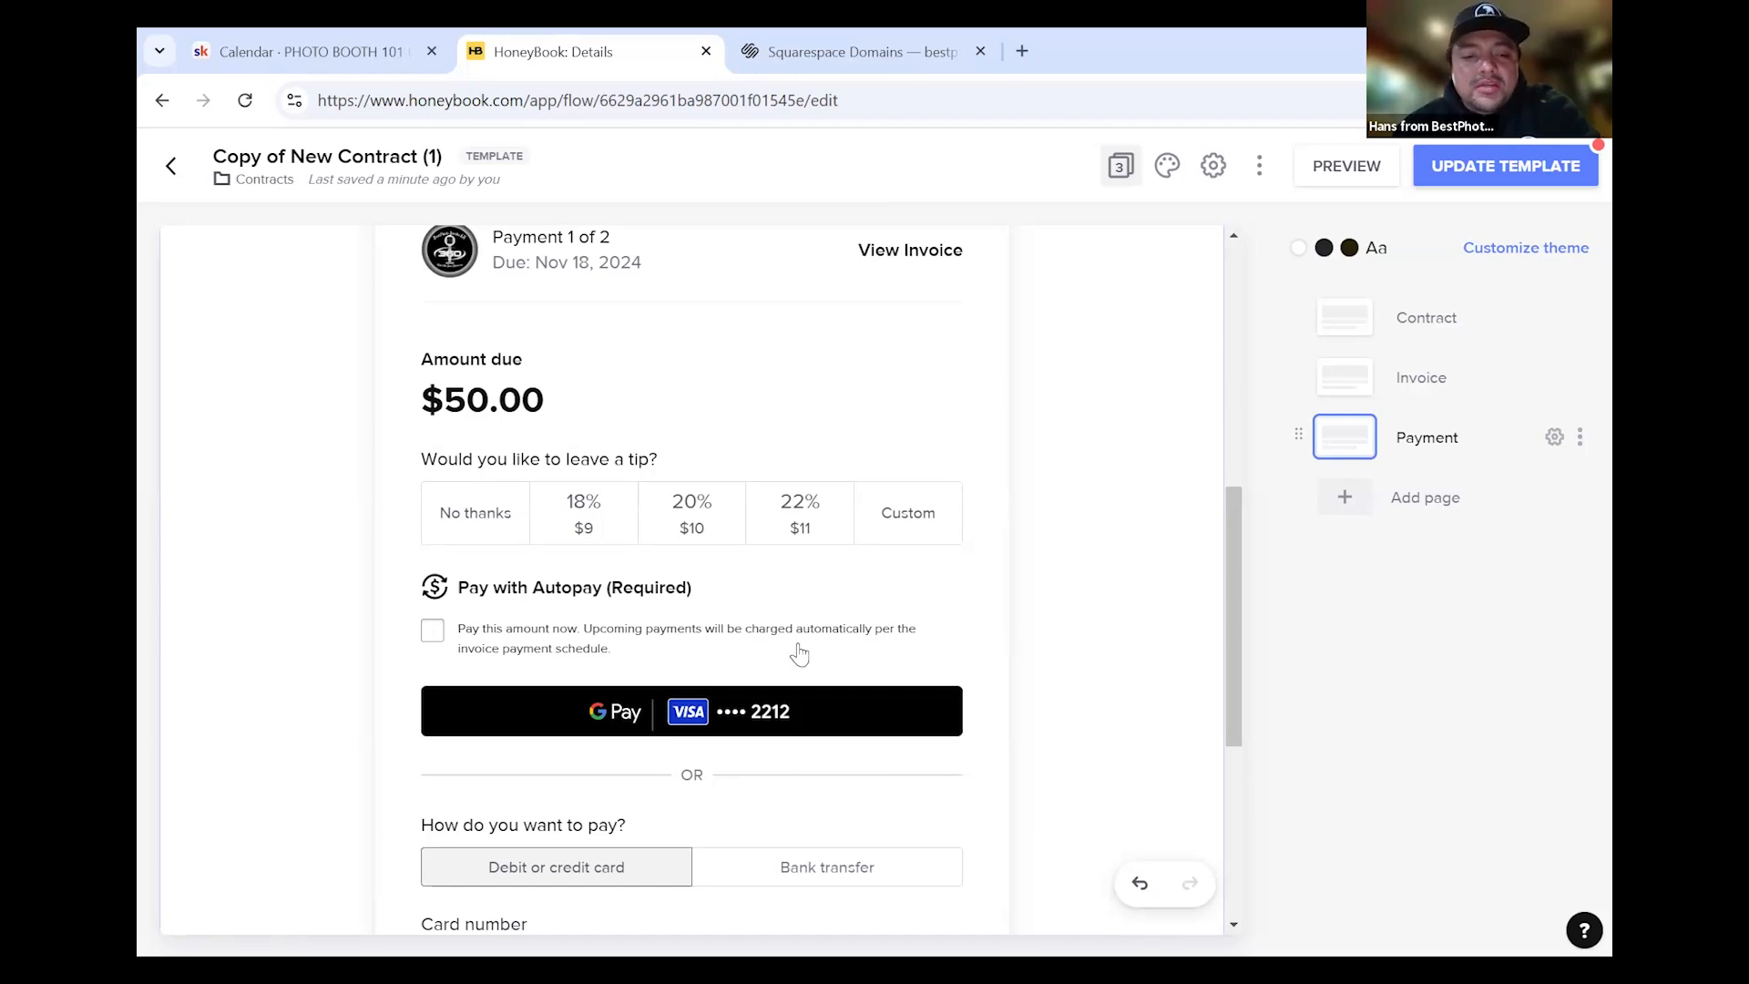
{"action": "scroll", "coordinate": [1080, 583], "scroll_direction": "down", "scroll_amount": 4}
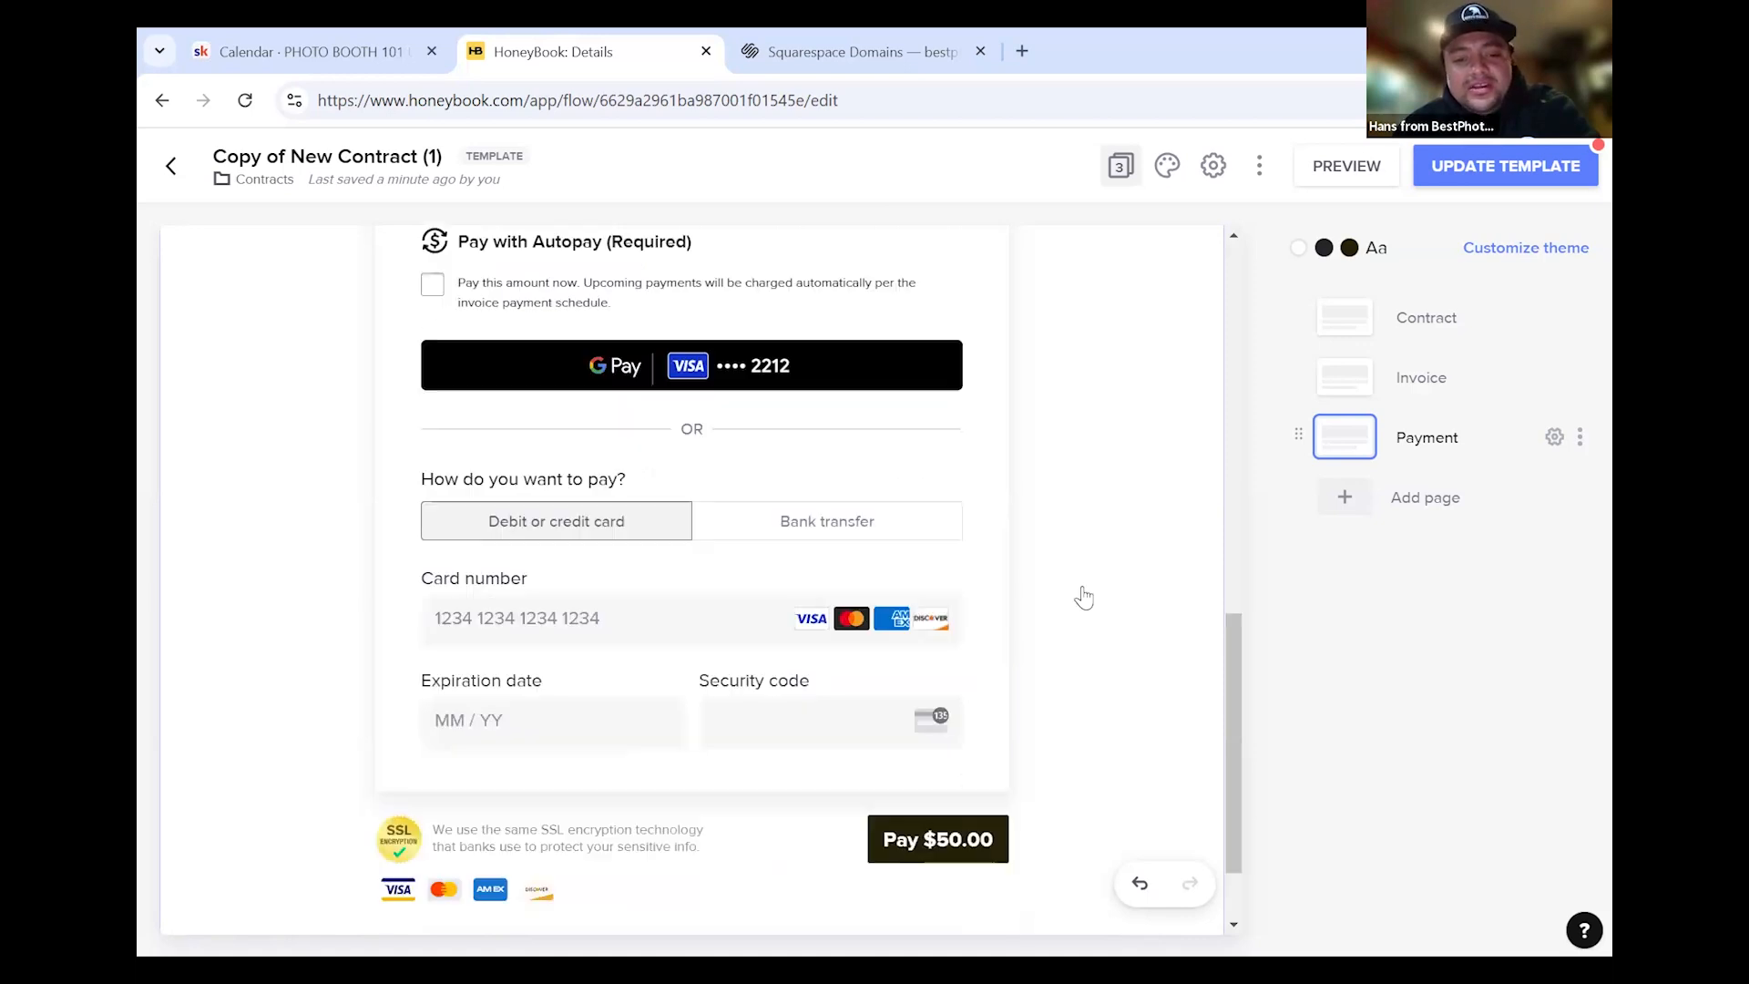
{"action": "scroll", "coordinate": [1083, 596], "scroll_direction": "down", "scroll_amount": 1}
{"action": "scroll", "coordinate": [1083, 597], "scroll_direction": "up", "scroll_amount": 3}
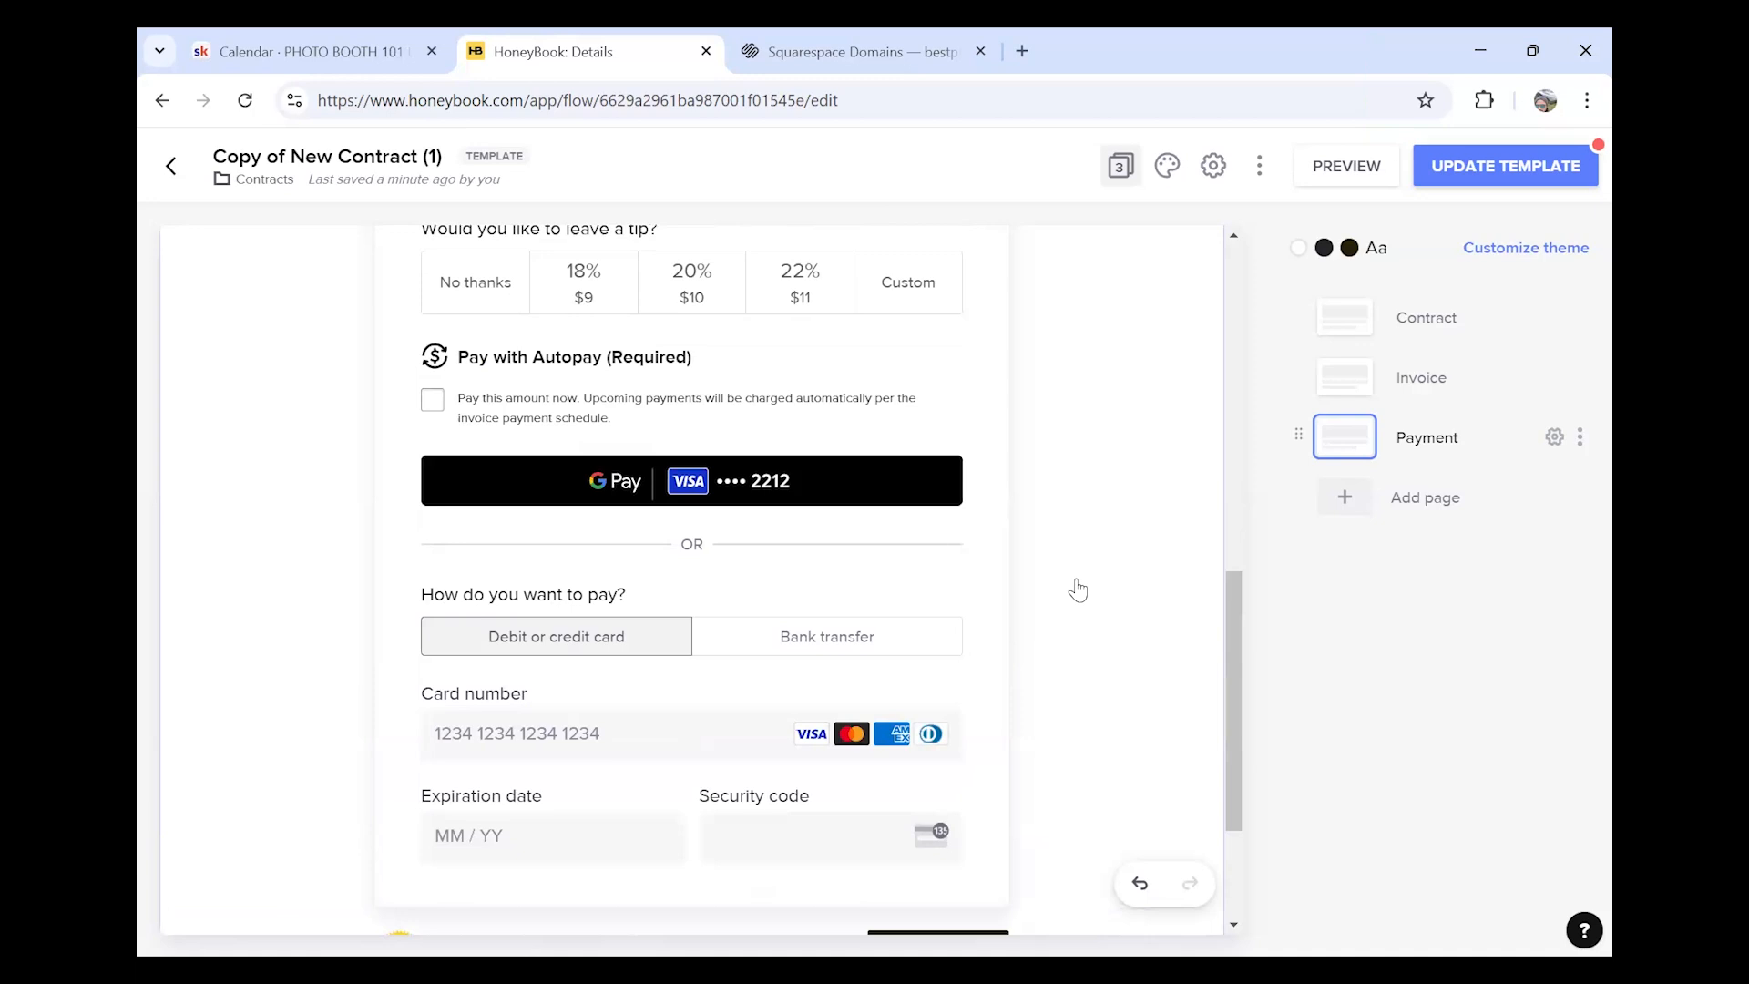
{"action": "scroll", "coordinate": [1078, 590], "scroll_direction": "up", "scroll_amount": 2}
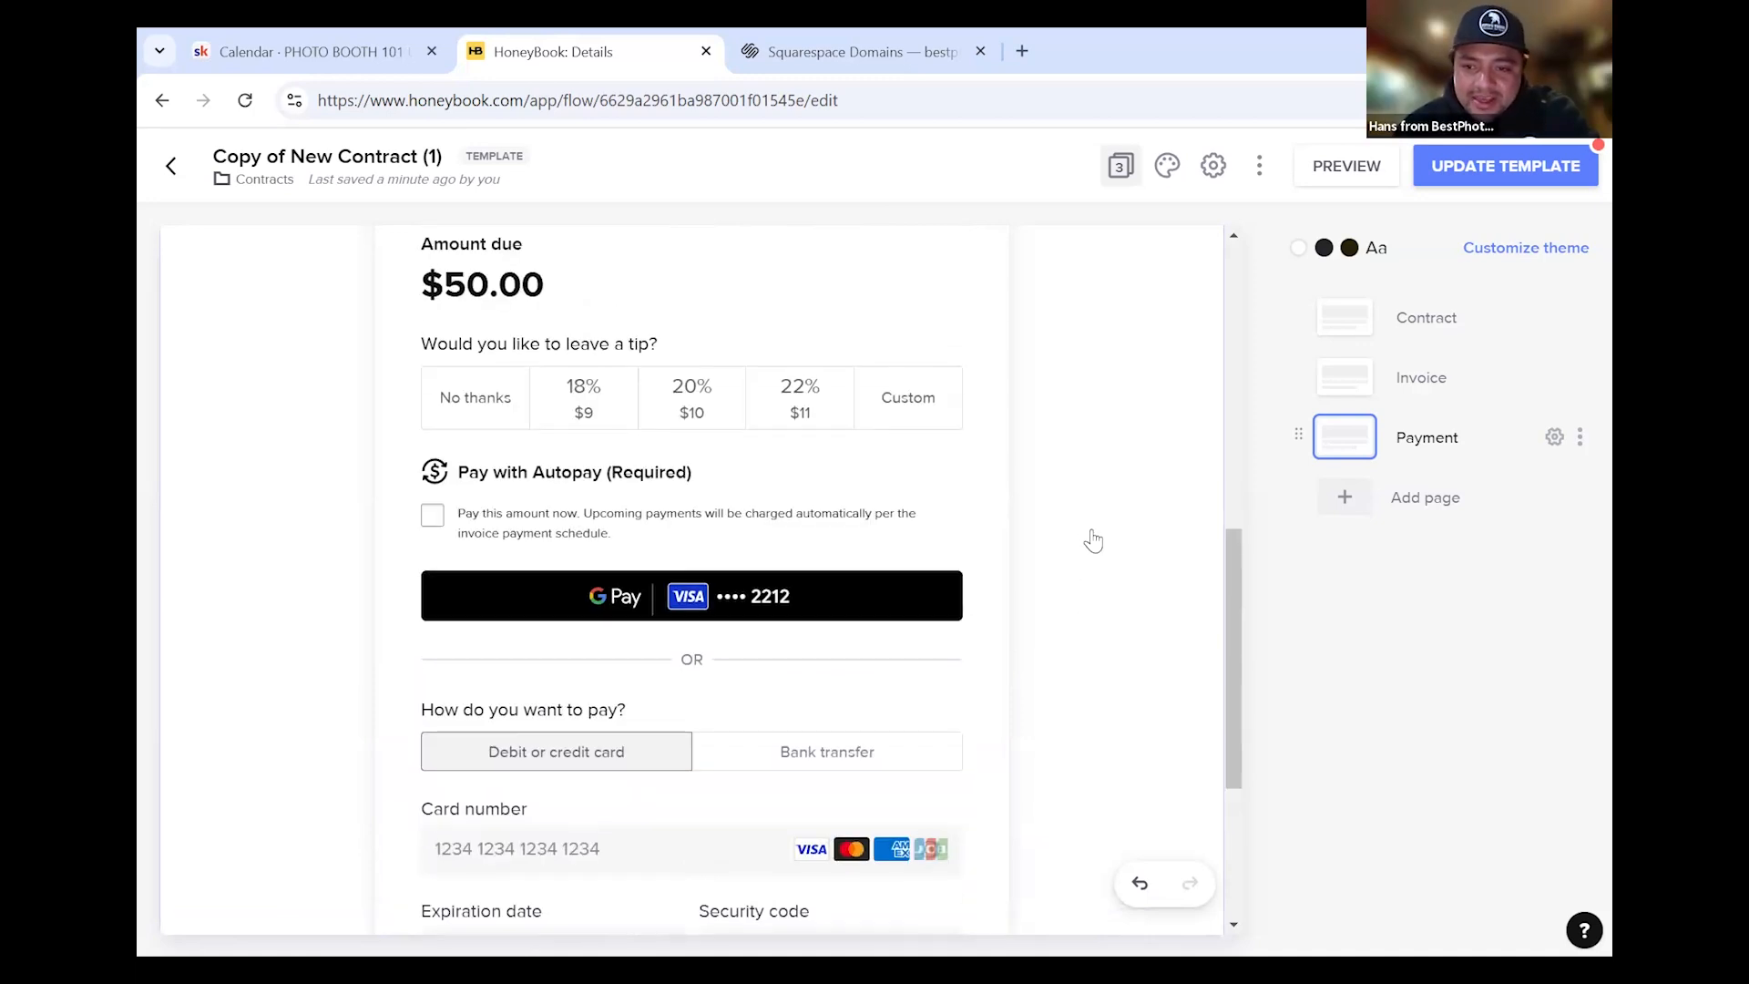
Set the Payment page's accepted payment method to credit card only
{"action": "scroll", "coordinate": [1093, 540], "scroll_direction": "down", "scroll_amount": 3}
{"action": "left_click", "coordinate": [1091, 539]}
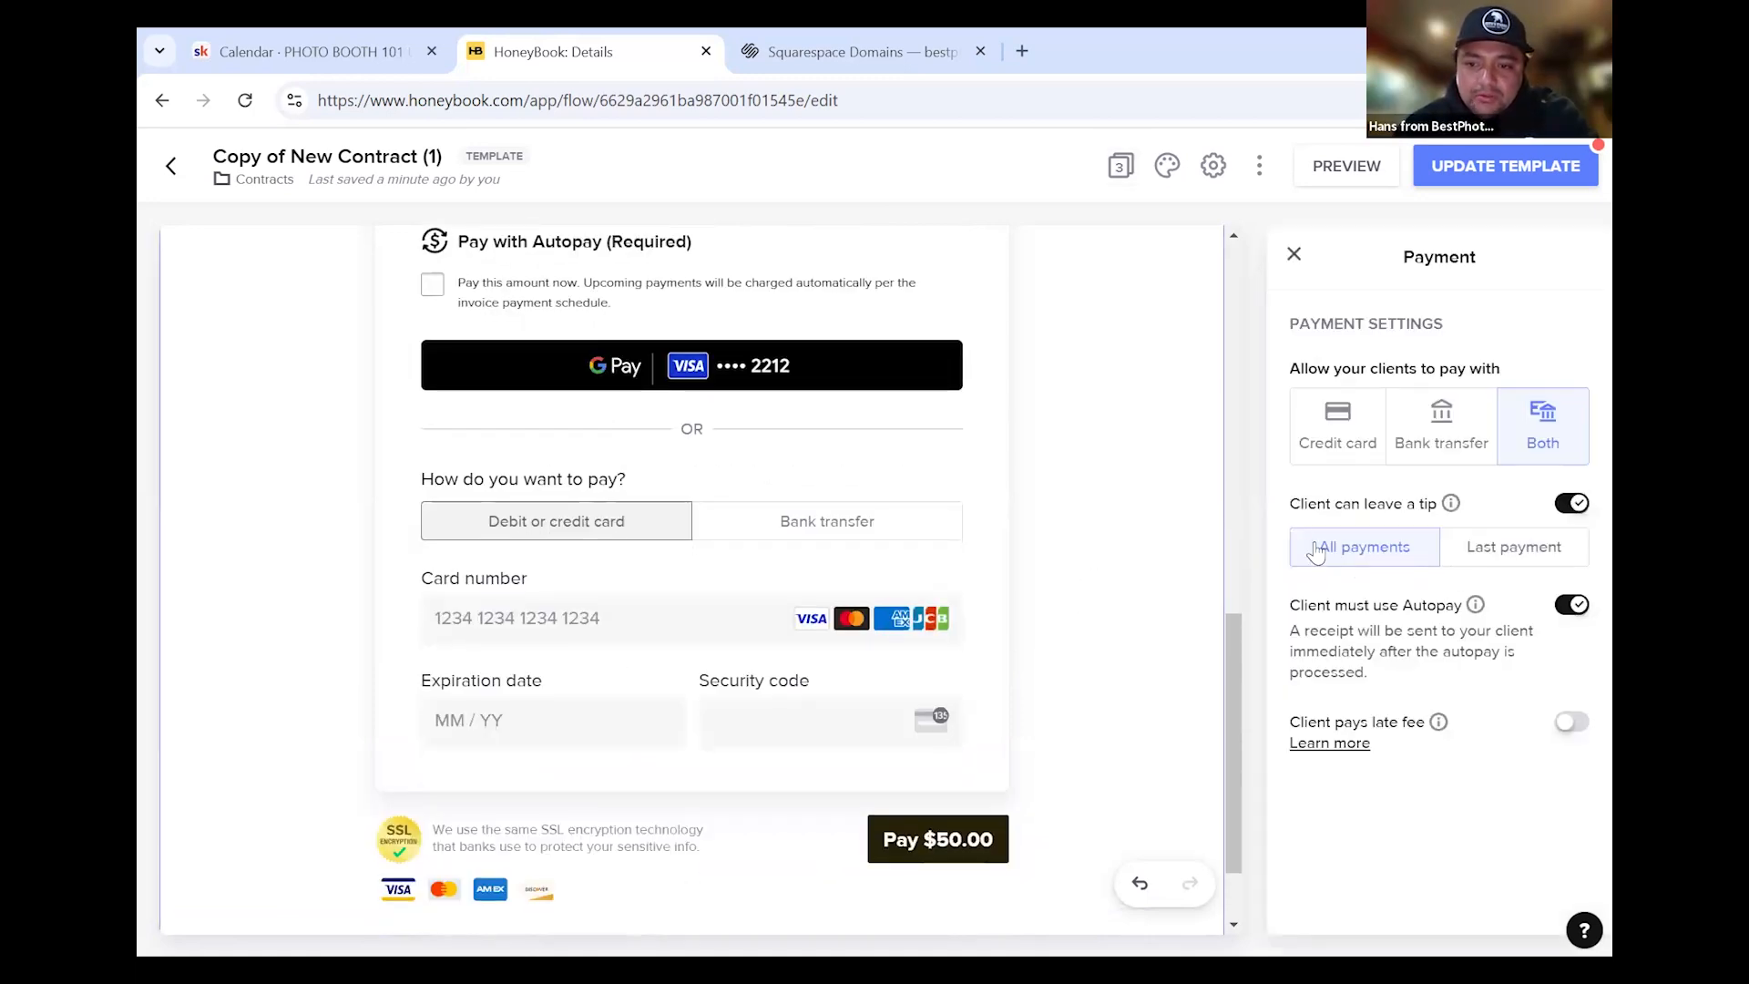
{"action": "left_click", "coordinate": [1326, 453]}
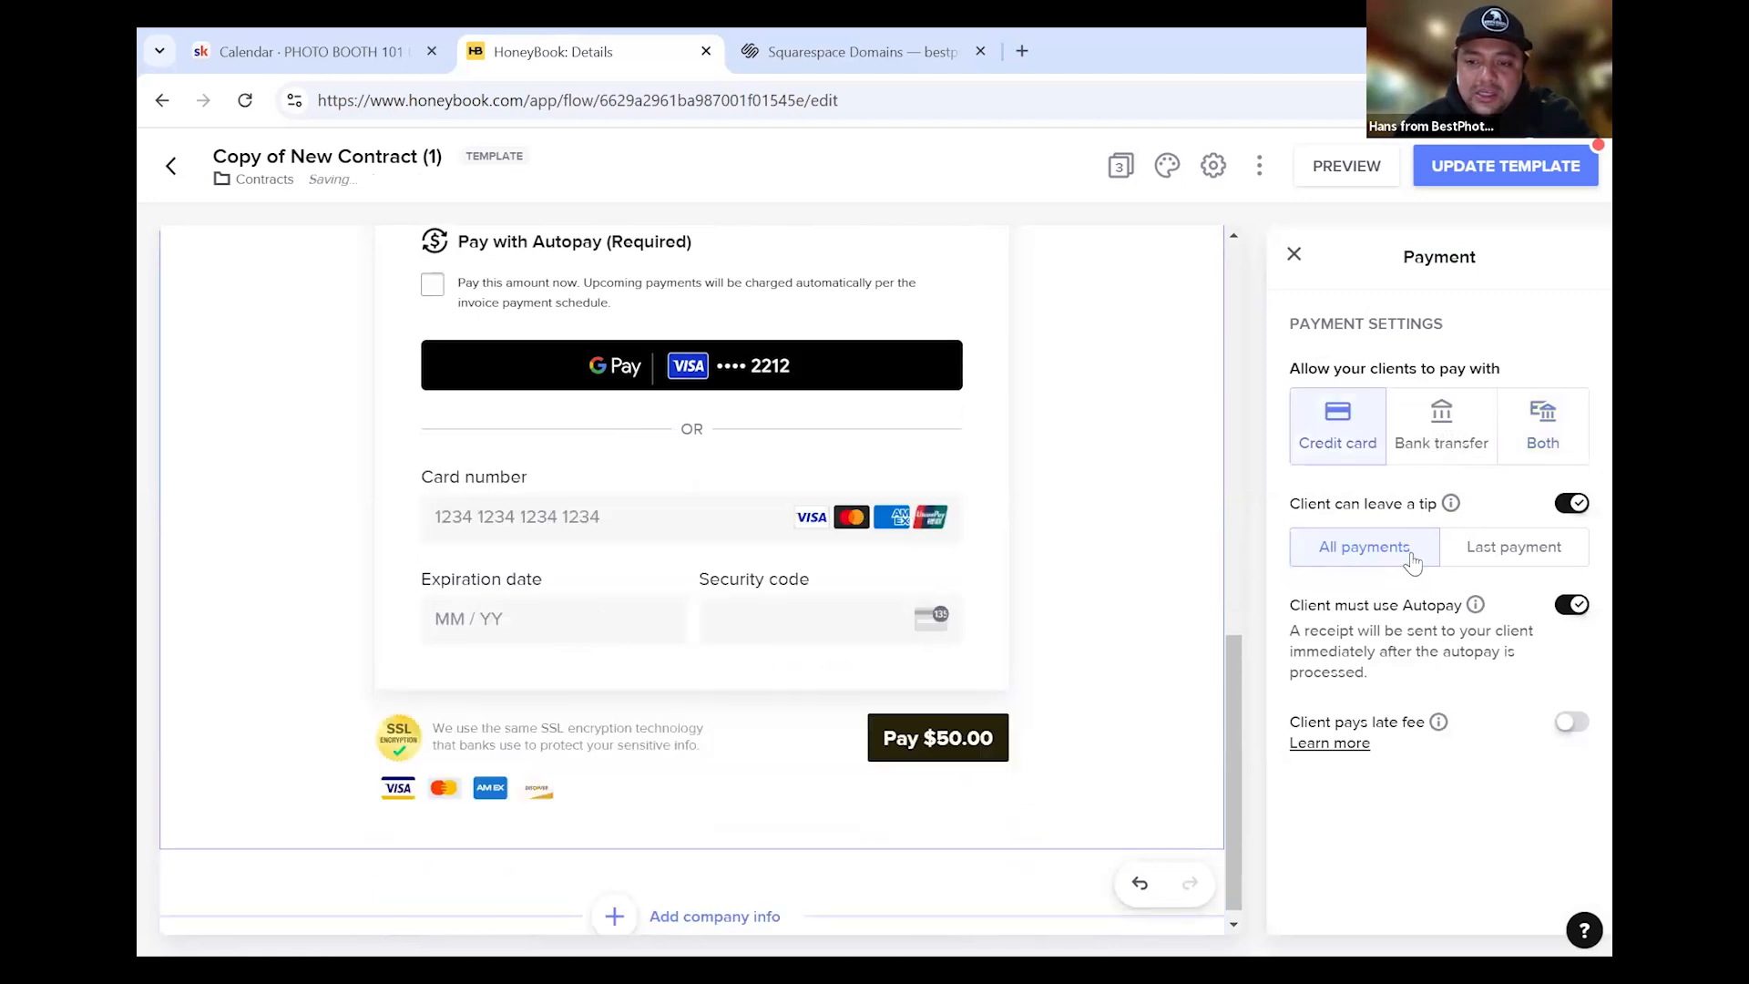
{"action": "scroll", "coordinate": [1031, 551], "scroll_direction": "up", "scroll_amount": 3}
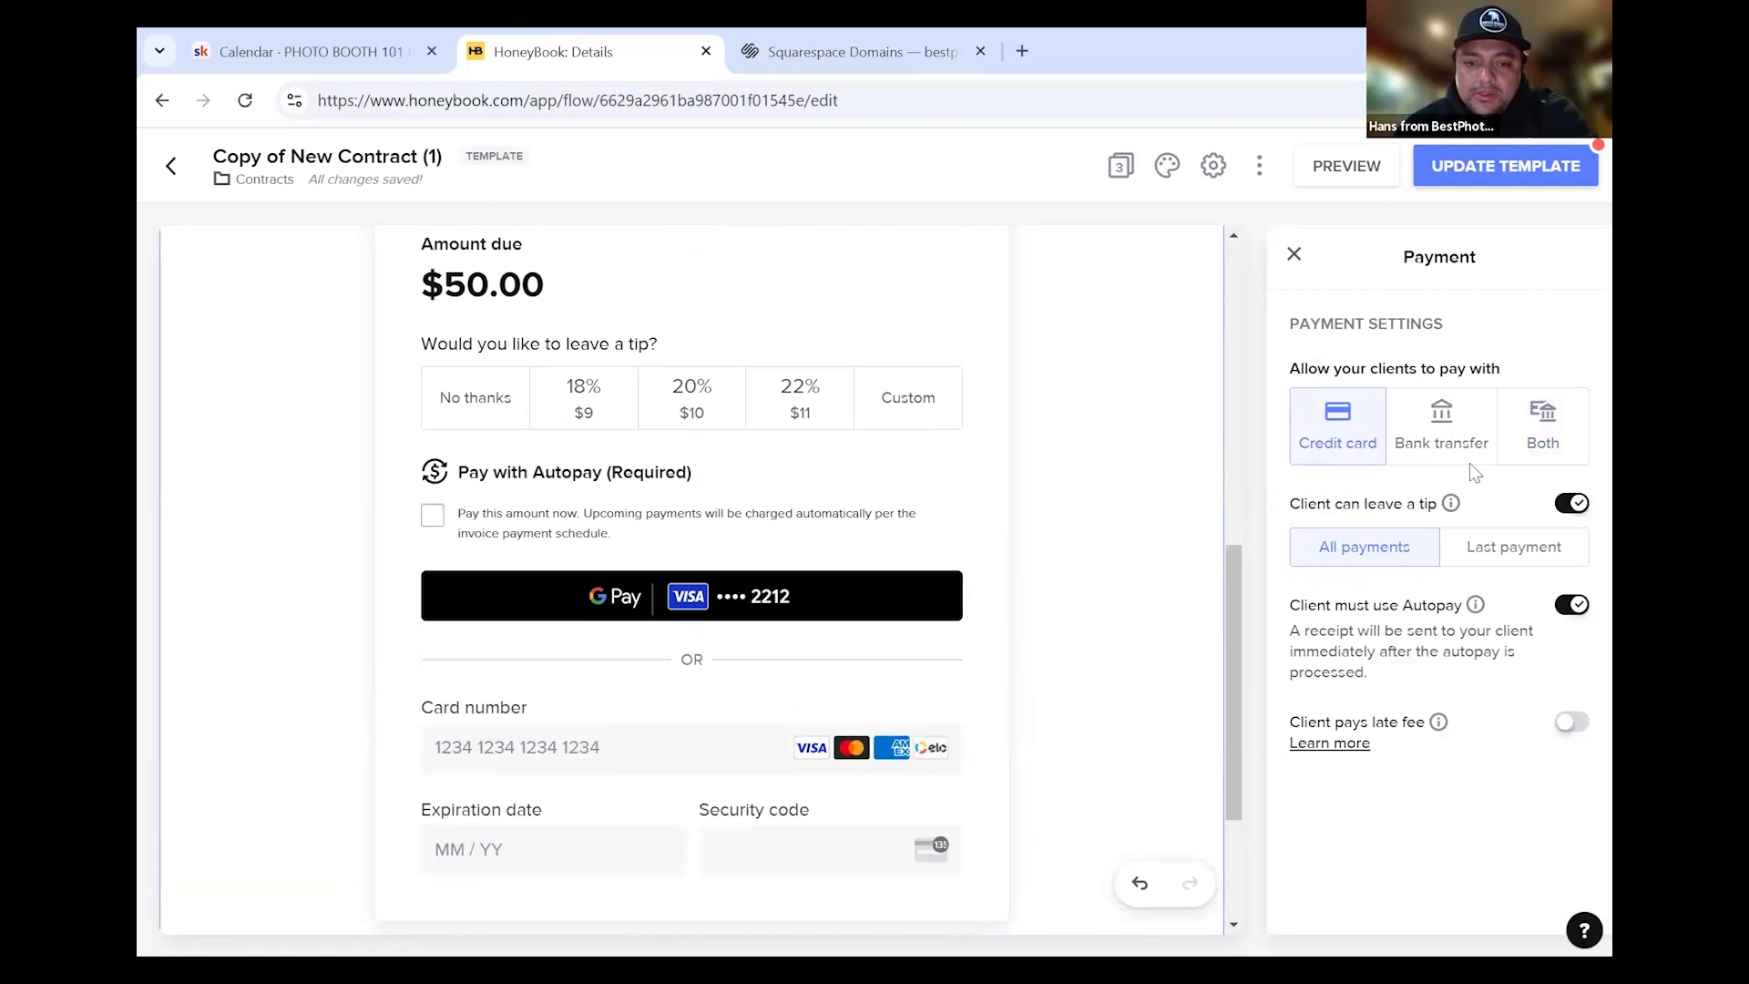
{"action": "left_click", "coordinate": [1450, 443]}
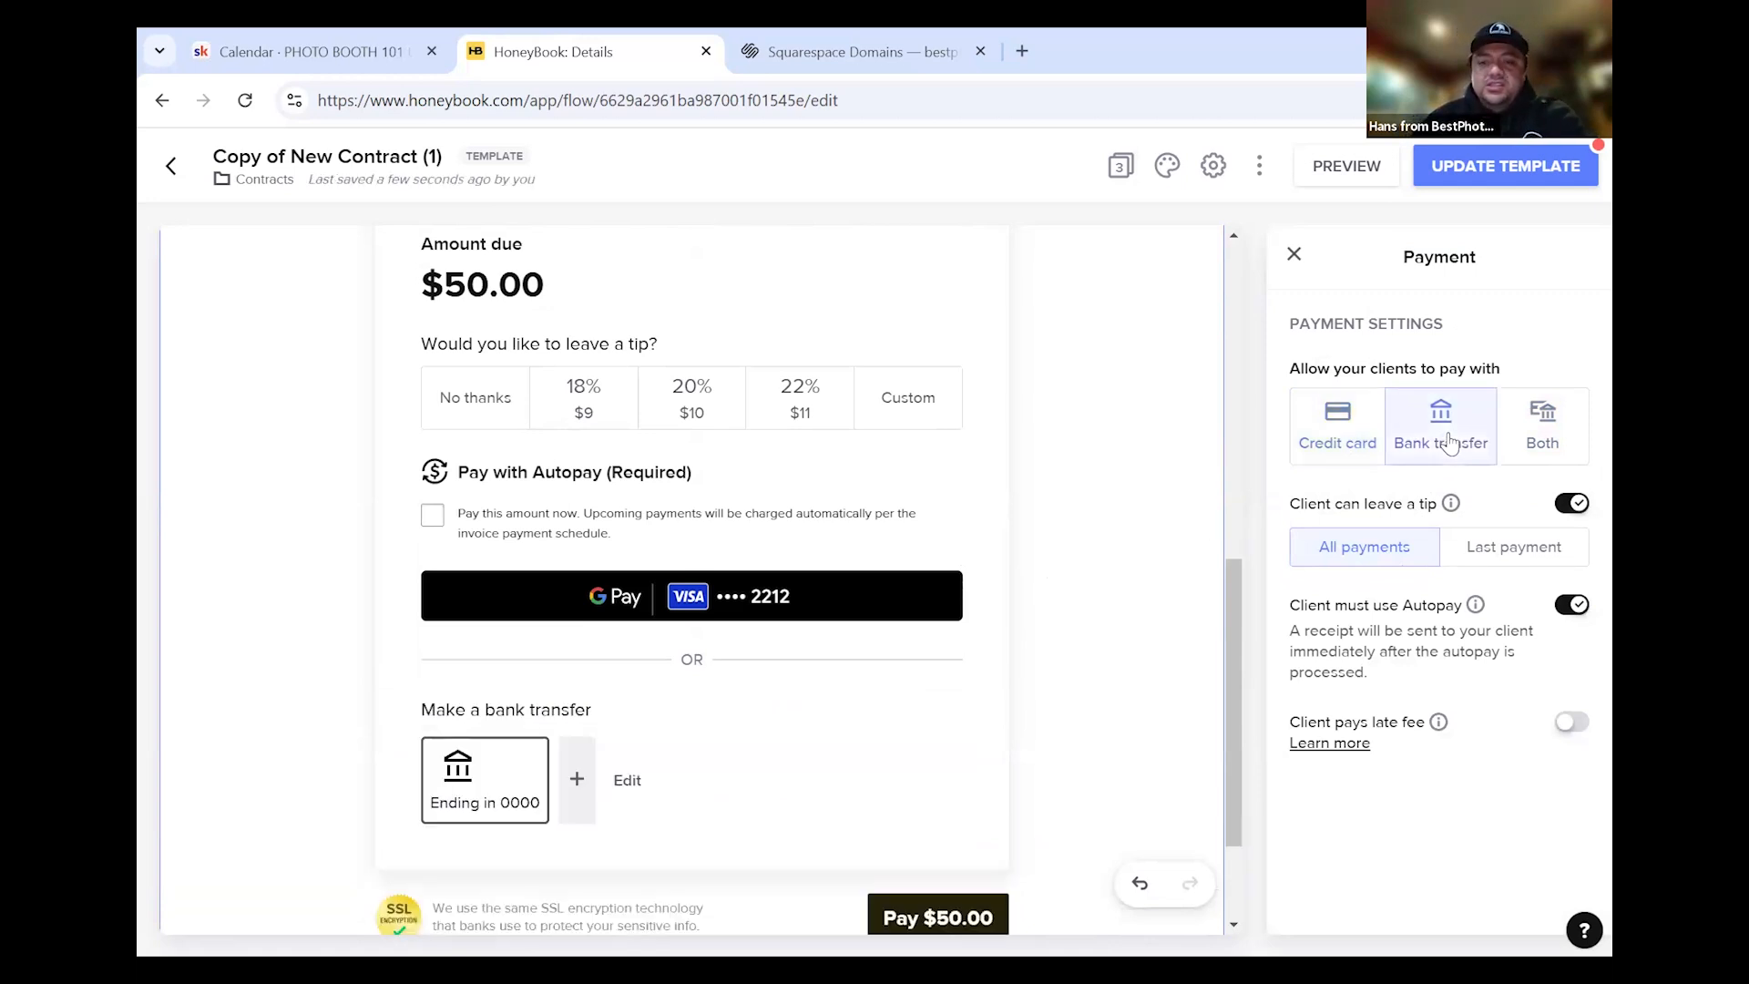
{"action": "left_click", "coordinate": [1347, 443]}
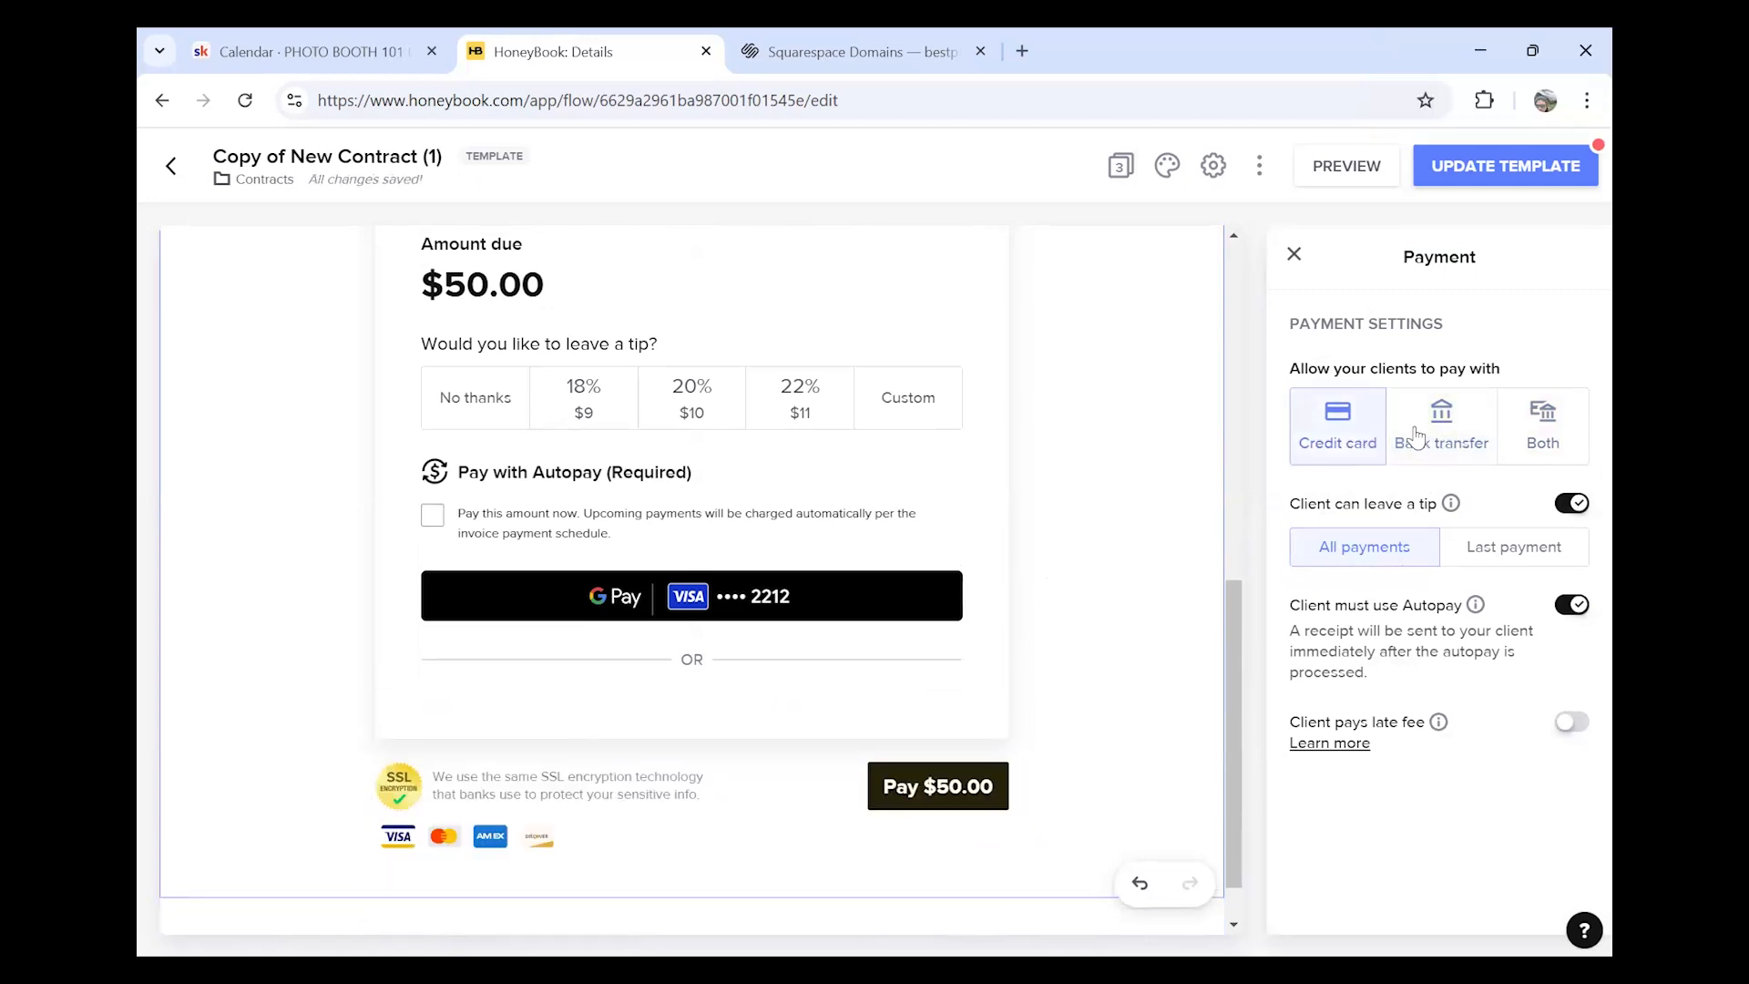
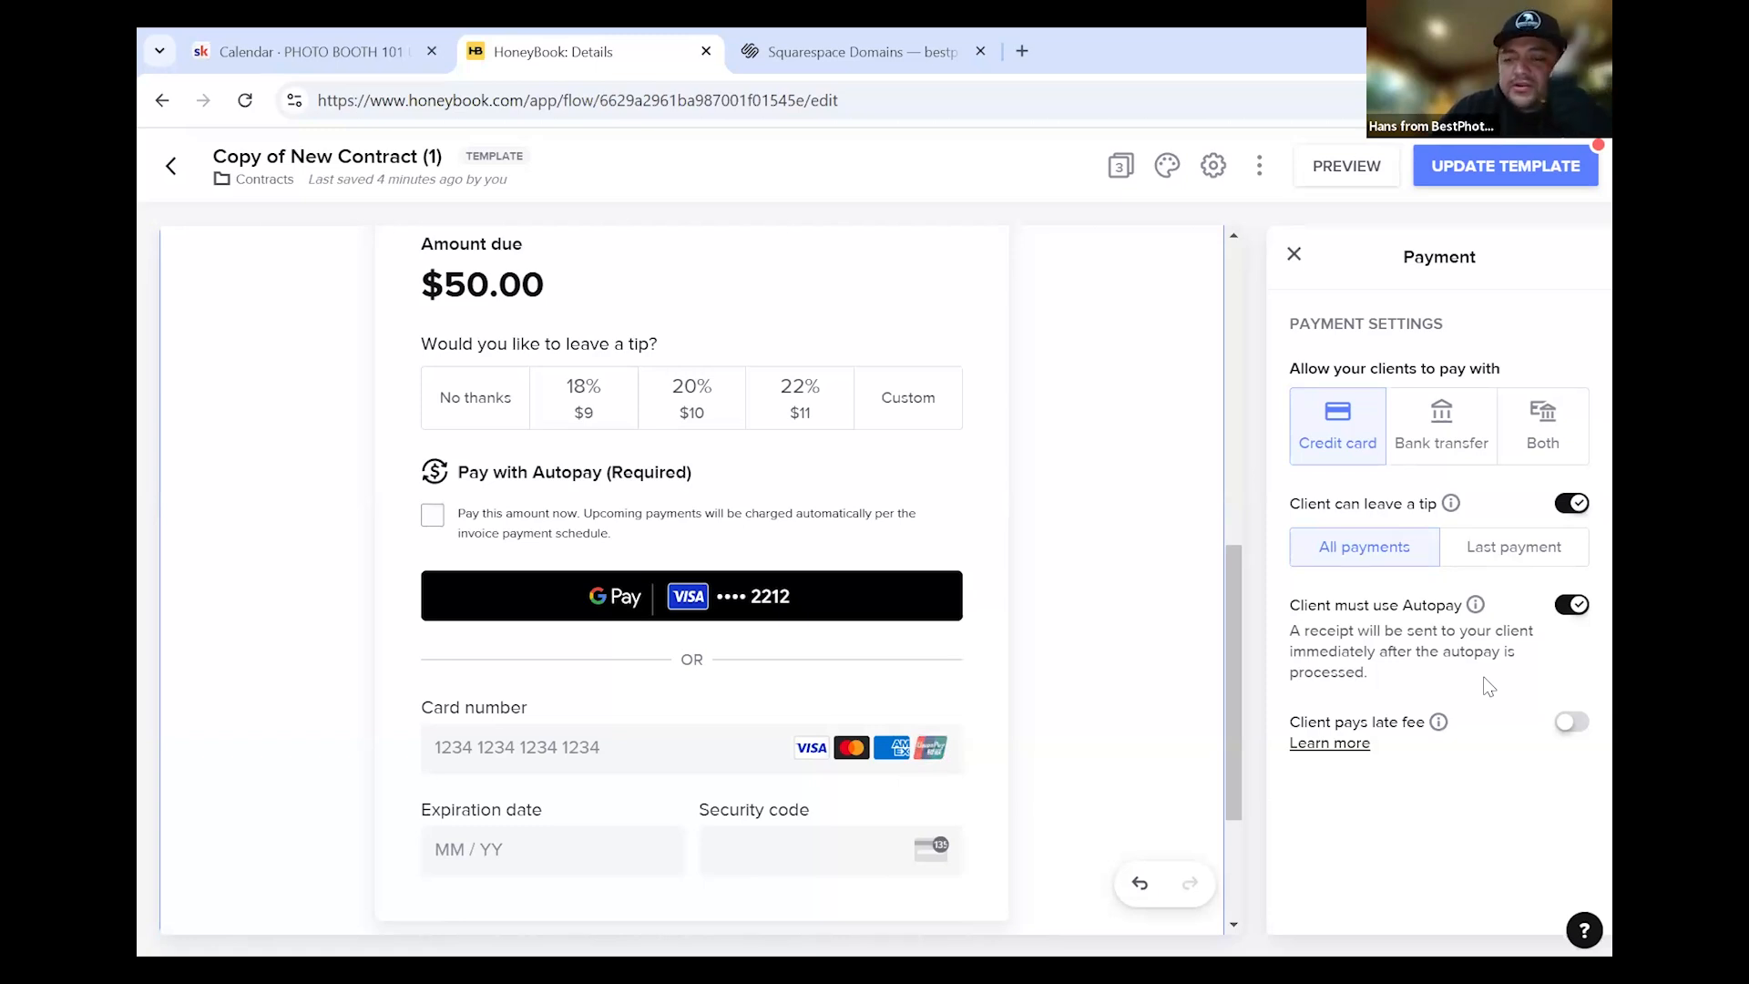
Review the Payment block, then update the Copy of New Contract (1) template
{"action": "scroll", "coordinate": [1100, 635], "scroll_direction": "down", "scroll_amount": 3}
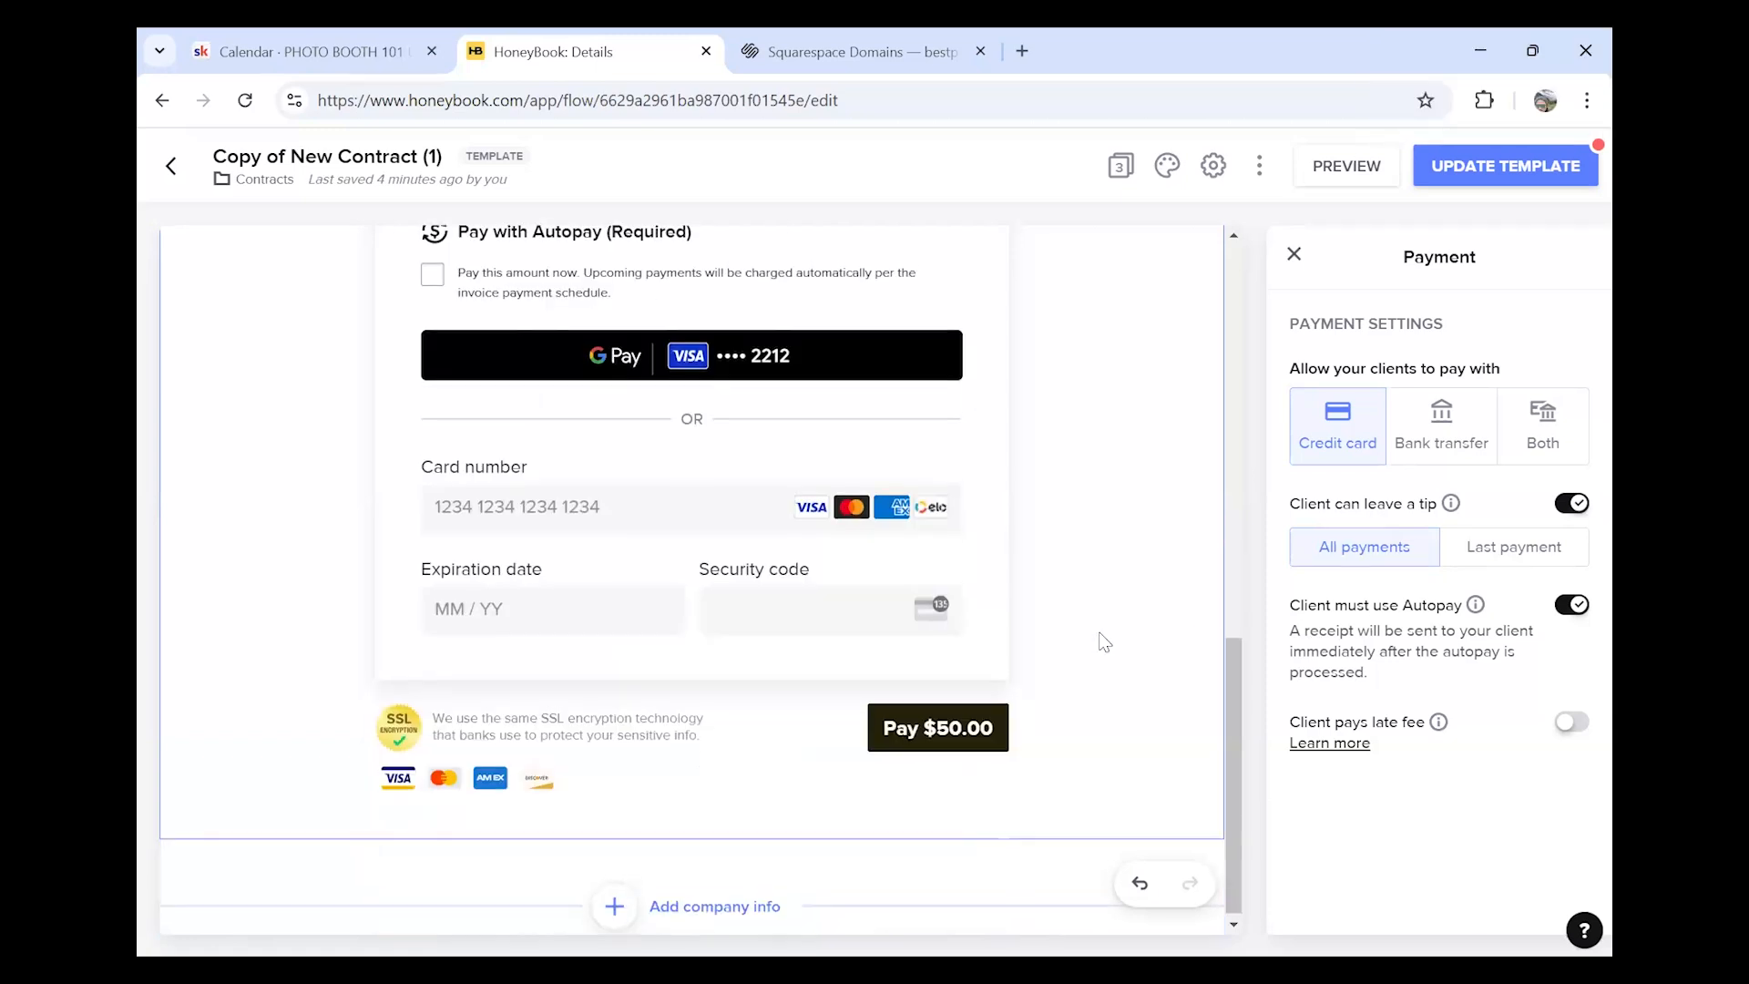
{"action": "scroll", "coordinate": [1104, 648], "scroll_direction": "up", "scroll_amount": 7}
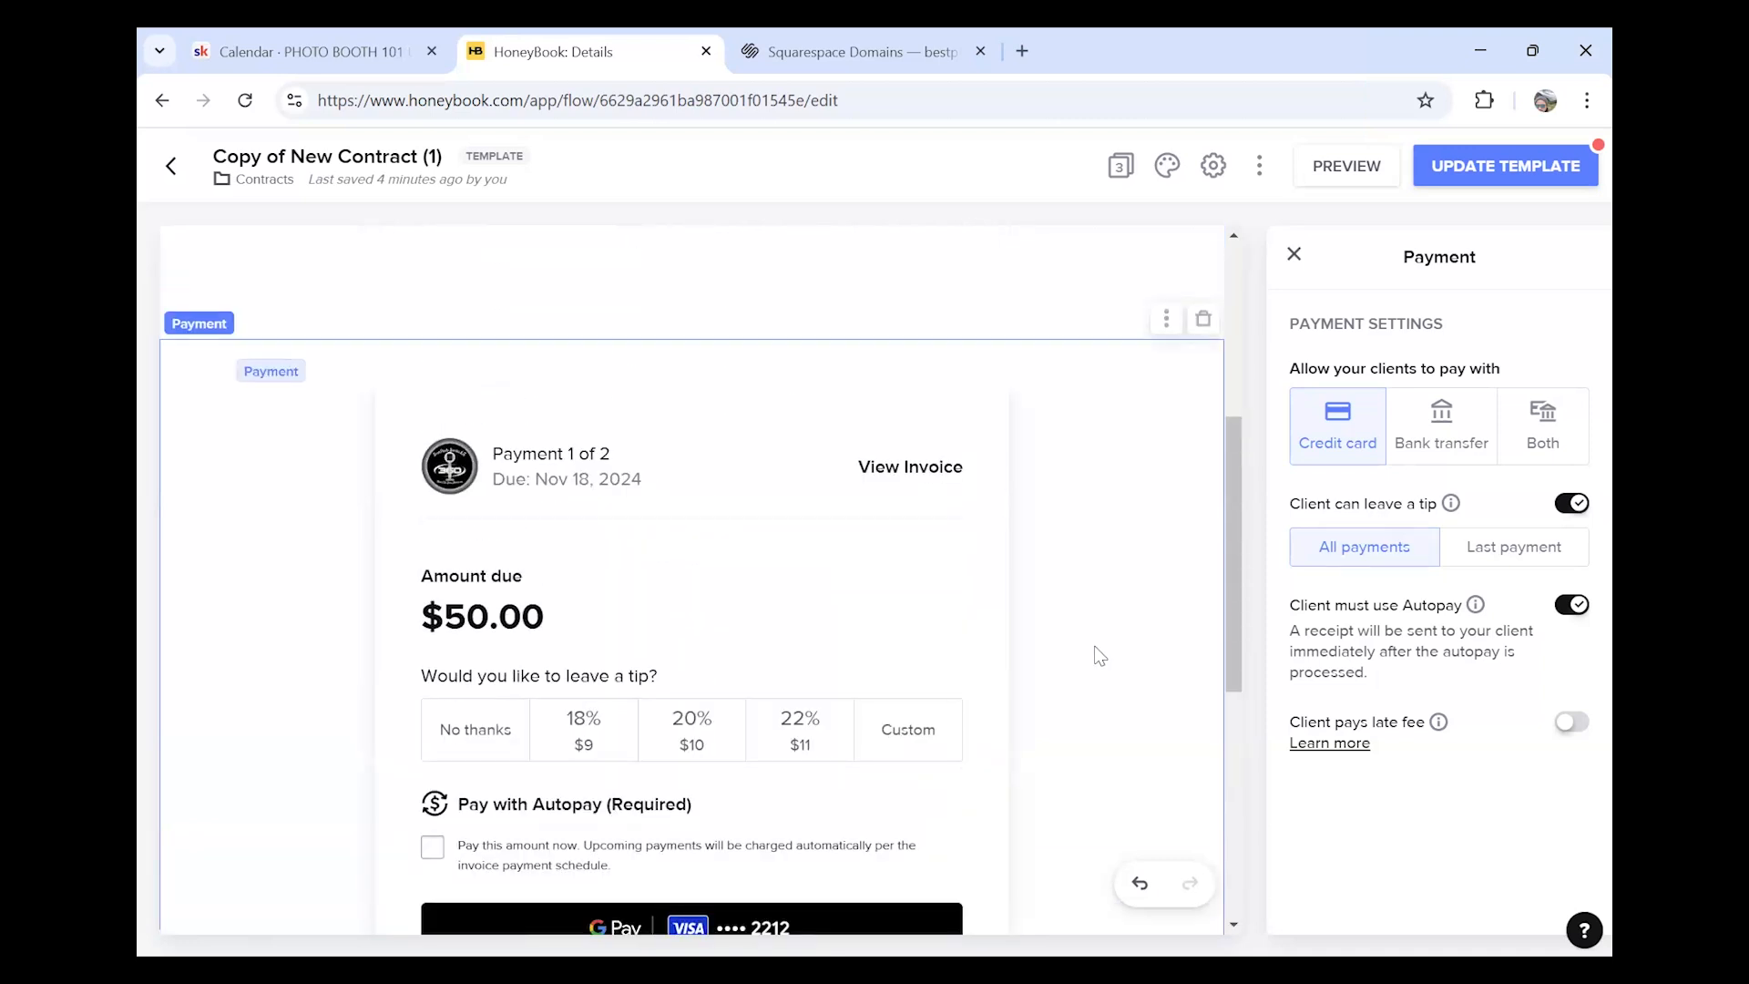
{"action": "scroll", "coordinate": [1176, 496], "scroll_direction": "down", "scroll_amount": 7}
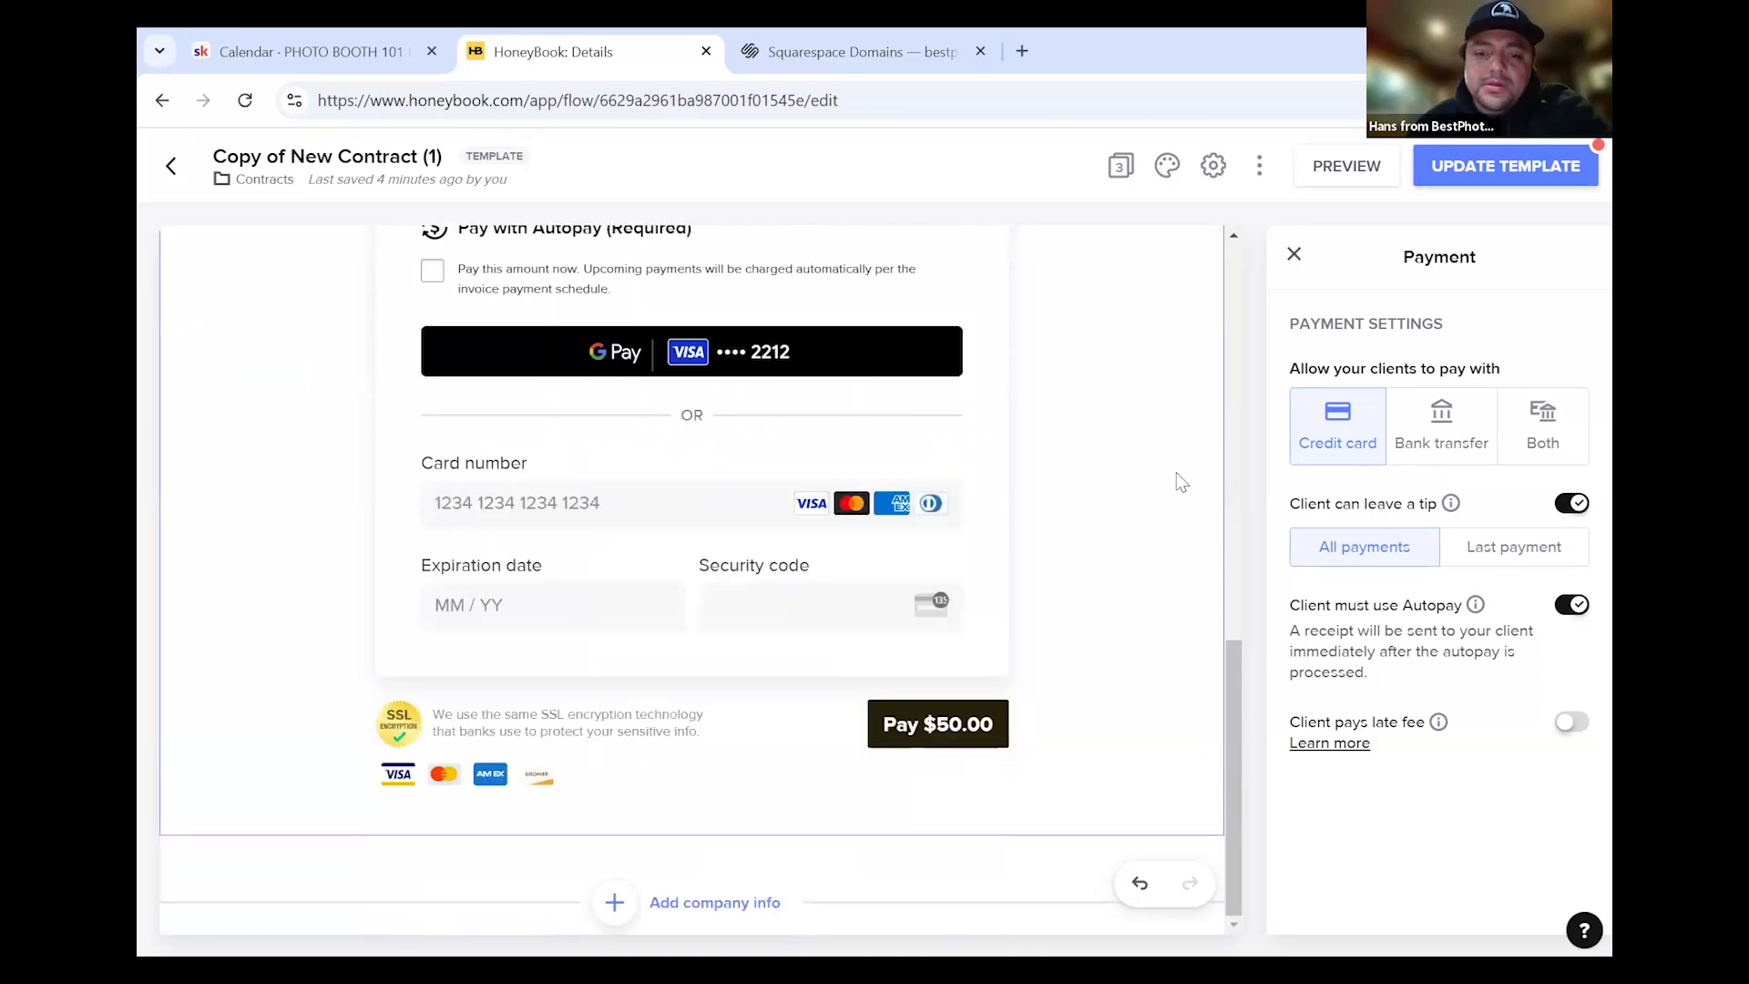
{"action": "left_click", "coordinate": [1508, 177]}
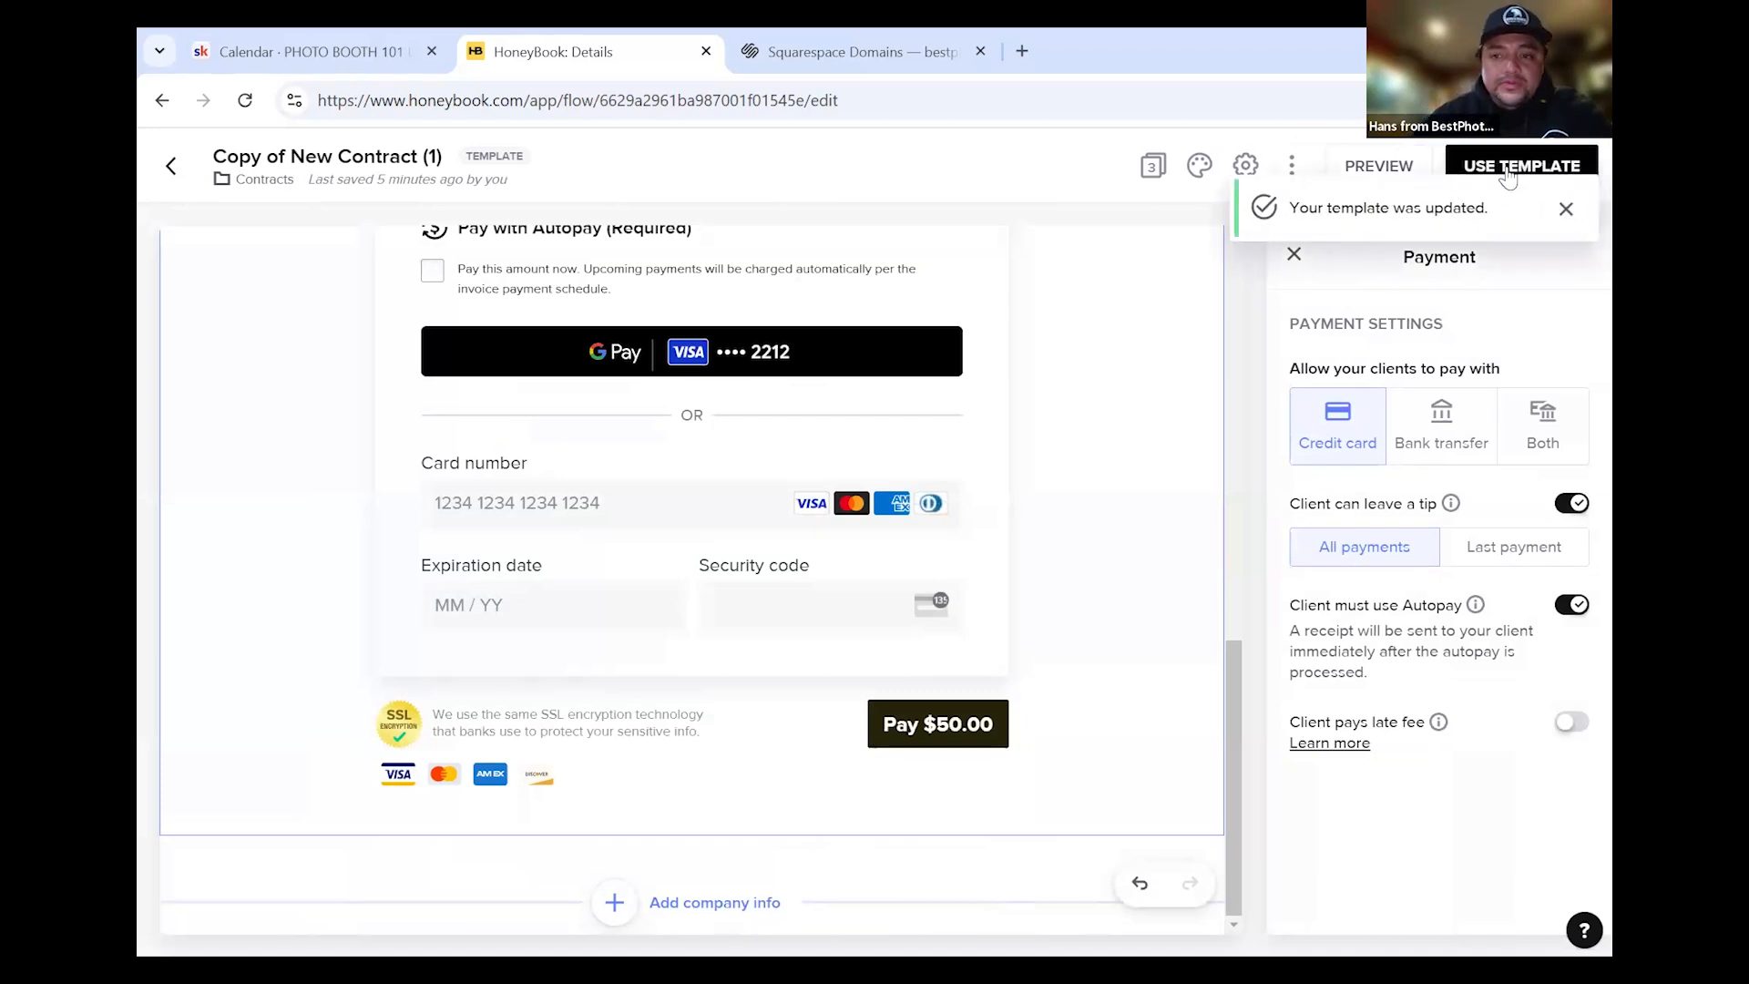
Dismiss the update notice and browse the four smart file templates in My Templates
{"action": "left_click", "coordinate": [1566, 210]}
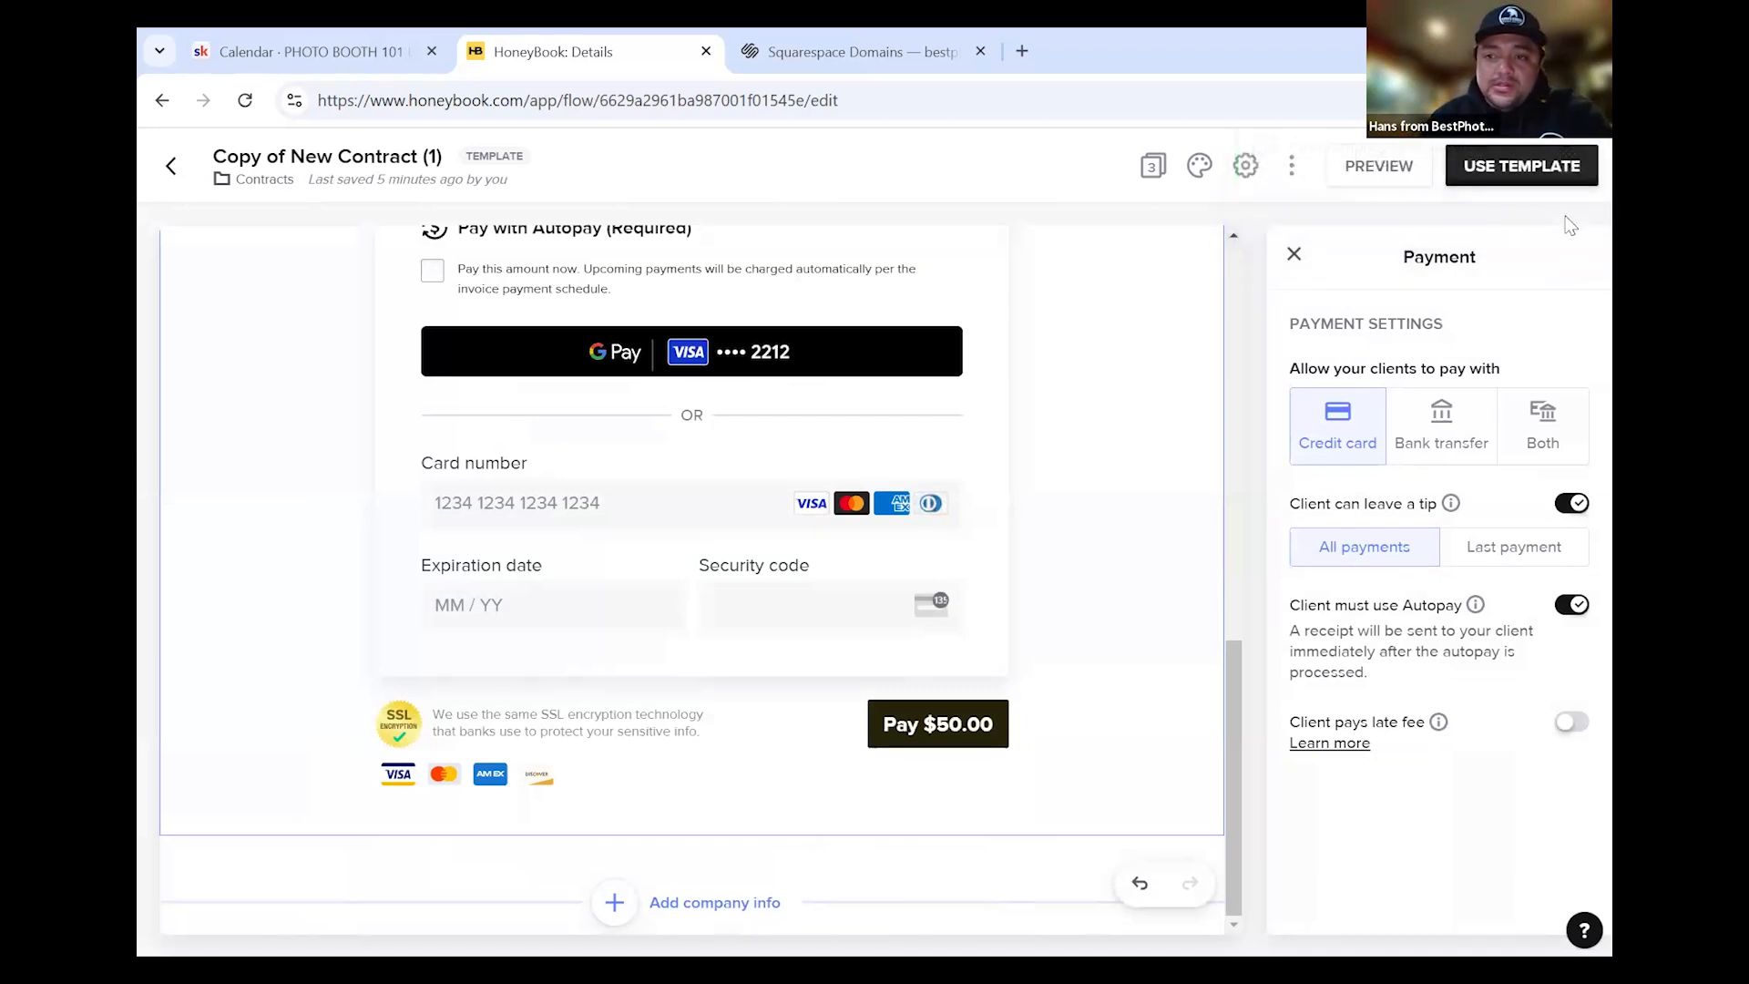
{"action": "left_click", "coordinate": [170, 182]}
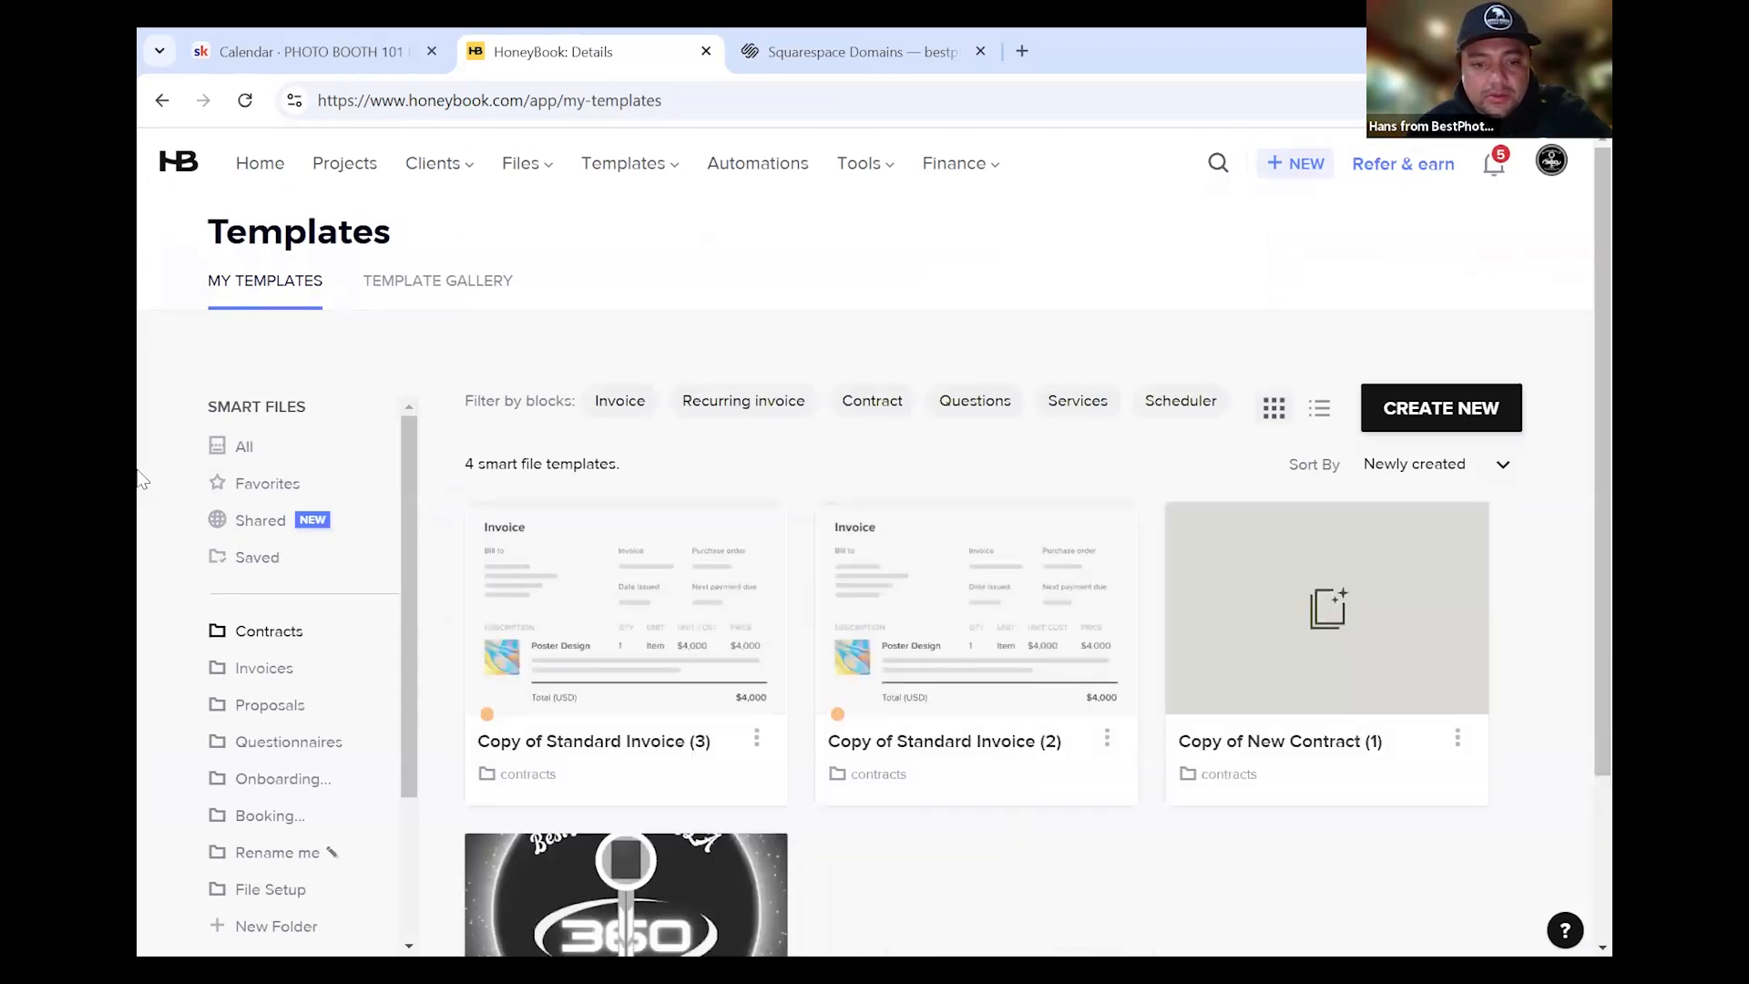
{"action": "scroll", "coordinate": [142, 482], "scroll_direction": "down", "scroll_amount": 2}
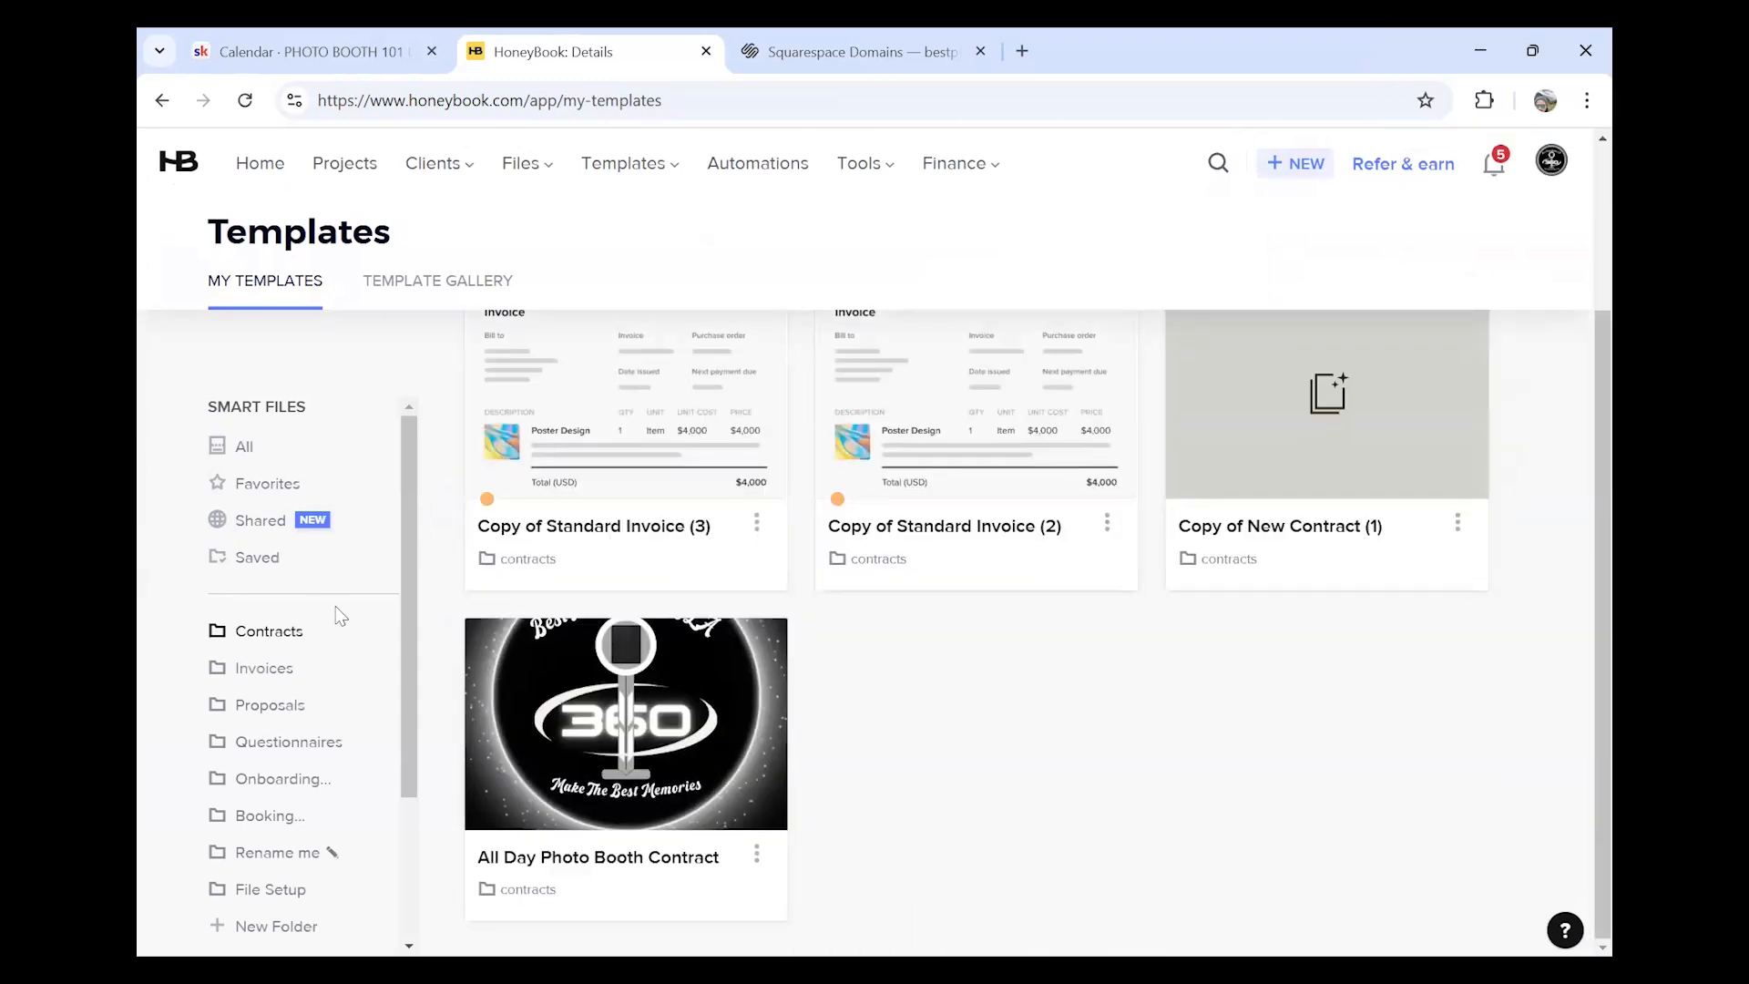
{"action": "scroll", "coordinate": [339, 616], "scroll_direction": "down", "scroll_amount": 3}
{"action": "scroll", "coordinate": [321, 611], "scroll_direction": "up", "scroll_amount": 1}
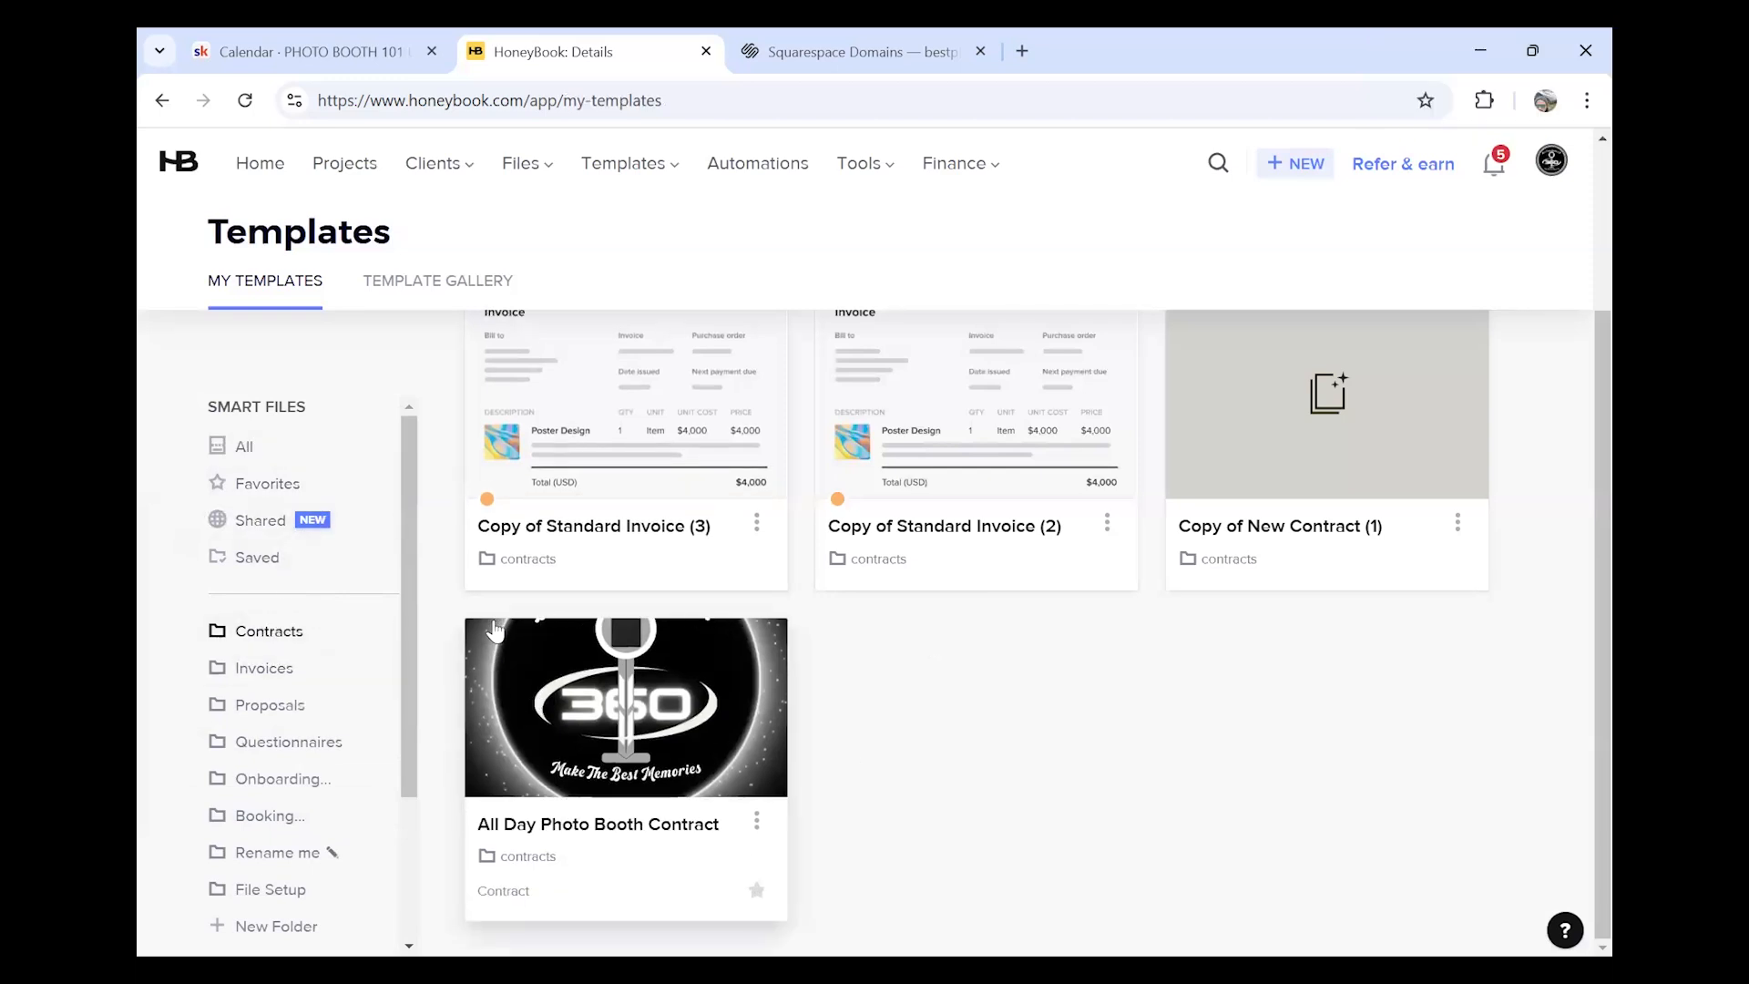
{"action": "scroll", "coordinate": [442, 566], "scroll_direction": "up", "scroll_amount": 3}
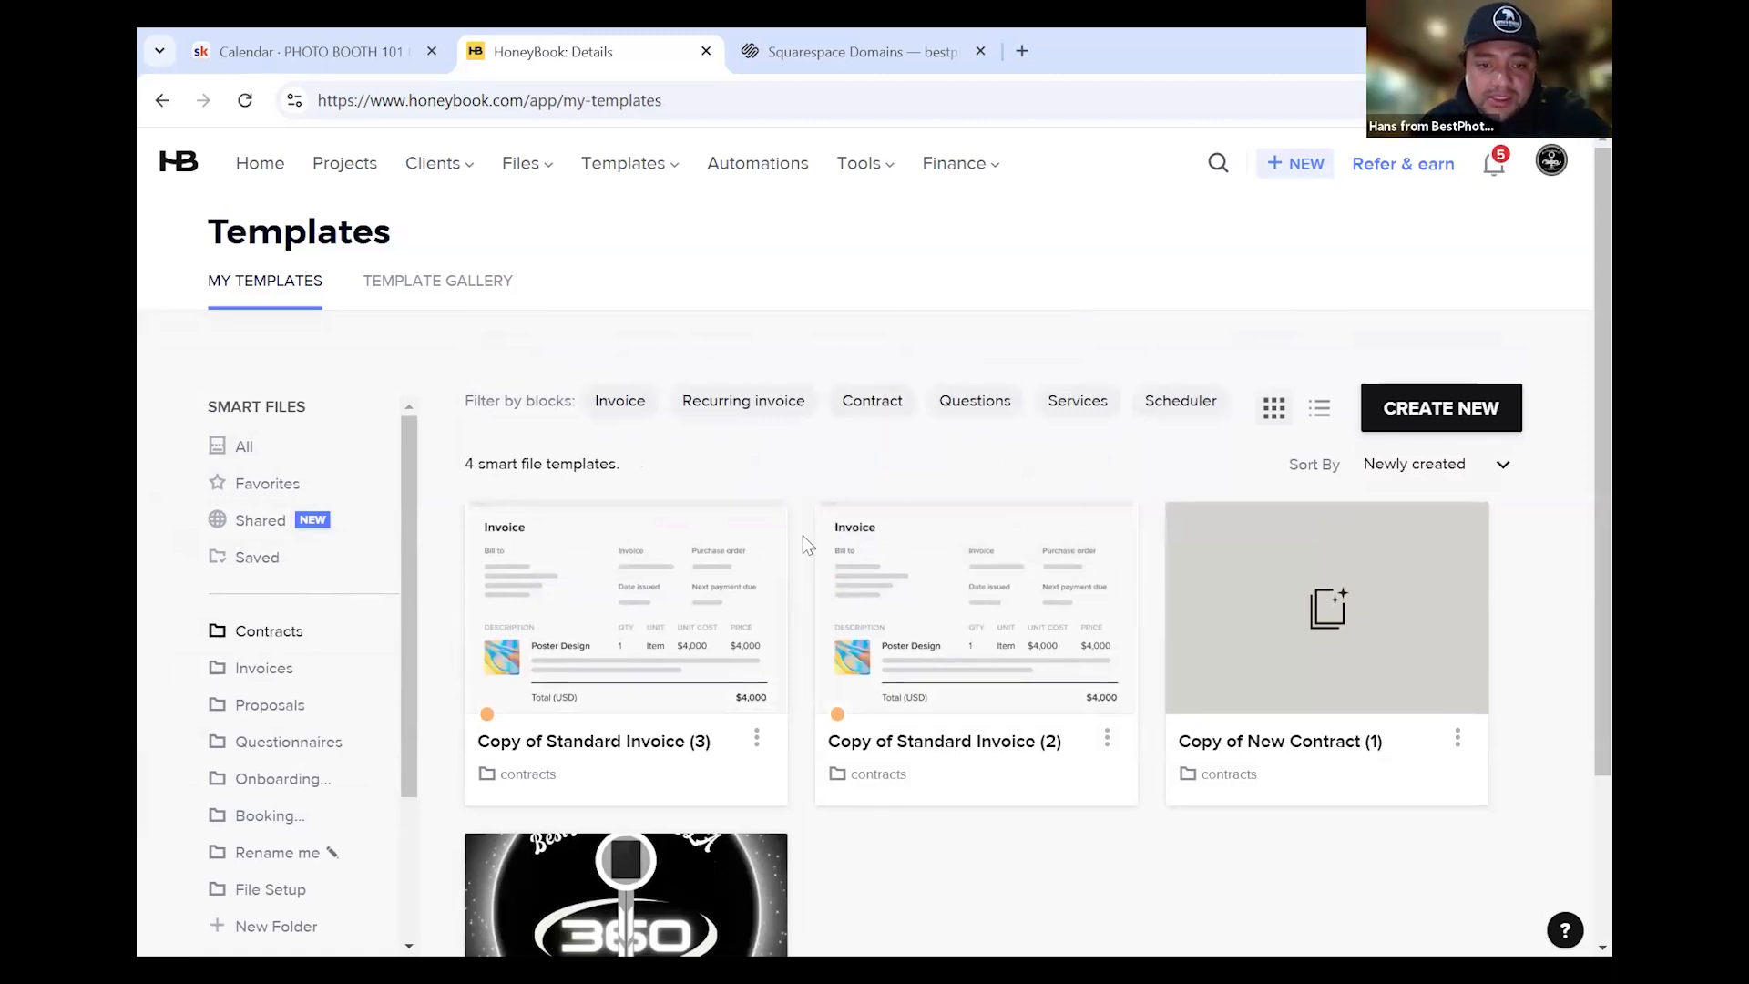
{"action": "scroll", "coordinate": [804, 534], "scroll_direction": "down", "scroll_amount": 3}
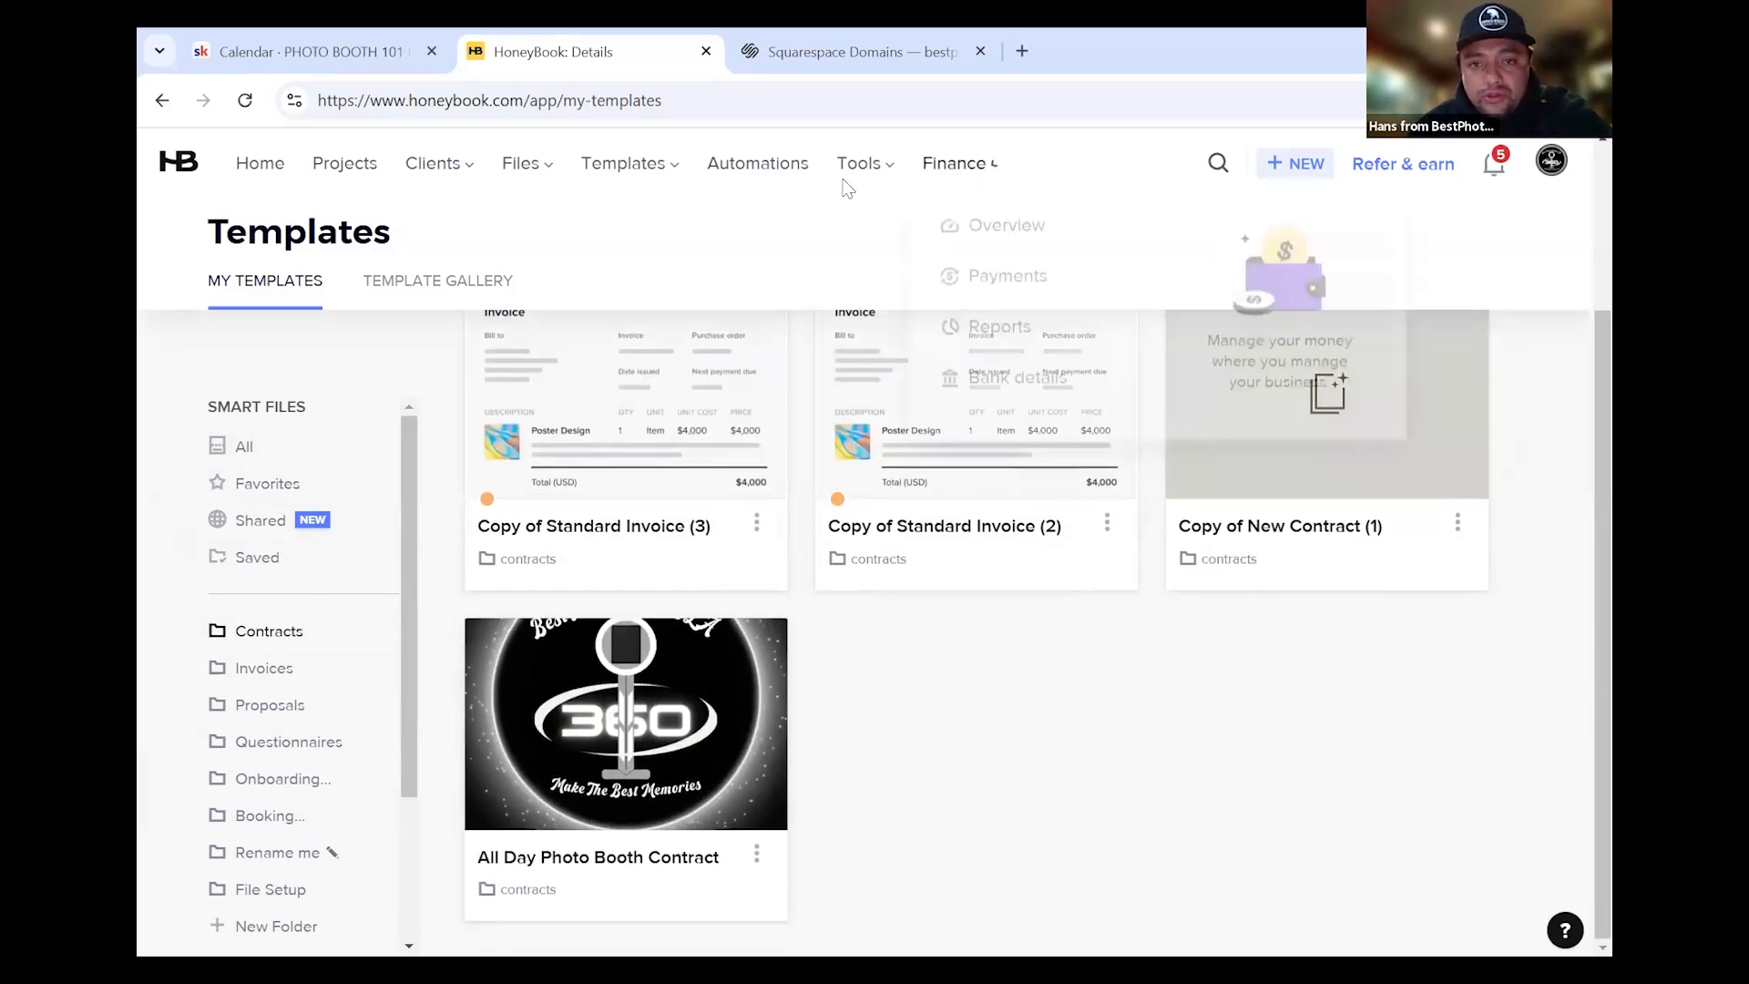
Open the tentative December 7, 2024 event in the Calendar and go to its project
{"action": "mouse_move", "coordinate": [869, 195]}
{"action": "left_click", "coordinate": [877, 244]}
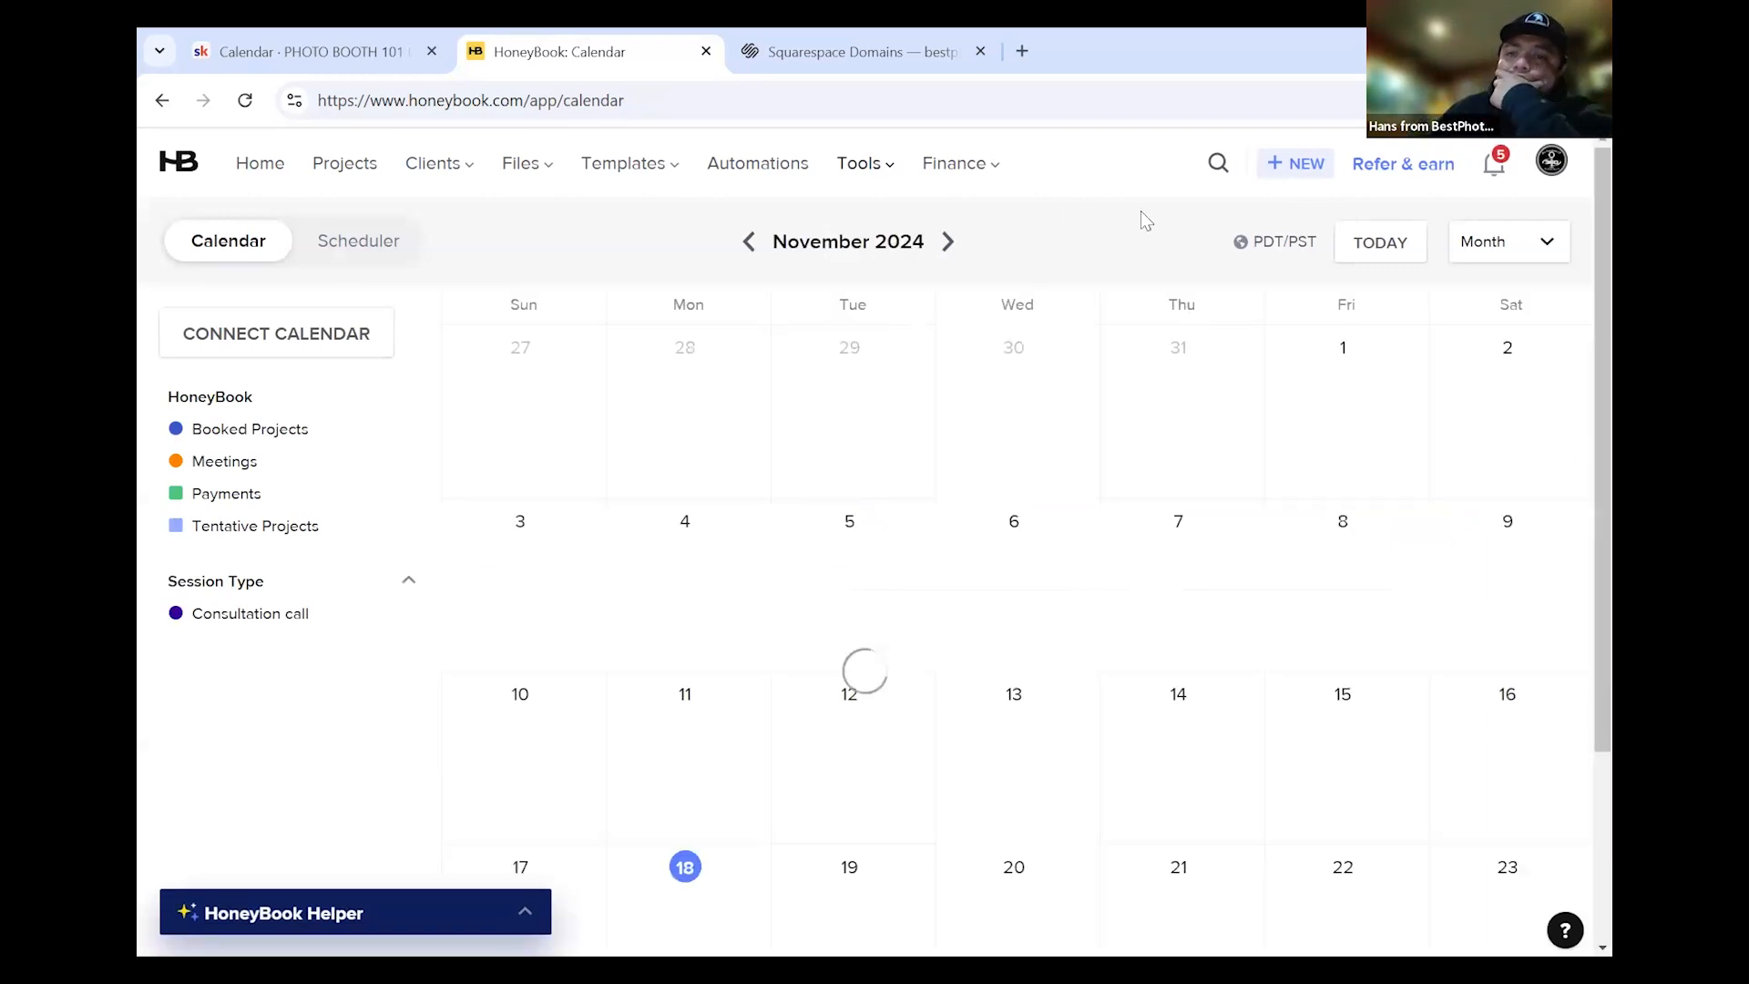
{"action": "left_click", "coordinate": [948, 241]}
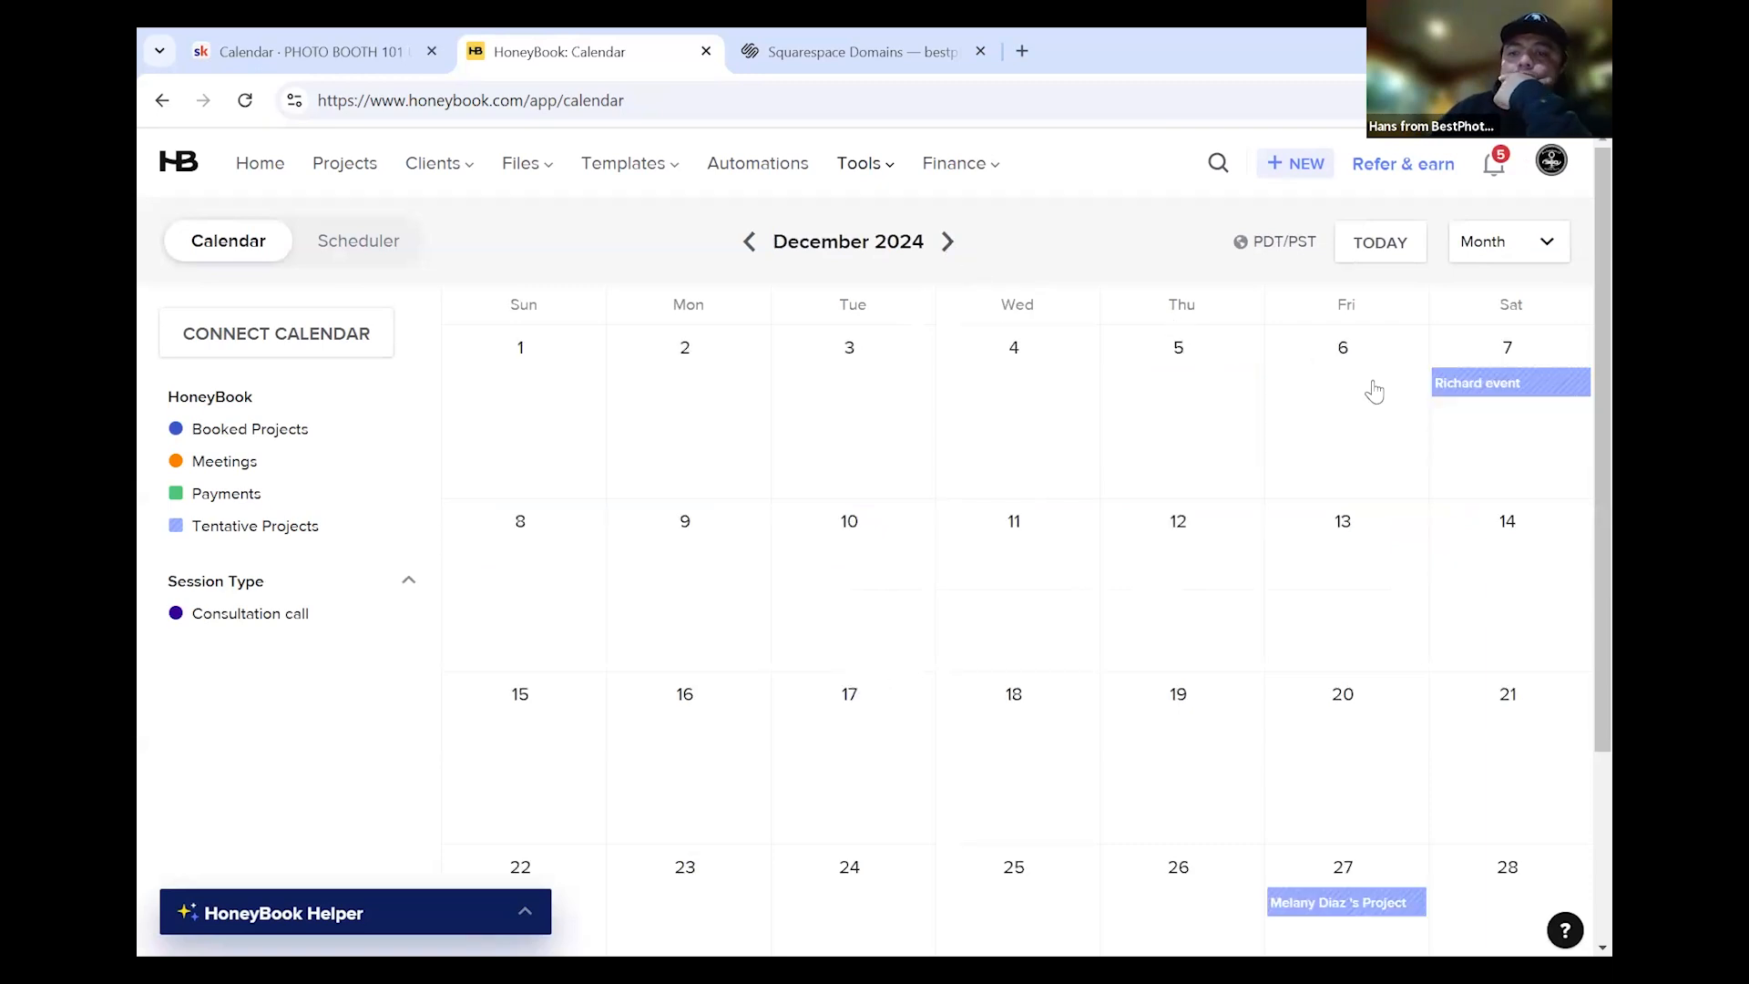
{"action": "left_click", "coordinate": [1453, 387]}
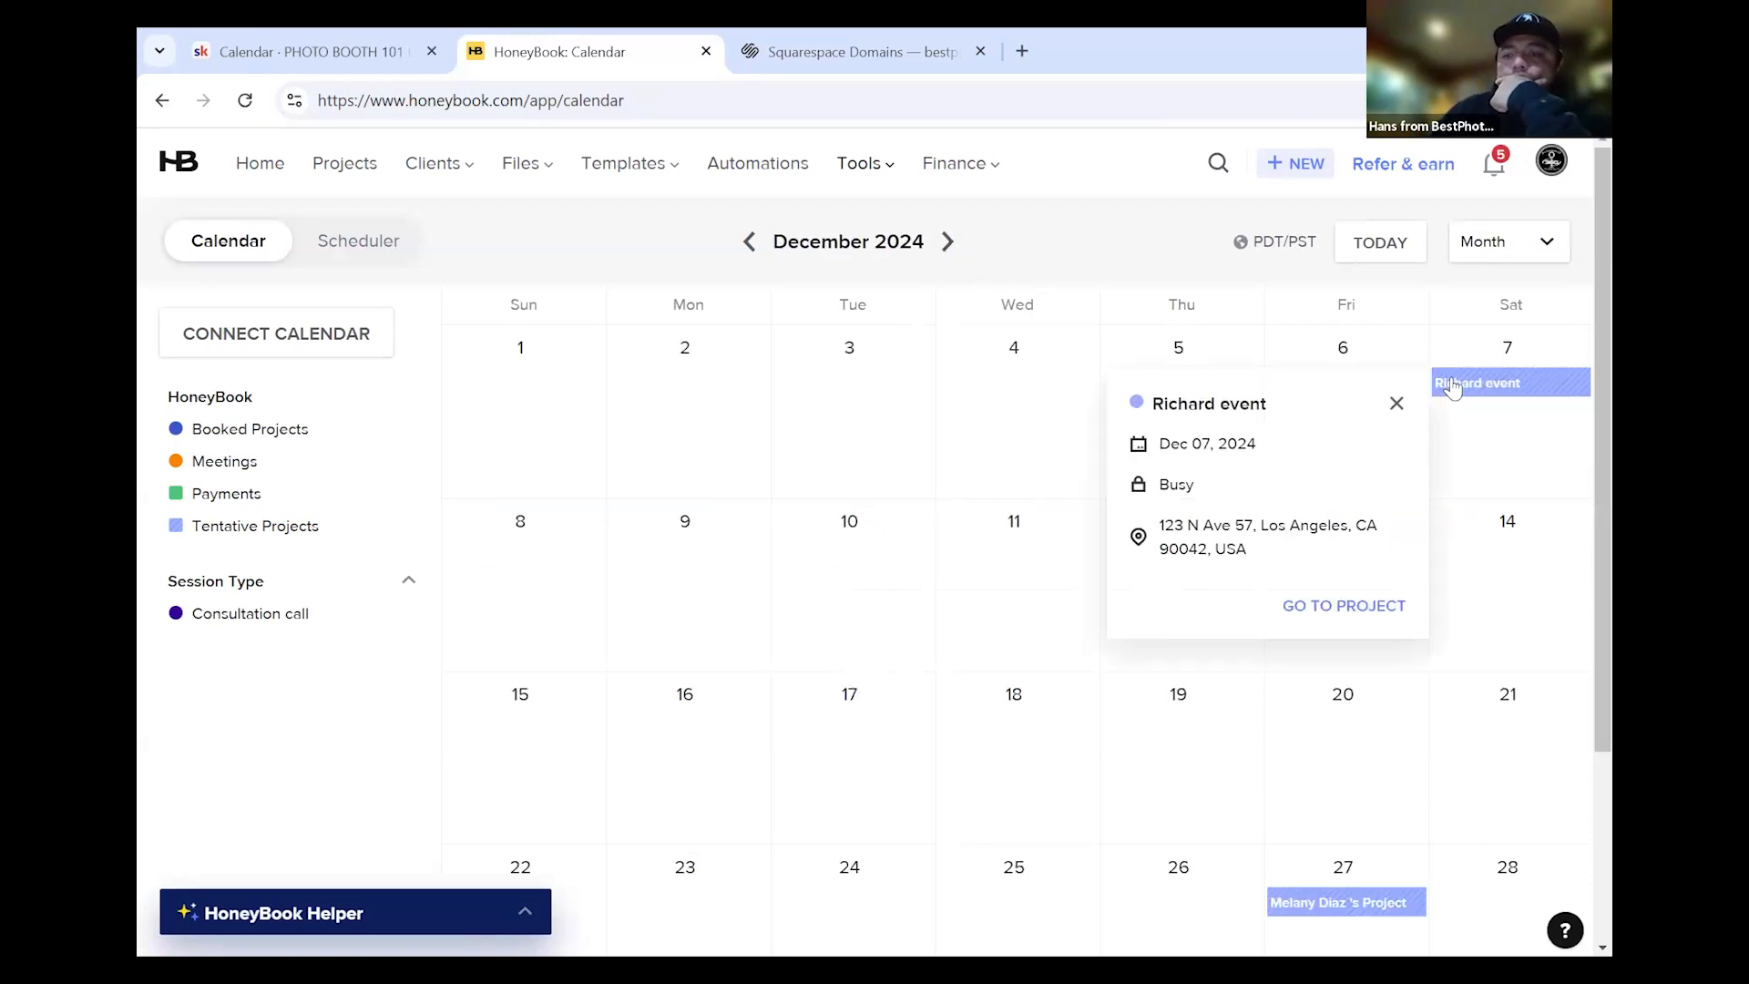
{"action": "left_click", "coordinate": [1308, 606]}
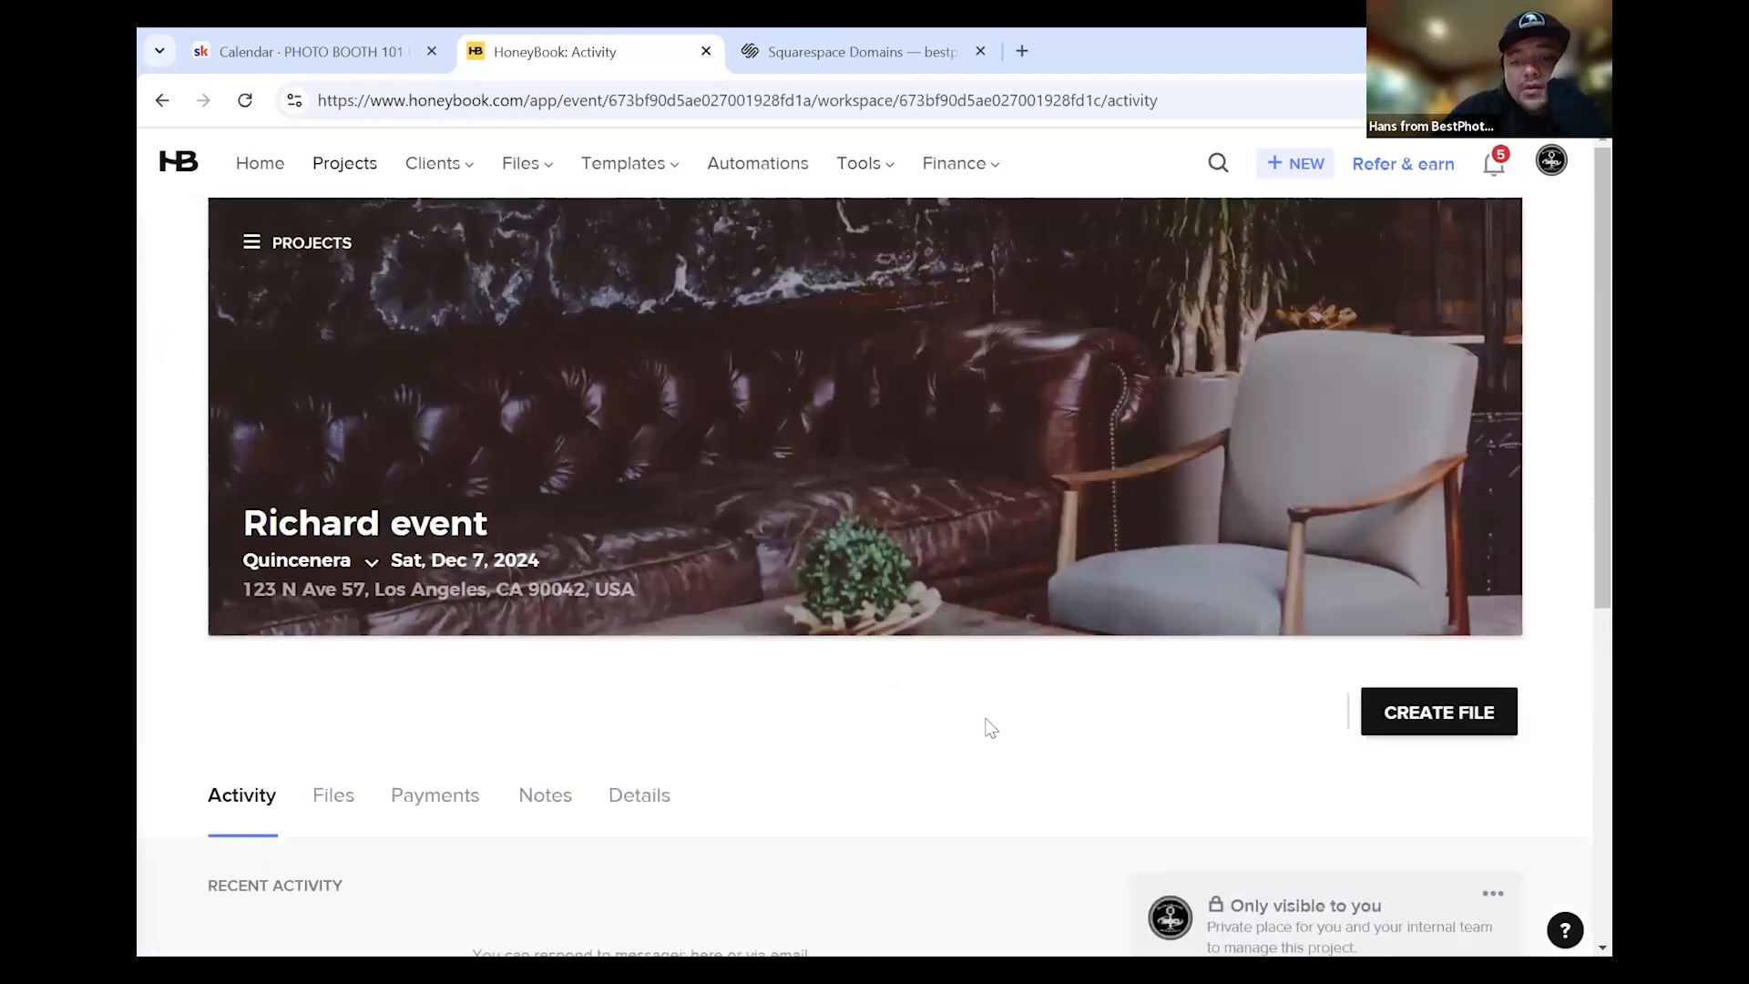
Scroll the Quinceañera project workspace and open the Create File menu
{"action": "scroll", "coordinate": [984, 725], "scroll_direction": "down", "scroll_amount": 5}
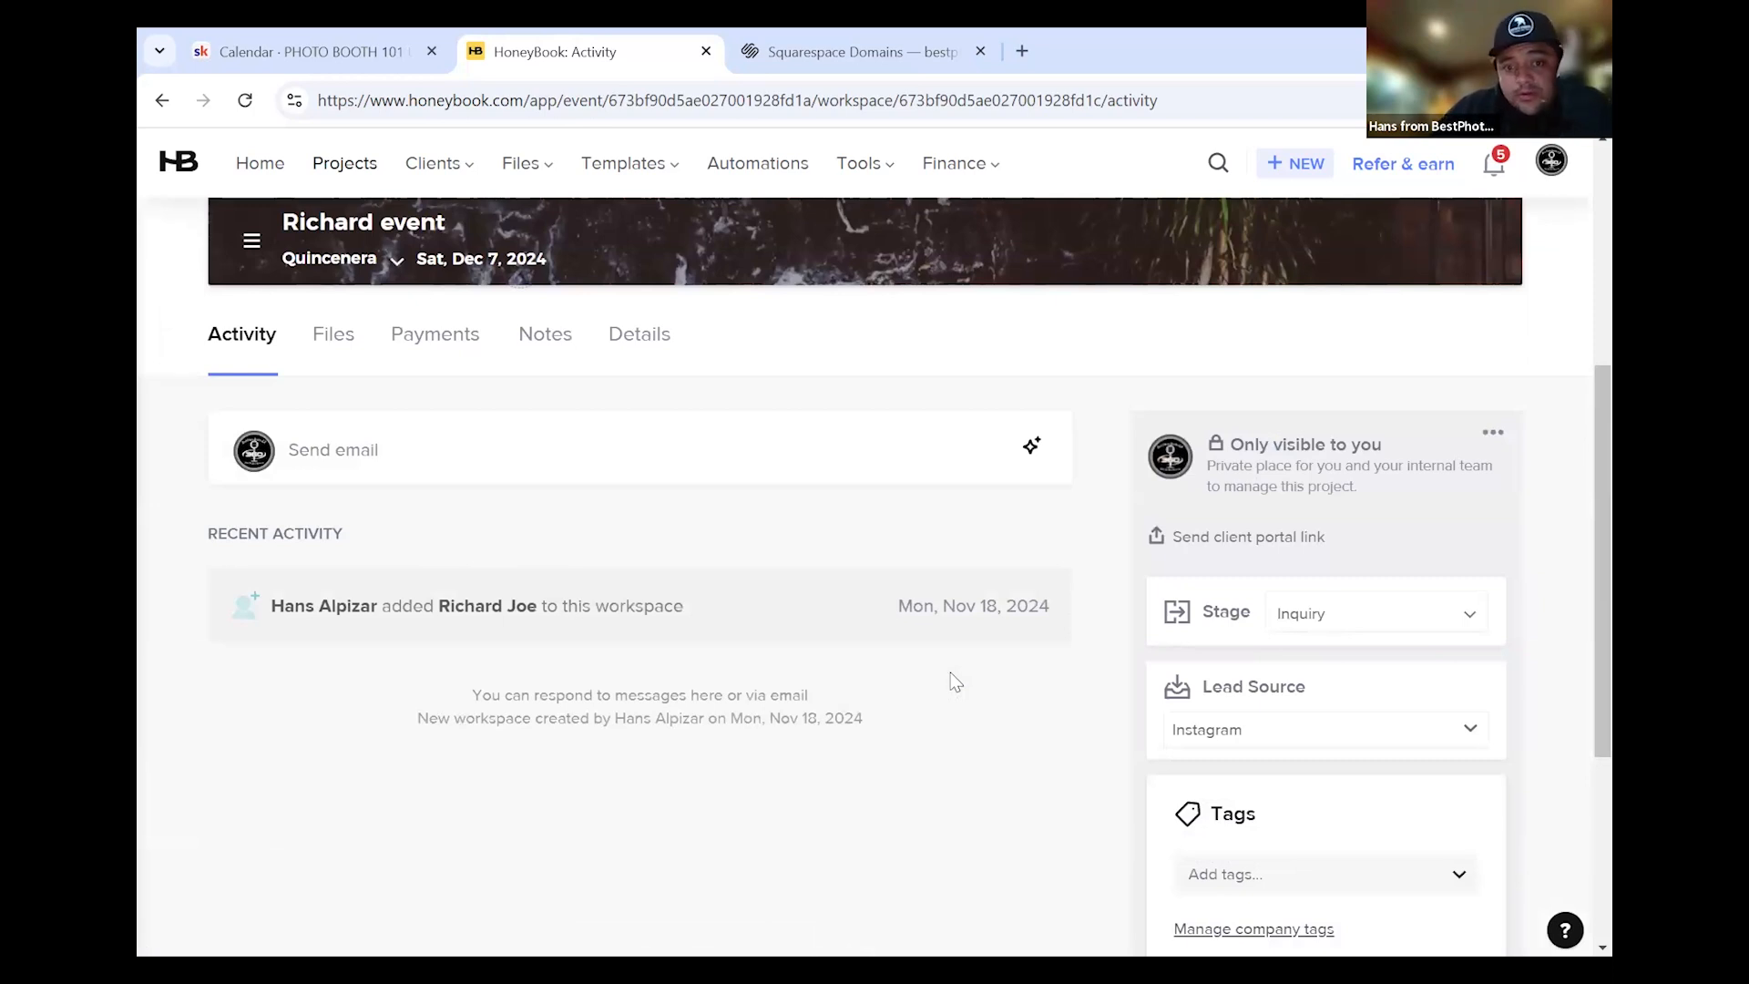
{"action": "scroll", "coordinate": [953, 688], "scroll_direction": "down", "scroll_amount": 4}
{"action": "scroll", "coordinate": [948, 703], "scroll_direction": "up", "scroll_amount": 5}
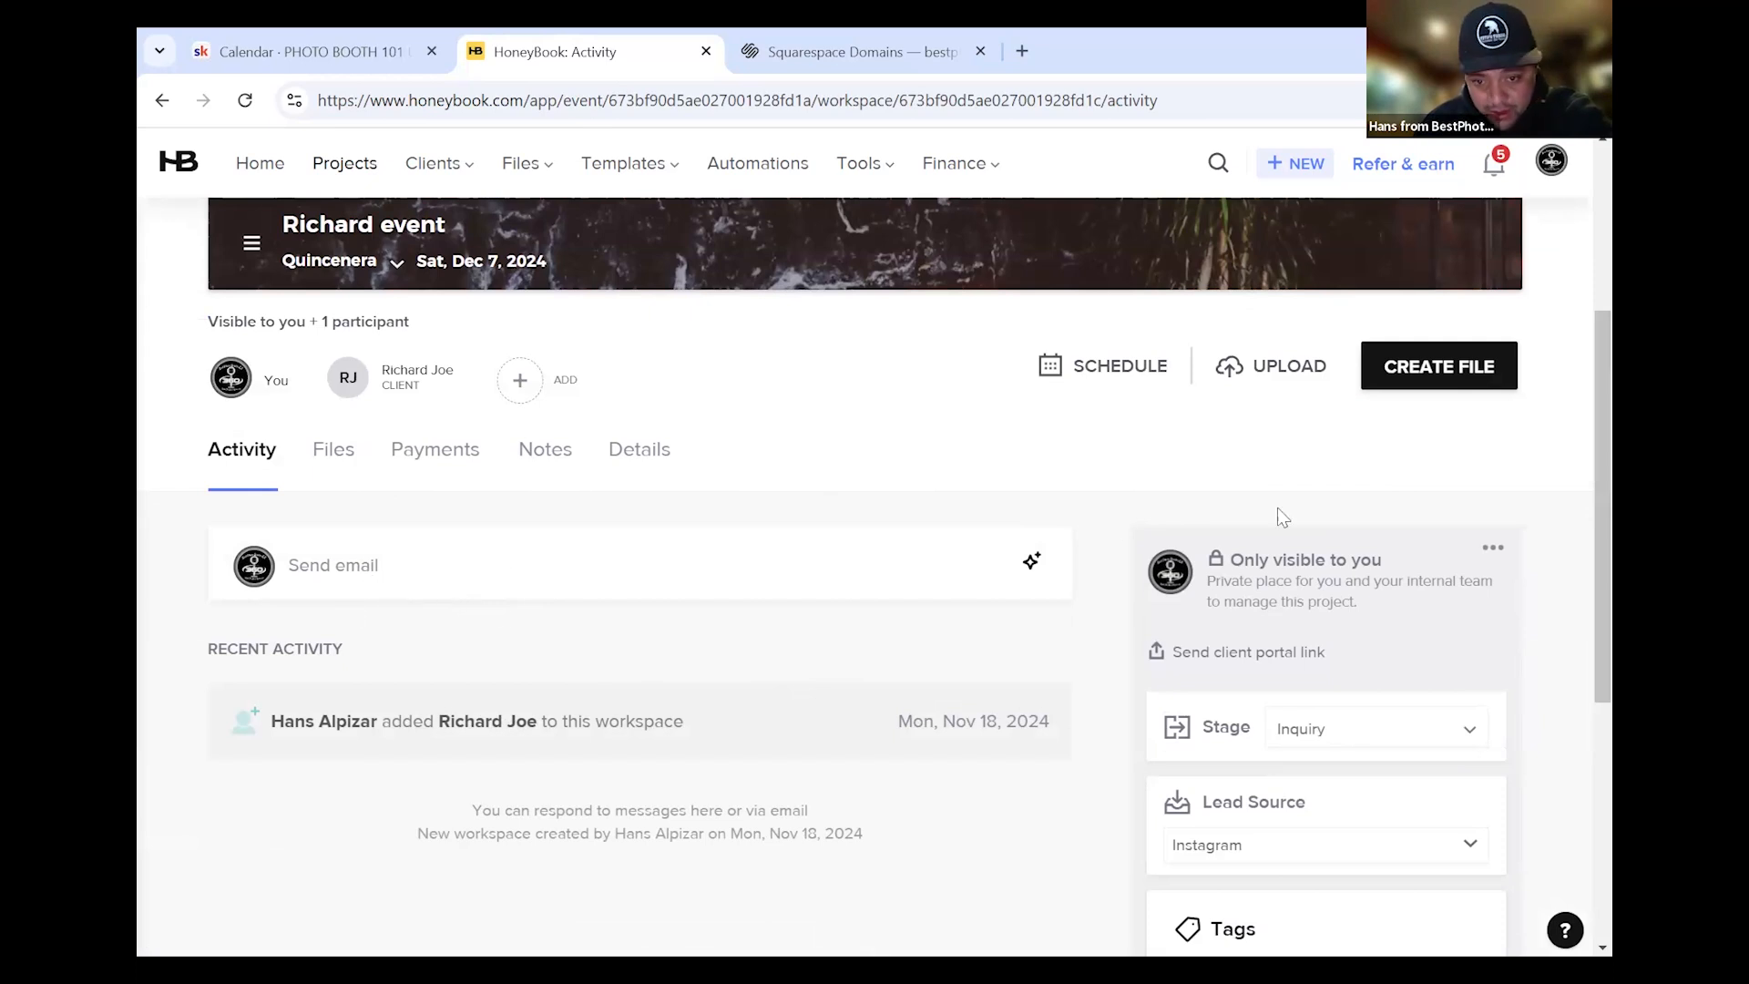
{"action": "left_click", "coordinate": [1458, 392]}
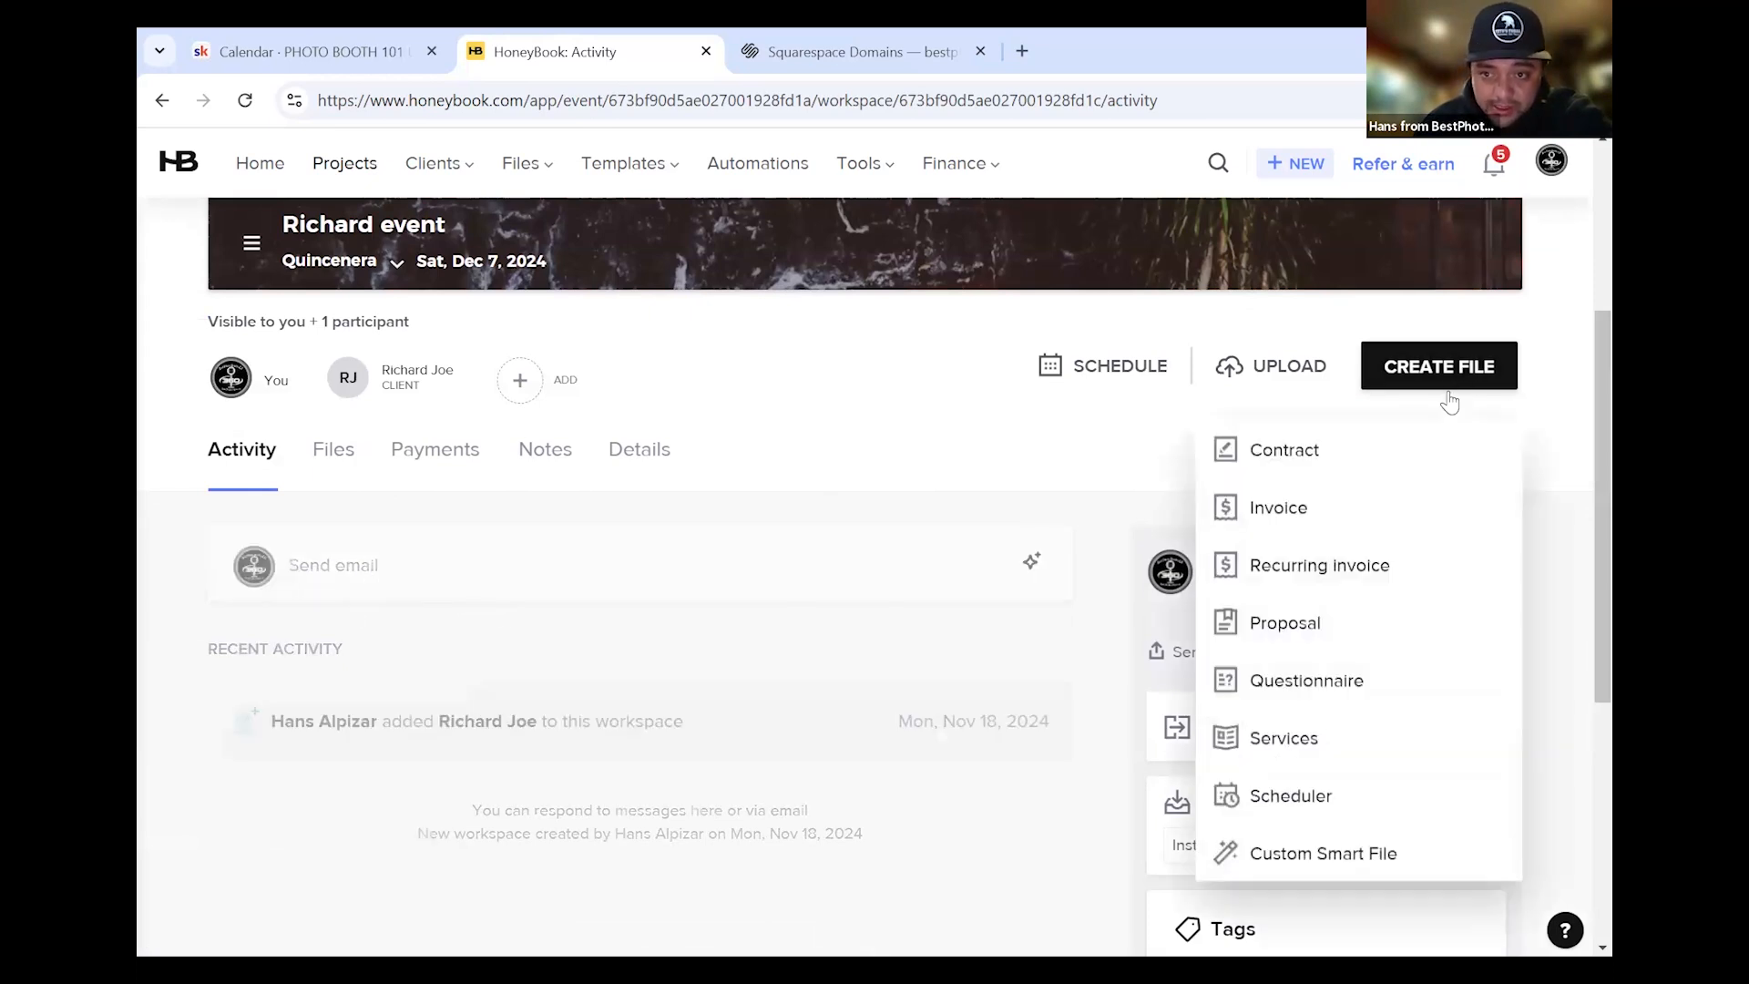
Create a draft contract from Copy of New Contract (3) and return to the project
{"action": "left_click", "coordinate": [1262, 456]}
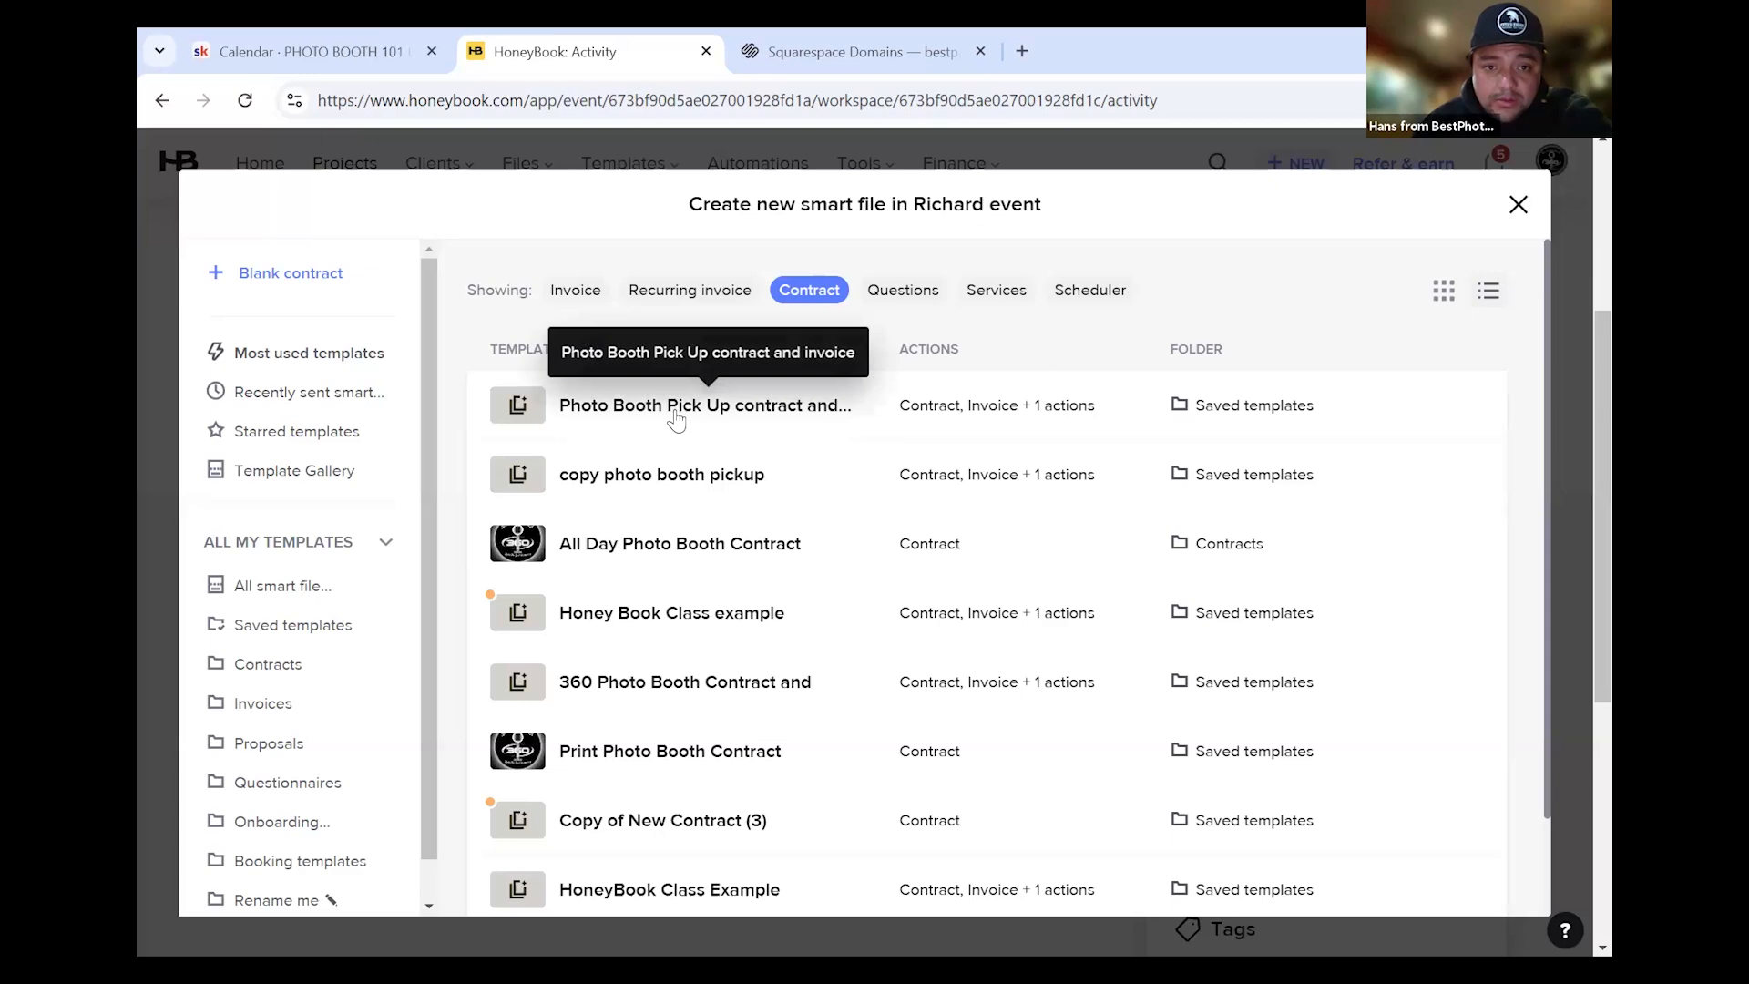
{"action": "scroll", "coordinate": [682, 739], "scroll_direction": "down", "scroll_amount": 1}
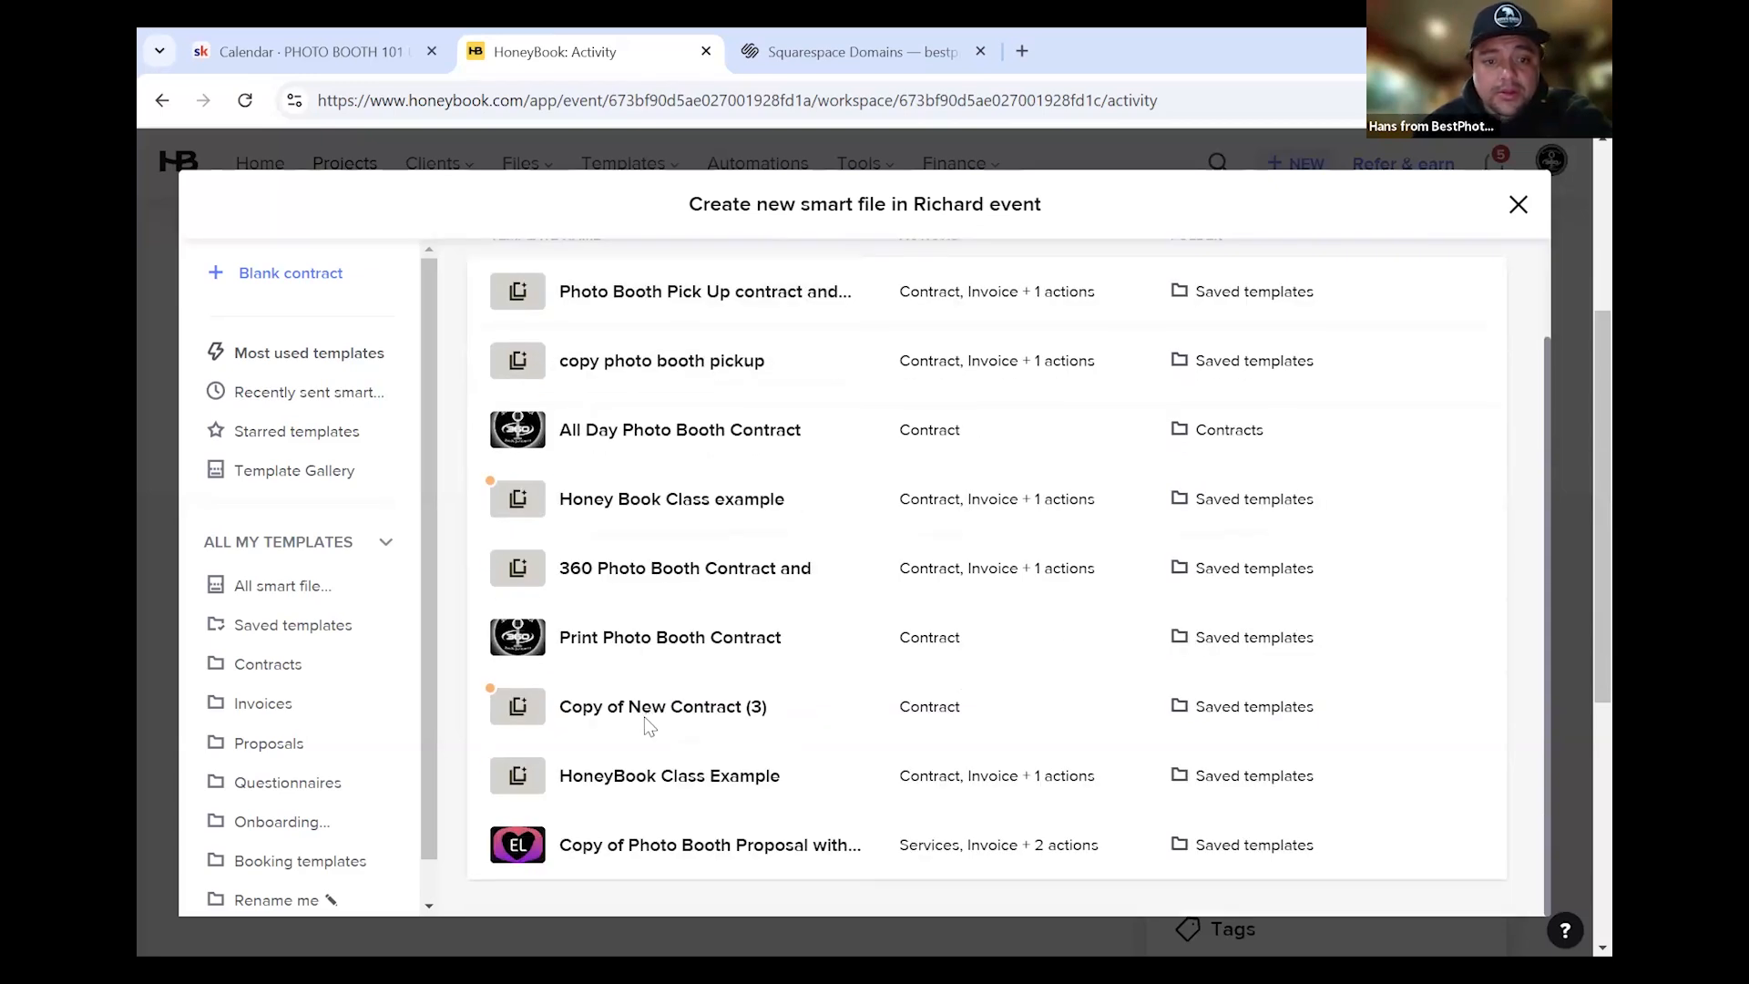
{"action": "left_click", "coordinate": [649, 722]}
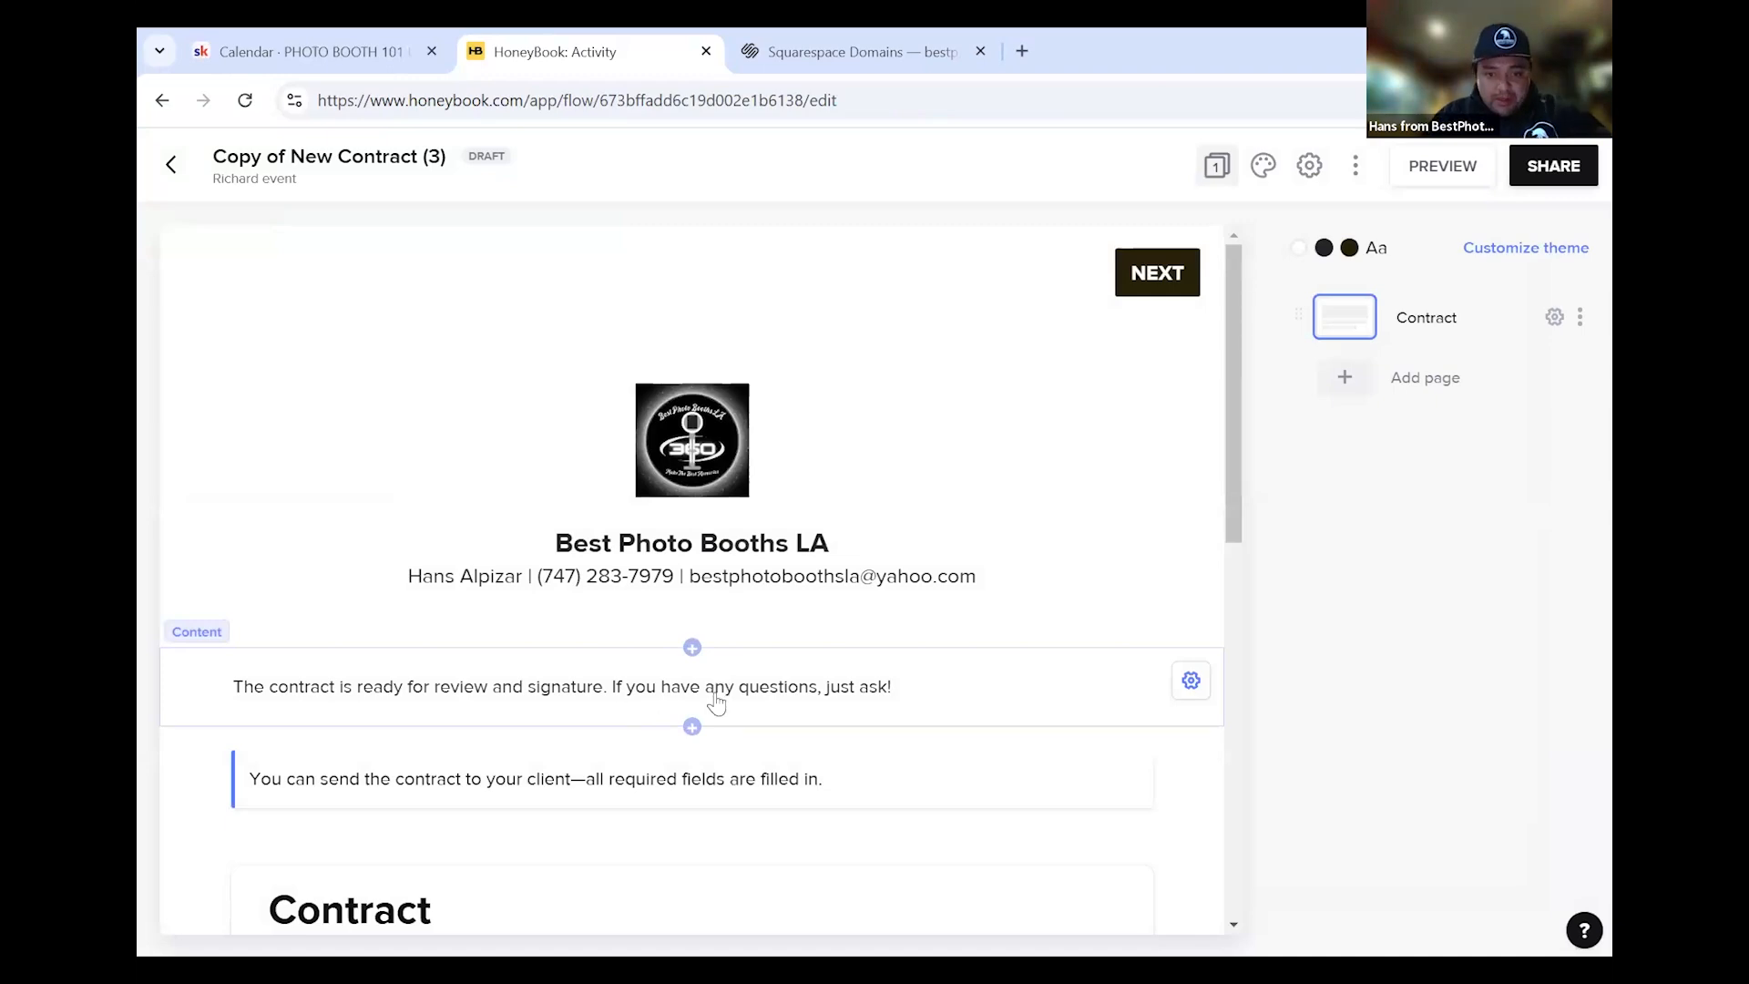
{"action": "scroll", "coordinate": [646, 717], "scroll_direction": "down", "scroll_amount": 5}
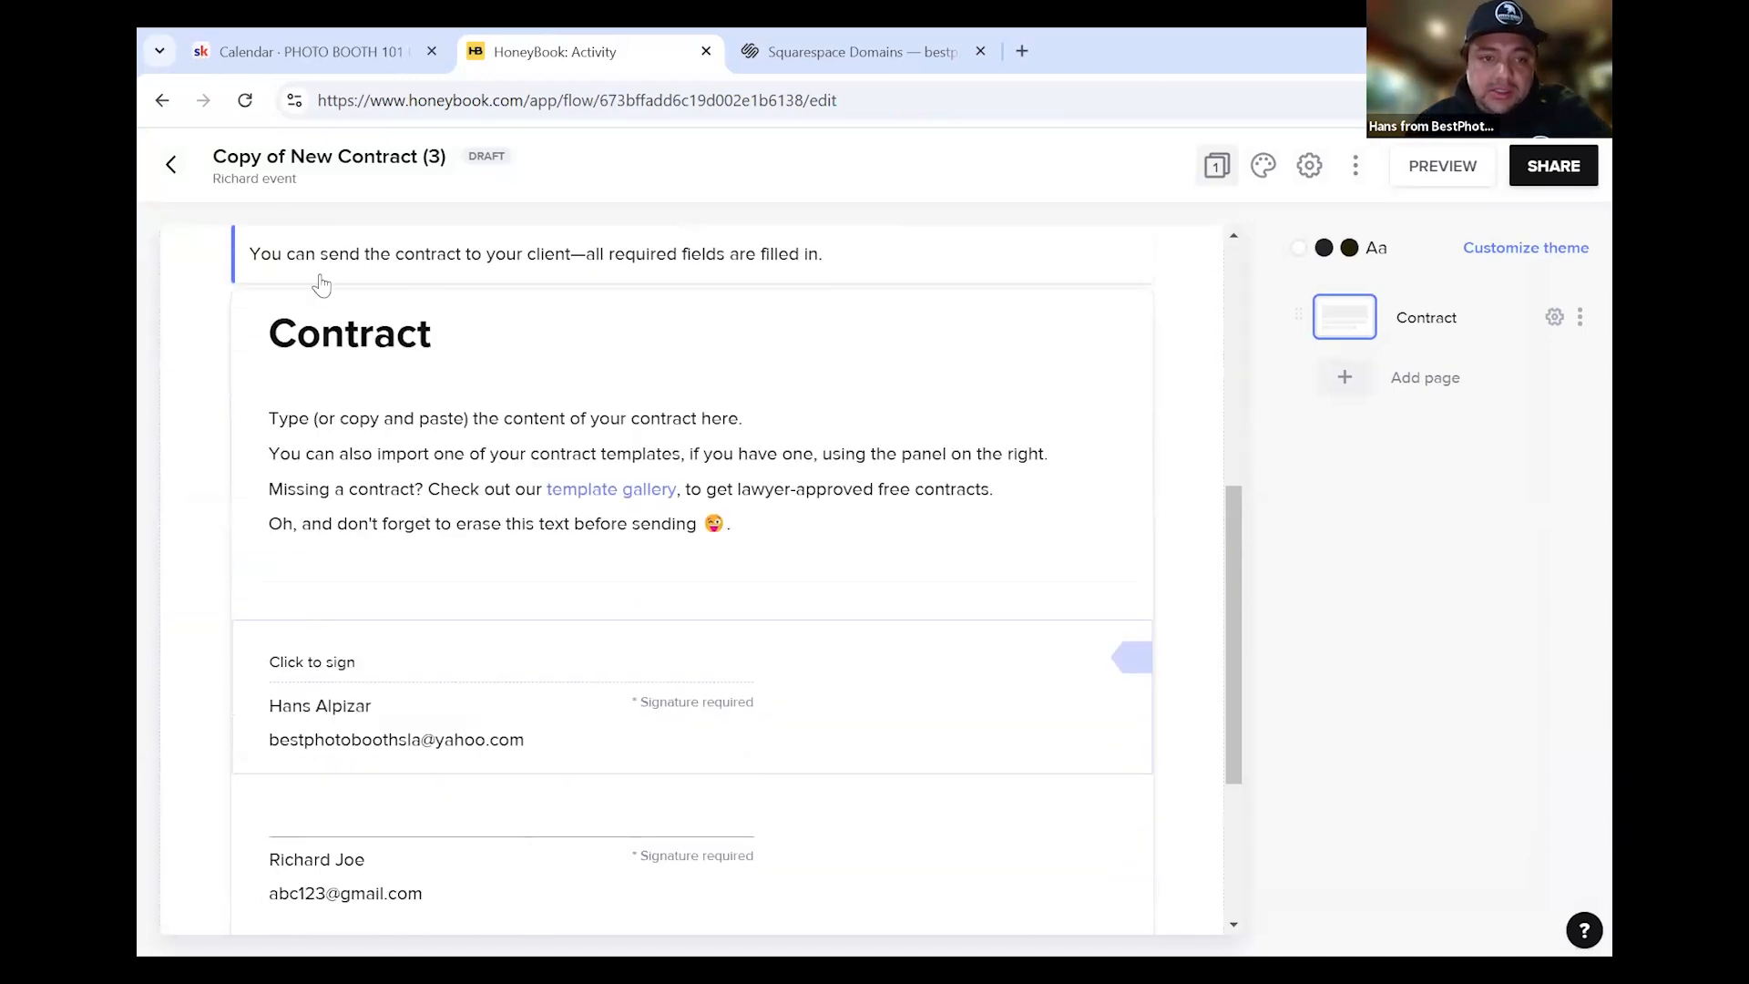
{"action": "left_click", "coordinate": [177, 175]}
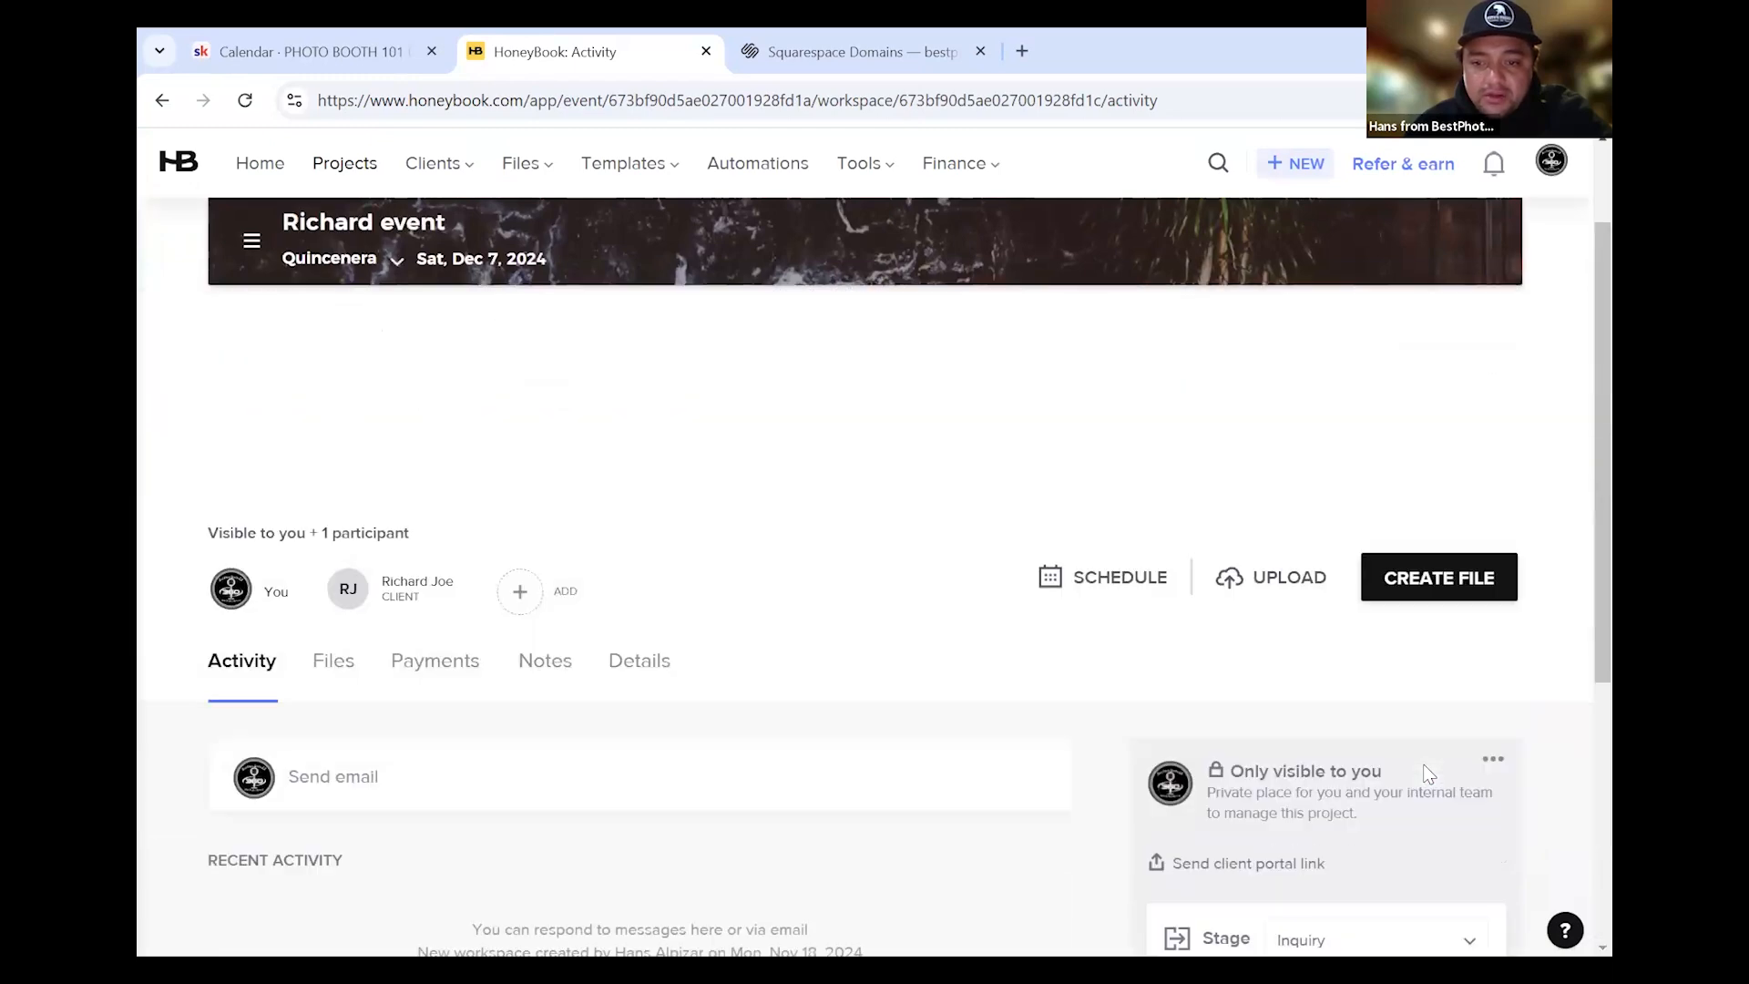
Create a contract draft from the Photo Booth Pick Up contract and invoice template
{"action": "left_click", "coordinate": [1398, 581]}
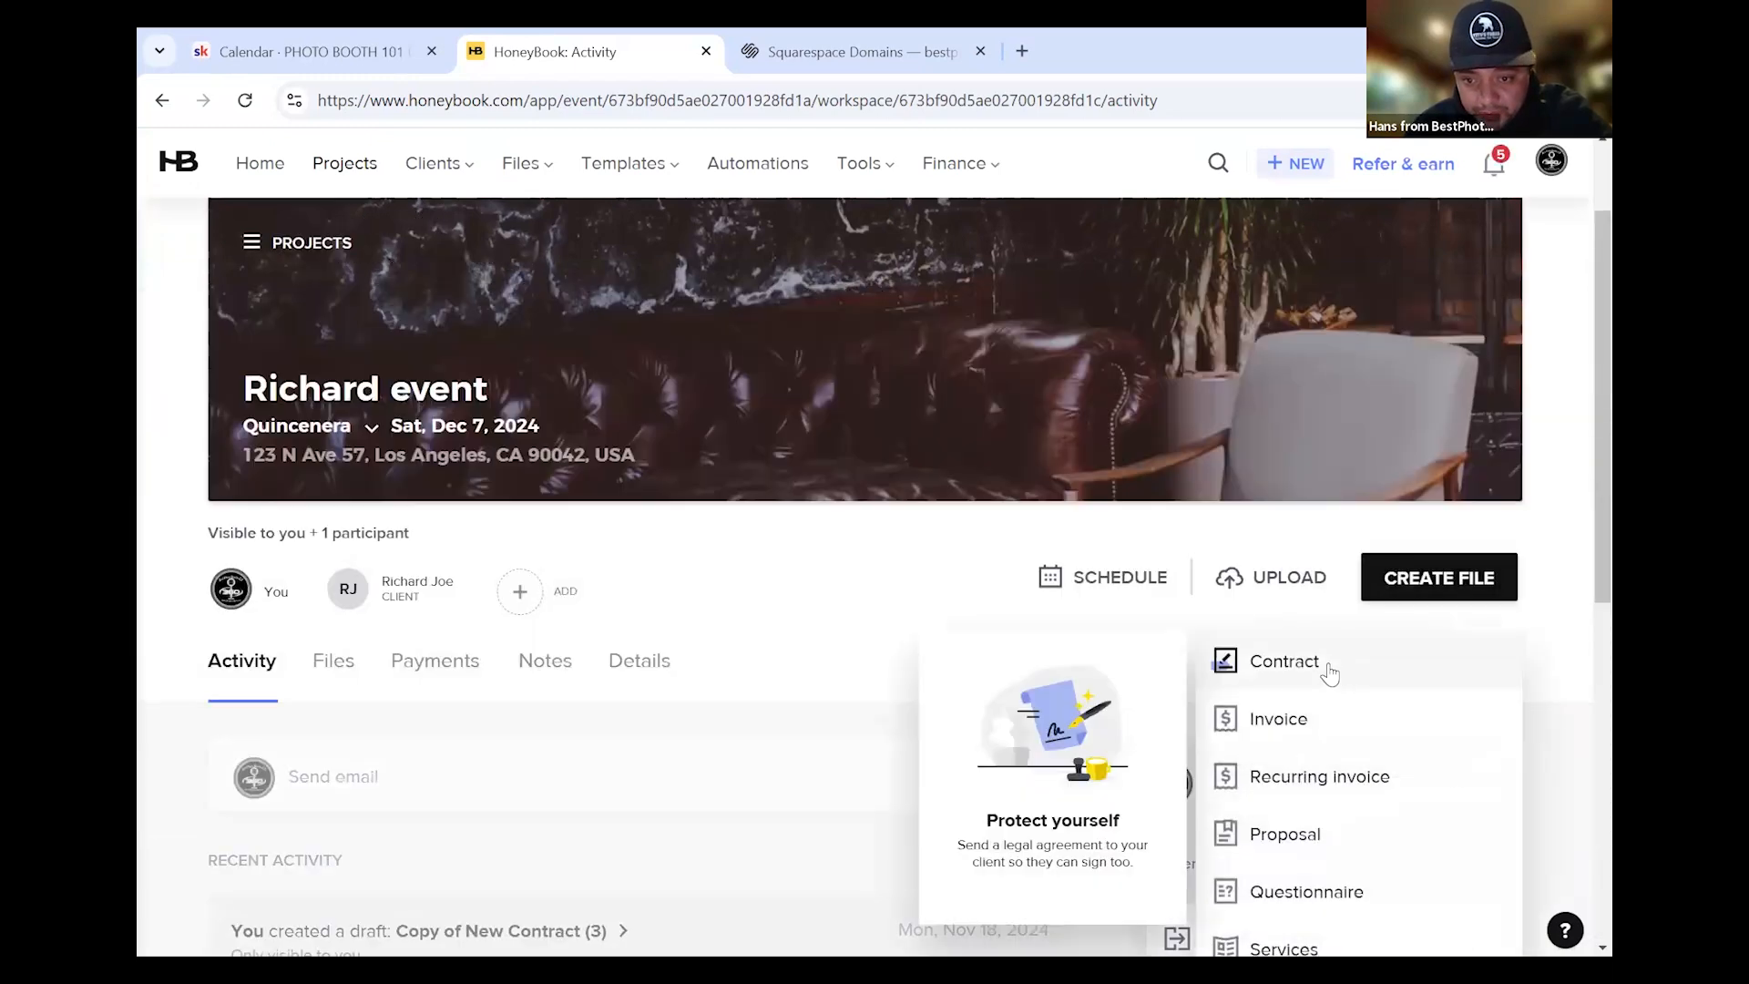
{"action": "left_click", "coordinate": [1332, 673]}
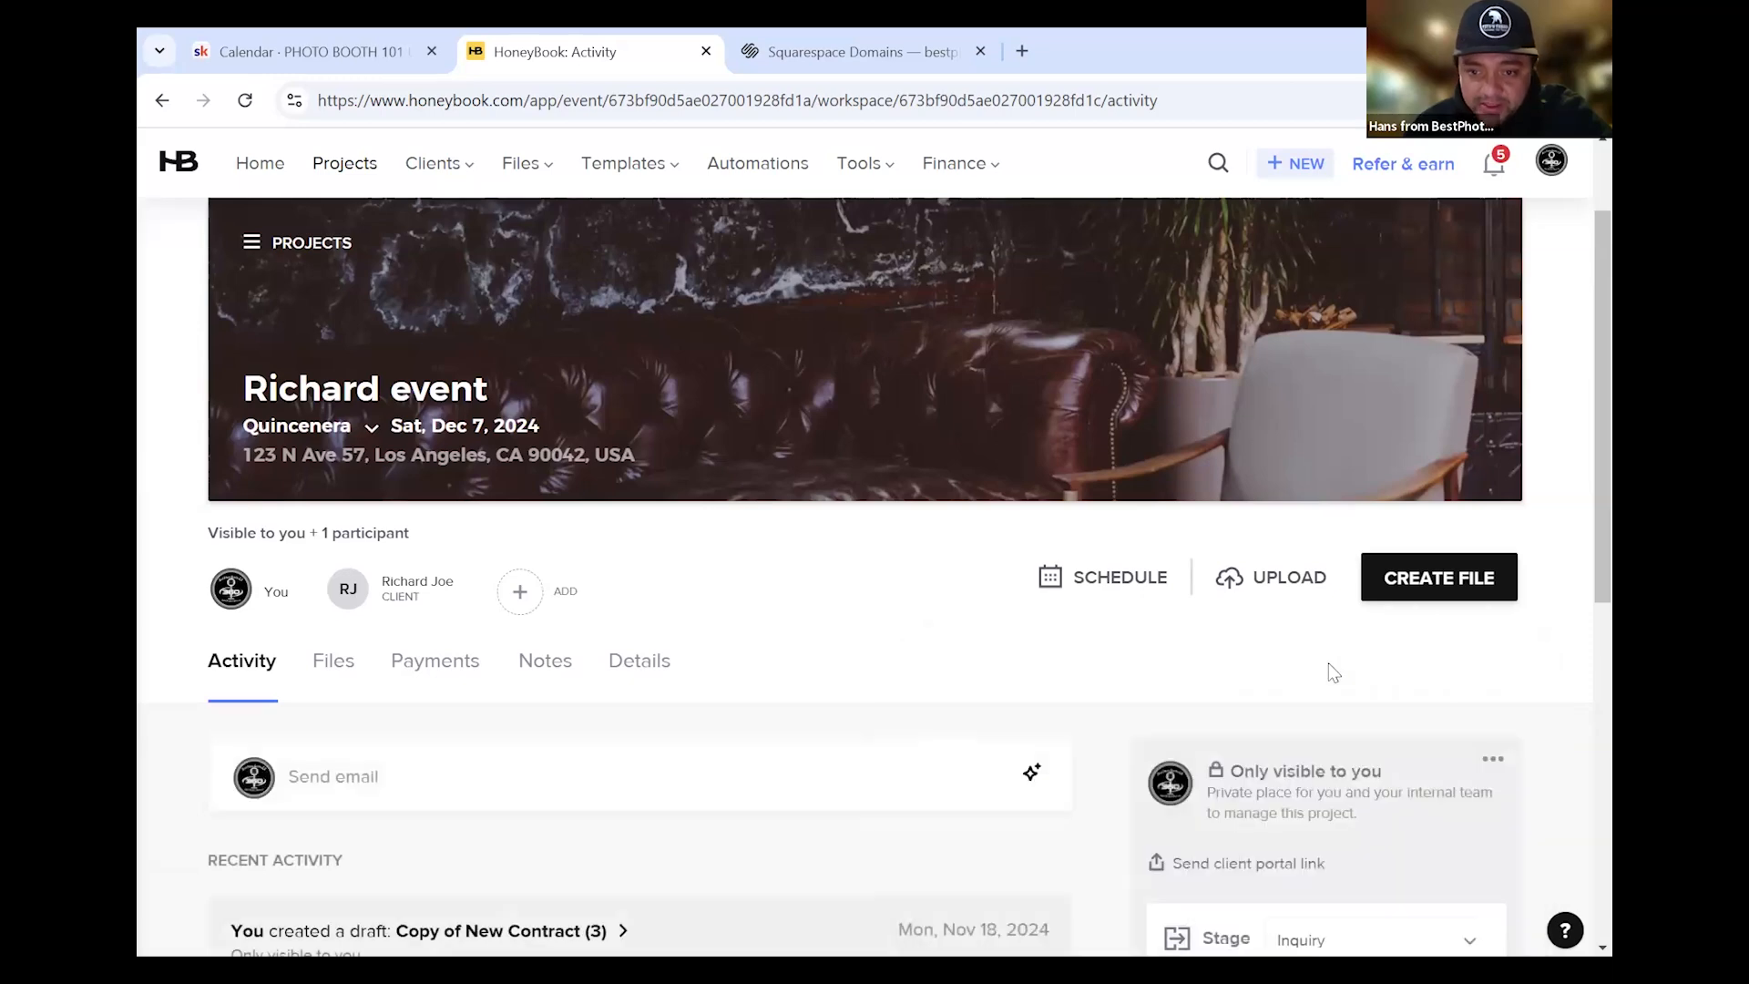
{"action": "mouse_move", "coordinate": [536, 610]}
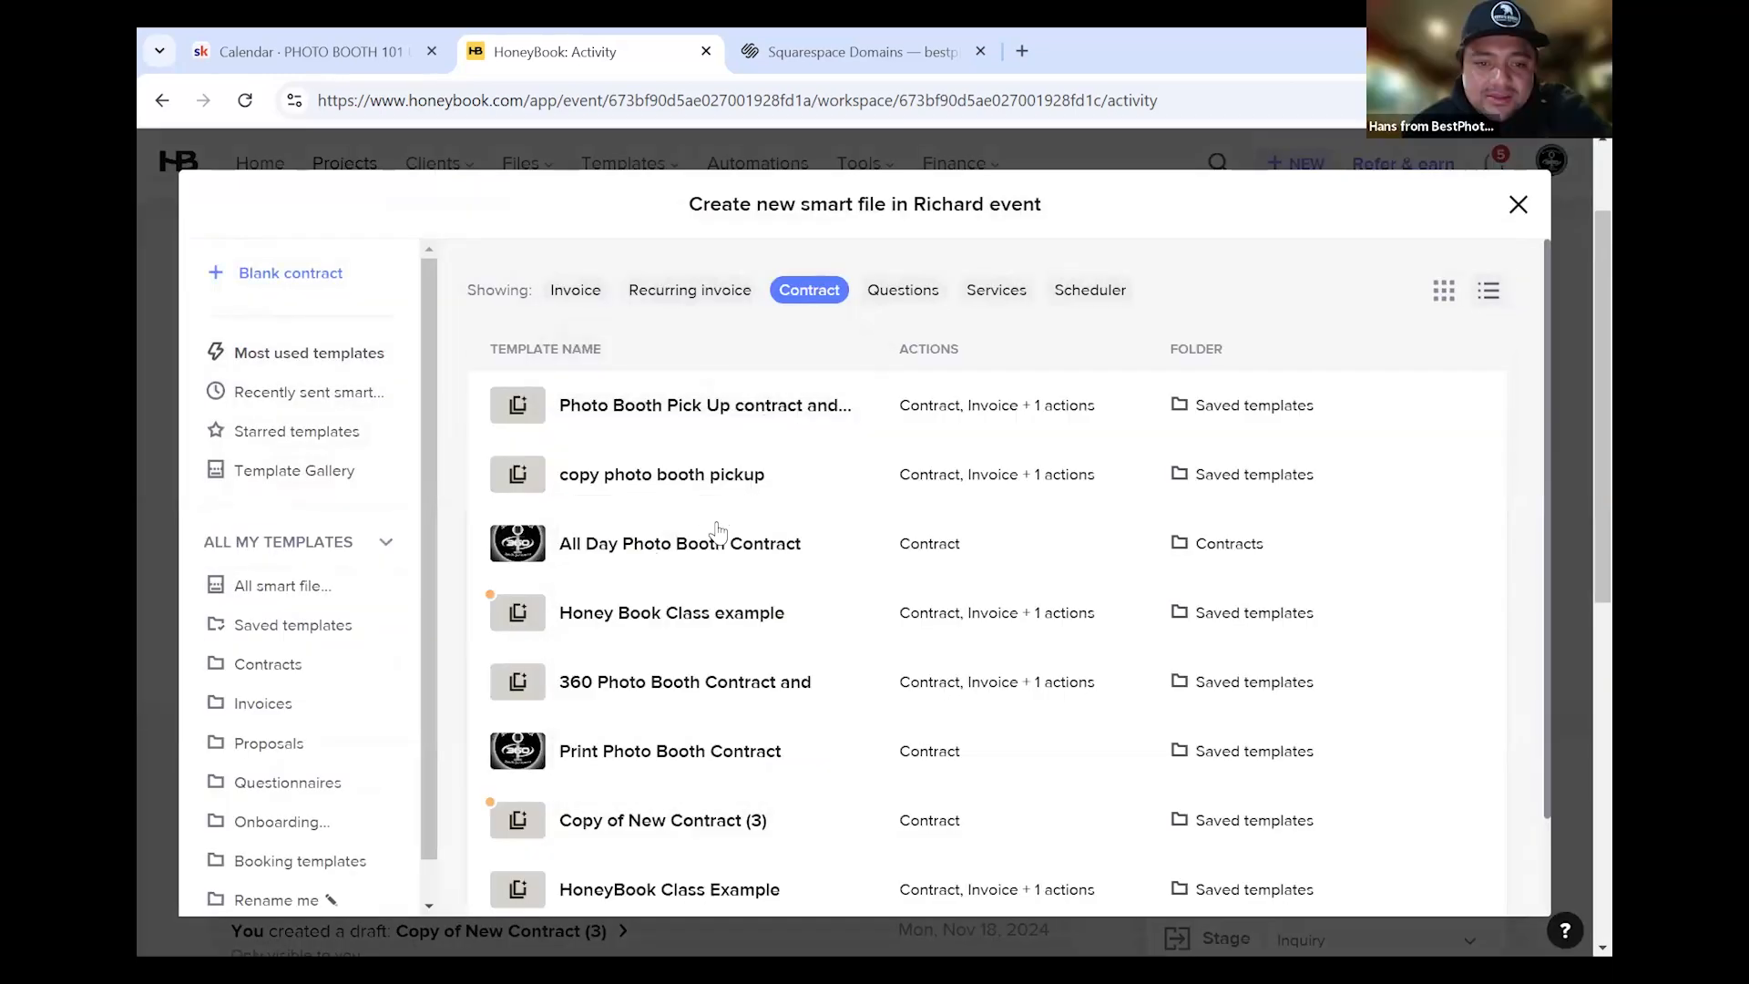
{"action": "left_click", "coordinate": [719, 410]}
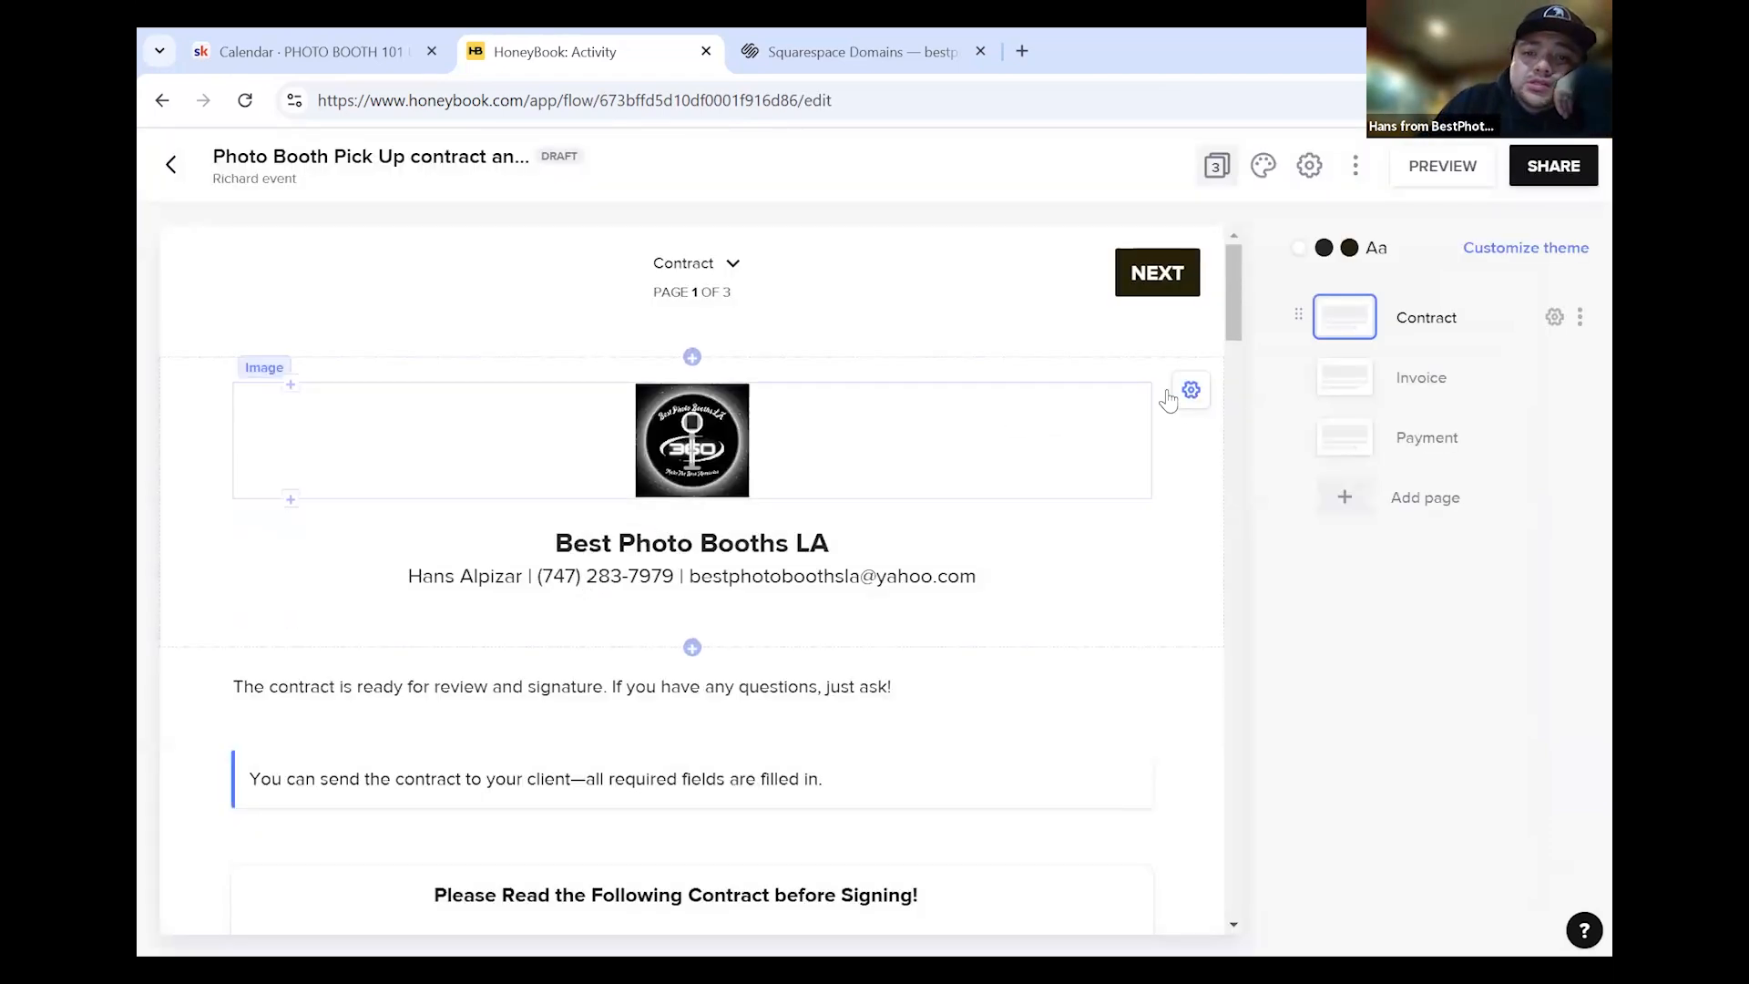
Scroll through the Photo Booth Pick Up contract text and start editing it
{"action": "scroll", "coordinate": [1147, 583], "scroll_direction": "down", "scroll_amount": 6}
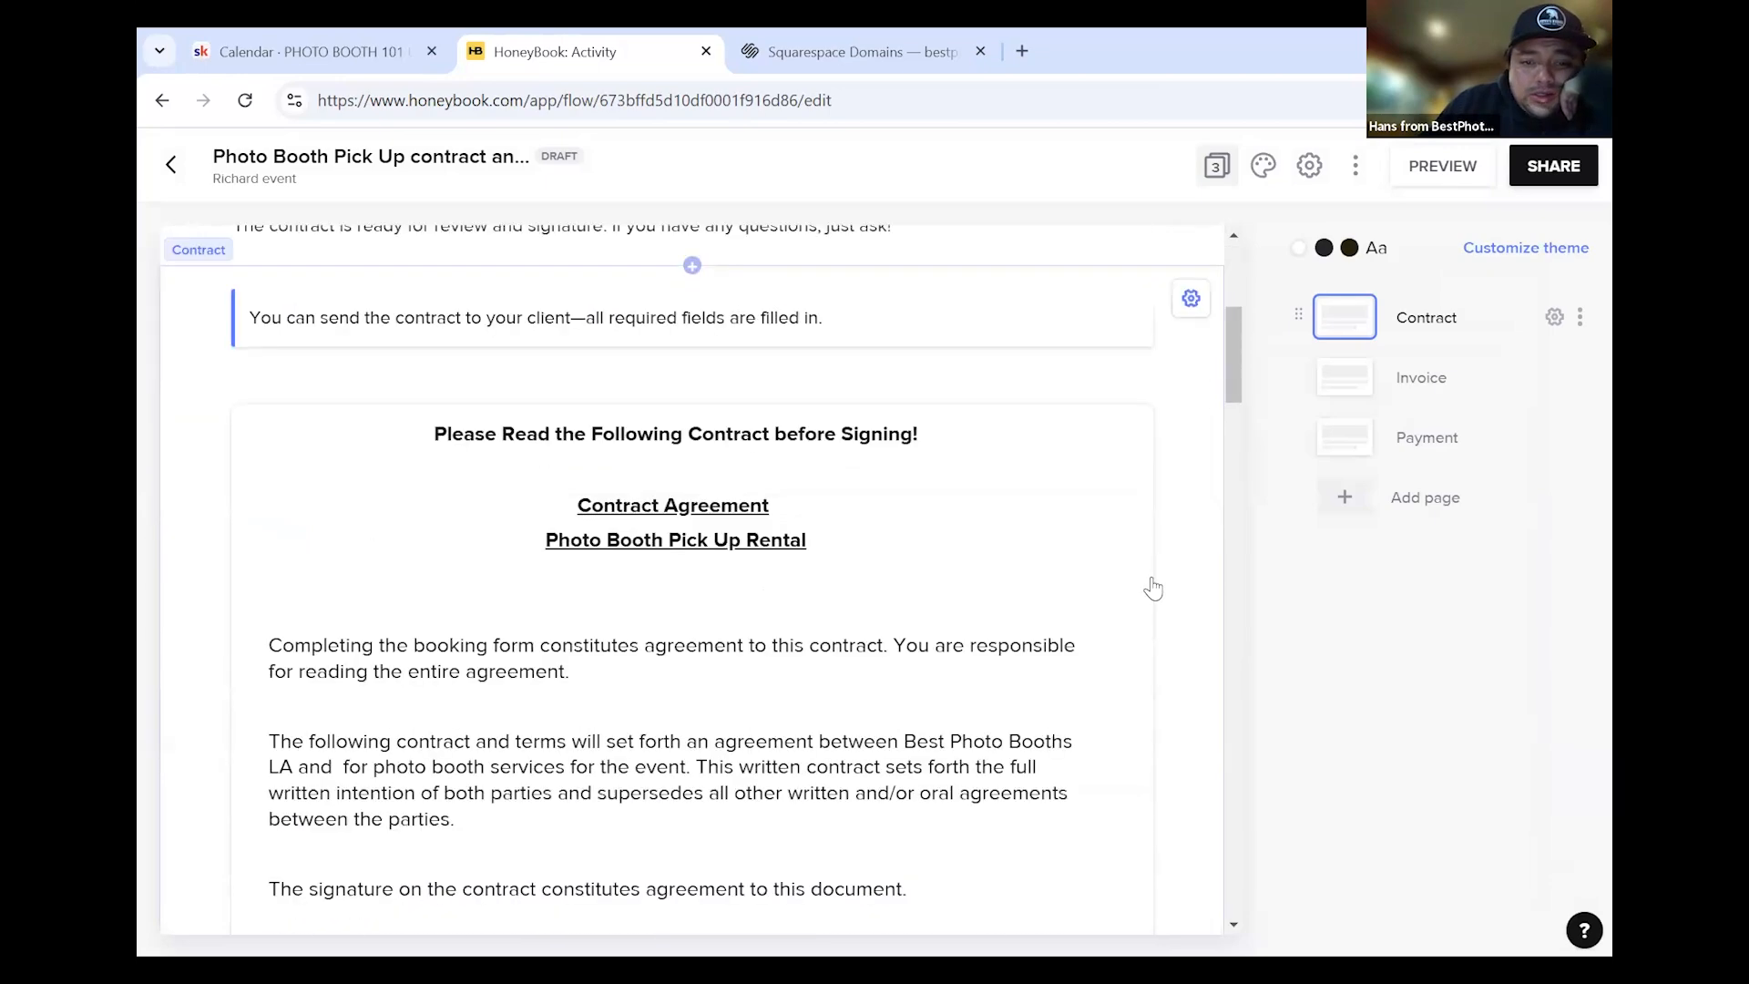
{"action": "scroll", "coordinate": [1132, 592], "scroll_direction": "down", "scroll_amount": 3}
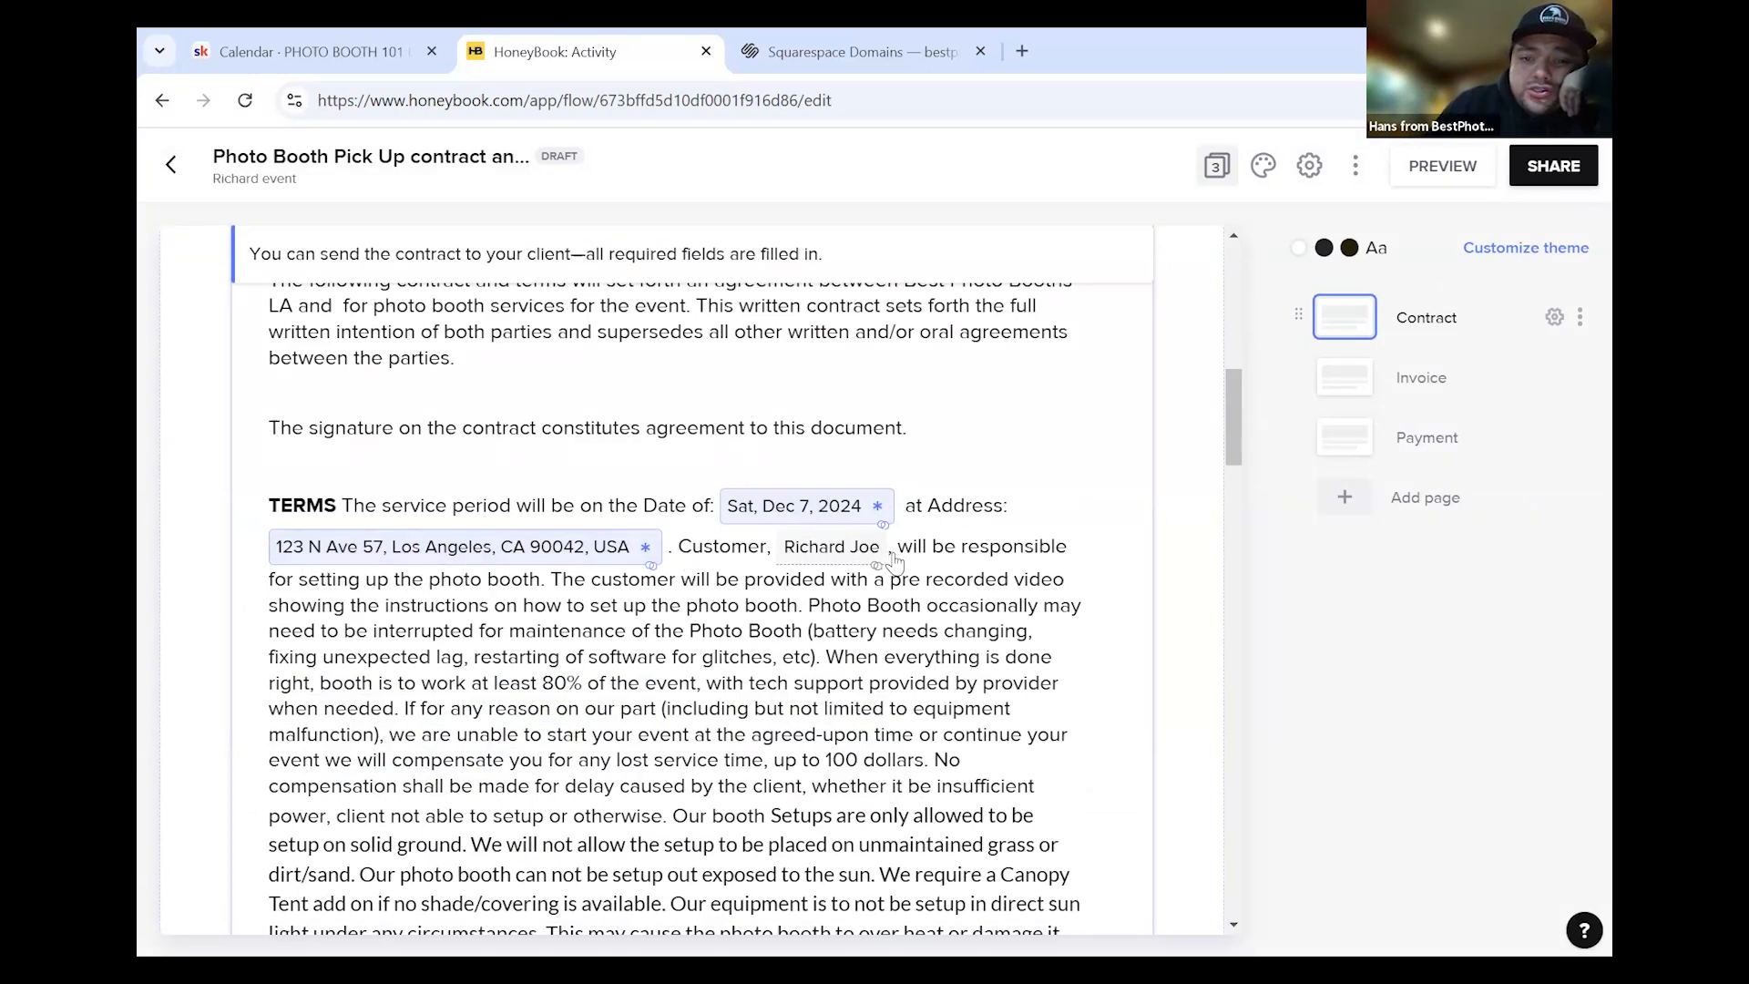
{"action": "scroll", "coordinate": [939, 570], "scroll_direction": "down", "scroll_amount": 8}
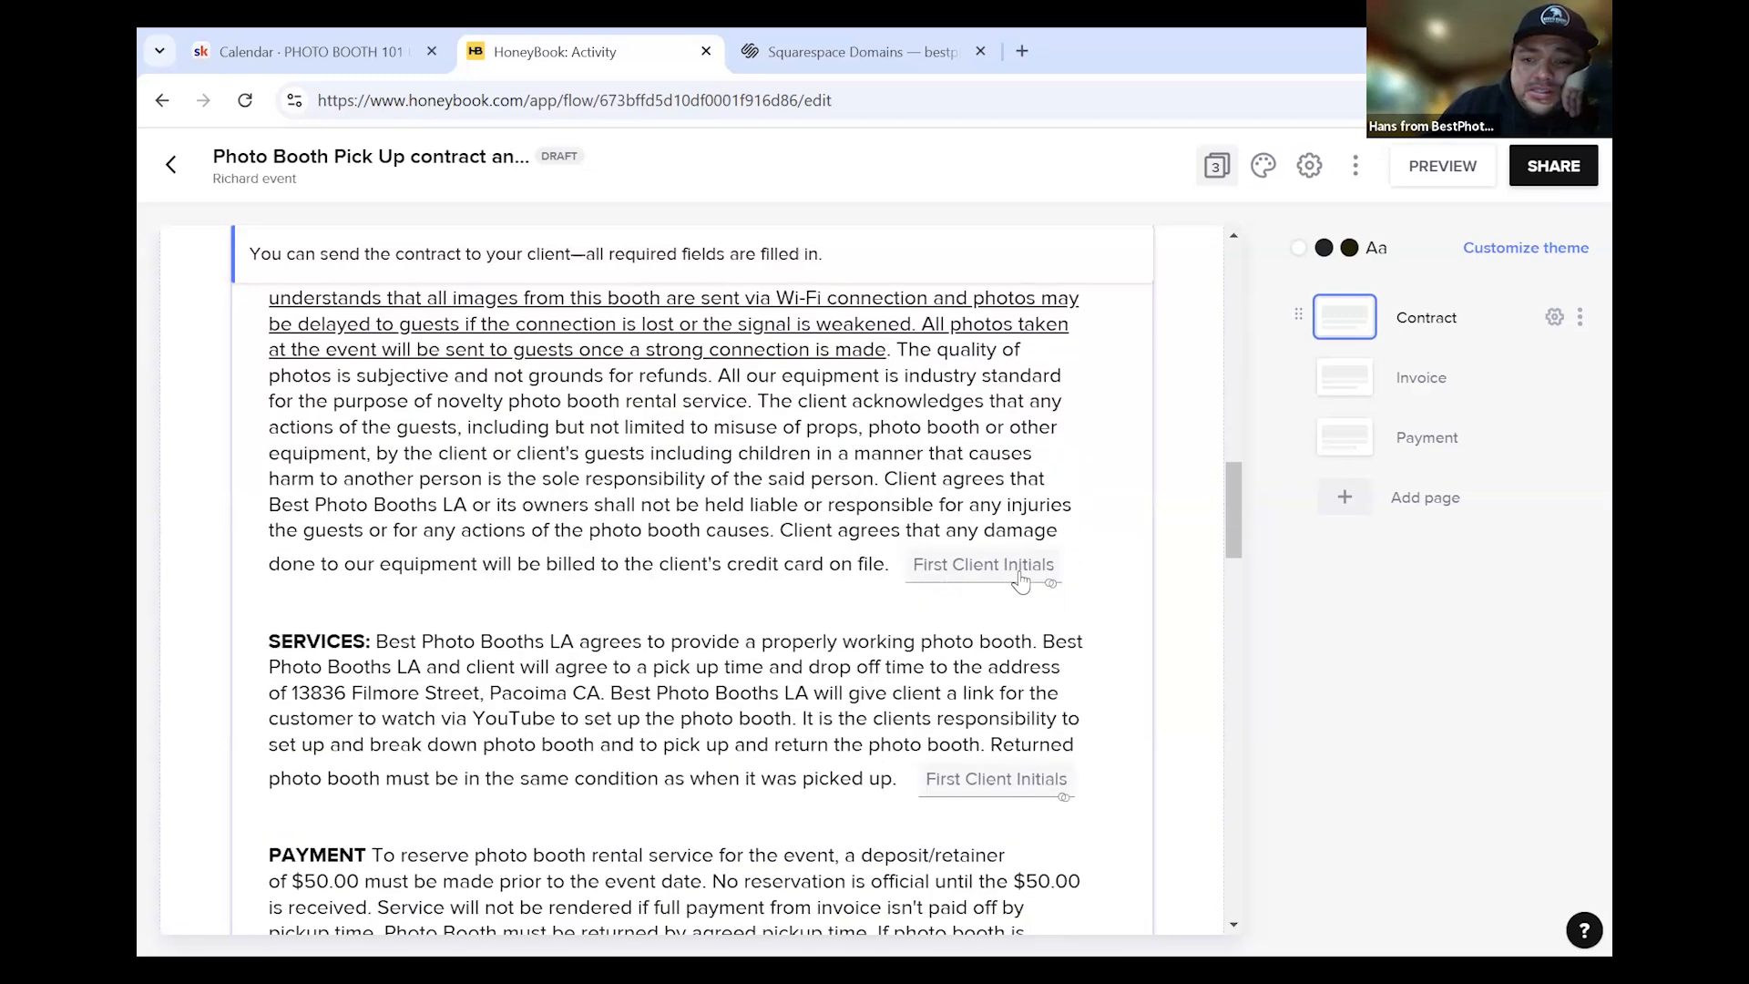
{"action": "scroll", "coordinate": [1011, 638], "scroll_direction": "down", "scroll_amount": 1}
{"action": "scroll", "coordinate": [1018, 644], "scroll_direction": "down", "scroll_amount": 3}
{"action": "left_click", "coordinate": [861, 633]}
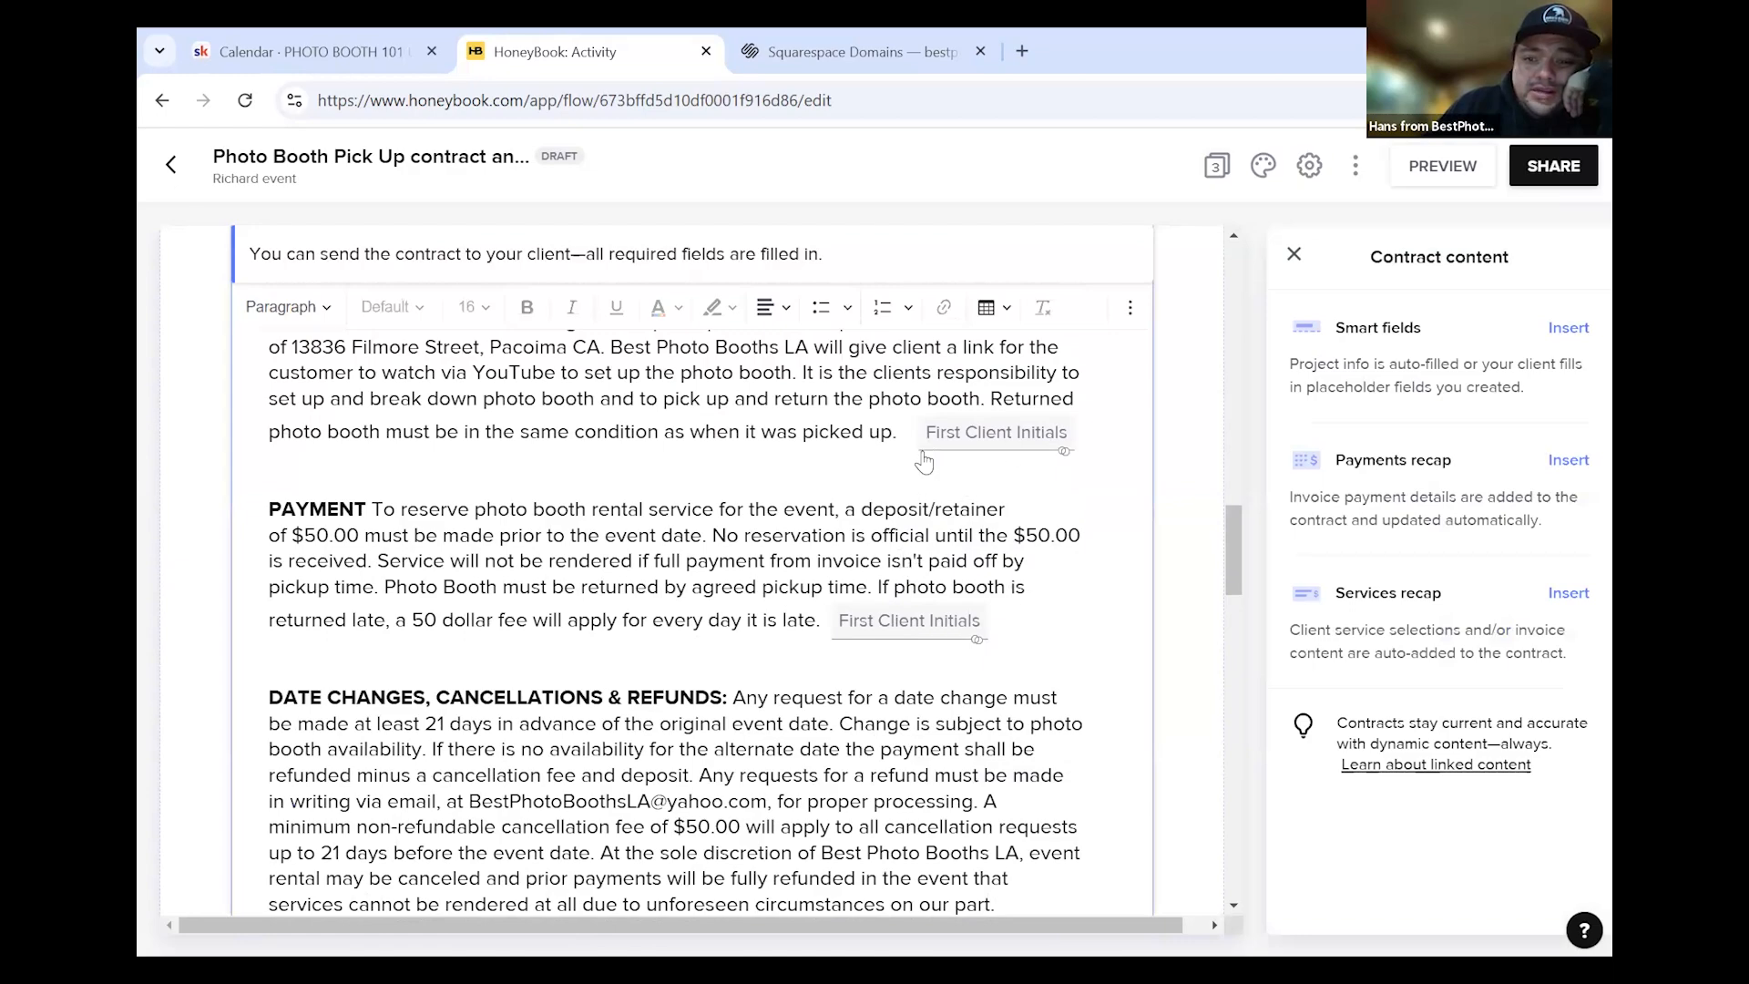
{"action": "scroll", "coordinate": [924, 461], "scroll_direction": "up", "scroll_amount": 10}
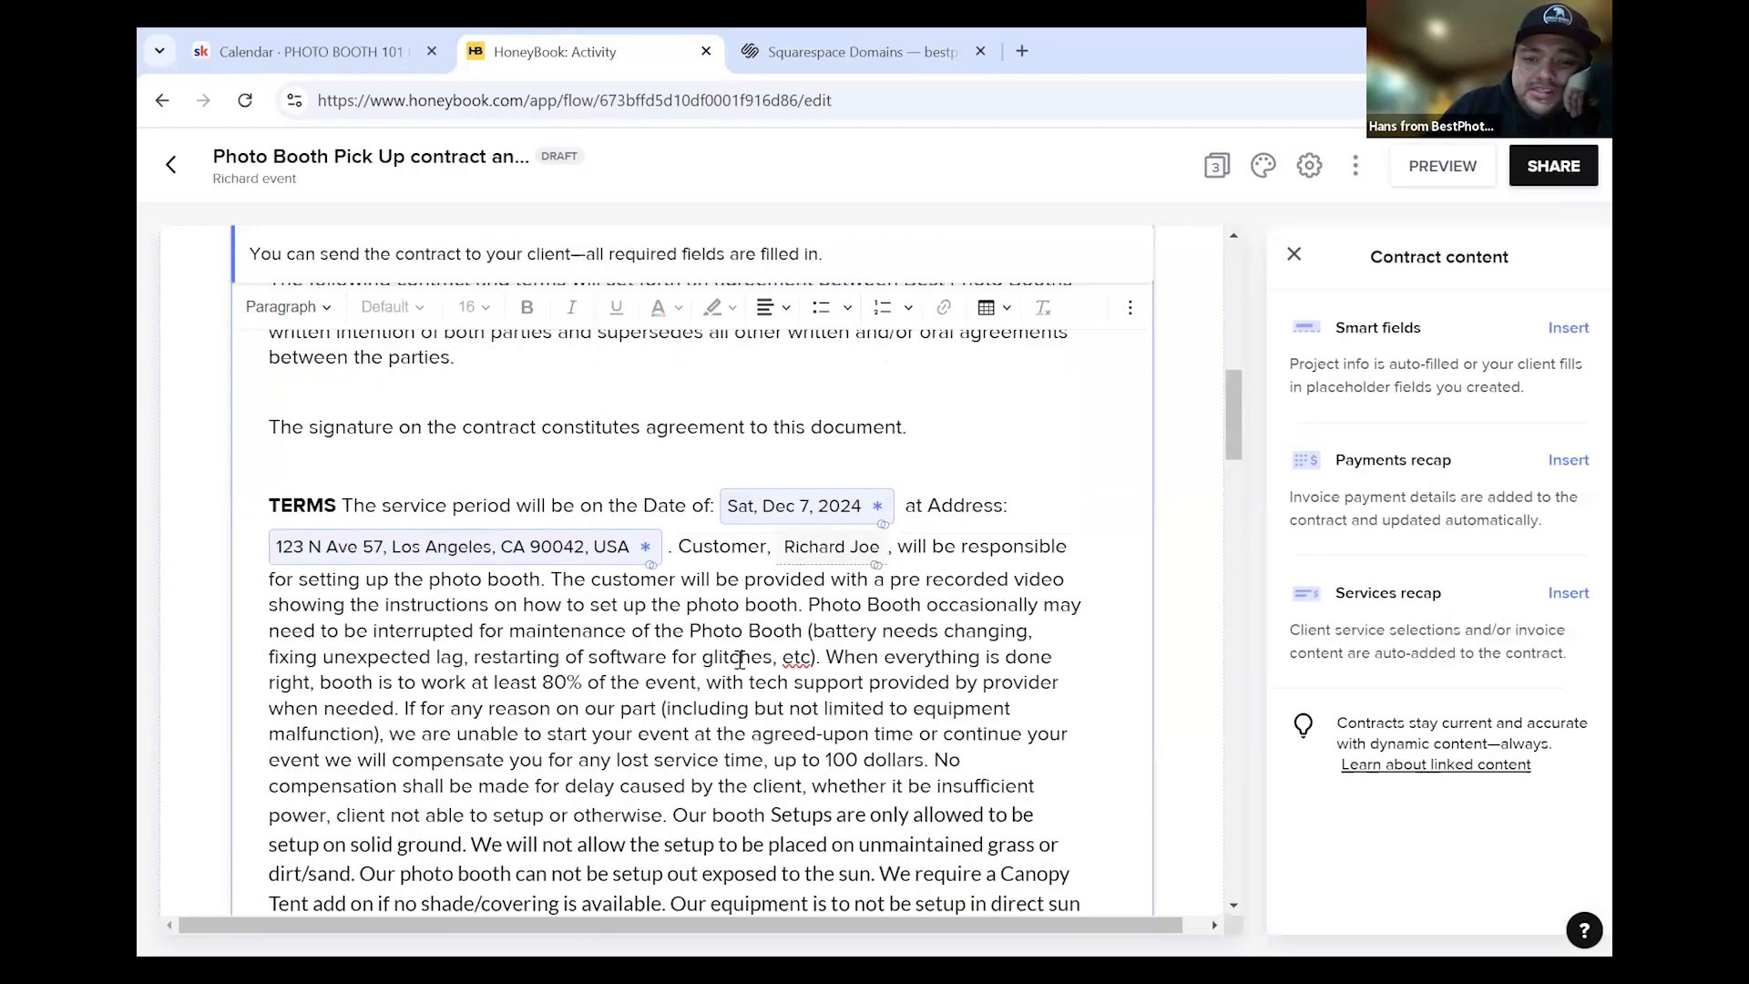
{"action": "scroll", "coordinate": [740, 660], "scroll_direction": "down", "scroll_amount": 10}
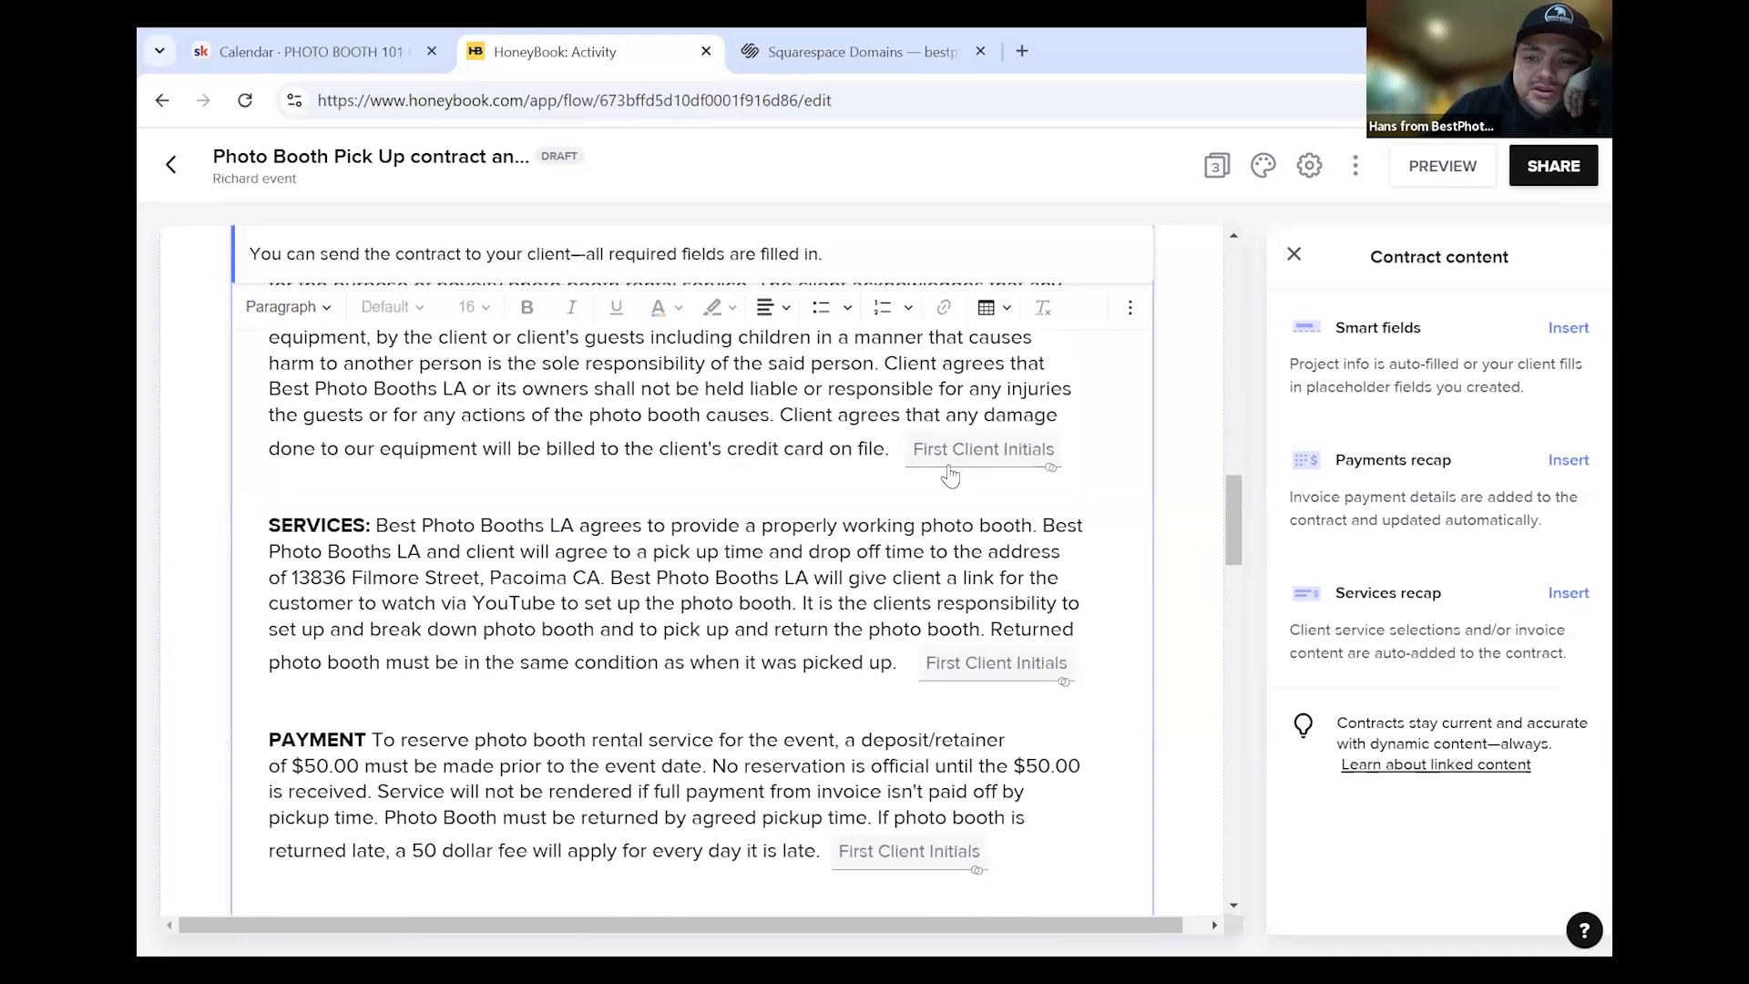
Inspect the First Client Initials smart field's settings
{"action": "left_click", "coordinate": [948, 469]}
{"action": "scroll", "coordinate": [881, 610], "scroll_direction": "down", "scroll_amount": 10}
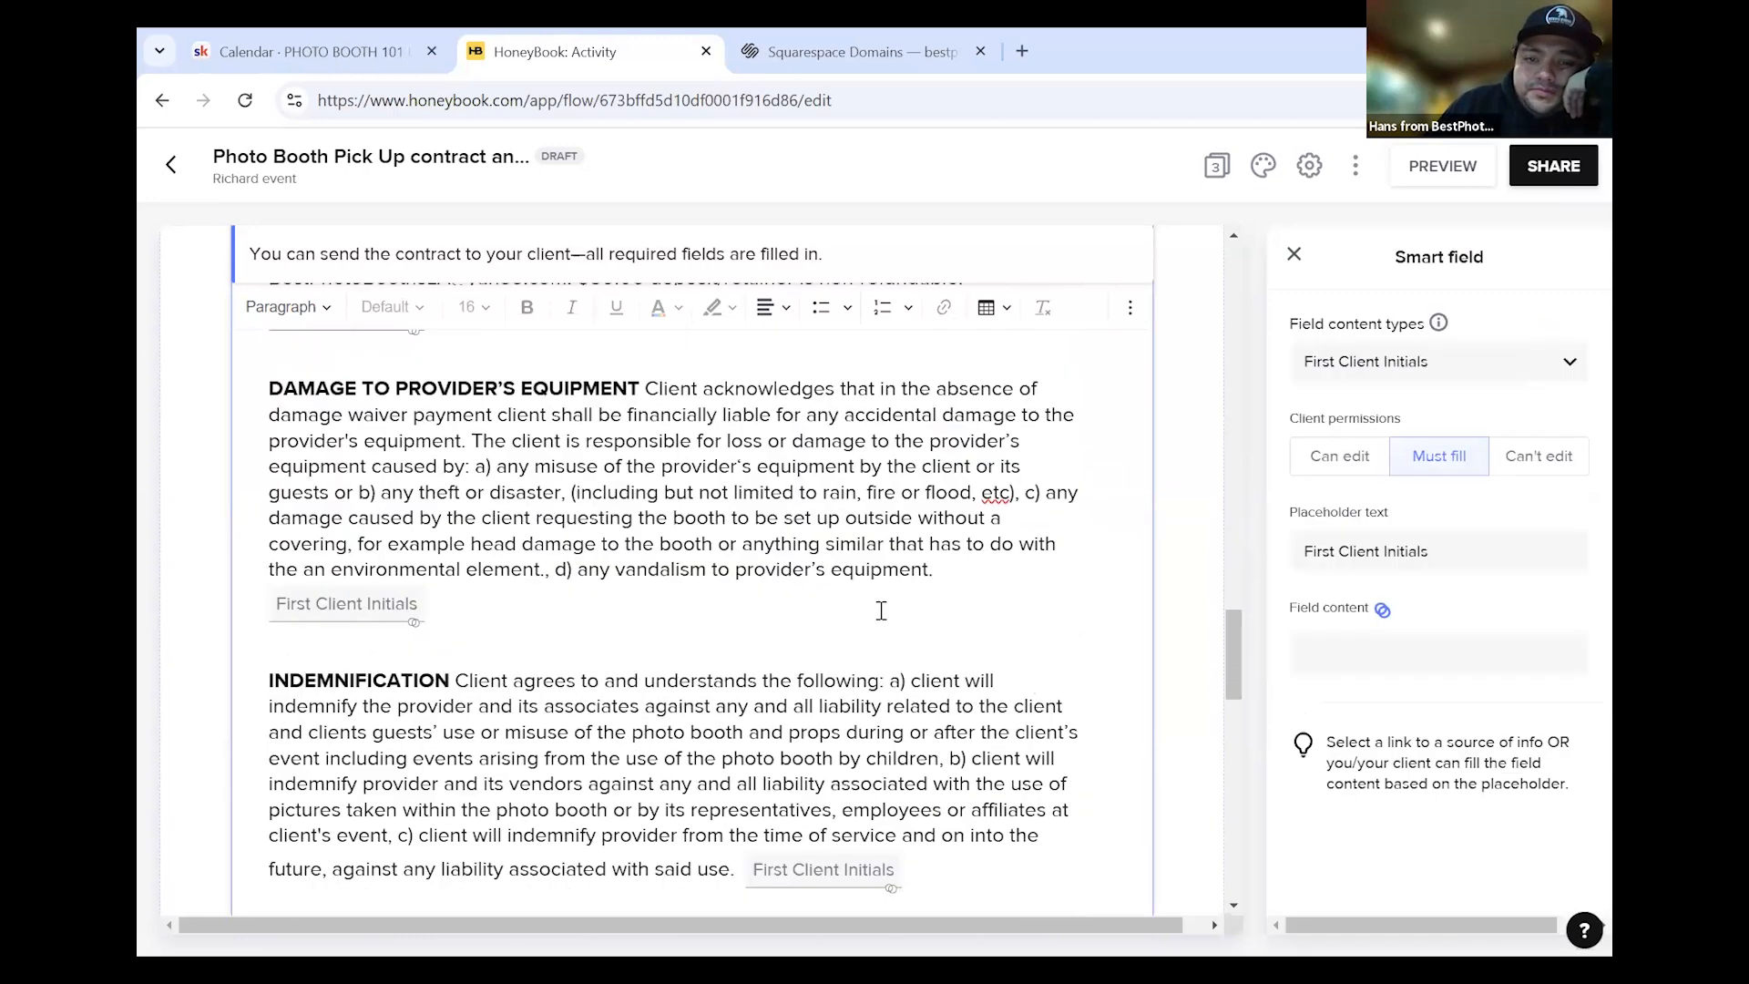
{"action": "scroll", "coordinate": [881, 610], "scroll_direction": "down", "scroll_amount": 5}
{"action": "scroll", "coordinate": [633, 638], "scroll_direction": "down", "scroll_amount": 8}
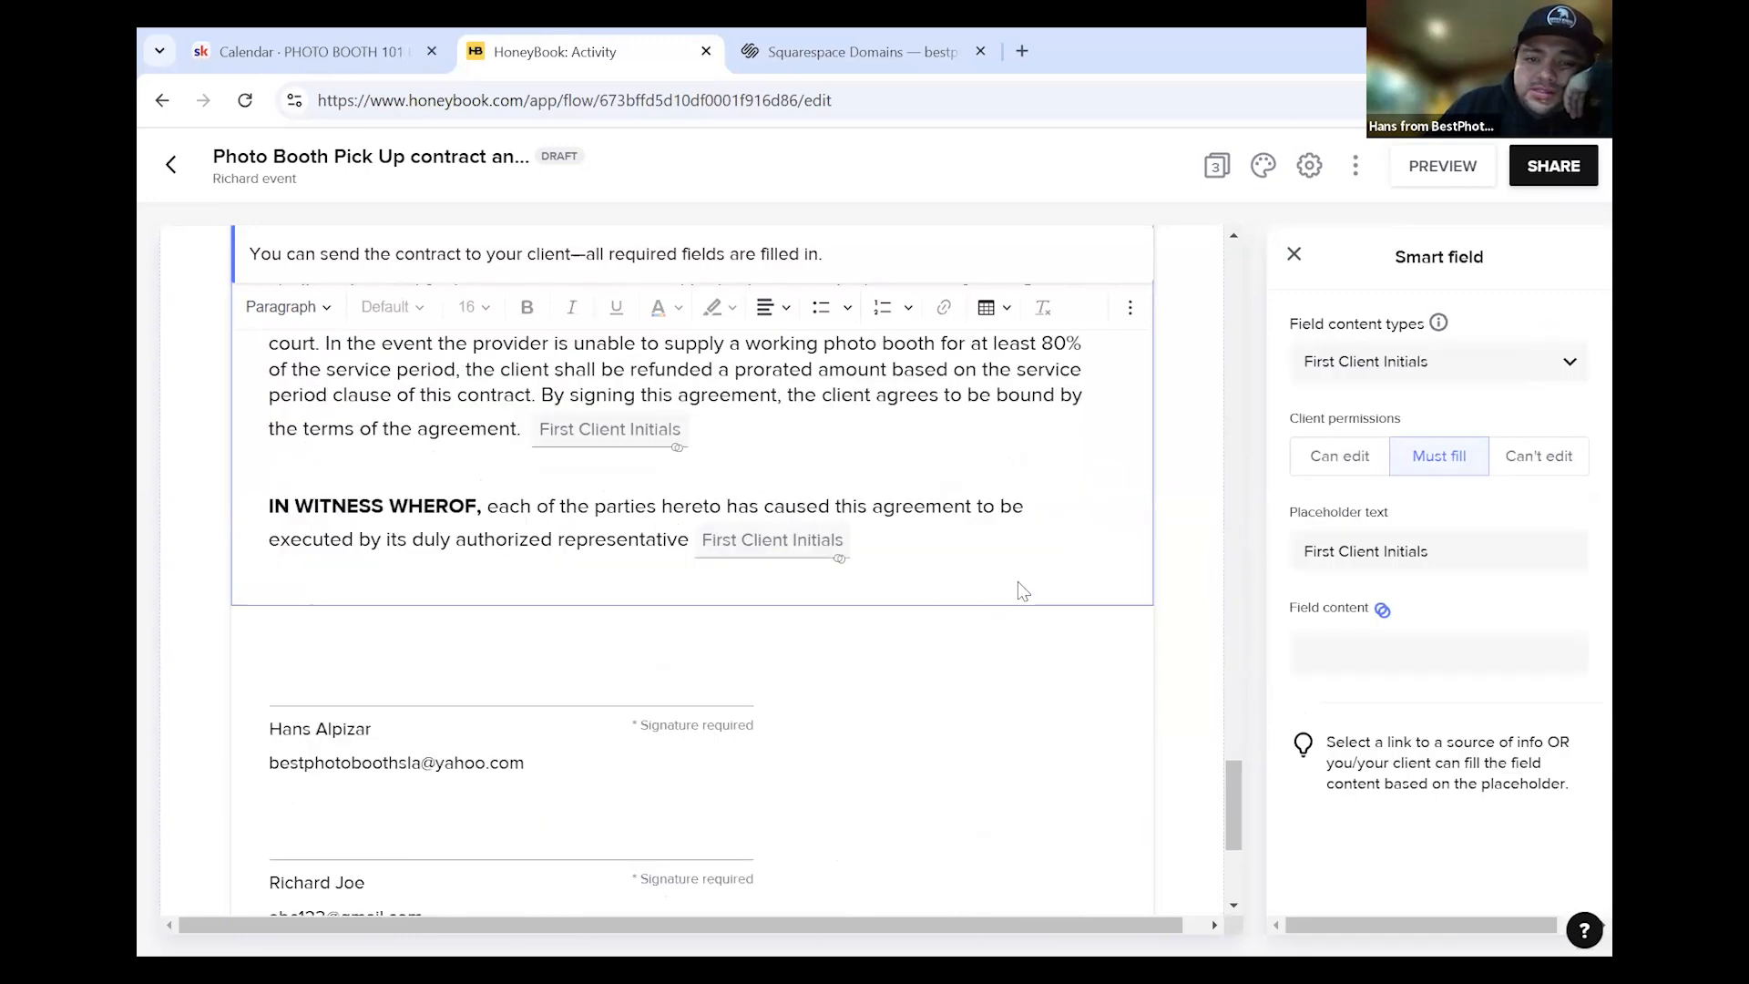
{"action": "scroll", "coordinate": [758, 615], "scroll_direction": "down", "scroll_amount": 3}
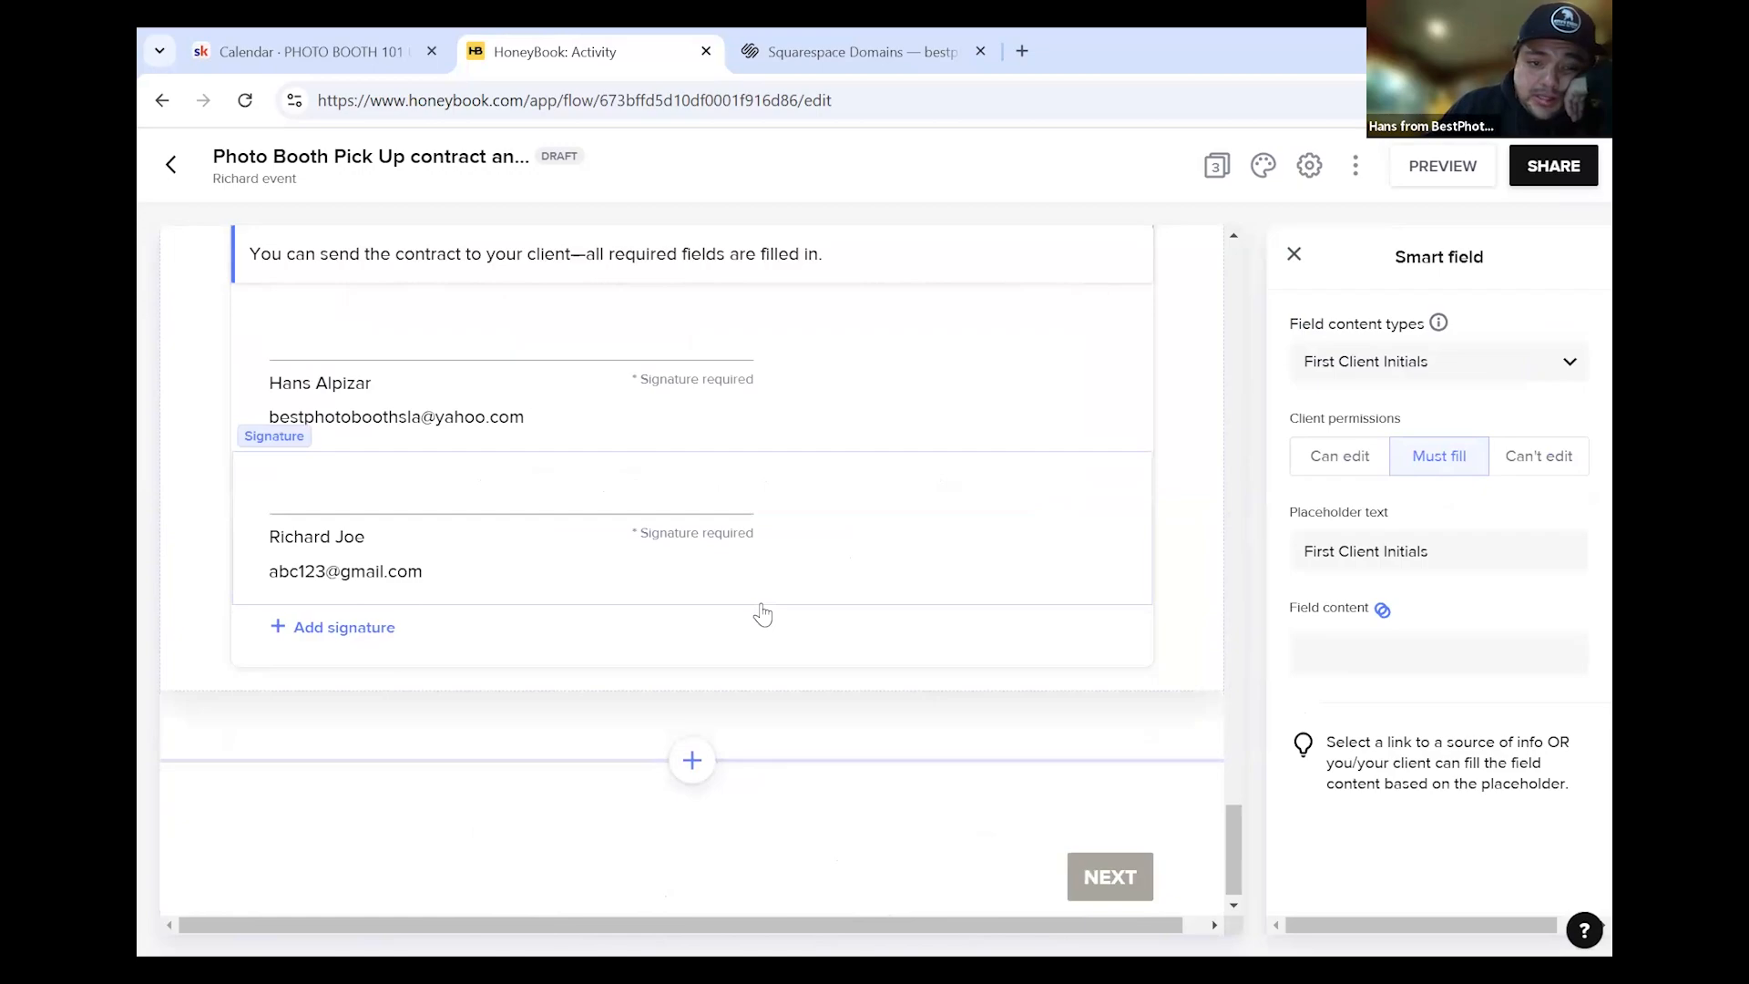
{"action": "scroll", "coordinate": [815, 544], "scroll_direction": "up", "scroll_amount": 4}
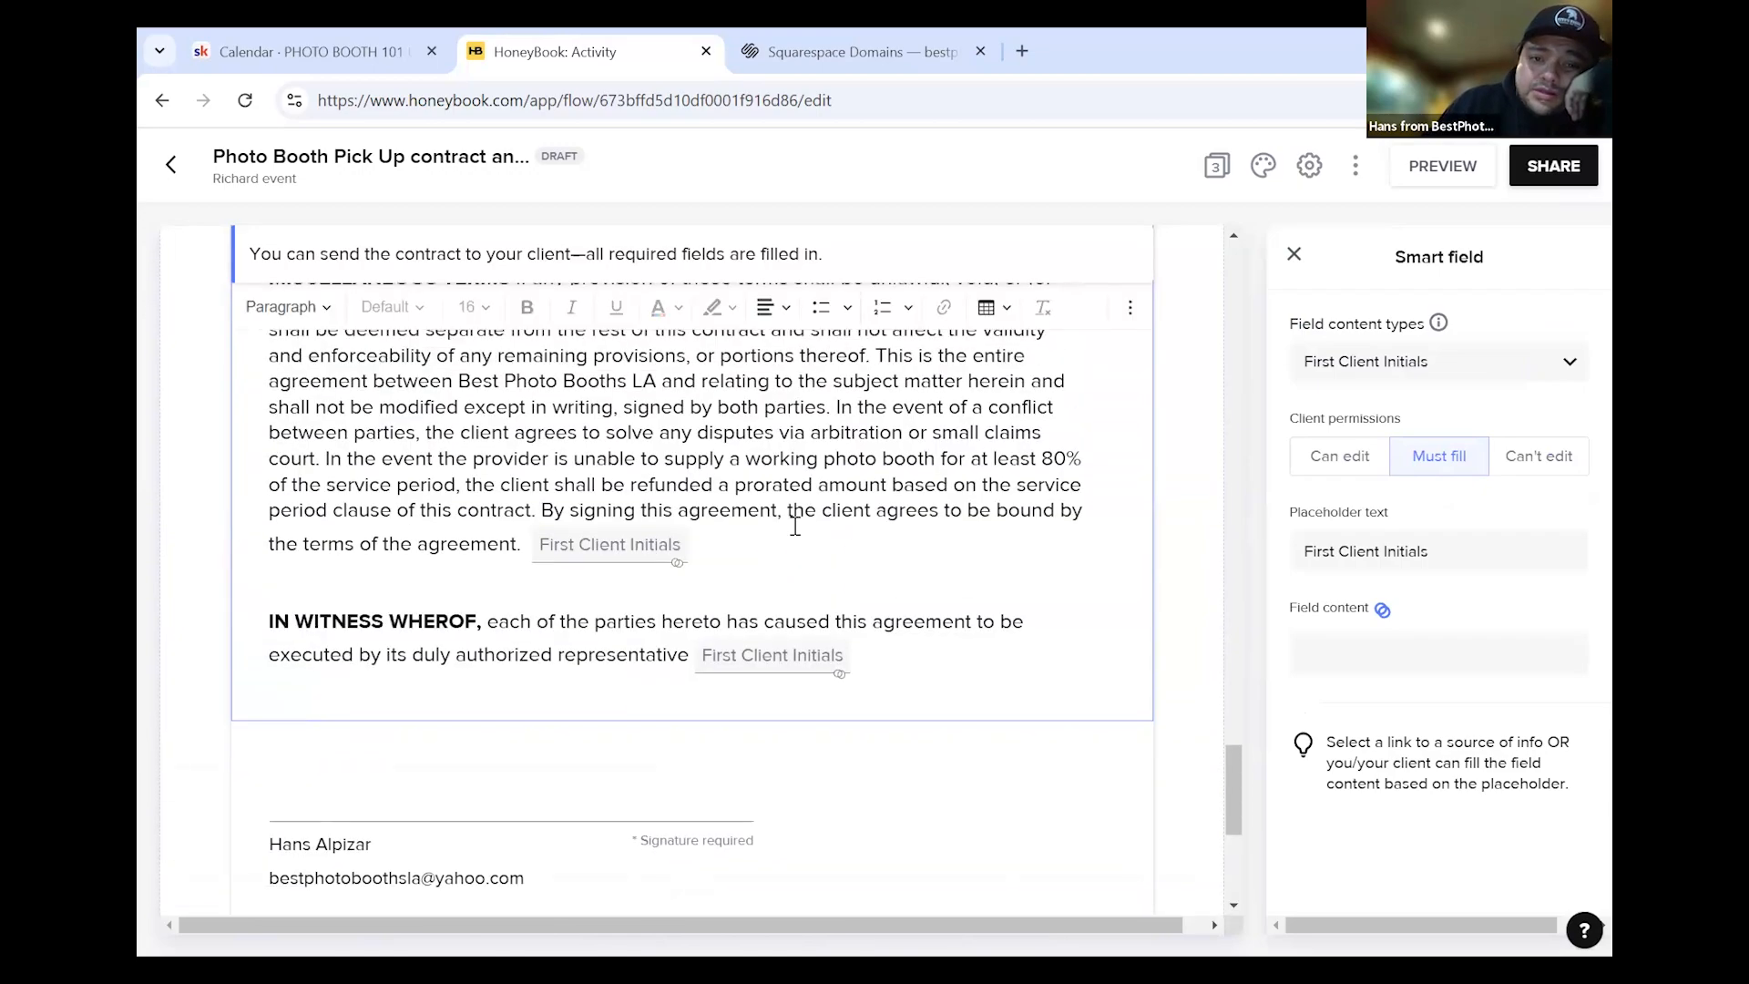
{"action": "scroll", "coordinate": [873, 515], "scroll_direction": "up", "scroll_amount": 10}
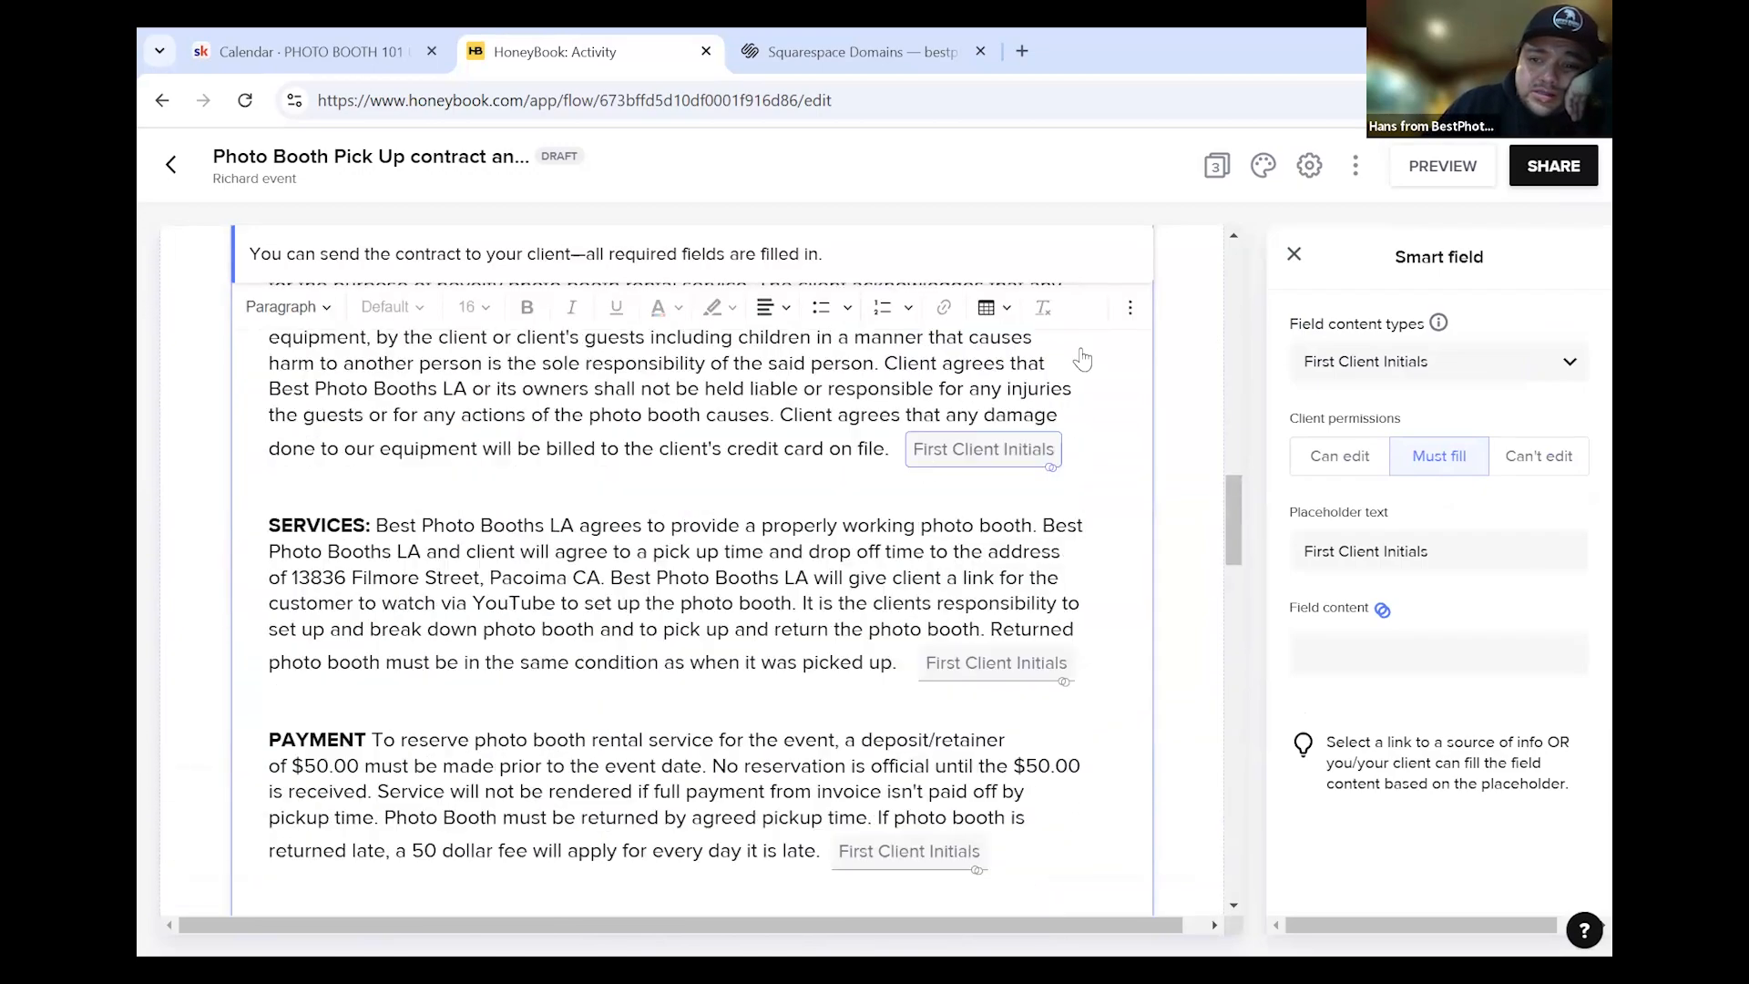
{"action": "scroll", "coordinate": [944, 491], "scroll_direction": "up", "scroll_amount": 10}
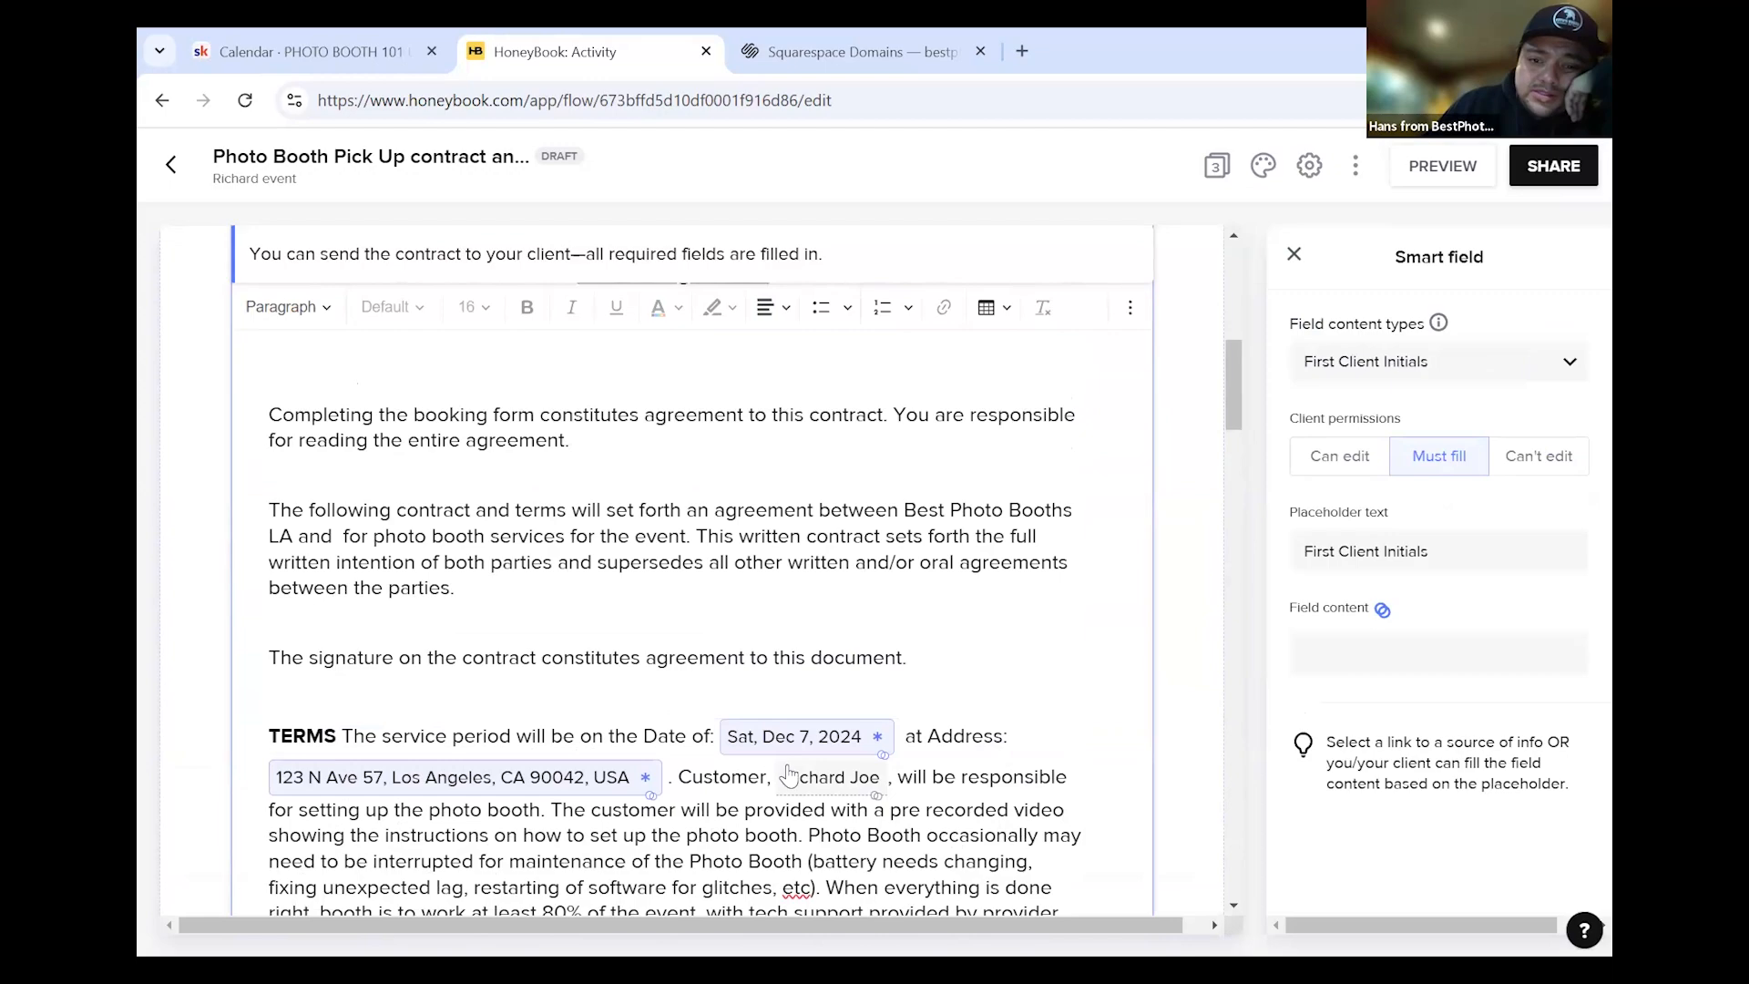
{"action": "scroll", "coordinate": [794, 785], "scroll_direction": "down", "scroll_amount": 10}
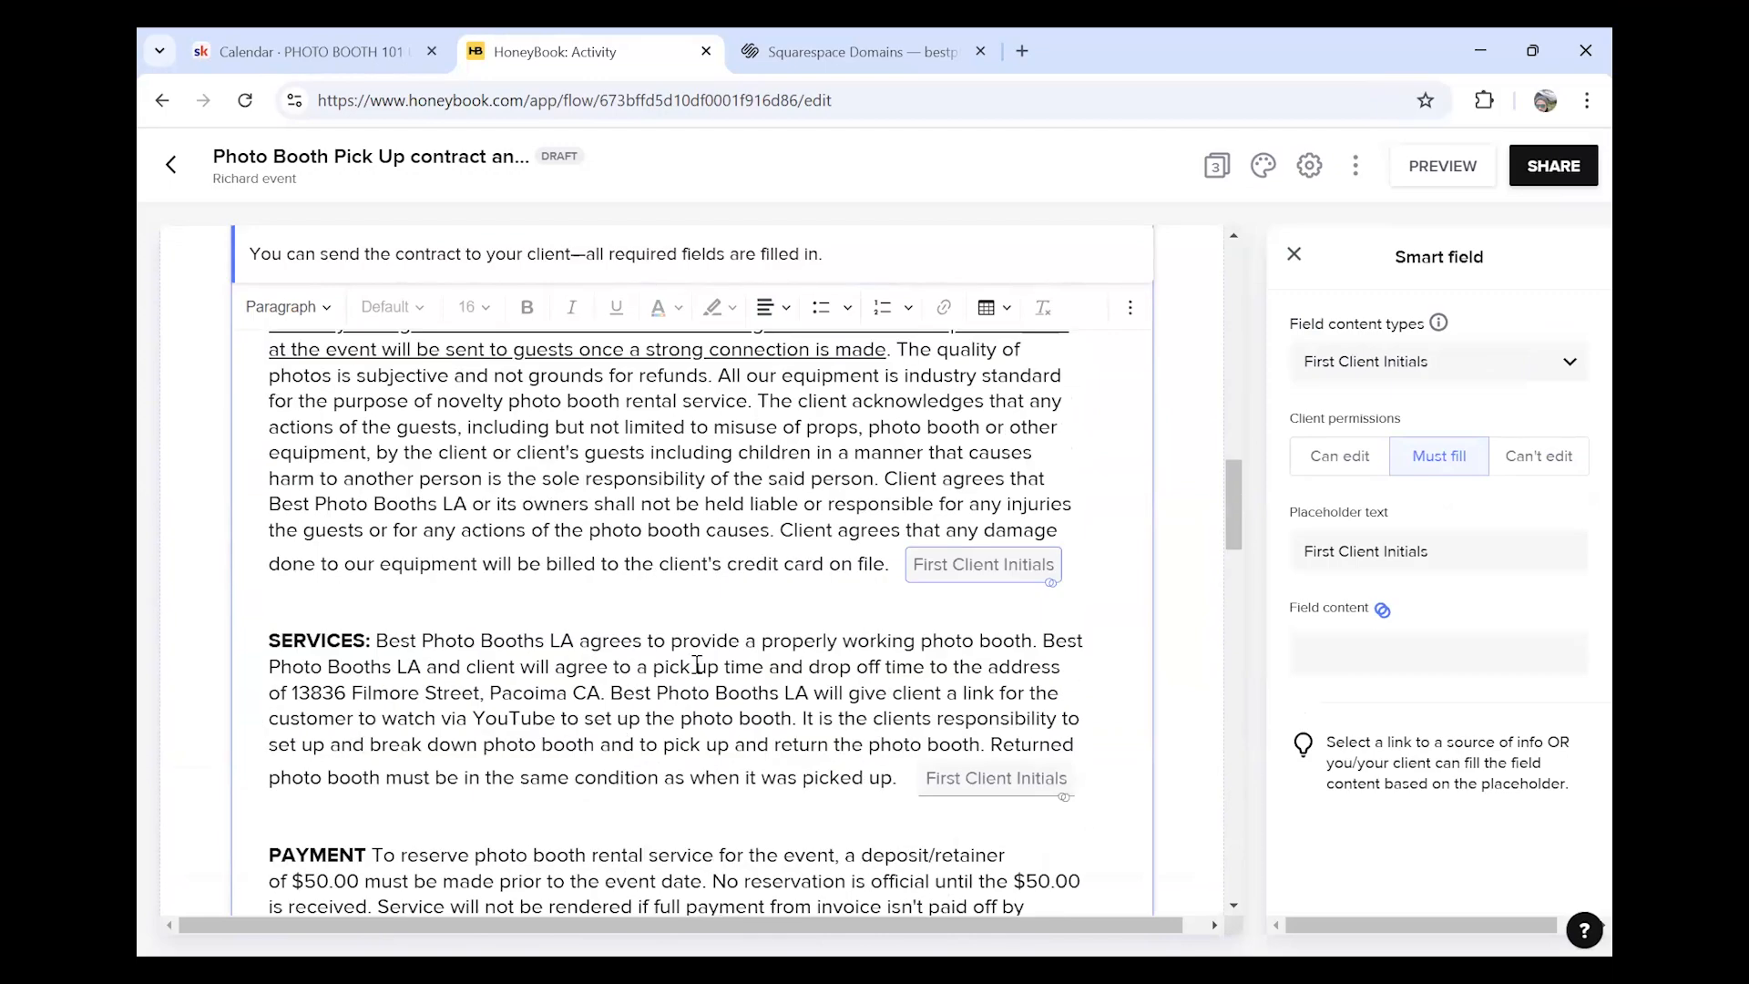
{"action": "scroll", "coordinate": [840, 665], "scroll_direction": "up", "scroll_amount": 3}
{"action": "scroll", "coordinate": [810, 673], "scroll_direction": "down", "scroll_amount": 12}
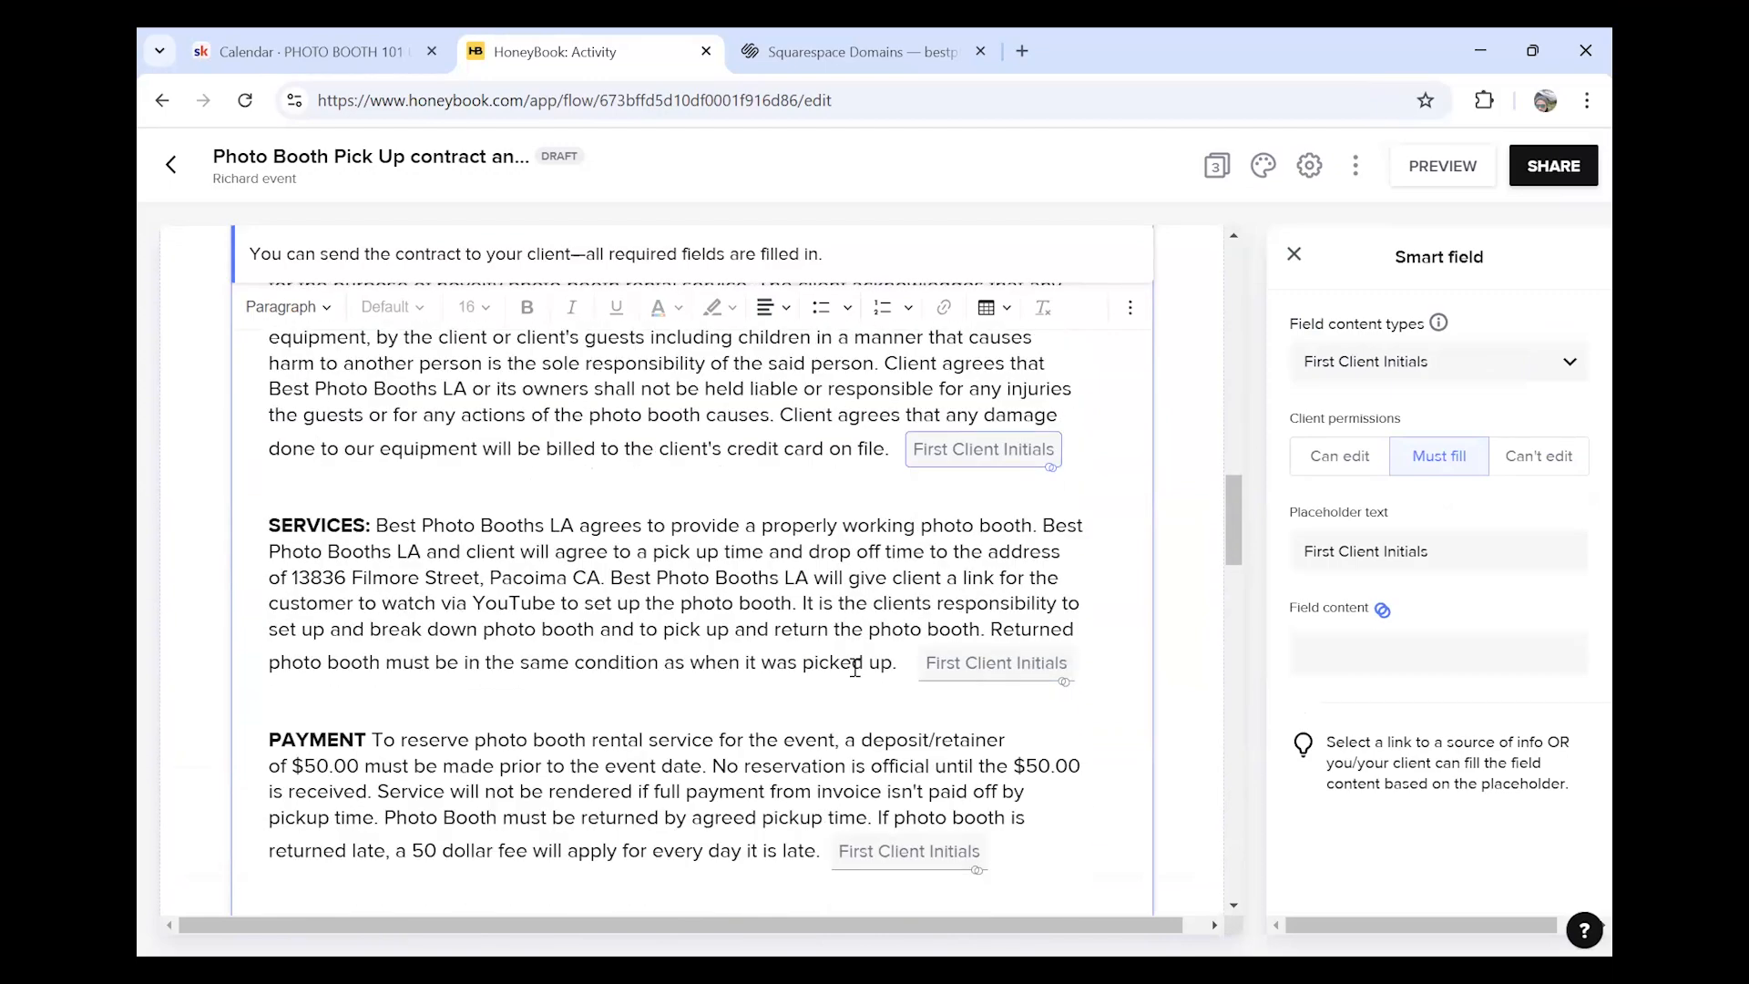
{"action": "scroll", "coordinate": [785, 679], "scroll_direction": "down", "scroll_amount": 4}
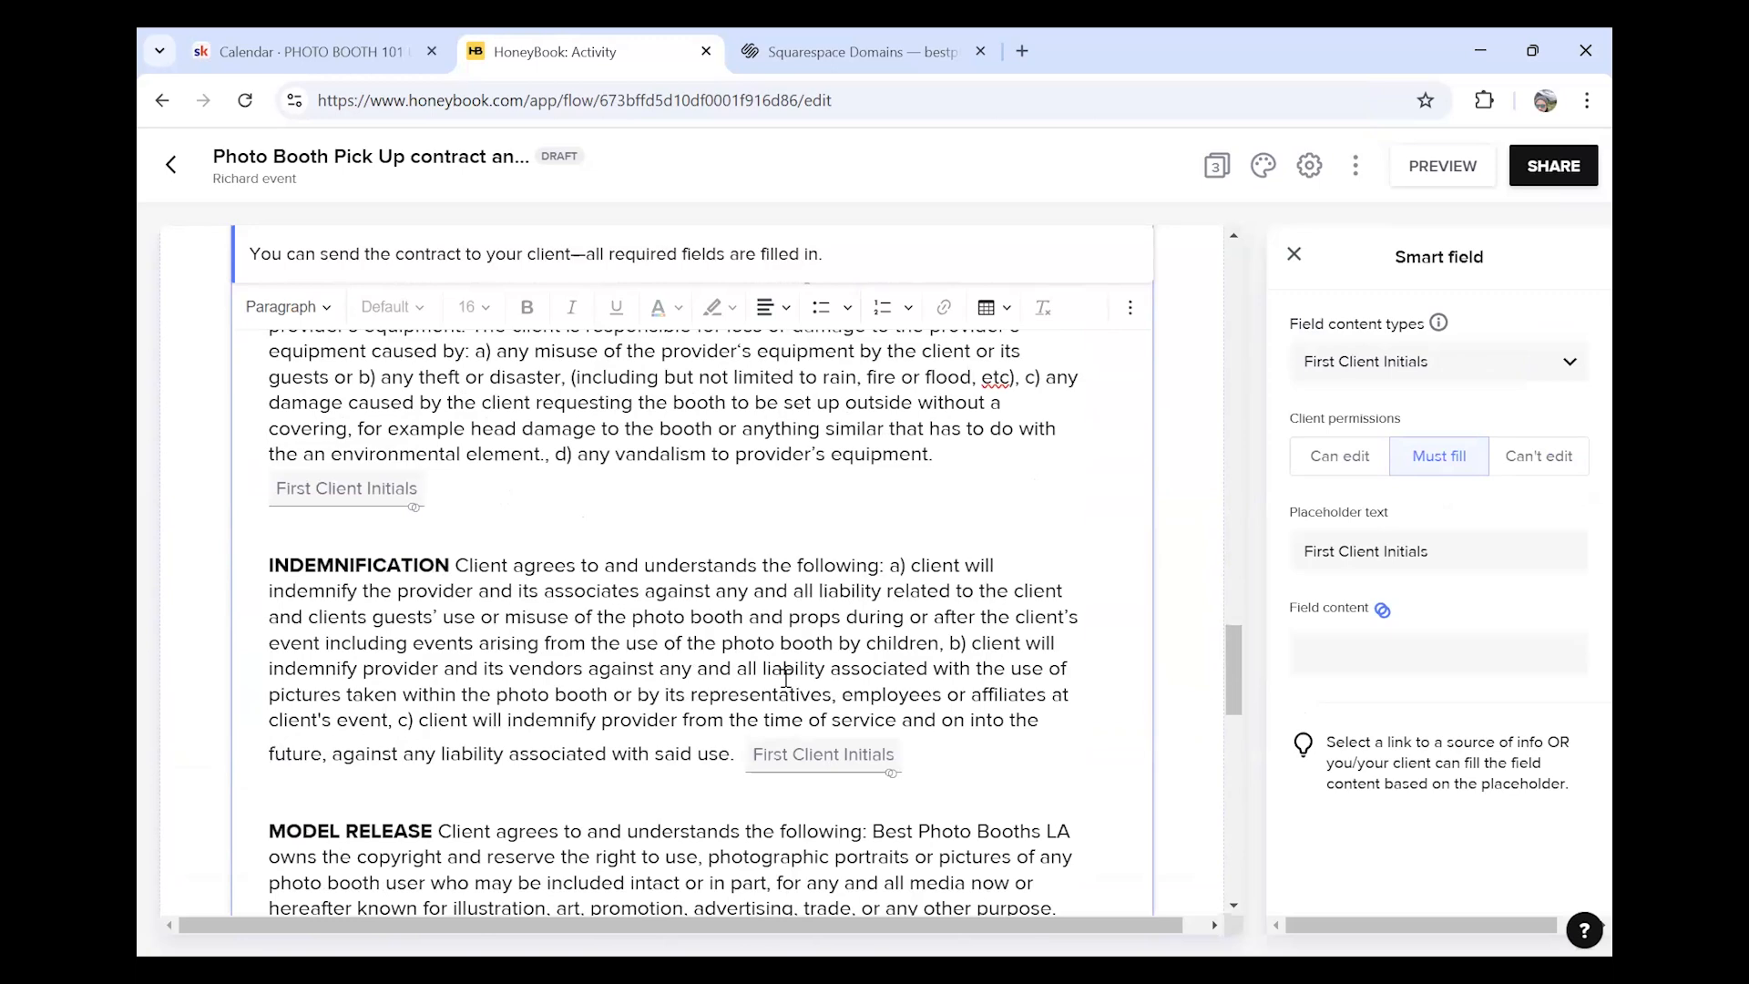
{"action": "scroll", "coordinate": [785, 678], "scroll_direction": "down", "scroll_amount": 13}
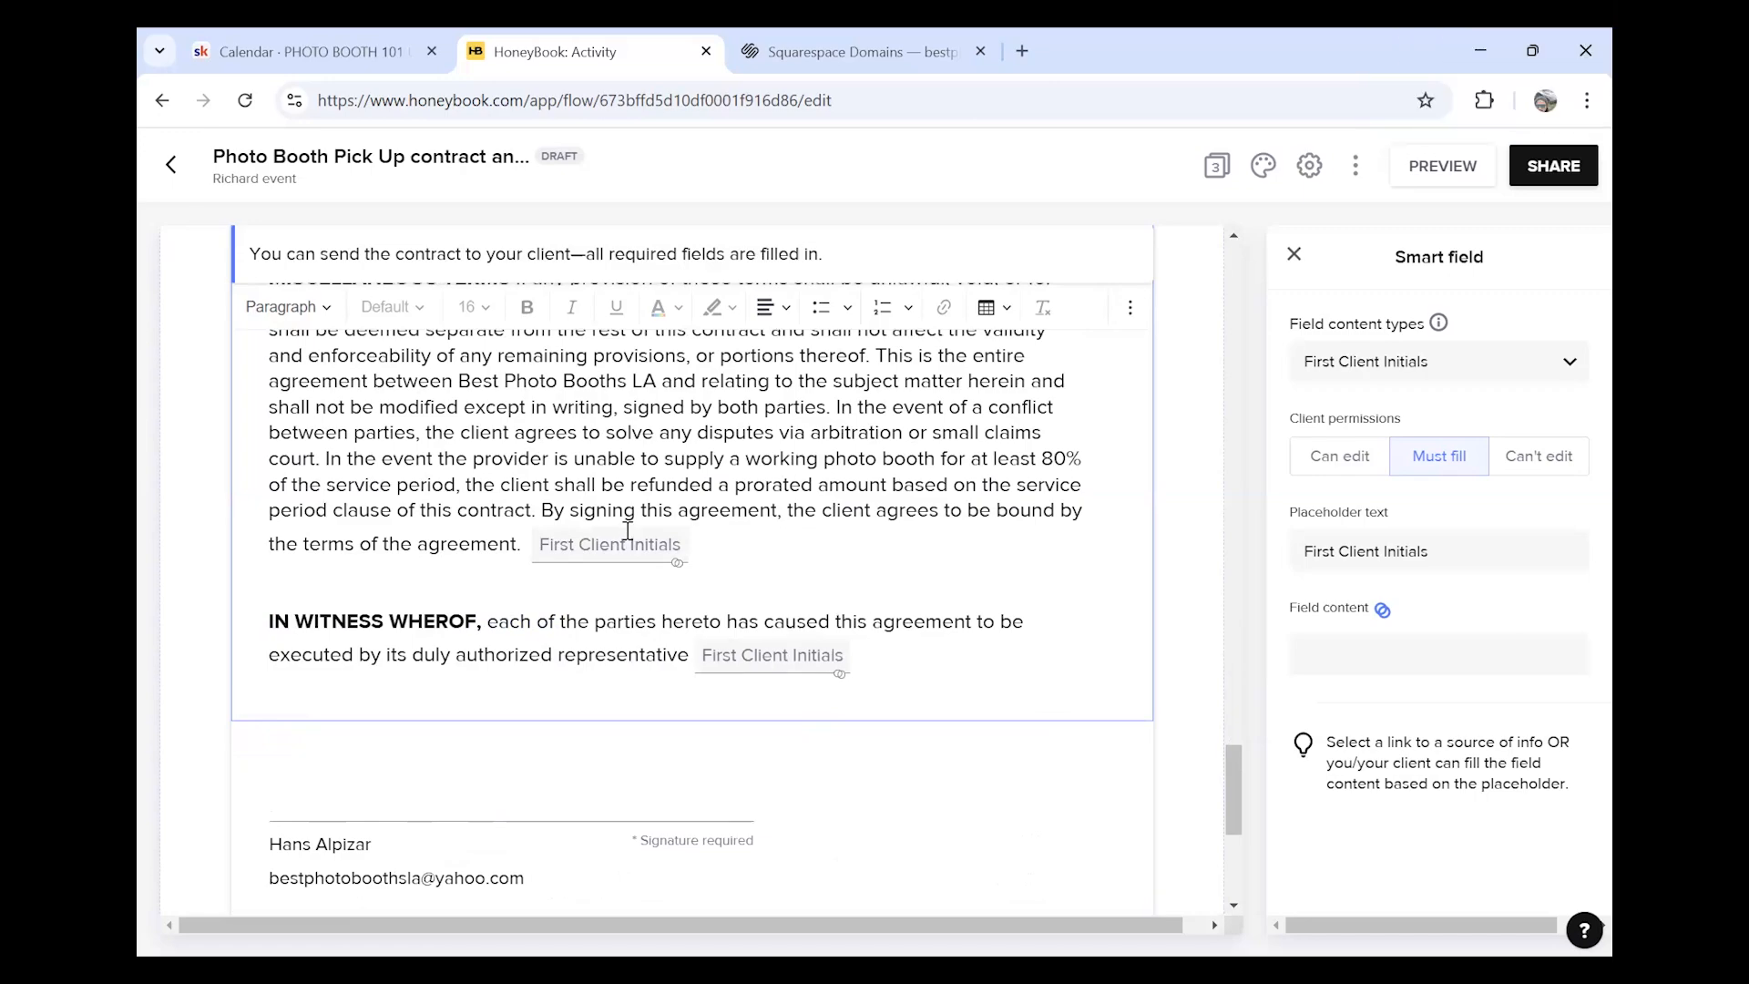
{"action": "scroll", "coordinate": [628, 530], "scroll_direction": "up", "scroll_amount": 15}
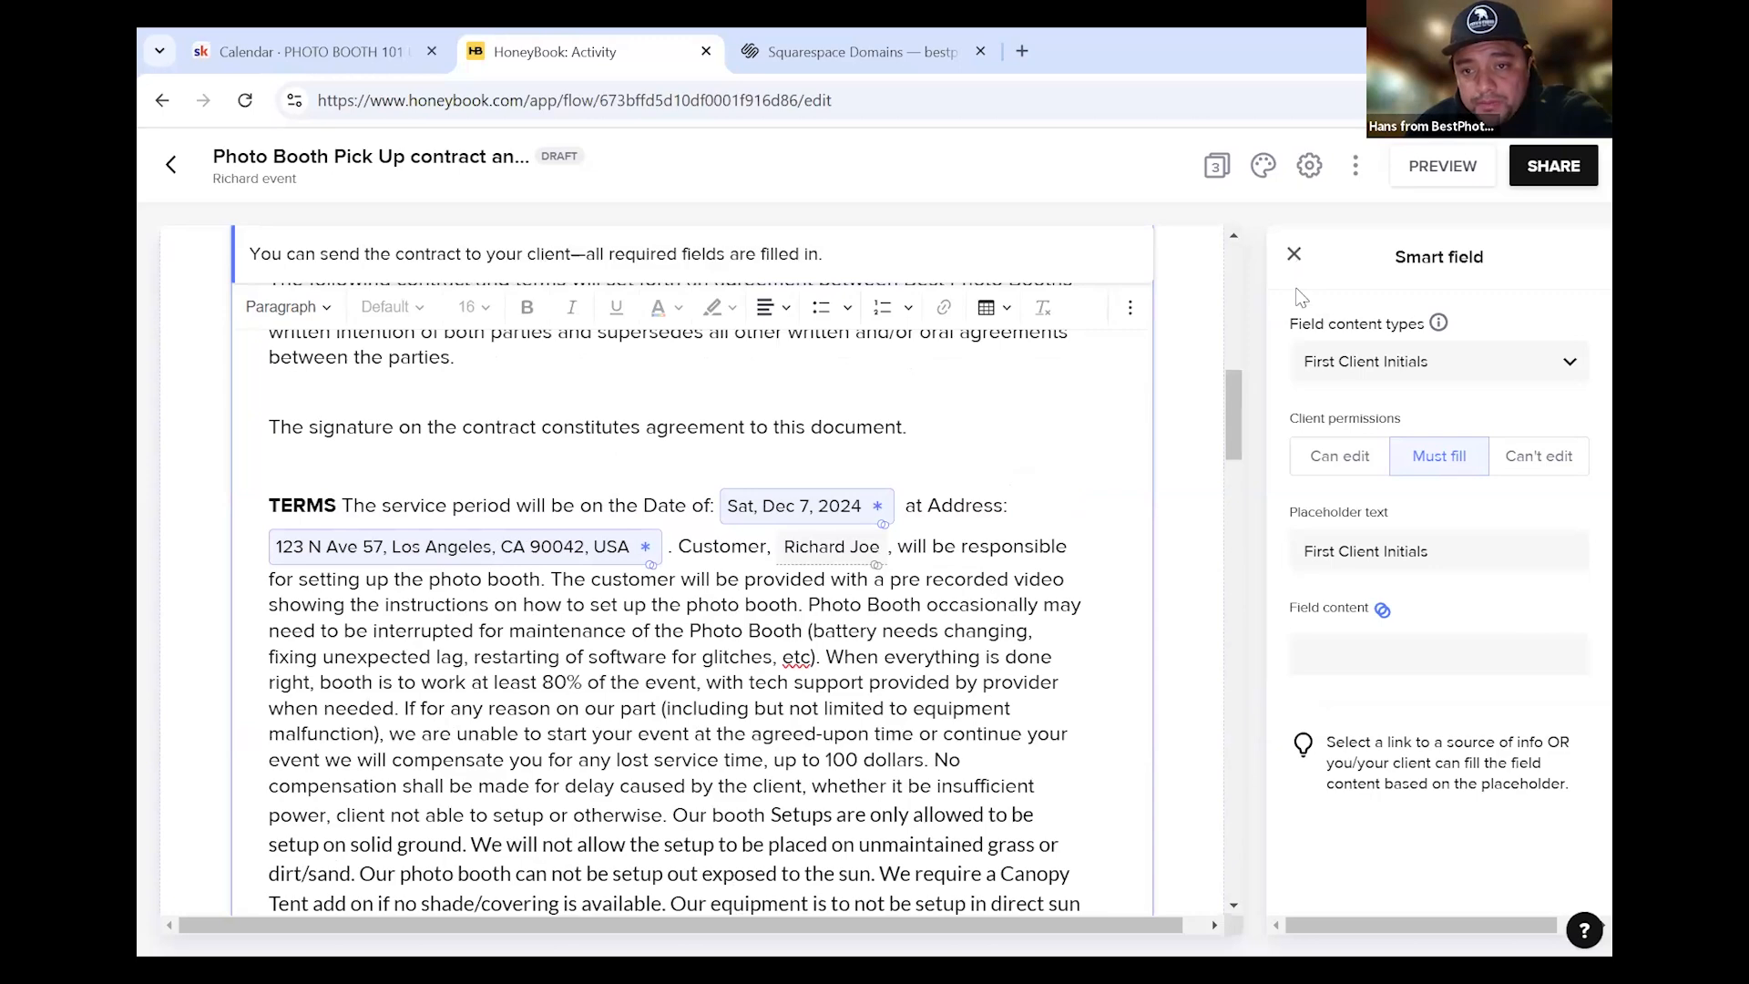
Close the smart field panel and review the Invoice page's $199 Photo Booth Pick Up service
{"action": "left_click", "coordinate": [1294, 253]}
{"action": "left_click", "coordinate": [1345, 376]}
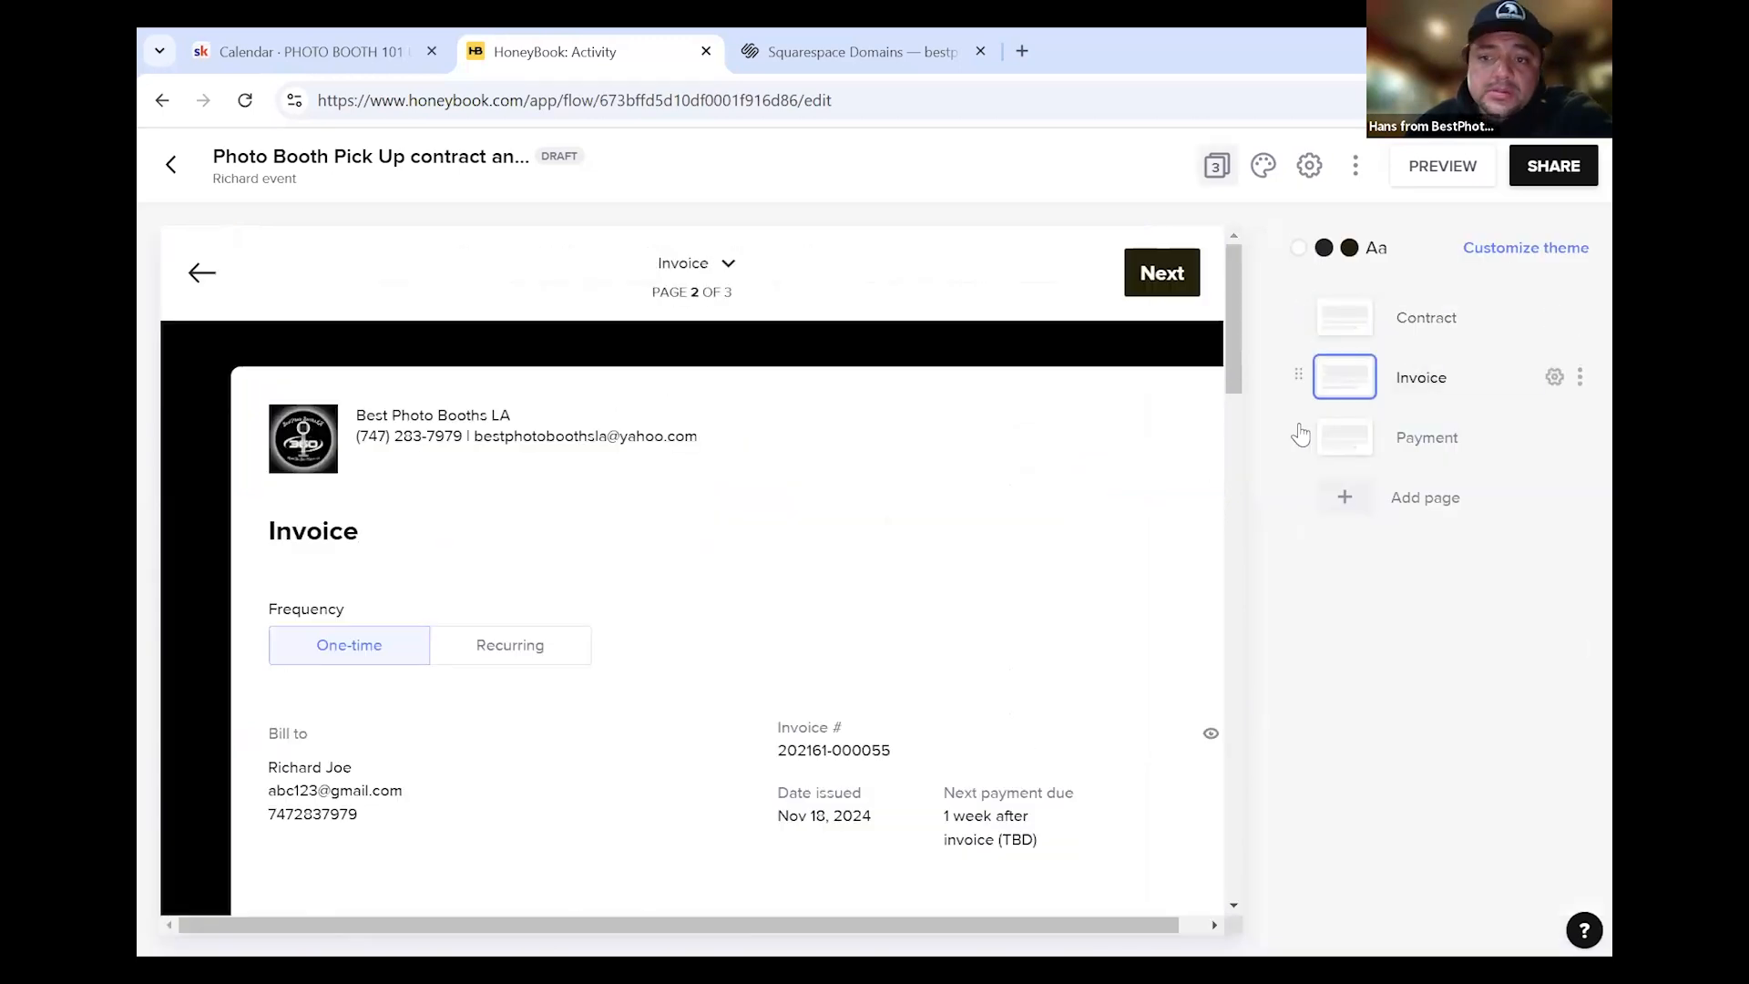
{"action": "scroll", "coordinate": [638, 610], "scroll_direction": "down", "scroll_amount": 3}
{"action": "scroll", "coordinate": [724, 528], "scroll_direction": "down", "scroll_amount": 3}
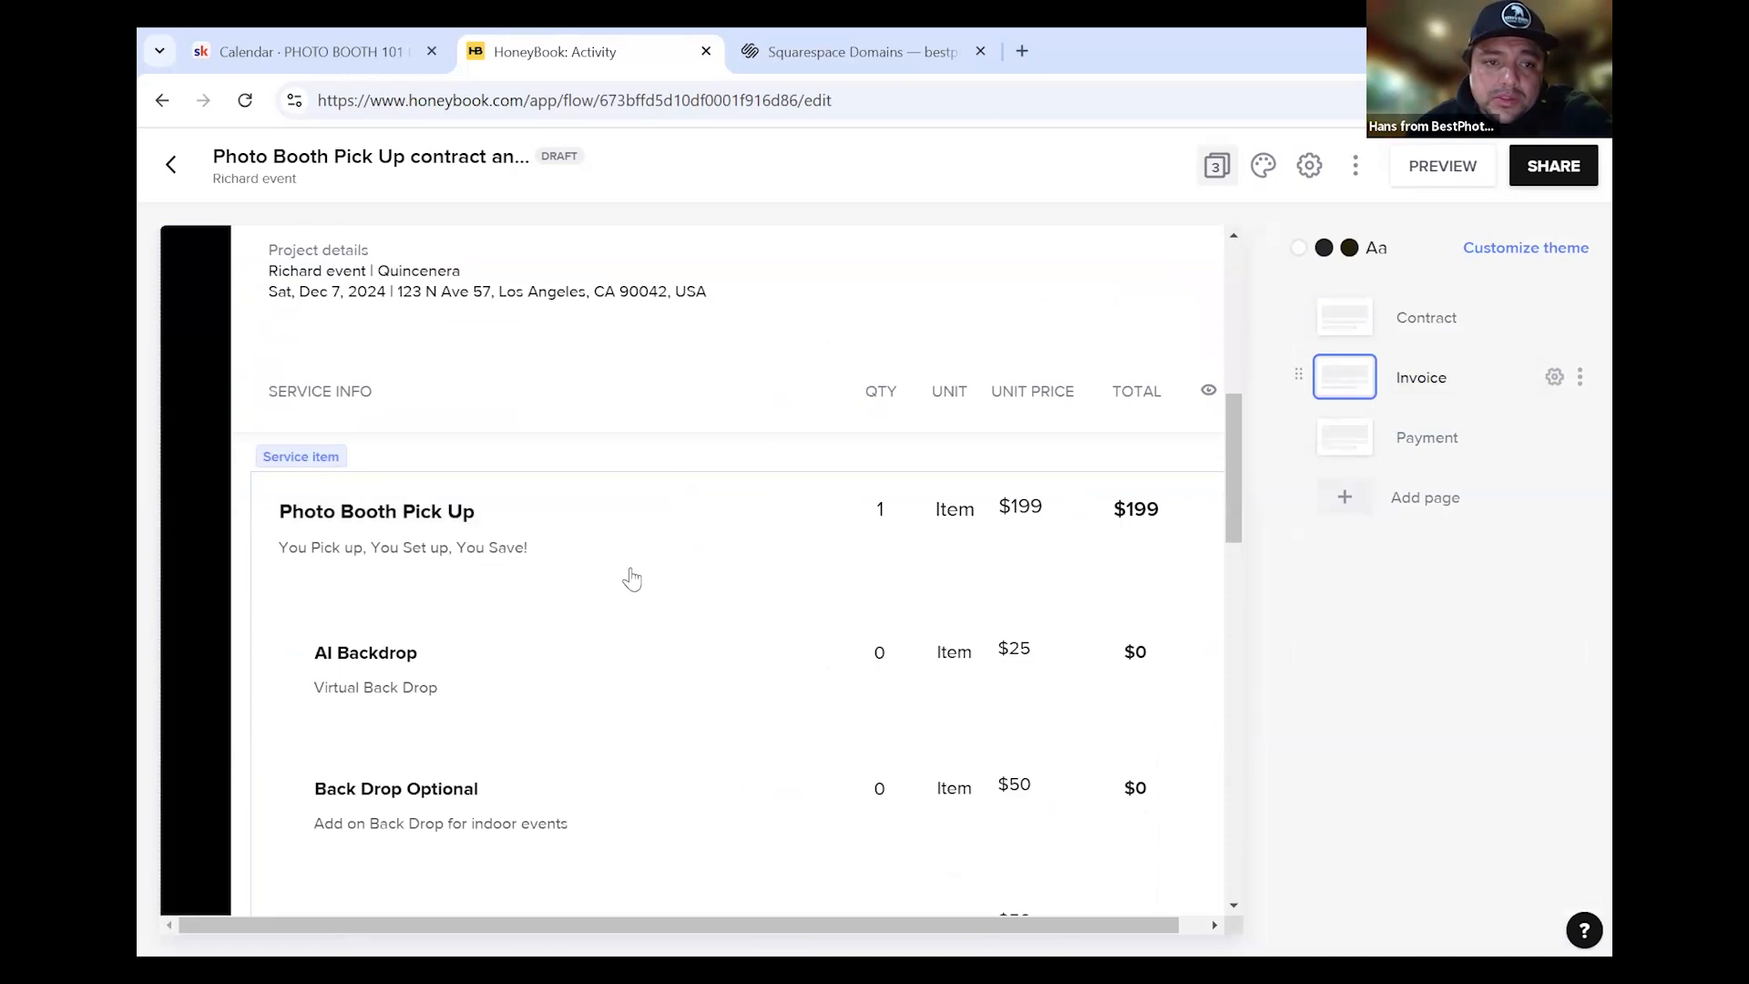
{"action": "scroll", "coordinate": [625, 578], "scroll_direction": "up", "scroll_amount": 3}
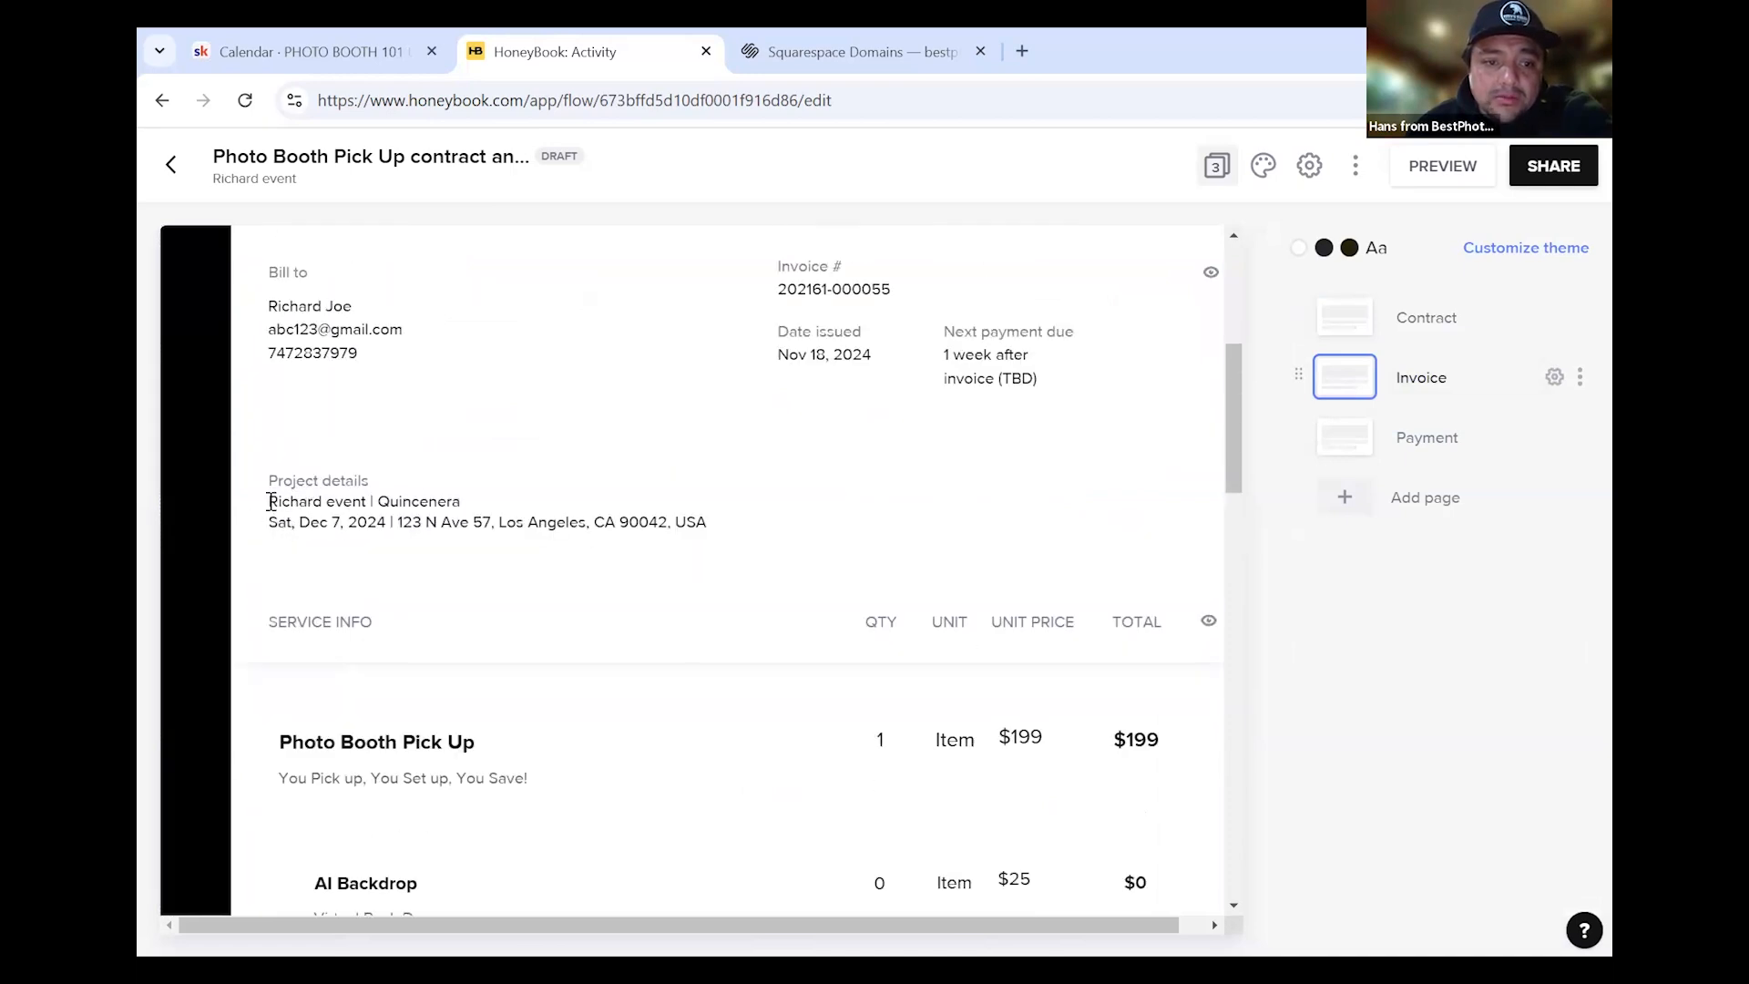
{"action": "left_click_drag", "start_coordinate": [280, 500], "coordinate": [347, 498]}
{"action": "left_click", "coordinate": [356, 502]}
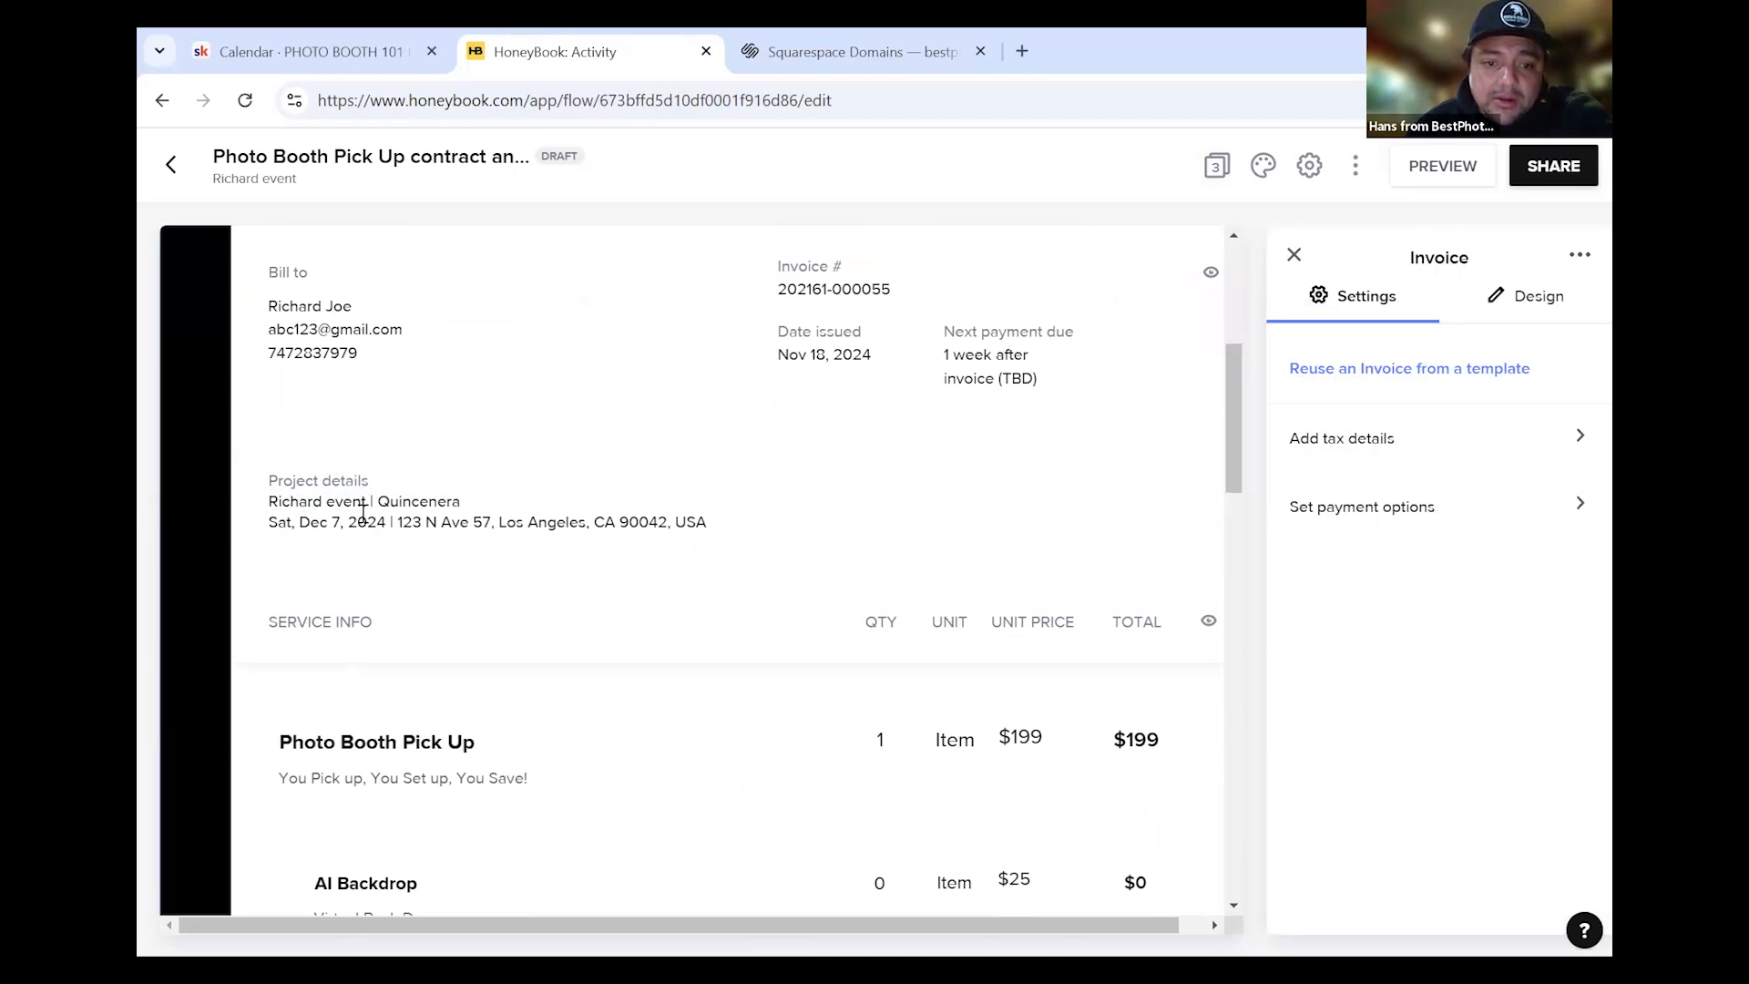
{"action": "left_click_drag", "start_coordinate": [278, 506], "coordinate": [352, 504]}
{"action": "left_click", "coordinate": [439, 510]}
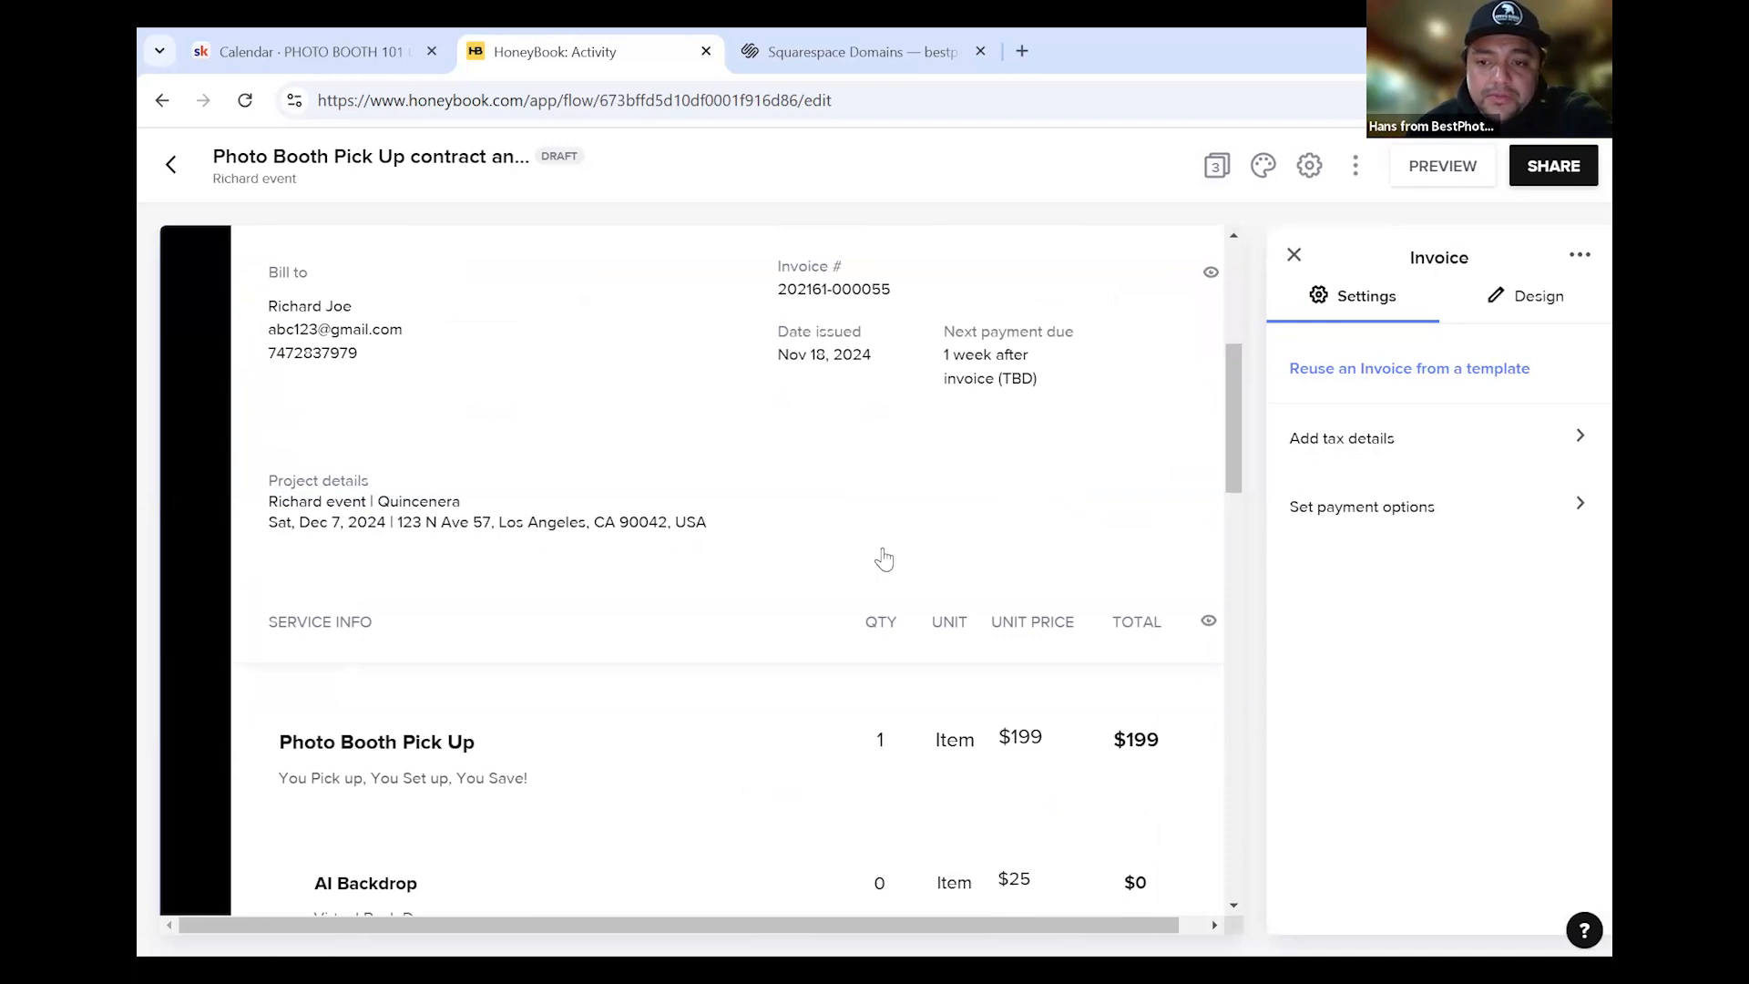
{"action": "scroll", "coordinate": [878, 561], "scroll_direction": "down", "scroll_amount": 4}
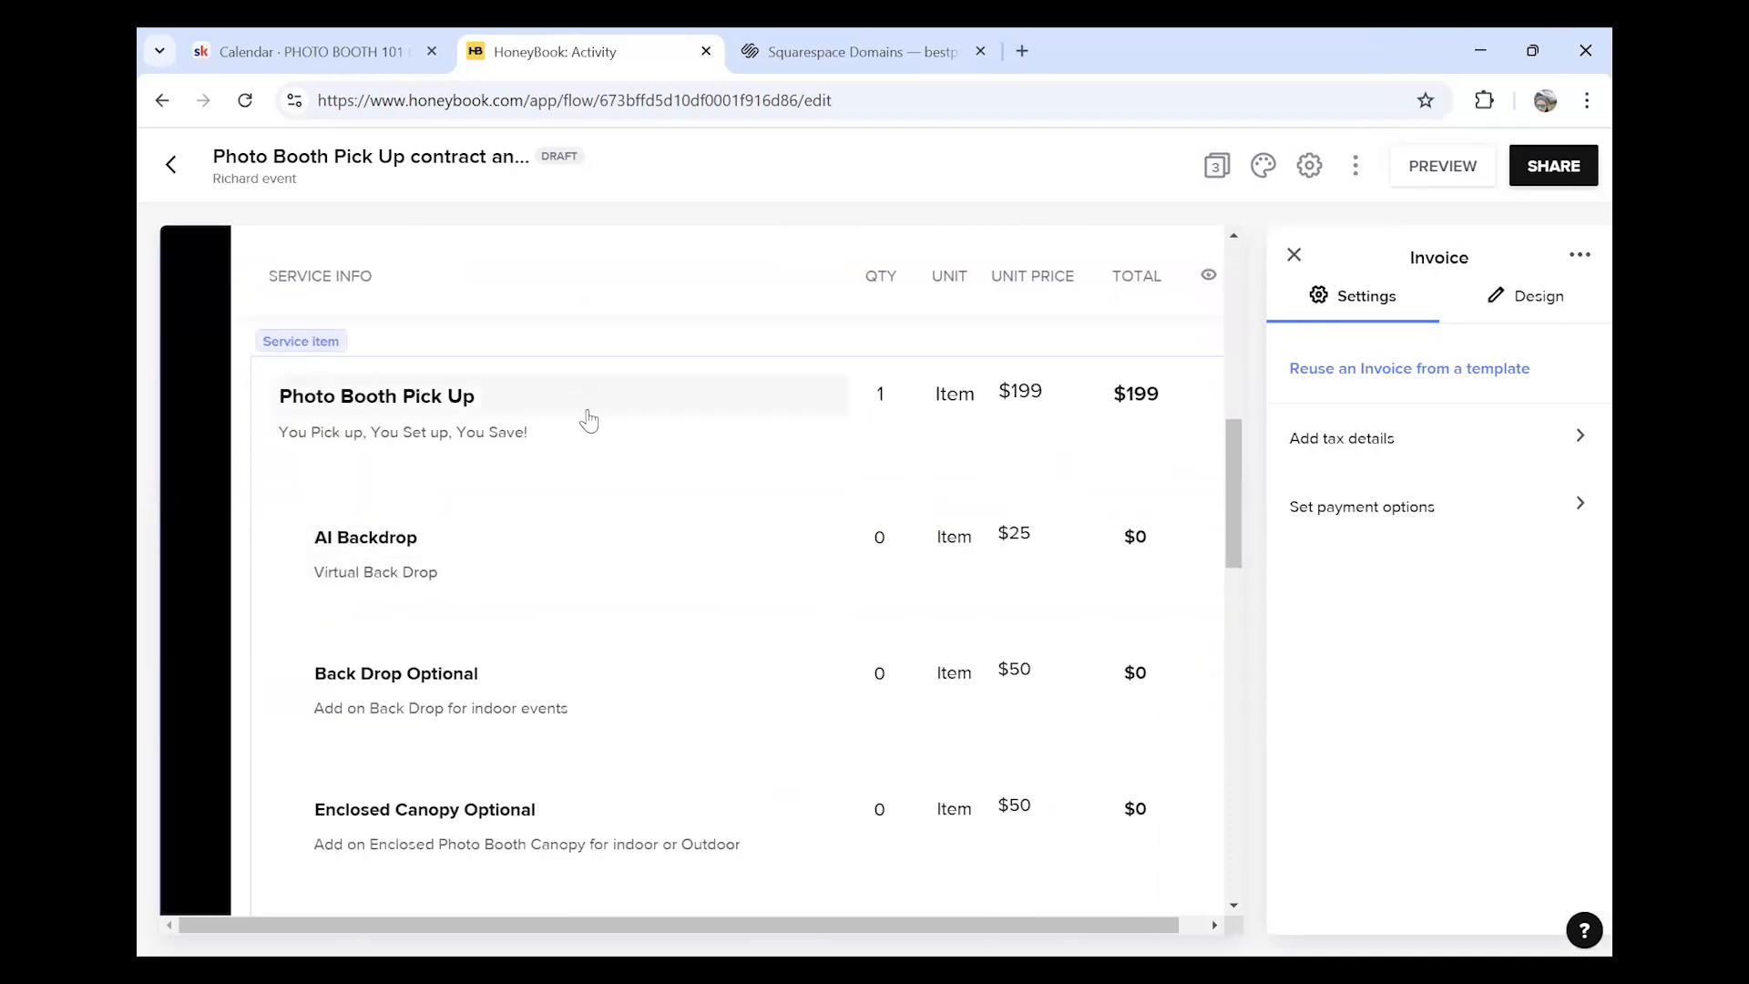
{"action": "scroll", "coordinate": [583, 414], "scroll_direction": "down", "scroll_amount": 2}
{"action": "scroll", "coordinate": [538, 520], "scroll_direction": "up", "scroll_amount": 1}
{"action": "scroll", "coordinate": [563, 530], "scroll_direction": "up", "scroll_amount": 4}
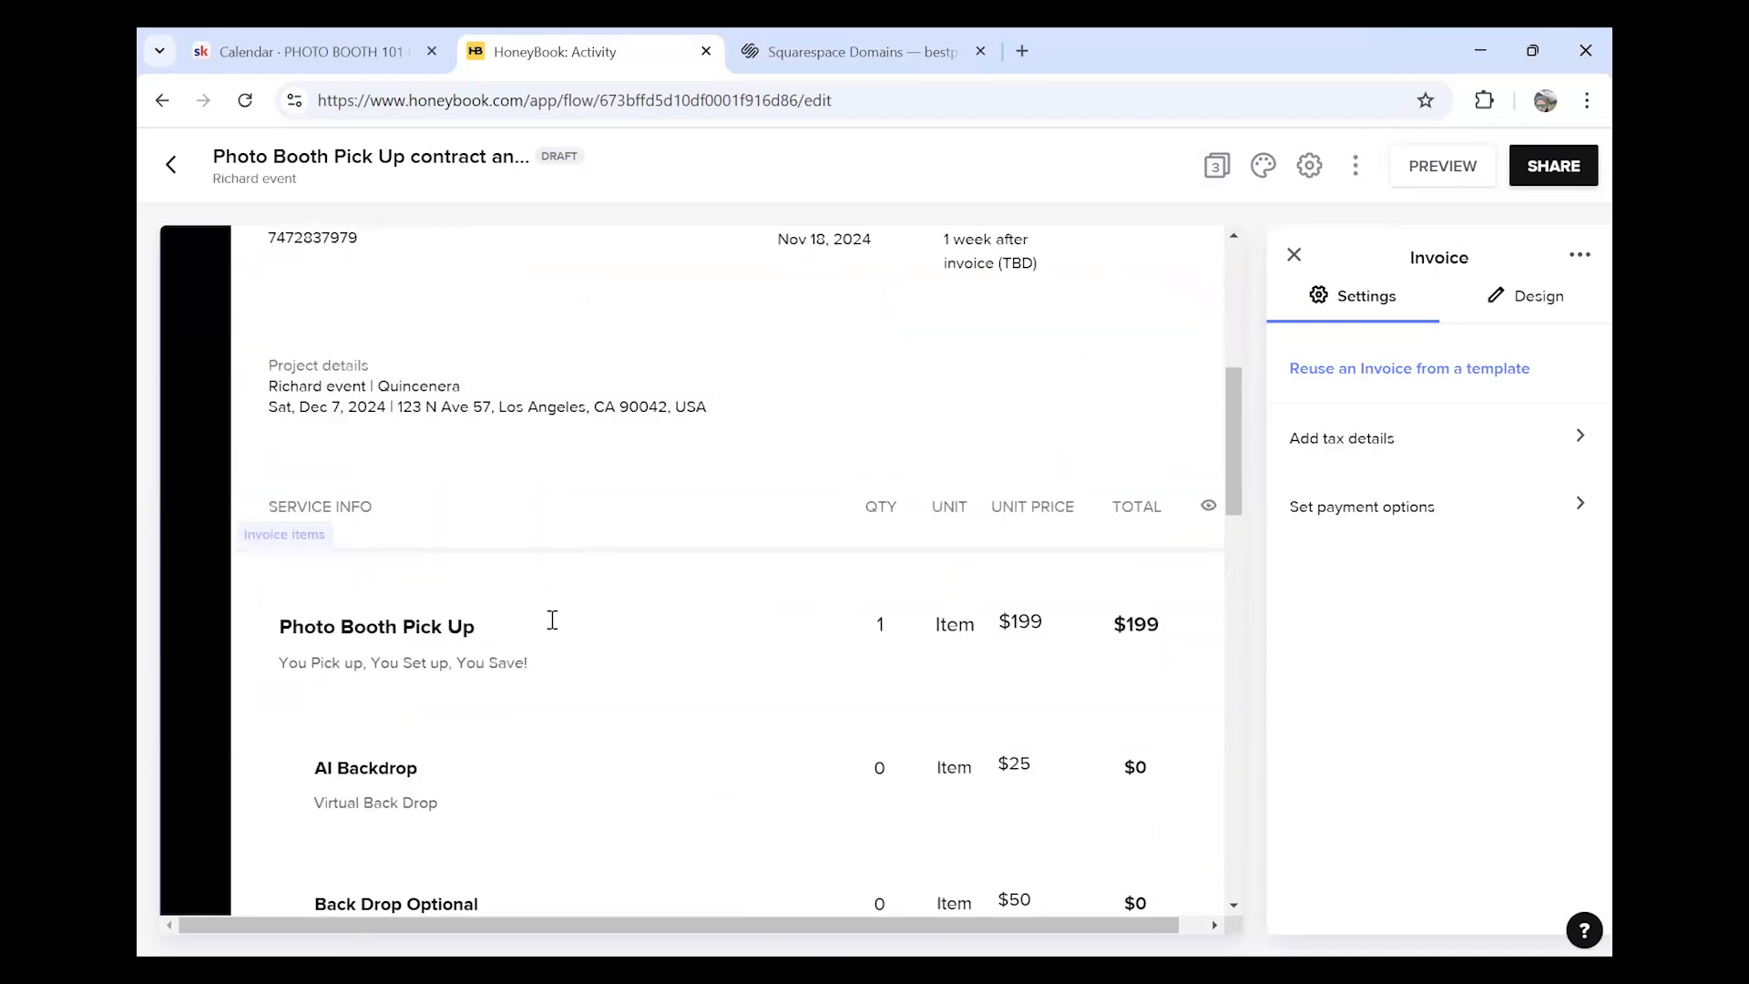
{"action": "scroll", "coordinate": [605, 684], "scroll_direction": "down", "scroll_amount": 1}
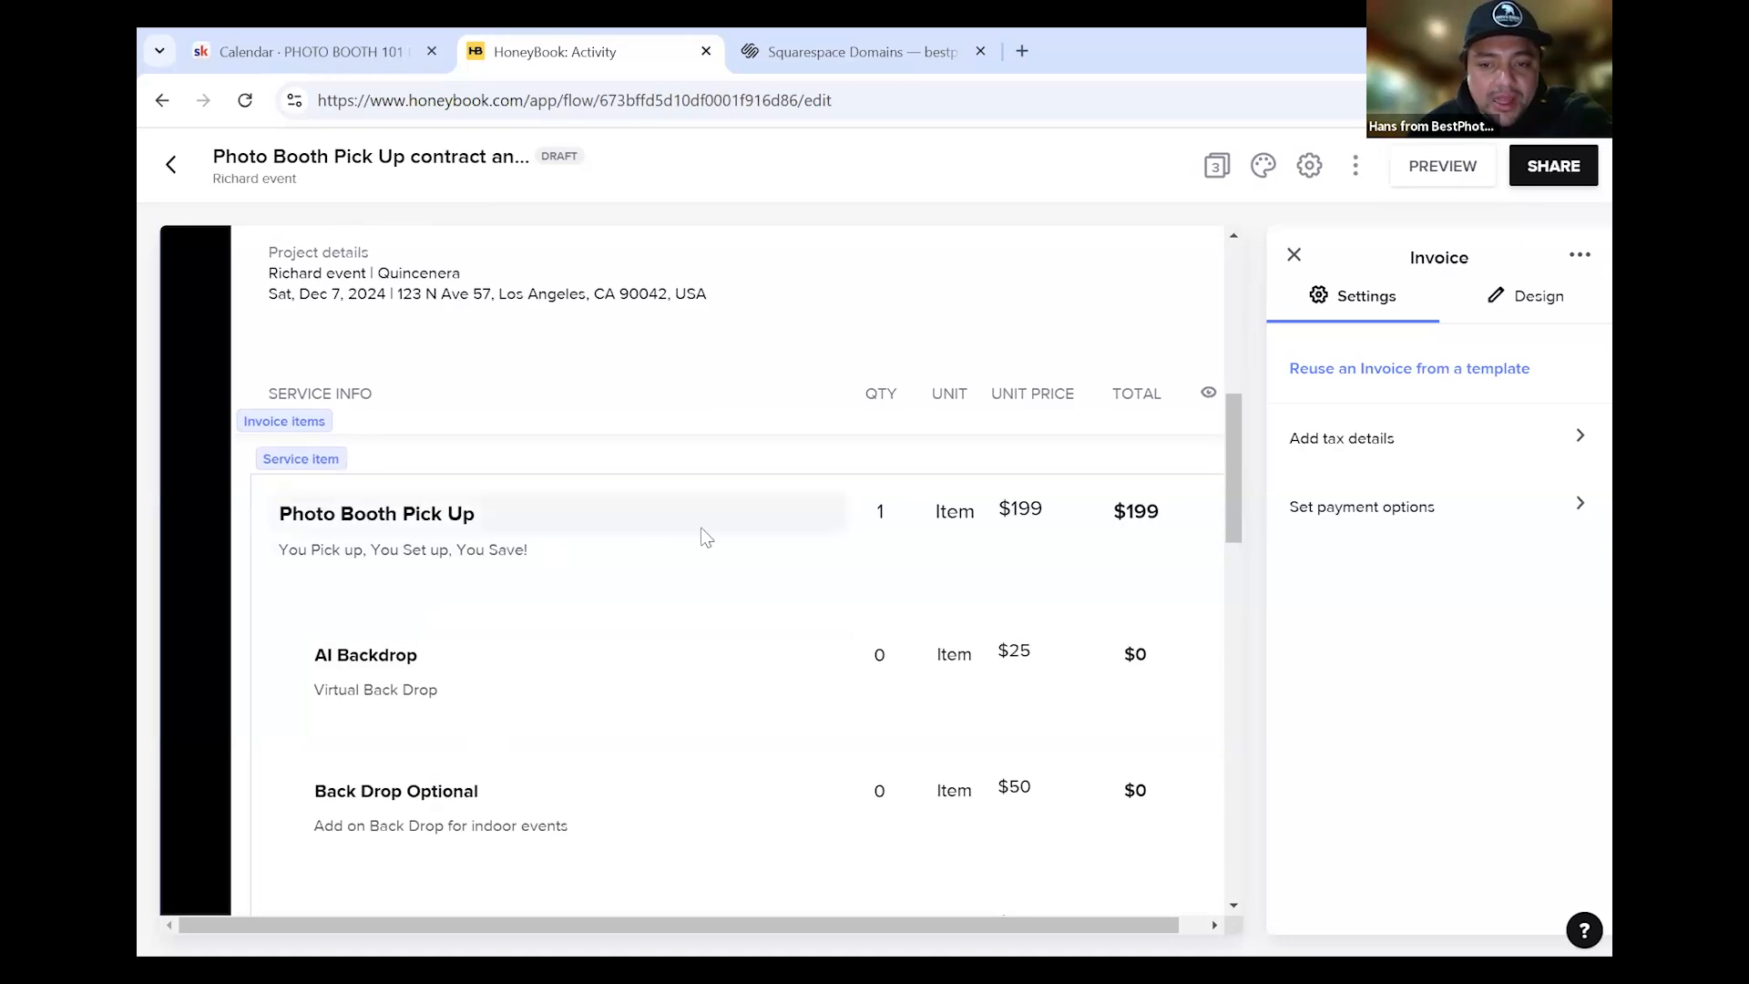
{"action": "scroll", "coordinate": [602, 519], "scroll_direction": "up", "scroll_amount": 4}
{"action": "scroll", "coordinate": [756, 643], "scroll_direction": "down", "scroll_amount": 3}
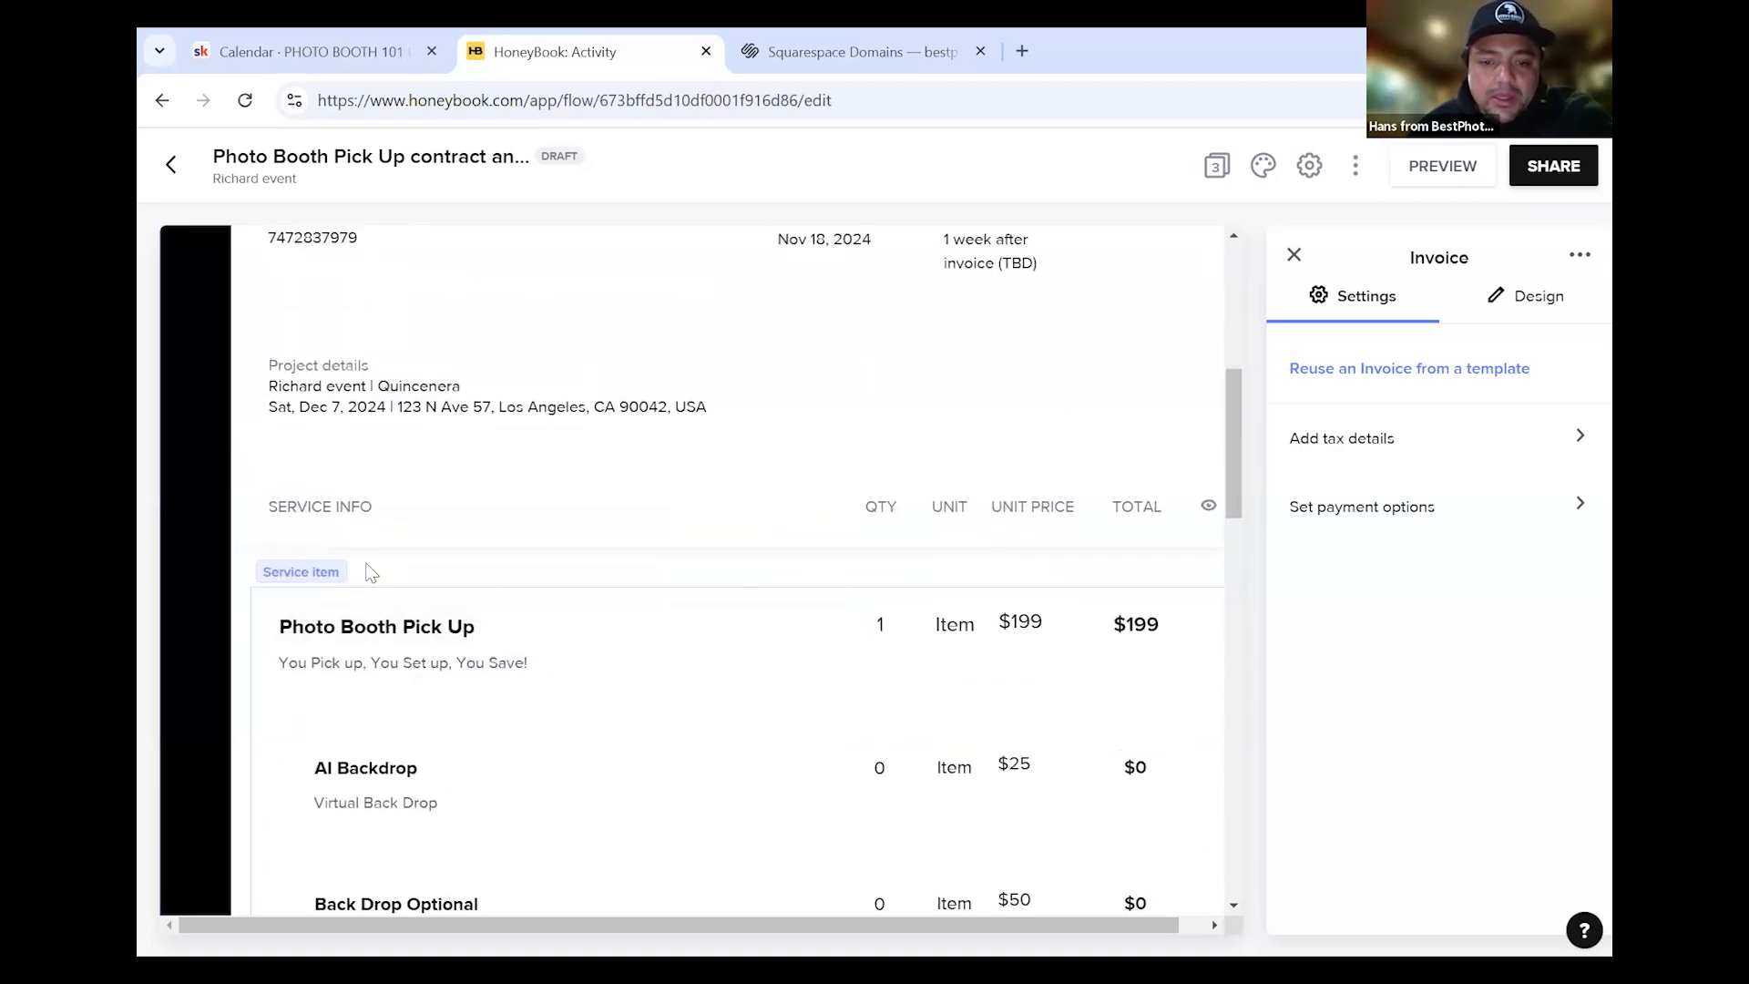
{"action": "scroll", "coordinate": [782, 639], "scroll_direction": "down", "scroll_amount": 4}
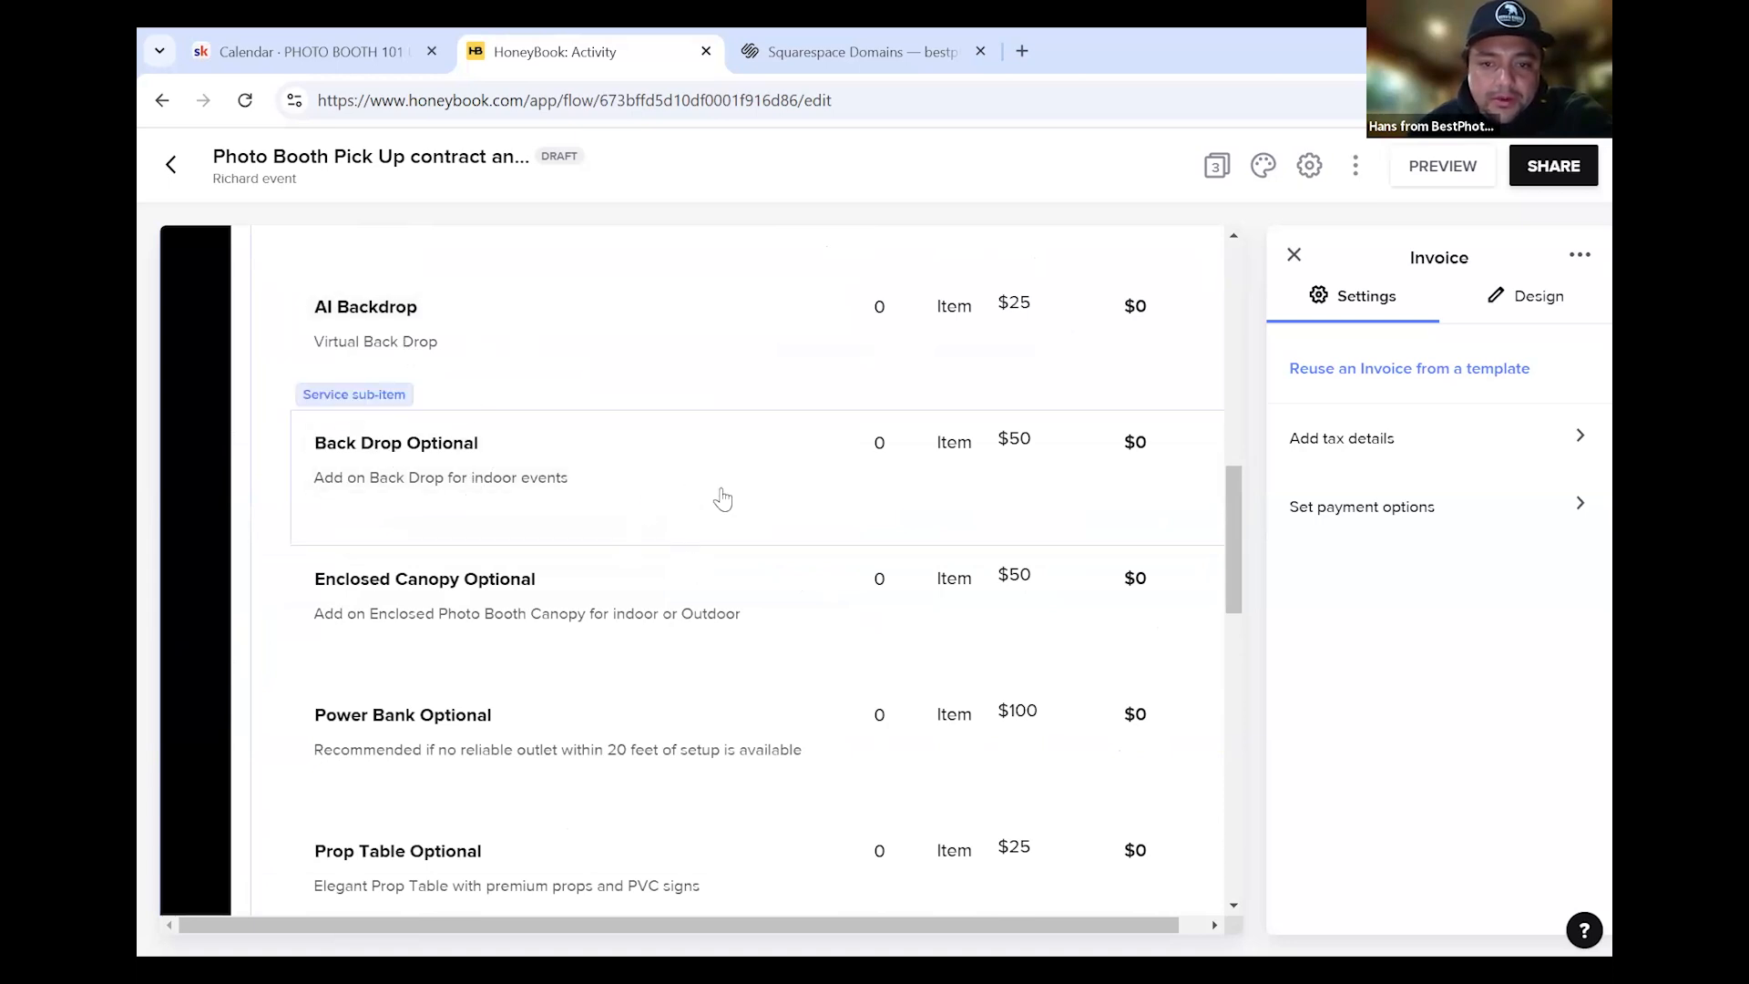
{"action": "scroll", "coordinate": [504, 456], "scroll_direction": "down", "scroll_amount": 2}
{"action": "scroll", "coordinate": [480, 520], "scroll_direction": "up", "scroll_amount": 2}
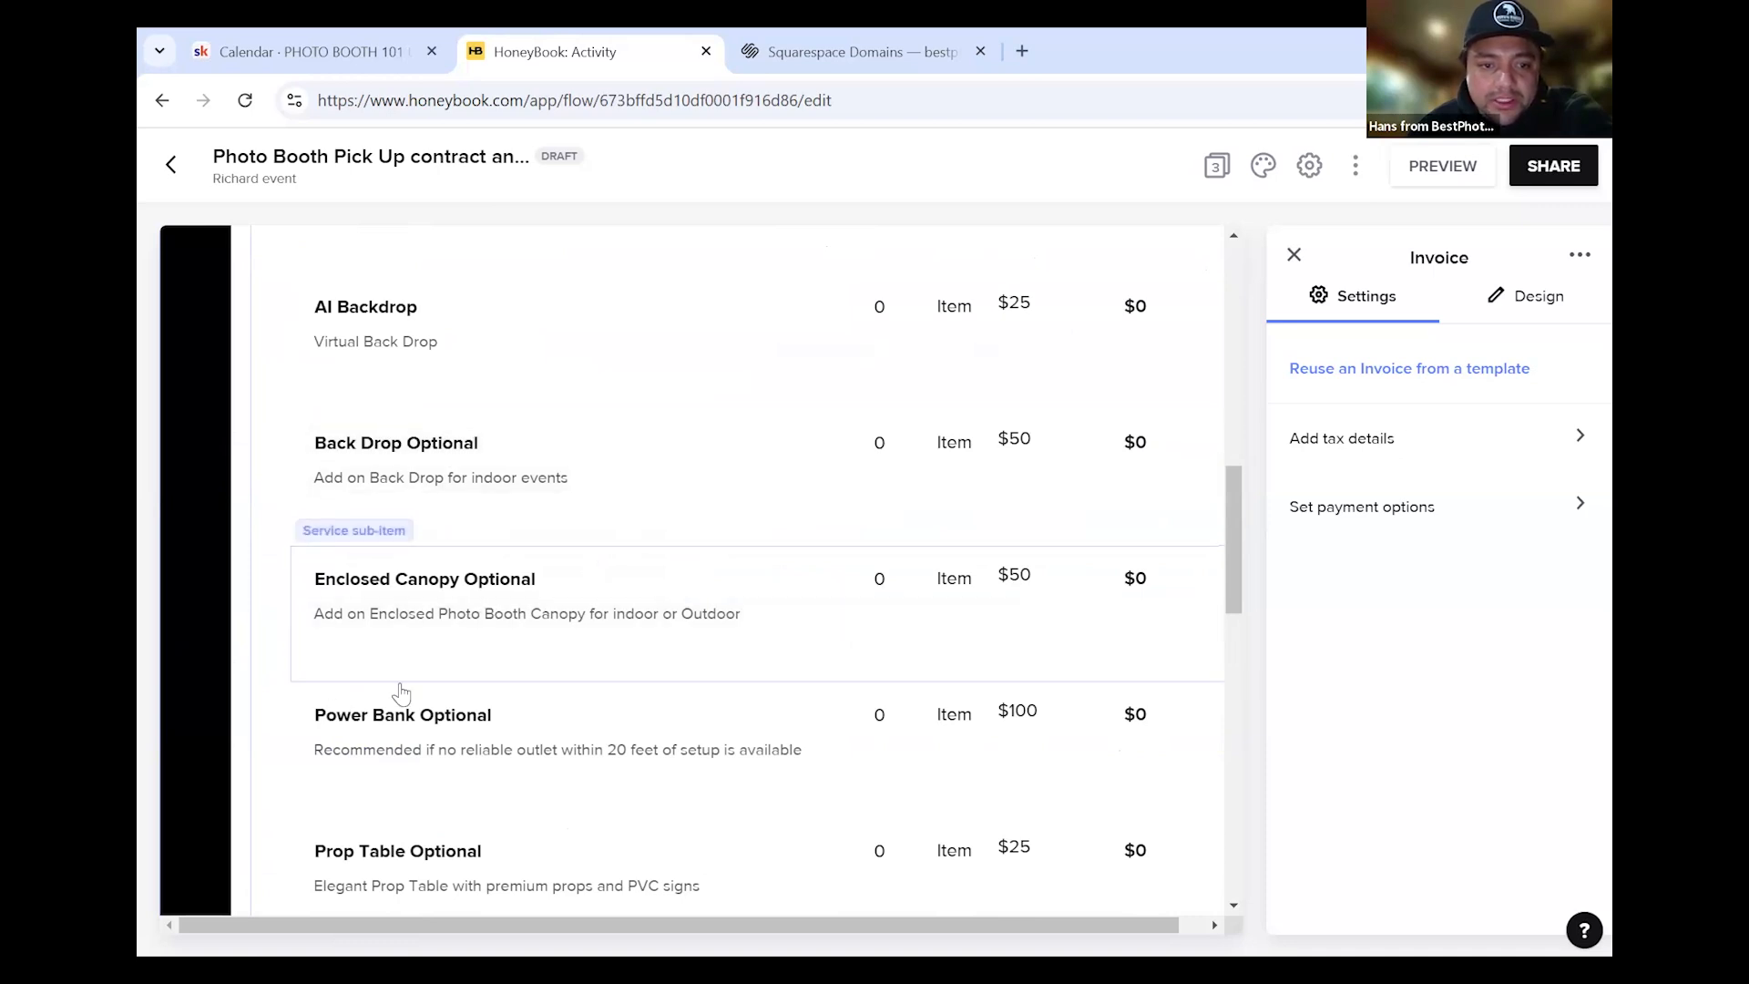
{"action": "scroll", "coordinate": [711, 649], "scroll_direction": "down", "scroll_amount": 2}
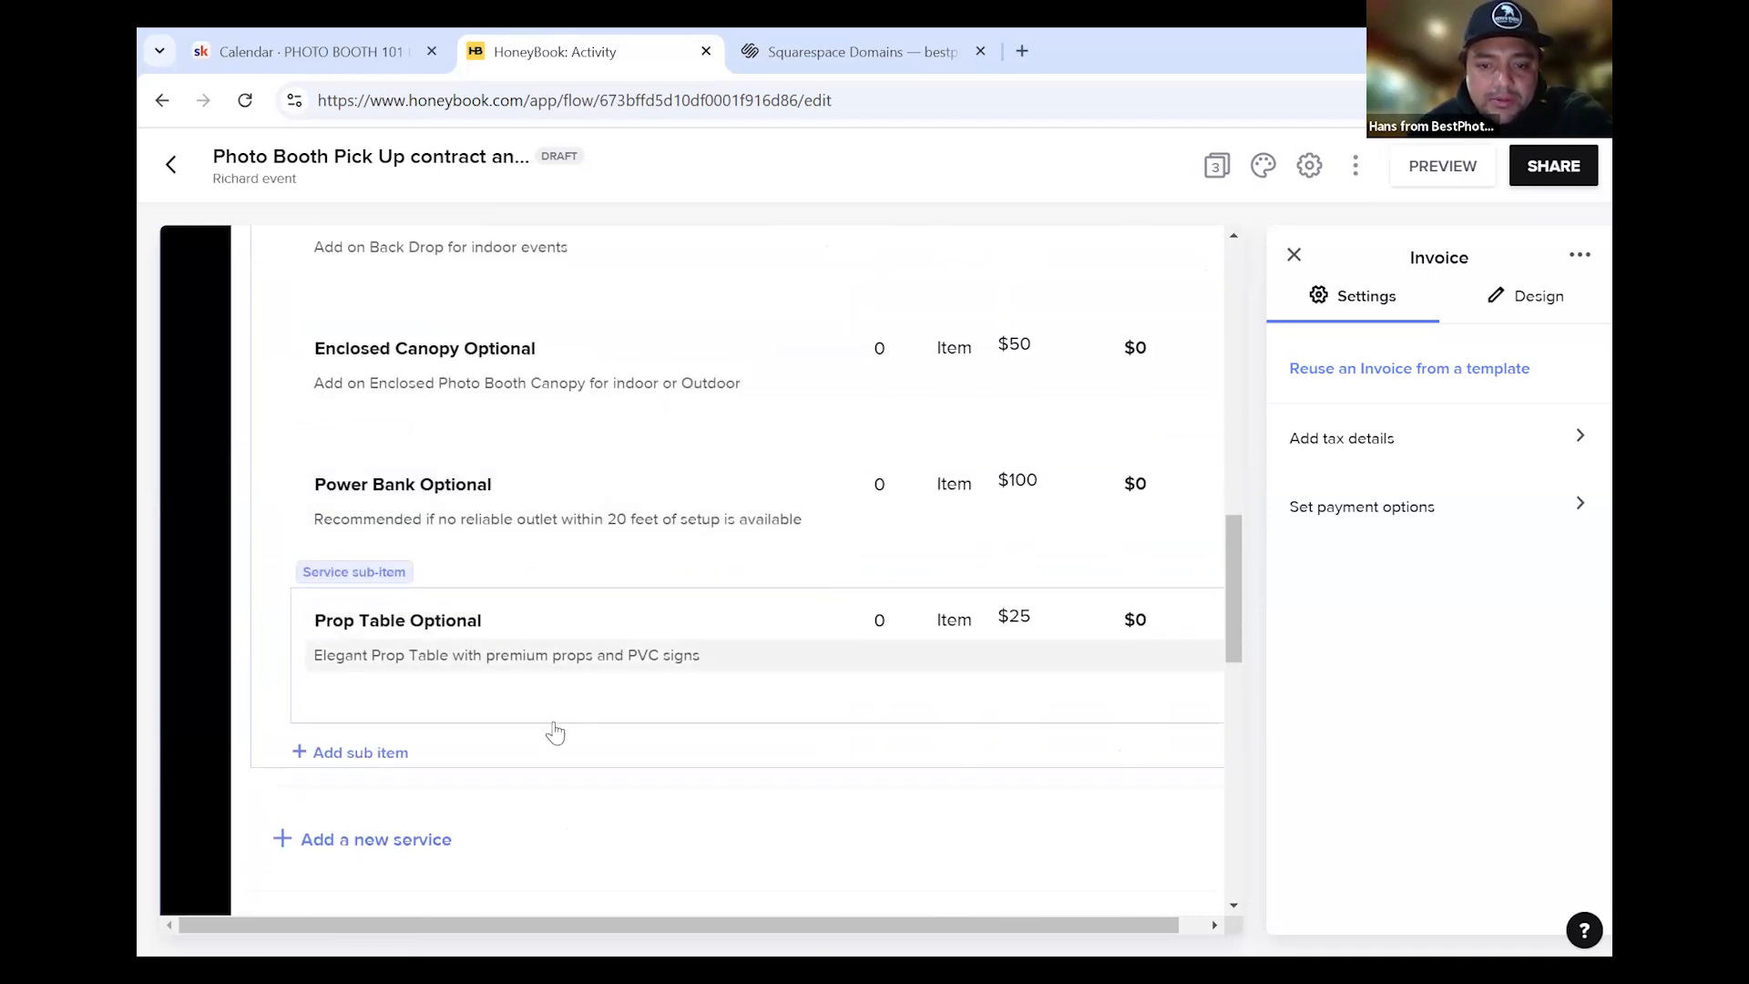
{"action": "scroll", "coordinate": [590, 729], "scroll_direction": "down", "scroll_amount": 2}
{"action": "scroll", "coordinate": [957, 727], "scroll_direction": "down", "scroll_amount": 2}
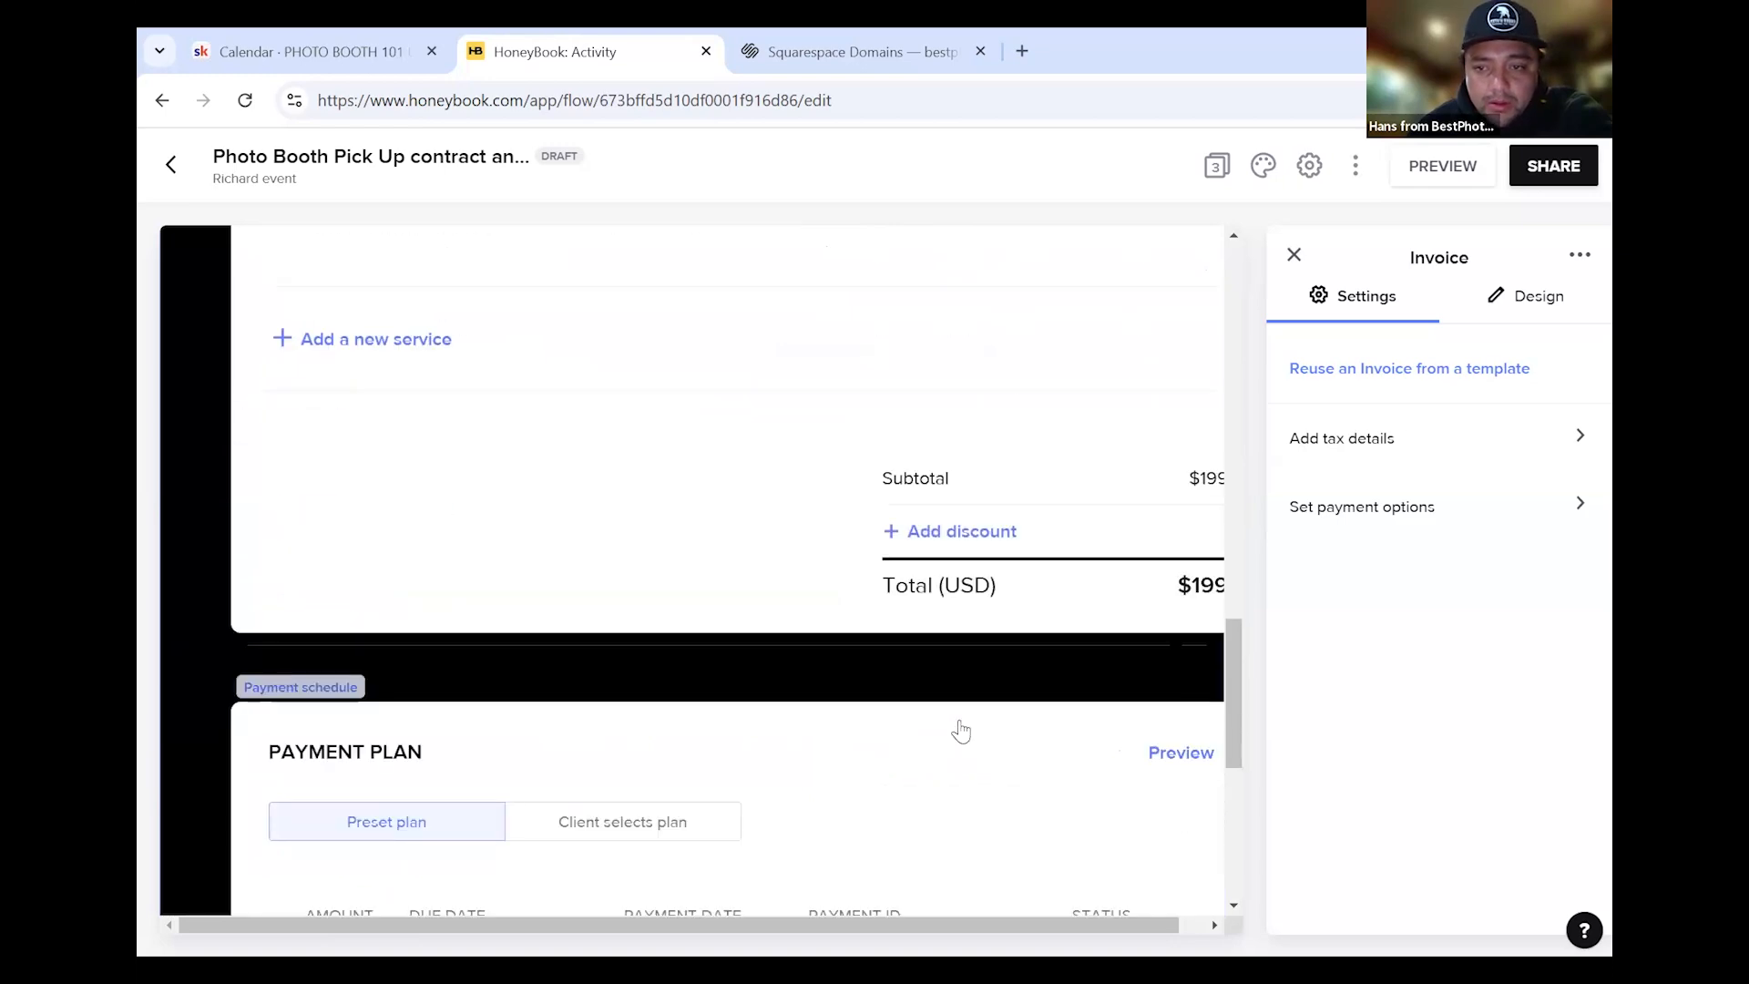
{"action": "scroll", "coordinate": [959, 724], "scroll_direction": "up", "scroll_amount": 10}
{"action": "scroll", "coordinate": [939, 724], "scroll_direction": "up", "scroll_amount": 2}
{"action": "scroll", "coordinate": [687, 632], "scroll_direction": "down", "scroll_amount": 3}
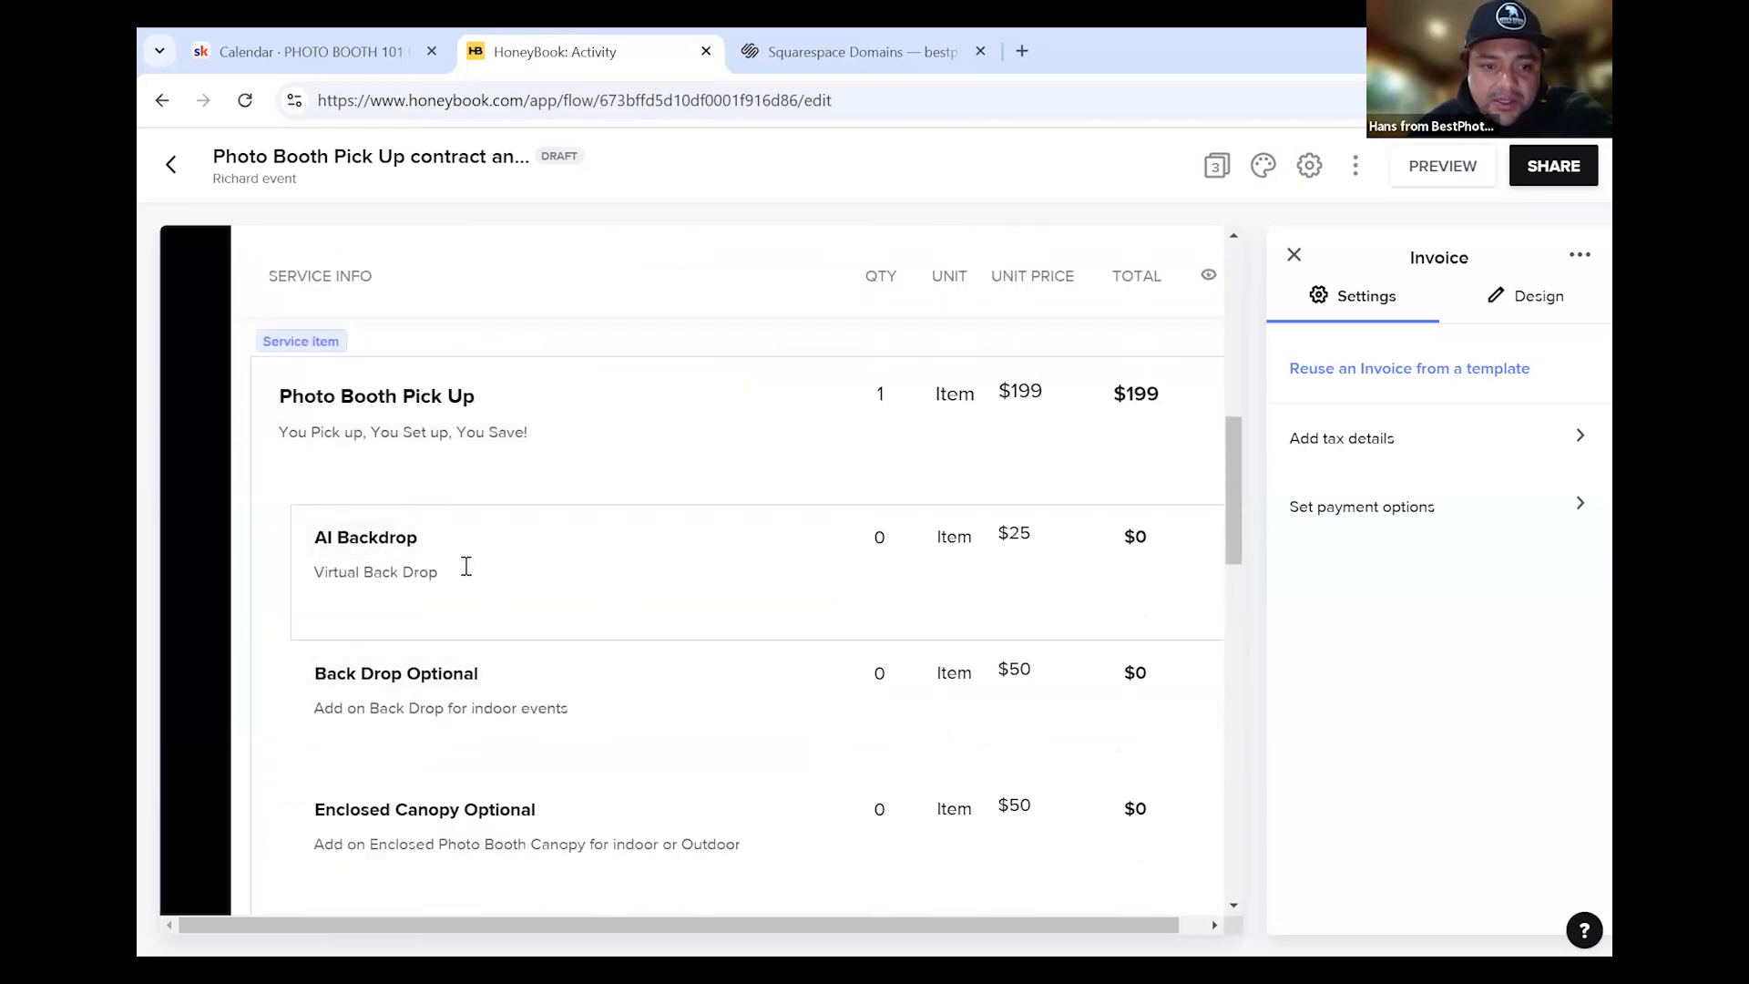
{"action": "scroll", "coordinate": [452, 570], "scroll_direction": "up", "scroll_amount": 1}
{"action": "scroll", "coordinate": [510, 674], "scroll_direction": "up", "scroll_amount": 3}
{"action": "scroll", "coordinate": [556, 711], "scroll_direction": "down", "scroll_amount": 2}
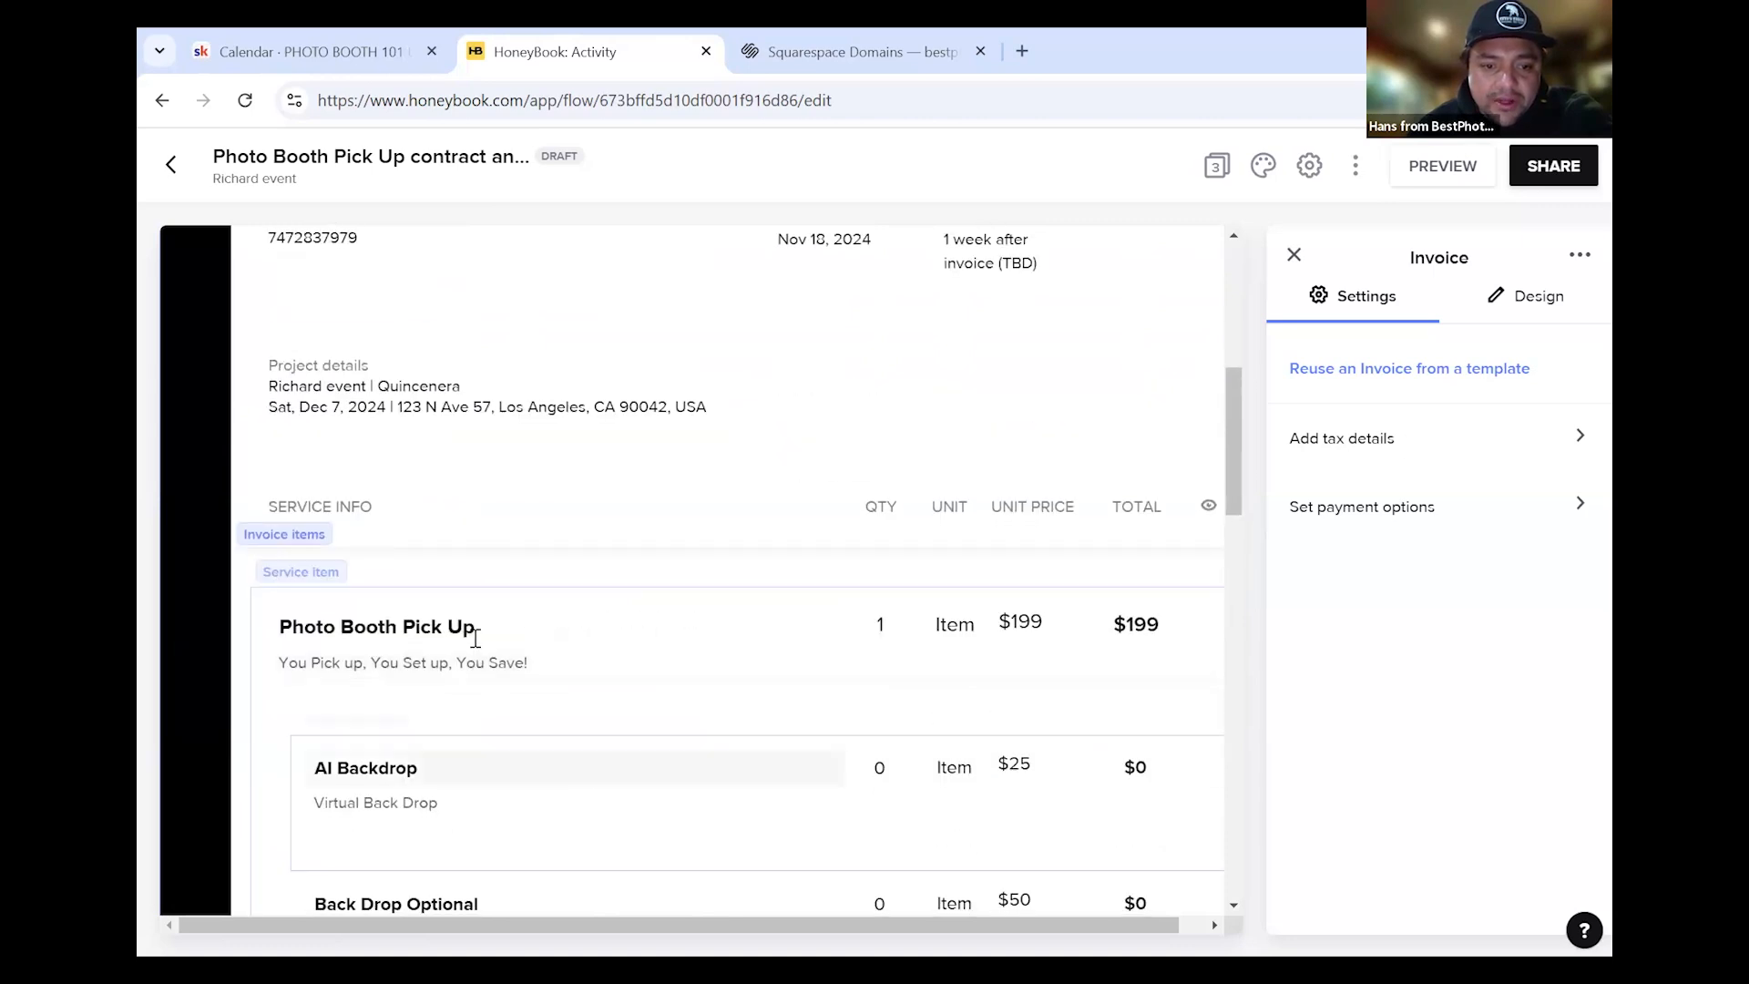
{"action": "scroll", "coordinate": [348, 403], "scroll_direction": "down", "scroll_amount": 3}
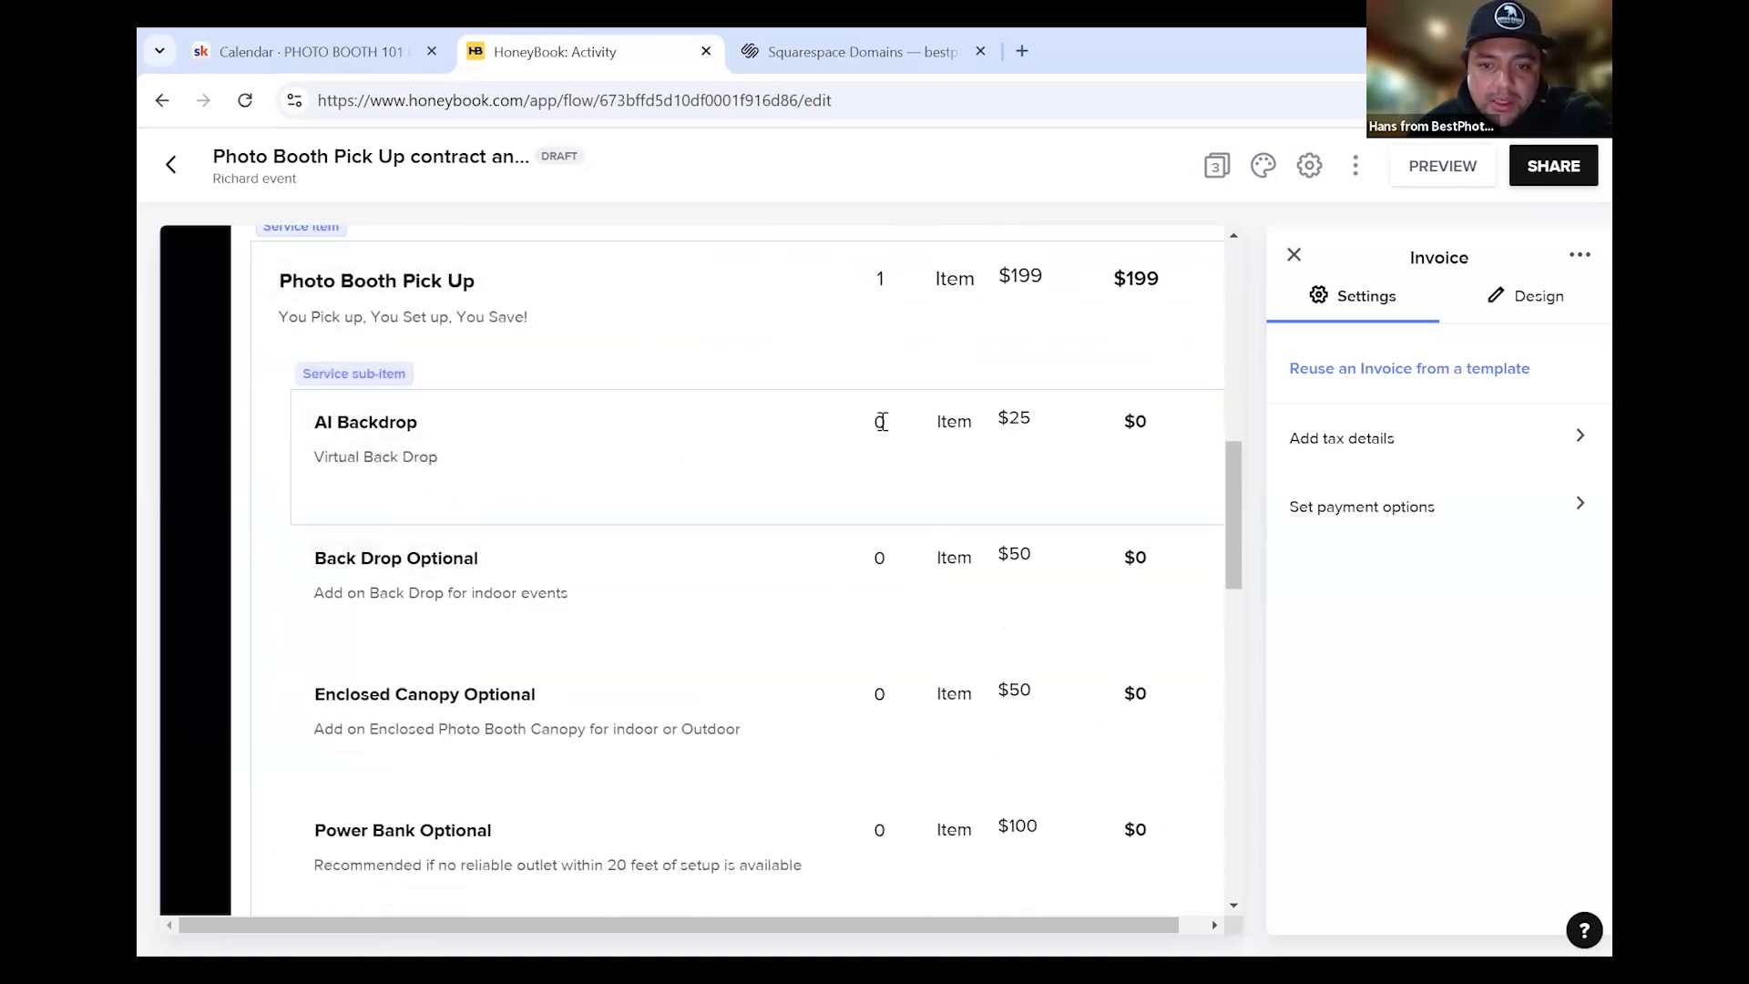
Set Power Bank Optional ($100) and Prop Table Optional ($25) to quantity 1, removing the blank sub-item
{"action": "left_click", "coordinate": [901, 429]}
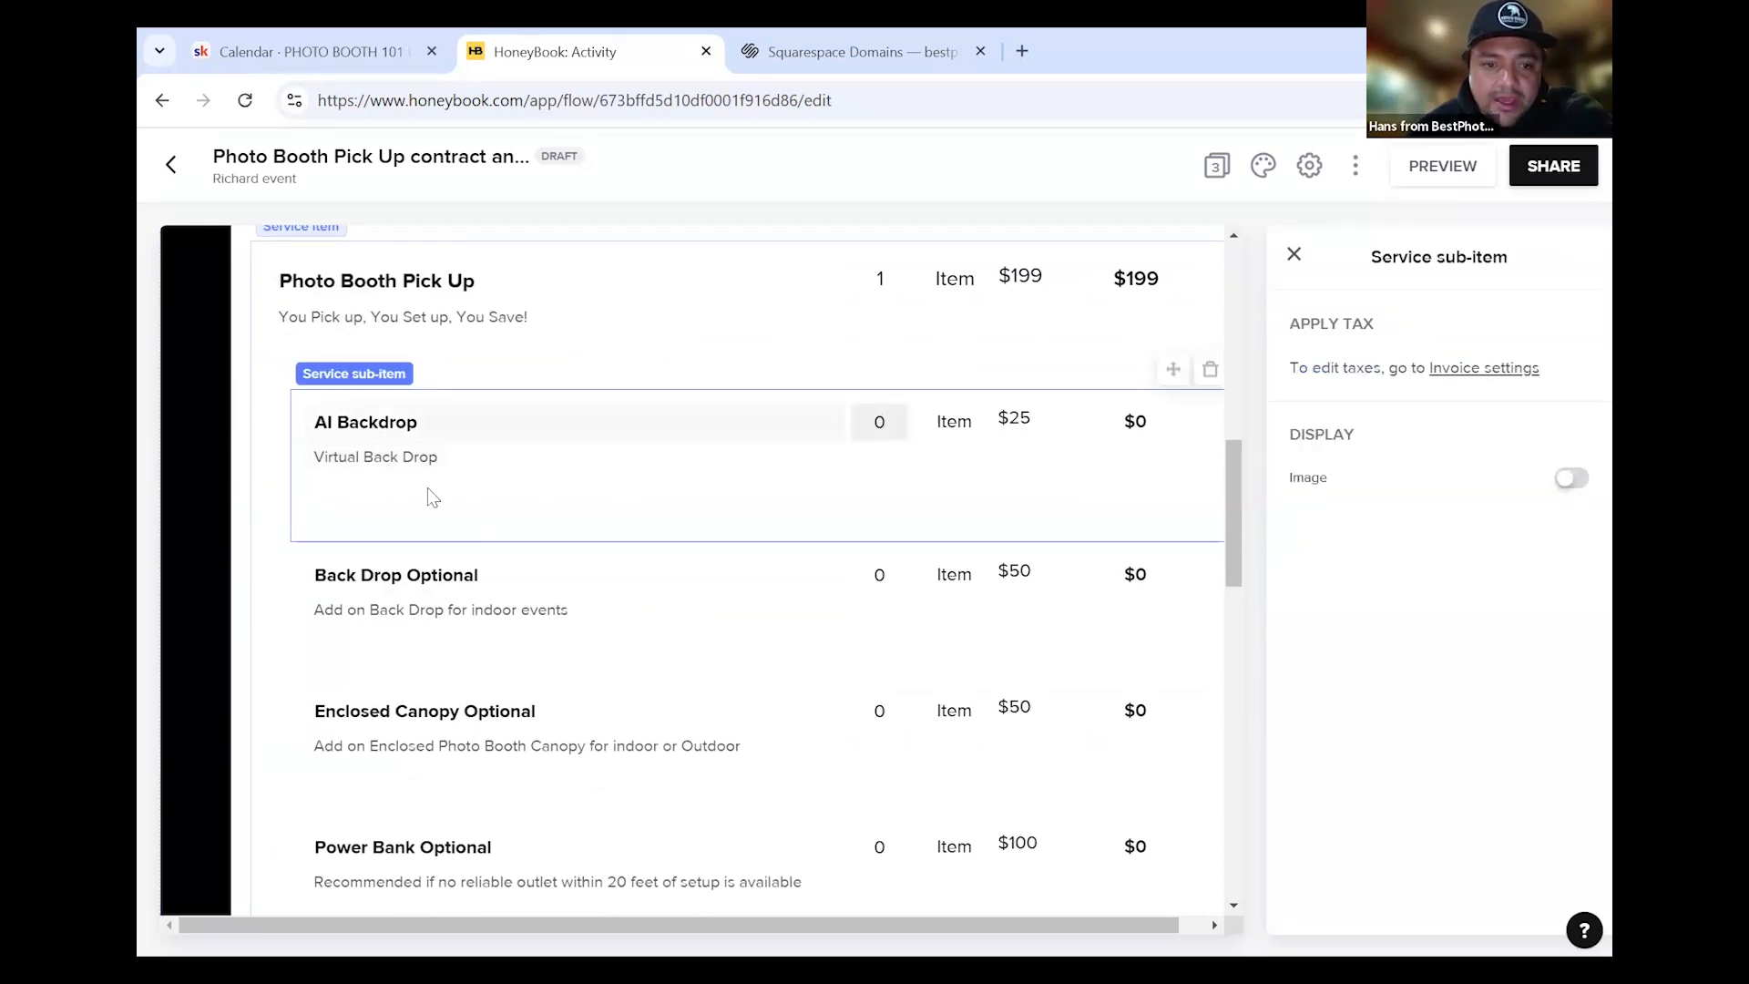
{"action": "scroll", "coordinate": [638, 695], "scroll_direction": "down", "scroll_amount": 1}
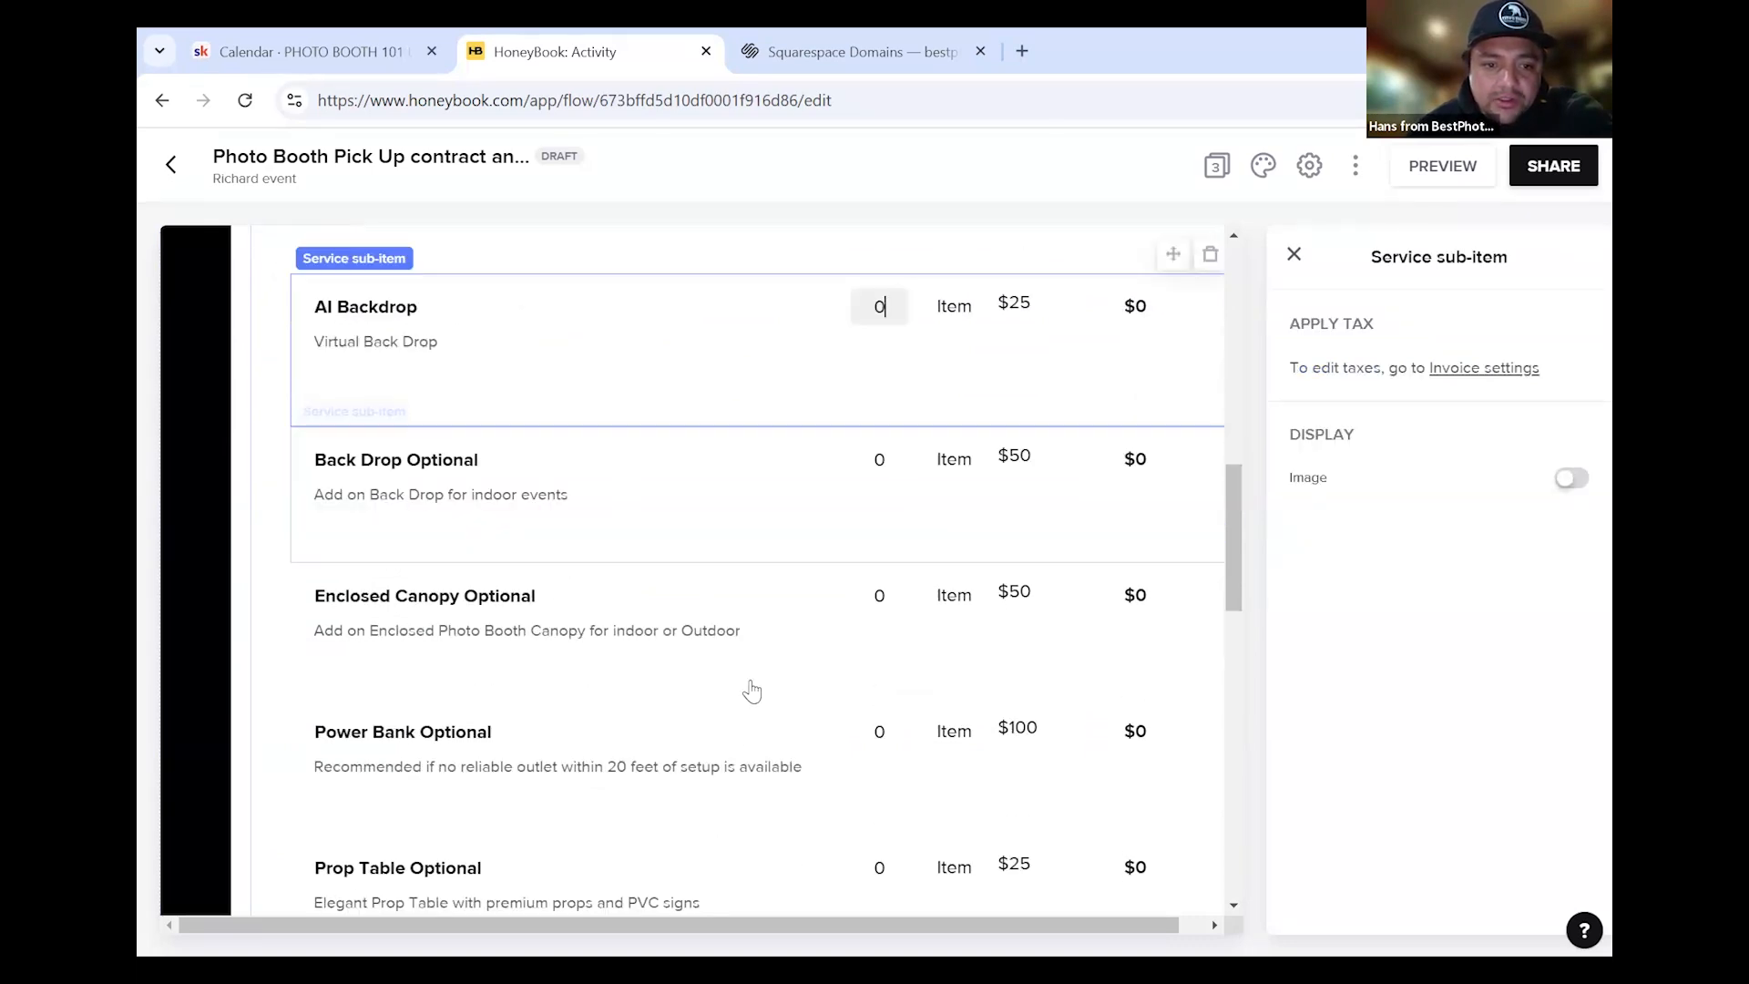
{"action": "left_click", "coordinate": [916, 734]}
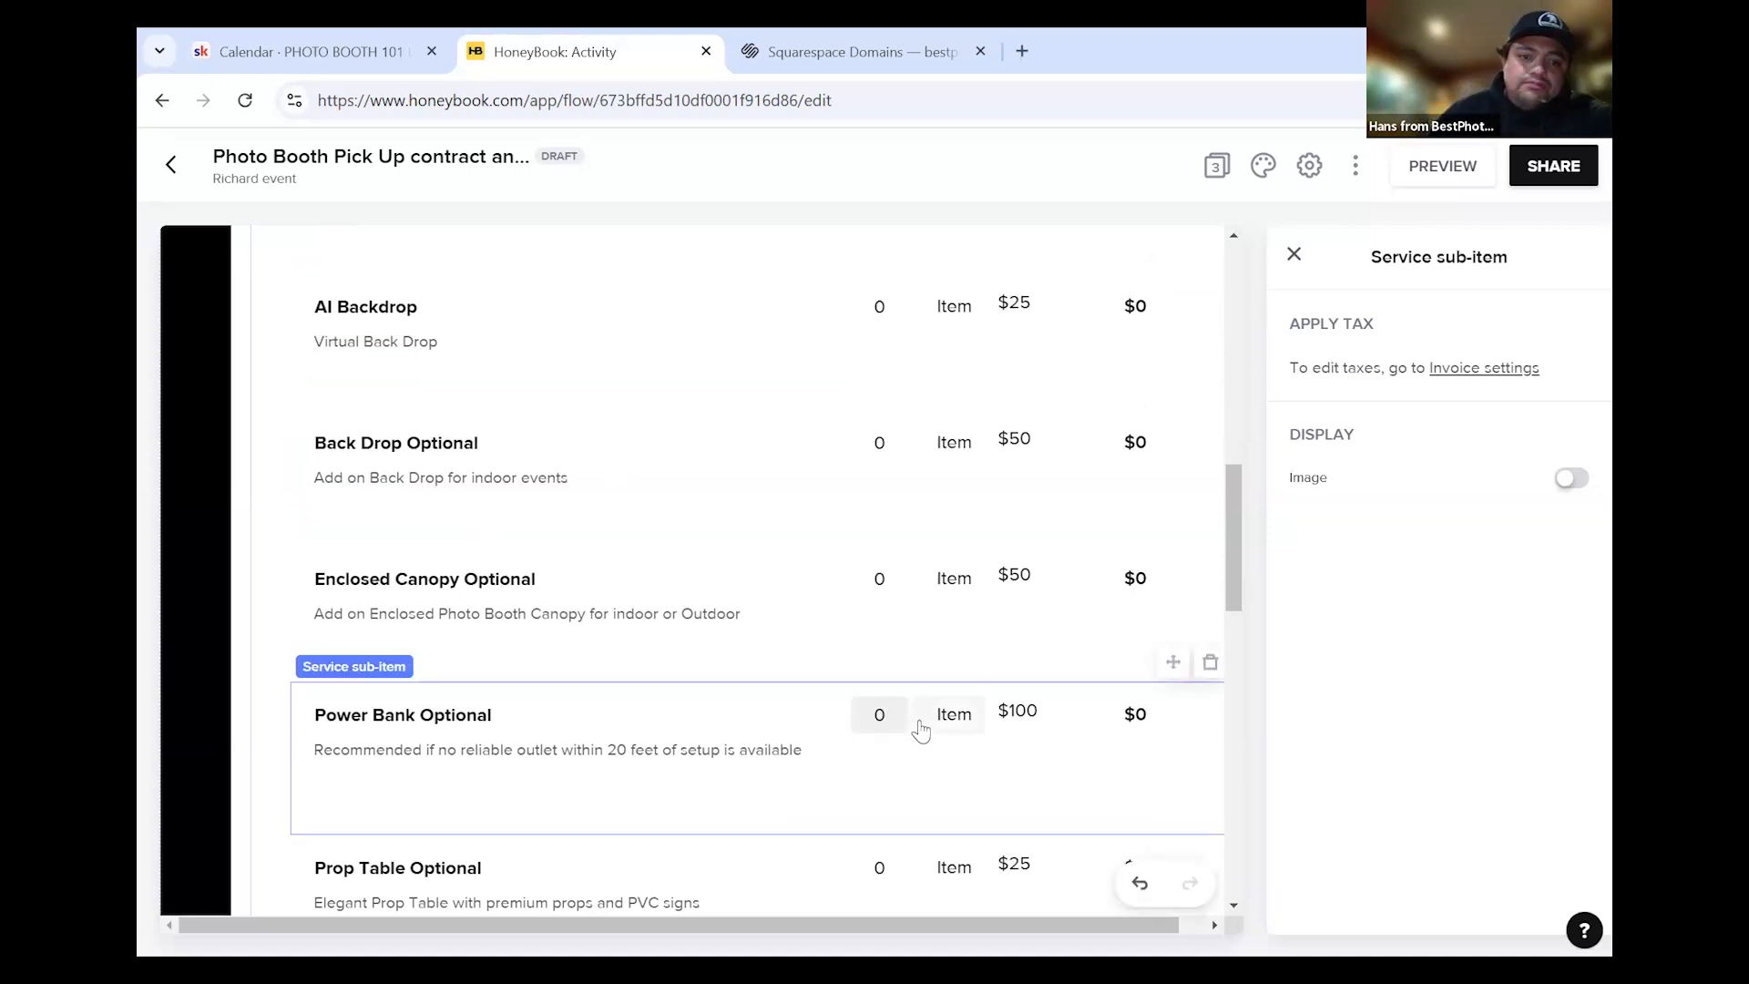
{"action": "left_click", "coordinate": [920, 715]}
{"action": "type", "text": "1"}
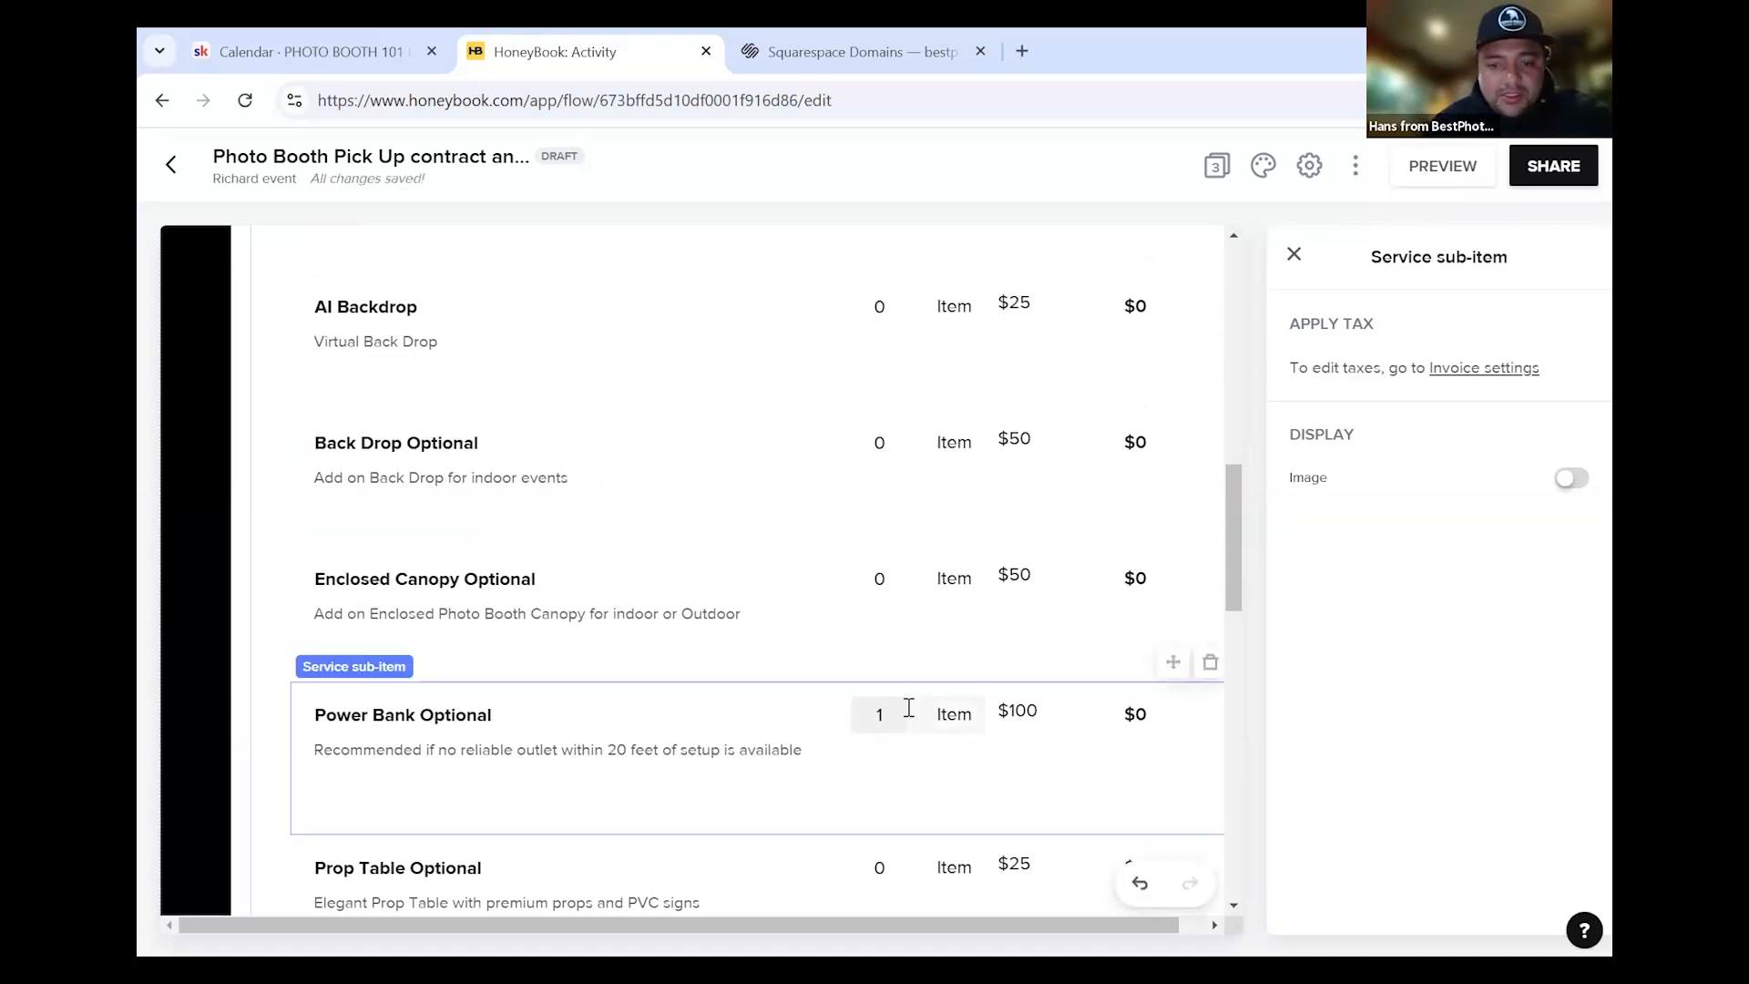
{"action": "scroll", "coordinate": [911, 711], "scroll_direction": "down", "scroll_amount": 3}
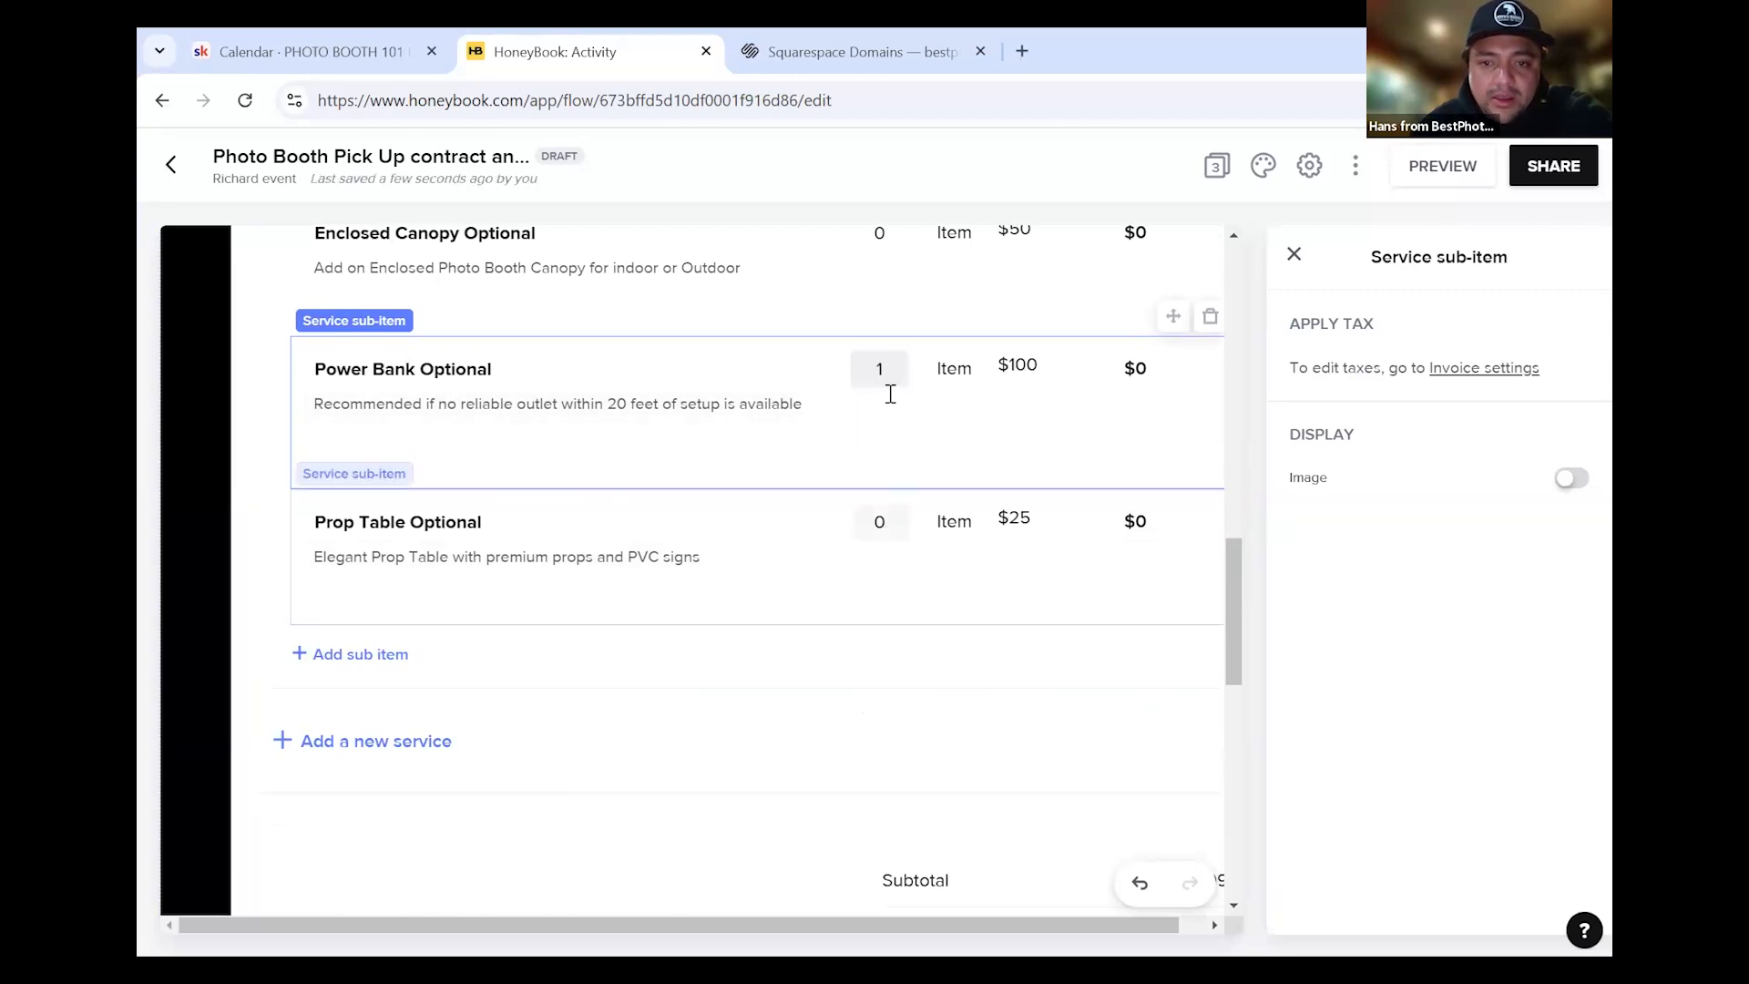
{"action": "left_click", "coordinate": [880, 503]}
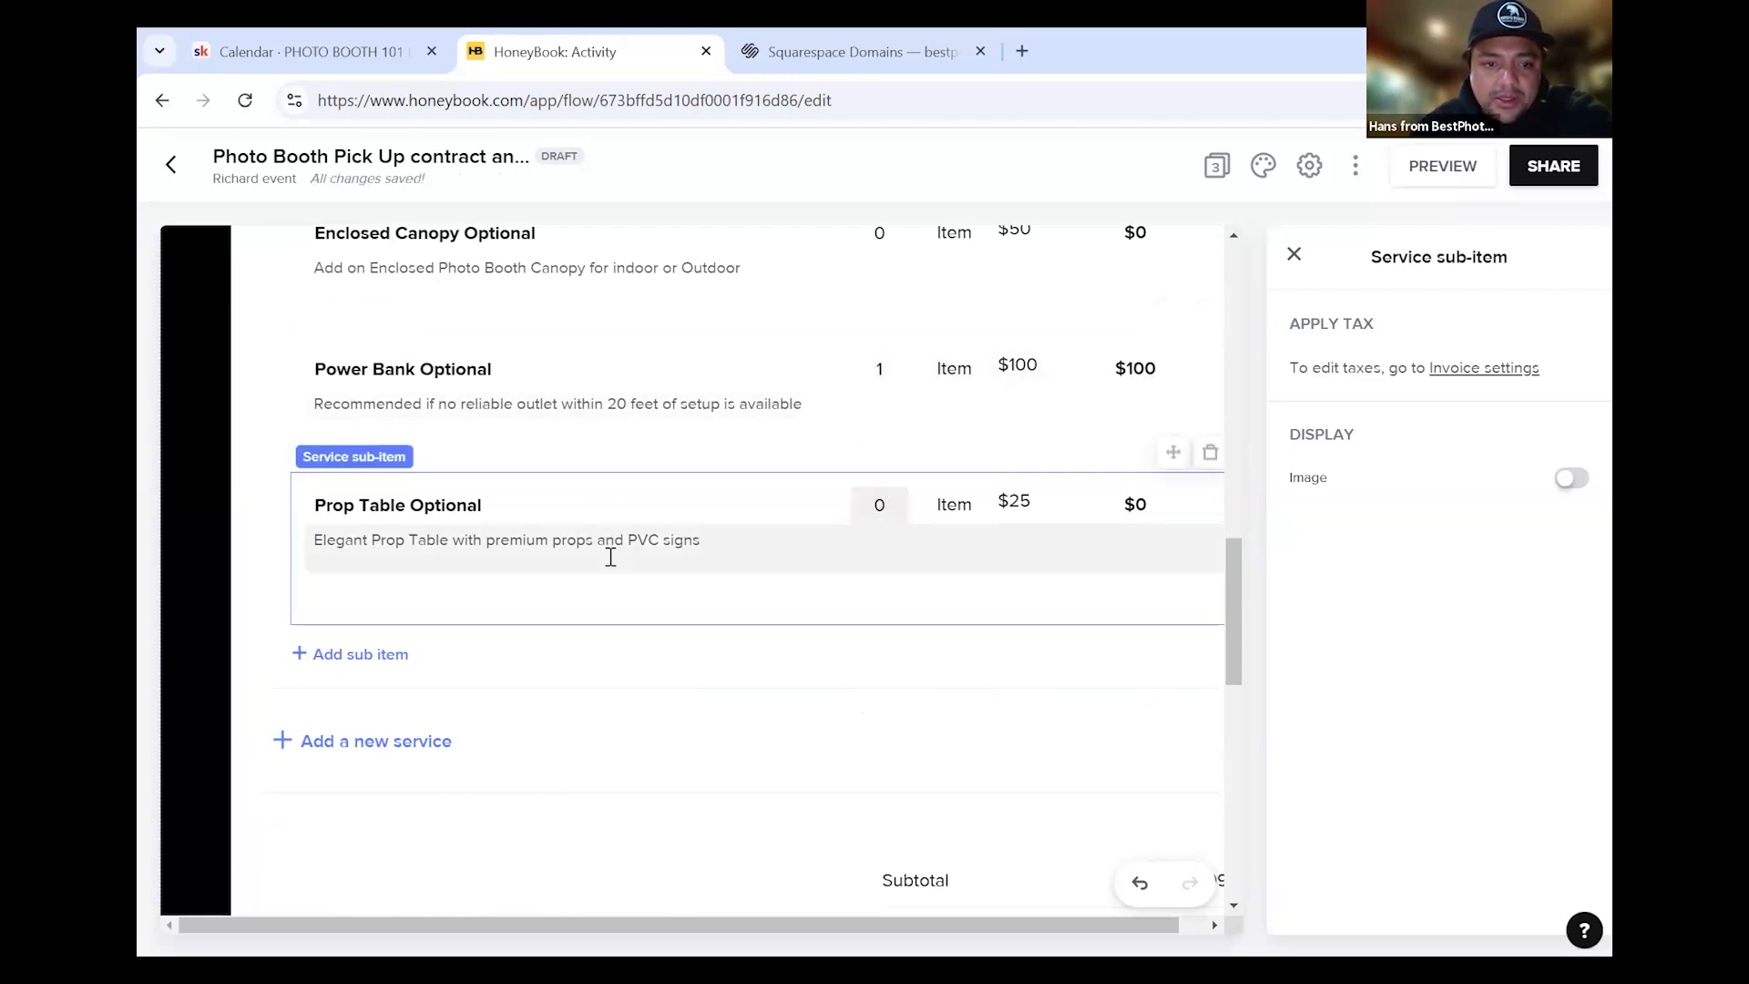
{"action": "key", "text": "BackSpace"}
{"action": "type", "text": "1"}
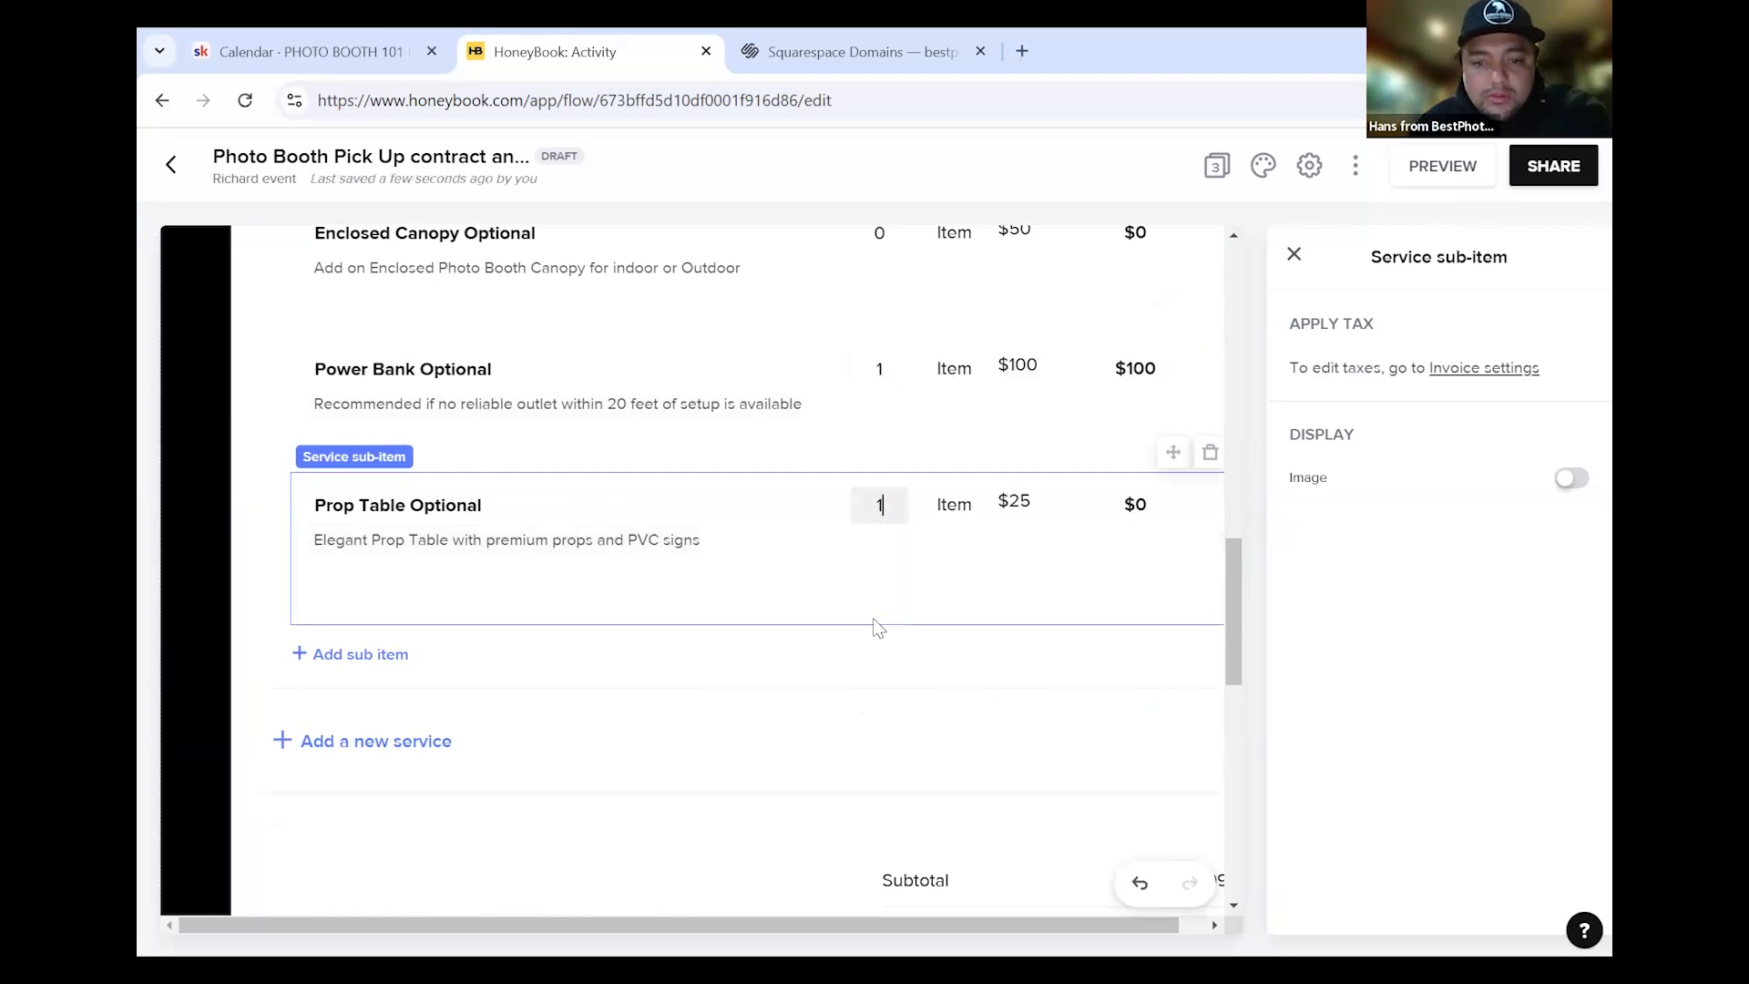
{"action": "key", "text": "Return"}
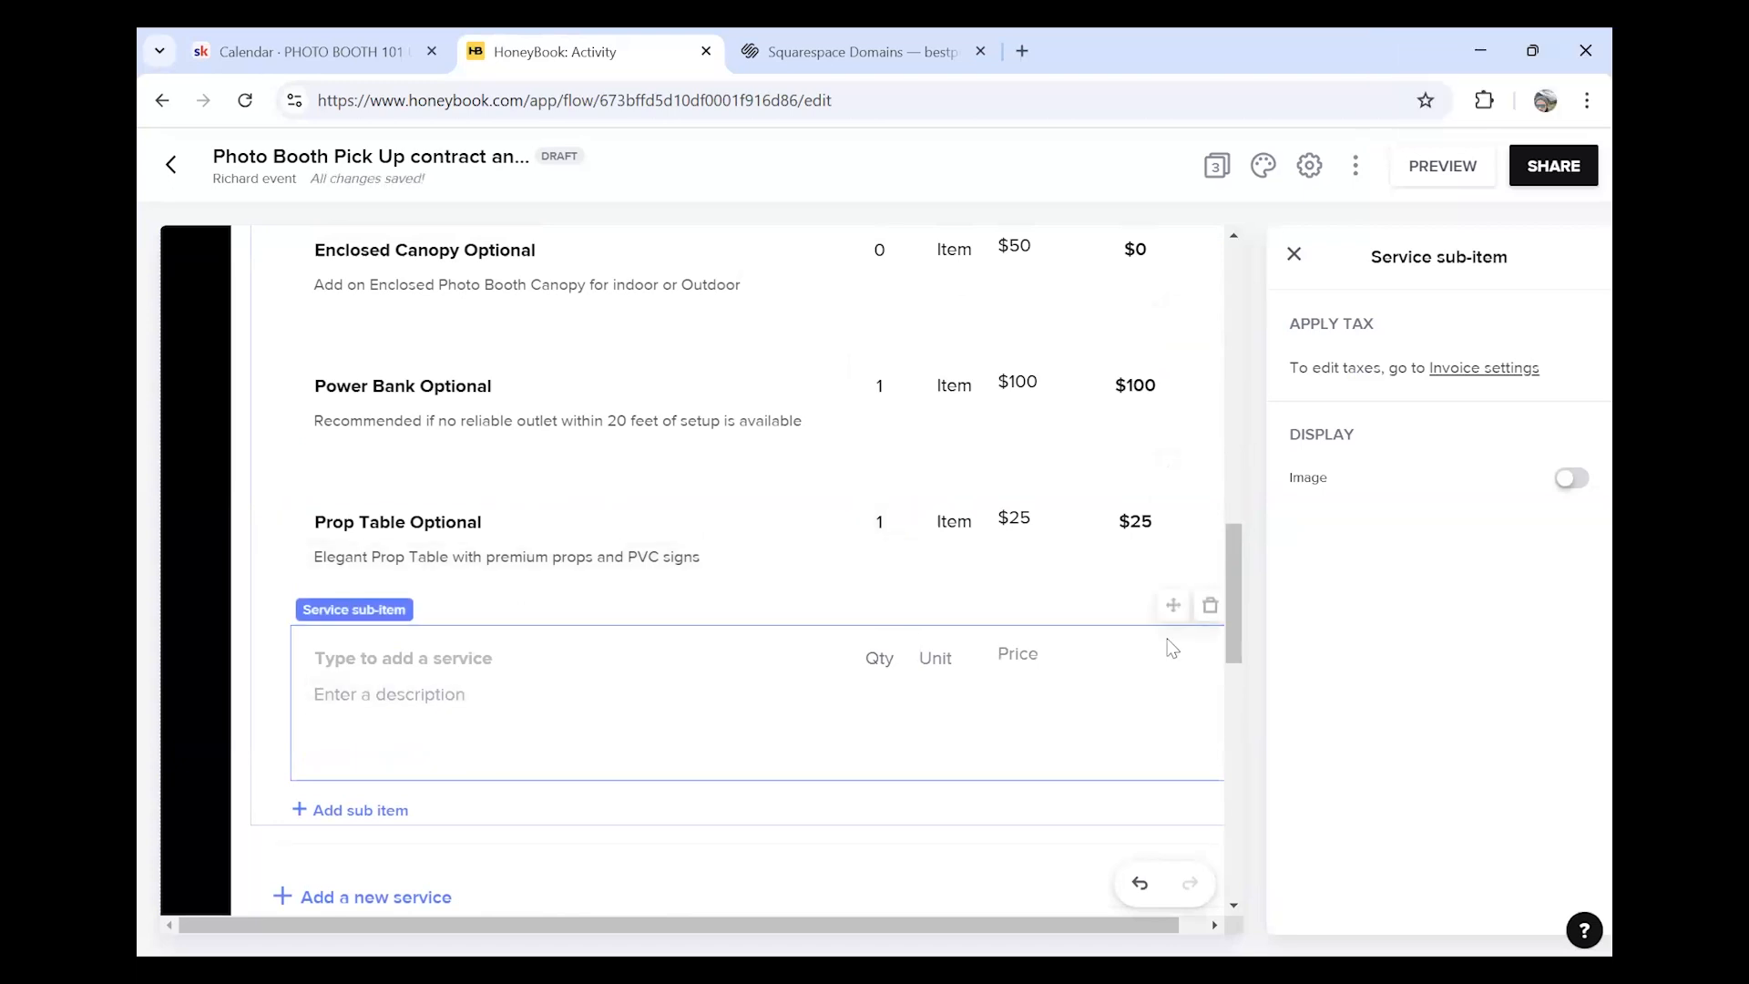
{"action": "left_click", "coordinate": [1210, 605]}
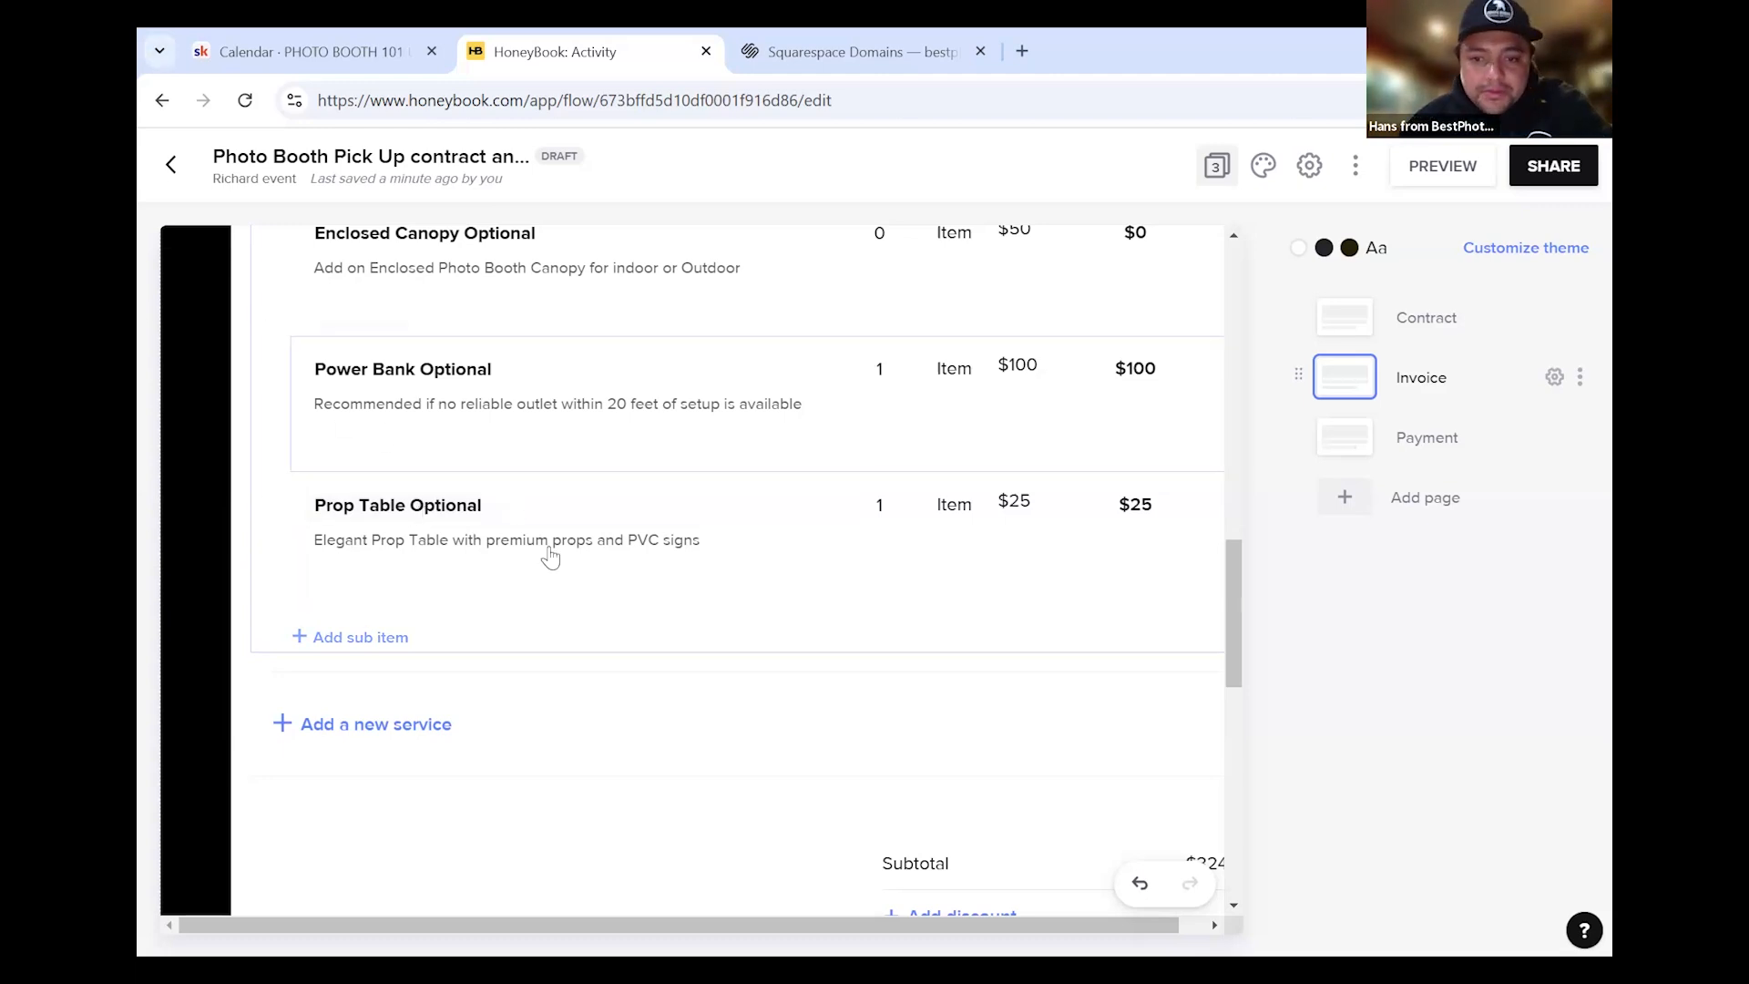
{"action": "scroll", "coordinate": [538, 583], "scroll_direction": "down", "scroll_amount": 1}
{"action": "scroll", "coordinate": [533, 585], "scroll_direction": "down", "scroll_amount": 4}
{"action": "scroll", "coordinate": [531, 586], "scroll_direction": "up", "scroll_amount": 6}
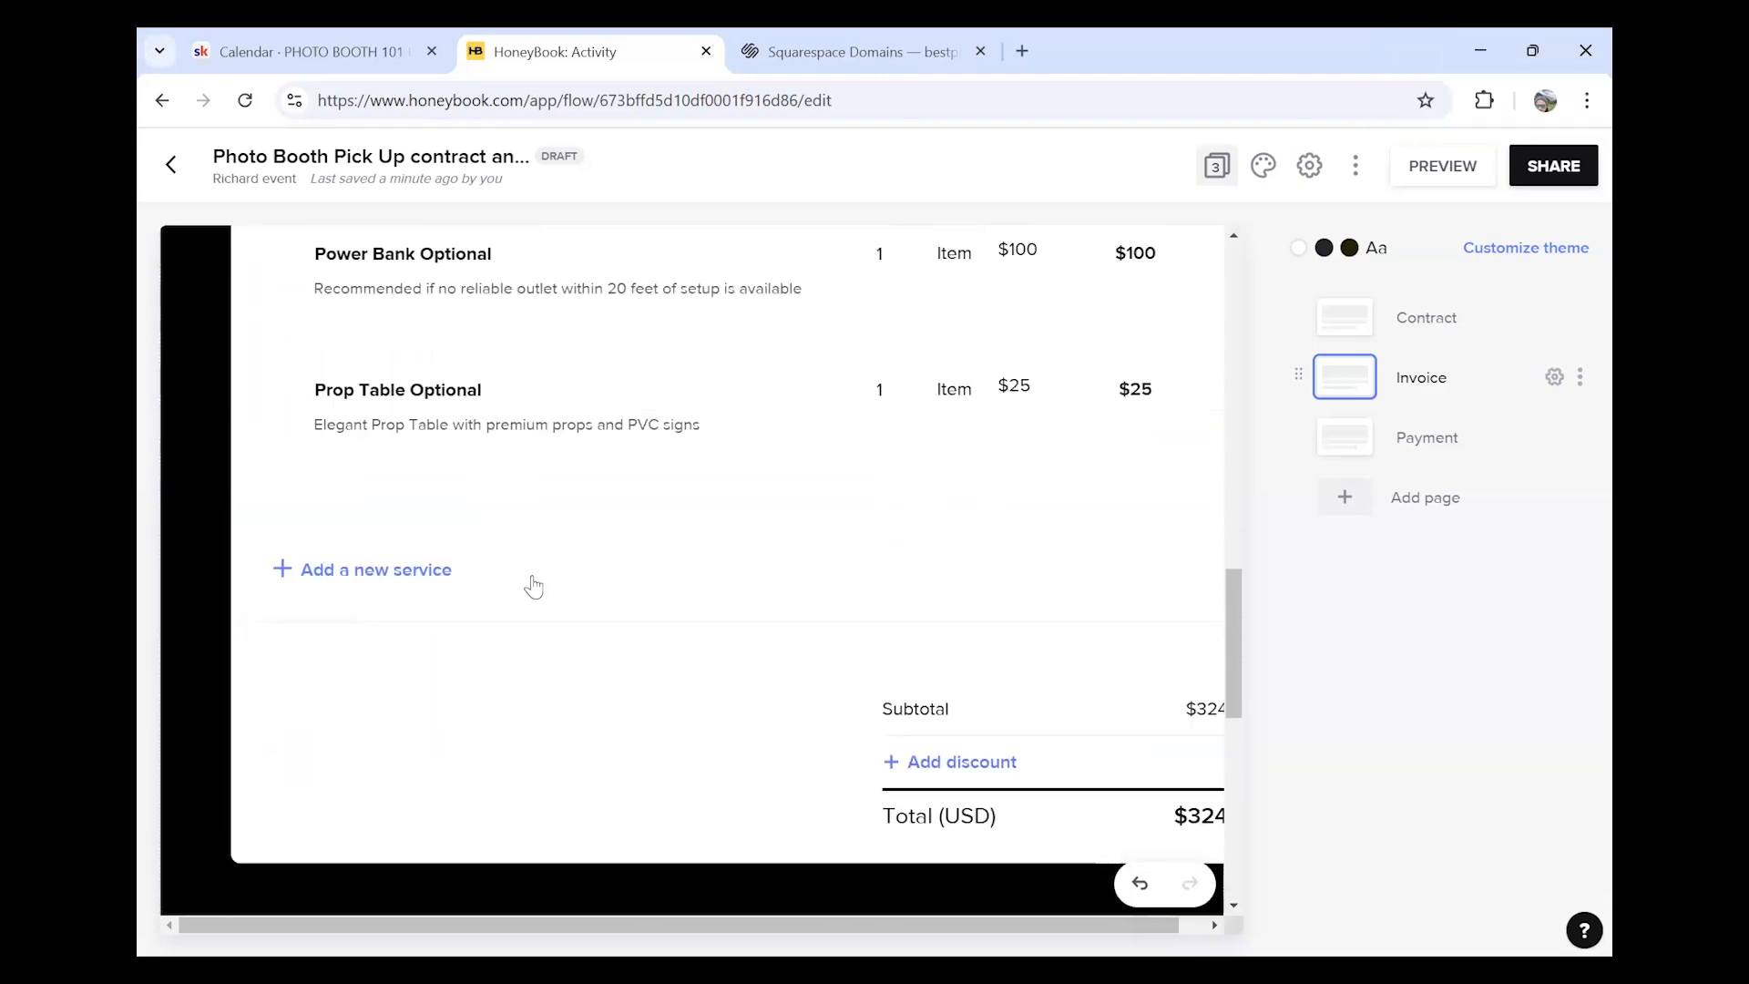
{"action": "scroll", "coordinate": [547, 597], "scroll_direction": "down", "scroll_amount": 7}
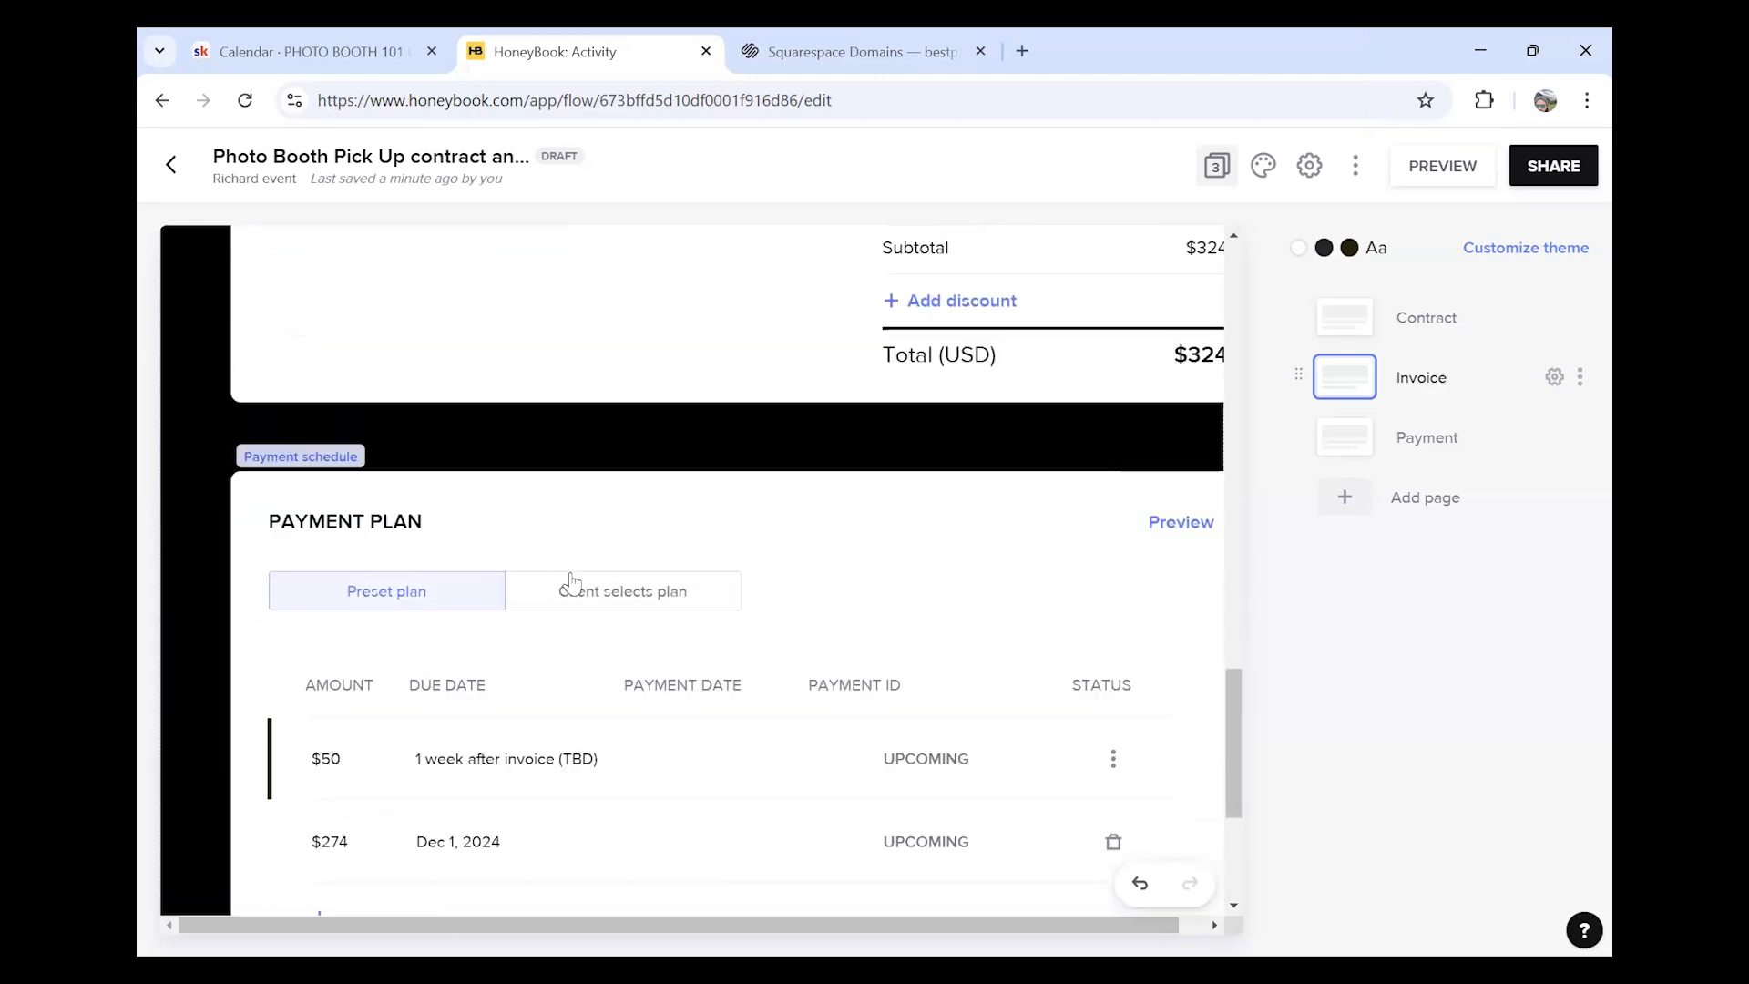
{"action": "scroll", "coordinate": [559, 587], "scroll_direction": "up", "scroll_amount": 6}
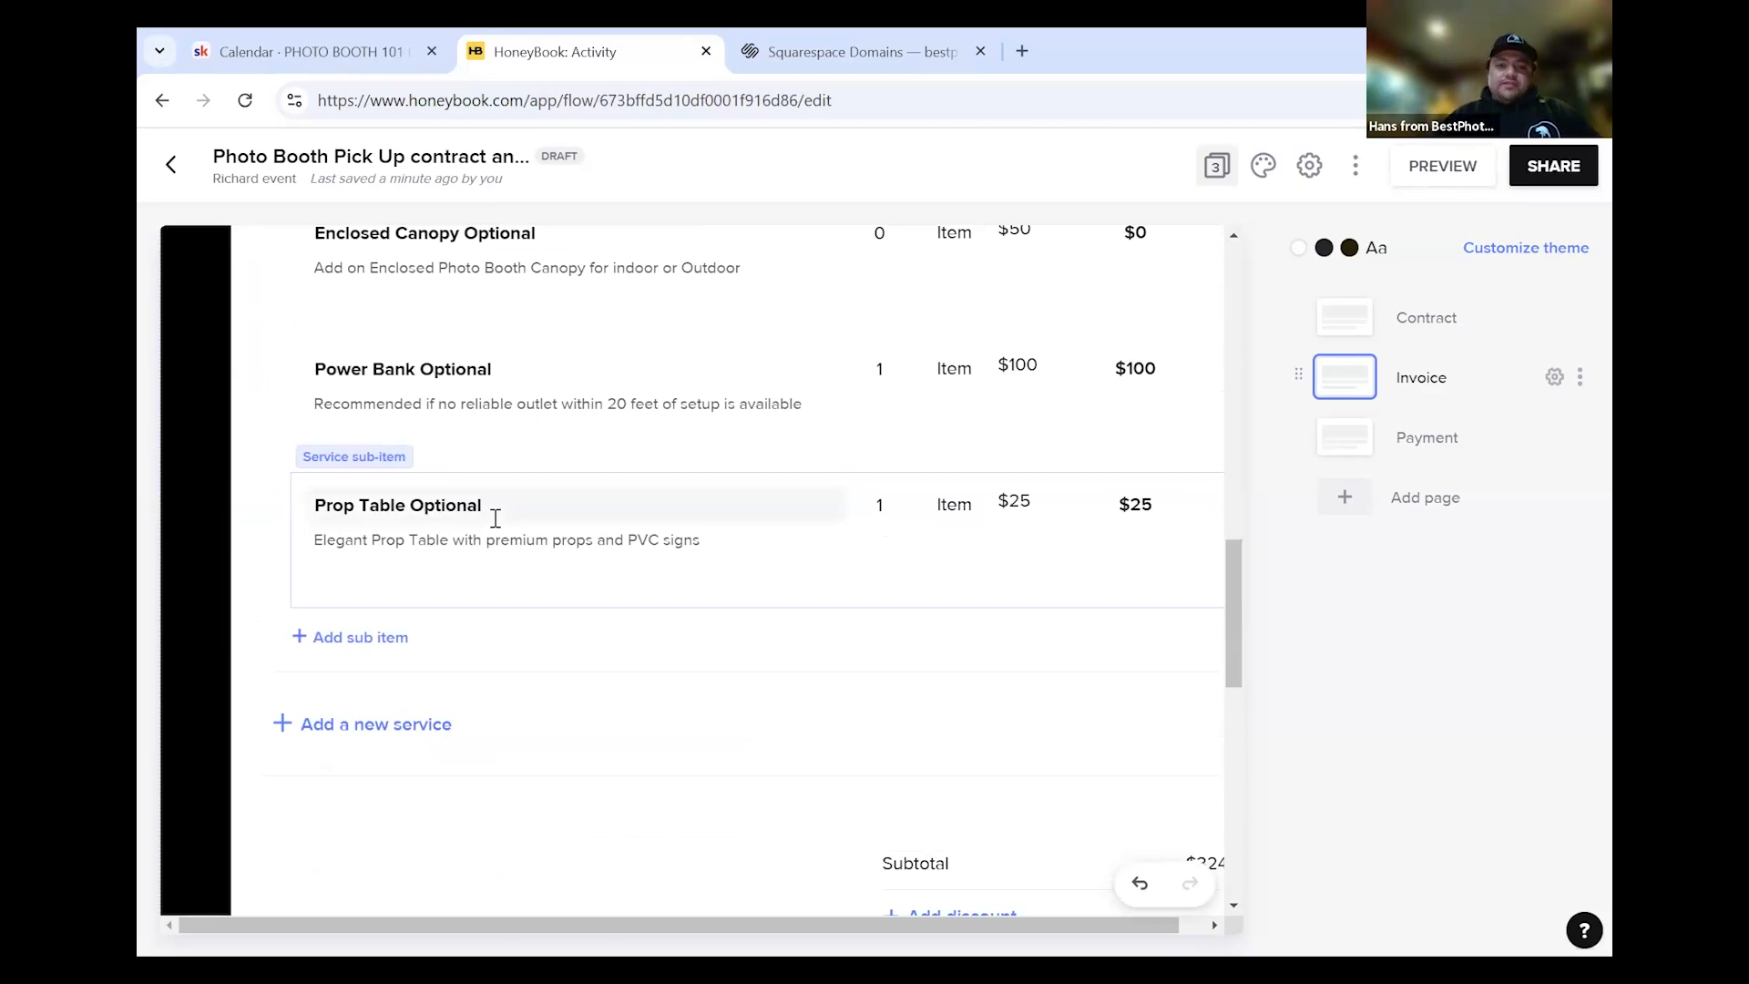
{"action": "scroll", "coordinate": [473, 483], "scroll_direction": "up", "scroll_amount": 7}
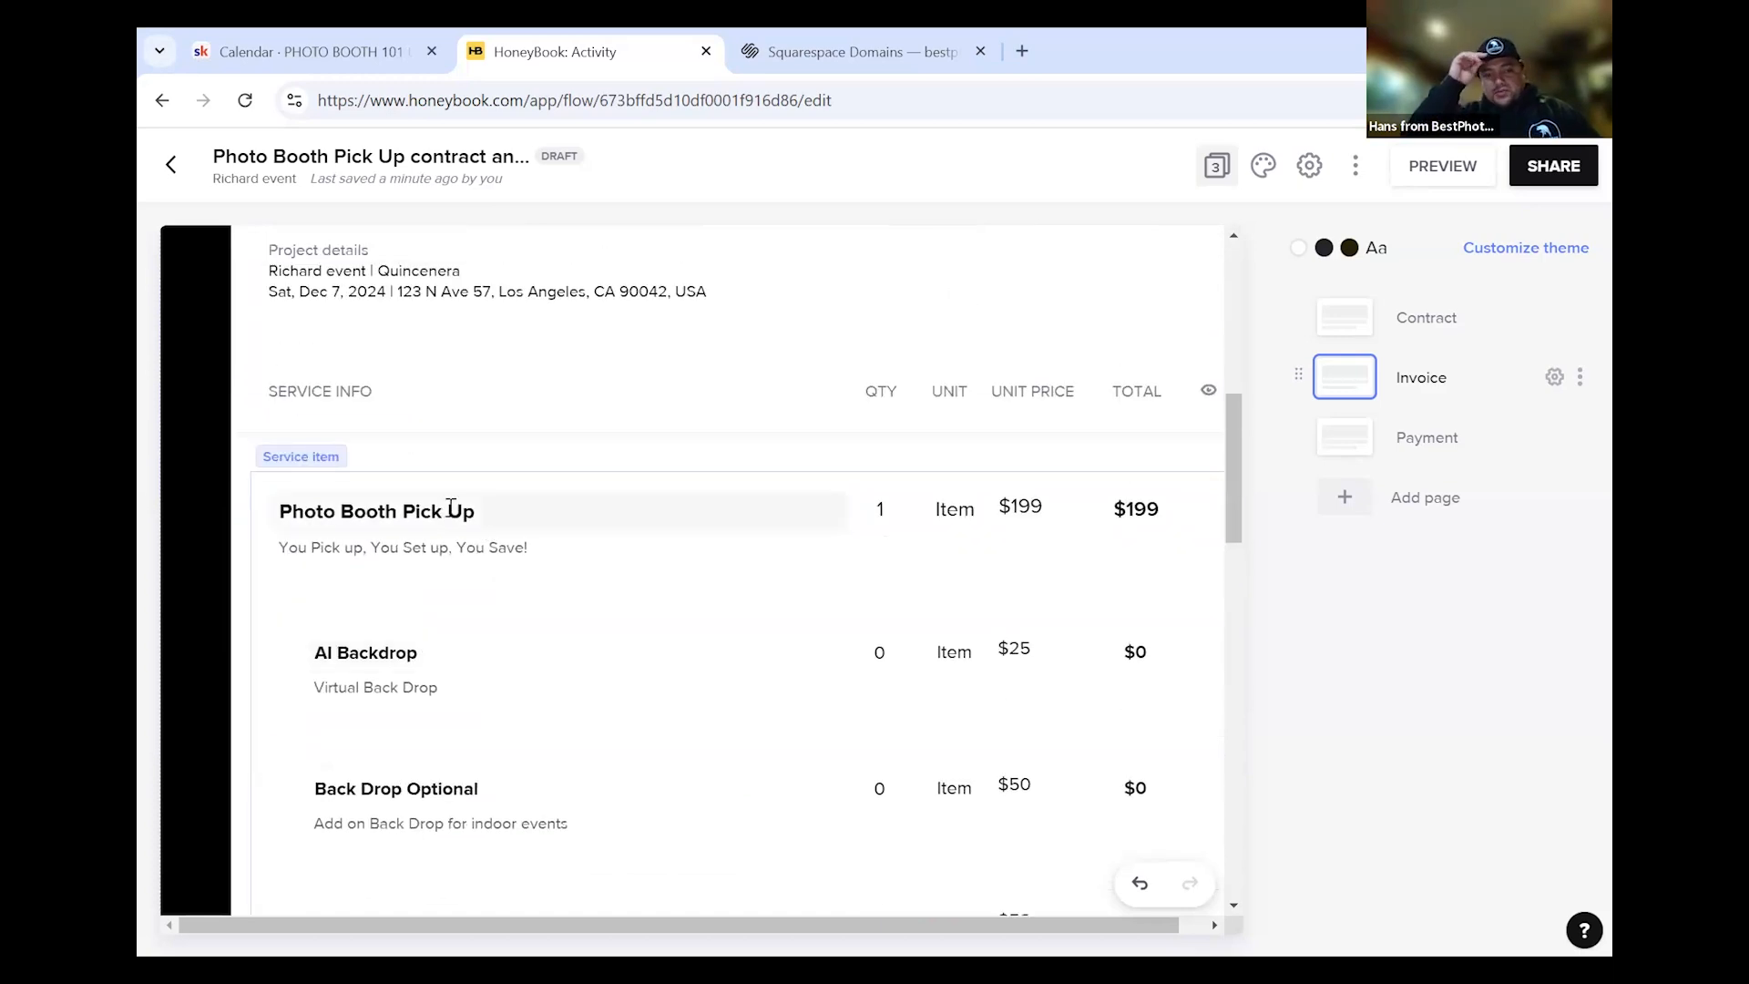
{"action": "scroll", "coordinate": [507, 608], "scroll_direction": "down", "scroll_amount": 7}
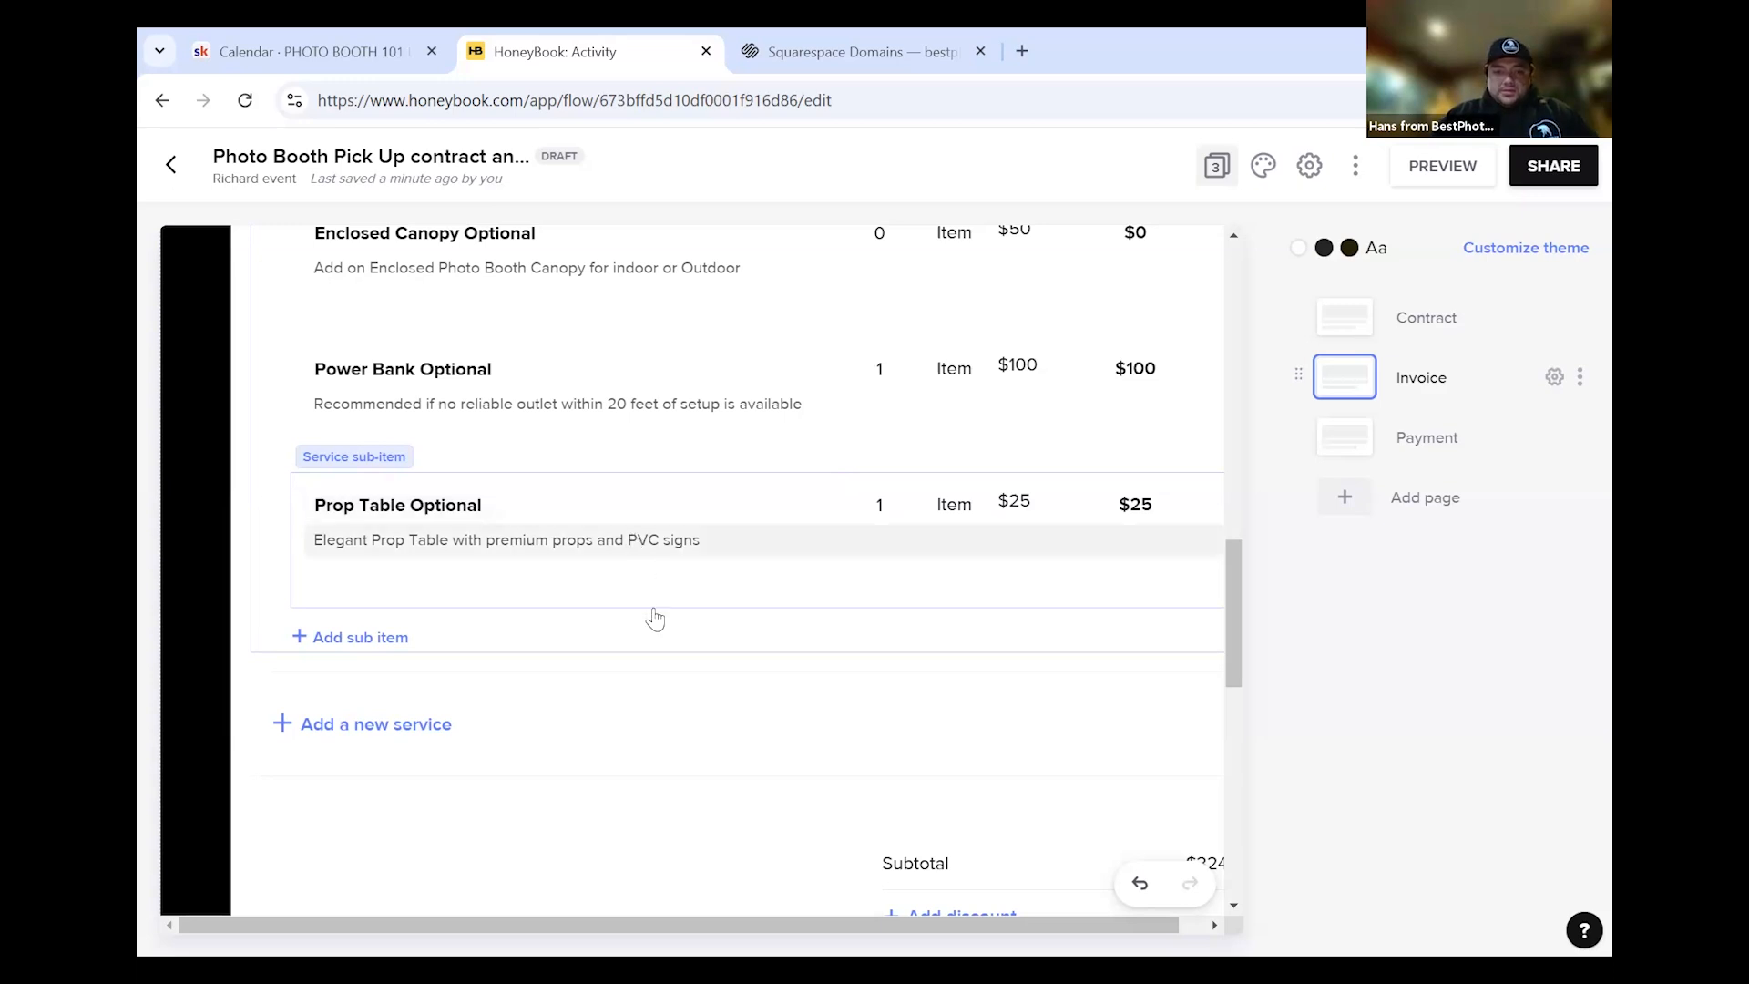
{"action": "scroll", "coordinate": [719, 644], "scroll_direction": "down", "scroll_amount": 4}
{"action": "scroll", "coordinate": [870, 678], "scroll_direction": "down", "scroll_amount": 4}
{"action": "scroll", "coordinate": [888, 683], "scroll_direction": "up", "scroll_amount": 5}
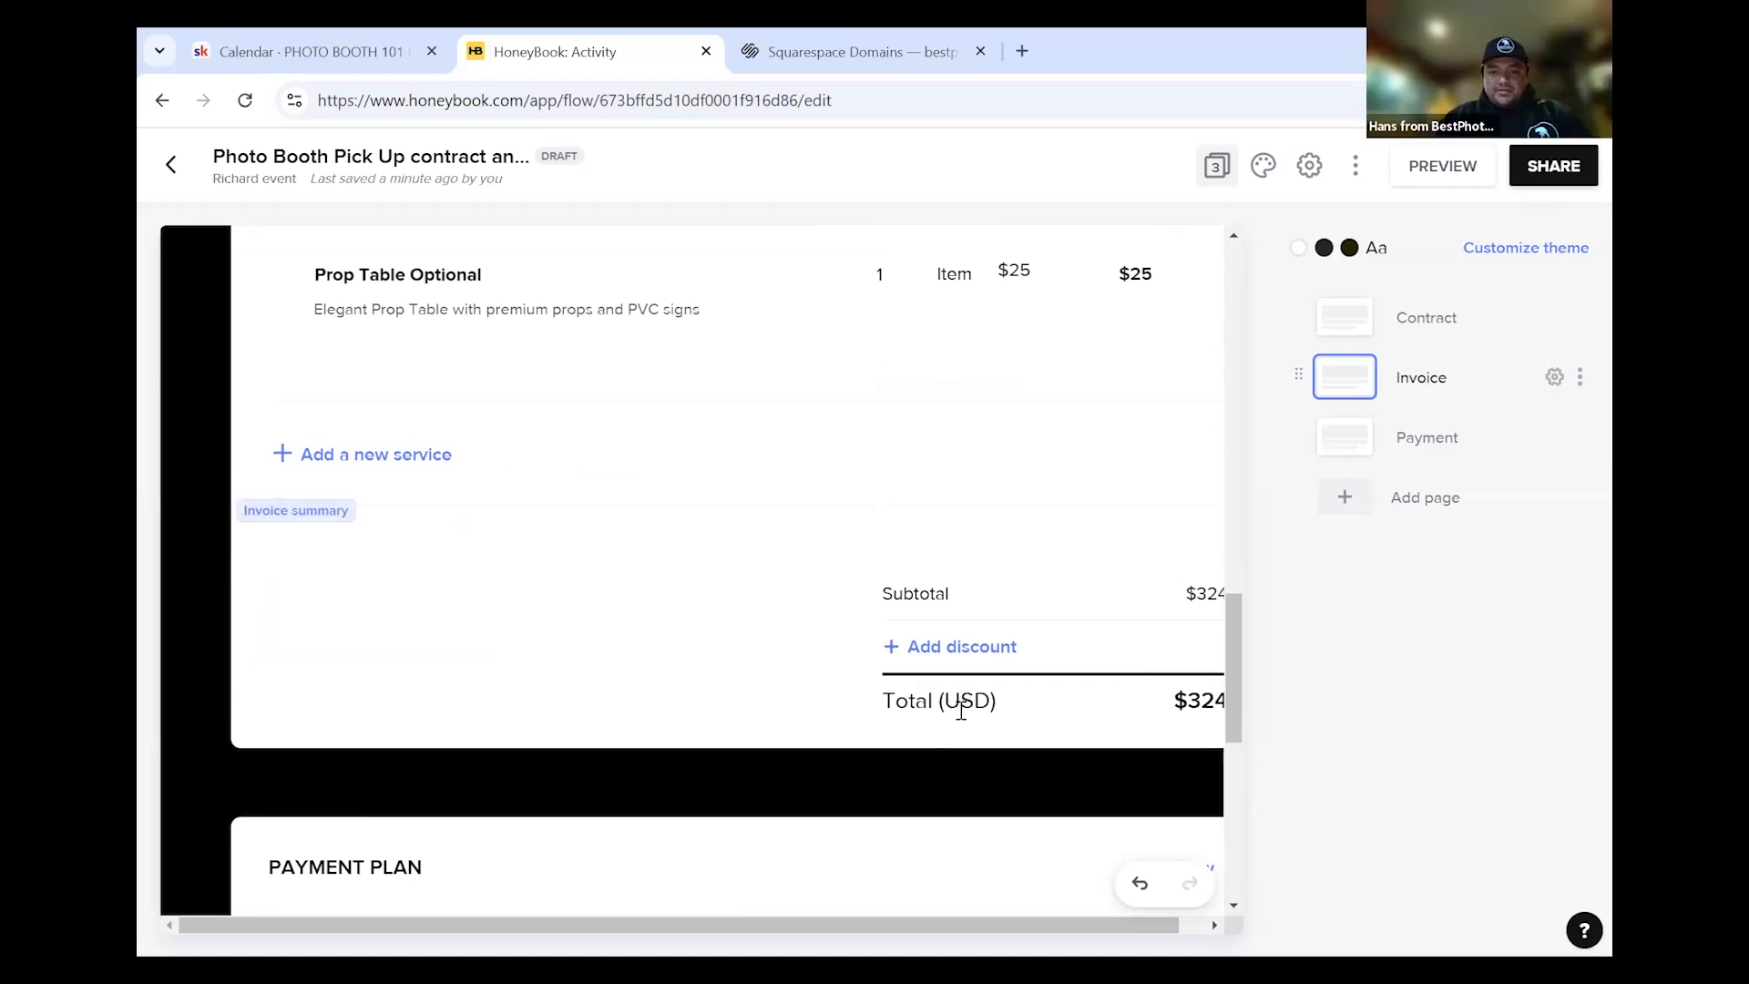
{"action": "scroll", "coordinate": [961, 712], "scroll_direction": "up", "scroll_amount": 2}
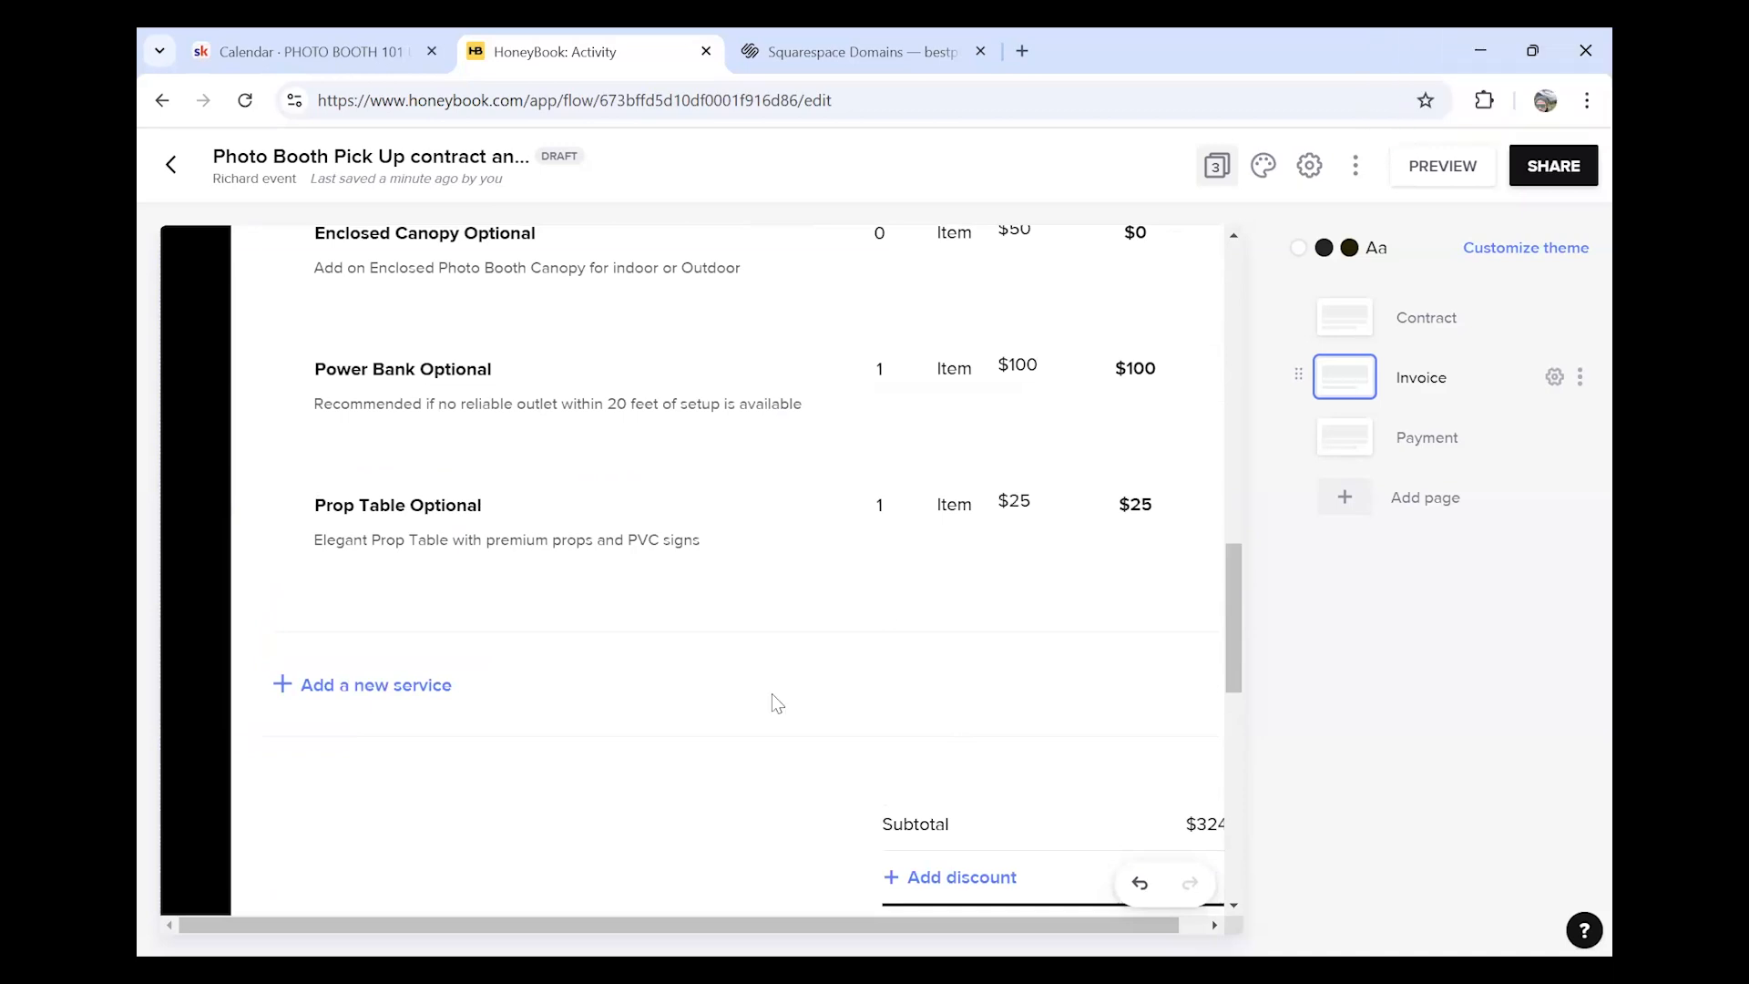
{"action": "scroll", "coordinate": [773, 709], "scroll_direction": "down", "scroll_amount": 1}
{"action": "scroll", "coordinate": [753, 711], "scroll_direction": "up", "scroll_amount": 3}
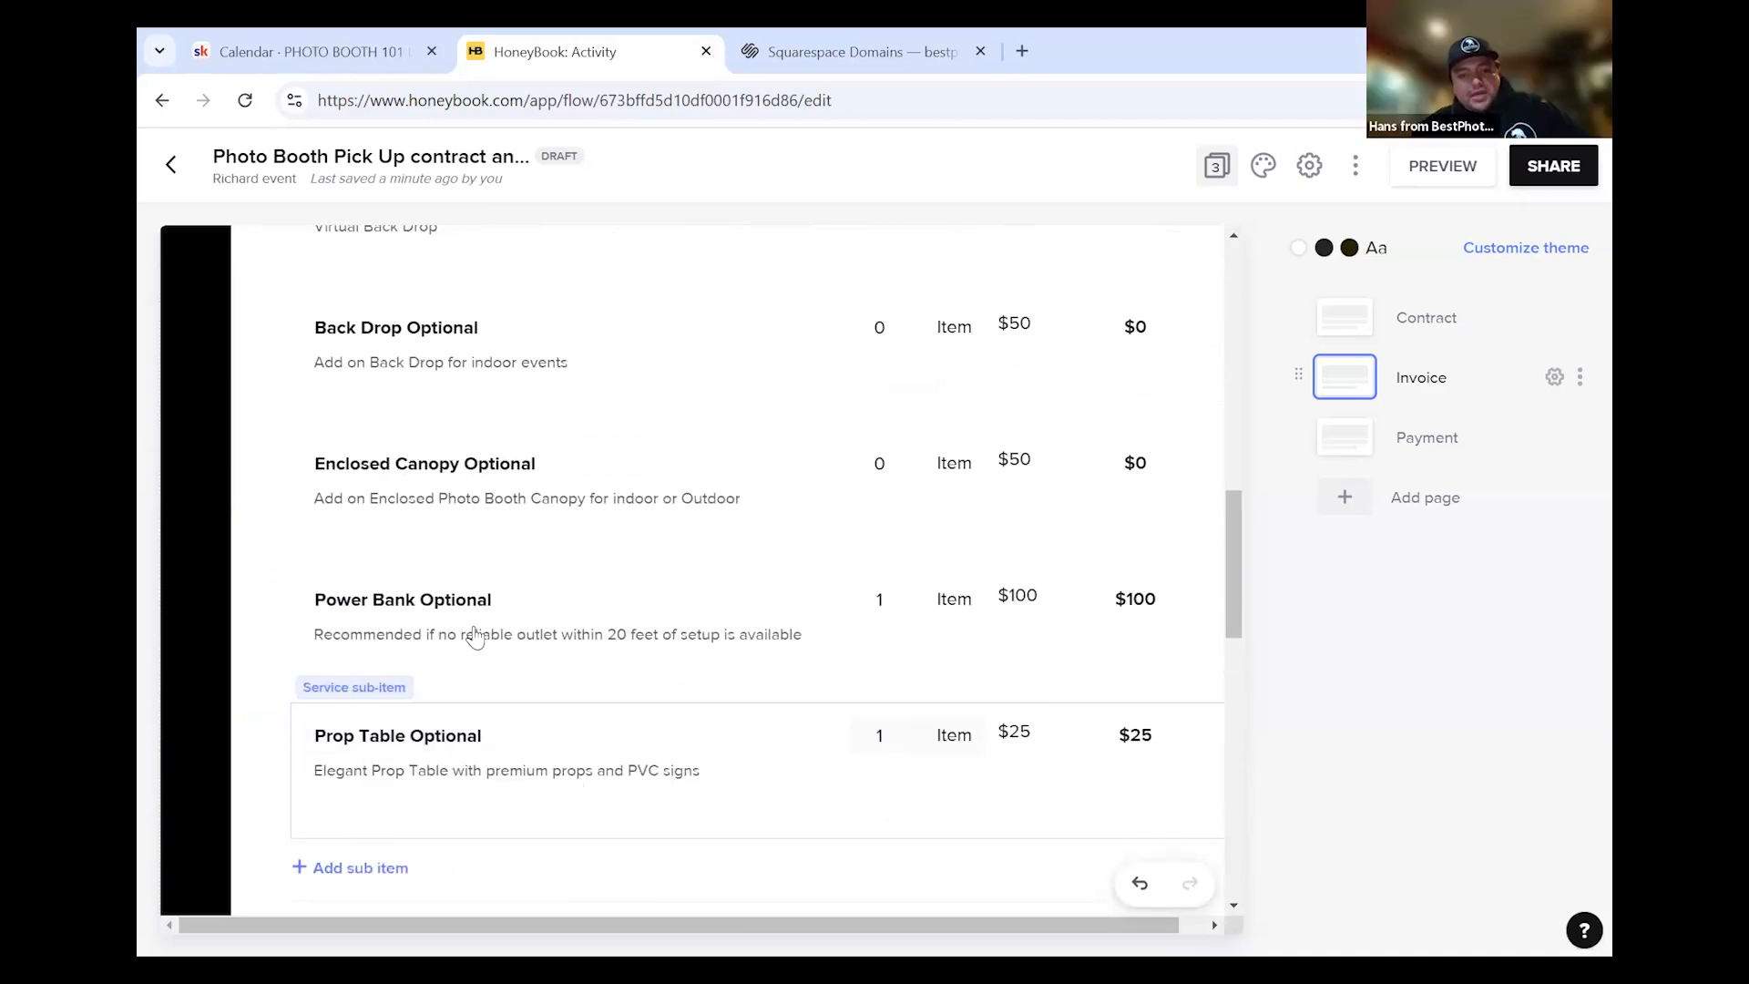
{"action": "scroll", "coordinate": [703, 660], "scroll_direction": "up", "scroll_amount": 4}
{"action": "scroll", "coordinate": [465, 638], "scroll_direction": "up", "scroll_amount": 4}
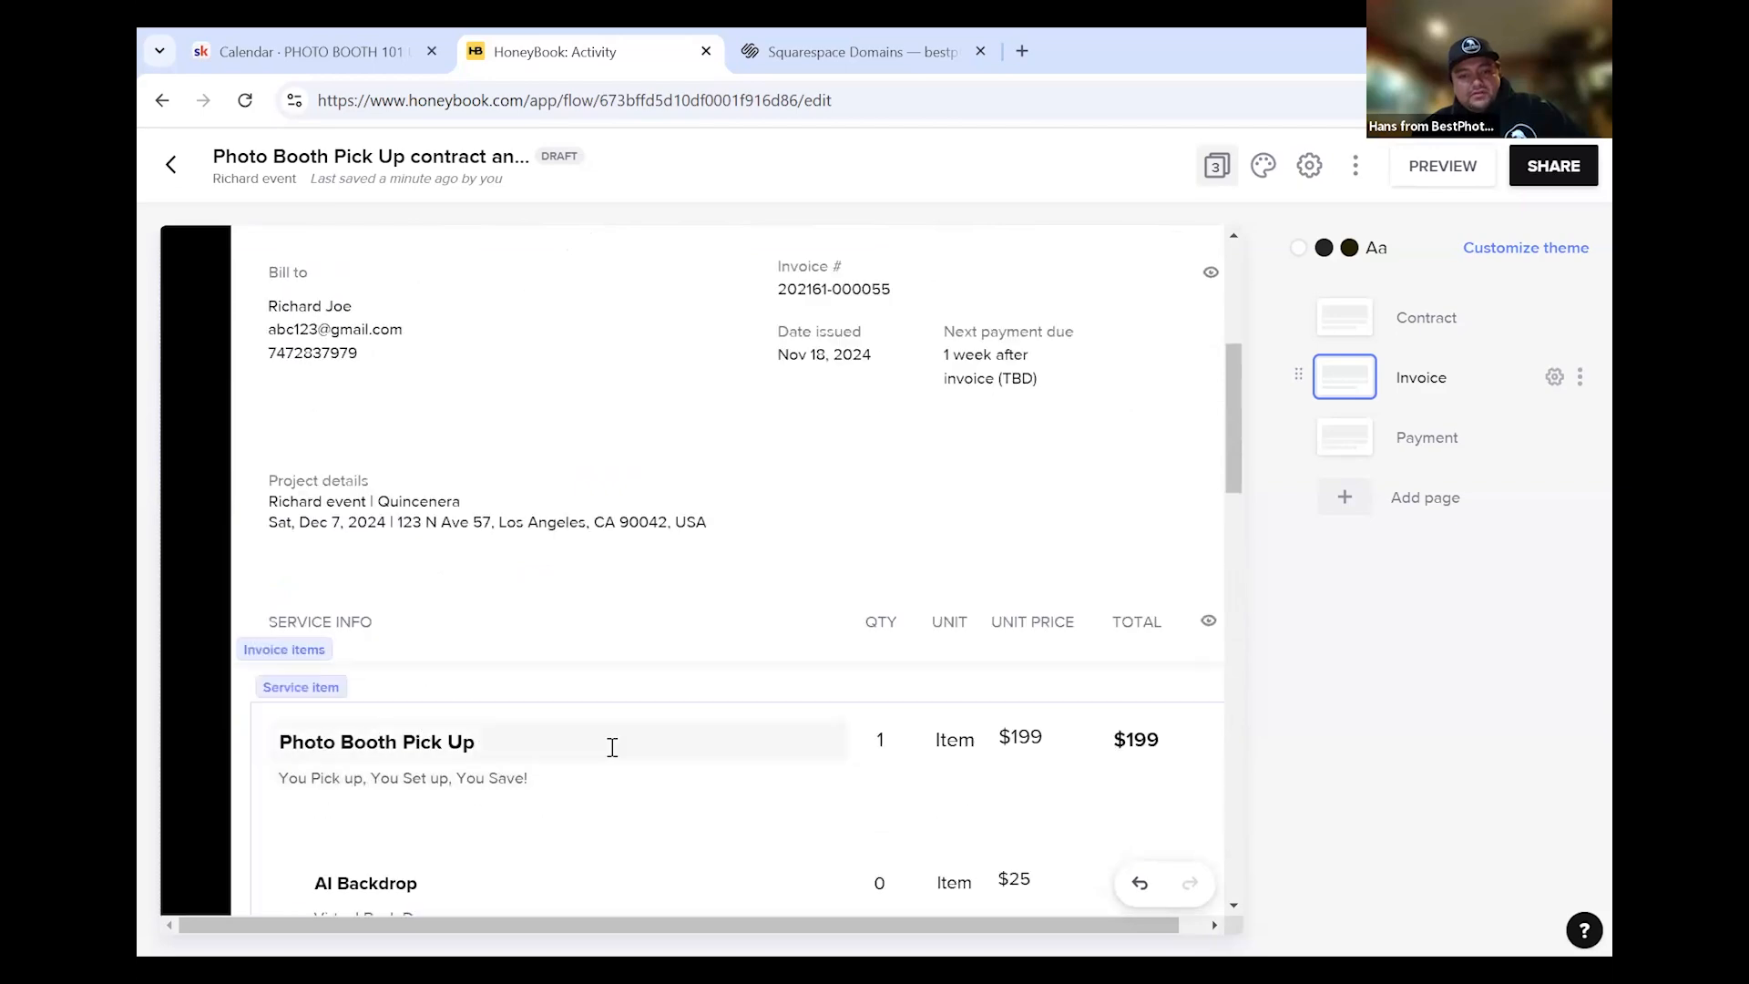
{"action": "scroll", "coordinate": [612, 745], "scroll_direction": "down", "scroll_amount": 6}
{"action": "scroll", "coordinate": [612, 747], "scroll_direction": "down", "scroll_amount": 3}
{"action": "scroll", "coordinate": [610, 742], "scroll_direction": "up", "scroll_amount": 4}
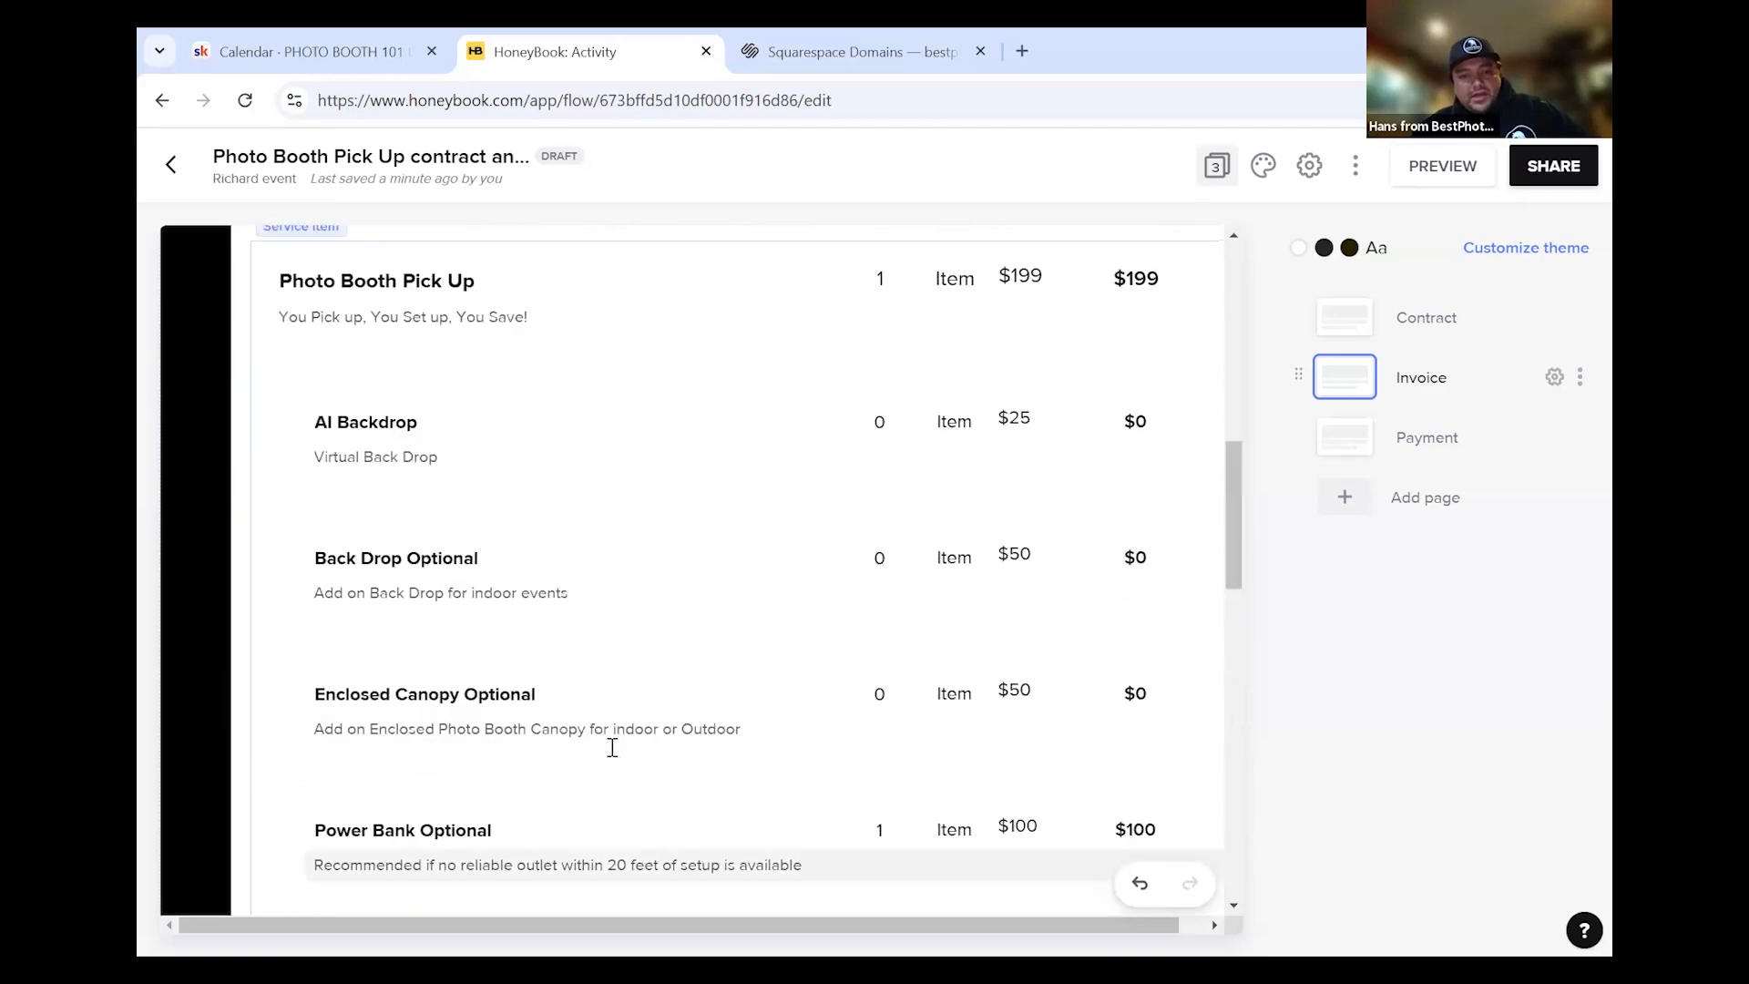
{"action": "scroll", "coordinate": [808, 422], "scroll_direction": "down", "scroll_amount": 1}
{"action": "scroll", "coordinate": [856, 410], "scroll_direction": "up", "scroll_amount": 3}
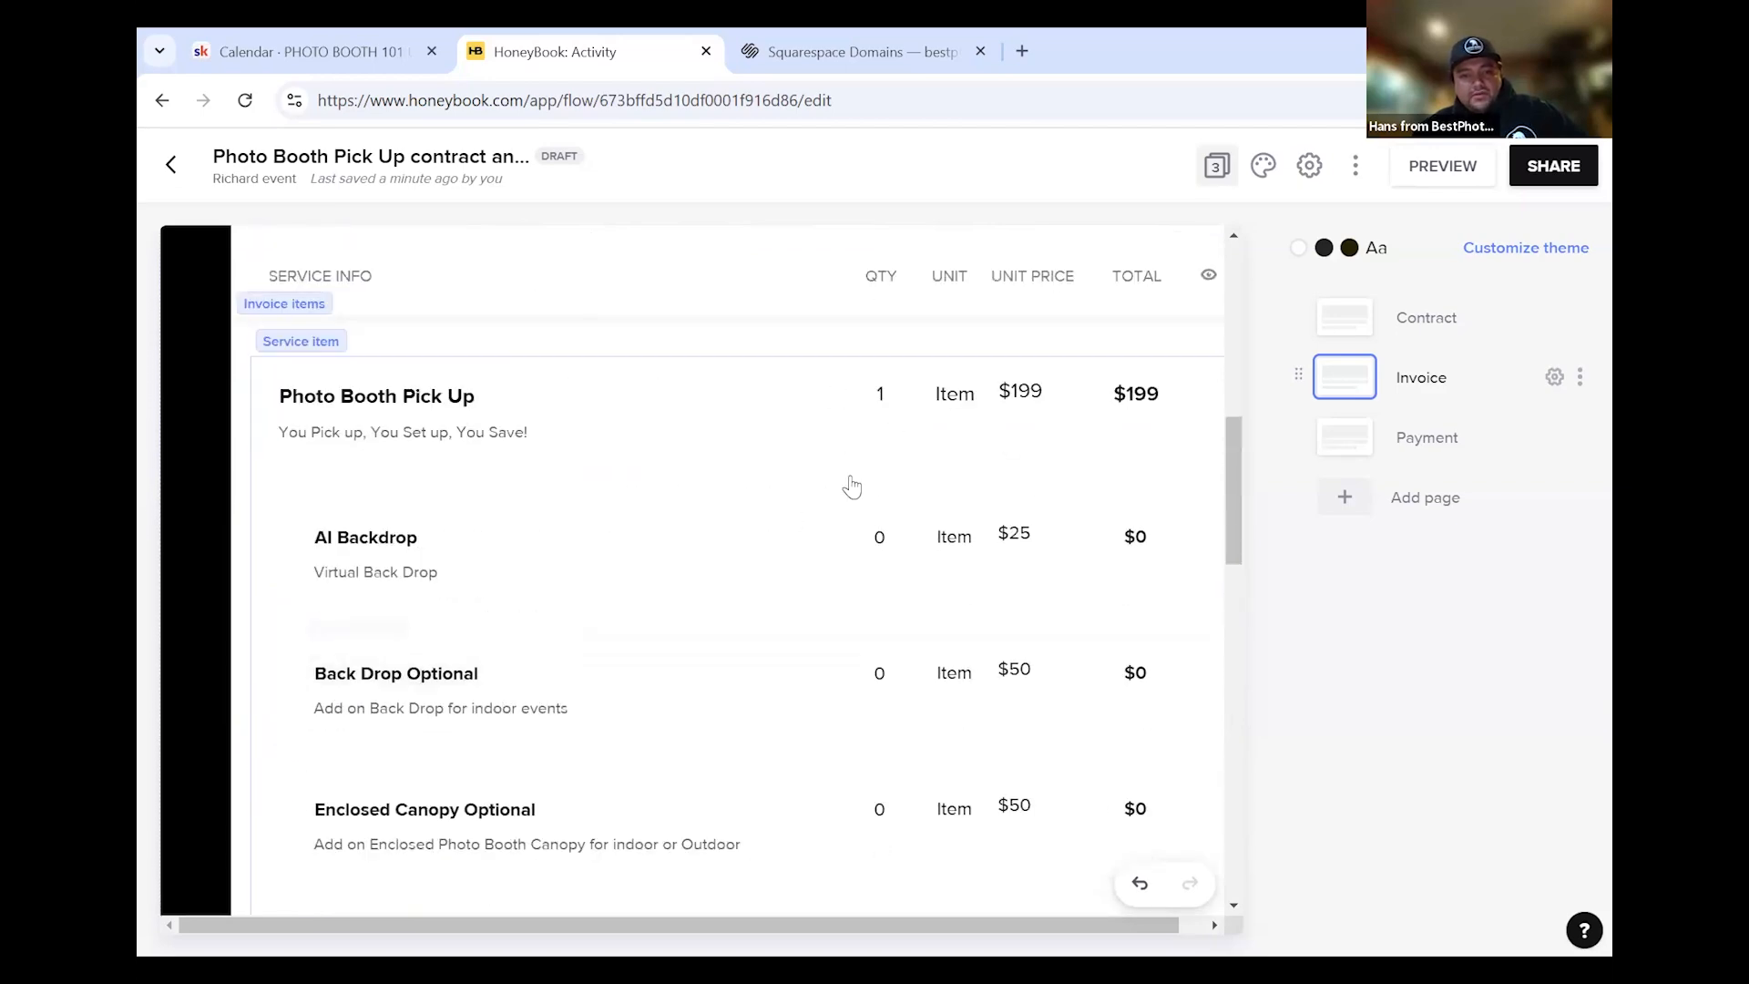
{"action": "scroll", "coordinate": [1003, 628], "scroll_direction": "down", "scroll_amount": 4}
{"action": "scroll", "coordinate": [1039, 643], "scroll_direction": "down", "scroll_amount": 6}
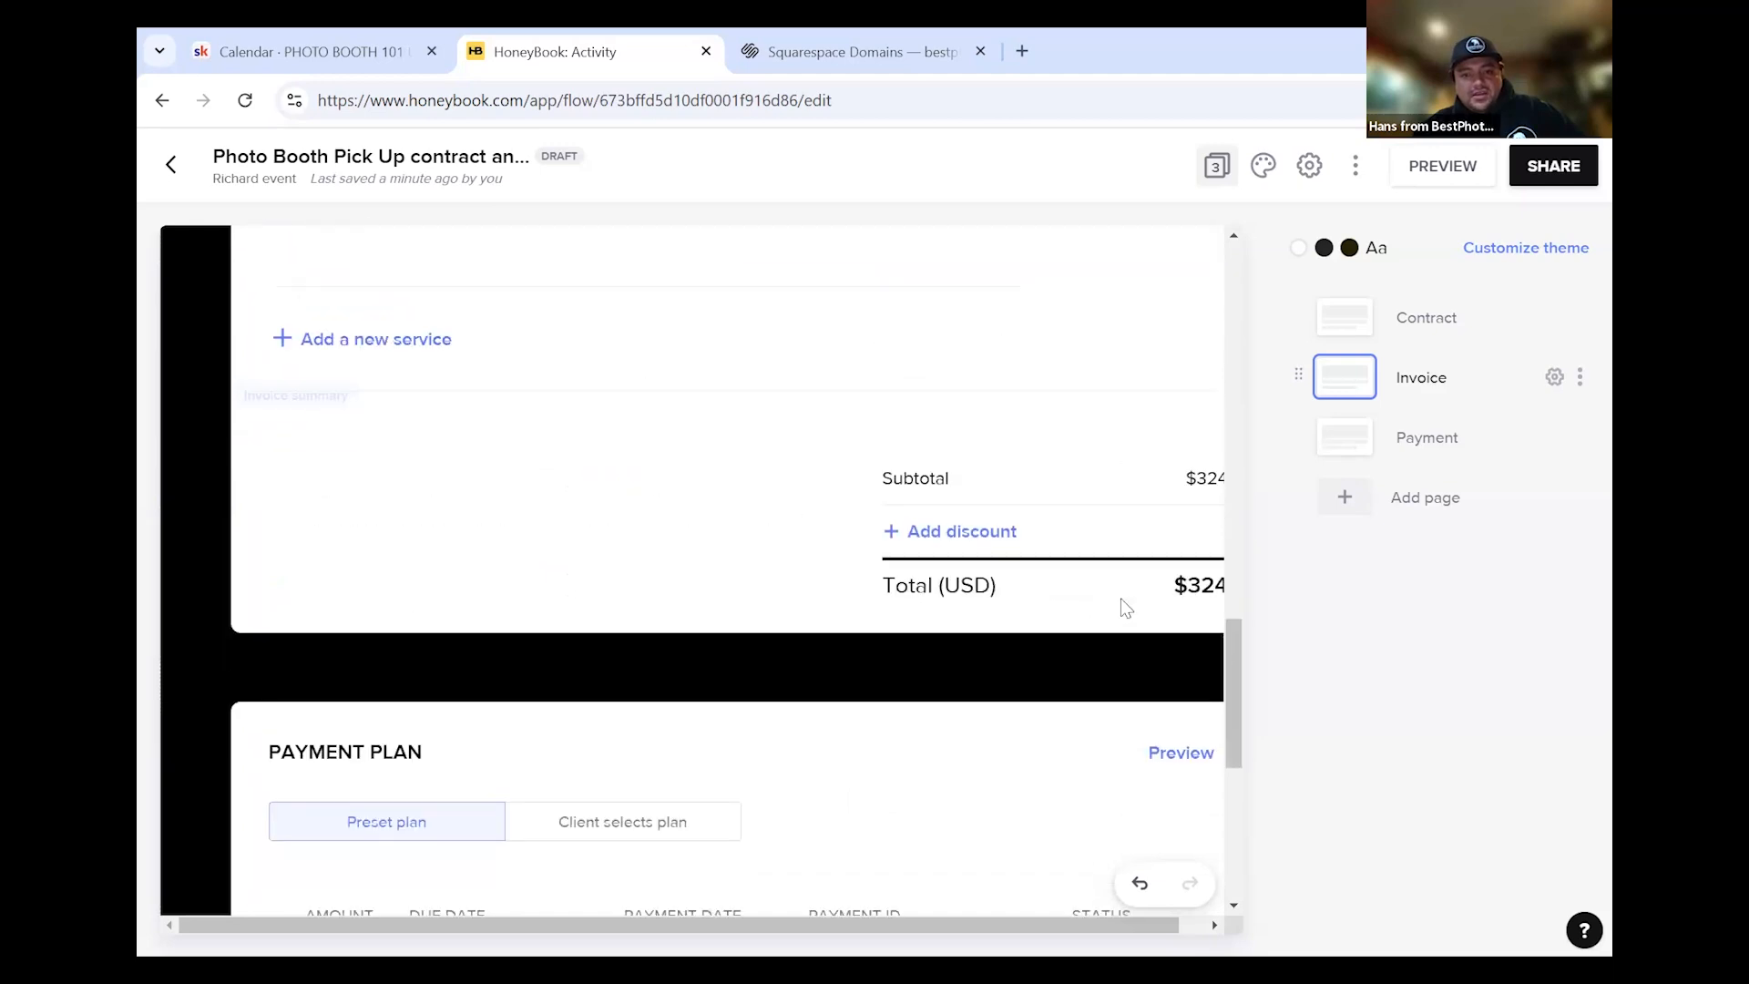
{"action": "scroll", "coordinate": [1145, 613], "scroll_direction": "down", "scroll_amount": 3}
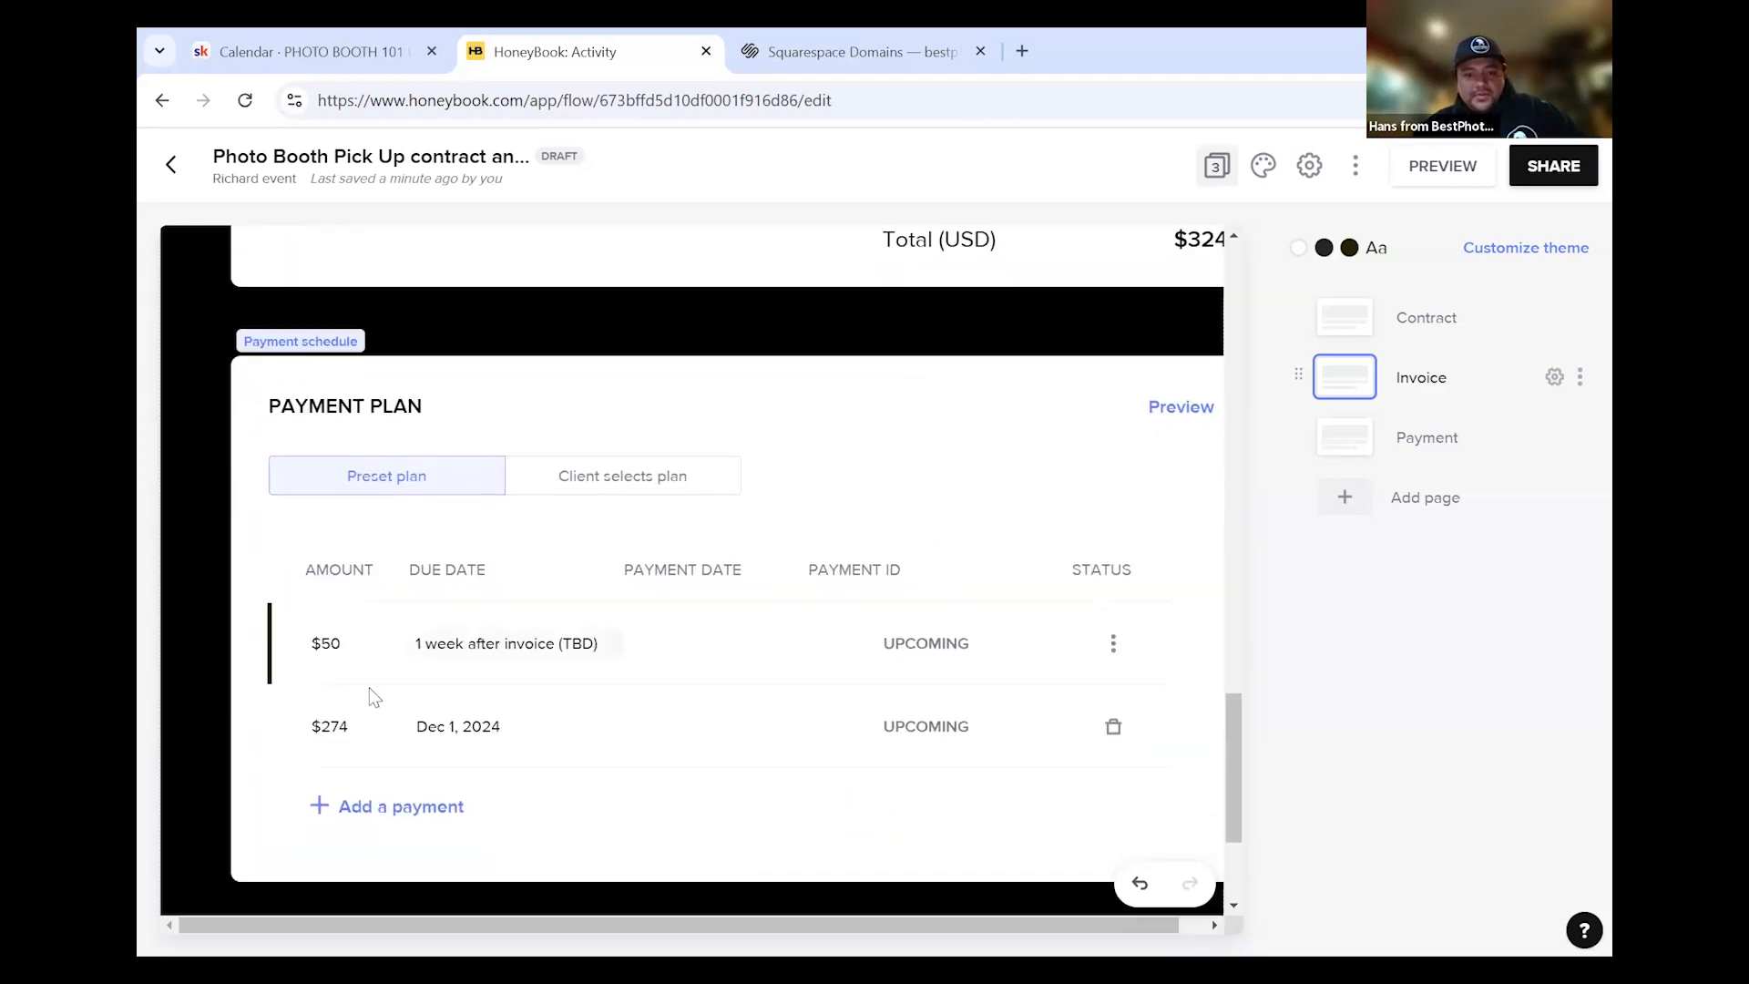
Make the $274 payment due on the project date
{"action": "left_click", "coordinate": [477, 741]}
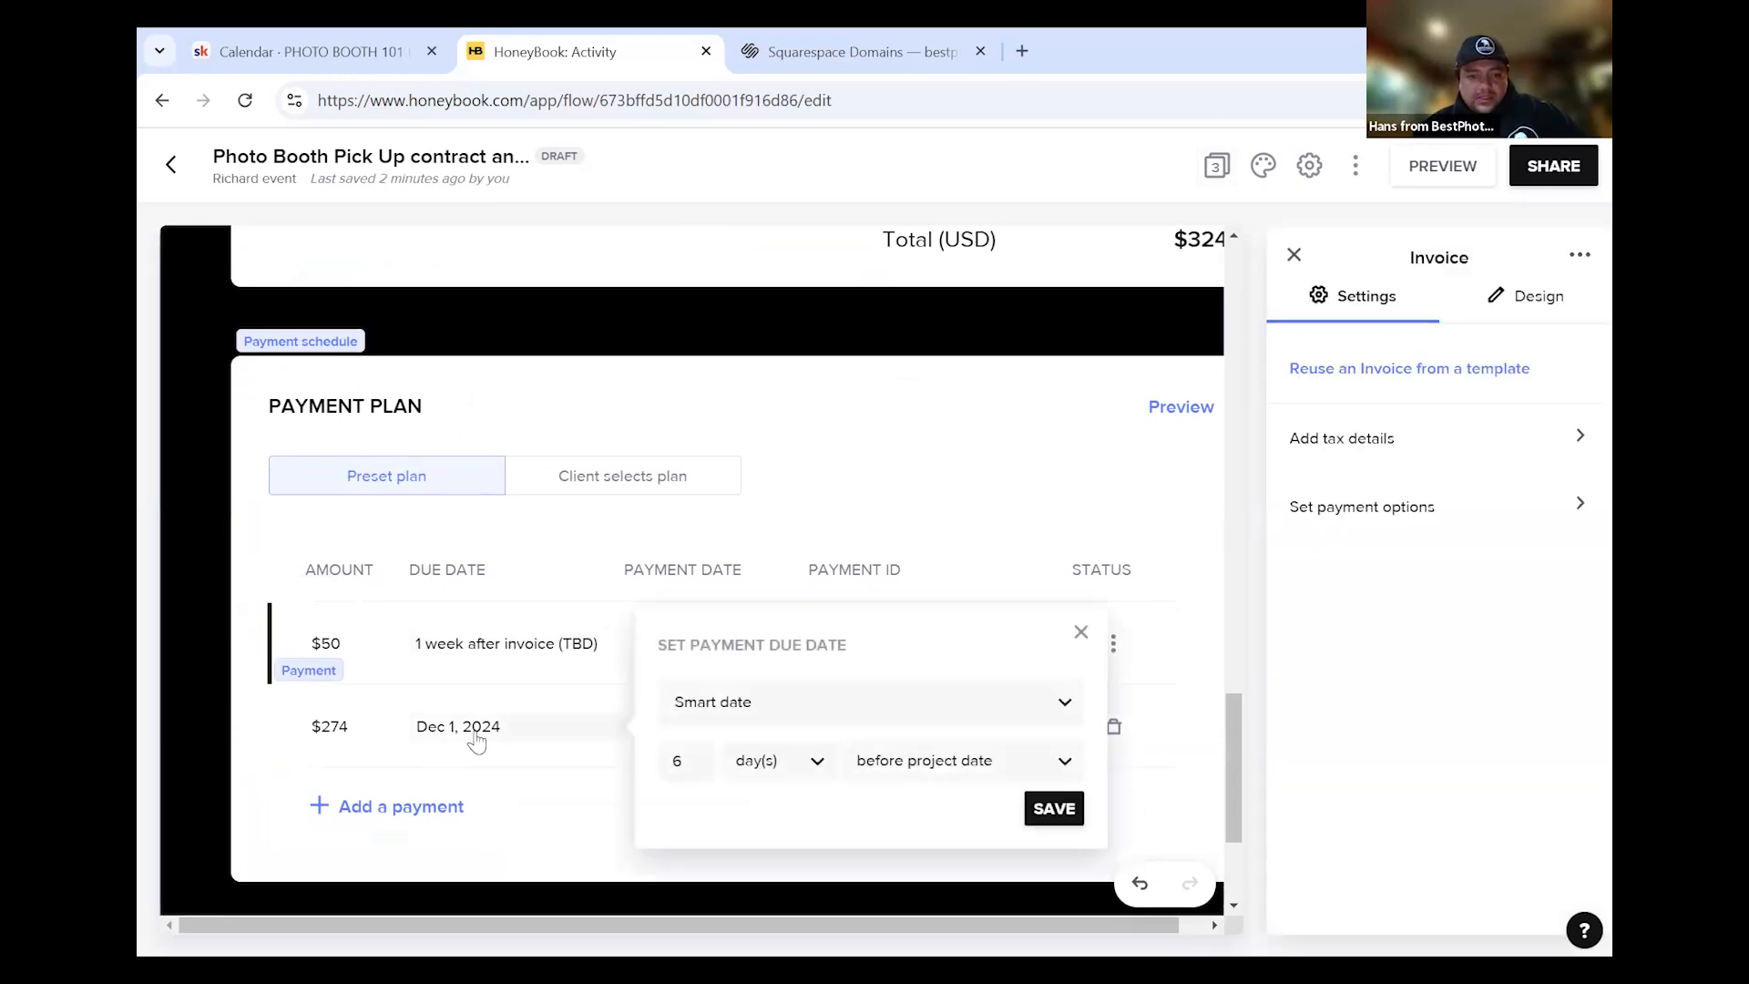
{"action": "left_click", "coordinate": [857, 719]}
{"action": "scroll", "coordinate": [802, 793], "scroll_direction": "down", "scroll_amount": 2}
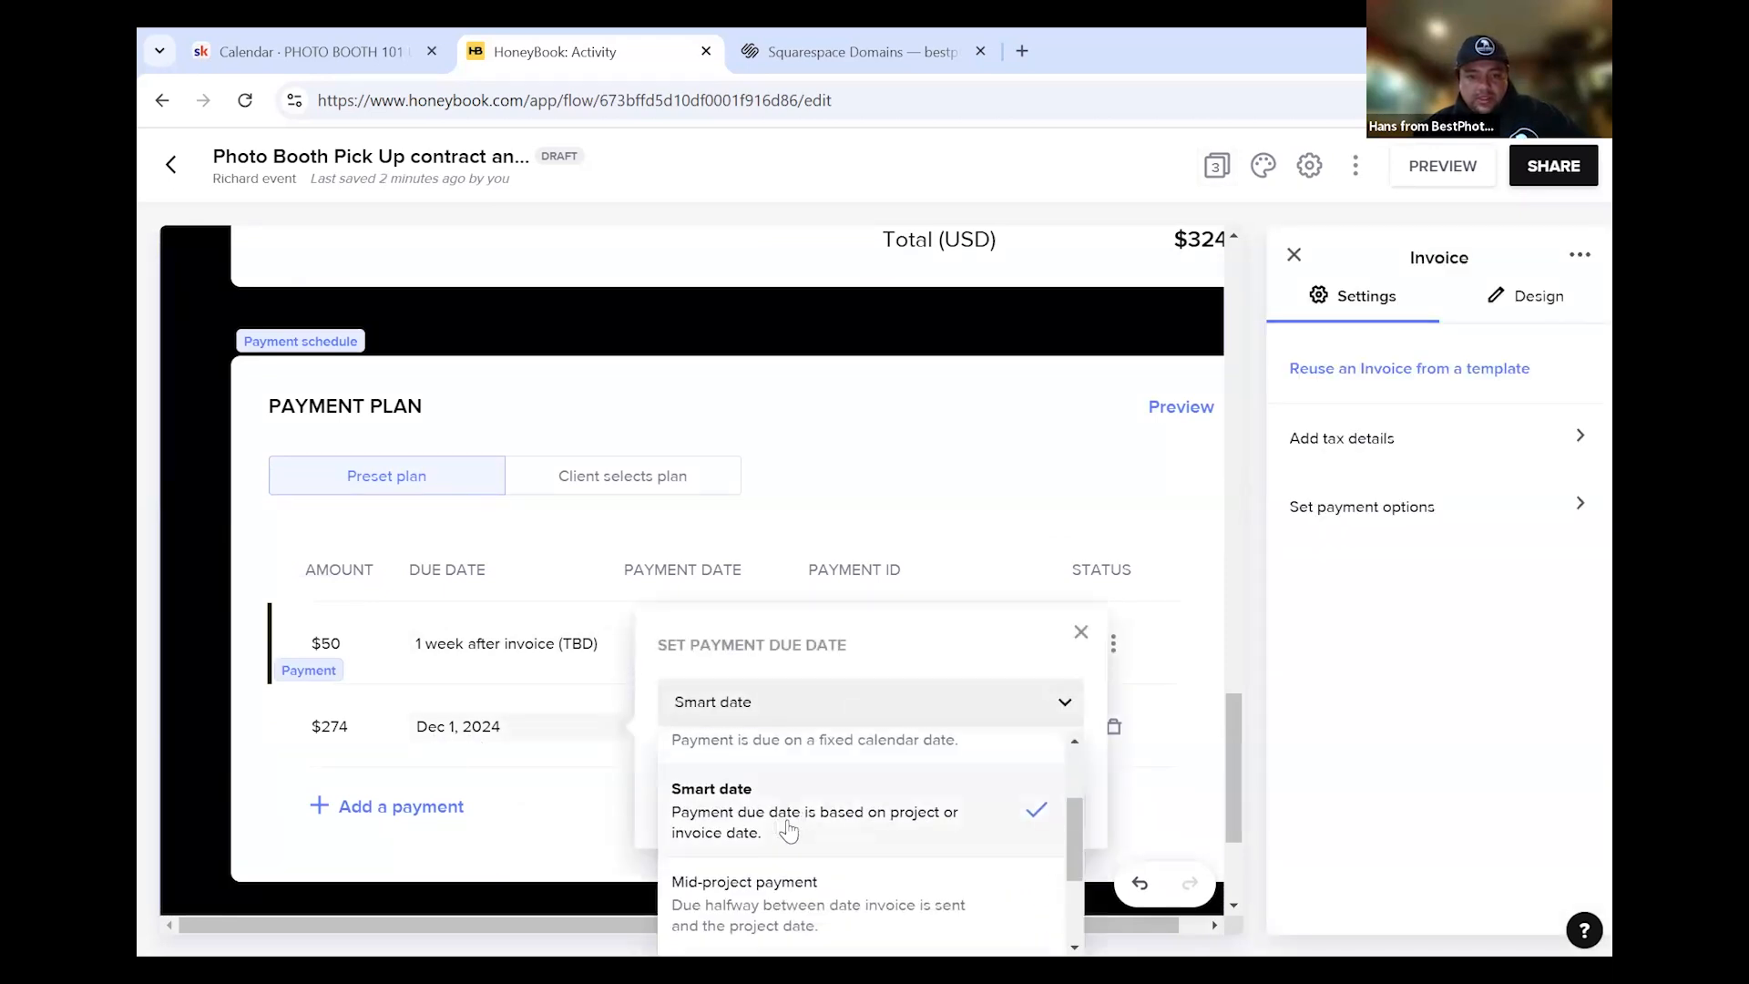
{"action": "scroll", "coordinate": [802, 829], "scroll_direction": "down", "scroll_amount": 2}
{"action": "left_click", "coordinate": [816, 827]}
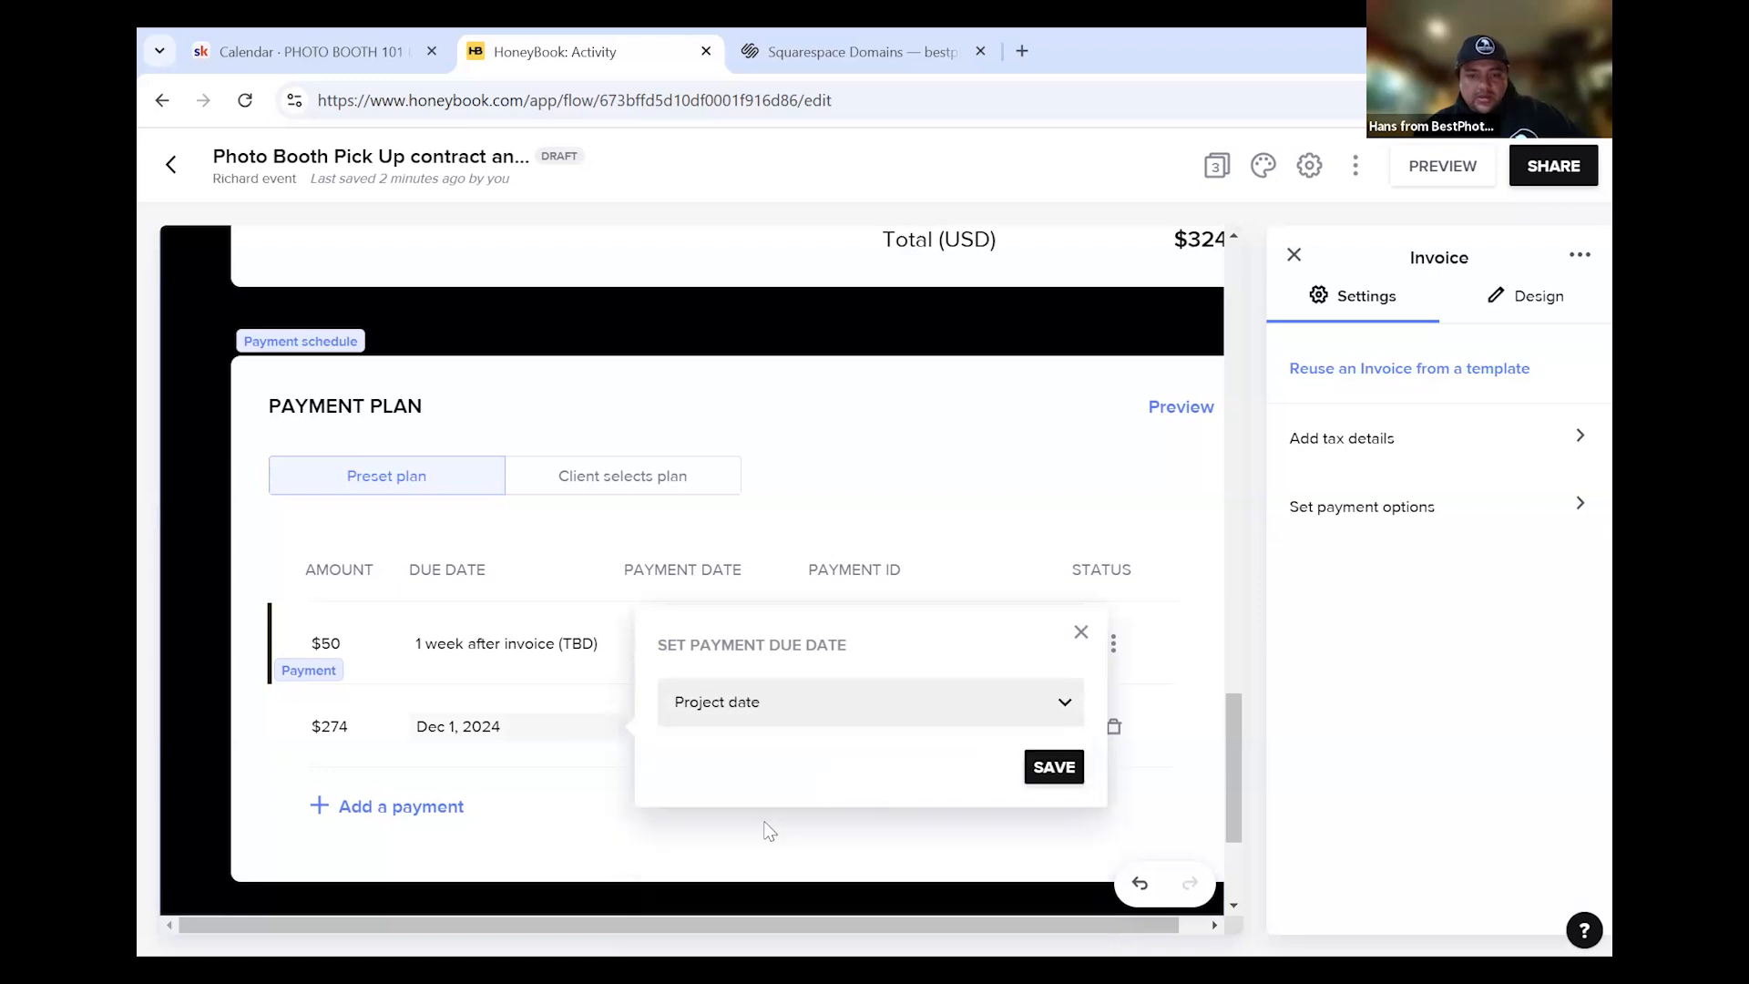
{"action": "left_click", "coordinate": [770, 831]}
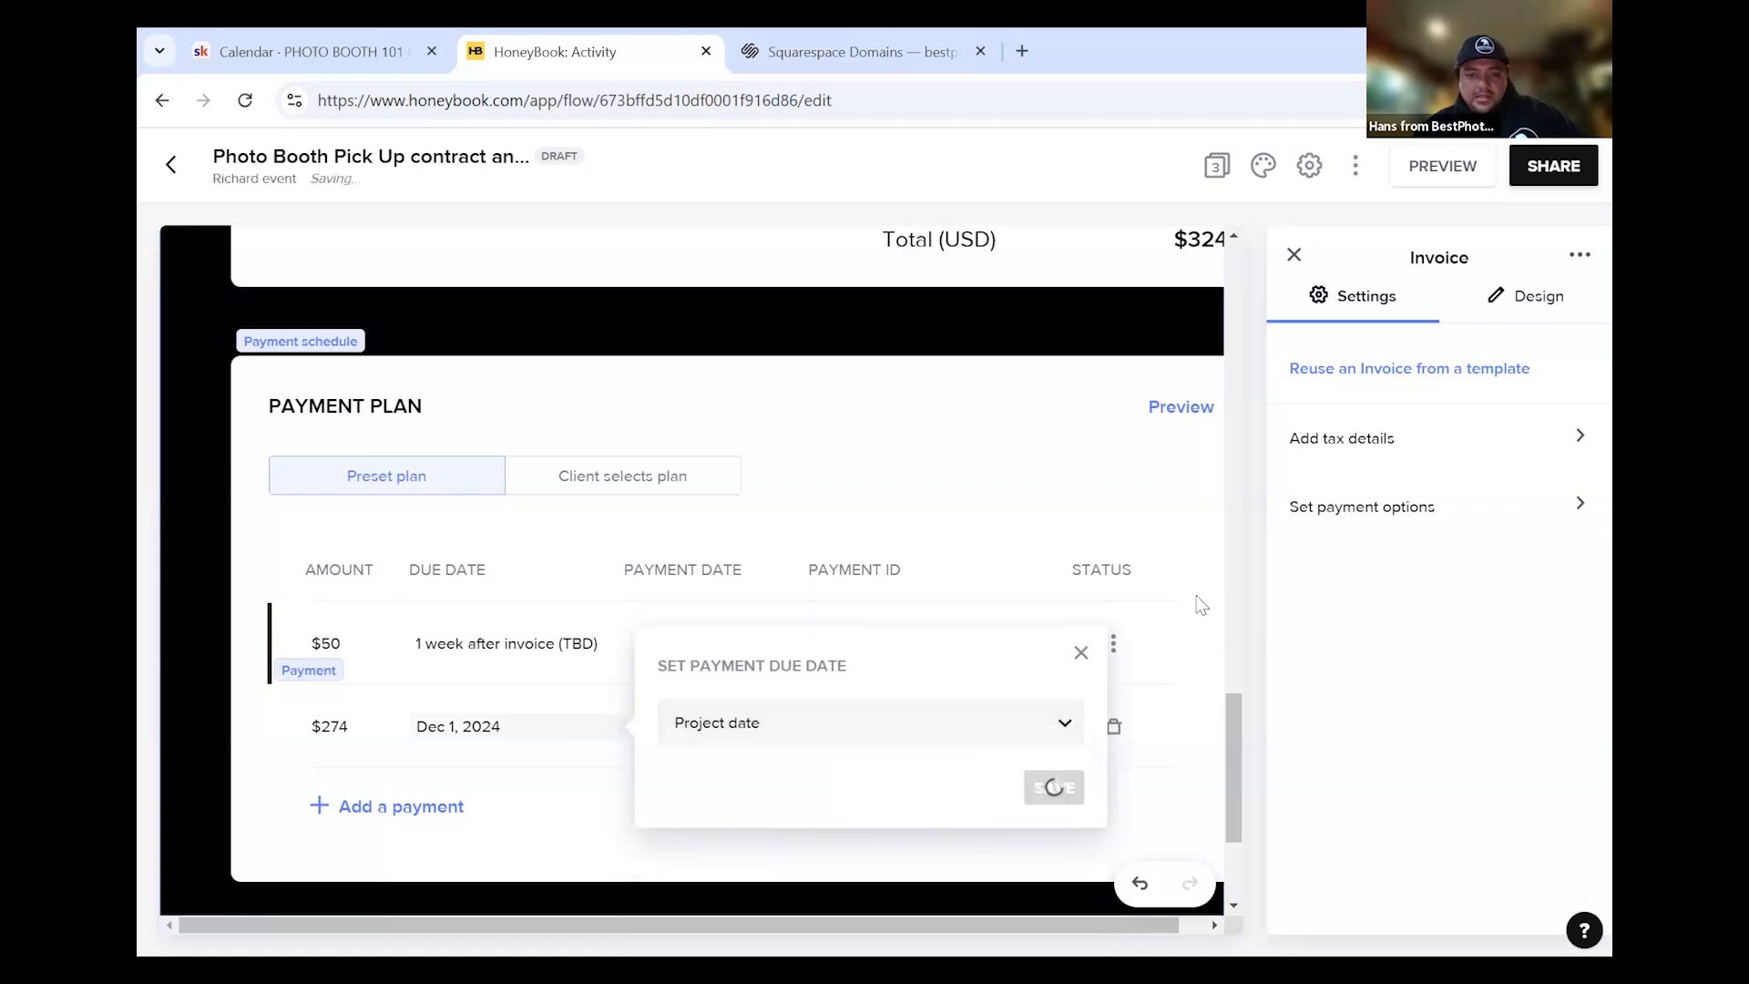
Make the $50 payment due on the invoice date
{"action": "left_click", "coordinate": [569, 649]}
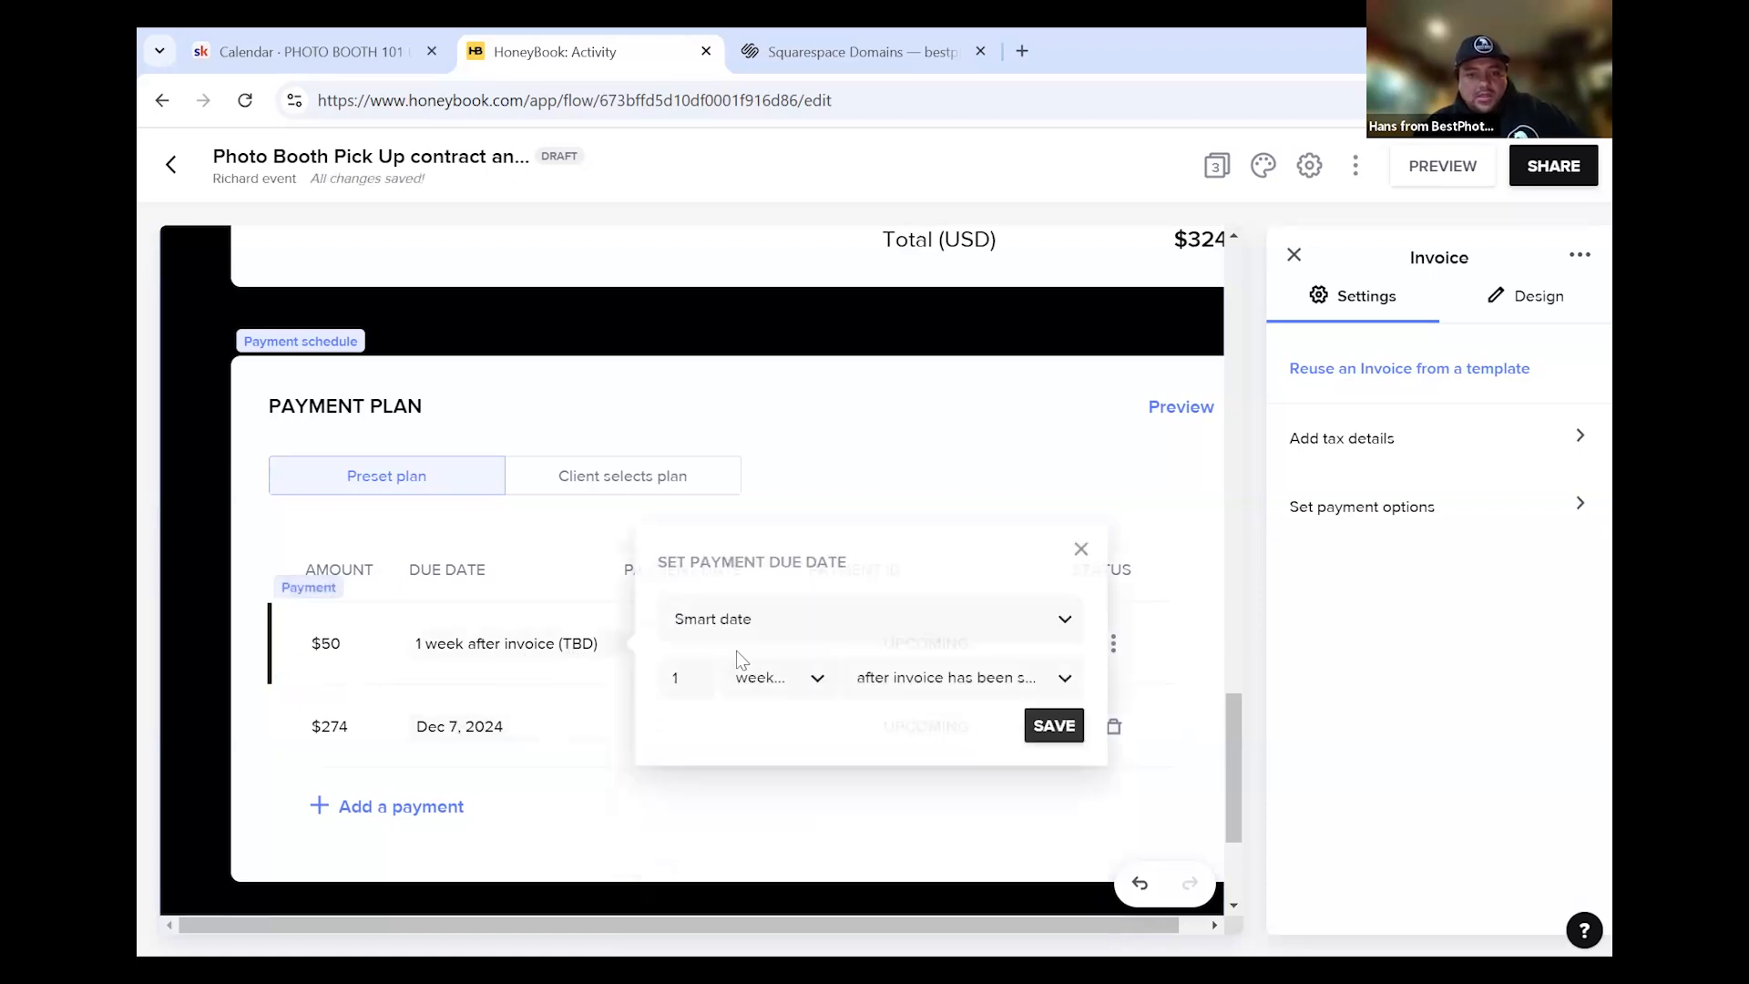
{"action": "left_click", "coordinate": [791, 628]}
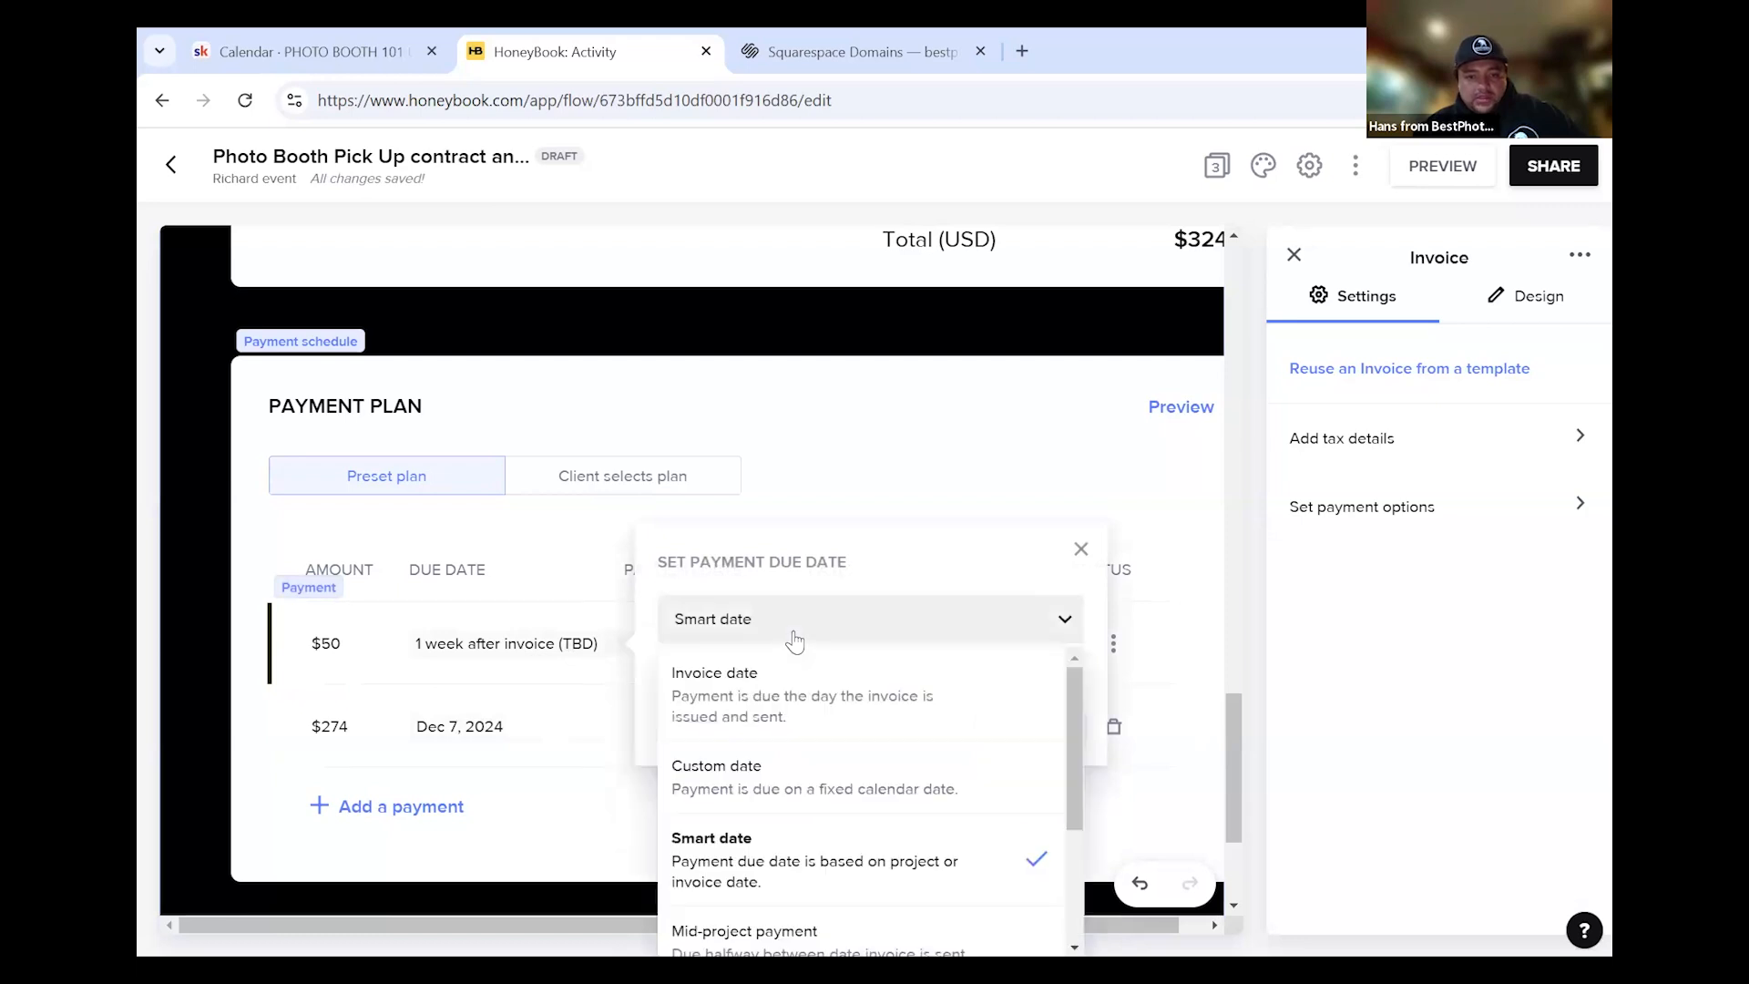
{"action": "left_click", "coordinate": [768, 717]}
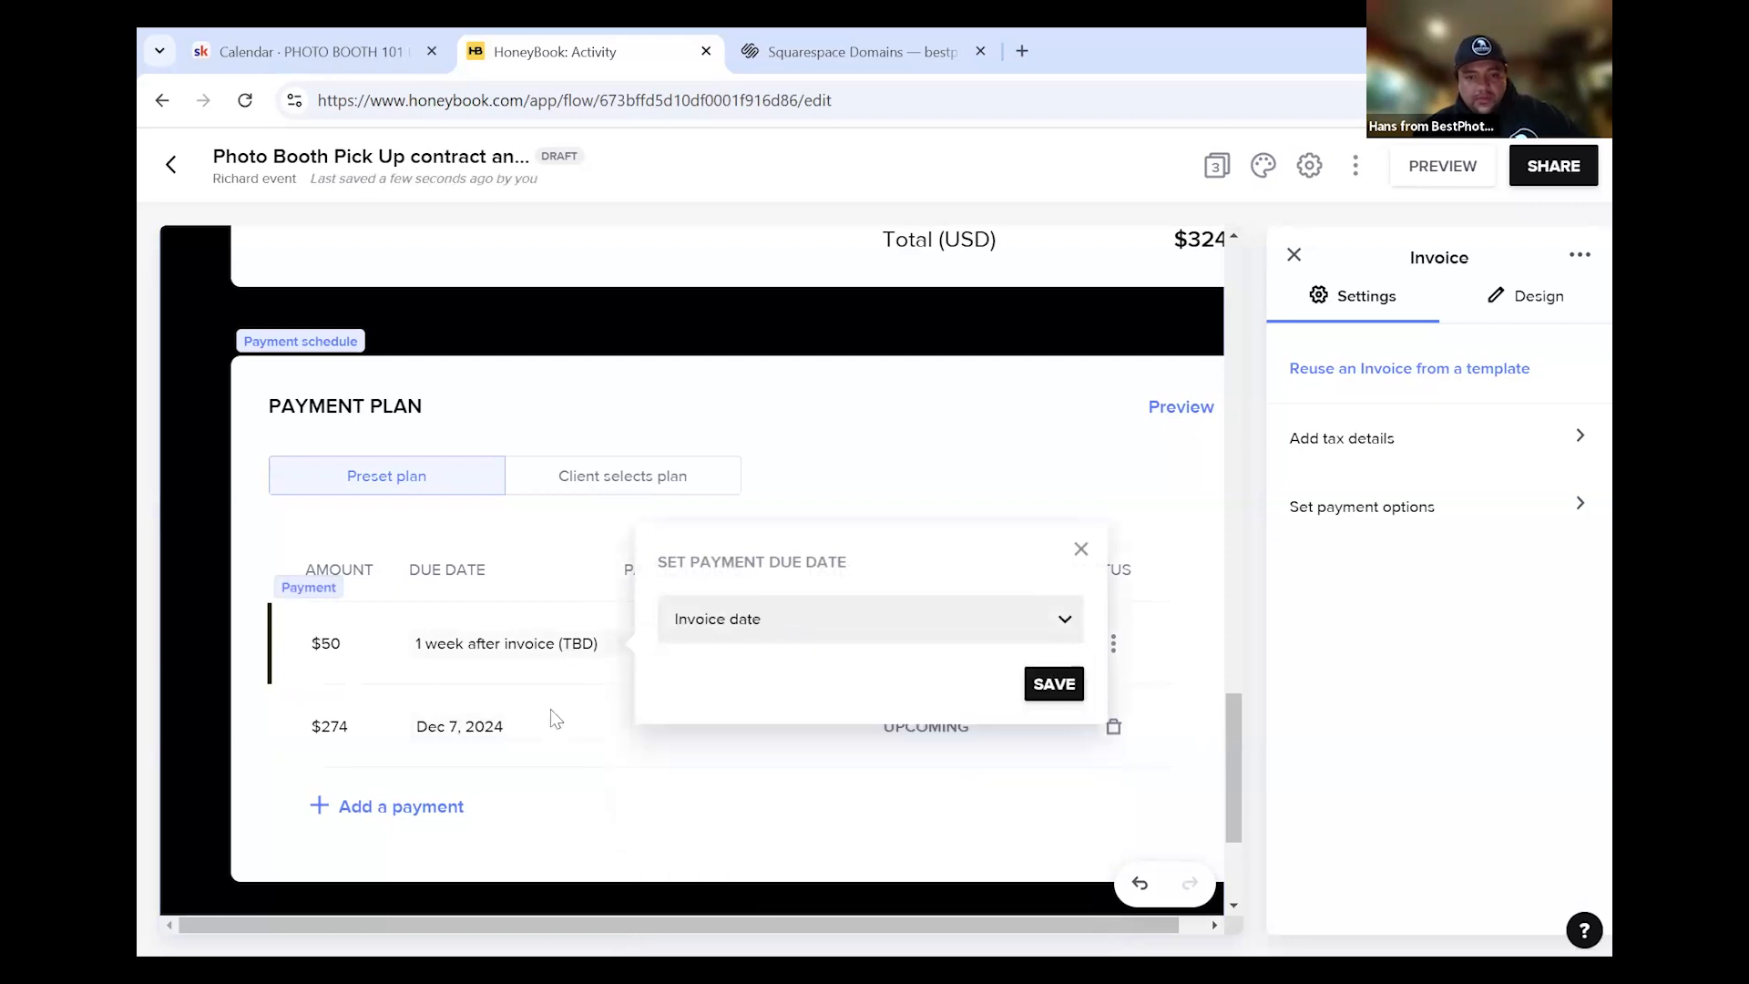
{"action": "left_click", "coordinate": [1057, 686]}
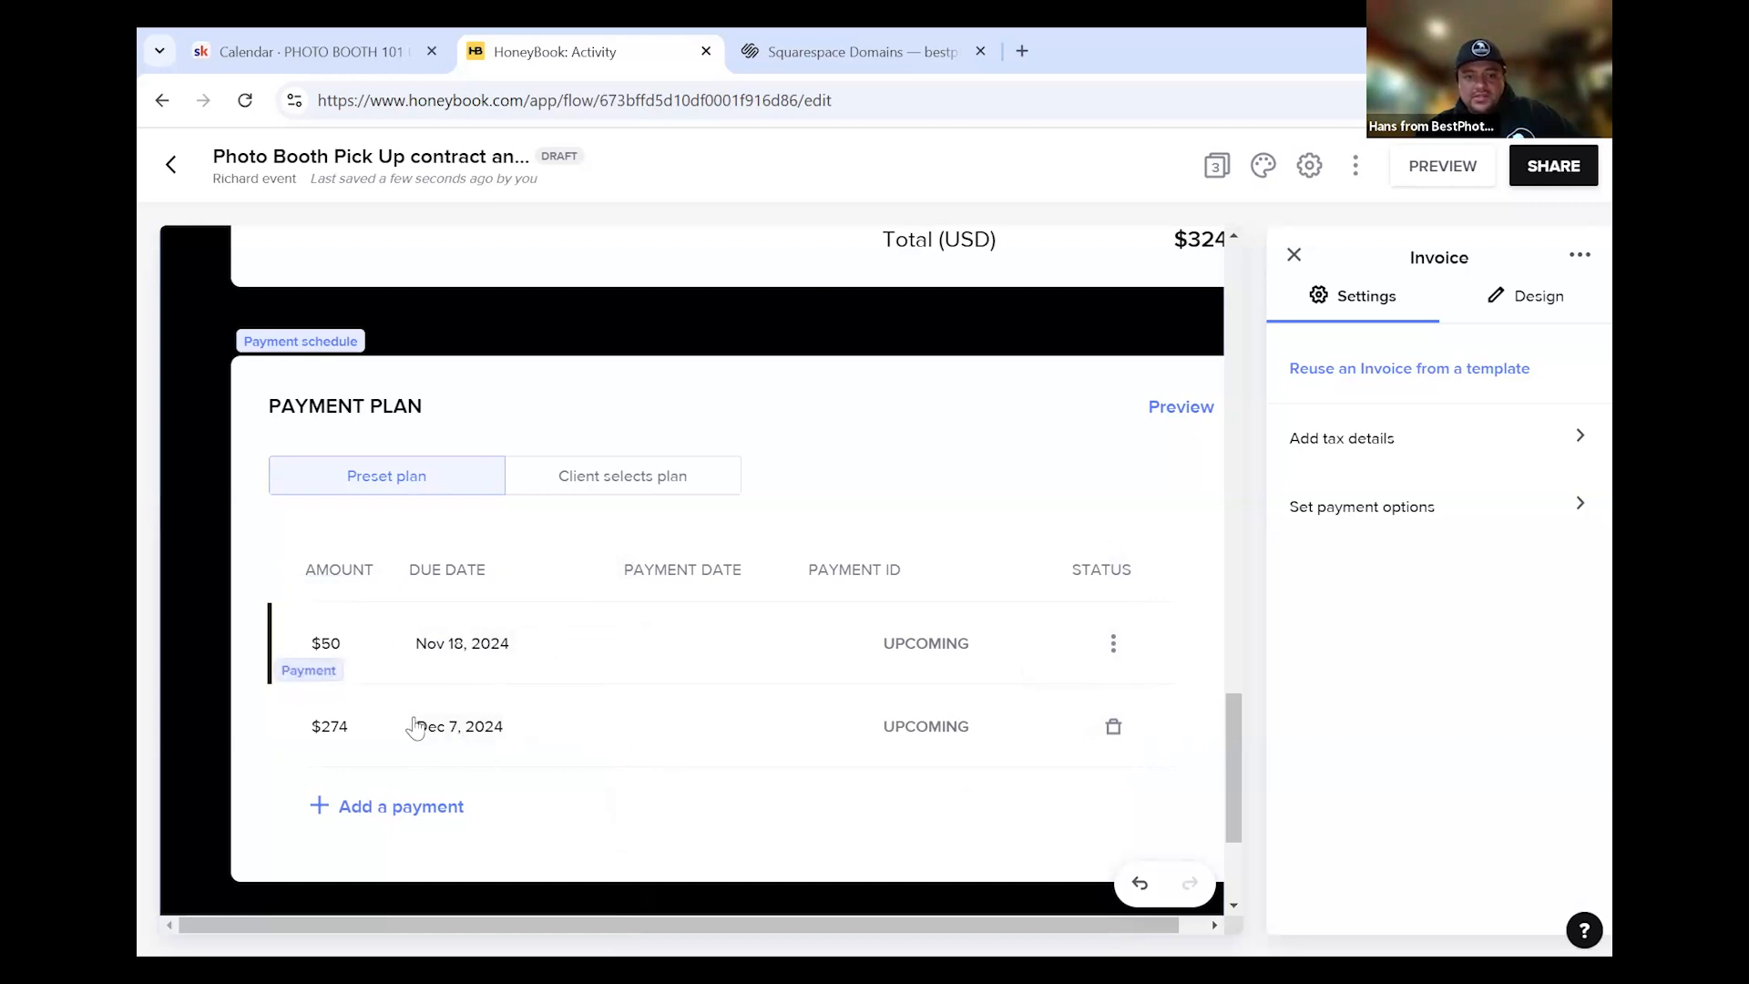
Close the Invoice settings and switch to the Payment page, page 3 of 3
{"action": "scroll", "coordinate": [1256, 420], "scroll_direction": "up", "scroll_amount": 1}
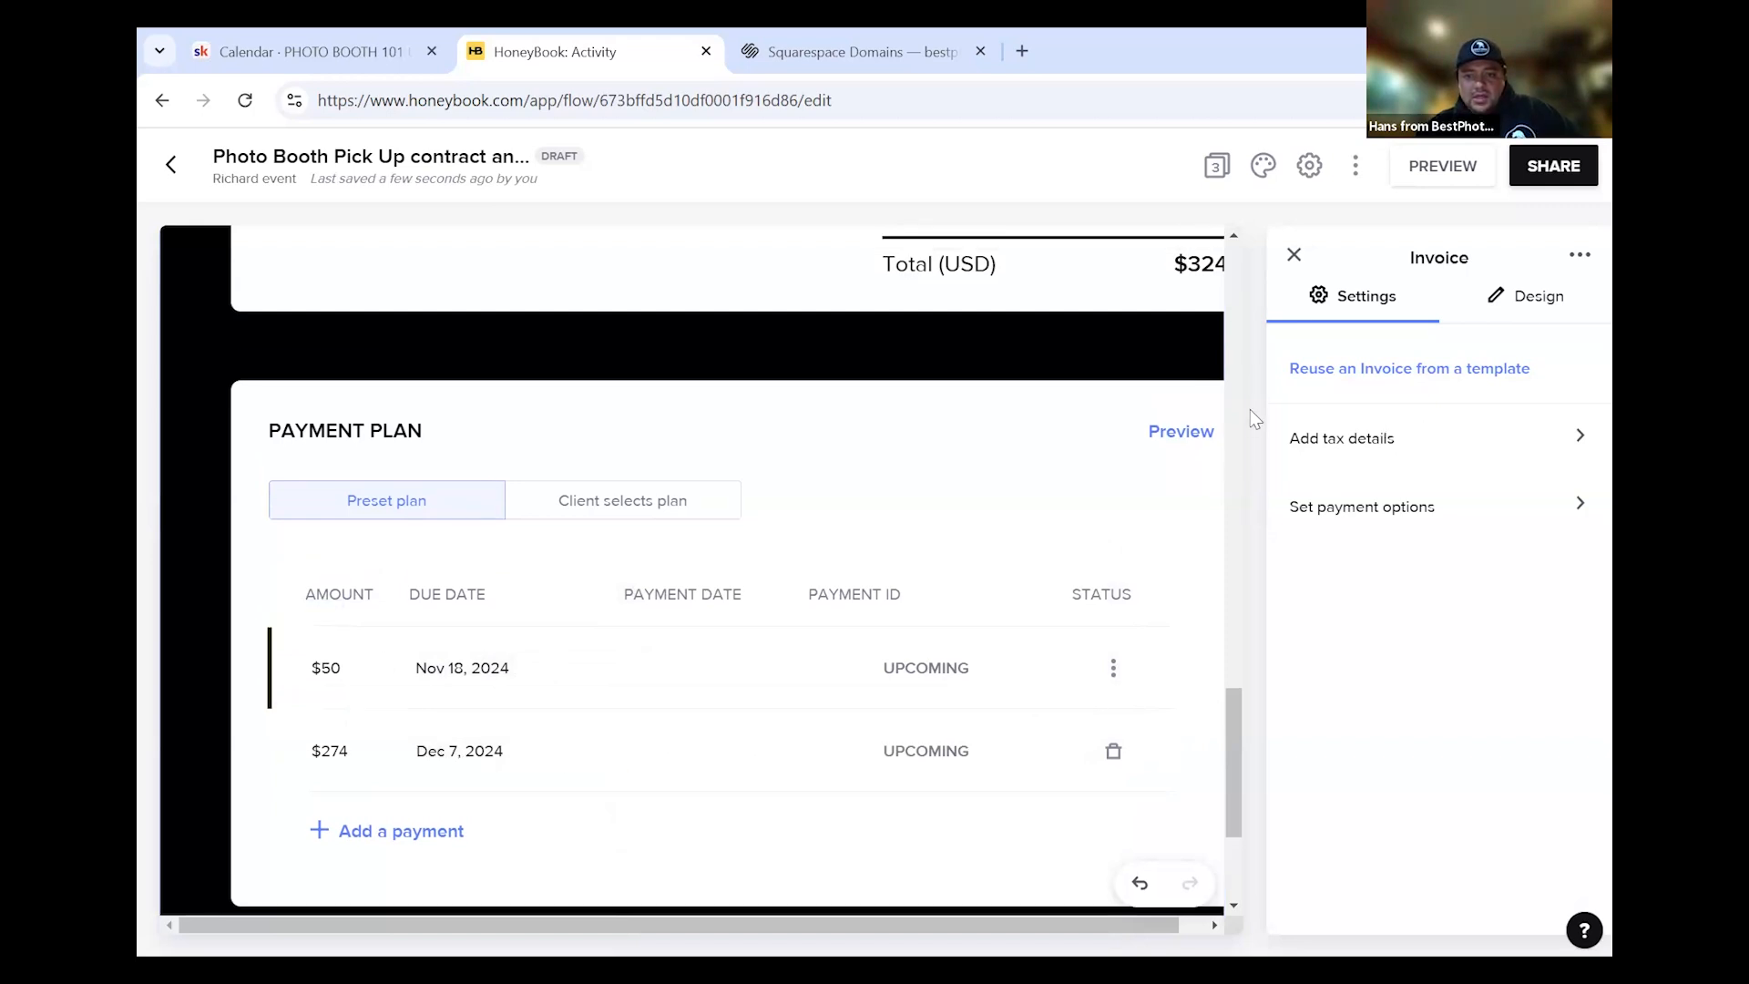
{"action": "scroll", "coordinate": [1257, 414], "scroll_direction": "up", "scroll_amount": 4}
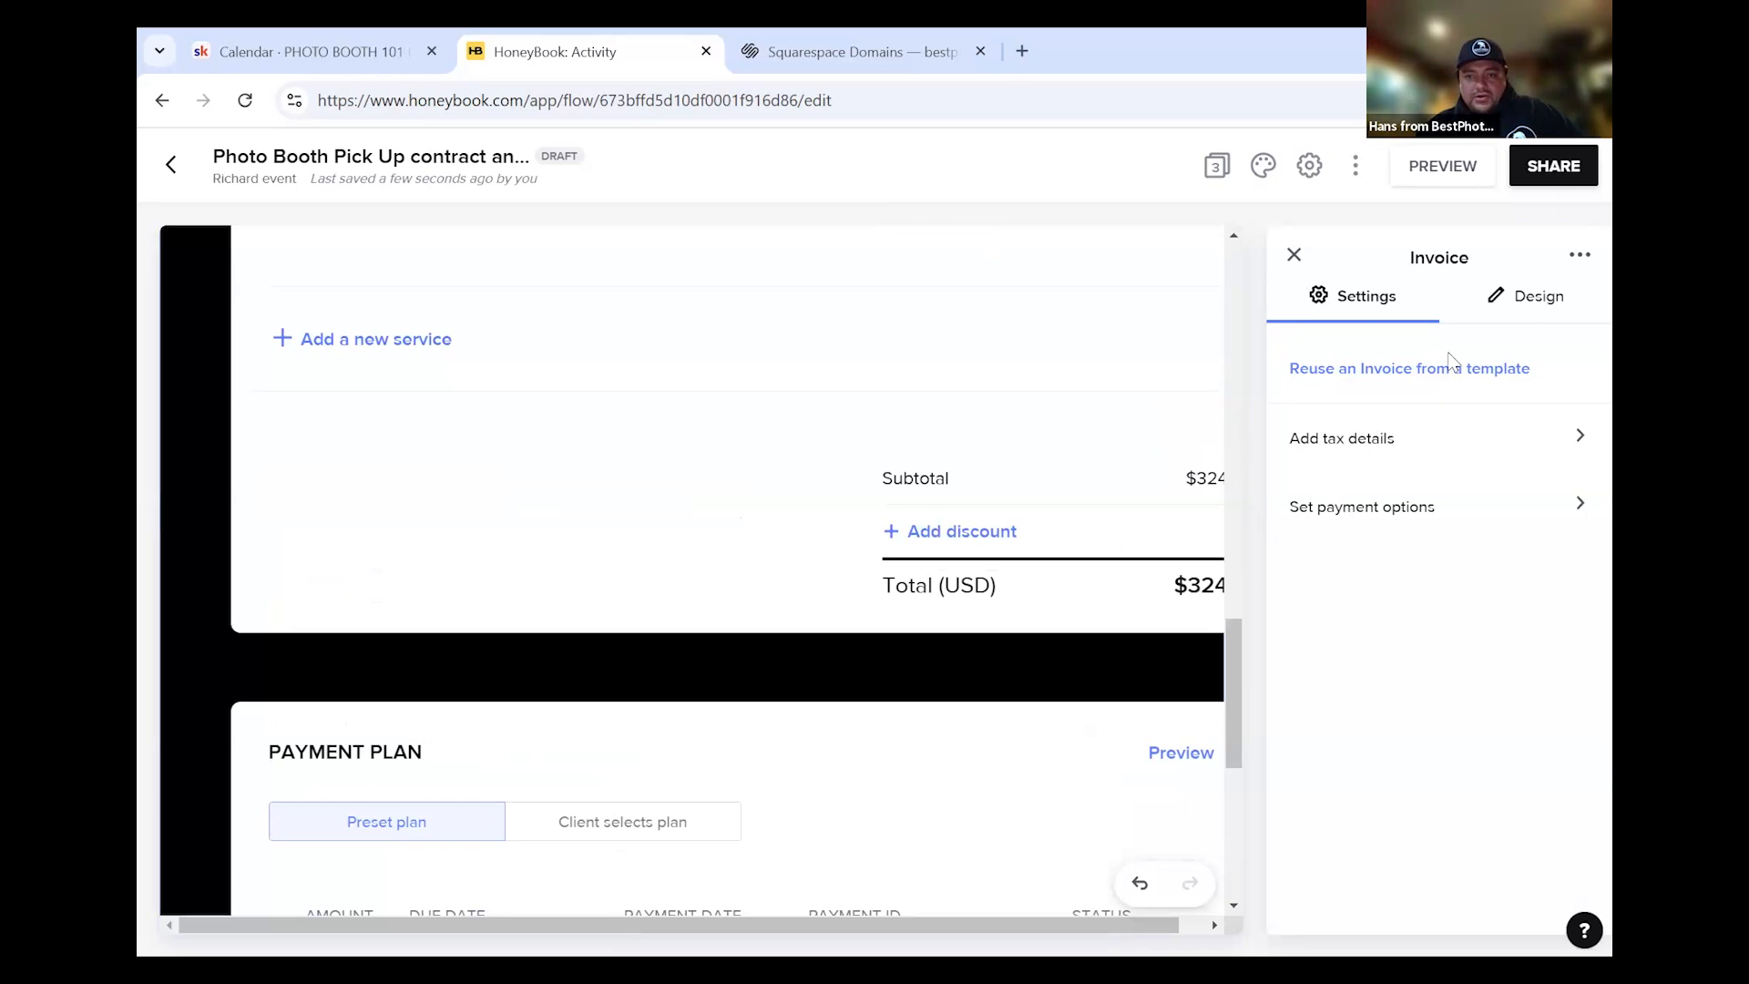
{"action": "left_click", "coordinate": [1294, 255]}
{"action": "left_click", "coordinate": [1364, 440]}
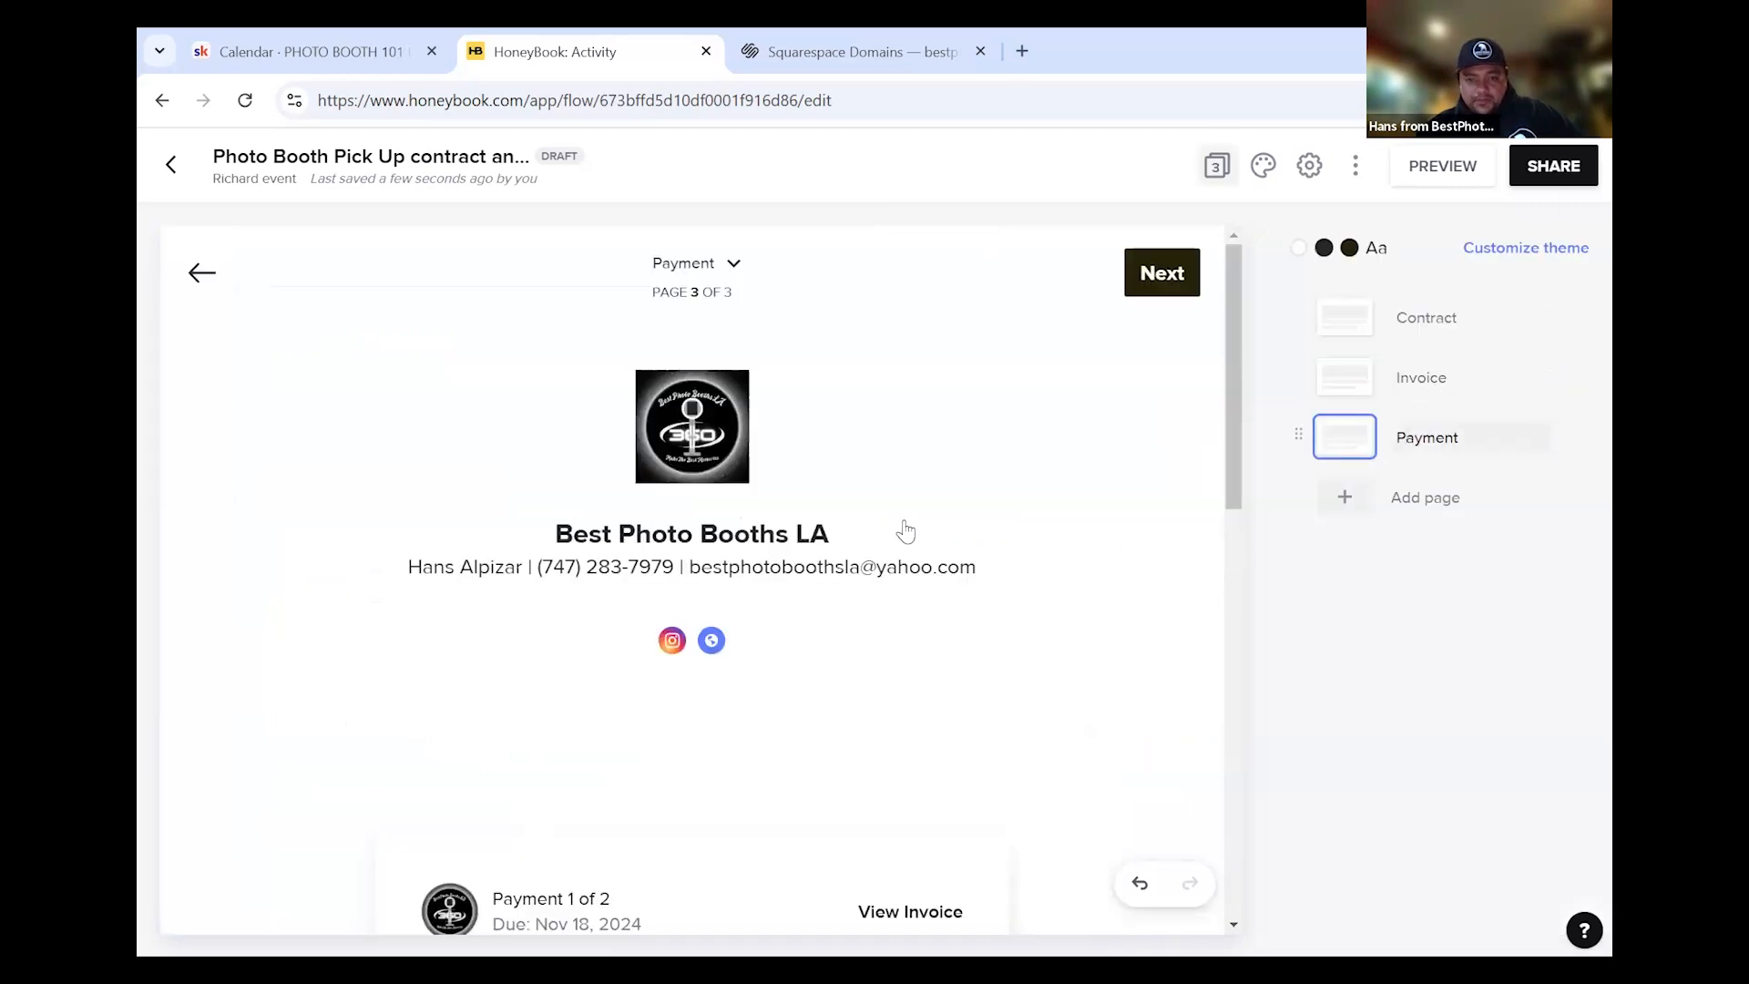
Try enabling bank transfer, then revert to accepting credit card only
{"action": "scroll", "coordinate": [906, 547], "scroll_direction": "down", "scroll_amount": 4}
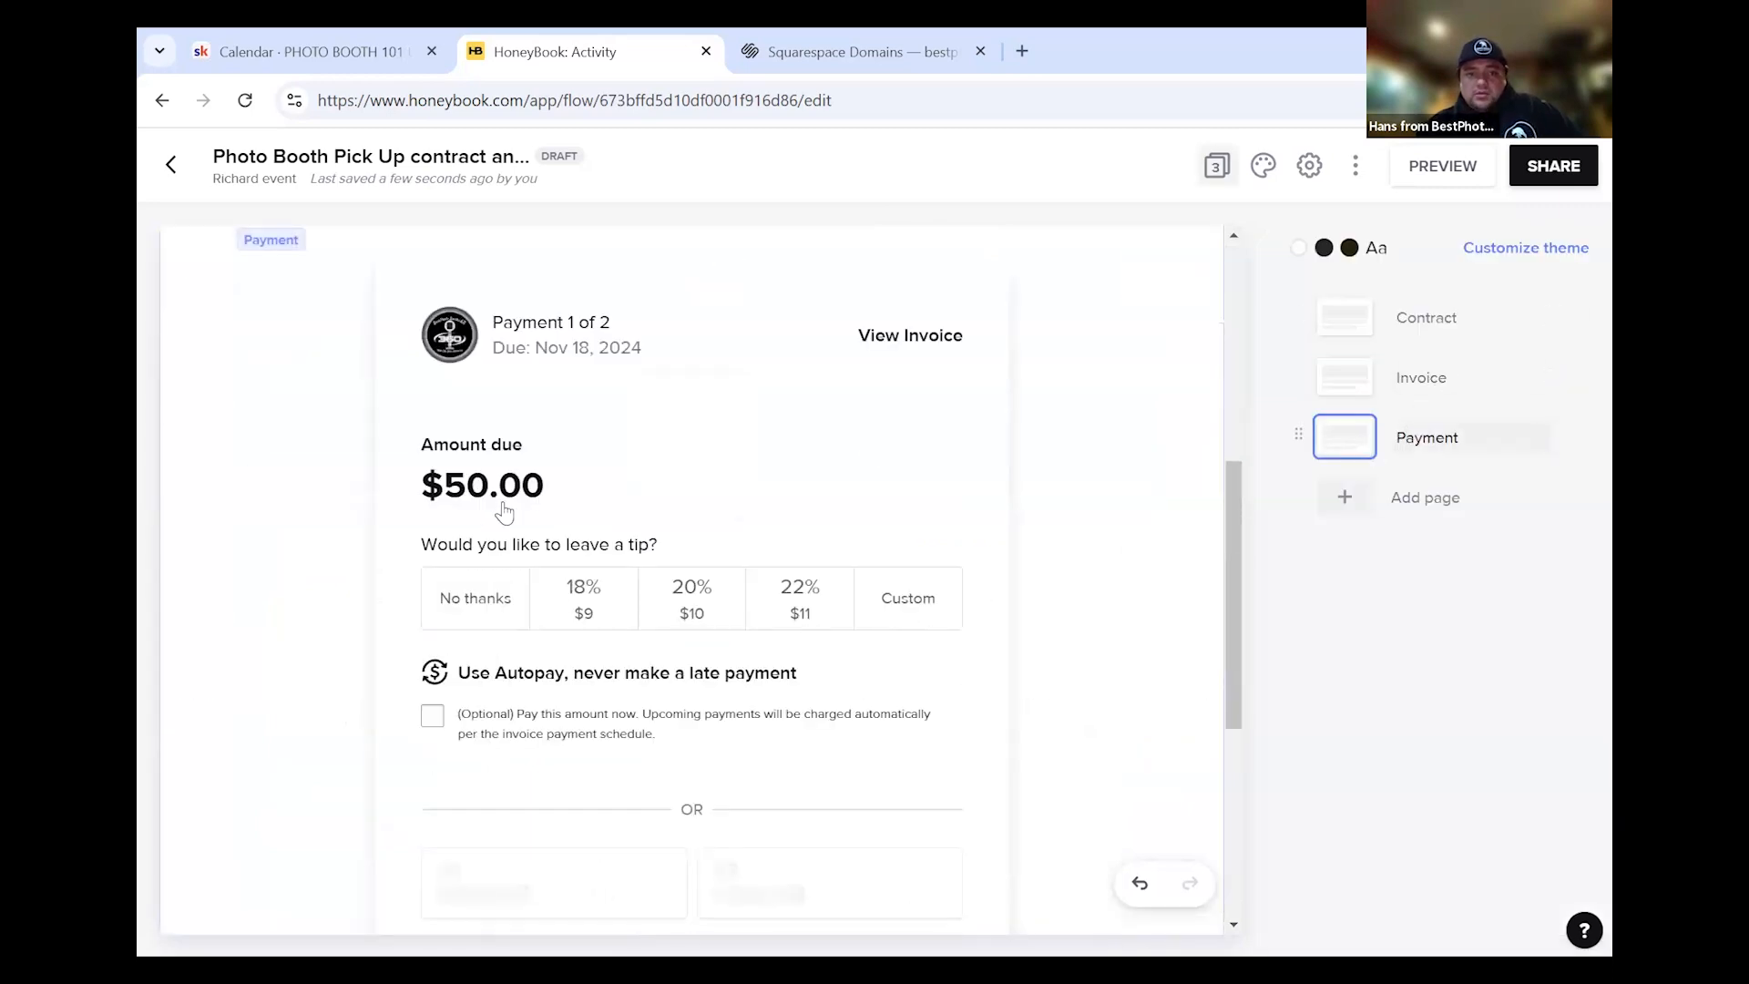
{"action": "scroll", "coordinate": [501, 511], "scroll_direction": "down", "scroll_amount": 3}
{"action": "scroll", "coordinate": [1008, 574], "scroll_direction": "down", "scroll_amount": 3}
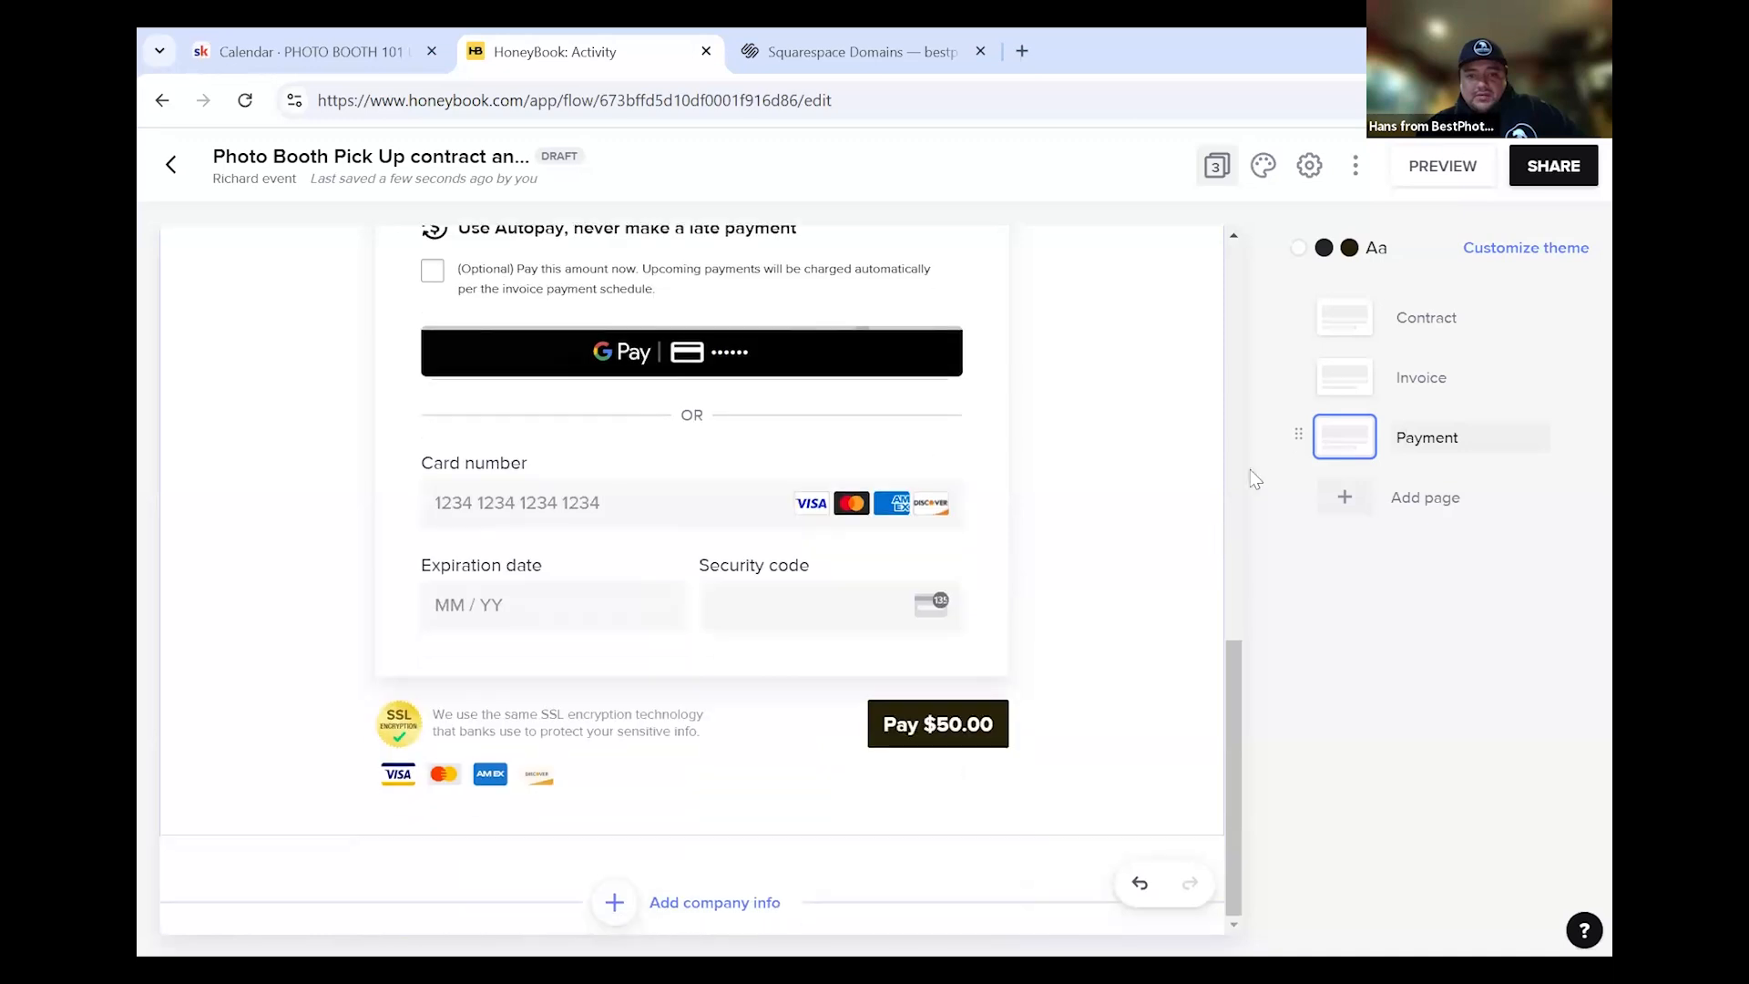
{"action": "left_click", "coordinate": [1109, 506]}
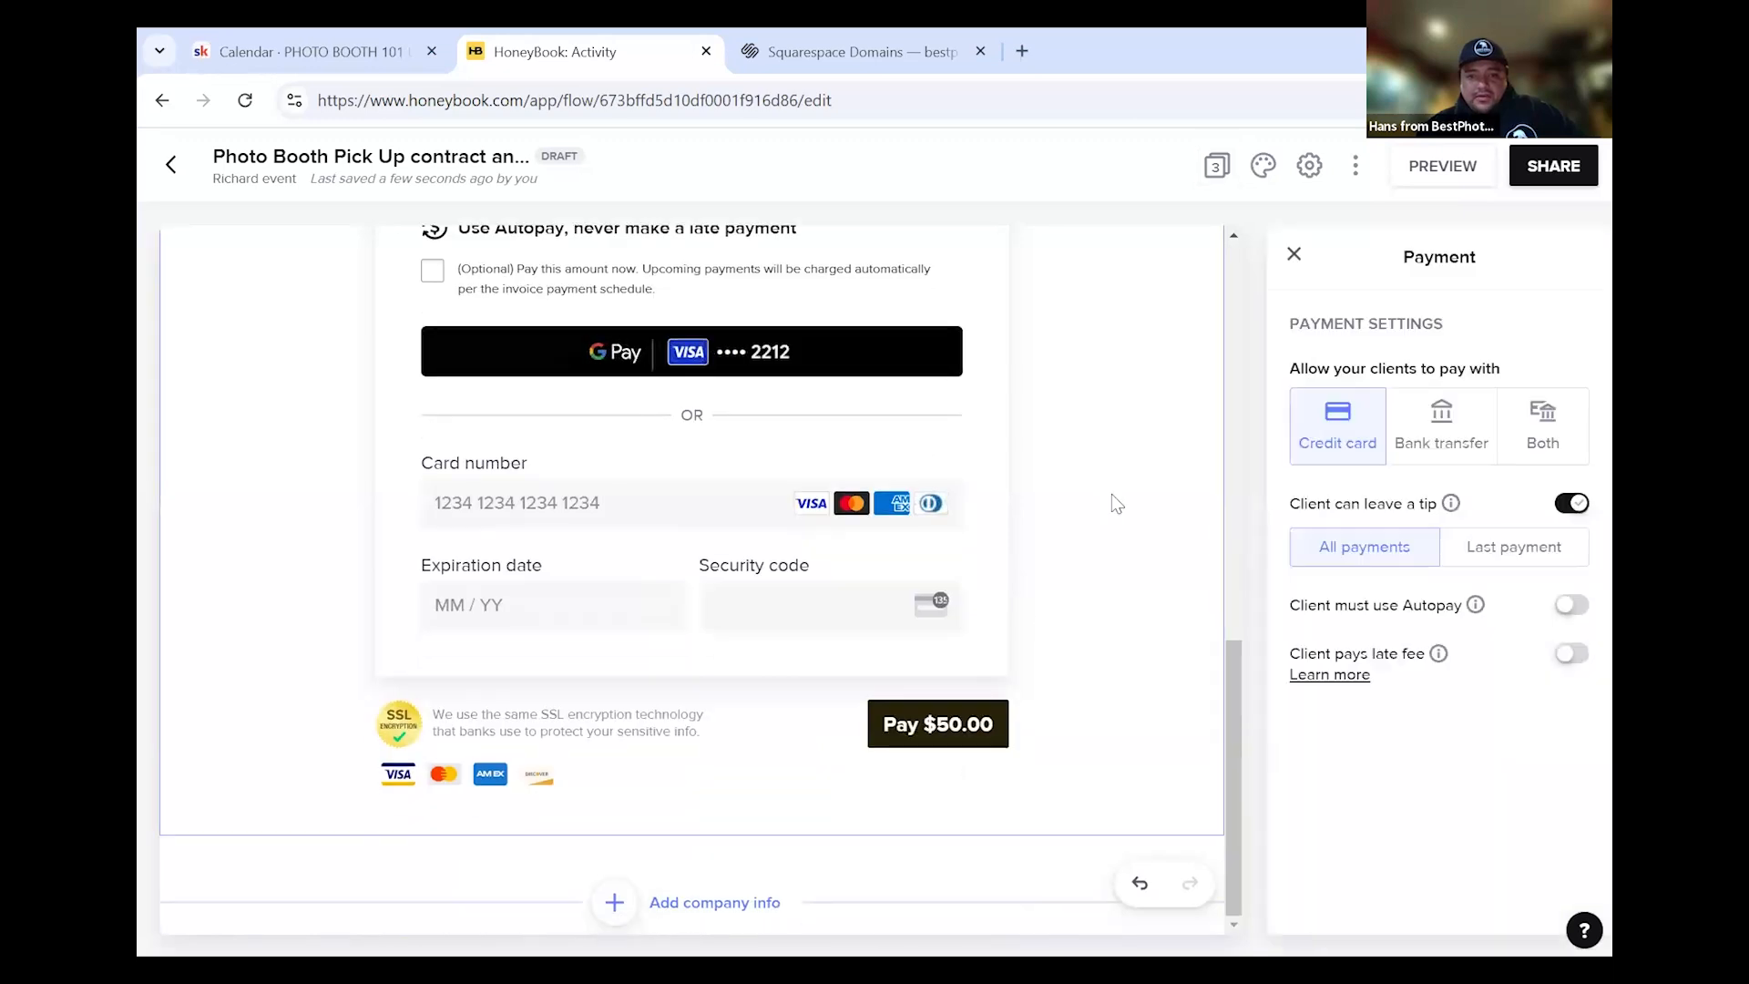
{"action": "left_click", "coordinate": [1426, 444]}
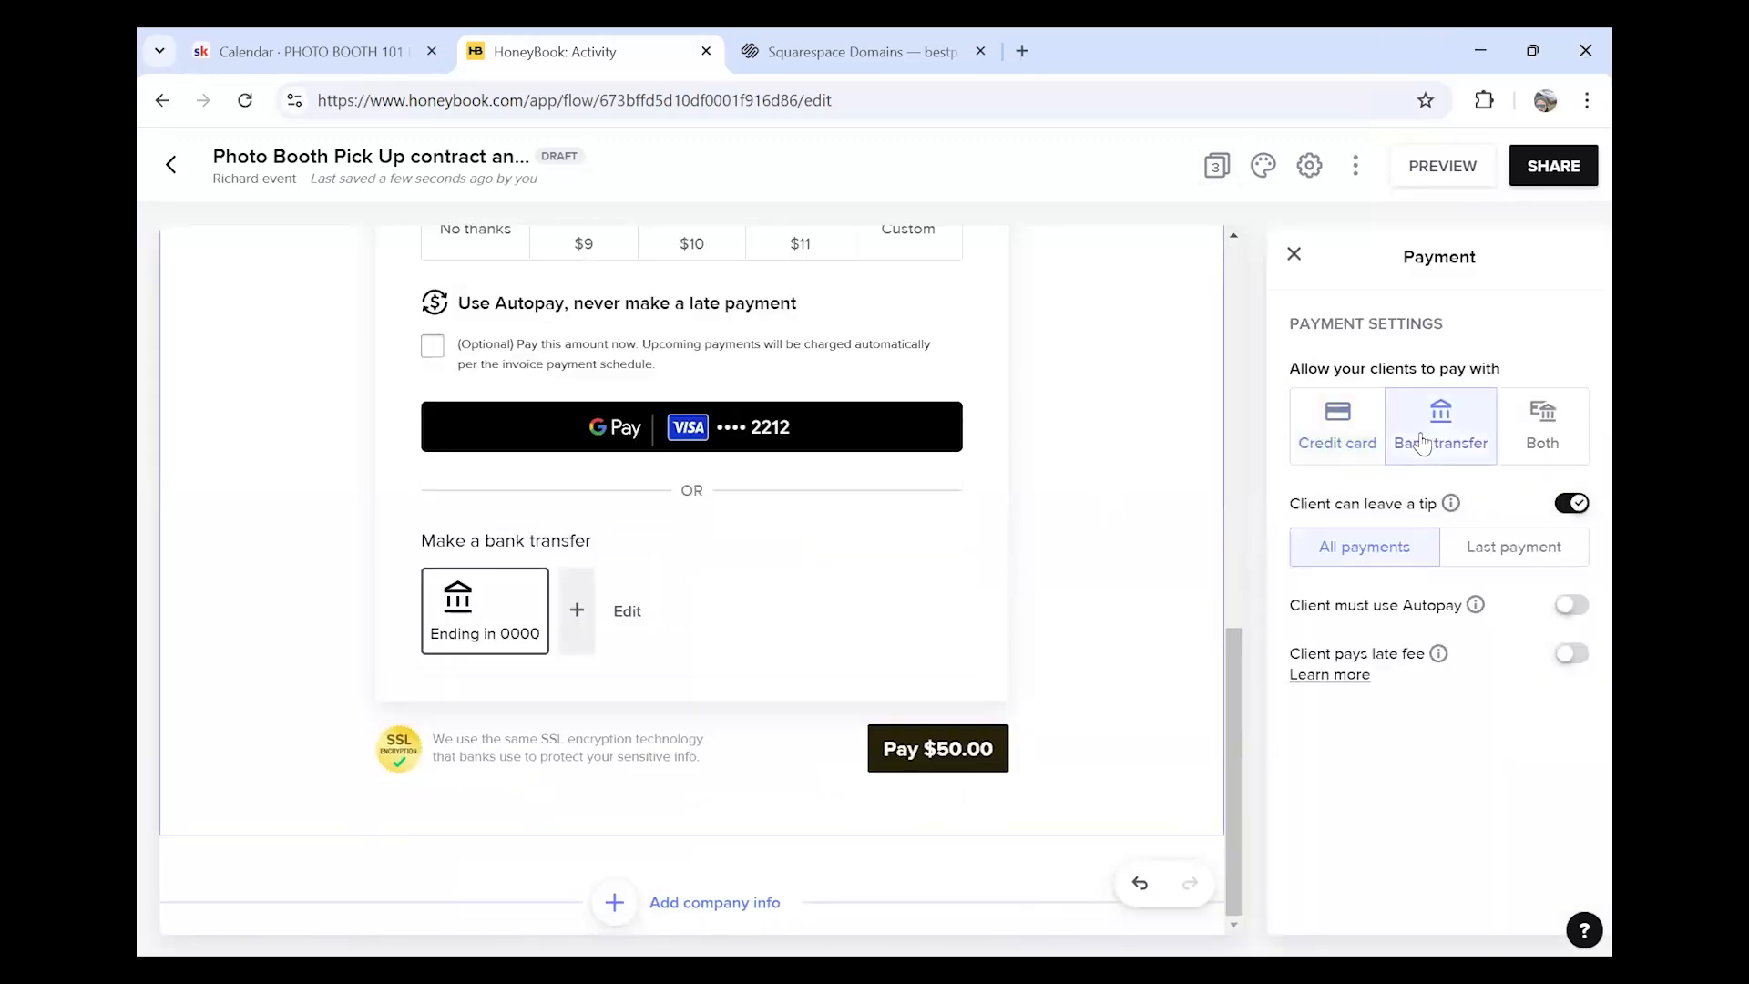
{"action": "left_click", "coordinate": [1367, 456]}
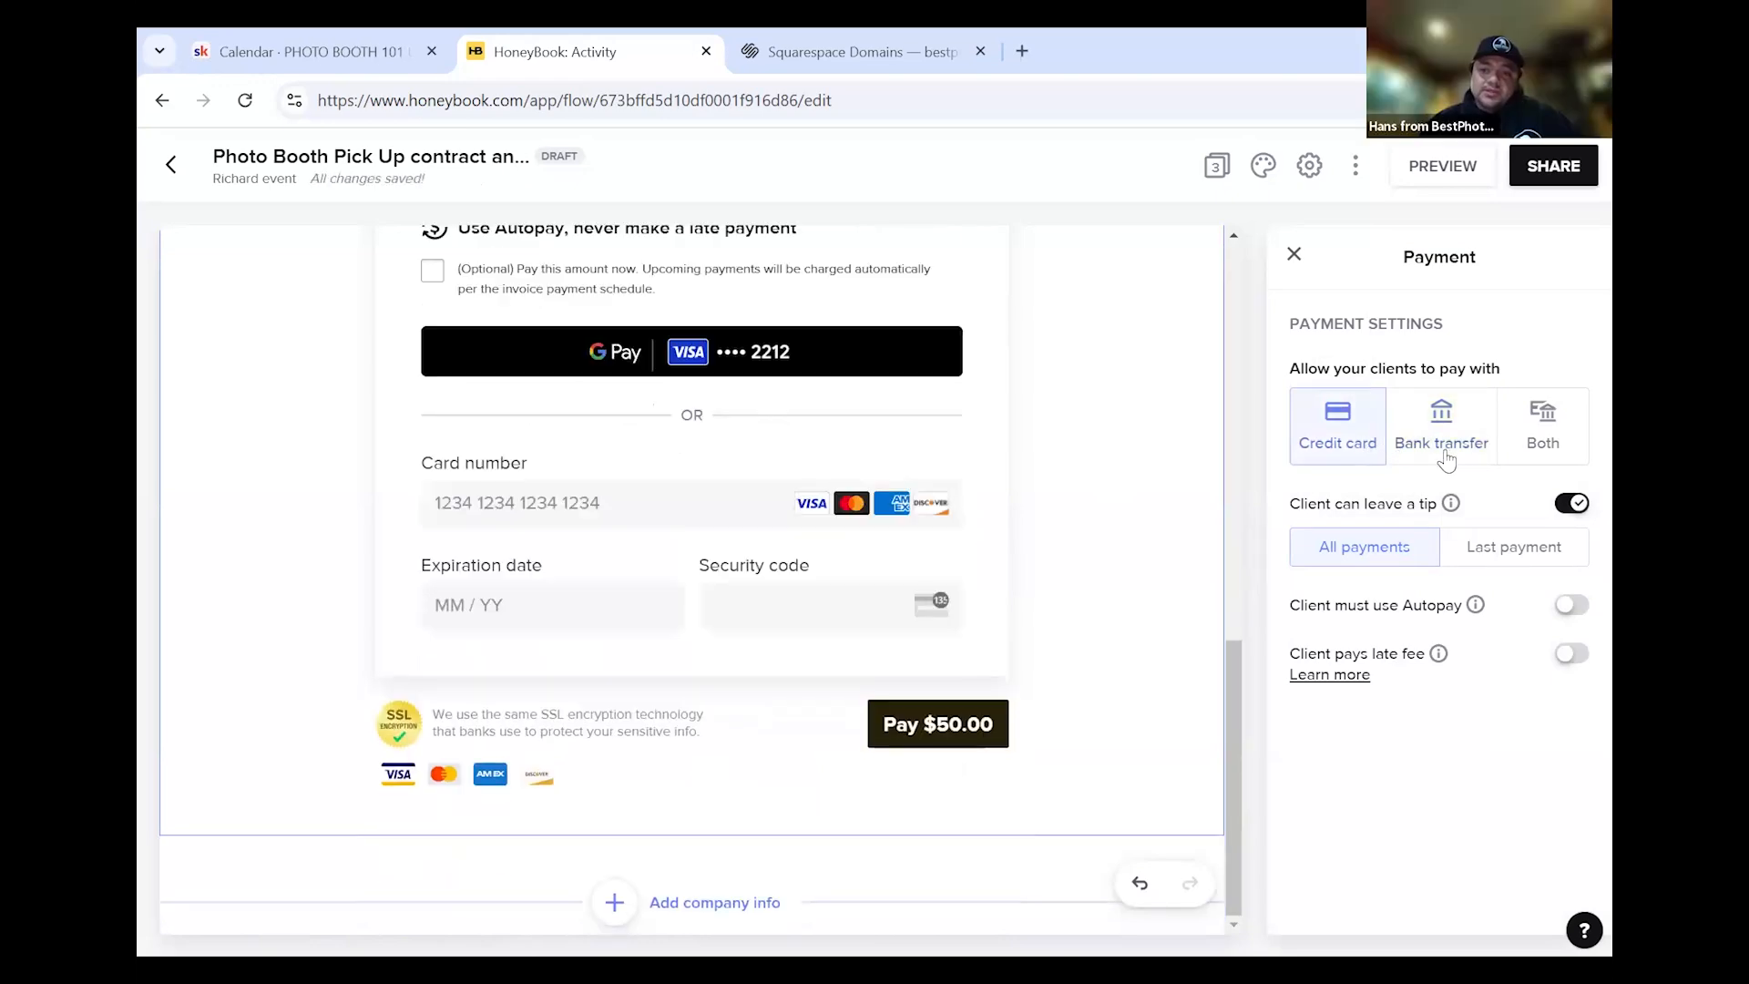
Turn on 'Client must use Autopay' so the page reads 'Pay with Autopay (Required)'
{"action": "scroll", "coordinate": [1070, 542], "scroll_direction": "up", "scroll_amount": 4}
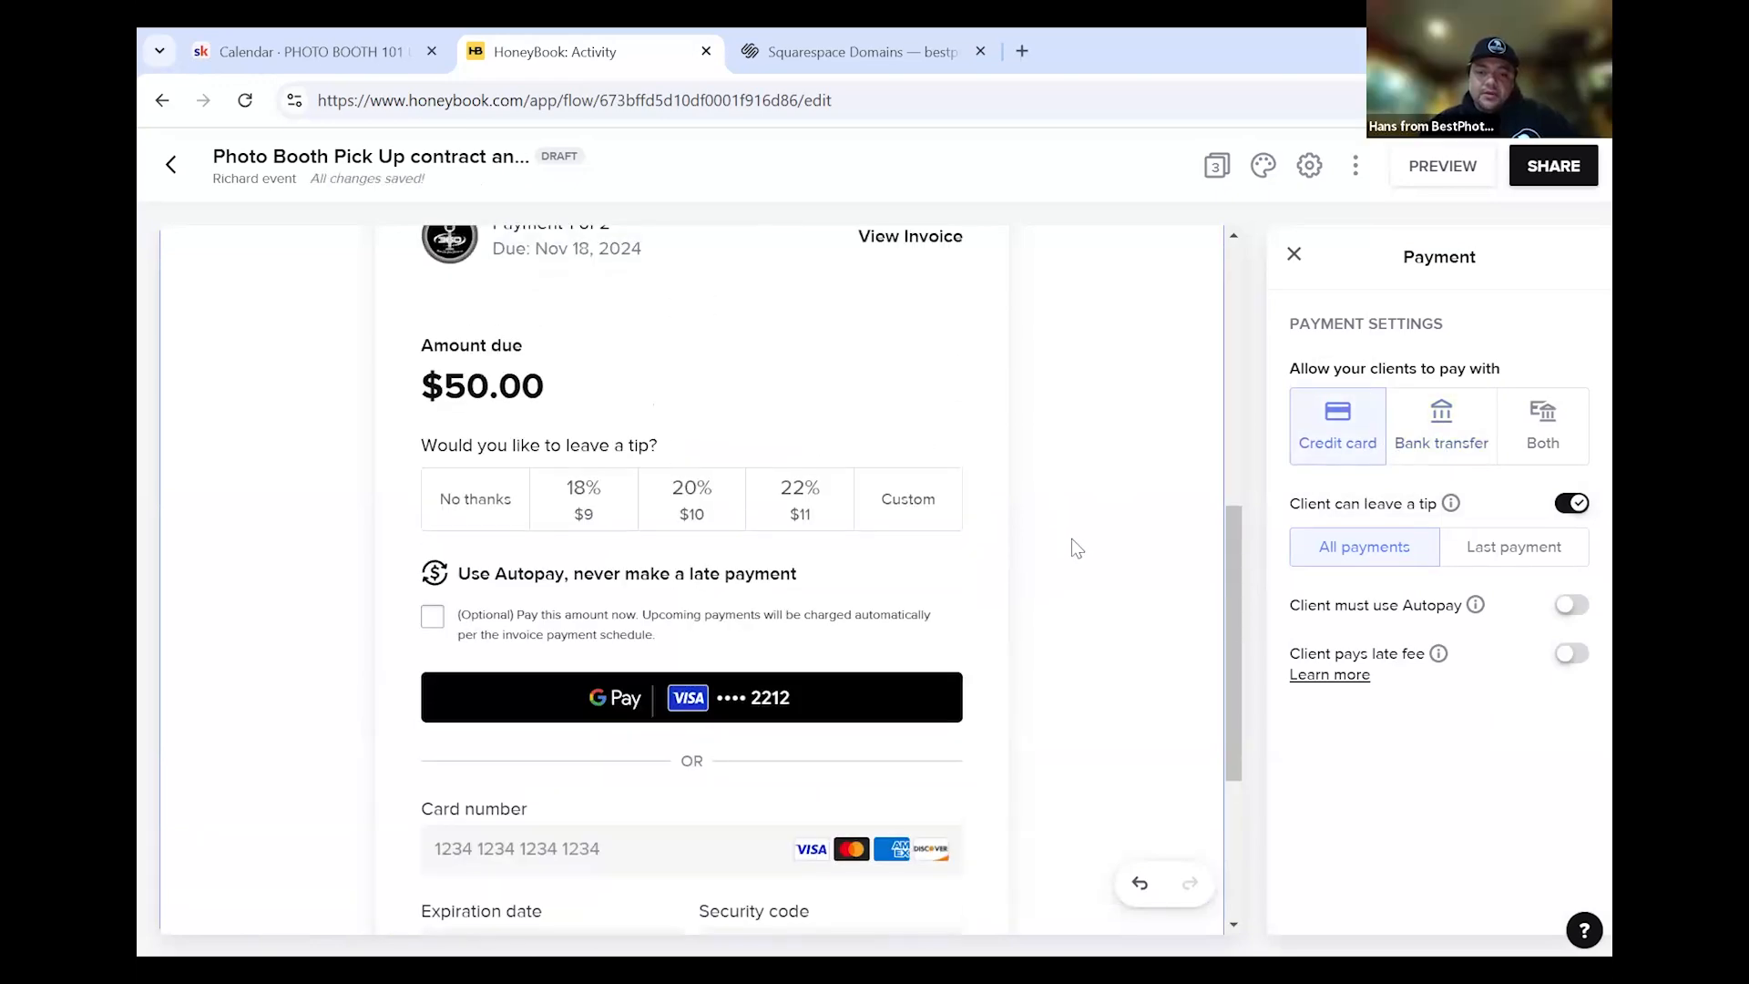
{"action": "scroll", "coordinate": [1074, 547], "scroll_direction": "down", "scroll_amount": 3}
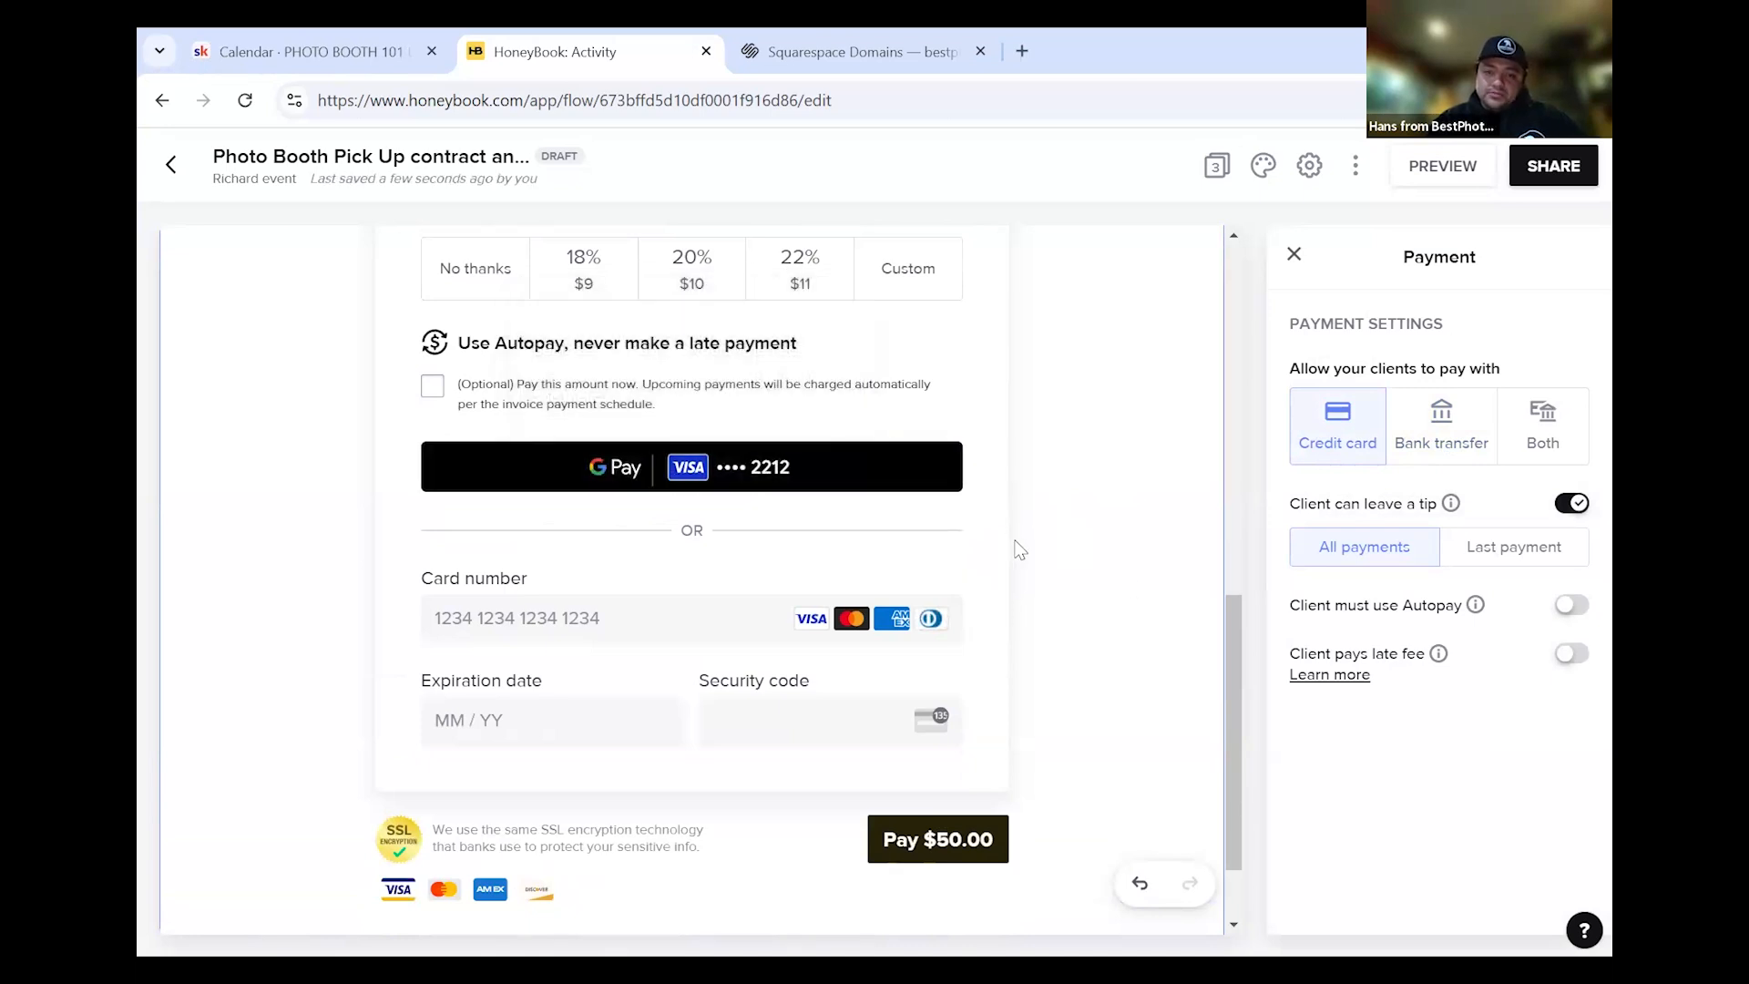
{"action": "scroll", "coordinate": [1016, 528], "scroll_direction": "up", "scroll_amount": 4}
{"action": "mouse_move", "coordinate": [652, 813]}
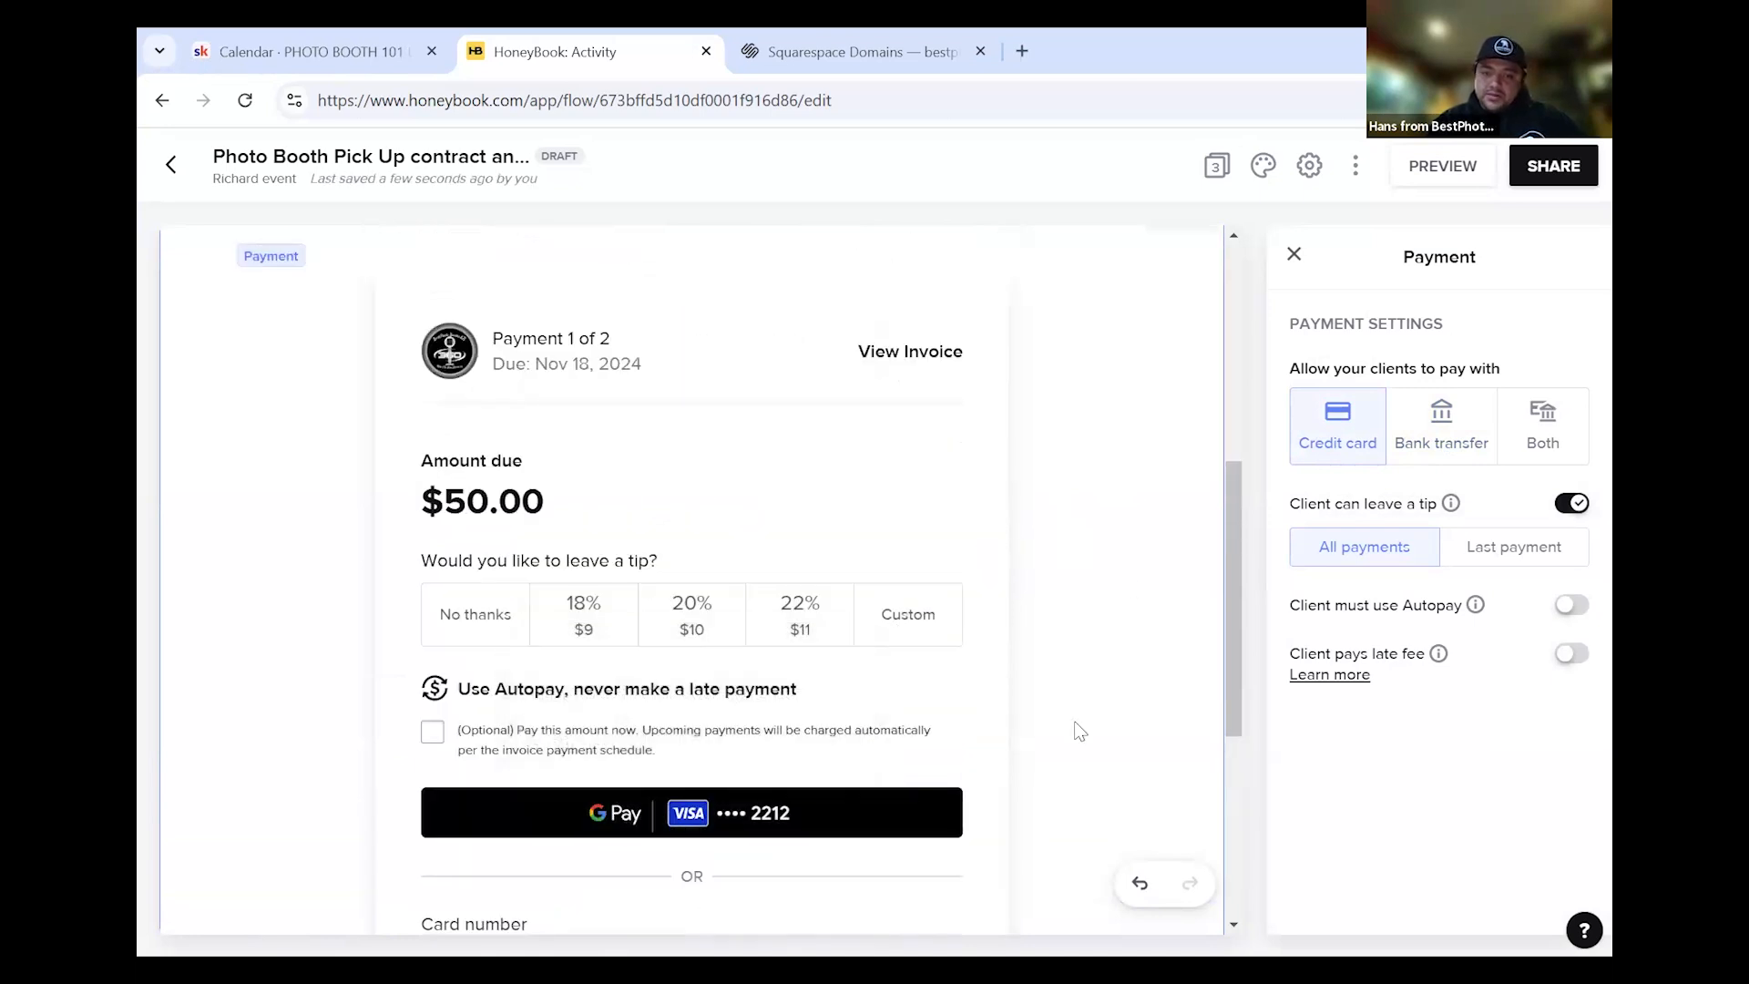
{"action": "scroll", "coordinate": [1078, 726], "scroll_direction": "down", "scroll_amount": 3}
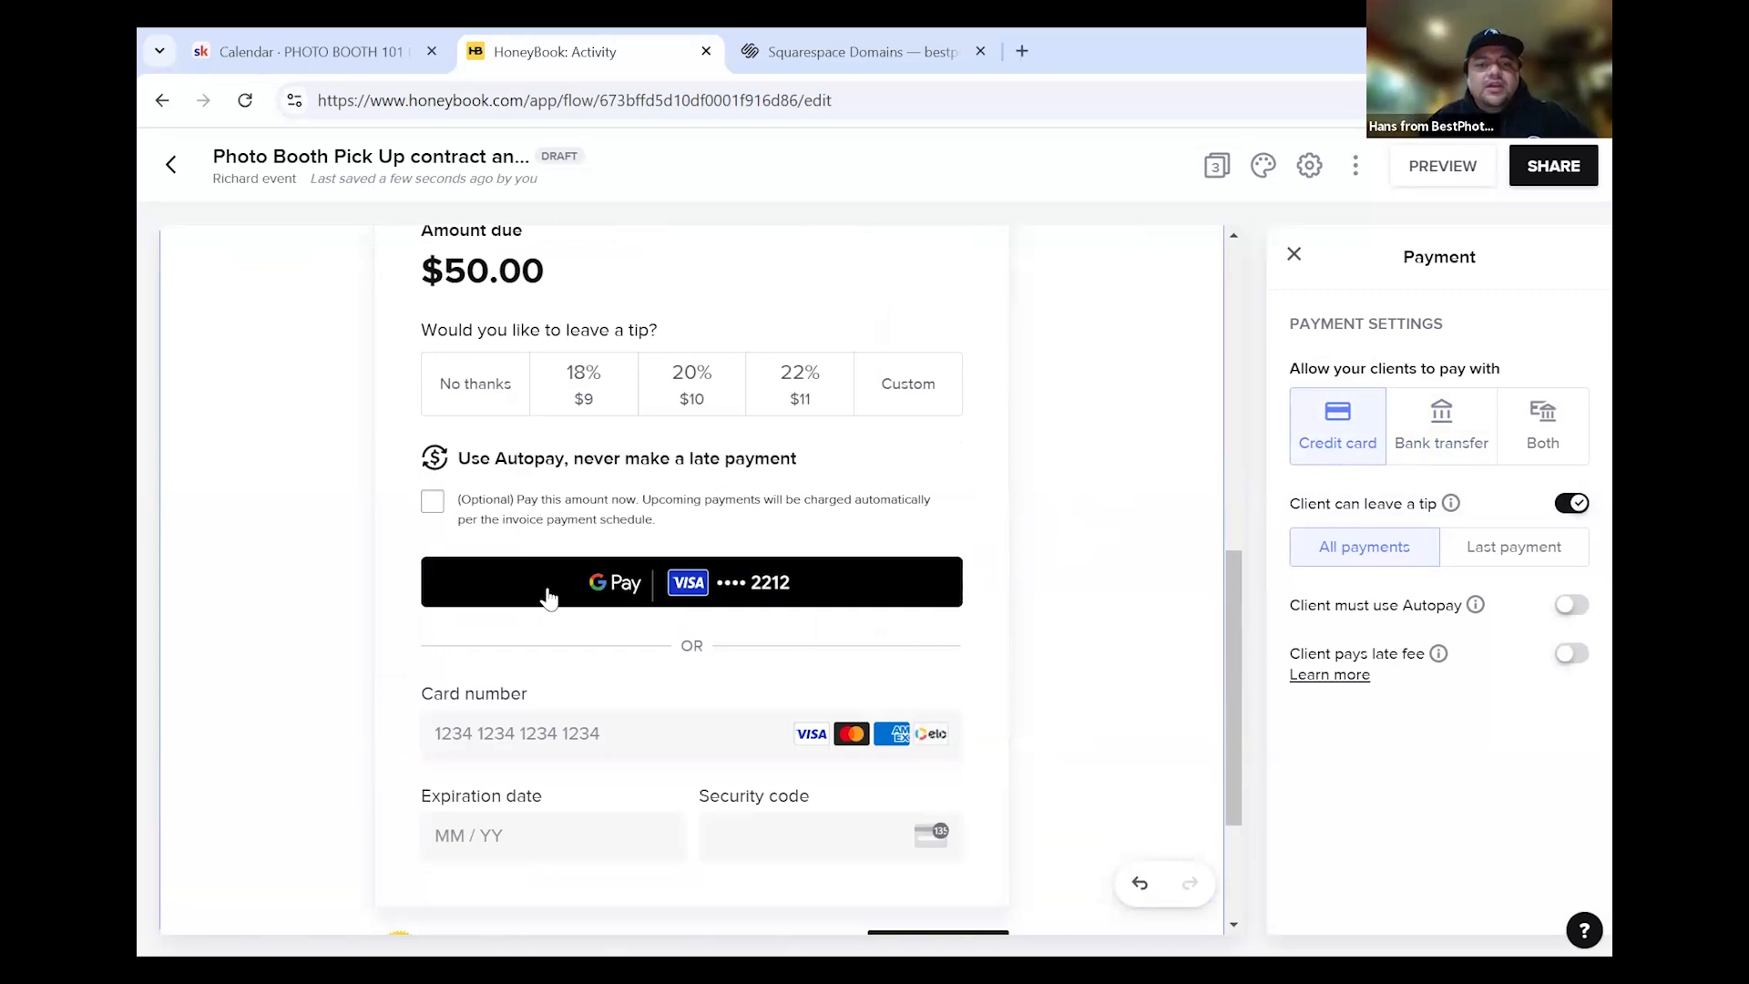
{"action": "mouse_move", "coordinate": [481, 586]}
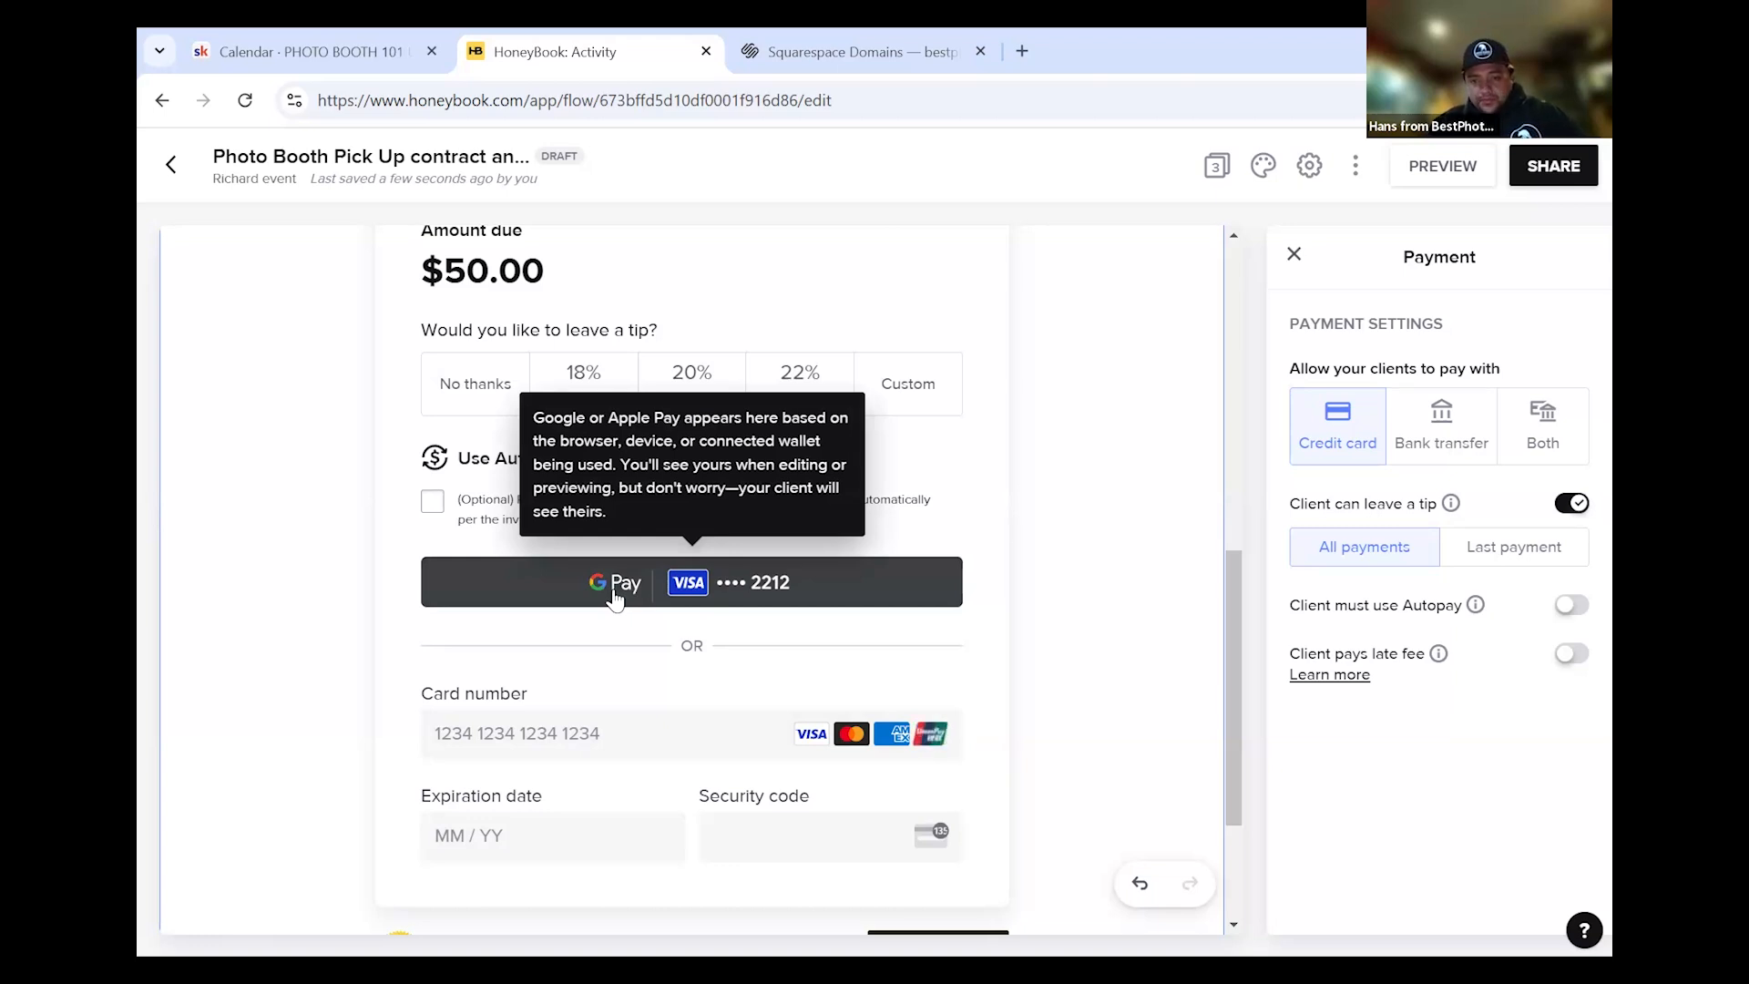
{"action": "left_click", "coordinate": [1577, 603]}
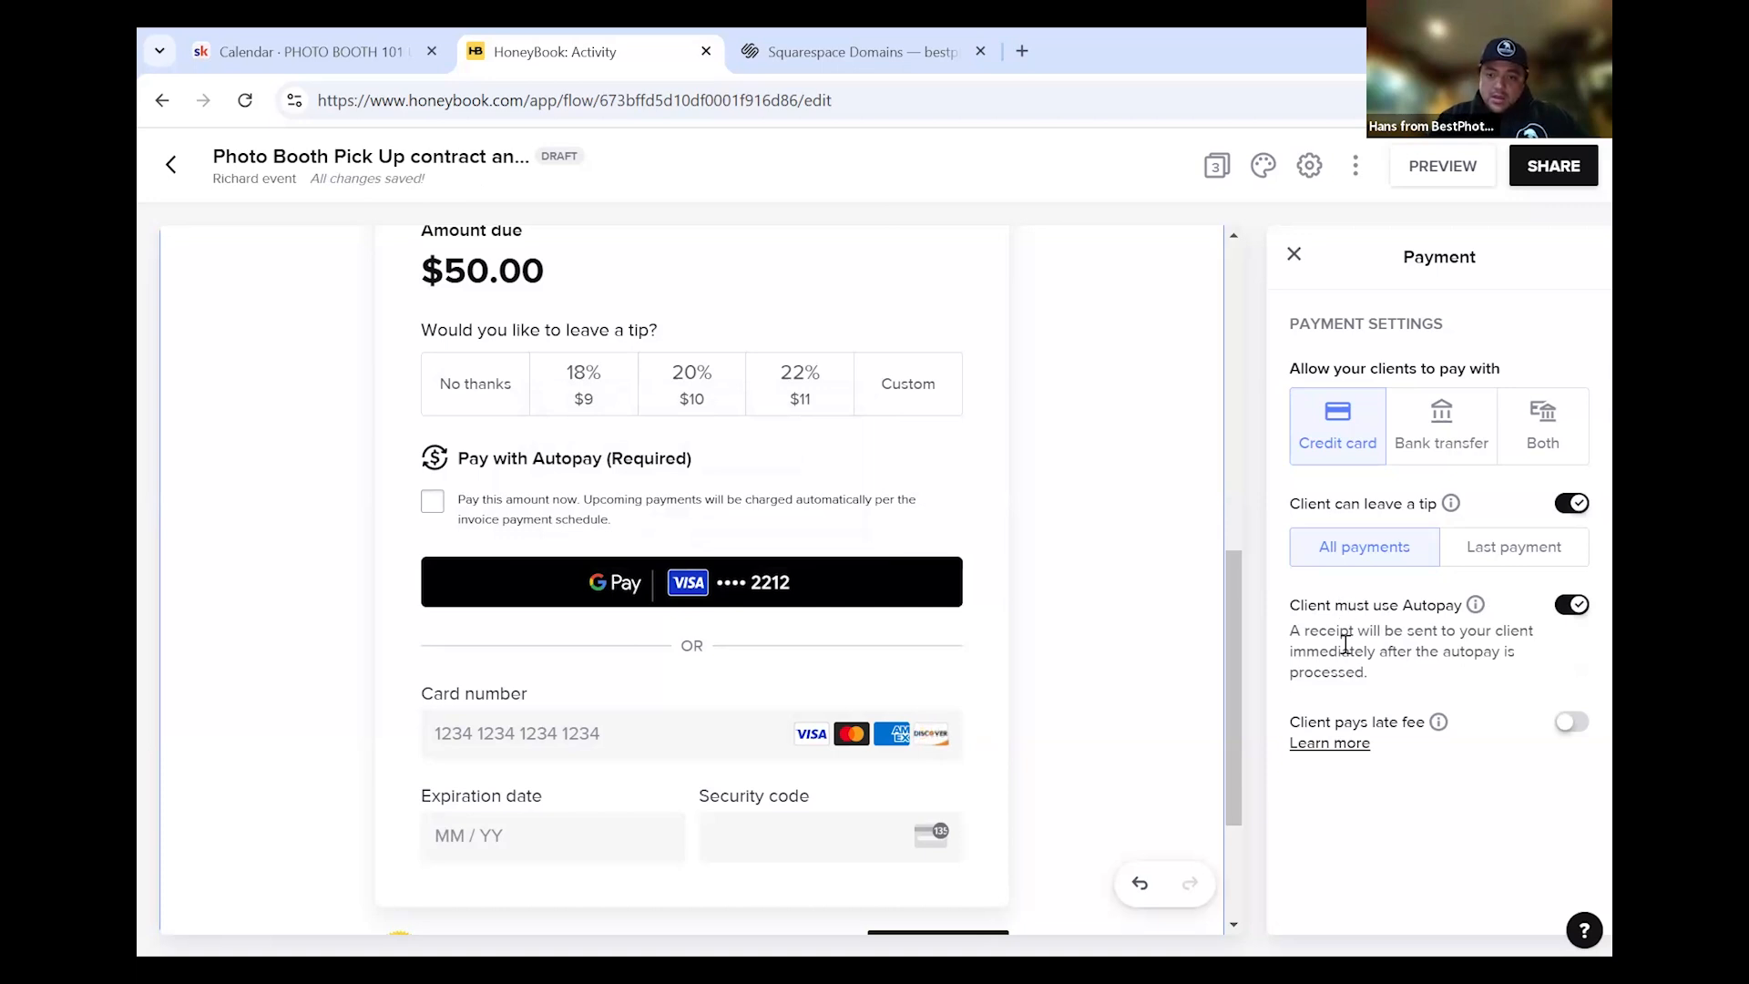
{"action": "scroll", "coordinate": [1102, 547], "scroll_direction": "down", "scroll_amount": 3}
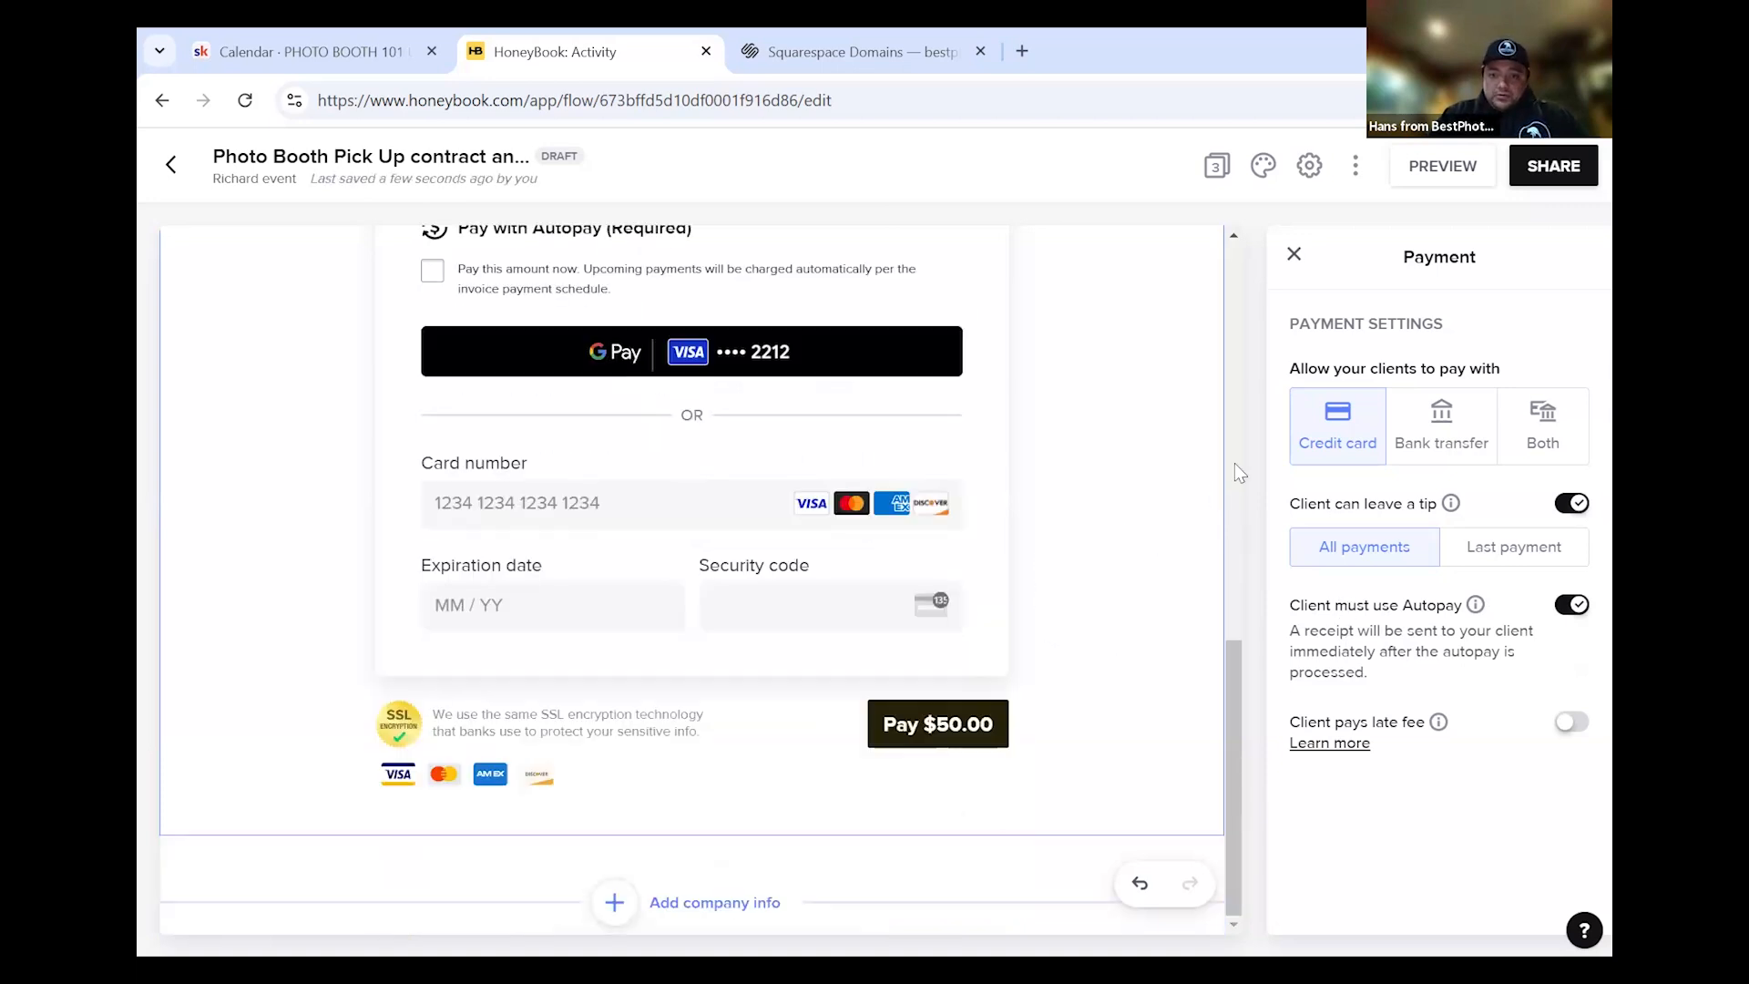
{"action": "scroll", "coordinate": [1240, 472], "scroll_direction": "up", "scroll_amount": 4}
Start the client share email, remove the logo from its body, and set the subject 'Rental Agreement with invoice'
{"action": "left_click", "coordinate": [1540, 178]}
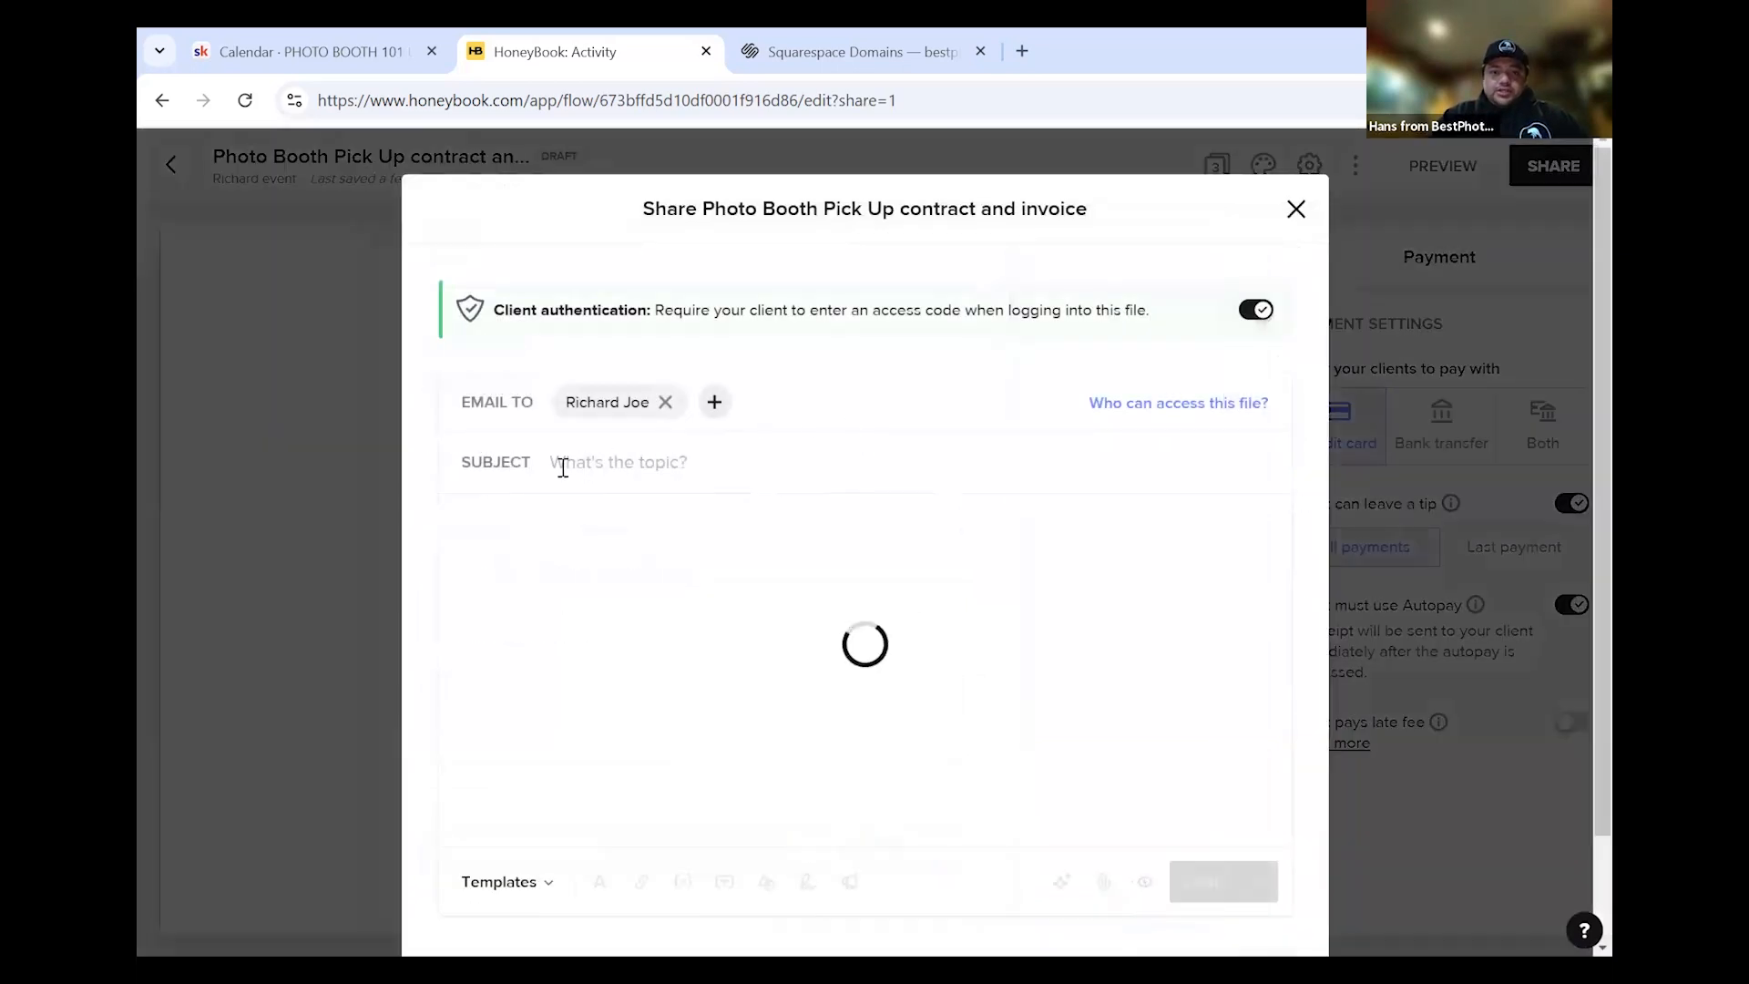
{"action": "left_click", "coordinate": [513, 516]}
{"action": "left_click", "coordinate": [689, 463]}
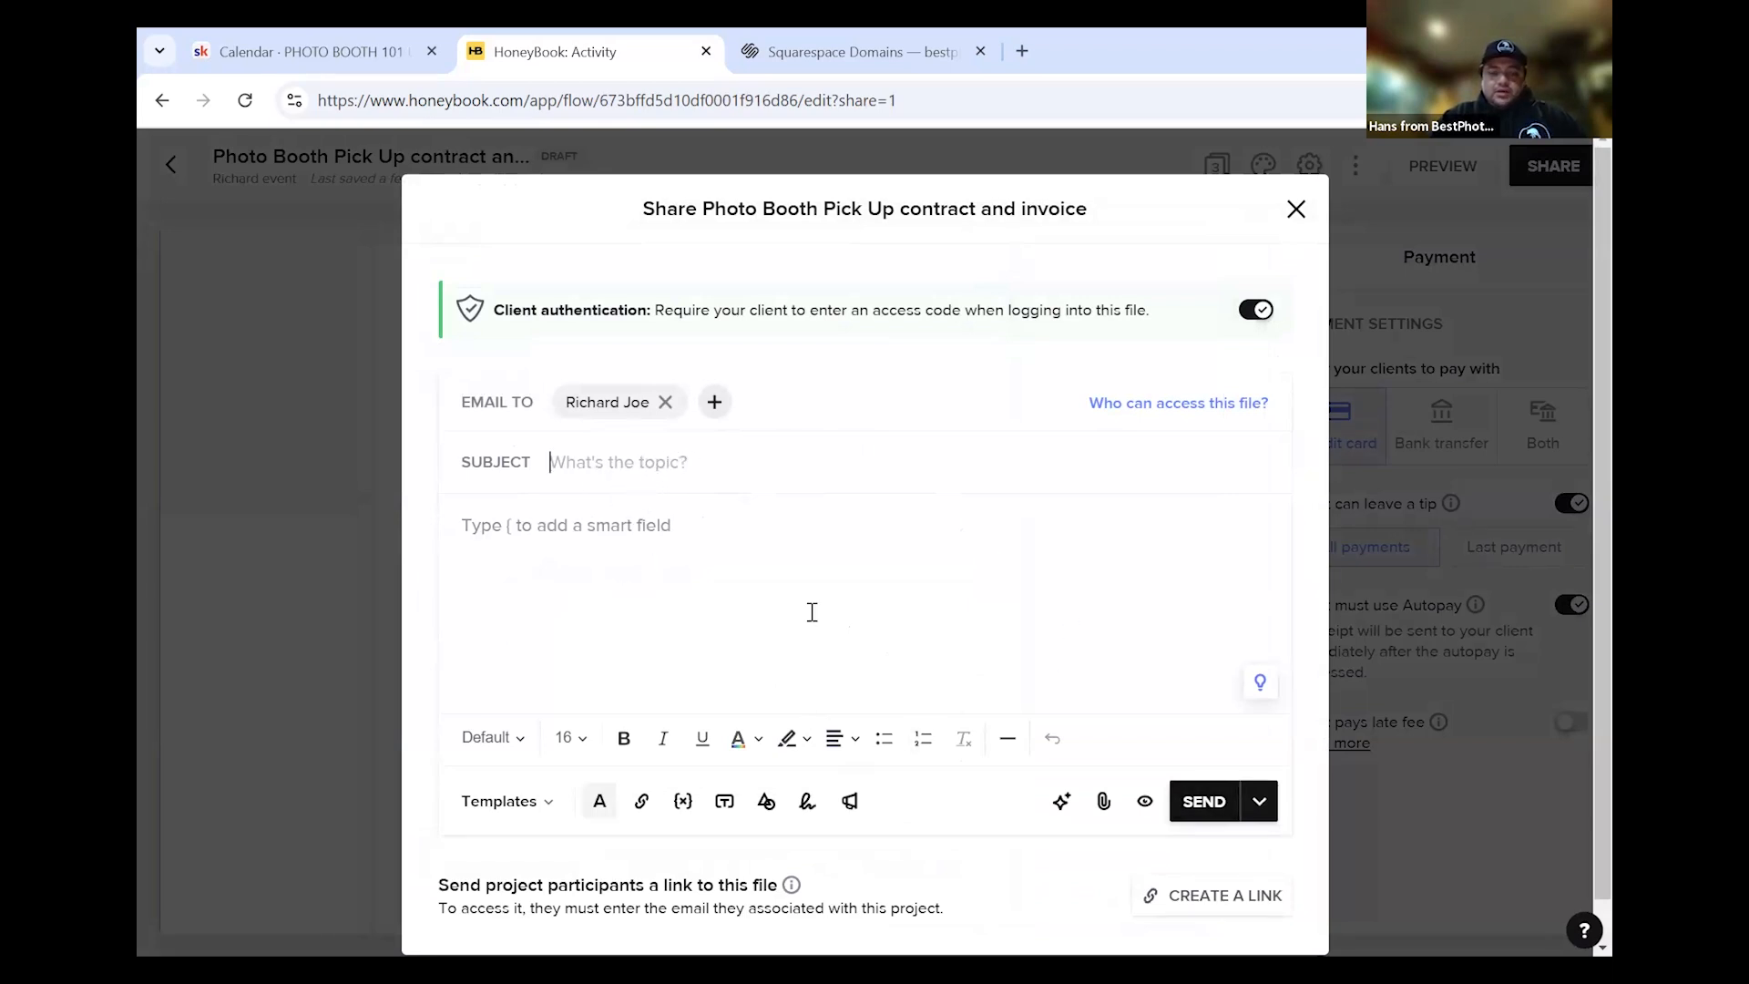
{"action": "left_click", "coordinate": [547, 802]}
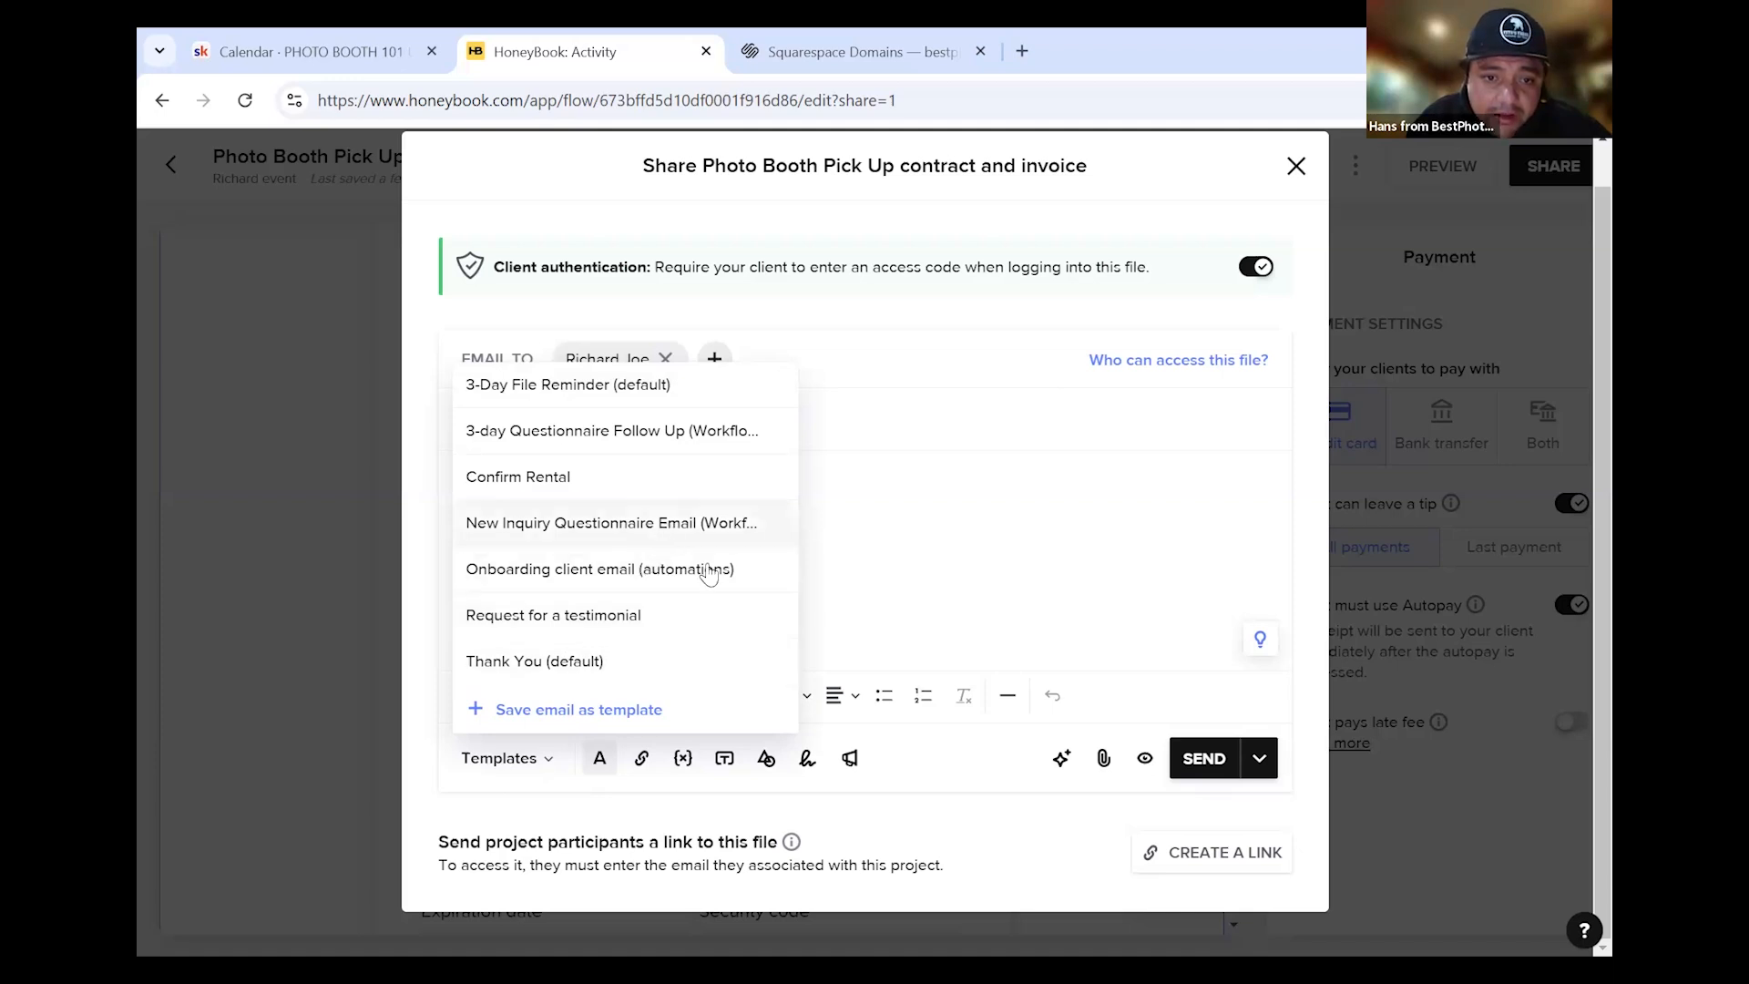
{"action": "left_click", "coordinate": [854, 561]}
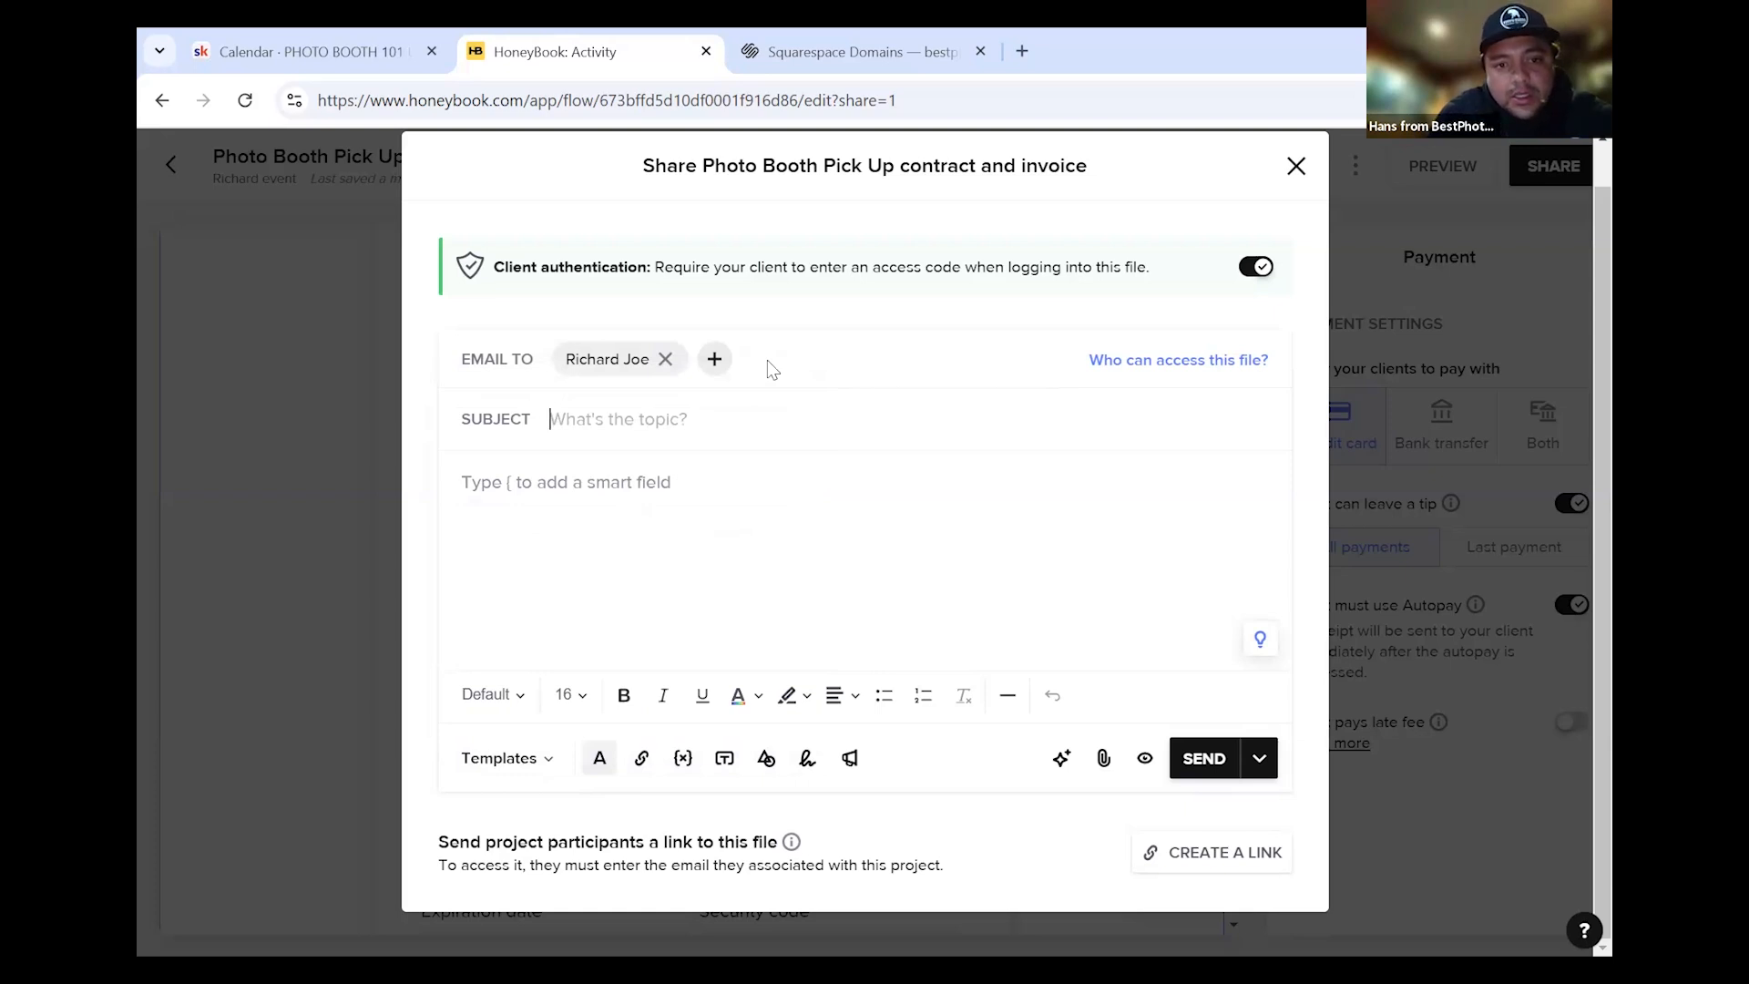
{"action": "type", "text": "Renta"}
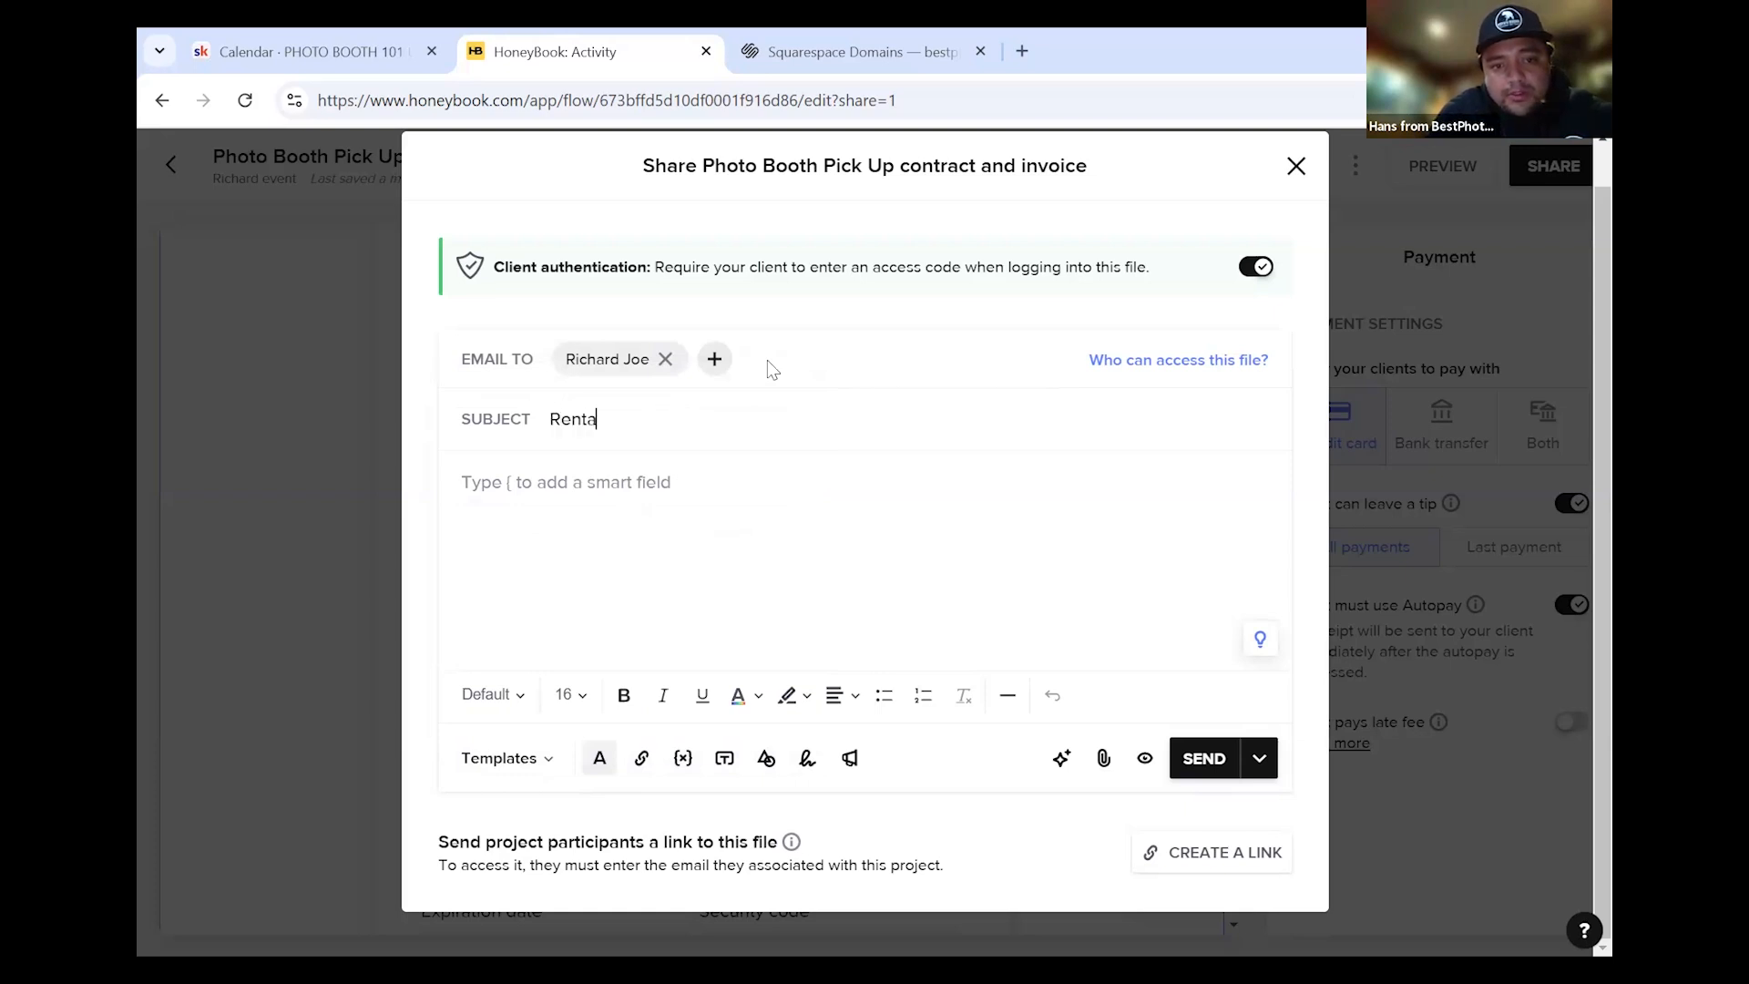
{"action": "type", "text": "l Agre"}
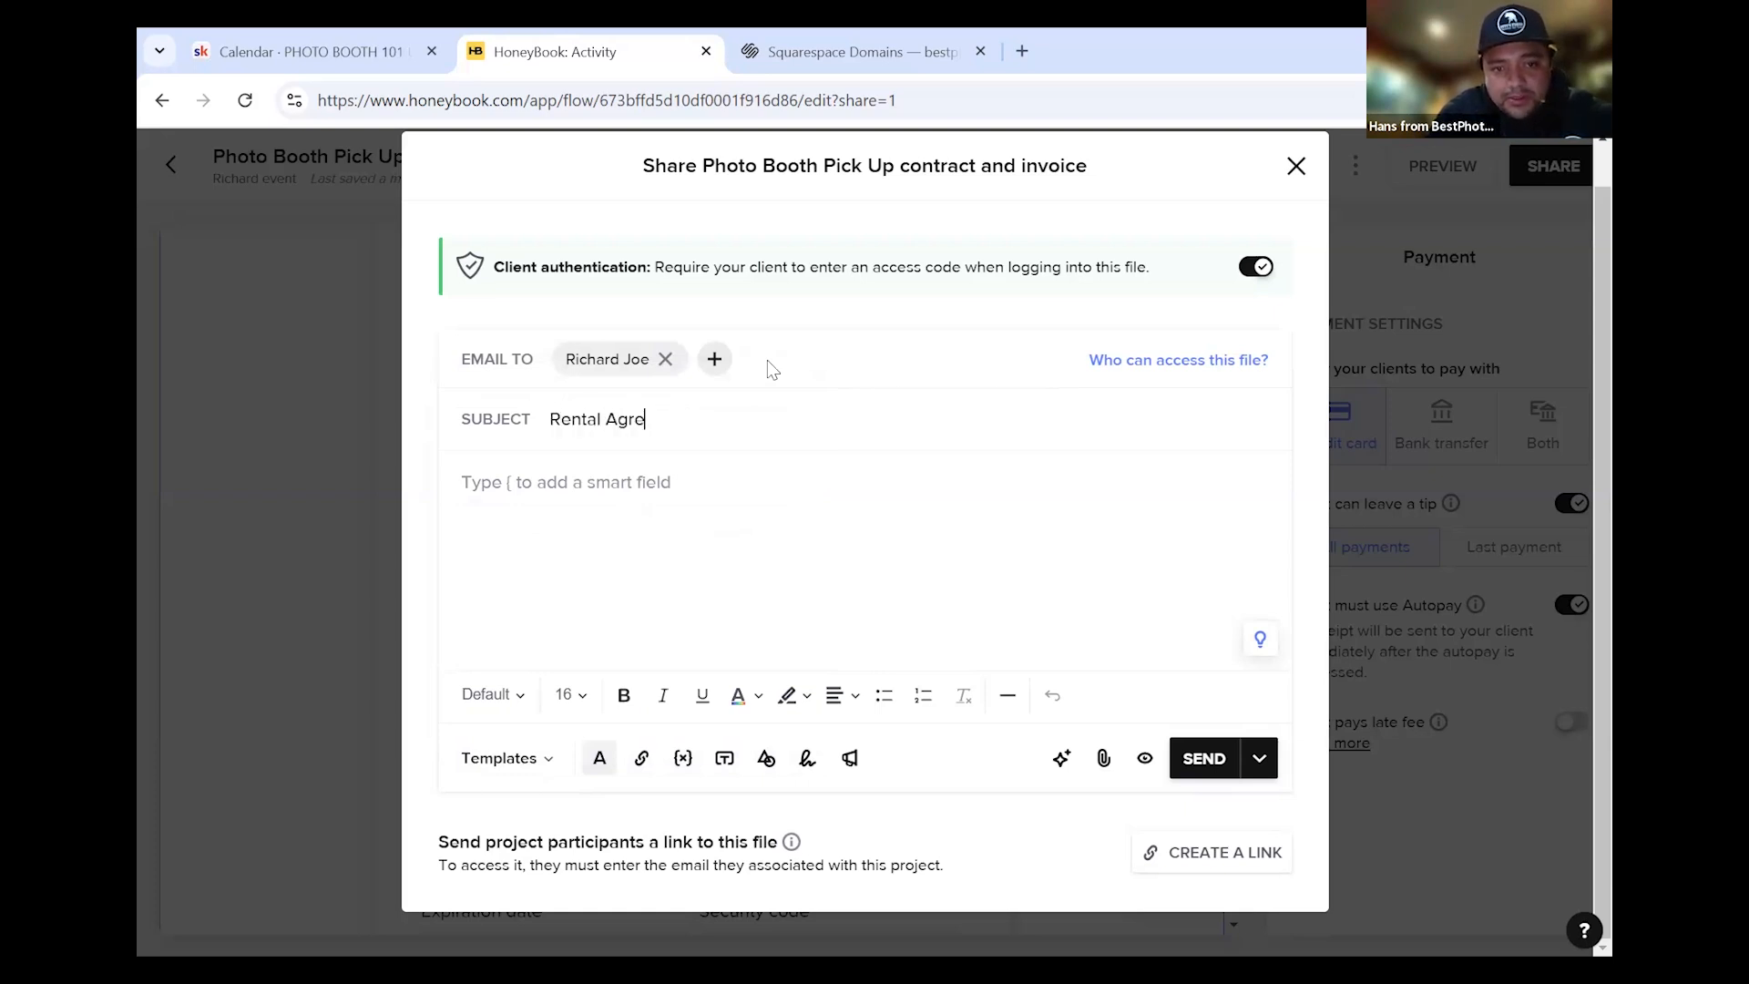
{"action": "type", "text": "ement with invoice"}
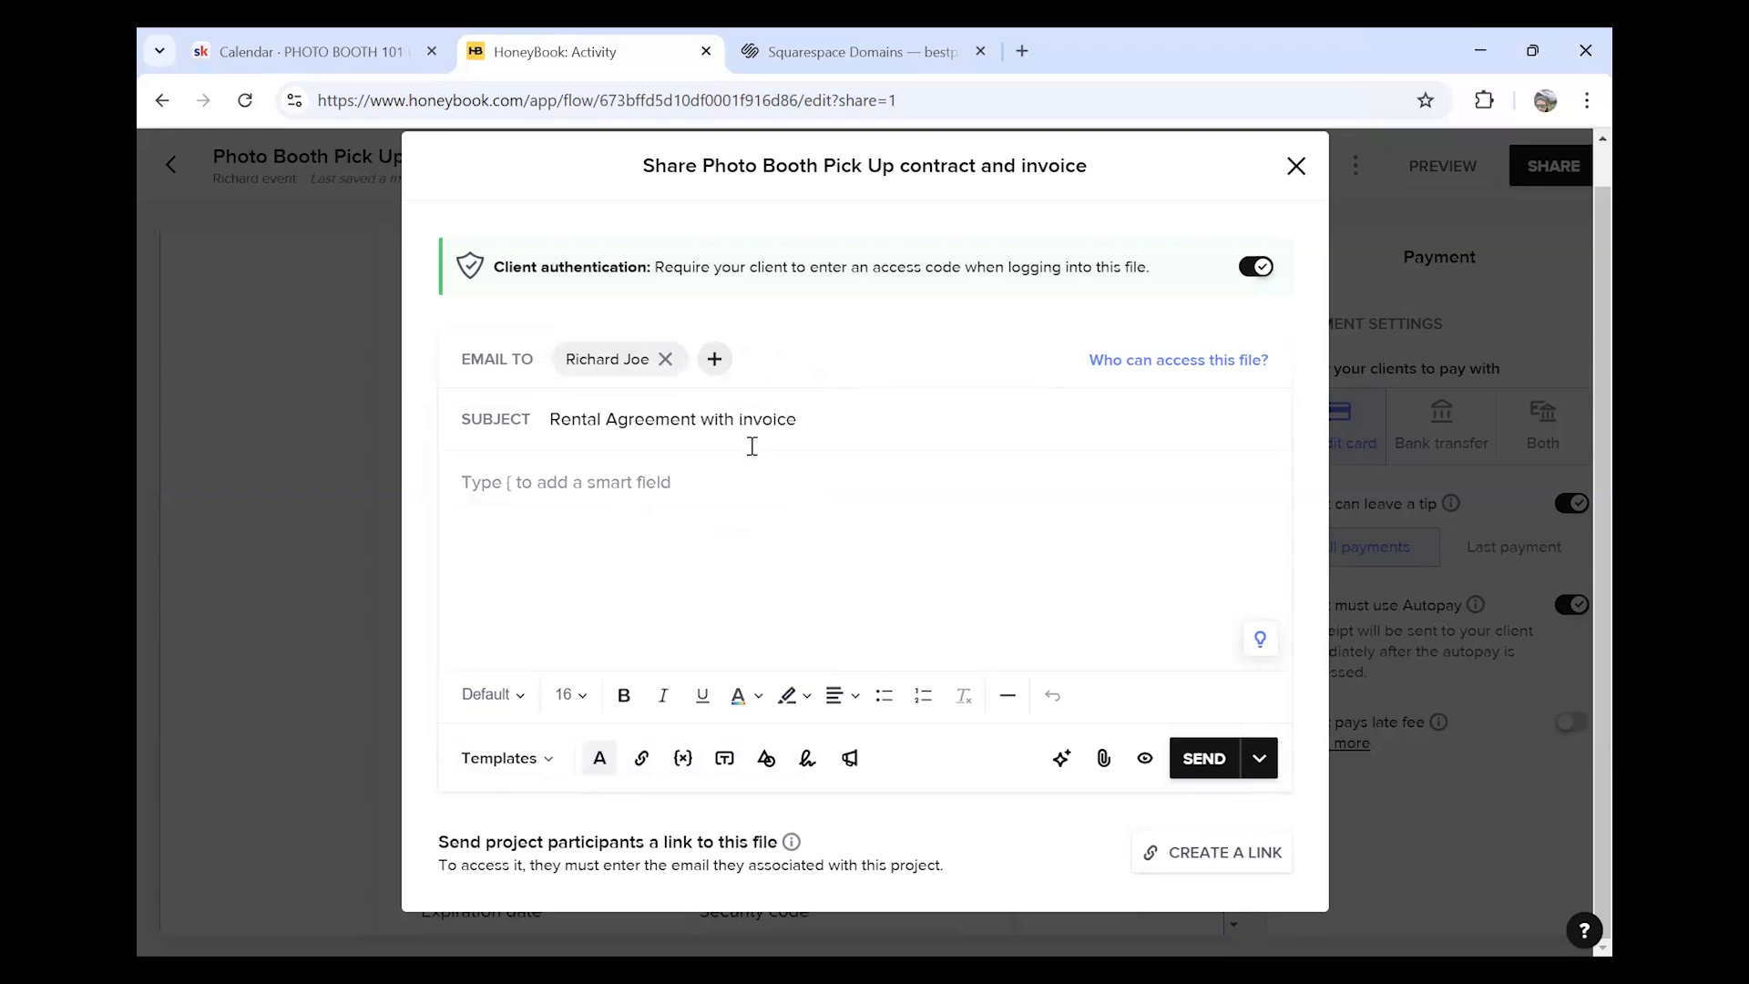
Open the email body with 'Hey' plus the client's first-name smart field
{"action": "left_click", "coordinate": [783, 504]}
{"action": "type", "text": "H"}
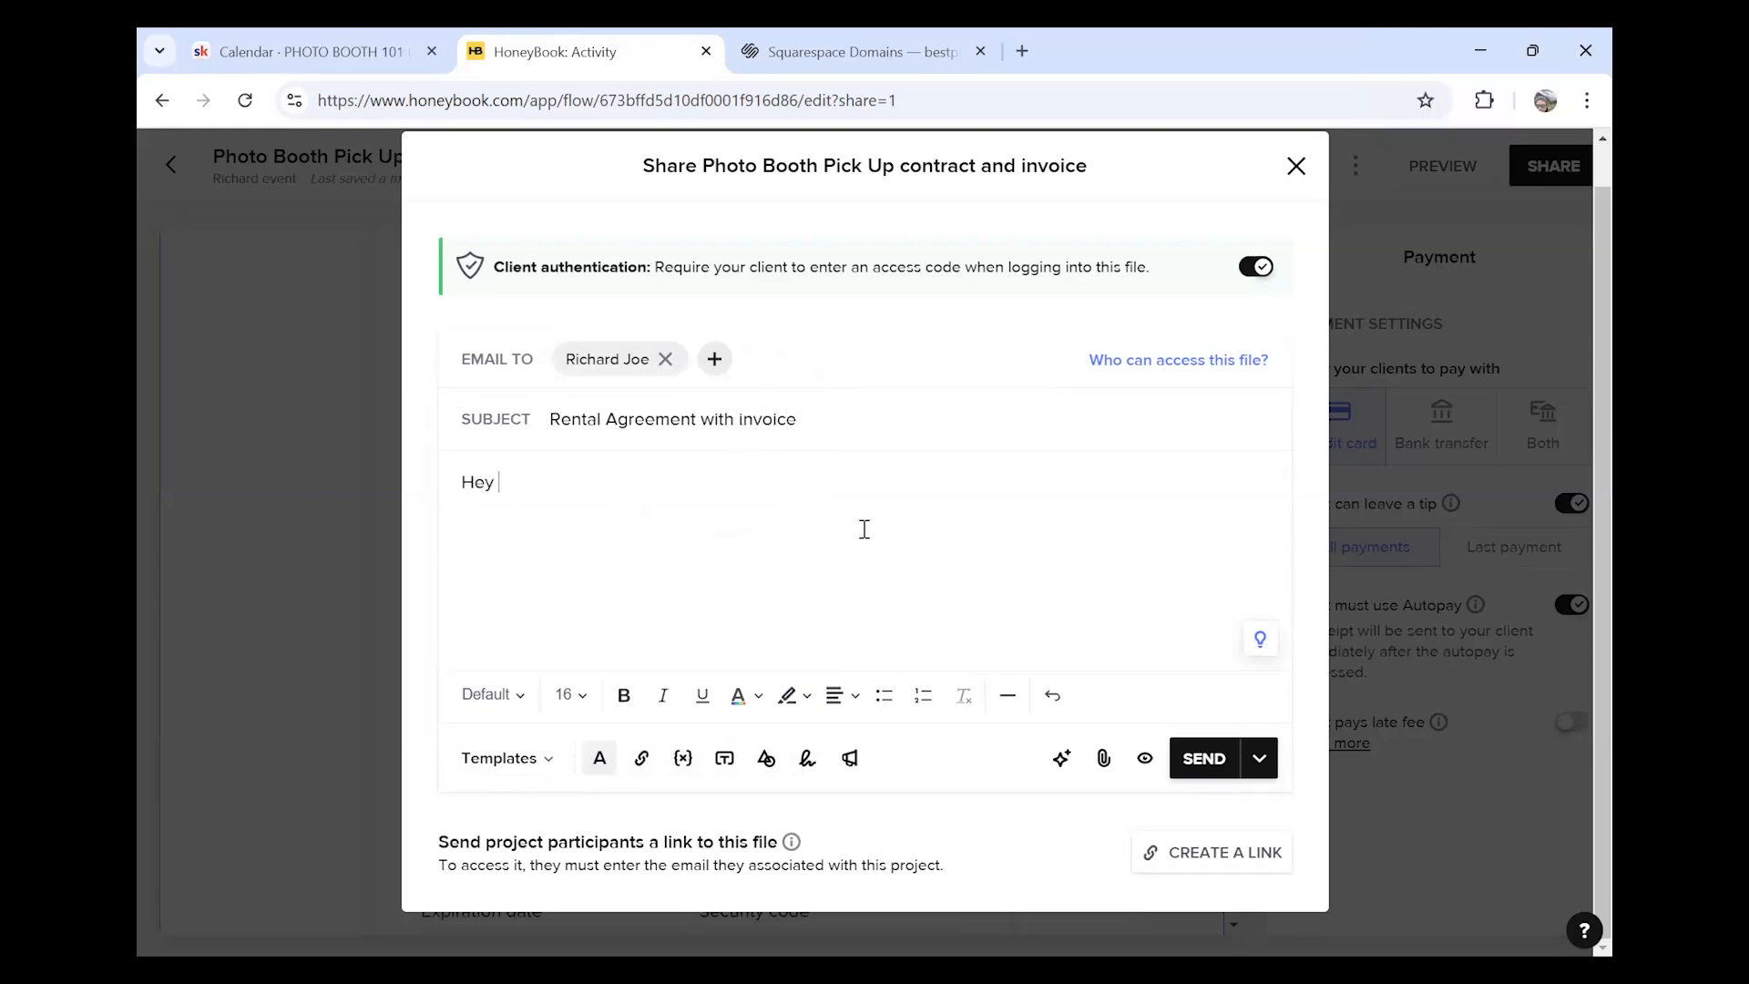
{"action": "type", "text": "ey "}
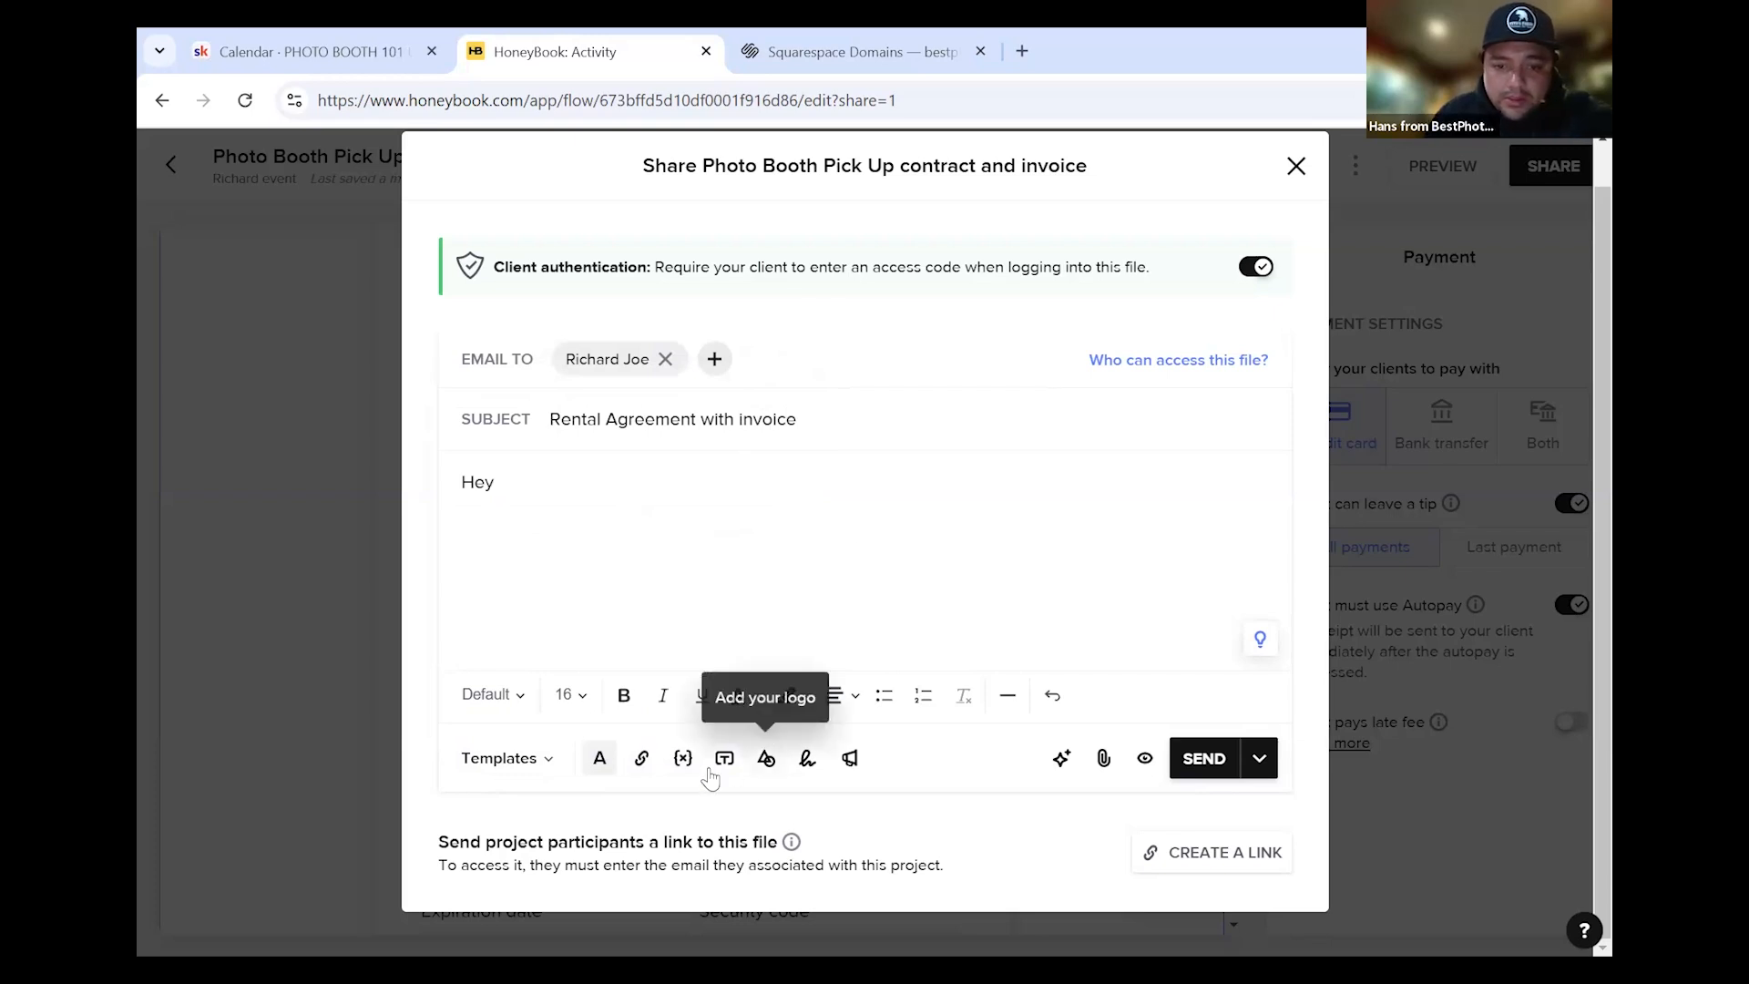
{"action": "type", "text": "("}
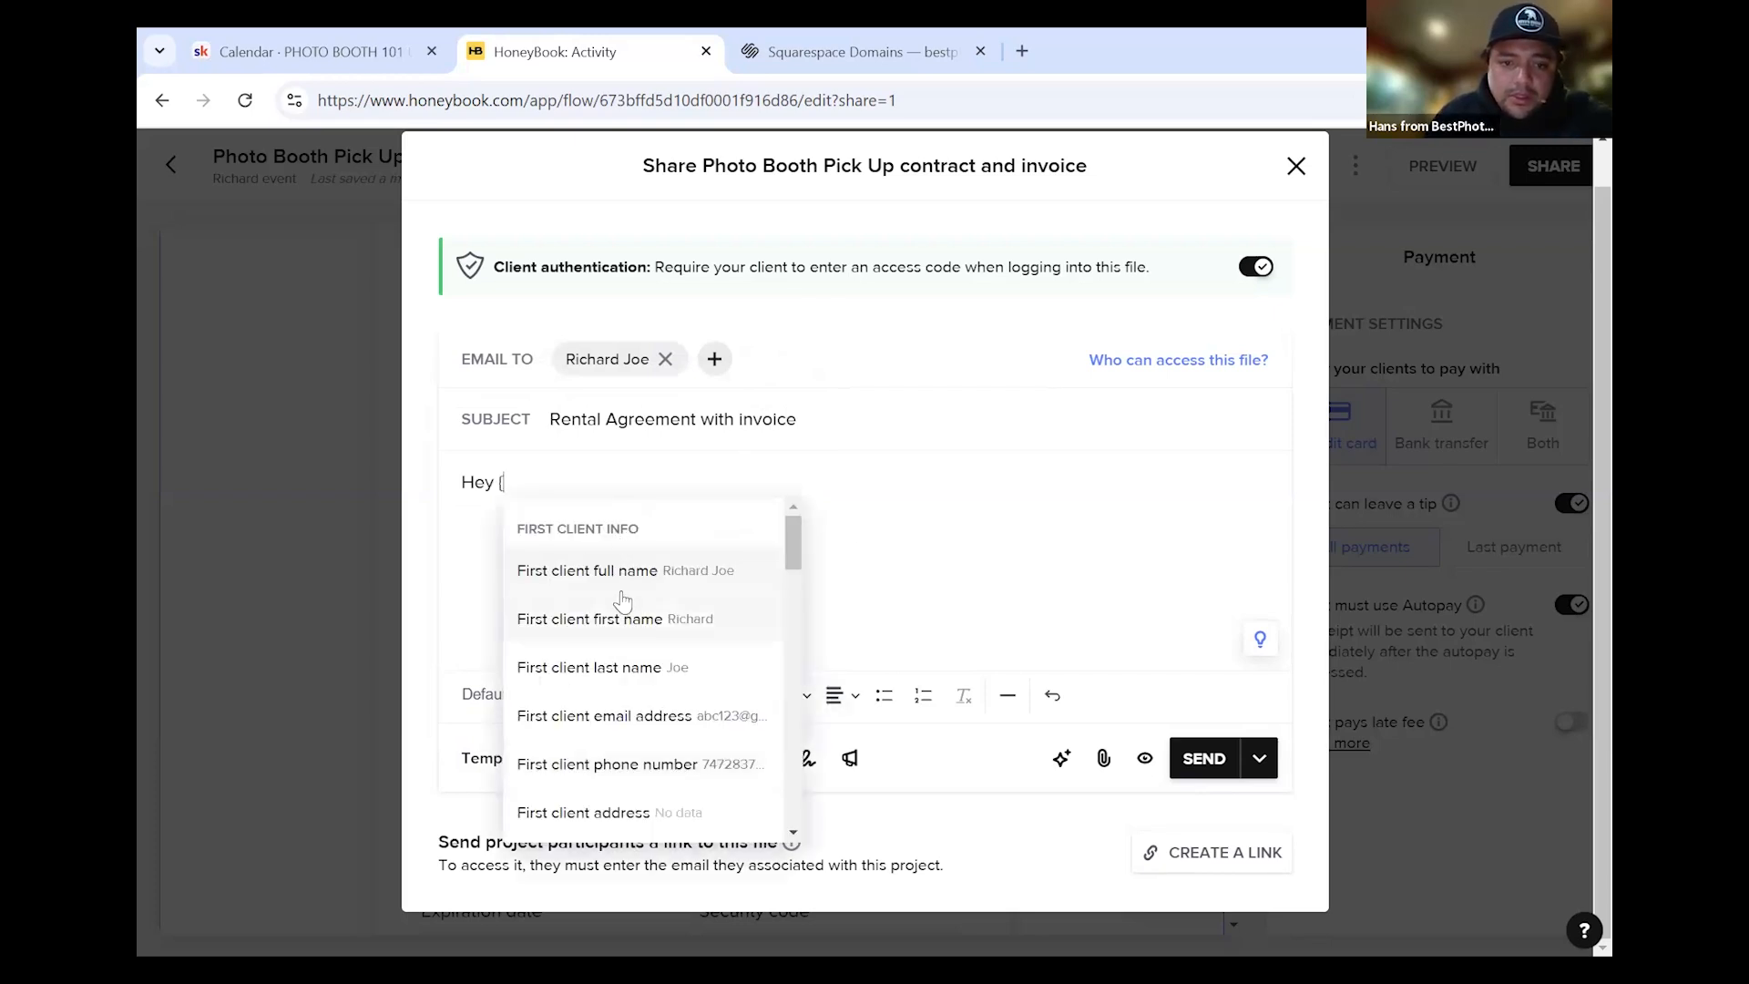
{"action": "left_click", "coordinate": [657, 572]}
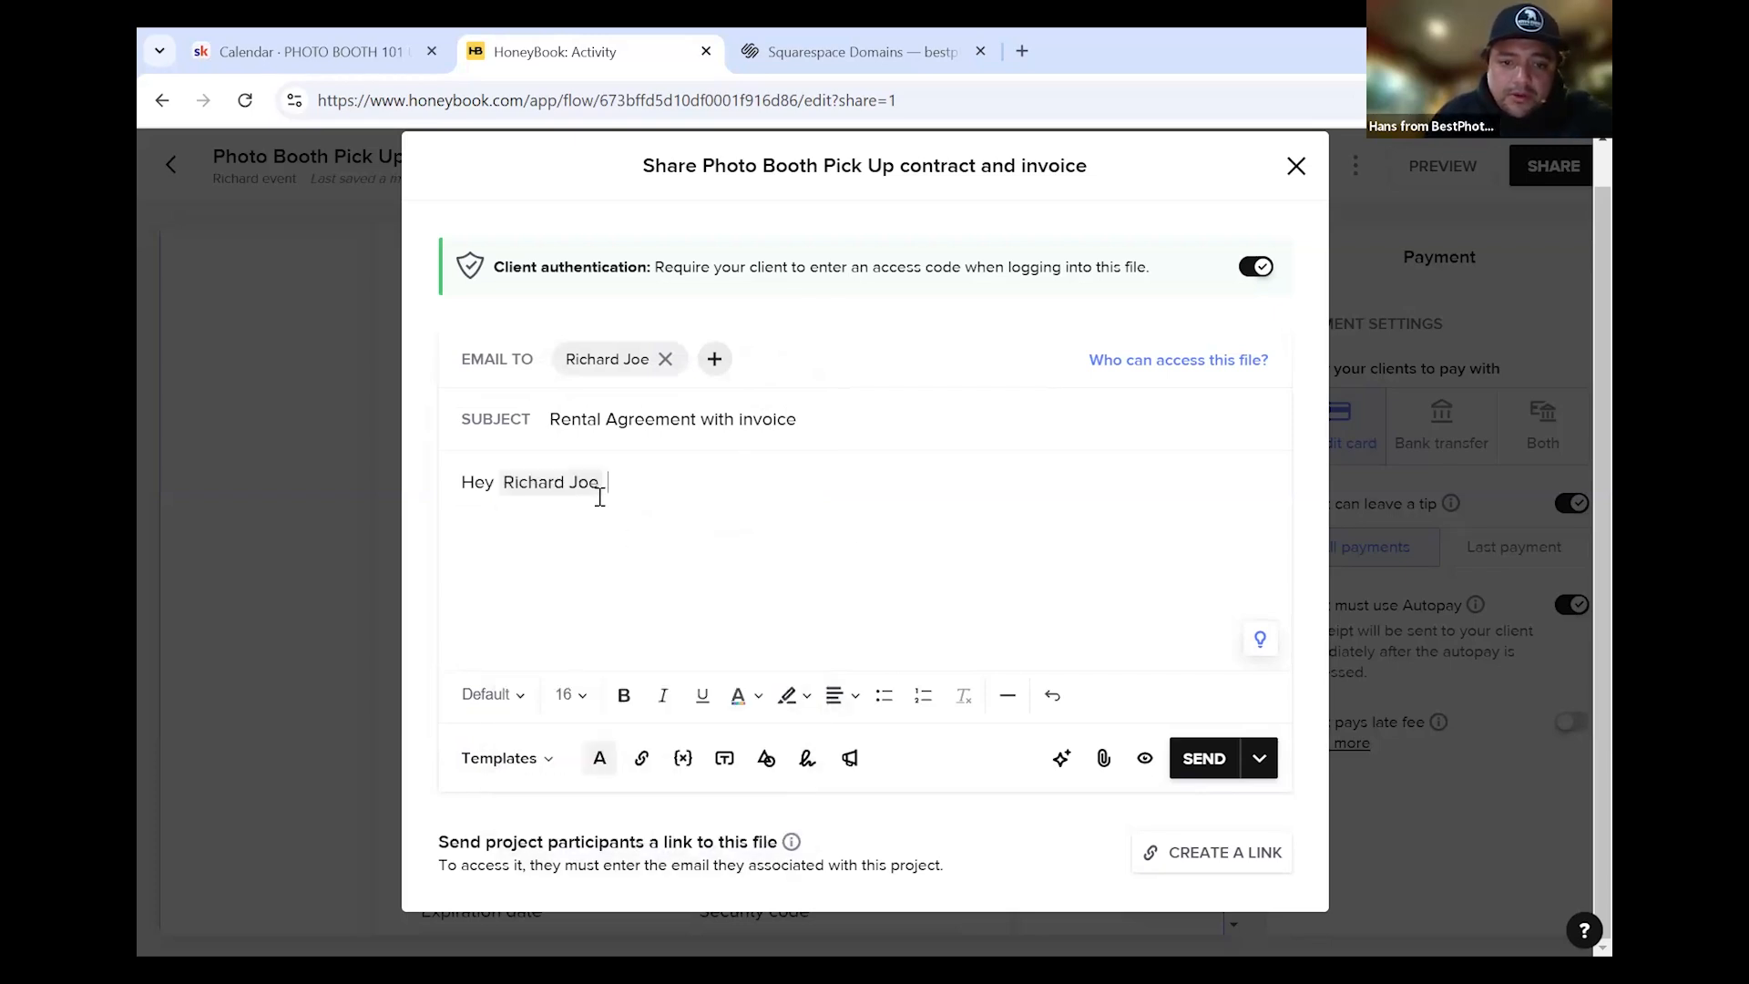
{"action": "key", "text": "BackSpace"}
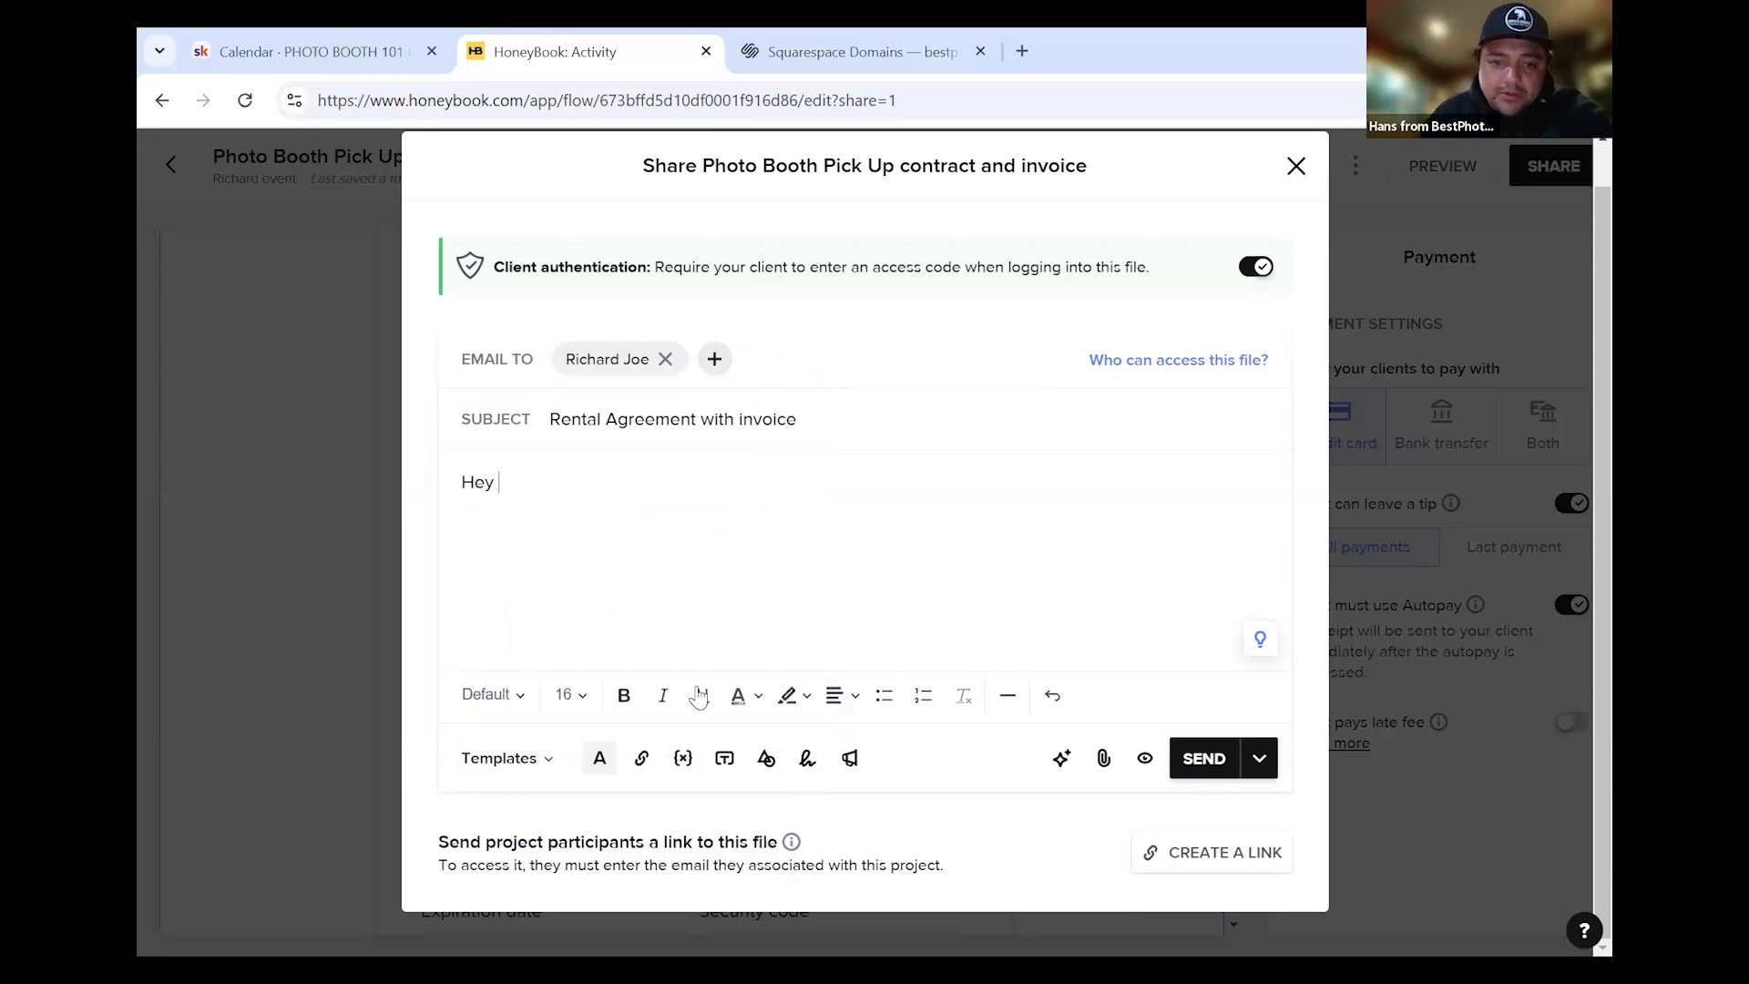
{"action": "left_click", "coordinate": [686, 759]}
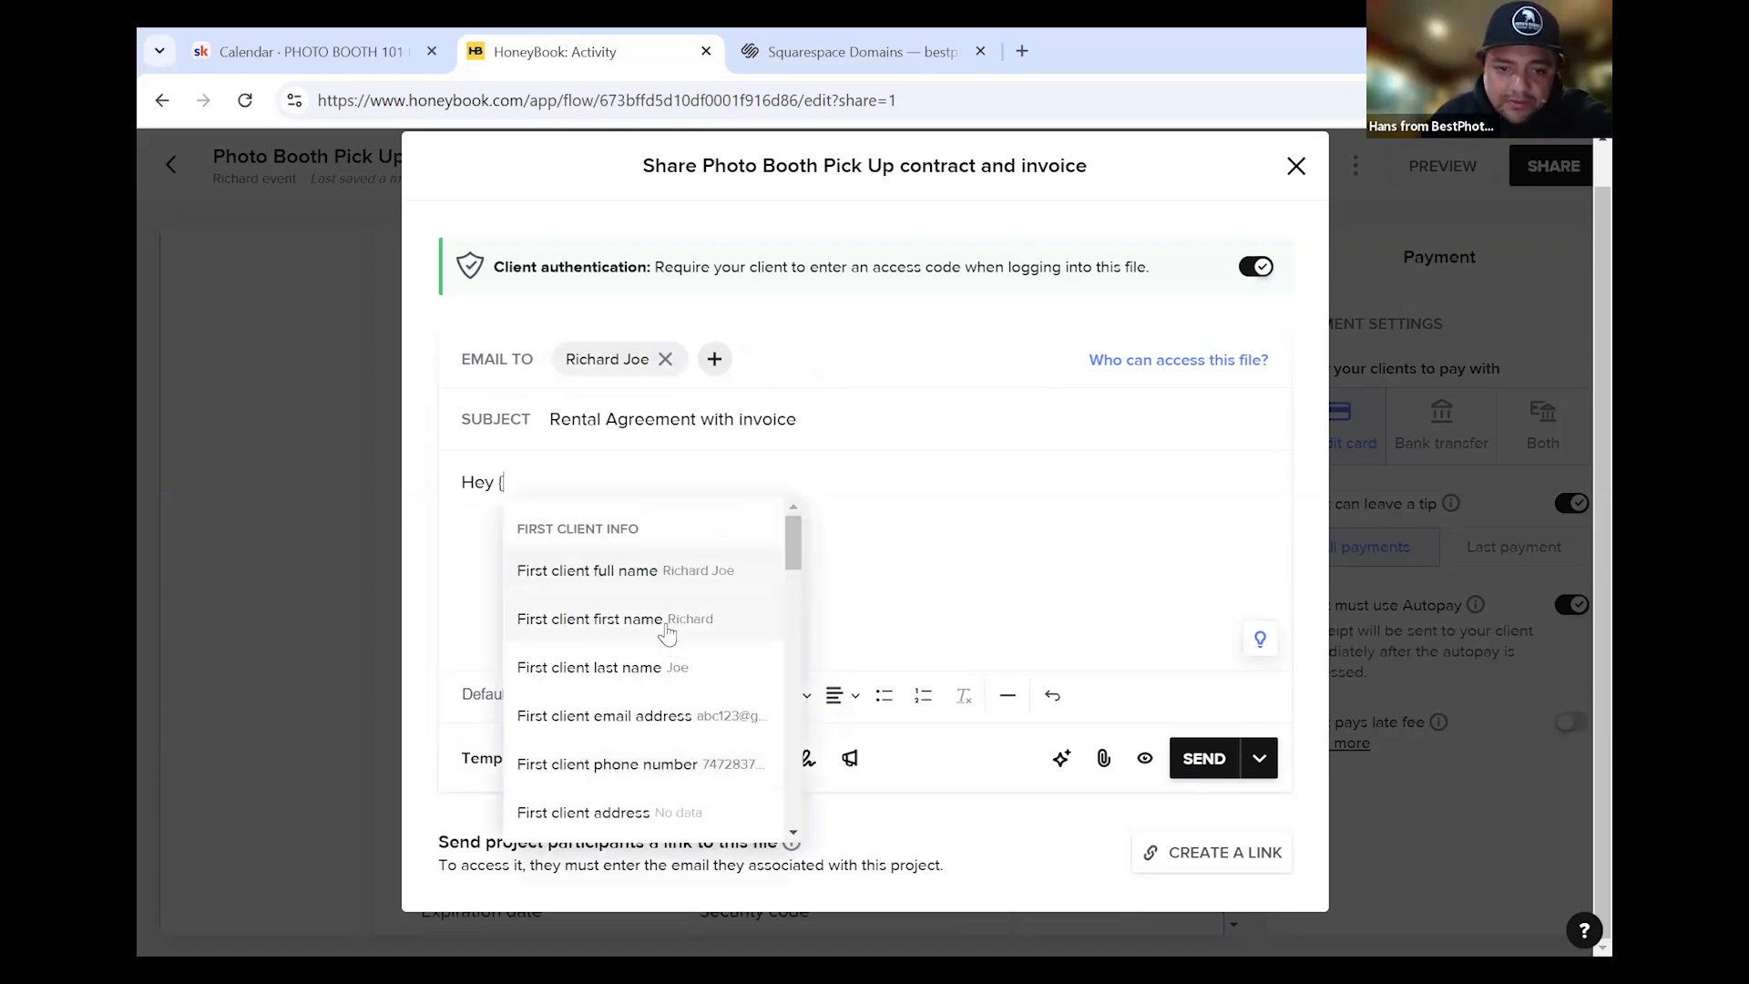
{"action": "left_click", "coordinate": [675, 606]}
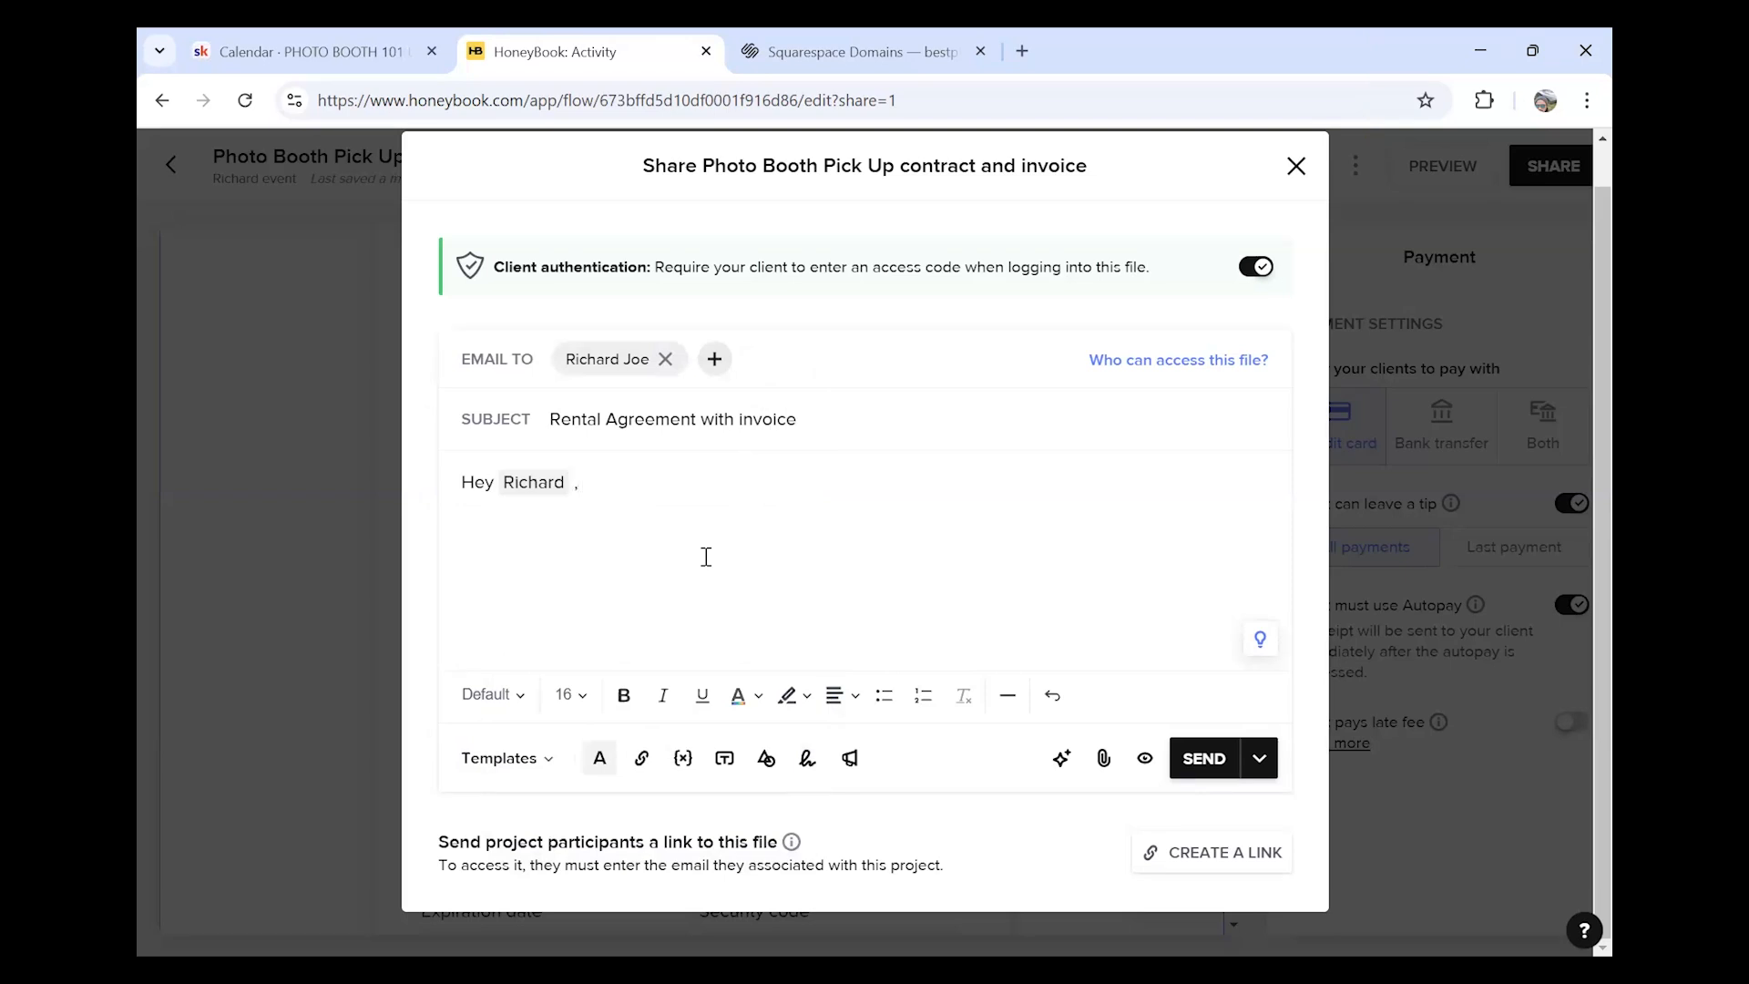
Add the sender intro from Best PhotoBooths LA: contract sent with the invoice and payment option
{"action": "type", "text": "this is Hans from Best Photo"}
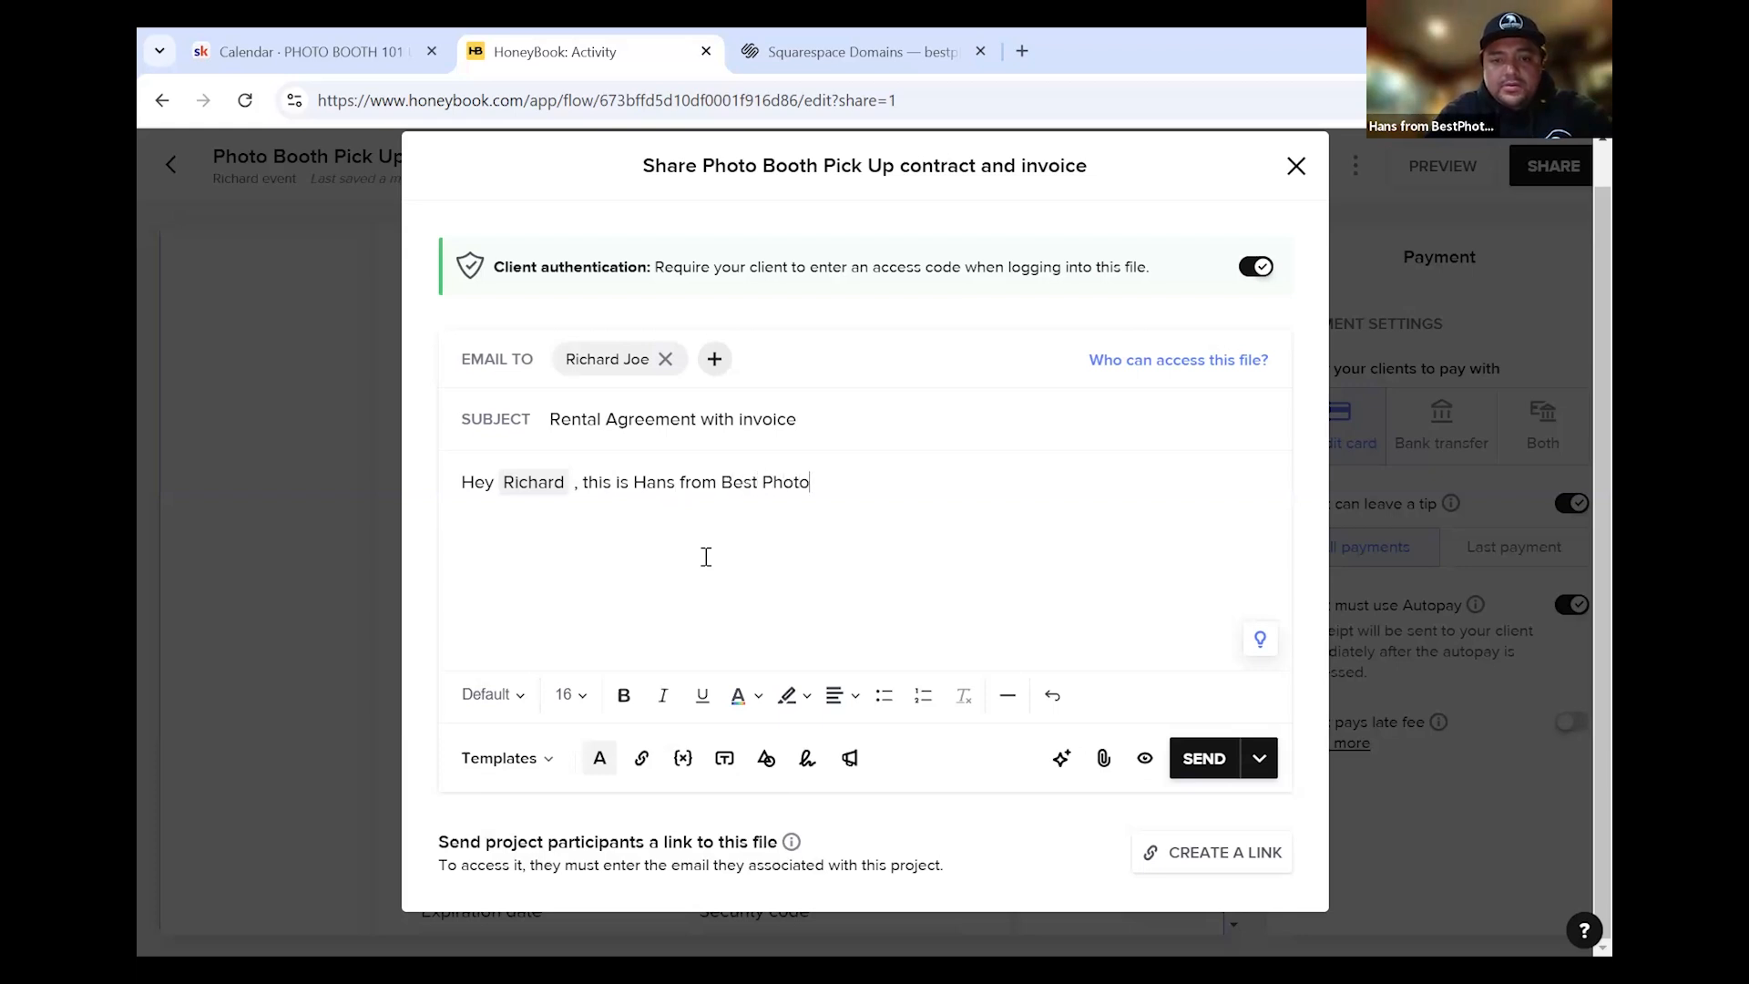
{"action": "type", "text": "Booths L"}
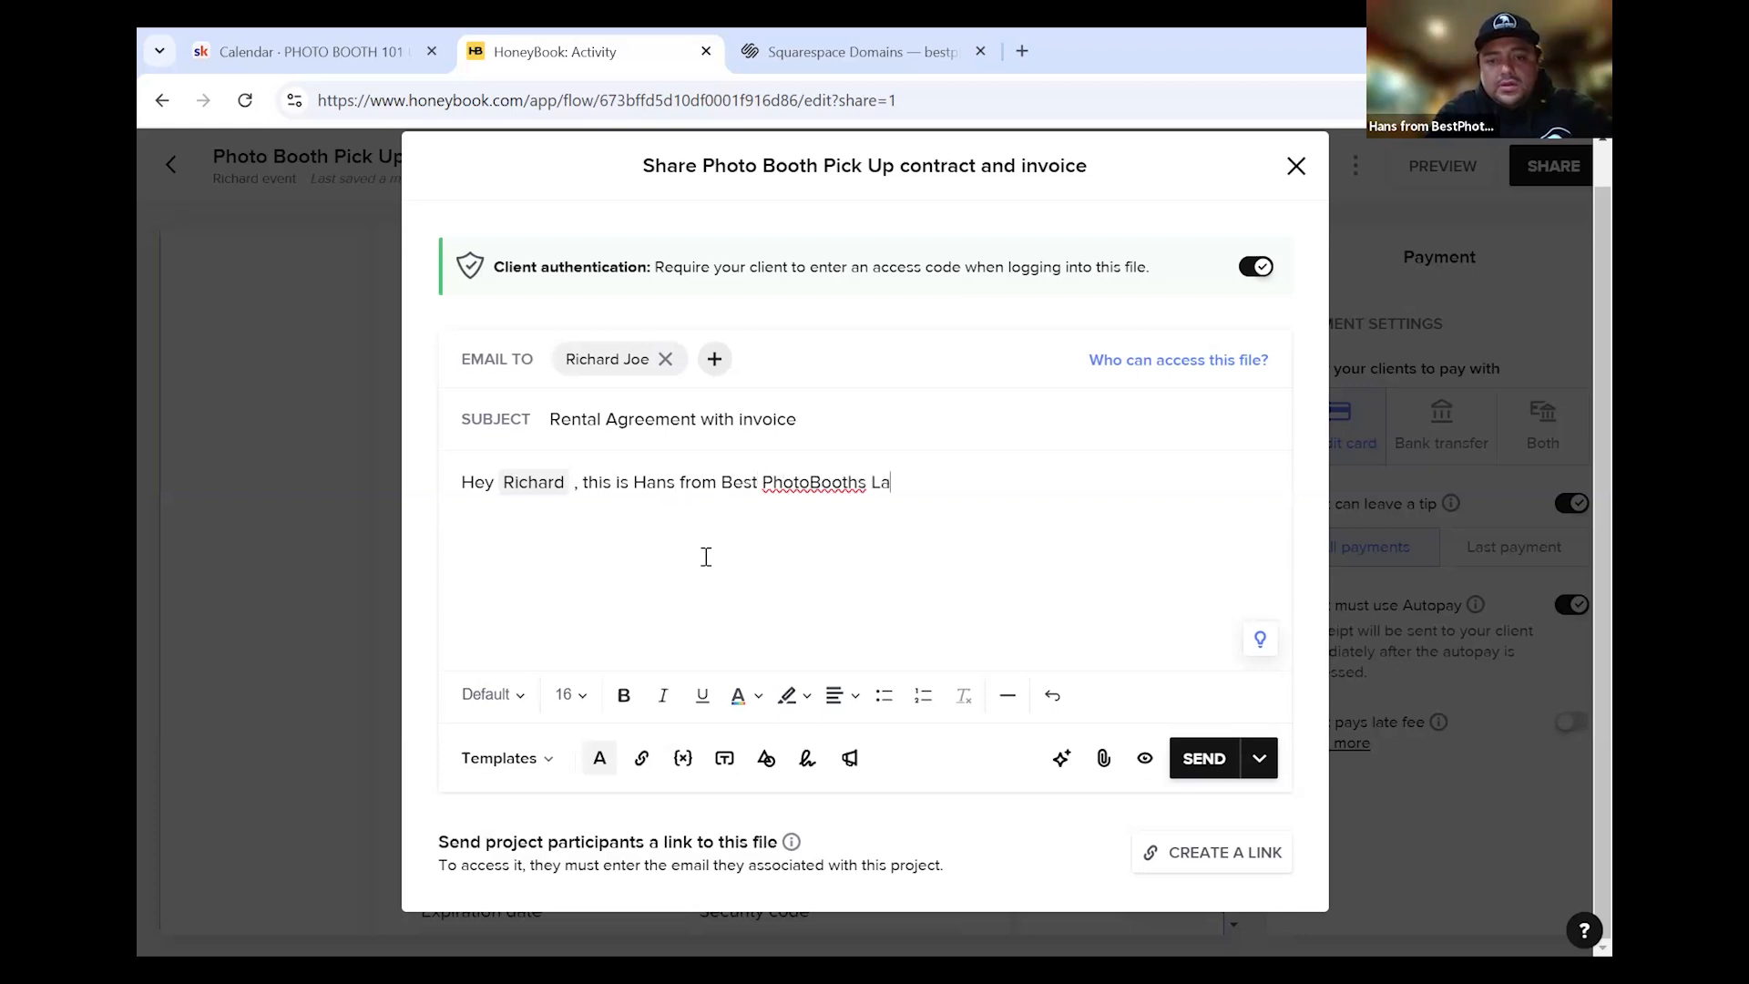
{"action": "type", "text": "A. I have sent you the cont"}
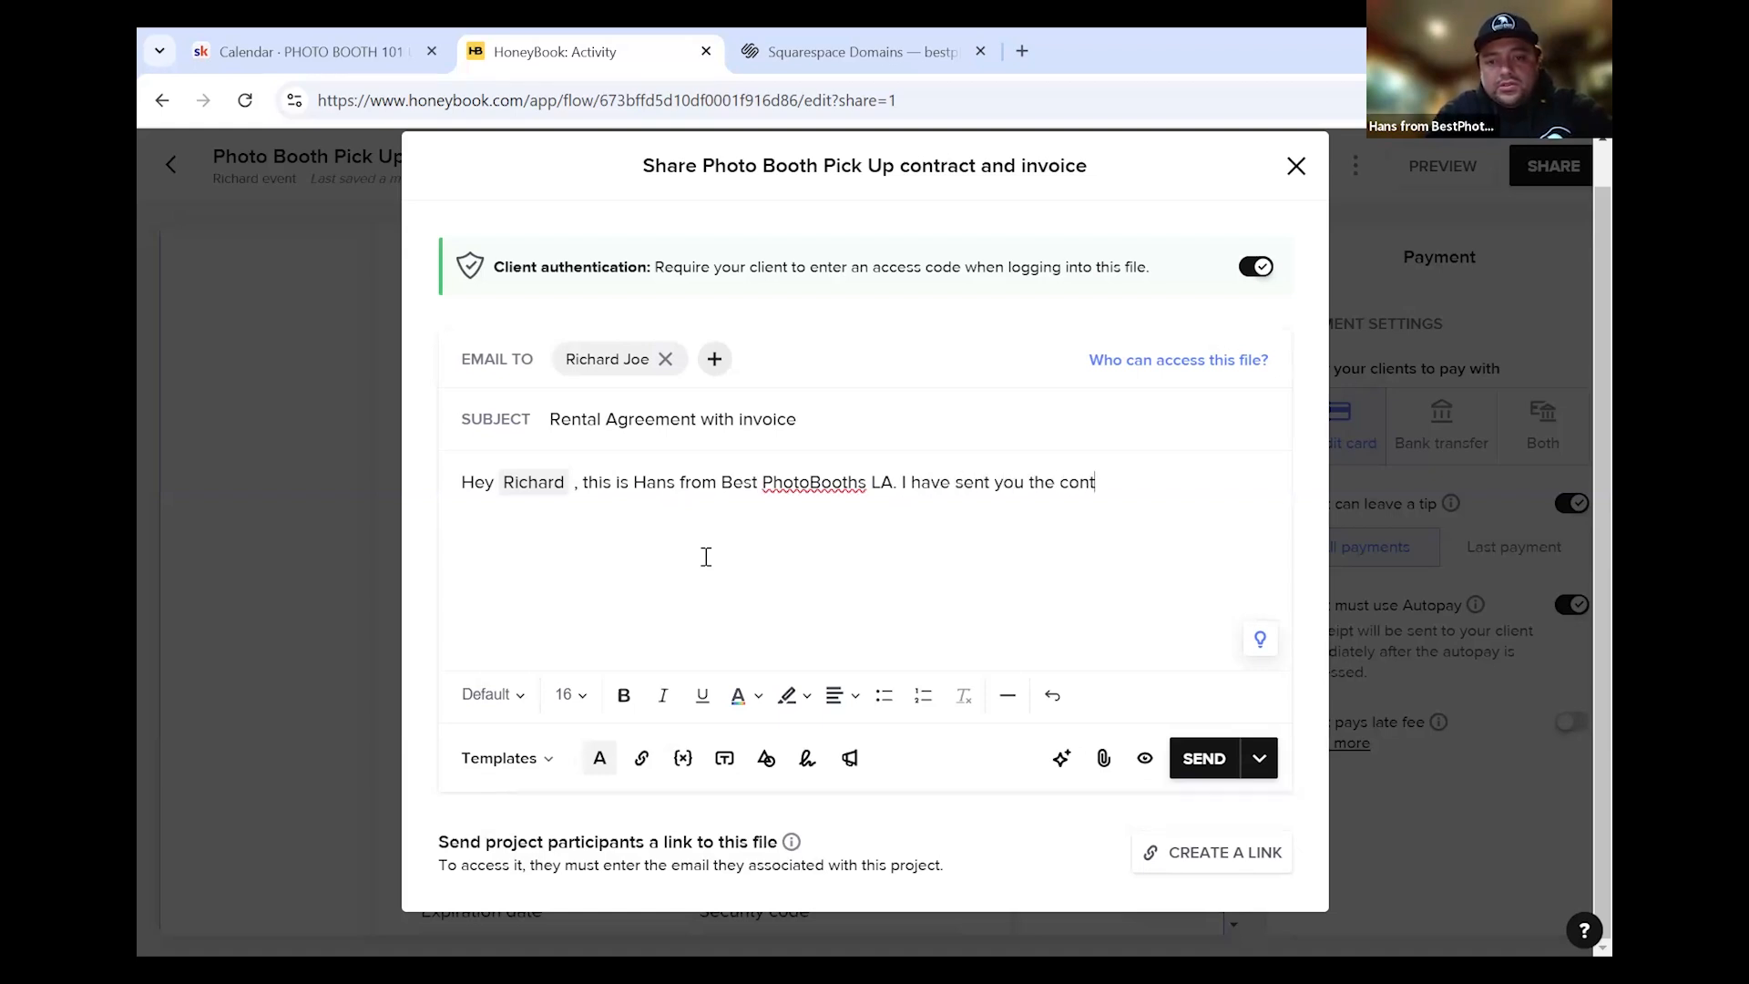
{"action": "type", "text": "ract aloing with"}
{"action": "key", "text": "BackSpace"}
{"action": "key", "text": "BackSpace"}
{"action": "key", "text": "BackSpace"}
{"action": "key", "text": "BackSpace"}
{"action": "type", "text": "g with the invoice and"}
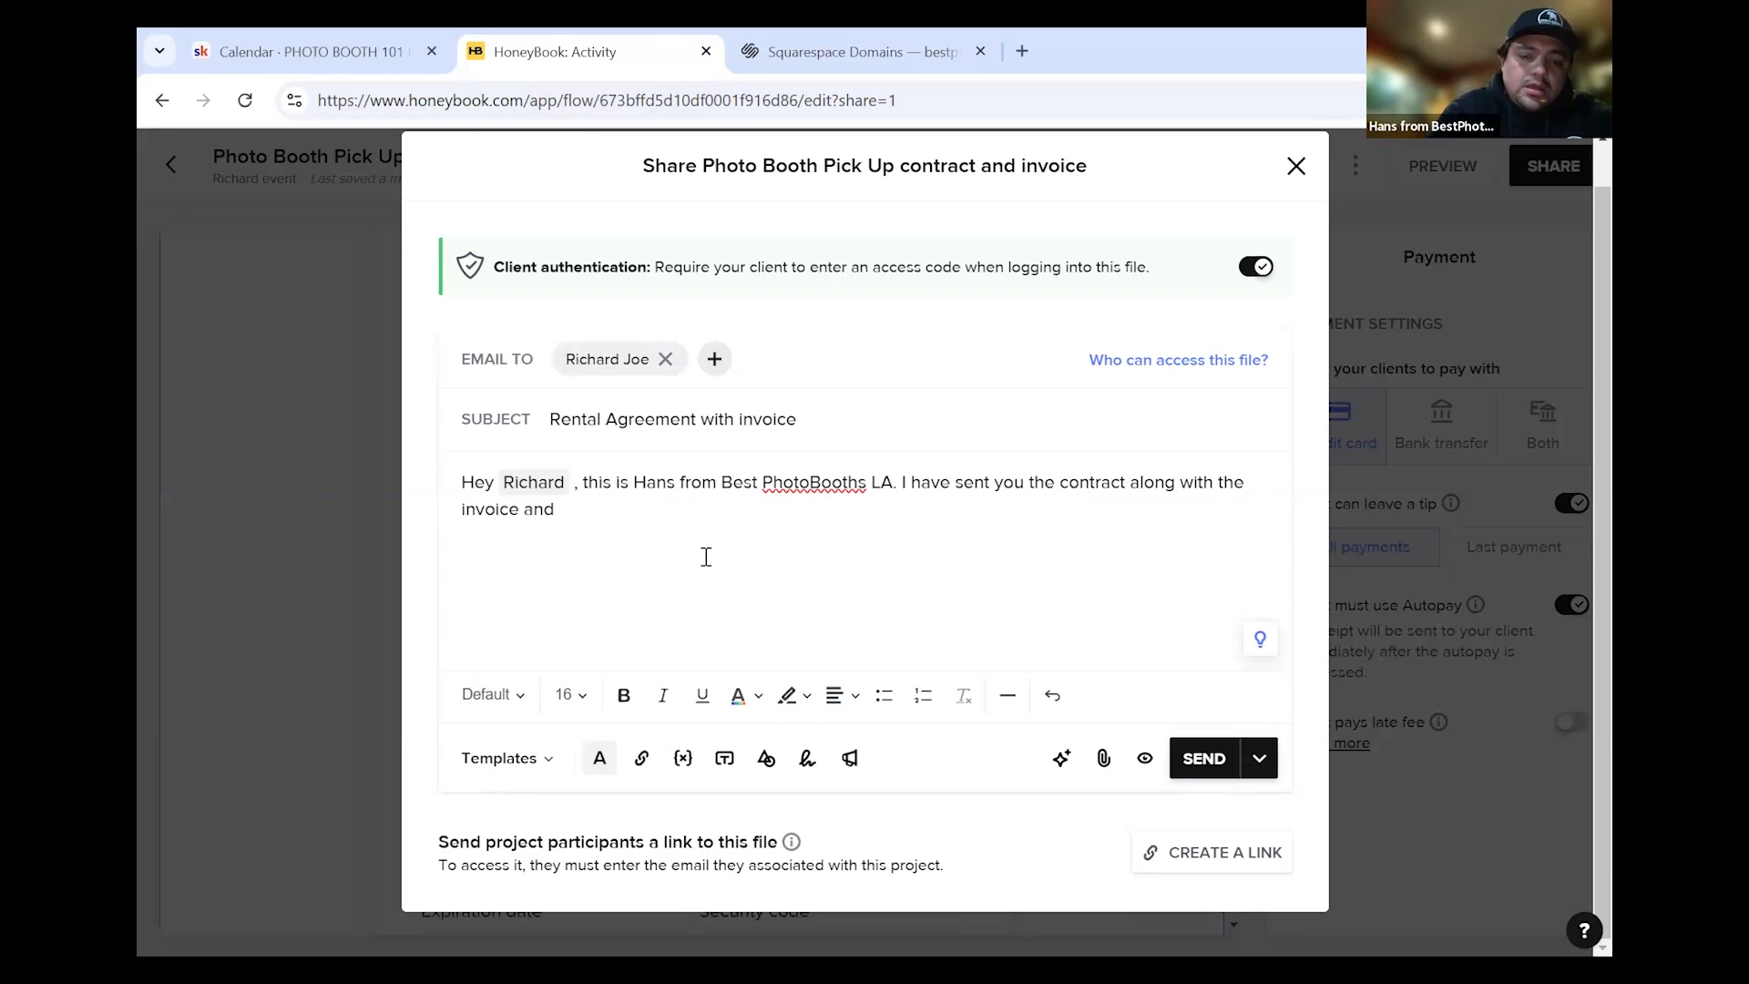
{"action": "type", "text": " payment option."}
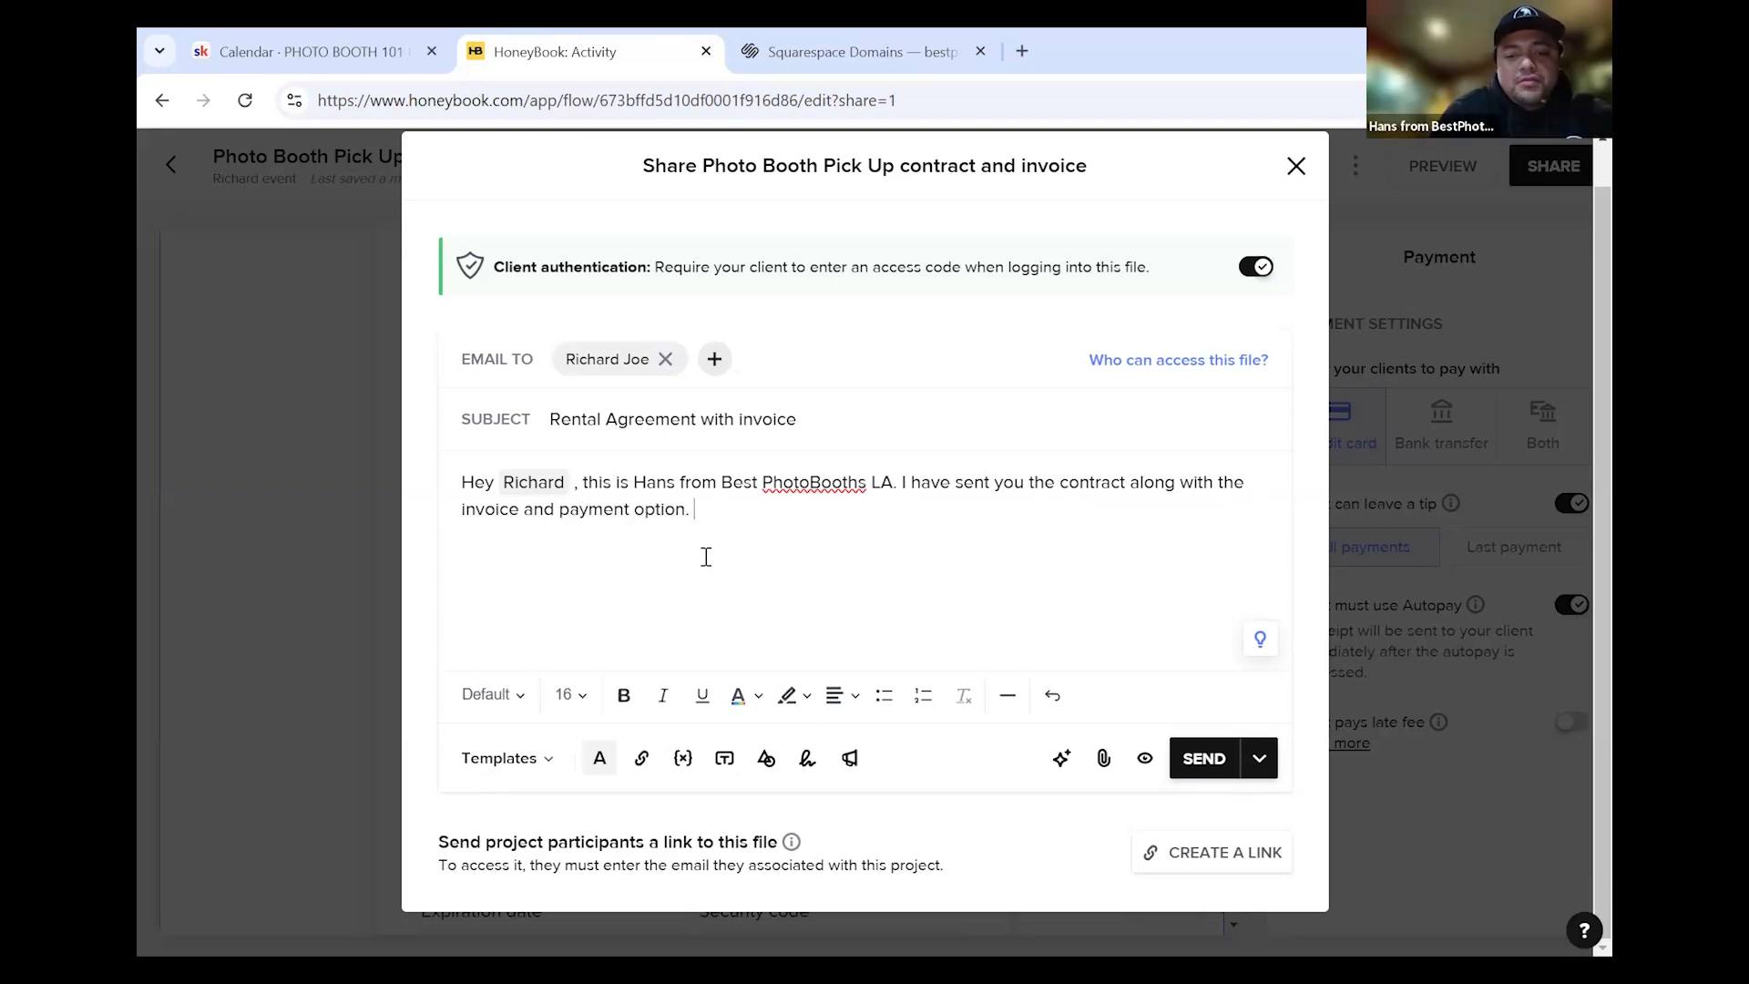
{"action": "left_click", "coordinate": [546, 778]}
{"action": "left_click", "coordinate": [910, 606]}
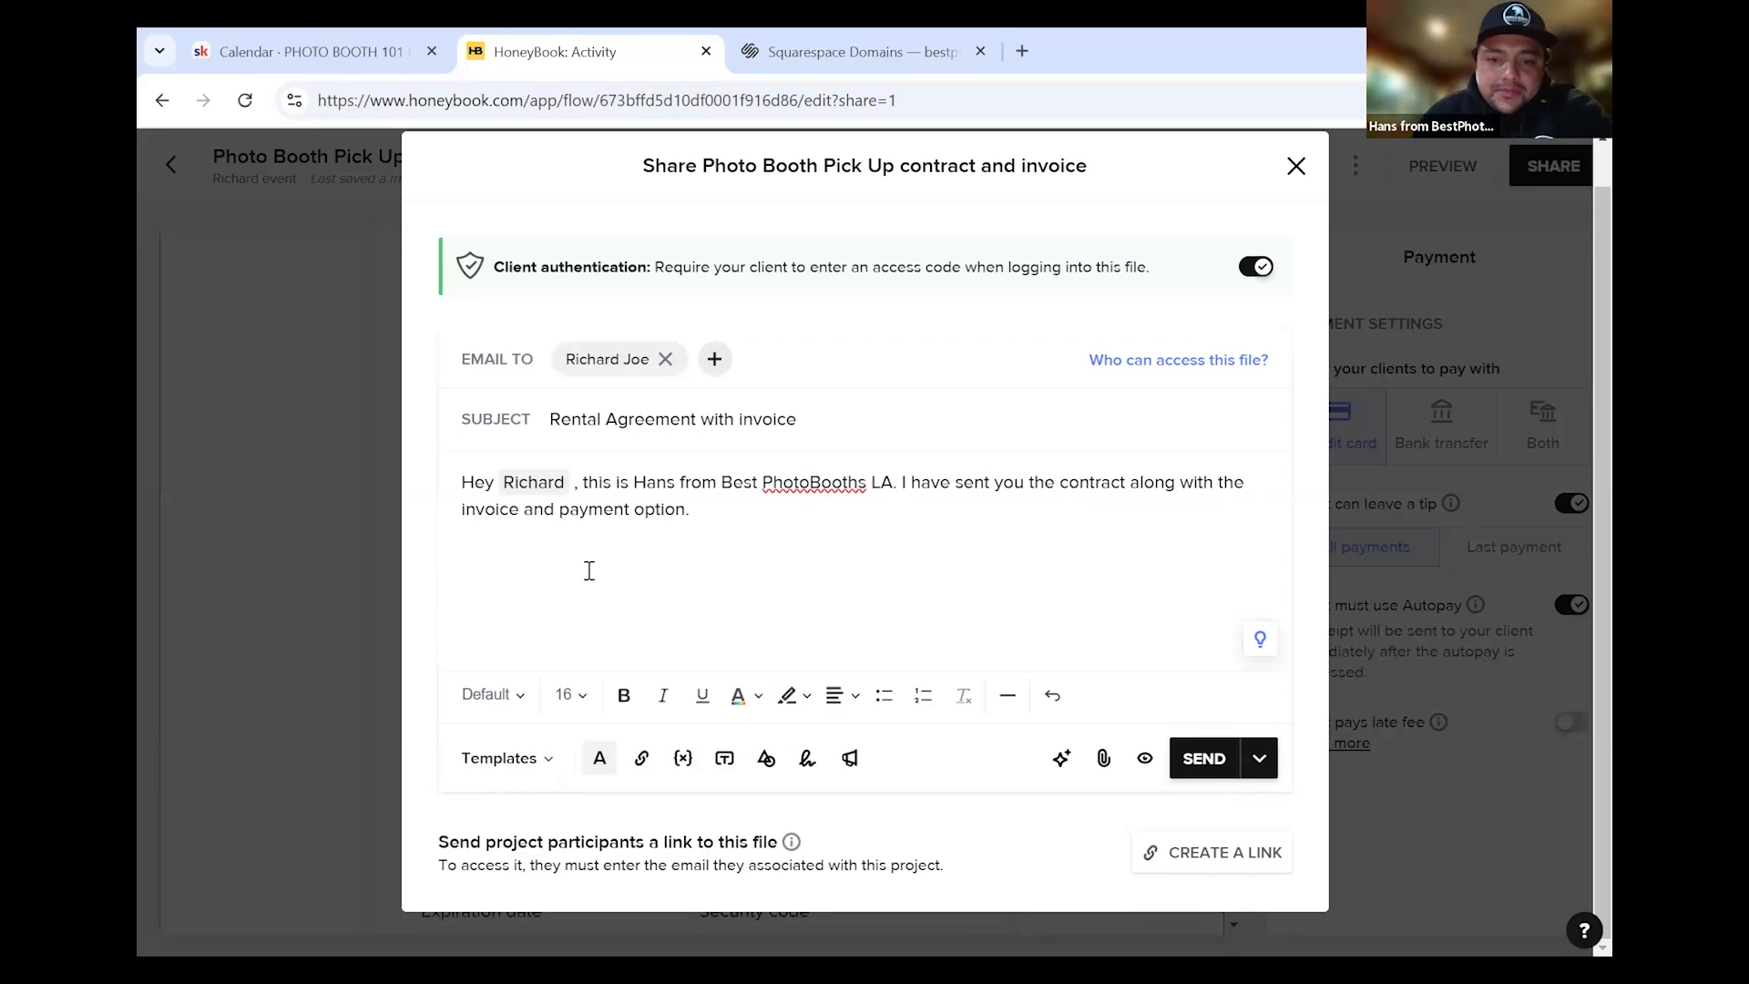
{"action": "left_click", "coordinate": [541, 759]}
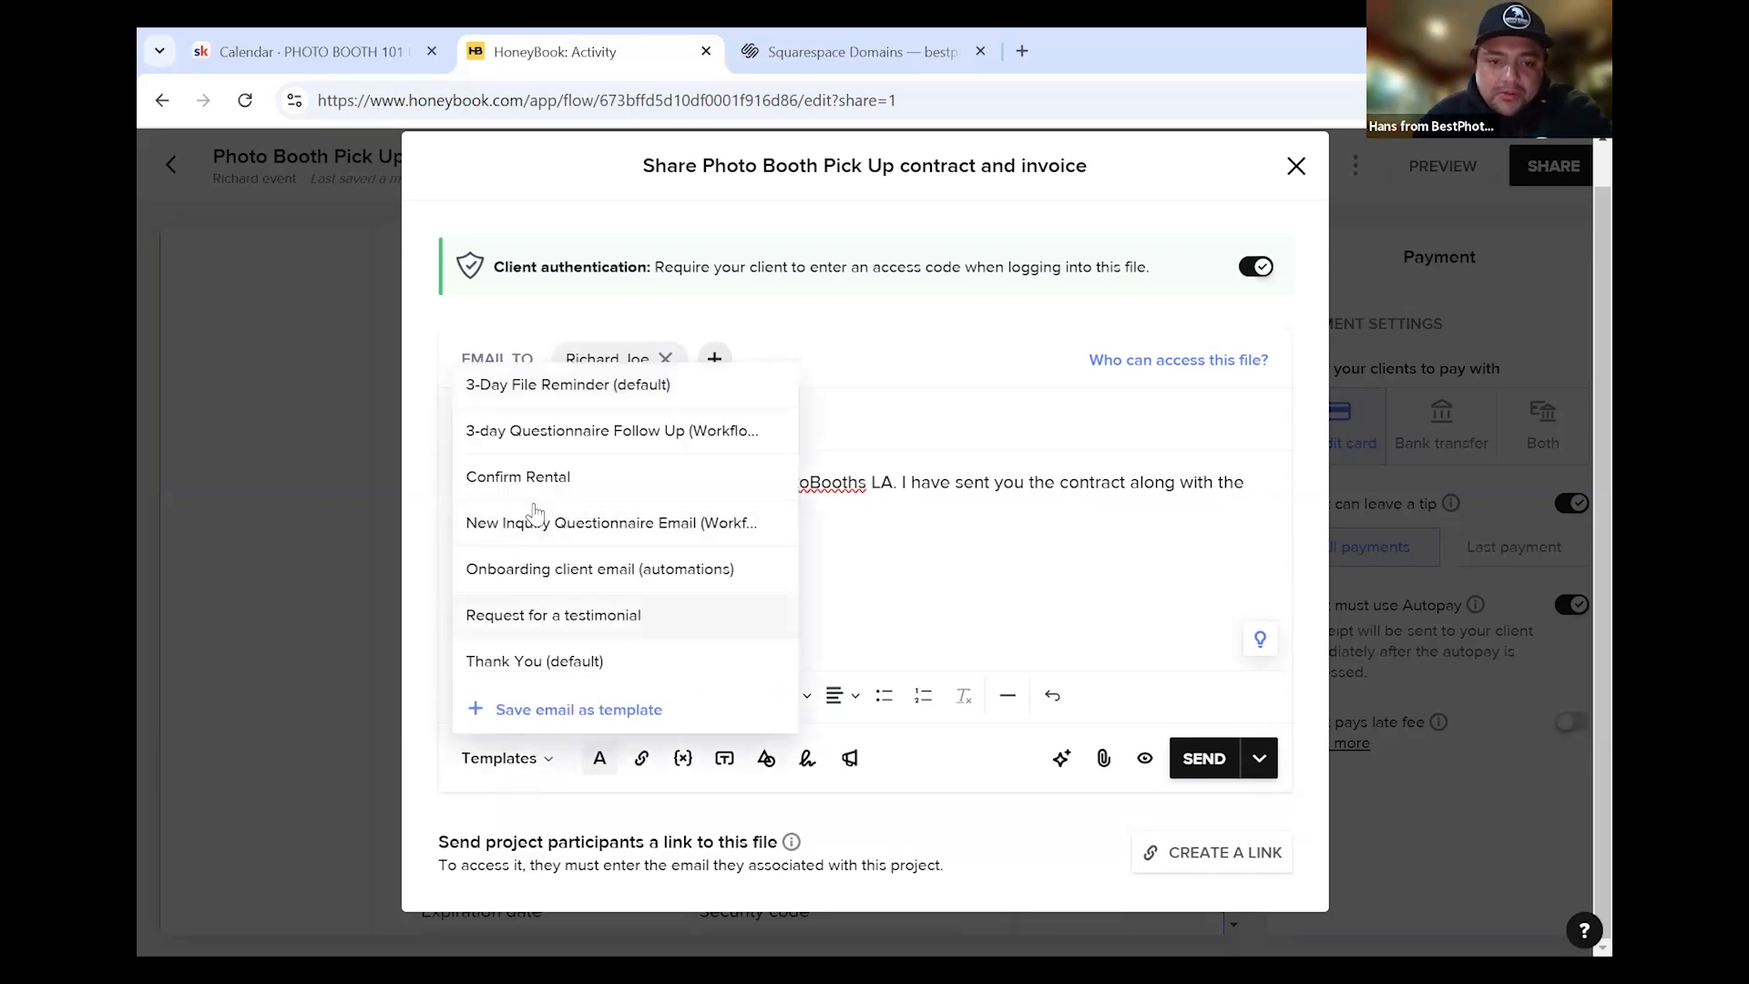
{"action": "left_click", "coordinate": [925, 564]}
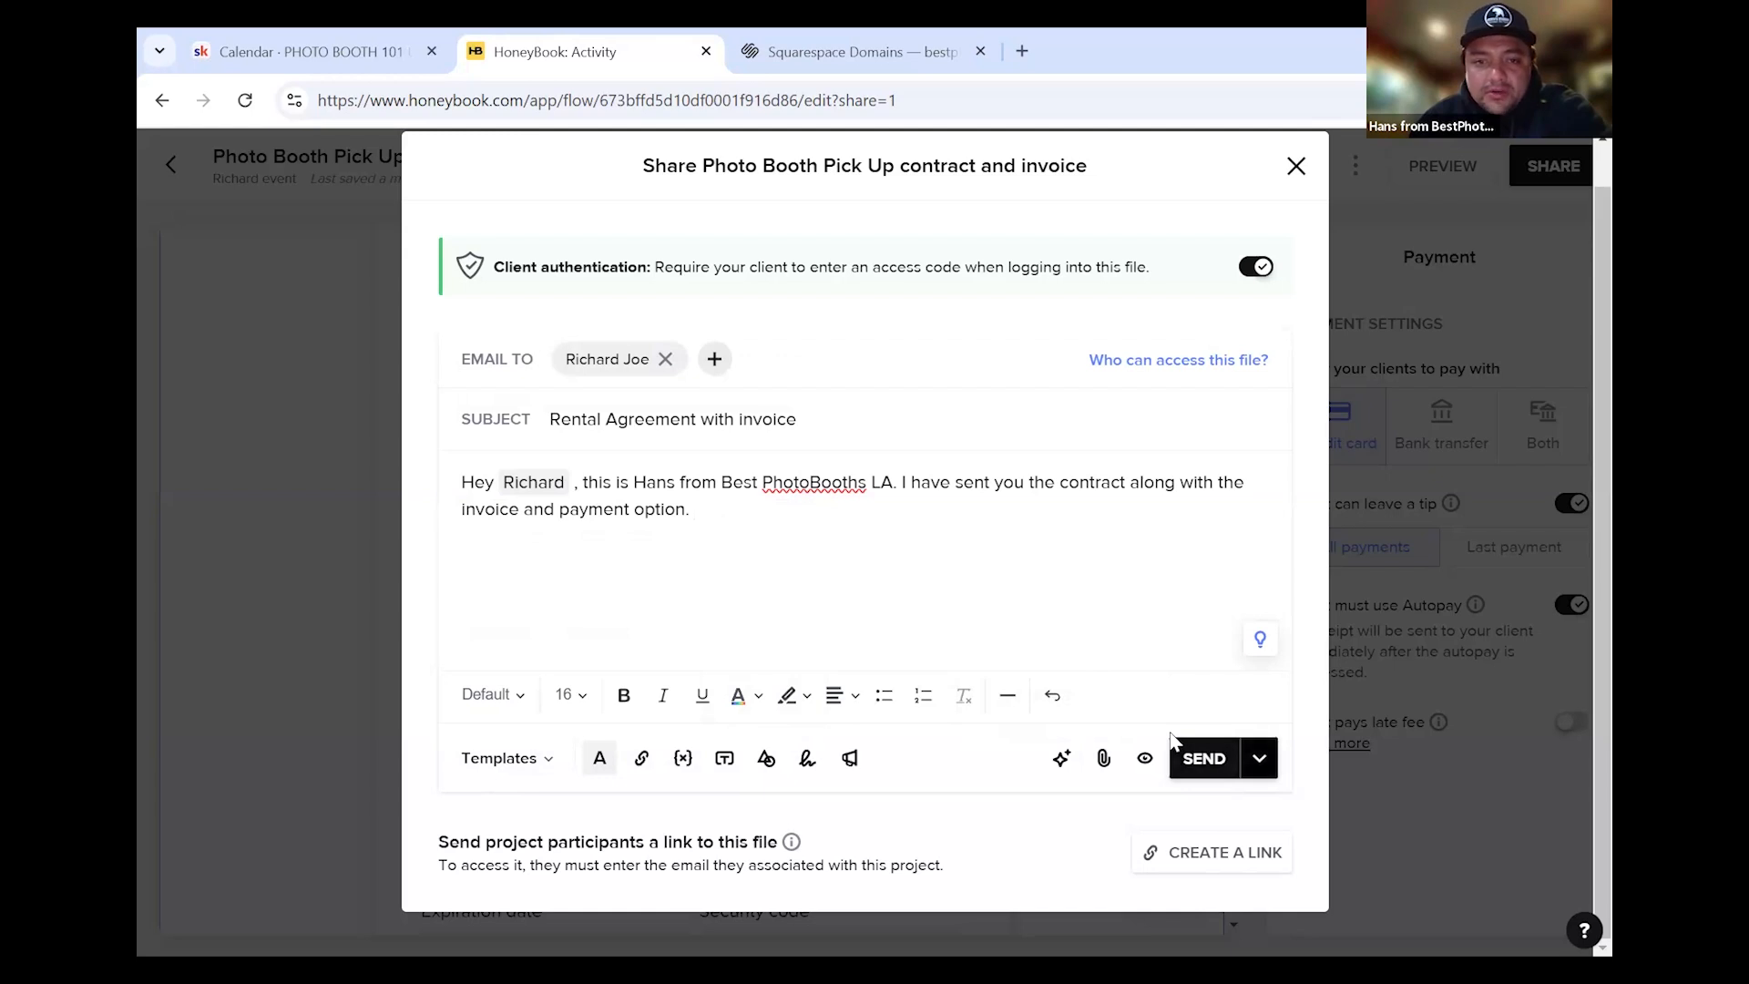
{"action": "mouse_move", "coordinate": [612, 356]}
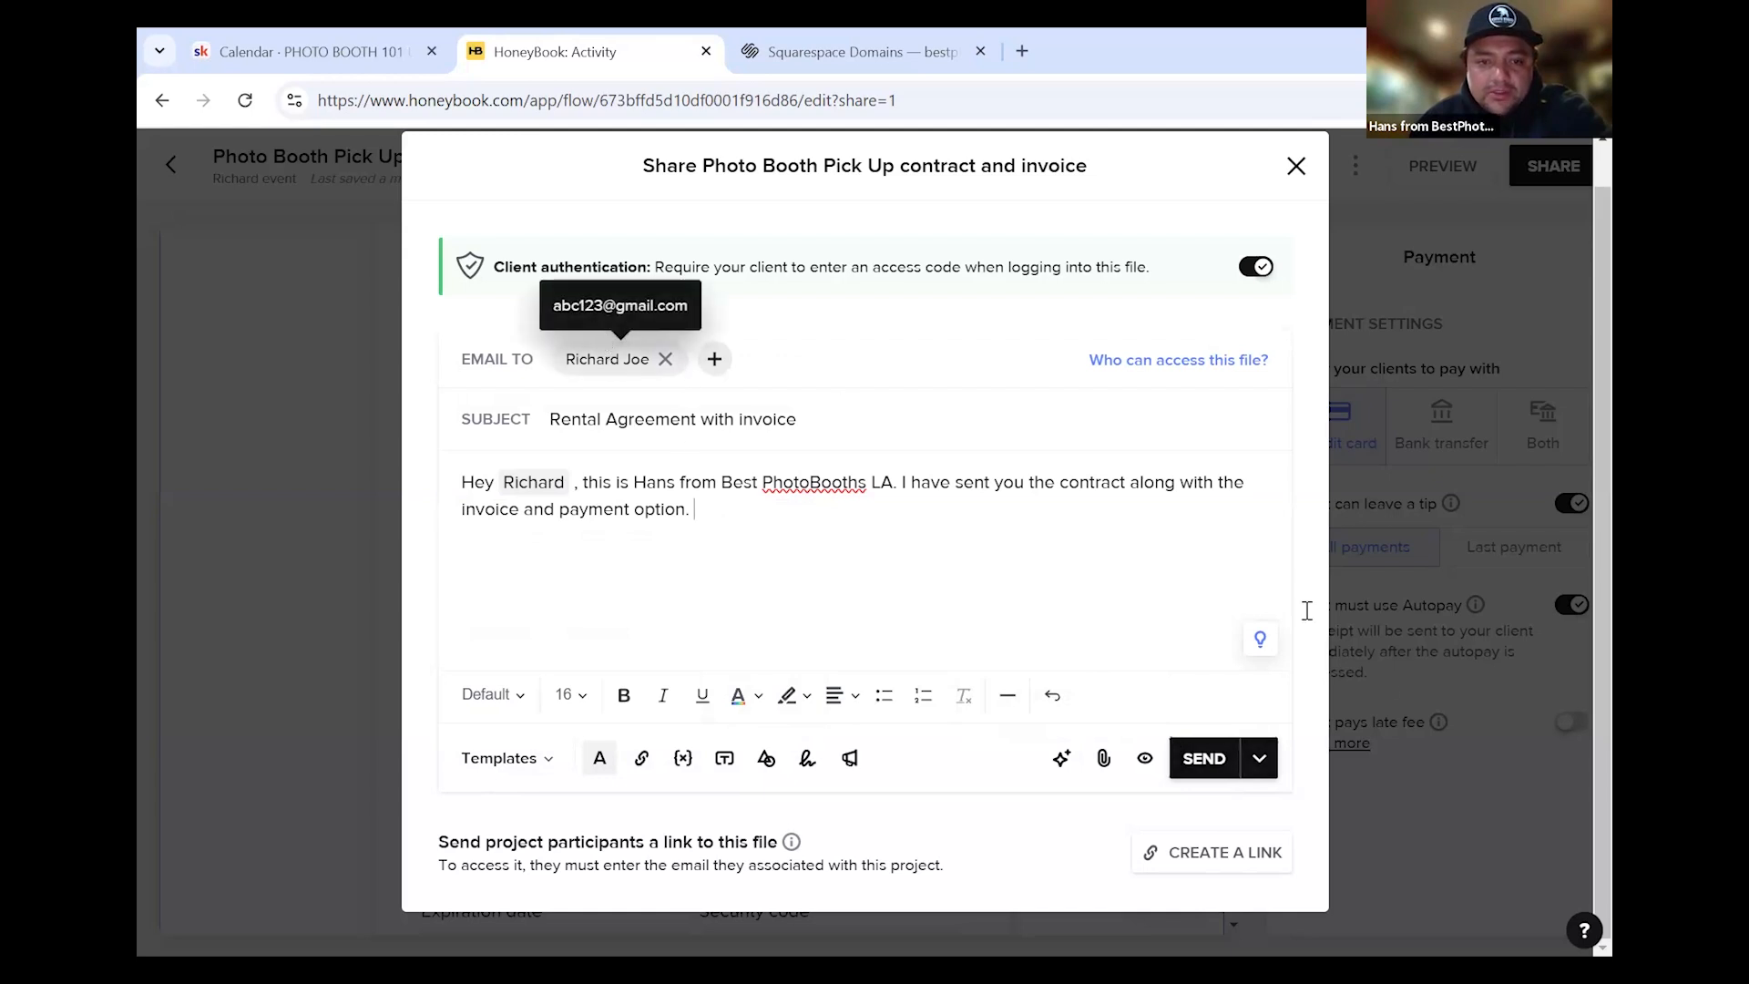
{"action": "left_click", "coordinate": [1259, 758]}
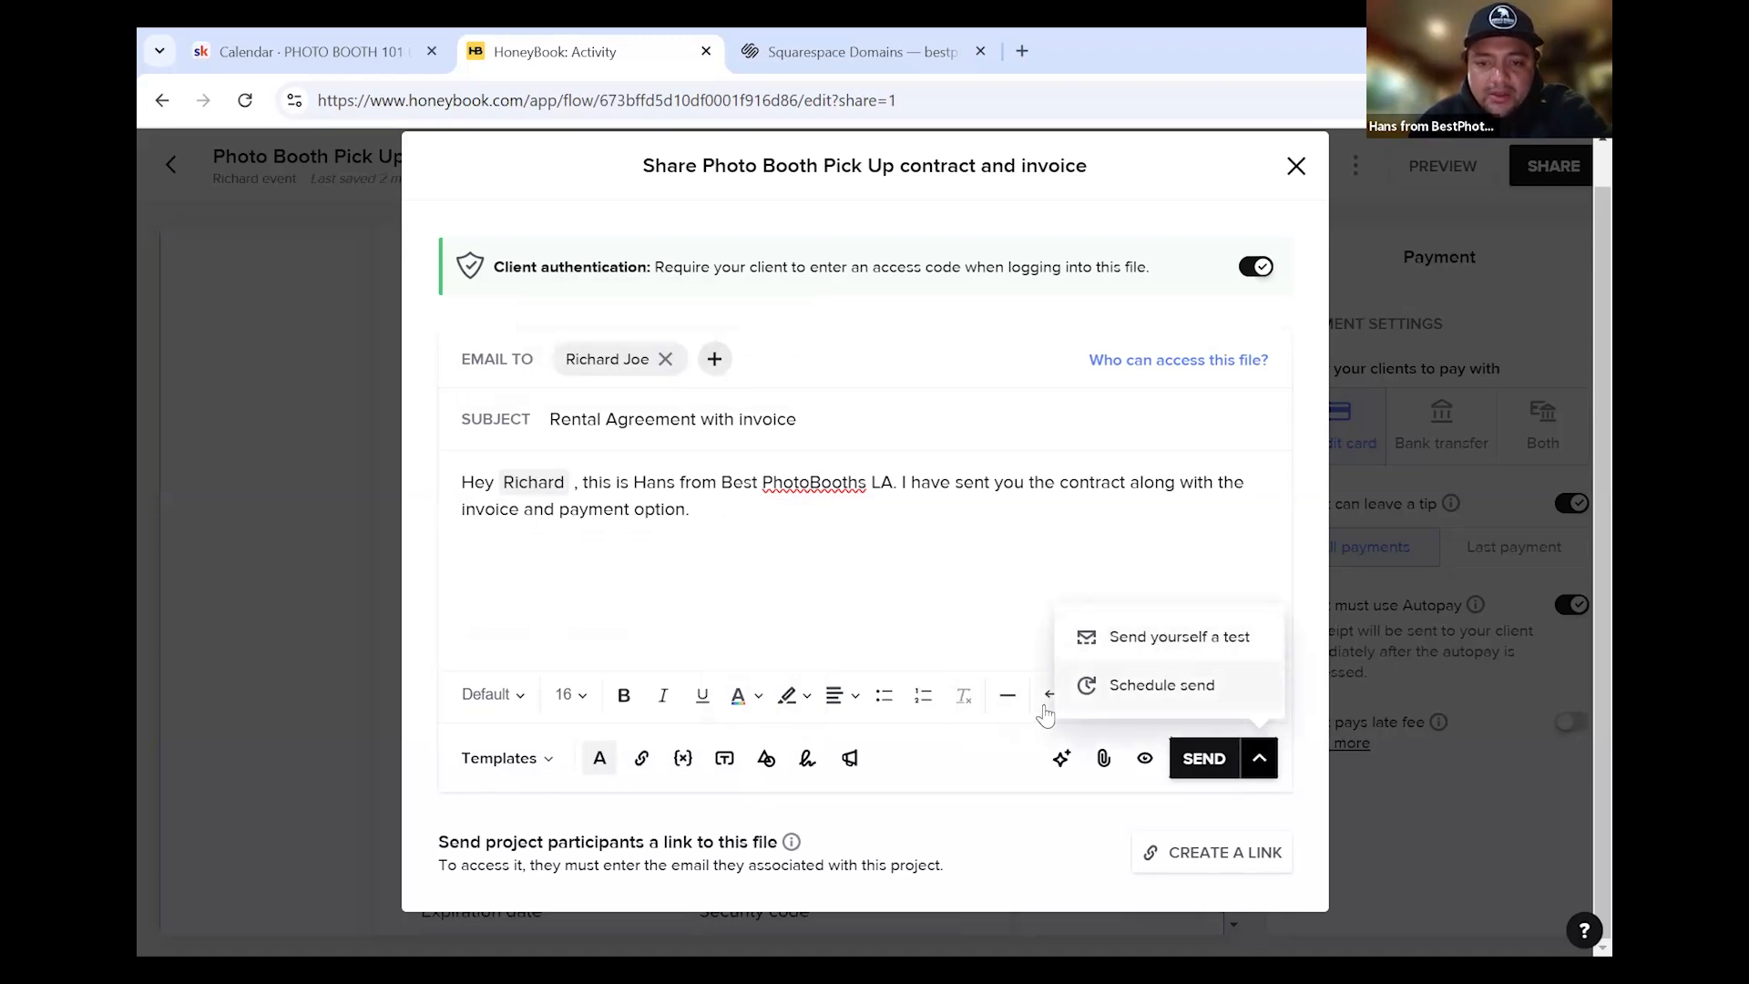
{"action": "left_click", "coordinate": [839, 538]}
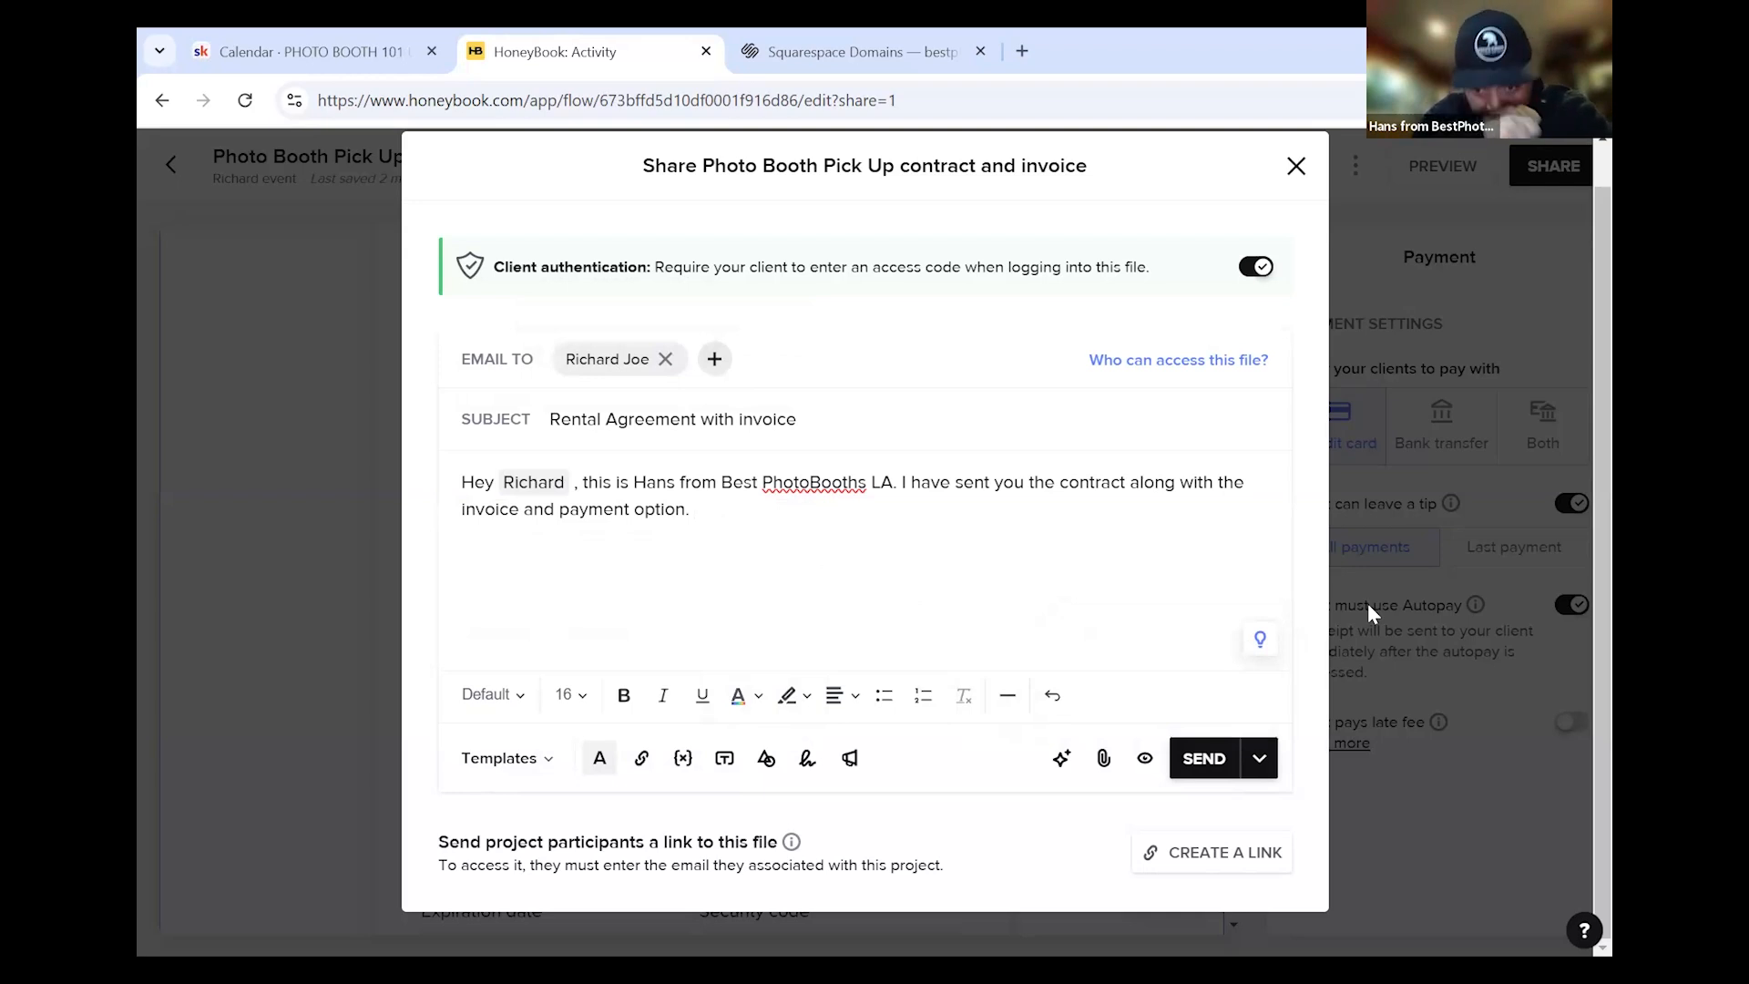
Discard the share email, close Payment settings, and exit the Photo Booth Pick Up editor to the activity page
{"action": "left_click", "coordinate": [1296, 166]}
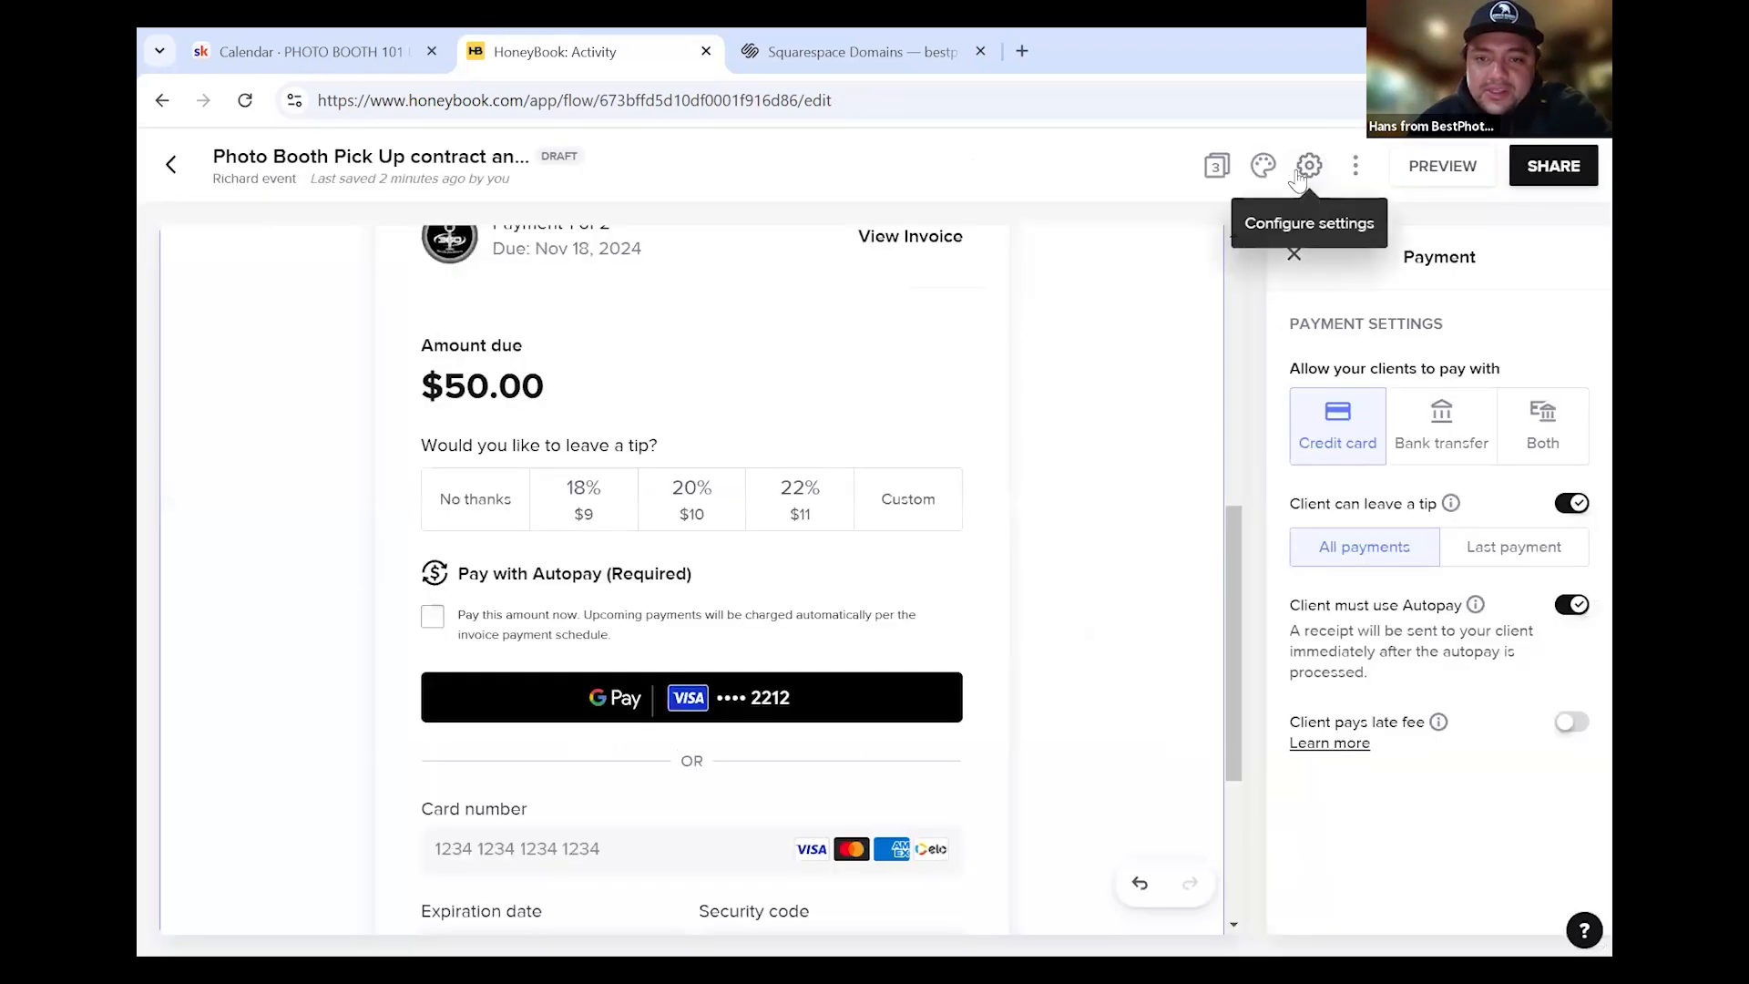
{"action": "scroll", "coordinate": [1113, 529], "scroll_direction": "up", "scroll_amount": 7}
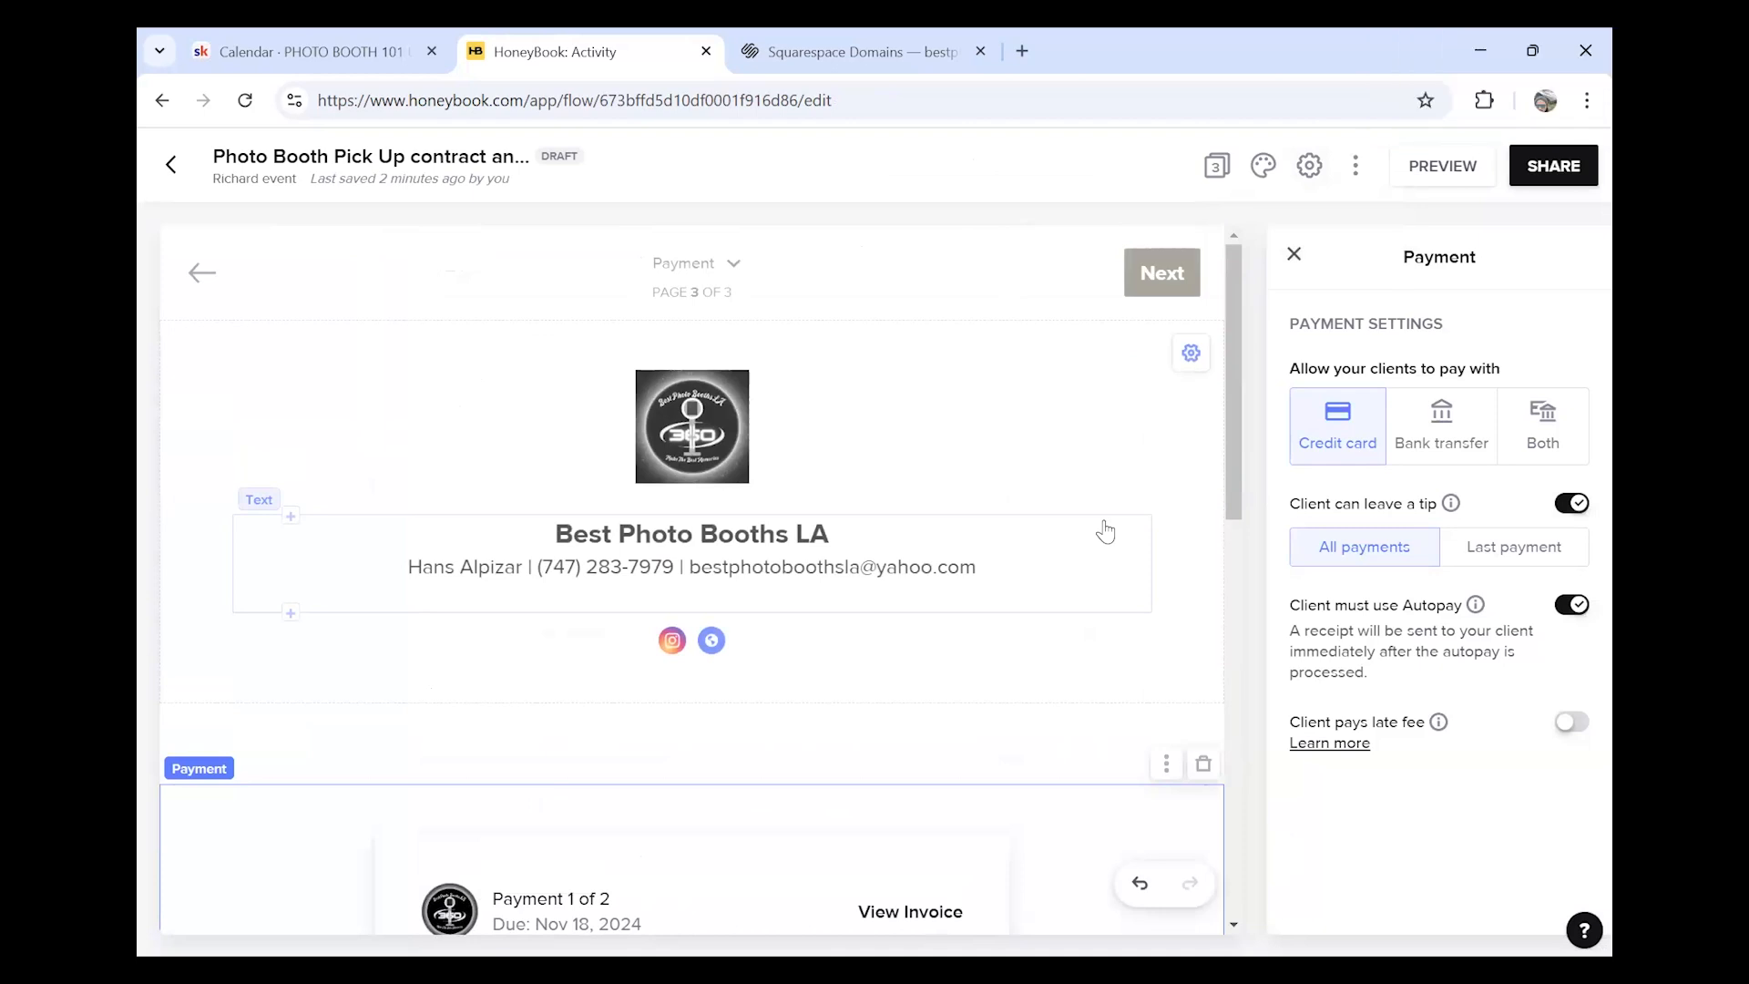
{"action": "left_click", "coordinate": [1294, 255]}
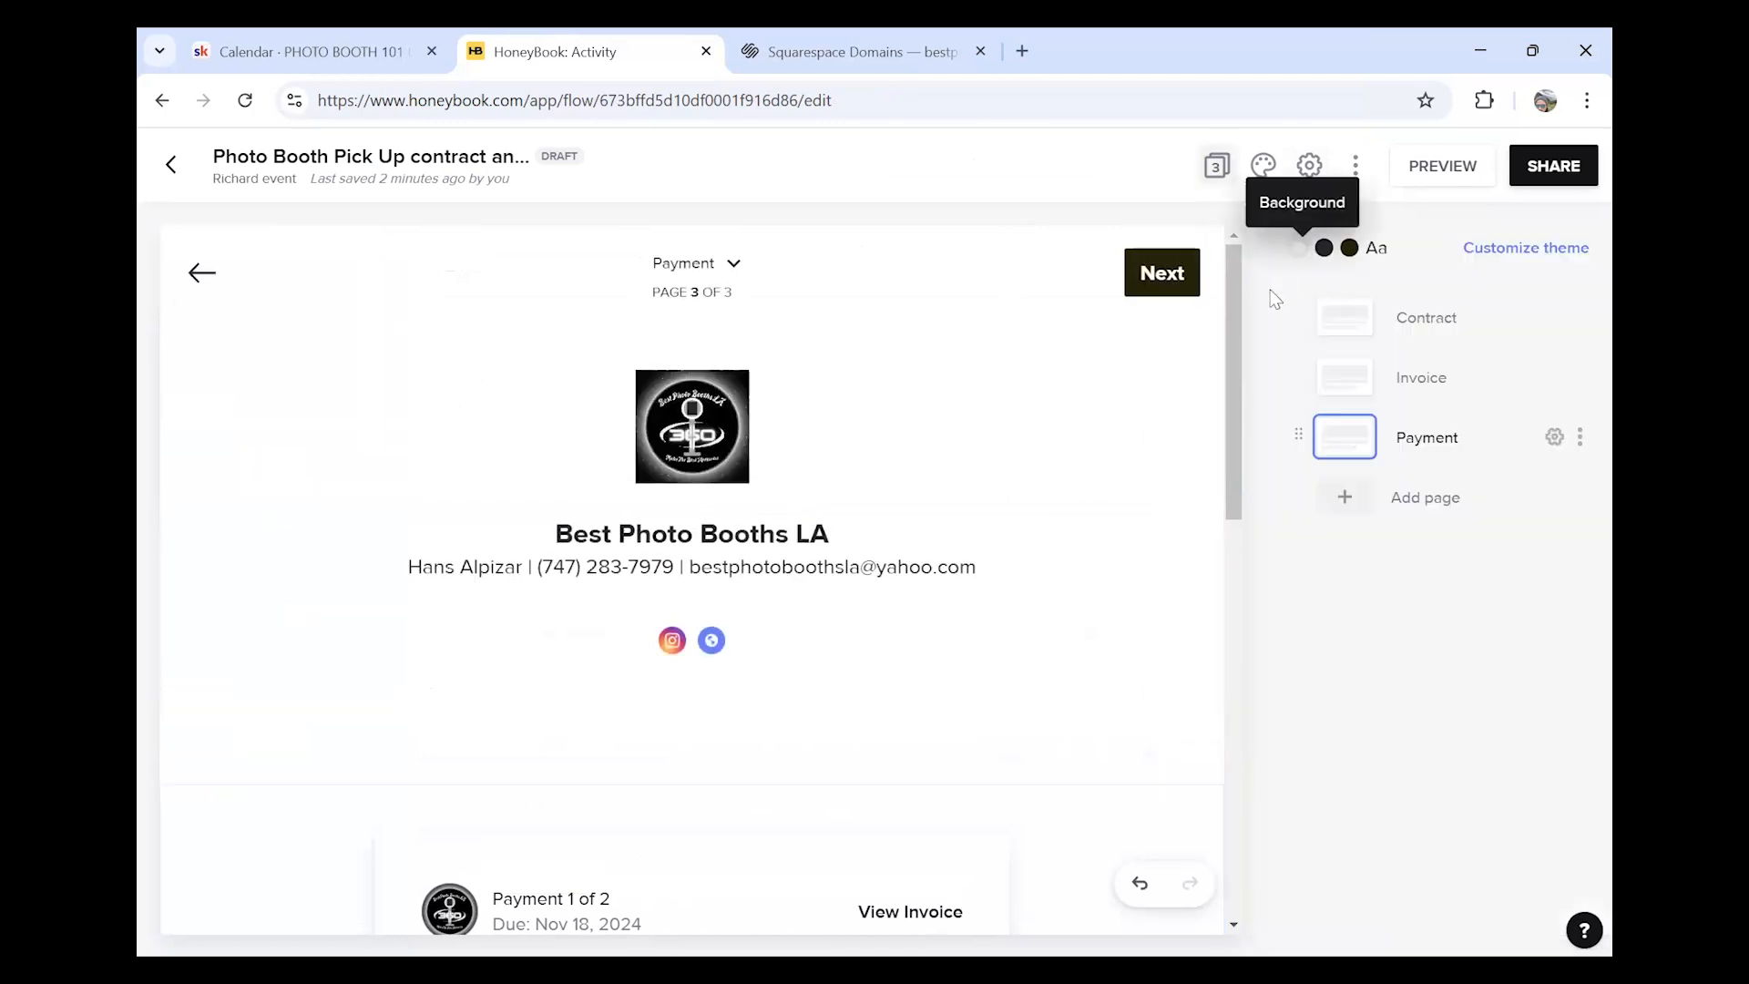
{"action": "left_click", "coordinate": [171, 182]}
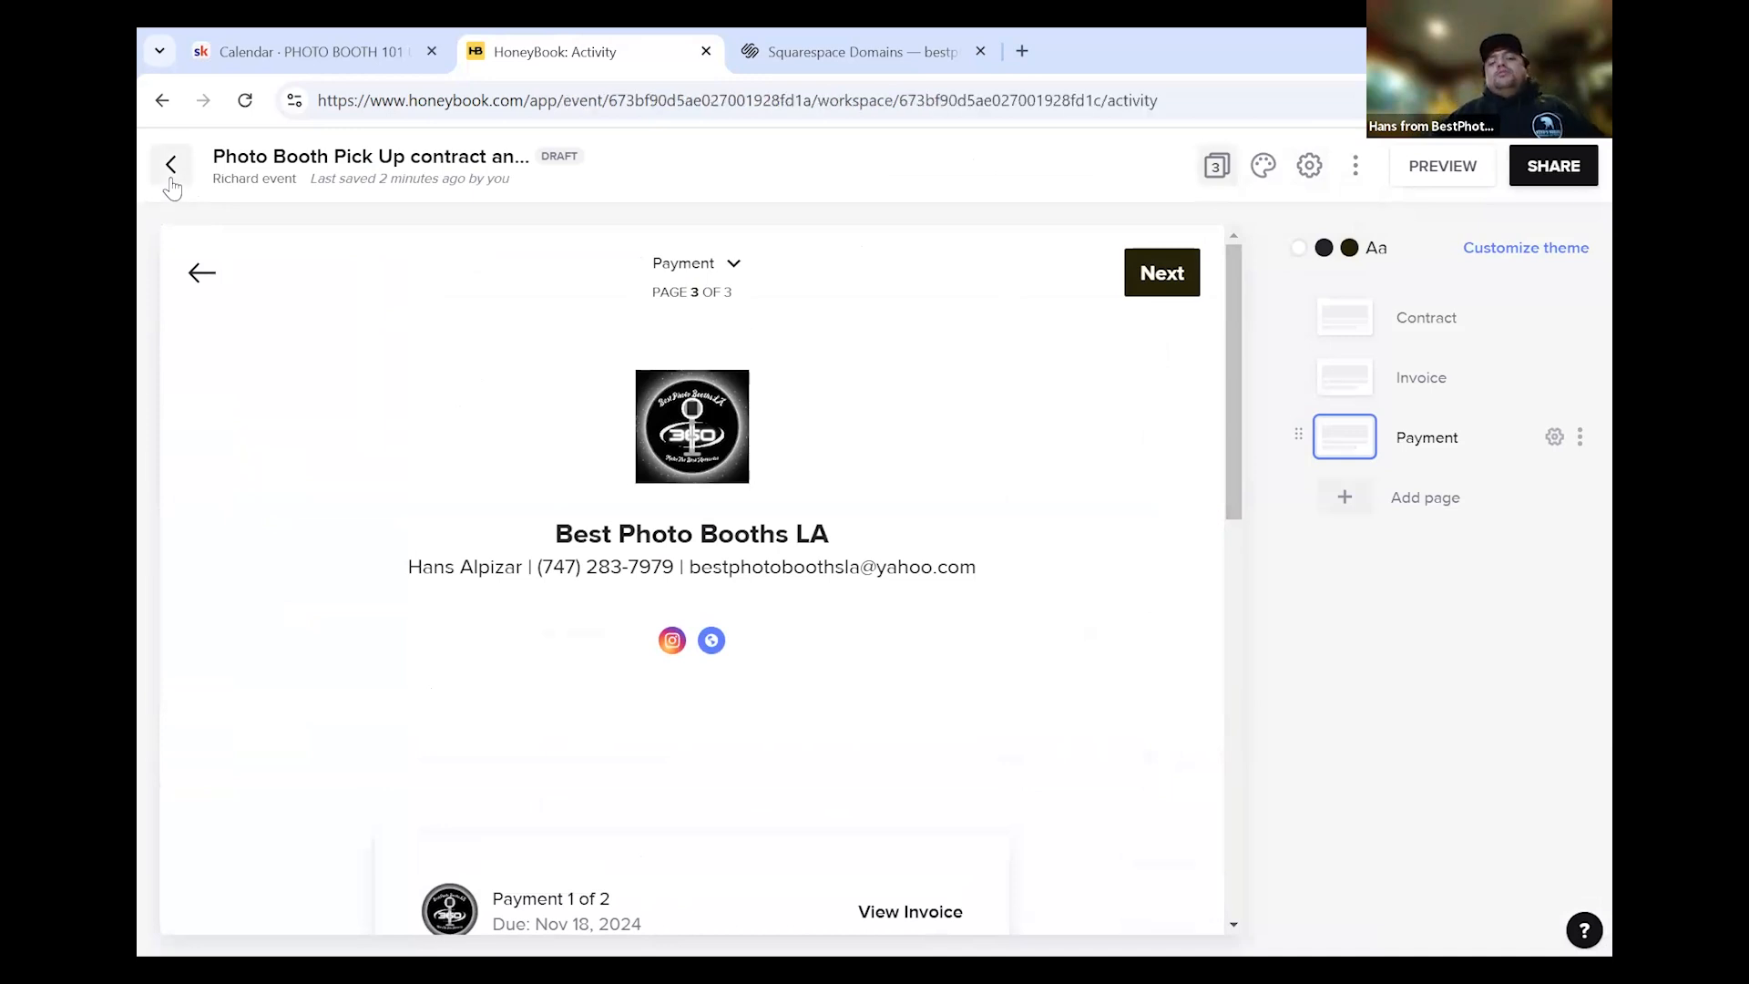